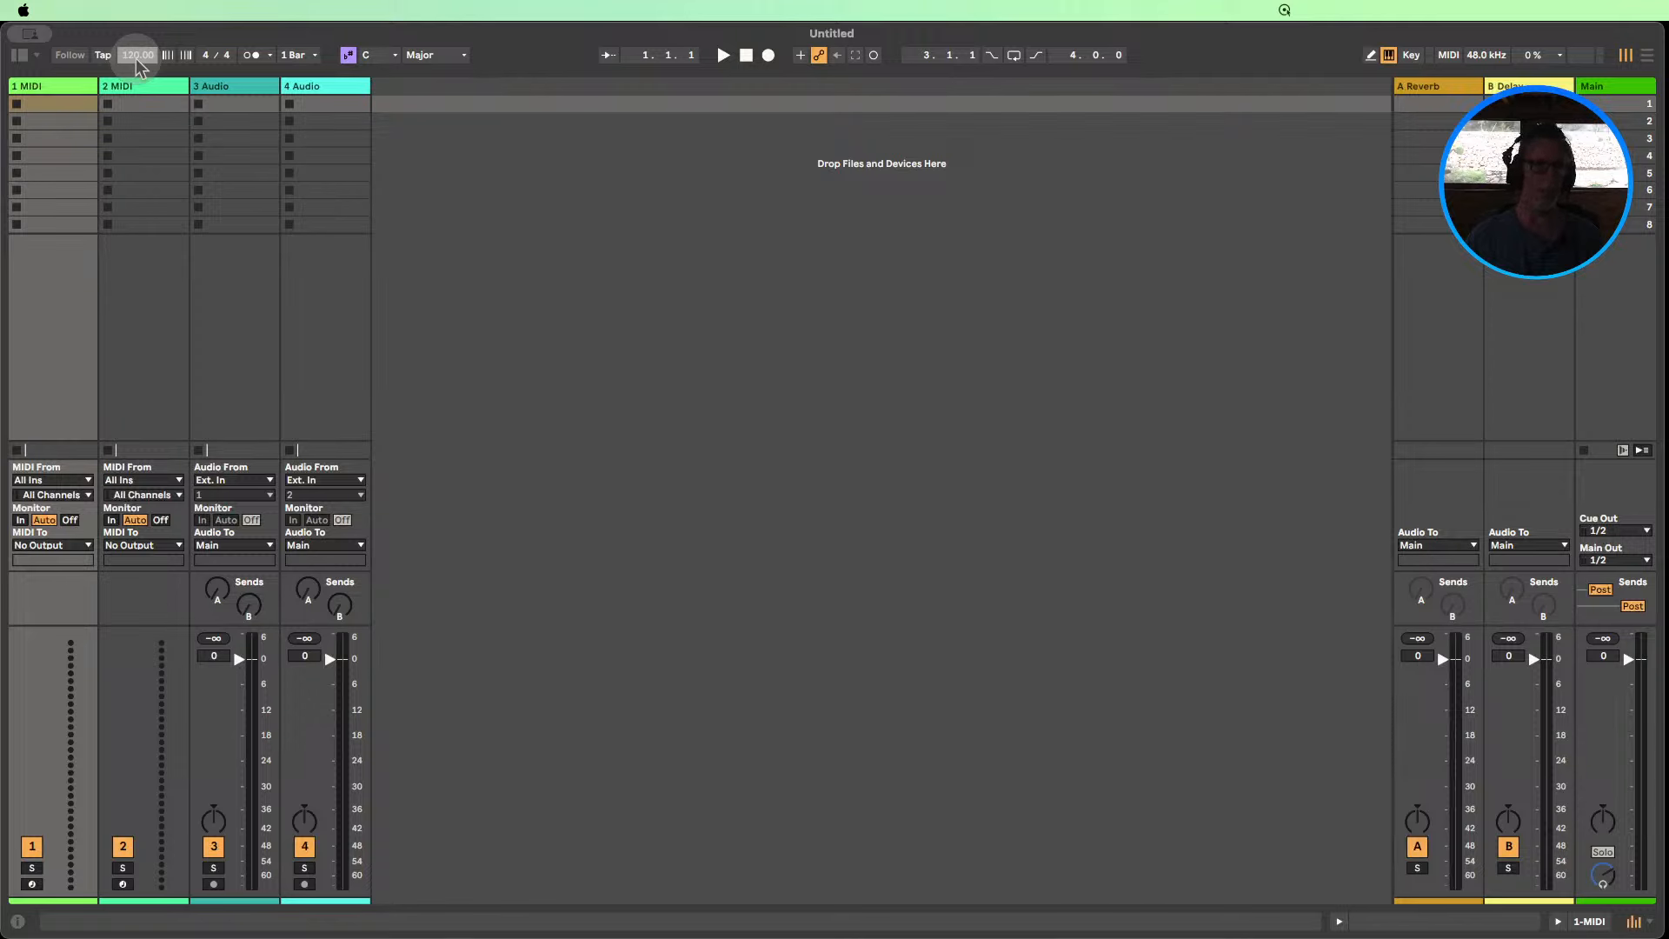
Set the project tempo to 128 BPM.
left_click(137, 56)
type("28")
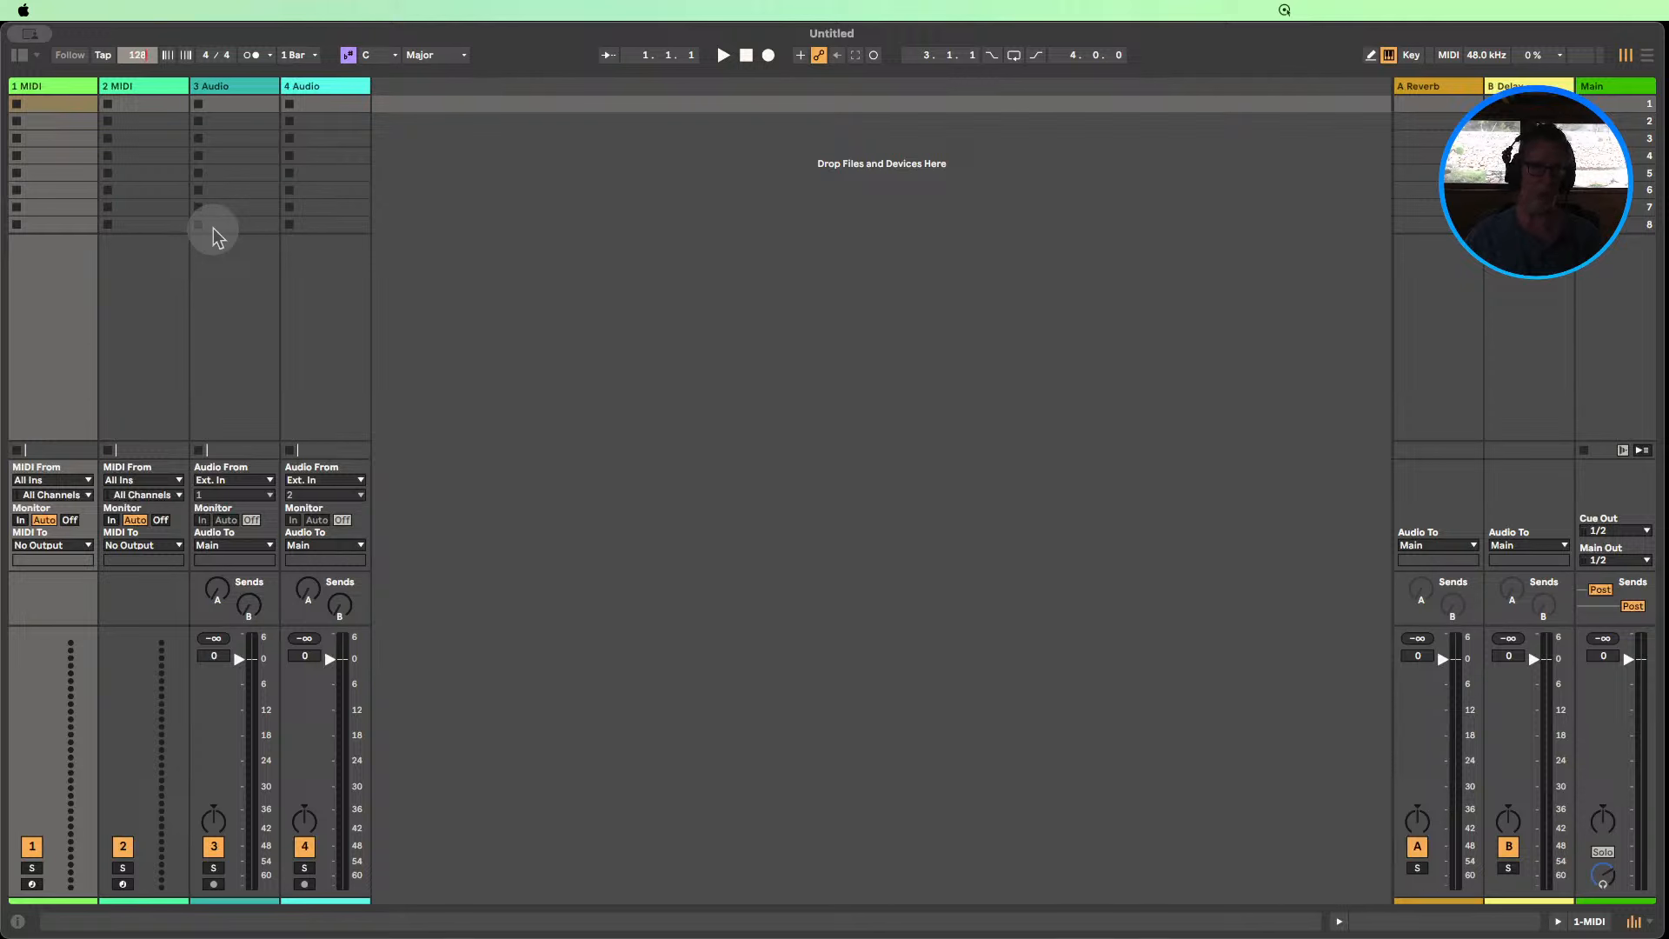
key("Return")
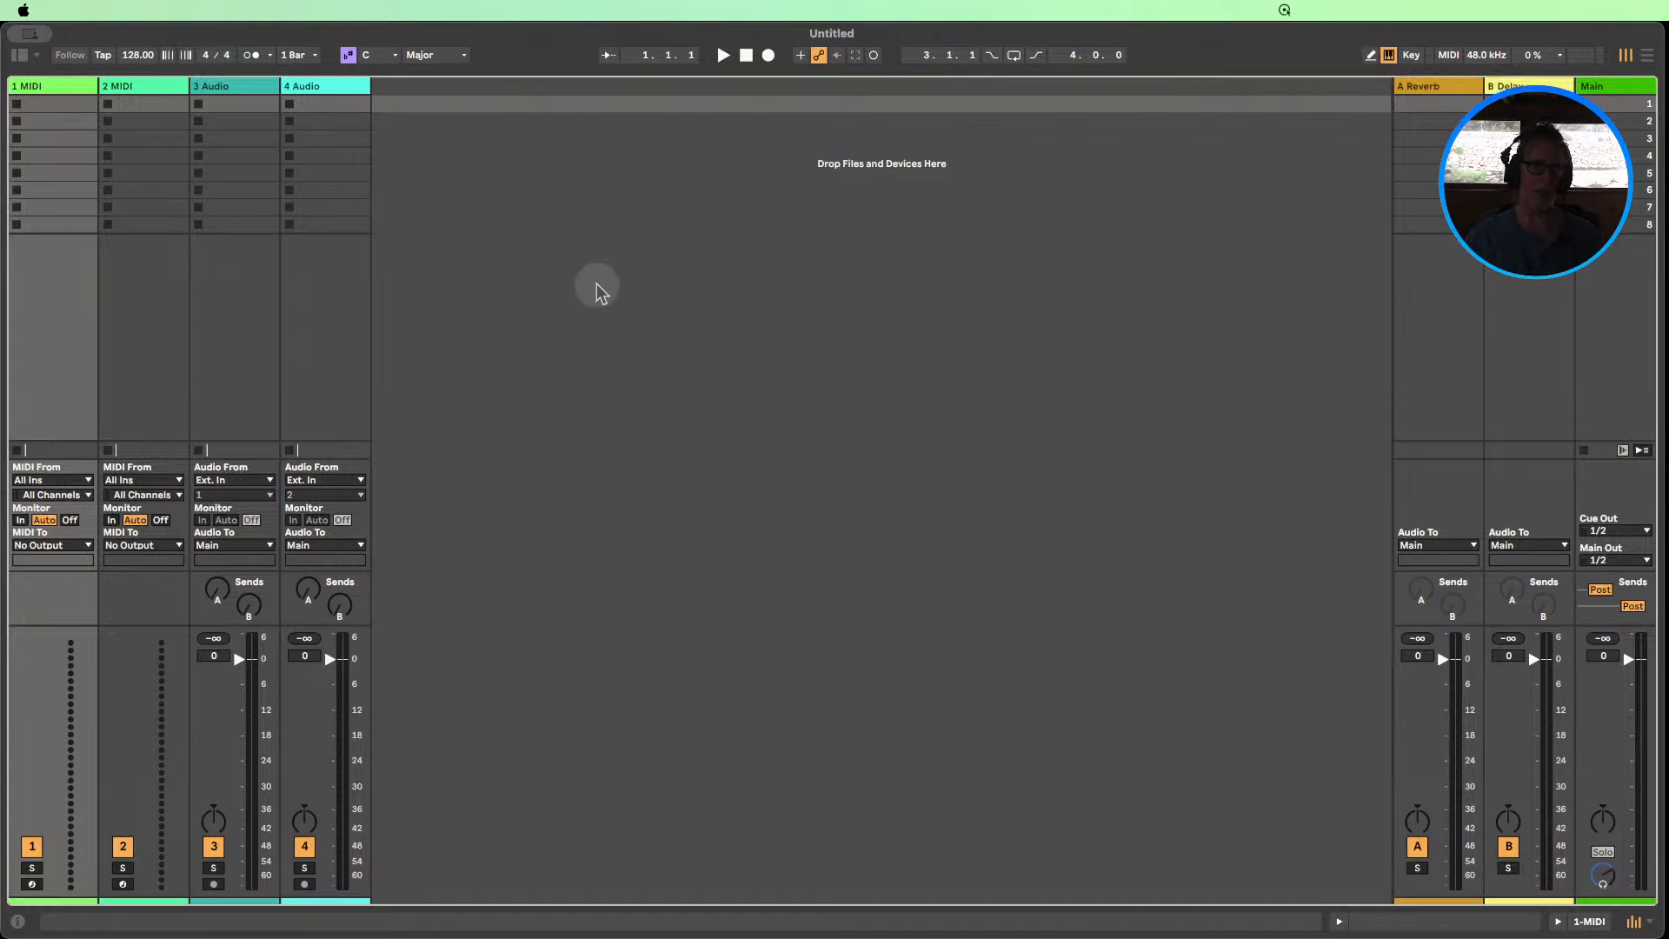
Set the project's scale to F#/Gb Minor.
left_click(380, 58)
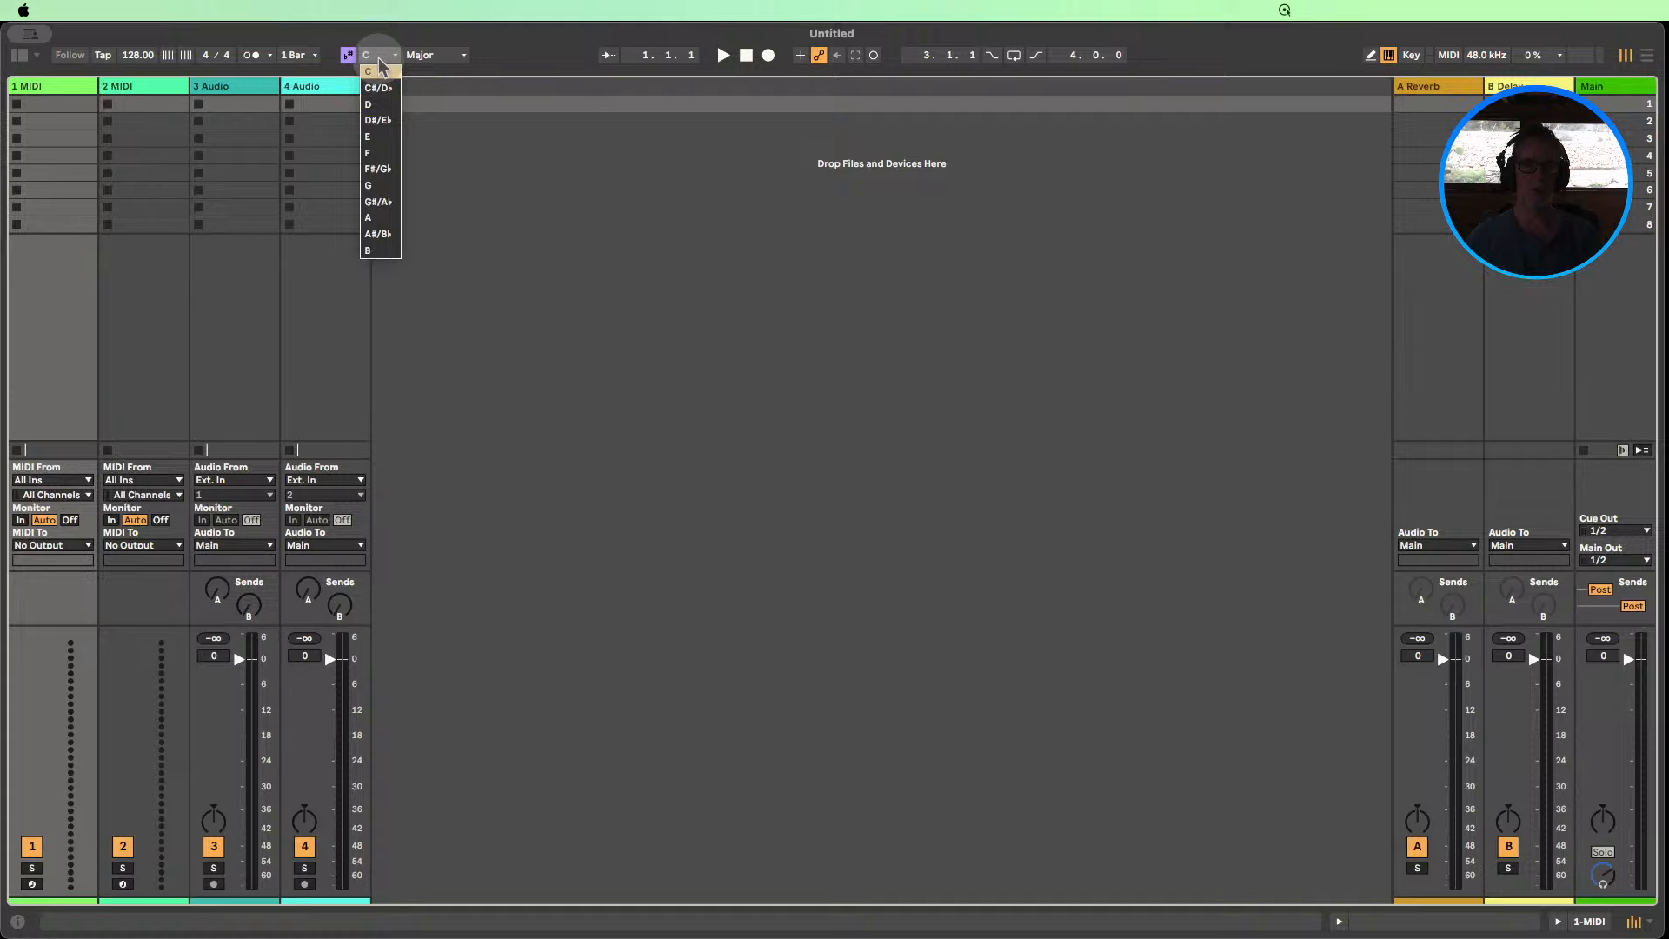
left_click(388, 171)
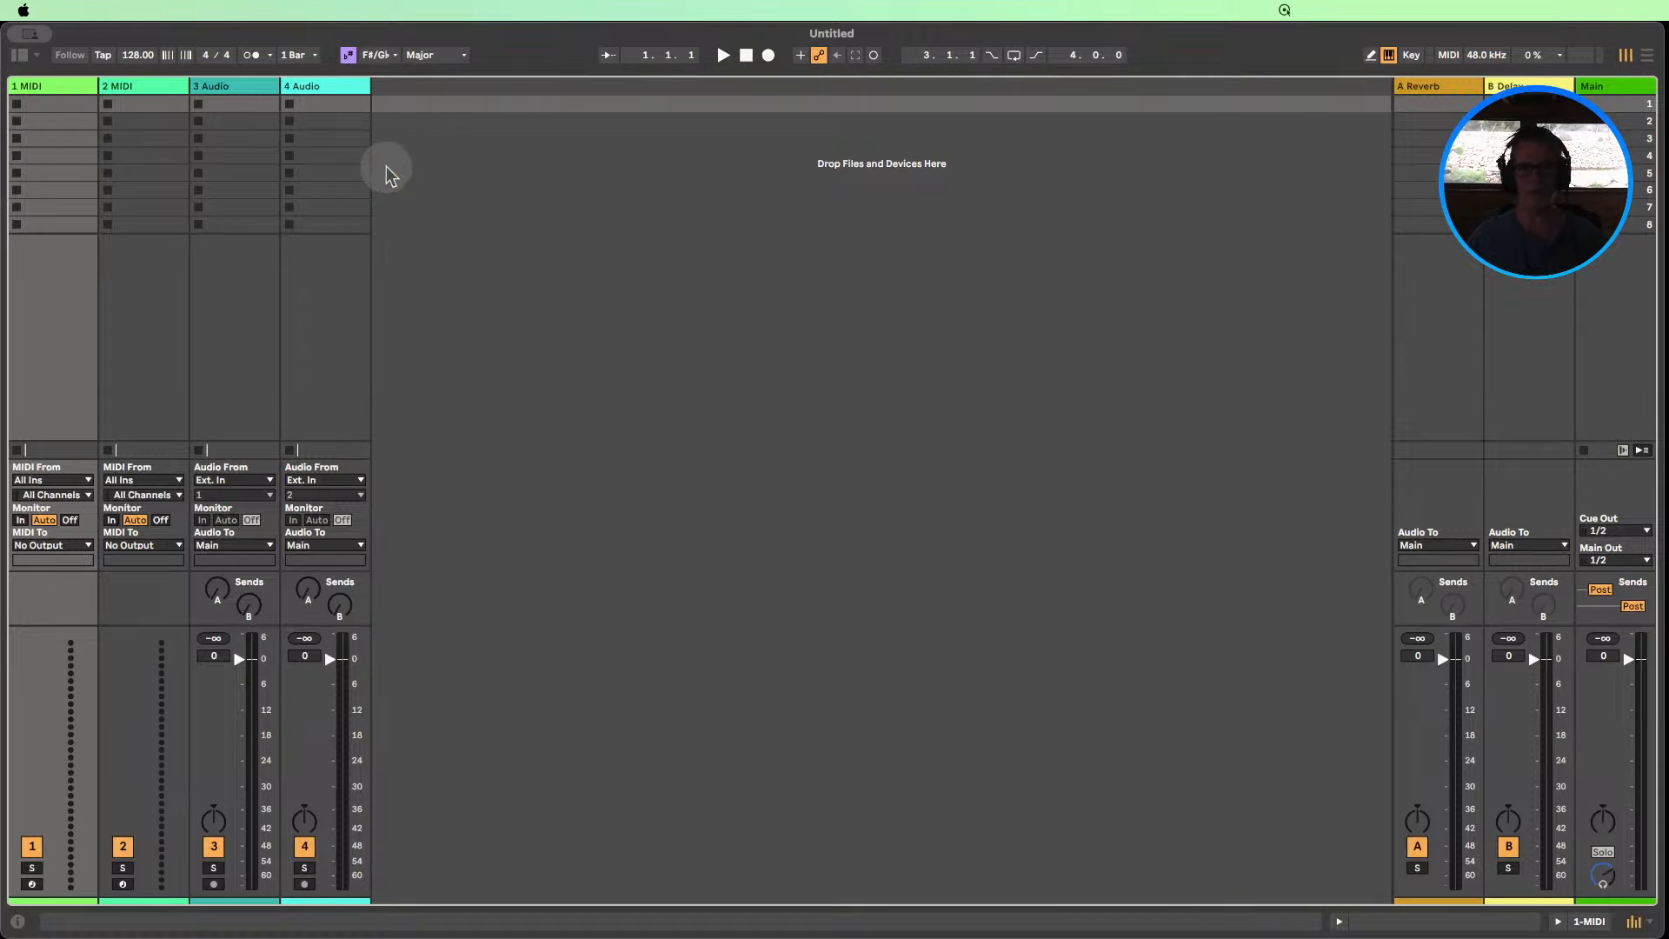
left_click(458, 58)
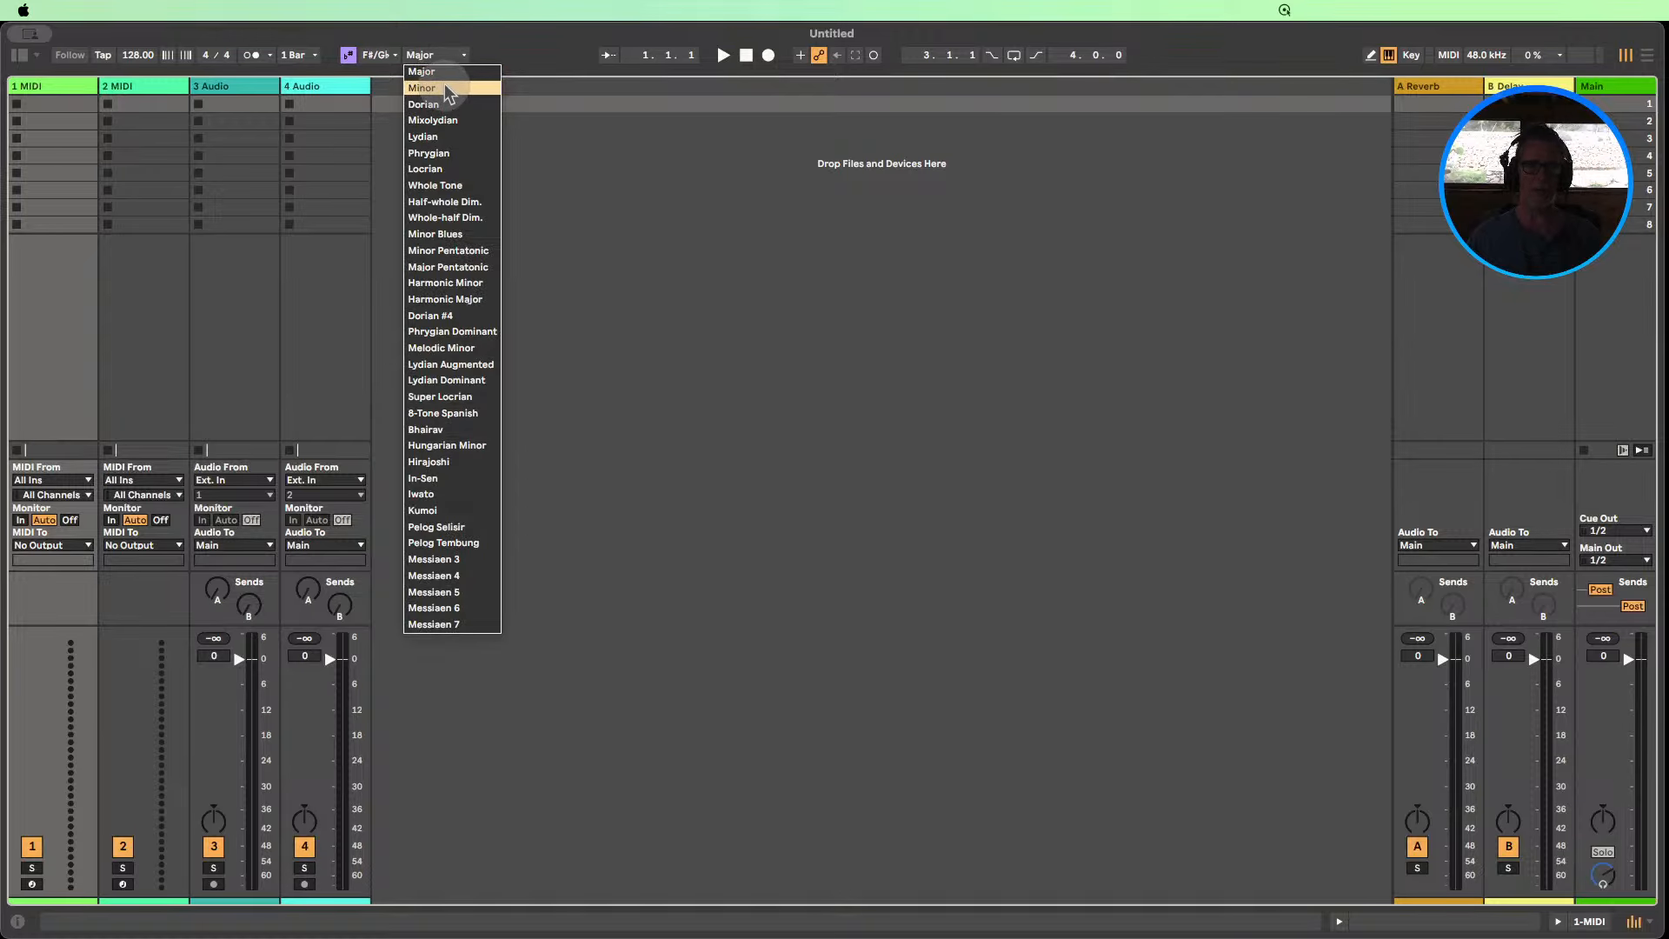
left_click(449, 89)
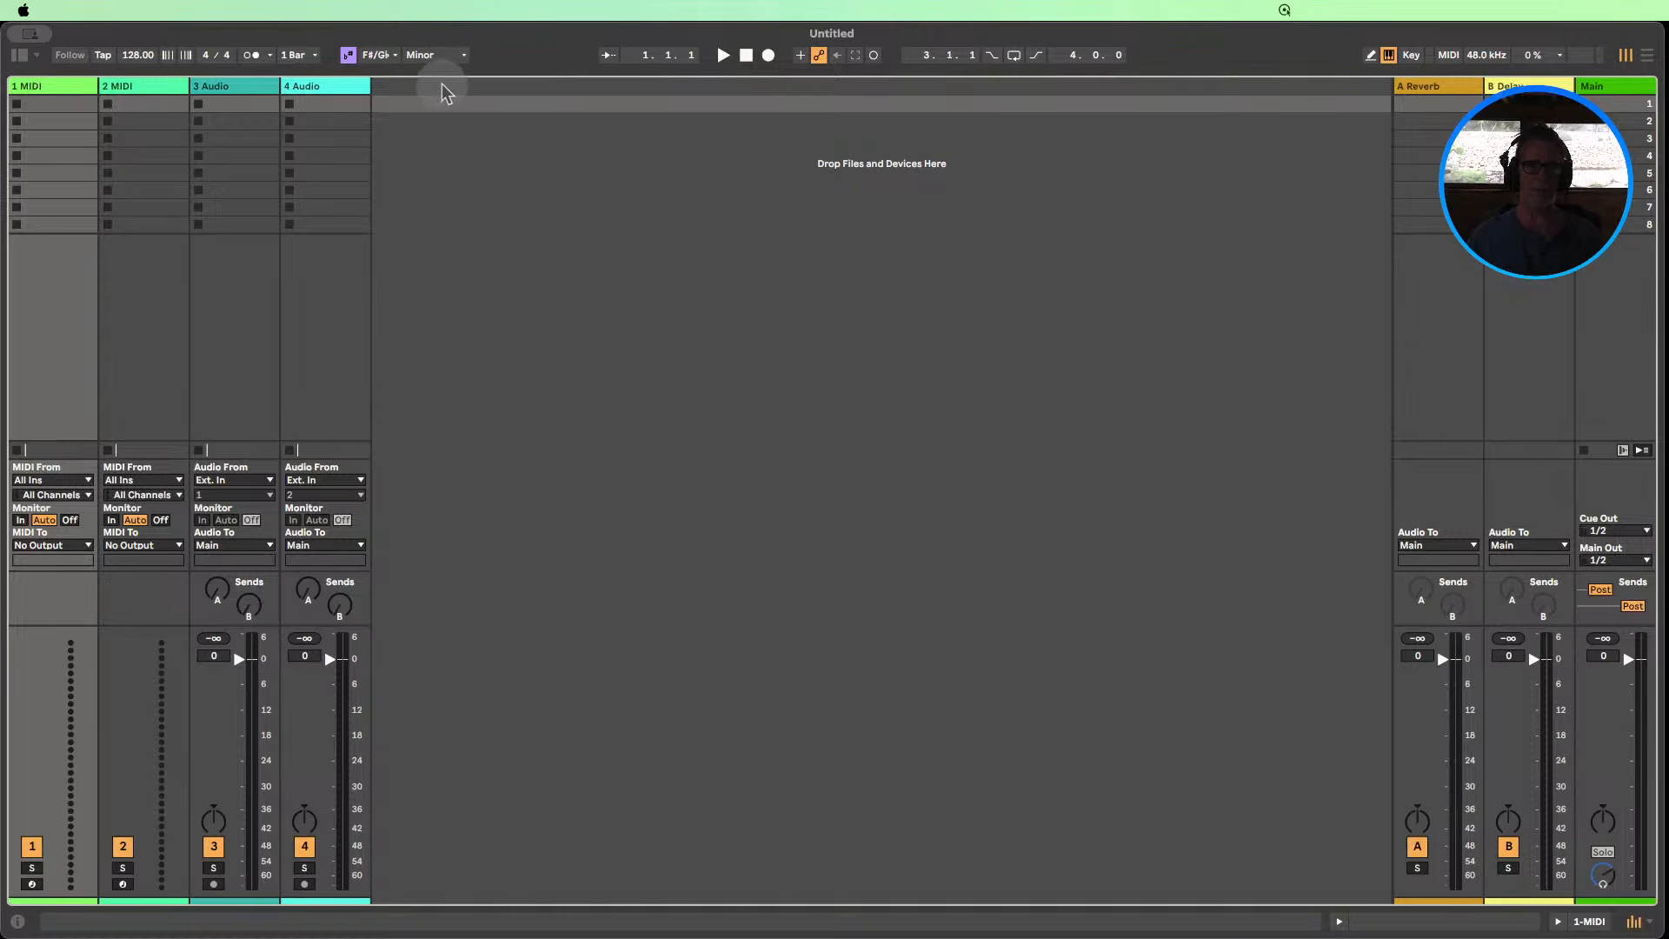
Try the Scale note view in a temporary clip in the first slot of 1 MIDI and delete the clip.
double_click(48, 103)
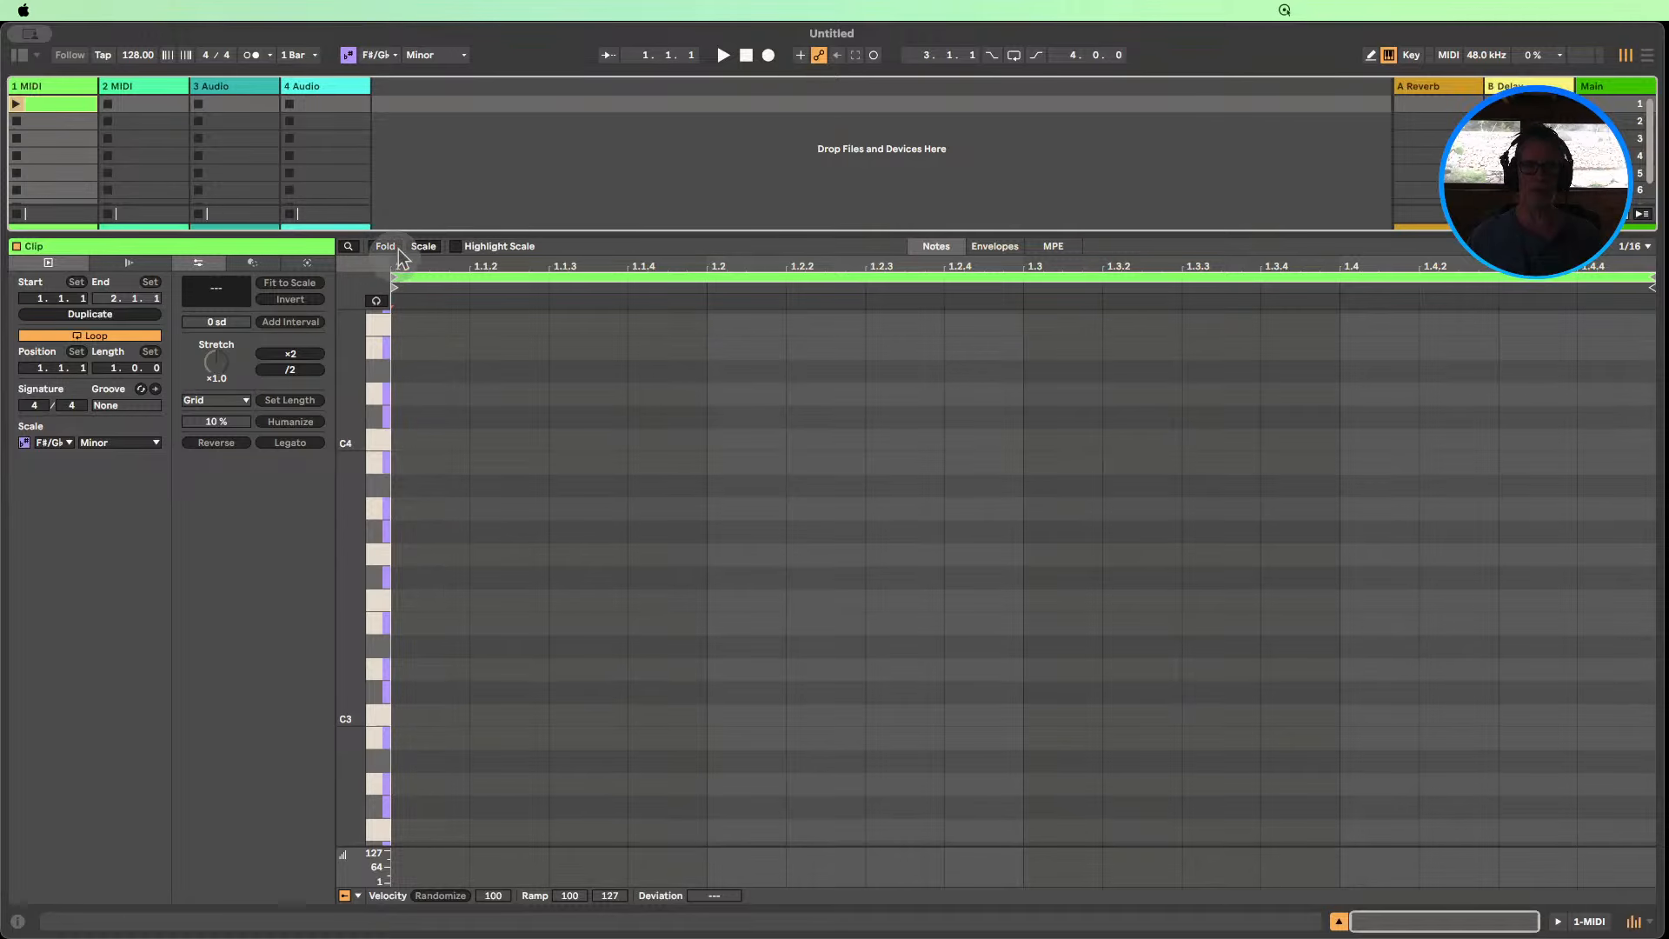
left_click(424, 247)
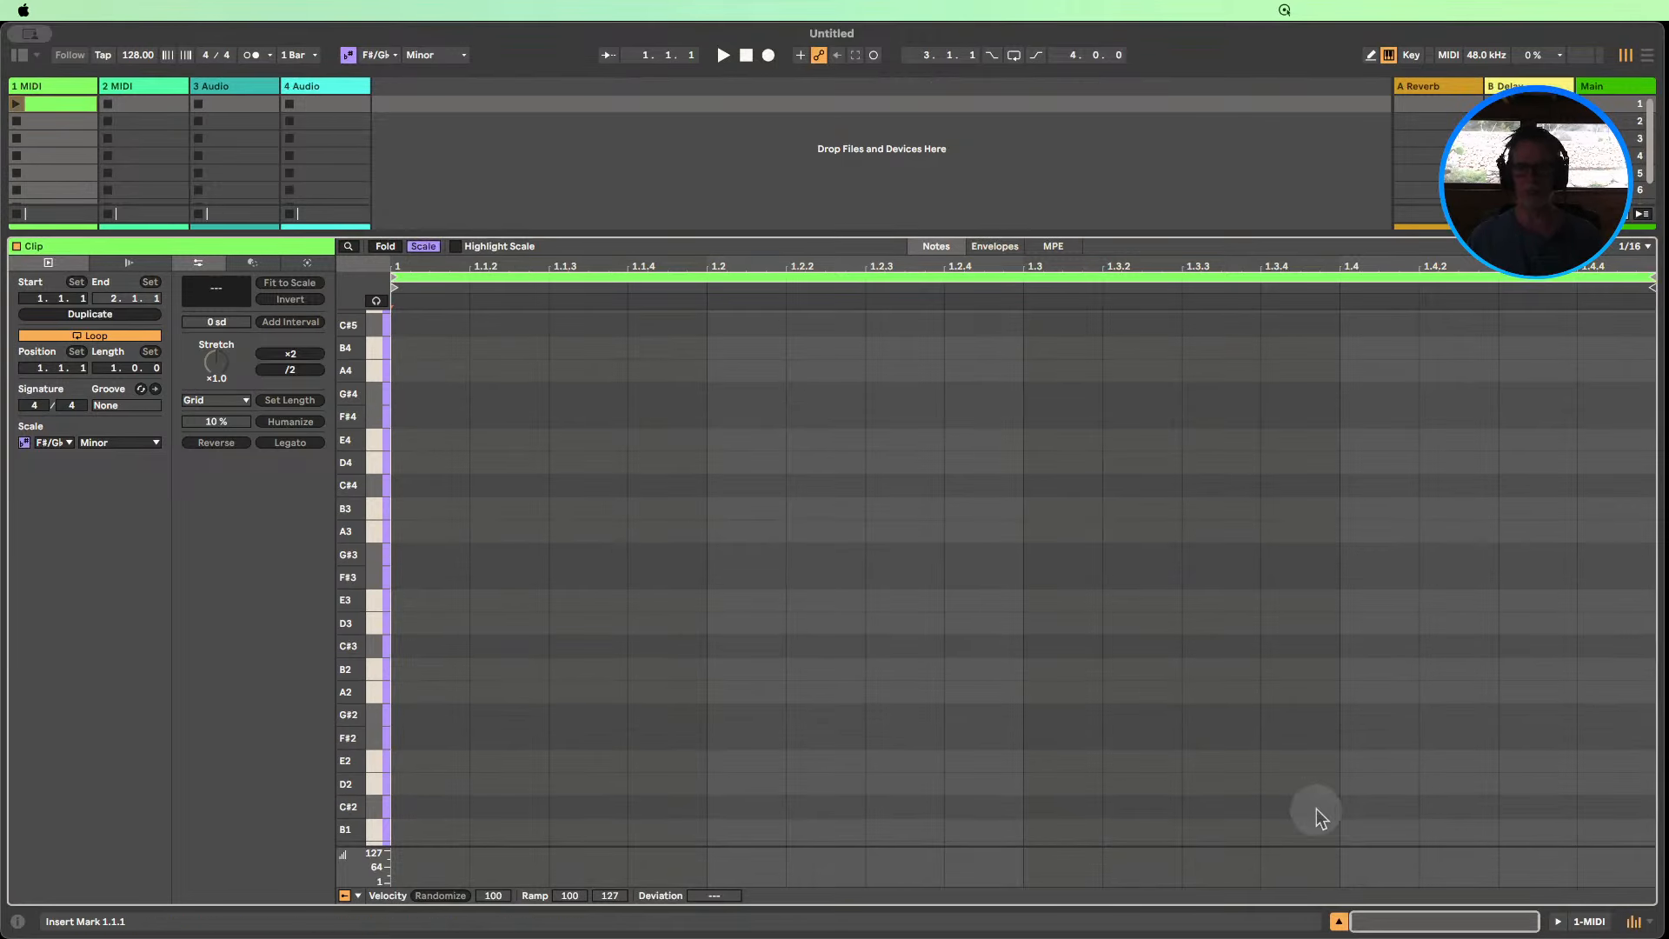
left_click(1341, 924)
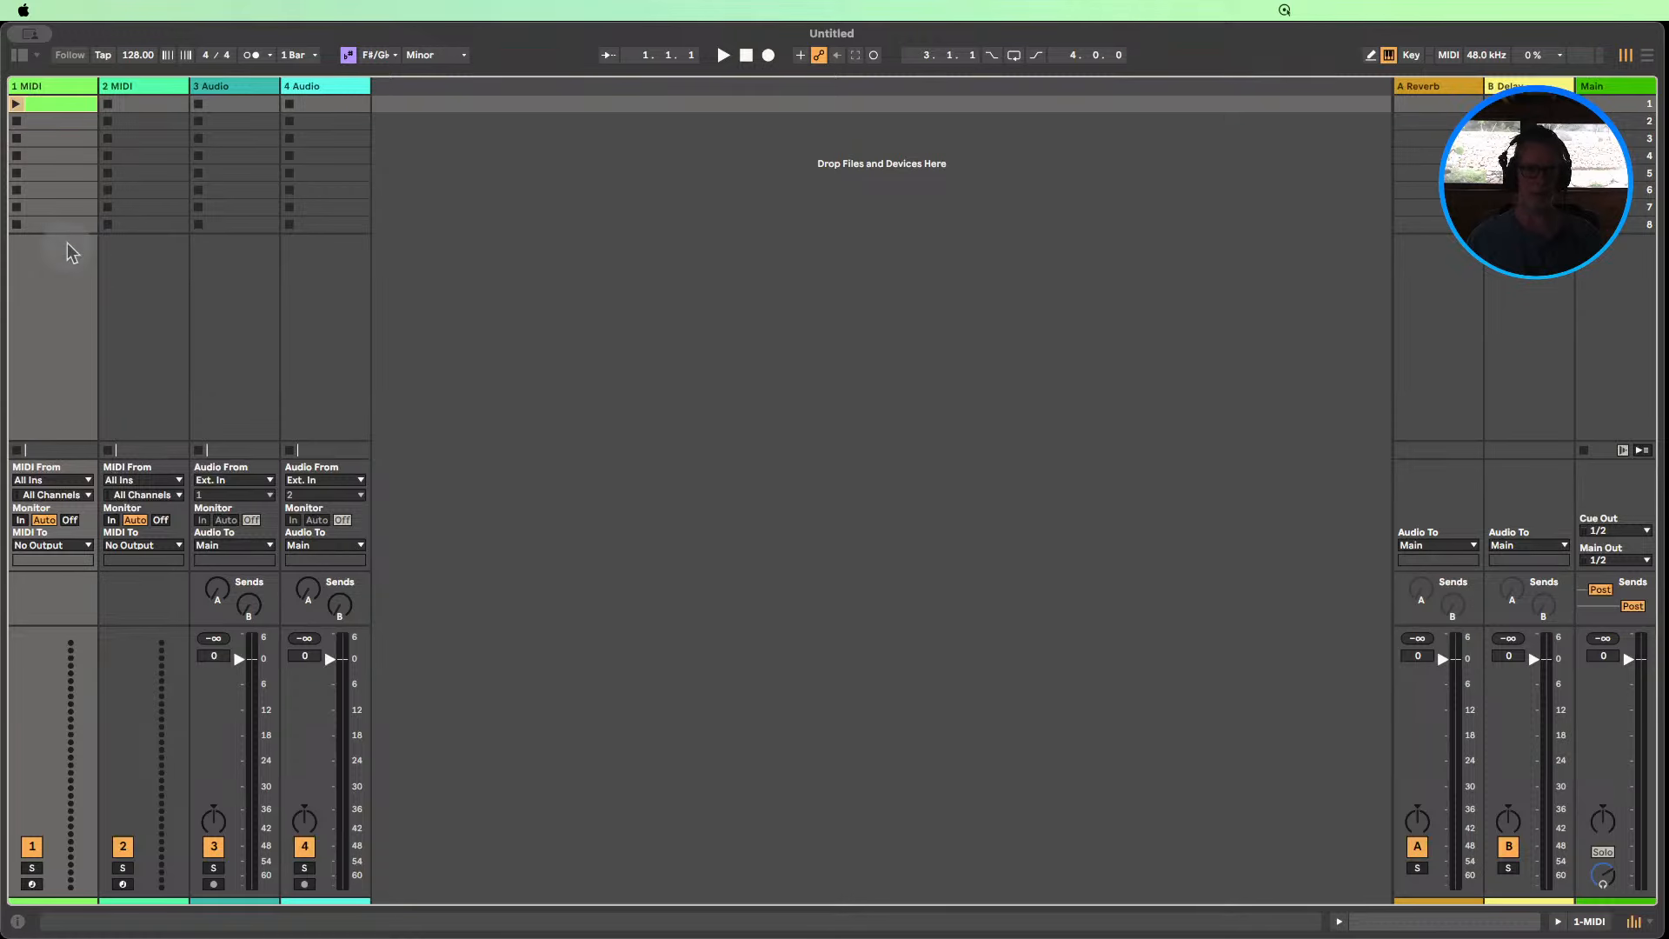
double_click(59, 102)
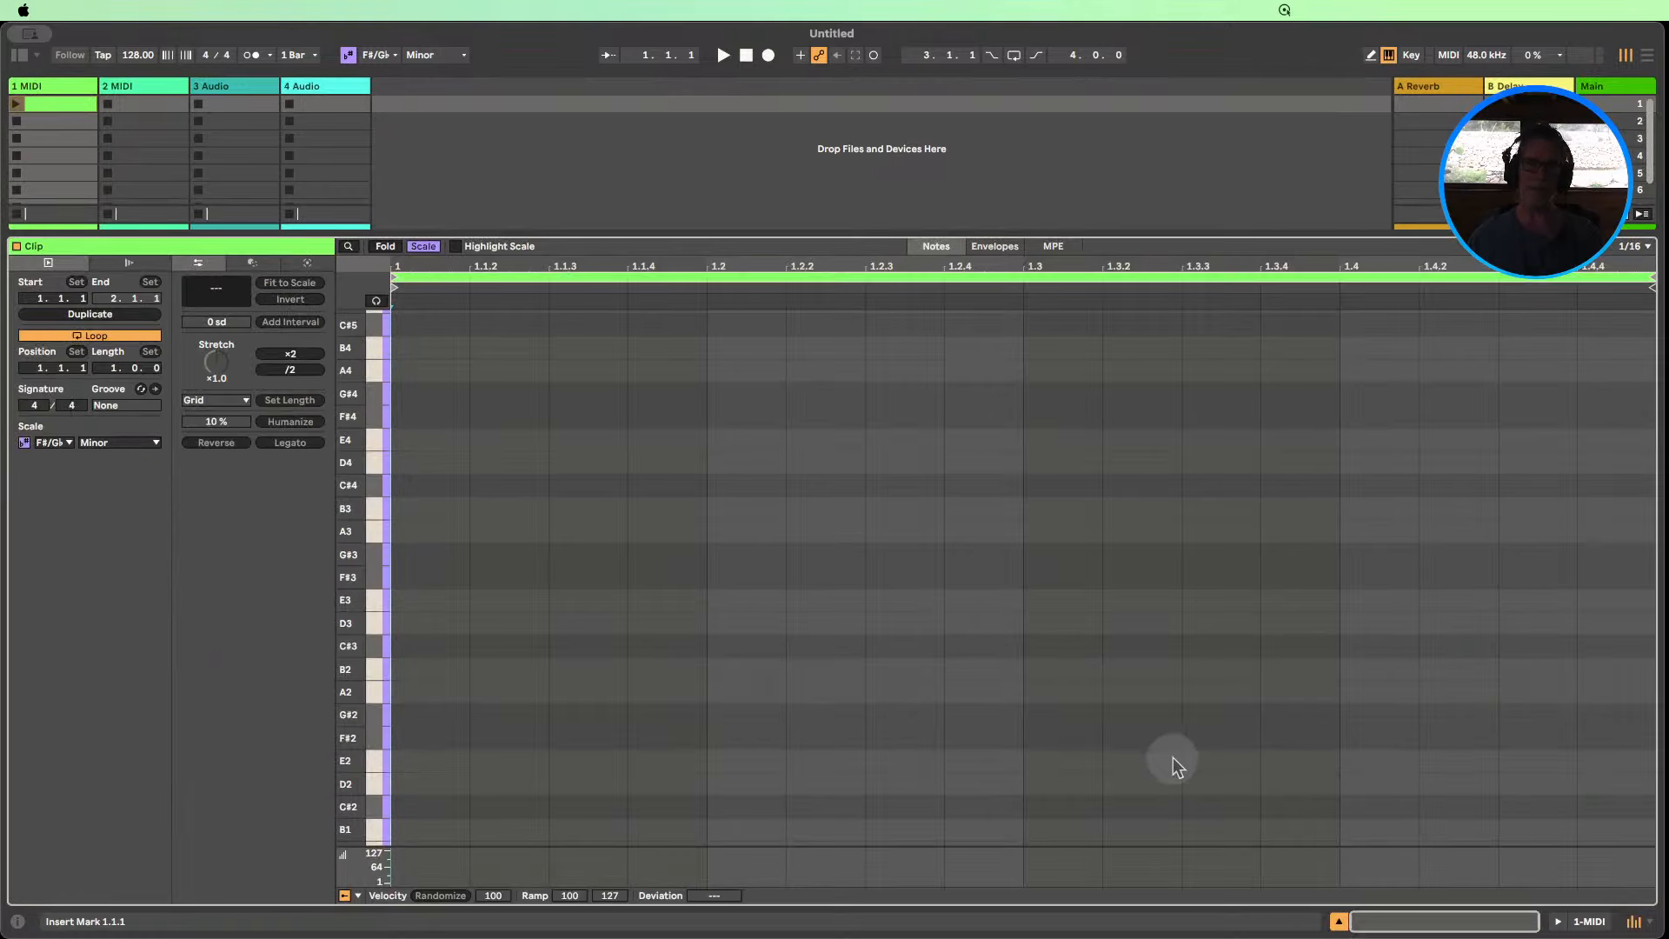
left_click(1340, 922)
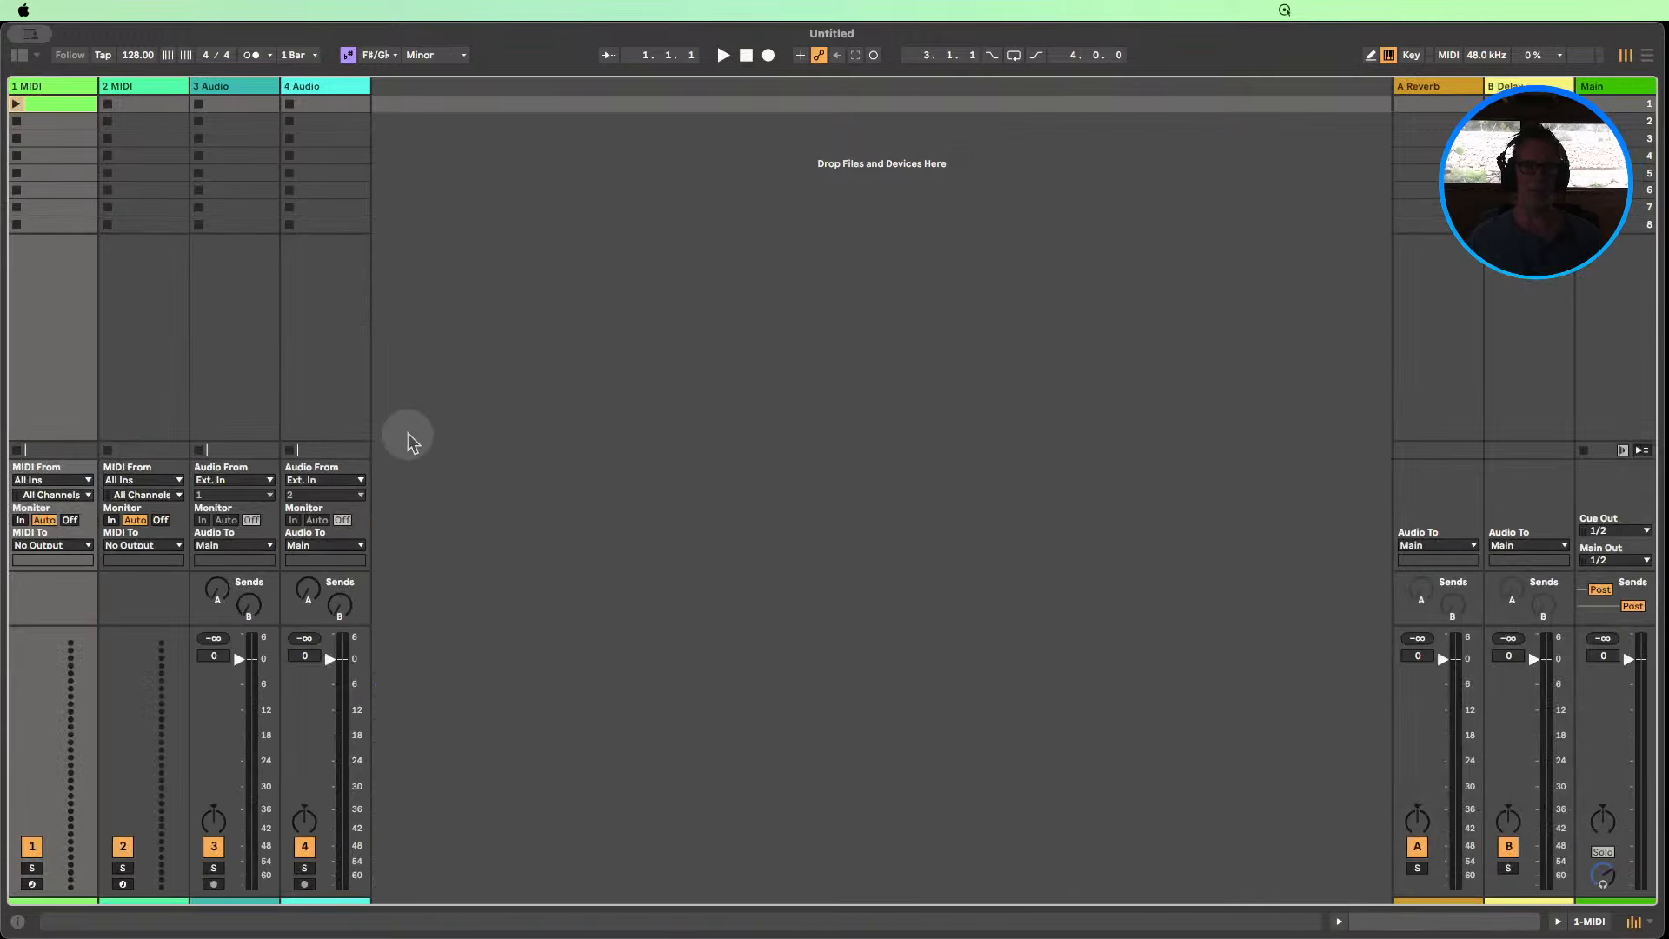
key("Delete")
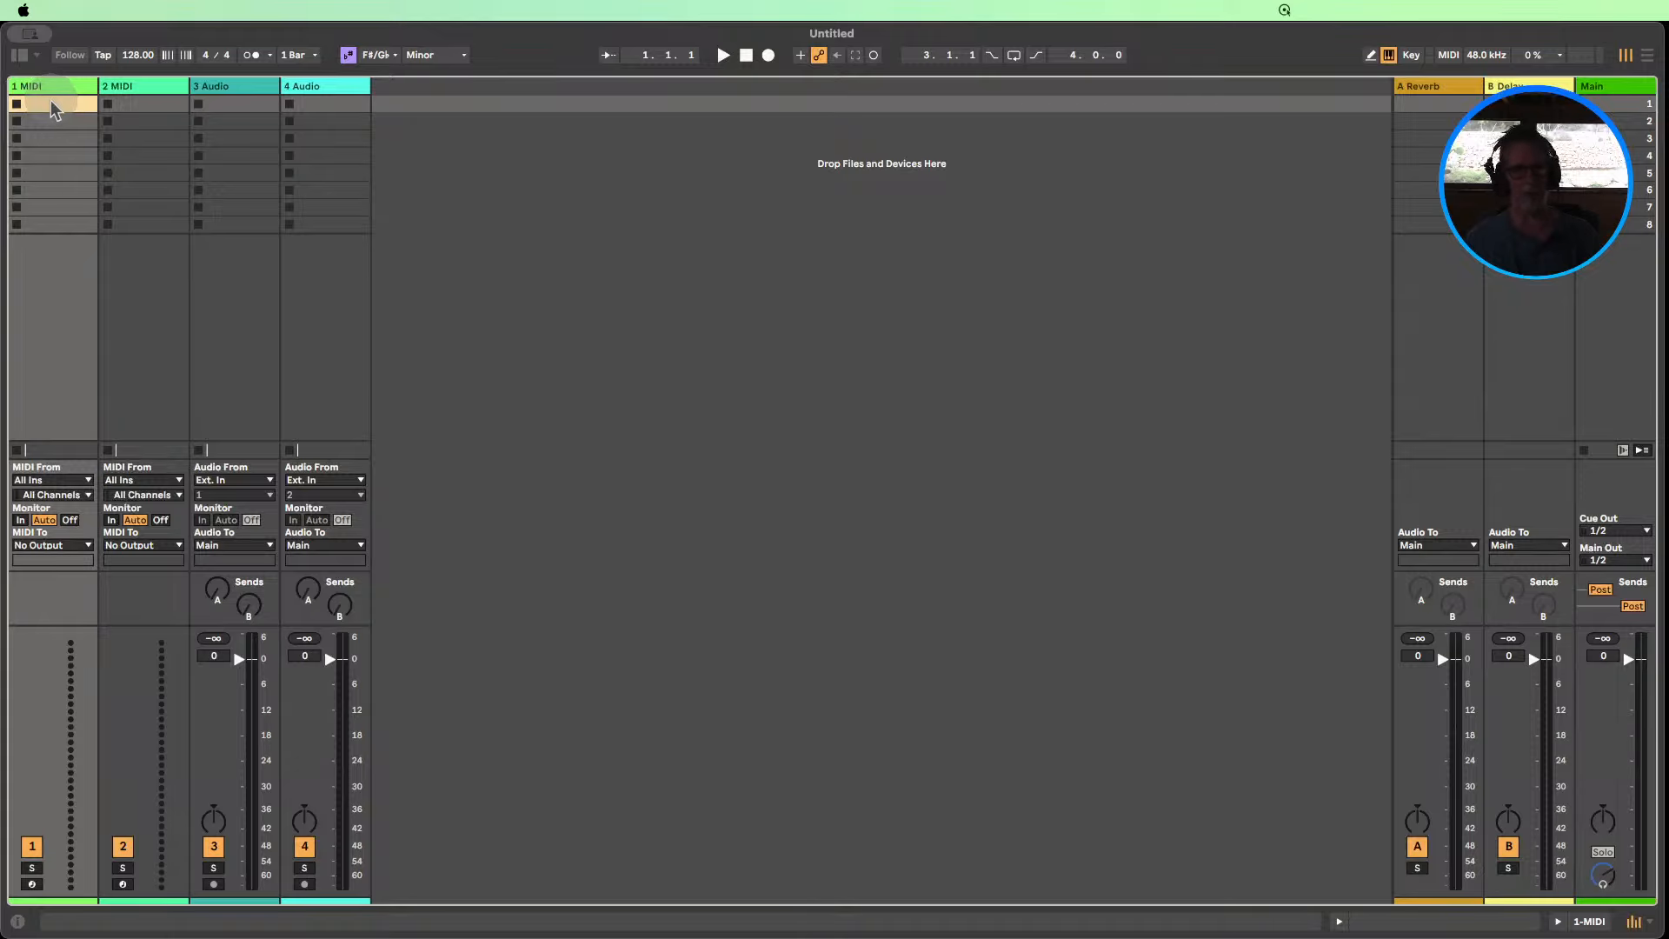
Show the browser and collapse the Modern Progressive project folder and the 2025 folder in its file list.
left_click(19, 55)
left_click(497, 88)
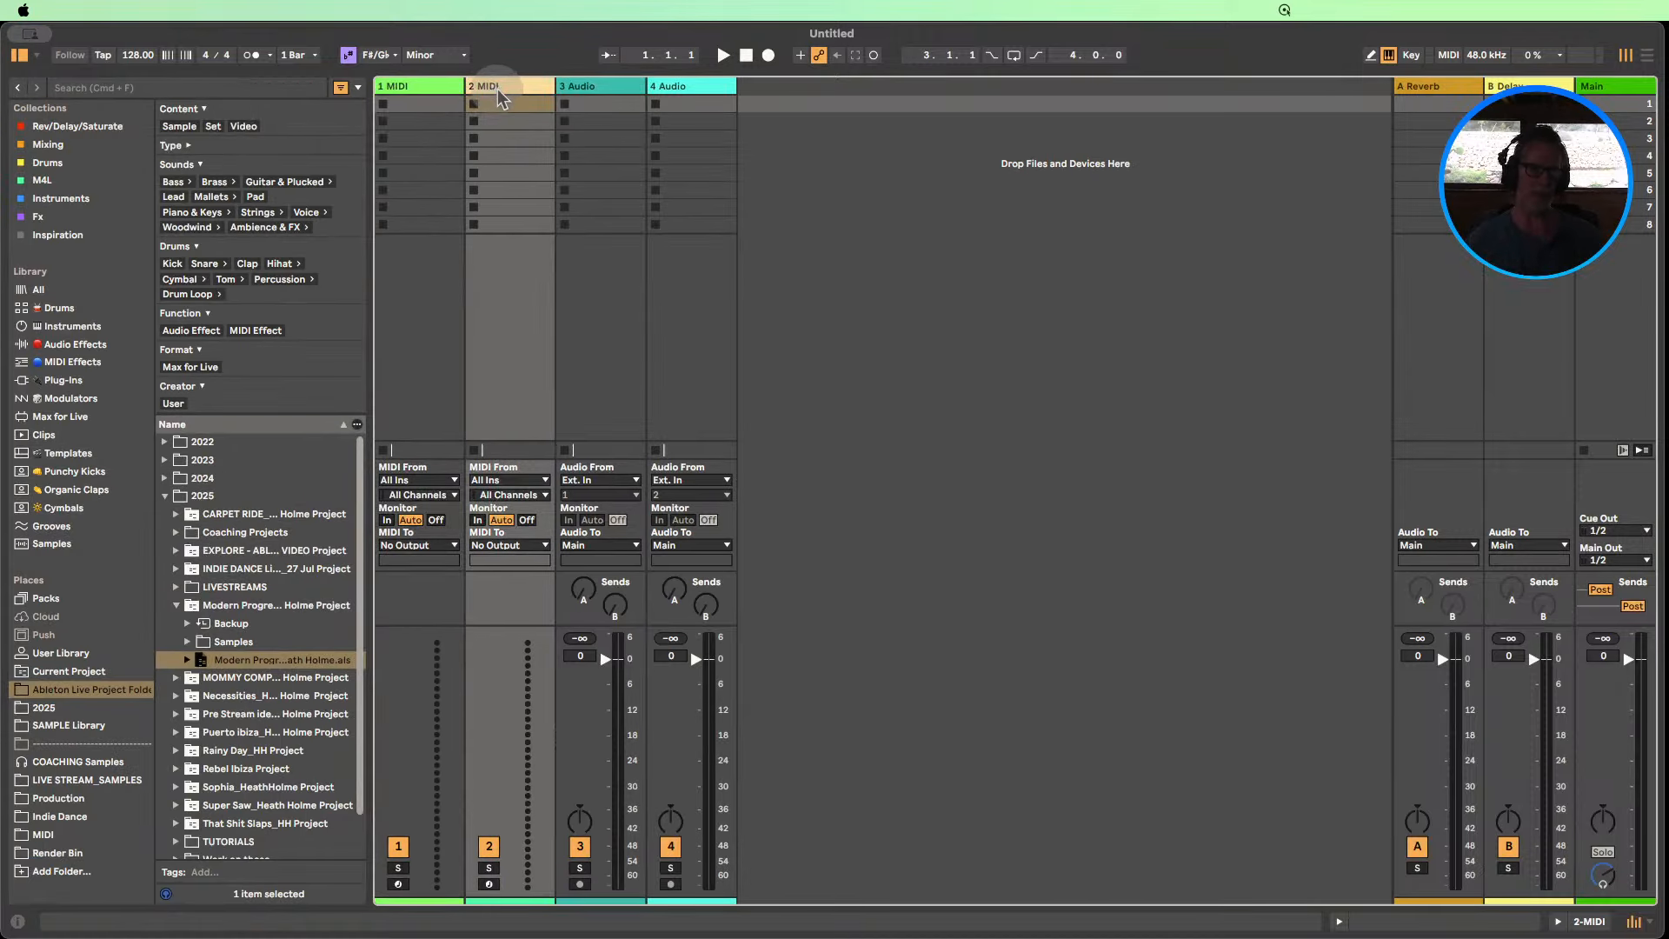
left_click(177, 606)
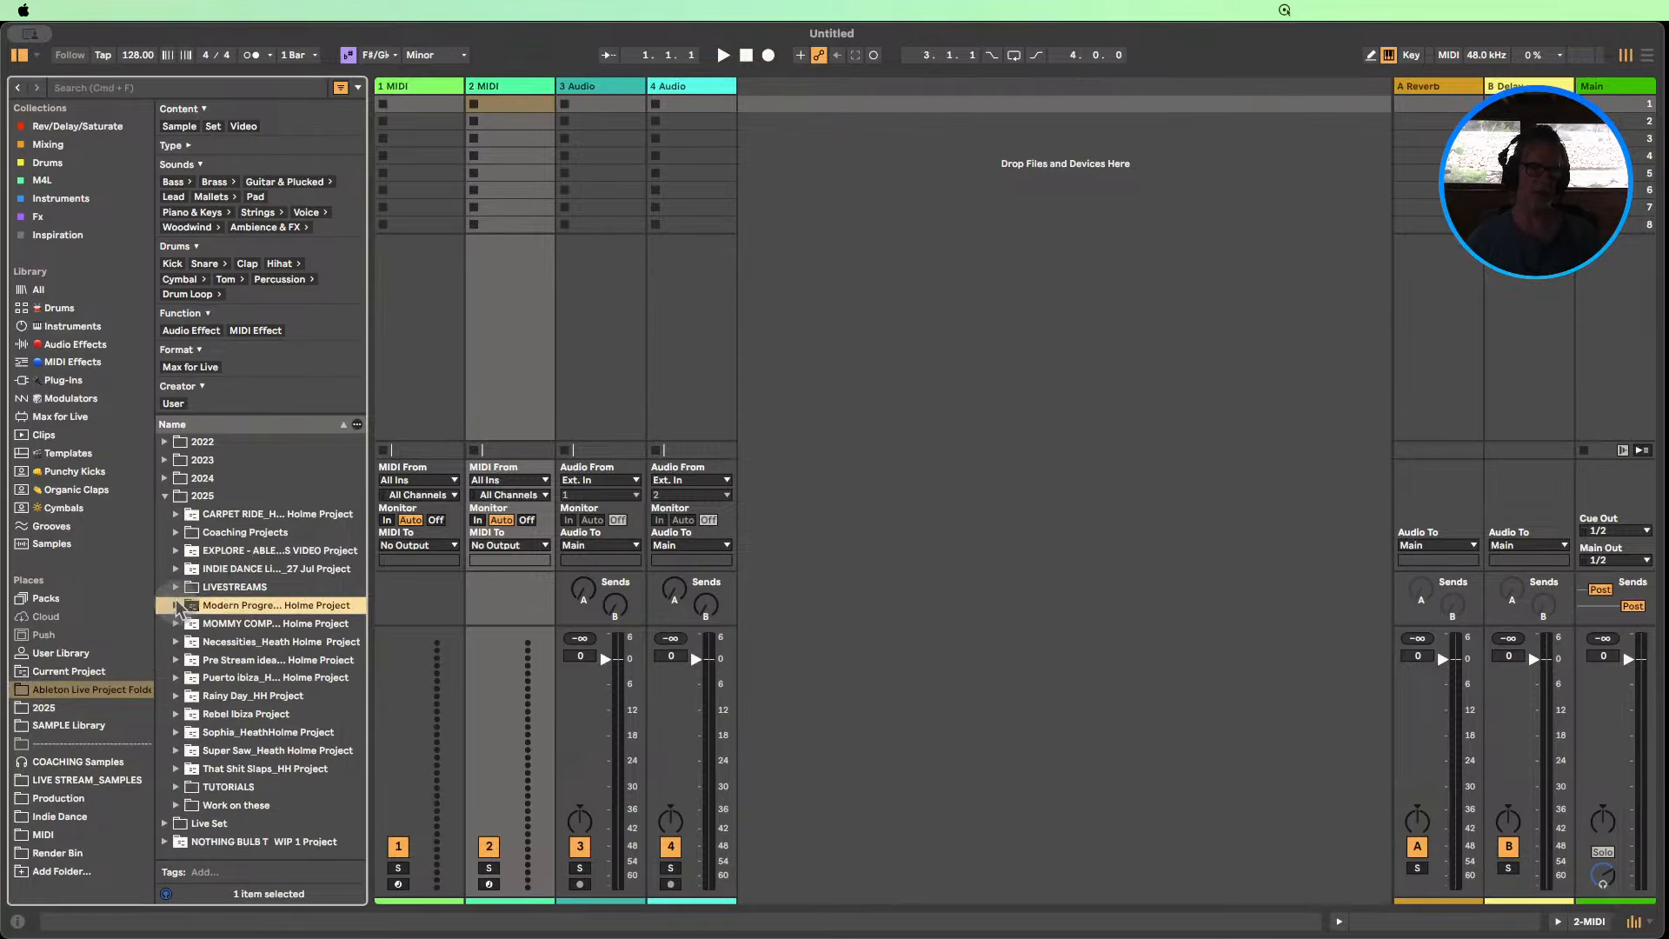
left_click(167, 497)
left_click_drag(370, 378, 358, 380)
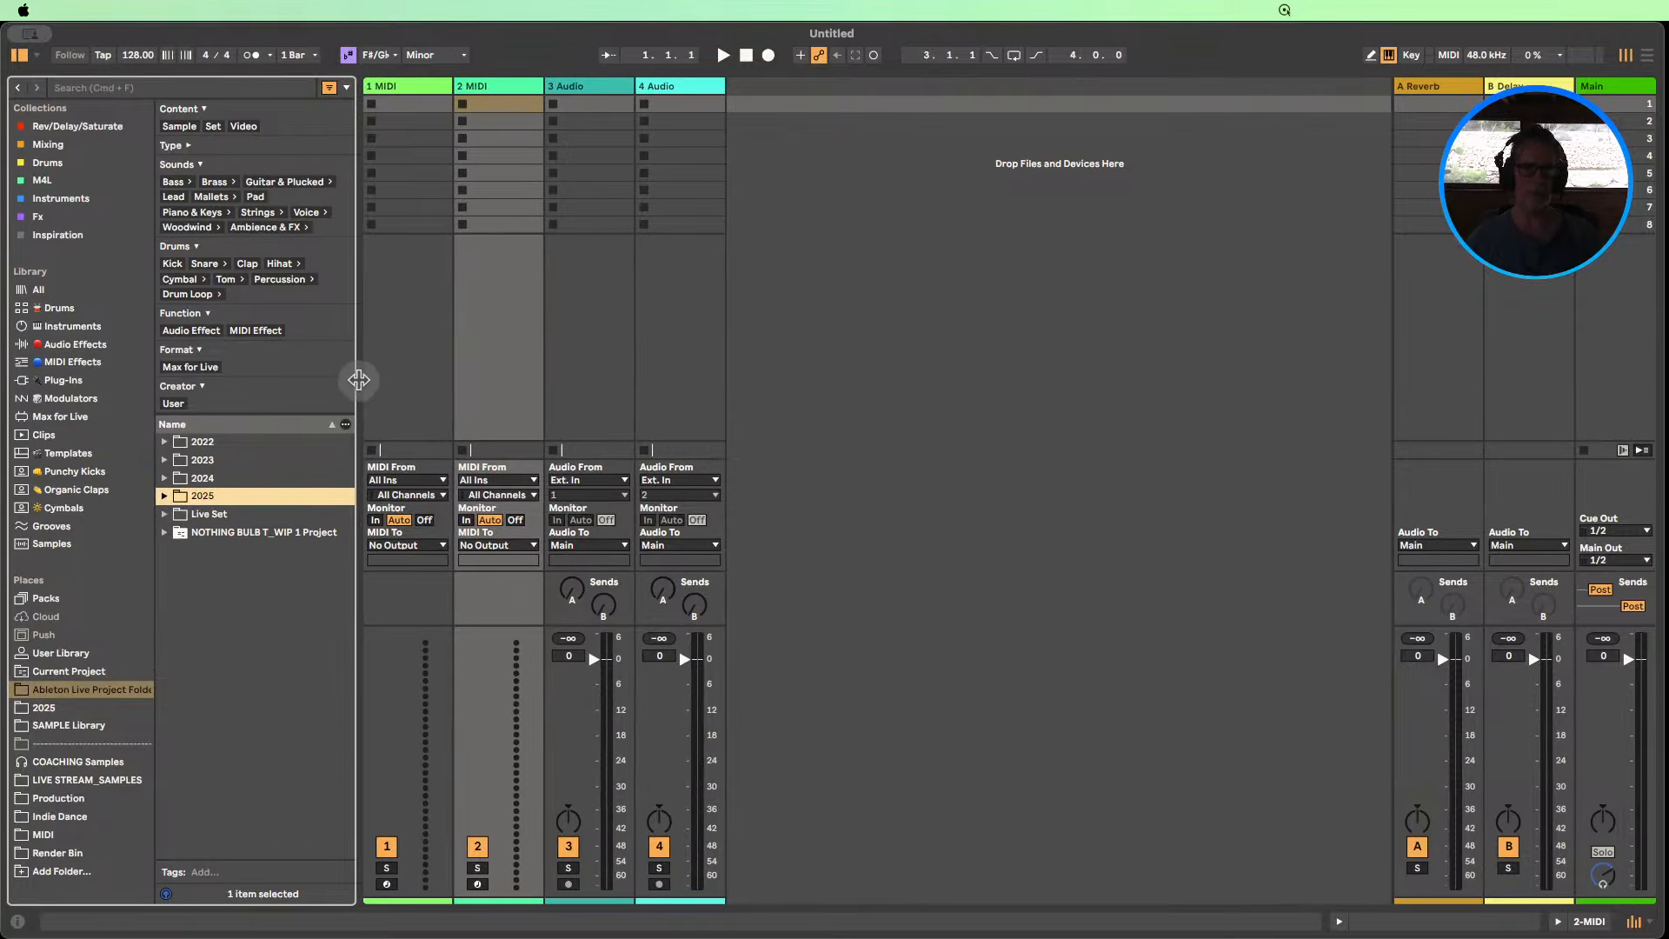
Search the browser for "pml" with the Kick filter and widen the browser so the file names are readable.
key("super+f")
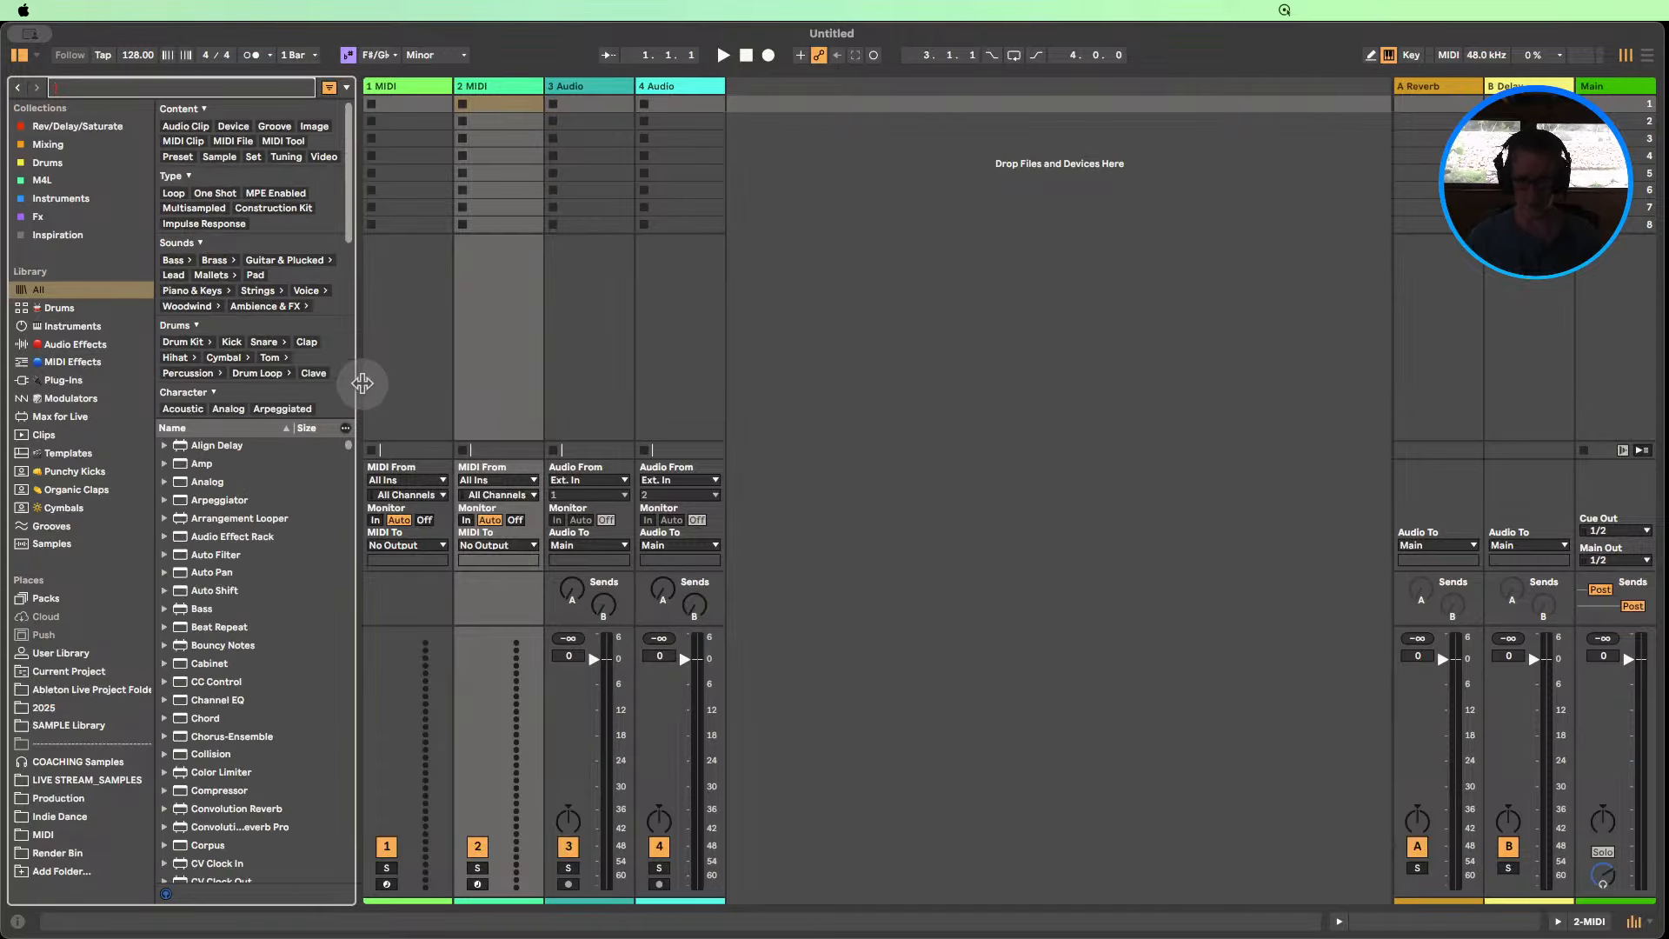
type("pml")
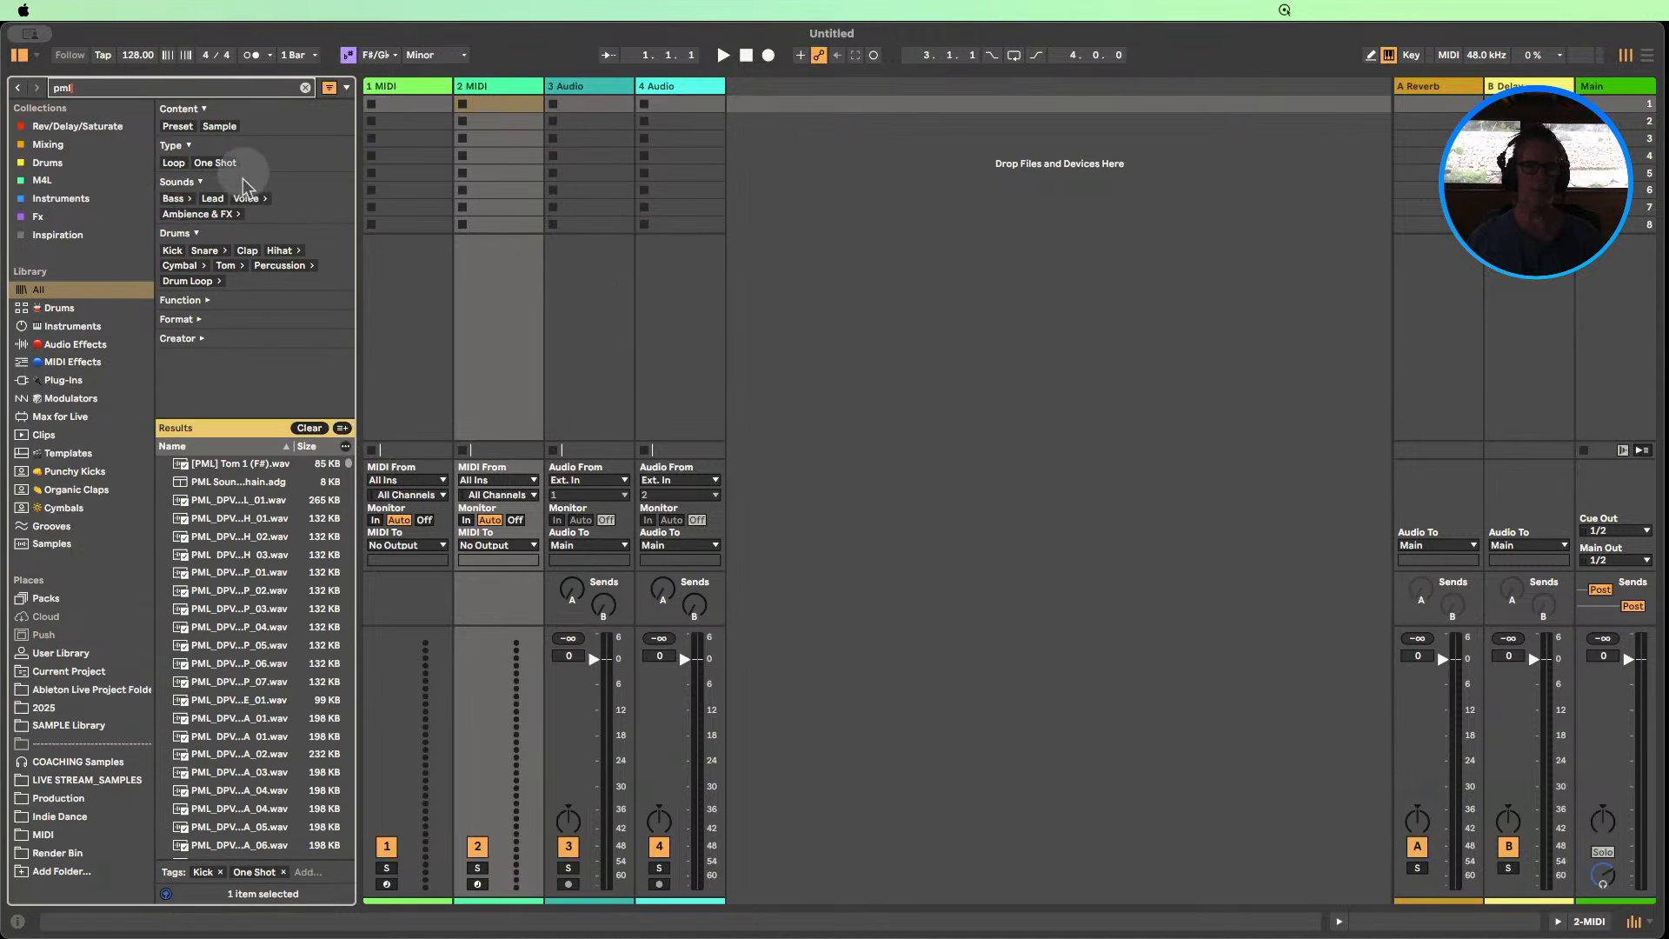
left_click(173, 251)
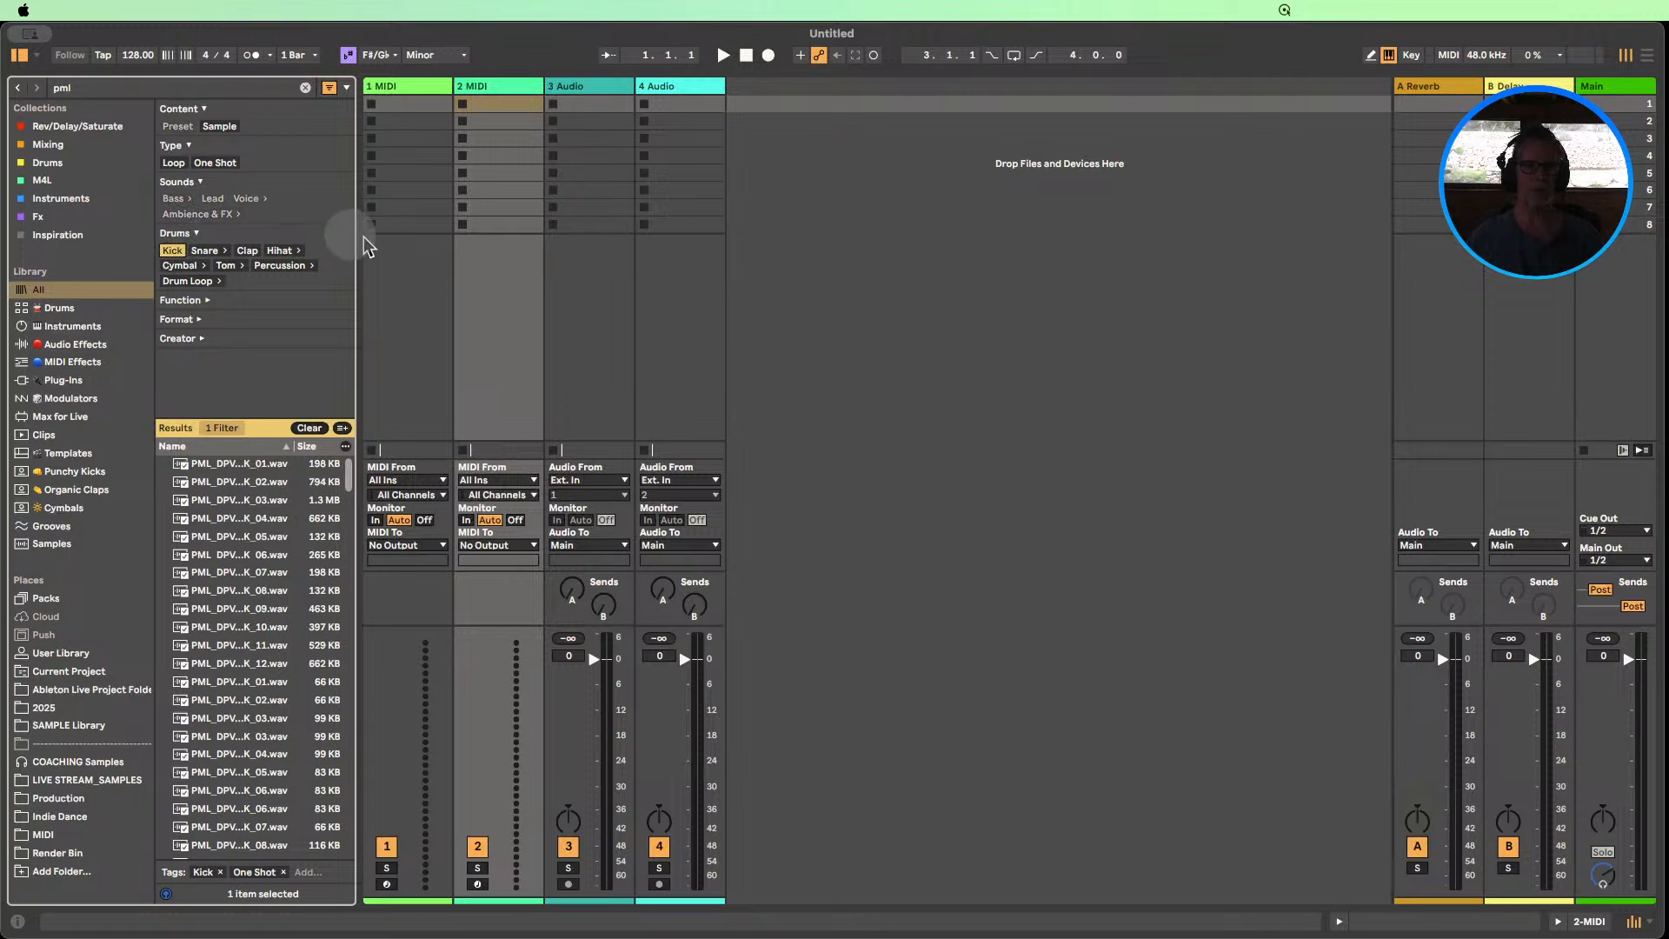
left_click_drag(365, 246, 515, 261)
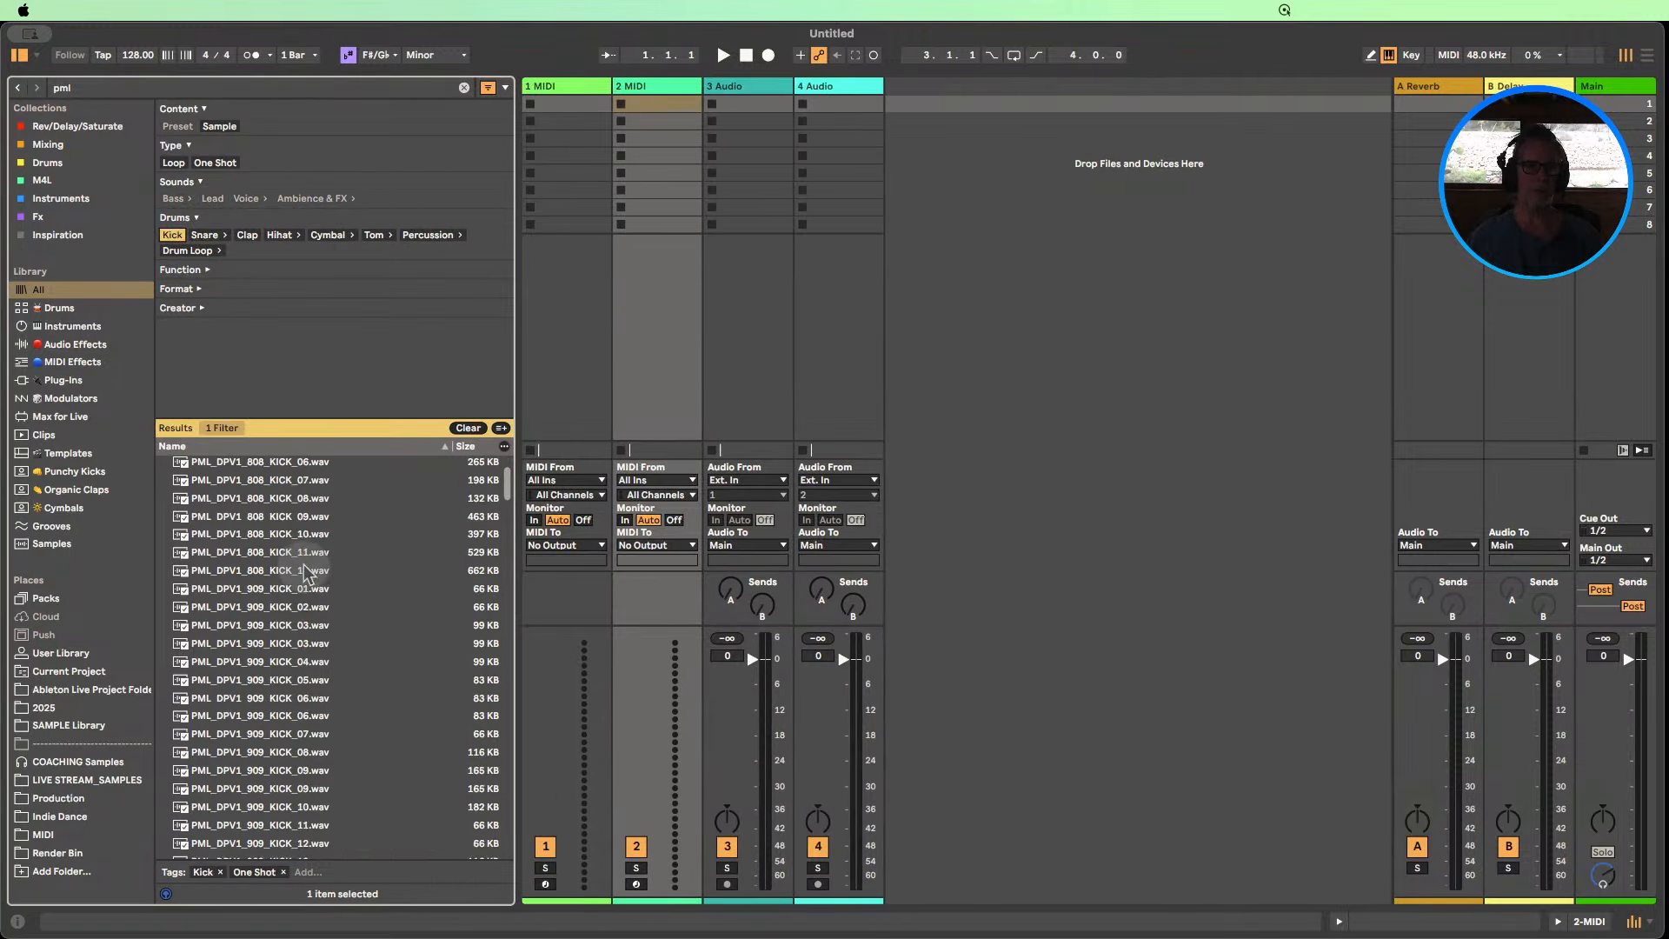
Look through the kick results and audition the first PML_DPV2_KICK_1_DEEP samples, starting at 001.
scroll(306, 574, "down", 15)
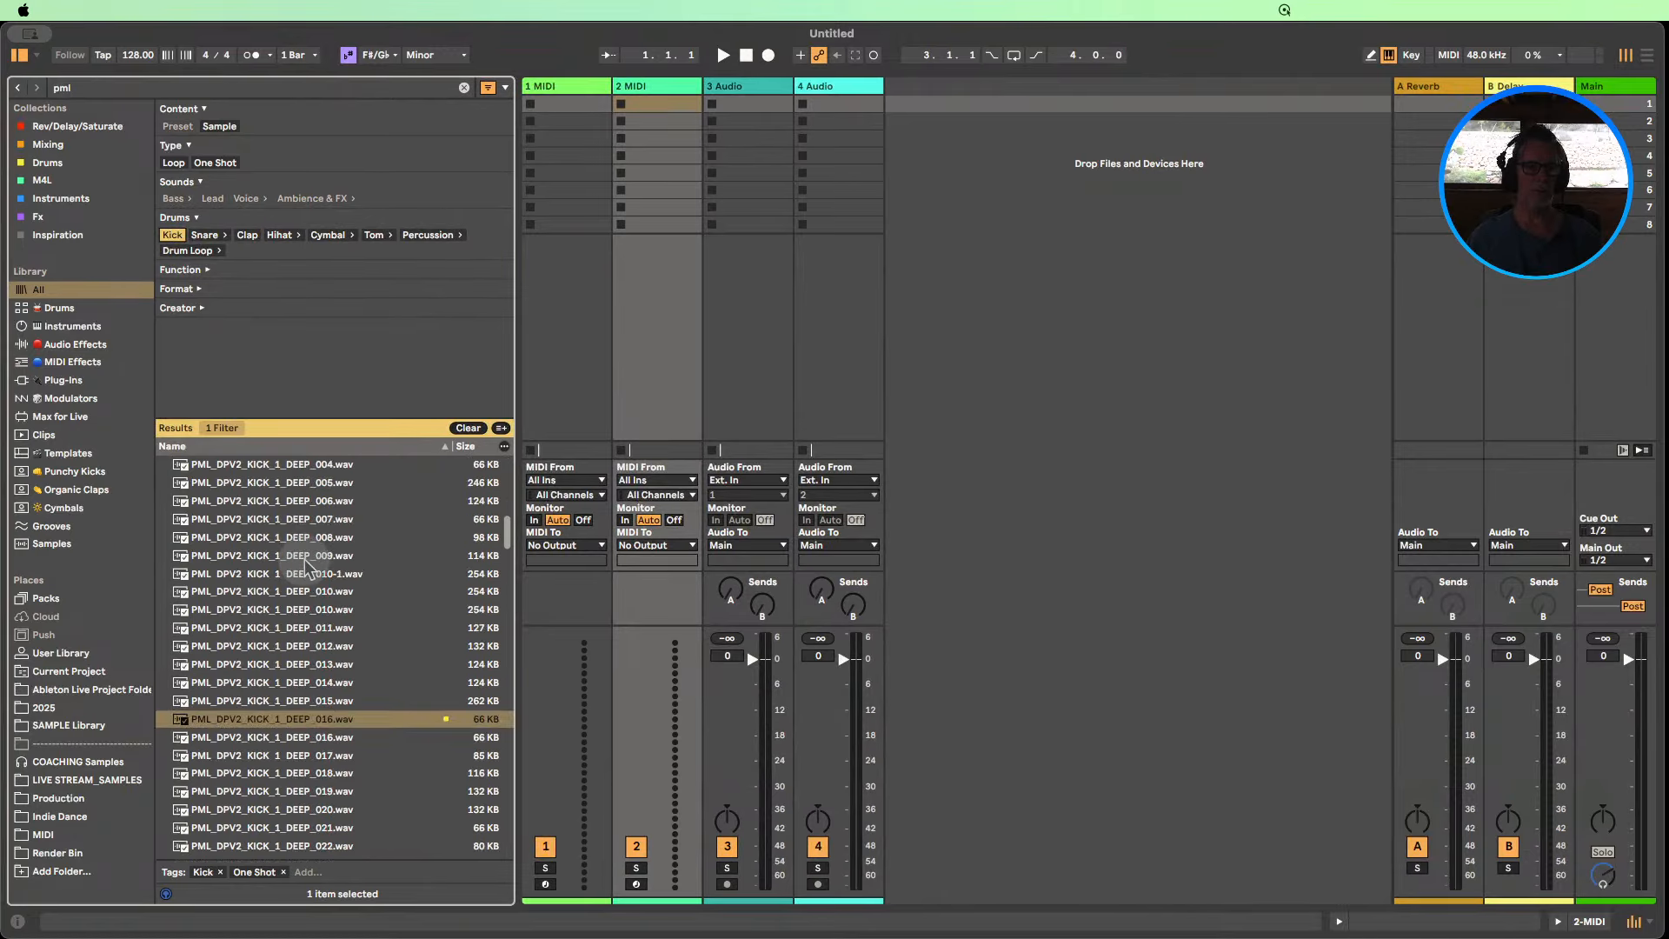
scroll(306, 565, "down", 20)
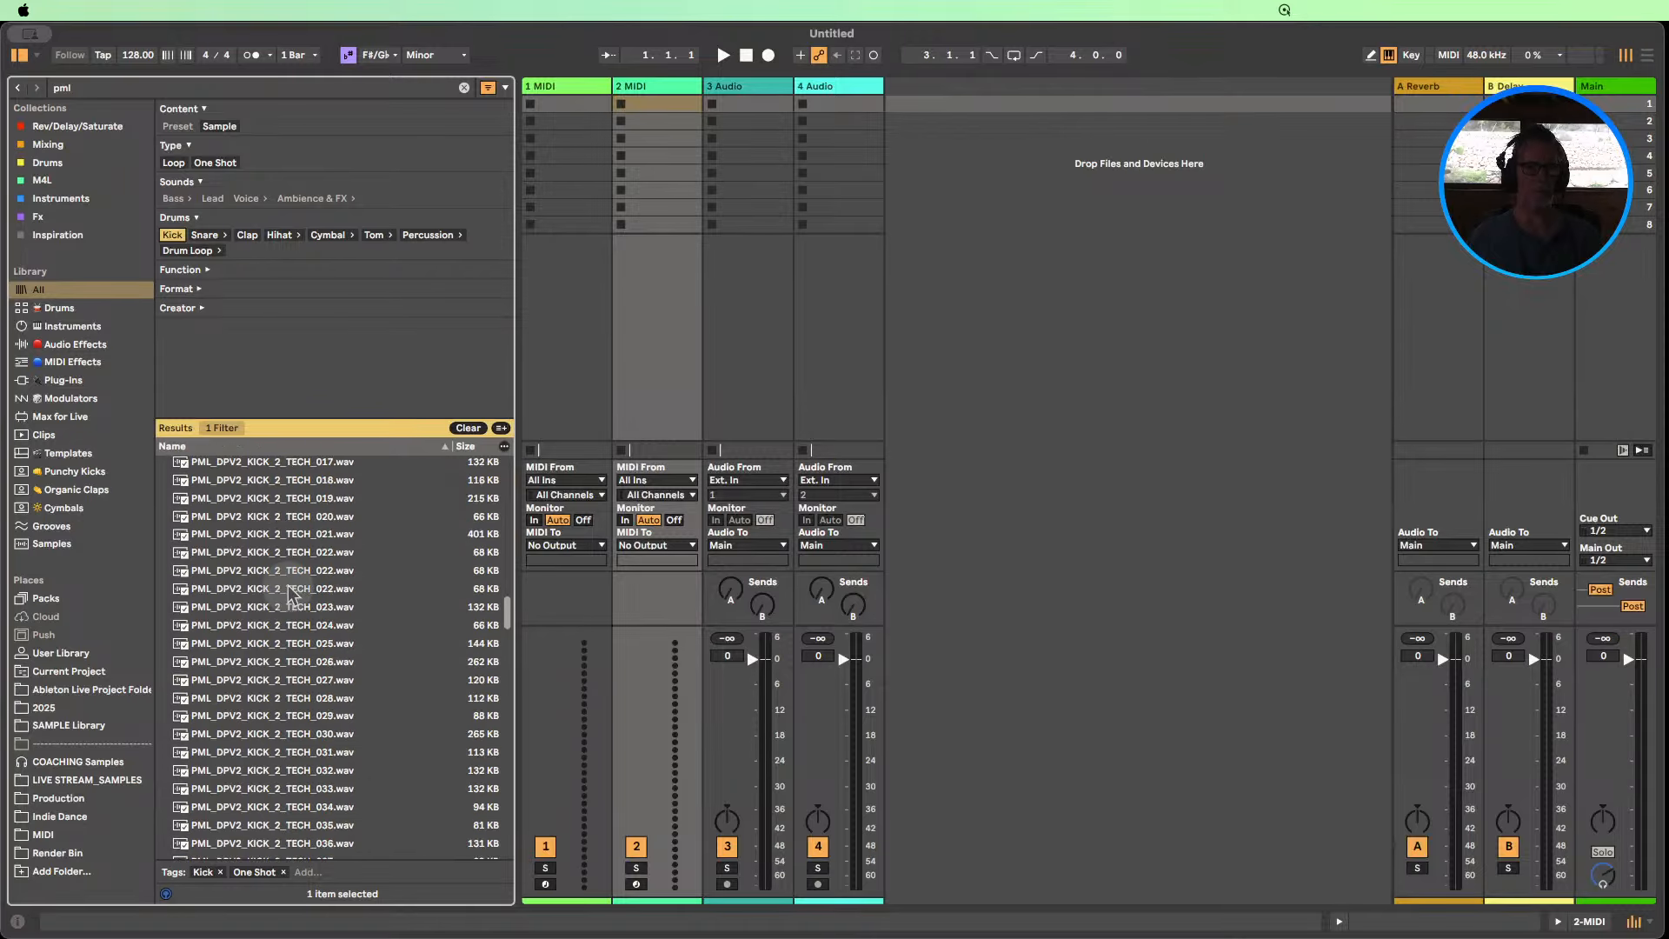
scroll(291, 595, "down", 12)
scroll(365, 619, "down", 8)
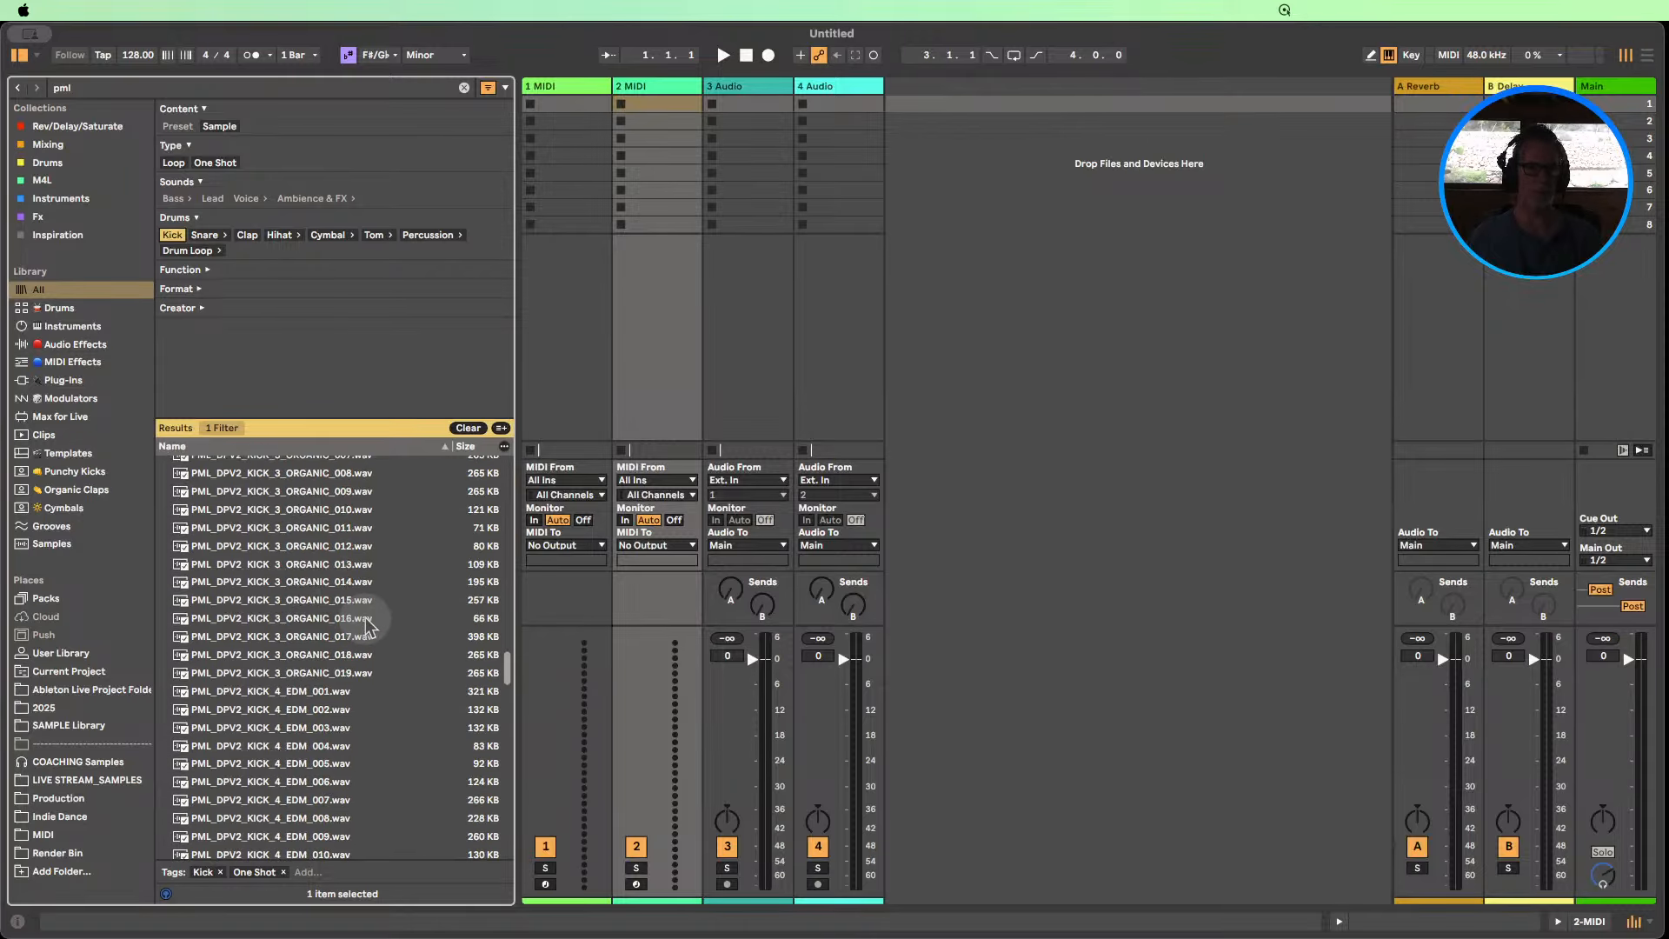
scroll(365, 620, "up", 20)
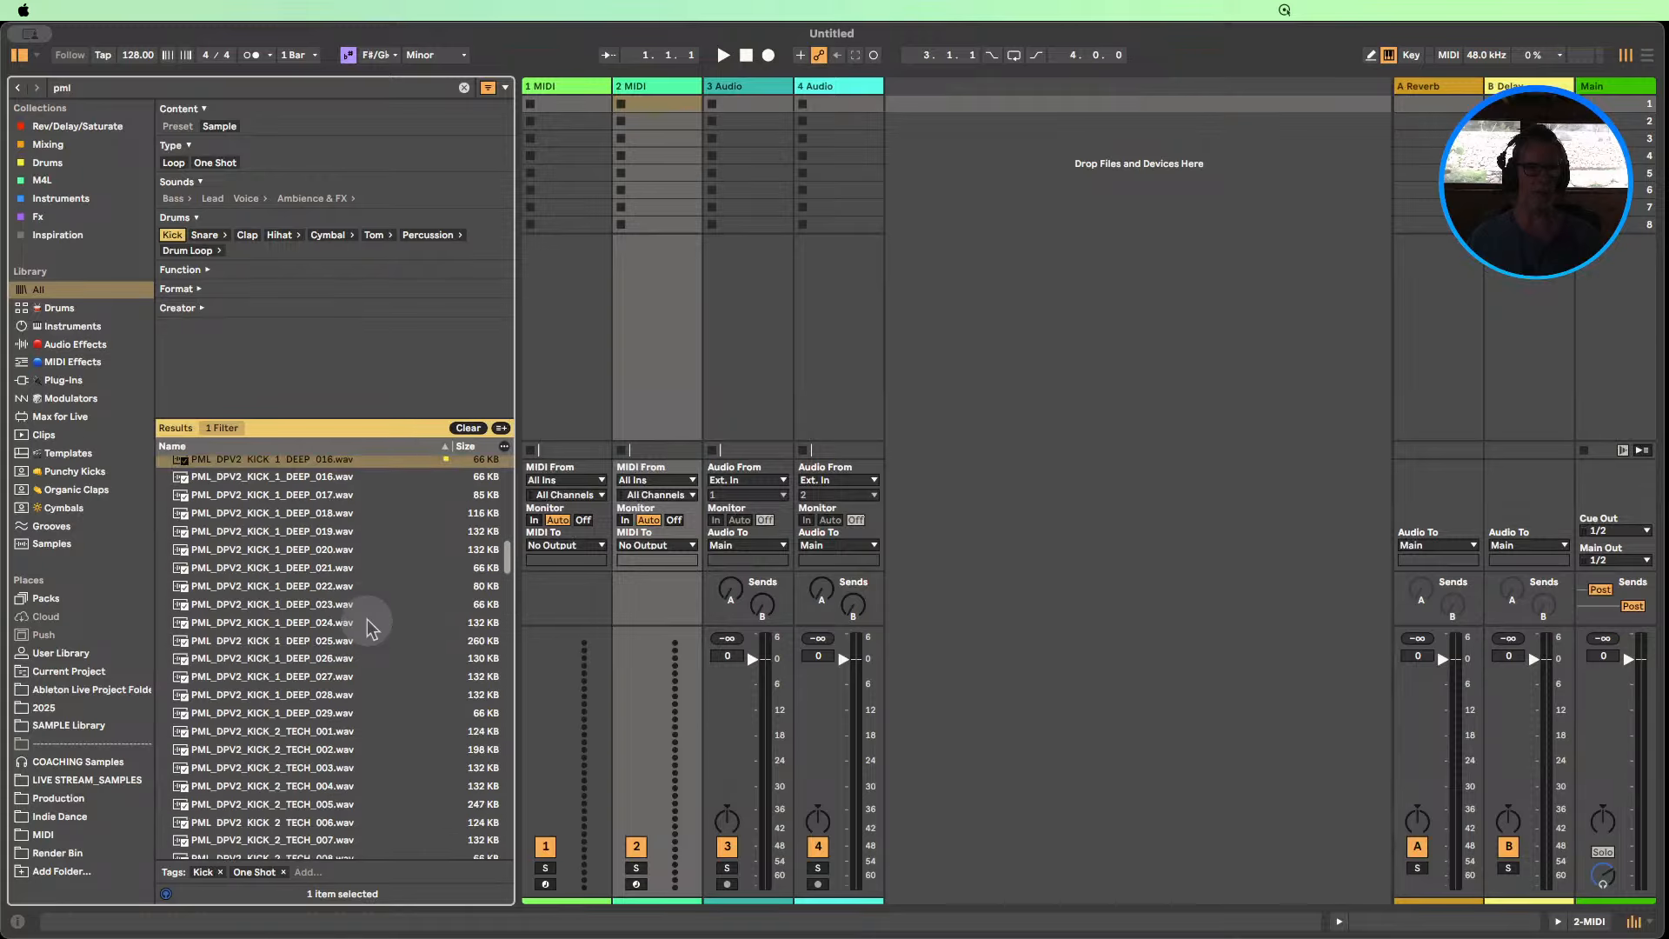
scroll(372, 628, "up", 8)
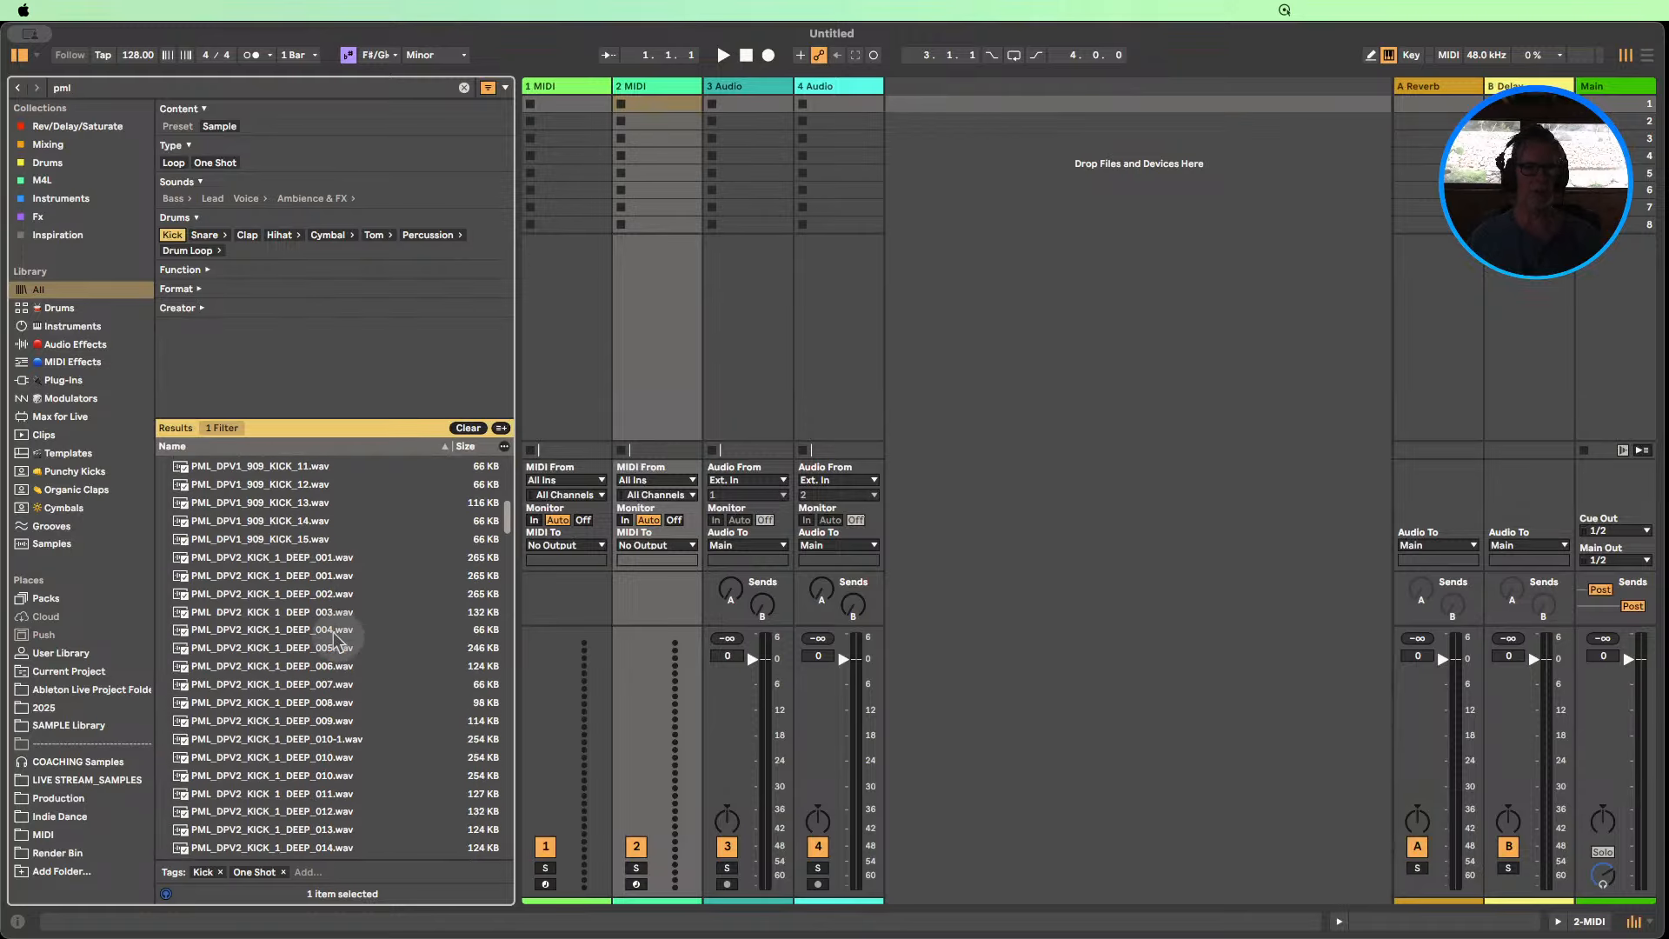
left_click(308, 557)
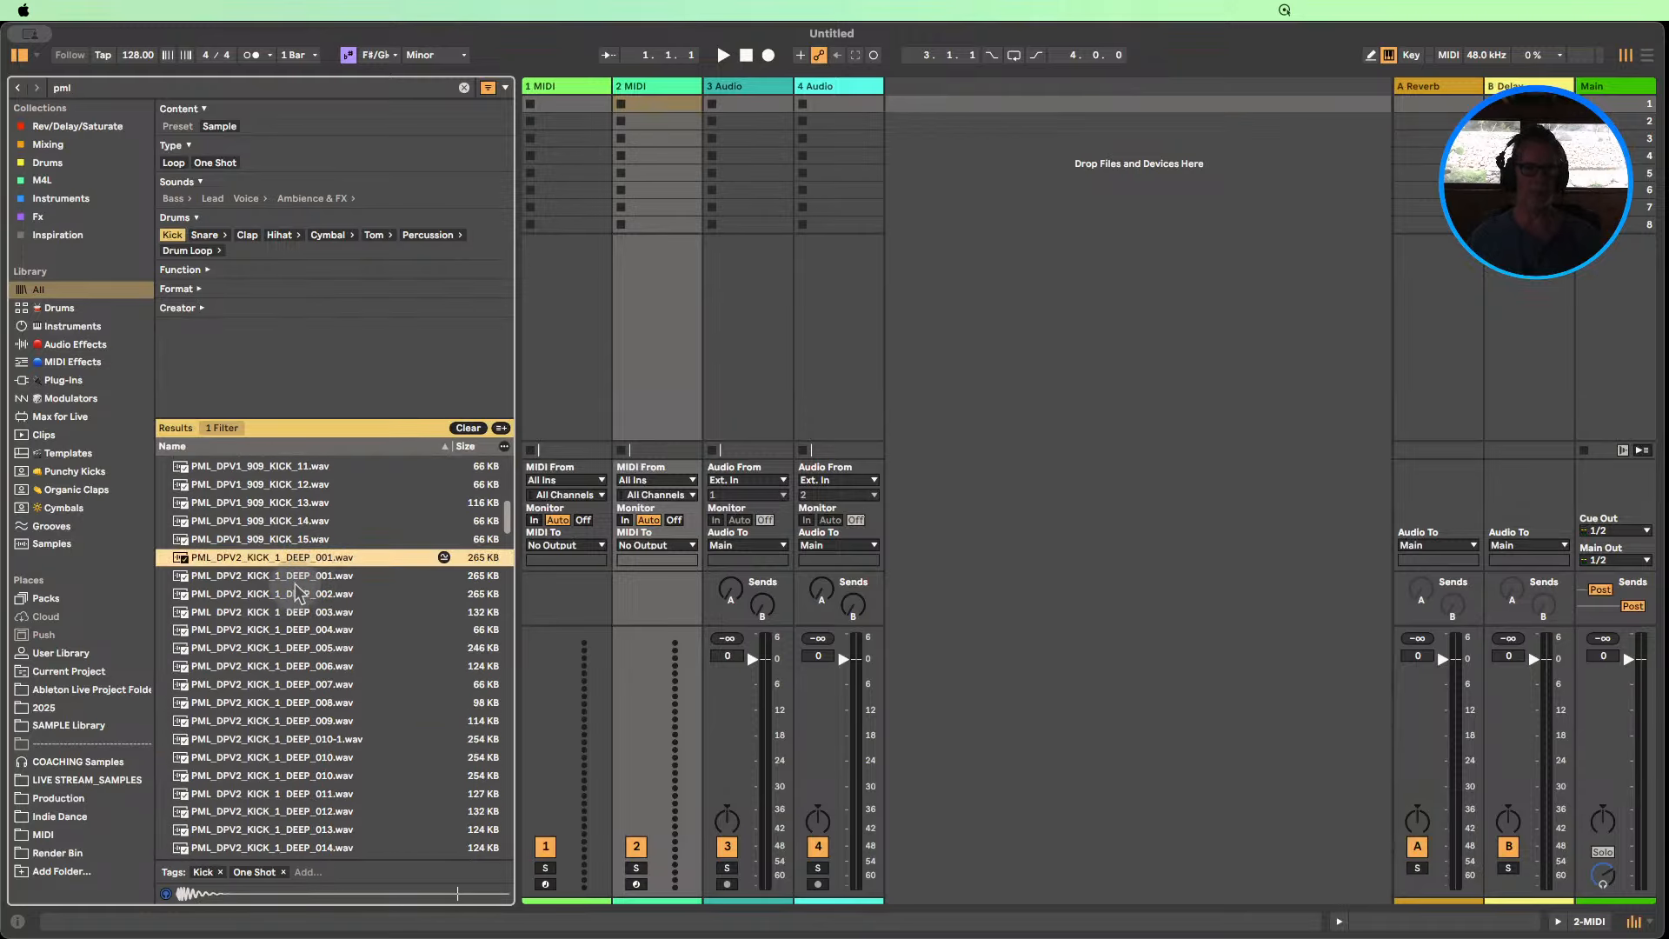
key("Down")
key("Down")
key("Down")
key("Down")
key("Down")
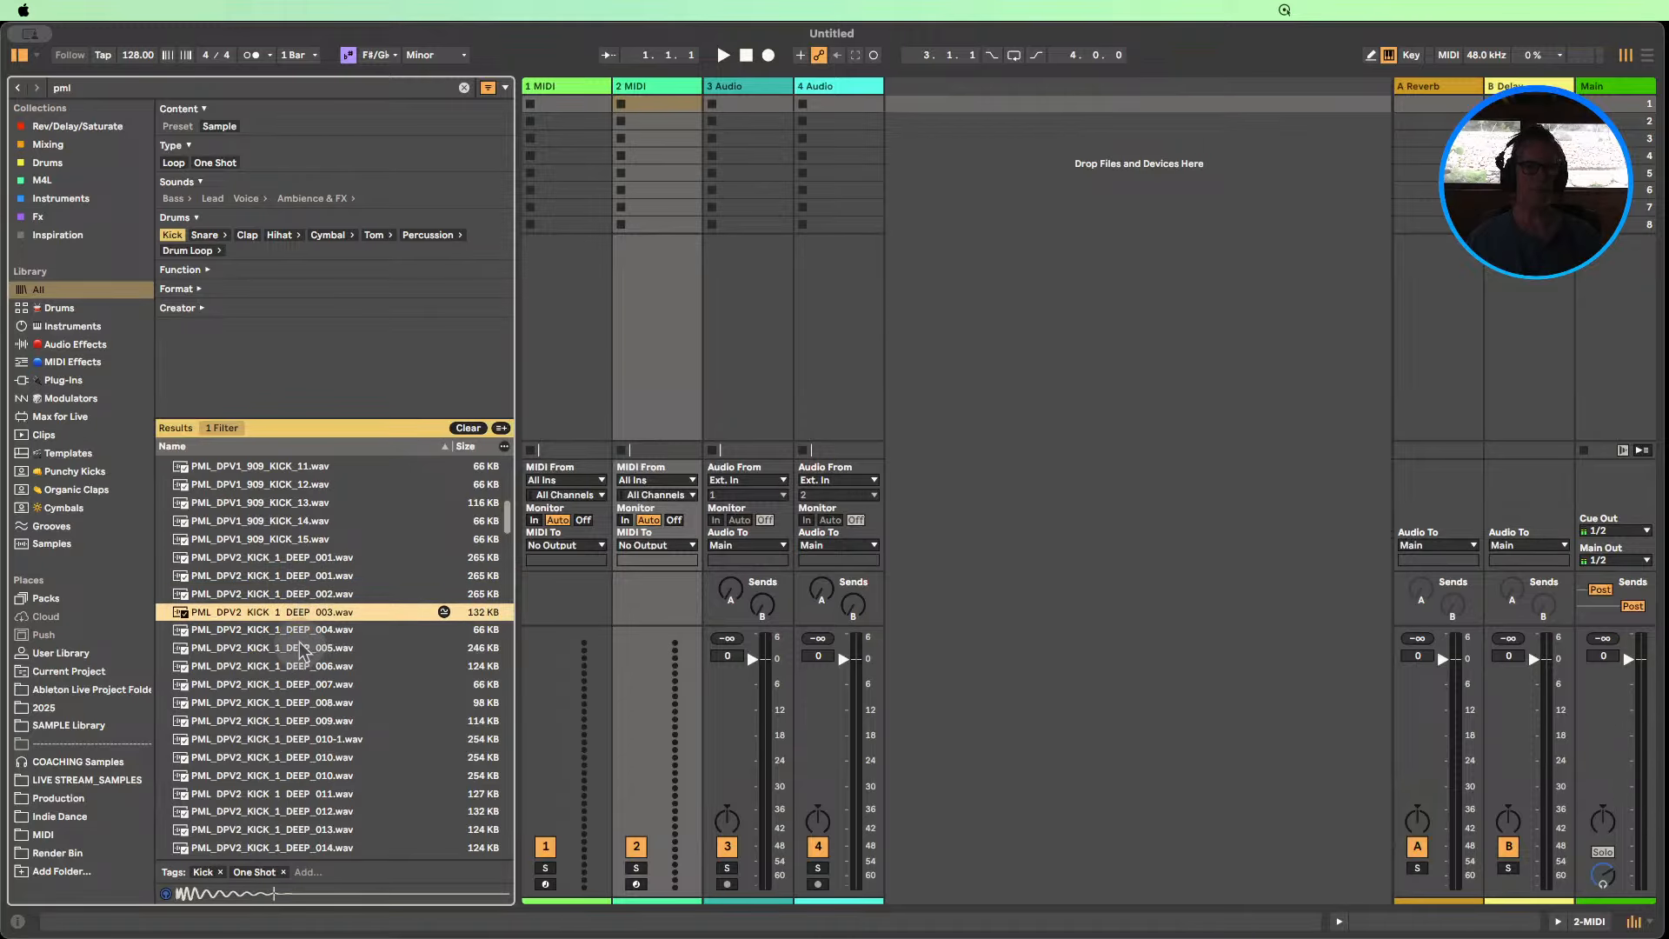
Audition further PML_DPV2_KICK_1_DEEP samples, from 006 through 010-1 and one of the 016 files.
left_click(298, 666)
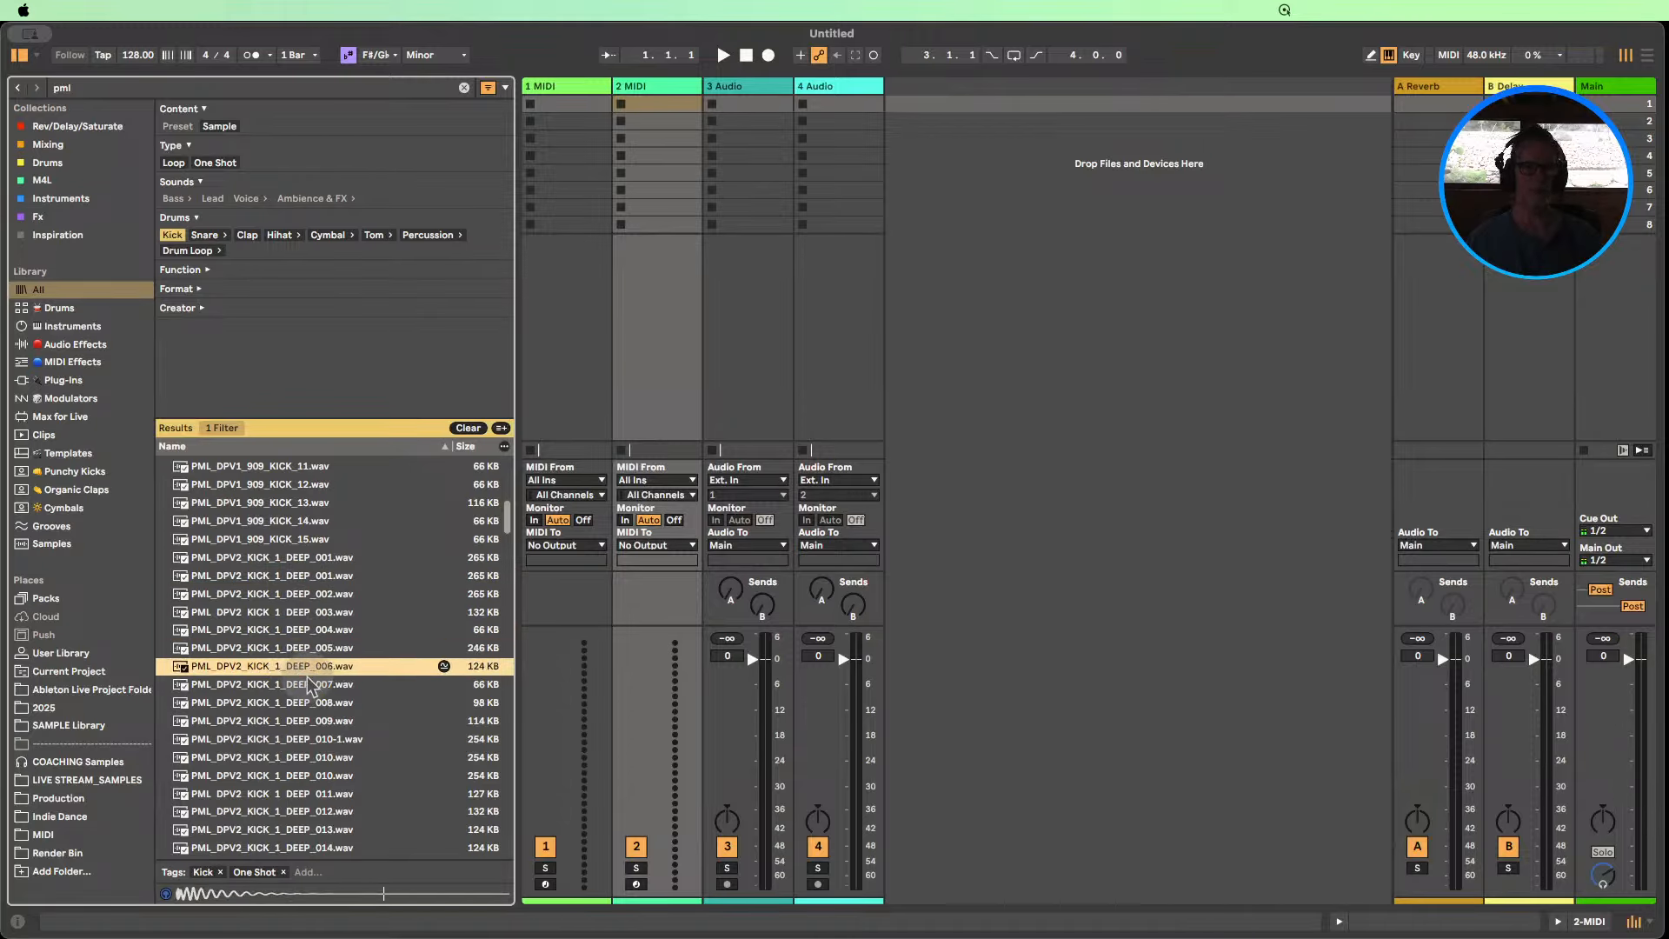
left_click(298, 684)
left_click(296, 703)
left_click(293, 721)
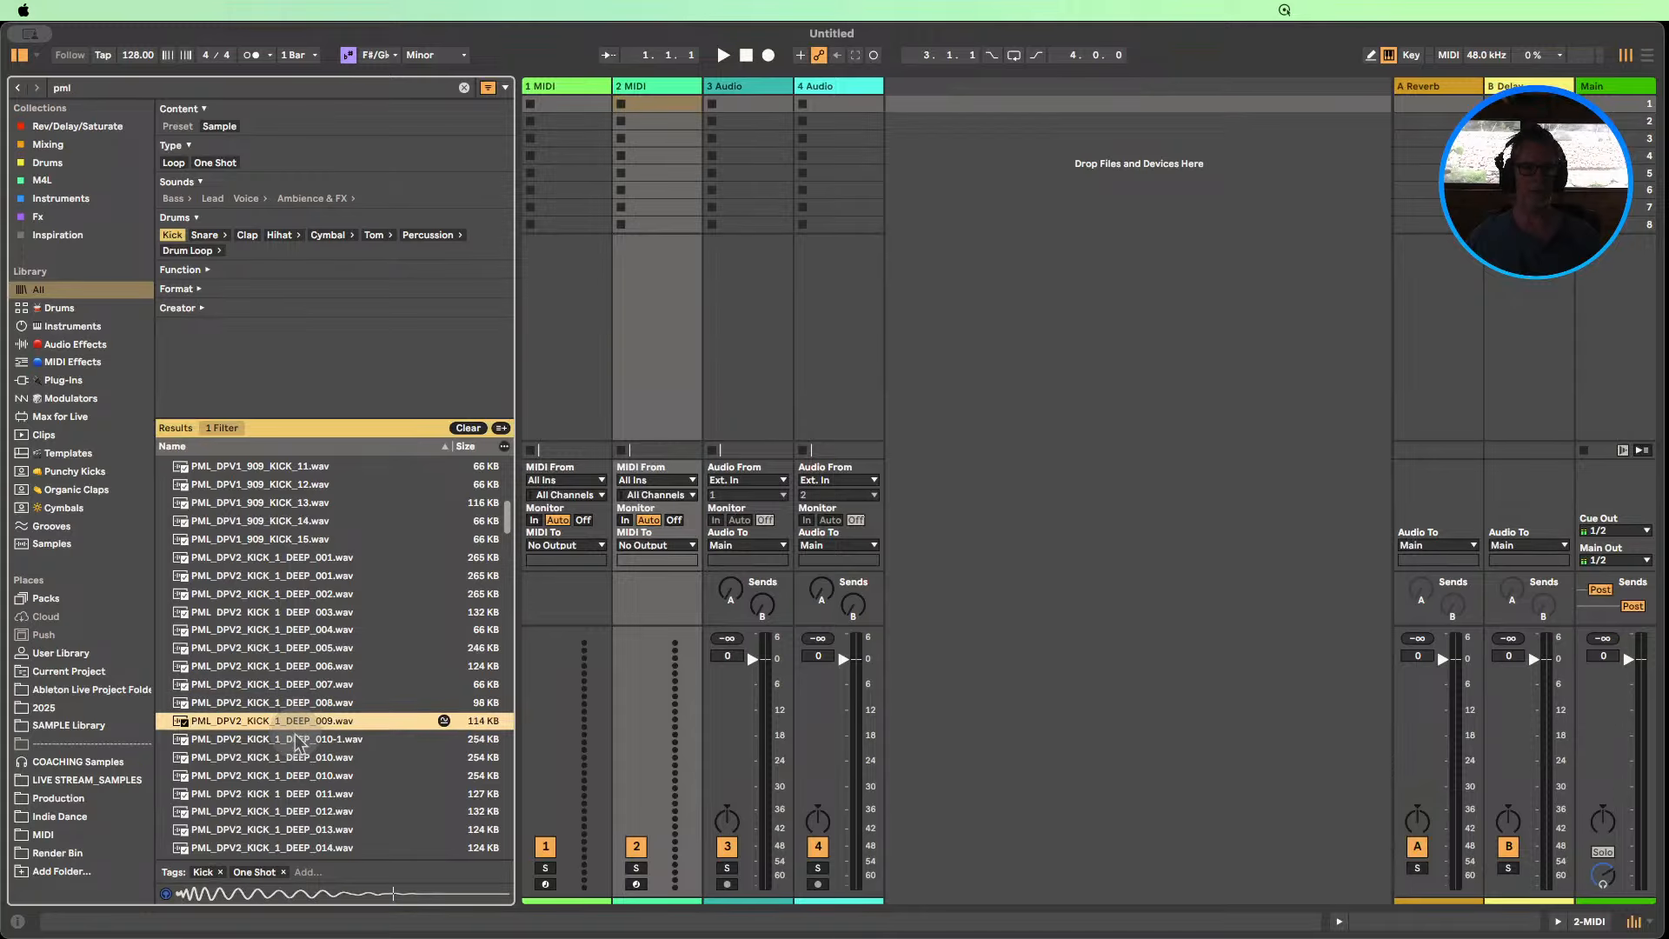
left_click(290, 739)
scroll(287, 761, "down", 4)
left_click(293, 755)
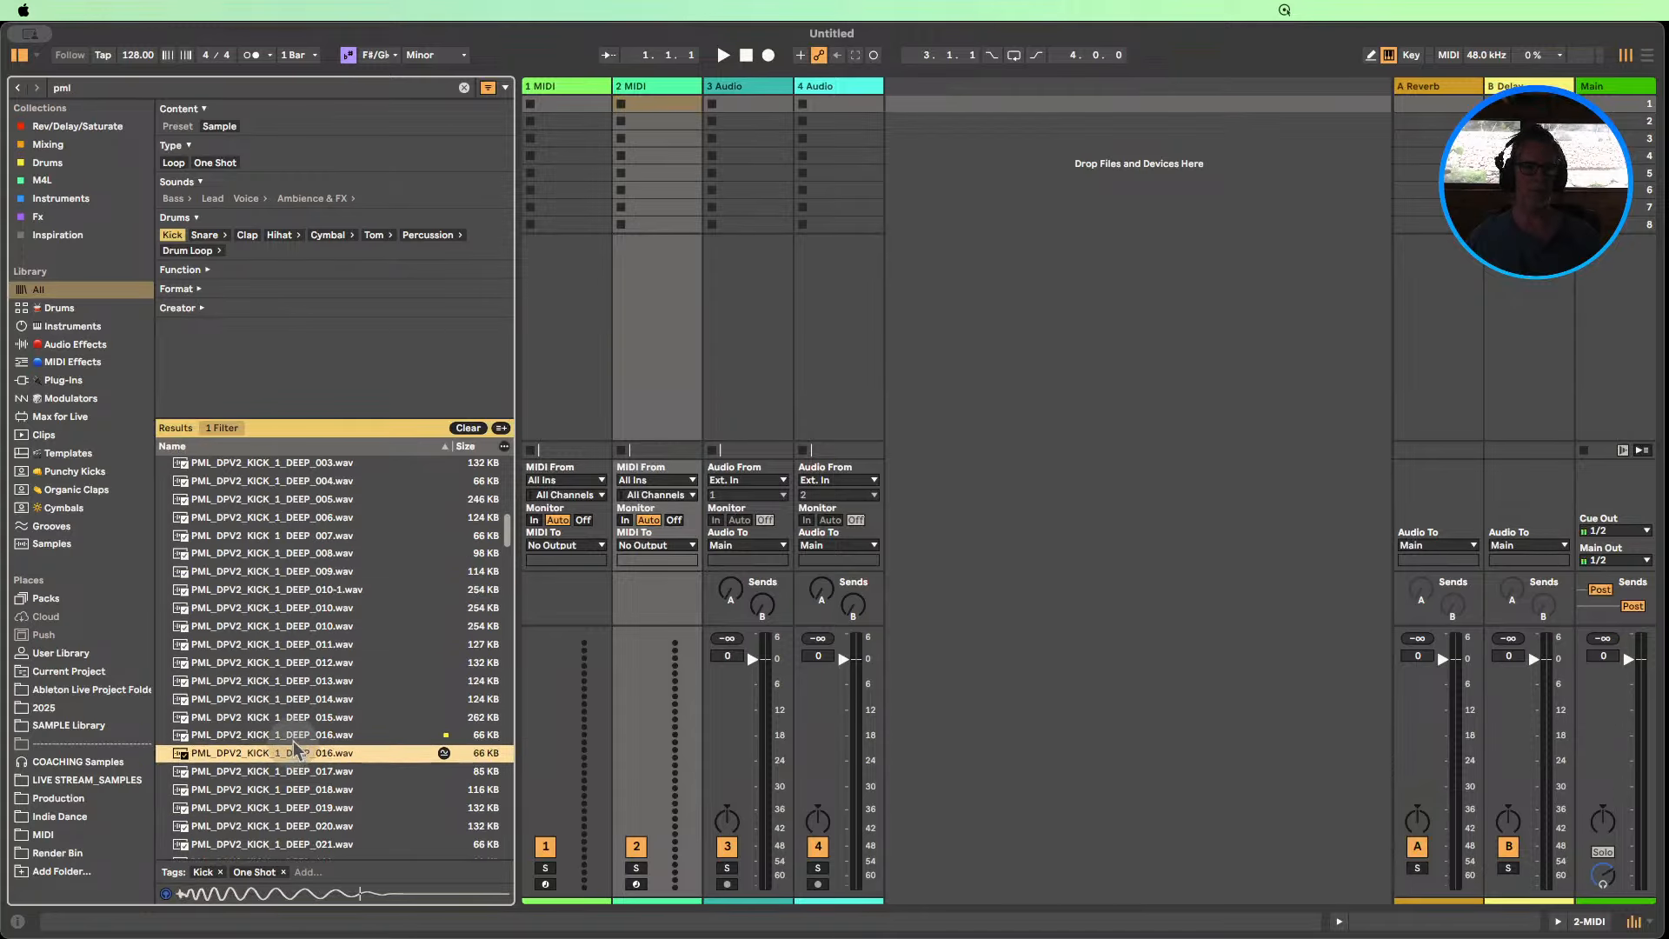
Load the favourited PML_DPV2_KICK_1_DEEP_016.wav sample onto track 1 MIDI as its instrument.
left_click(293, 739)
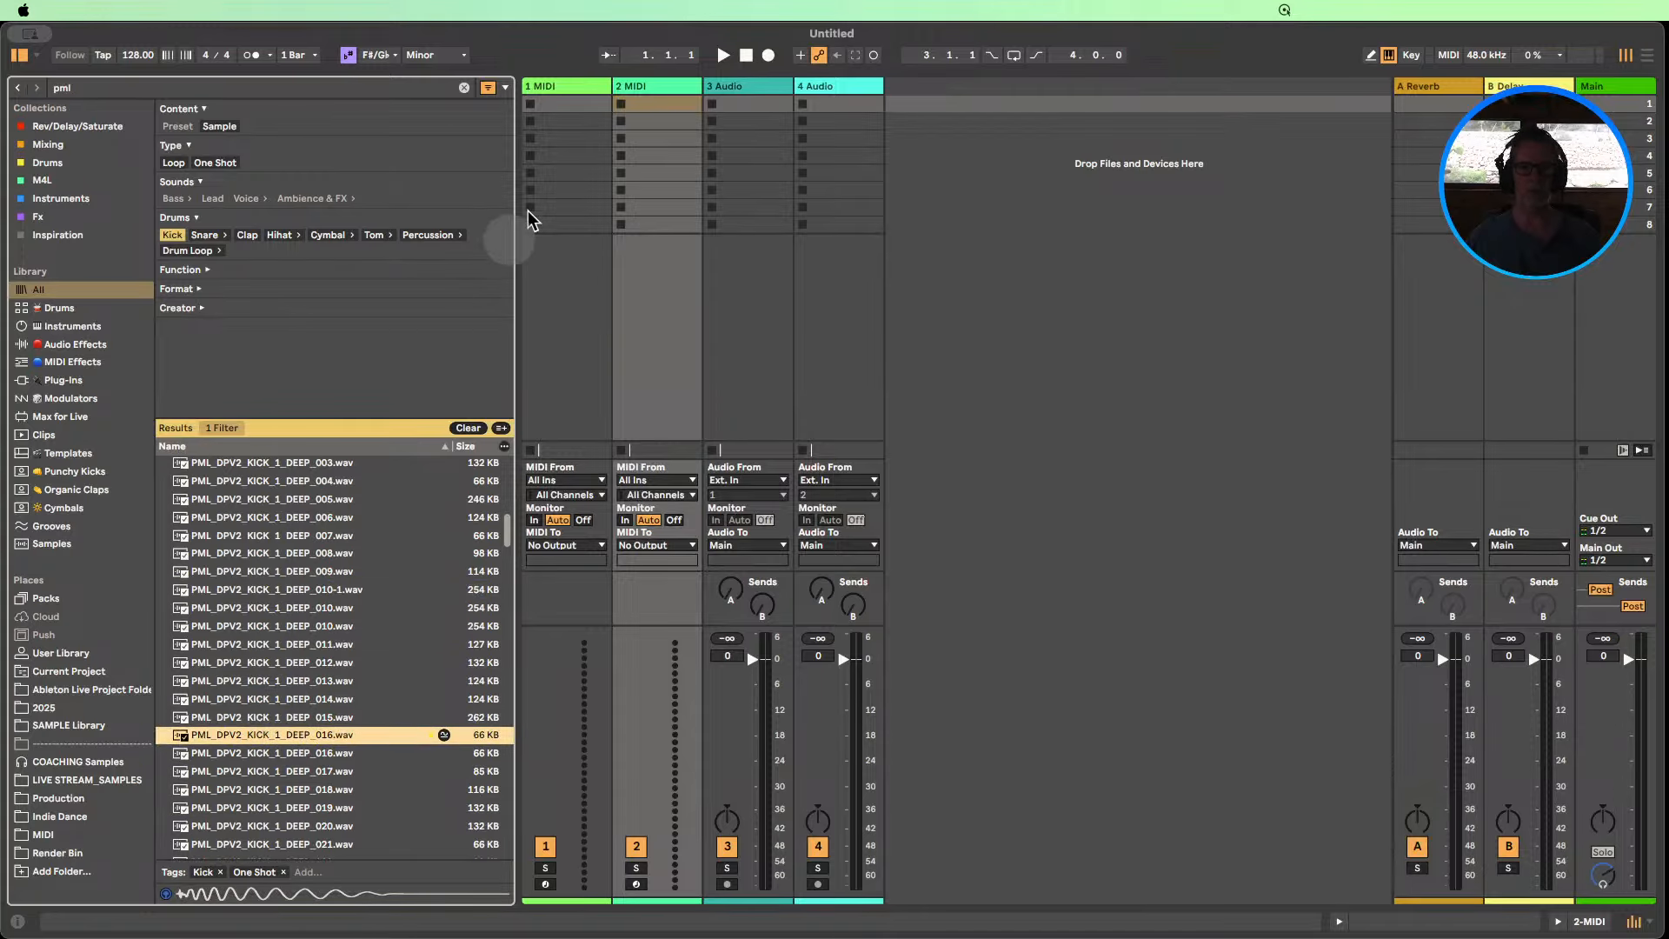
left_click(561, 92)
scroll(278, 661, "down", 4)
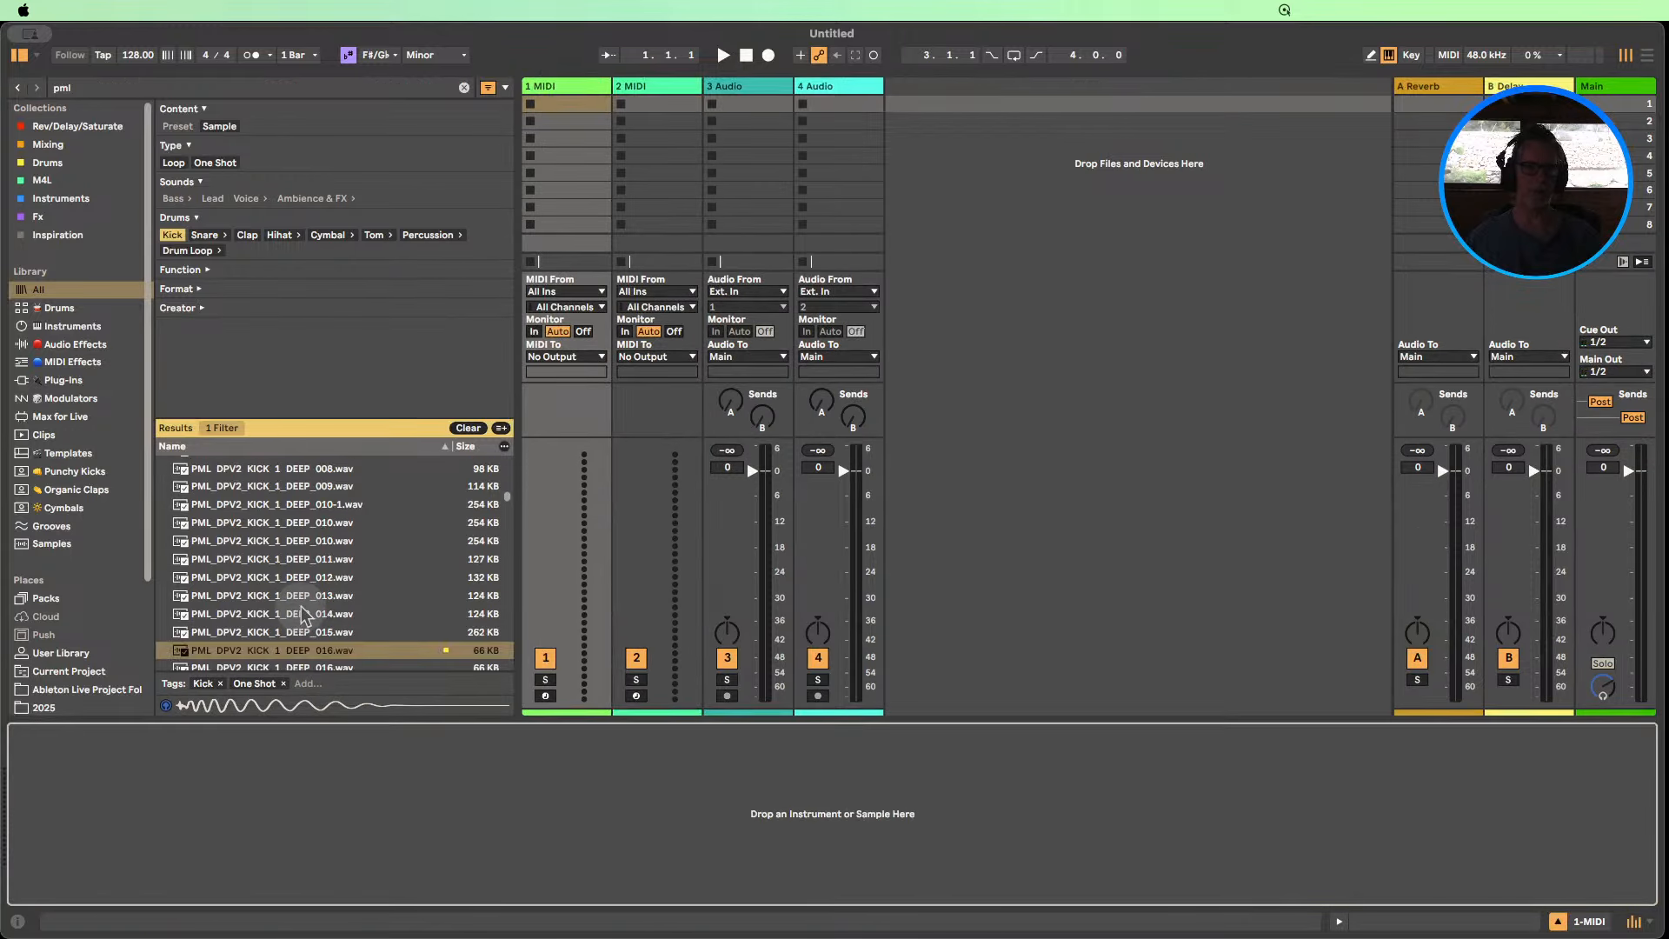
left_click_drag(257, 559, 307, 817)
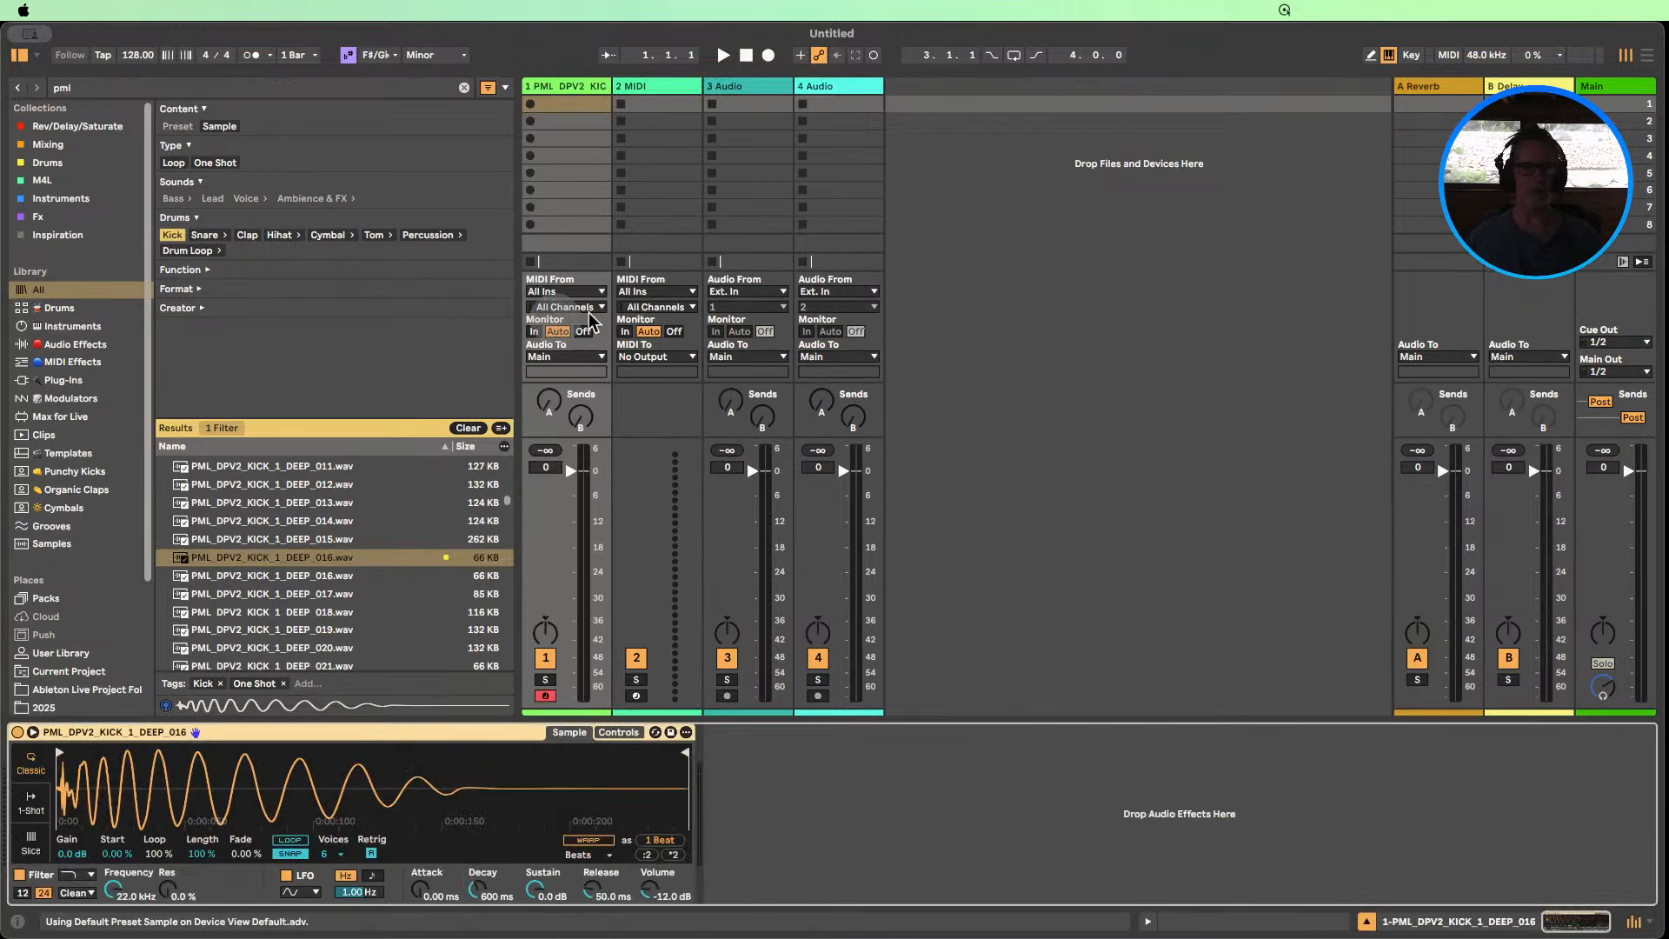
Create a MIDI clip in the kick track's first slot, and enable Draw Mode with the Scale note view off.
double_click(575, 101)
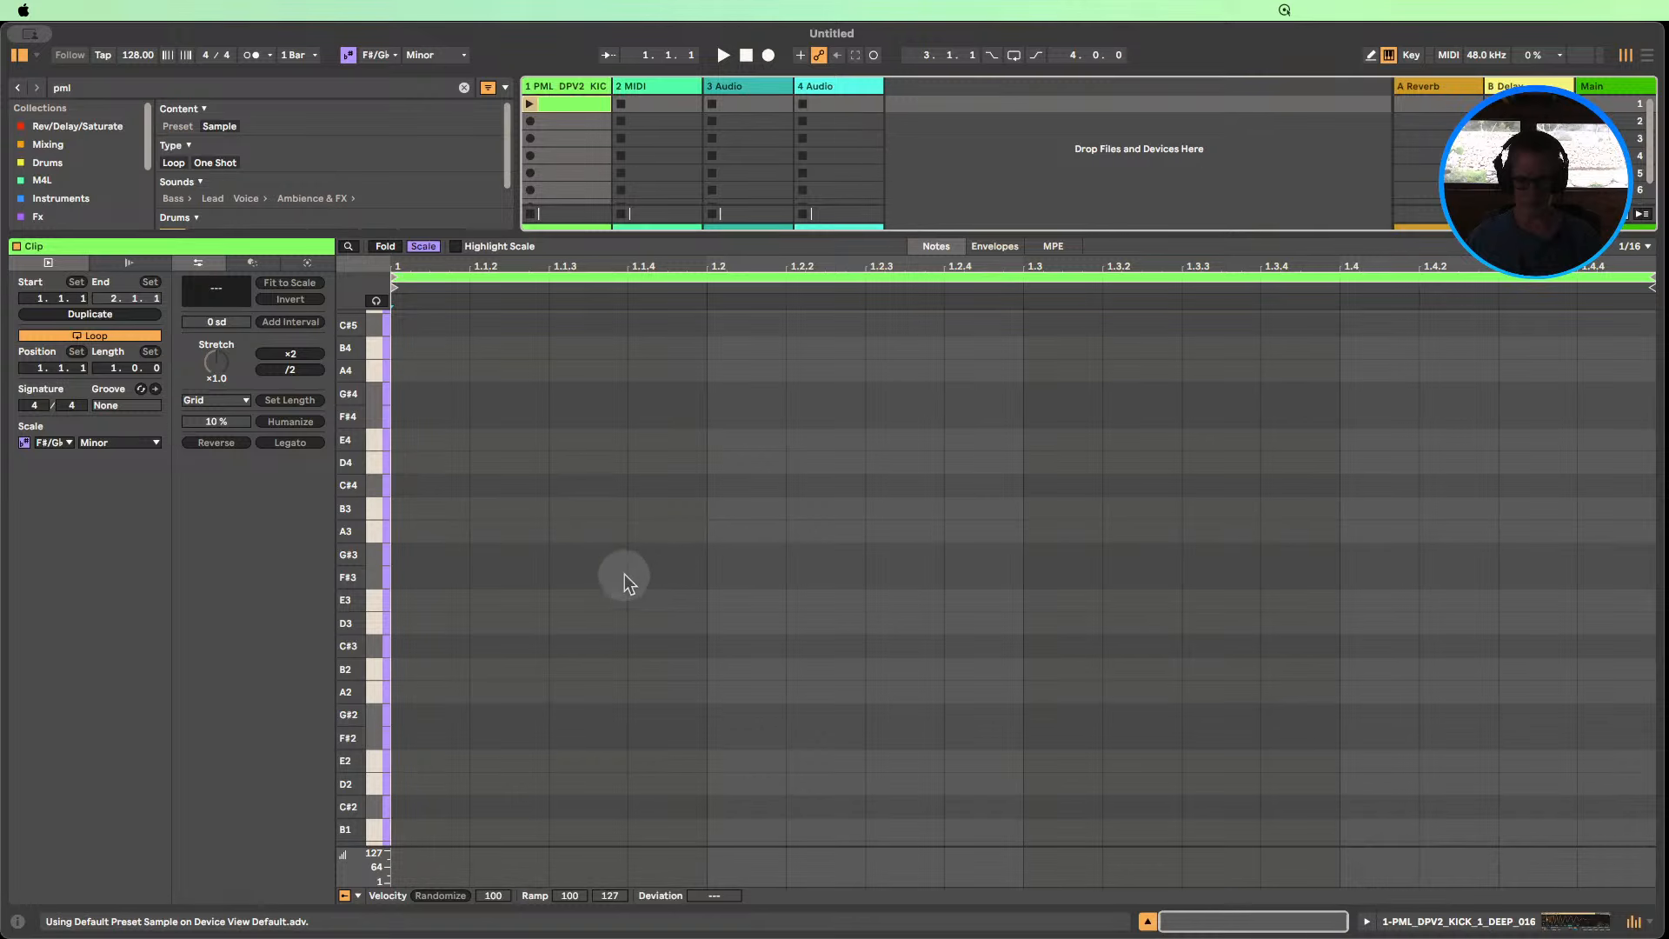
key("b")
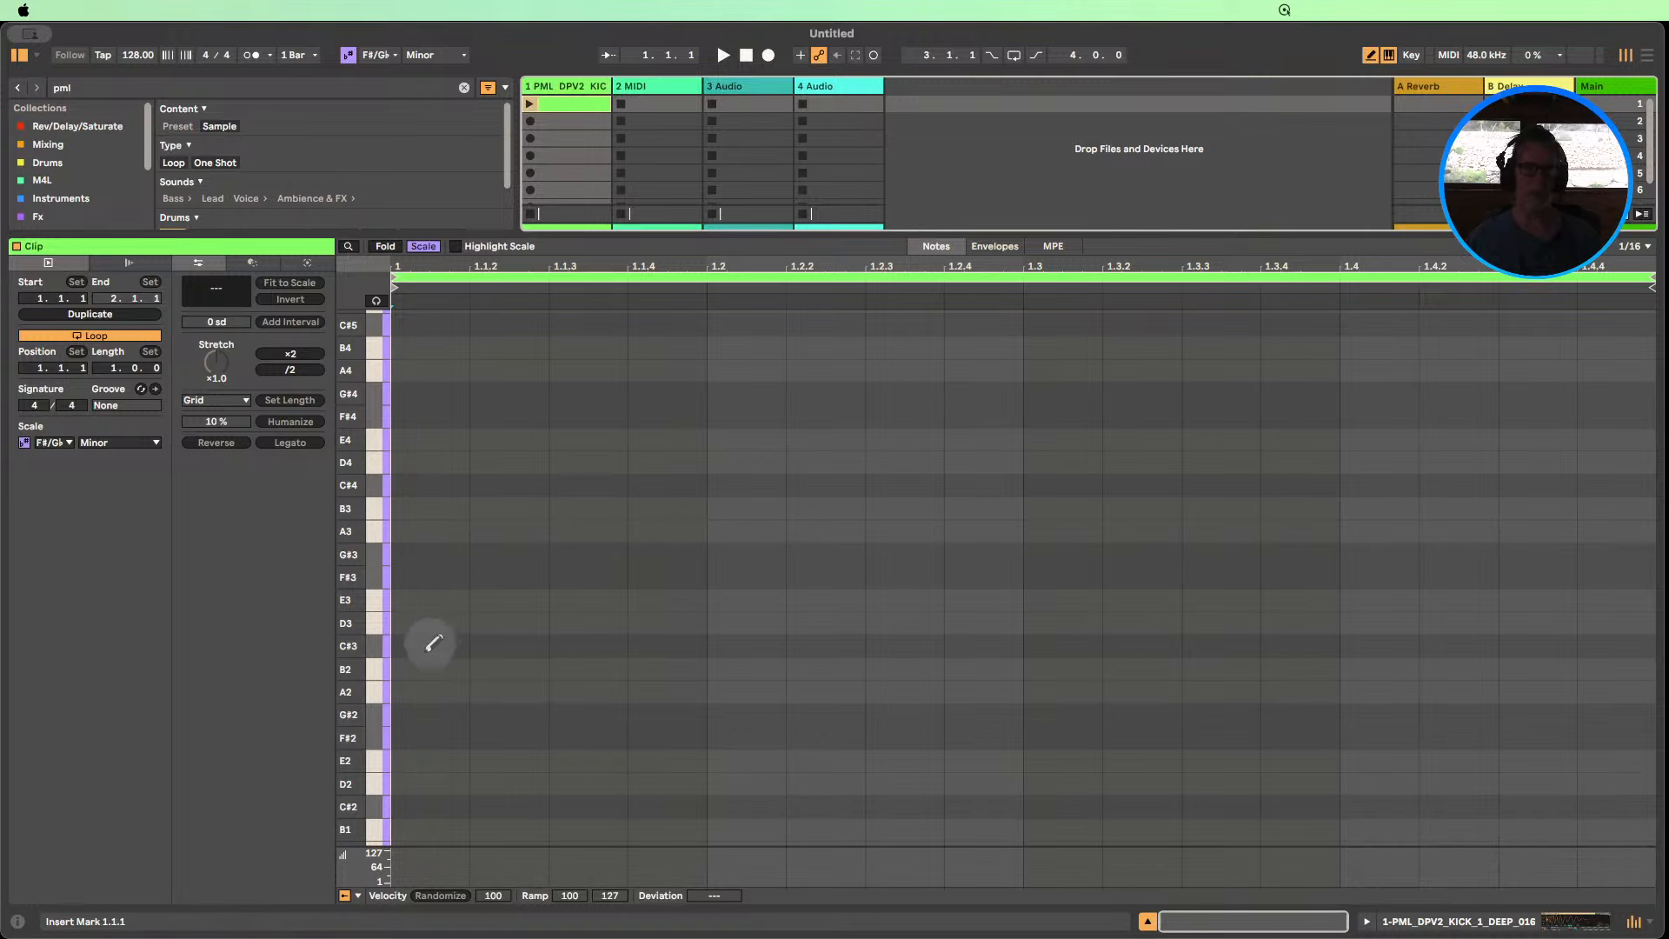
left_click(423, 246)
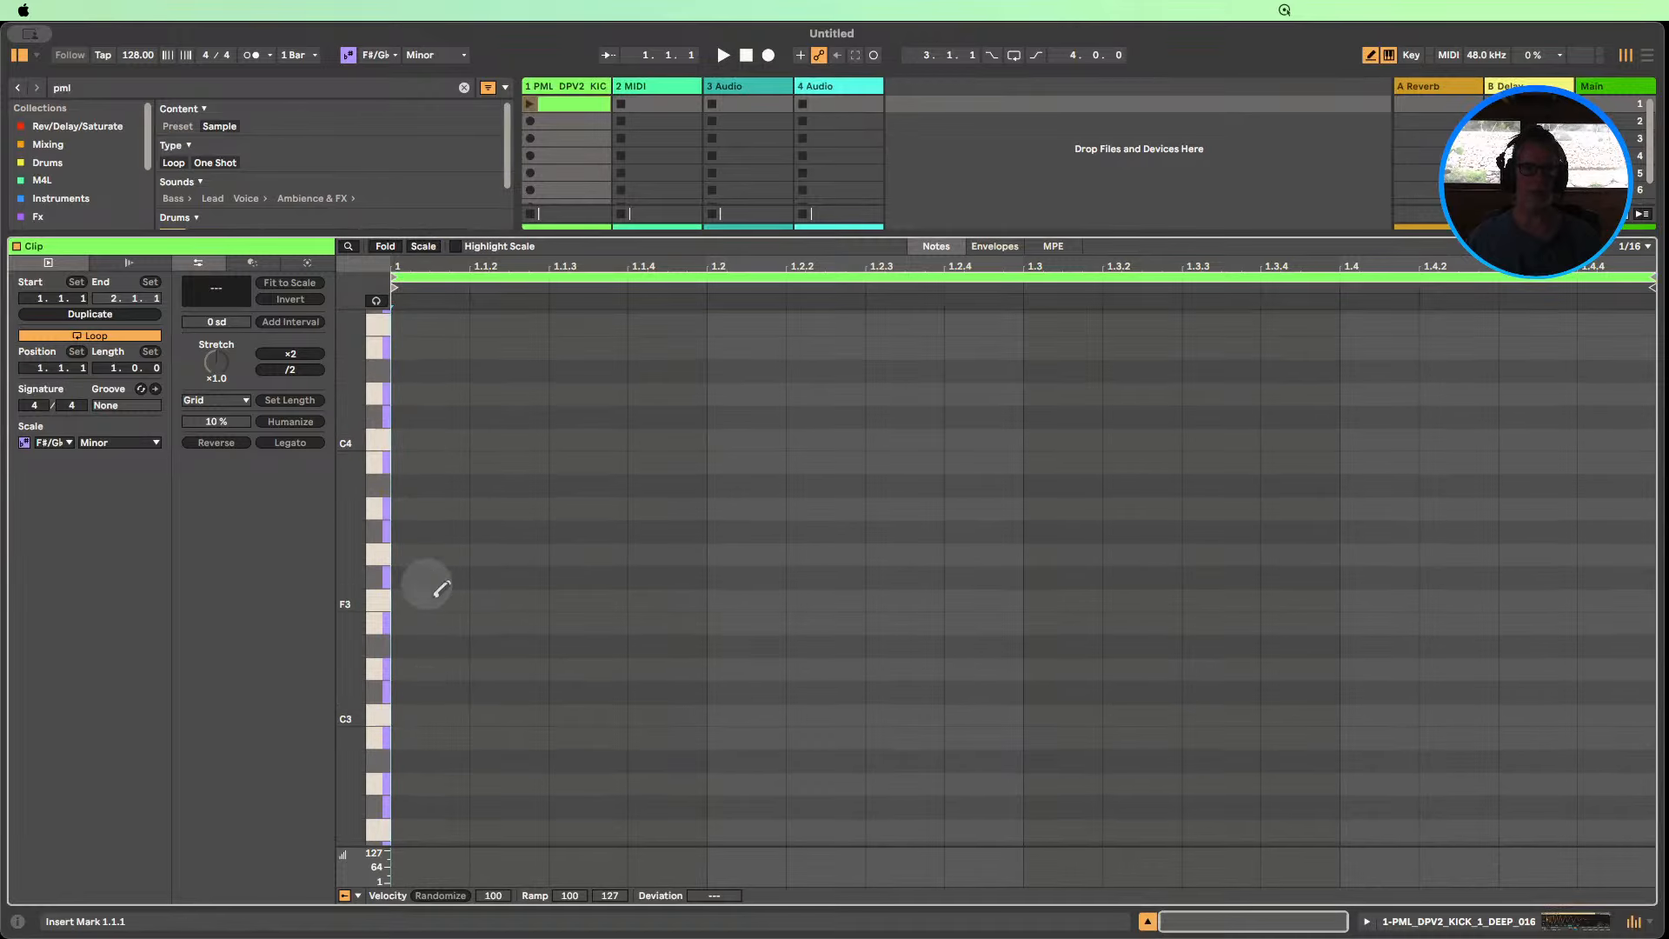
Draw sixteenth-length C3 notes on all four beats of the kick clip, at 1.1, 1.2, 1.3 and 1.4.
left_click(431, 715)
left_click(739, 714)
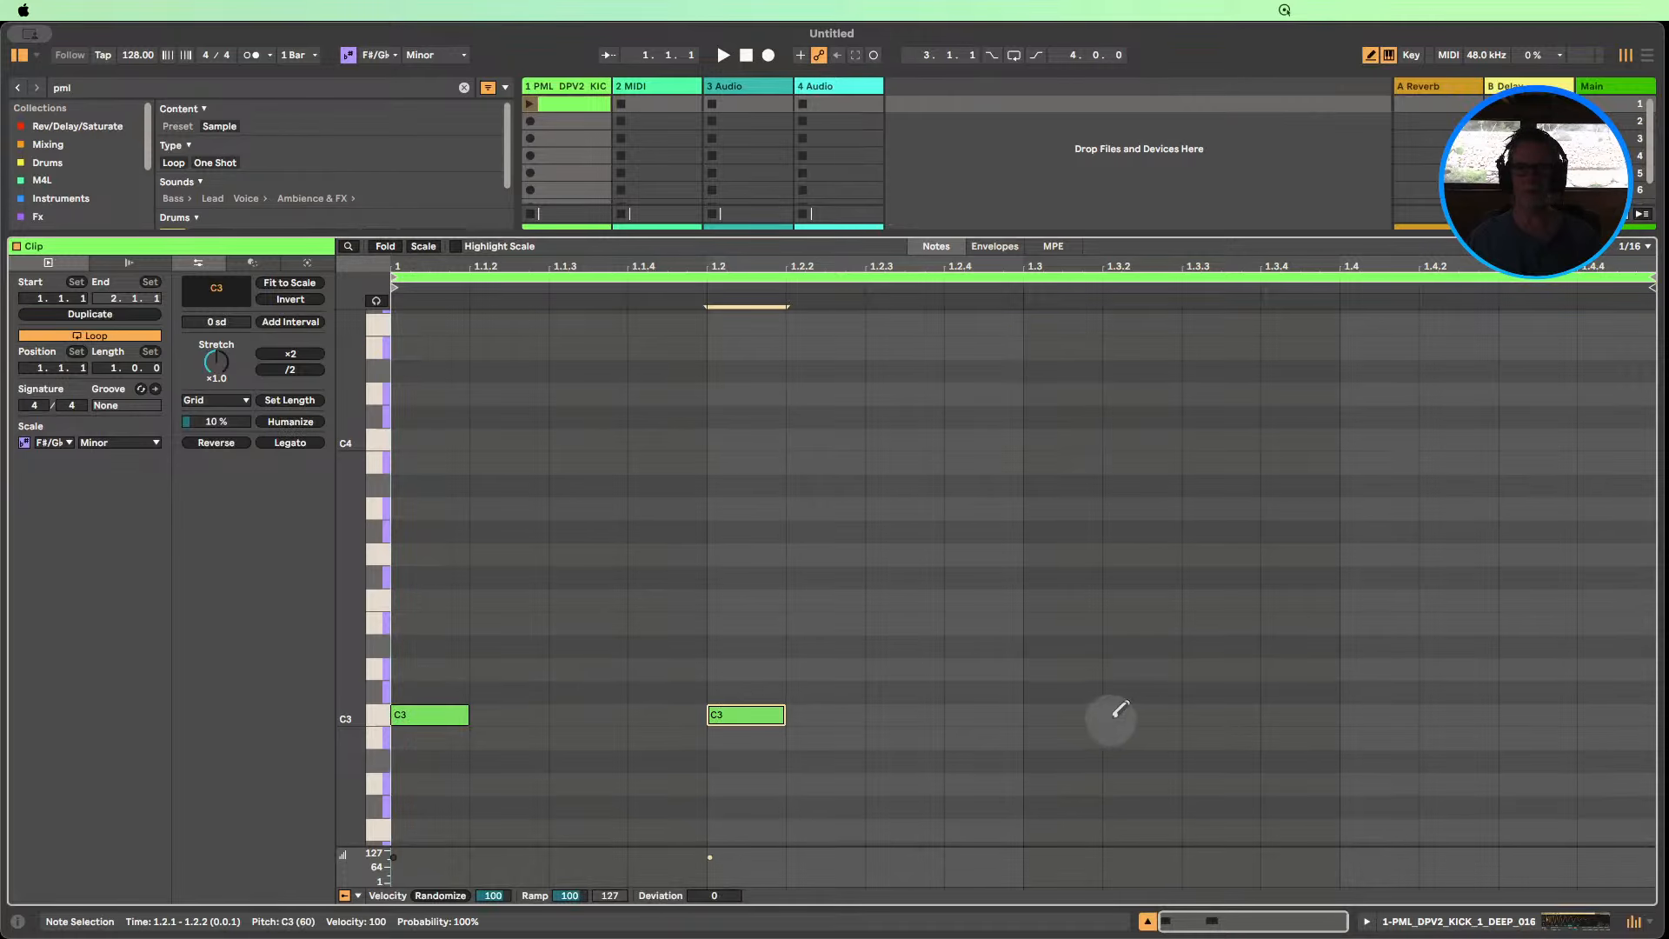
left_click(1059, 715)
left_click(1378, 715)
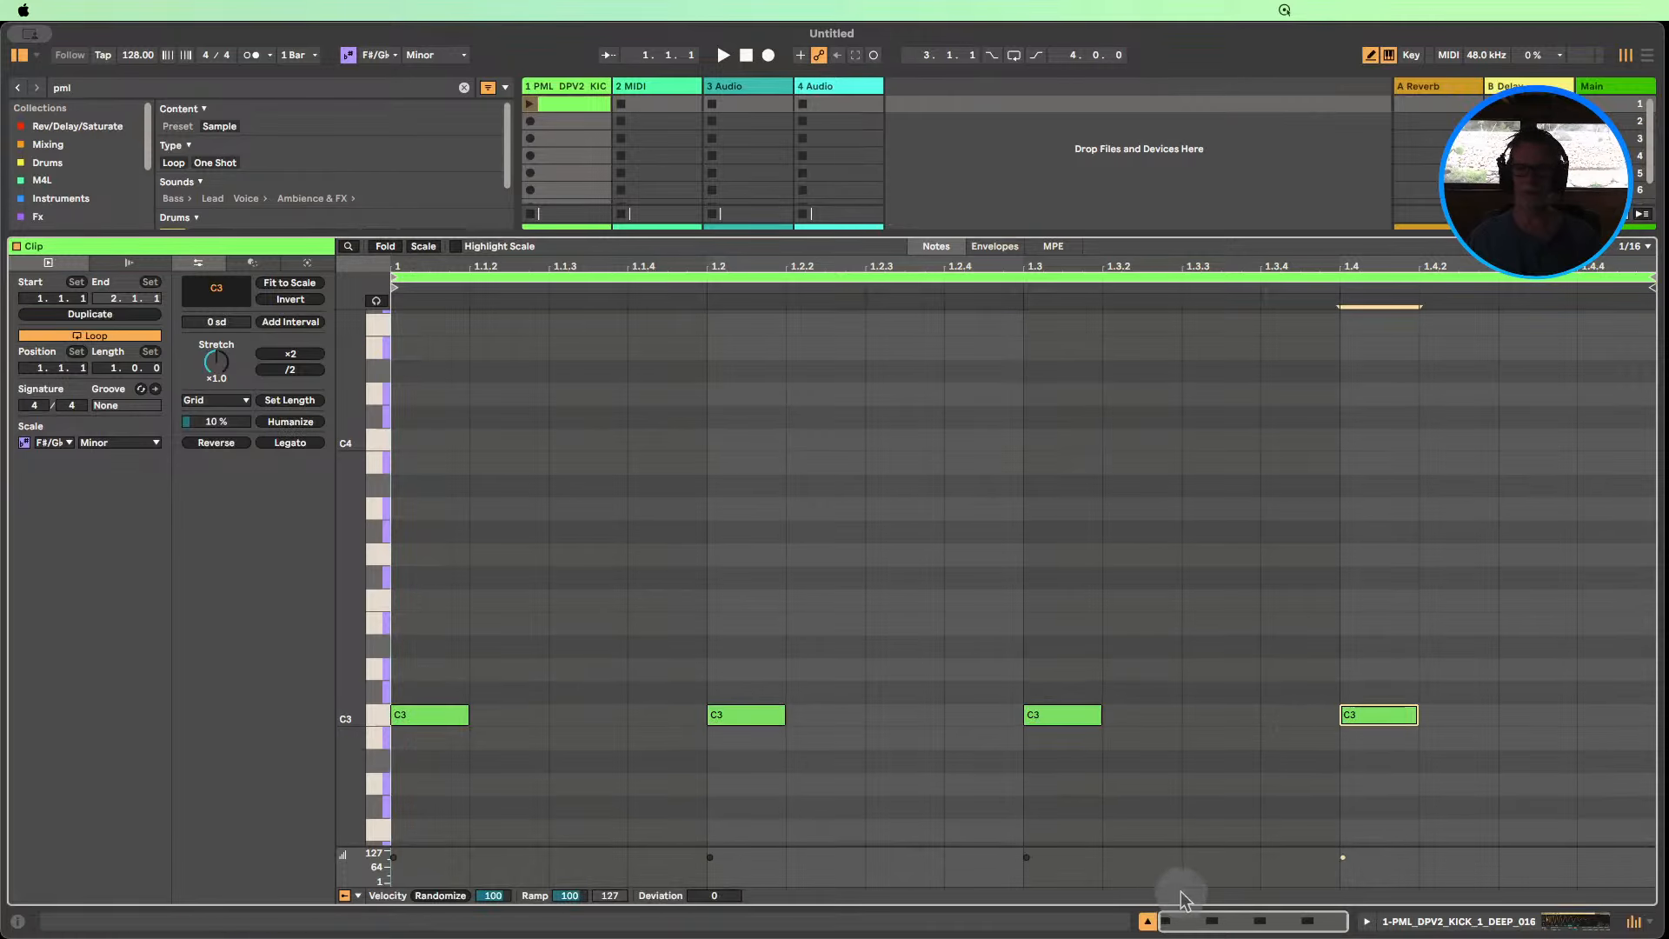
Play the kick clip in the full Session mixer, set the kick track's volume to -2.0 dB and reset its peak level.
left_click(1148, 920)
left_click(529, 103)
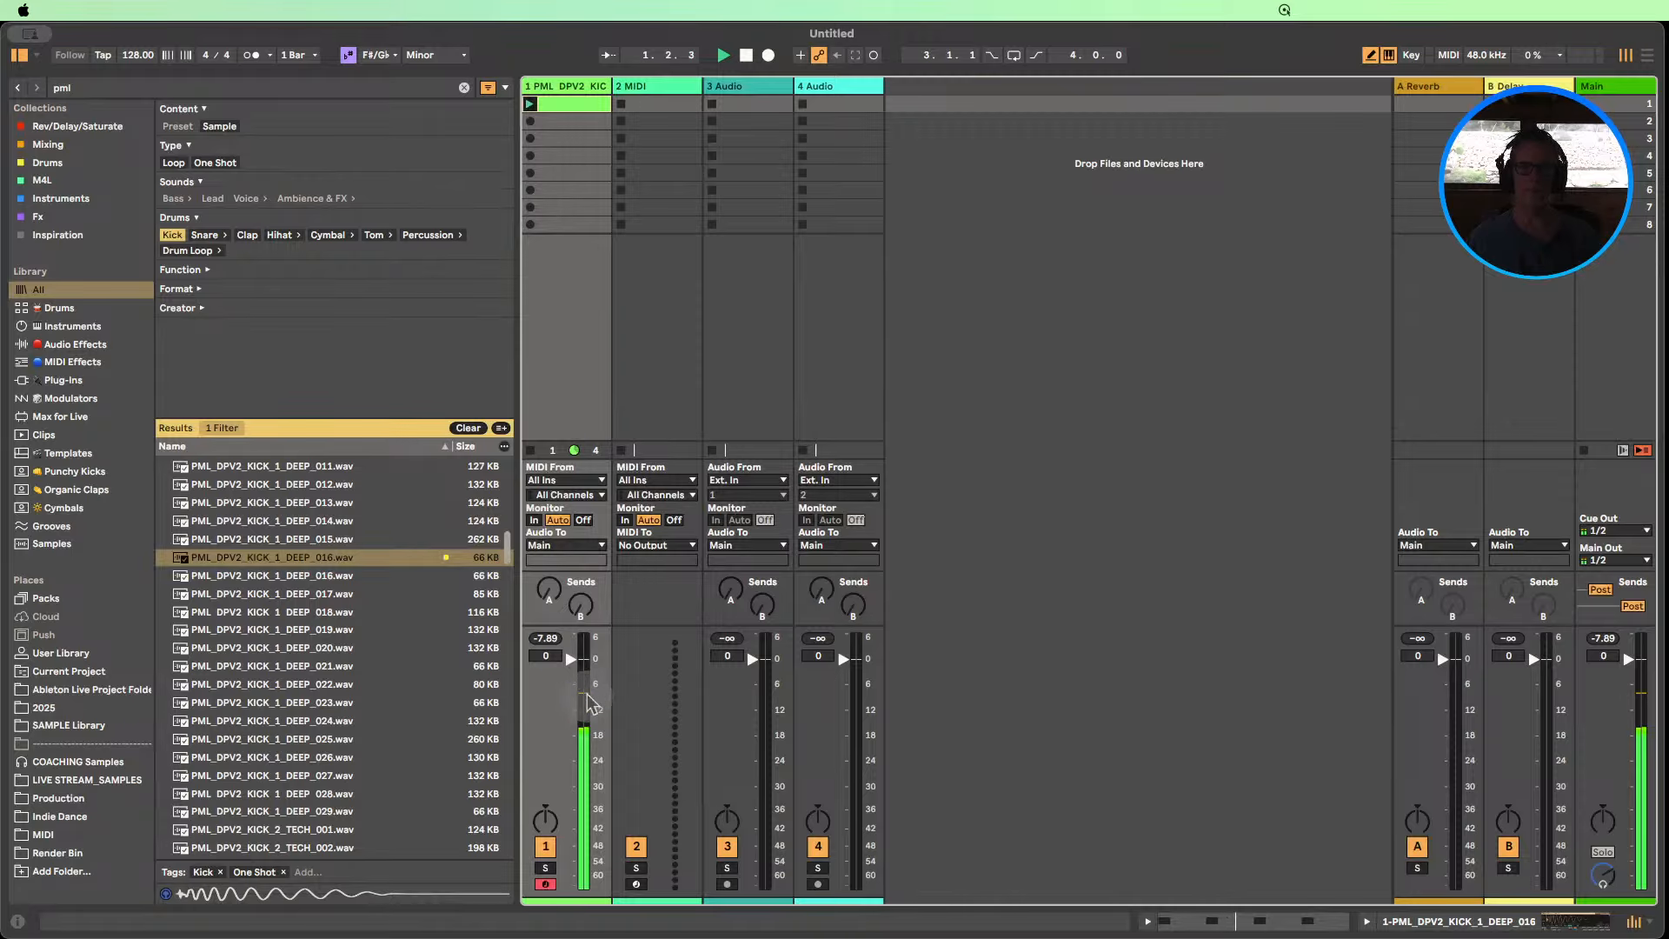
left_click_drag(572, 659, 571, 668)
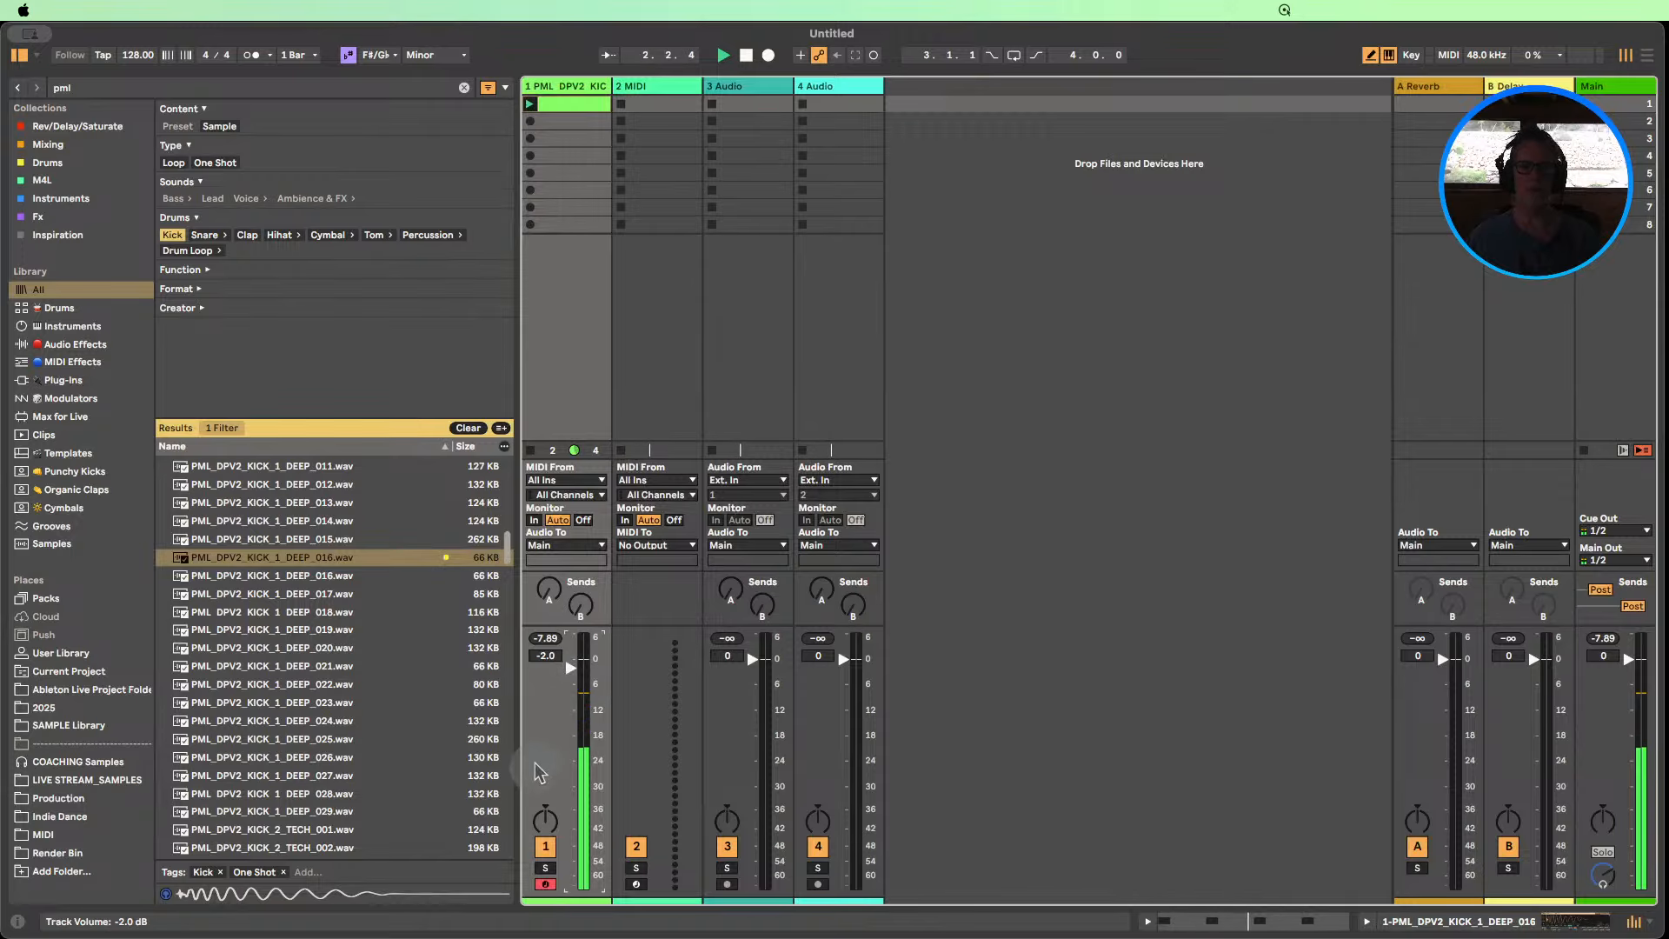
left_click(545, 639)
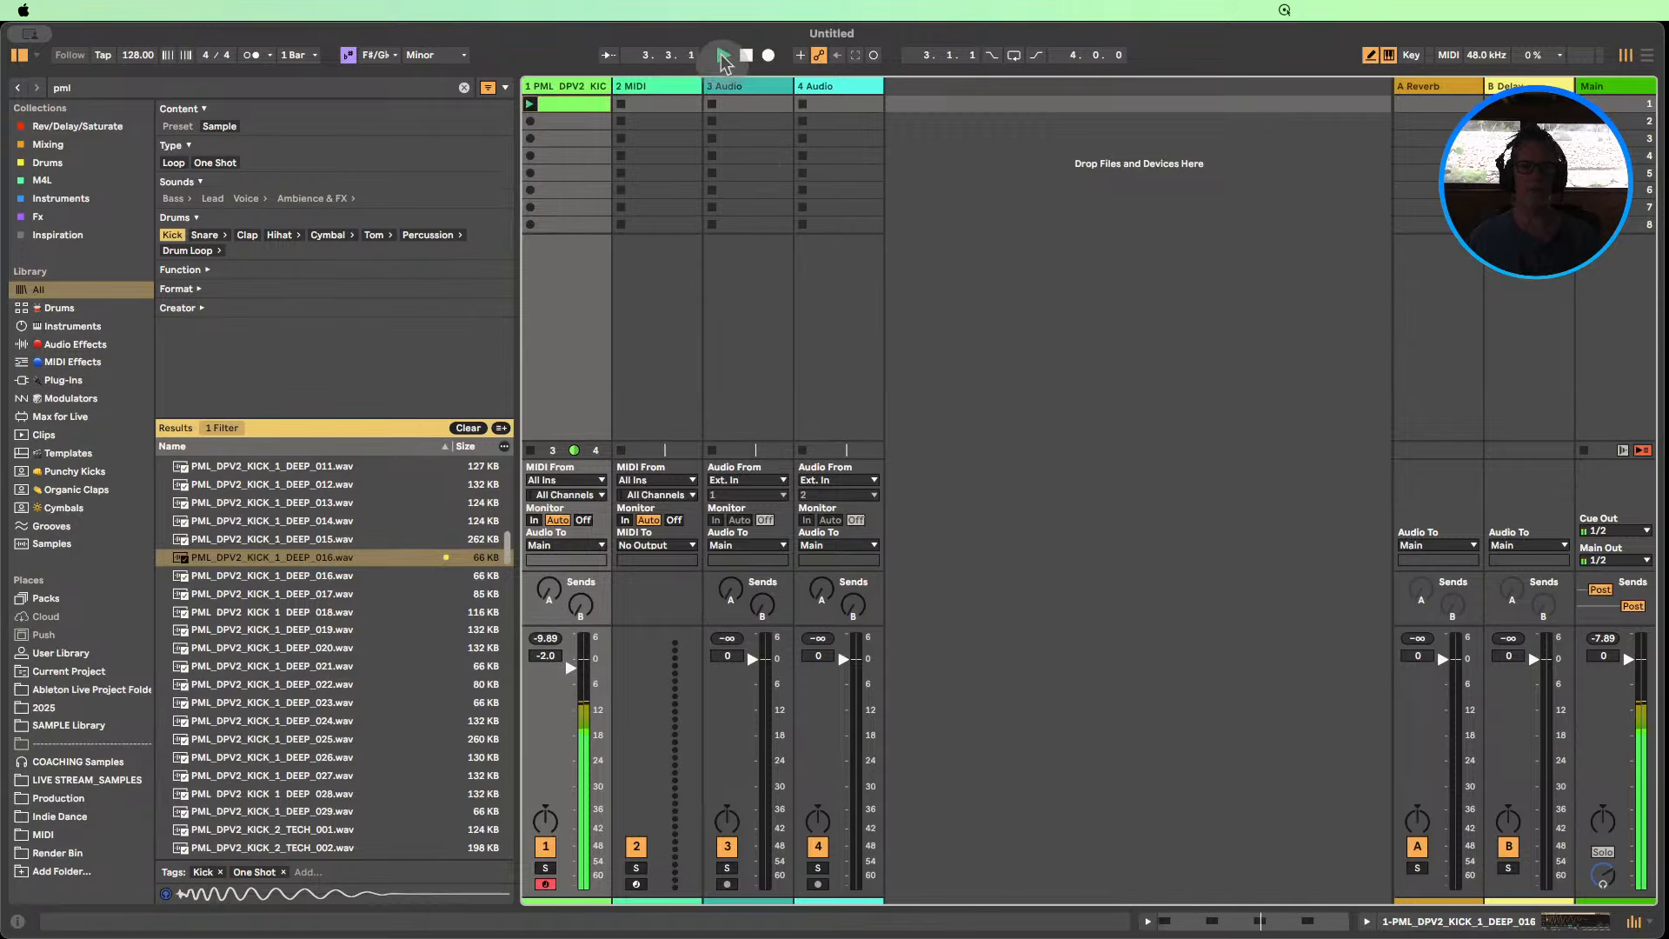
Select track 2 MIDI, and show all Instruments in a narrower browser with the pml search cleared.
left_click(639, 87)
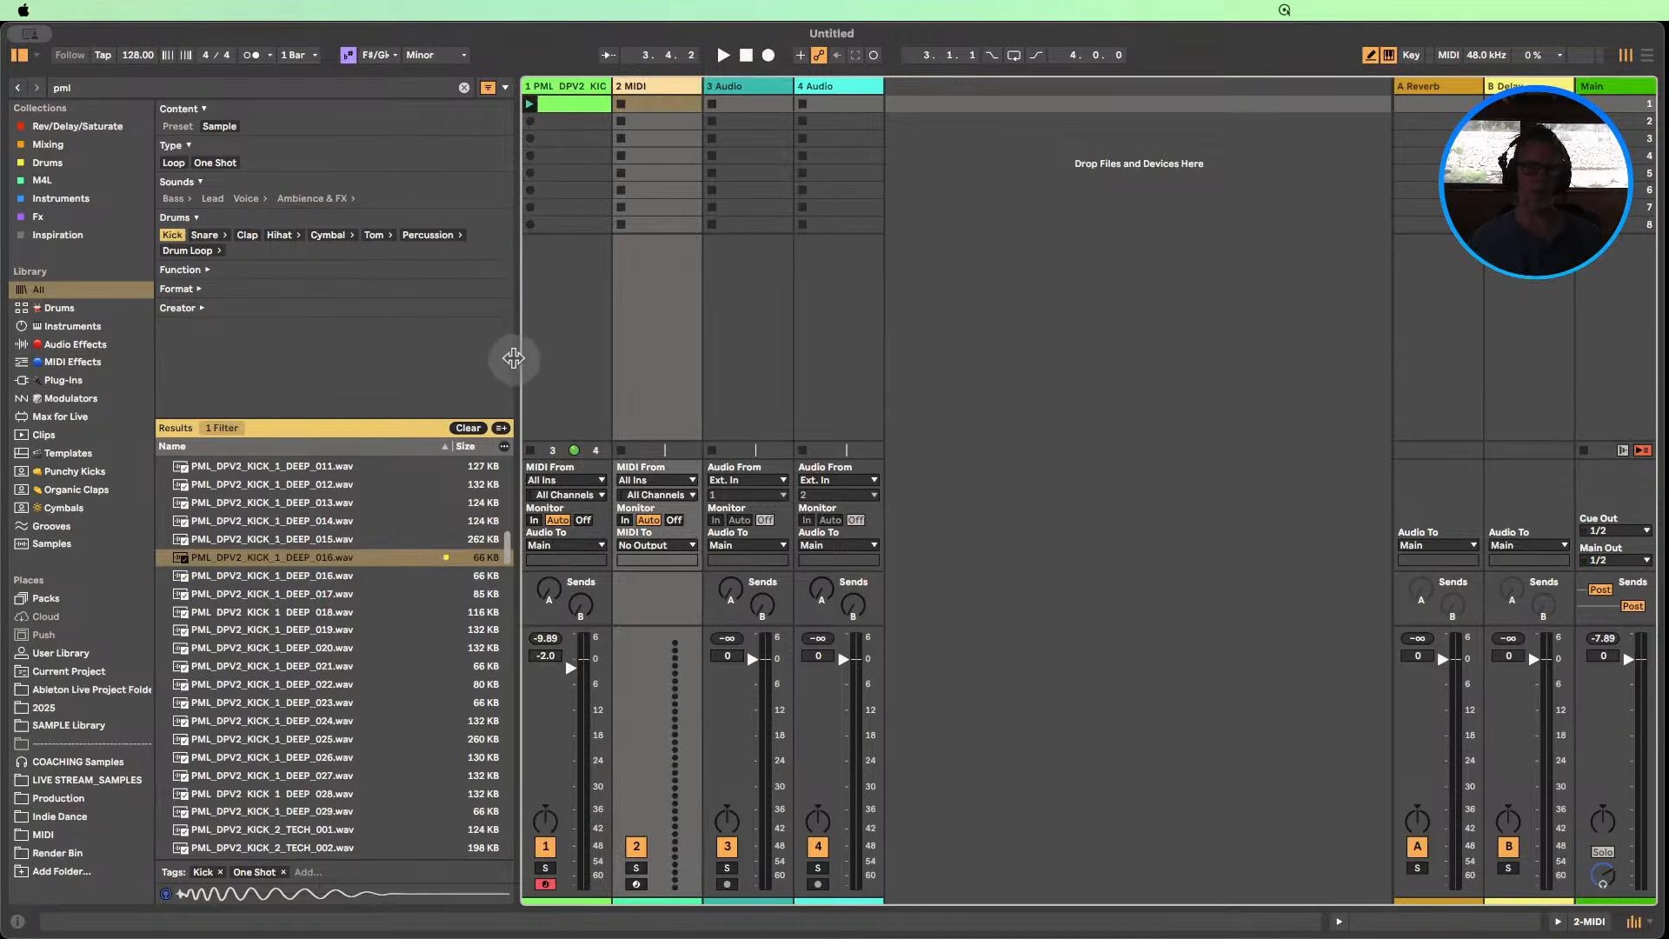
left_click_drag(514, 358, 430, 357)
left_click(71, 326)
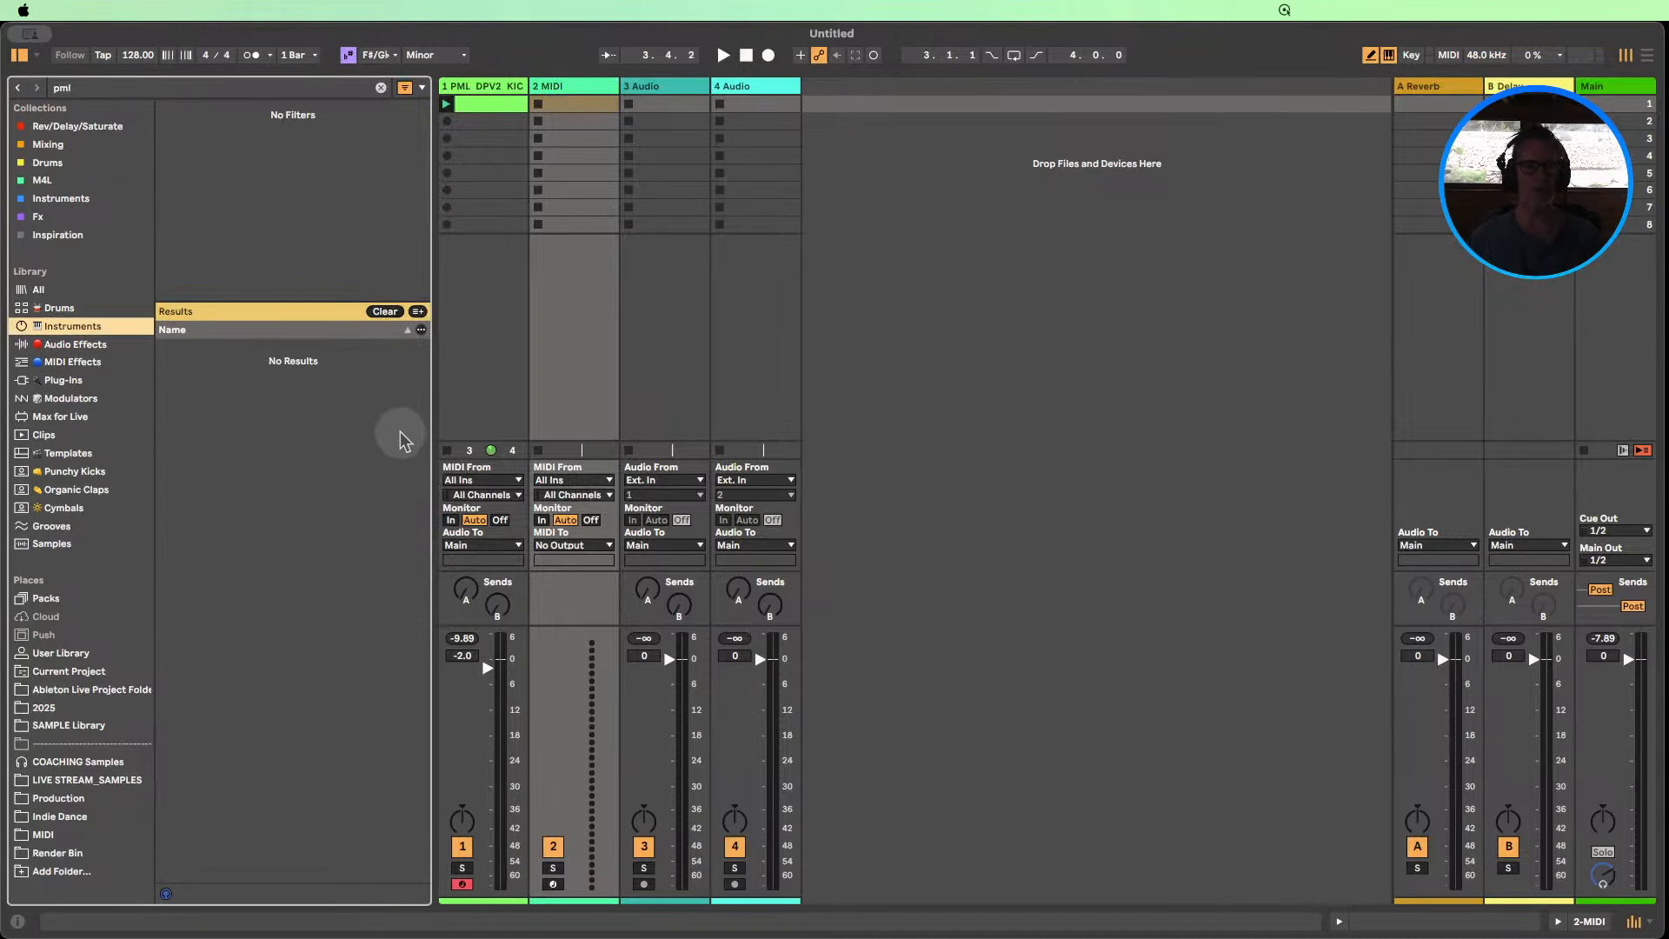
left_click(385, 311)
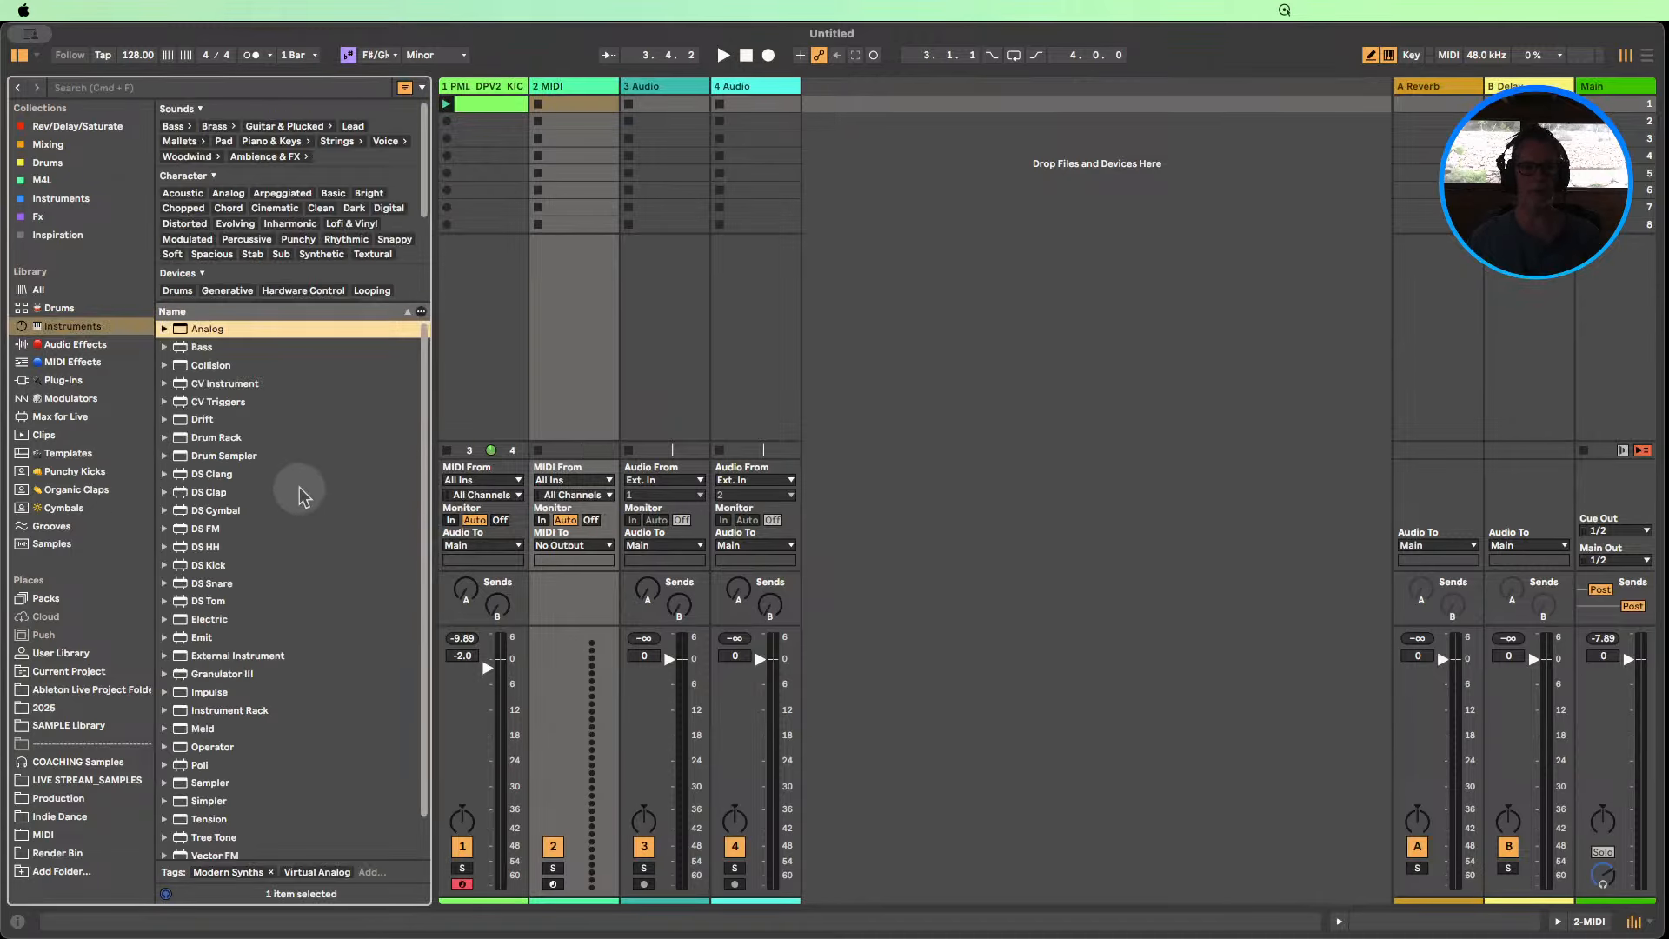
Look through the list of available instruments and the presets contained in Wavetable.
scroll(296, 496, "down", 2)
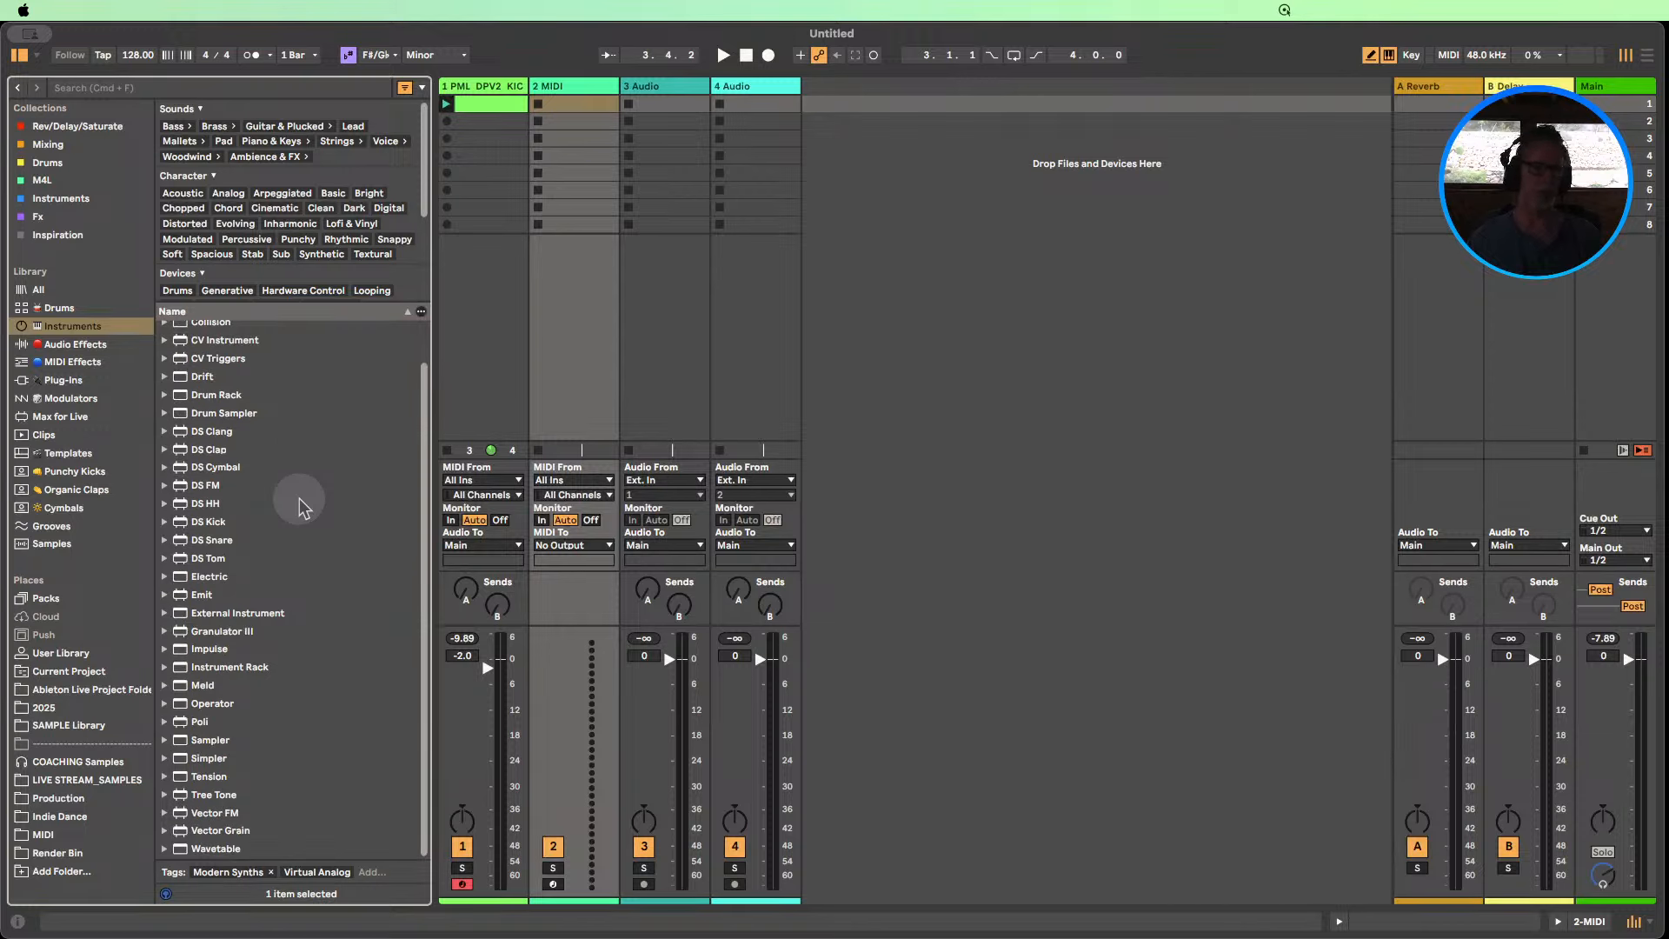
scroll(304, 488, "up", 2)
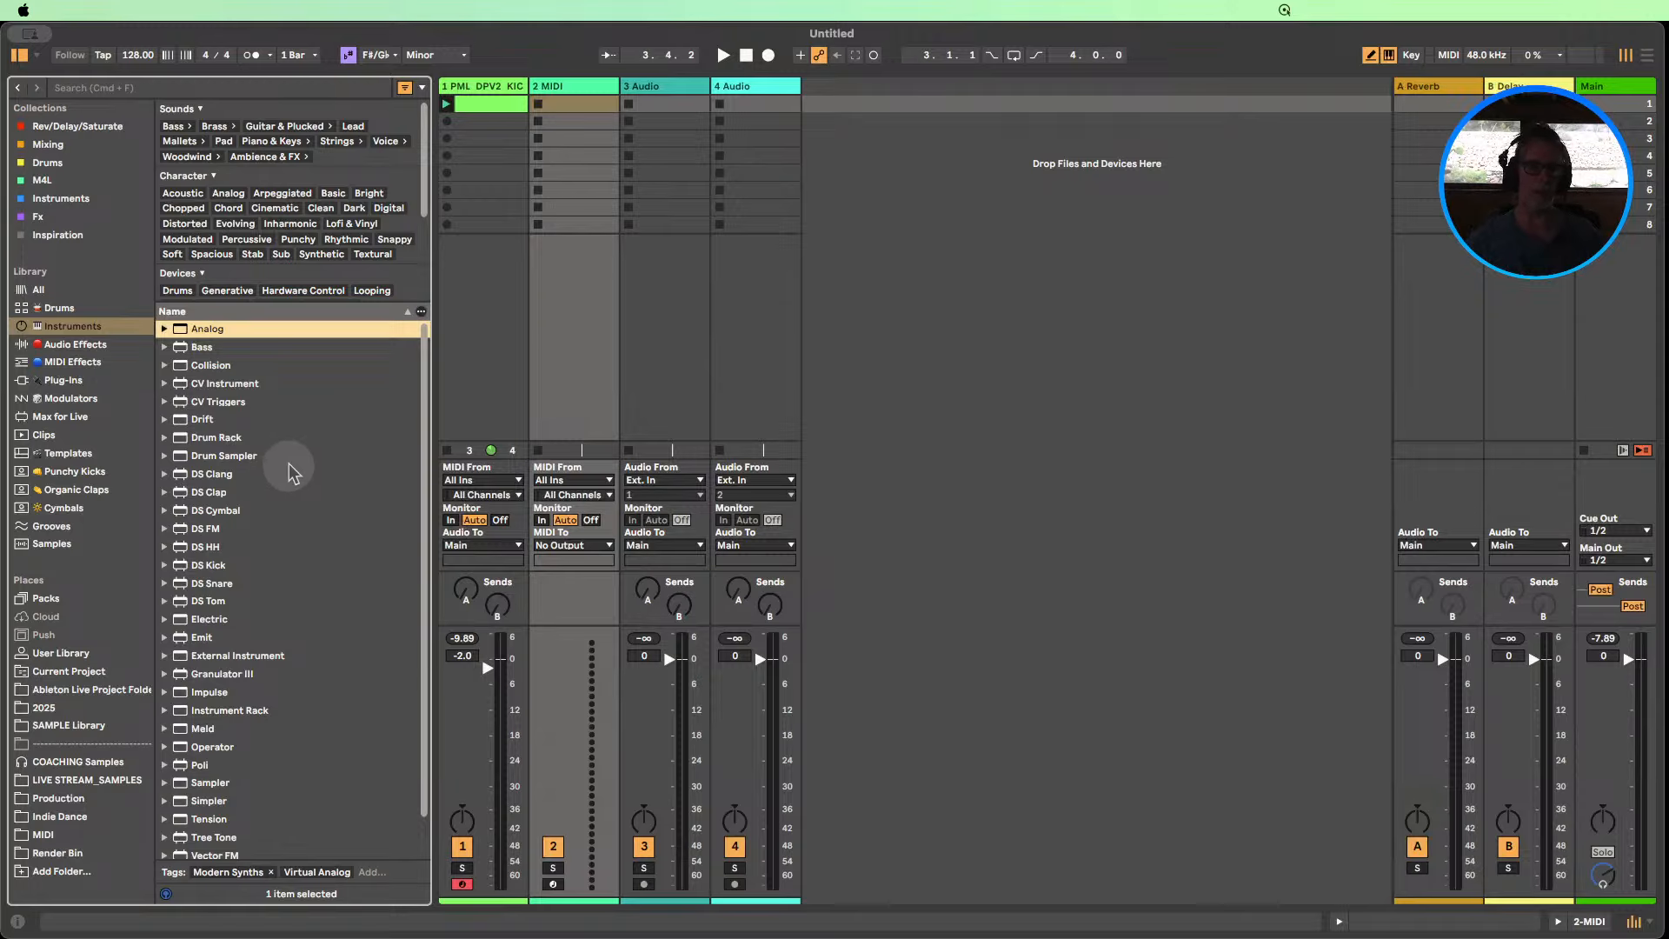
scroll(287, 469, "down", 2)
scroll(287, 483, "up", 2)
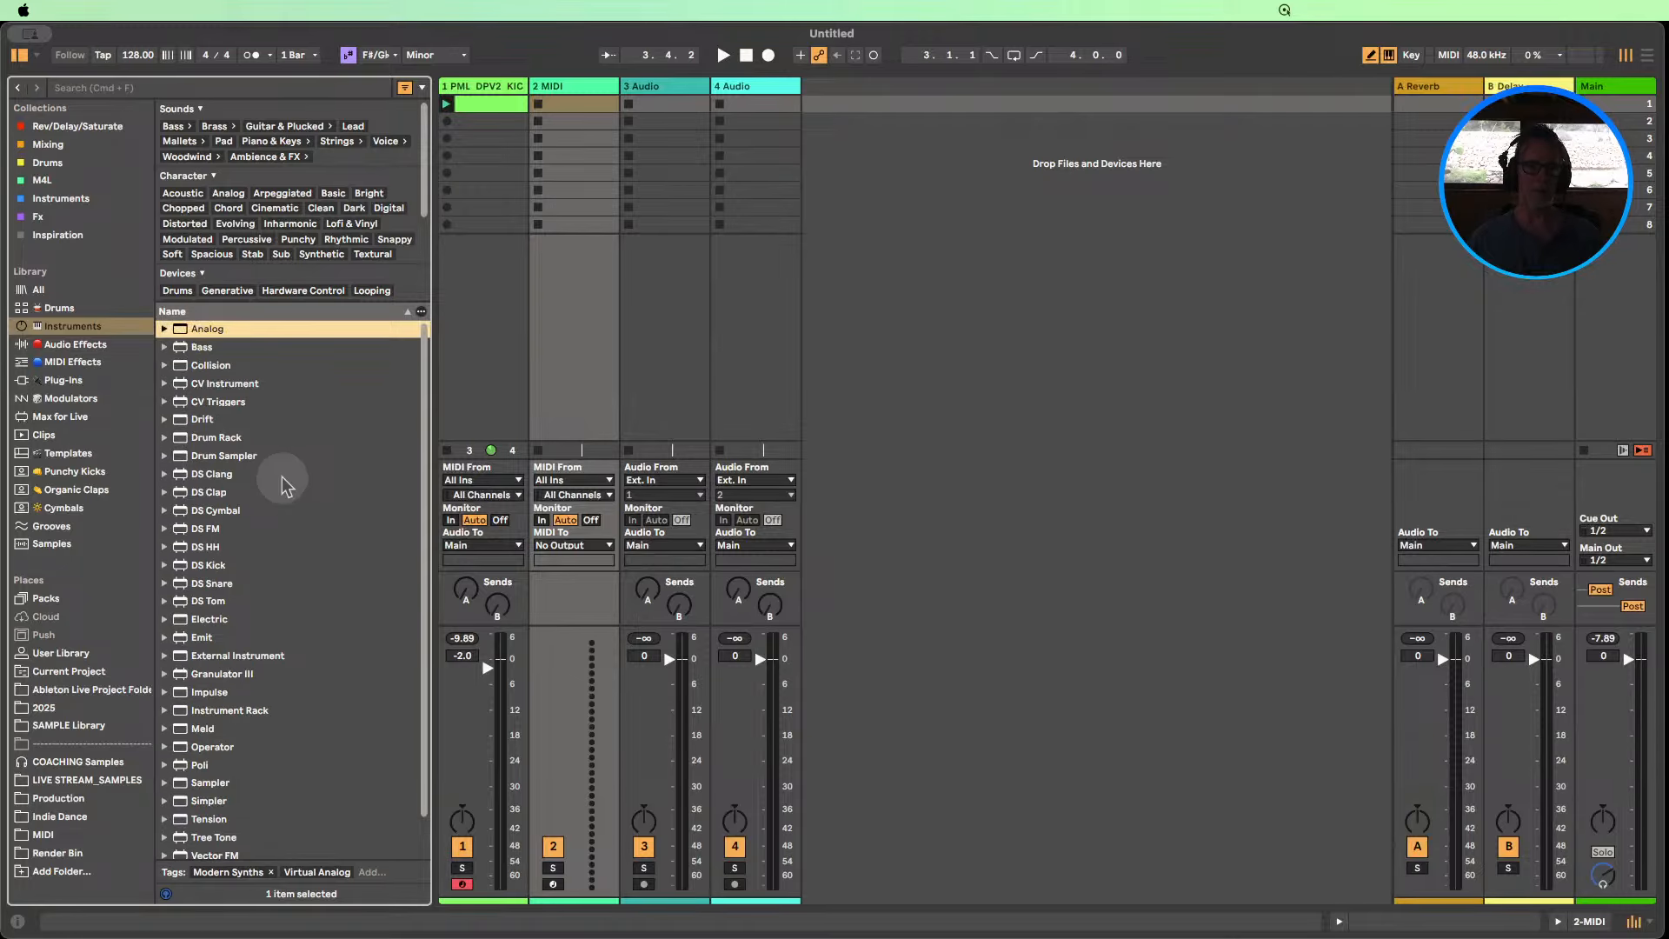
scroll(286, 486, "down", 2)
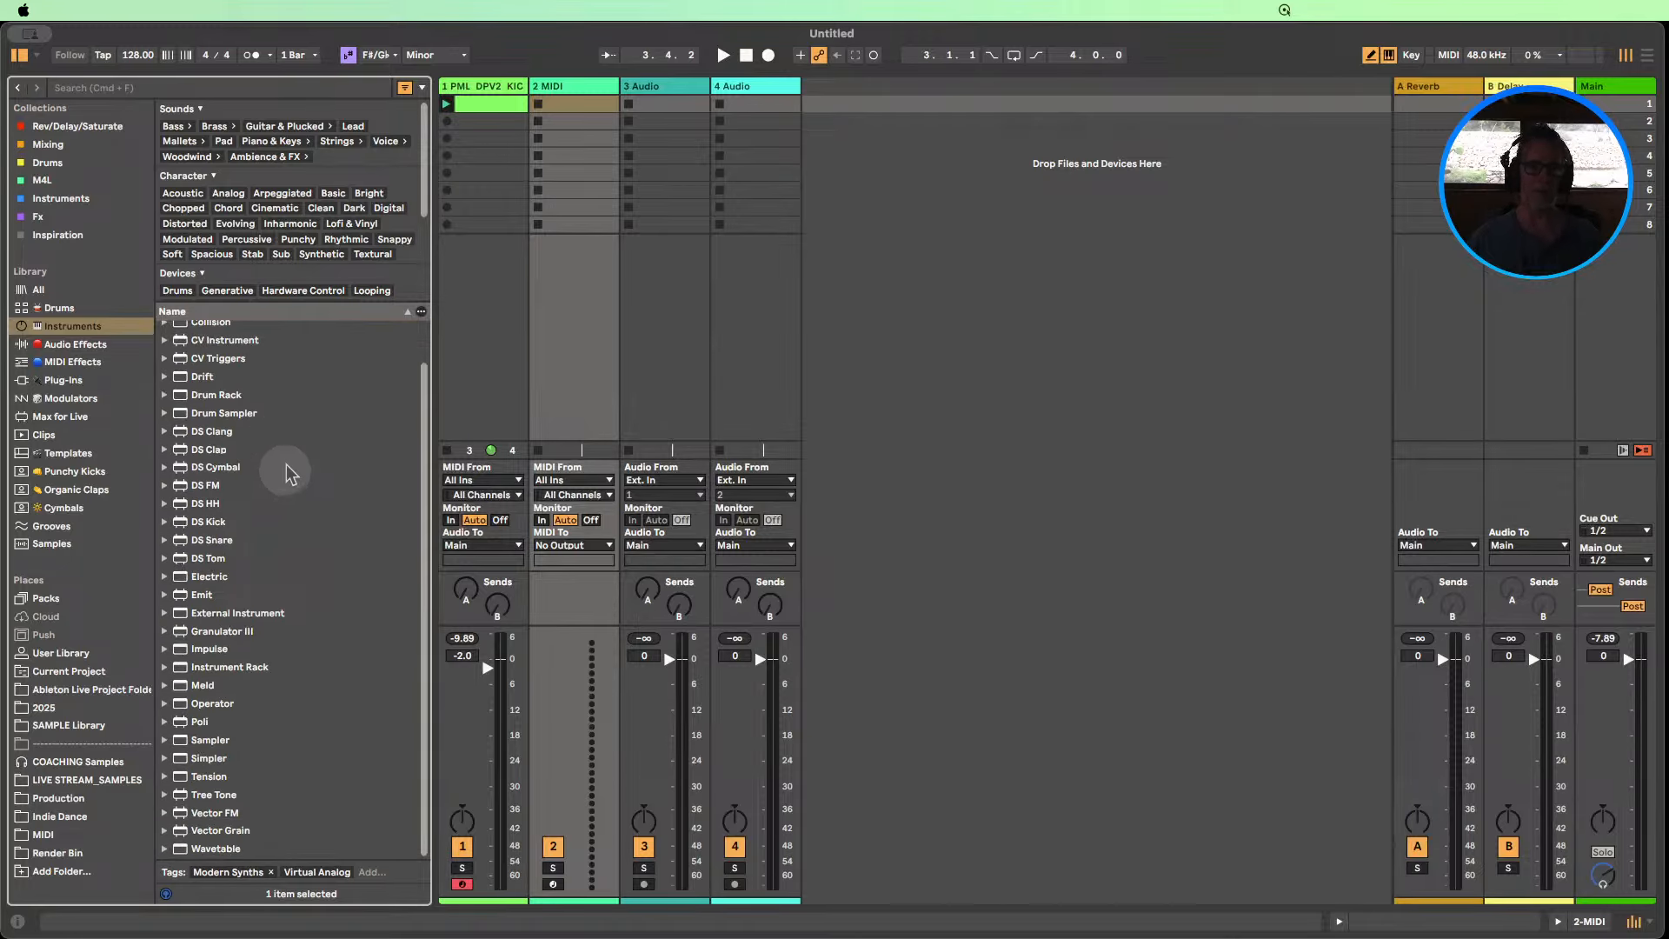
scroll(282, 474, "up", 2)
scroll(287, 473, "down", 2)
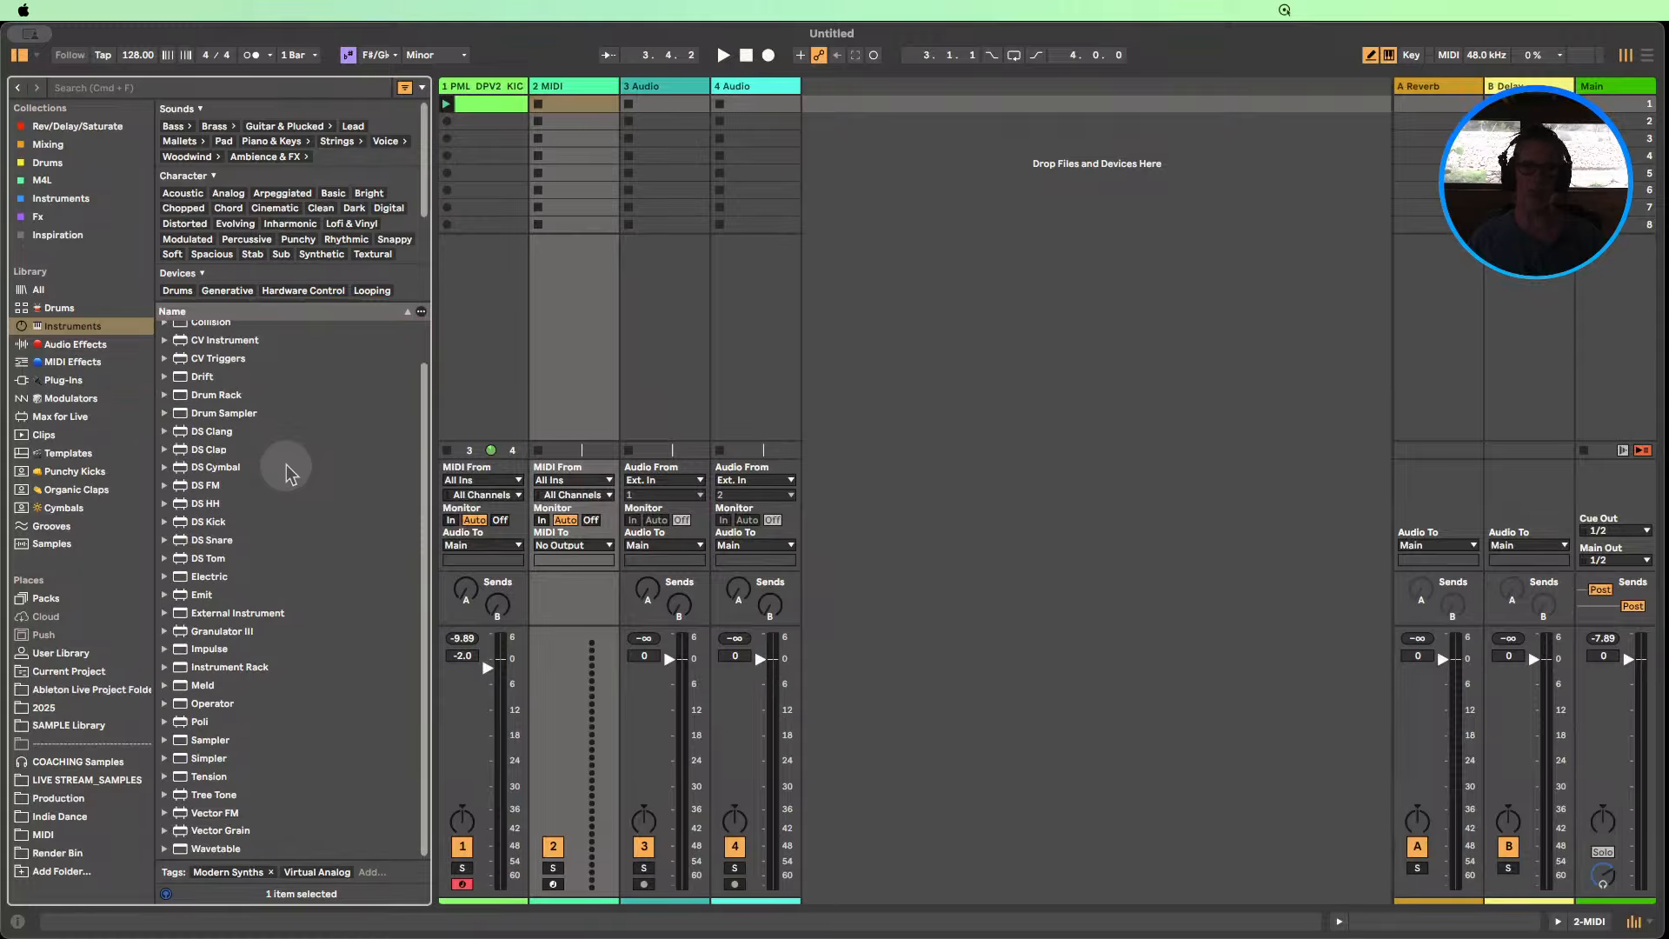
left_click(164, 849)
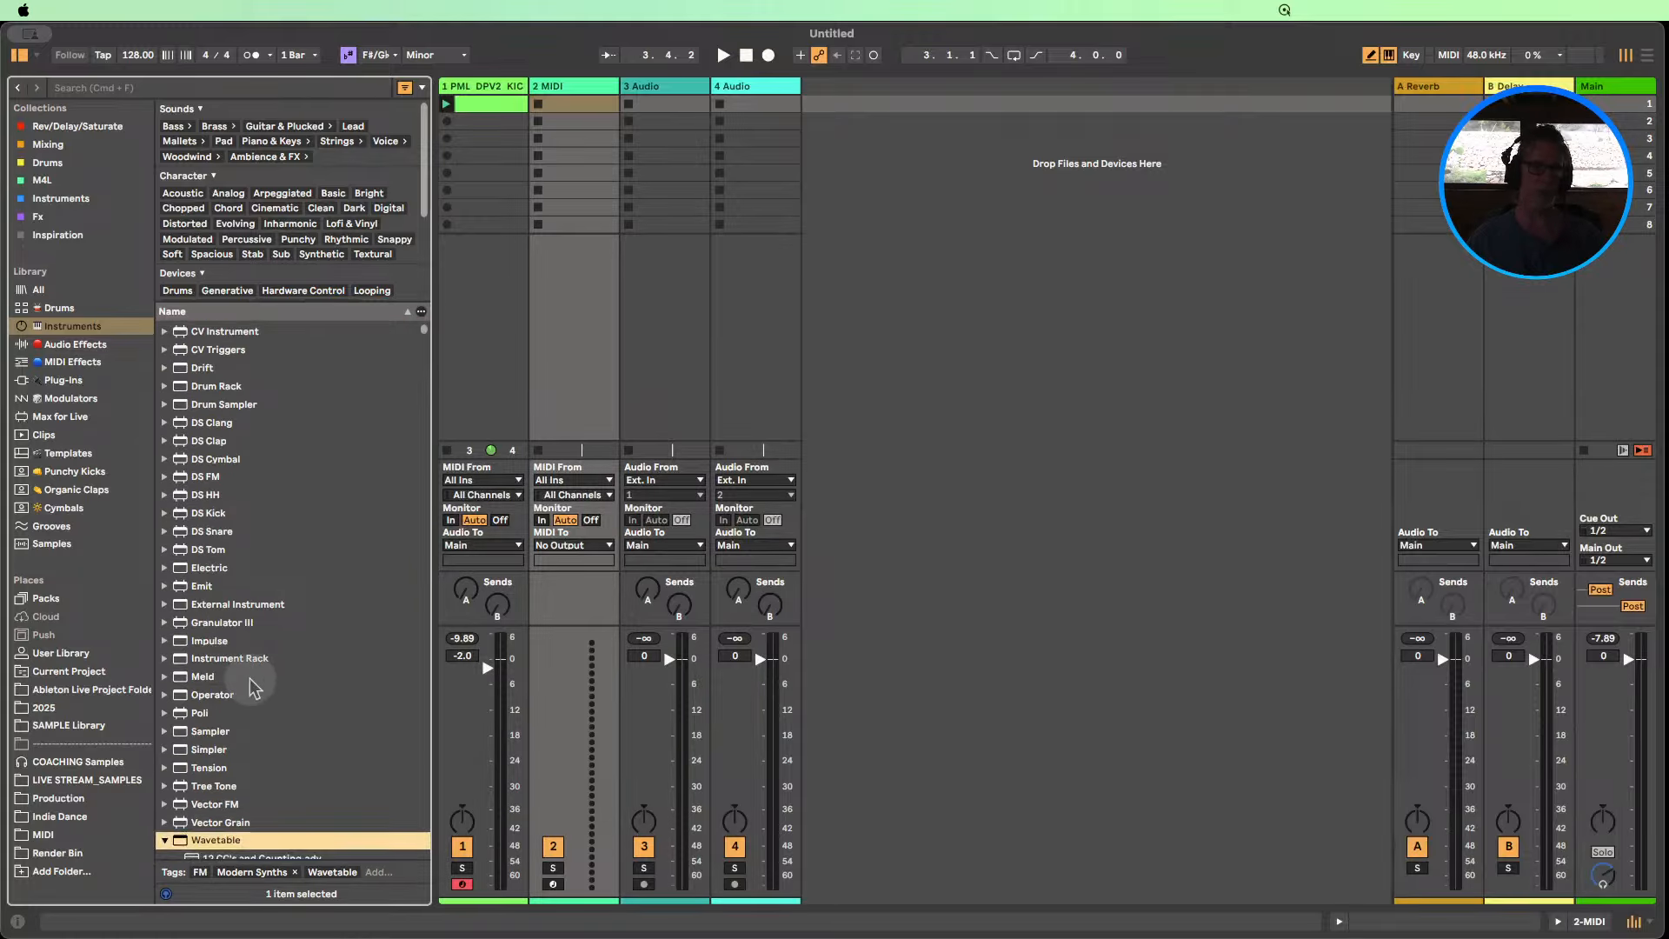
scroll(253, 687, "down", 20)
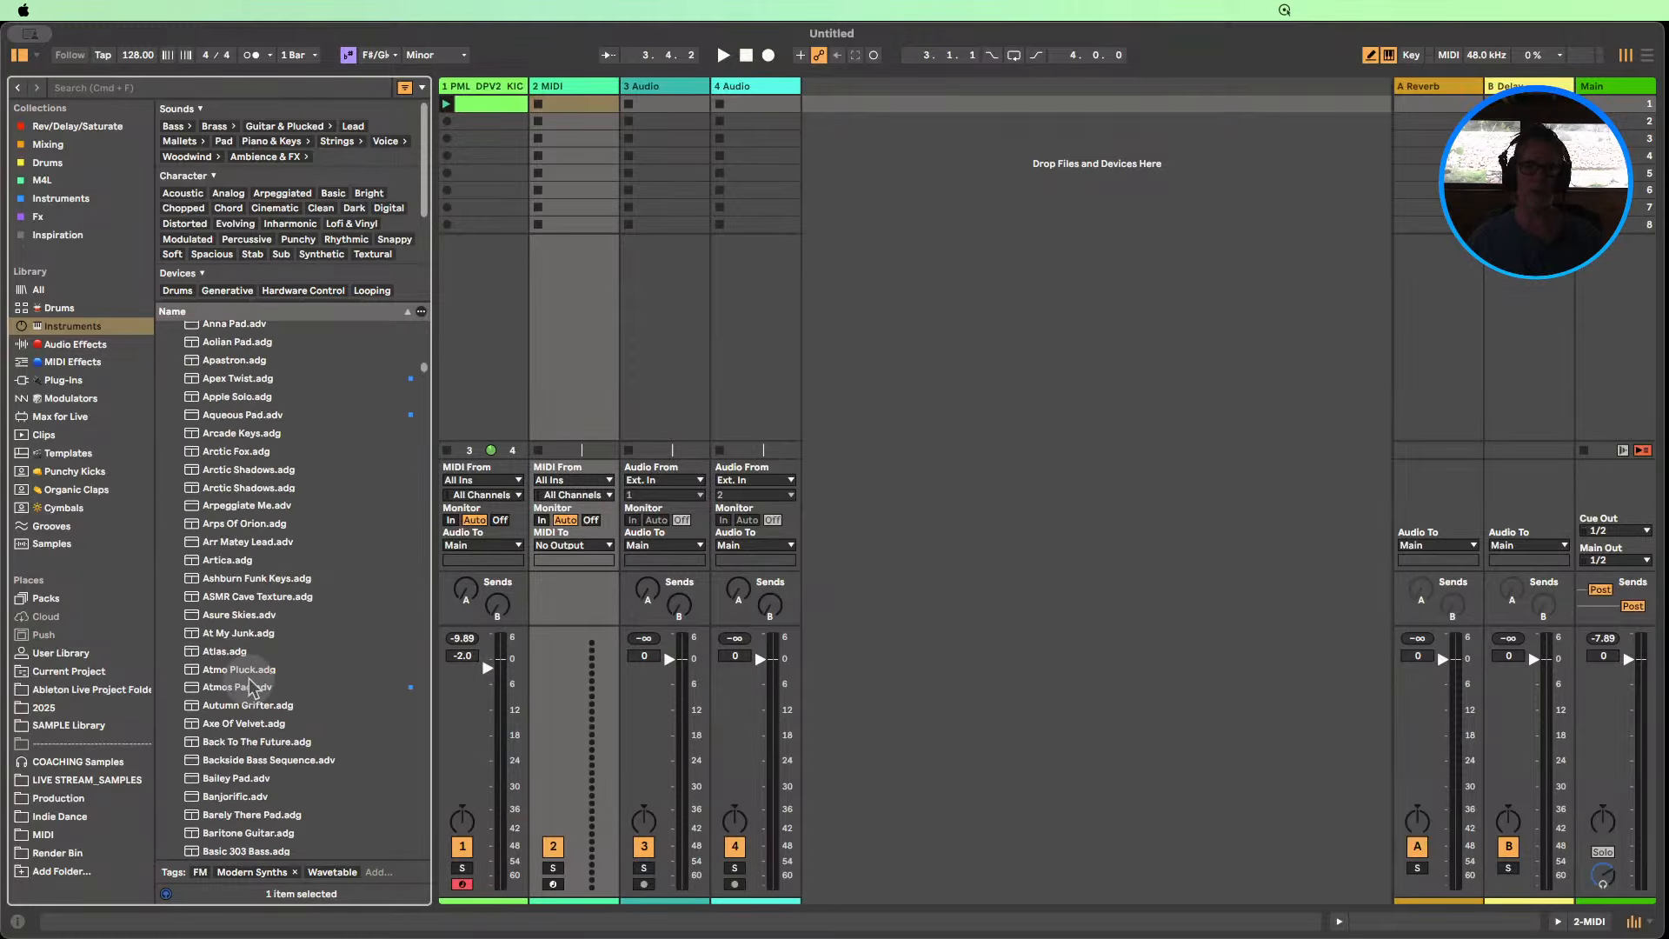
scroll(253, 687, "up", 20)
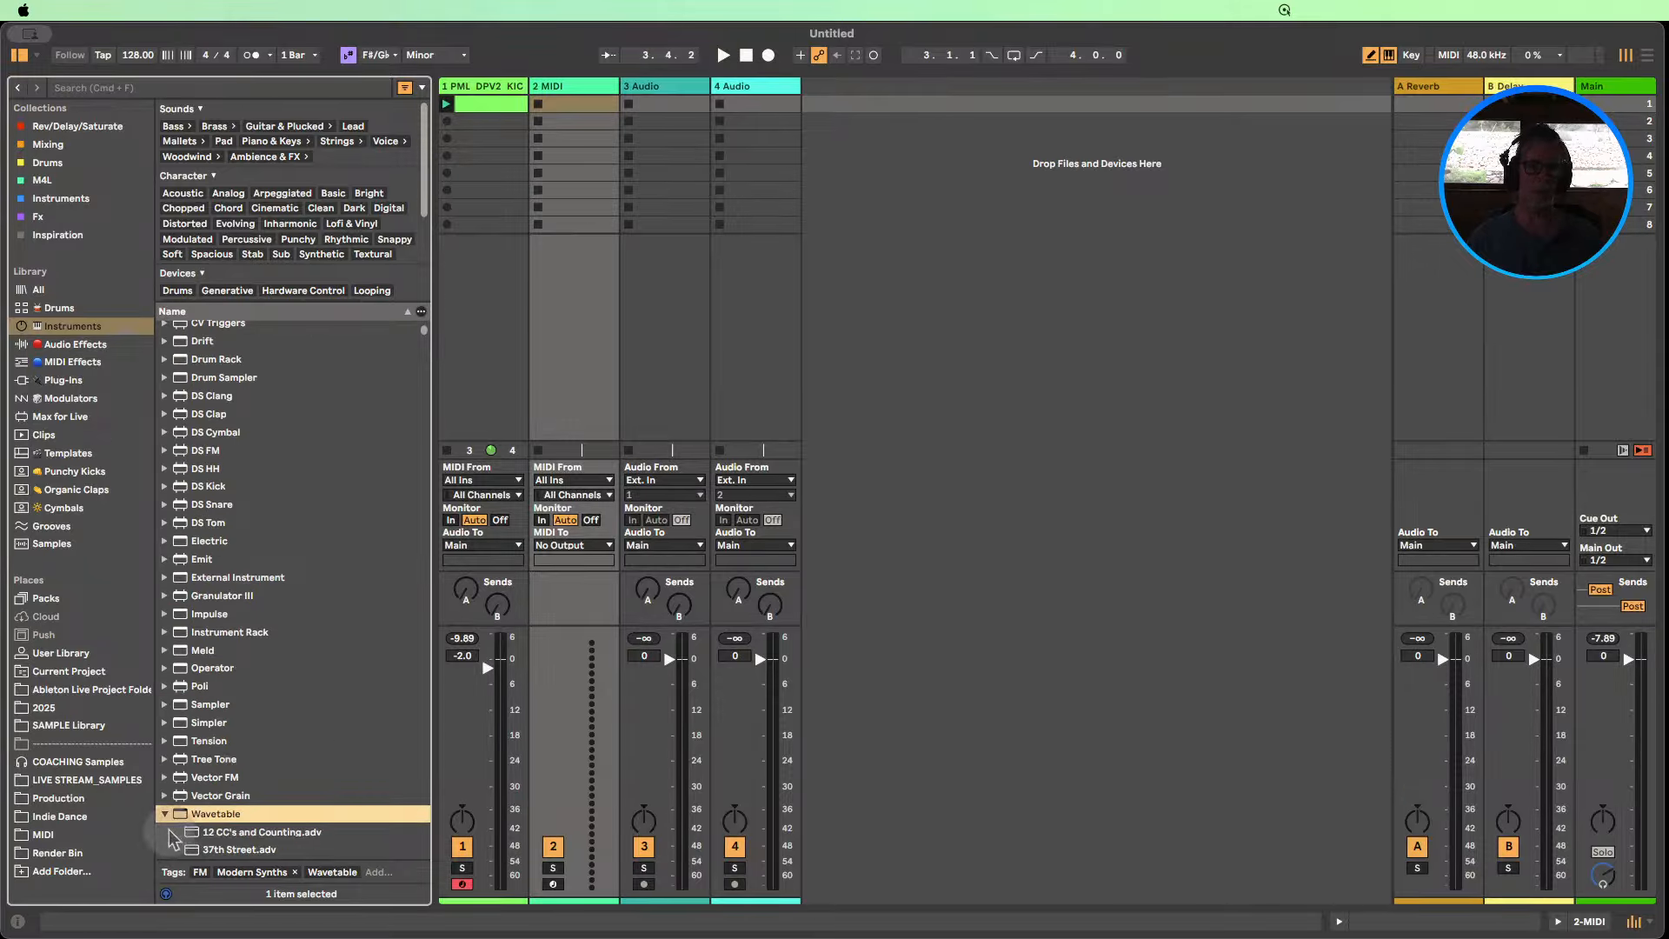
left_click(166, 815)
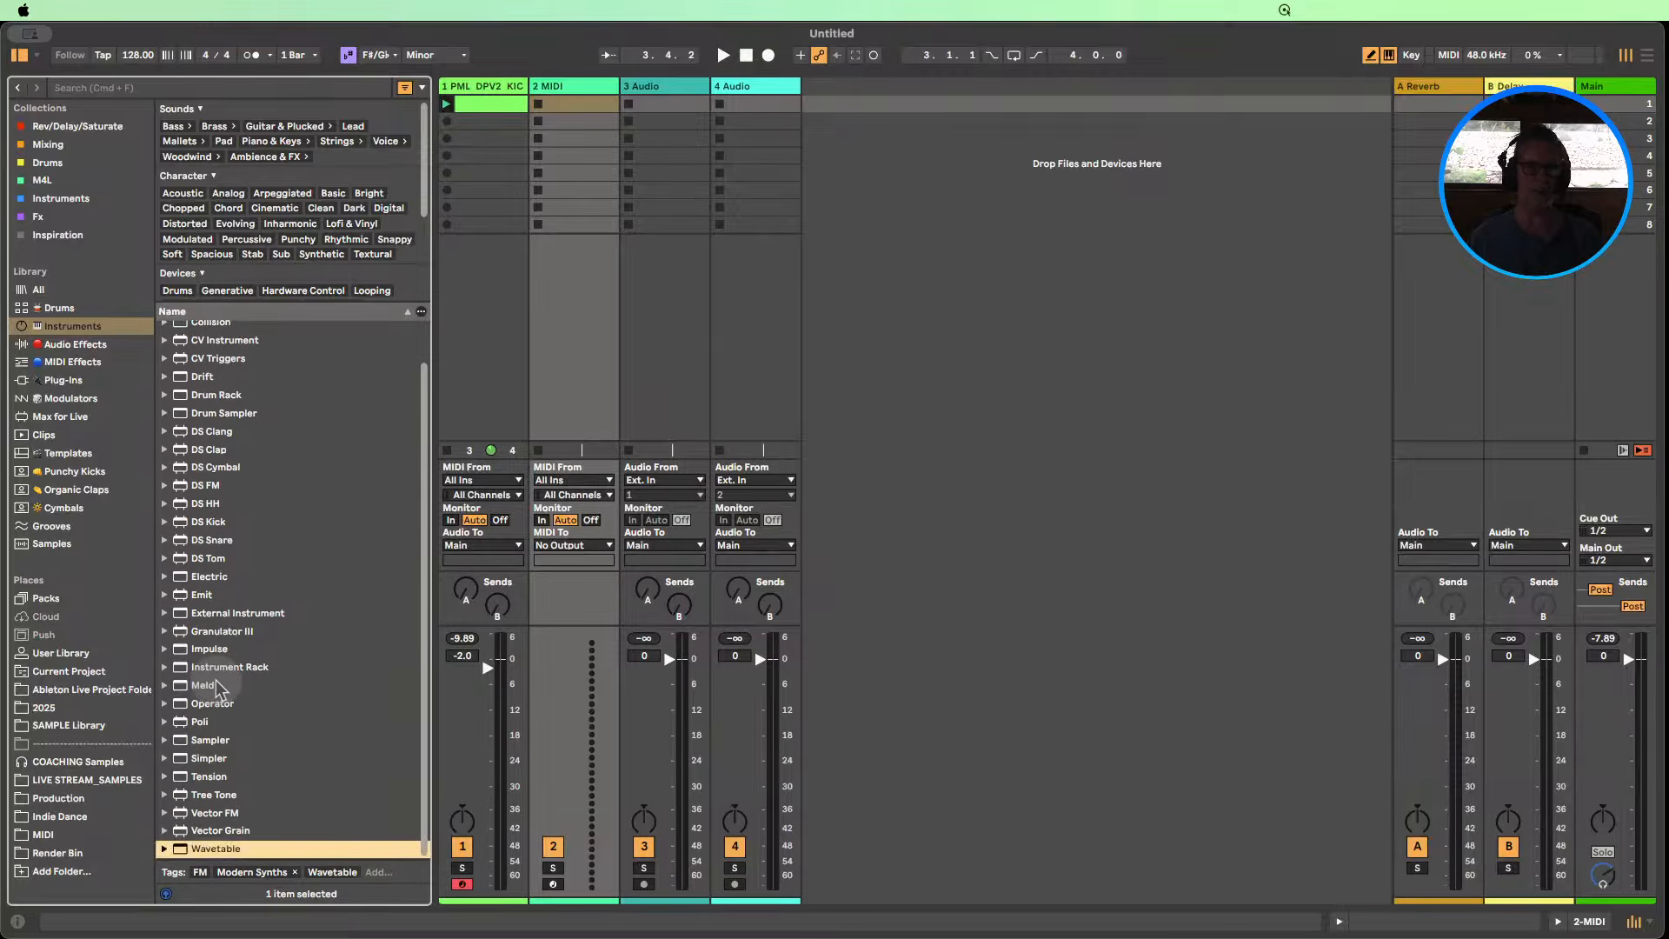
Load Wavetable onto track 2 MIDI and set oscillator 1's Basic Shapes wavetable position to 66%.
left_click_drag(201, 849, 570, 174)
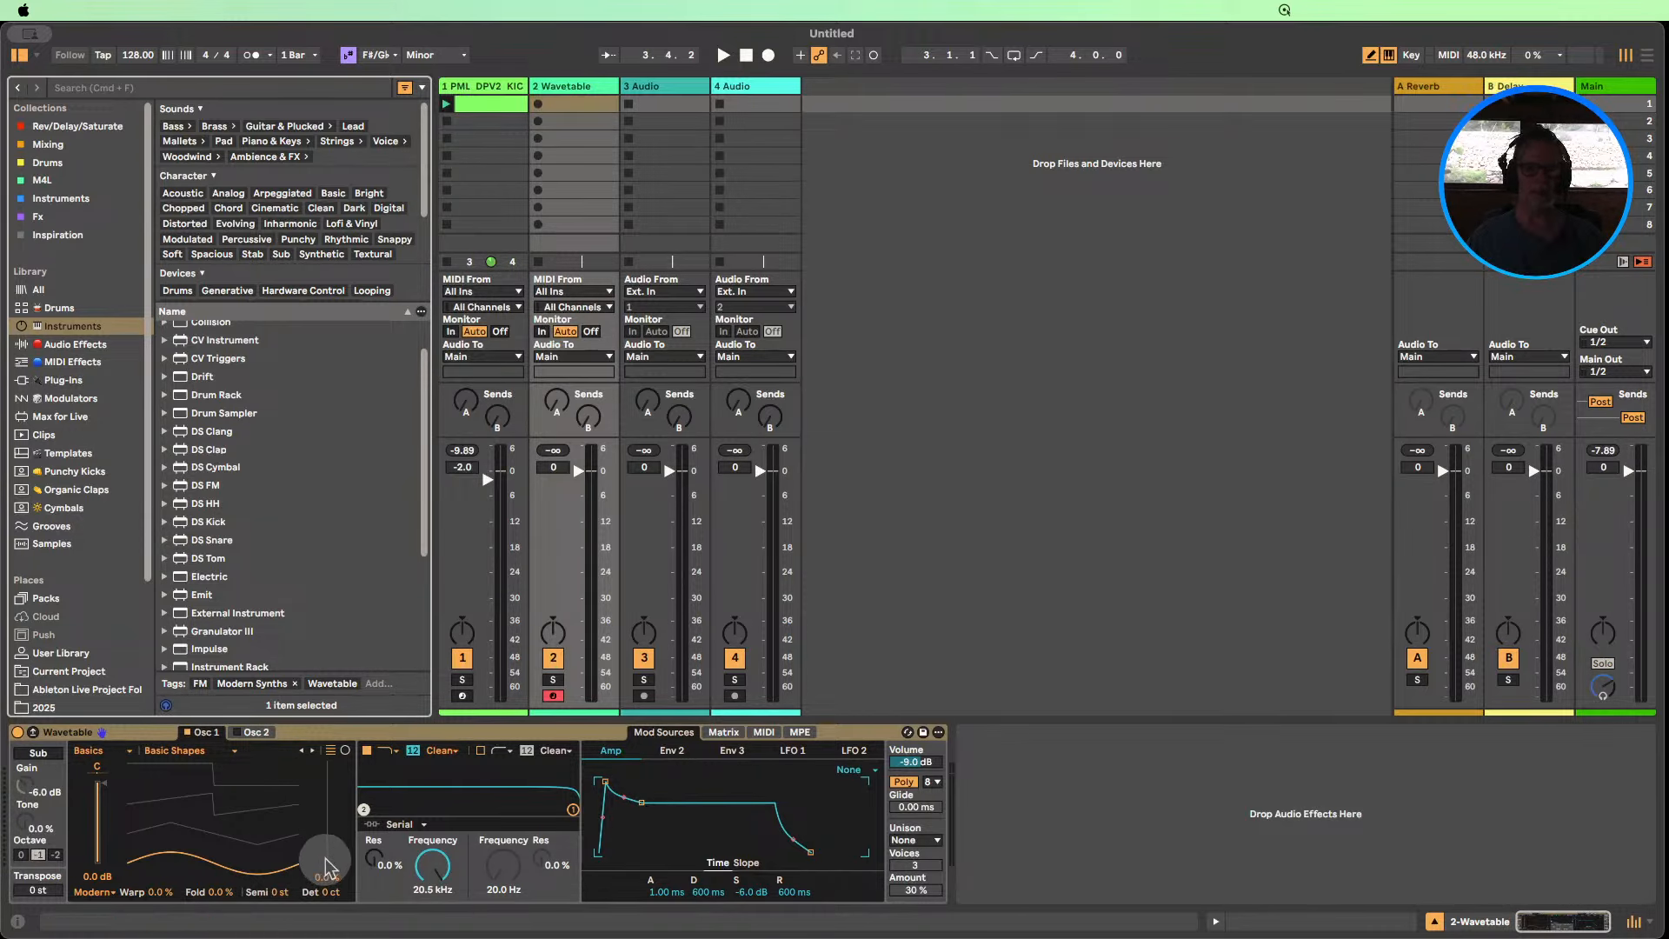
left_click_drag(325, 867, 325, 813)
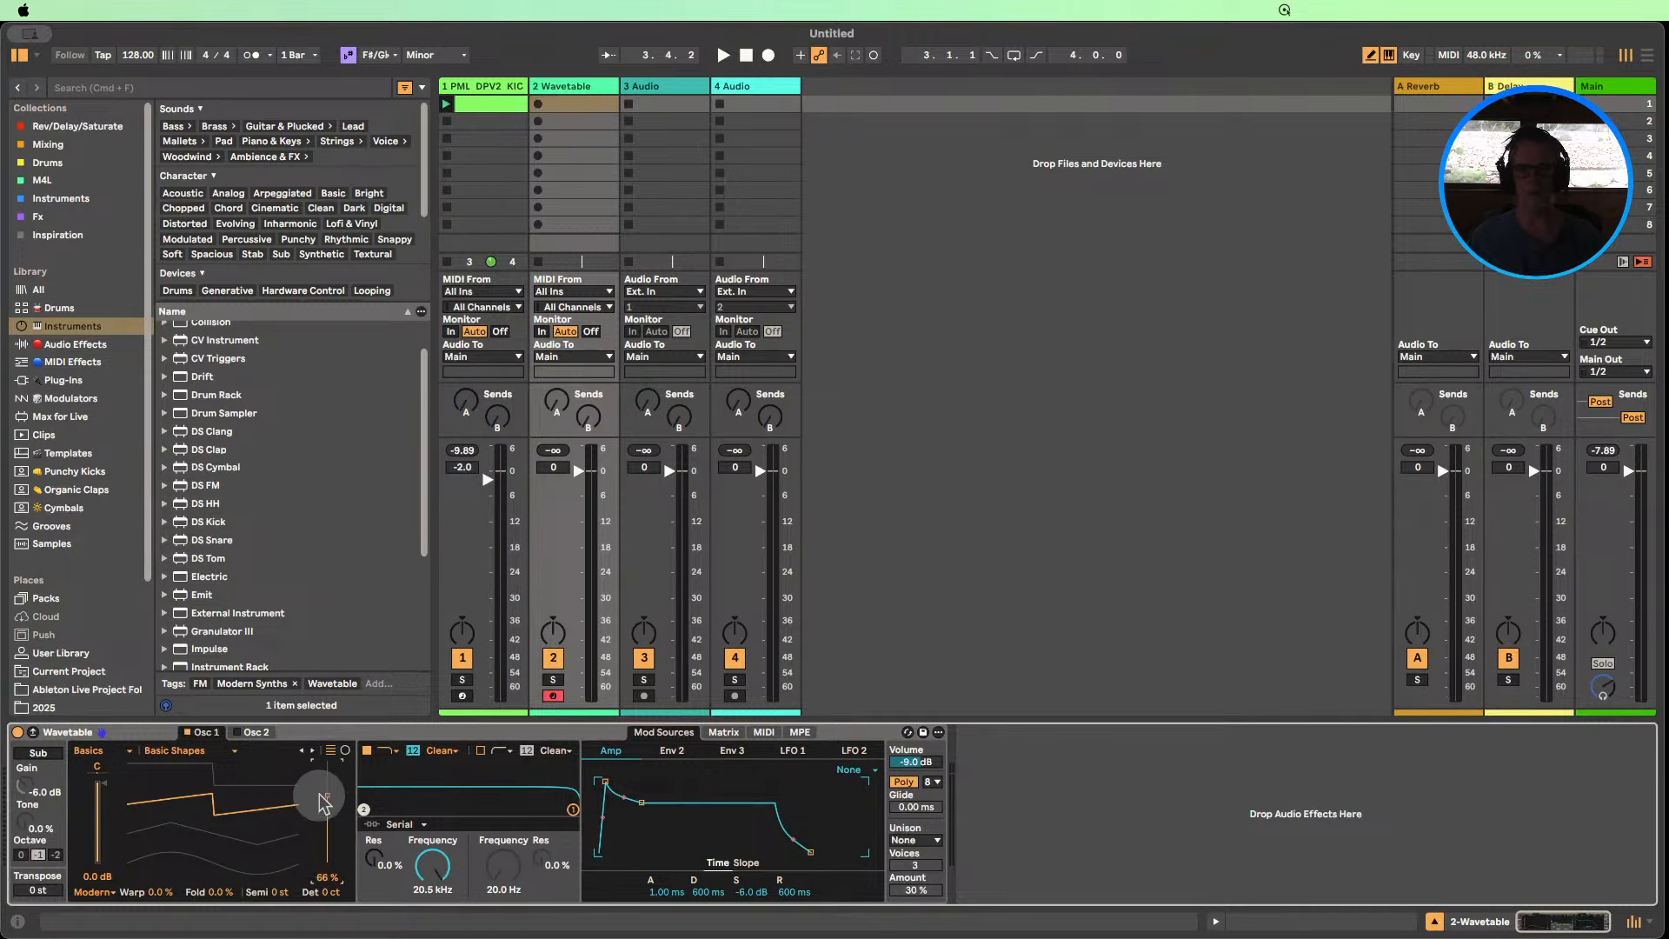
Create a MIDI clip in the Wavetable track's first slot and set its loop length to 8 bars.
double_click(572, 101)
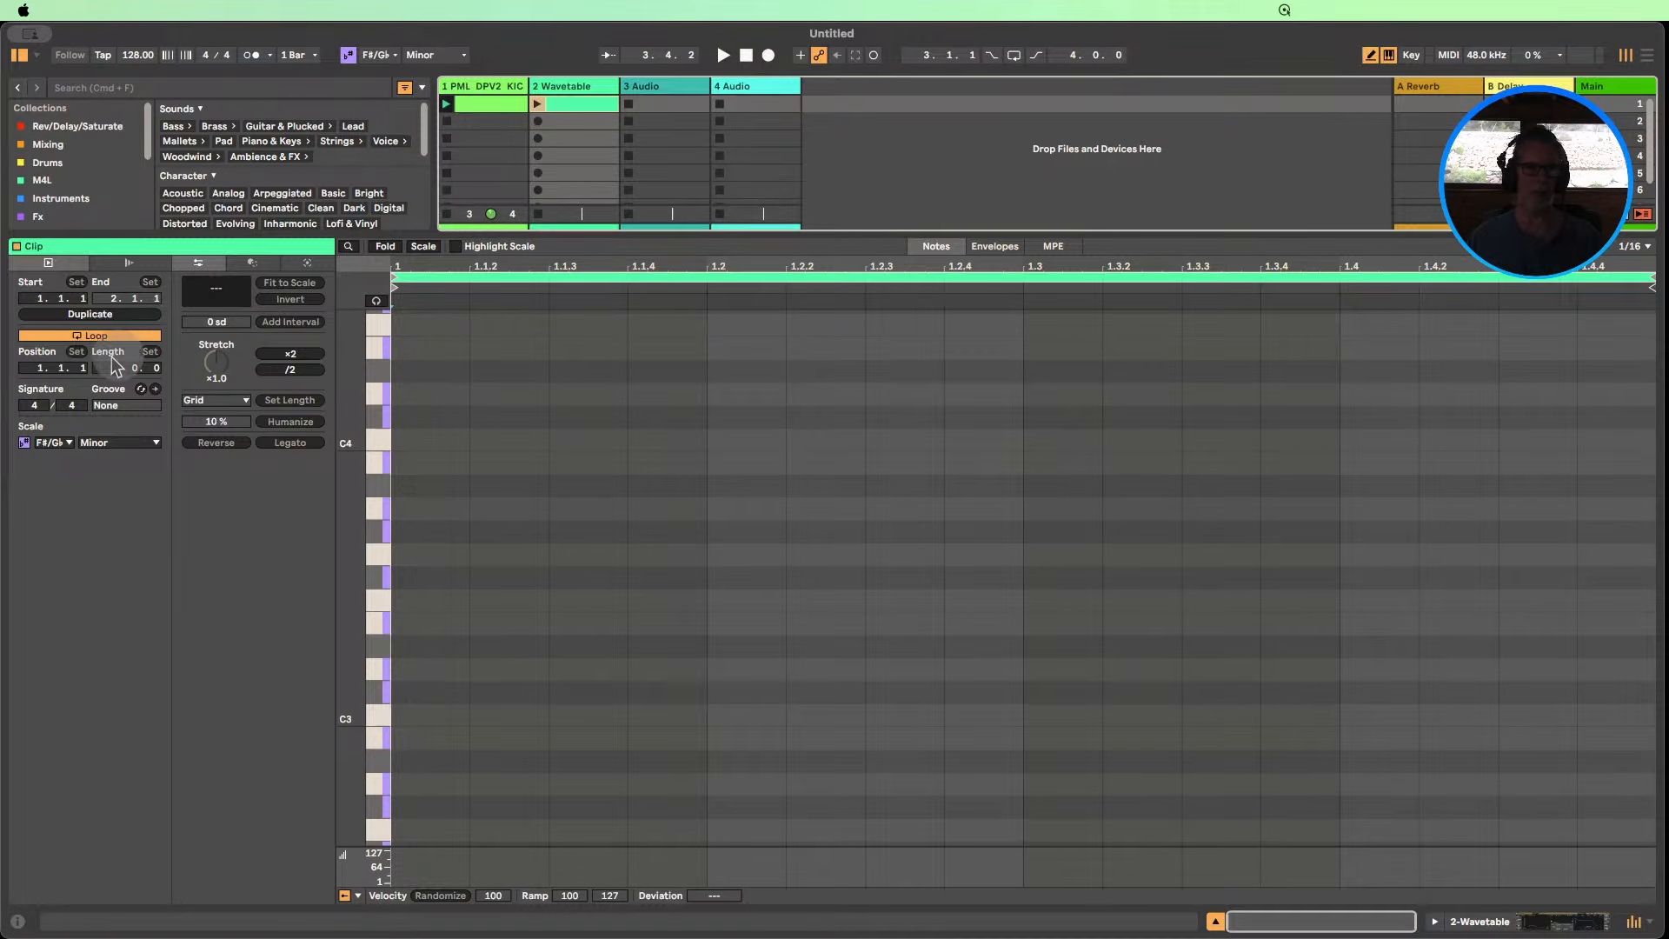
left_click_drag(113, 370, 113, 334)
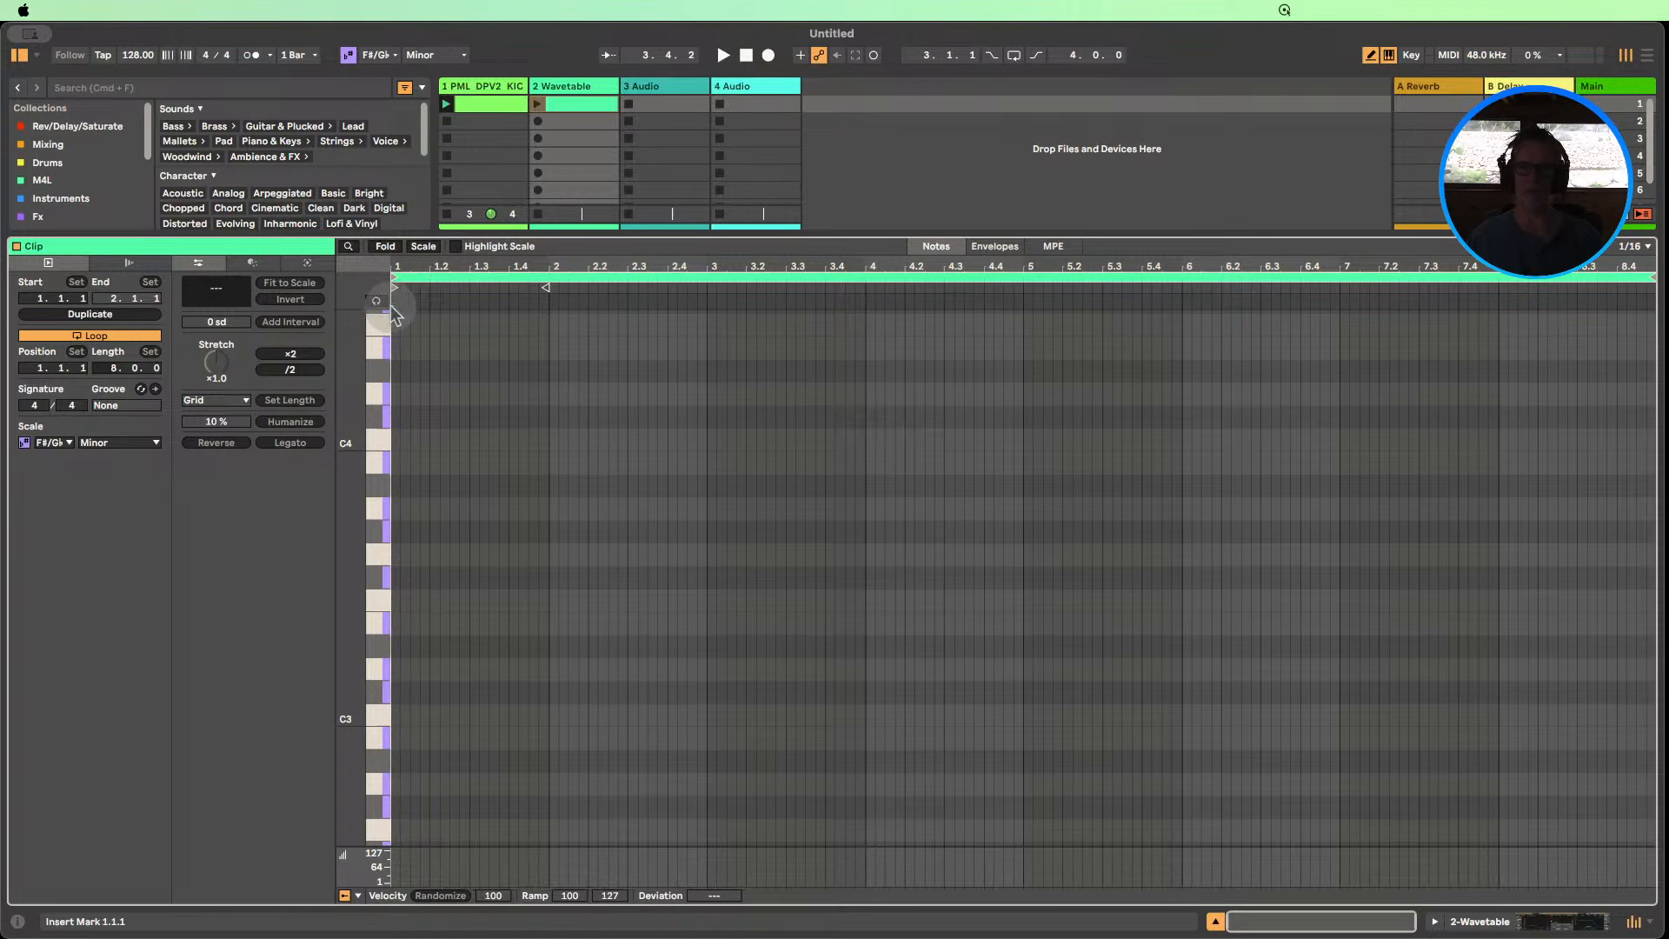
left_click_drag(420, 265, 486, 361)
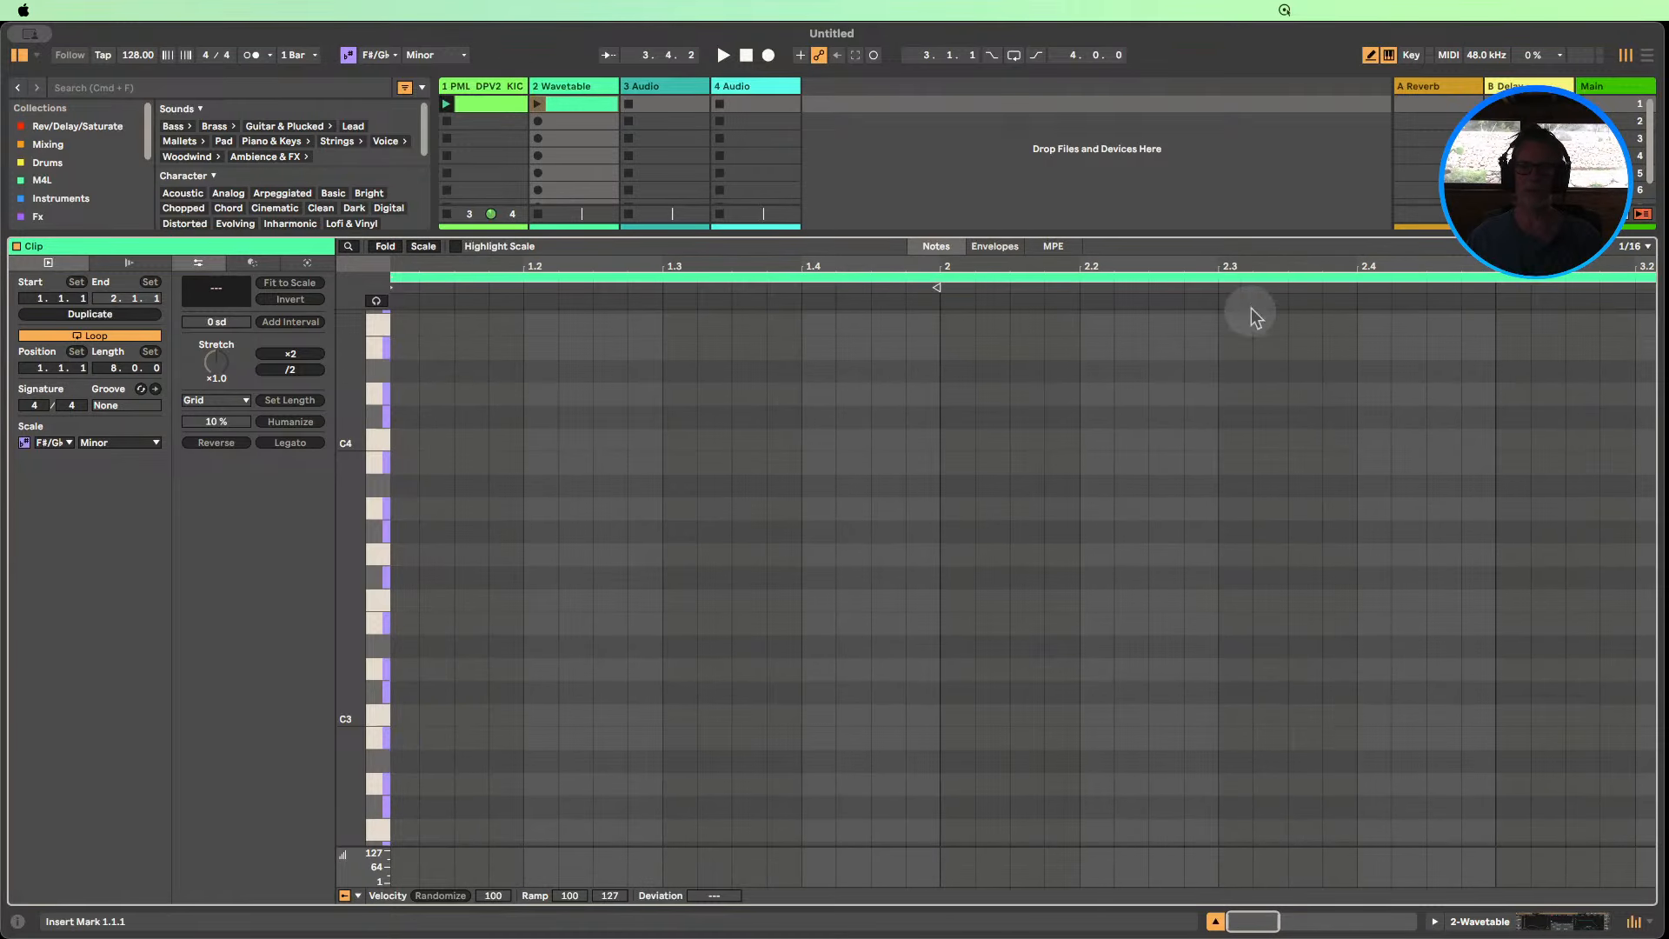
left_click_drag(1302, 264, 911, 243)
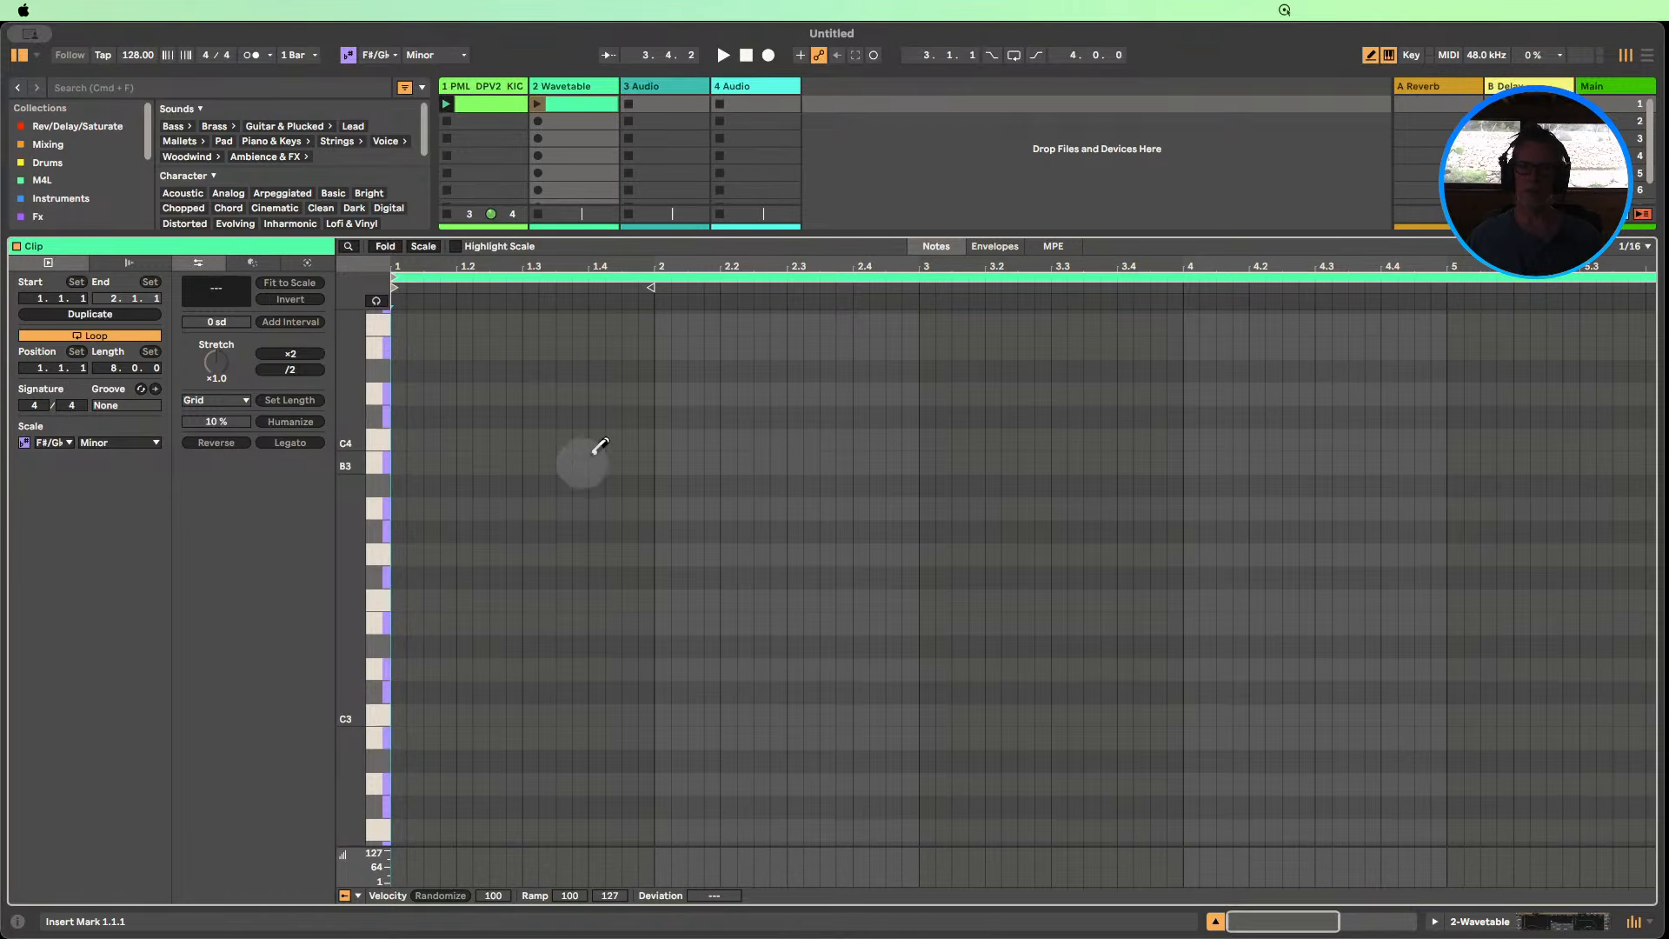
Turn off Draw Mode and shorten the Wavetable clip's loop to one bar starting at 1.1.1.
key("b")
left_click_drag(654, 511, 401, 512)
key("super+l")
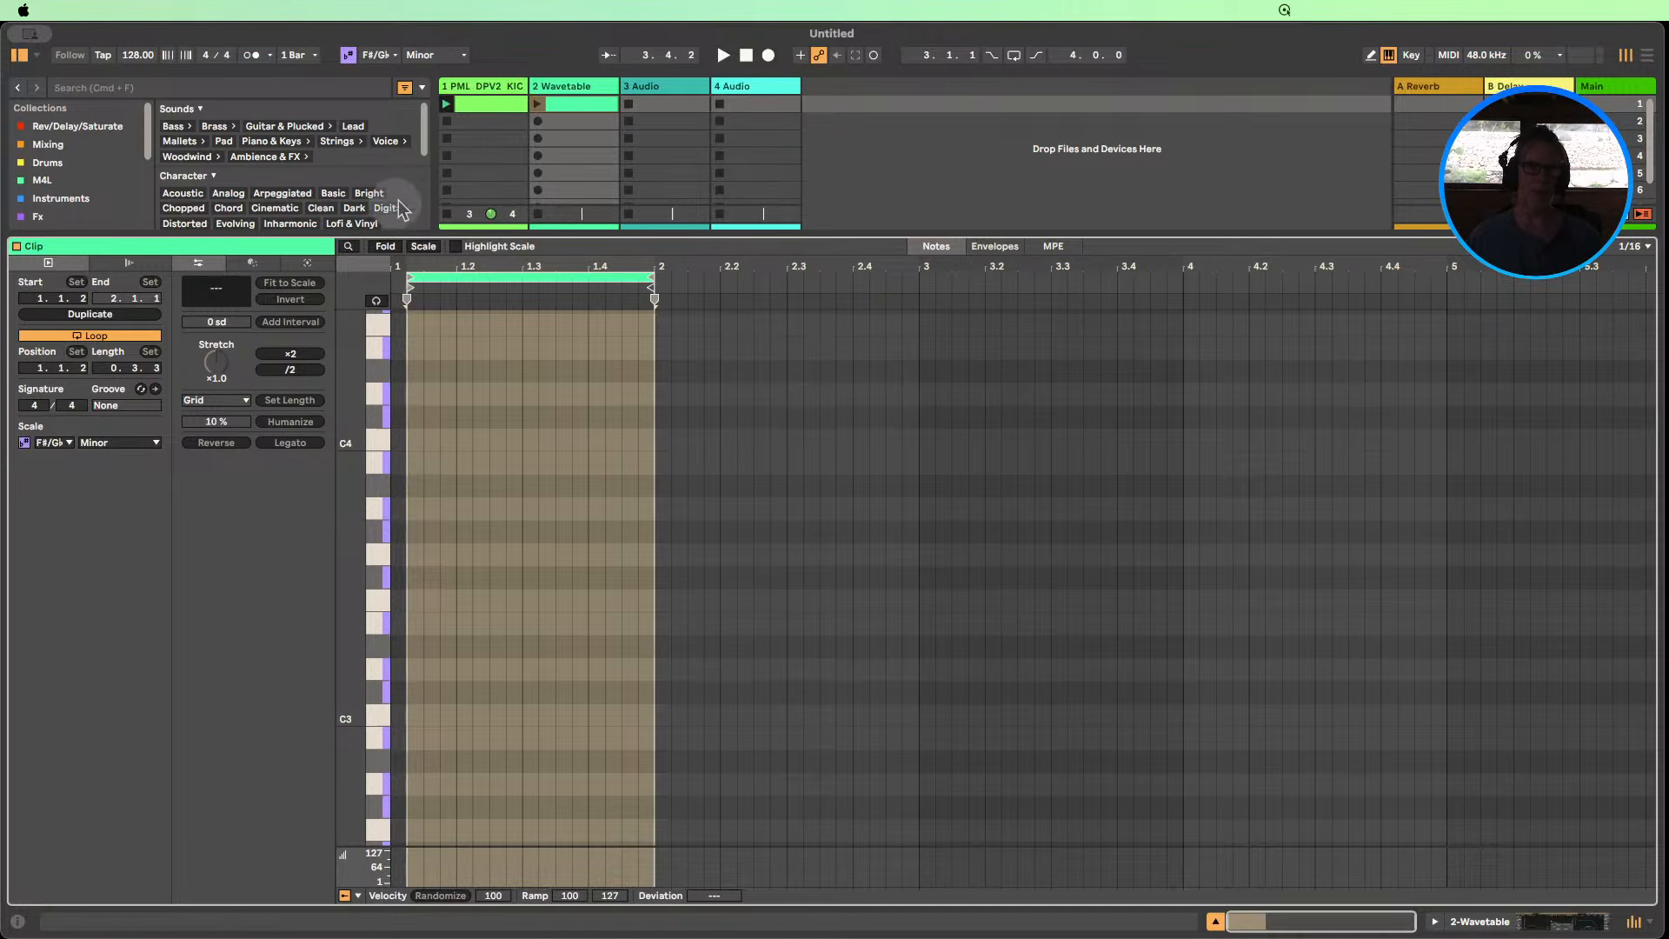
mouse_move(460, 264)
left_mouse_down()
mouse_move(474, 287)
mouse_move(379, 275)
left_mouse_up()
left_click(549, 706)
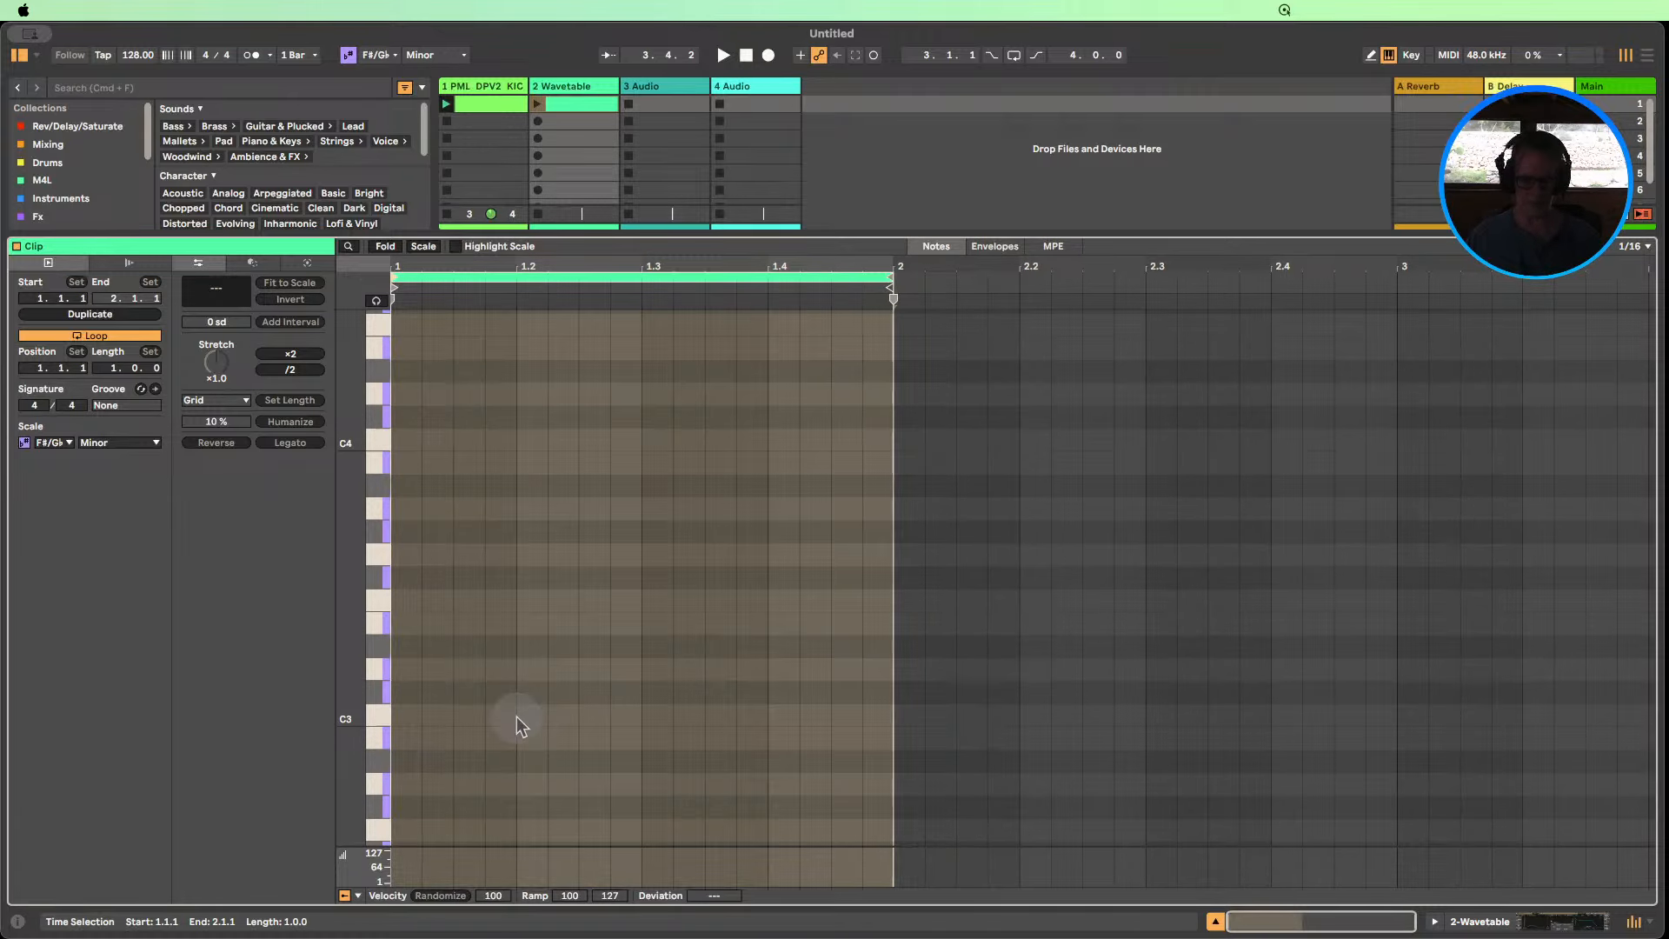
Draw sixteenth-length C3 notes on the offbeats at 1.1.3, 1.2.3, 1.3.3 and 1.4.3, and play the Wavetable clip.
key("b")
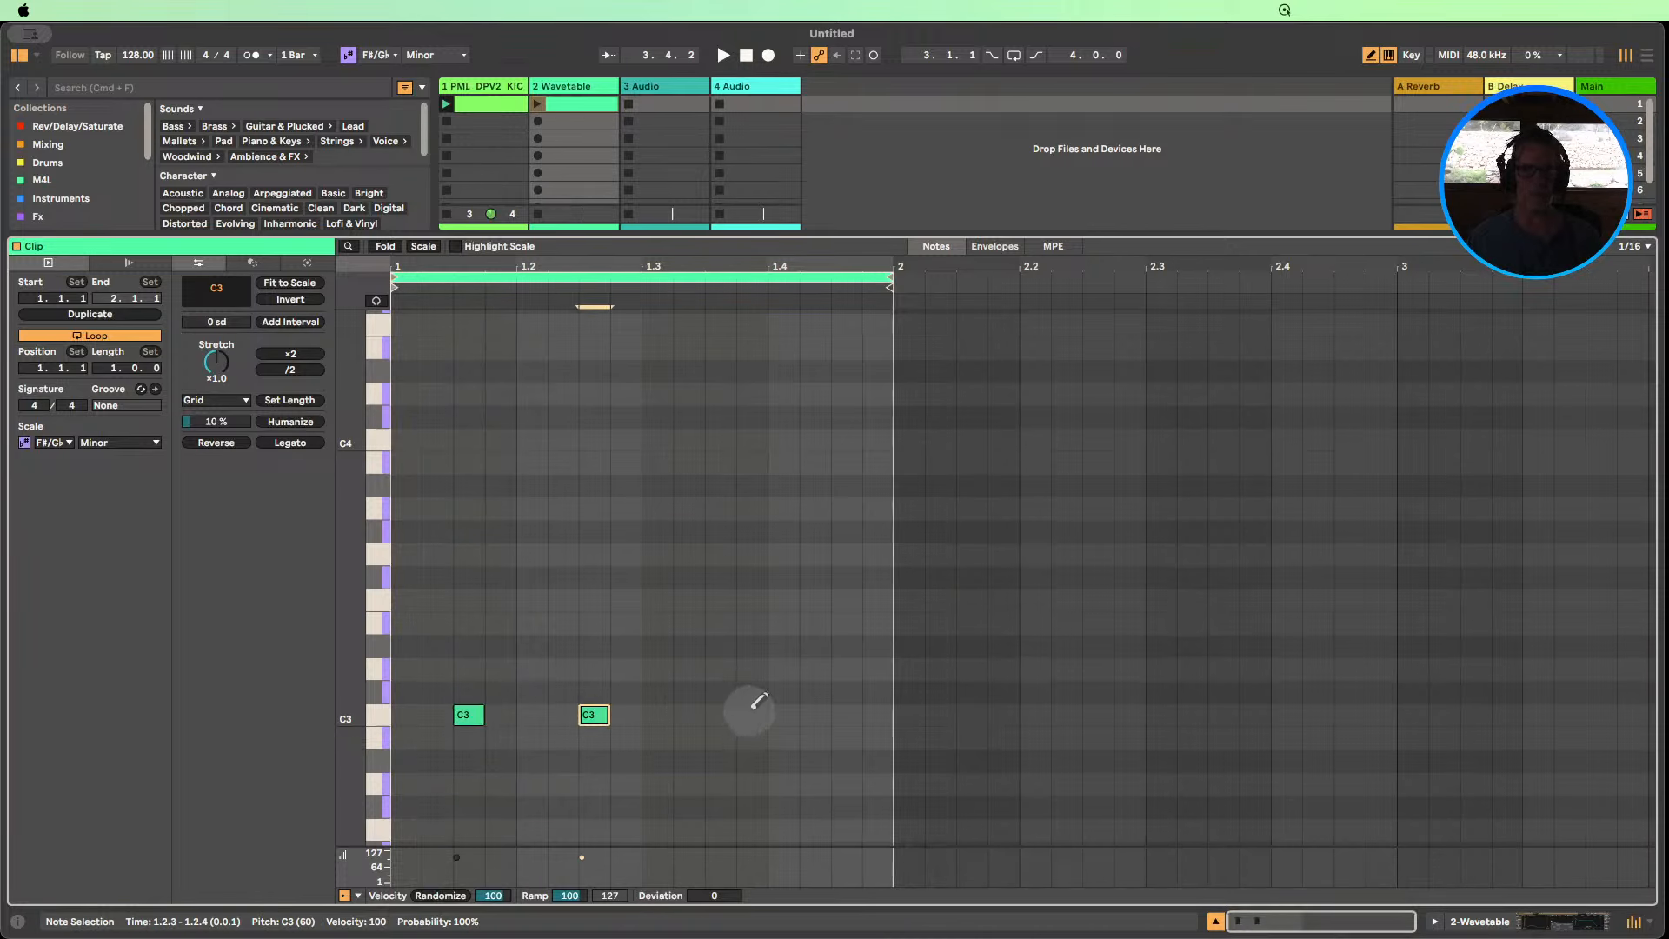
left_click(856, 713)
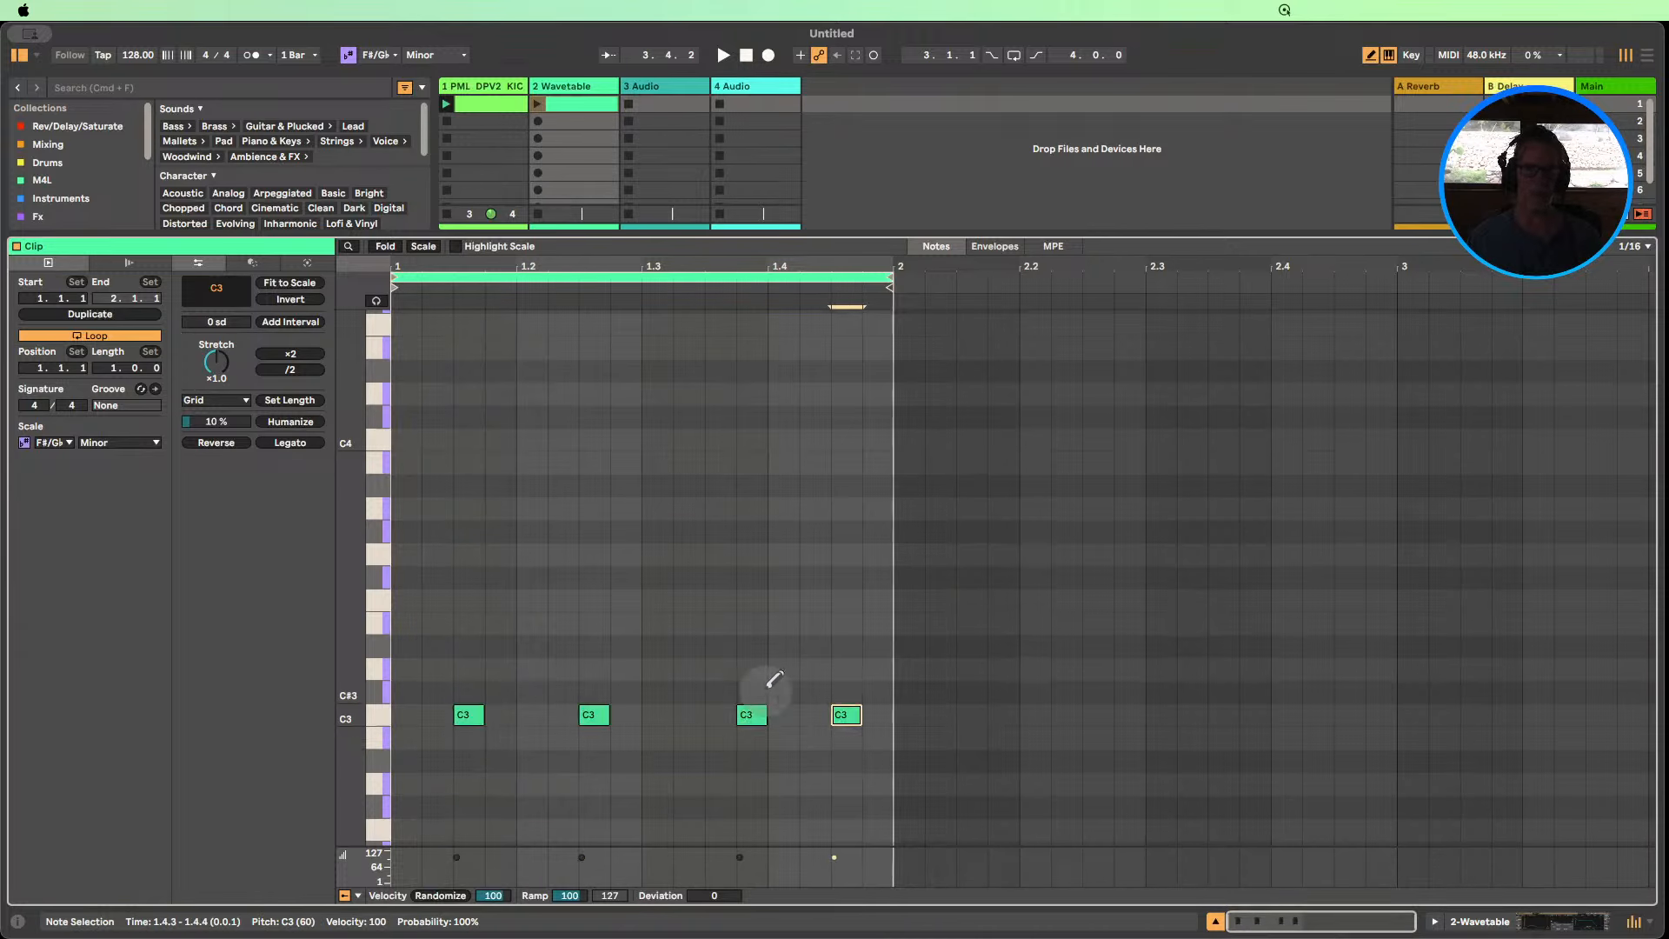
left_click_drag(740, 713, 708, 713)
left_click(763, 740)
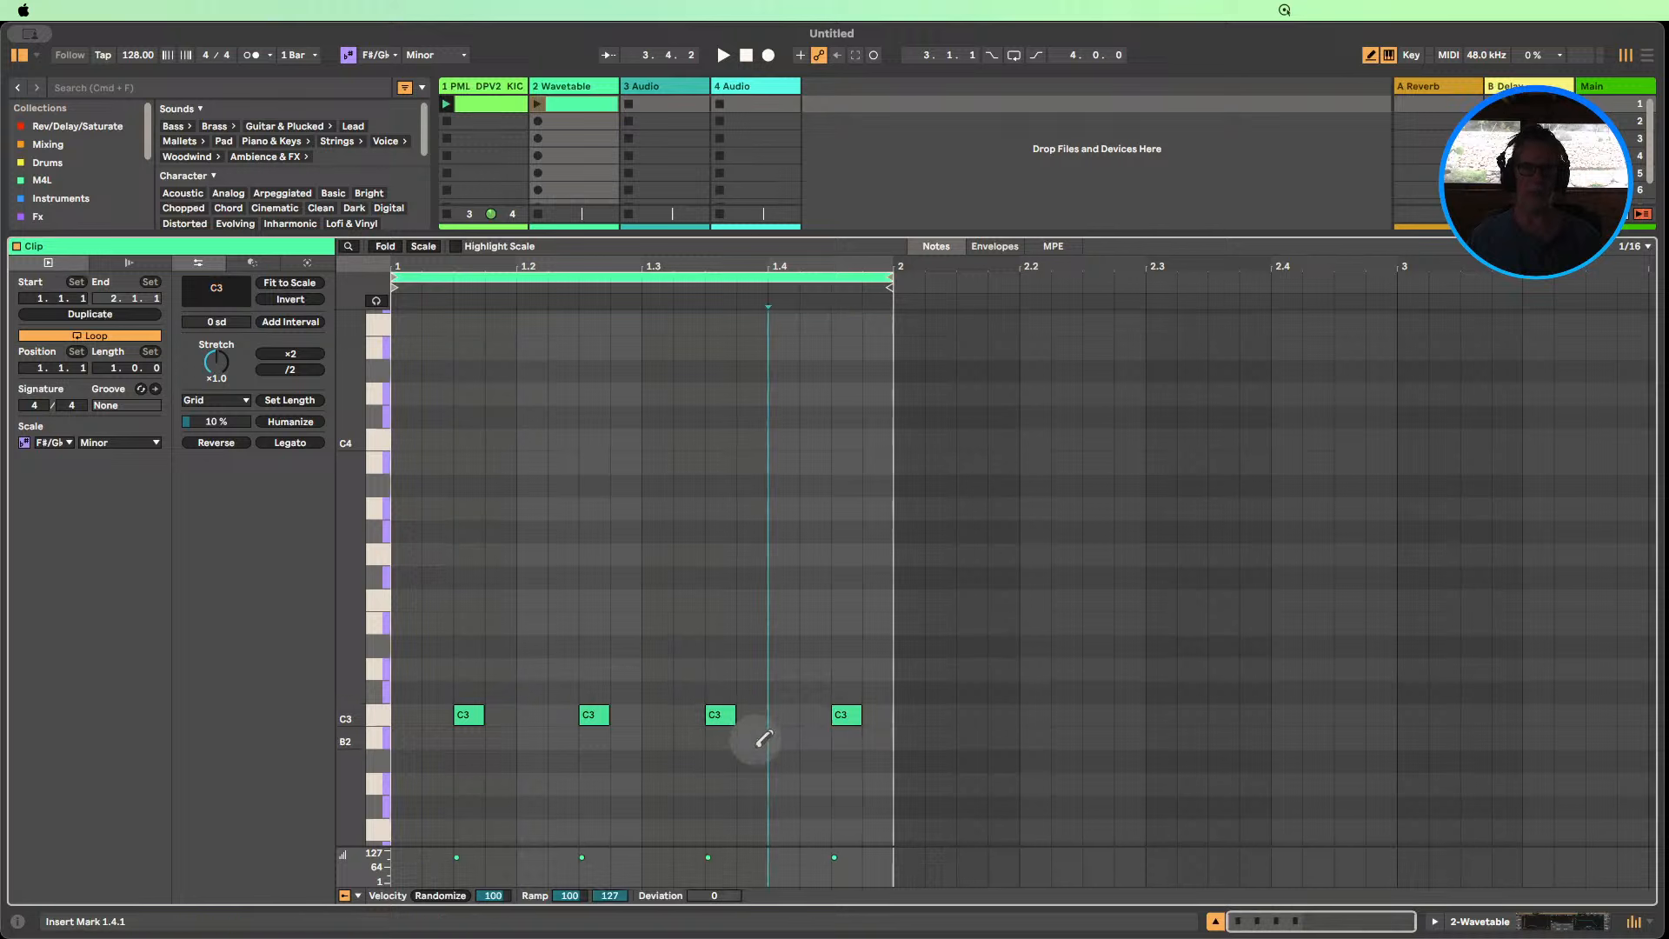
left_click(538, 103)
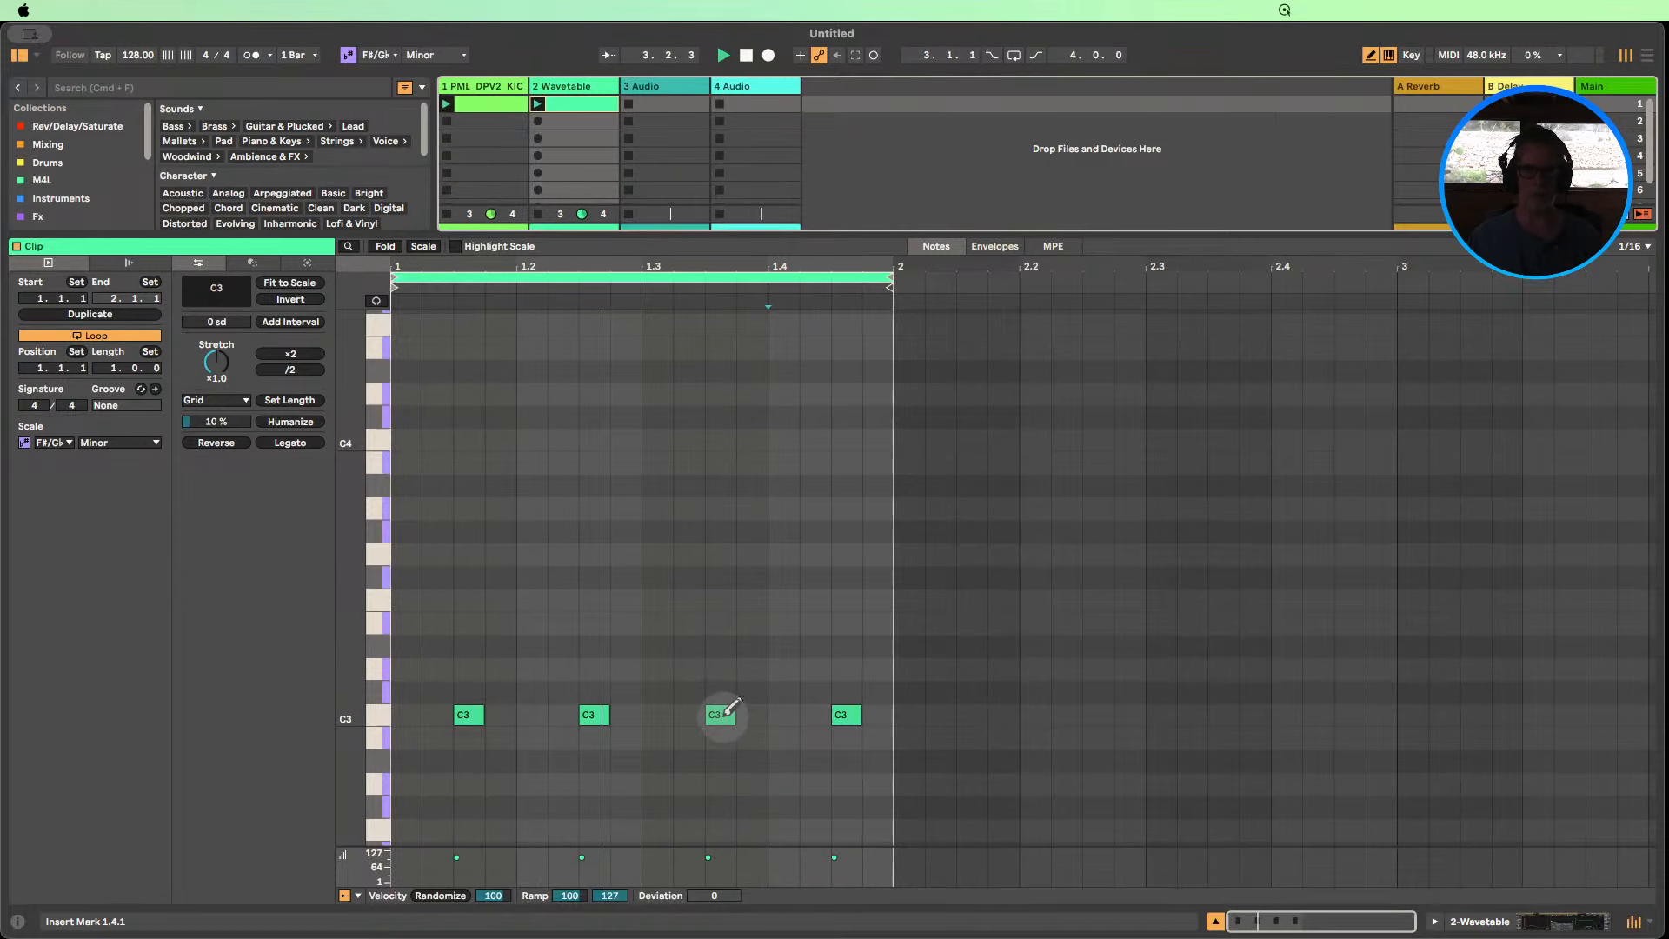
Add a C3 note at 1.3.4 and set the velocity of the note at 1.3.3 to 32.
left_click(752, 714)
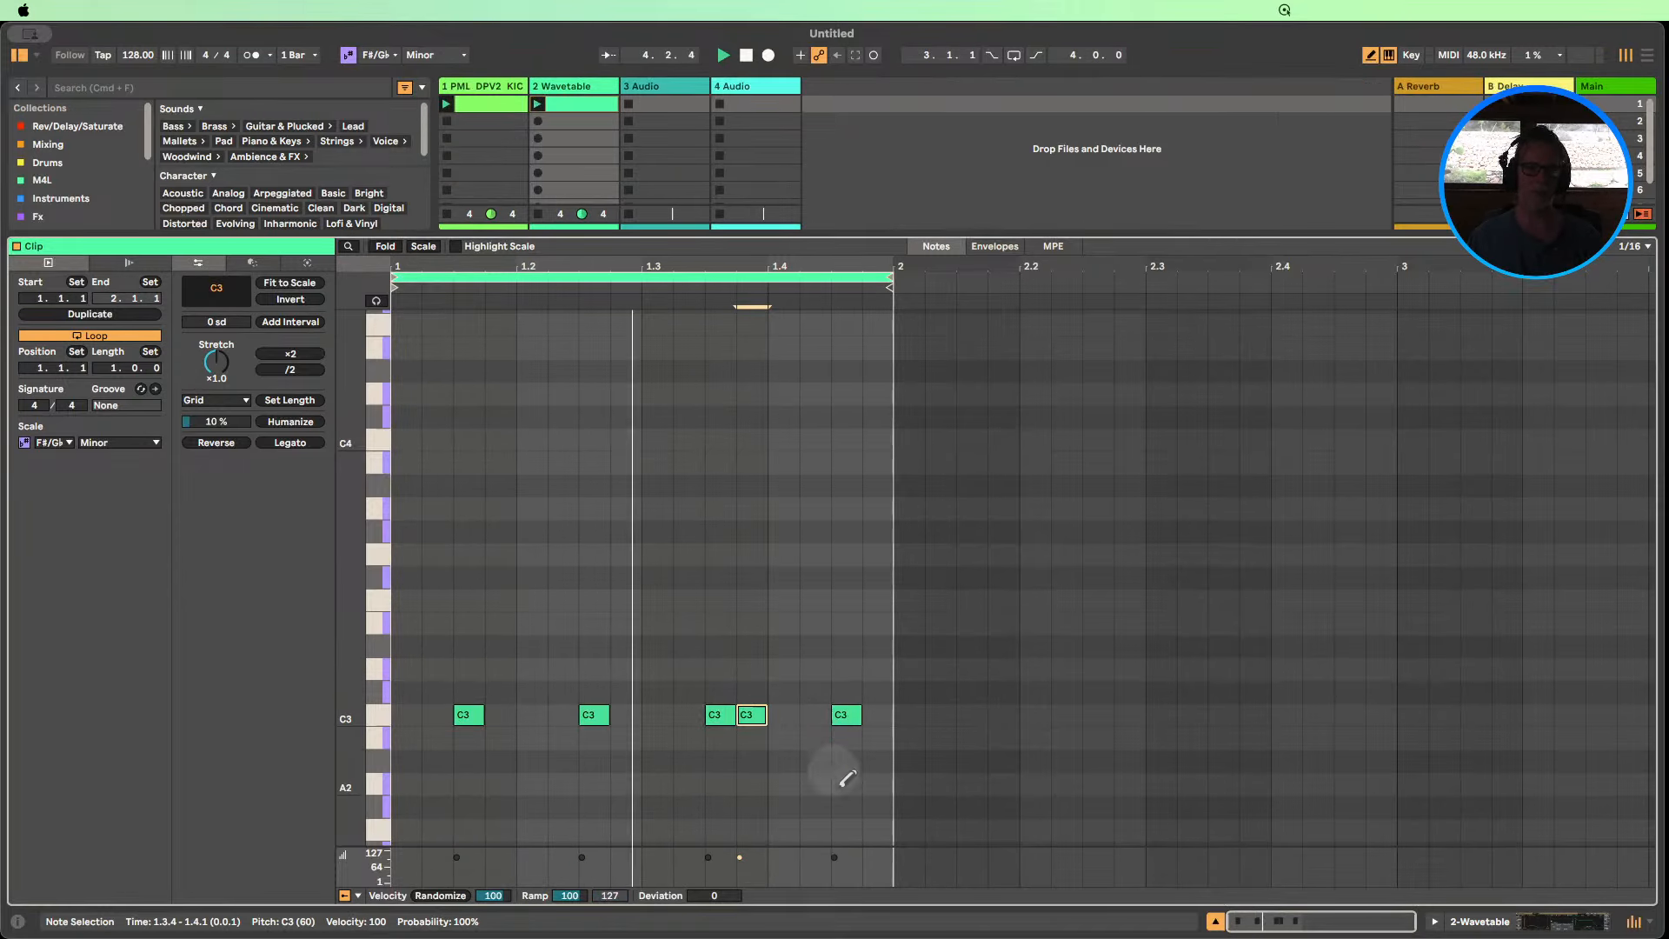
left_click(708, 859)
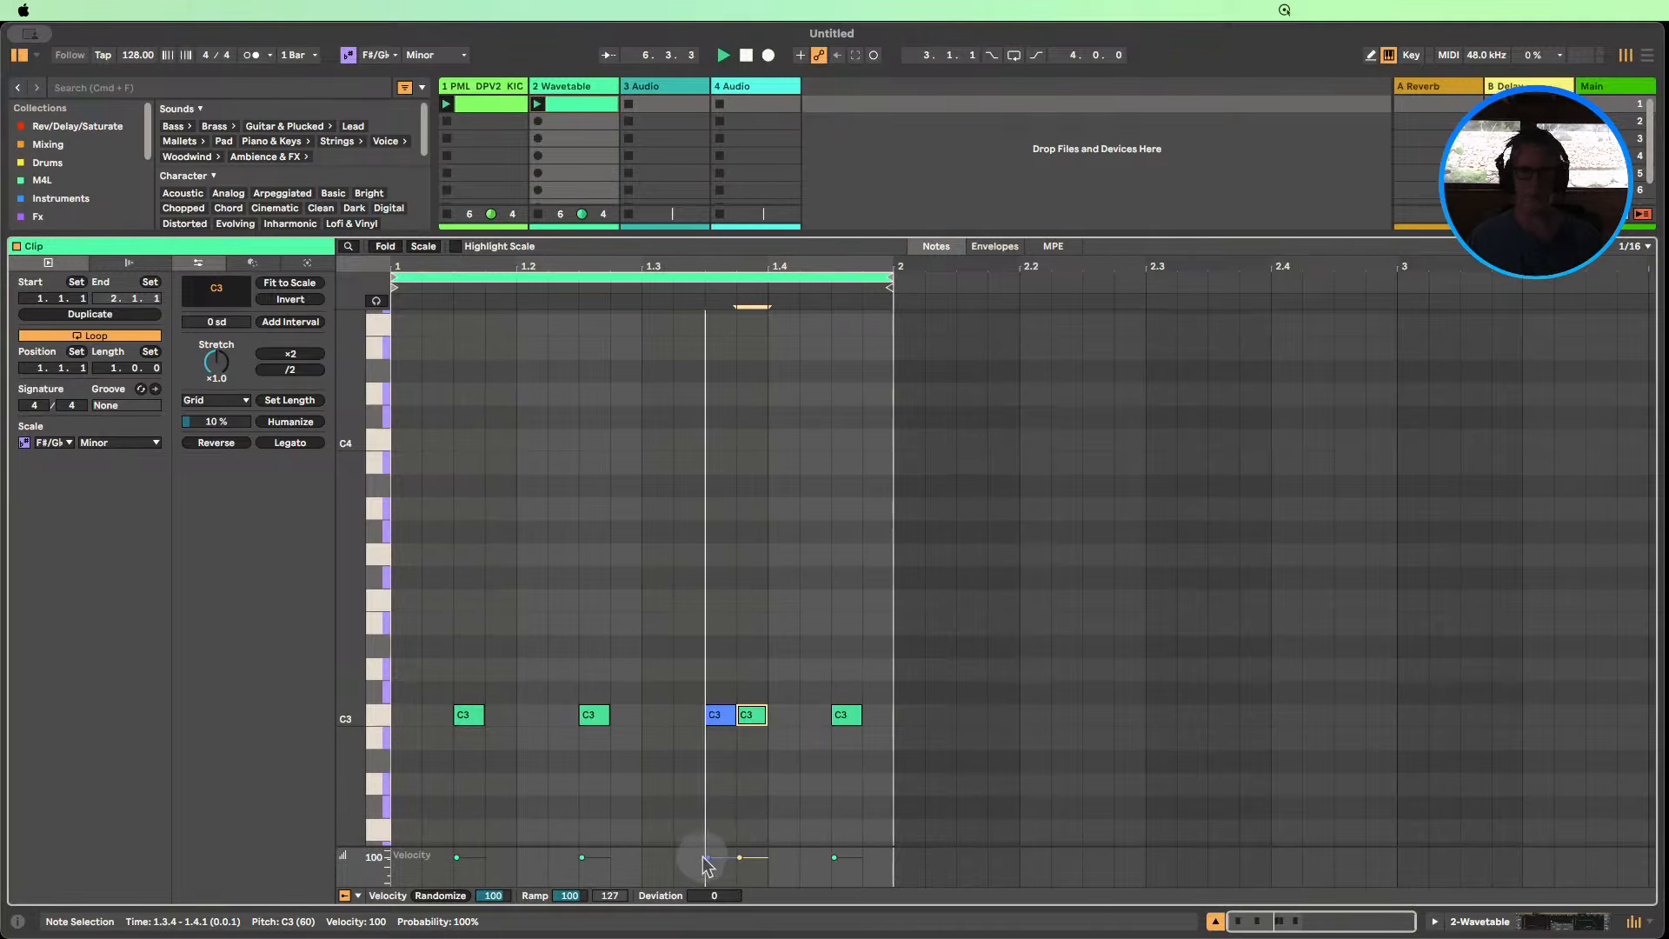
left_click_drag(708, 859, 708, 874)
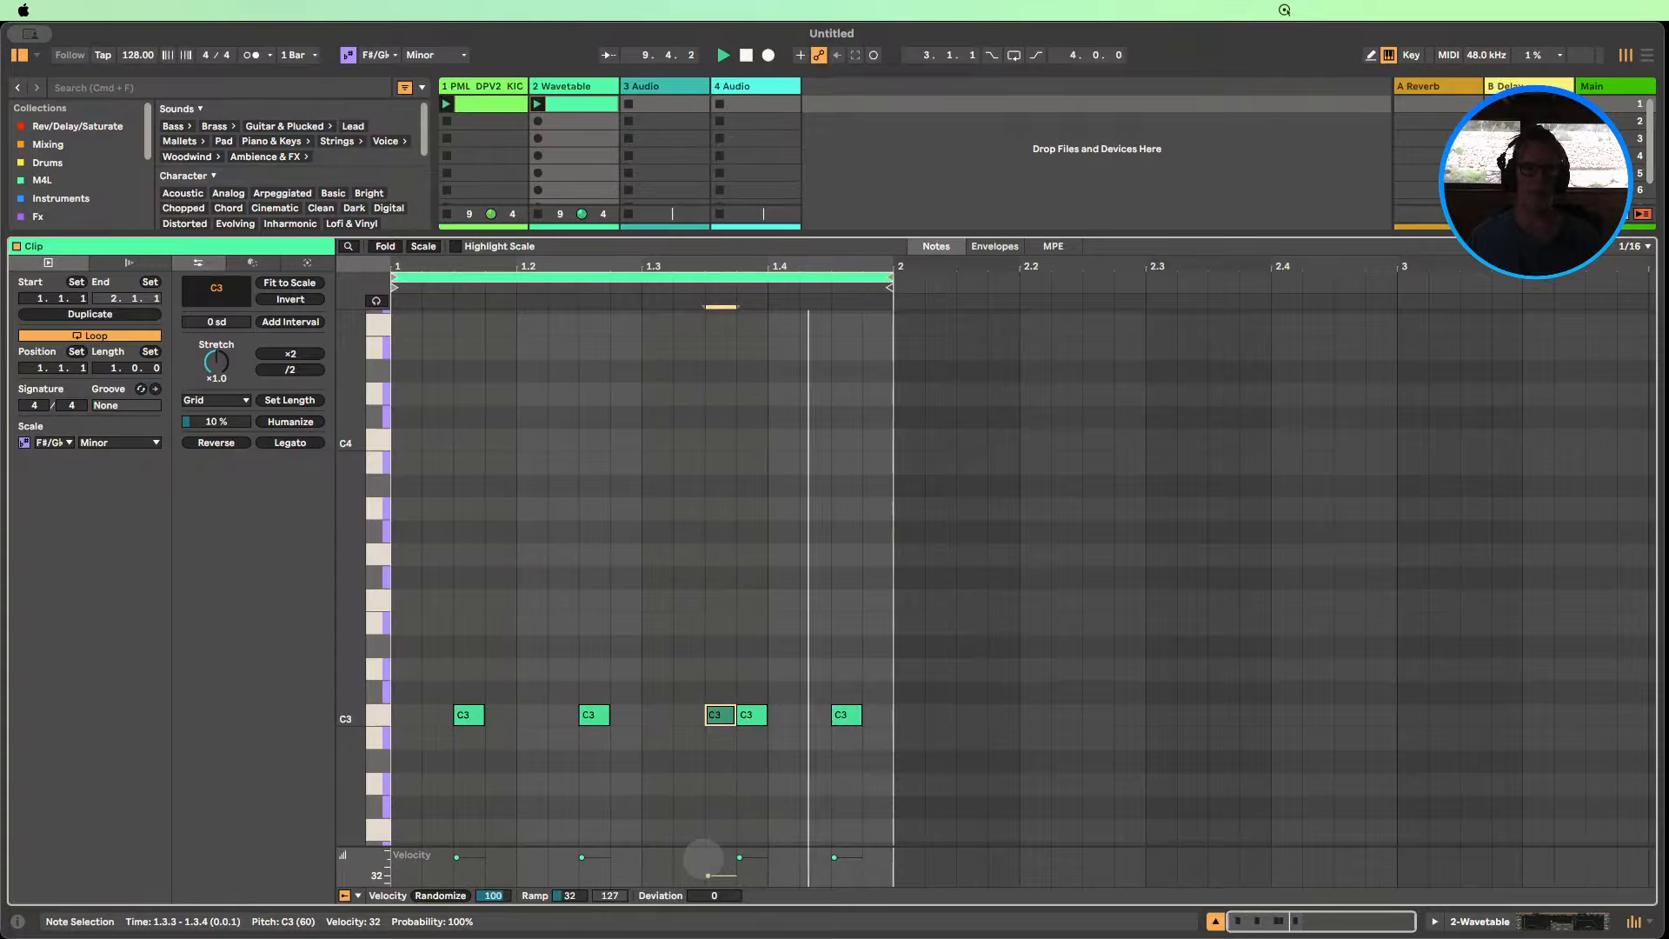
Select all the C3 notes and transpose them down two octaves and up five semitones to F1.
left_click(386, 715)
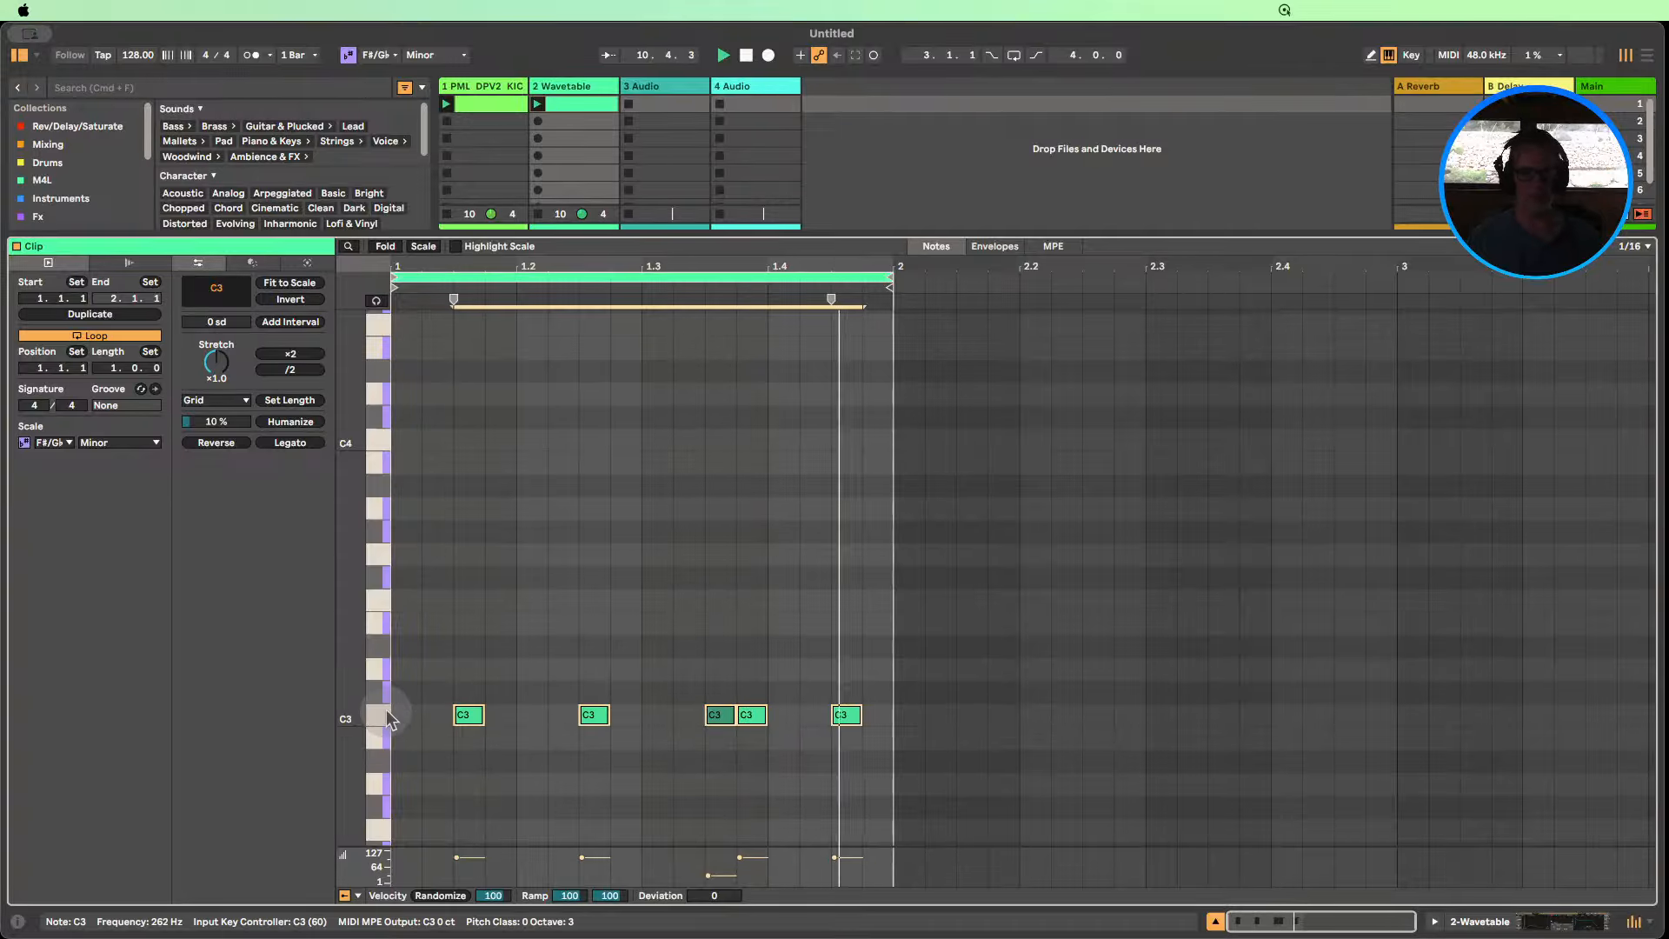
key("shift+Down")
key("shift+Down")
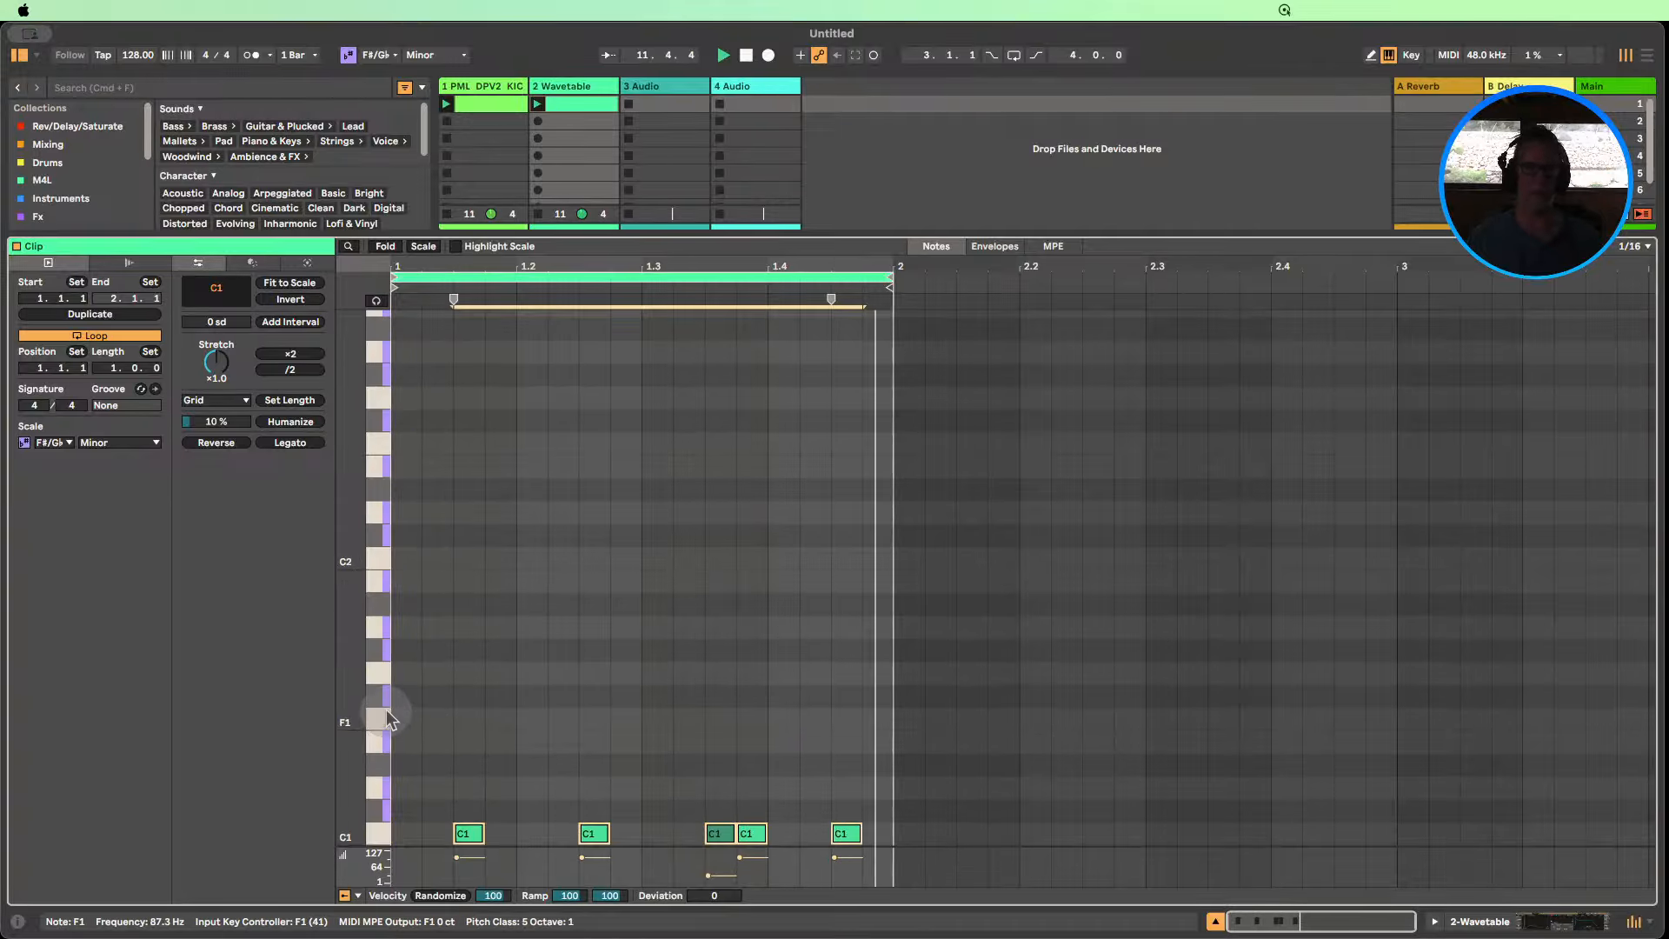
key("Up")
key("Up")
key("Up")
key("Up")
key("Up")
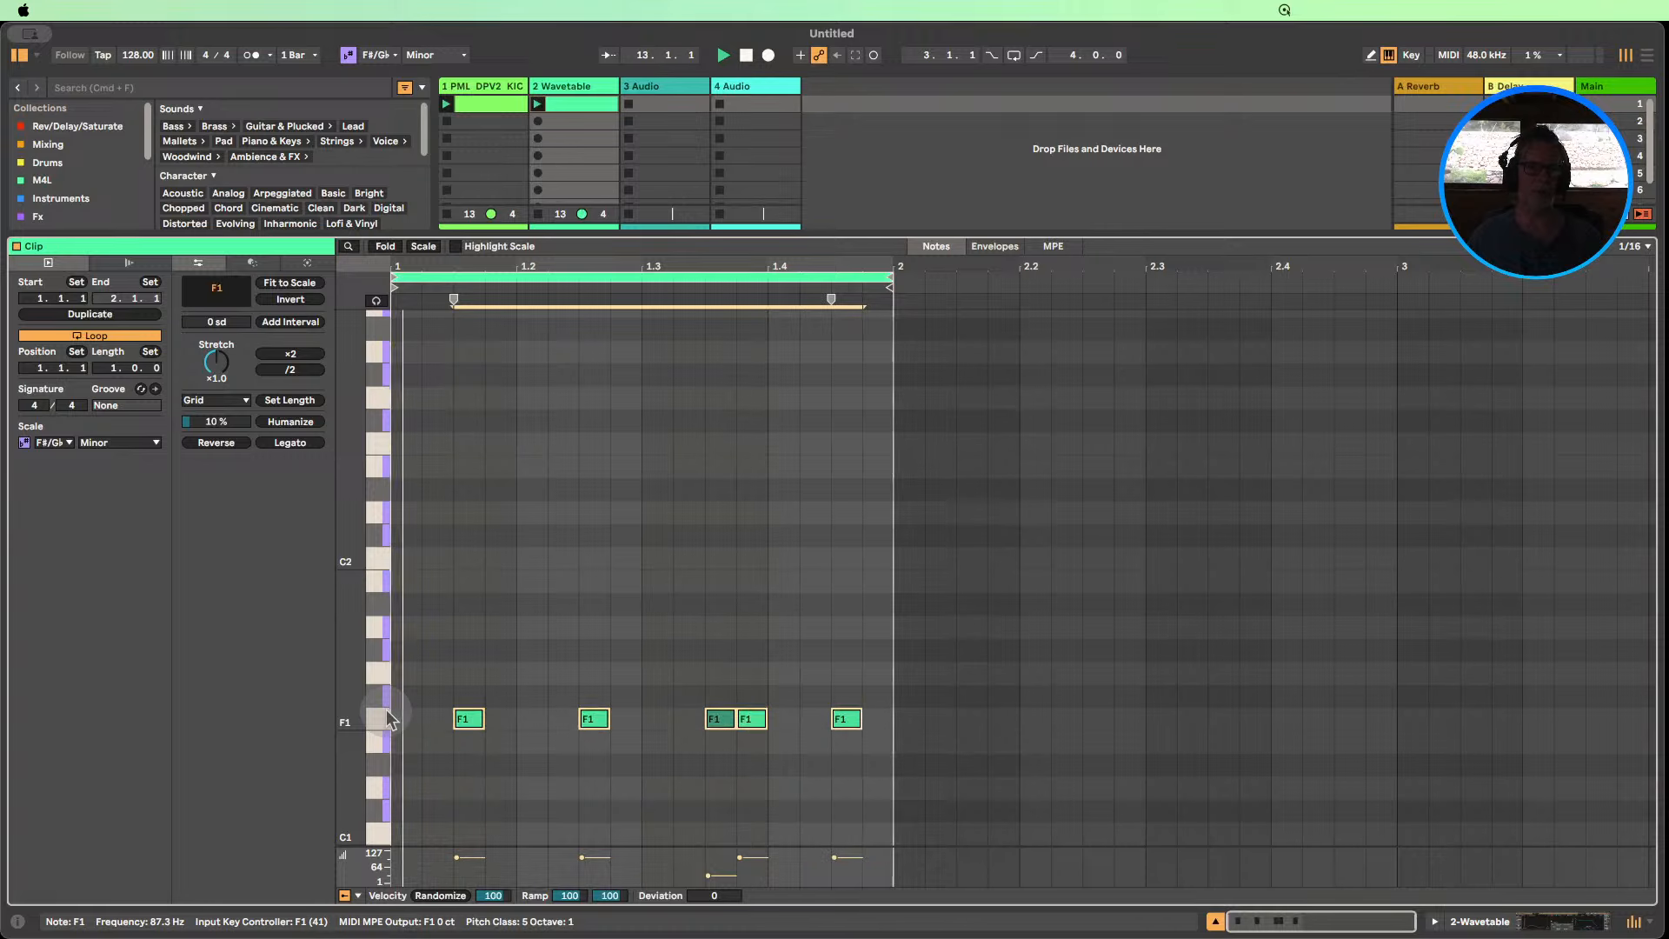
Transpose the selected bass notes up one semitone to F#1 and duplicate the clip's loop to two bars.
key("Up")
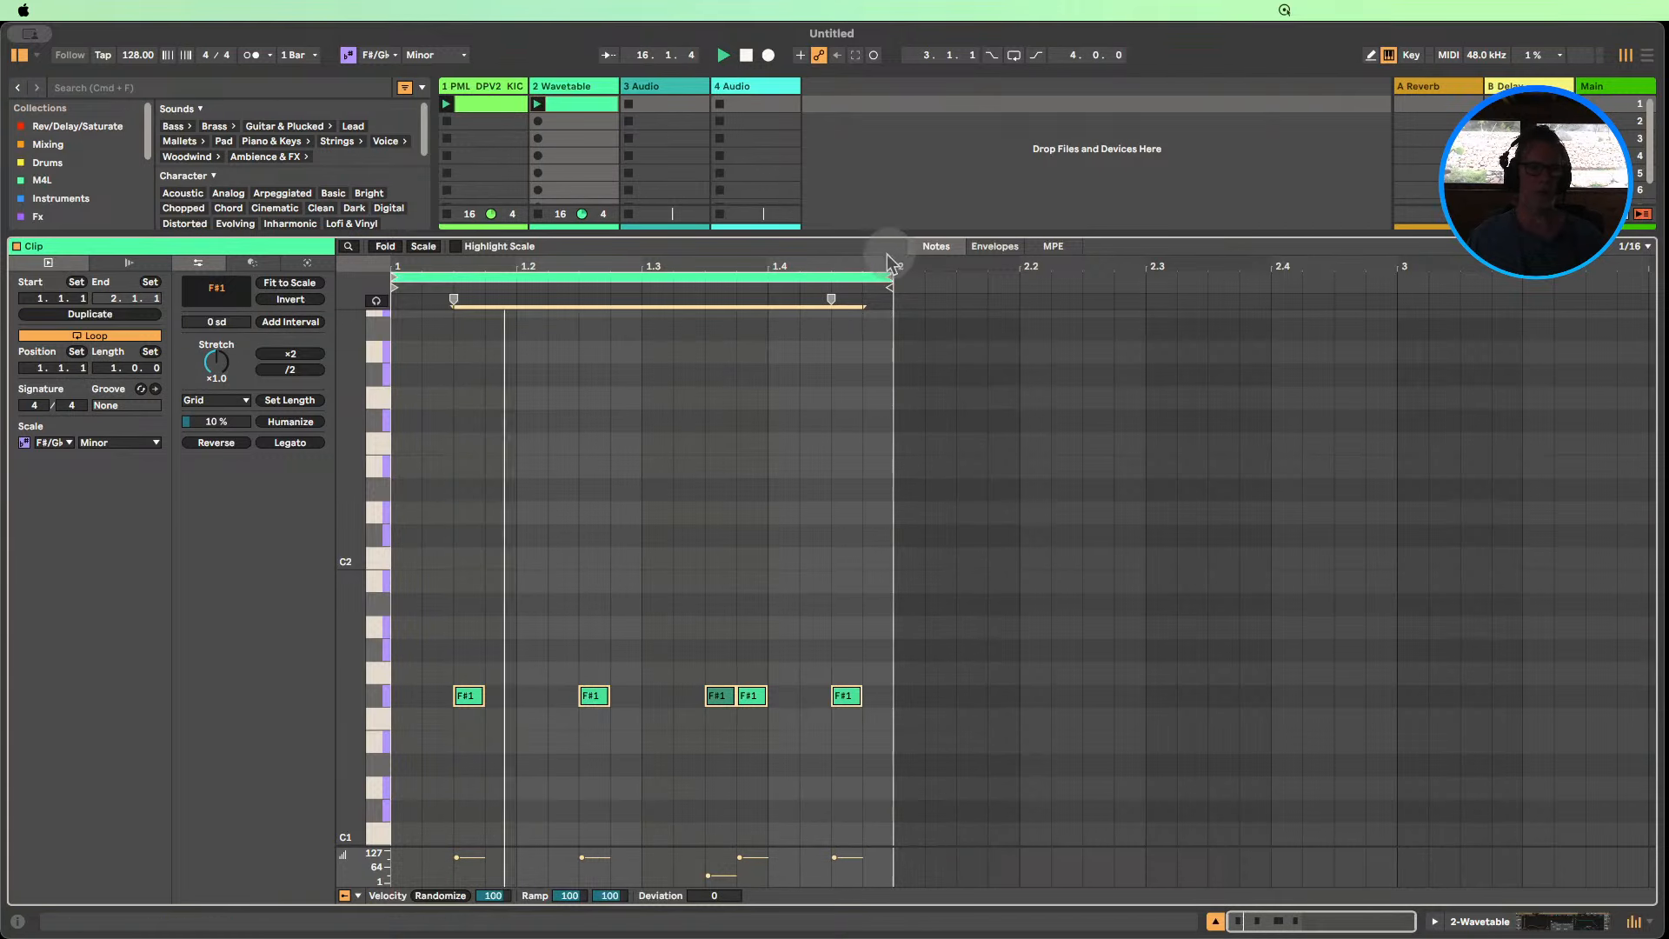
left_click_drag(748, 271, 1273, 270)
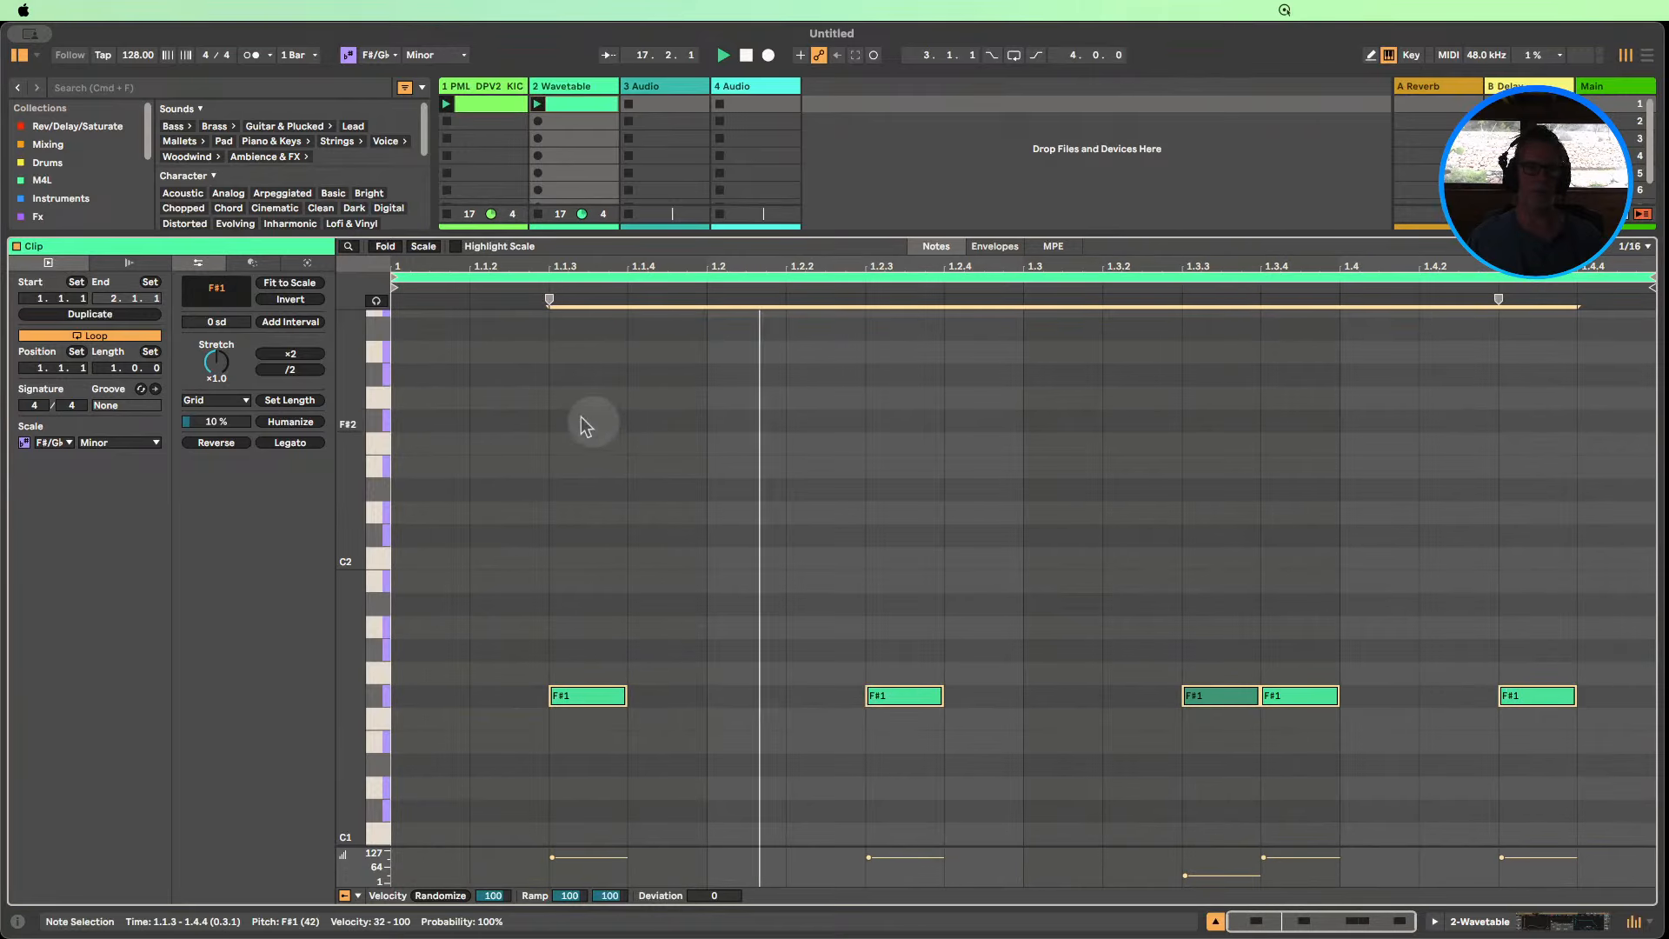
left_click(92, 316)
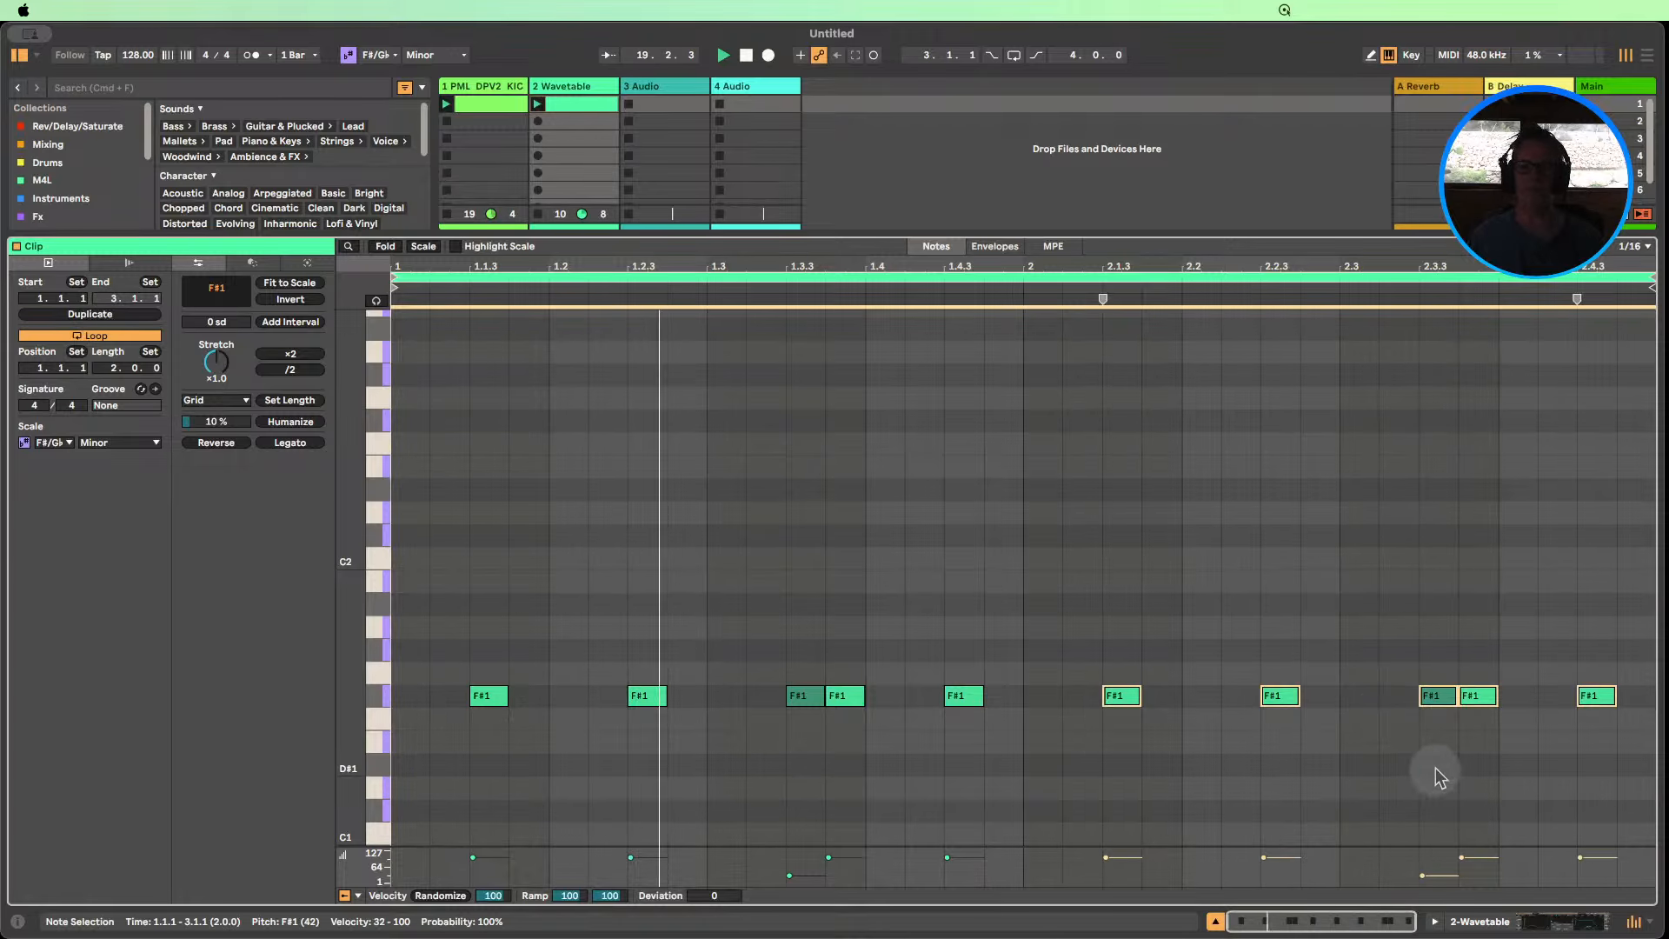
Raise the note at 2.3.3 an octave to F#2, stop playback and limit the note editor to notes in the scale.
left_click_drag(1434, 757, 1431, 633)
key("shift+Up")
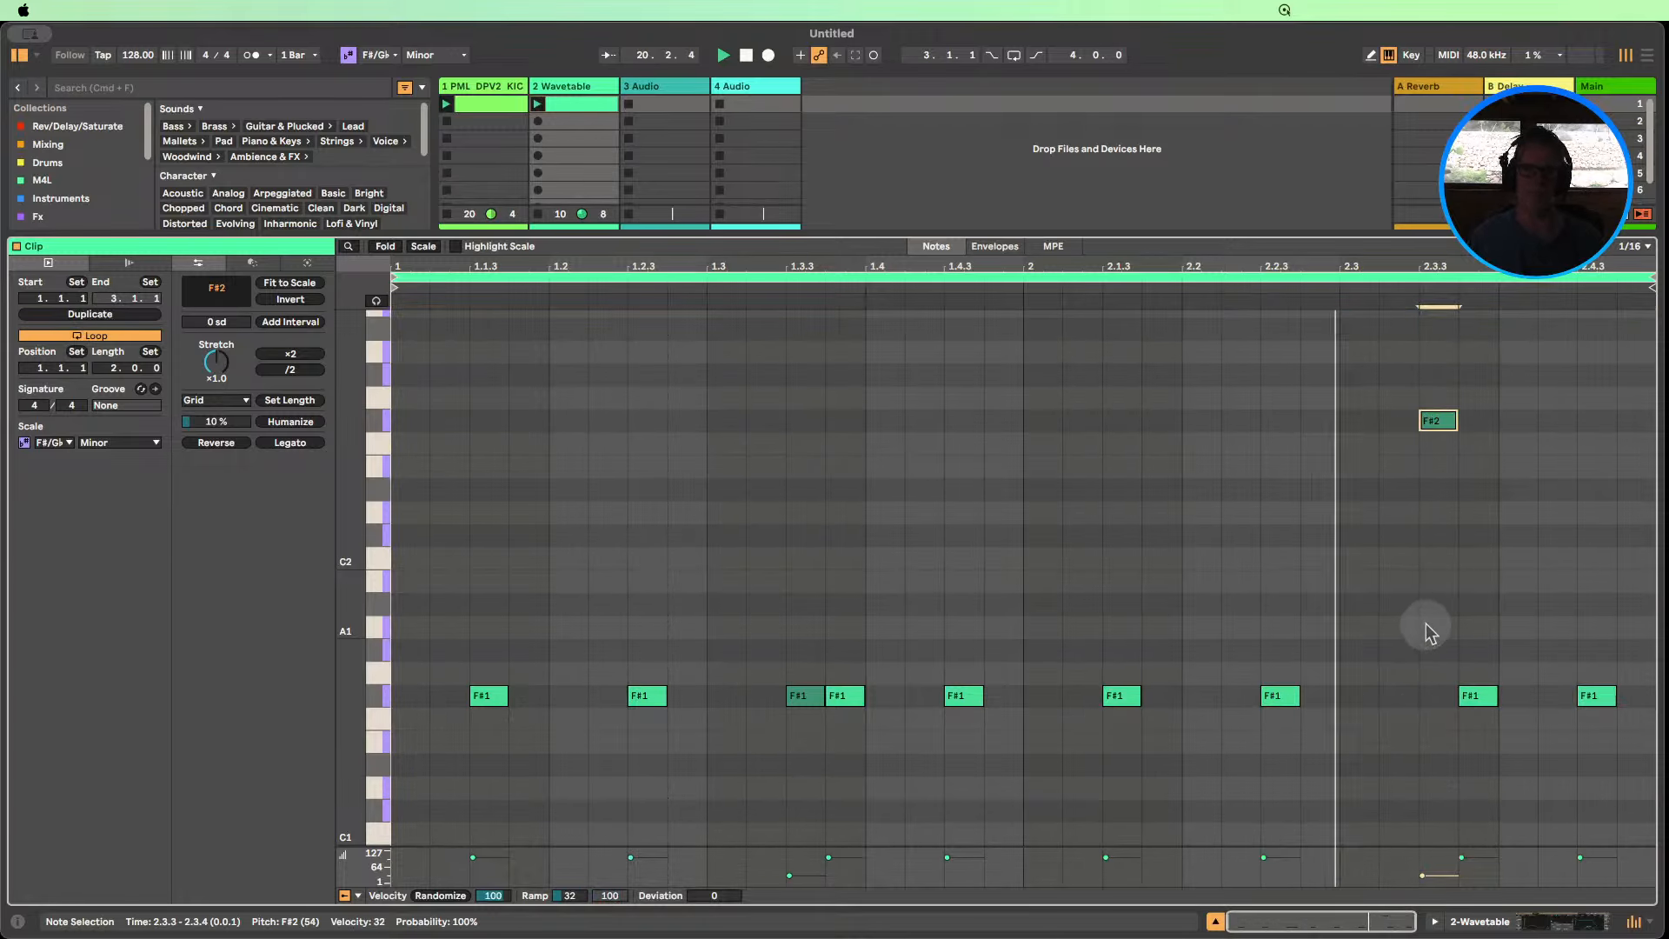
key("Down")
key("Down")
key("Down")
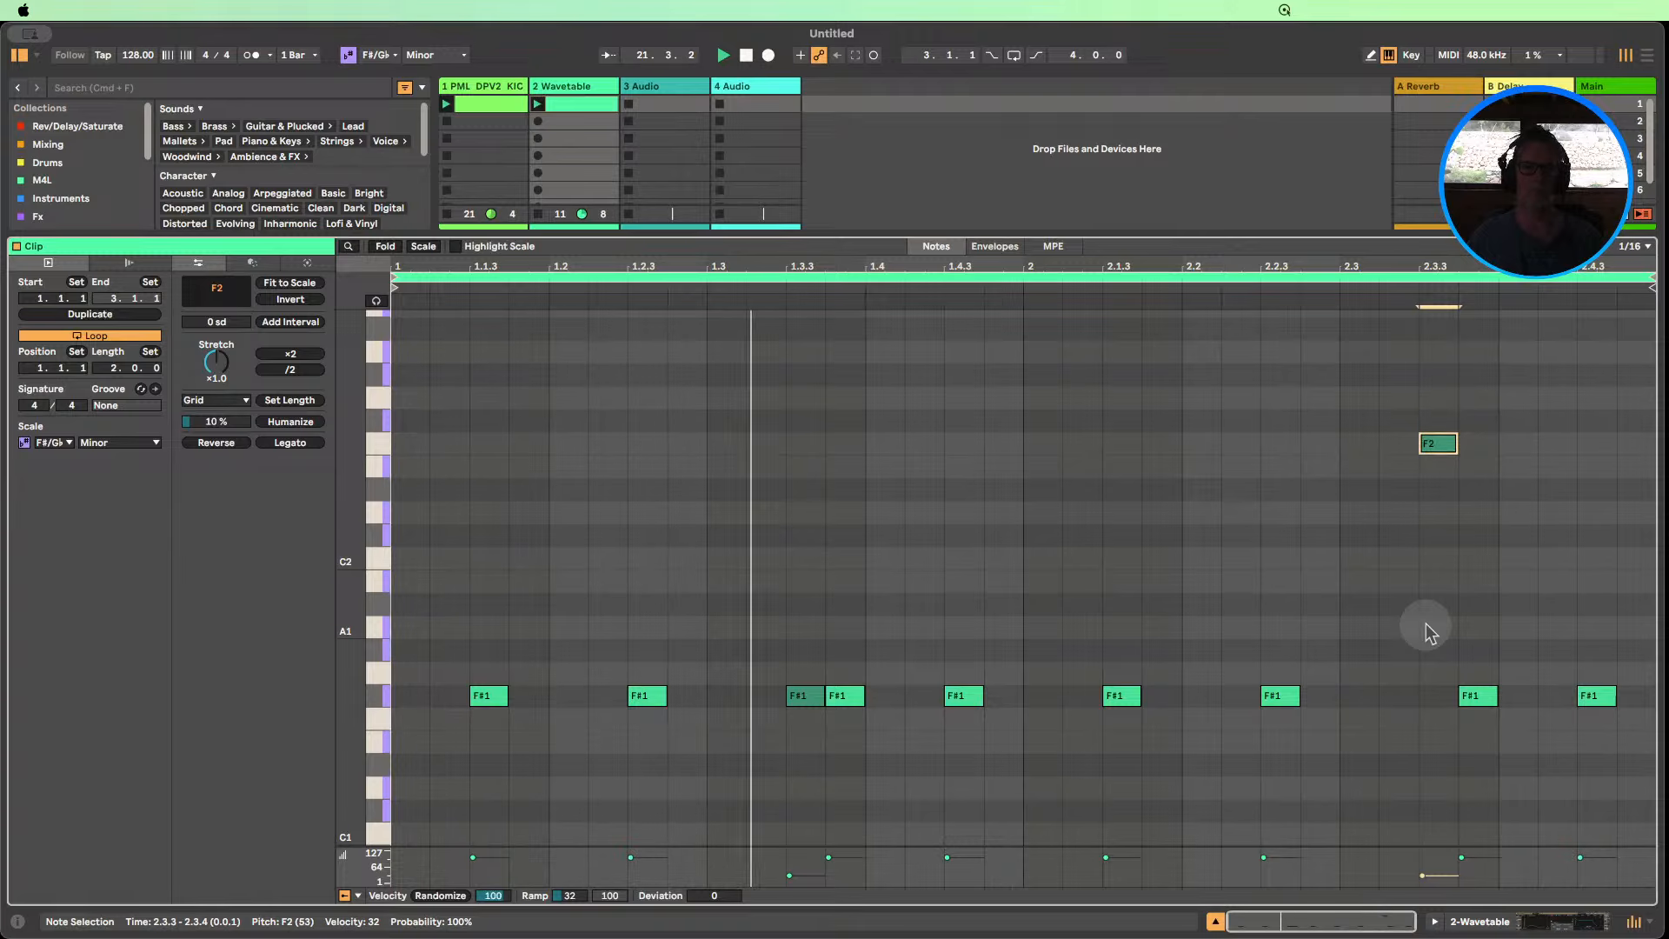
key("Up")
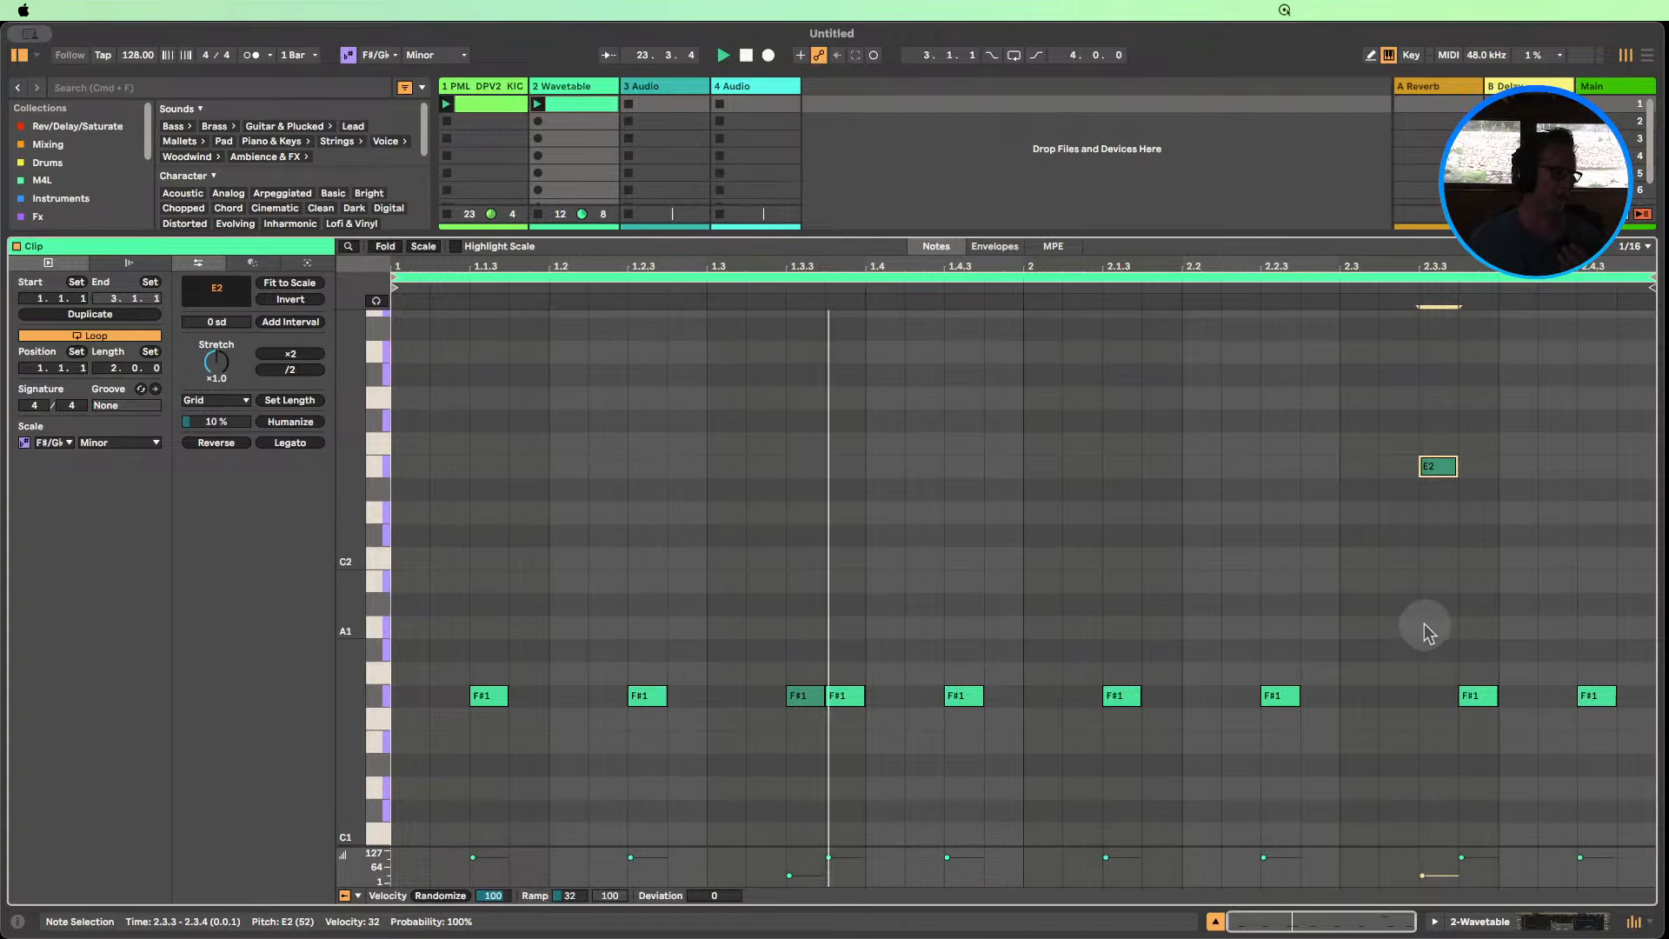
left_click(747, 54)
left_click(423, 248)
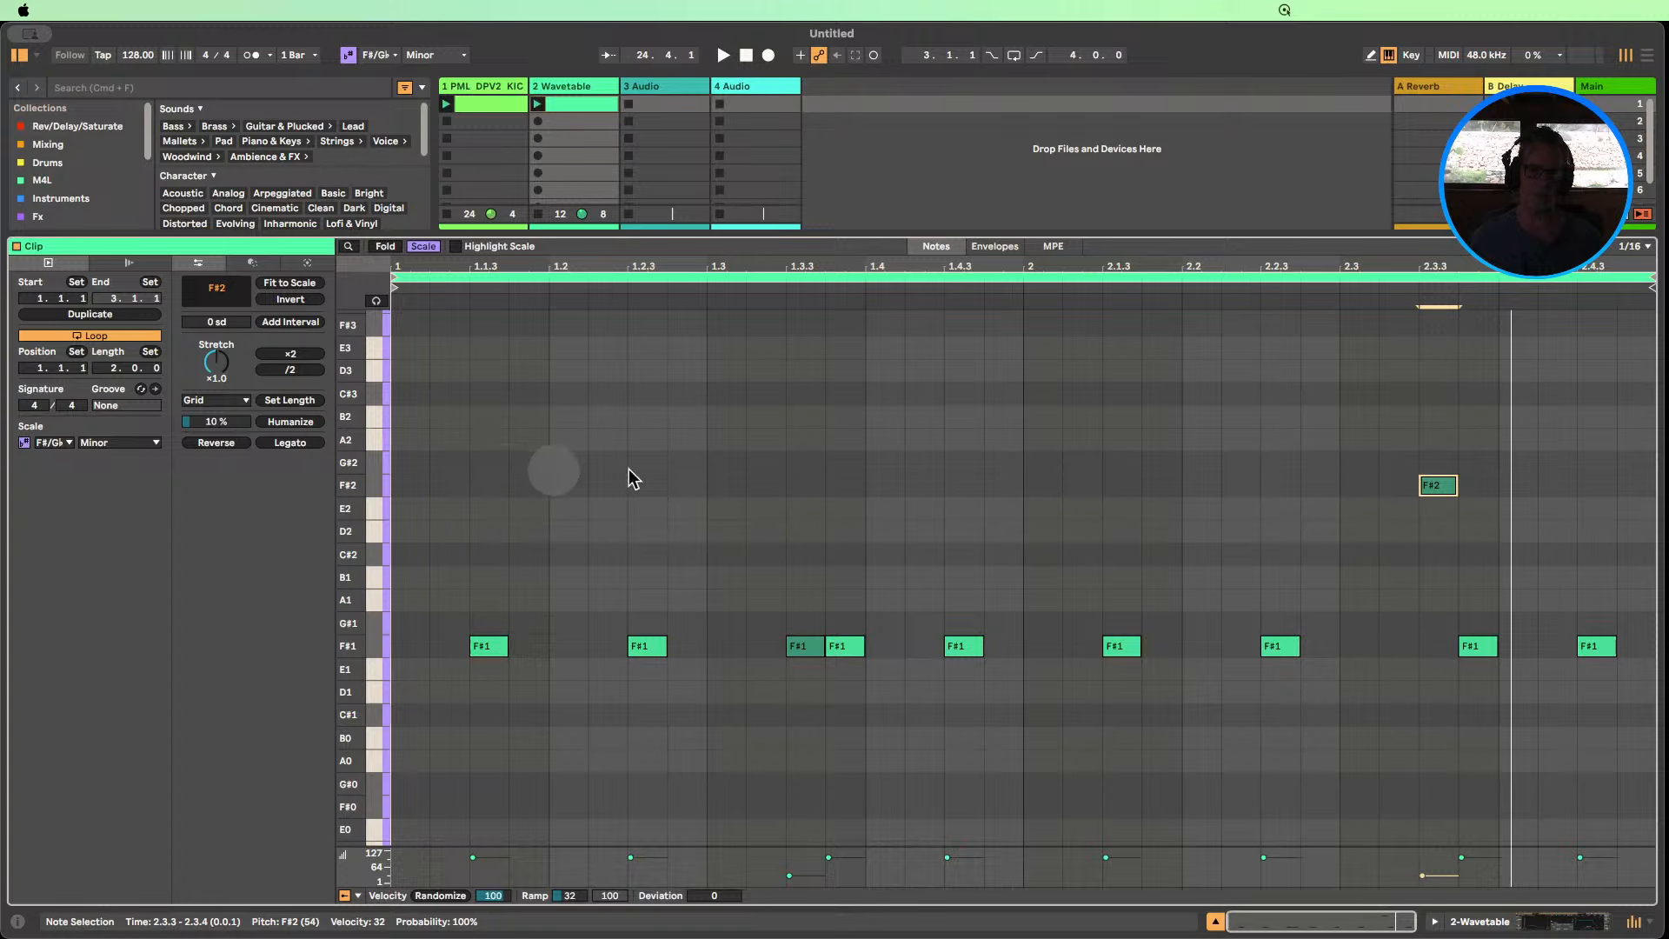
Play the clip and lower the note at 2.3.3 through the scale degrees to A1.
left_click_drag(1496, 523, 1344, 426)
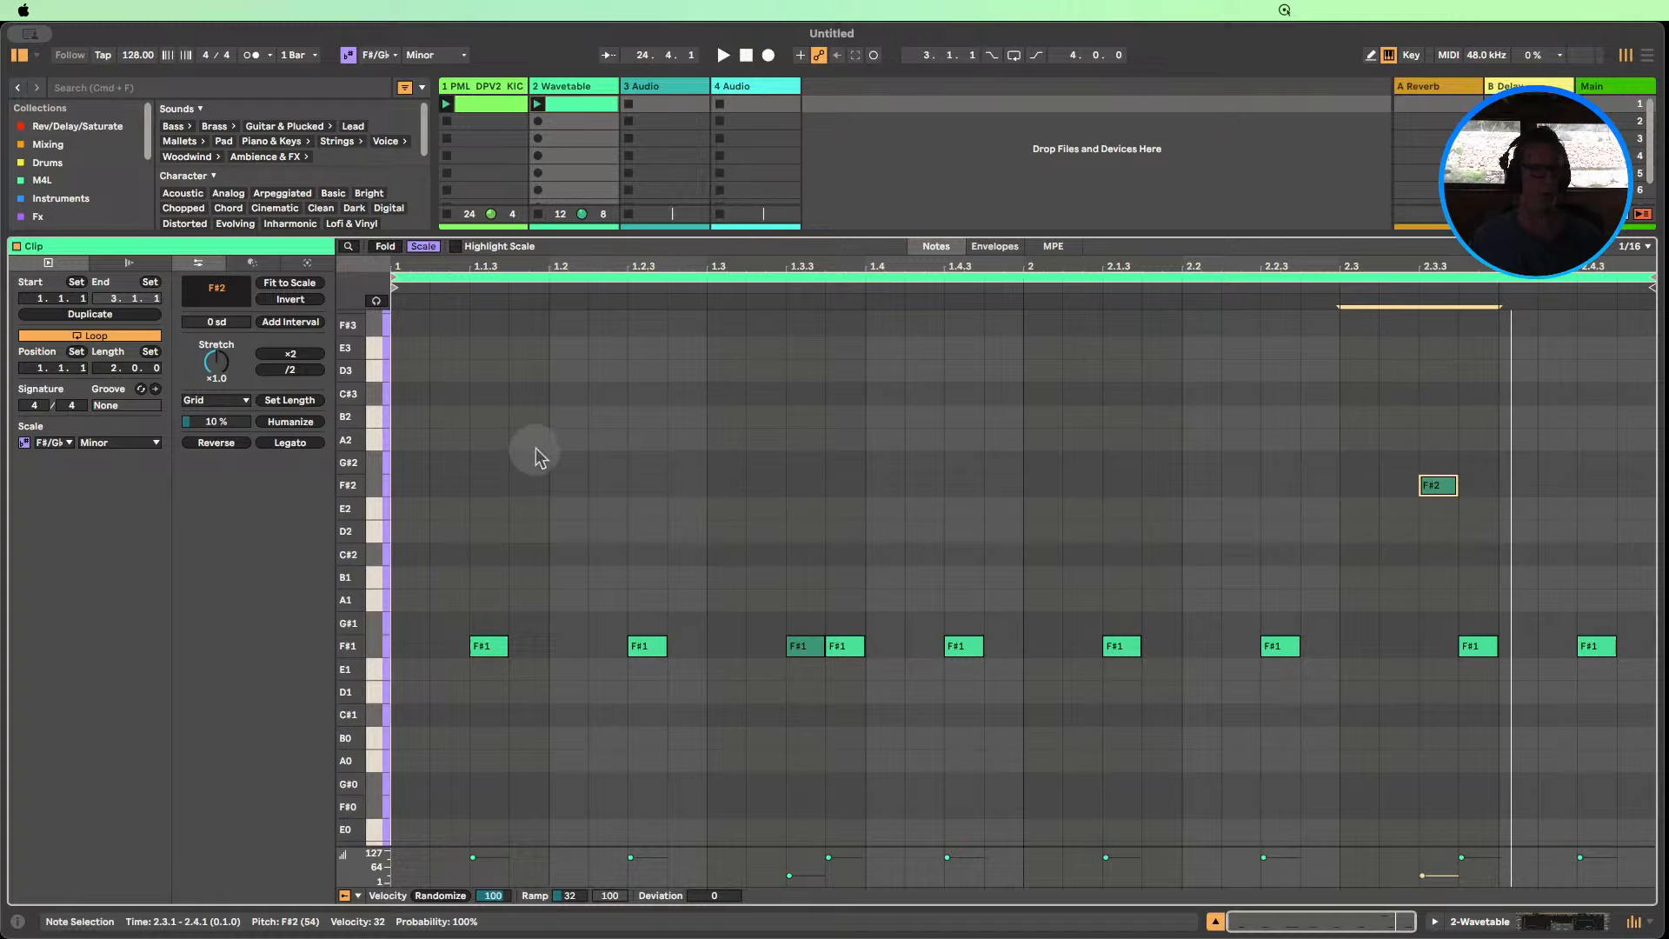
left_click(724, 58)
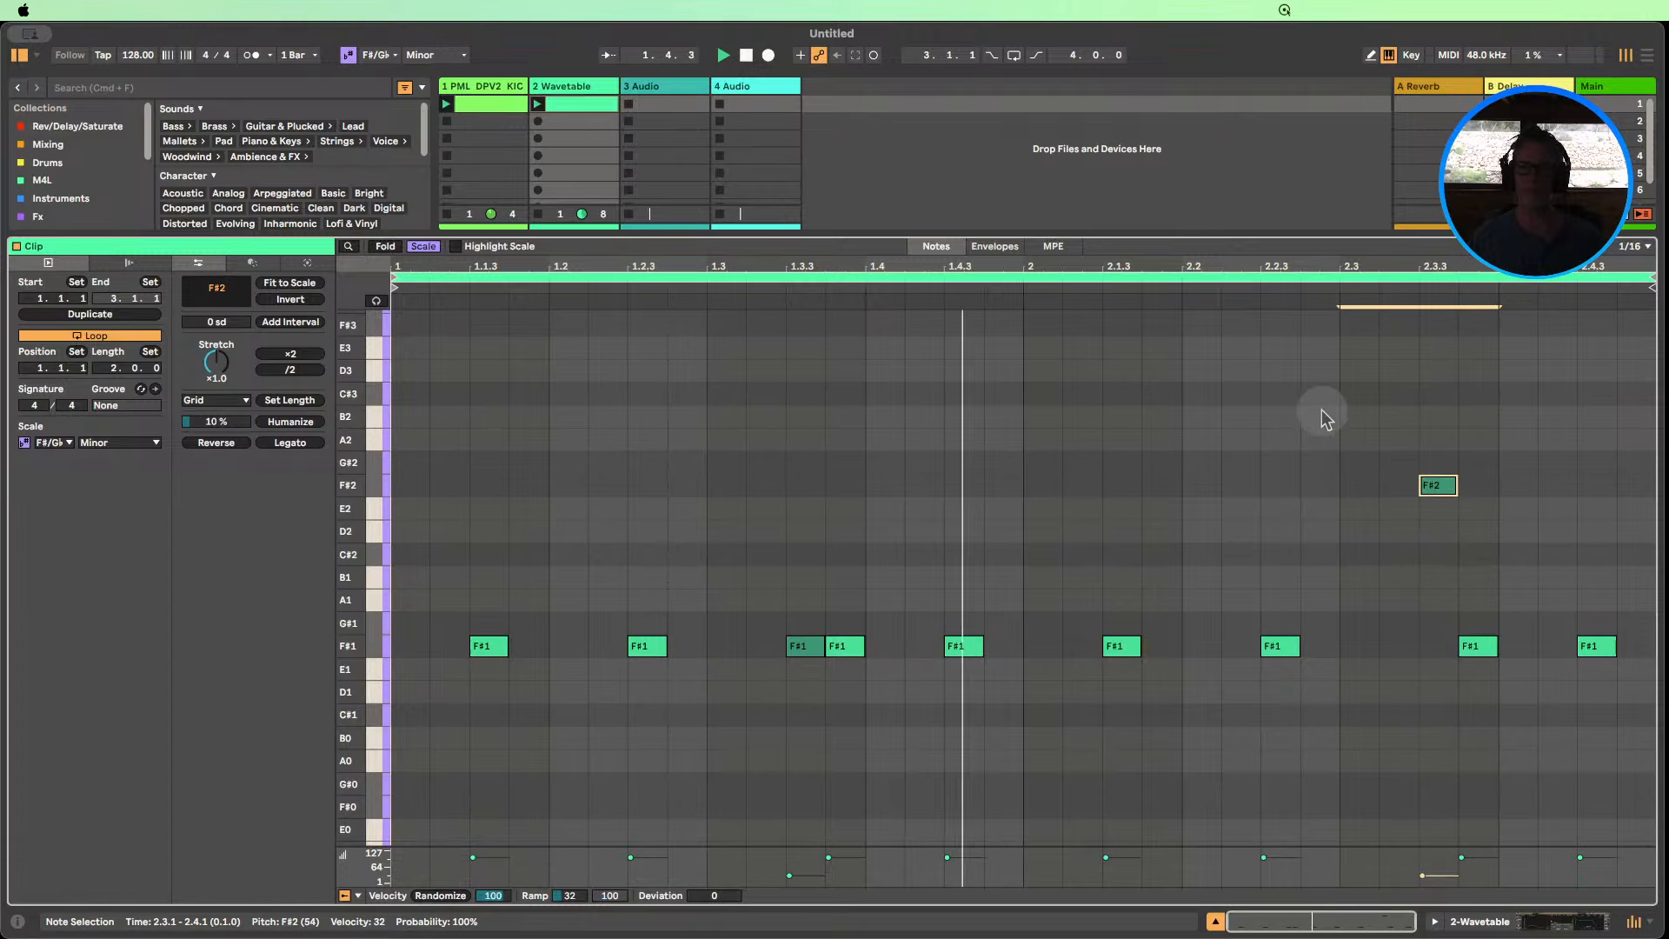
key("Down")
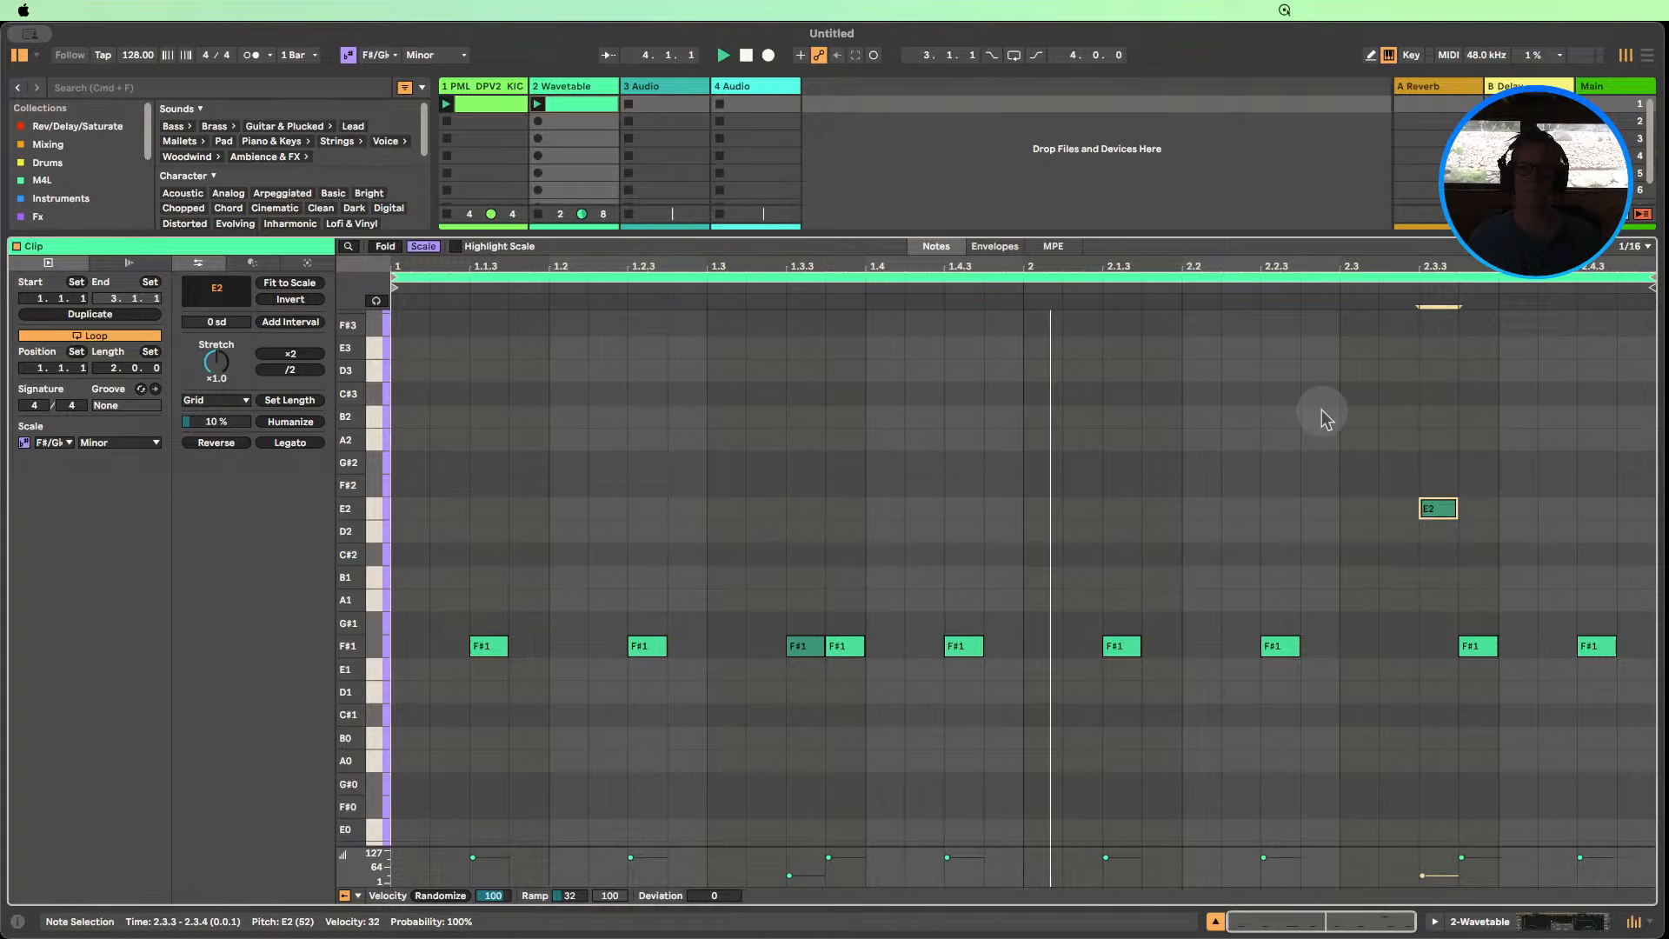
key("Down")
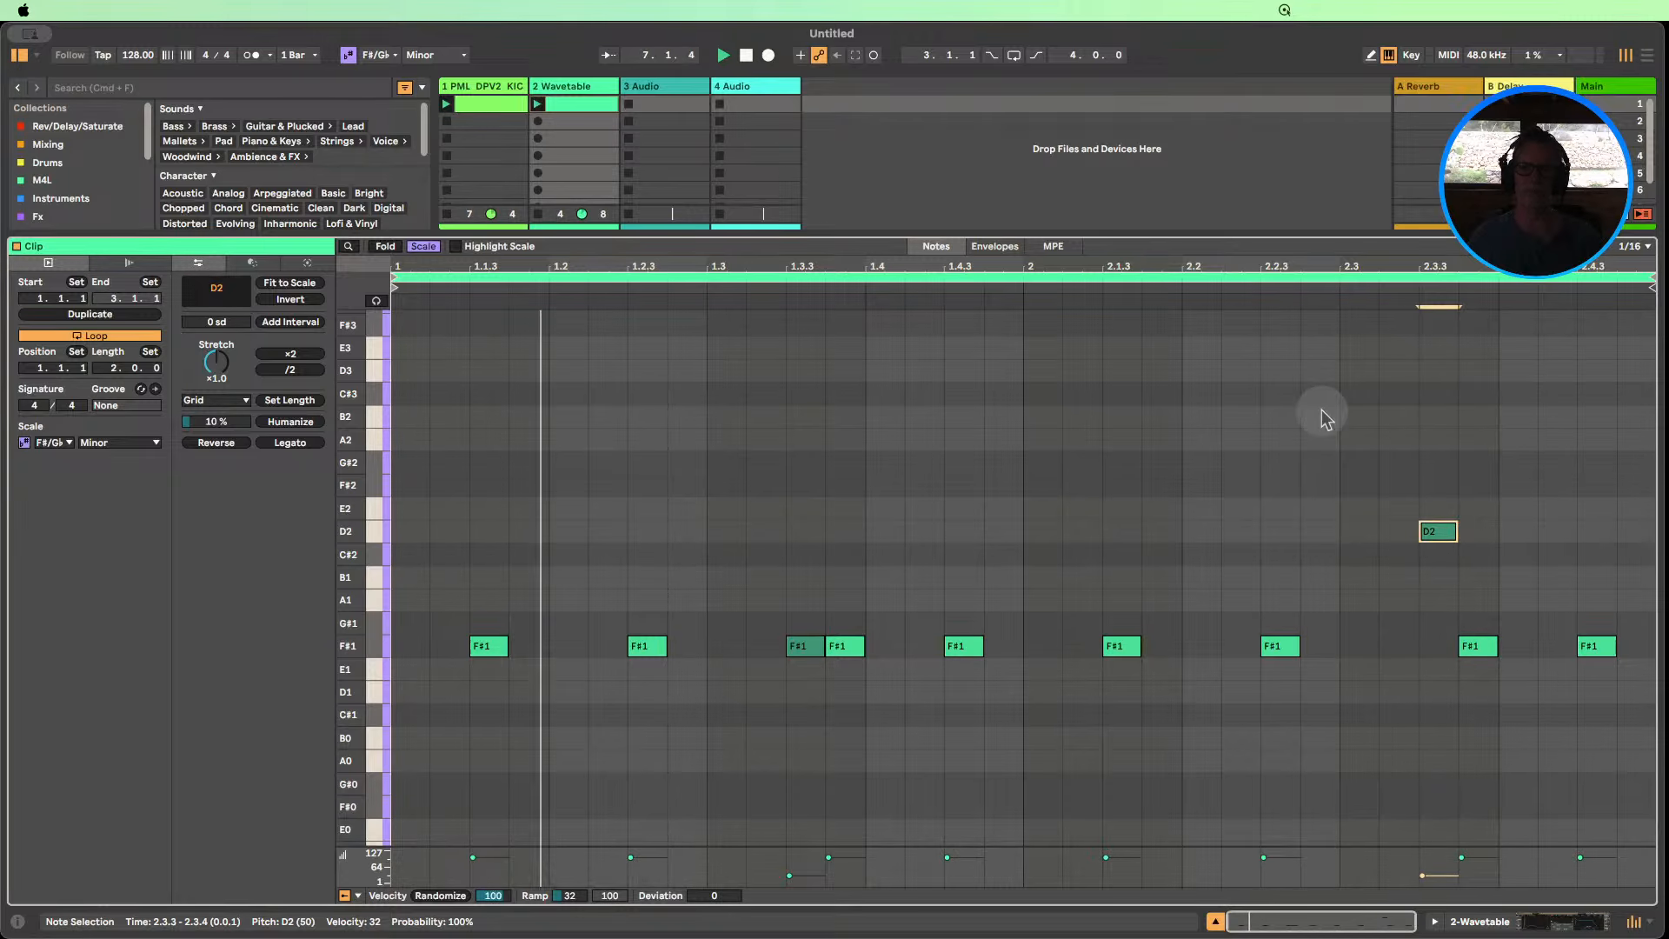
key("Down")
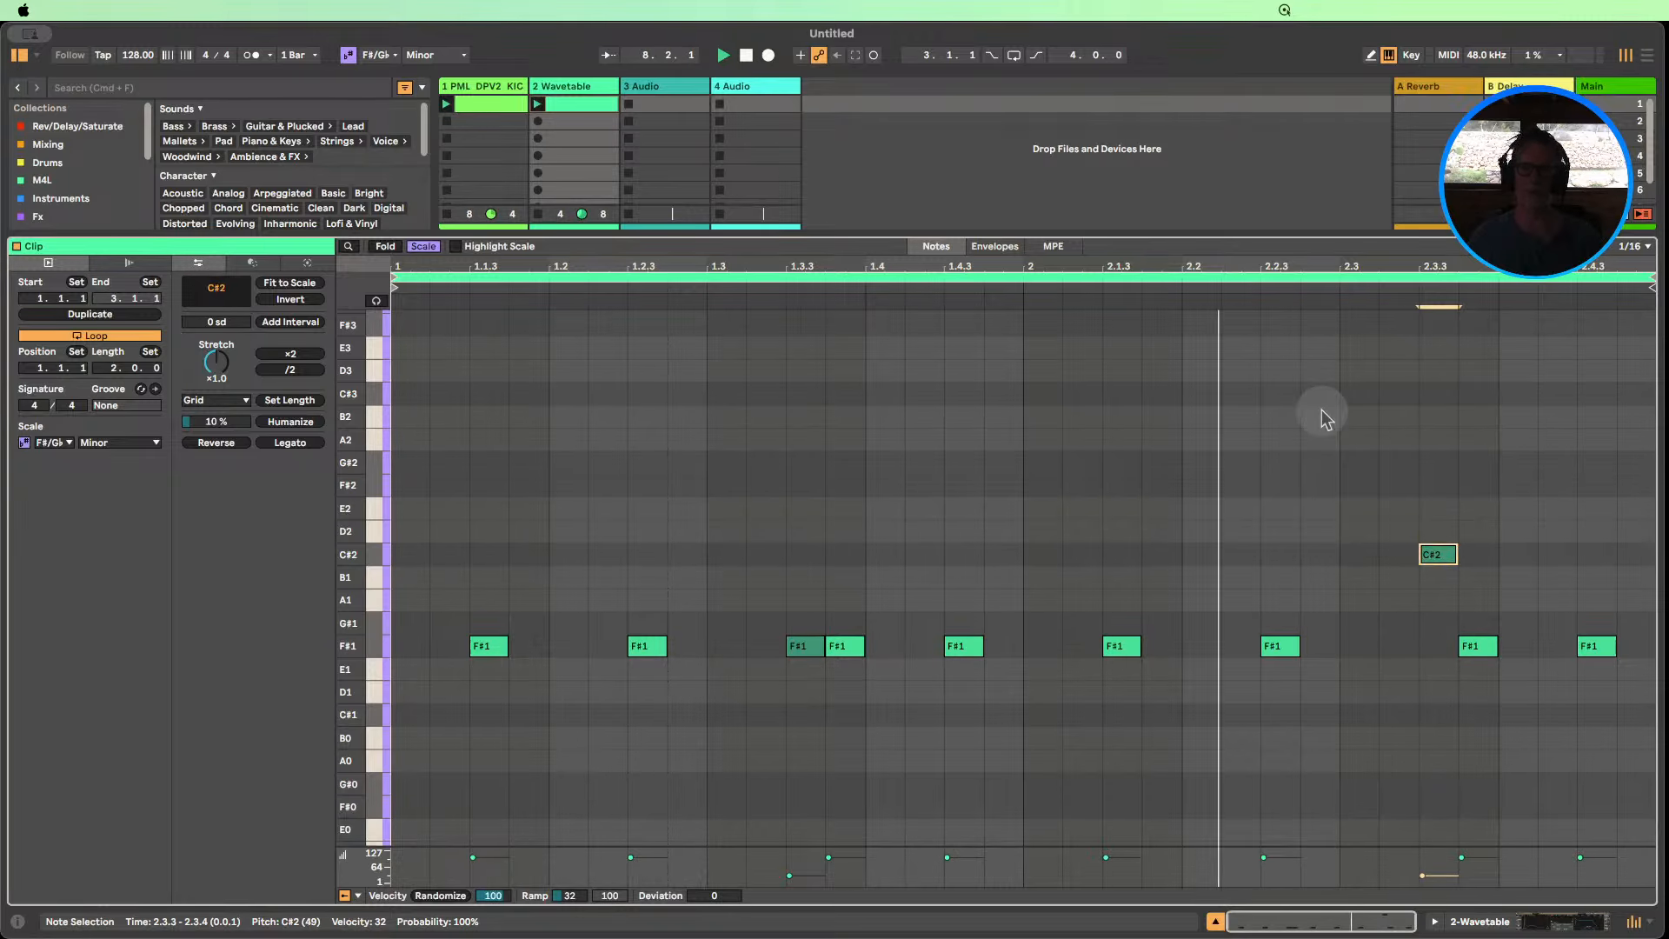
key("Down")
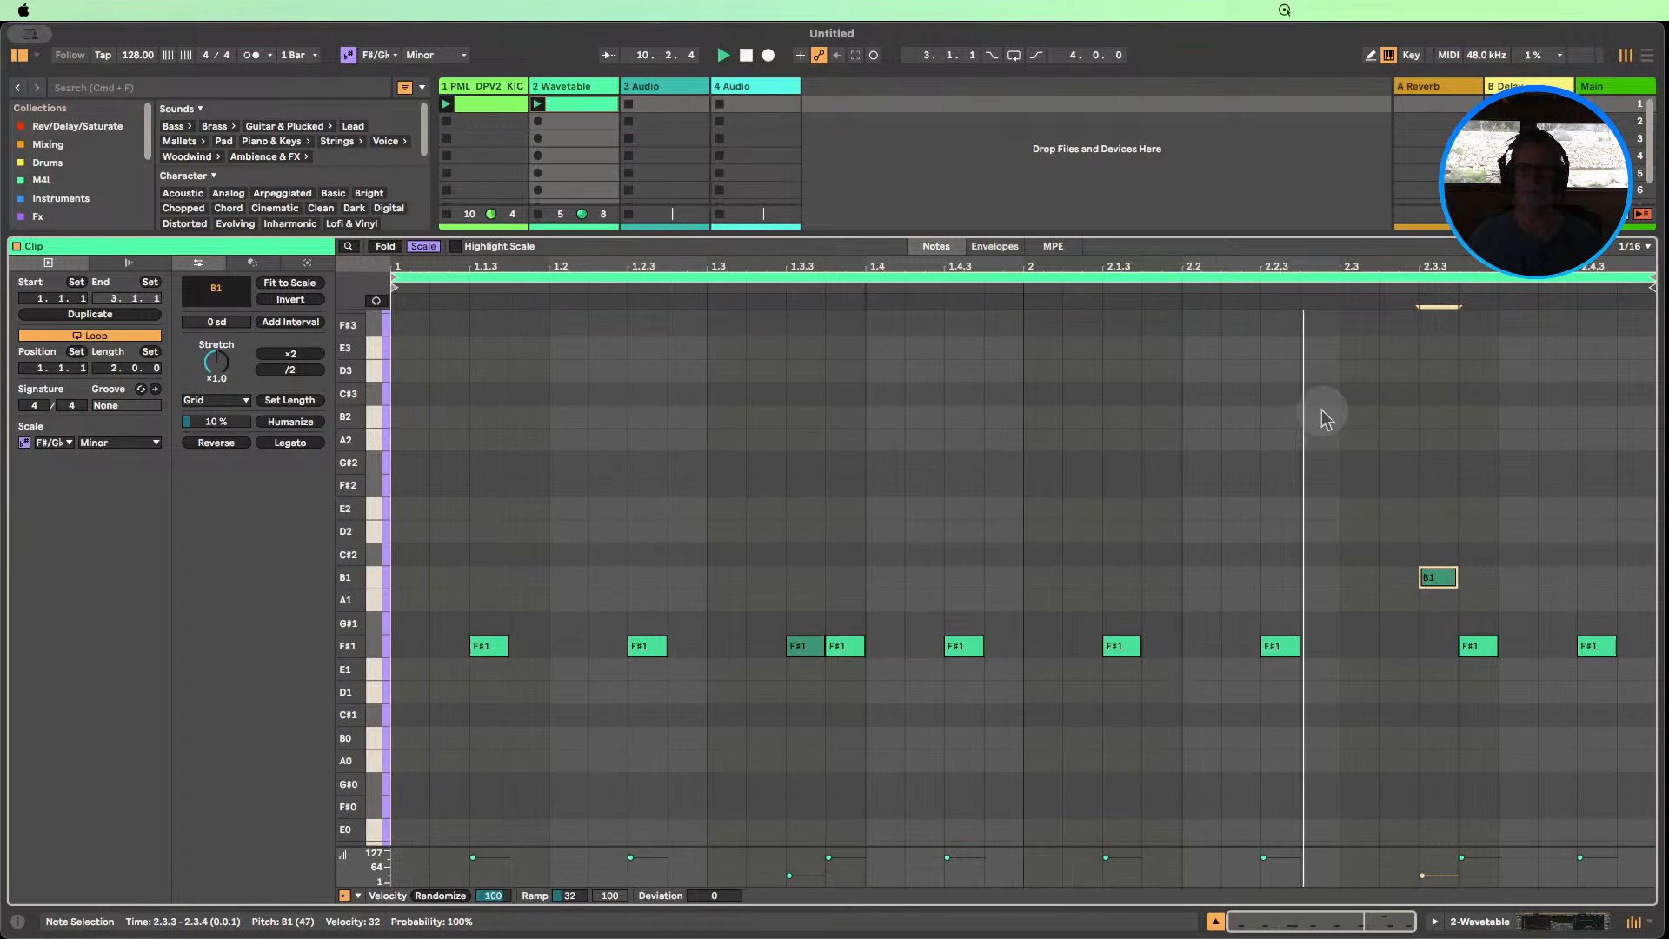
key("Down")
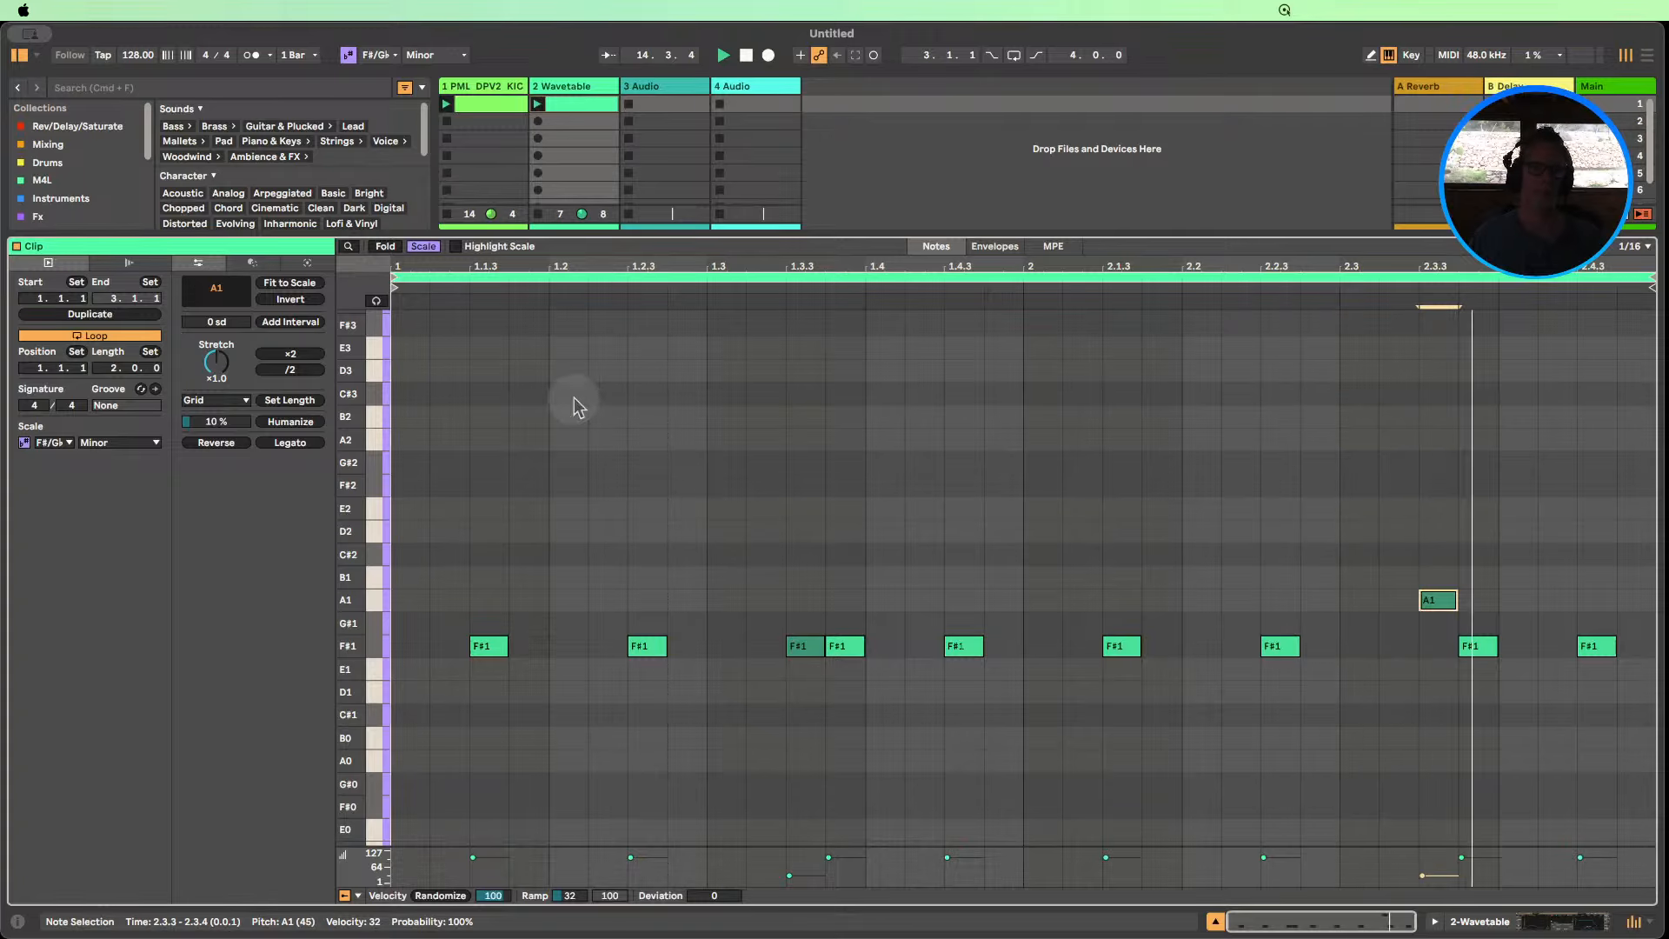
Duplicate the loop to four bars and raise the F#1 notes from 2.4.3 through 3.4.3 to A1.
left_click(84, 315)
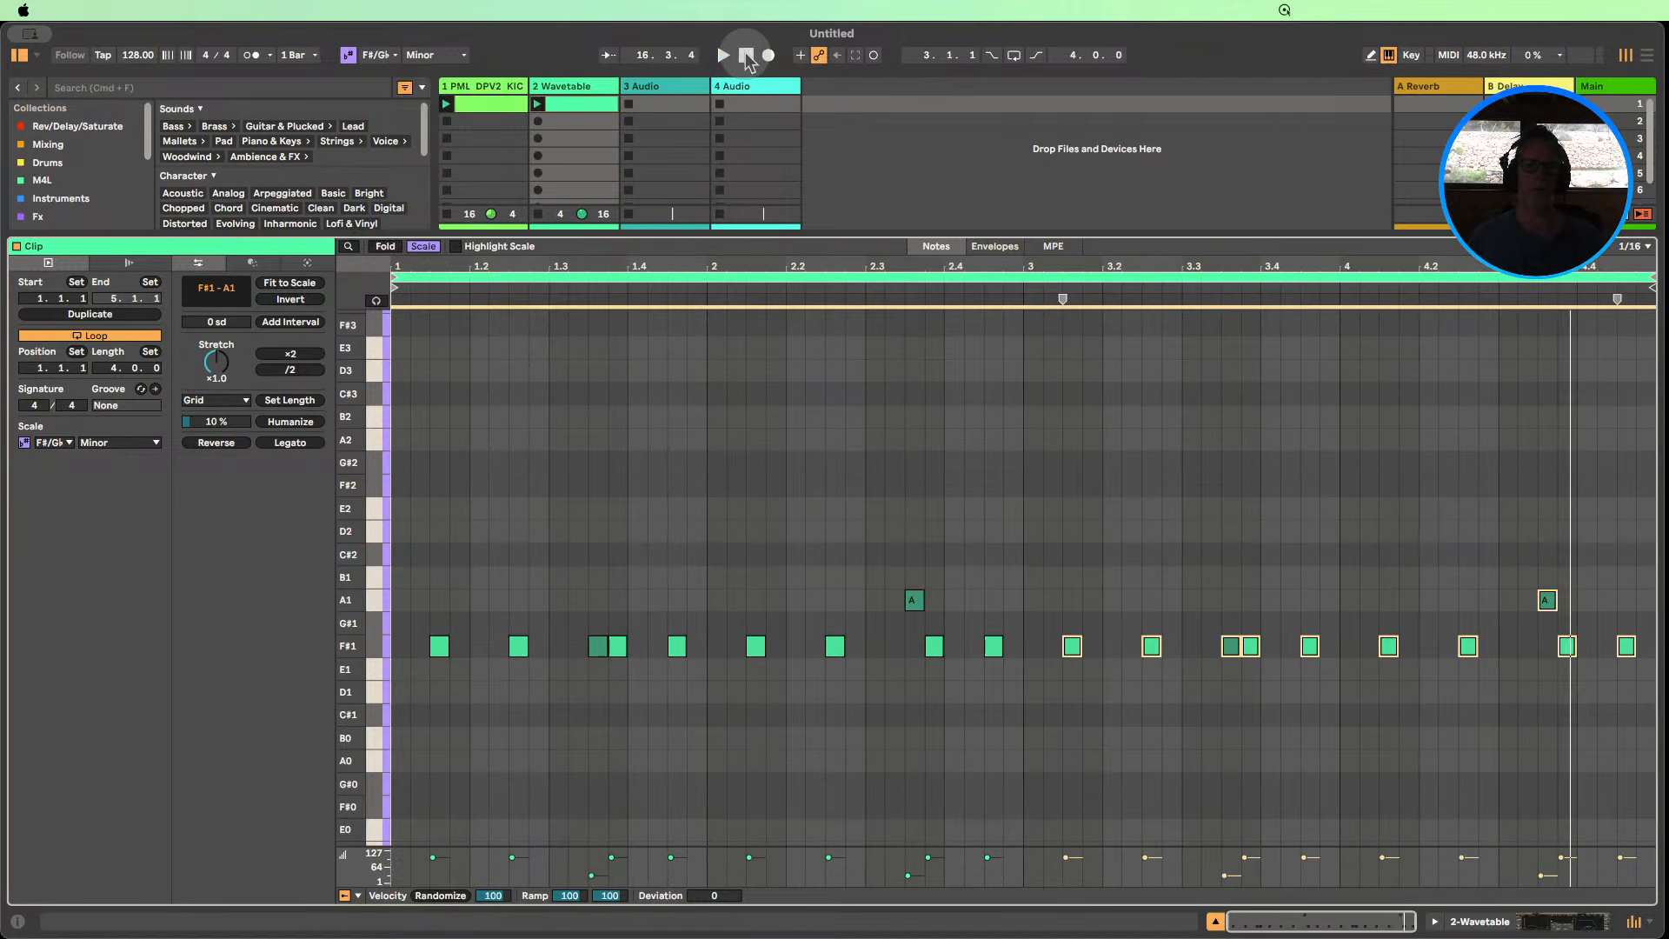
left_click(746, 55)
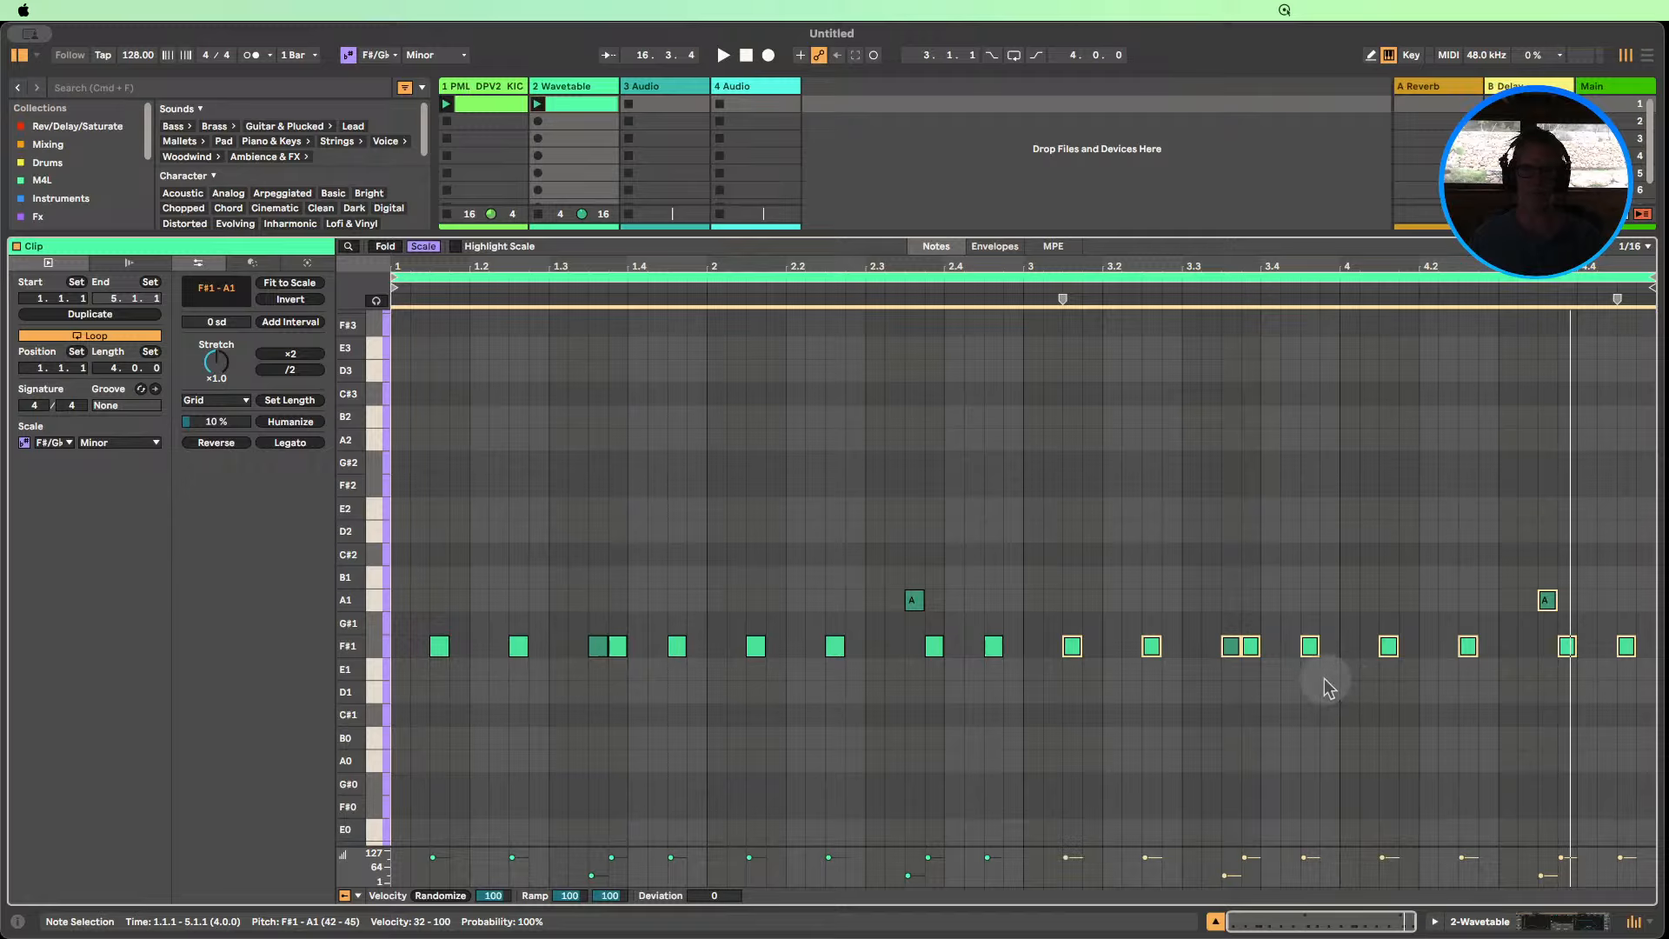
left_click_drag(1331, 686, 991, 606)
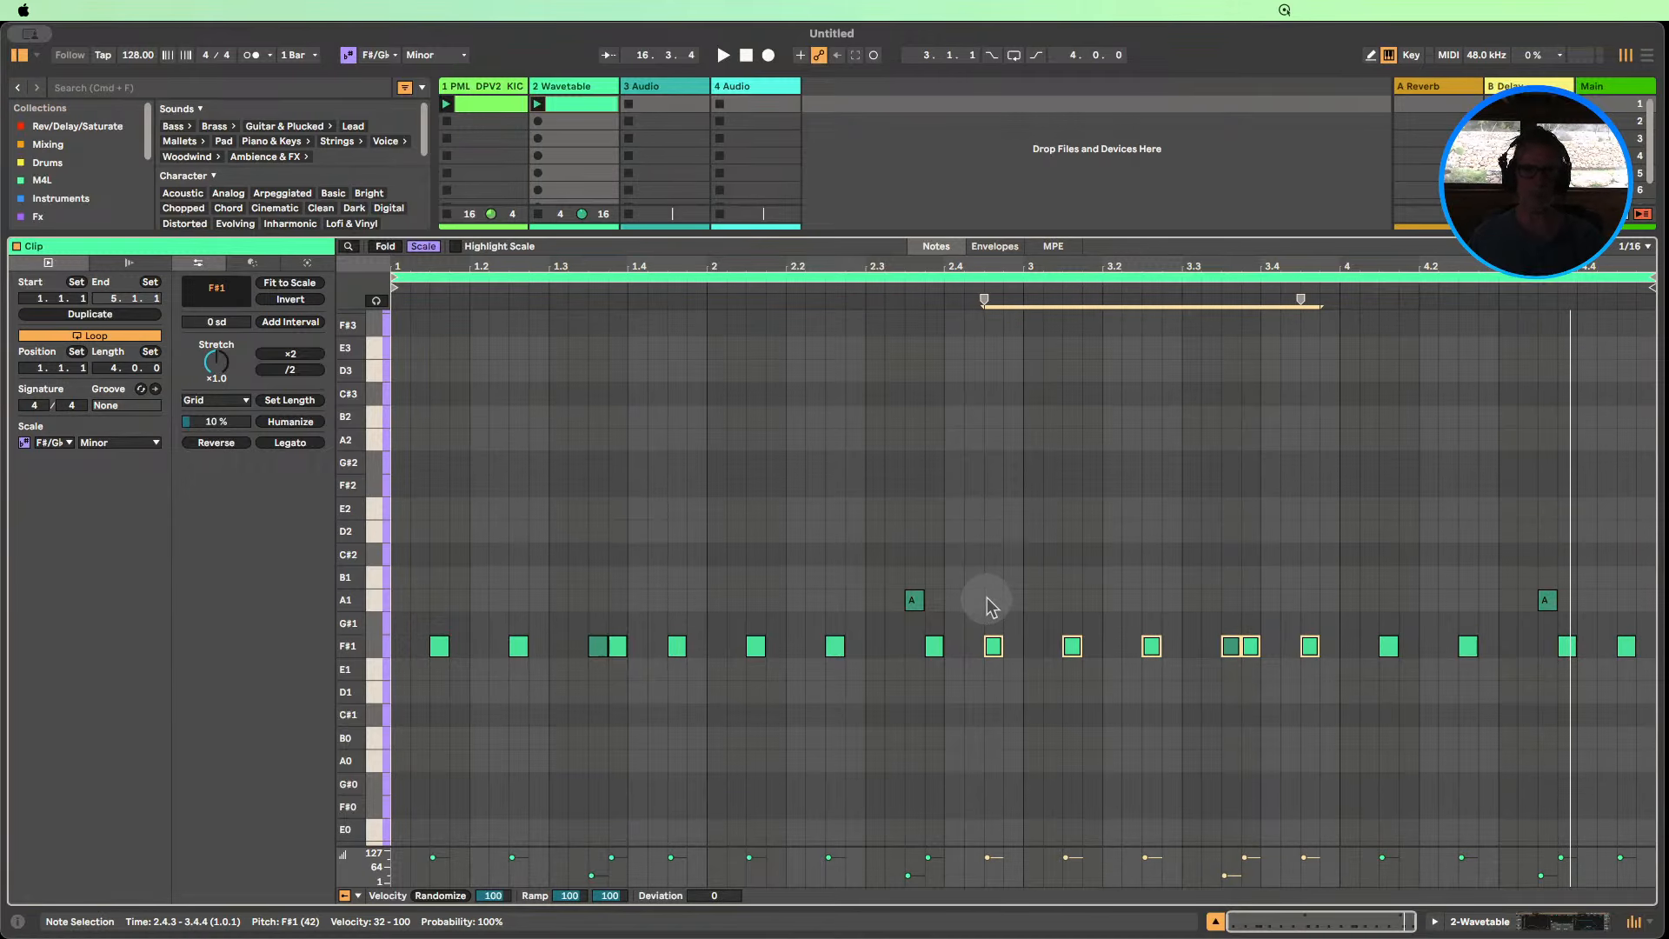
key("Up")
key("Up")
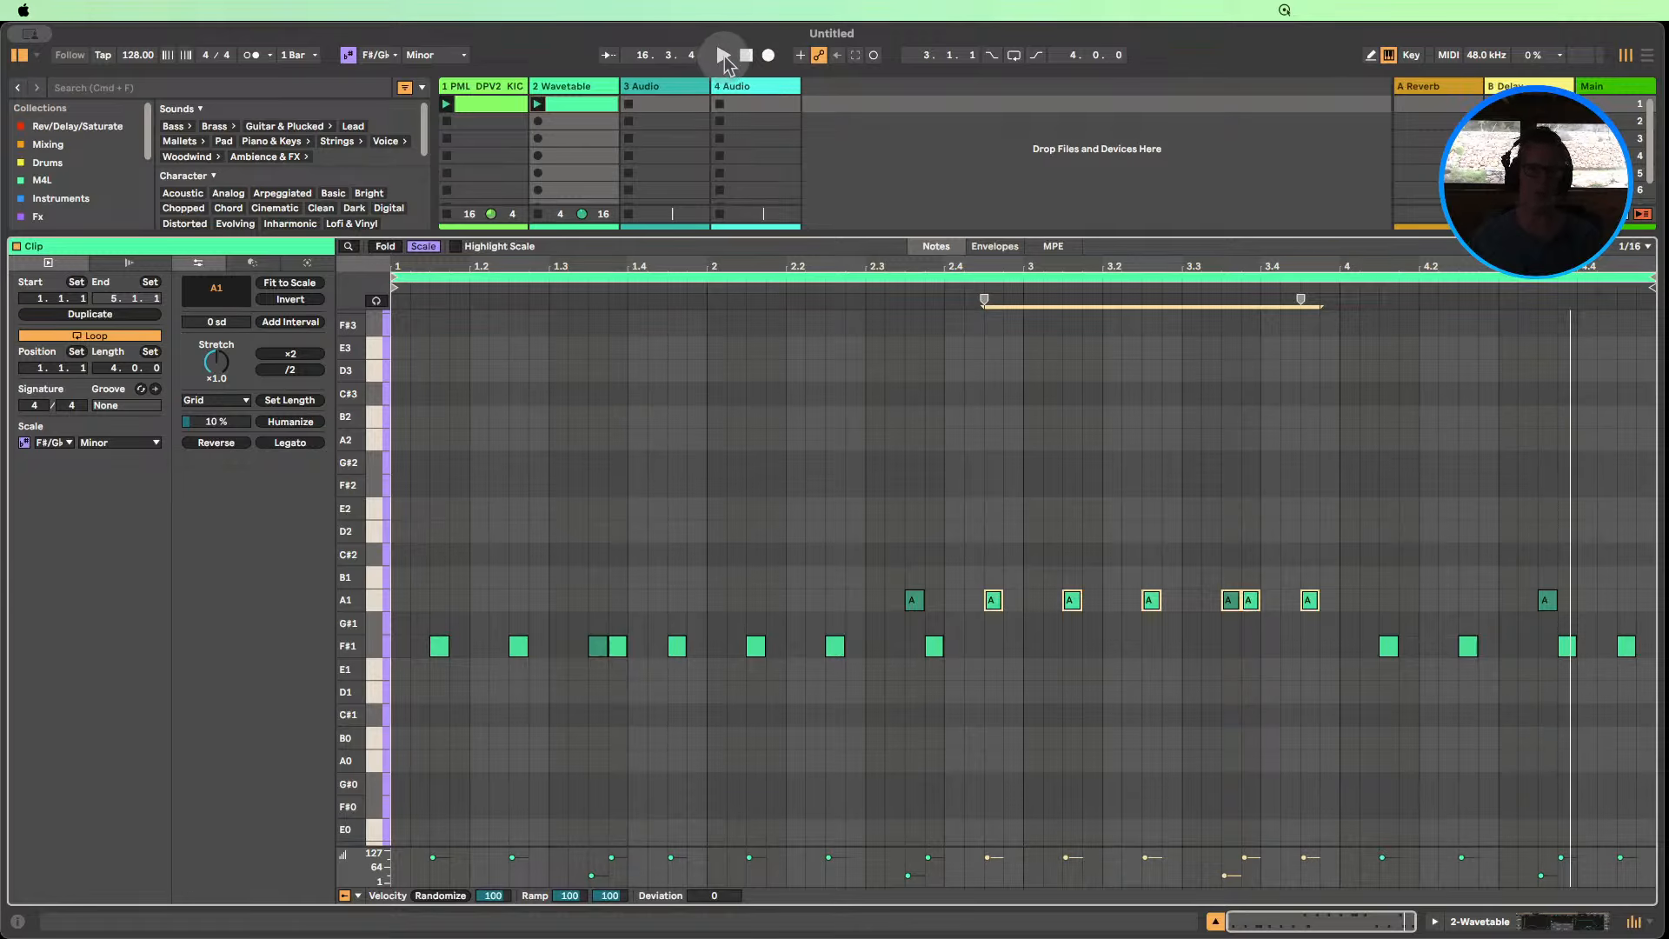
Audition the clip, return the note at 2.4.3 to F#1 and play it again.
left_click(724, 56)
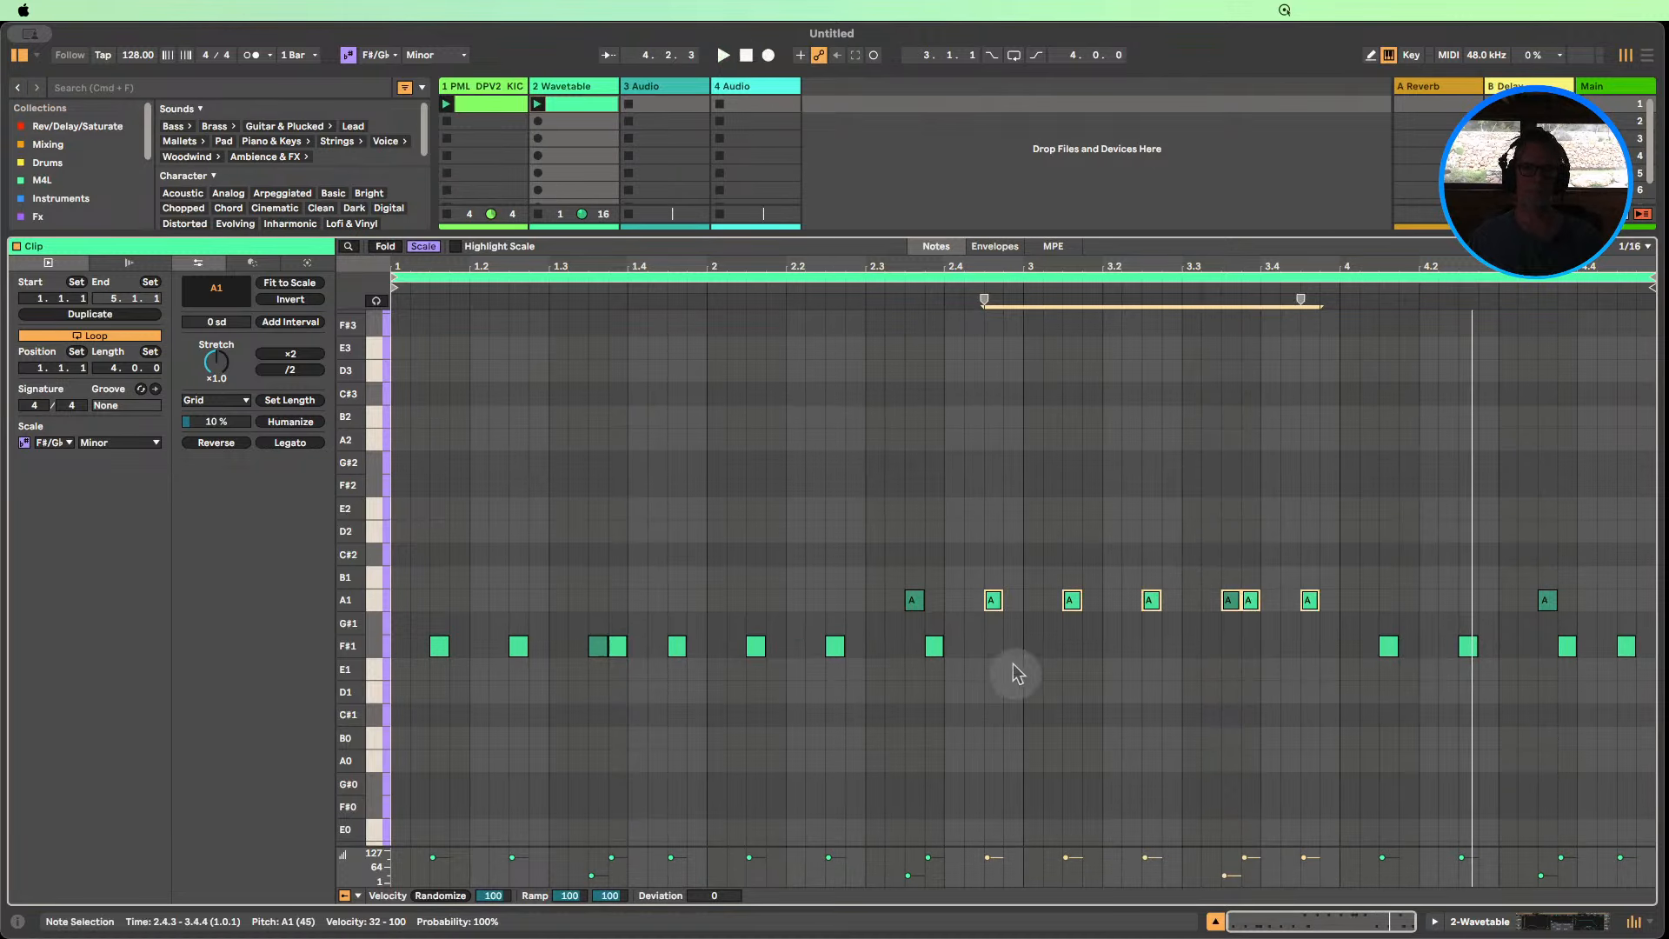
left_click_drag(1012, 659, 961, 546)
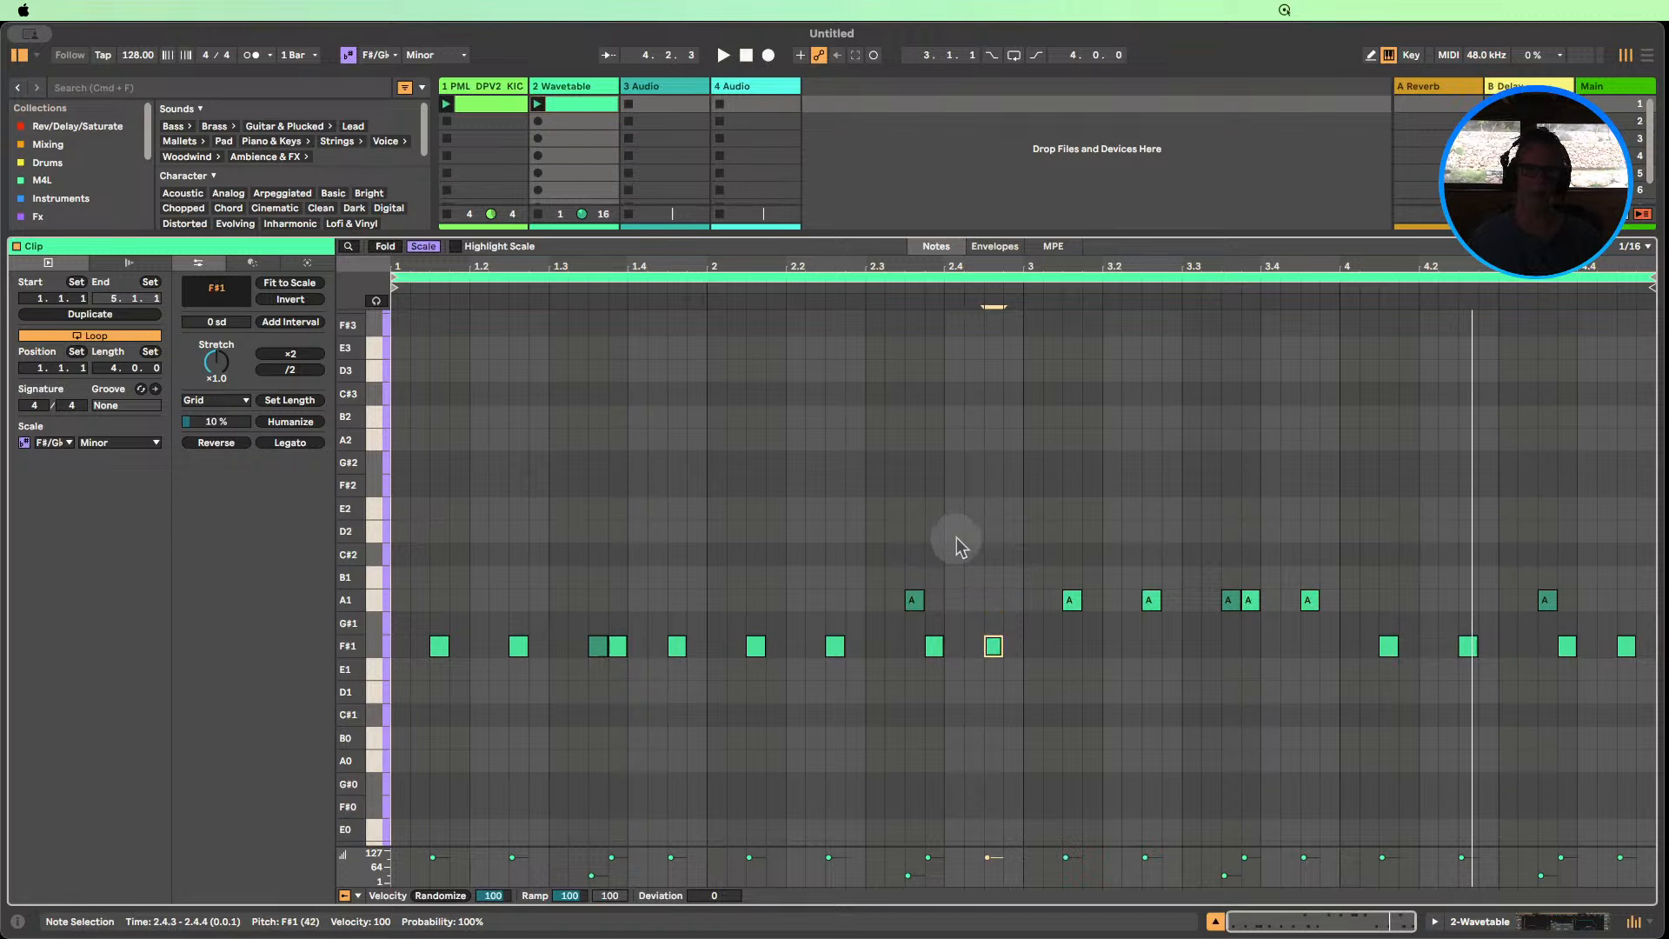
left_click(724, 56)
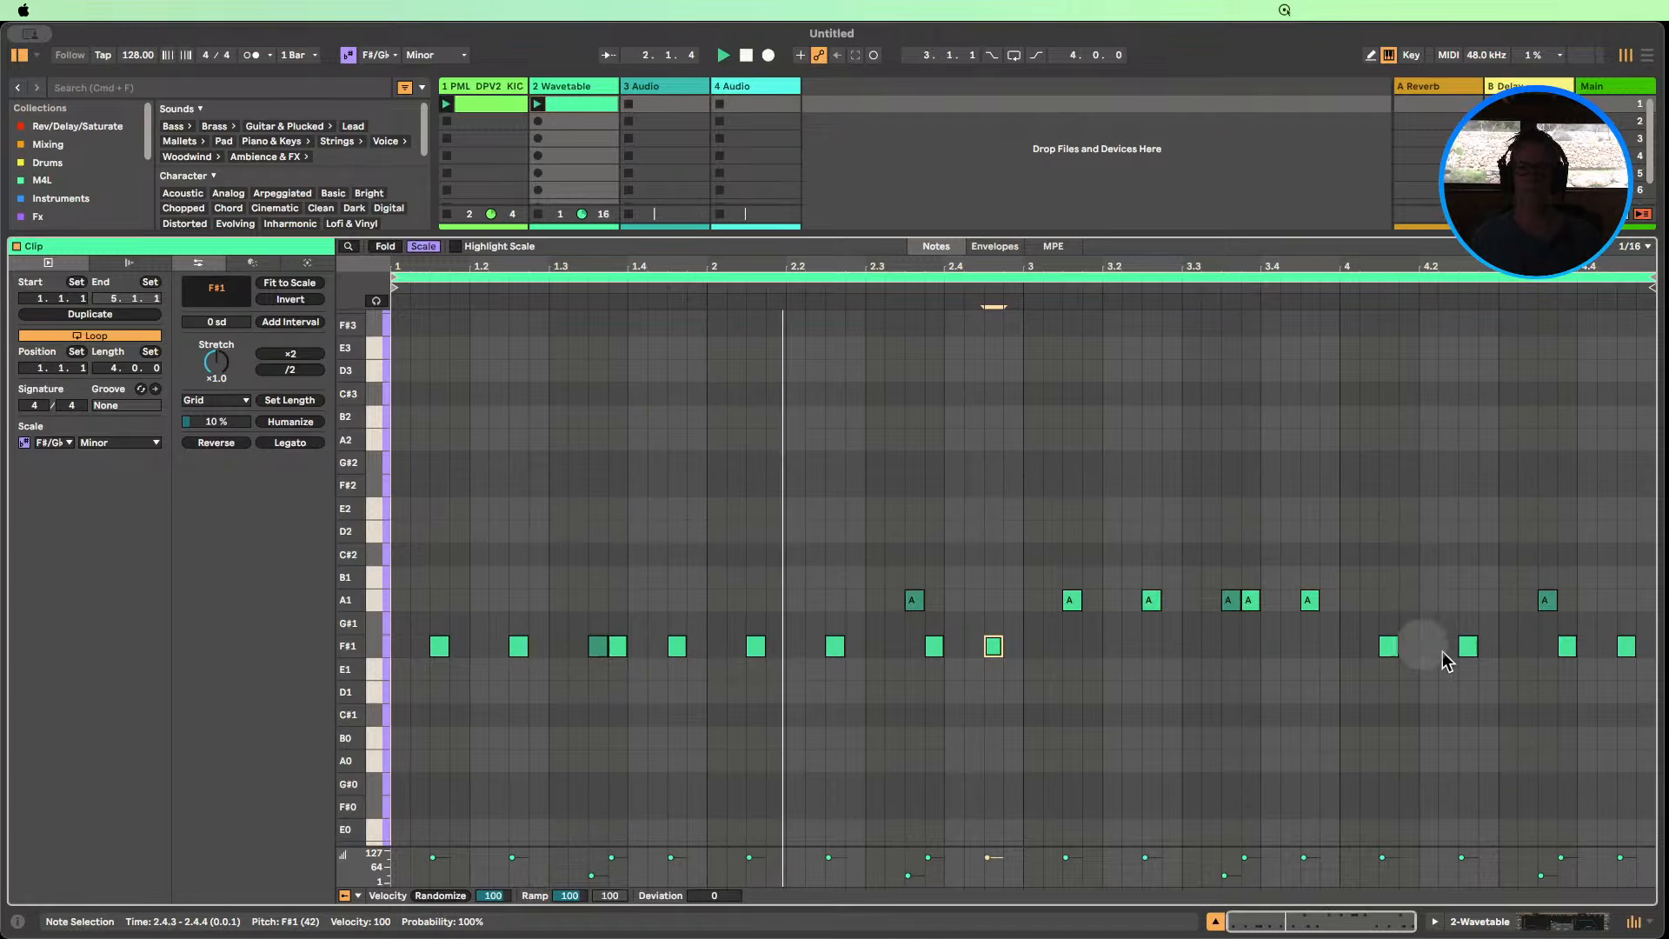
Raise the F#1 notes at 4.1.3 and 4.2.3 to A1, then stop playback.
left_click(1501, 673)
left_click_drag(1504, 678, 1367, 648)
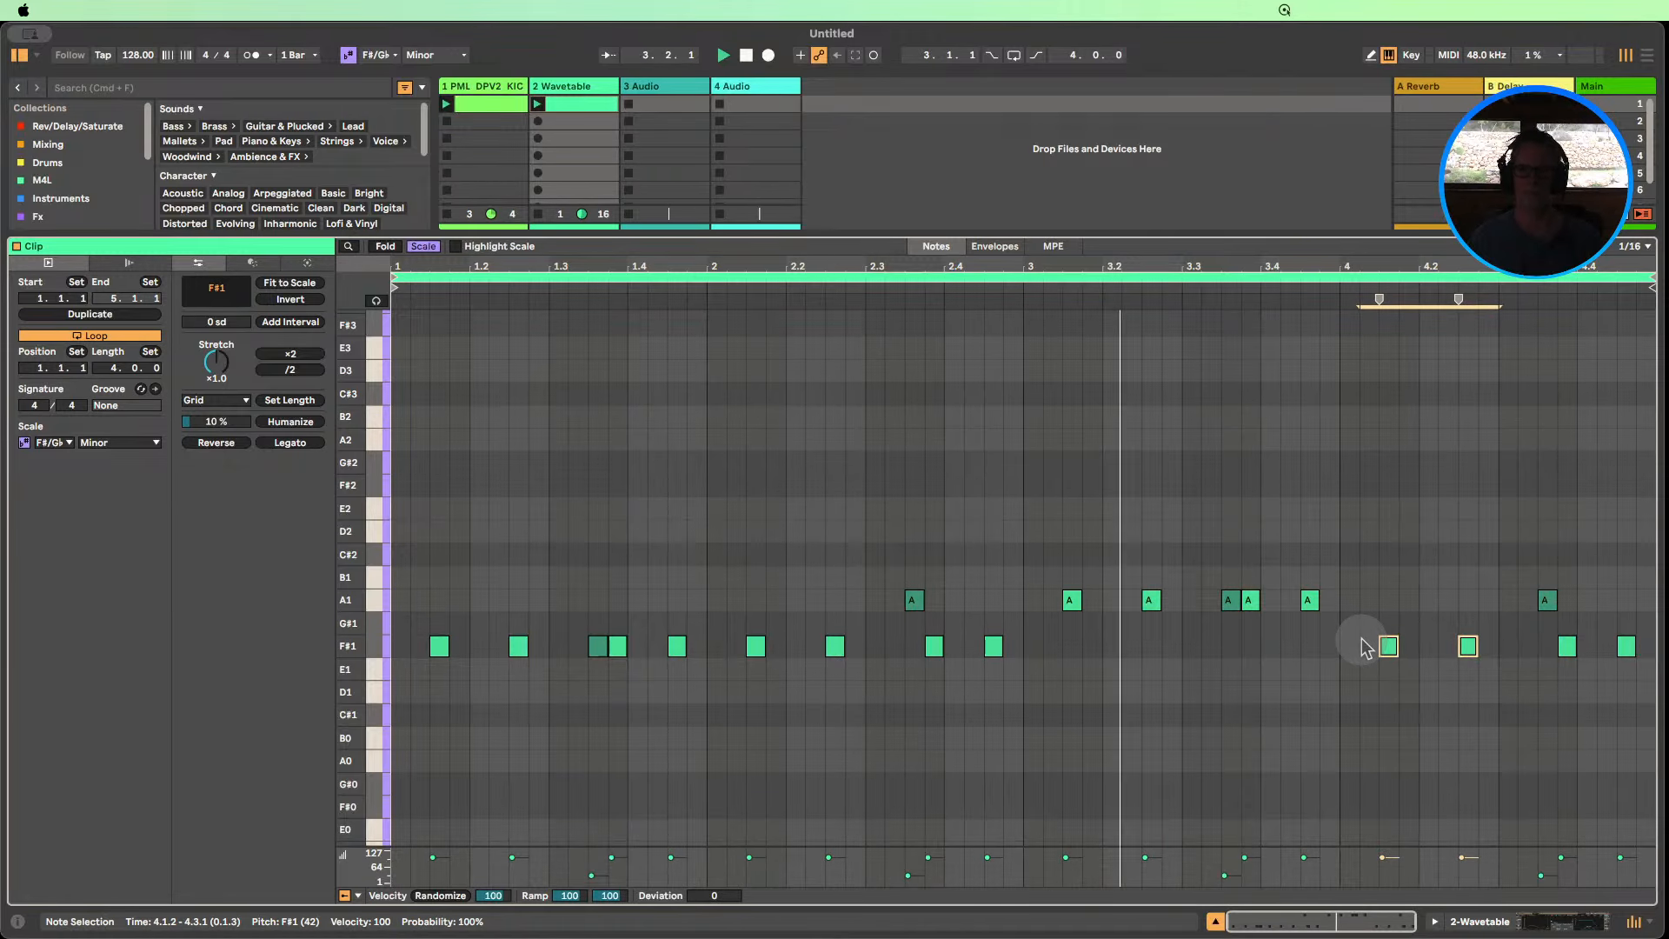
key("Up")
key("Up")
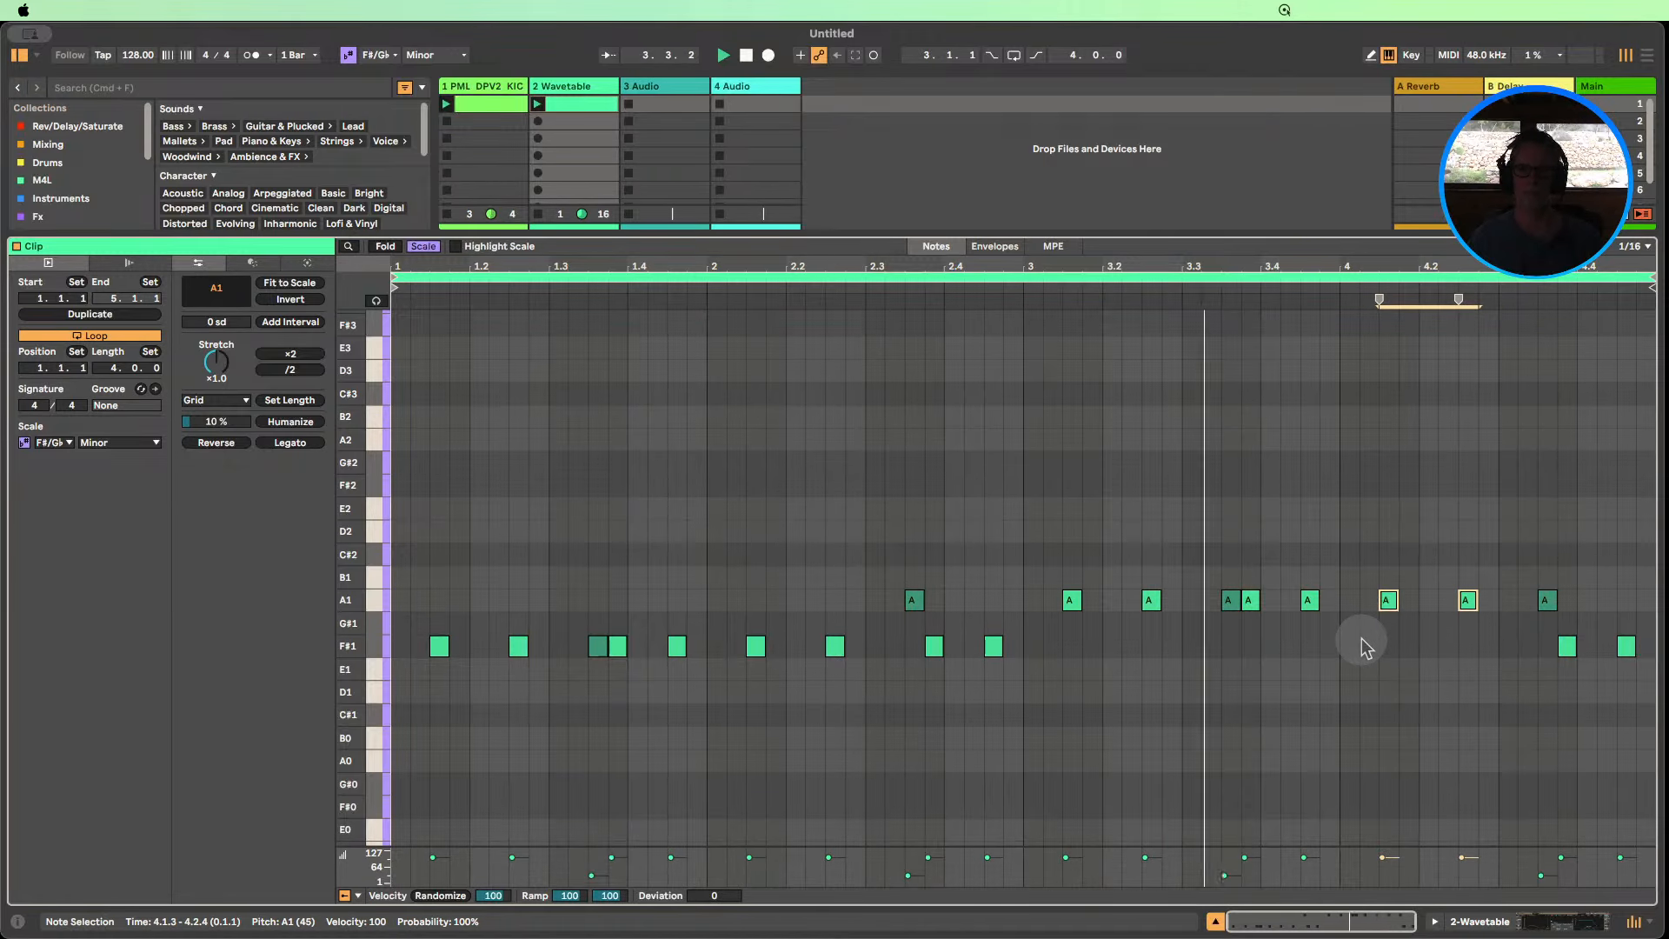
left_click(746, 55)
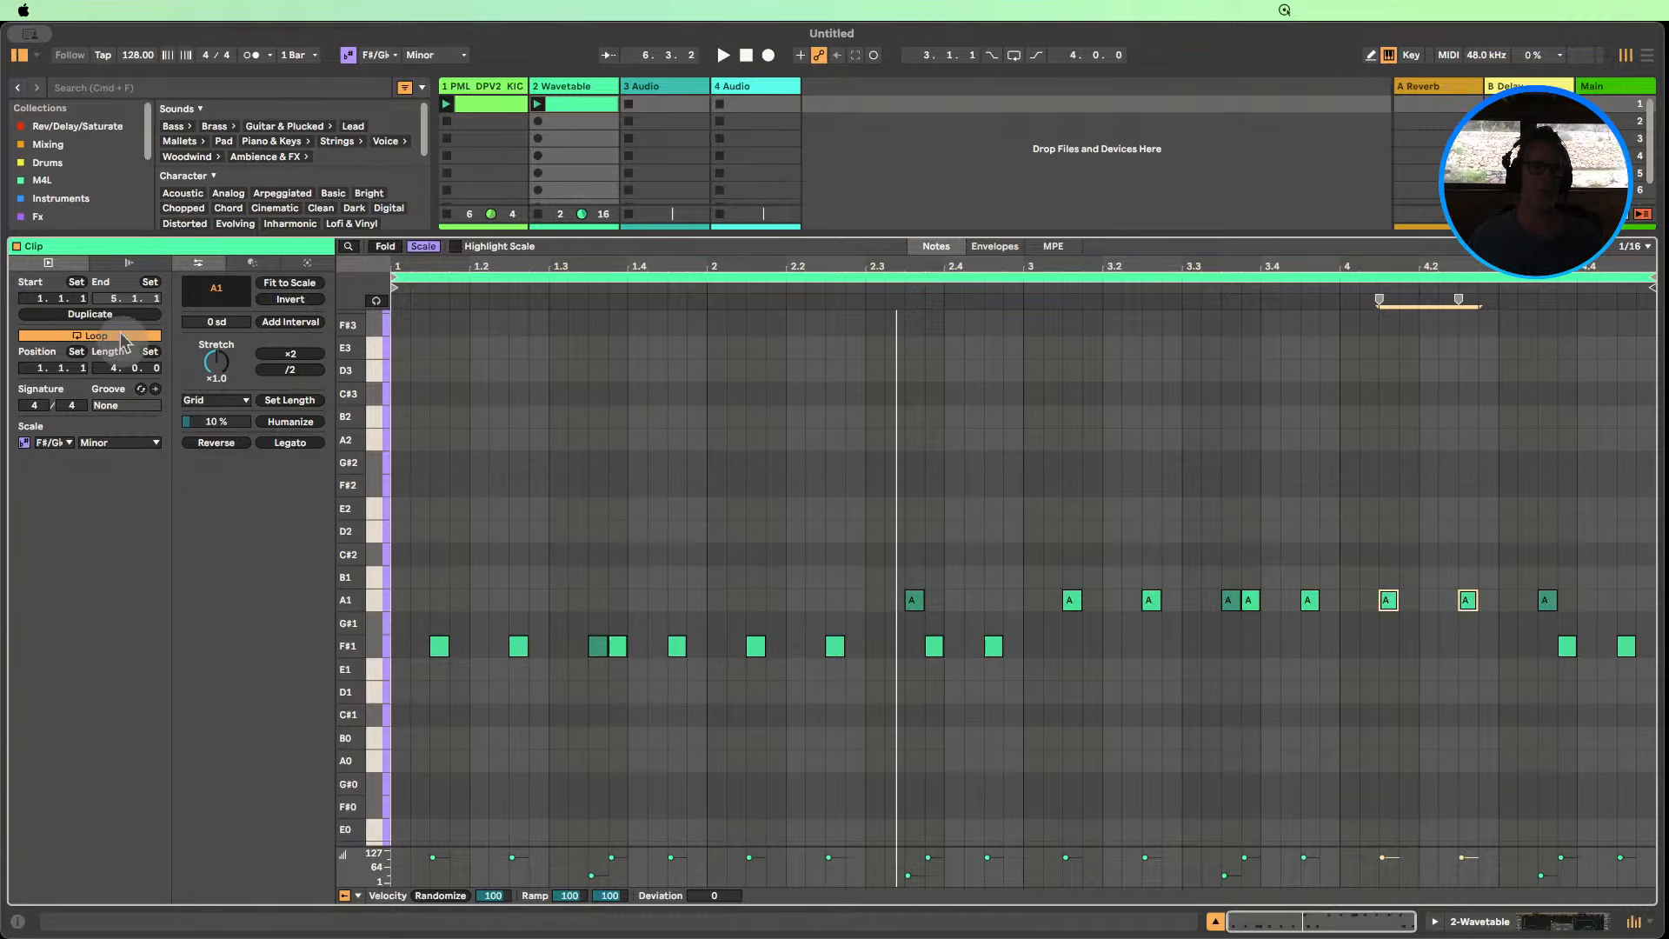
Duplicate the loop to eight bars and raise the F#1 notes from 4.3.4 through 6.2.3 to C#2.
left_click(117, 317)
left_click(1320, 681)
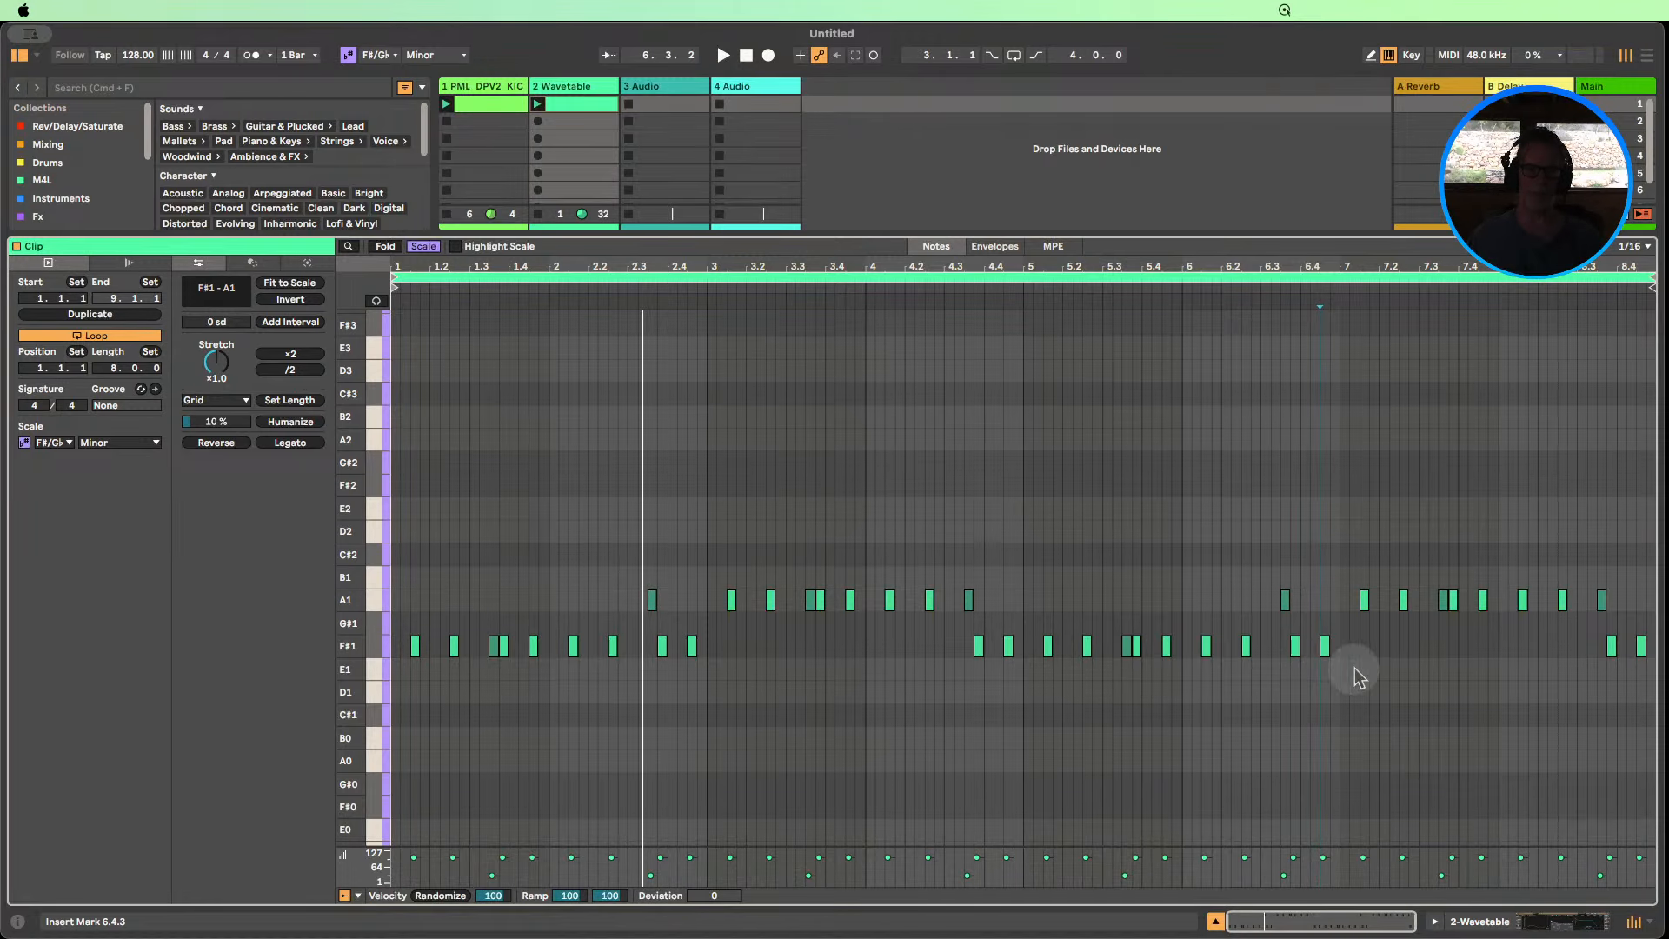
left_click_drag(1348, 678, 1170, 644)
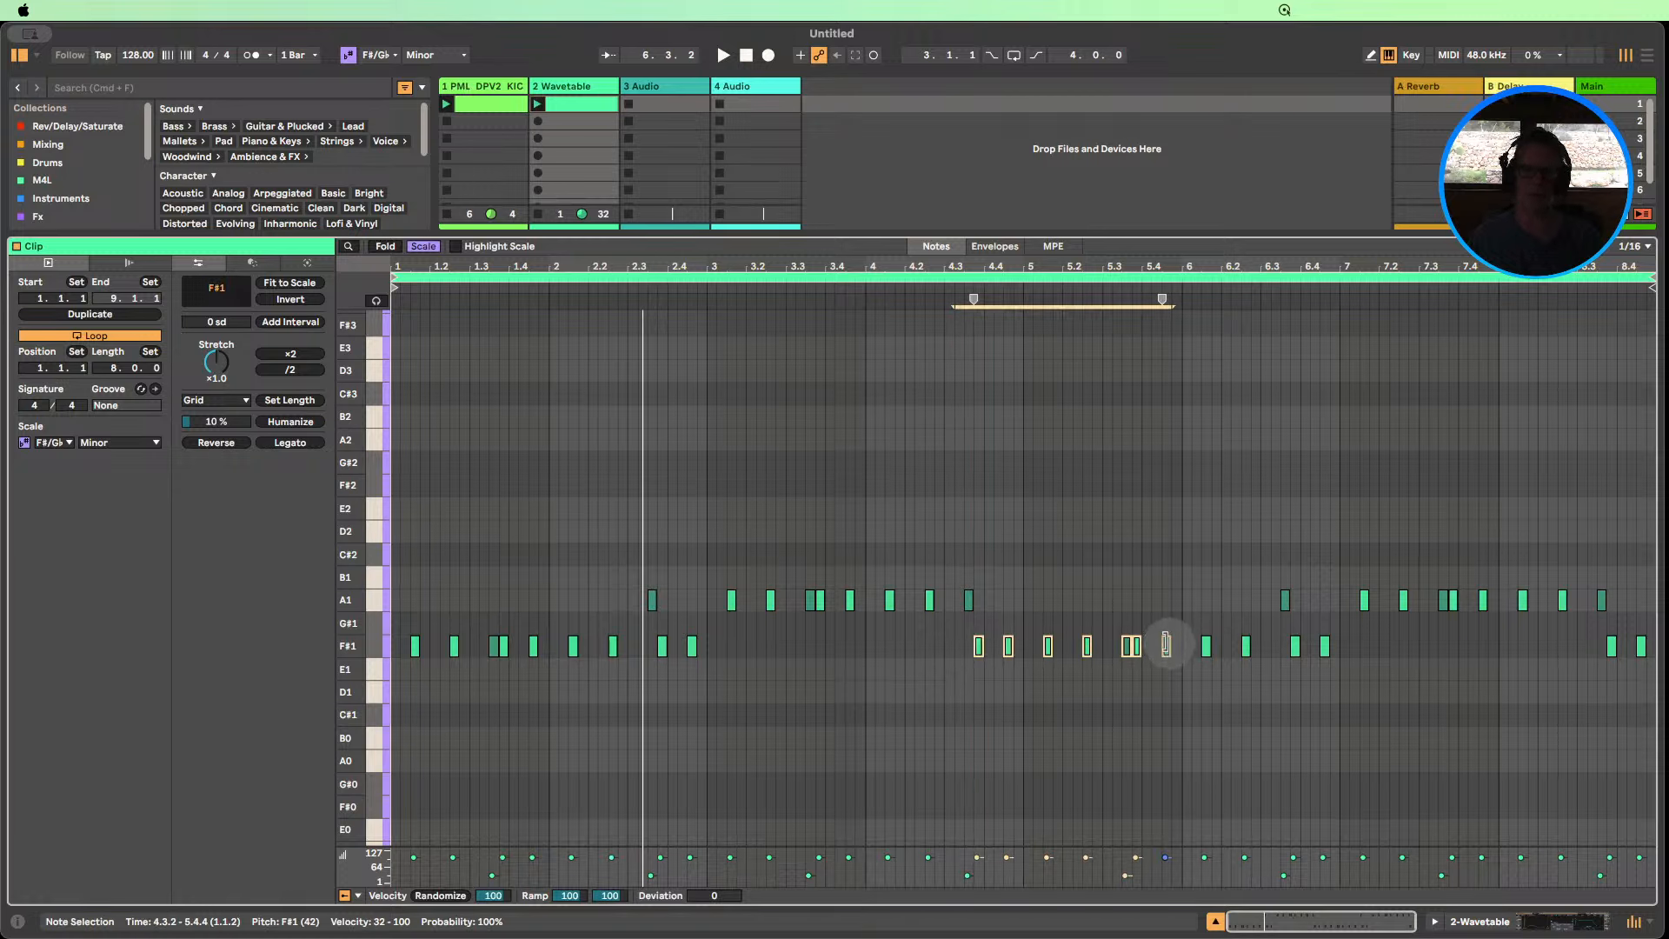
key("Up")
key("Up")
key("Up")
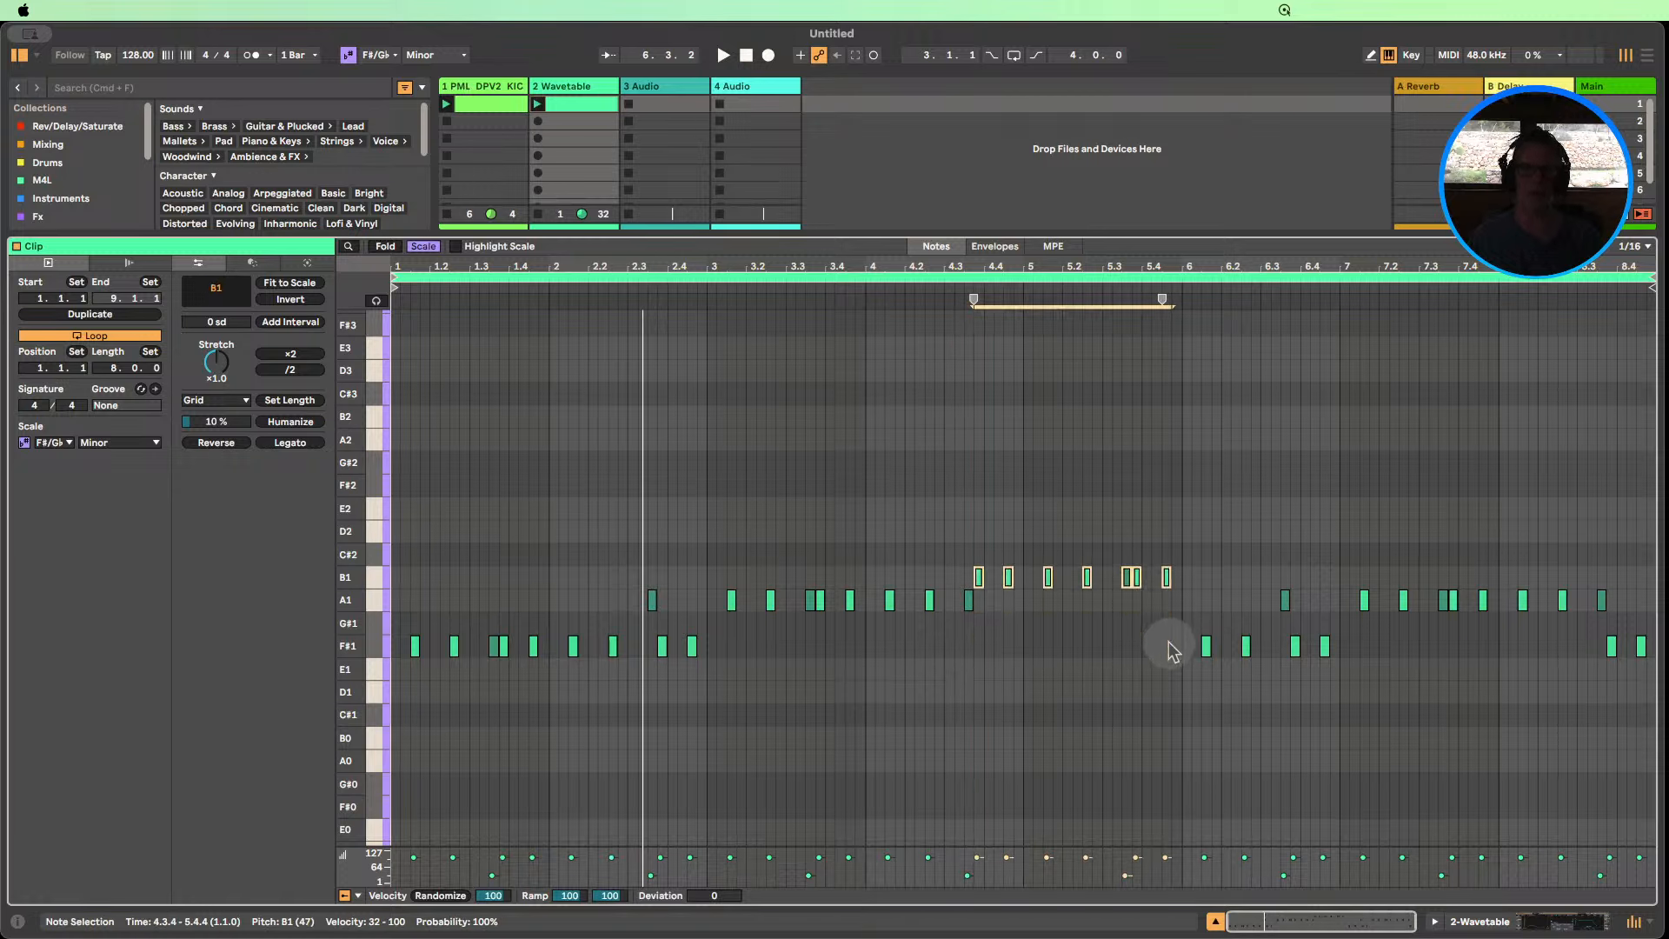
key("Up")
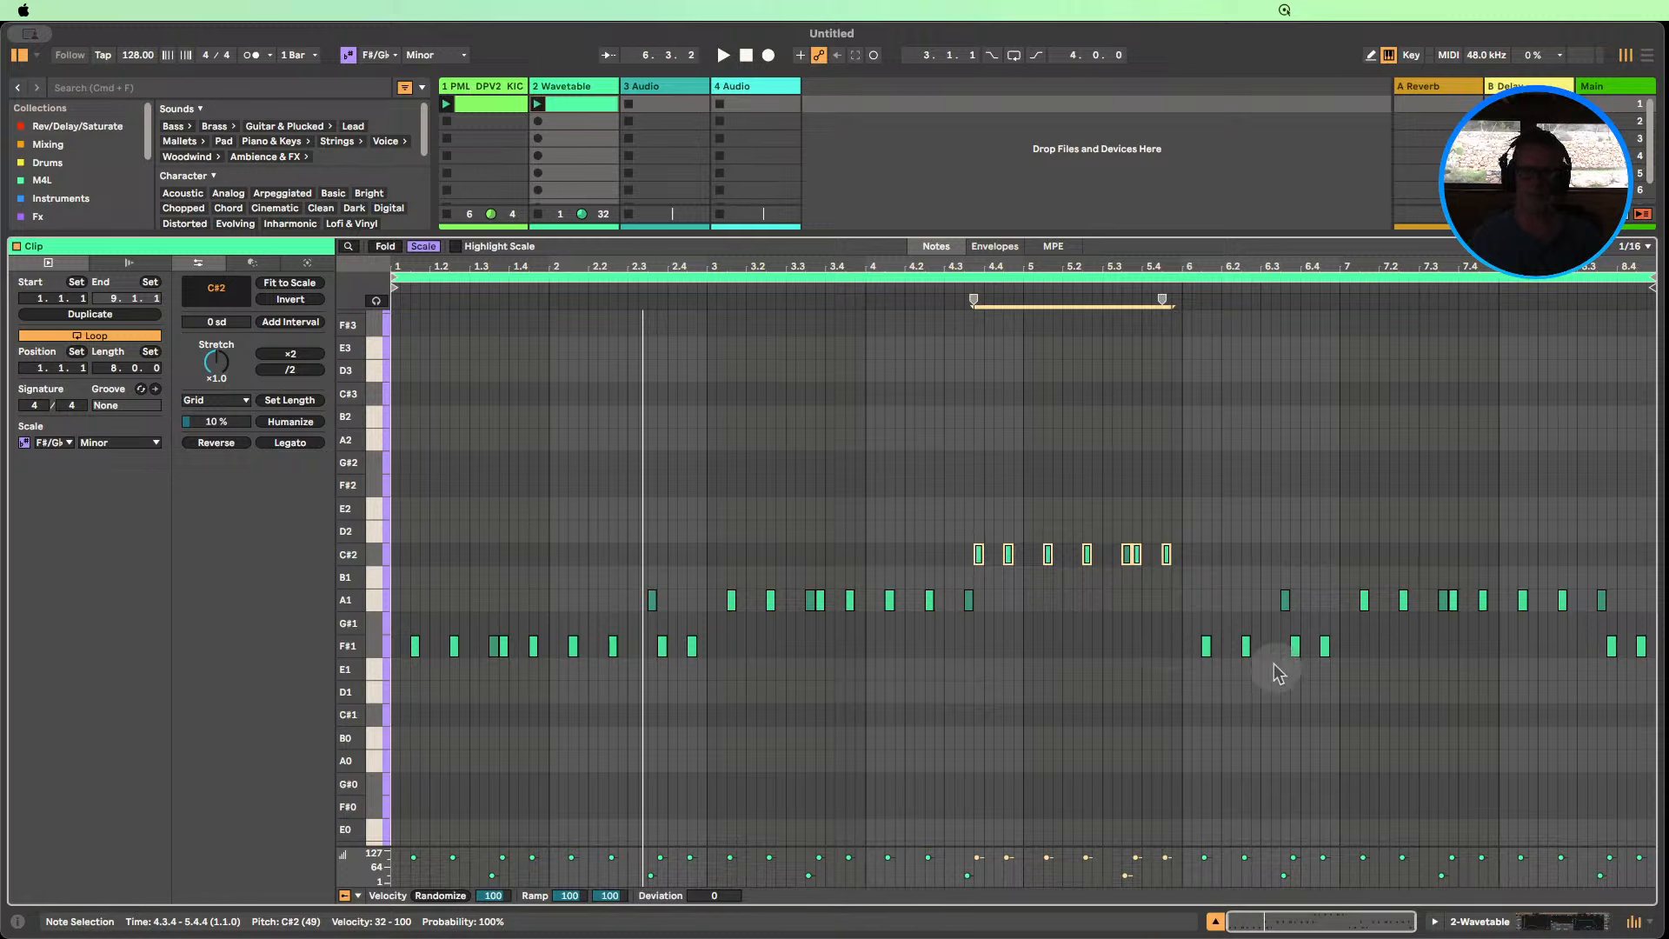
left_click_drag(1270, 667, 1200, 645)
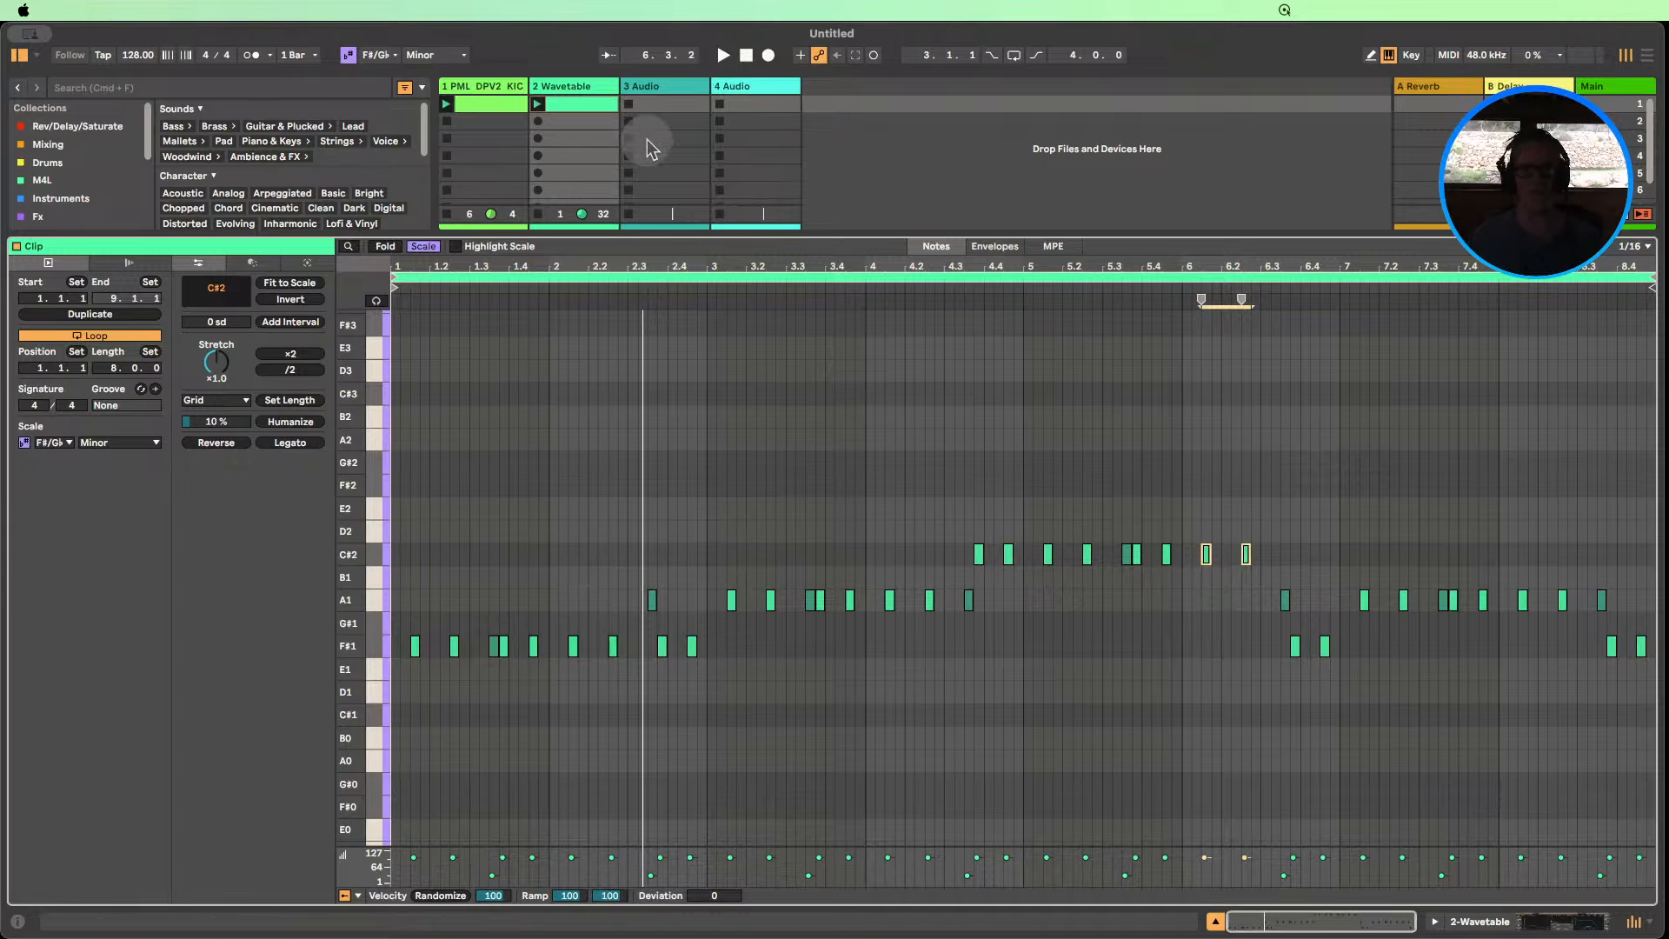
Play the clip and raise the three notes from 6.3.3 through 6.4.3 to B1.
left_click(723, 56)
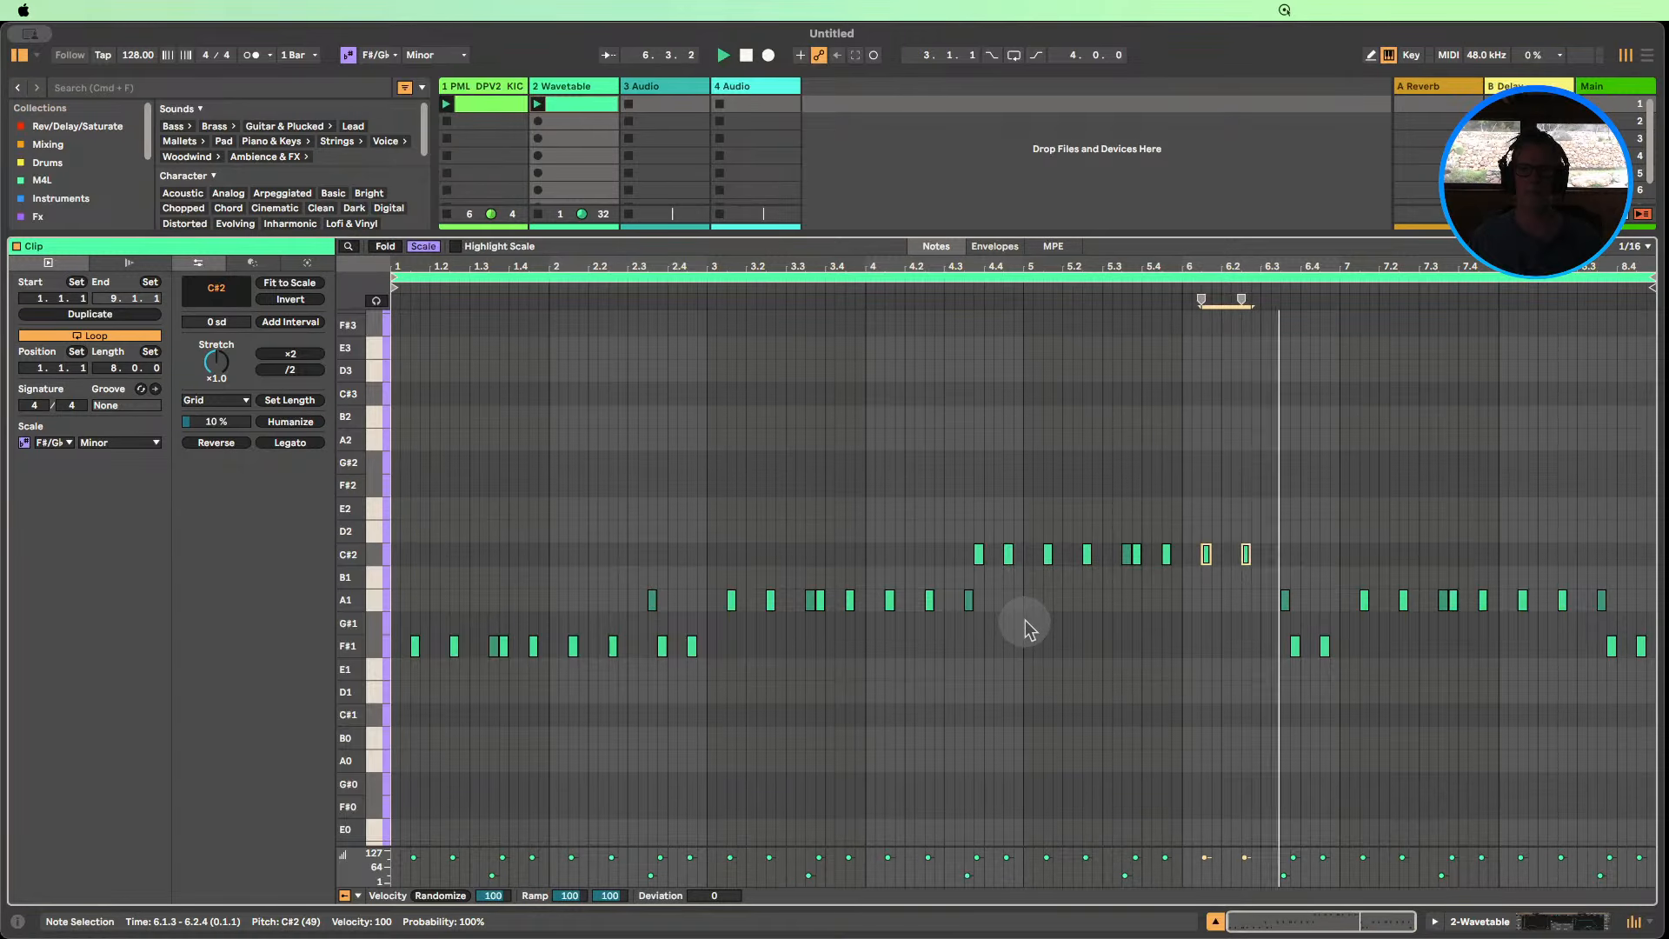
left_click_drag(1330, 666, 1238, 643)
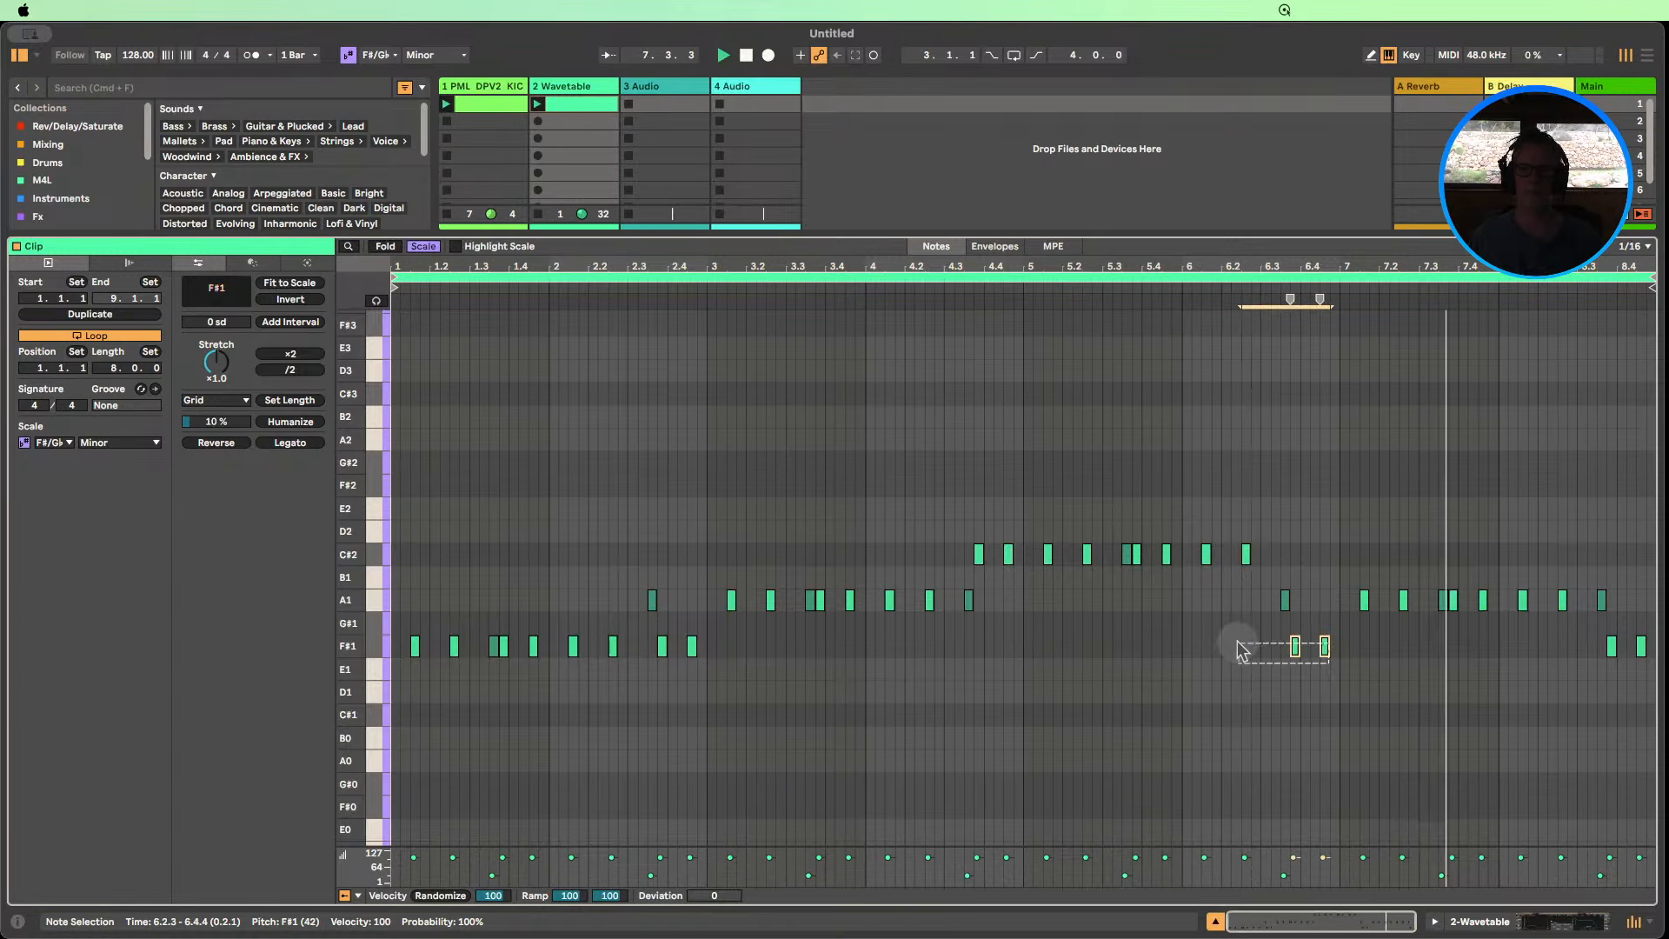
key("Up")
key("Up")
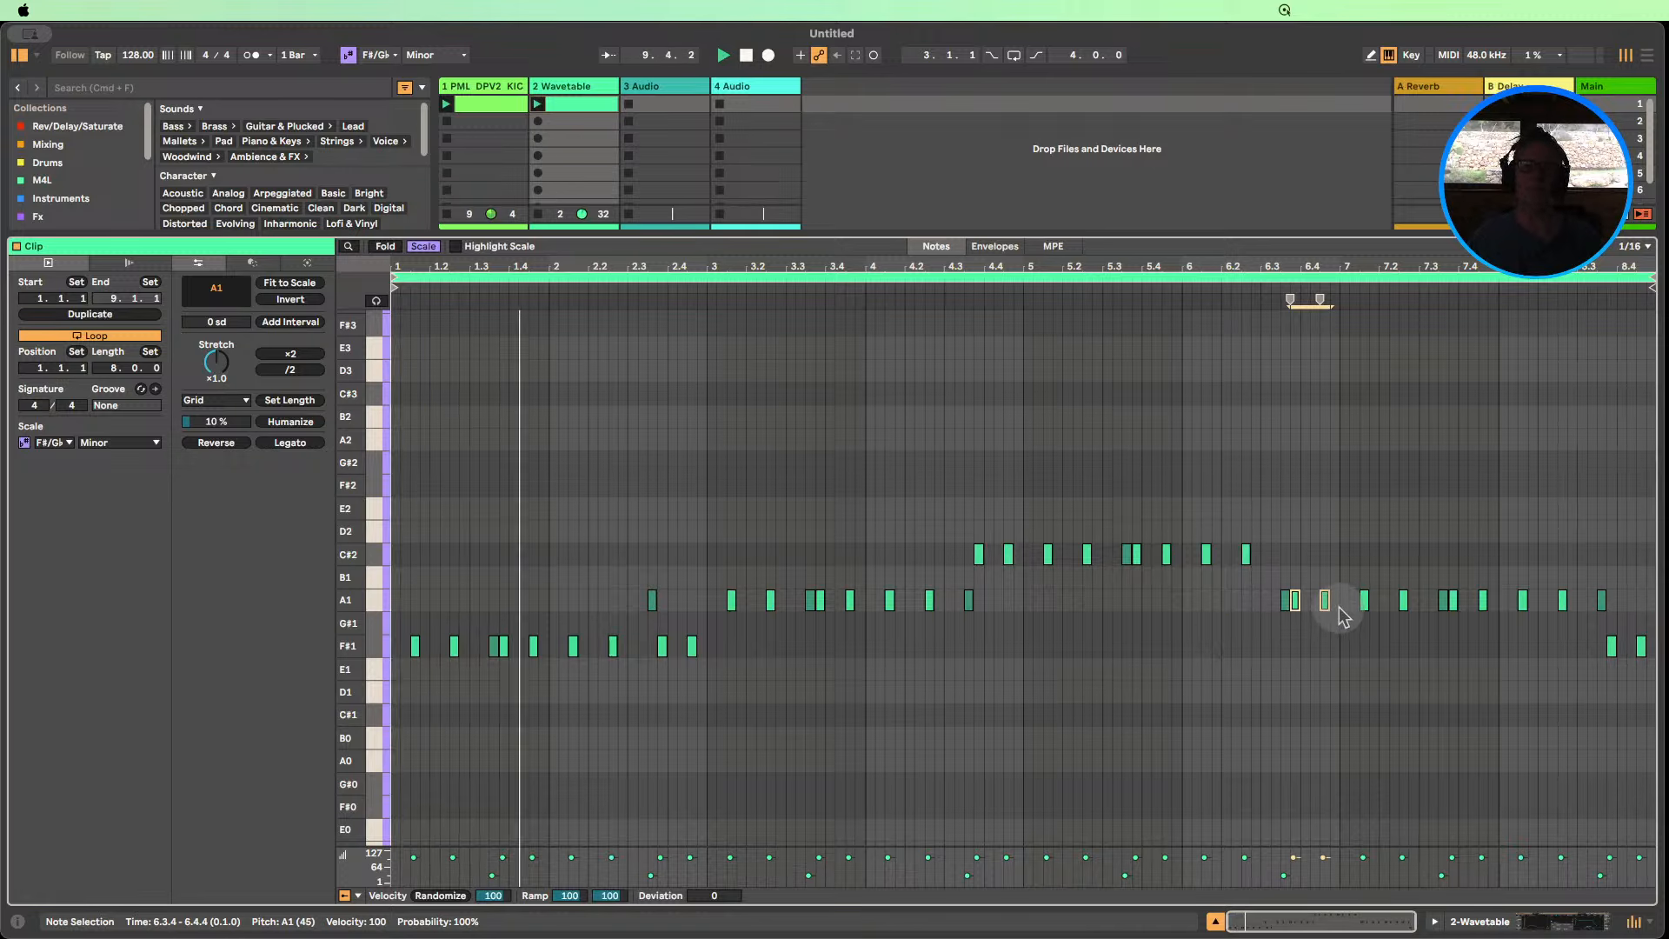
left_click_drag(1339, 619, 1255, 606)
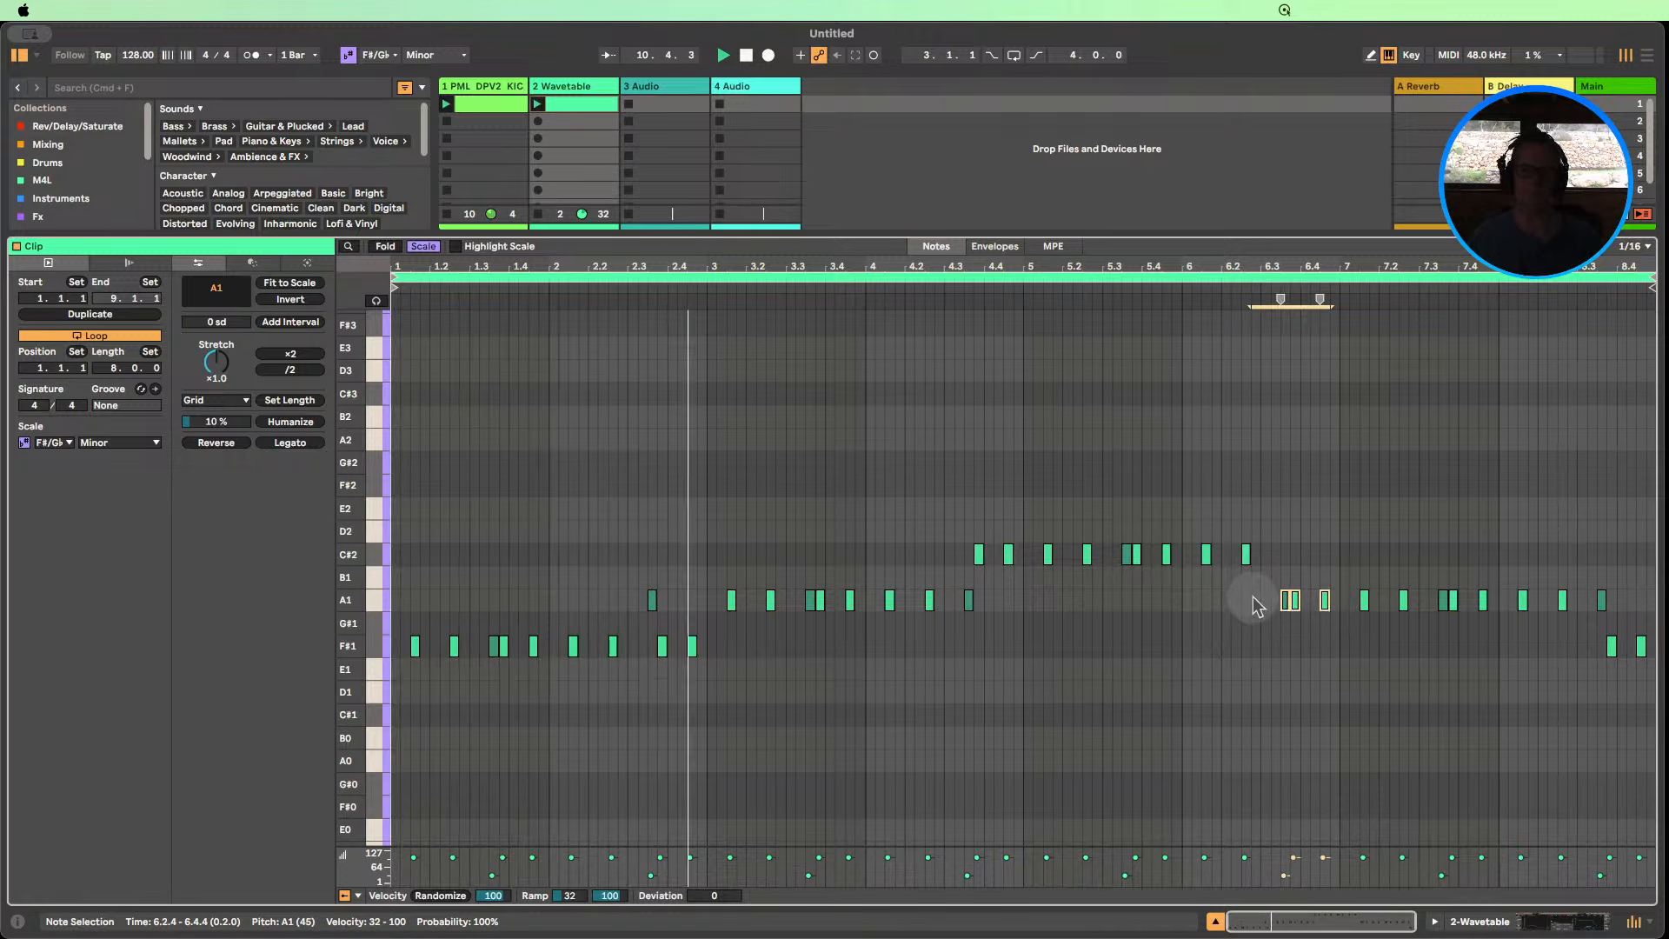
key("Up")
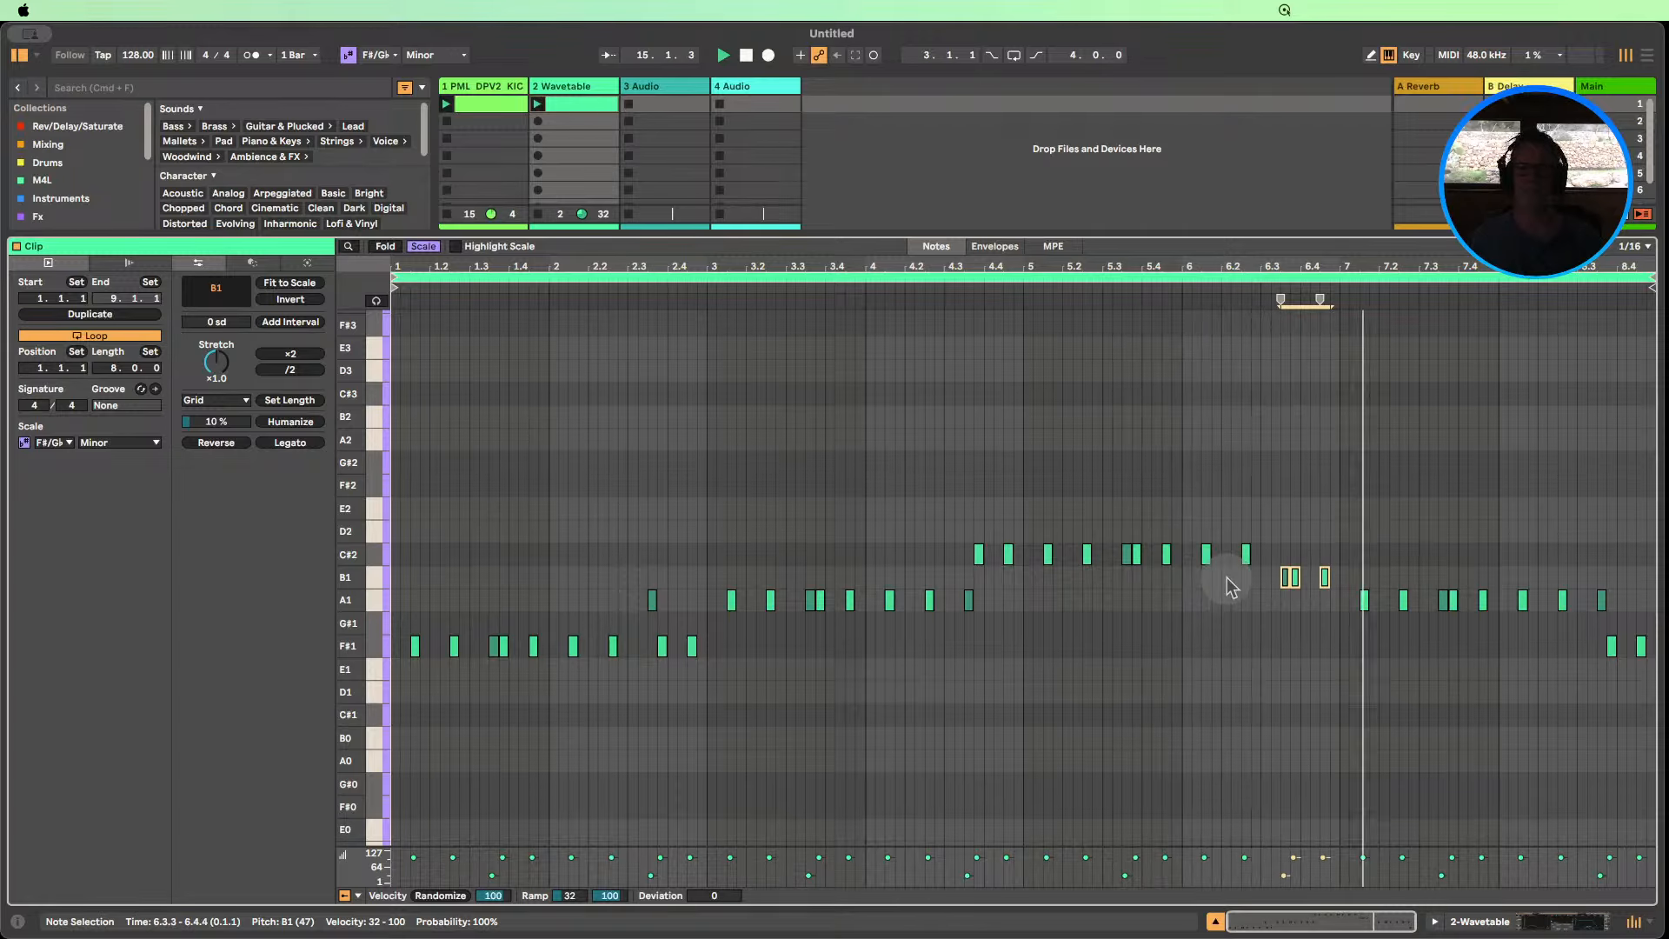
Lower the B1 note at 6.4.3 to A1 and the A1 note at 3.1.3 to F#1.
left_click(1326, 577)
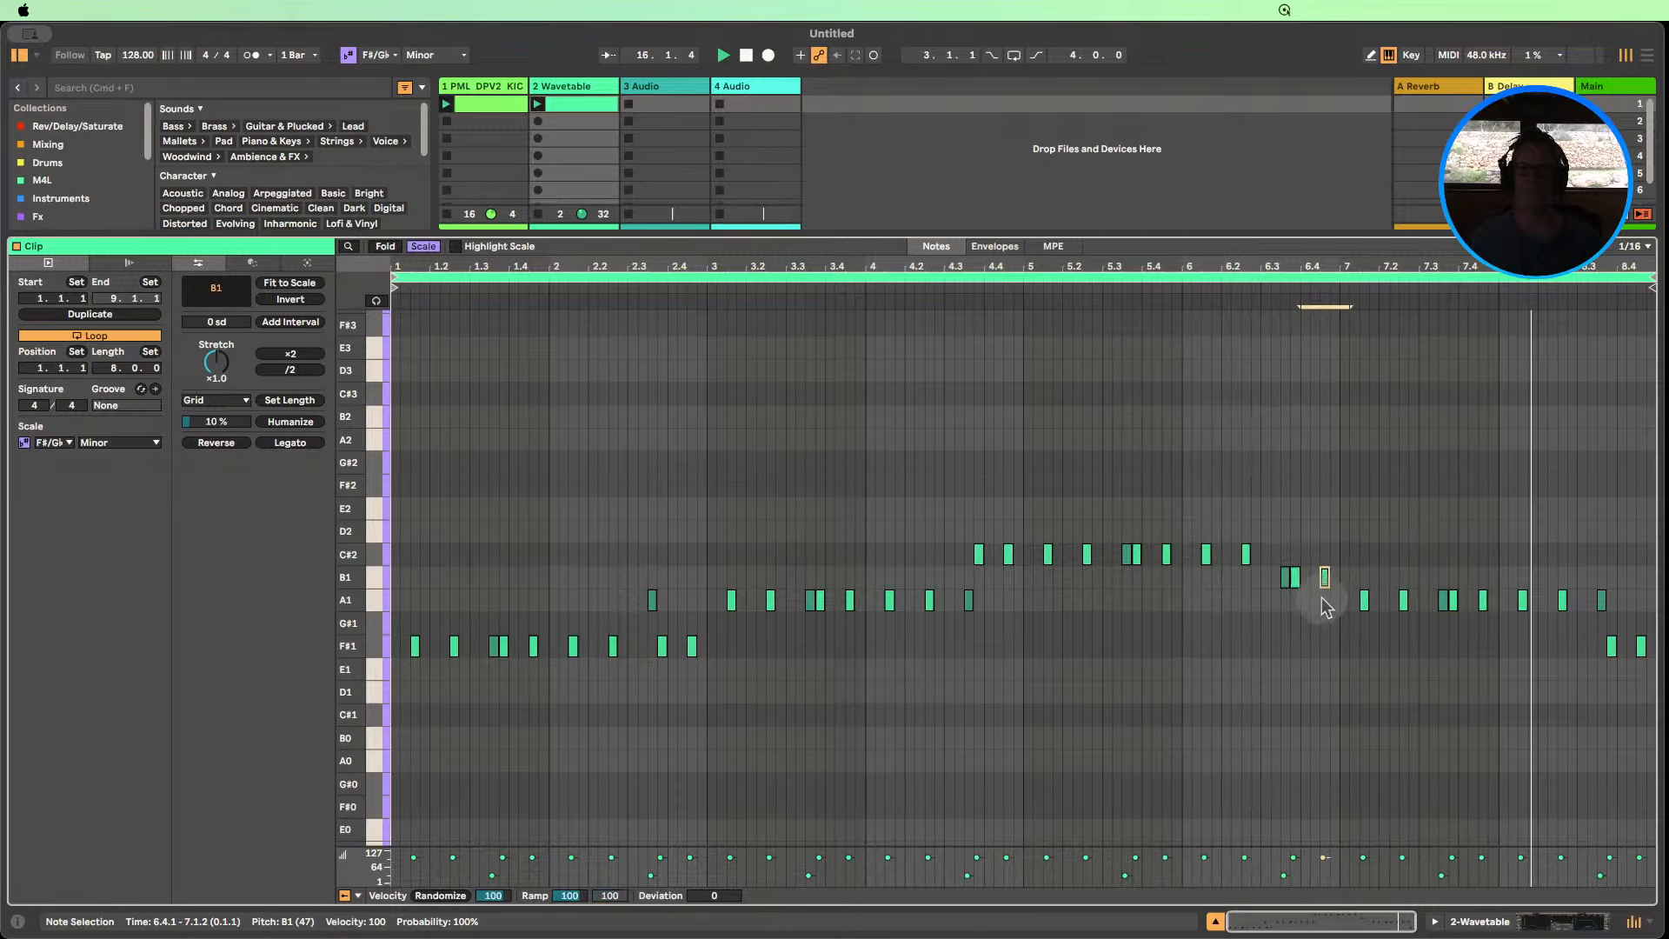
key("Down")
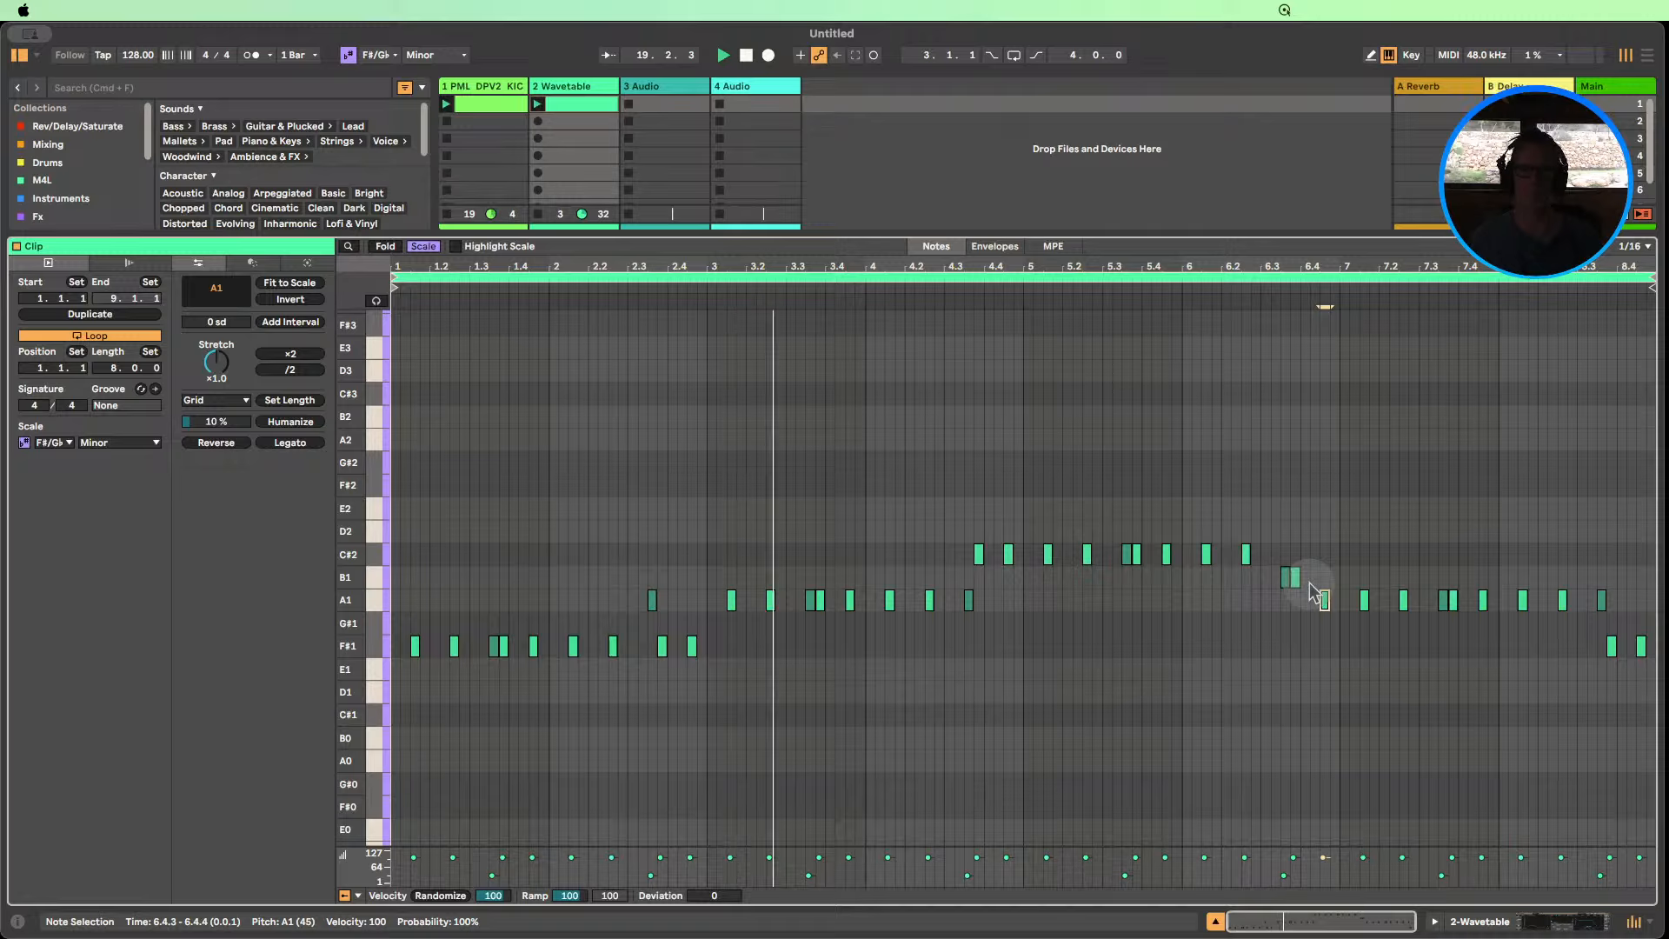
left_click(731, 600)
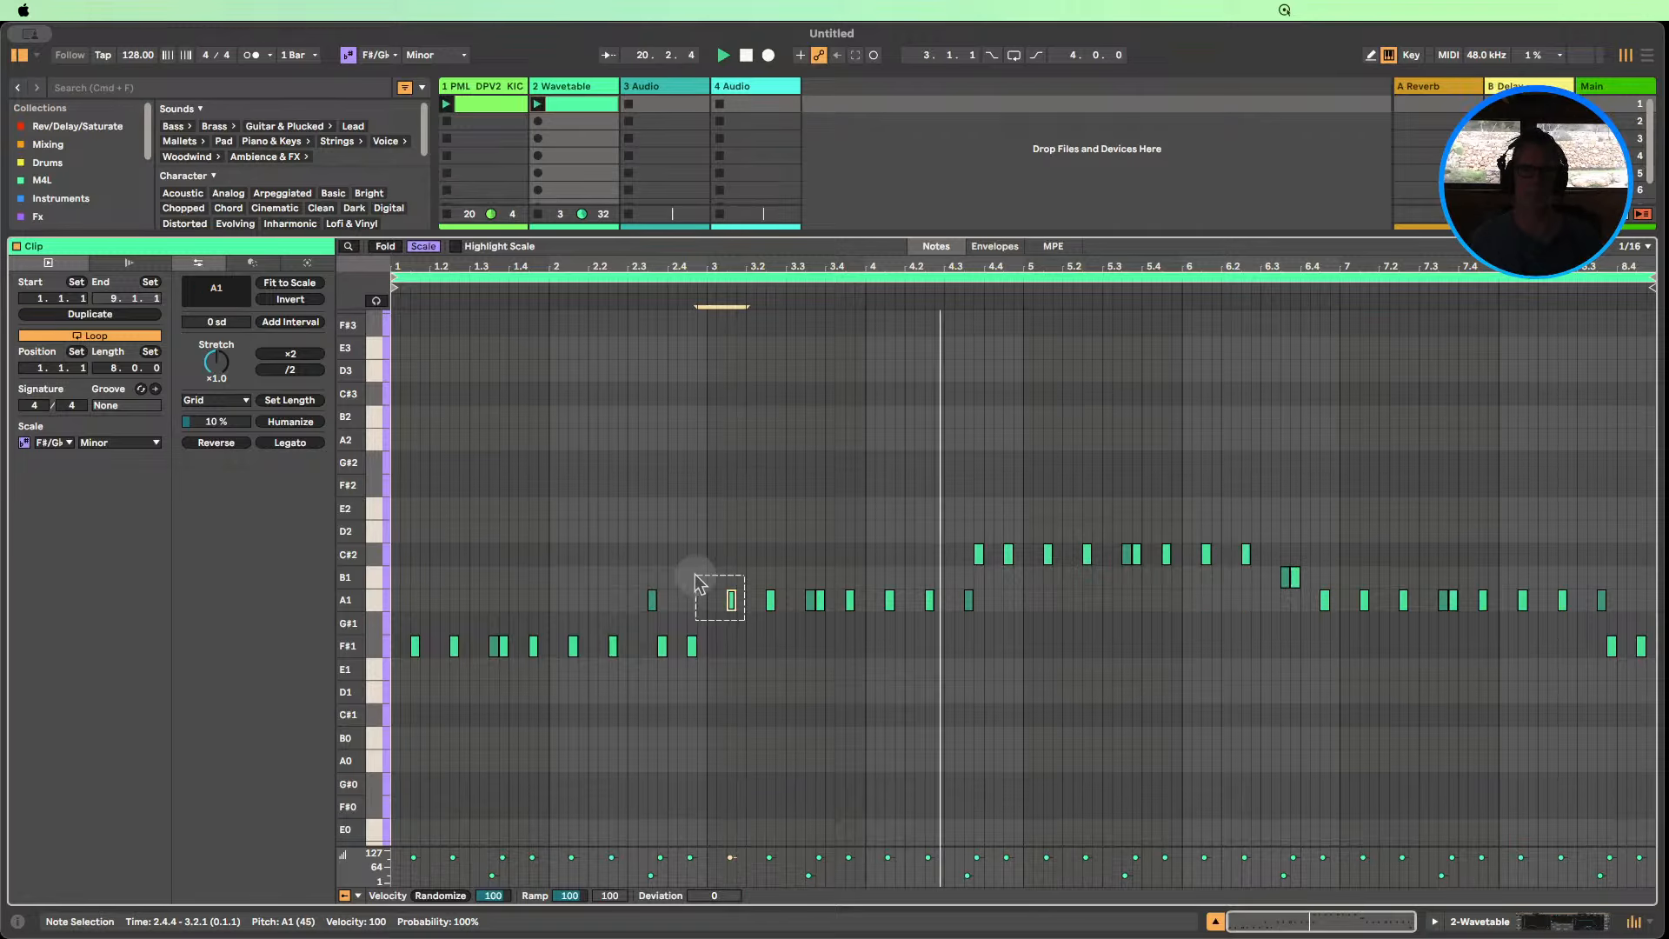
key("Down")
key("Down")
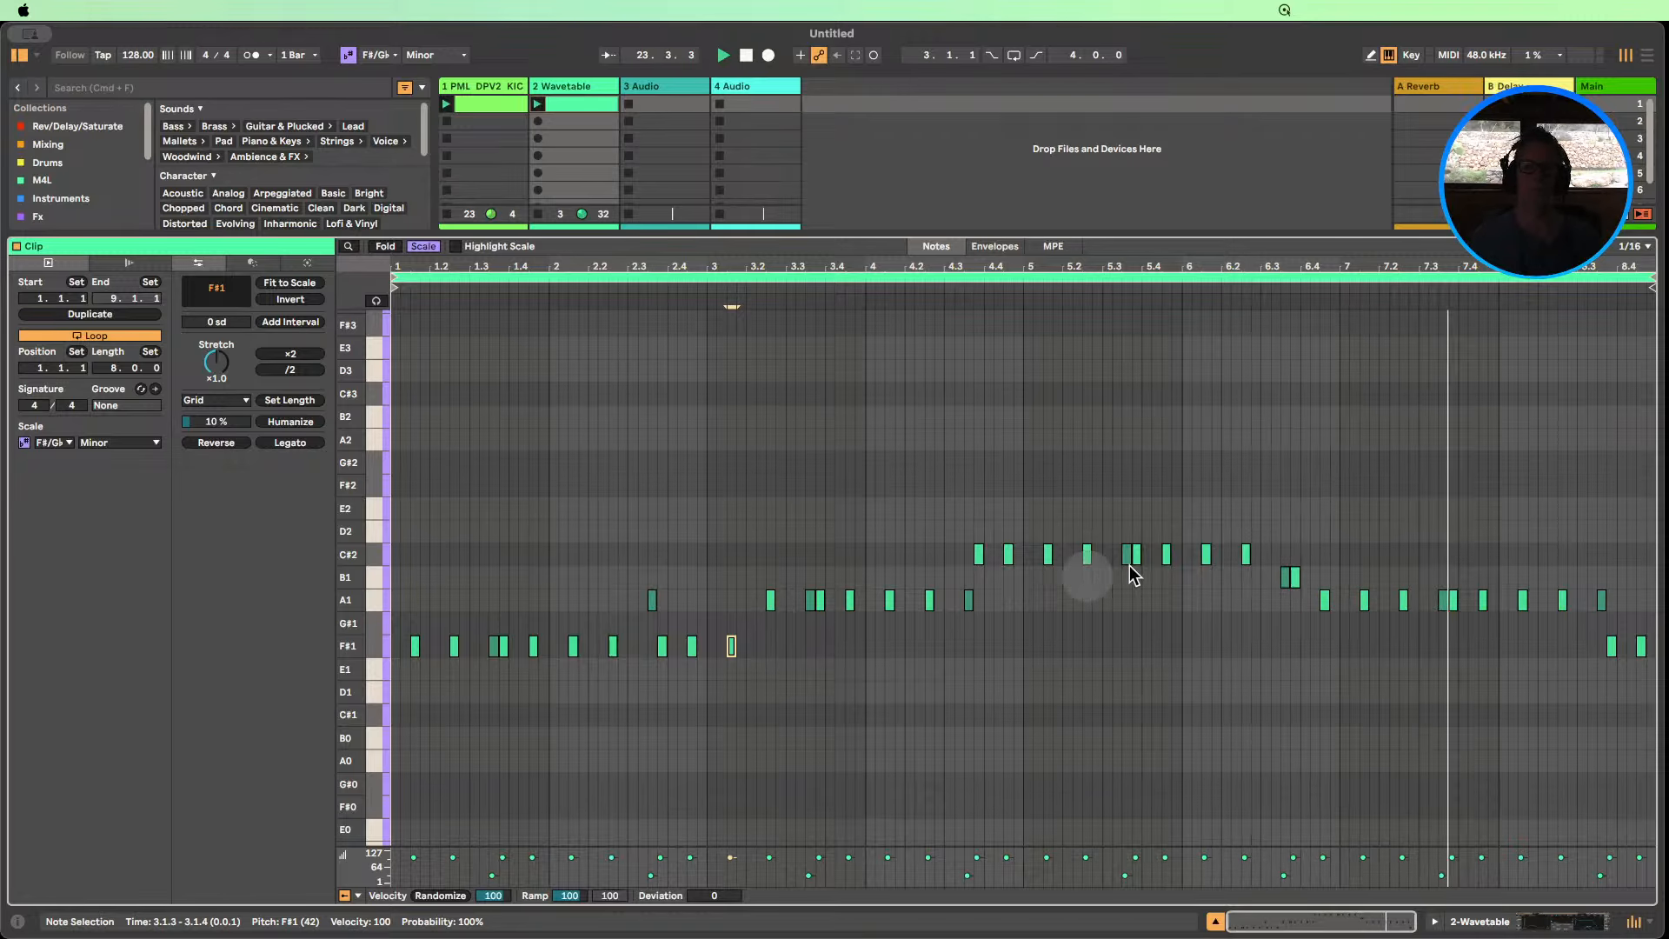
Lower the two remaining B1 notes at 6.3.3 and 6.3.4 to A1 and stop playback.
left_click(1295, 576)
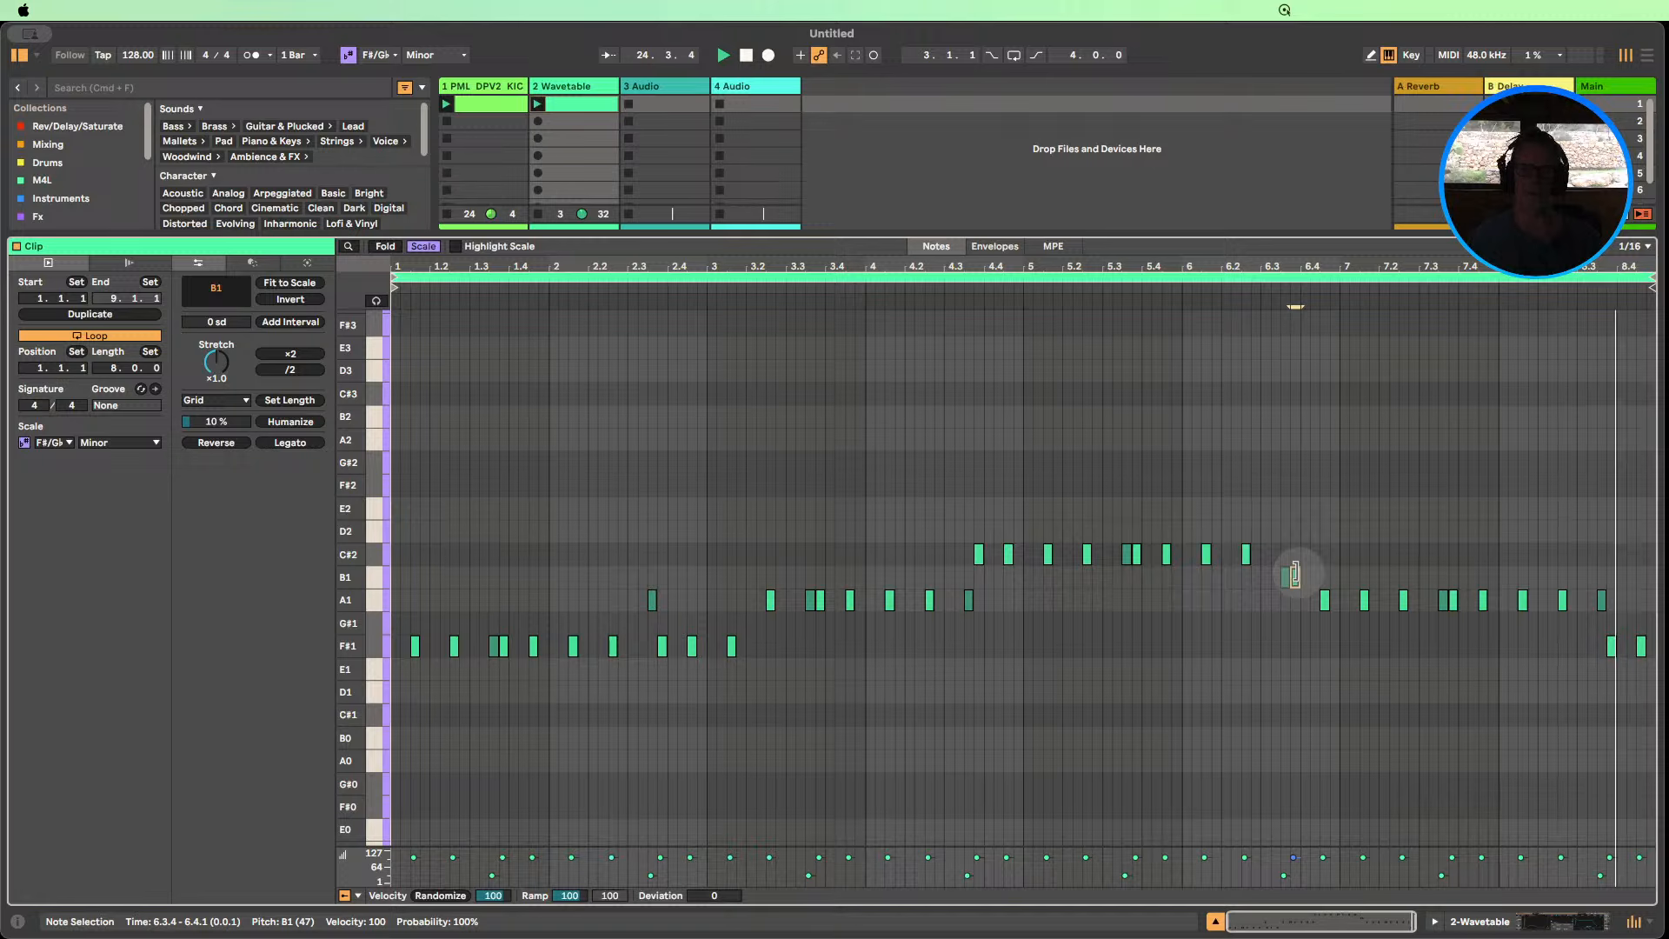
key("Down")
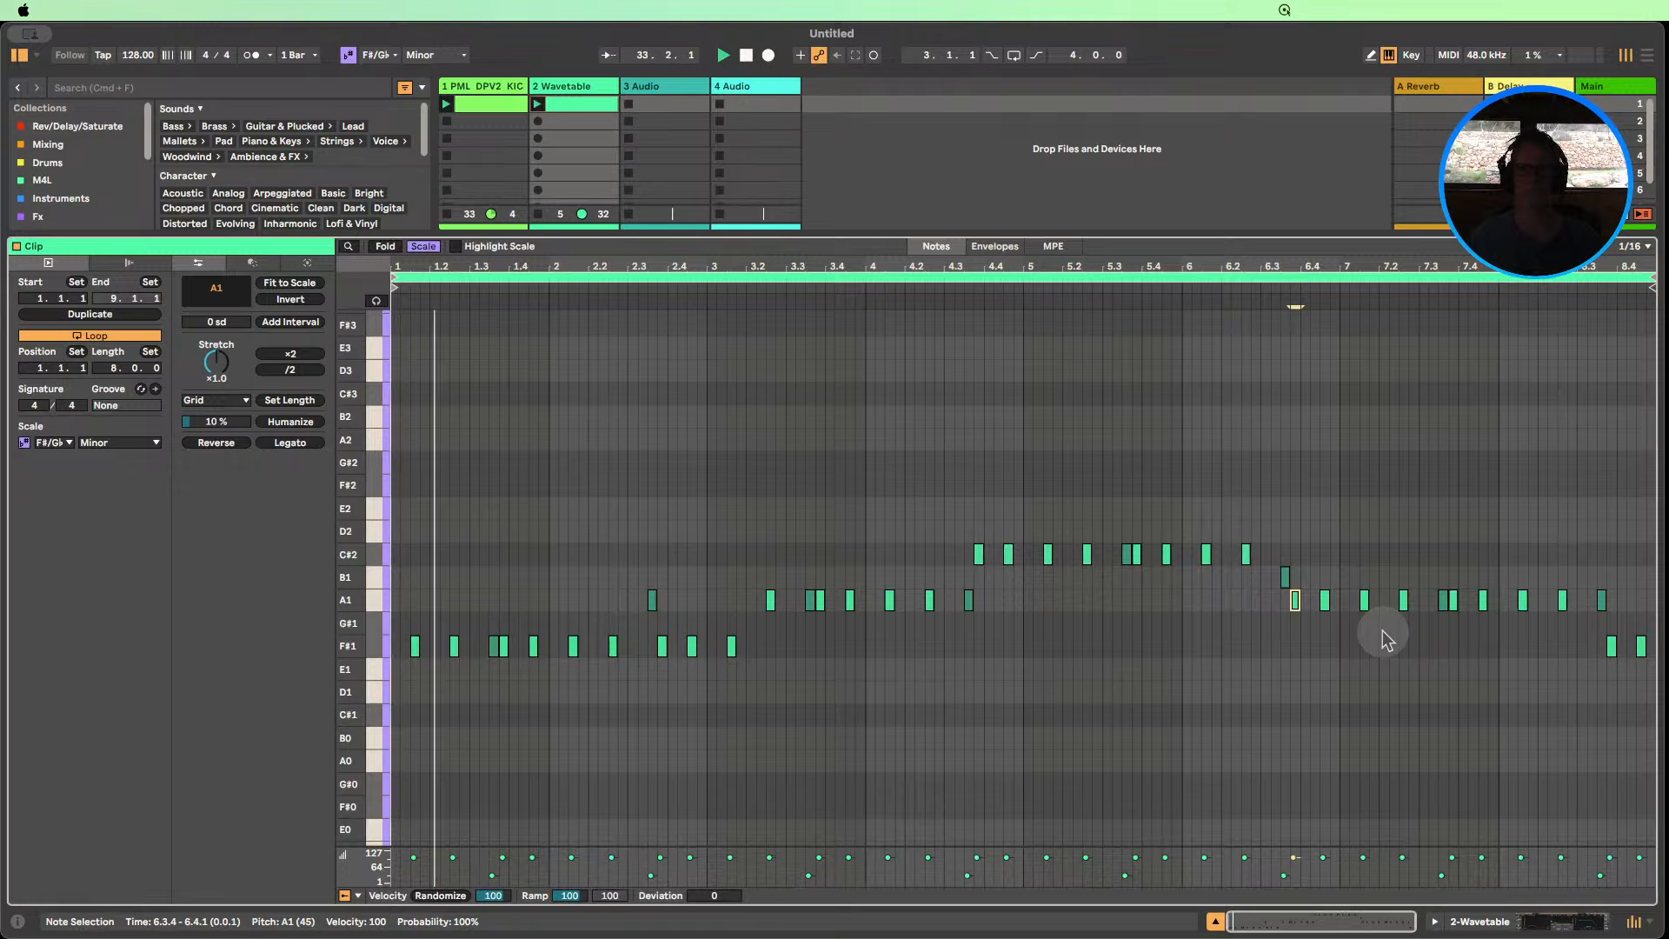
left_click(1284, 577)
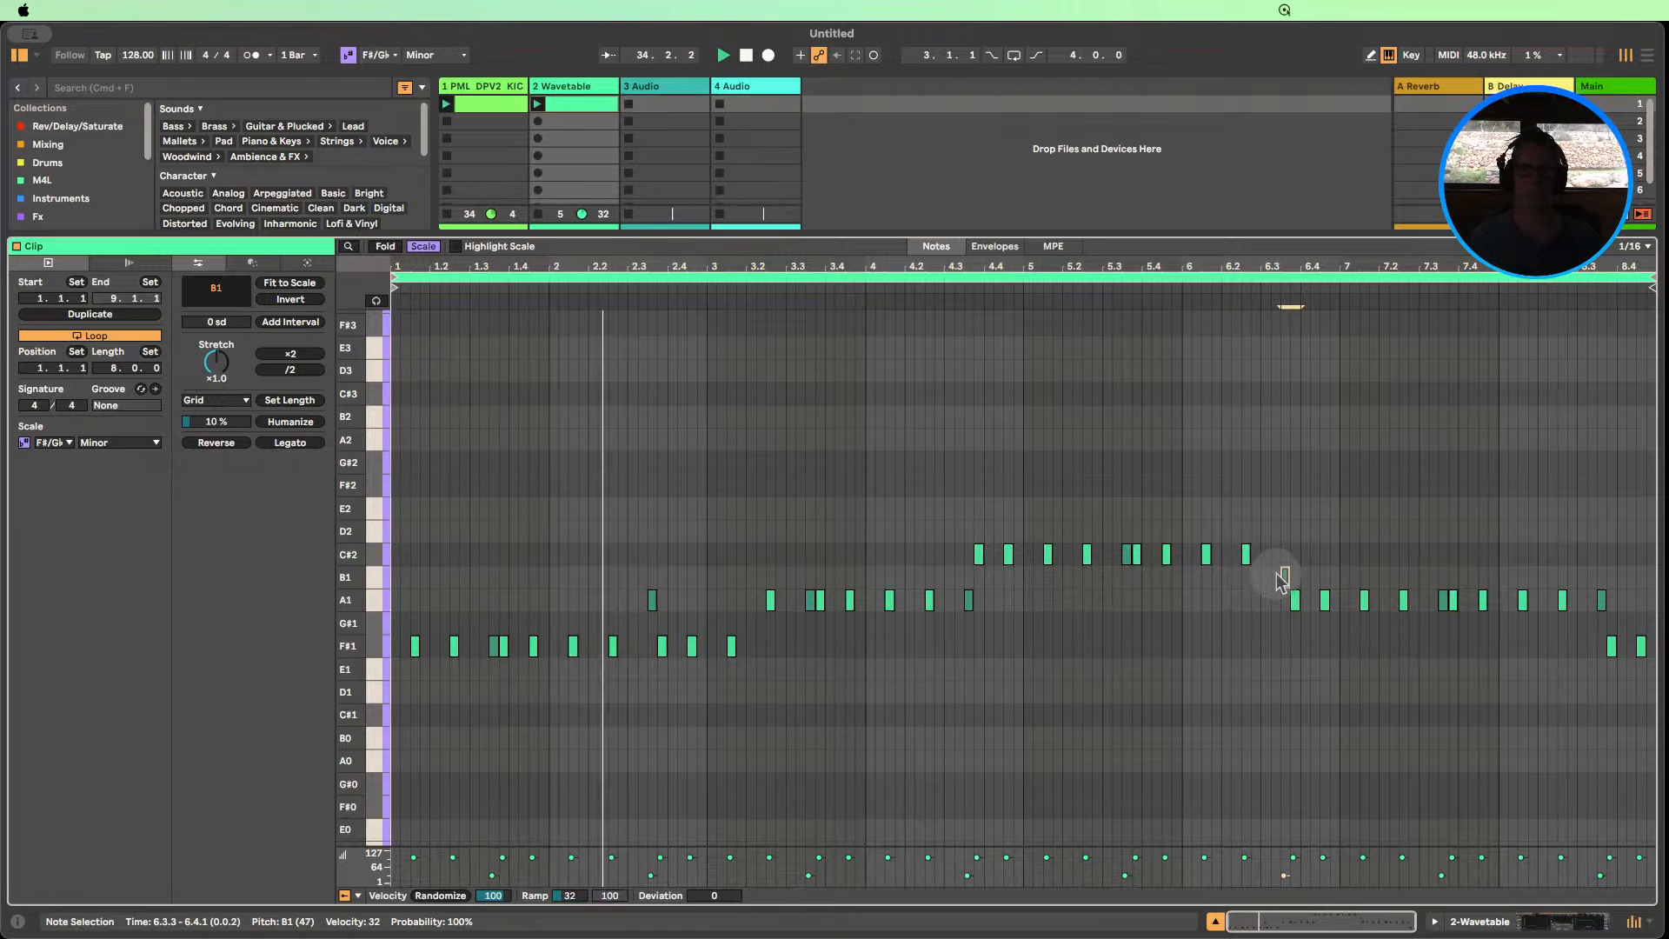
key("Down")
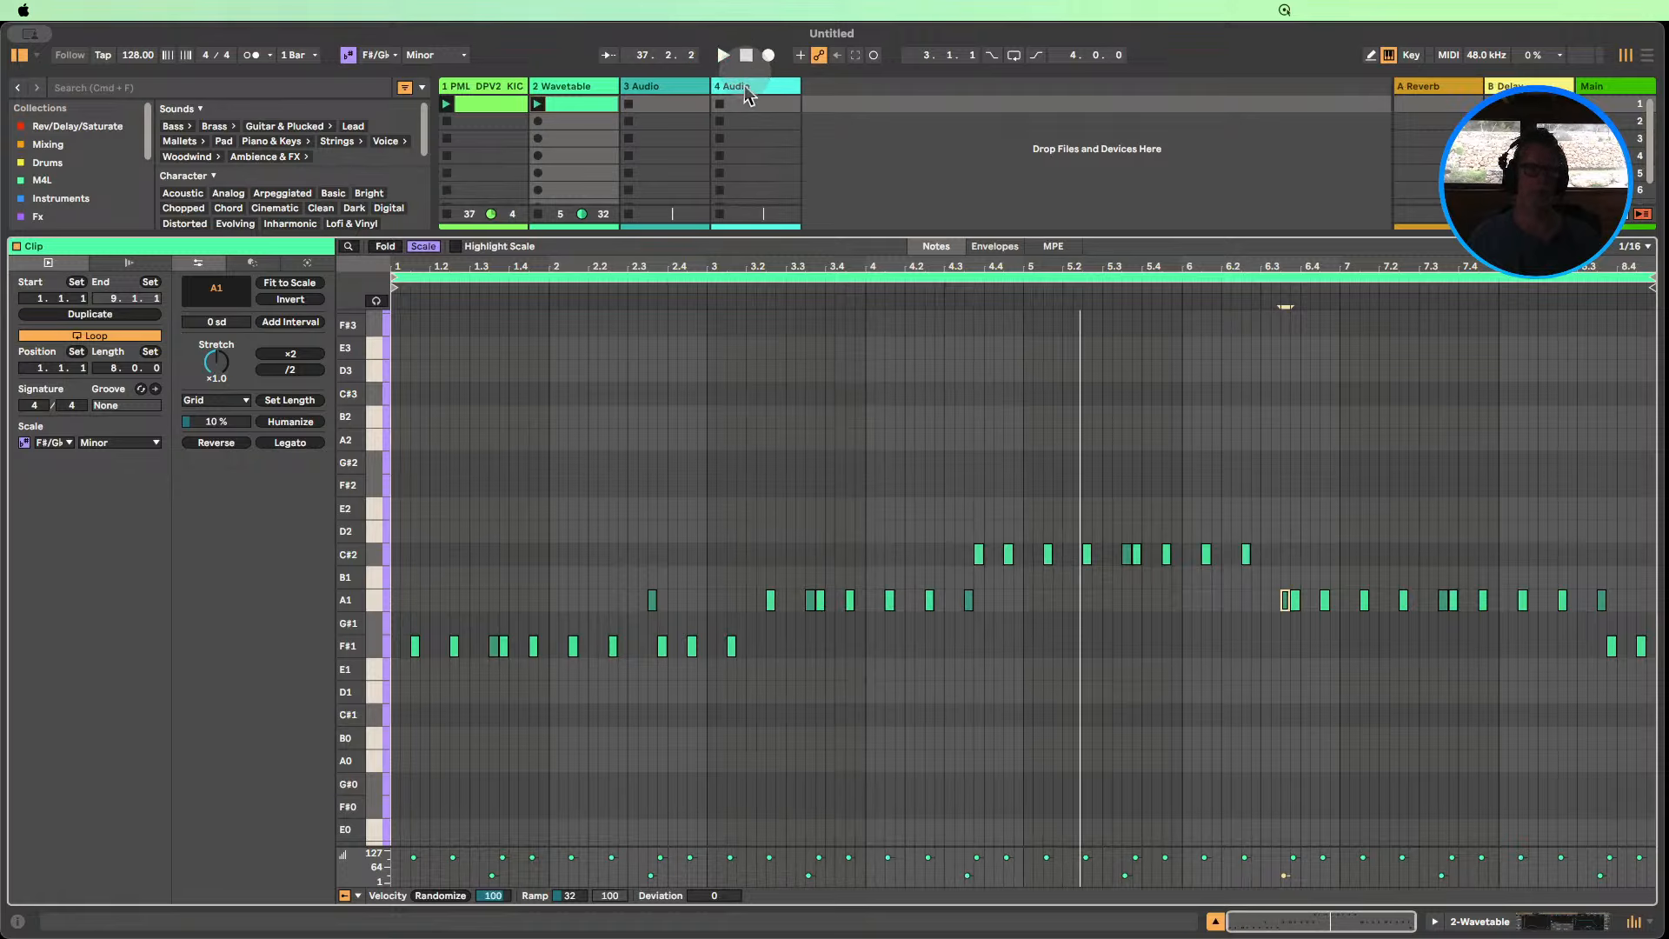
Lower the A1 notes from 3.2.3 through 4.3.3 to G#1 and play the clip.
left_click_drag(991, 591, 708, 585)
key("Down")
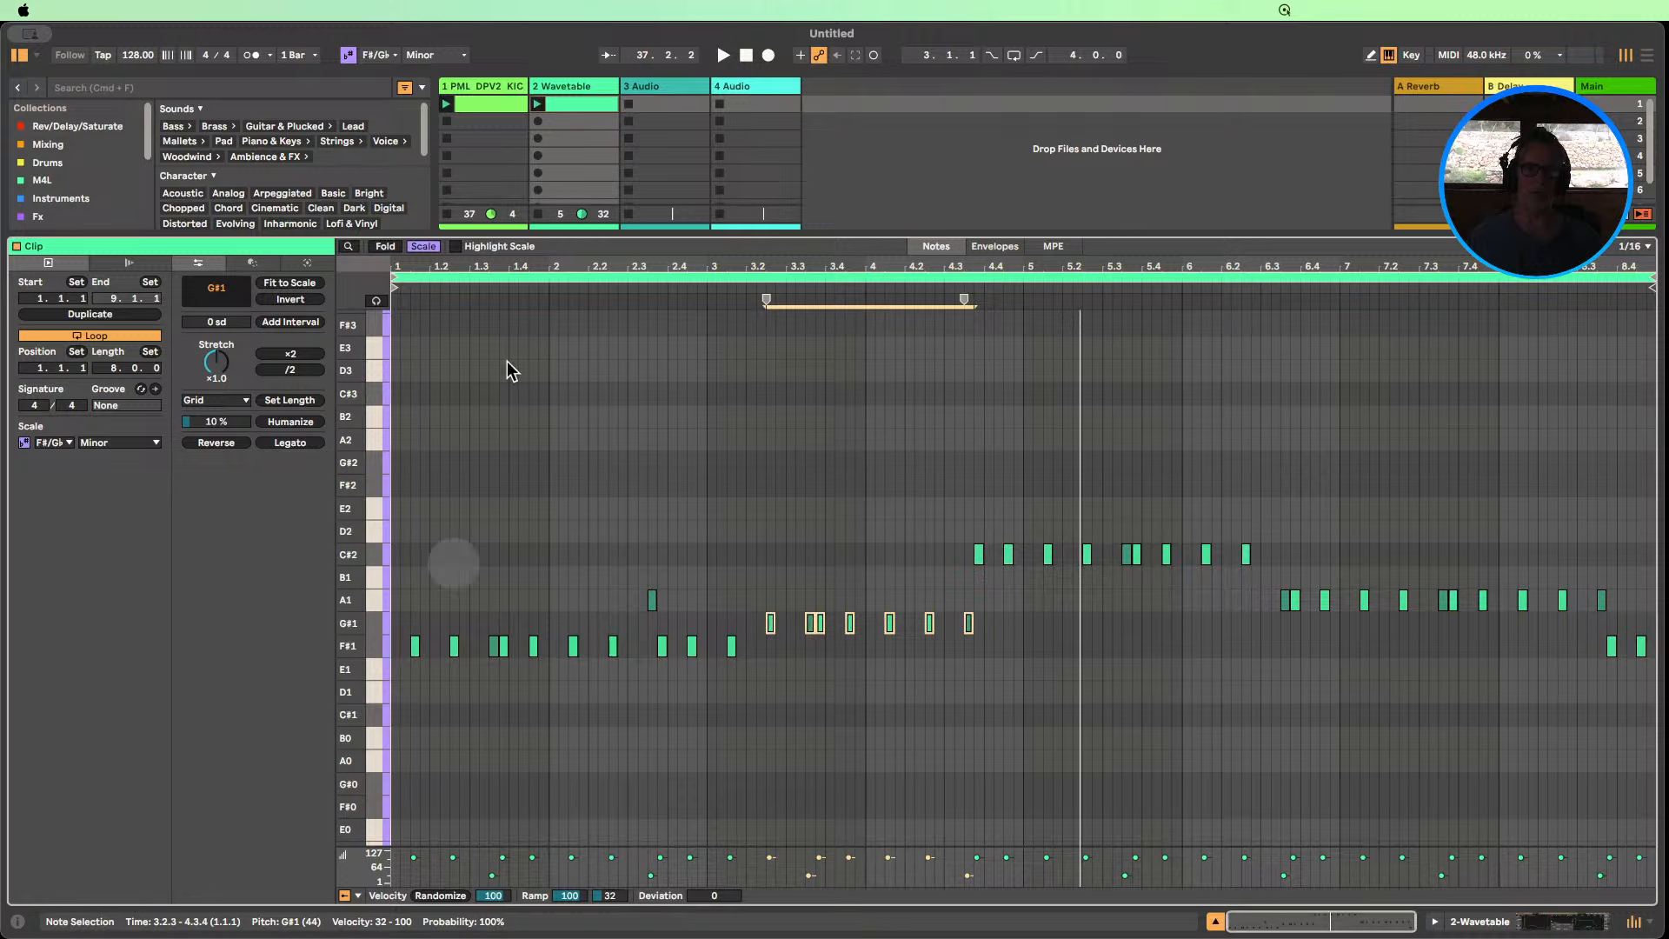
left_click(724, 55)
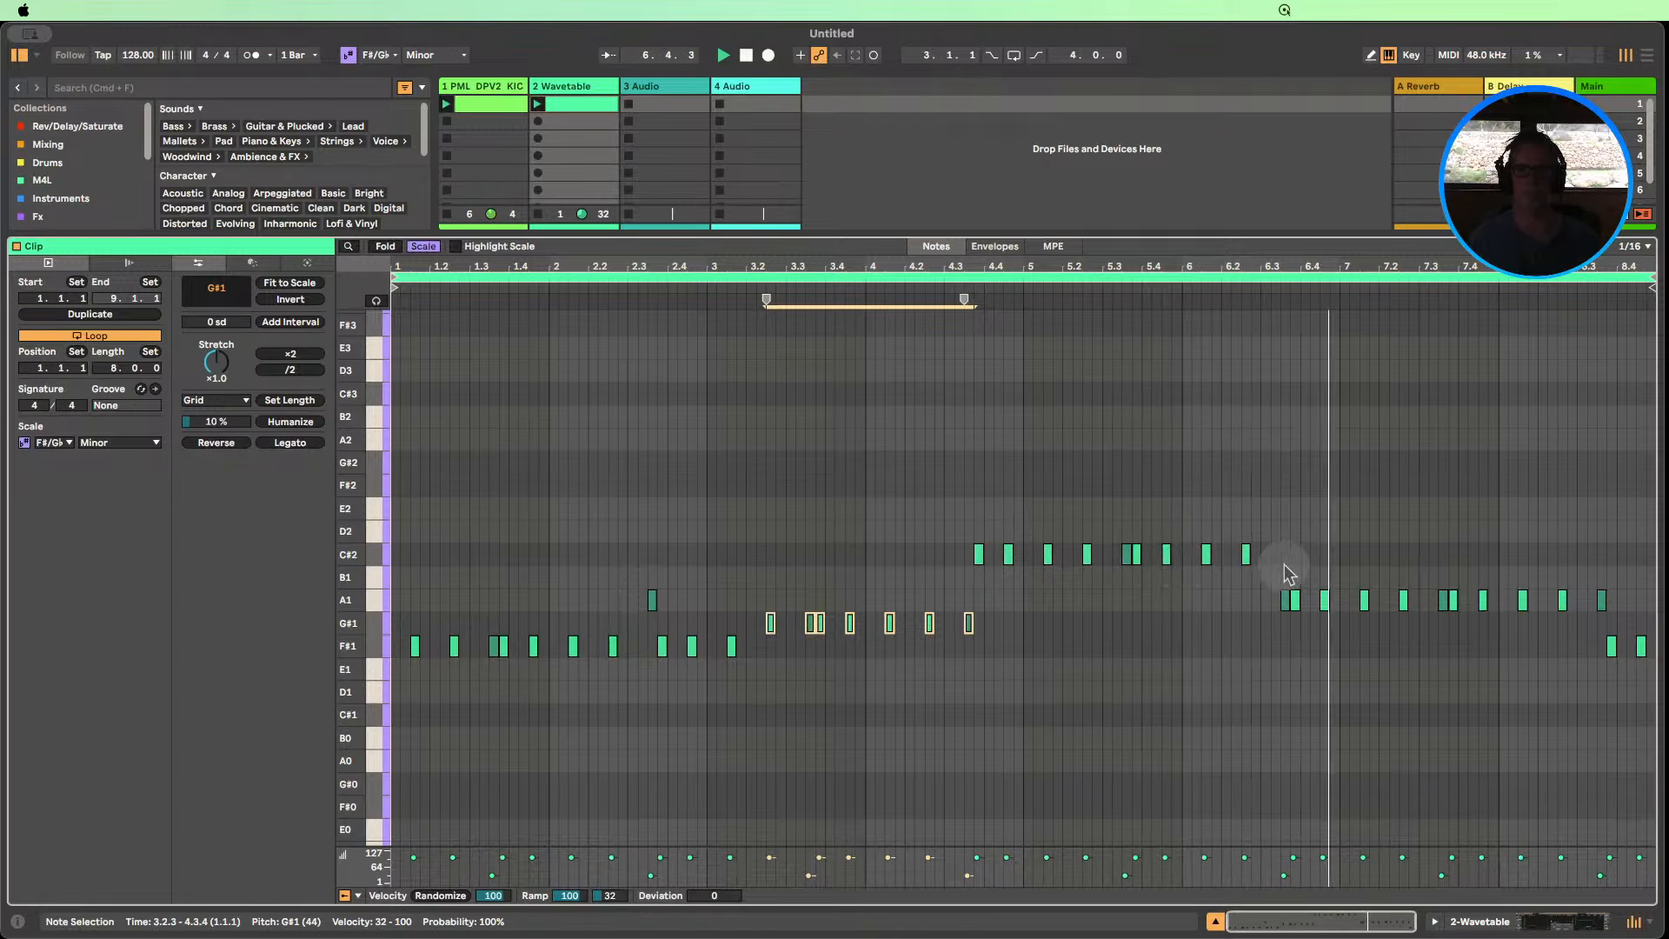
Try the C#2 notes from 4.4.3 through 6.2.3 on B1, restore them, and lower only those from 5.4.3 onward to A1.
left_click_drag(1287, 574, 1048, 574)
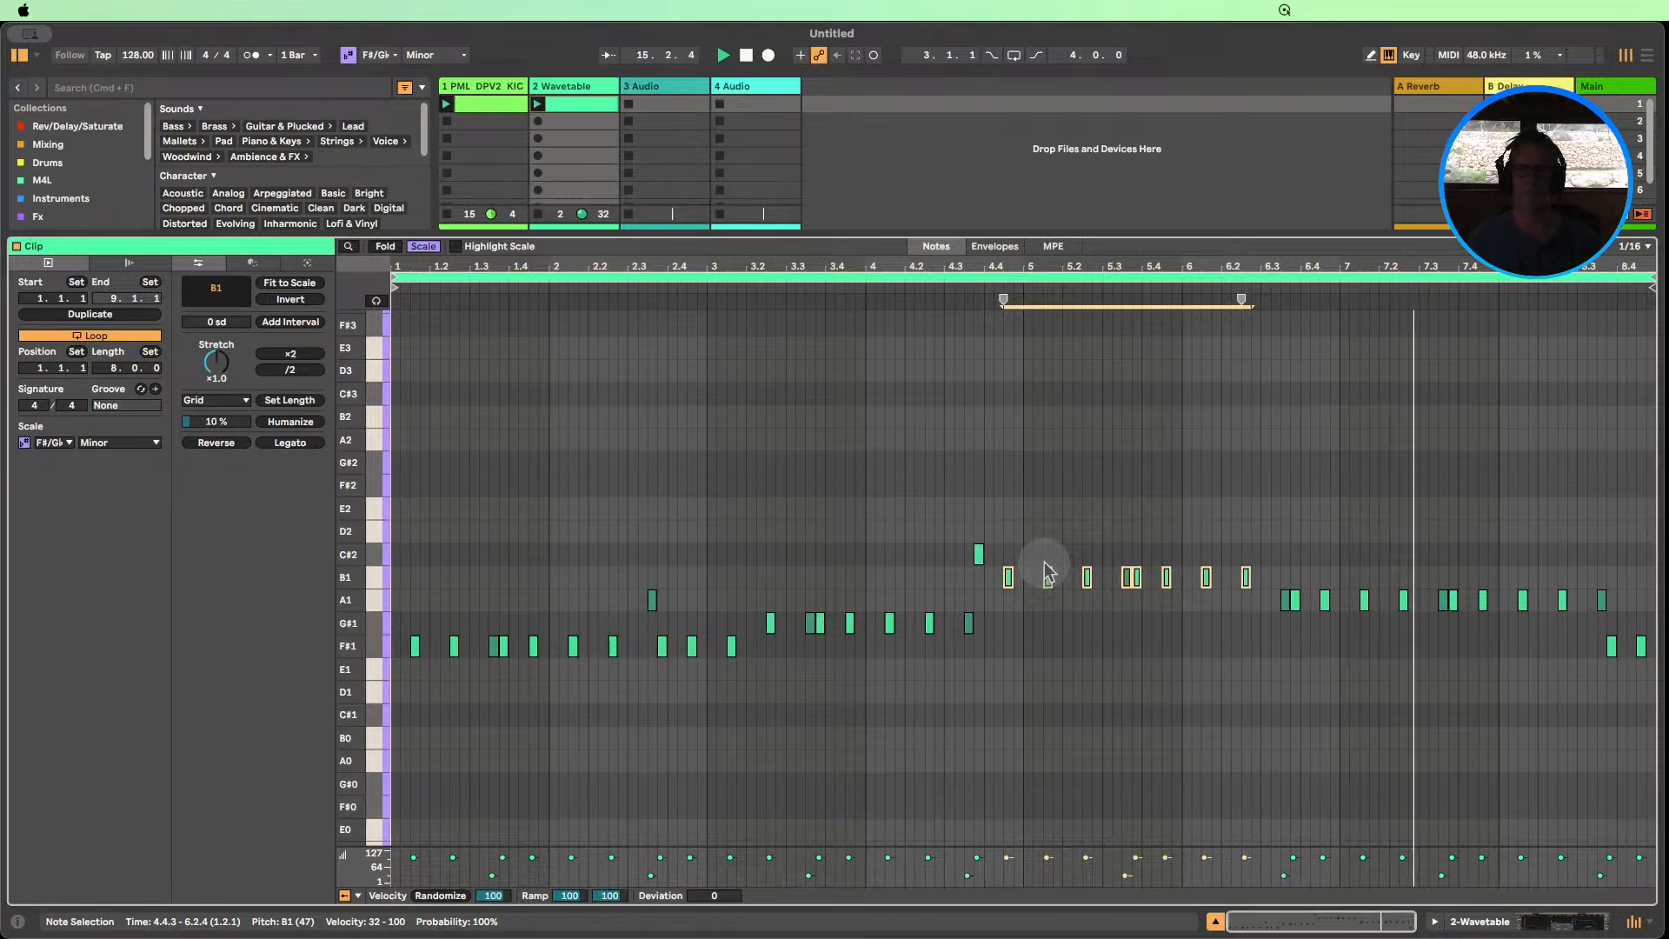
left_click_drag(1048, 576, 1048, 554)
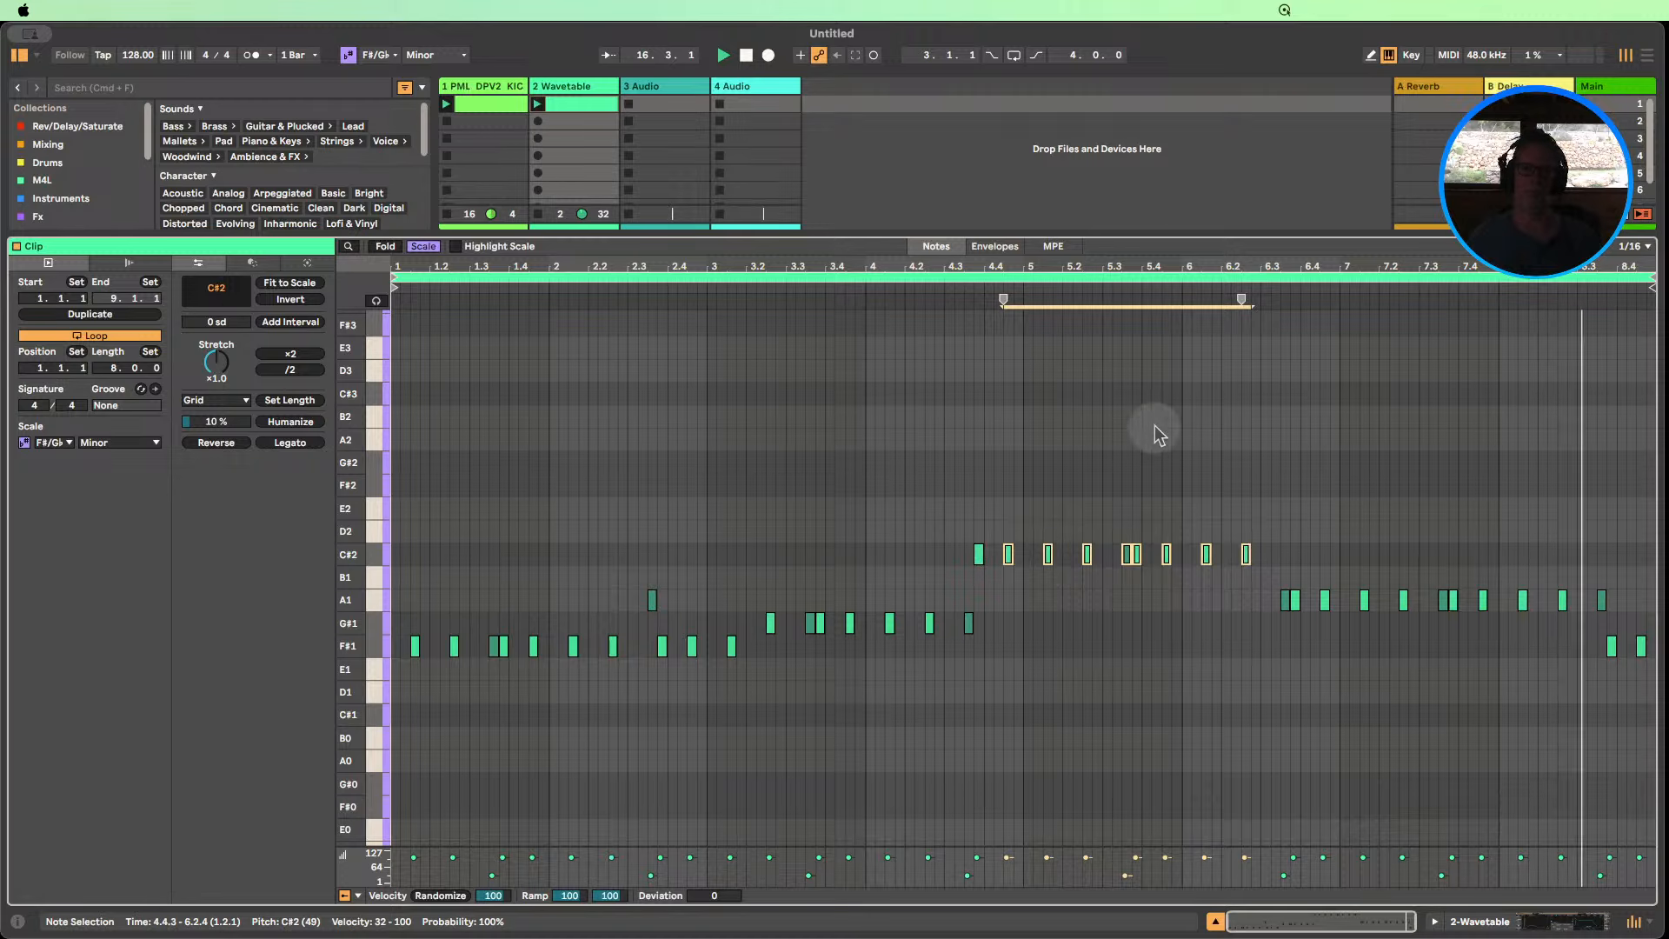
left_click_drag(1326, 526, 1163, 559)
key("Down")
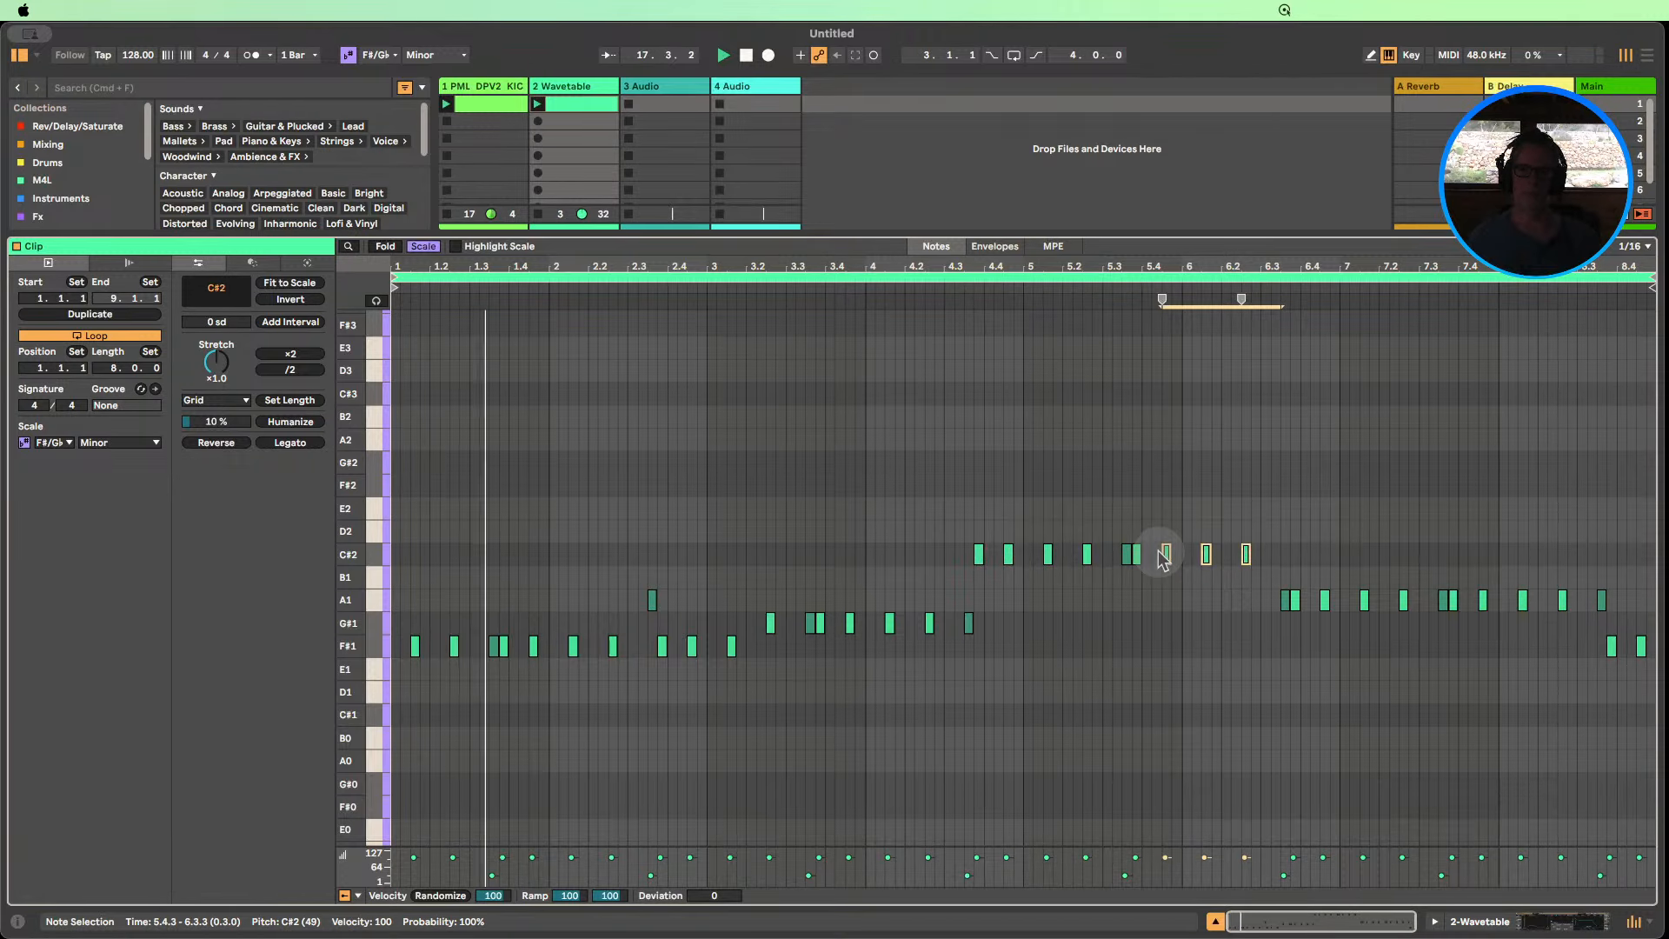
key("Down")
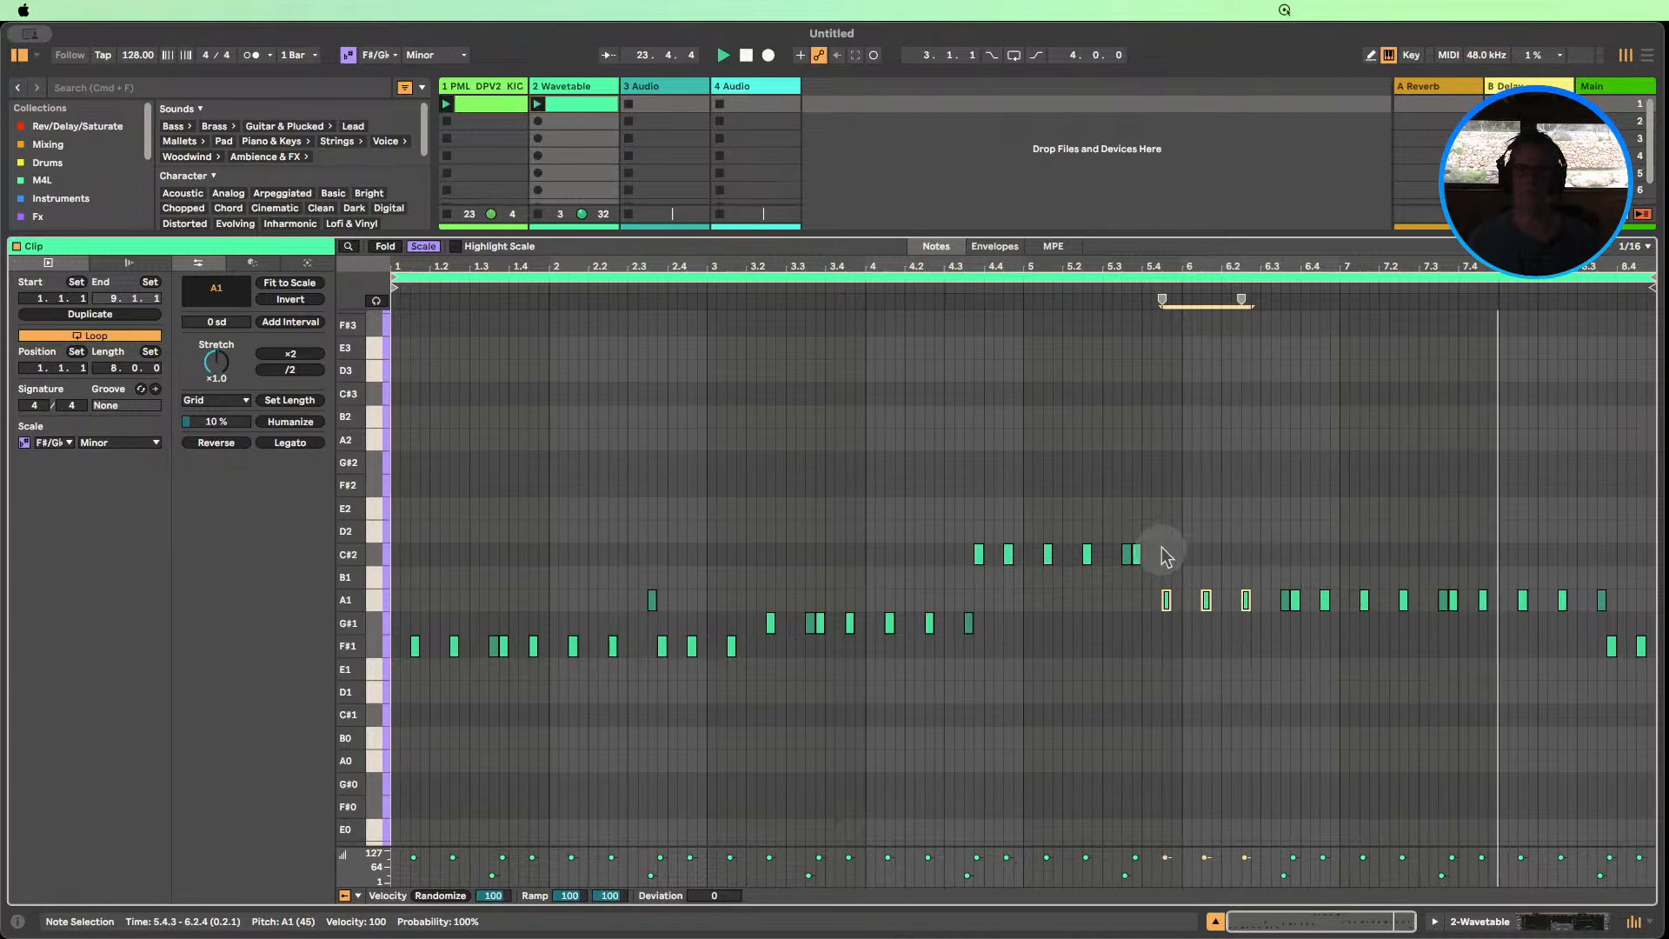
Raise the three notes from 6.3.3 through 6.4.3 to C#2.
left_click_drag(1277, 591, 1358, 603)
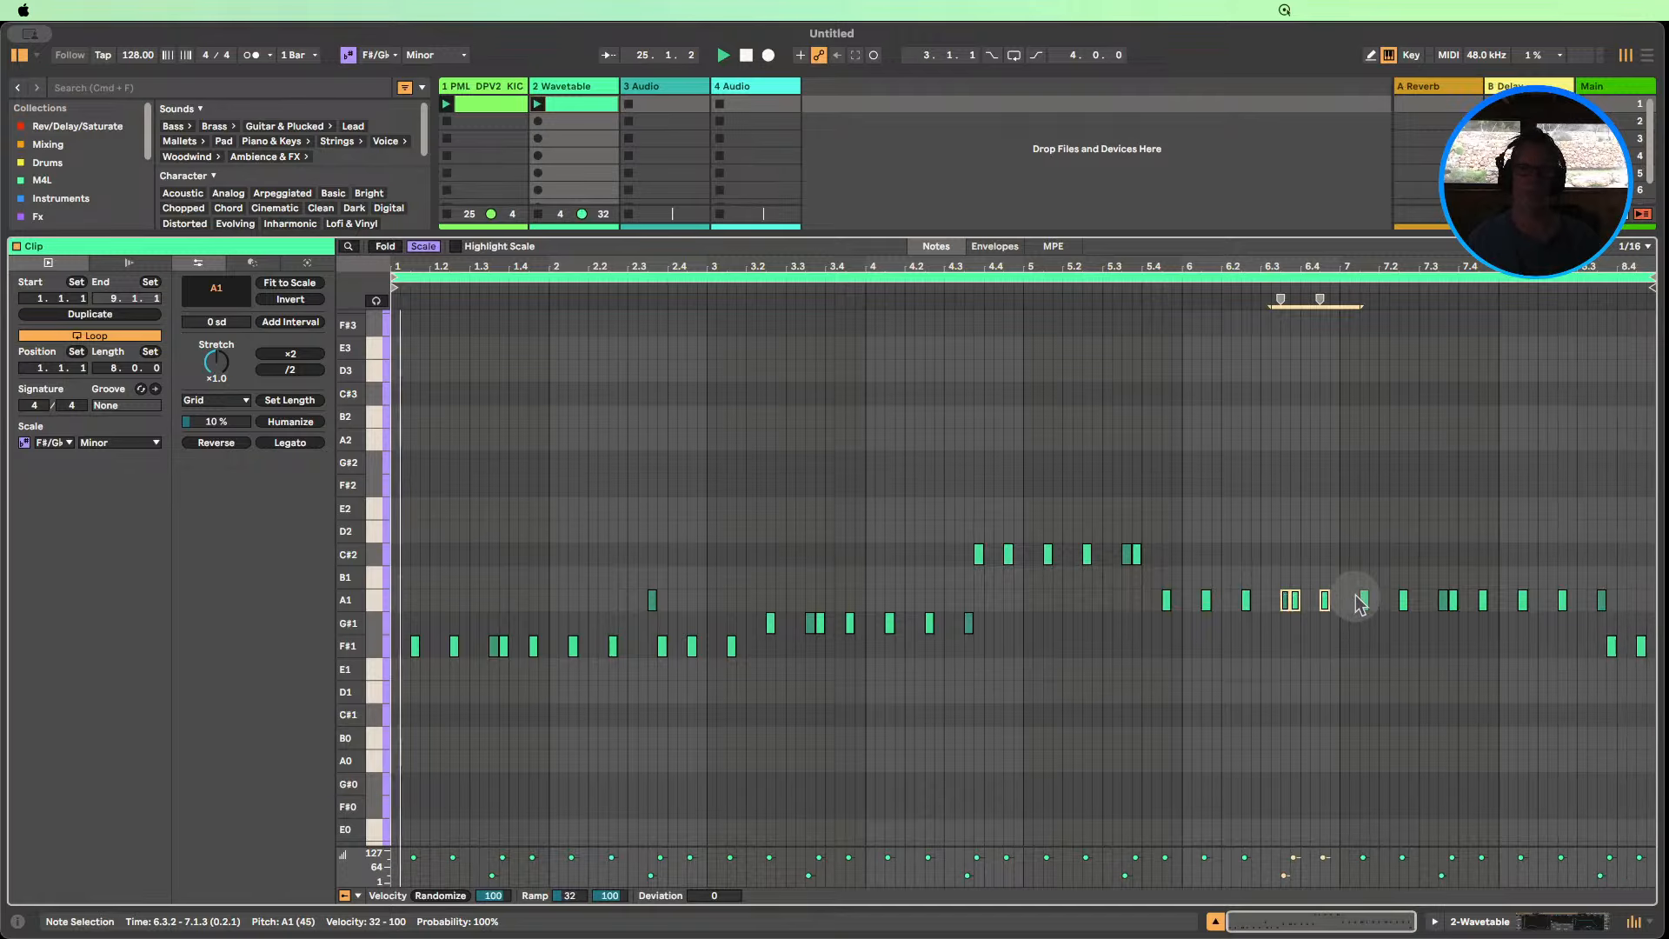
key("Up")
key("Up")
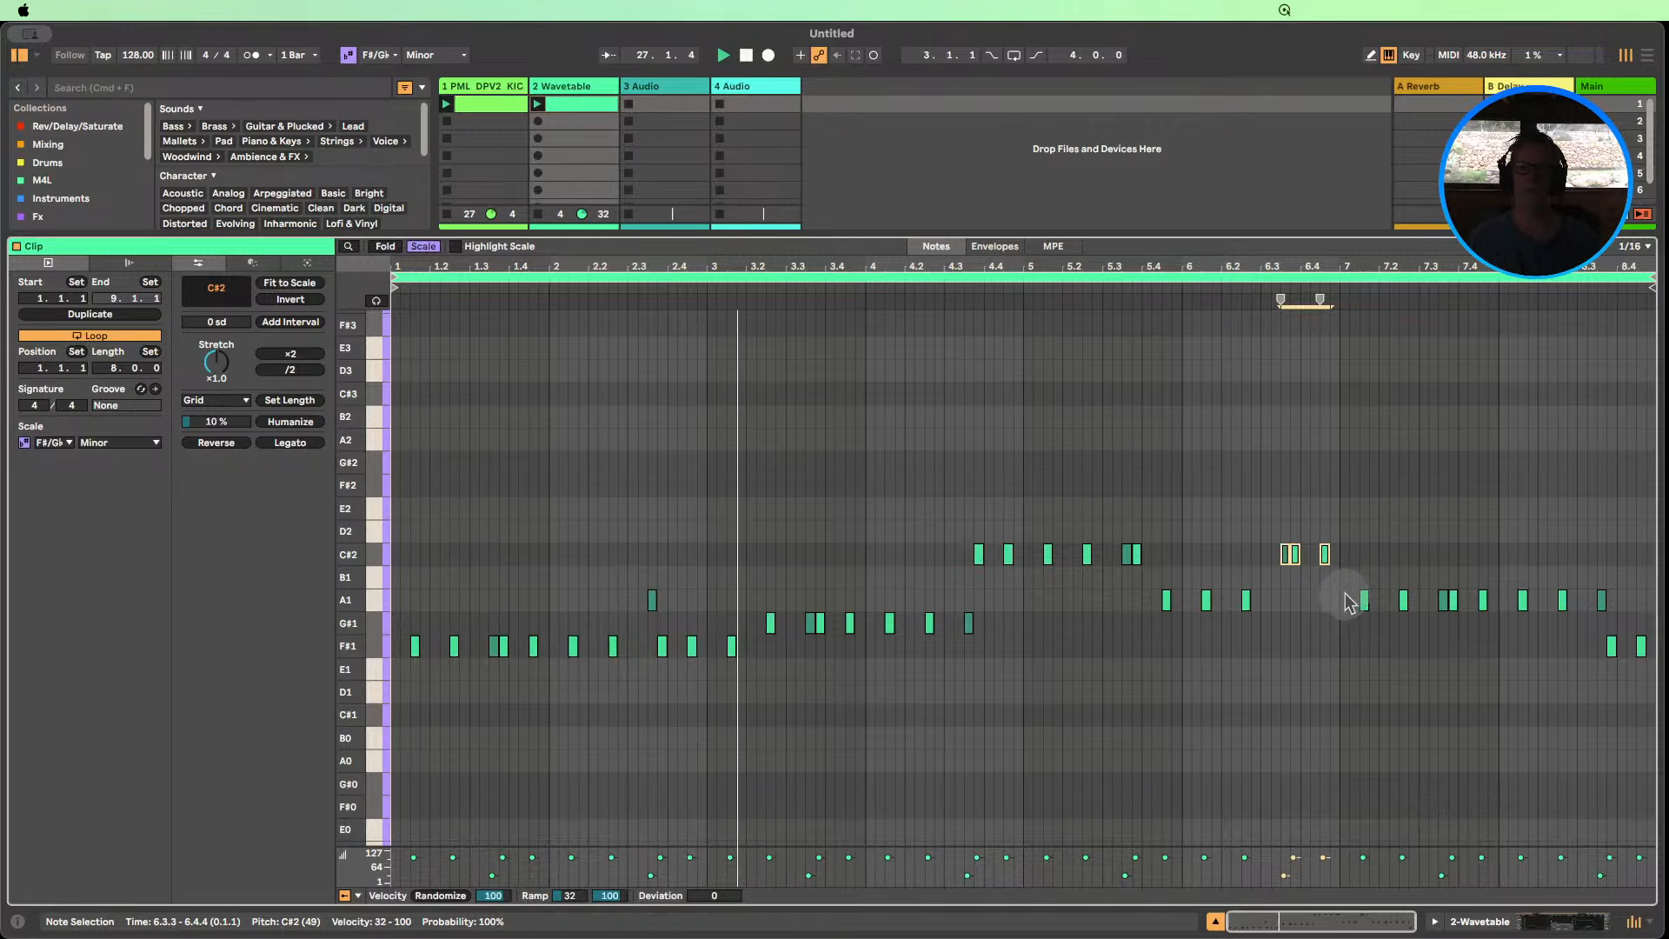
Return the notes at 5.4.3, 6.1.3 and 6.2.3 to C#2.
left_click(1249, 602)
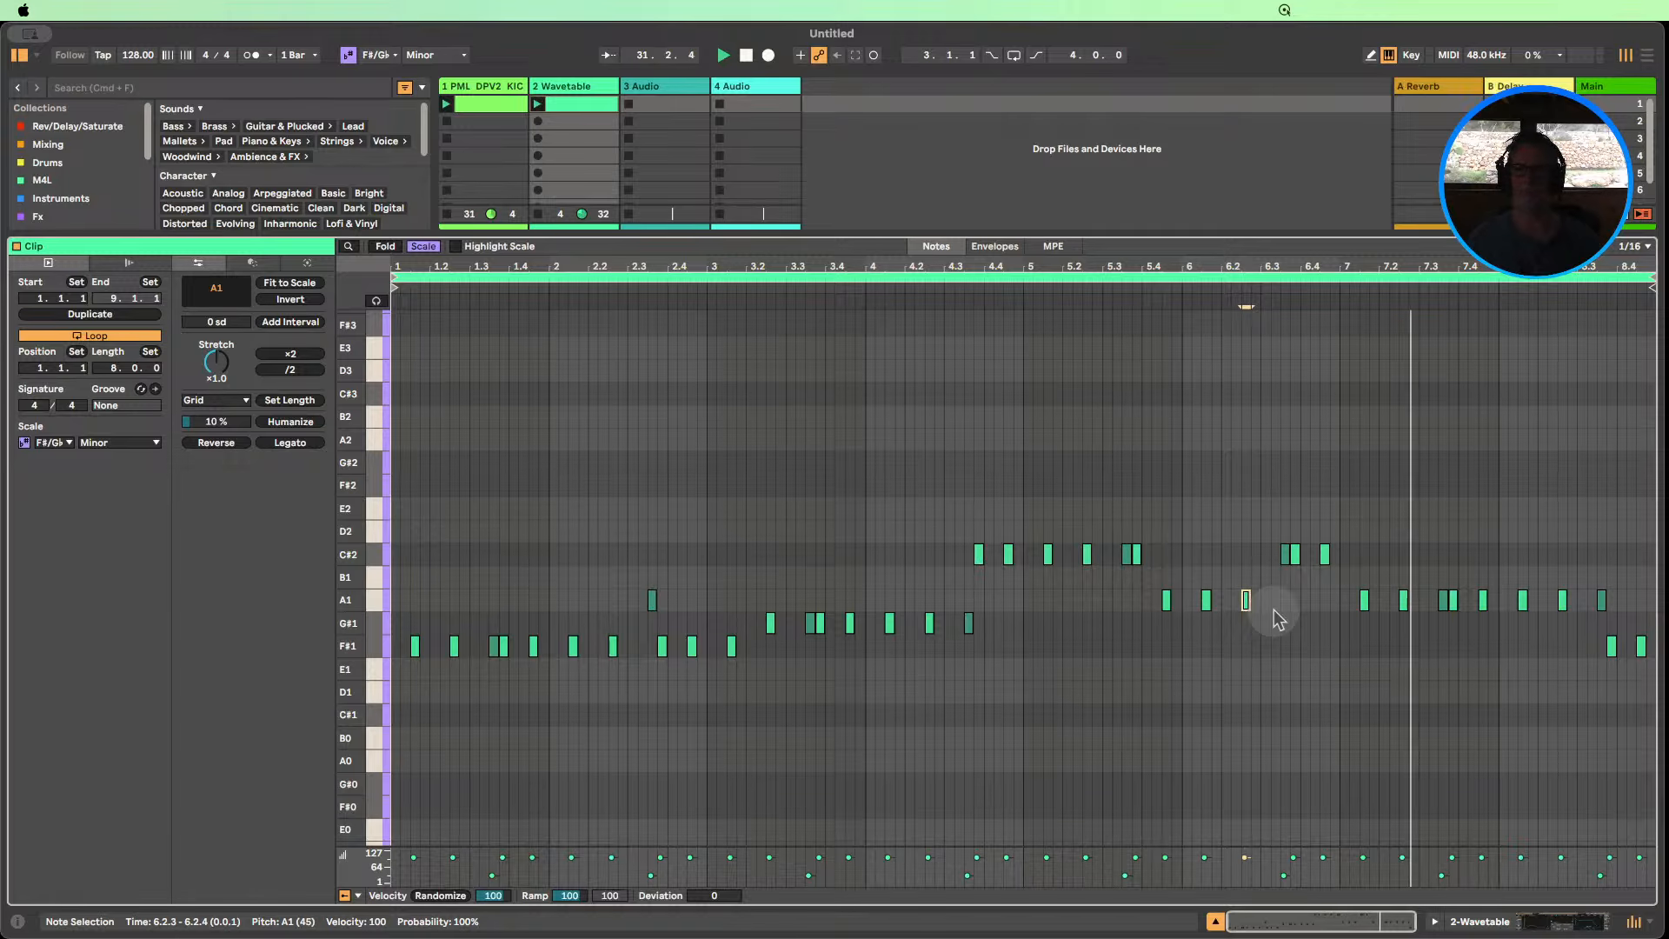
left_click(1334, 629)
left_click_drag(1334, 629, 1259, 493)
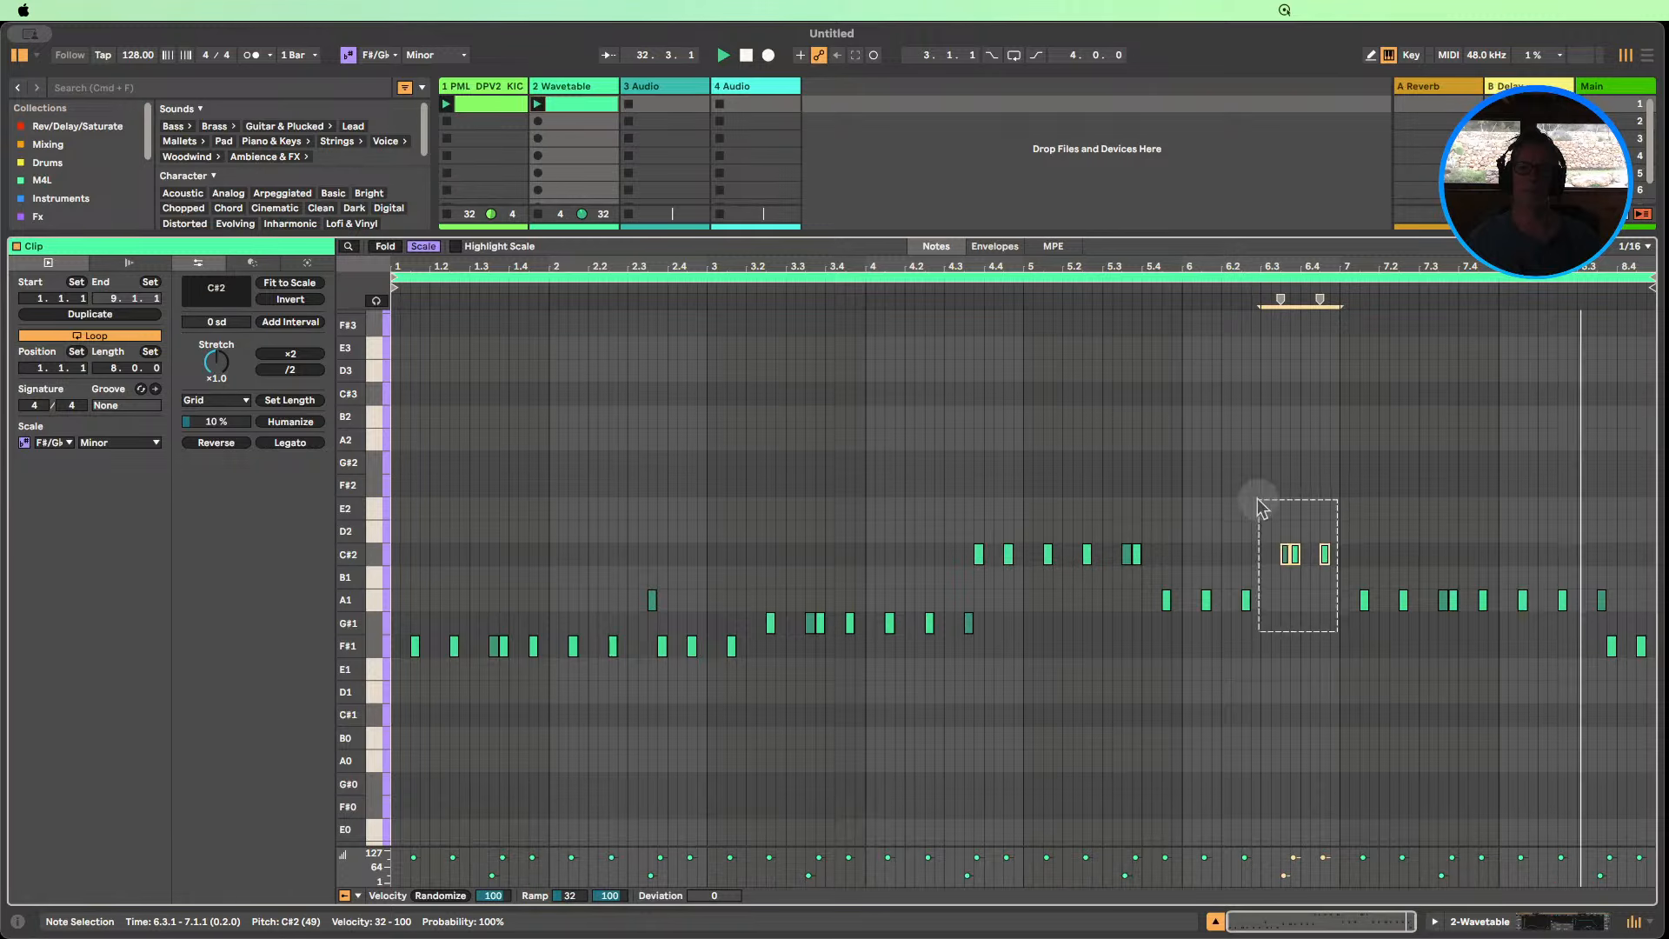
left_click_drag(1279, 643, 1187, 592)
key("Up")
key("Up")
key("Up")
key("Up")
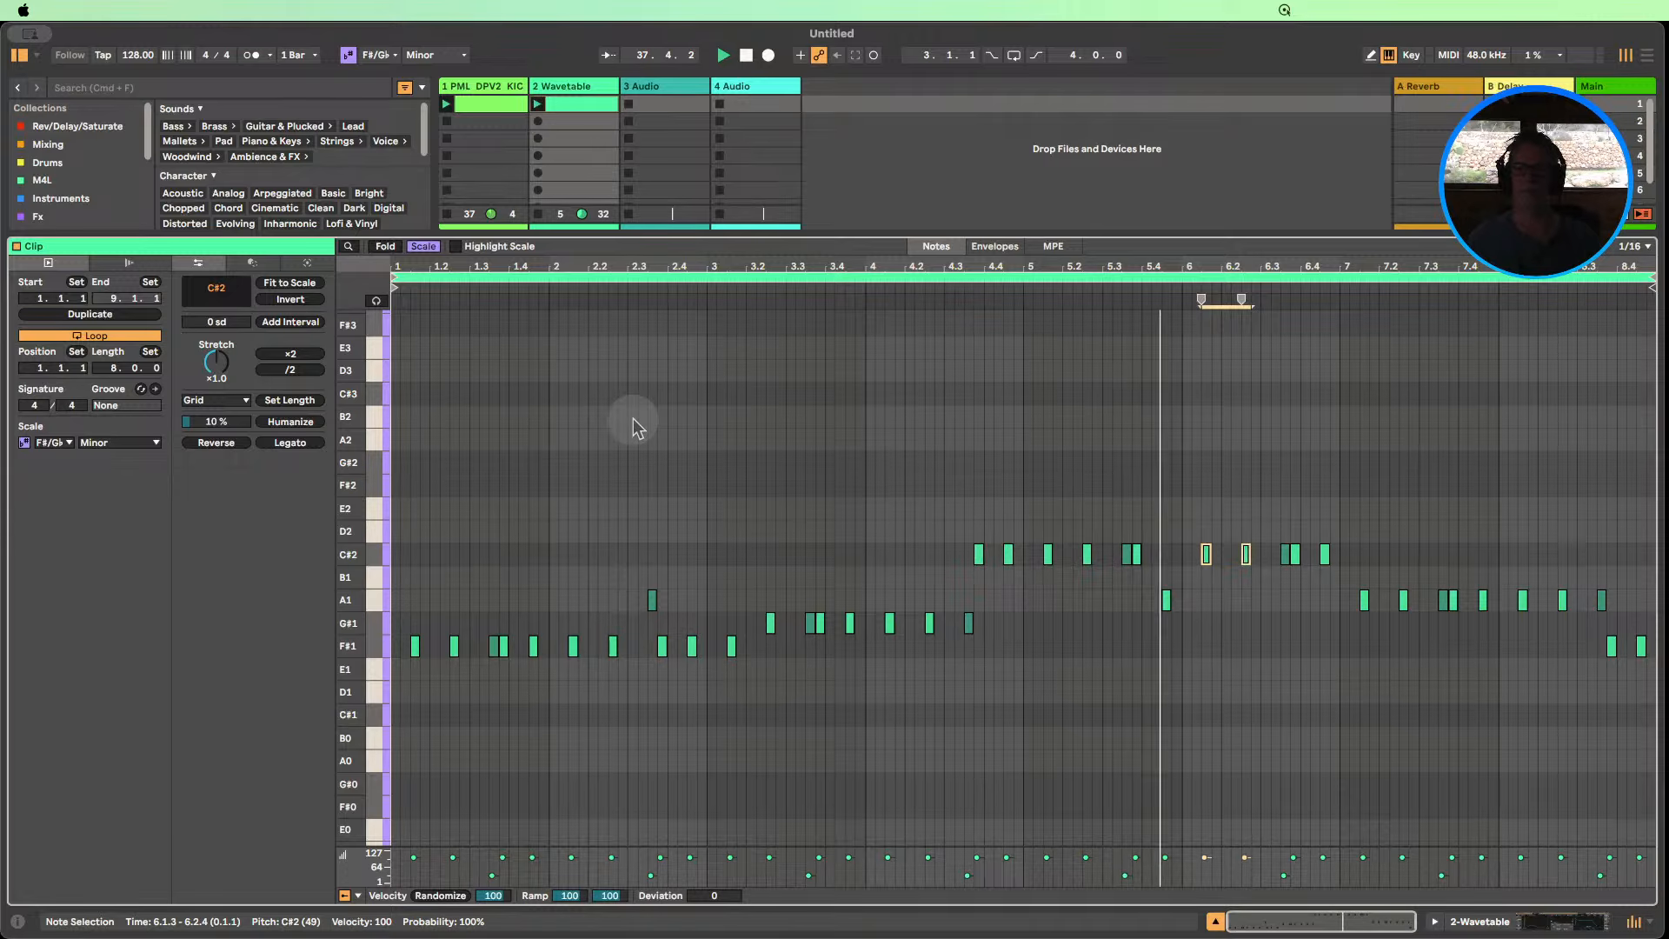
left_click(1166, 600)
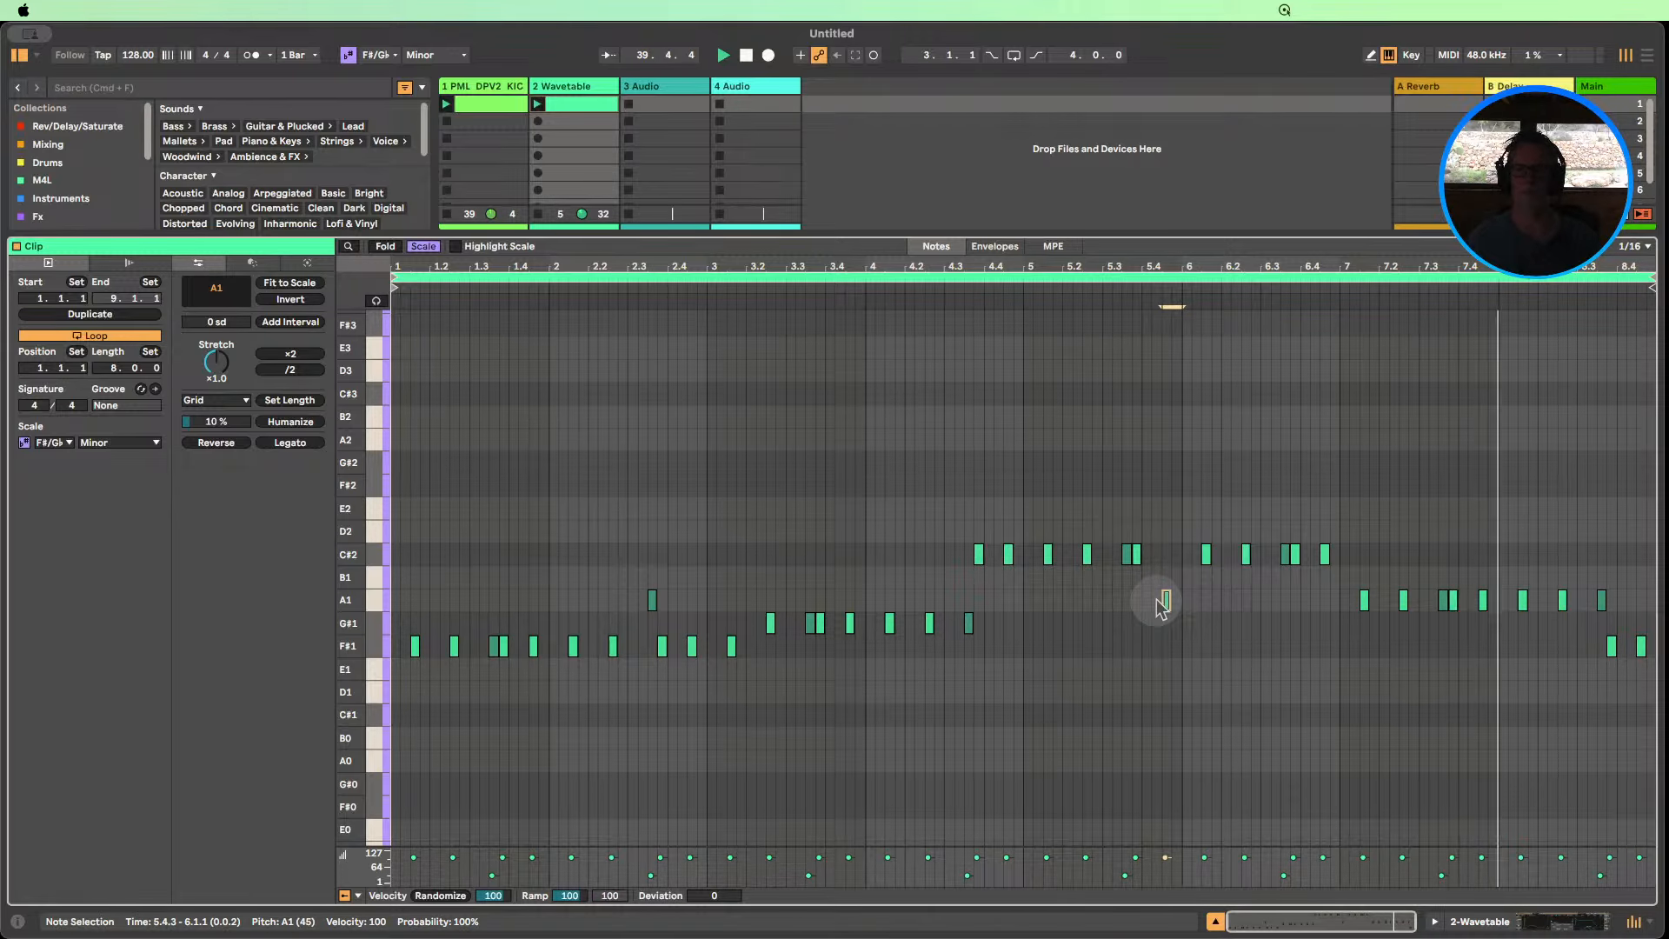
key("Up")
key("Up")
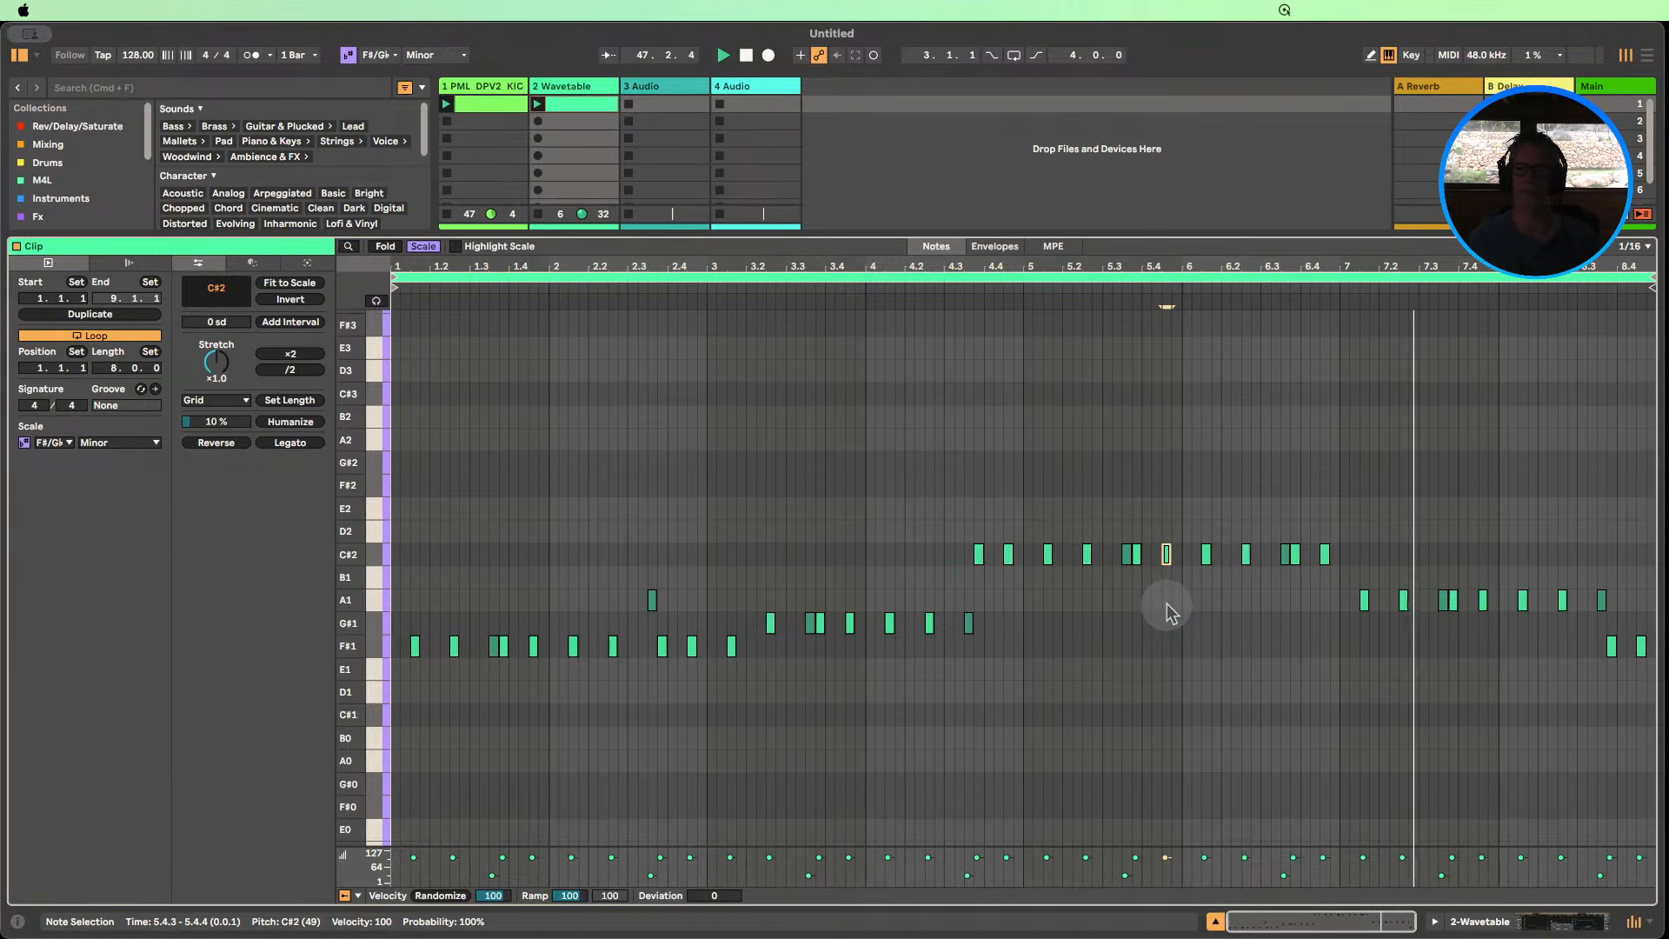
Lower the C#2 note at 6.4.3 to A1 and stop playback.
left_click(1323, 557)
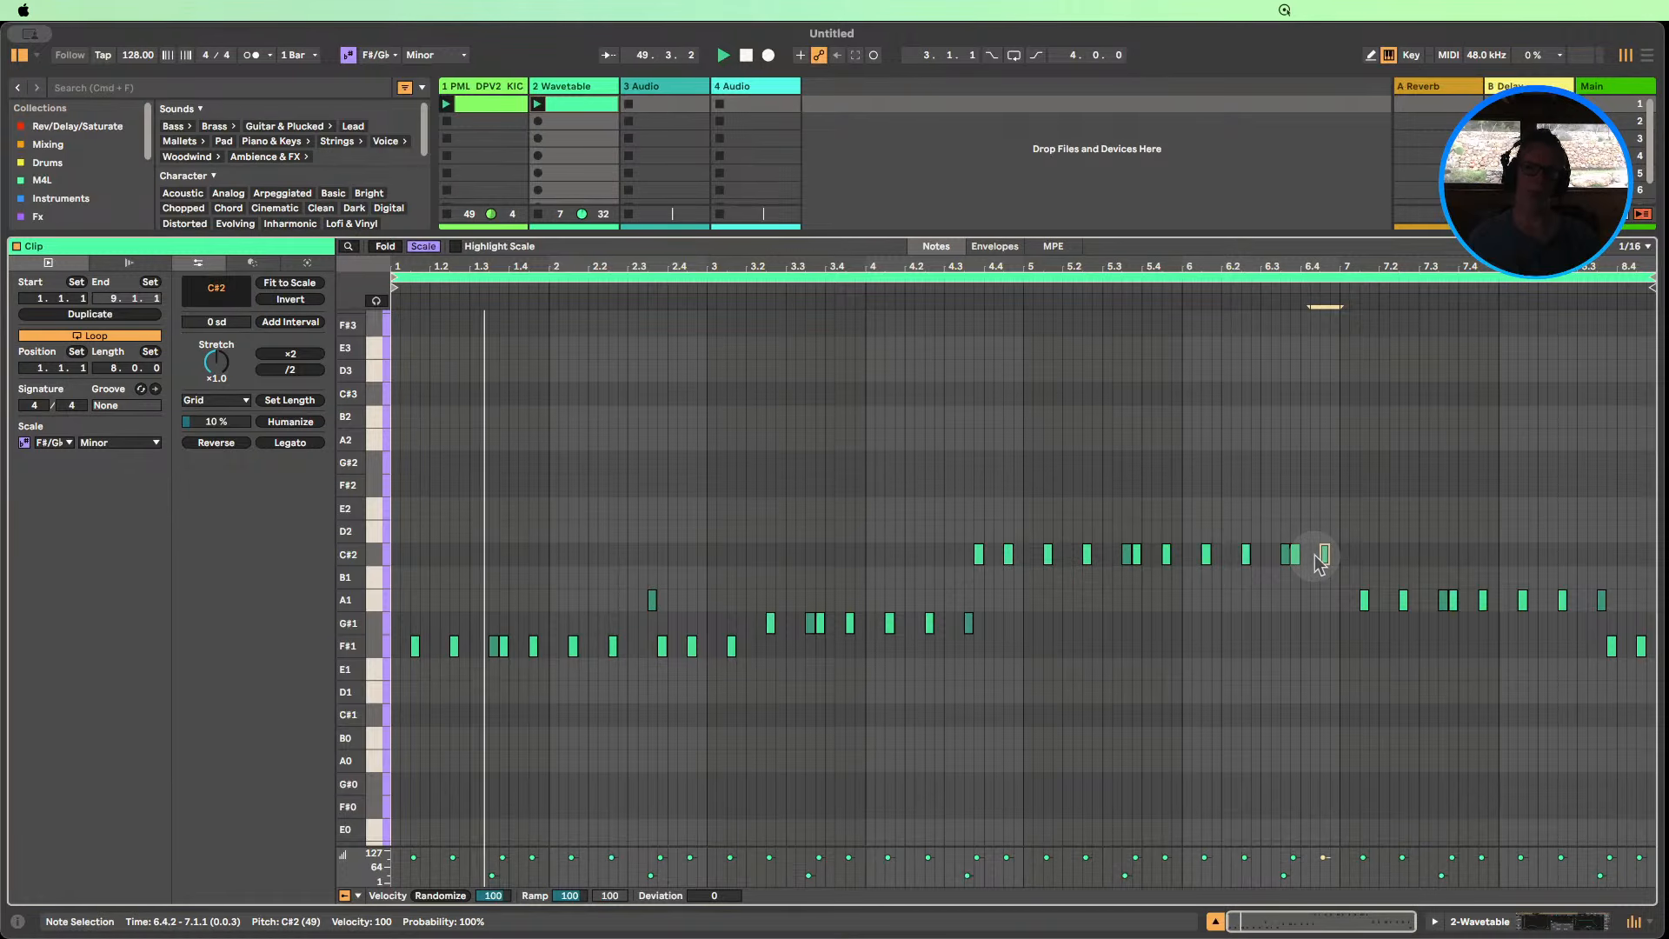
key("Down")
key("Down")
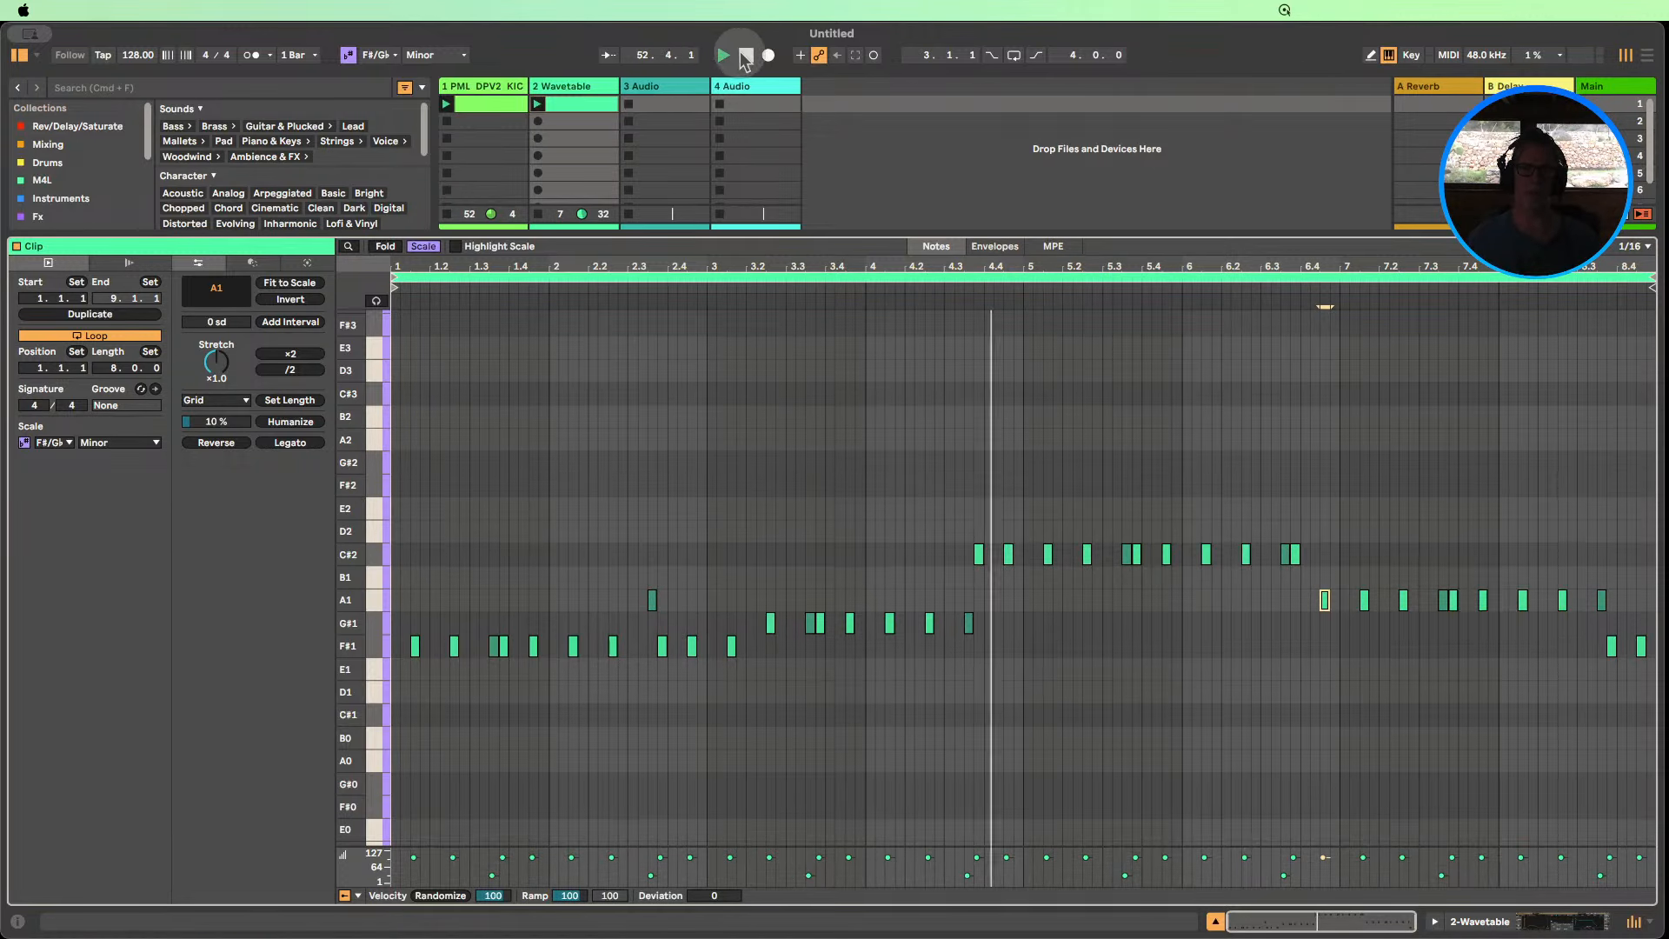
Raise the G#1 note at 4.2.3 to C#2, audition the clip from the start and stop playback.
left_click_drag(648, 614, 609, 569)
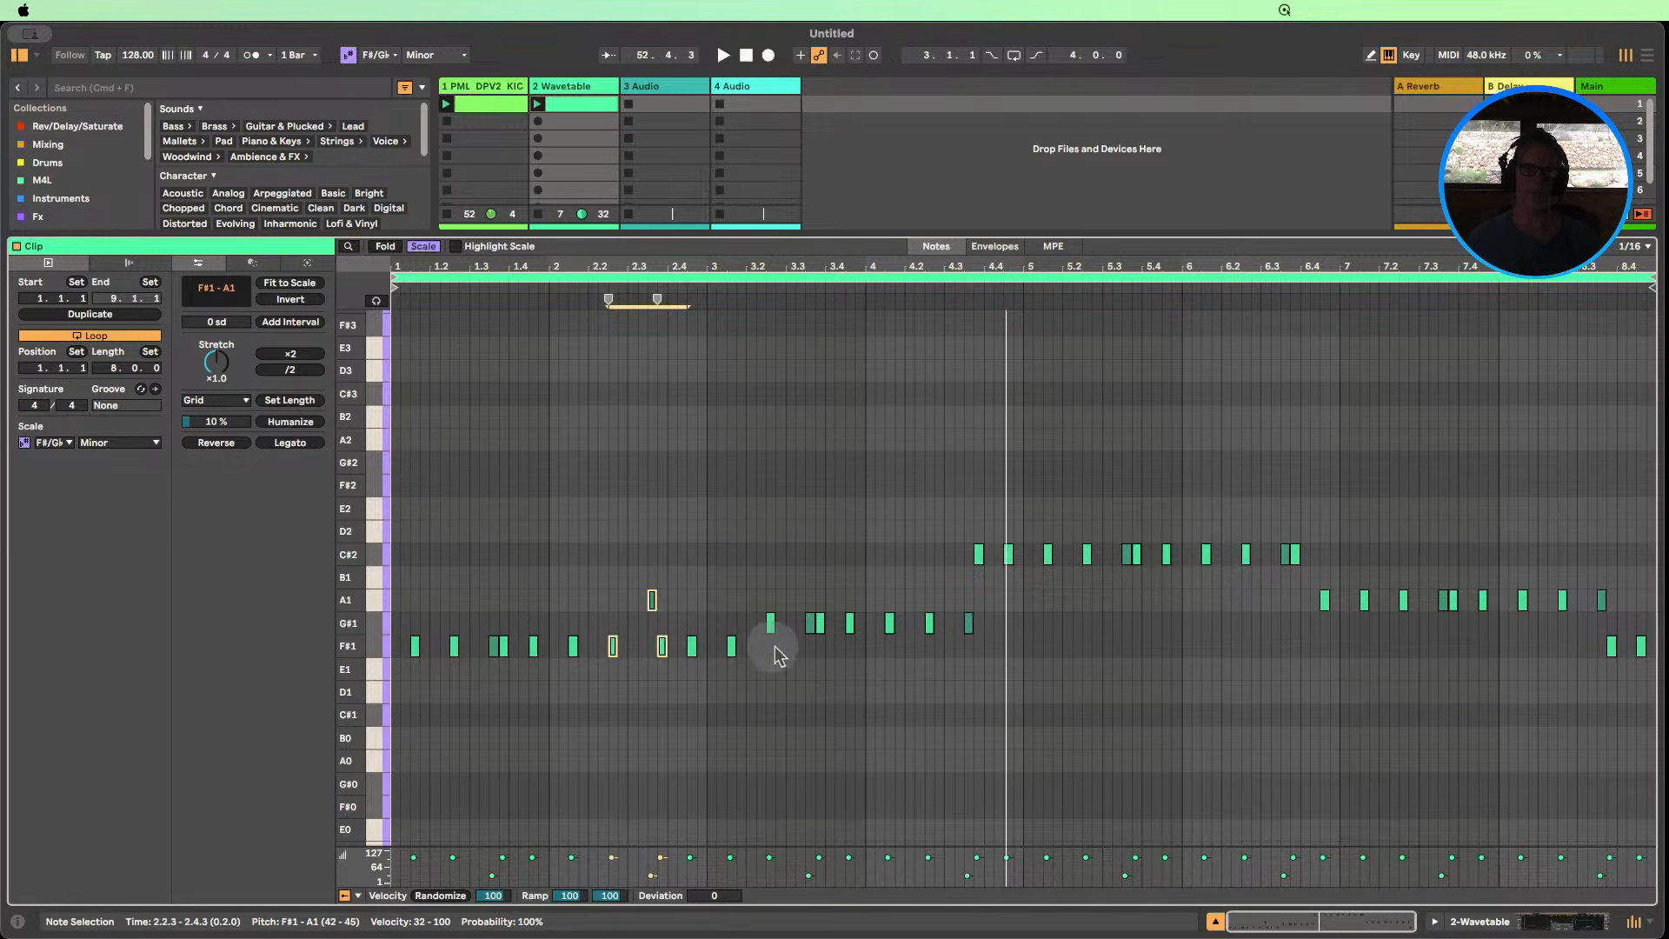
left_click(929, 623)
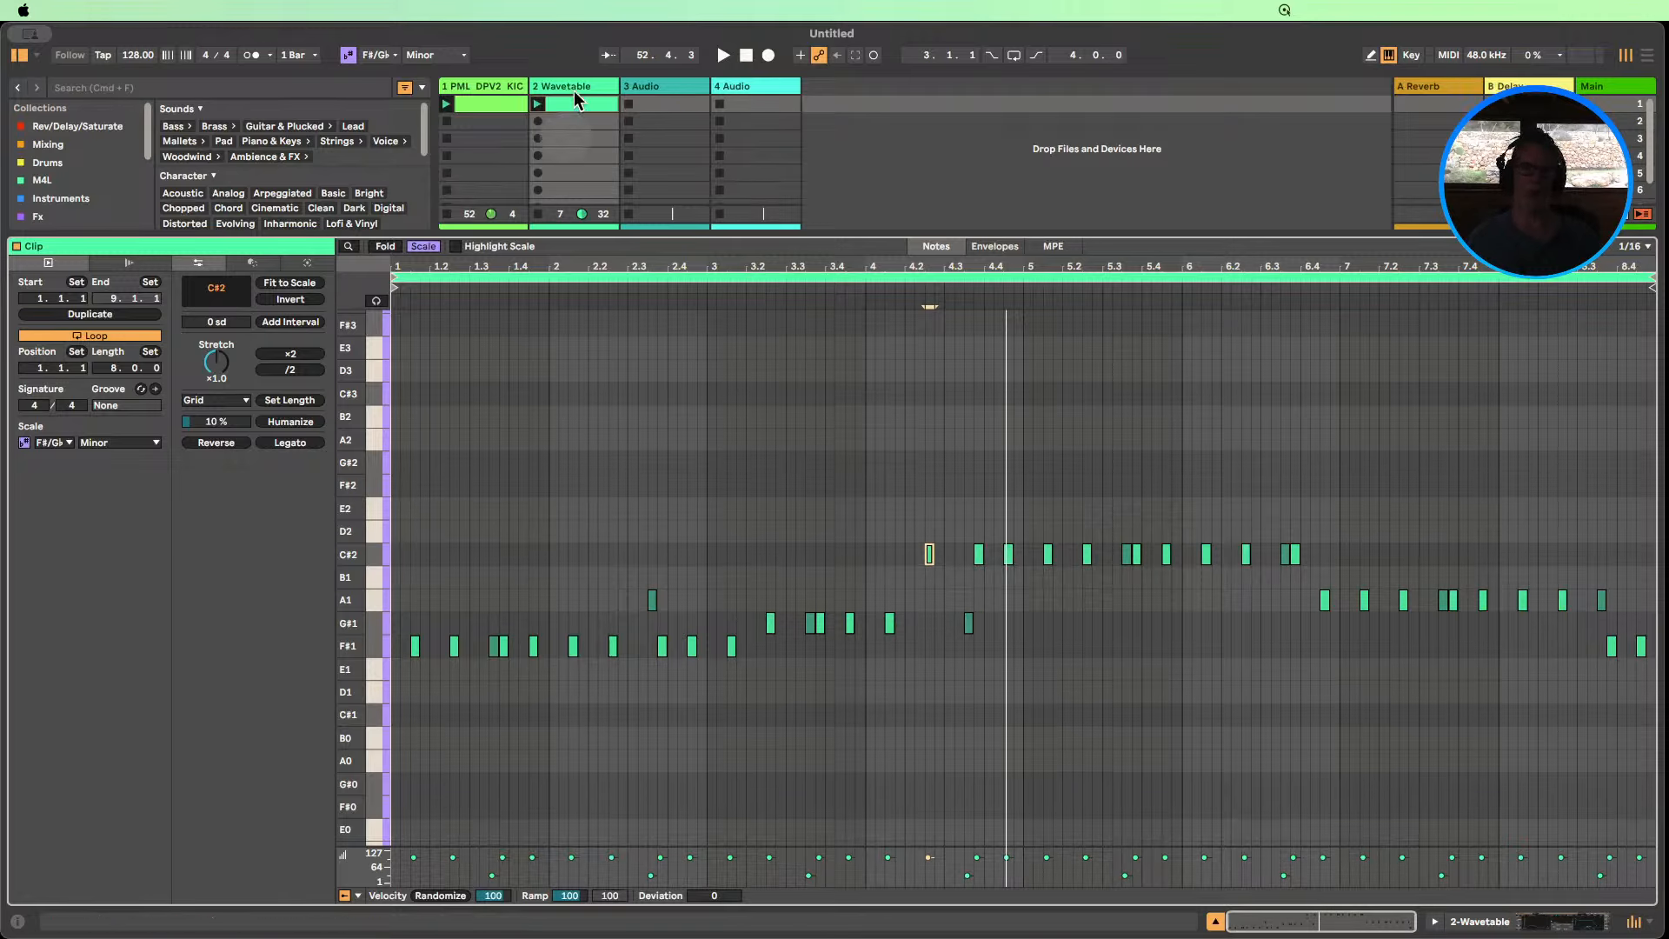
left_click(722, 55)
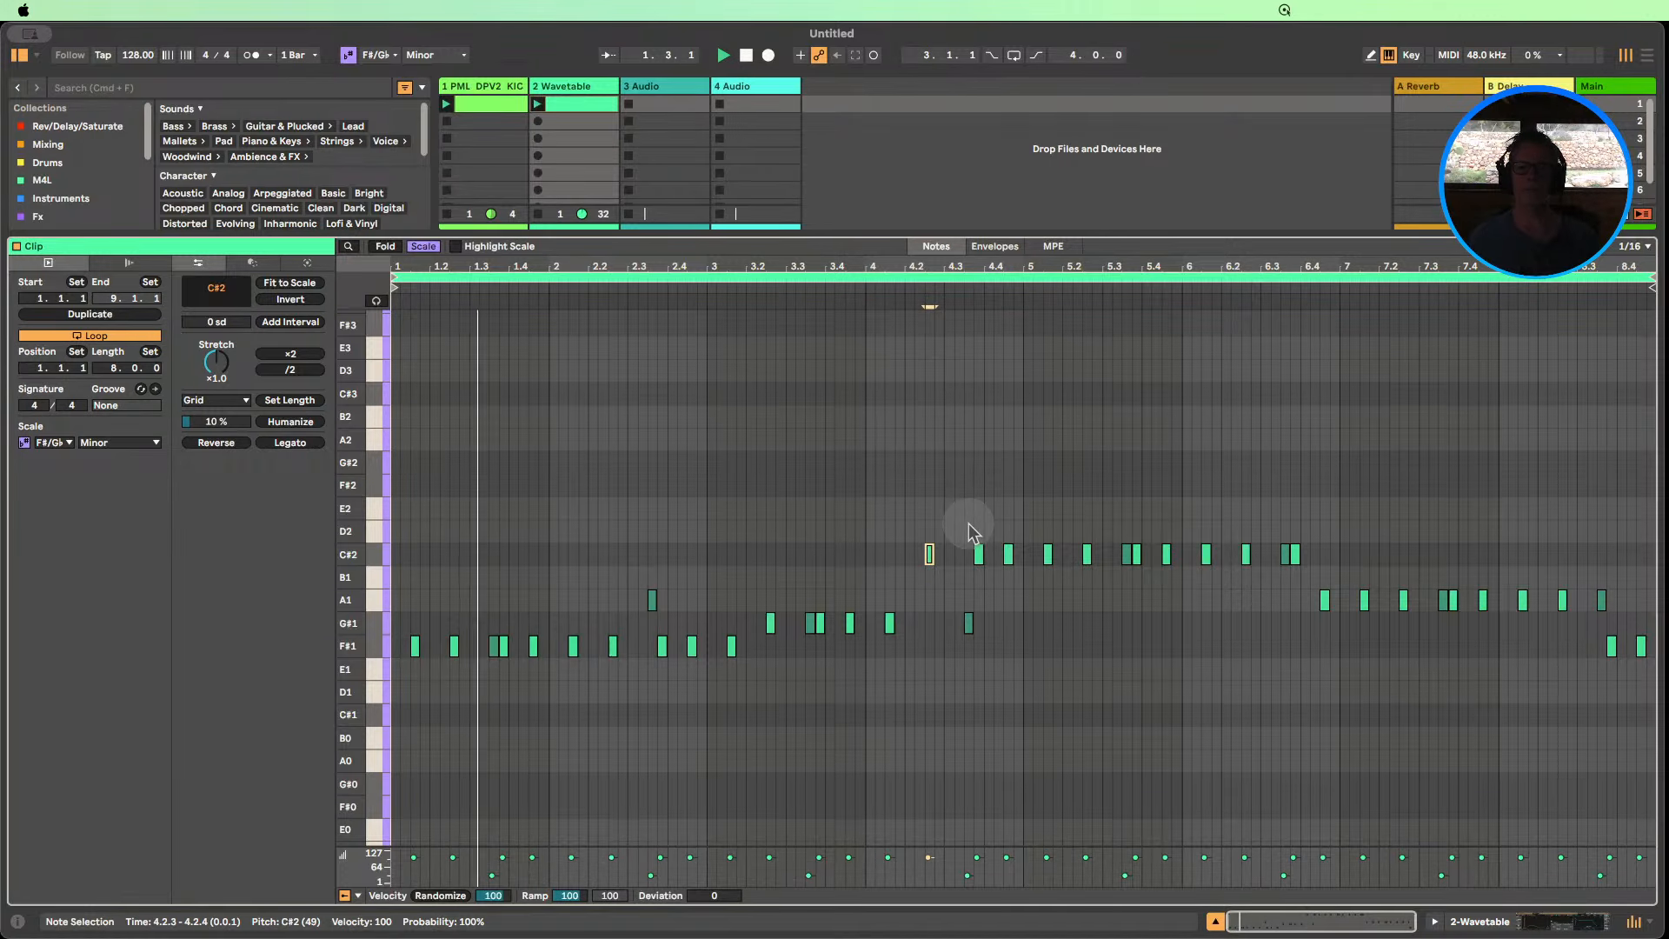
left_click(1009, 556)
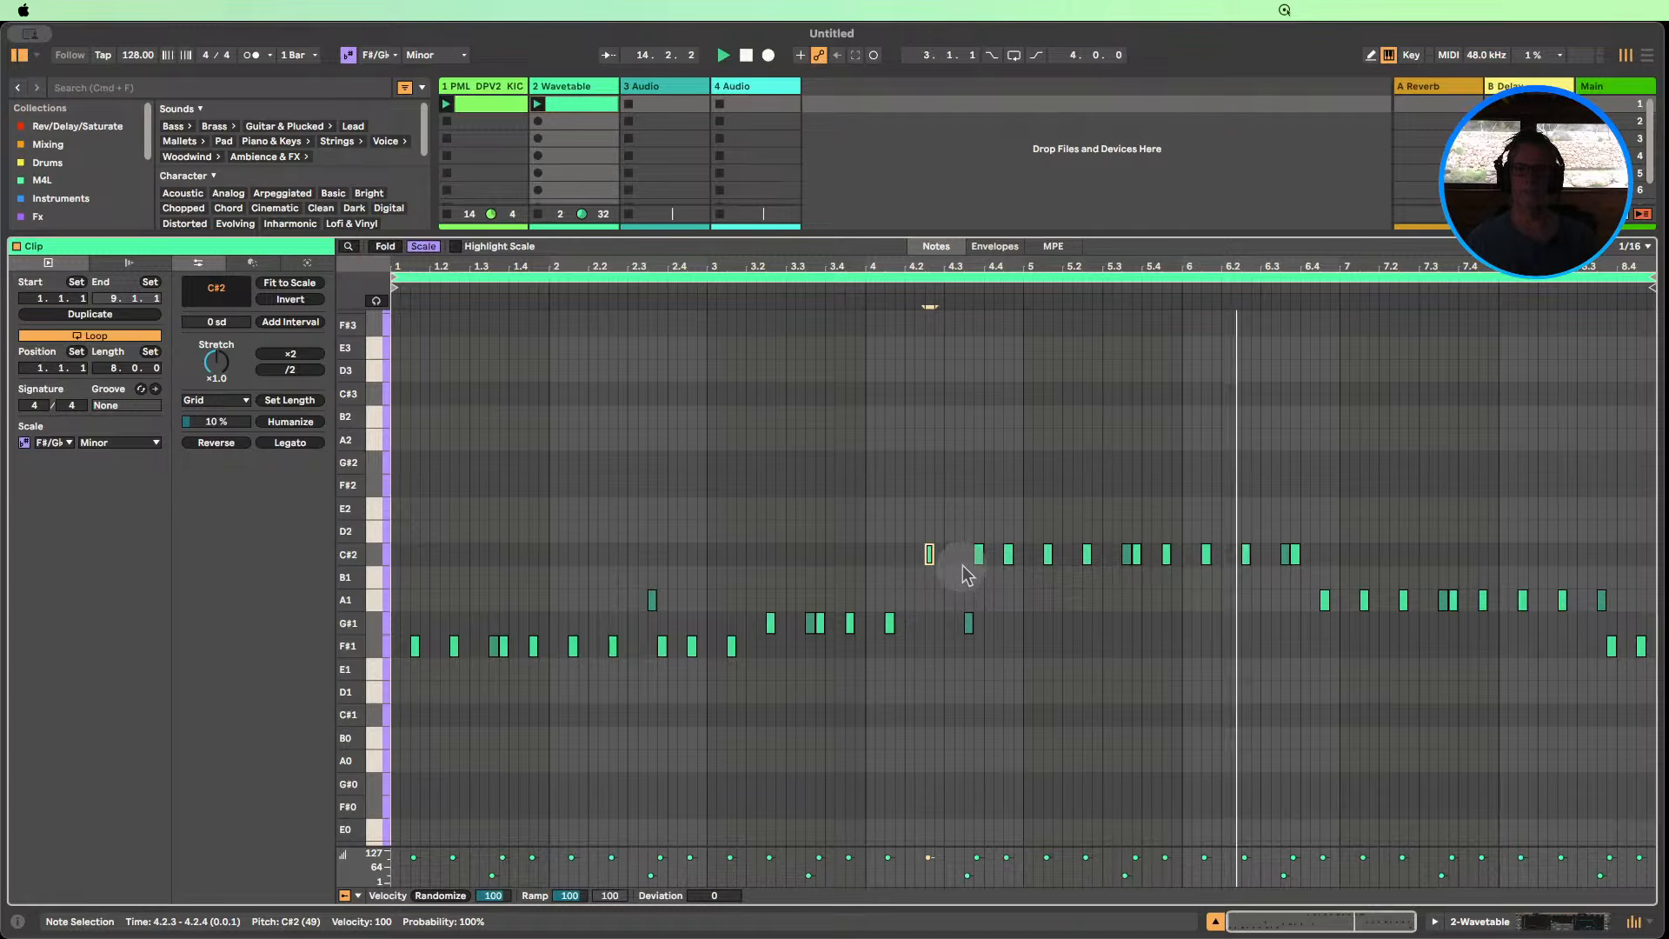
left_click(746, 55)
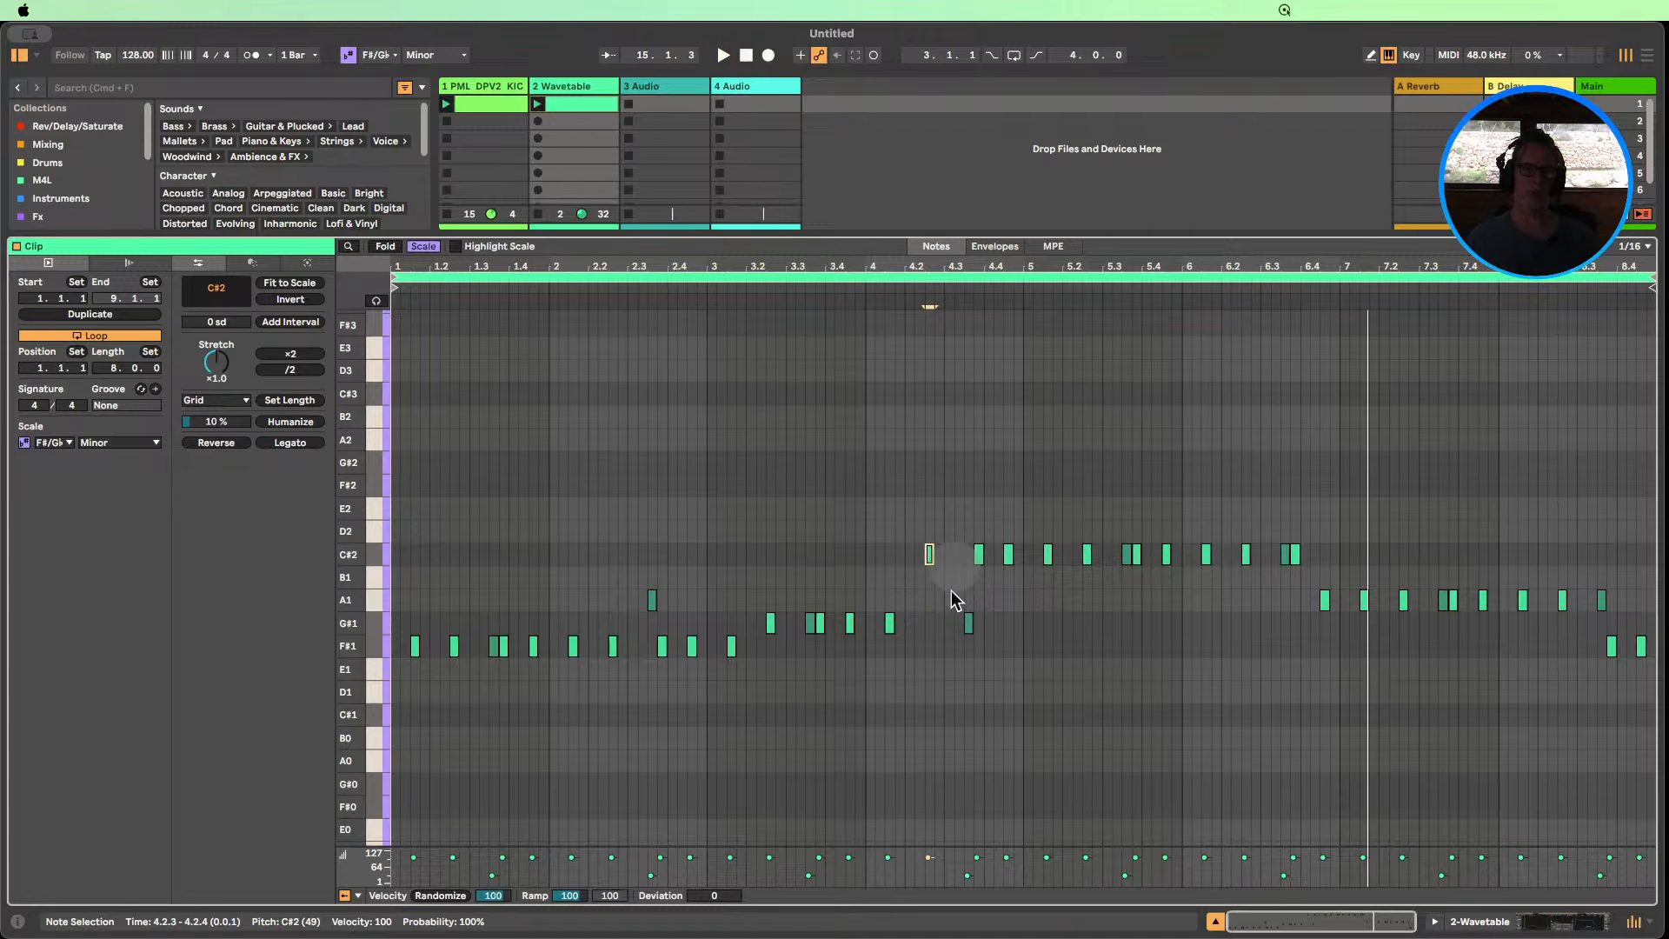
Return the note at 4.2.3 to G#1.
left_click_drag(953, 590, 897, 511)
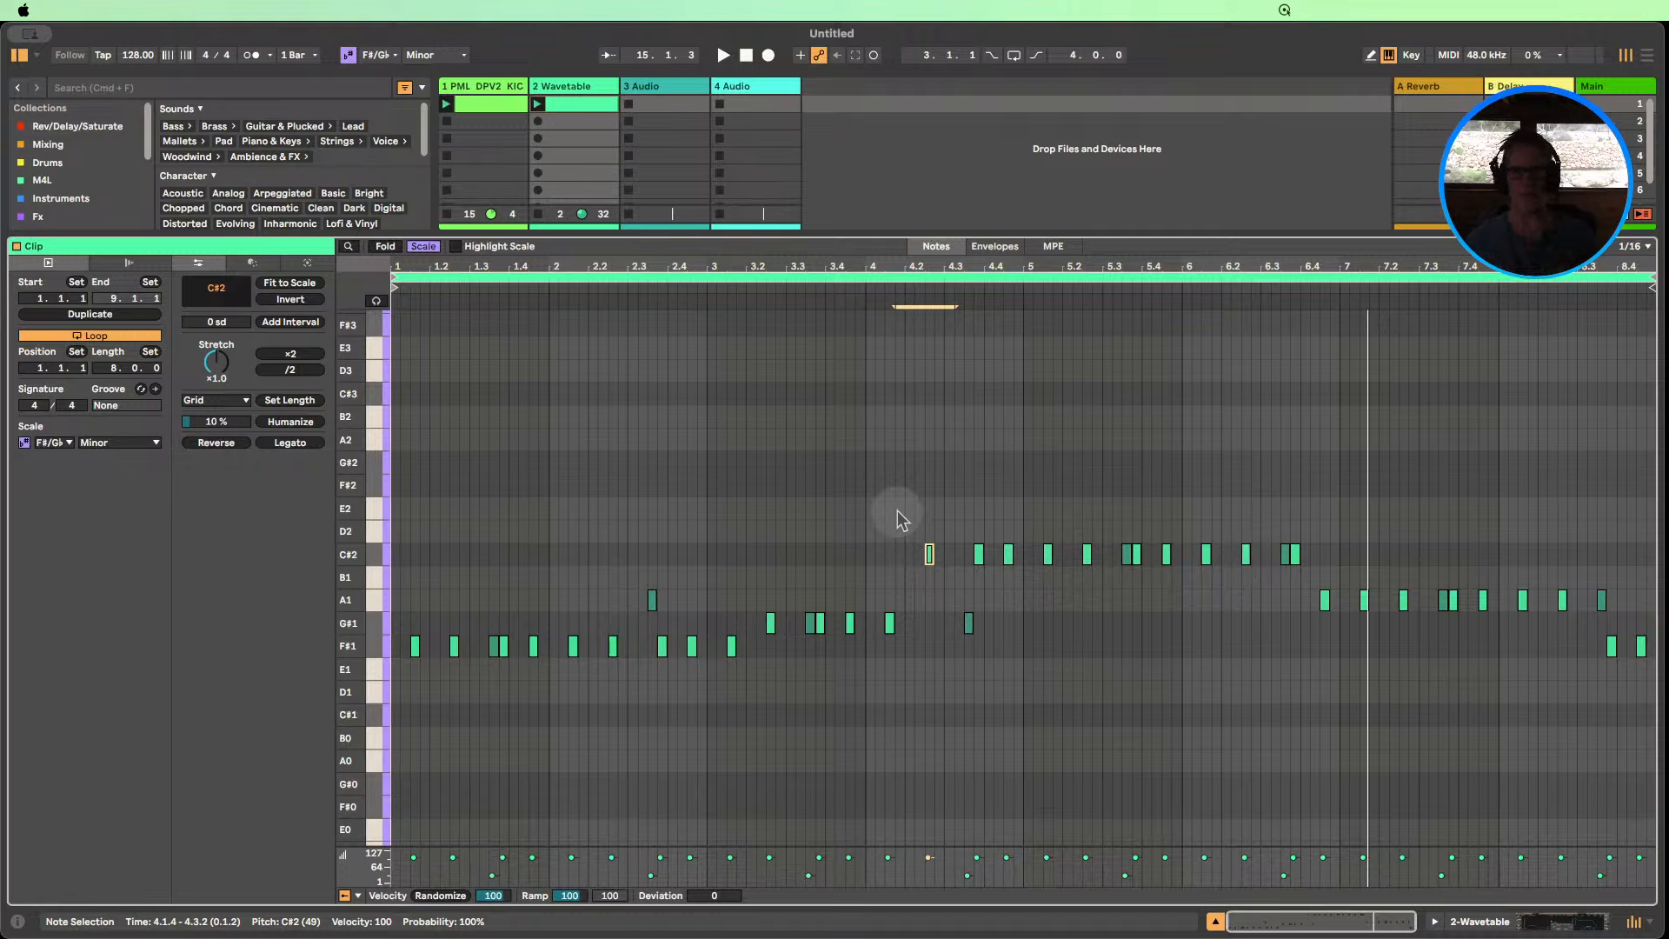
key("Down")
key("Down")
key("Down")
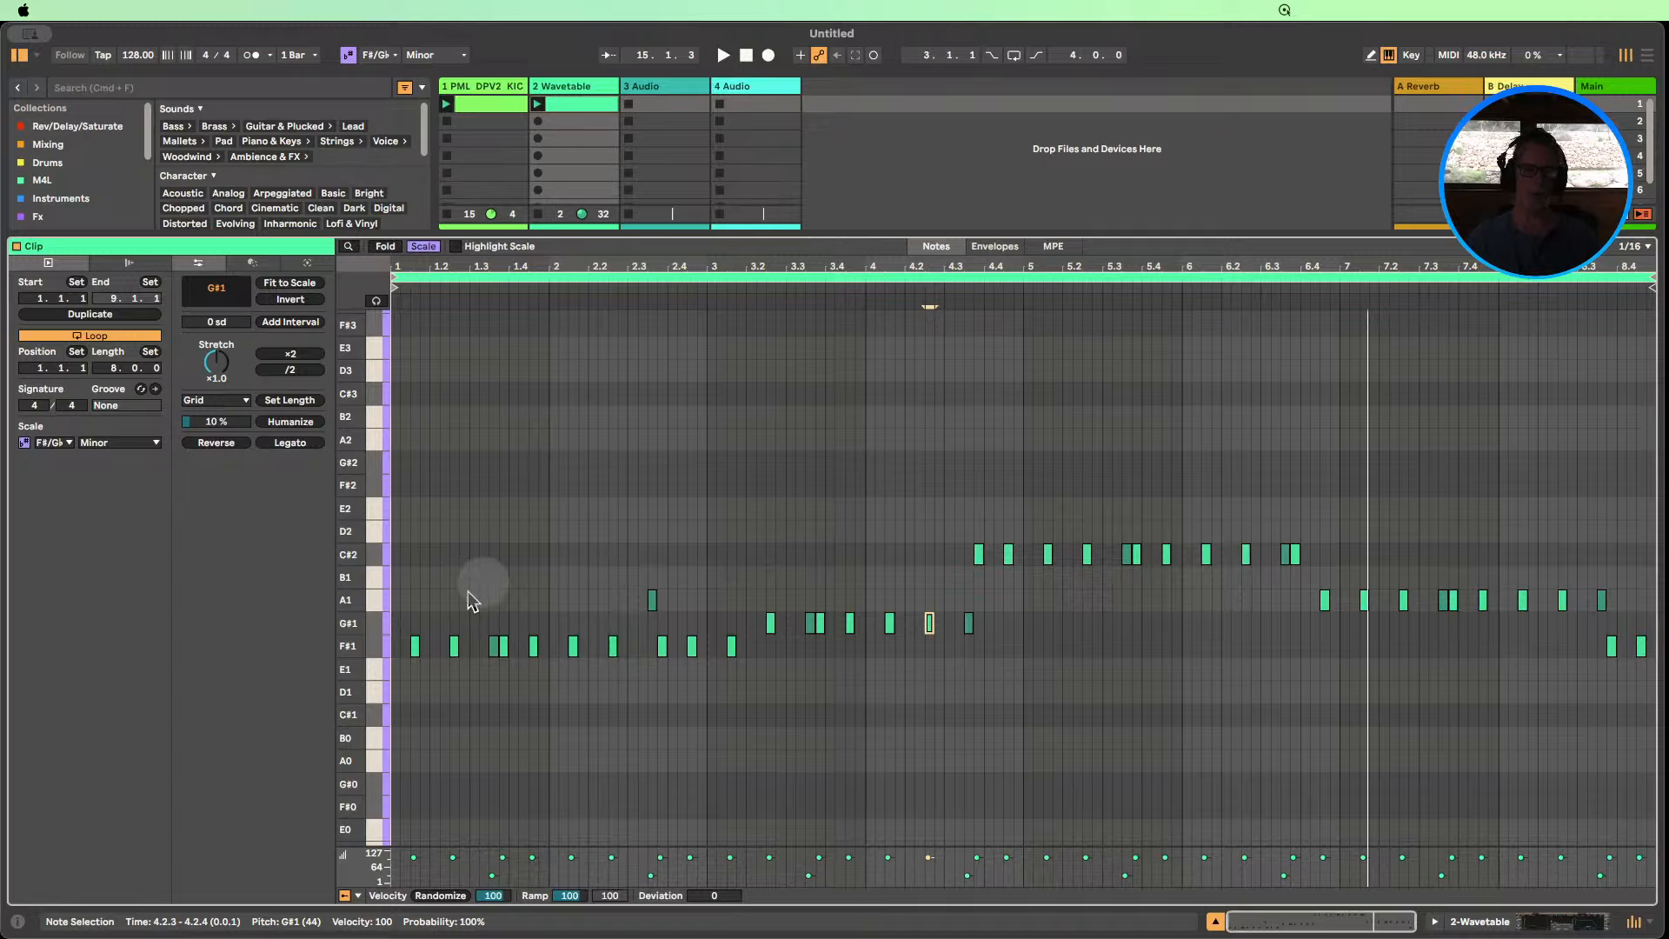
Draw four stacked sixteenth notes at 1.1.1 on E2, G#2, B2 and D3.
key("b")
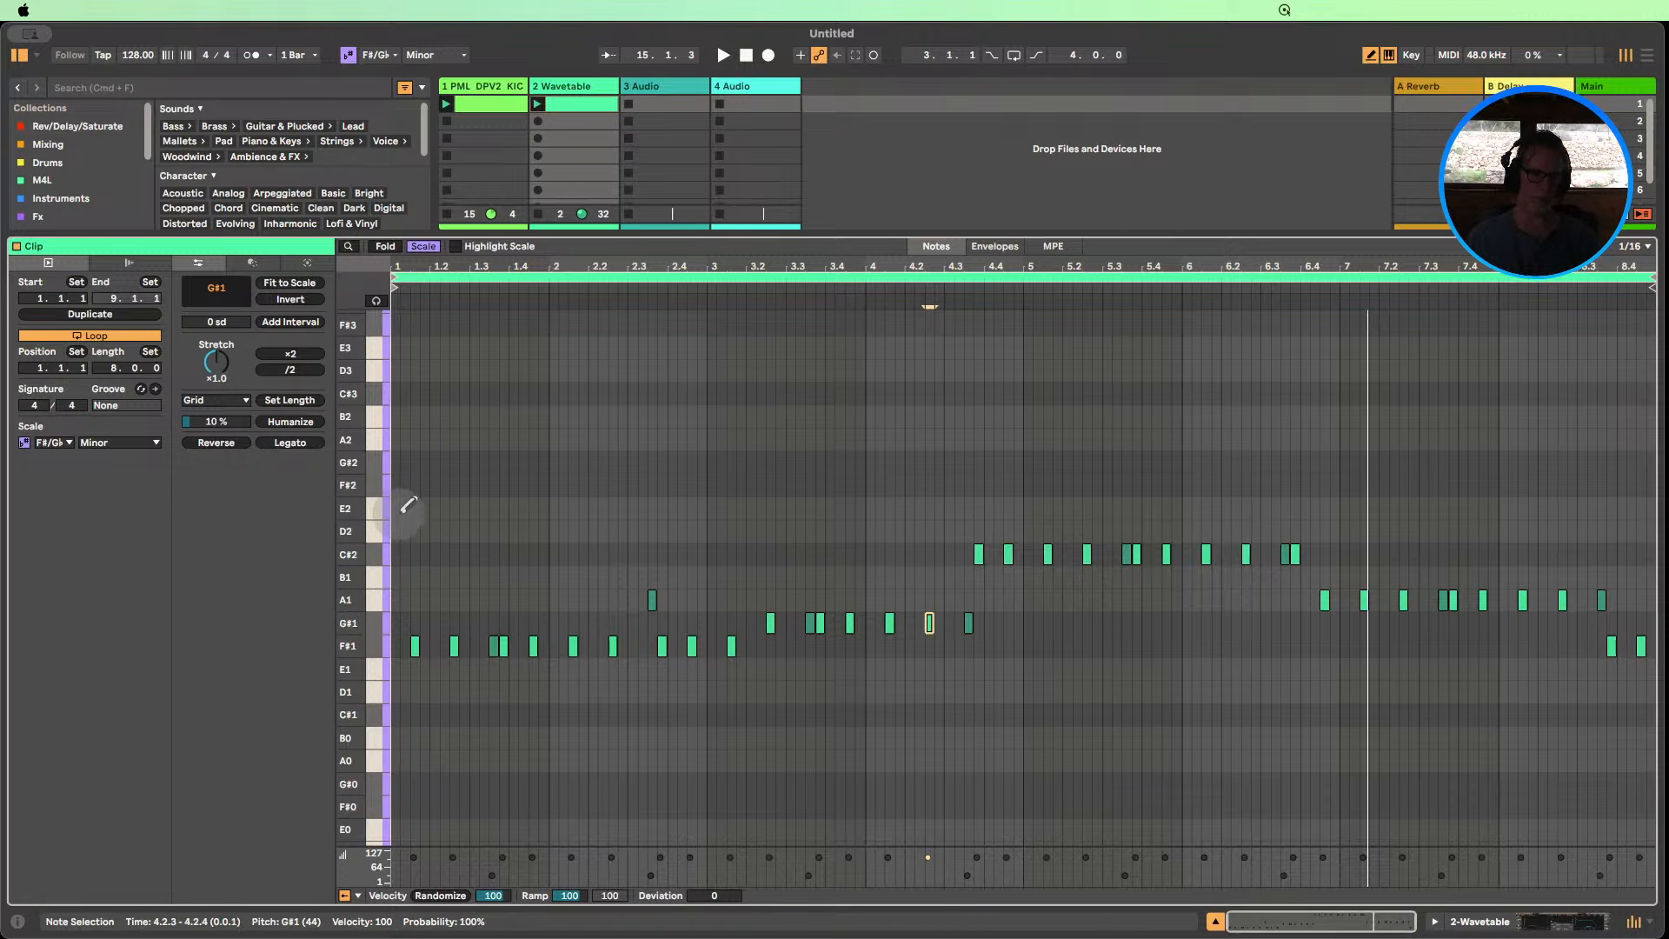
left_click(398, 461)
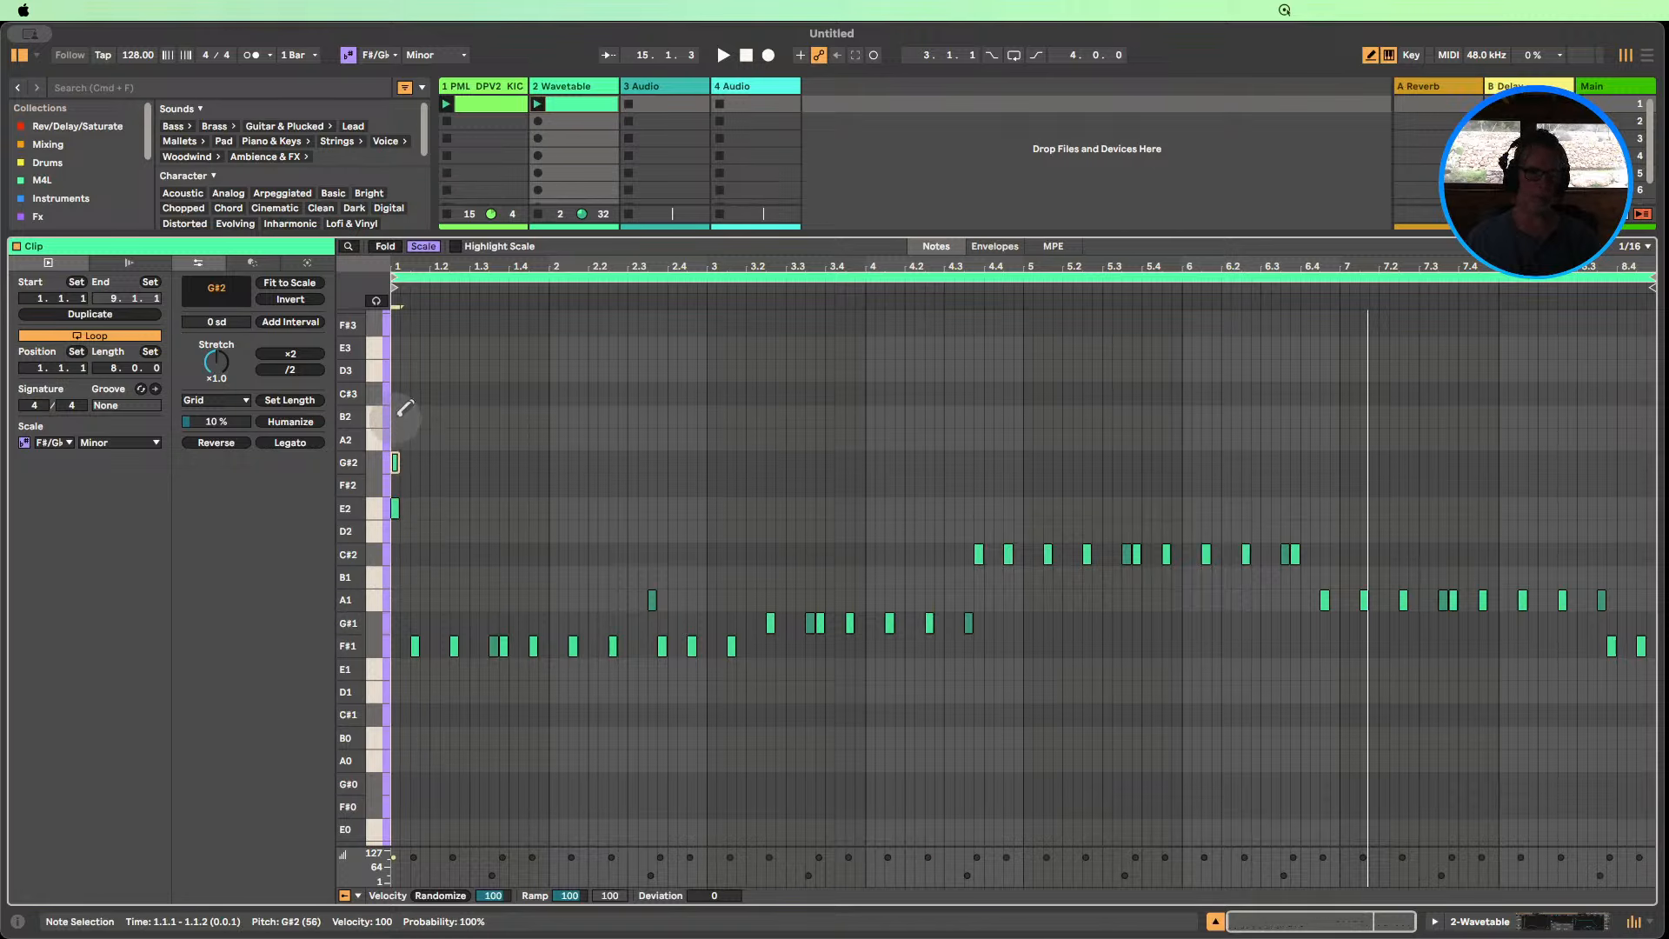
left_click(398, 370)
key("b")
Transpose the four stacked notes at 1.1.1 down to F#1, A1, C#2 and E2.
left_click_drag(437, 526, 374, 370)
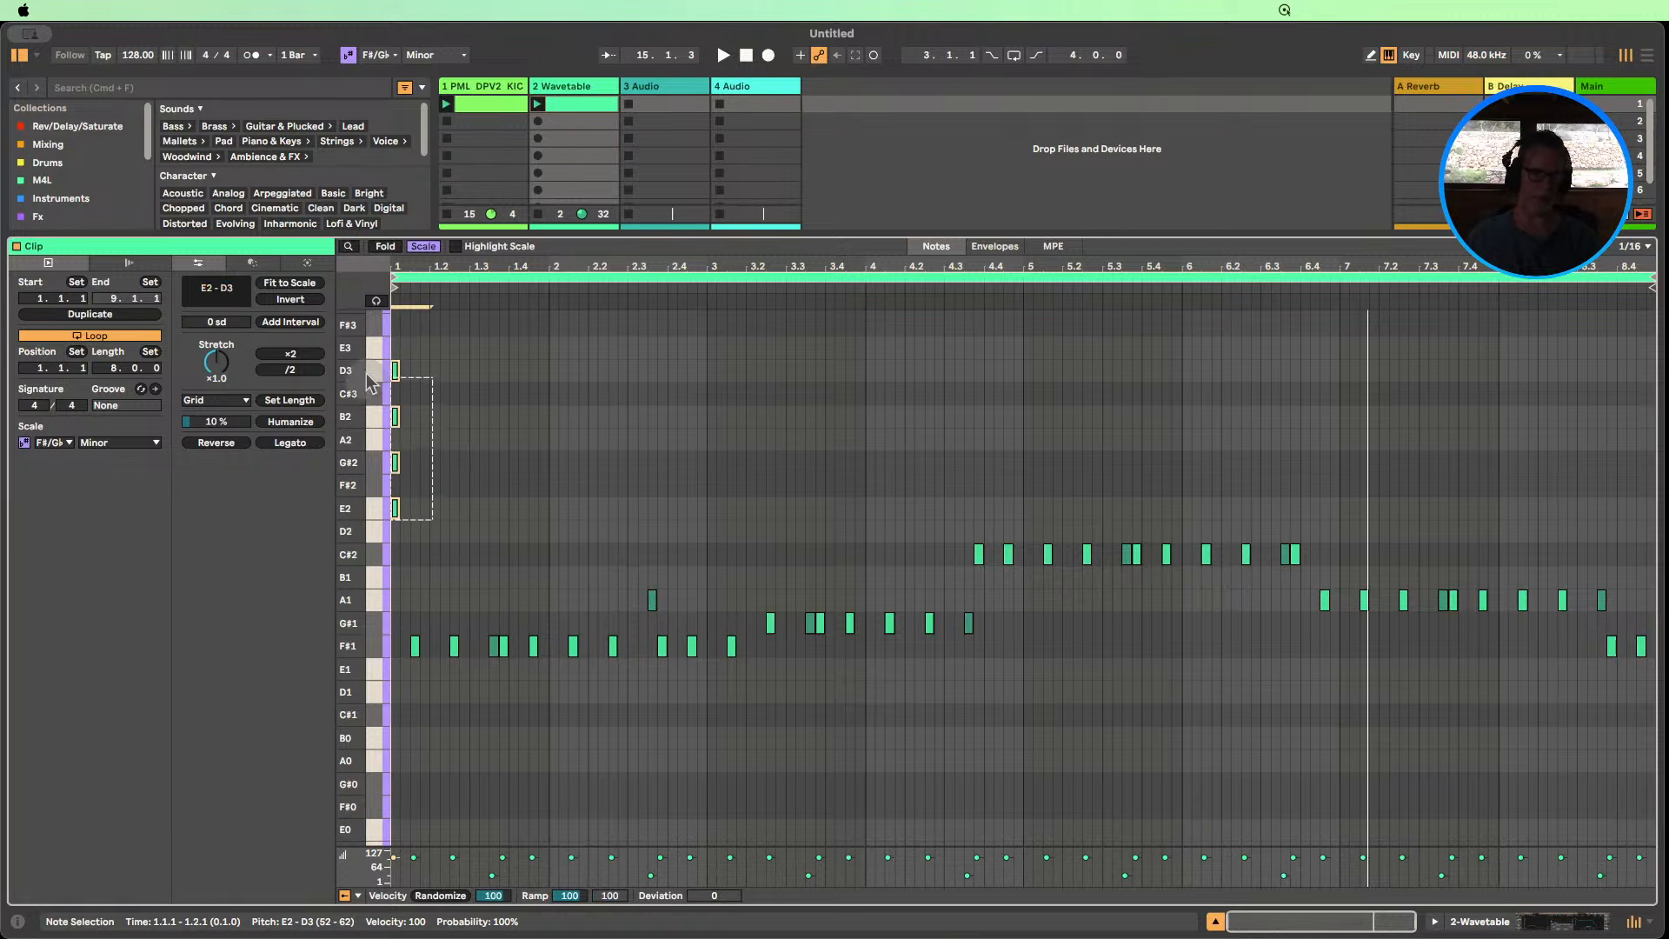
key("Down")
key("Down")
key("Down")
key("Down")
key("Down")
key("Down")
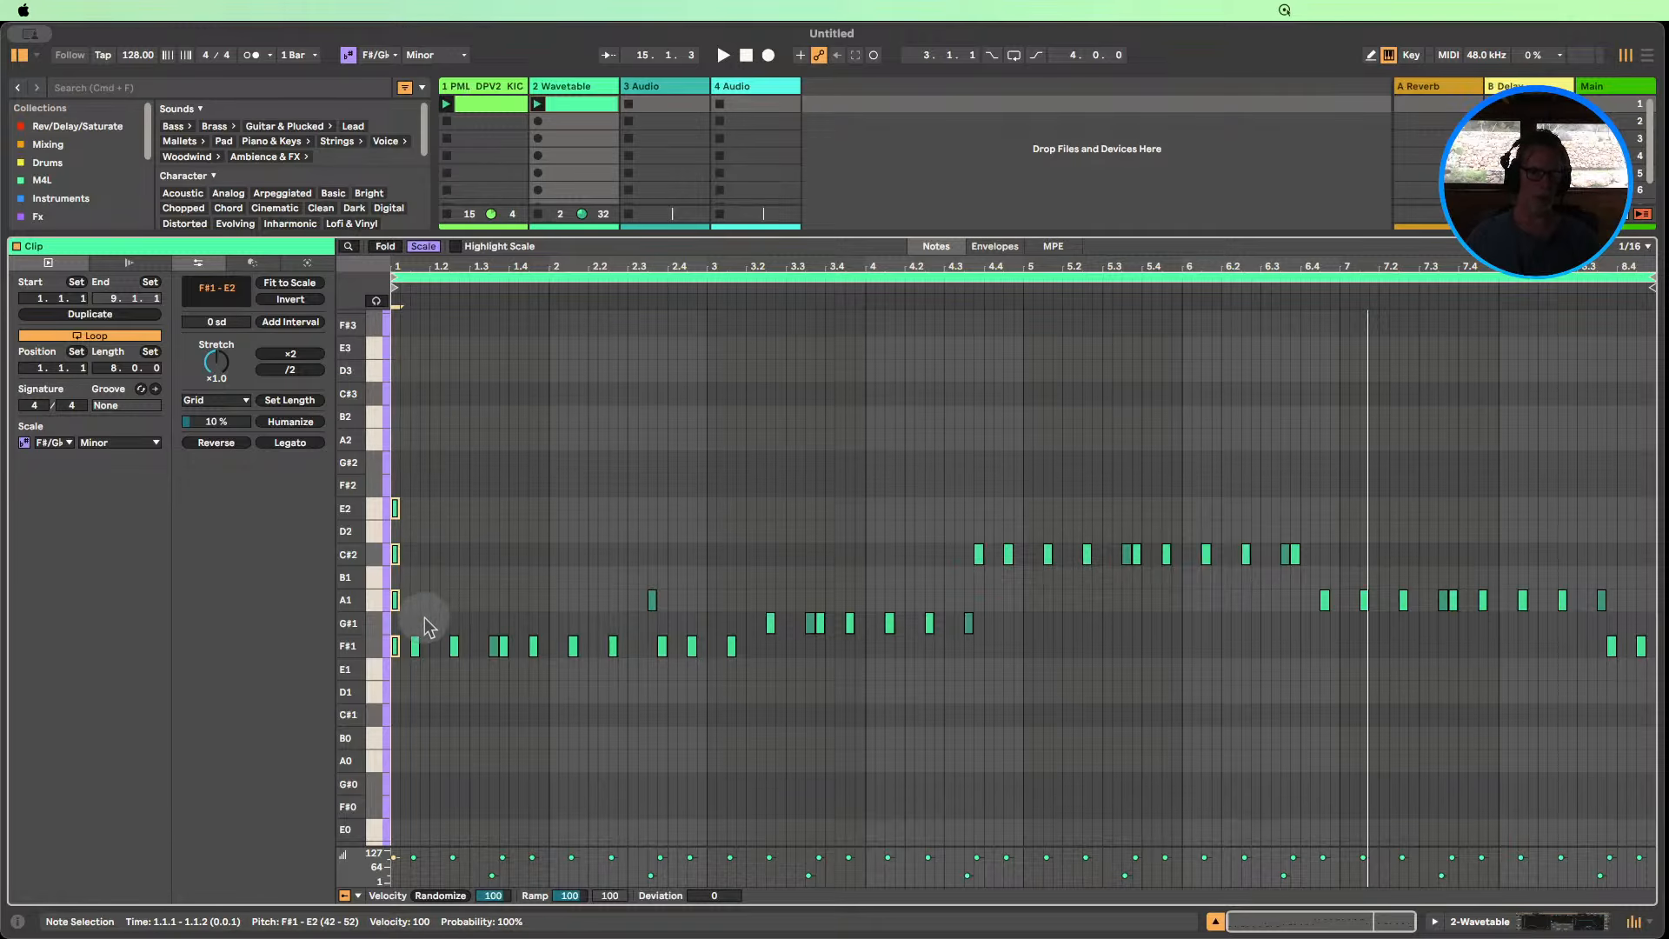
left_click(416, 591)
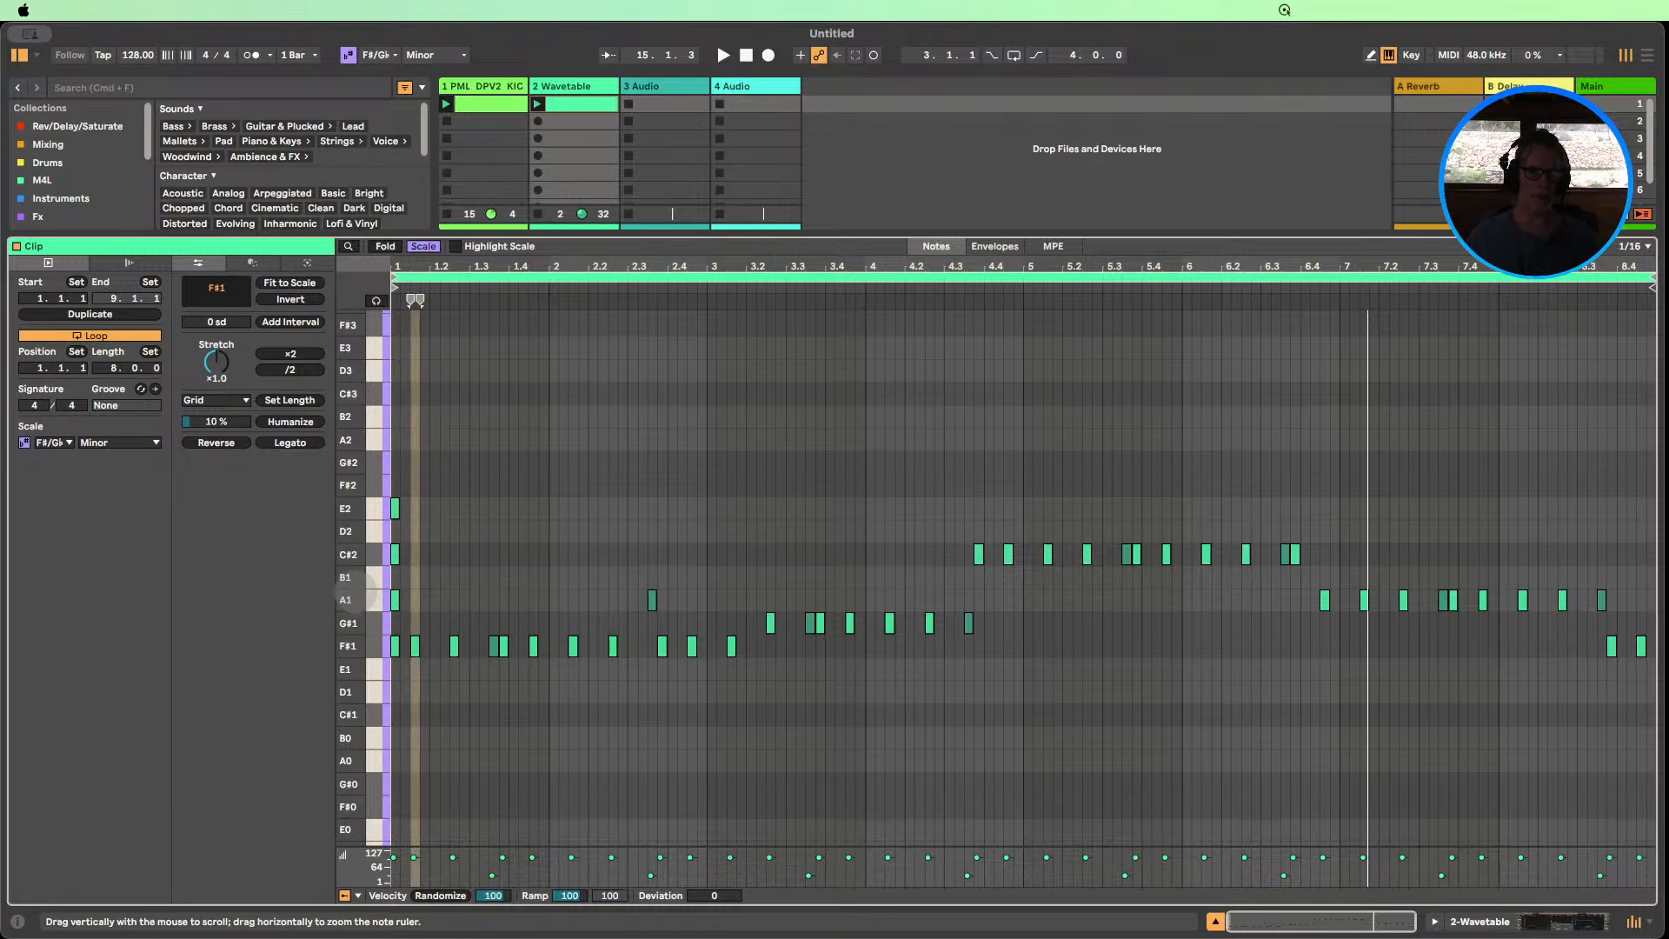
Try the G#1 notes in bars 3 and 4 on A1, then put them back on G#1.
mouse_move(360, 591)
left_mouse_down()
mouse_move(341, 593)
mouse_move(361, 591)
left_mouse_up()
scroll(363, 595, "down", 2)
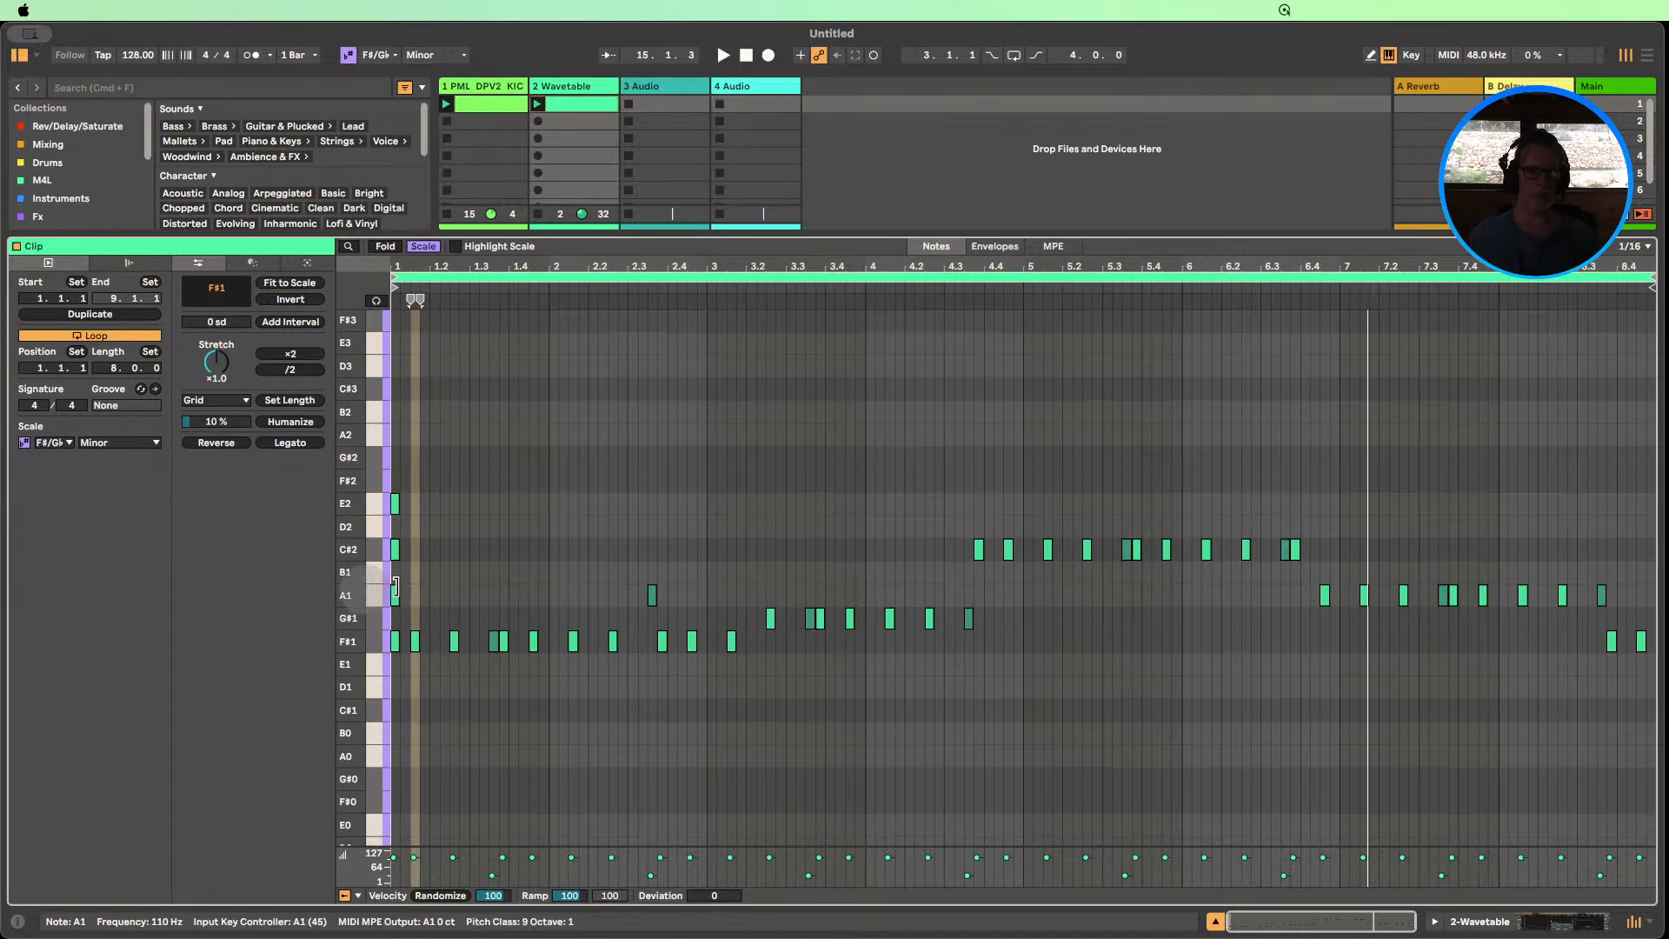
left_click(500, 561)
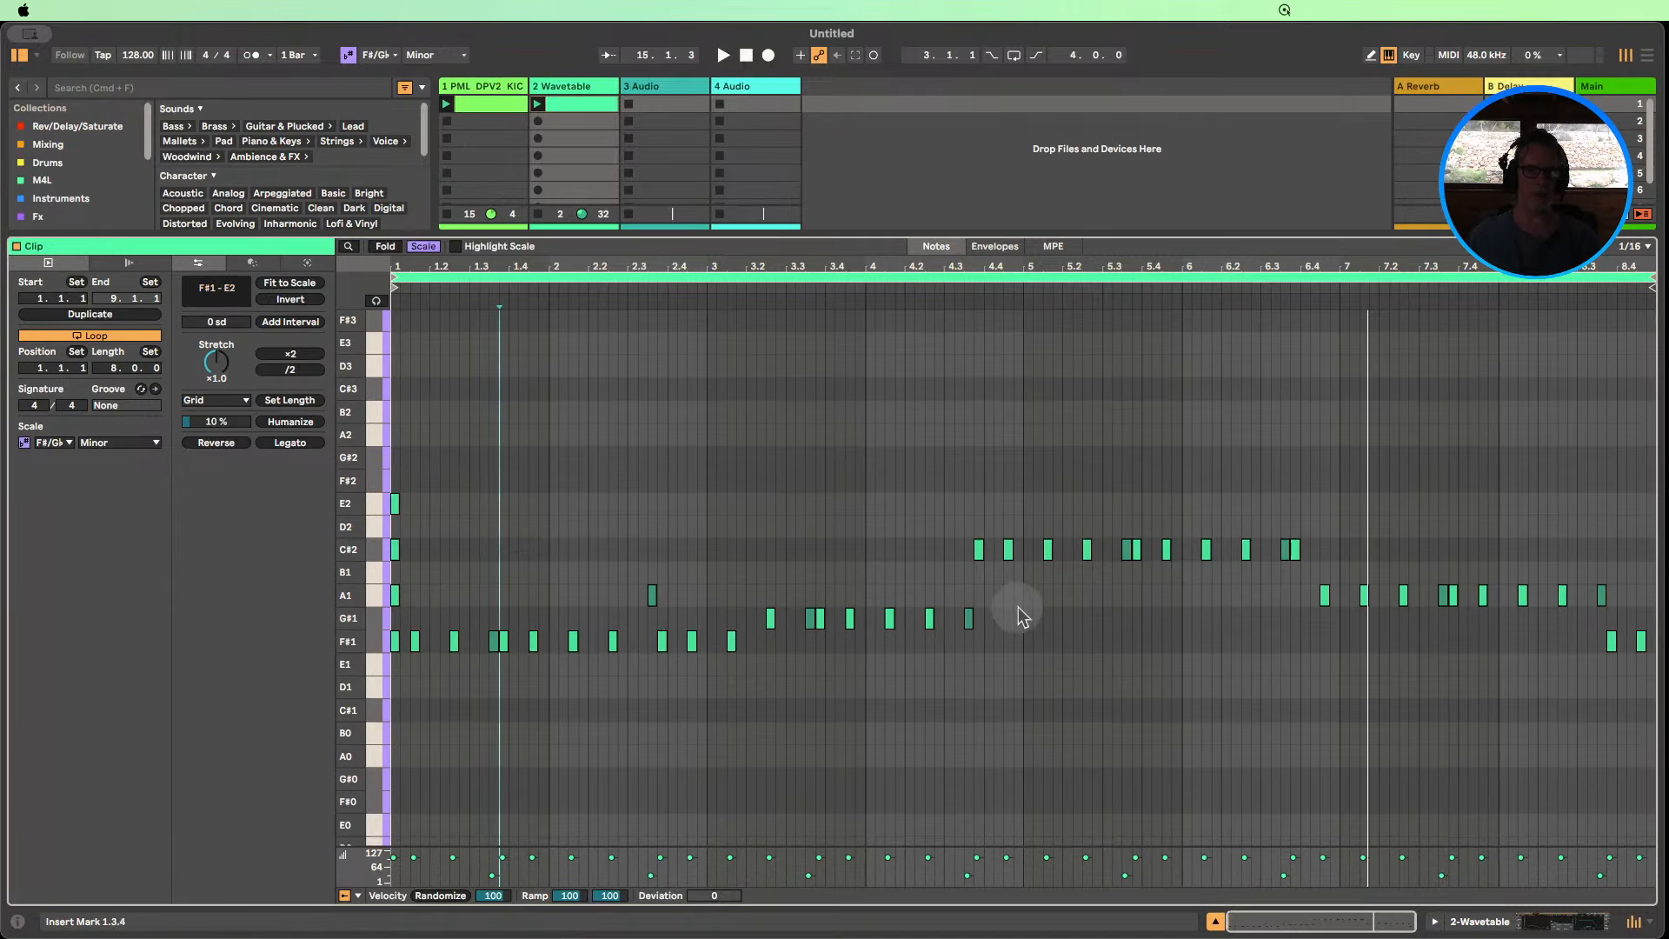
left_click_drag(1001, 619, 764, 622)
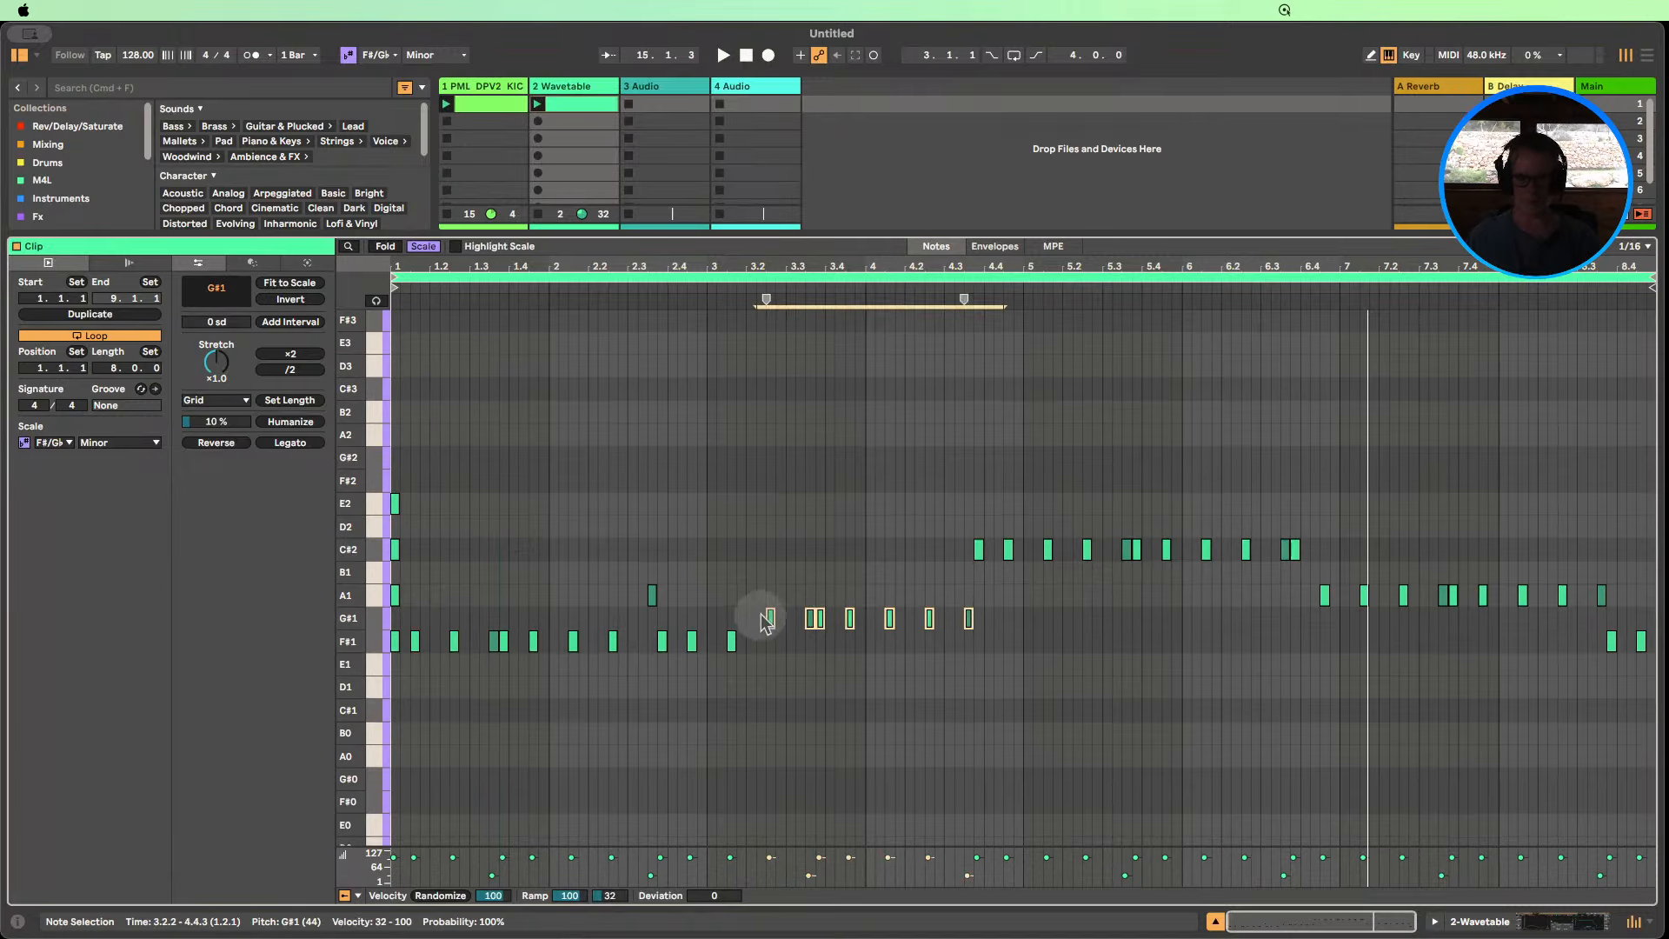
key("Up")
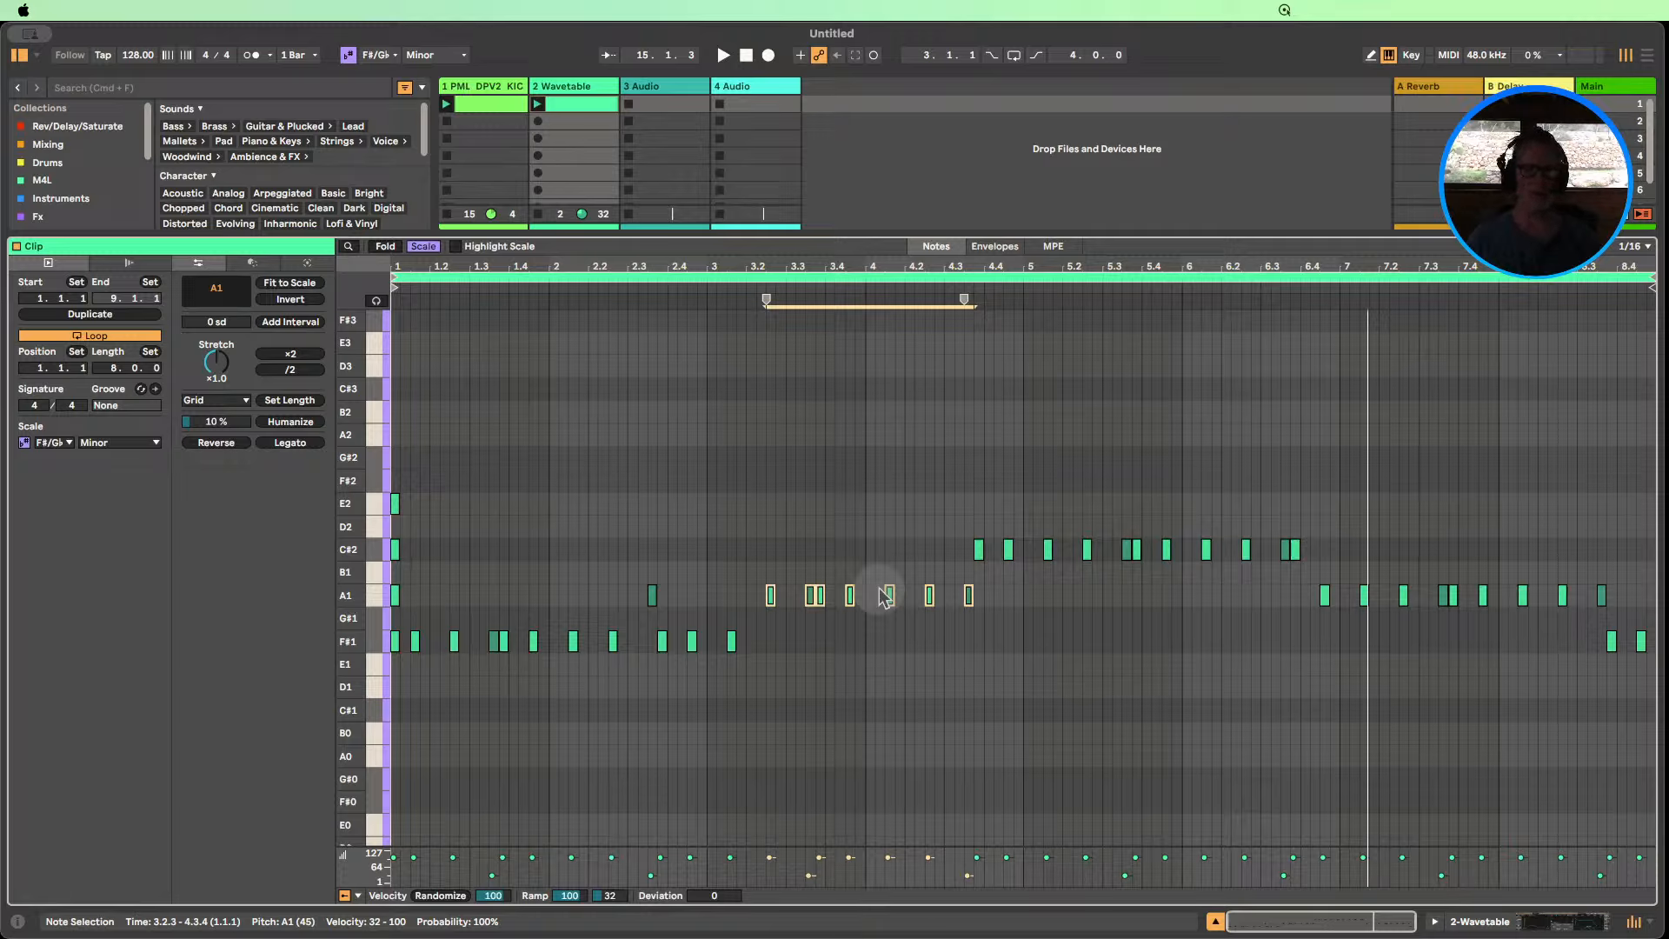
key("Down")
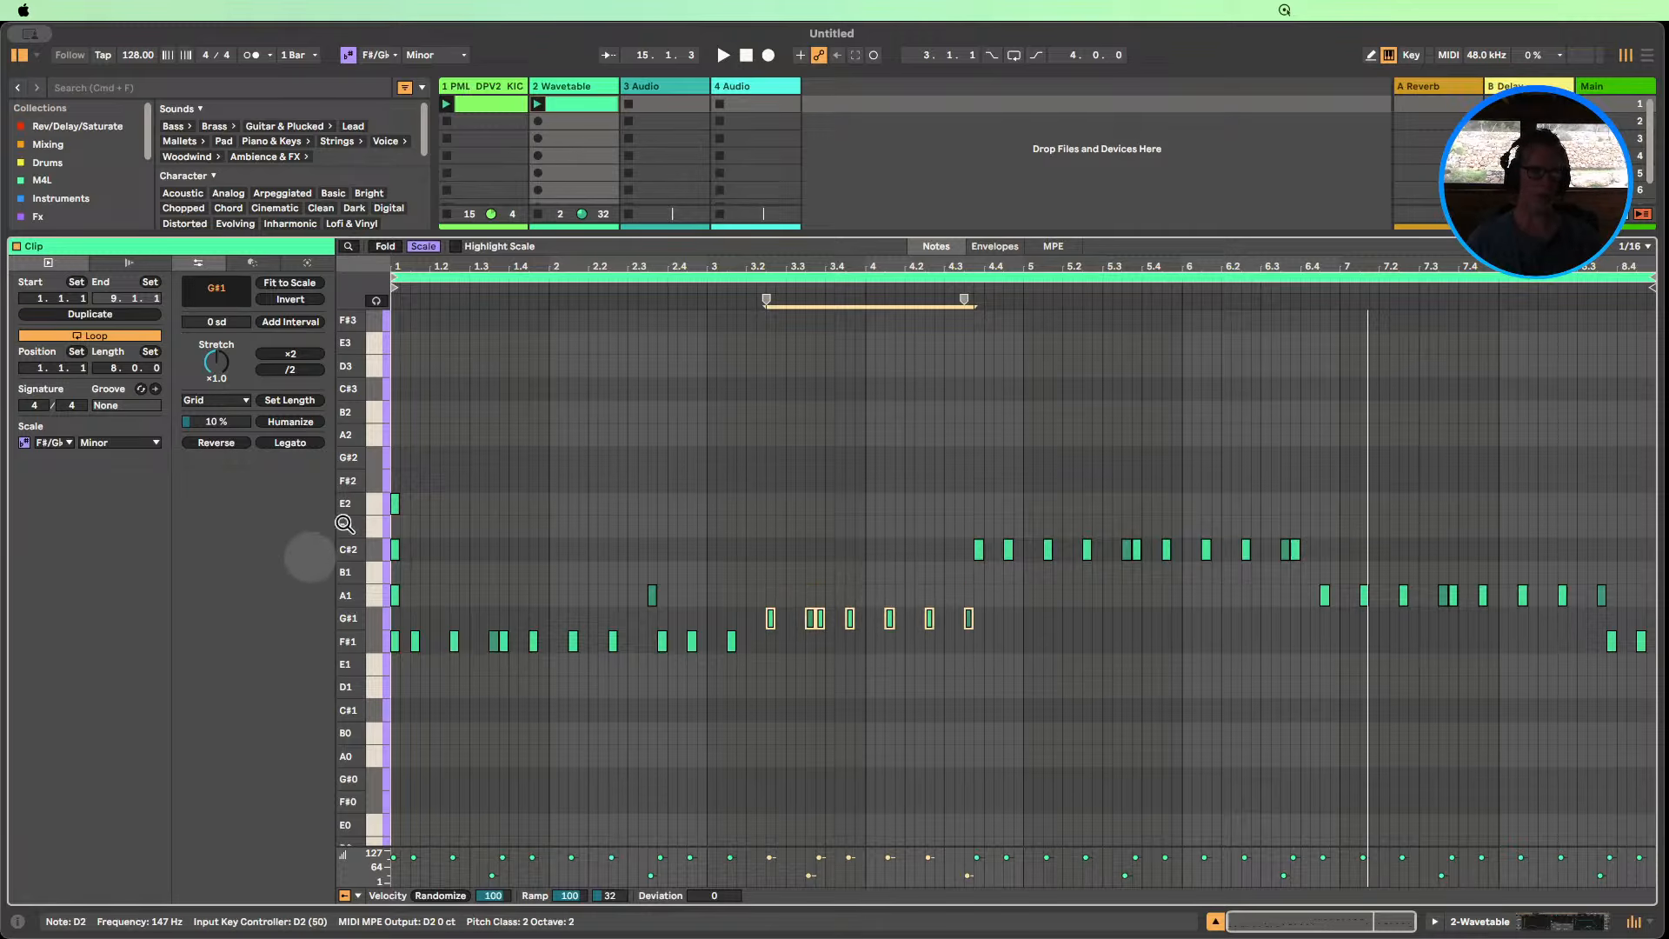
Add a G#1 note to the stacked notes at 1.1.1, keeping the A1 note in the stack.
left_click(395, 643)
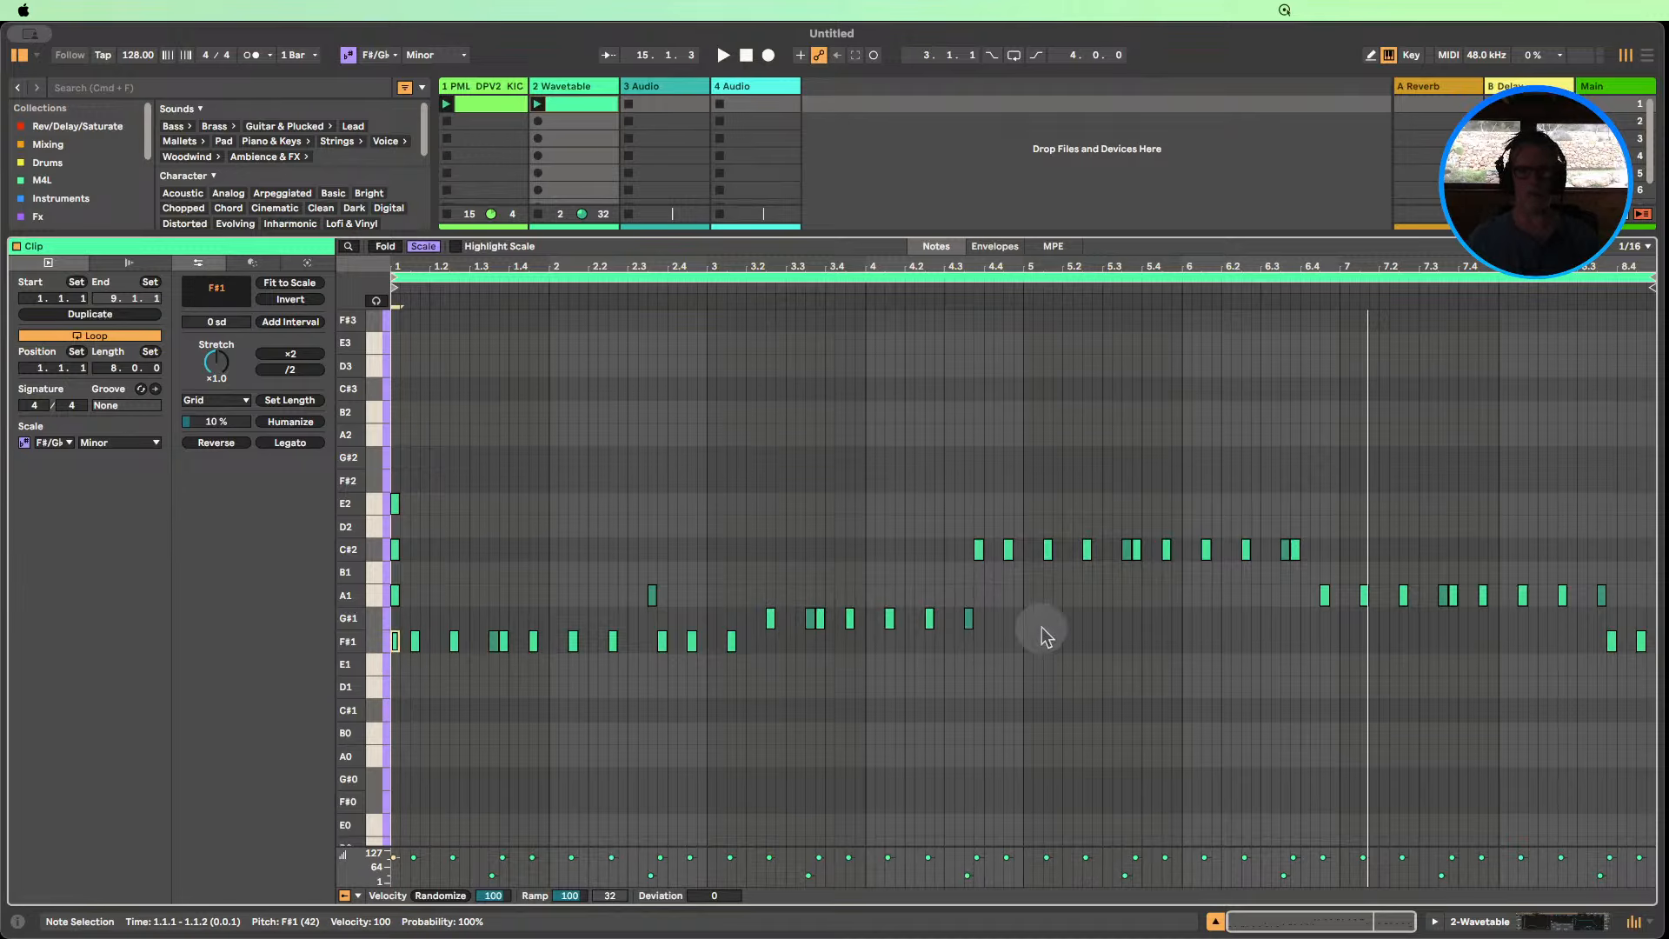
left_click_drag(1009, 619, 725, 623)
double_click(394, 619)
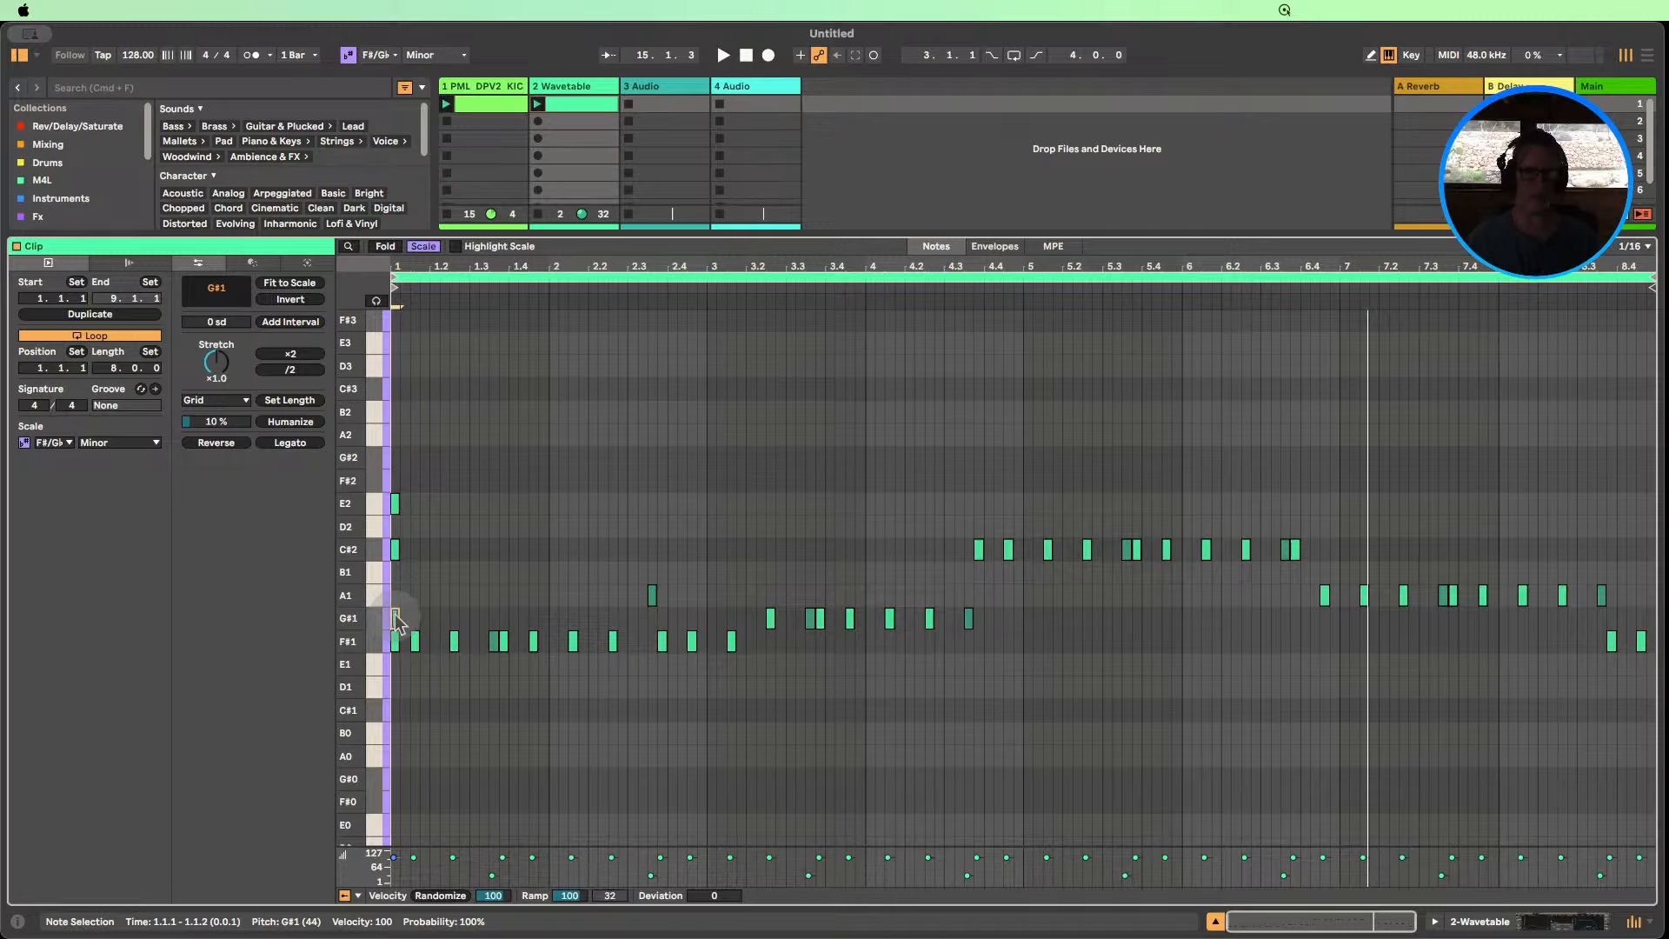
double_click(395, 596)
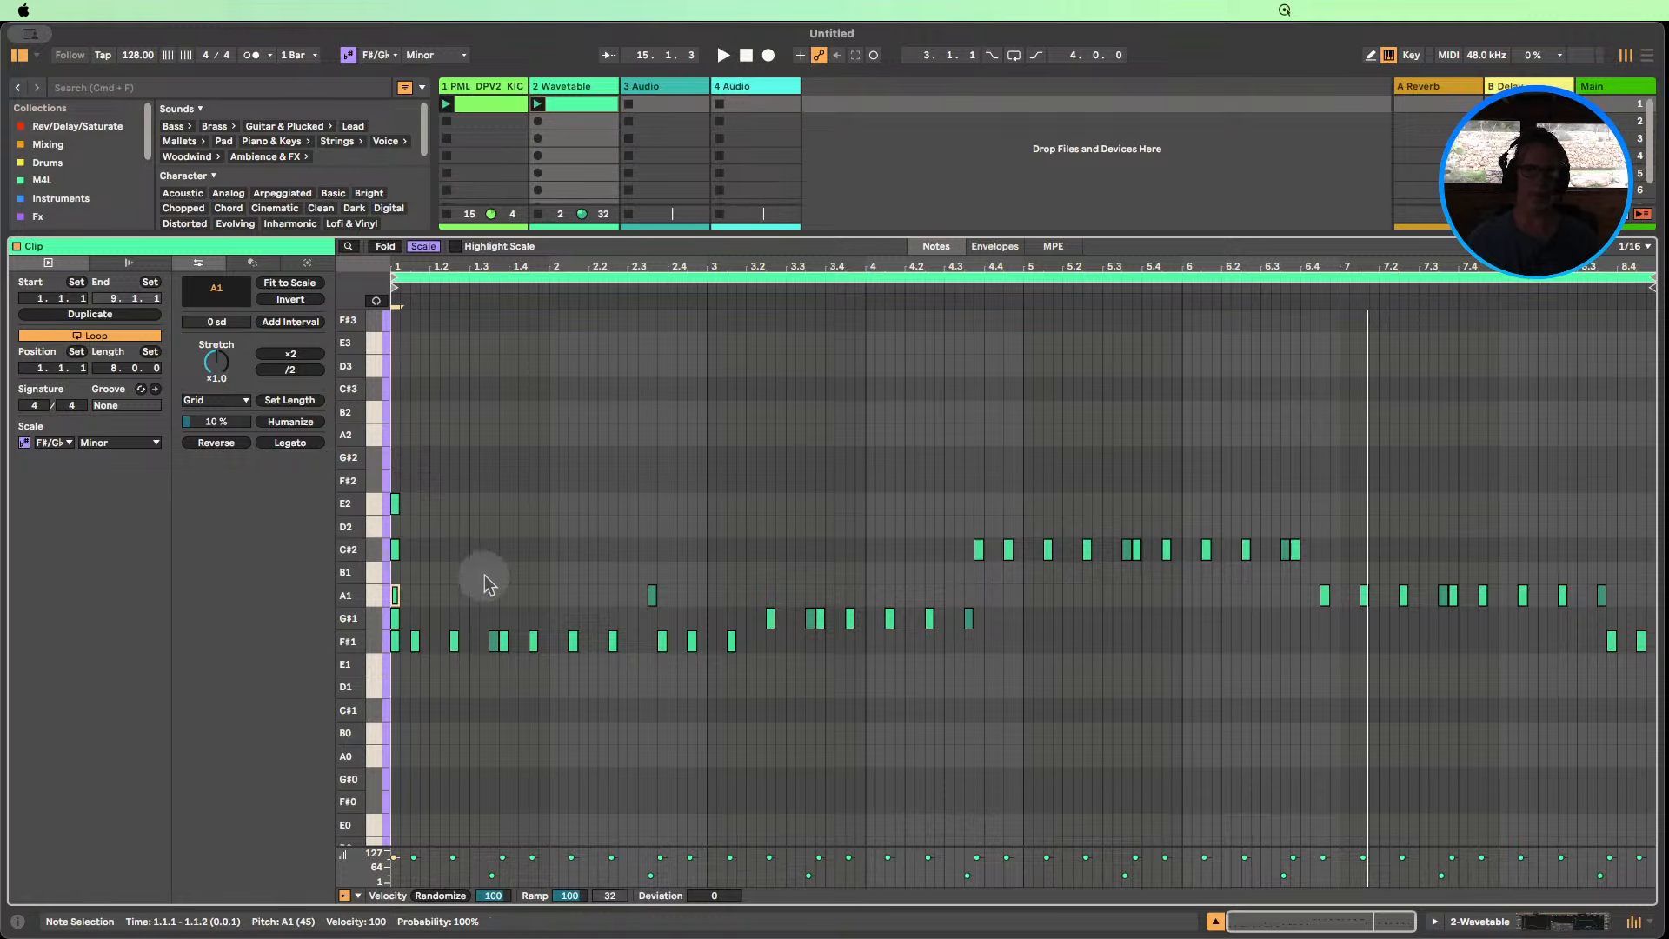
left_click(395, 618)
Compare the G#1 note with the bass line and delete all the stacked notes at 1.1.1.
left_click(769, 614)
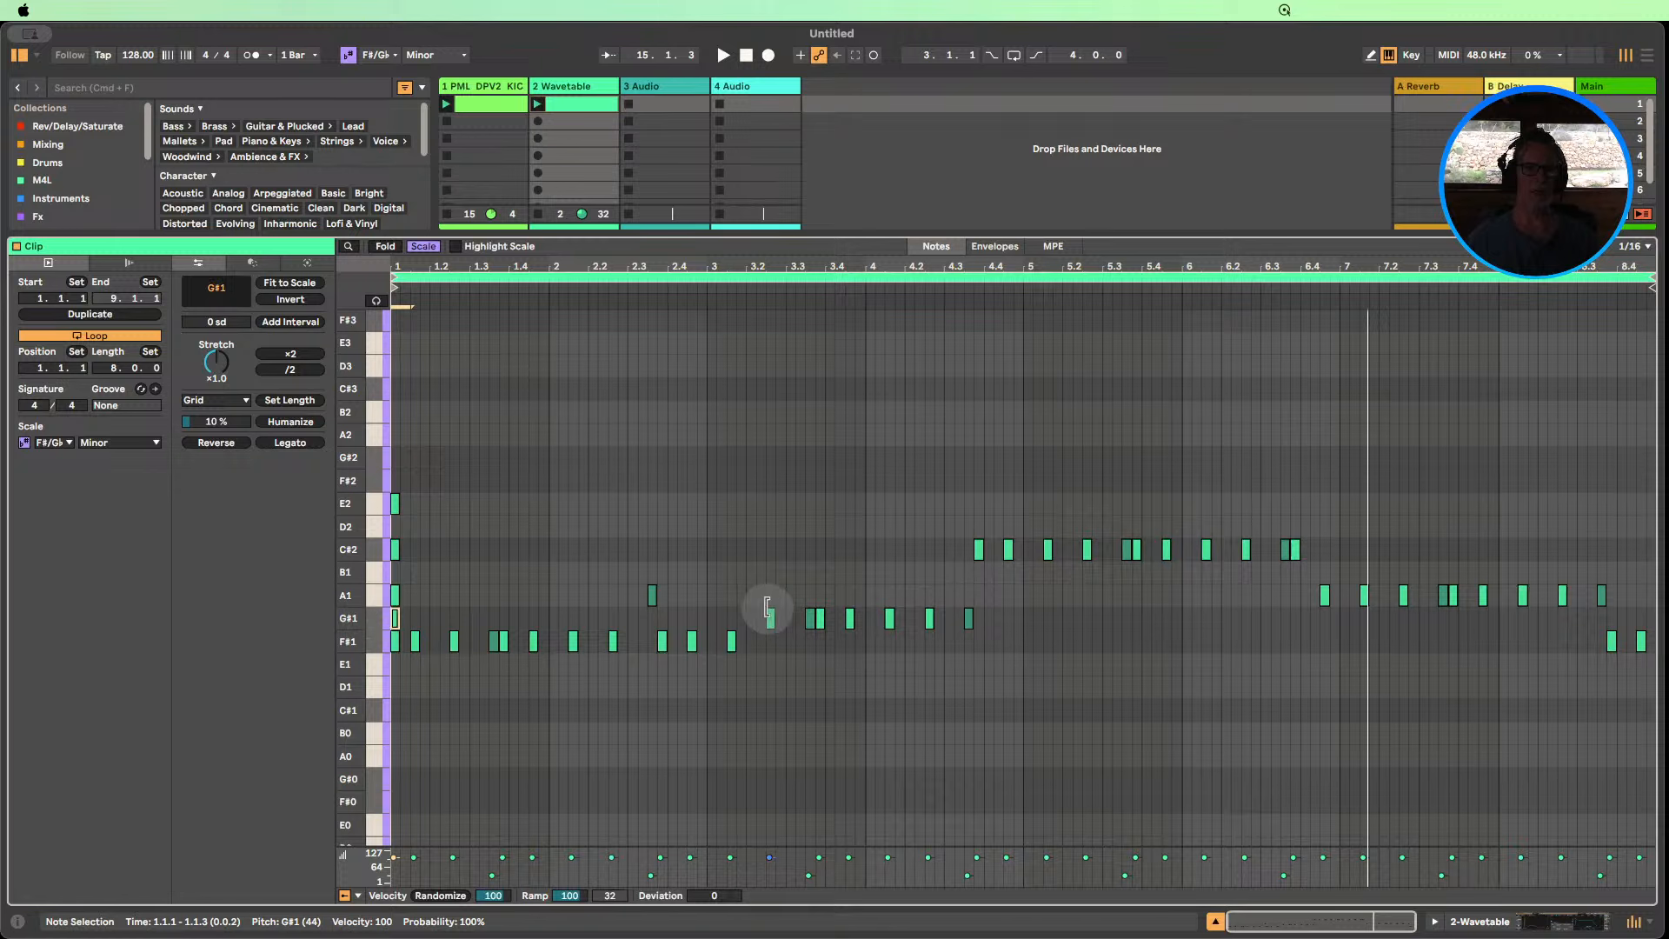
left_click(395, 623)
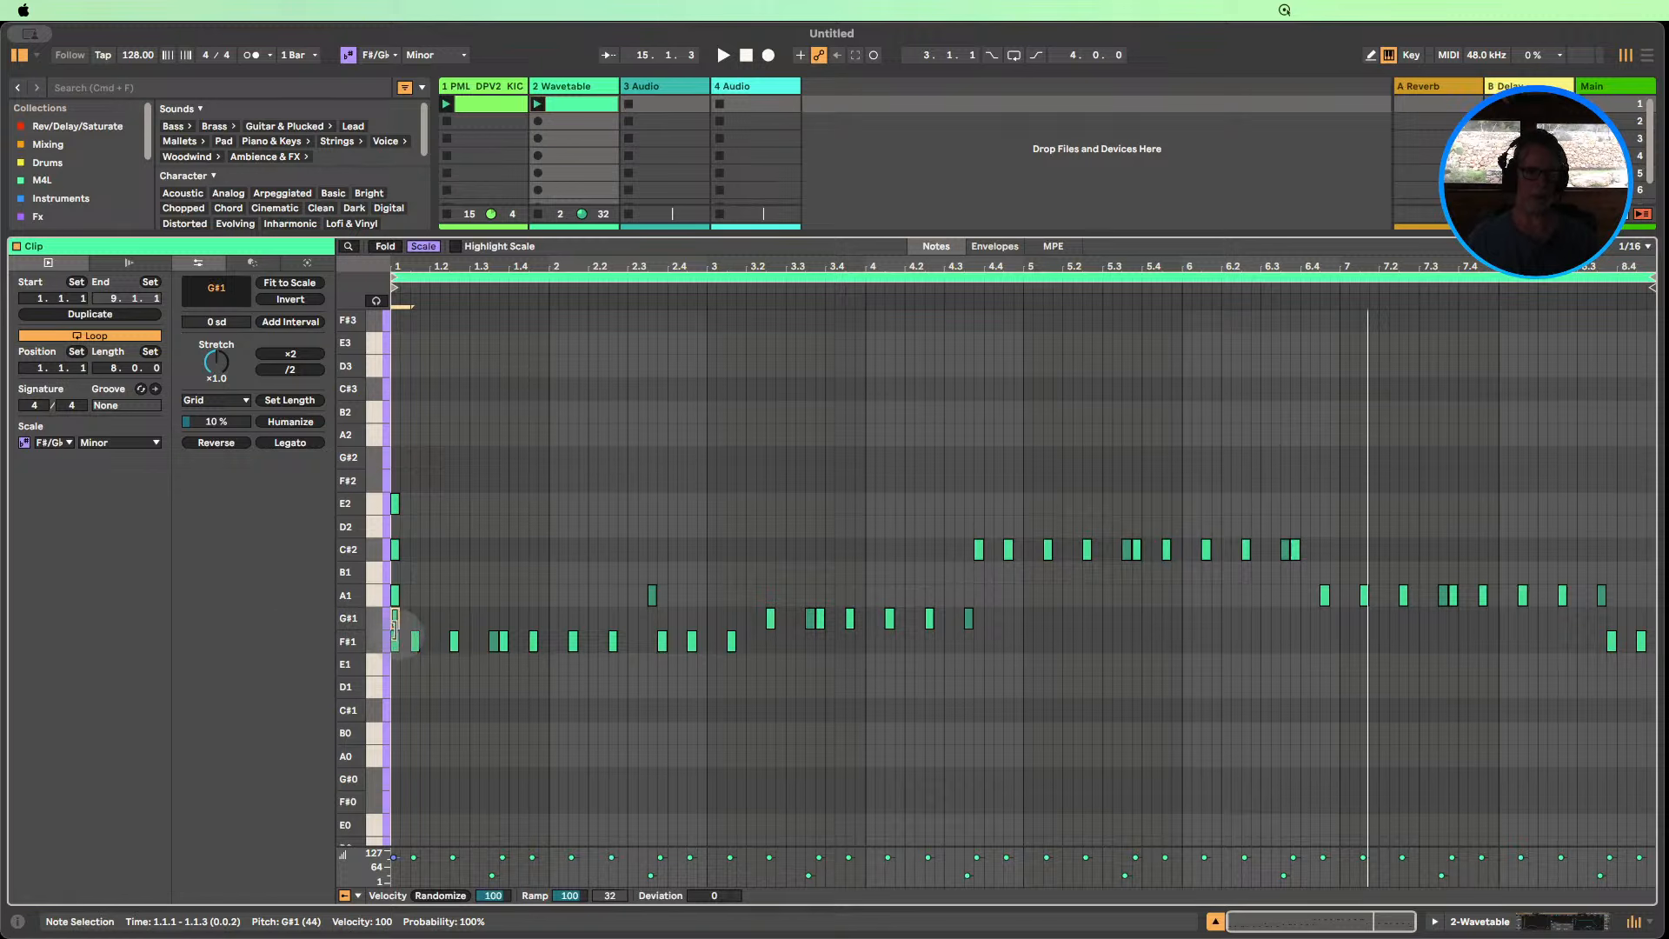
left_click_drag(407, 645, 358, 502)
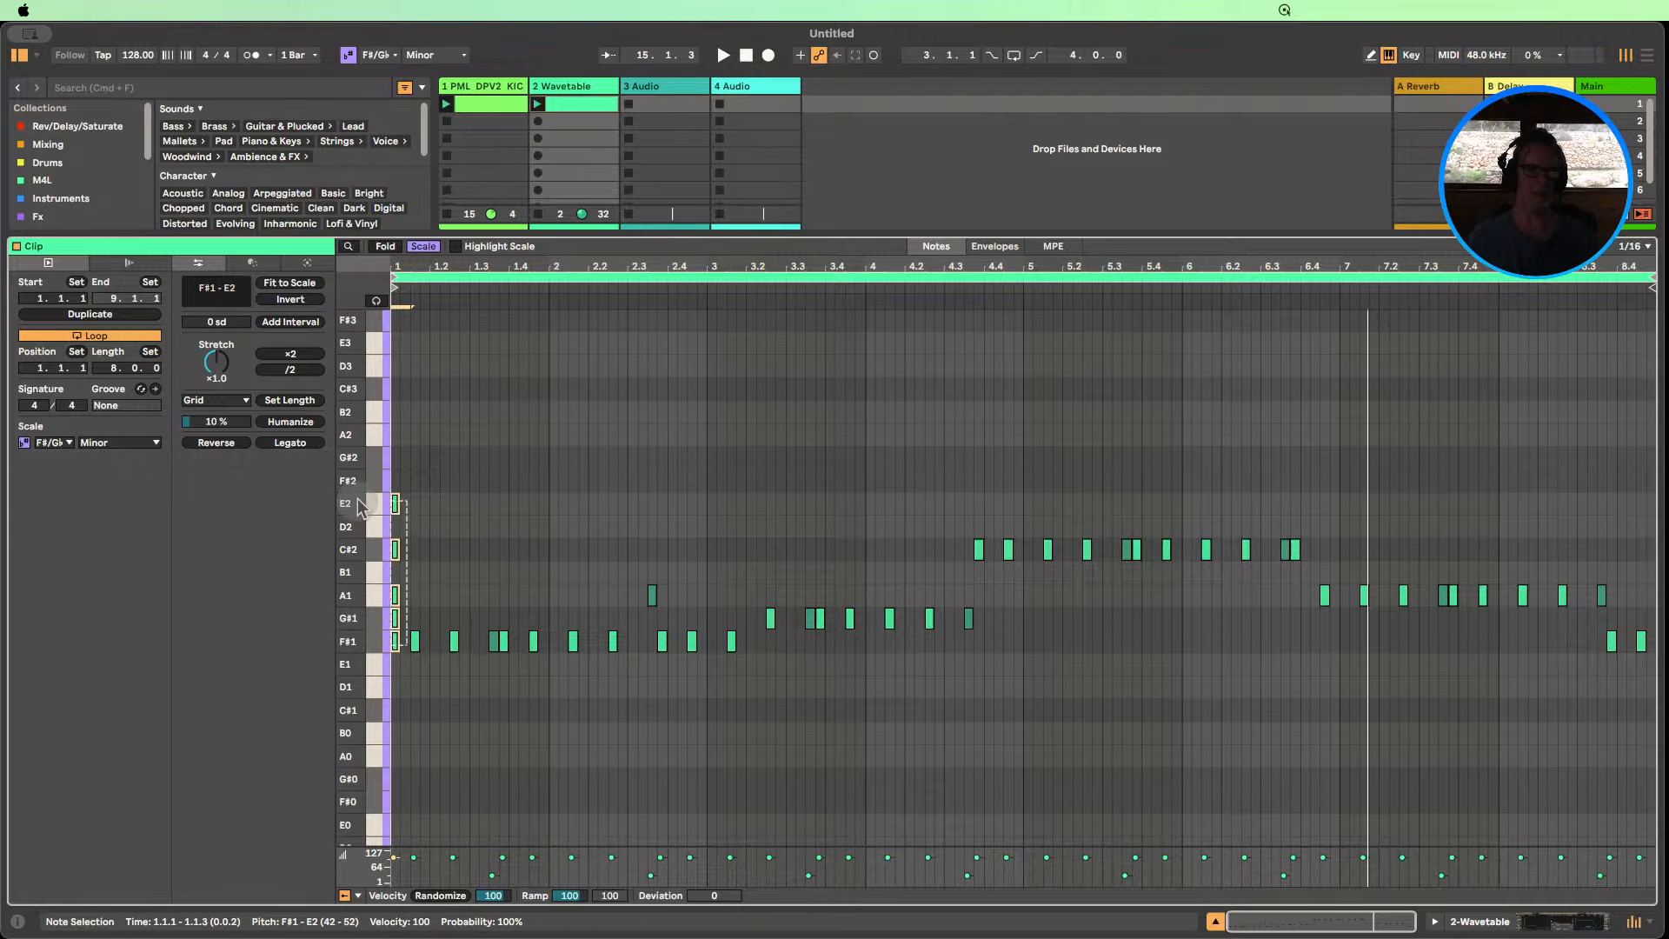
key("Delete")
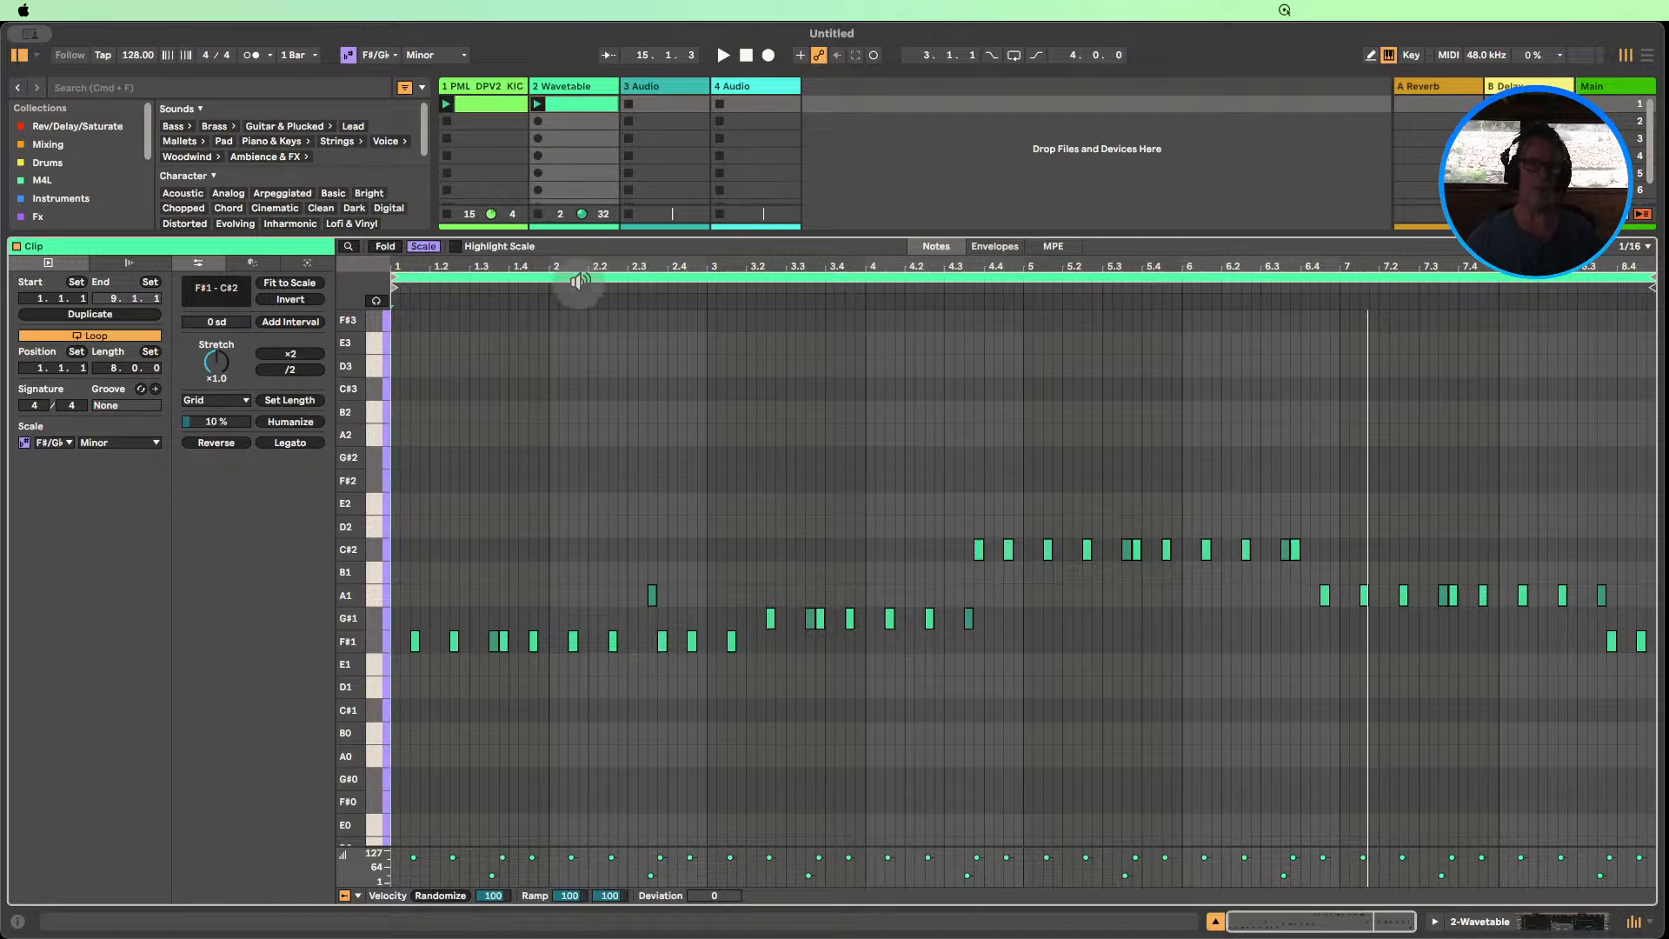
Play the bass clip and audition the G#1 notes in bars 3 and 4 on A1, returning them to G#1.
left_click(538, 105)
left_click_drag(992, 640, 768, 608)
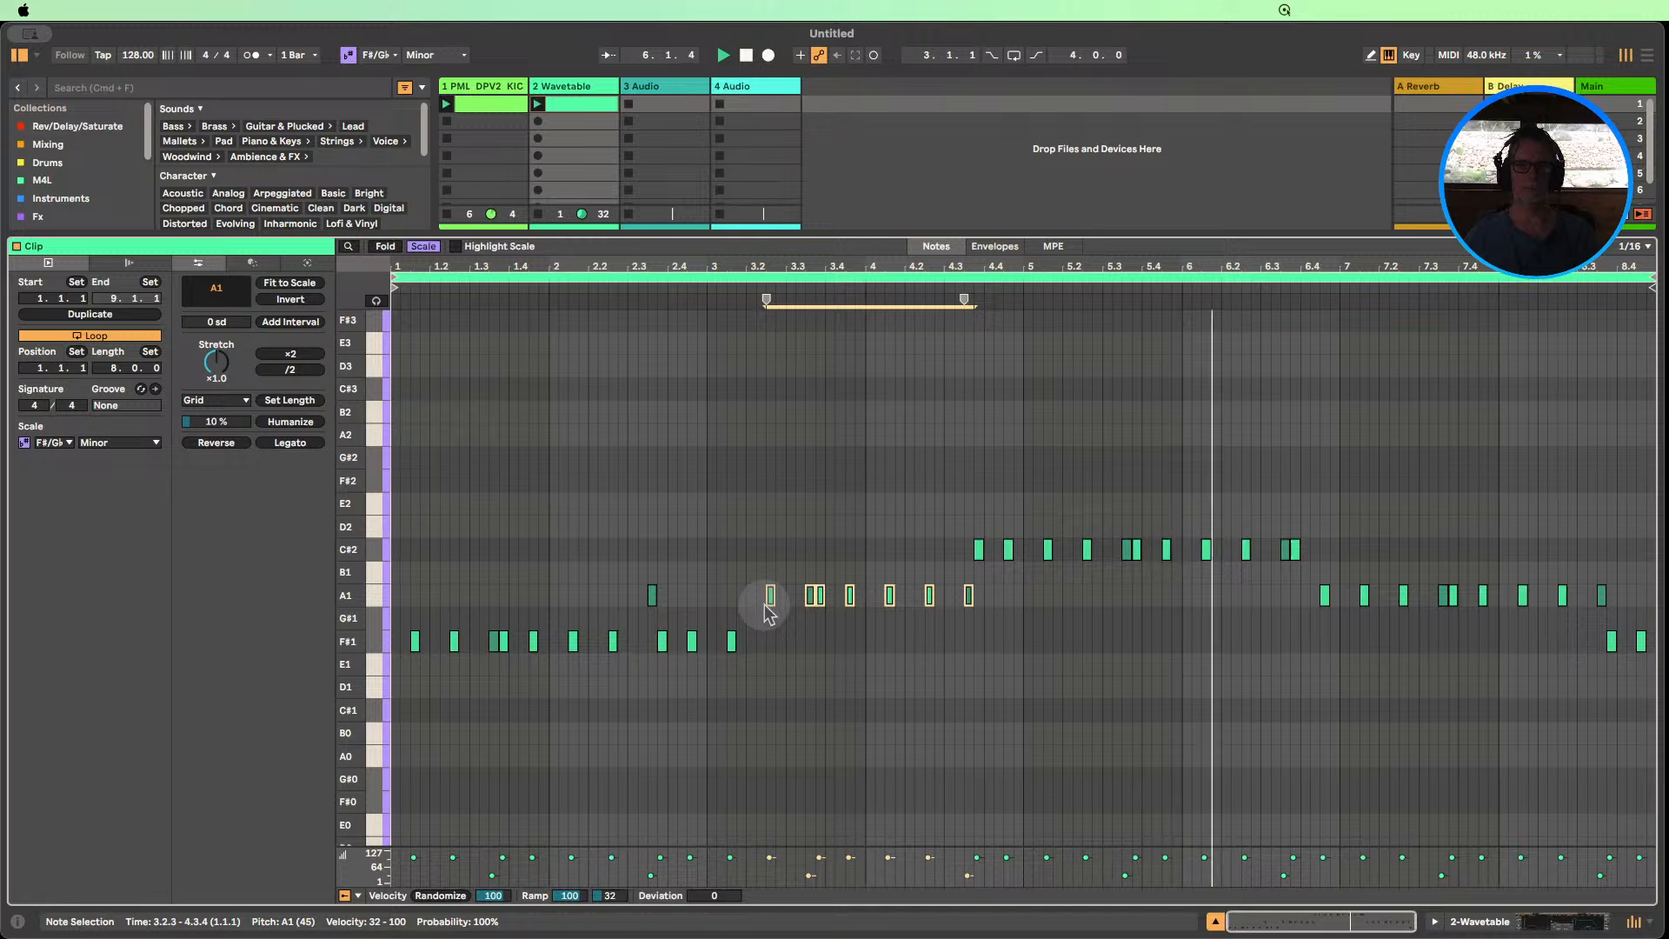
key("Down")
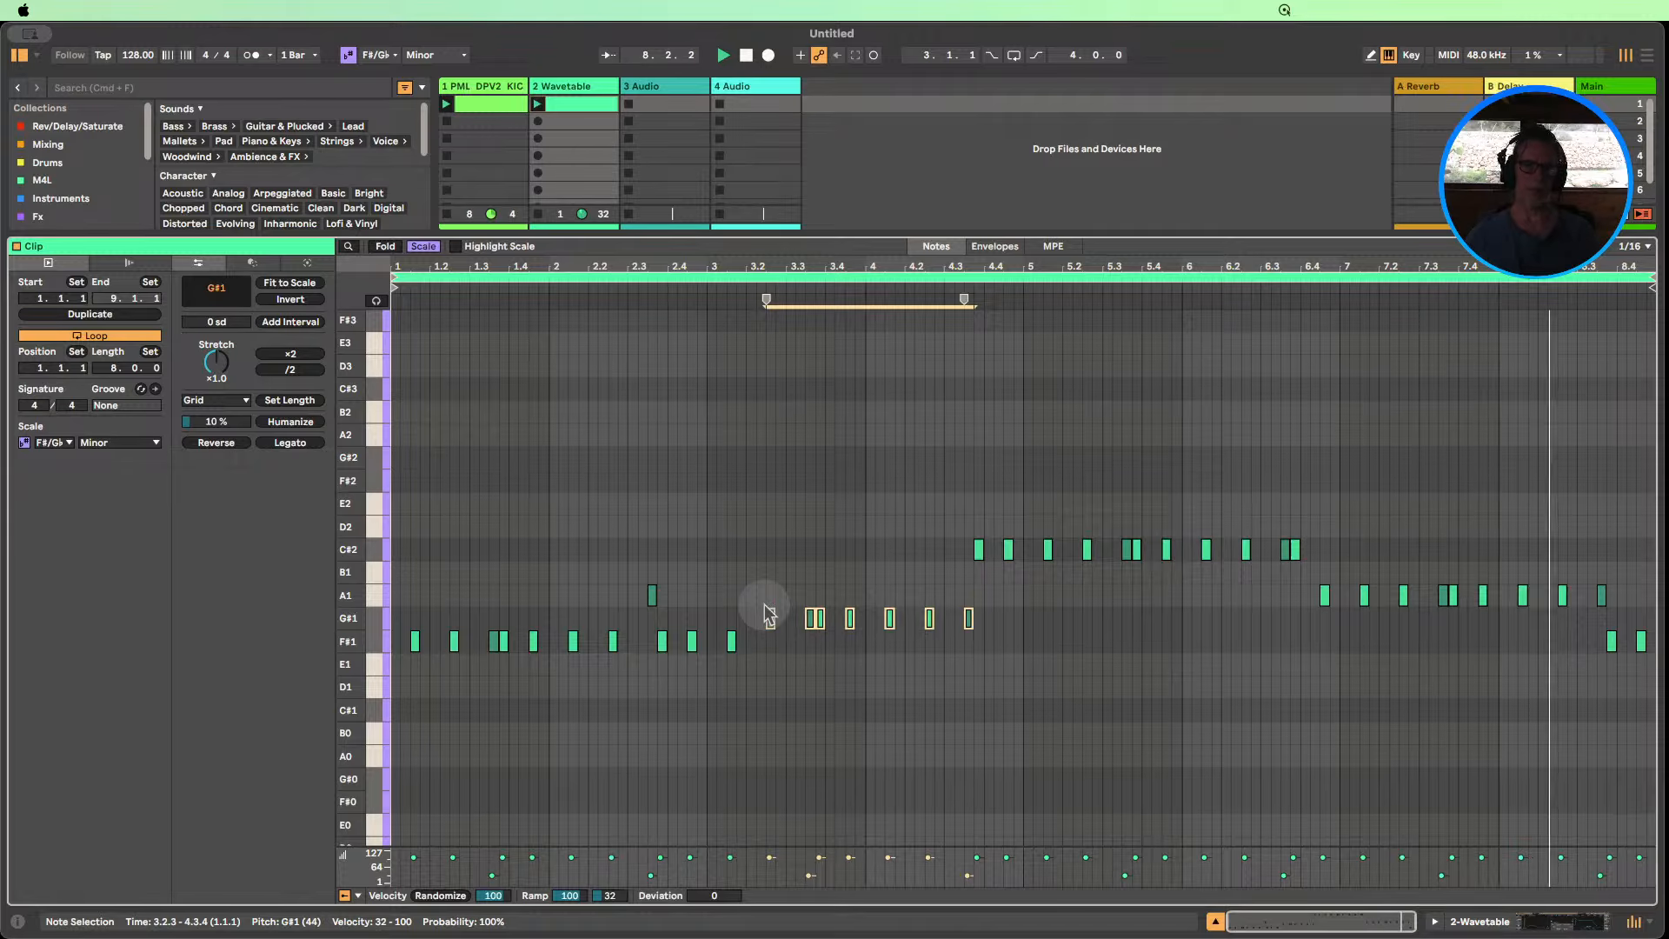
Turn off the scale-only note view and set Wavetable's amp envelope to 0.00 ms attack, 281 ms decay and -∞ dB sustain.
left_click(424, 247)
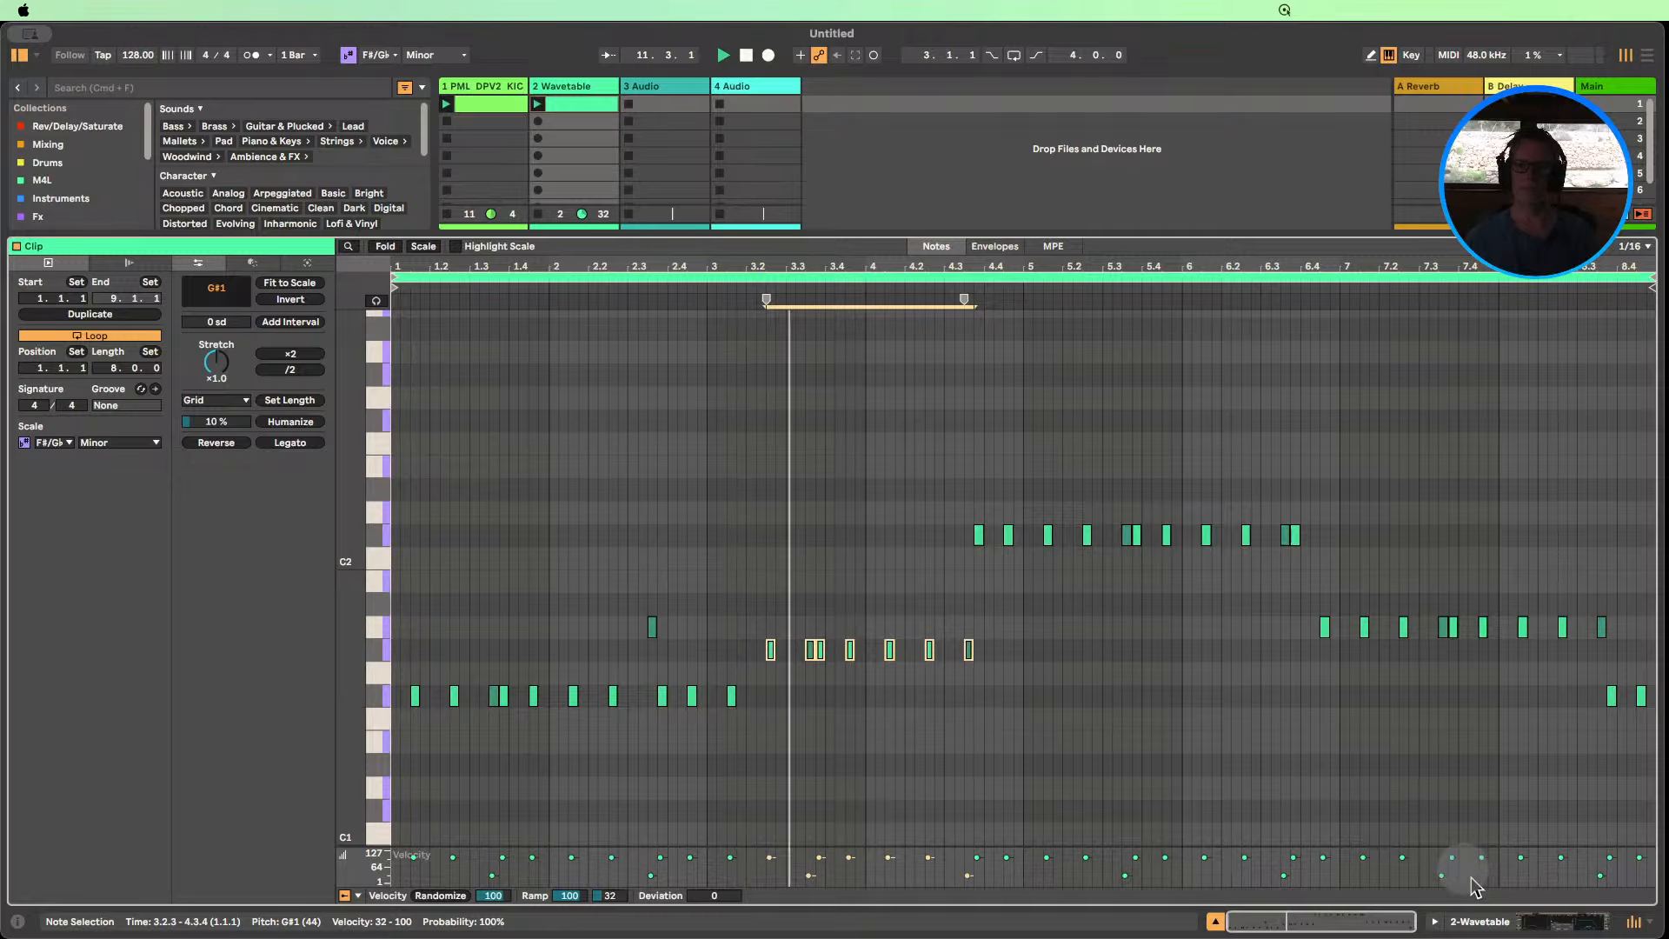
key("shift+Tab")
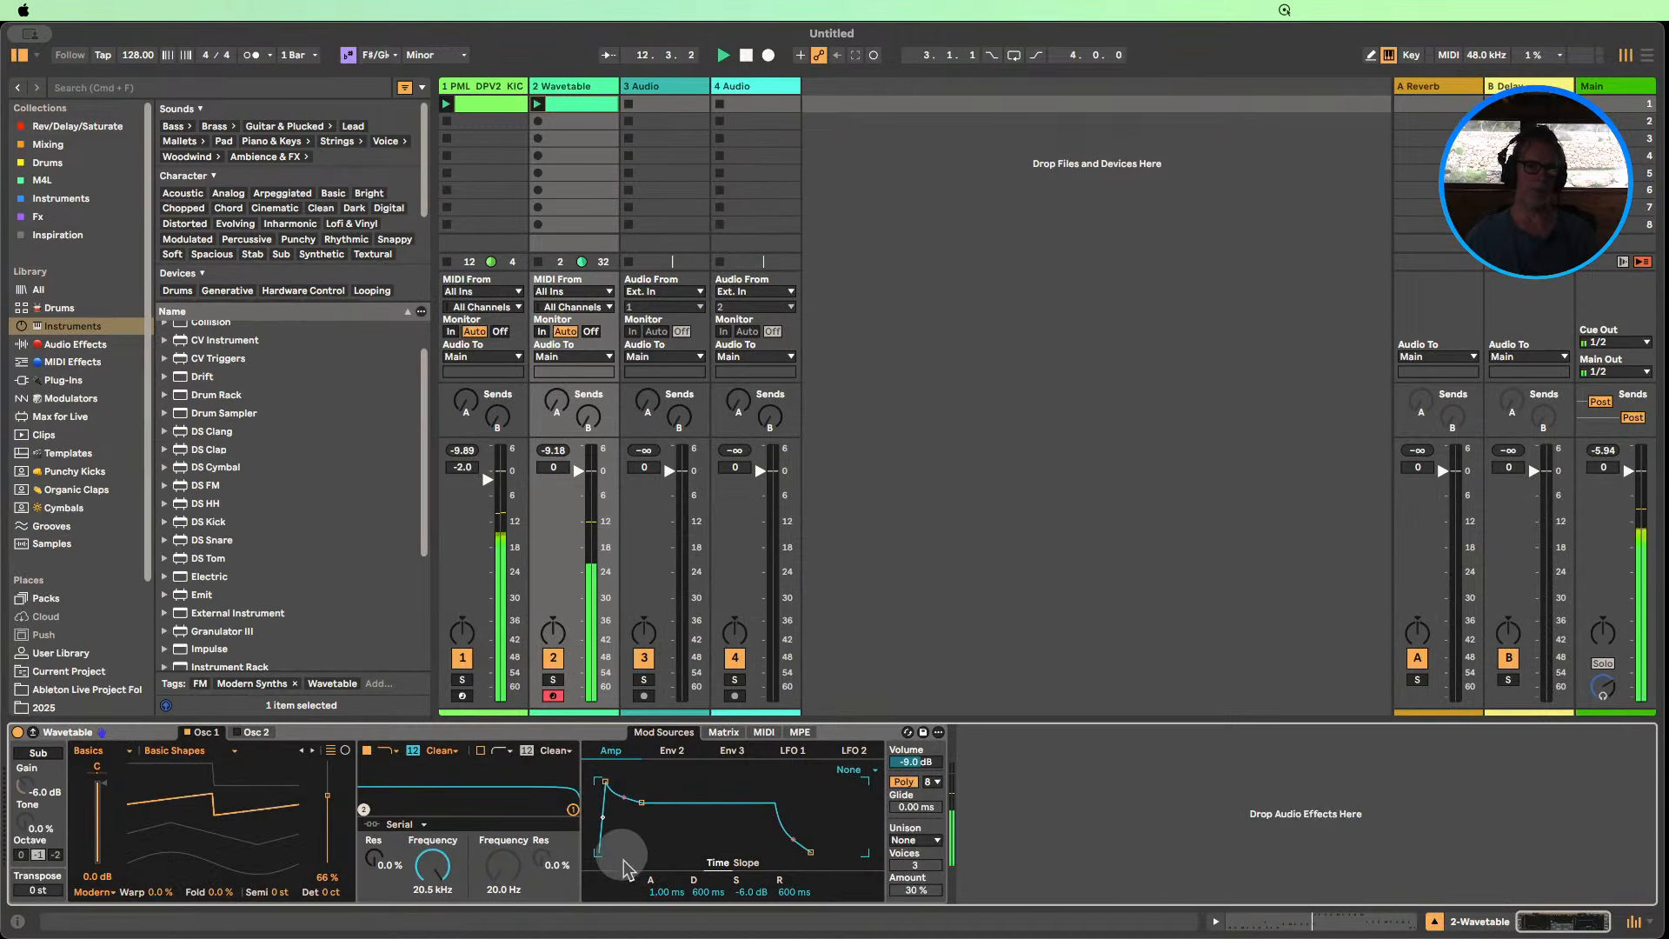
left_click_drag(748, 896, 753, 932)
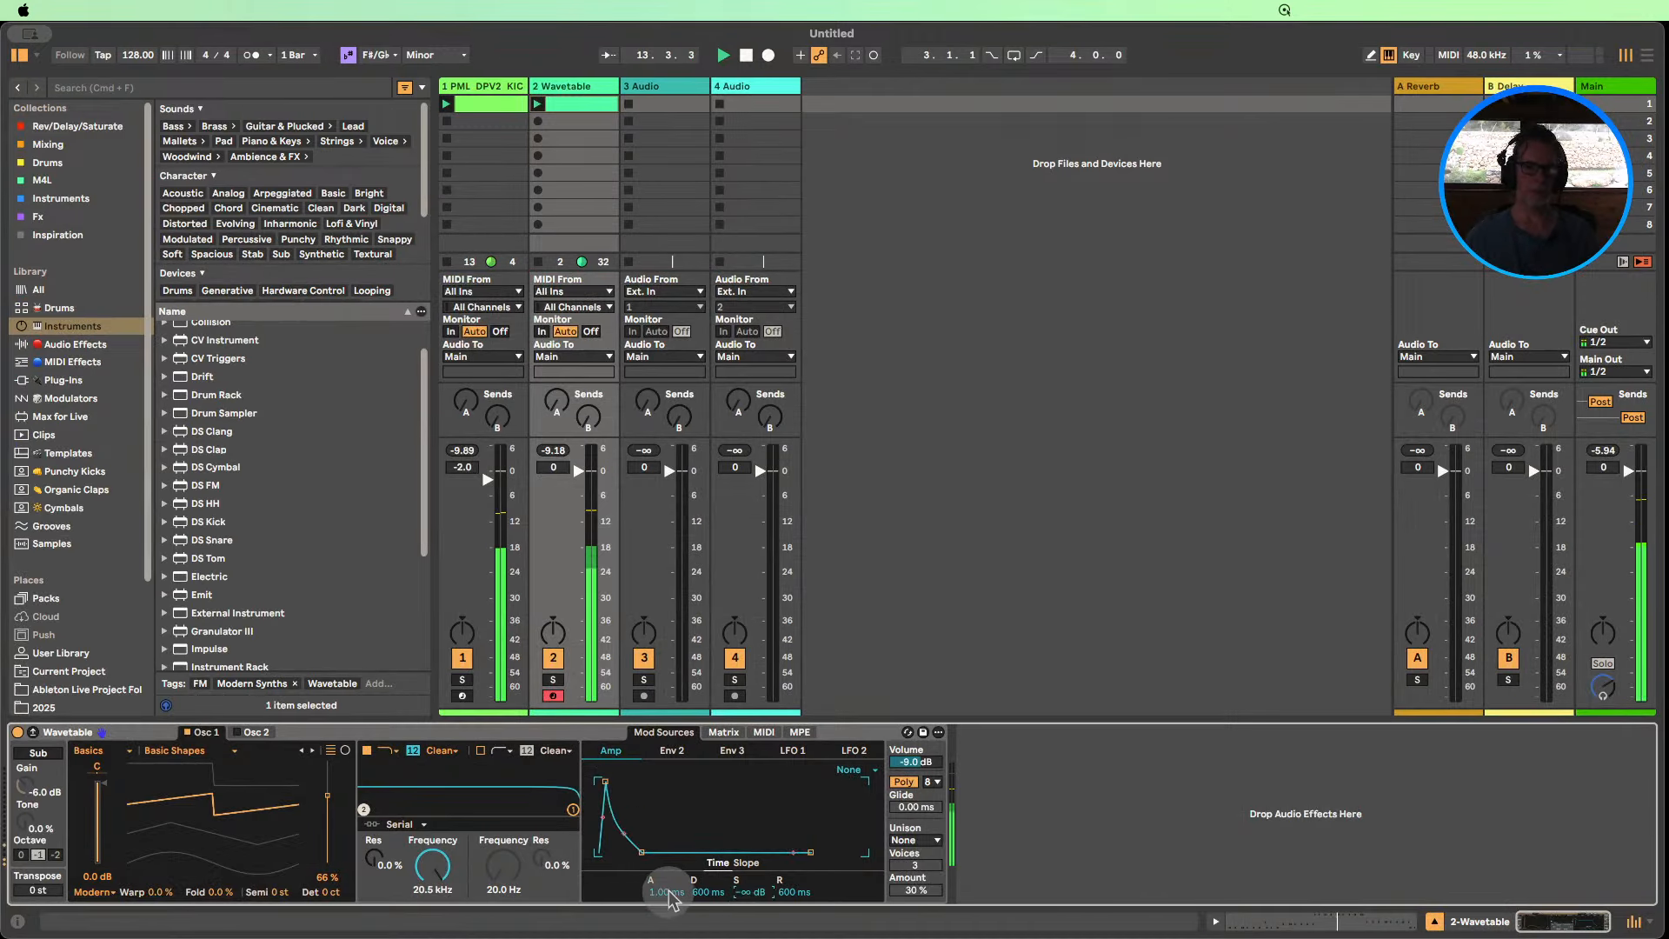
left_click_drag(670, 895, 712, 909)
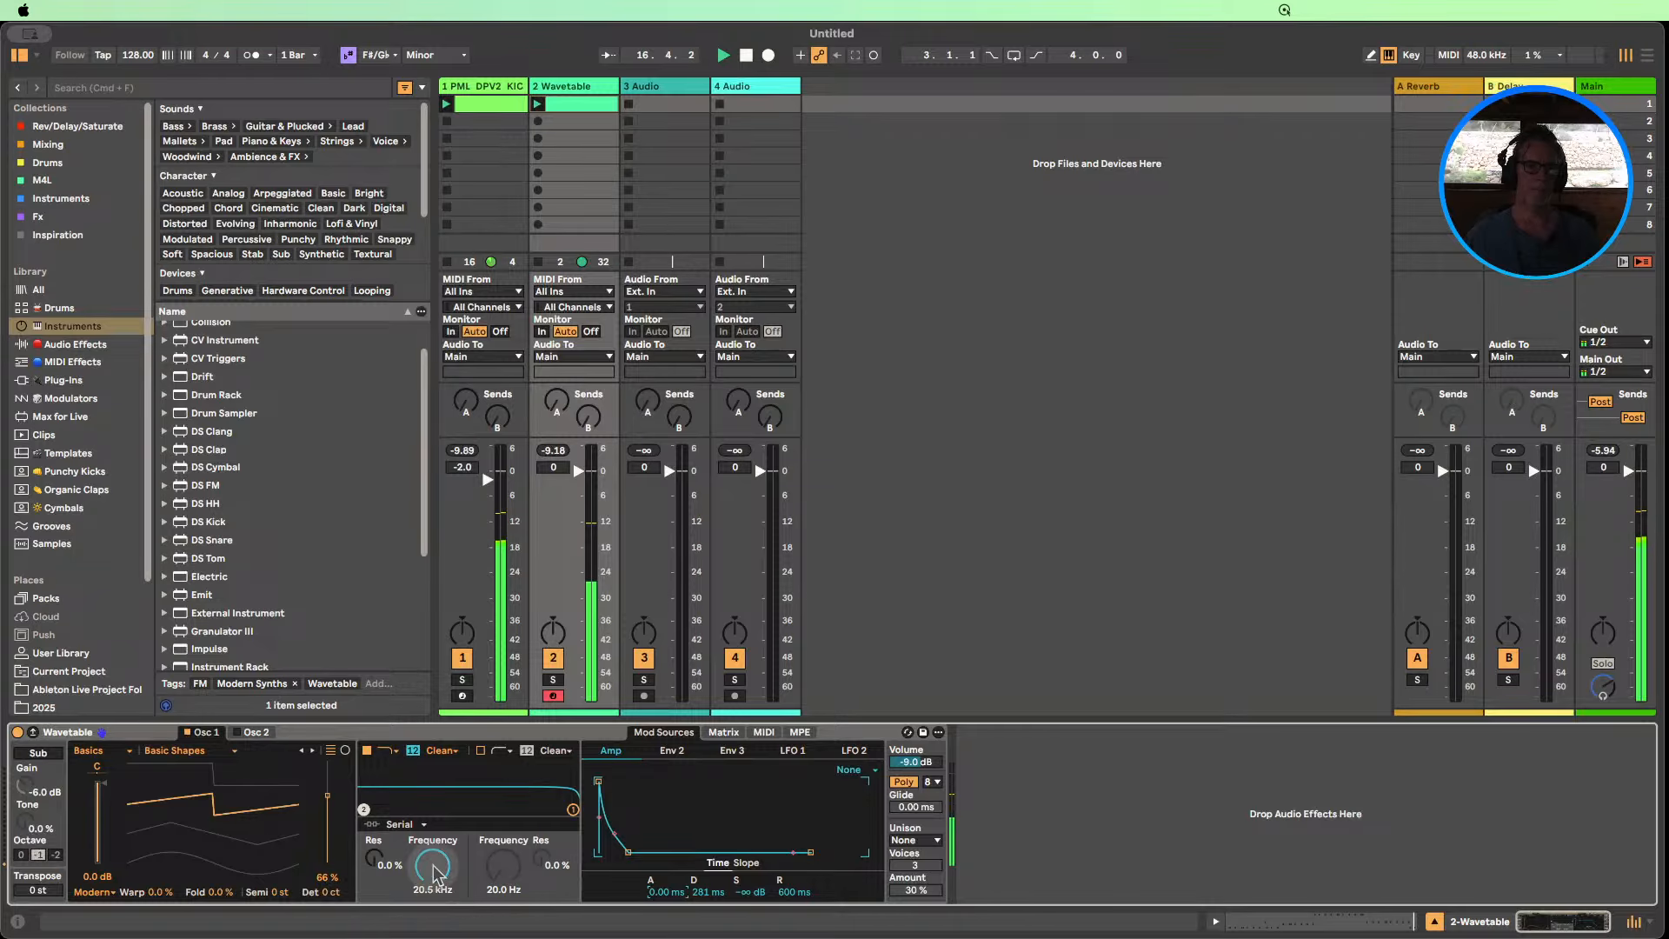
Set filter 1 to 20.0 Hz with 18% resonance and modulate its frequency from Env 2 by 58.
left_click_drag(434, 872, 434, 926)
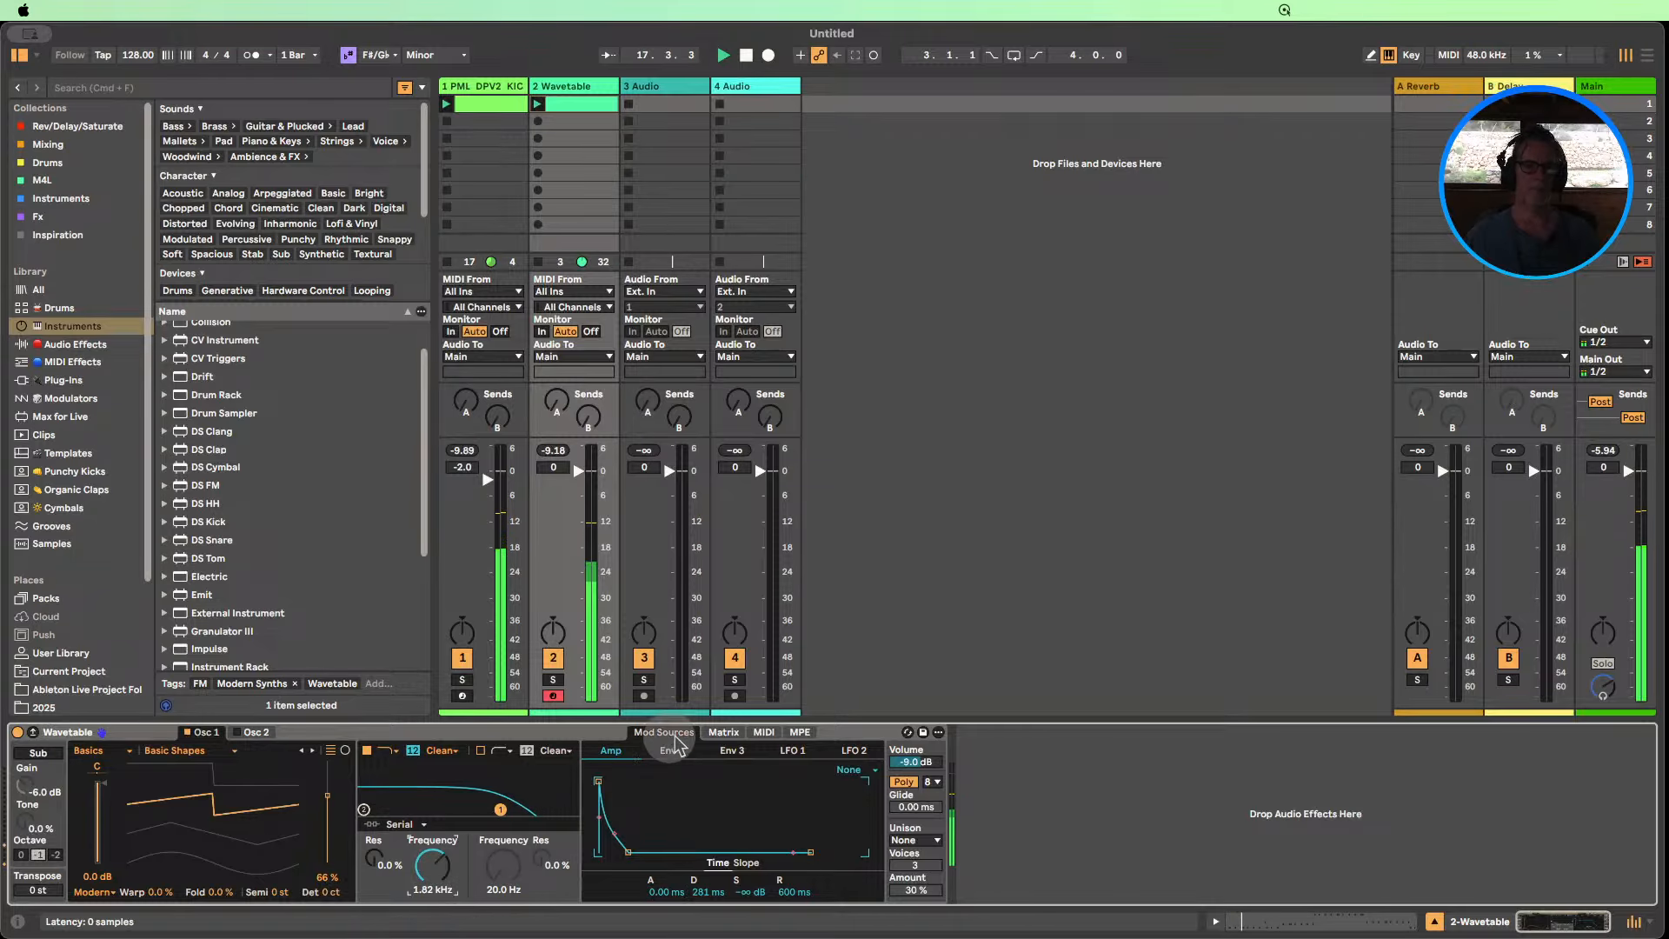
left_click(722, 733)
left_click_drag(727, 858, 720, 845)
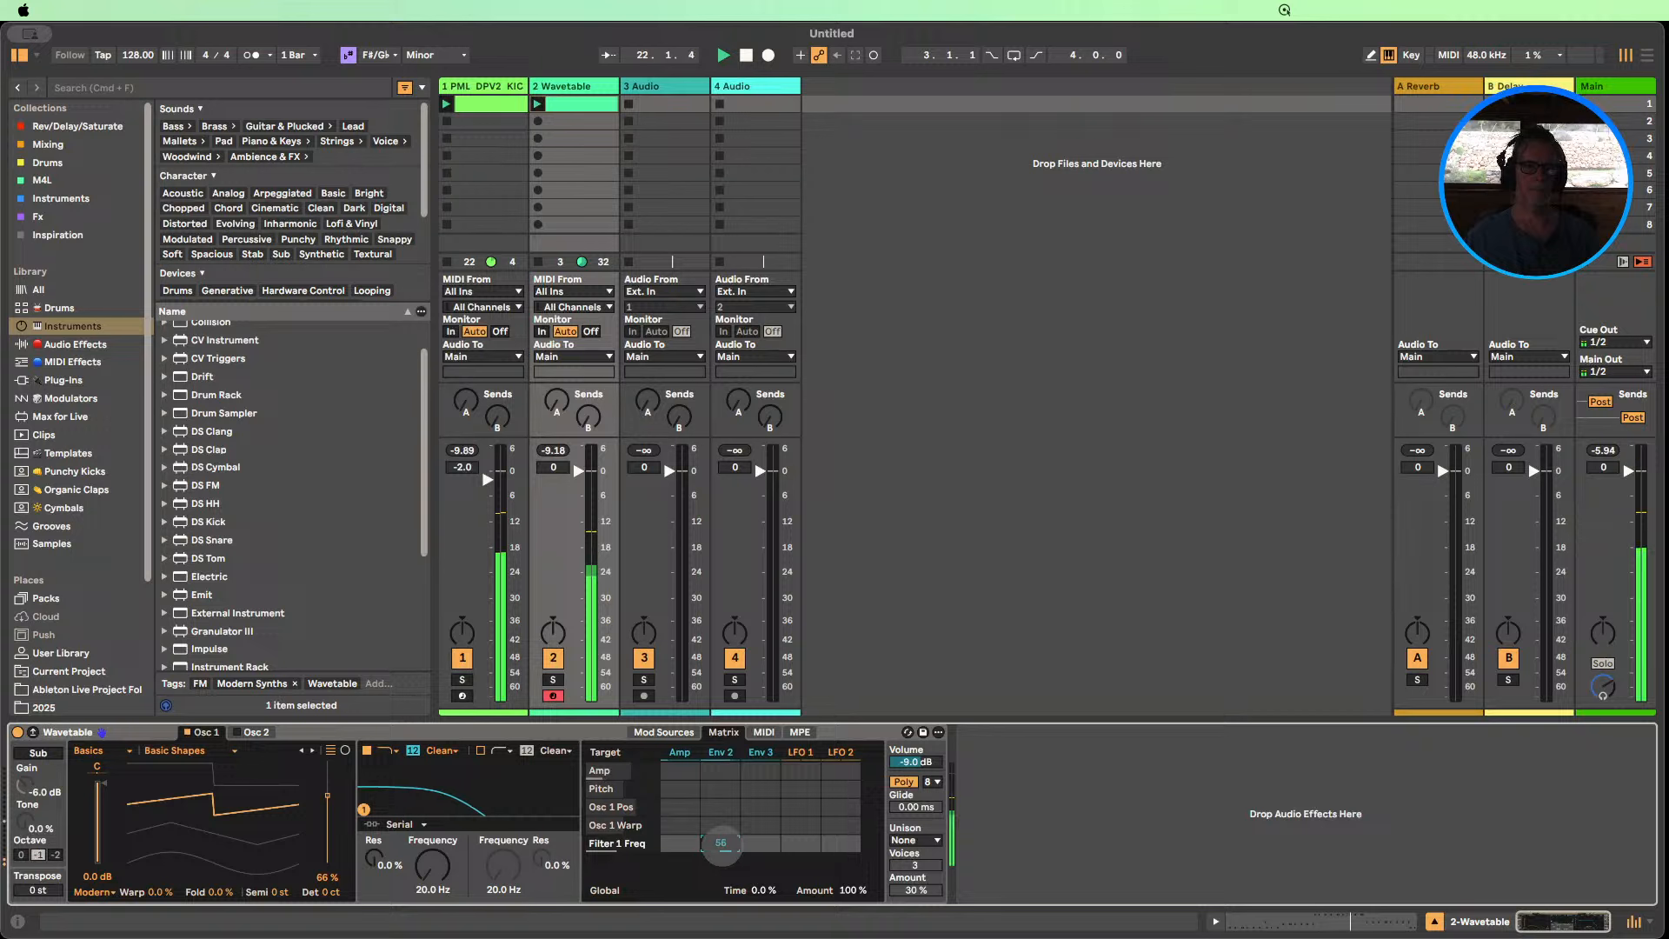
left_click_drag(372, 866, 369, 861)
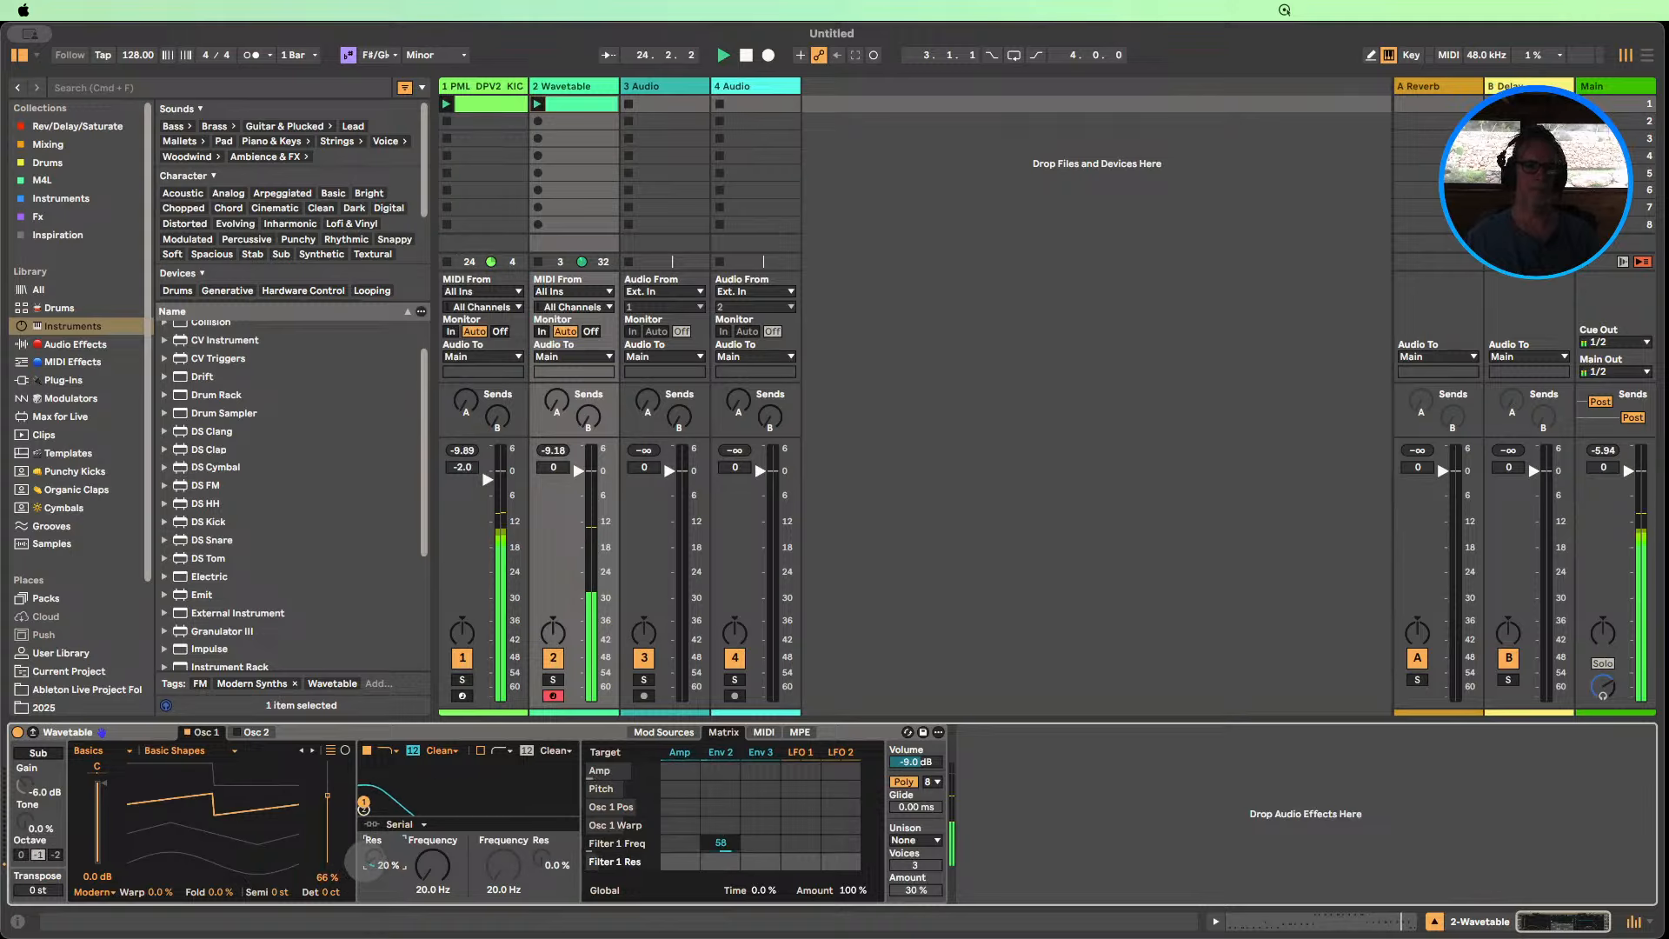
Switch Wavetable to Mono and enable oscillator 2 with a 49% wavetable position and 10 ct detune.
left_click(903, 781)
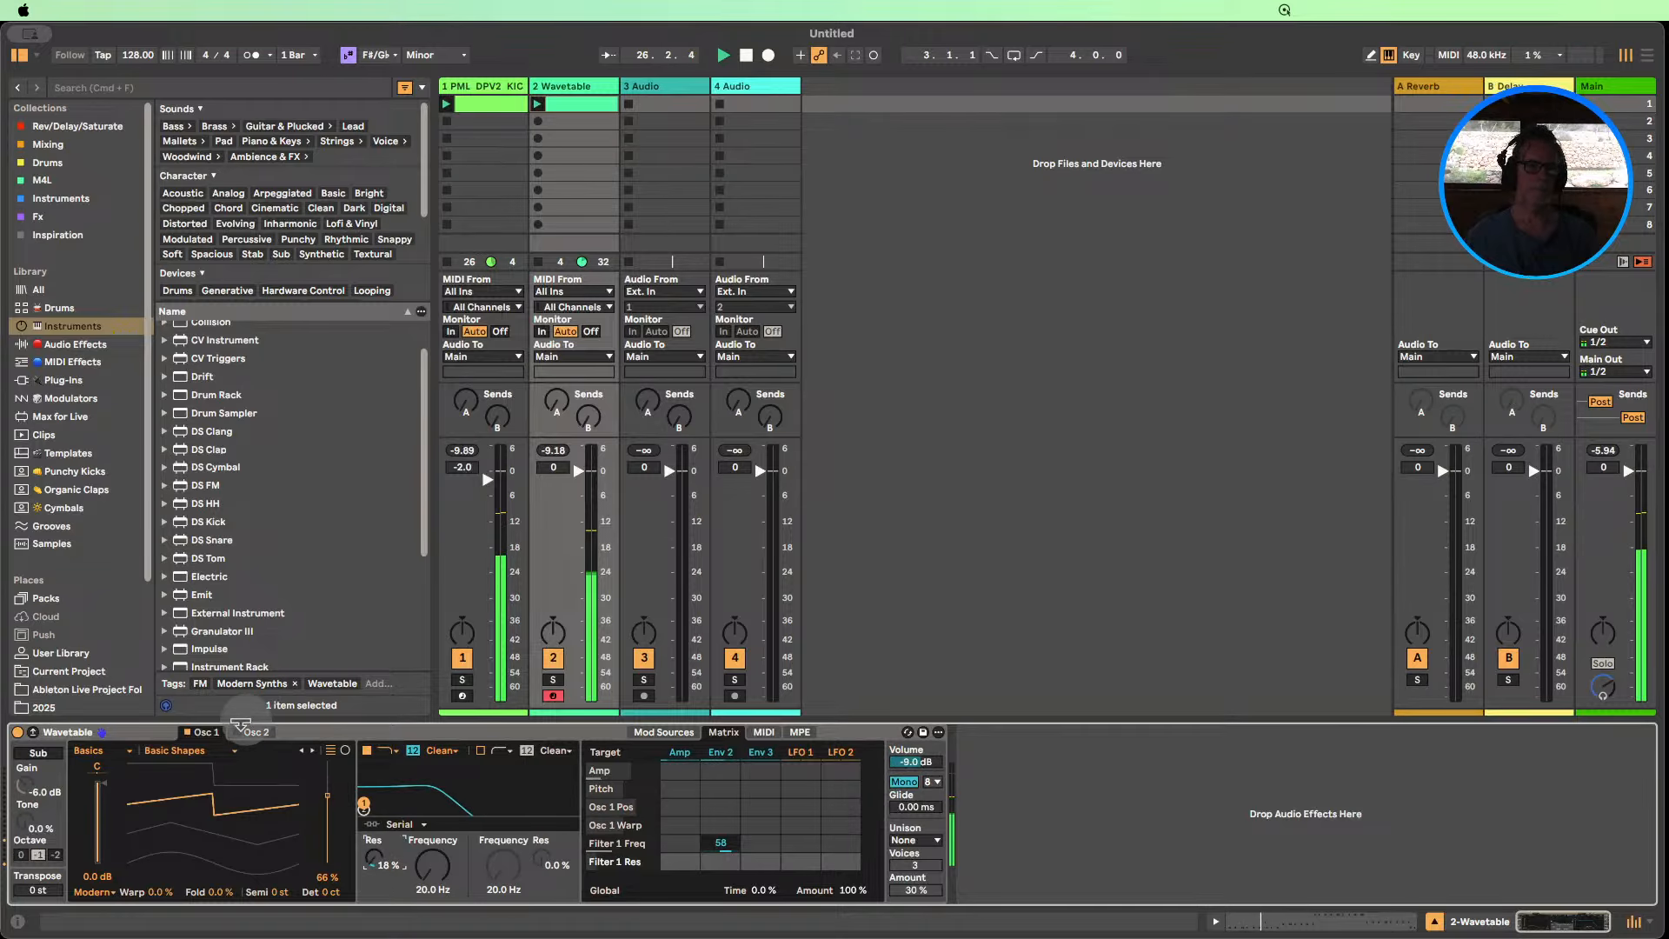
left_click(250, 732)
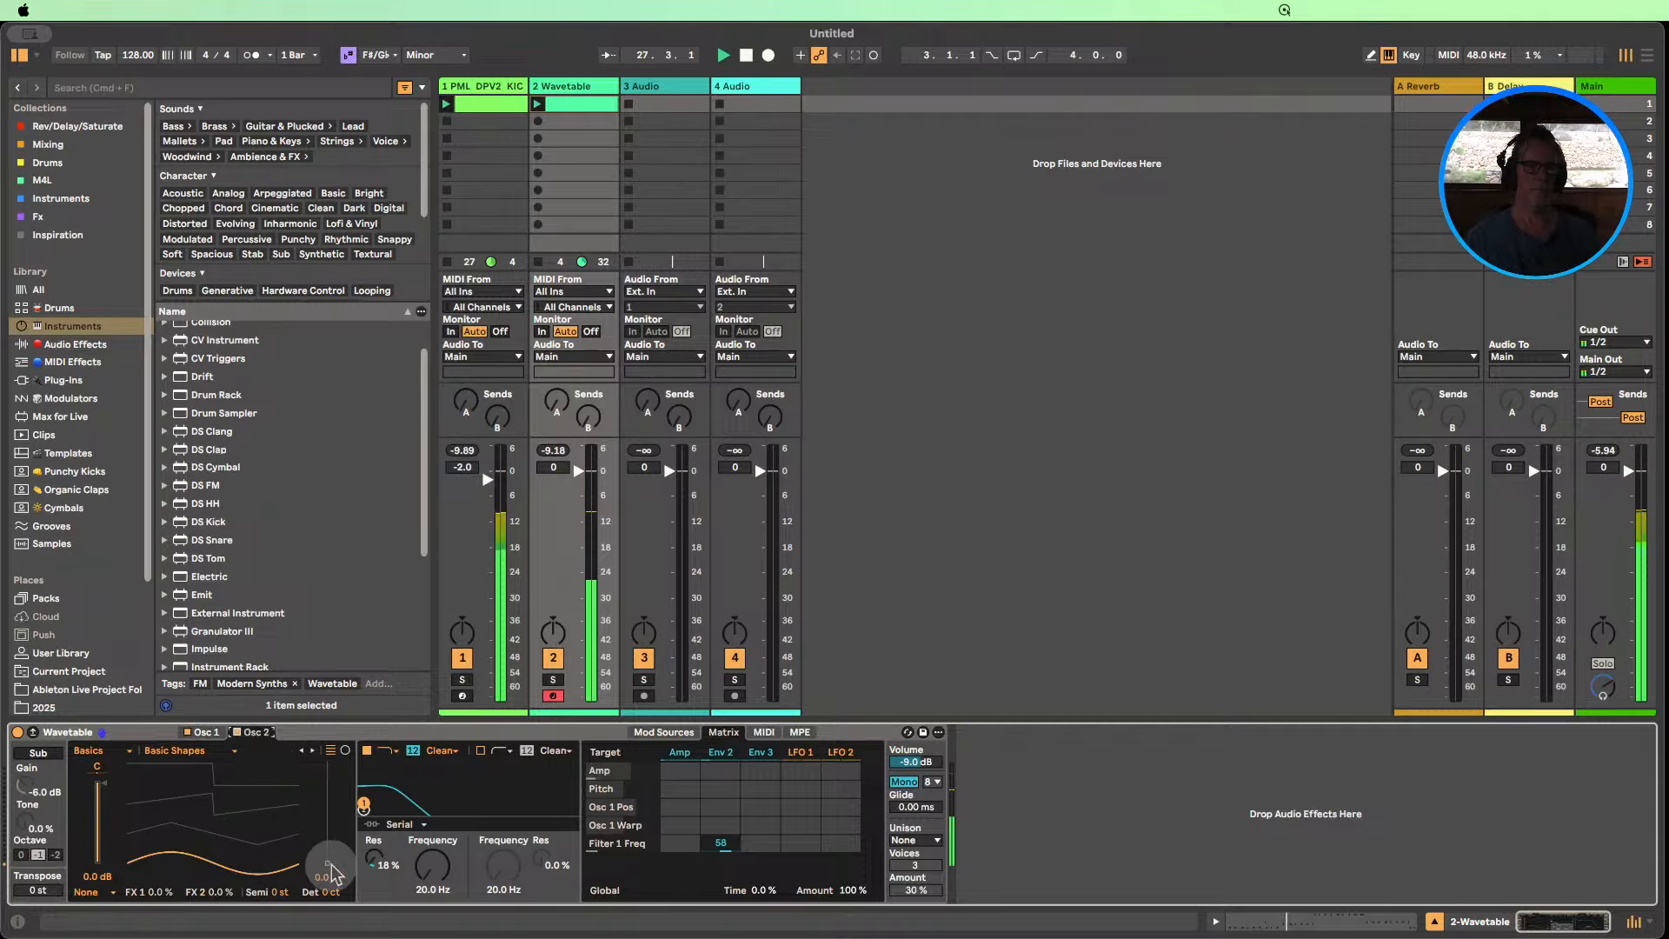
left_click_drag(329, 865, 329, 830)
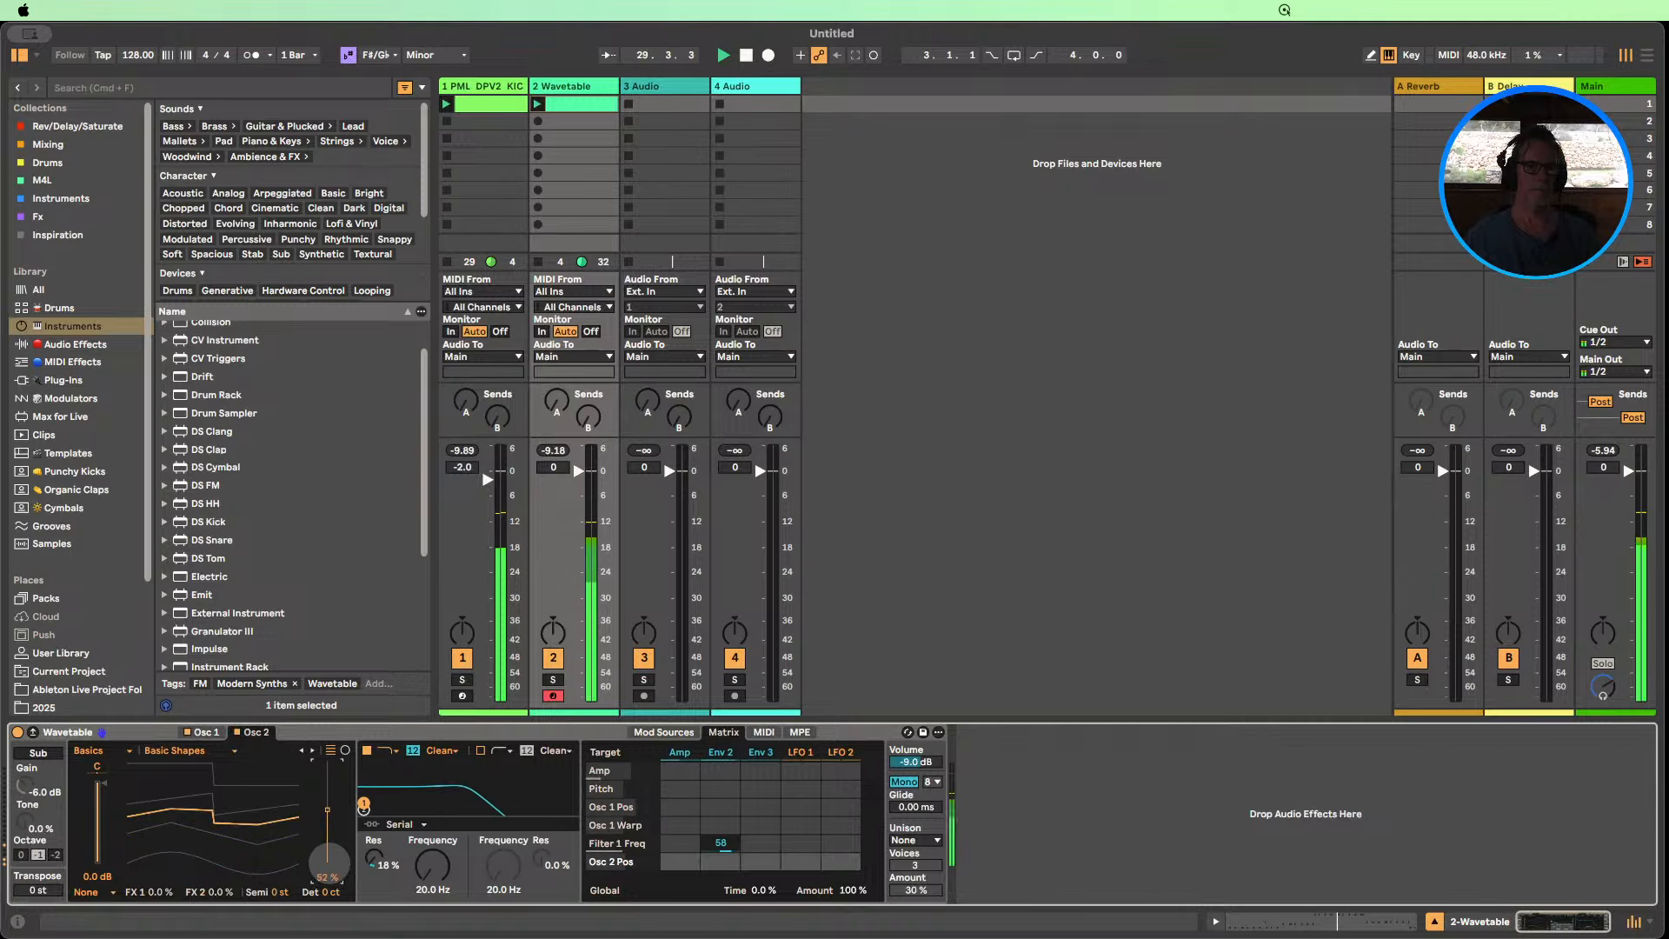
left_click_drag(330, 865, 330, 867)
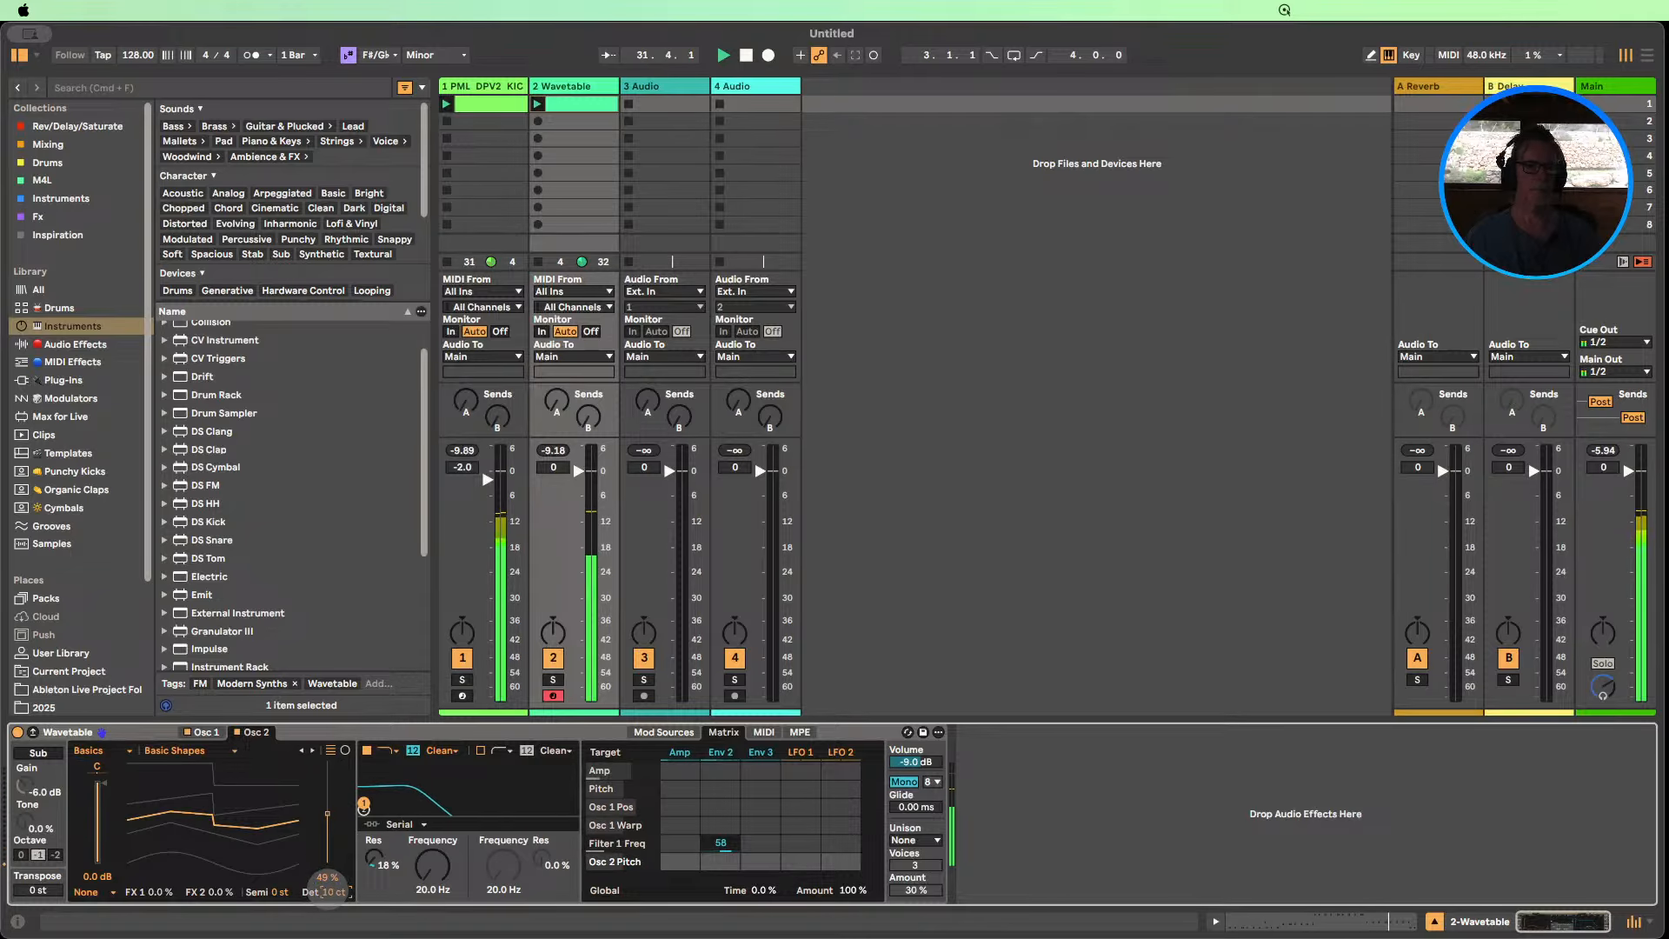
Detune oscillator 1, and set oscillator 2 to 12 ct detune and a 79% wavetable position.
left_click(205, 732)
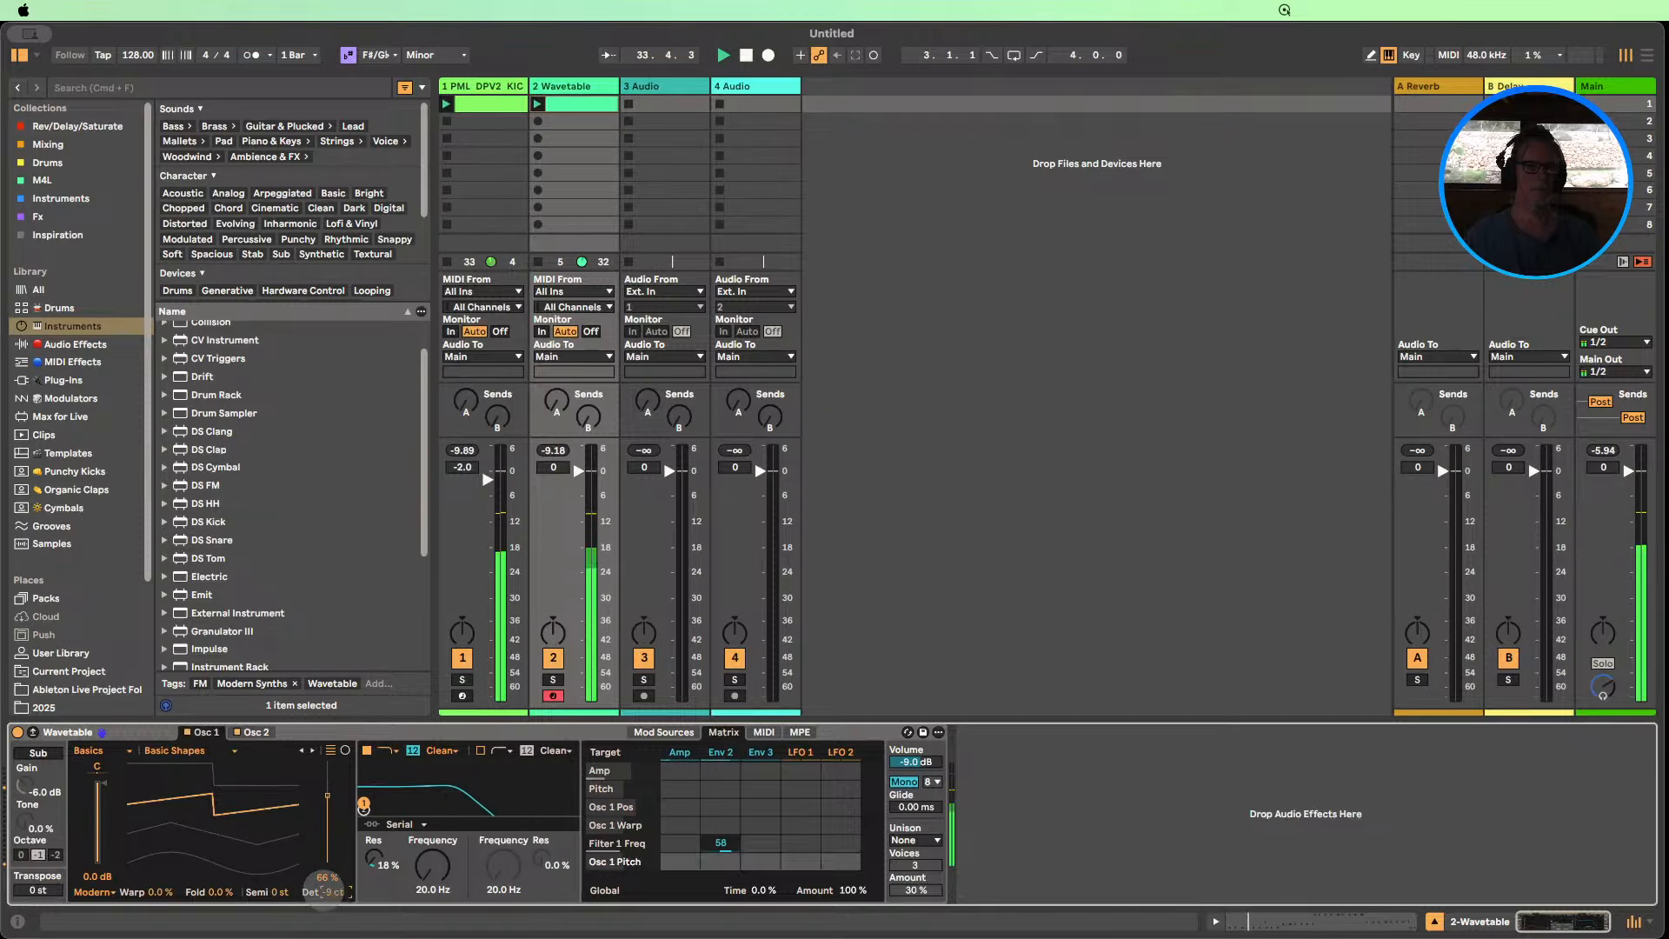
left_click(252, 732)
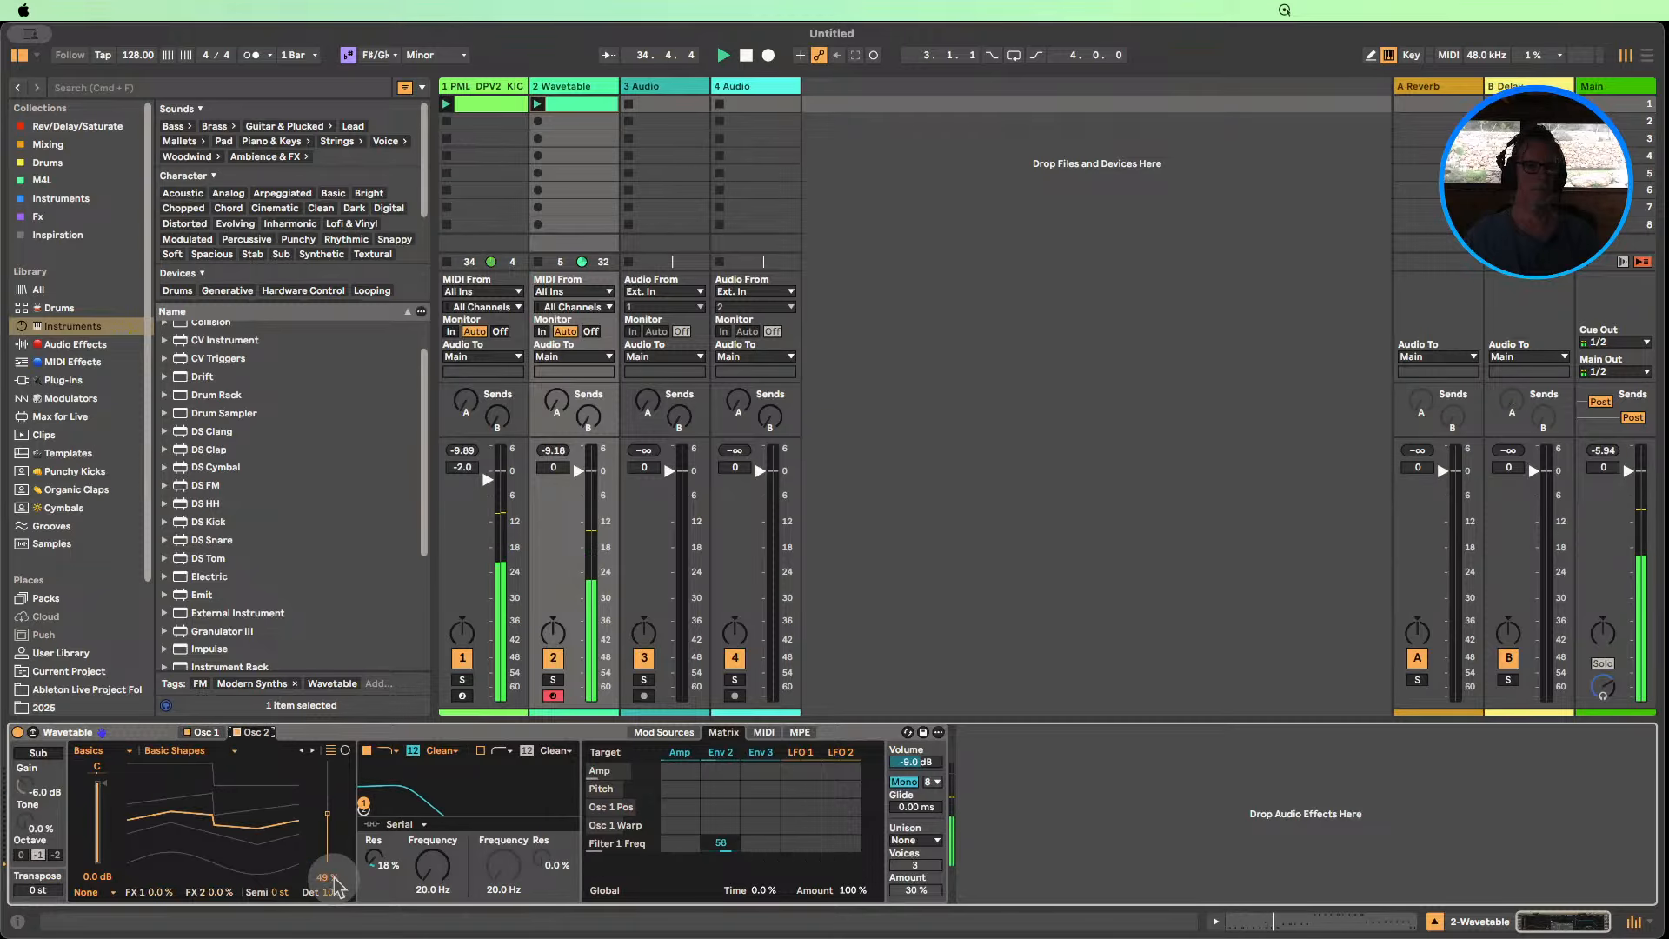
left_click_drag(335, 893, 336, 898)
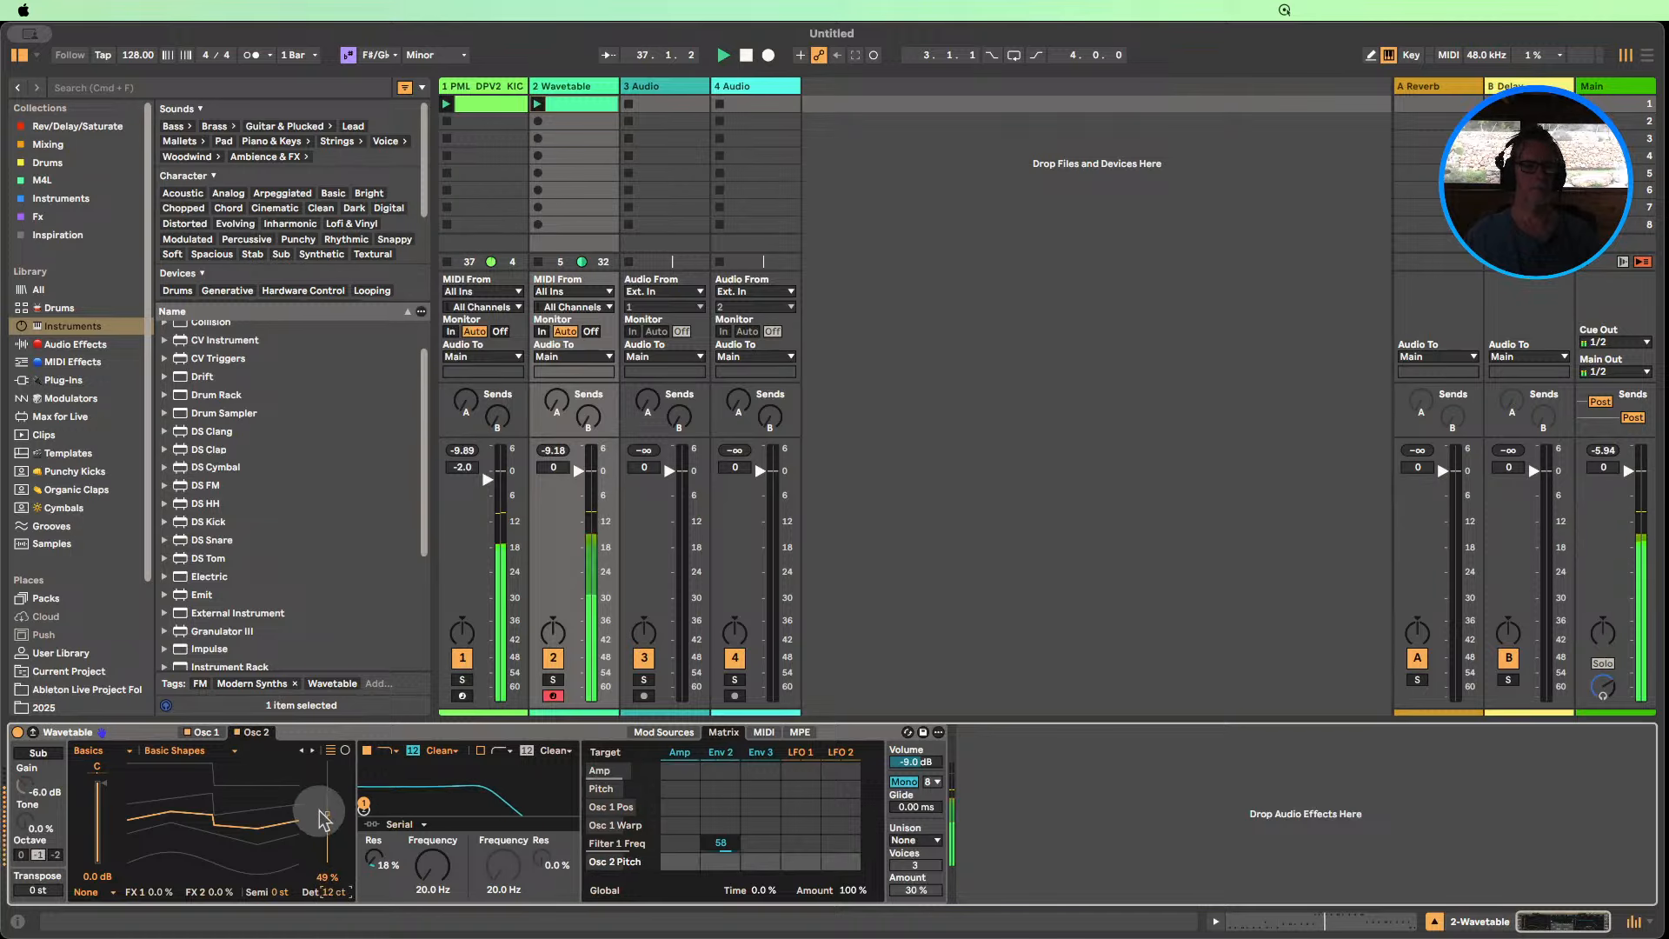
left_click_drag(323, 817, 323, 780)
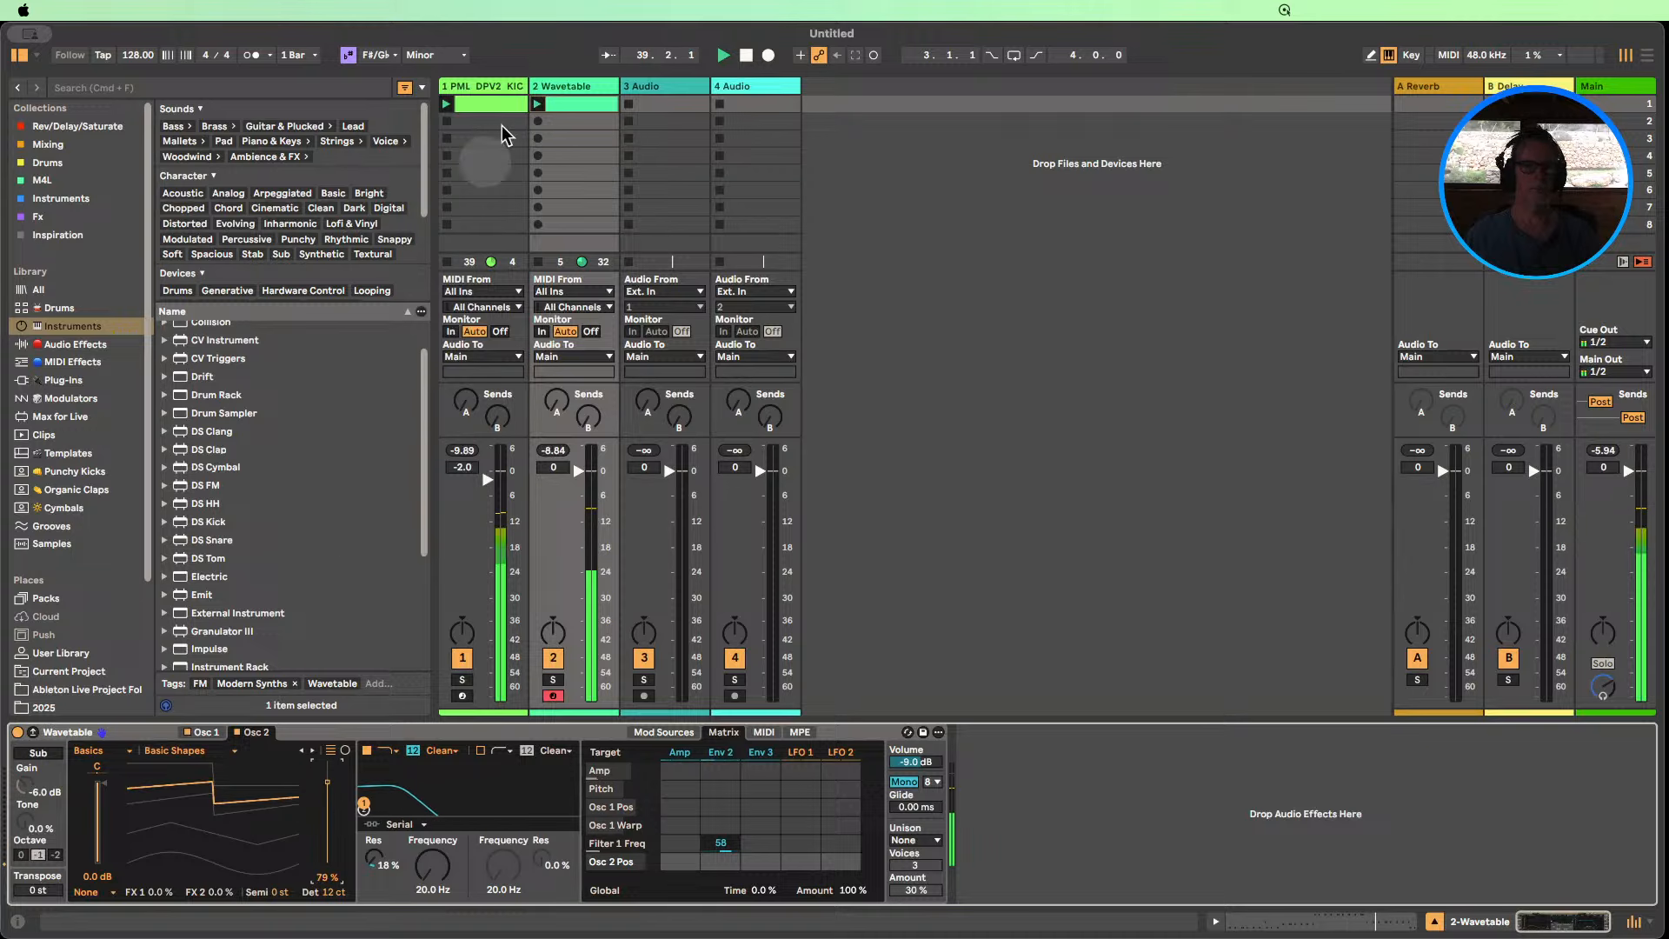
Try the whole bass line one octave lower at F#0 to C#1, then move it back up an octave.
double_click(571, 104)
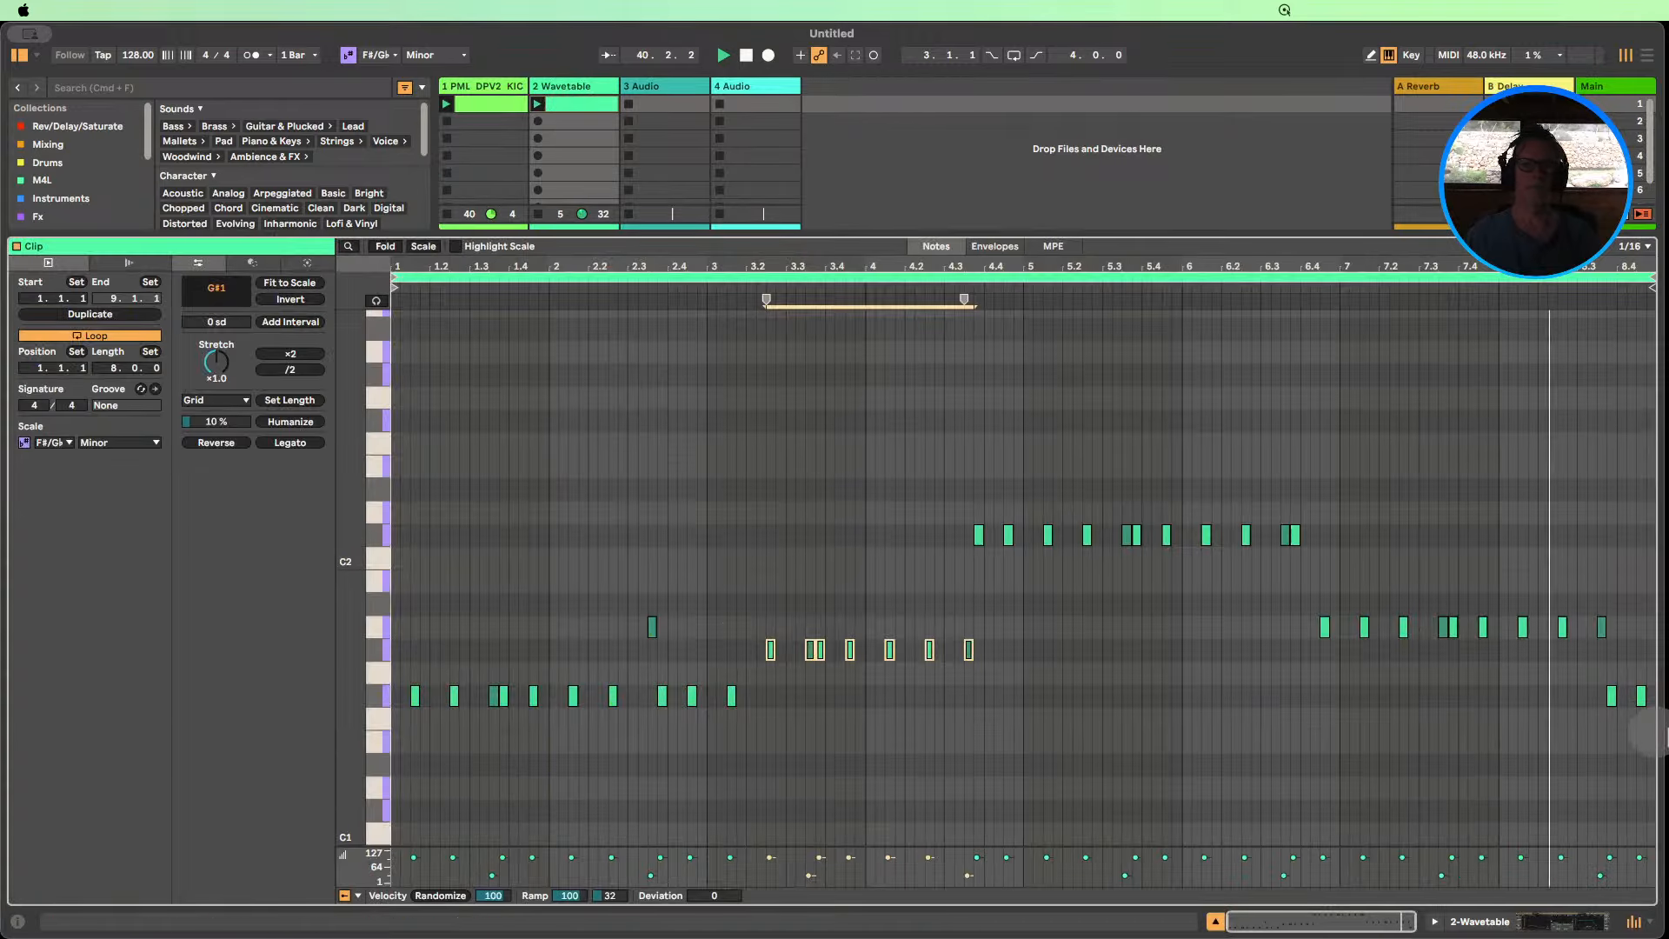
left_click_drag(1650, 720, 362, 495)
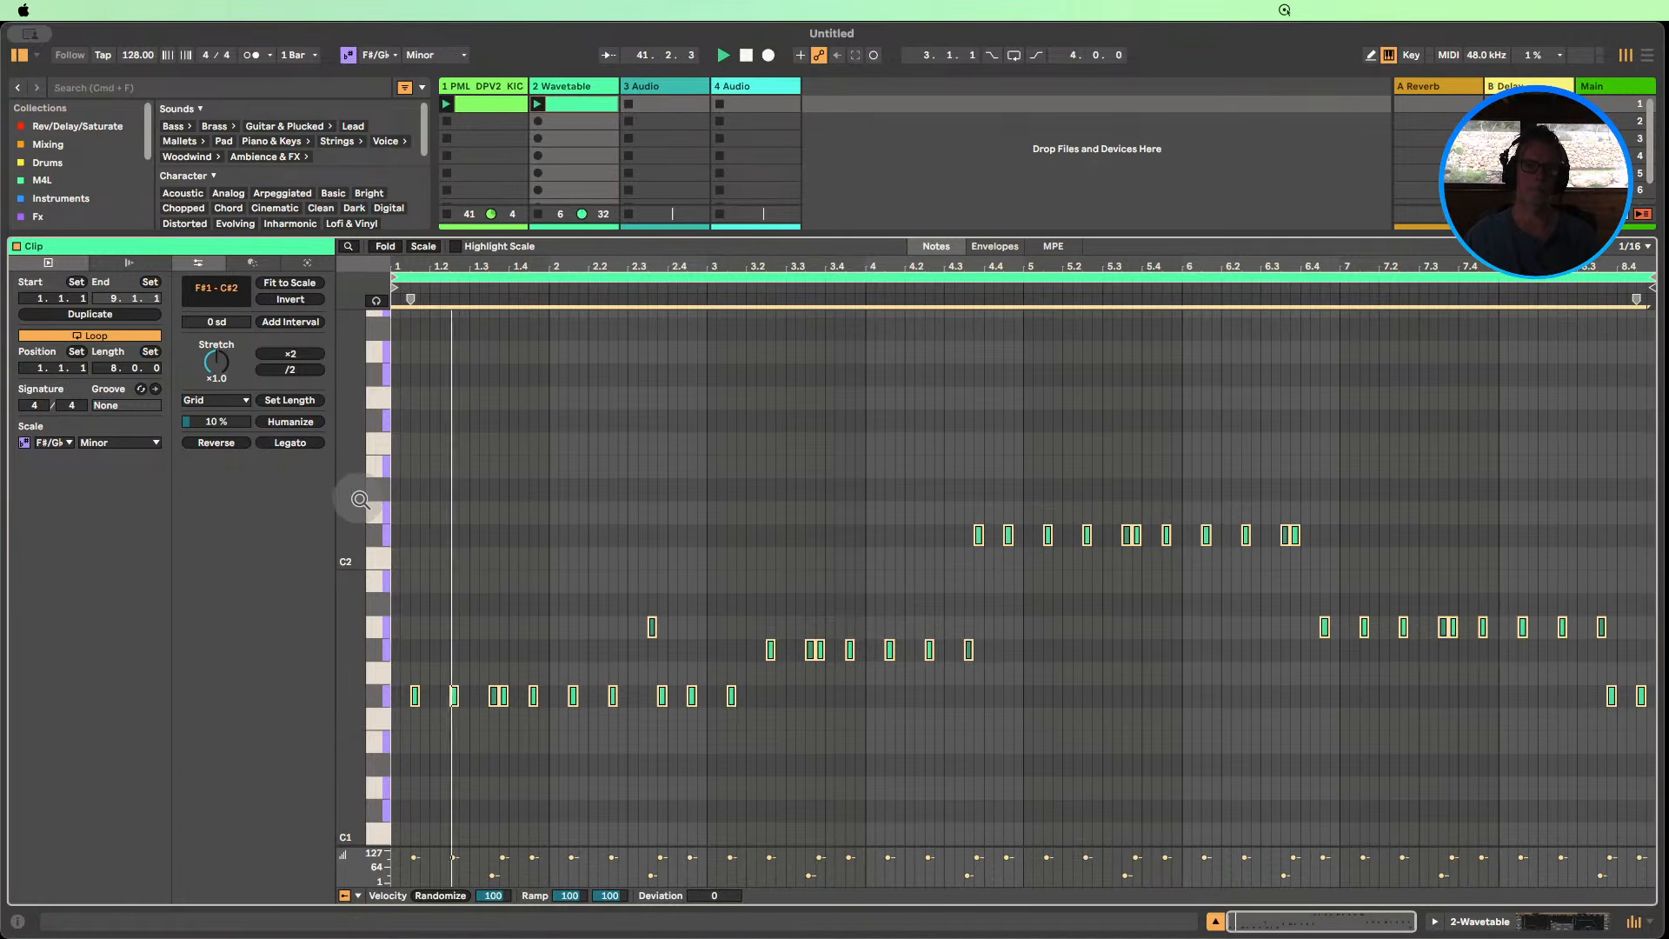
key("shift+Down")
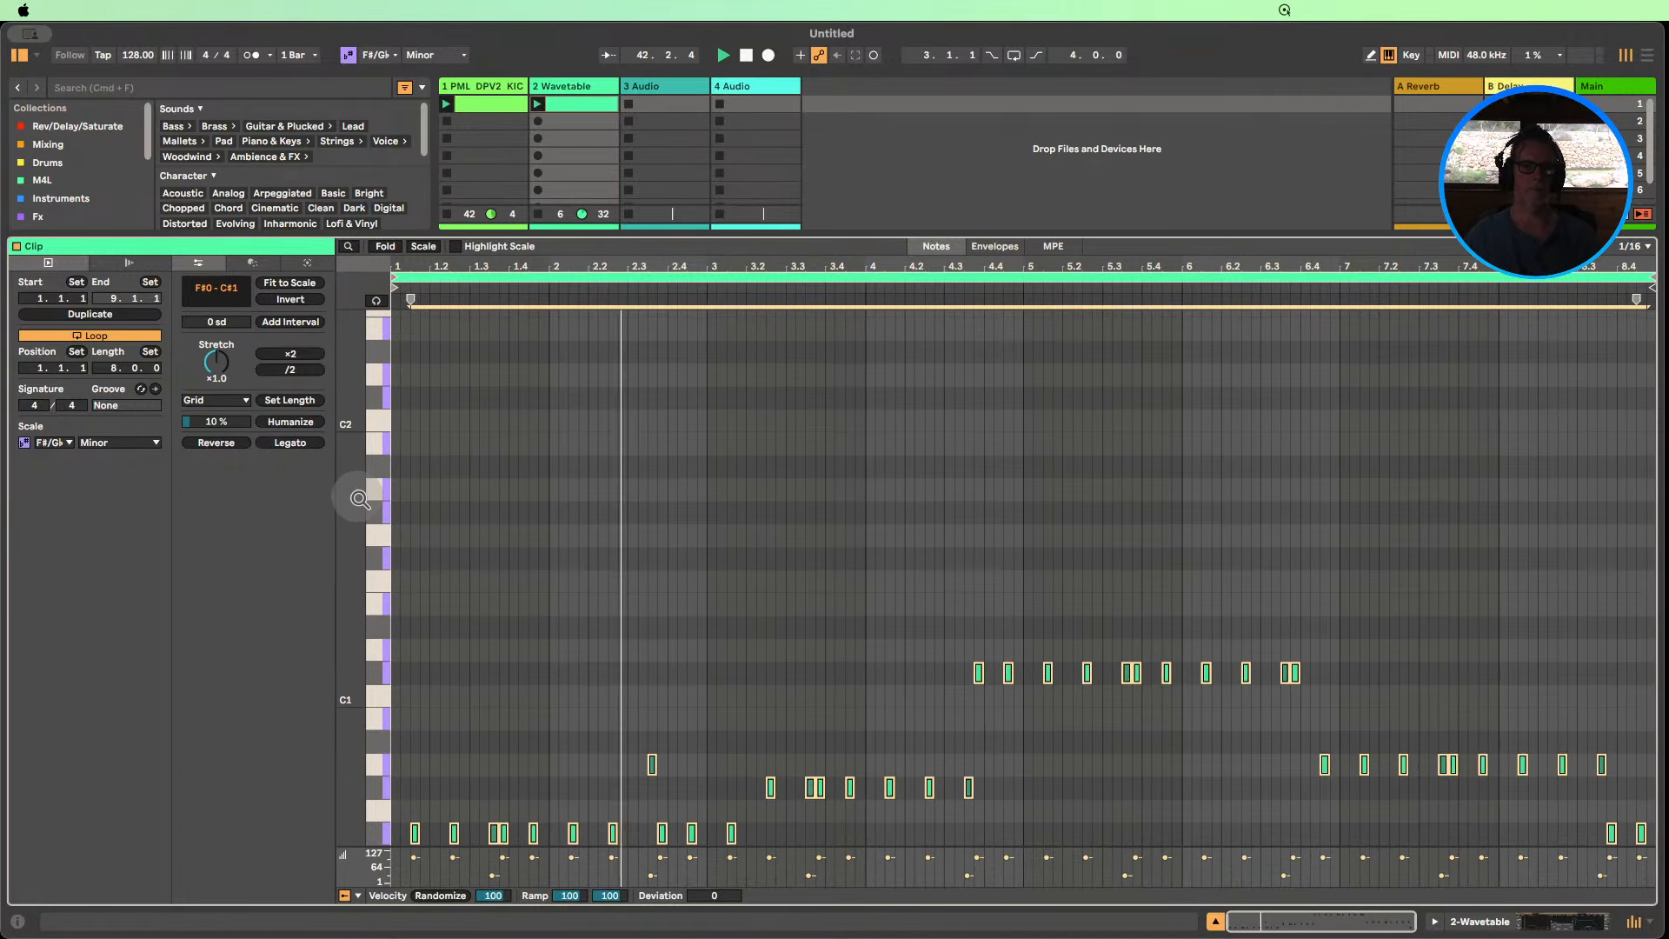
key("shift+Up")
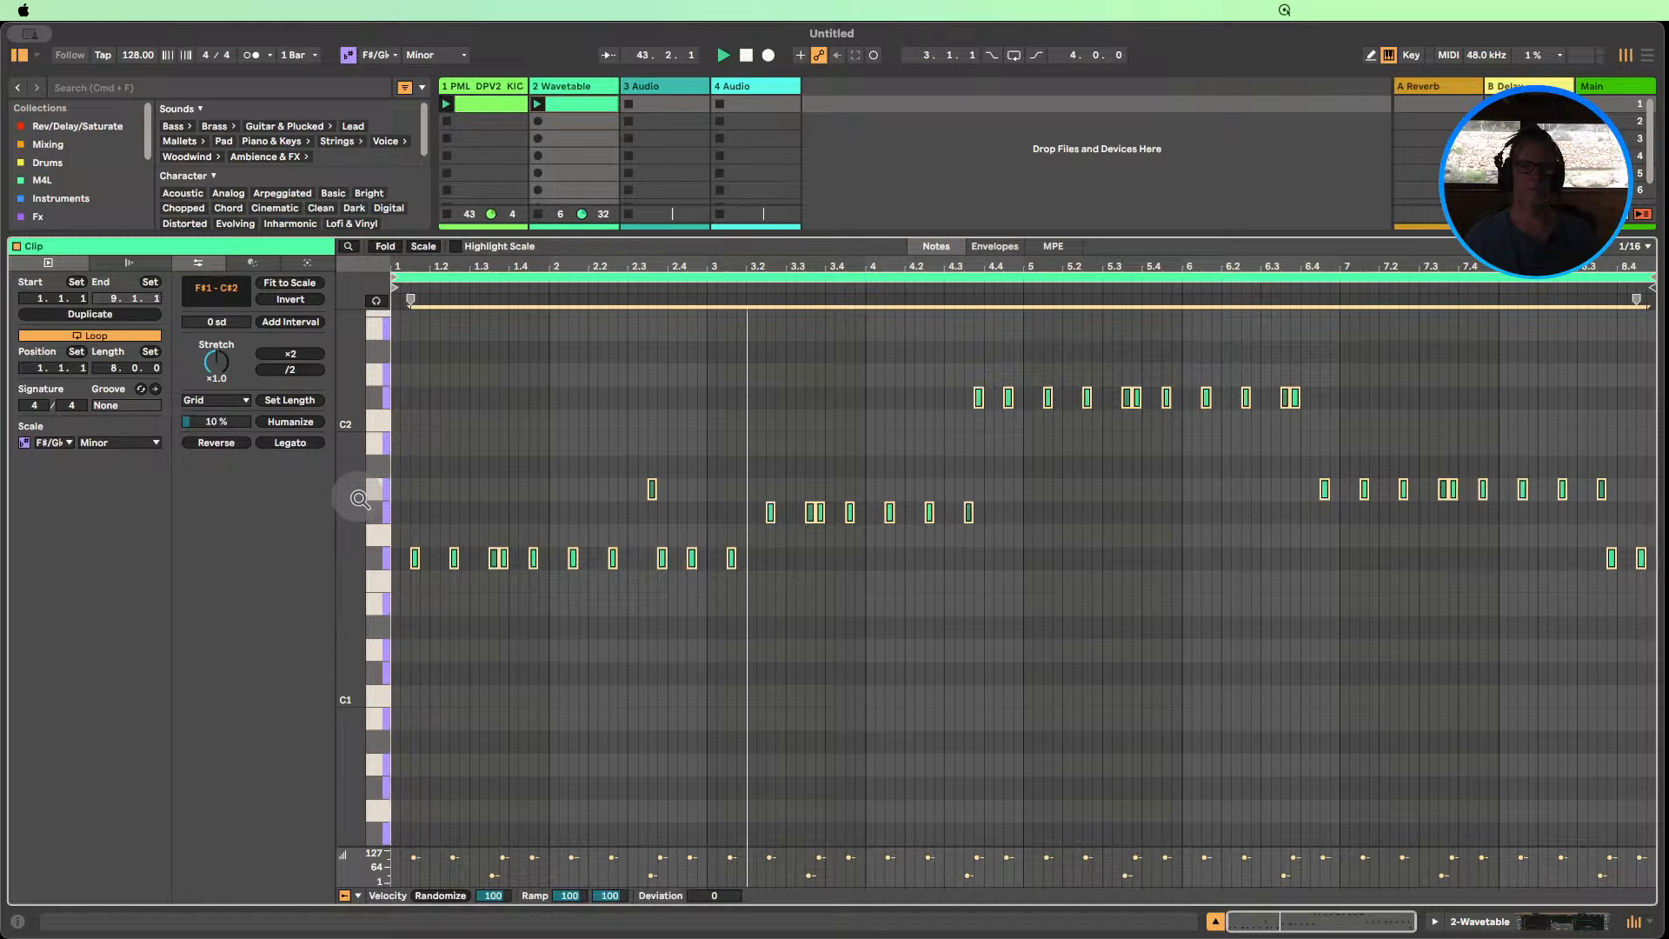
Stop playback, show the Wavetable device and play the bass clip again from the start.
left_click(746, 55)
left_click(1475, 923)
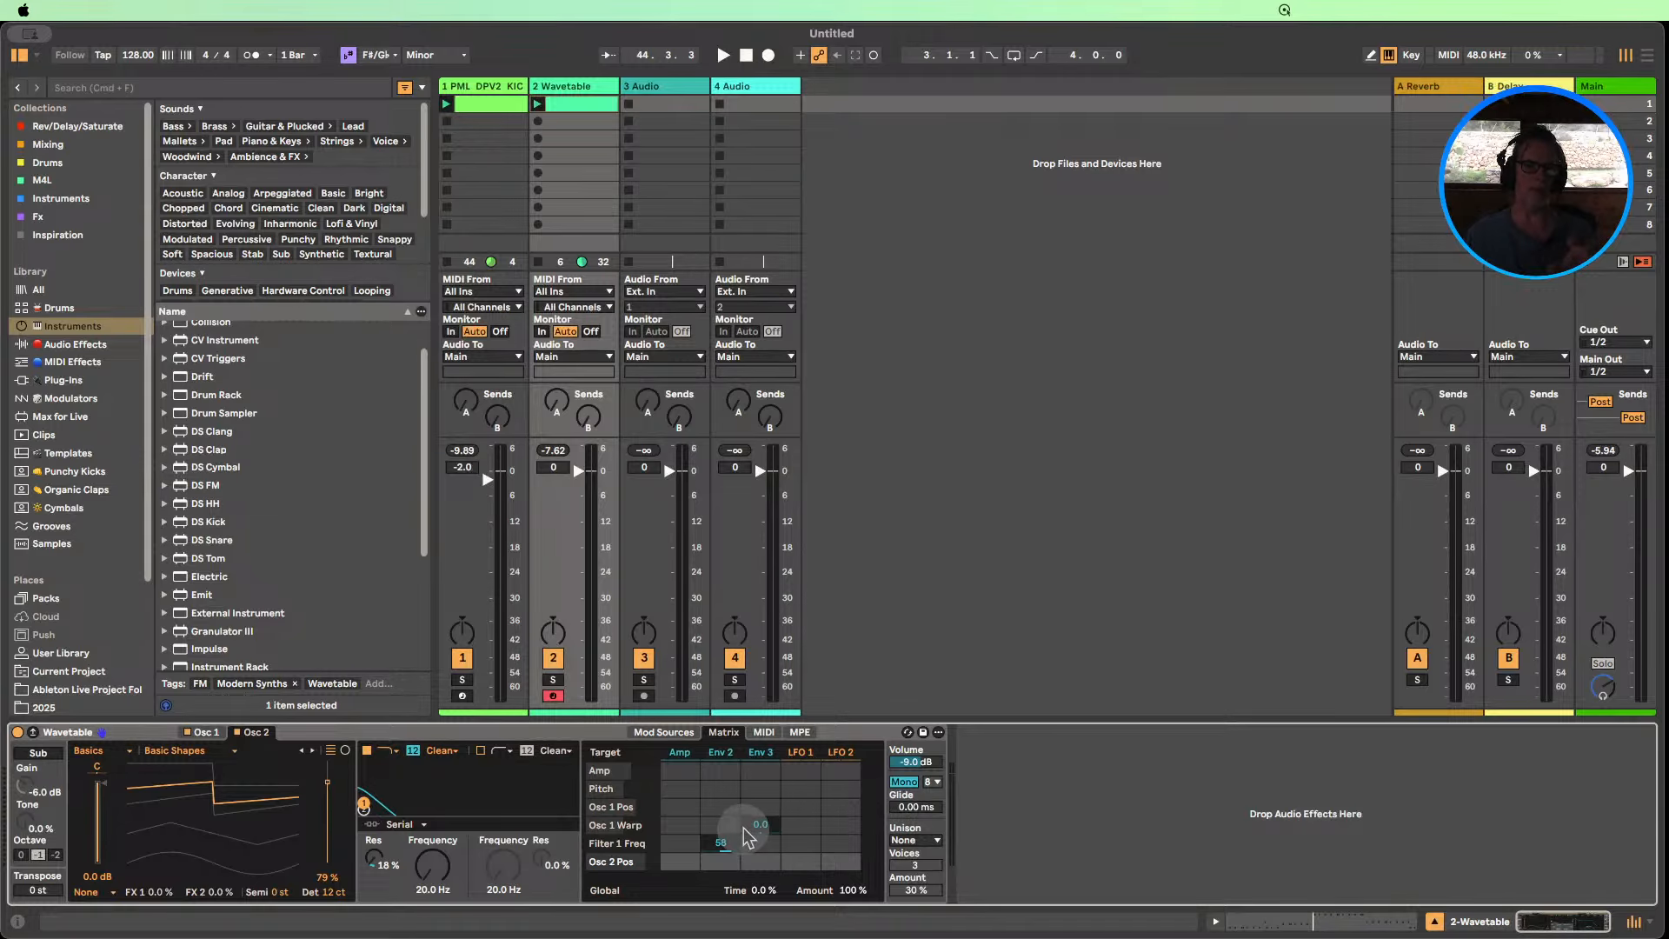
left_click(539, 106)
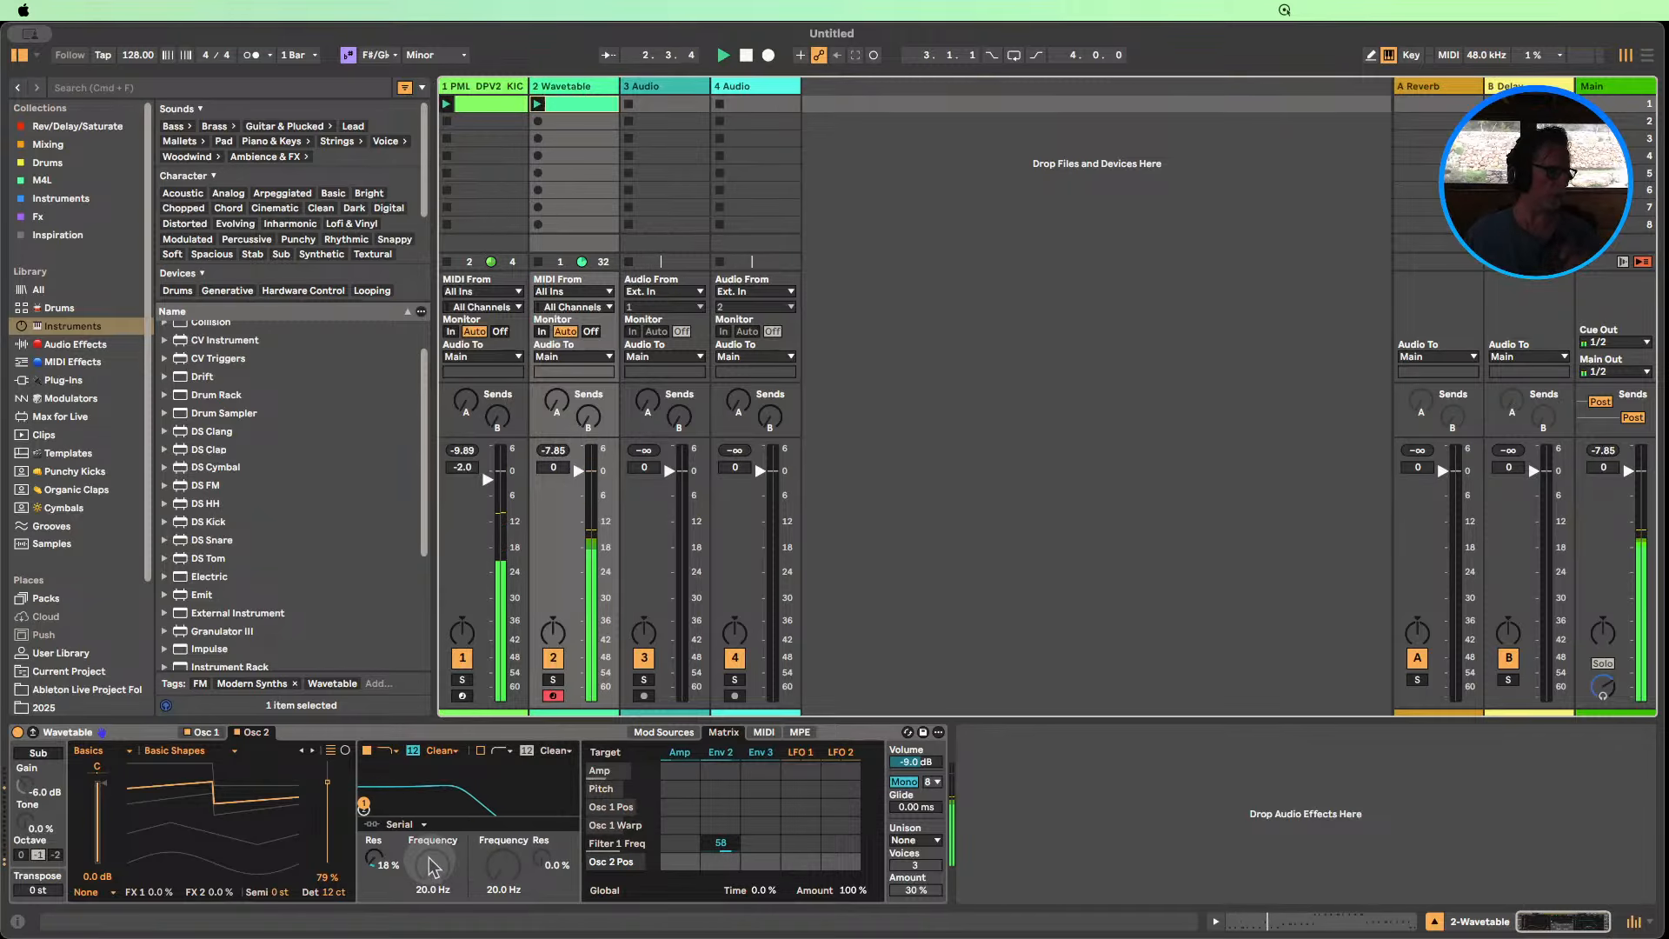
Raise Wavetable's filter 1 frequency to 32.8 Hz and switch its circuit to OSR with 2.62 dB drive.
left_click_drag(429, 876, 428, 875)
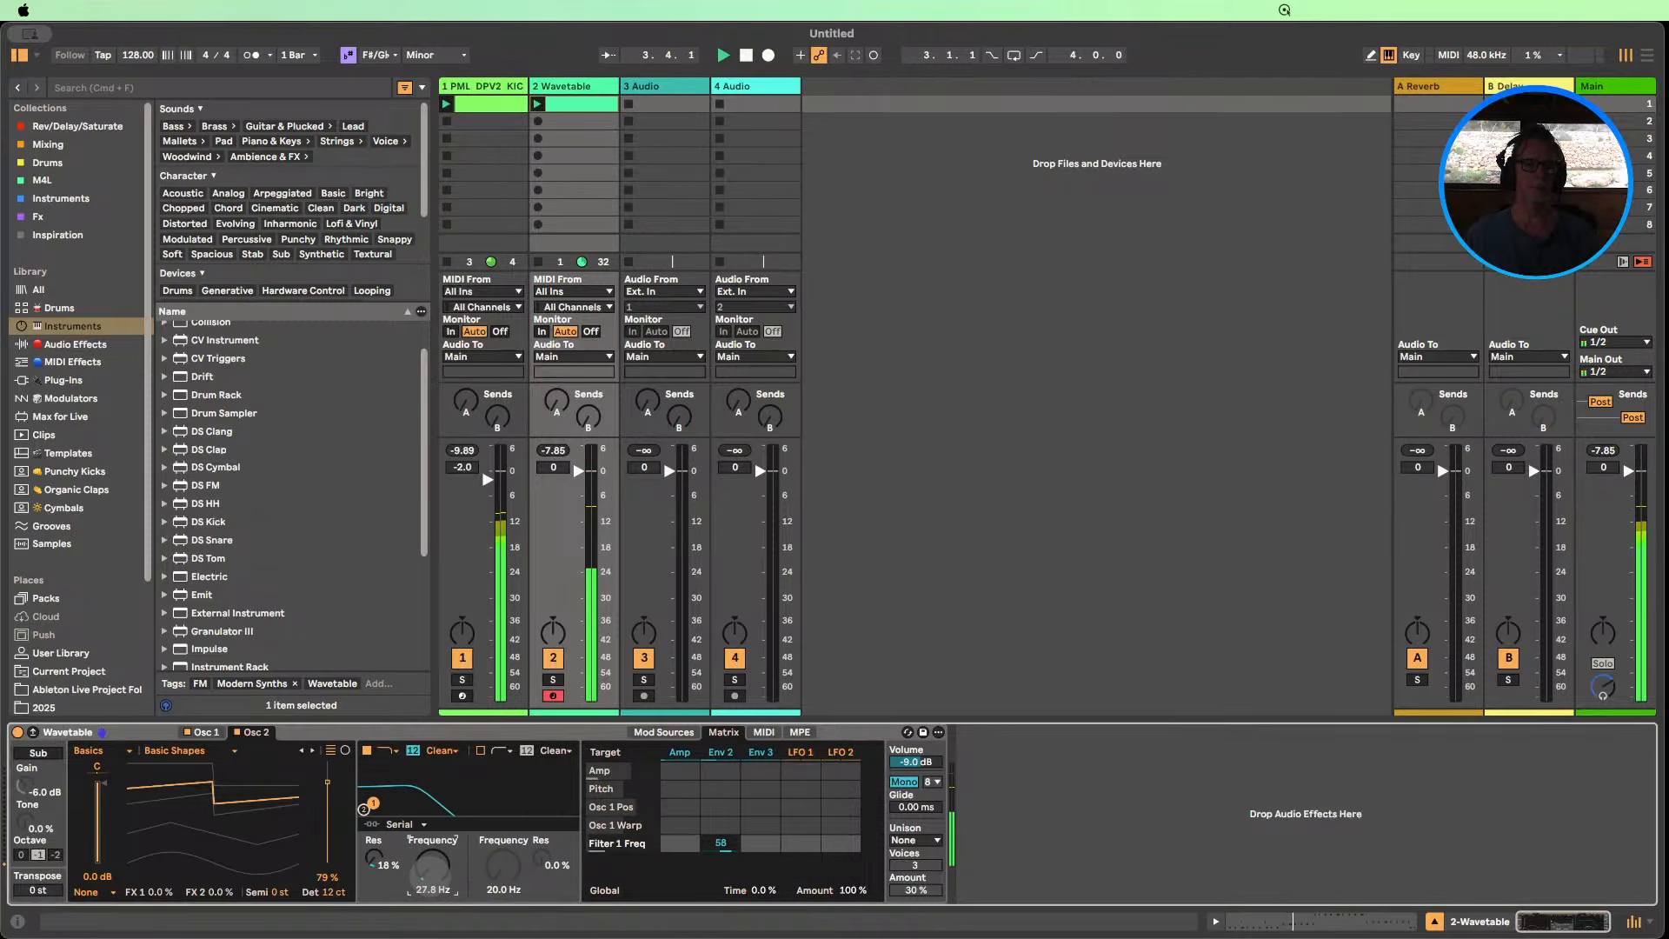
left_click(441, 751)
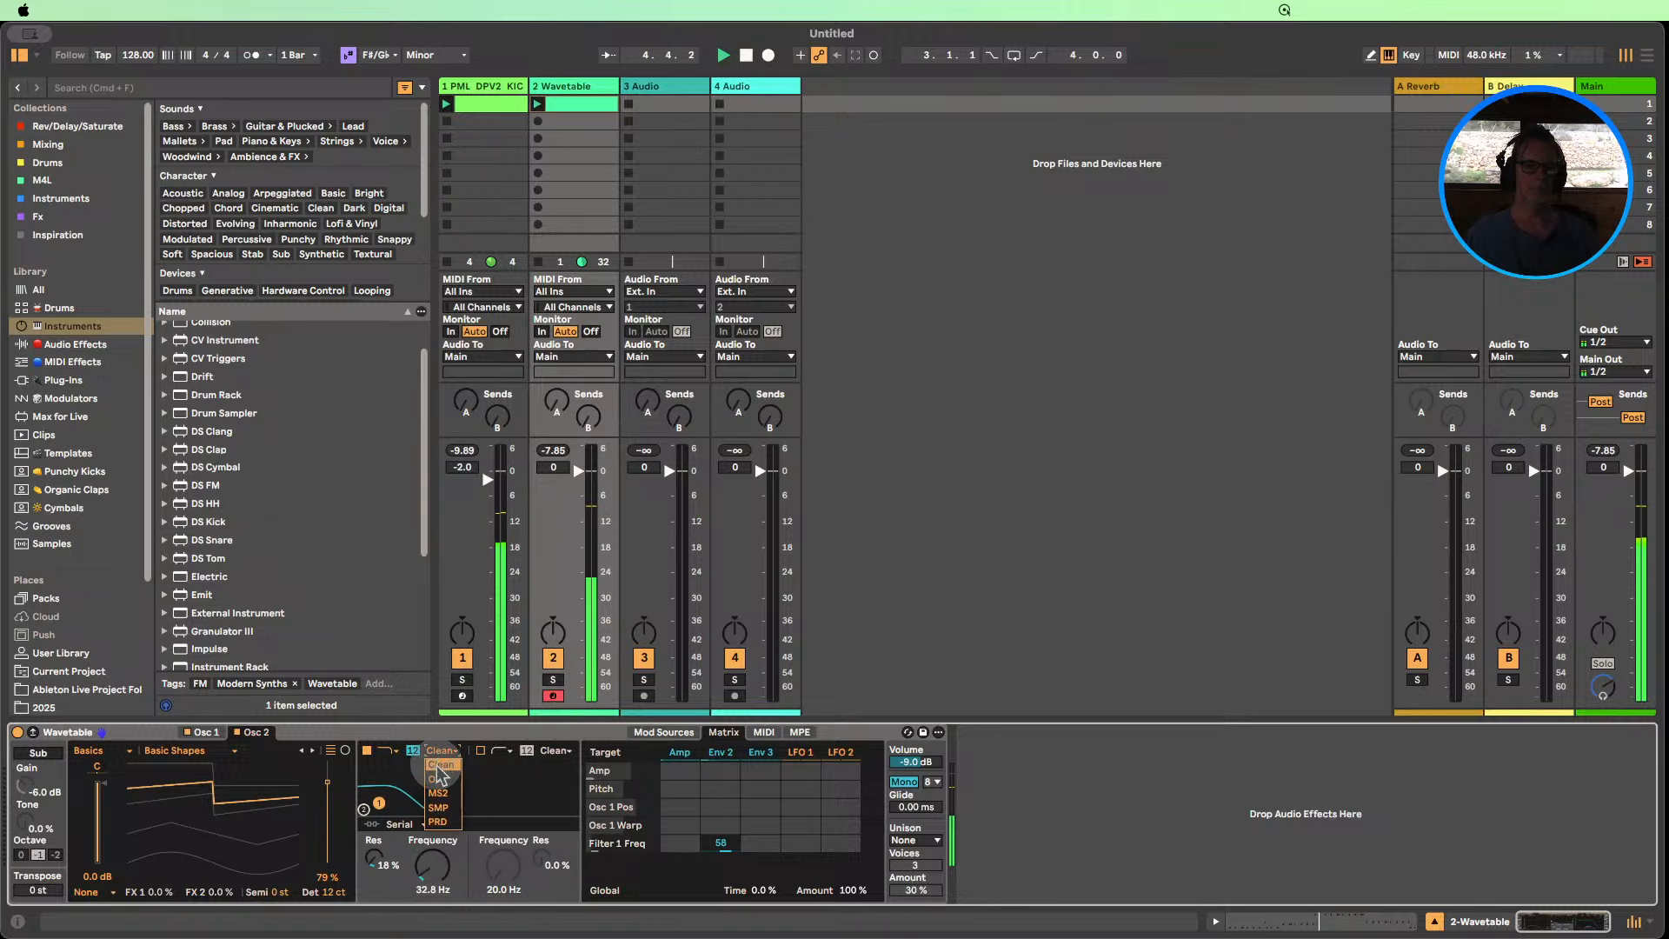
left_click(440, 779)
left_click_drag(387, 888, 386, 874)
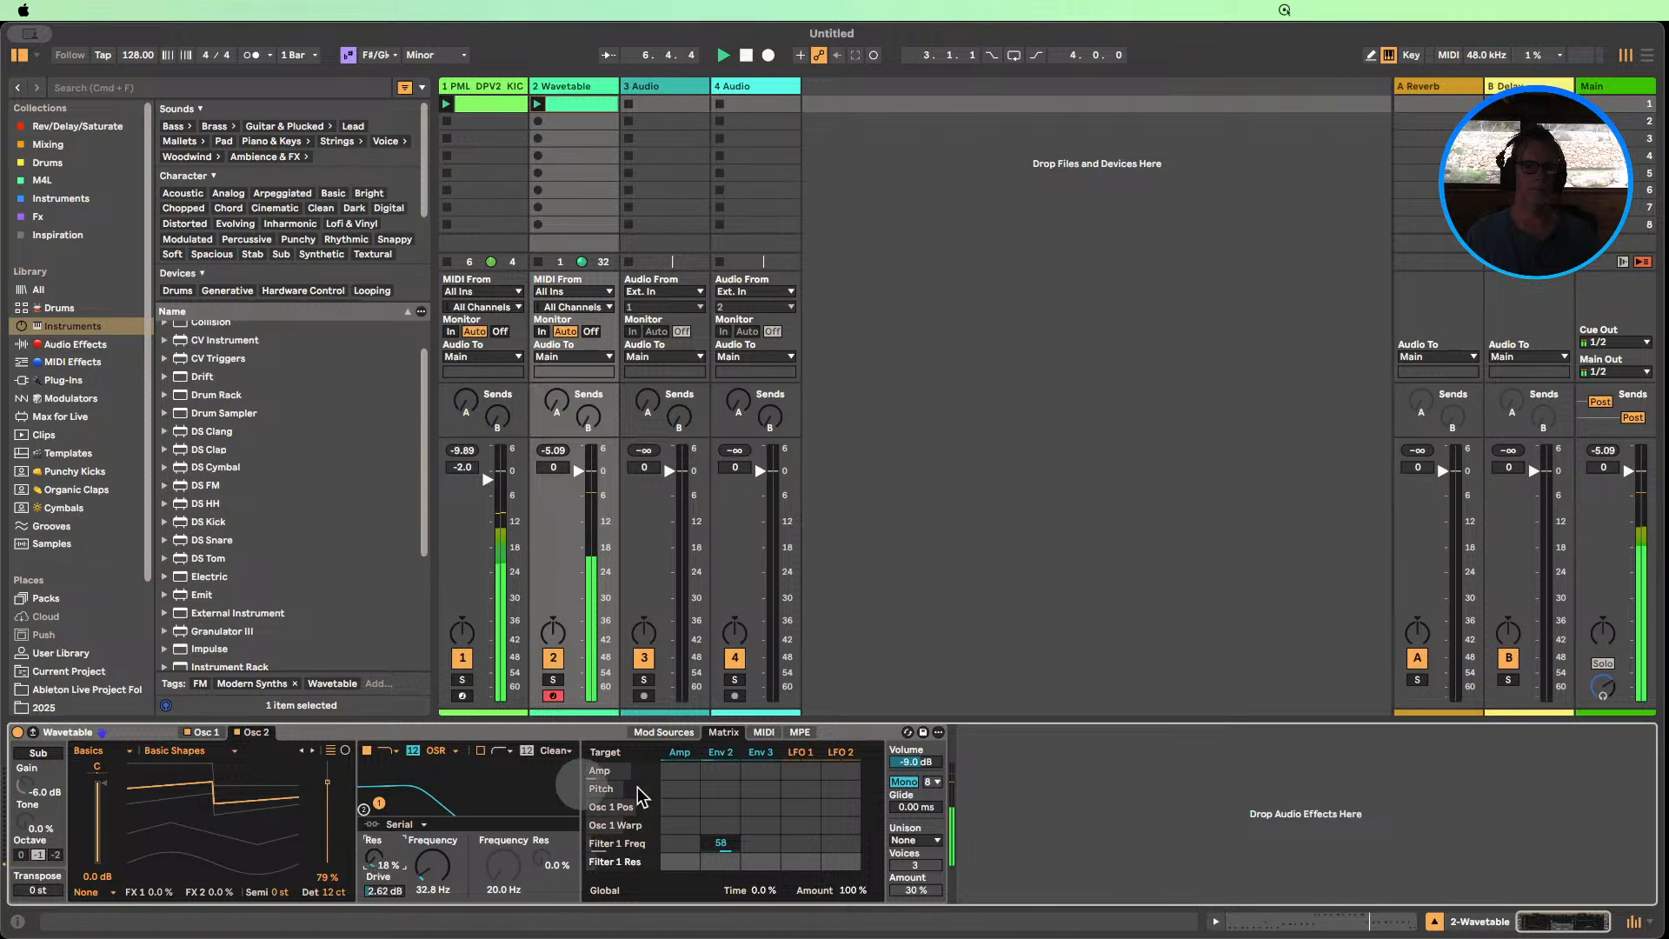
Set Env 2's modulation of the filter 1 frequency to 33 and the filter 1 frequency to 67.1 Hz.
left_click(797, 752)
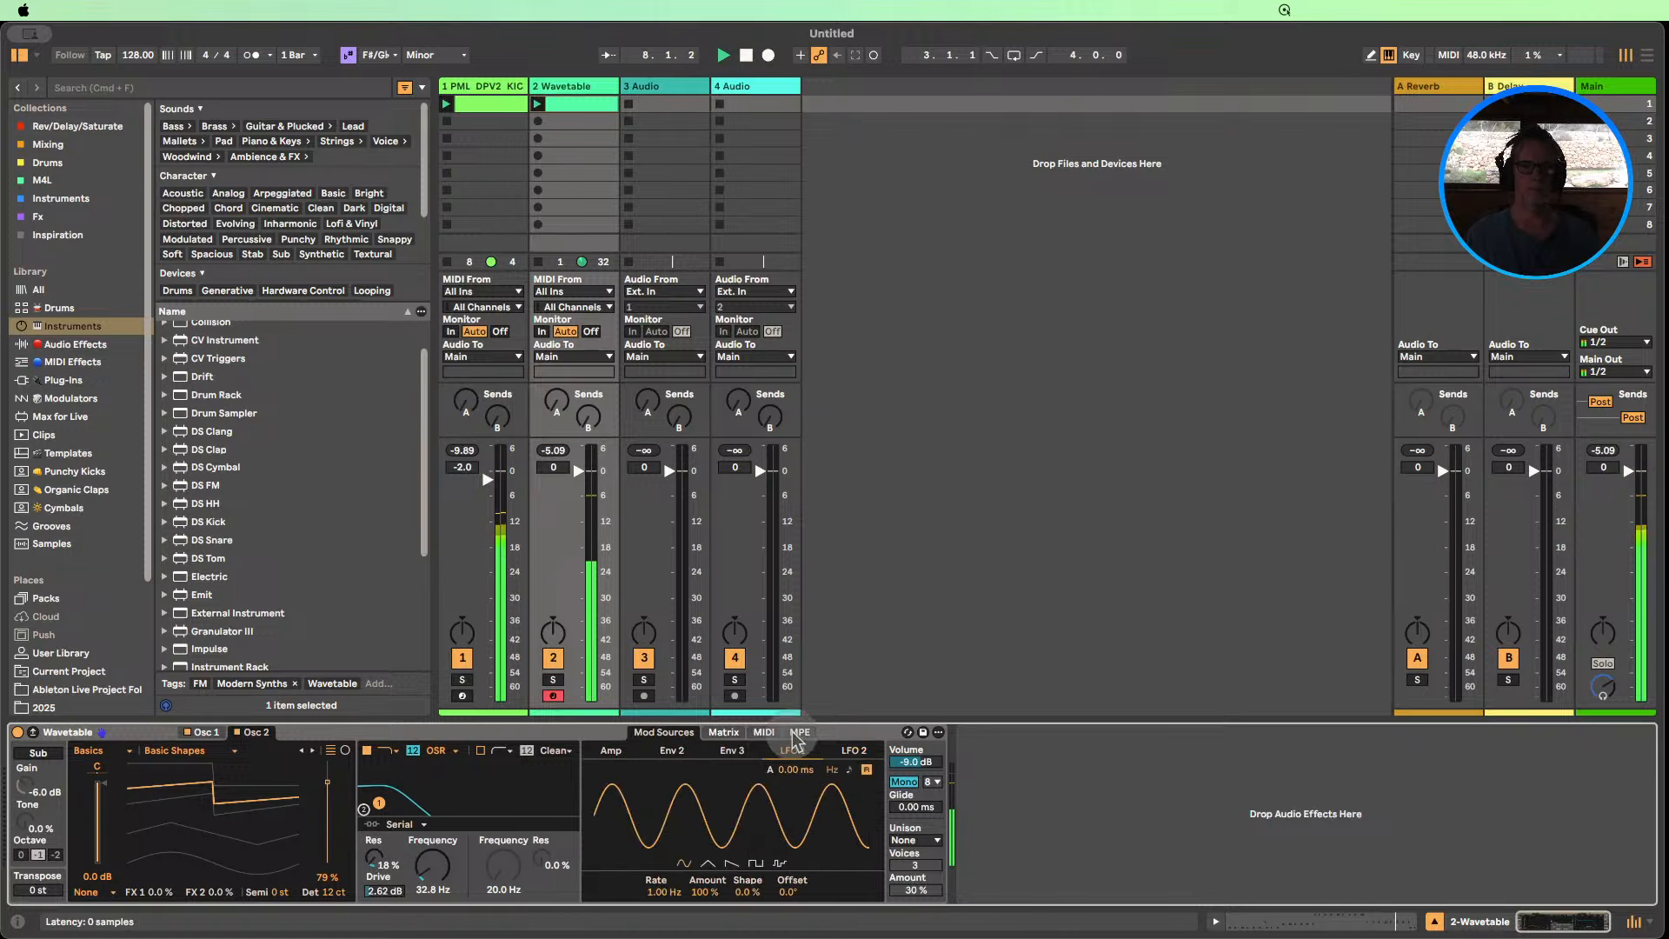
left_click(723, 732)
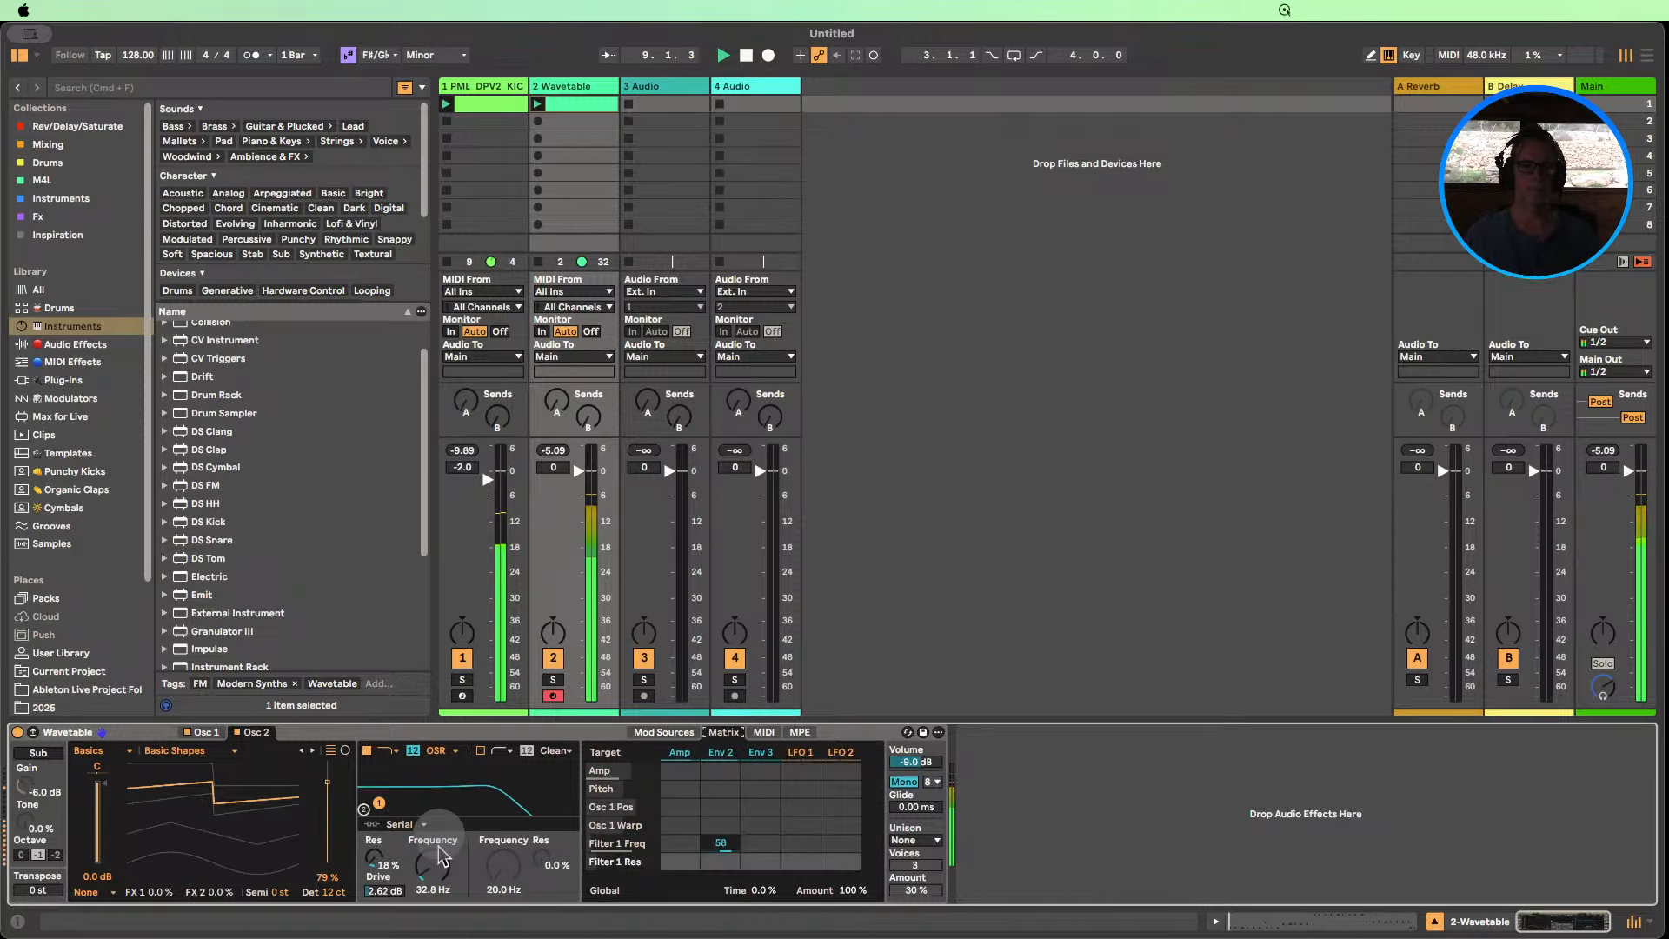
left_click_drag(433, 865, 432, 871)
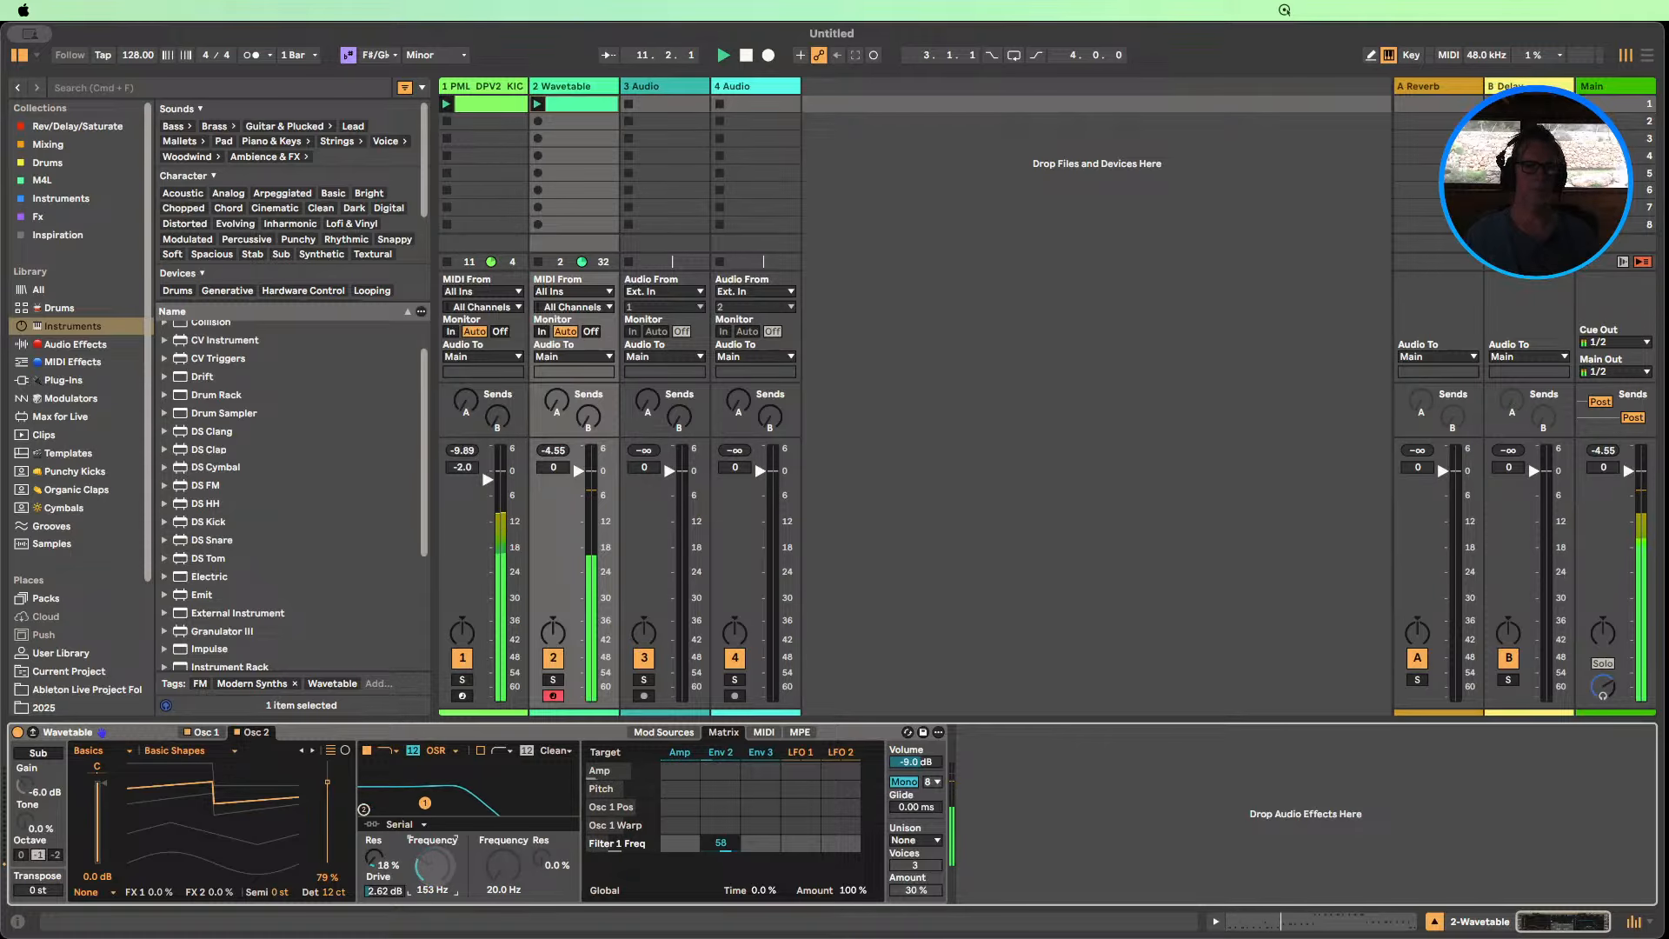
left_click_drag(721, 842, 722, 855)
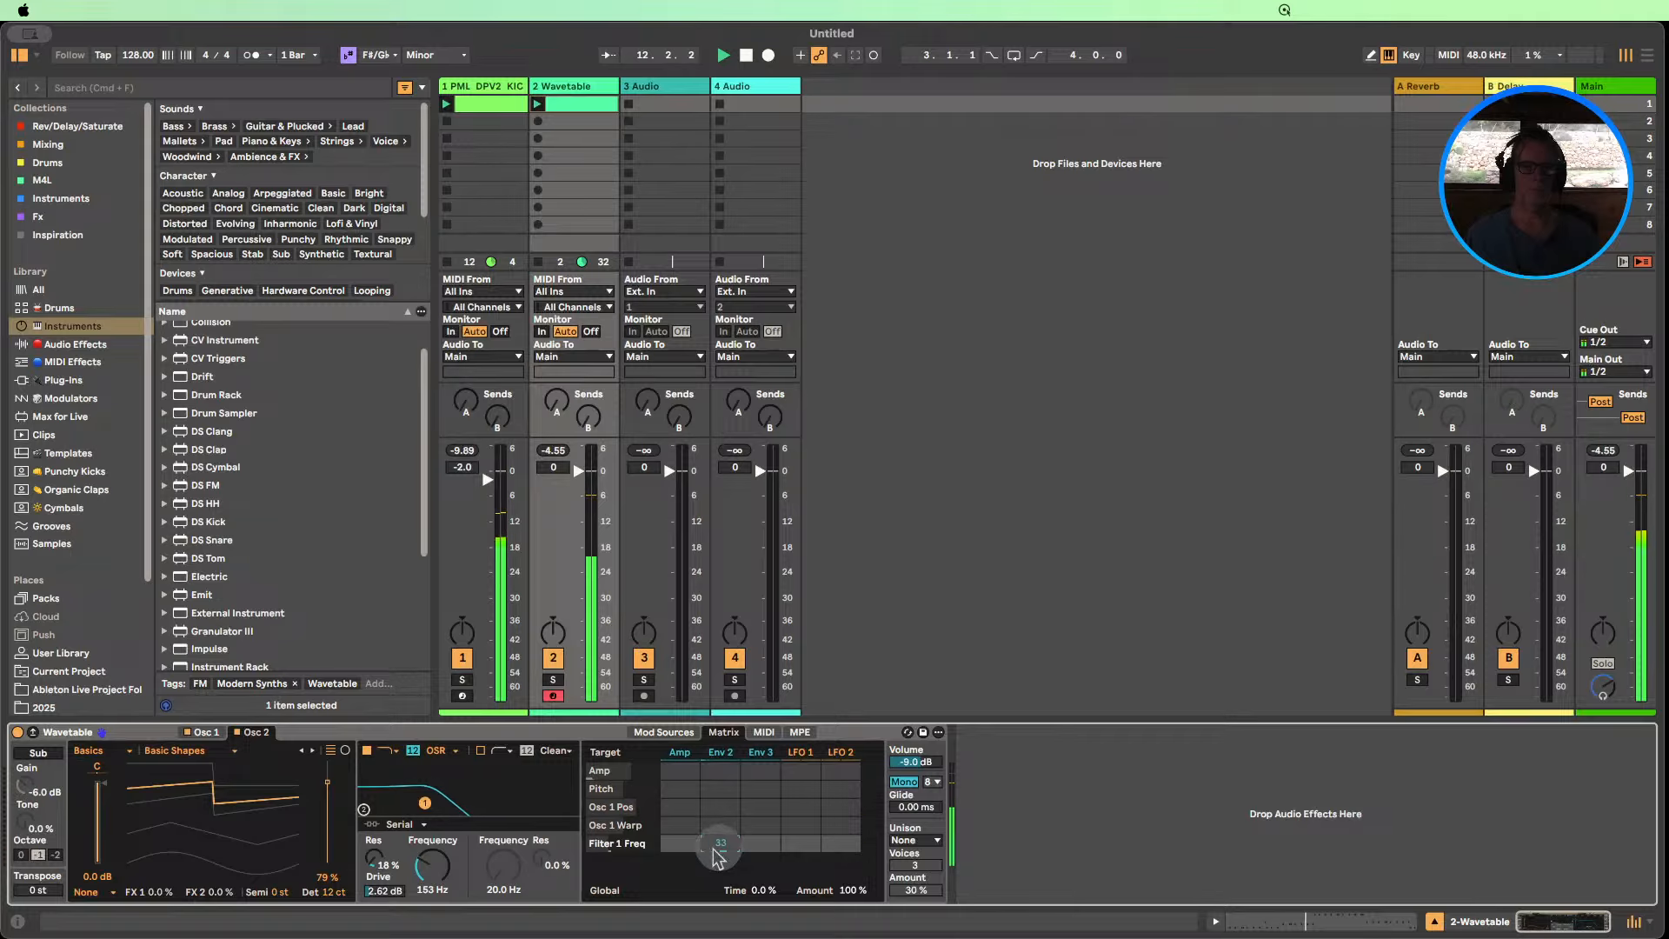
left_click_drag(441, 872, 442, 774)
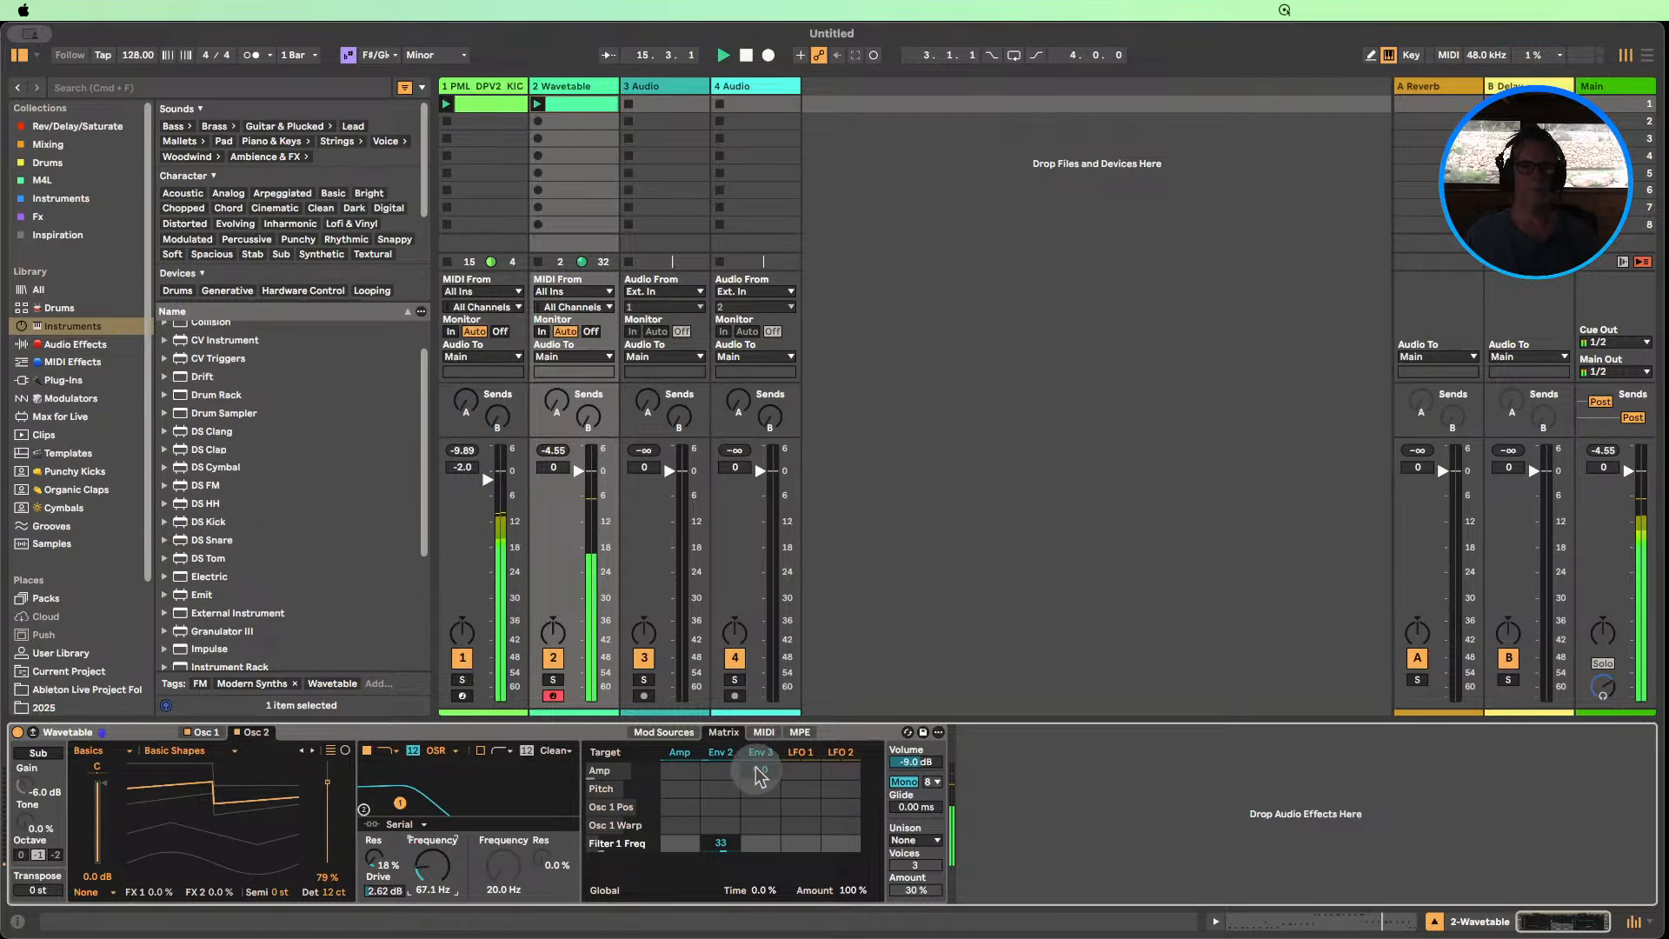
Modulate the filter 1 frequency by 12 from LFO 1, using a tempo-synced 1/8 square wave at 48% amount.
left_click(792, 753)
left_click(723, 732)
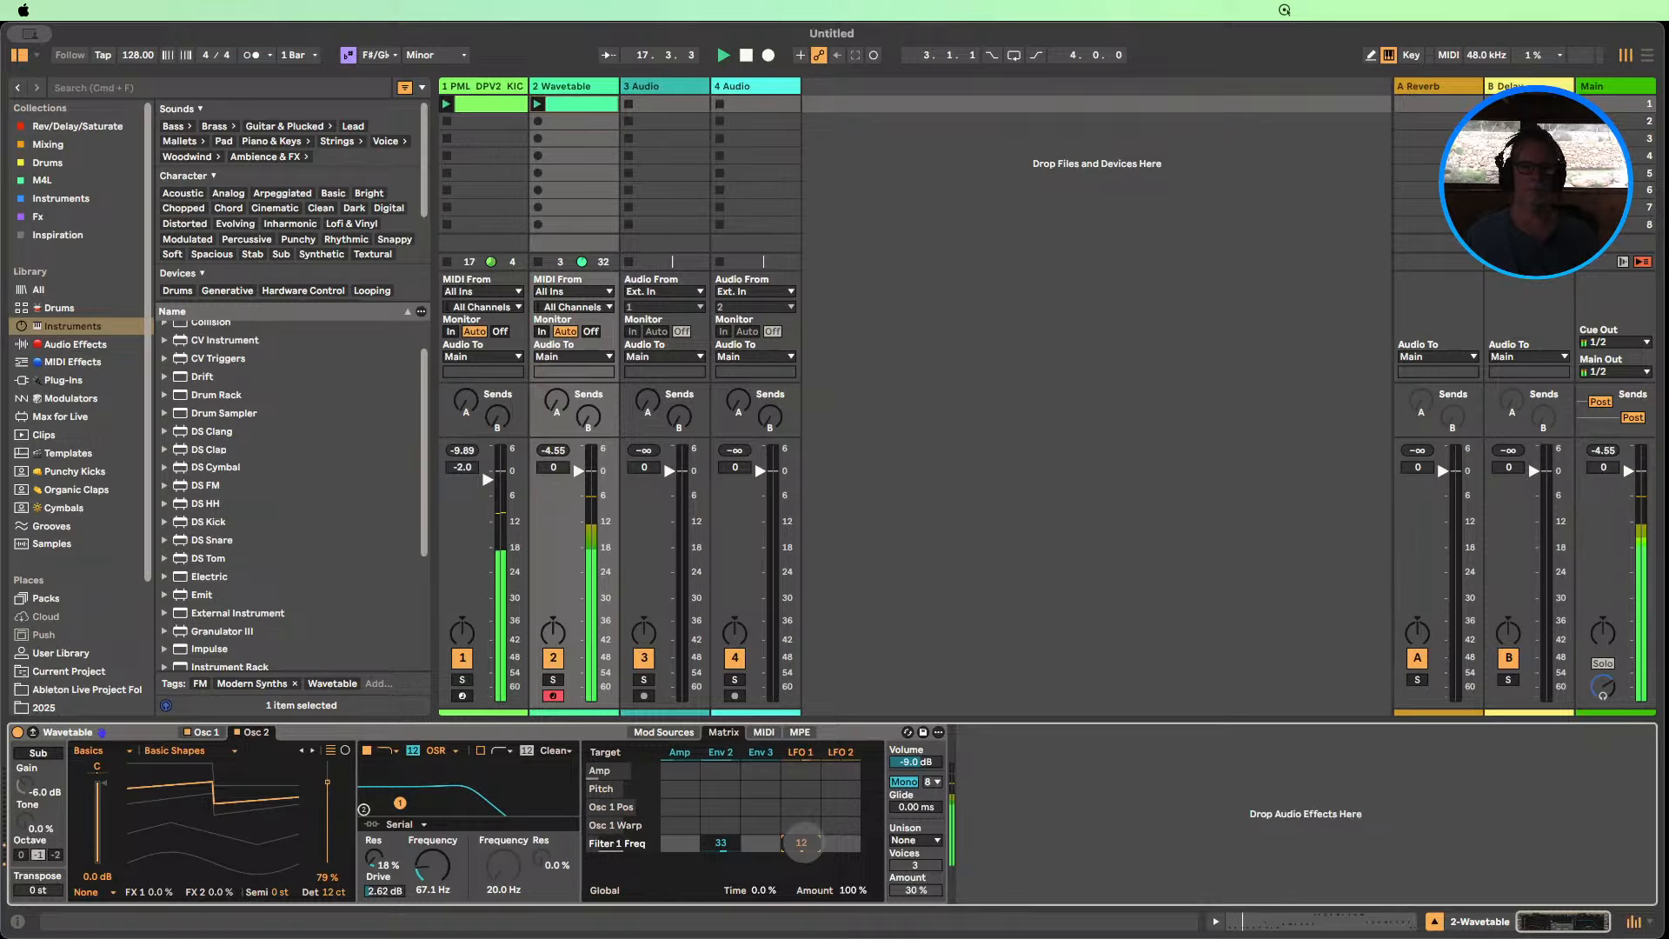
left_click(800, 752)
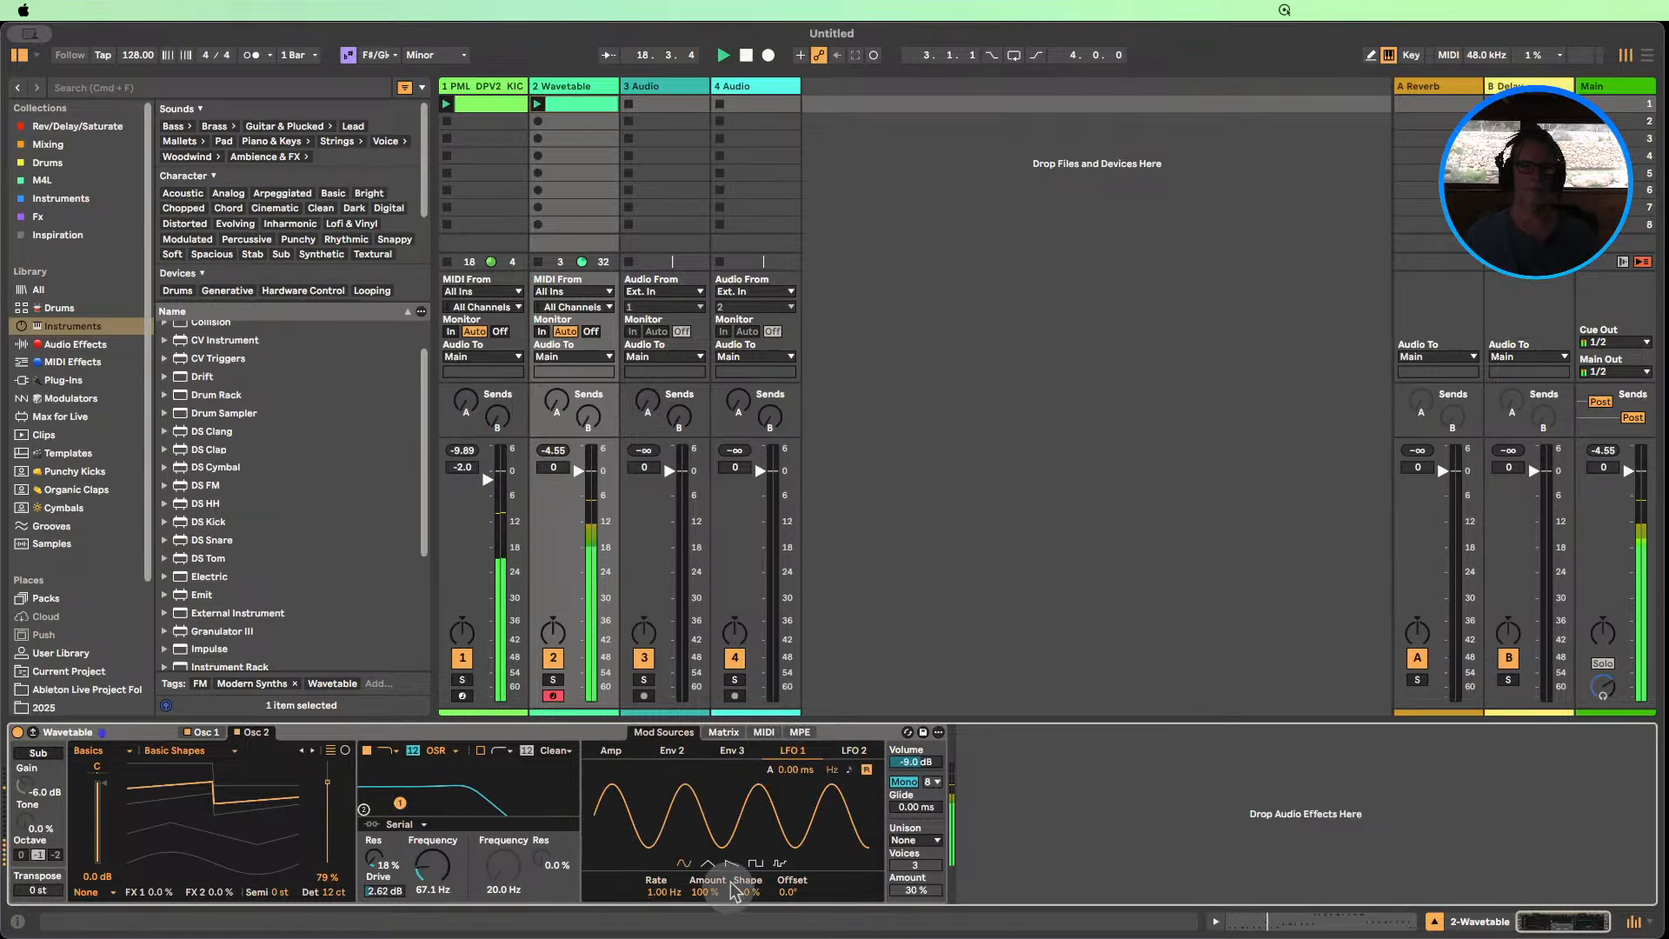
left_click(756, 863)
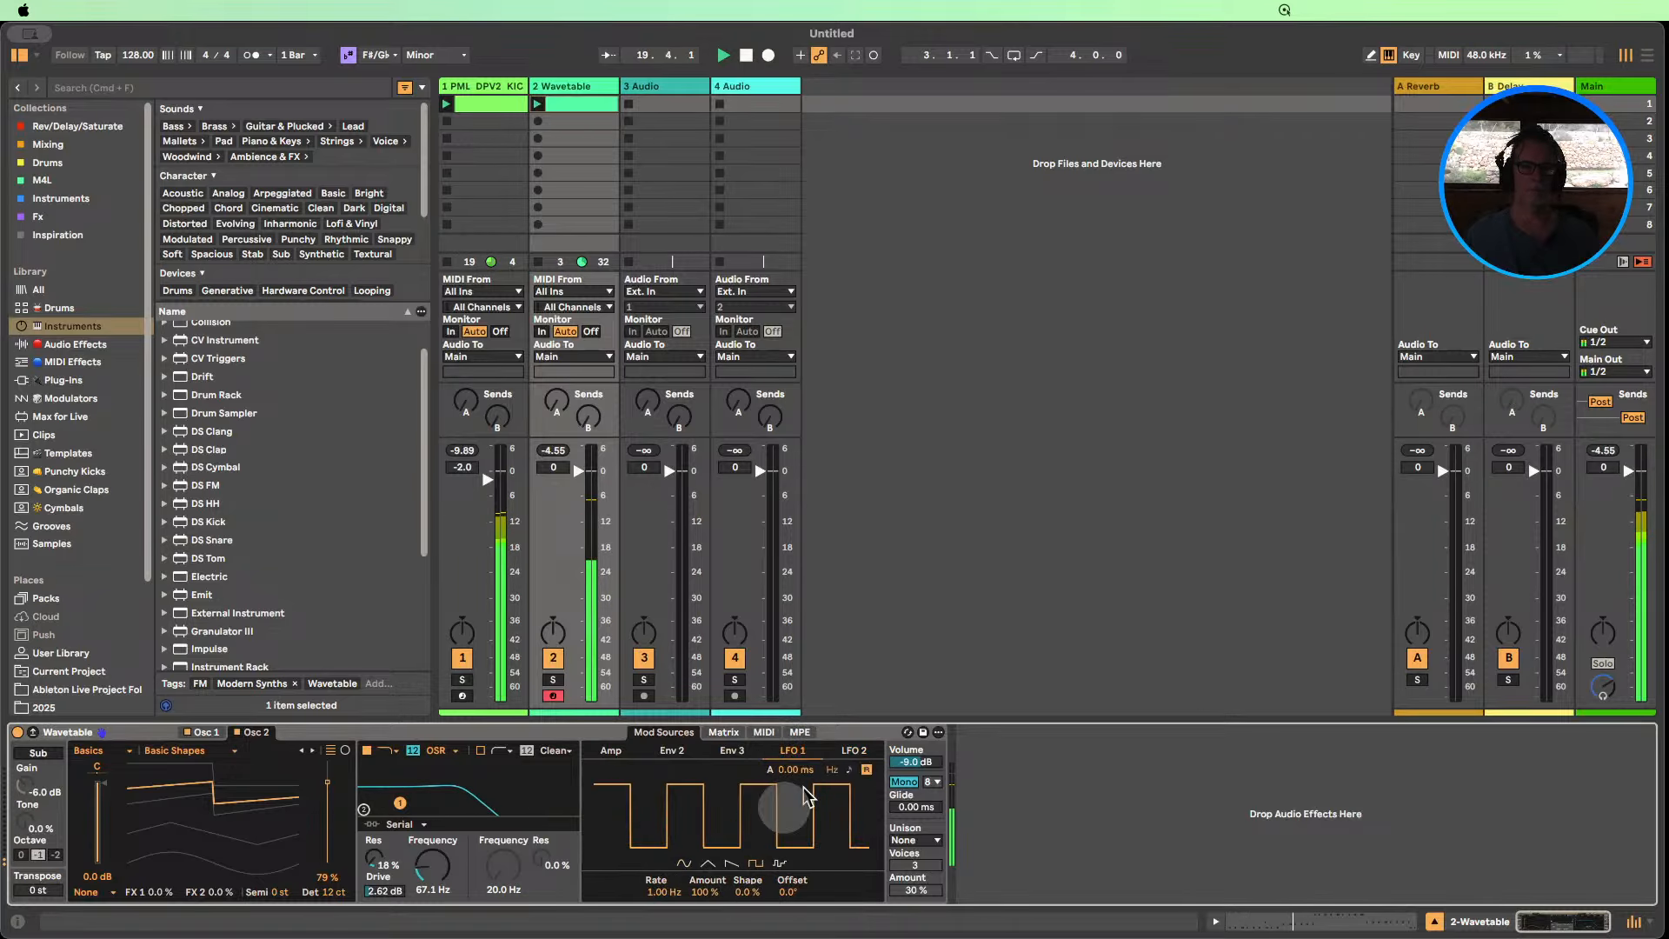
left_click(848, 770)
left_click_drag(643, 885, 702, 913)
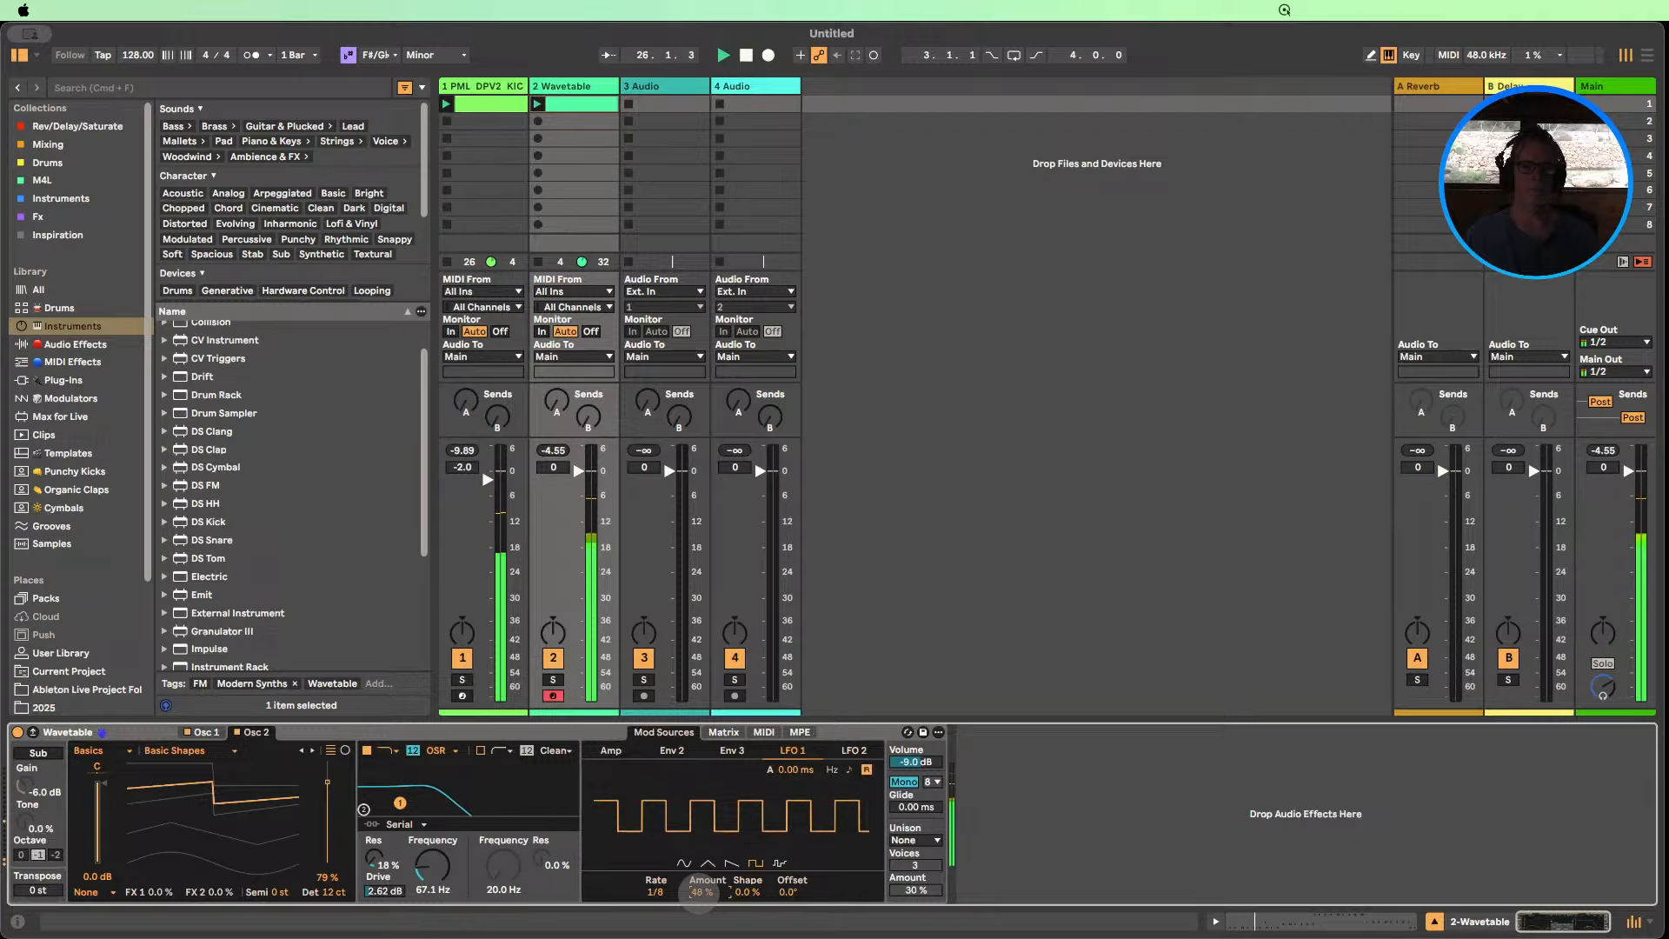
Try Classic unison on Wavetable, then set the unison mode back to None.
left_click(915, 840)
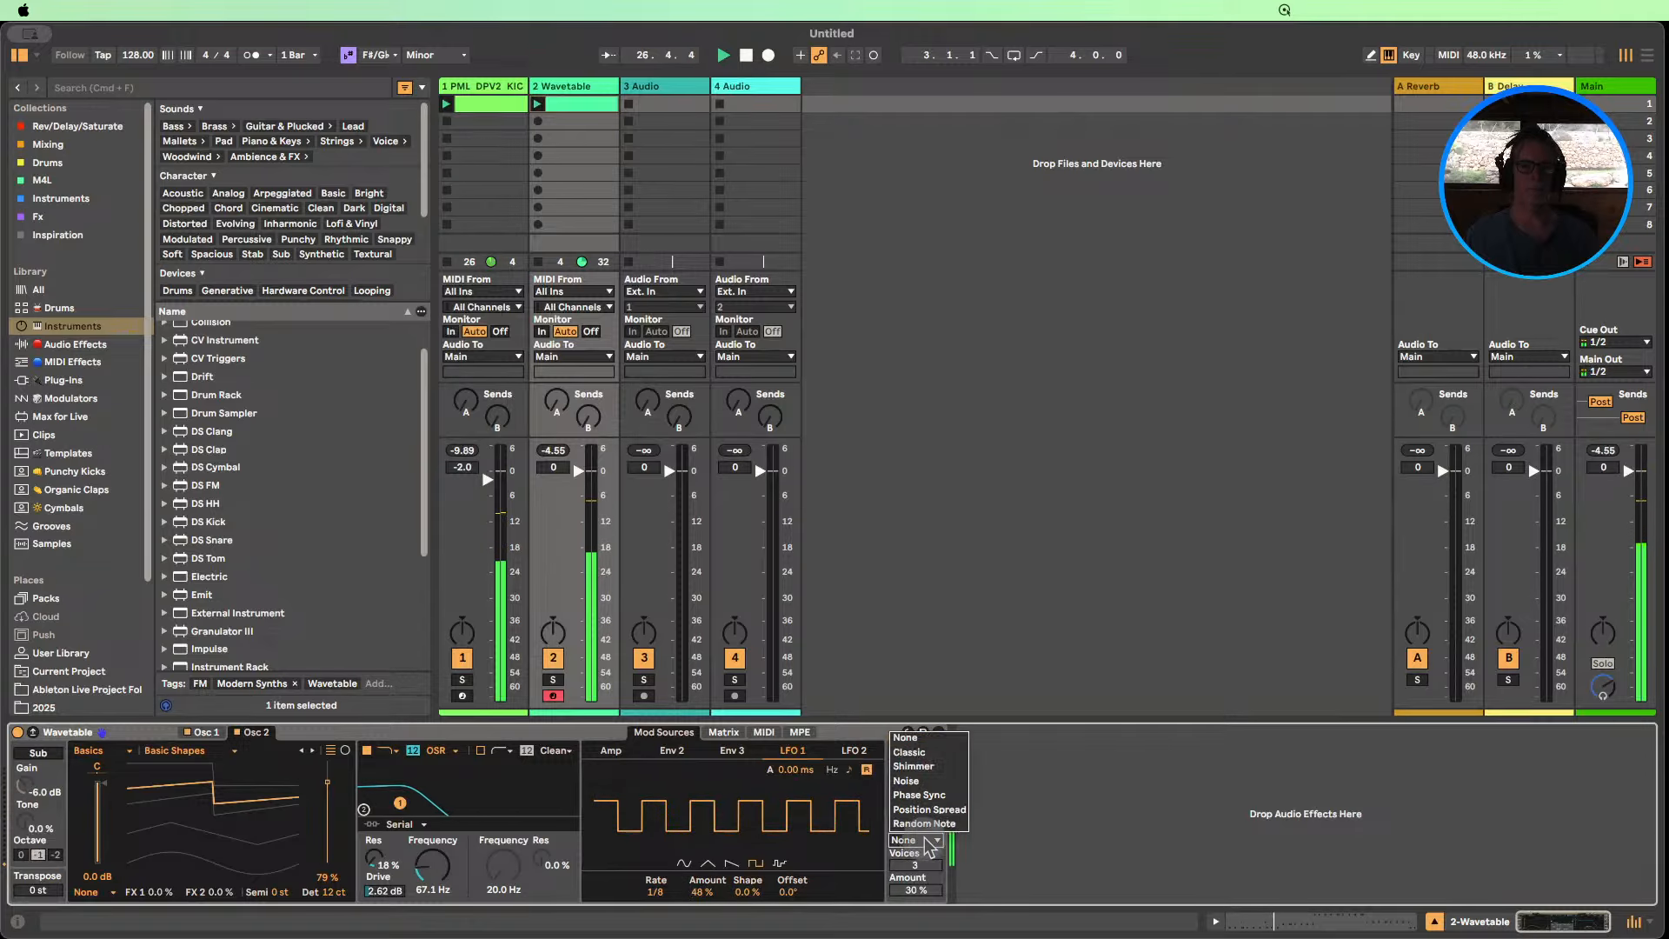
left_click(913, 760)
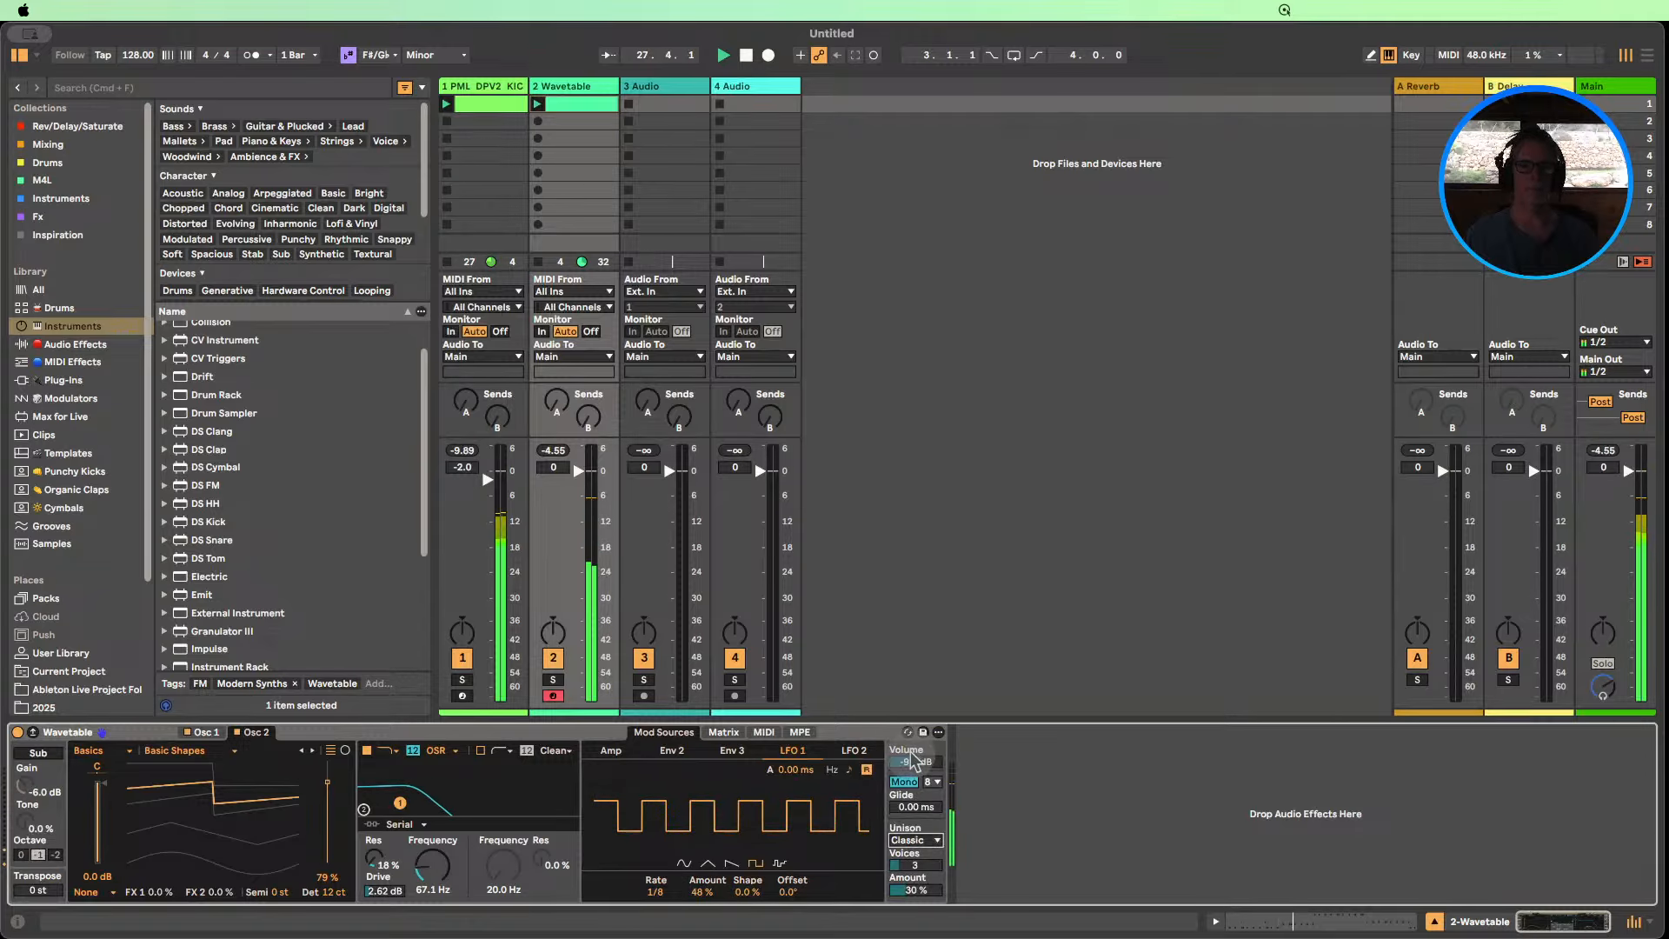
left_click(915, 840)
left_click(909, 740)
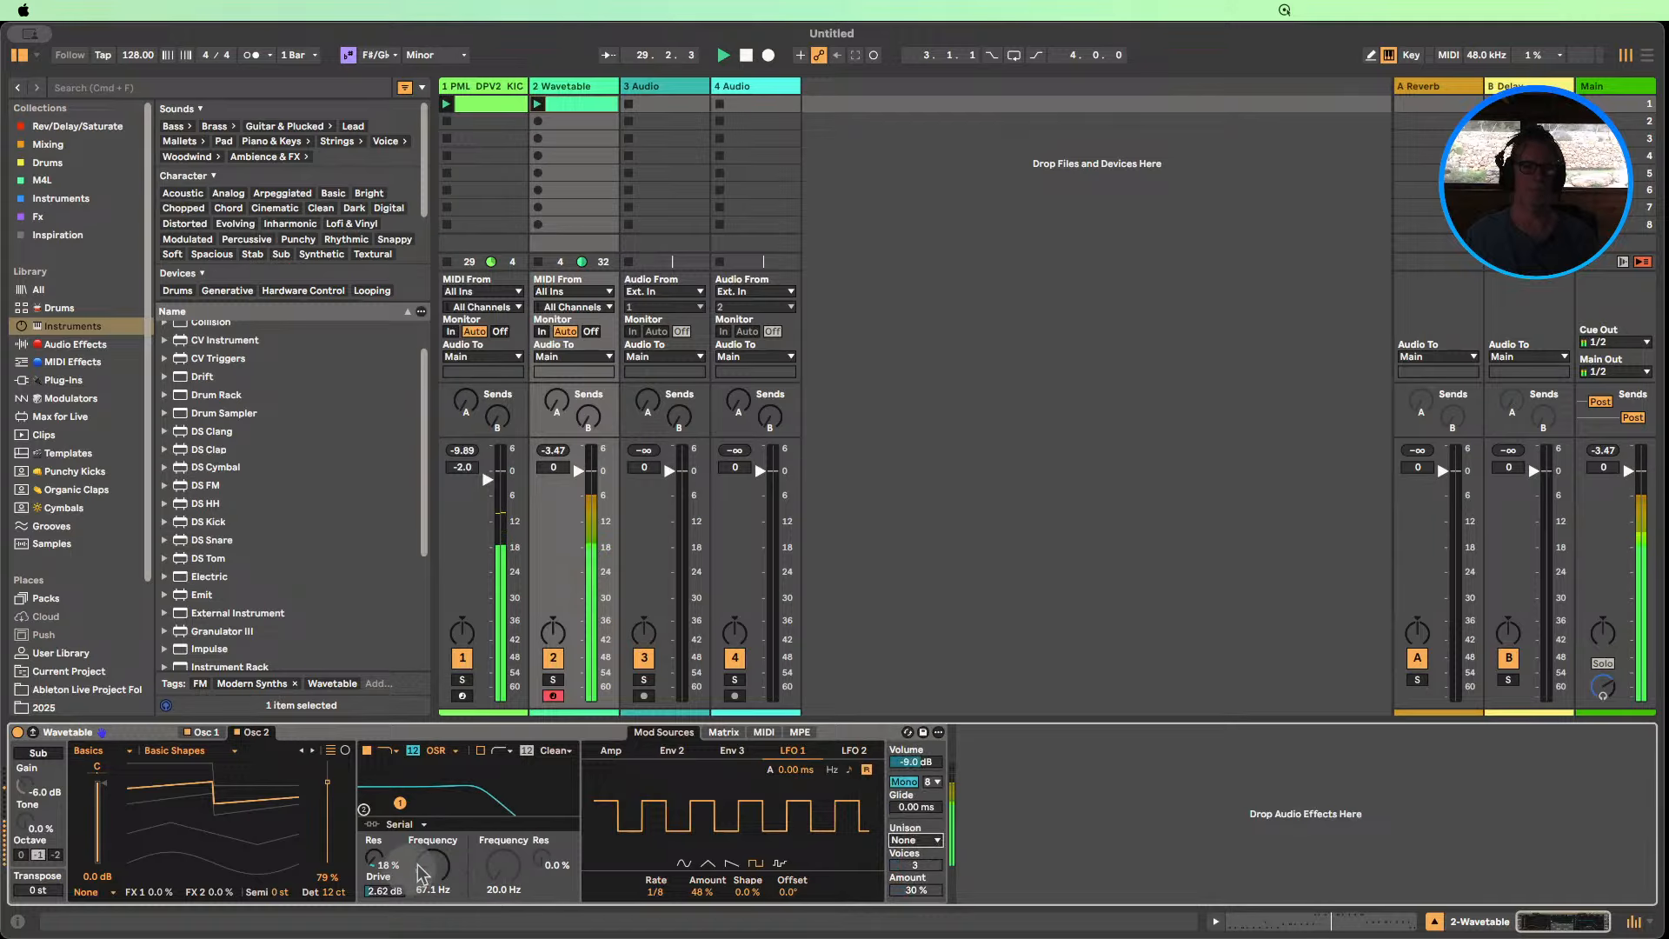
Lower Wavetable's filter 1 frequency to 40.9 Hz and stop playback.
left_click_drag(400, 803, 364, 805)
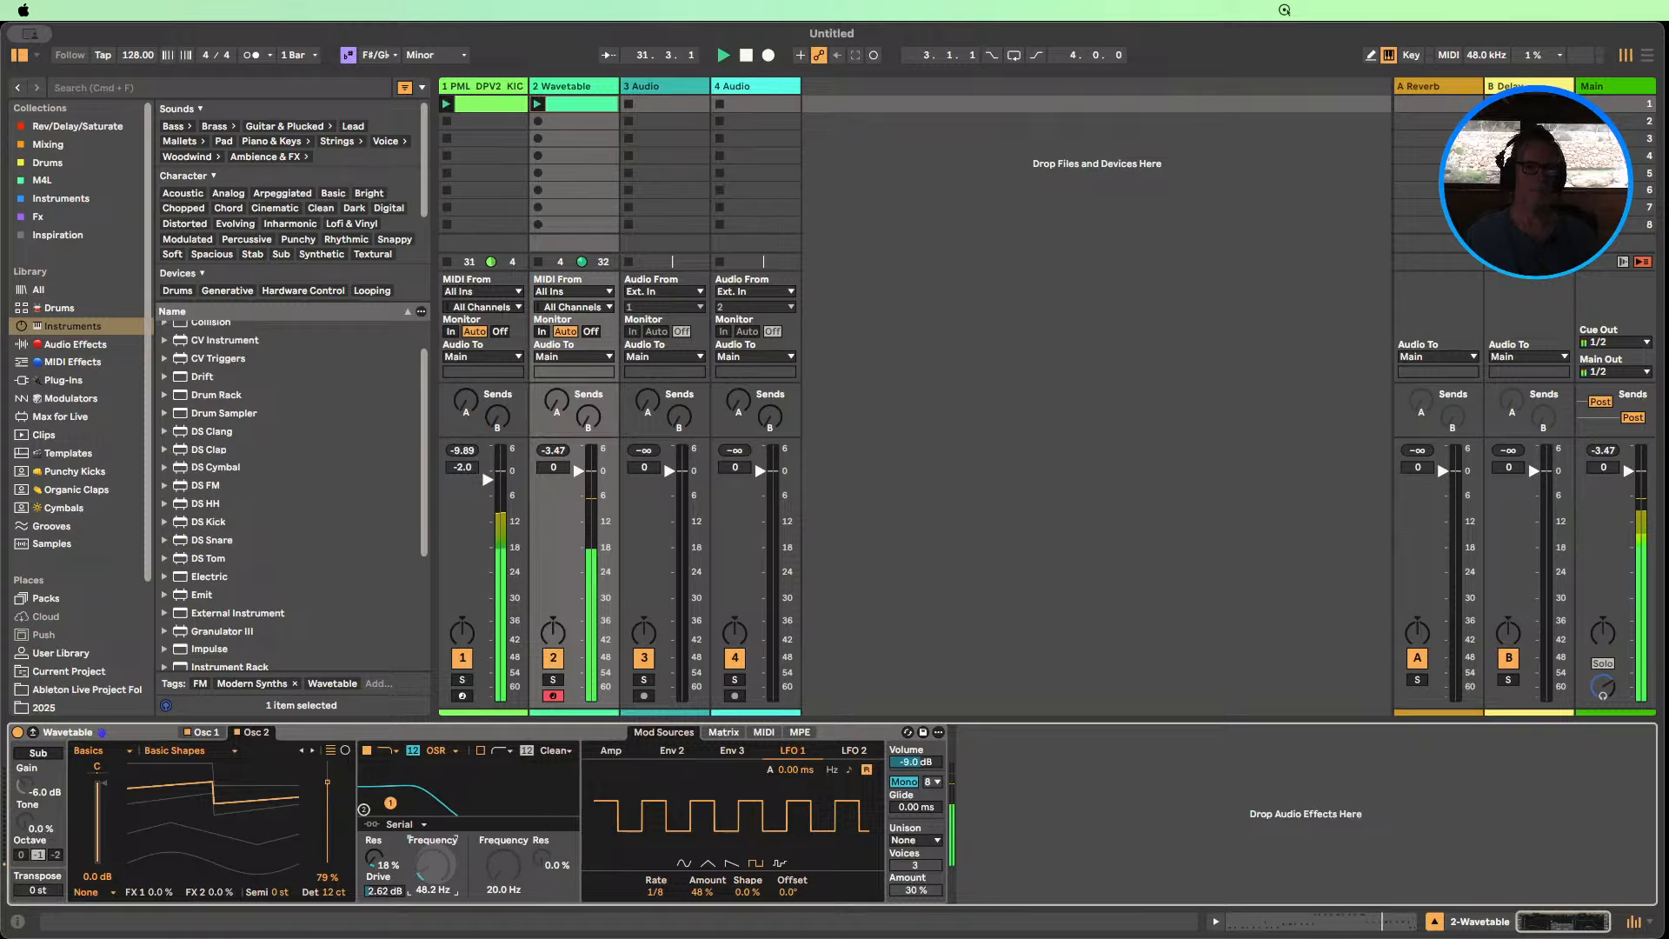
left_click_drag(435, 865, 435, 871)
left_click(745, 56)
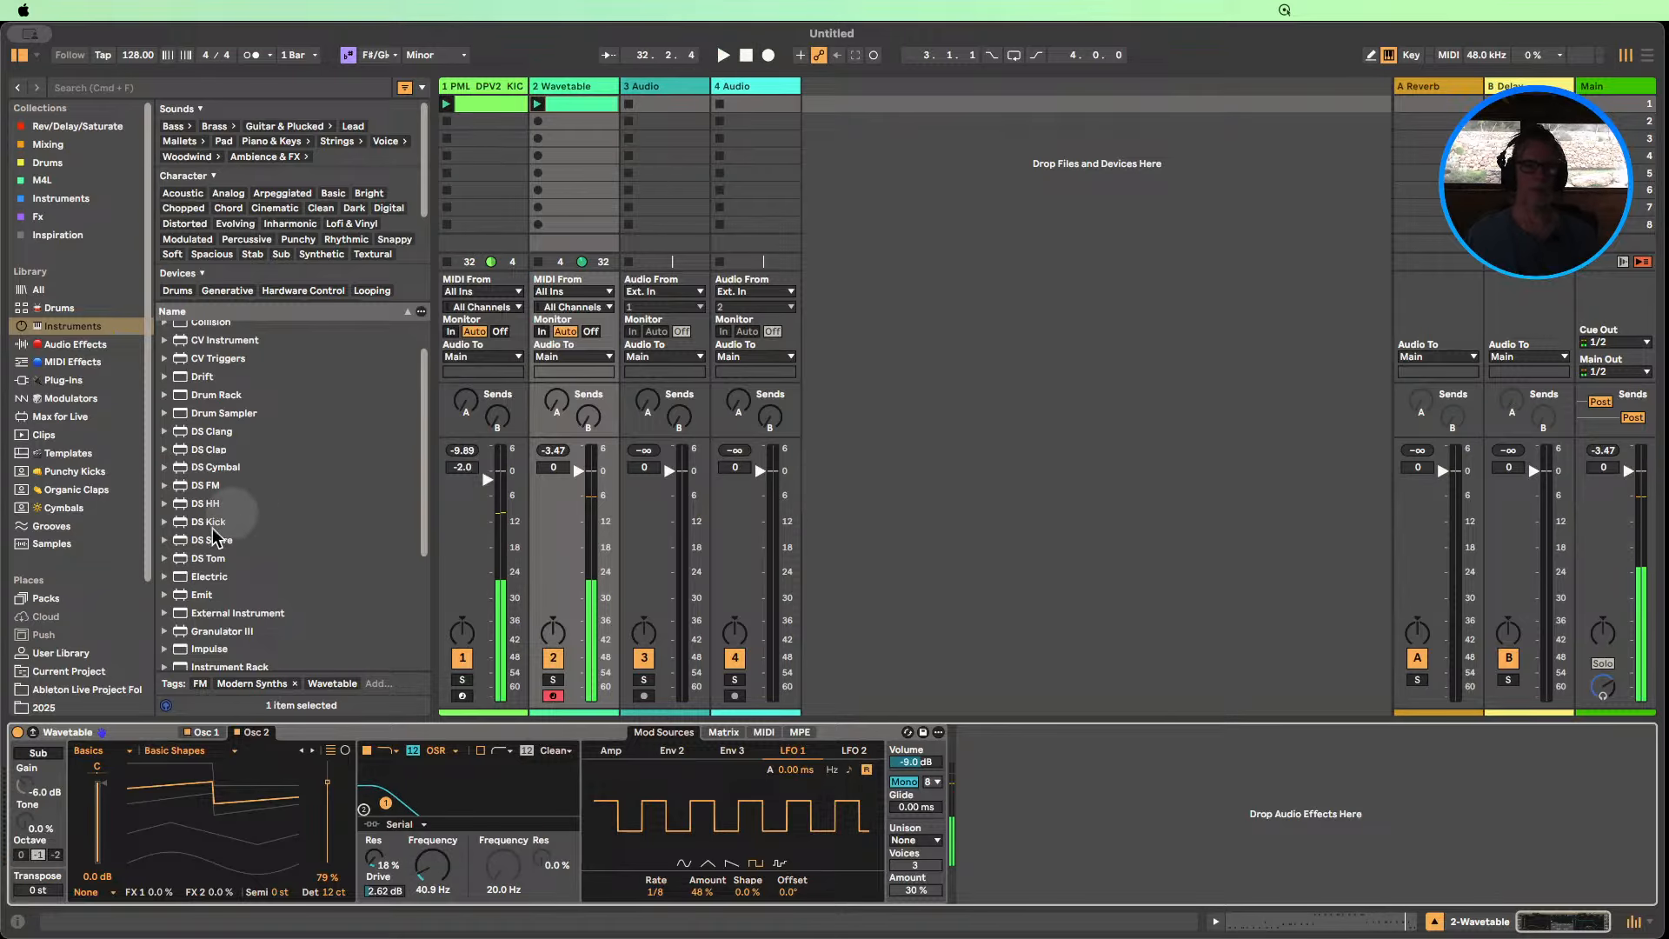
Group Wavetable into an Instrument Rack, show its chain list and add Operator as a second chain.
left_click(91, 733)
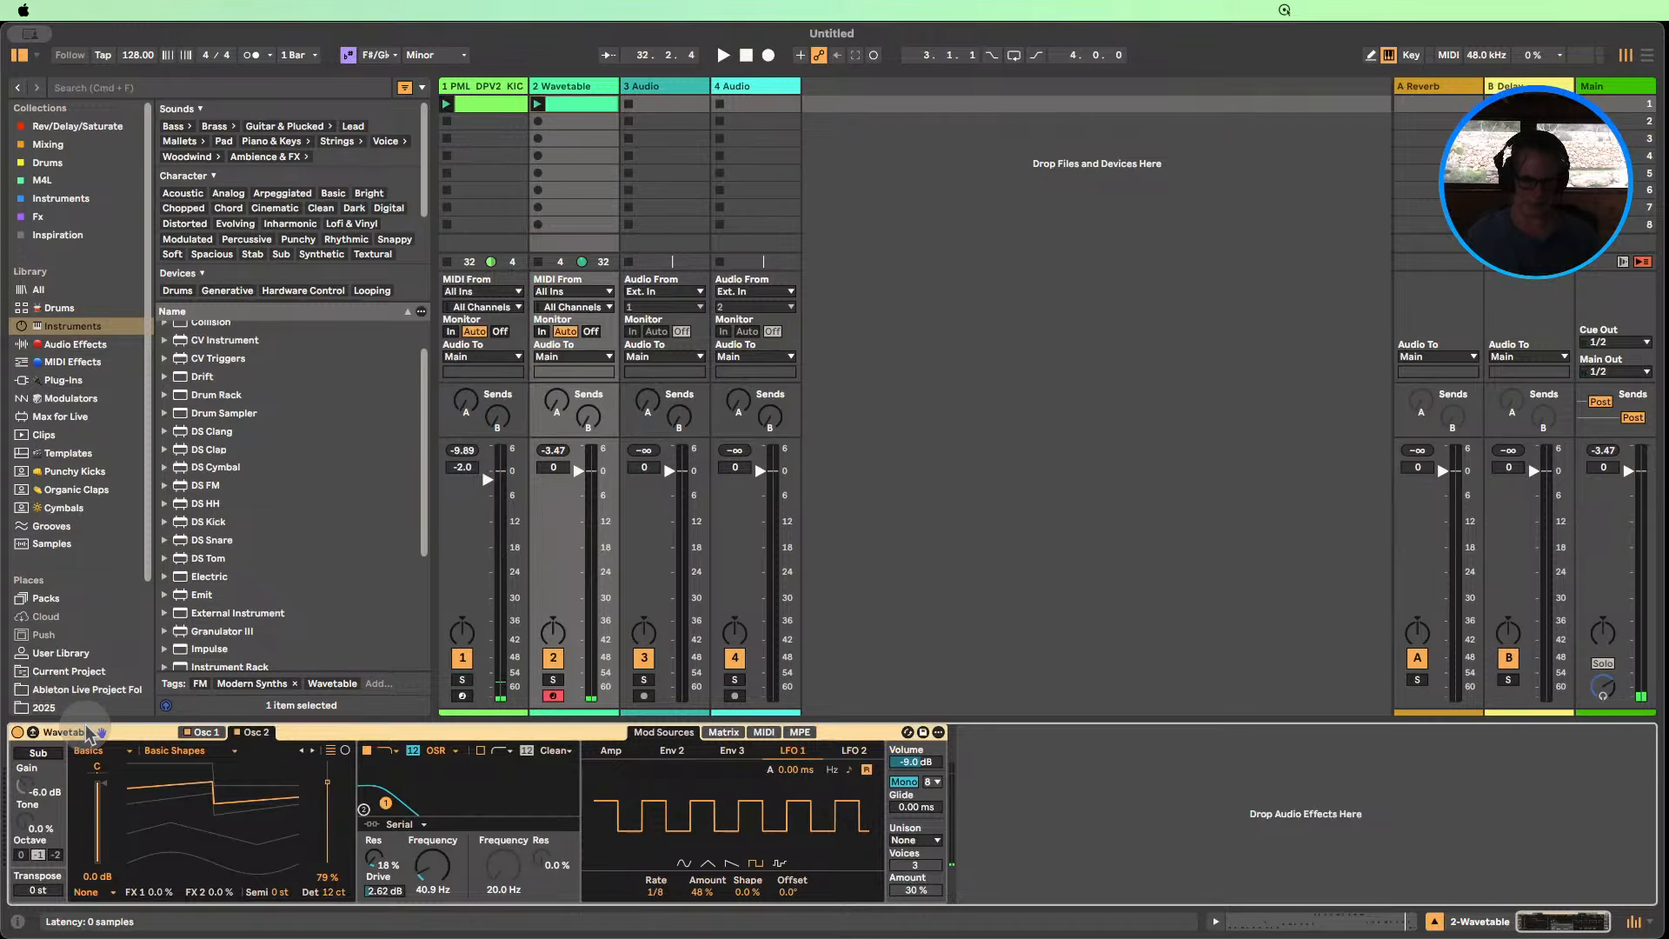
key("super+g")
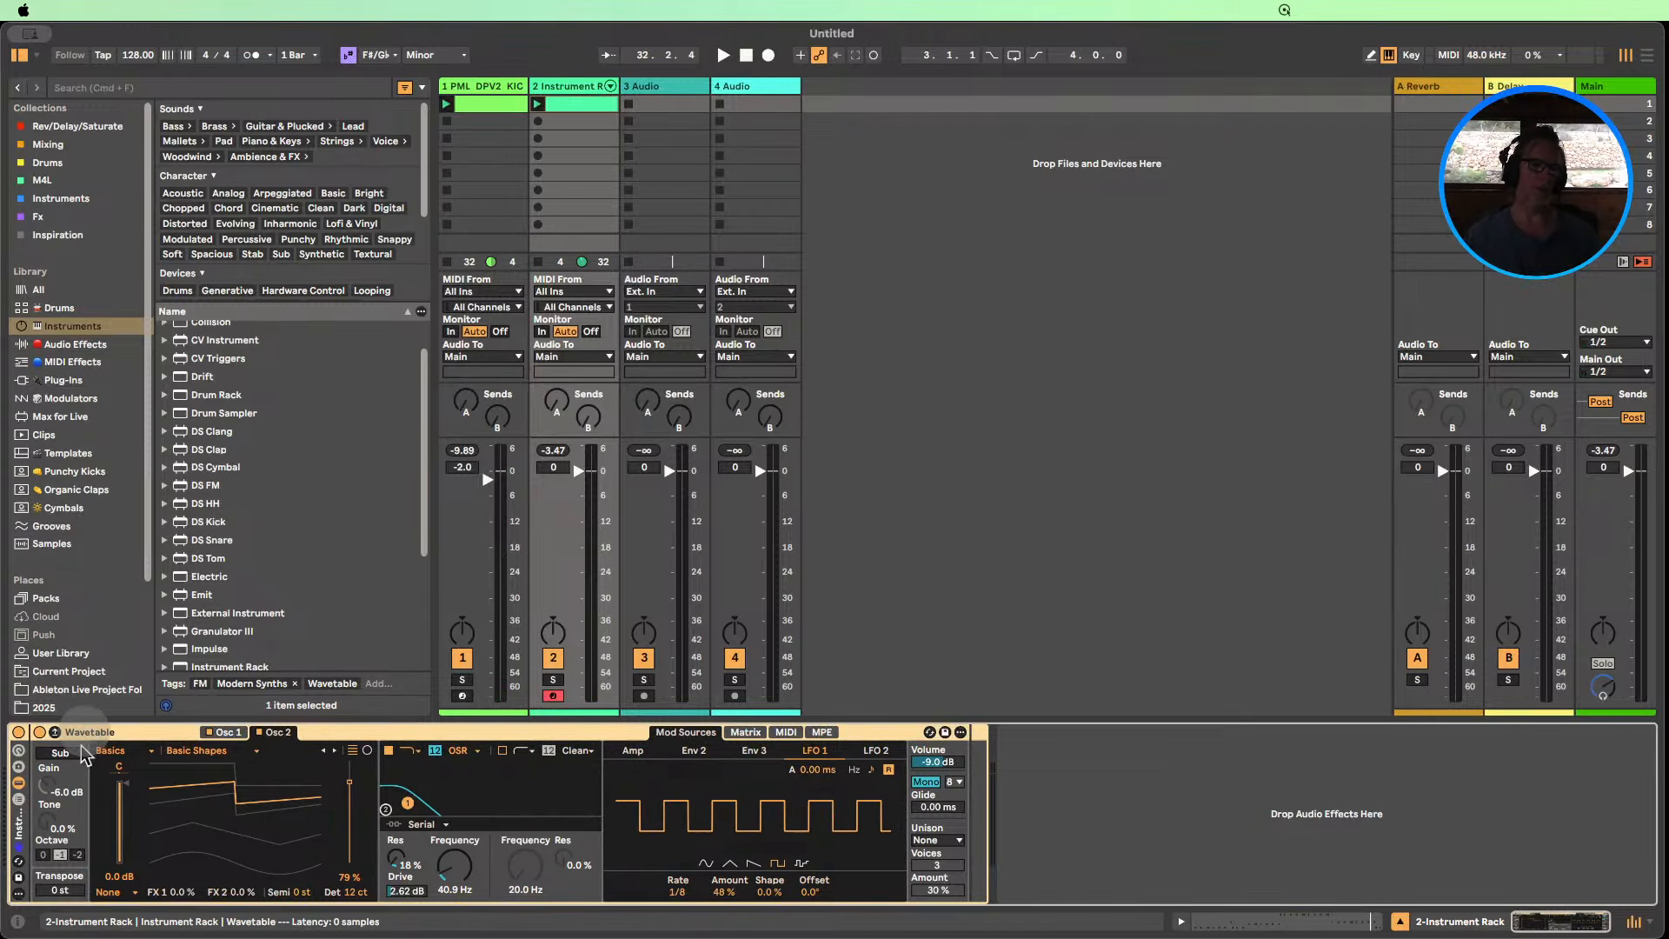
left_click(19, 807)
scroll(278, 547, "down", 5)
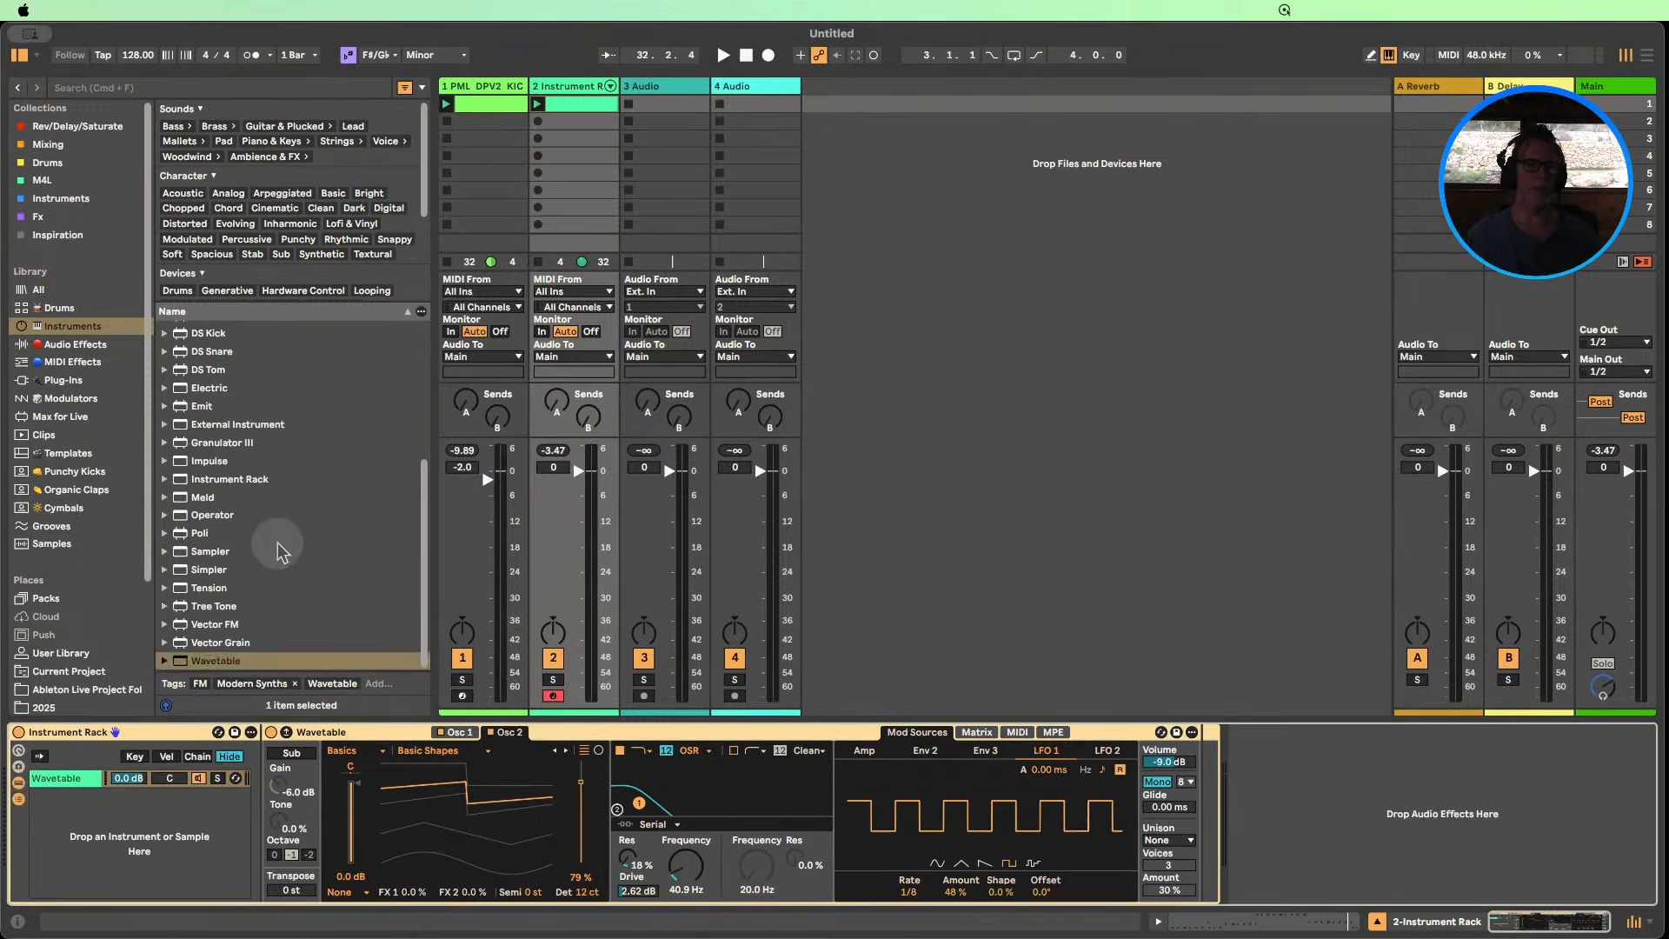
left_click_drag(213, 515, 192, 818)
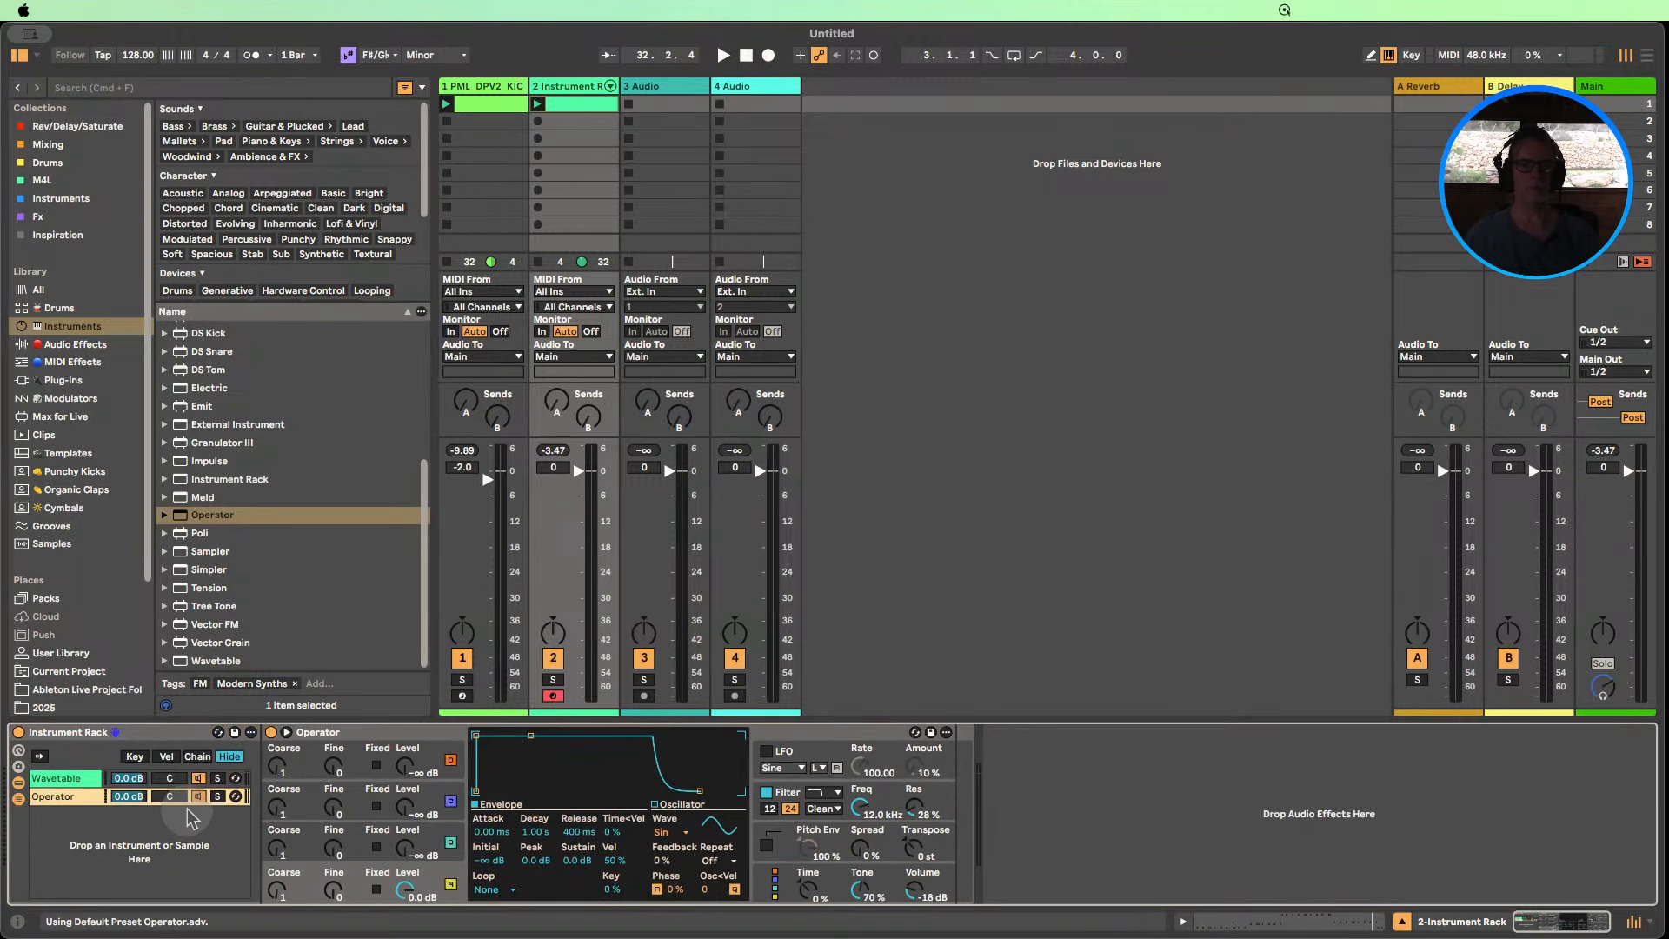
Turn off Operator's oscillators B, C and D, then play the bass clip with the Wavetable chain muted.
left_click(451, 843)
left_click(451, 801)
left_click(451, 760)
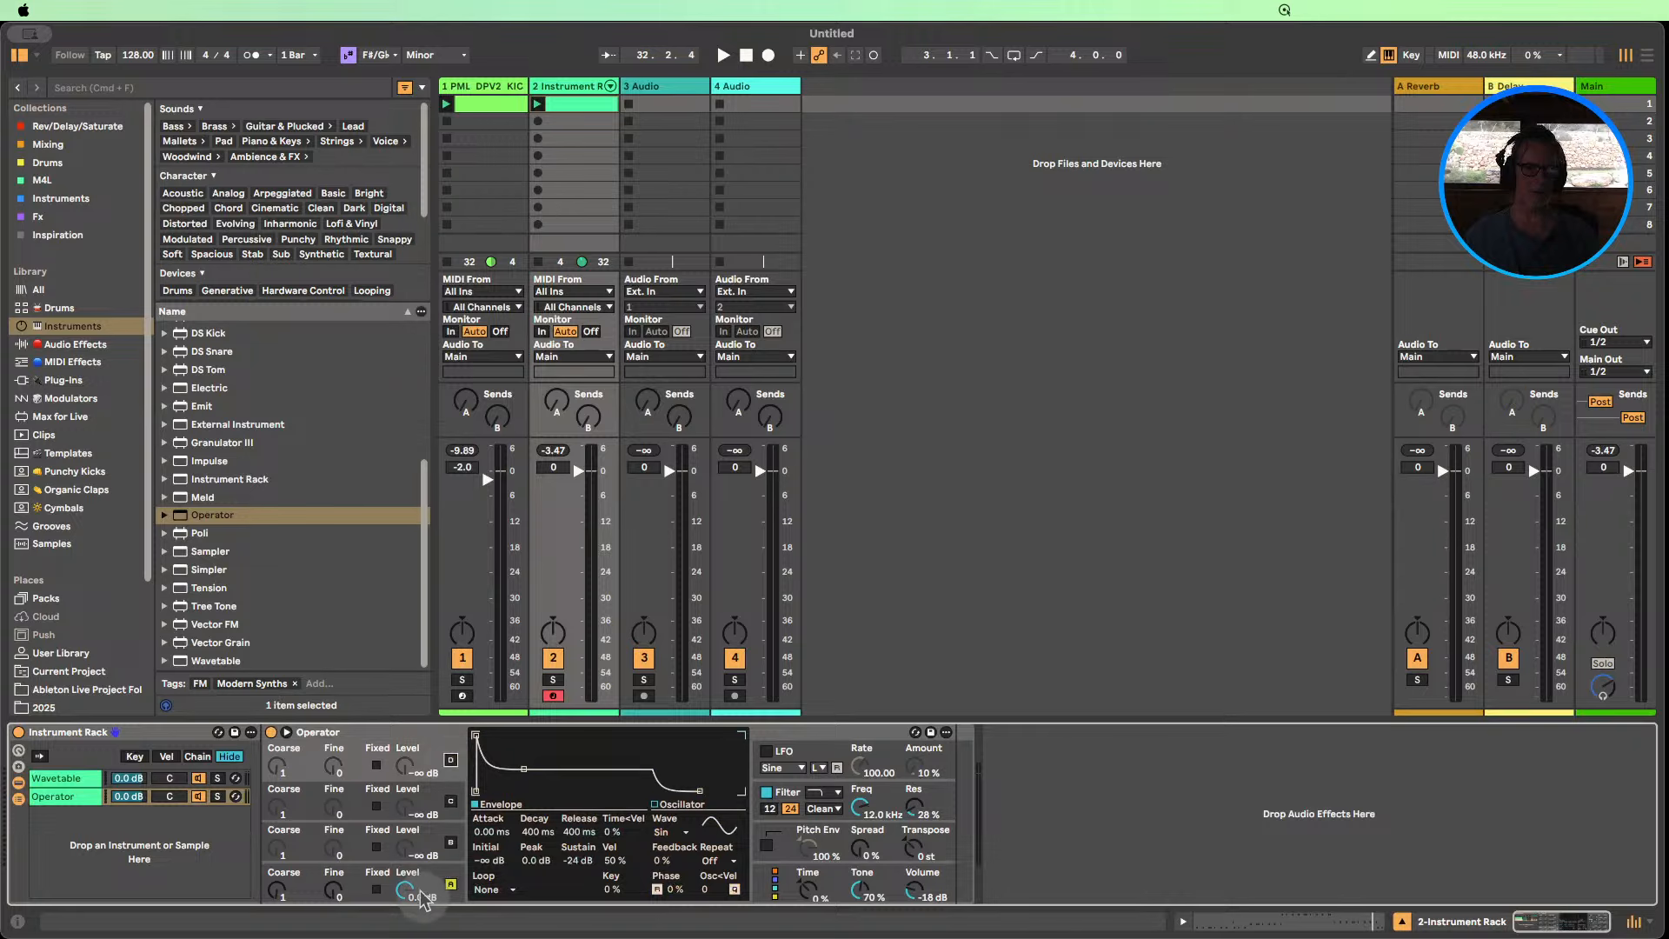
left_click(421, 895)
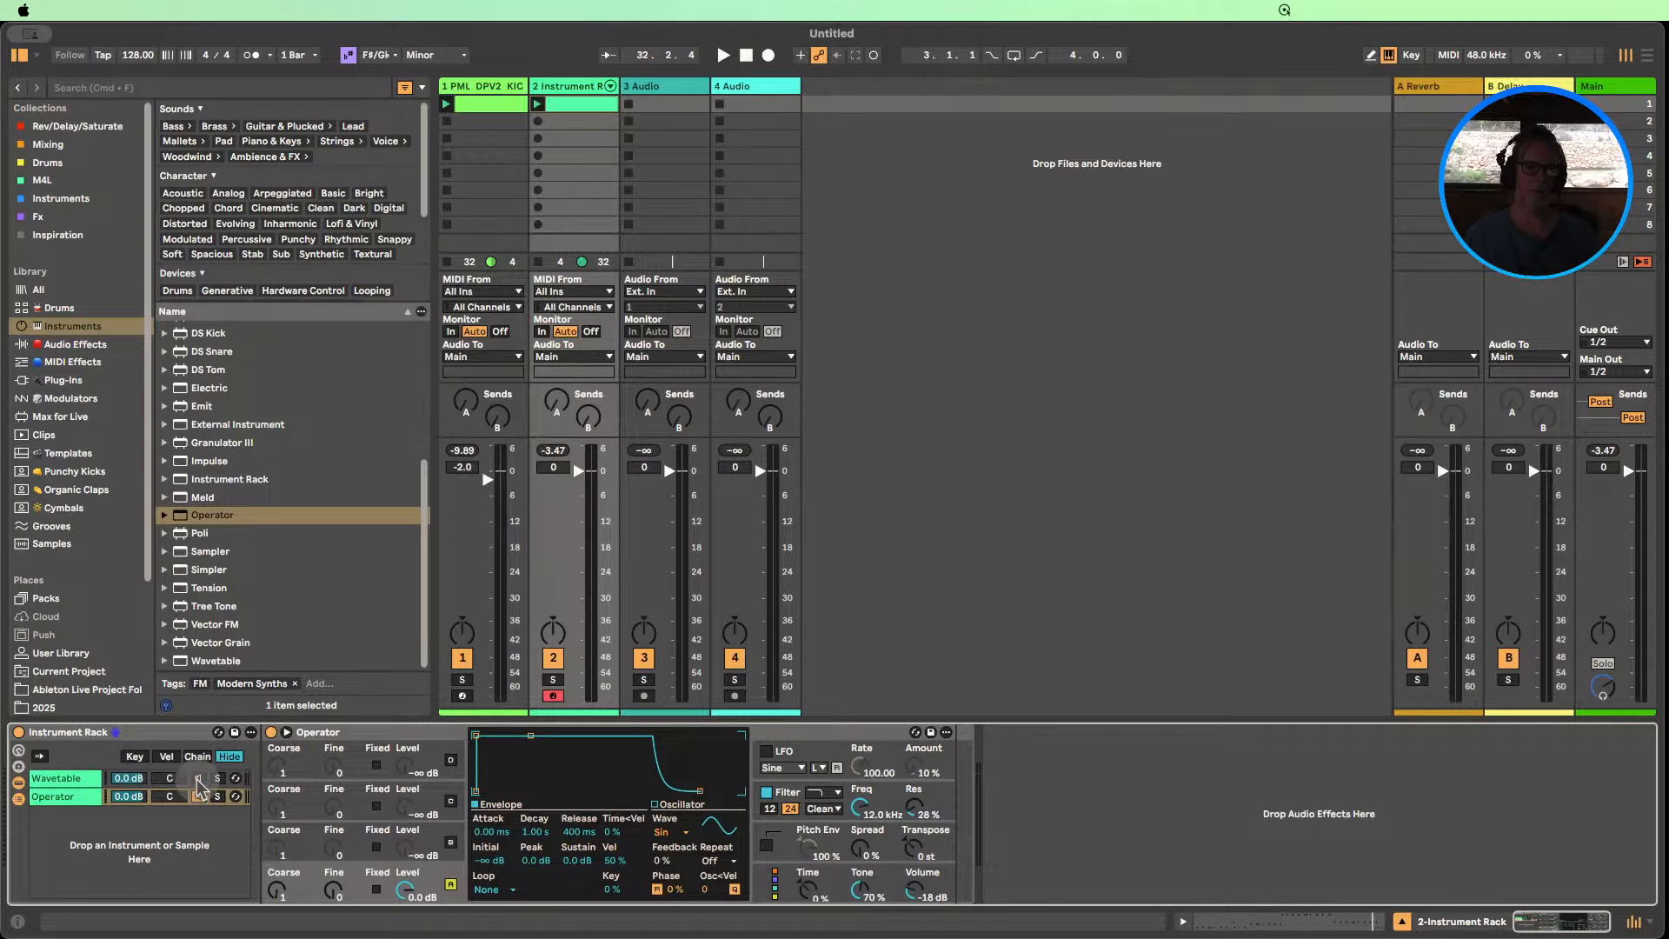
left_click(537, 103)
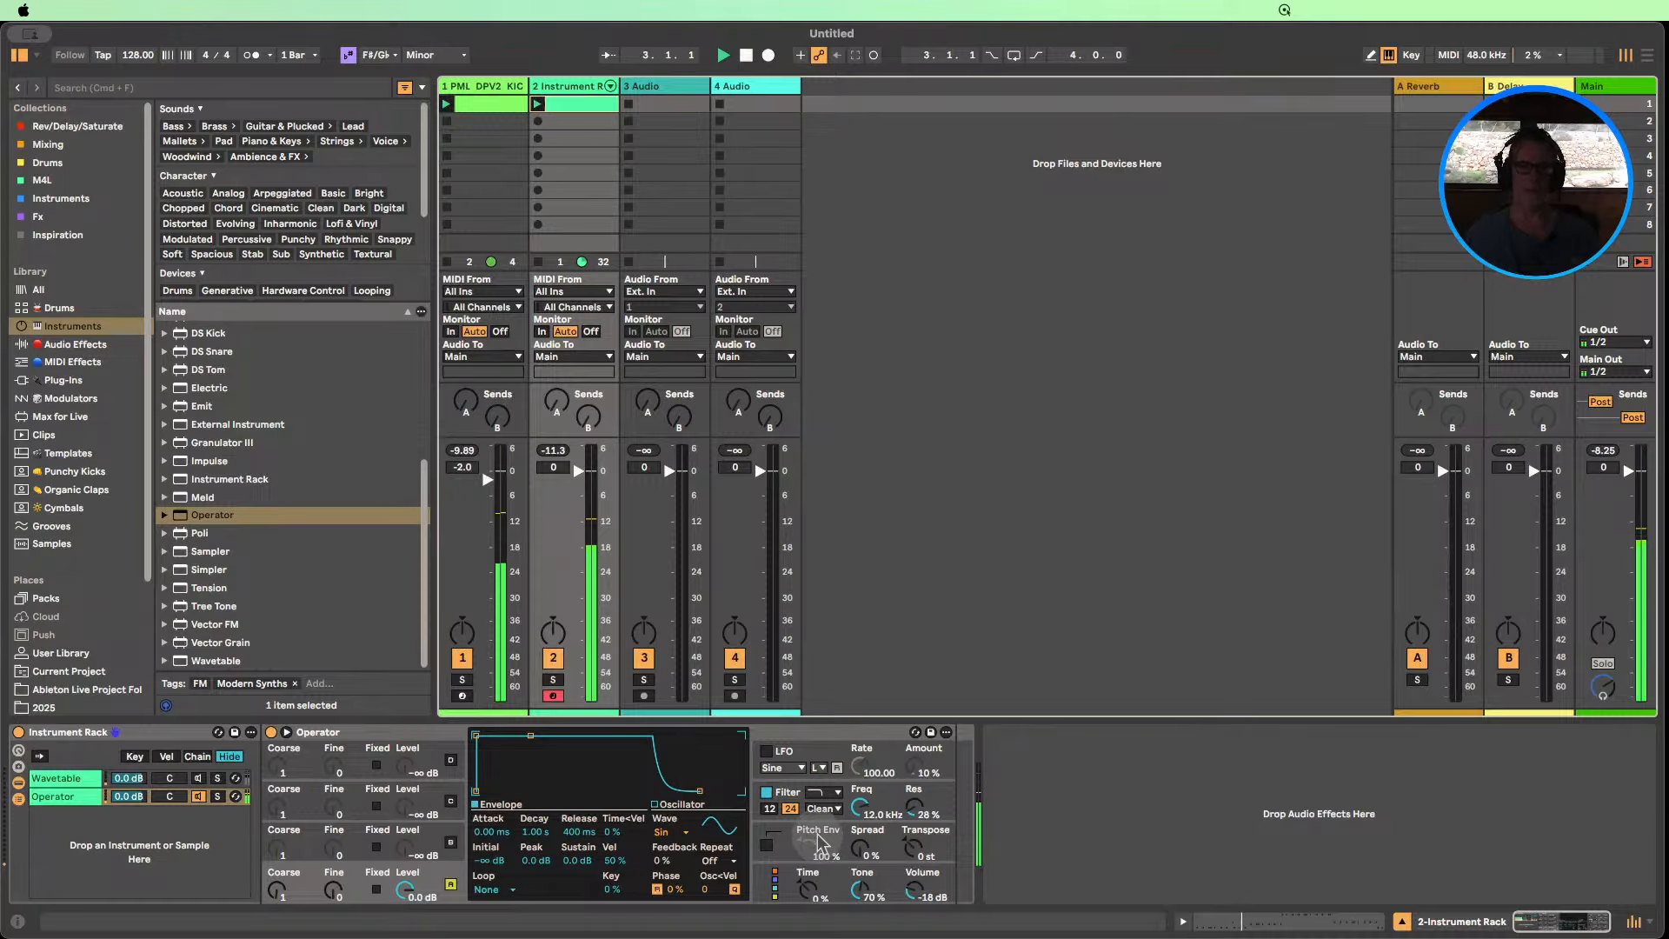
Try the Triangle waveform on Operator's oscillator A, then return it to Sine.
left_click(668, 832)
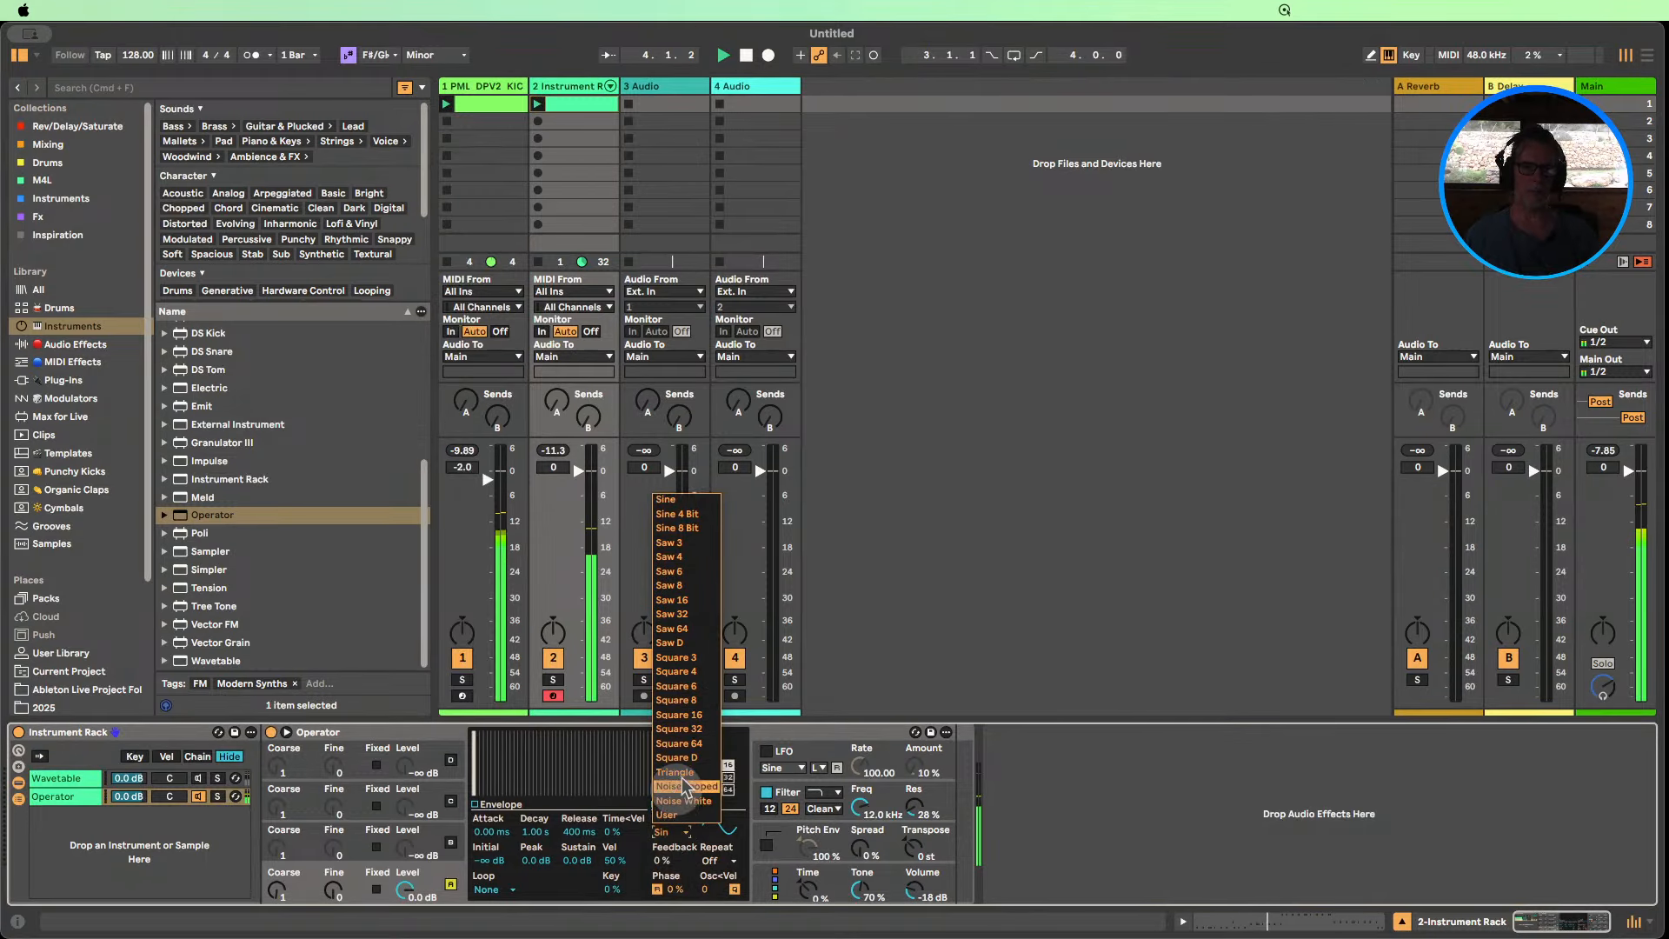
left_click(676, 772)
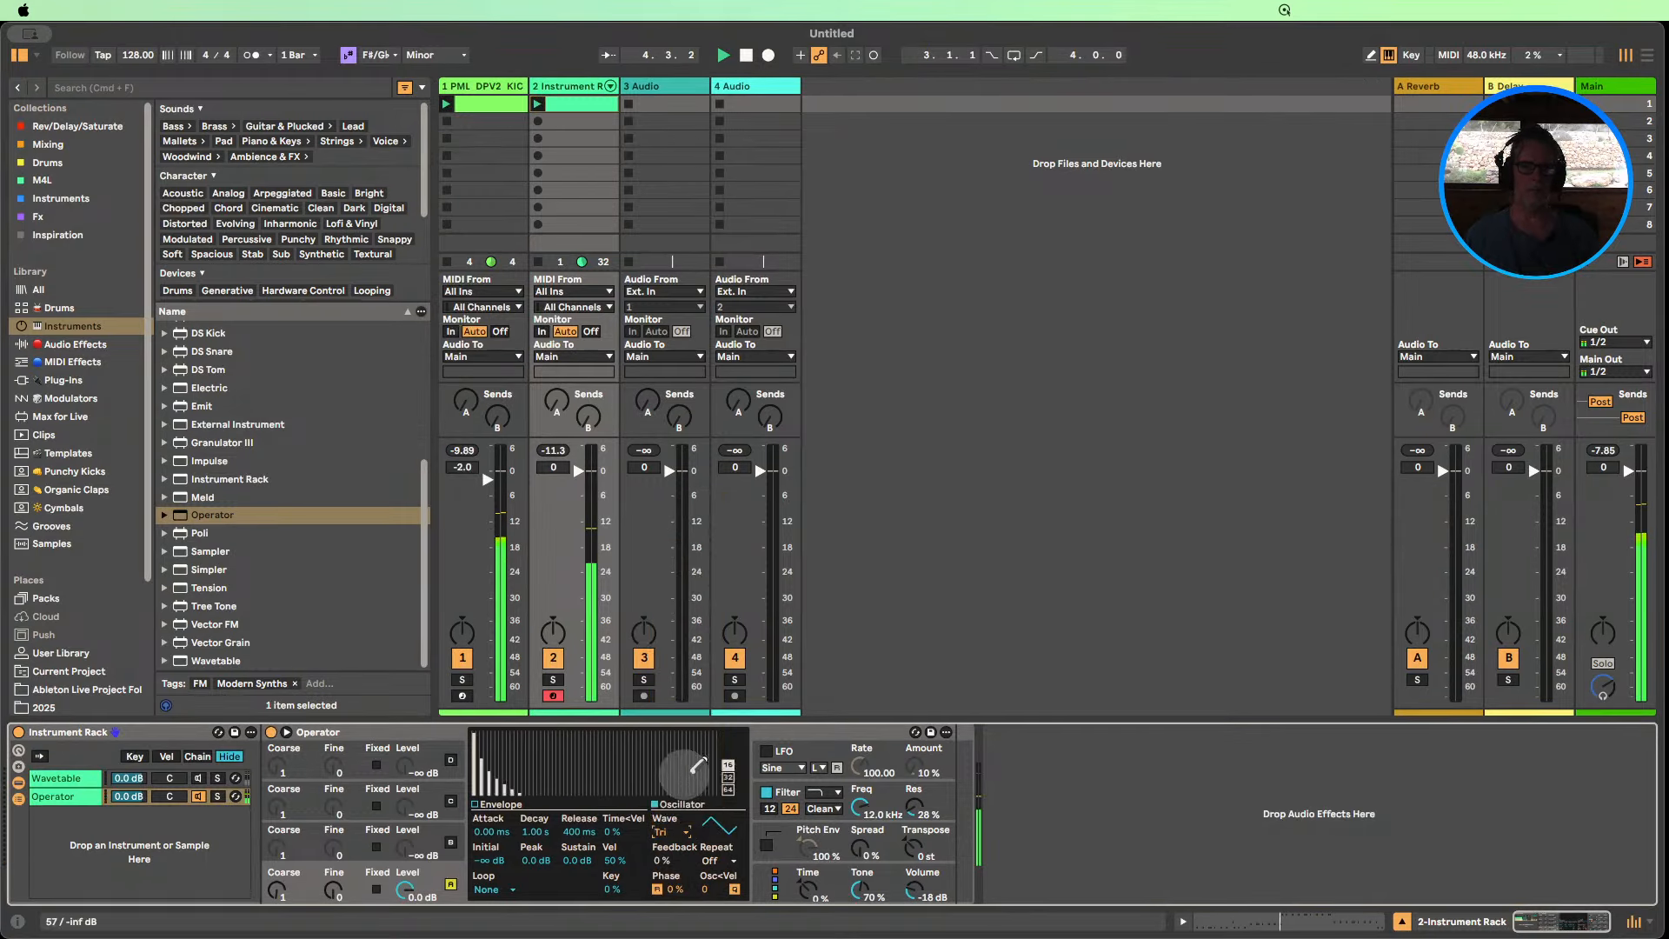
left_click(659, 832)
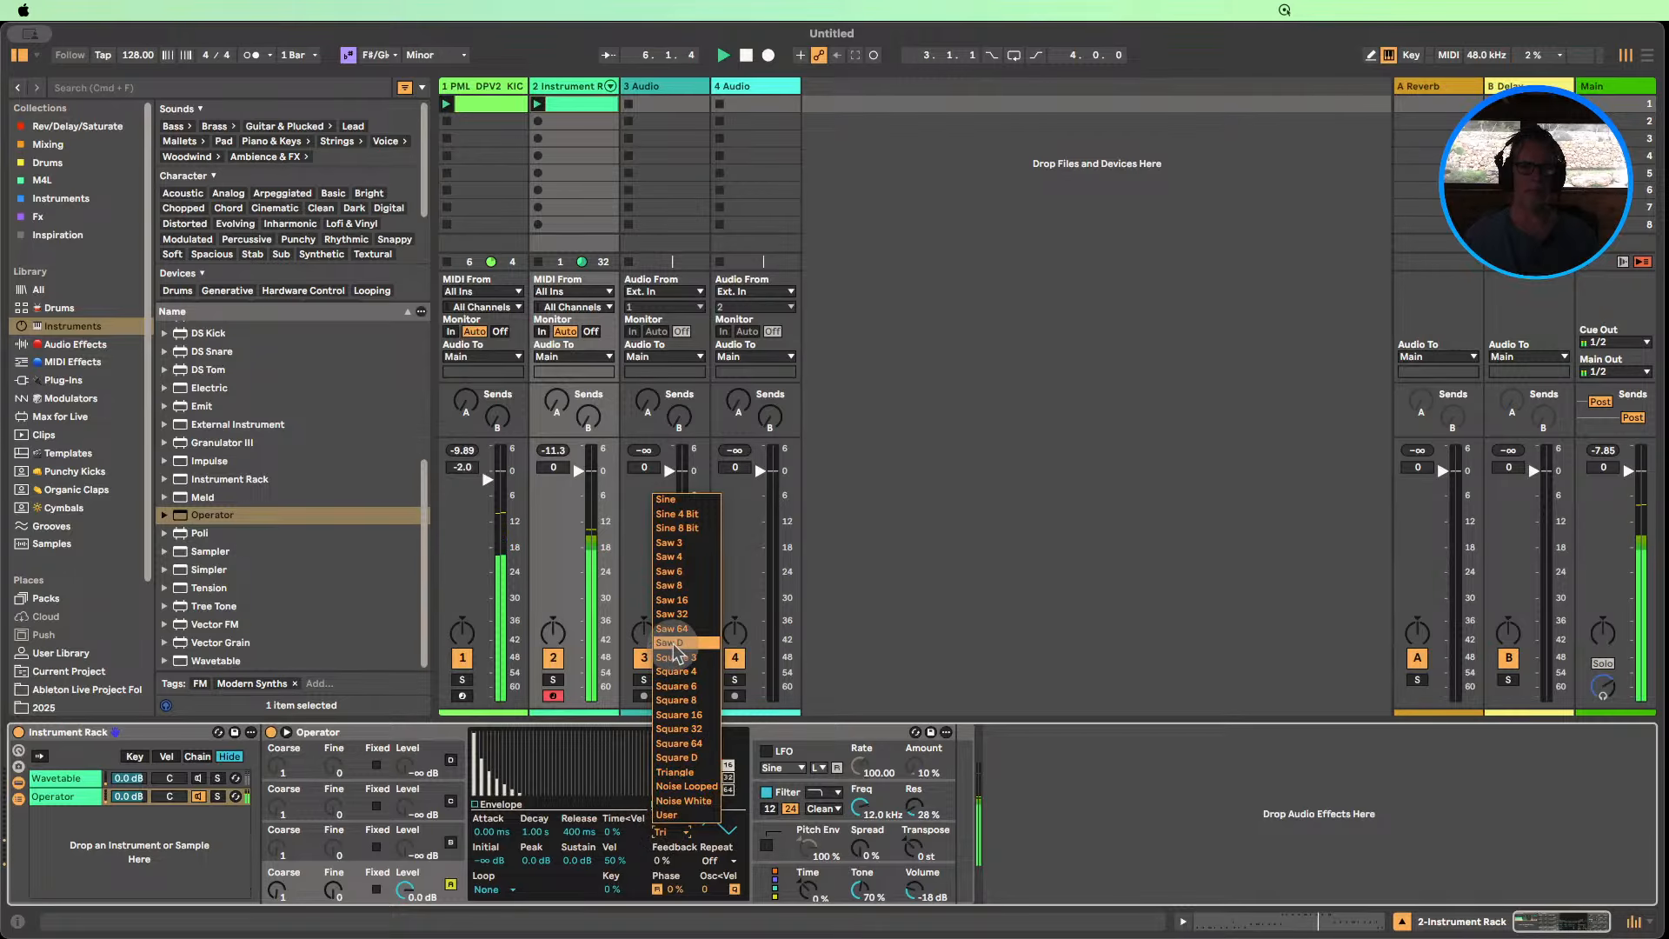
left_click(670, 502)
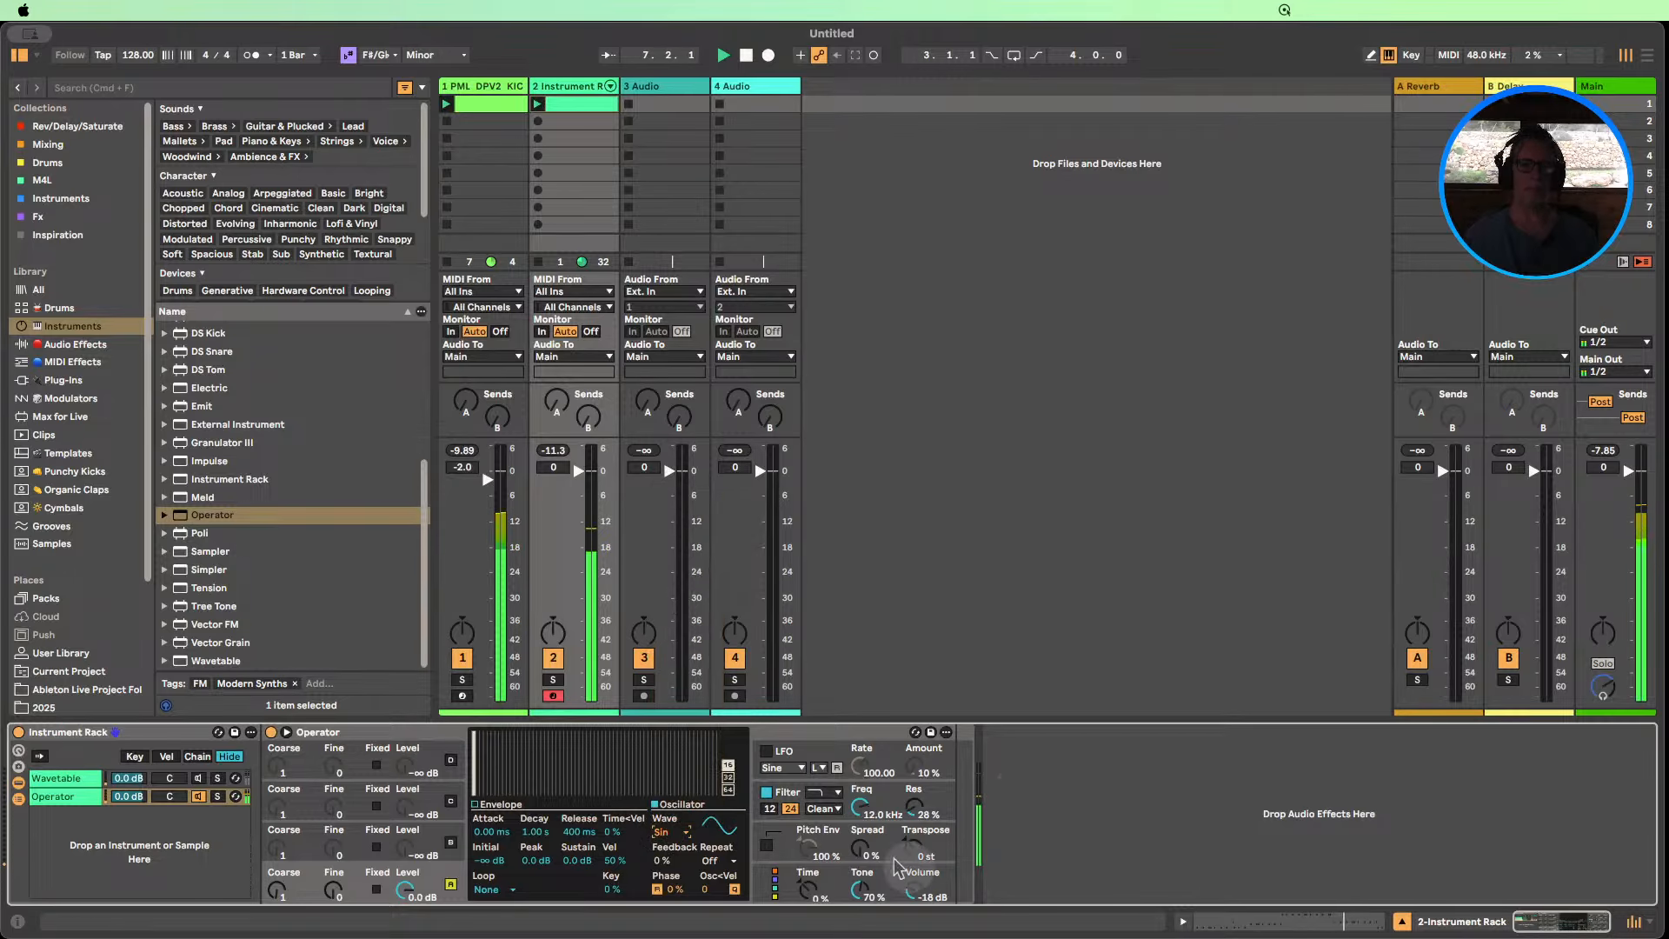
Raise Operator's filter frequency to 18.5 kHz and turn the filter off.
left_click(867, 804)
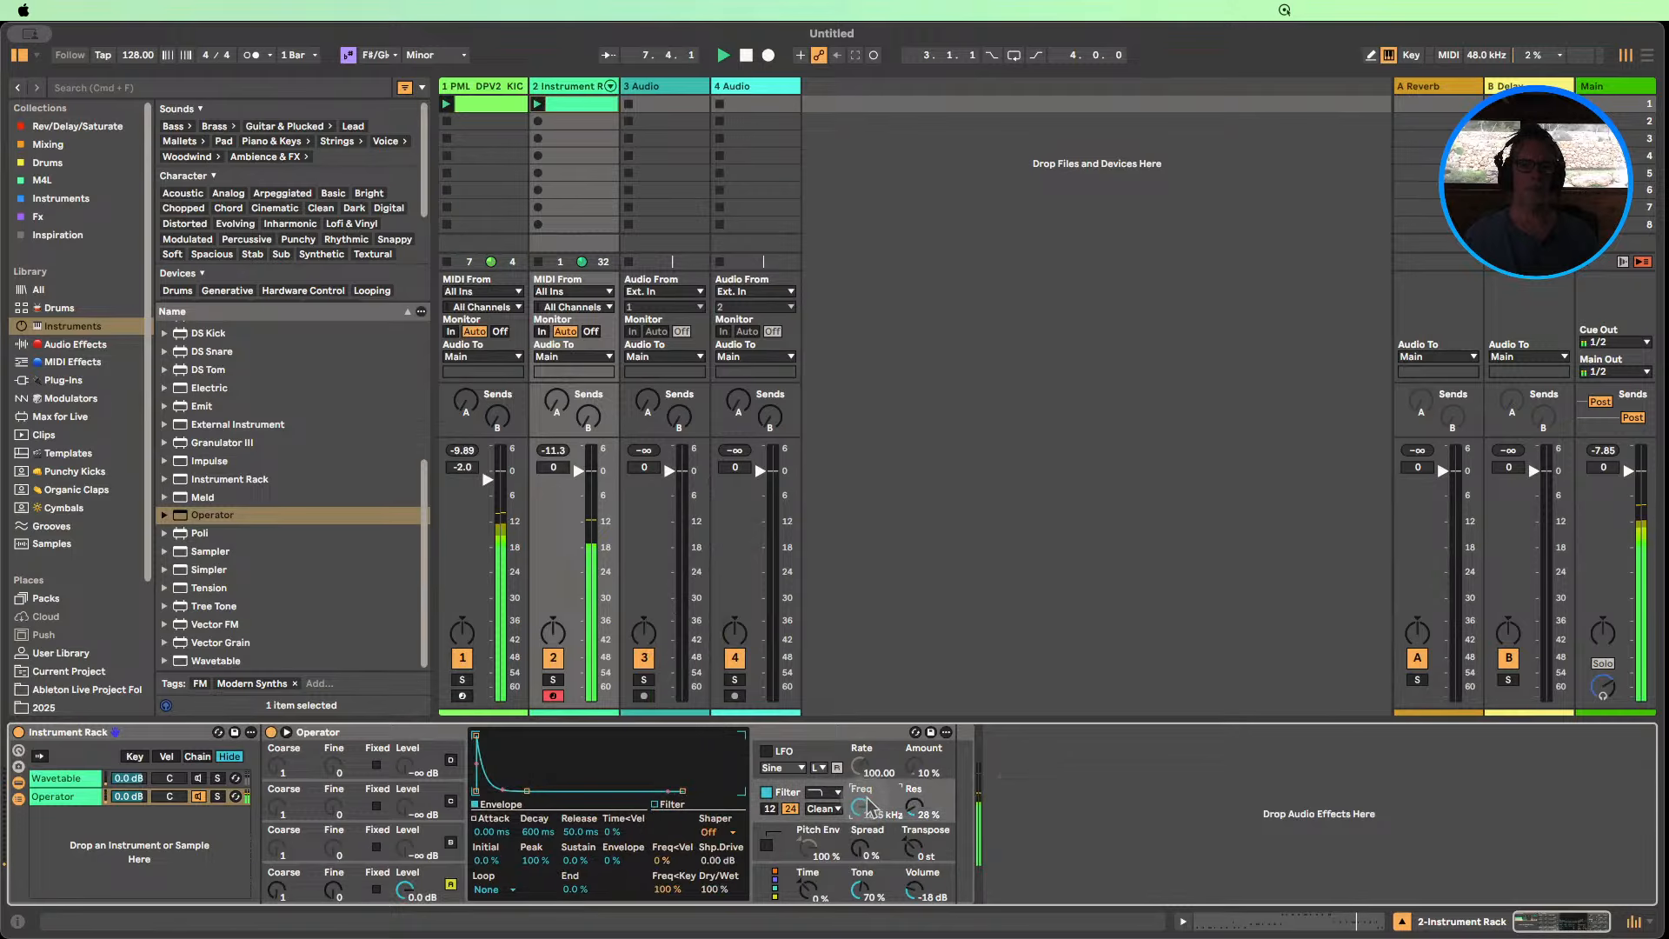
left_click(766, 793)
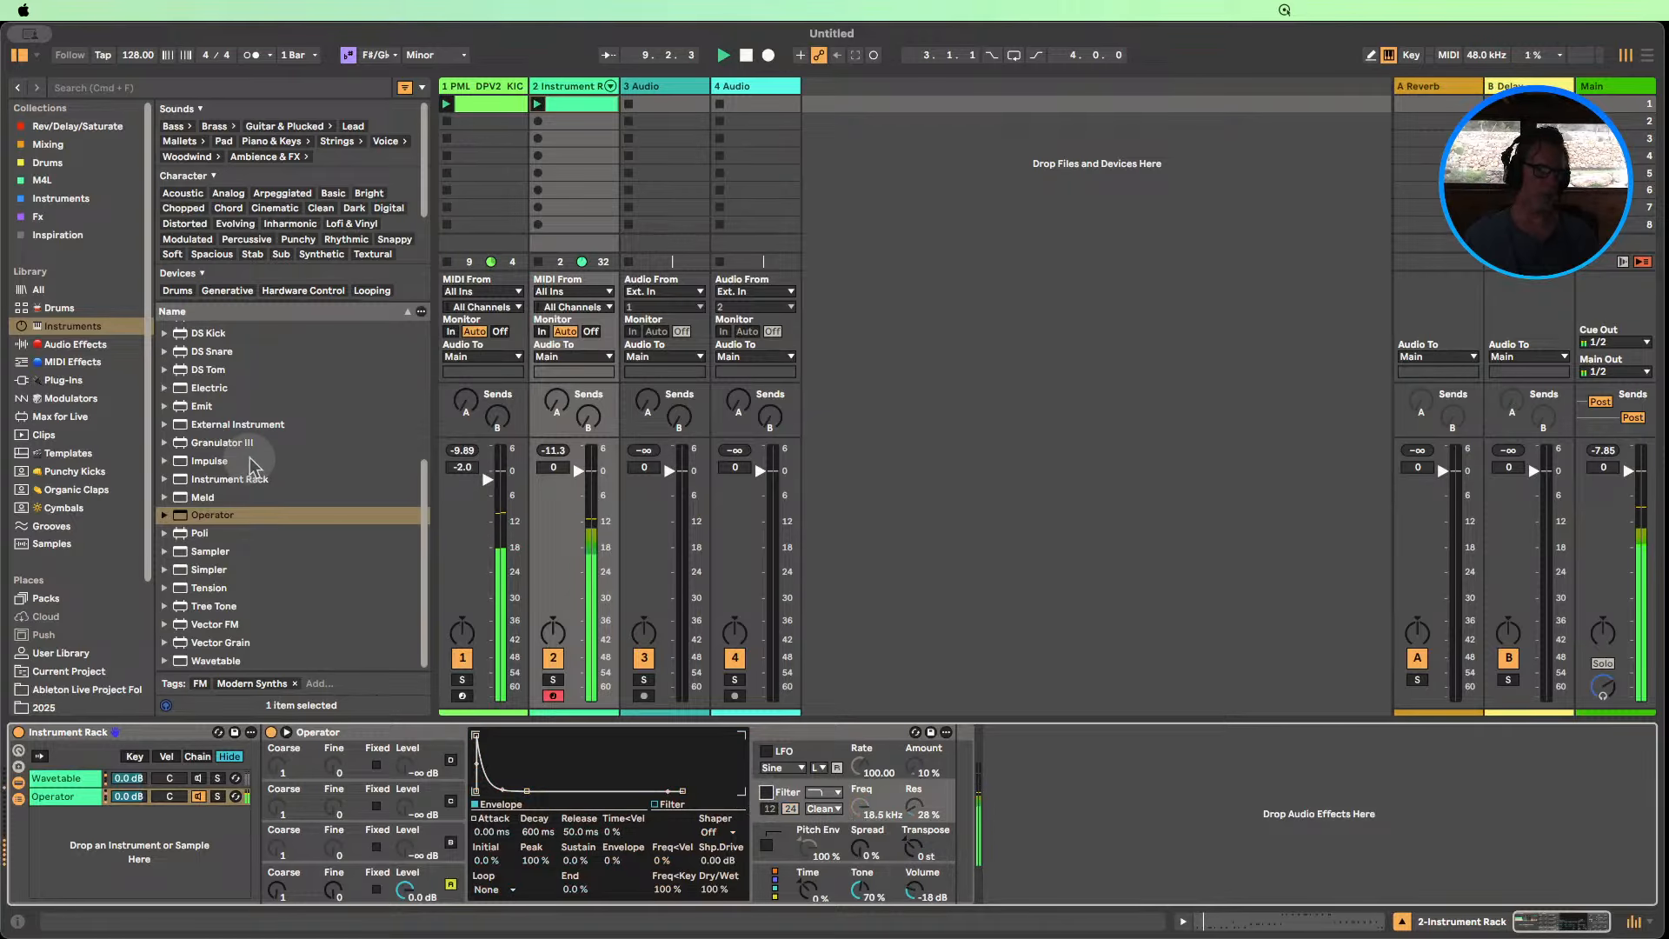
Add Vinyl Distortion after Operator and set its Pinch amount to 0.10 and Pinch frequency to 1.09 kHz.
left_click(74, 345)
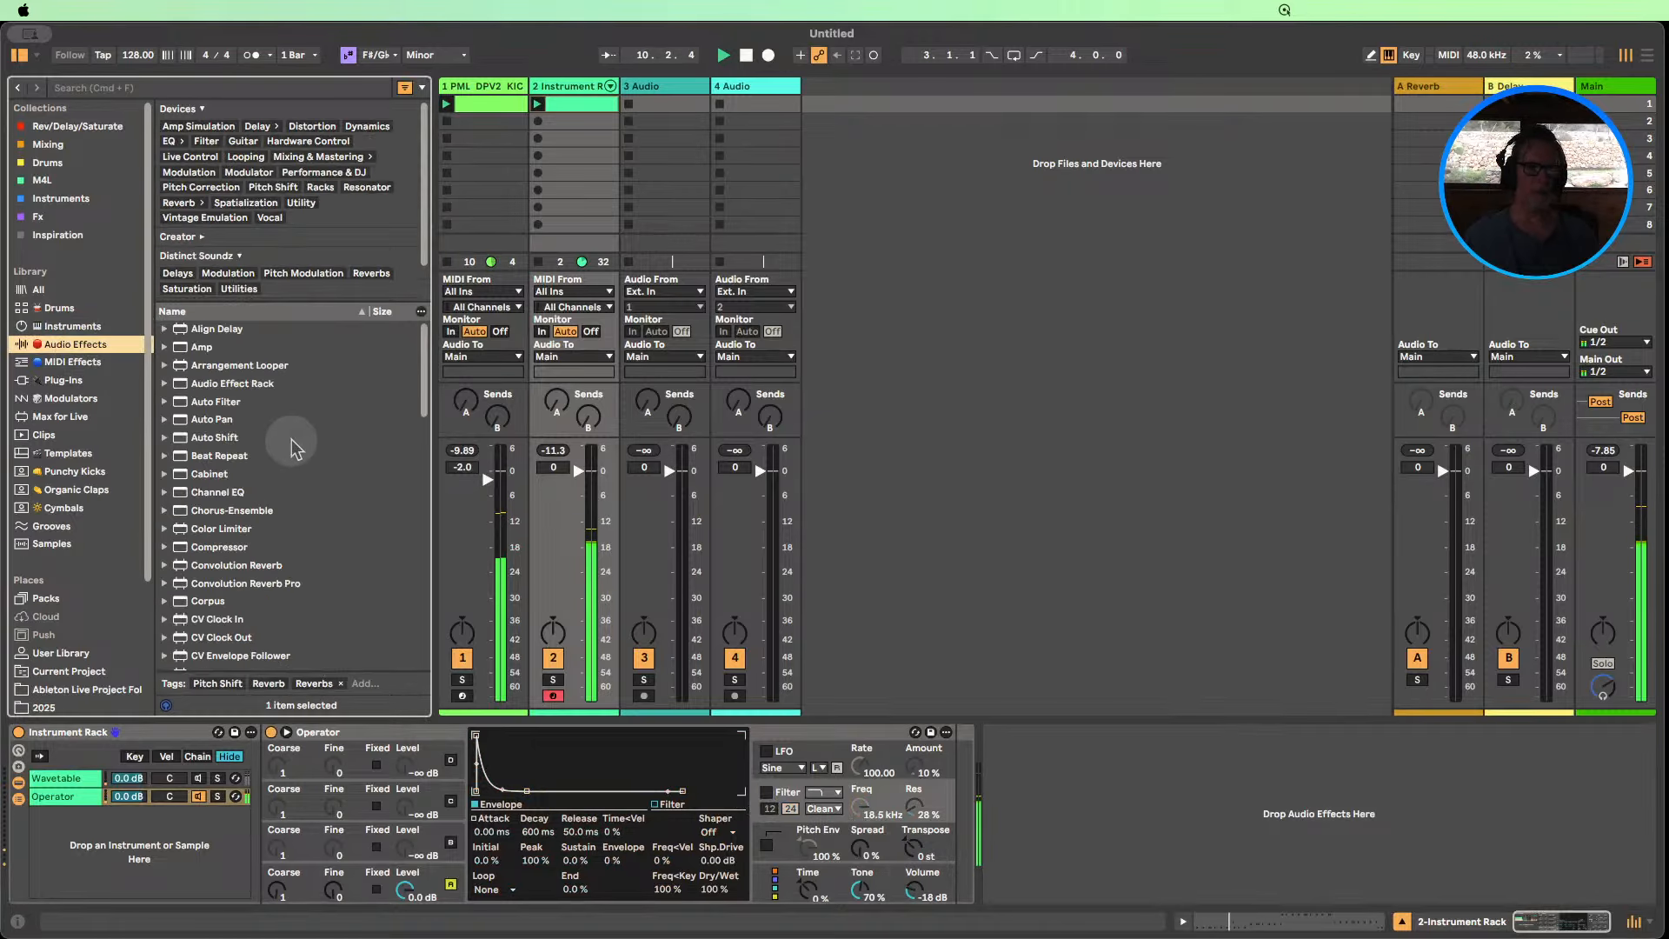
scroll(291, 440, "down", 15)
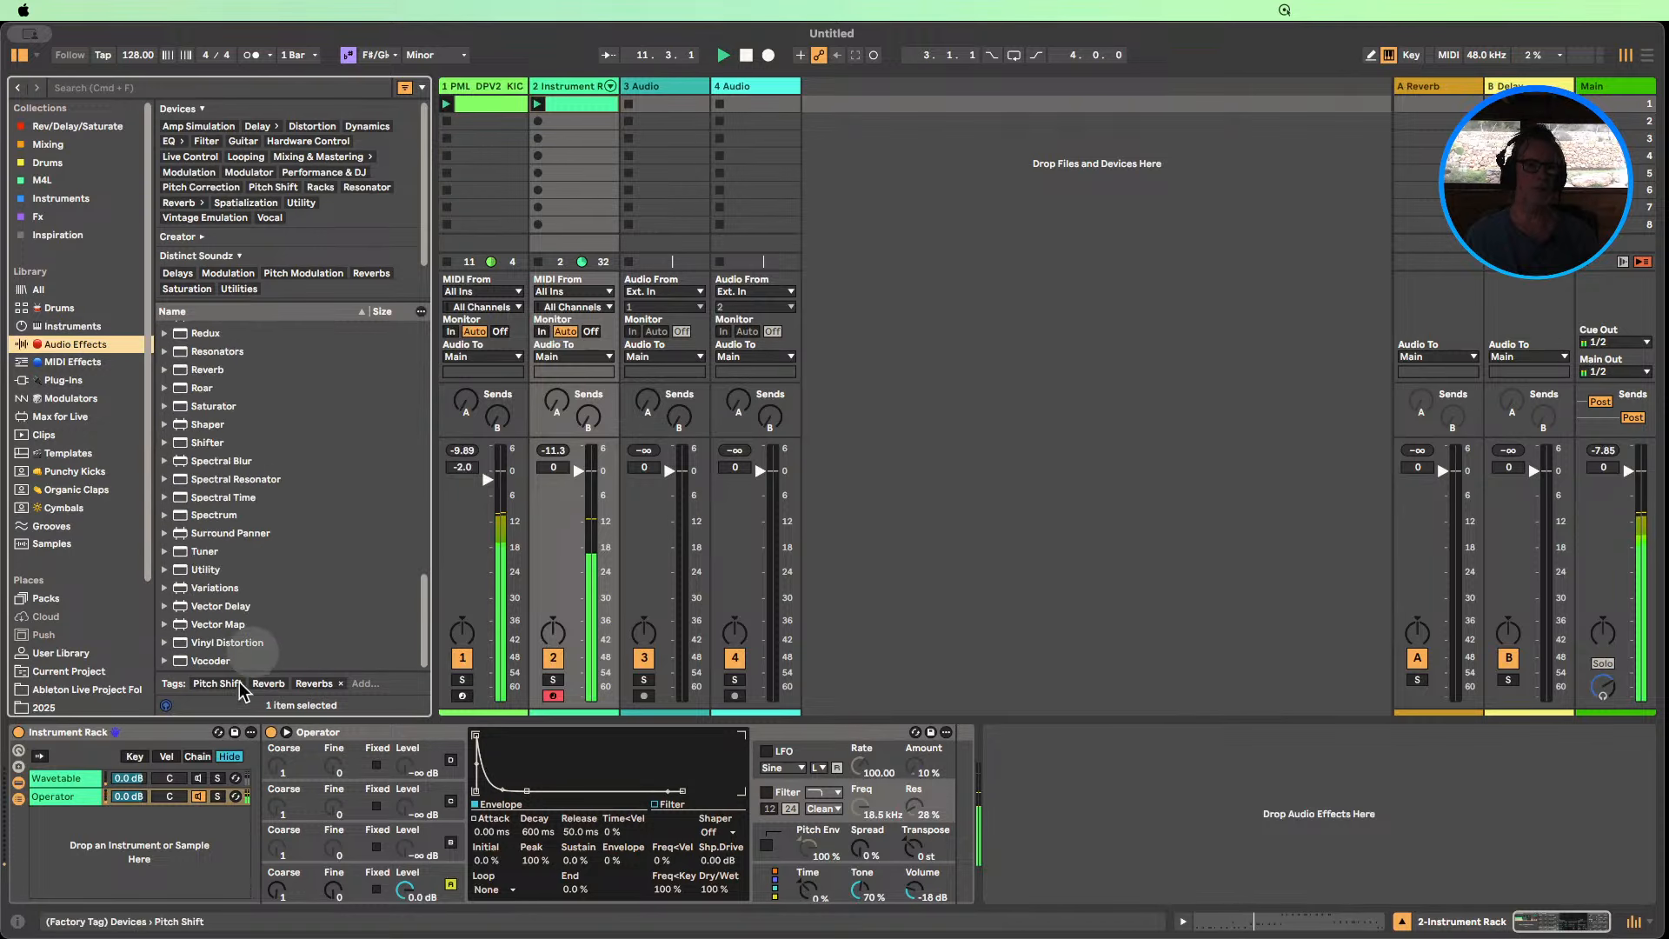
left_click_drag(224, 650, 948, 822)
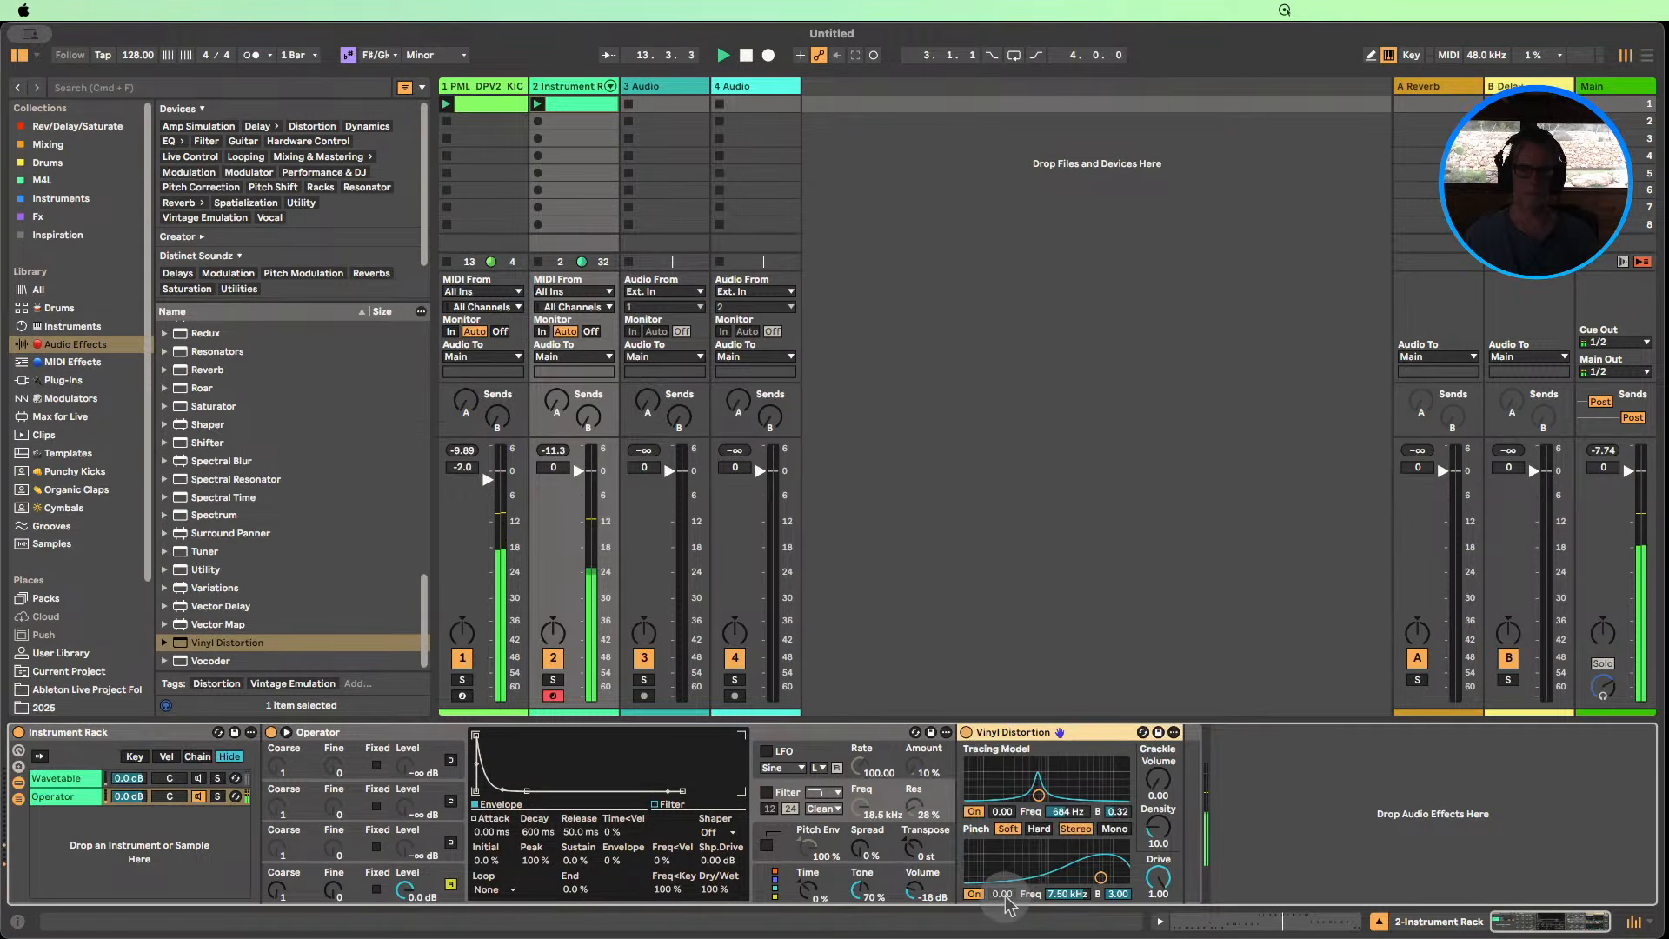
left_click_drag(1003, 894, 1003, 890)
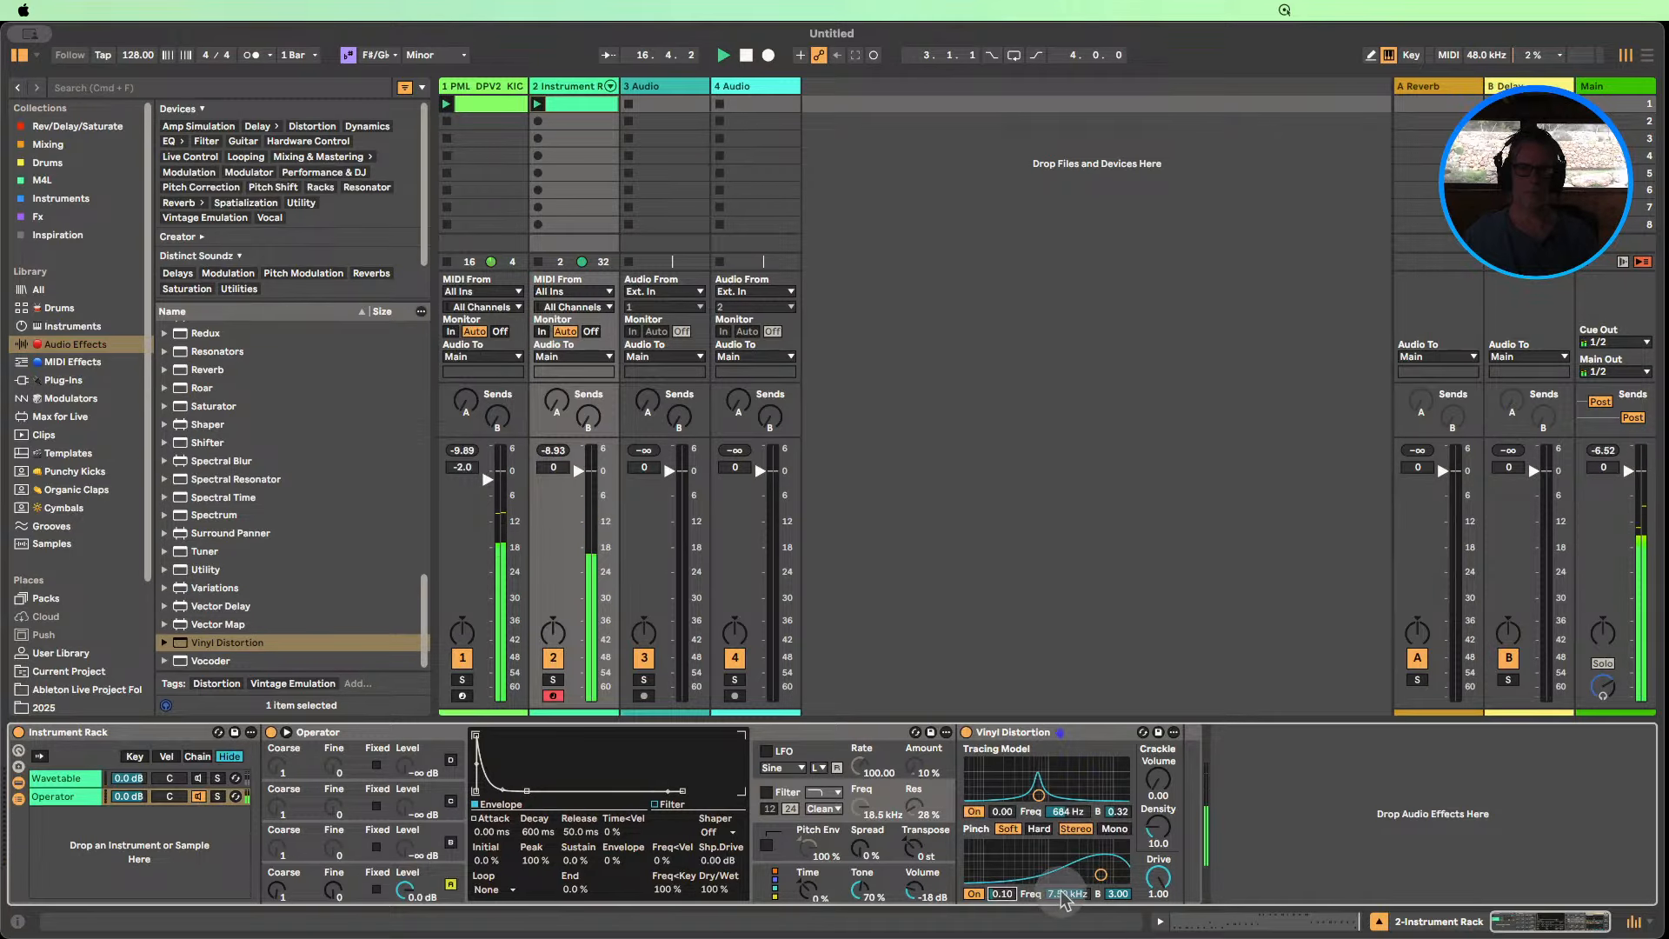
left_click_drag(1066, 893, 1062, 897)
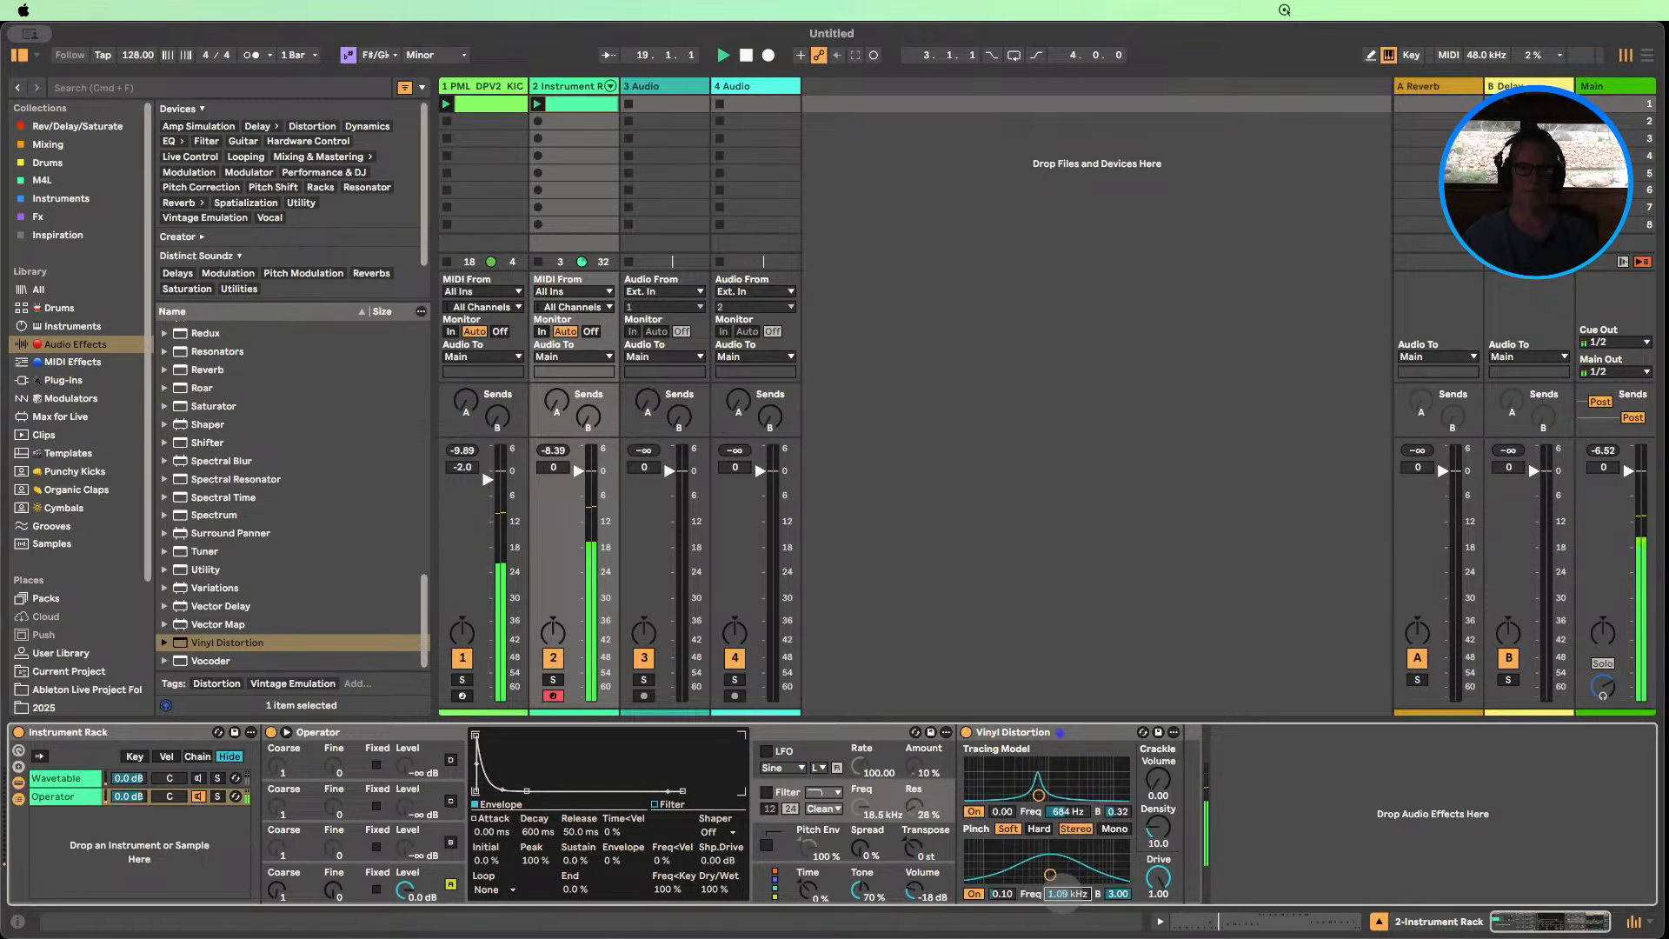
Lower Vinyl Distortion's Pinch amount to 0.03, then set Operator's oscillator A envelope to minimum sustain and a 2.29 s decay.
left_click(1003, 896)
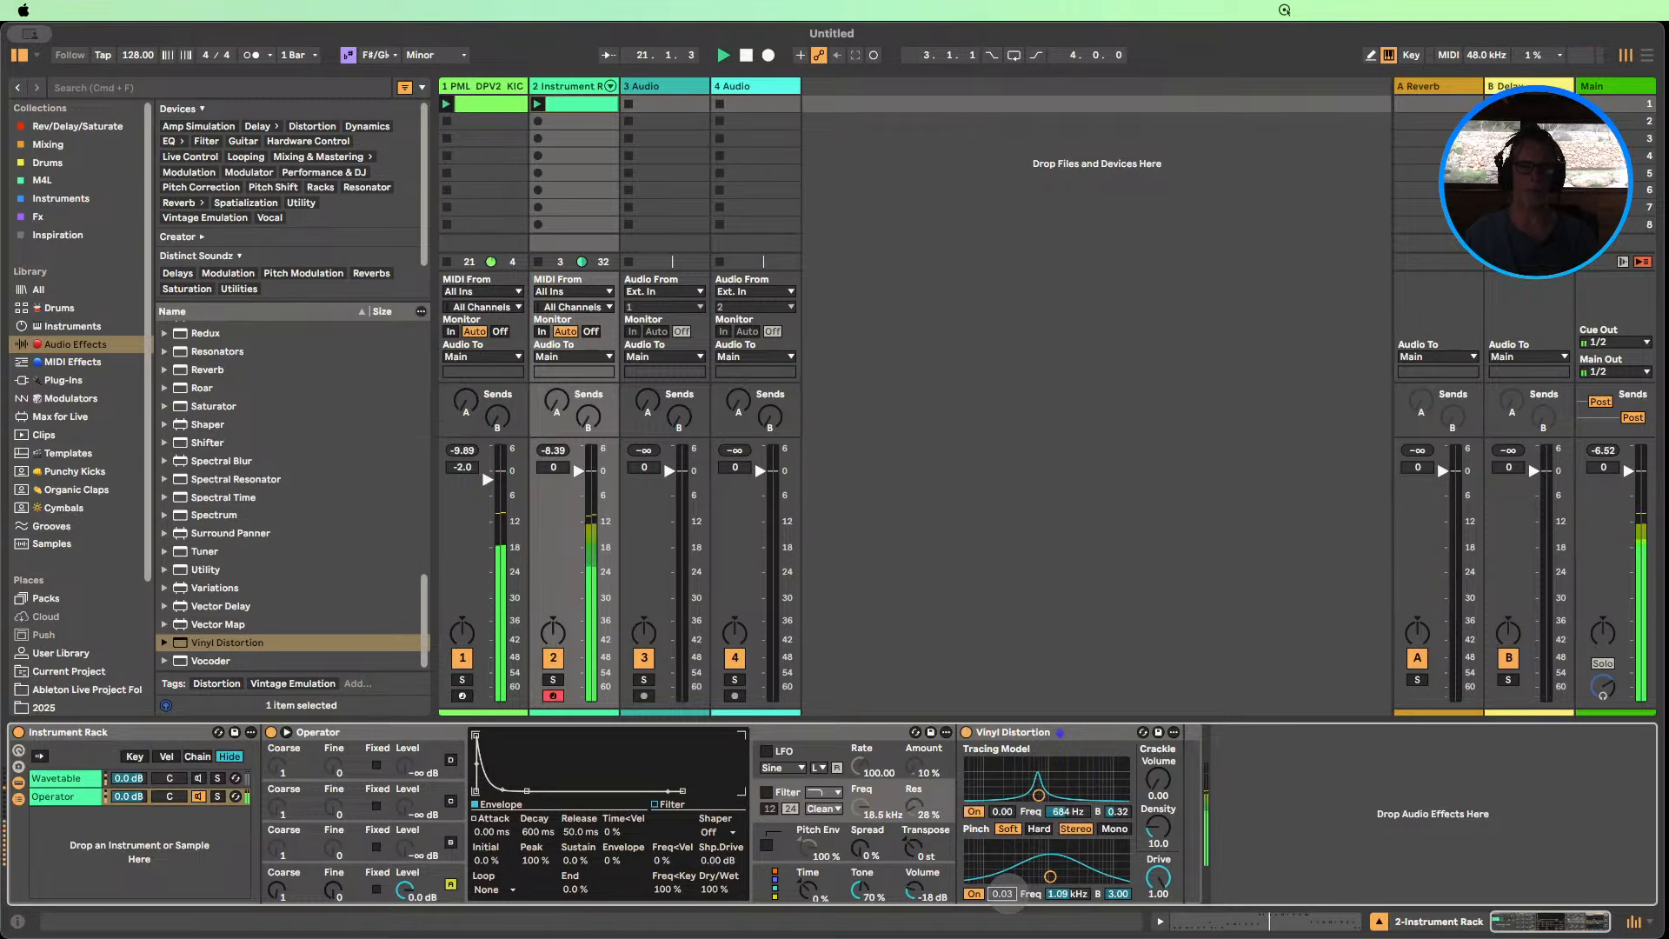
left_click(381, 881)
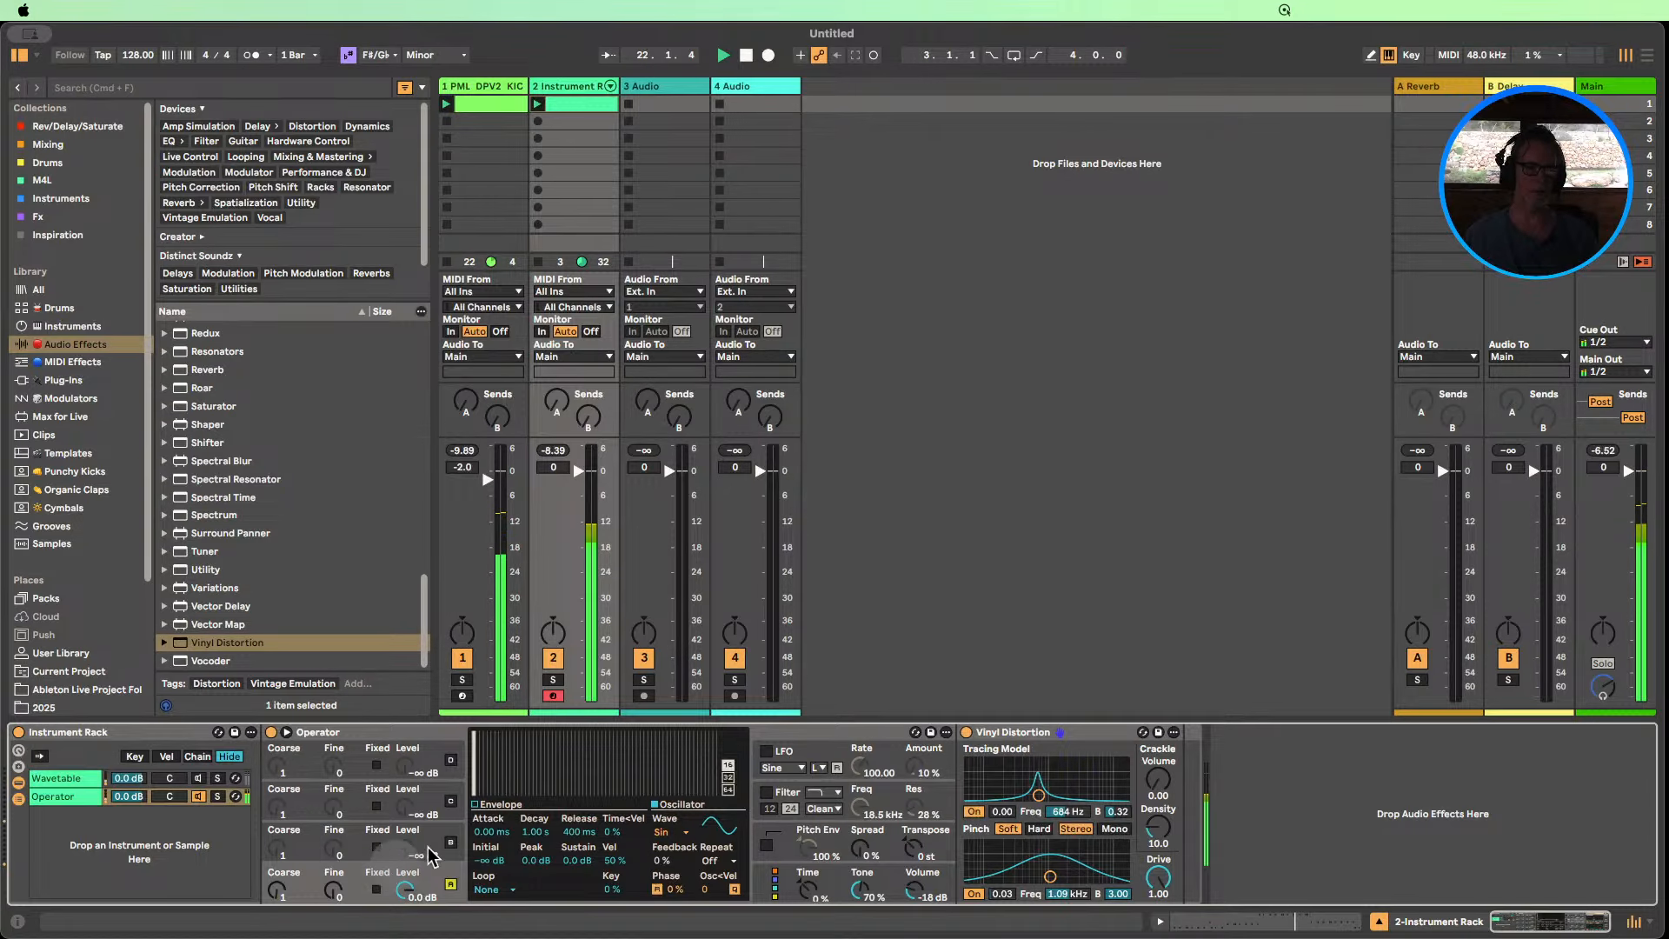
left_click(489, 804)
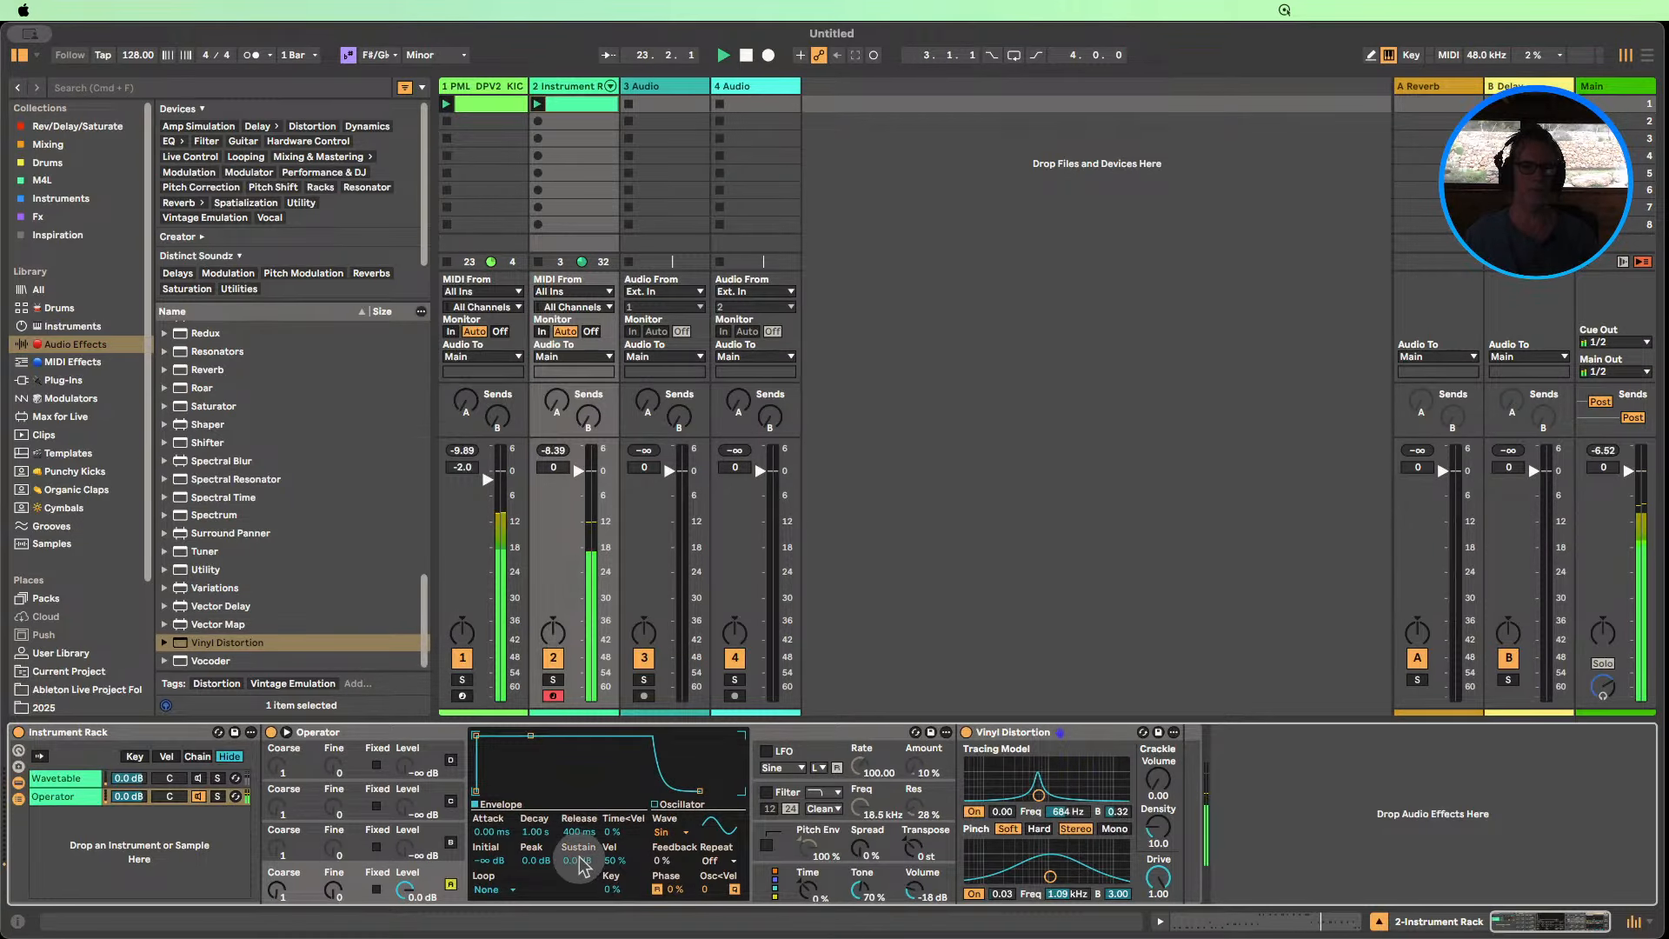
left_click_drag(581, 867, 581, 882)
left_click_drag(534, 832, 534, 826)
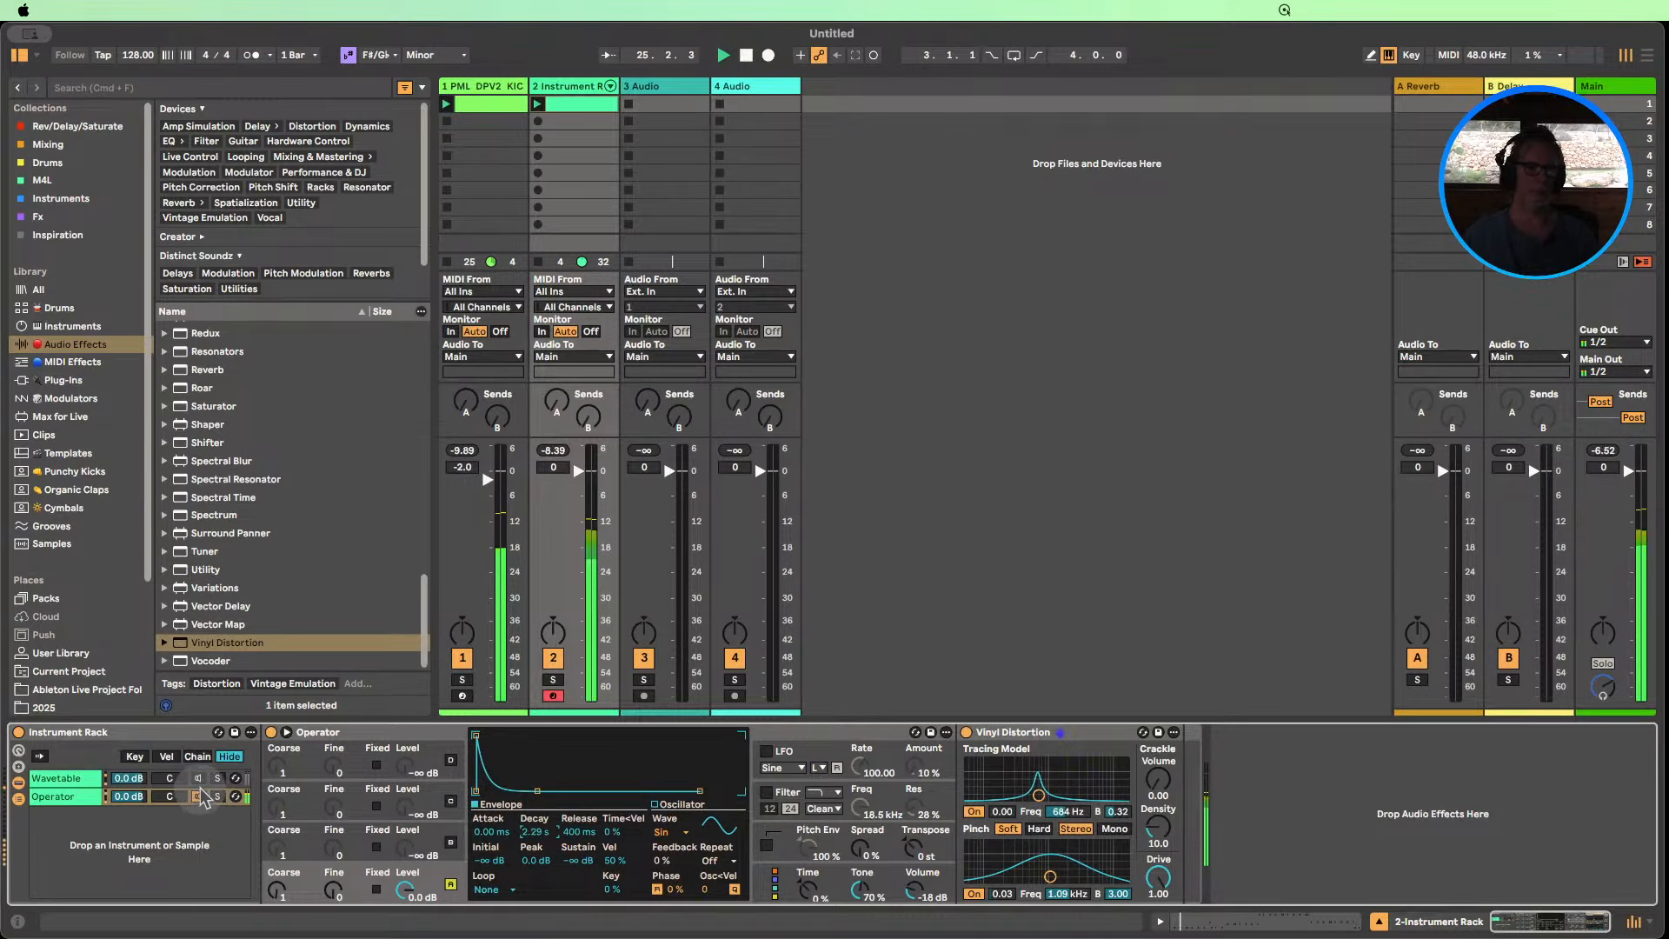
With the Wavetable chain unmuted, set the Operator chain's Vinyl Distortion Pinch frequency to 1.04 kHz and turn that effect off.
left_click(186, 779)
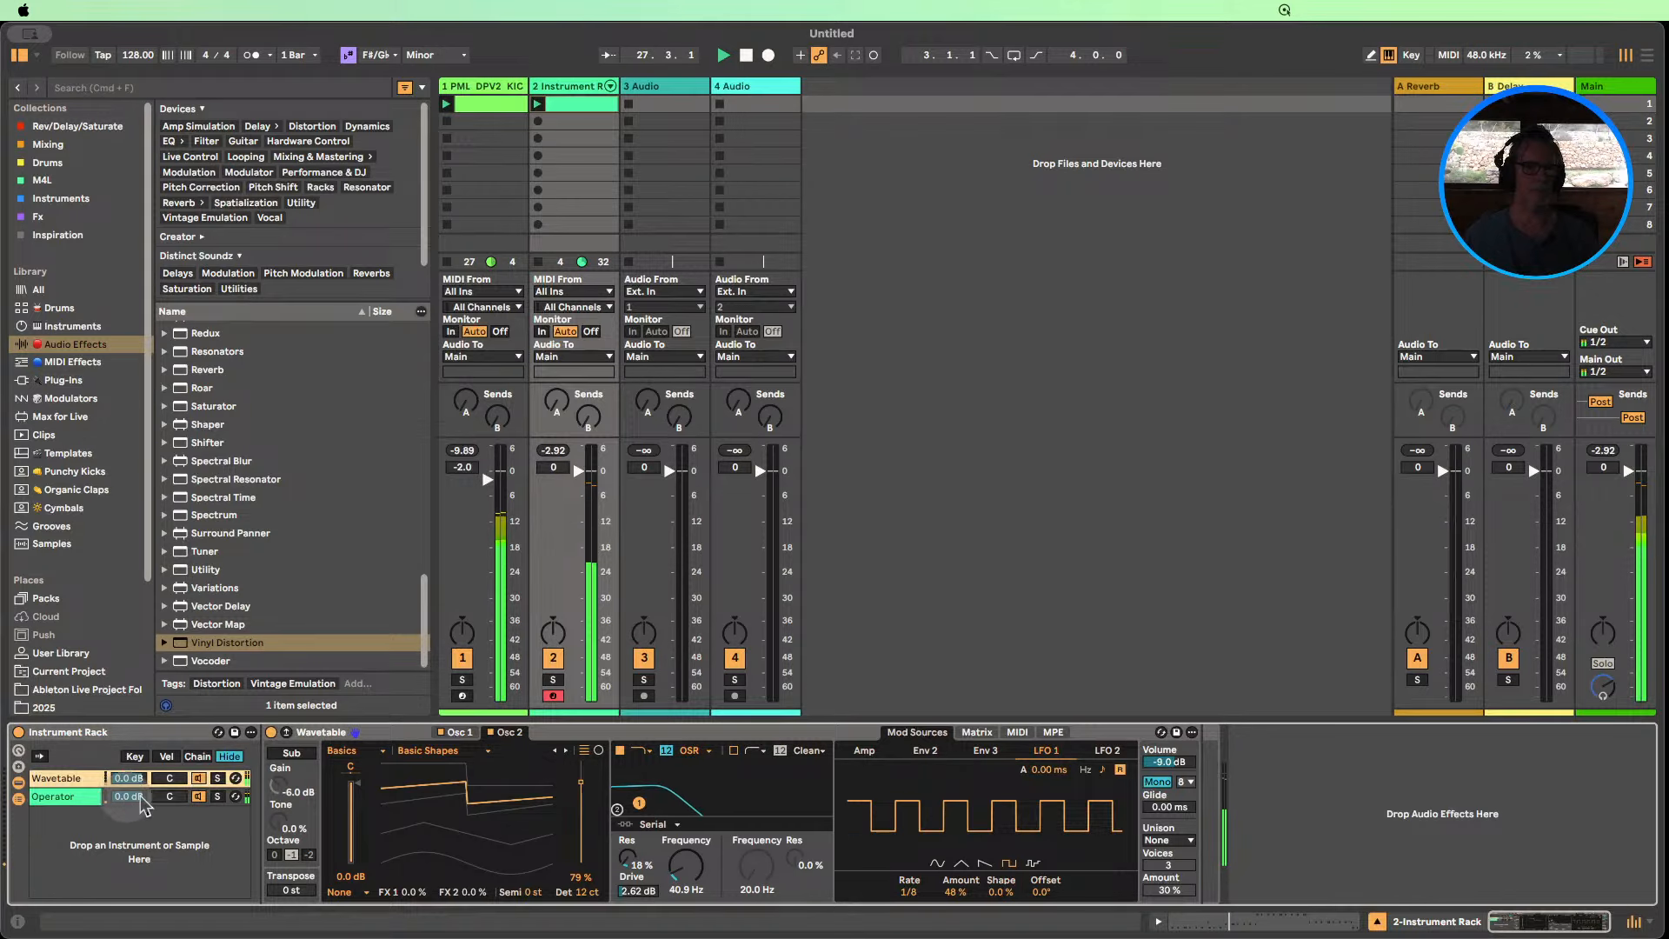
left_click(70, 798)
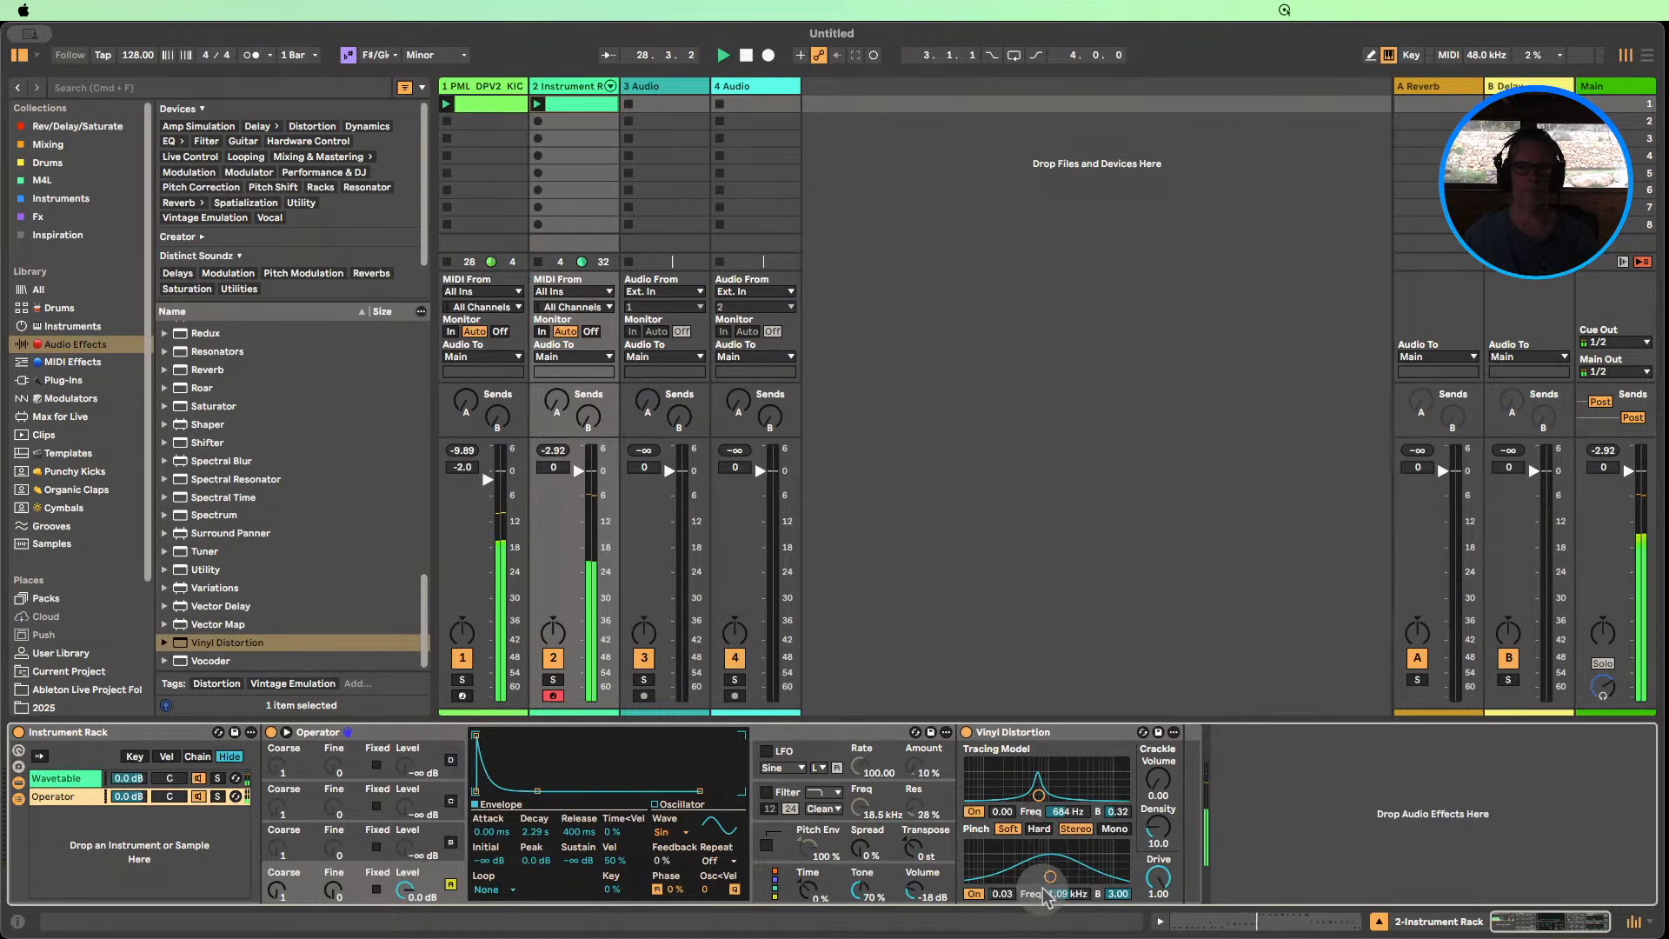
left_click(1001, 894)
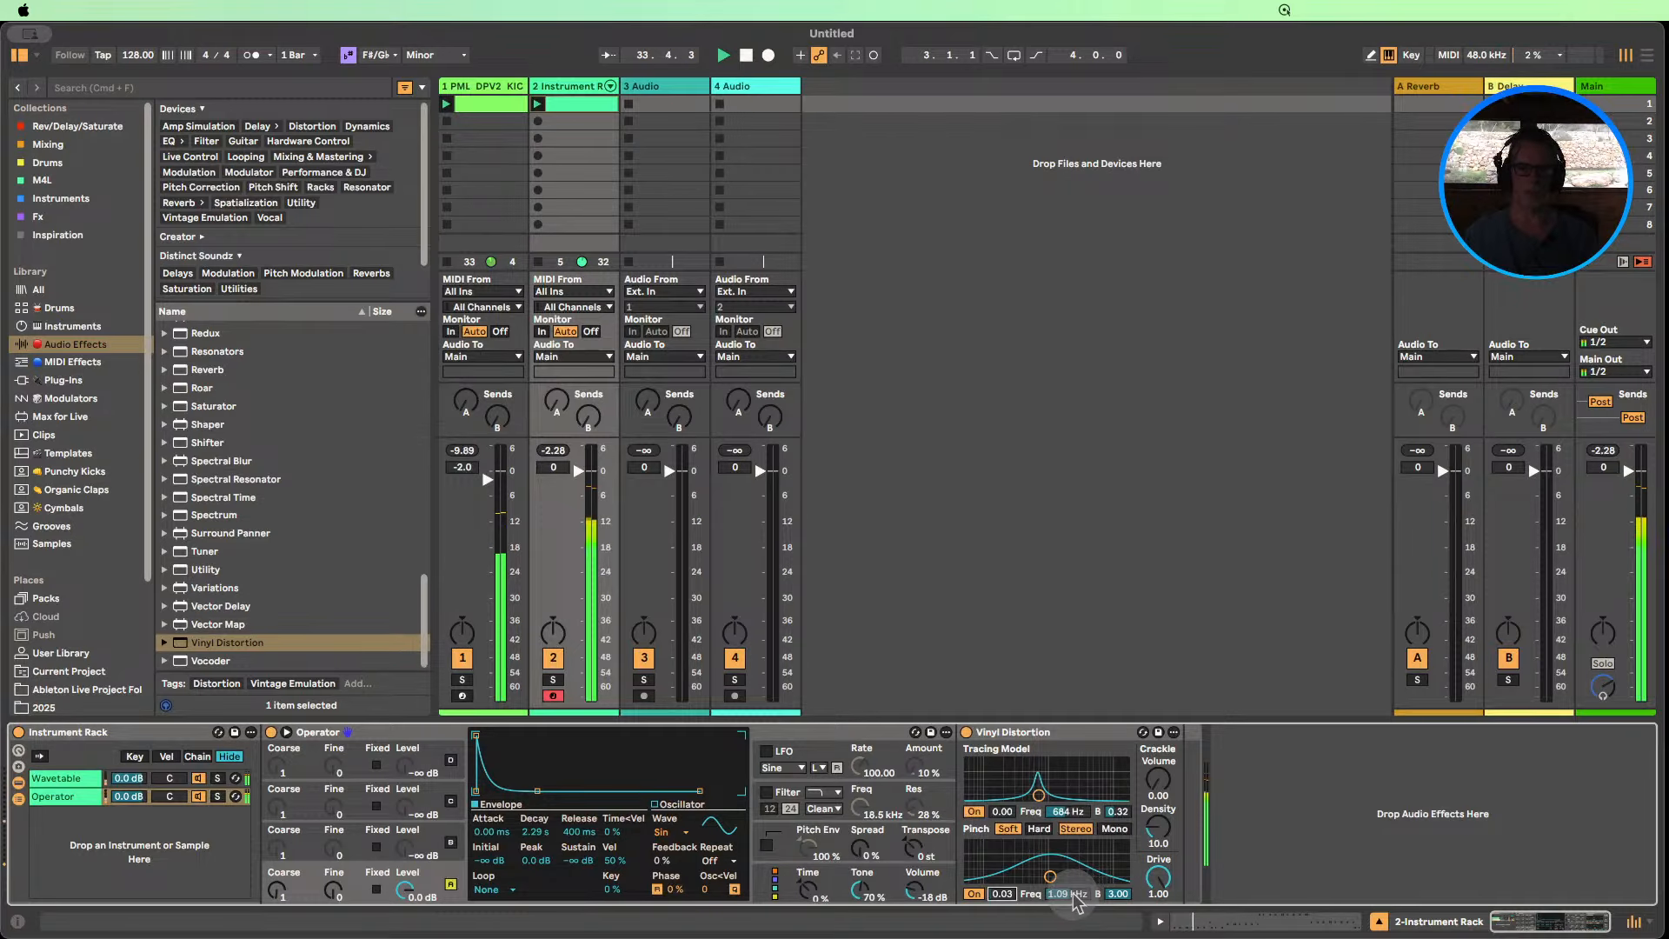
left_click_drag(1078, 903, 1077, 915)
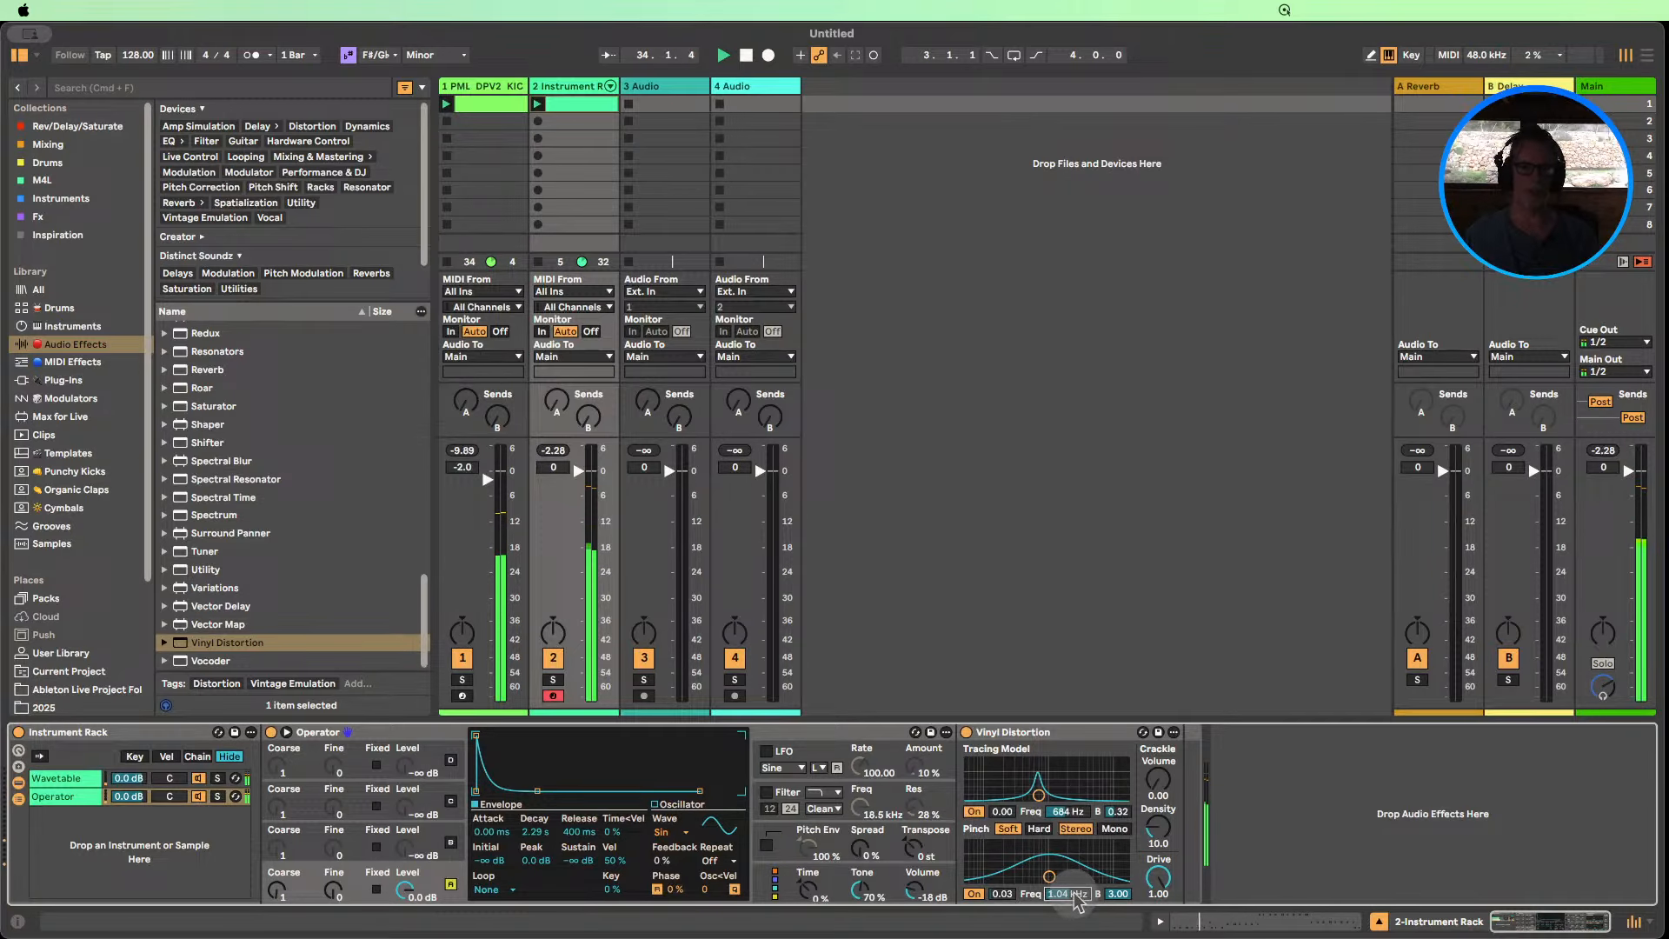
left_click(966, 733)
Insert Roar between Operator and Vinyl Distortion, set its Low band shaper amount to 7.9%, and compare the sound with Roar bypassed.
scroll(261, 535, "up", 5)
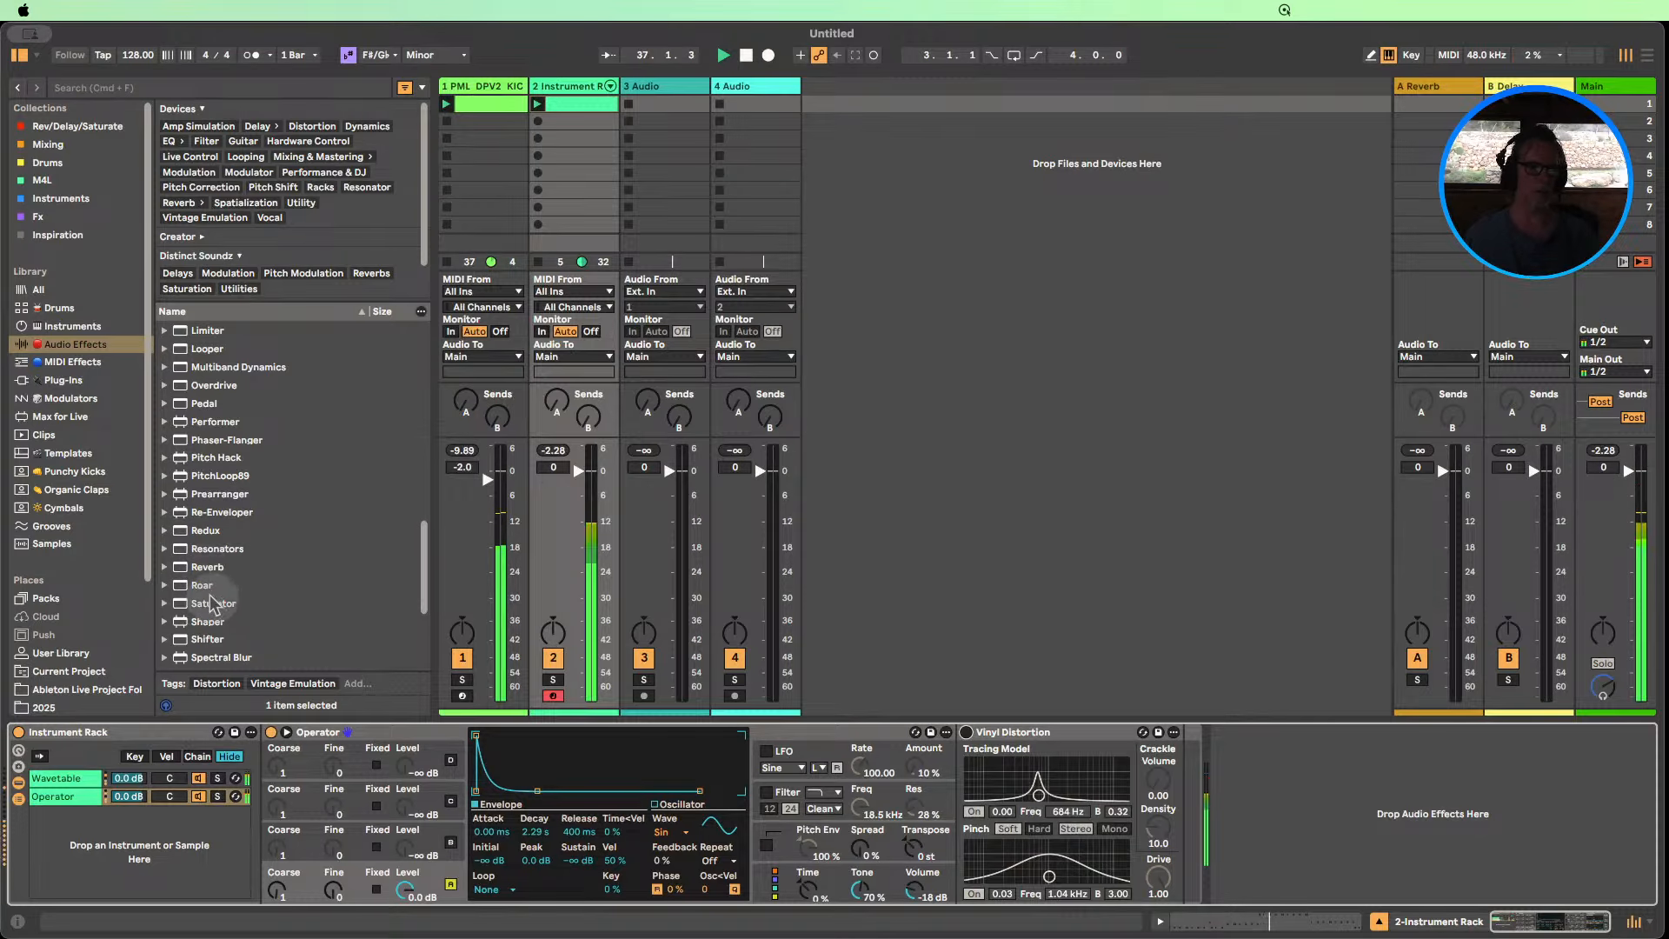
left_click_drag(202, 586, 949, 796)
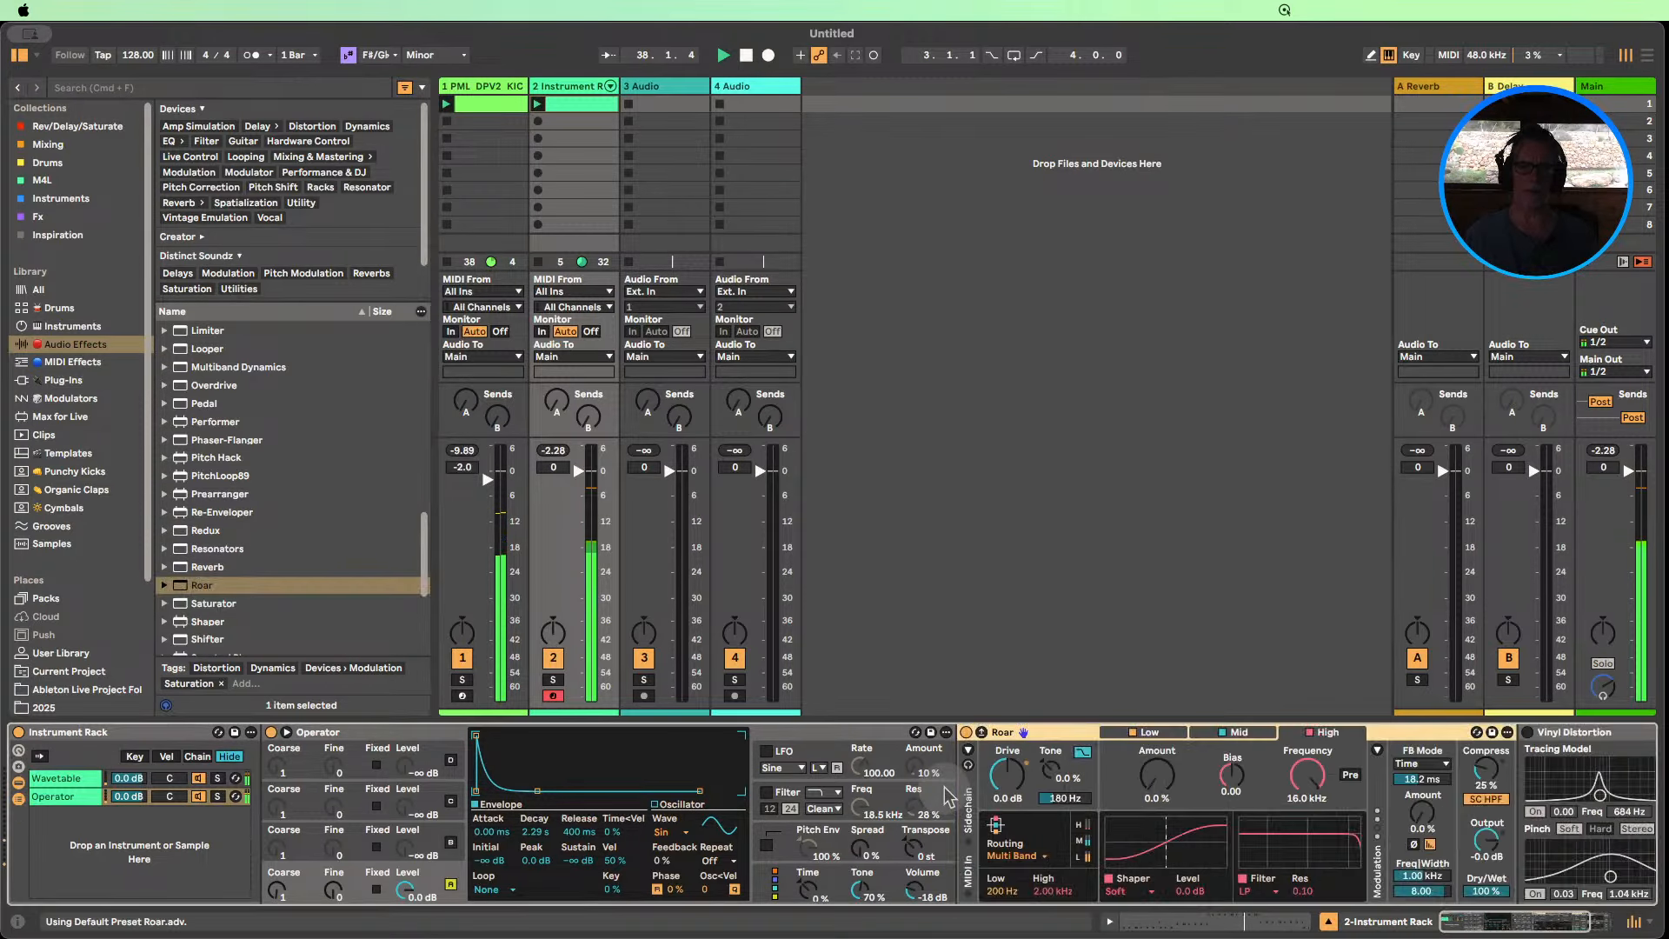
left_click(1231, 732)
left_click(1163, 733)
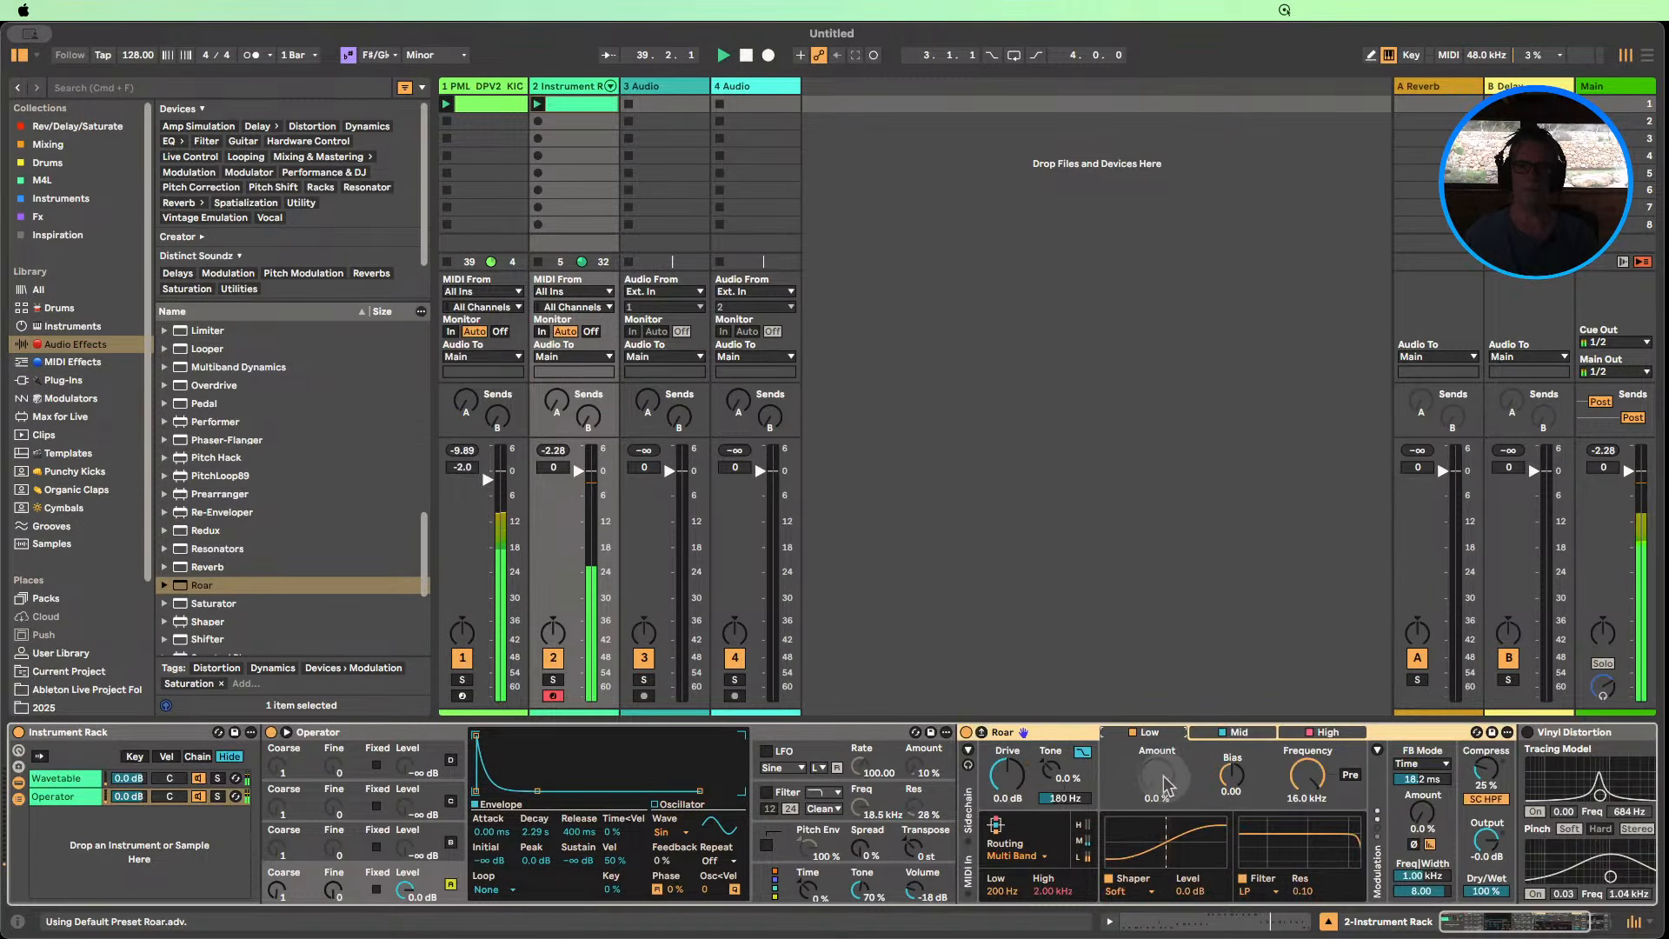
left_click_drag(1163, 776, 1163, 770)
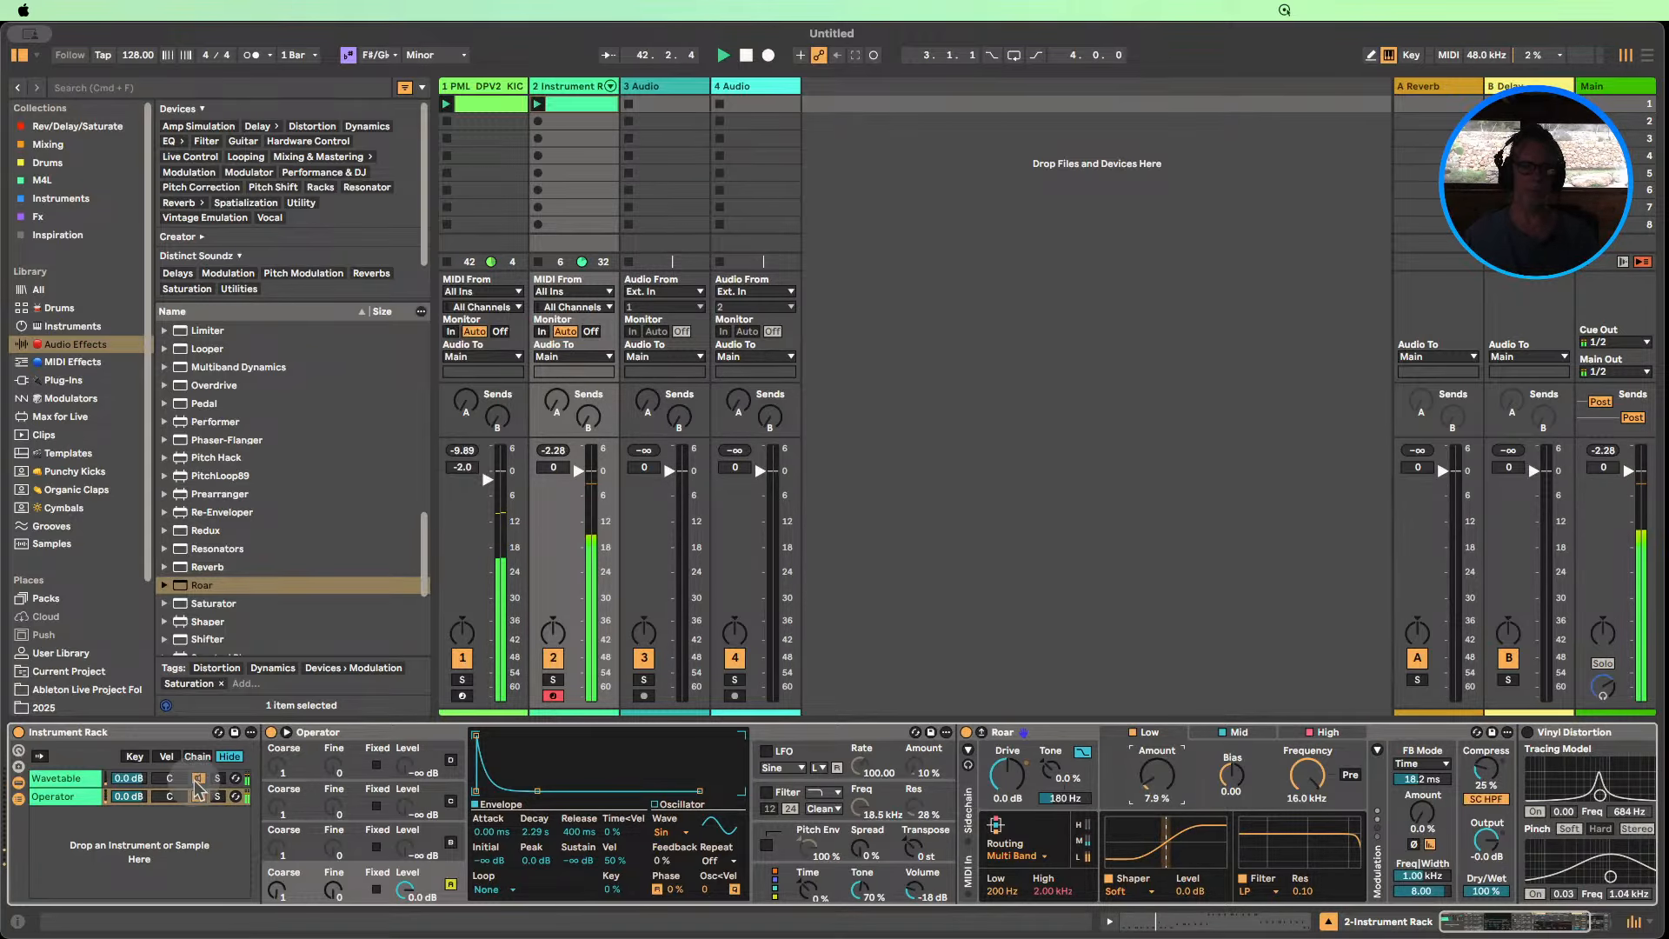
left_click(967, 733)
left_click(968, 734)
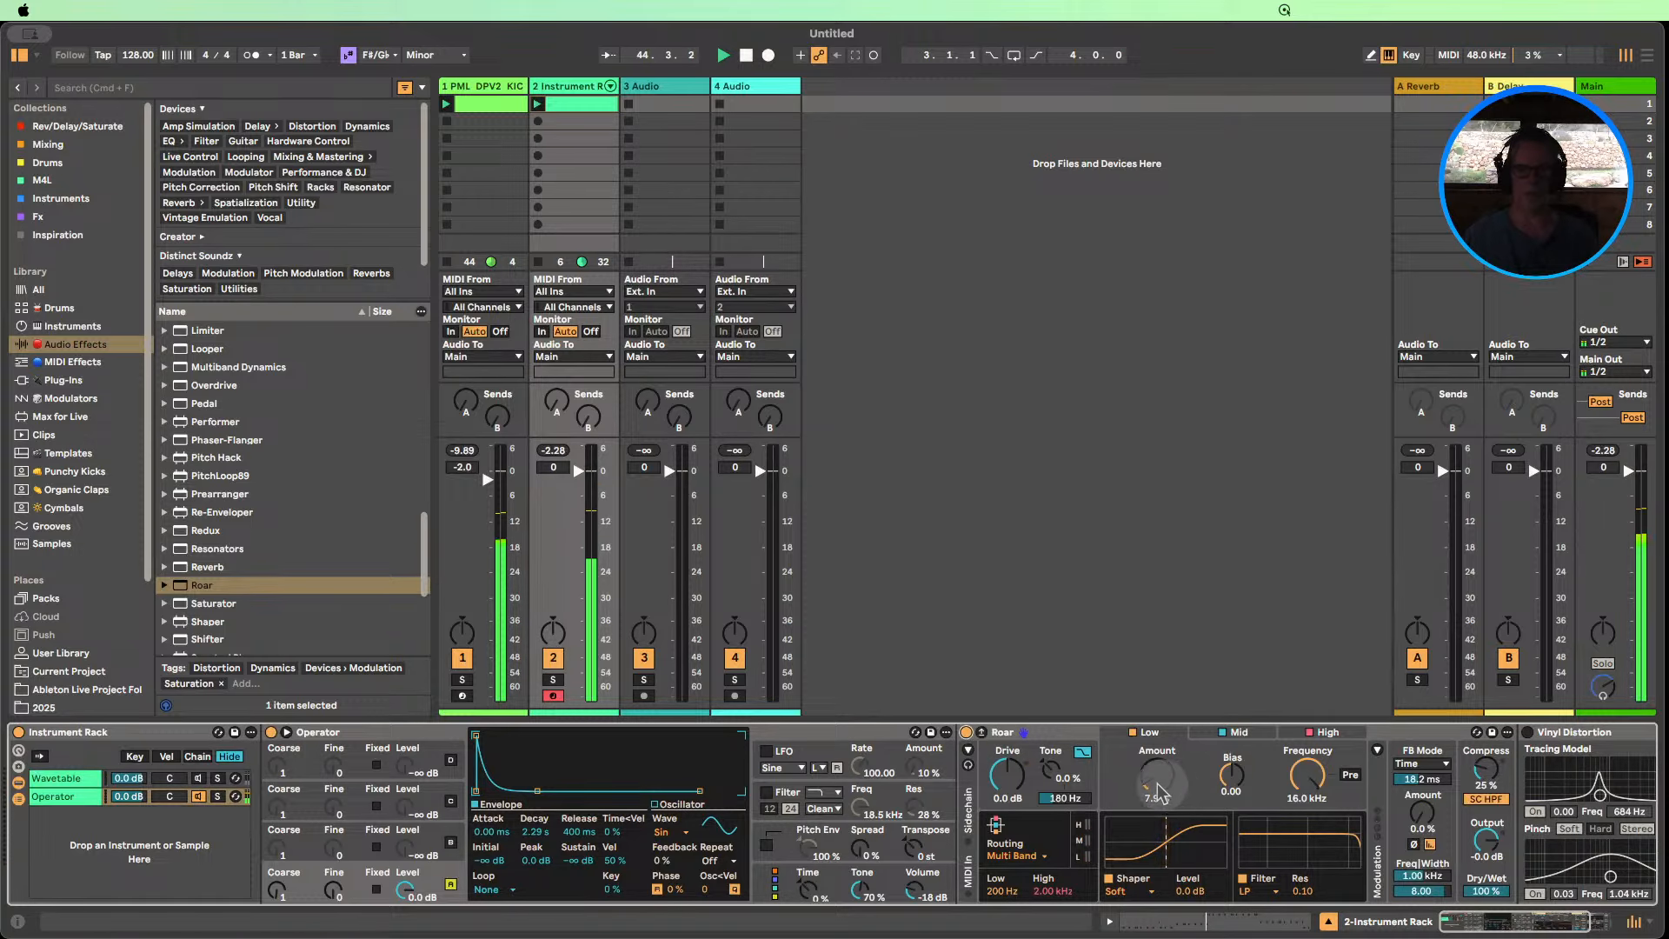
Try Digital Clip, Bit Crusher, Diode Clipper and Tube Preamp on Roar's Low band shaper, then return it to Soft Sine.
left_click(1127, 891)
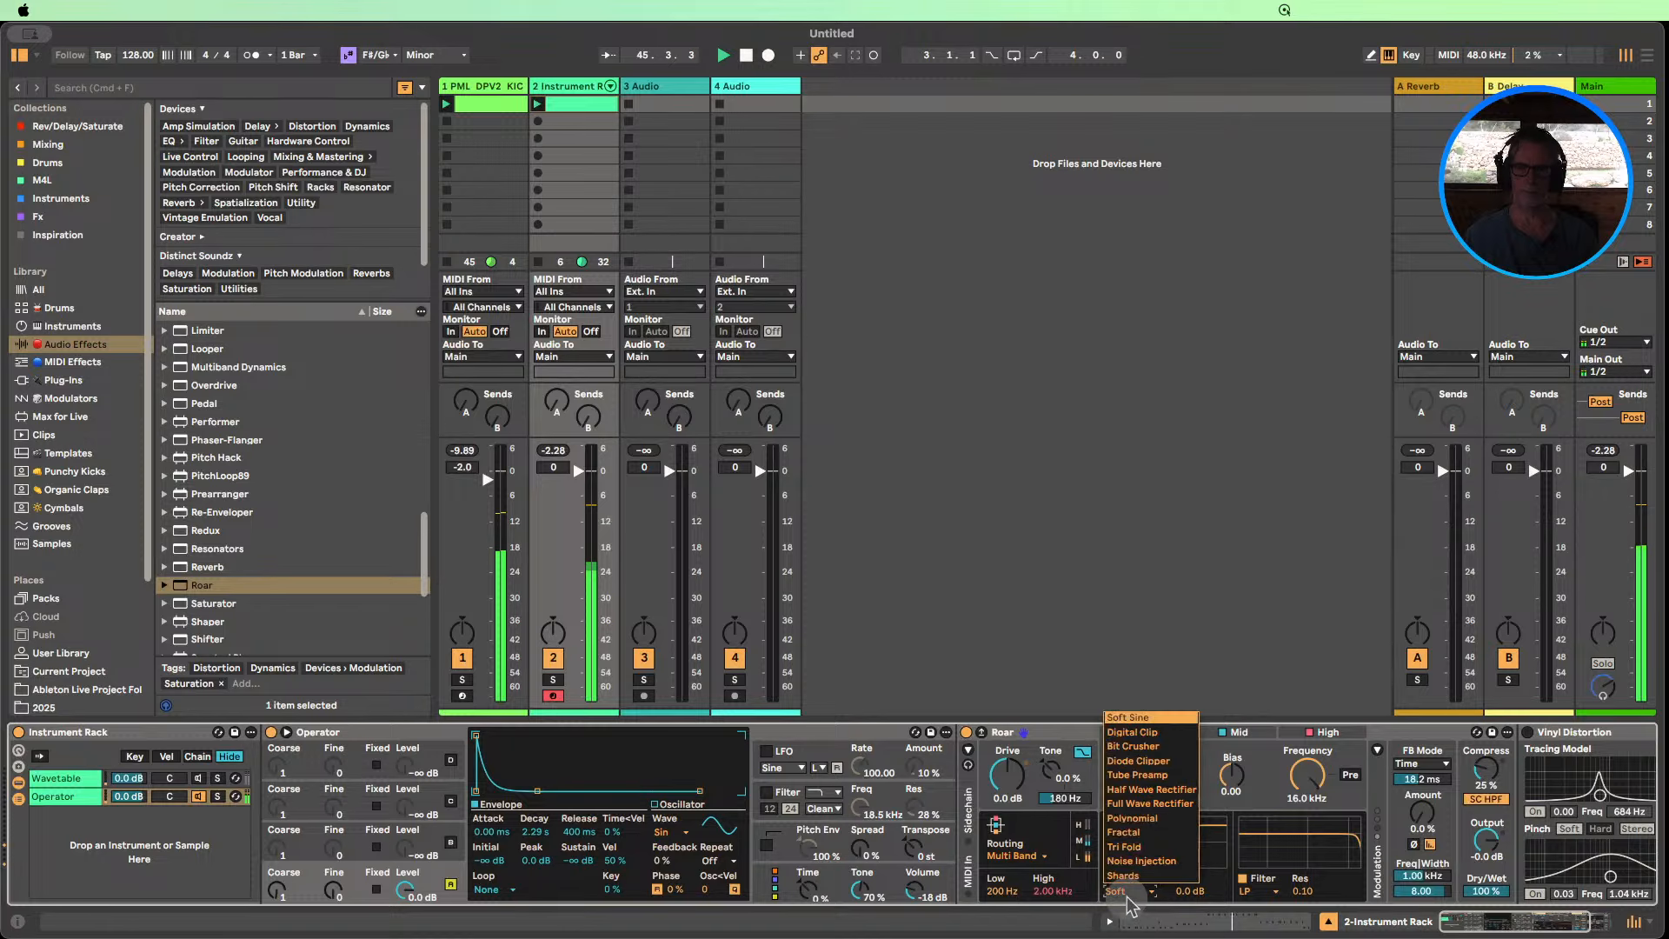
left_click(1132, 732)
left_click(1126, 891)
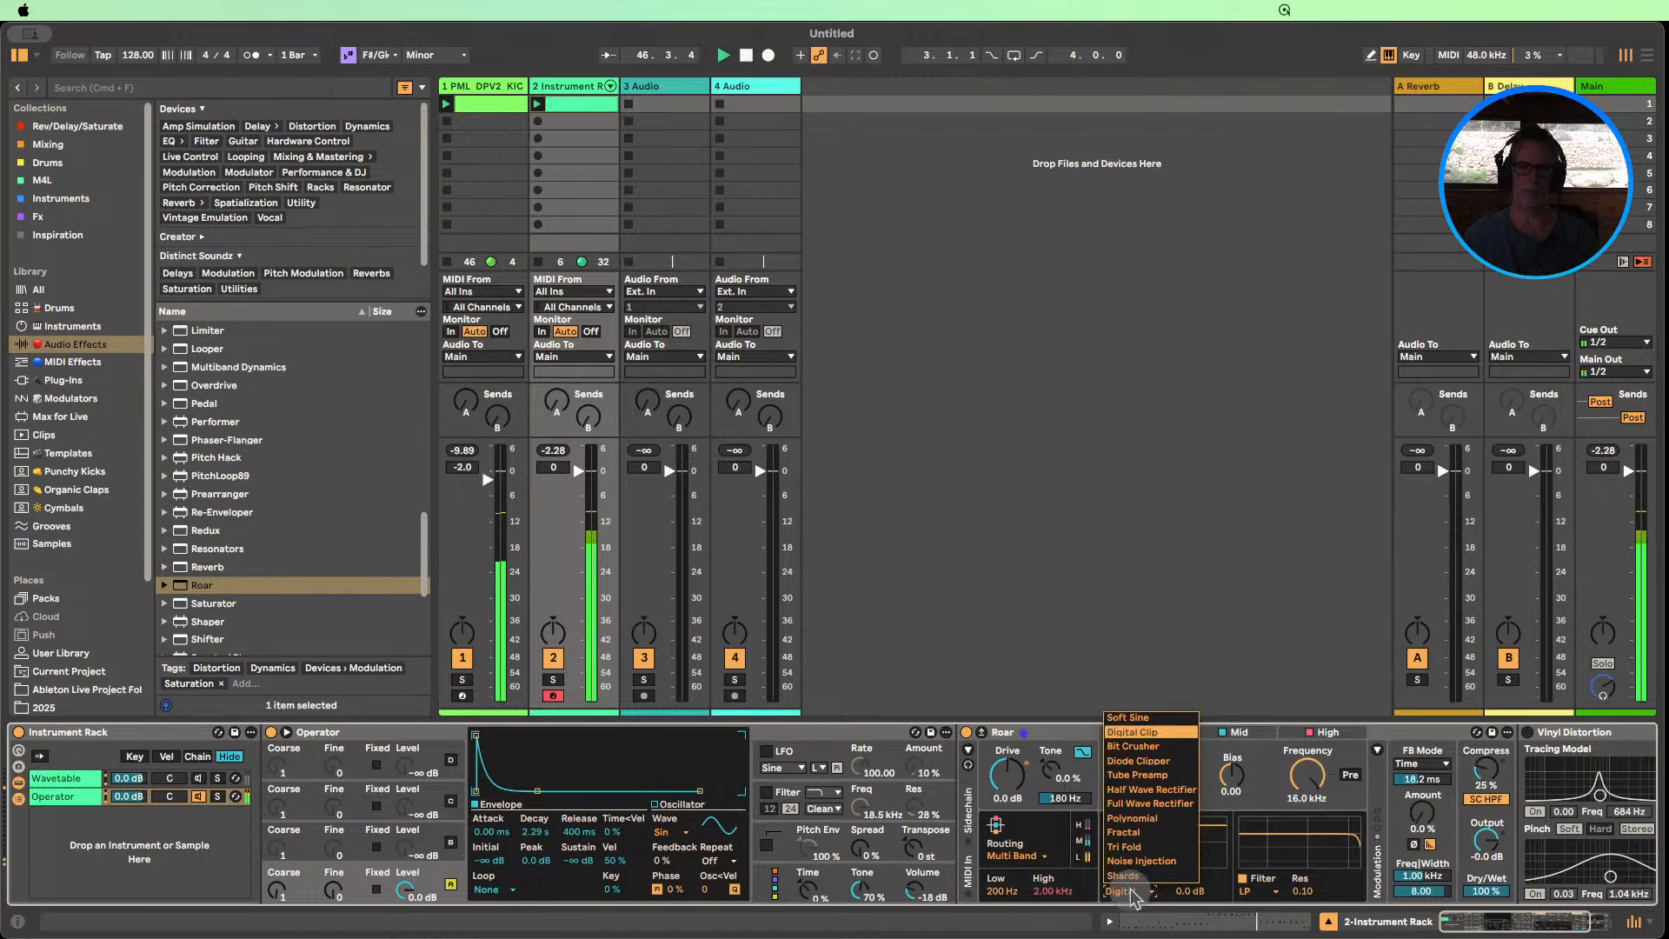
left_click(1133, 746)
left_click(1127, 891)
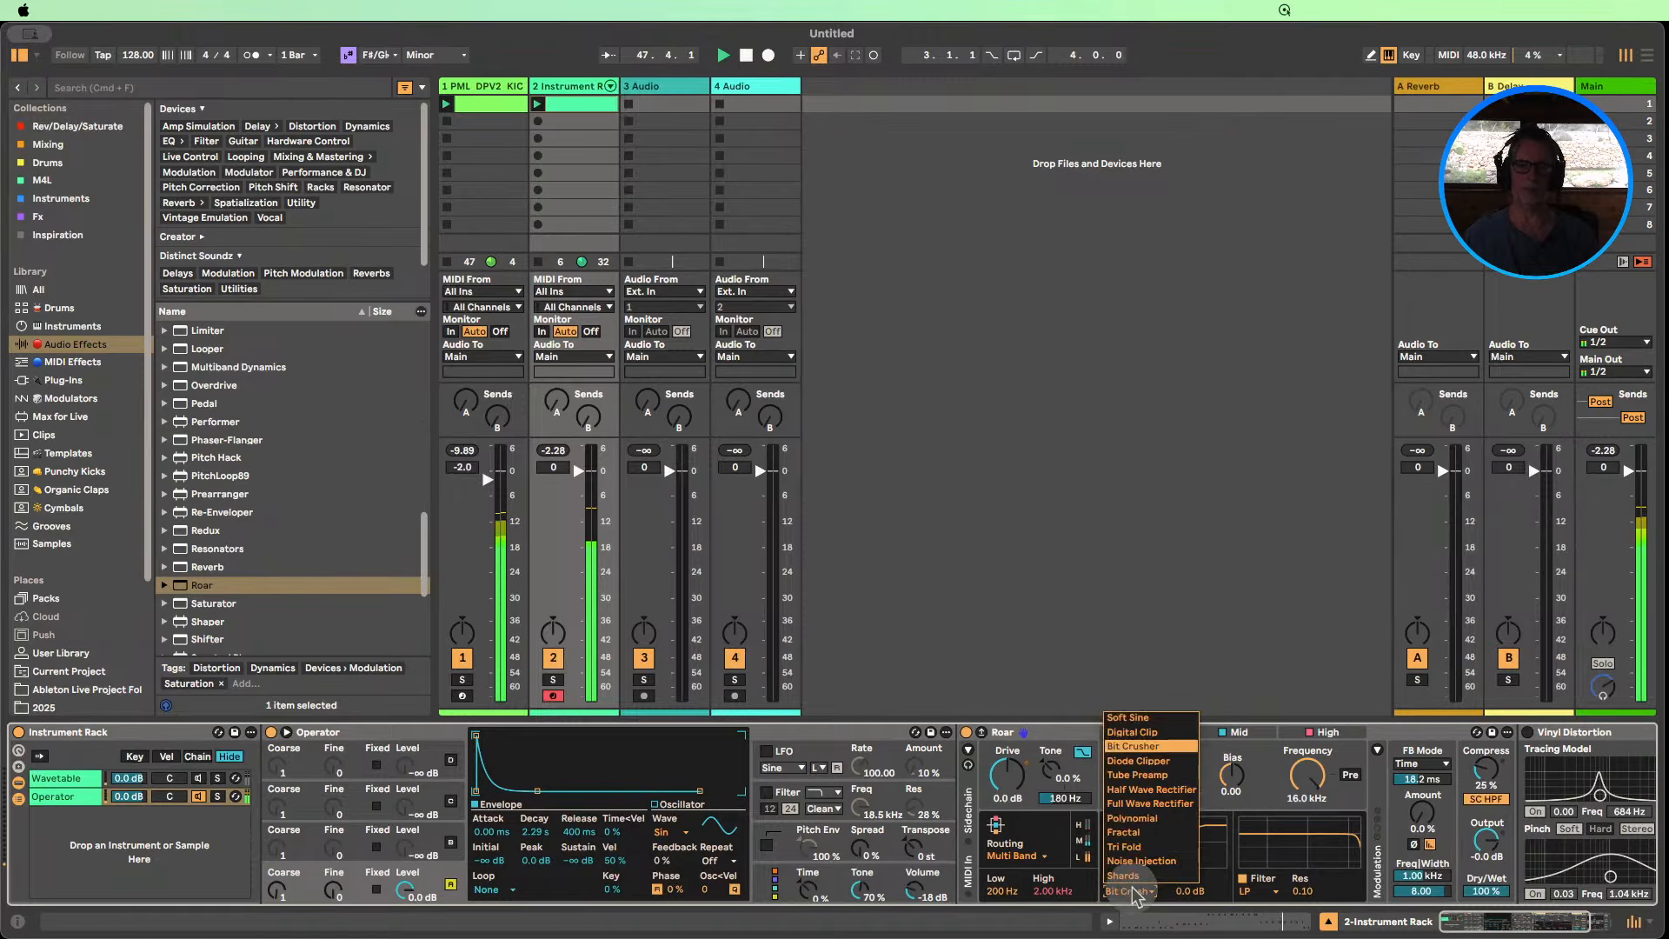
left_click(1142, 762)
left_click(1127, 891)
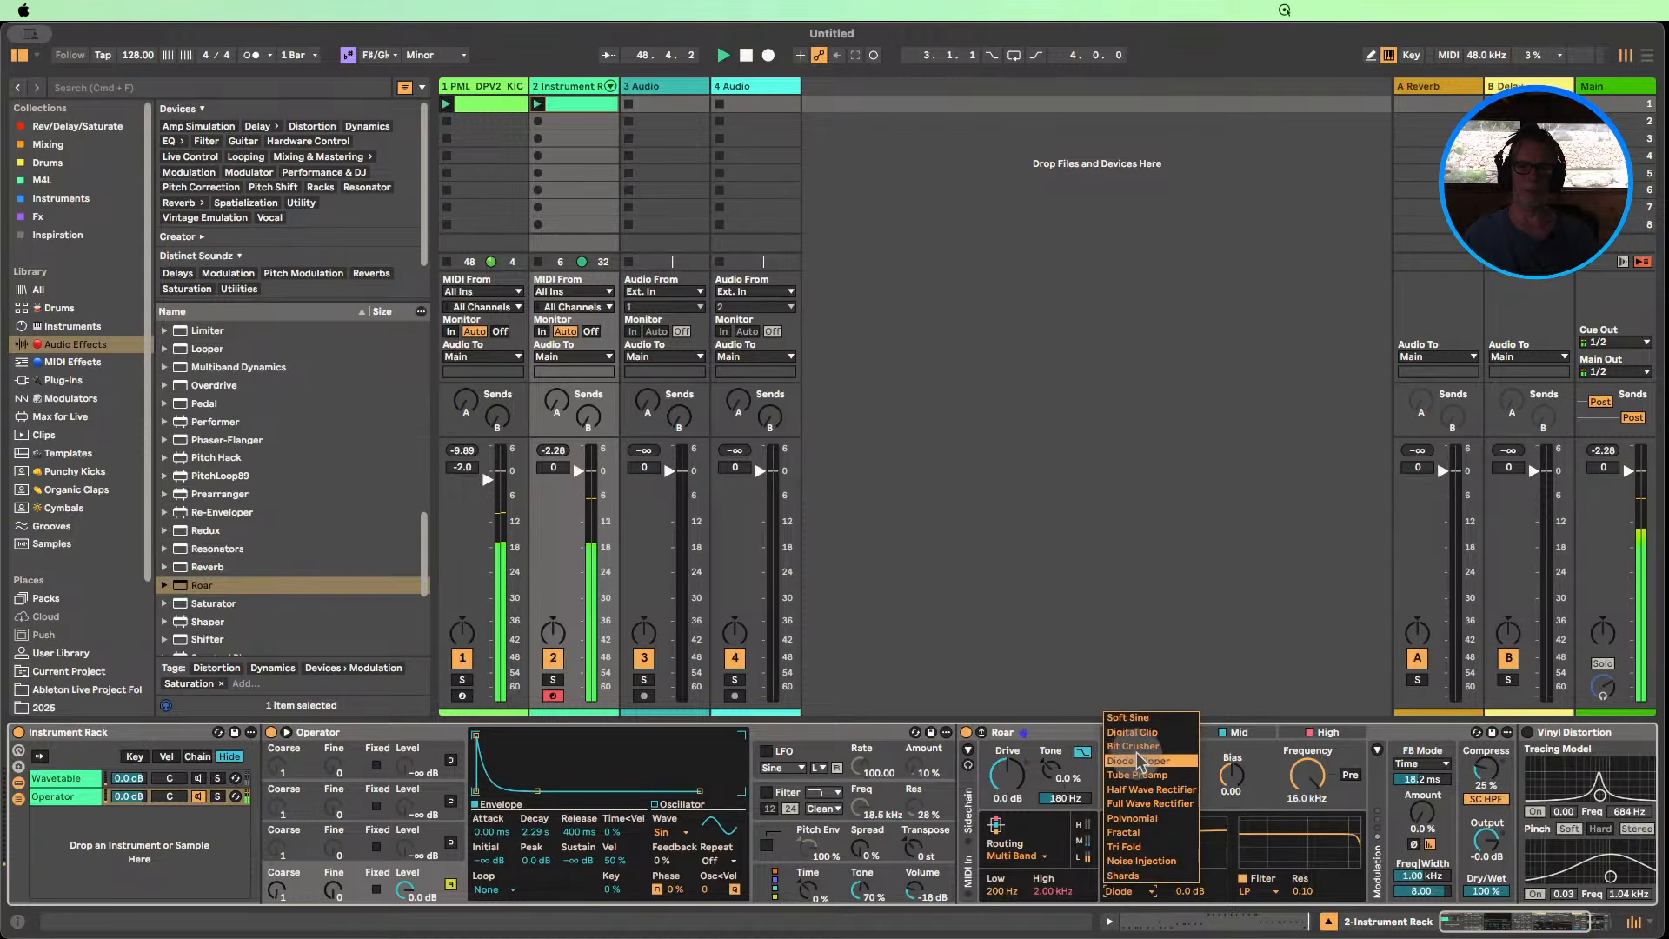
left_click(1140, 776)
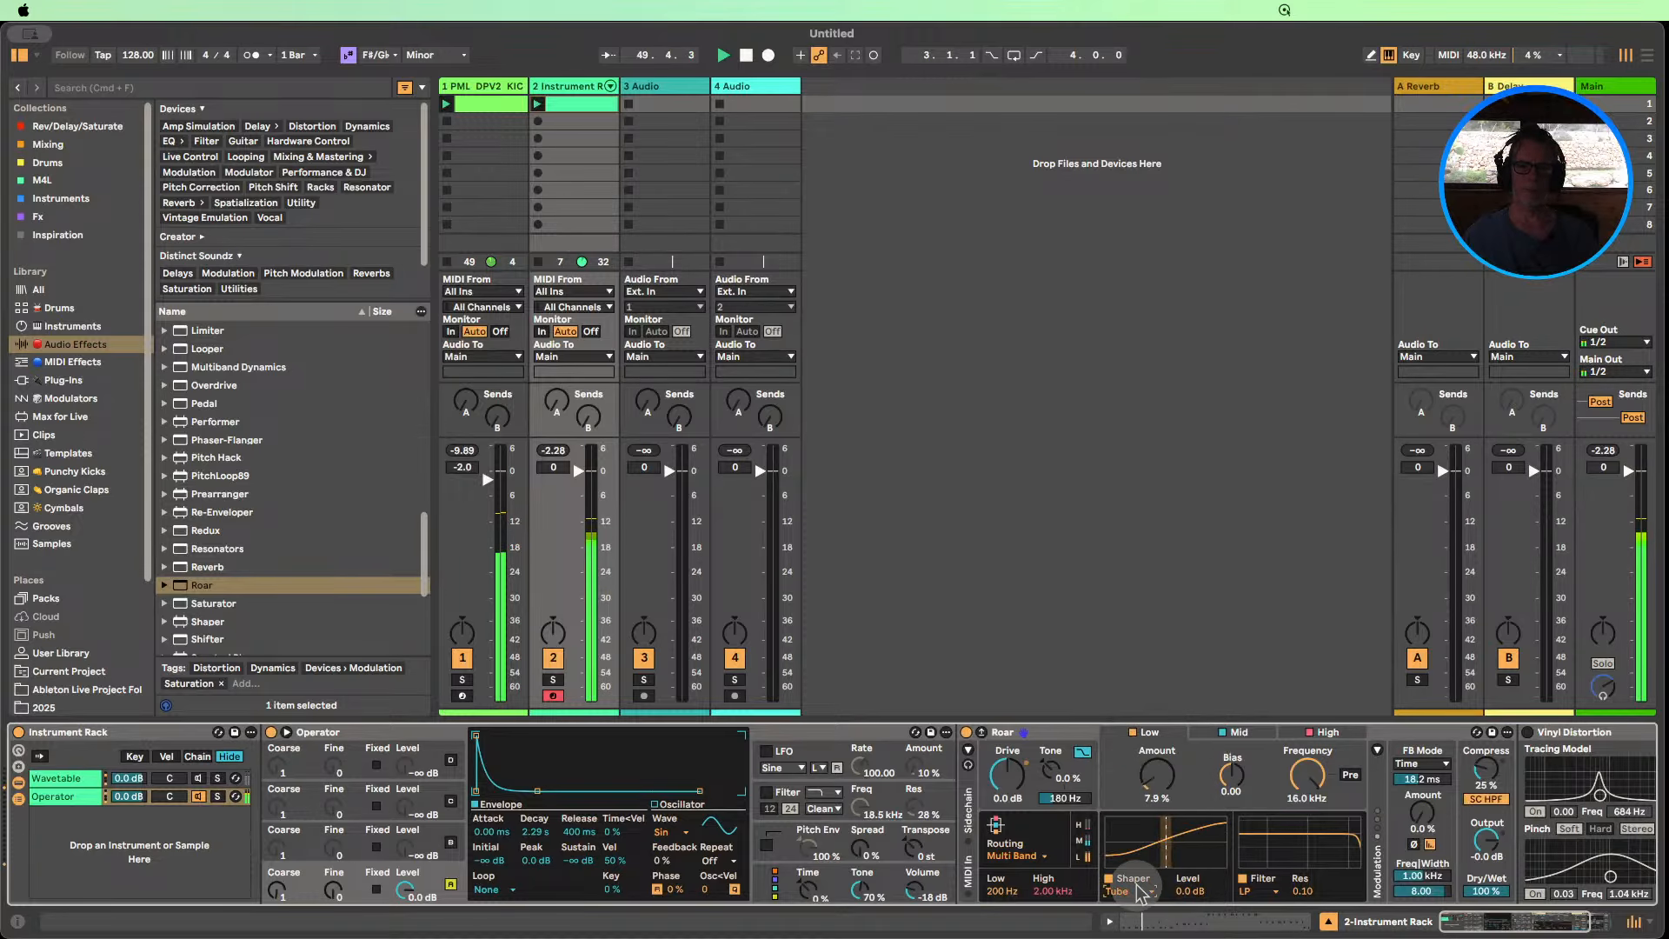
left_click(1127, 891)
left_click(1128, 718)
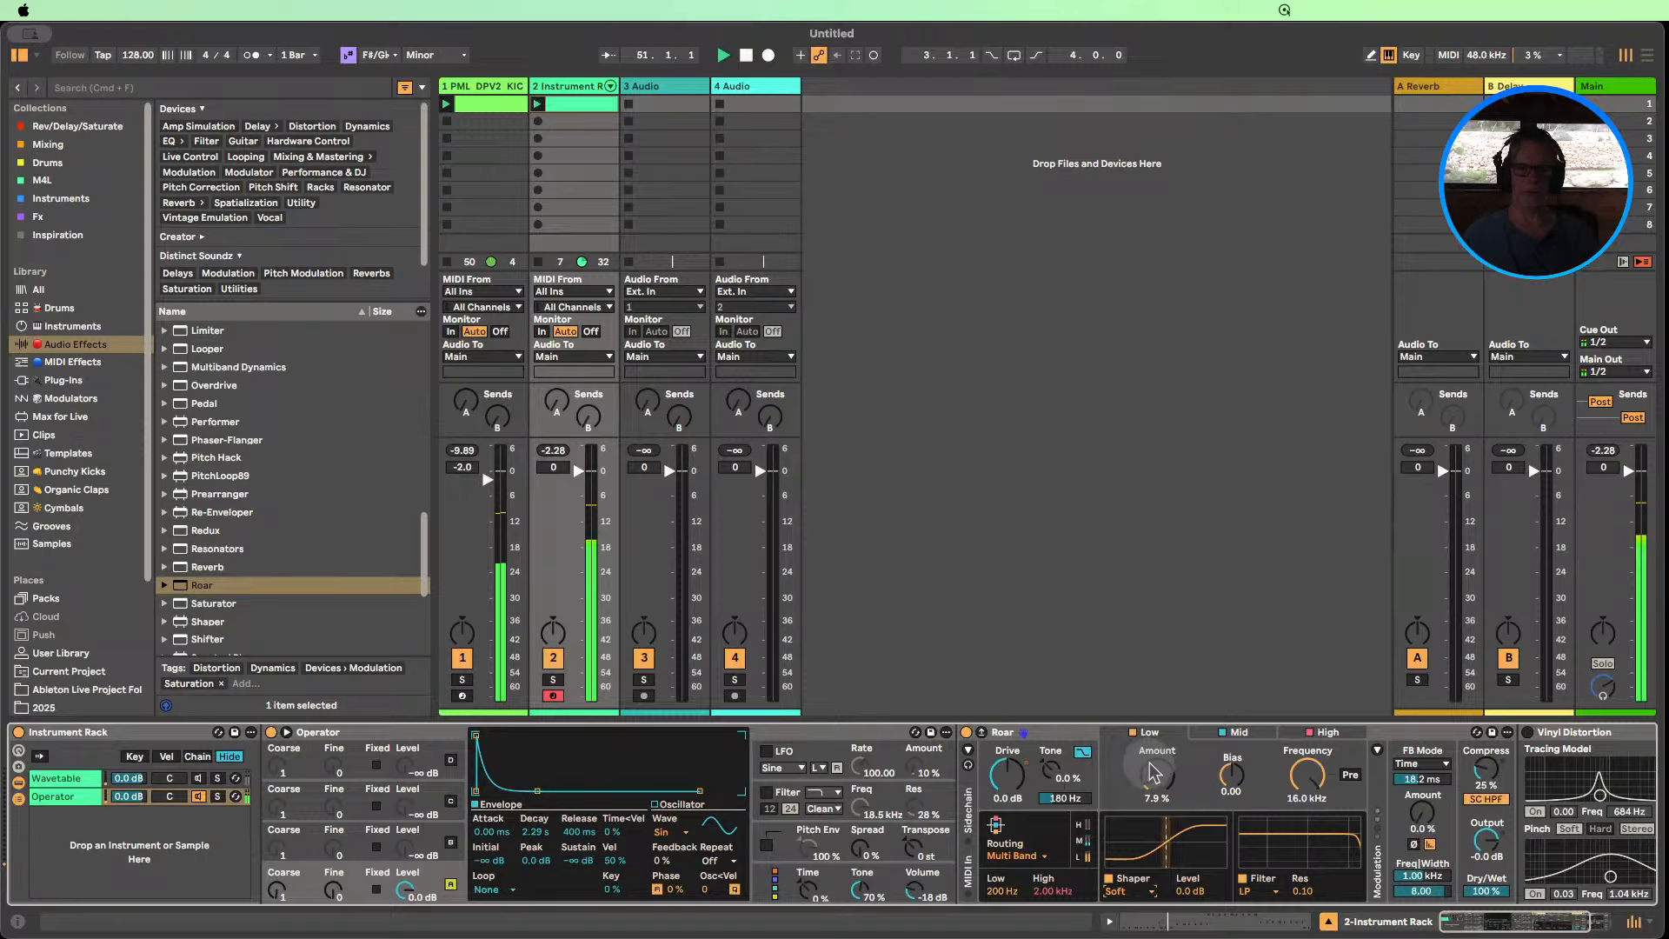
Collapse the Roar device and unmute the Wavetable chain in the Instrument Rack.
left_click(1073, 733)
key("Delete")
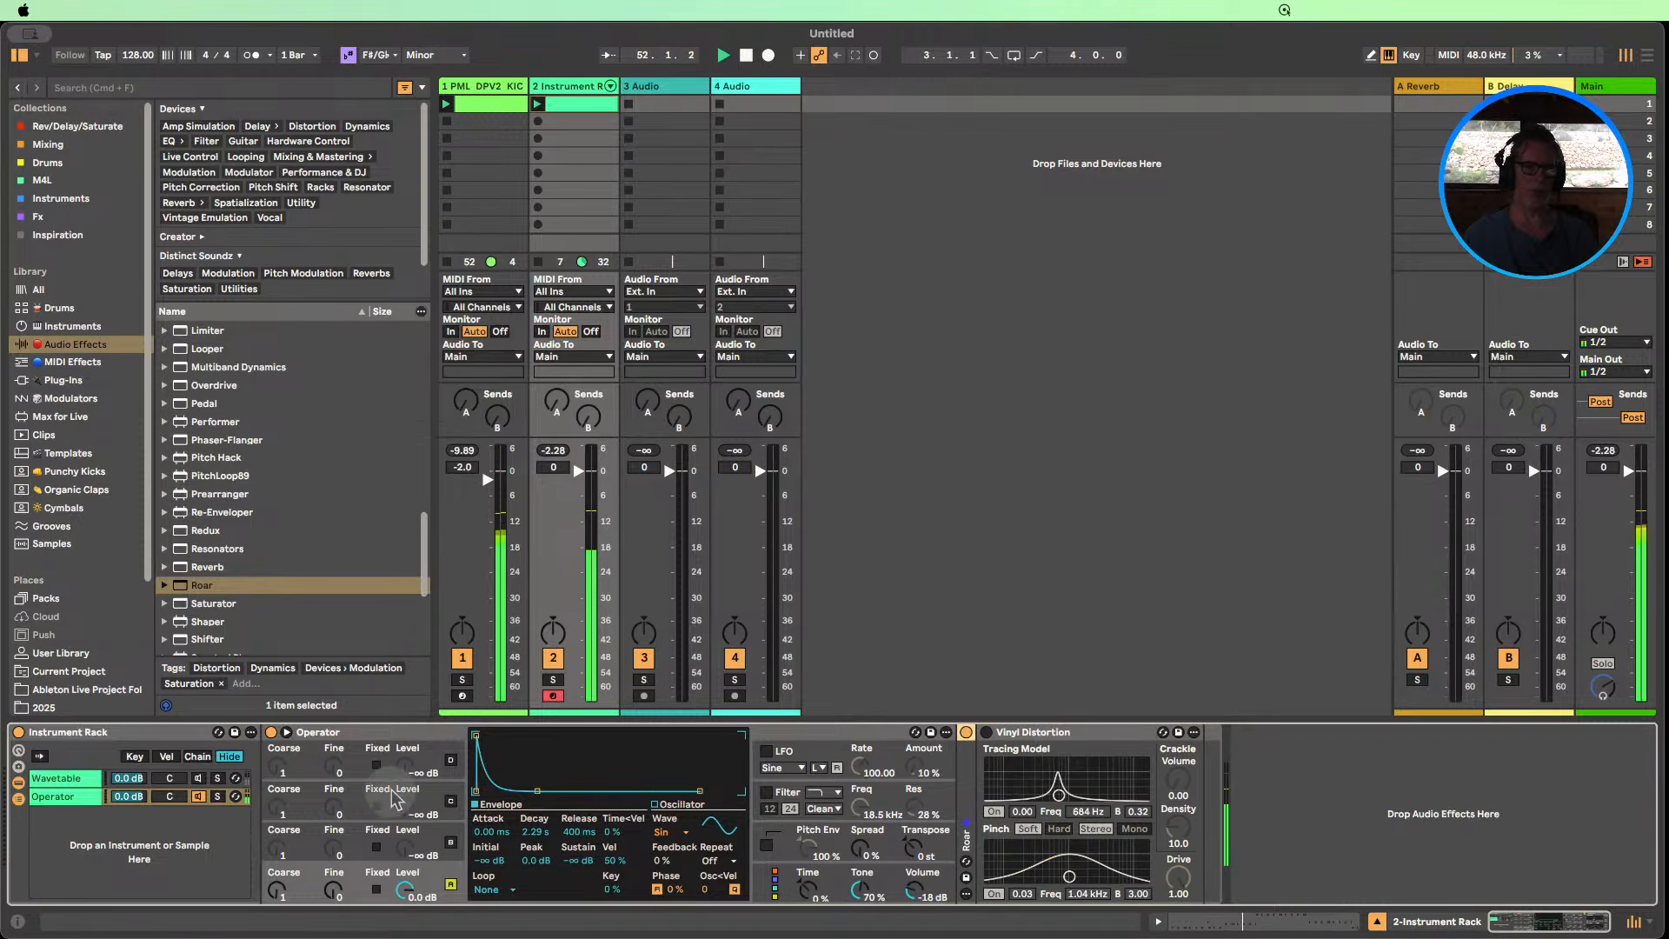
left_click(212, 780)
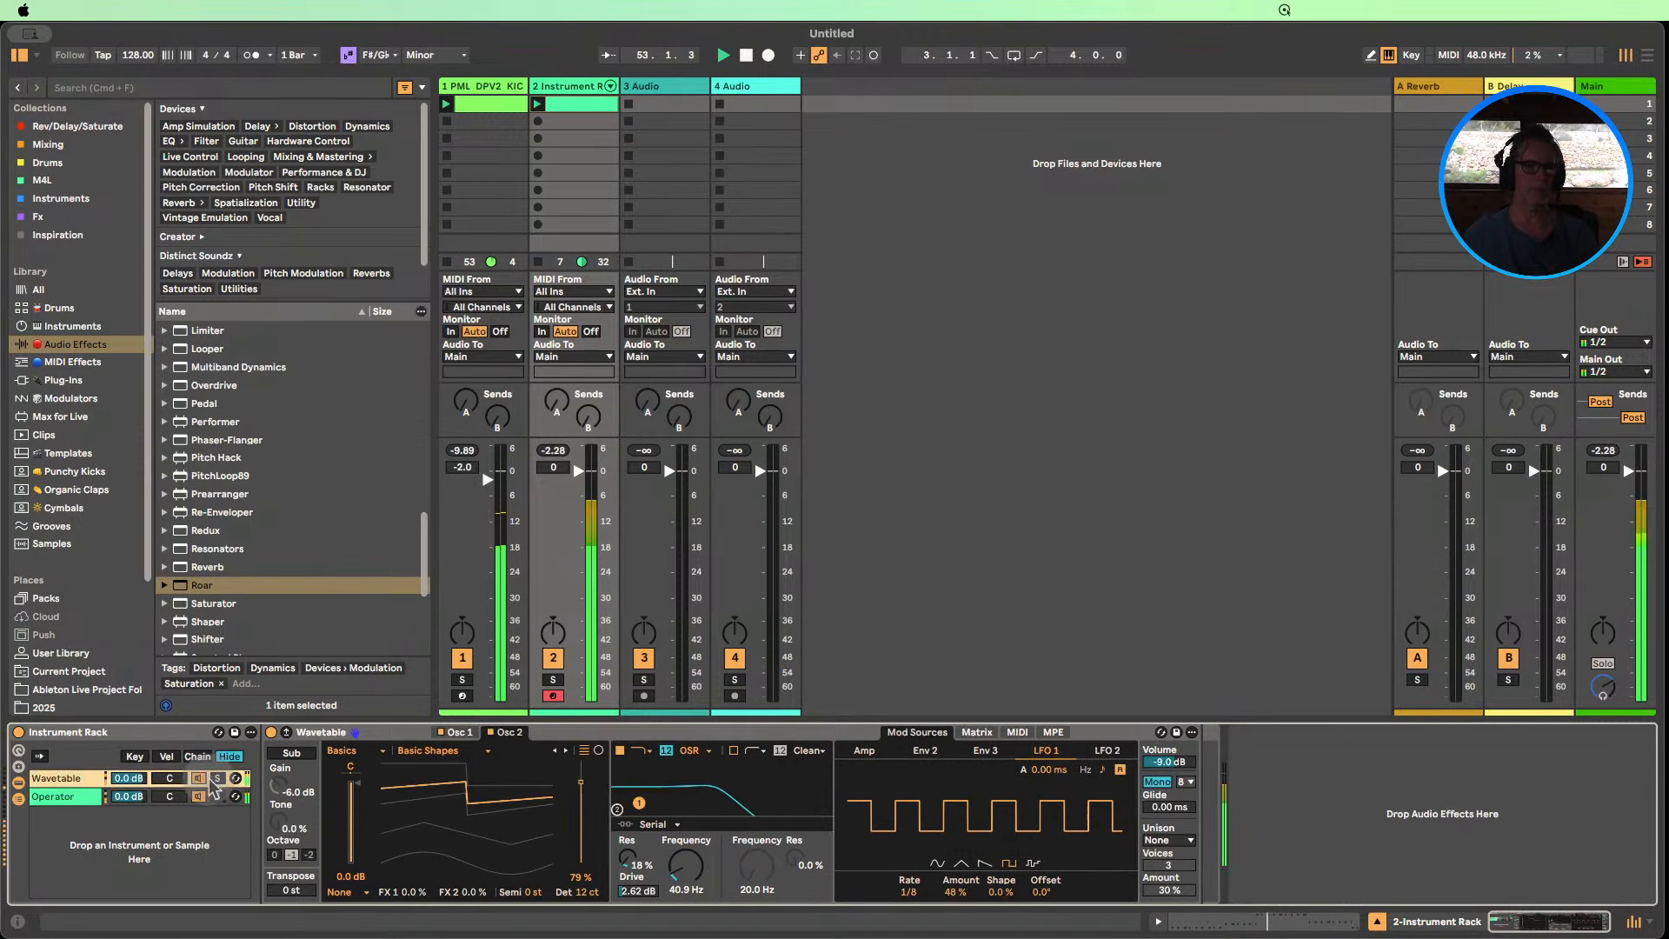
Lower Wavetable's first filter frequency to 31.1 Hz and the bass track's volume to -5.0 dB, ending with playback stopped.
left_click(676, 862)
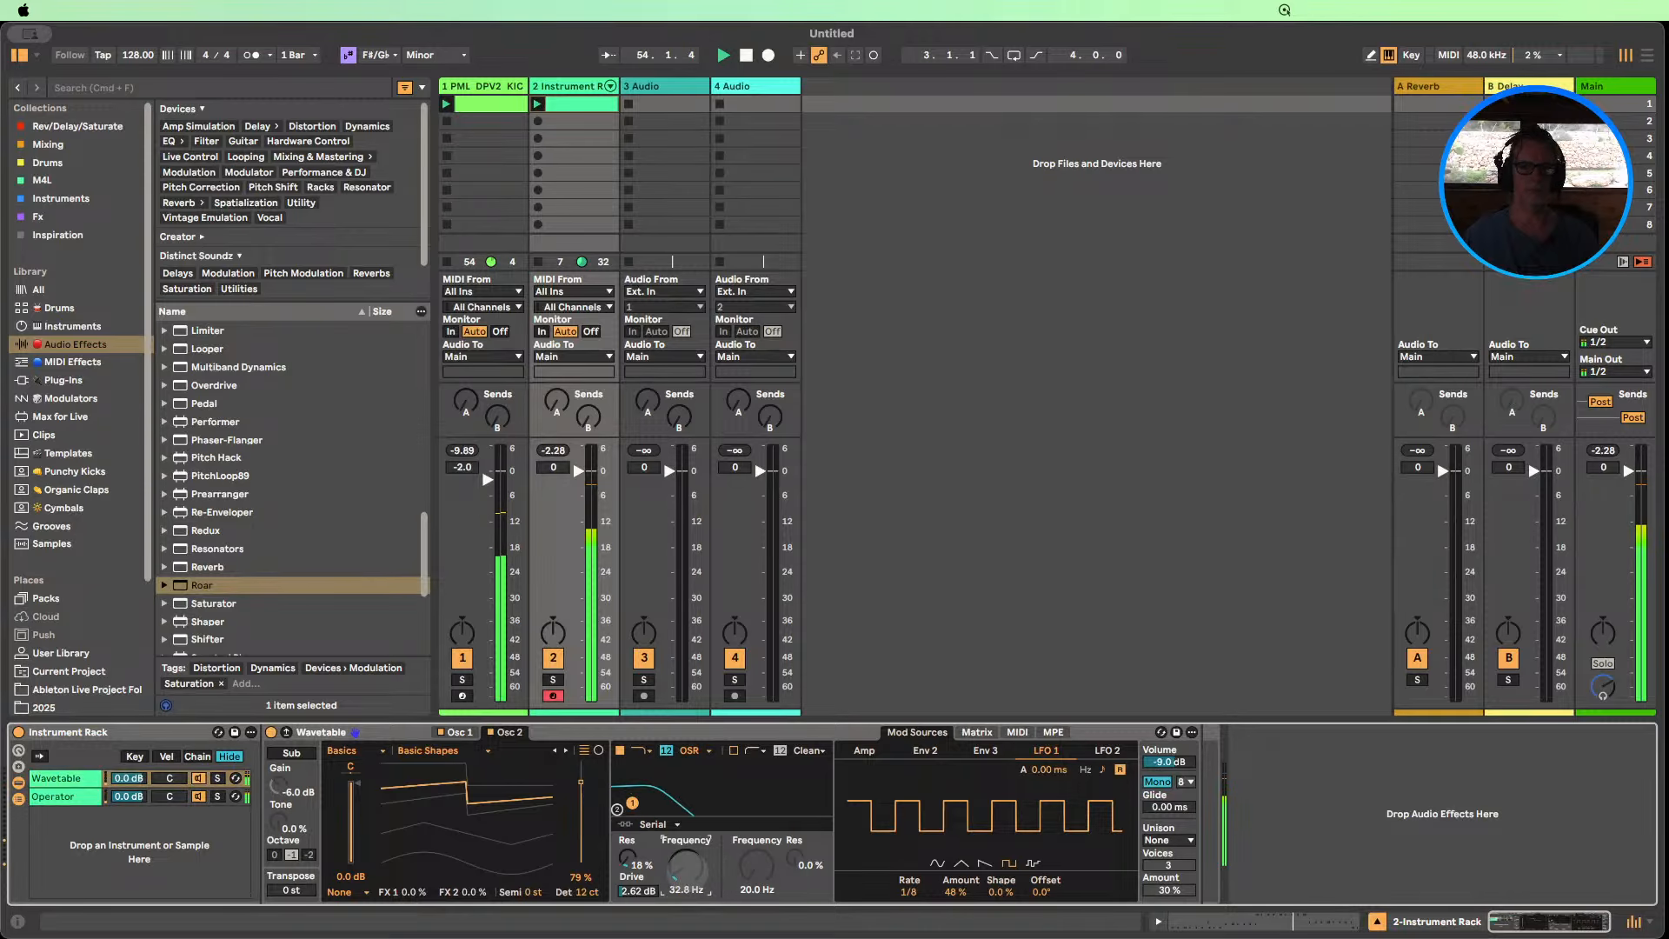
left_click_drag(678, 864, 678, 867)
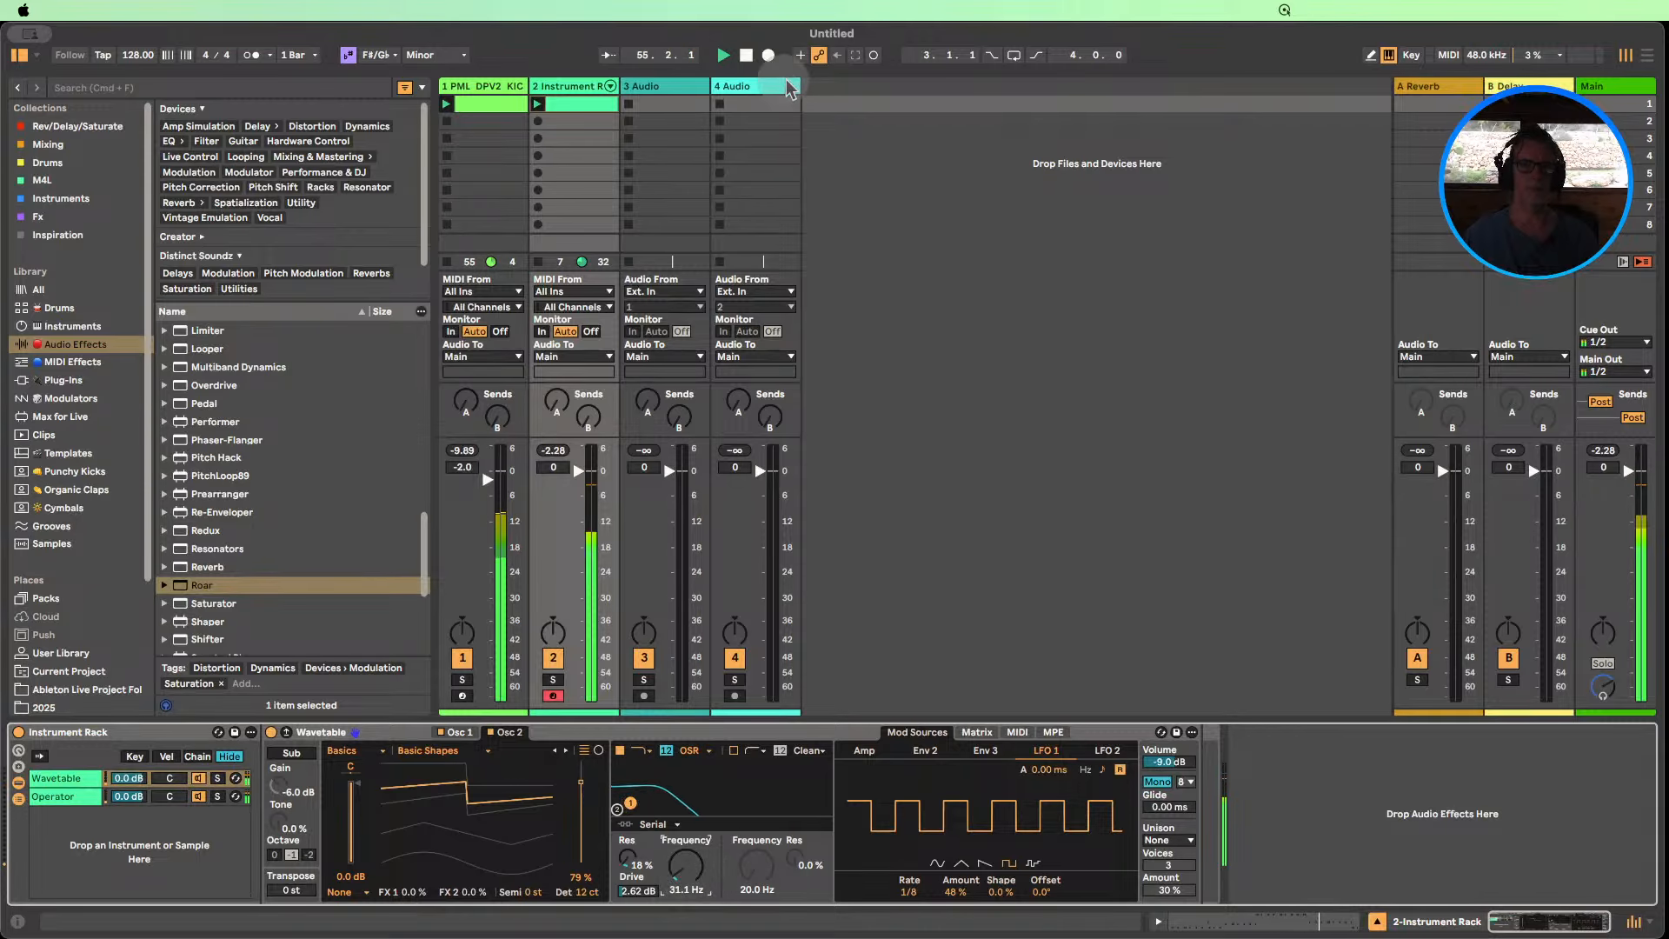
left_click_drag(572, 482, 572, 499)
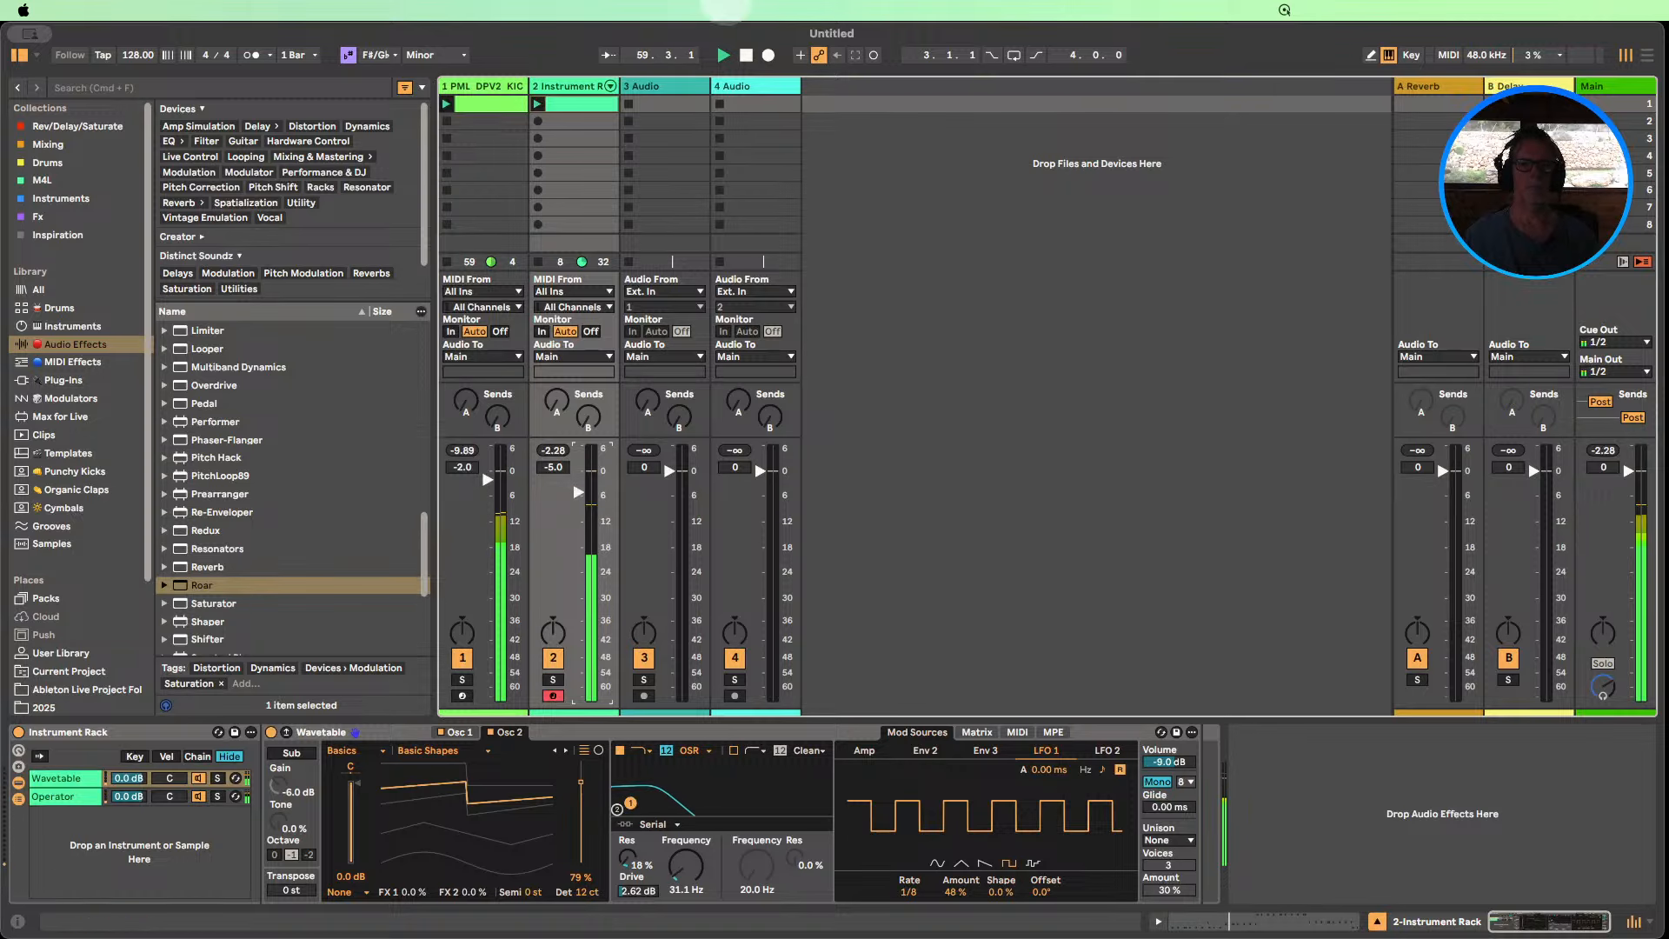
left_click(746, 55)
Insert a MIDI track directly after the bass Instrument Rack track and create an empty clip in its first slot.
right_click(882, 178)
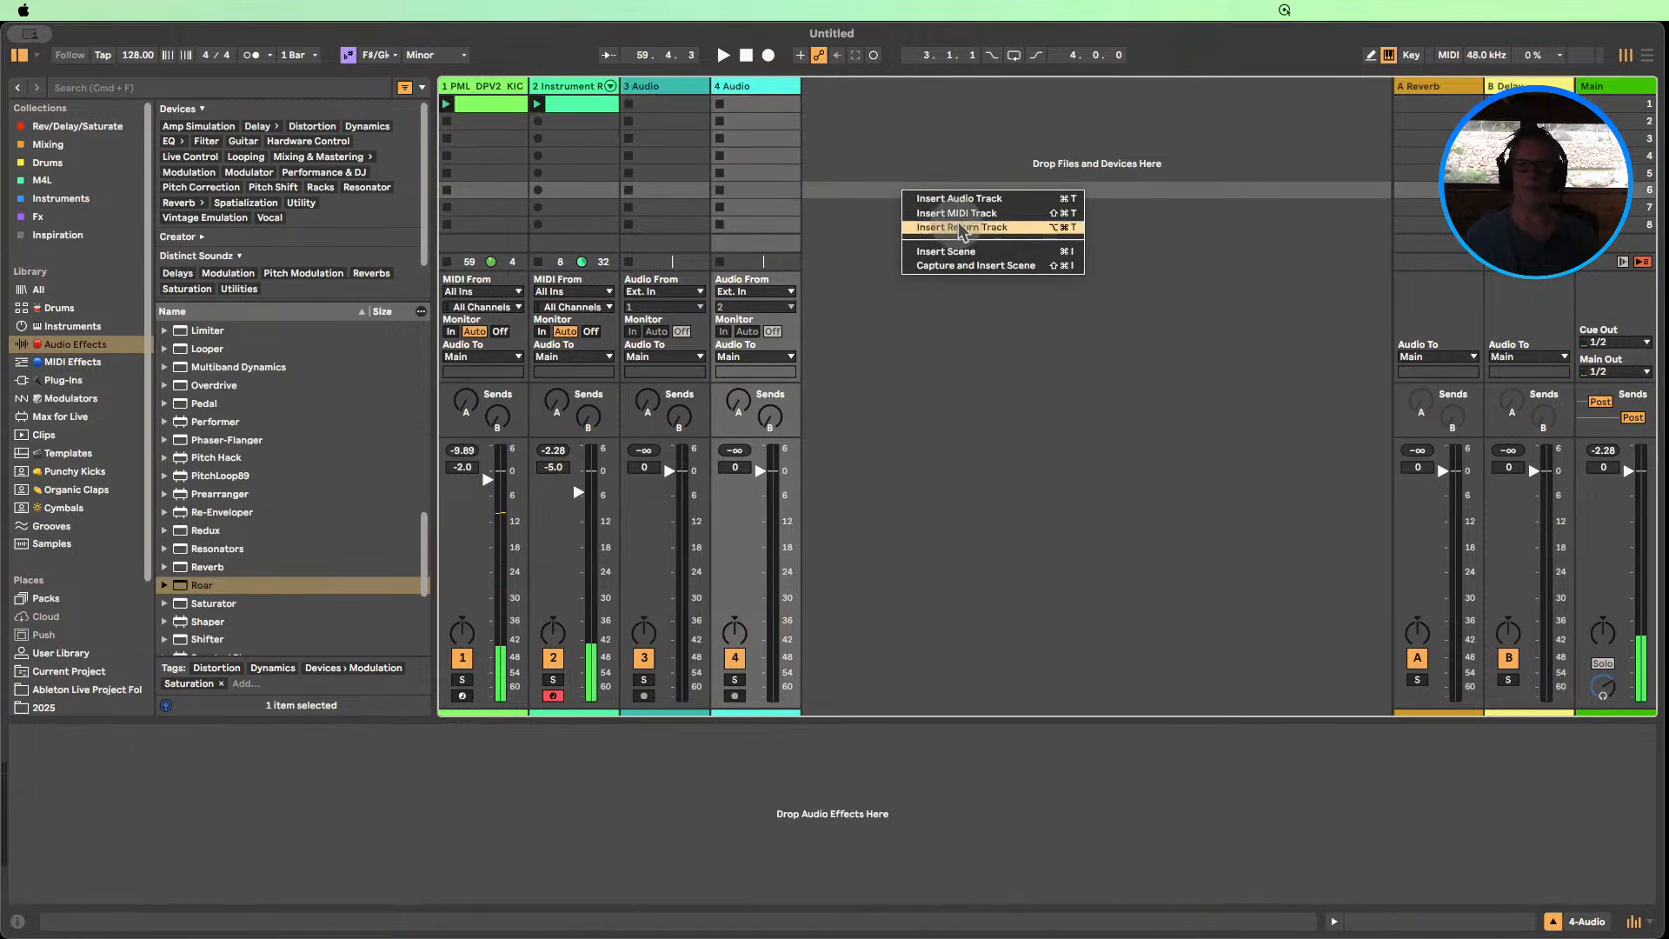
left_click(934, 223)
left_click_drag(810, 97, 657, 104)
double_click(658, 103)
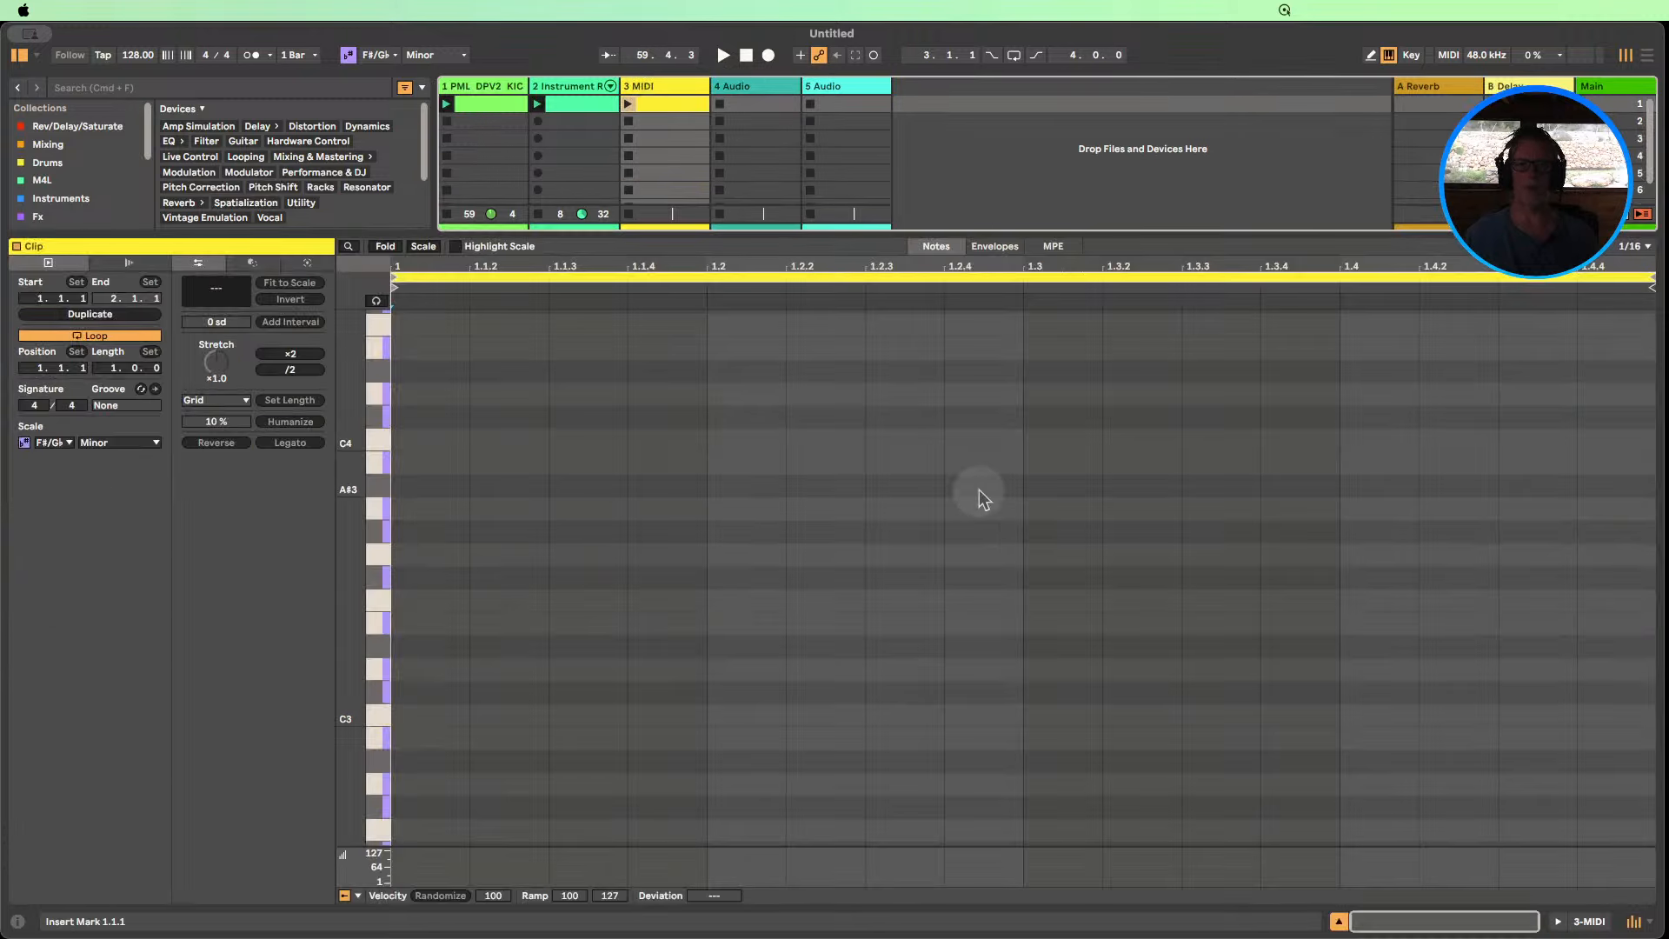
Draw an F# minor chord of sixteenth notes F#3, A3 and C#4 at the start of the new clip.
key("b")
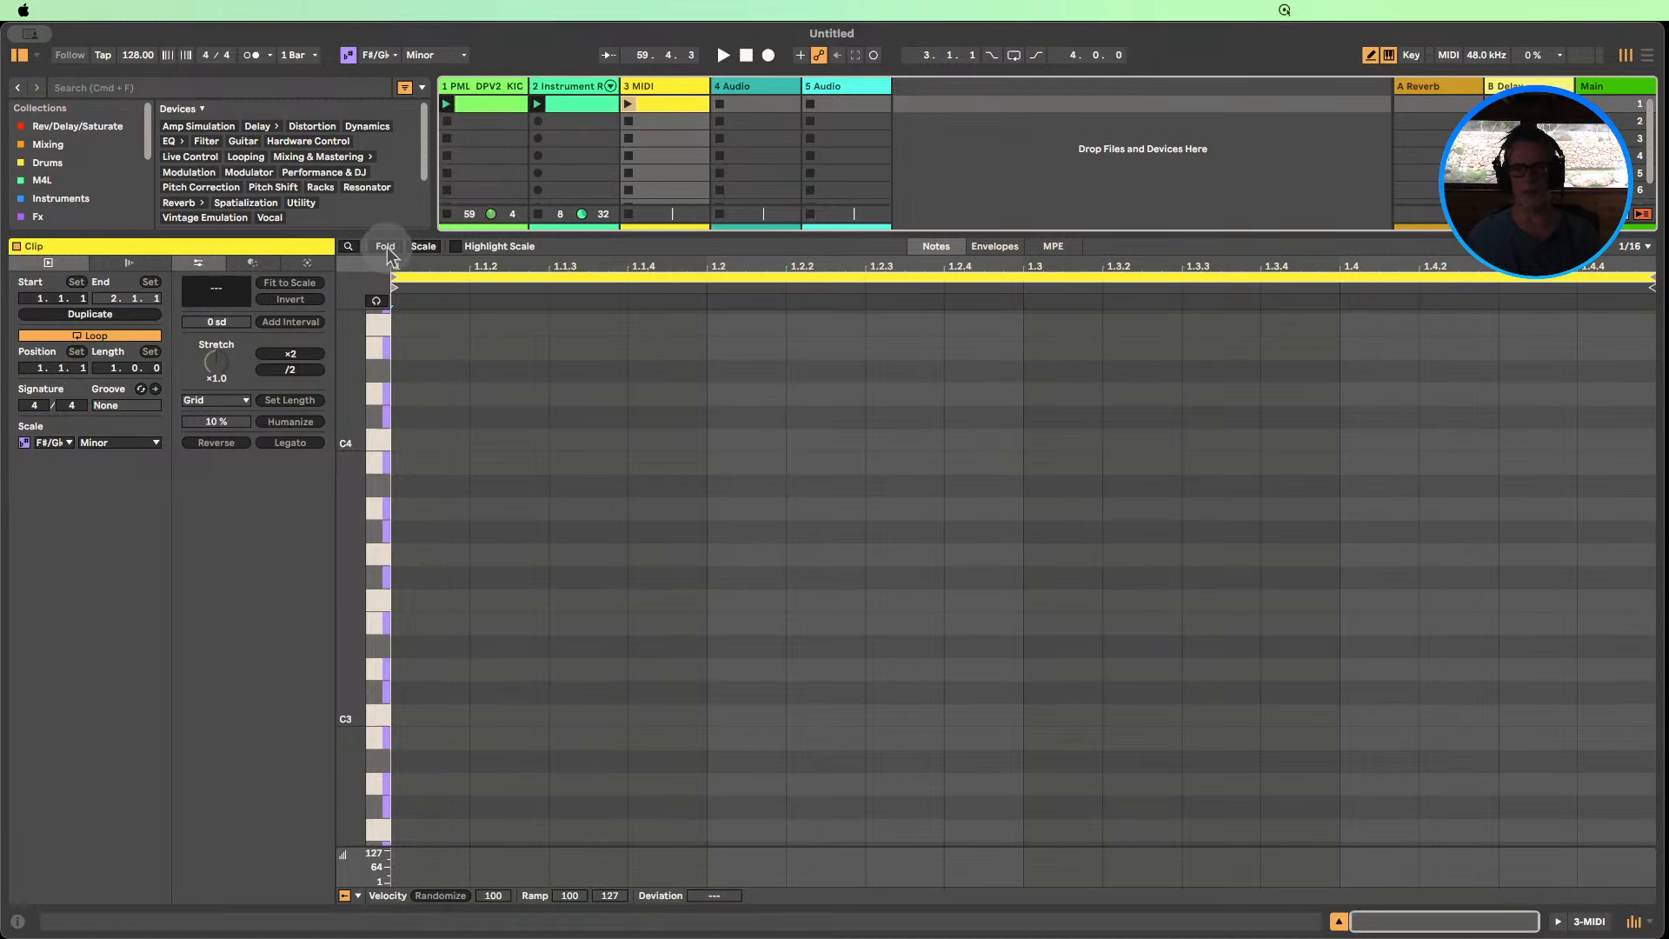
left_click(423, 247)
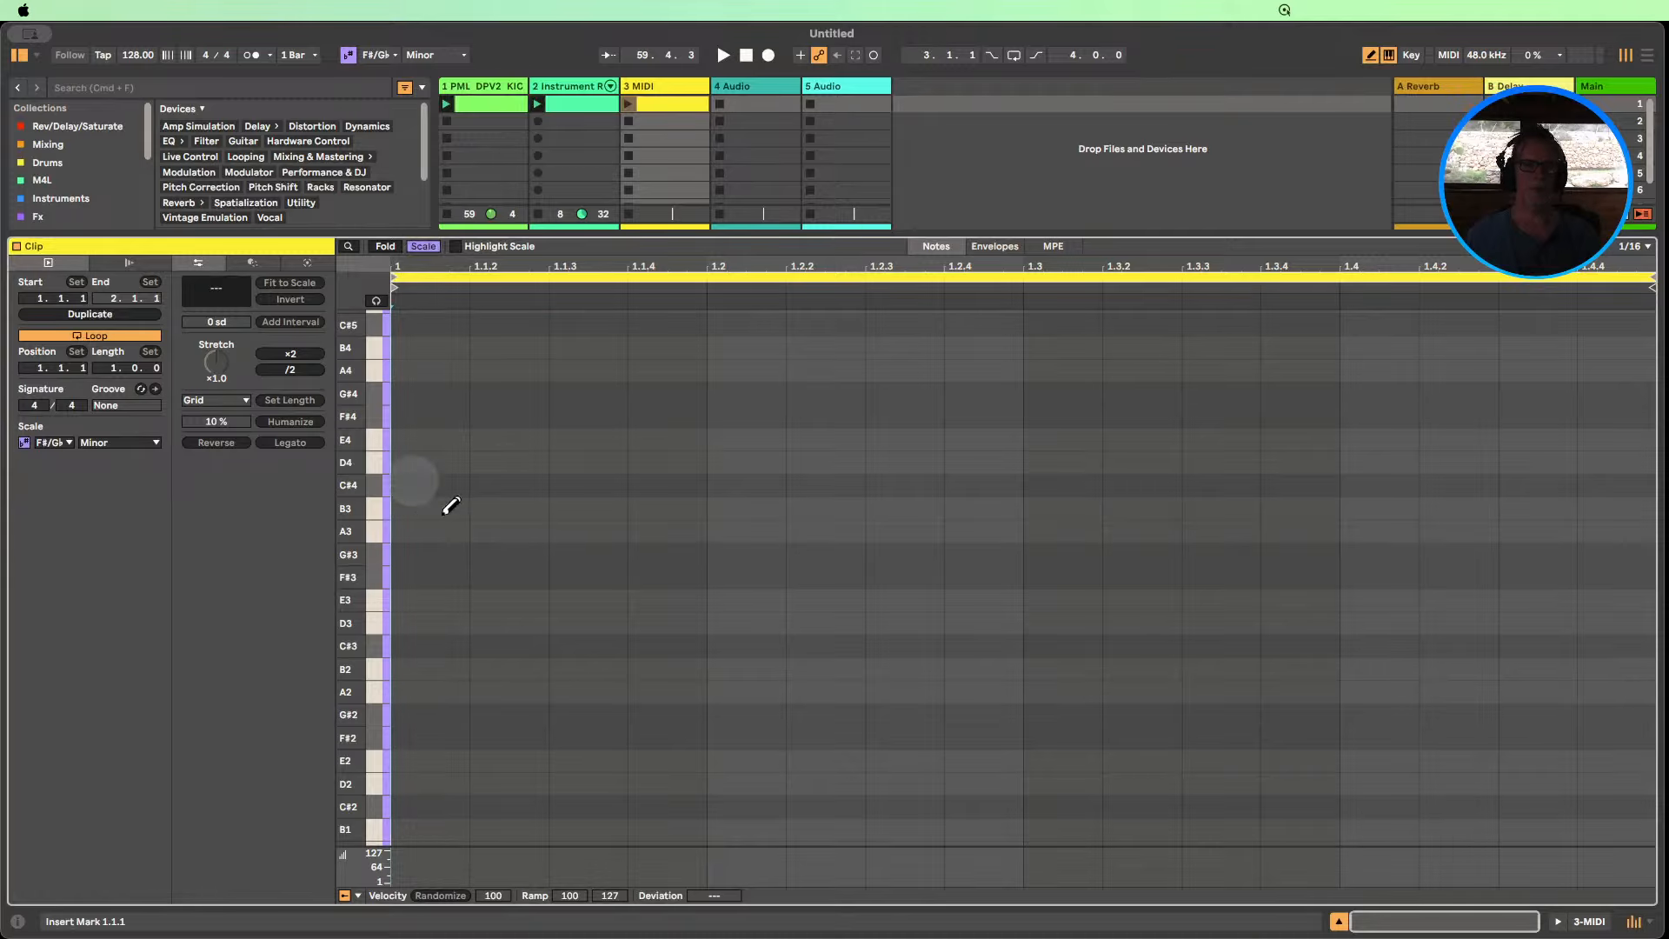
left_click(423, 246)
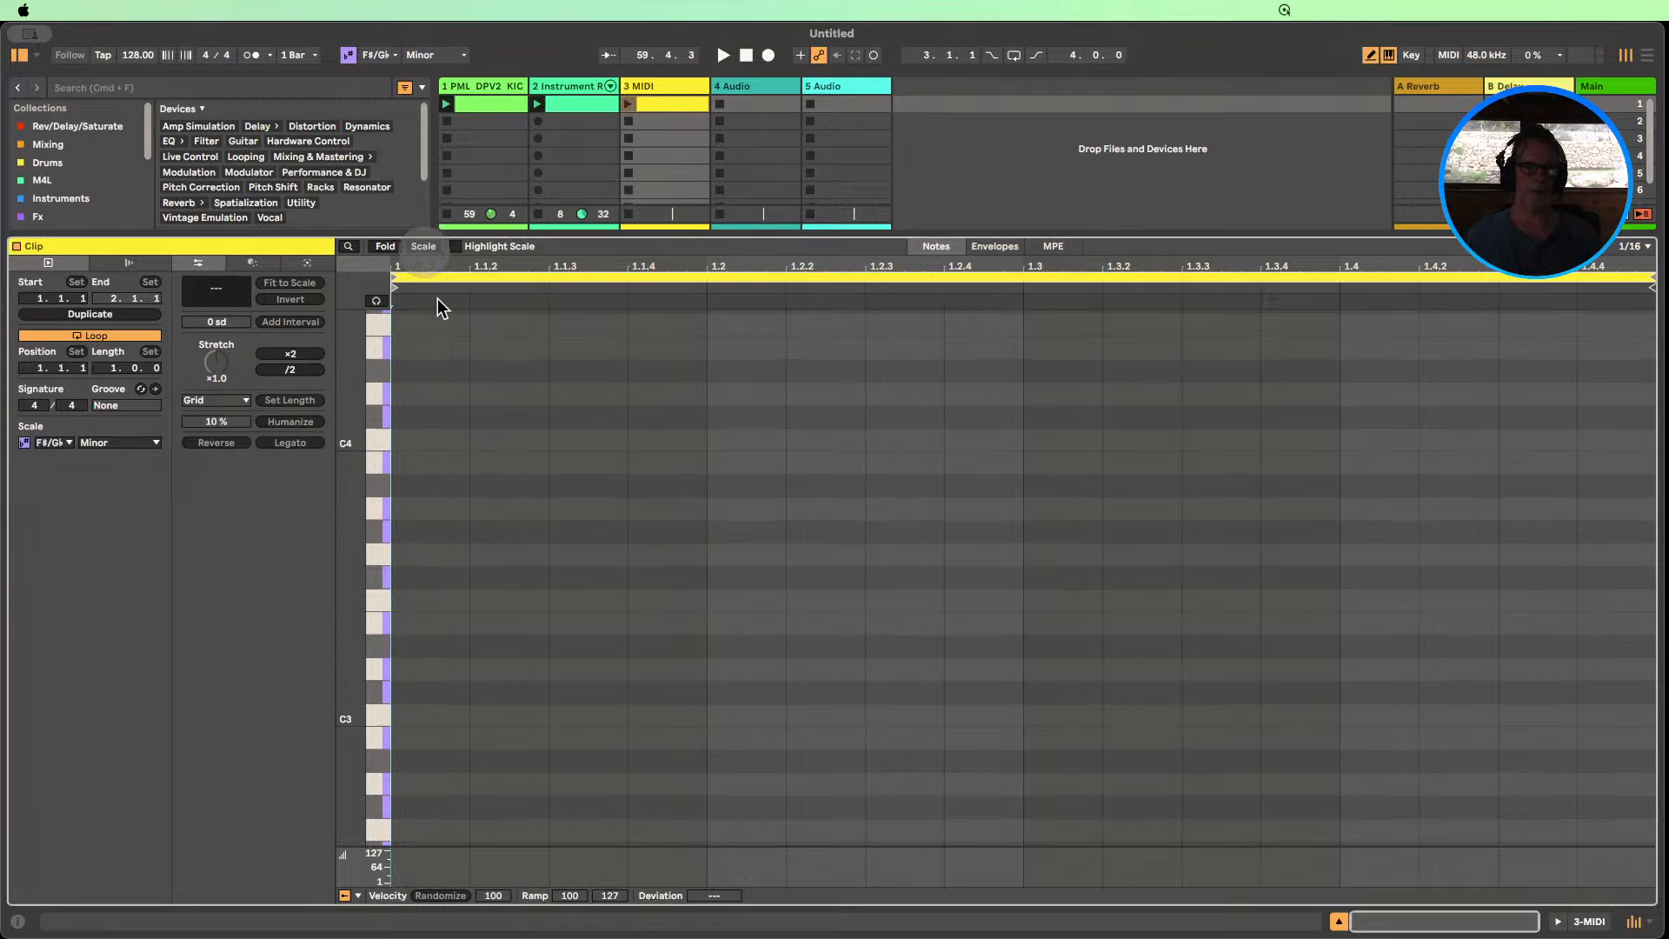
scroll(521, 613, "down", 3)
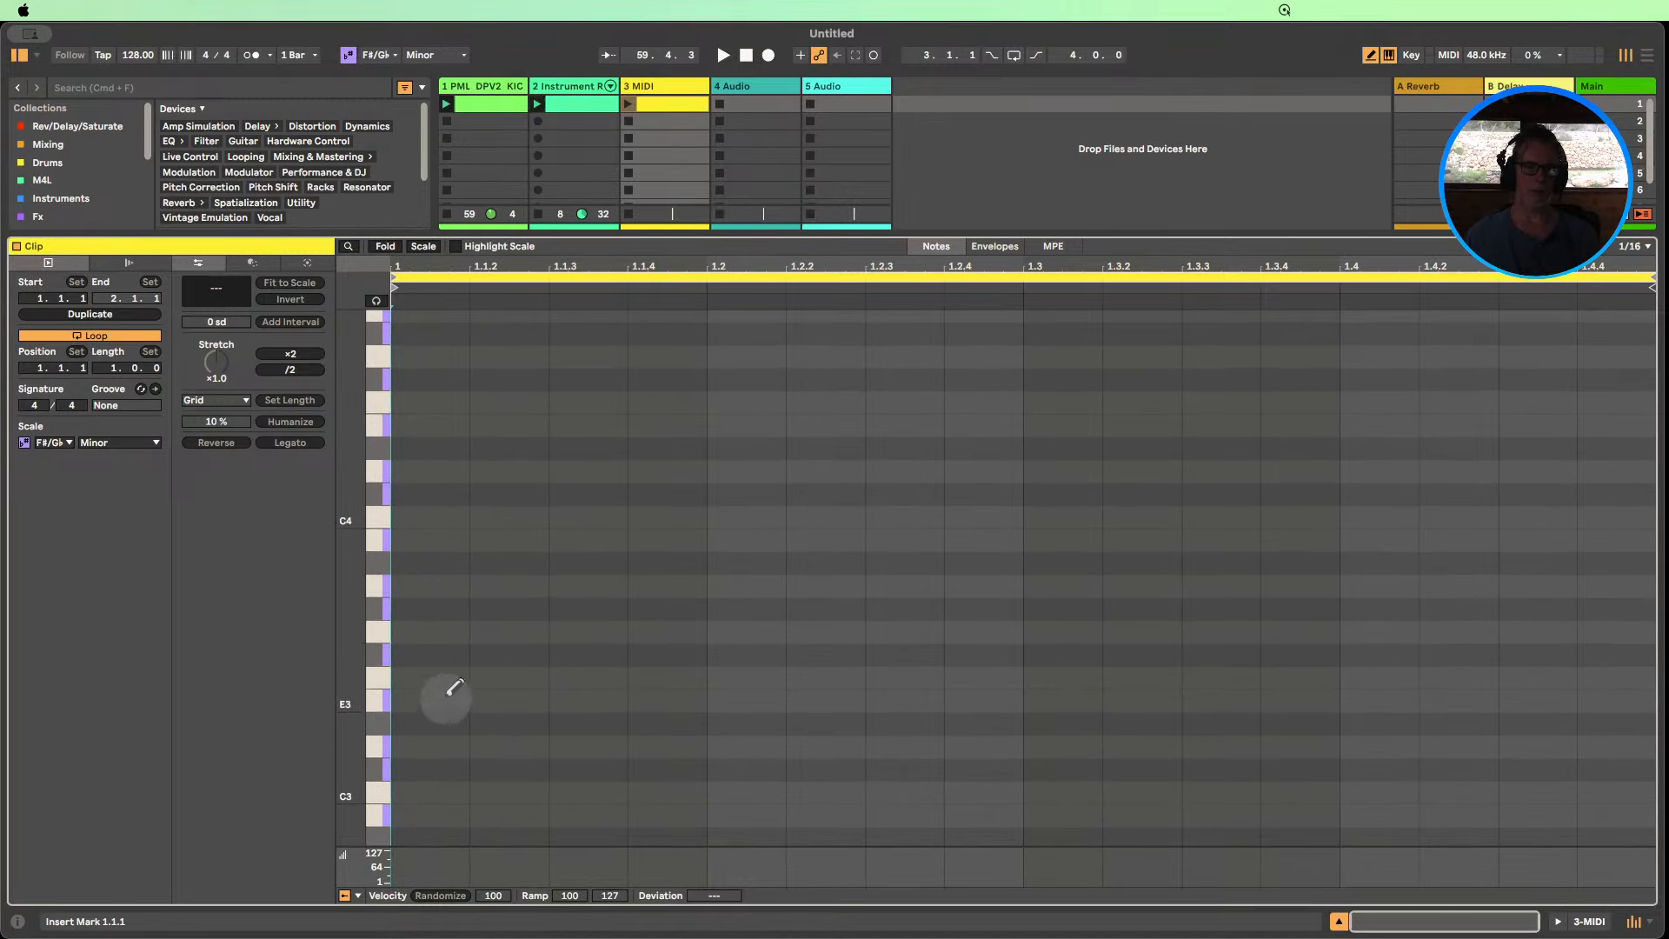
left_click(407, 653)
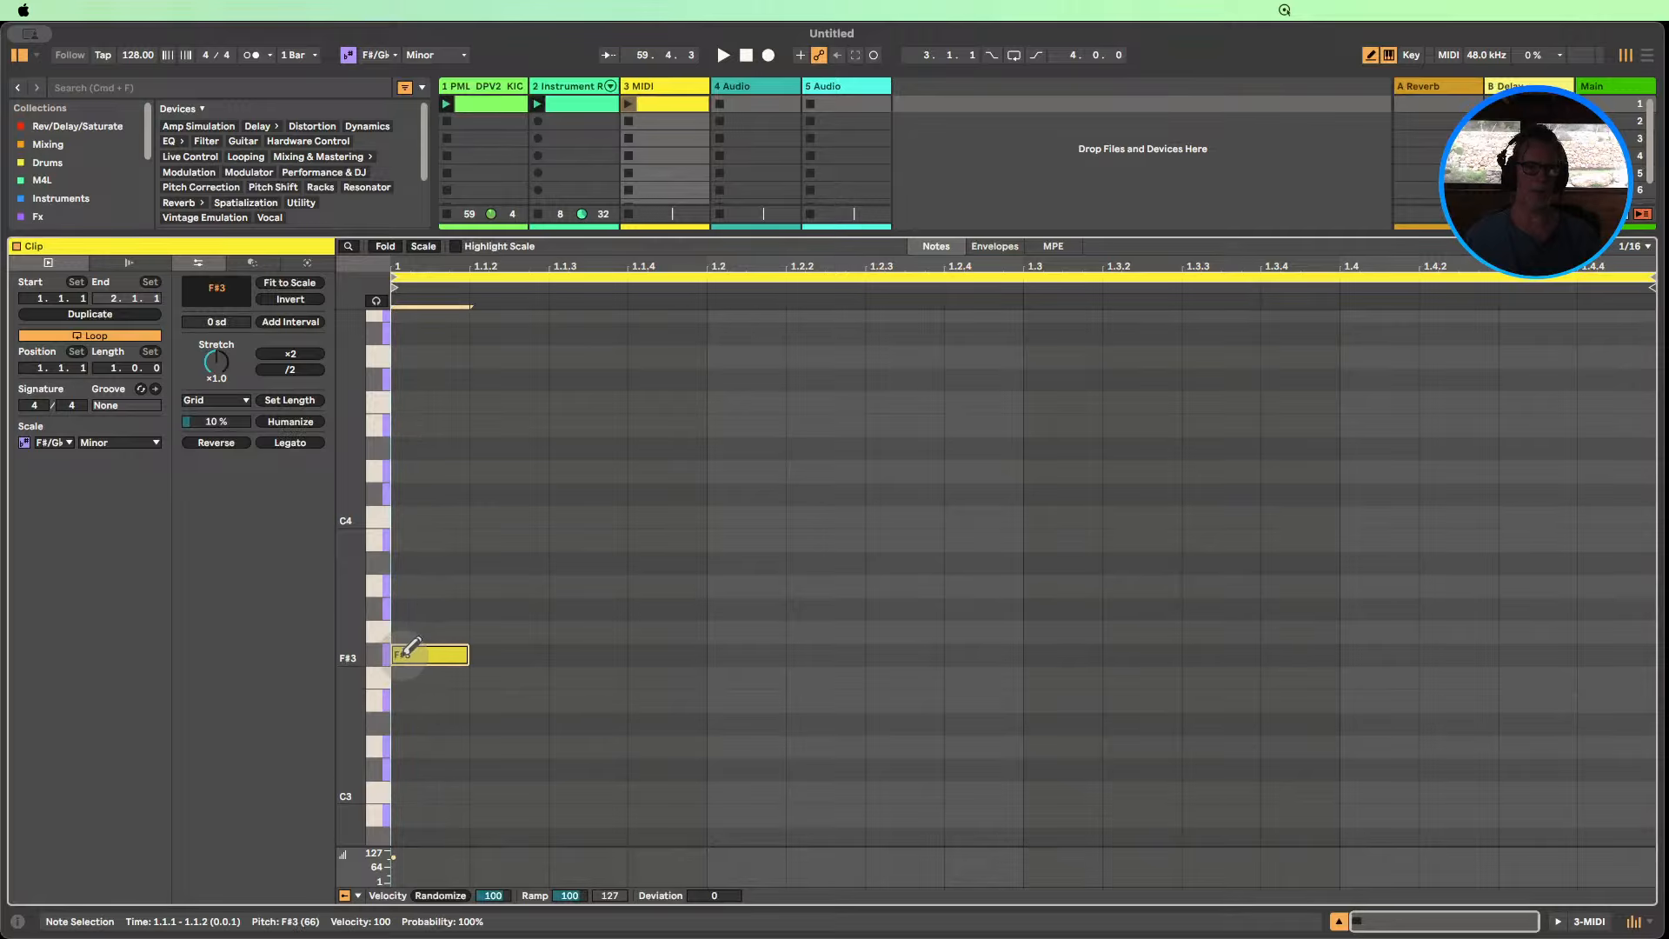
left_click(419, 584)
left_click(428, 494)
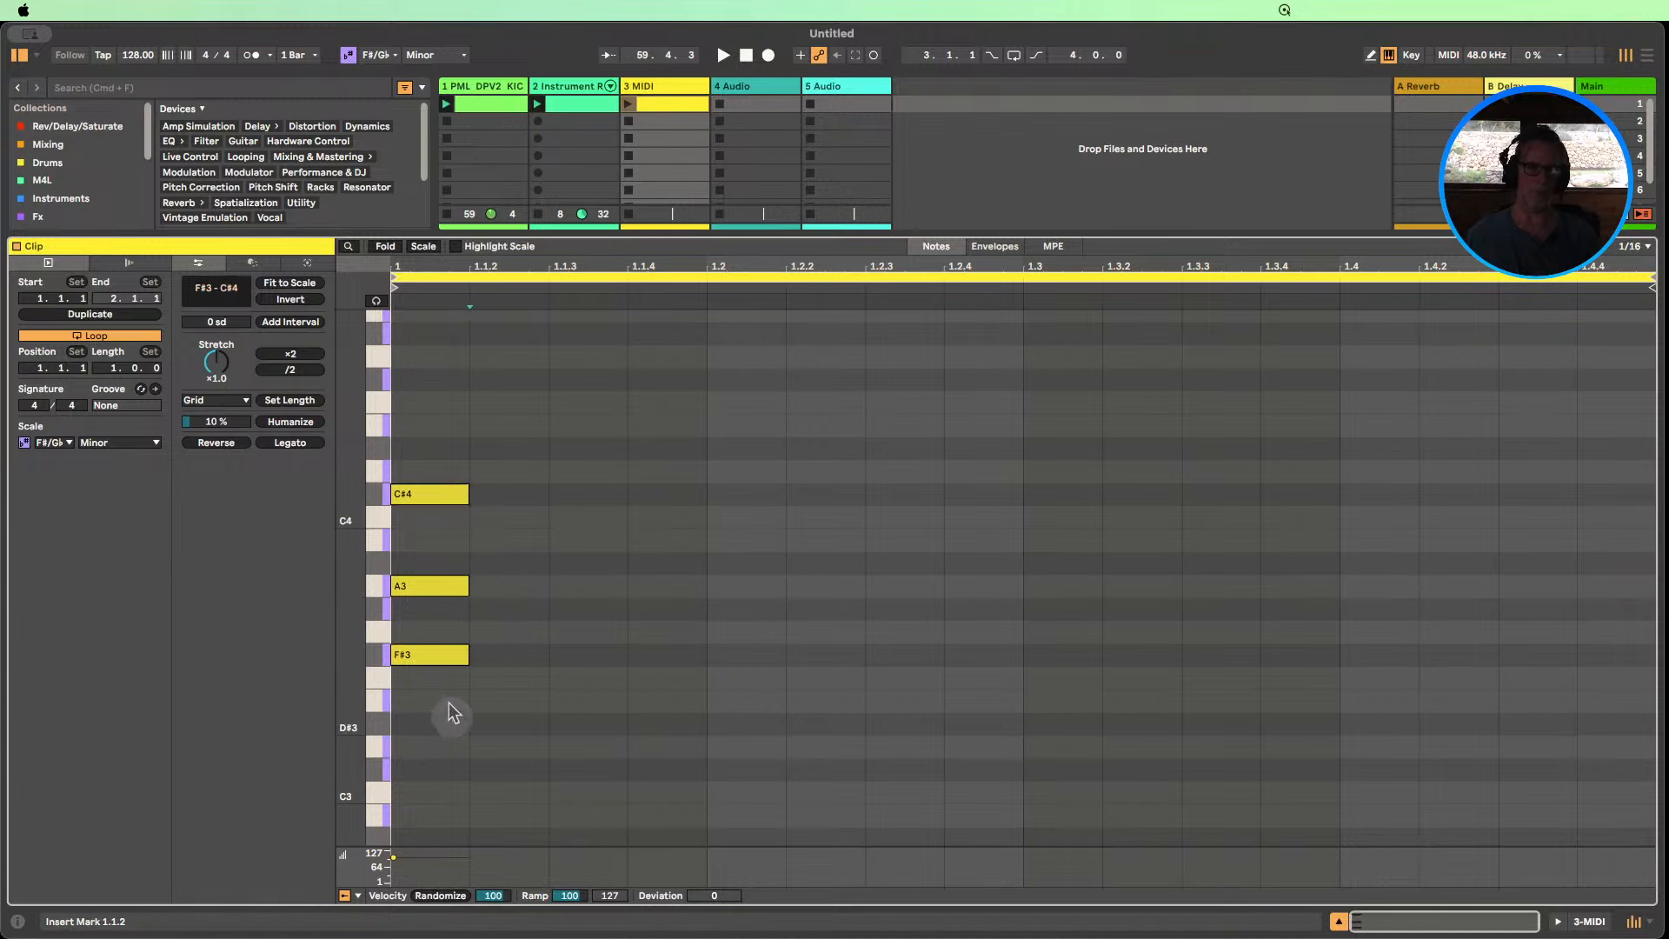
Move the three chord notes one sixteenth earlier so they sit just before the clip's start.
left_click_drag(449, 703, 412, 431)
key("Left")
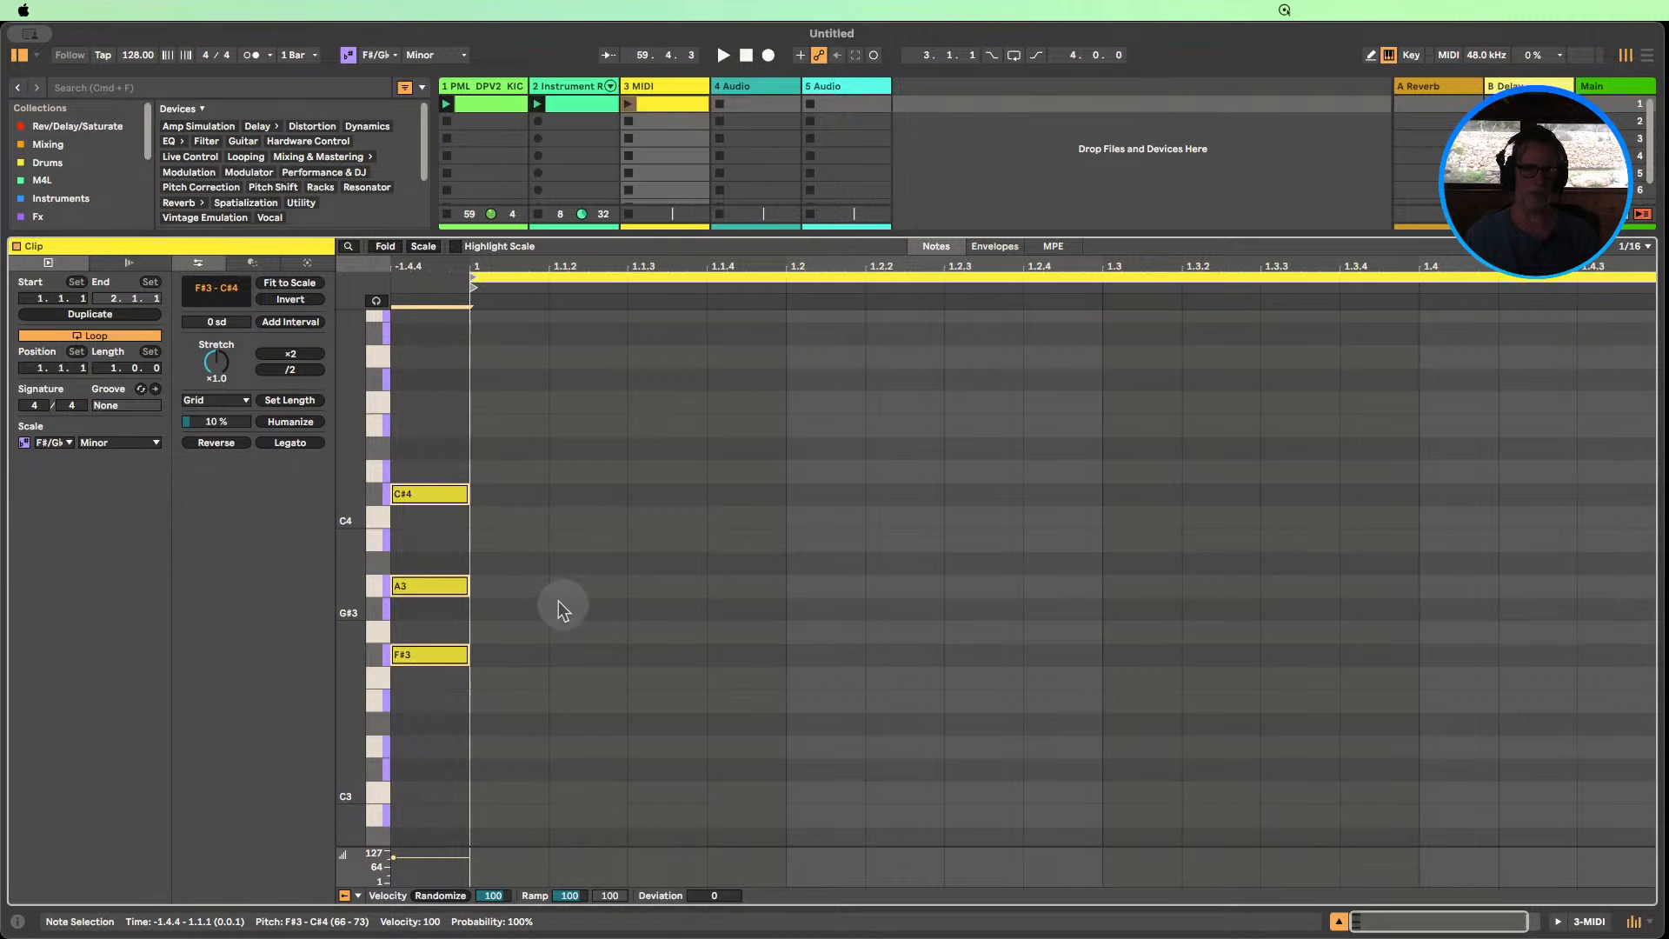
left_click(420, 442)
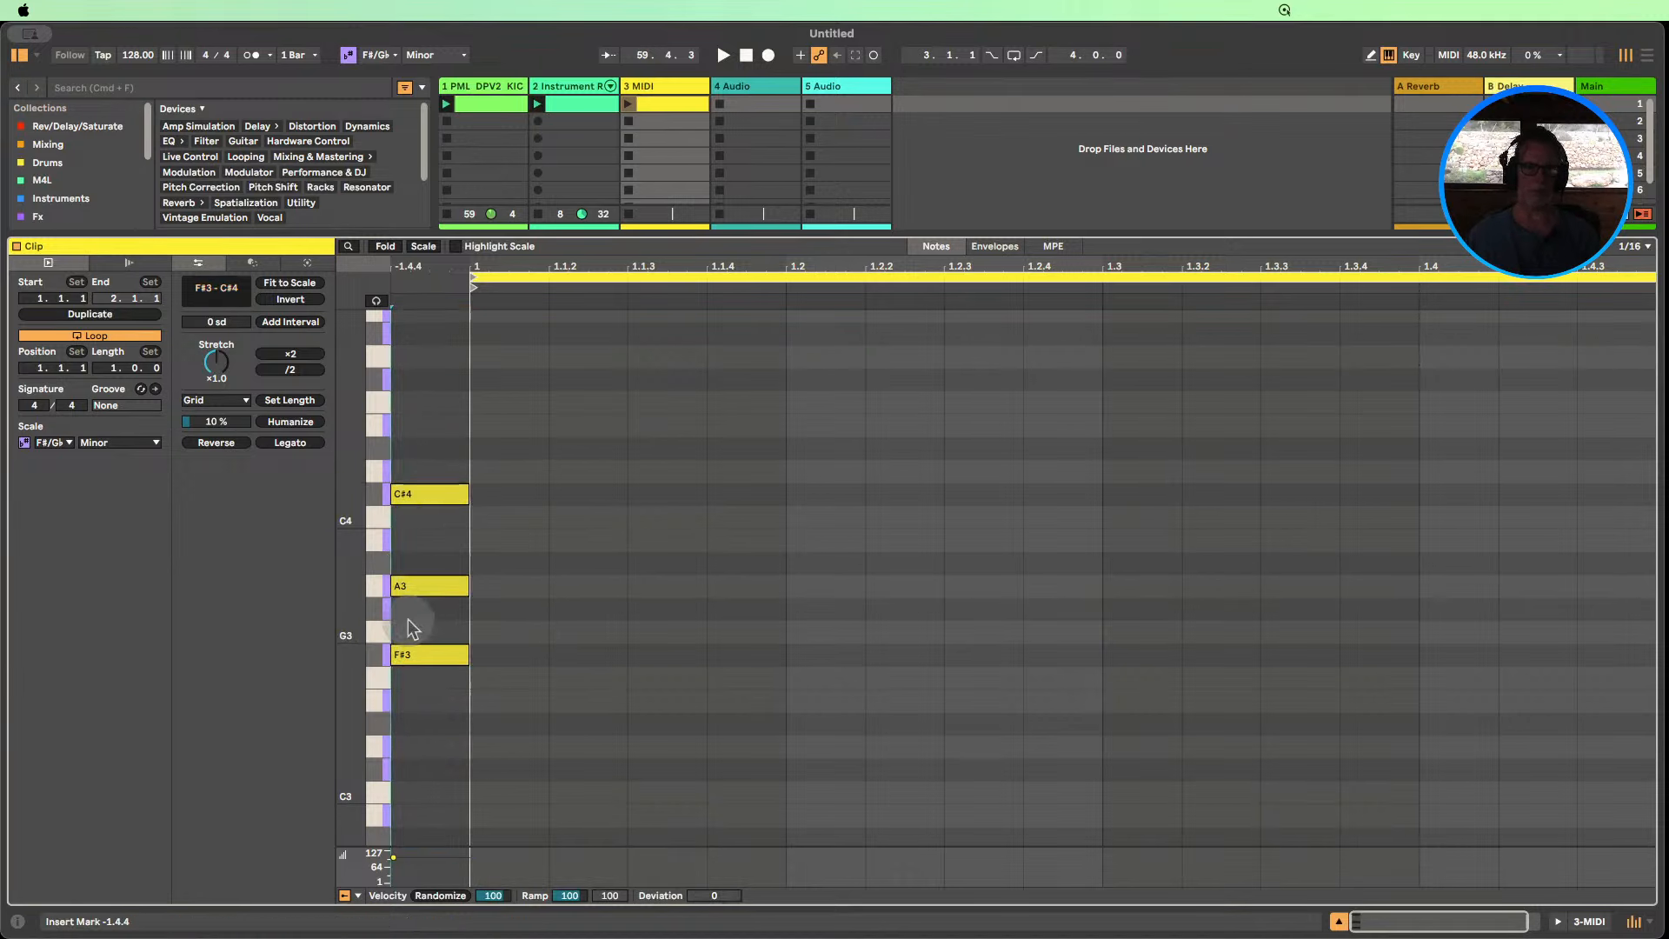
left_click_drag(657, 276, 642, 272)
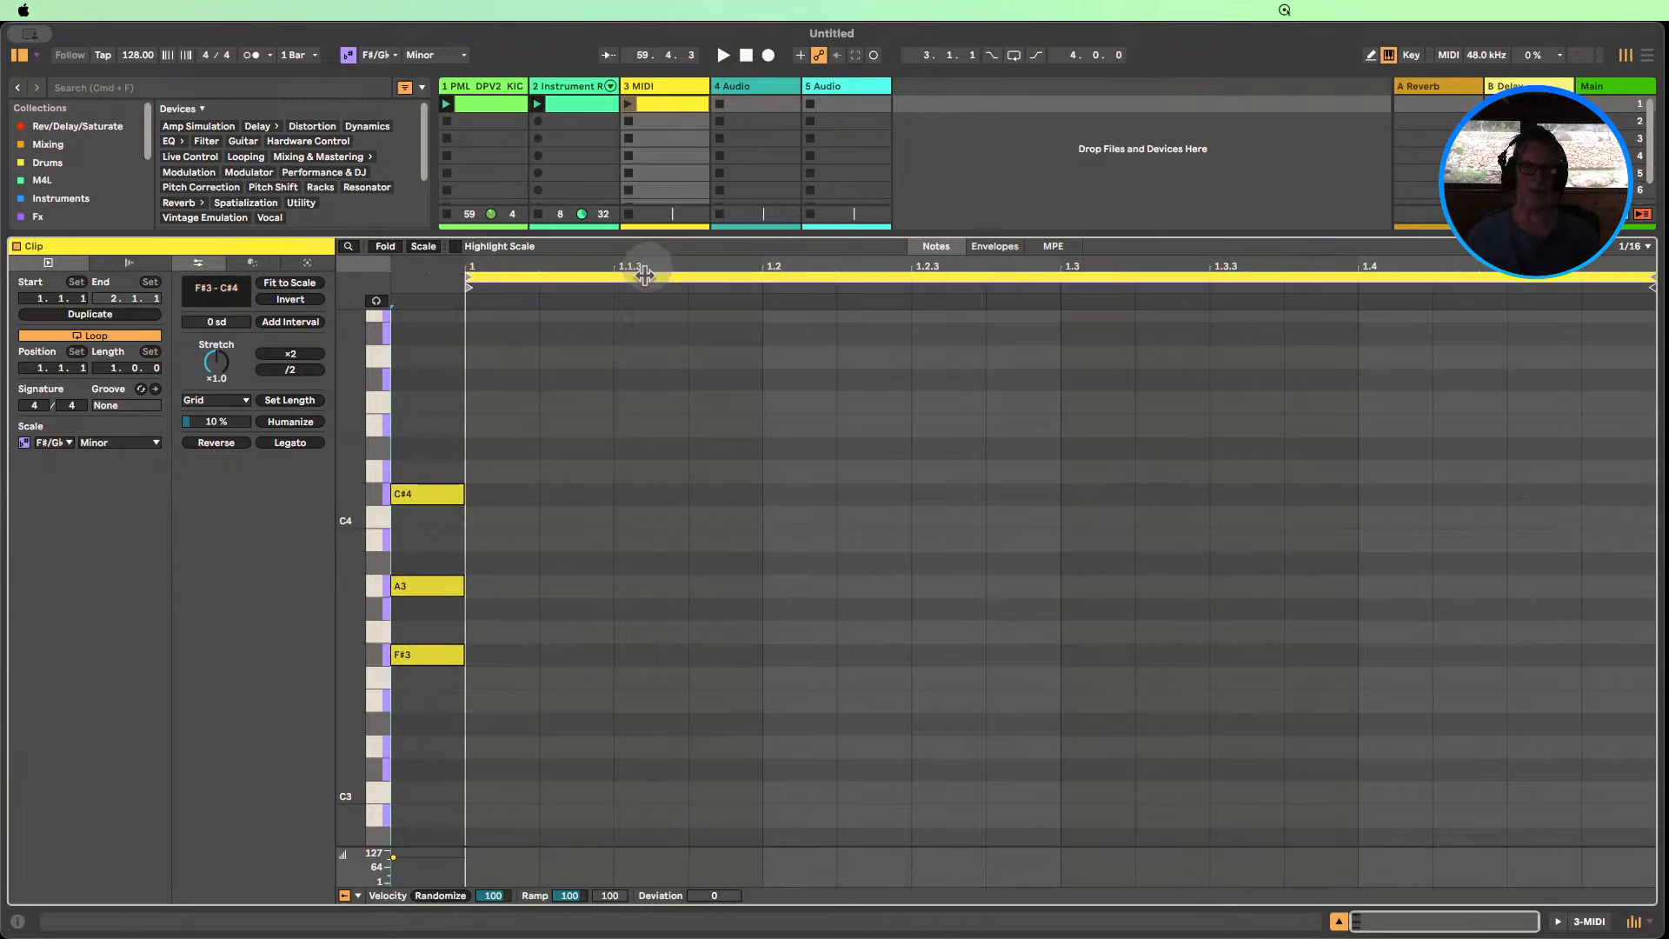
Draw ascending sixteenth notes F#3 at 1.1.2, A3 at 1.1.3 and C#4 at 1.1.4 in the clip.
key("b")
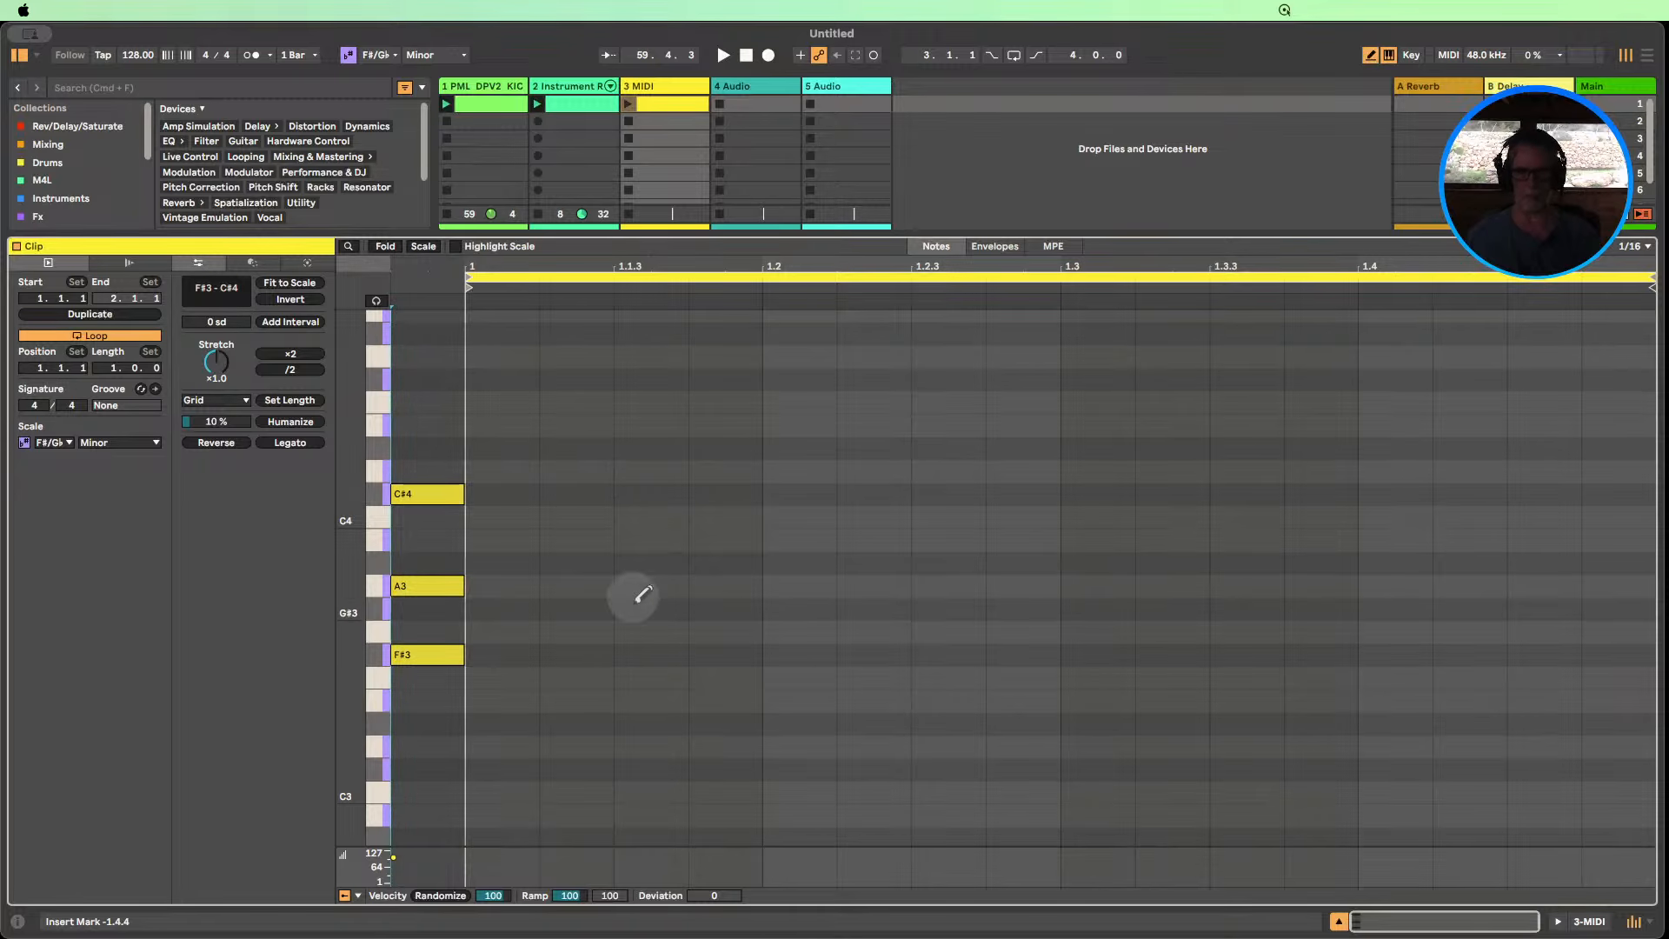
left_click(575, 654)
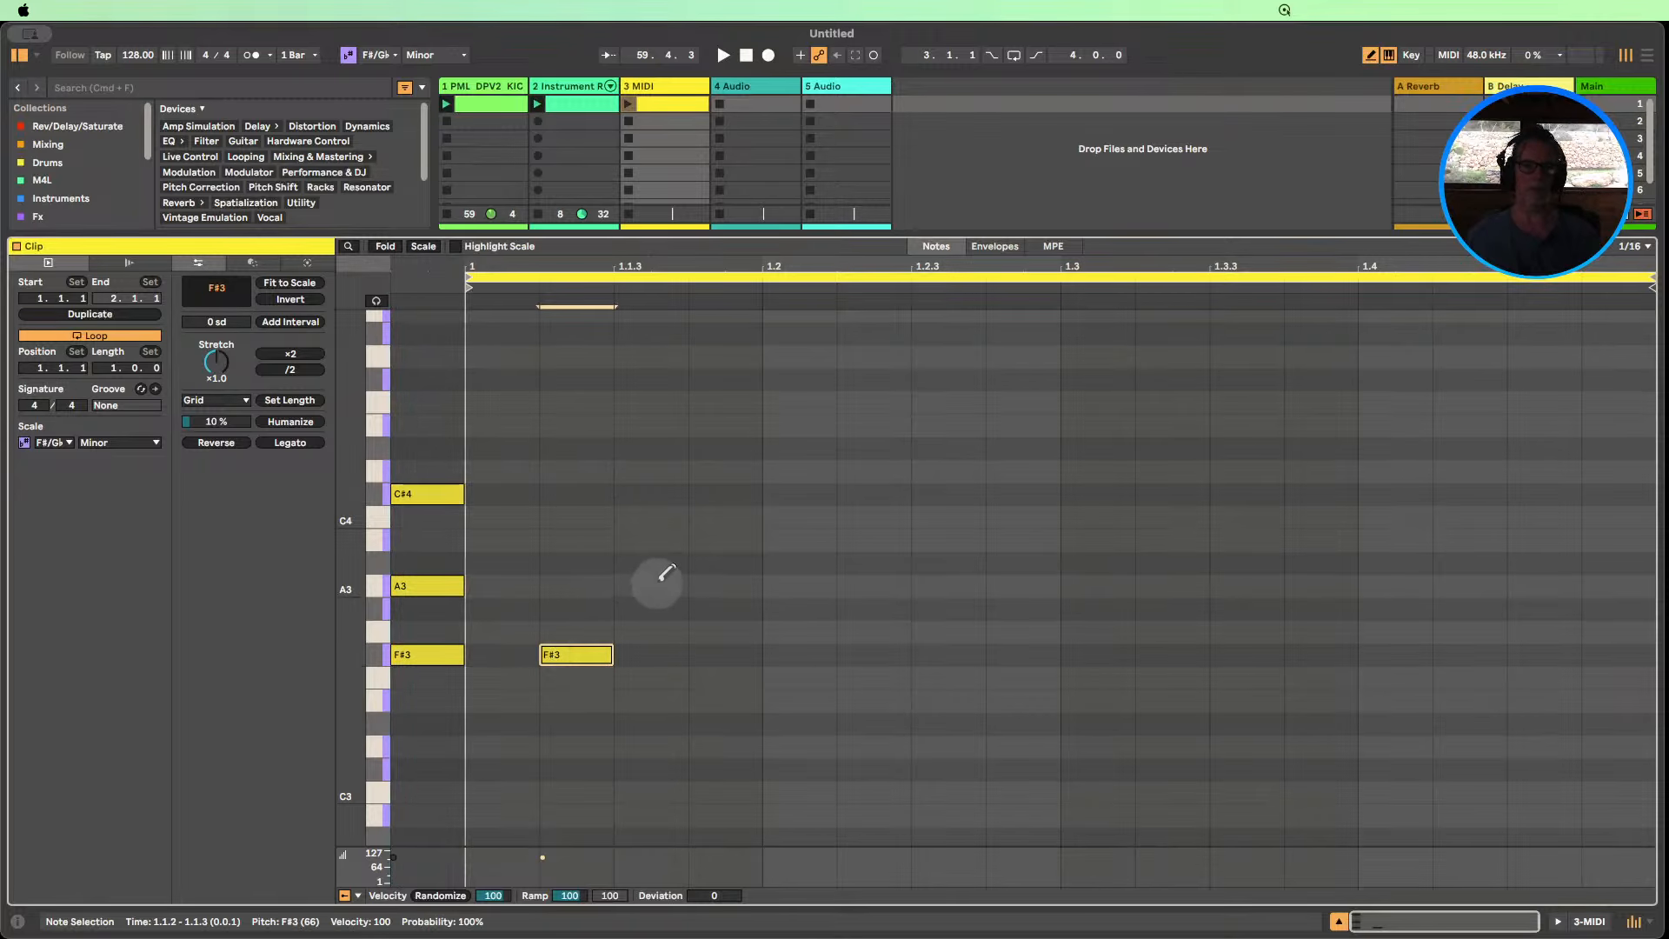
left_click(661, 585)
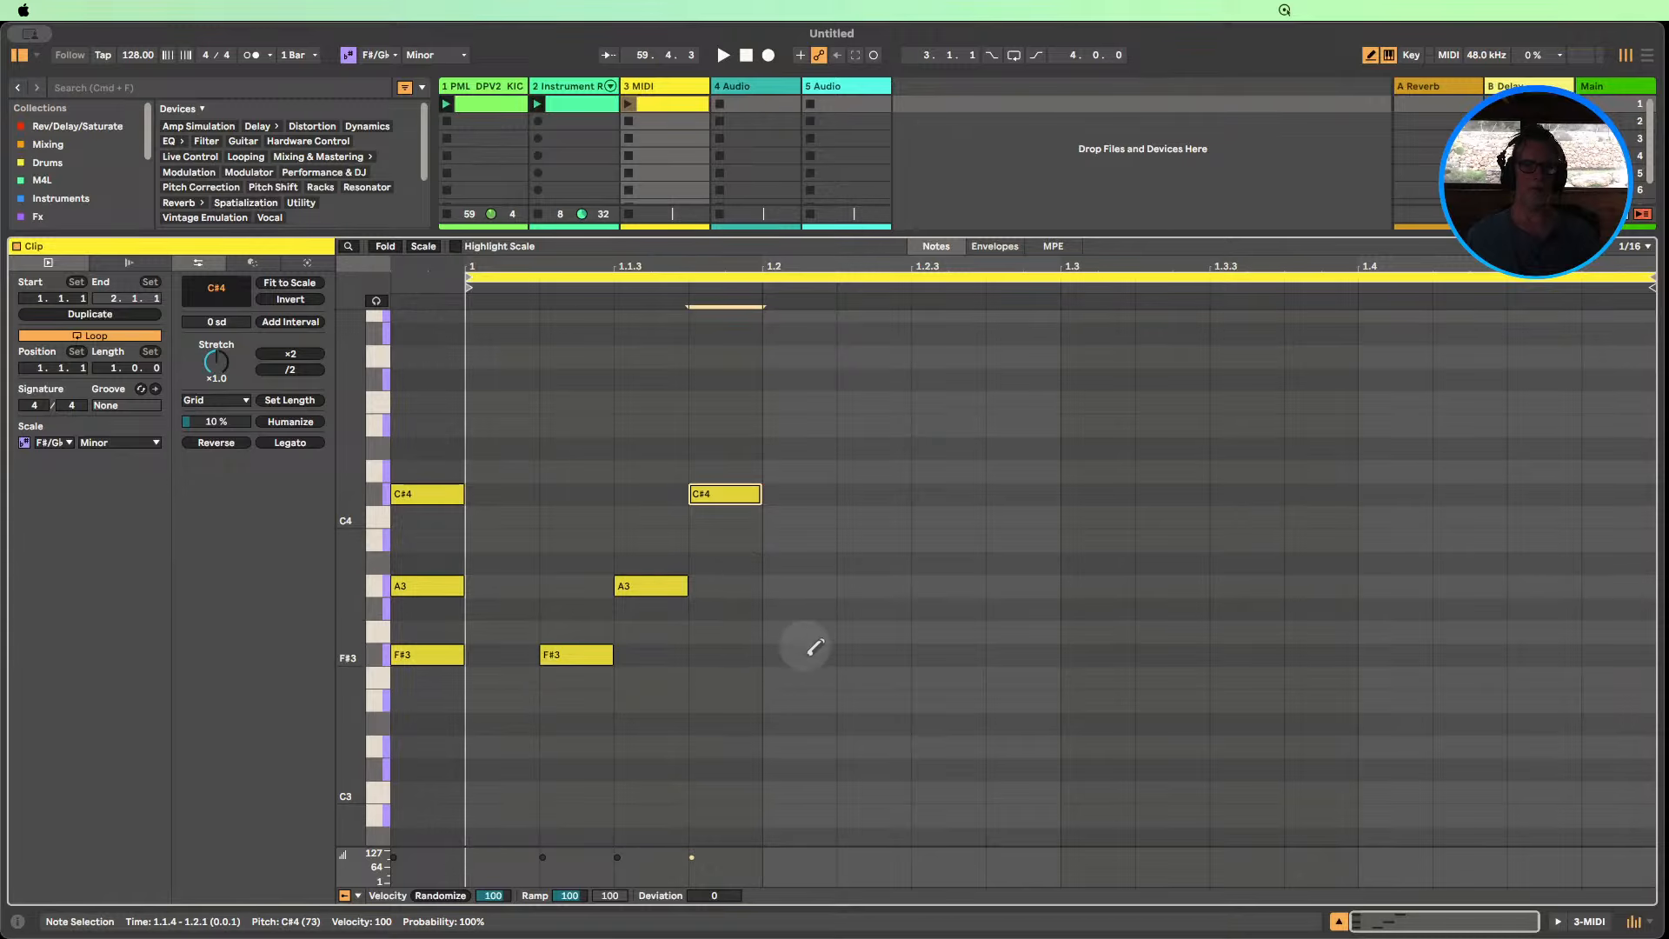
Try A3, E4 and G3 in turn on beat 1.2, removing each, and draw a G#3 sixteenth there instead.
left_click(801, 584)
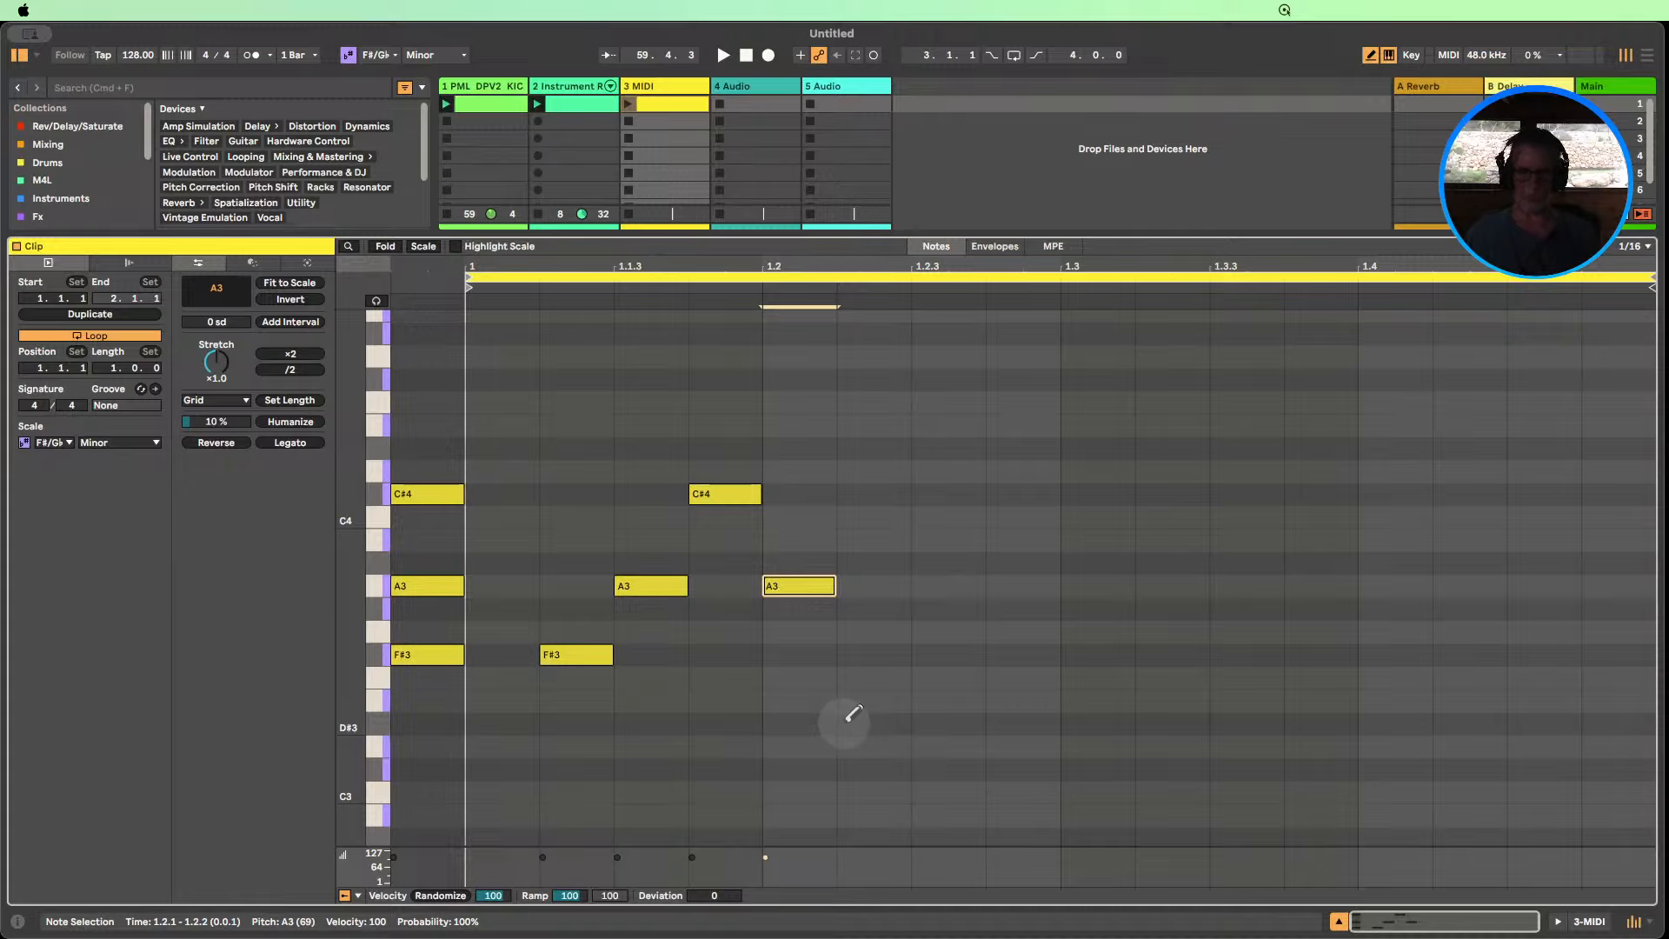
left_click(794, 586)
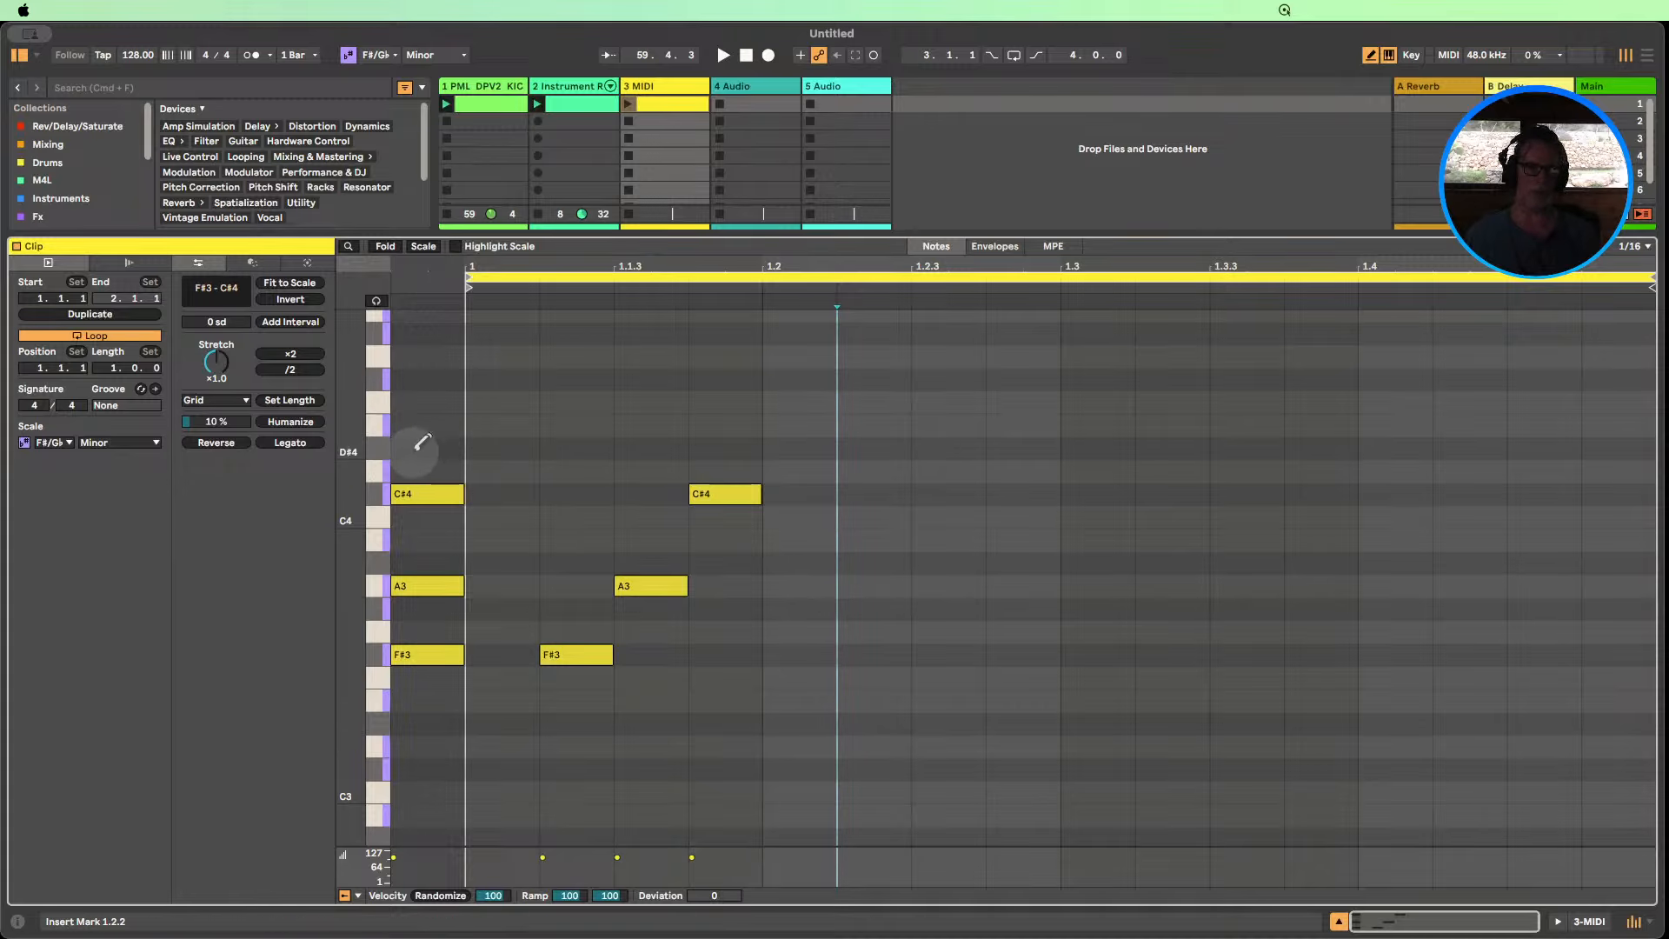
left_click(799, 425)
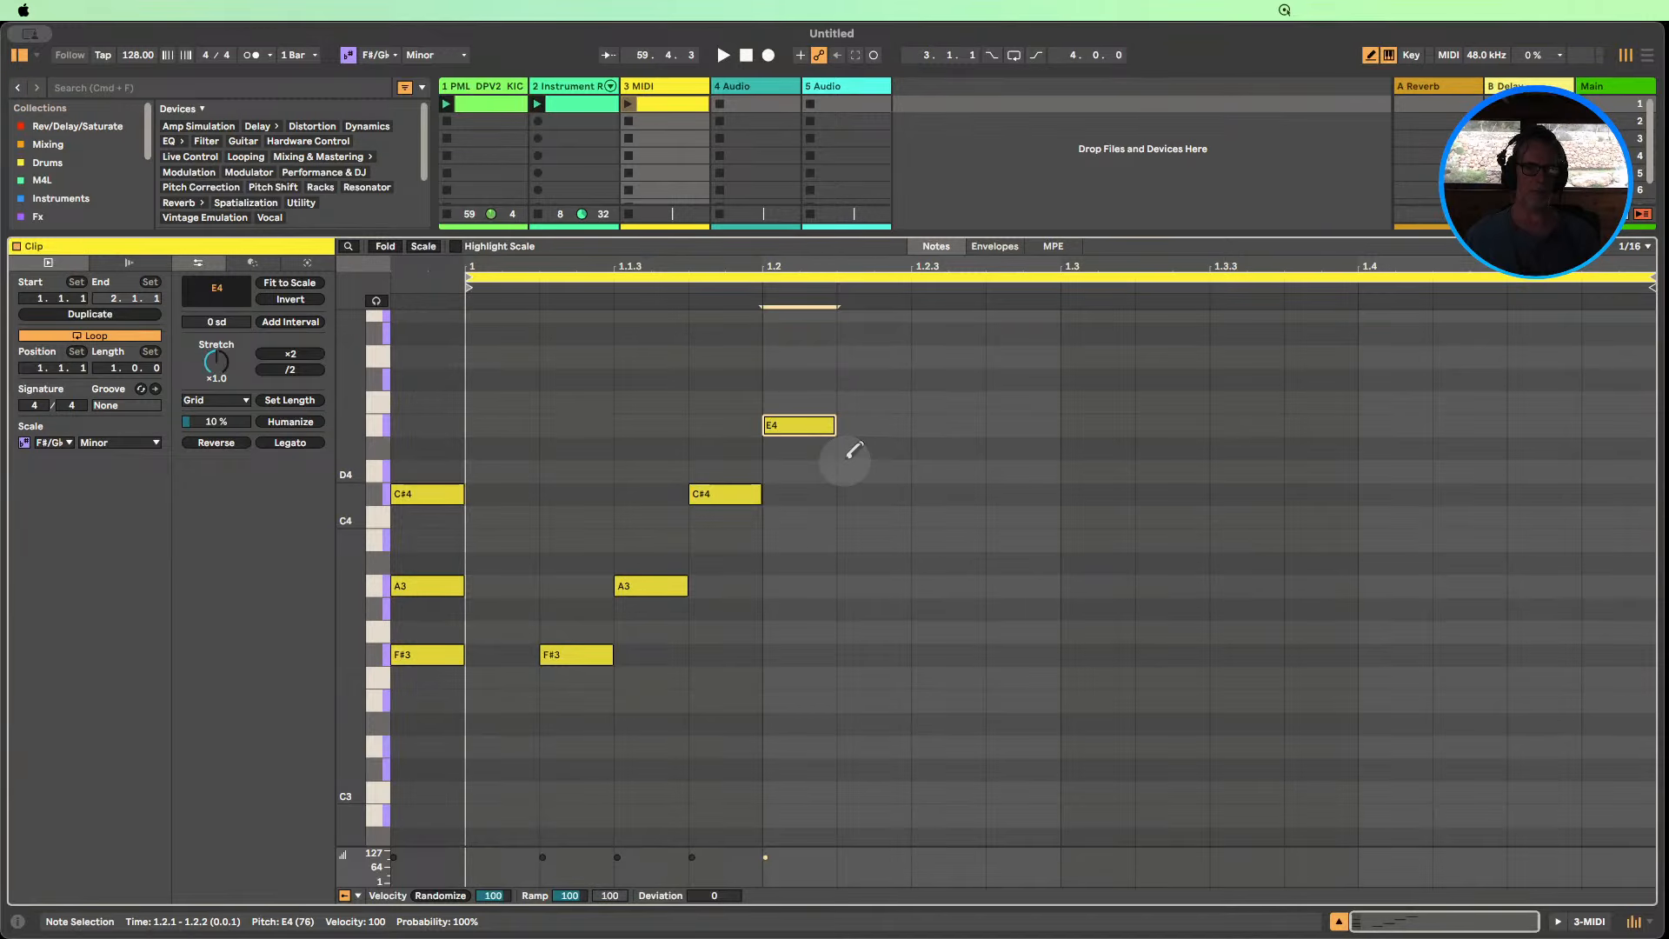
left_click(815, 425)
left_click(800, 632)
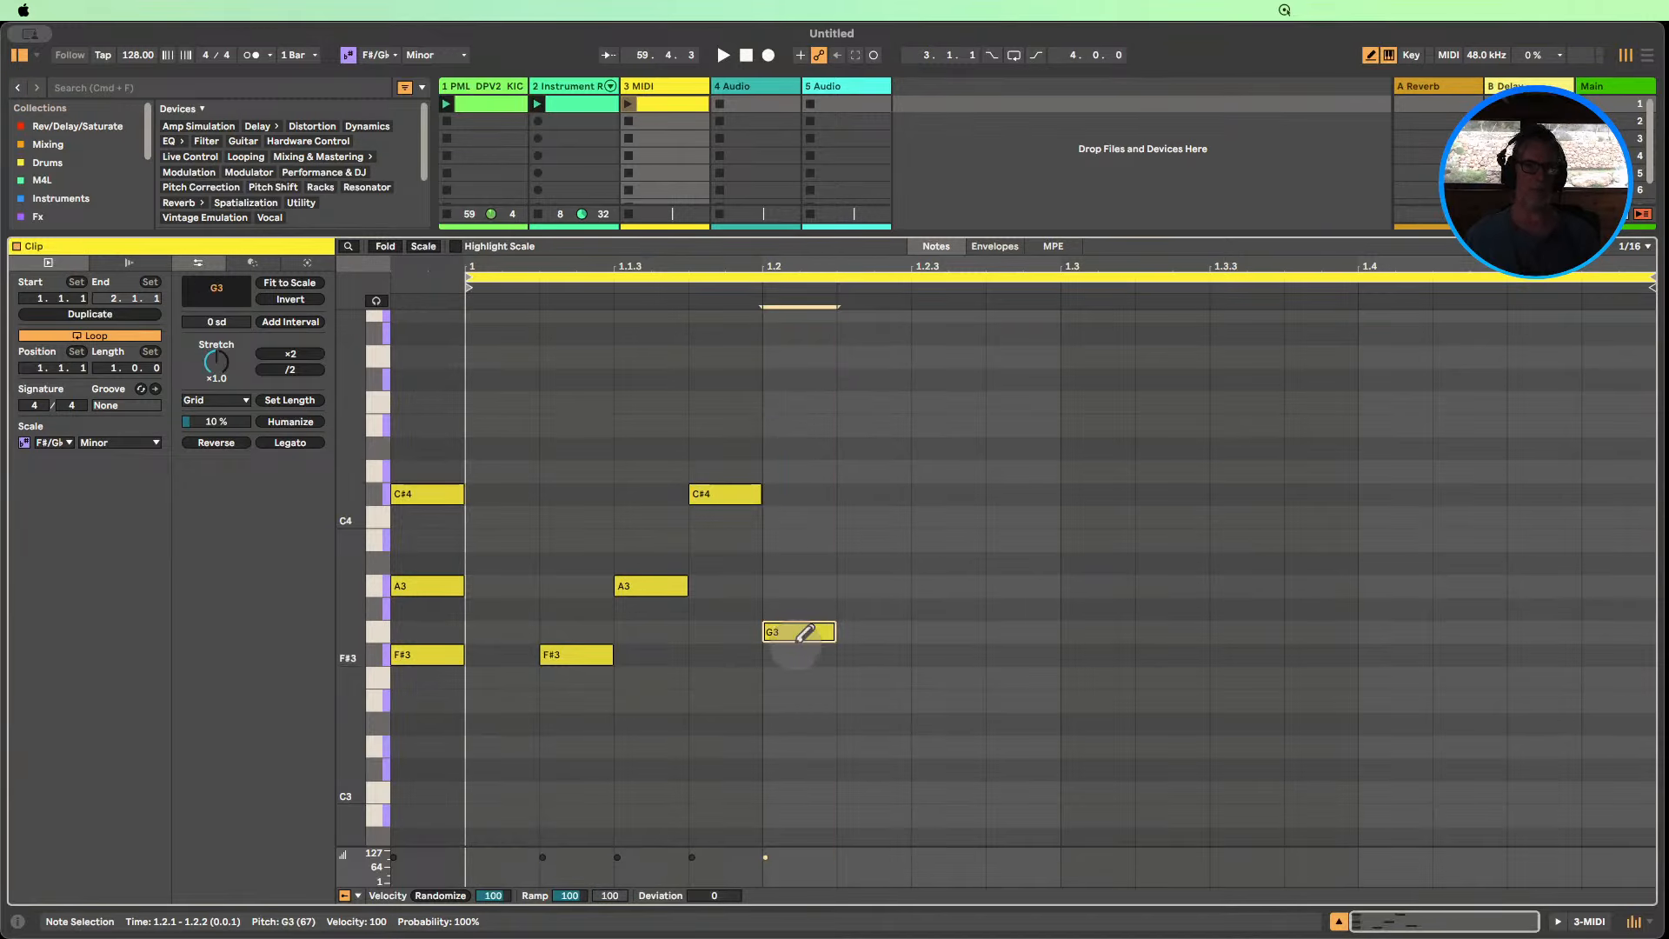
left_click(808, 632)
left_click(785, 609)
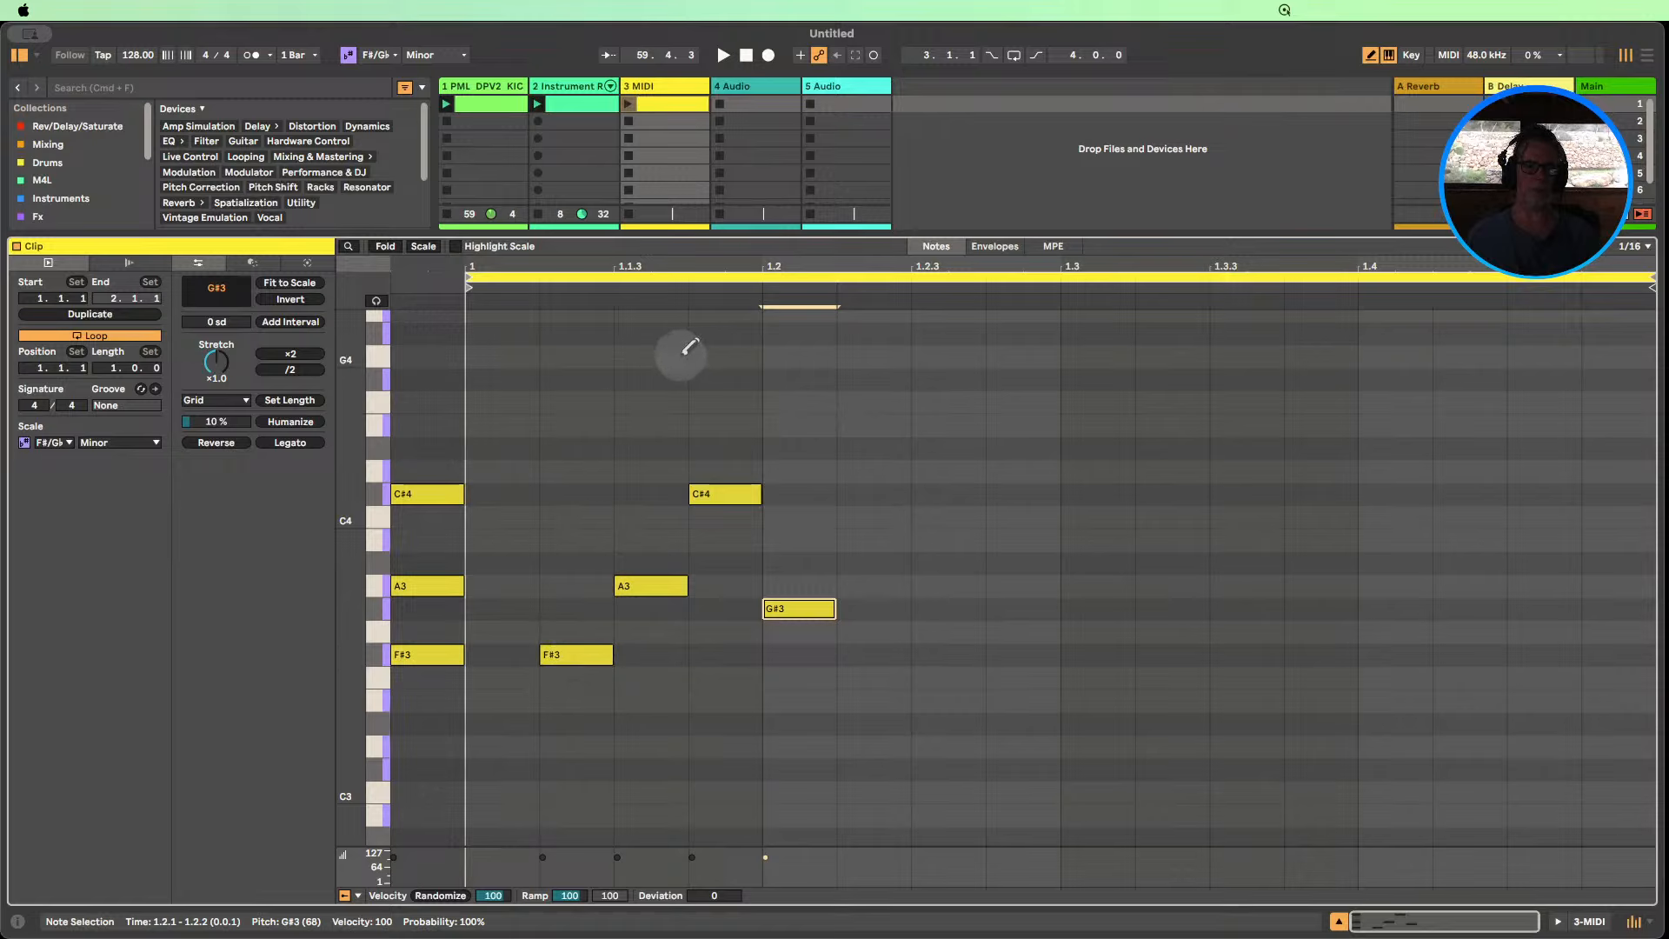
Try and remove F#4 inside the clip, and add F#4 and G#3 to the reference chord before the clip's start.
left_click(861, 379)
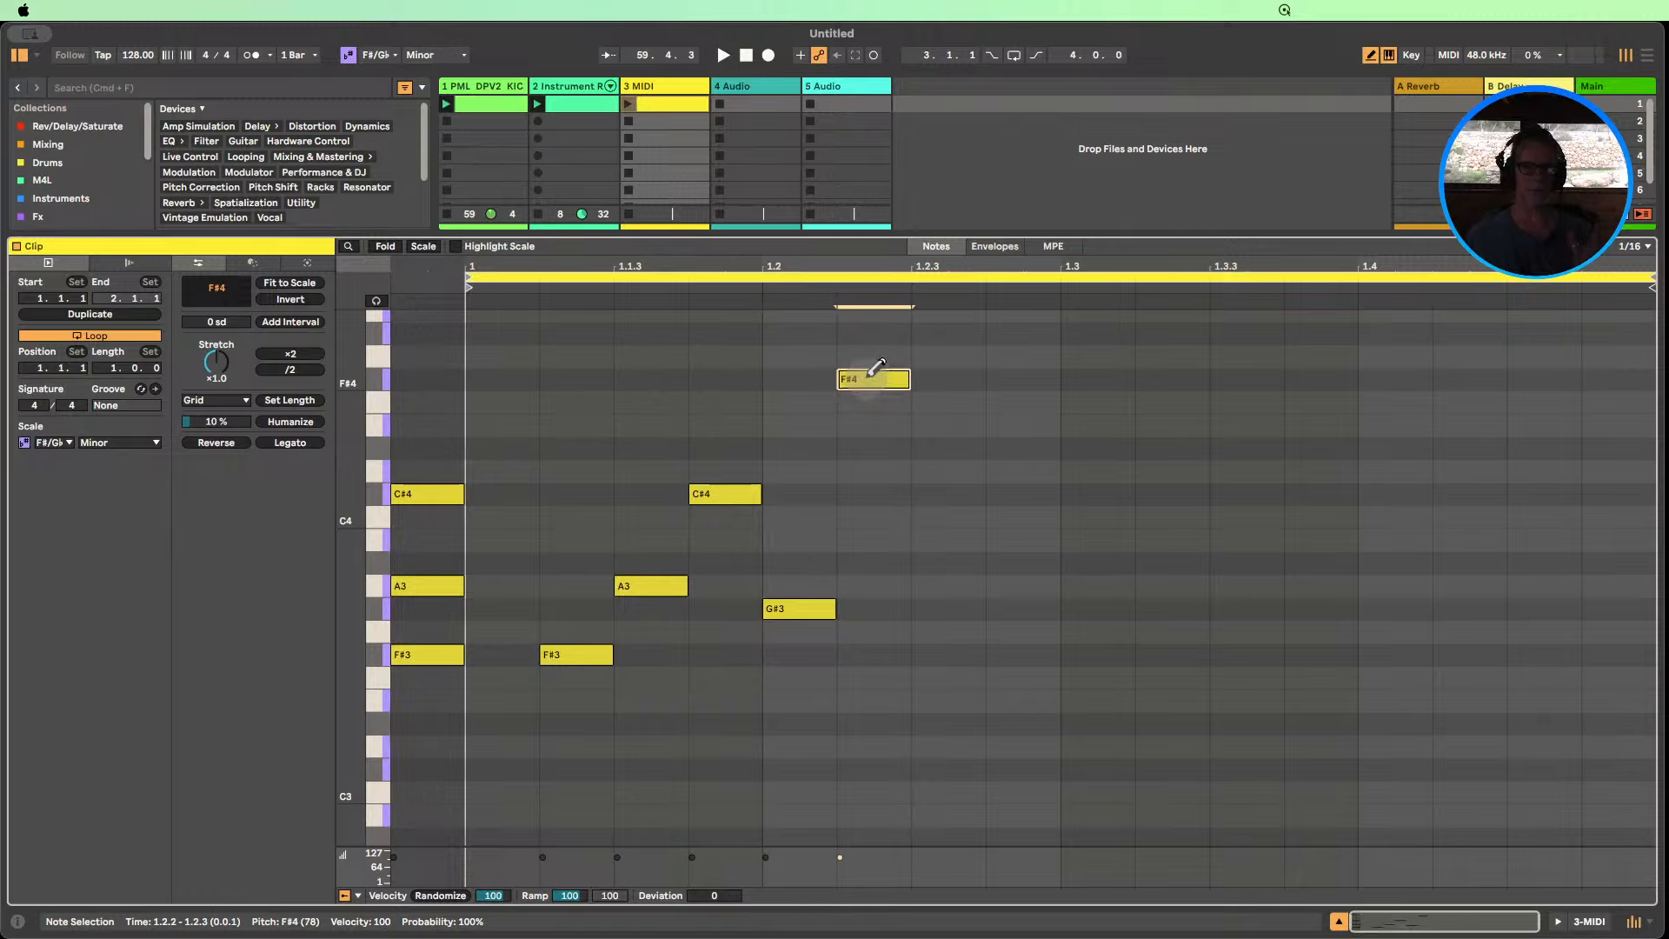
left_click(517, 379)
left_click(878, 379)
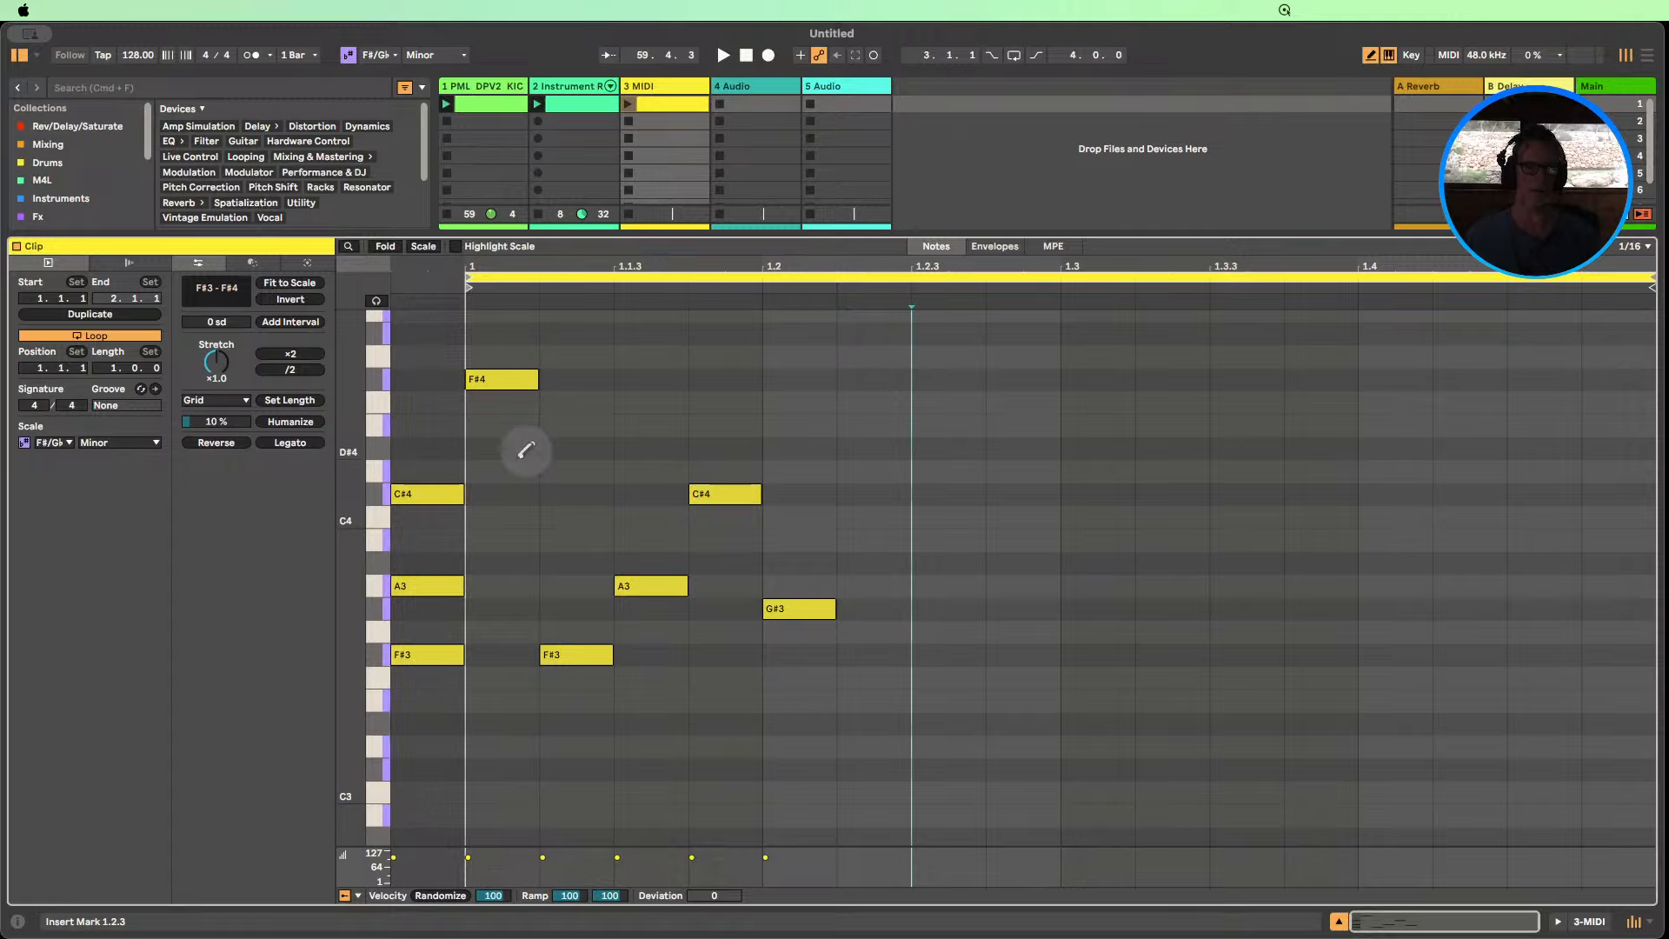
left_click(512, 494)
left_click(501, 488)
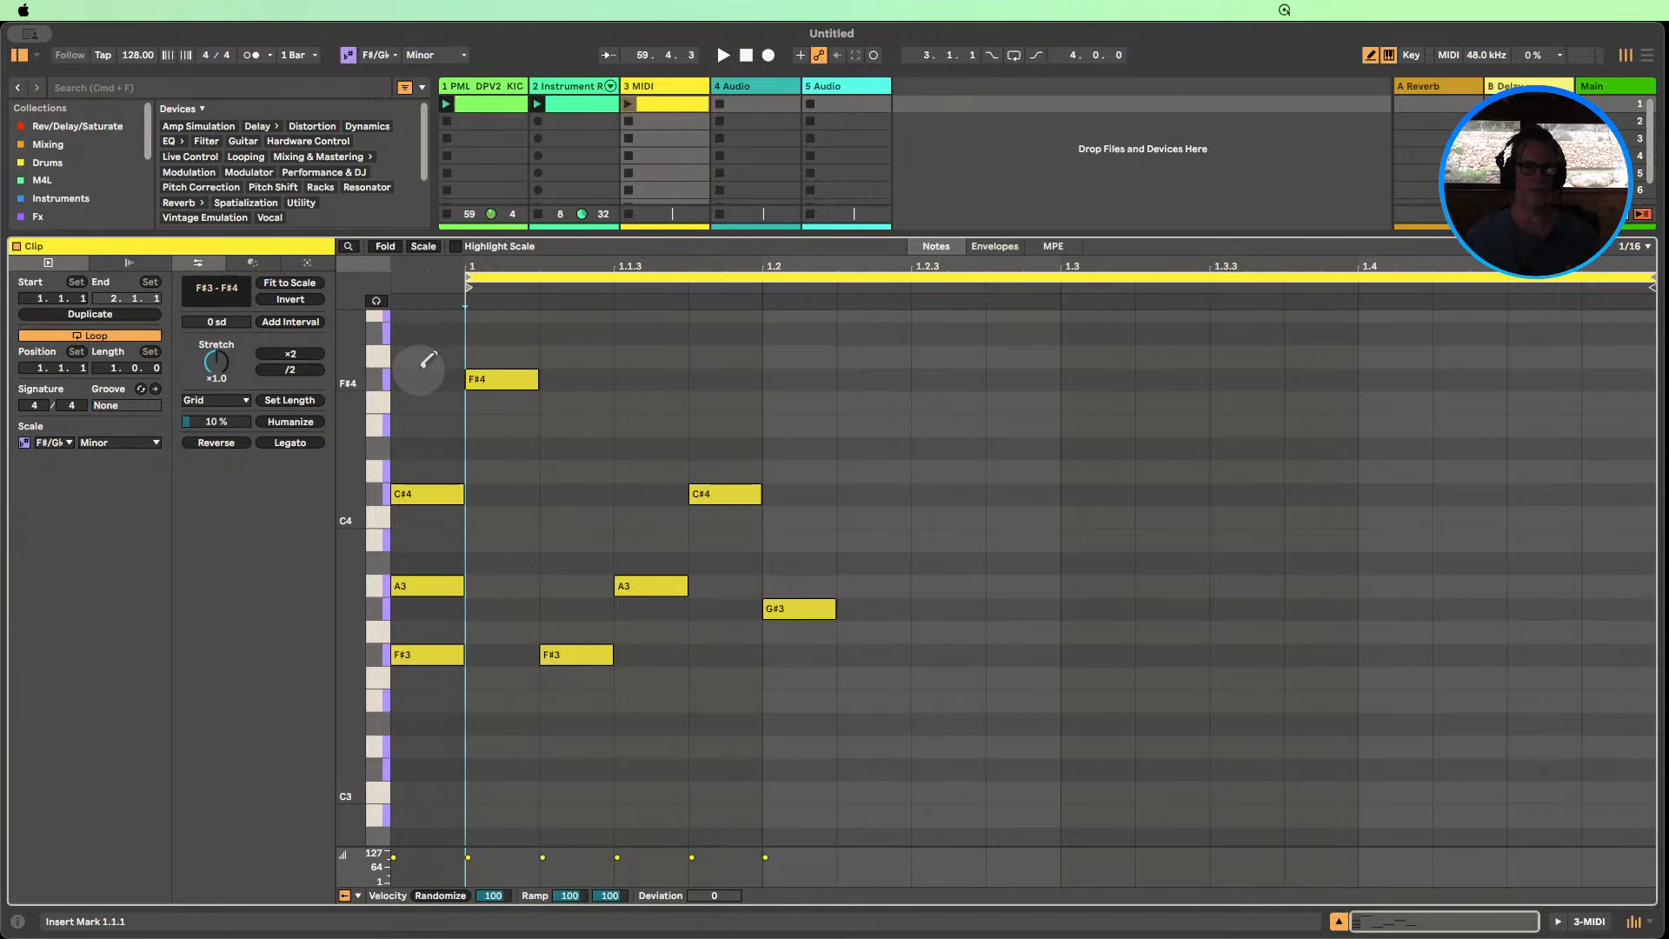
left_click(431, 380)
left_click(527, 377)
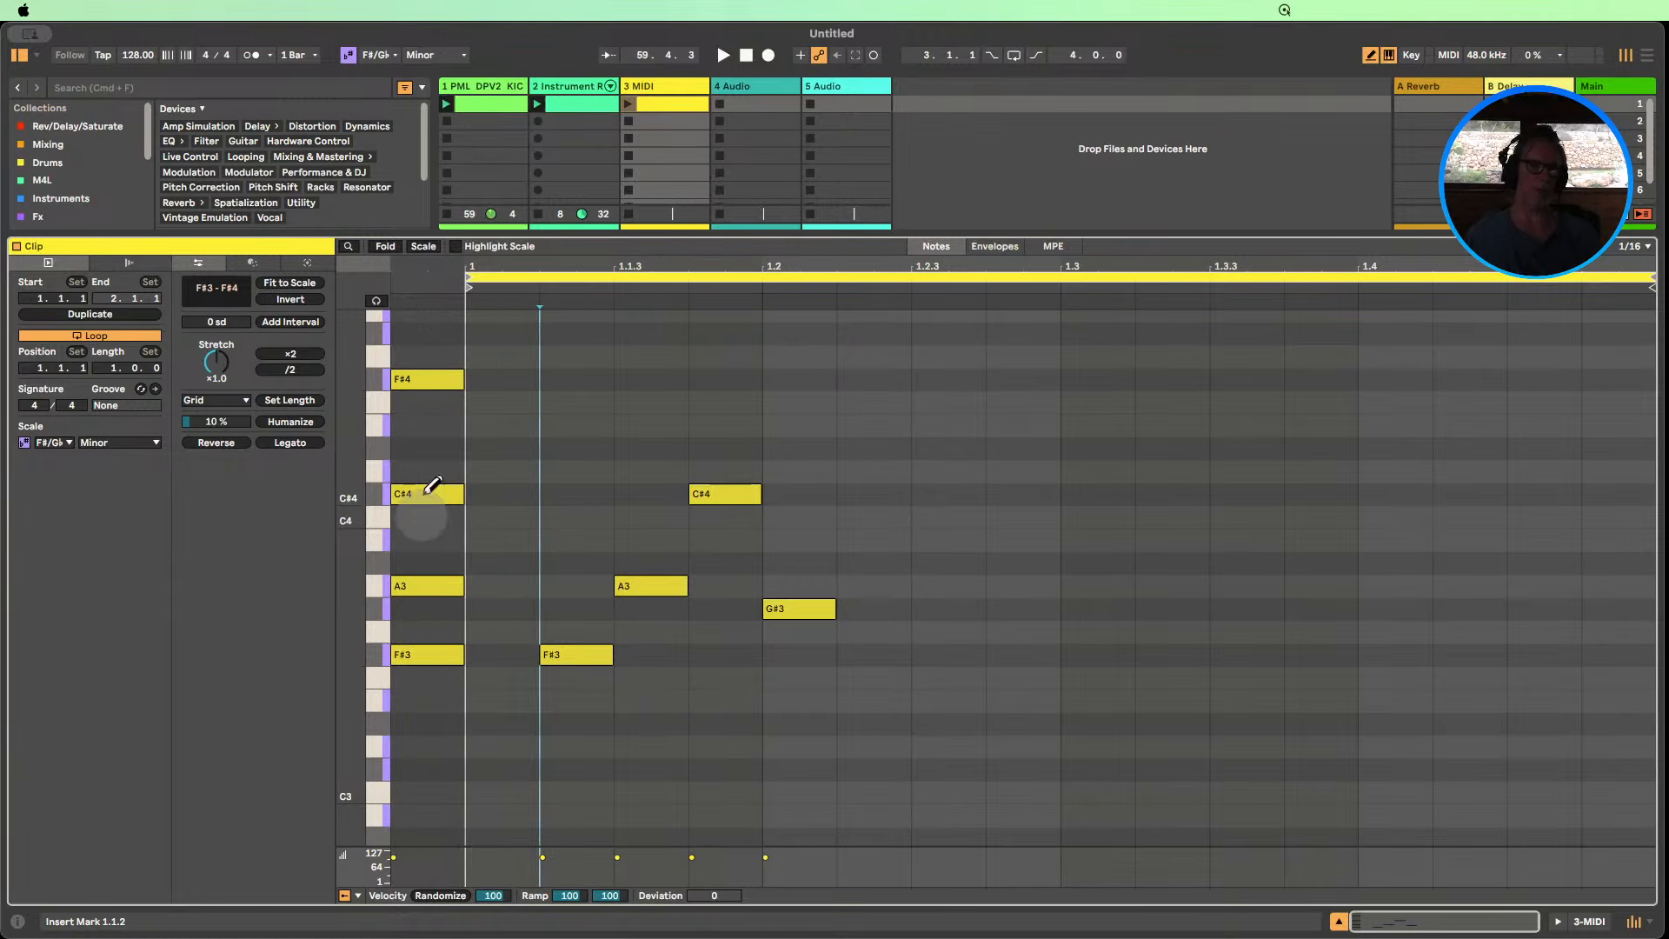
left_click(428, 608)
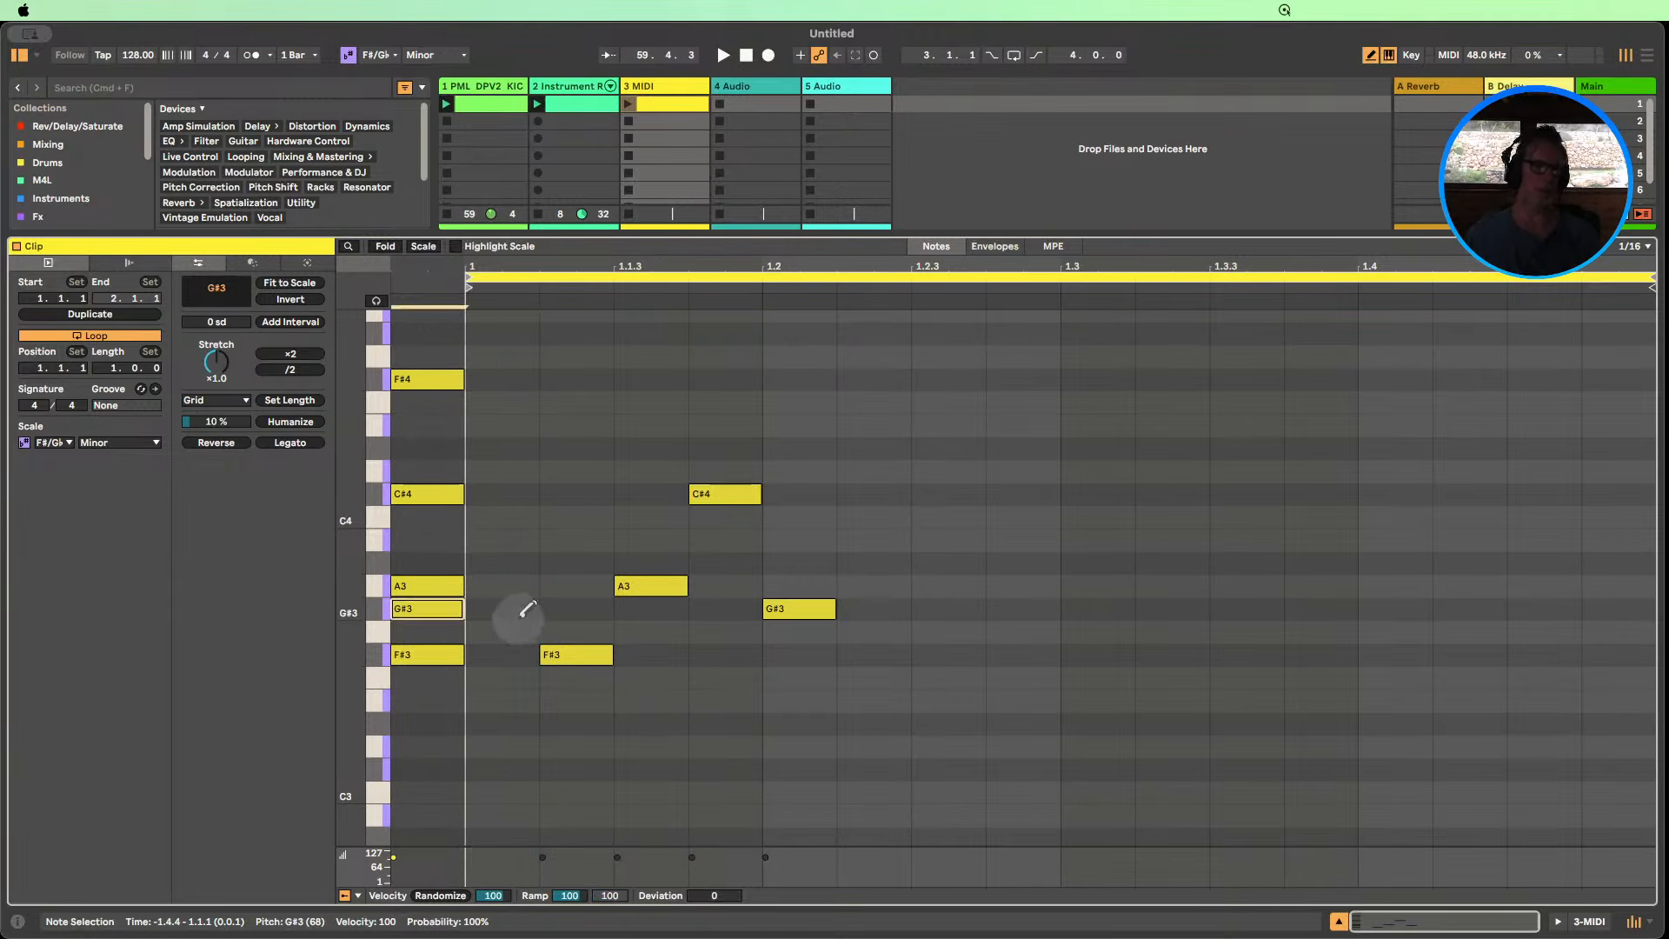
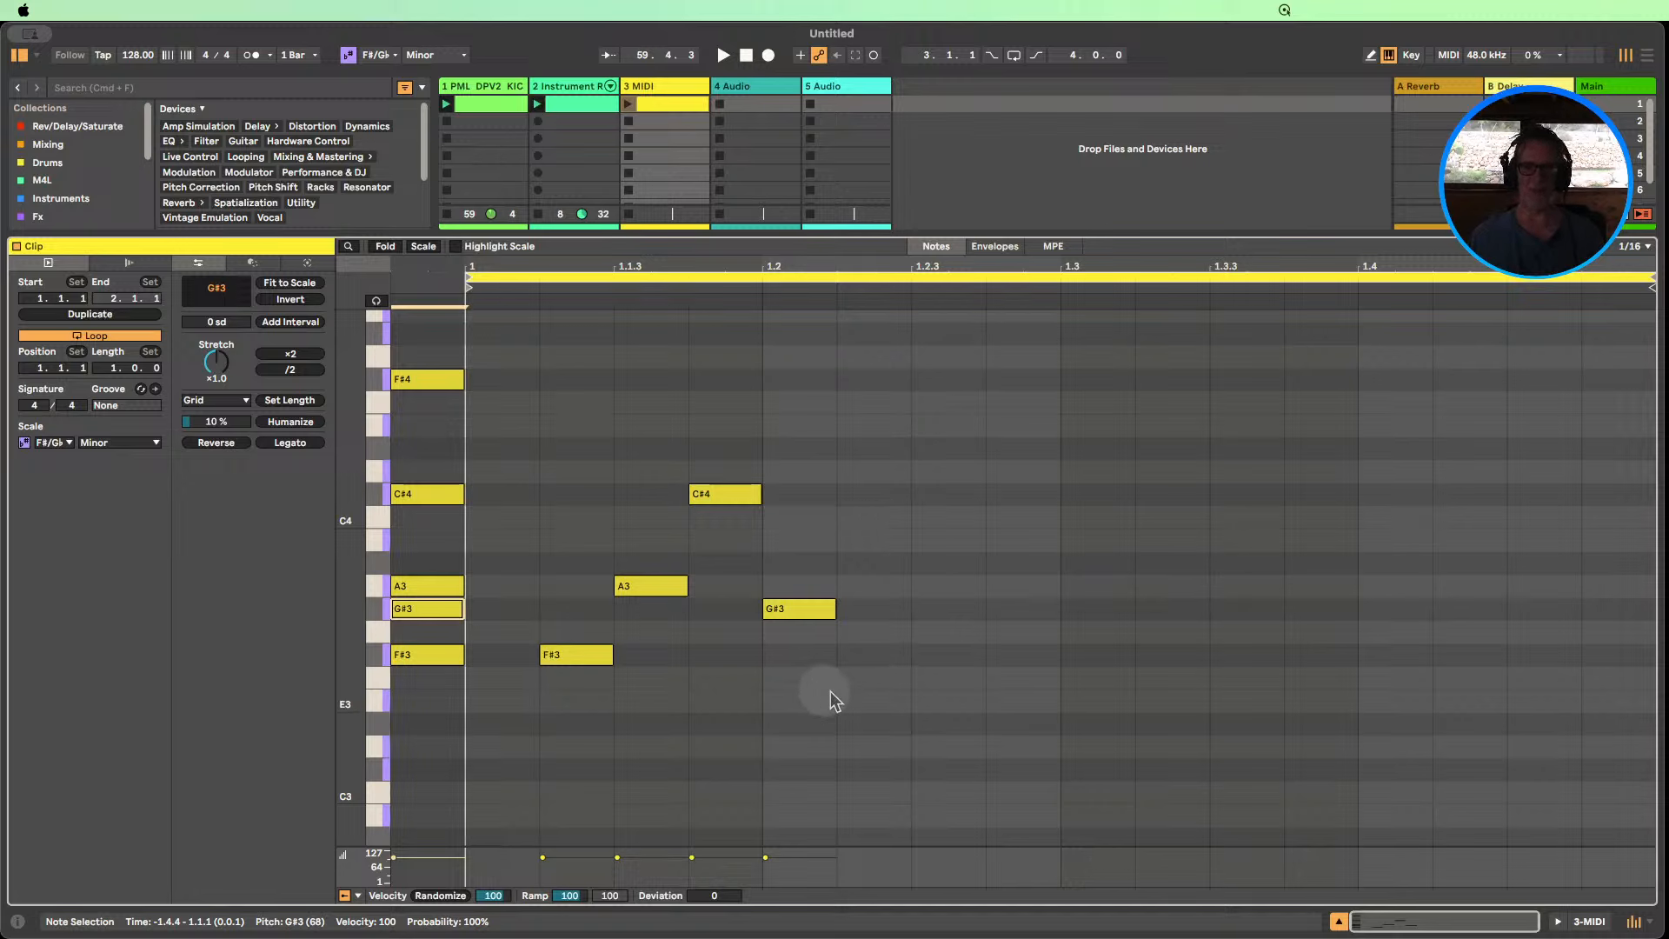
Duplicate the four-note phrase F#3, A3, C#4, G#3 twice and set the clip's loop length to 2 bars.
left_click_drag(822, 707, 480, 405)
left_click_drag(895, 700, 473, 391)
key("super+d")
key("super+d")
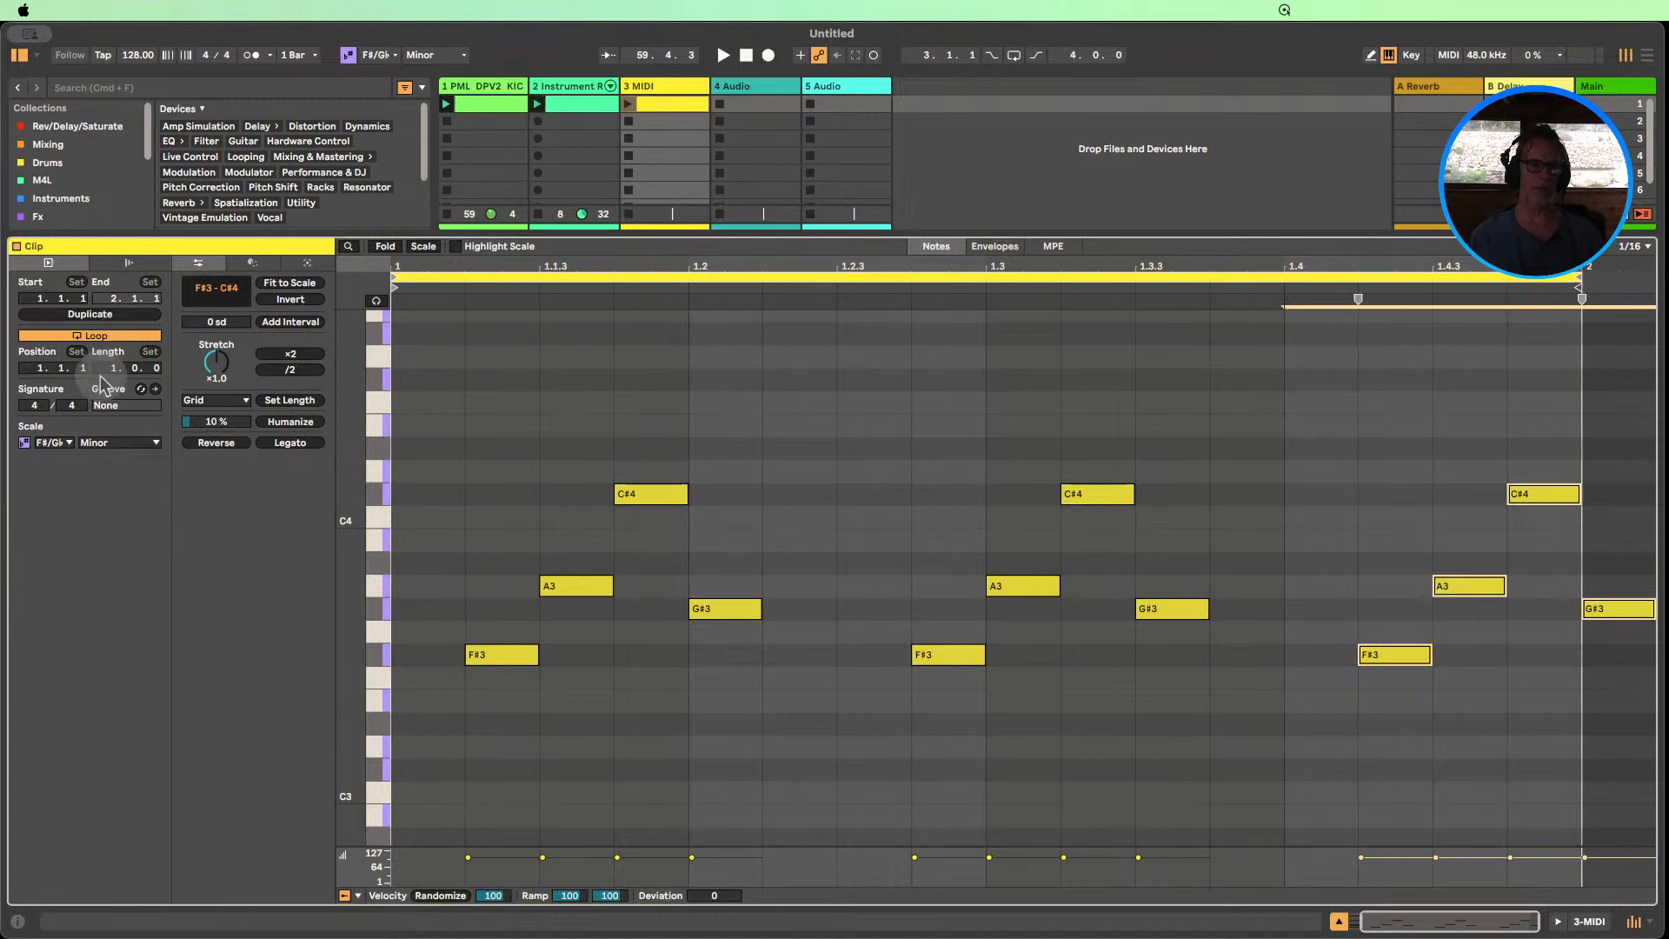
left_click_drag(111, 369, 112, 360)
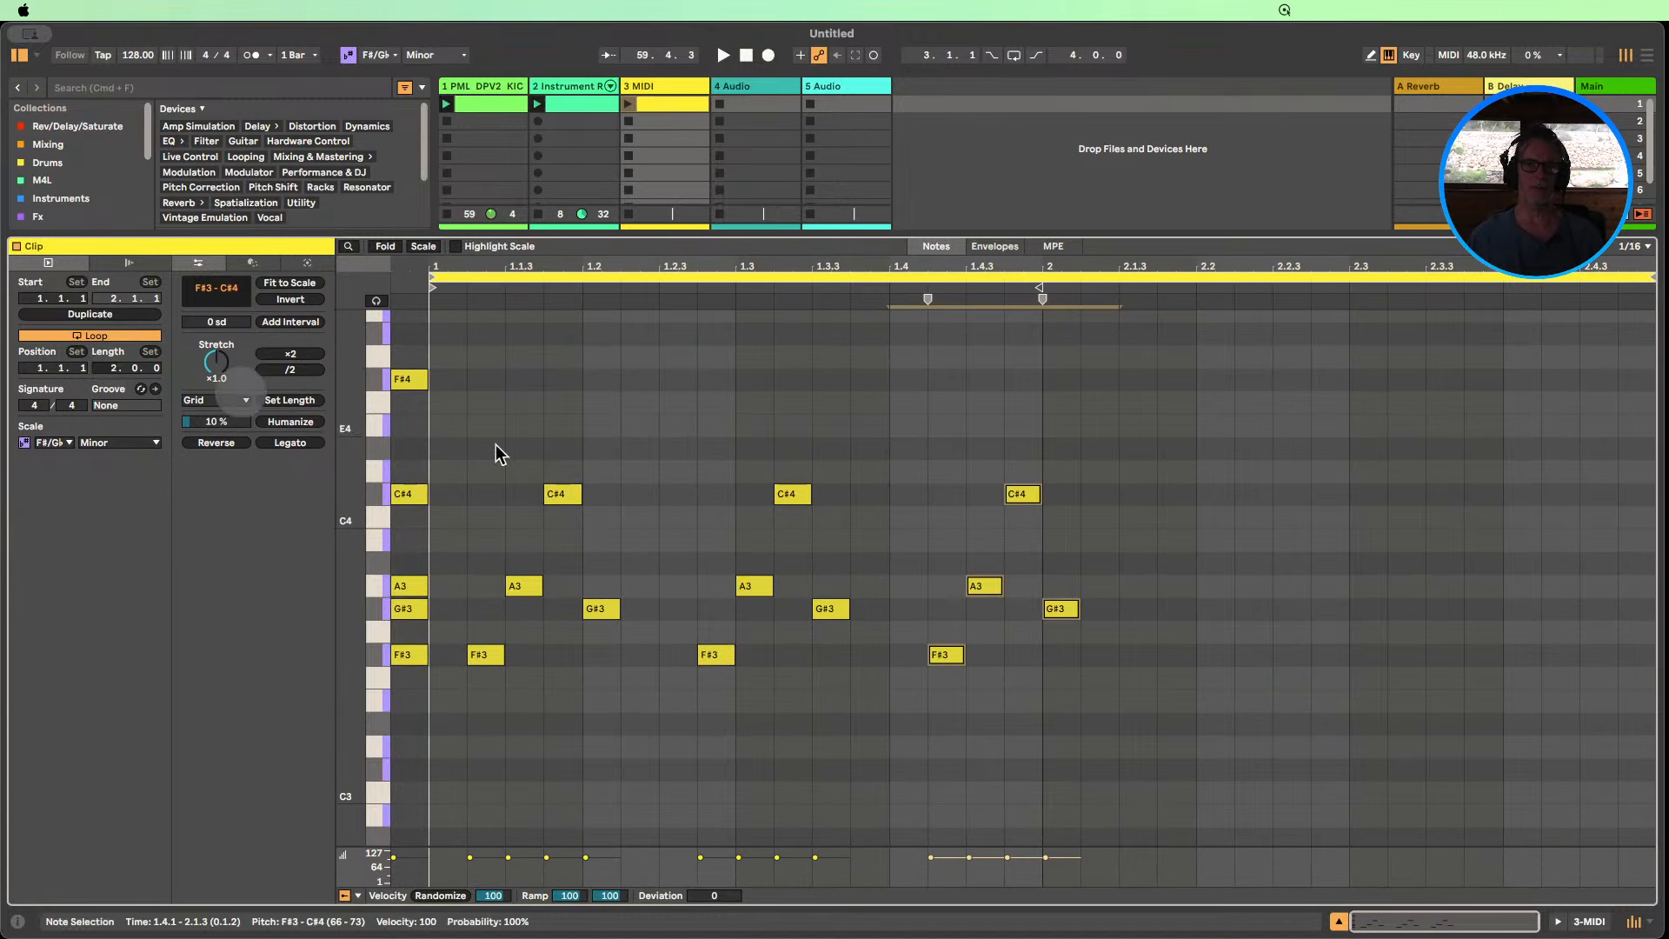
Delete the two duplicated phrases and shorten the clip's loop to 1 bar.
left_click_drag(1092, 695, 870, 504)
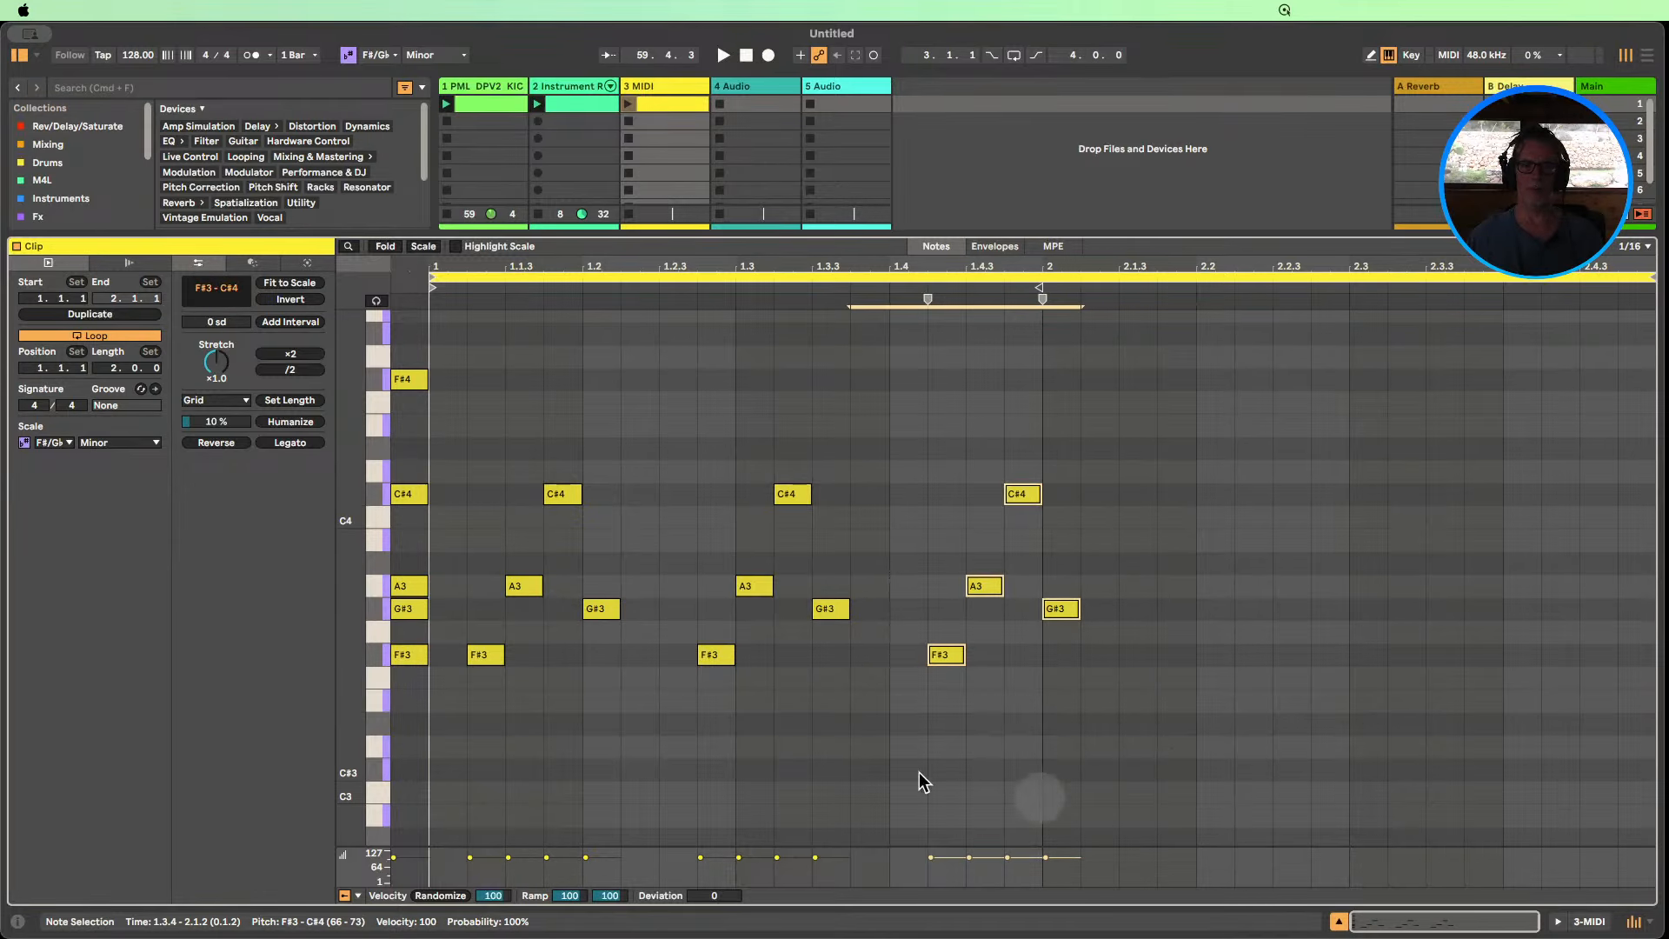
left_click_drag(1229, 677, 675, 426)
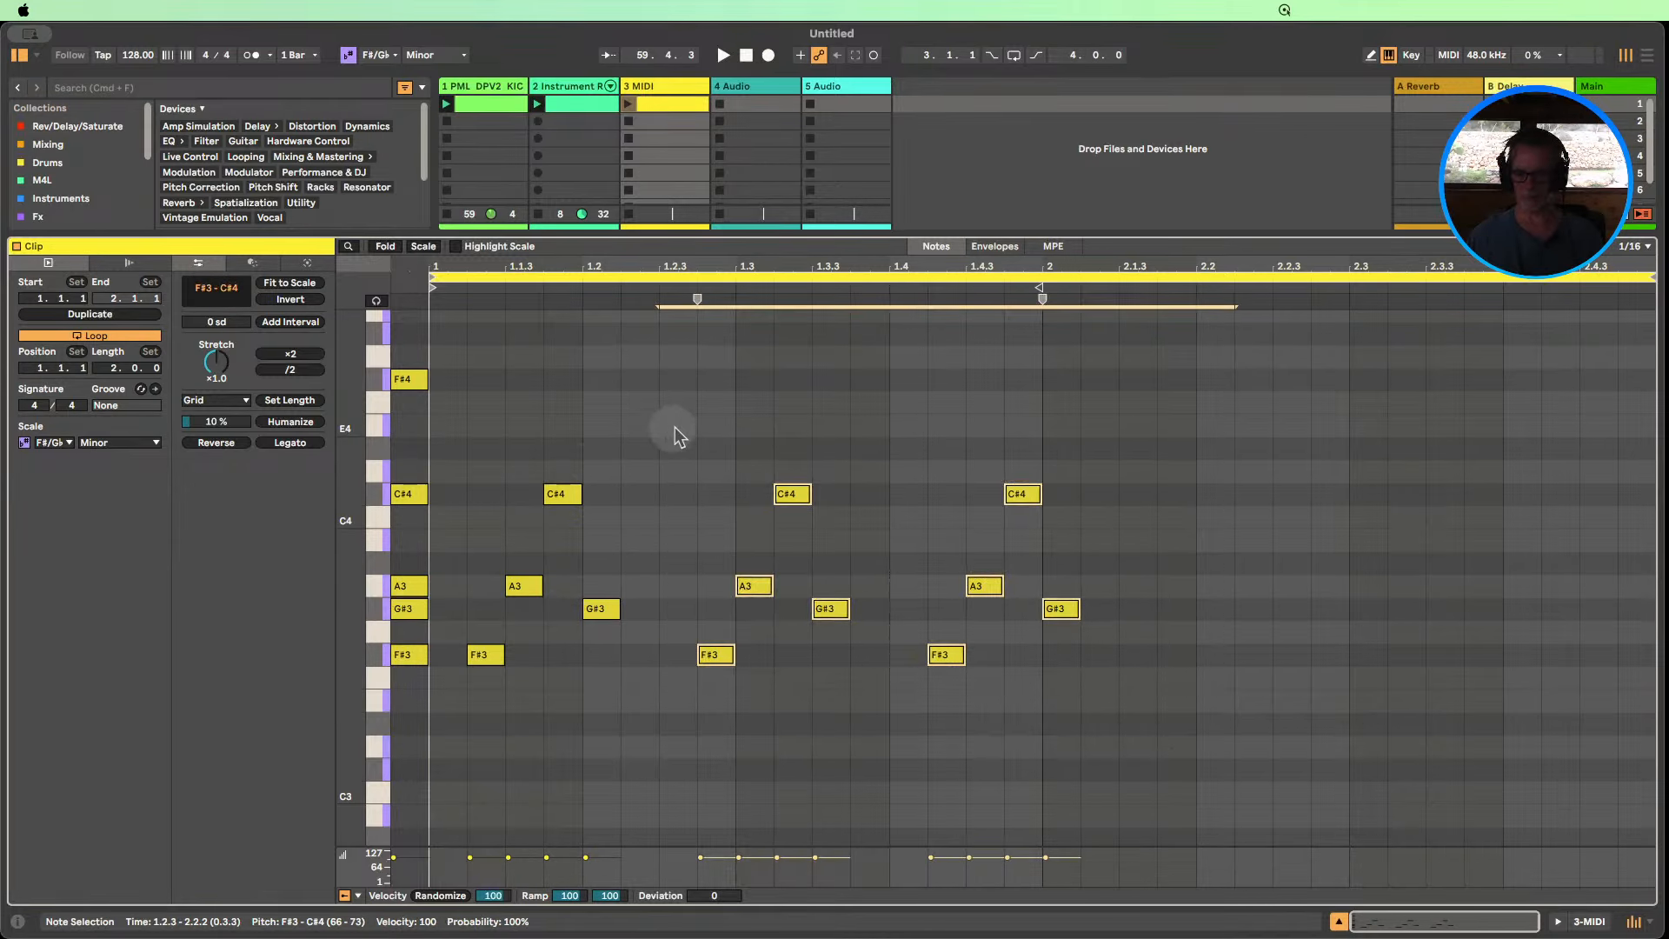
key("Delete")
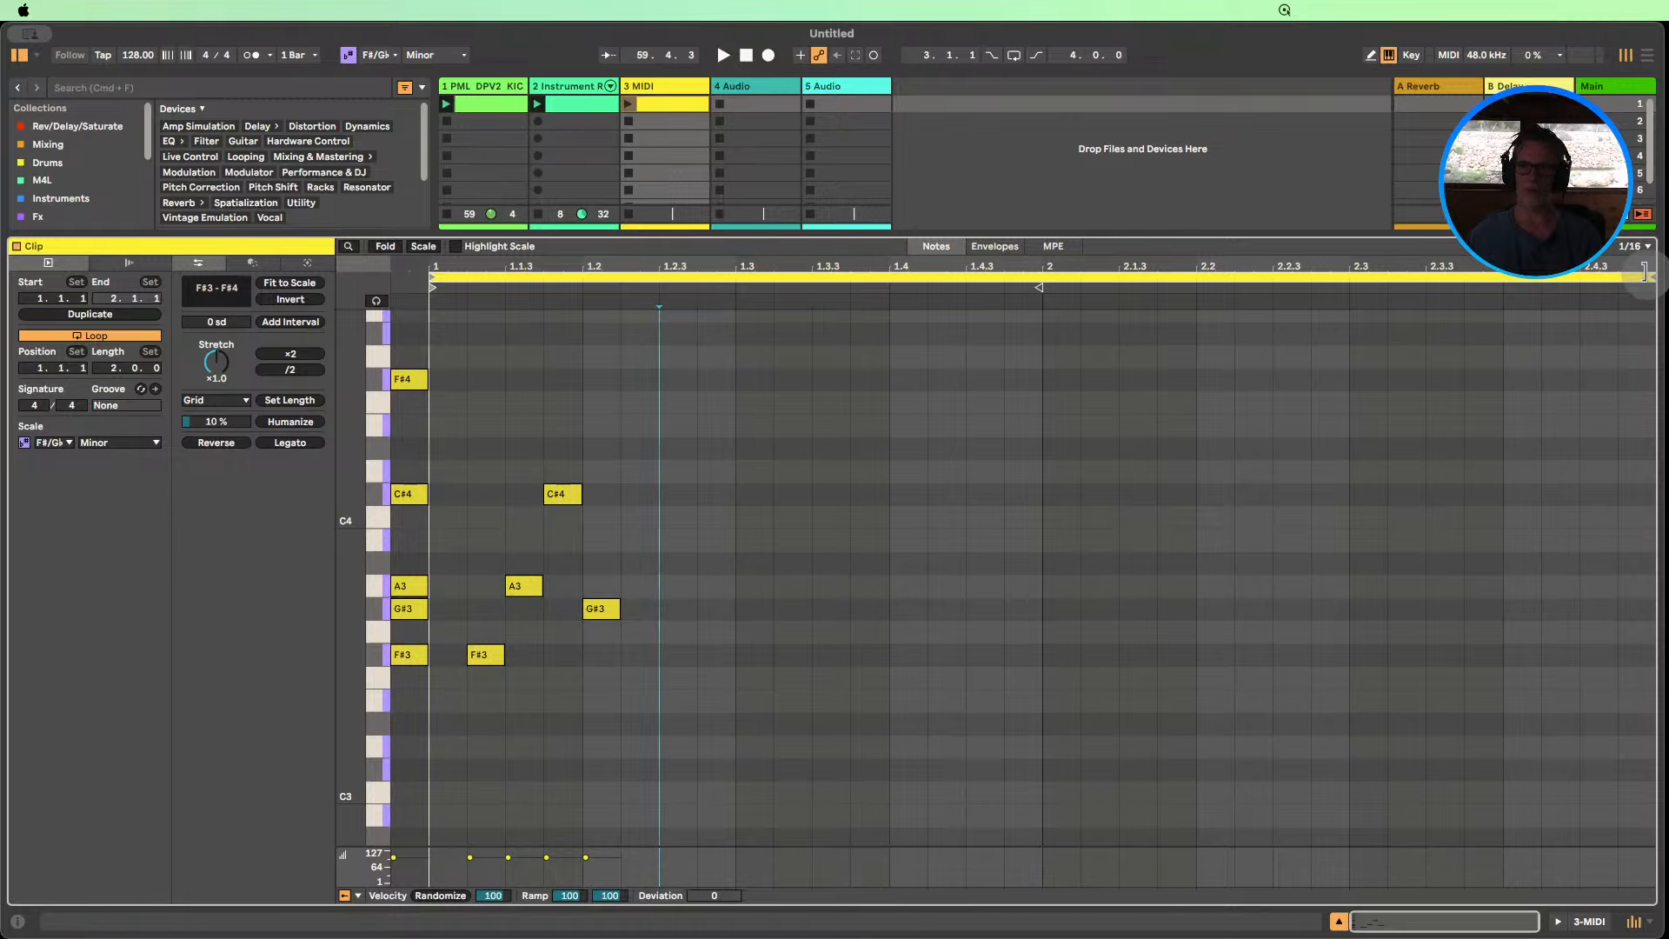
left_click(1640, 275)
left_click_drag(1641, 275, 1042, 276)
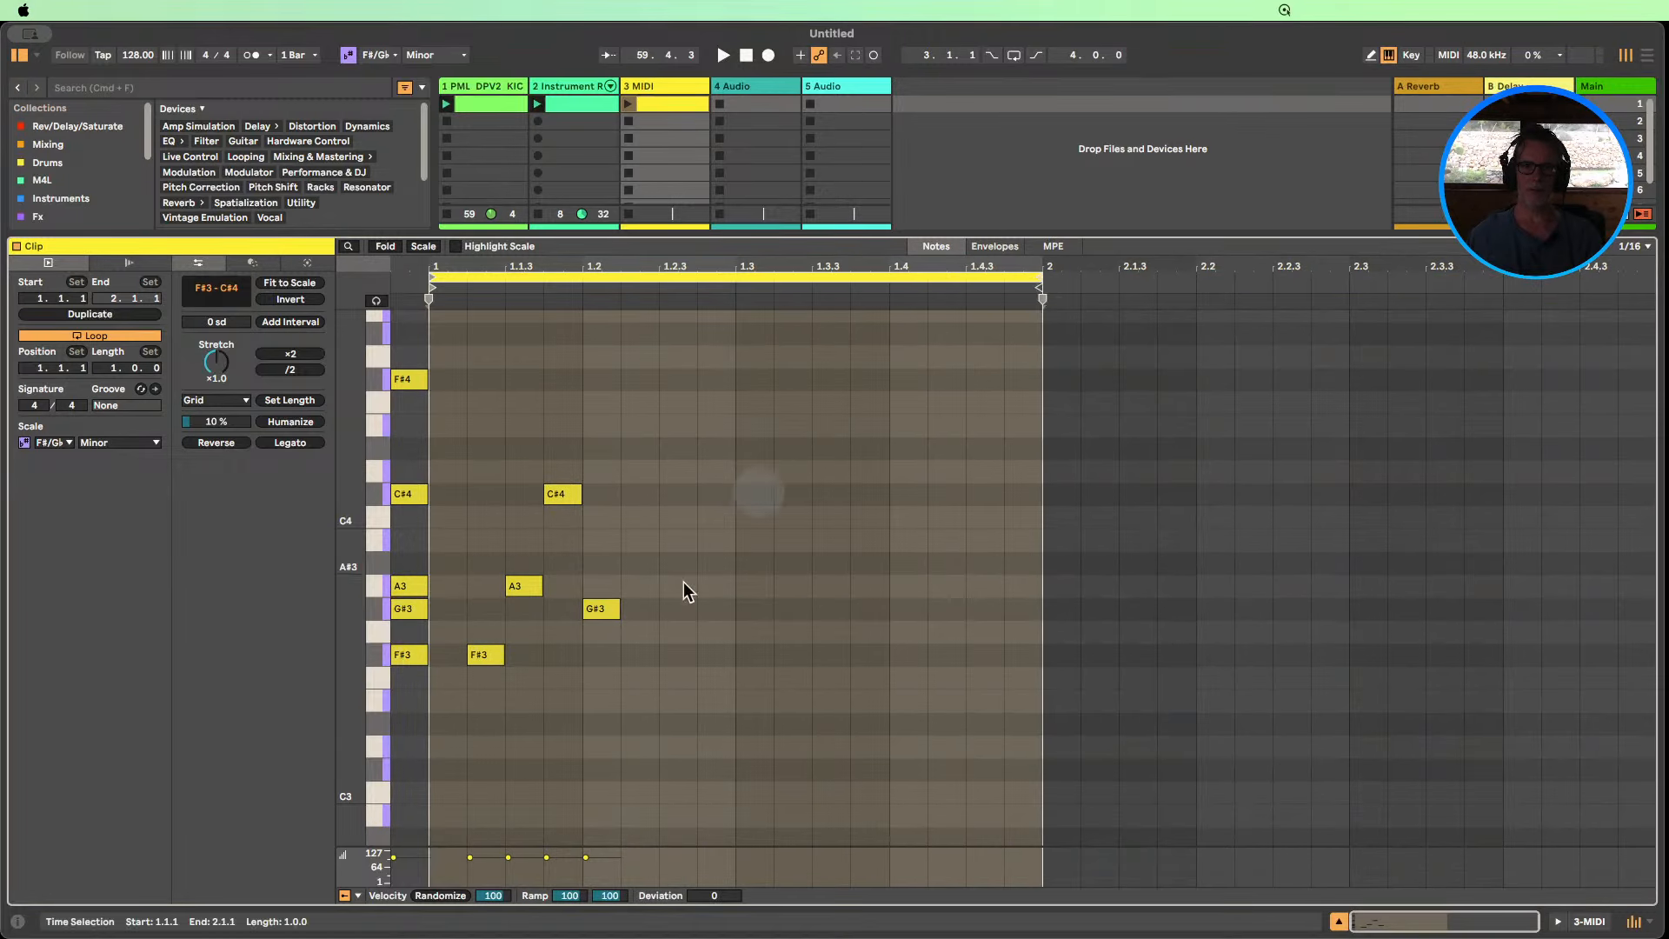
Duplicate the four-note phrase once and shift the copy one sixteenth earlier so it starts at 1.2.3.
left_click_drag(652, 703, 430, 448)
key("super+d")
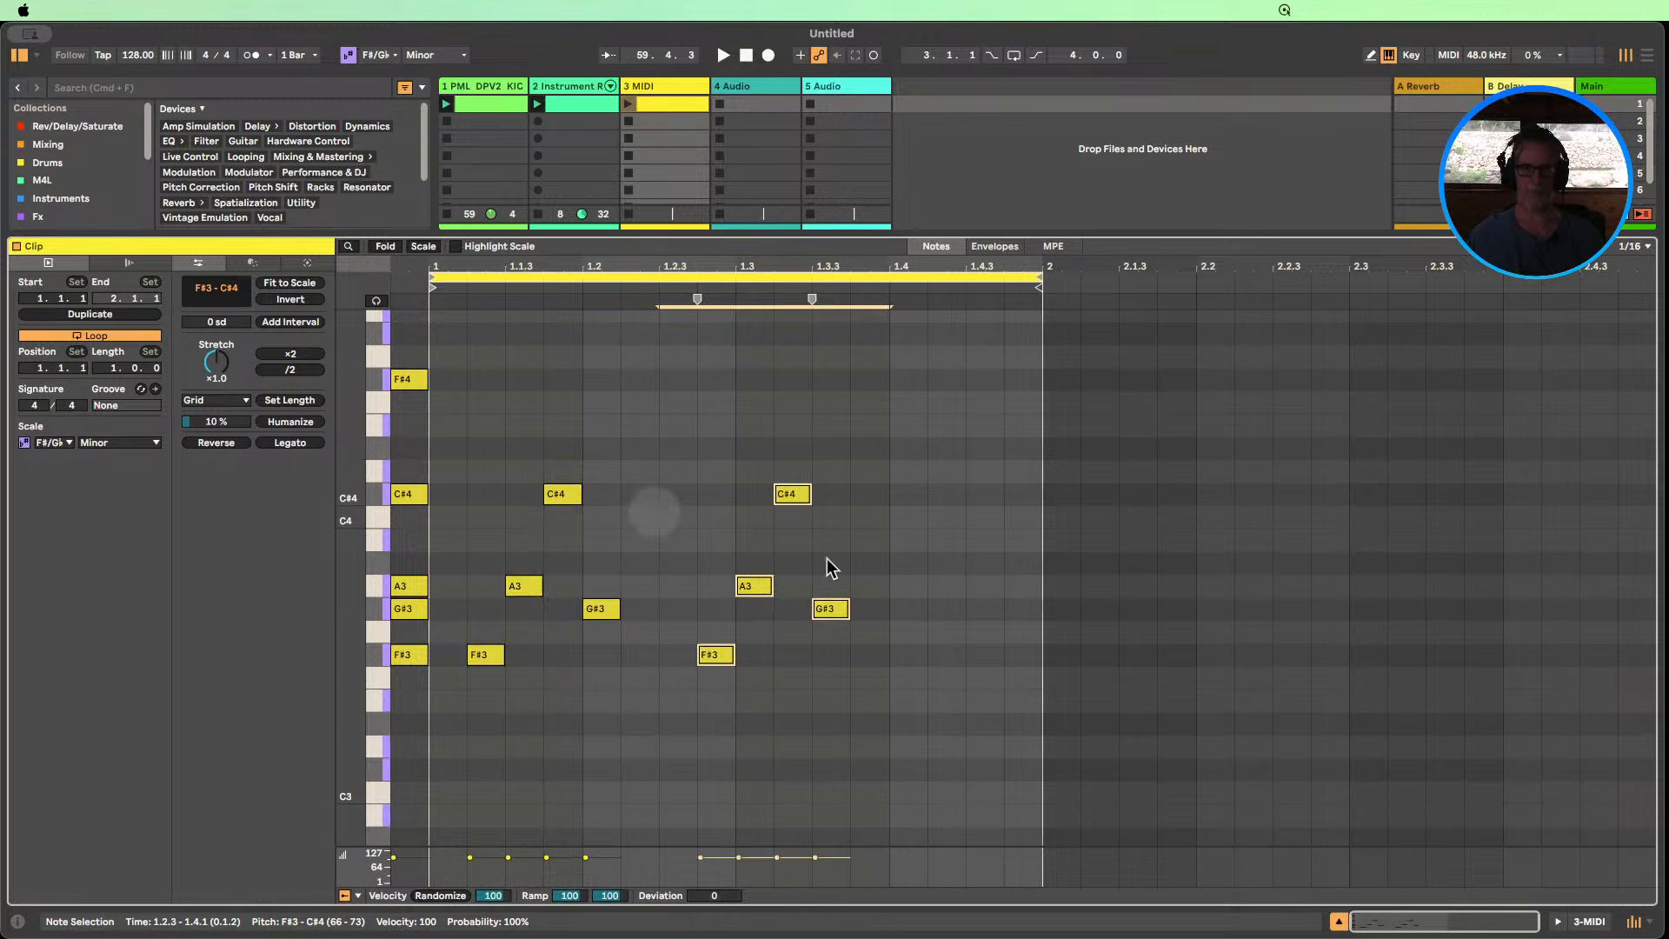
left_click_drag(926, 757, 671, 396)
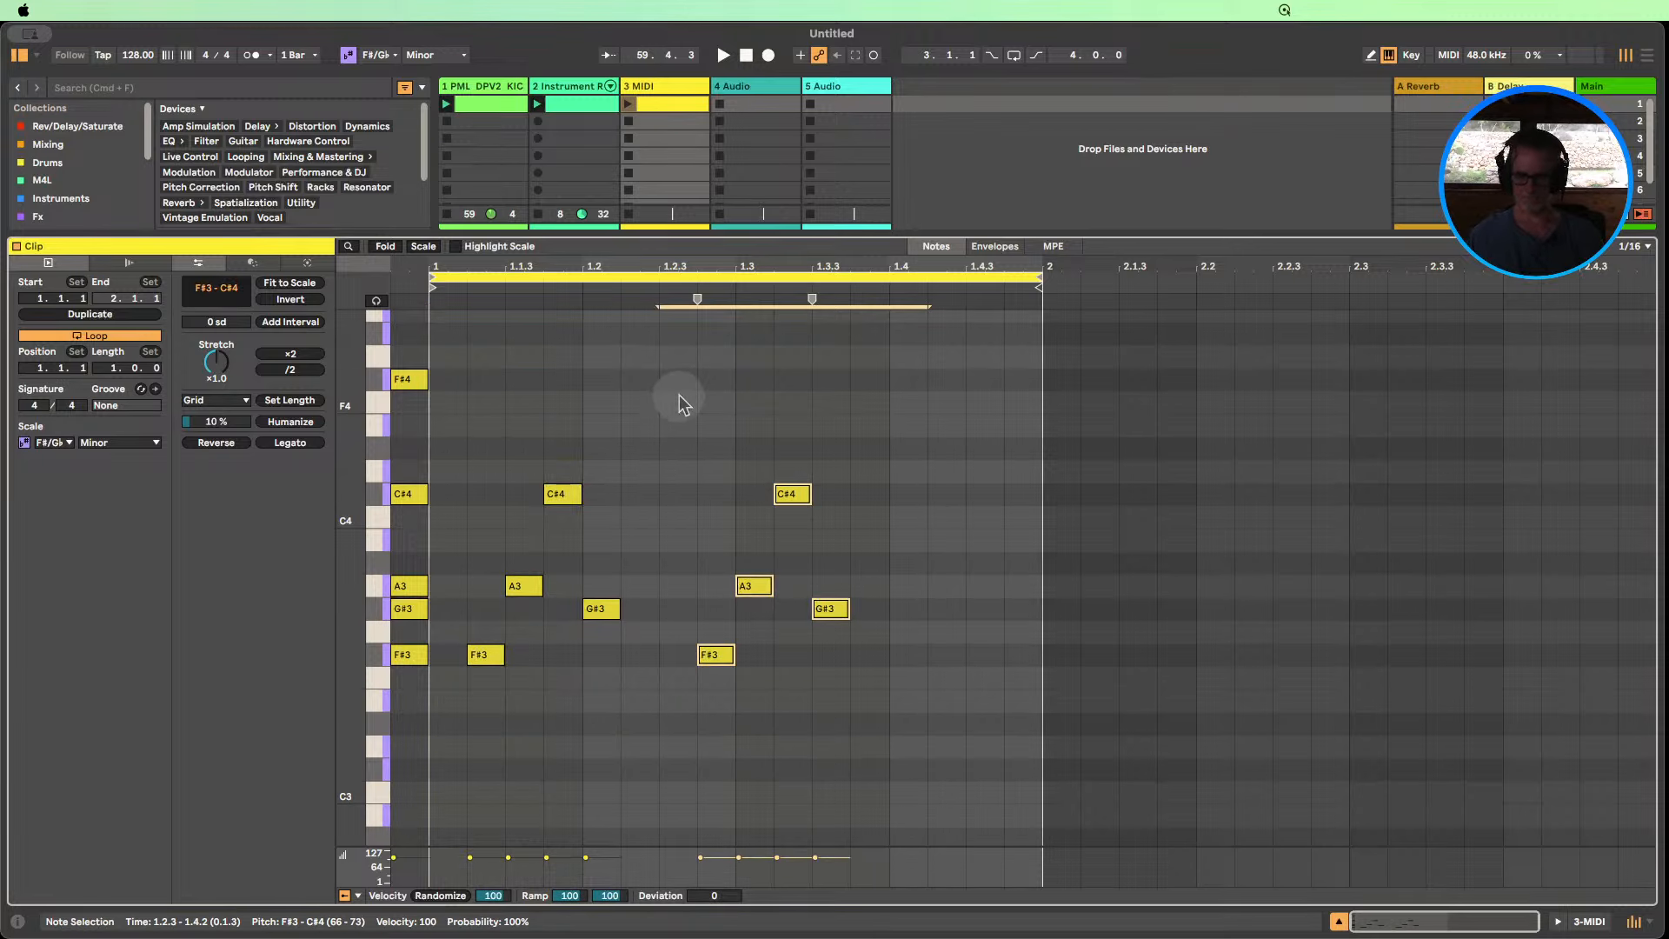
key("Left")
Duplicate the second phrase, including the rest after it, to add a third phrase starting at 1.3.4.
left_click_drag(904, 747, 674, 437)
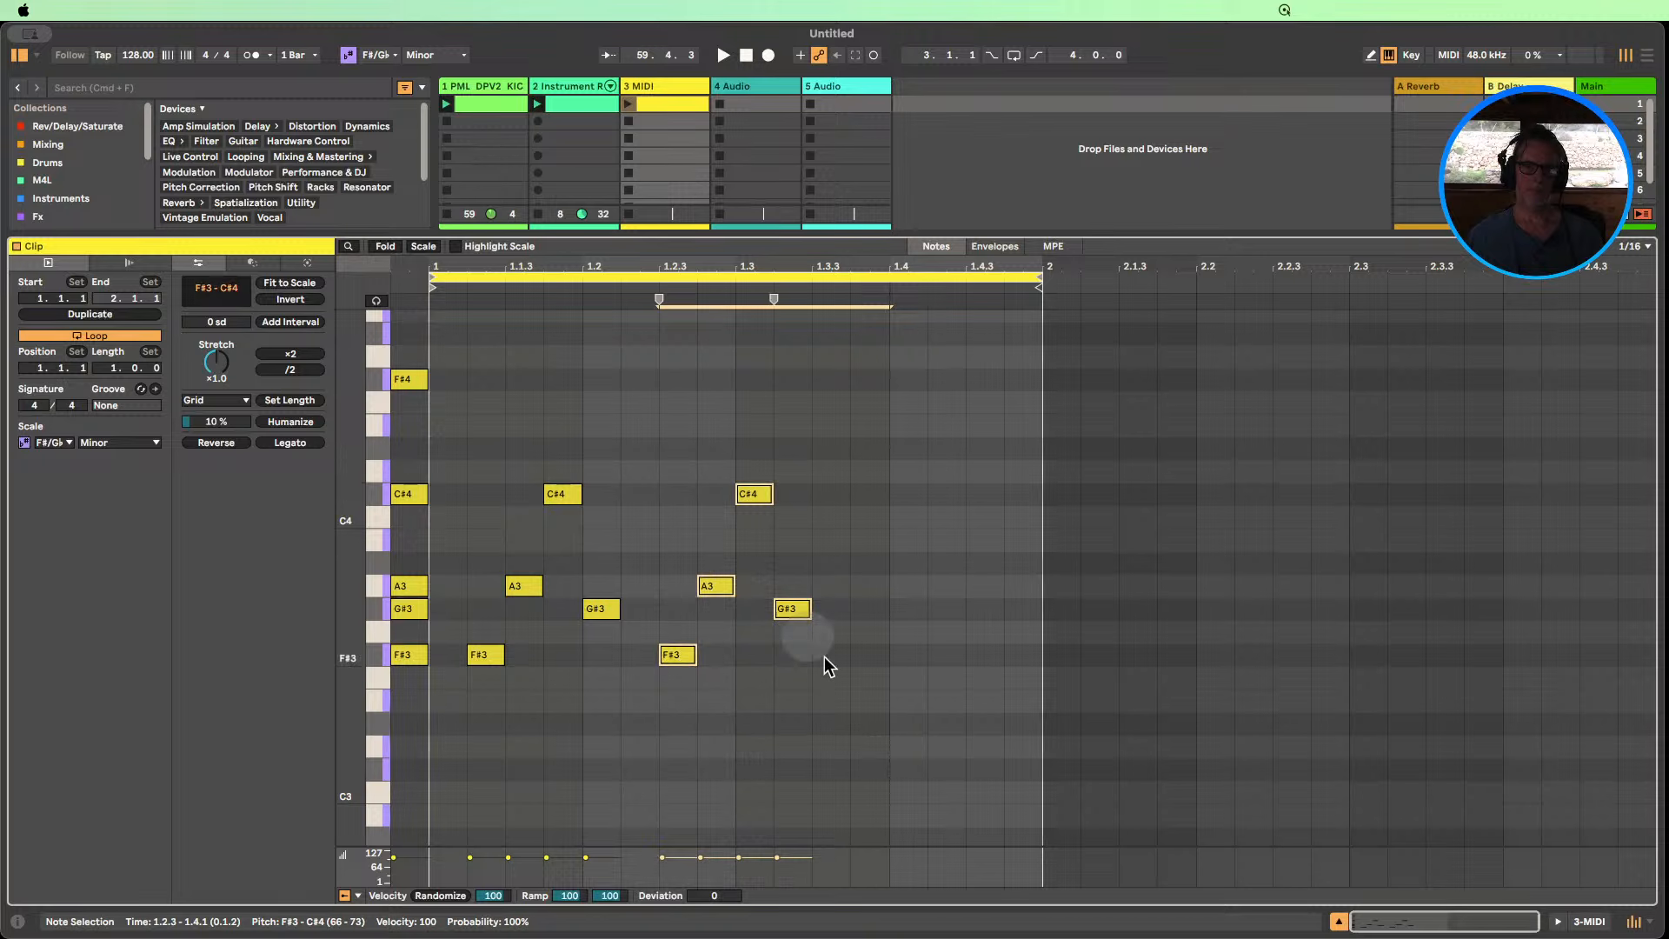
left_click(837, 667)
left_click_drag(837, 667, 684, 453)
key("super+d")
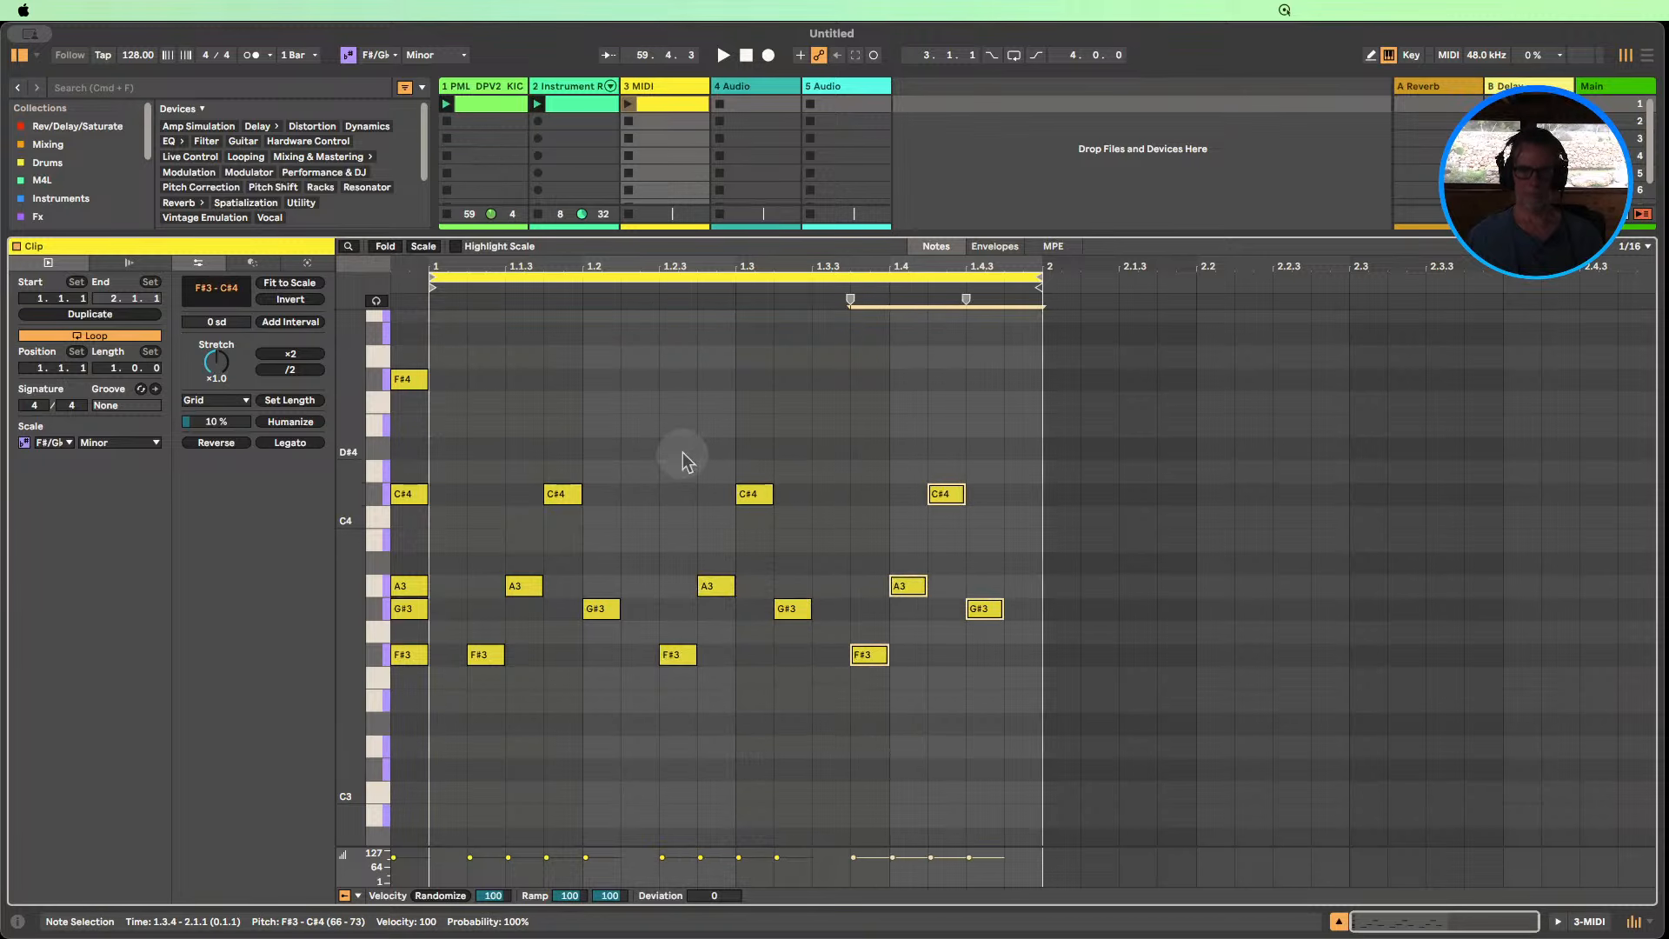
Start playback, load Wavetable onto the new MIDI track and set that track's volume to -4.0 dB.
key("space")
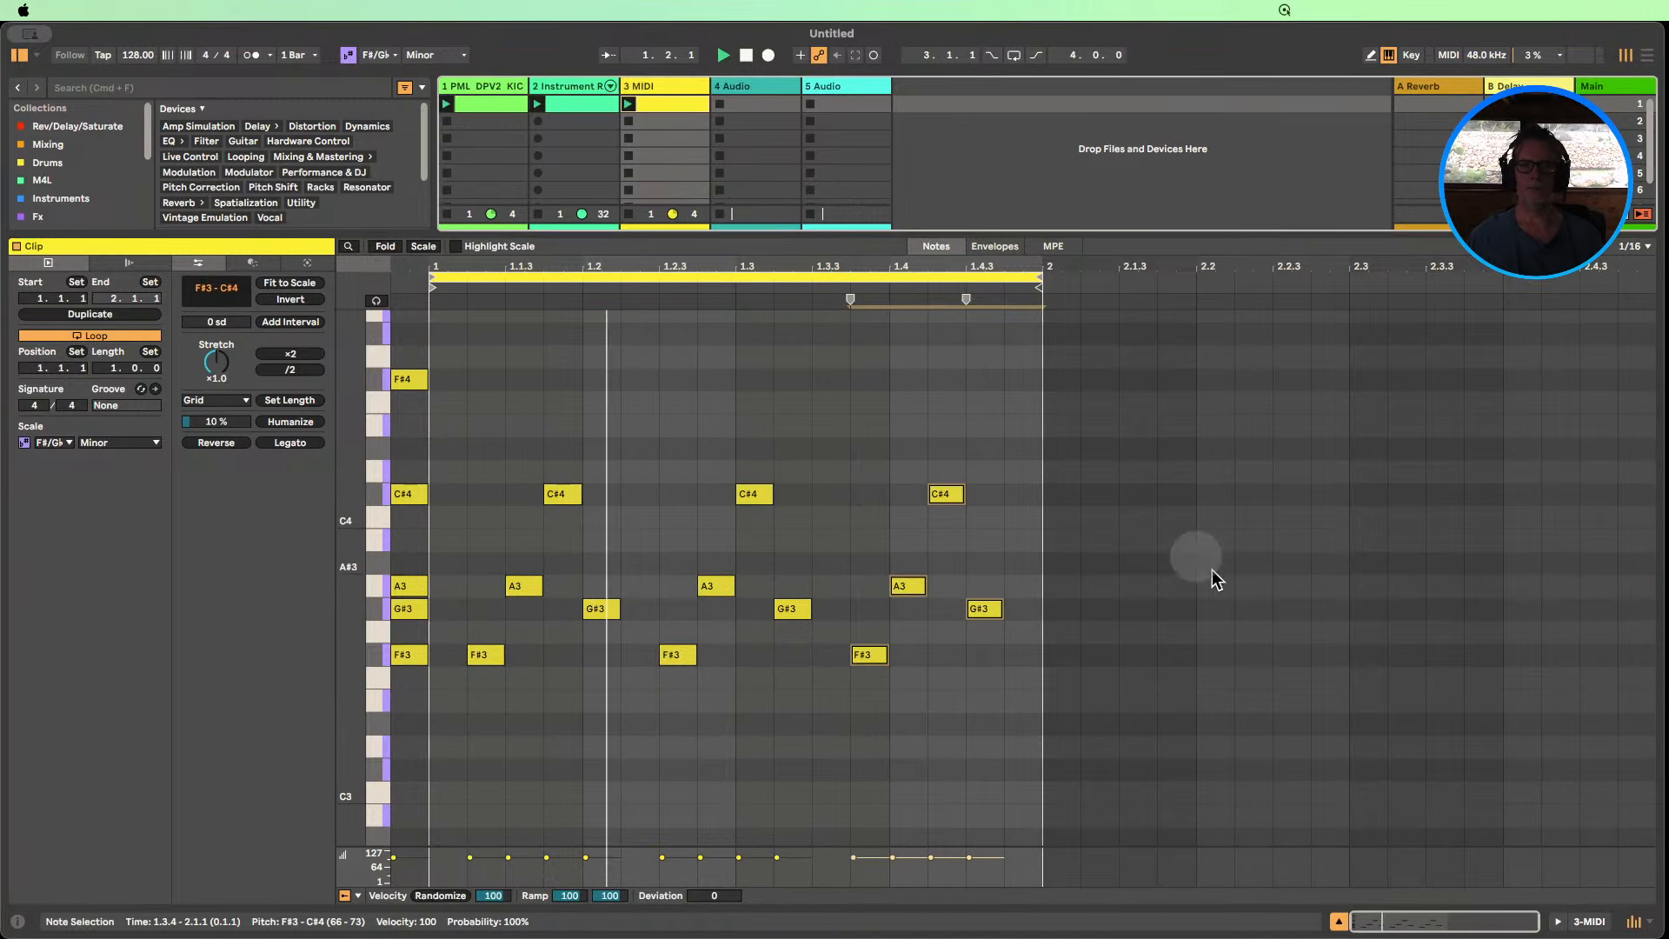
left_click(1340, 921)
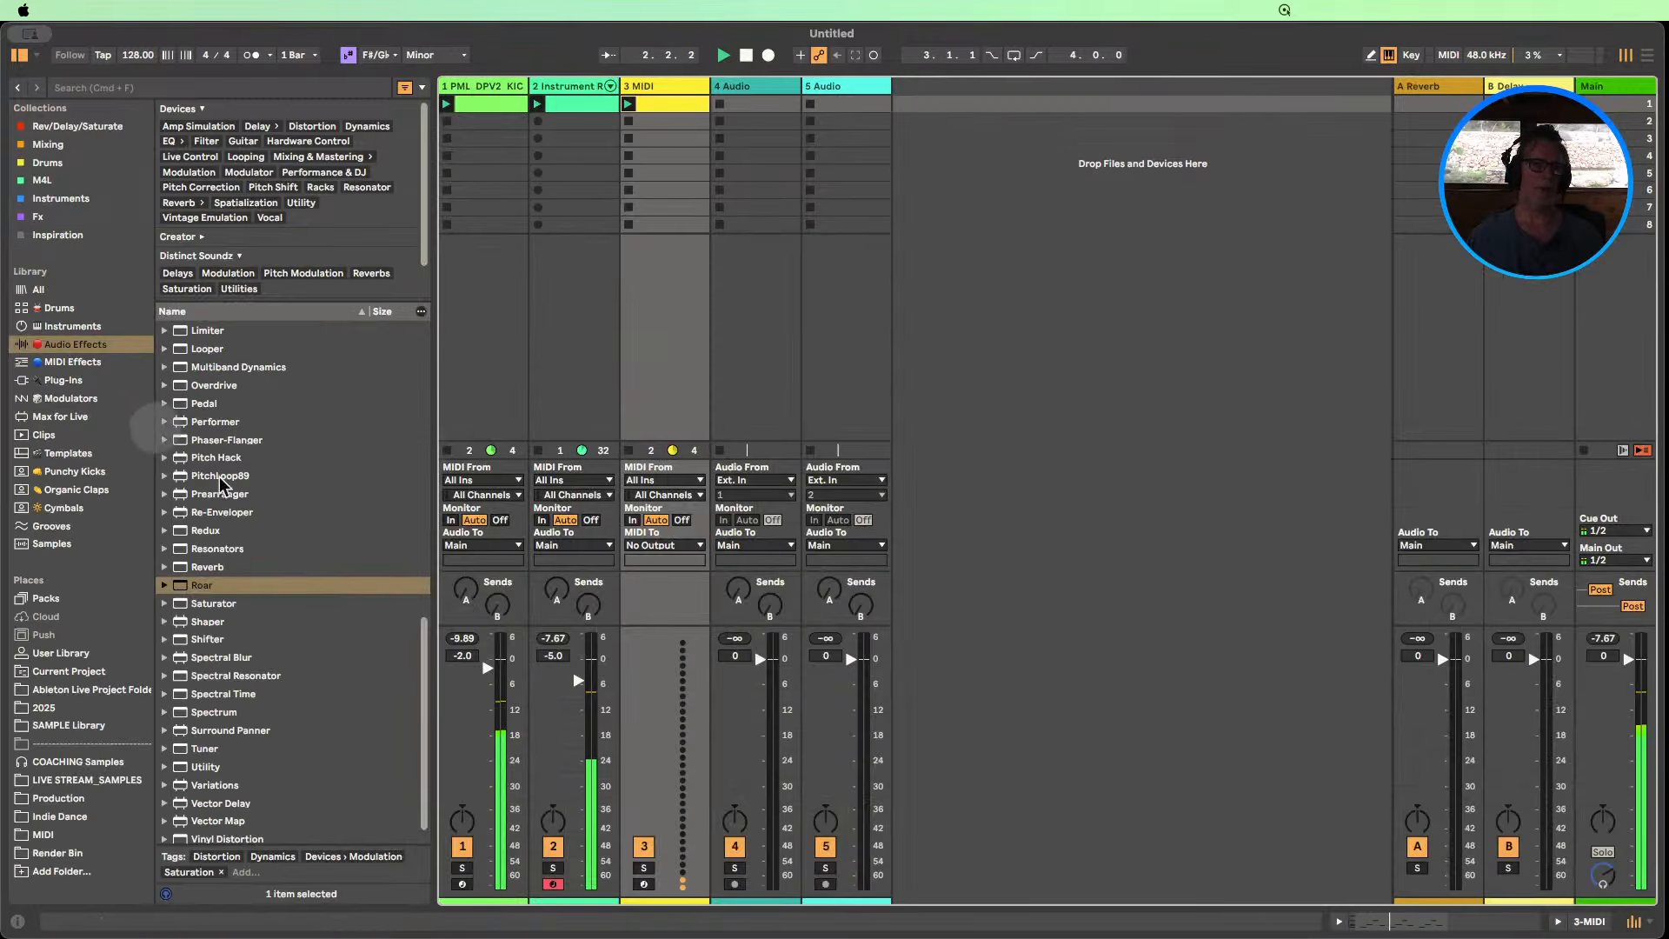
scroll(236, 423, "up", 2)
scroll(241, 428, "down", 3)
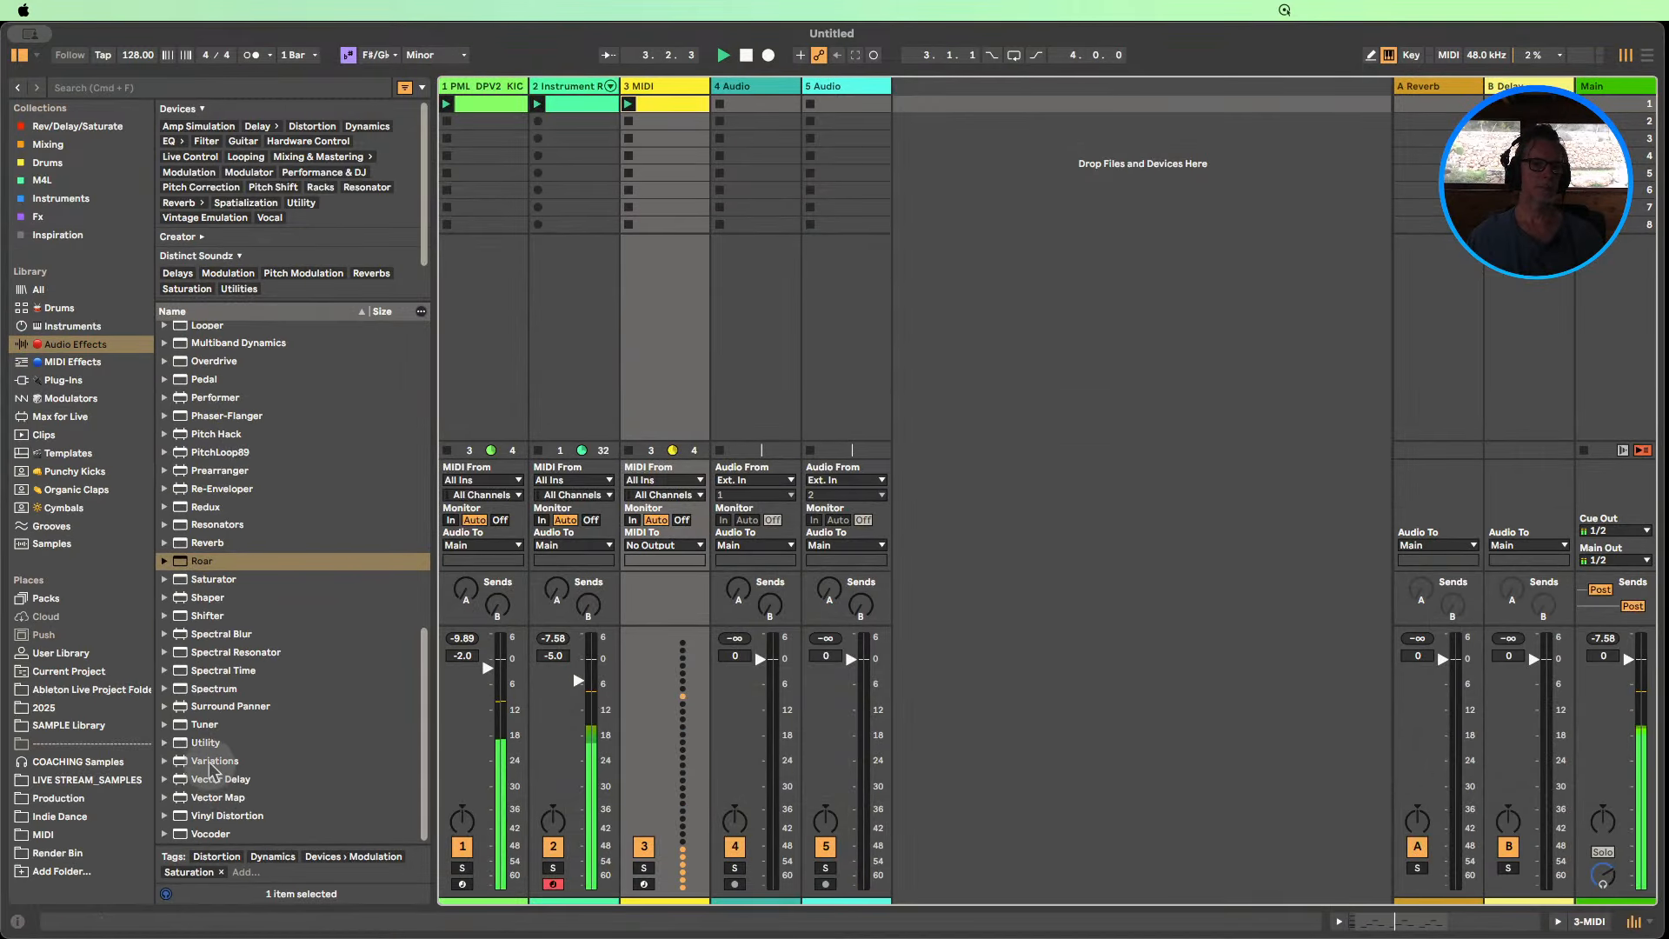
scroll(217, 765, "down", 3)
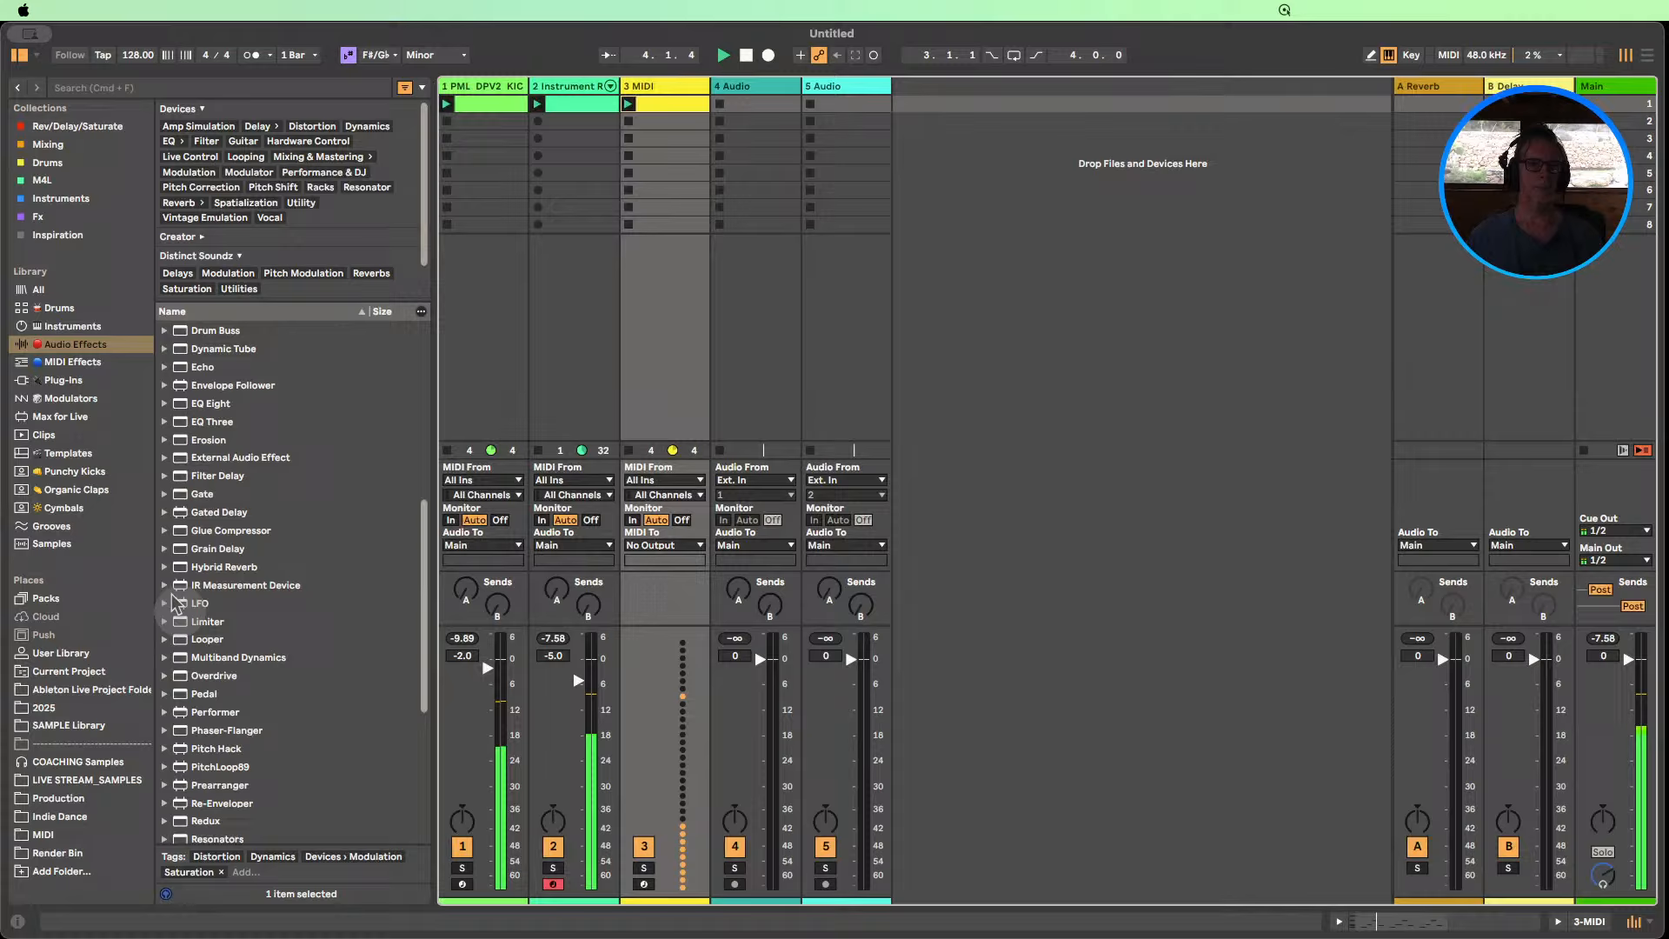
left_click(71, 328)
scroll(238, 739, "down", 1)
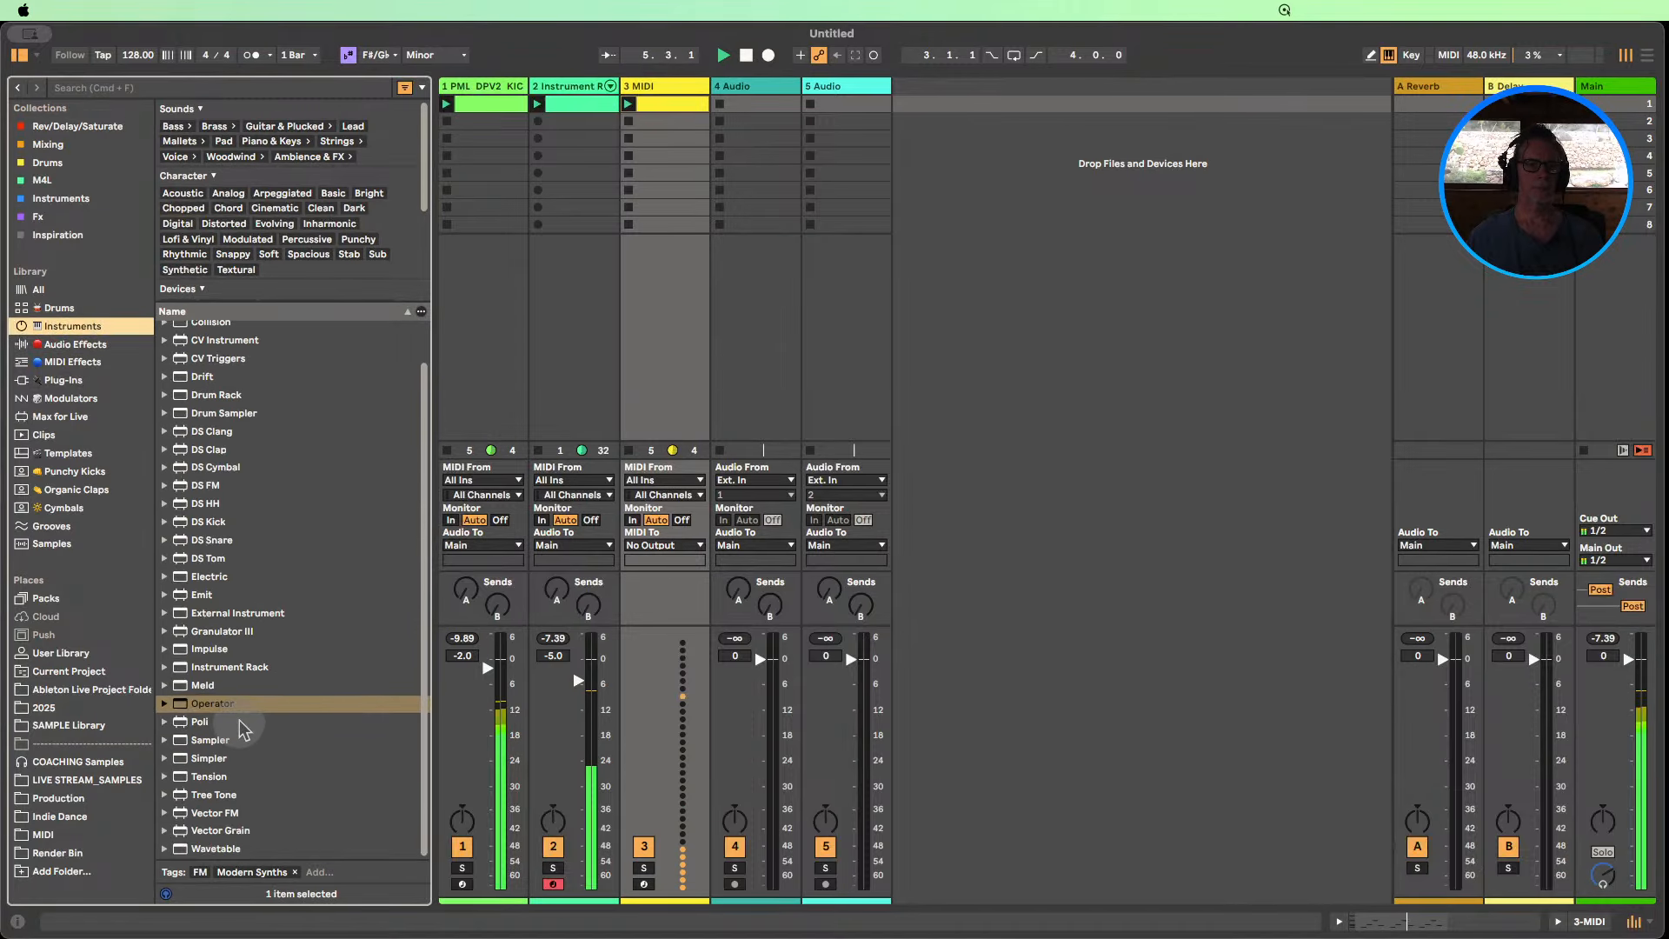
left_click_drag(224, 851, 650, 242)
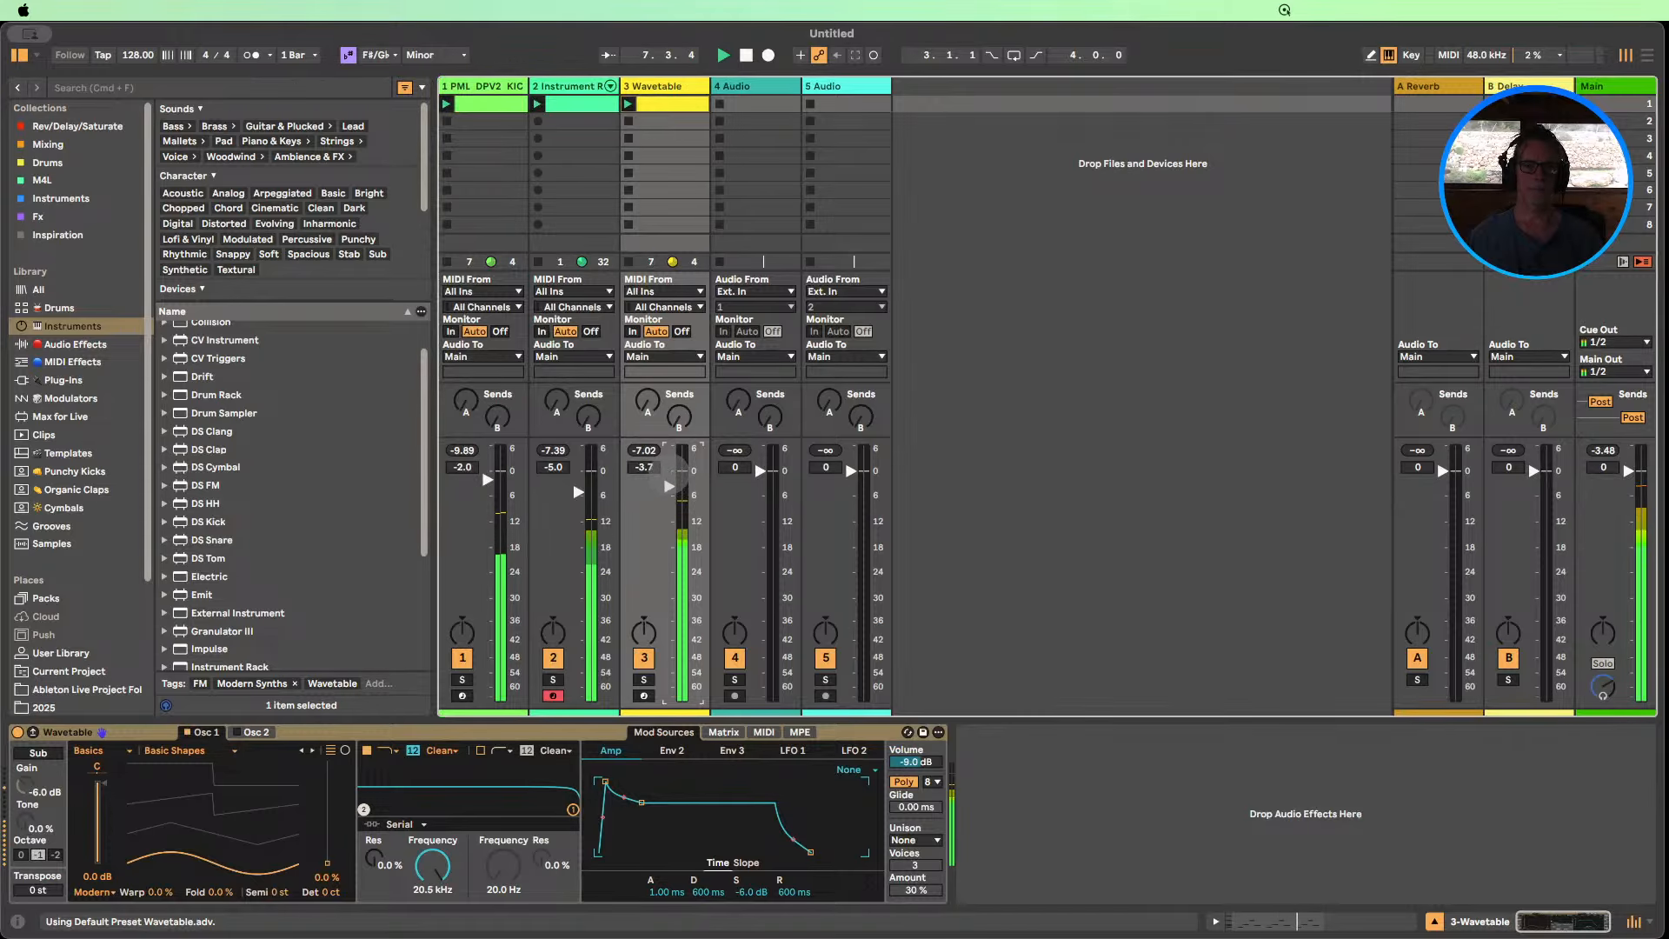
left_click_drag(669, 490, 670, 488)
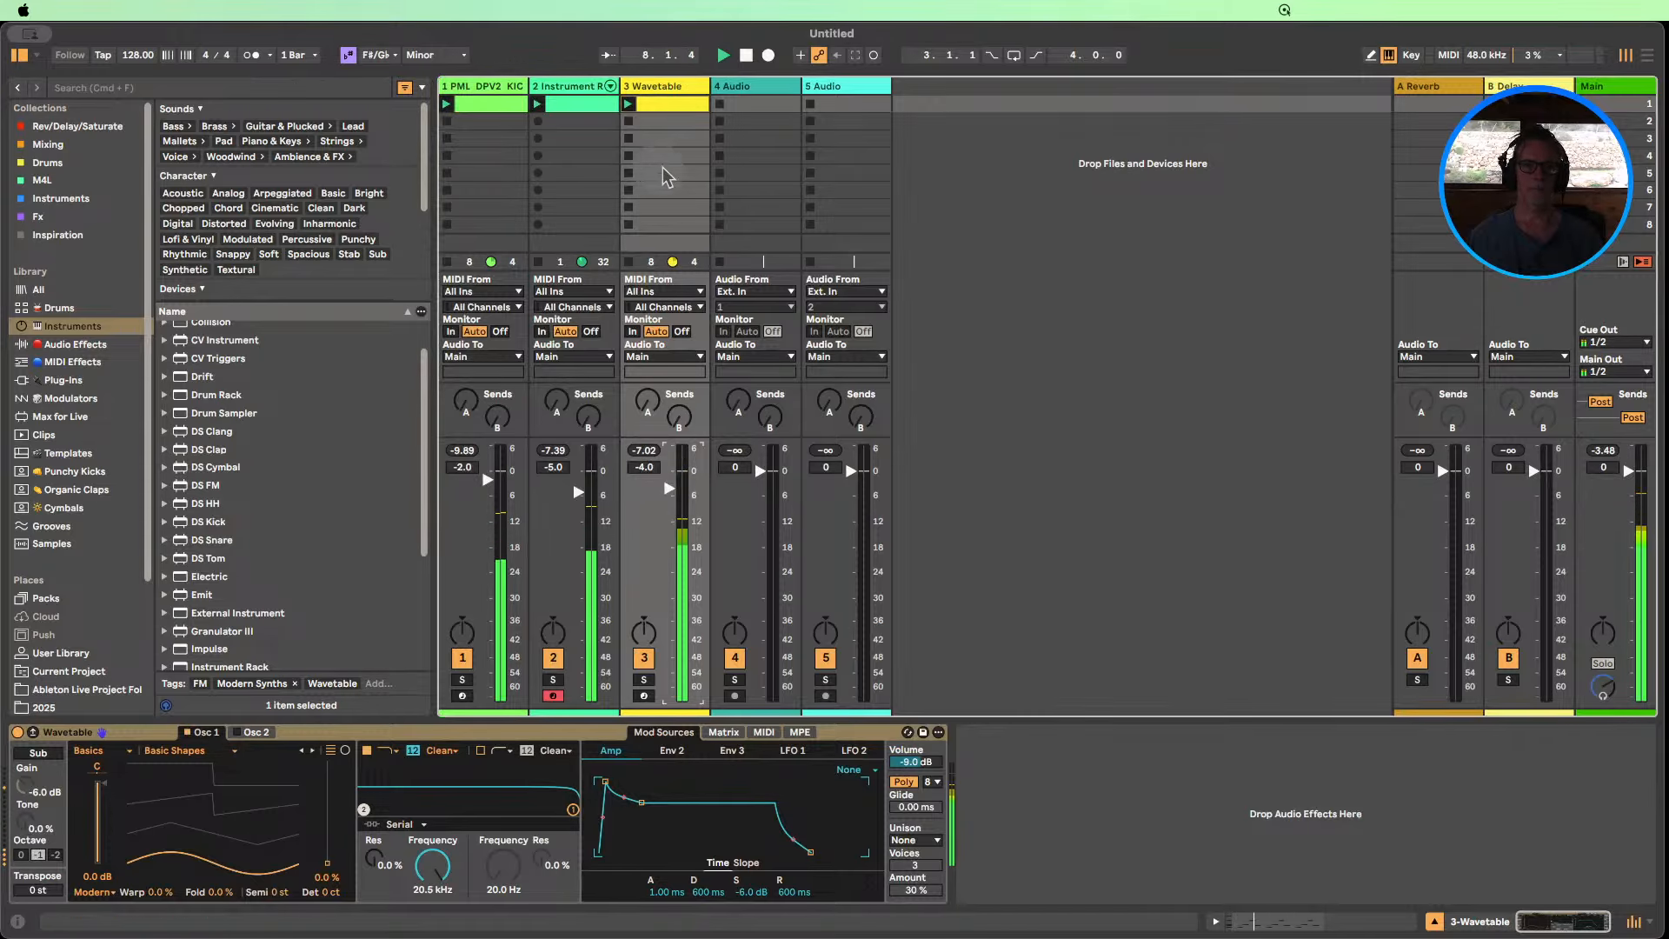
Select all the Wavetable clip's phrase notes and shift them in sixteenth steps so the first F#3 starts at 1.1.4.
double_click(663, 104)
left_click_drag(1019, 700, 448, 412)
key("Left")
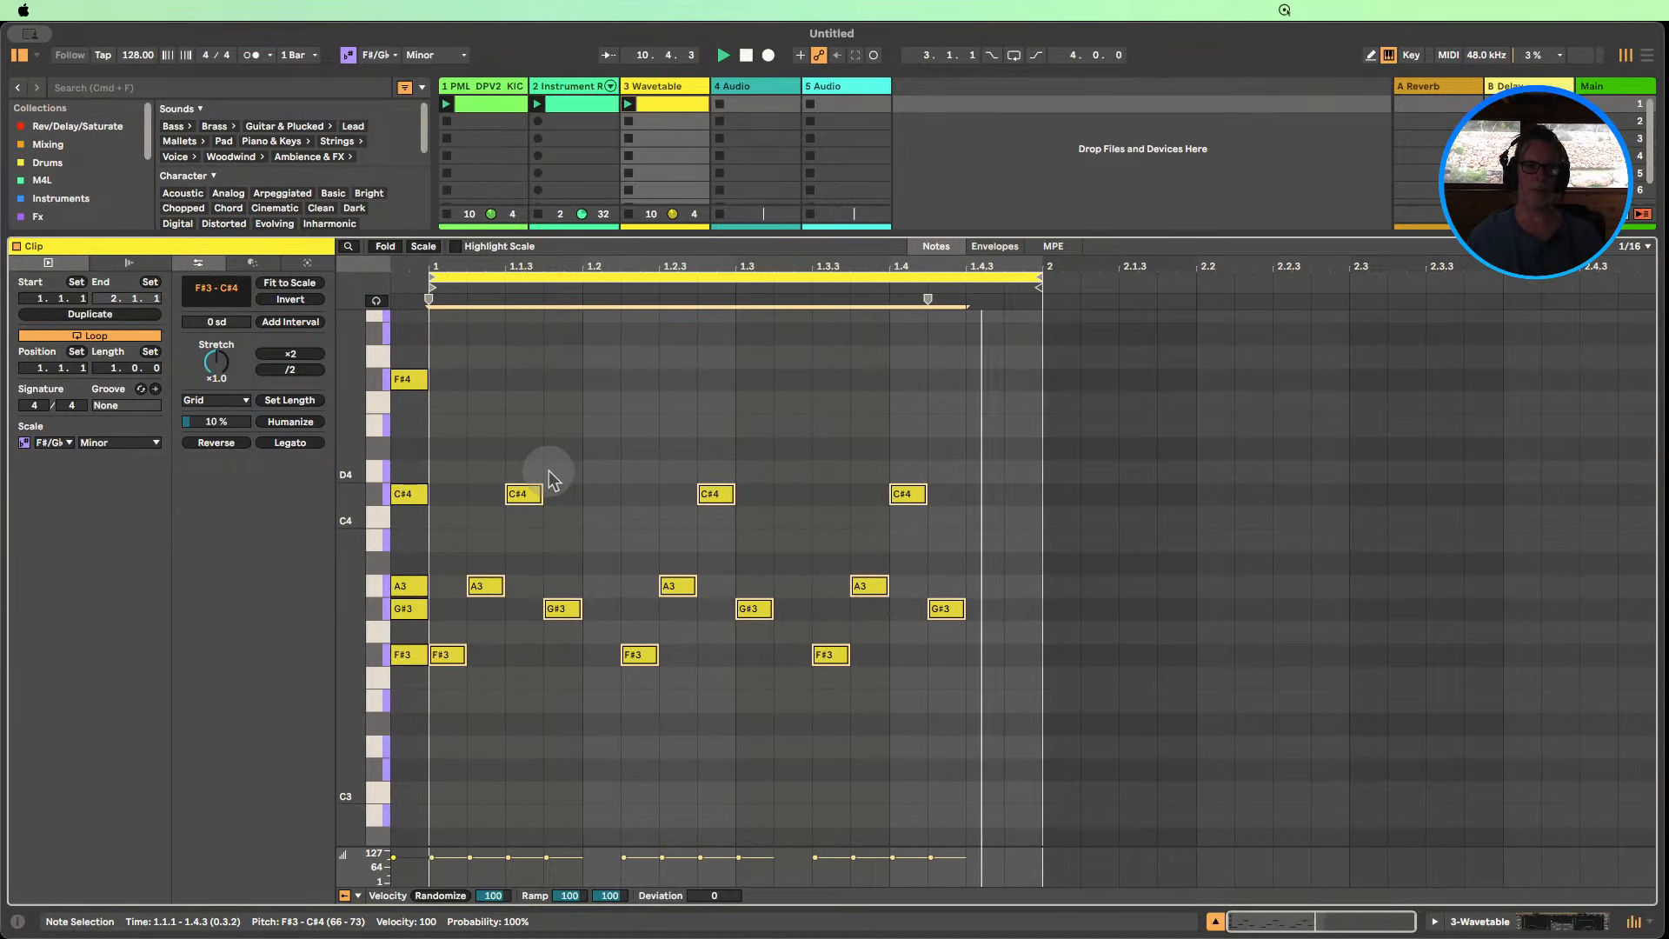
key("Right")
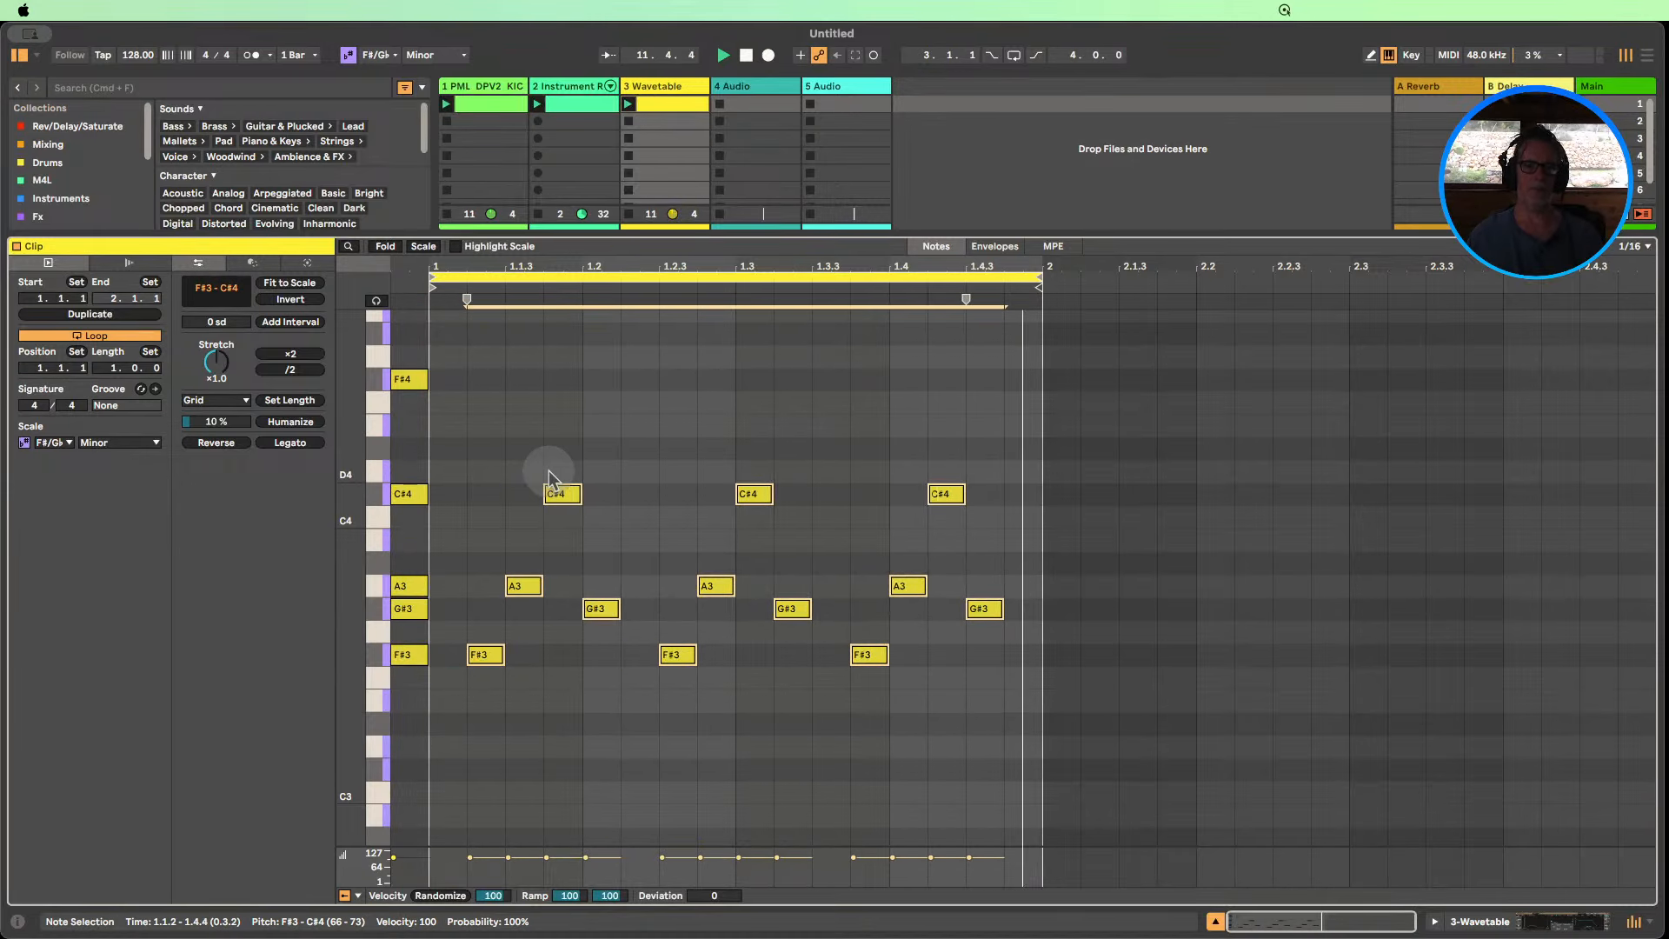
key("Right")
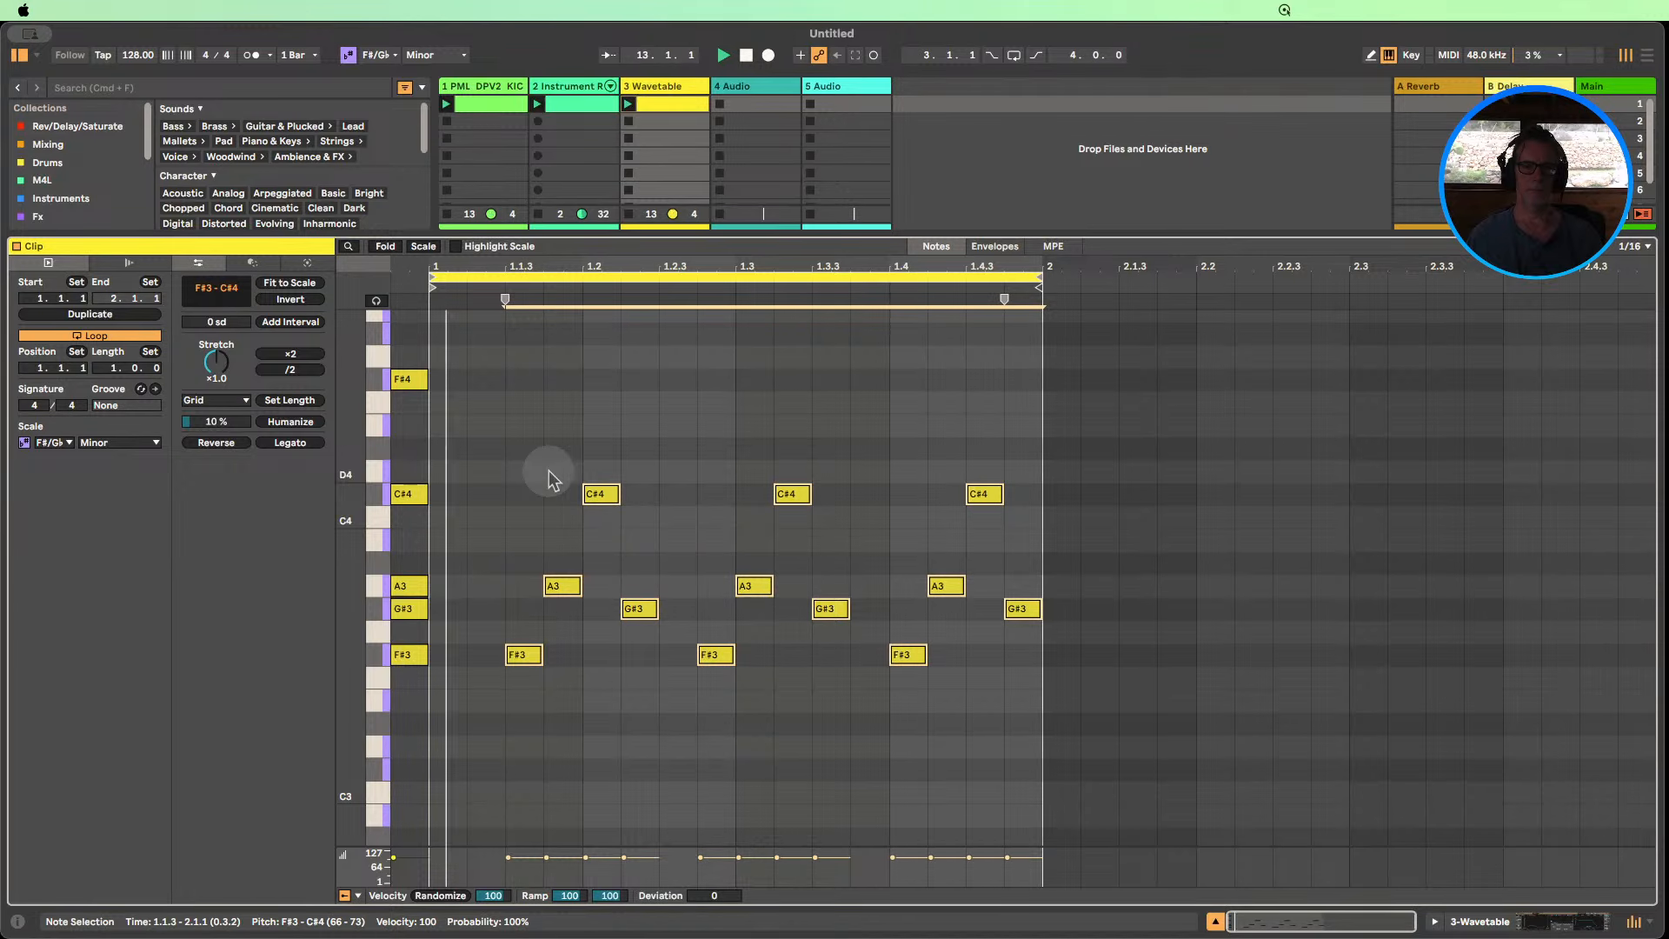
key("Right")
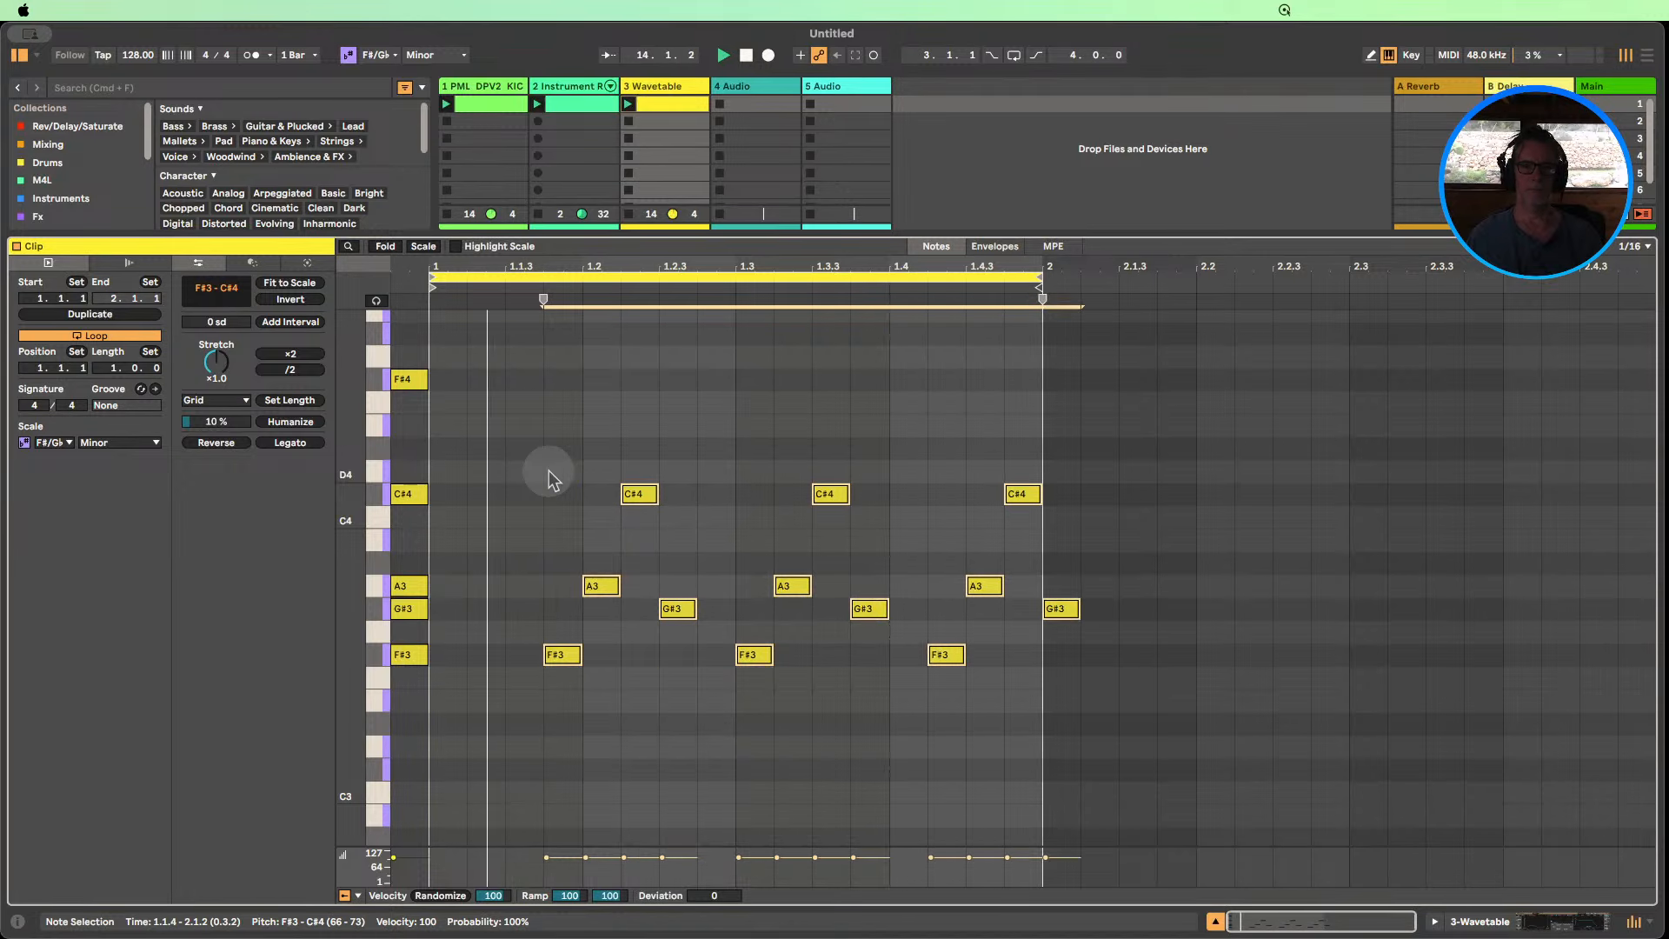
key("Right")
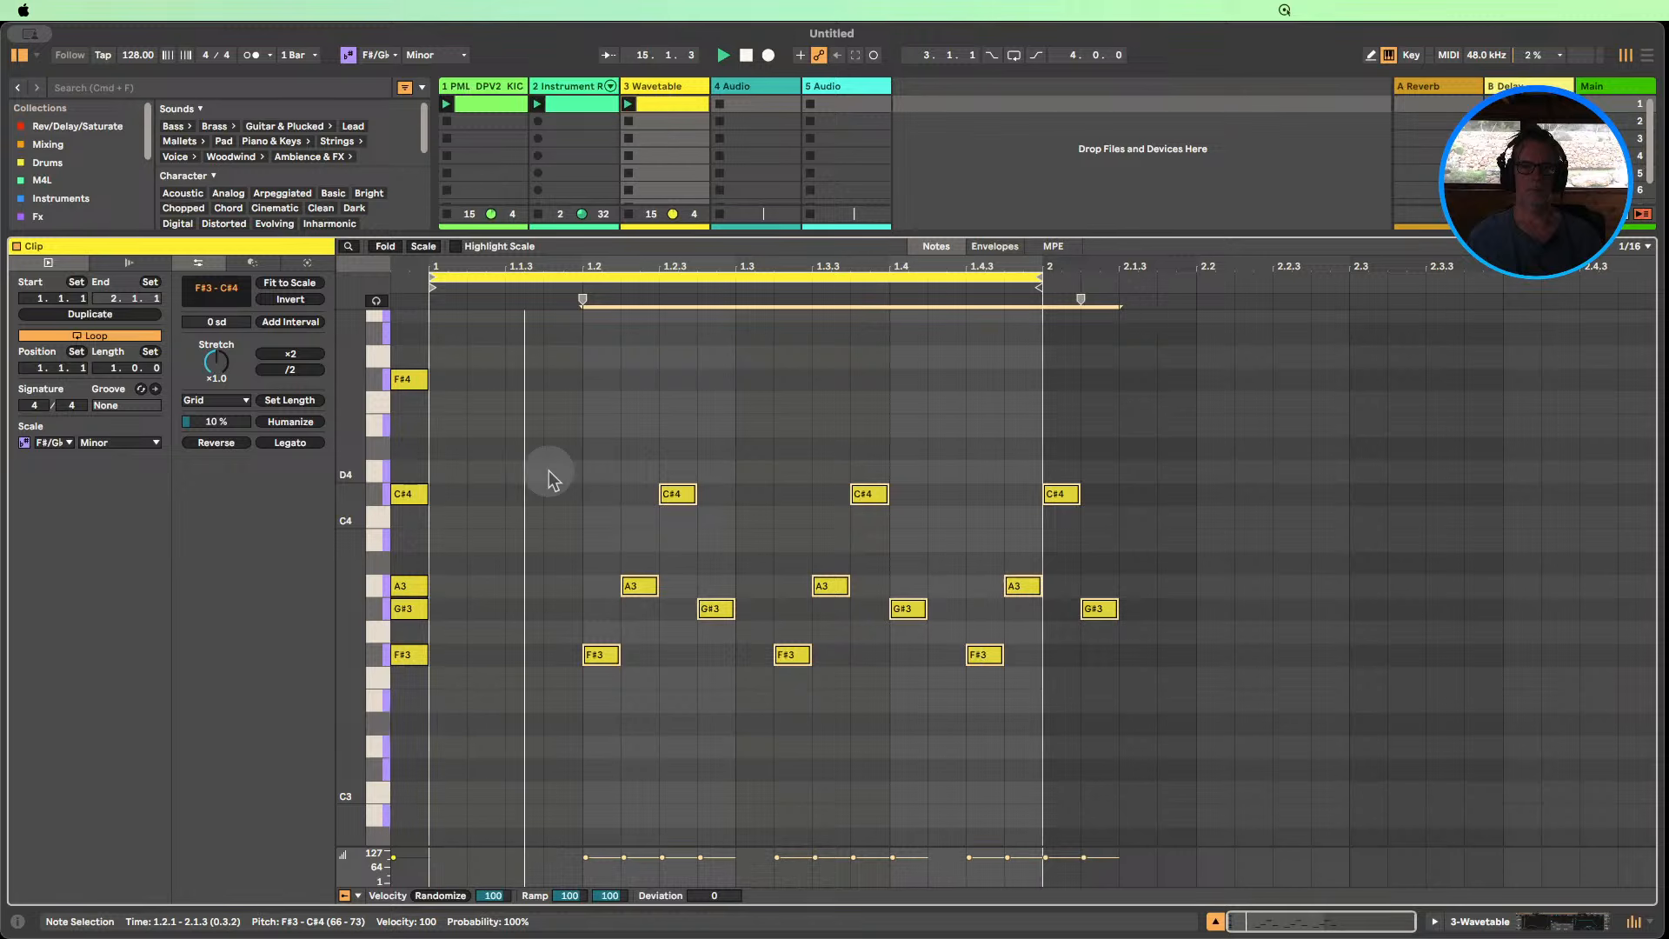
key("Left")
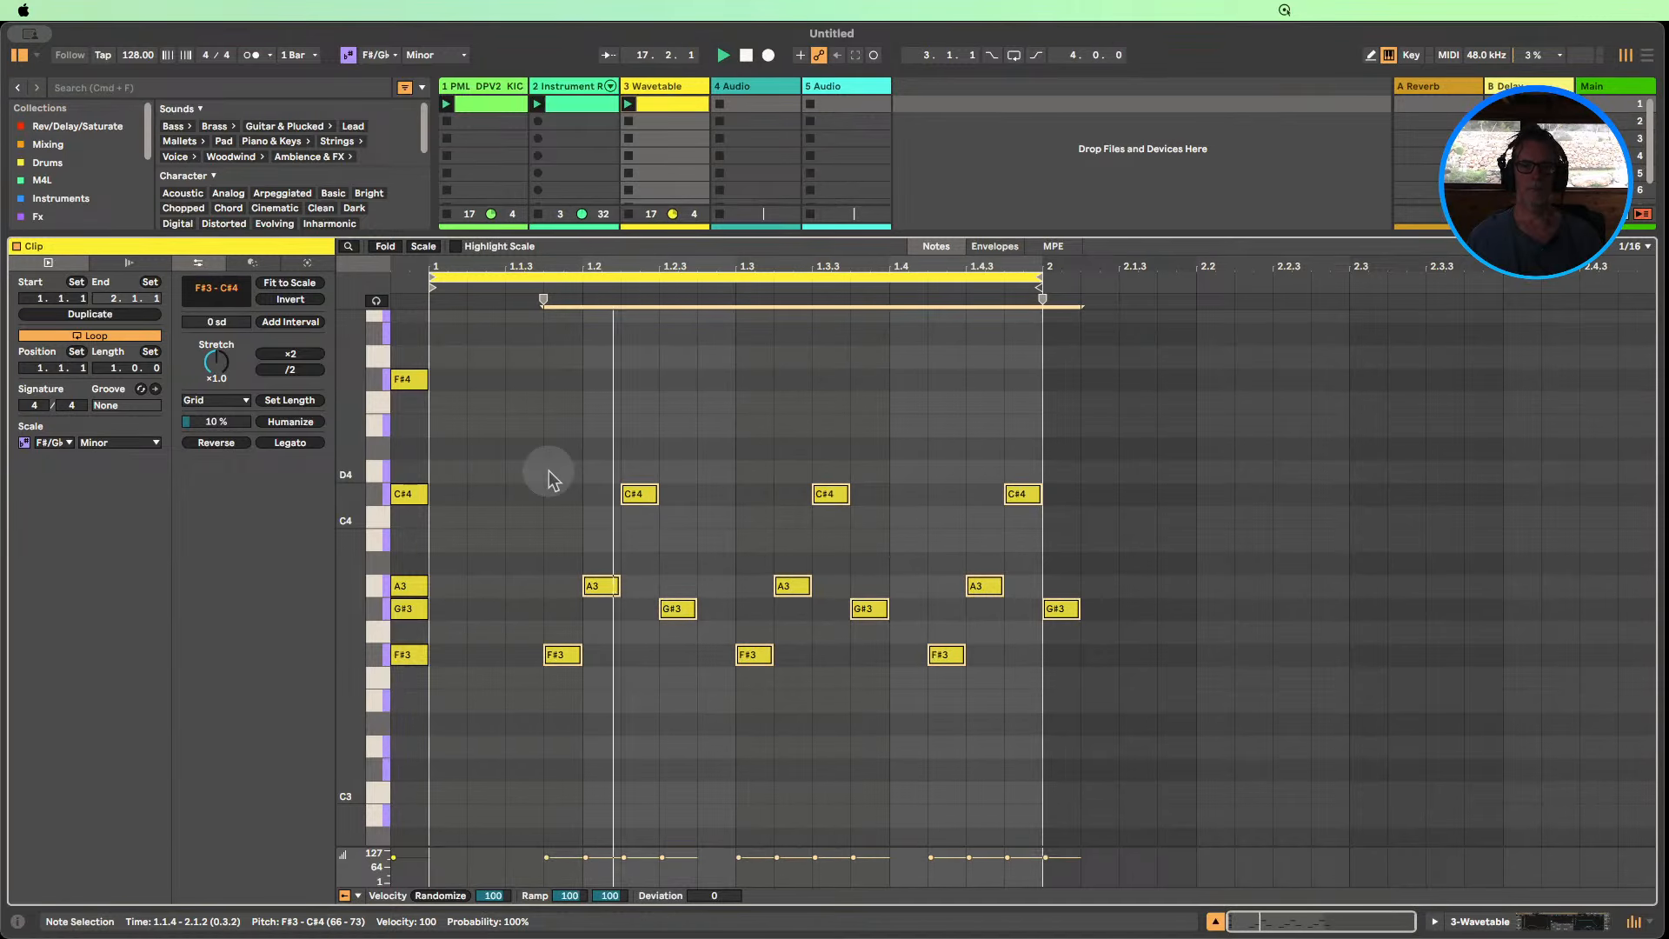
Copy the last three notes, A3, C#4 and G#3, to the start of the clip at 1.1.1.
left_click(1102, 617)
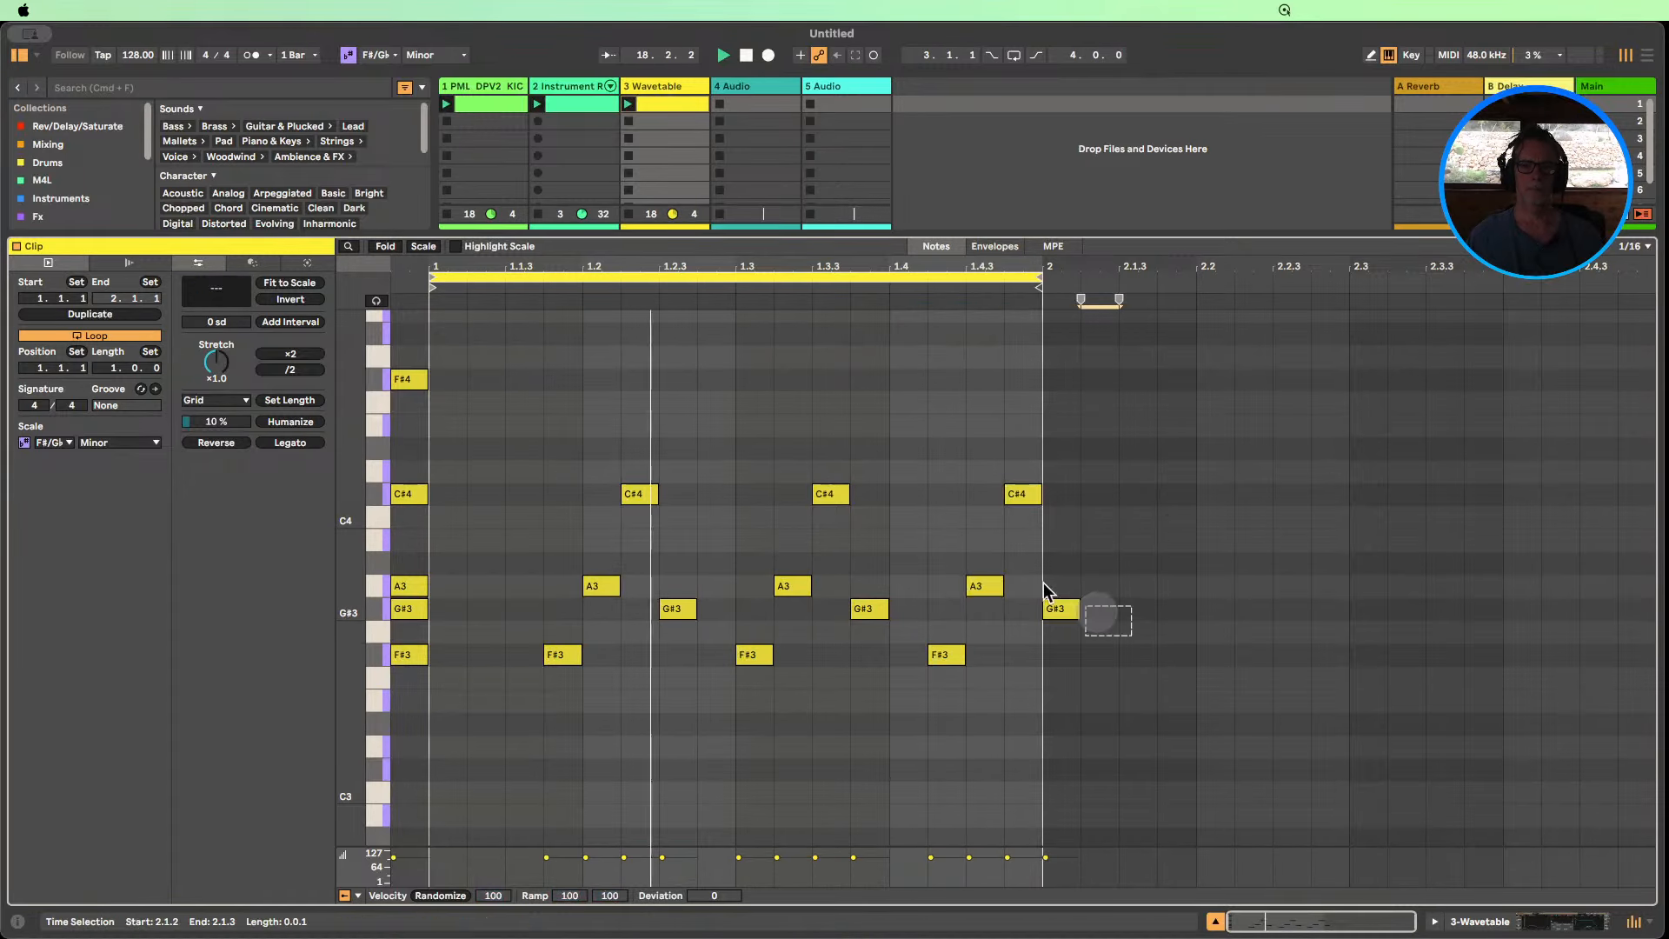
left_click_drag(1088, 628, 988, 469)
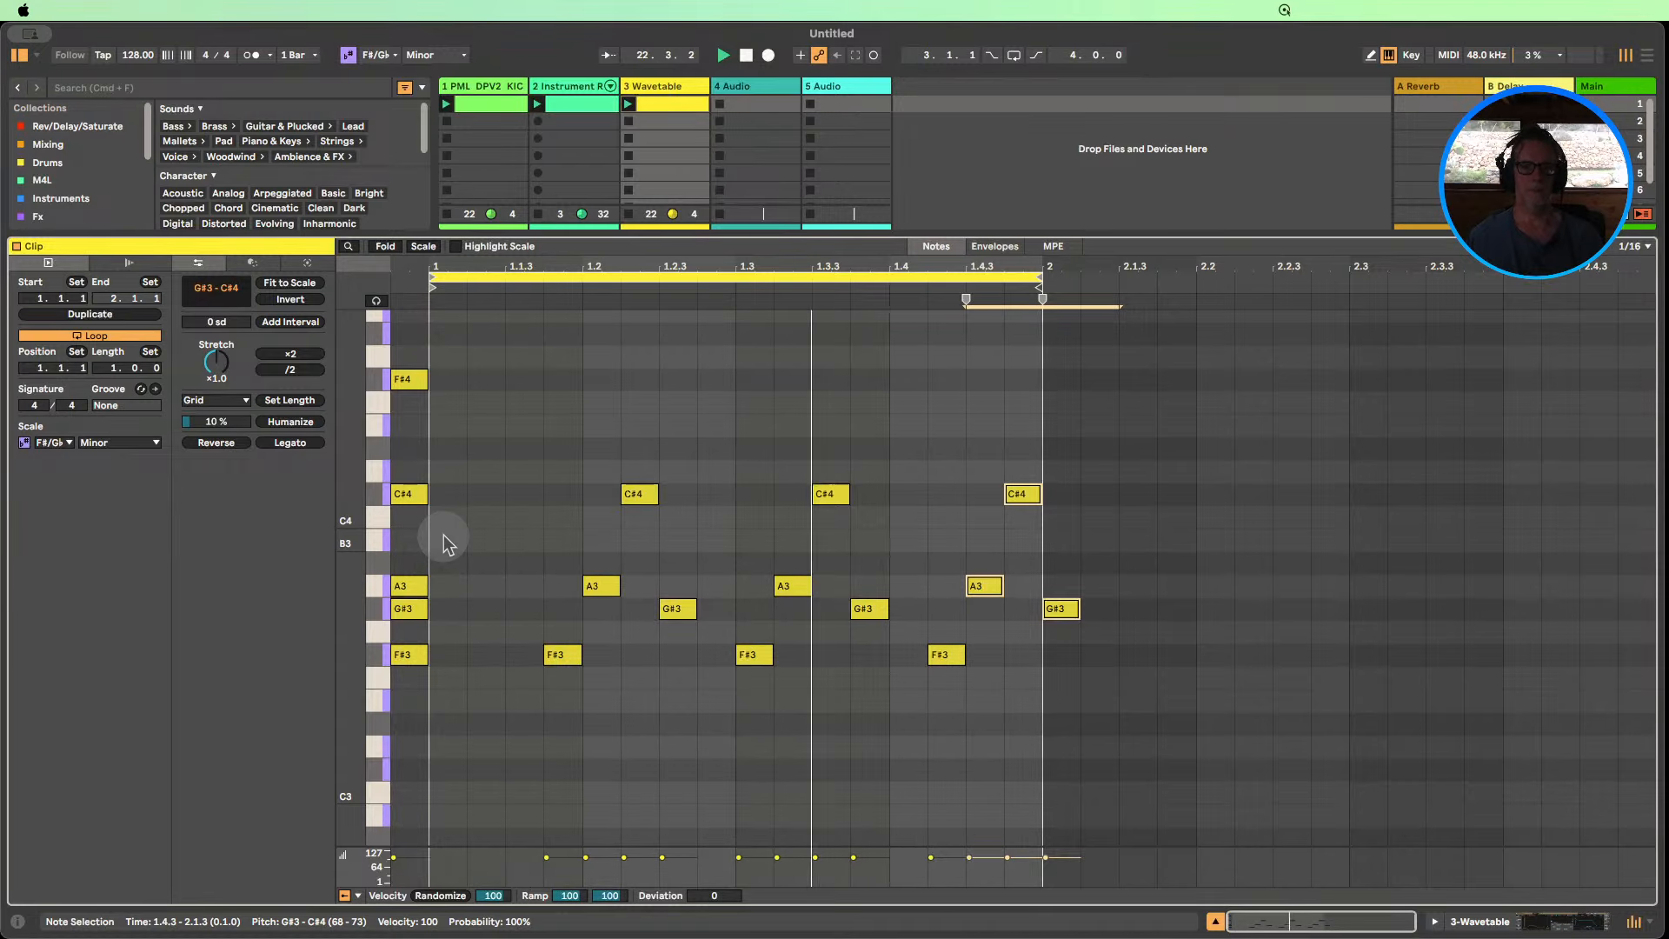
key("super+v")
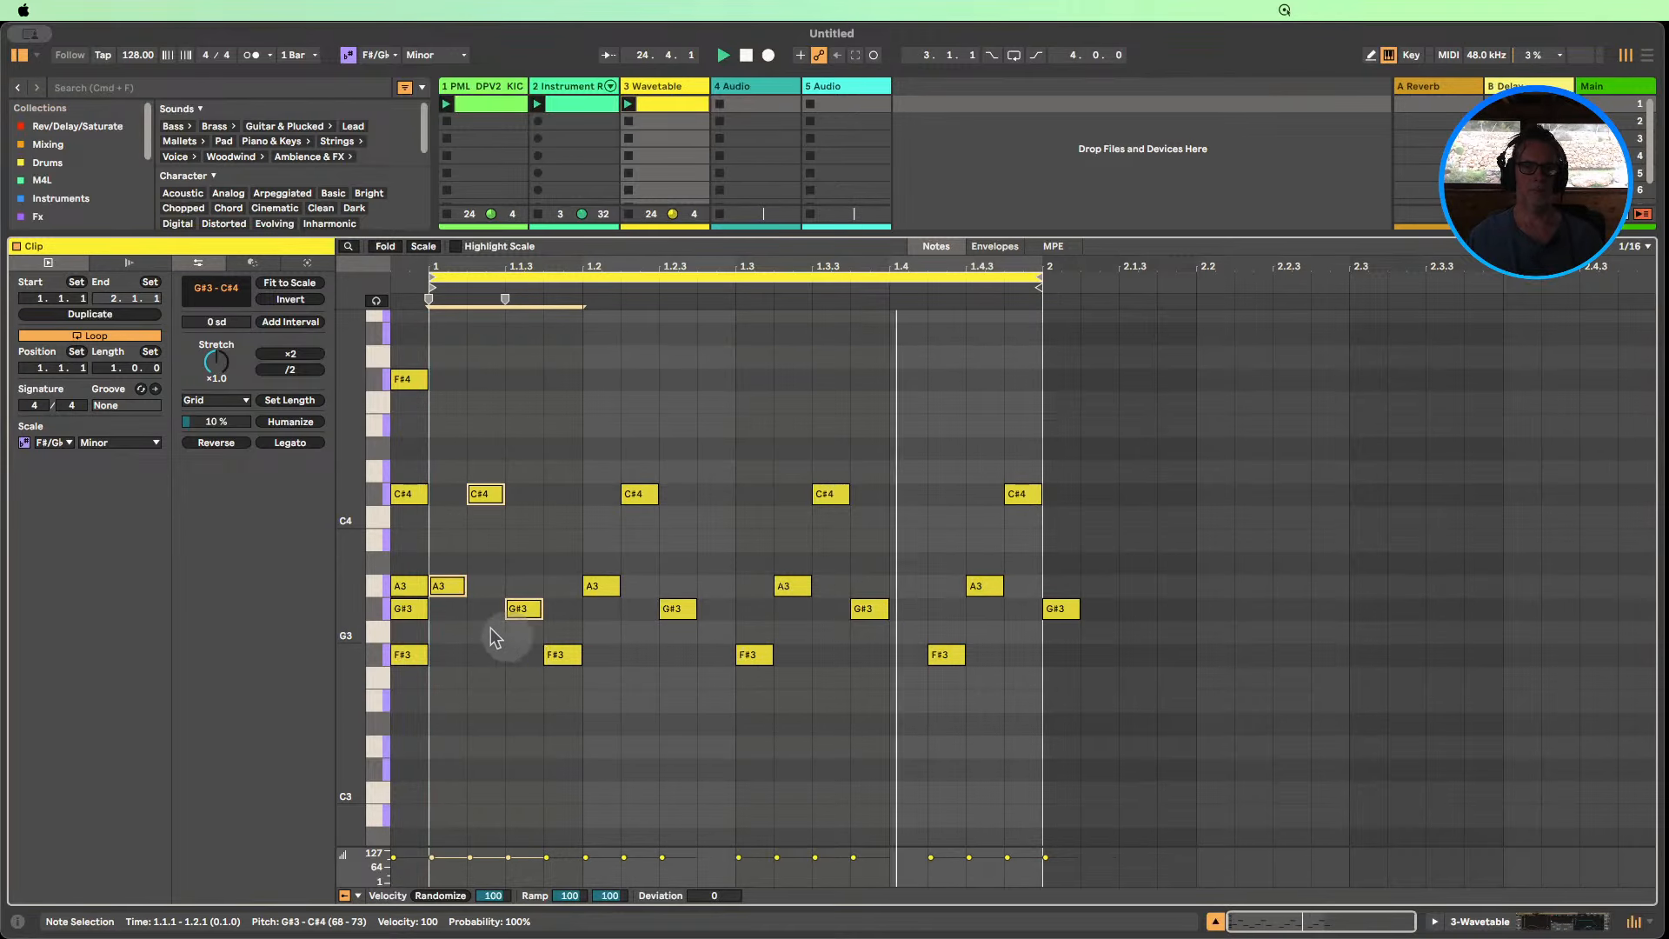
Move the copied C#4 and G#3 one sixteenth earlier, and deactivate both the A3 and the C#4 at 1.1.1.
left_click(468, 587)
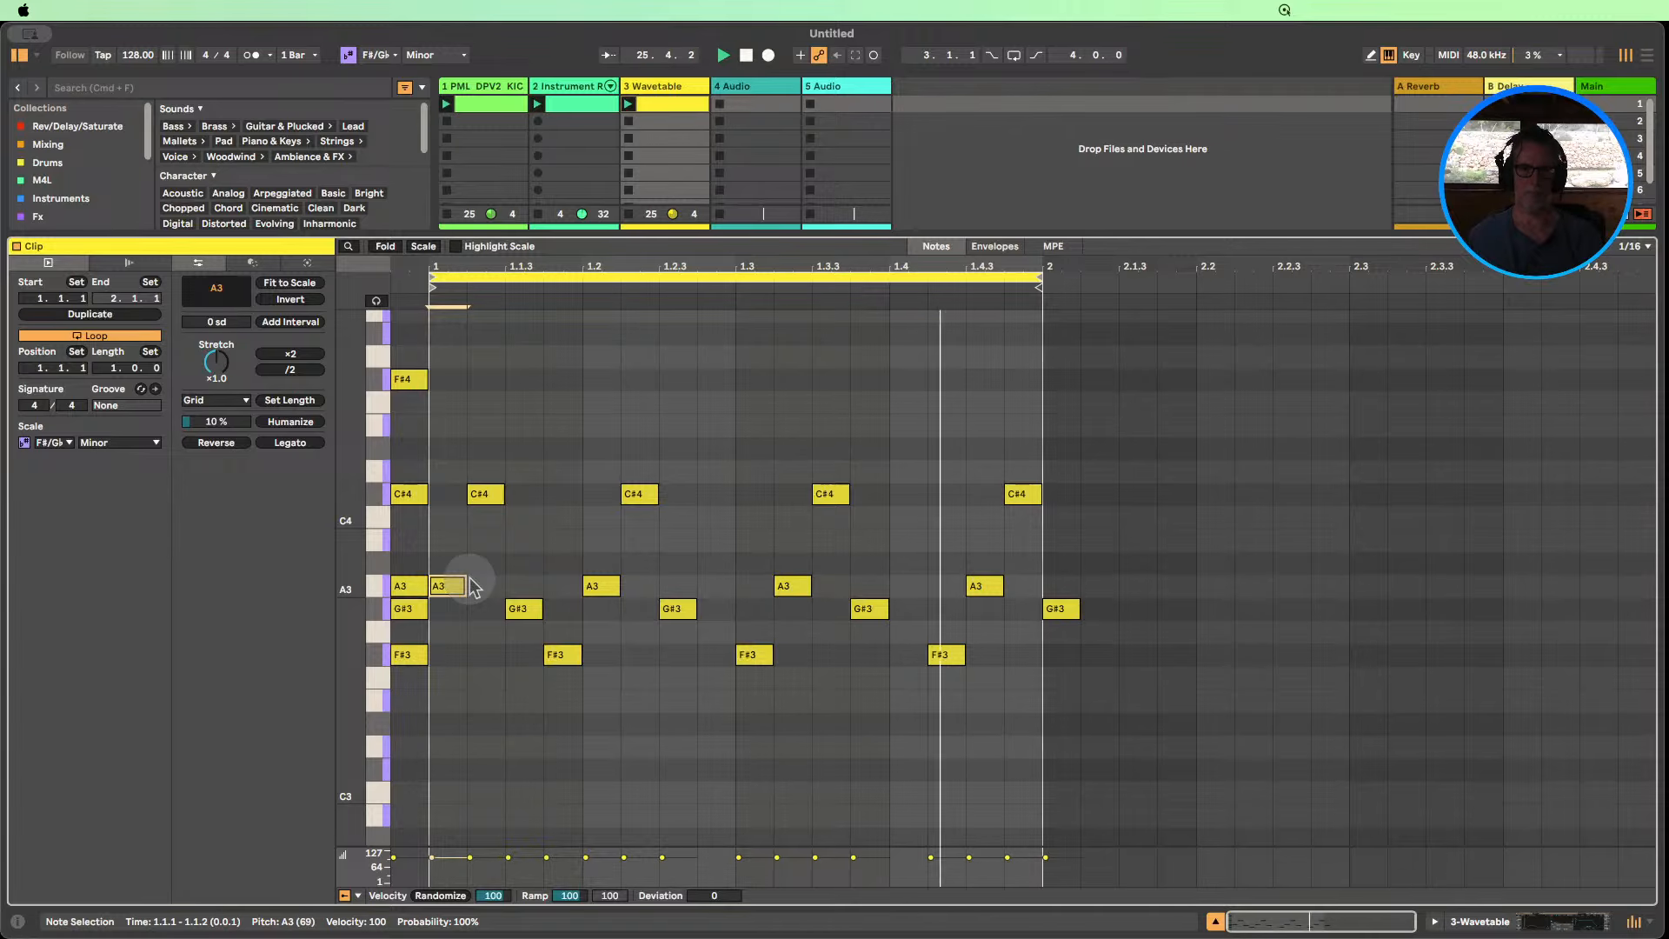
key("0")
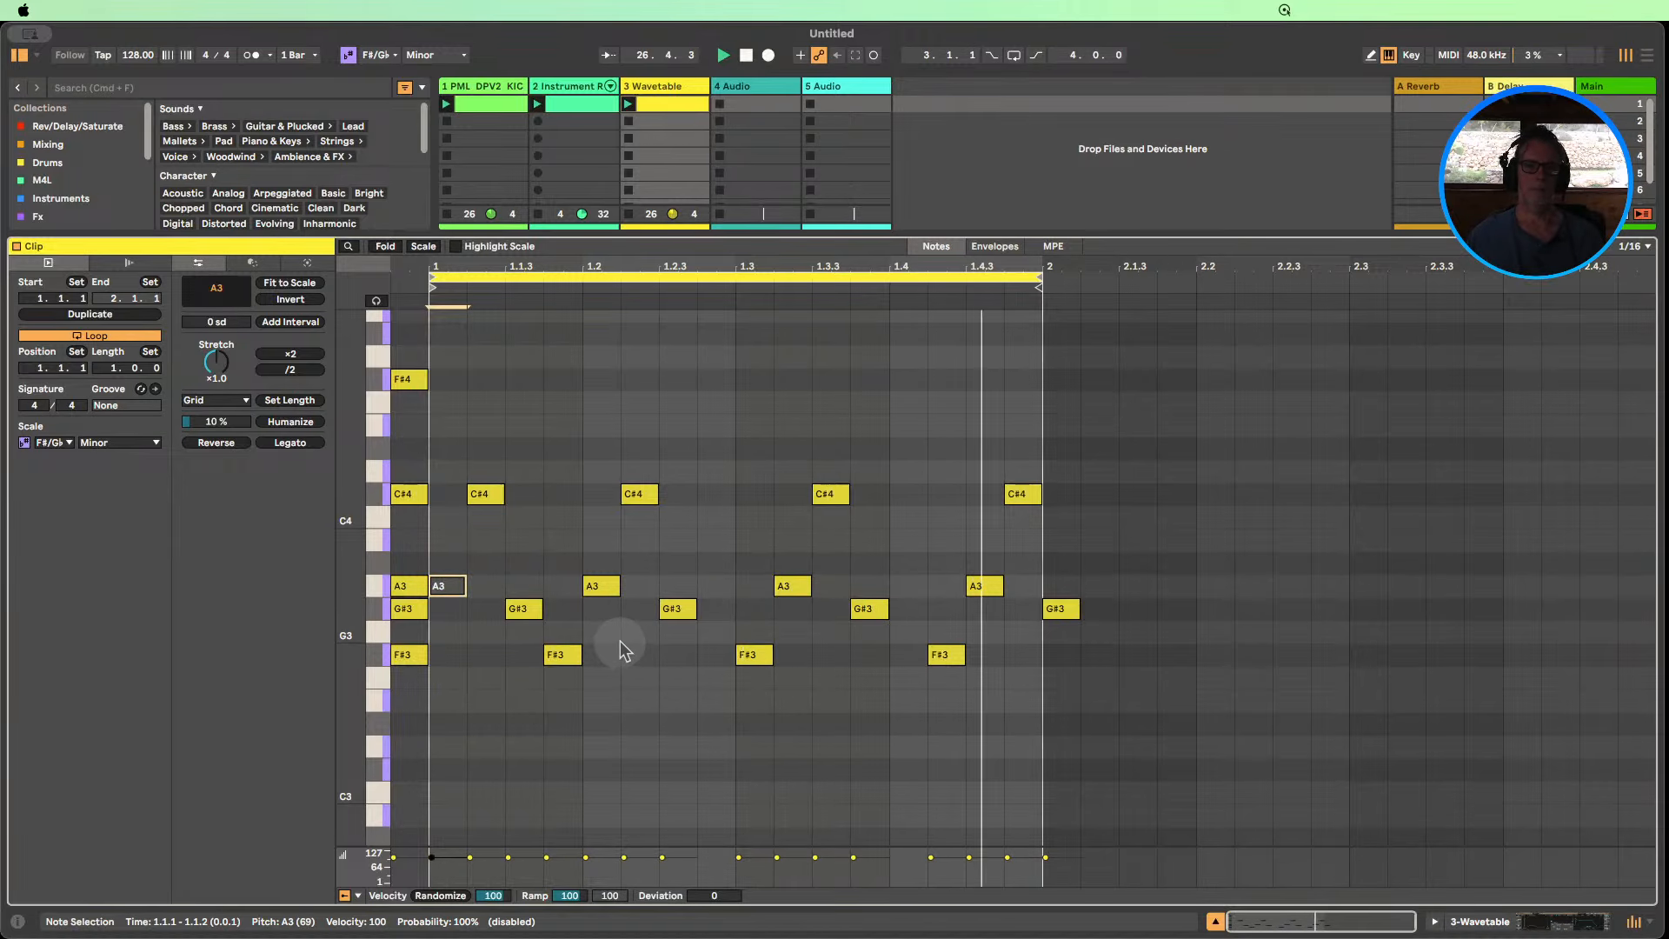
left_click_drag(523, 635, 472, 472)
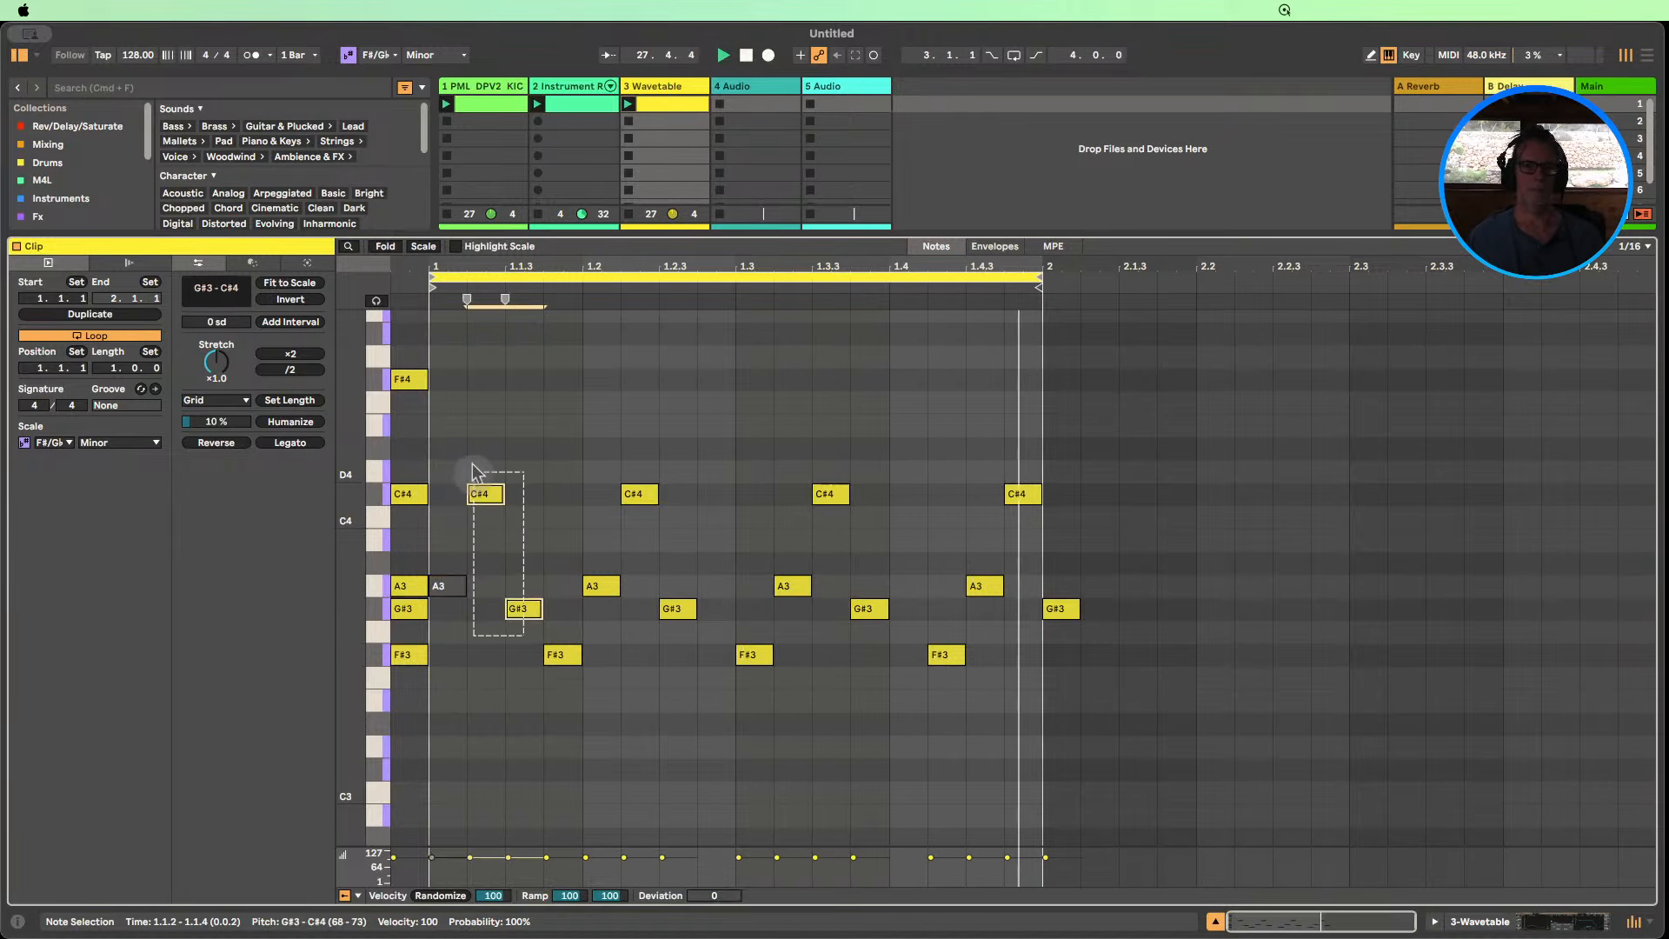
key("Left")
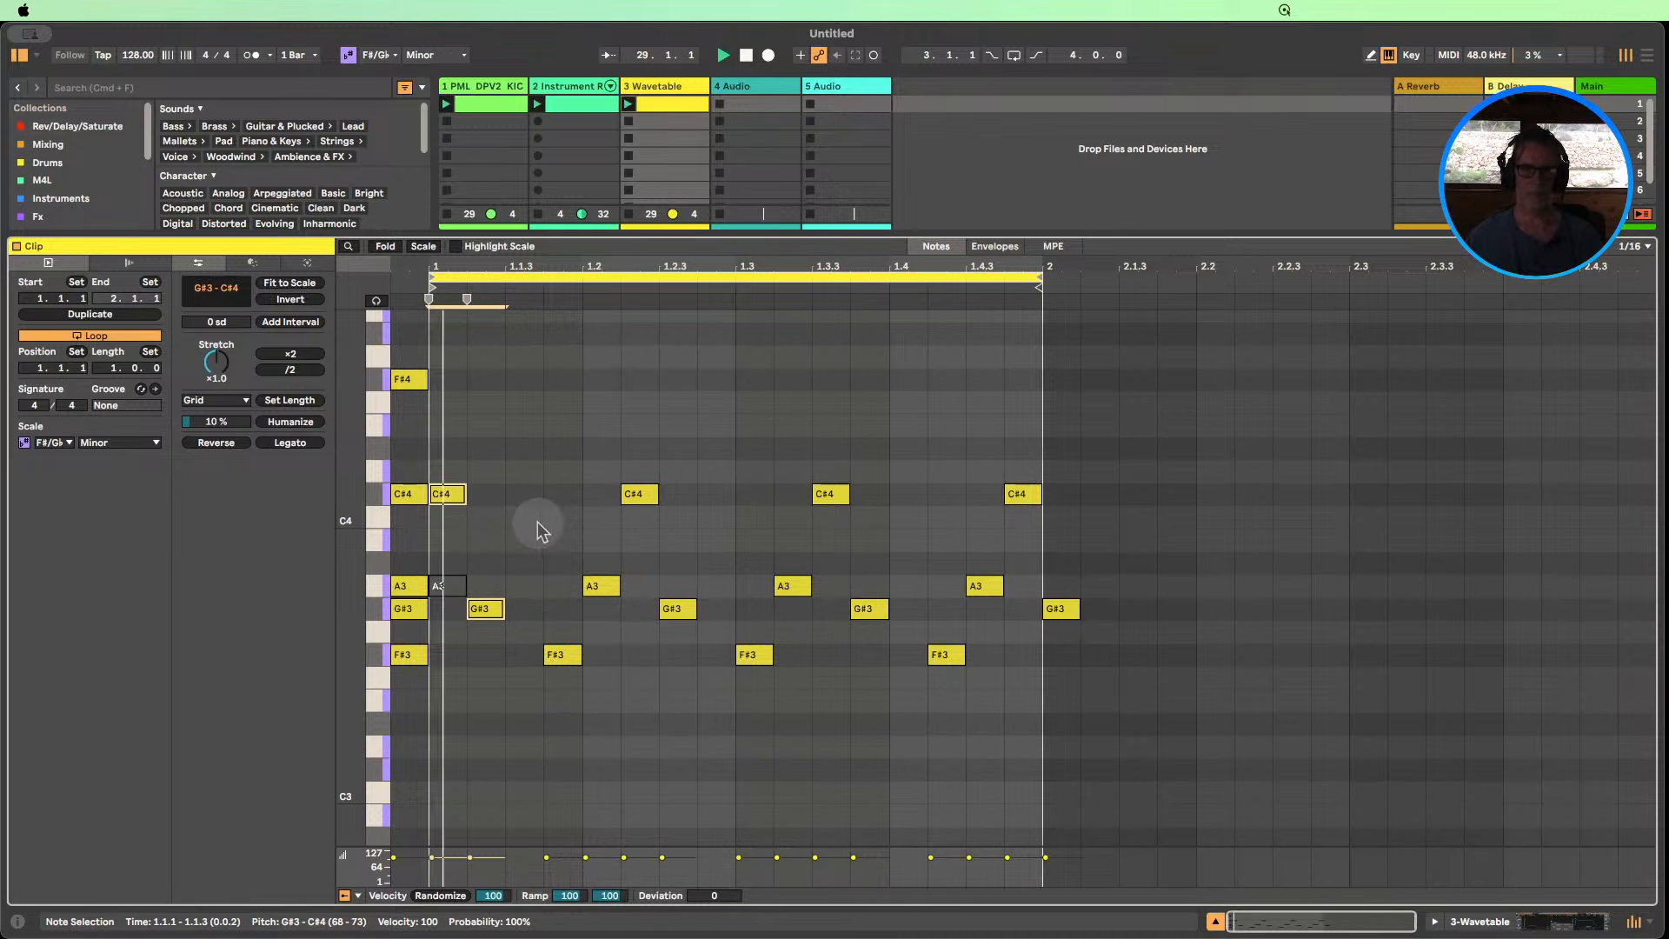
left_click(437, 489)
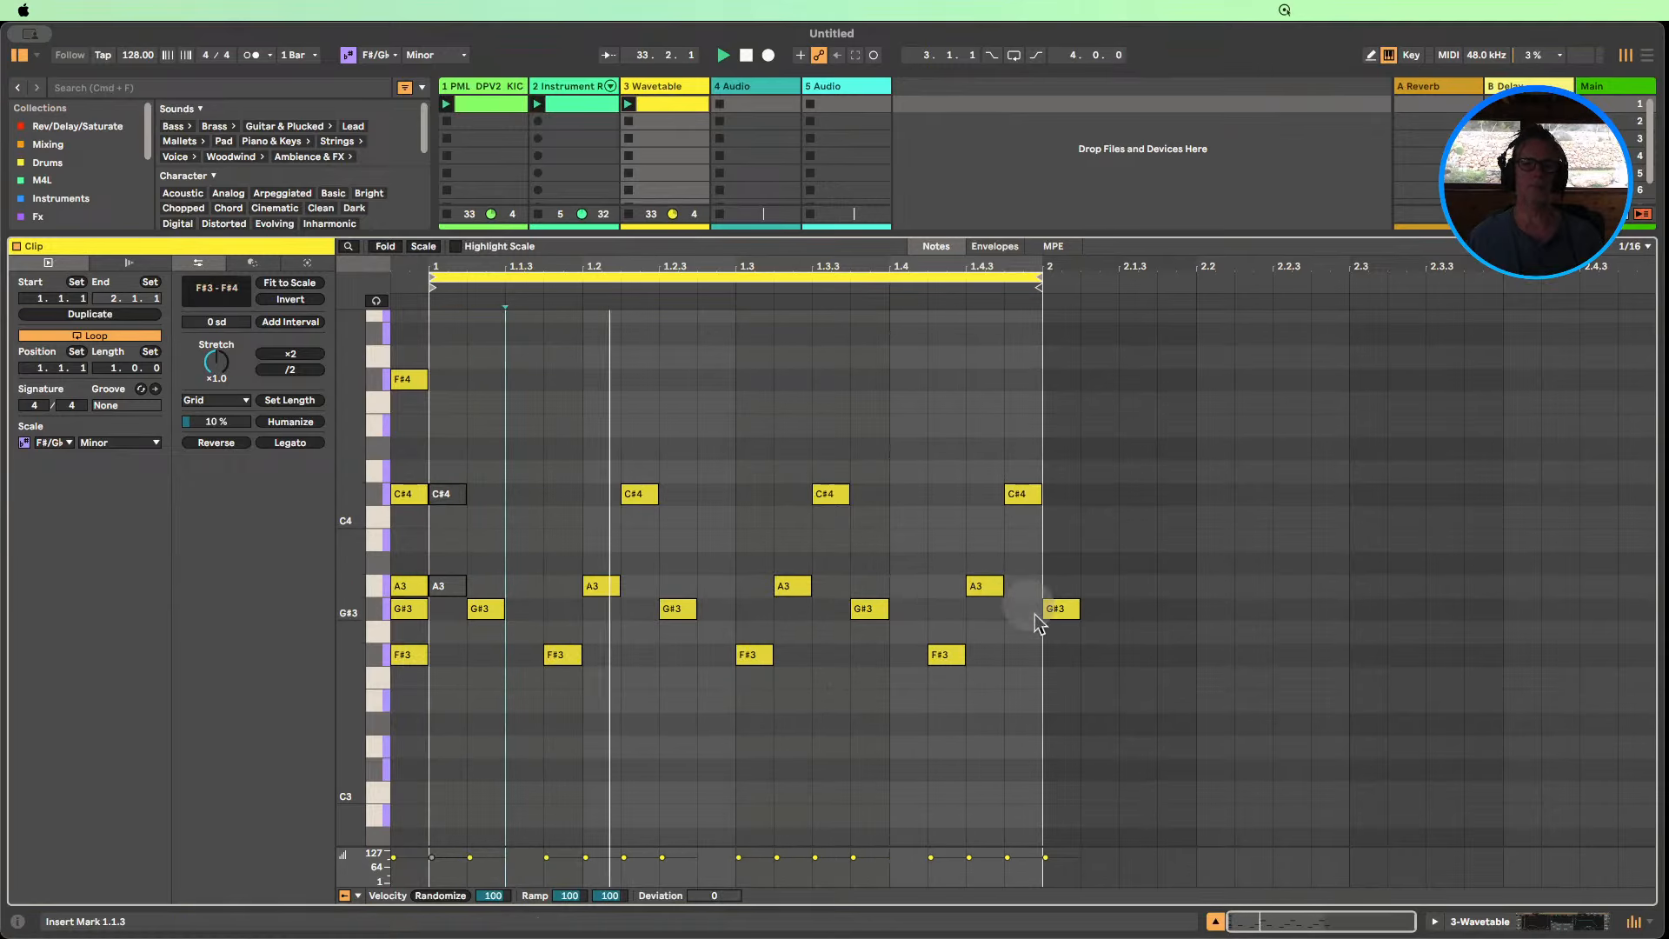
Delete the G#3 note that lies past the loop end at 2.1.1.
left_click(1113, 661)
left_click_drag(1113, 665, 1061, 566)
key("Delete")
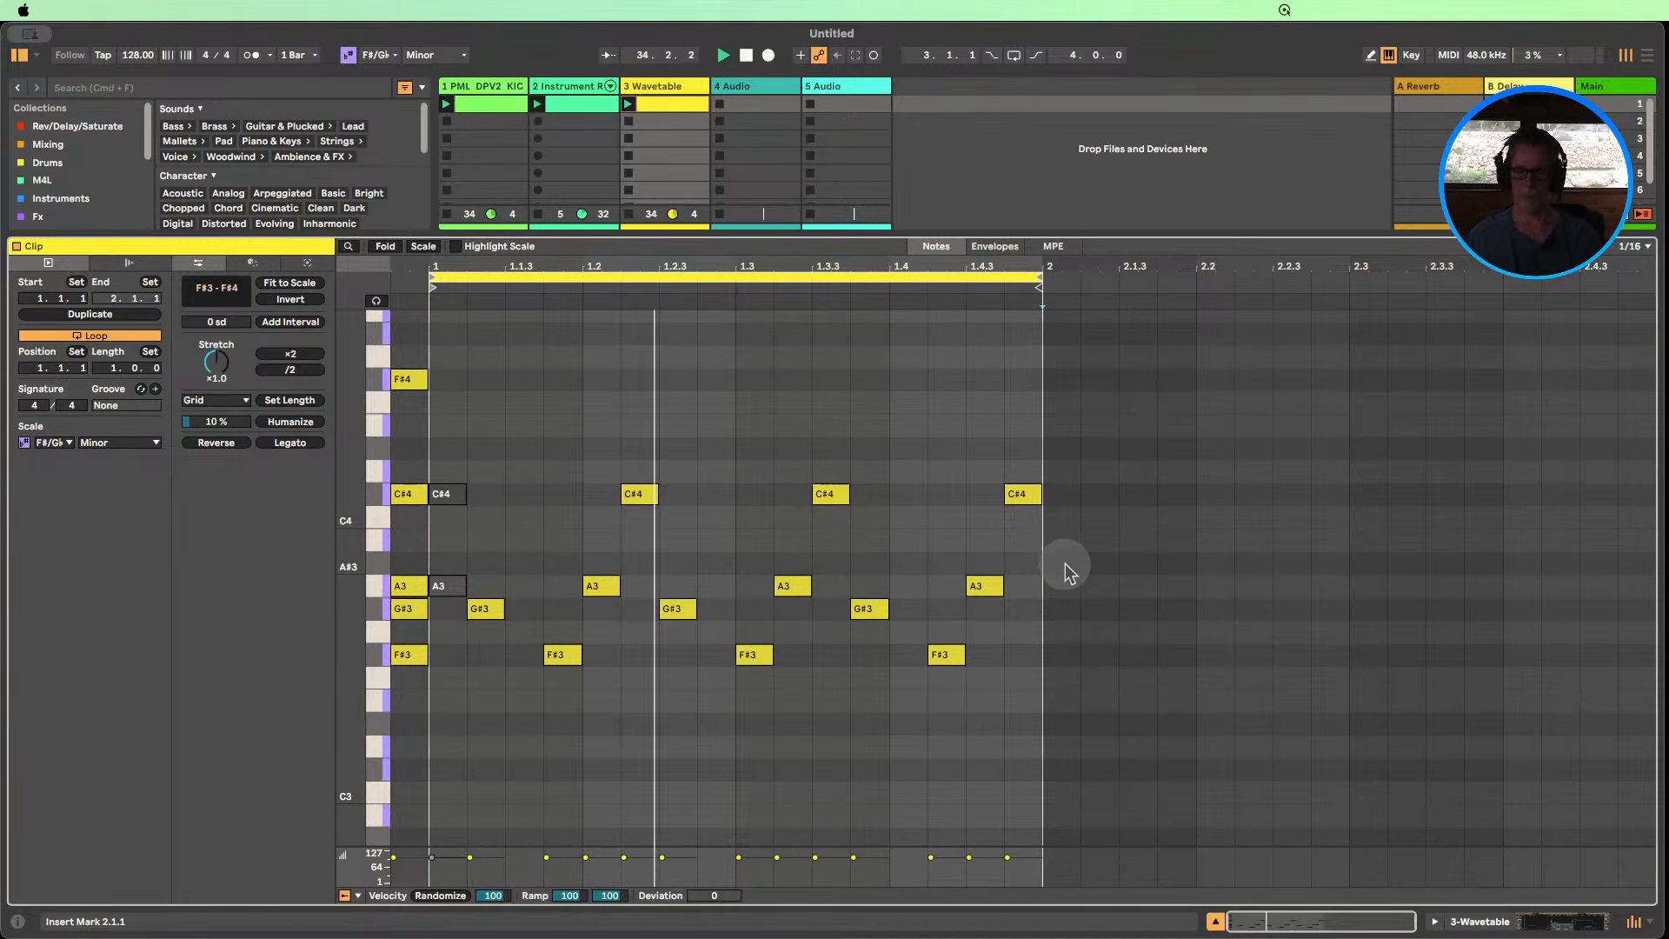
Duplicate the clip's loop twice to make it 4 bars long, and stop playback.
left_click(92, 315)
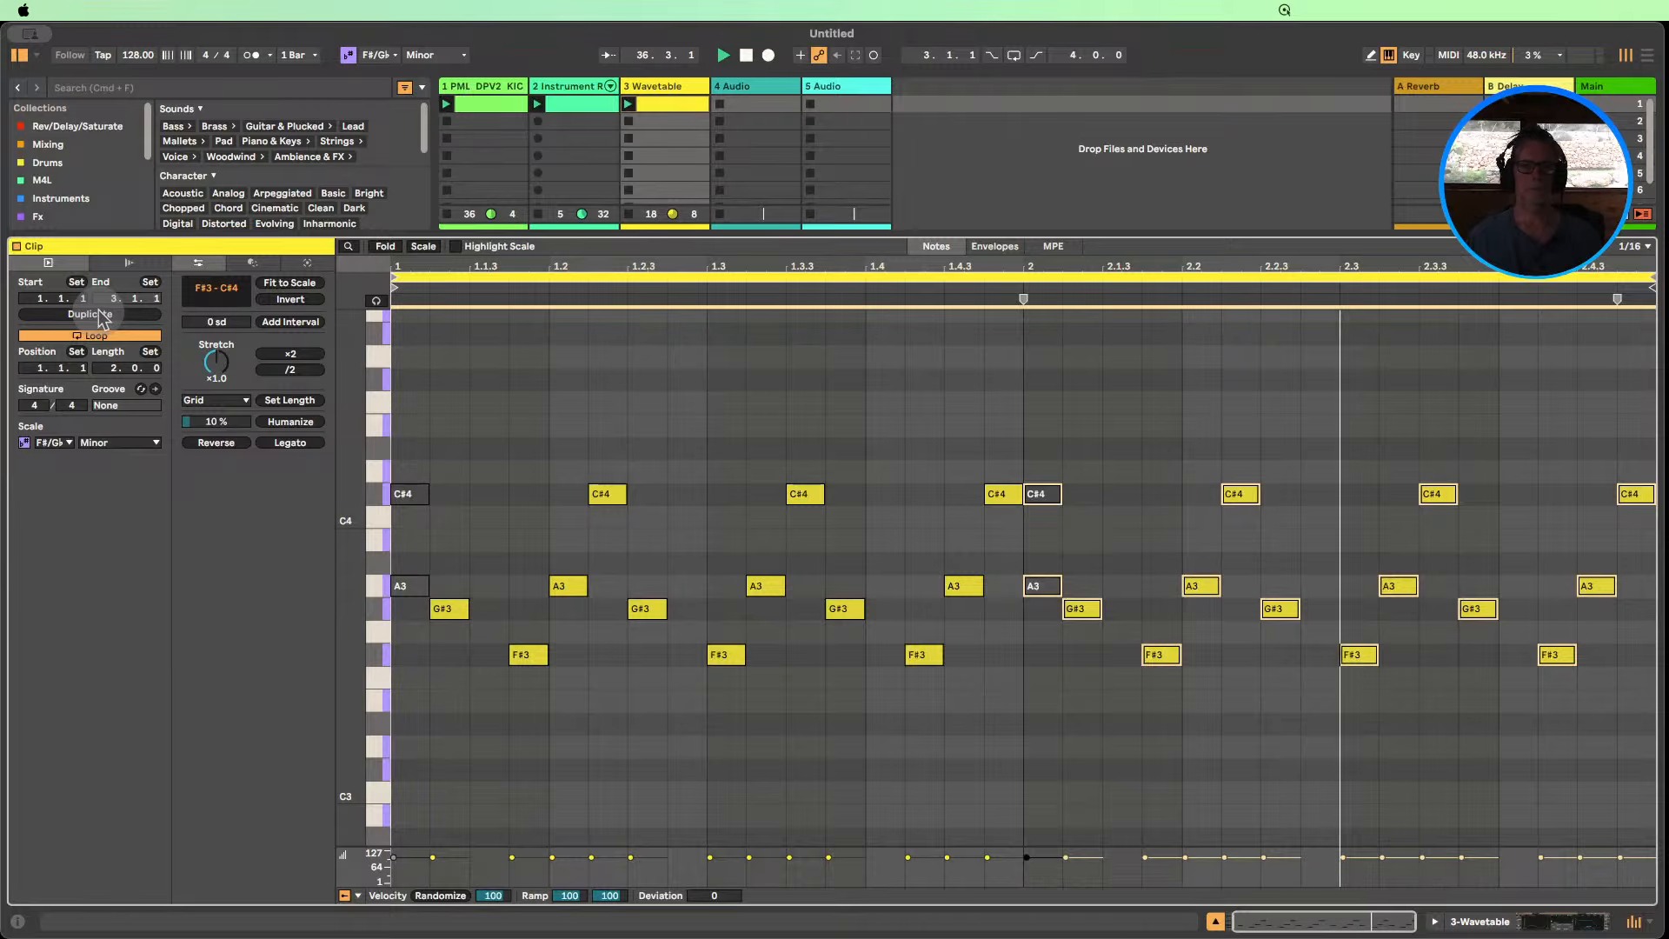
left_click(94, 315)
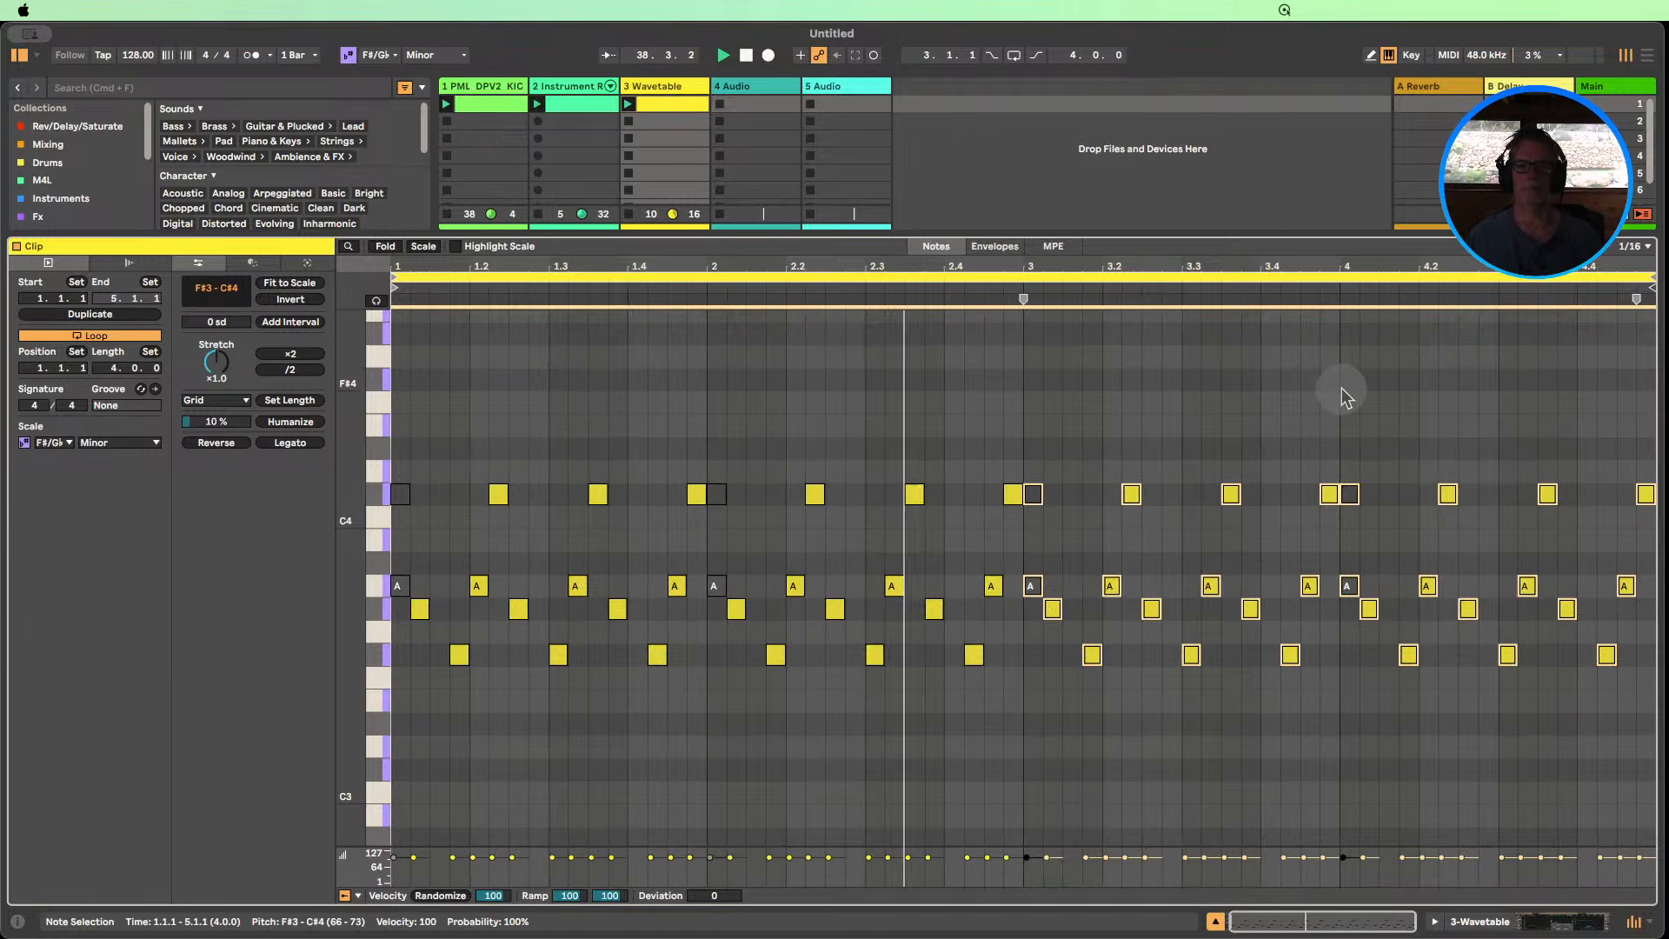
left_click(745, 56)
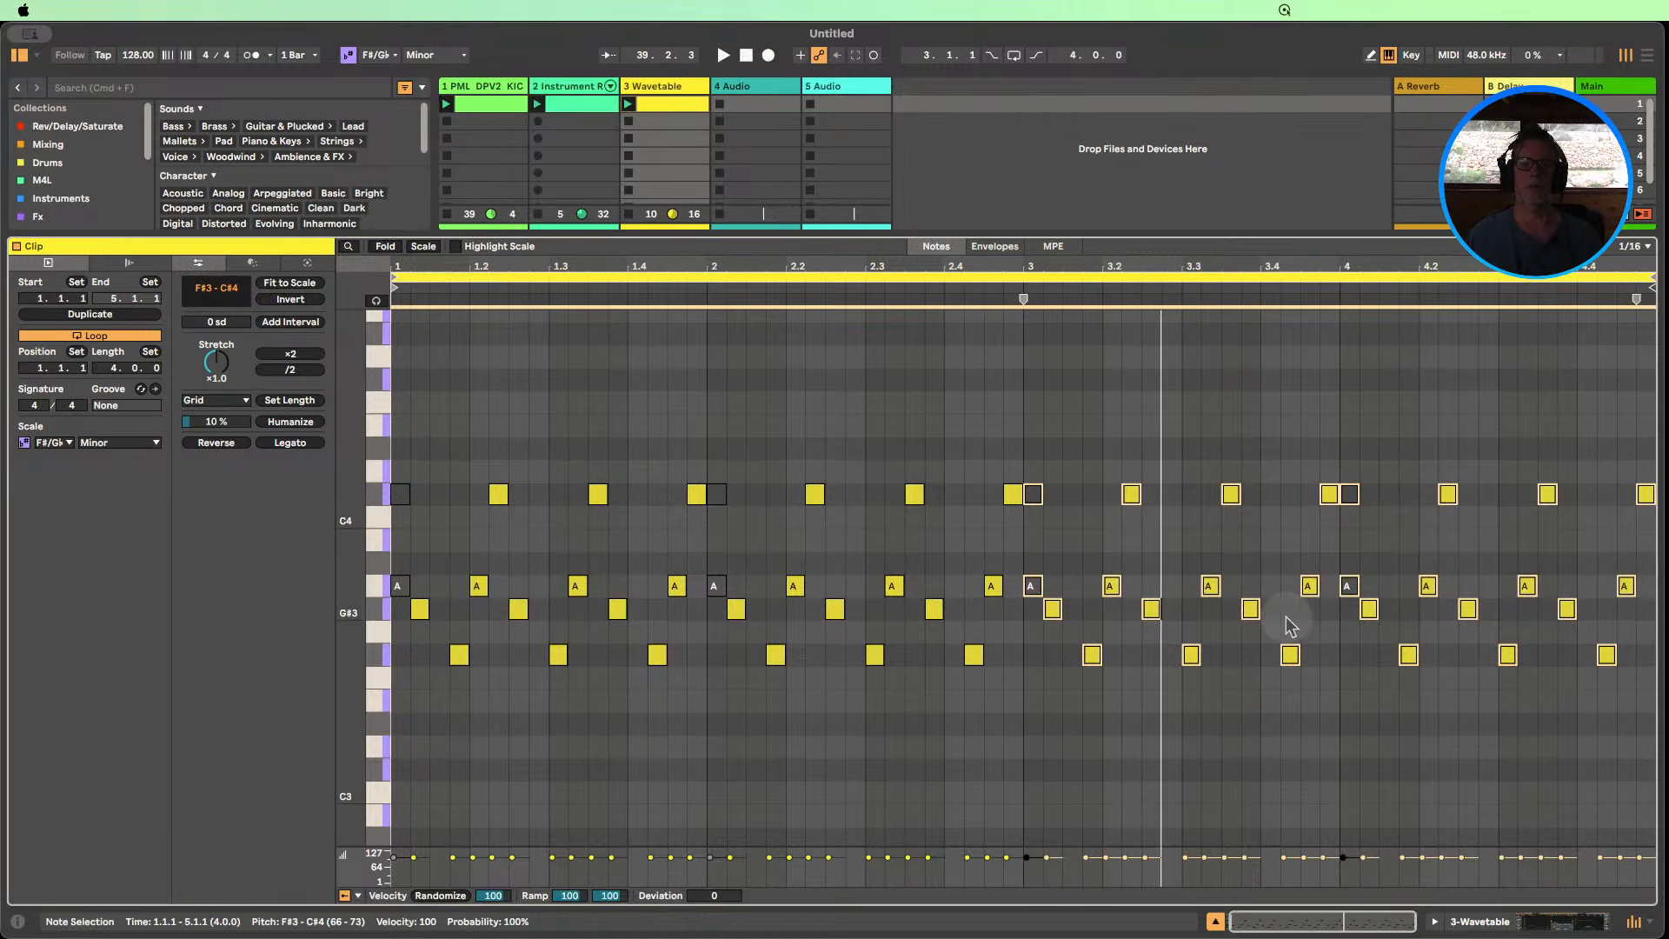
Return to the full session view and place a copy of the Wavetable clip in the track's third slot.
left_click(1214, 922)
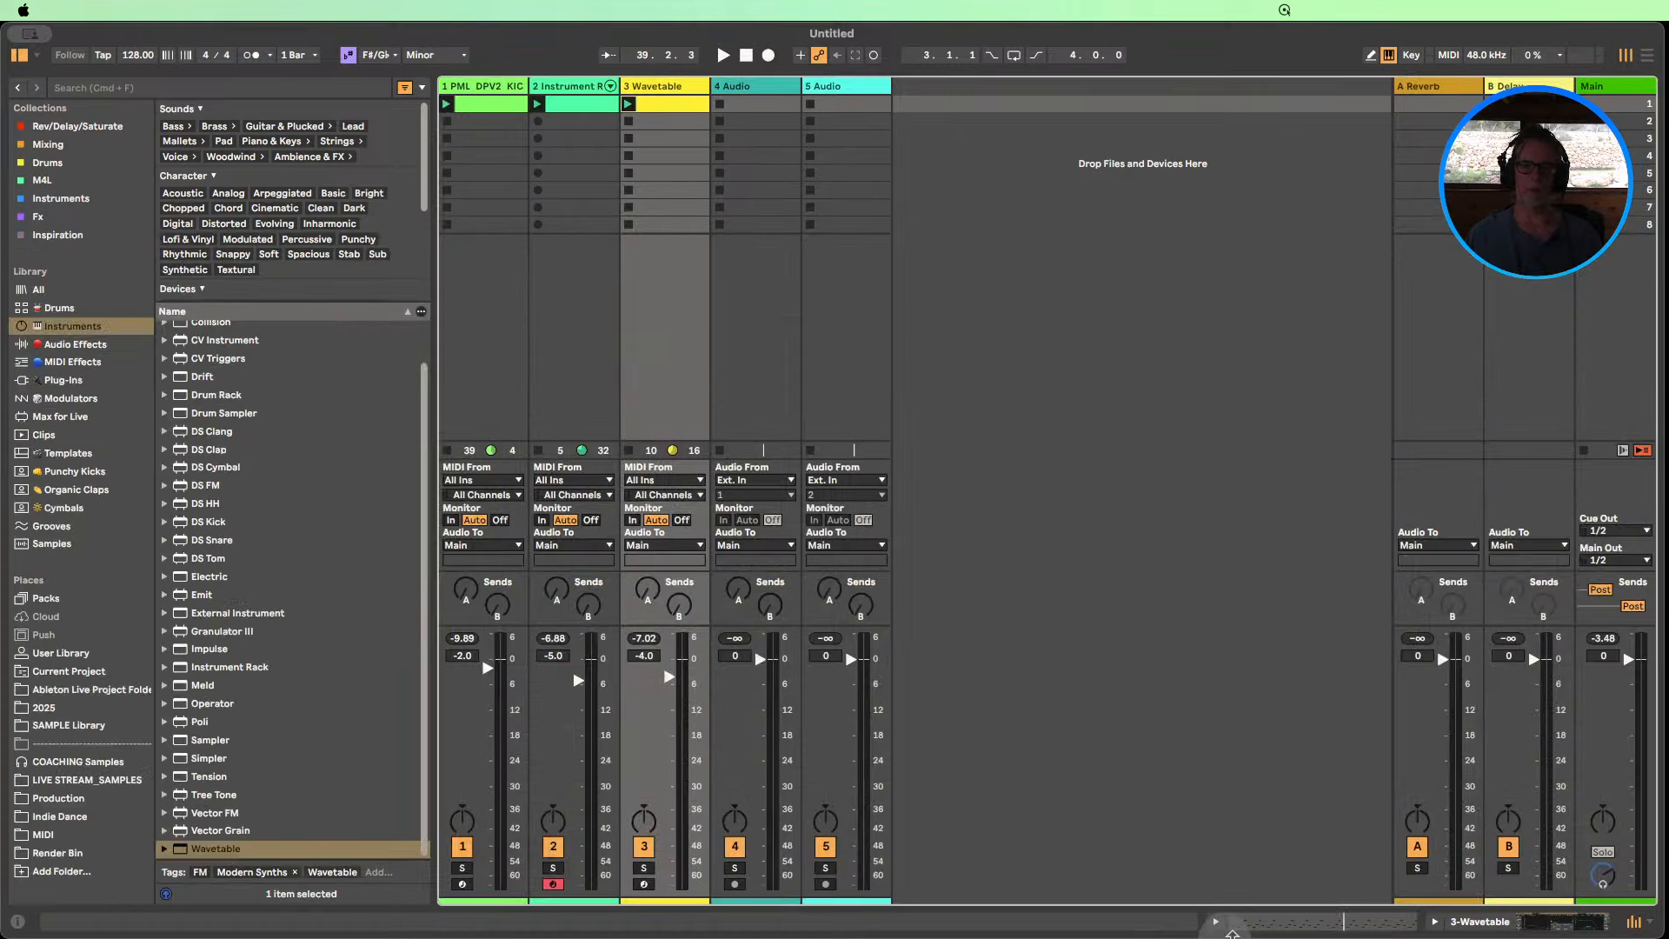
left_click(666, 121)
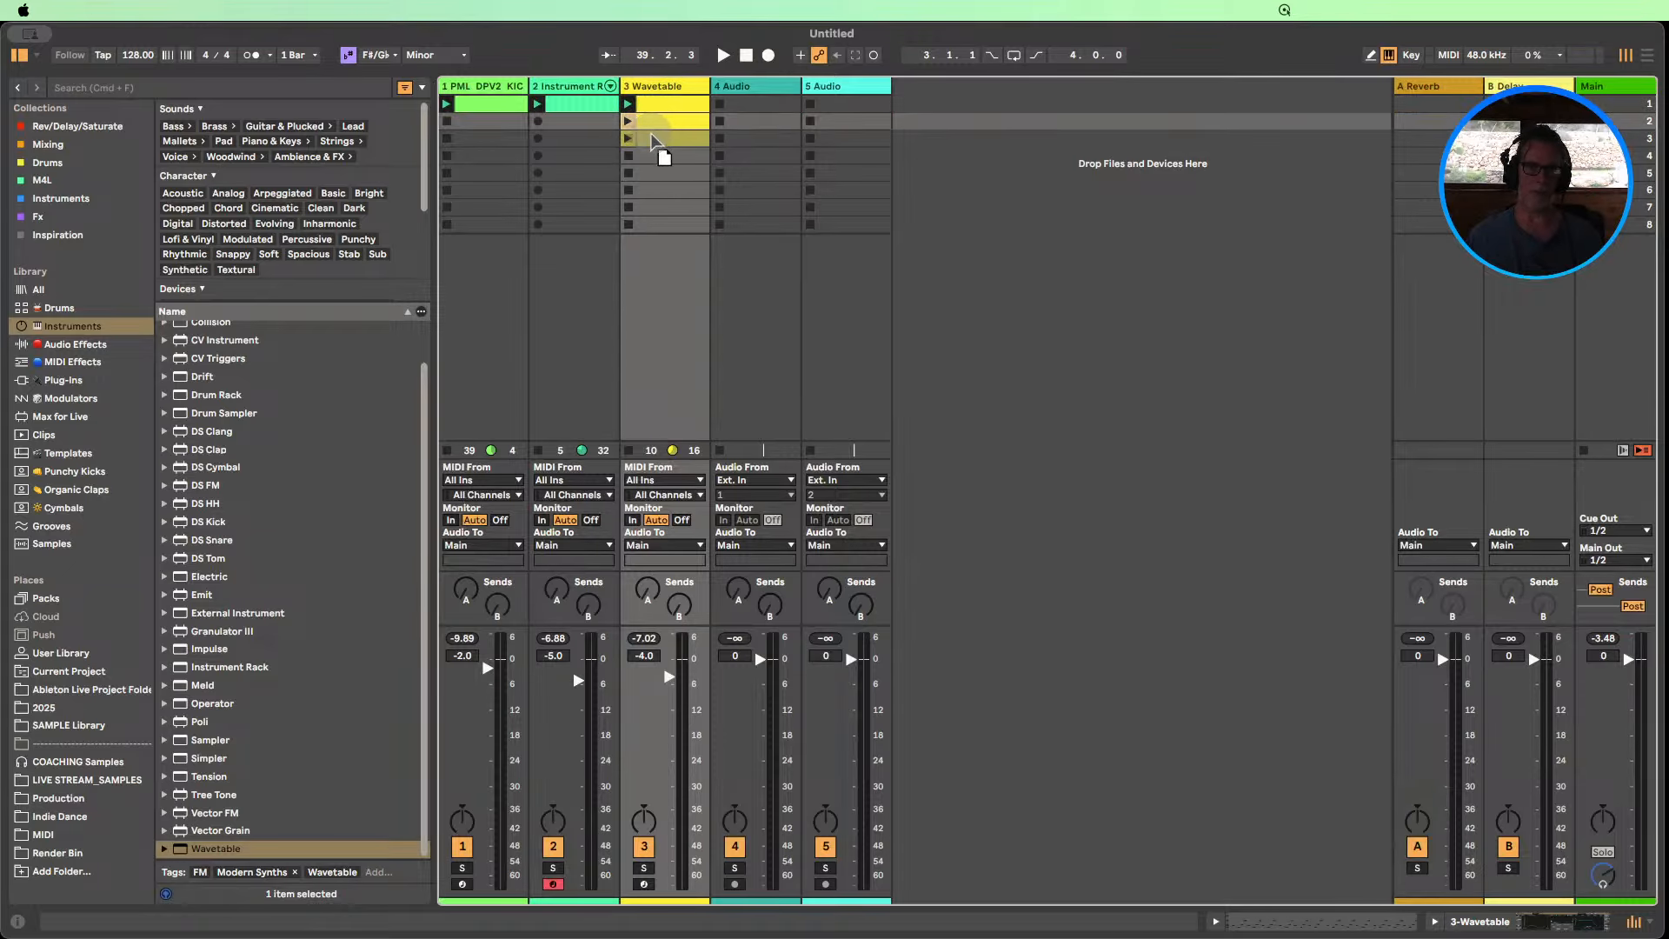
left_click_drag(657, 143, 657, 139)
double_click(655, 106)
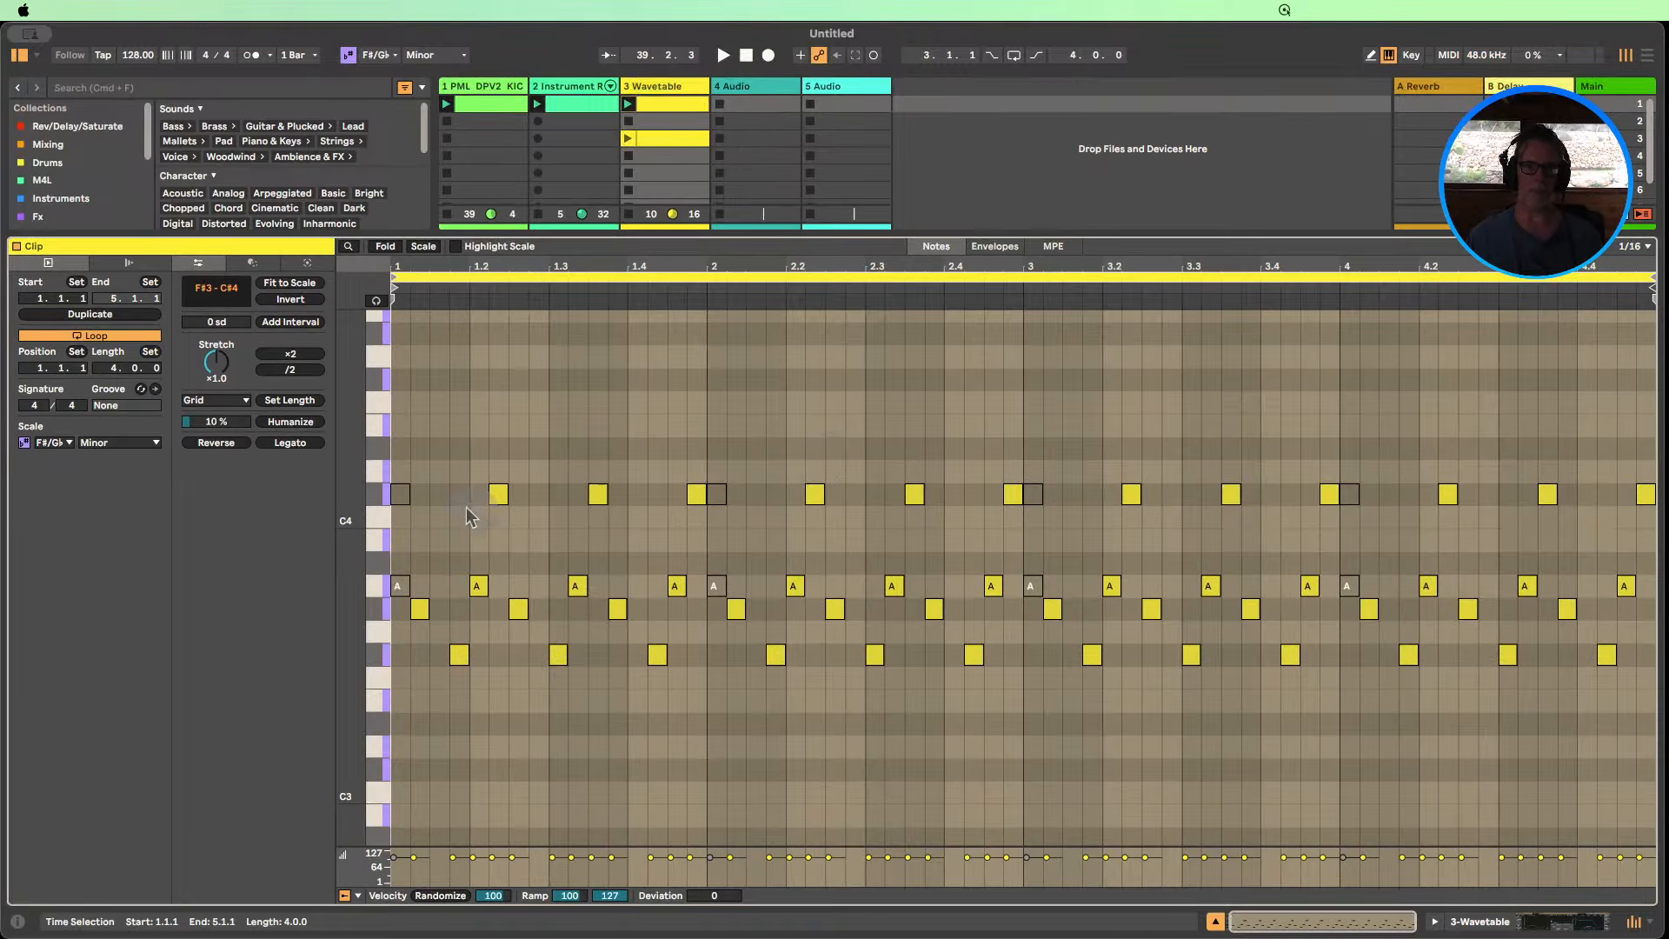
left_click_drag(360, 571, 364, 569)
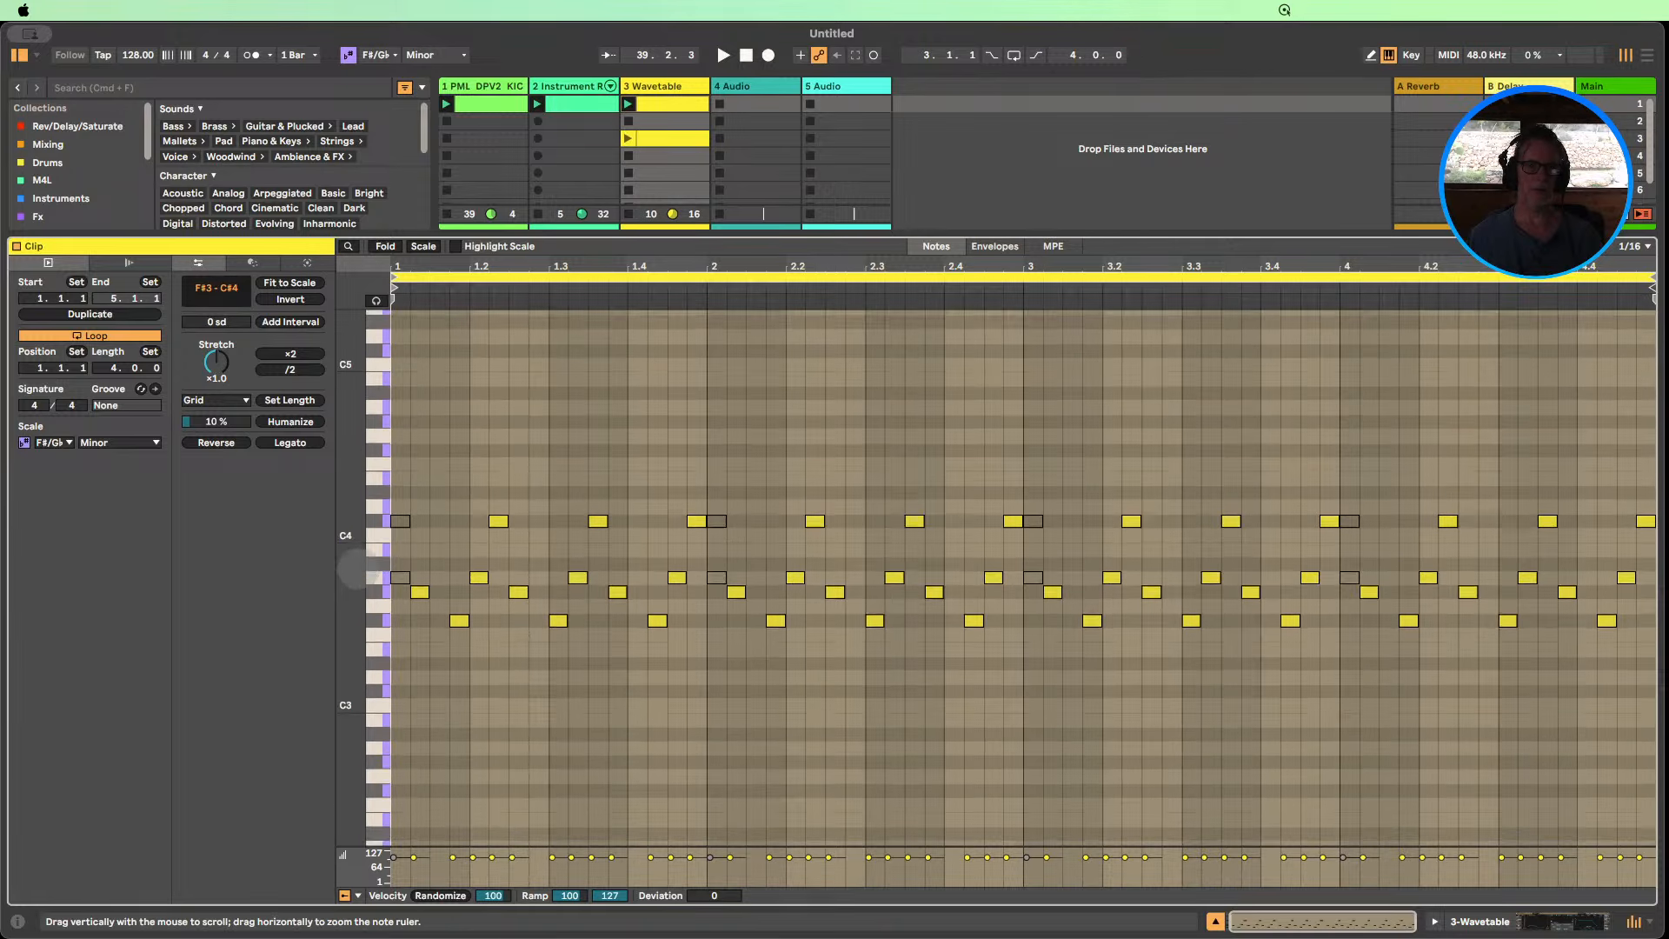
left_click_drag(597, 266, 626, 154)
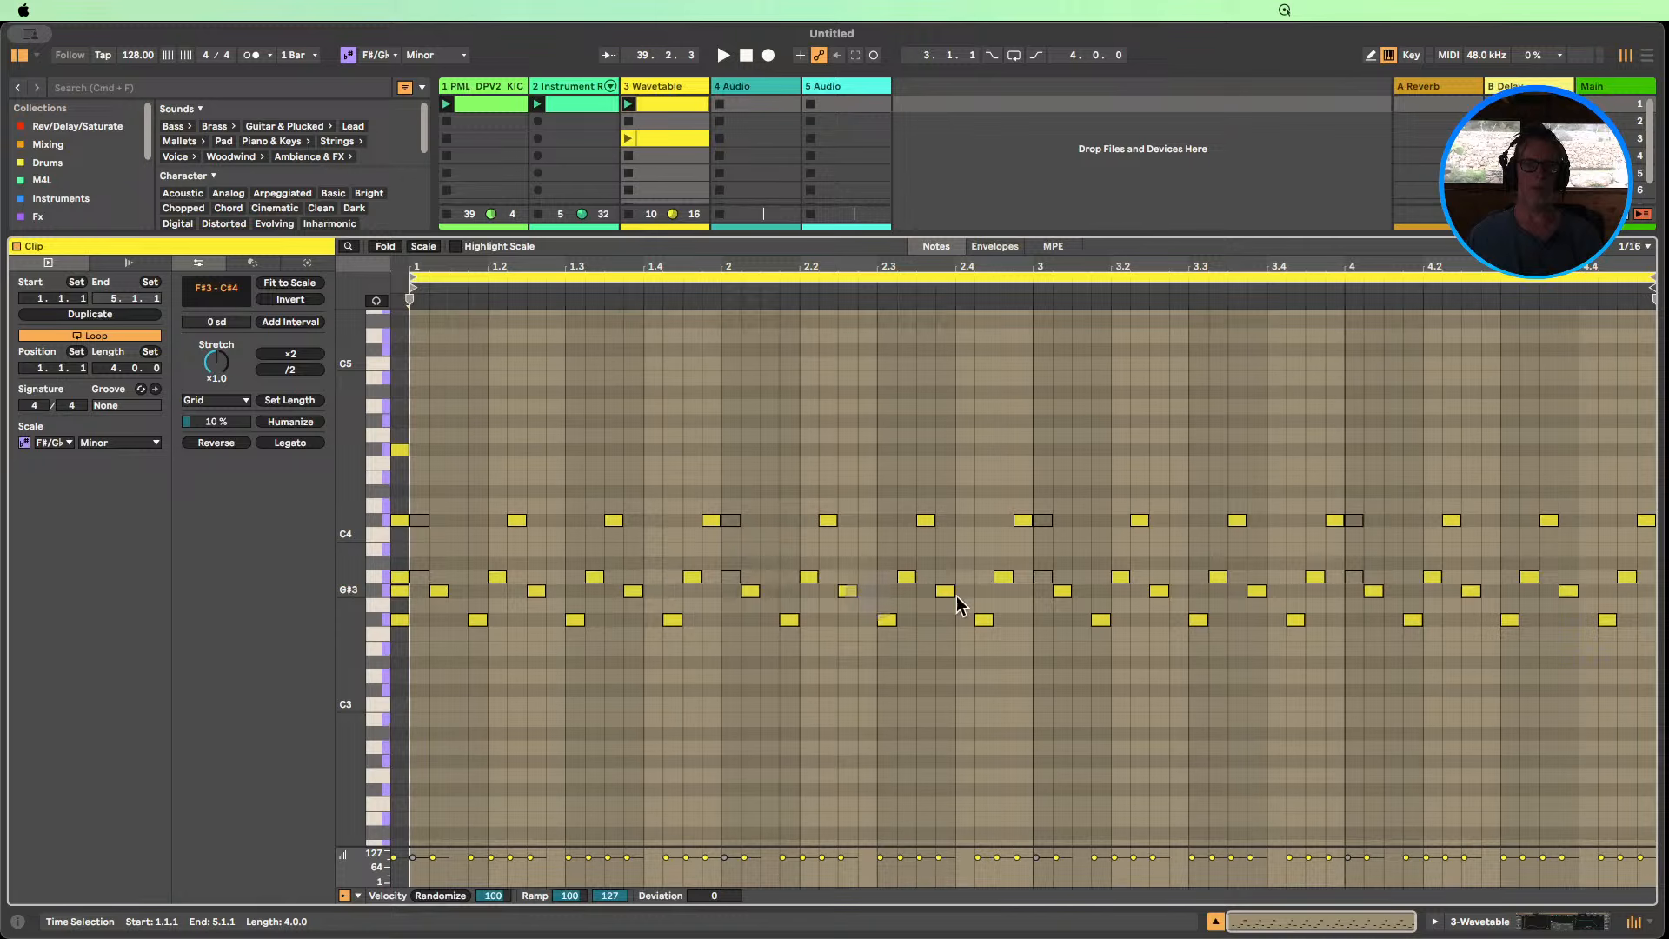
left_click(1102, 473)
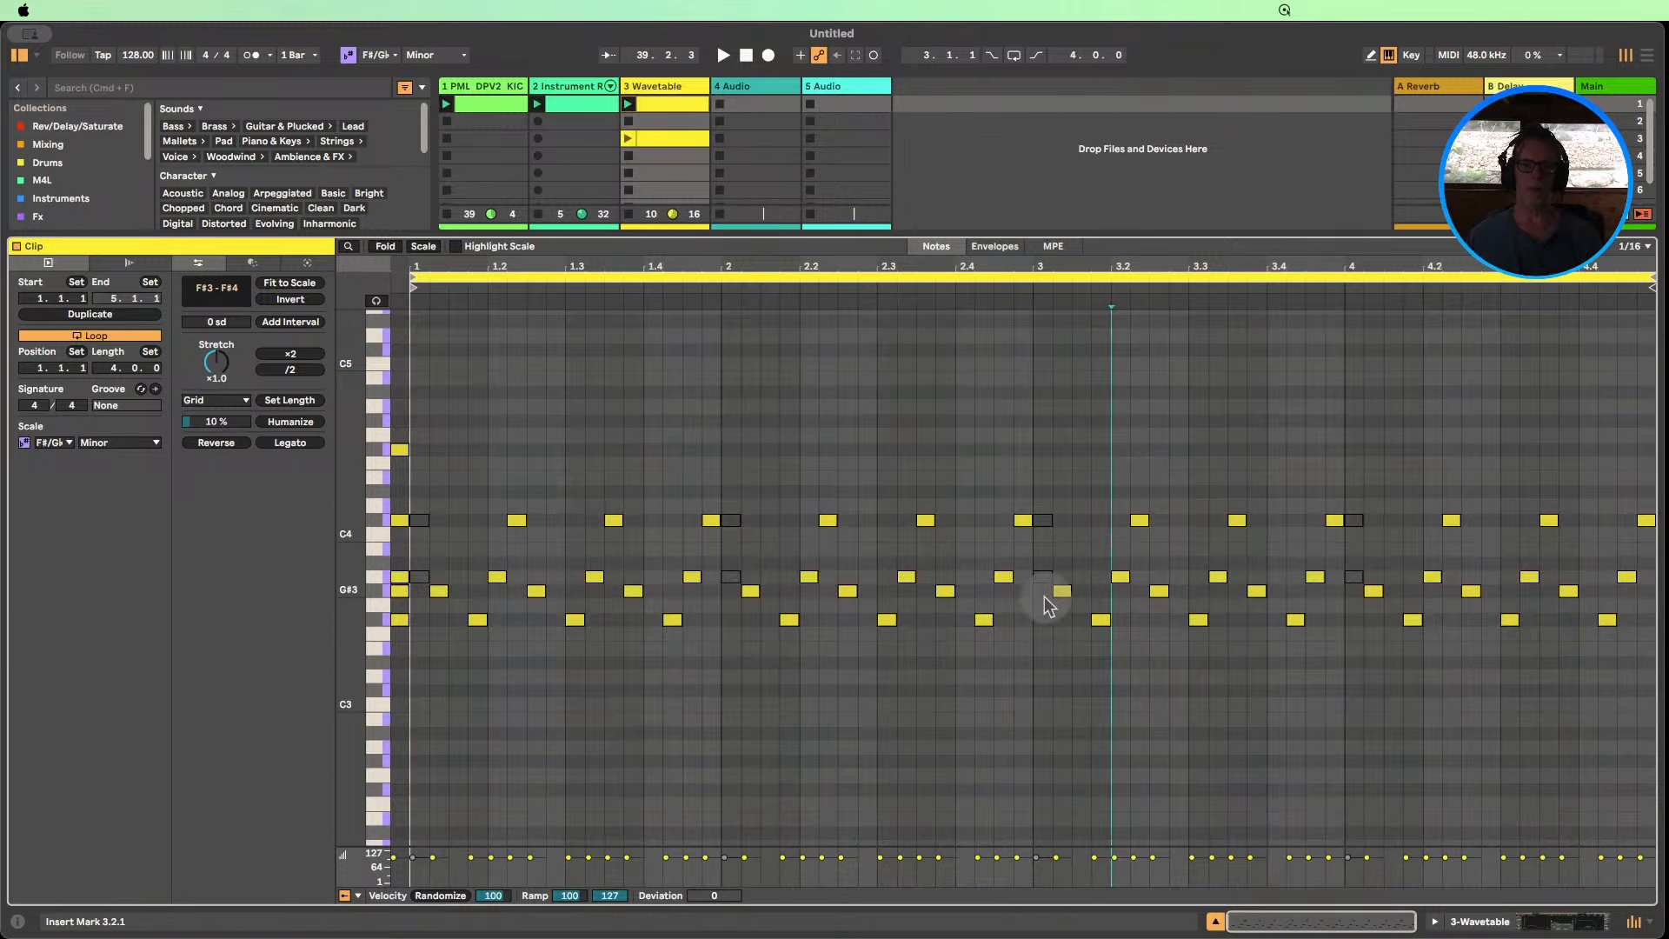
left_click_drag(1045, 597, 1639, 600)
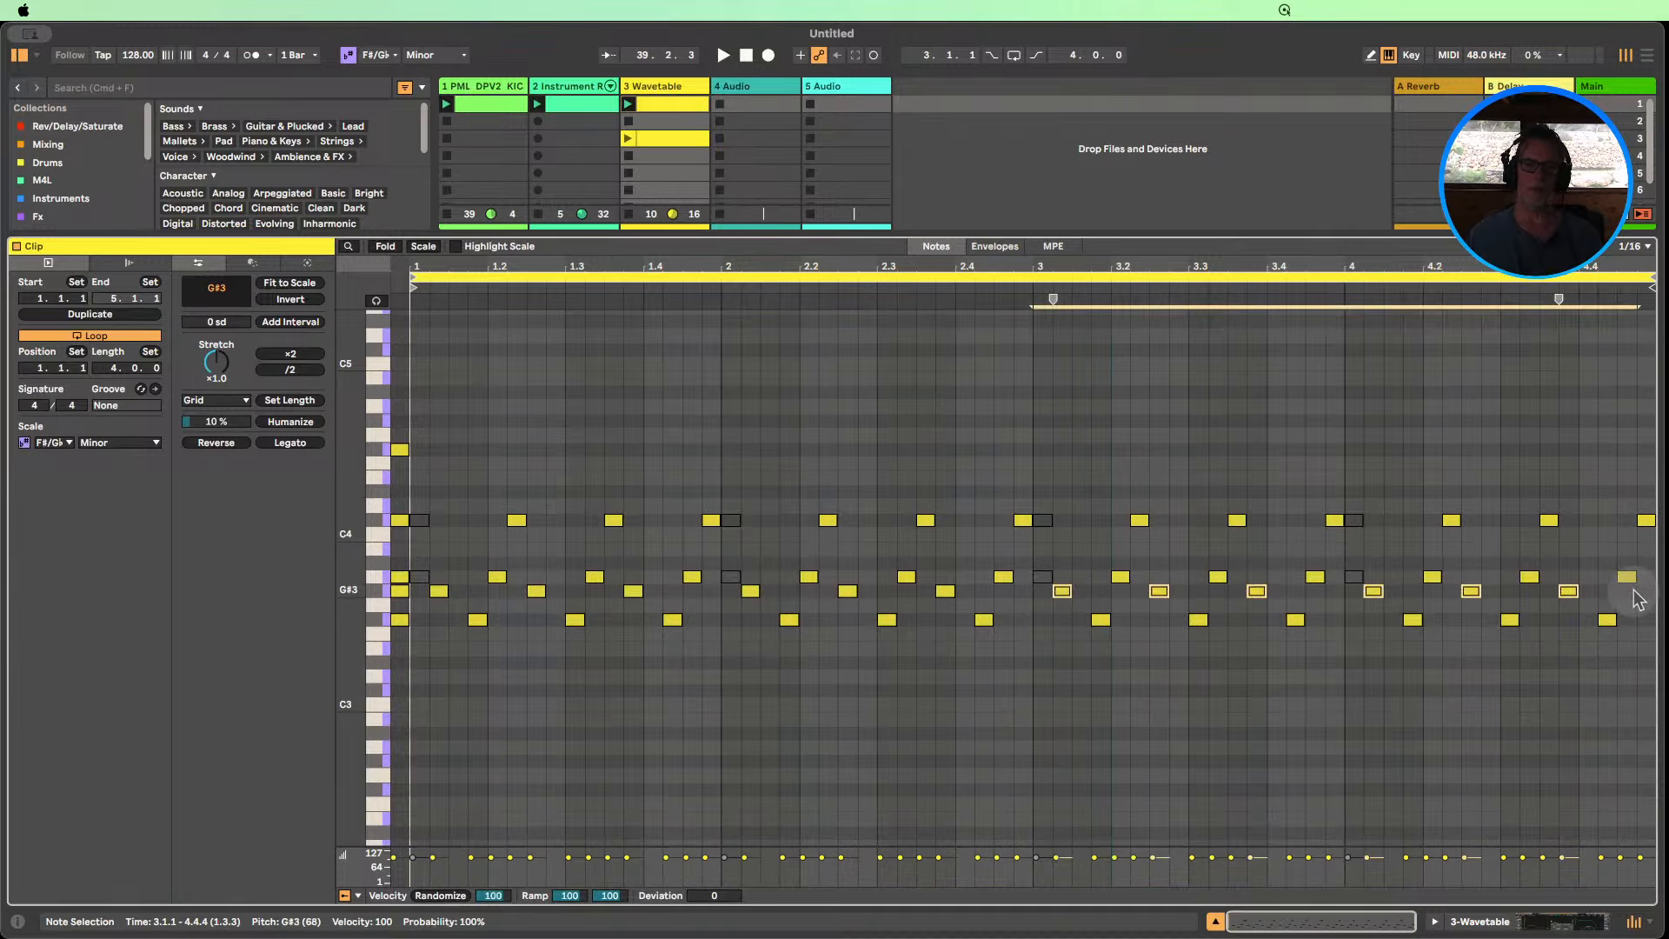
Show the first bass and Wavetable clips together in the note editor and compare their notes and lengths.
left_click(568, 102)
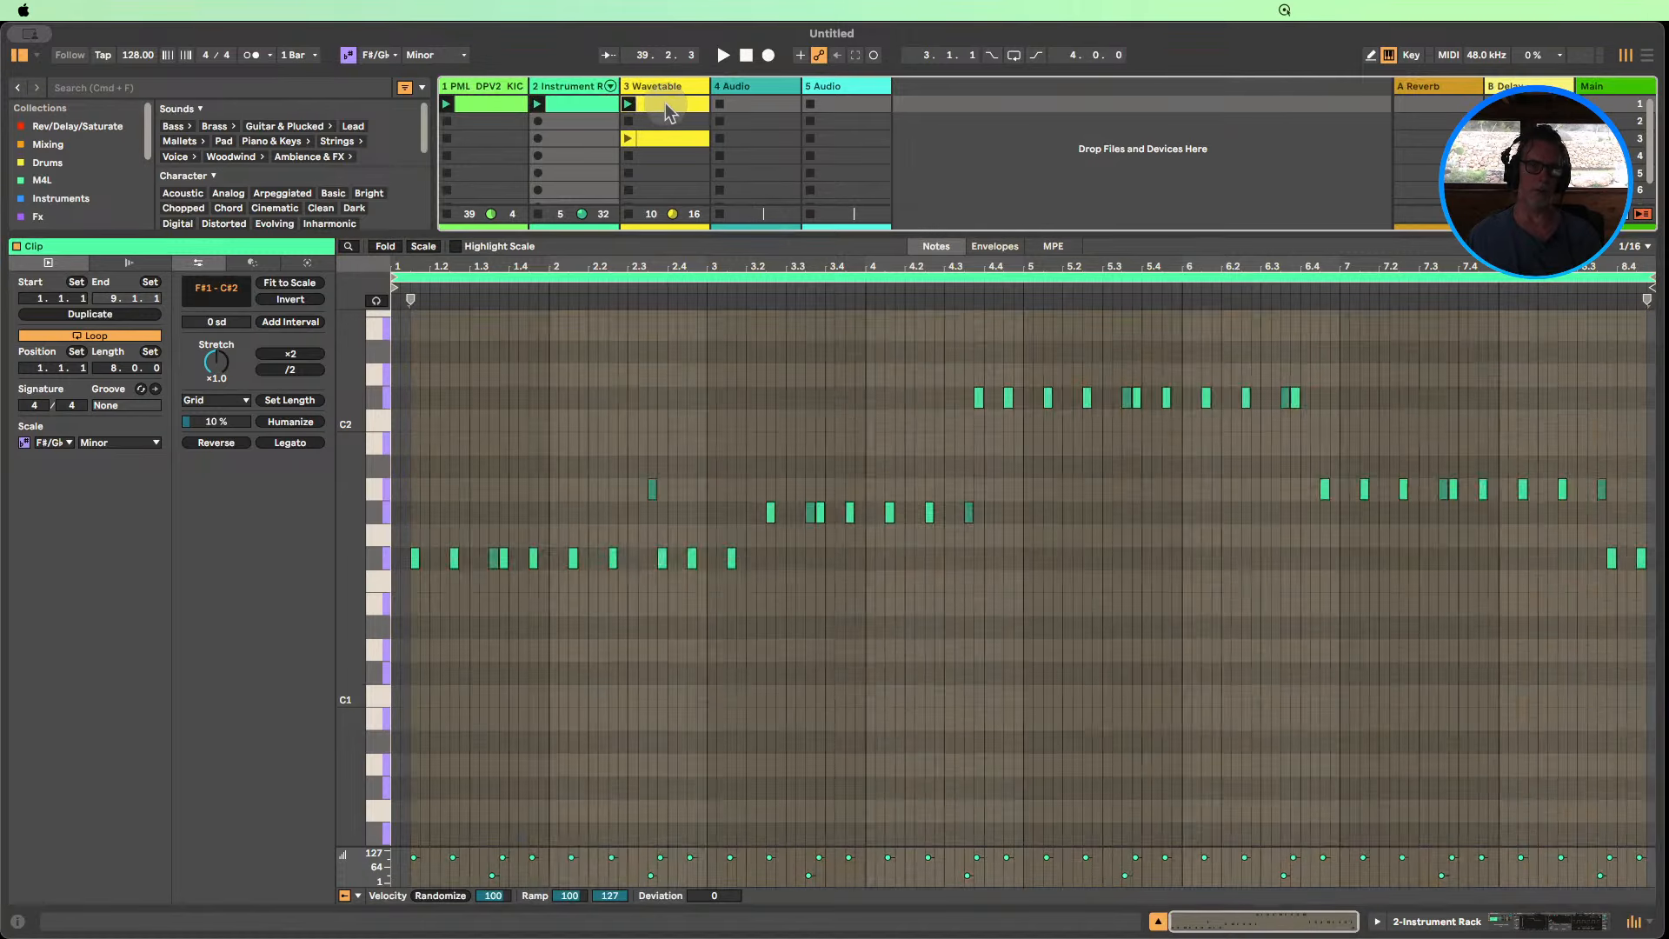
left_click(665, 103, "shift")
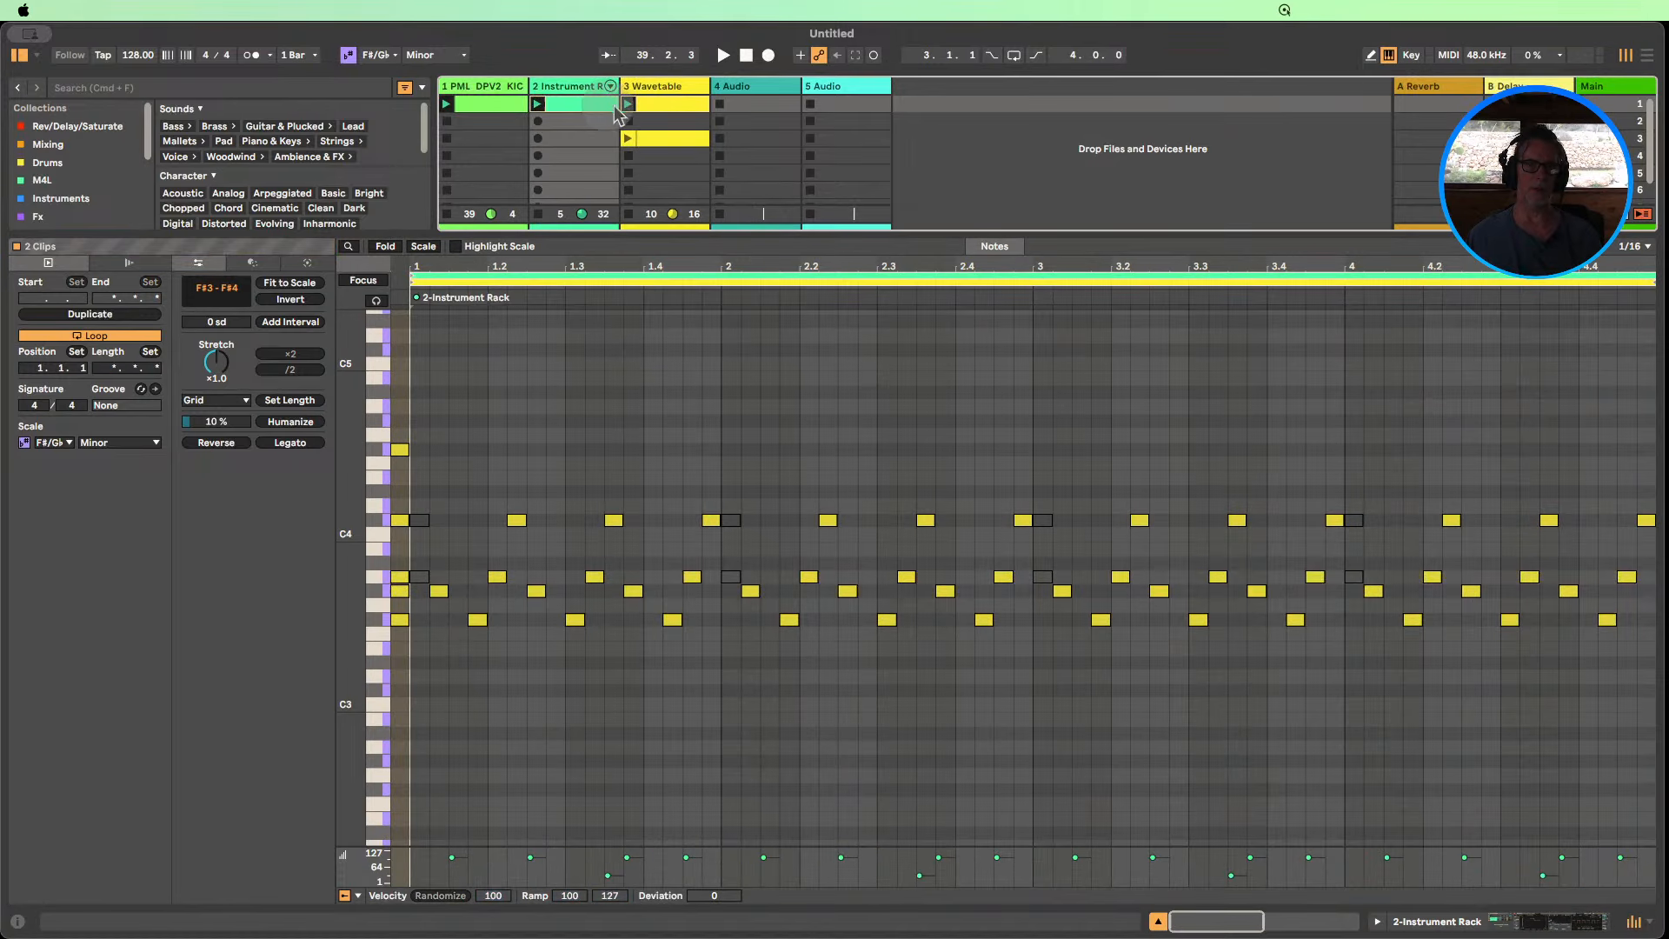
left_click_drag(363, 707, 357, 705)
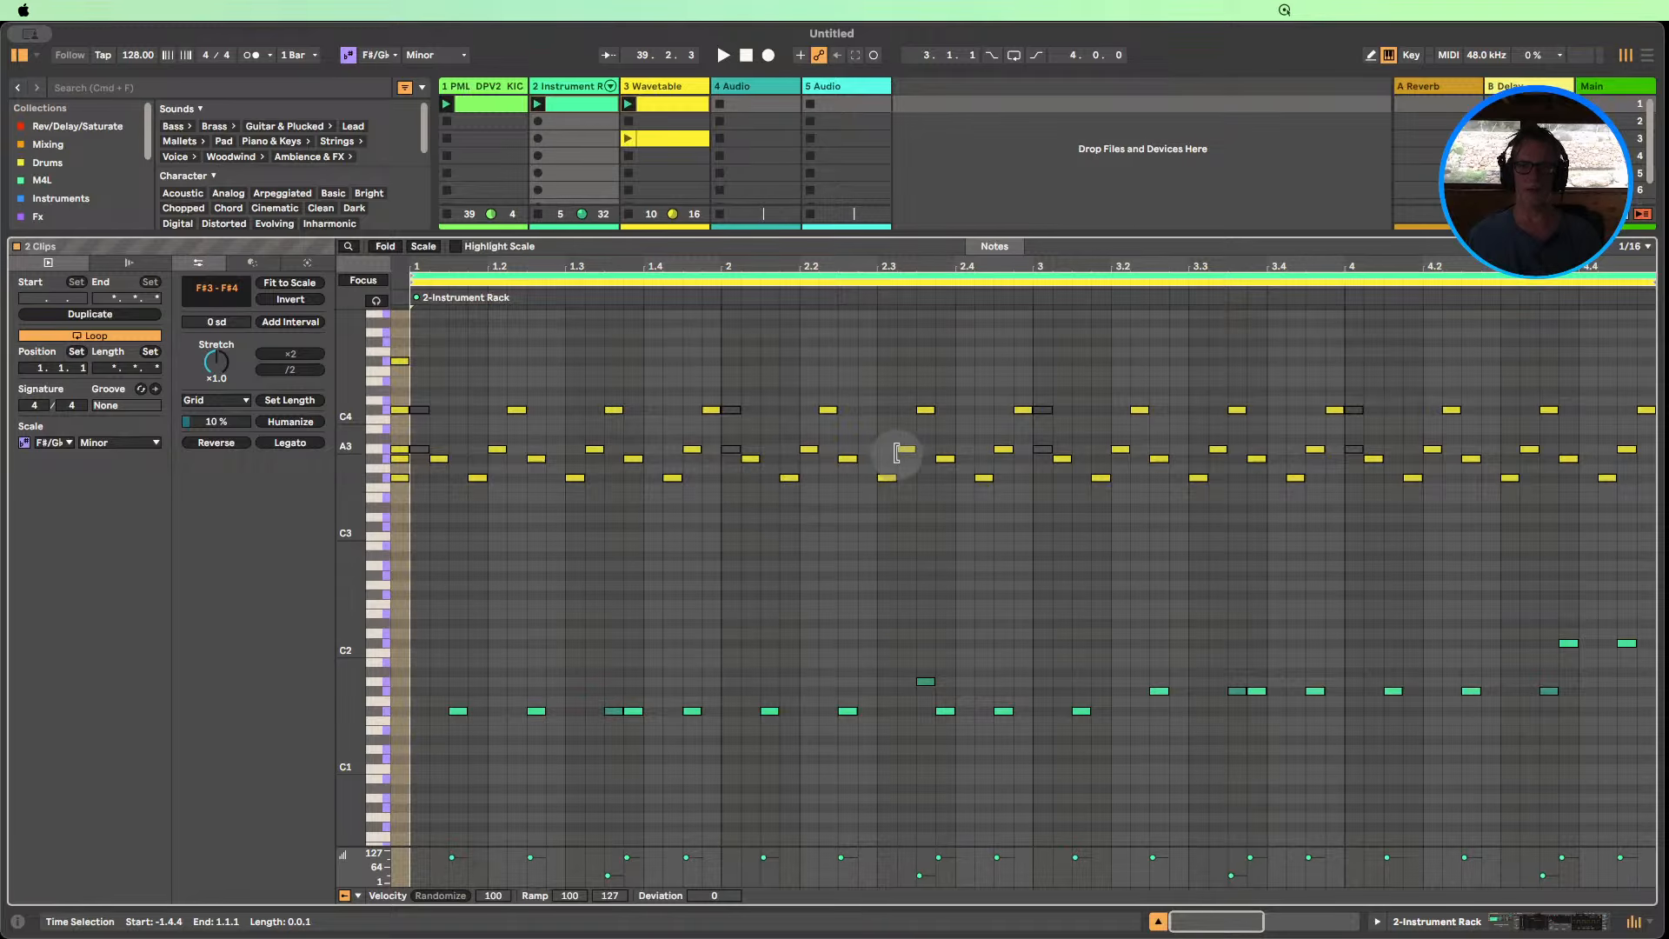
Duplicate the loop of the first Wavetable clip on its own to extend it to 8 bars.
left_click(653, 103)
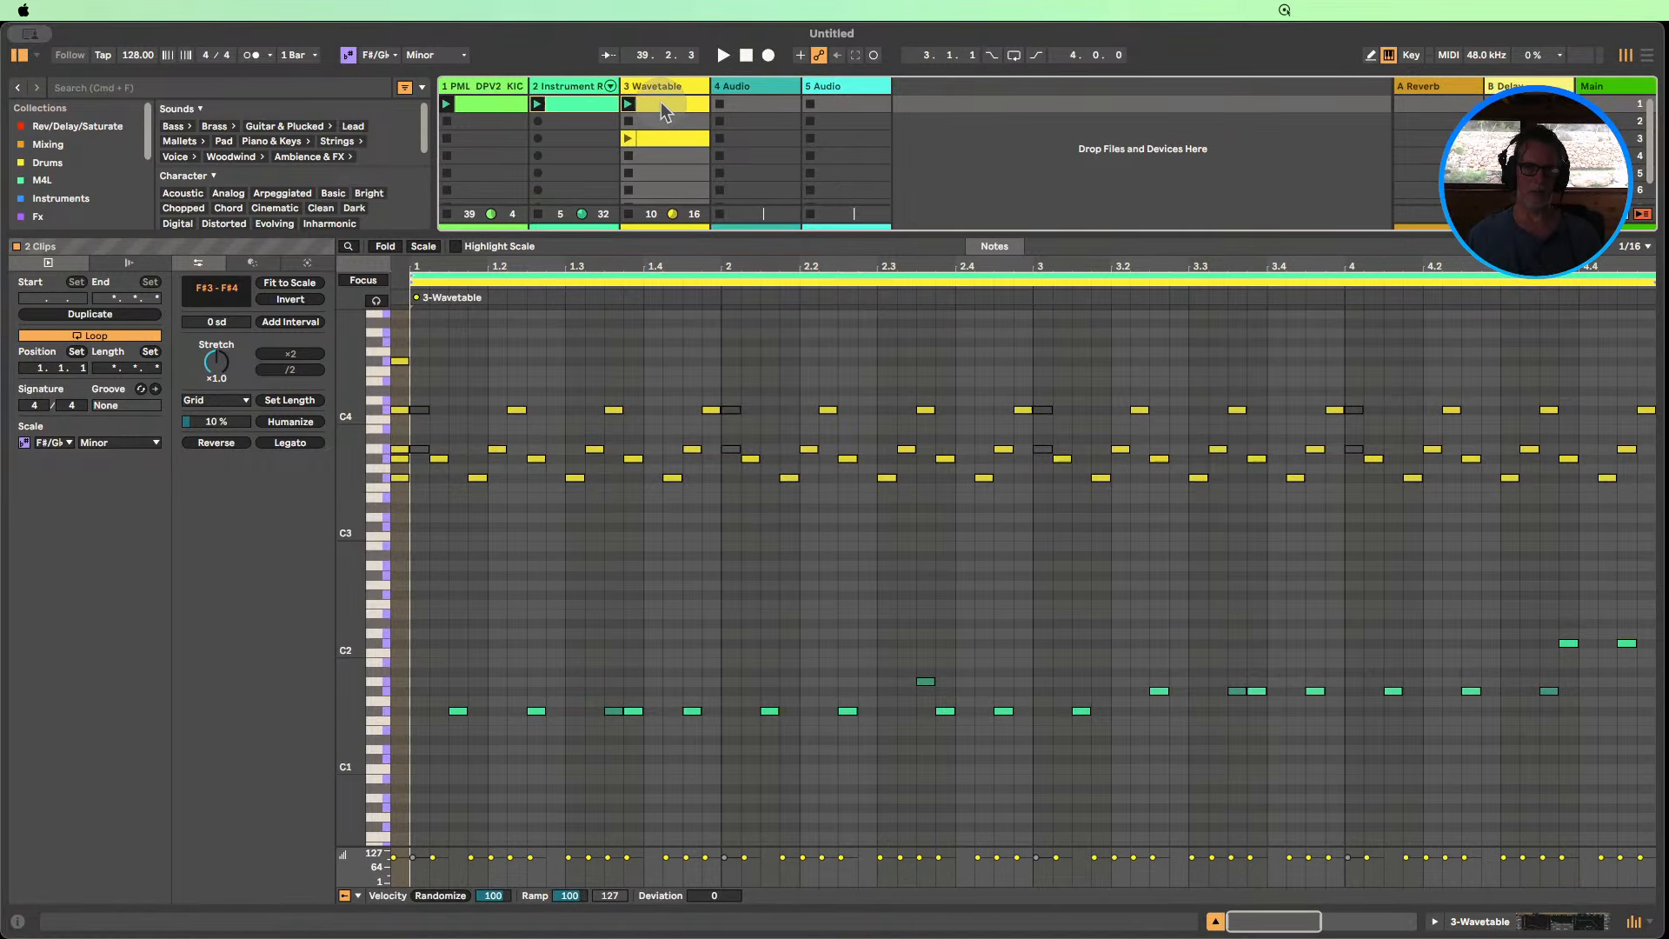
left_click(661, 102)
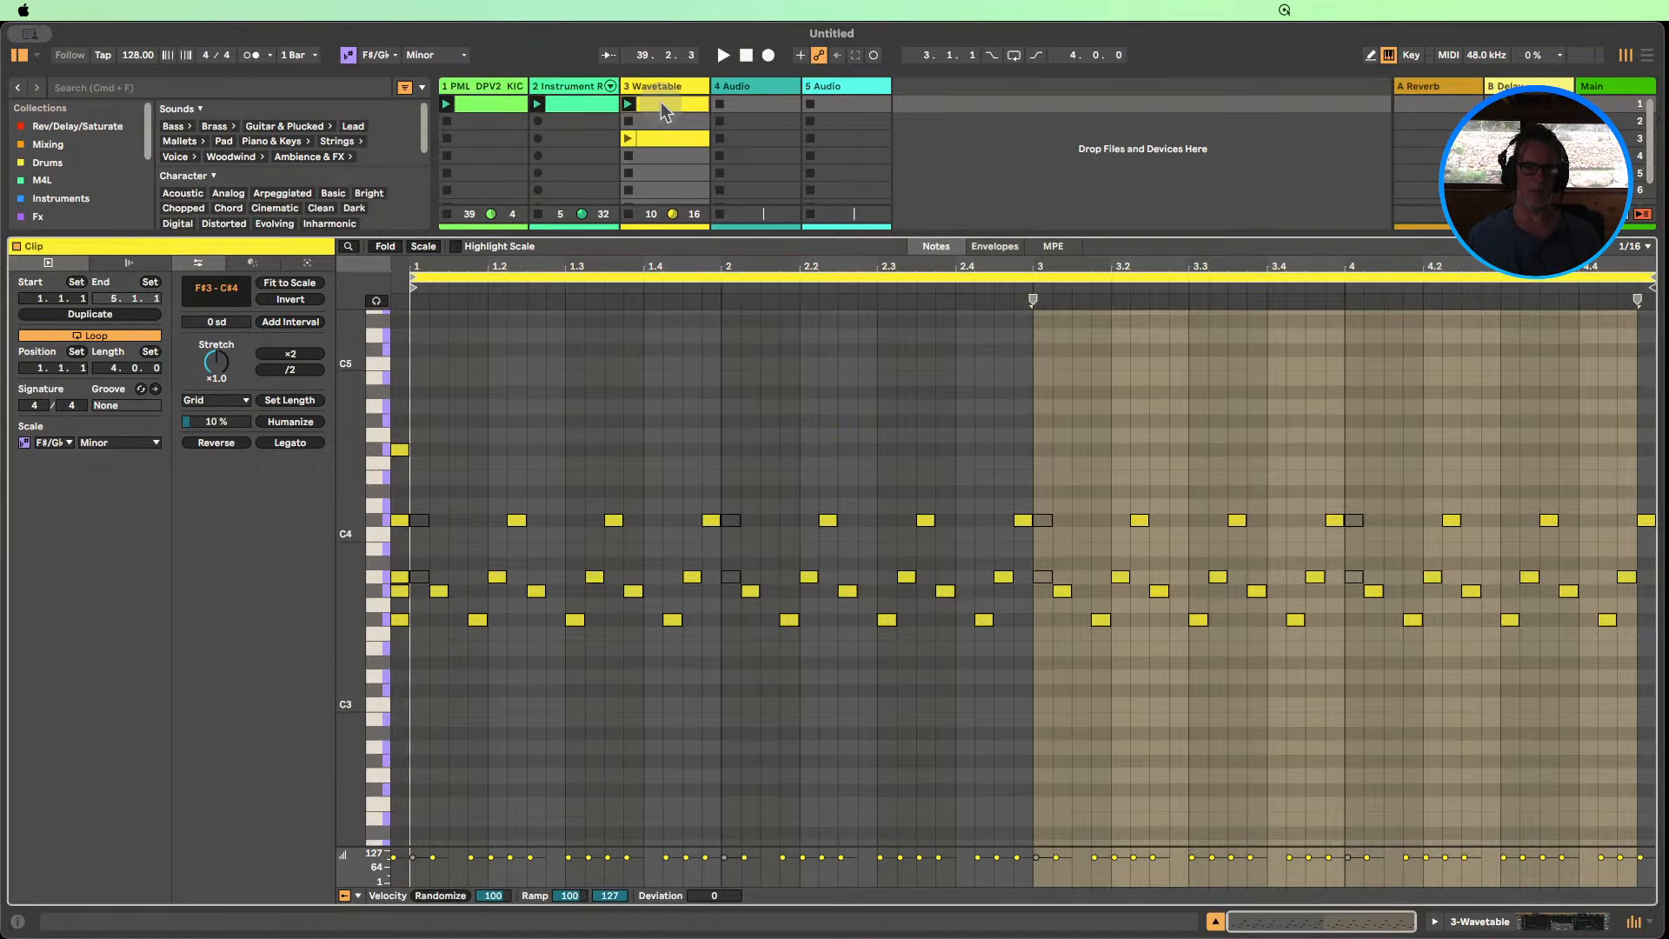
left_click(145, 315)
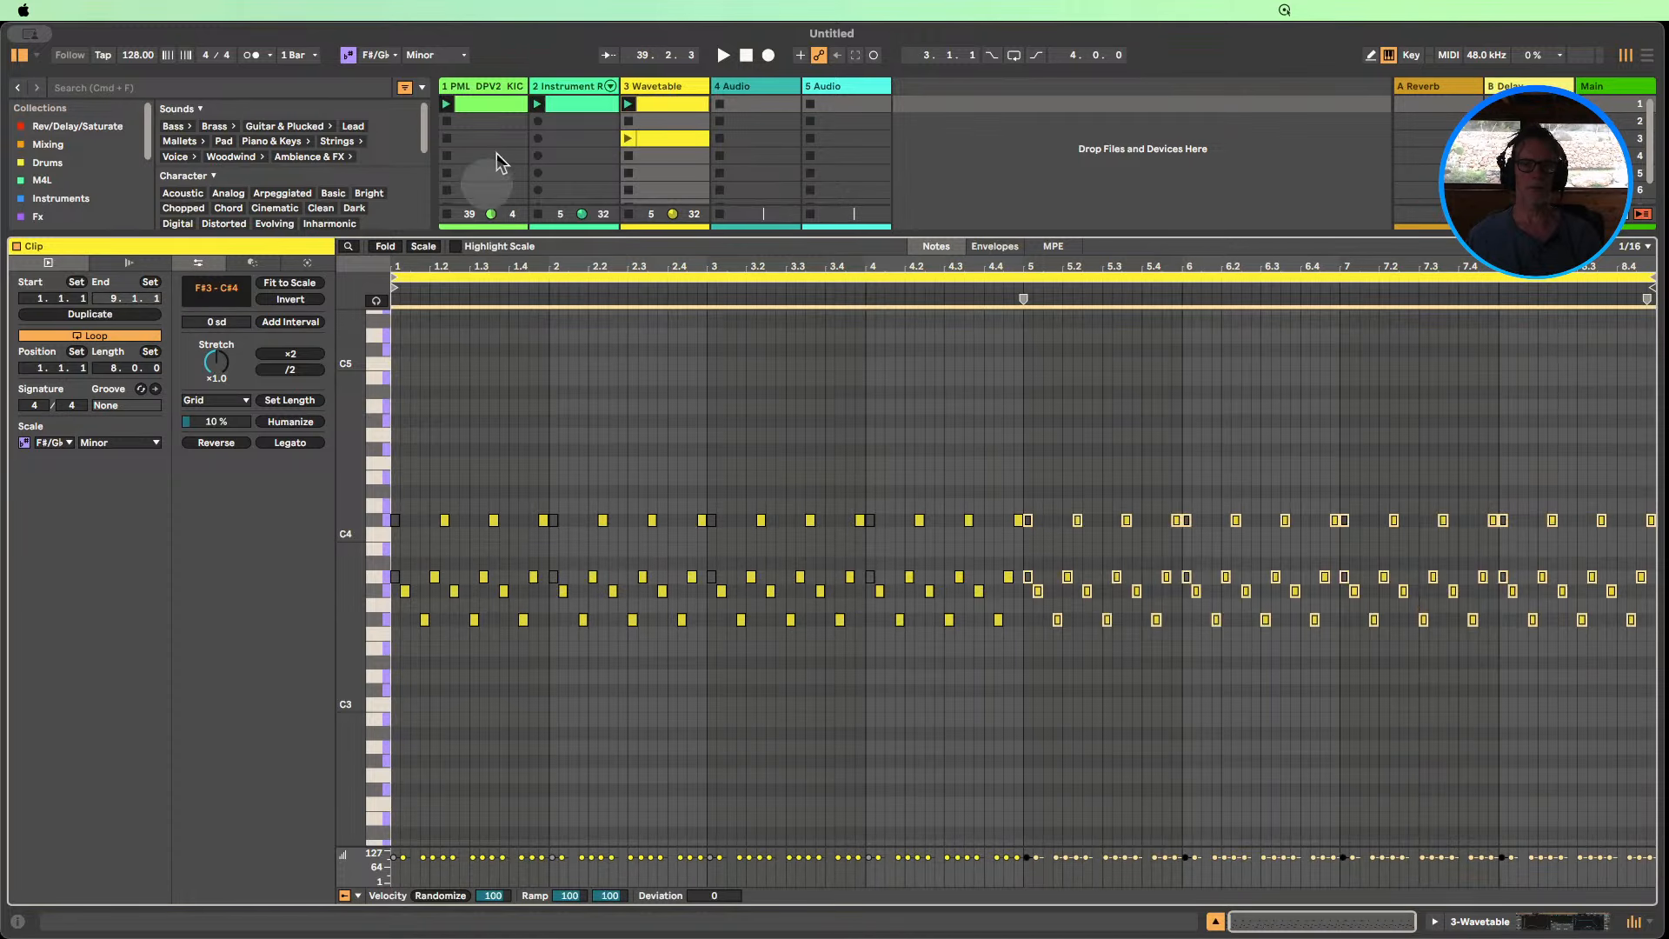
Show the bass and Wavetable clips together and lower the Wavetable G#3 notes from 3.2.2 to 4.4.3 to G3.
left_click(571, 104, "shift")
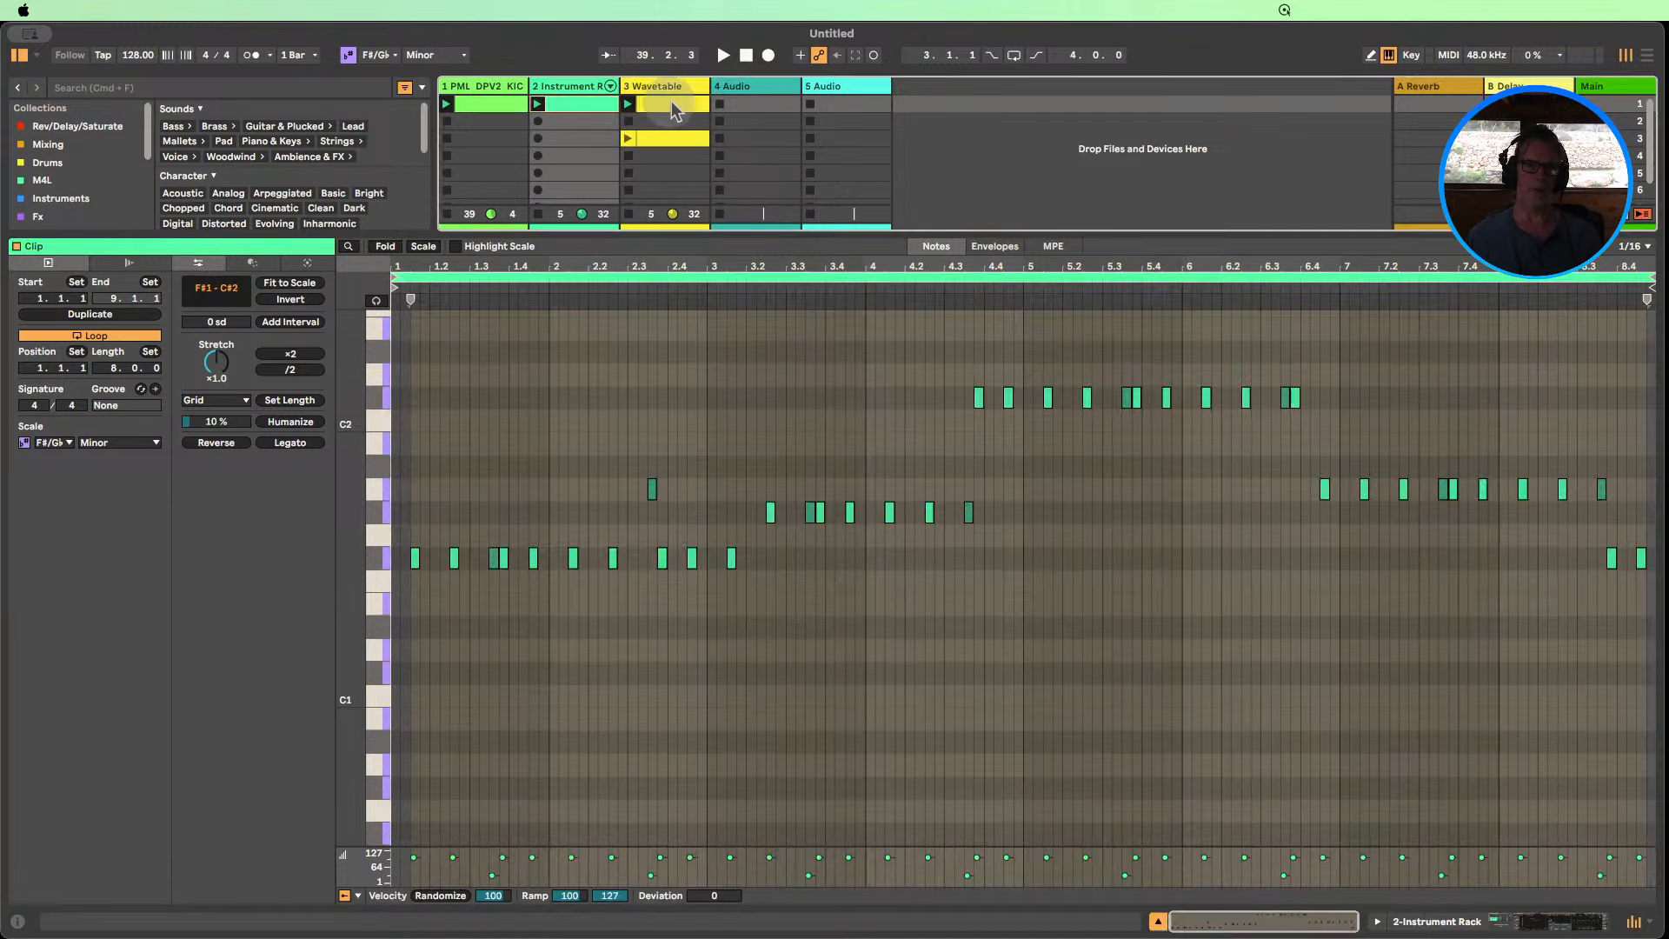
left_click_drag(379, 526, 340, 521)
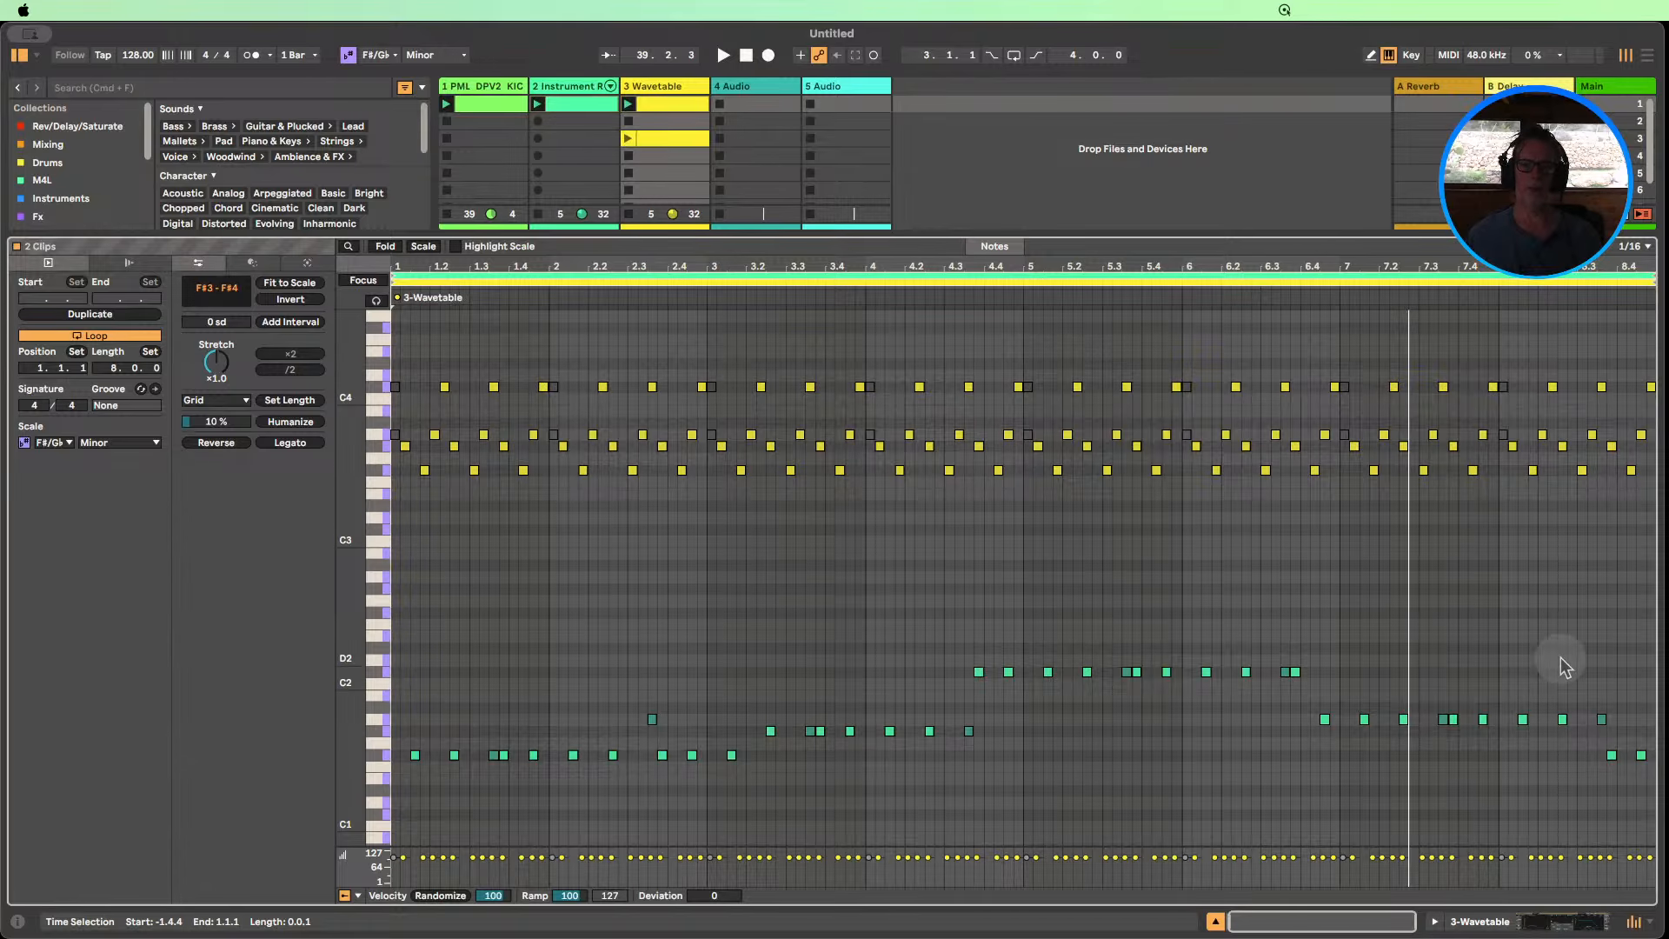
left_click(869, 451)
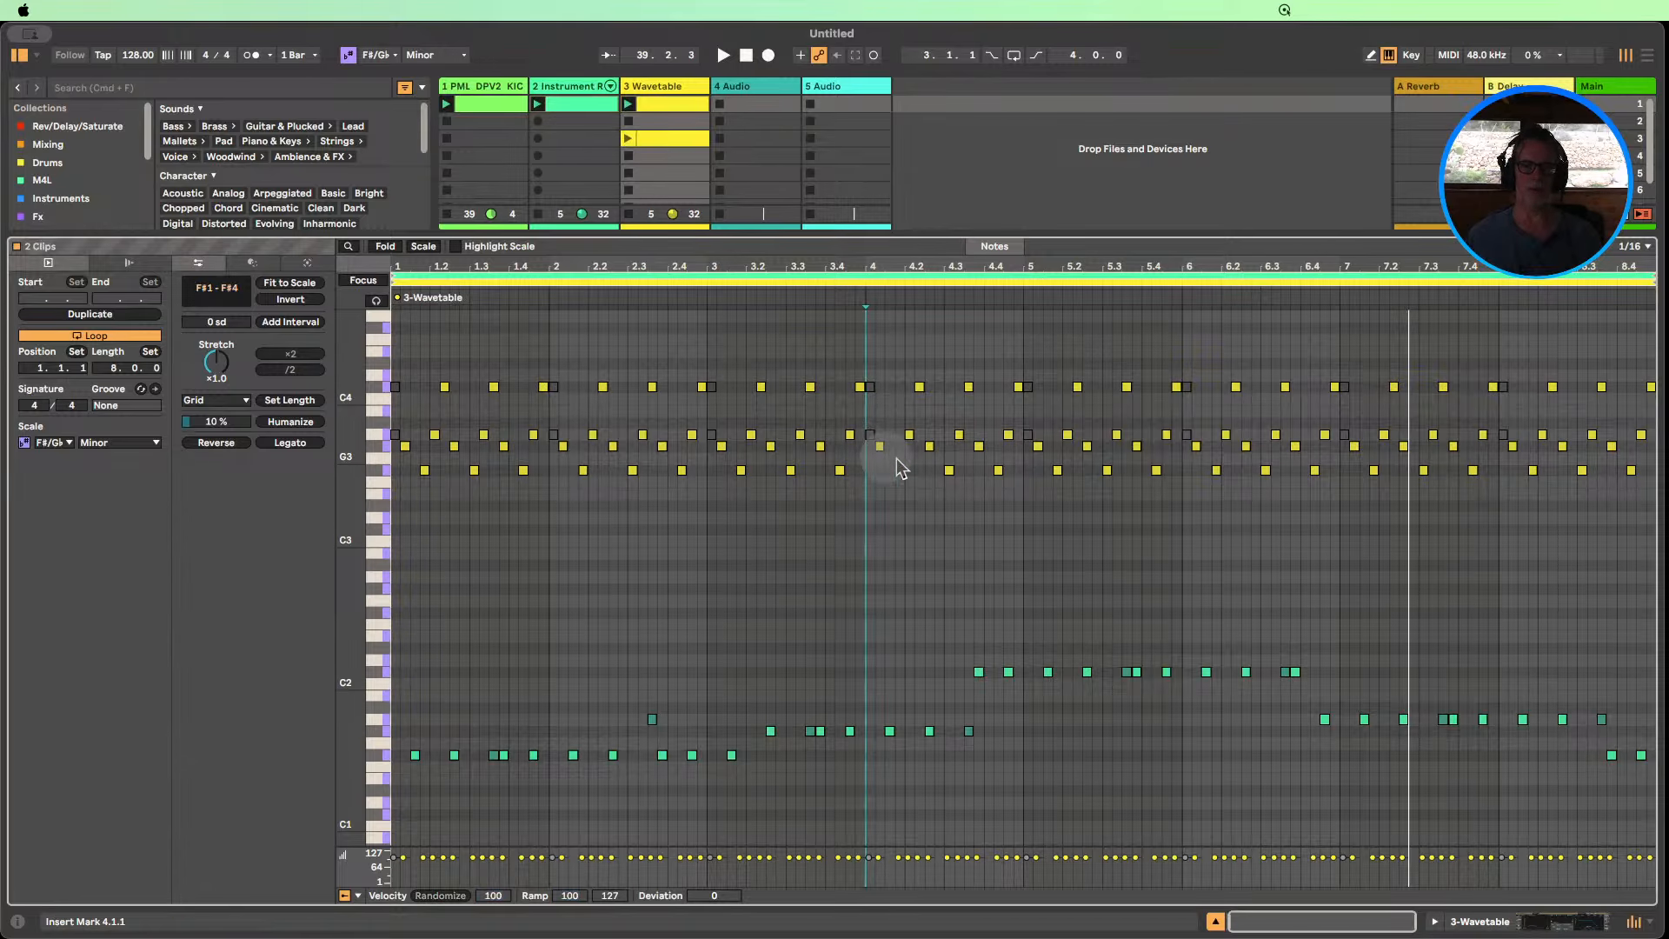
left_click_drag(765, 453, 993, 454)
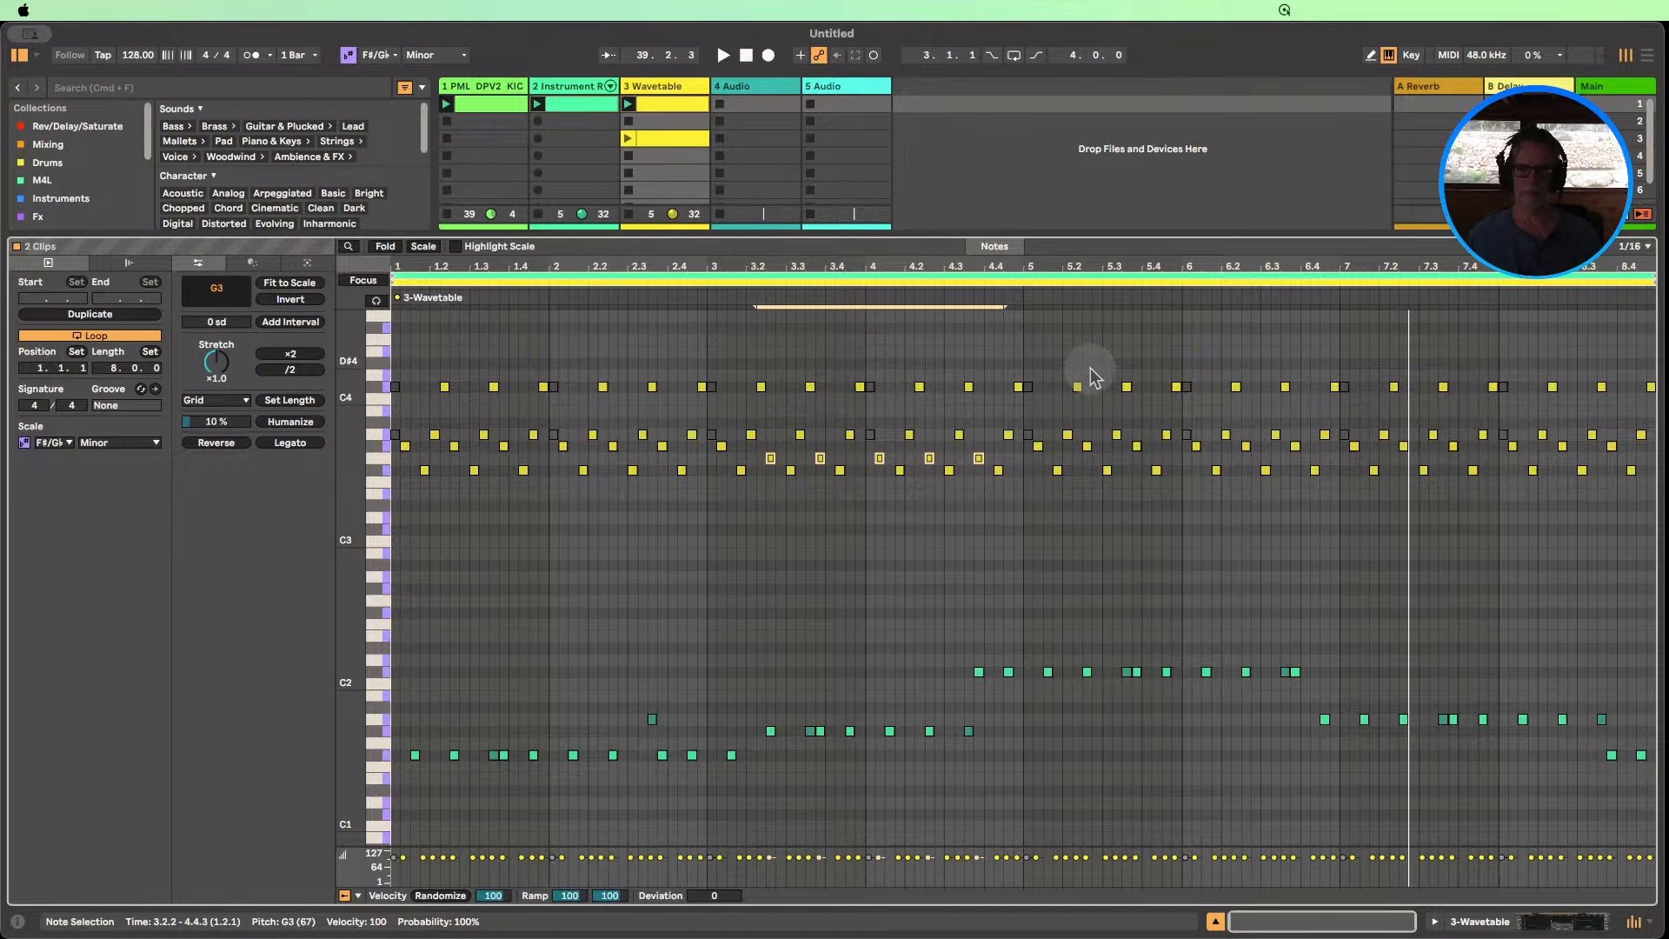
Play back the first Wavetable clip and review its lowered notes together with the bass clip in the note editor.
left_click(626, 104)
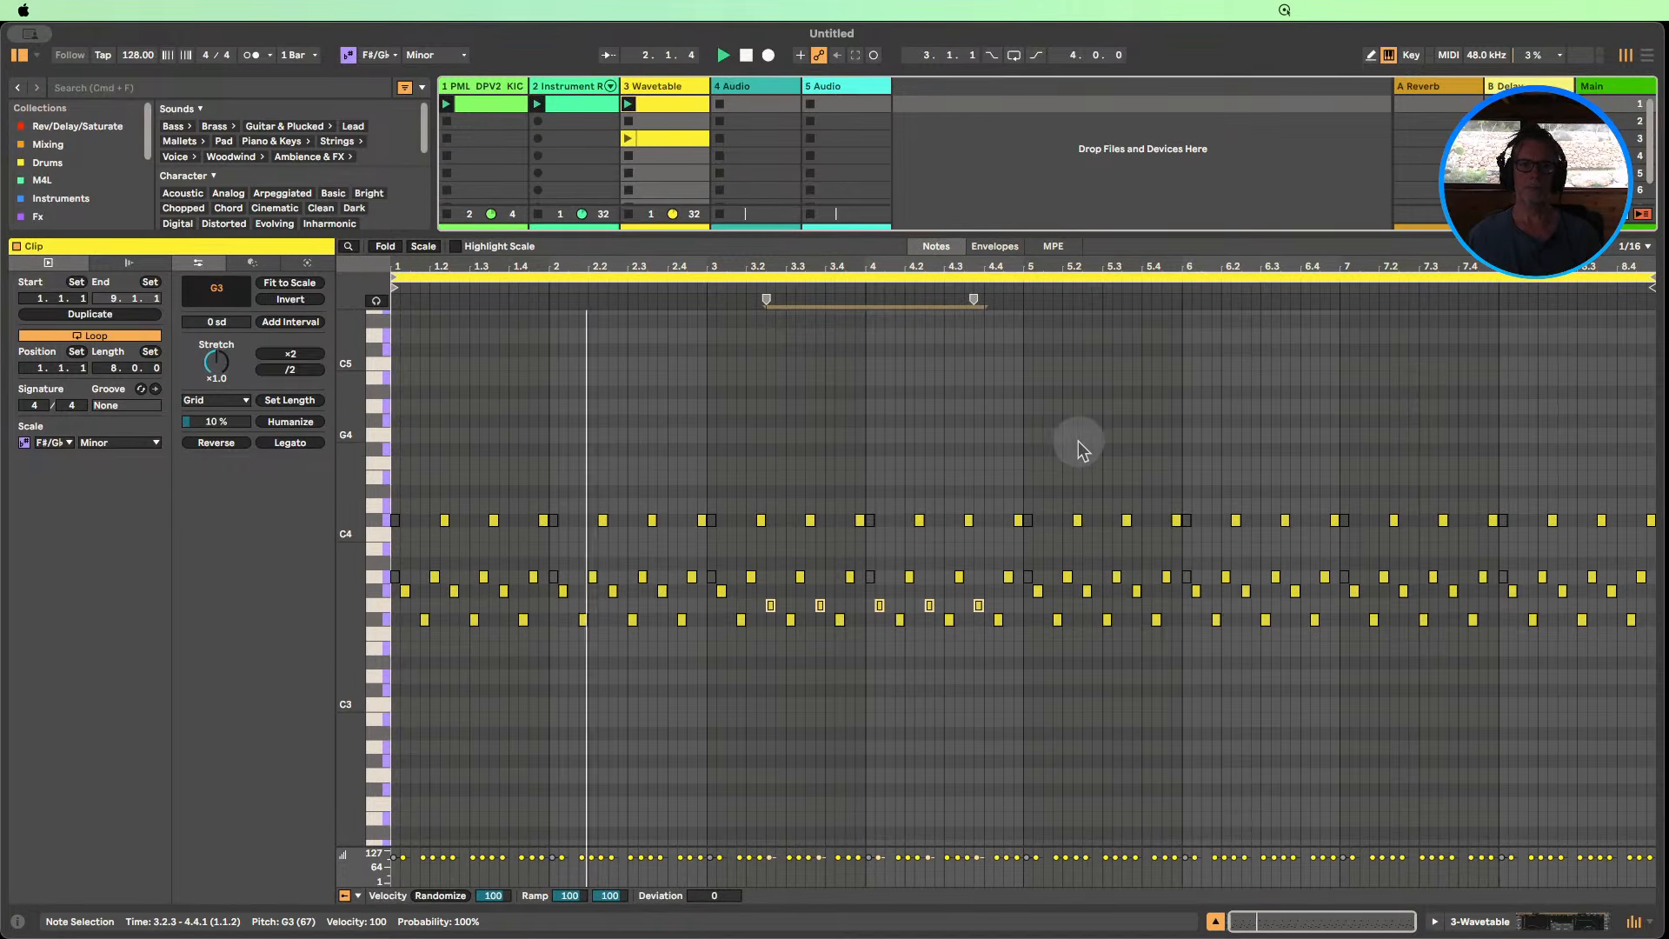
left_click(582, 104, "shift")
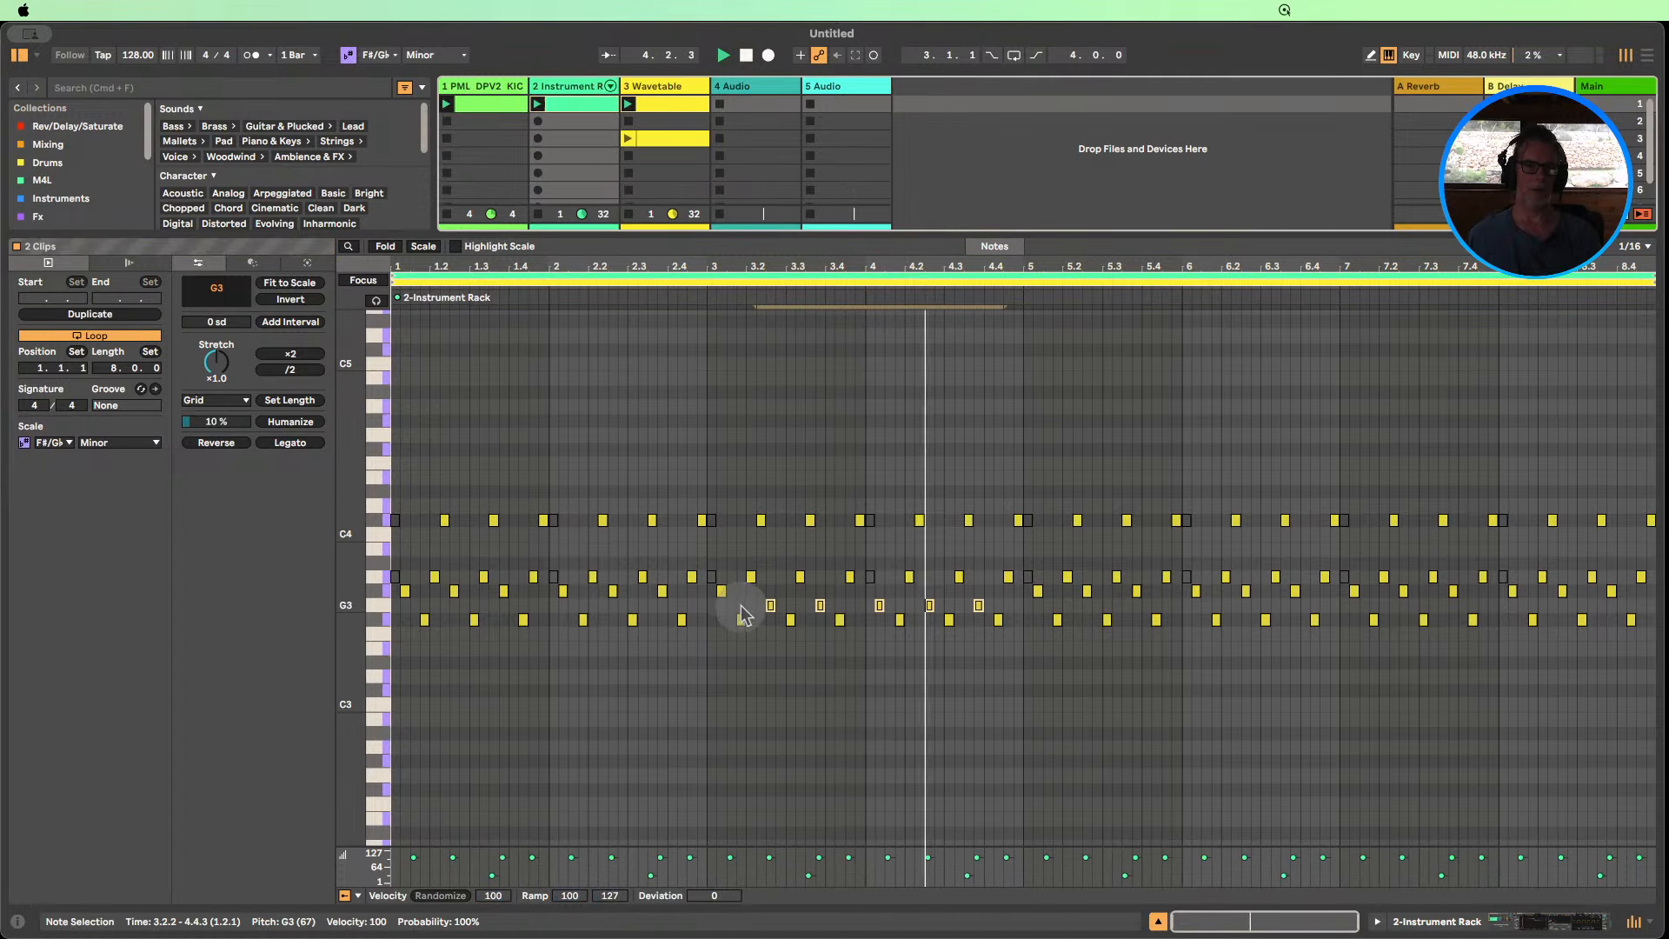
left_click(746, 55)
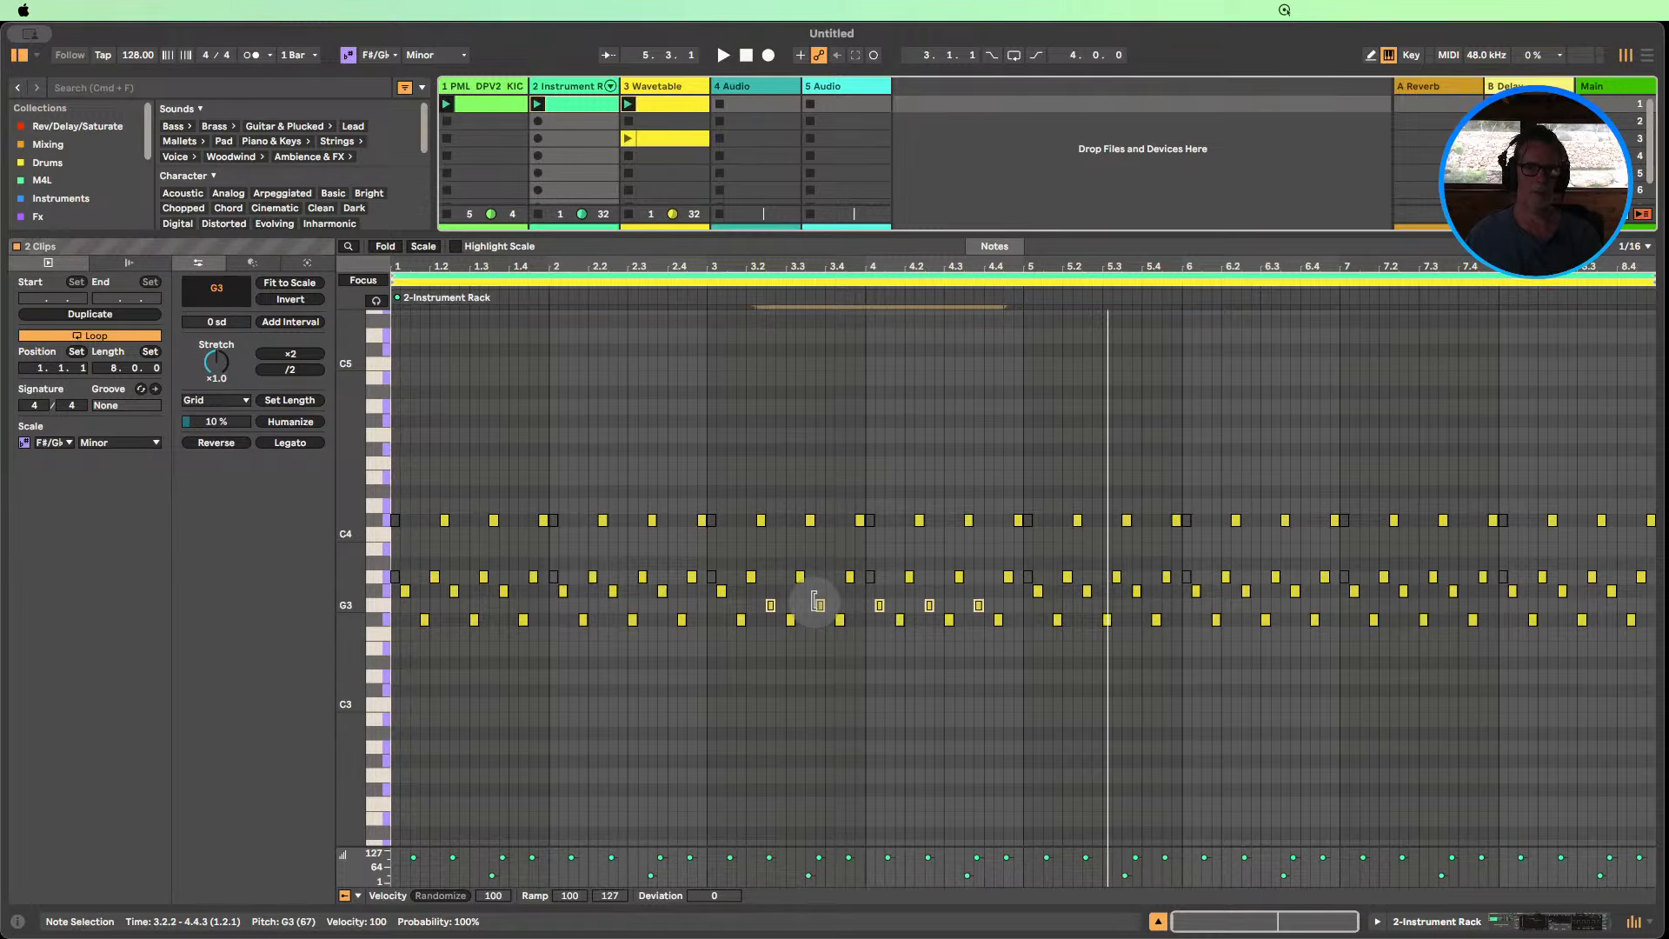
key("super+z")
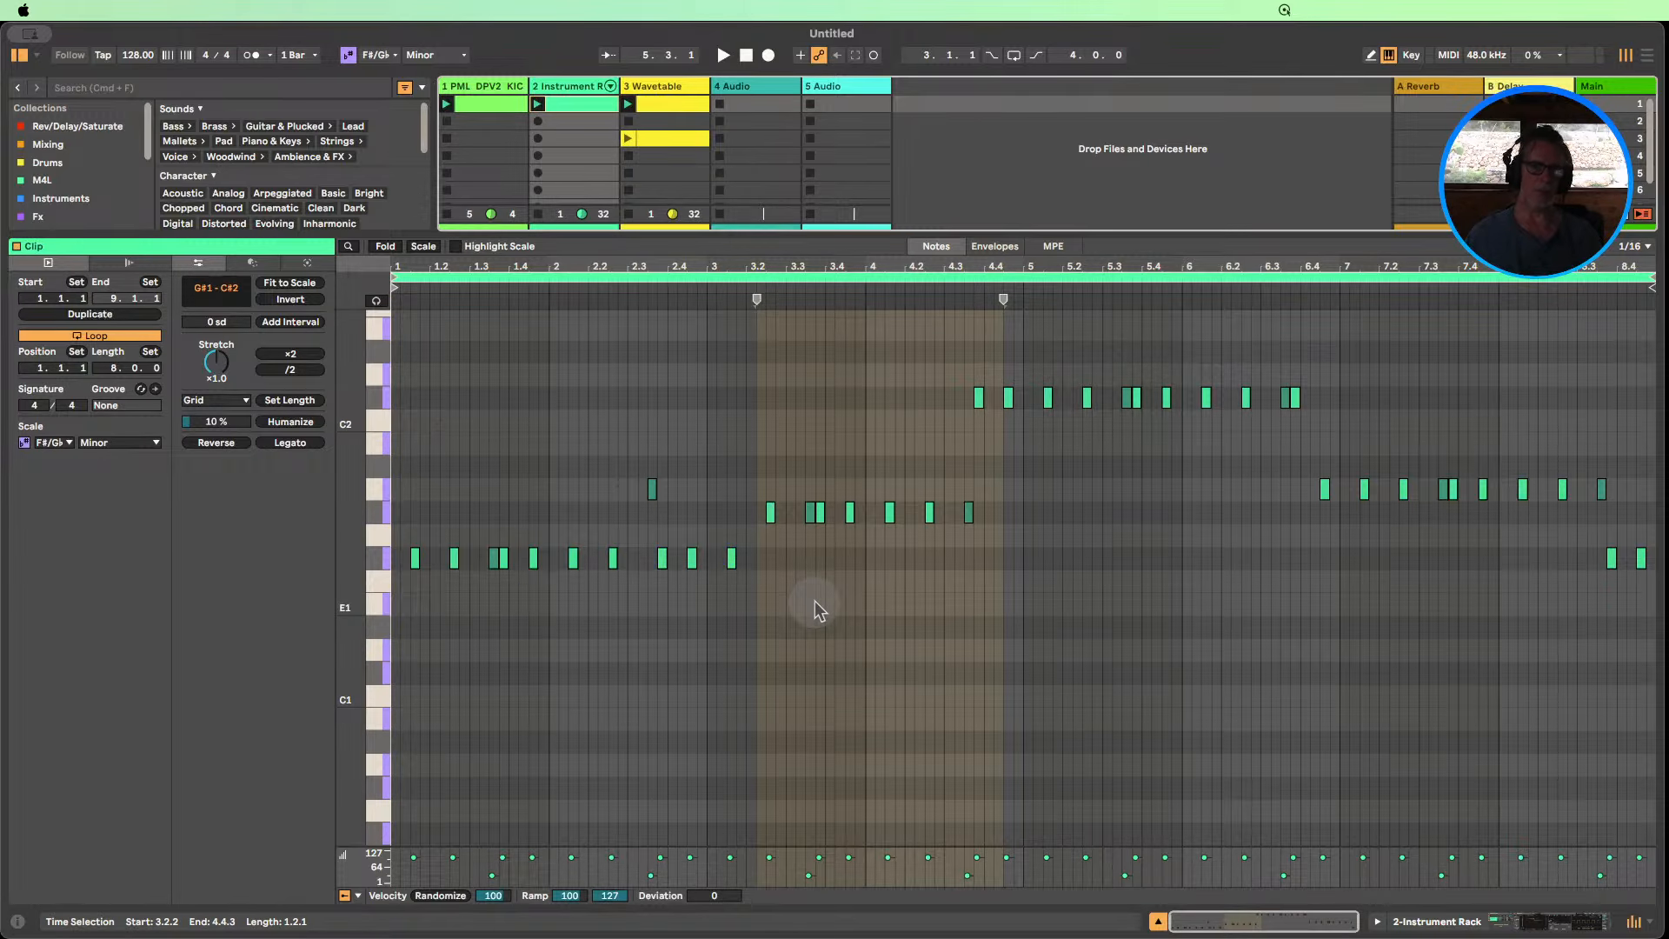
Raise the first Wavetable clip's G3 notes from 3.2.3 to 4.4.1 to B3 and play the clip to audition them.
left_click(654, 102)
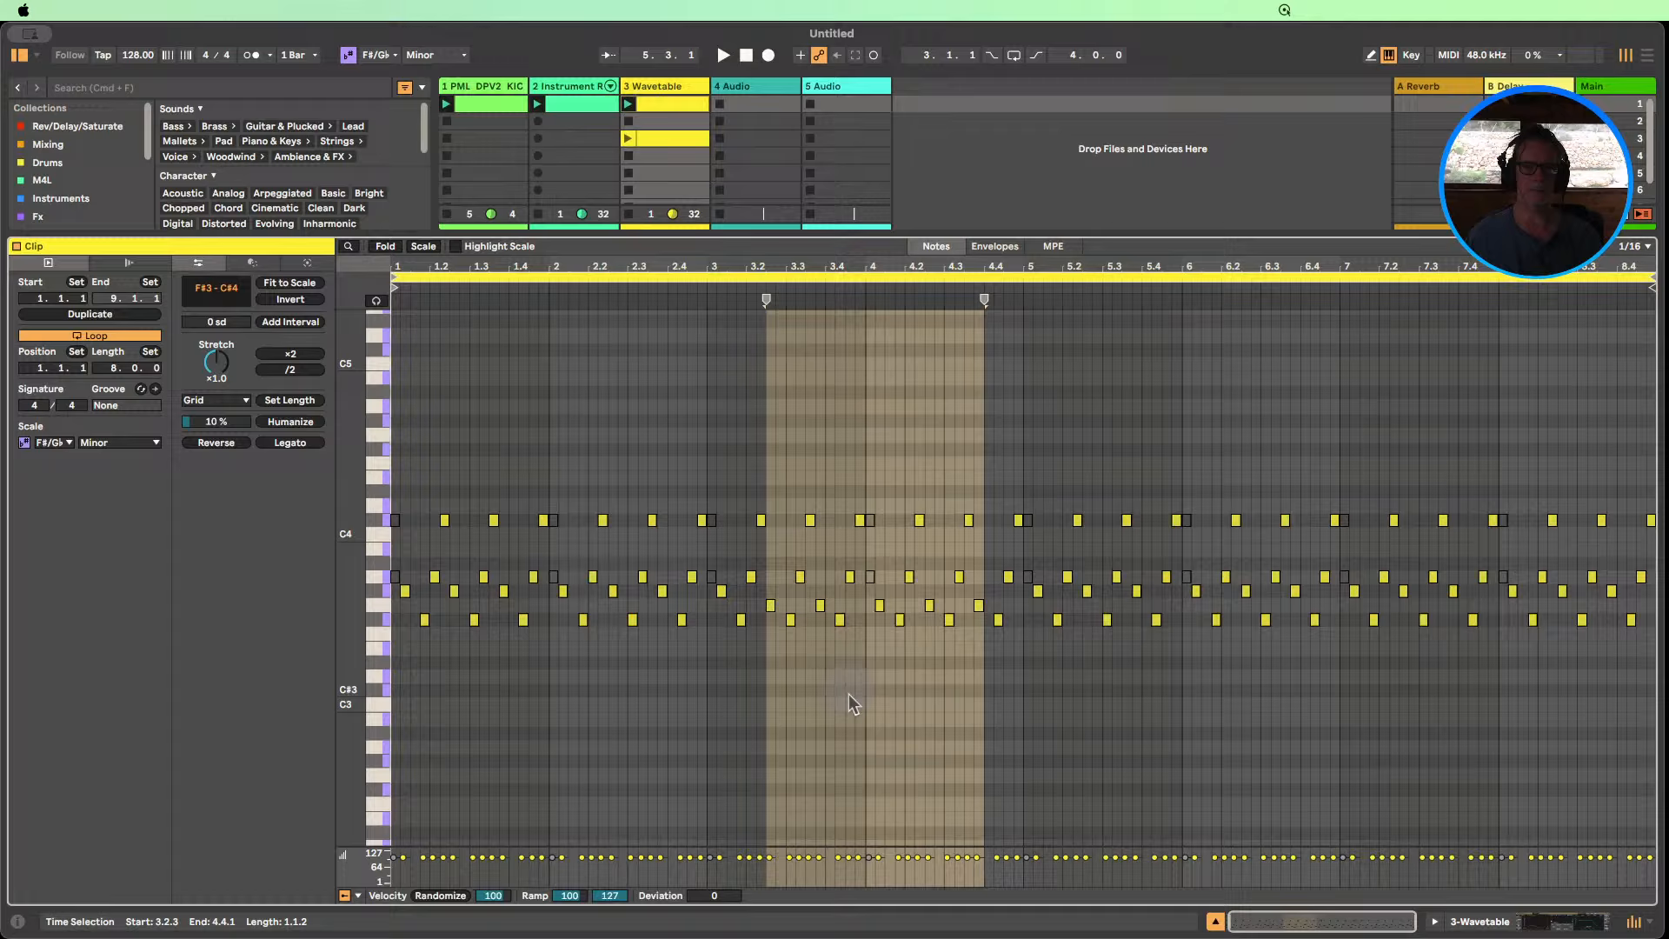
left_click(423, 246)
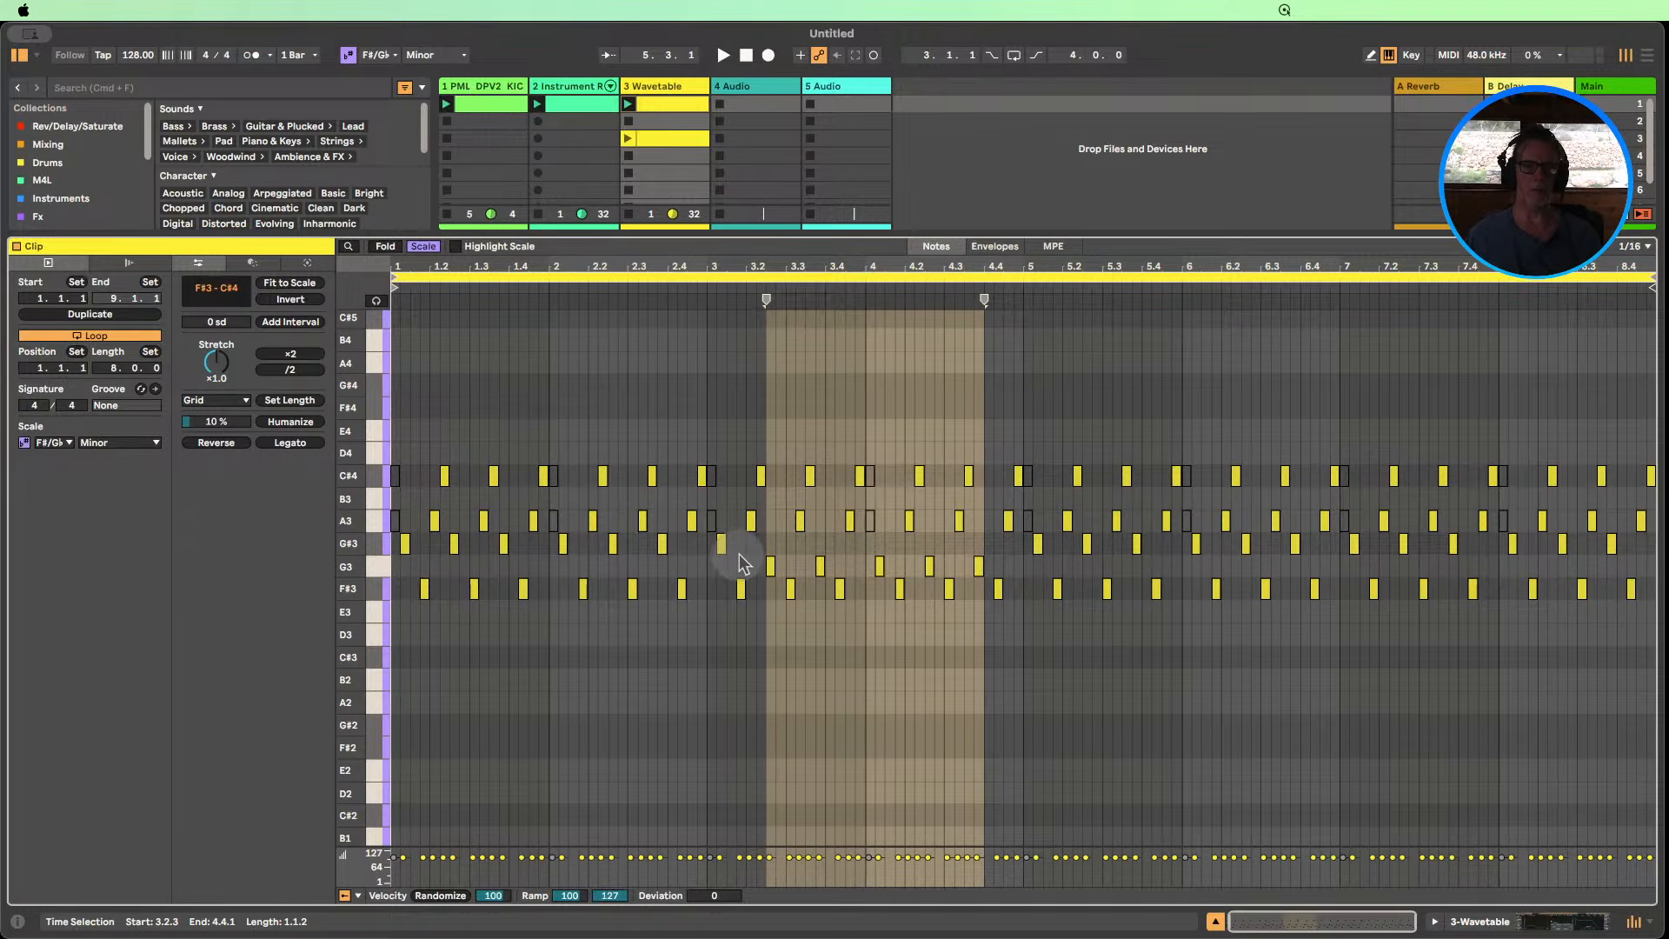
left_click(422, 247)
left_click_drag(752, 600, 1000, 606)
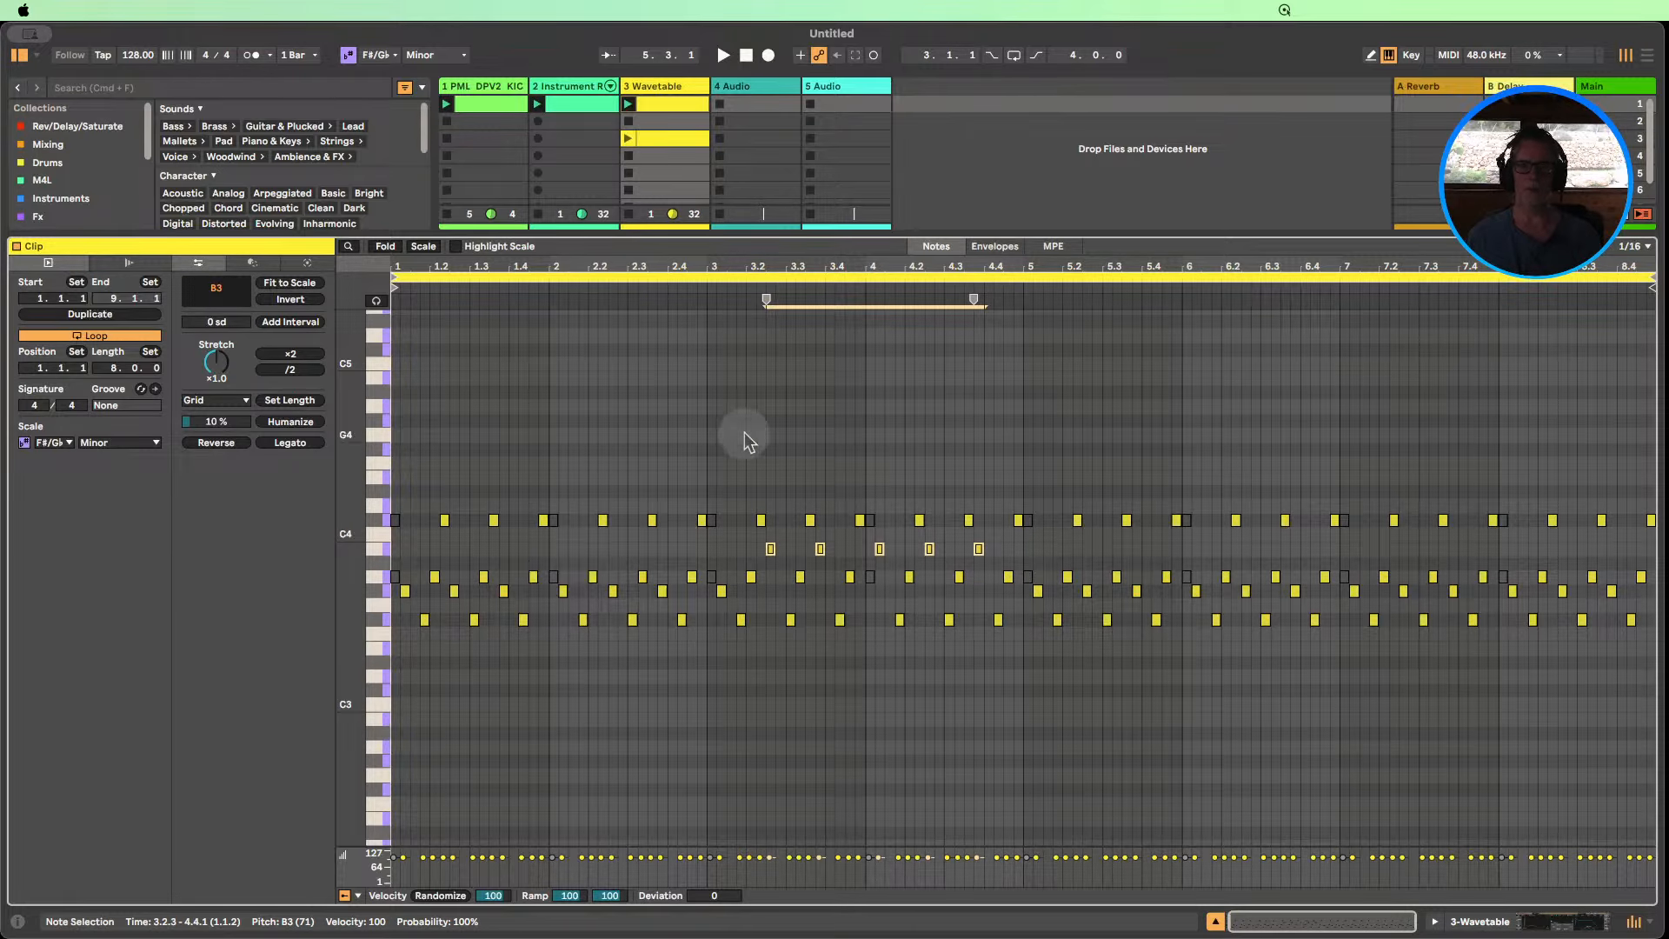
left_click(628, 104)
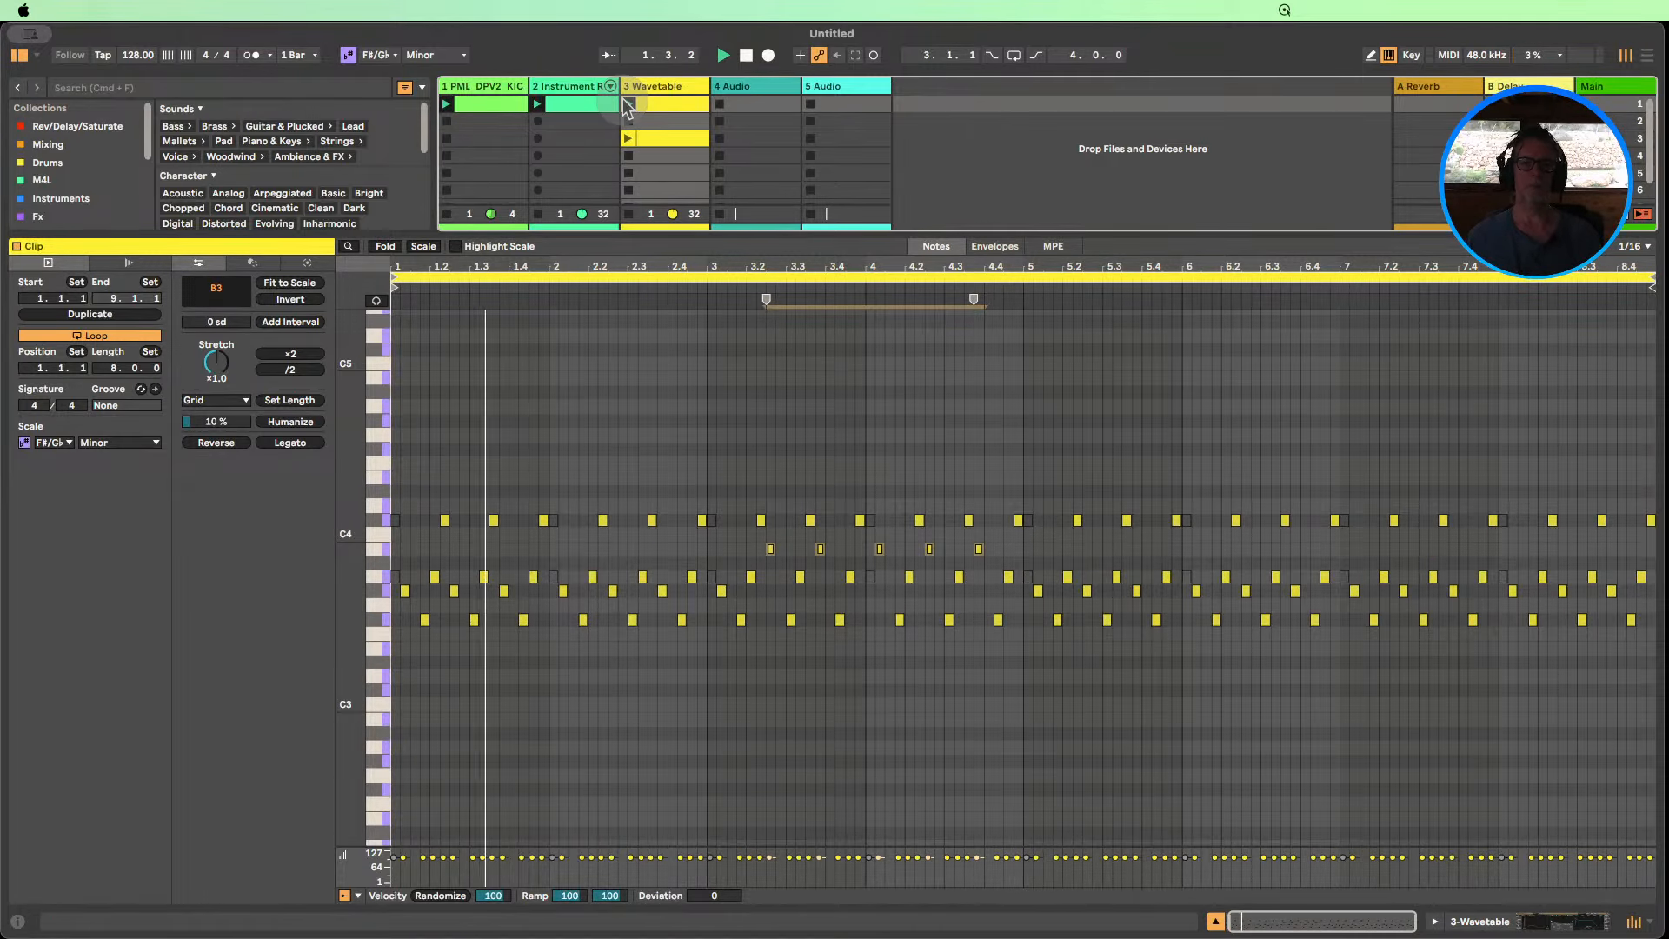
left_click(814, 298)
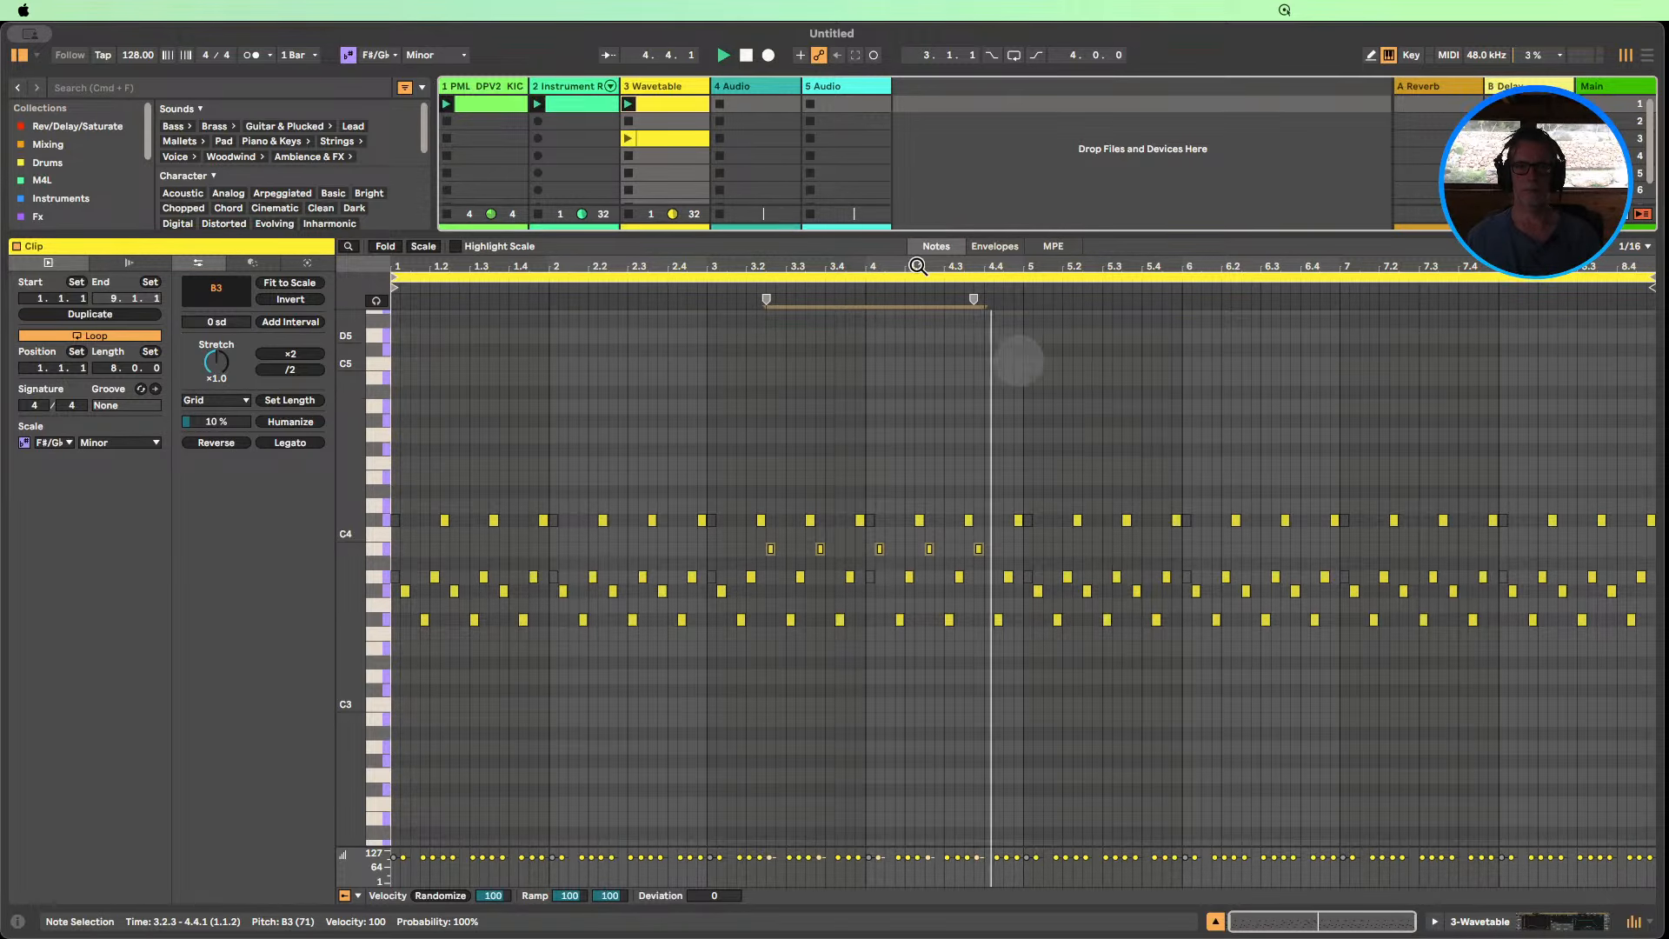
left_click(746, 55)
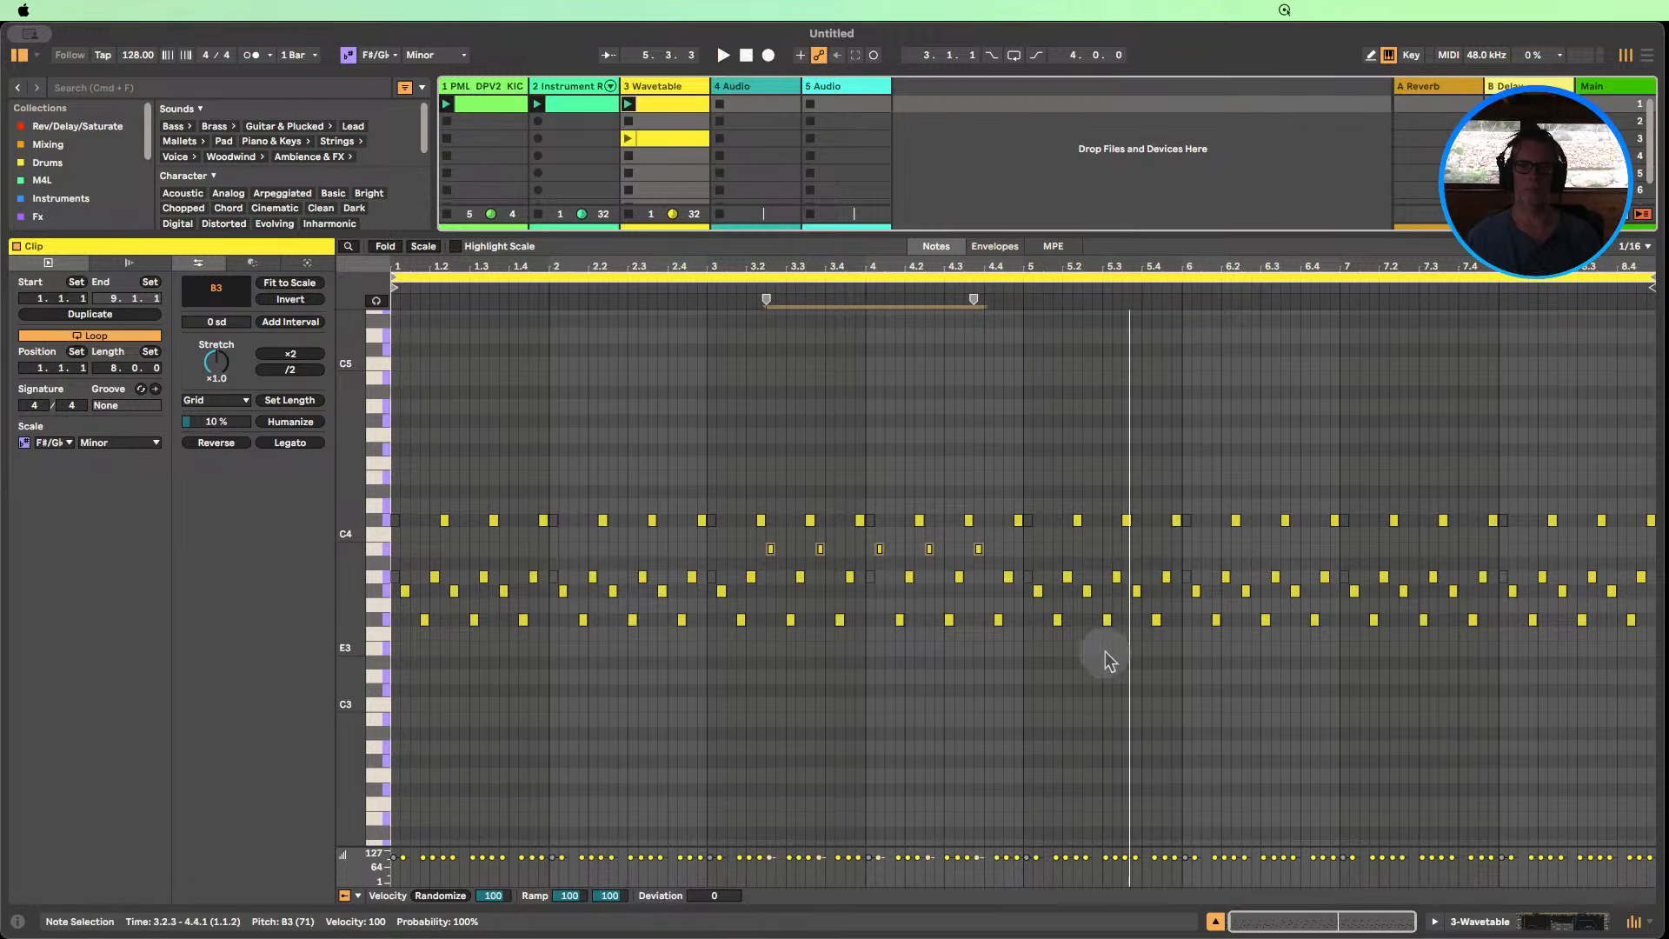
Raise the Wavetable F#3 notes in bars 5 and 6 to F#4, play the clip, and lower the bar 6 ones to B3.
left_click_drag(1032, 619, 1331, 620)
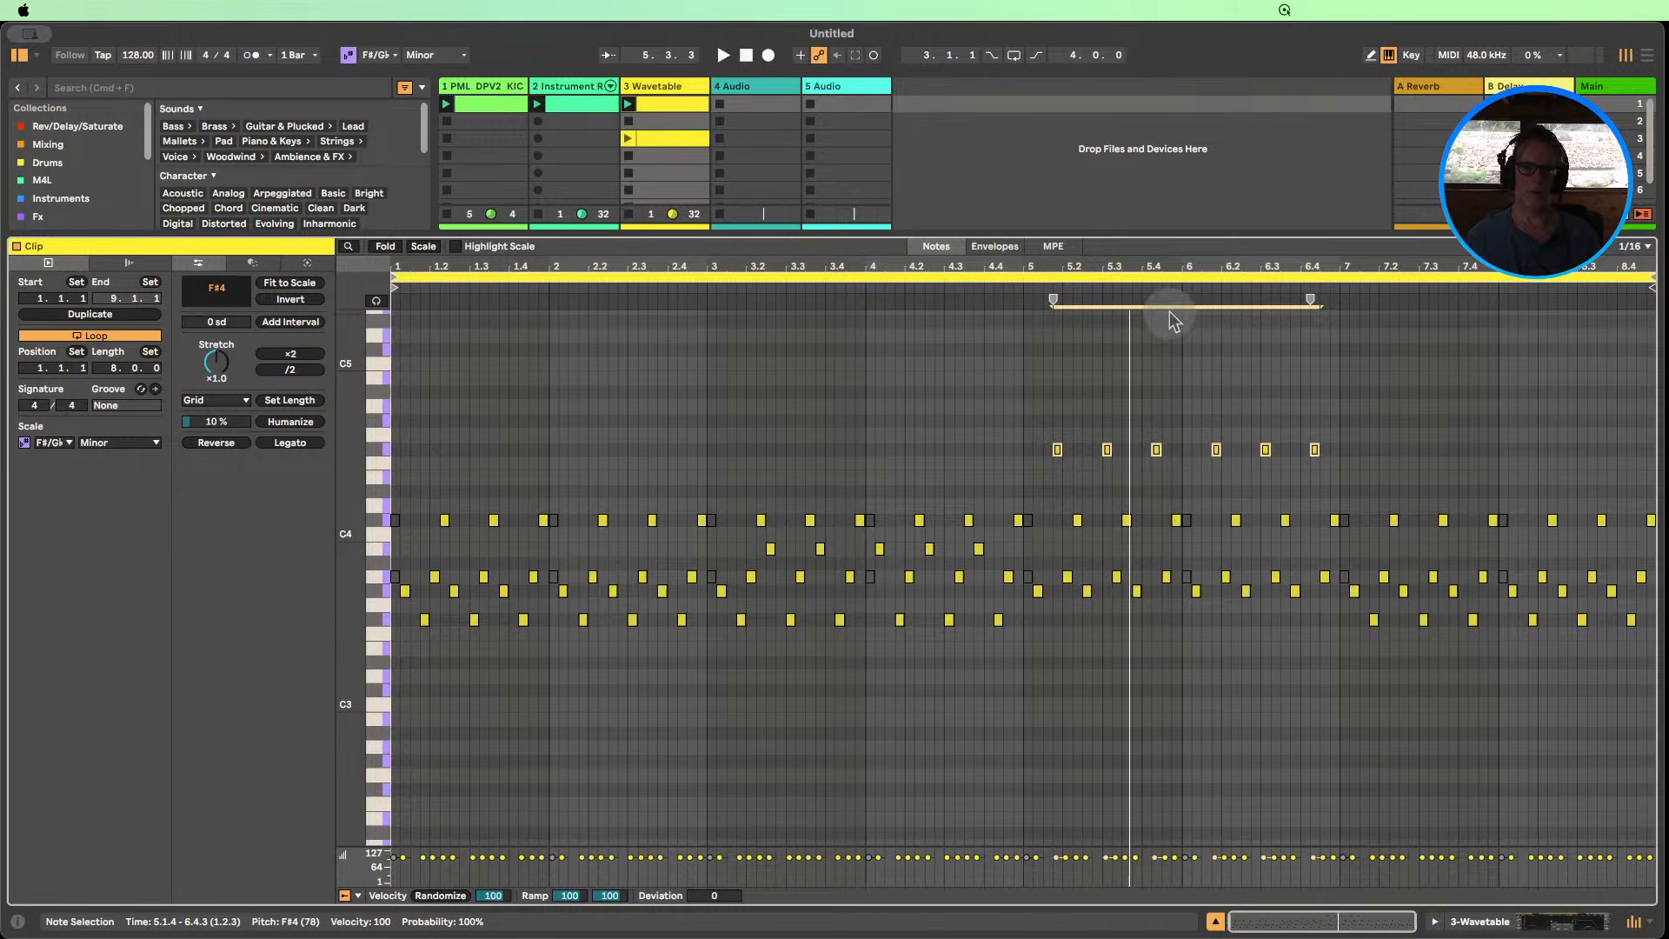
left_click(629, 105)
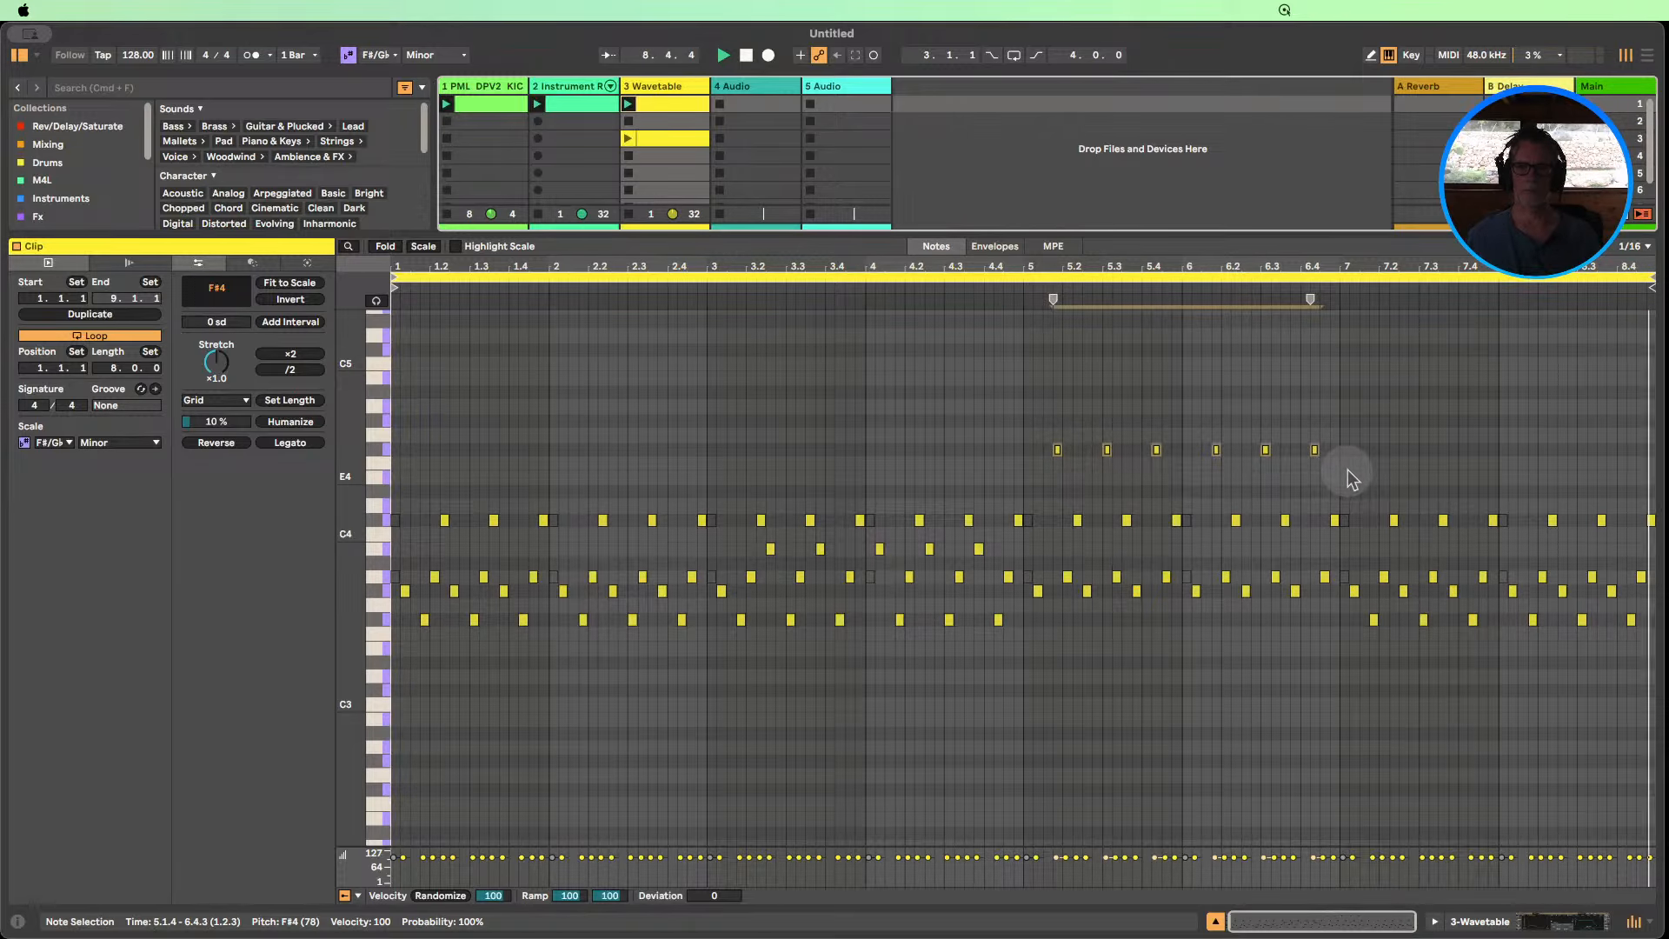
left_click_drag(1349, 471, 1210, 429)
key("Down")
key("Down")
key("Down")
key("Down")
key("Down")
key("Down")
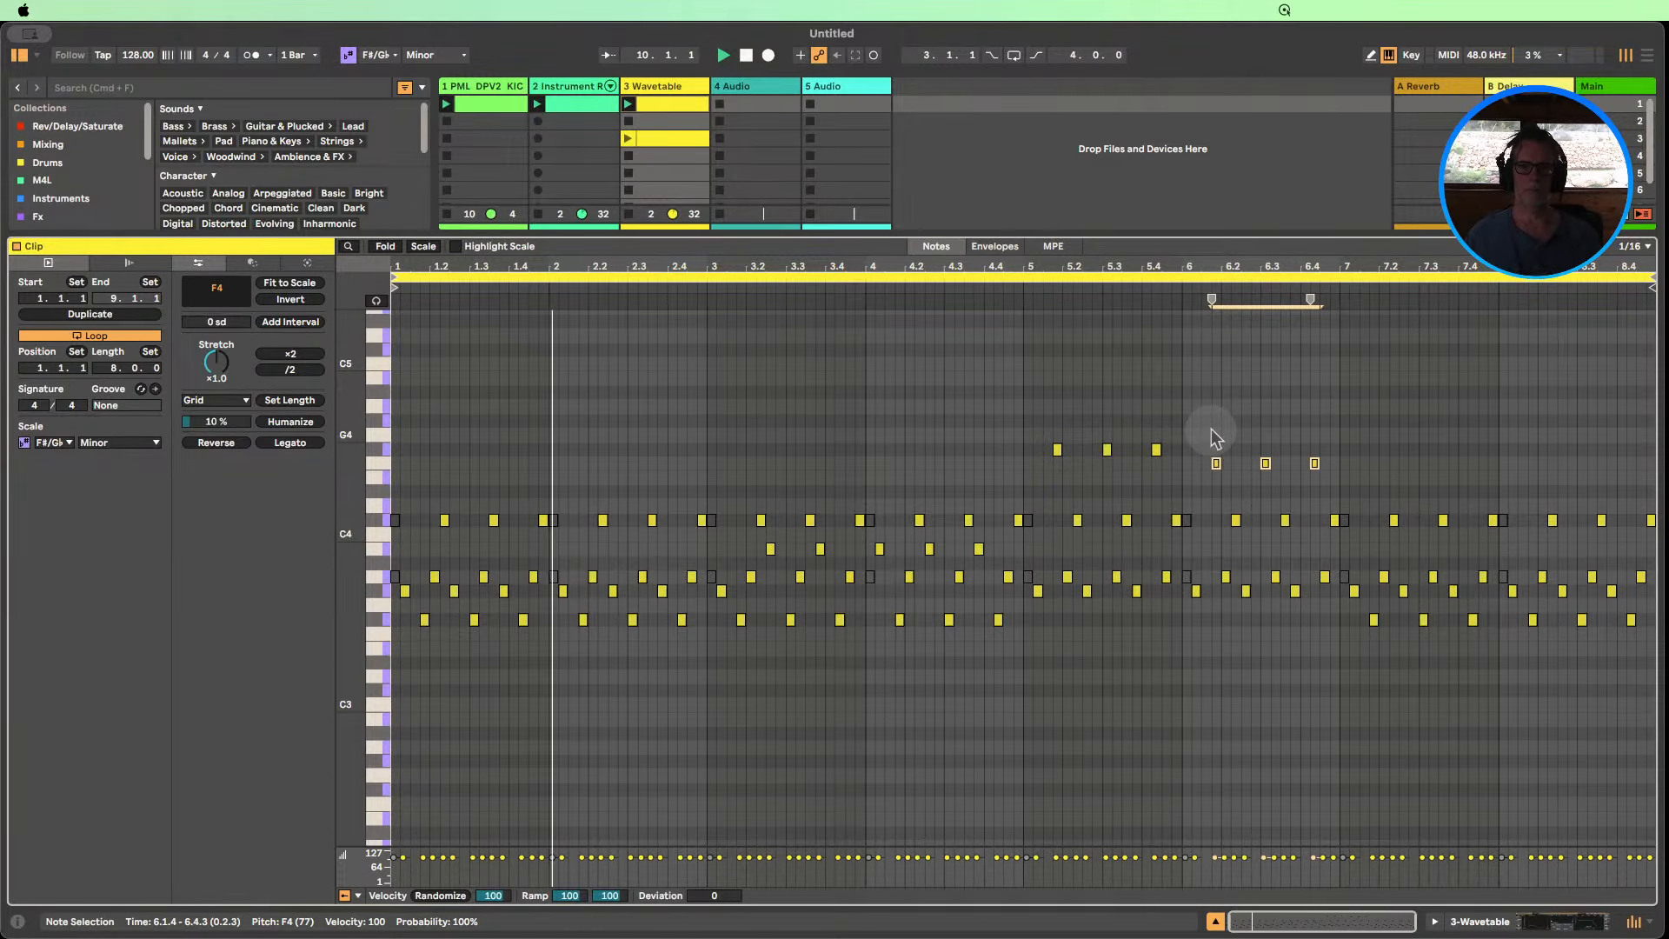
key("Down")
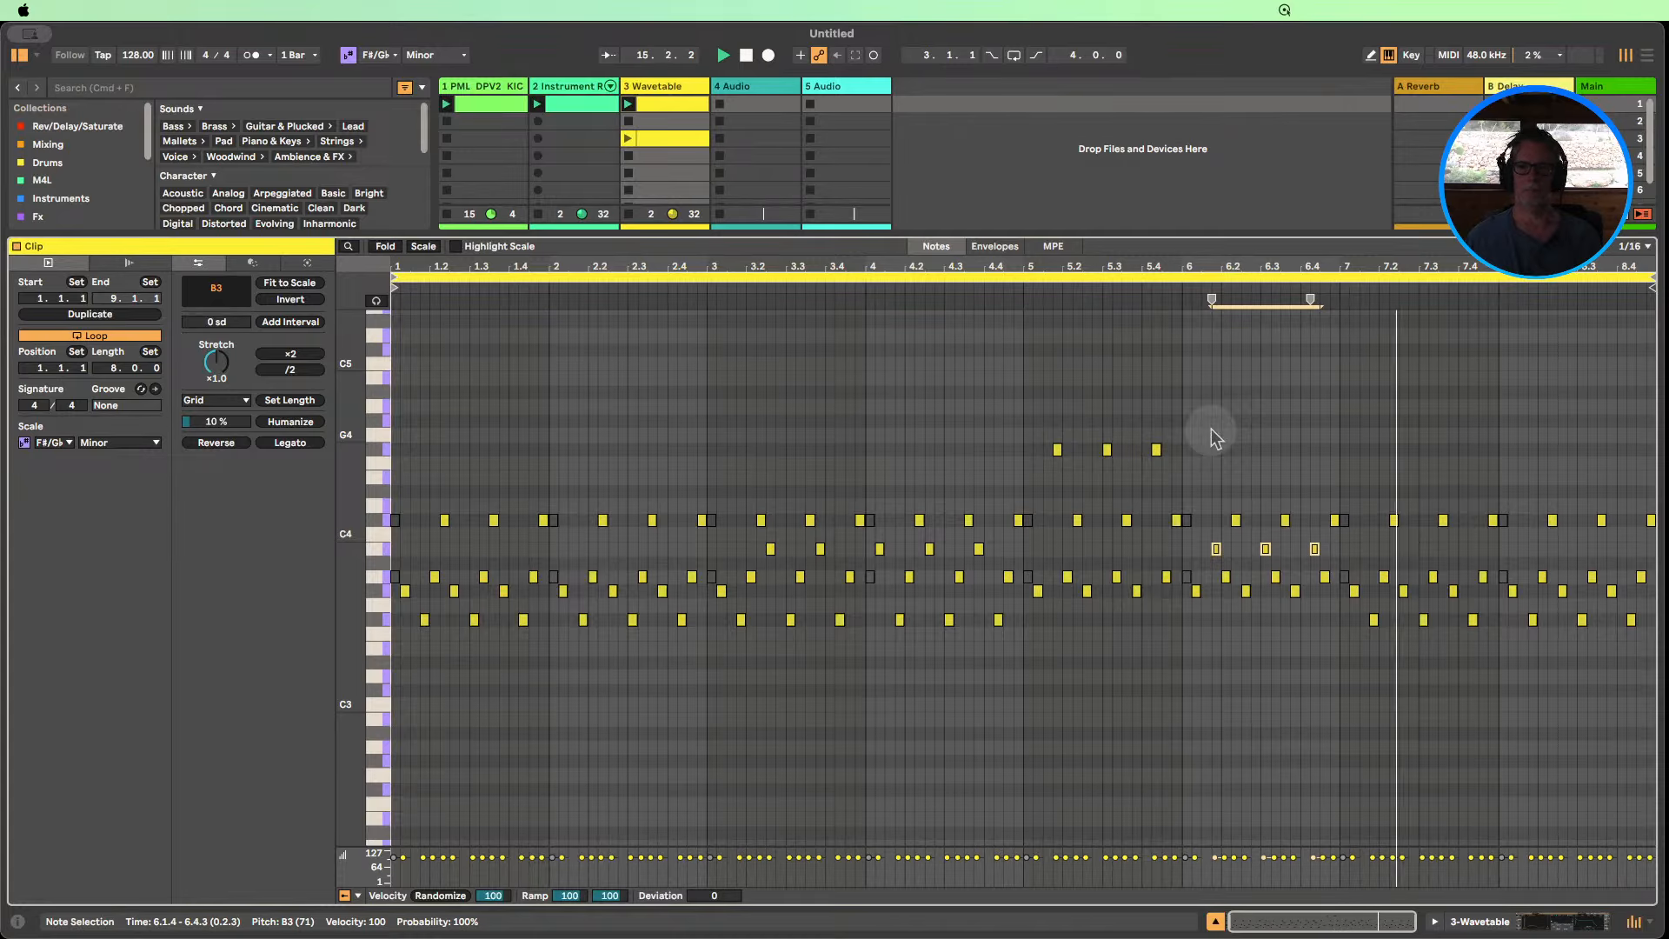
Lower the three remaining F#4 notes in bar 5 of the Wavetable clip to B3.
left_click_drag(1204, 470, 975, 428)
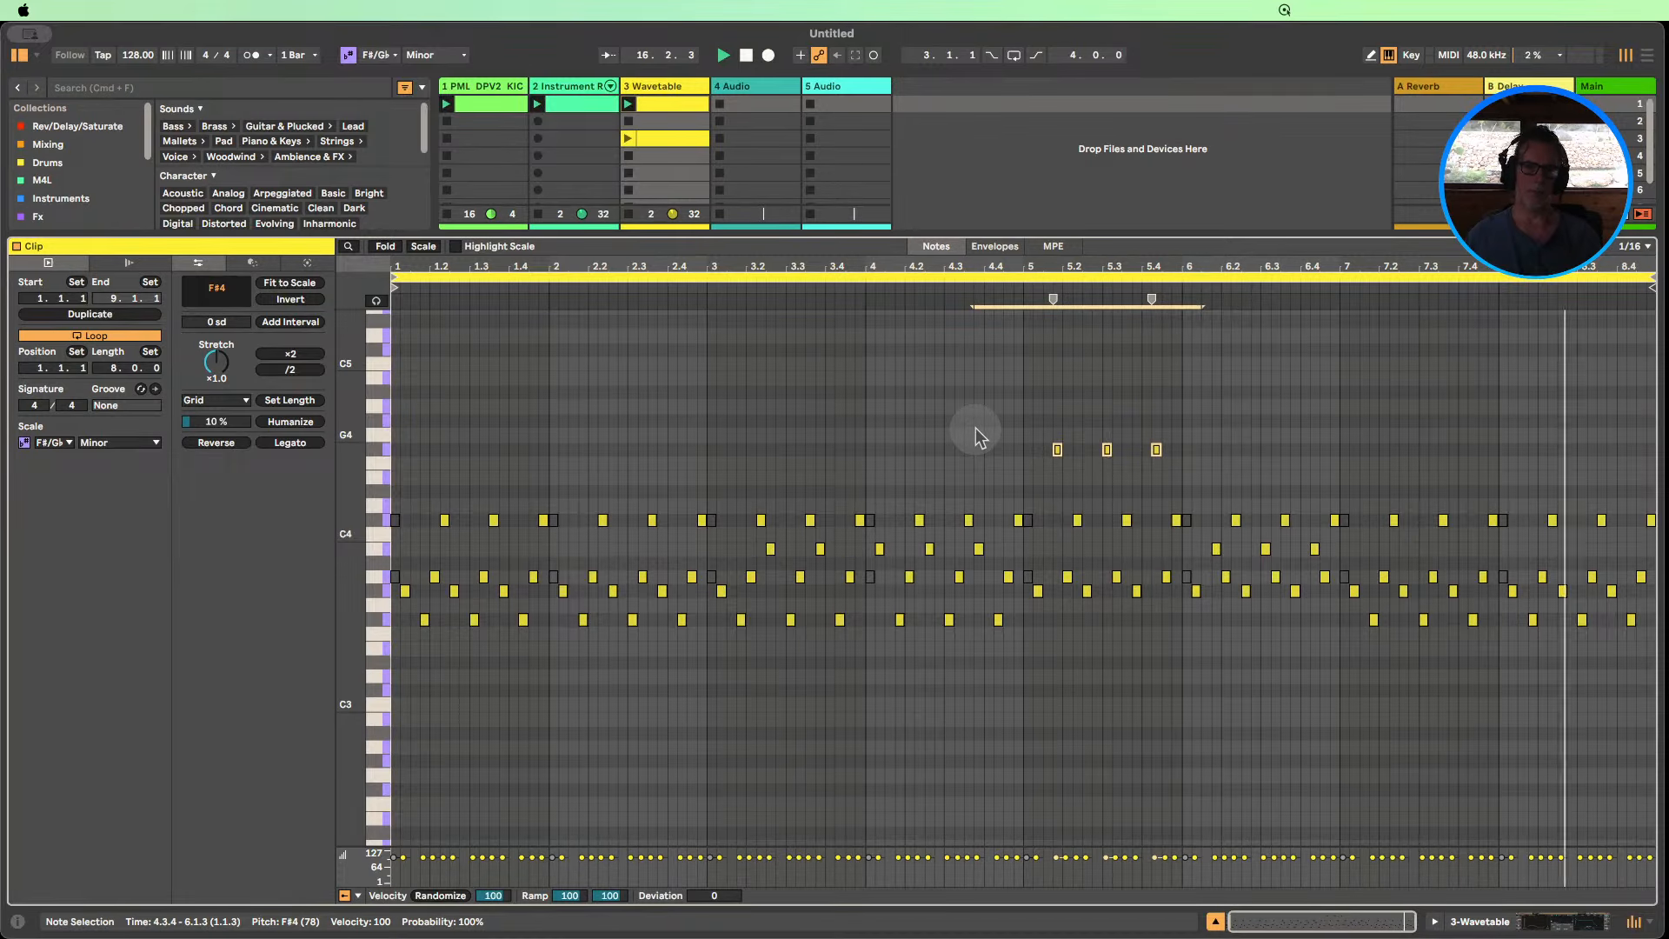
key("Down")
key("Down")
key("Down")
key("Down")
key("Down")
key("Down")
key("Down")
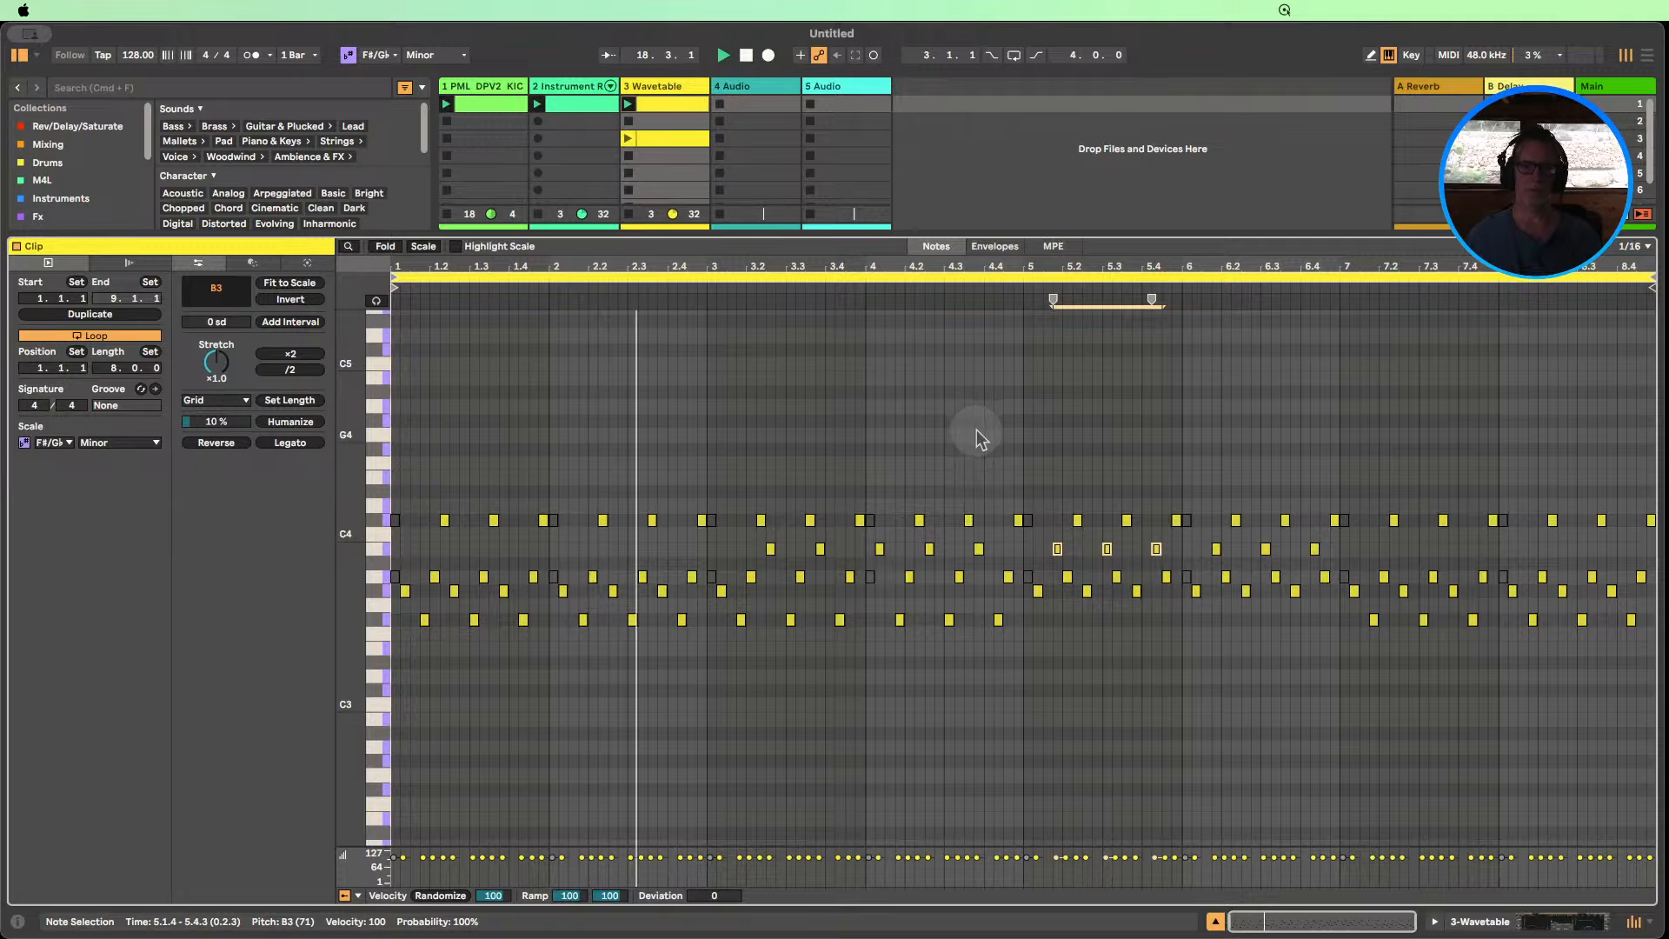
Show the bass and Wavetable clips together and compare the edited arpeggio notes in bars 3 to 6 with the bass changes.
left_click_drag(1332, 609, 1037, 461)
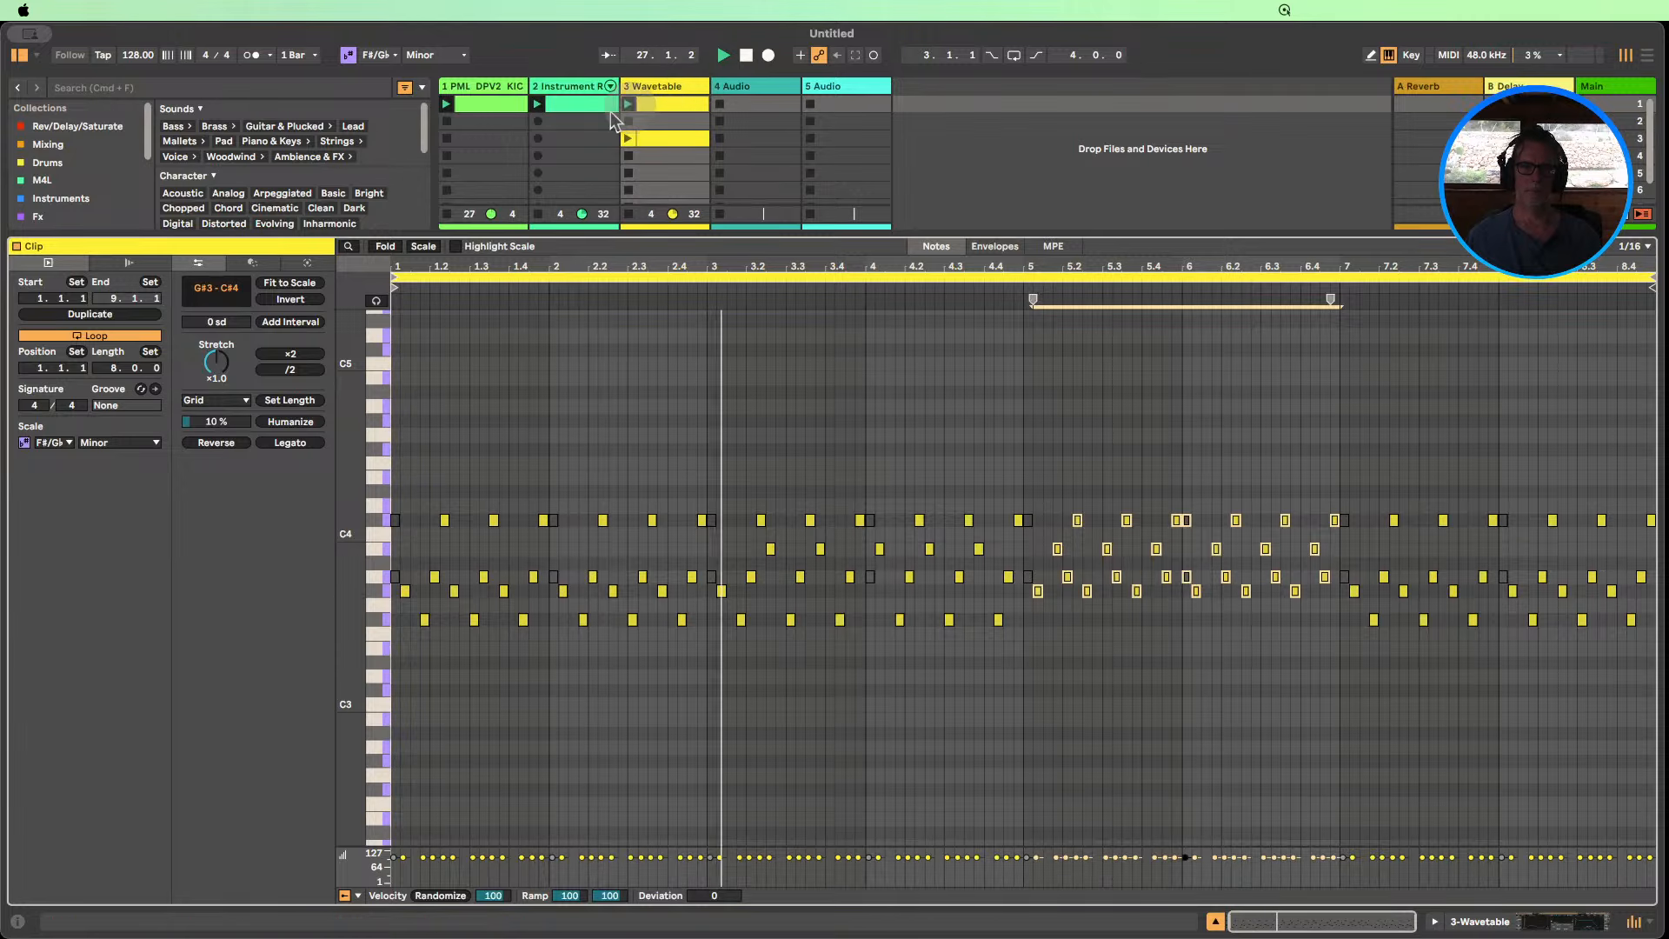
left_click(583, 101, "shift")
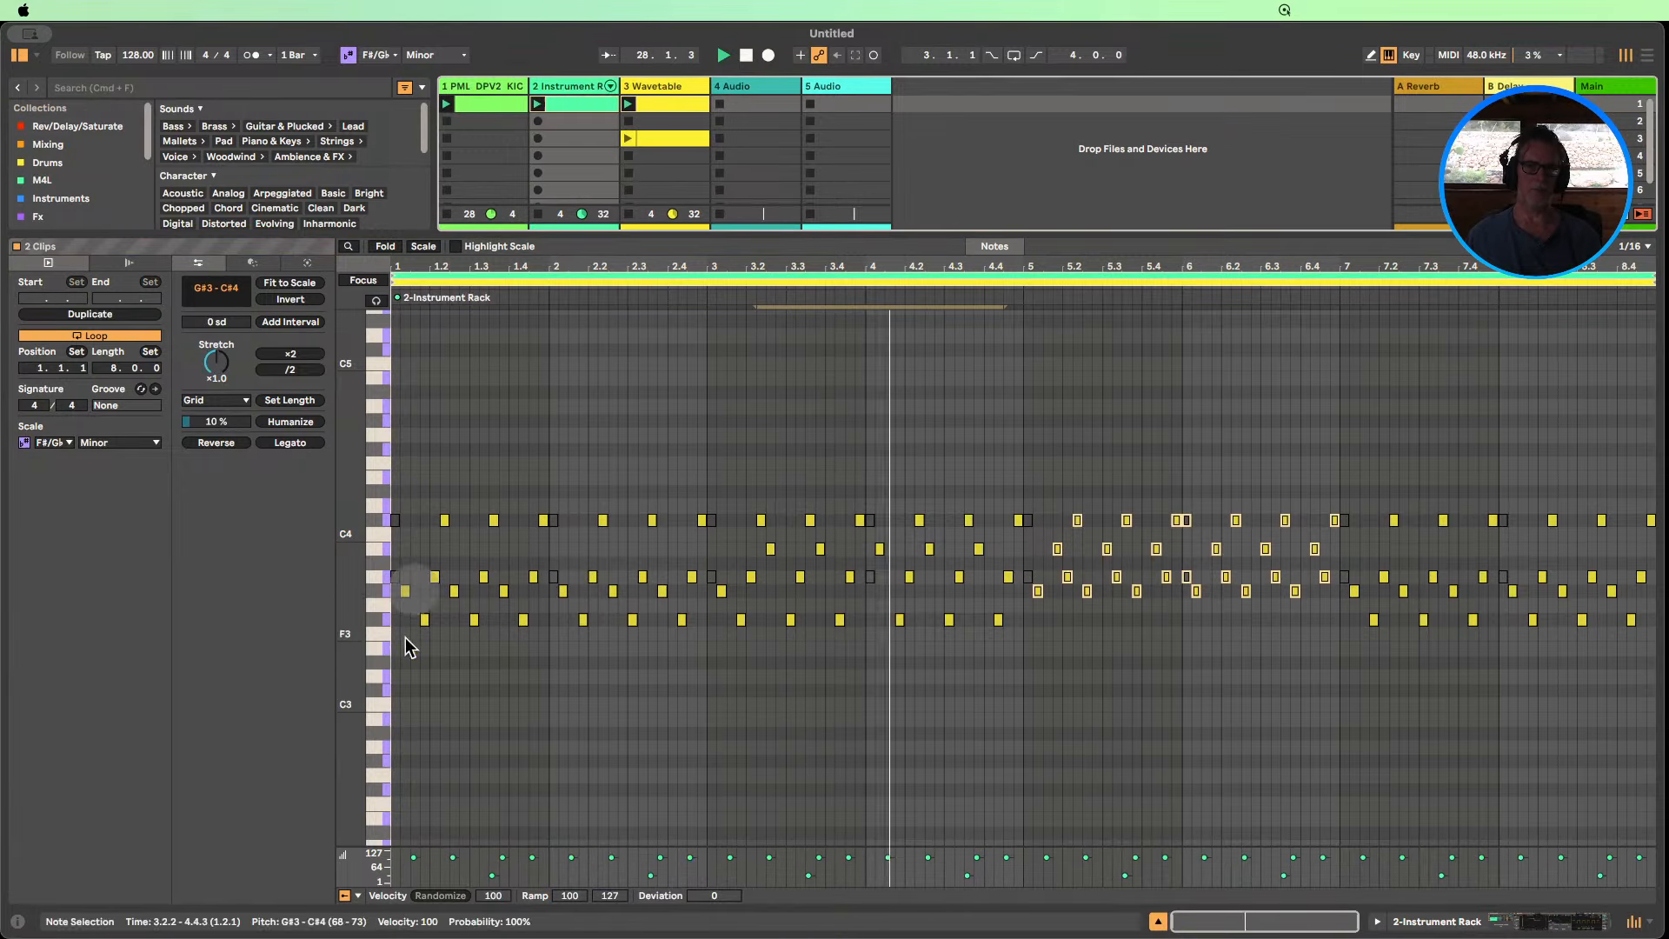
mouse_move(339, 742)
left_mouse_down()
mouse_move(292, 742)
mouse_move(291, 587)
mouse_move(343, 735)
left_mouse_up()
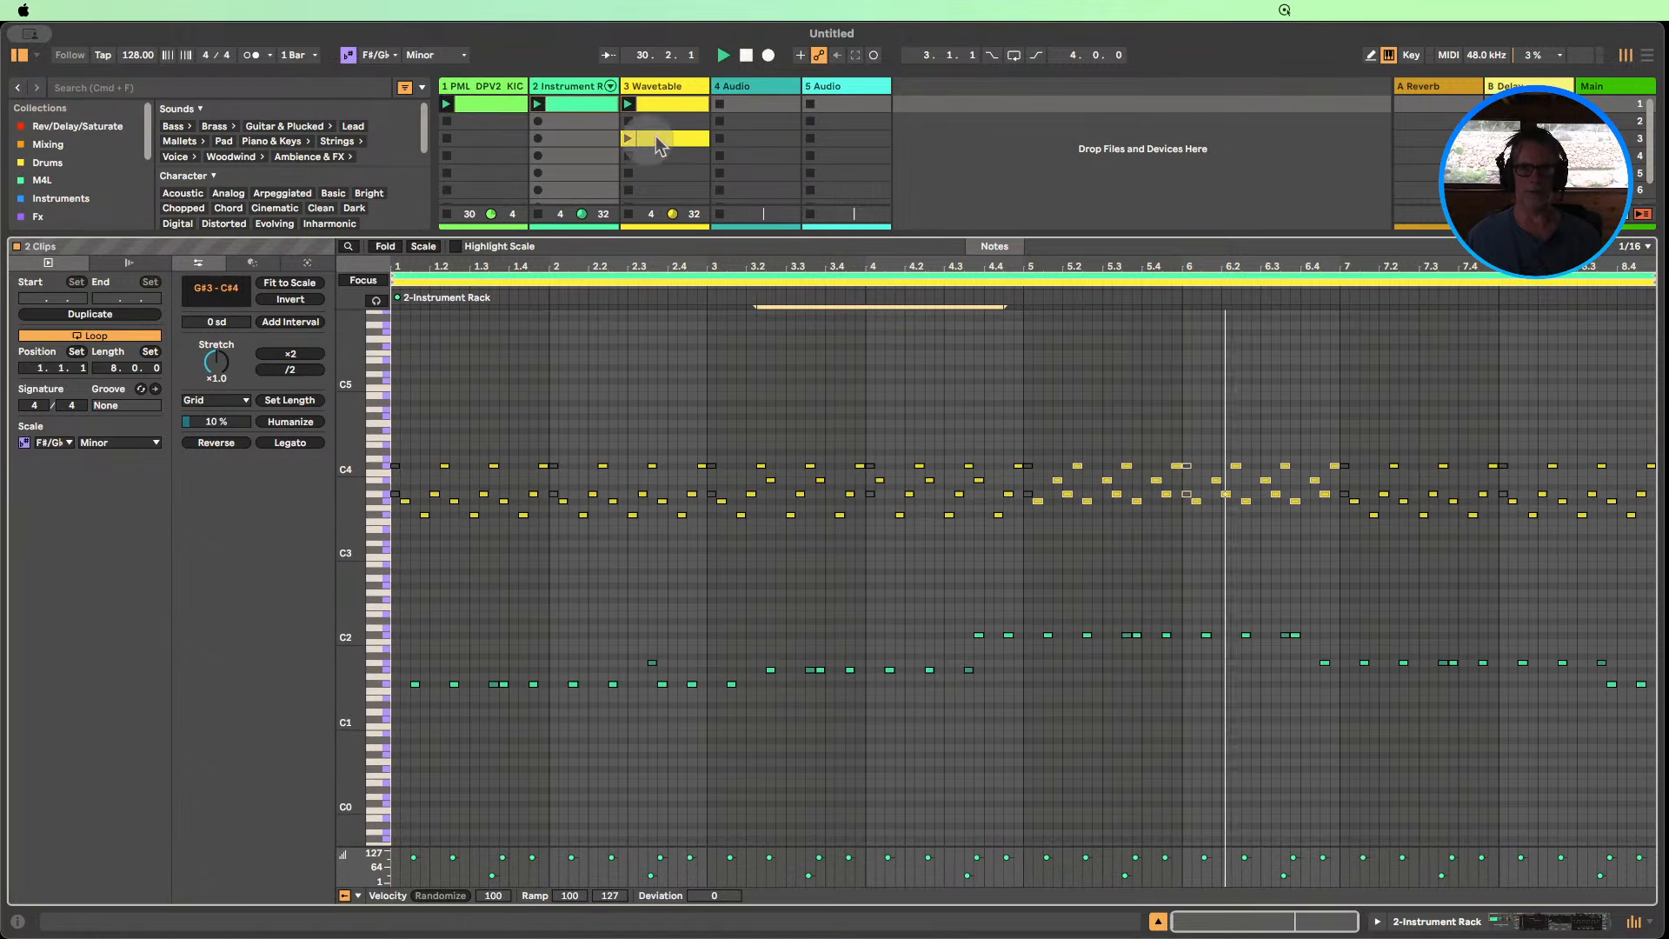
left_click(745, 57)
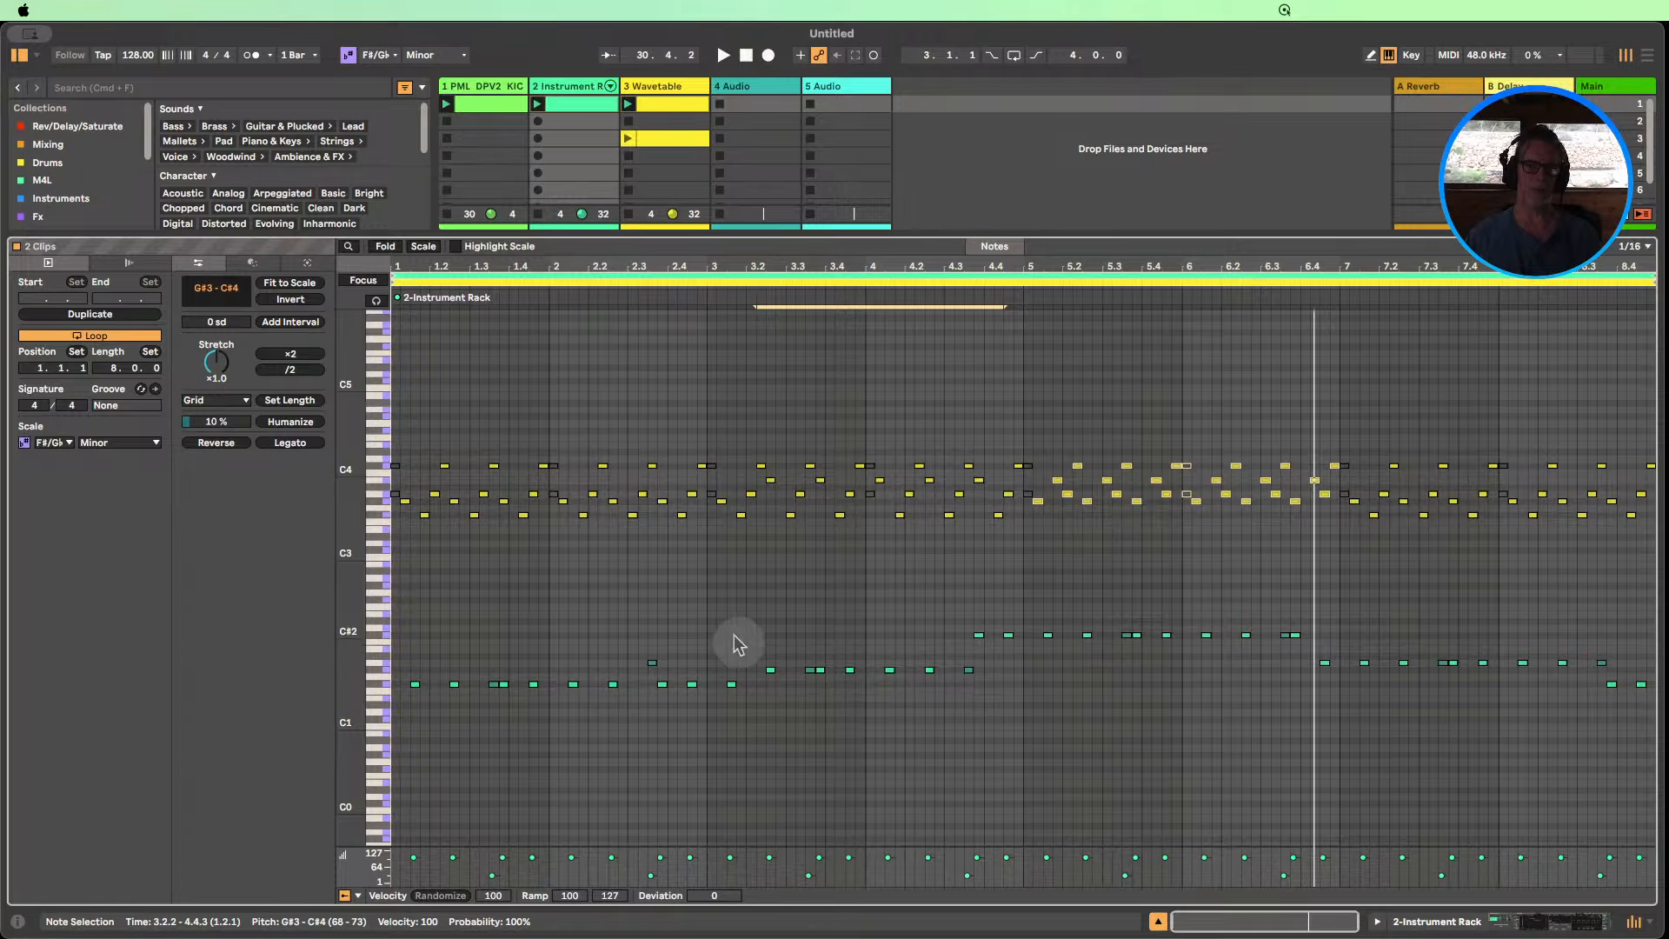
left_click_drag(1006, 535, 756, 459)
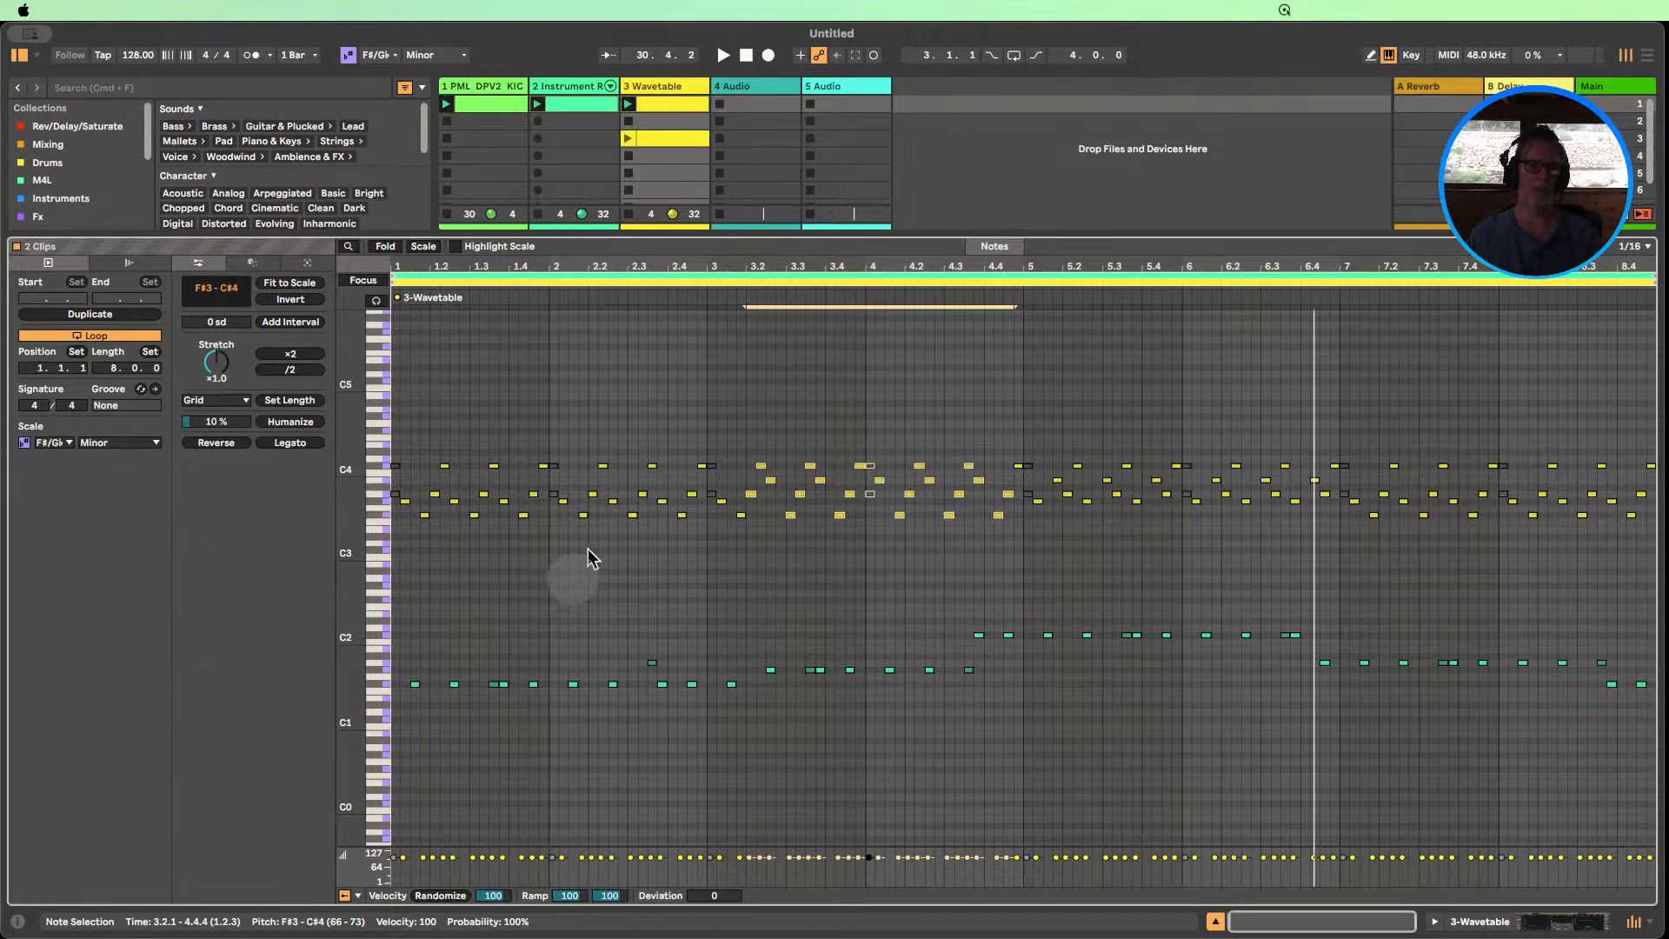
Examine how the arpeggio notes line up with the offbeat bass notes in the opening bars and across the whole 8-bar bass line.
left_click_drag(415, 270, 489, 297)
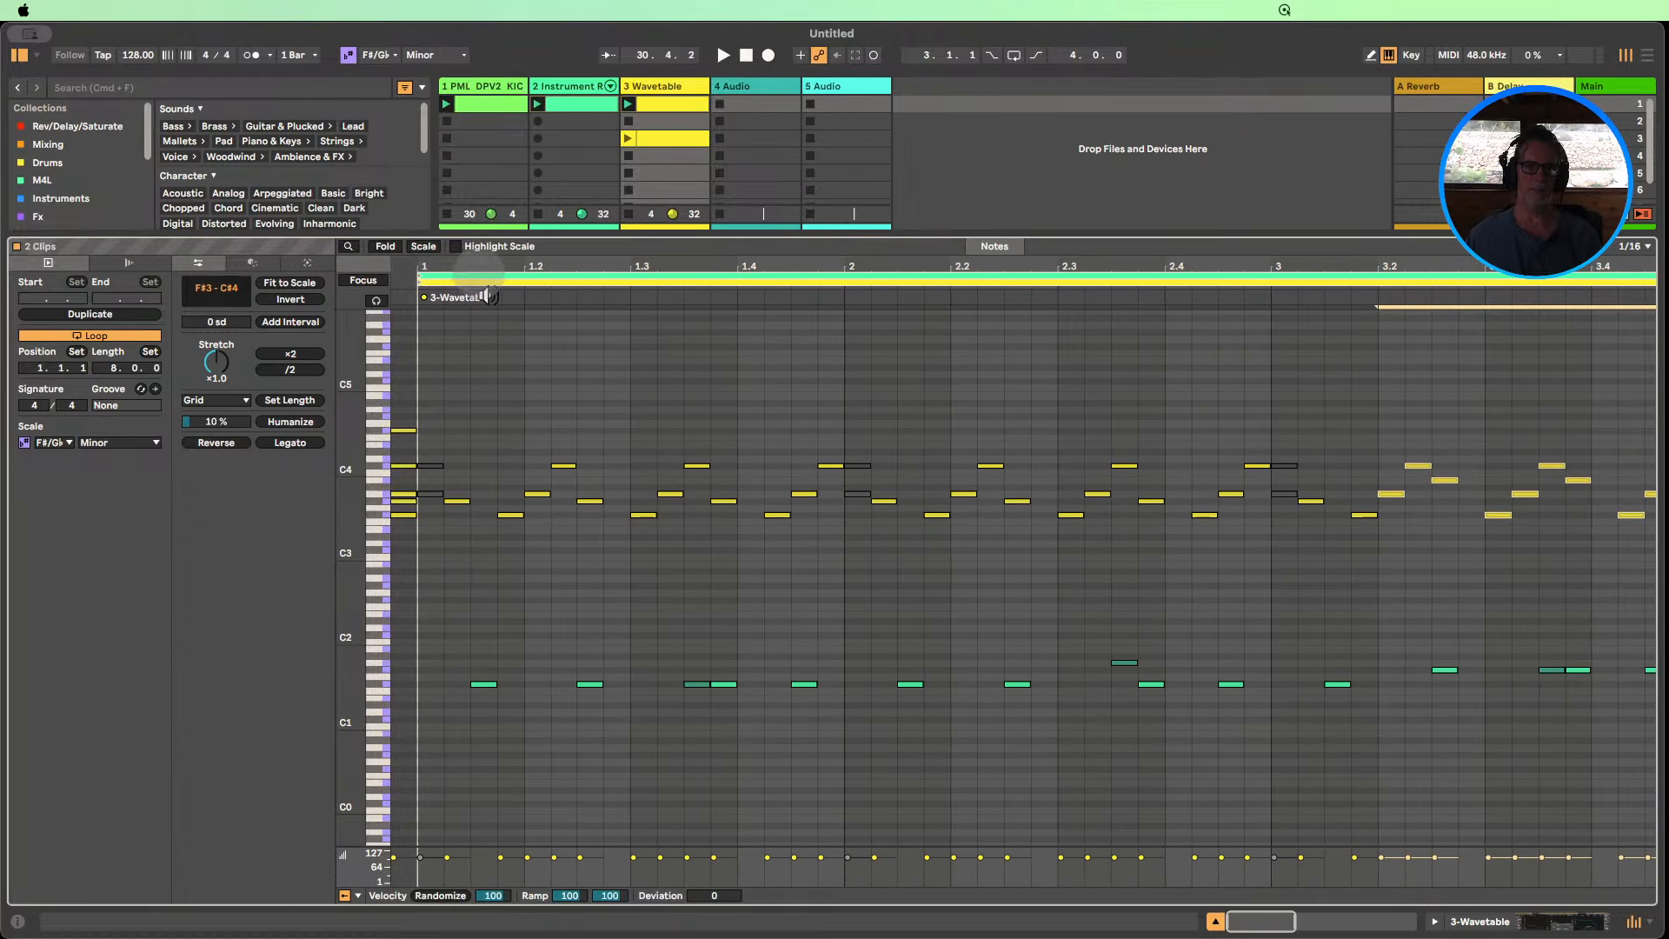
left_click(481, 684)
left_click_drag(614, 765, 579, 445)
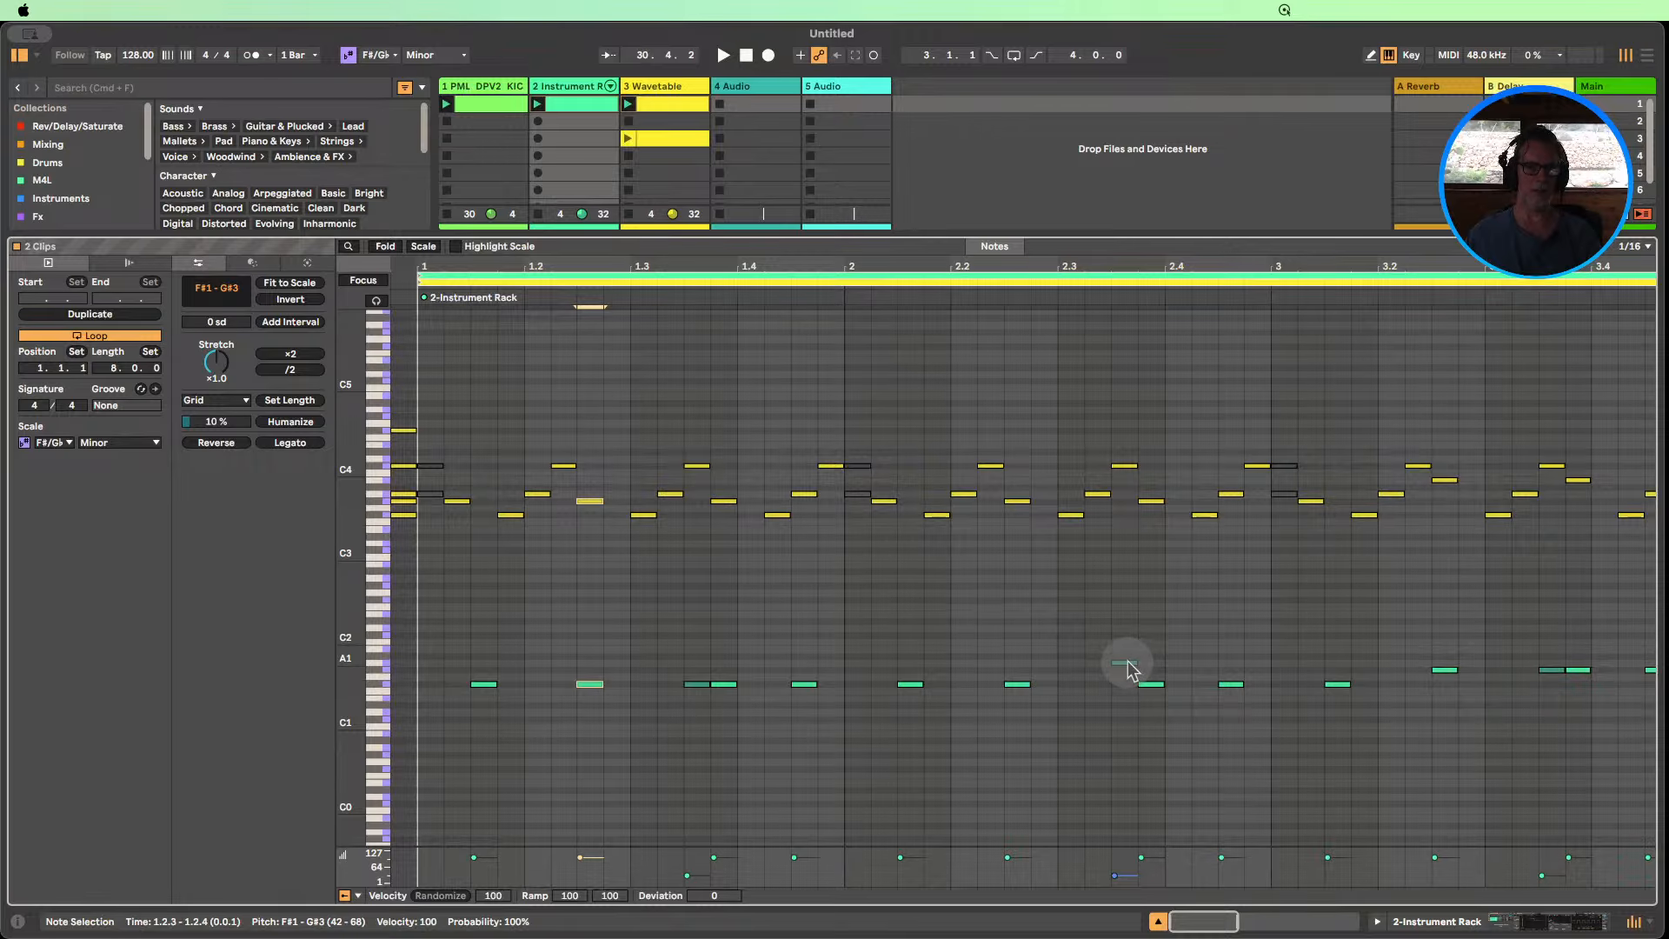
mouse_move(369, 706)
left_mouse_down()
mouse_move(417, 696)
mouse_move(351, 697)
left_mouse_up()
scroll(1120, 628, "up", 5)
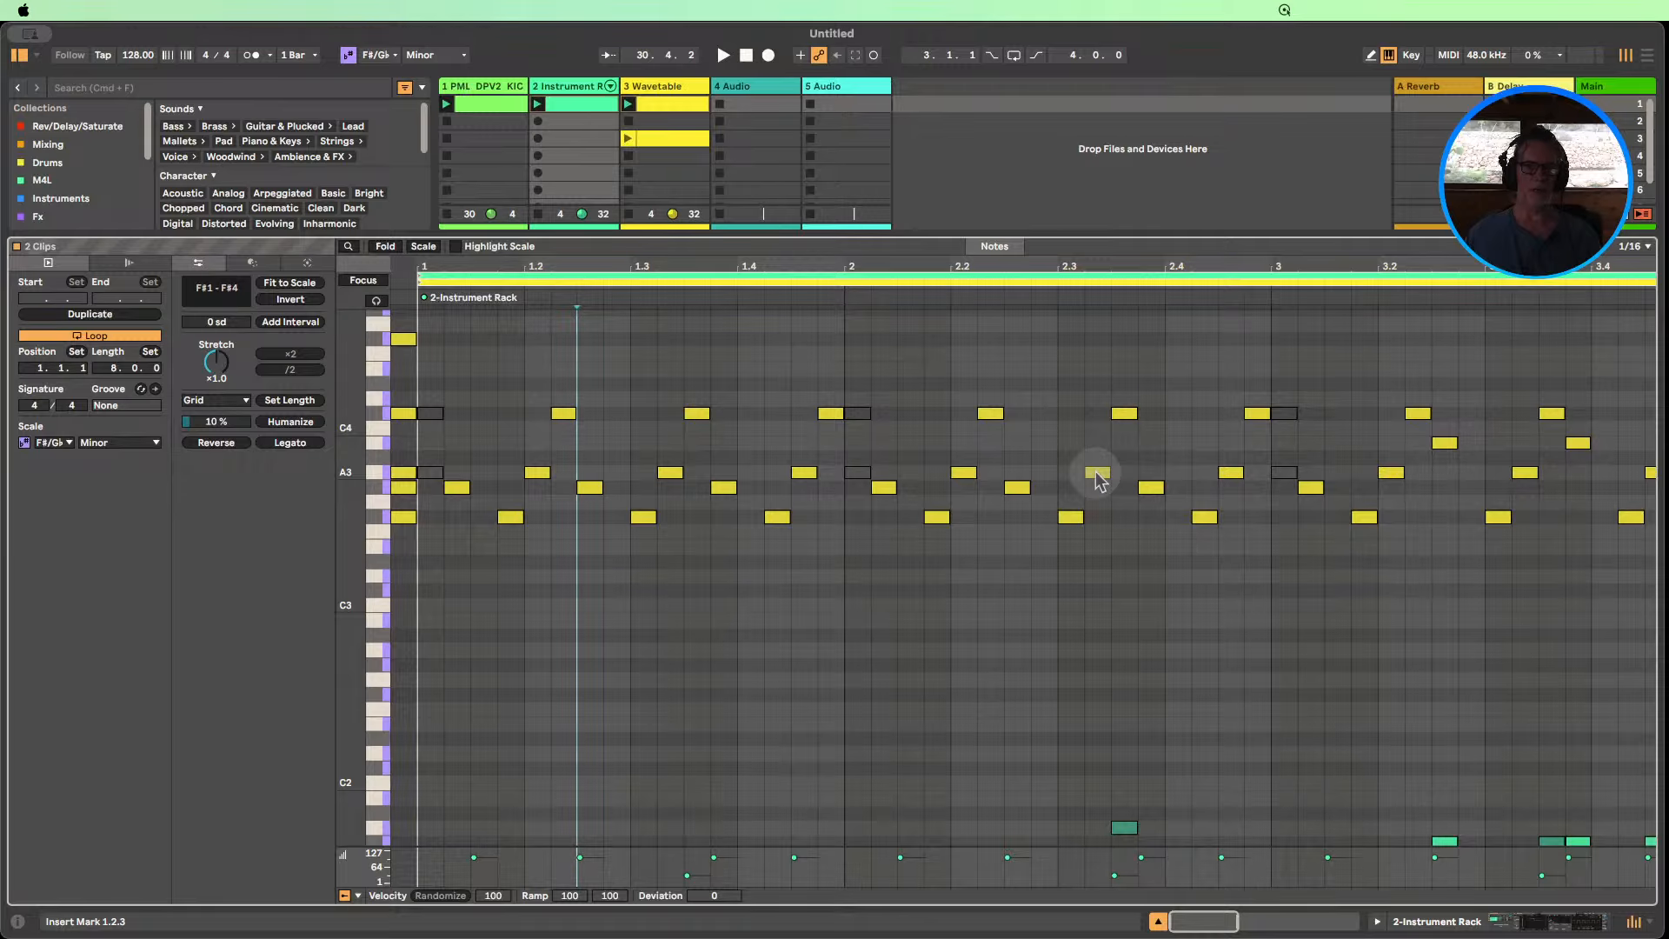
left_click_drag(1098, 477, 1129, 416)
left_click_drag(968, 260, 608, 267)
scroll(853, 637, "down", 3)
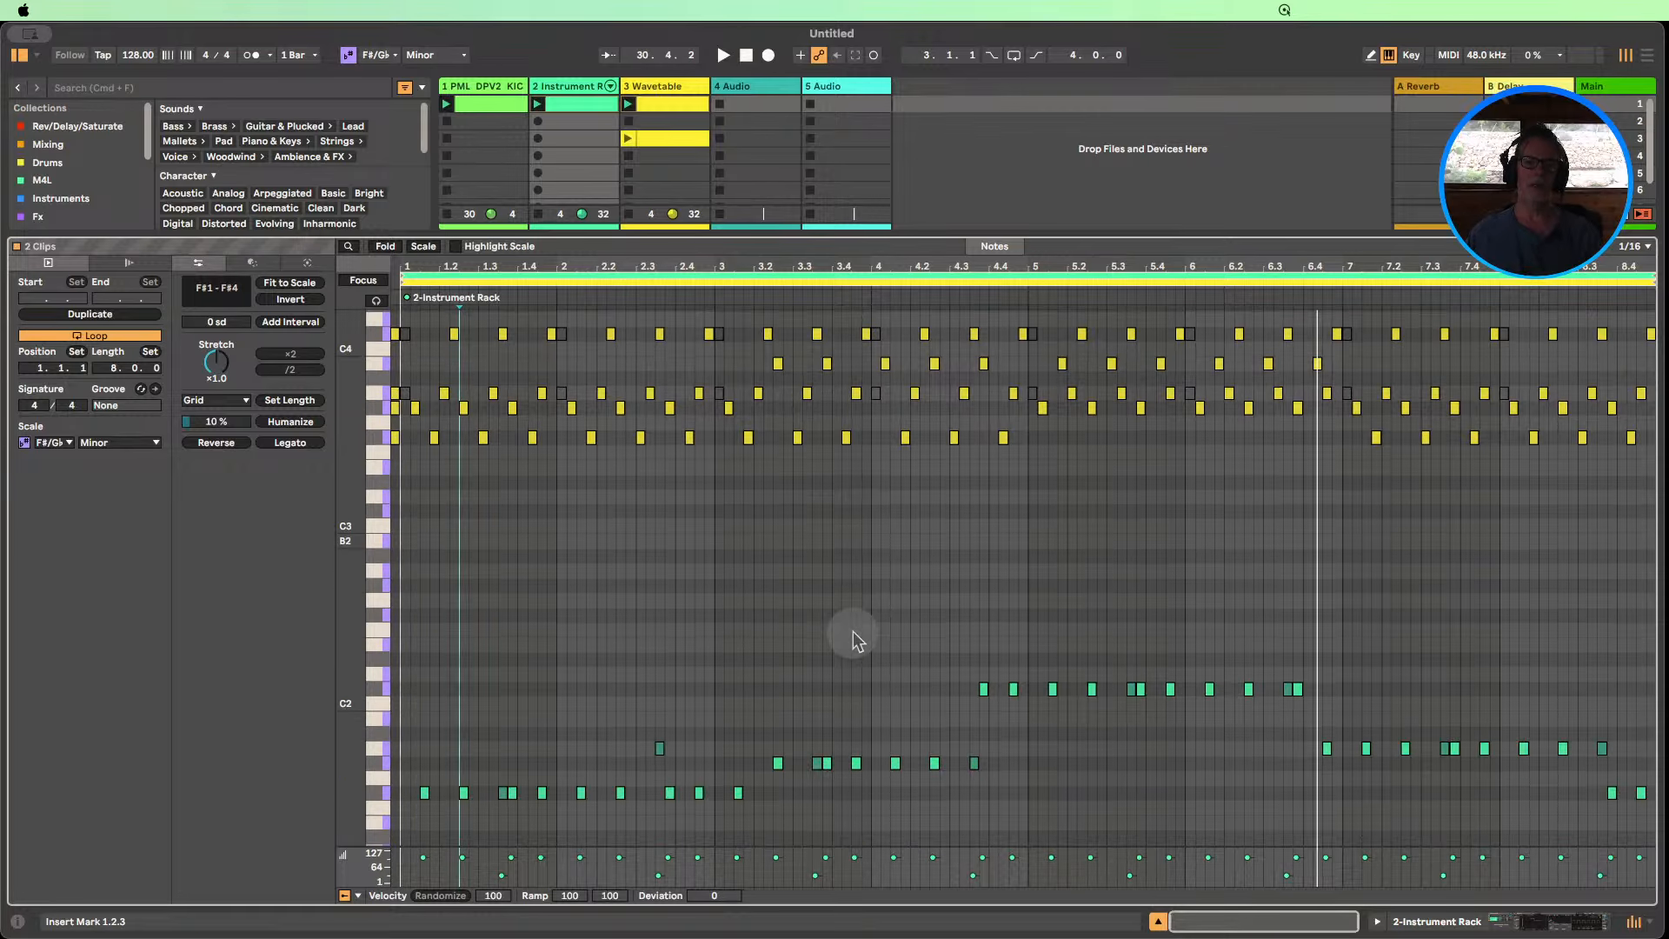
left_click_drag(360, 711, 358, 712)
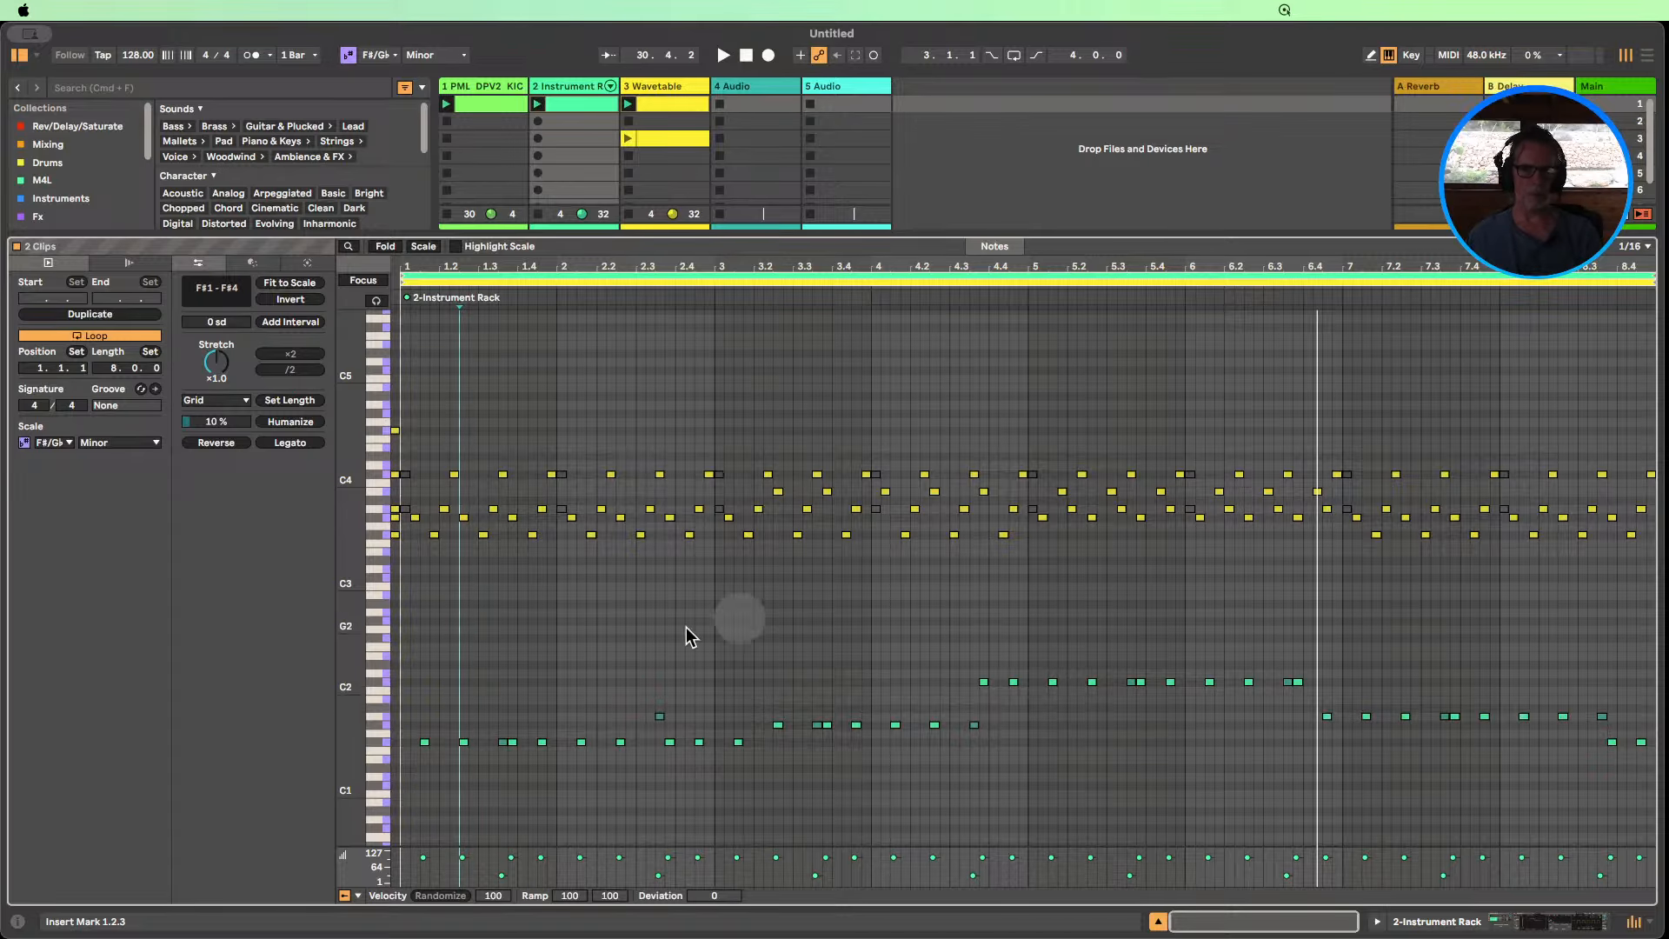
left_click_drag(398, 652, 1659, 809)
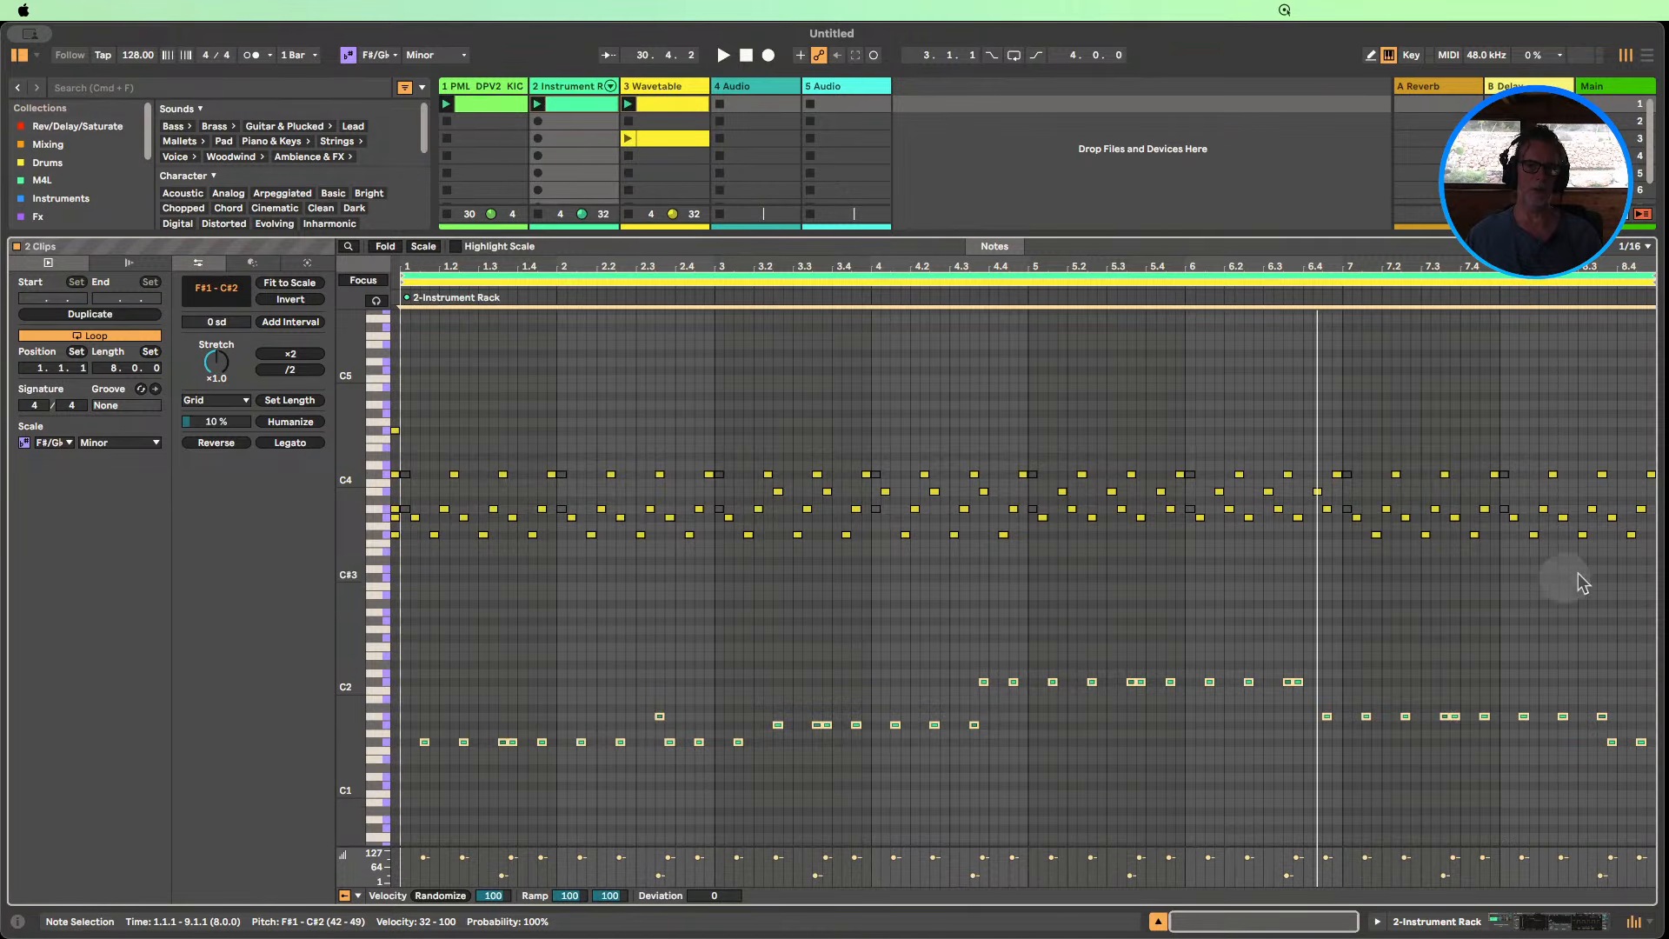
Randomize the velocities of all notes in the first Wavetable clip during playback and set the randomize amount to 112.
left_click_drag(1649, 579, 445, 416)
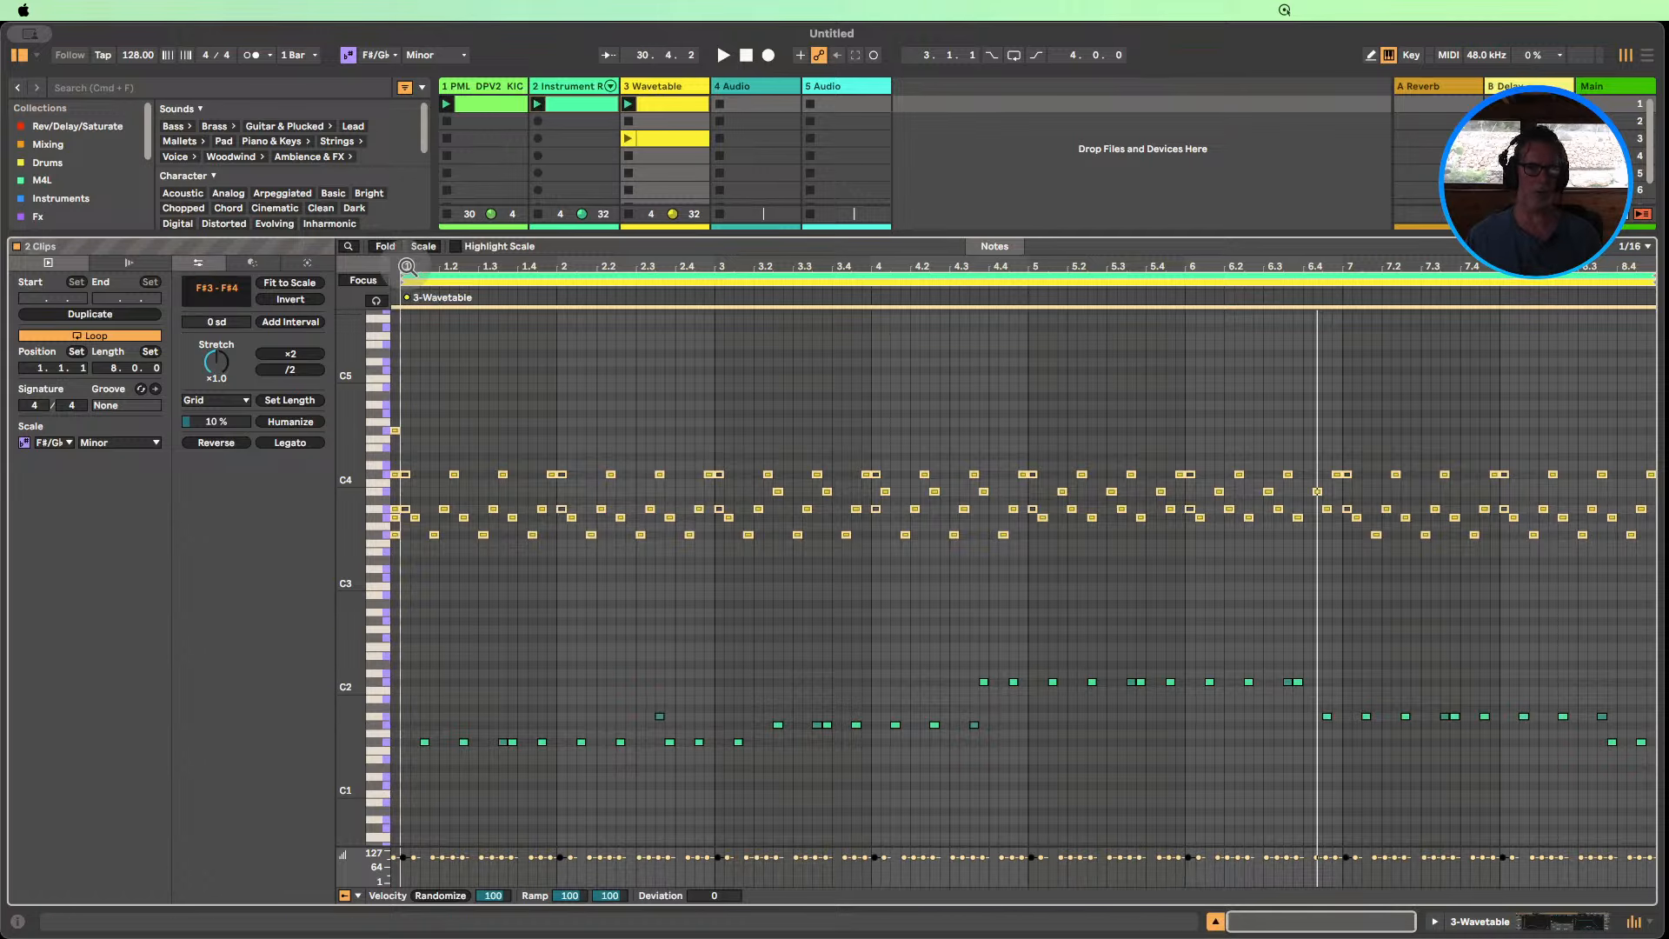
left_click_drag(407, 267, 414, 444)
left_click_drag(414, 269, 463, 260)
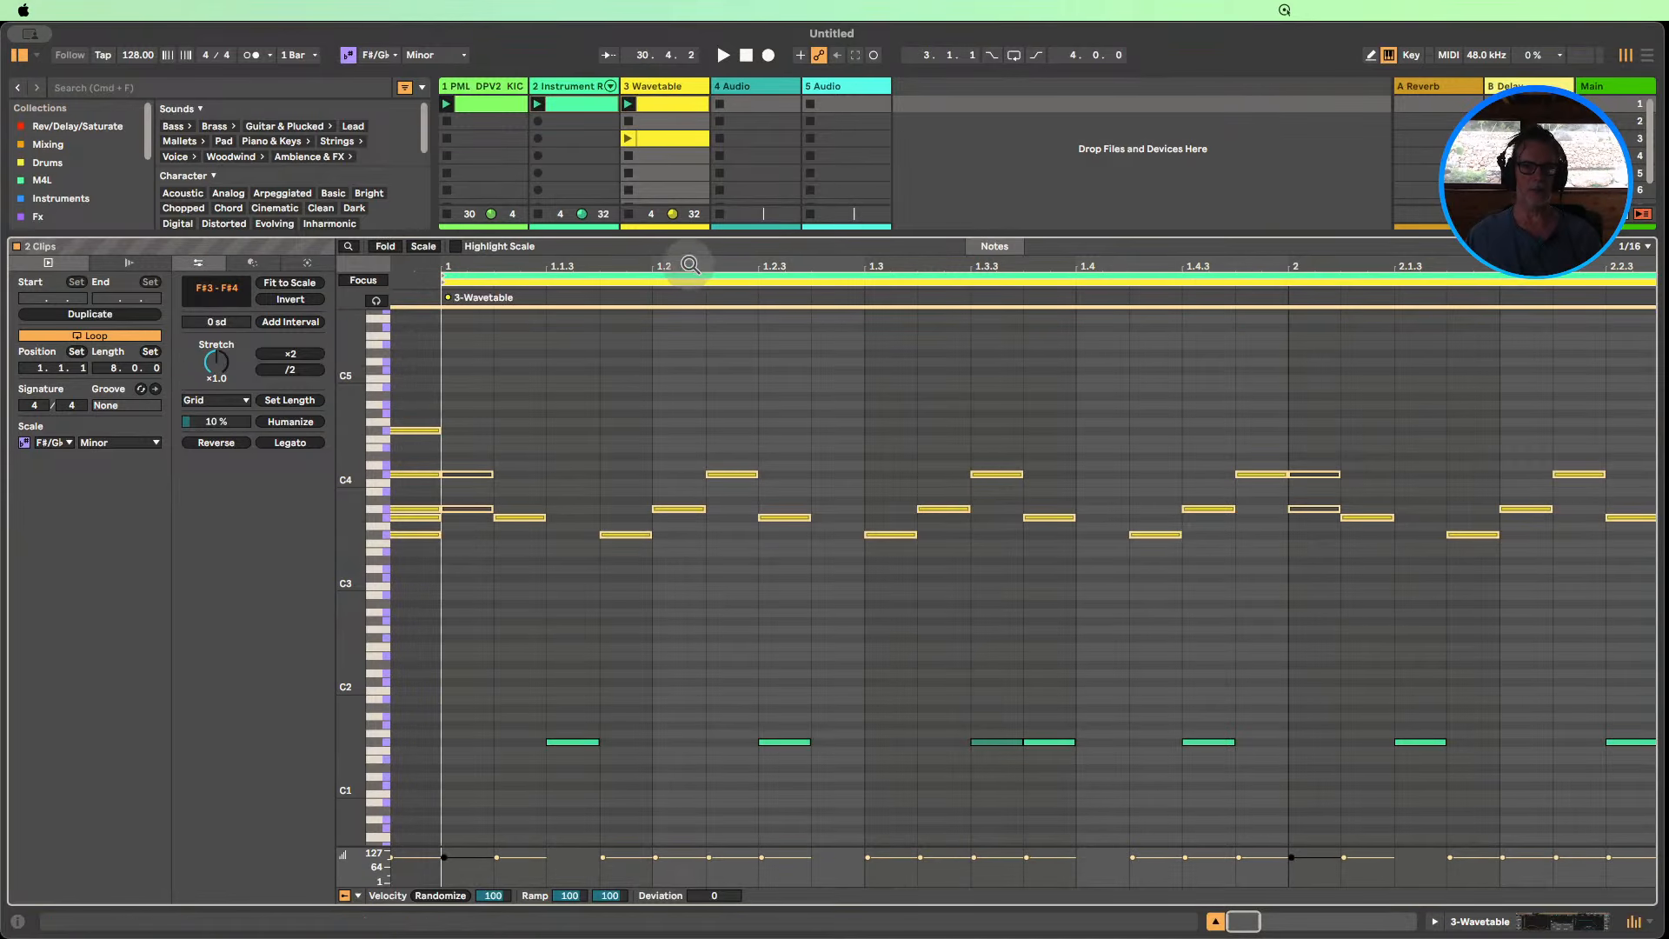
left_click_drag(690, 265, 466, 272)
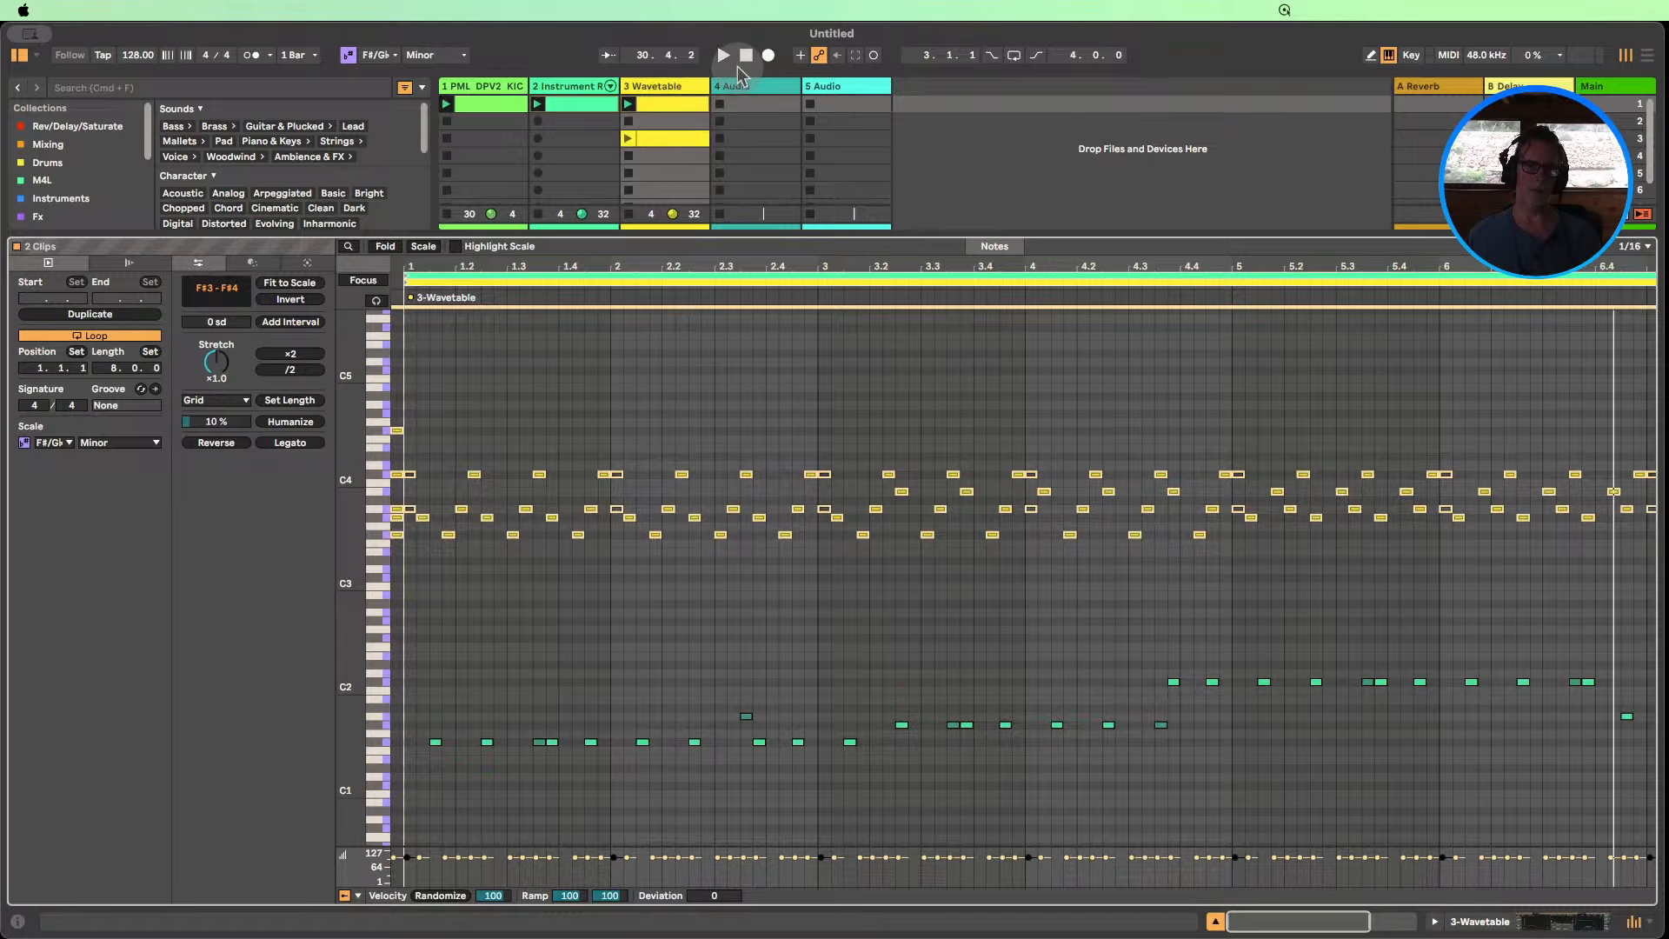
left_click(630, 104)
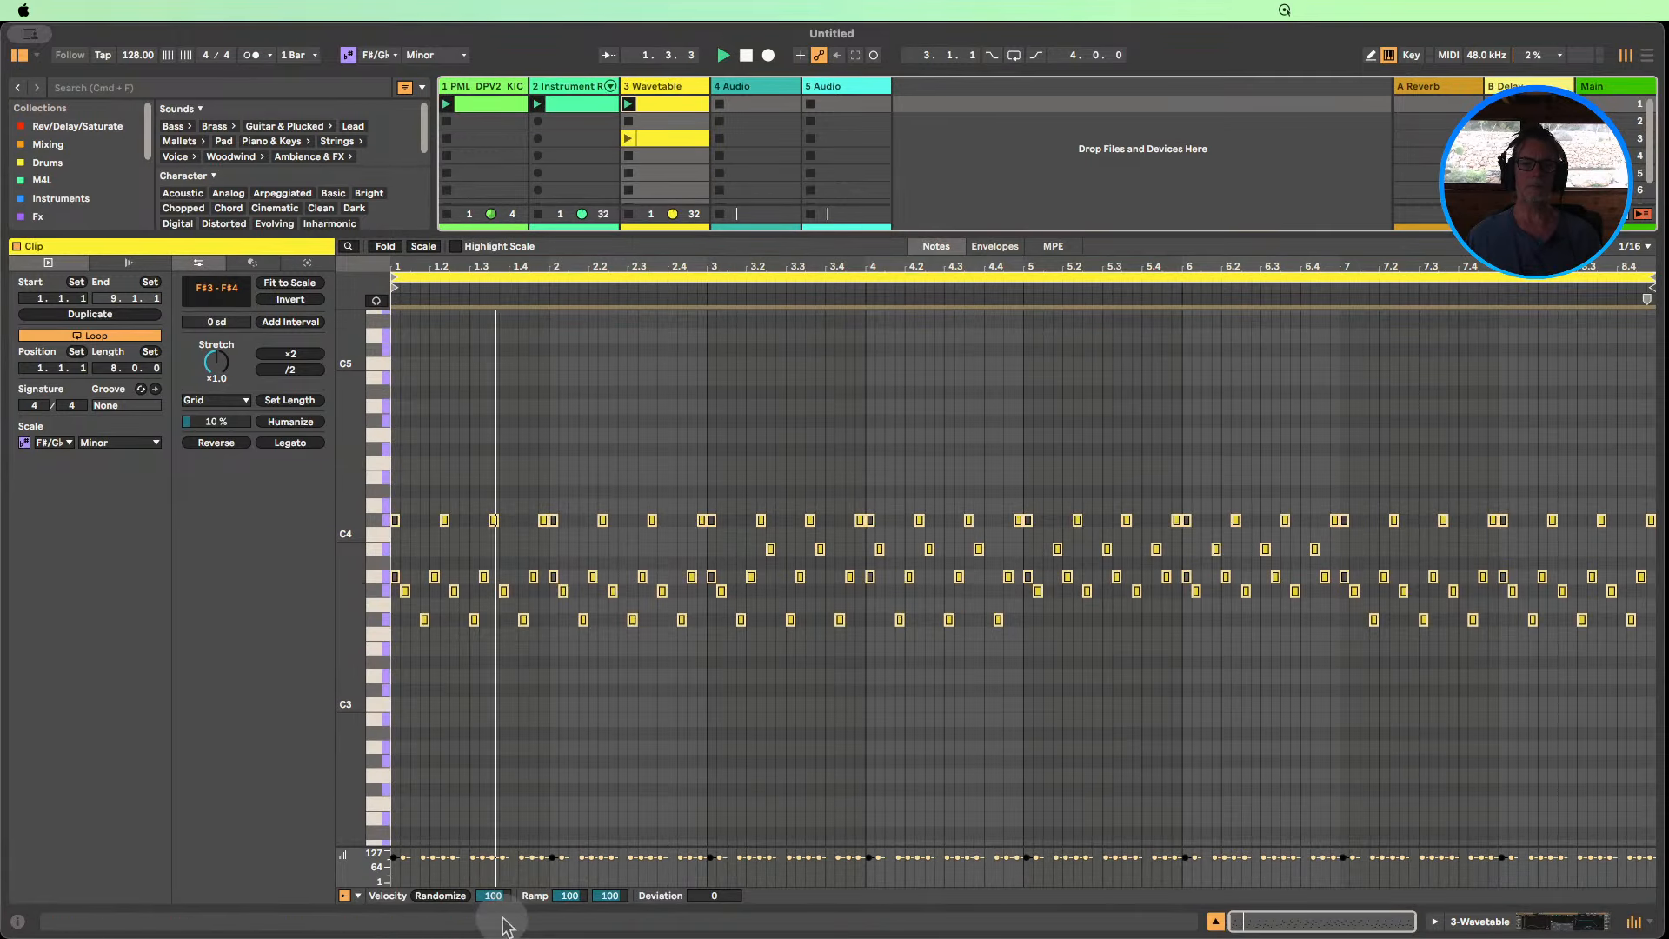
left_click(441, 897)
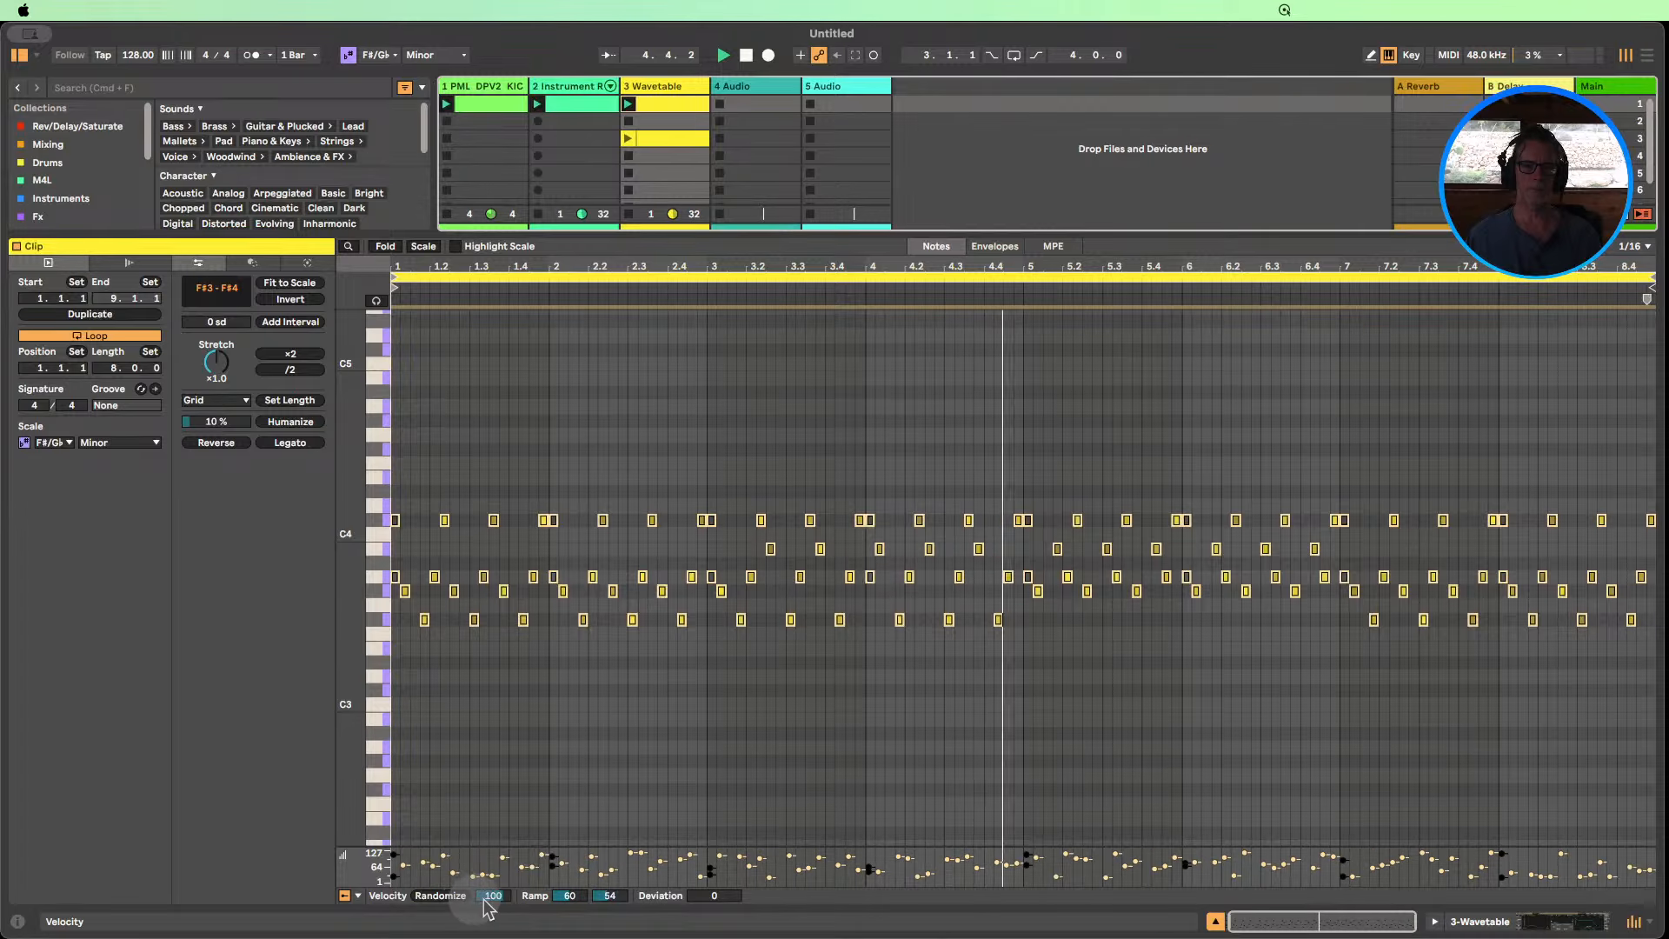
left_click_drag(493, 896, 502, 920)
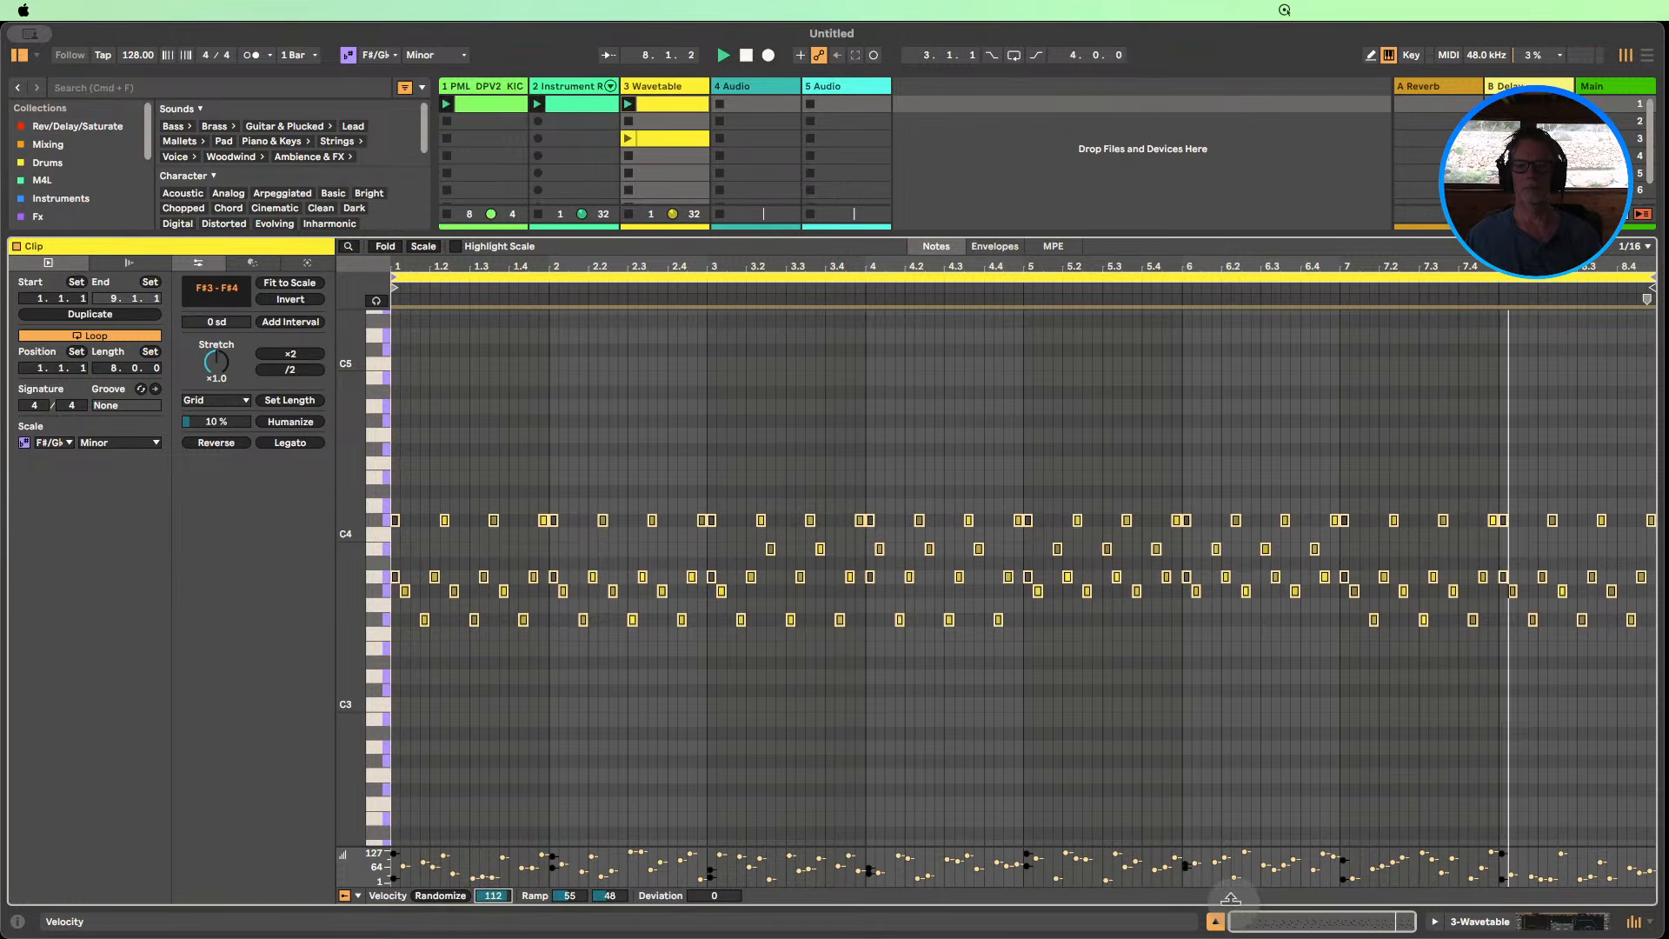
Stop playback, replace the Wavetable clip in the third slot with a duplicate of the first clip, and open it for note editing.
left_click(1215, 922)
left_click(746, 56)
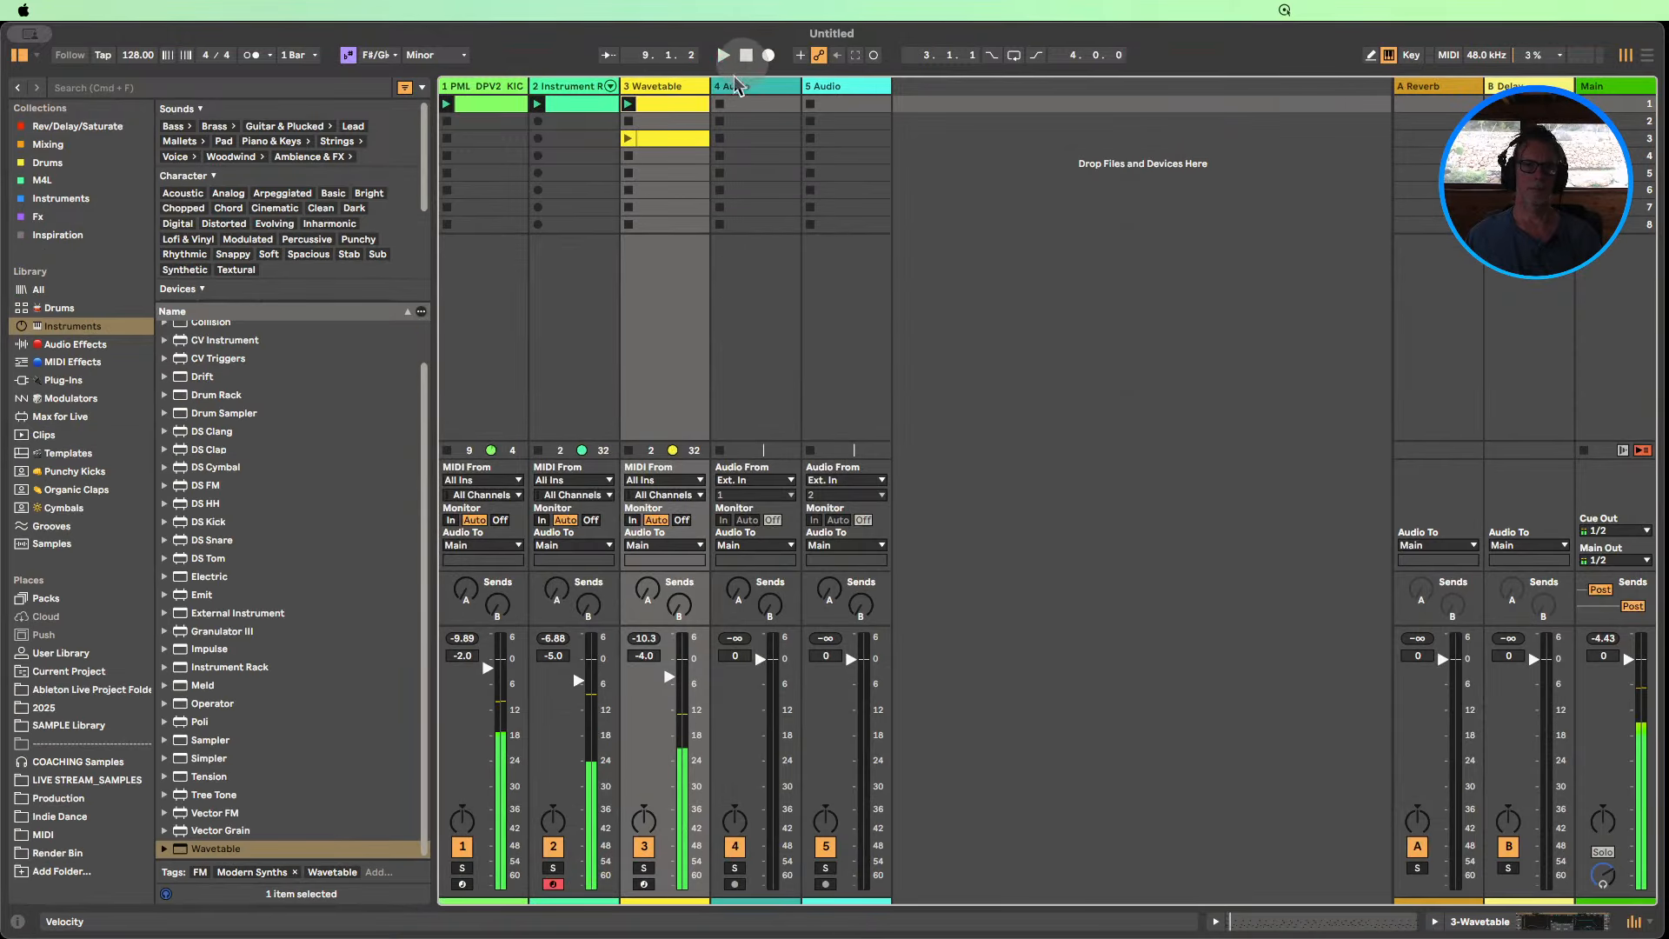
left_click(654, 138)
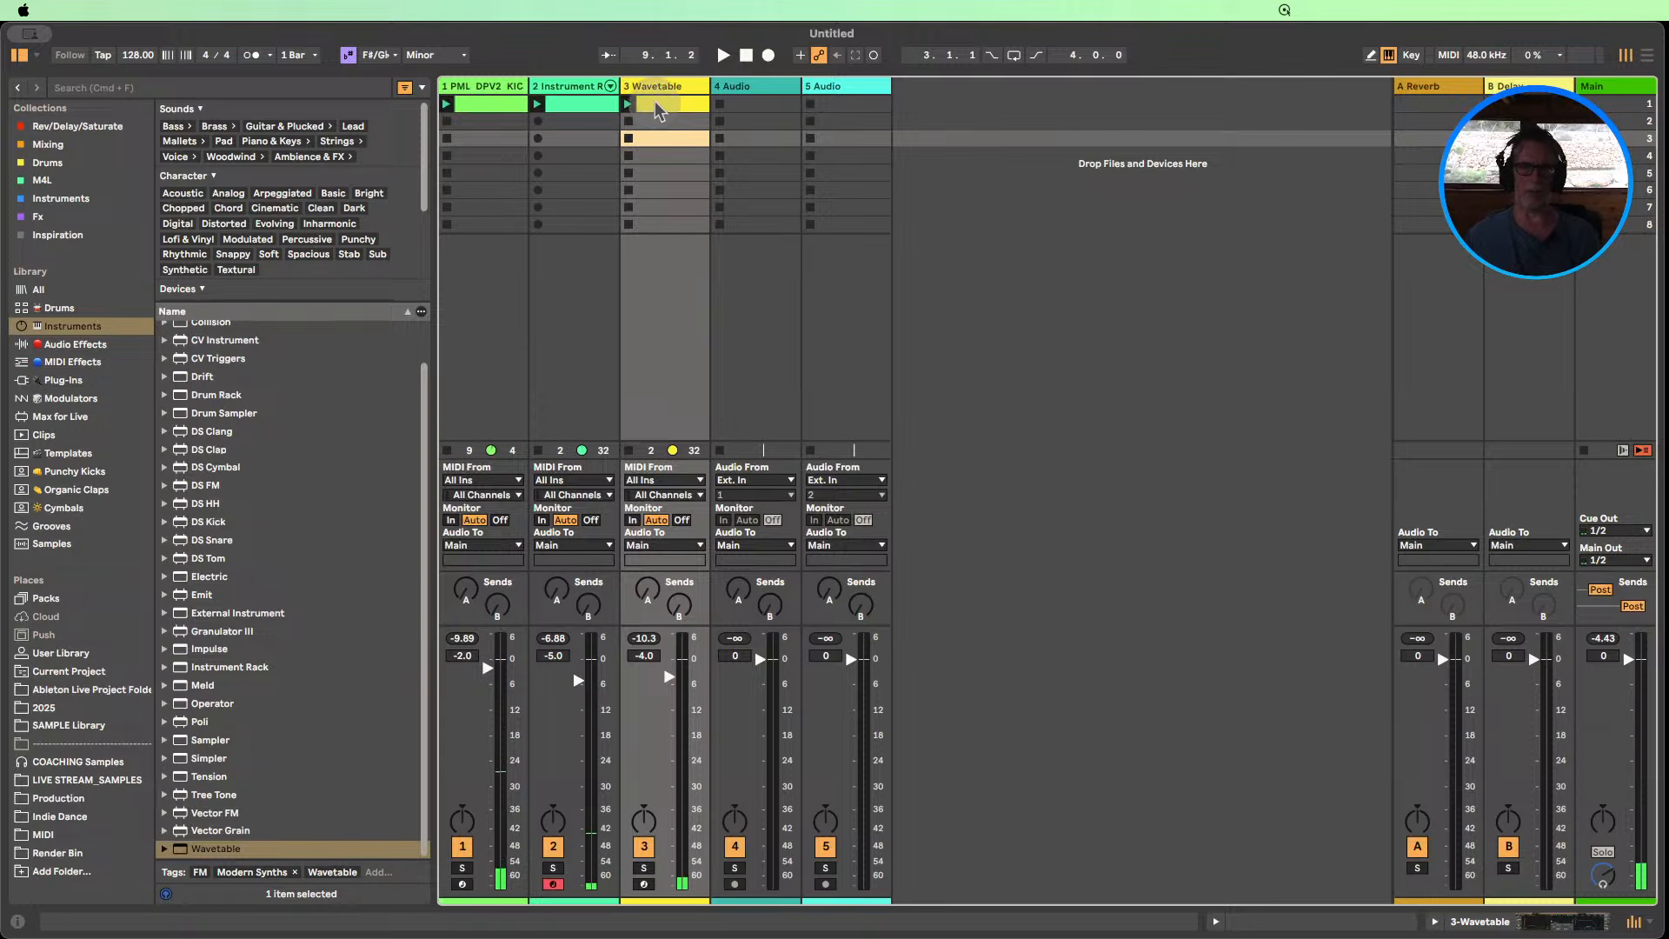
left_click(656, 105)
key("super+d")
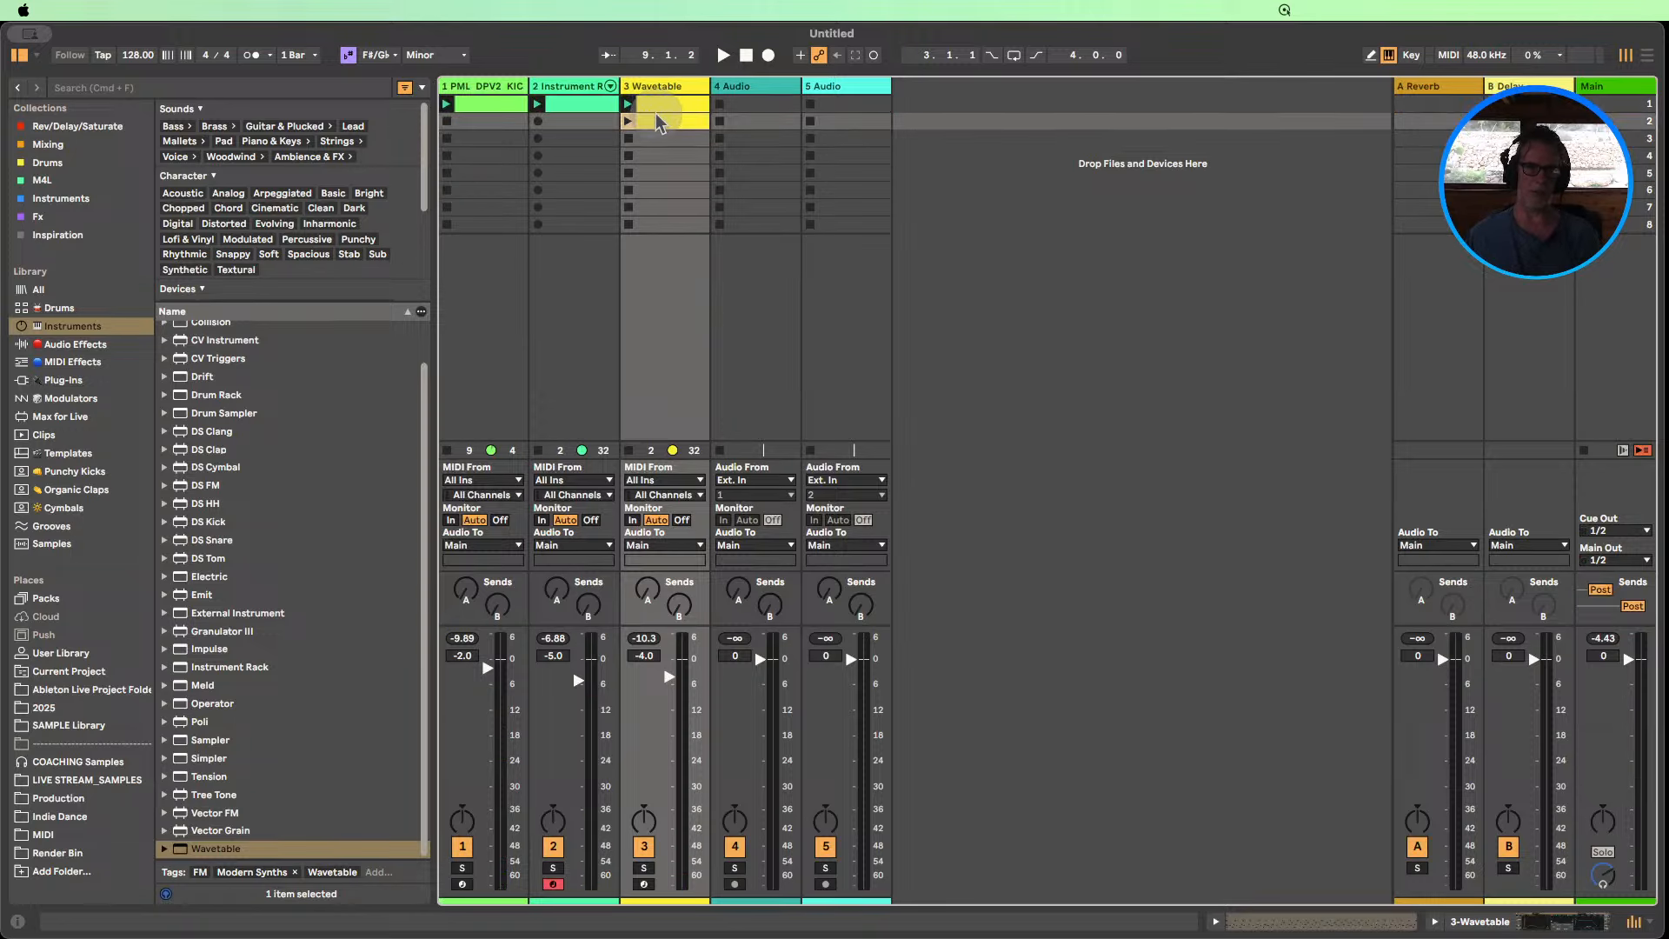
left_click_drag(655, 133, 656, 141)
double_click(657, 141)
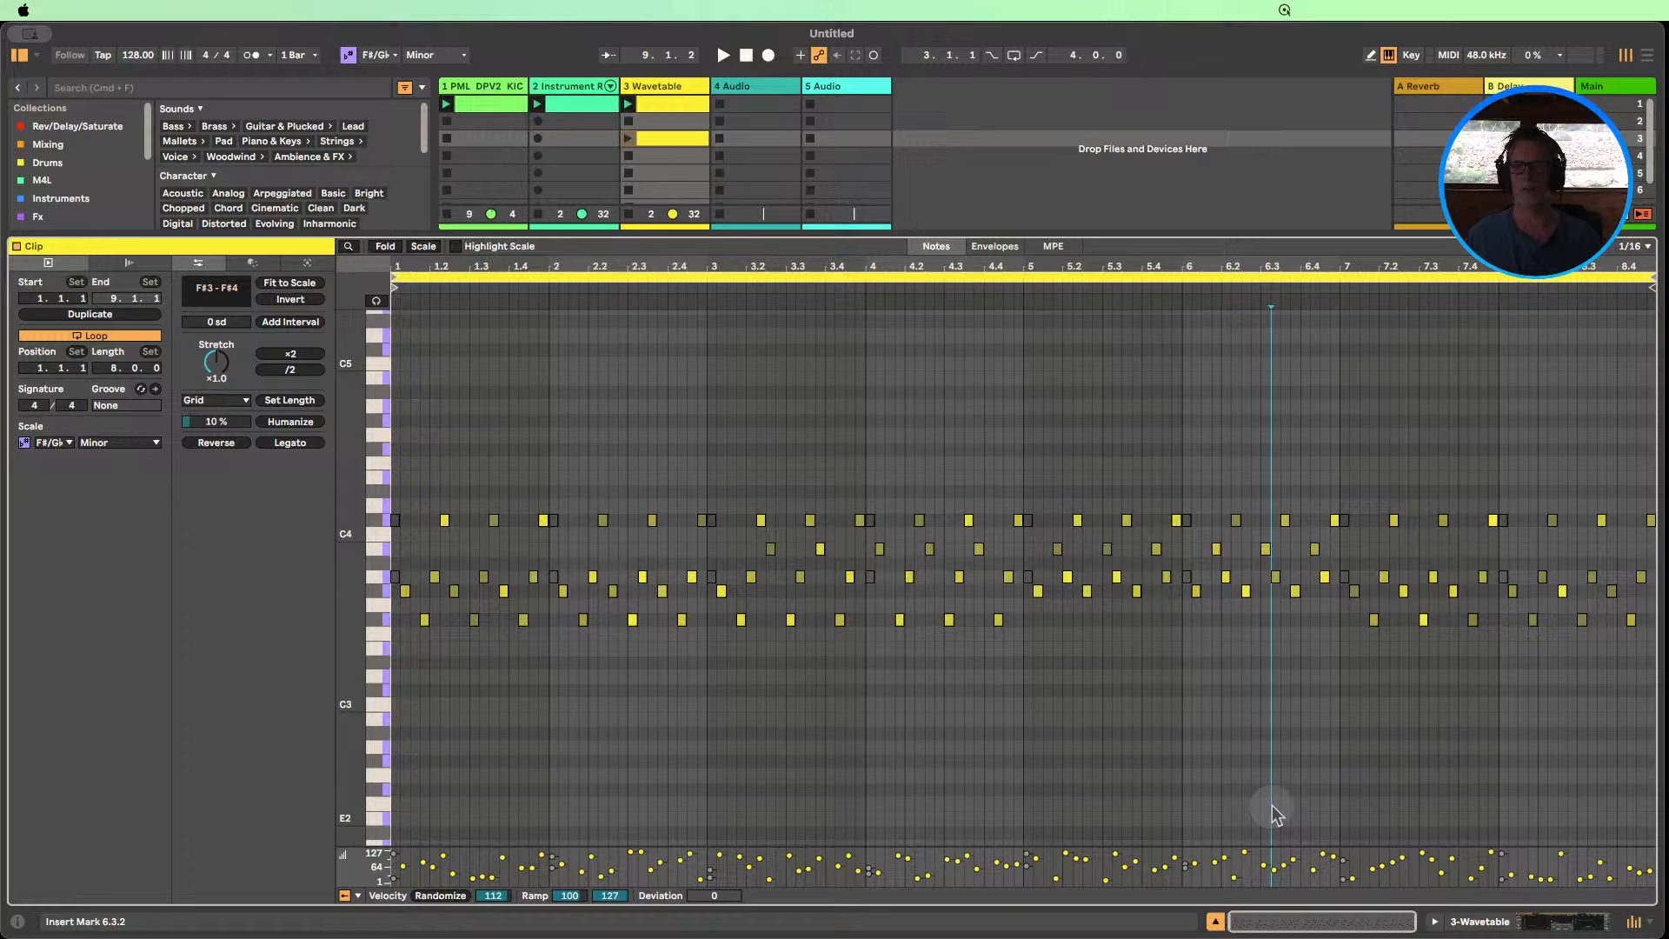
double_click(962, 268)
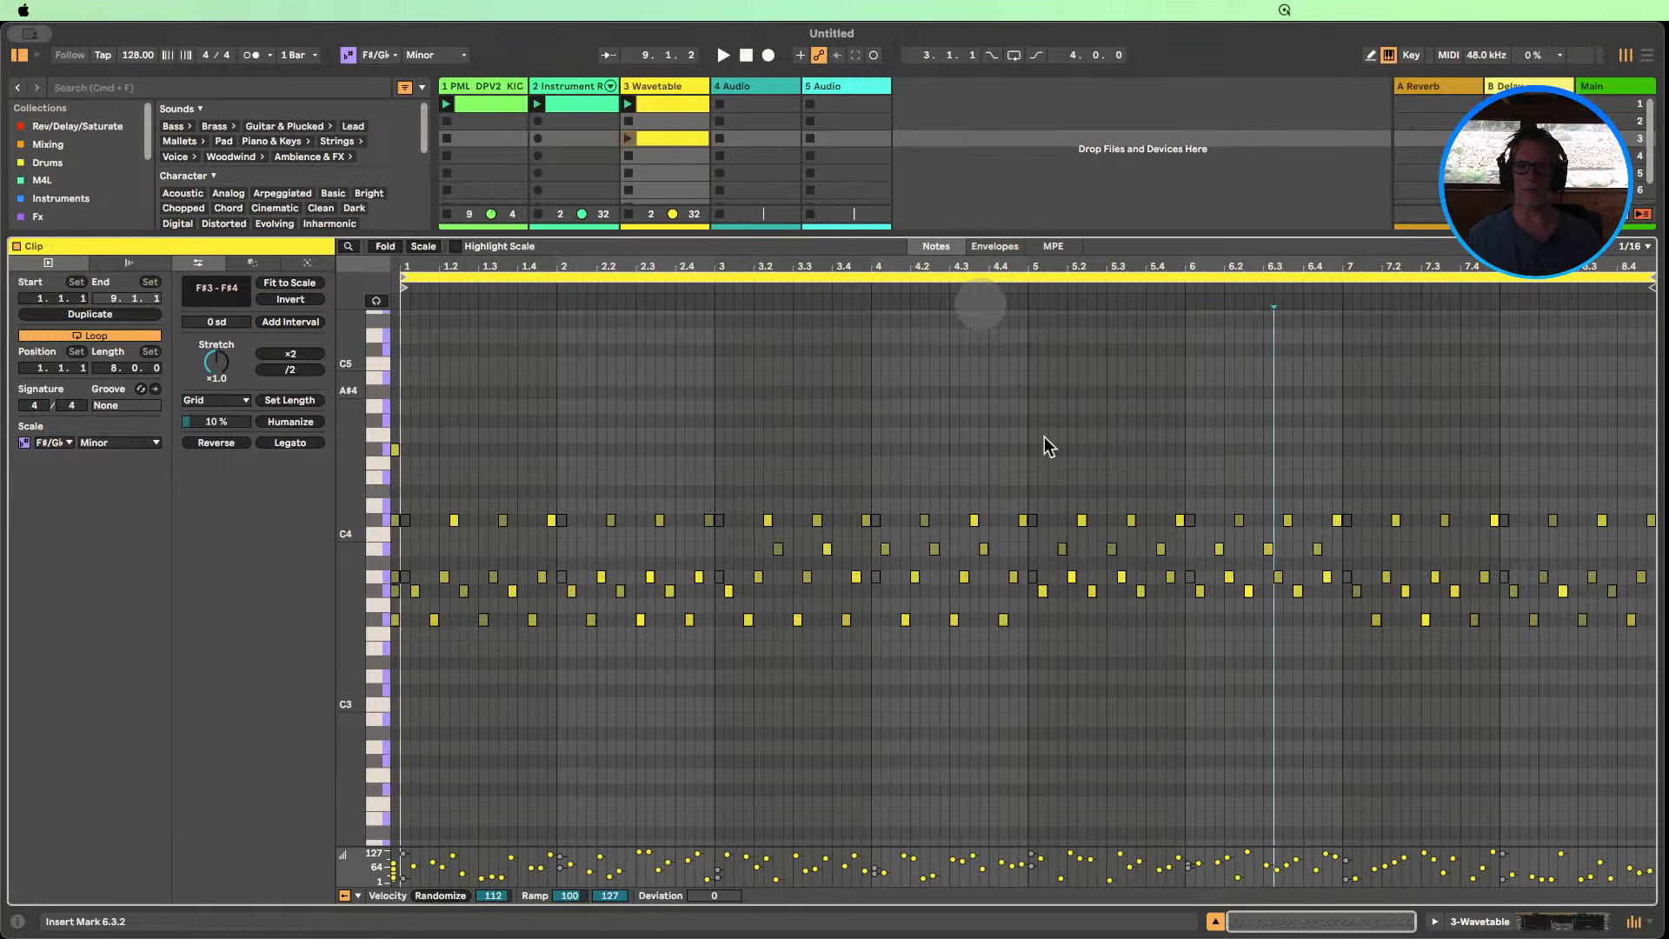
Launch the Wavetable track's first clip and raise the device's Osc 1 wavetable position to 64 %.
left_click(1216, 922)
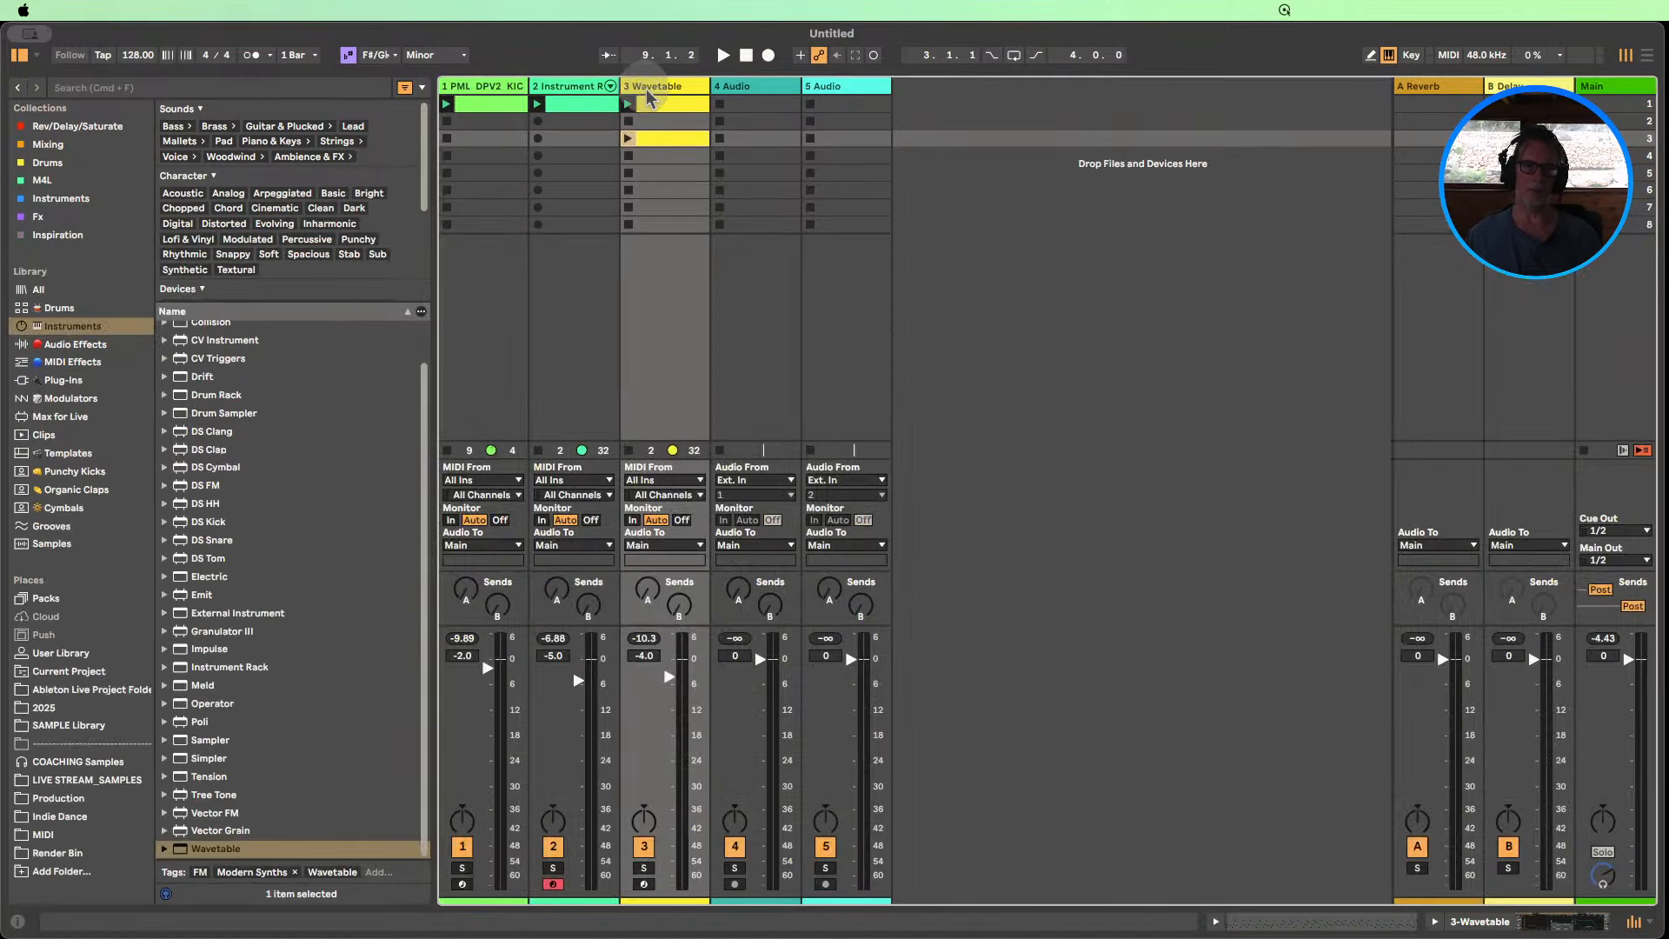
left_click(654, 104)
double_click(654, 104)
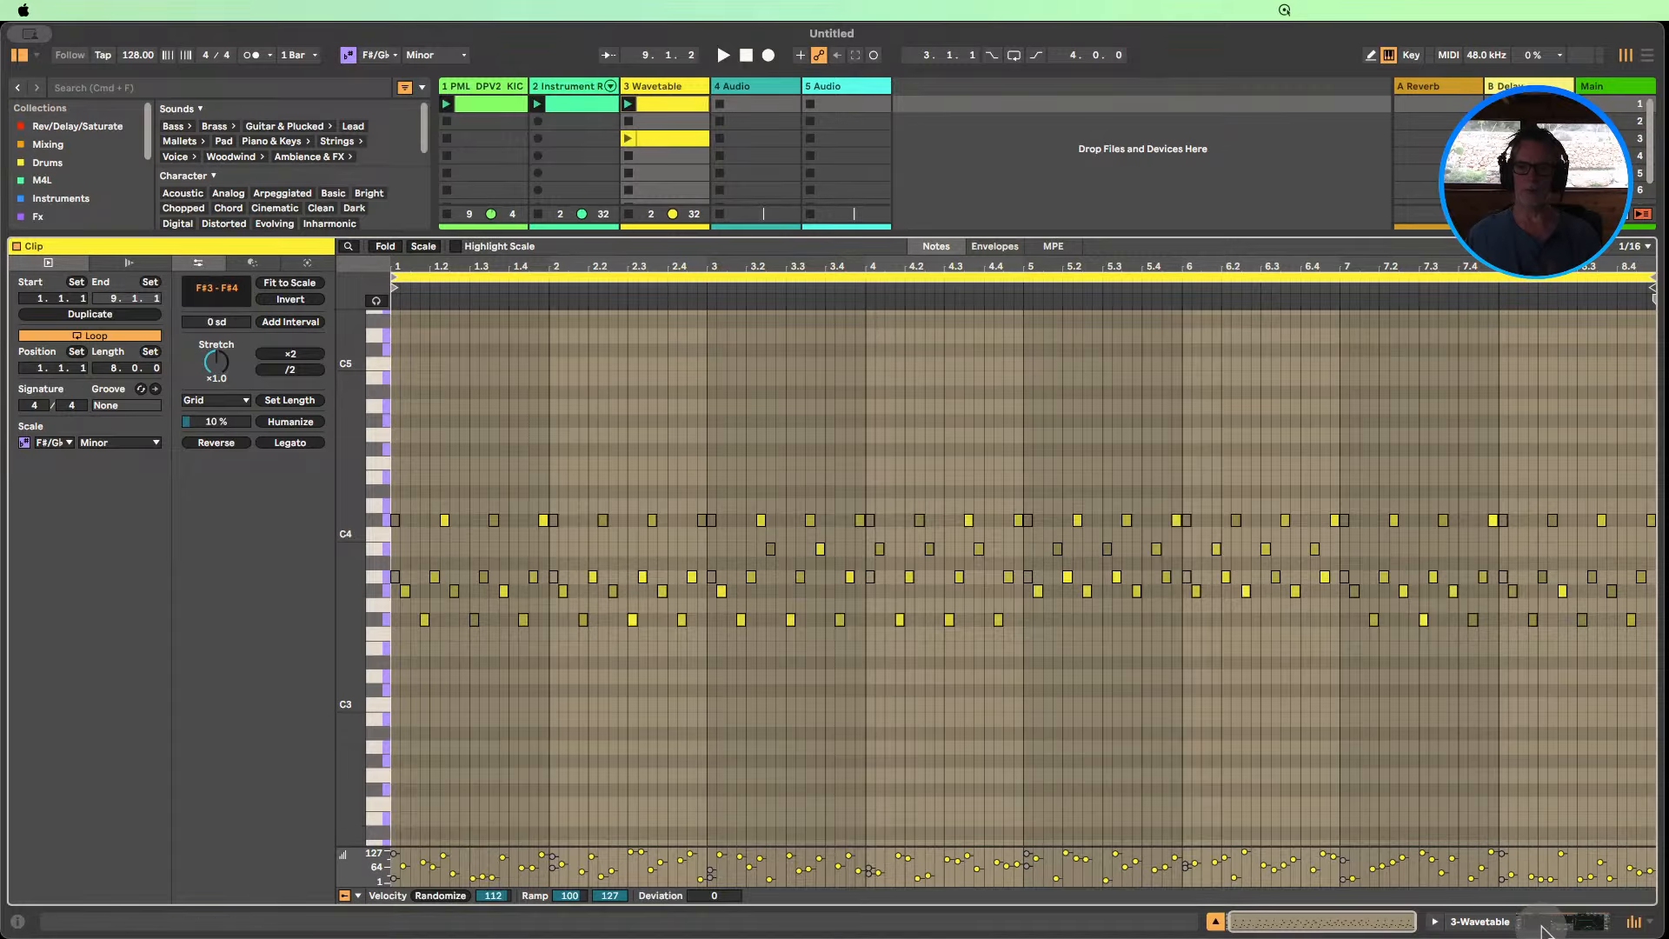
left_click(1543, 924)
left_click(628, 104)
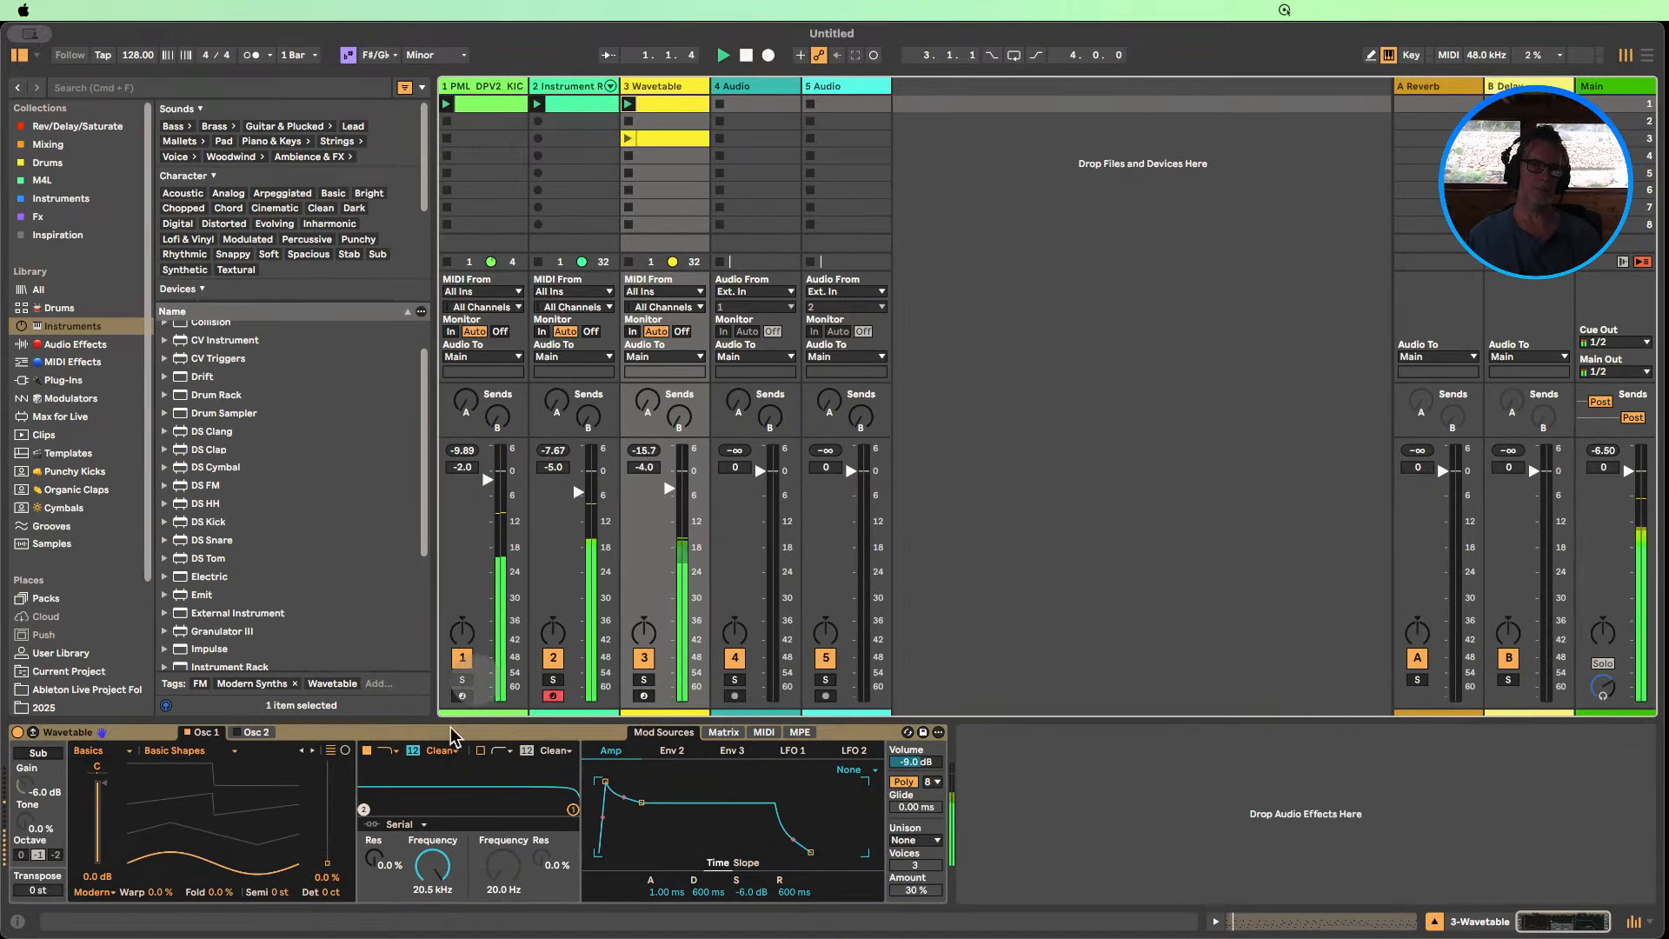
left_click_drag(324, 860, 324, 807)
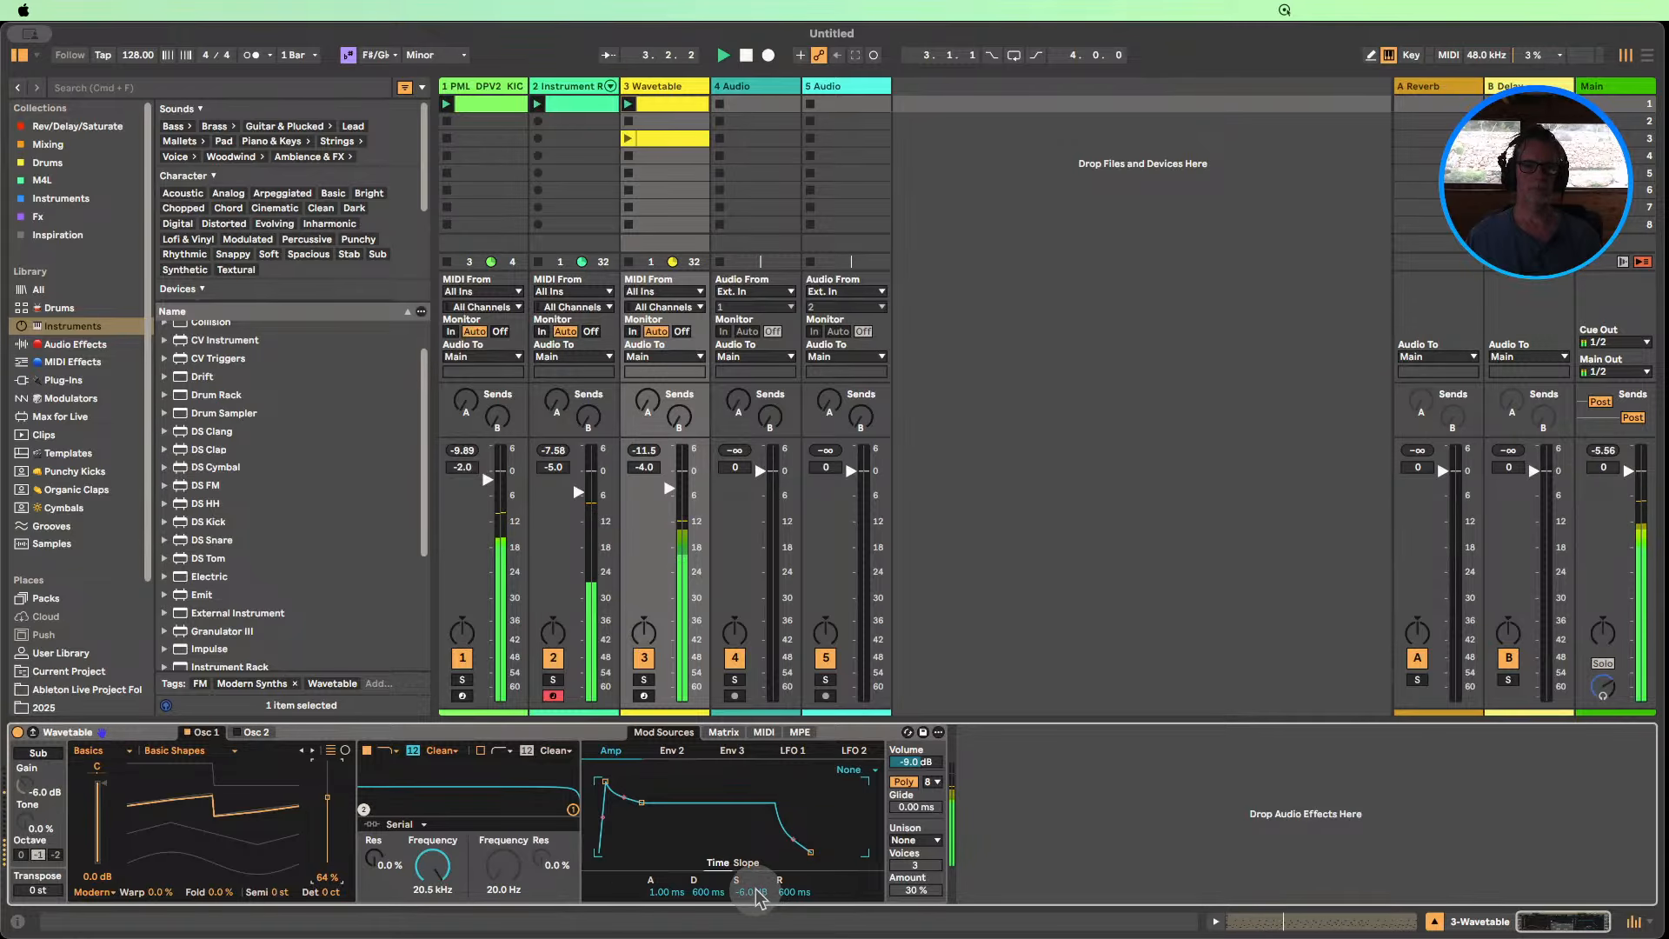
Set the amp envelope's sustain to -∞ dB and decay to 212 ms, and solo the Wavetable track.
left_click_drag(745, 893, 706, 900)
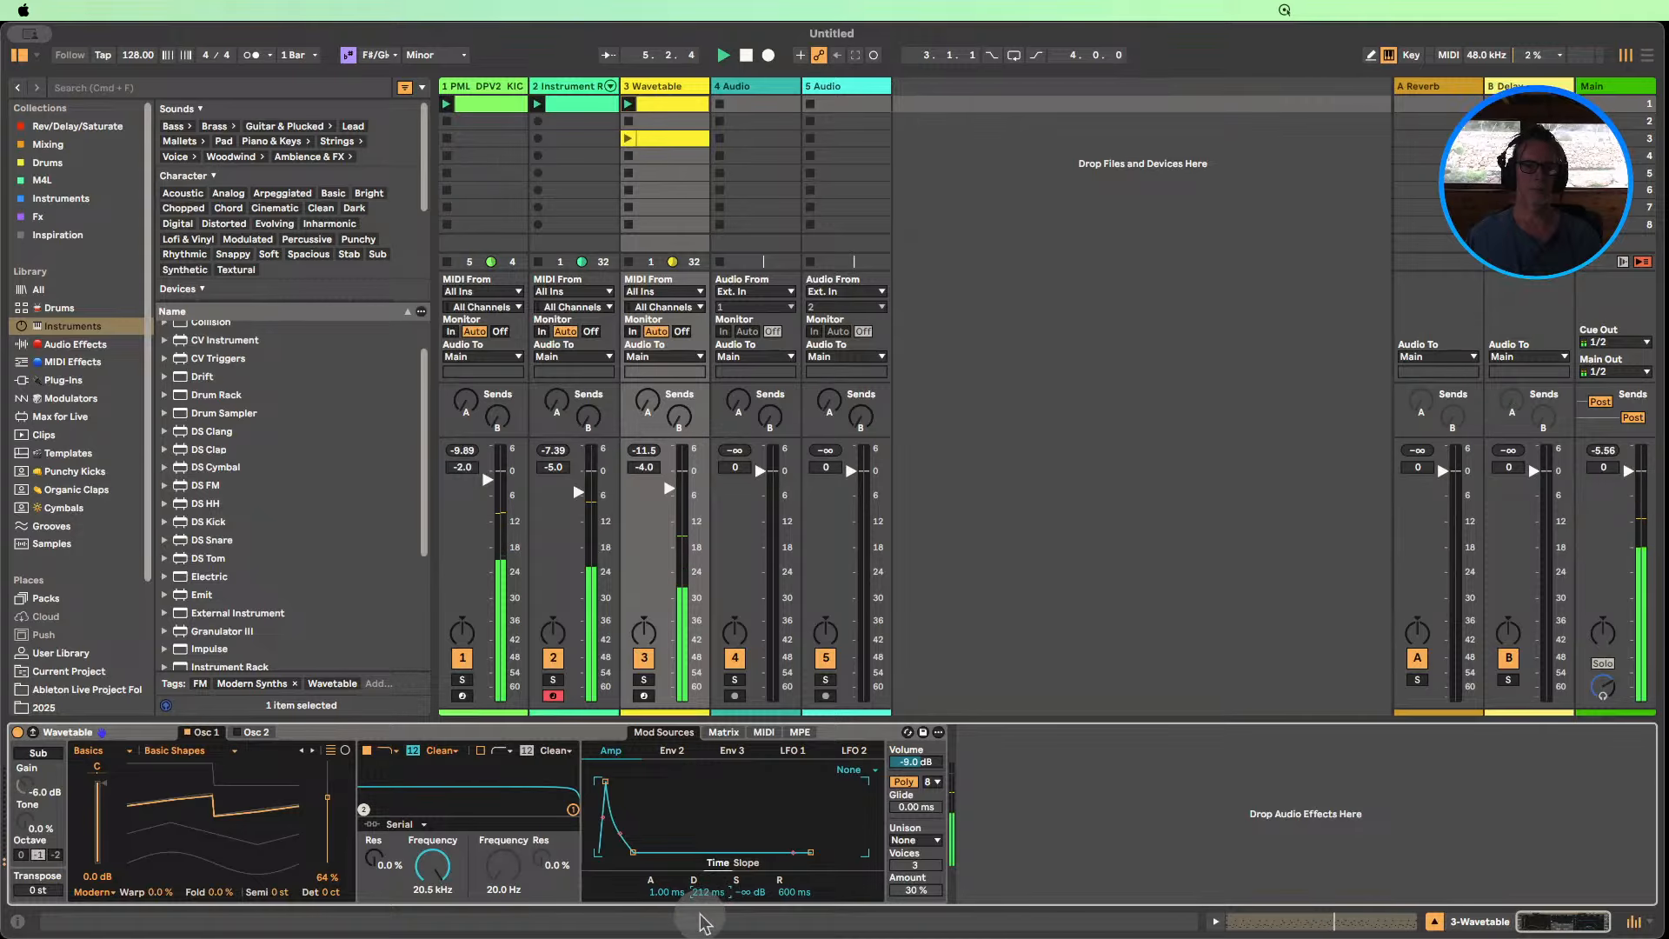
left_click(645, 681)
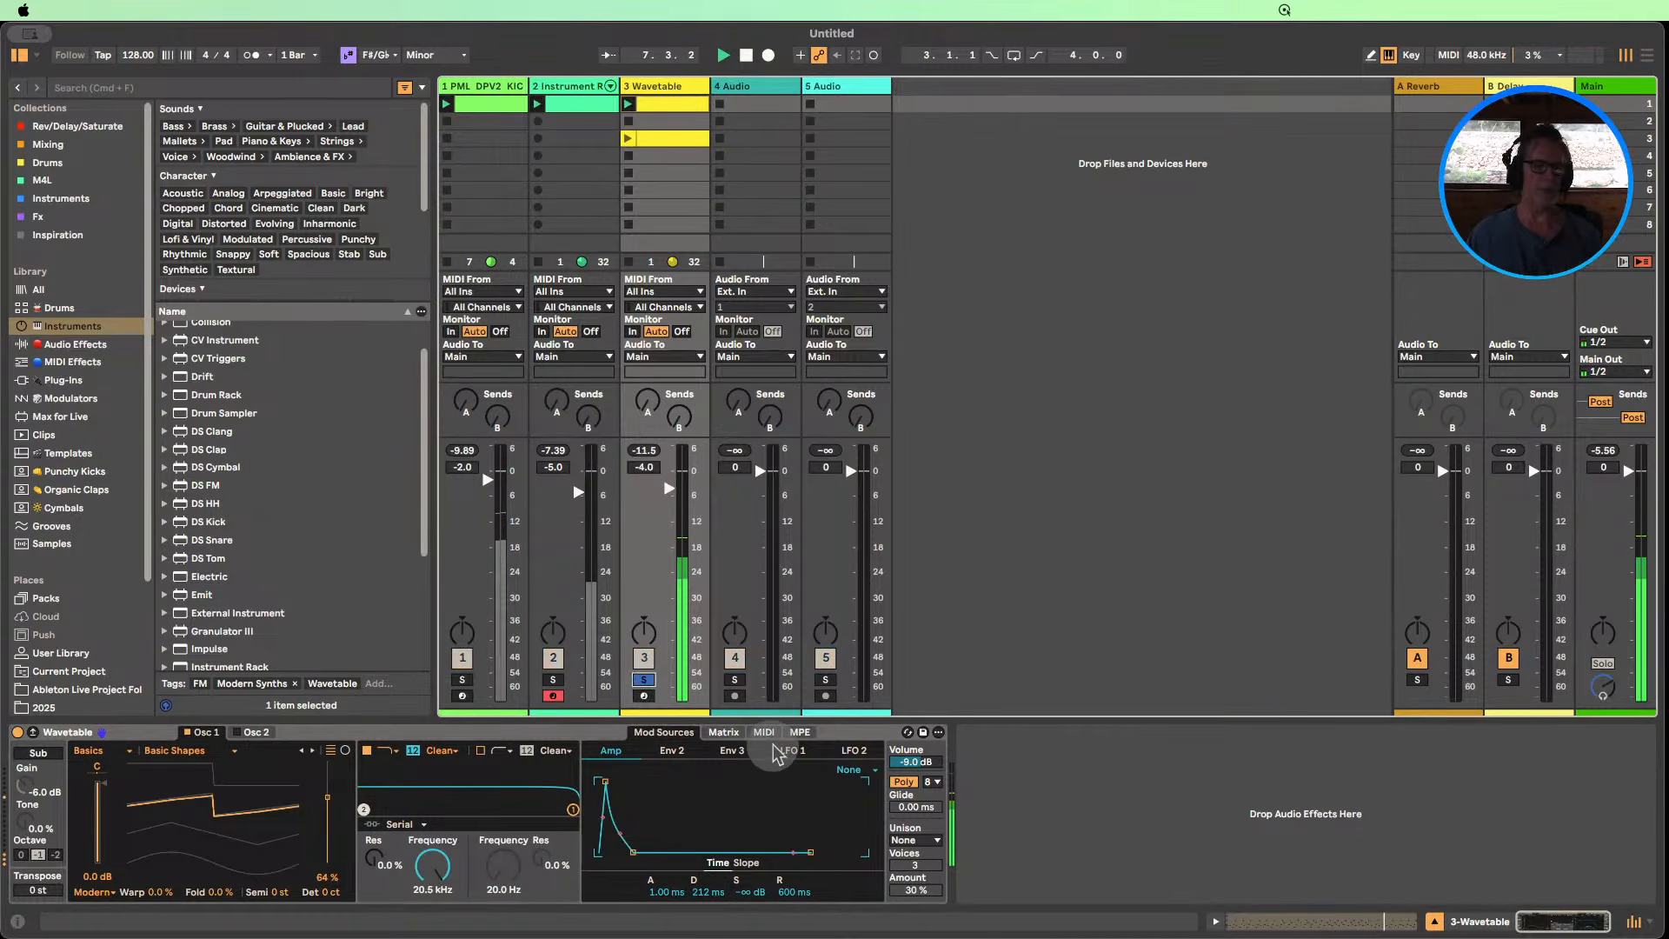
left_click(905, 782)
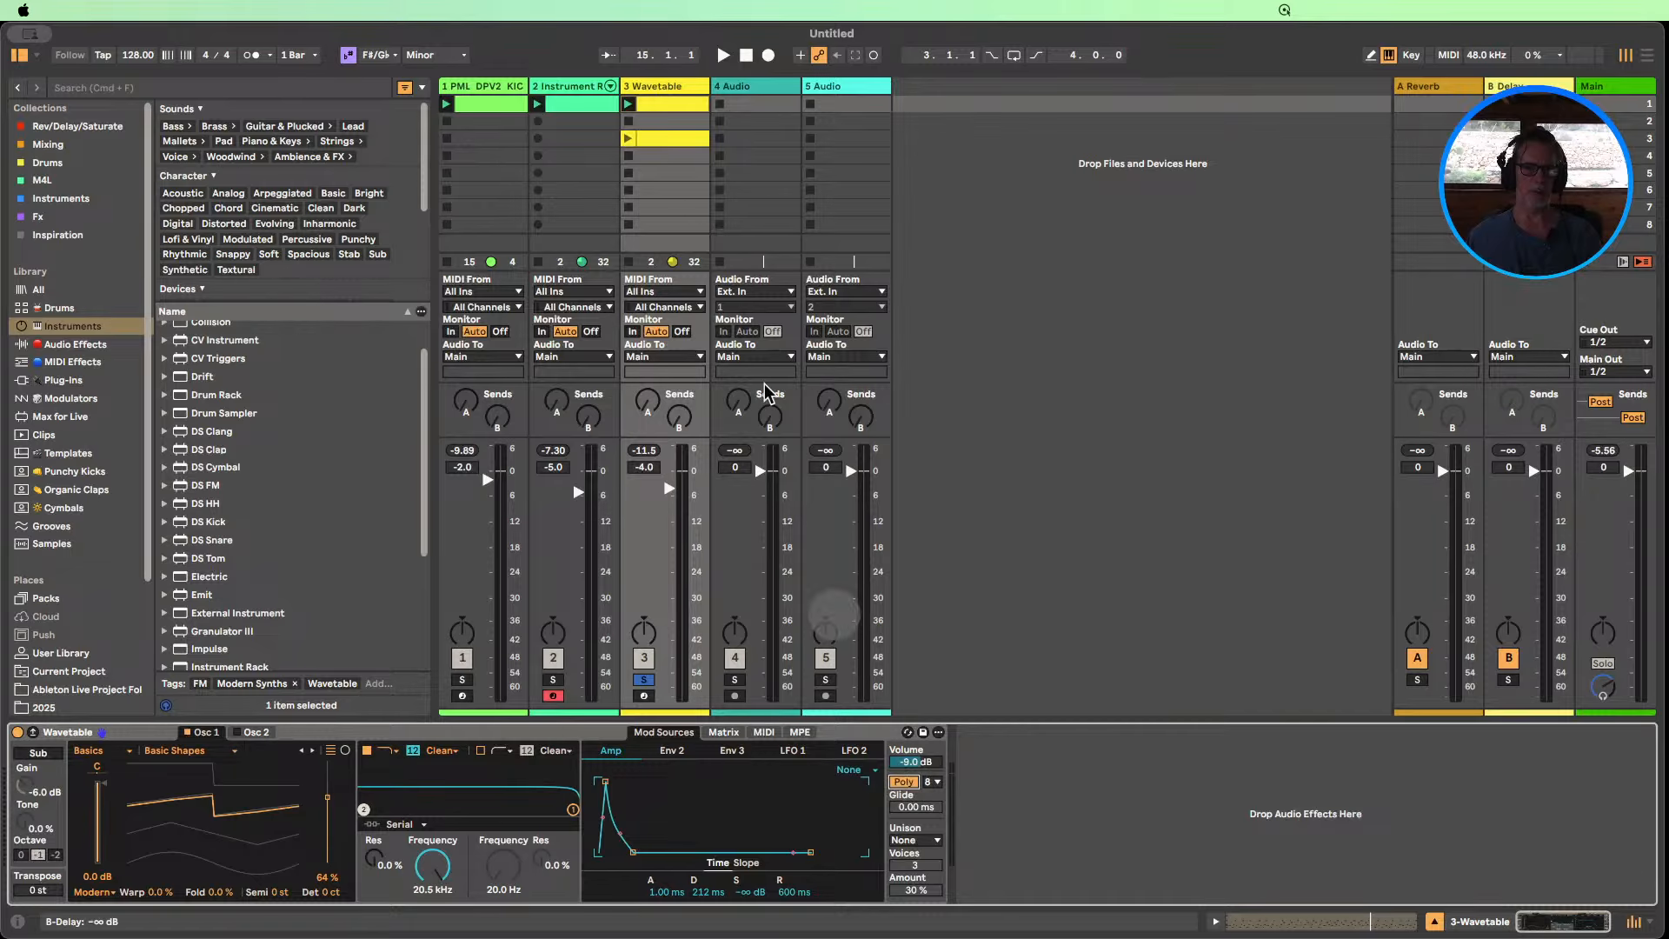
Compare the note patterns and lengths in the Wavetable track's two clips.
double_click(645, 100)
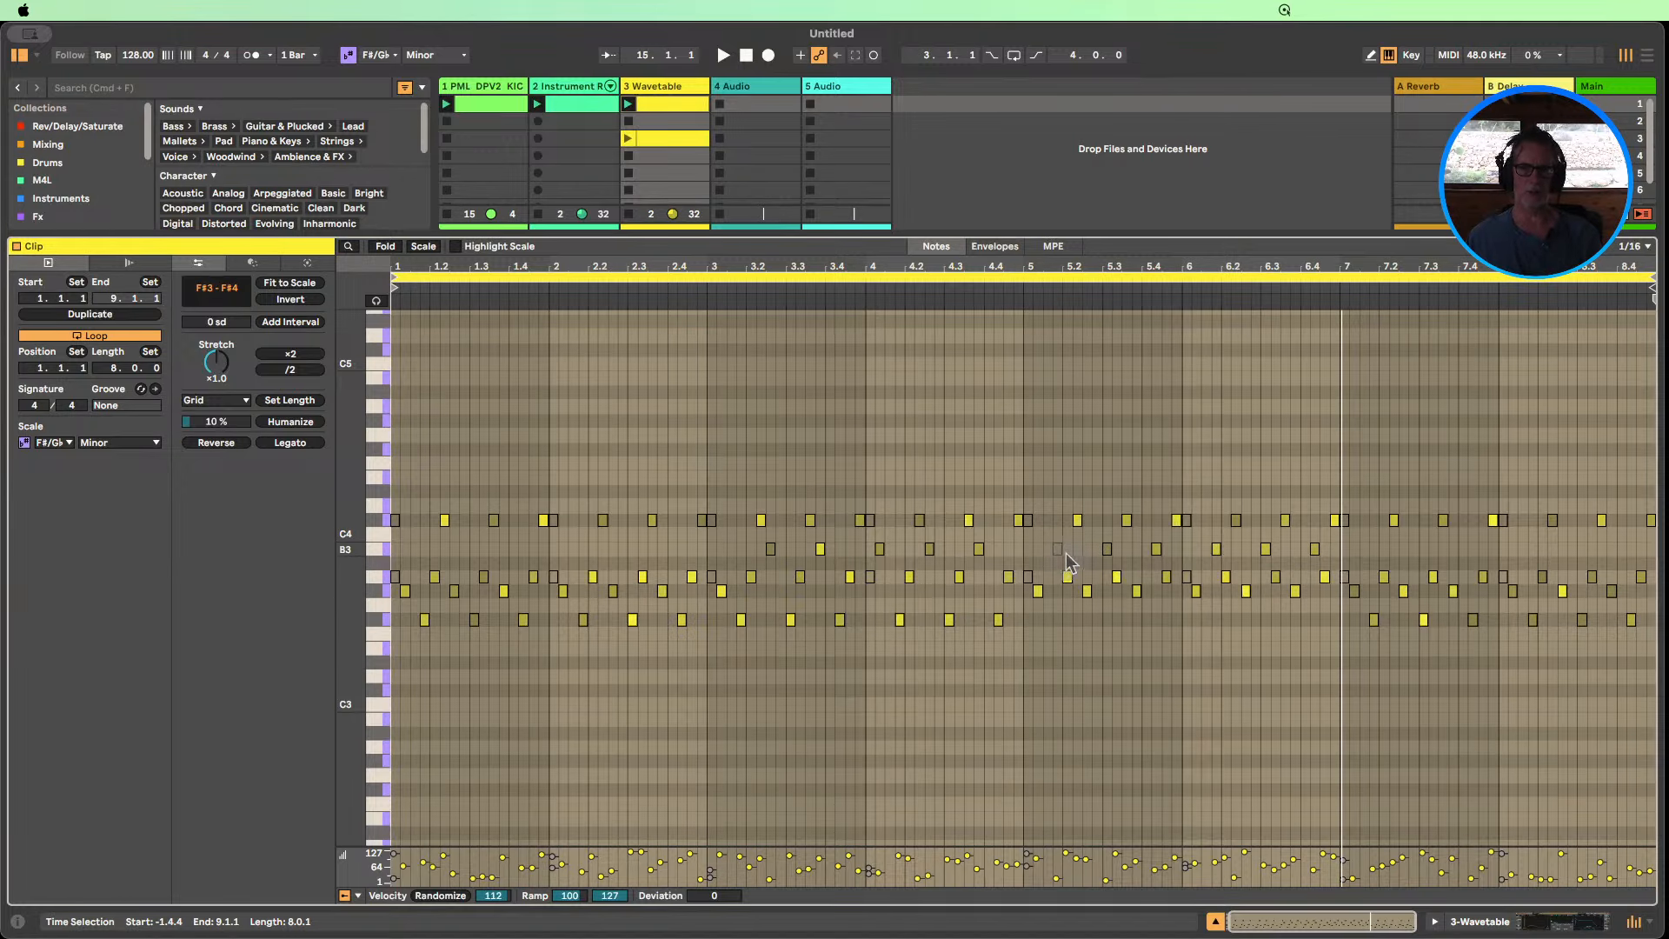
left_click(1063, 549)
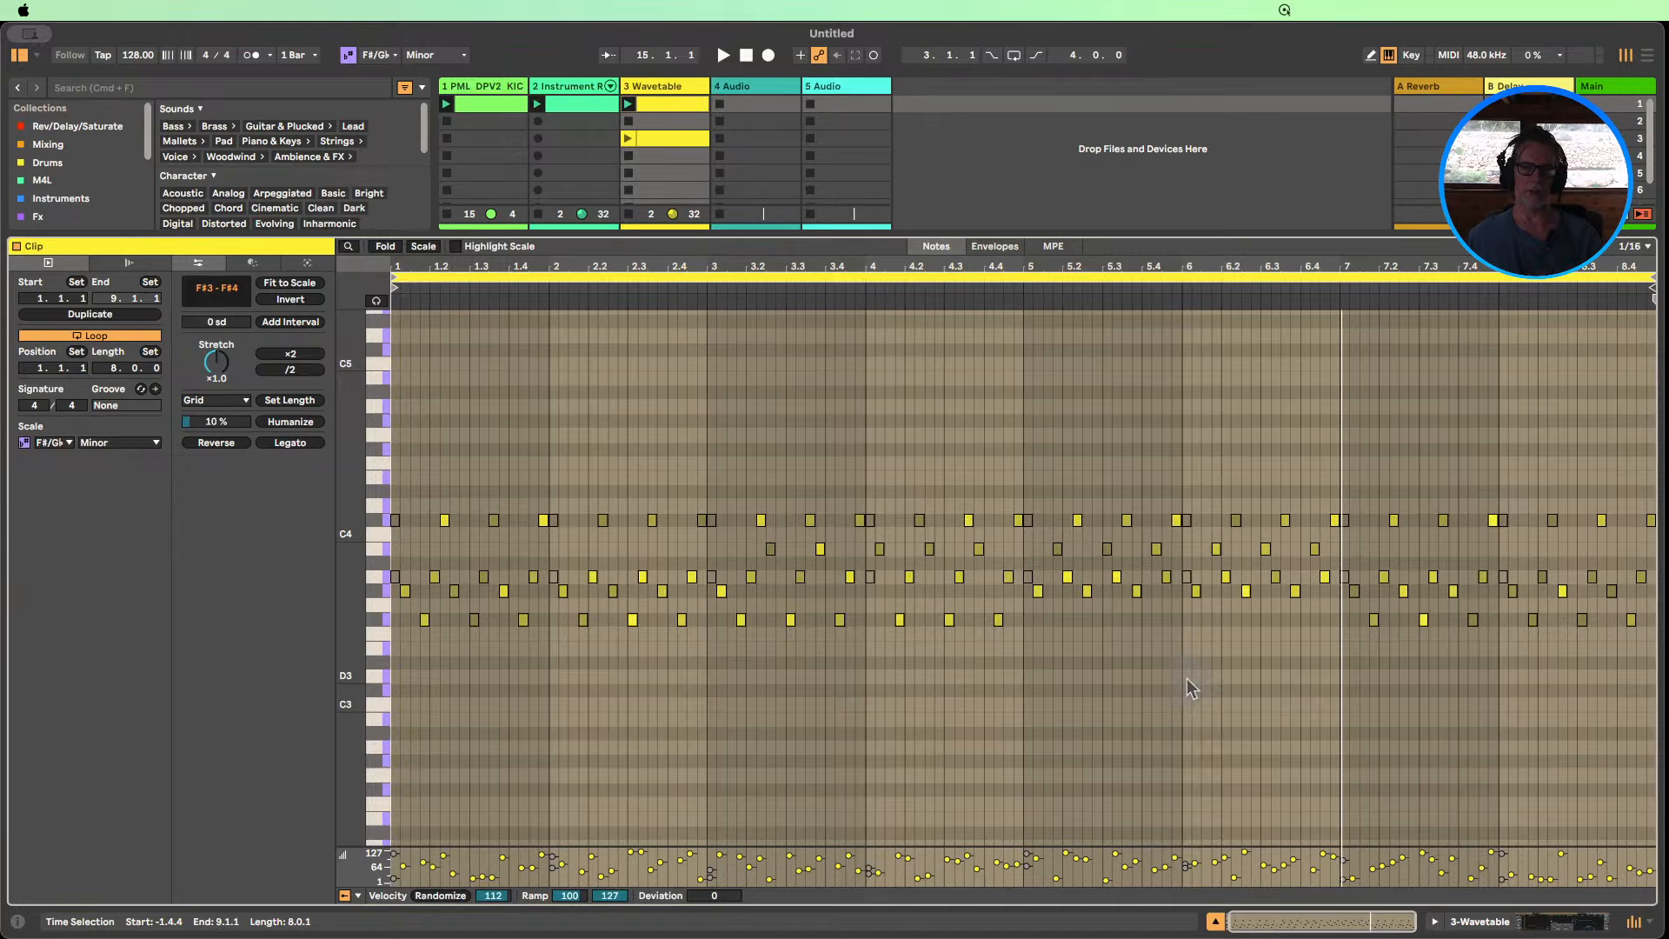
left_click(1287, 809)
left_click(1483, 922)
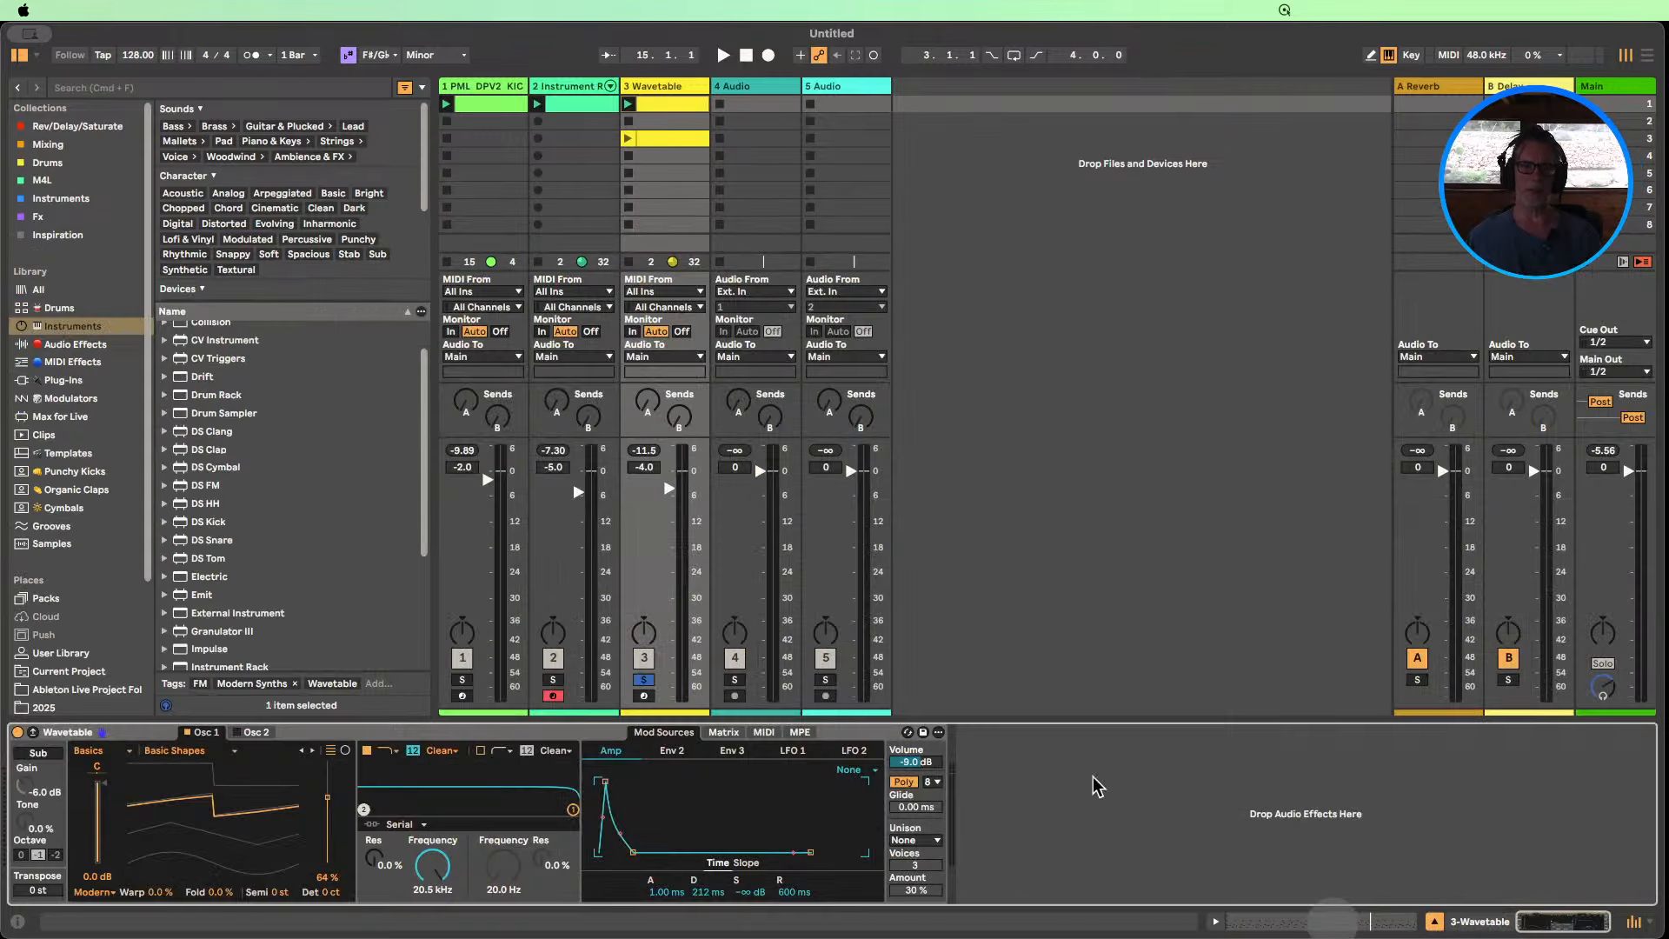
double_click(664, 139)
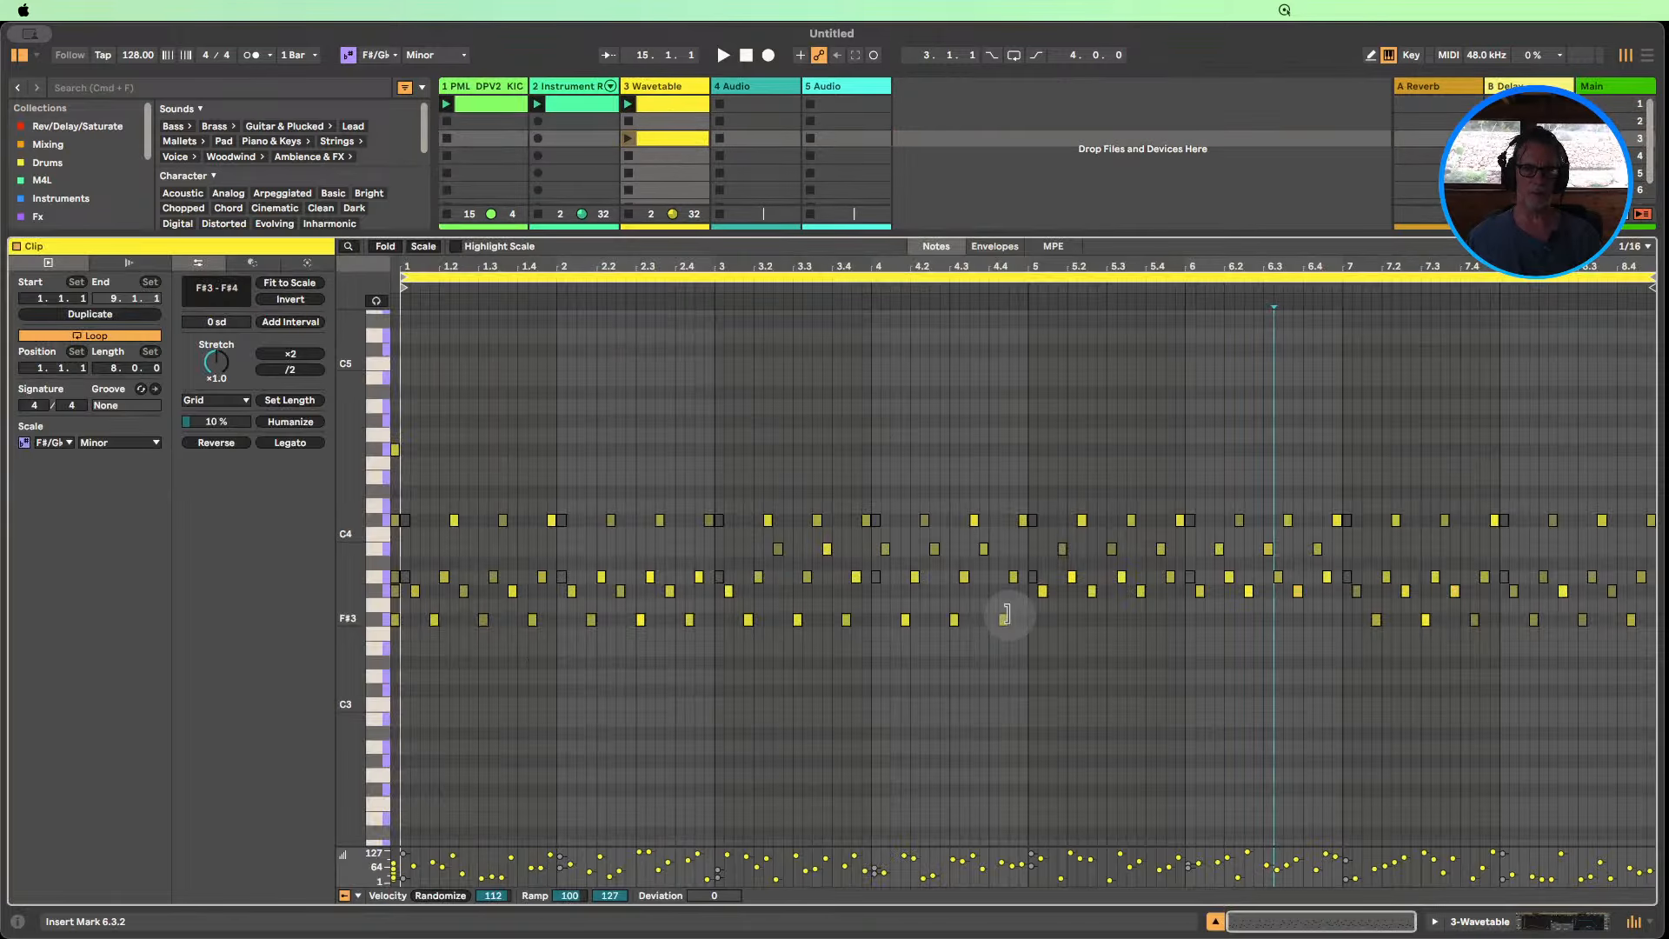
left_click_drag(1641, 657, 403, 458)
Recolor the Wavetable track's first clip bright green.
right_click(659, 105)
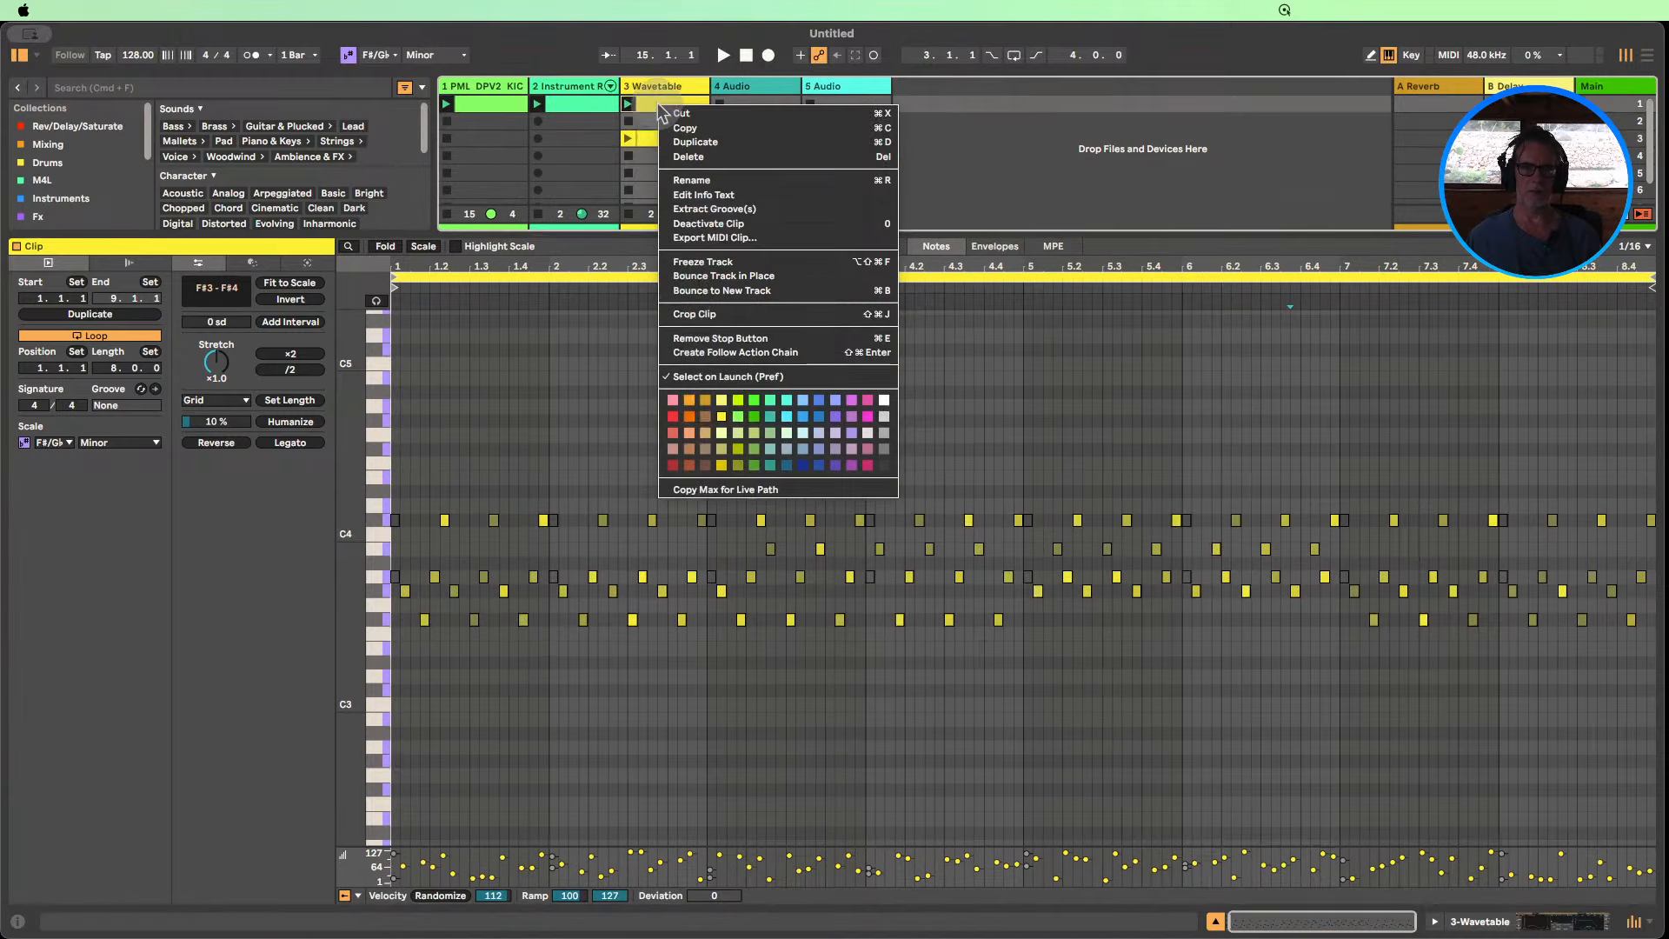
left_click(737, 417)
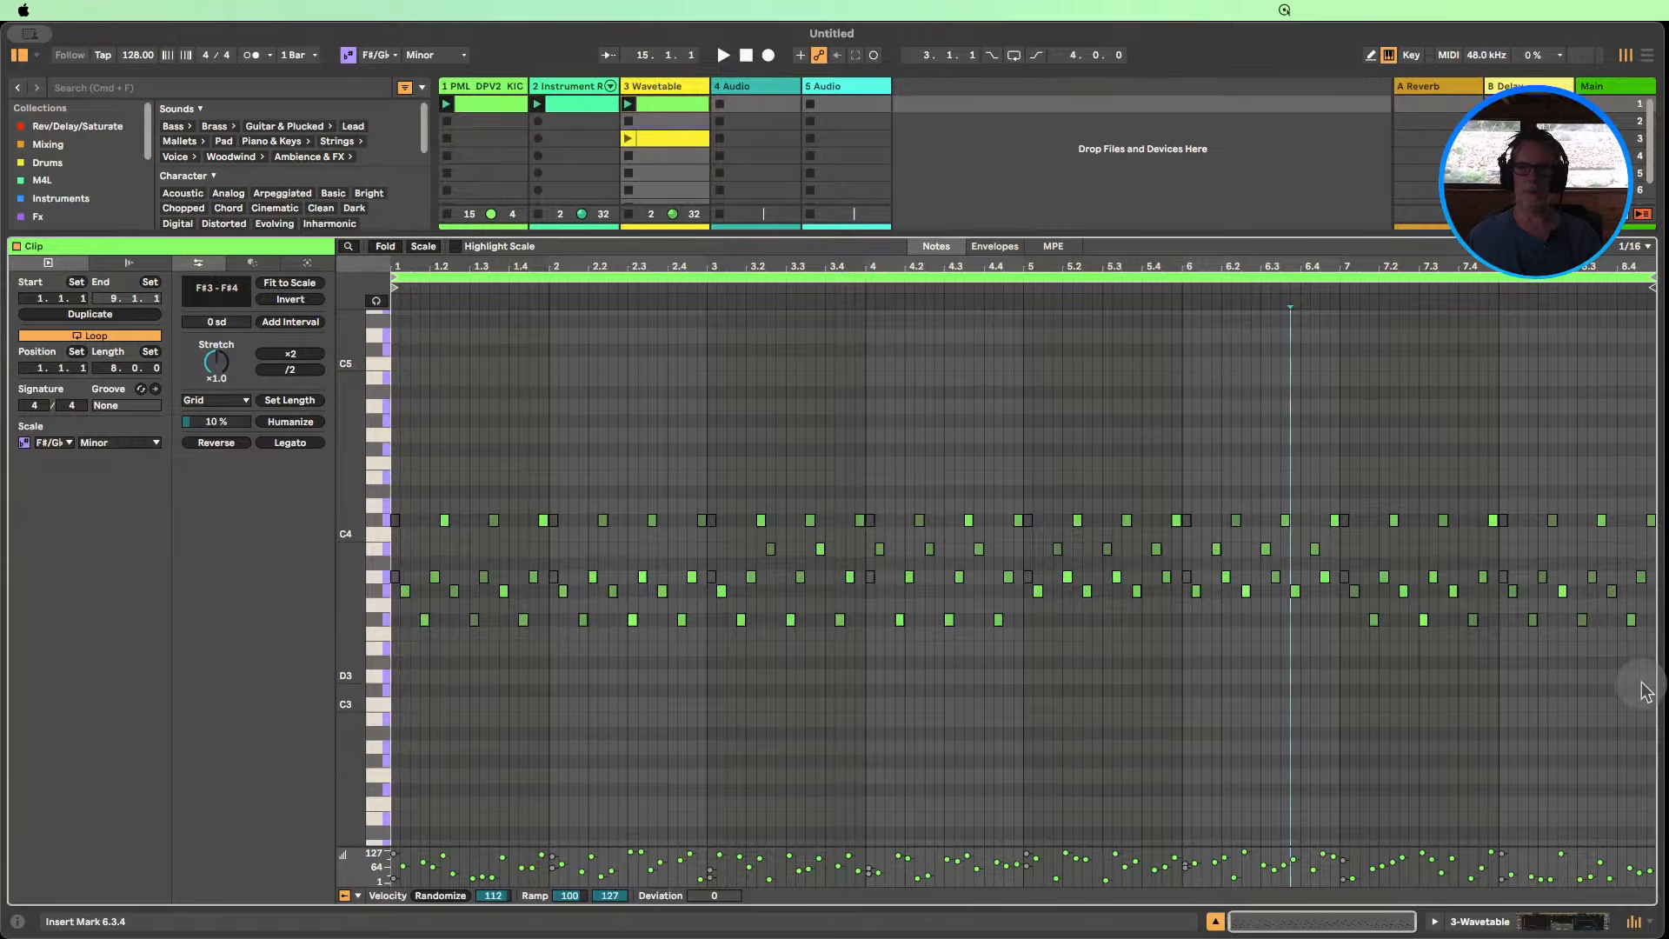
Select the green clip's notes and lengthen them to about three sixteenths each so that neighbouring notes overlap.
left_click_drag(1644, 669, 354, 418)
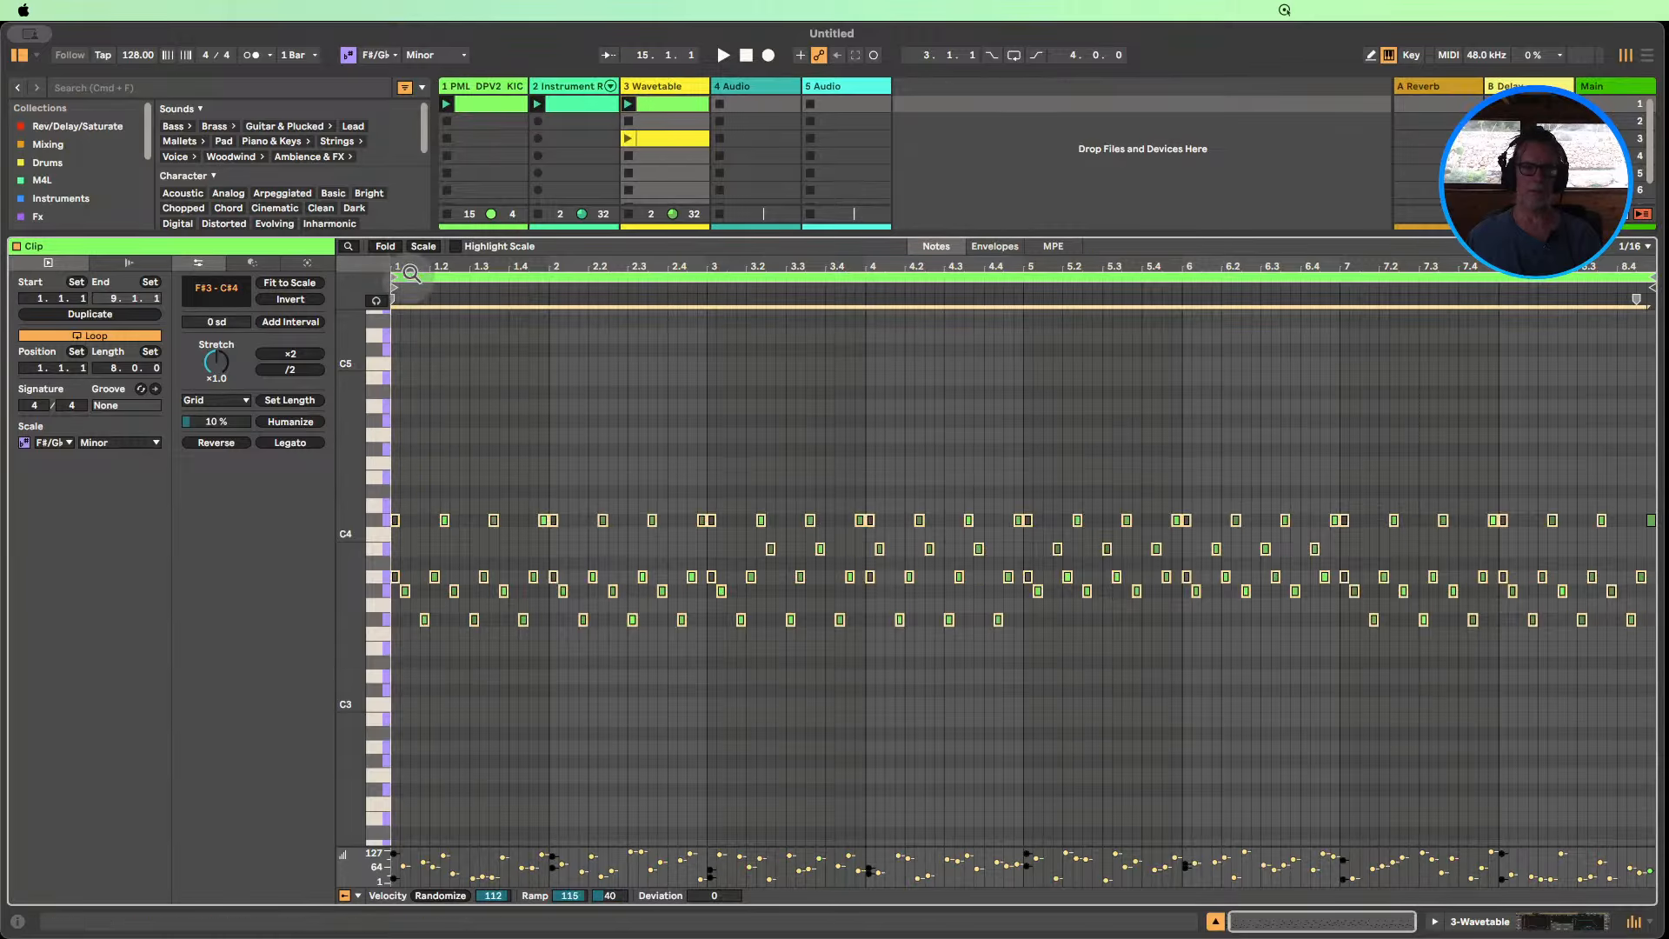
left_click_drag(416, 265, 416, 228)
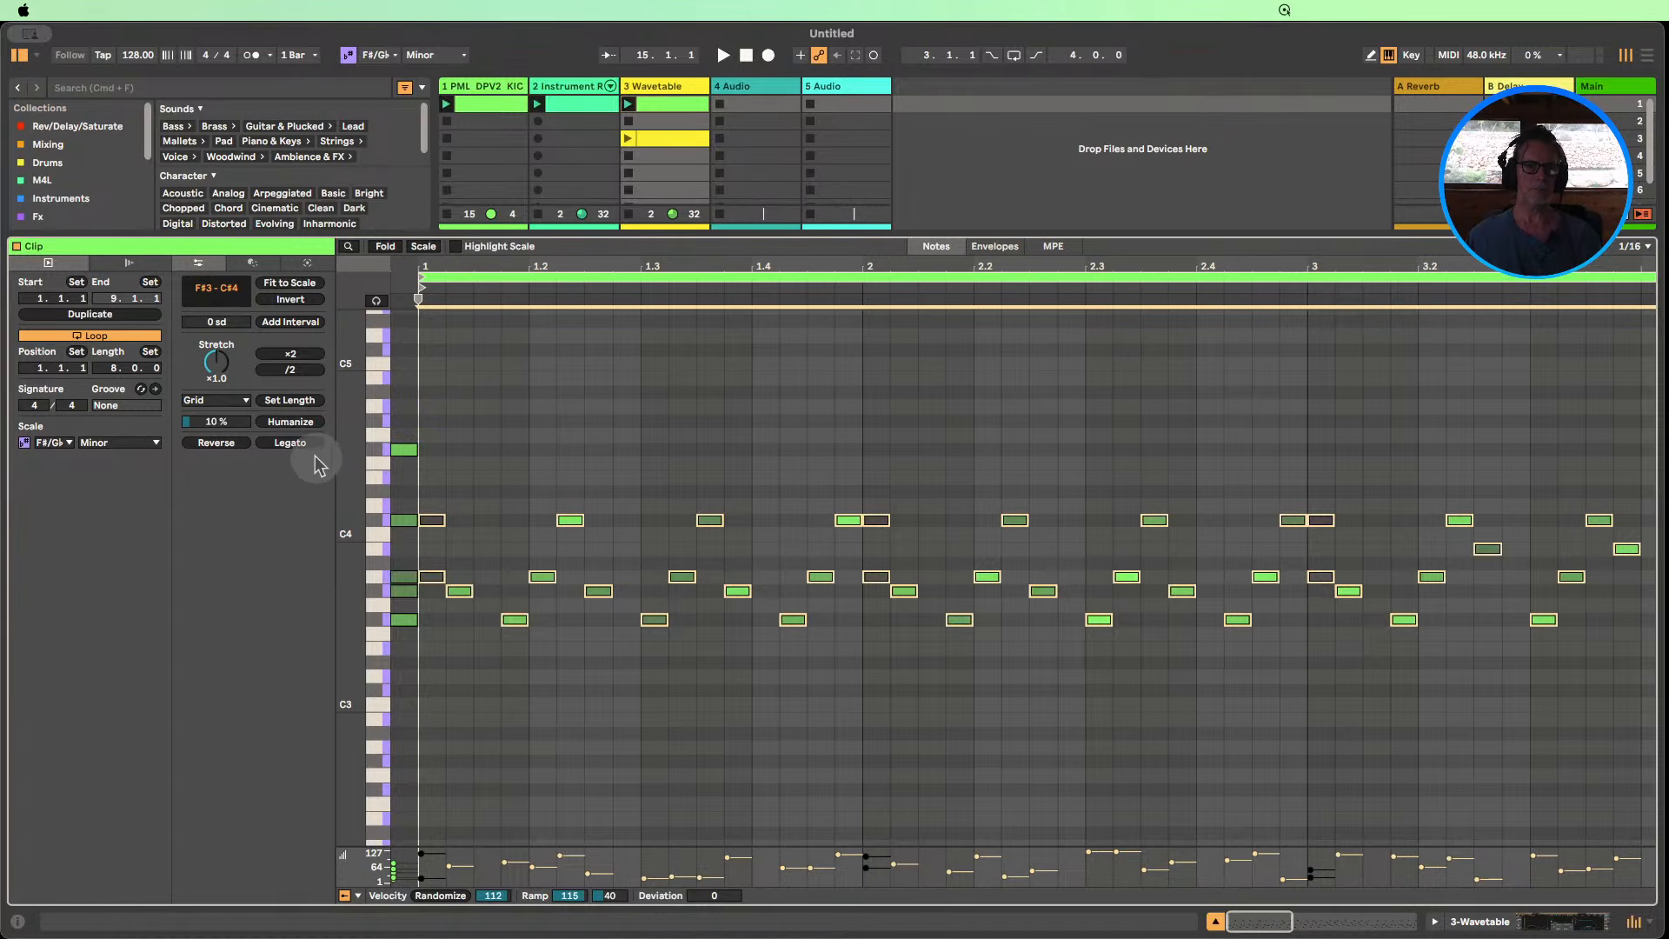
left_click(290, 443)
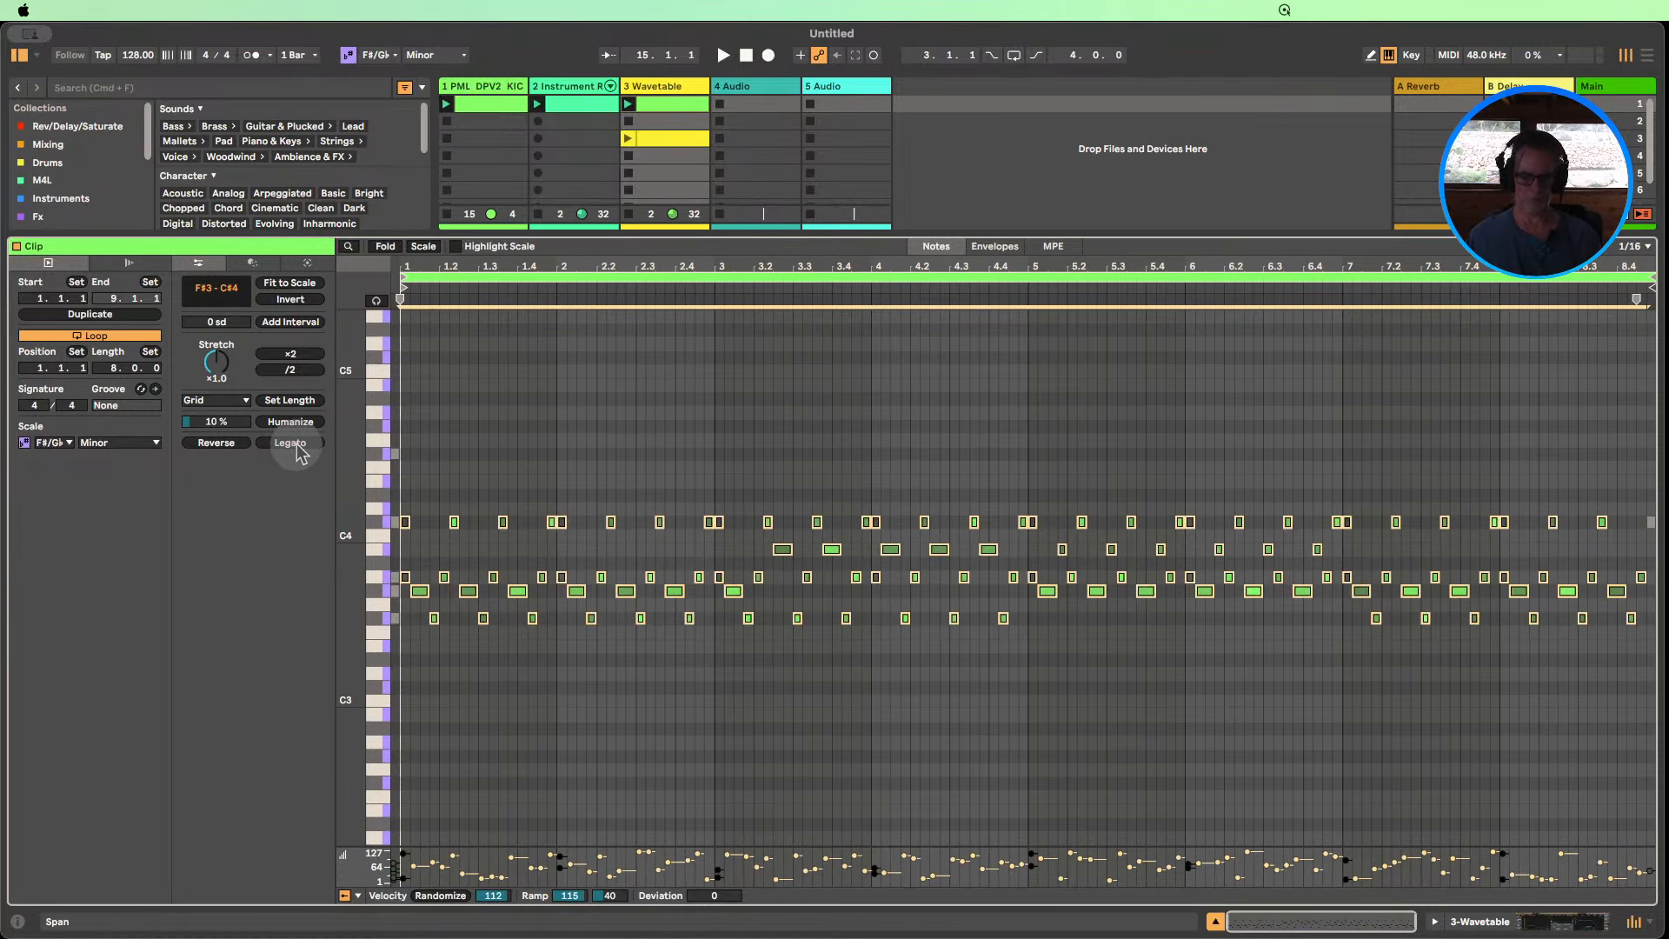
key("super+z")
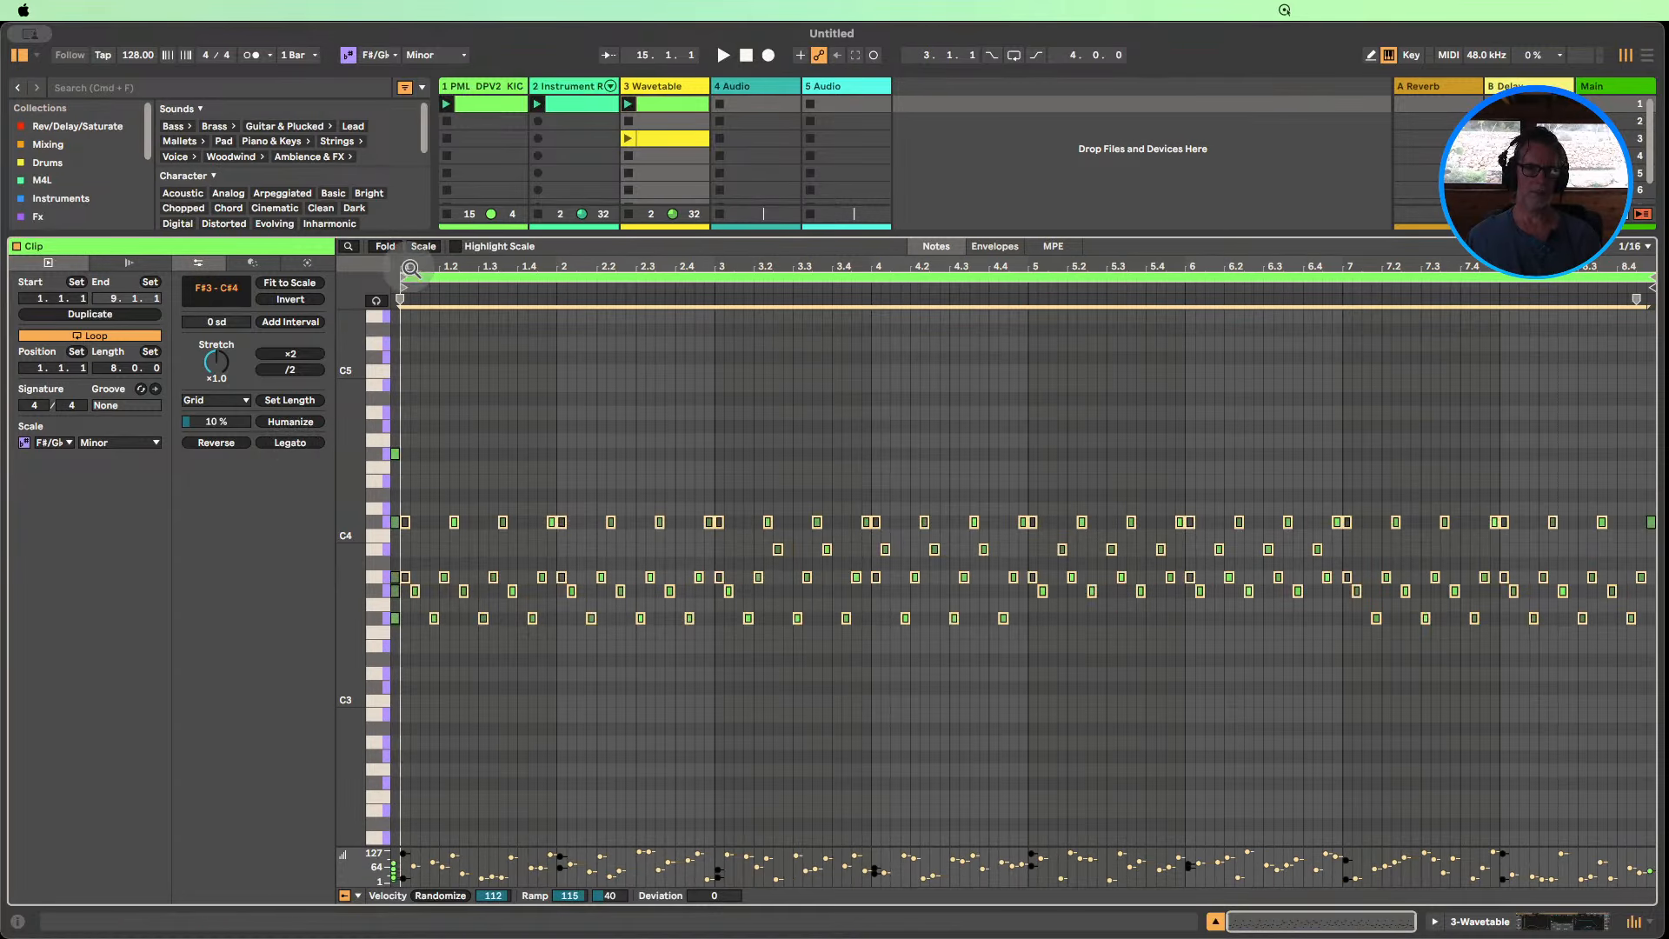
left_click_drag(411, 267, 674, 514)
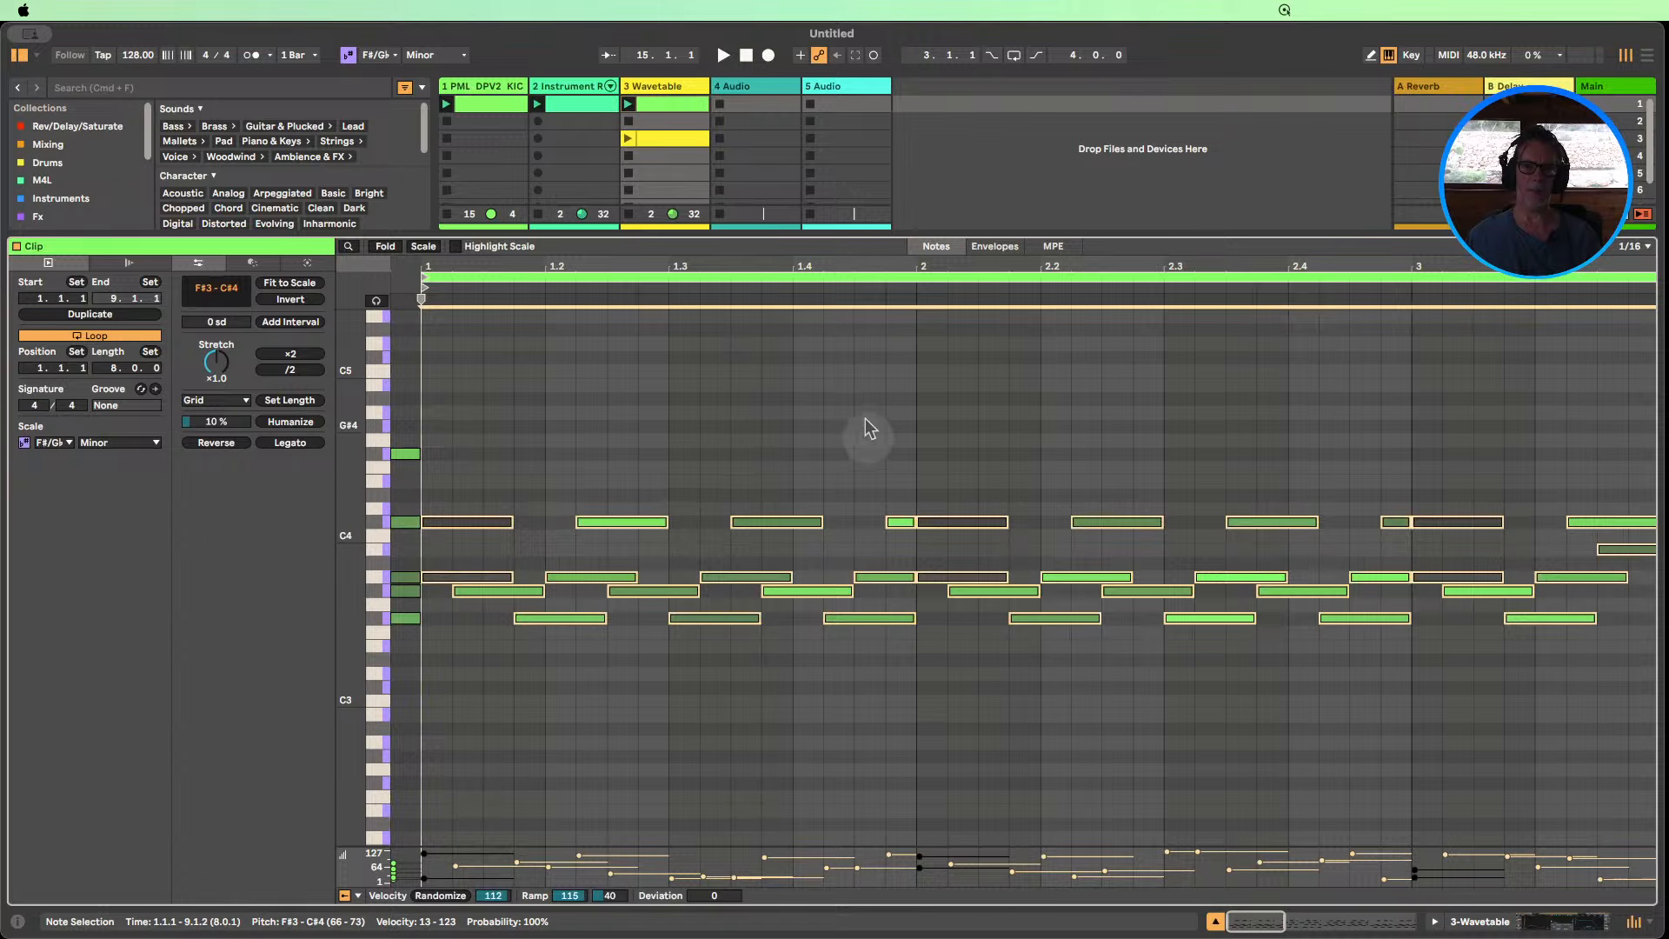
left_click_drag(822, 261, 820, 261)
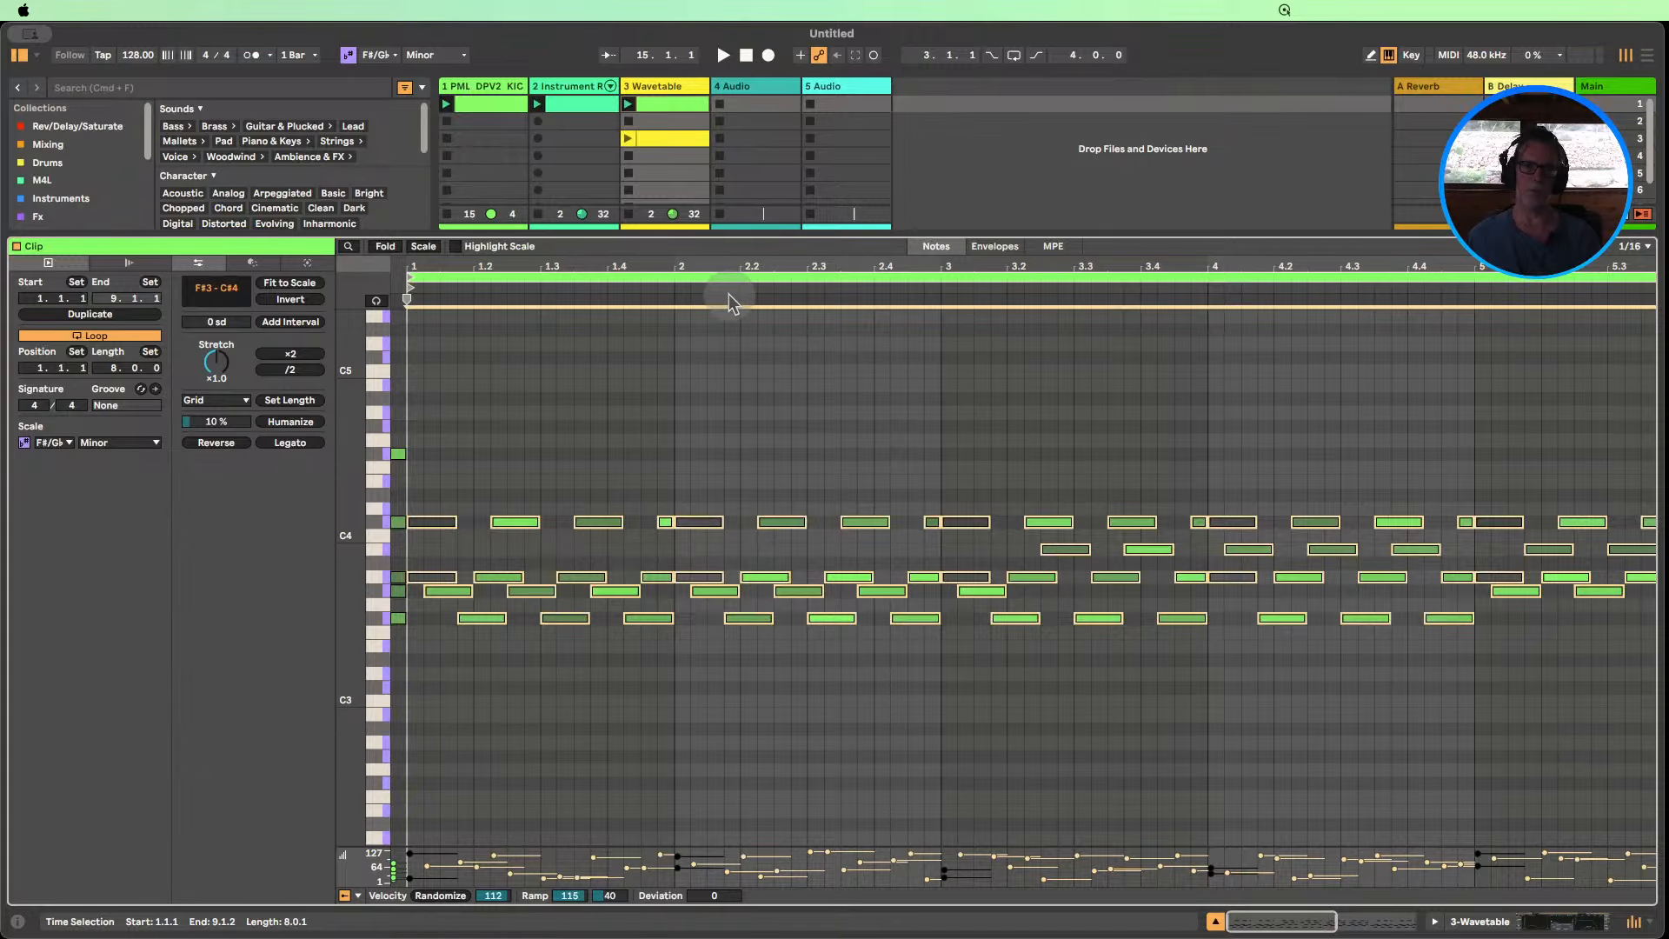
Launch the green clip, switch the Wavetable synth from Poly to Mono and set Glide to about 68.8 ms.
left_click(628, 104)
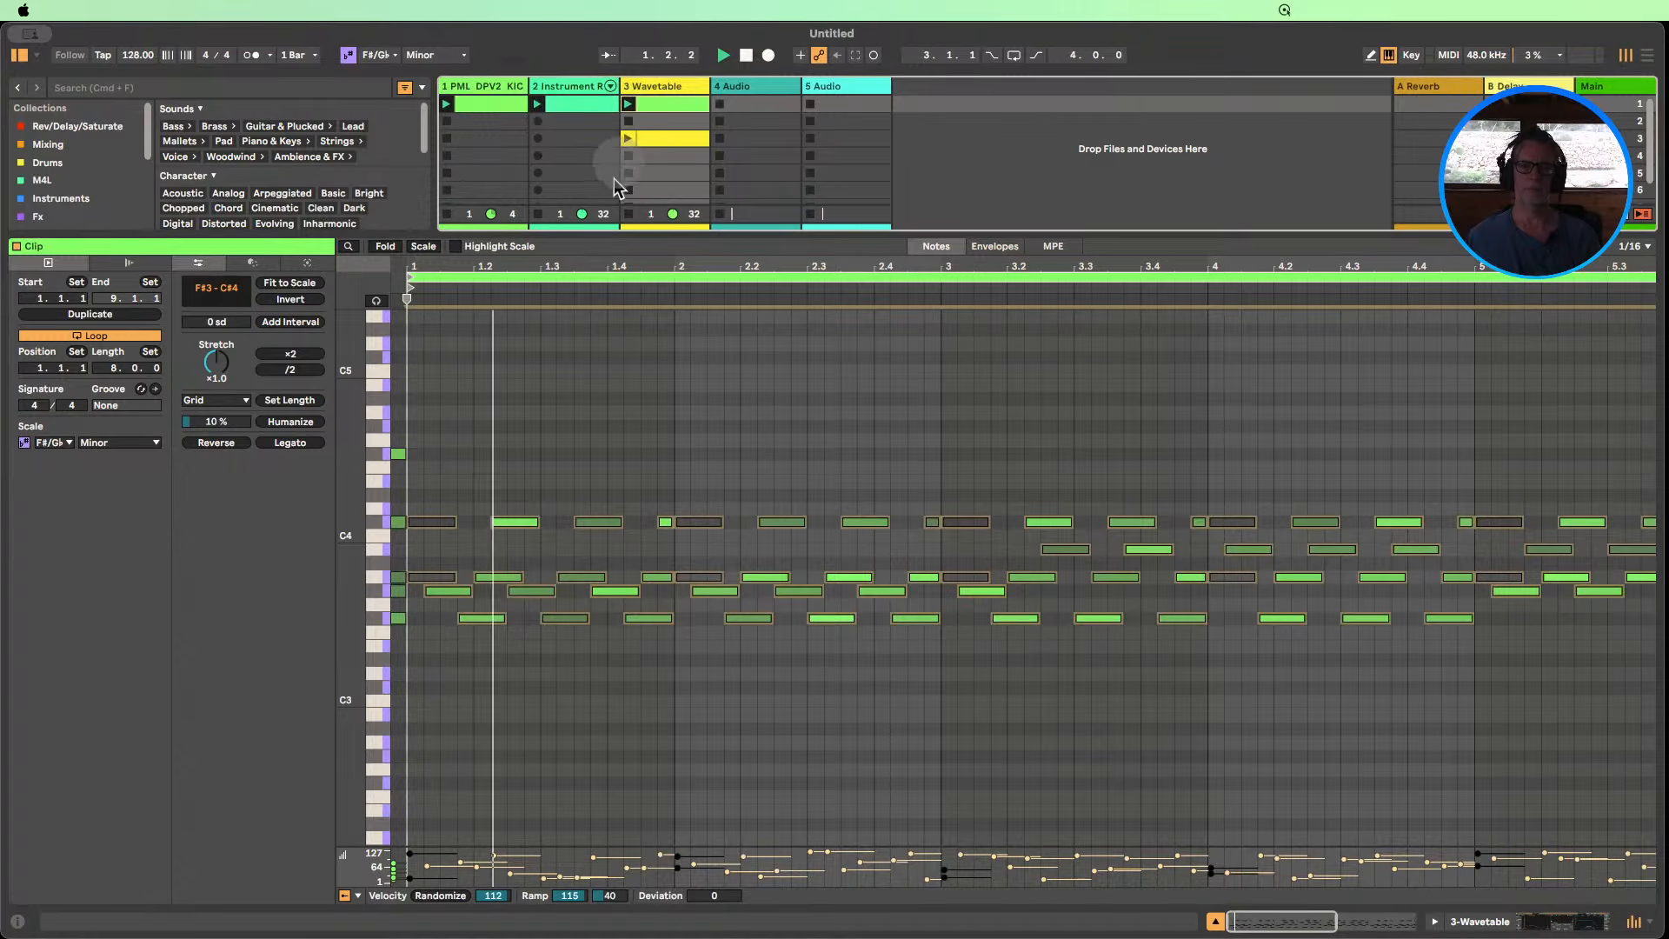
left_click(1552, 921)
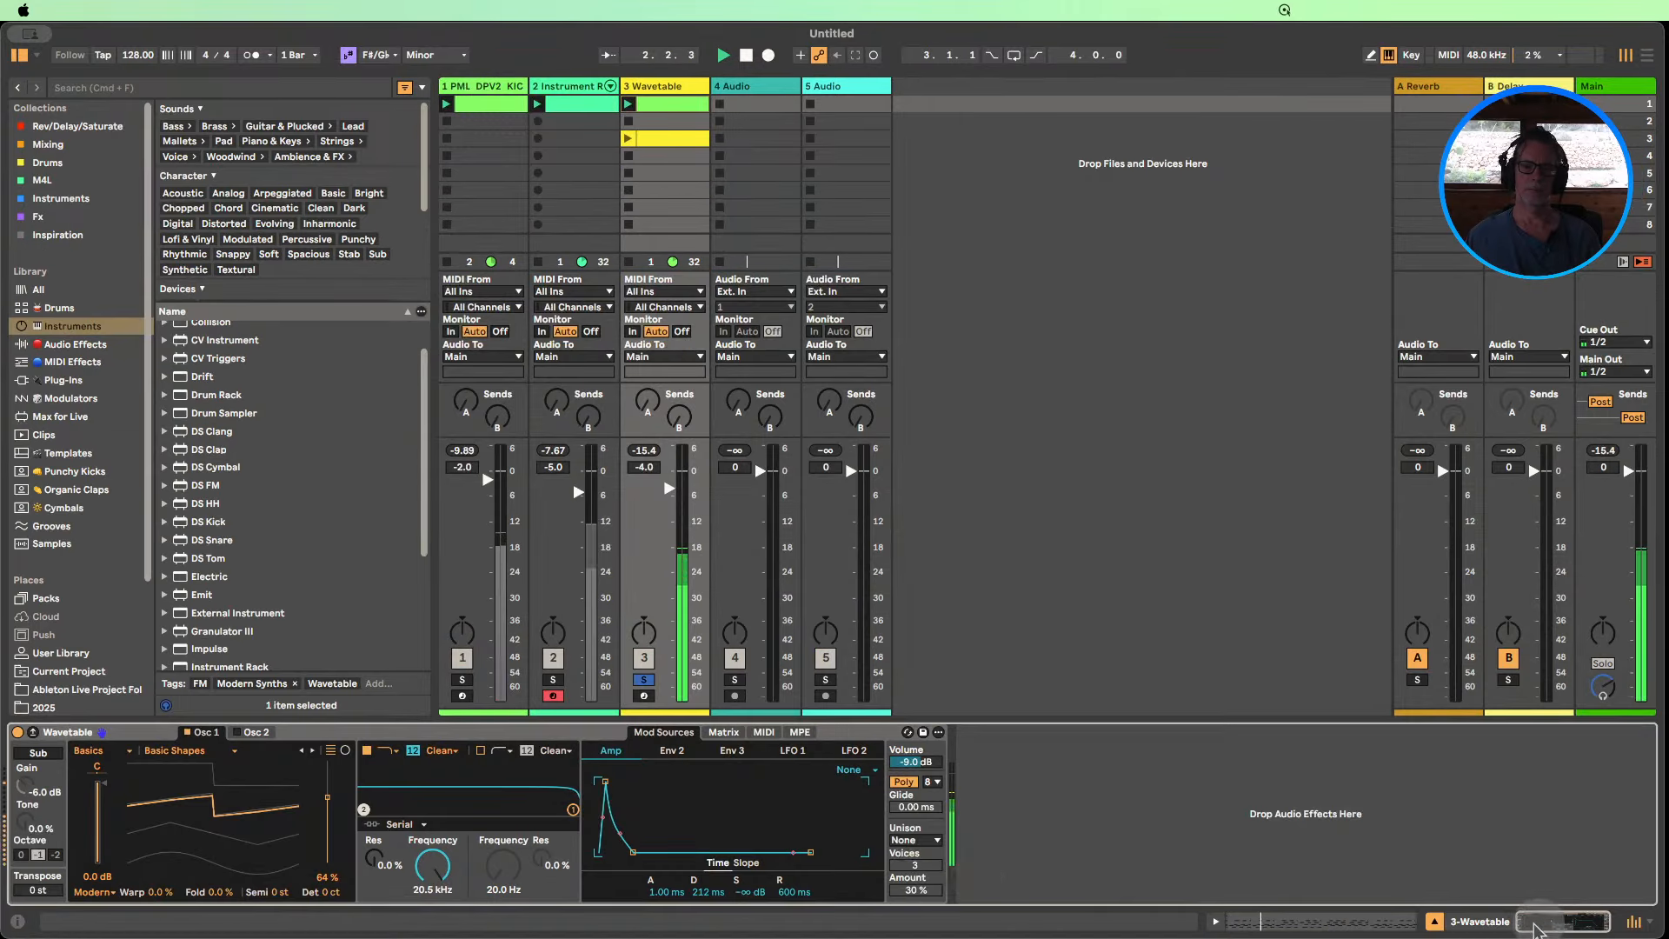
left_click(903, 781)
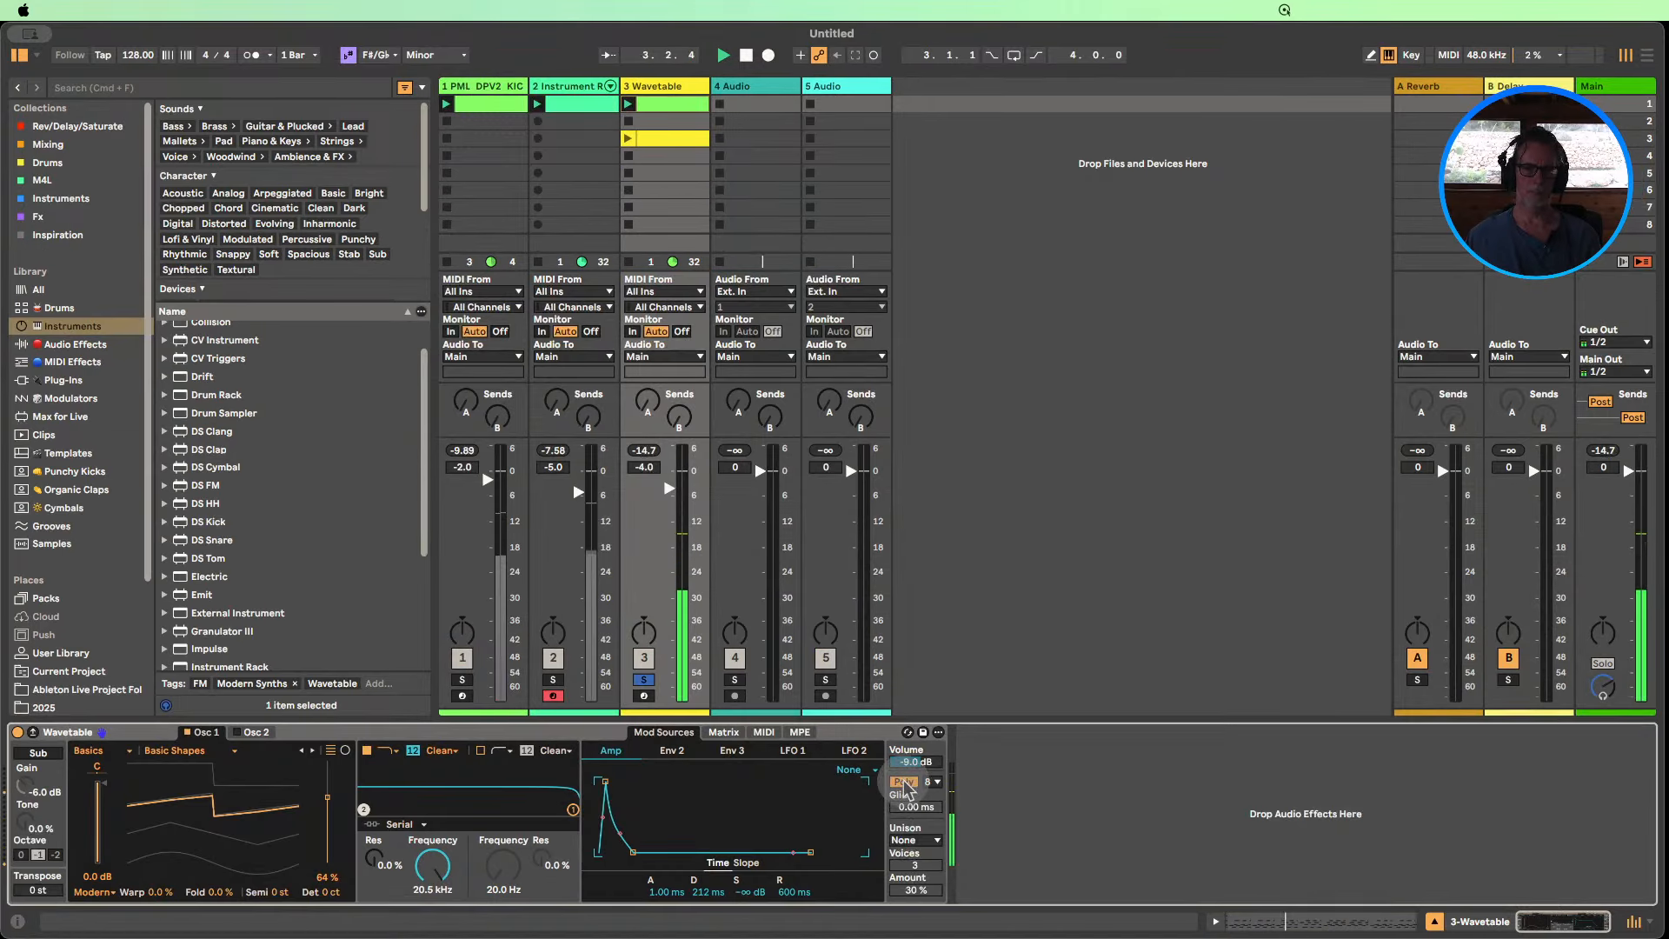
left_click(912, 808)
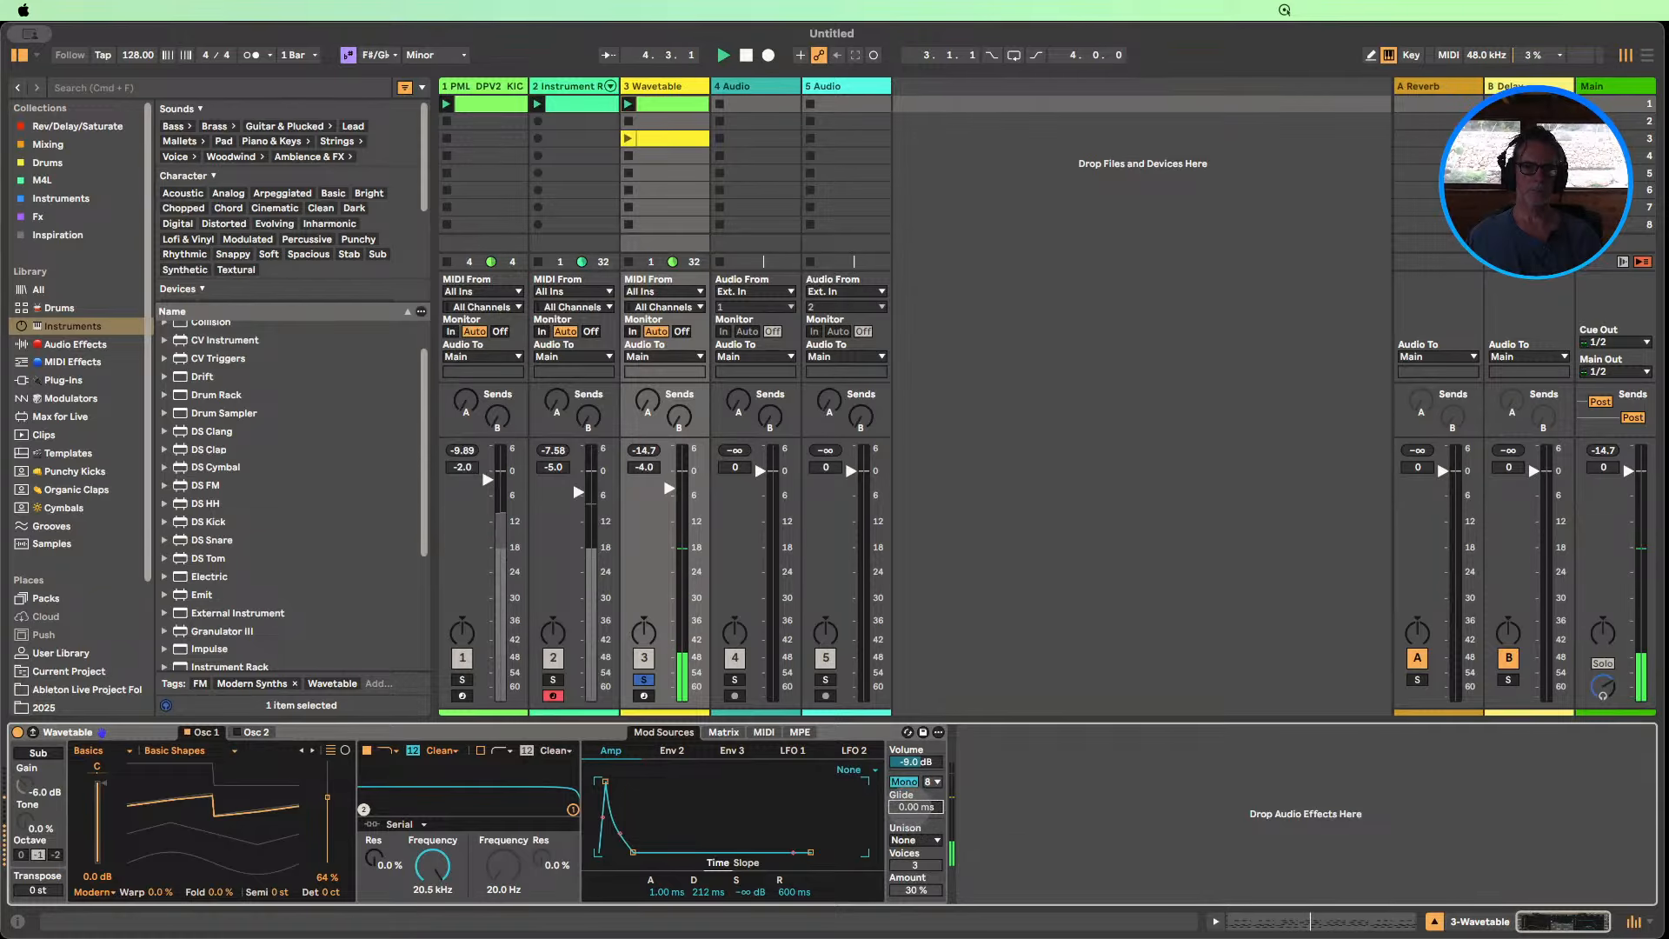
left_click_drag(916, 807, 902, 799)
Set the Wavetable amp envelope's decay to 1.10 s and its sustain to -12 dB.
mouse_move(700, 892)
left_mouse_down()
mouse_move(701, 876)
mouse_move(701, 897)
left_mouse_up()
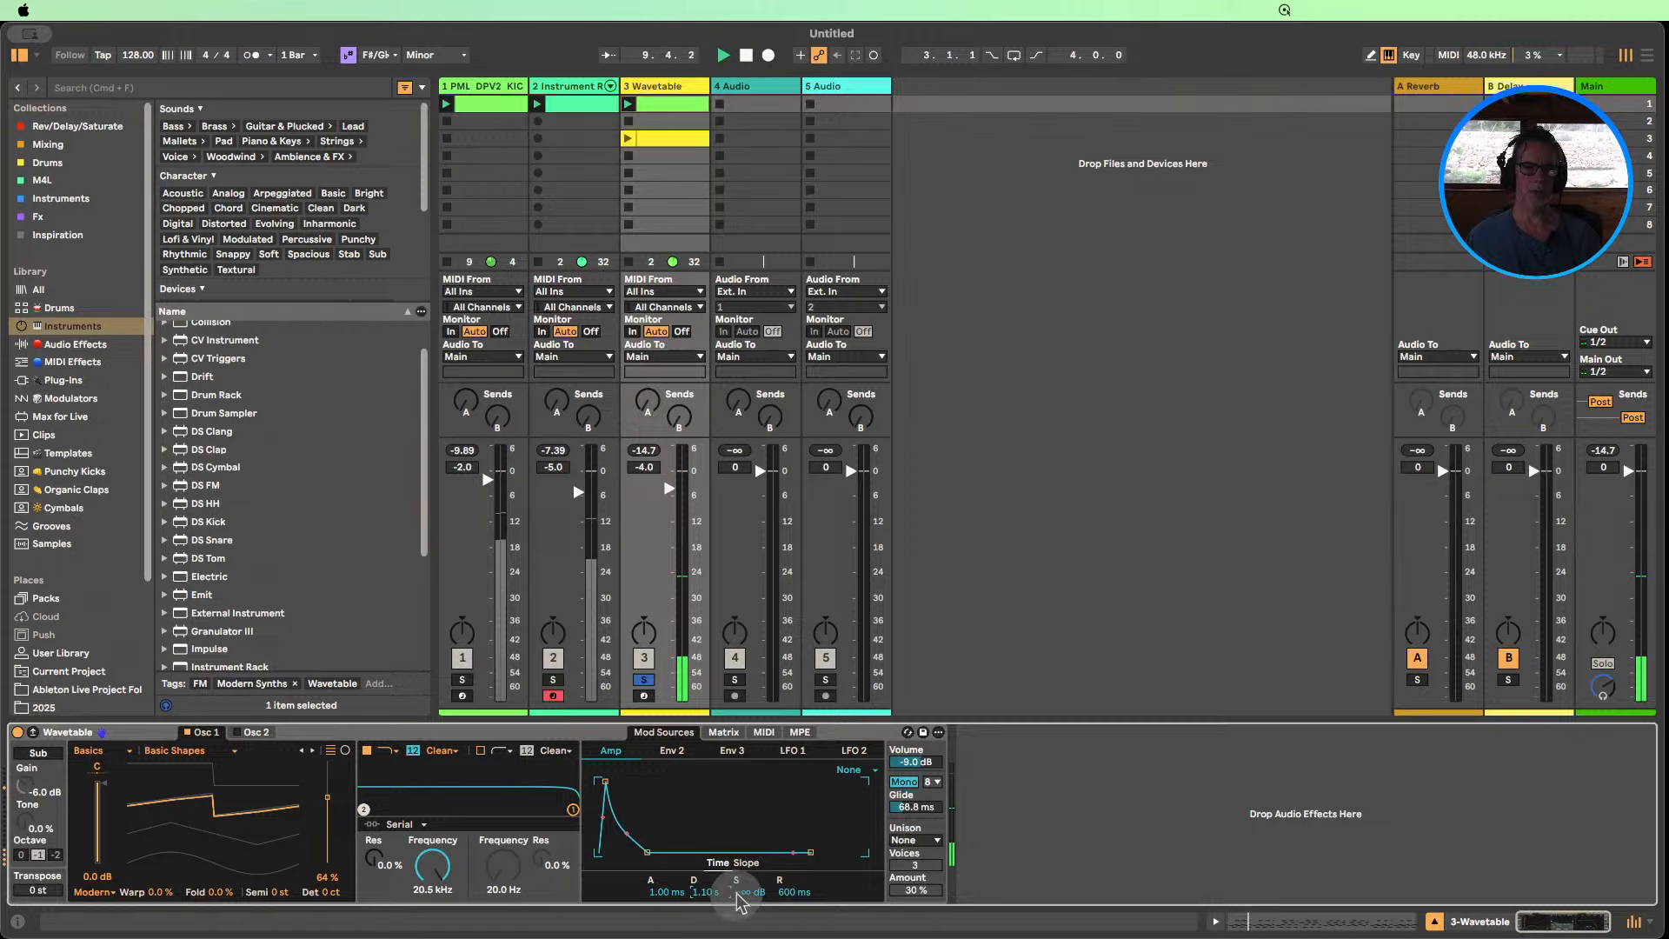
left_click_drag(737, 896, 738, 892)
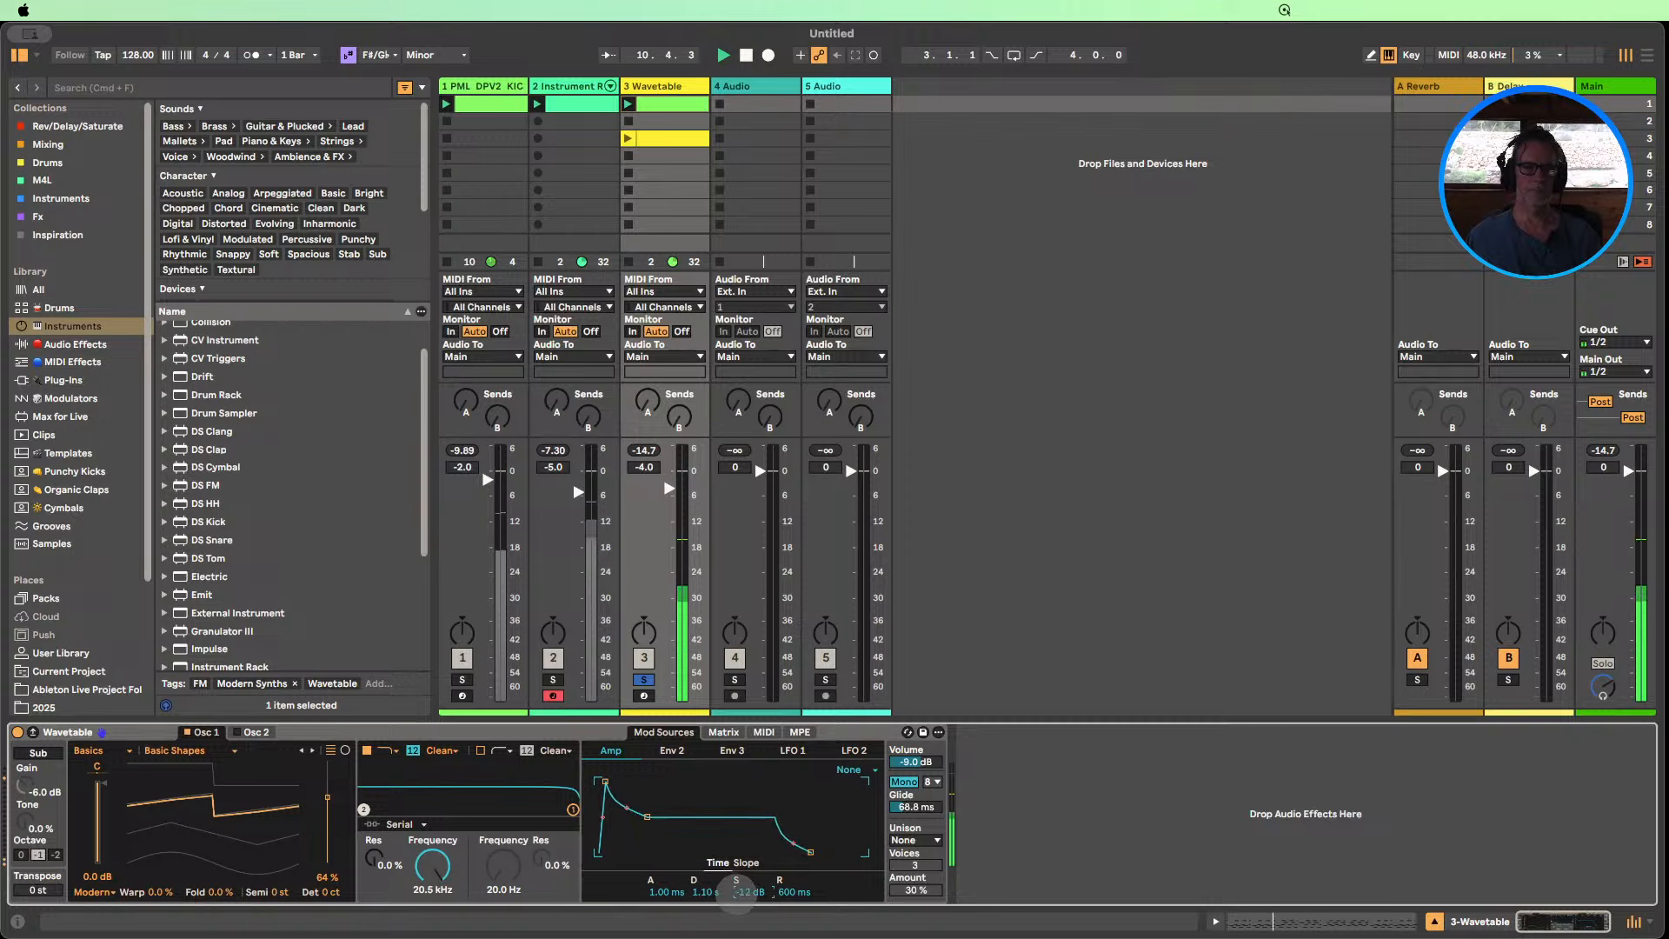
Lower the Wavetable synth's Glide to 14.5 ms and stop playback.
left_click_drag(902, 809, 900, 805)
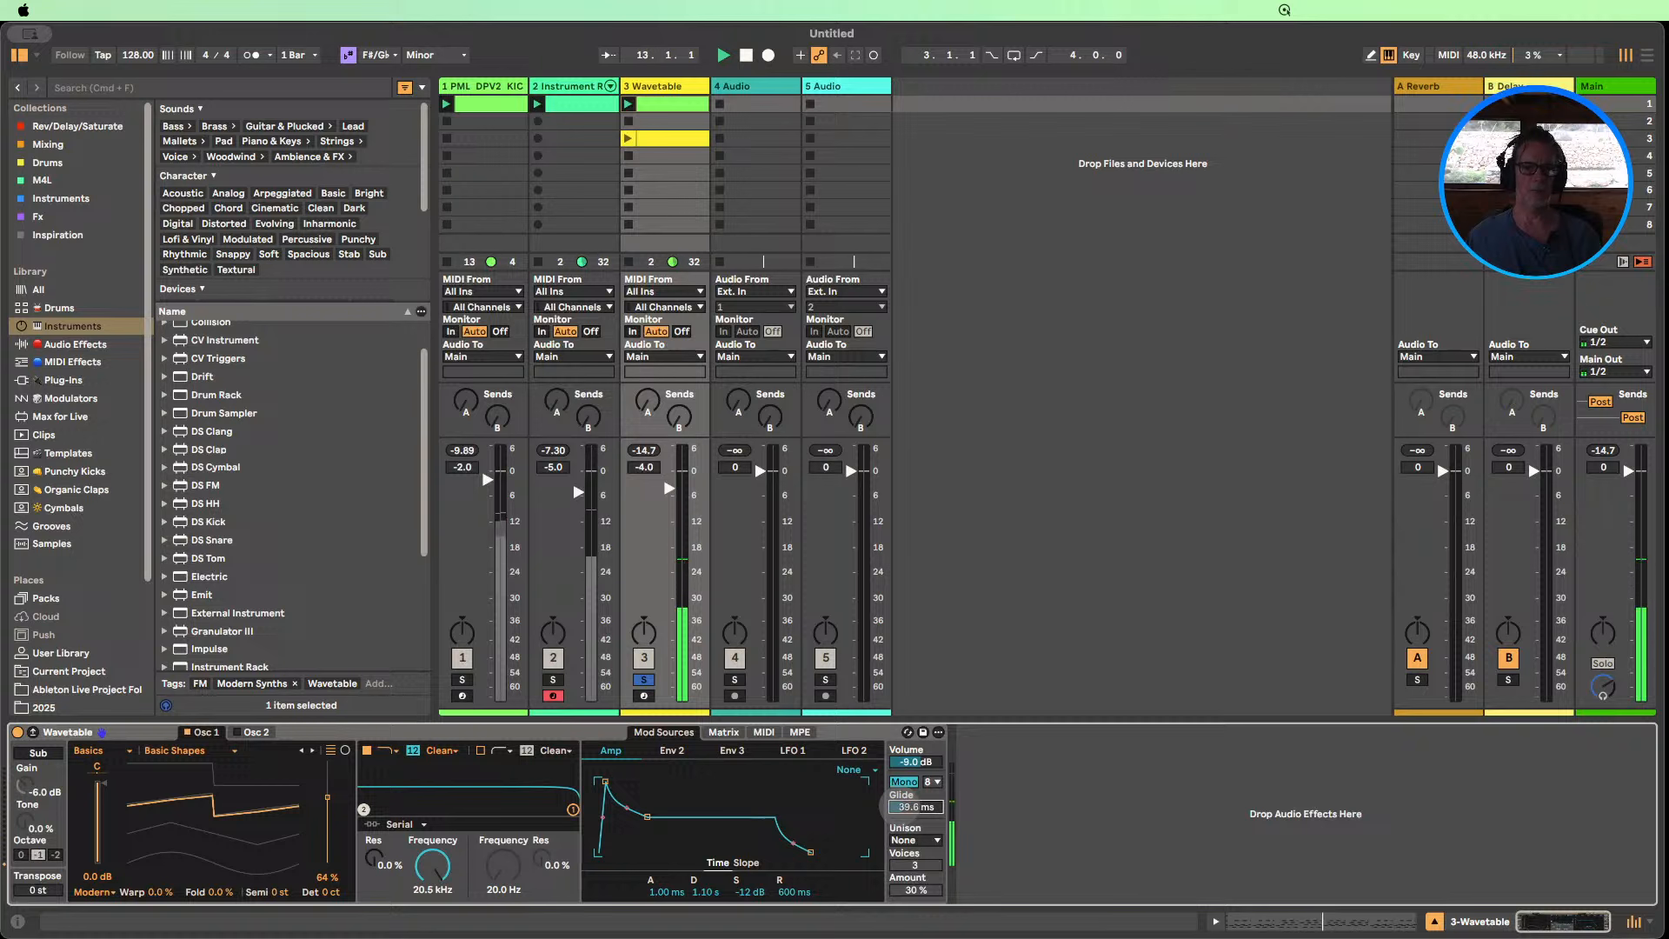
left_click_drag(902, 807, 901, 810)
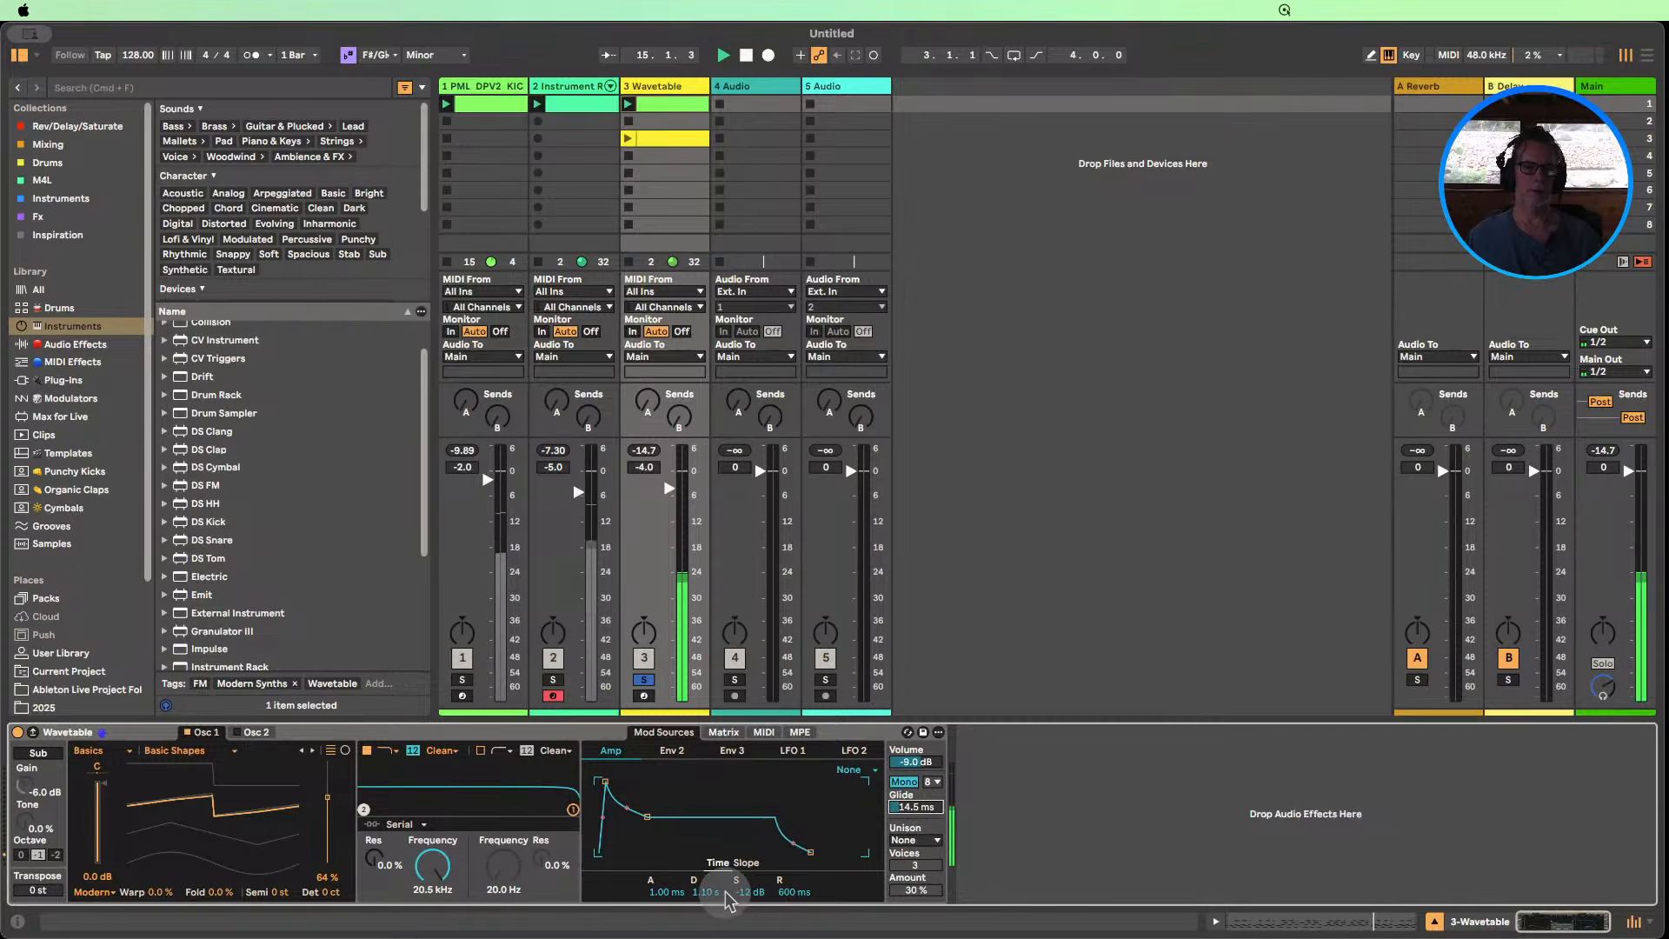
left_click(744, 55)
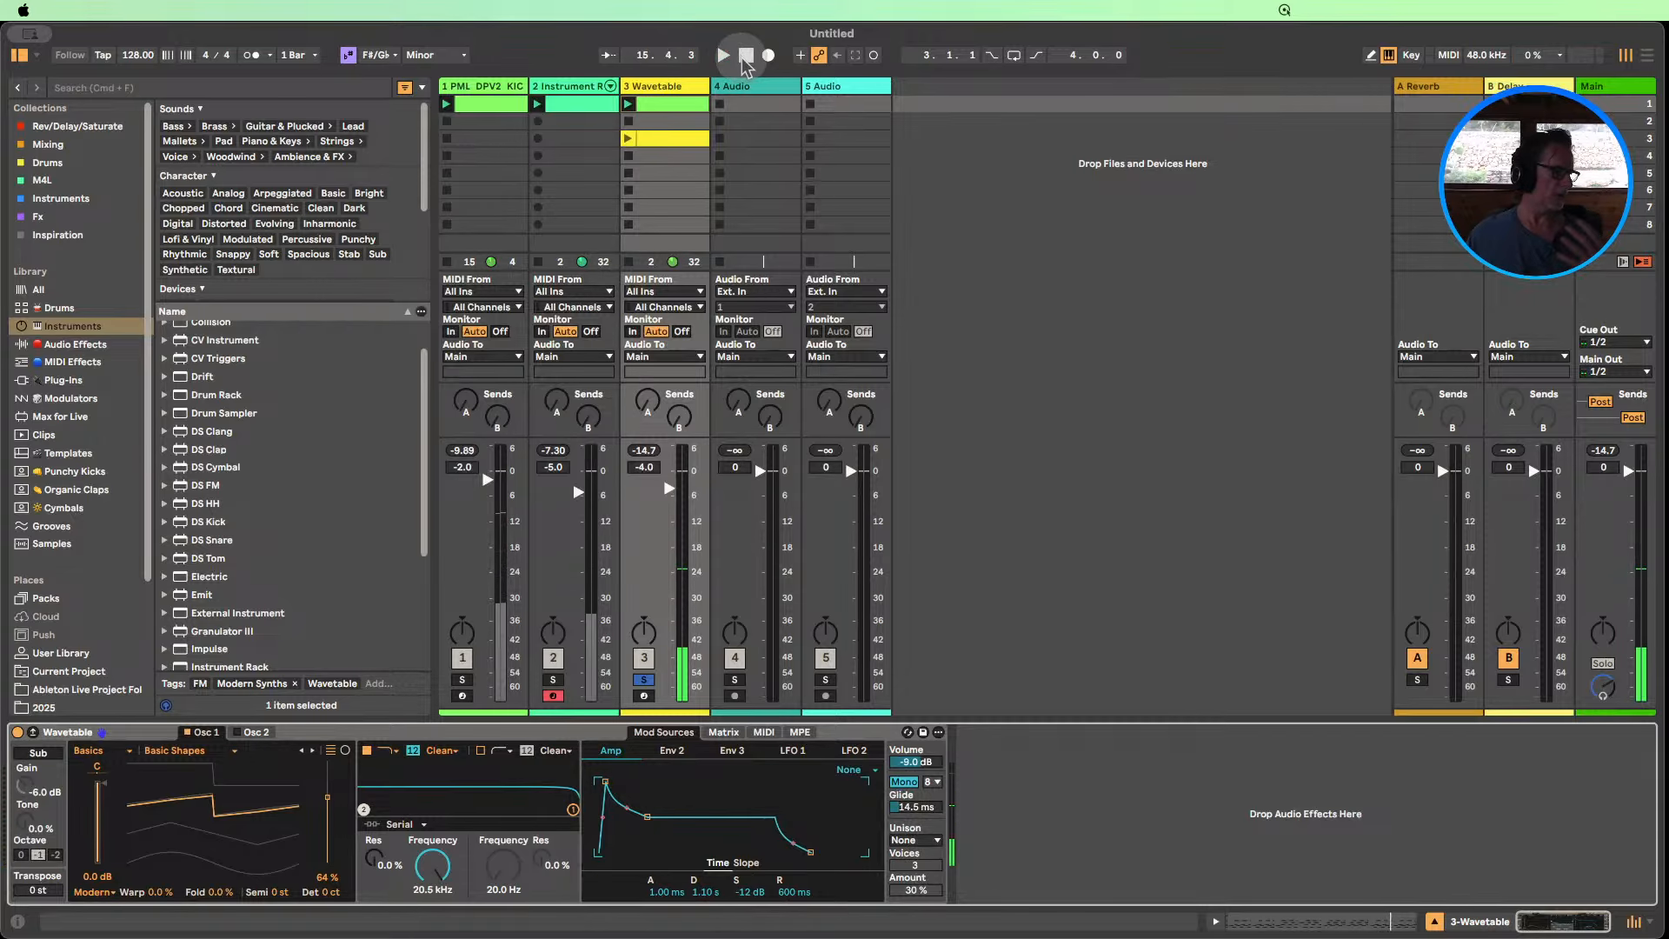
Launch the Wavetable track's yellow clip and set the synth to Poly with Glide at 20.0 s.
double_click(668, 106)
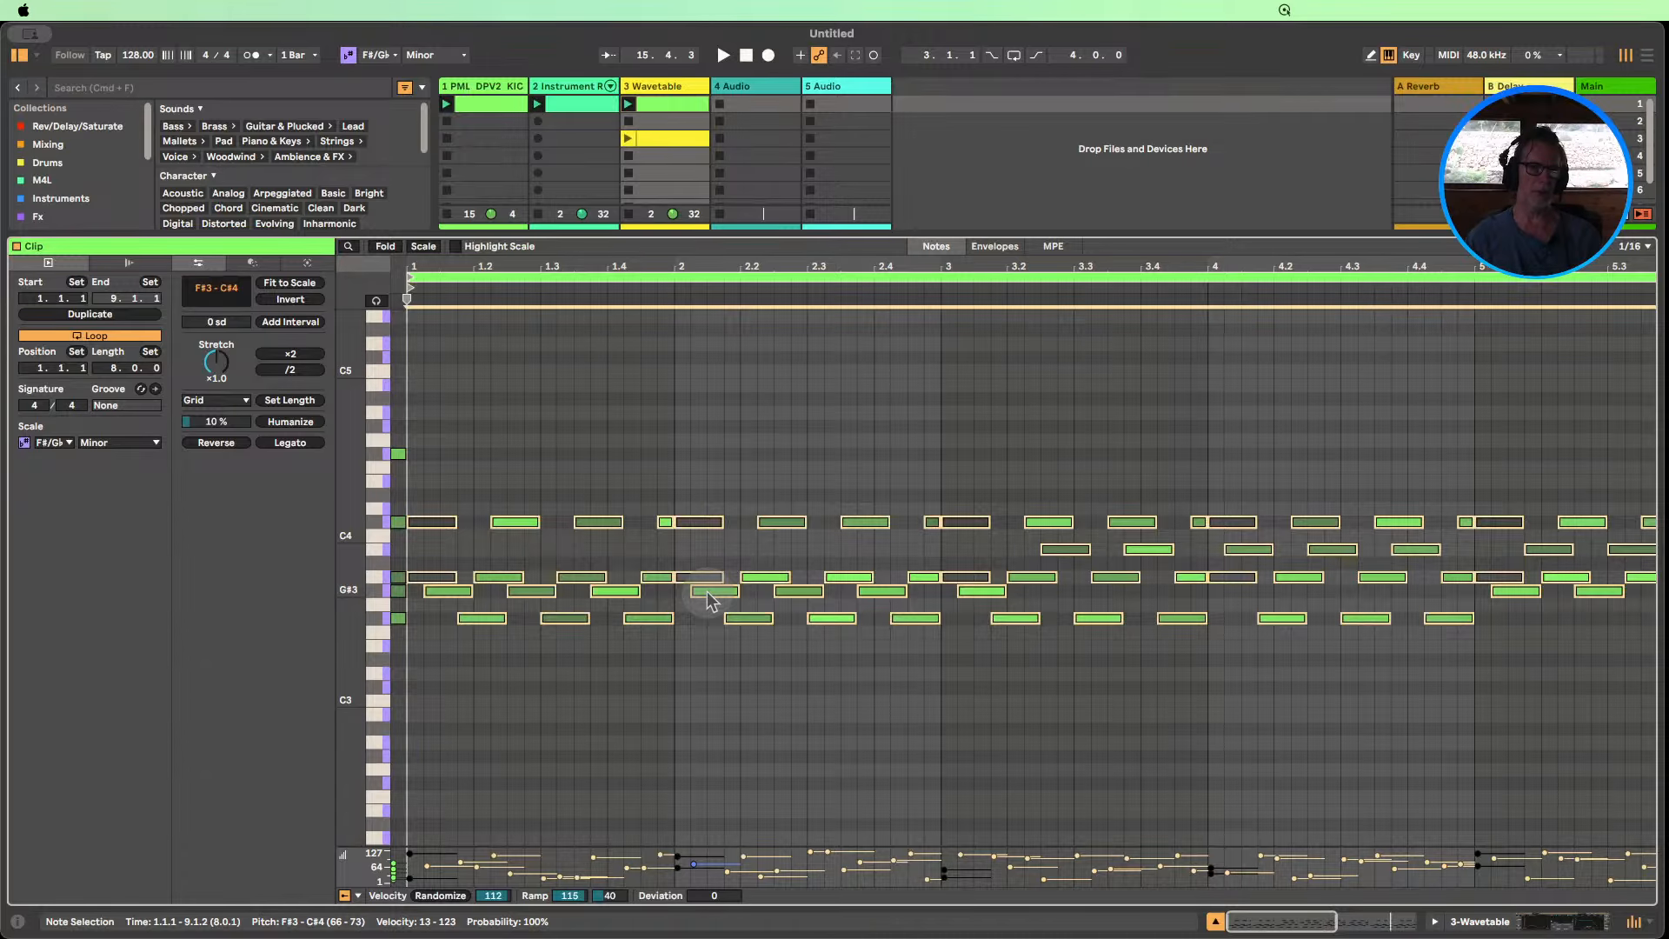
left_click(640, 139)
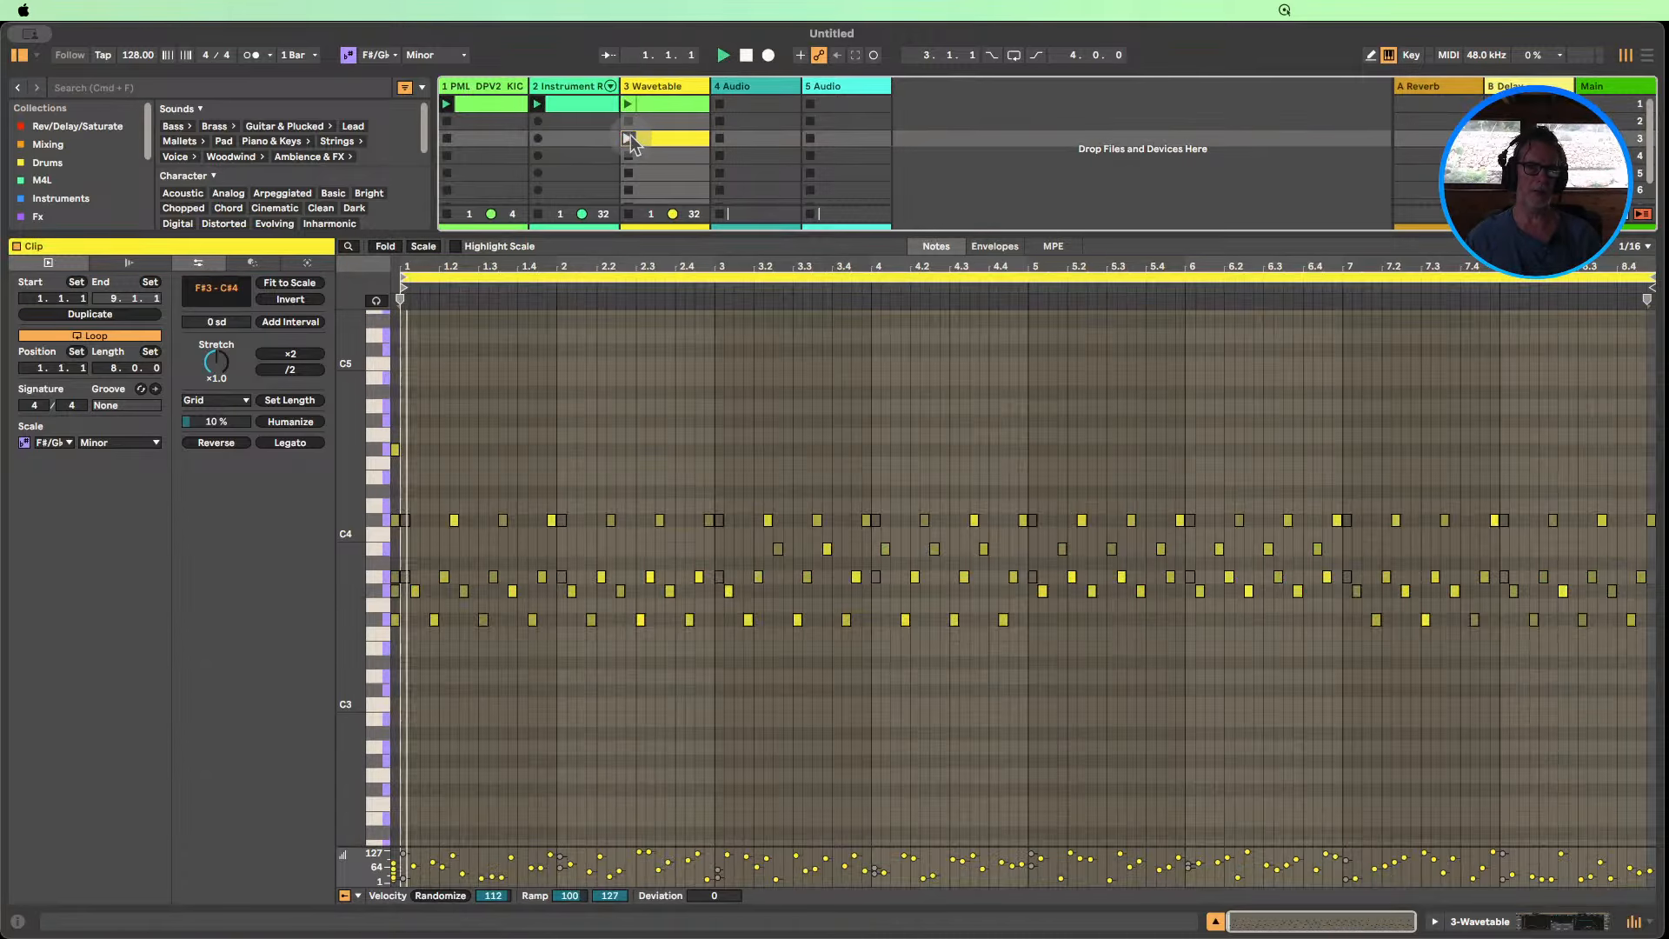
left_click(1546, 919)
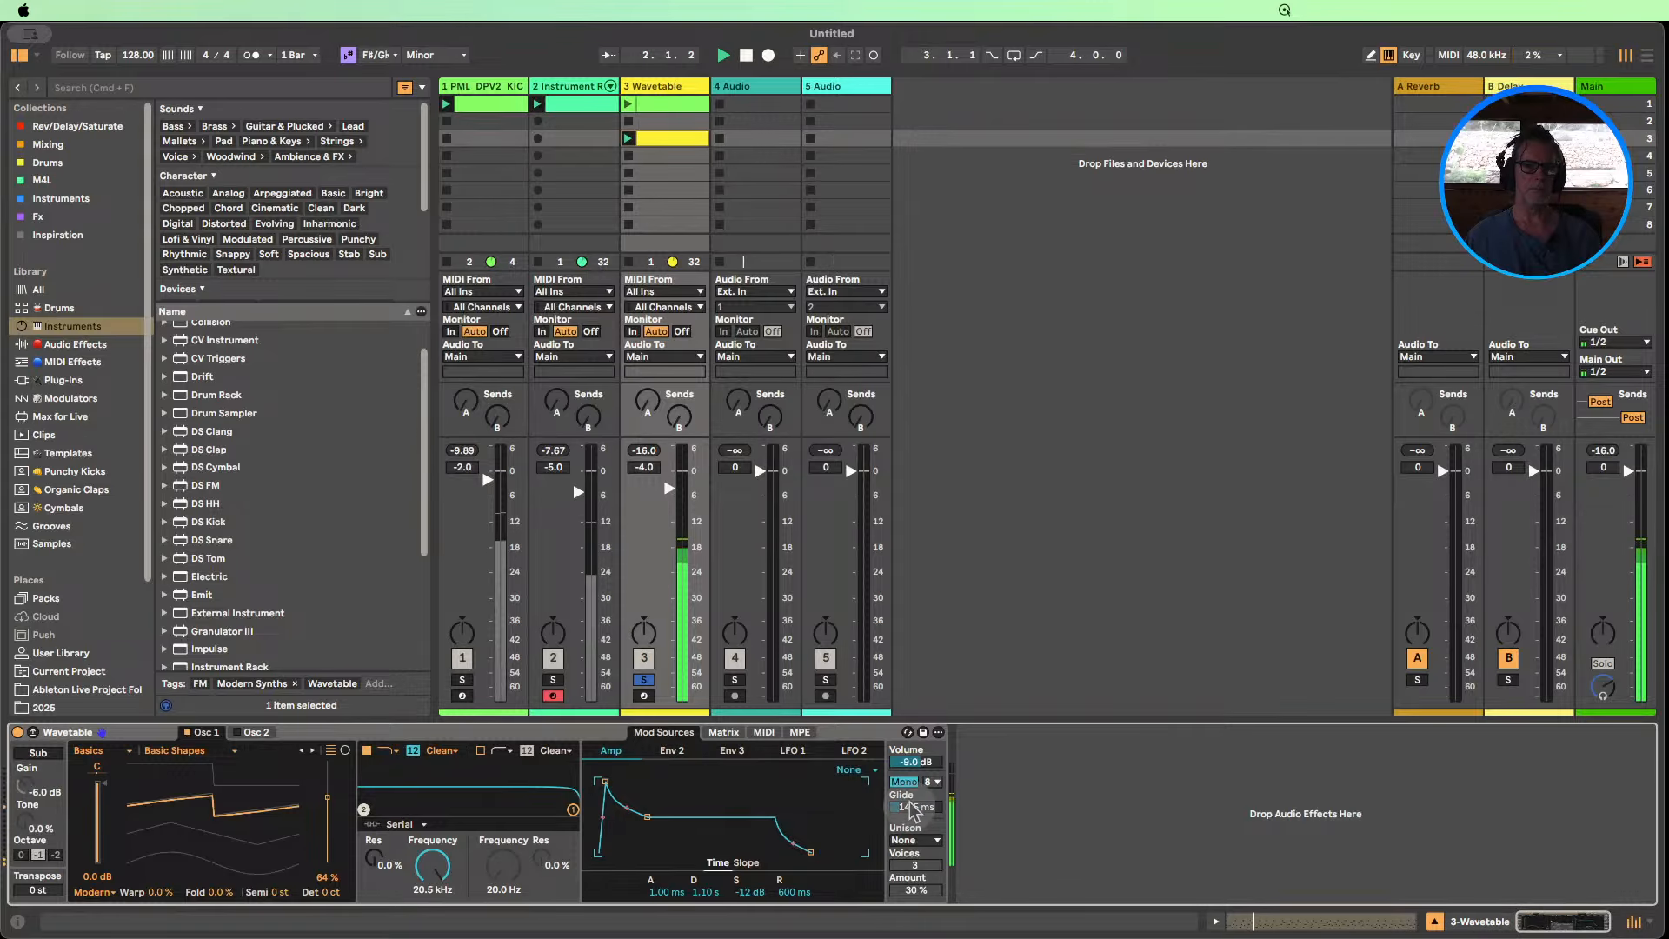
left_click_drag(918, 813, 918, 713)
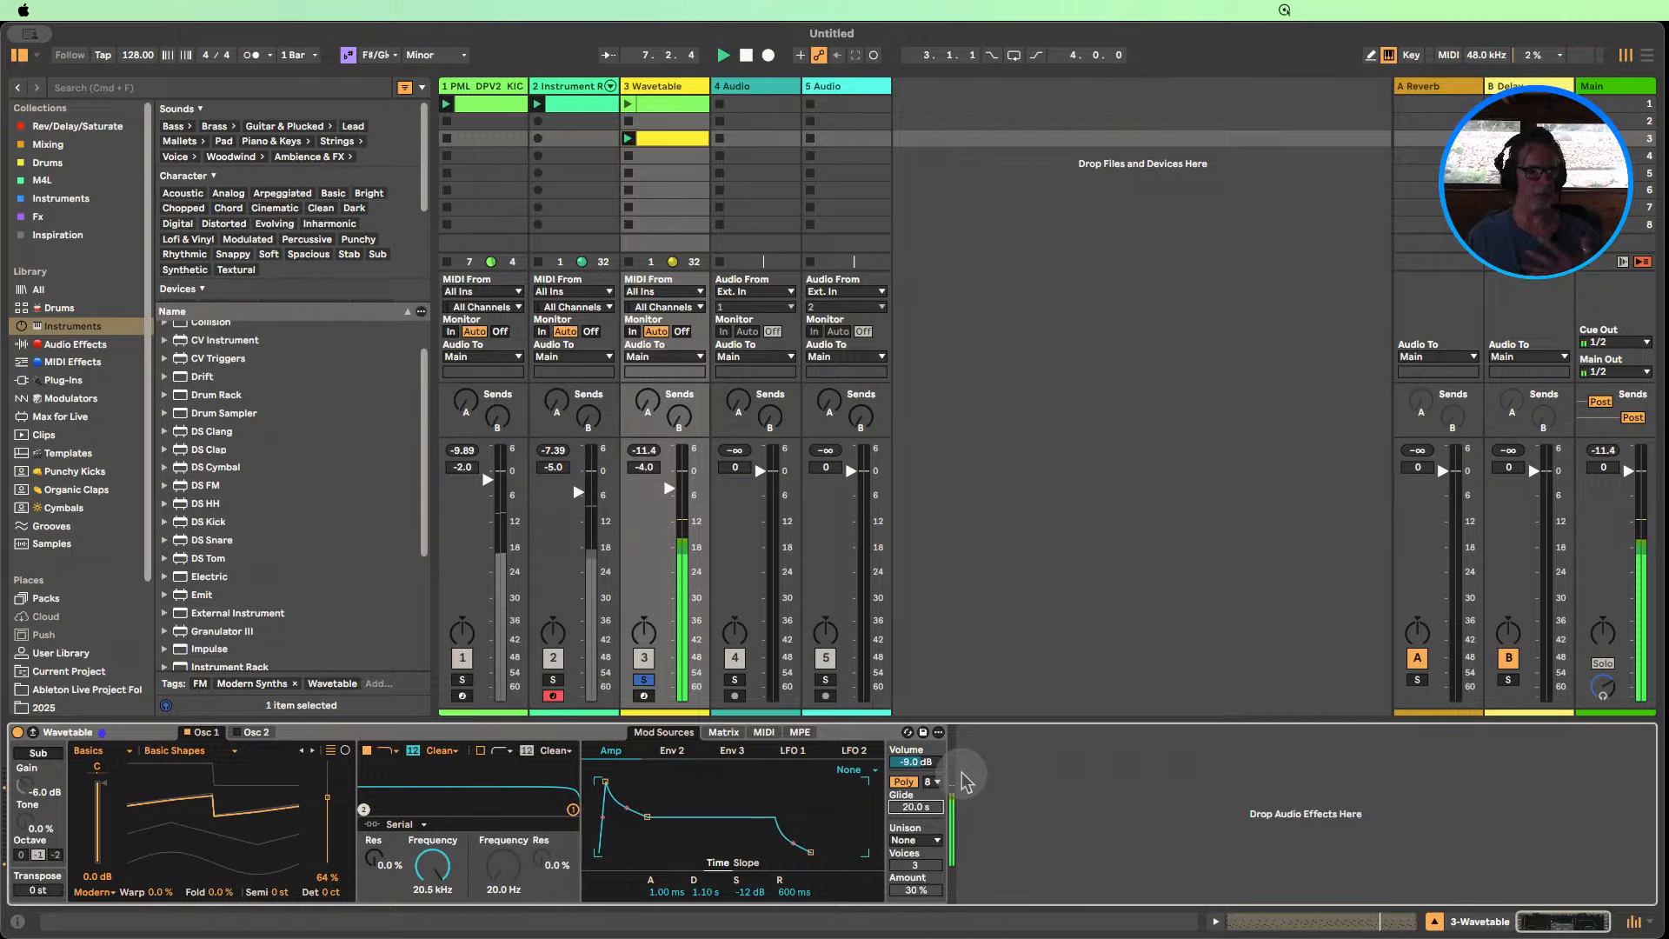
Switch the Wavetable synth to Mono, lower Glide to 0.00 ms and stop playback.
left_click(906, 783)
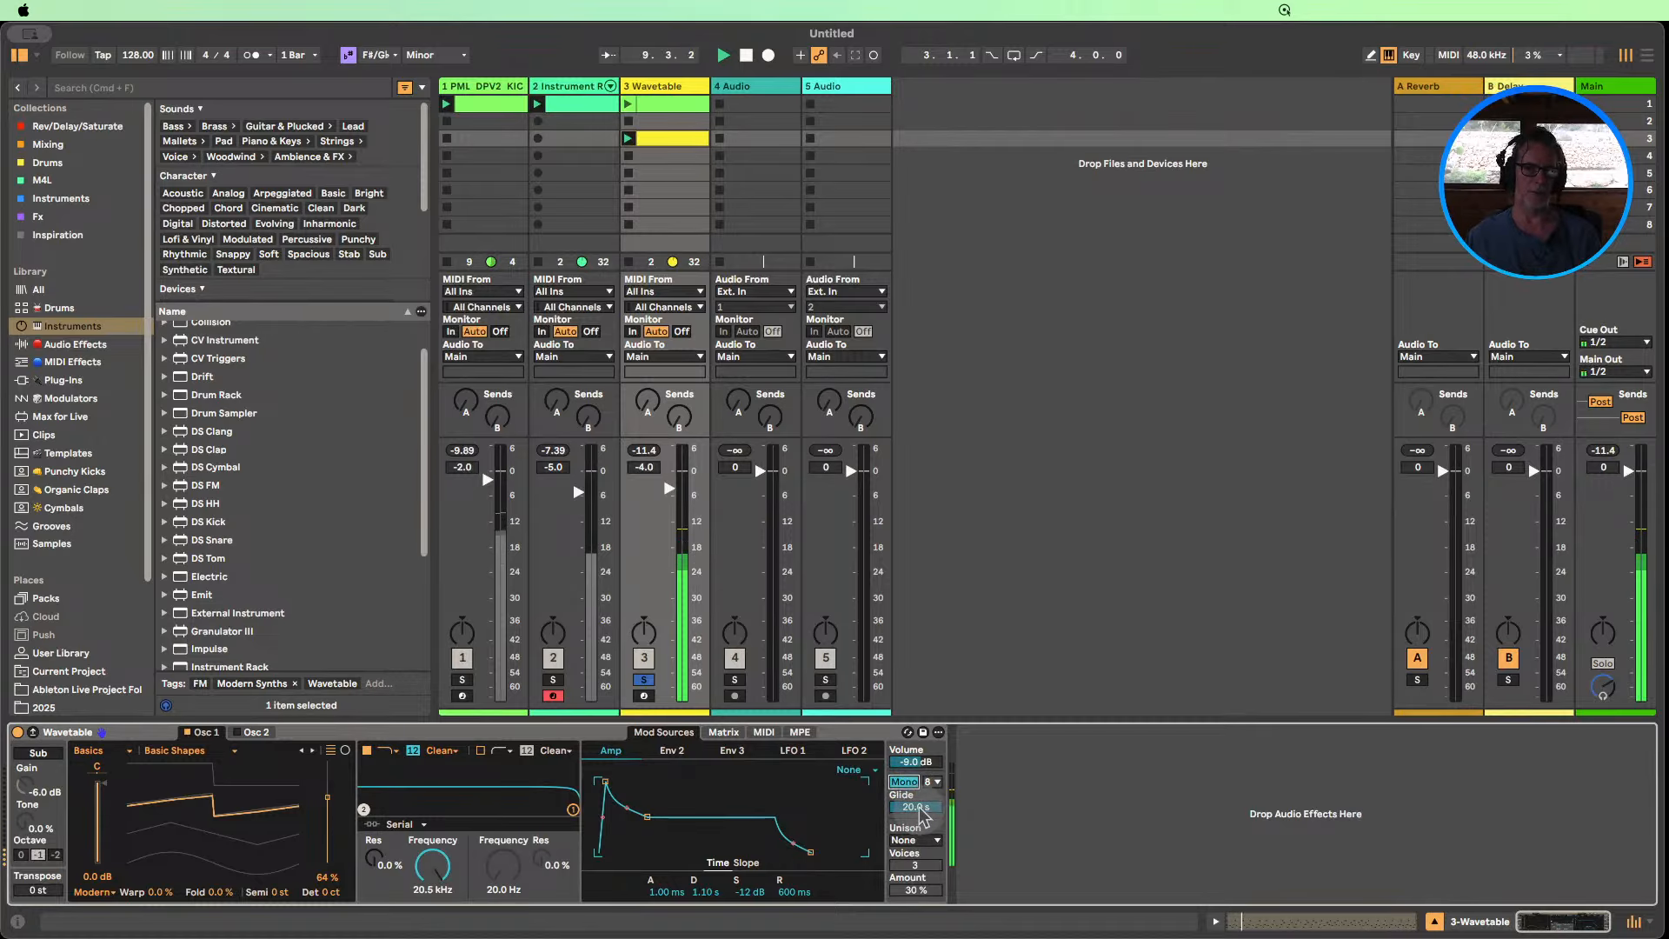
left_click_drag(915, 807, 916, 845)
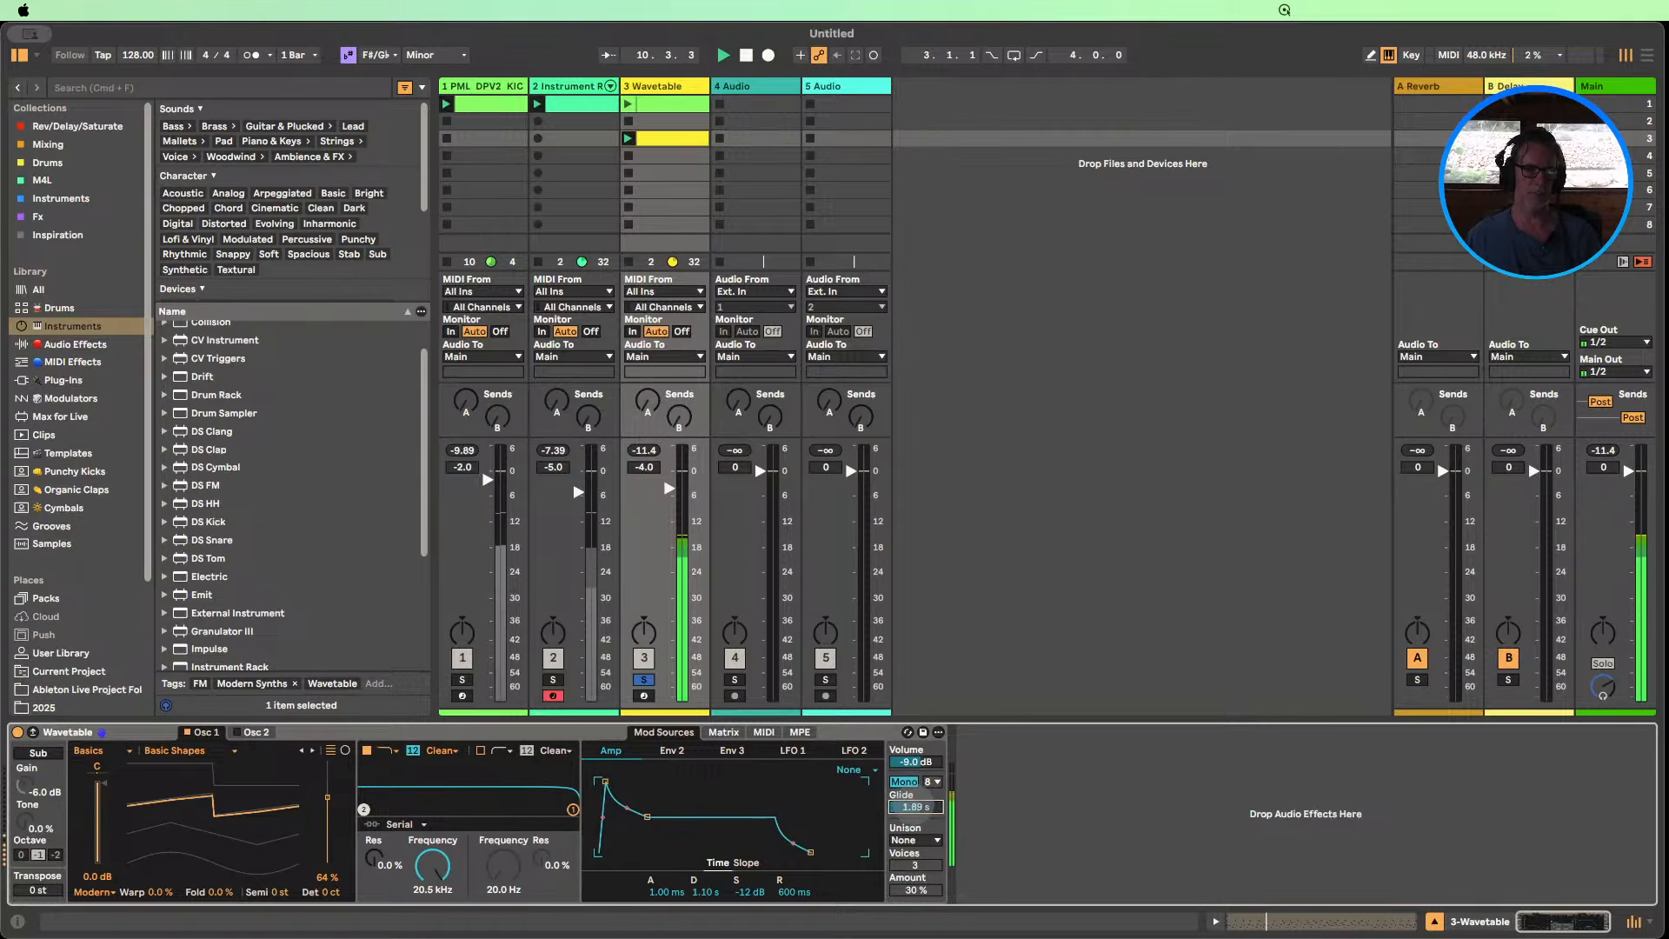
left_click(746, 55)
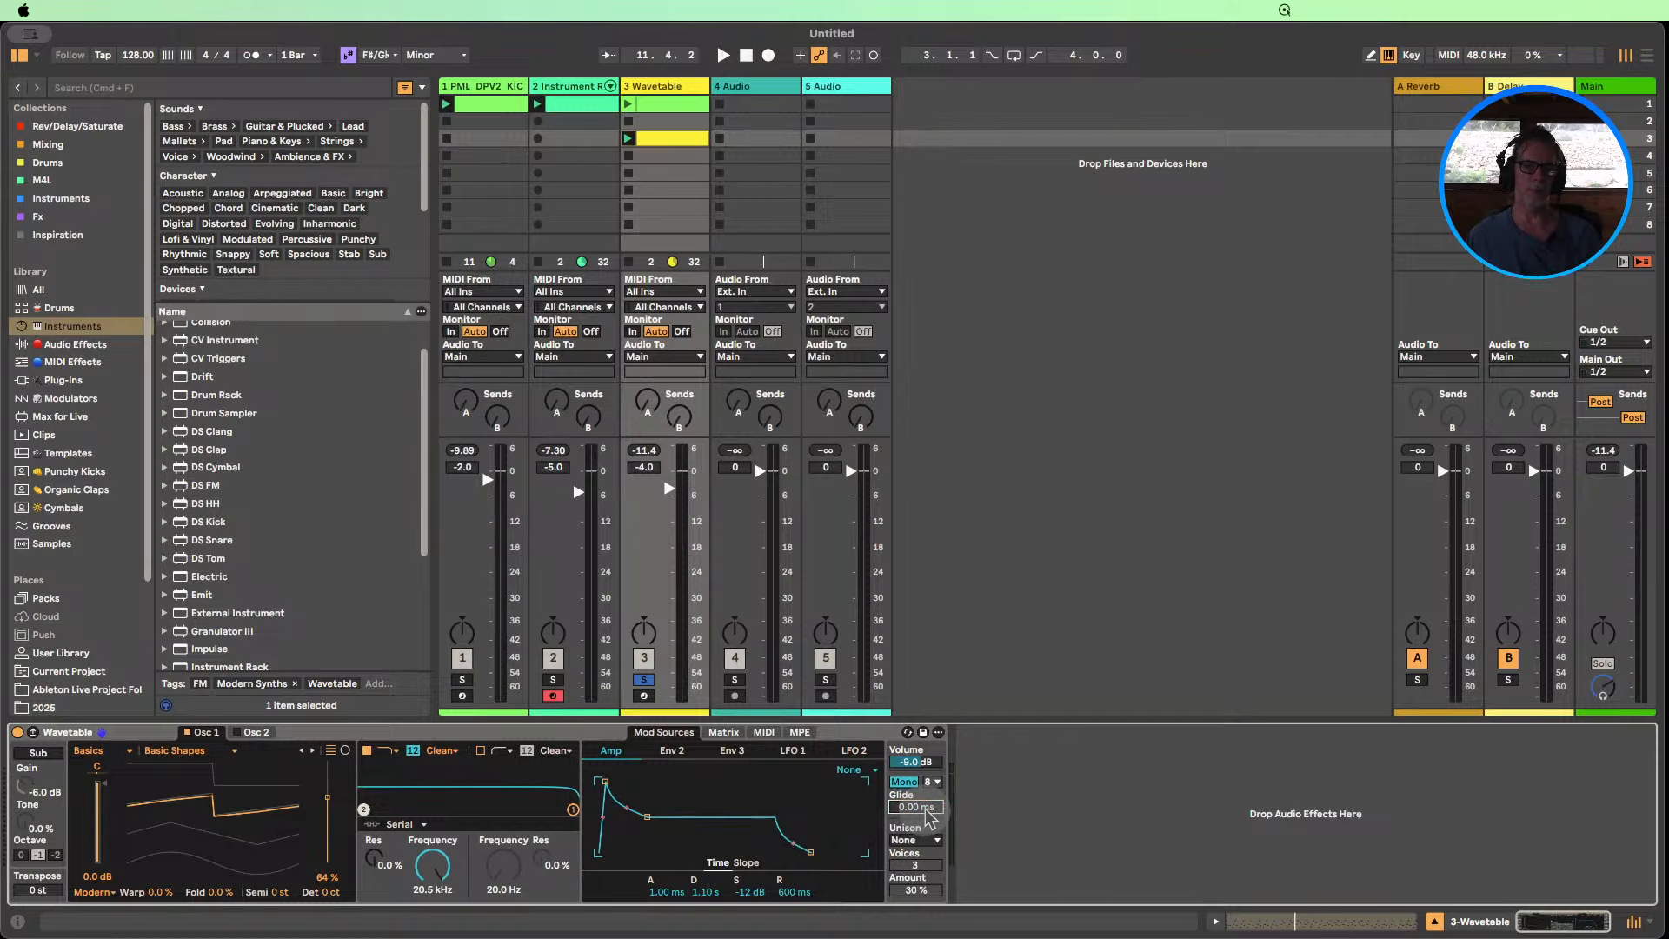
Examine the notes in the Wavetable track's green clip and return to the track's device view.
double_click(657, 106)
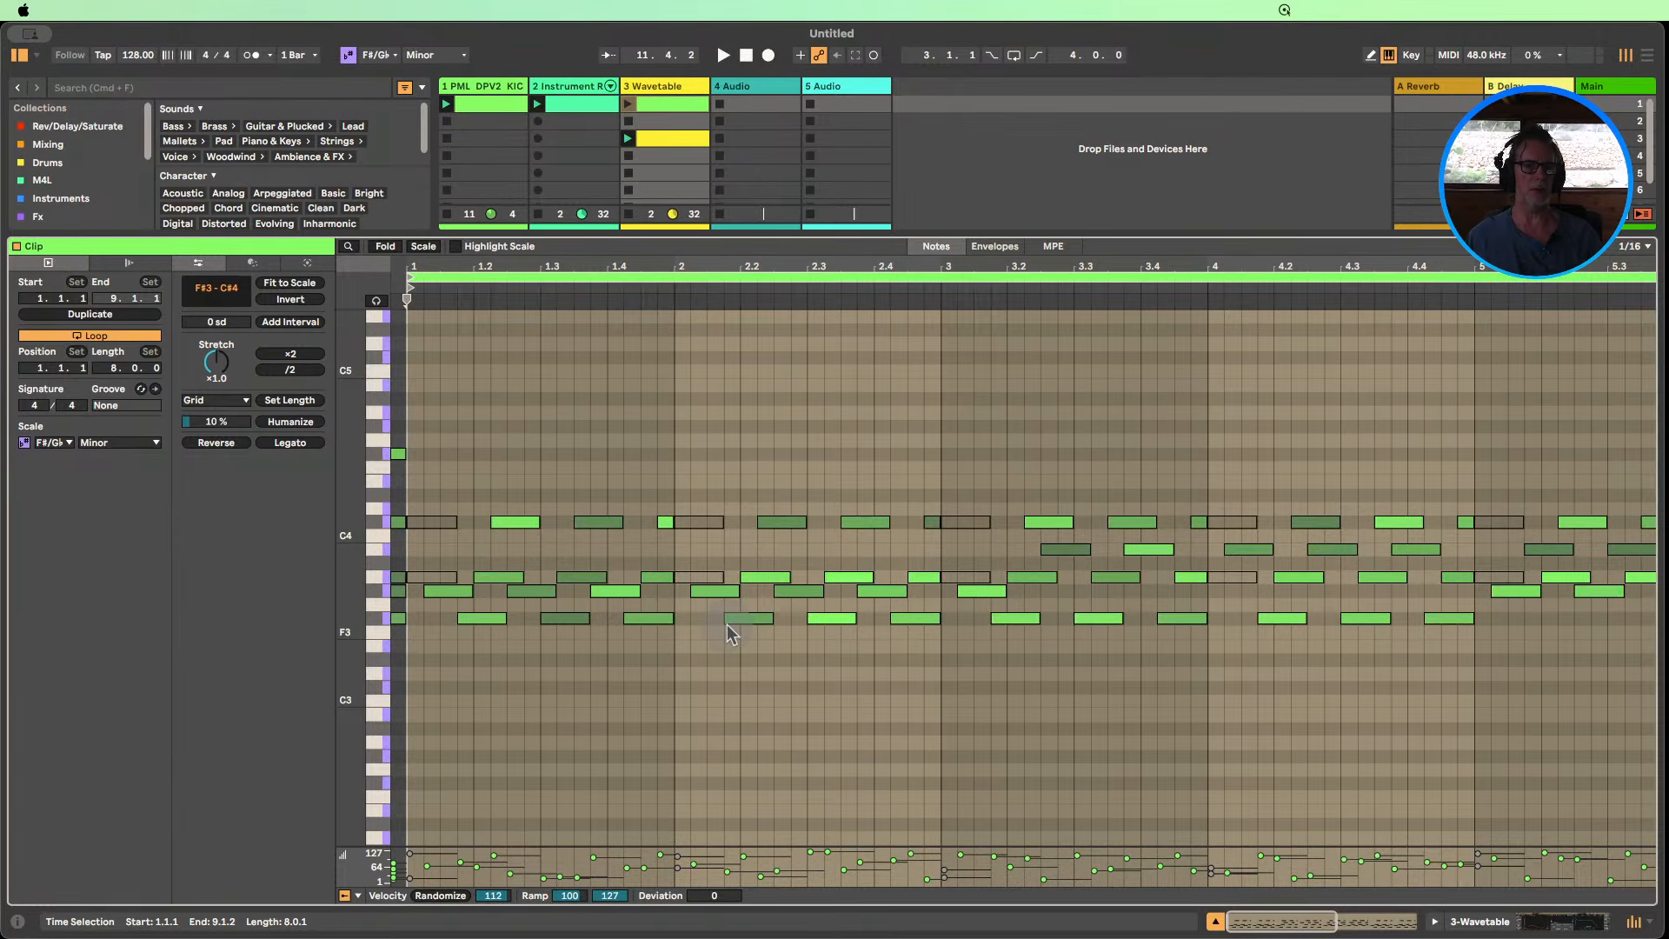
left_click(464, 596)
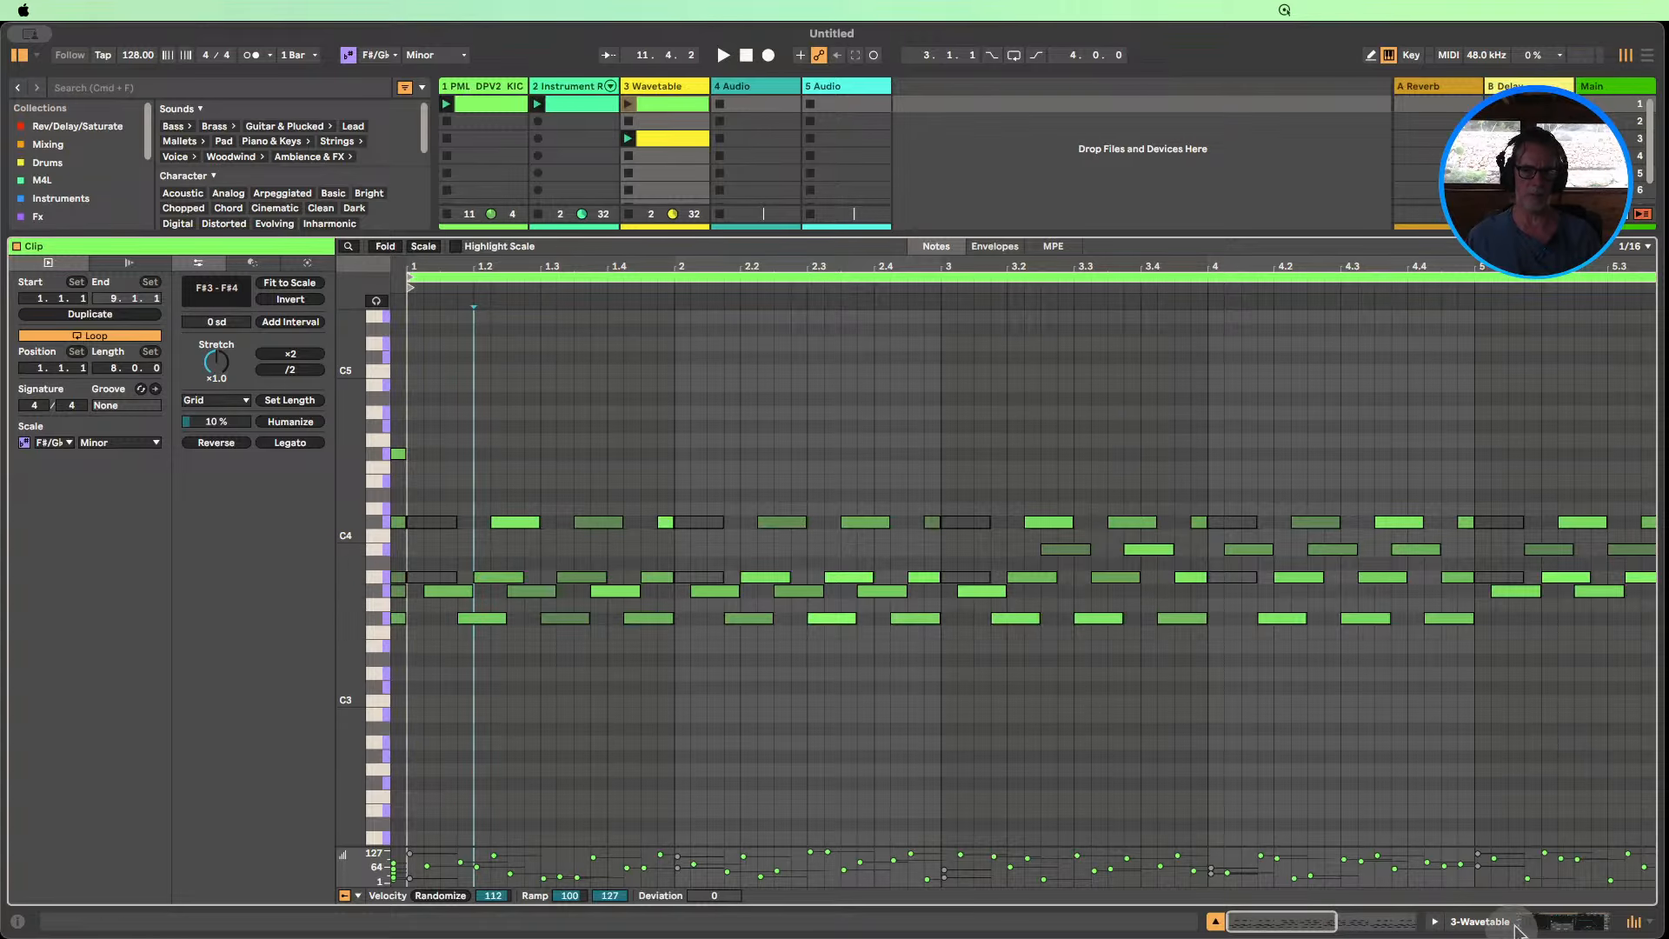
left_click(1481, 922)
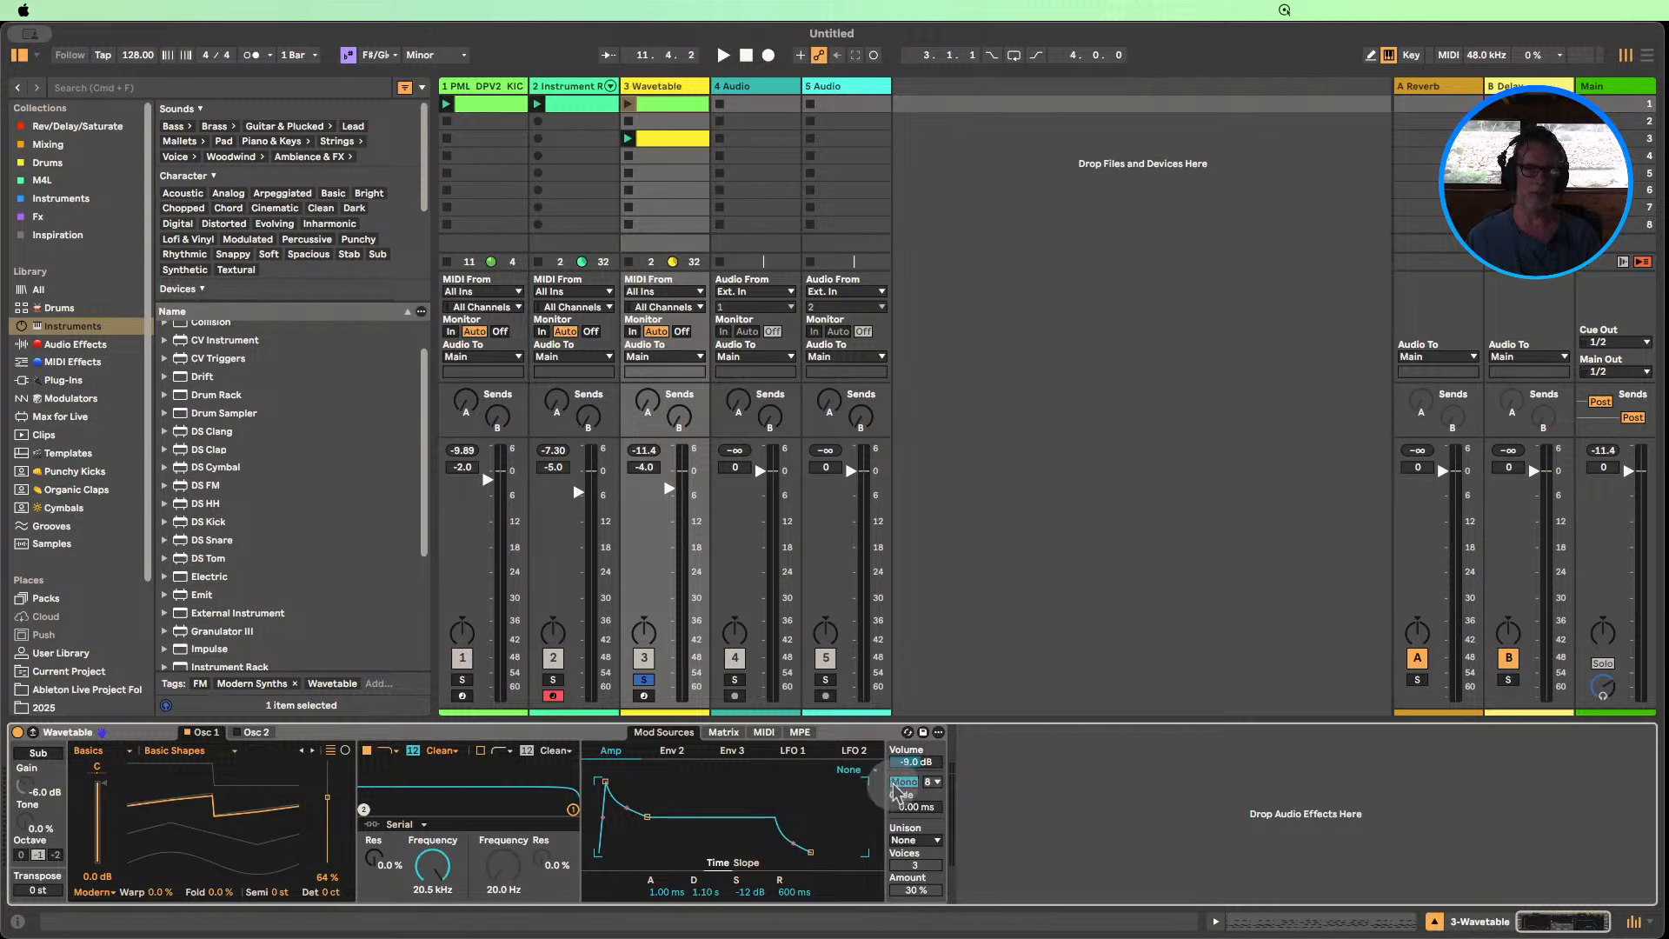
Launch the Wavetable track's green clip and set the synth's Glide to 14.5 ms.
left_click(653, 103)
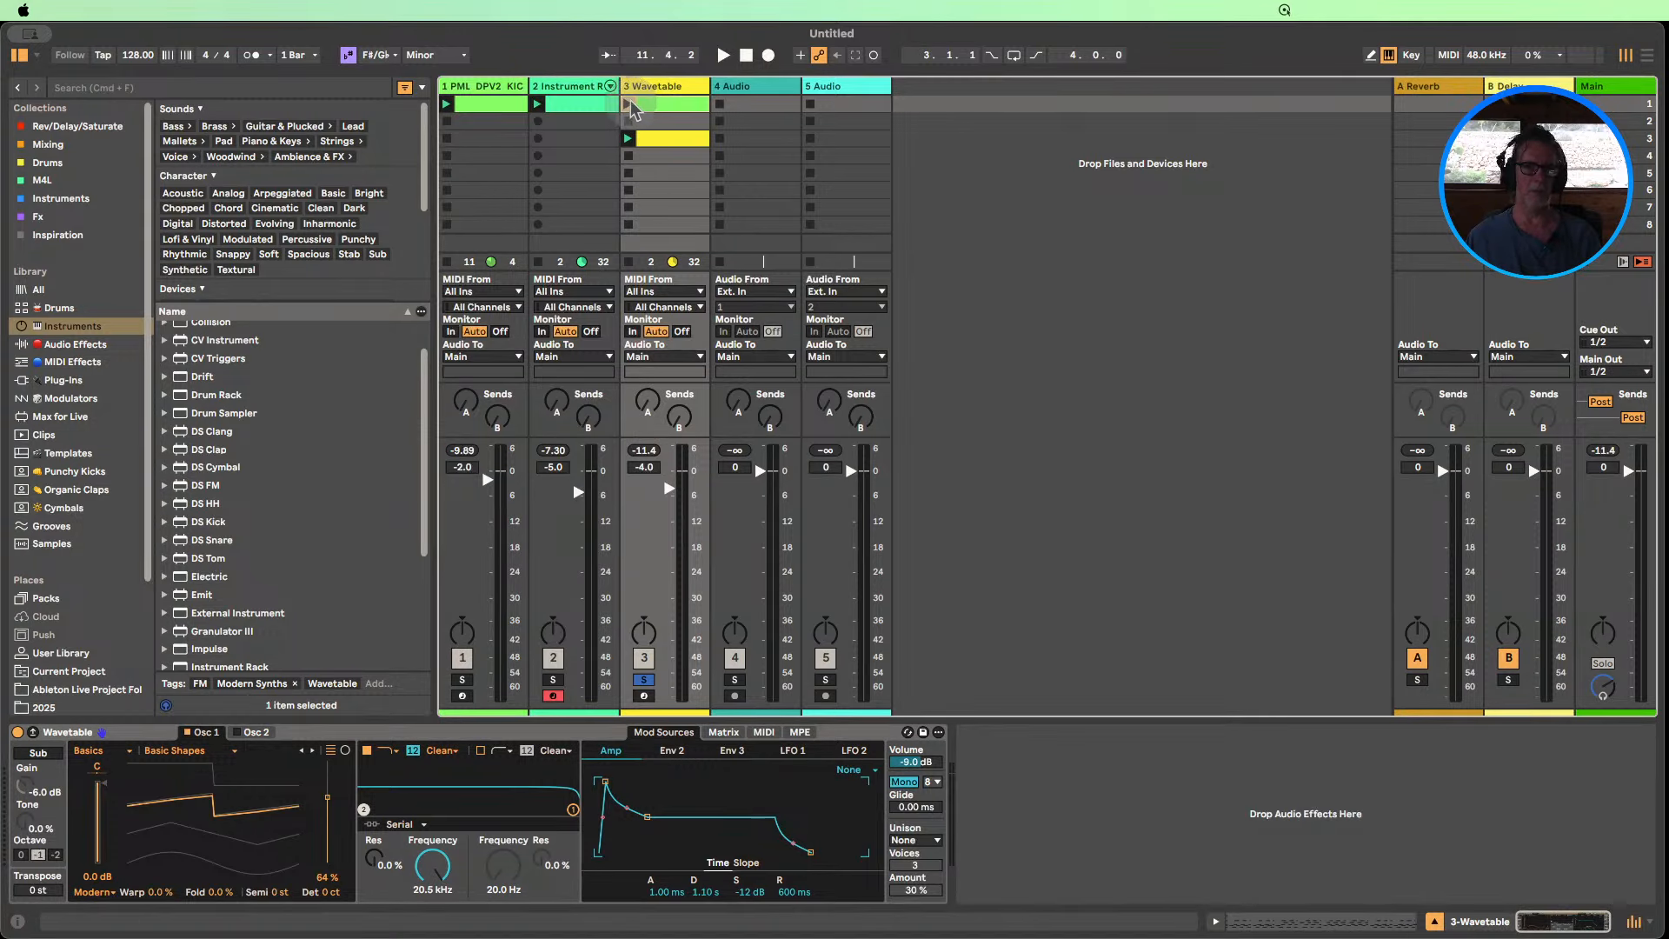
left_click(628, 104)
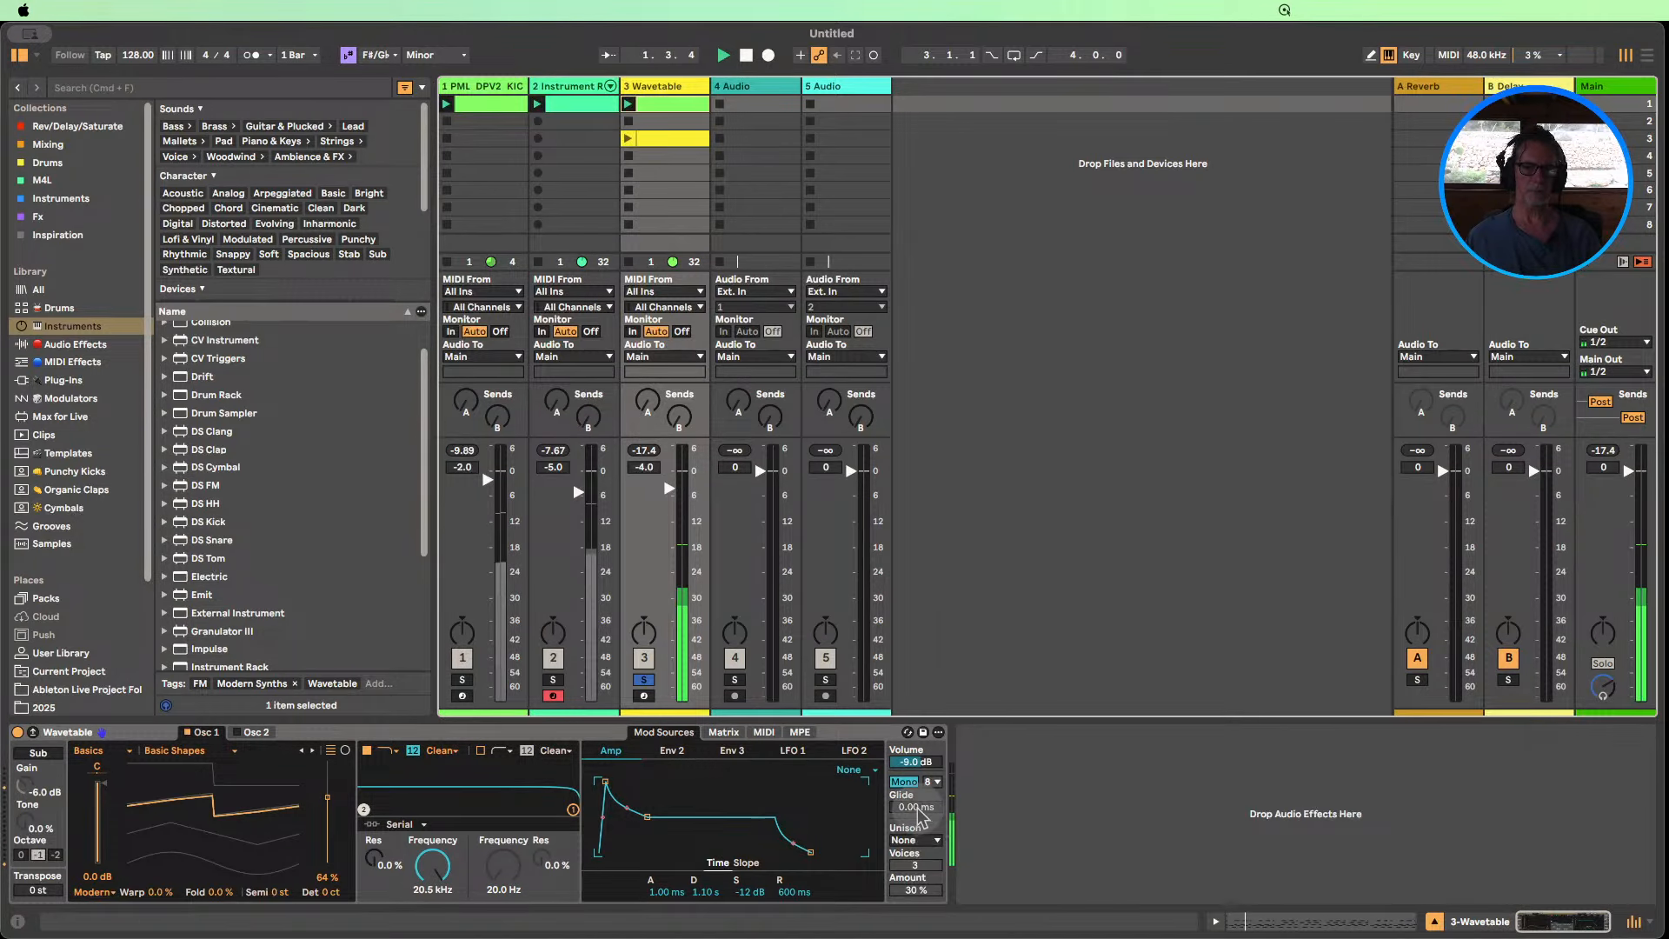
mouse_move(917, 807)
left_mouse_down()
mouse_move(916, 786)
mouse_move(920, 826)
left_mouse_up()
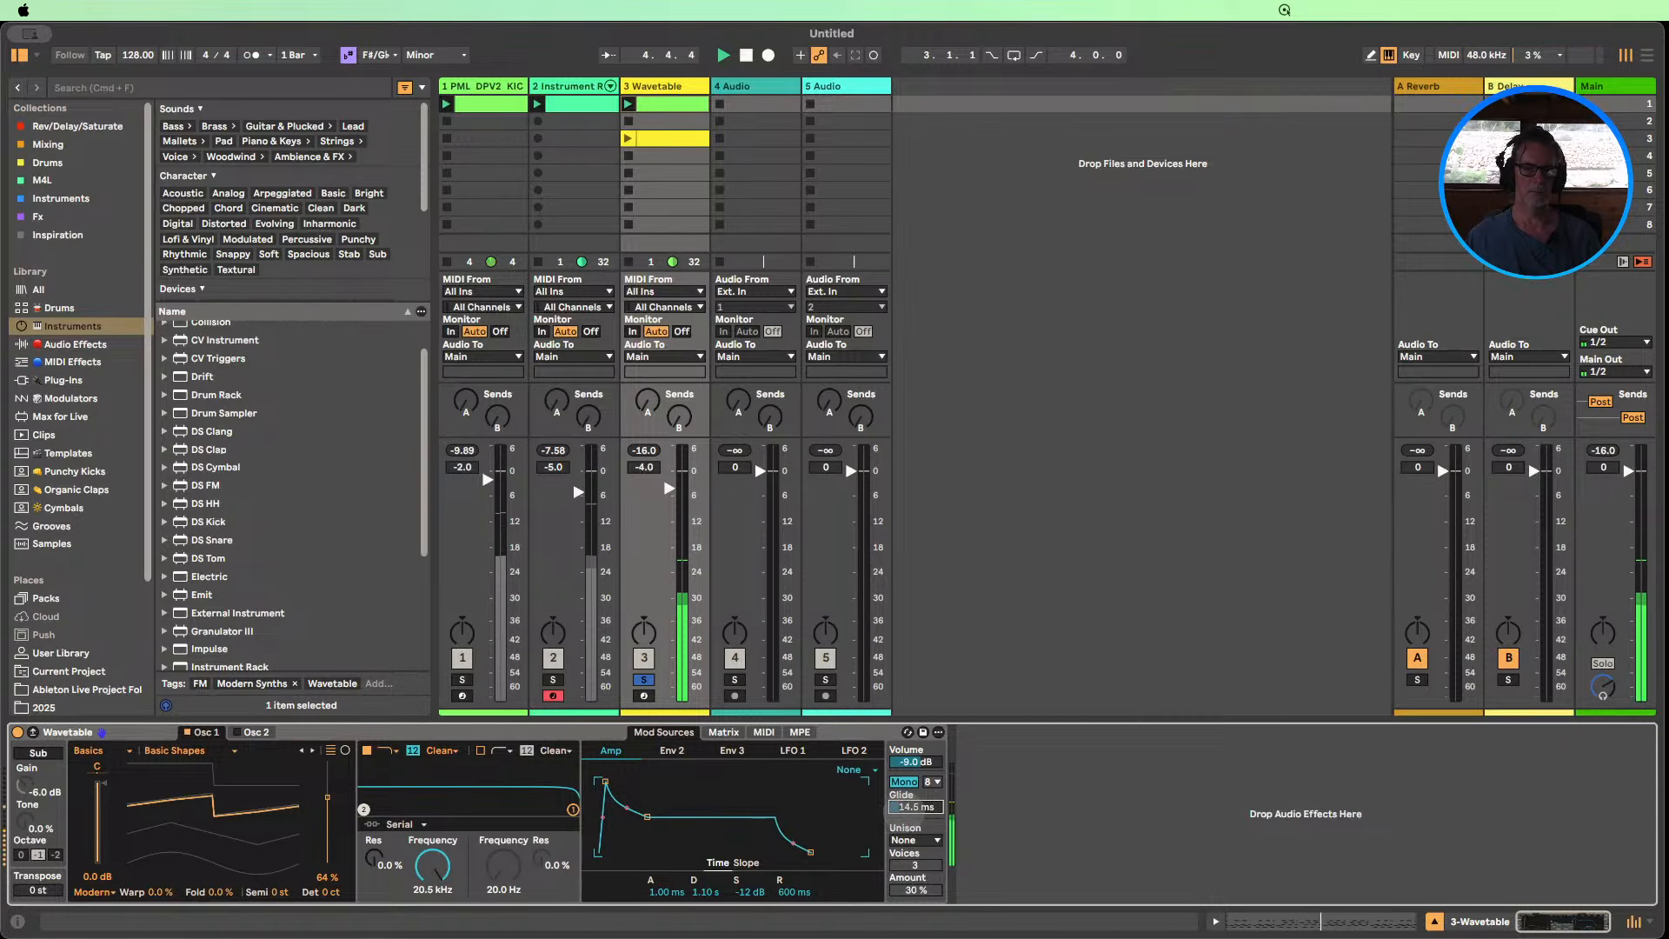
Set the amp envelope's sustain to -13 dB and lower the first filter's frequency to 4.64 kHz.
left_click_drag(789, 893, 749, 913)
double_click(791, 893)
left_click_drag(753, 889, 753, 878)
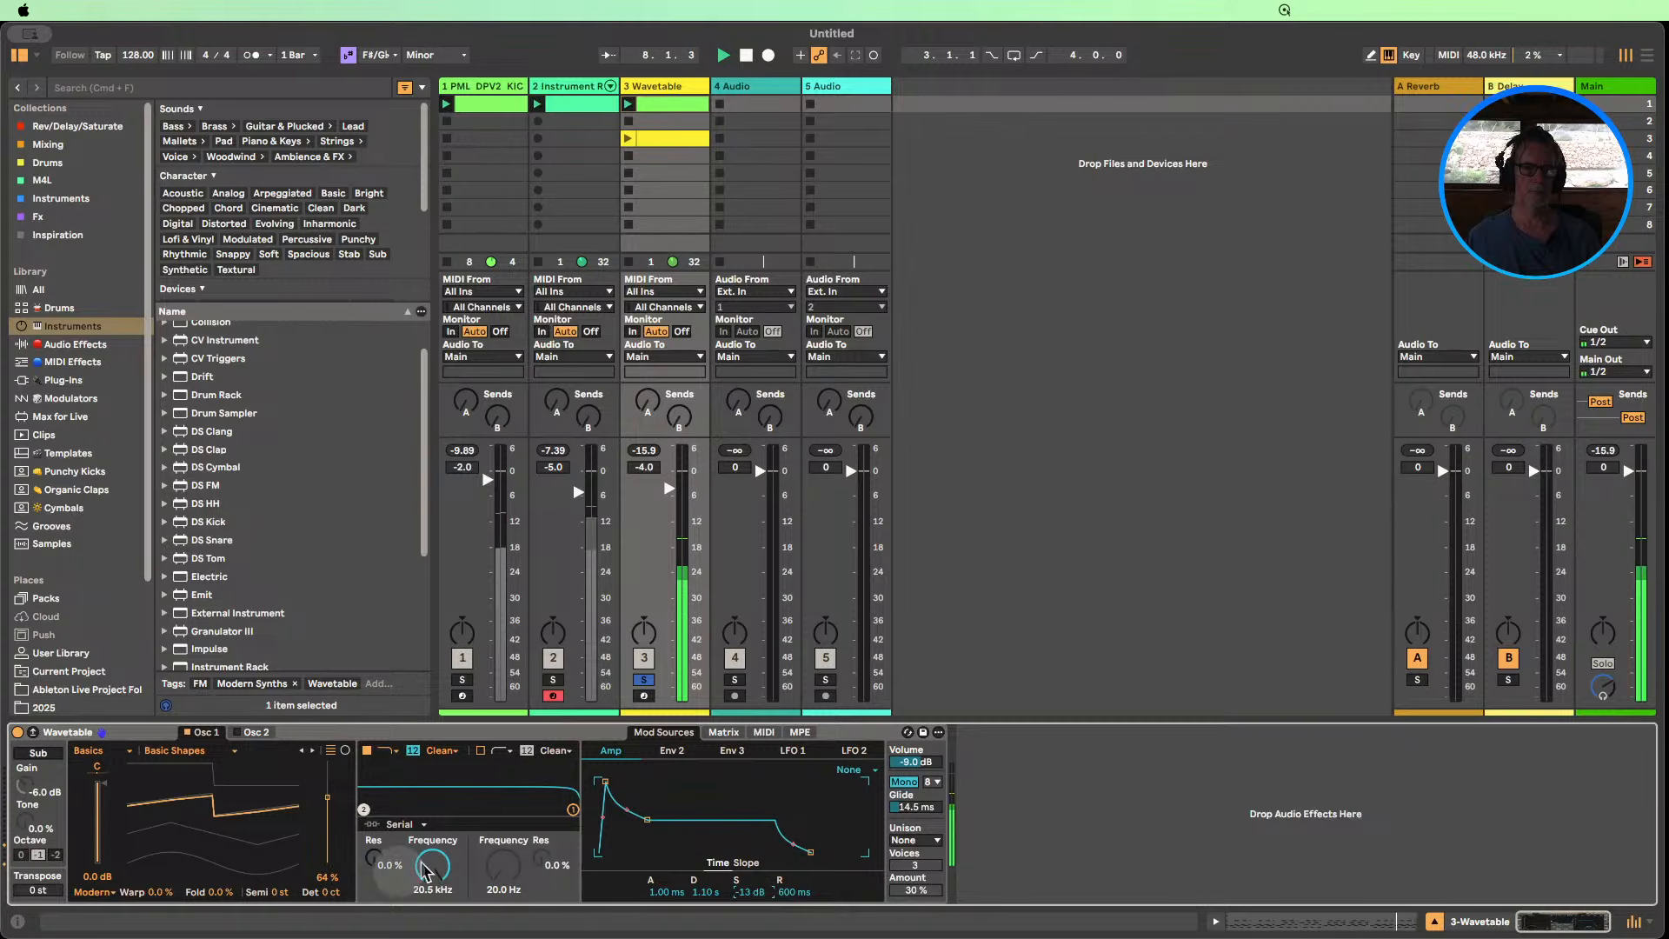
left_click_drag(432, 865, 432, 896)
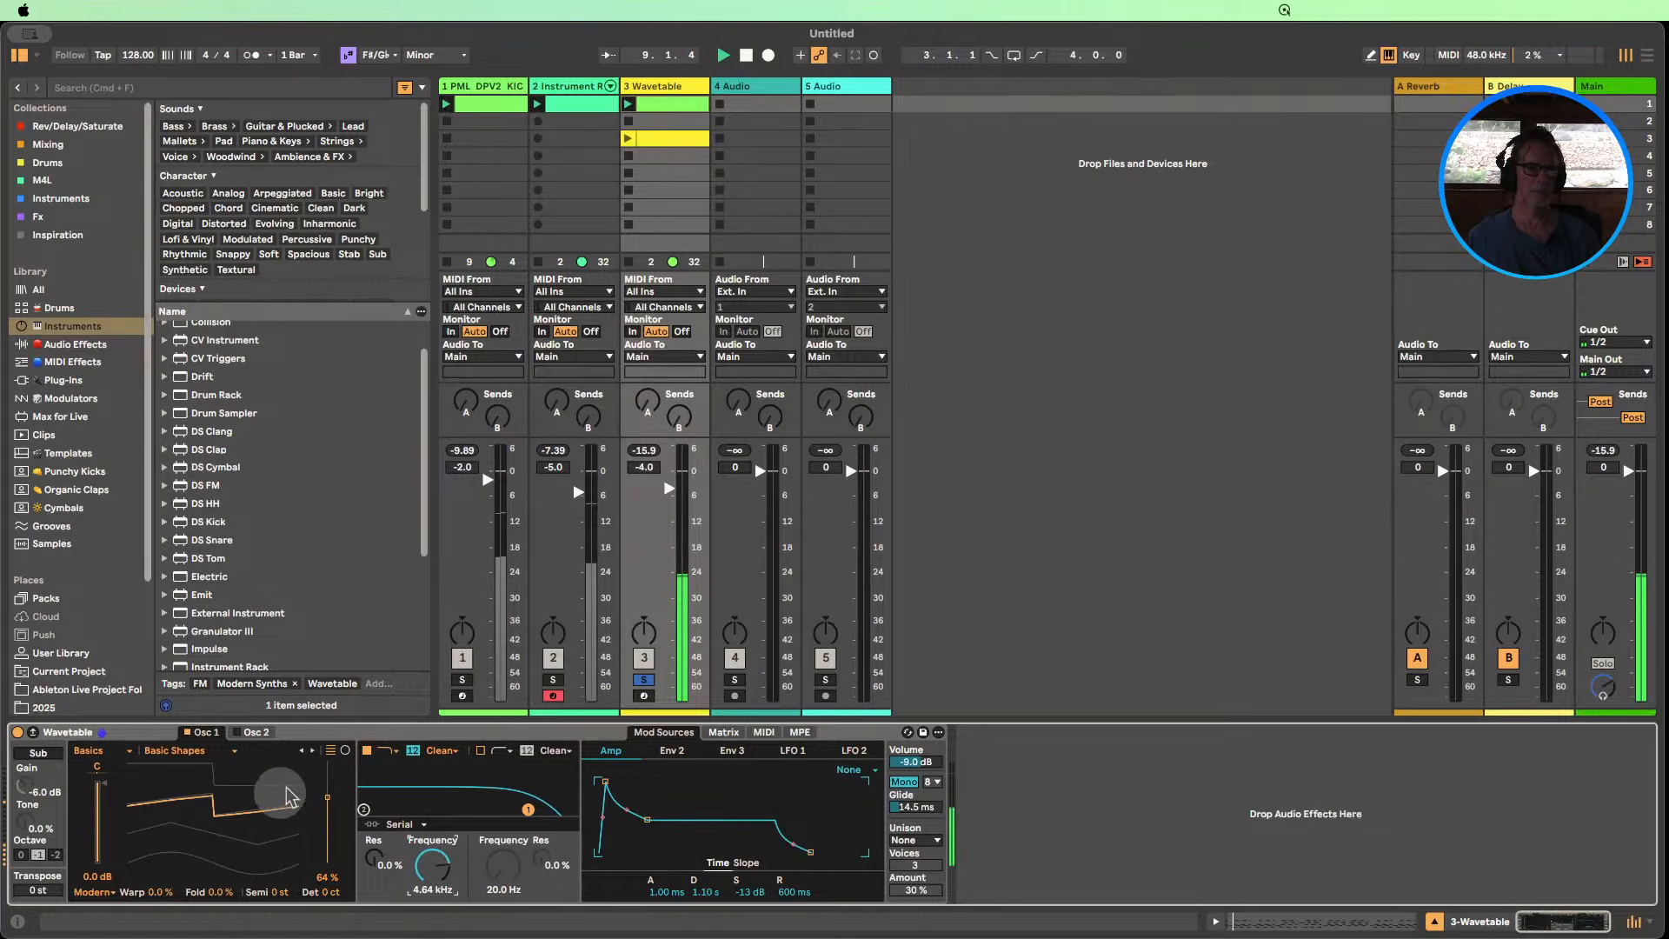
Take the Wavetable track out of solo so it plays together with the other tracks.
left_click(95, 750)
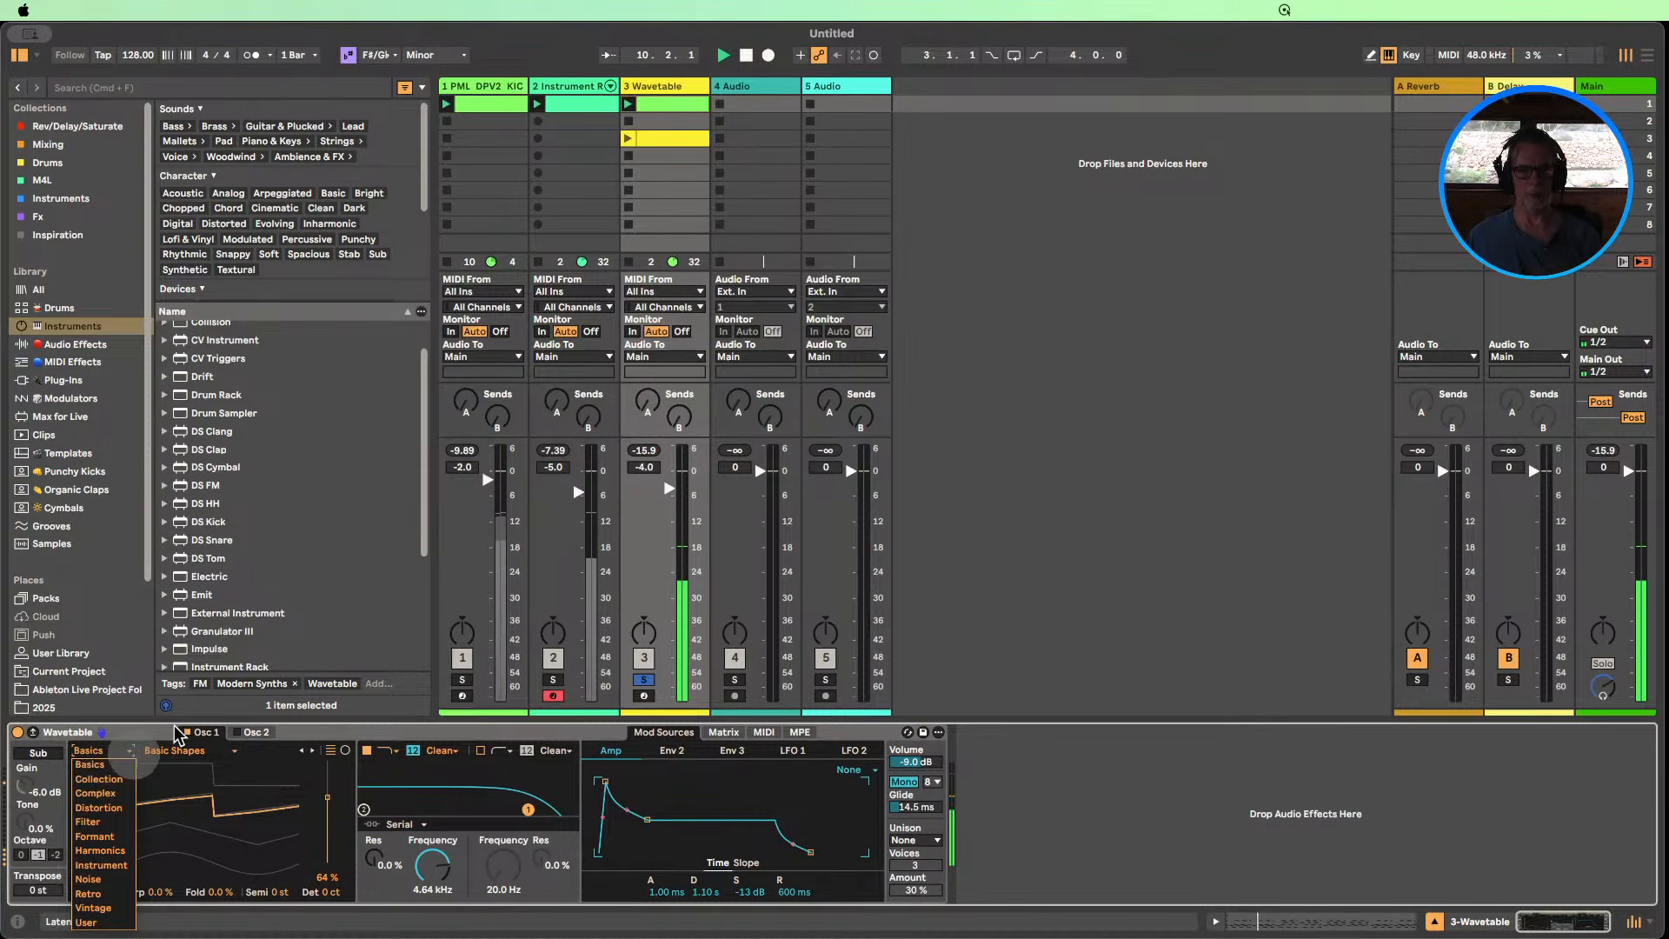
left_click(644, 684)
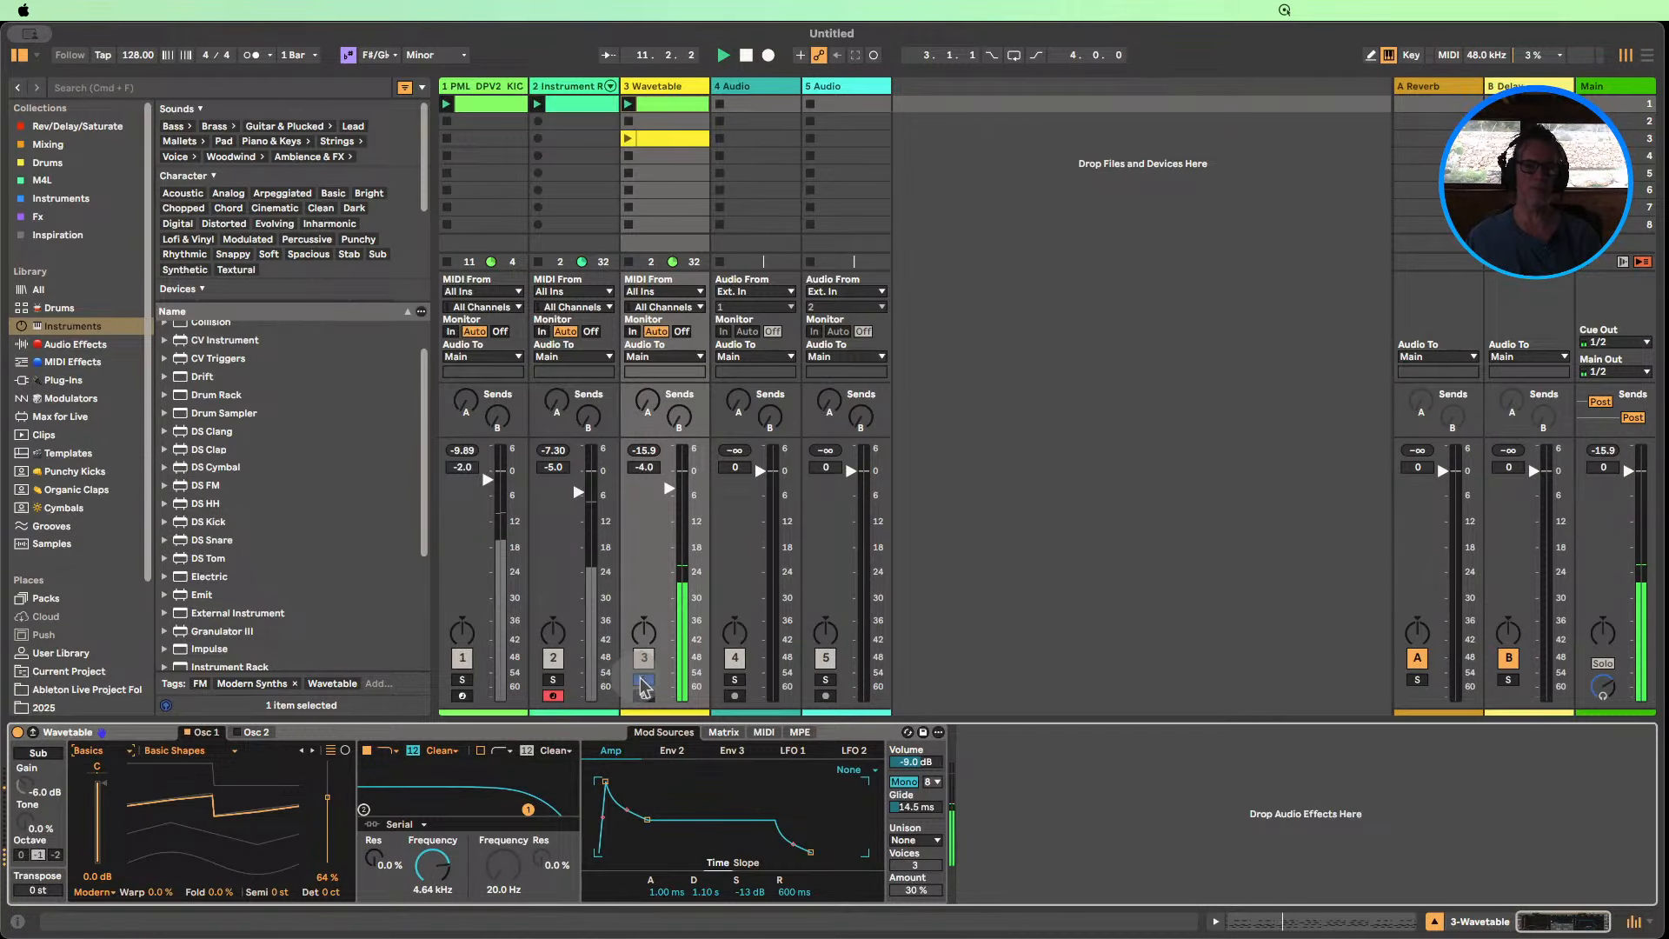
left_click(645, 680)
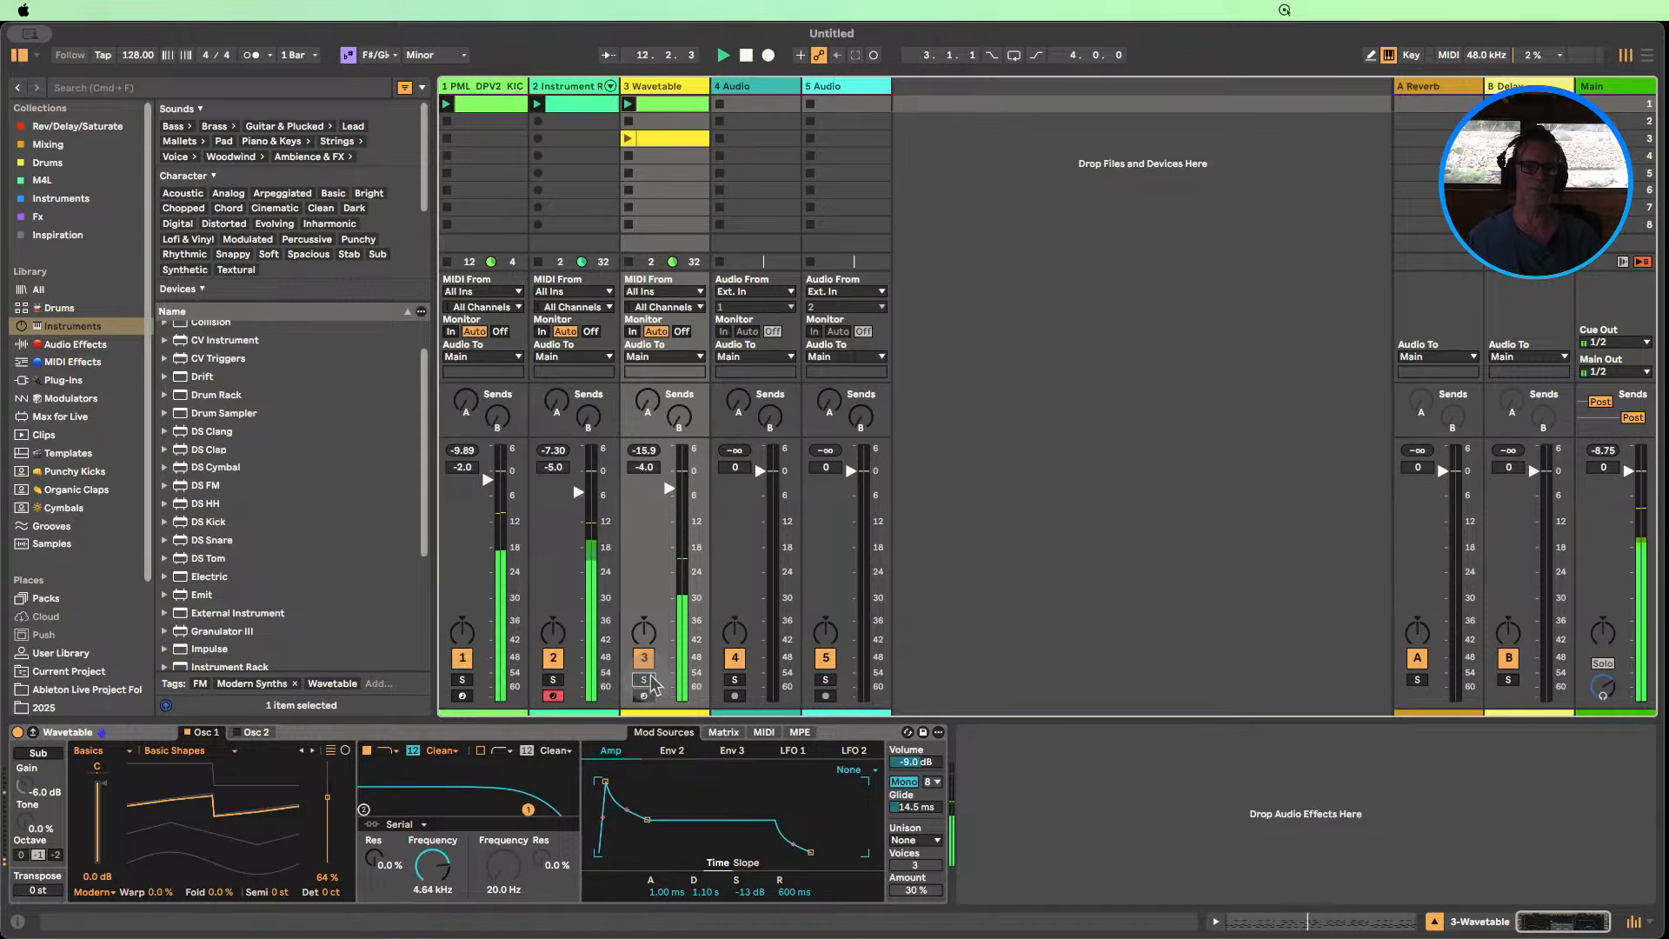
Set Osc 1's wavetable position to 65% and audition Vintage's Brds Dual Saw, followed by Instrument's Piano, Digi Piano and Bell.
left_click_drag(322, 816, 327, 802)
left_click(116, 751)
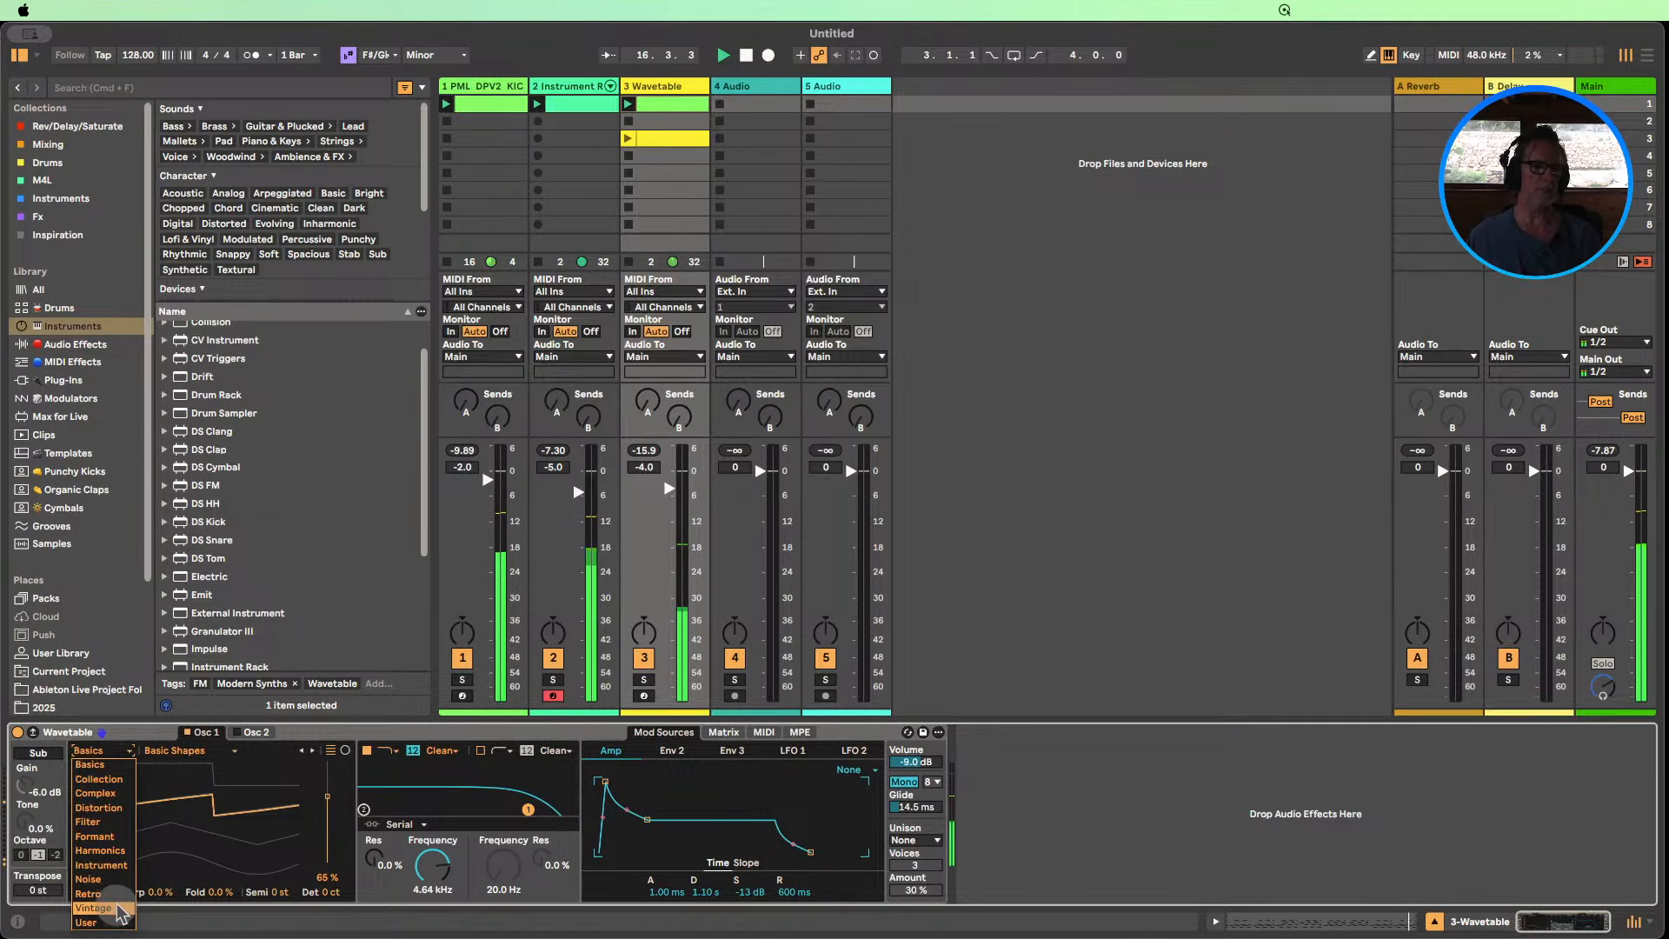
left_click(119, 909)
left_click(100, 750)
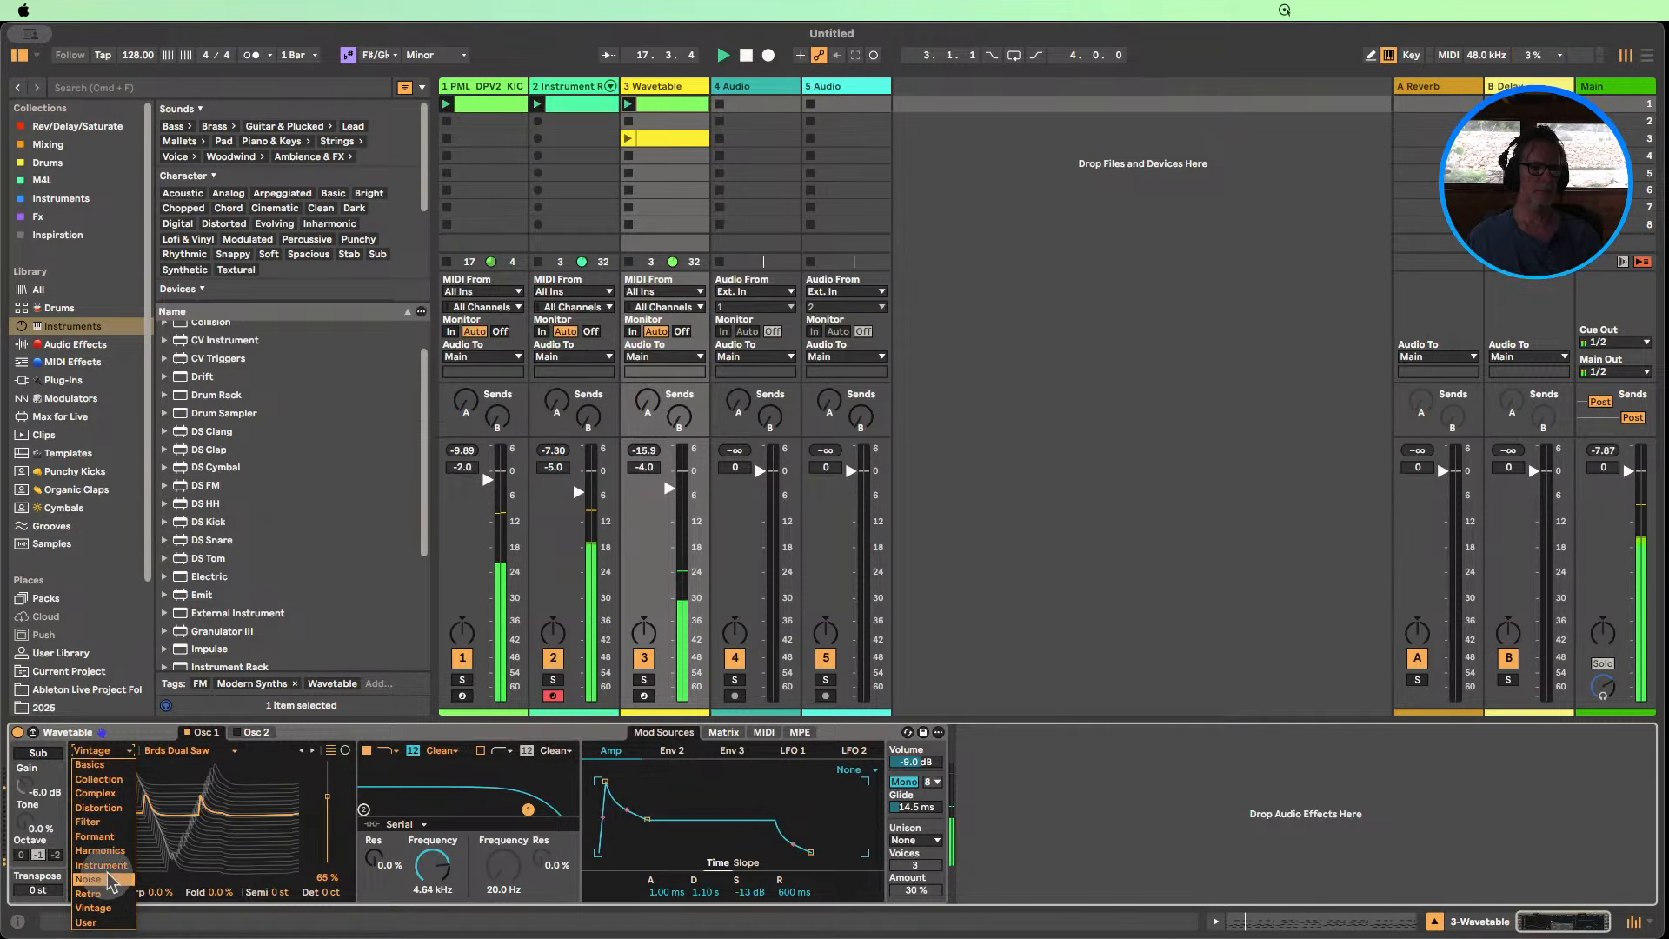
left_click(101, 866)
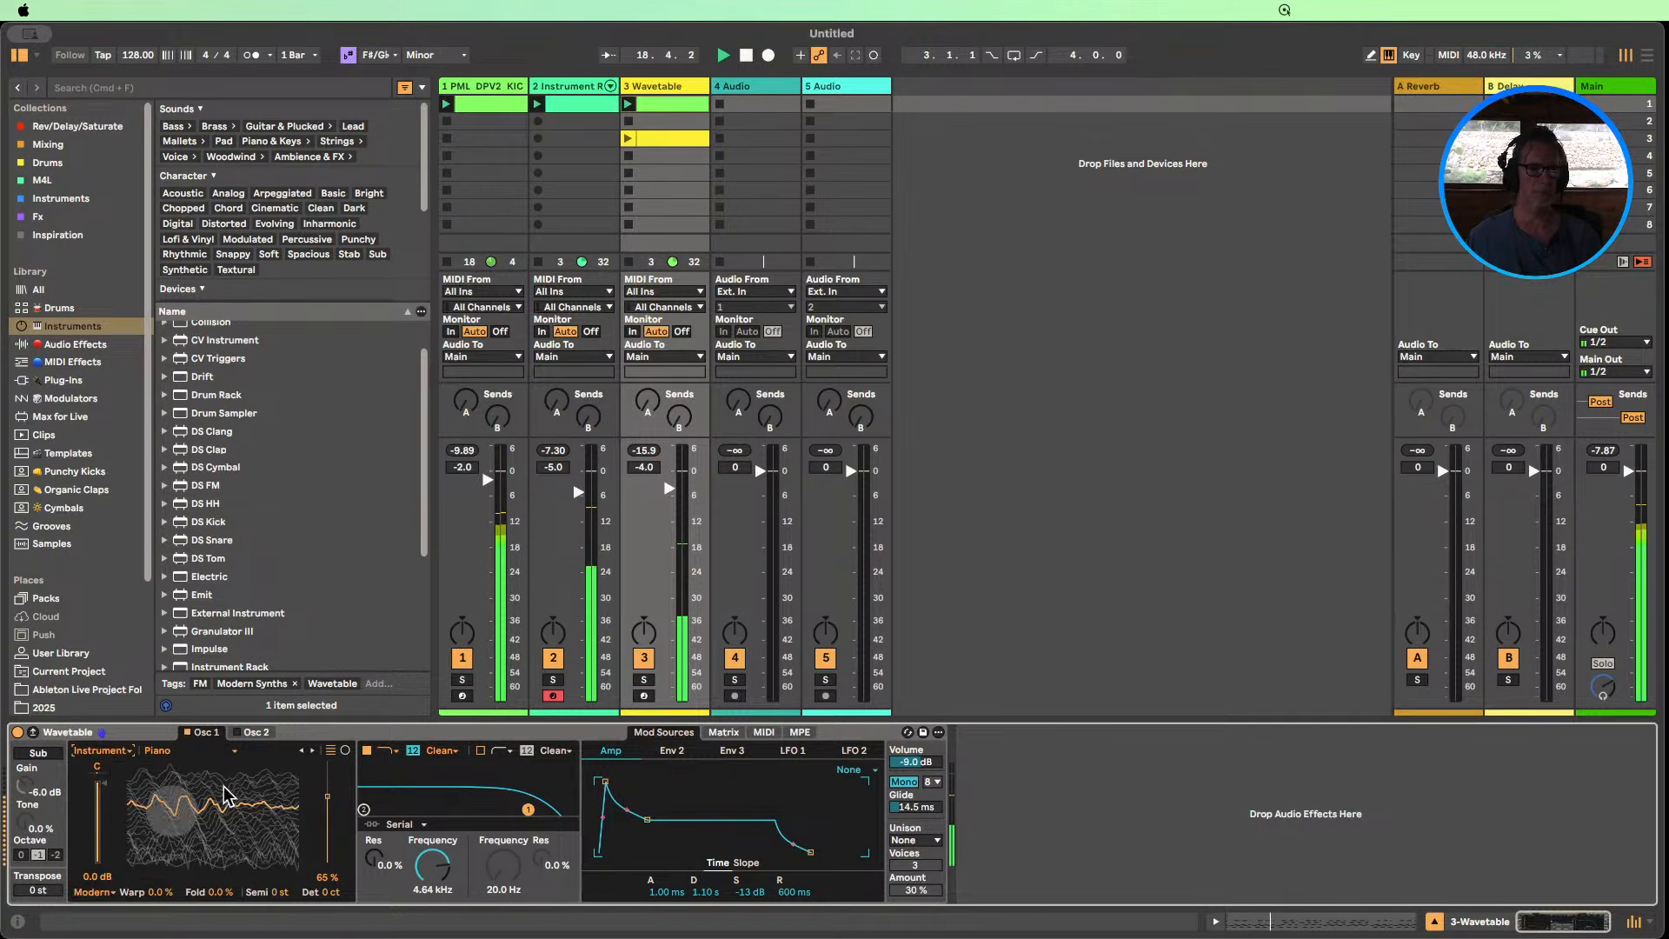
left_click(312, 751)
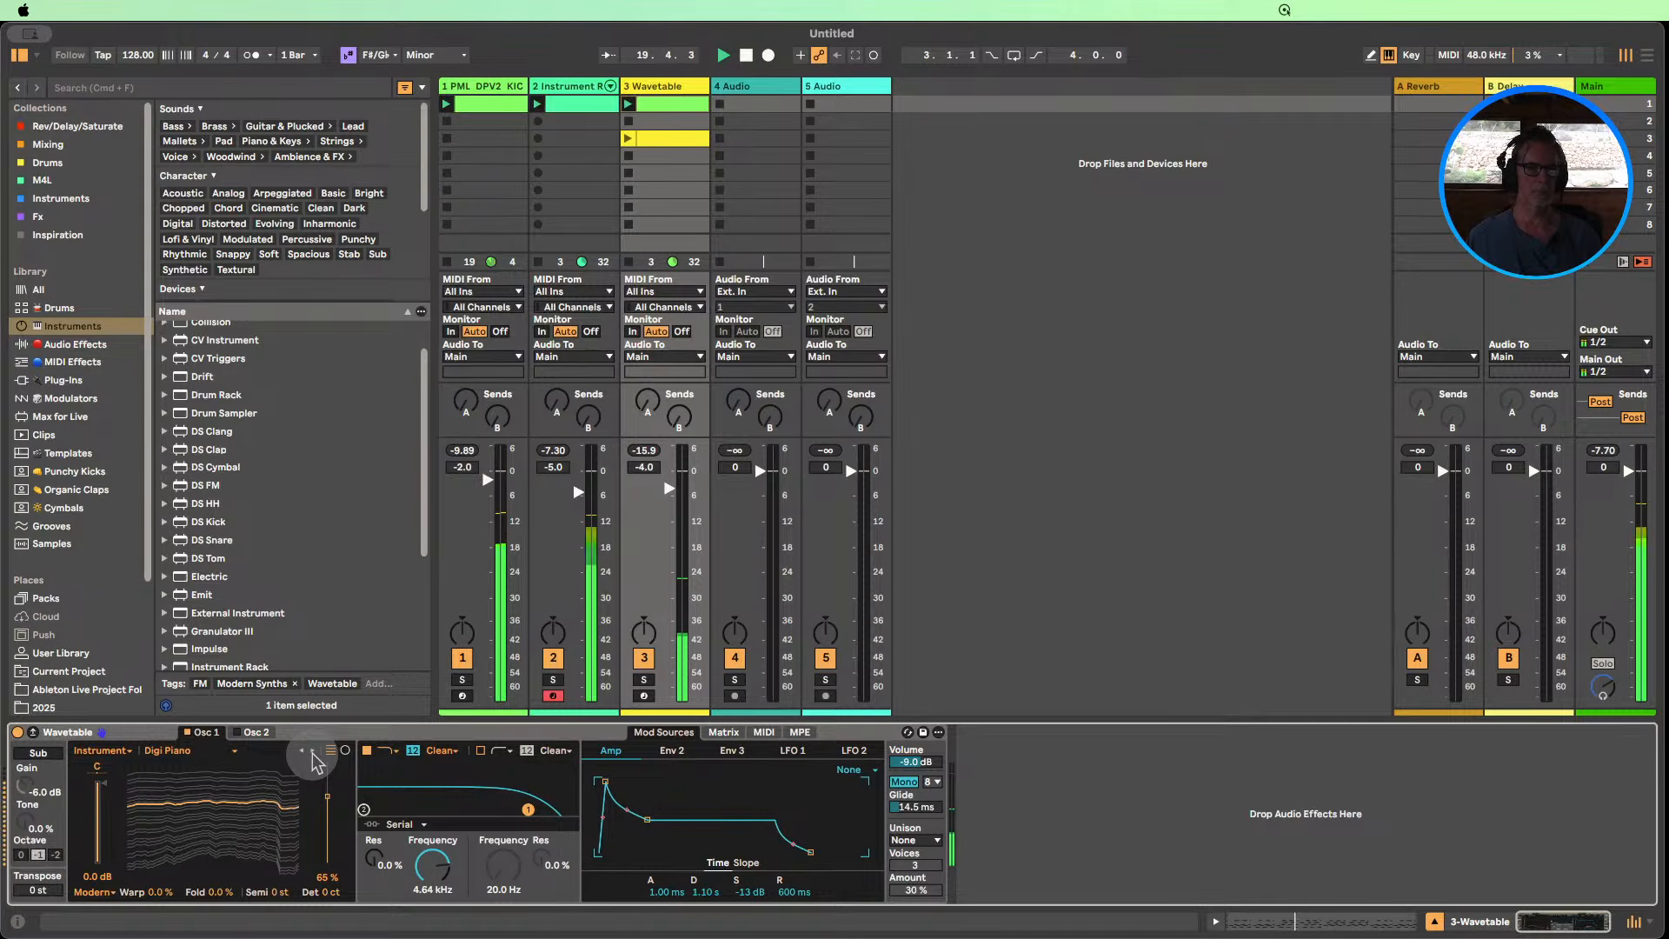
left_click(312, 751)
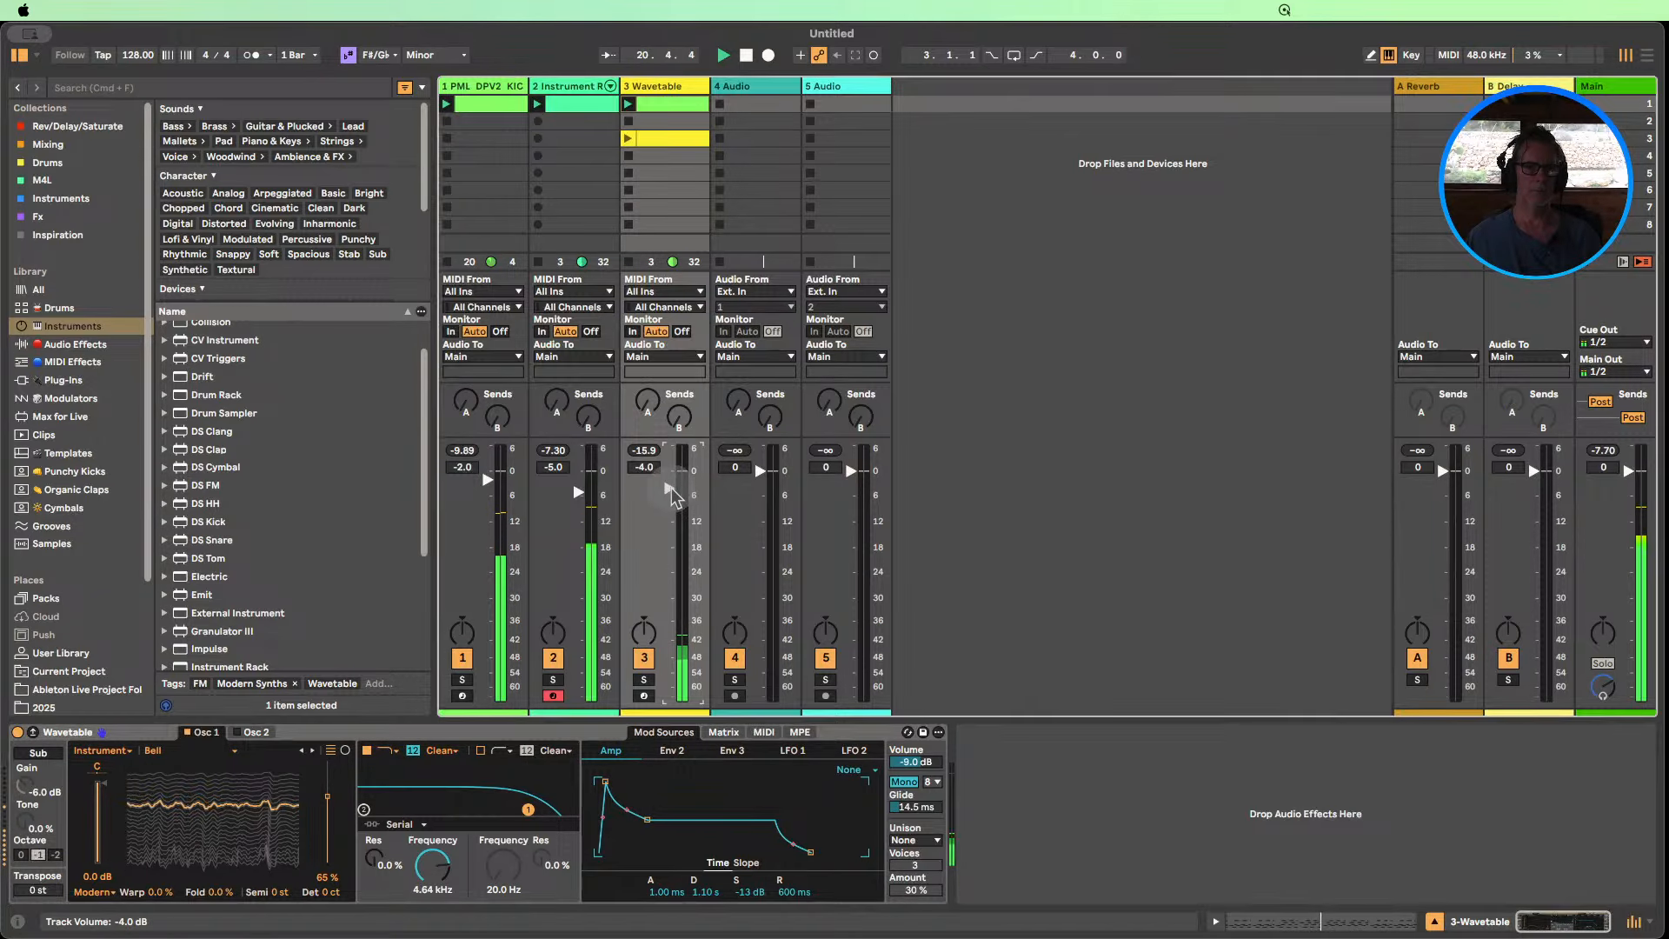
Reset the Wavetable track's volume to 0 dB and advance Osc 1 past Marimba to Strings 1.
double_click(670, 492)
left_click(312, 751)
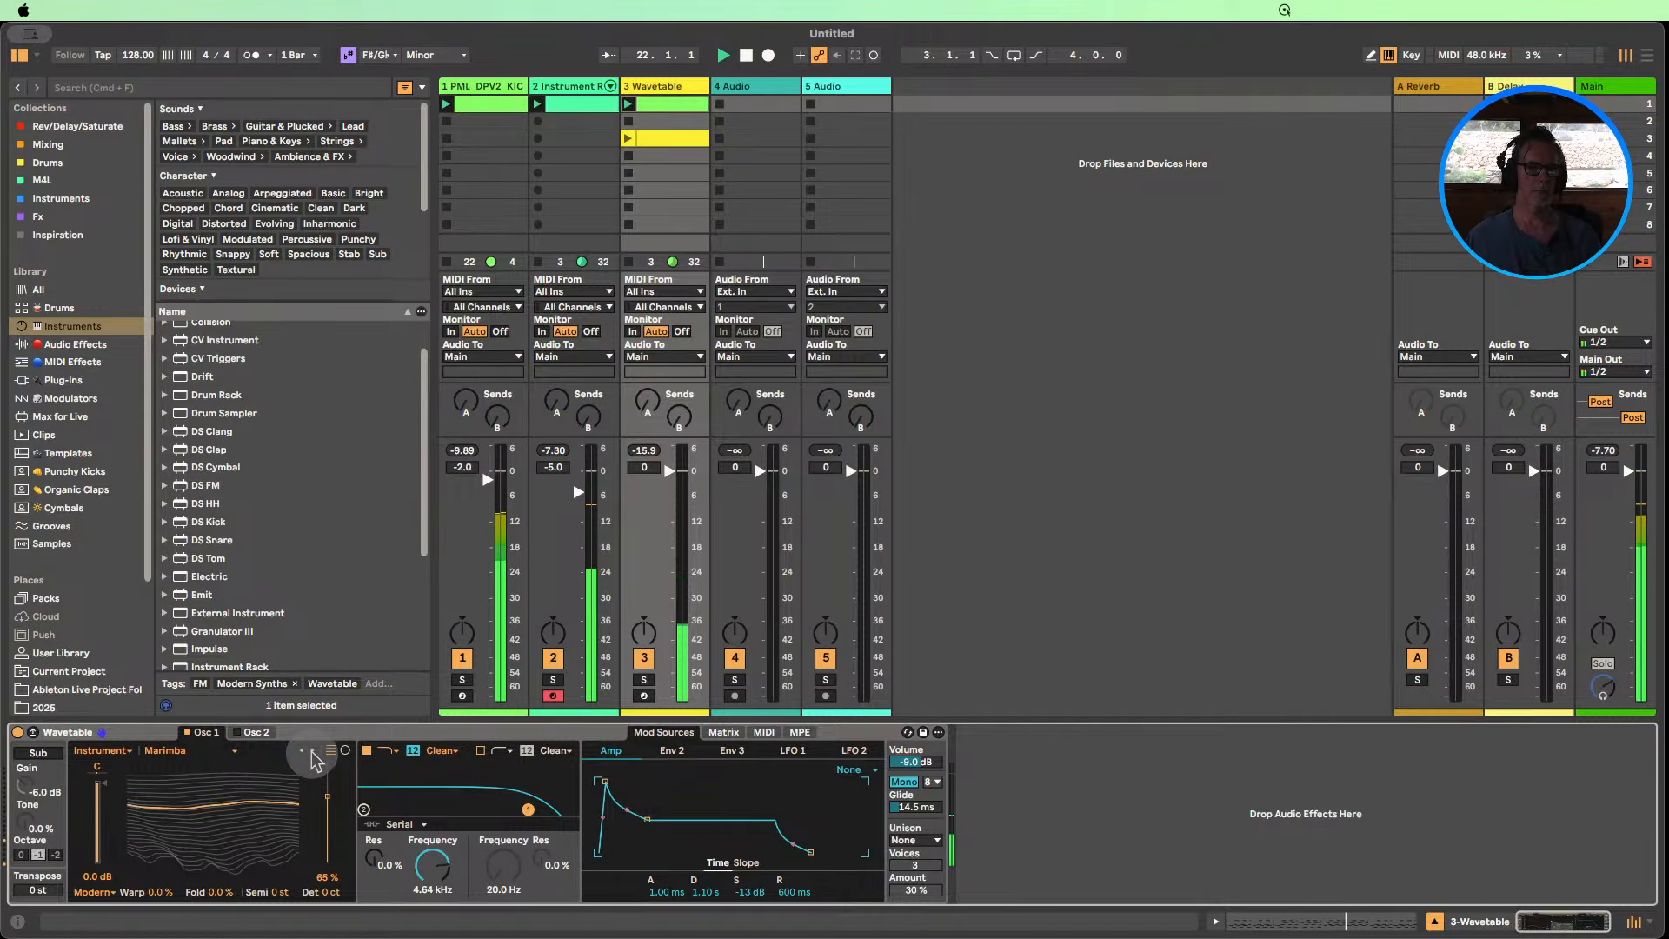
left_click(313, 751)
left_click(312, 752)
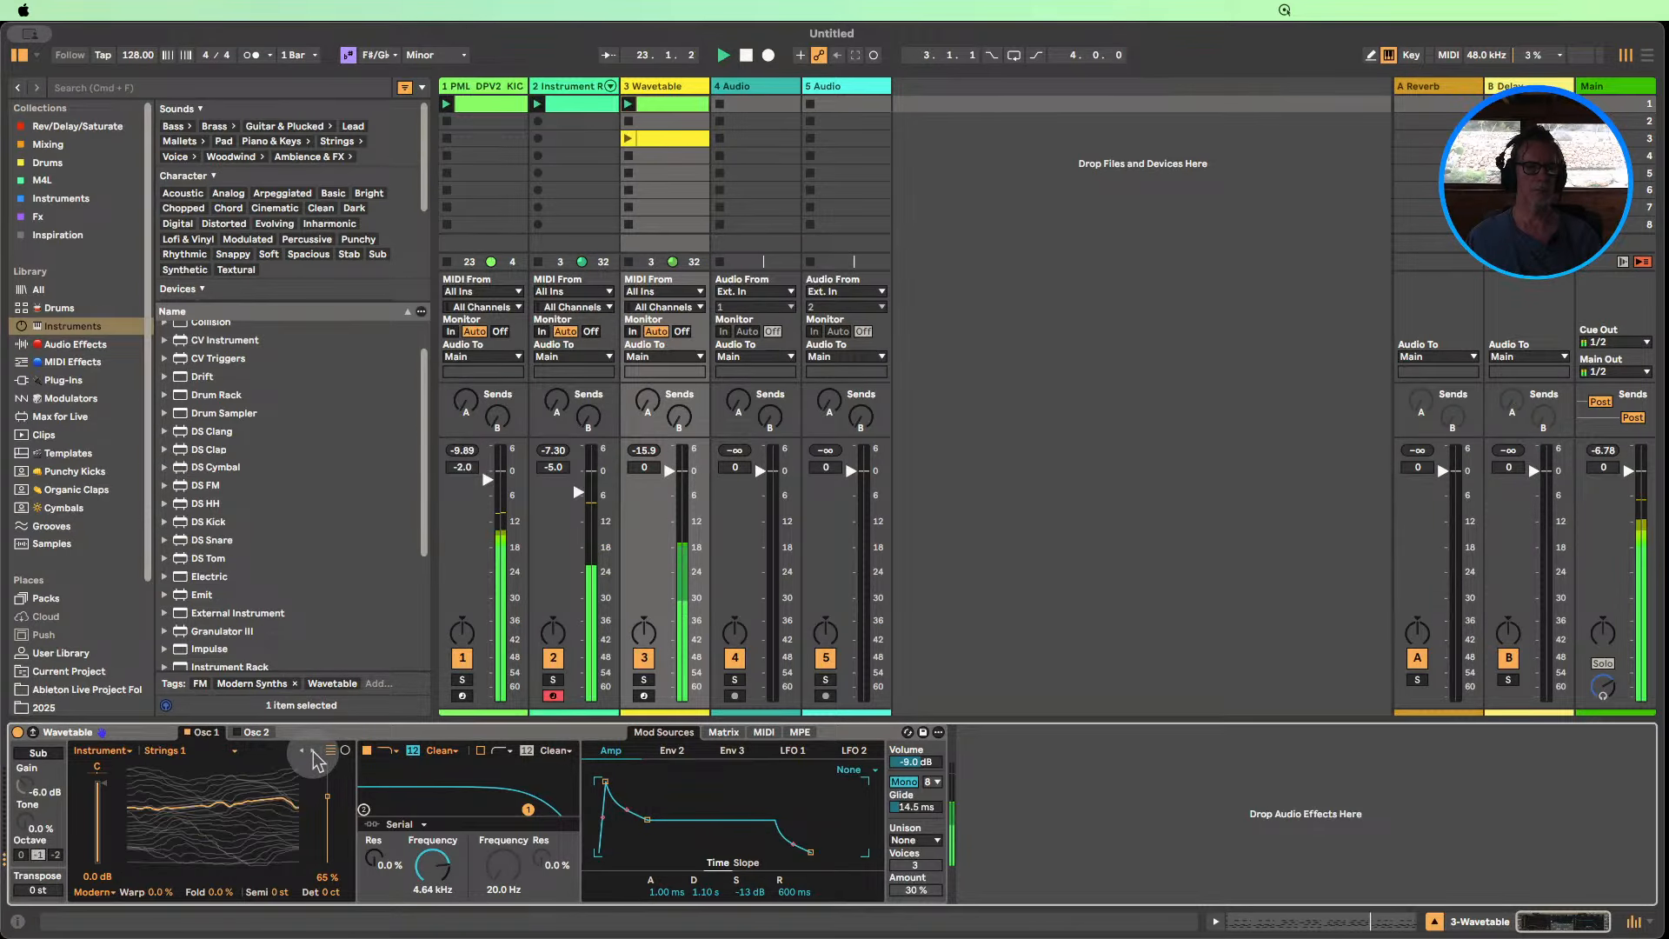
Lower Osc 1's wavetable position to 21% and finally 13% while comparing the Strings wavetables, ending on Strings 3.
left_click_drag(329, 799, 328, 842)
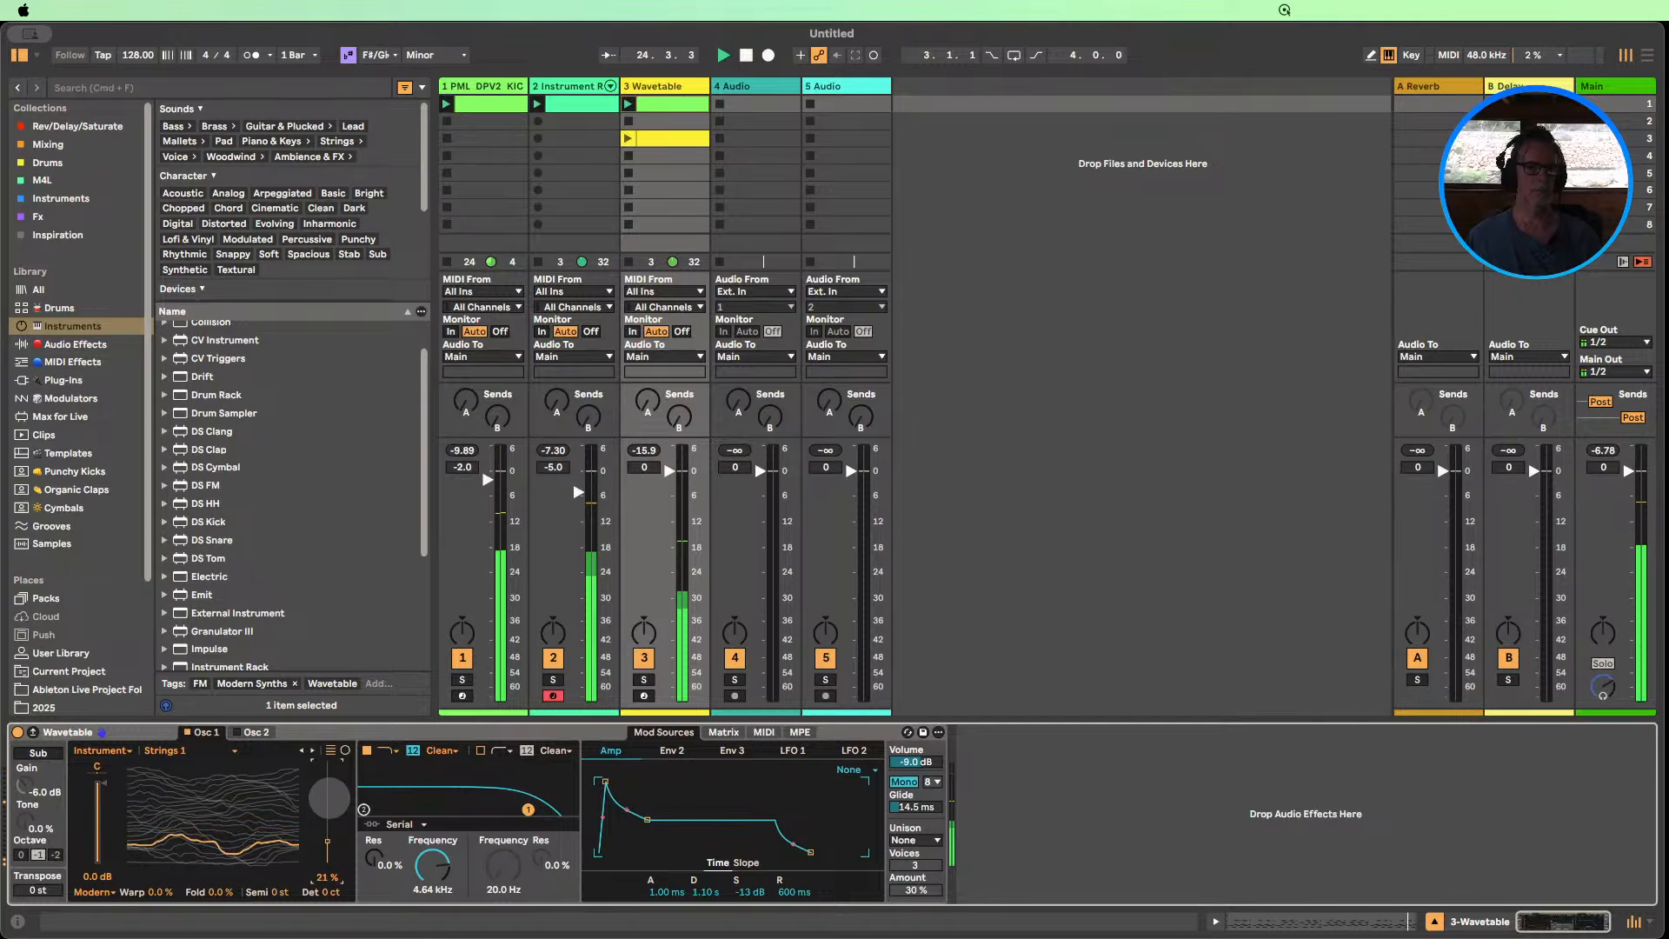
left_click(312, 753)
left_click(312, 753)
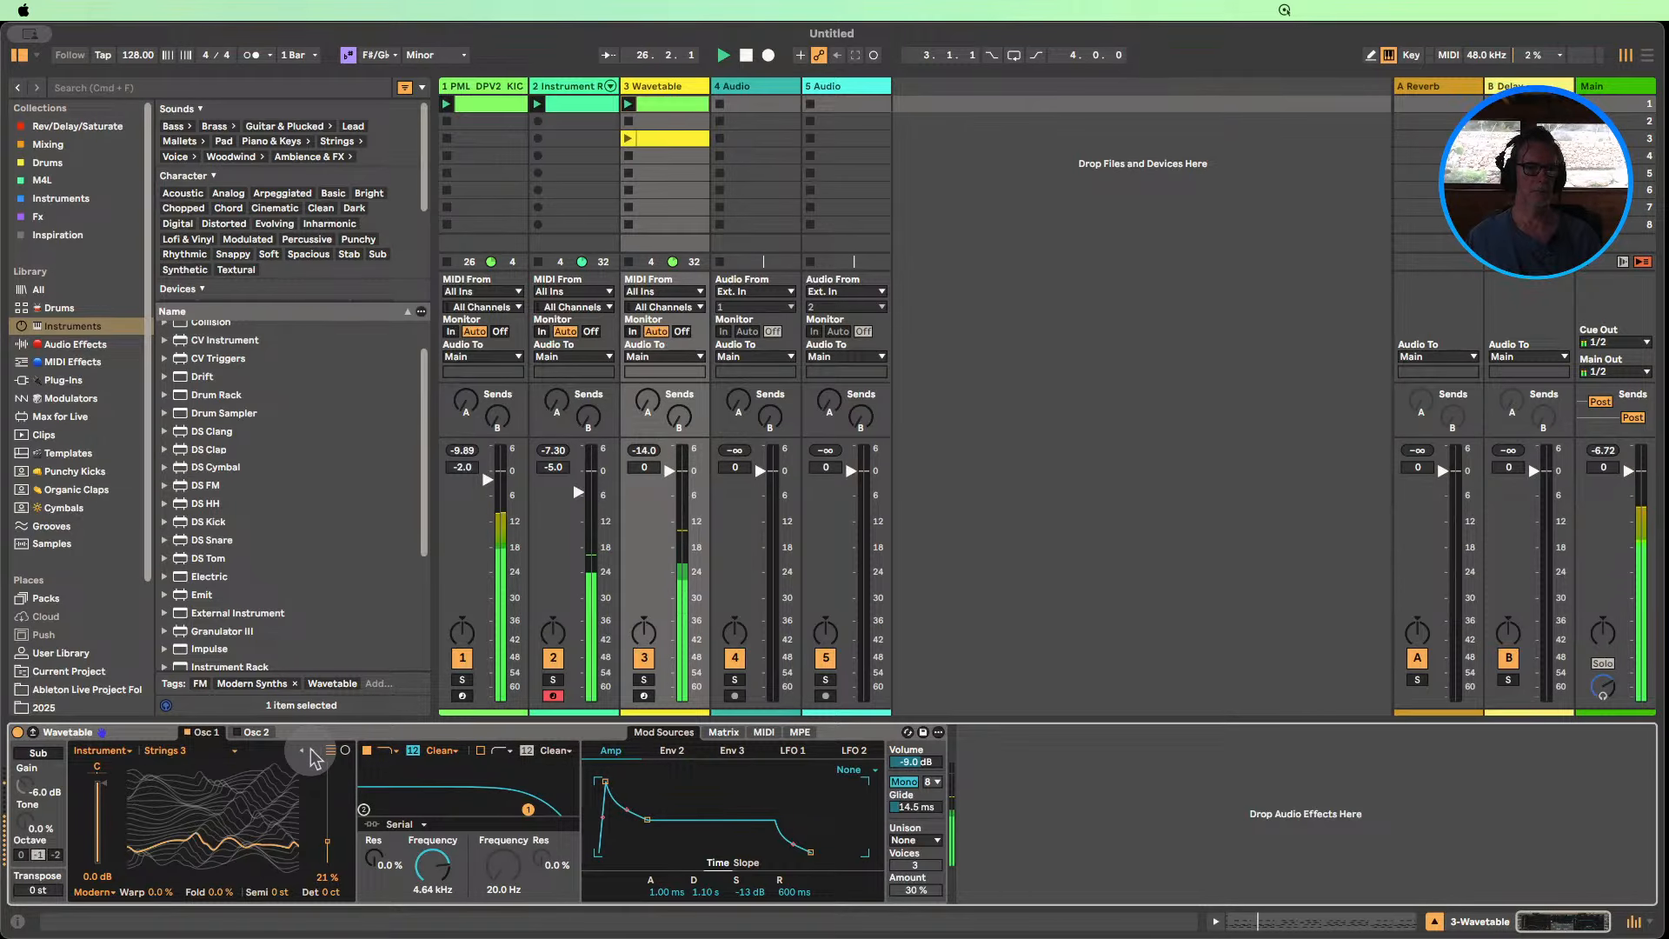
left_click(301, 751)
mouse_move(327, 842)
left_mouse_down()
mouse_move(327, 826)
mouse_move(327, 850)
left_mouse_up()
left_click(312, 752)
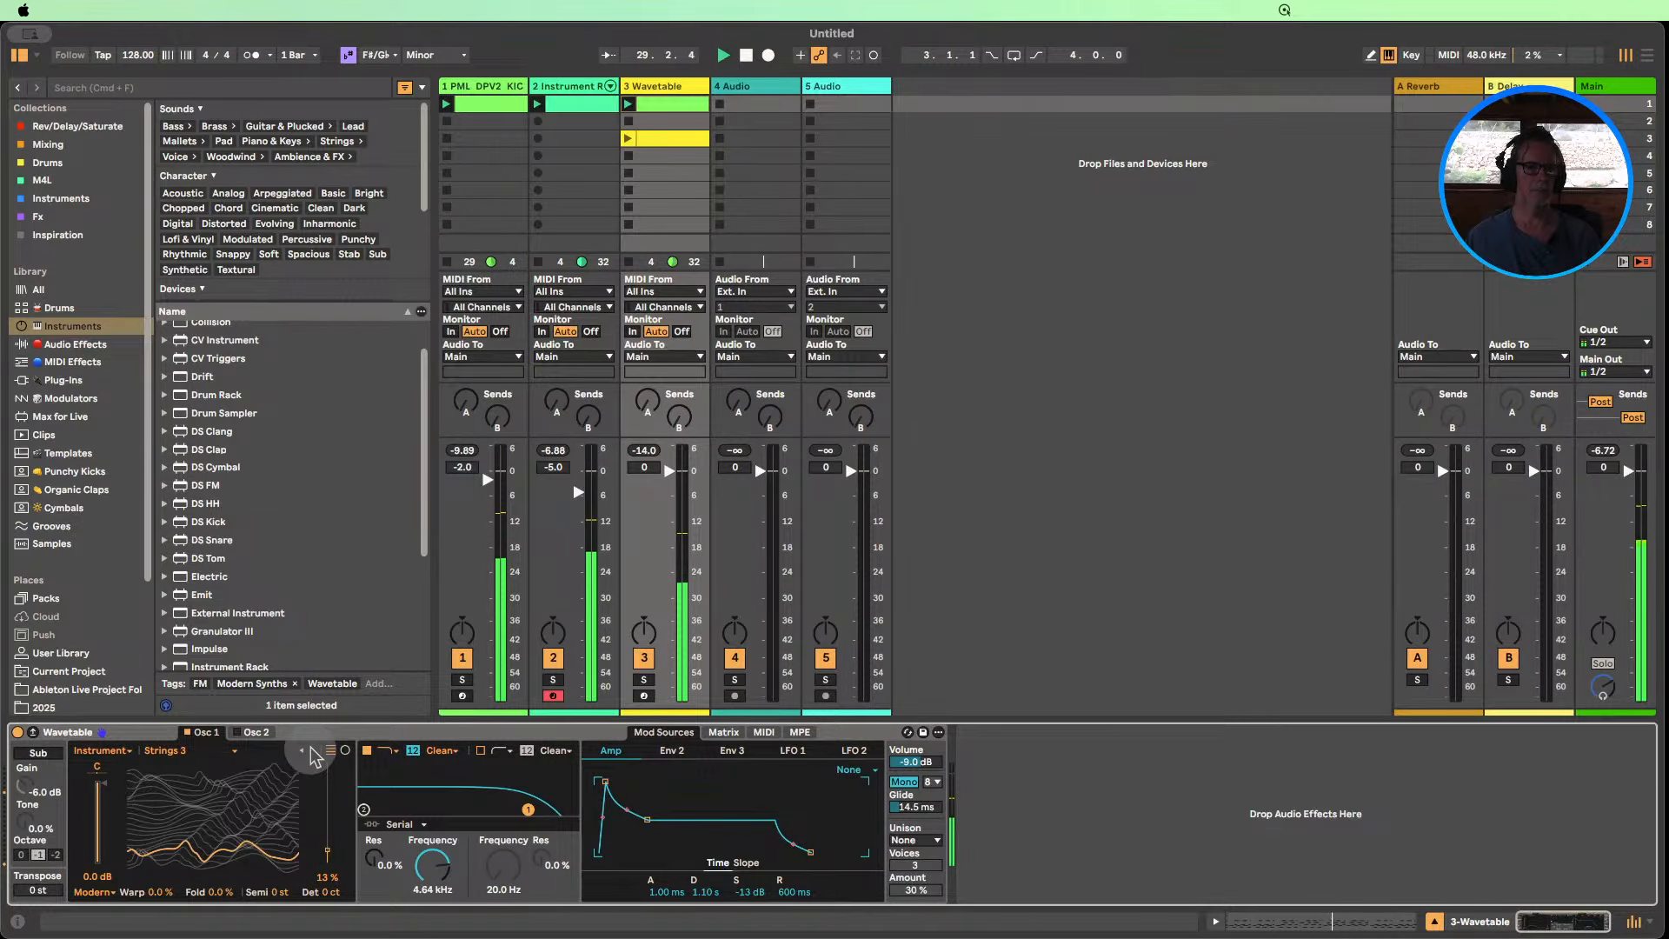
Audition Osc 1's remaining Instrument wavetables, including Harmonica, Organ, Nylon Bass, Finger Off and Jazz Buzz, continuing on to Pink Noise.
left_click(312, 751)
left_click(312, 752)
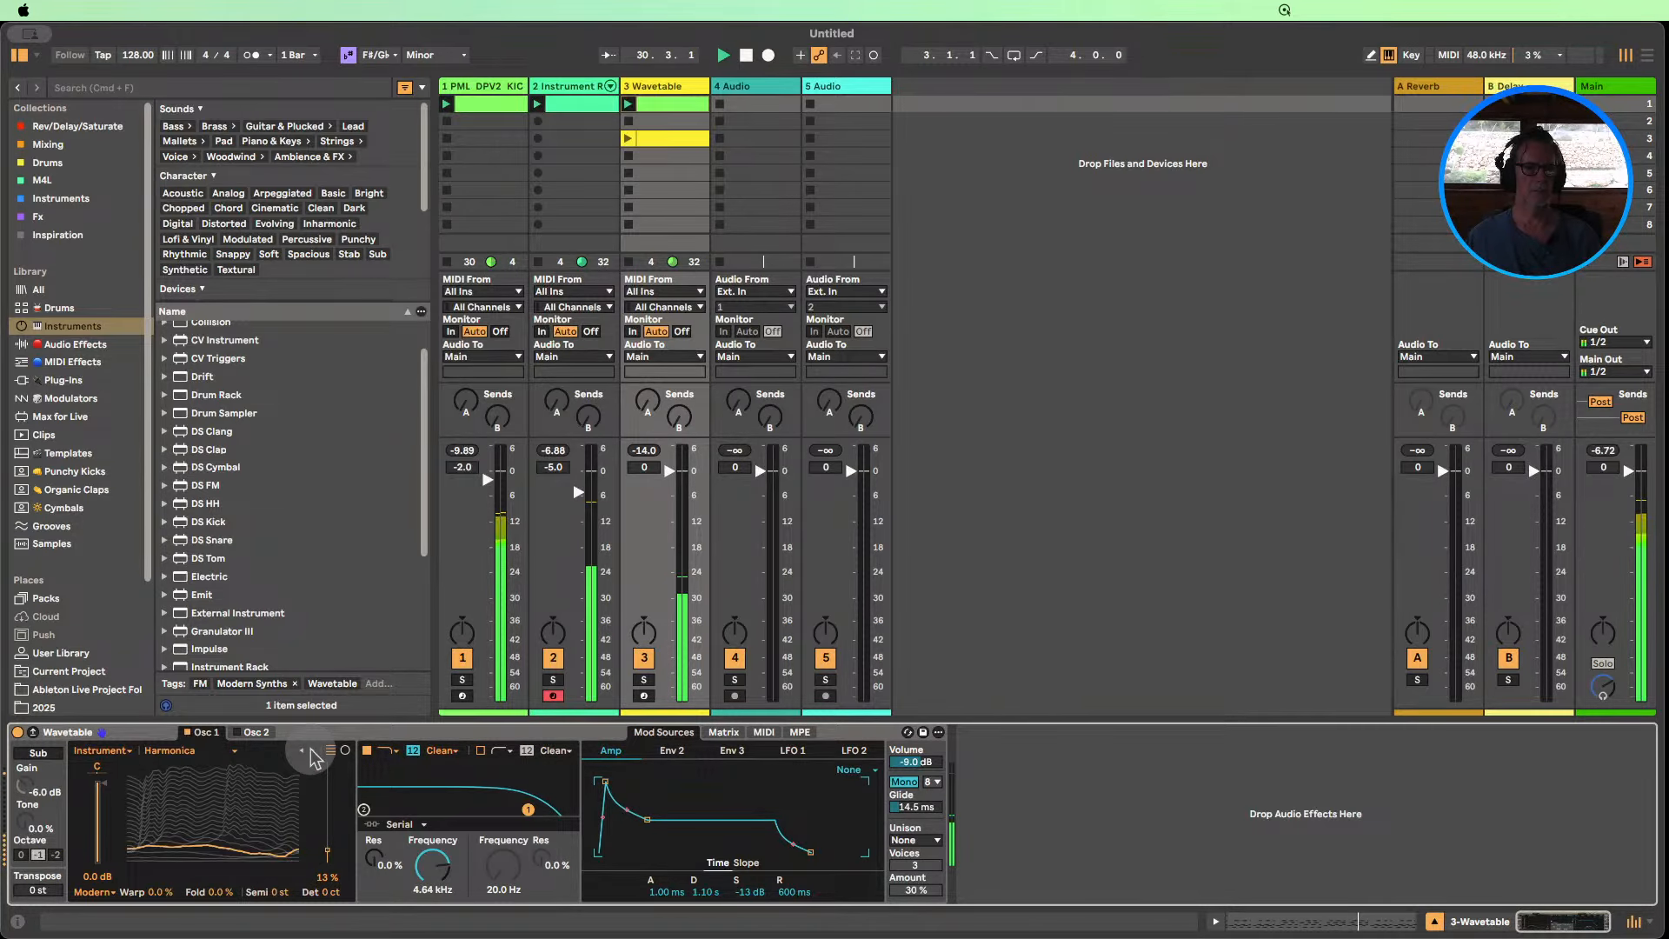
left_click(312, 751)
left_click(312, 751)
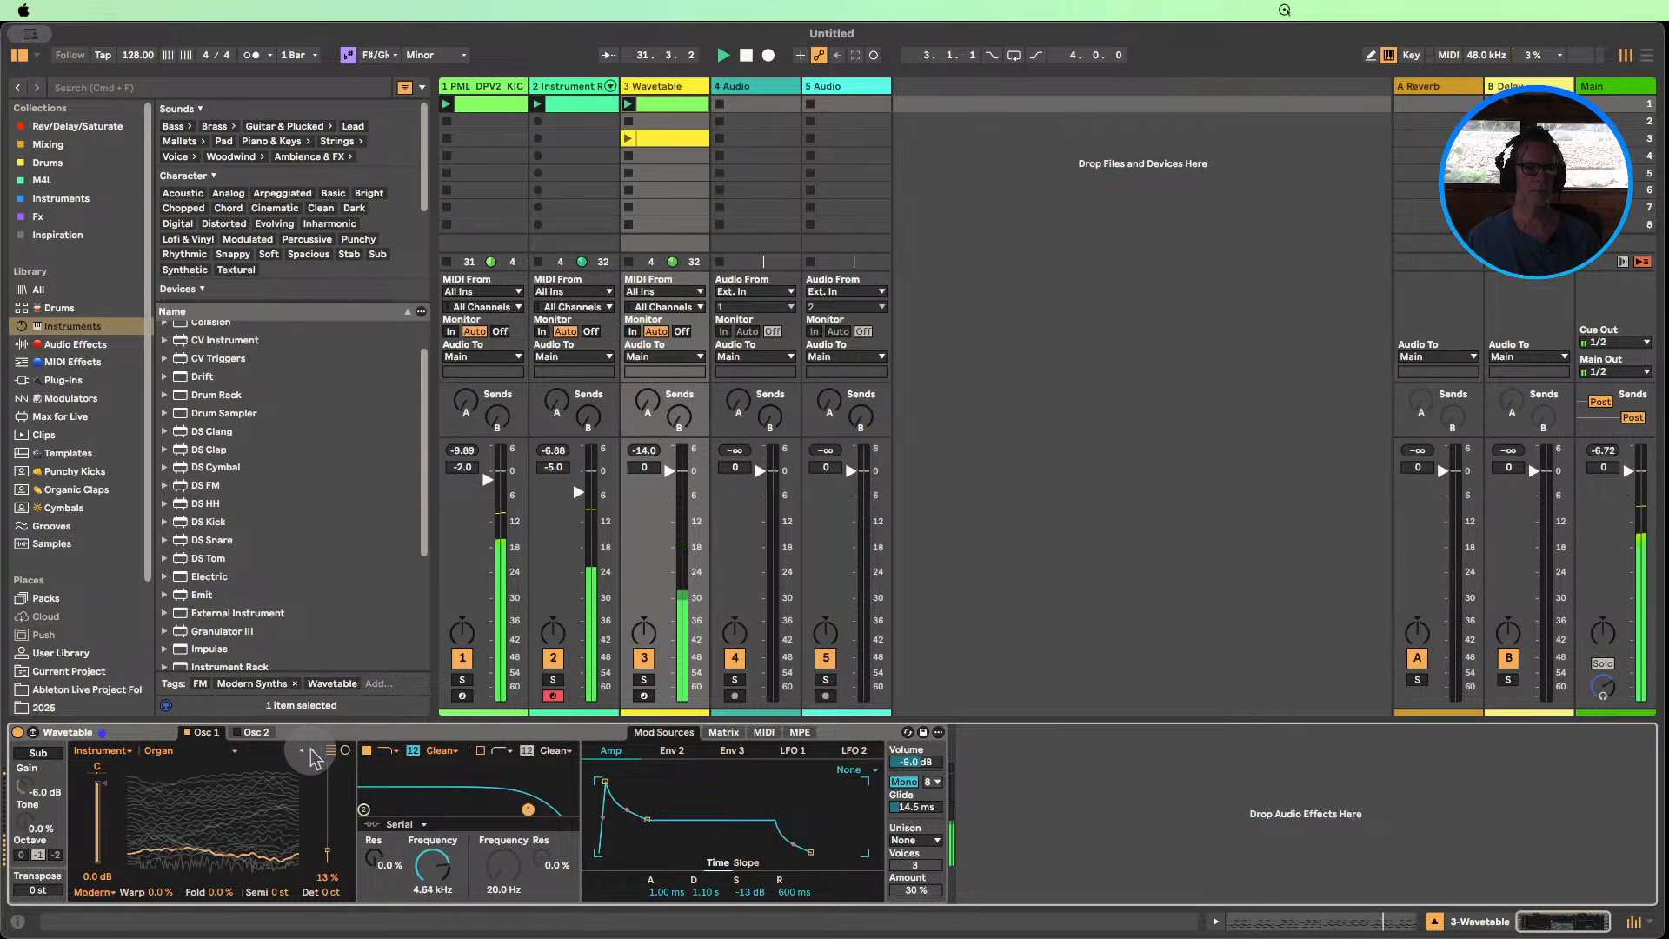
left_click(312, 751)
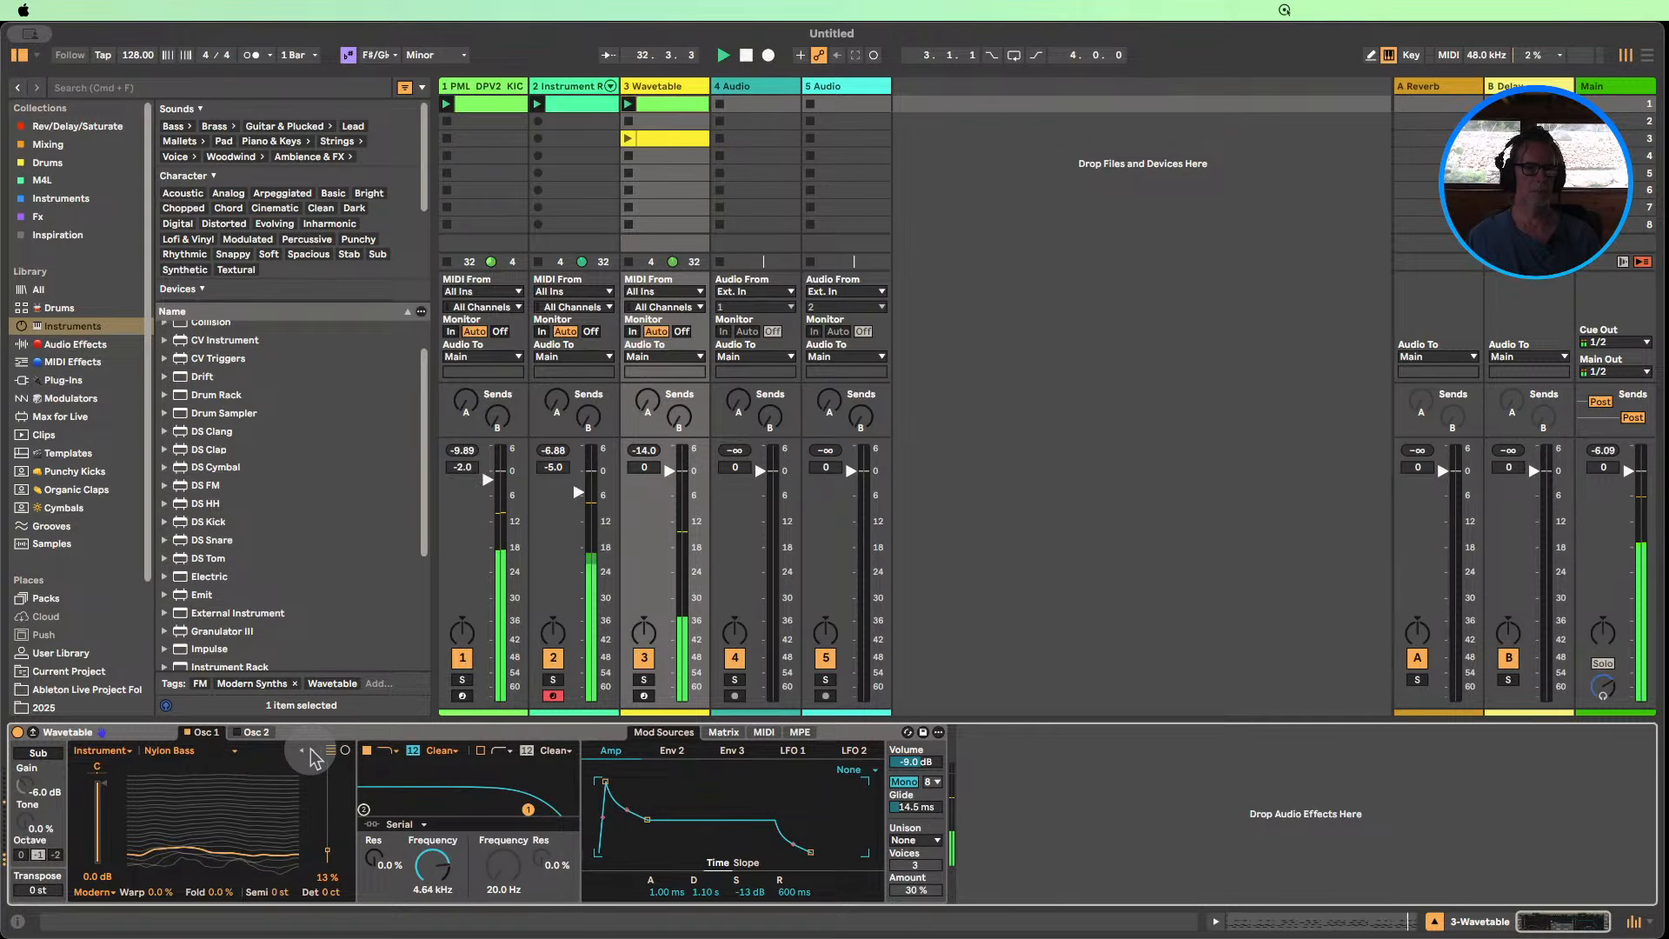
left_click(312, 751)
left_click(312, 751)
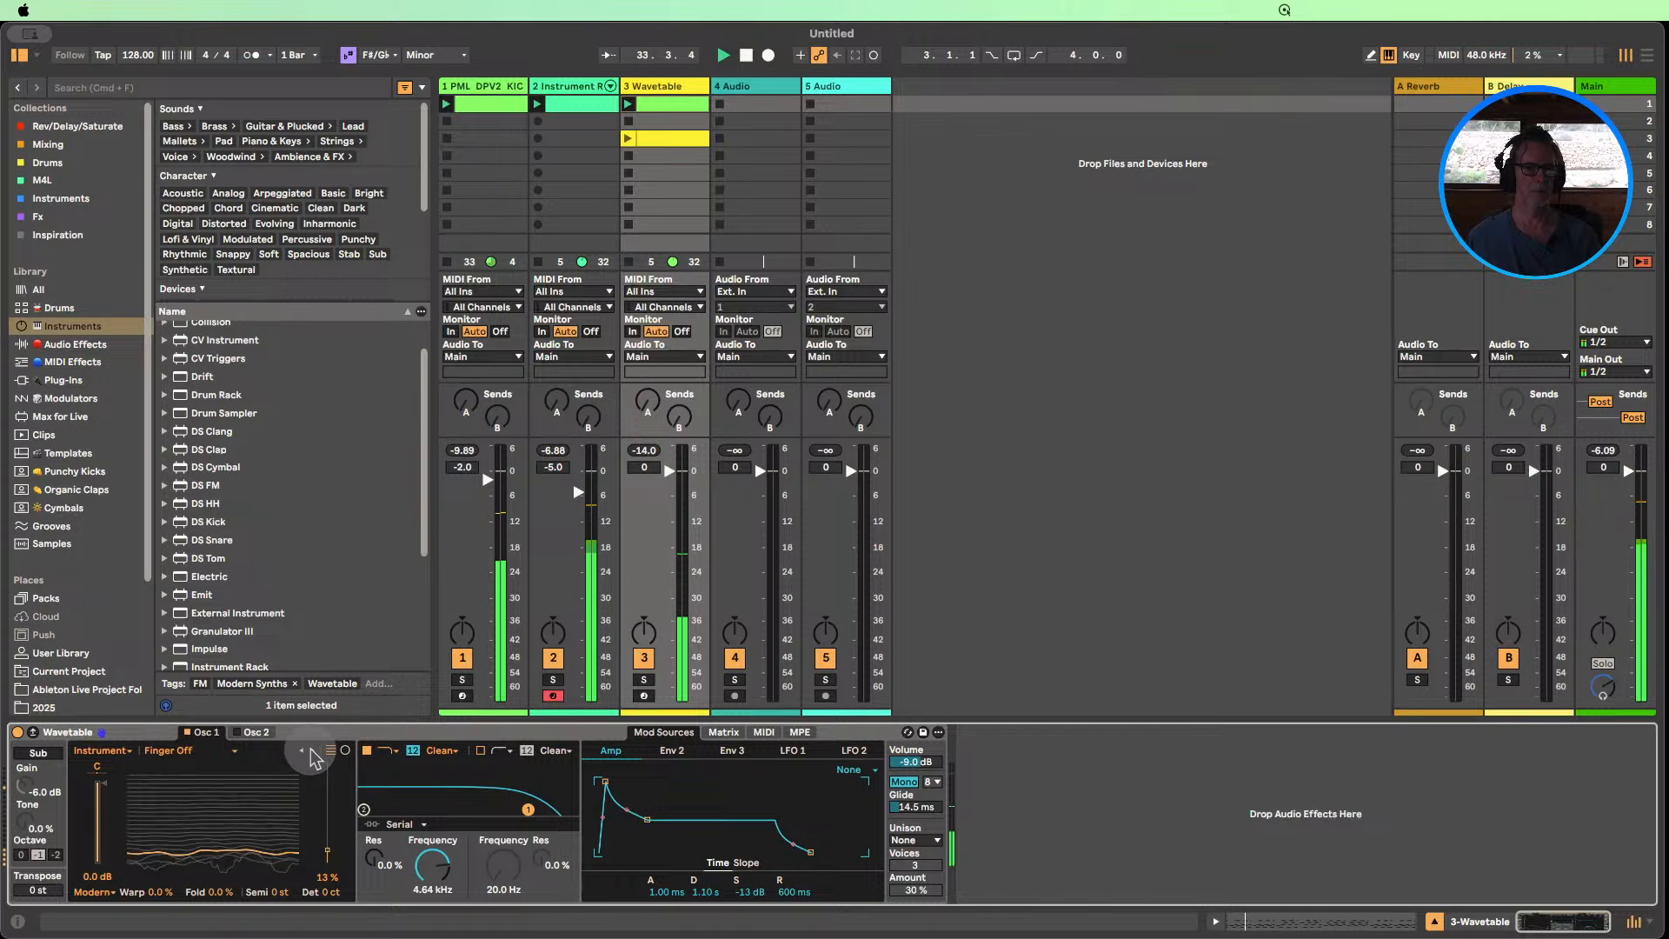
left_click(312, 752)
left_click(312, 751)
left_click(312, 751)
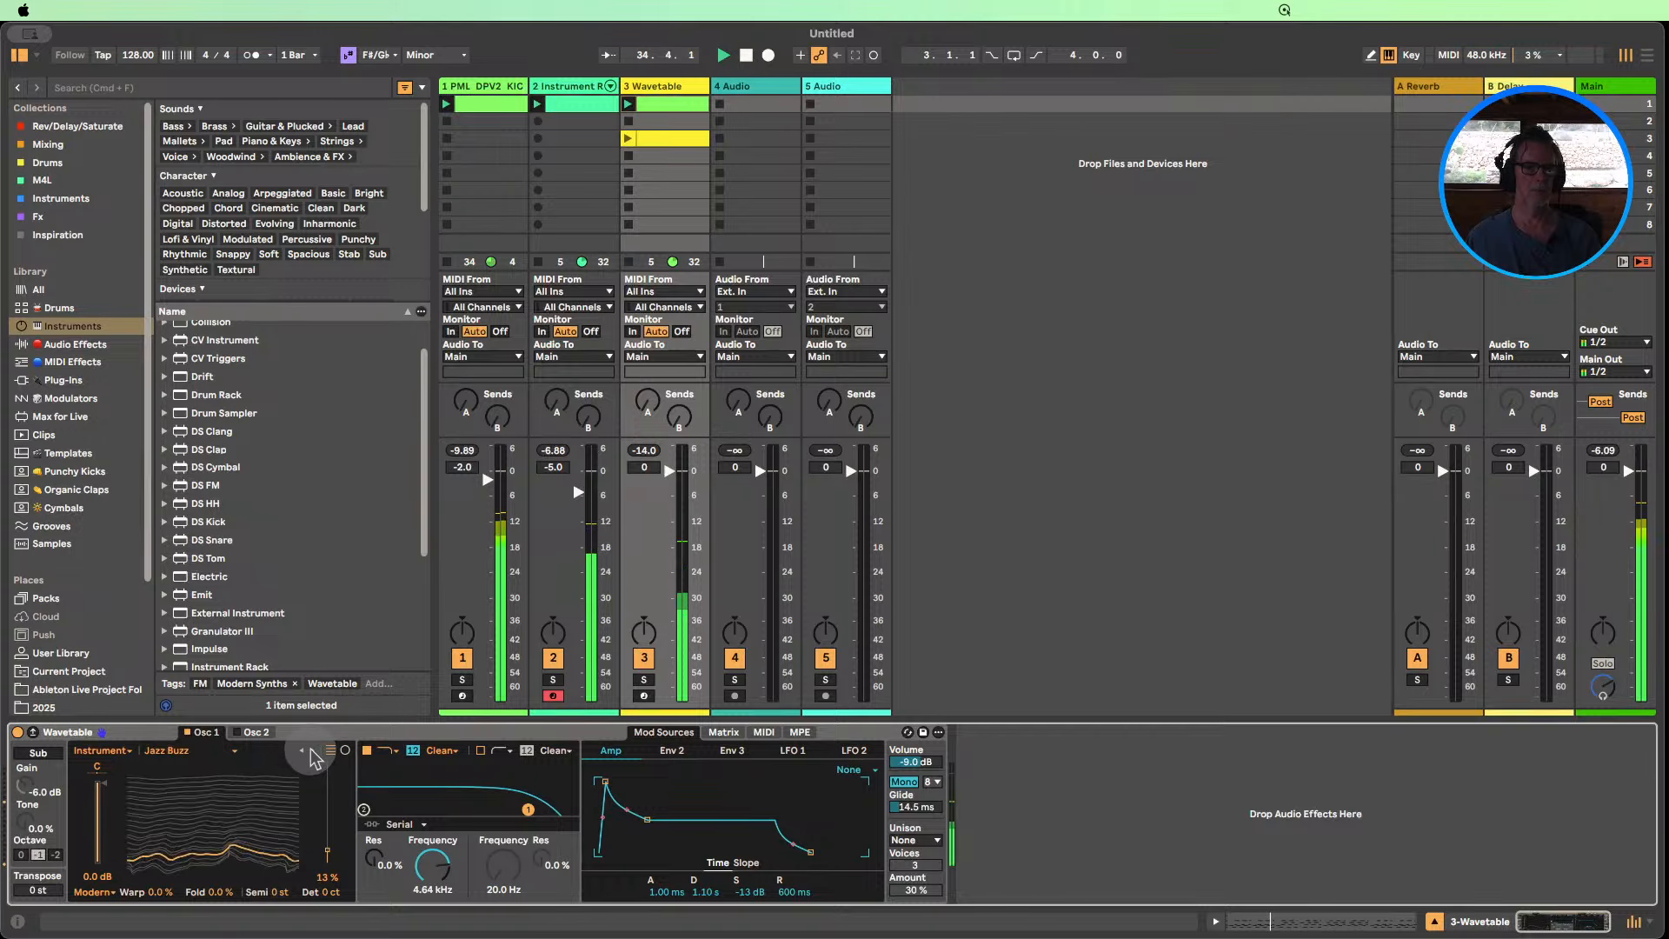
left_click(313, 752)
left_click(312, 752)
left_click(313, 753)
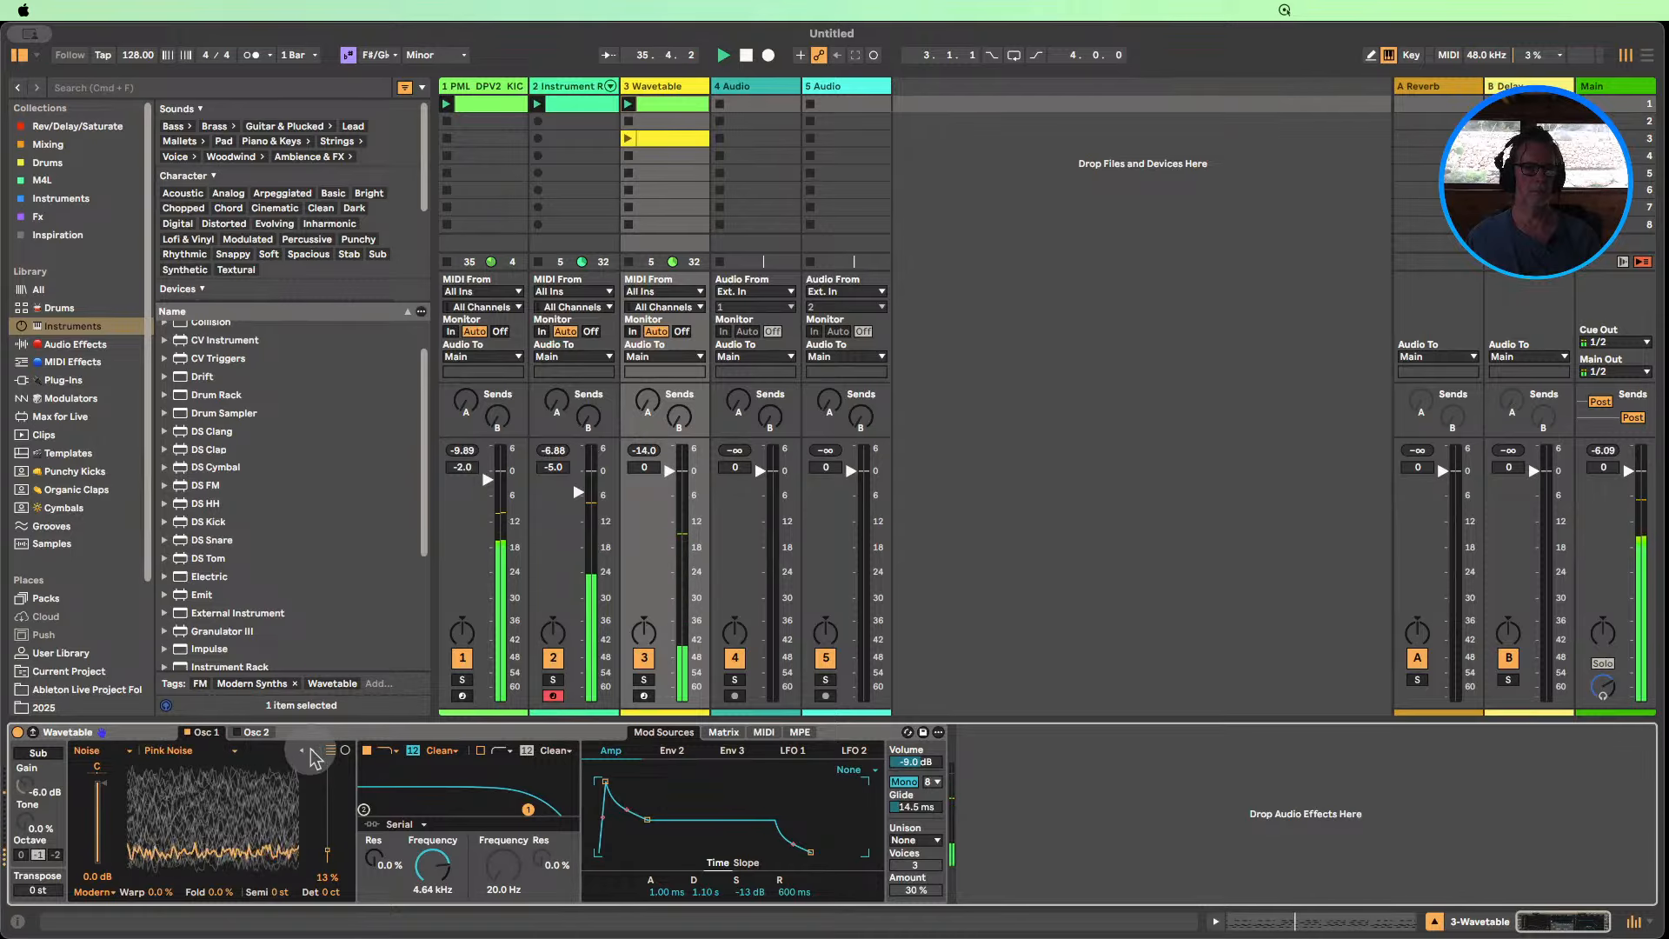
Switch Osc 1 to the Retro category and audition its wavetables from Harmonics 1 through to Sweep Random.
left_click(100, 750)
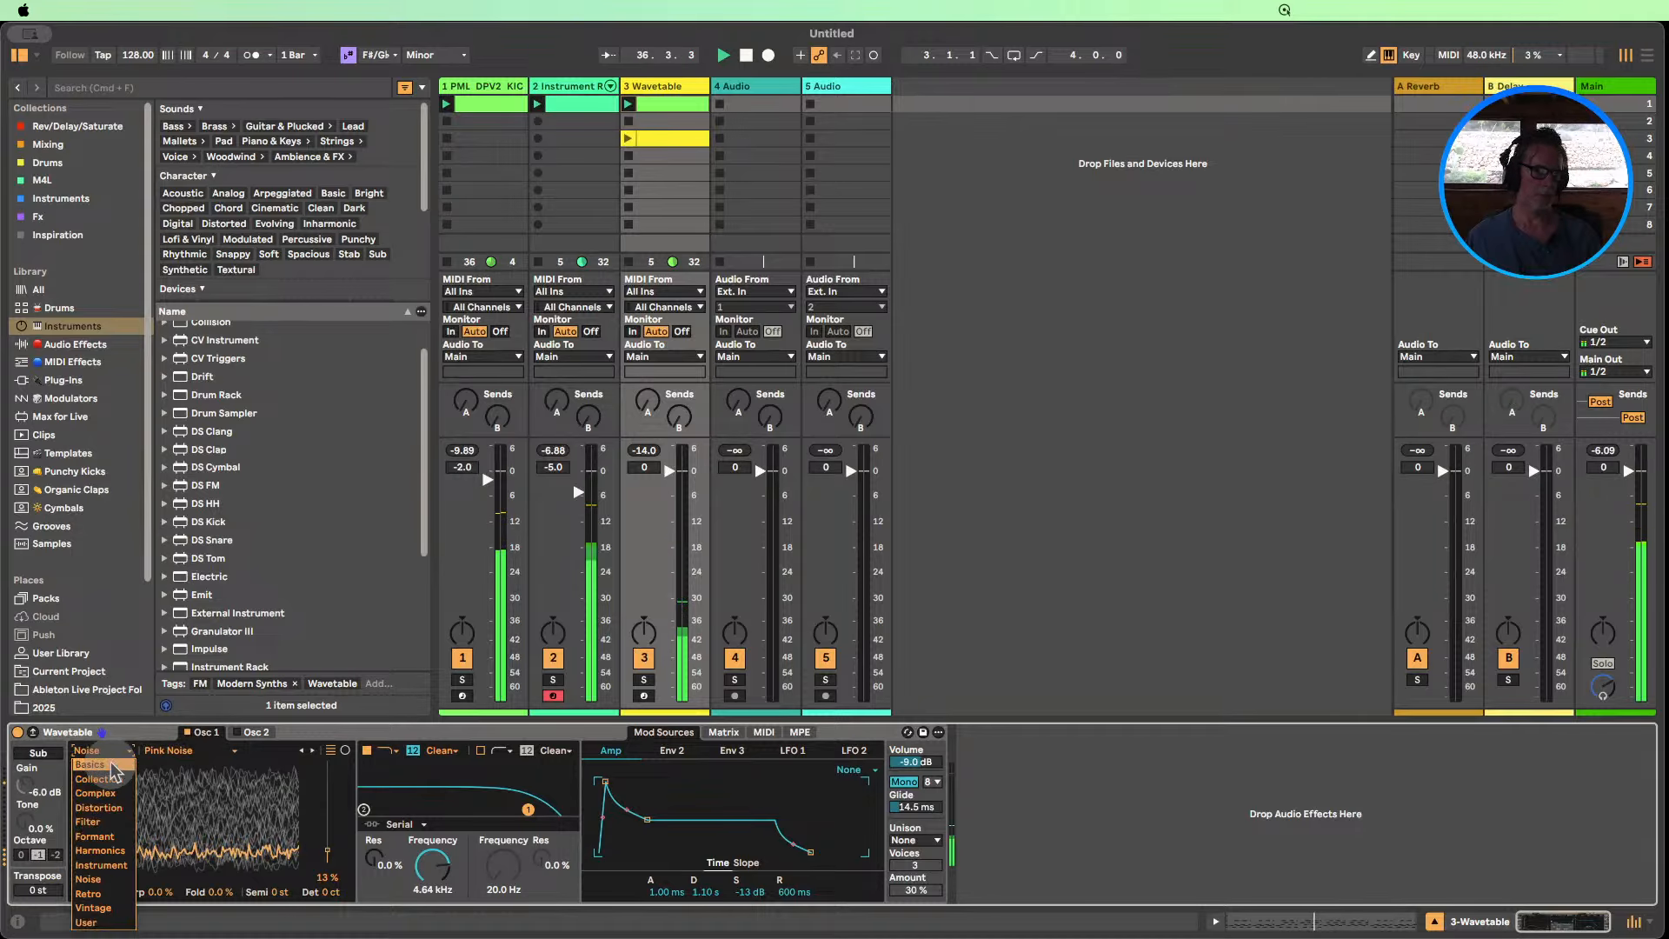
left_click(118, 895)
left_click(312, 752)
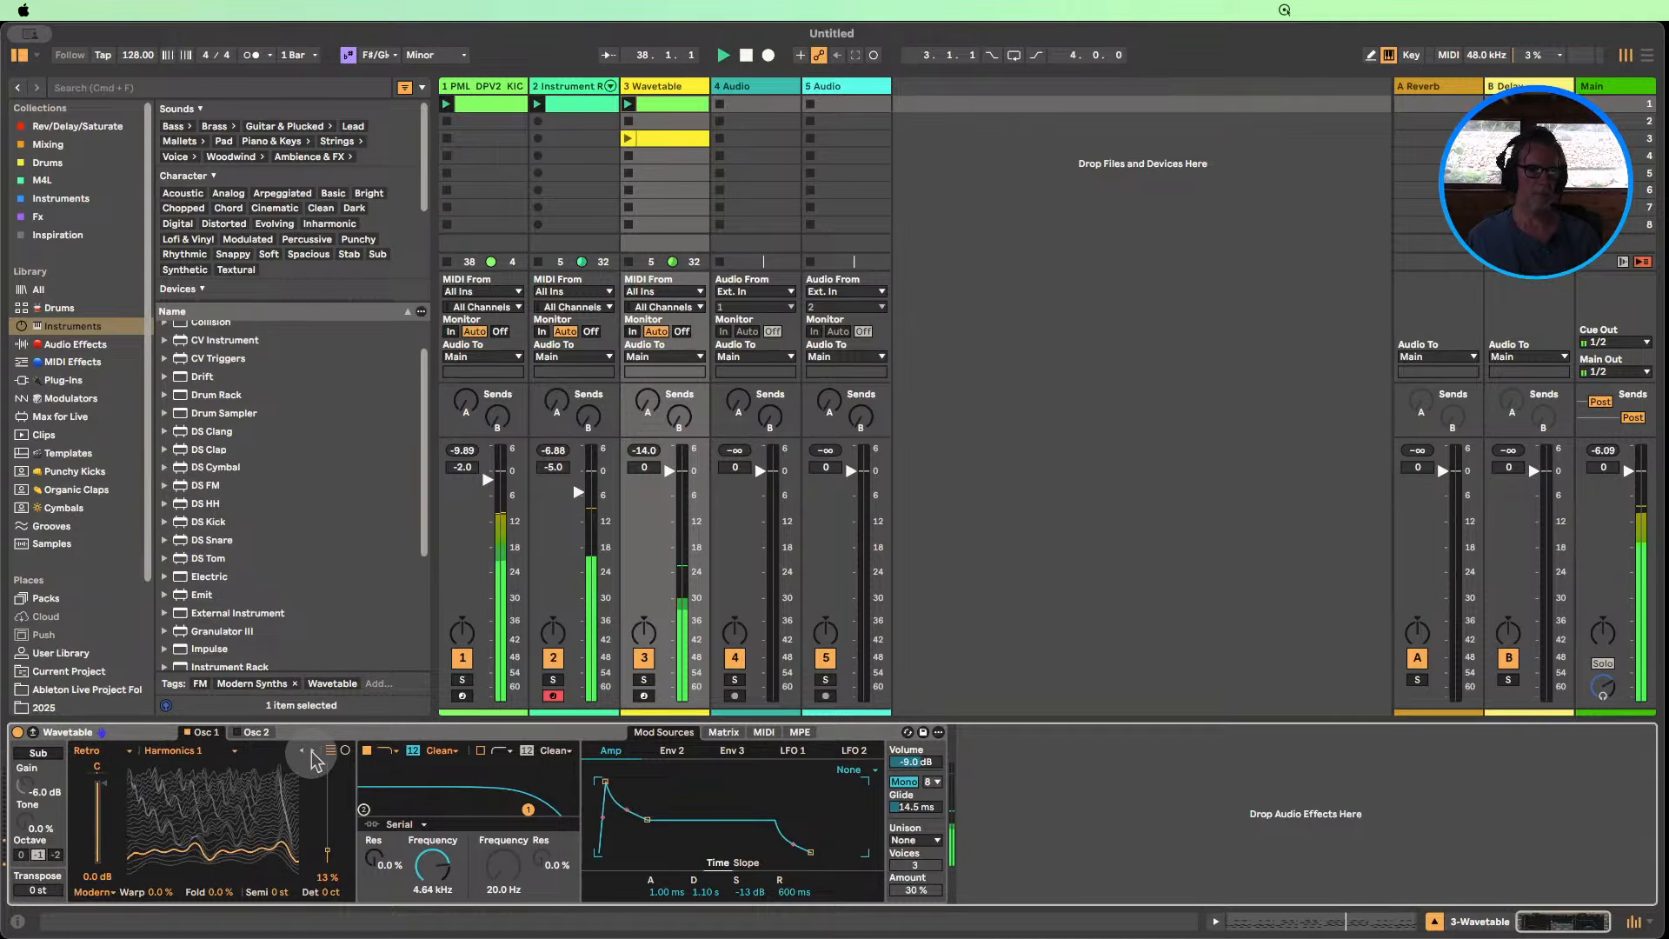
left_click(313, 753)
left_click(312, 752)
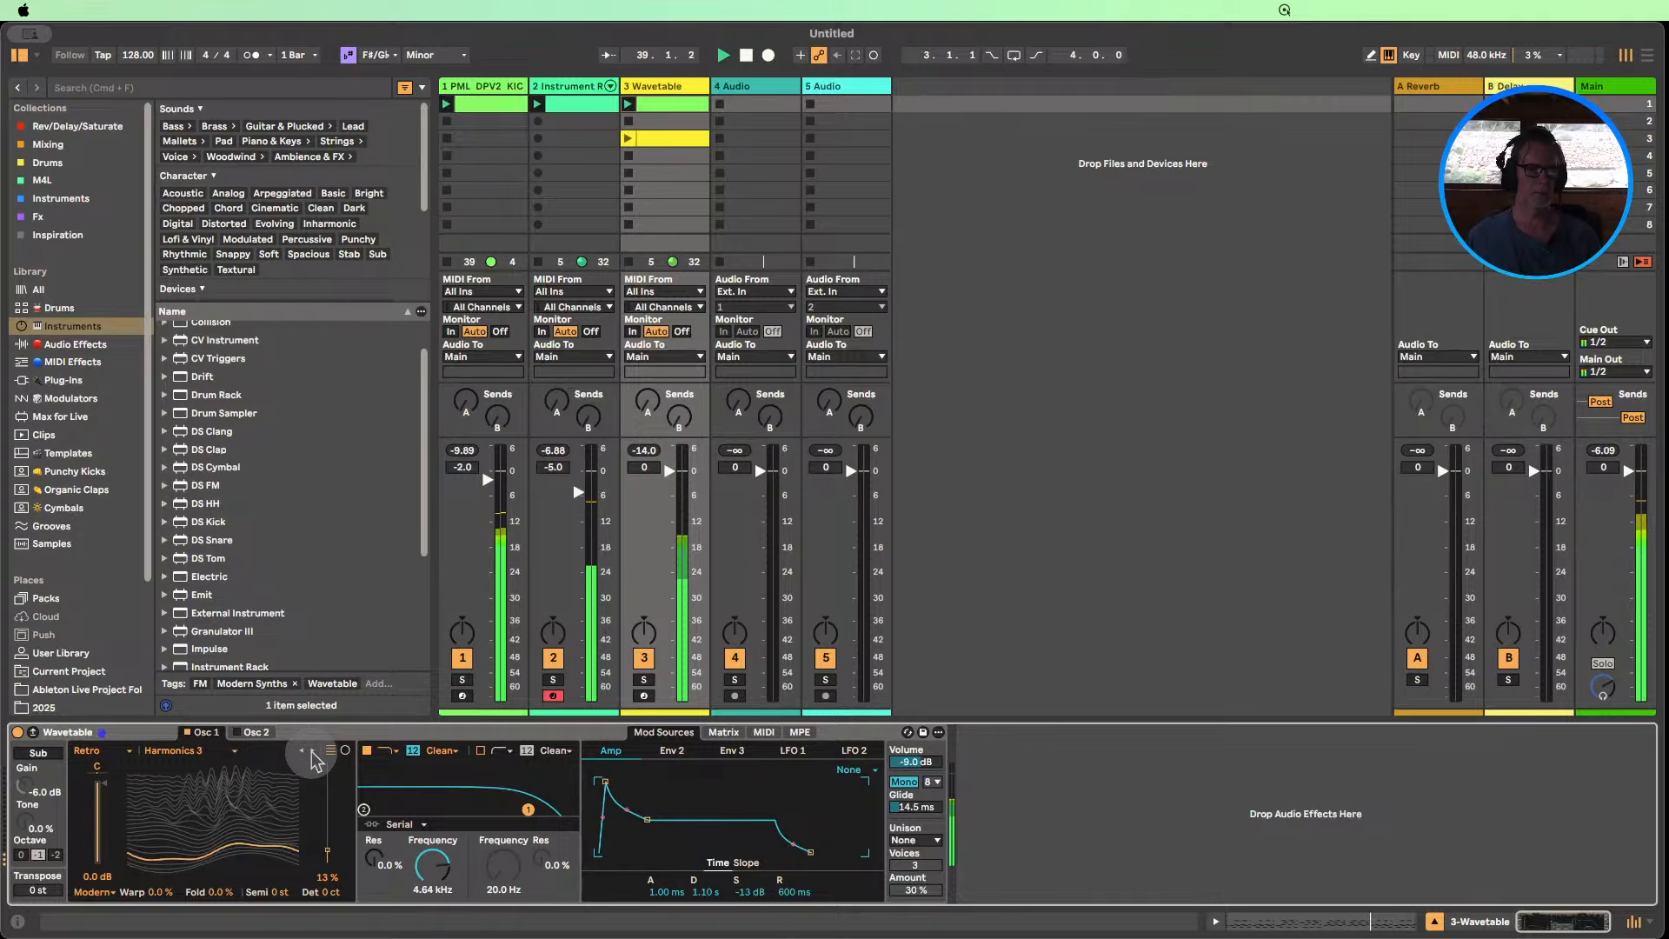
left_click(312, 752)
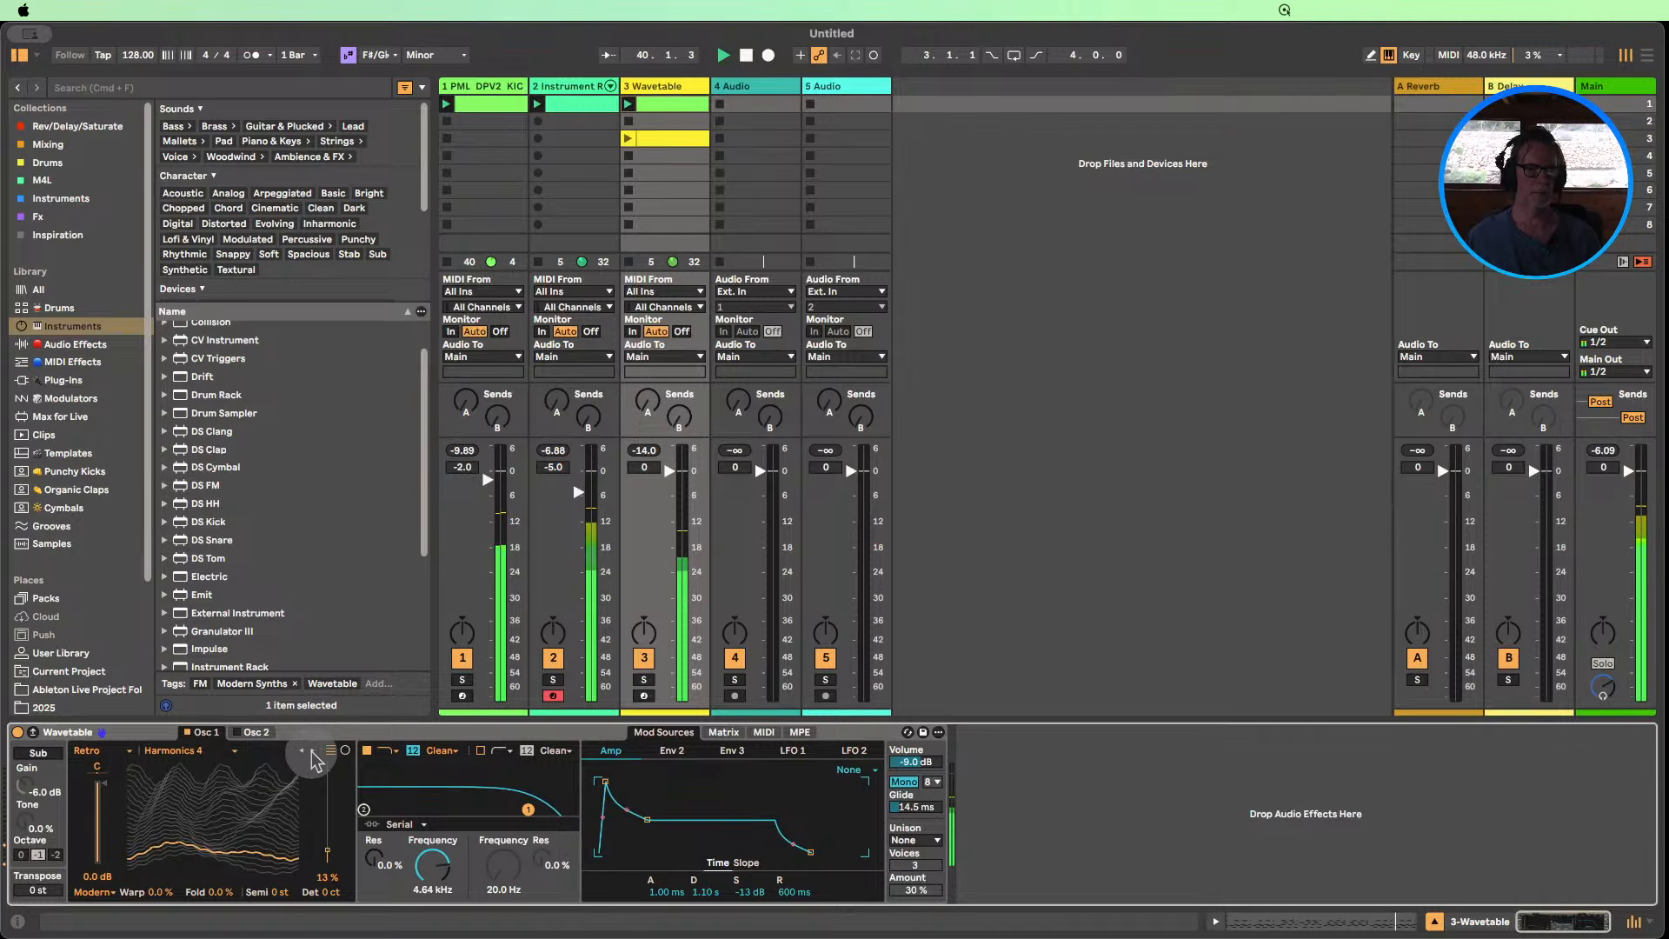
left_click(313, 752)
left_click(313, 753)
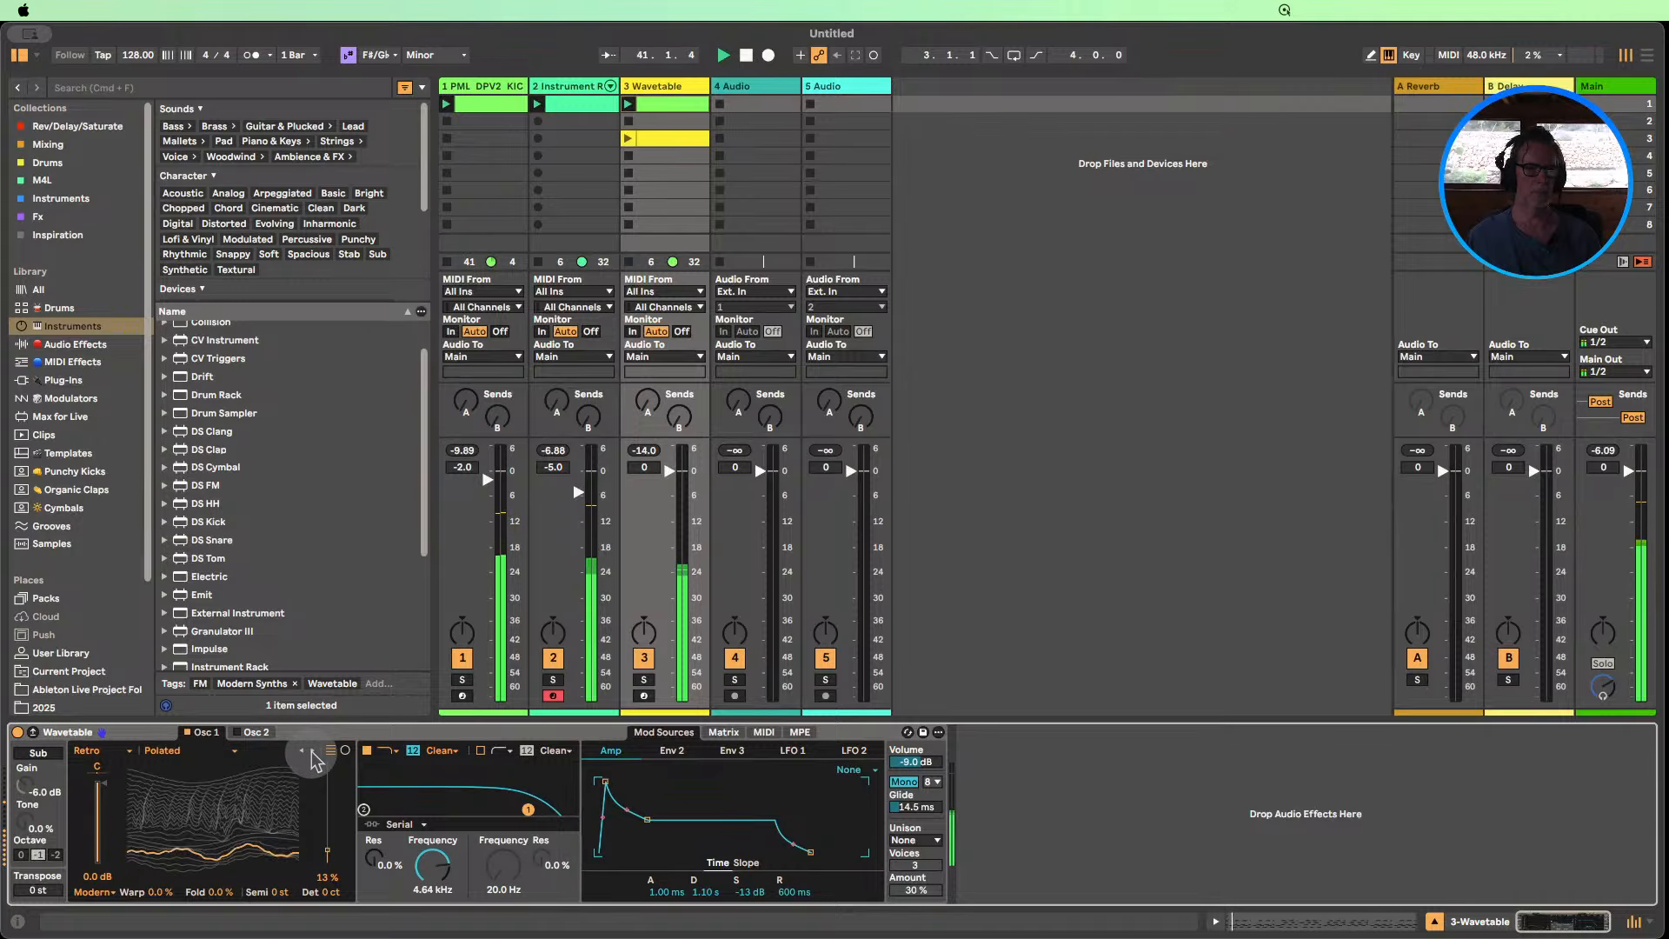
left_click(312, 752)
left_click(312, 752)
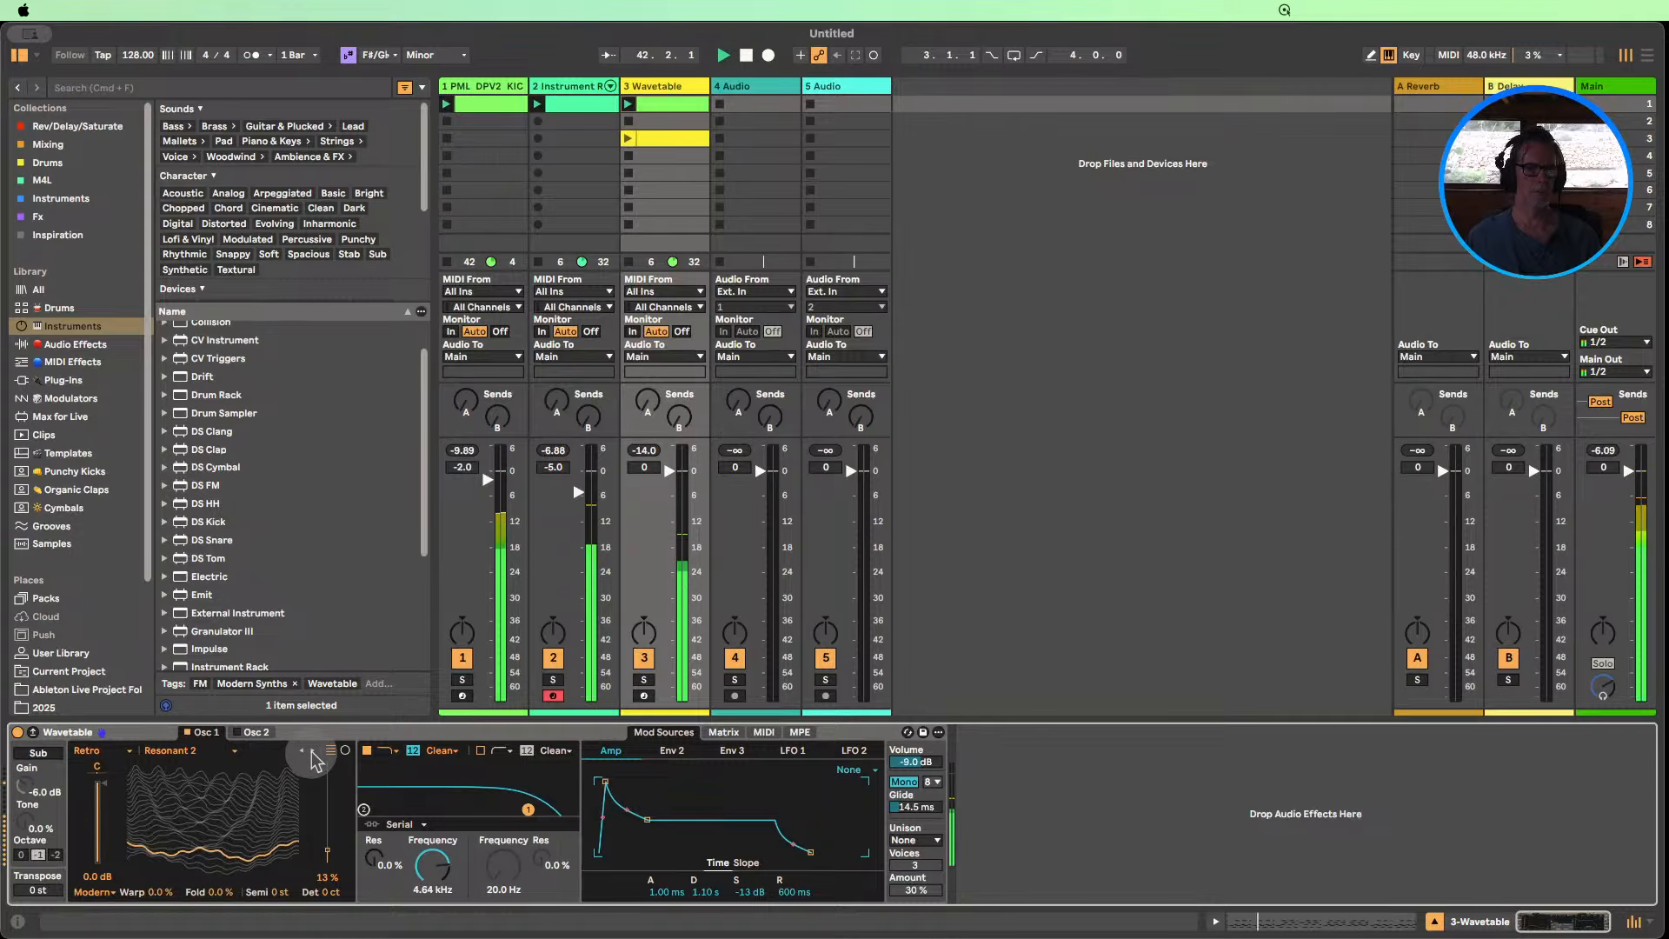
left_click(312, 752)
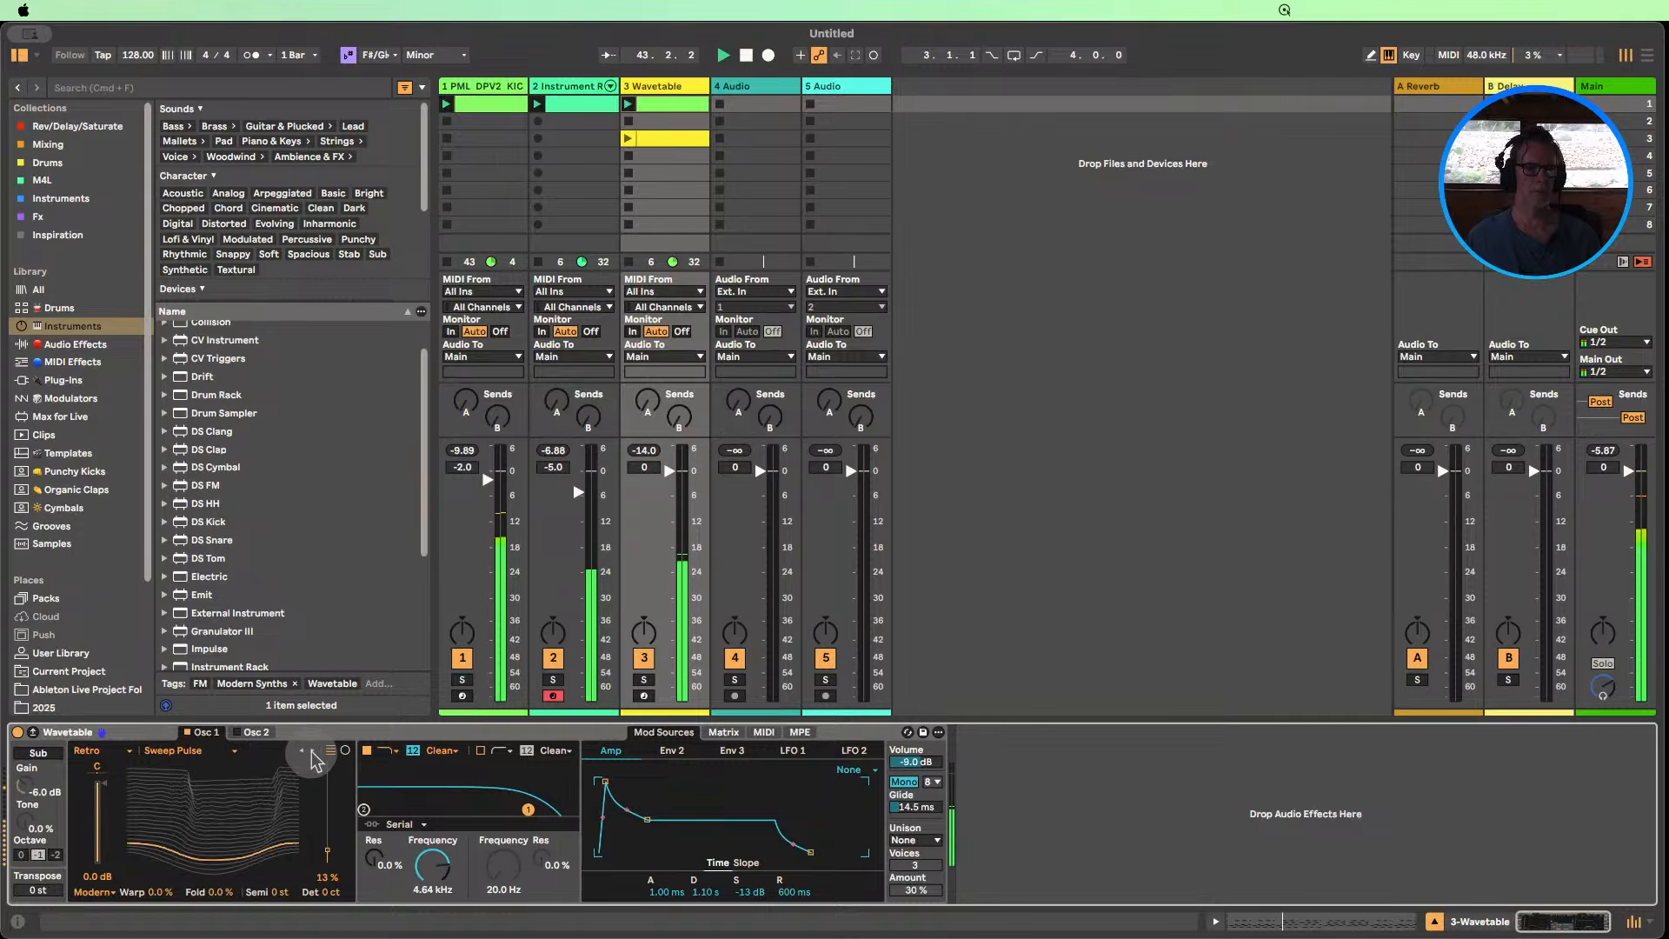
left_click(312, 752)
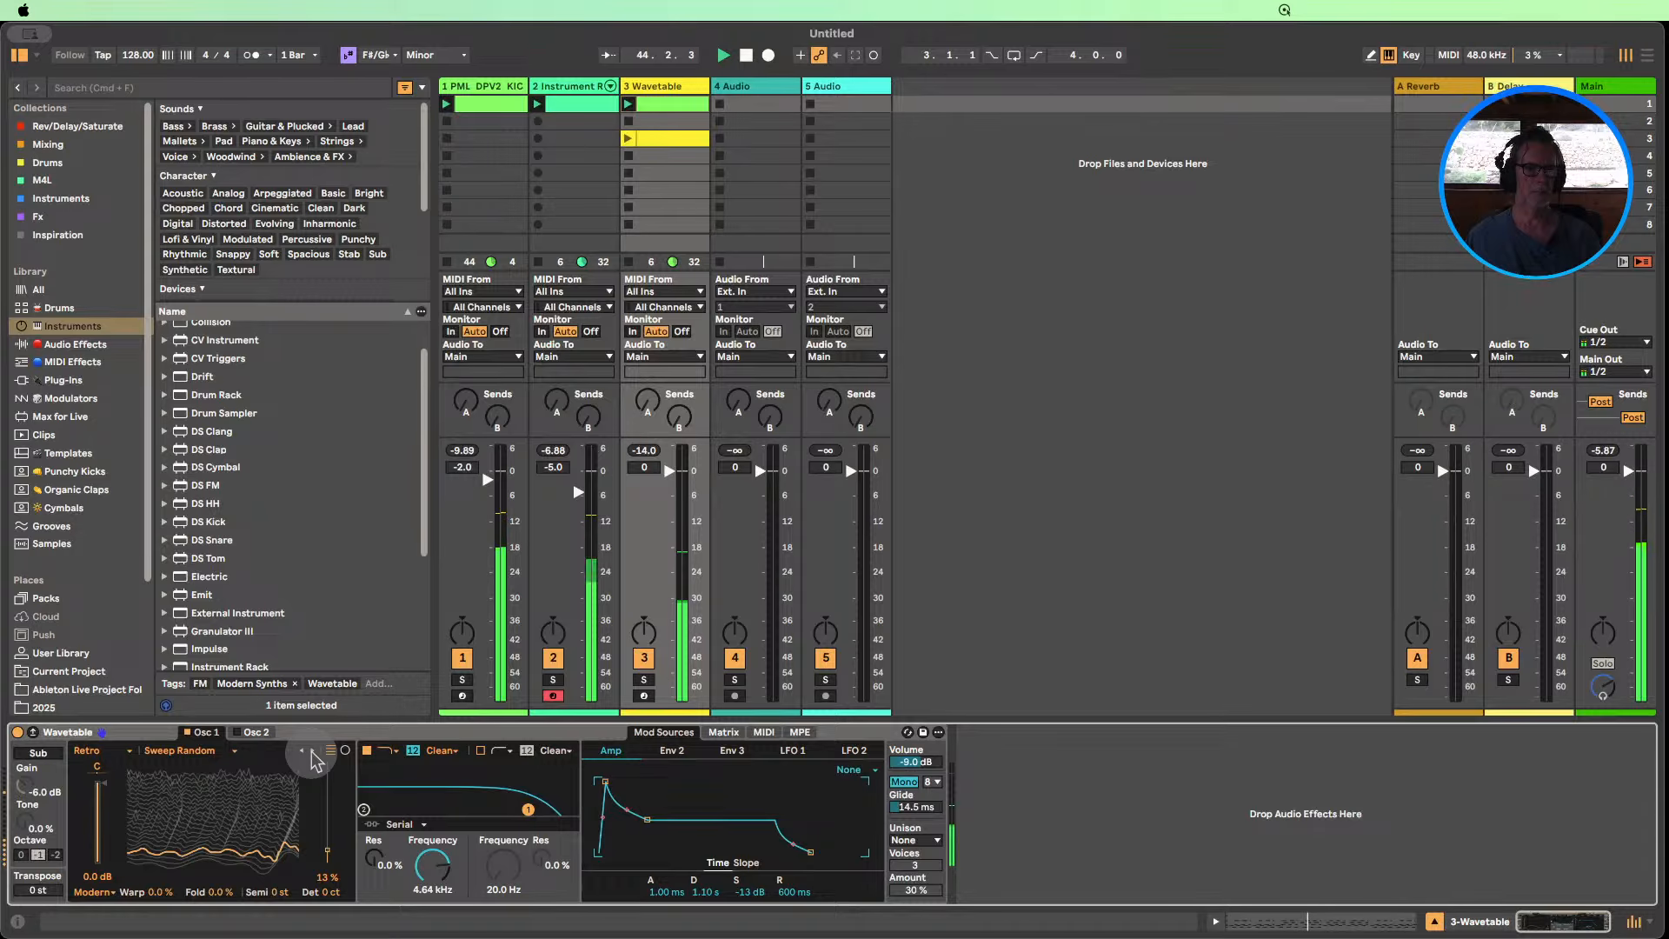
Load Sweep Saw 1 in Osc 1 at a 17% wavetable position and modulate that position with LFO 1 by 27.
left_click(312, 752)
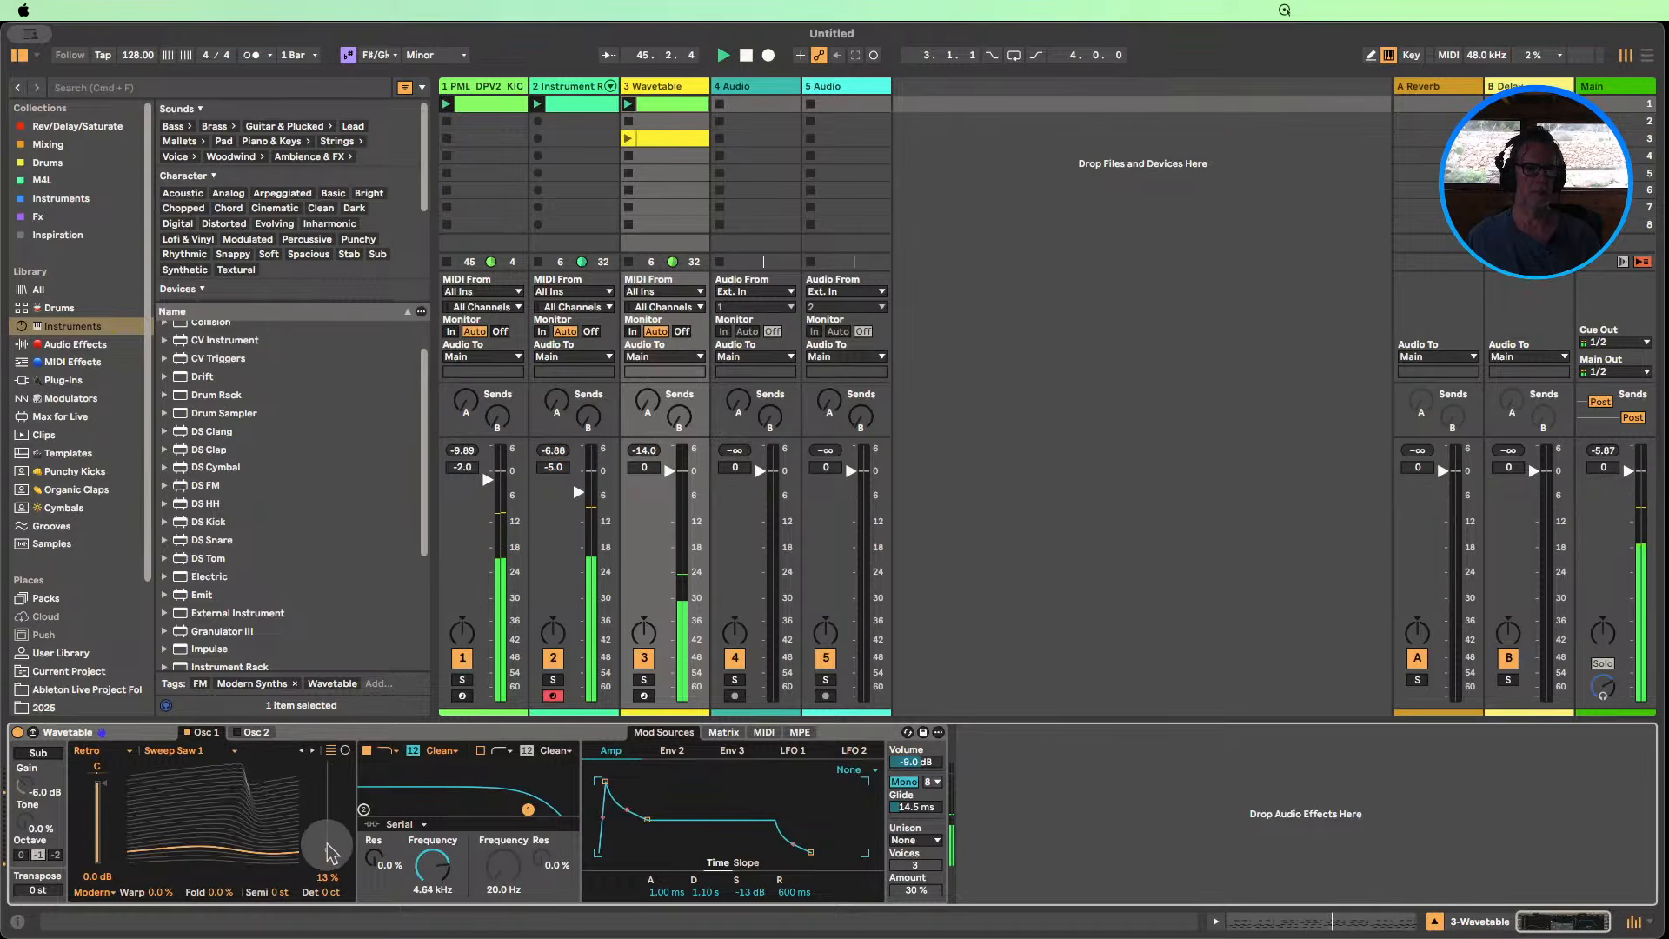
mouse_move(327, 849)
left_mouse_down()
mouse_move(327, 827)
mouse_move(327, 841)
left_mouse_up()
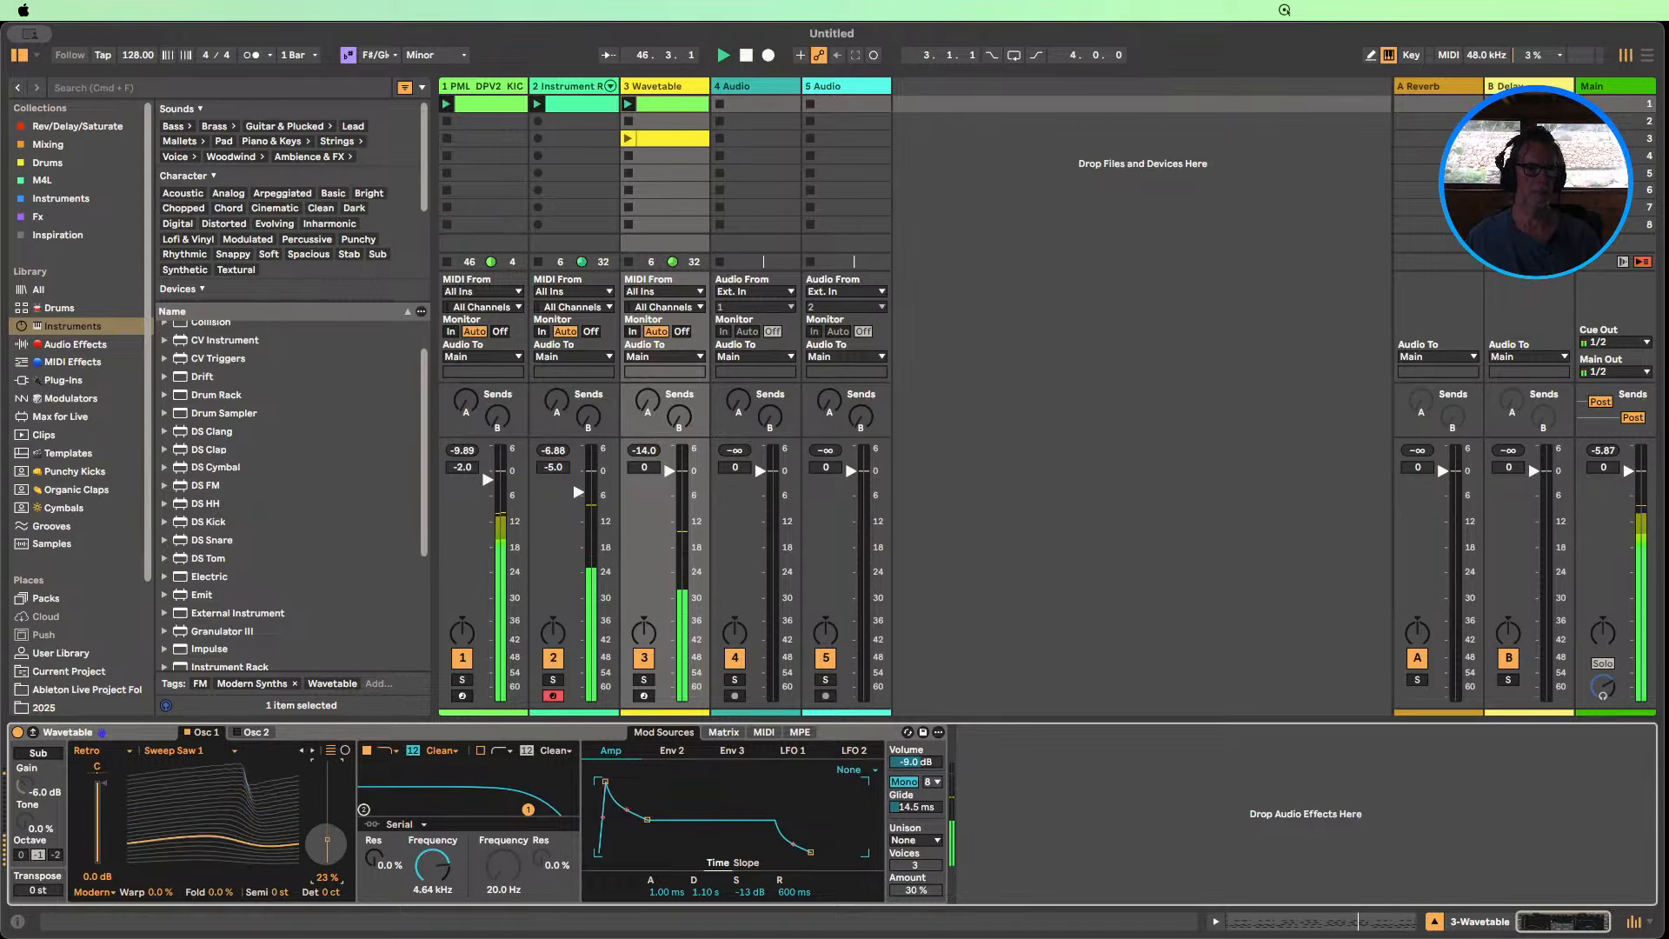
left_click(723, 733)
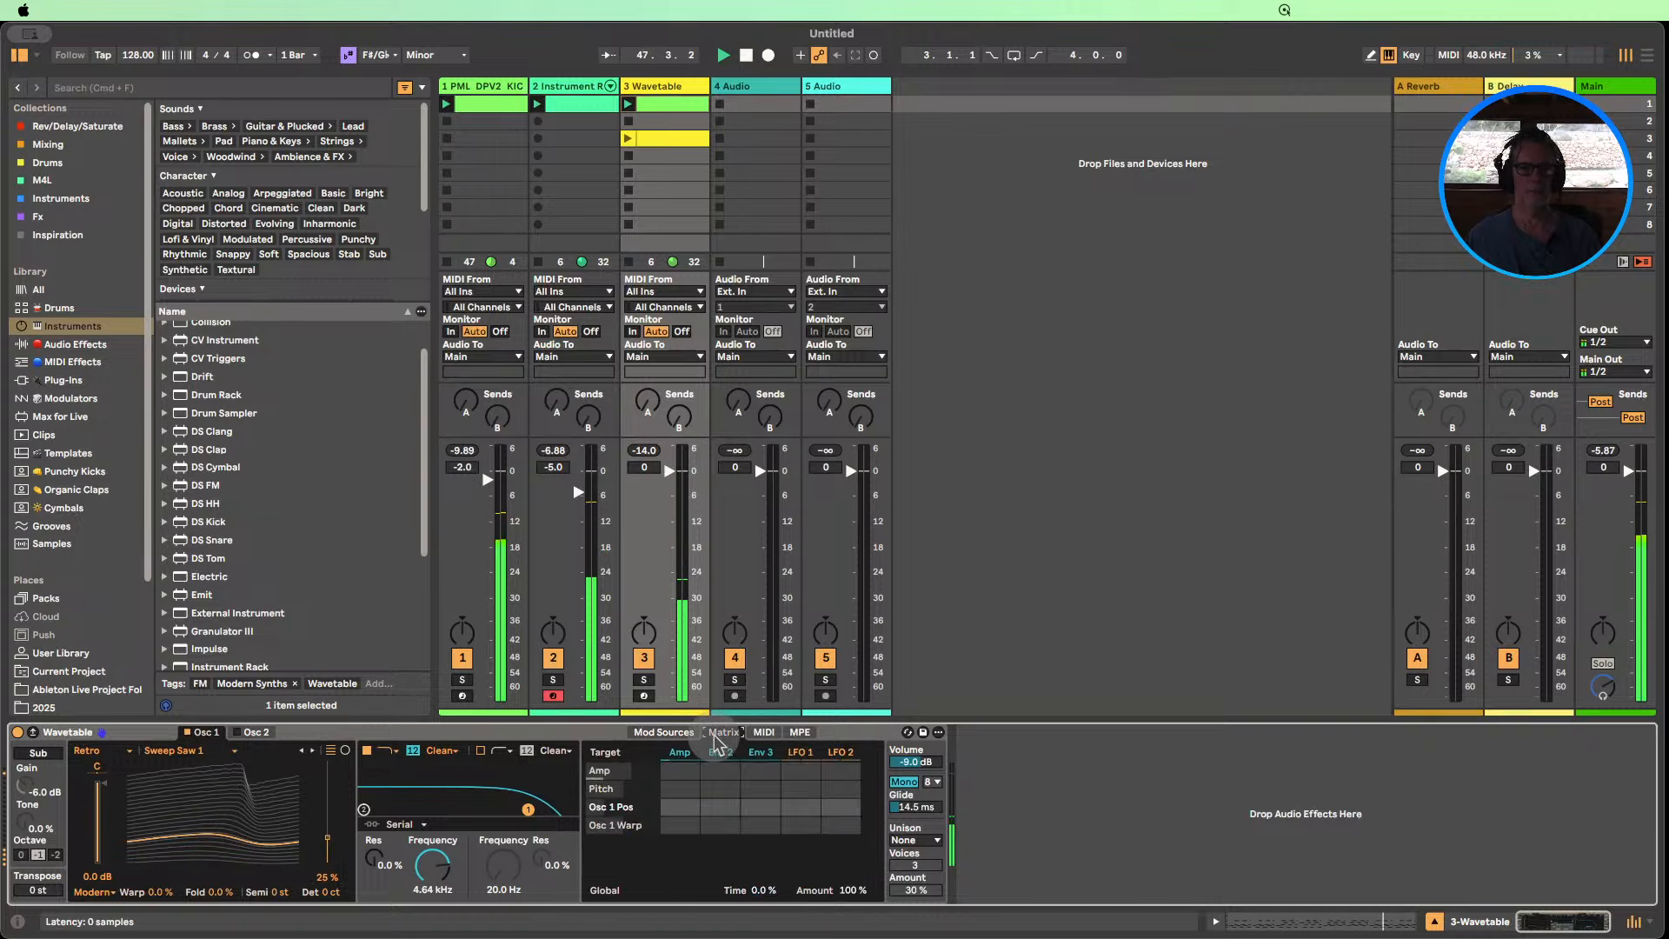
left_click_drag(805, 813, 804, 803)
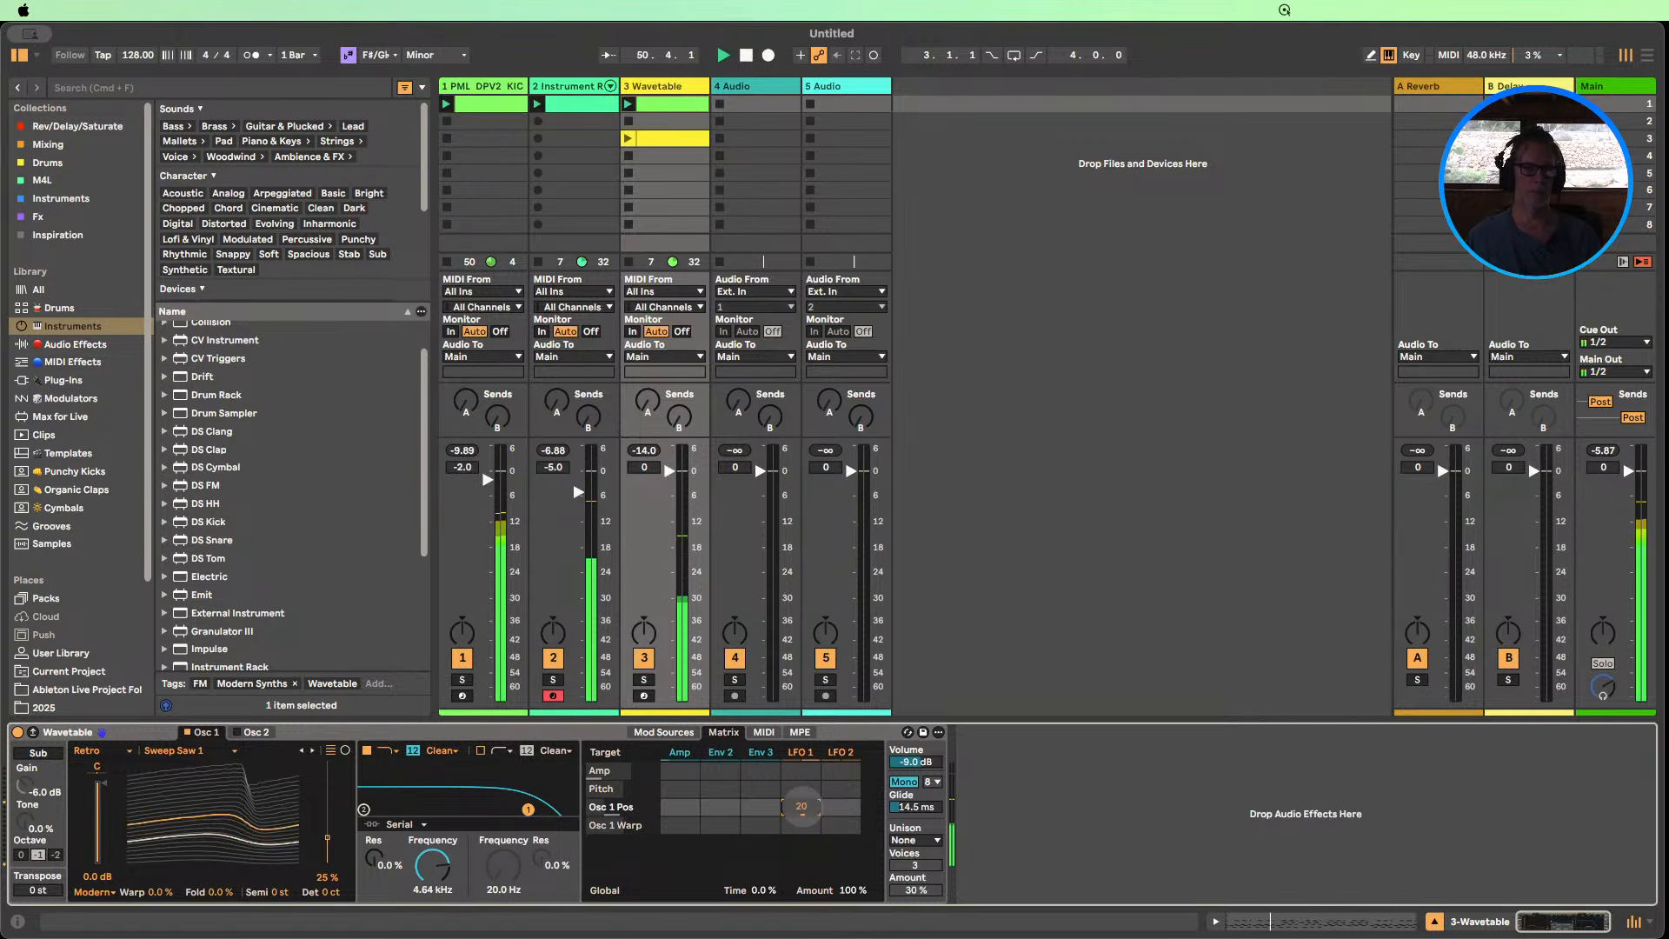
left_click_drag(801, 806, 801, 799)
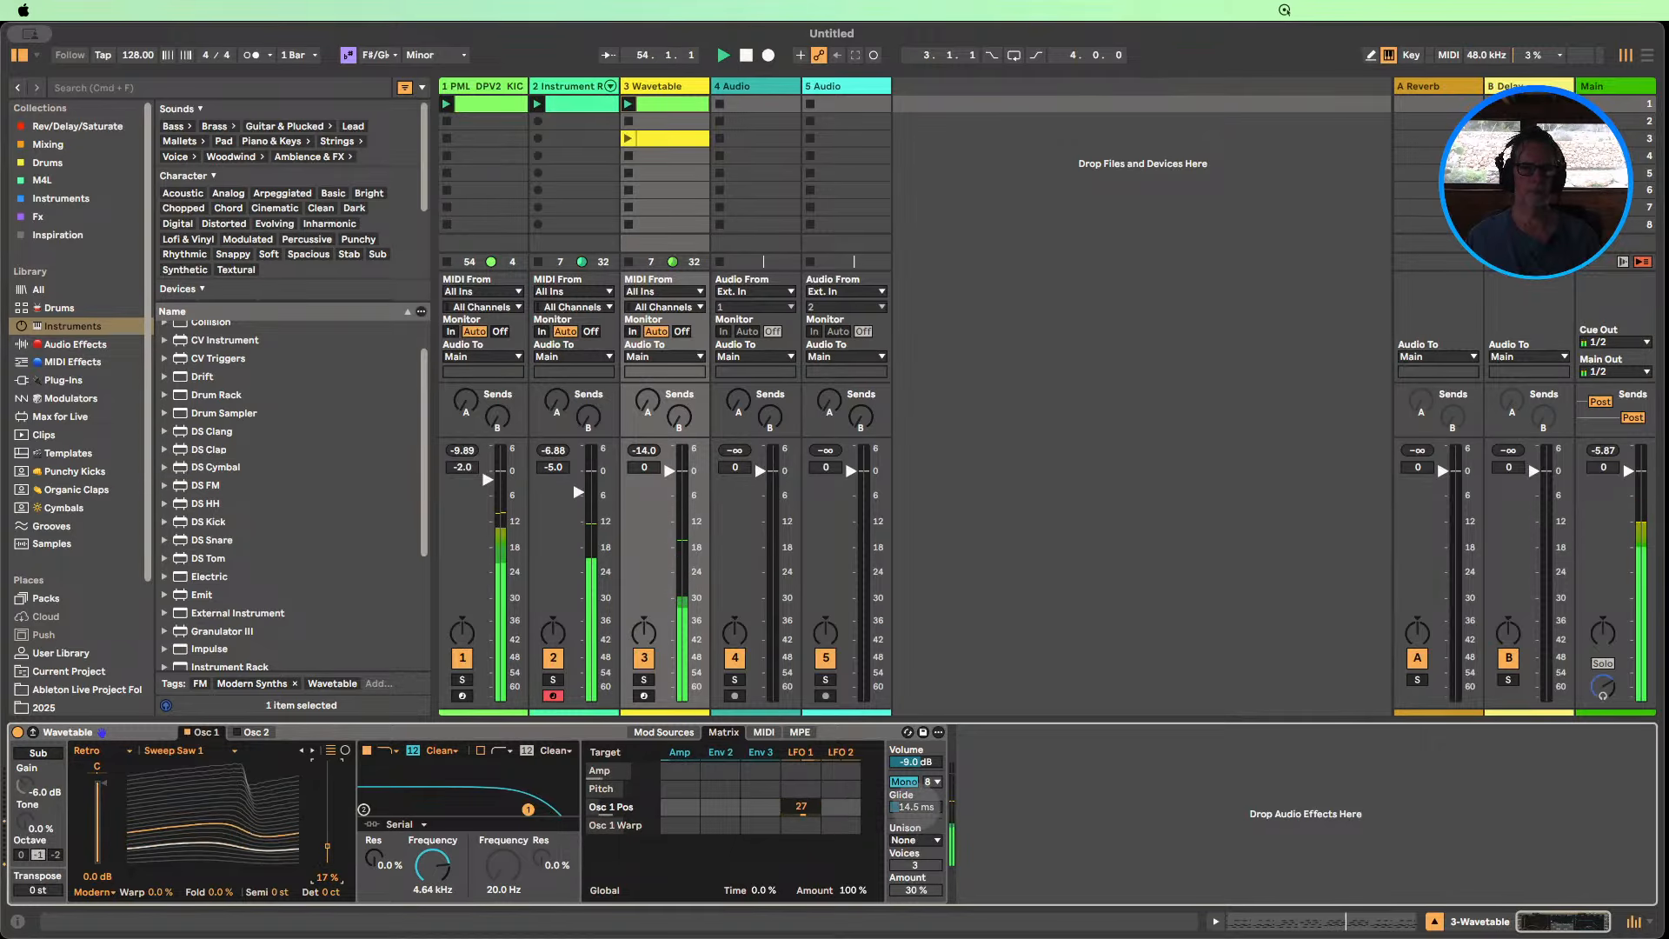
Increase the glide time to 45.8 ms and lower filter 1's frequency to 755 Hz.
left_click_drag(922, 806, 922, 804)
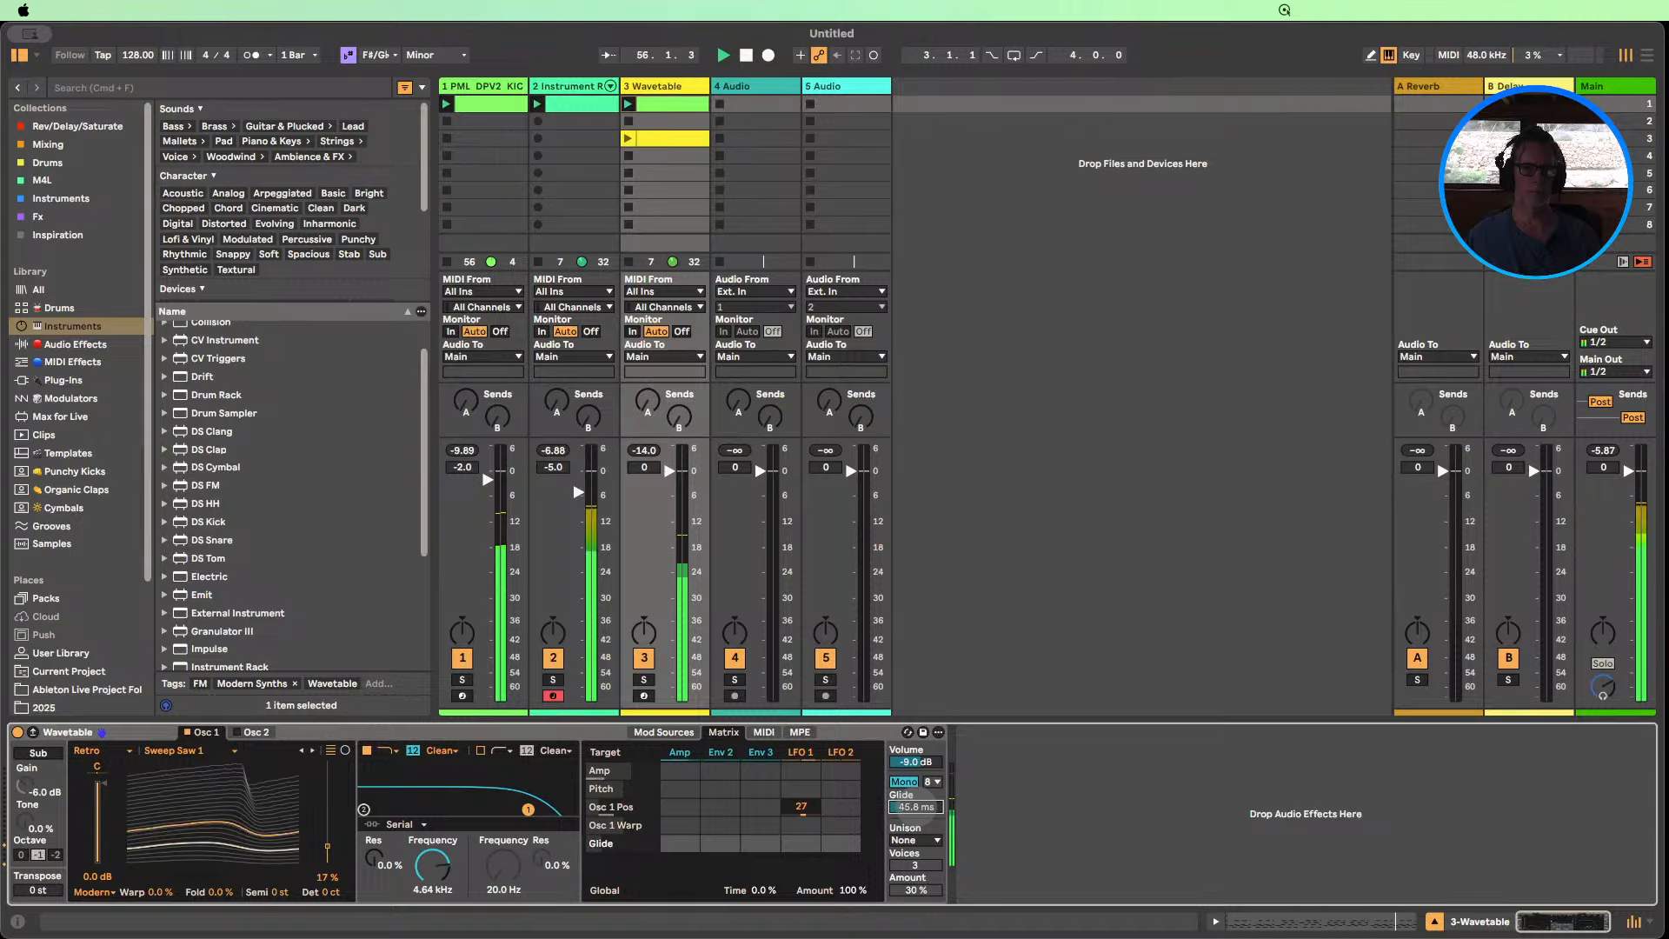
left_click_drag(445, 860, 446, 860)
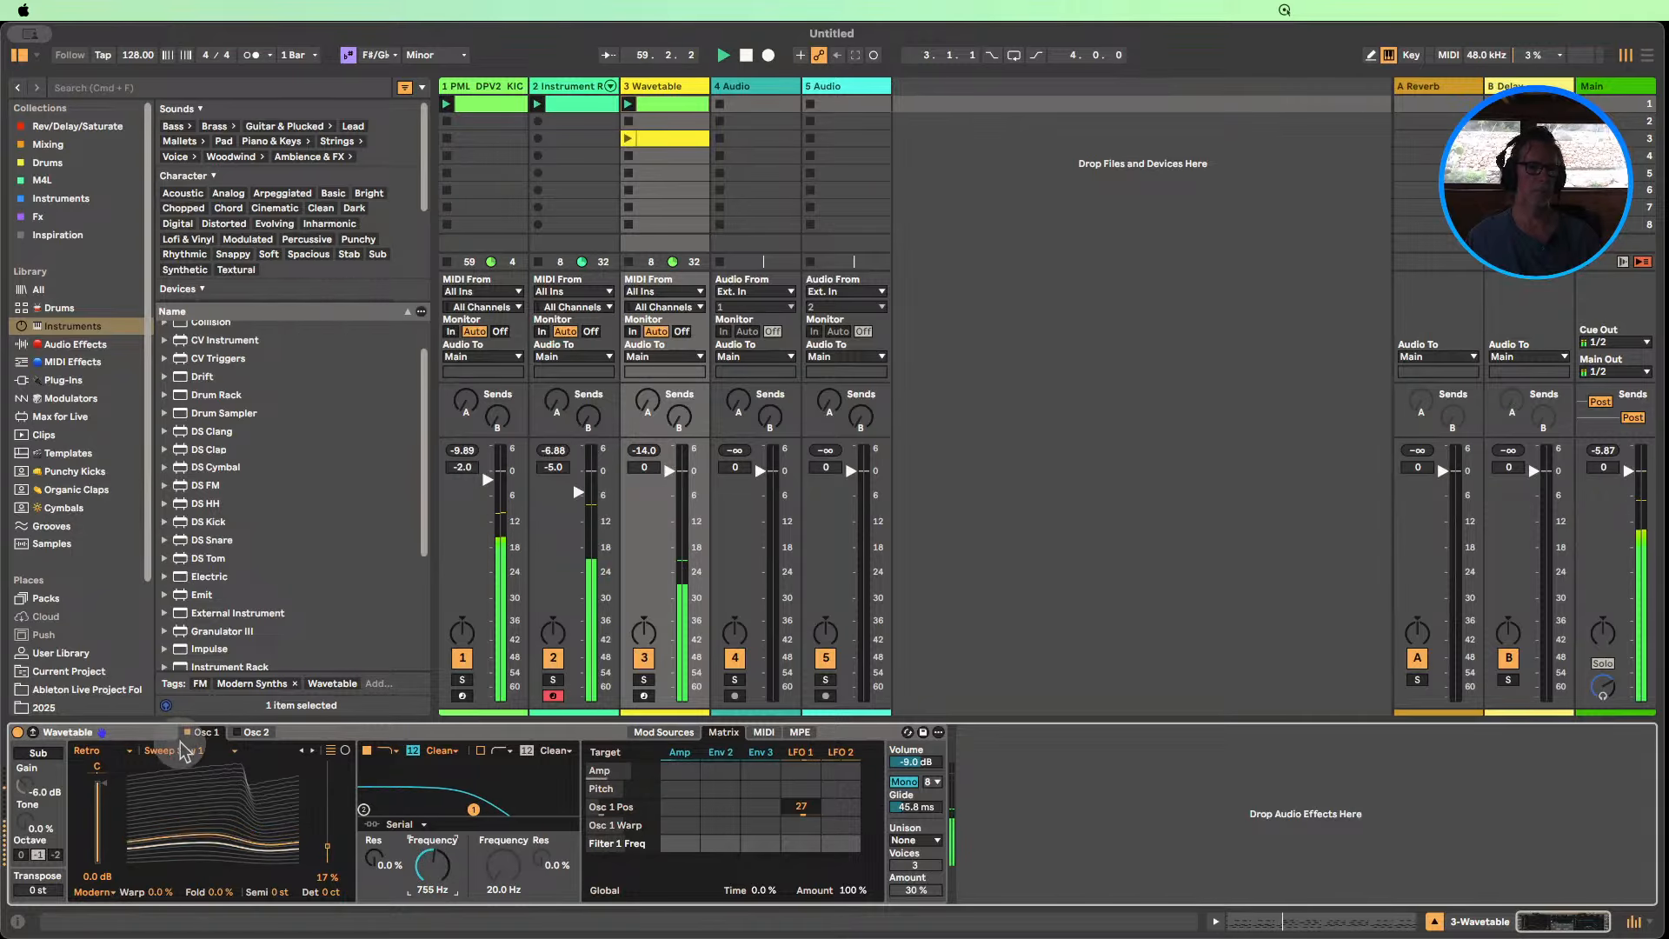
Enable Osc 2 with HP Noise from the Noise category and raise its wavetable position to 41%.
left_click(252, 732)
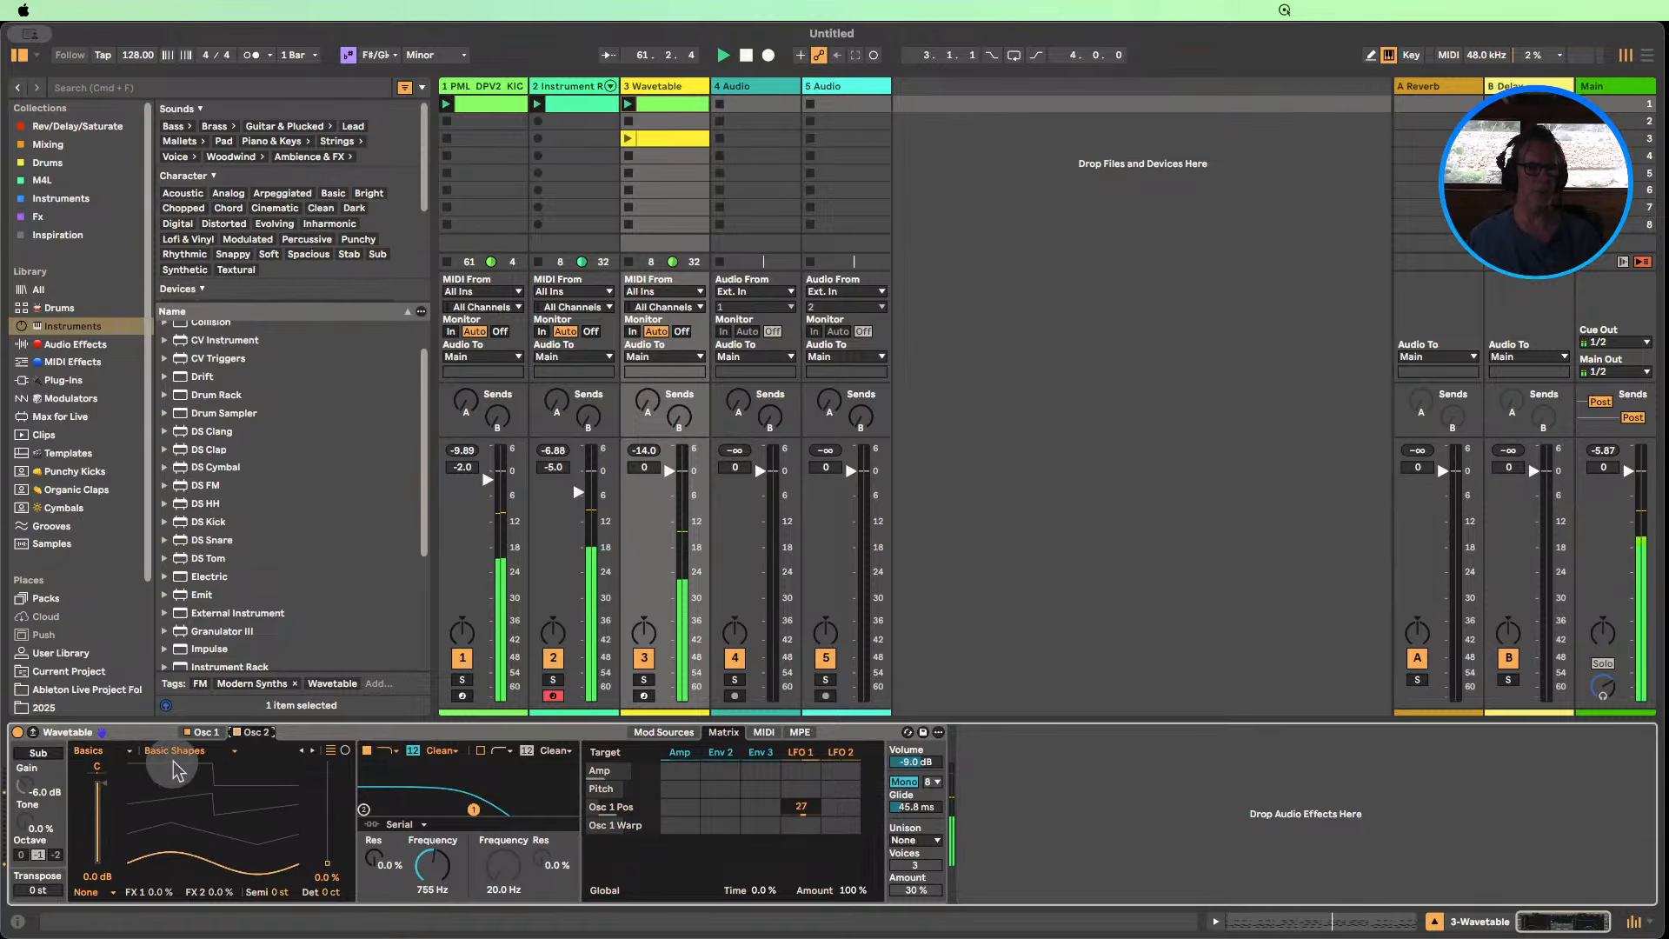
left_click(101, 751)
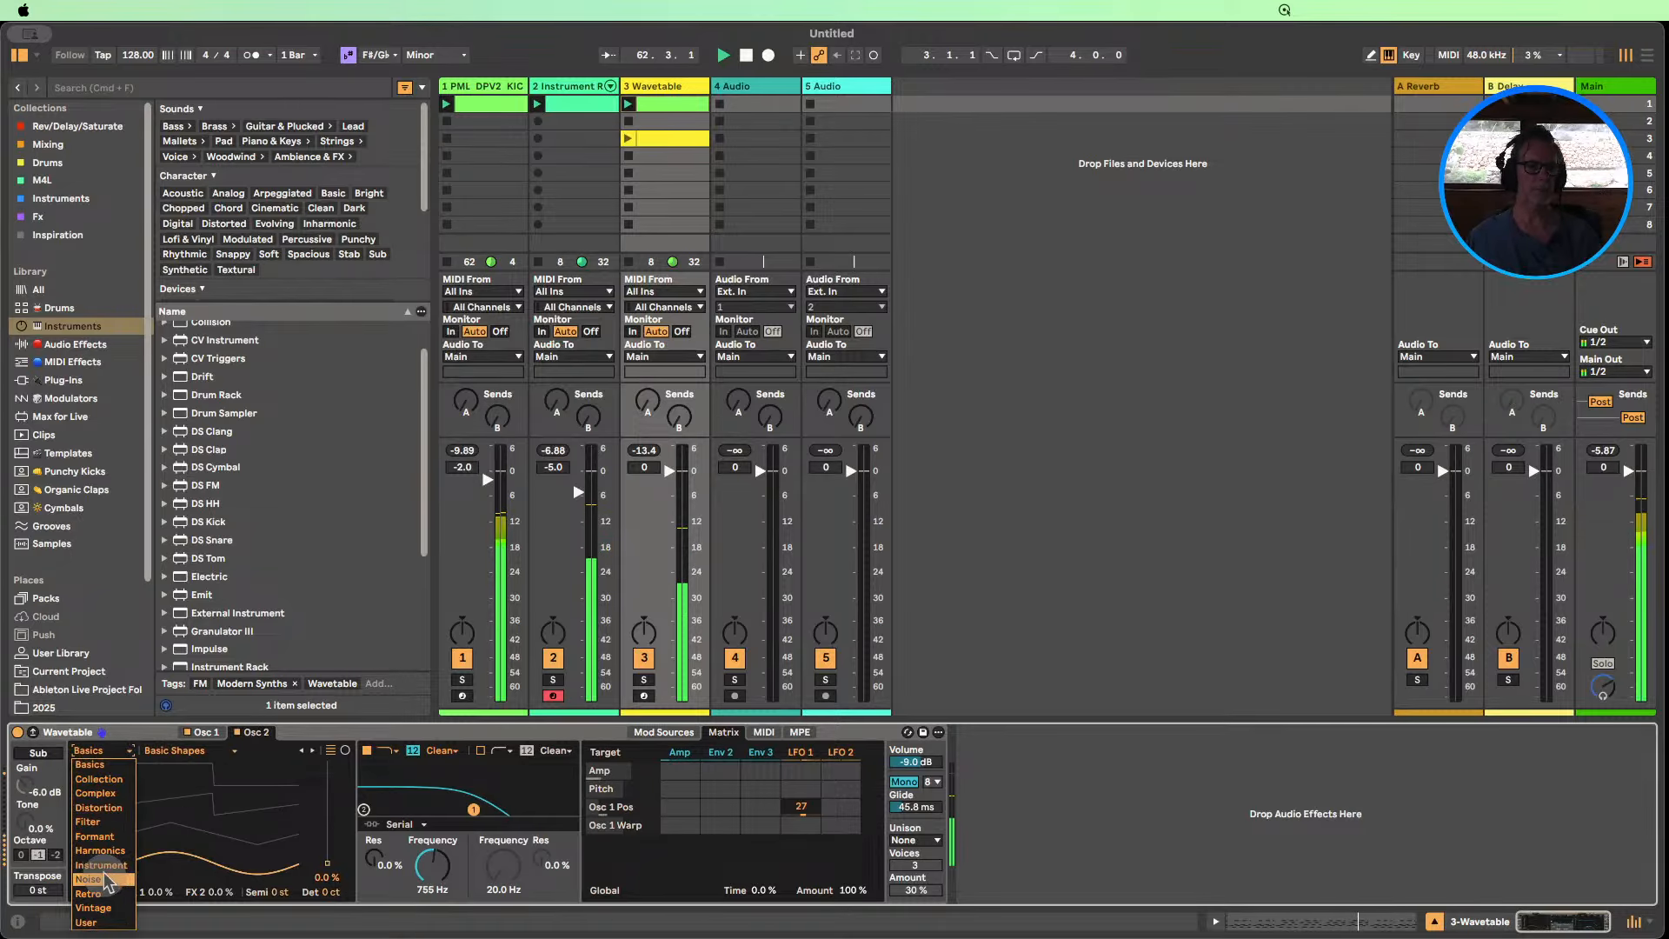
left_click(103, 878)
left_click(312, 750)
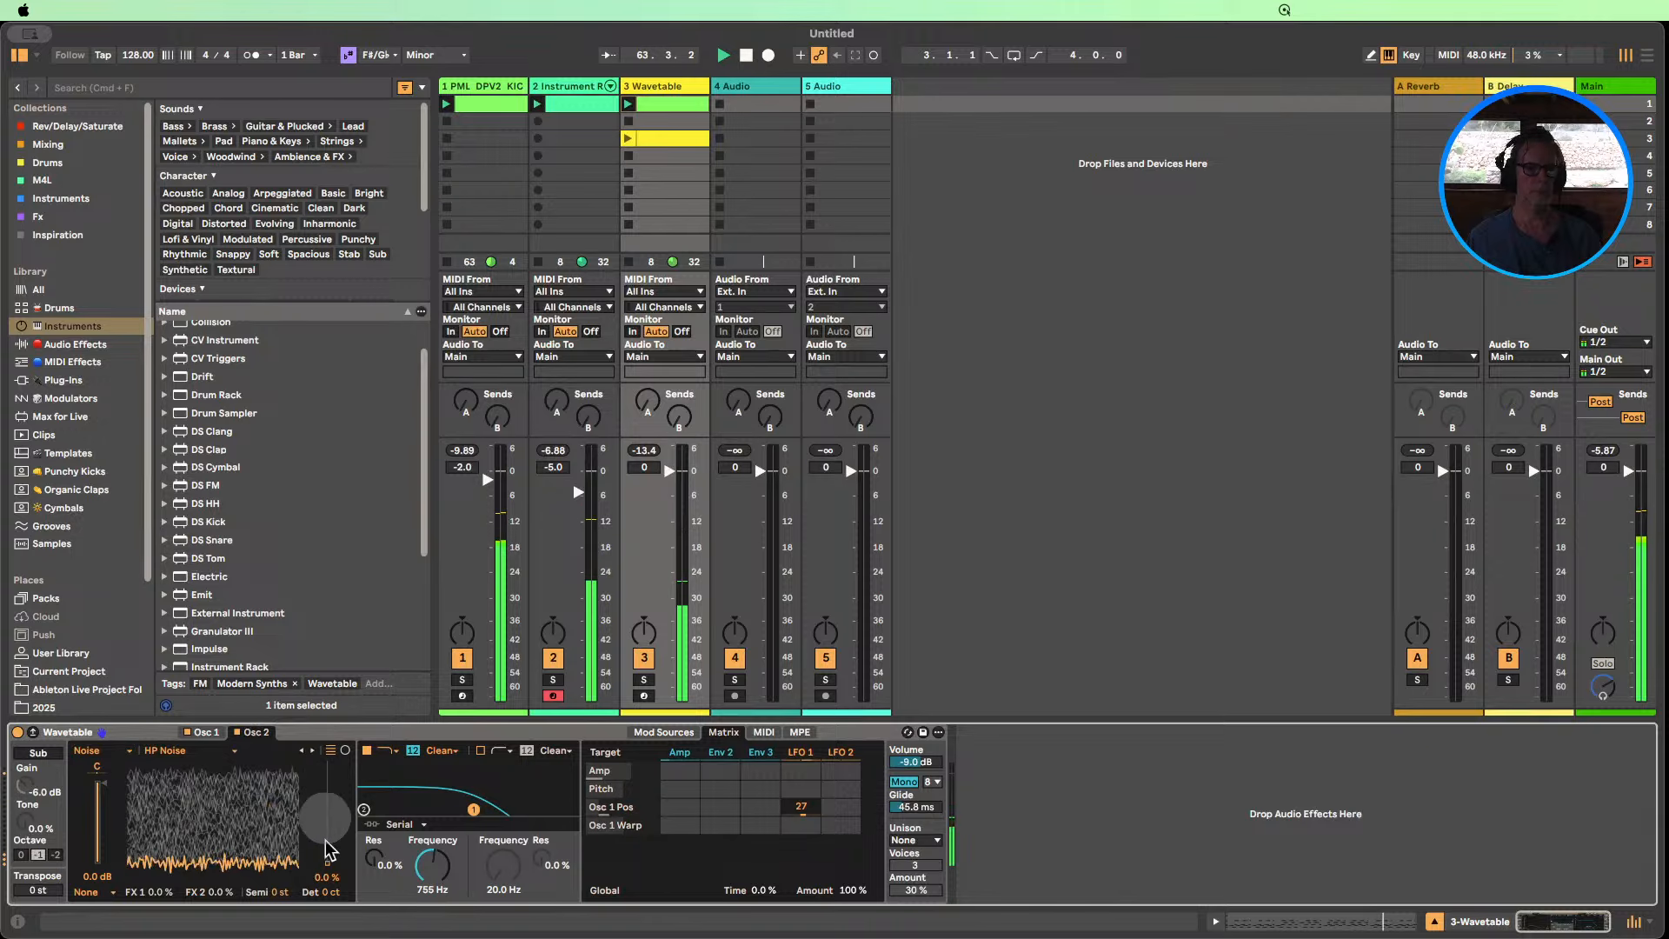
left_click_drag(322, 877, 320, 857)
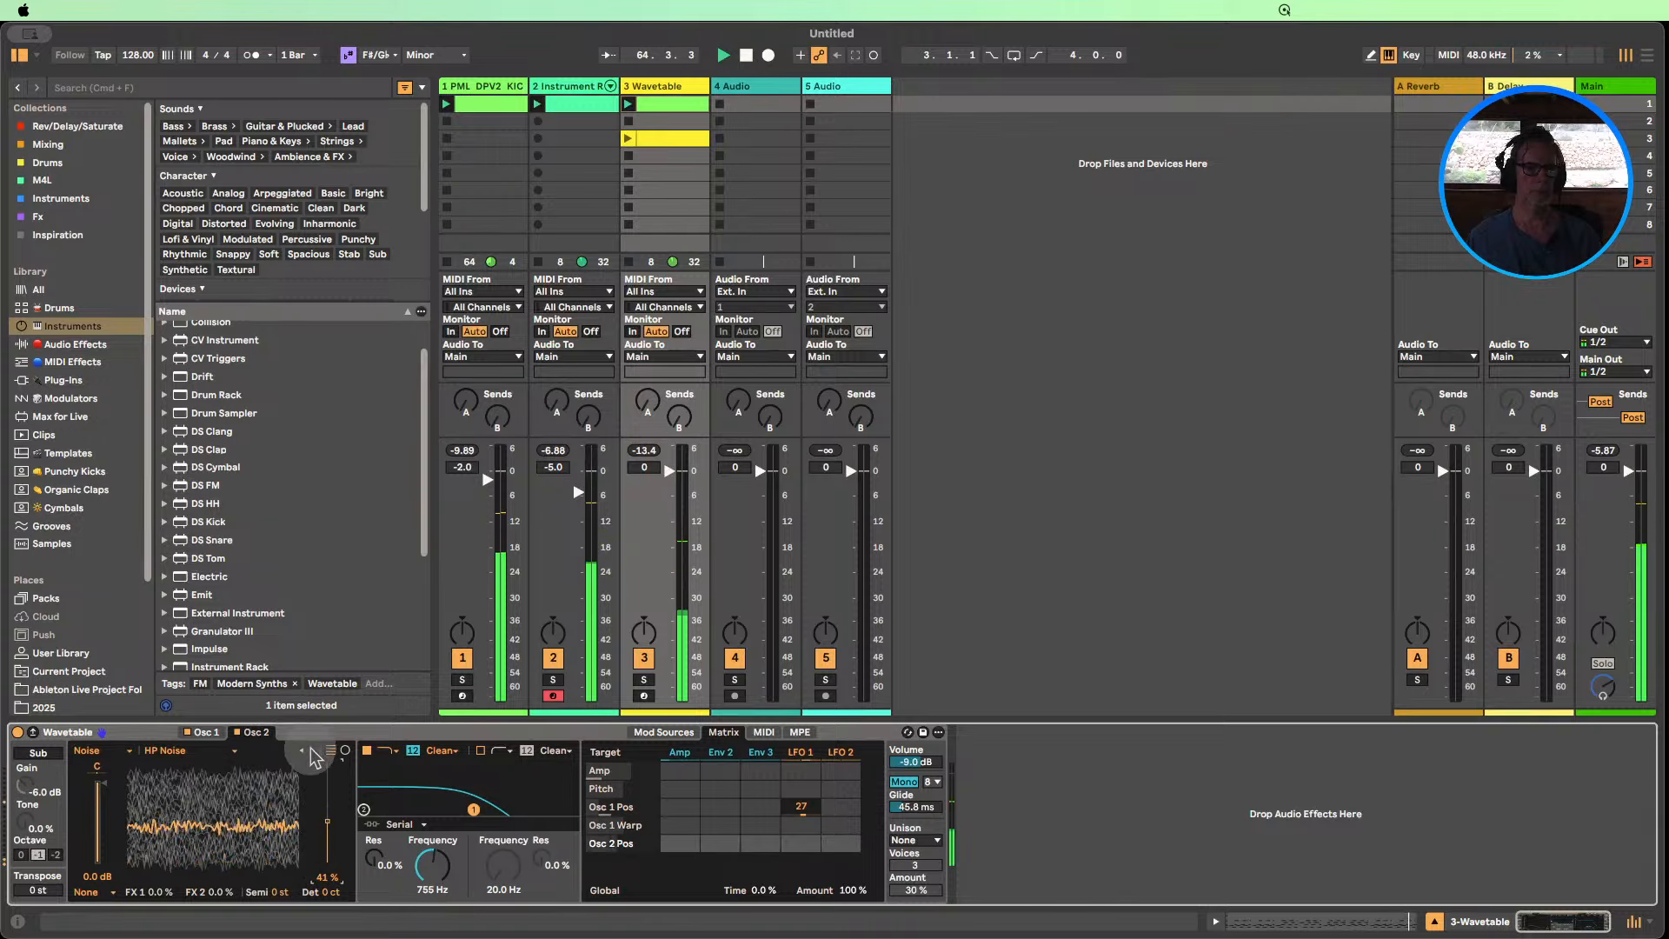
Advance Osc 2 through Pink Noise to Brown Noise at a 16% position, opening filter 1 to 20.5 kHz.
left_click(312, 750)
left_click_drag(427, 867, 427, 831)
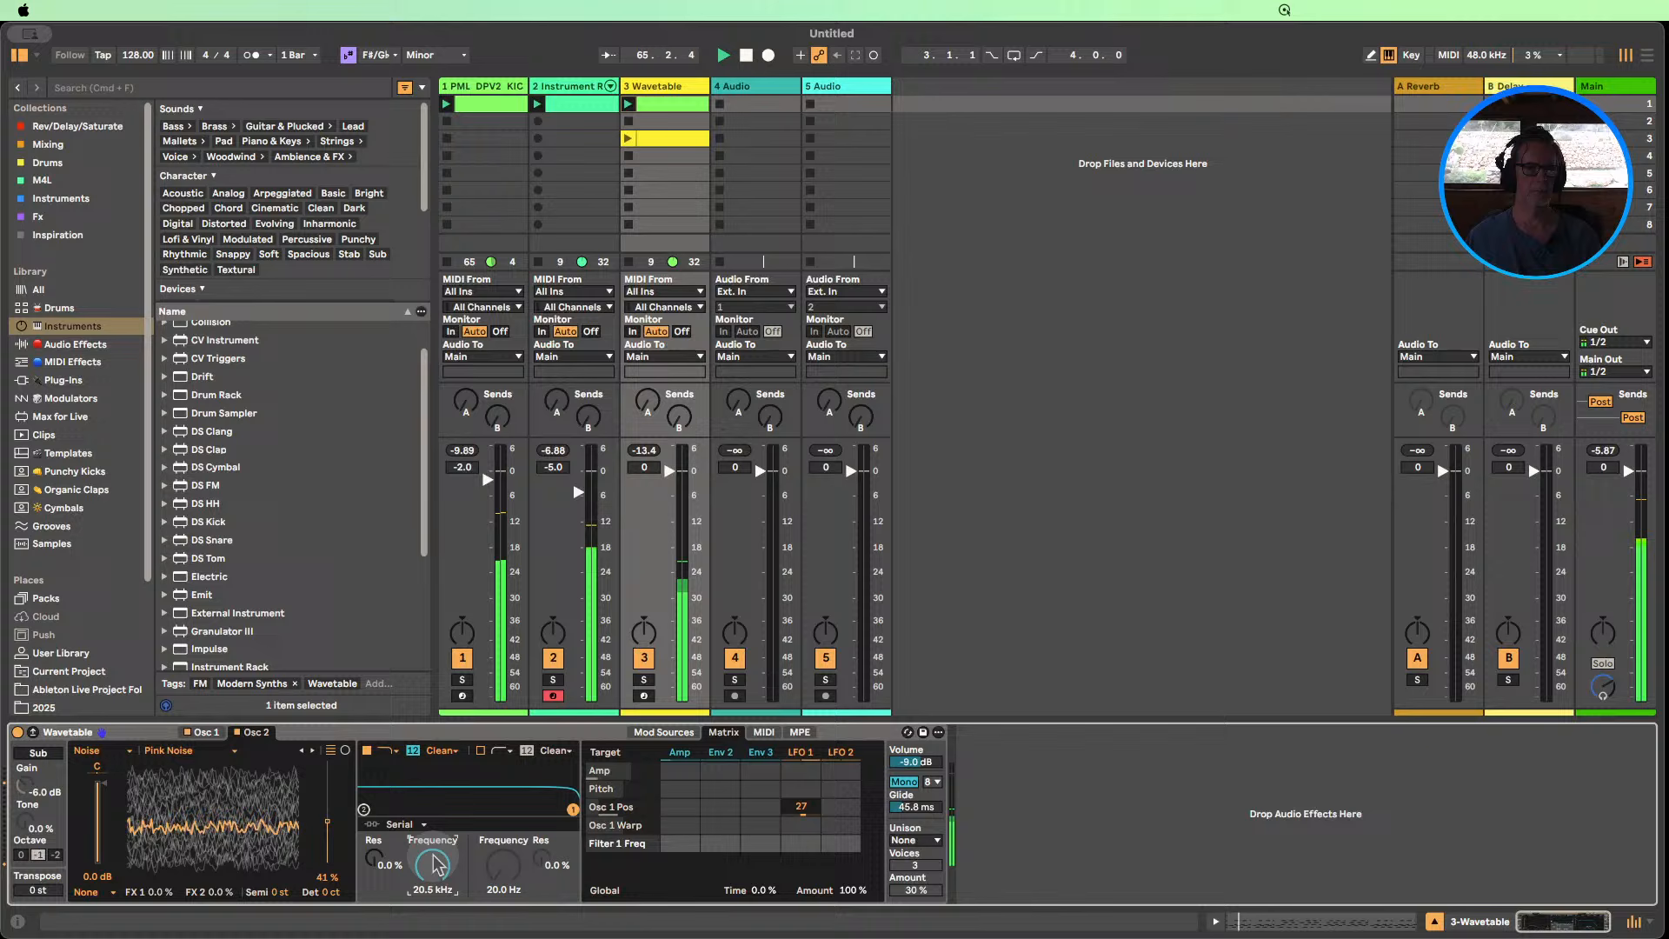
left_click(314, 752)
mouse_move(327, 821)
left_mouse_down()
mouse_move(327, 842)
mouse_move(326, 815)
left_mouse_up()
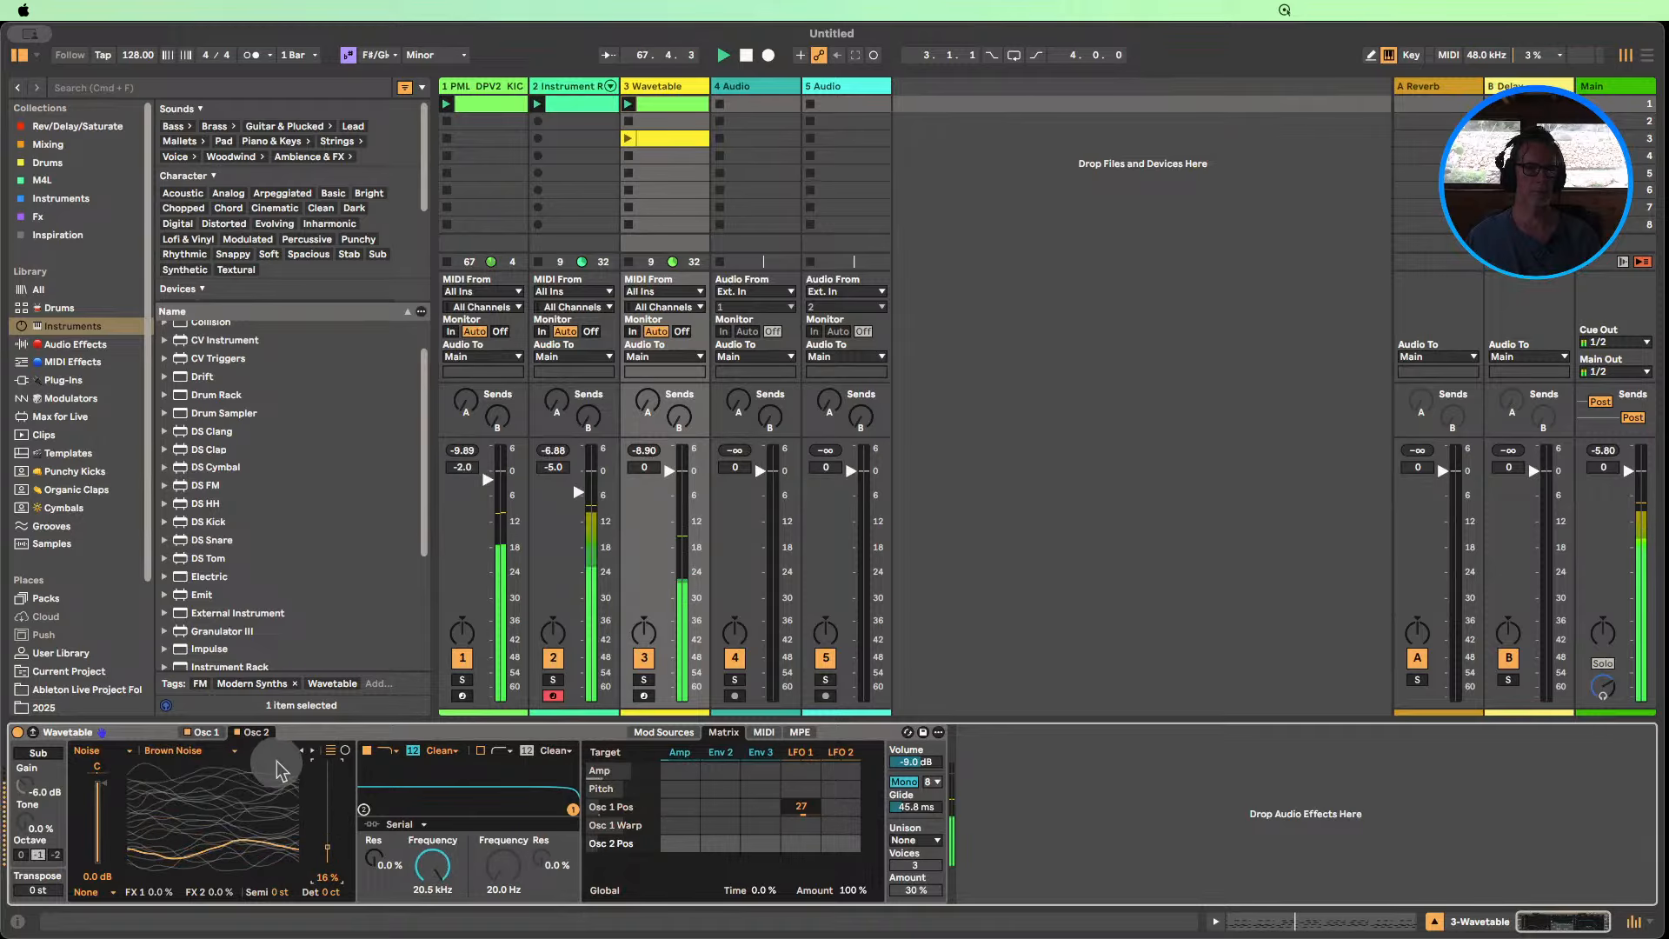
Audition Osc 2's next Noise wavetables, including Applause, Radio 2 and Vinyl Dirt Soft, ending on Helicopter.
left_click(312, 751)
left_click(312, 752)
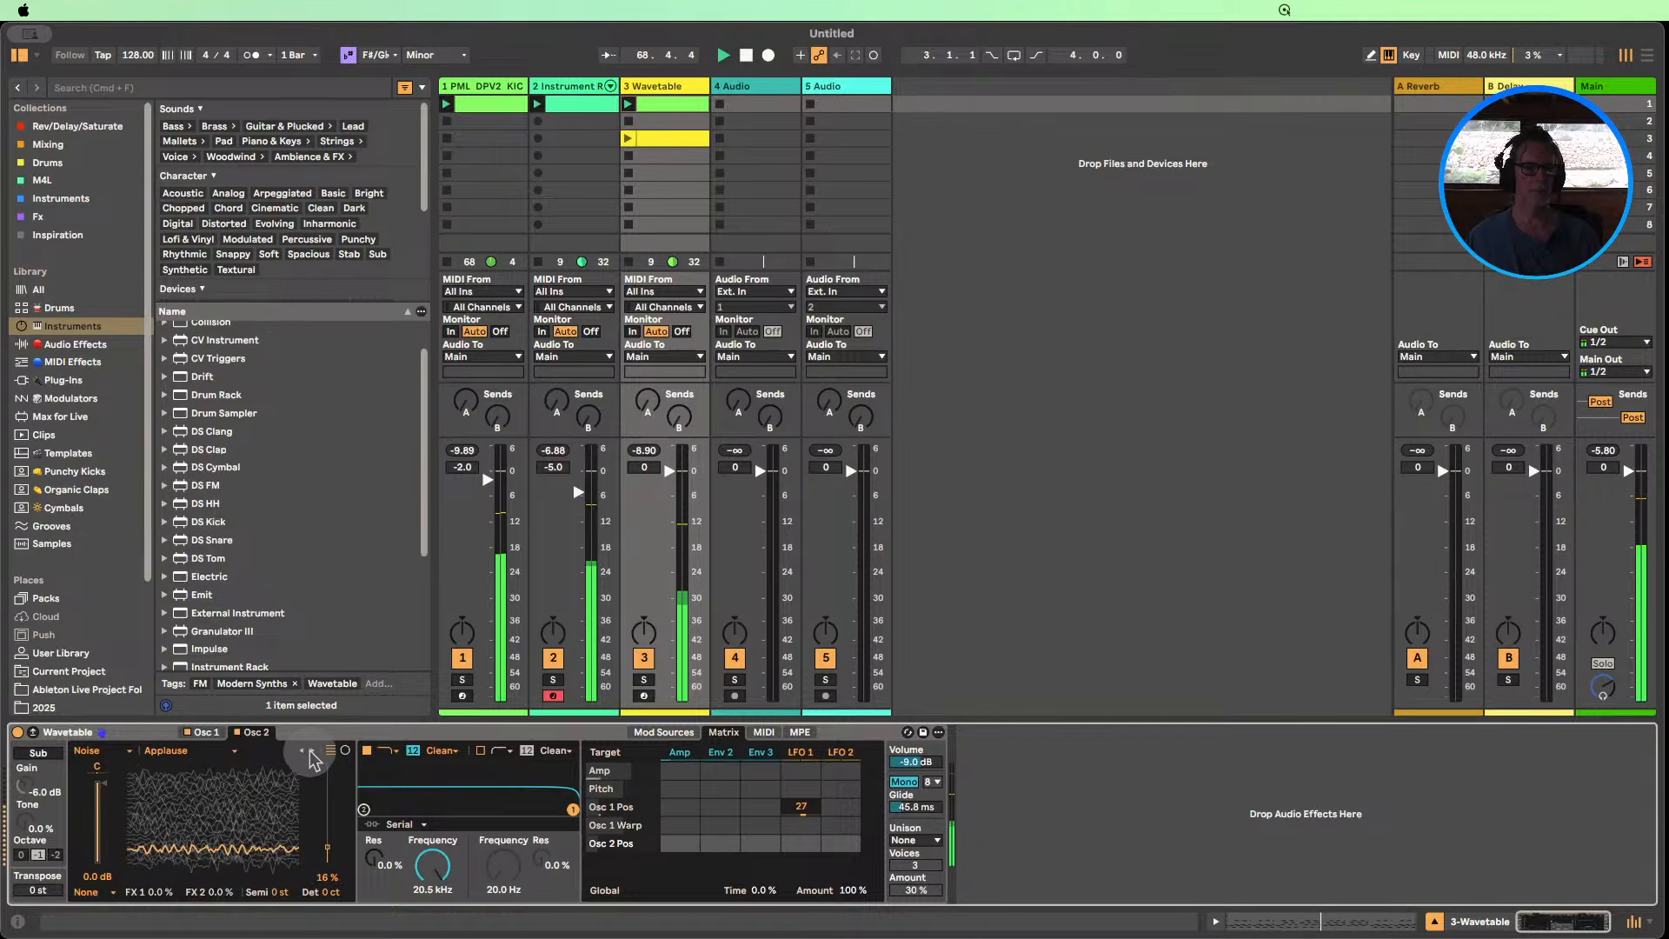
left_click(312, 752)
left_click(313, 752)
left_click(313, 752)
left_click(312, 752)
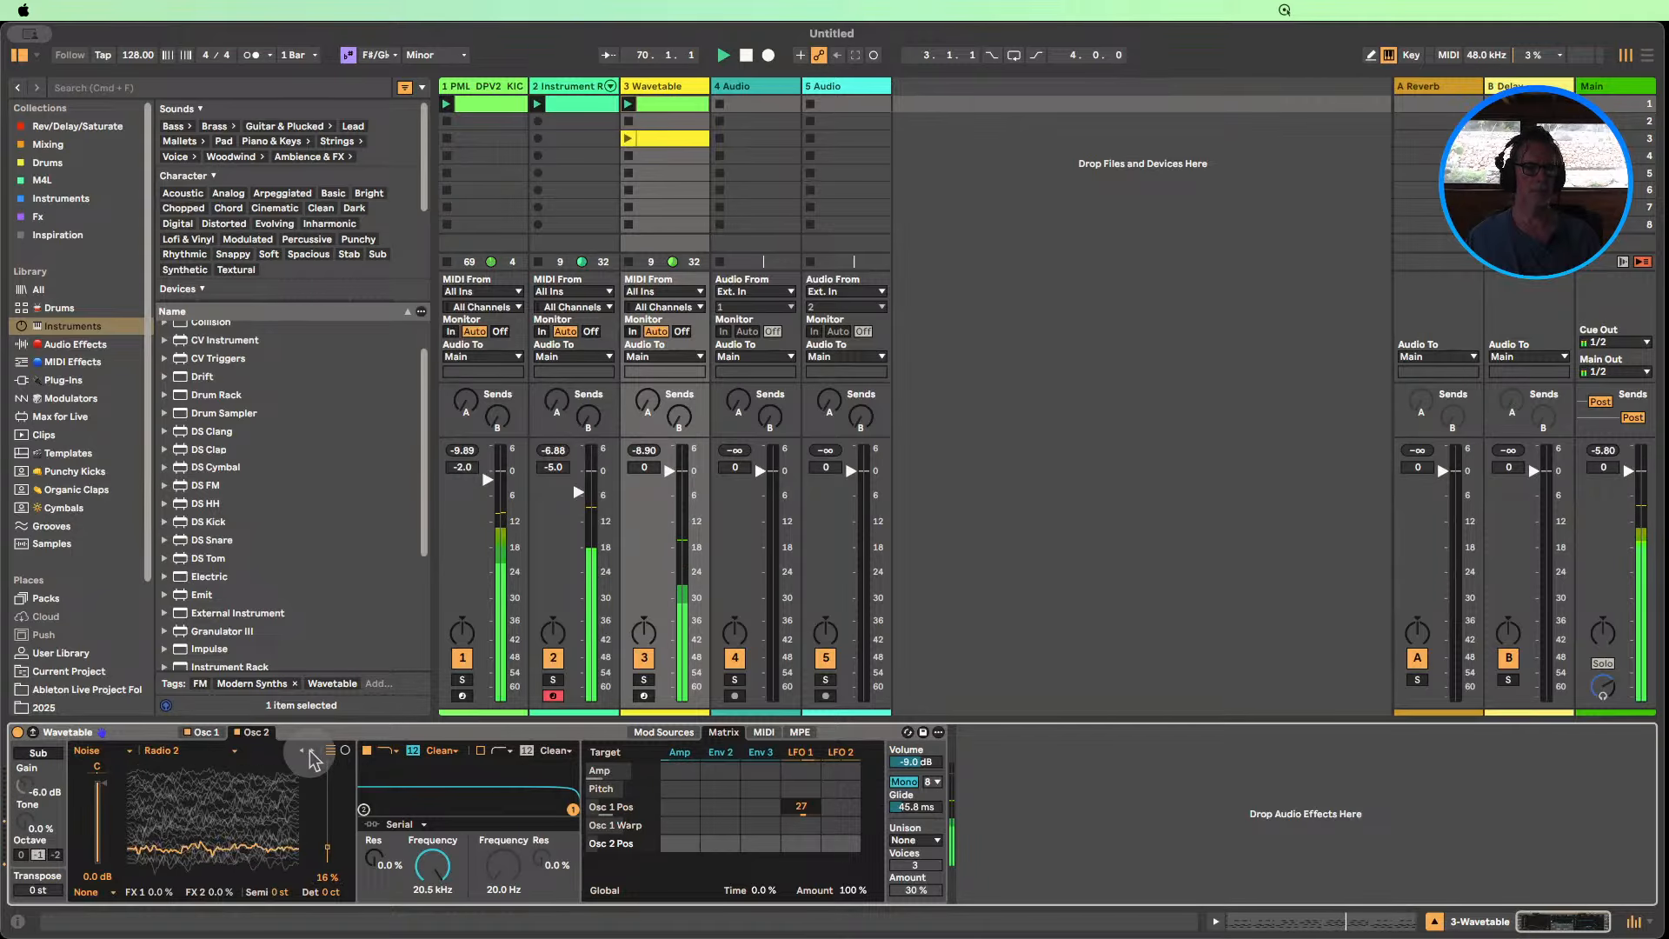
left_click(313, 752)
left_click(312, 752)
left_click(312, 752)
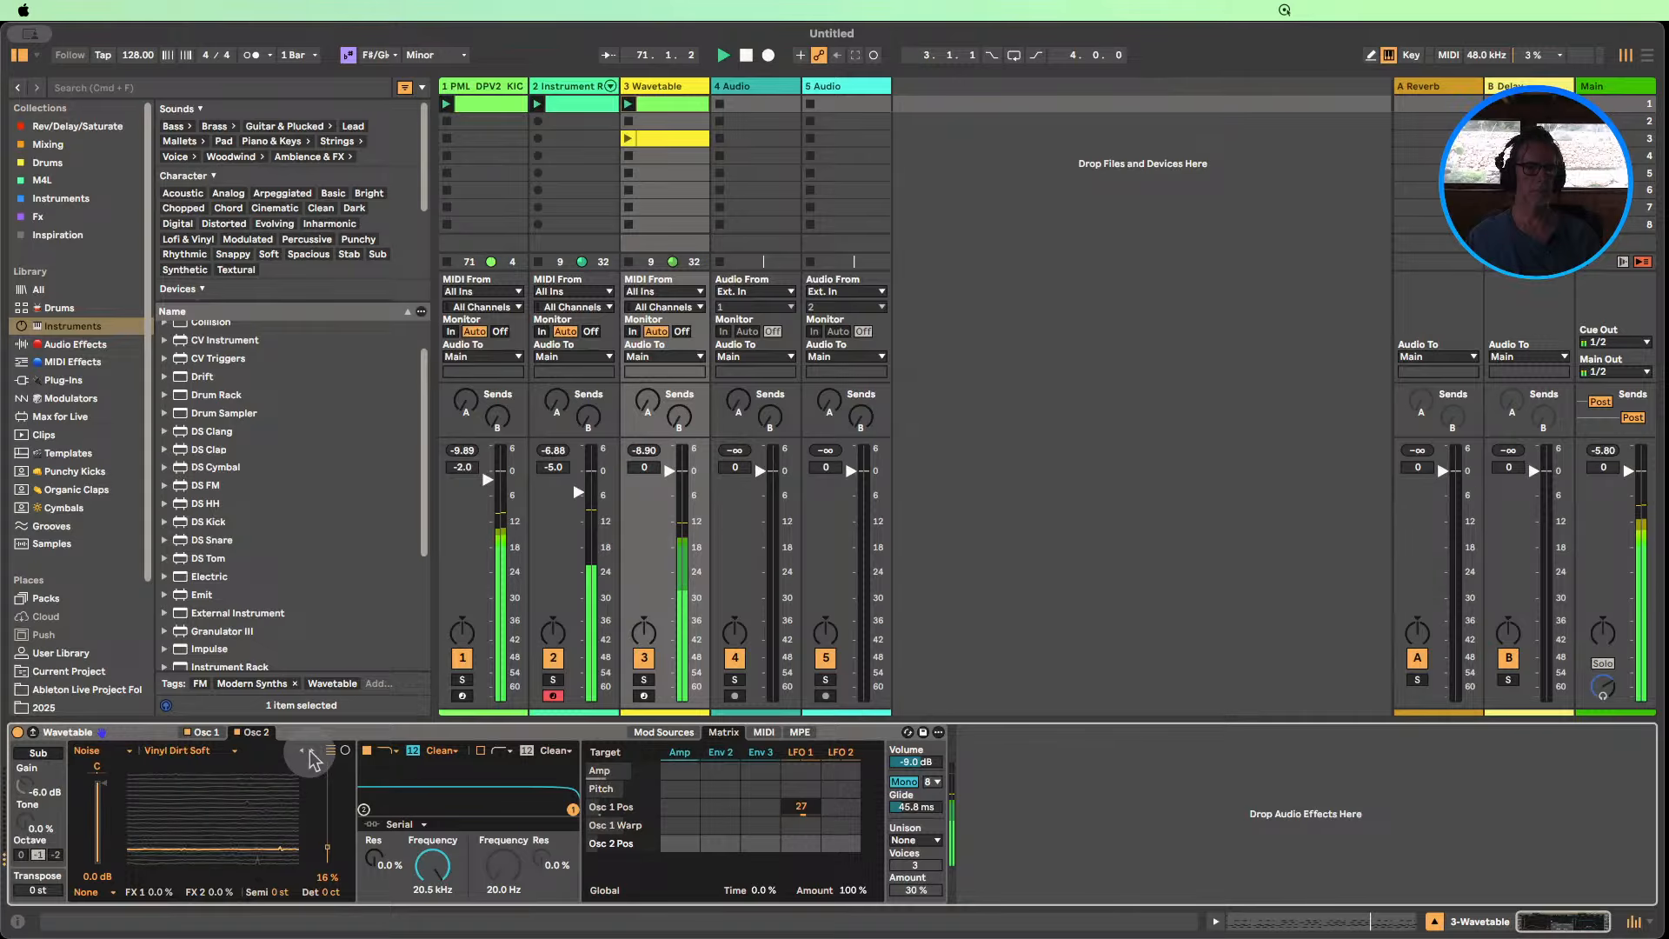
left_click(313, 752)
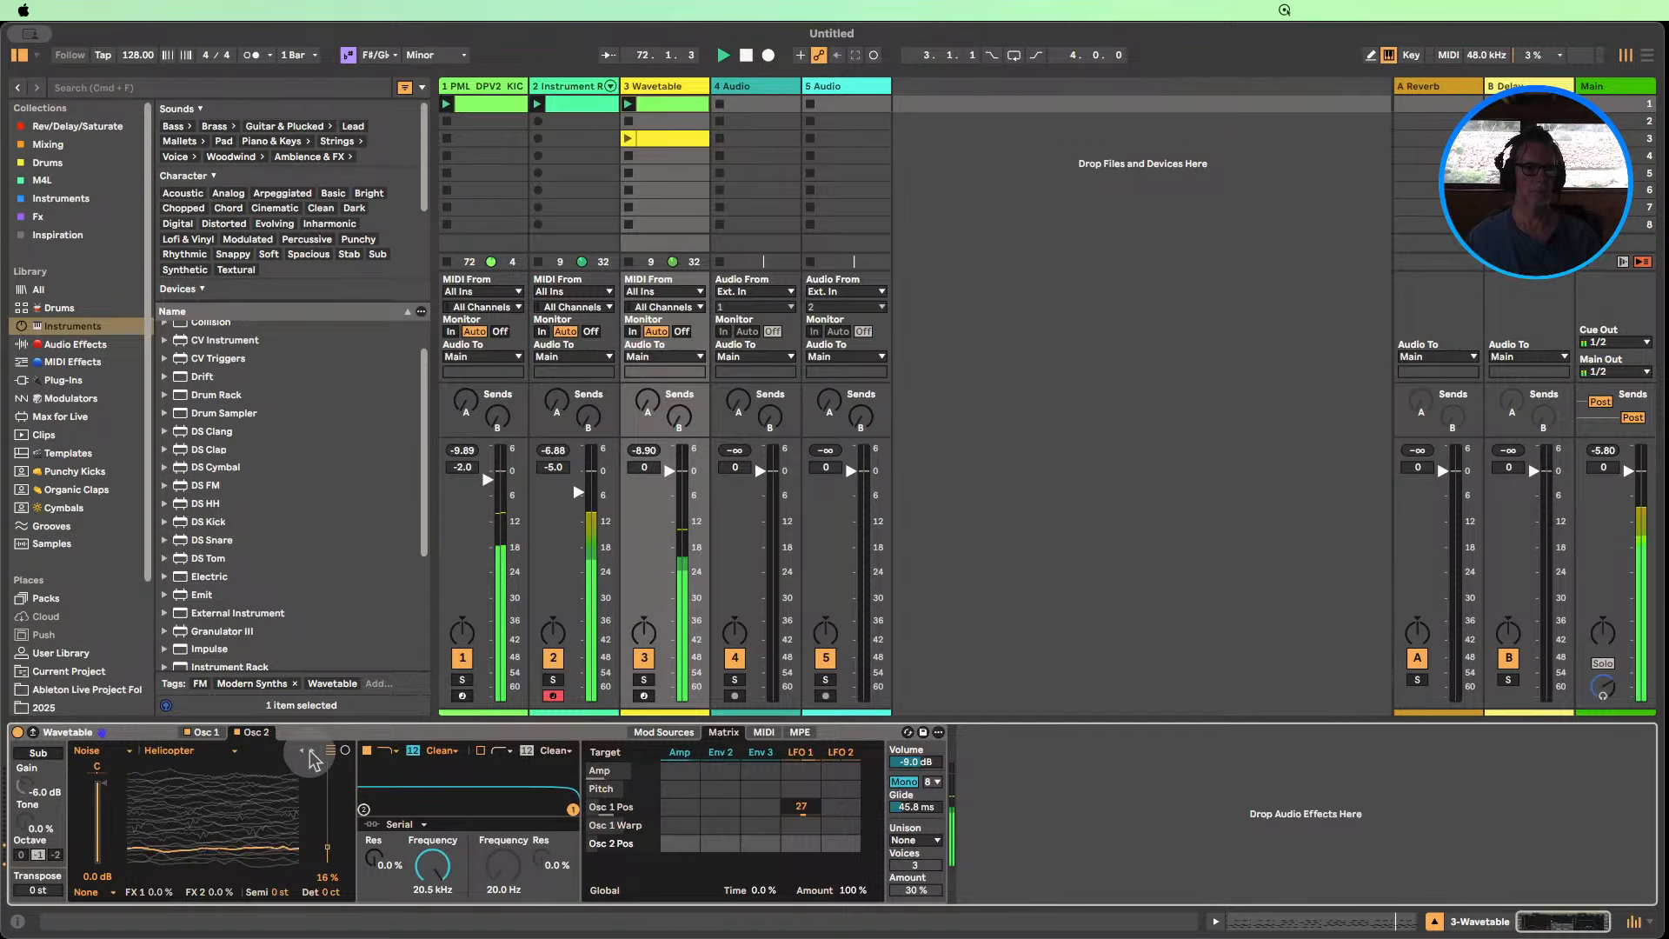
Lower Osc 2's wavetable position to 12% and modulate it with LFO 1 by 36.
mouse_move(326, 847)
left_mouse_down()
mouse_move(327, 780)
mouse_move(327, 854)
left_mouse_up()
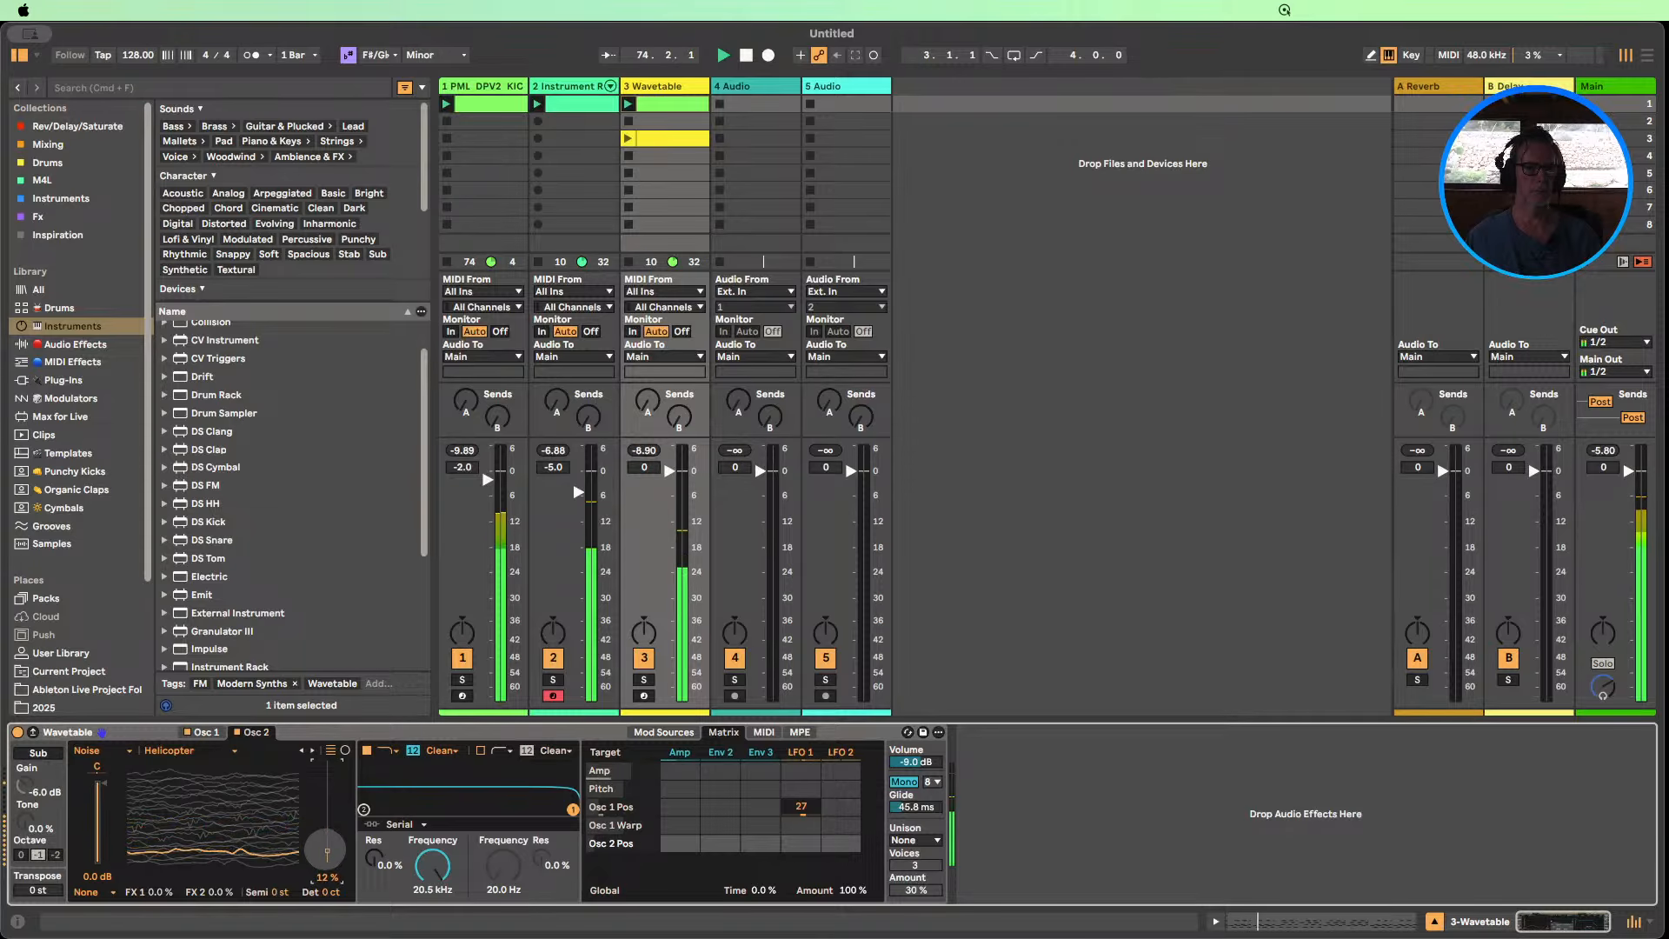
left_click(802, 826)
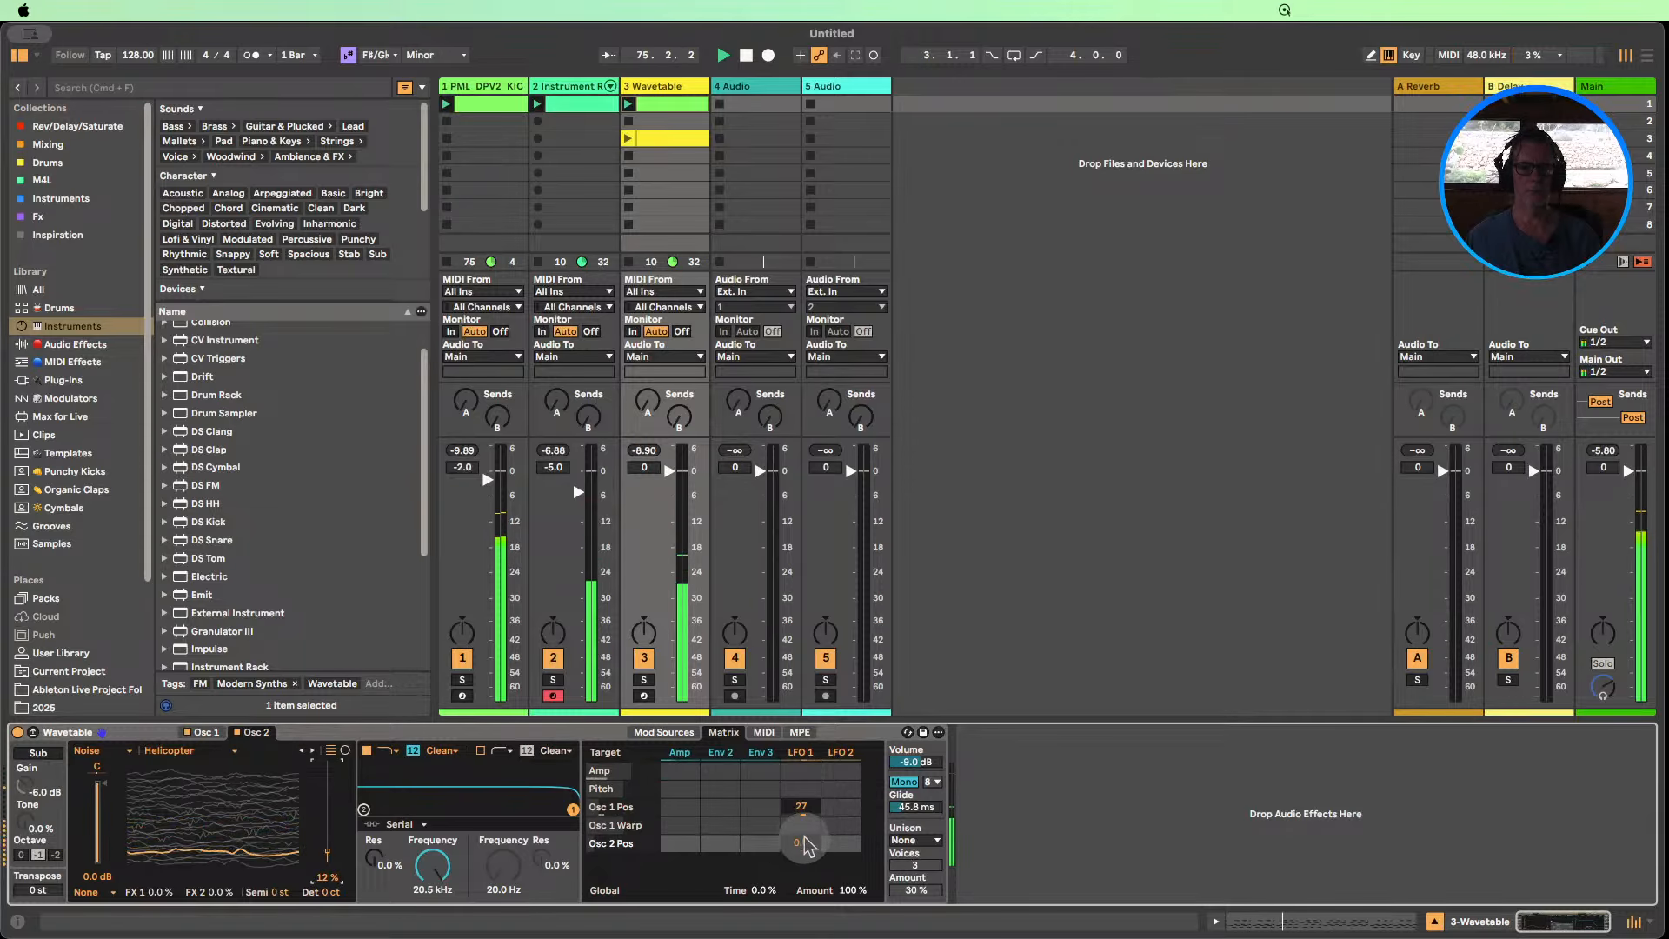
left_click_drag(807, 848, 807, 840)
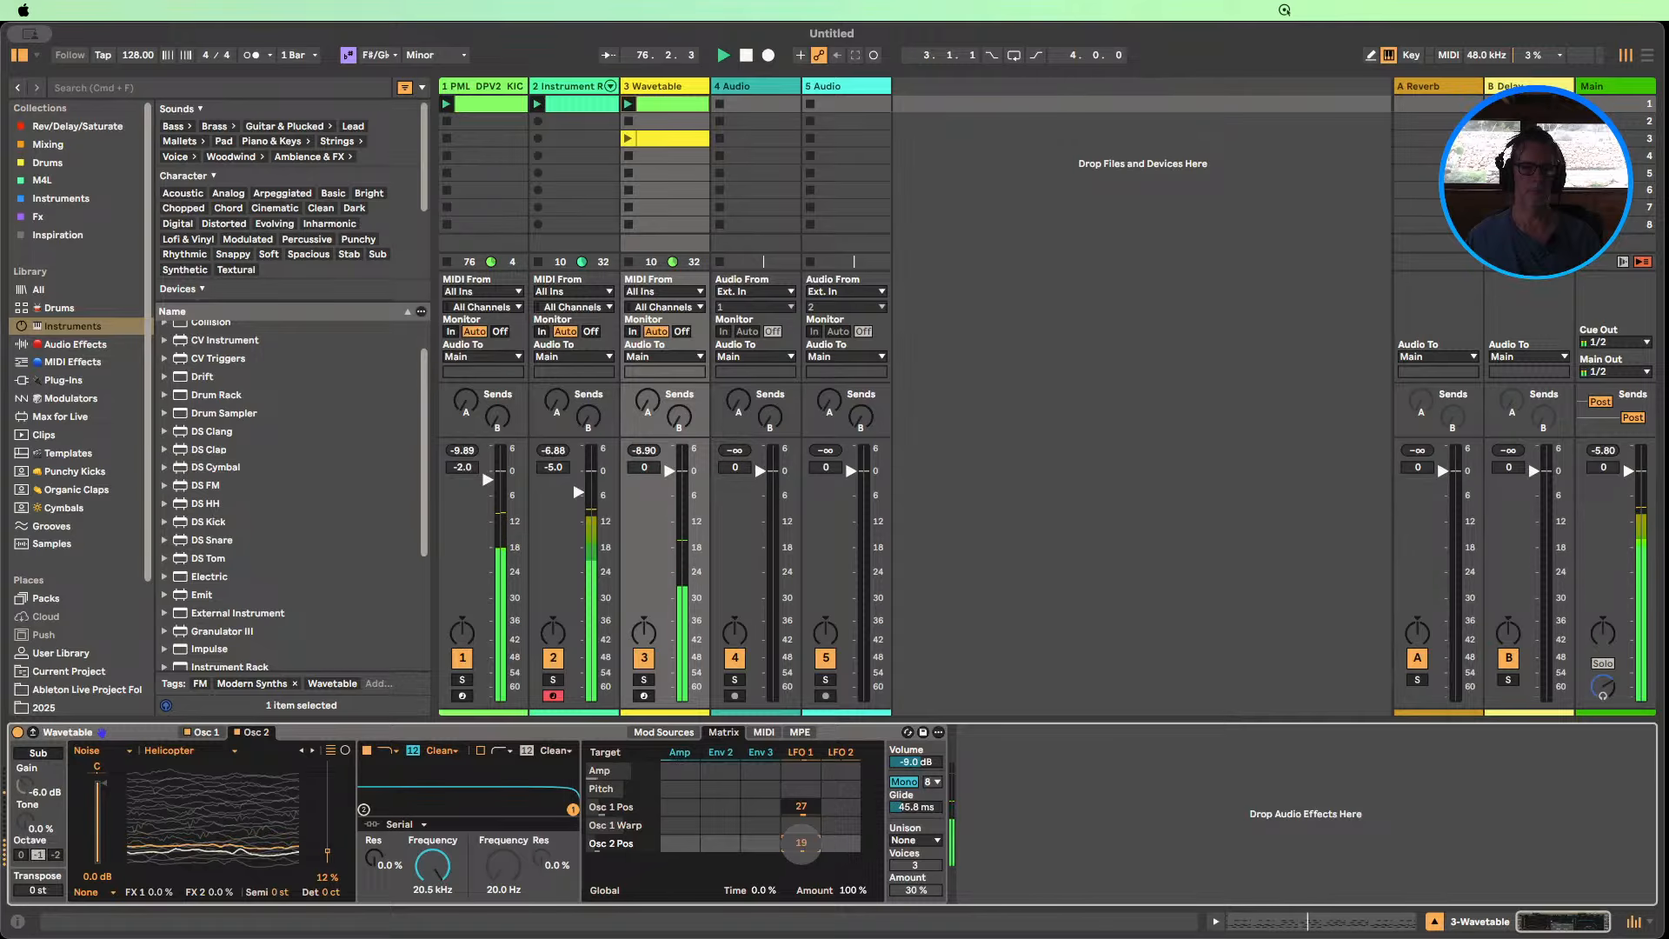
Audition Osc 2's remaining Noise wavetables, including Bad Bits, Modulated Kodiak and Junk 1, continuing on to Echoes in the Retro category.
left_click(312, 751)
left_click(311, 751)
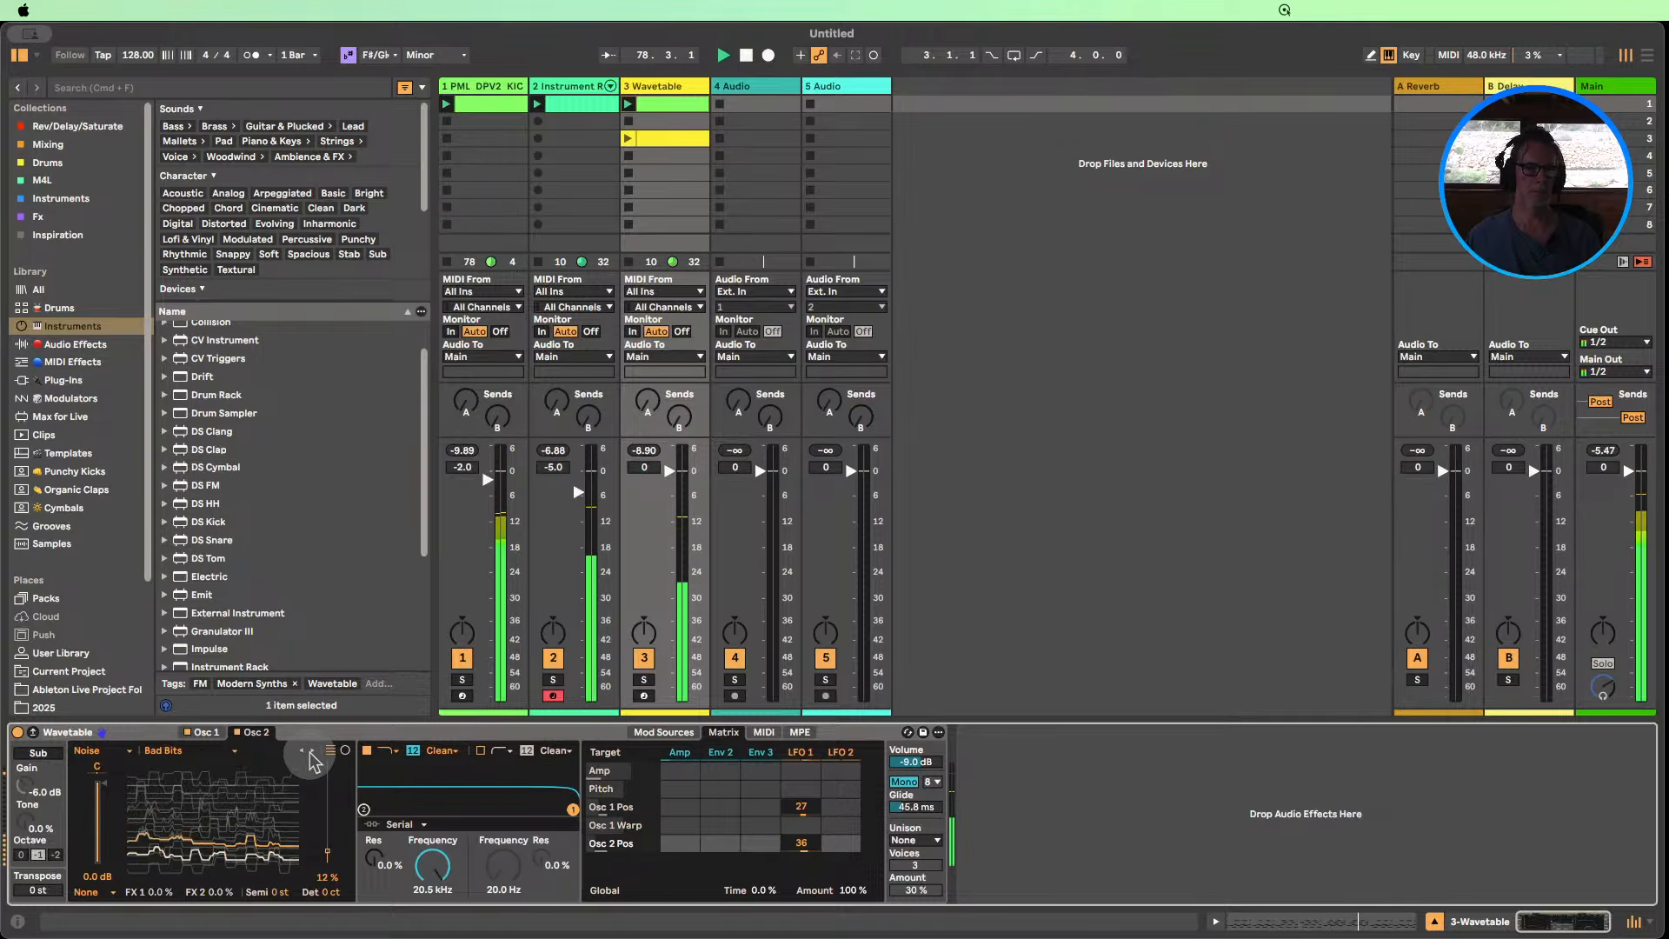
left_click(311, 752)
left_click(311, 752)
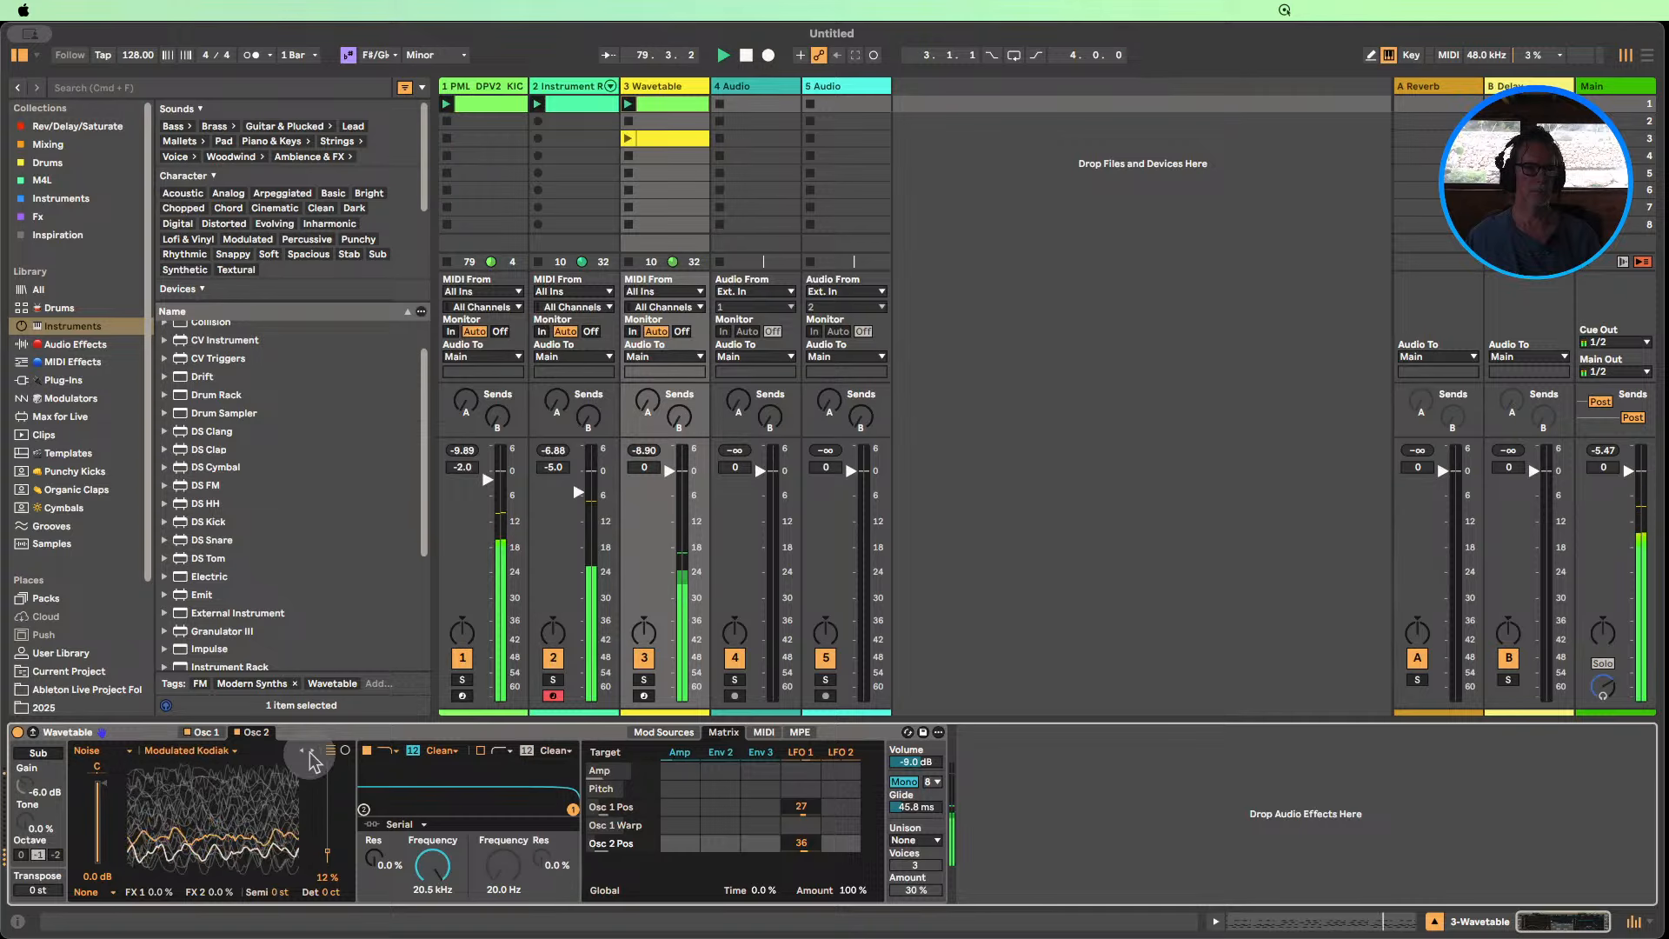
left_click(311, 752)
left_click(311, 752)
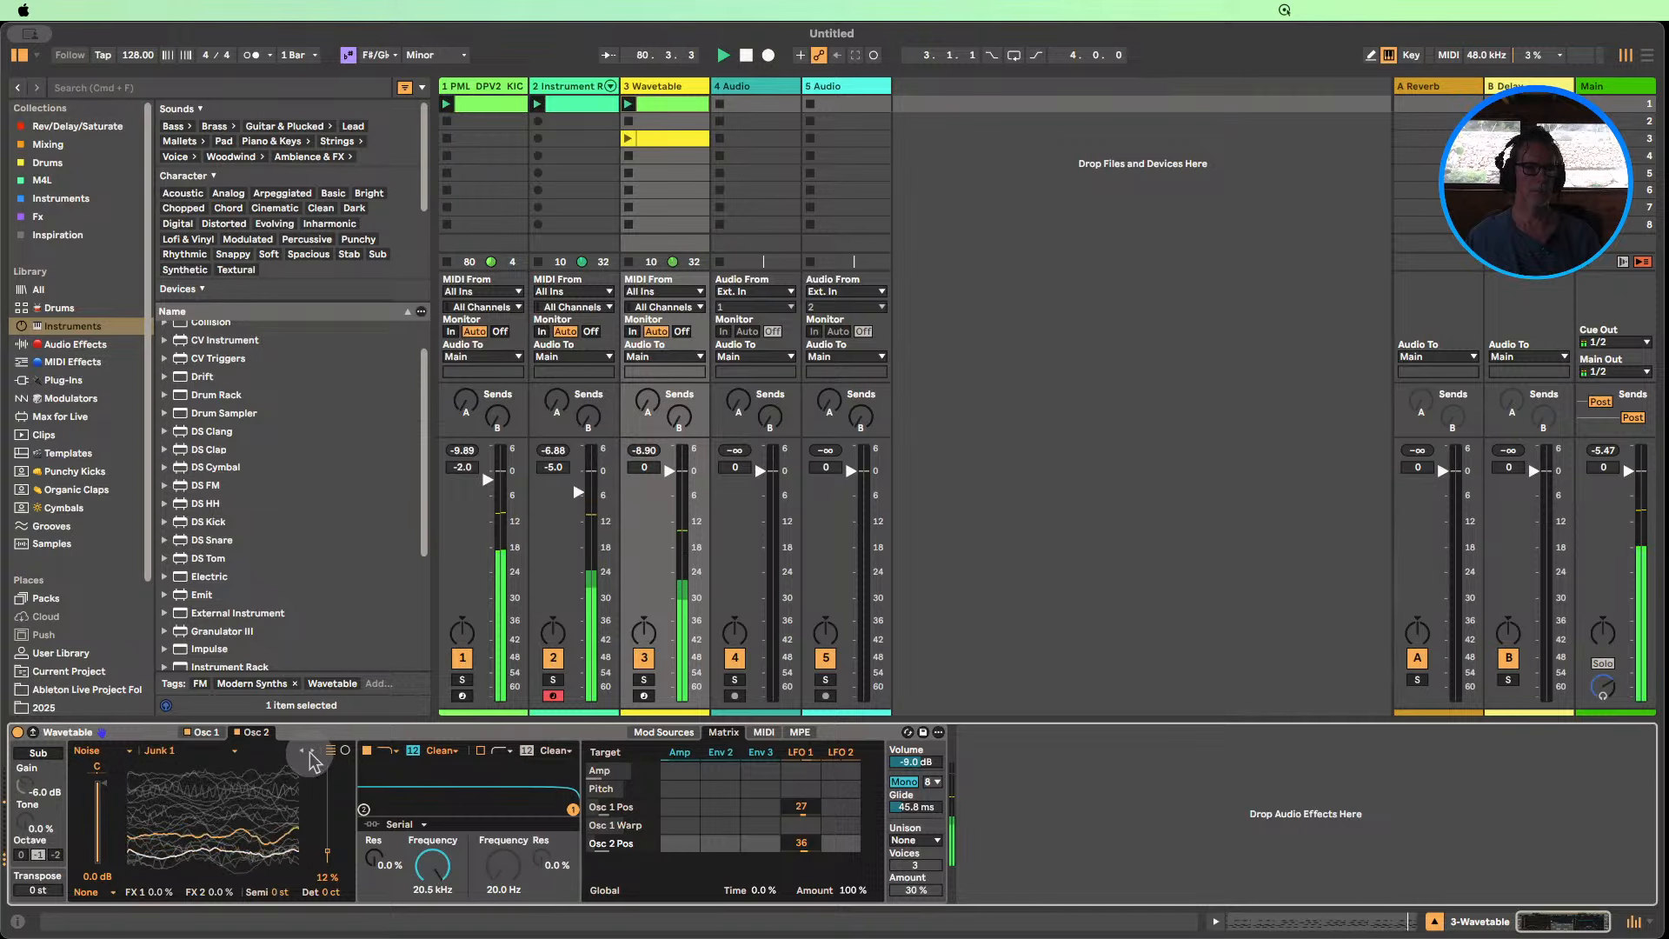
left_click(311, 753)
left_click(310, 753)
left_click(311, 753)
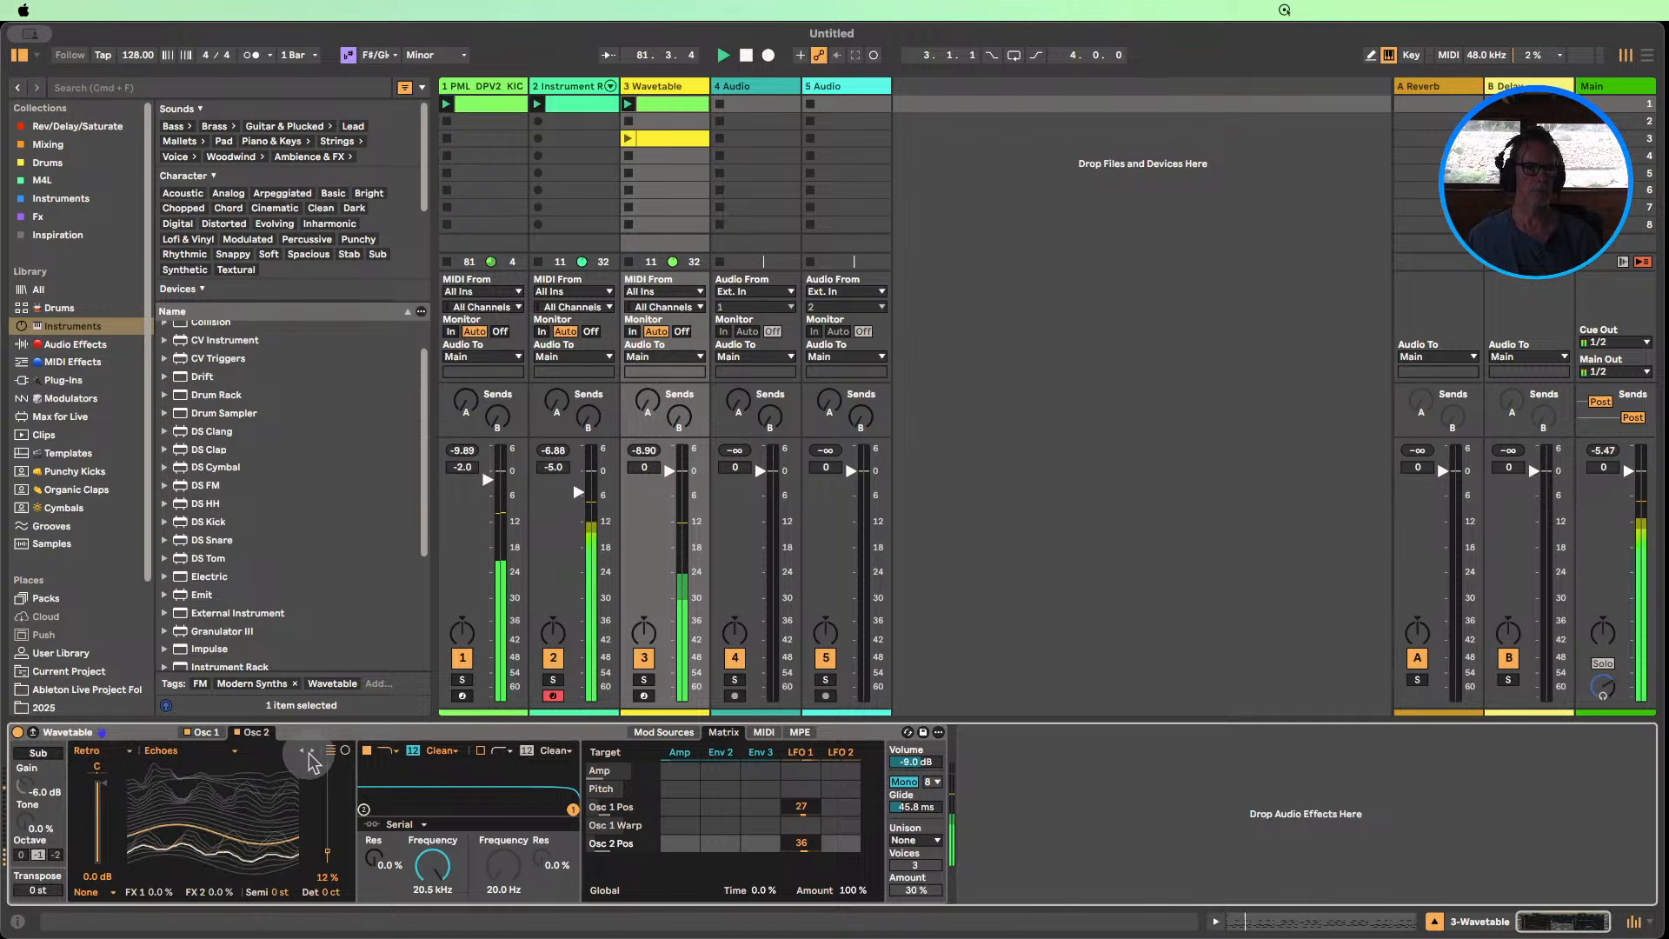
Step Osc 2 backward from Echoes through Junk 2, Bad Bits and Vinyl Dirt Constant to Vinyl Dirt Soft.
left_click(302, 752)
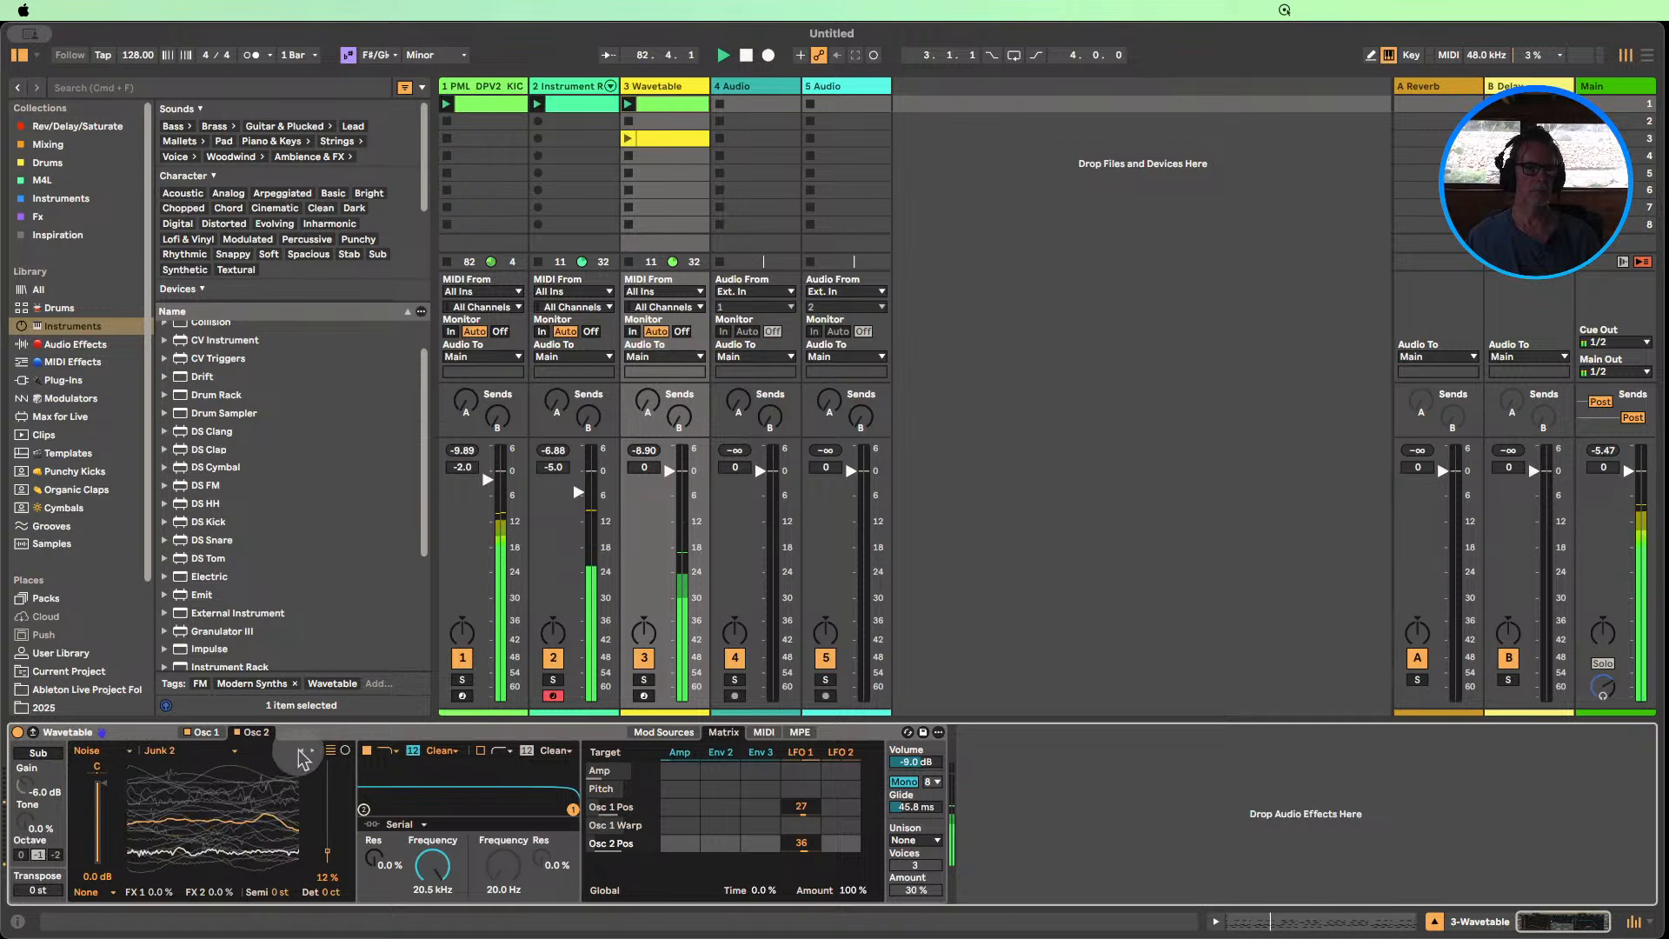
left_click(302, 752)
left_click(302, 753)
left_click(302, 753)
left_click(301, 753)
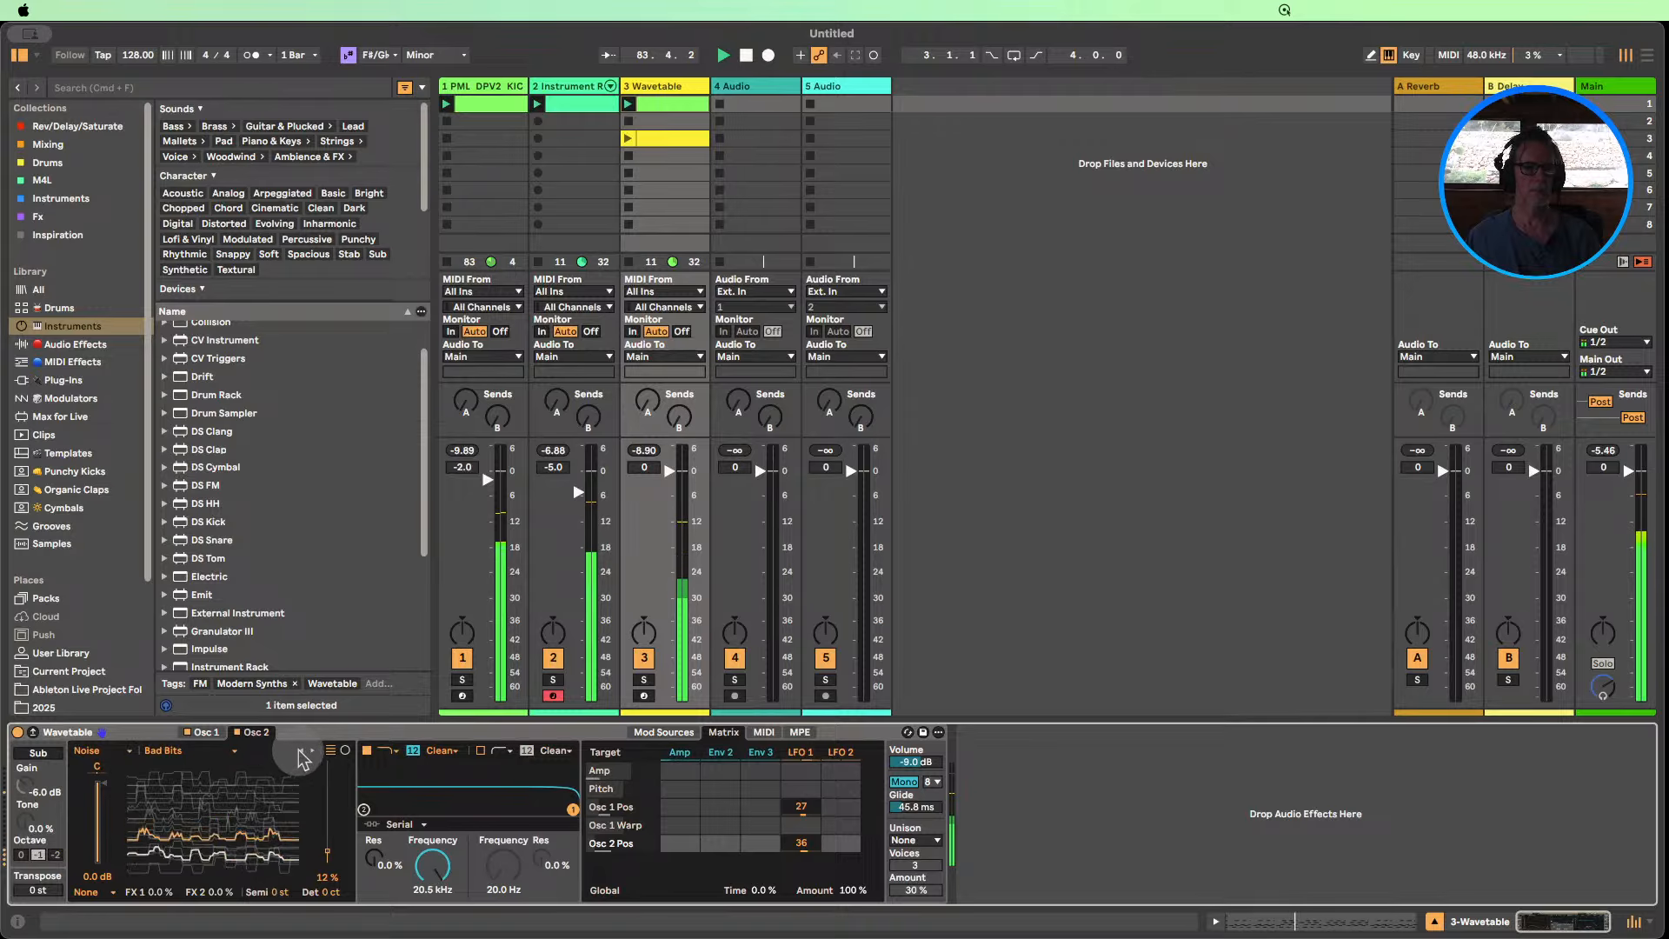
left_click(300, 751)
left_click(300, 751)
left_click(300, 751)
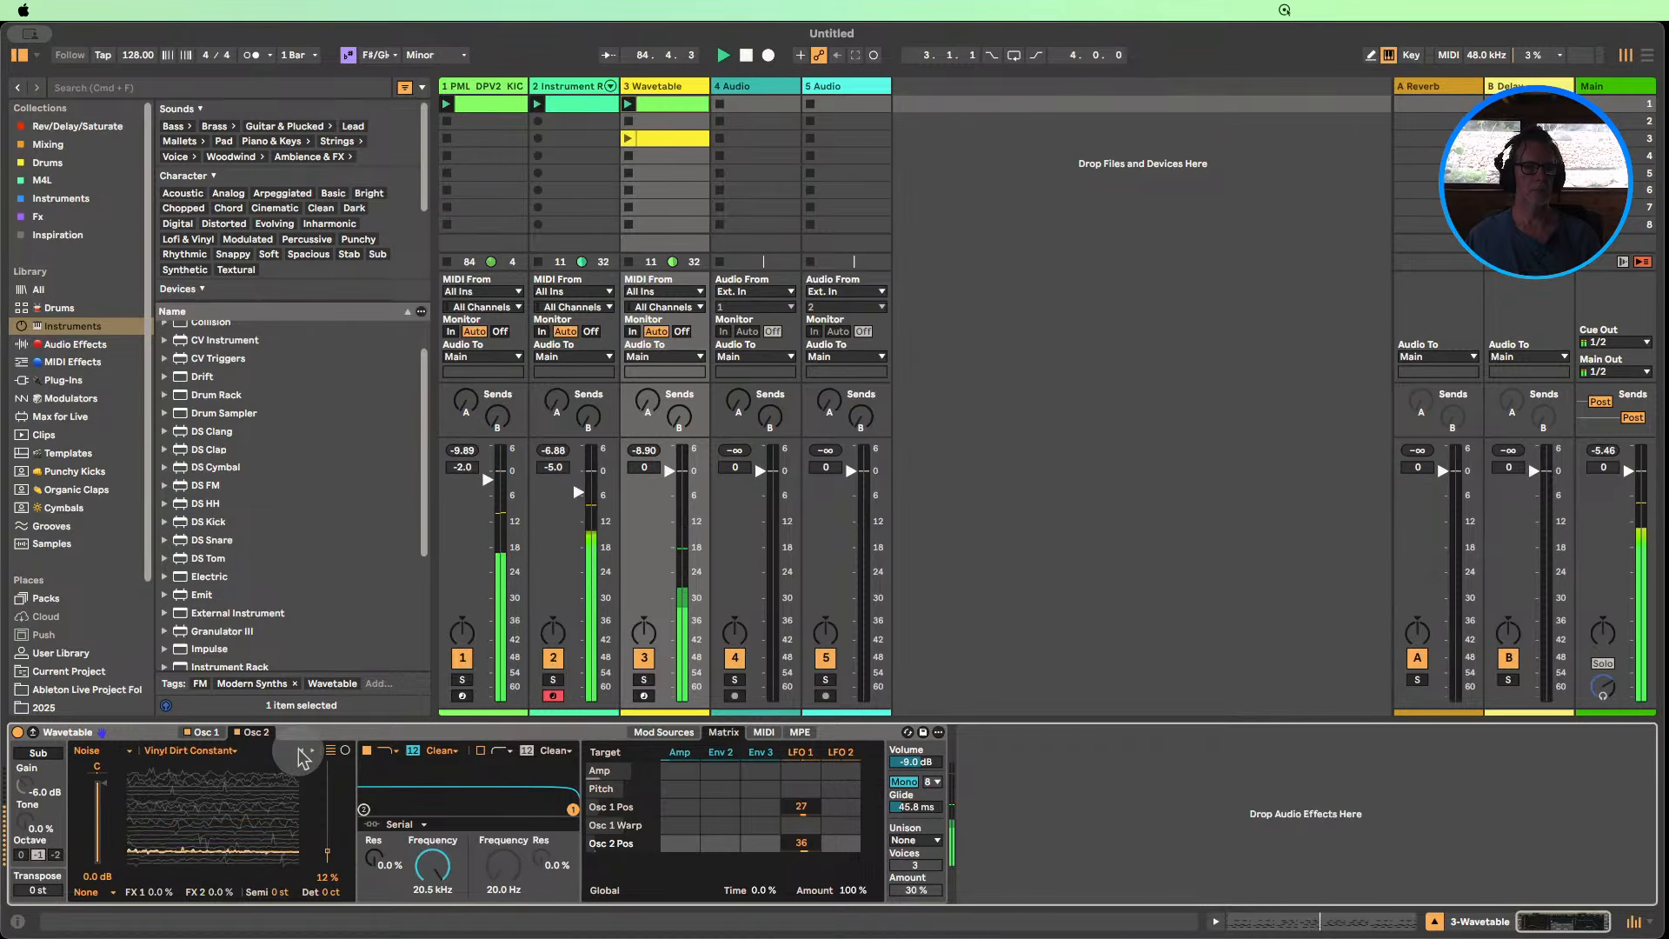
left_click(300, 752)
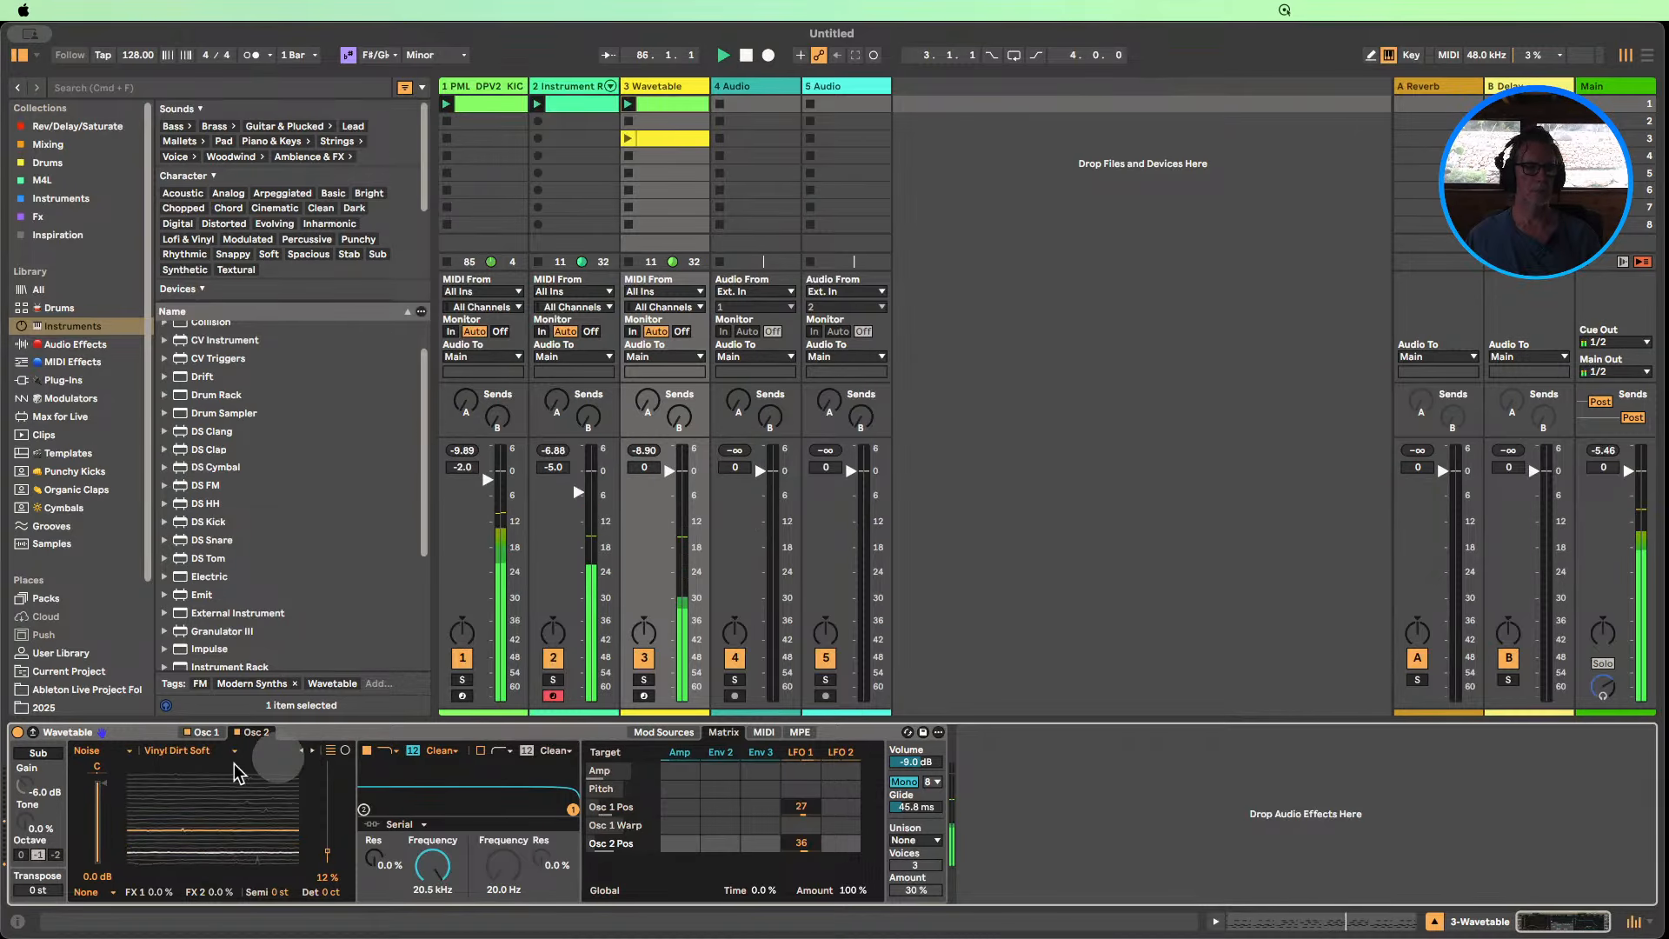
Mute the kick track and reduce Osc 2's gain to -4.2 dB.
left_click(462, 658)
left_click_drag(103, 783, 102, 815)
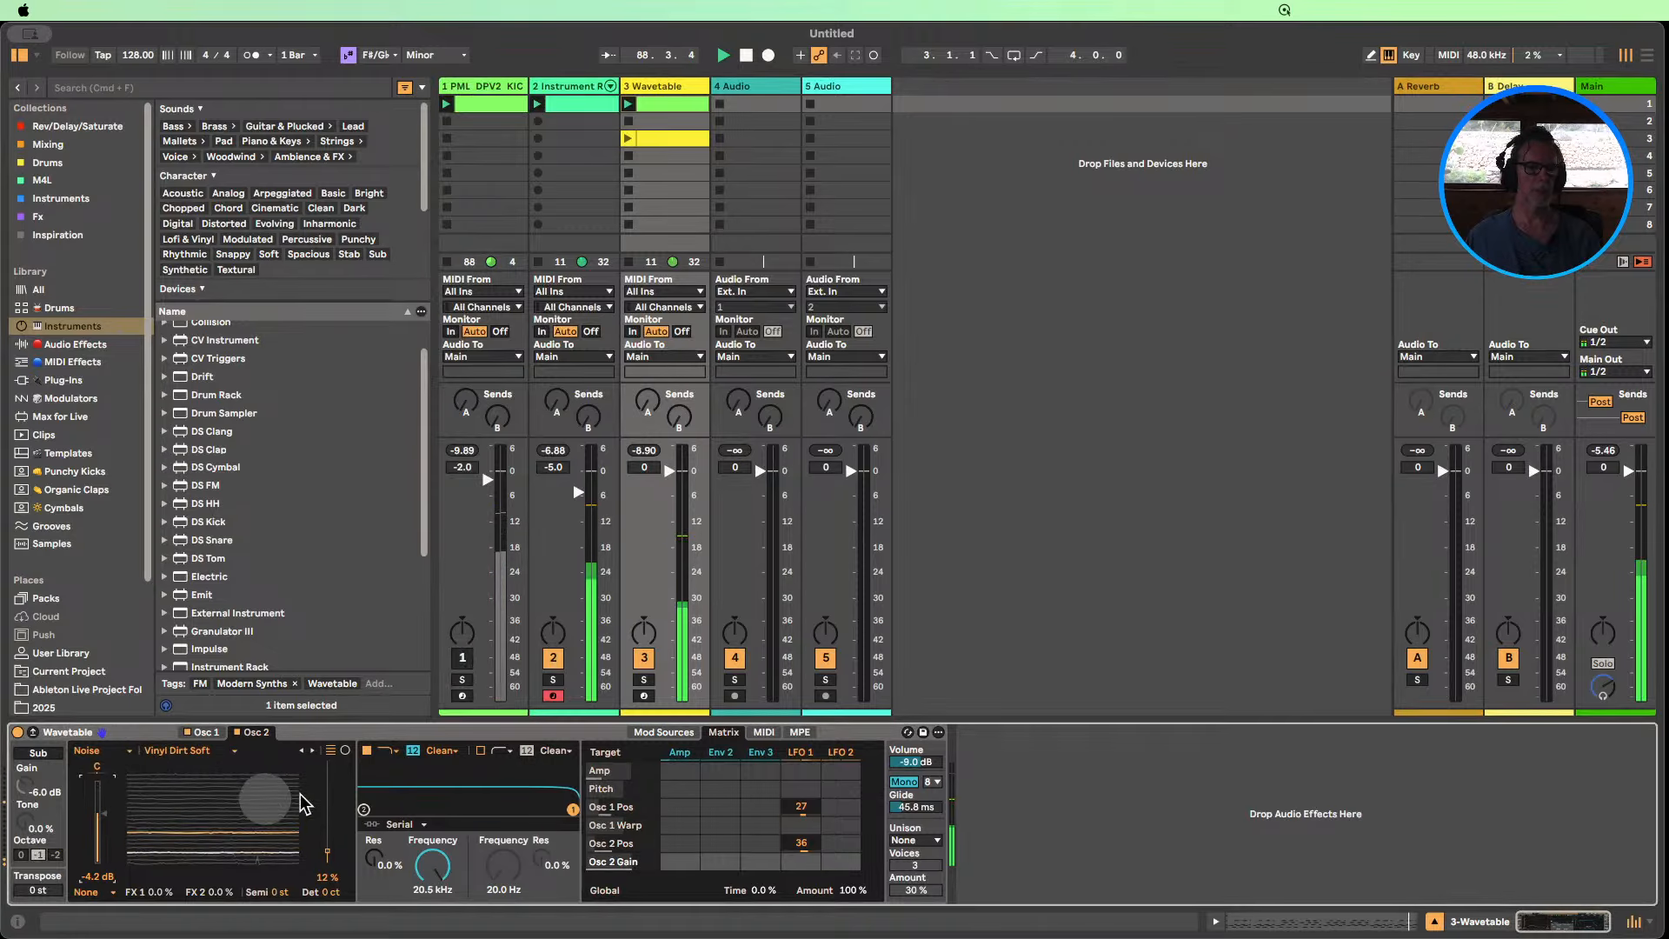
Audition Osc 2's wavetables in reverse through Vintage Noise, Radio 1, Applause, Brown Noise and HP Noise, back to Jazz Buzz.
left_click(301, 750)
left_click(301, 751)
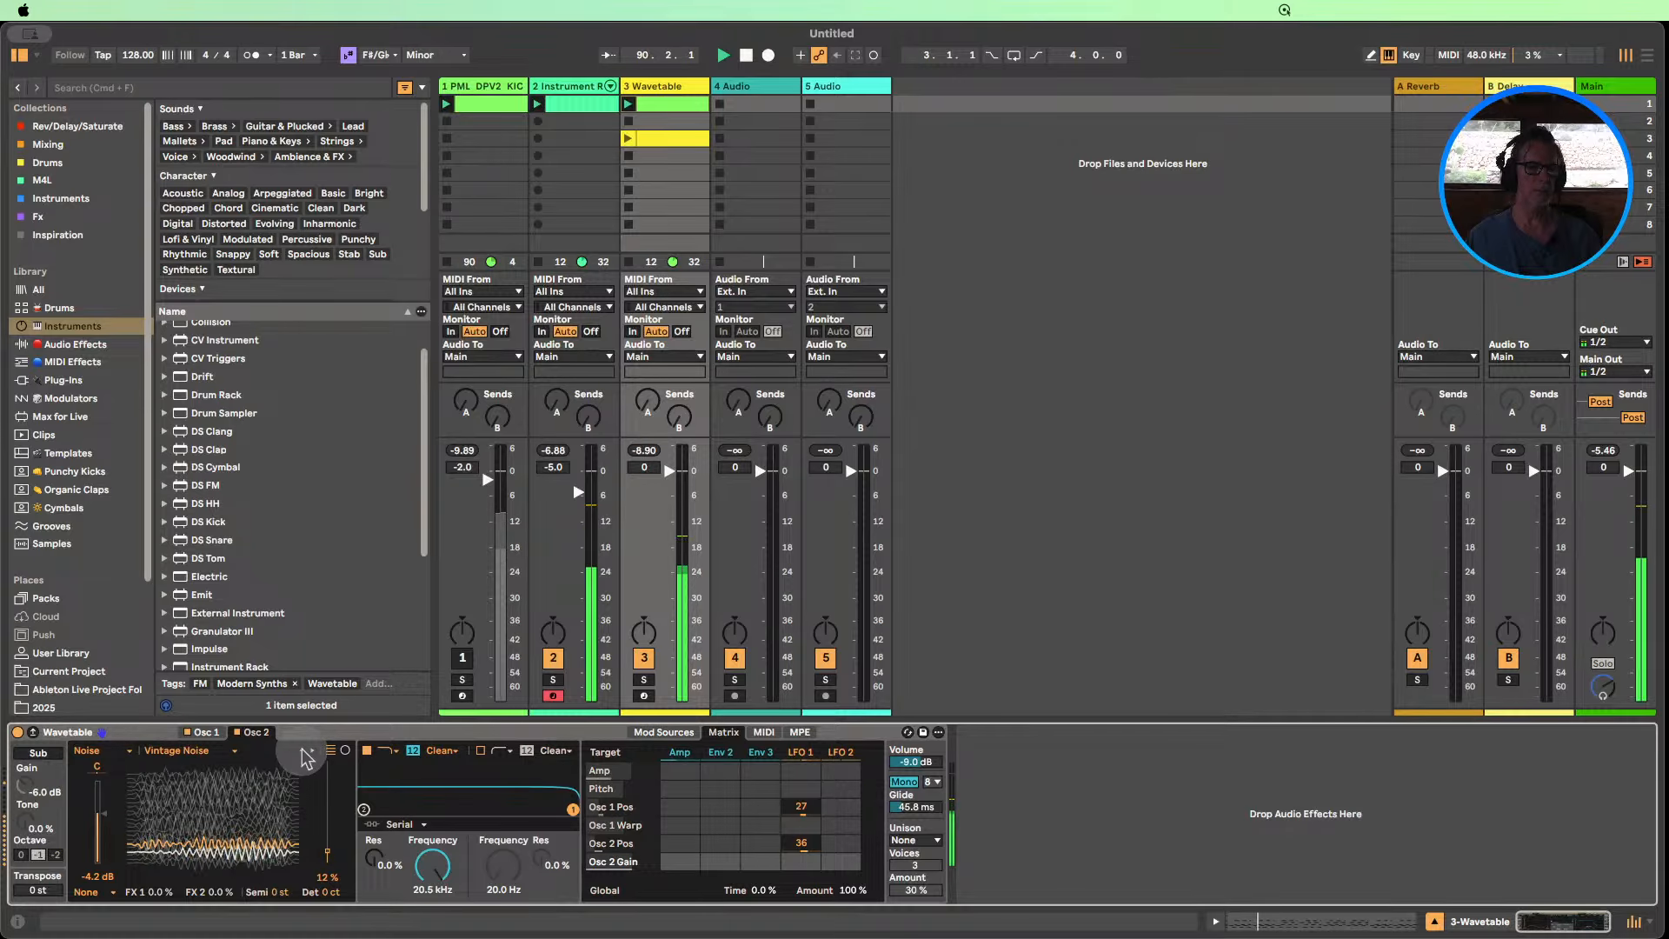
left_click(302, 751)
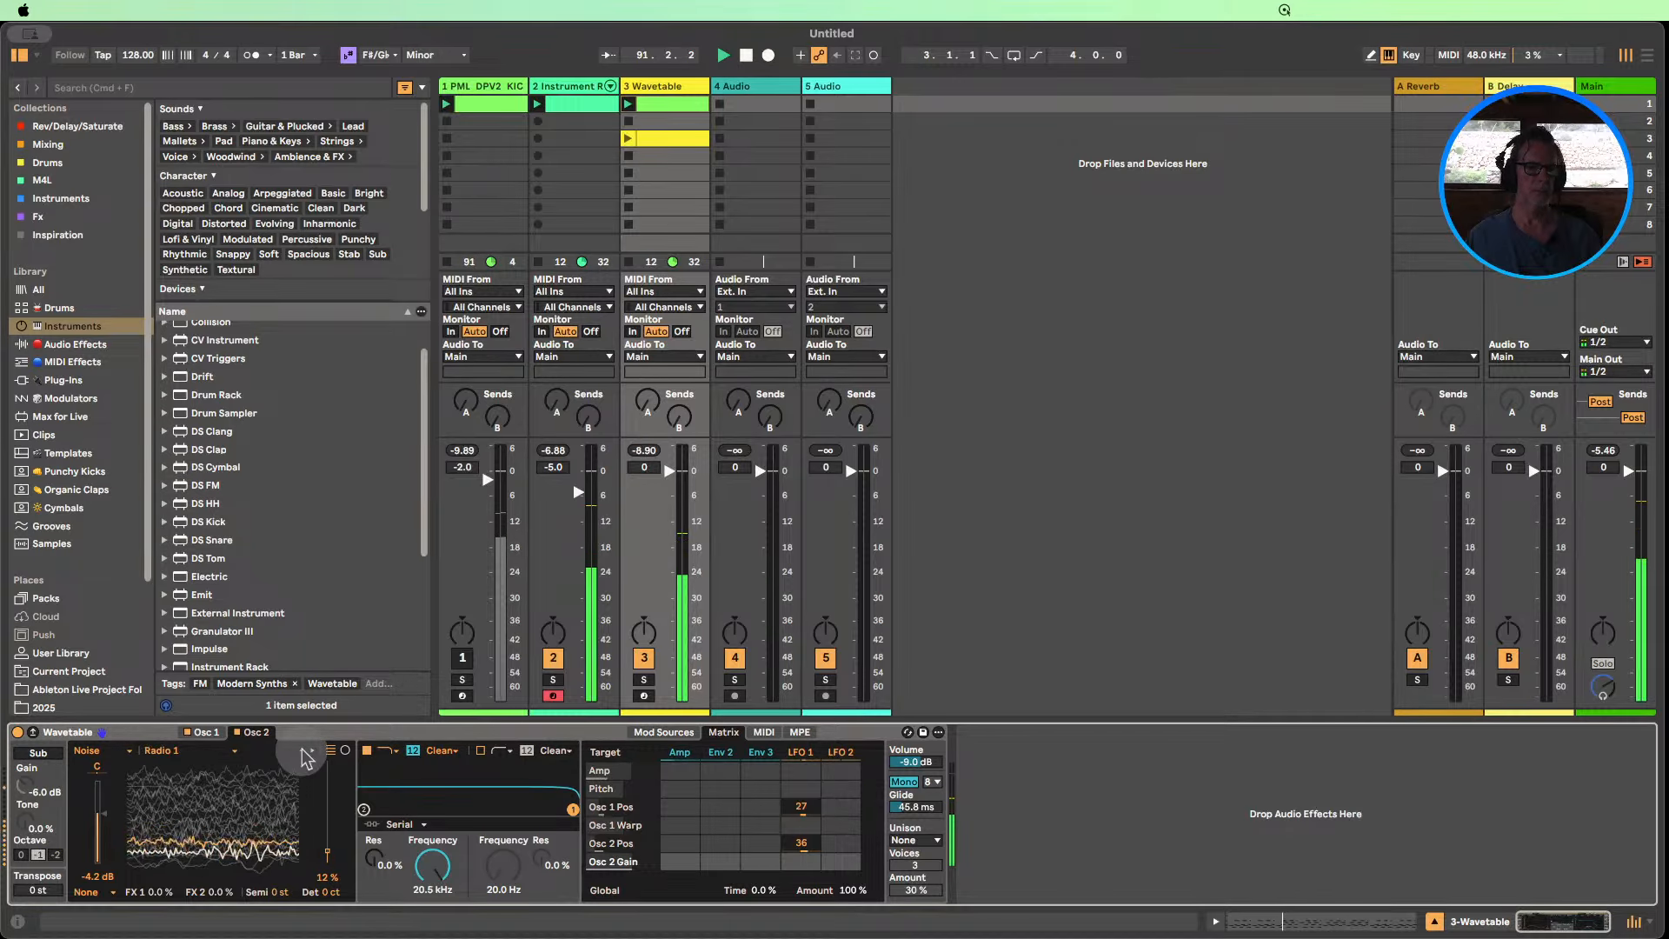
left_click(304, 753)
left_click(303, 753)
left_click(304, 753)
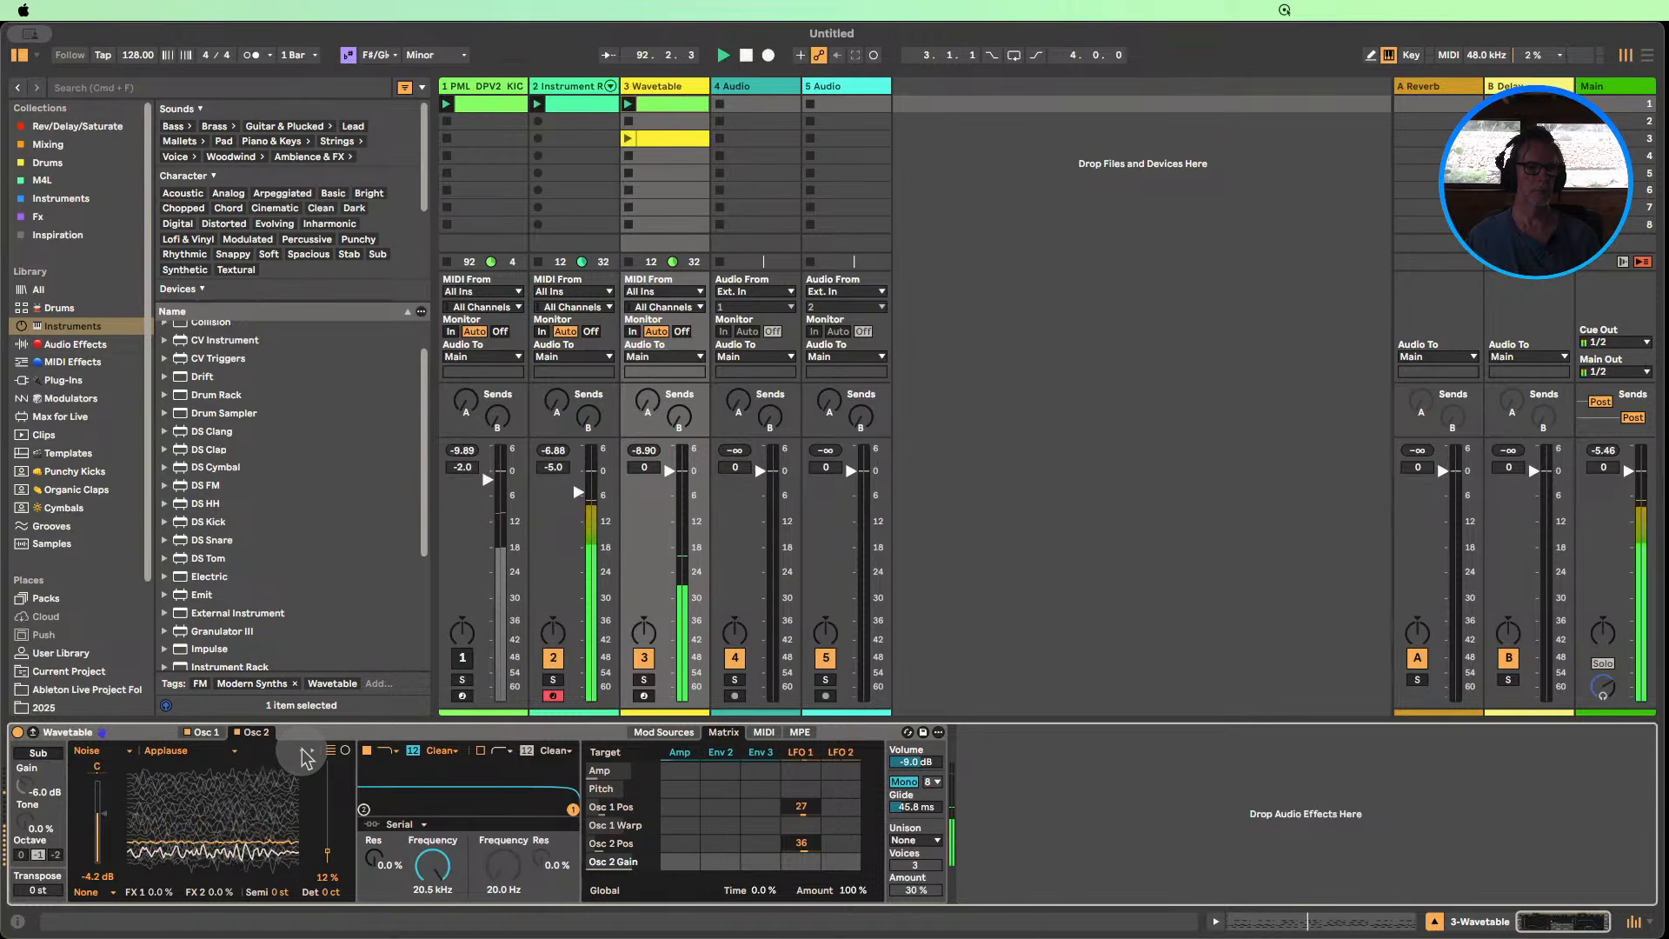
left_click(303, 753)
left_click(303, 753)
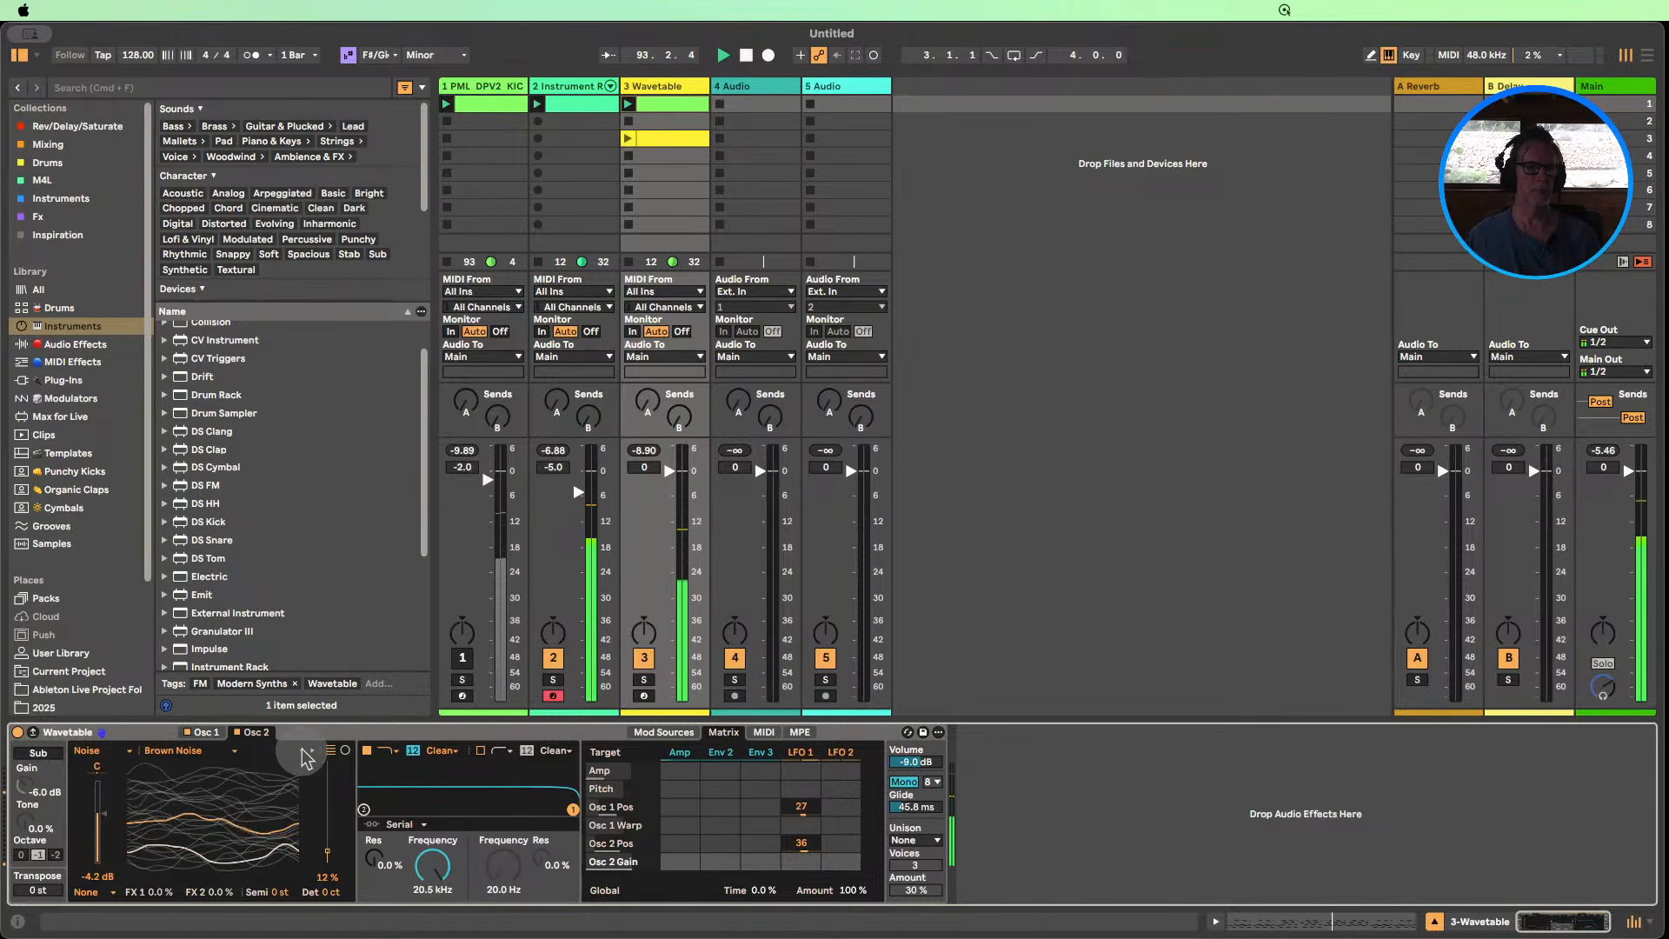
left_click(303, 753)
left_click(303, 753)
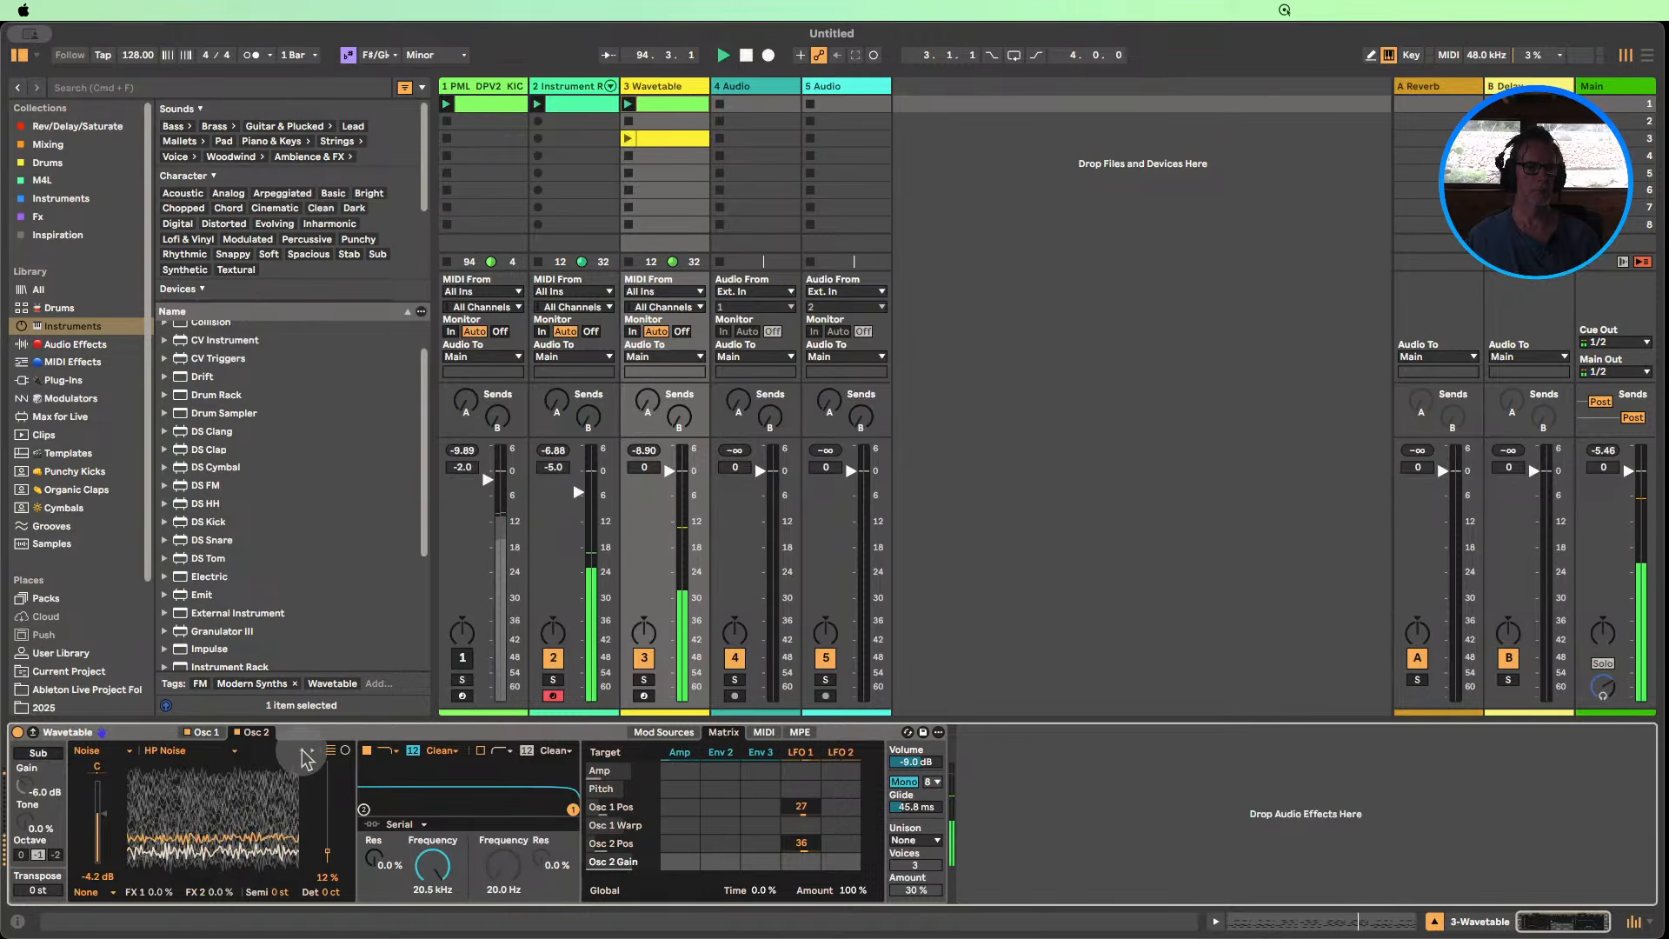
left_click(304, 753)
left_click(304, 753)
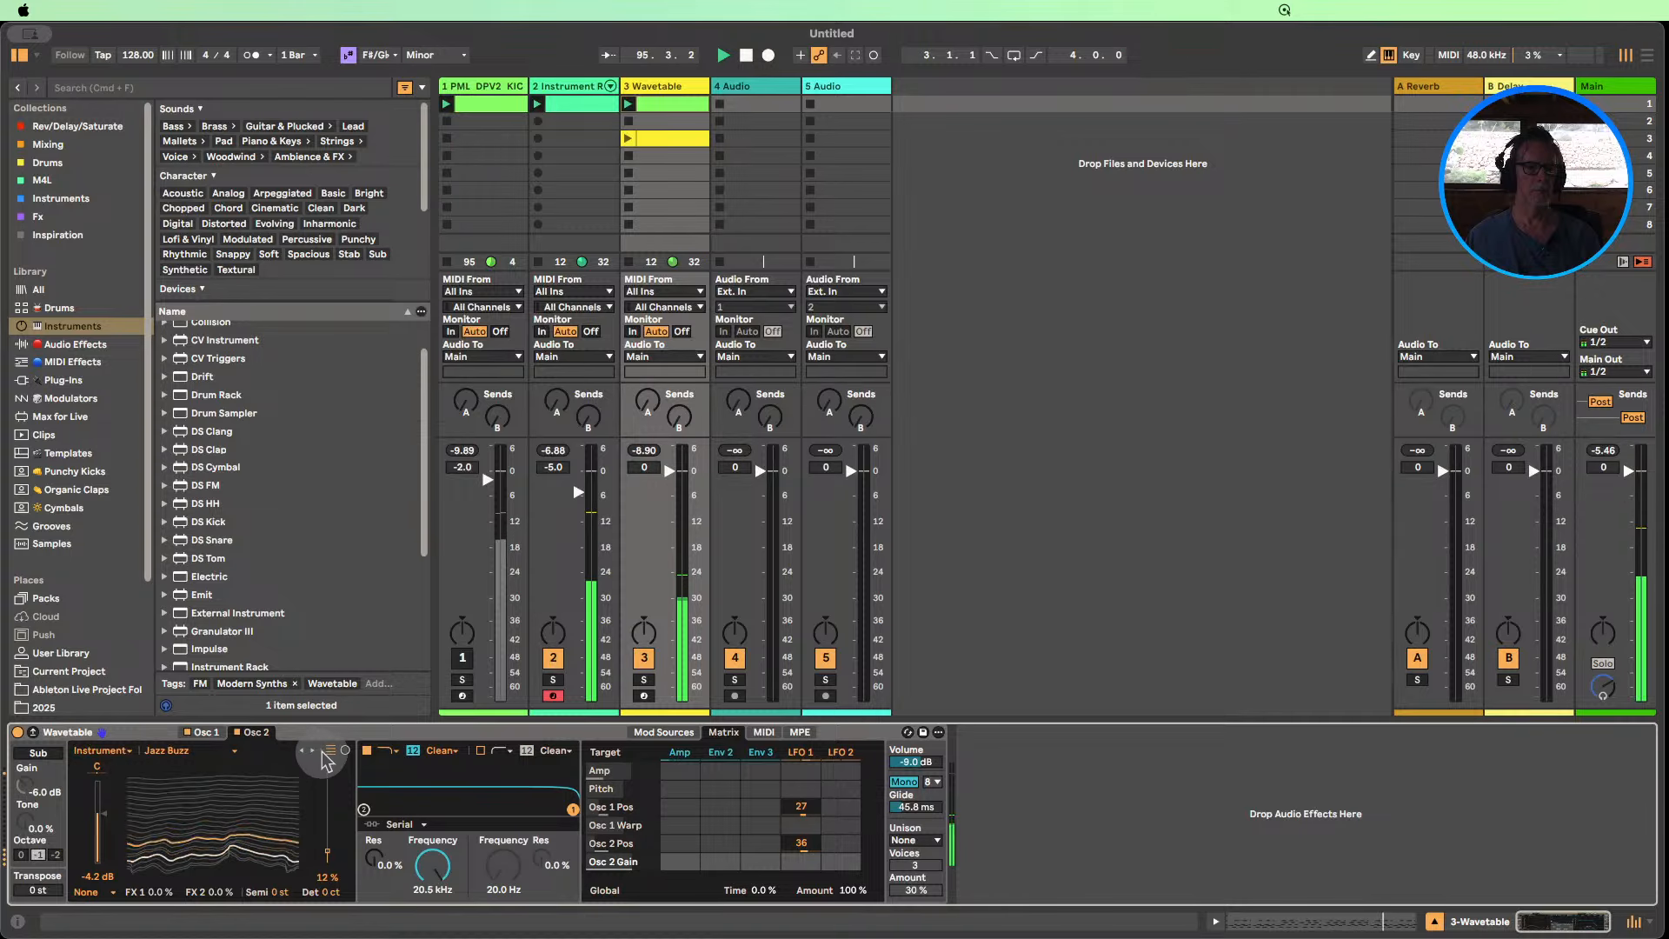
Audition Osc 2's Noise wavetables, including Pouring Rain, Broken Filter and Formula 1, and settle on Helicopter.
left_click(314, 751)
left_click(314, 751)
left_click(314, 751)
left_click(314, 751)
left_click(314, 751)
left_click(314, 751)
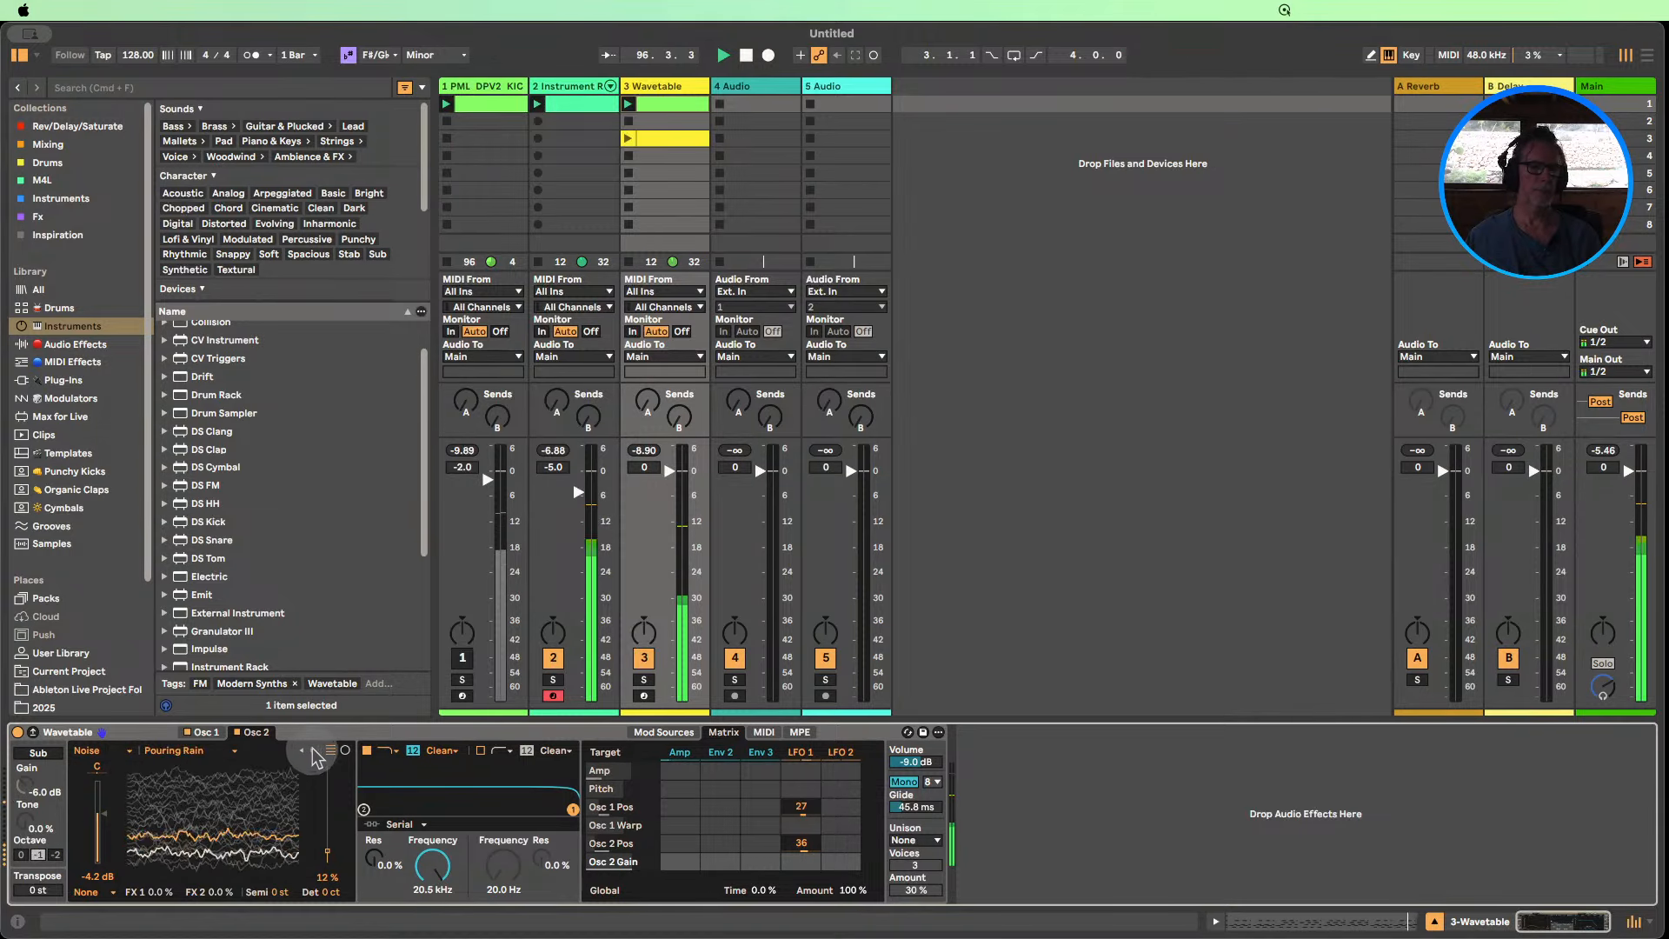
left_click(314, 752)
left_click(313, 752)
left_click(313, 751)
left_click(313, 751)
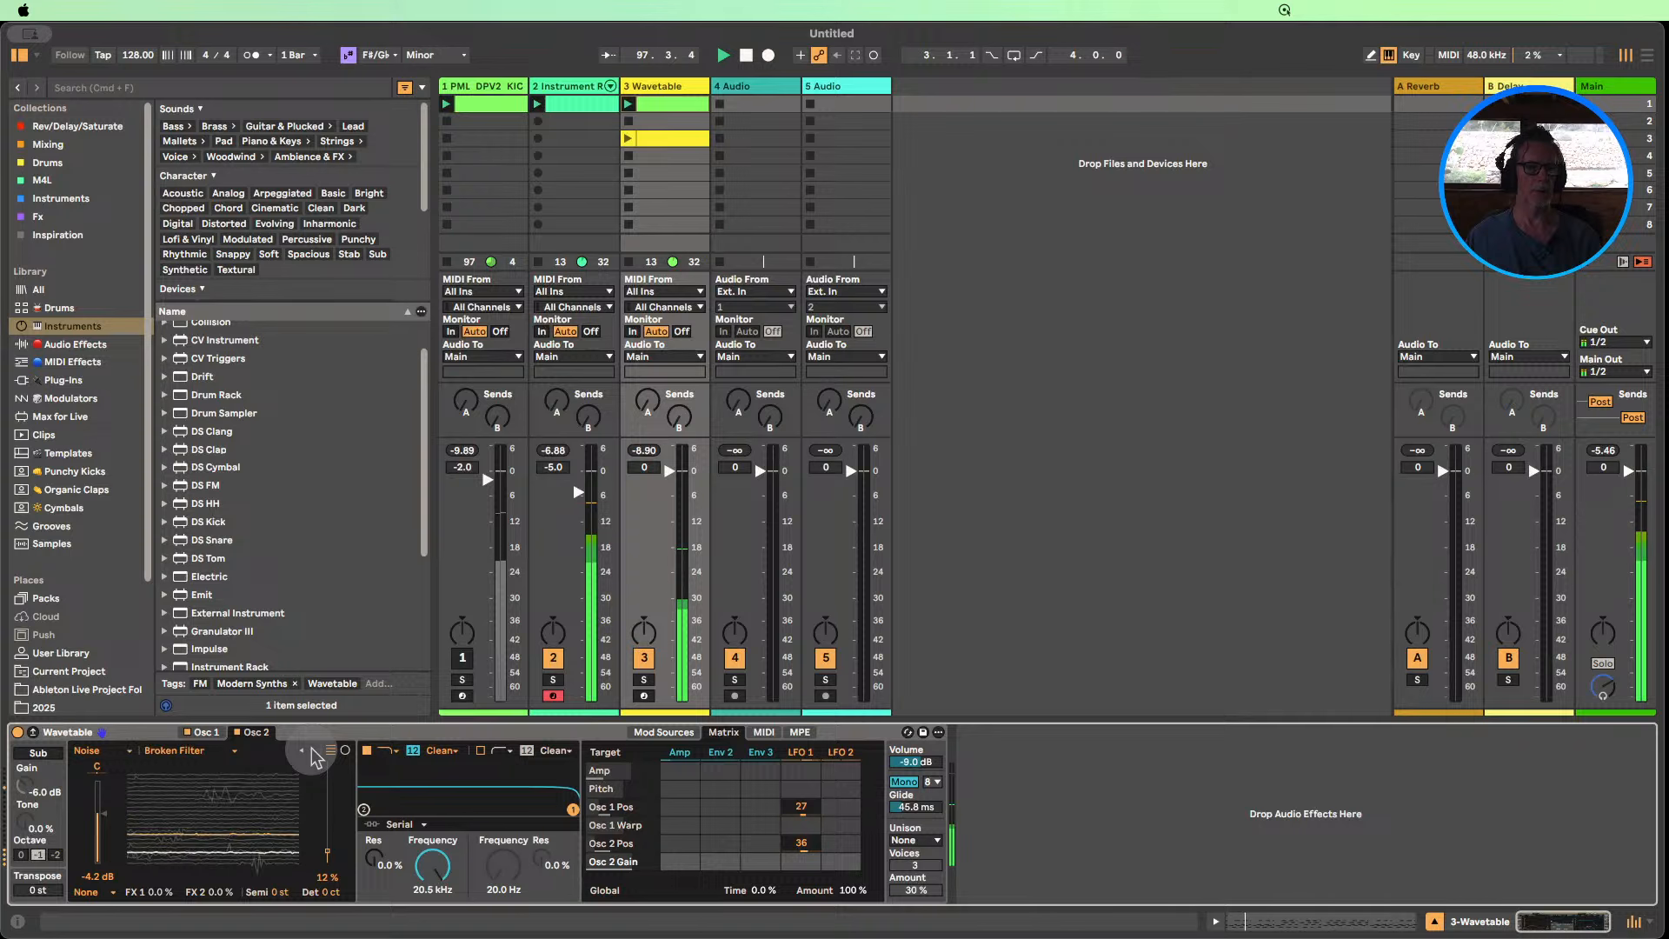
left_click(302, 751)
left_click(302, 751)
left_click(301, 751)
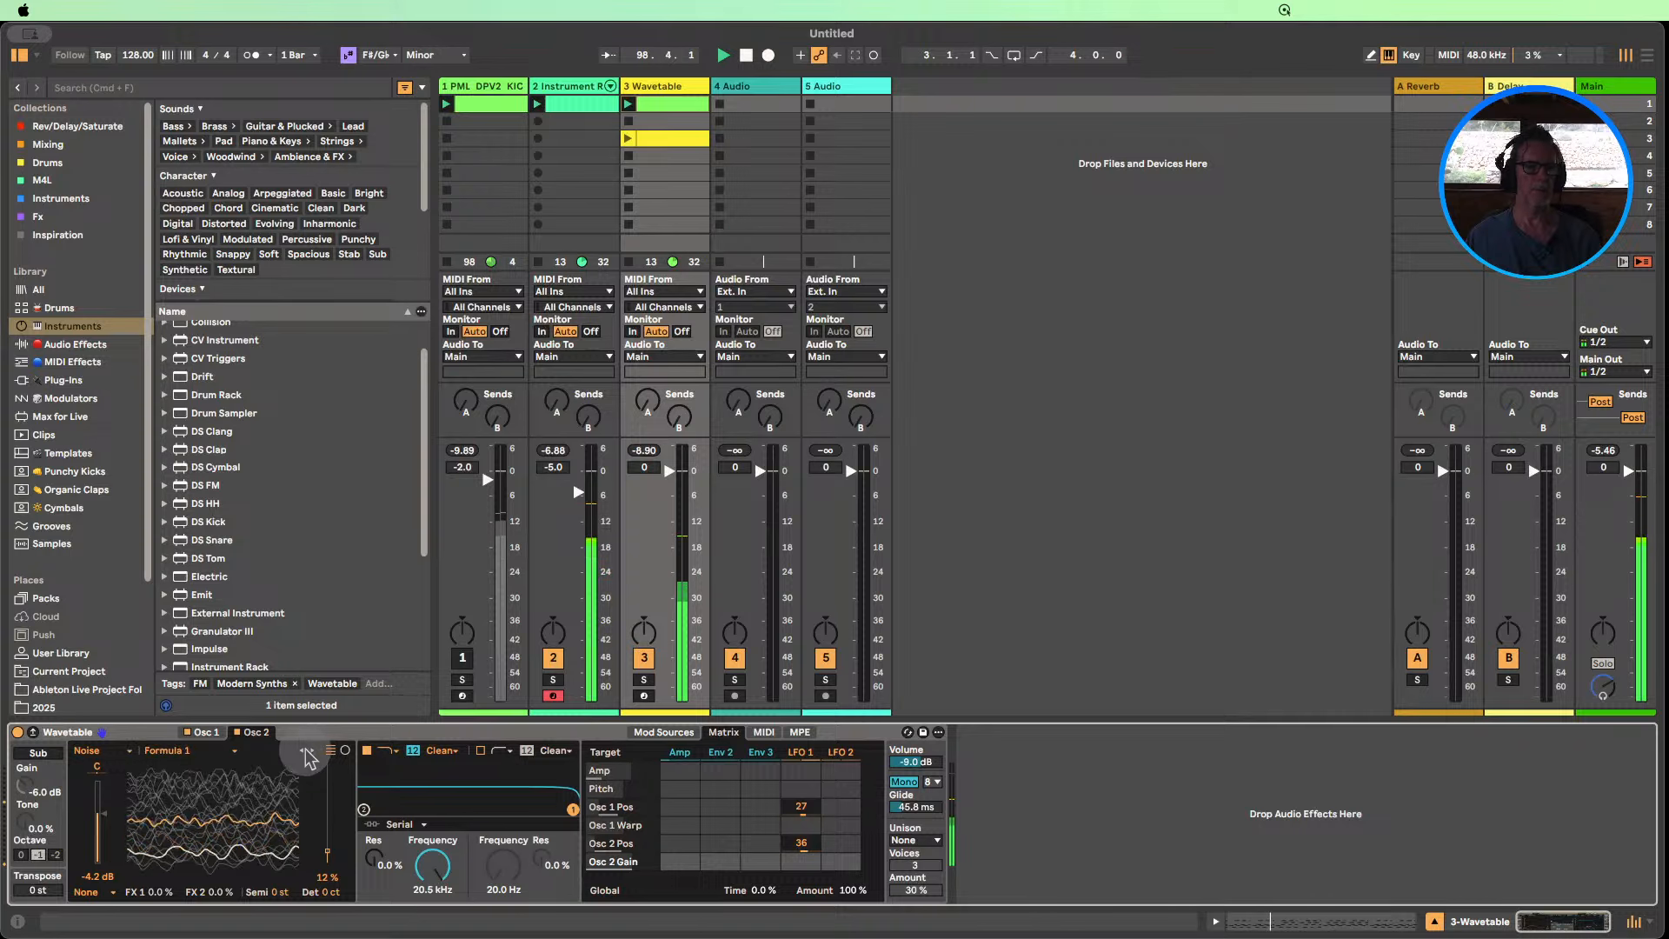
left_click(302, 751)
left_click(312, 751)
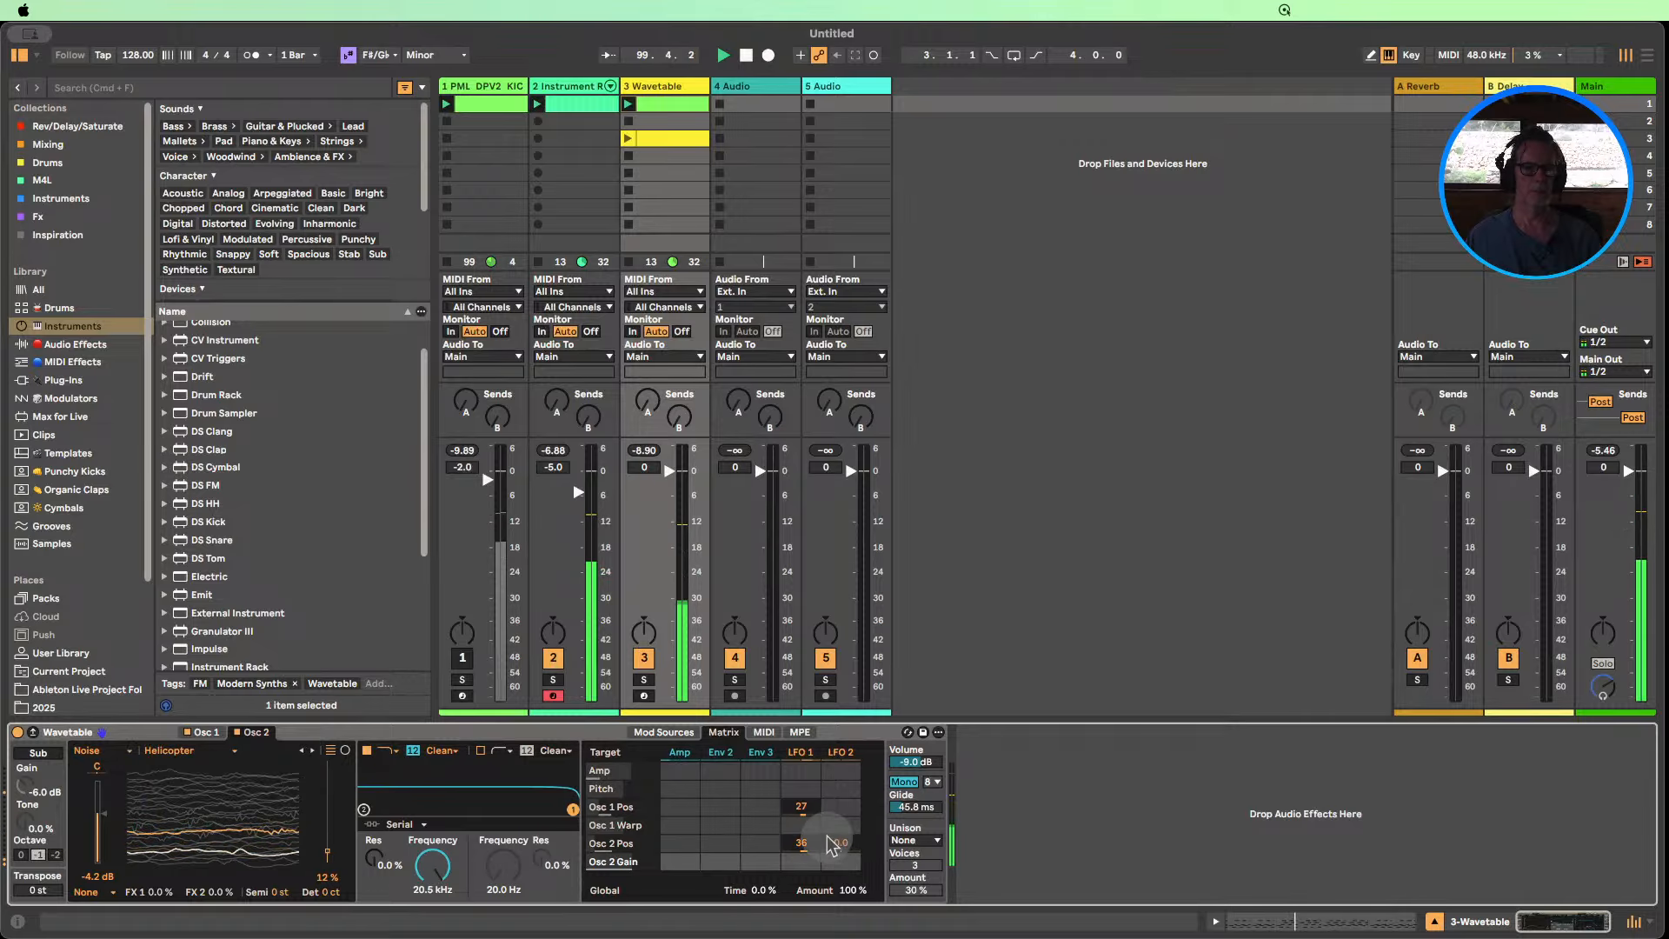
Set Osc 2's LFO 1 position modulation to 6.2, its wavetable position to 49% and its gain to -3.0 dB.
left_click_drag(801, 843, 801, 847)
left_click_drag(327, 852, 327, 814)
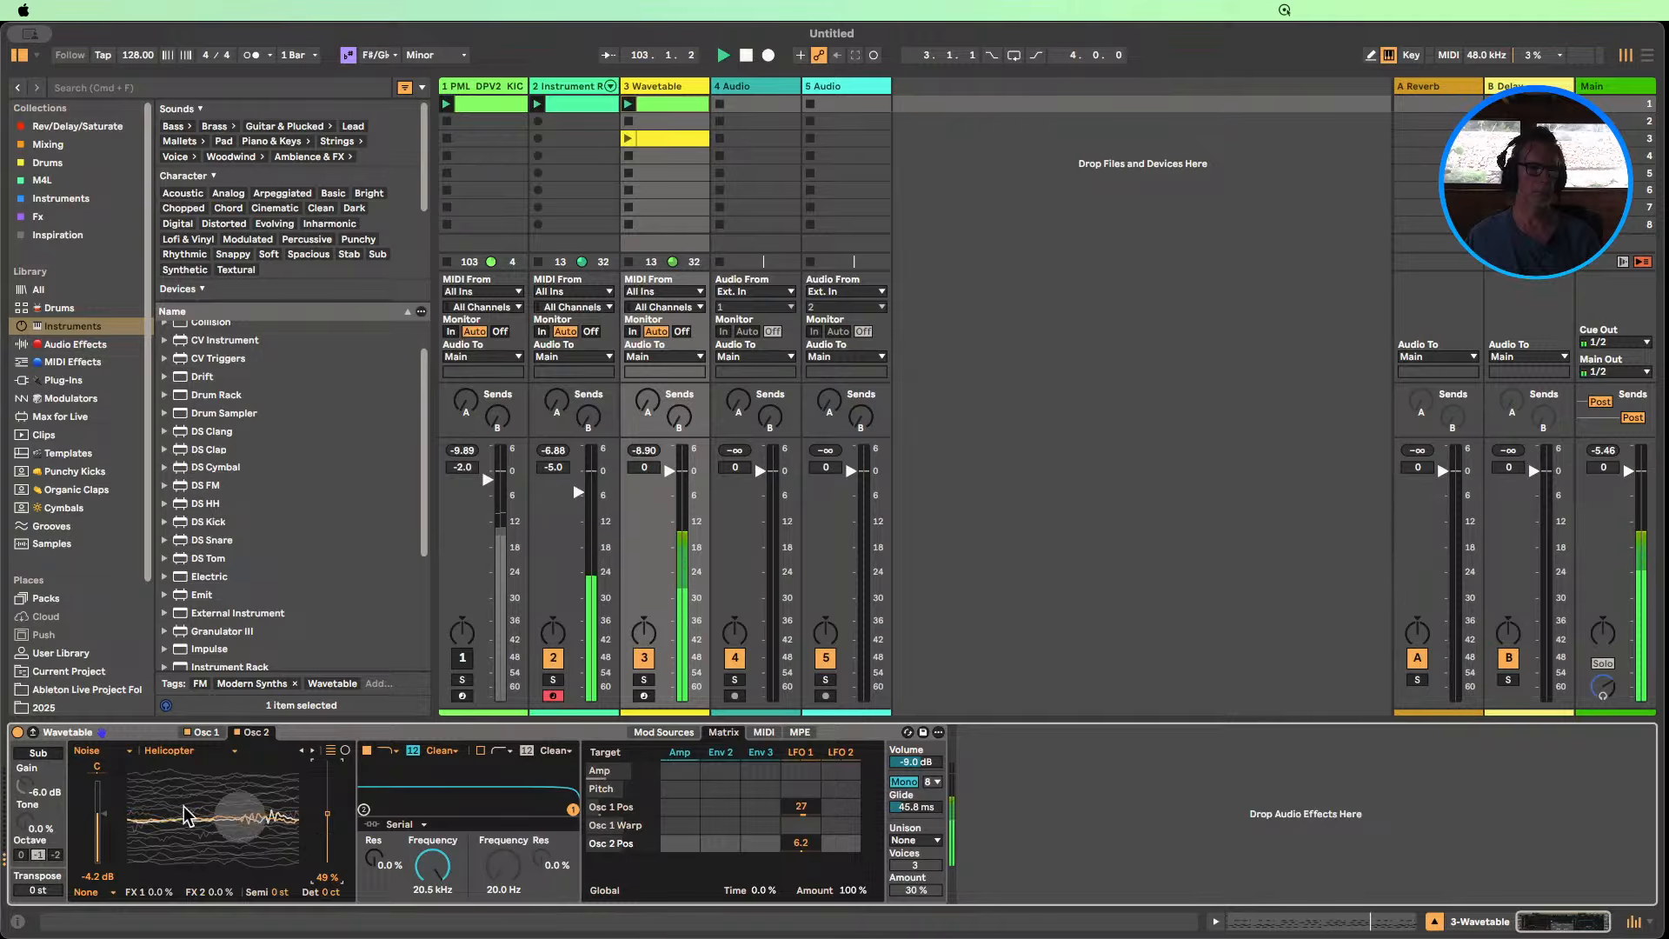
left_click_drag(100, 813, 100, 809)
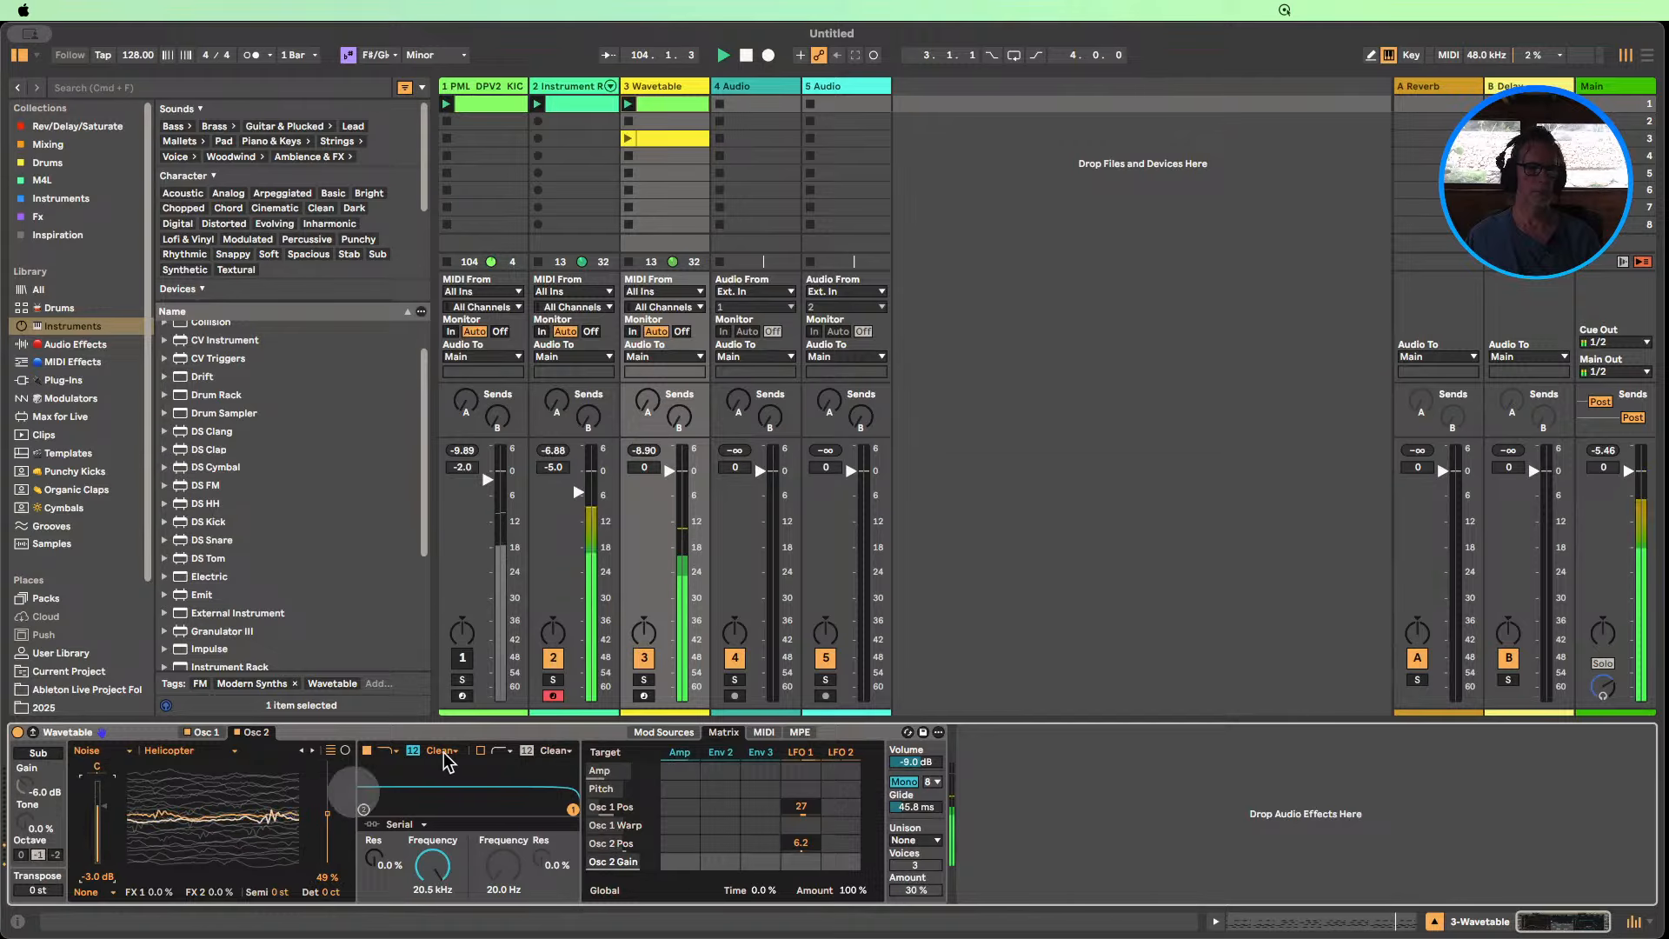
Lower Filter 1's frequency to 4.64 kHz, unmute the kick track and trim the Wavetable track's volume to -0.3 dB.
left_click_drag(432, 865, 432, 895)
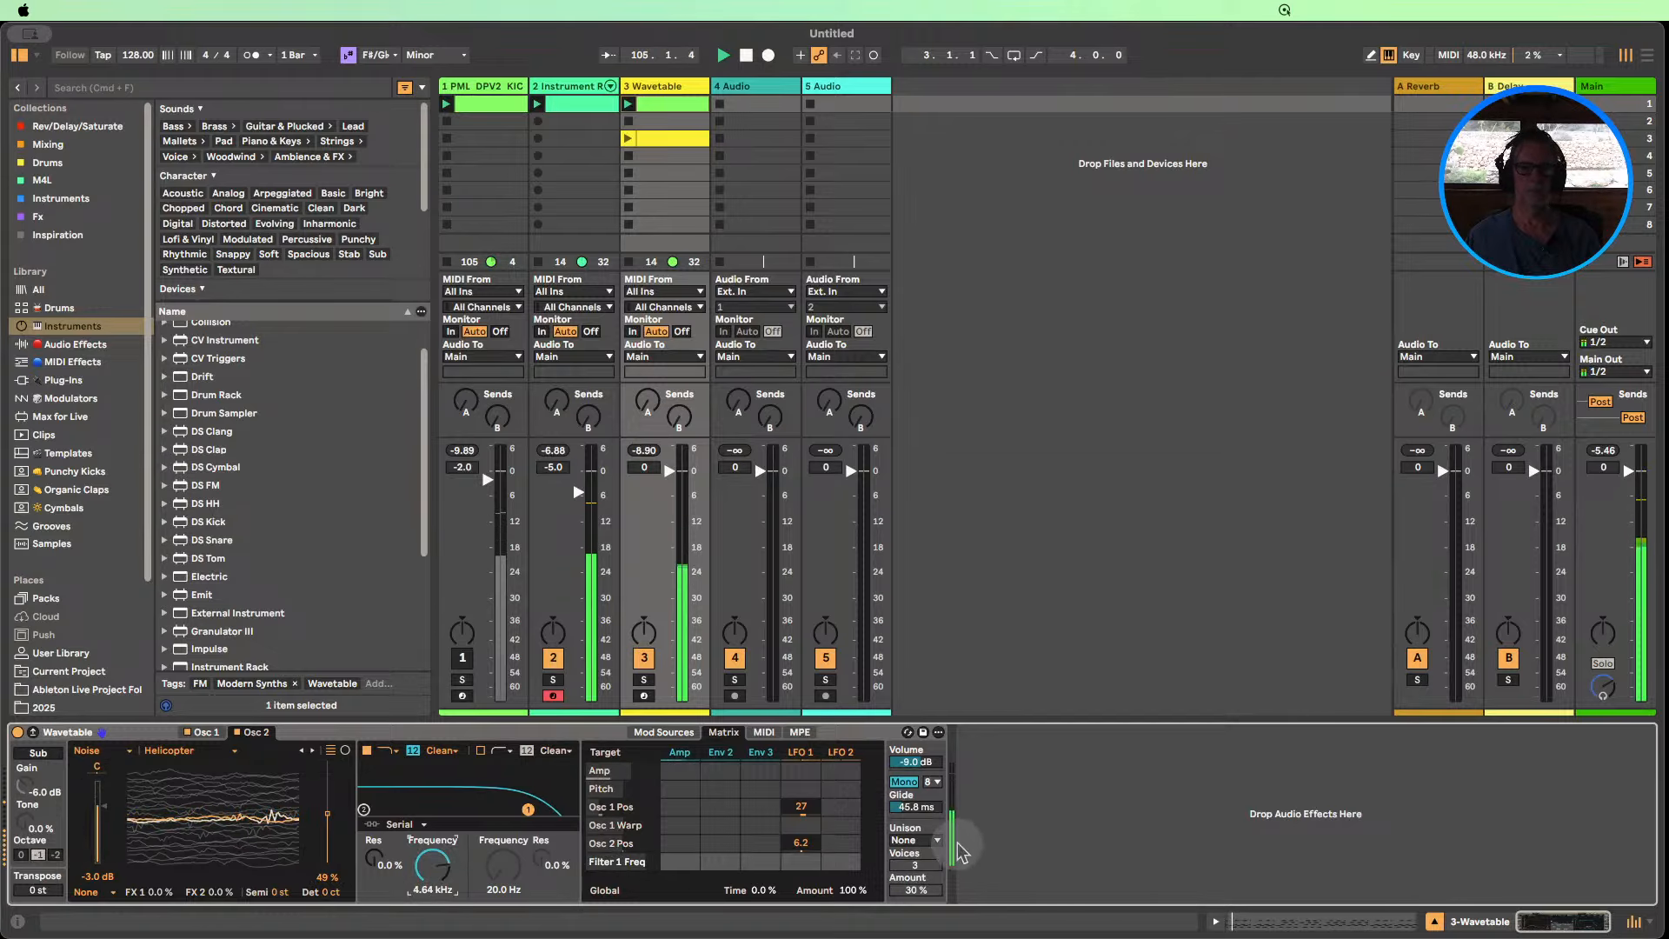
left_click(462, 658)
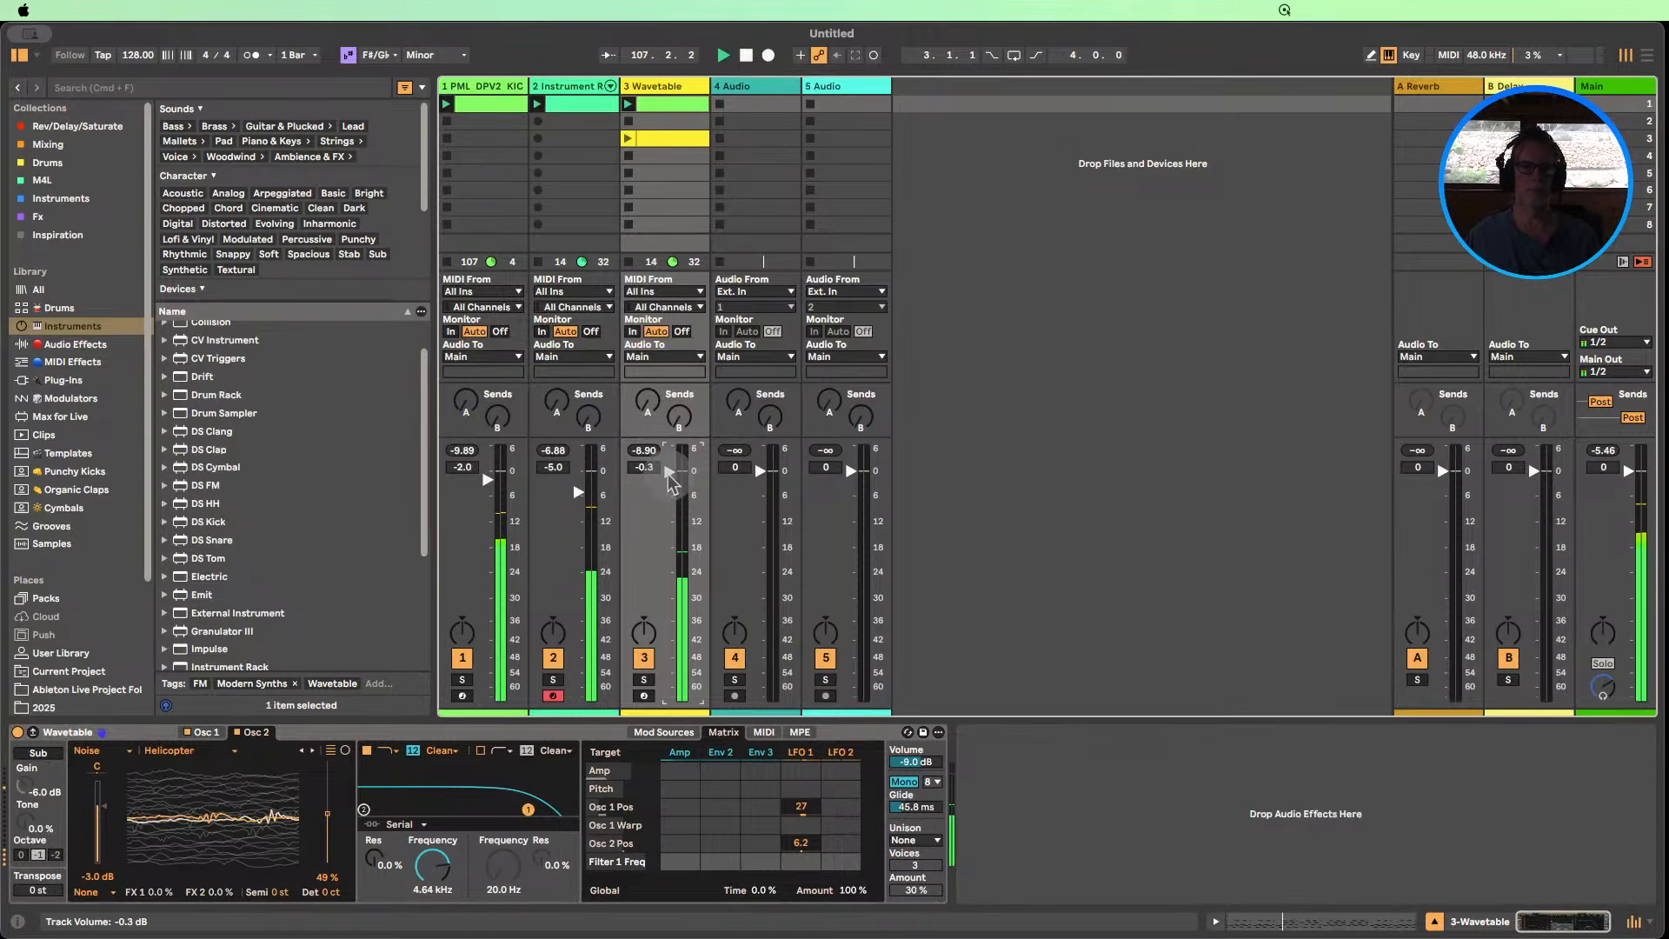
Open the Wavetable track's first clip, stop playback and delete the stray high F#4 note at the clip's start.
double_click(666, 103)
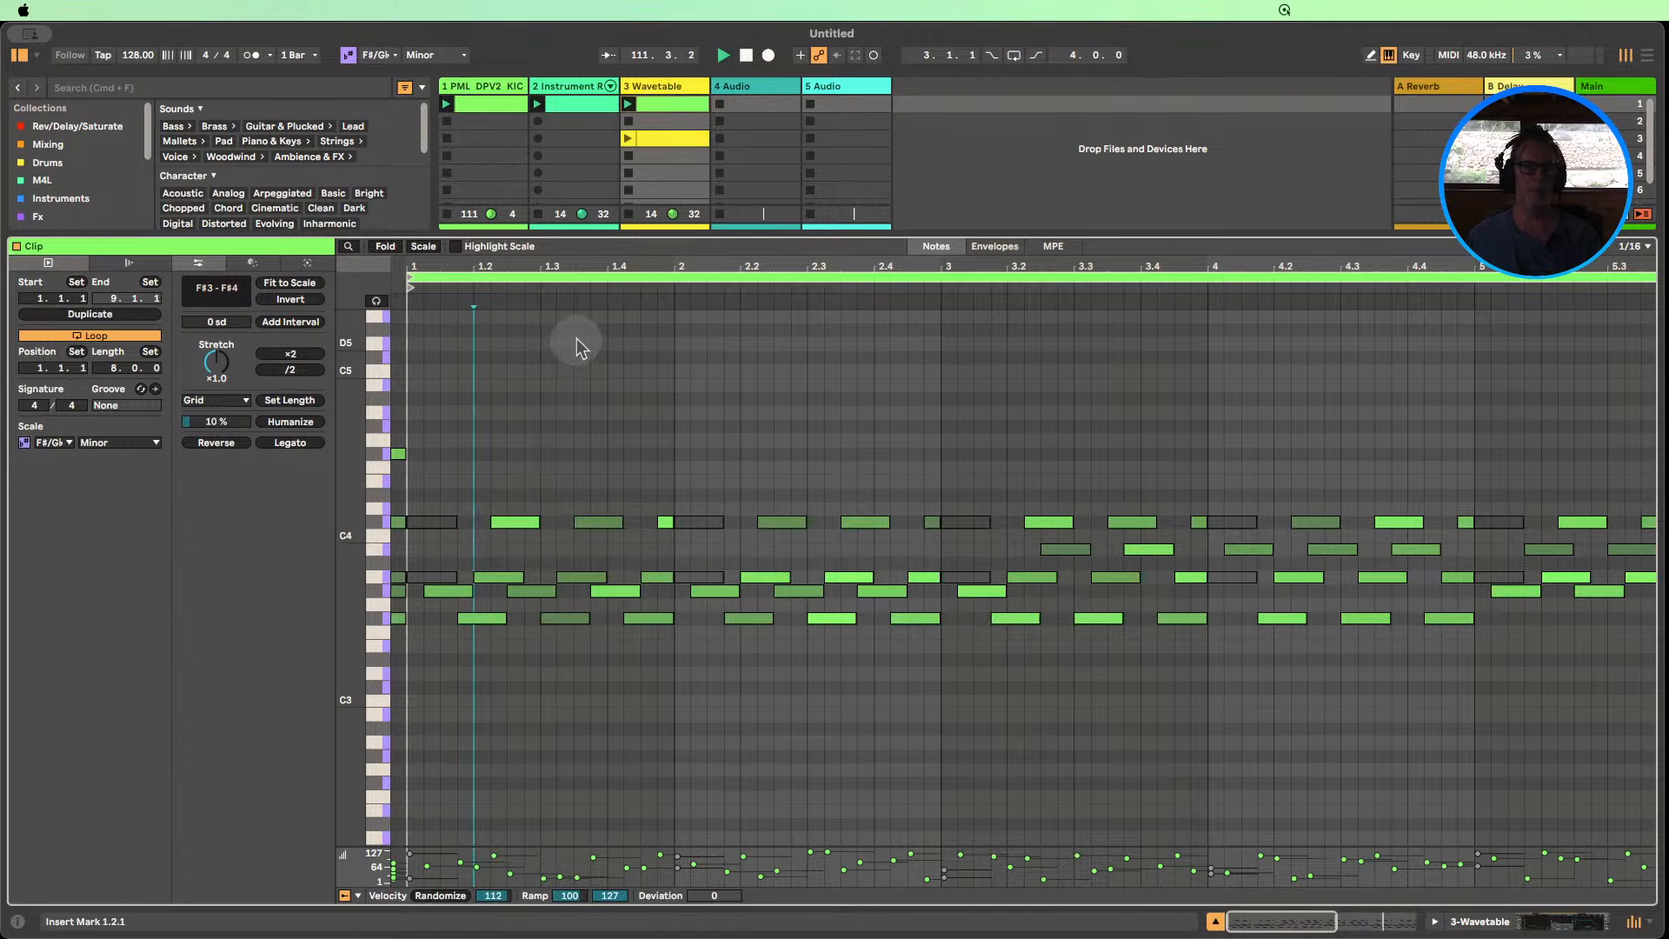
left_click_drag(652, 259, 545, 259)
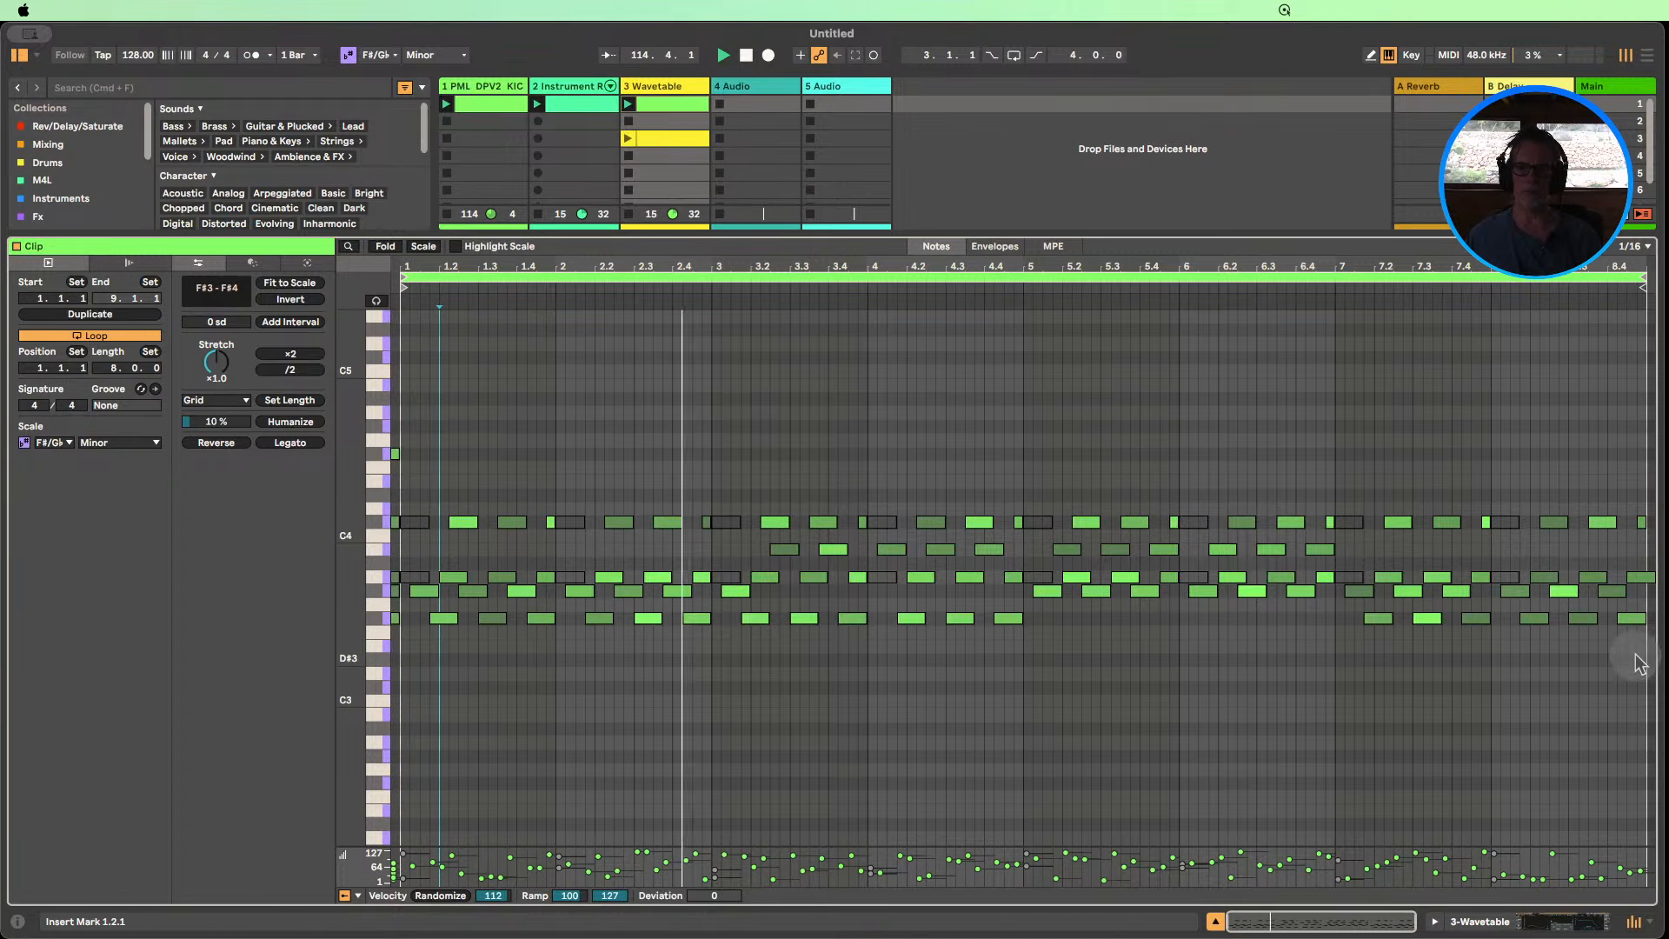
key("super+a")
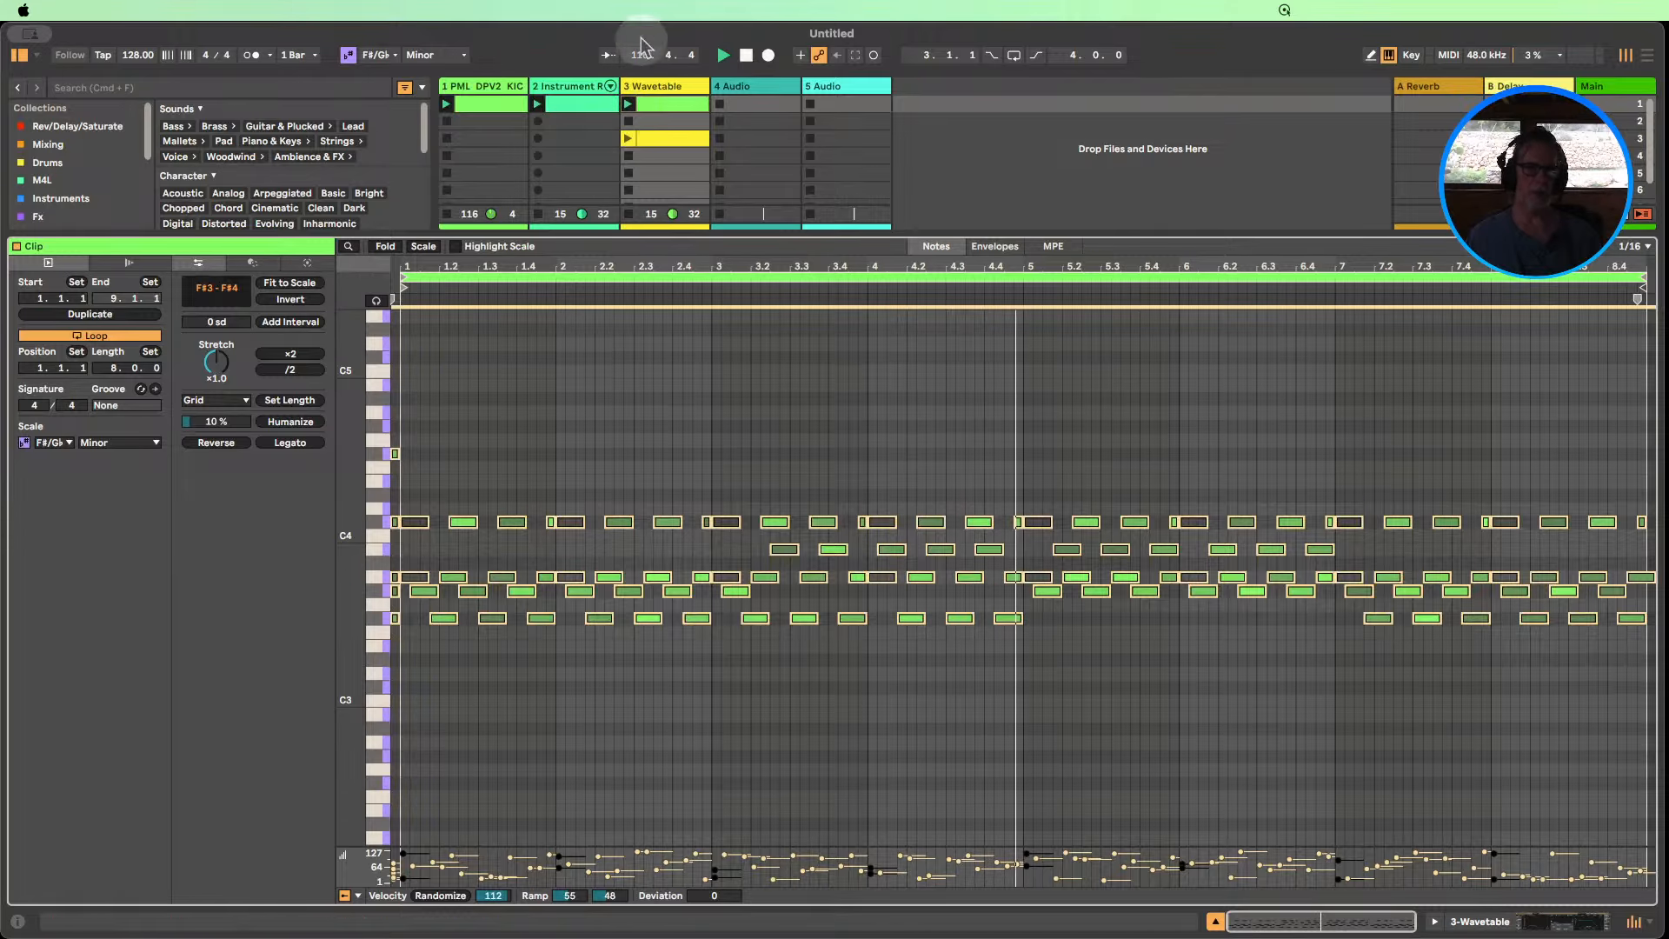
left_click(746, 55)
left_click_drag(460, 261, 526, 332)
left_click(410, 643)
left_click_drag(410, 643, 402, 418)
key("Delete")
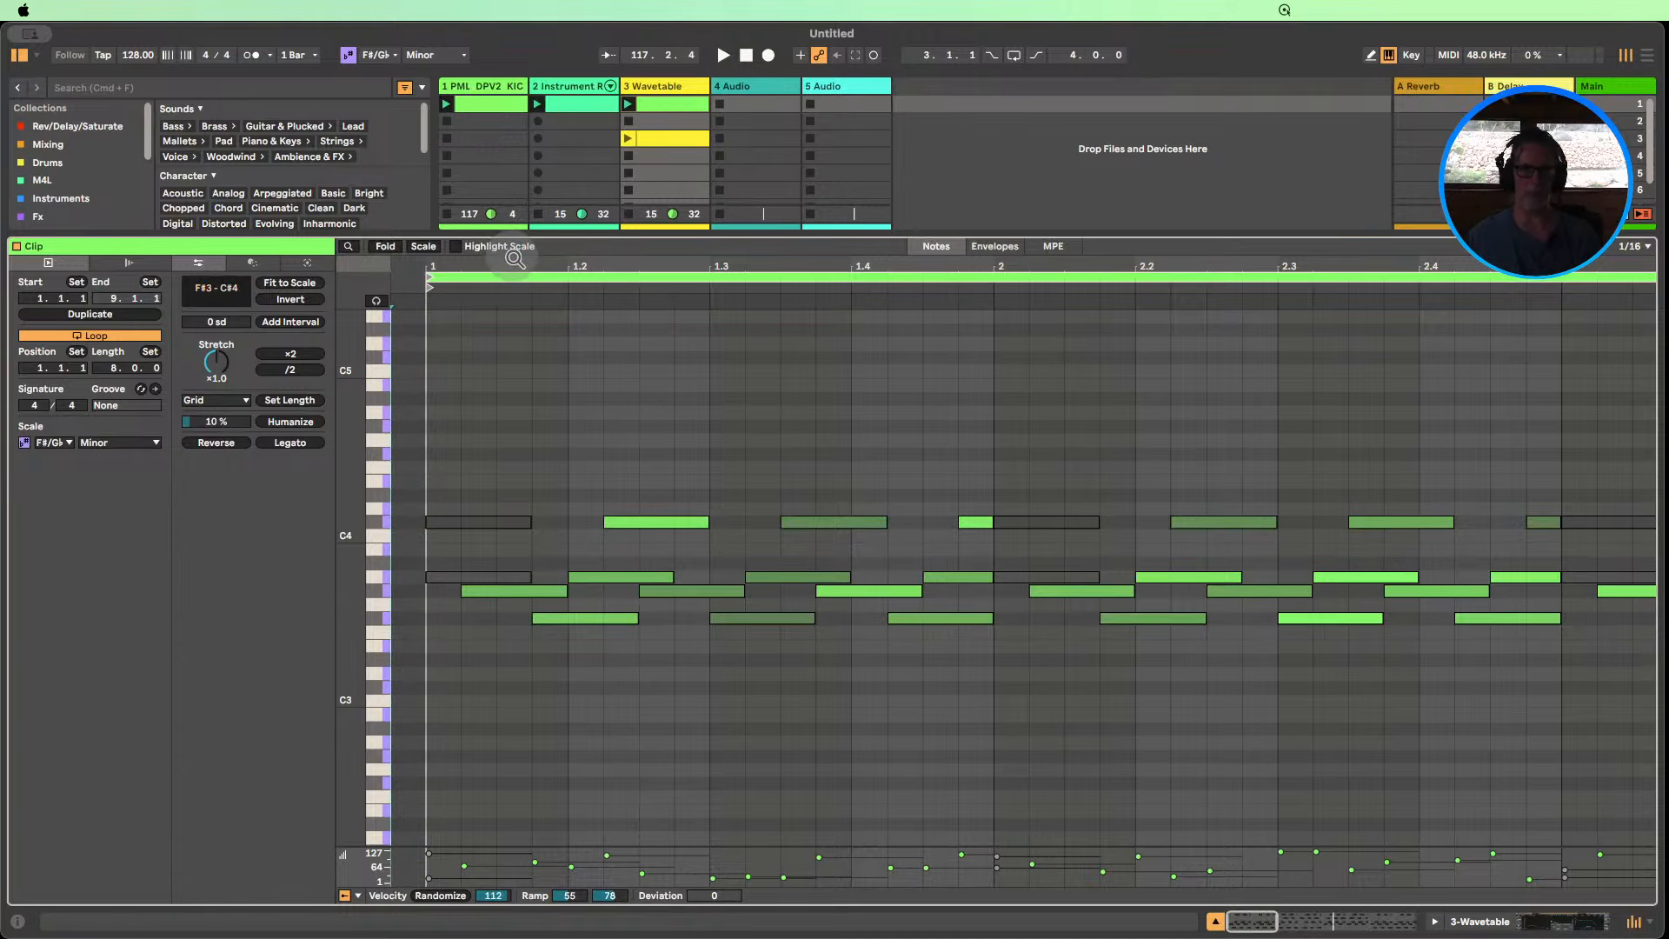
Transpose all the clip's notes down one octave to F#2–C#3 and restart playback to hear them.
left_click_drag(515, 261, 420, 254)
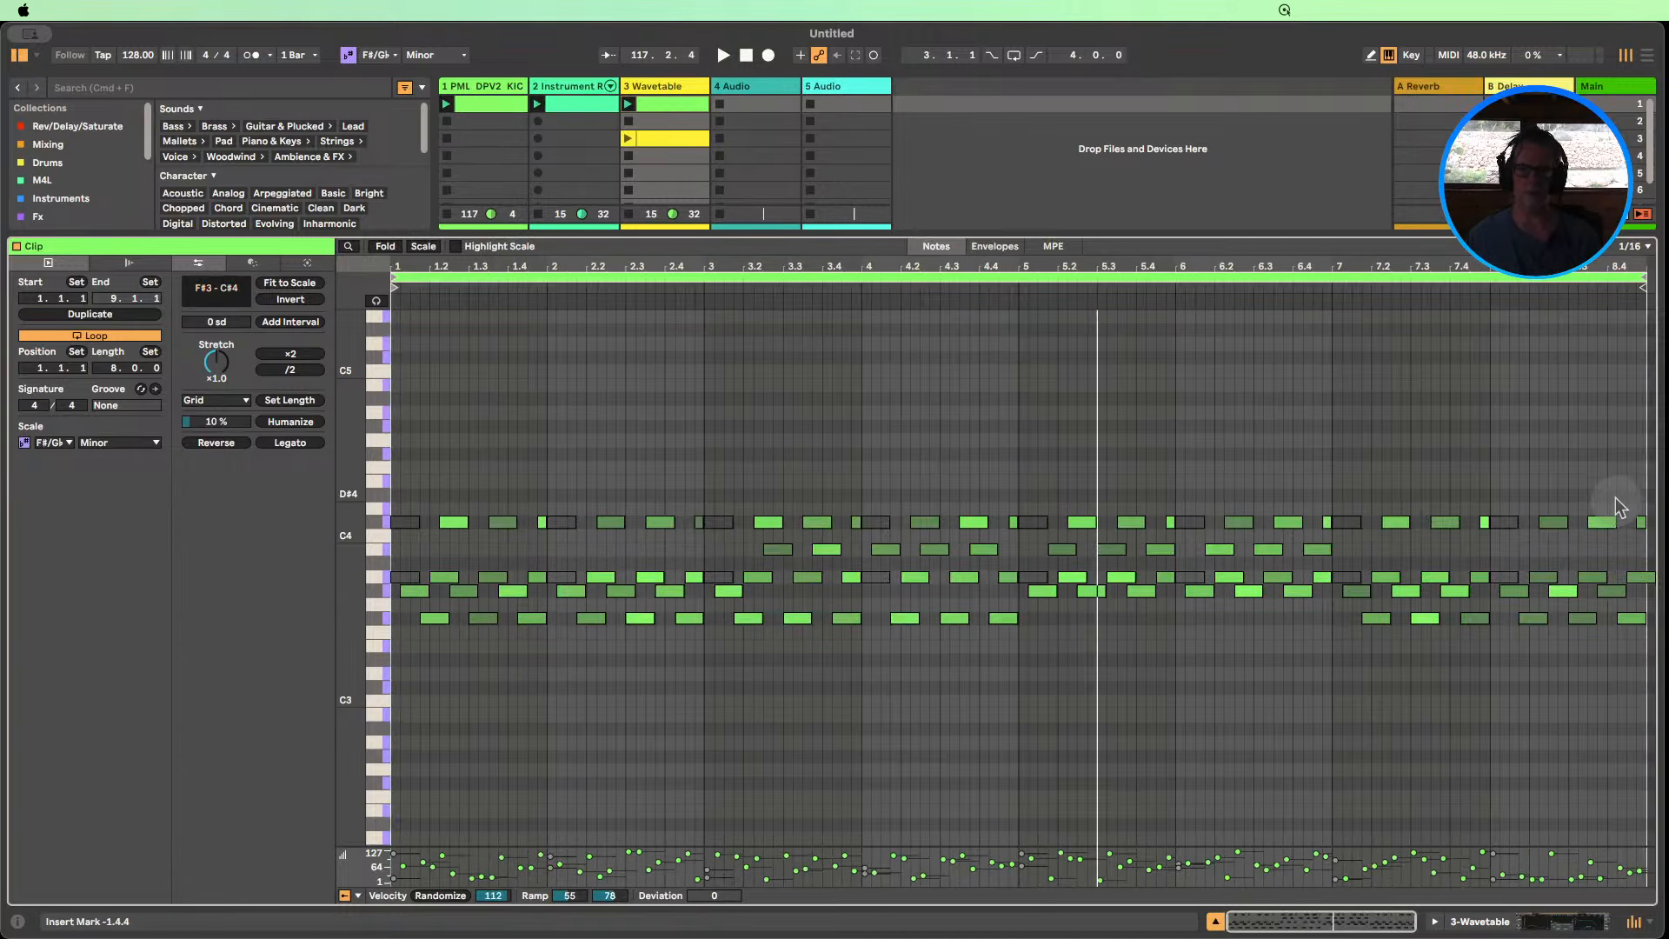
key("super+a")
key("shift+Down")
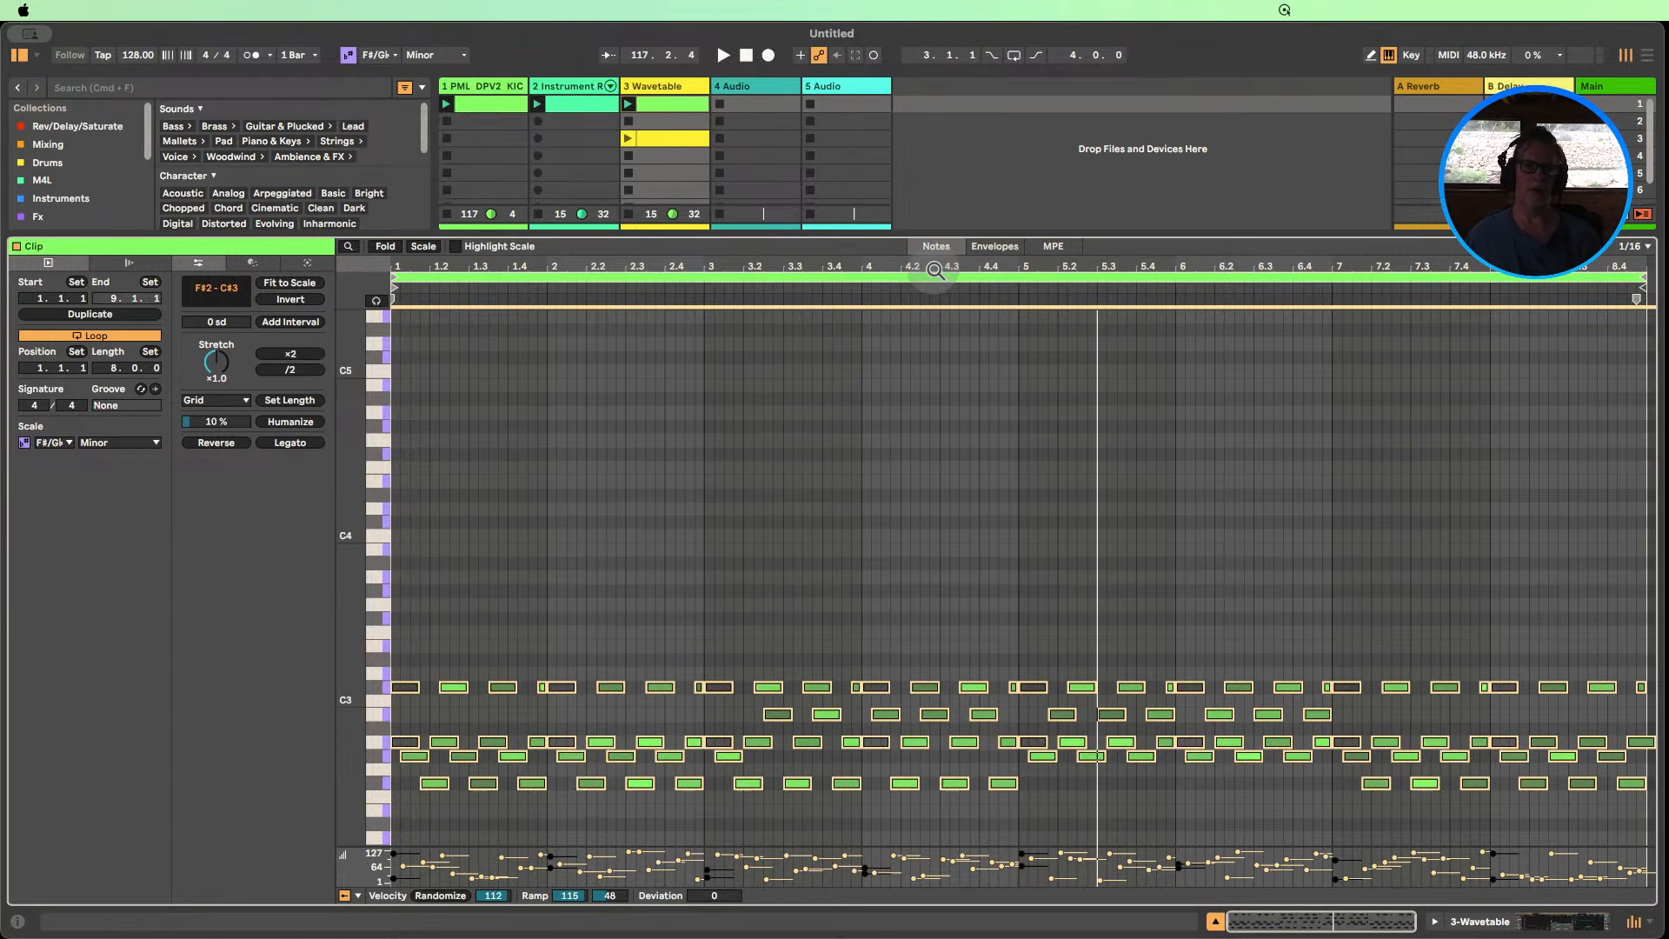
left_click(628, 137)
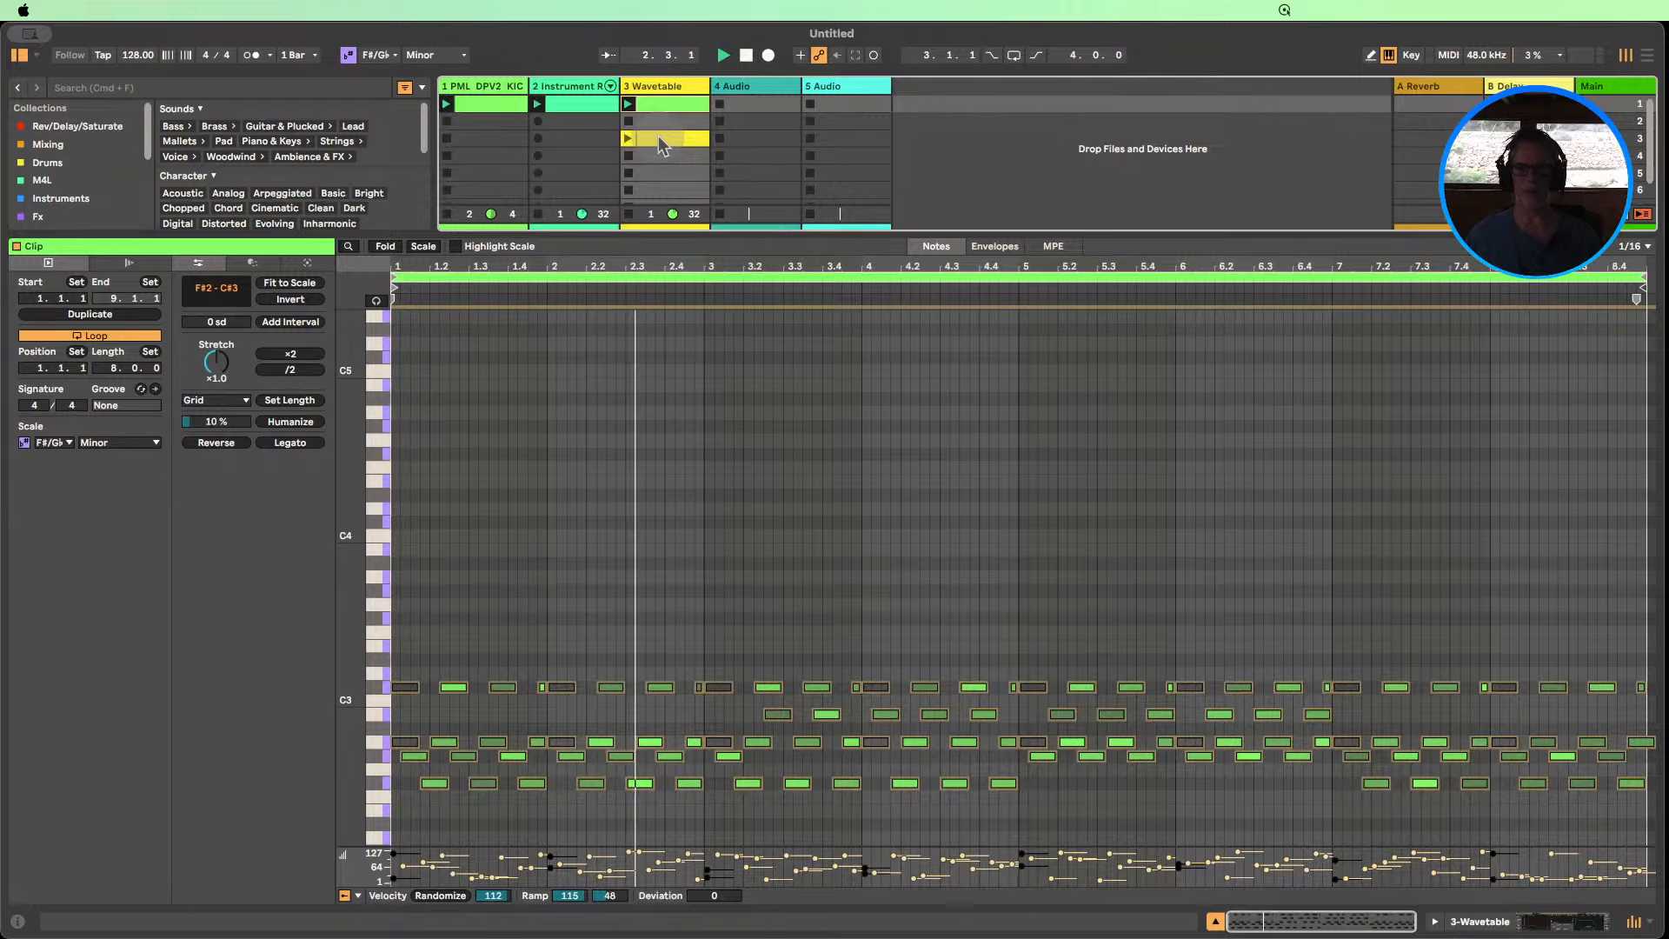
Try all the clip's notes two octaves higher at F#4–C#5, and bring them back down one octave to F#3–C#4.
left_click(639, 451)
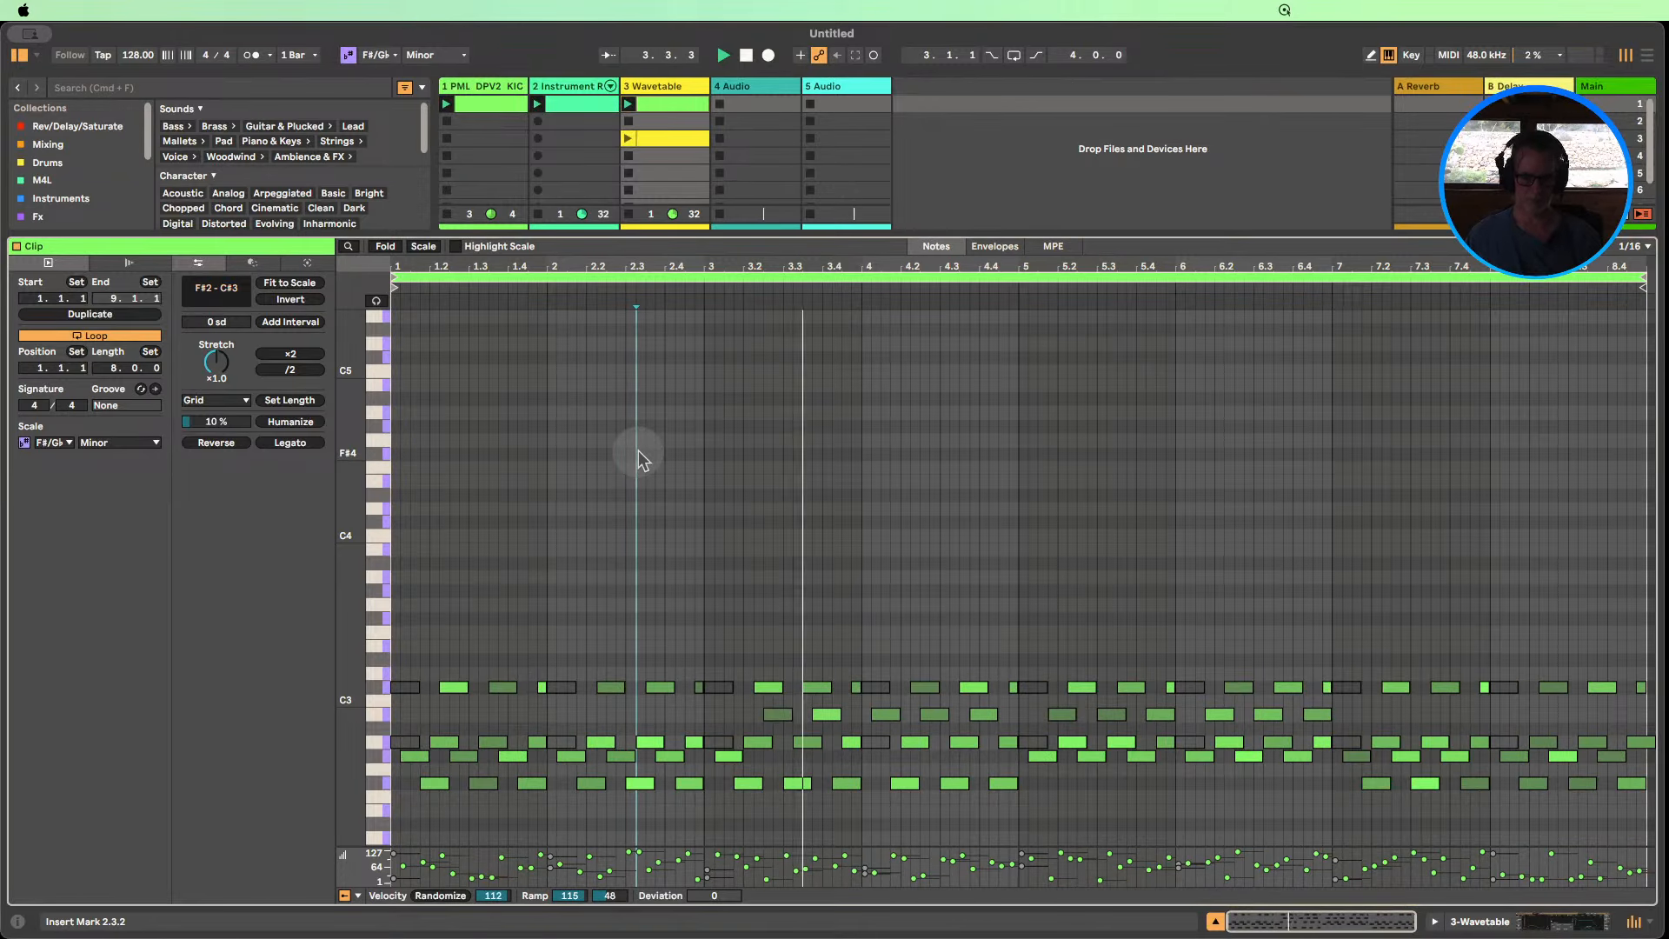
key("super+a")
key("shift+Up")
key("shift+Up")
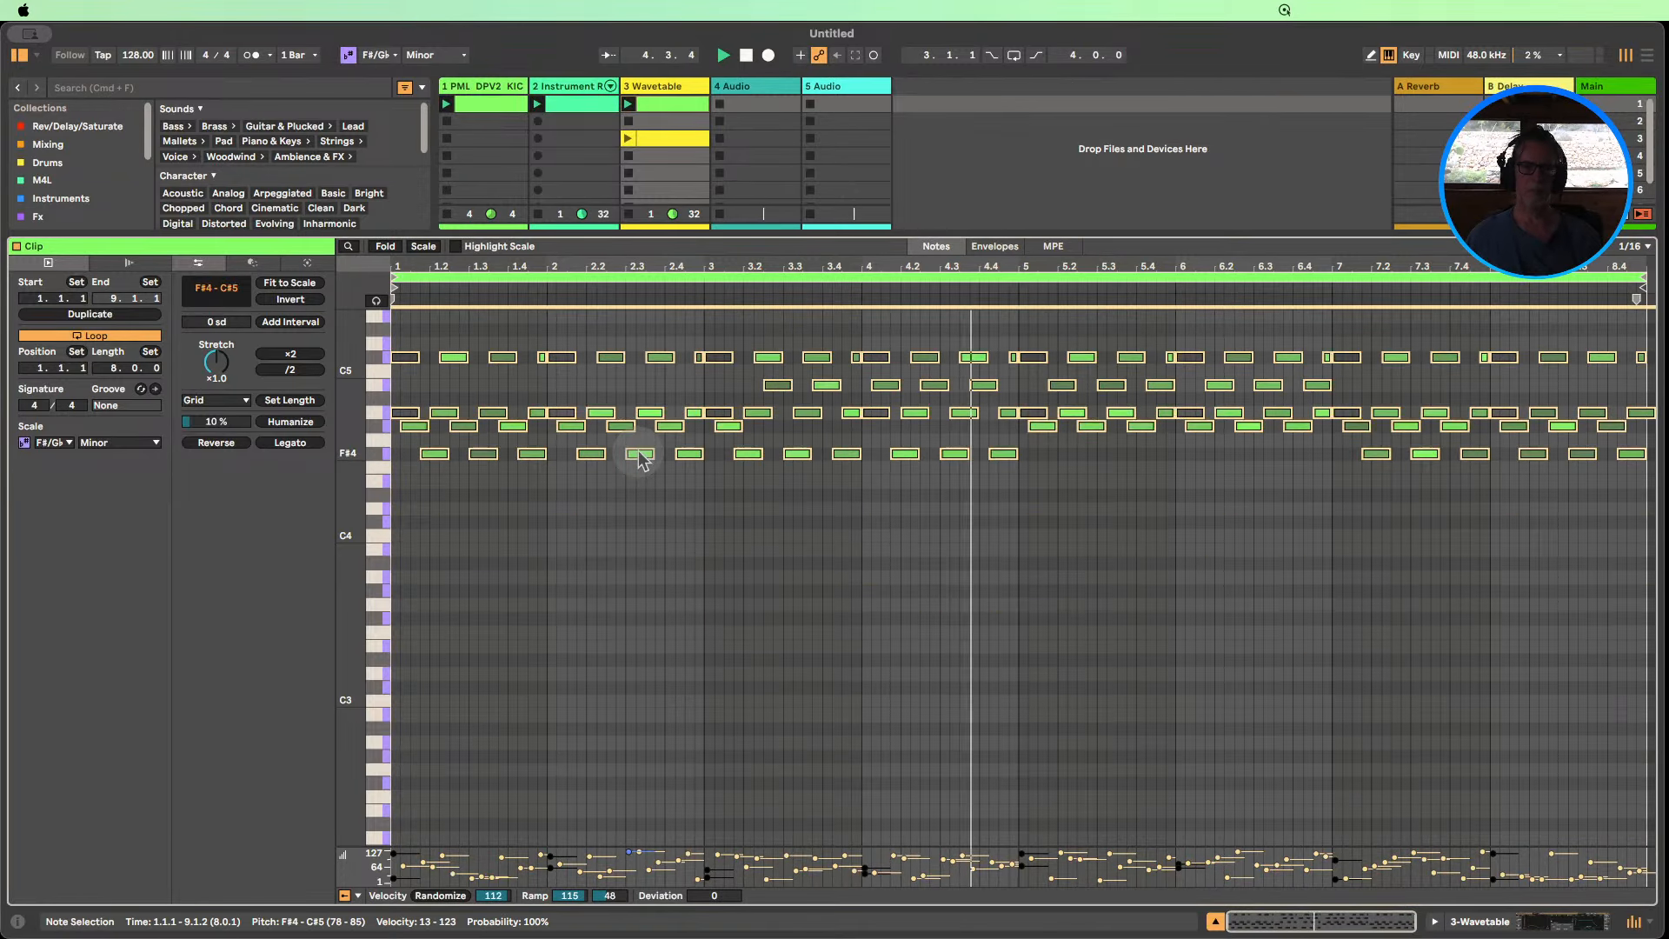
key("shift+Down")
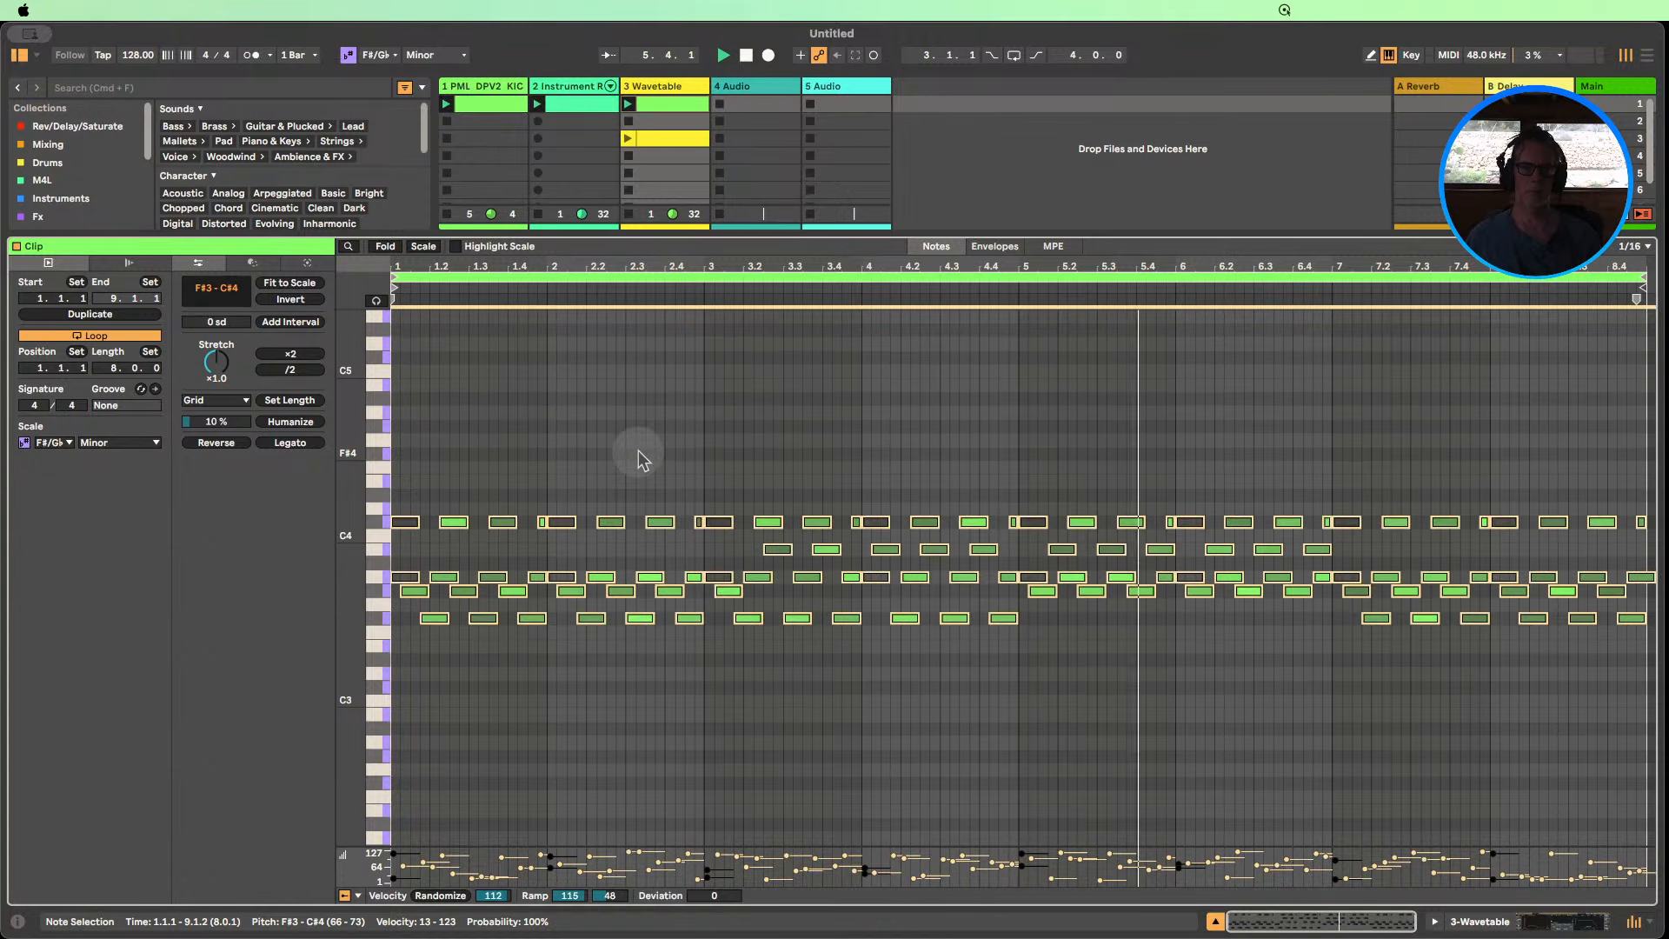
Return to the Wavetable device and set Filter 1's frequency to 1.72 kHz with 16% resonance.
key("shift+Tab")
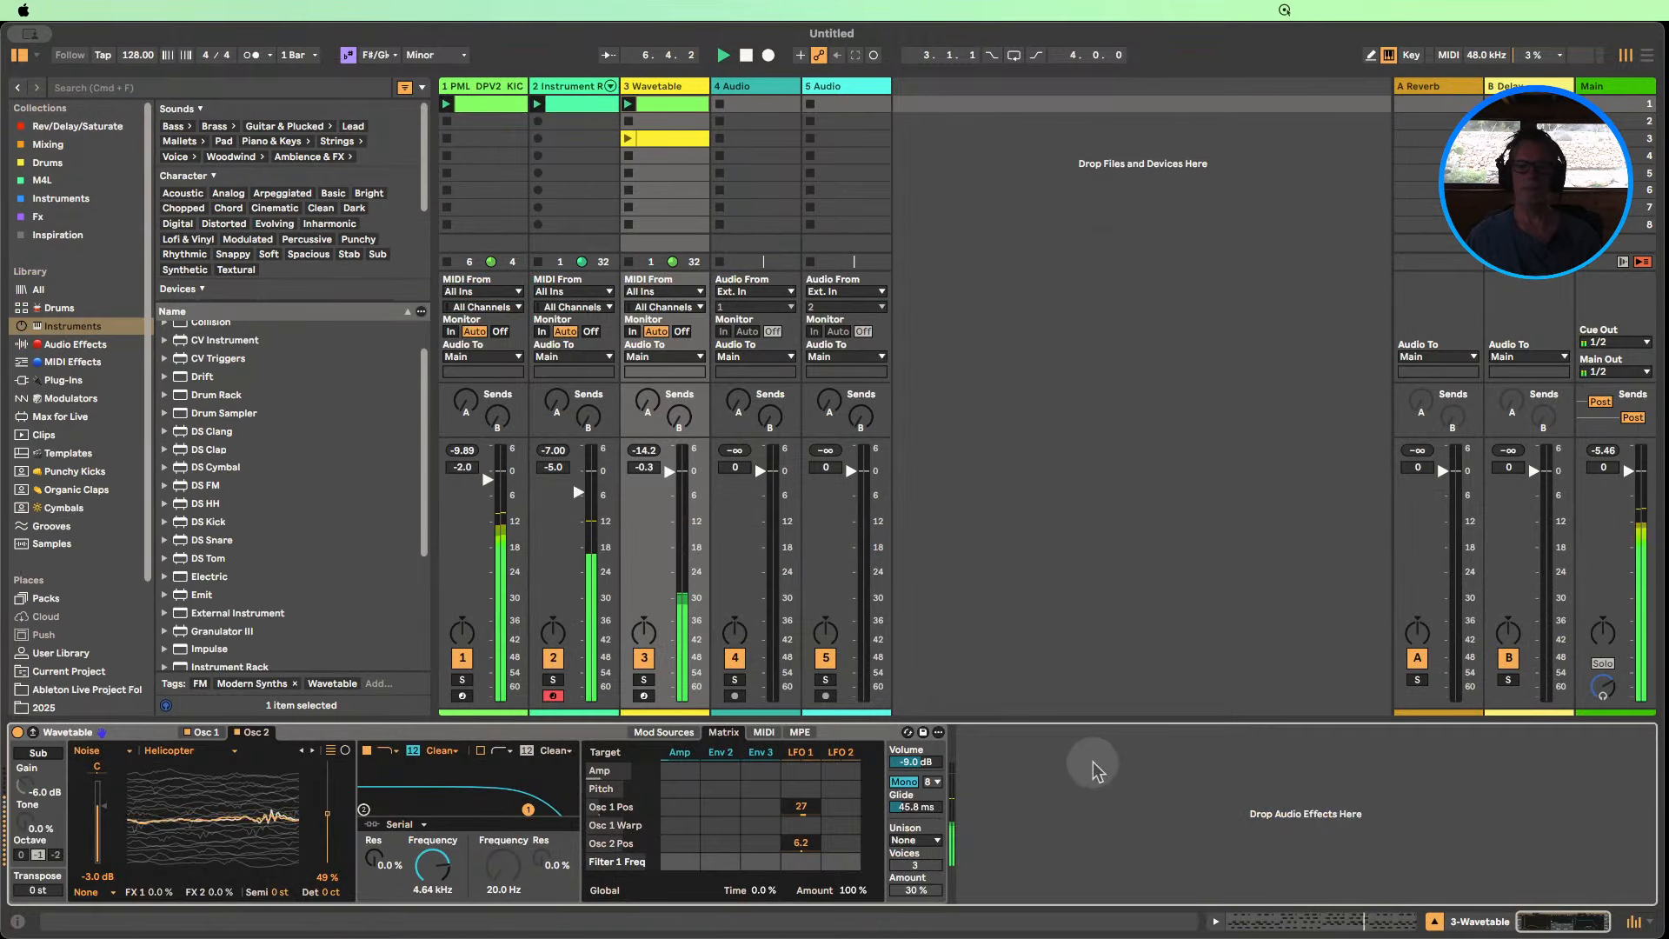
left_click_drag(432, 864, 433, 891)
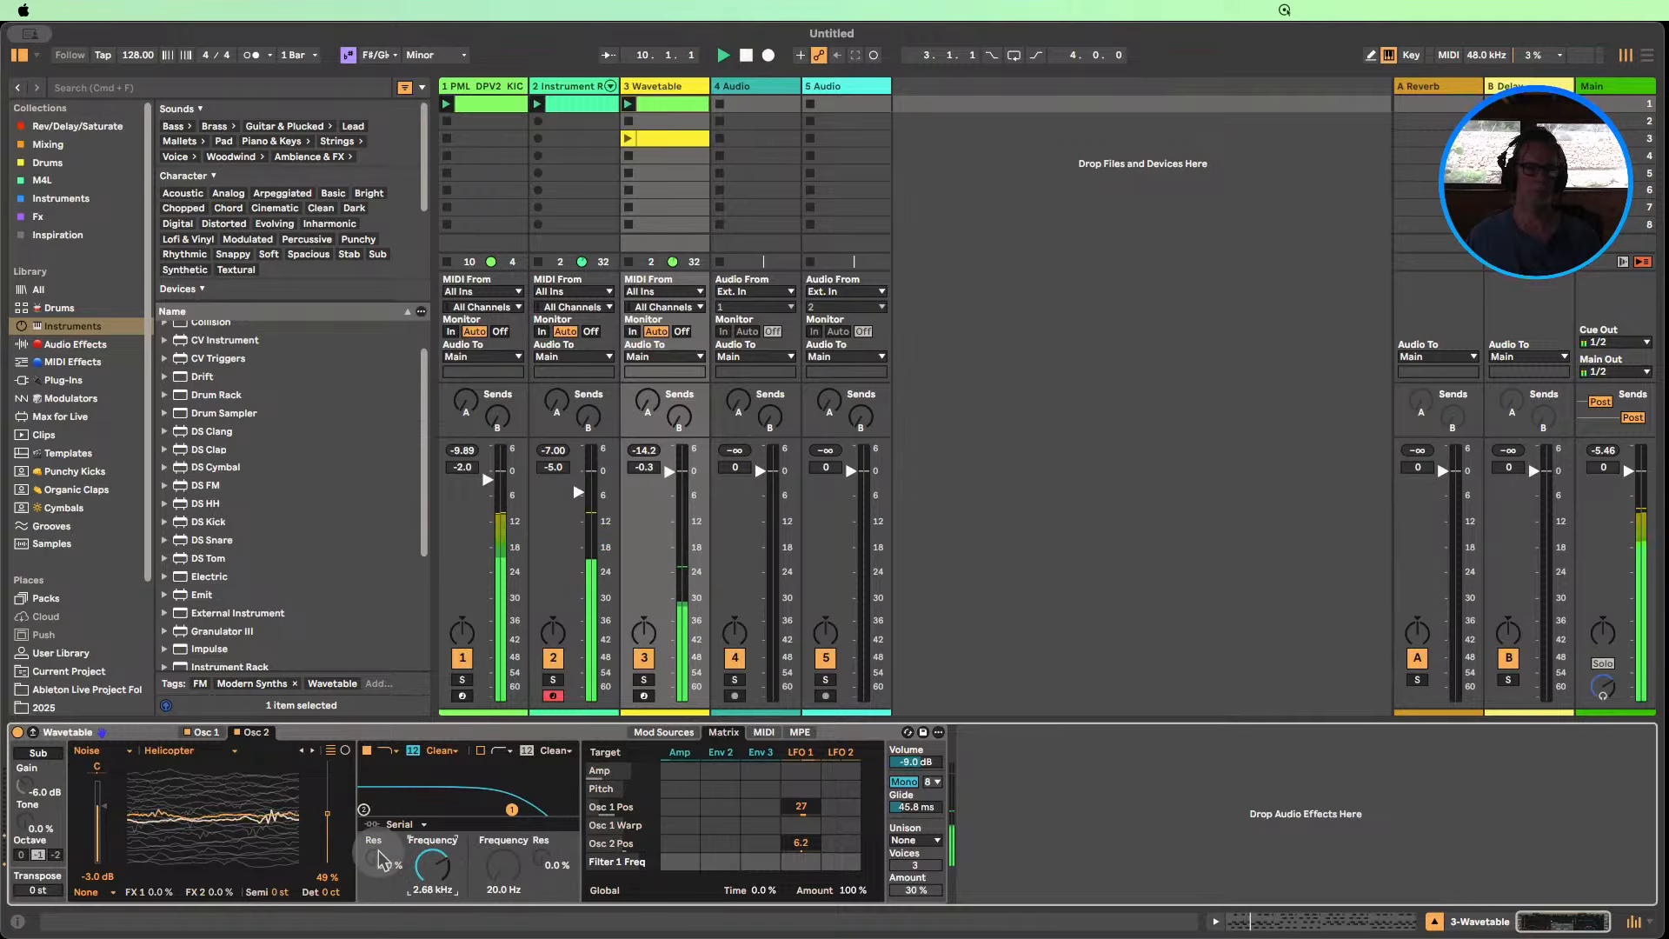
left_click_drag(374, 860, 432, 877)
Try the Shimmer unison mode and set Filter 1 to 890 Hz with 27% resonance.
left_click(913, 840)
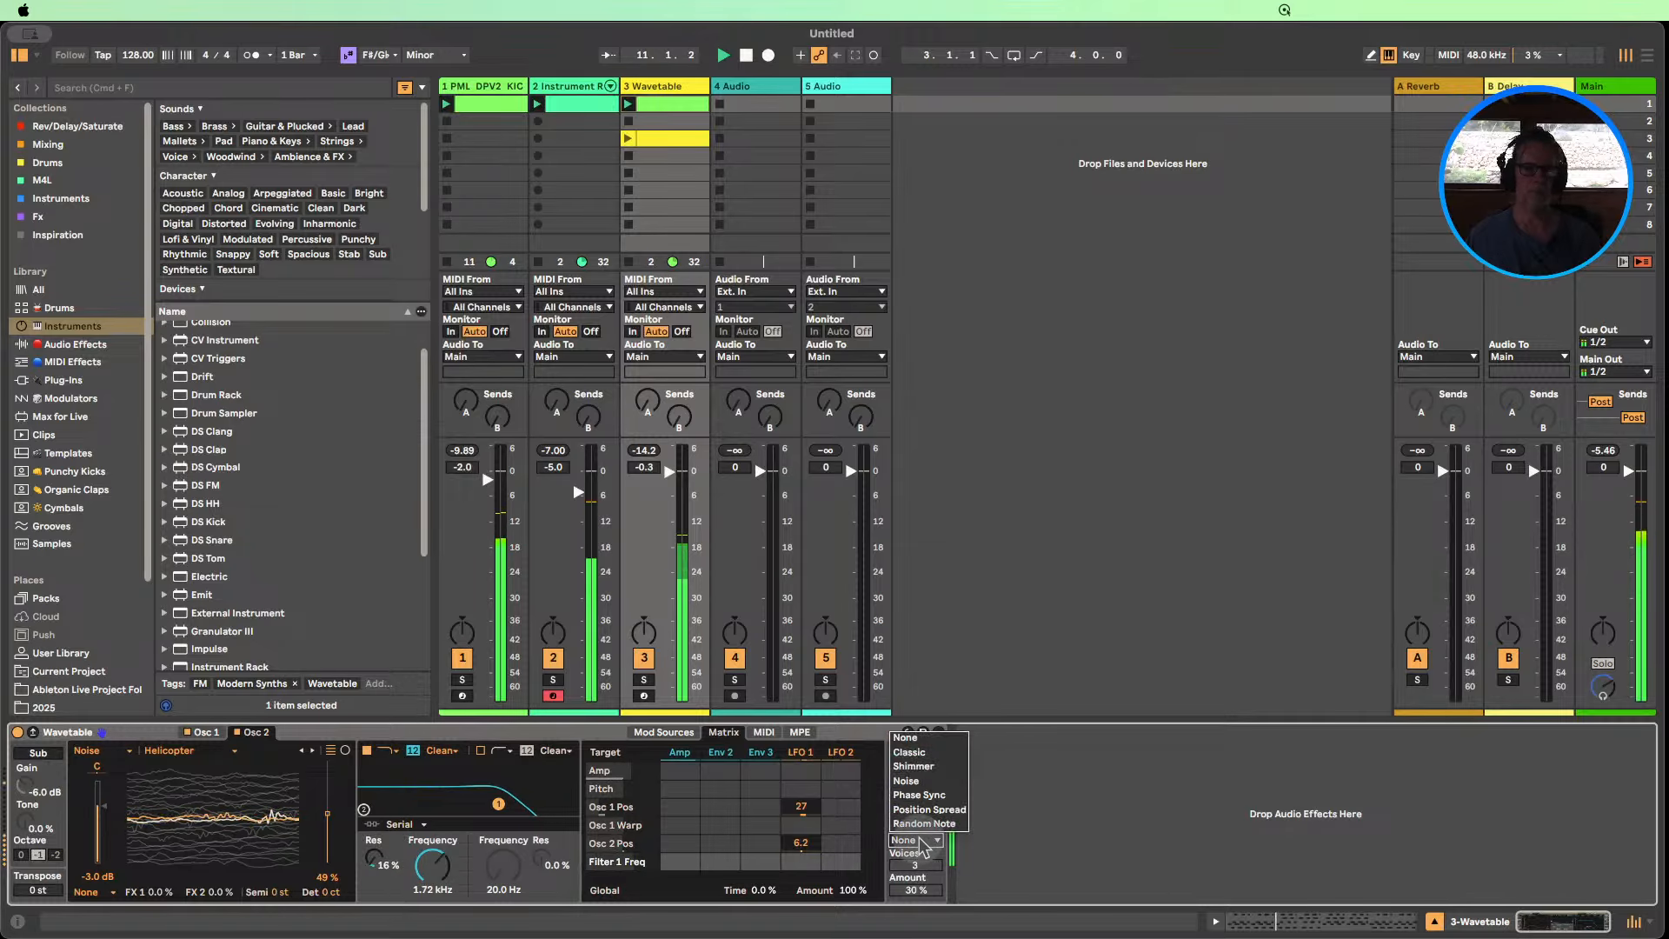
left_click(915, 767)
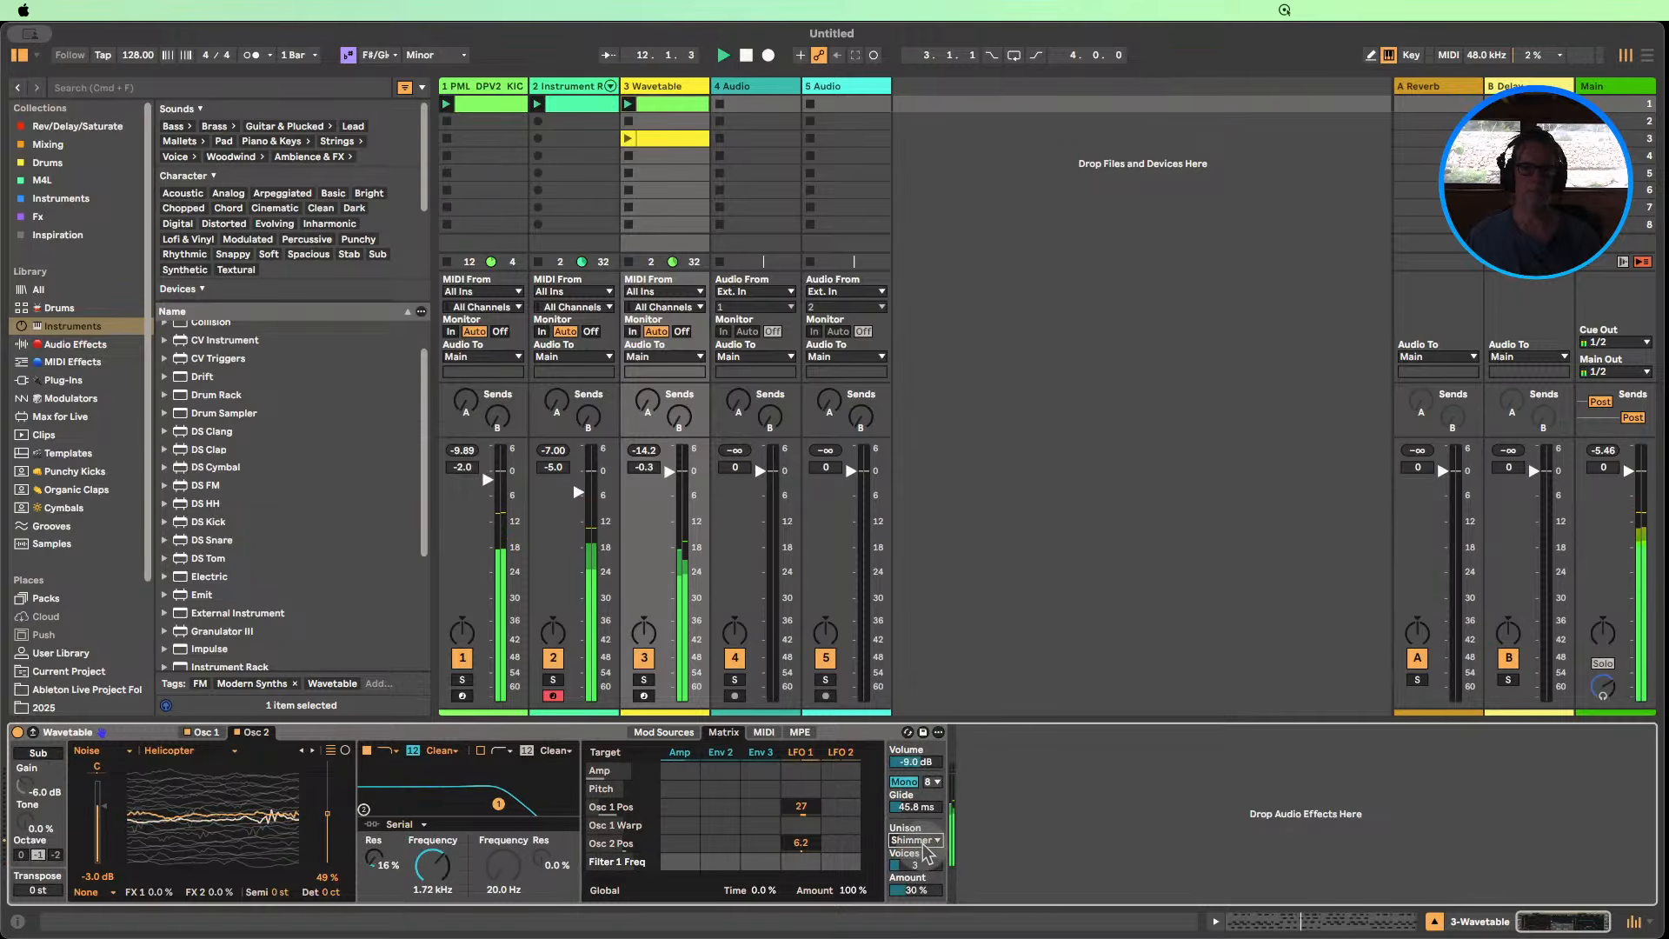
left_click_drag(432, 864, 374, 849)
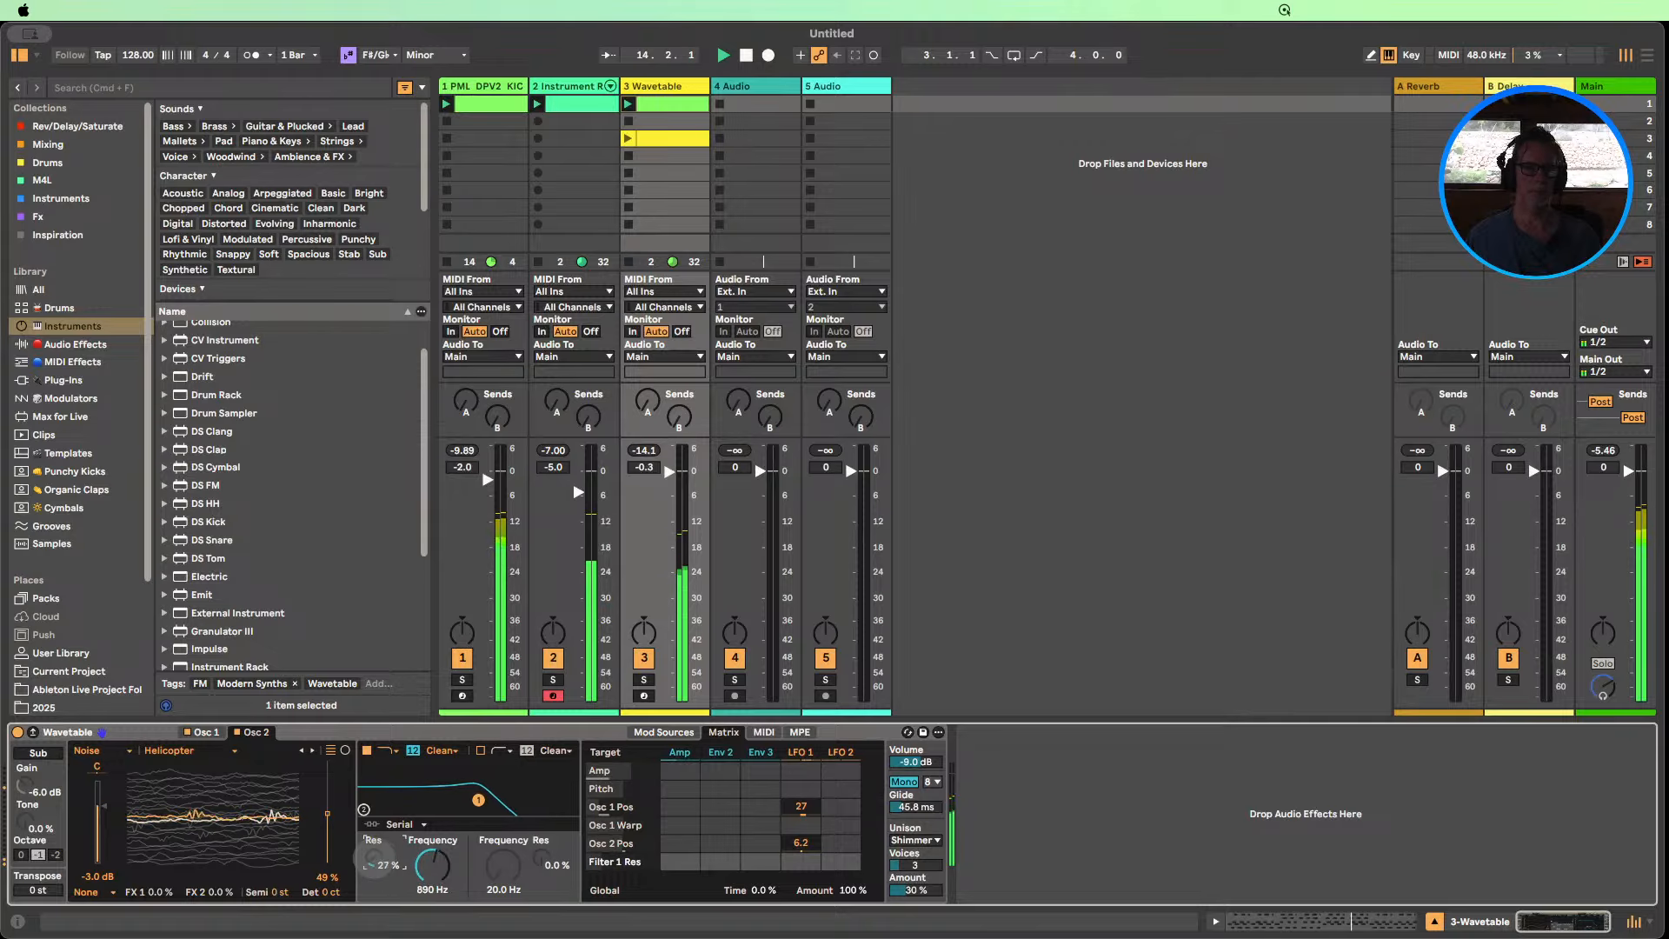
Set unison to None, lower Filter 1's frequency to 798 Hz and try Env 2 modulation on that frequency.
left_click(915, 840)
left_click(905, 737)
left_click_drag(432, 865, 432, 873)
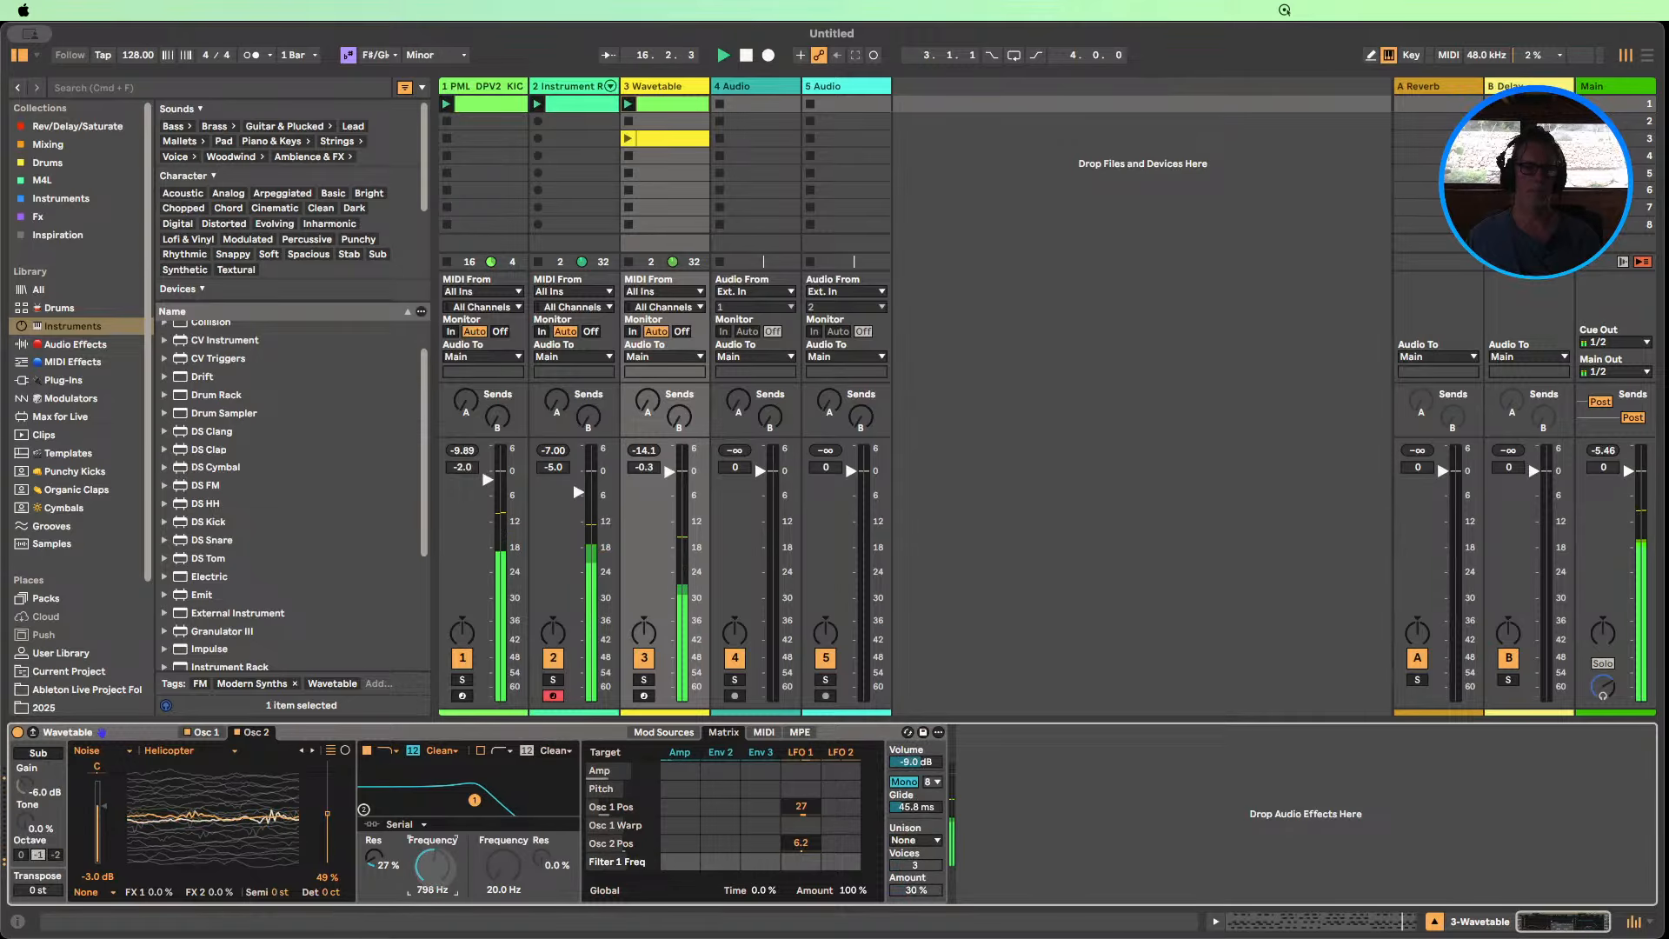
left_click_drag(707, 861, 721, 873)
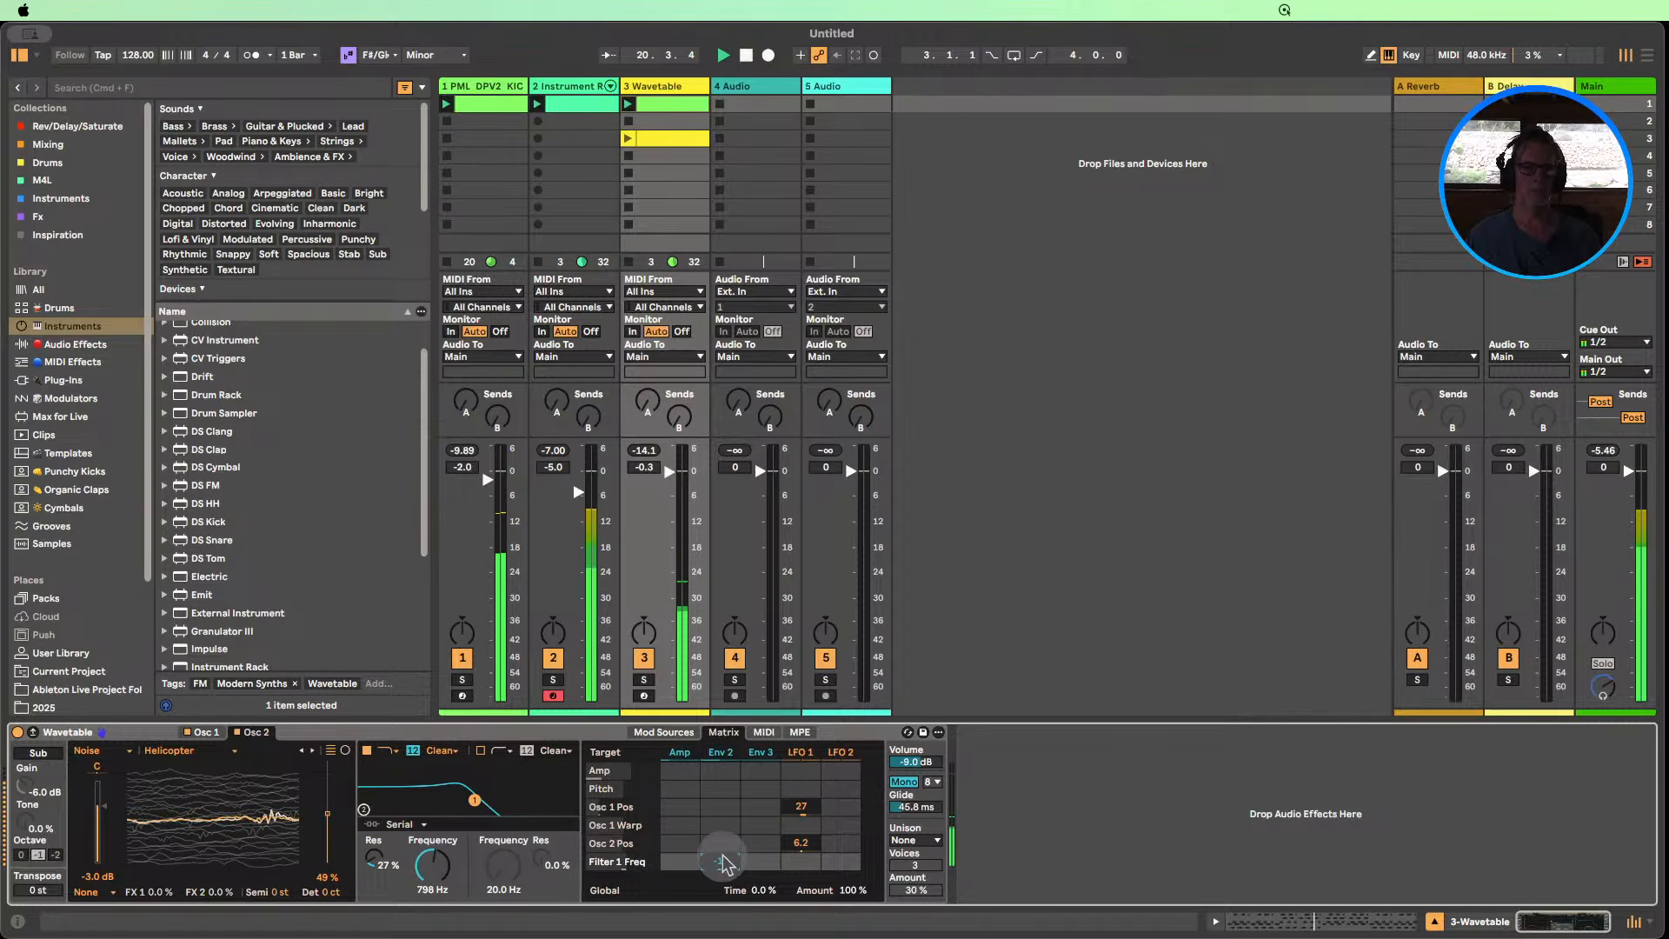
Add Chorus-Ensemble after Wavetable with 1.0% warmth, and try its feedback at 63% before returning it to 0.0%.
left_click(71, 344)
scroll(297, 437, "up", 5)
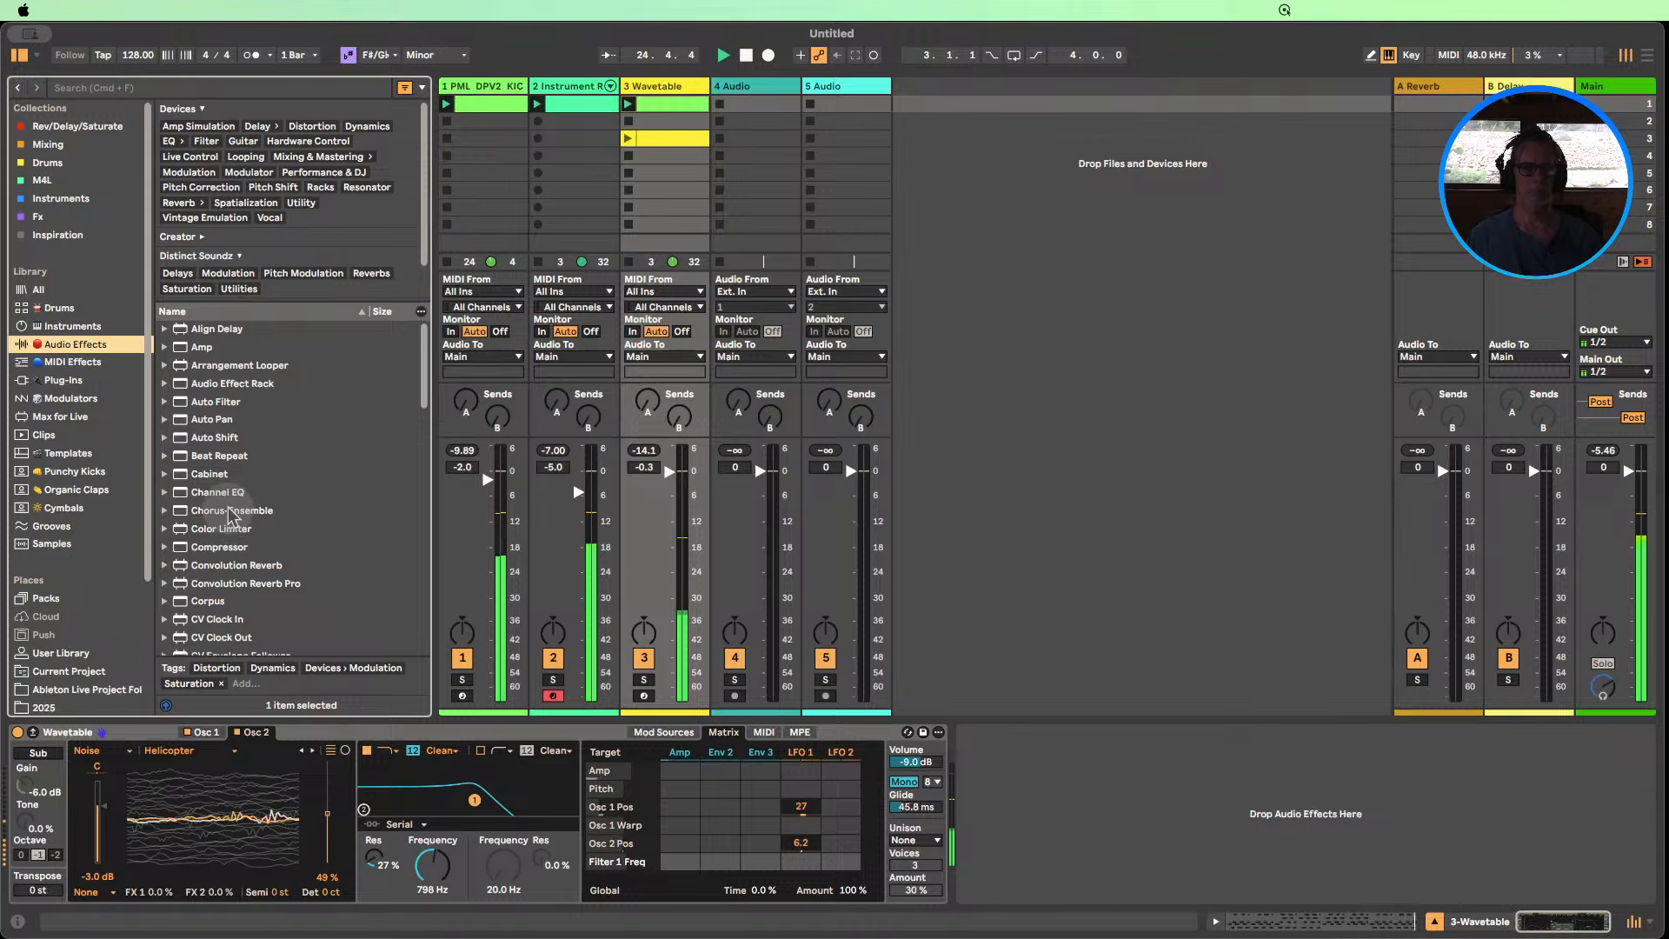
left_click_drag(230, 513, 1121, 774)
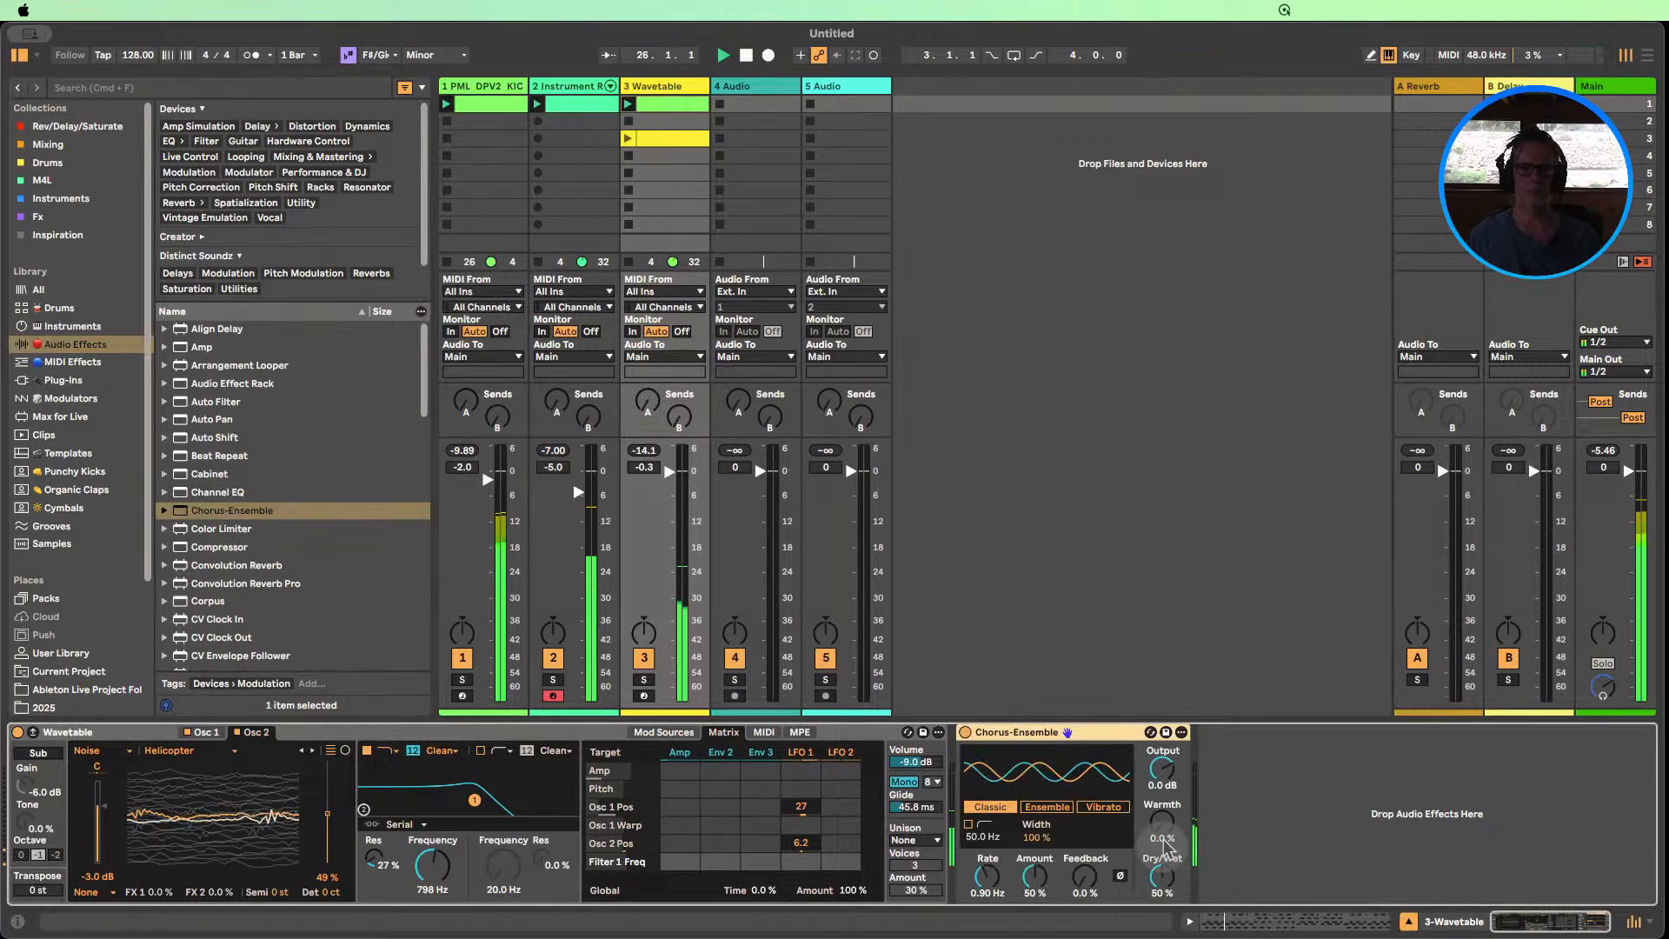
left_click(1164, 836)
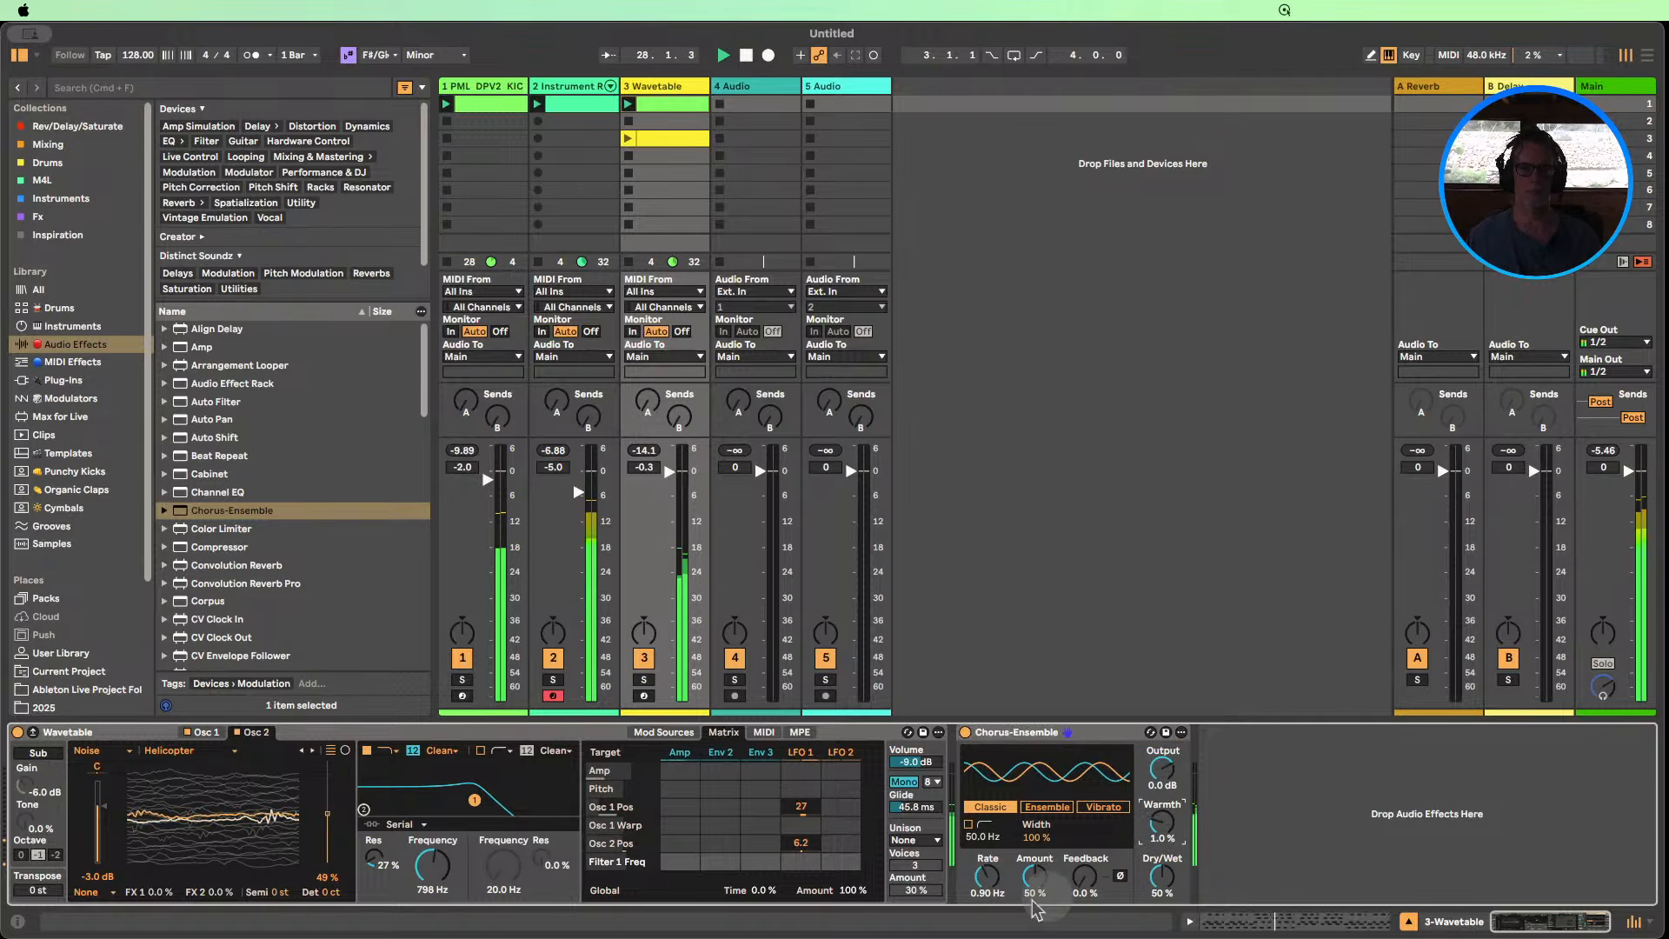
left_click_drag(1085, 876, 1084, 847)
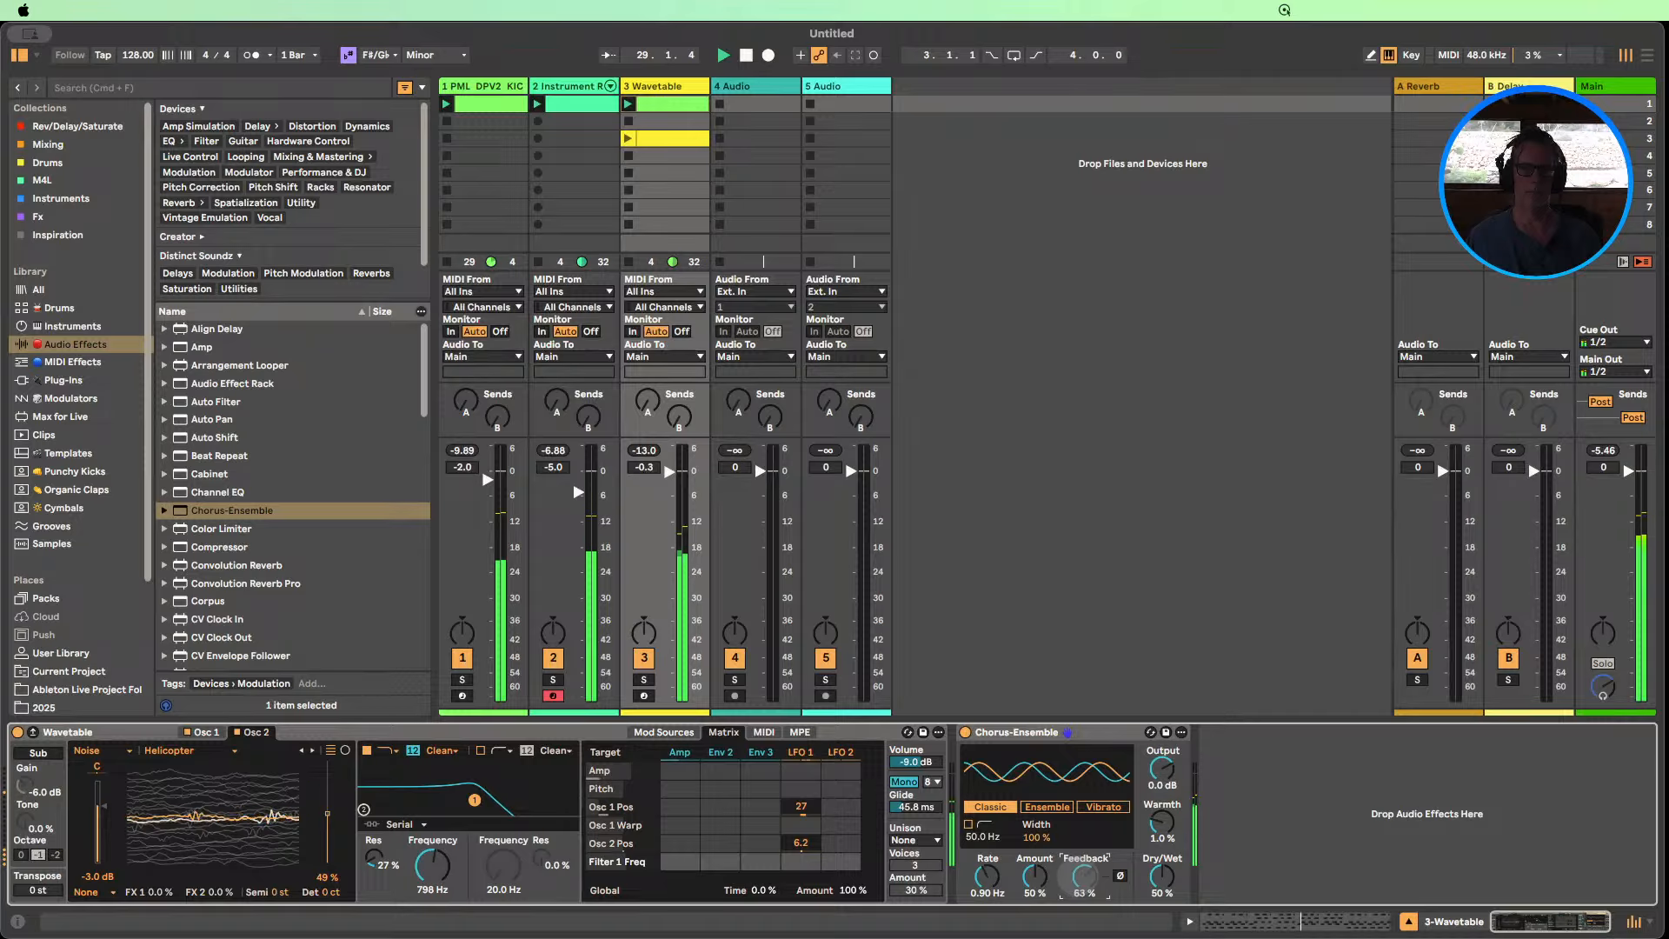
left_click(1163, 822)
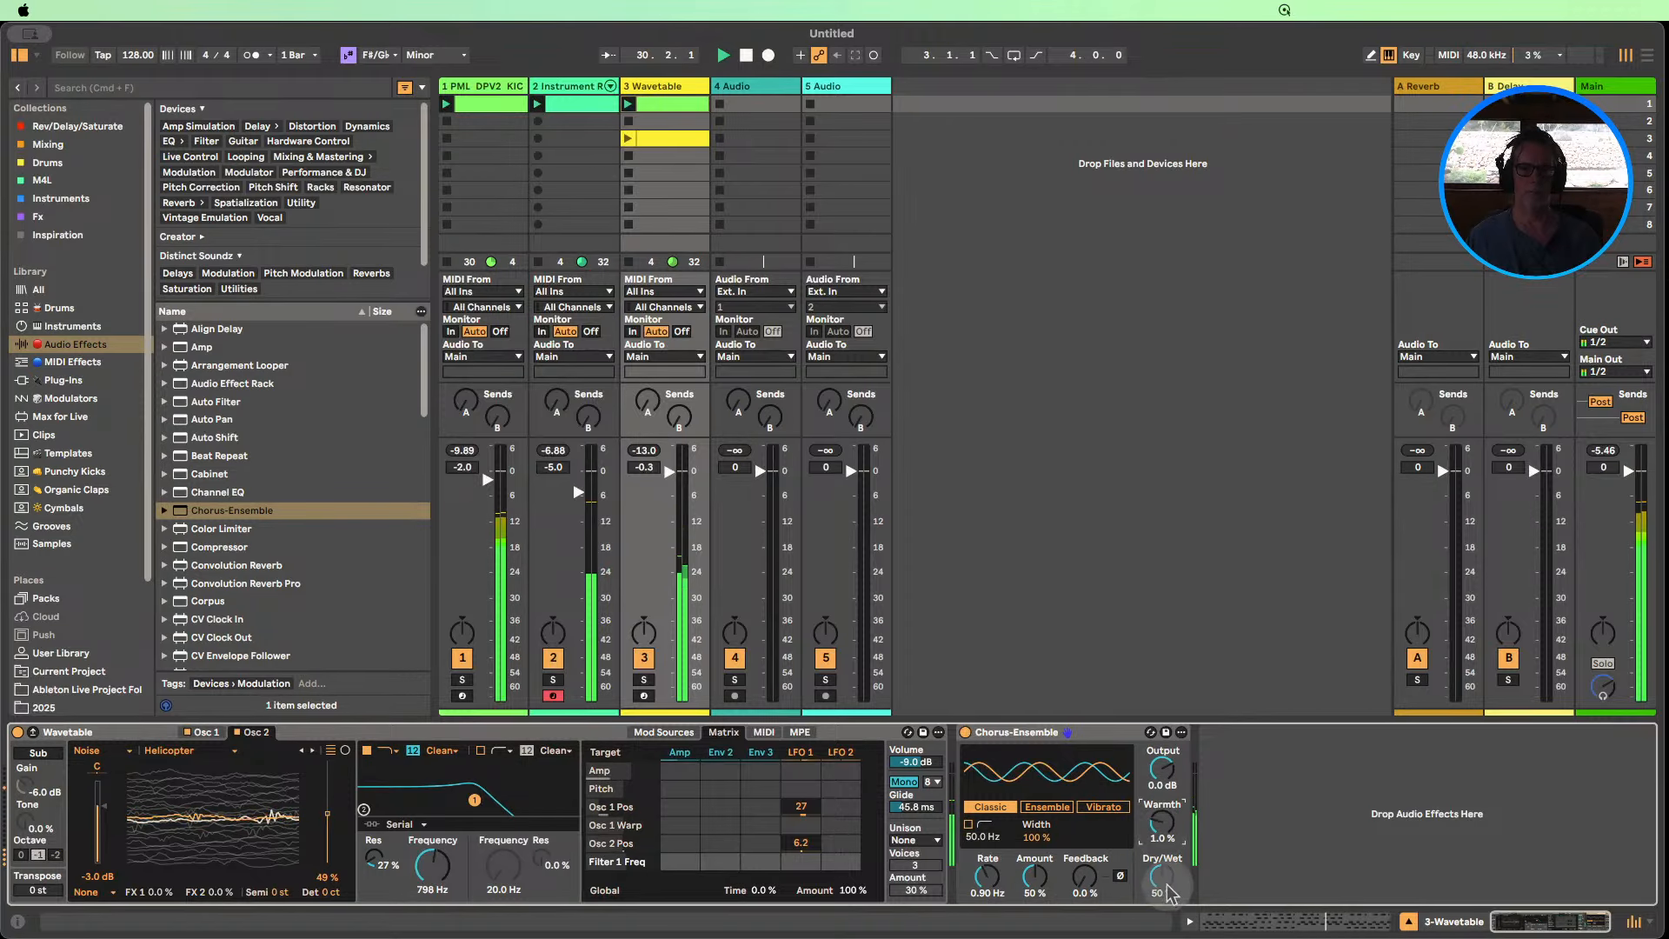
Compare the sound with Chorus-Ensemble bypassed and re-enabled, and fold the device.
left_click(966, 733)
left_click(966, 733)
double_click(994, 735)
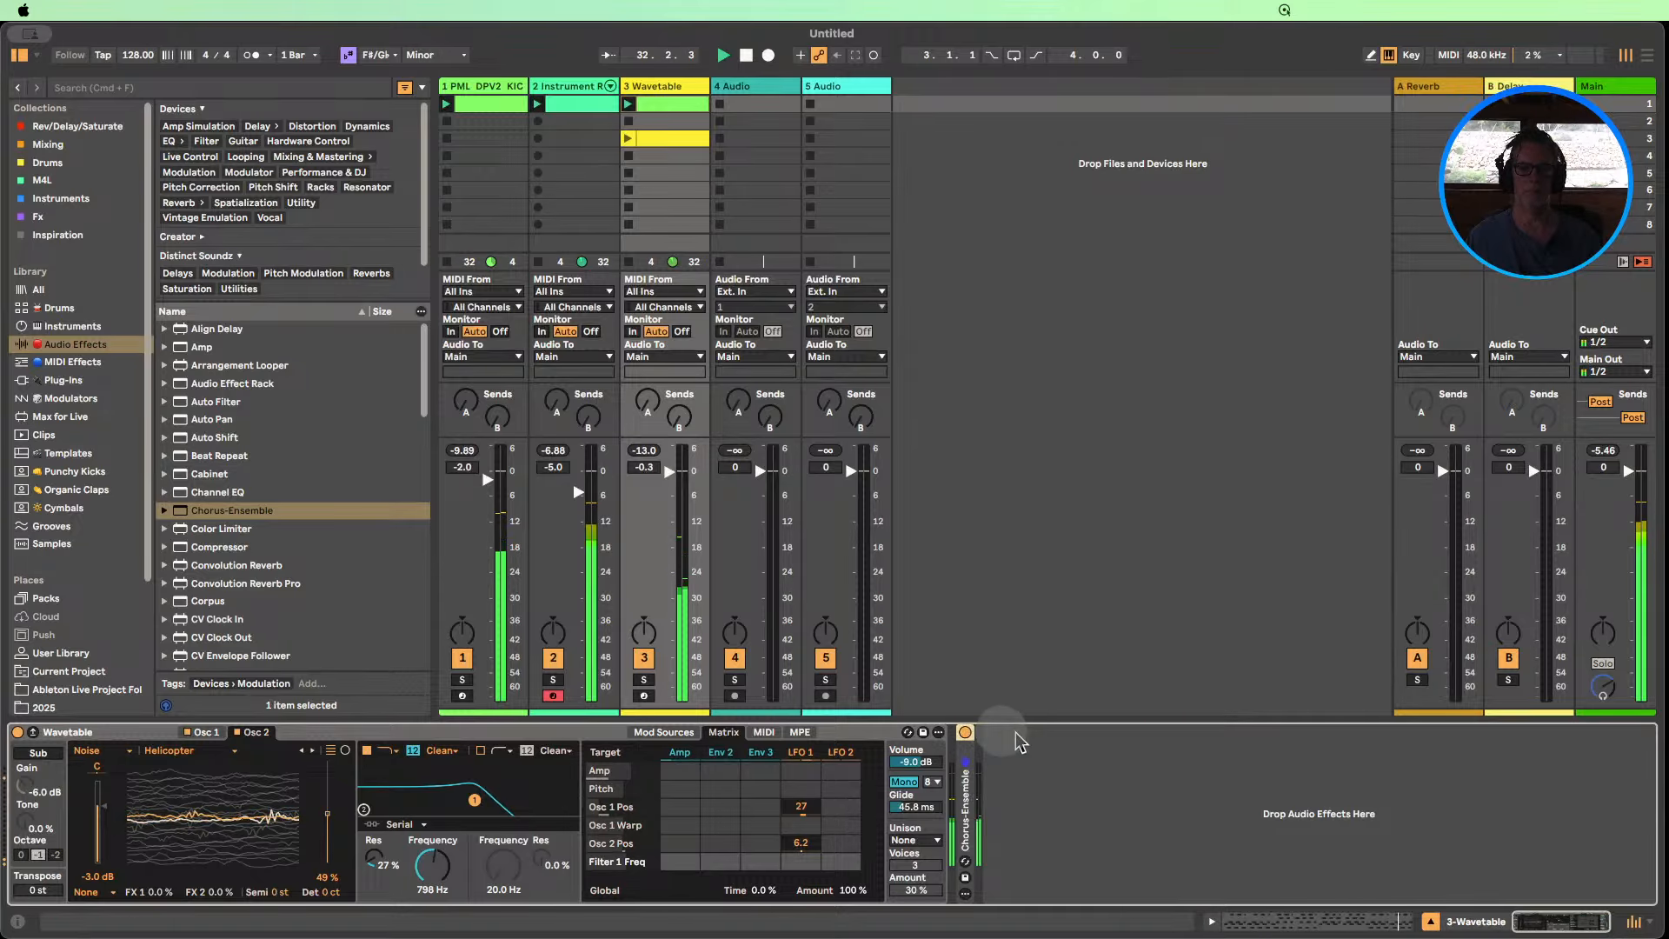
Add Hybrid Reverb after Chorus-Ensemble, set its dry/wet to 37% and fold the device.
scroll(265, 481, "down", 5)
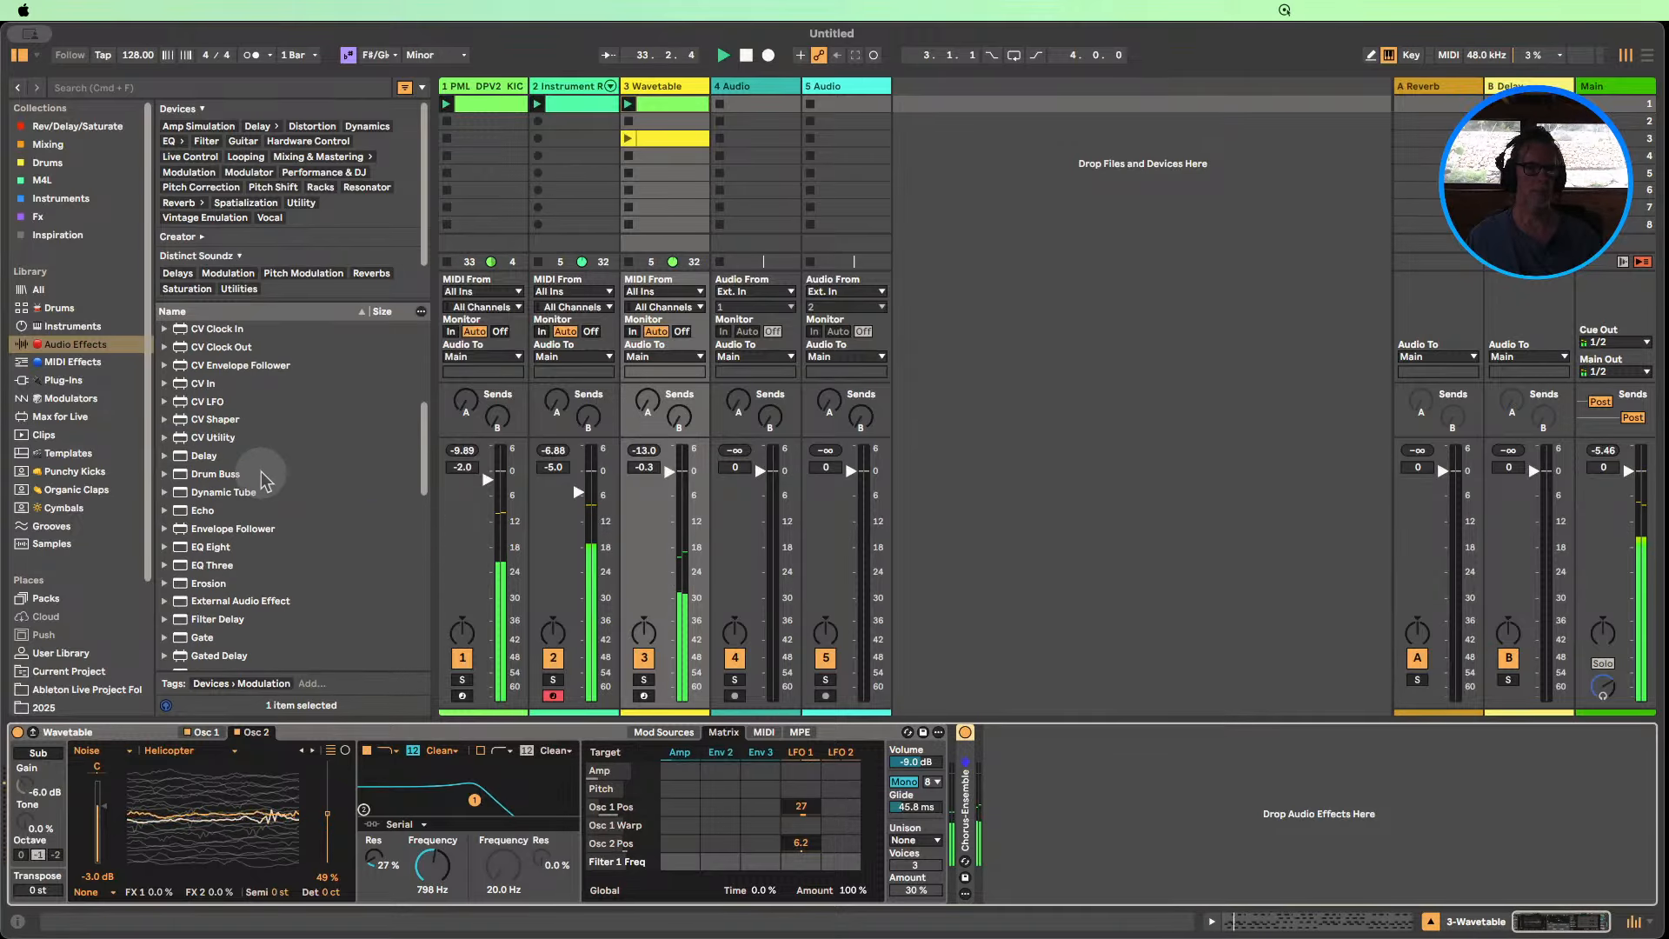
scroll(260, 472, "down", 5)
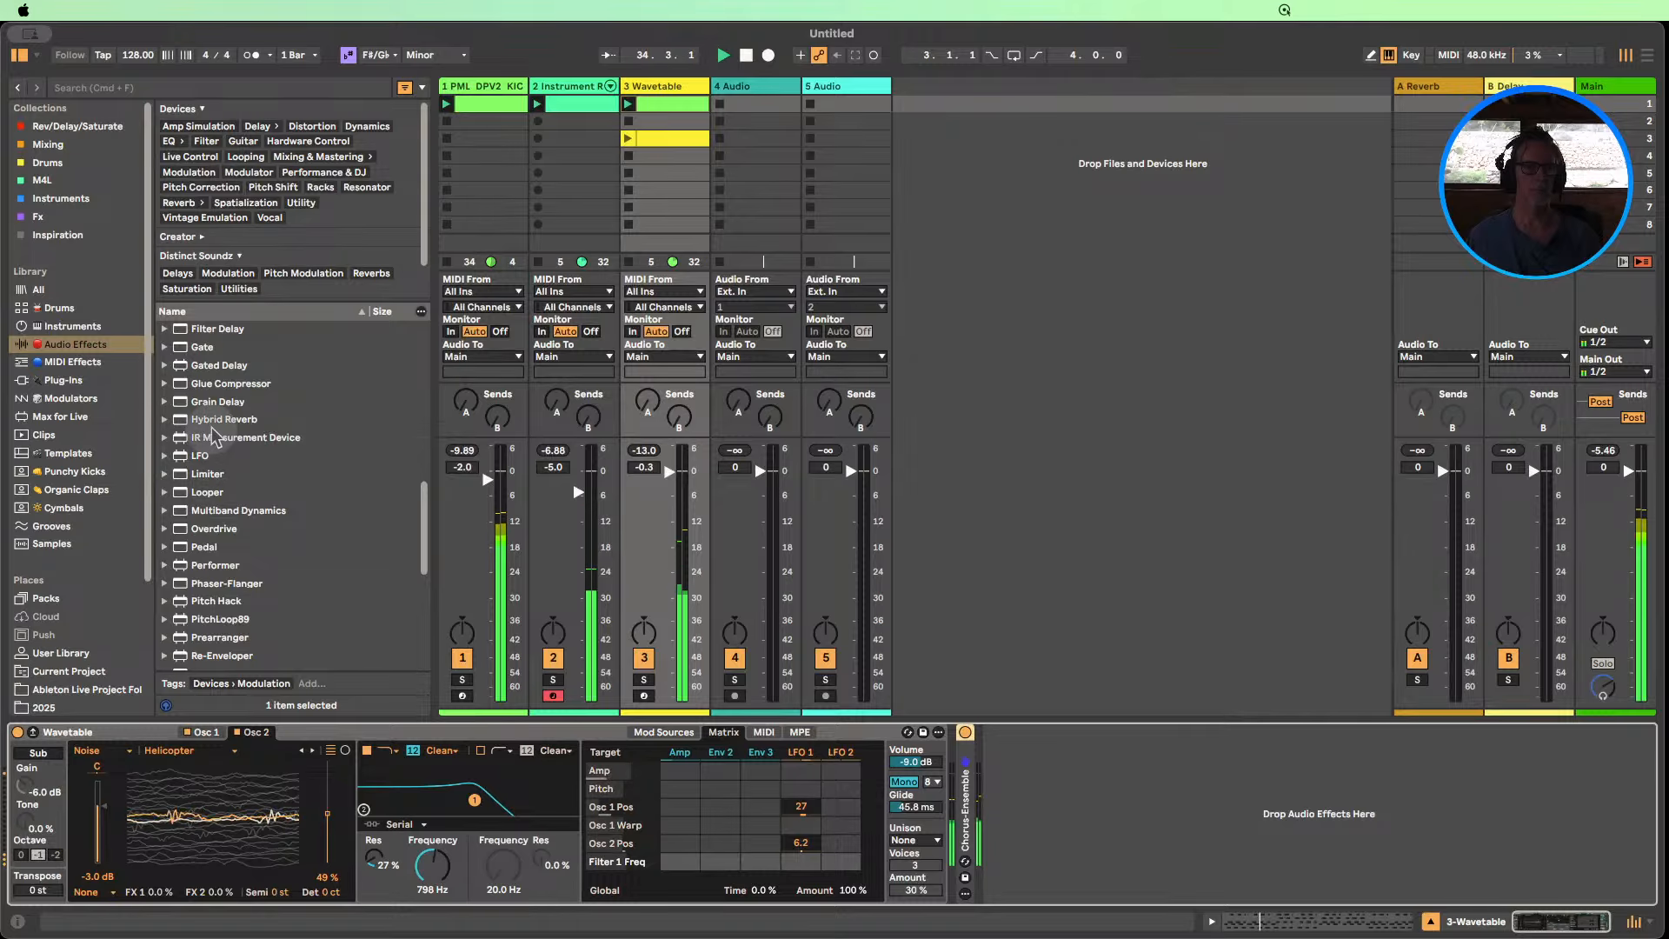
left_click_drag(217, 421, 1100, 787)
left_click_drag(1555, 877, 1555, 886)
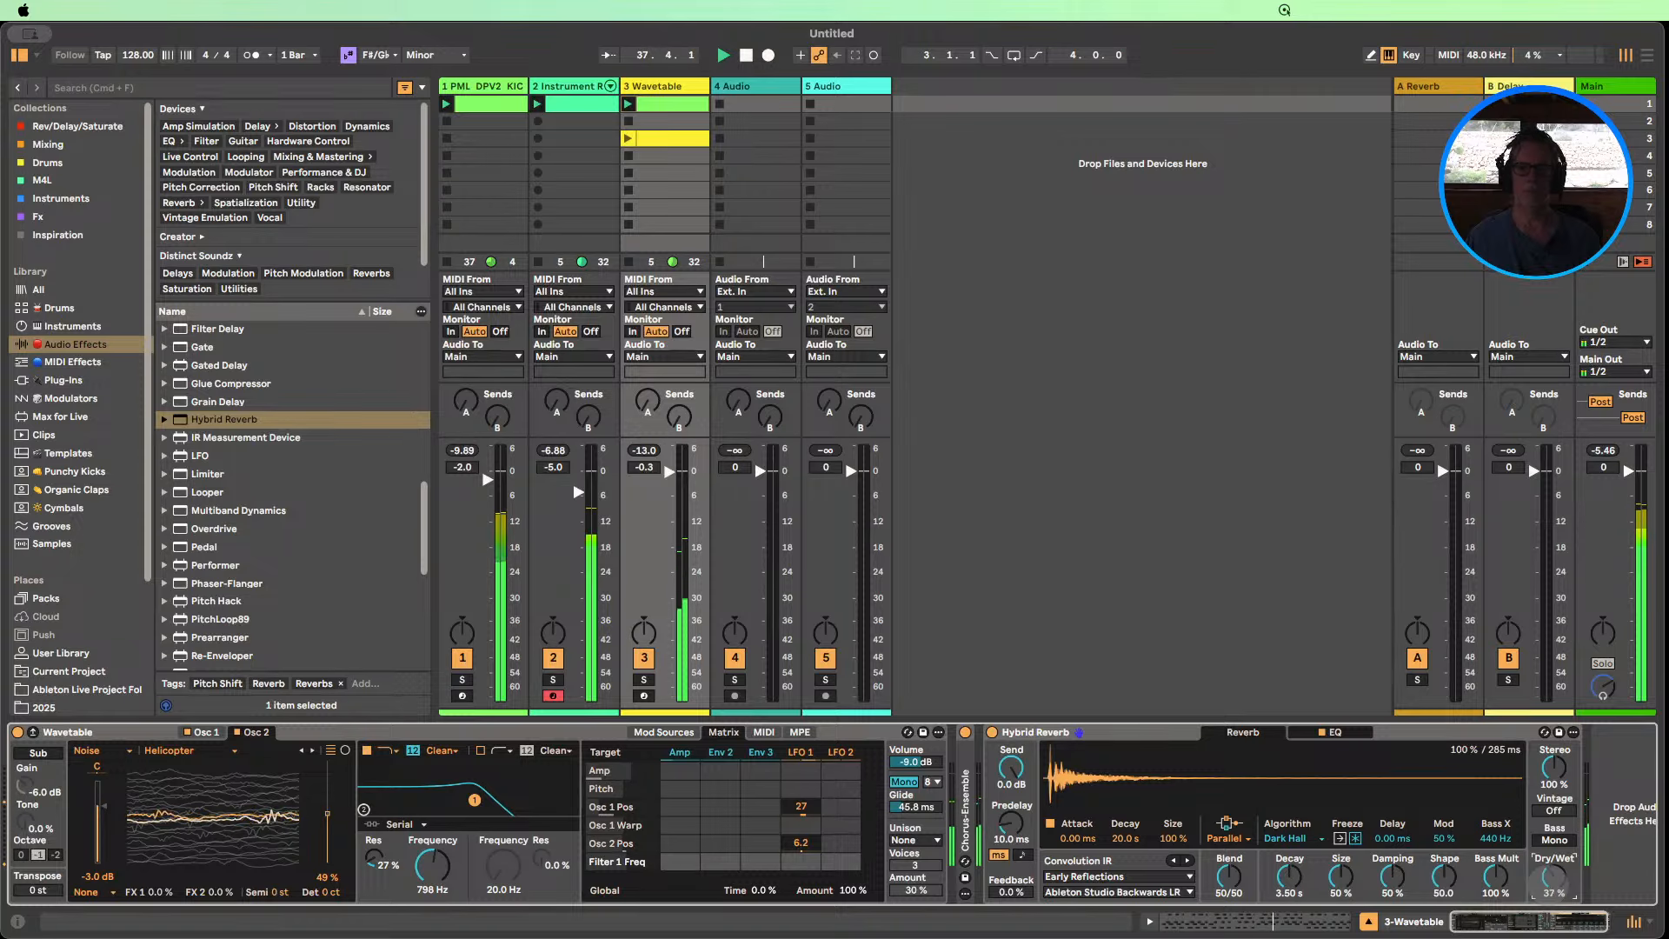
double_click(1066, 729)
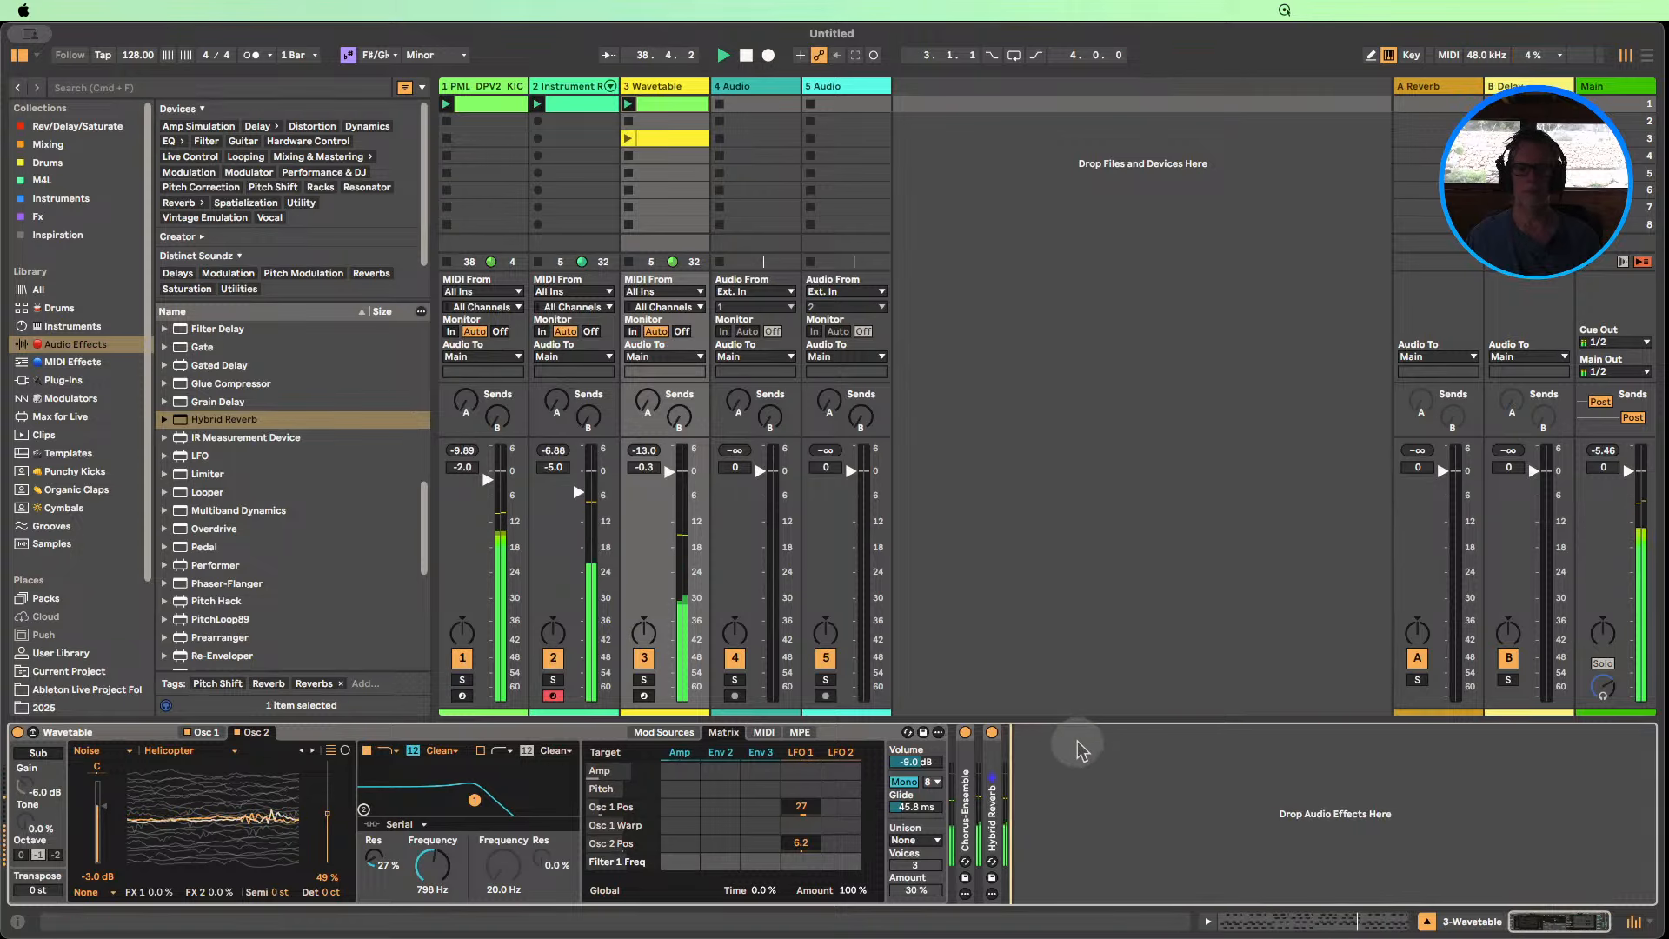
Examine the notes in the first Wavetable clip and the Instrument Rack clip, and return to the Wavetable track's devices.
scroll(224, 565, "down", 2)
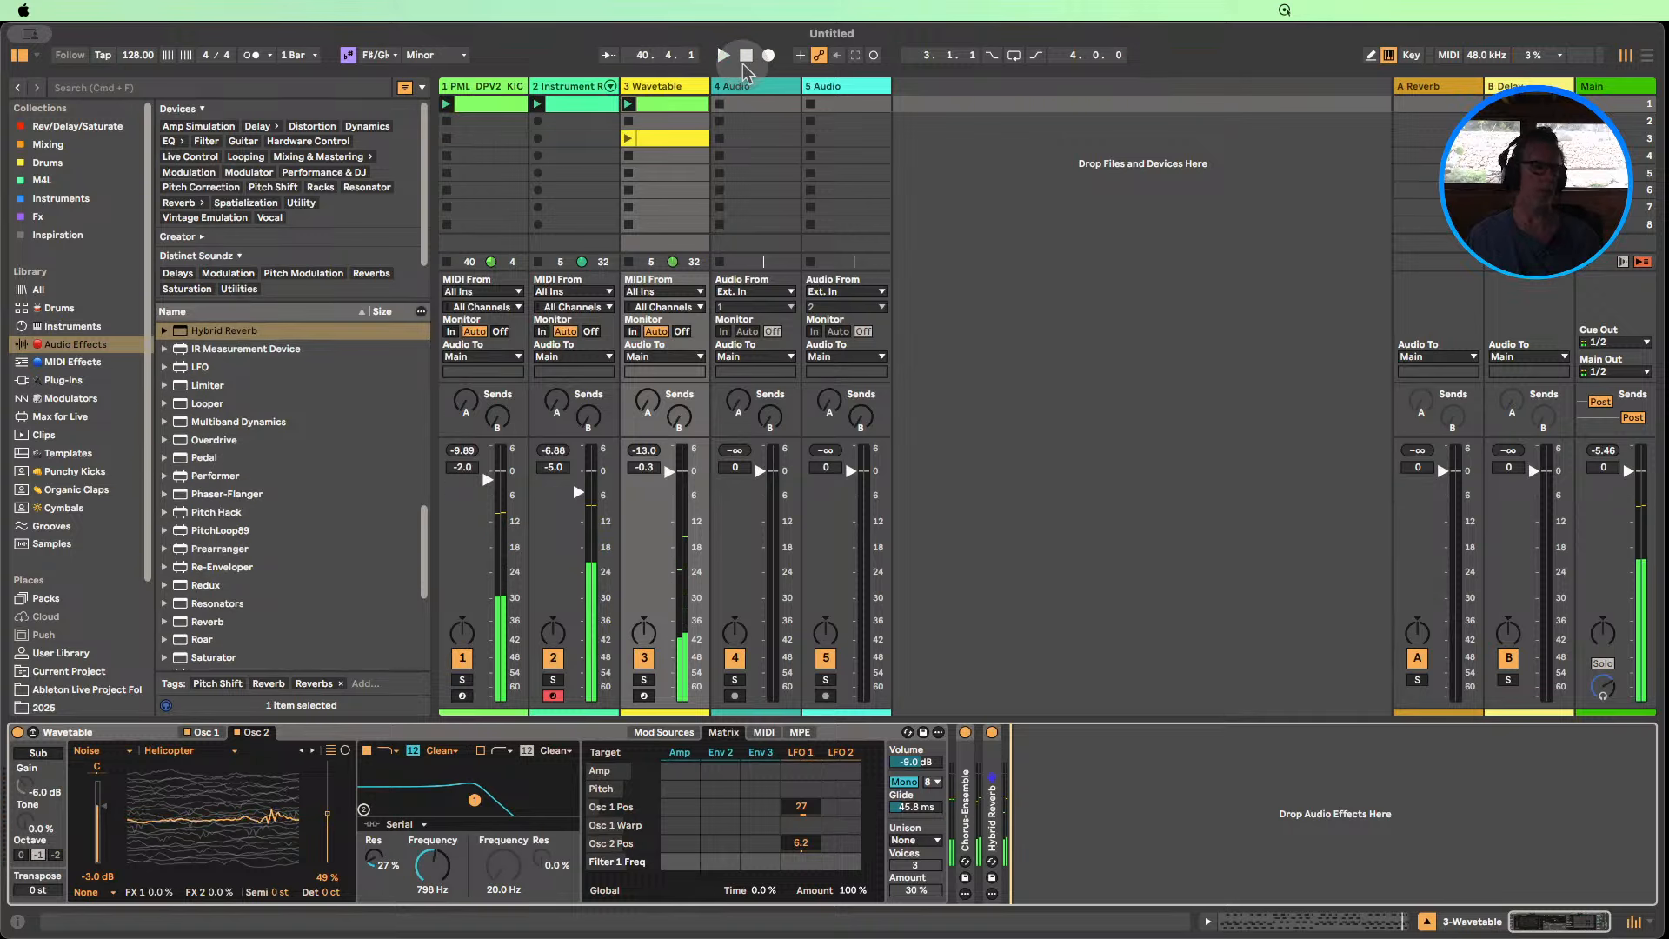
double_click(654, 101)
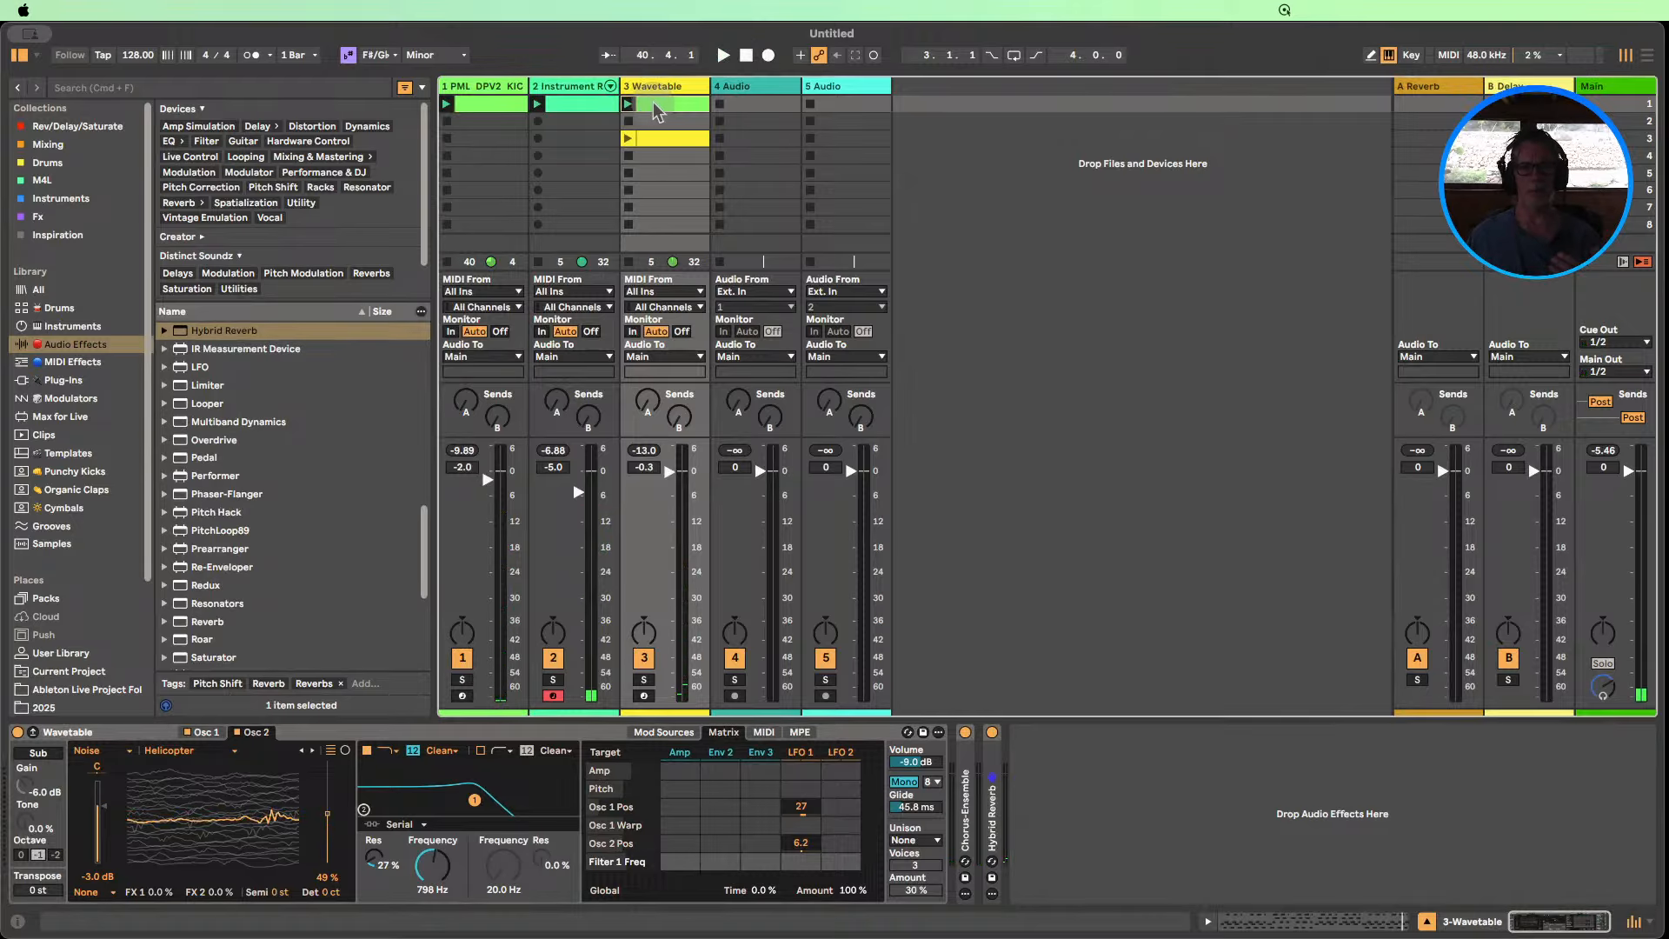
left_click(1093, 656)
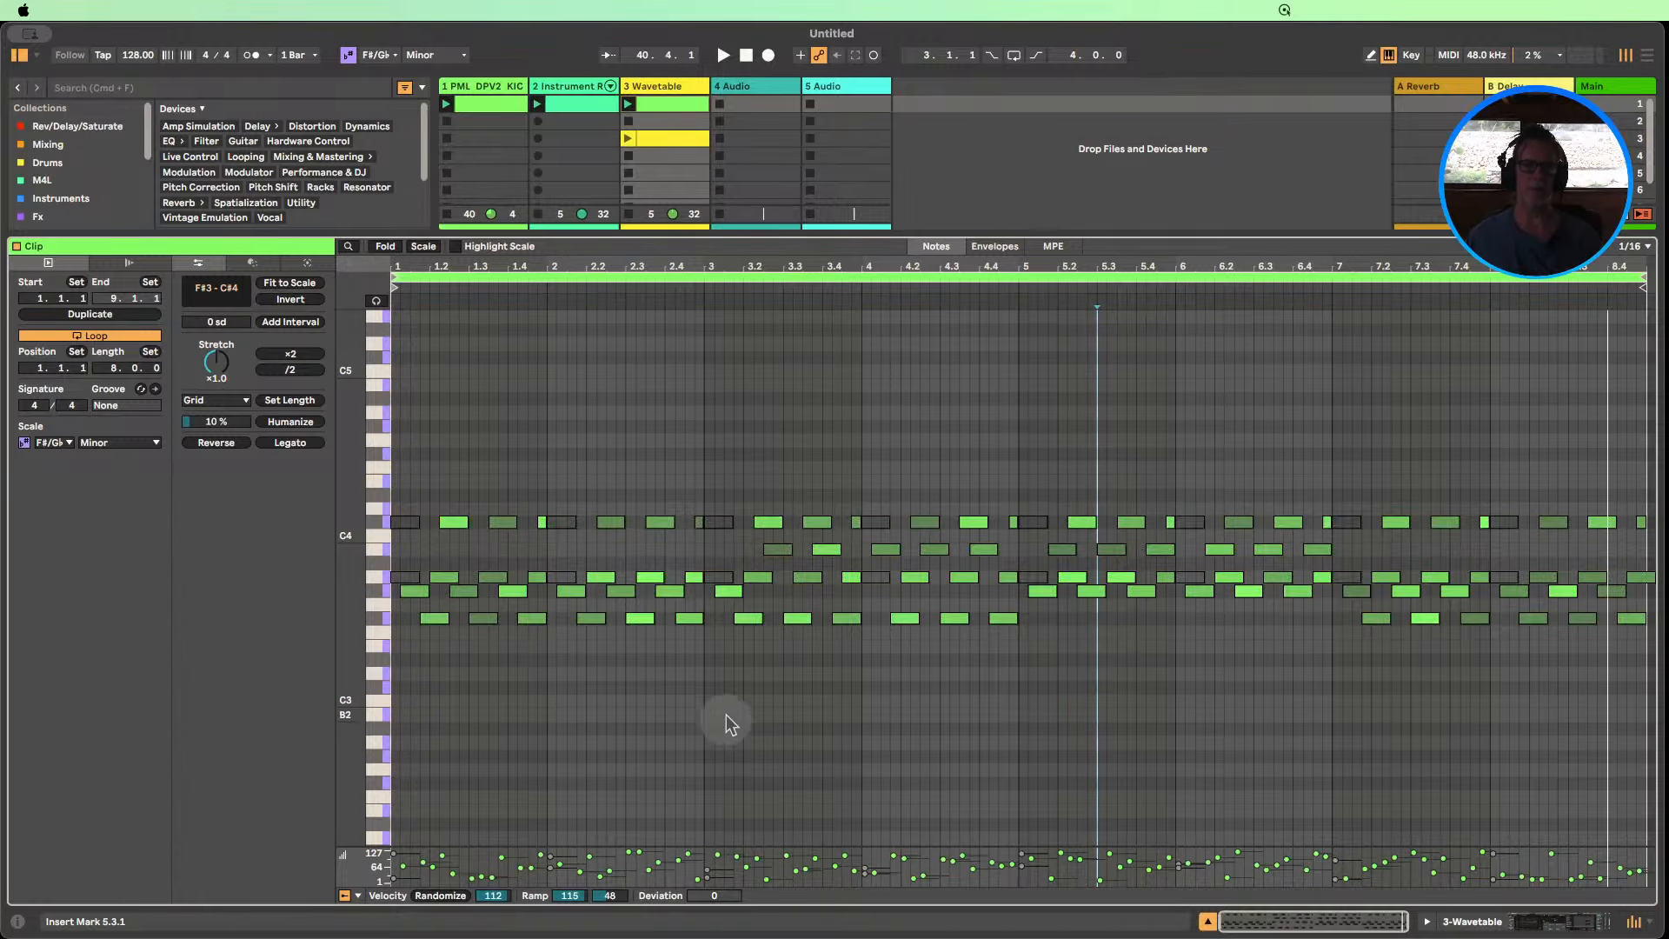
left_click(1466, 921)
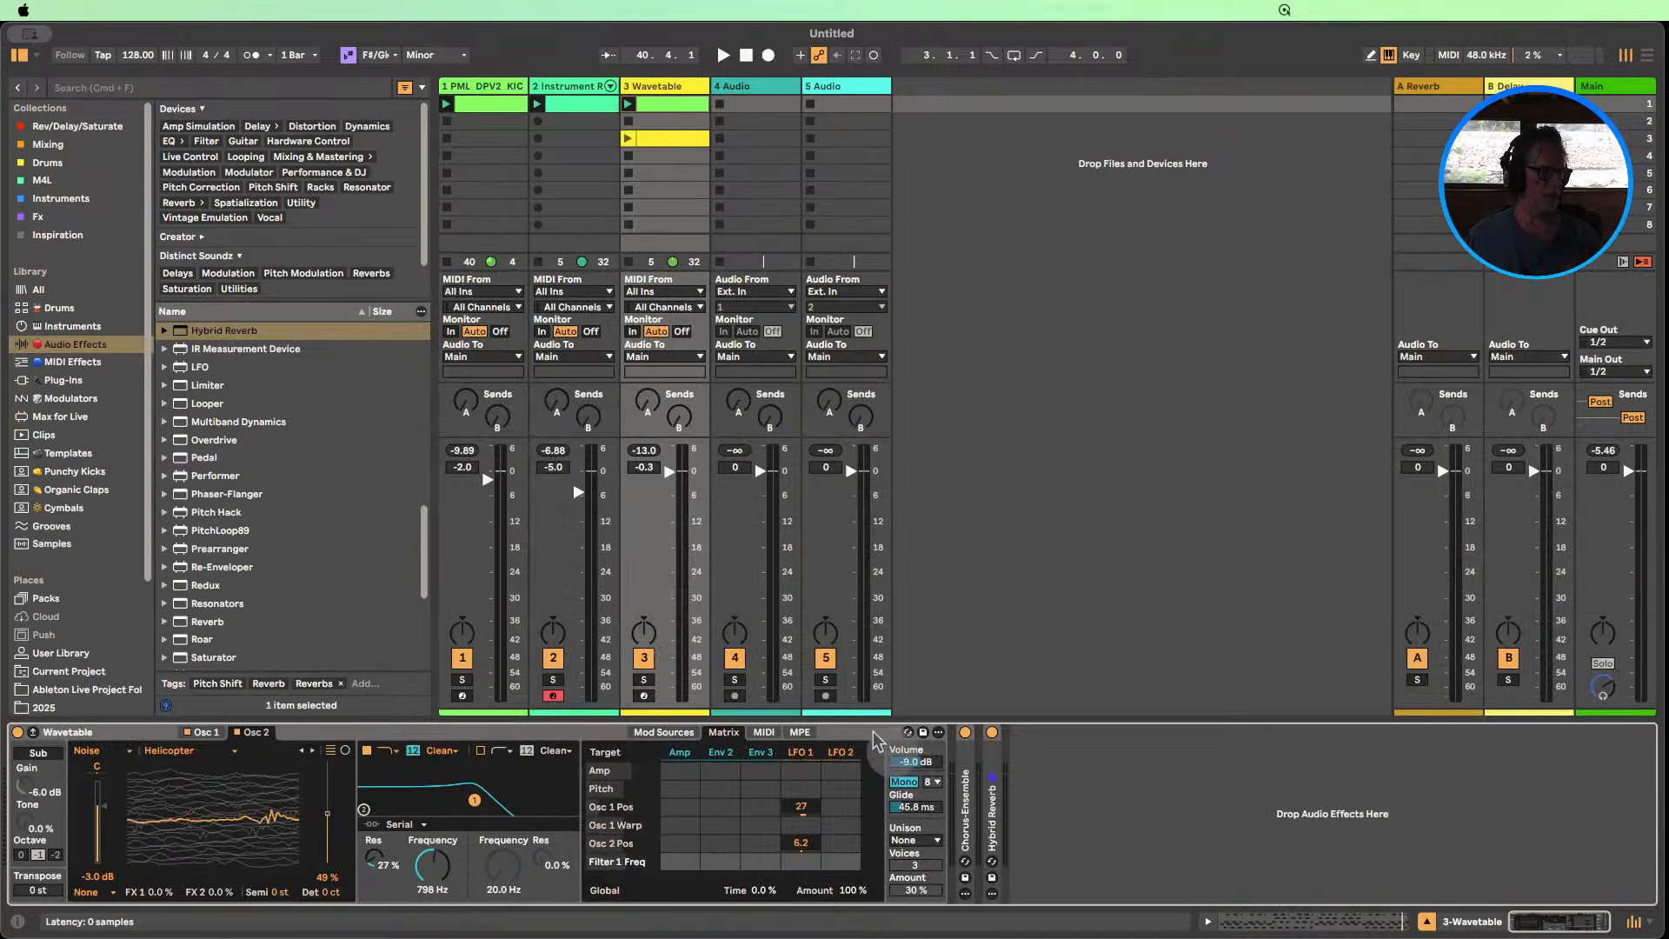
left_click(570, 86)
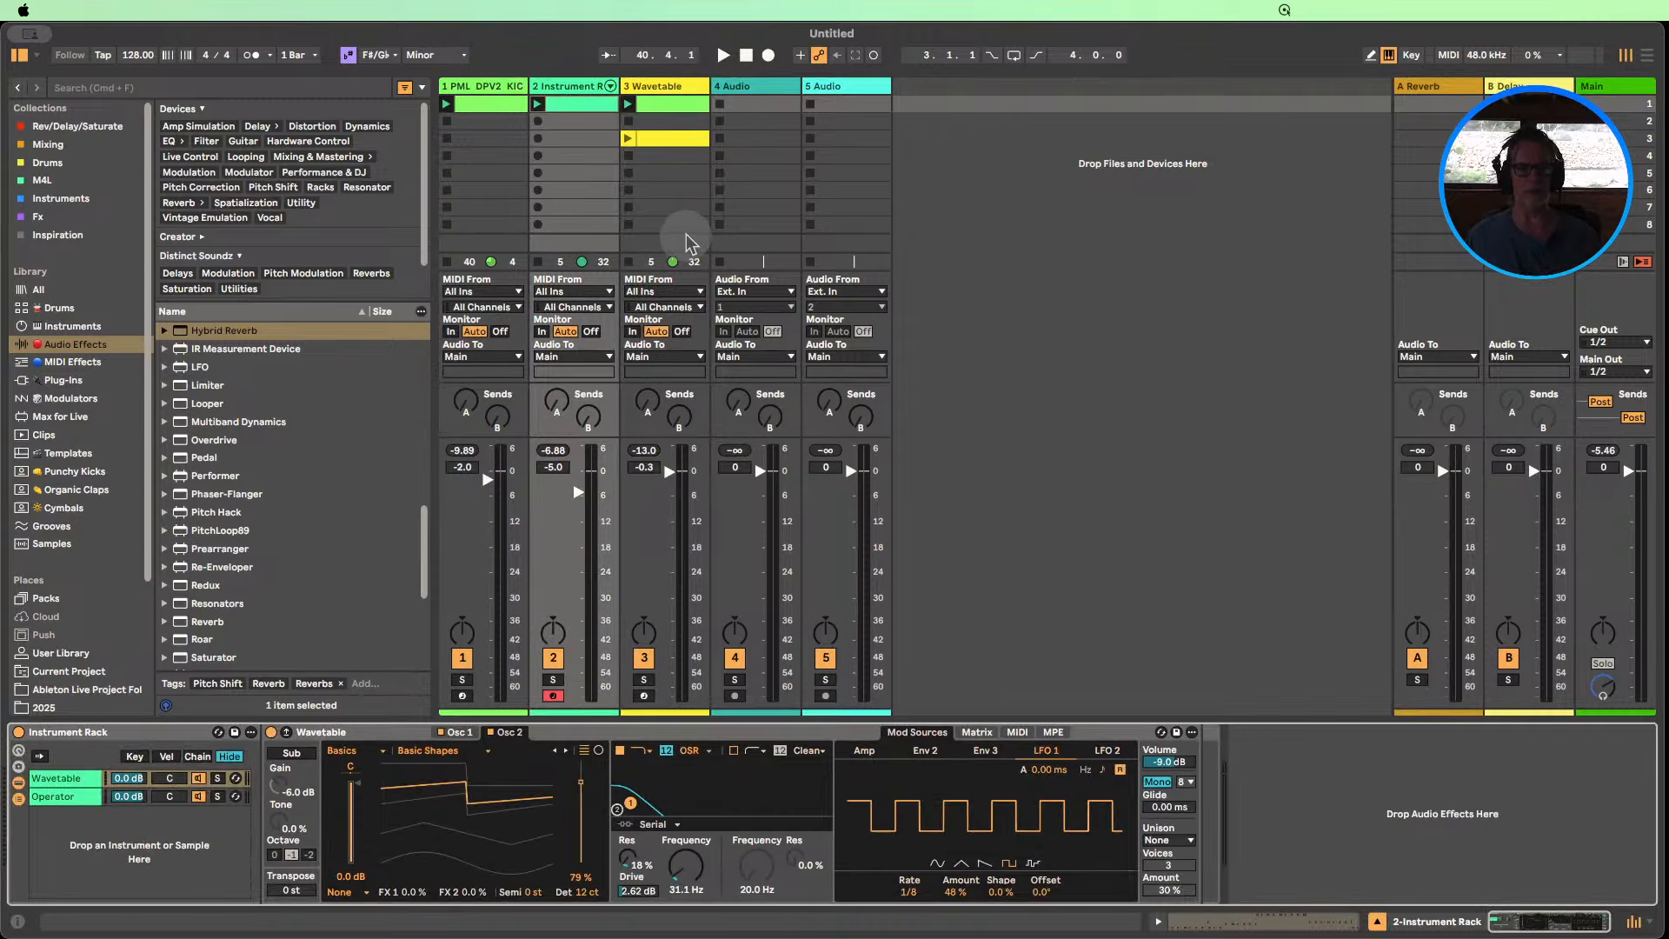
left_click(578, 102)
left_click(484, 438)
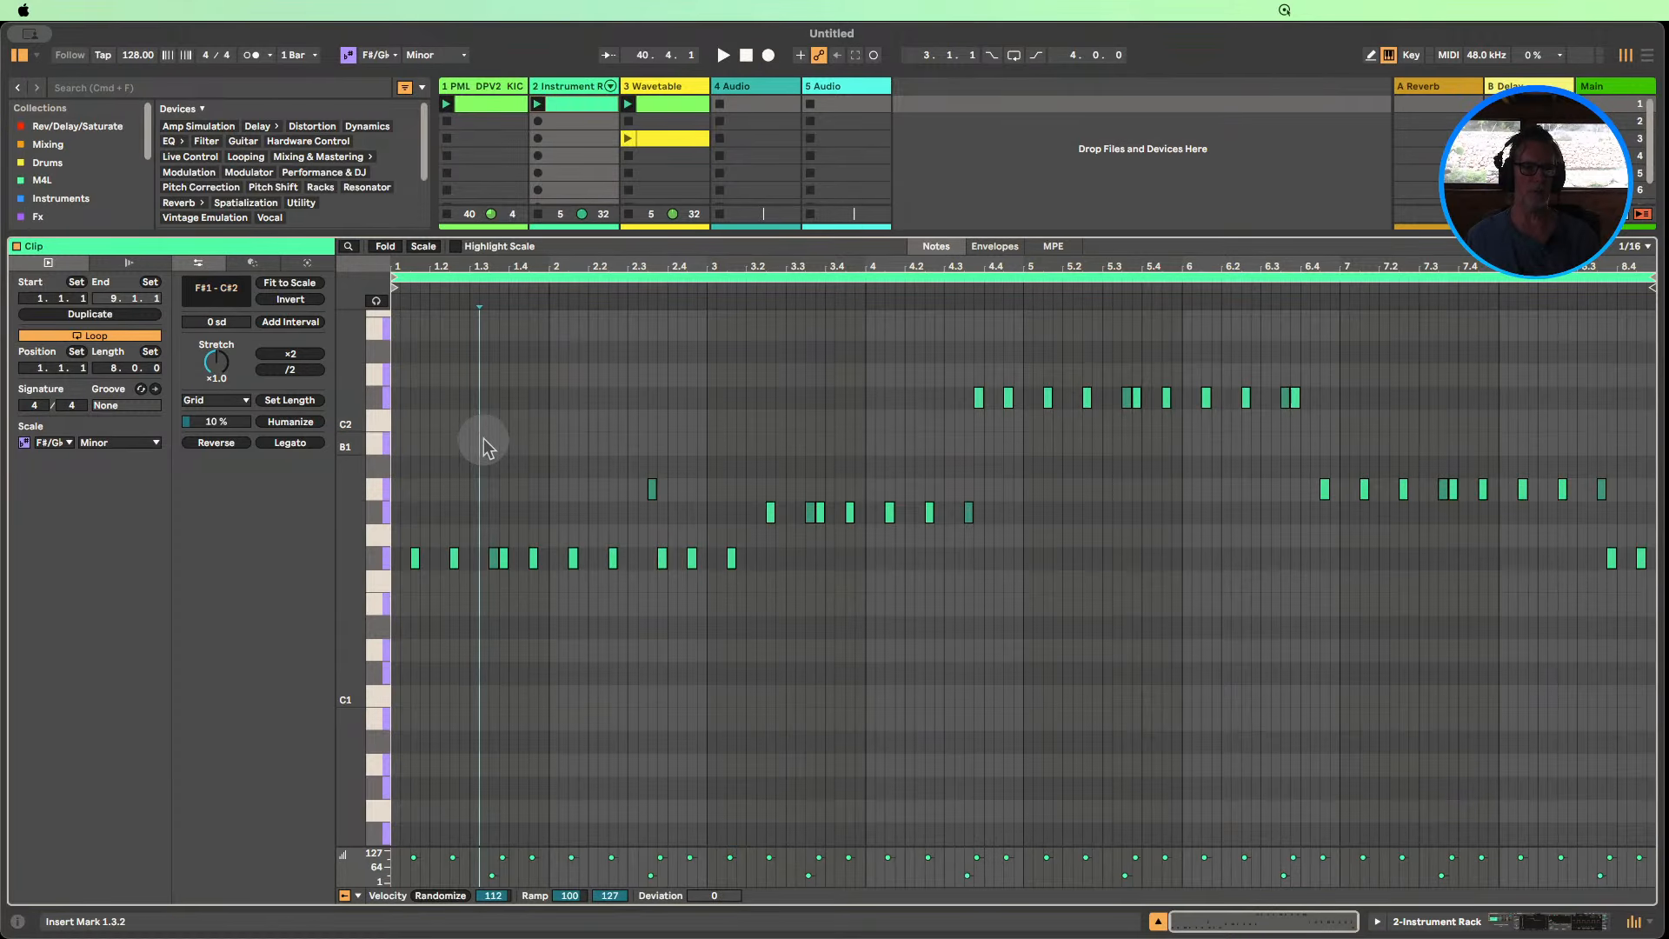
left_click(1158, 922)
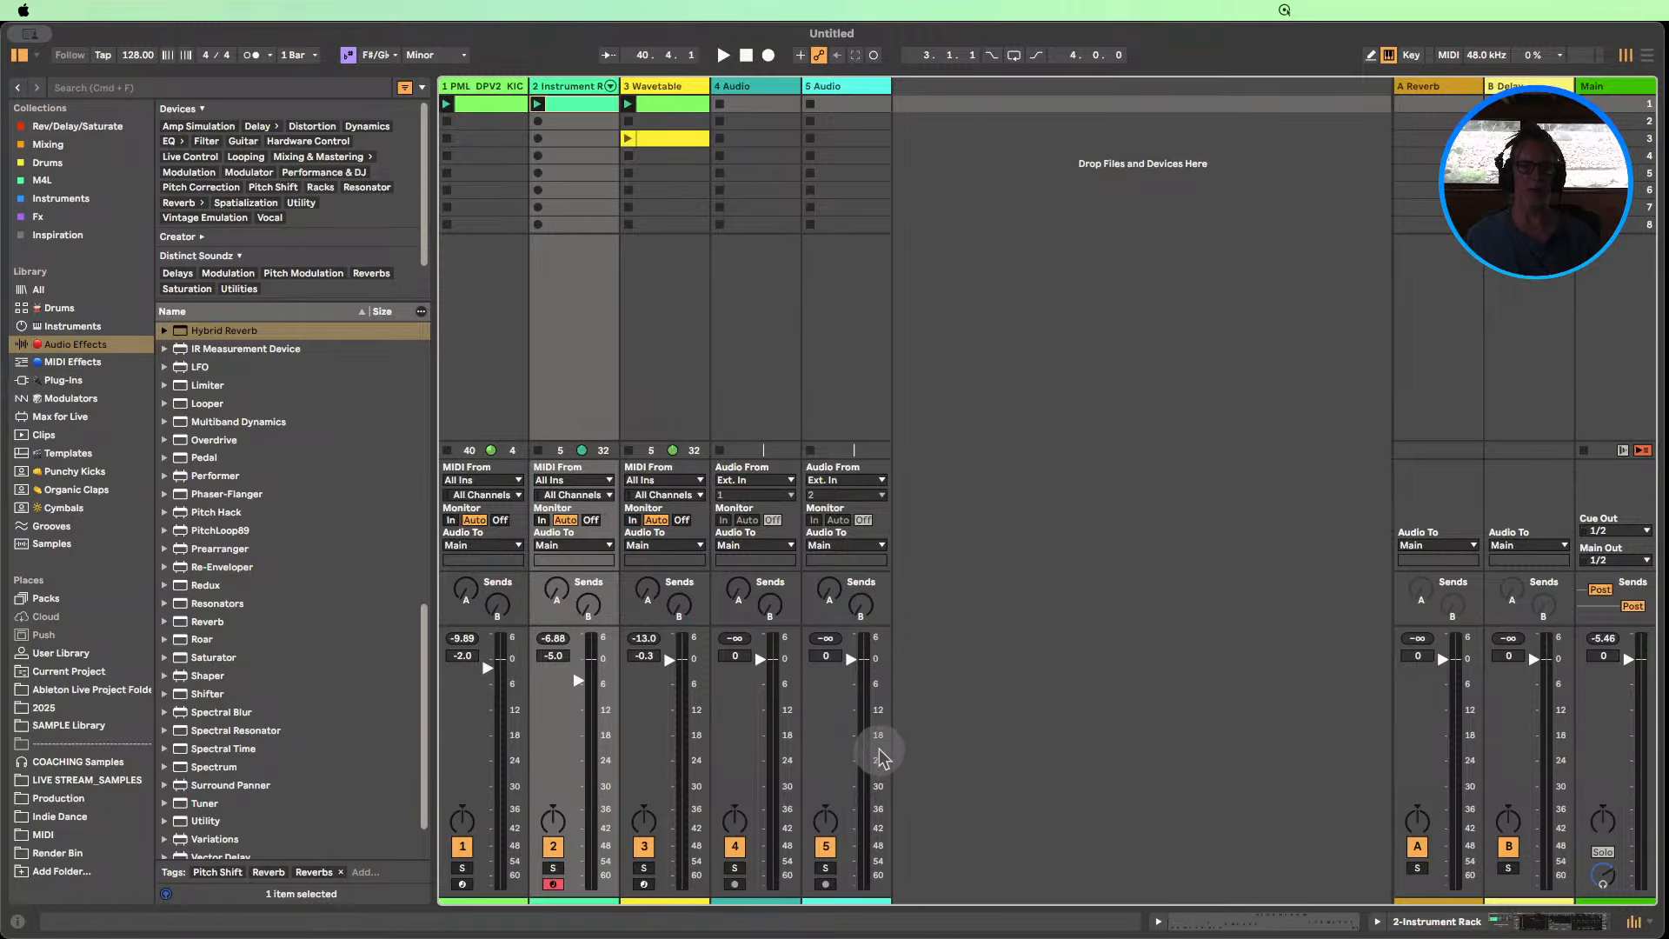
double_click(648, 85)
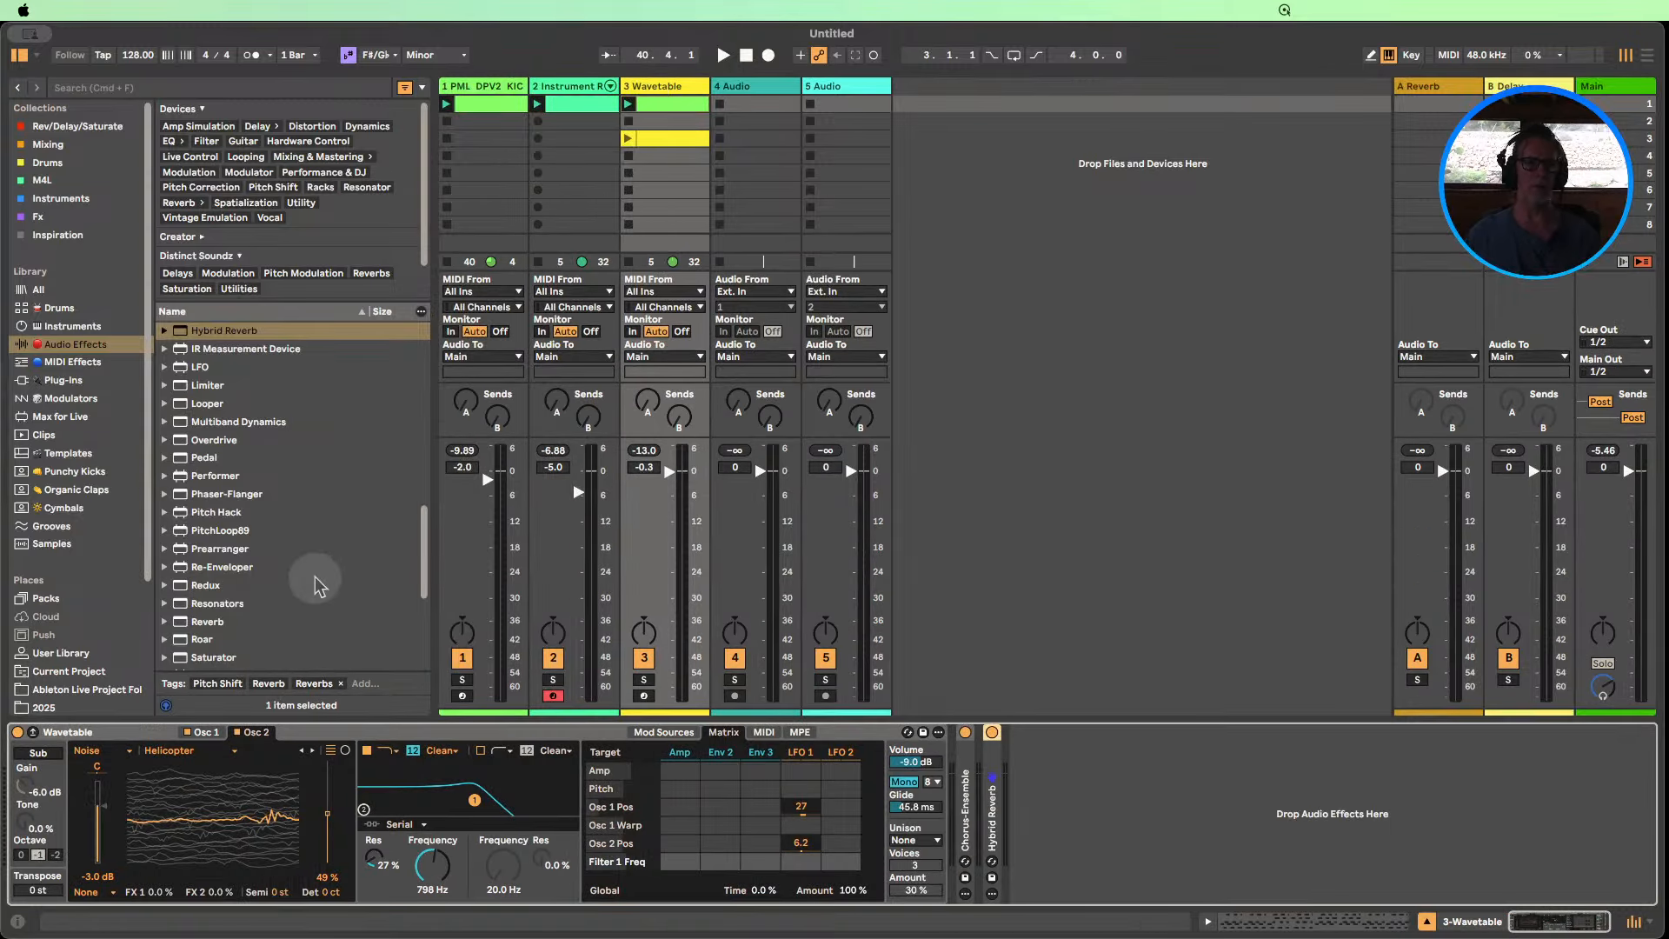
scroll(306, 578, "down", 5)
scroll(374, 447, "up", 10)
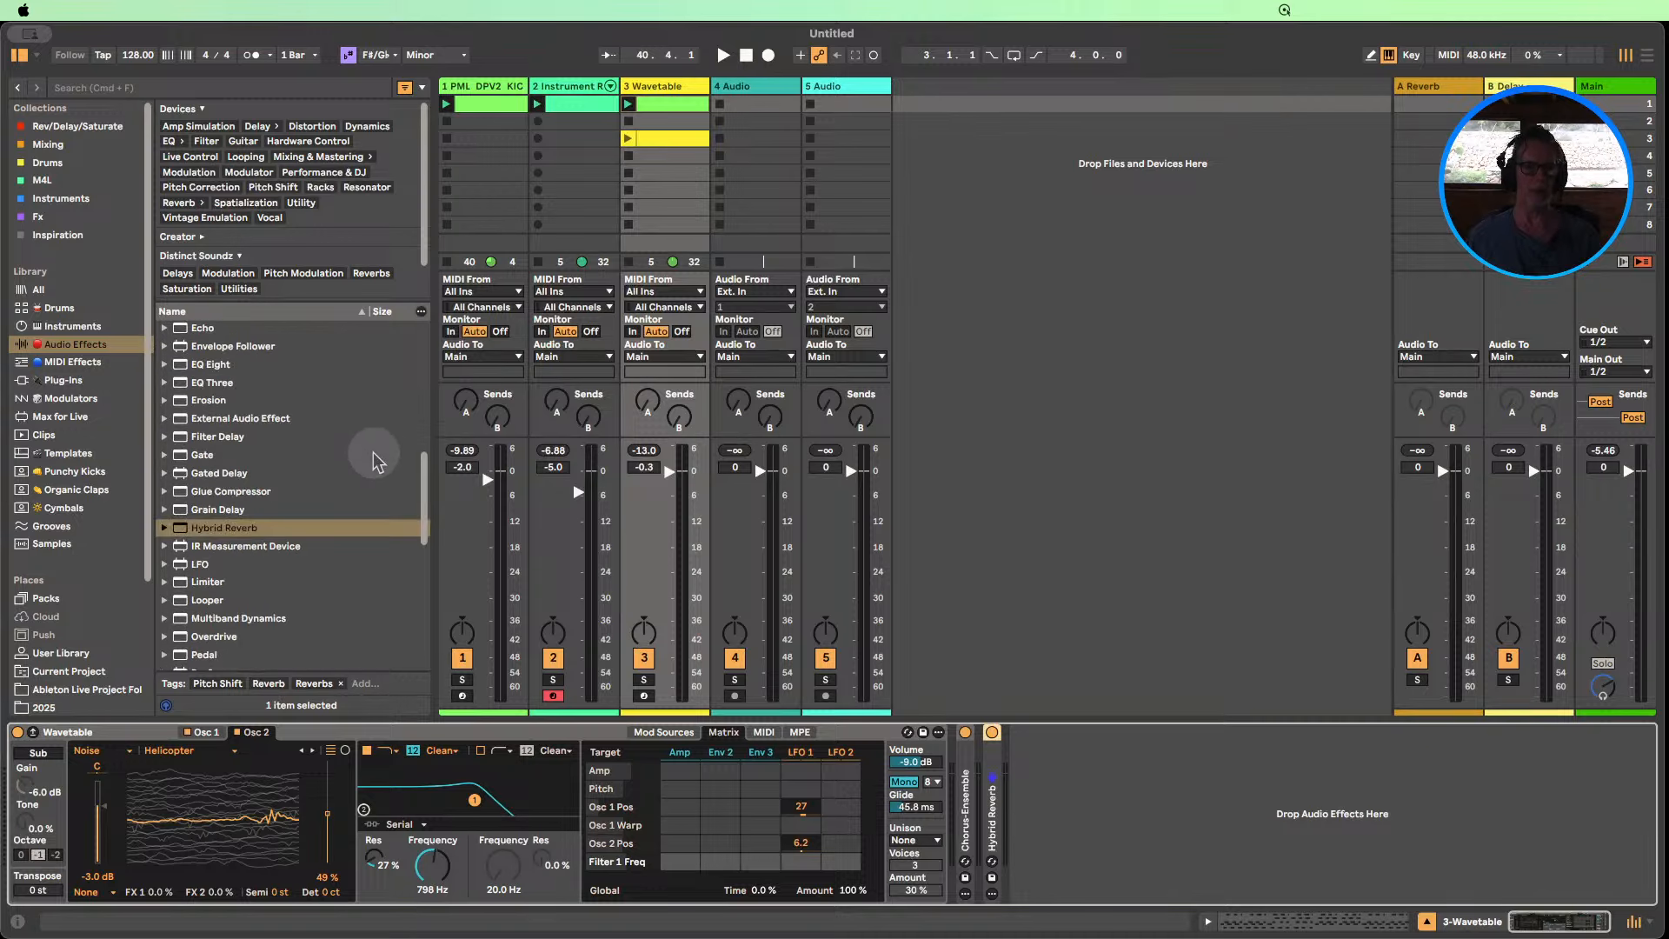
Play the clips with the Instrument Rack track muted, bypass Chorus-Ensemble and raise Wavetable's Filter 1 frequency to 8.97 kHz.
left_click(627, 102)
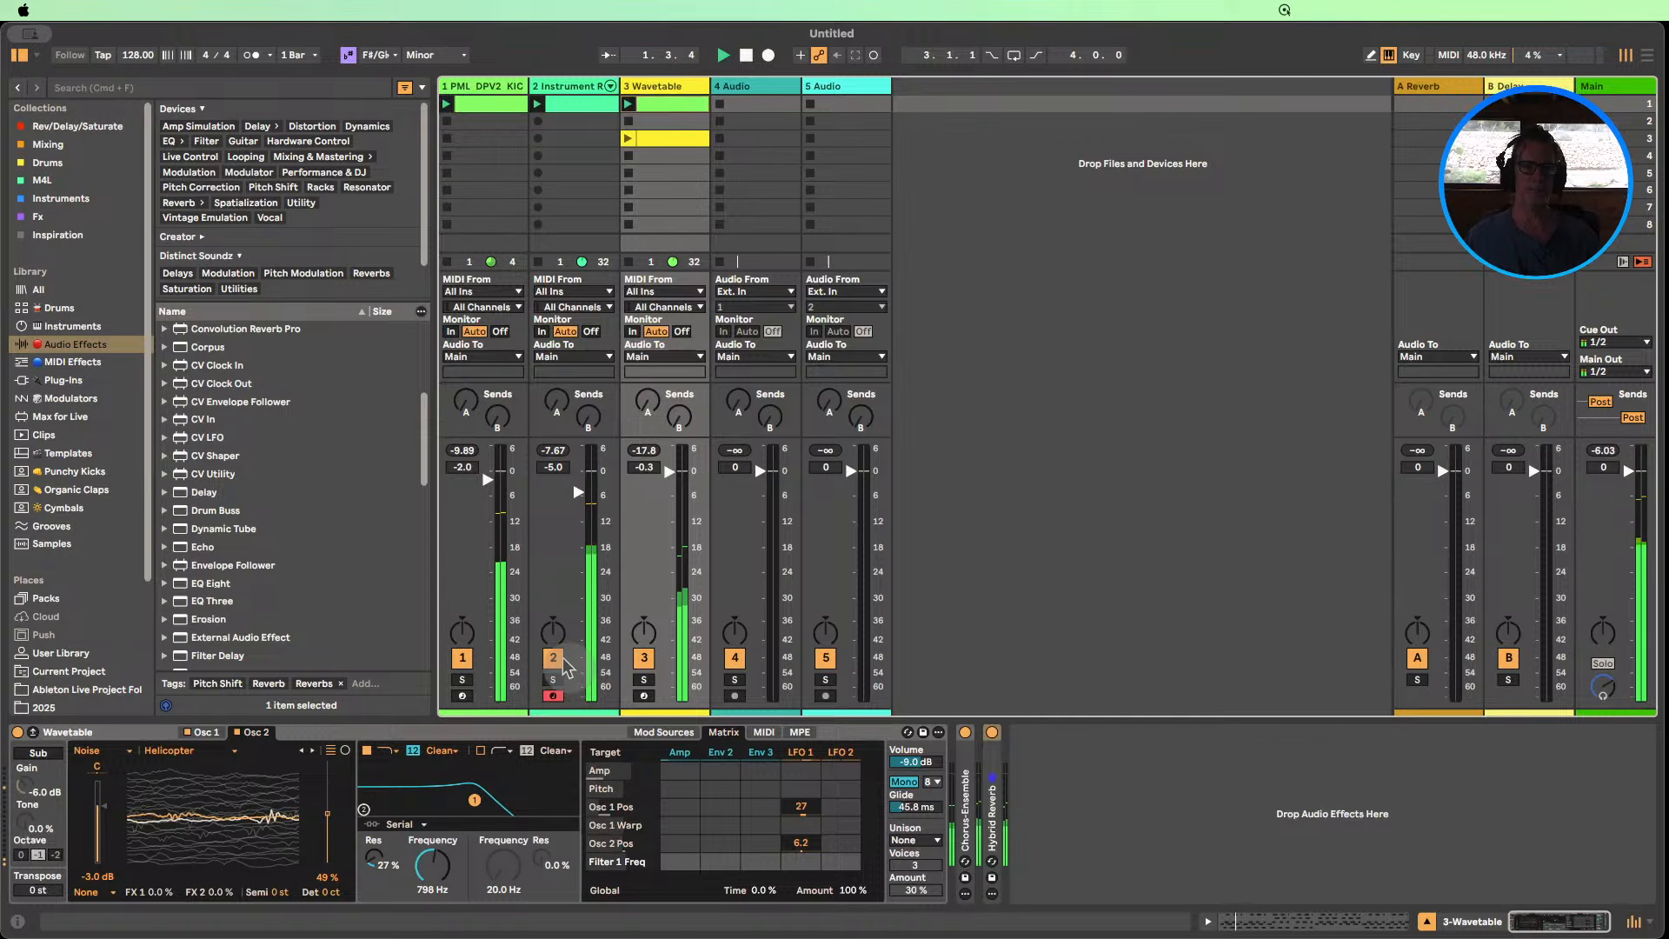
left_click(965, 732)
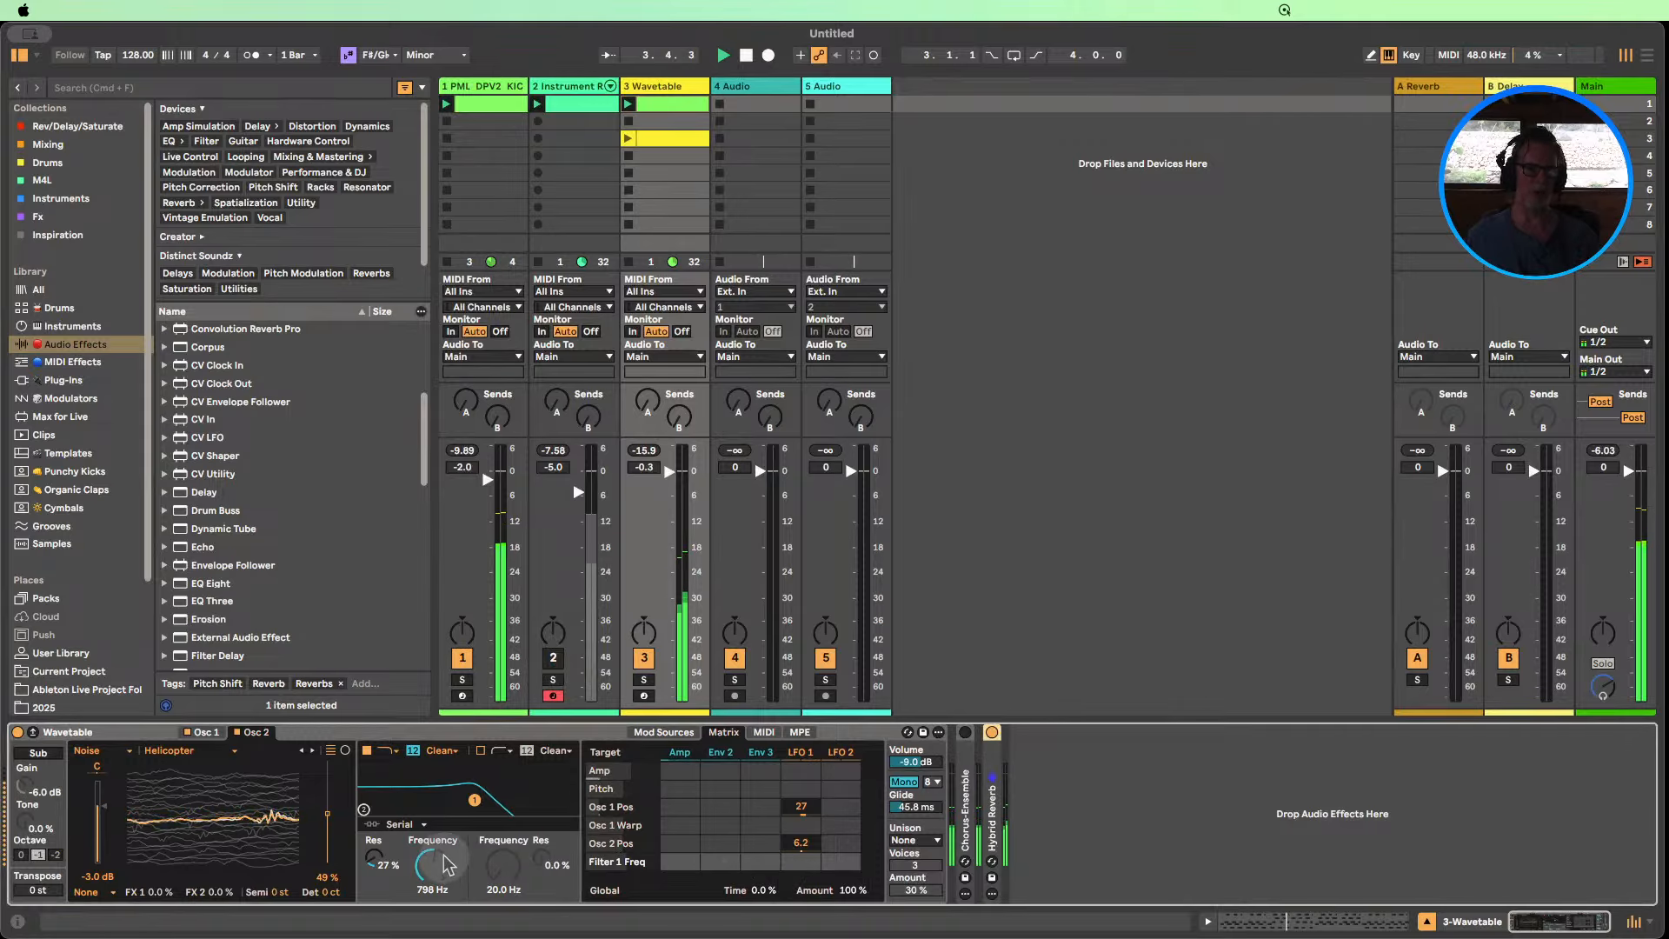
left_click_drag(433, 865, 444, 818)
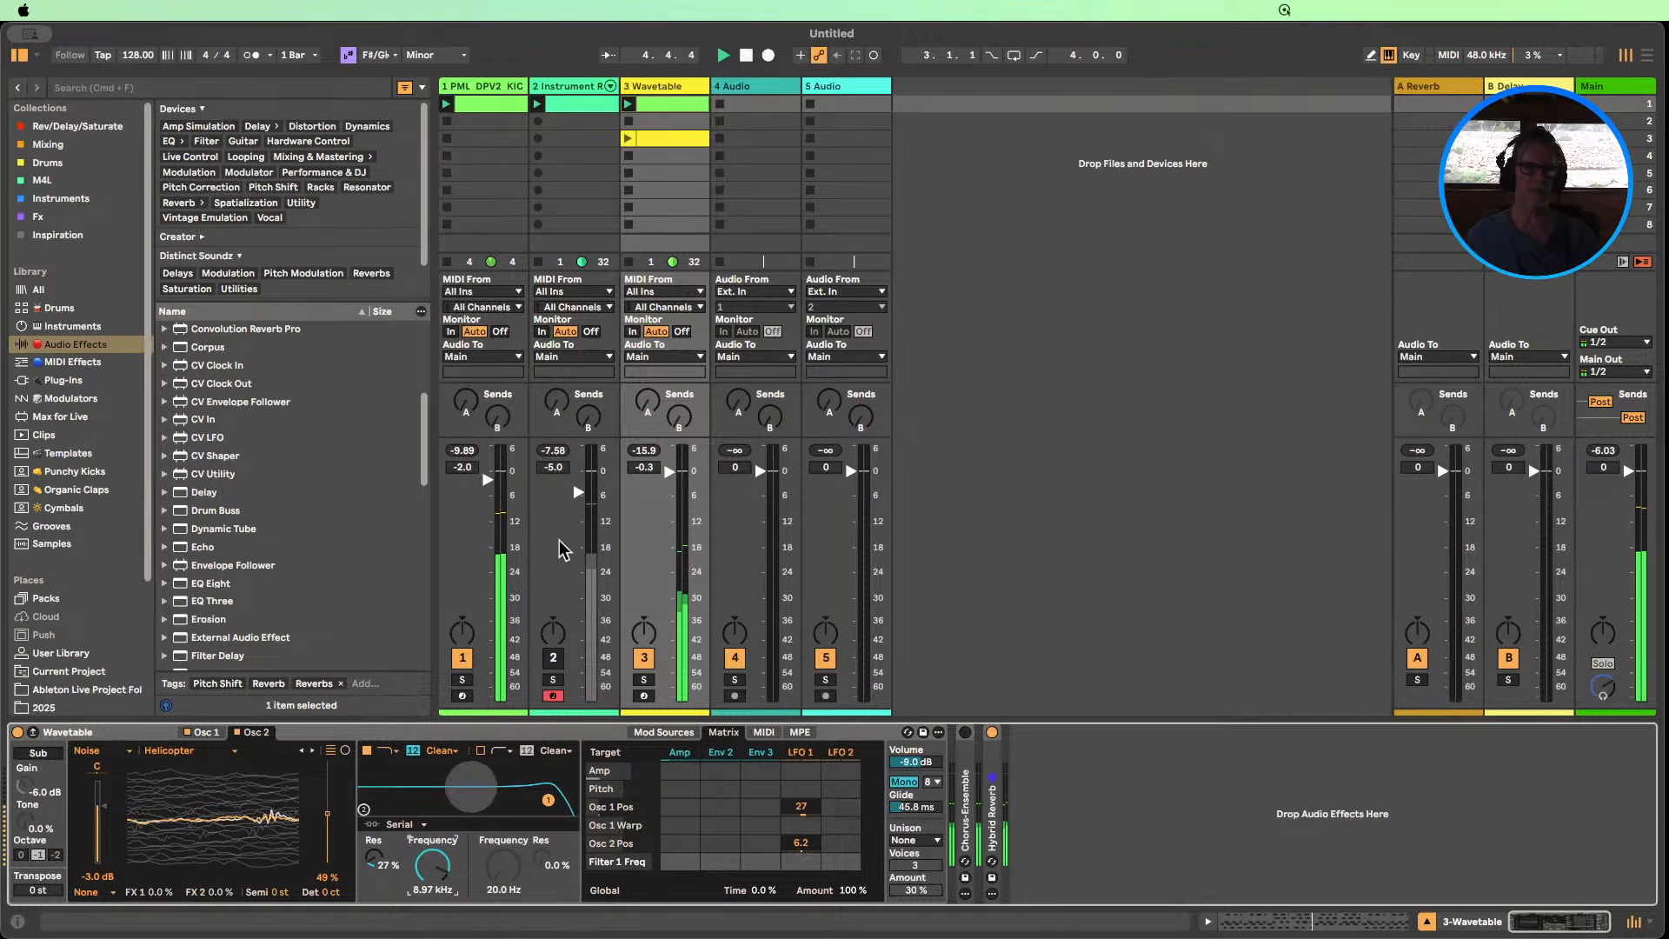
left_click(747, 55)
Check the notes in the first Wavetable clip and add the Random MIDI effect in front of Wavetable.
double_click(678, 102)
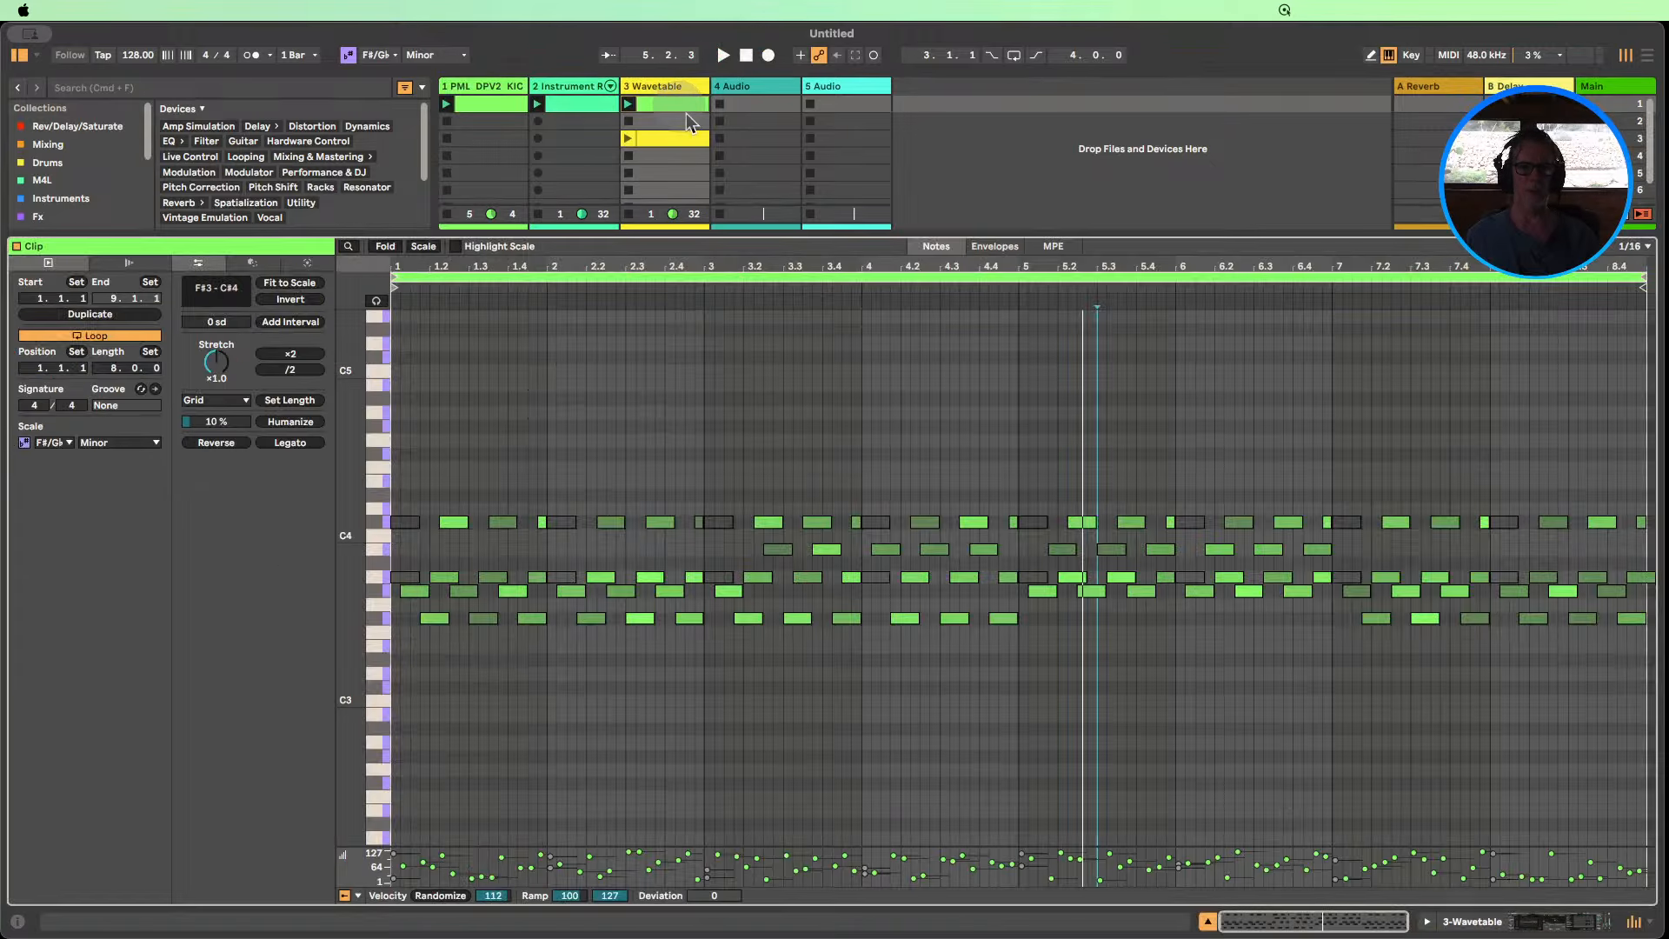
left_click(832, 408)
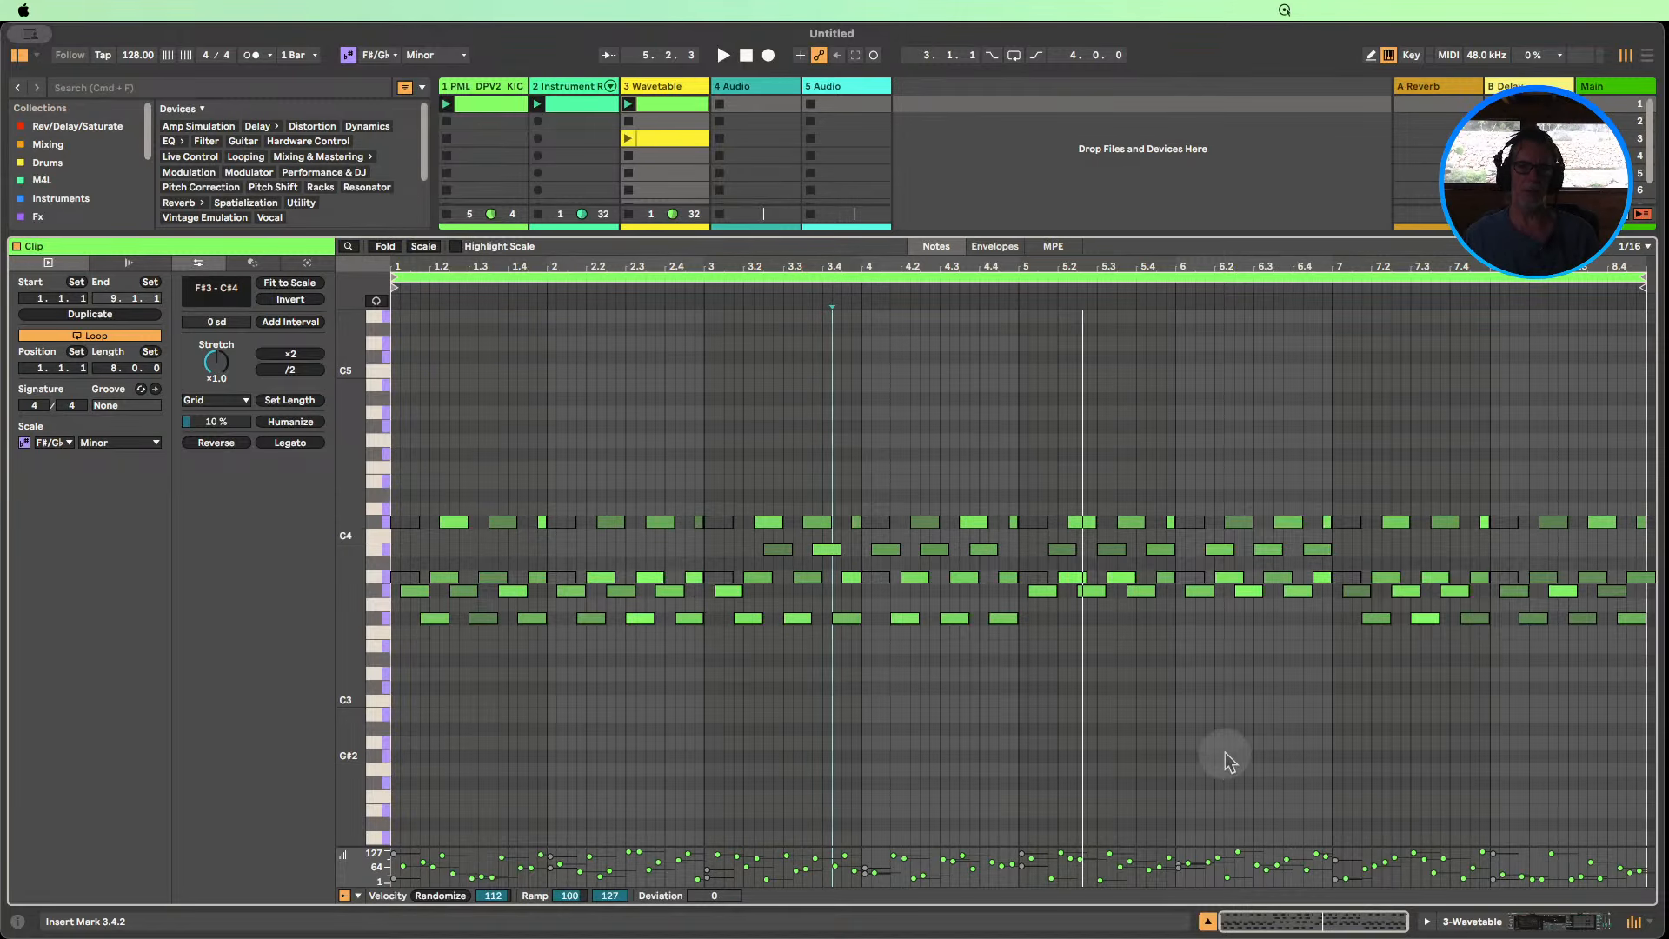
key("shift+Tab")
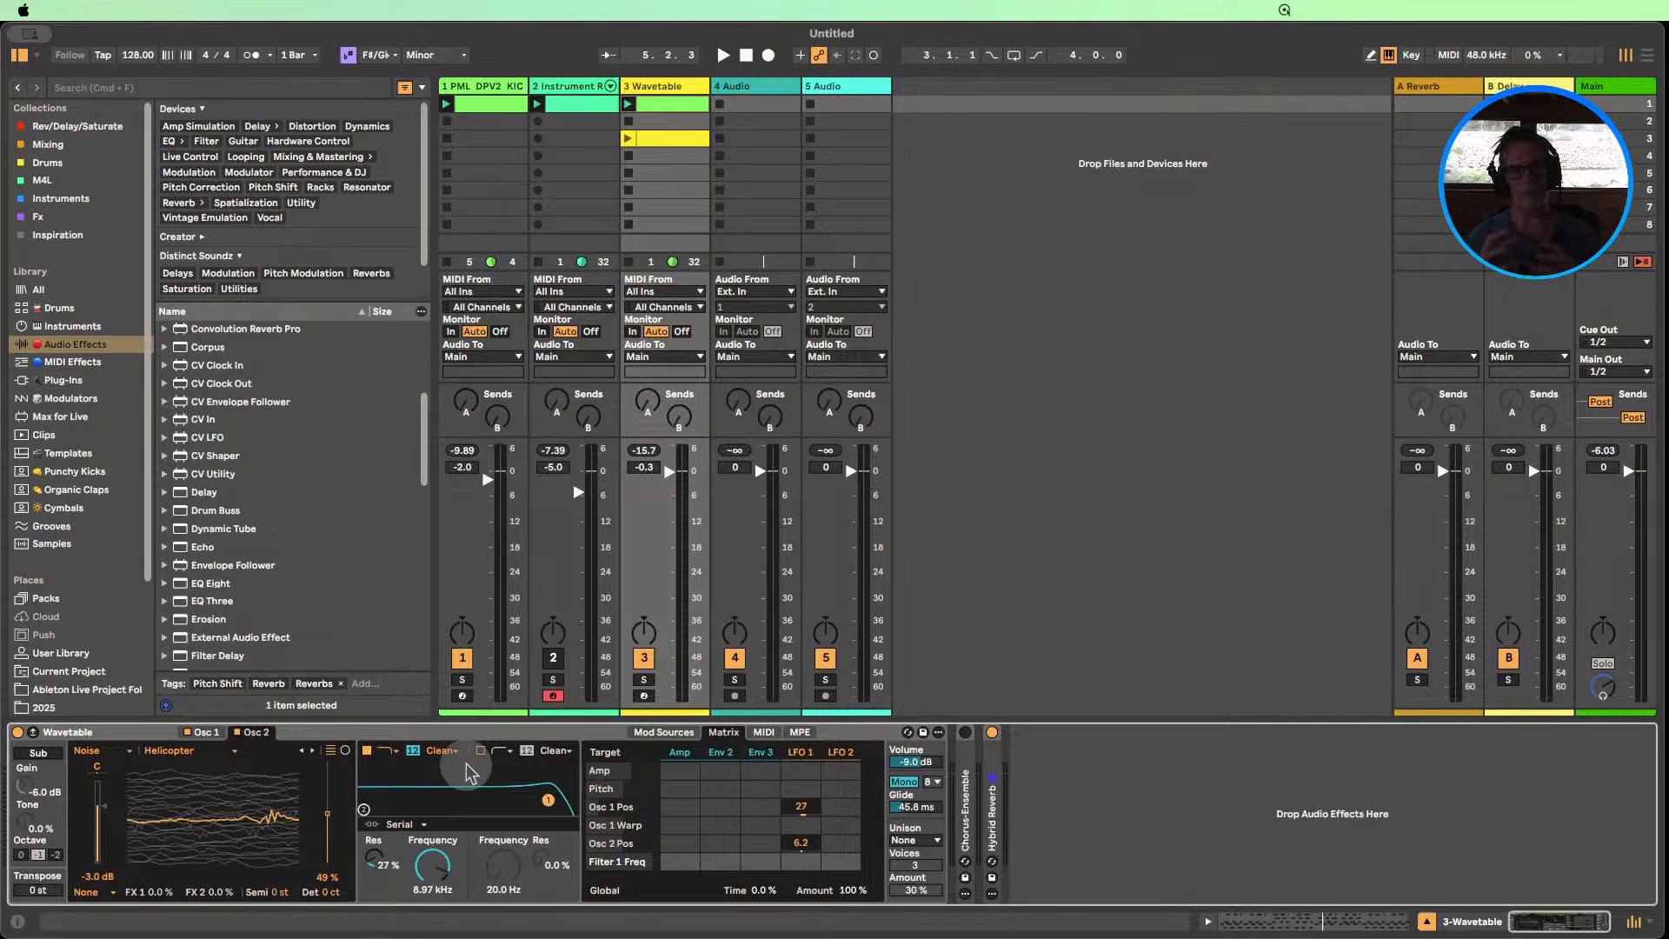
left_click(71, 364)
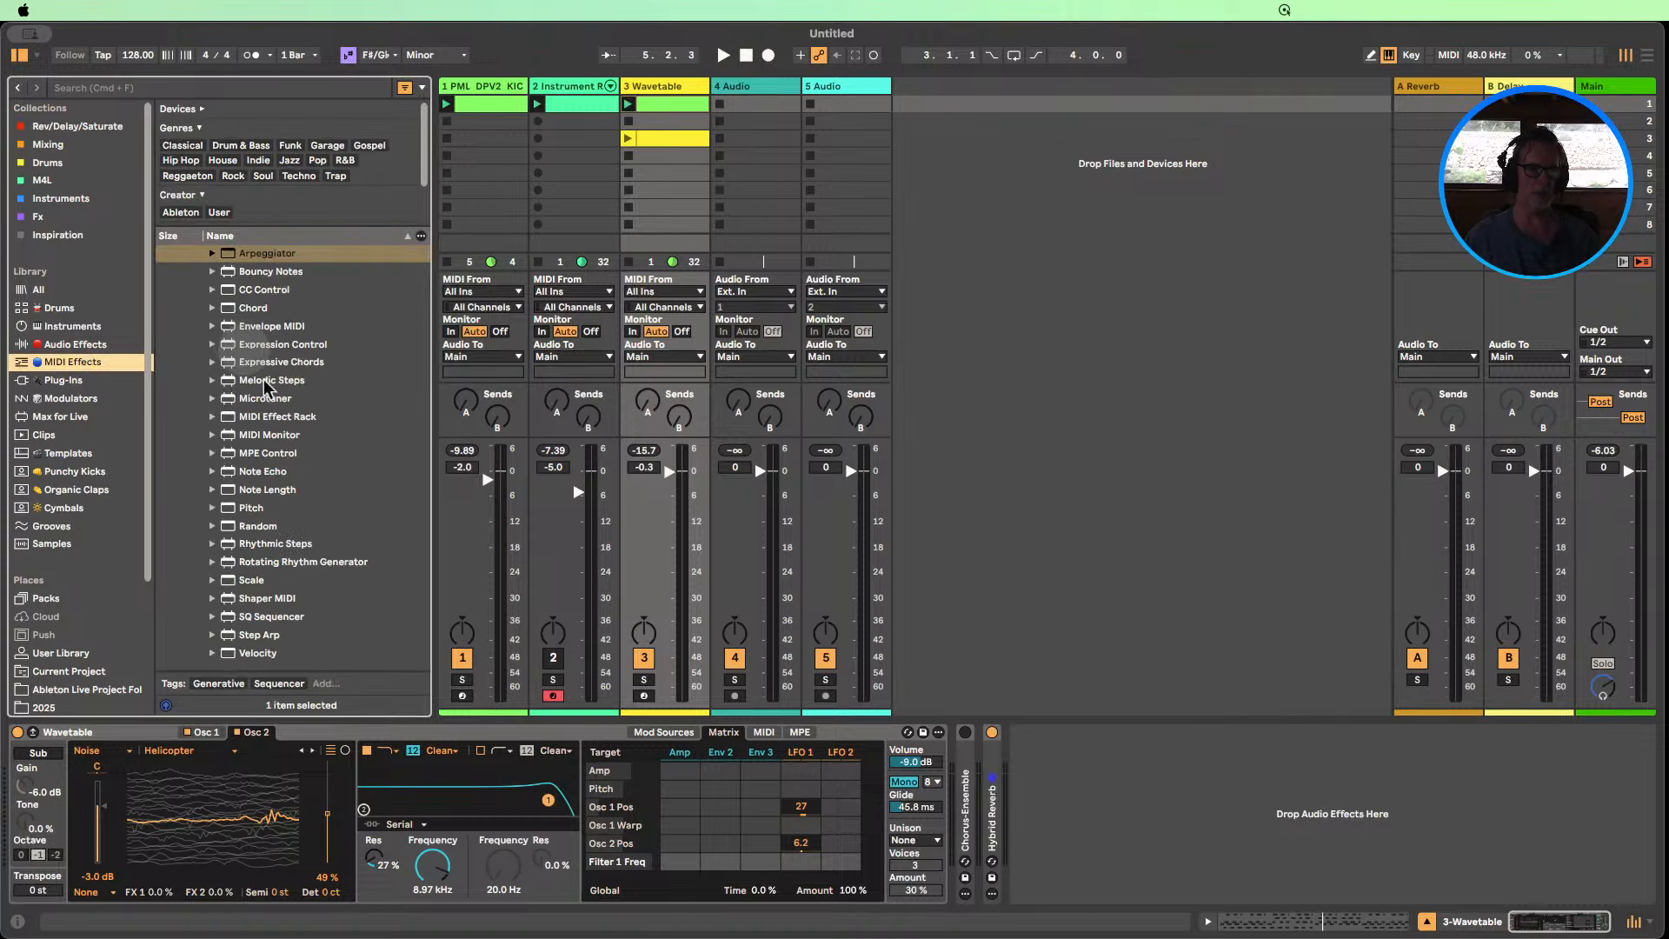
left_click_drag(257, 527, 39, 757)
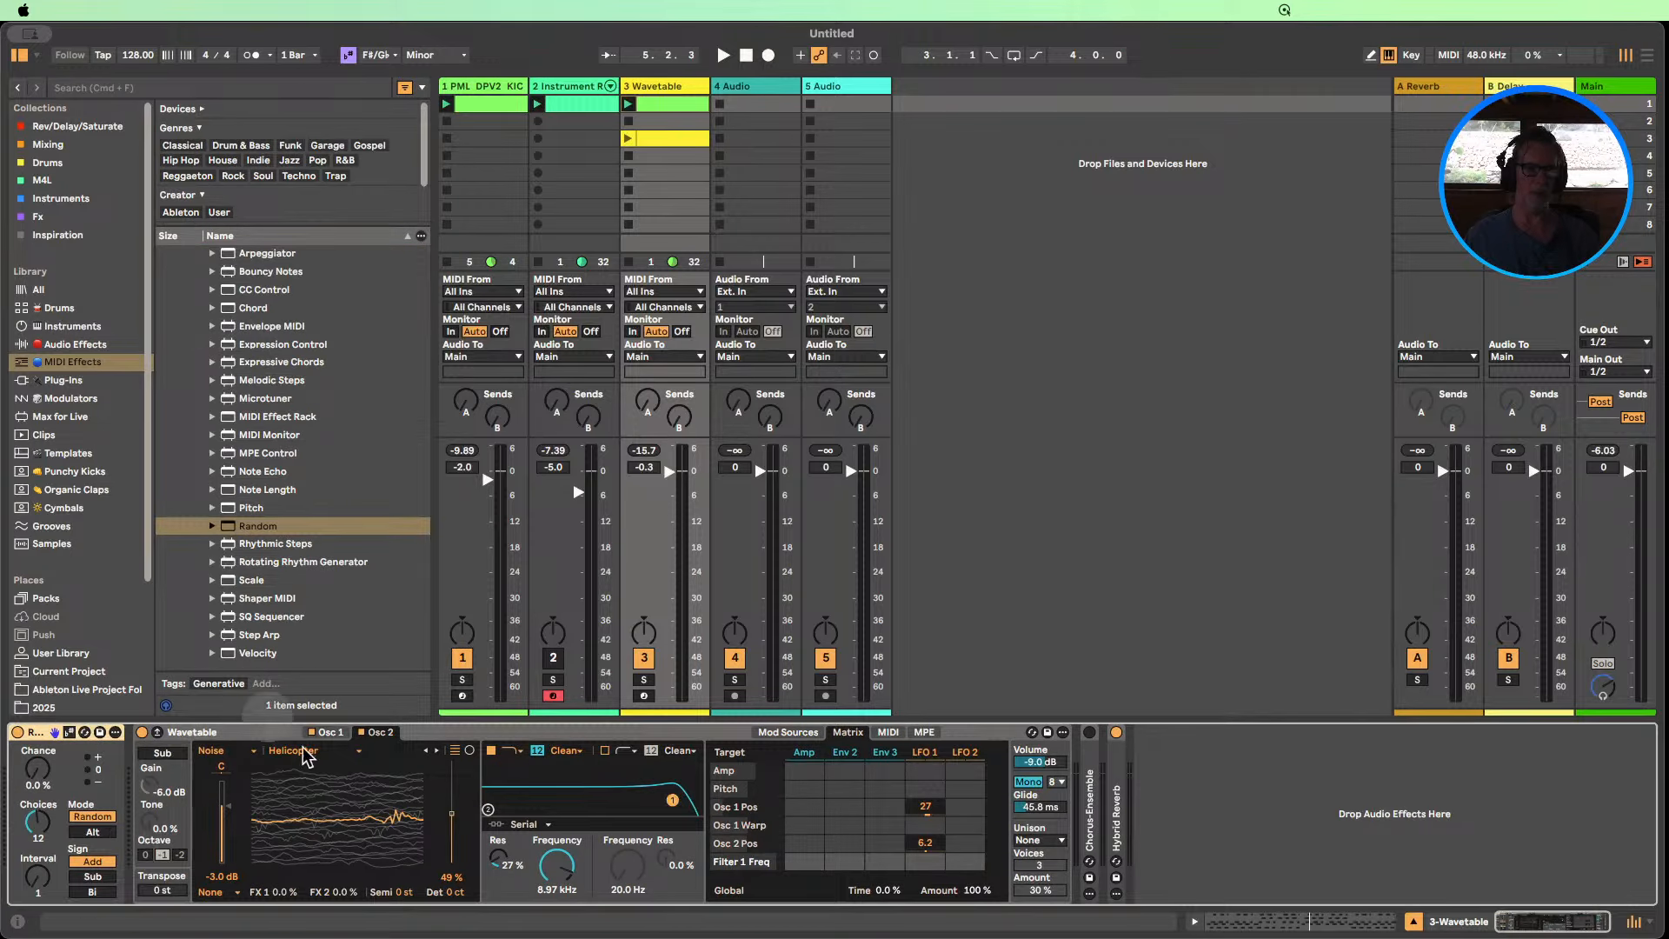
Set Random to 20% chance, 5 choices and Bi sign, reviewing the clip's full set of notes first.
double_click(661, 102)
left_click_drag(1613, 672, 390, 452)
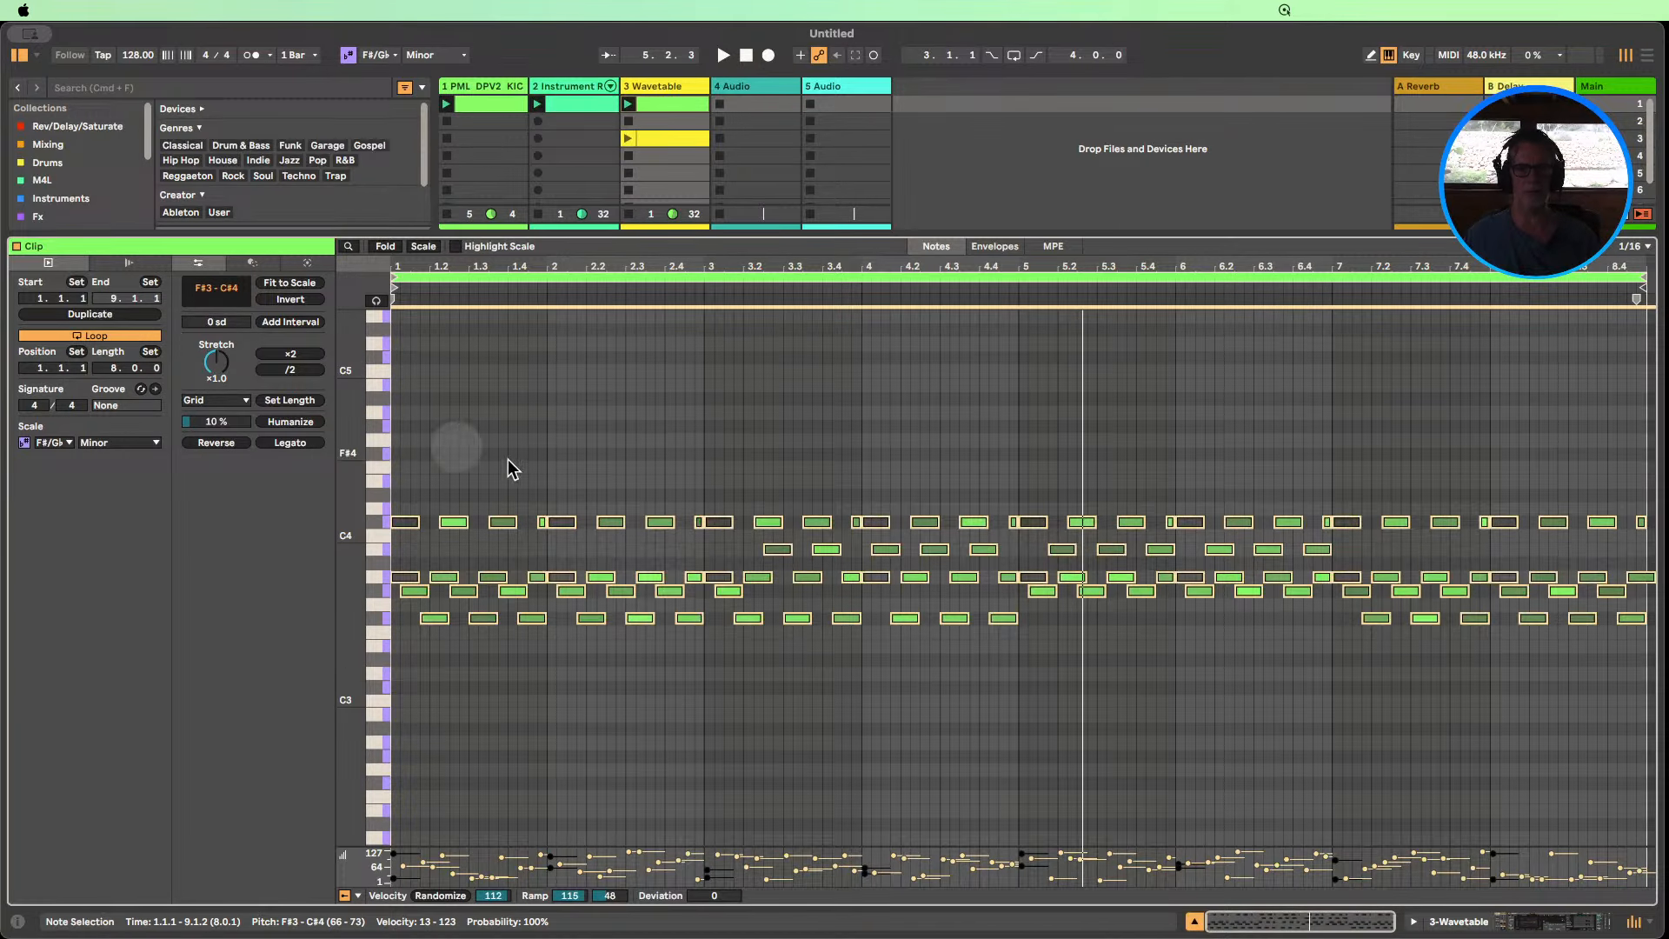
left_click(1468, 924)
left_click_drag(37, 767, 37, 763)
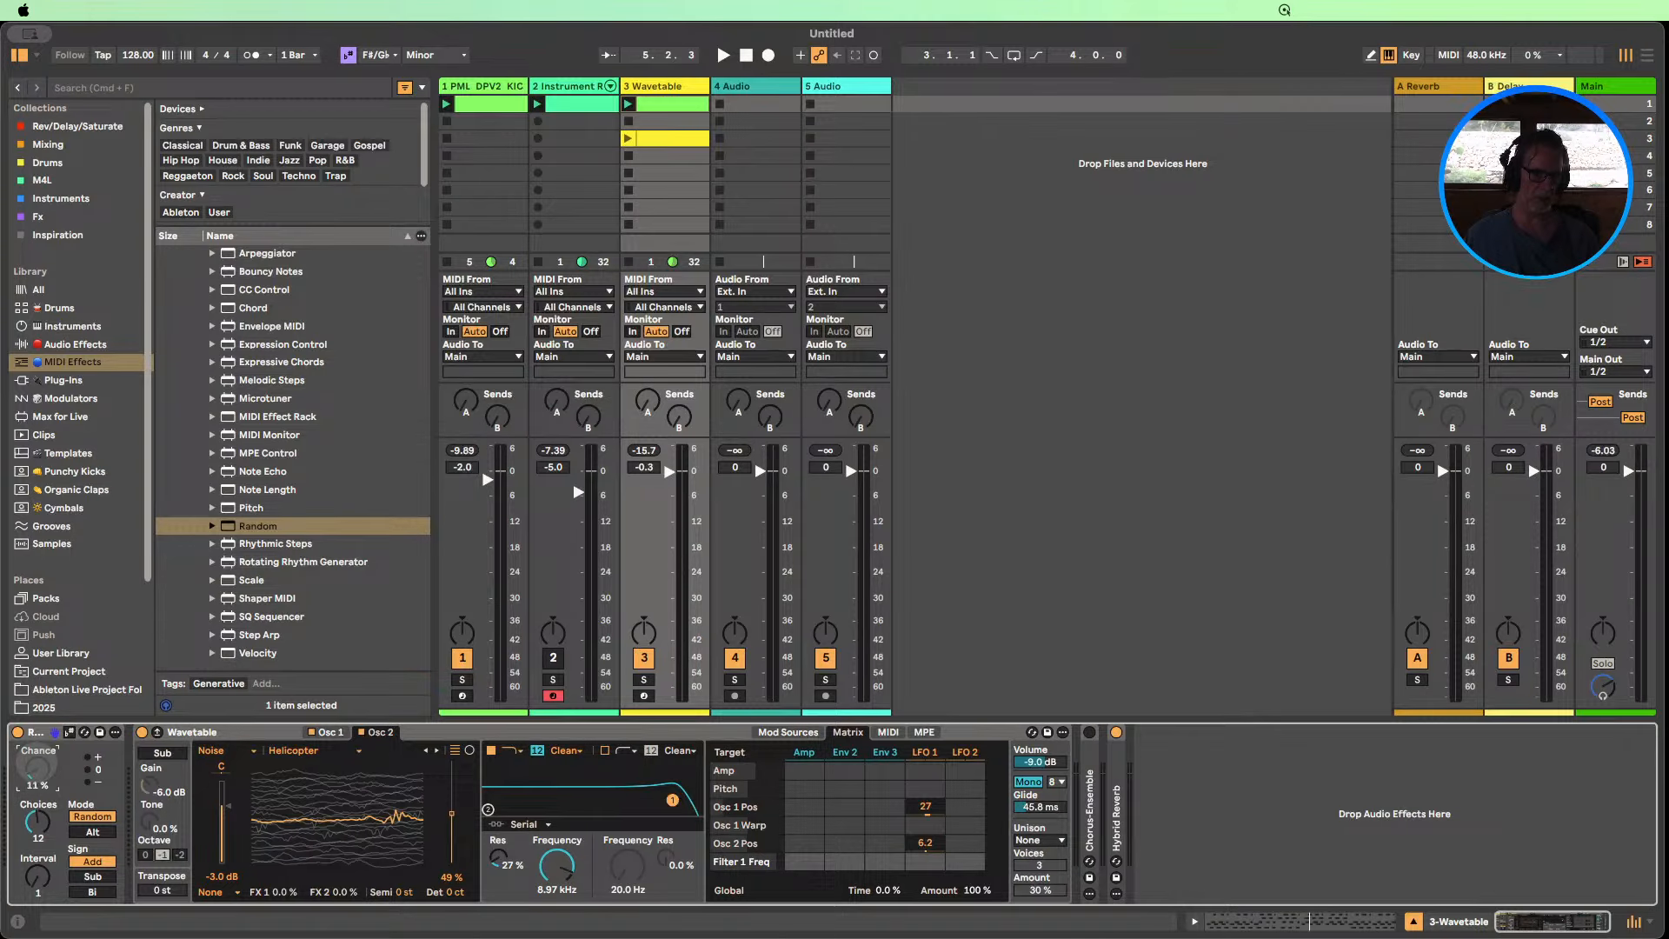
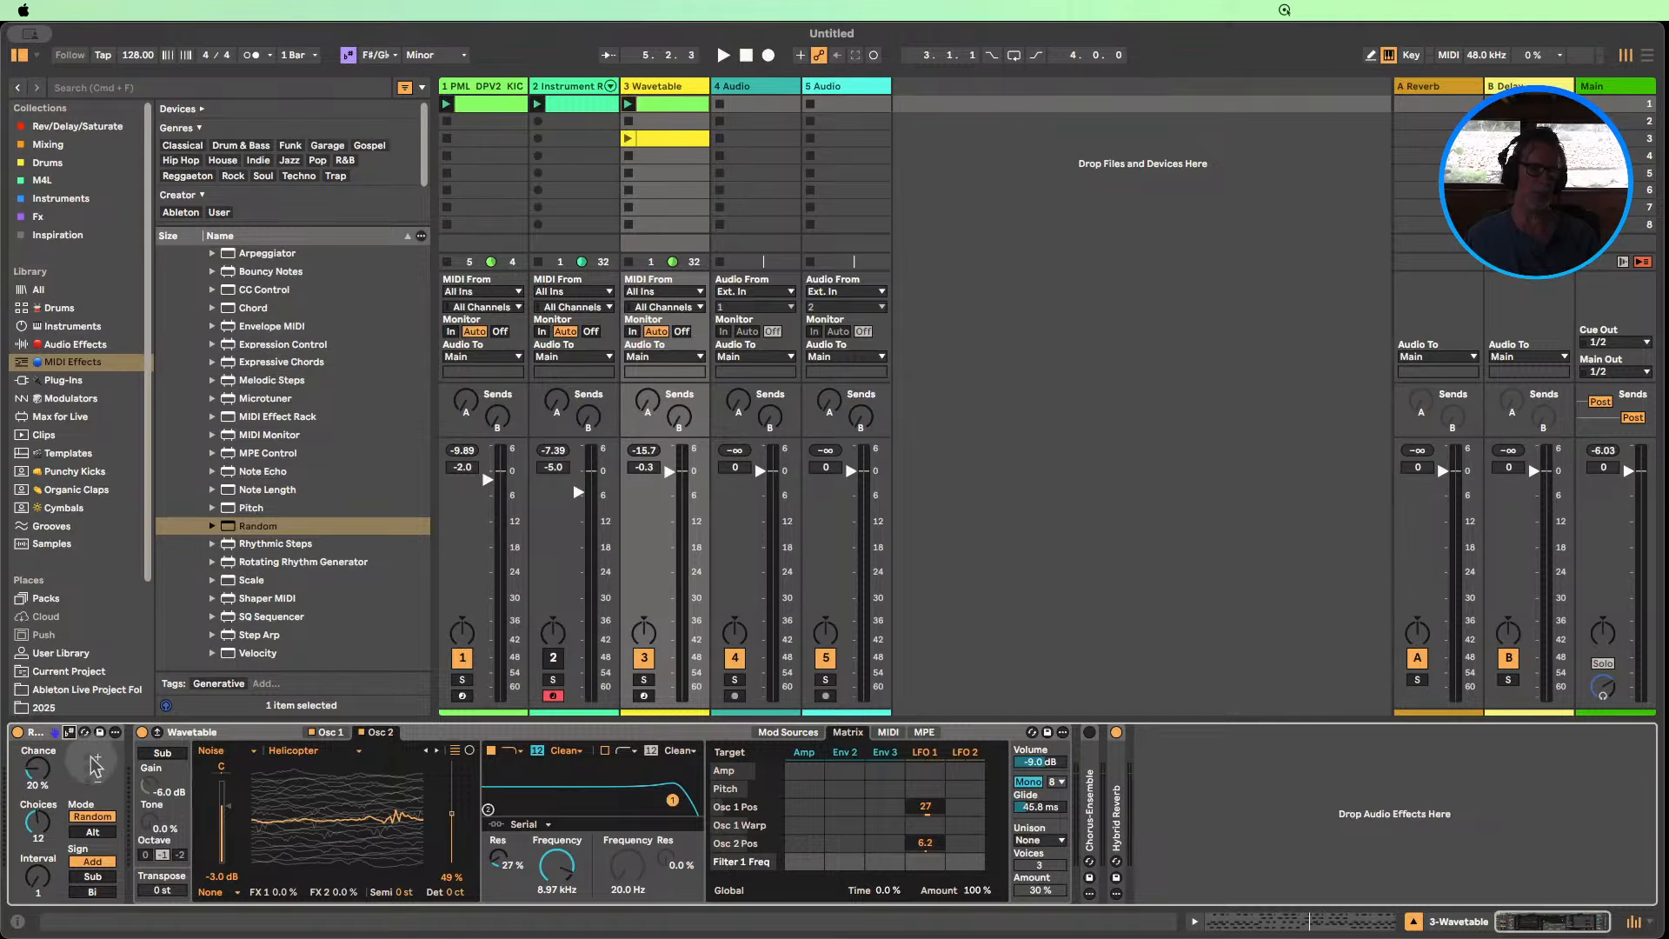
left_click(70, 733)
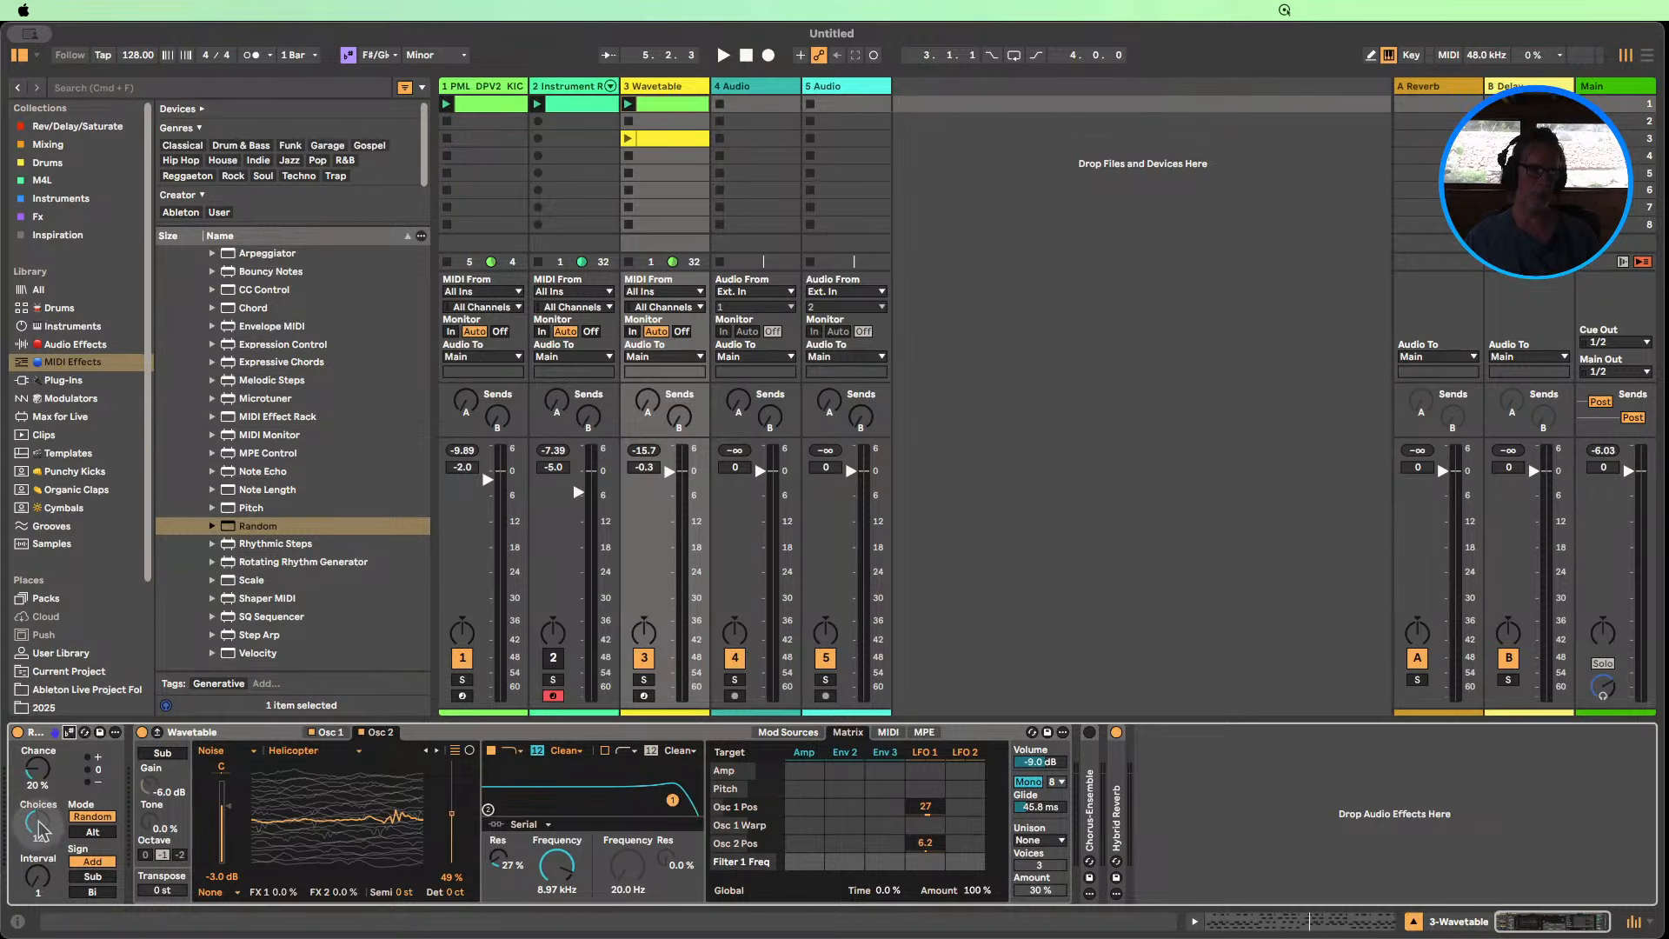
left_click_drag(37, 828, 36, 826)
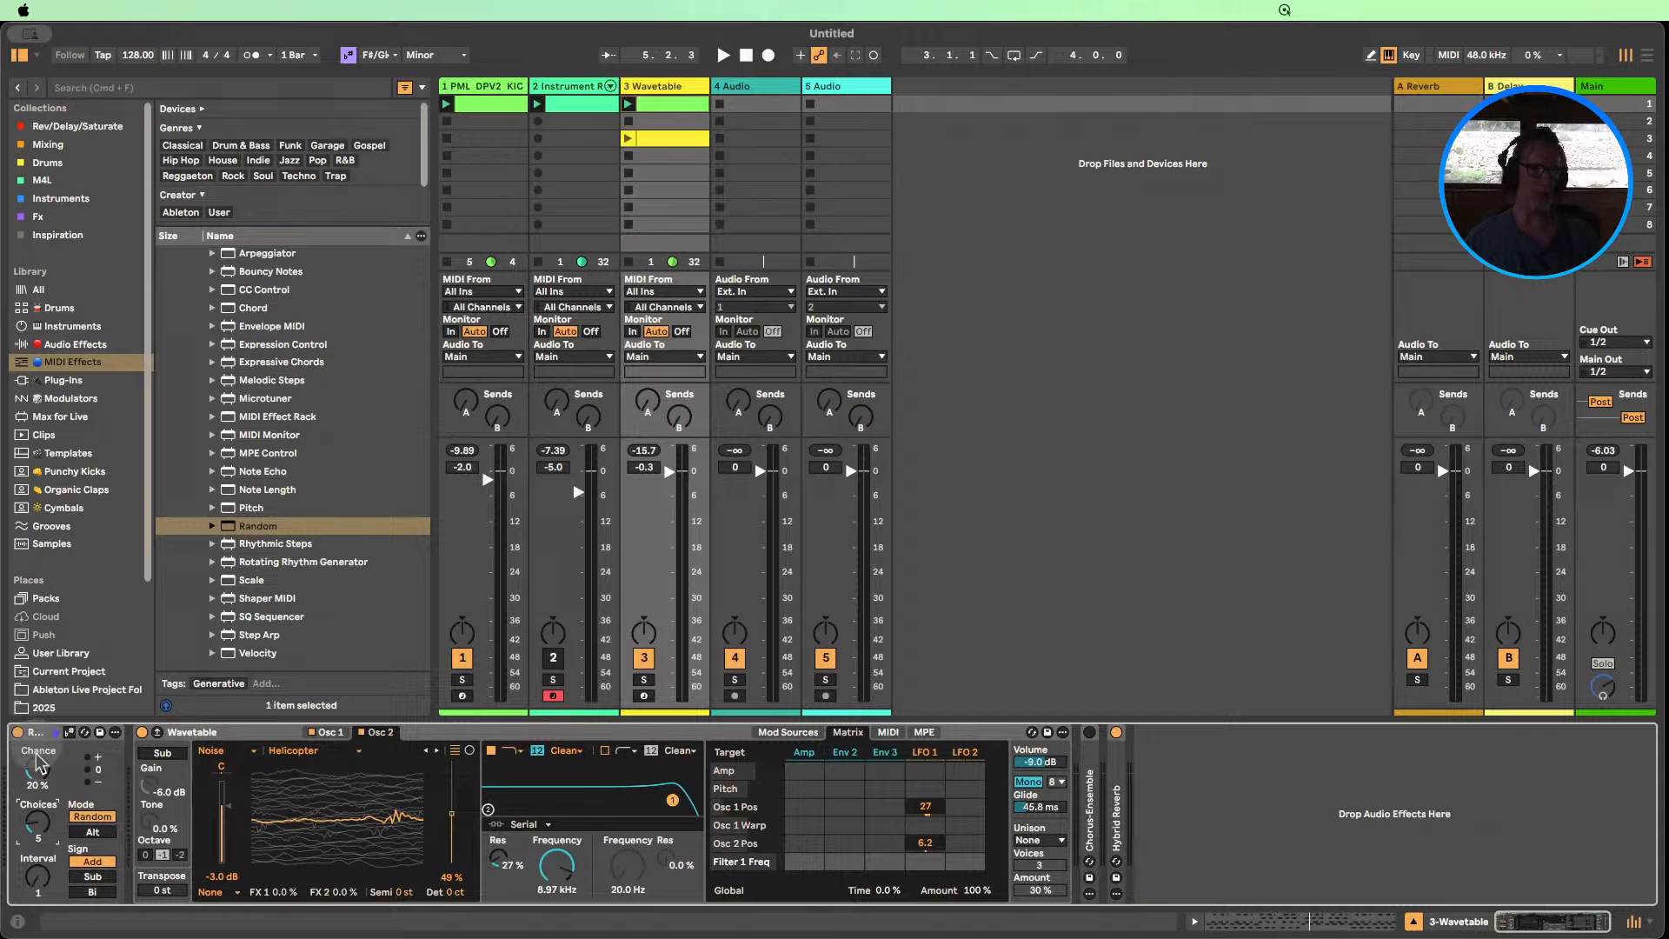
left_click(94, 893)
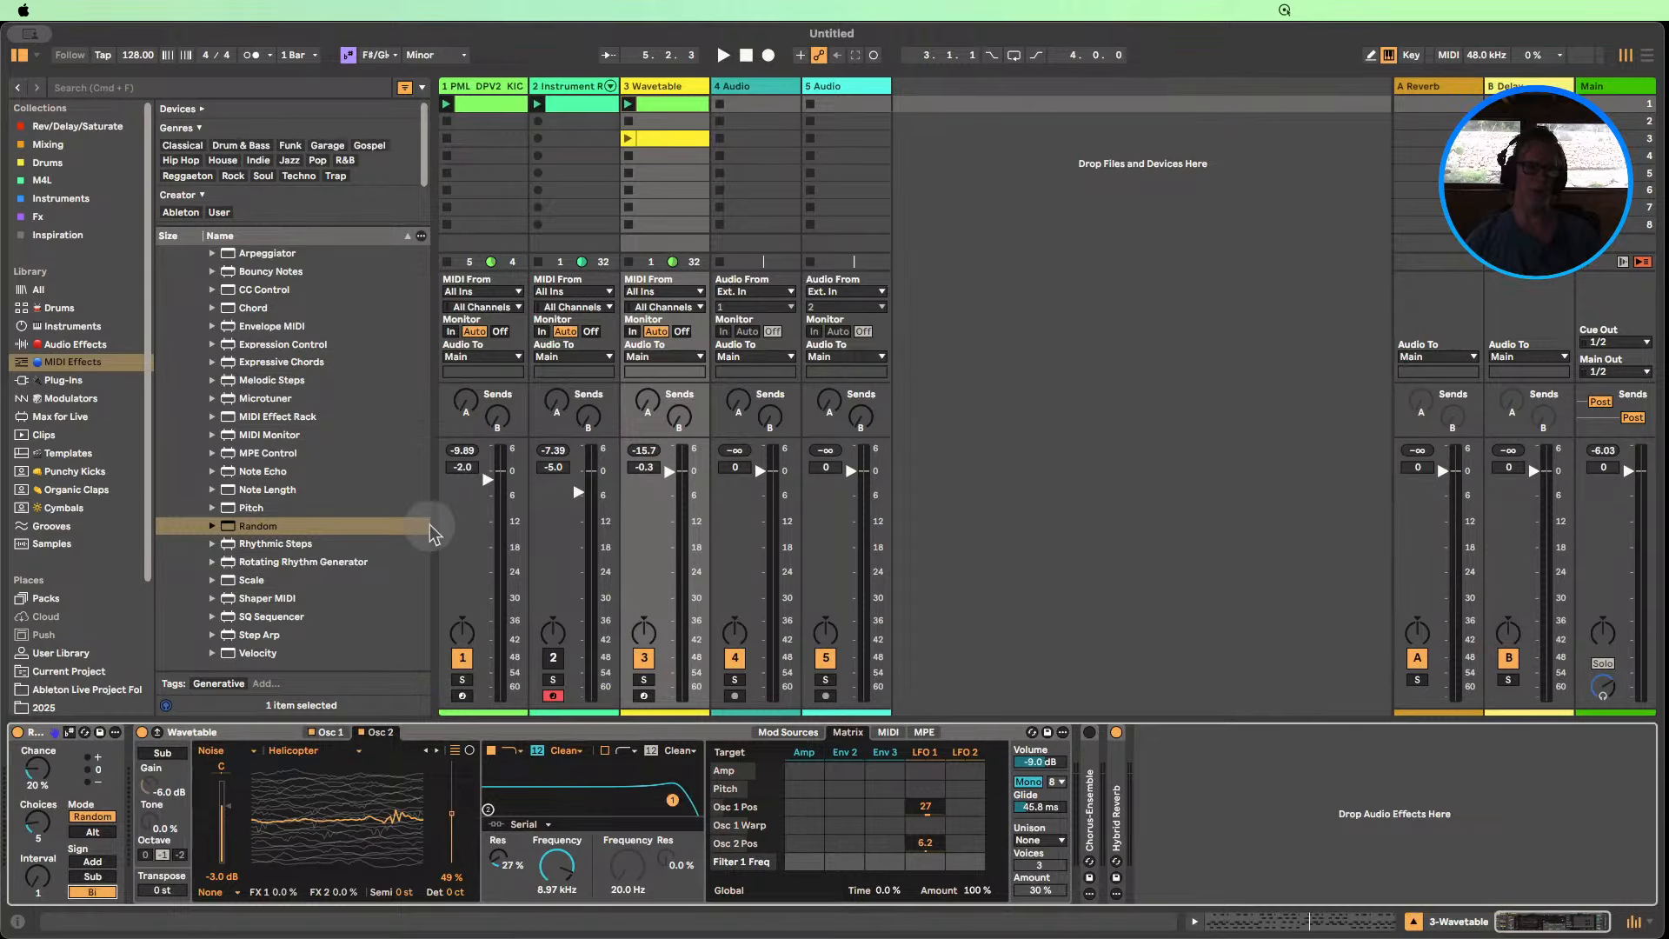
During playback, make Random follow the current scale with 10% chance and 6 choices, and lower Filter 1's frequency to 2.40 kHz.
left_click(628, 138)
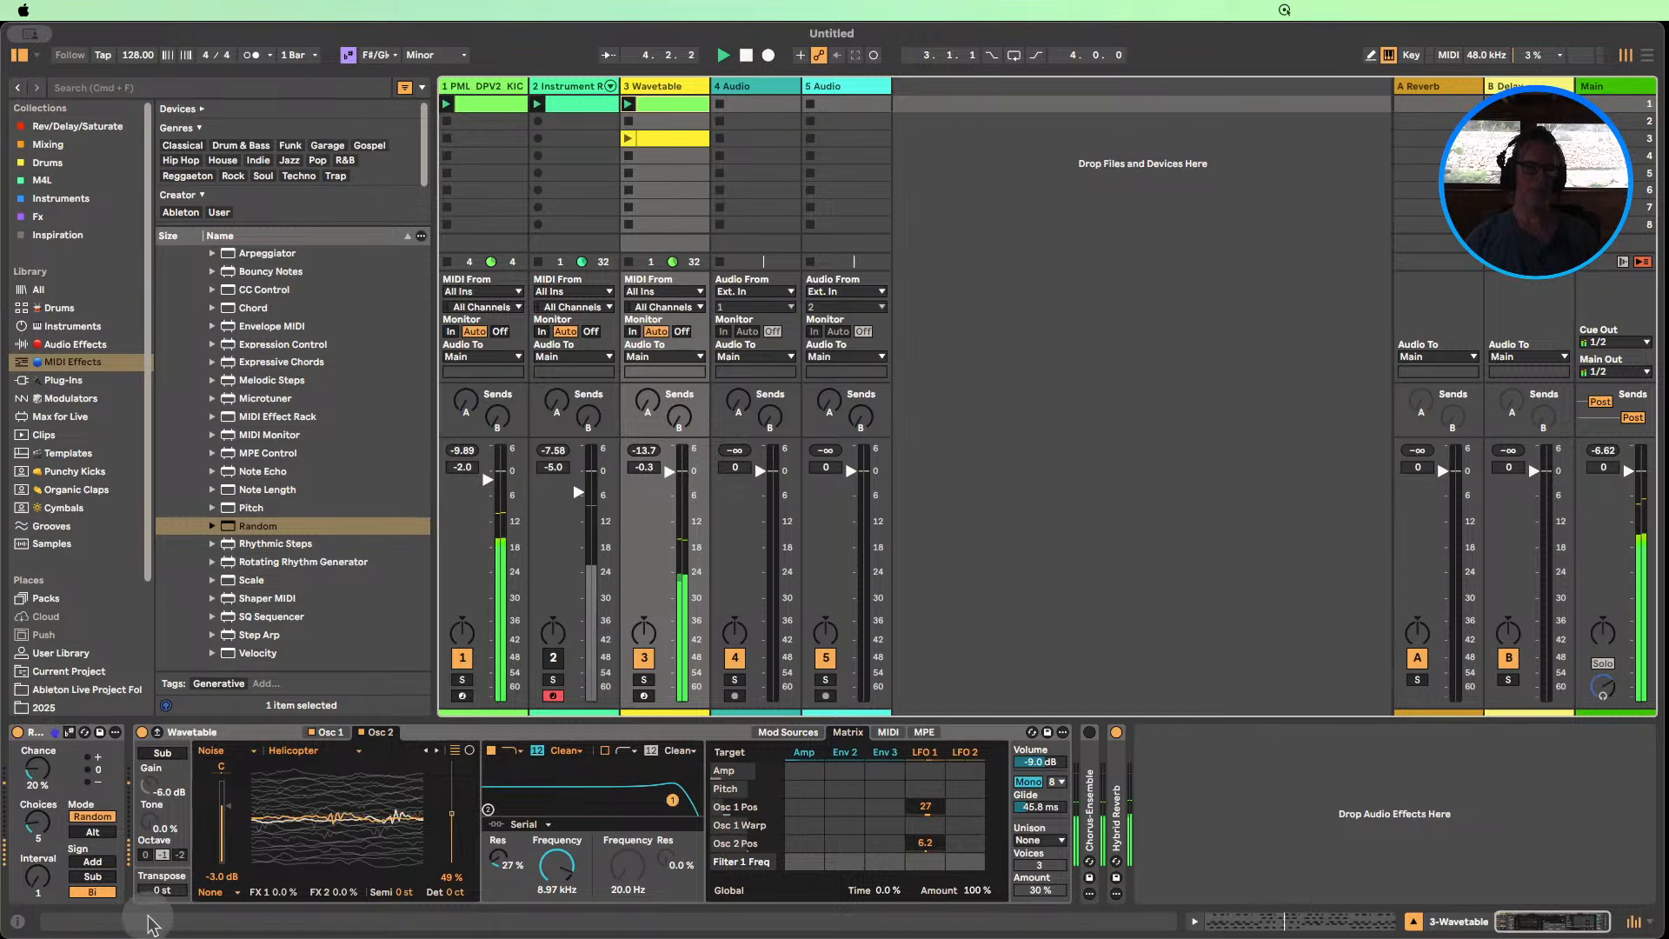
left_click(69, 734)
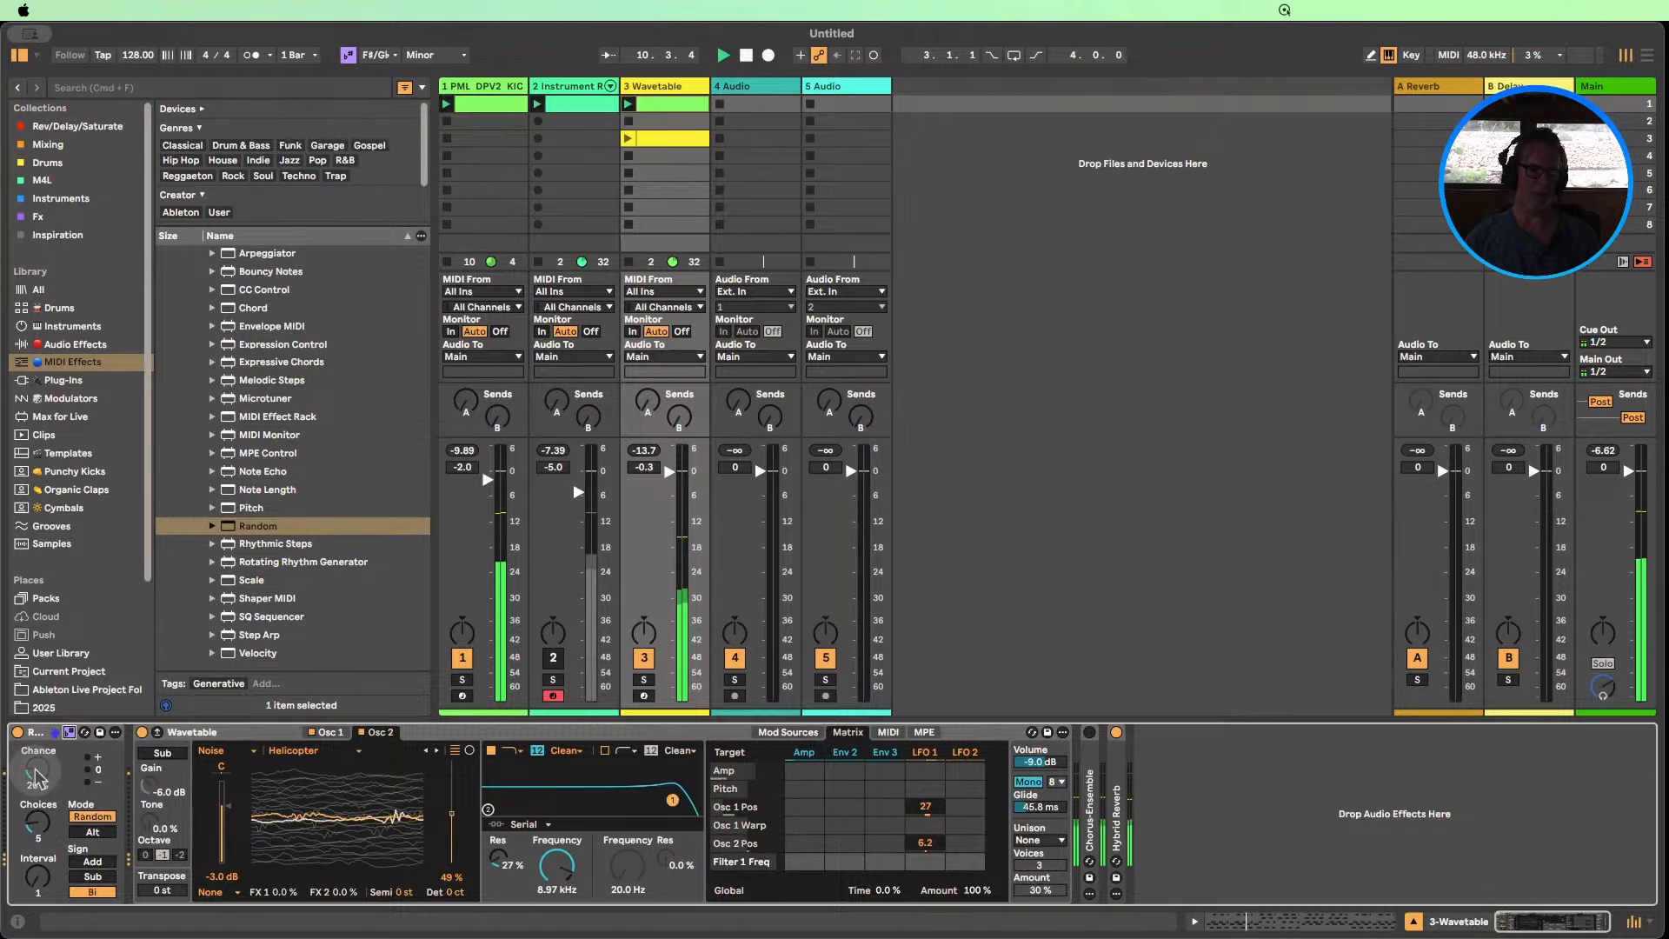
left_click_drag(36, 768, 37, 775)
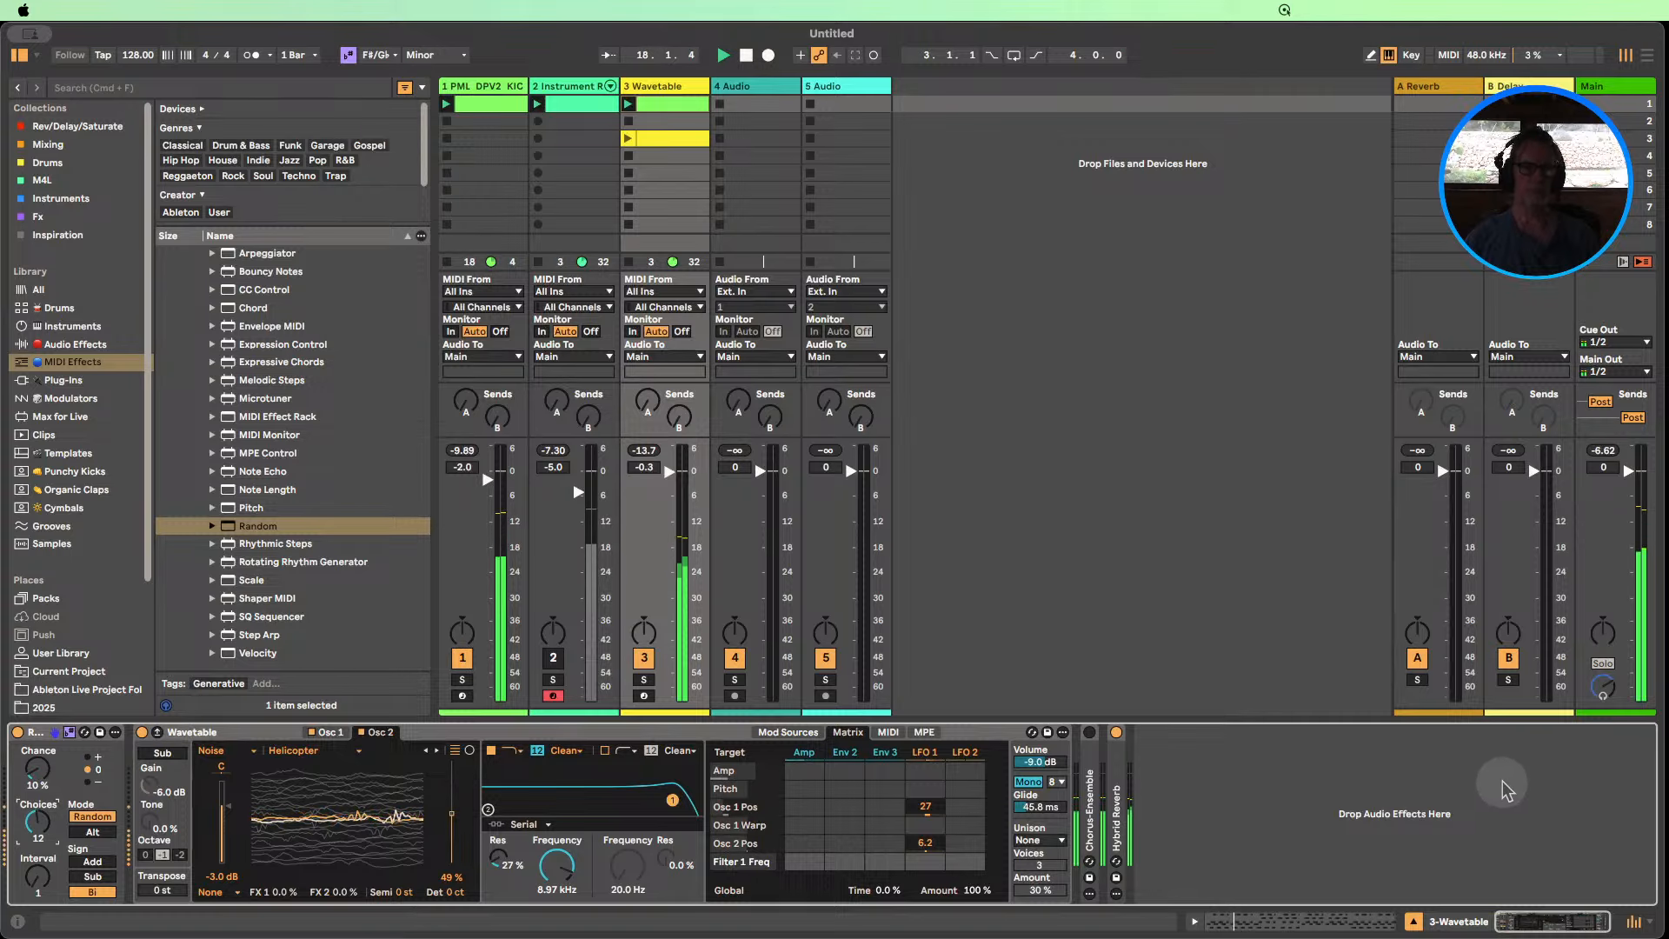
mouse_move(562, 870)
left_mouse_down()
mouse_move(567, 855)
mouse_move(557, 895)
left_mouse_up()
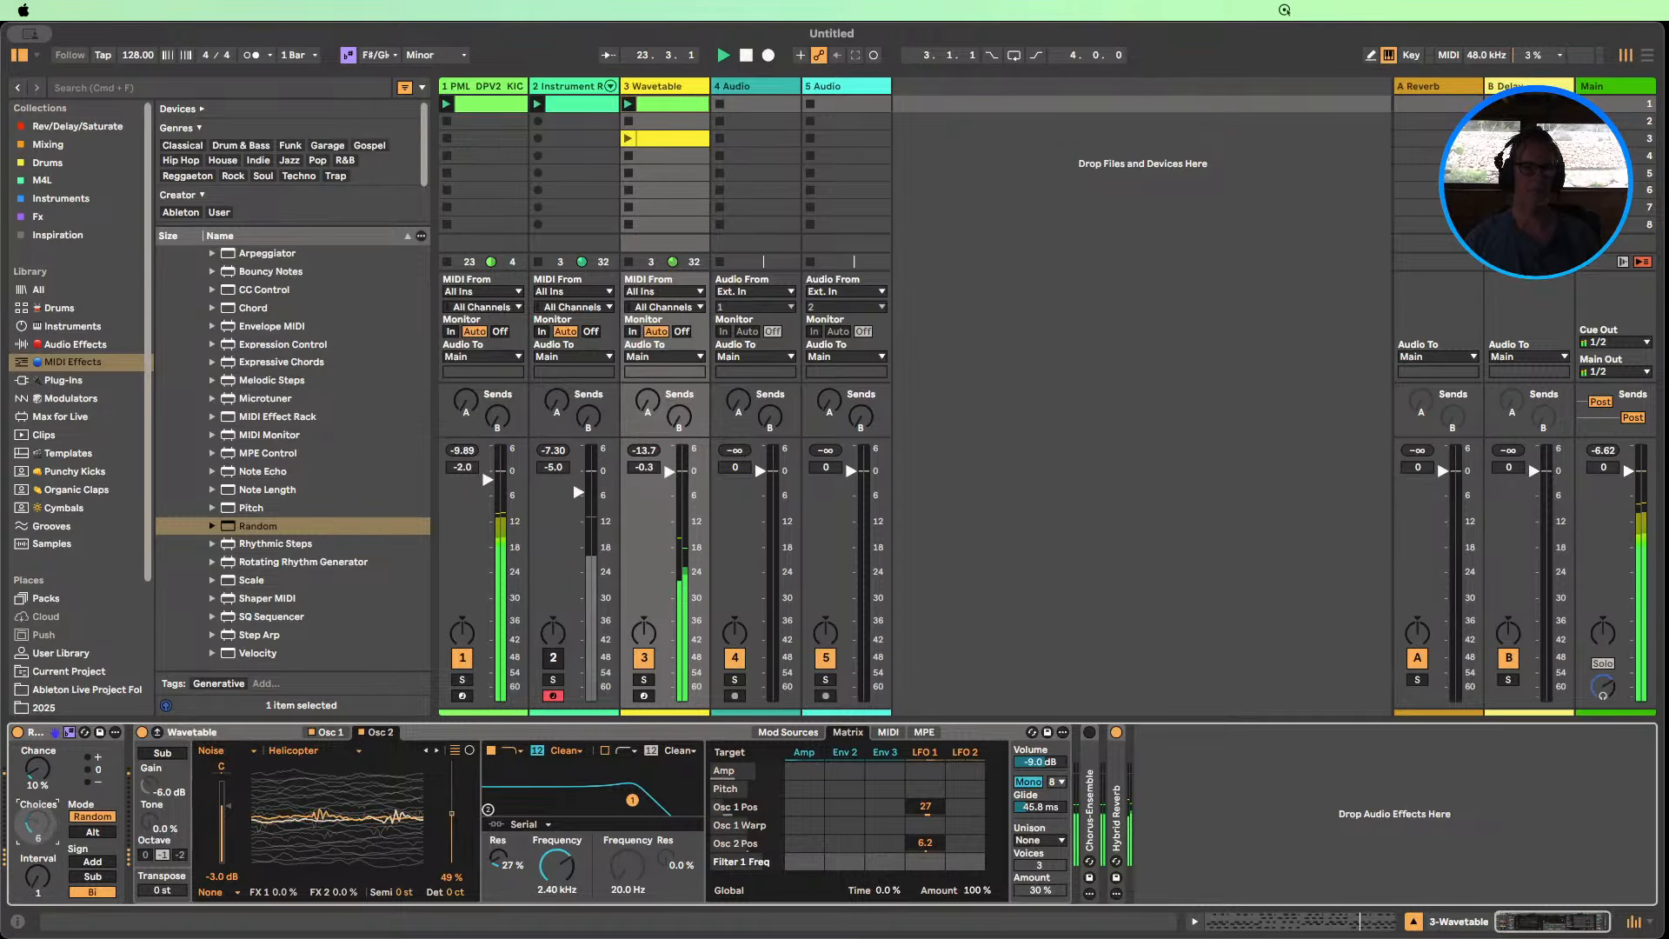
Unmute the Instrument Rack track and add a Limiter to the Main track with 4.2 dB input gain.
left_click(553, 658)
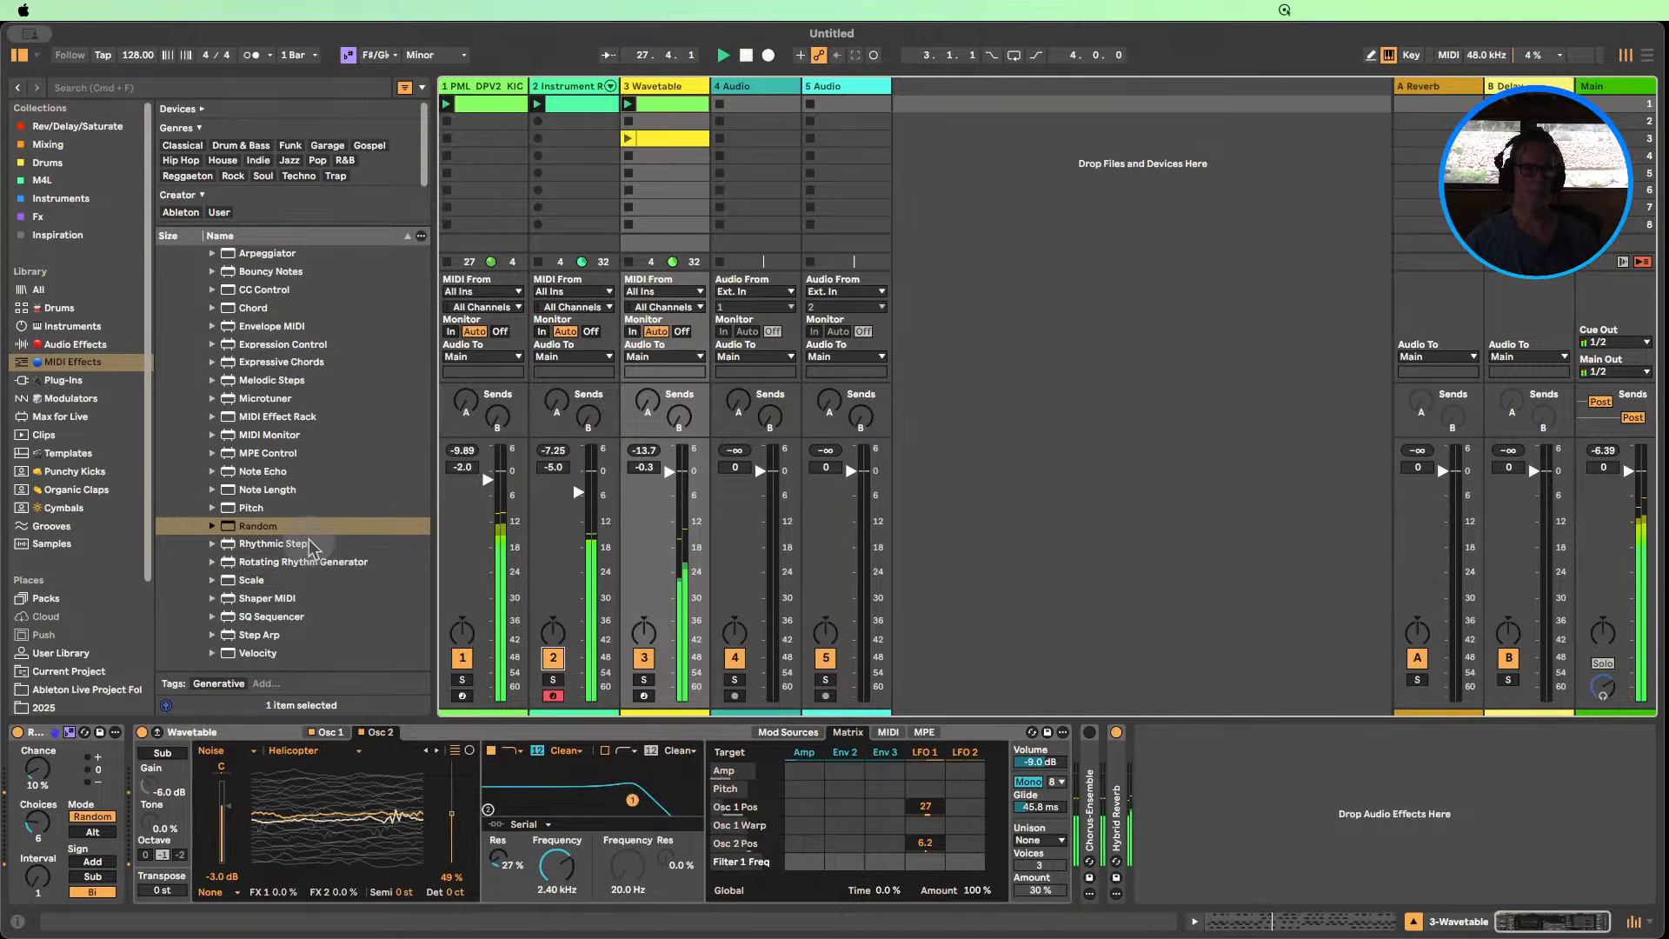
left_click(74, 344)
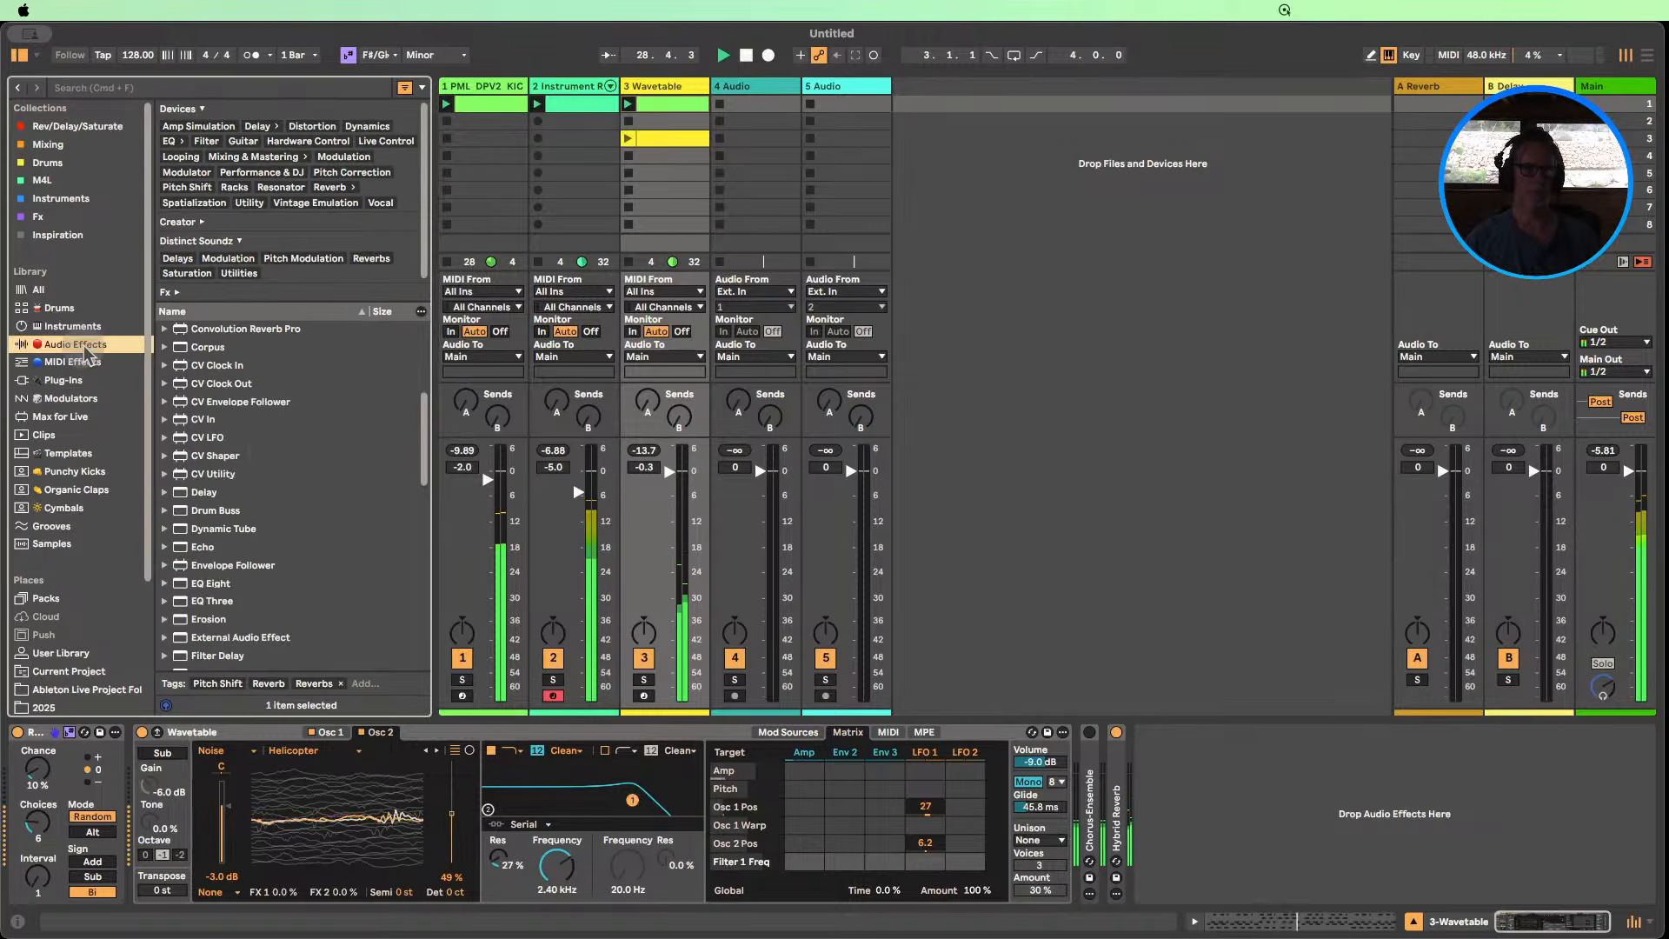
scroll(426, 498, "down", 10)
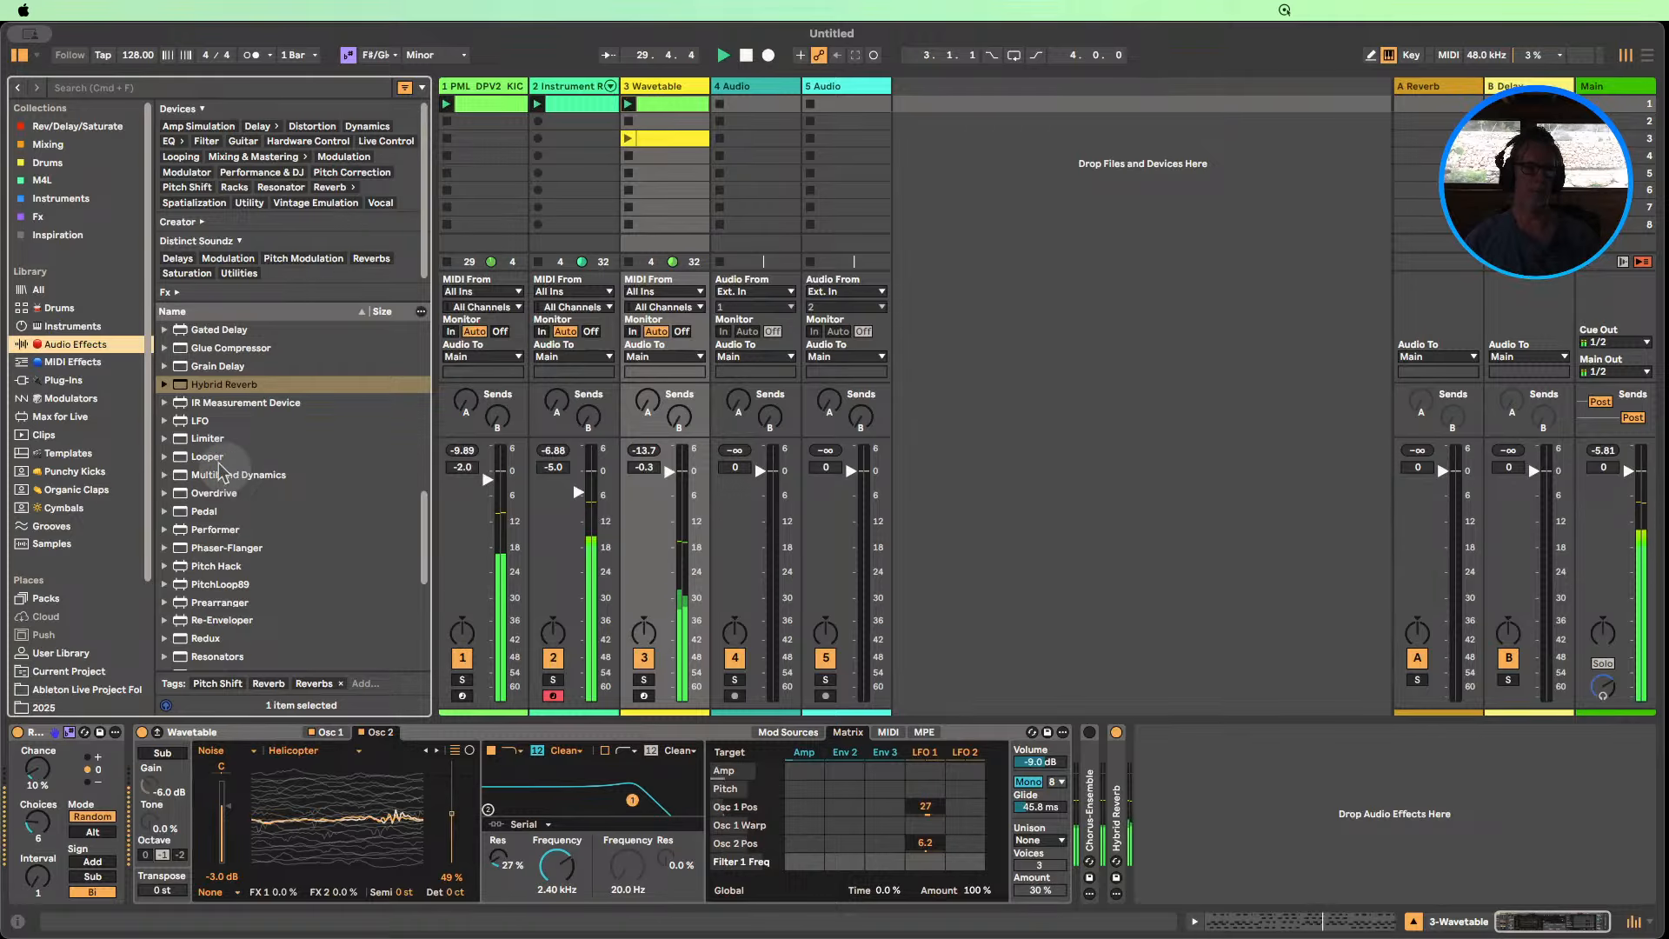
left_click_drag(213, 445, 1622, 300)
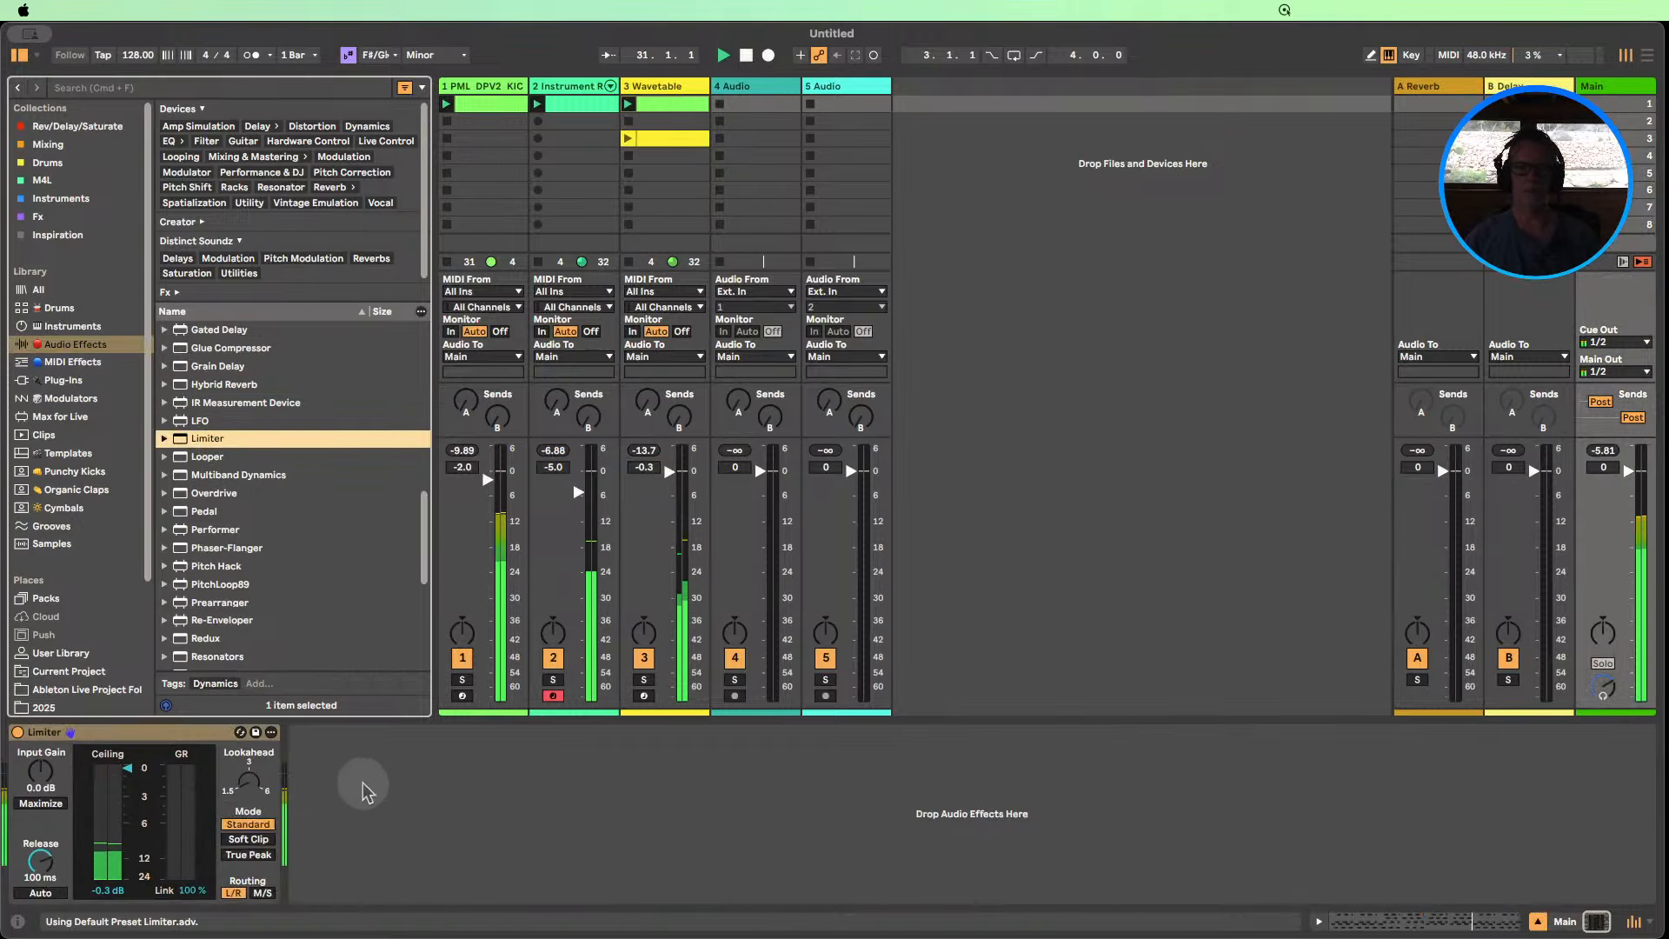
left_click_drag(35, 771, 35, 750)
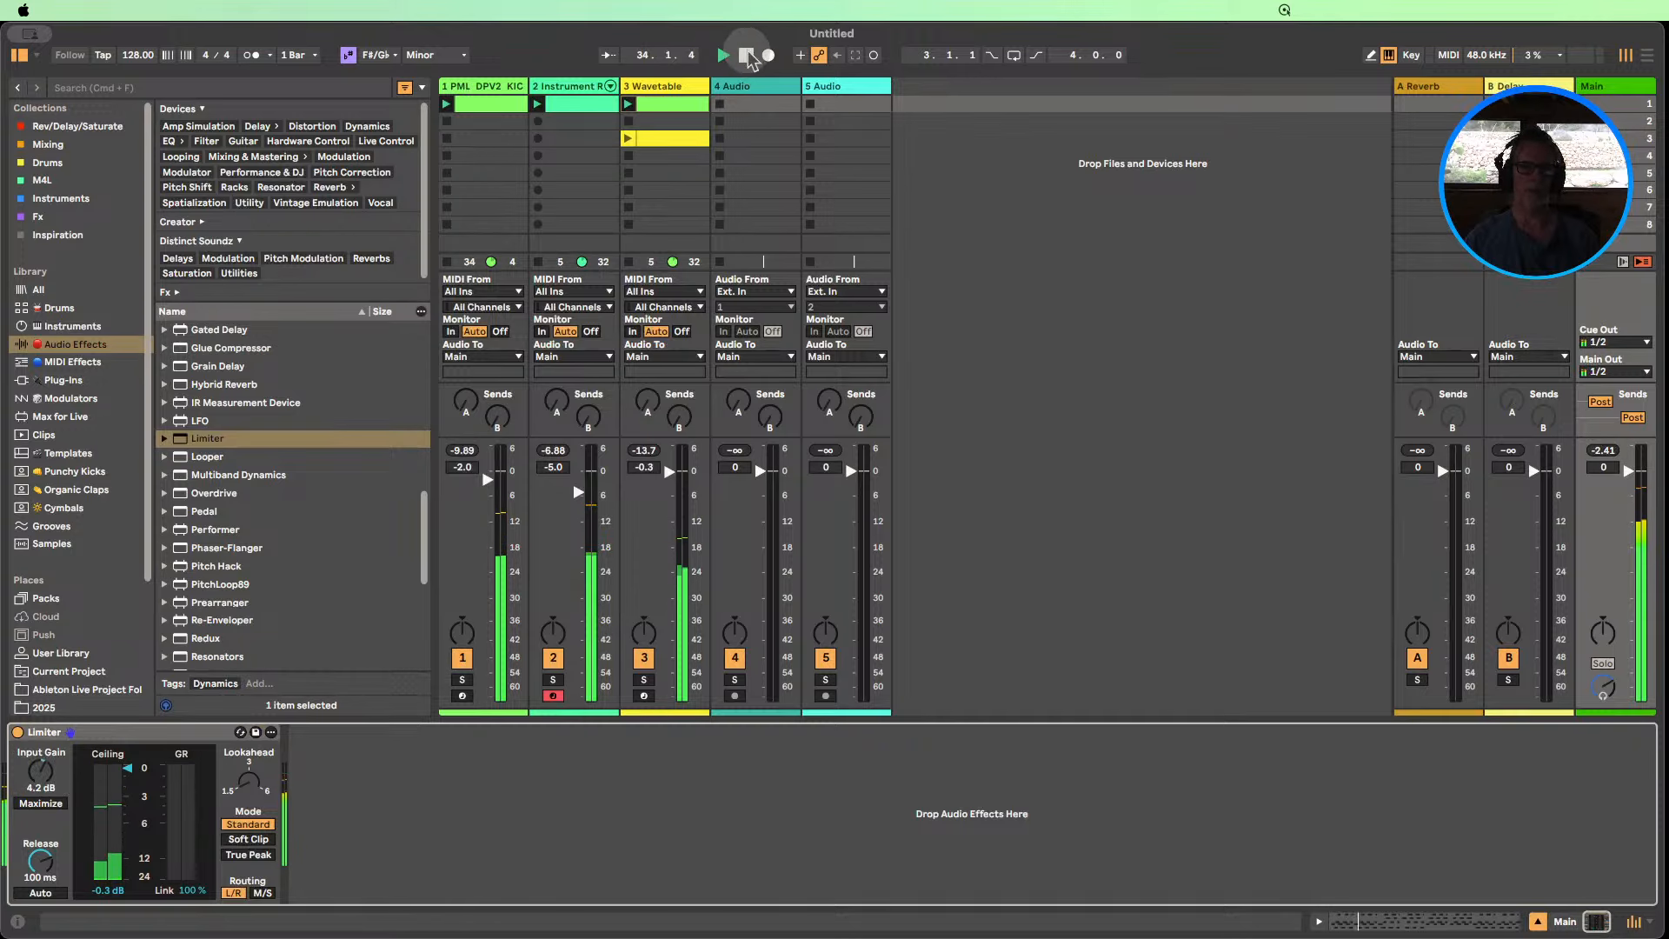
Return to the Wavetable track's devices and display the synth's modulation sources.
left_click(650, 91)
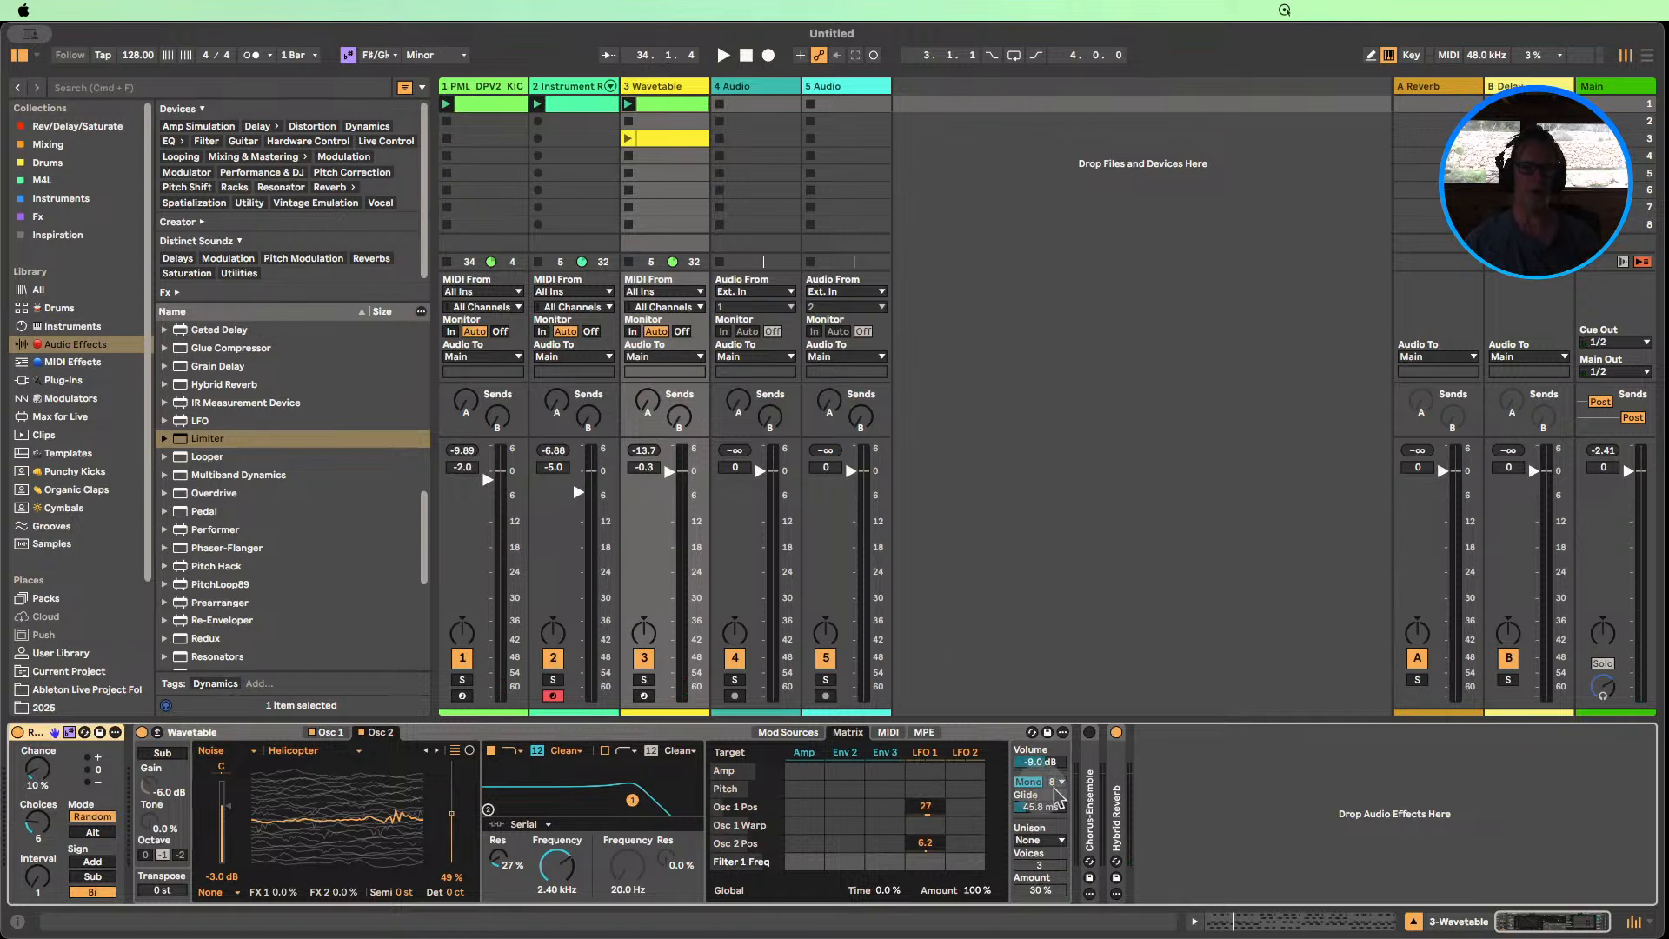
left_click(1029, 808)
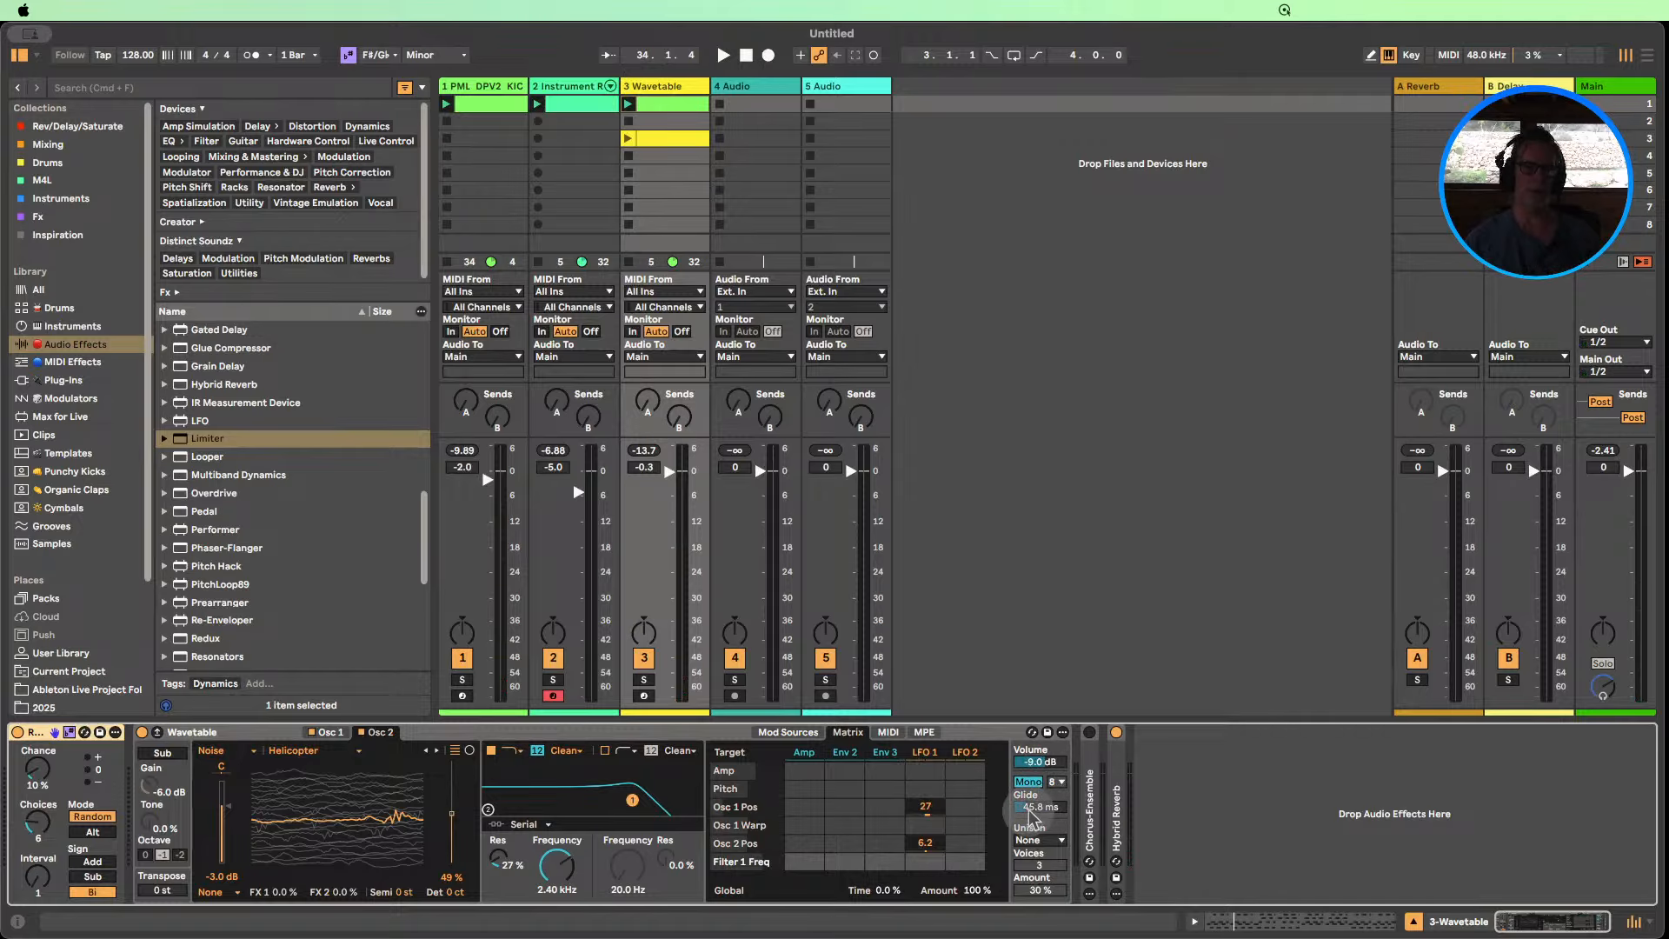
left_click(789, 733)
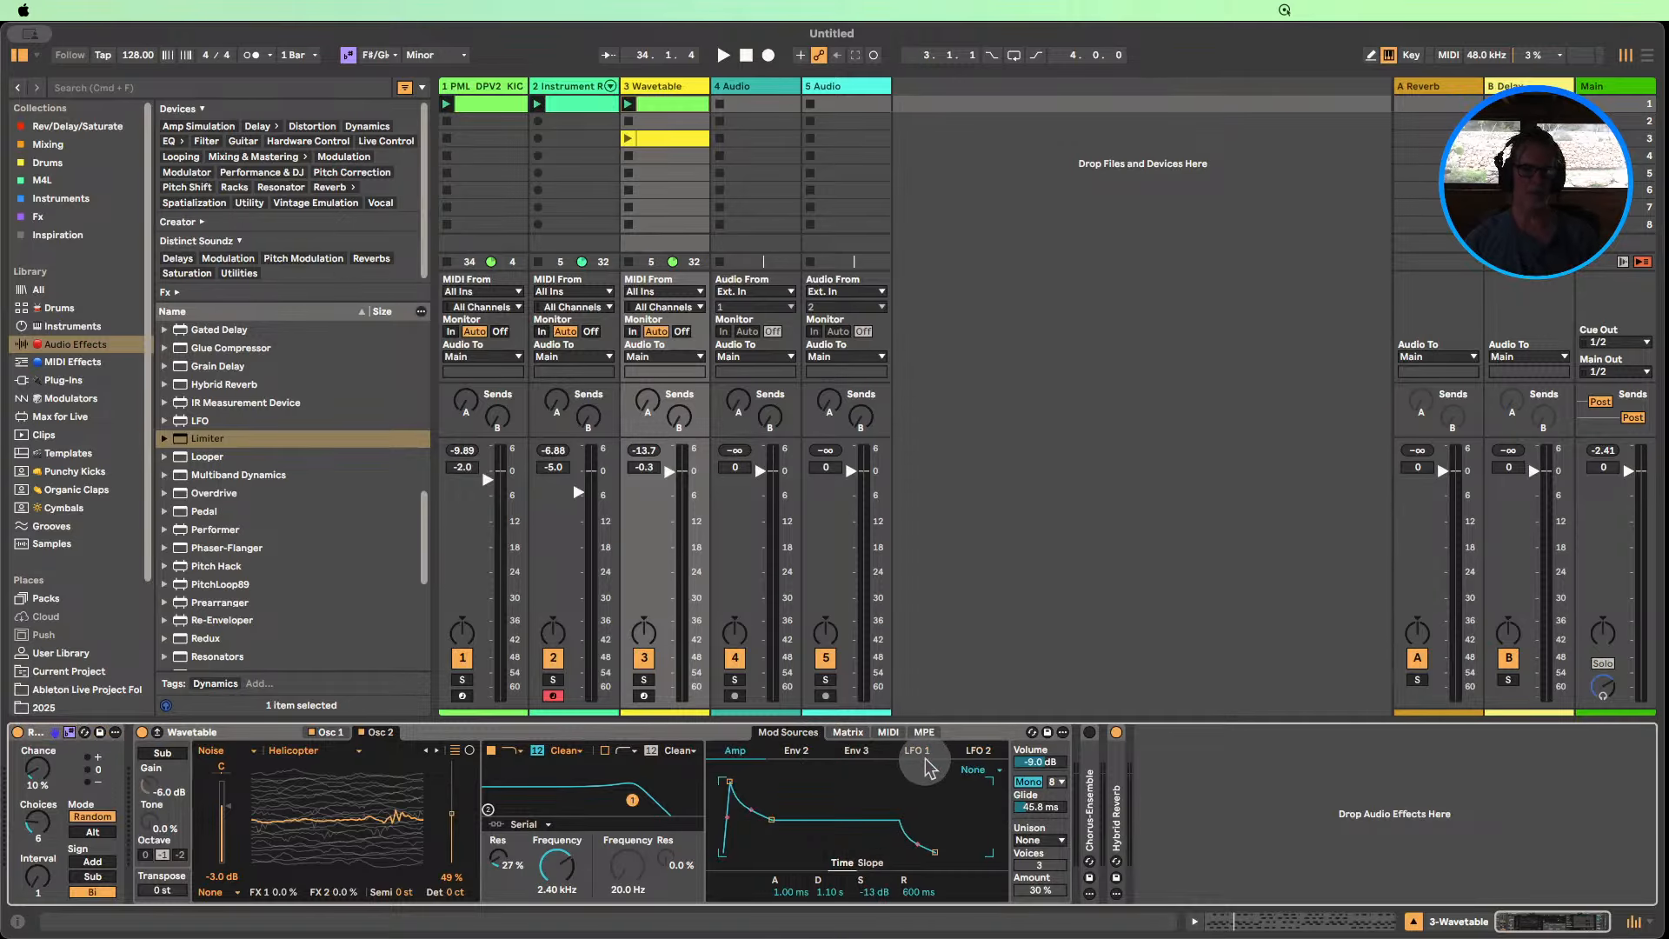
Restart playback and set the synth's Amp envelope to 255 ms attack and -7.7 dB sustain.
left_click(665, 812)
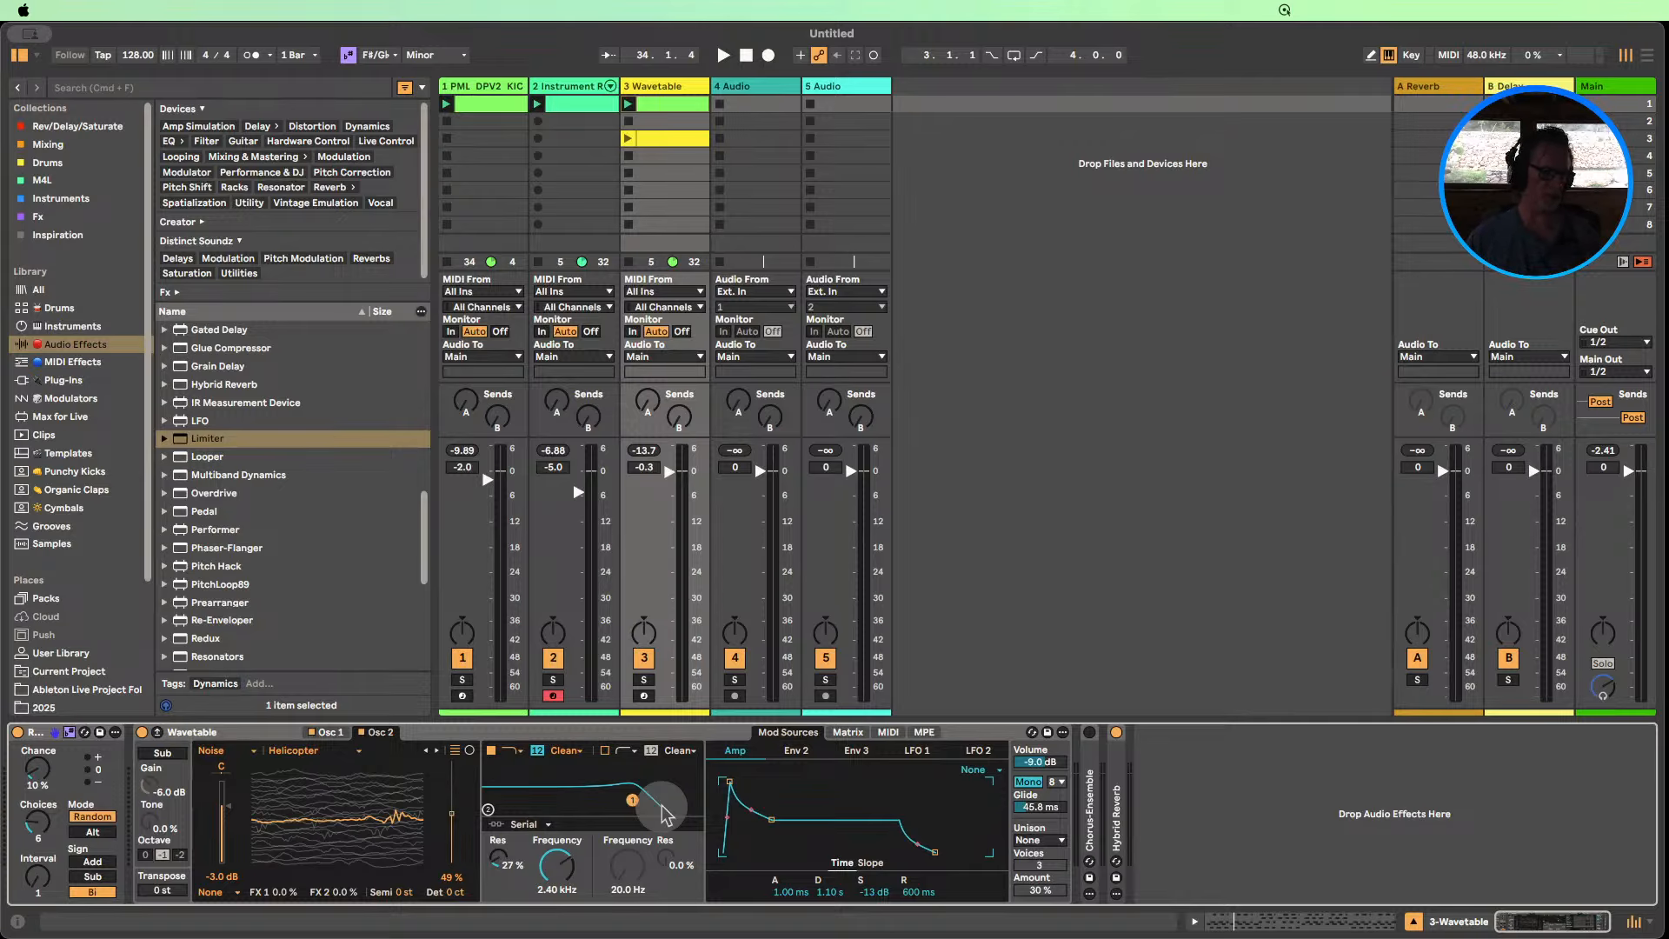
left_click(746, 57)
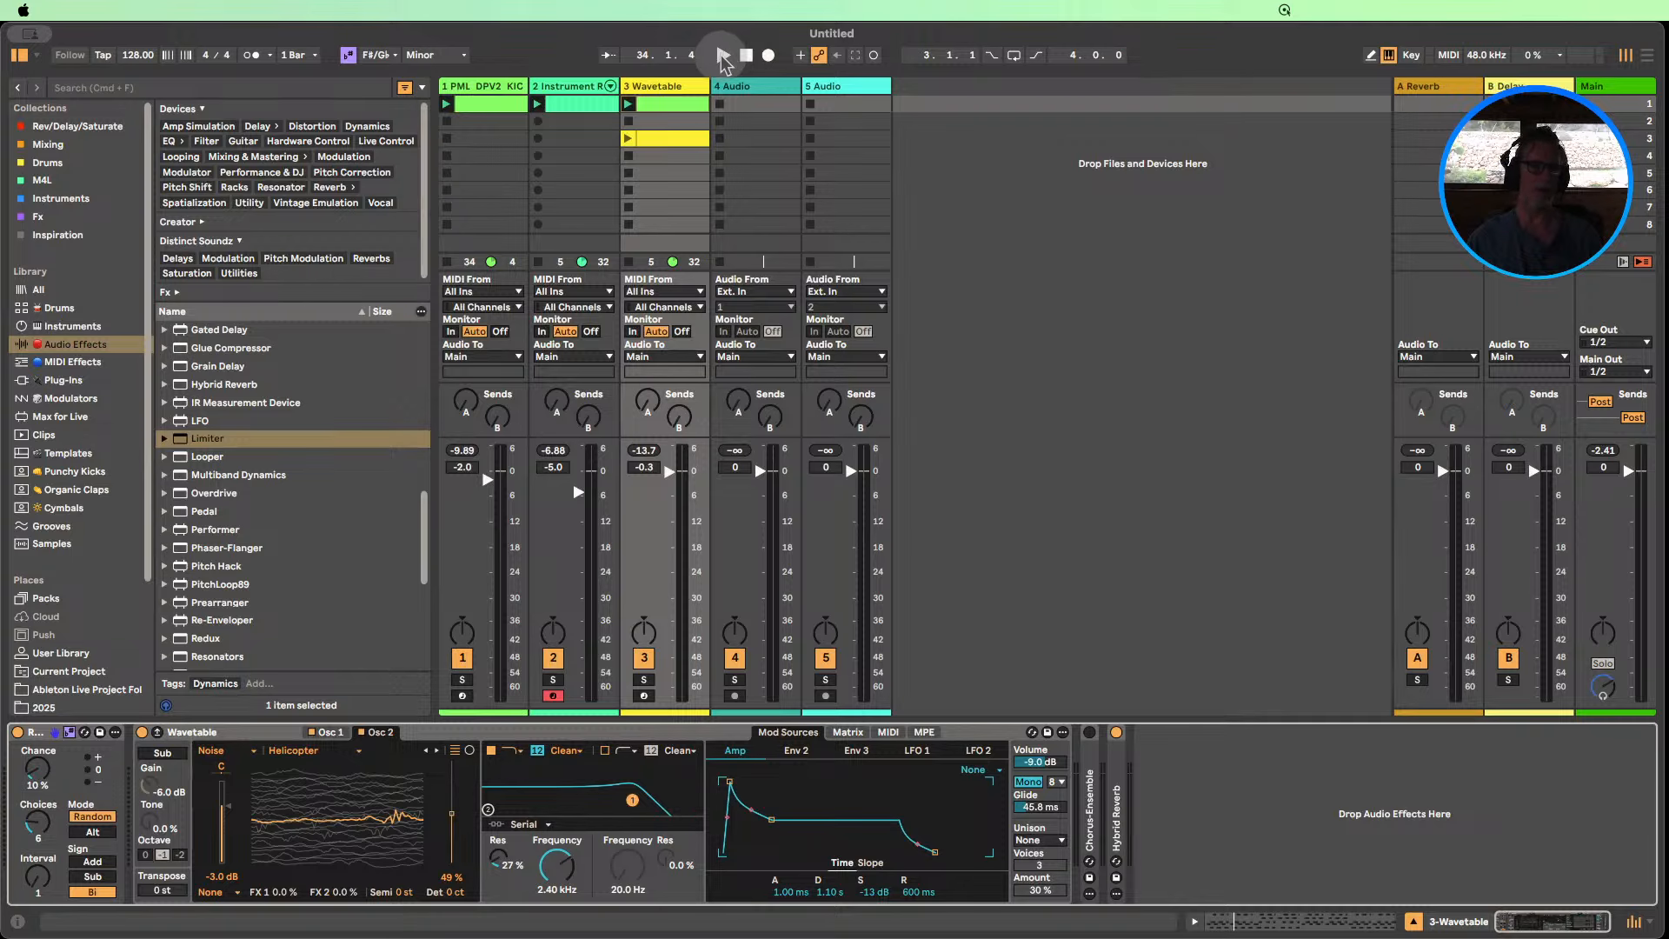
left_click(724, 57)
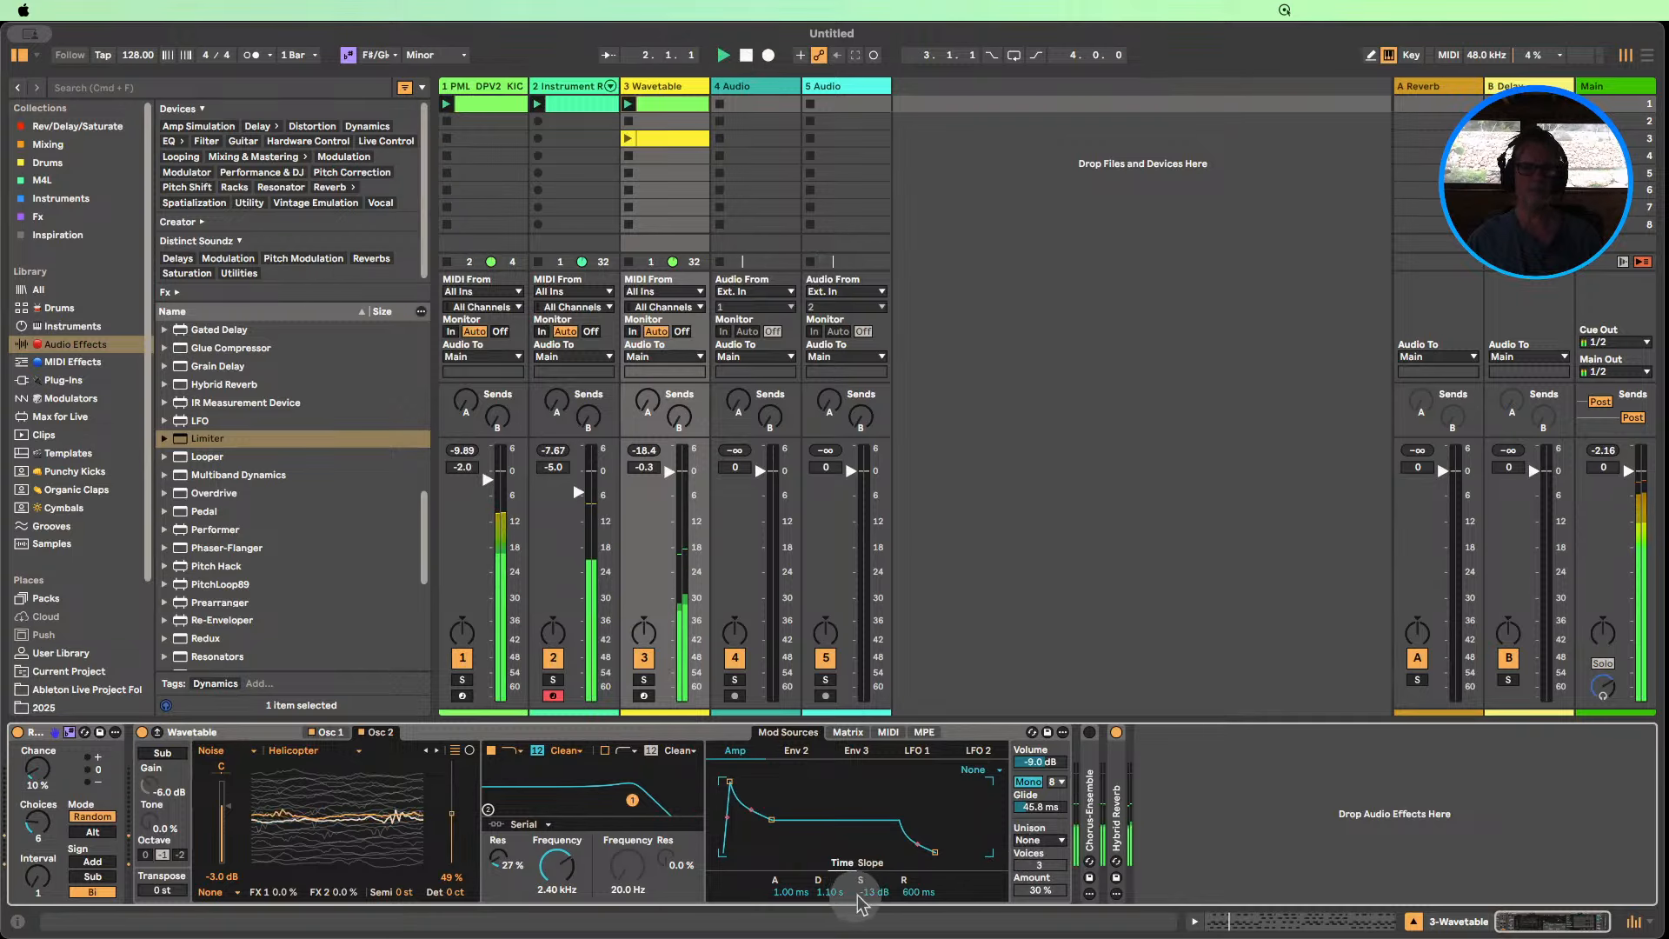
left_click_drag(859, 904, 788, 893)
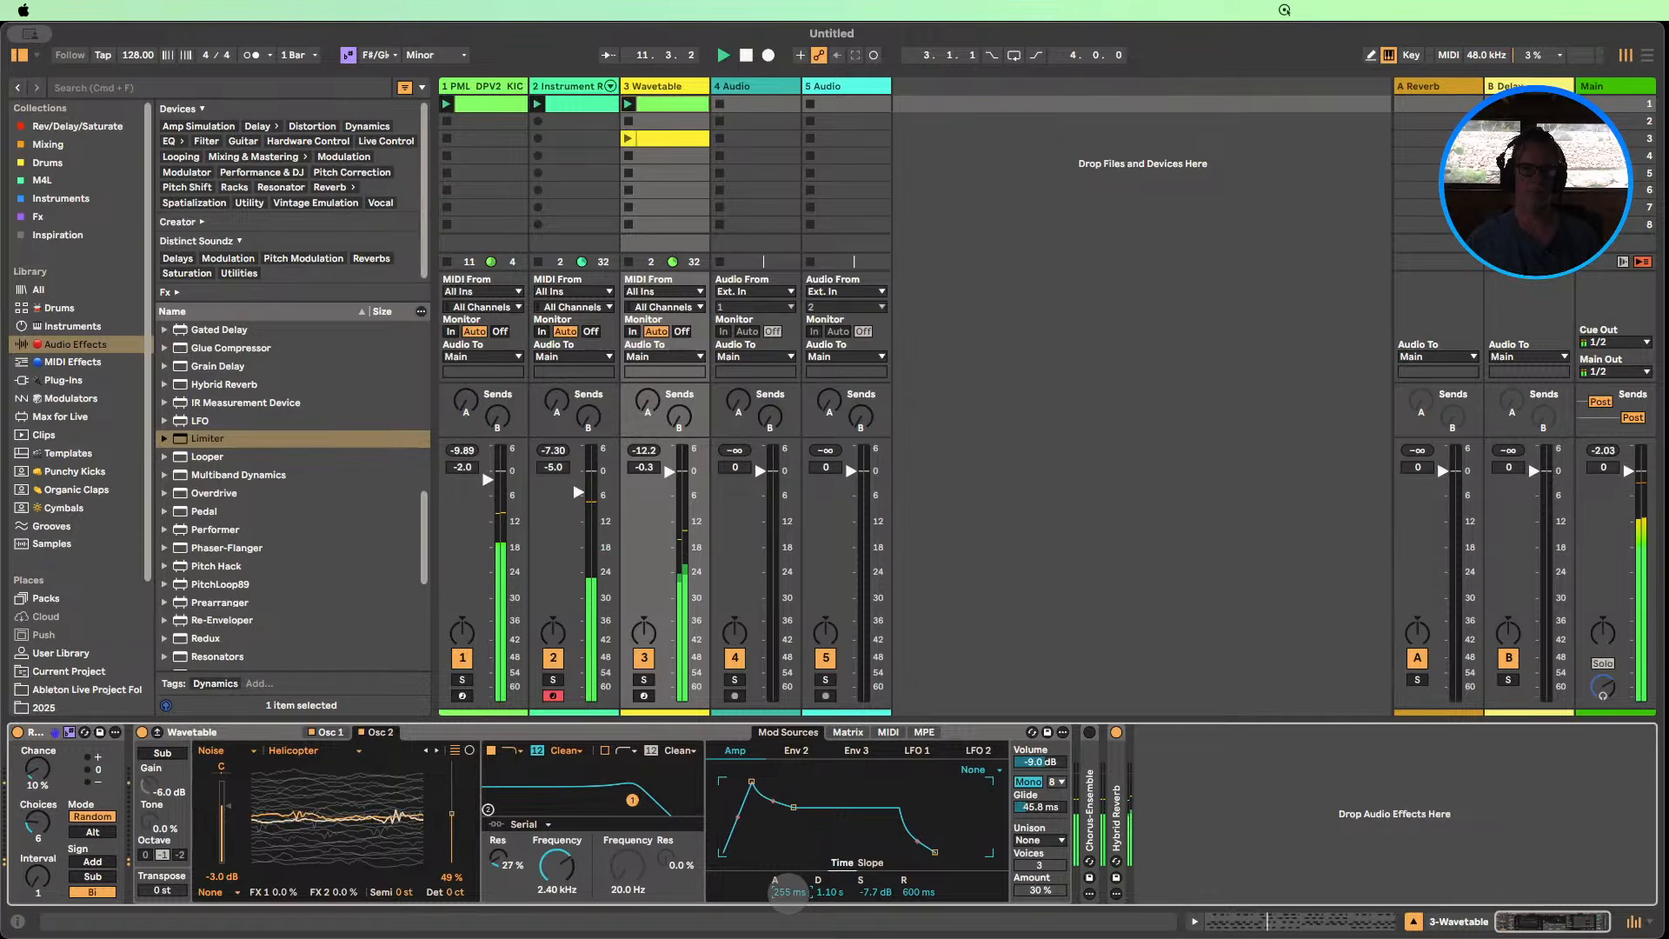
Set Filter 1's frequency to 412 Hz and switch on the Chorus-Ensemble effect.
left_click_drag(556, 865, 556, 909)
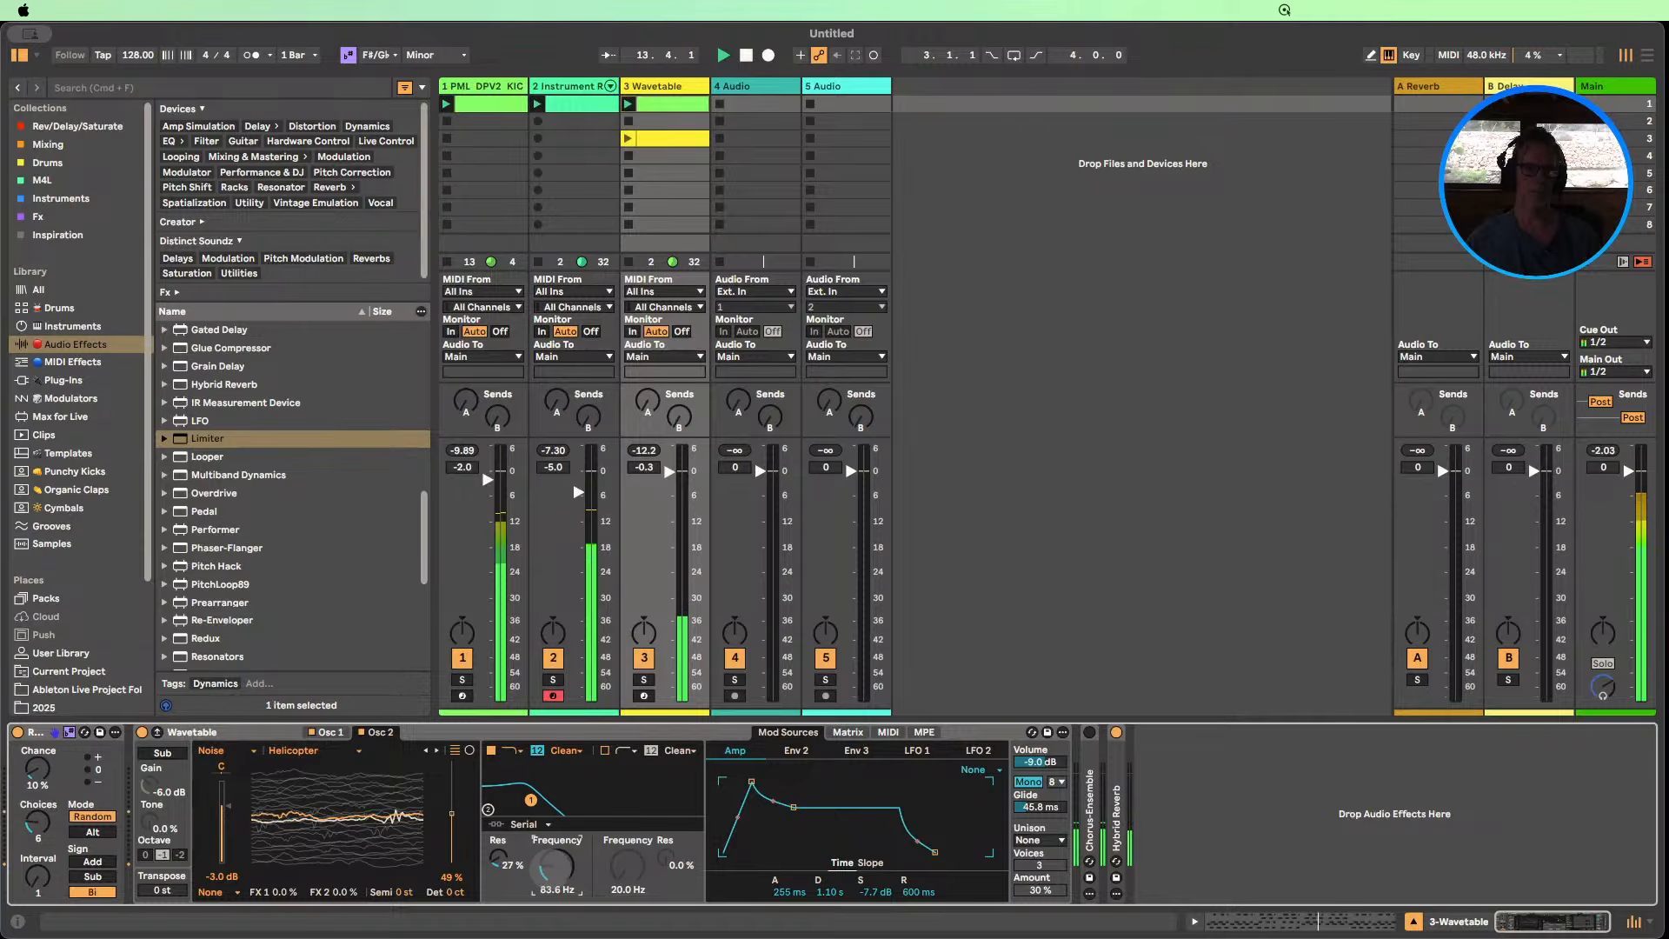
left_click_drag(556, 865, 557, 864)
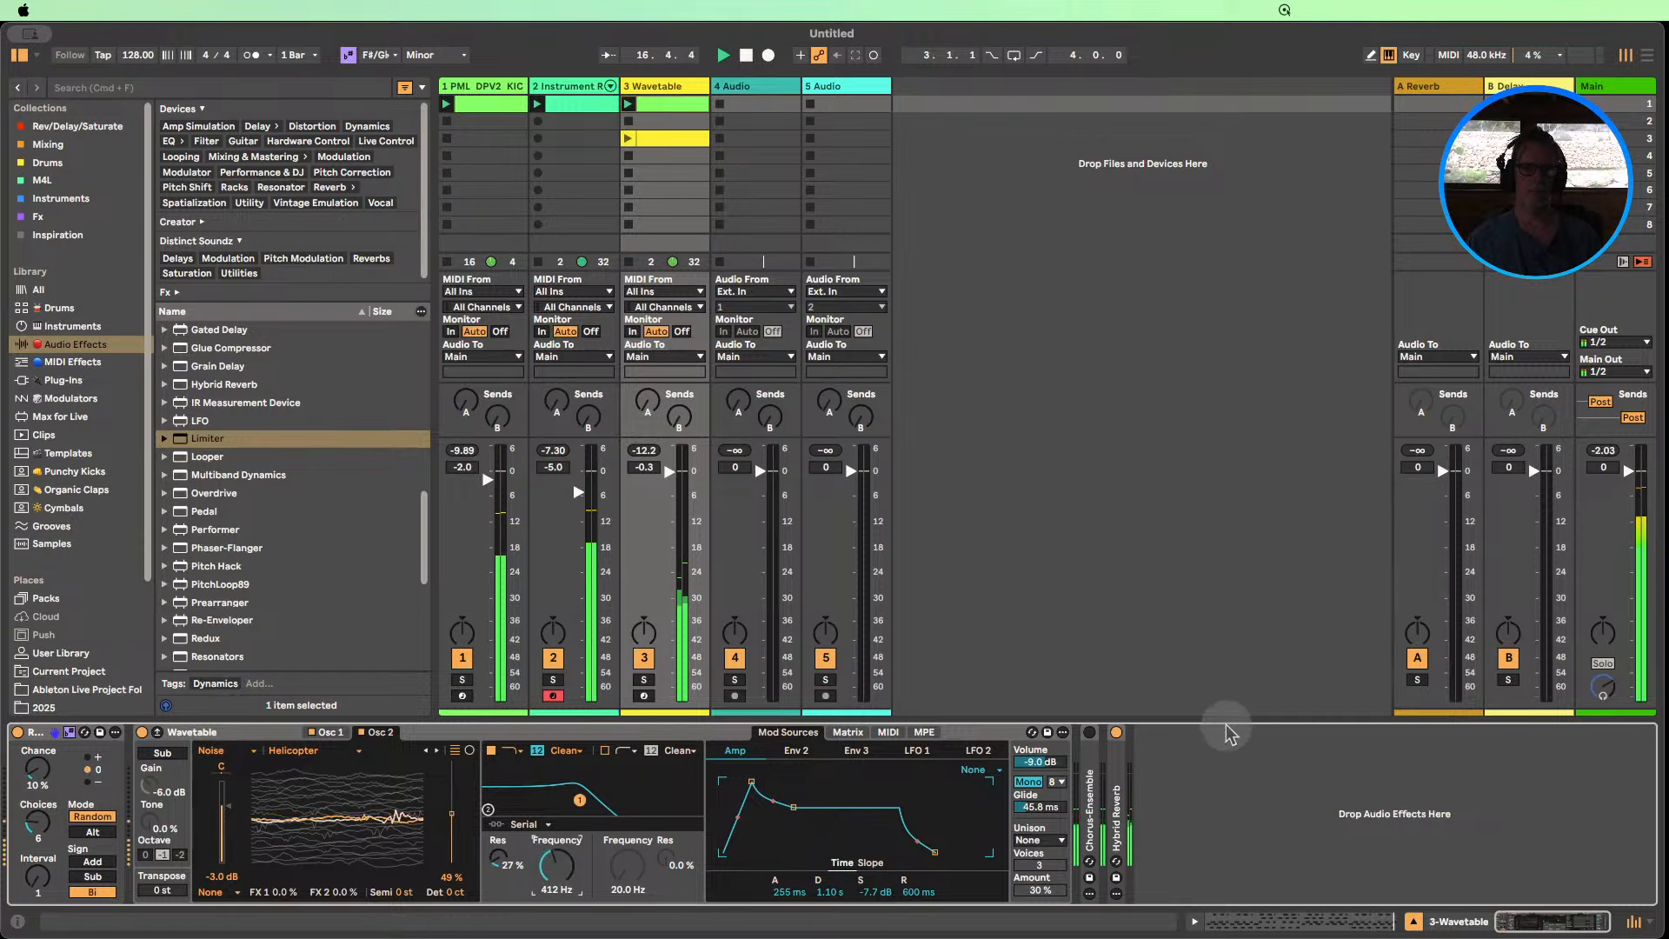
left_click(1089, 733)
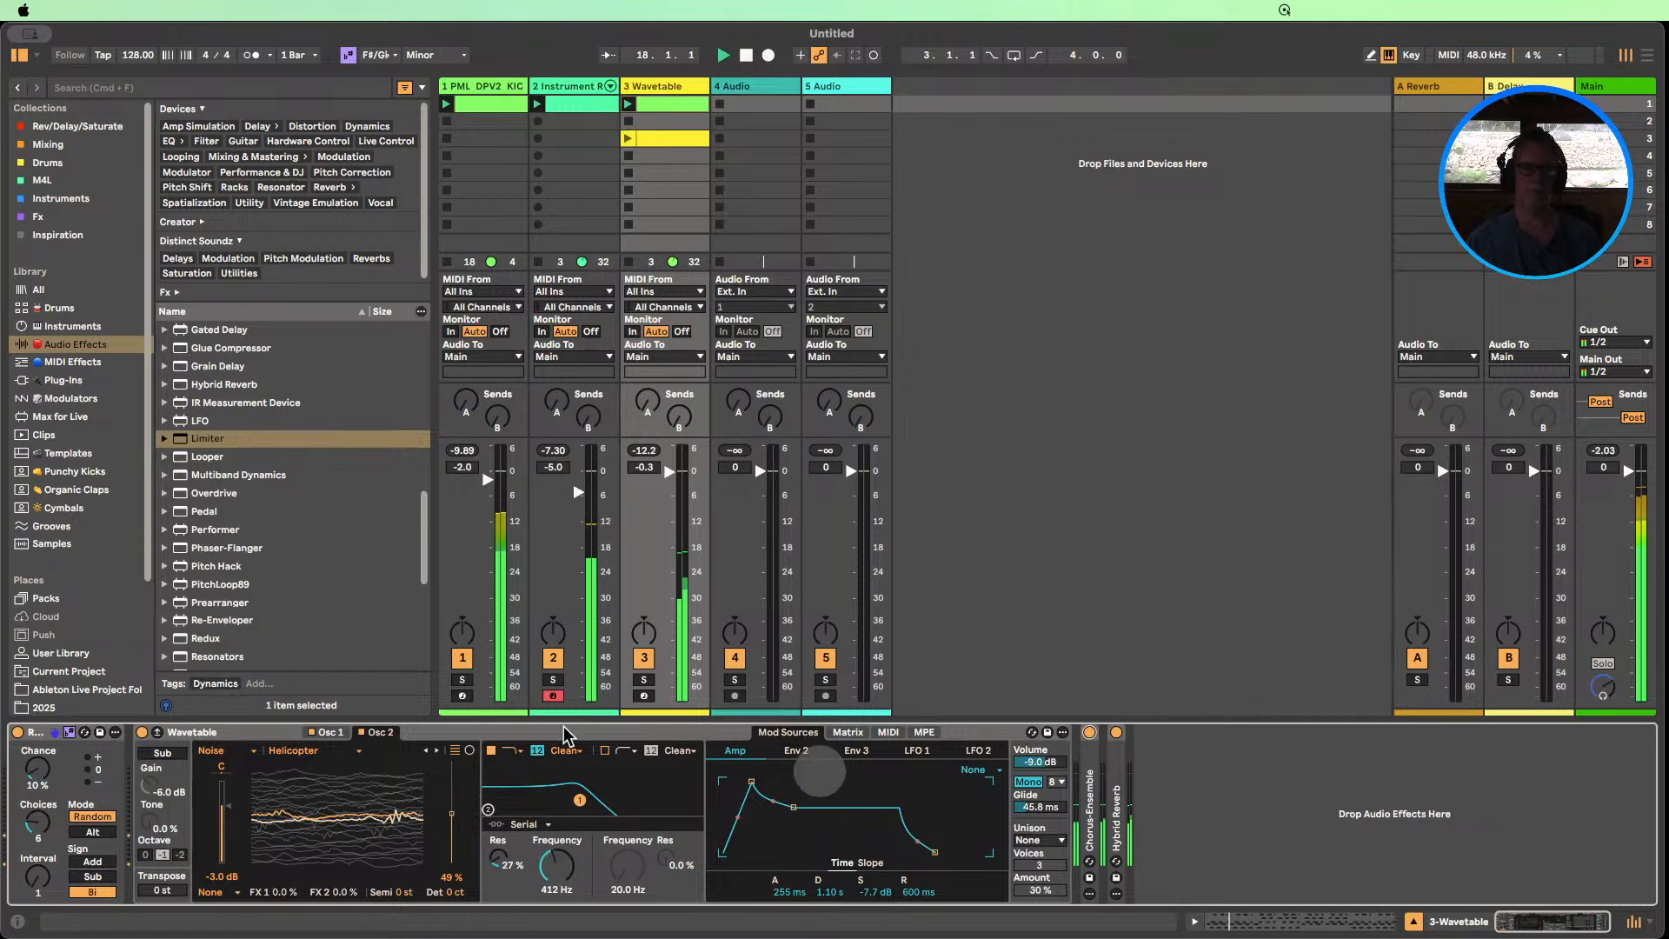
Stop playback and look through the audio effects list for a compressor suited to sidechaining.
scroll(252, 470, "up", 3)
scroll(252, 470, "up", 5)
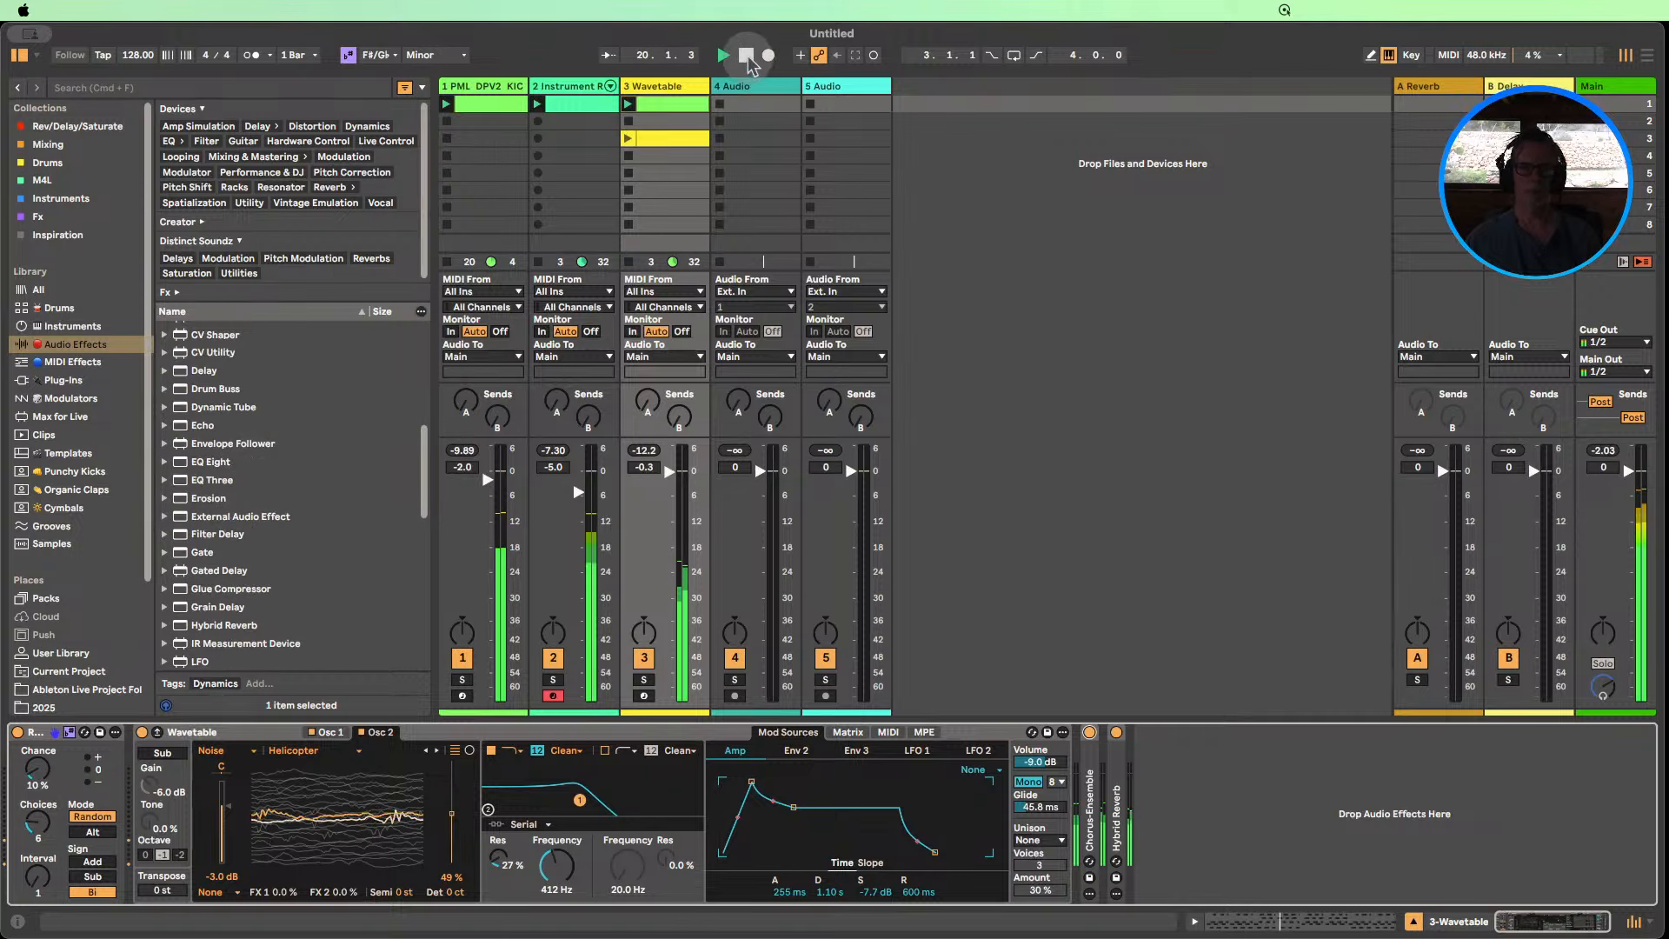
left_click(746, 55)
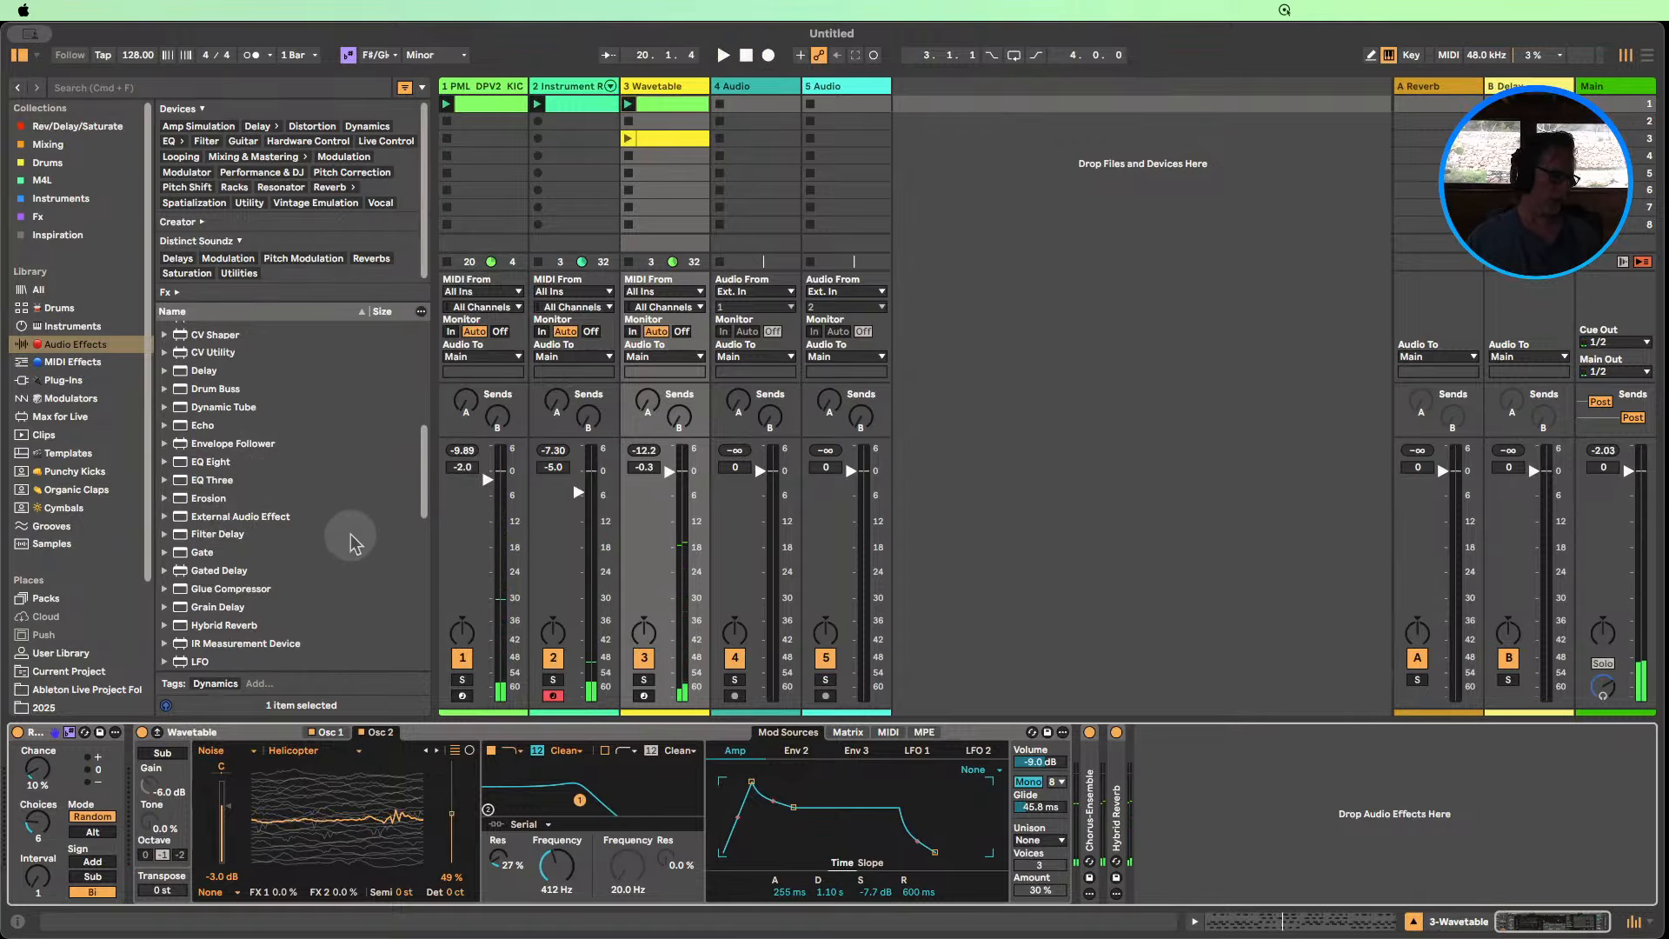
scroll(279, 539, "up", 10)
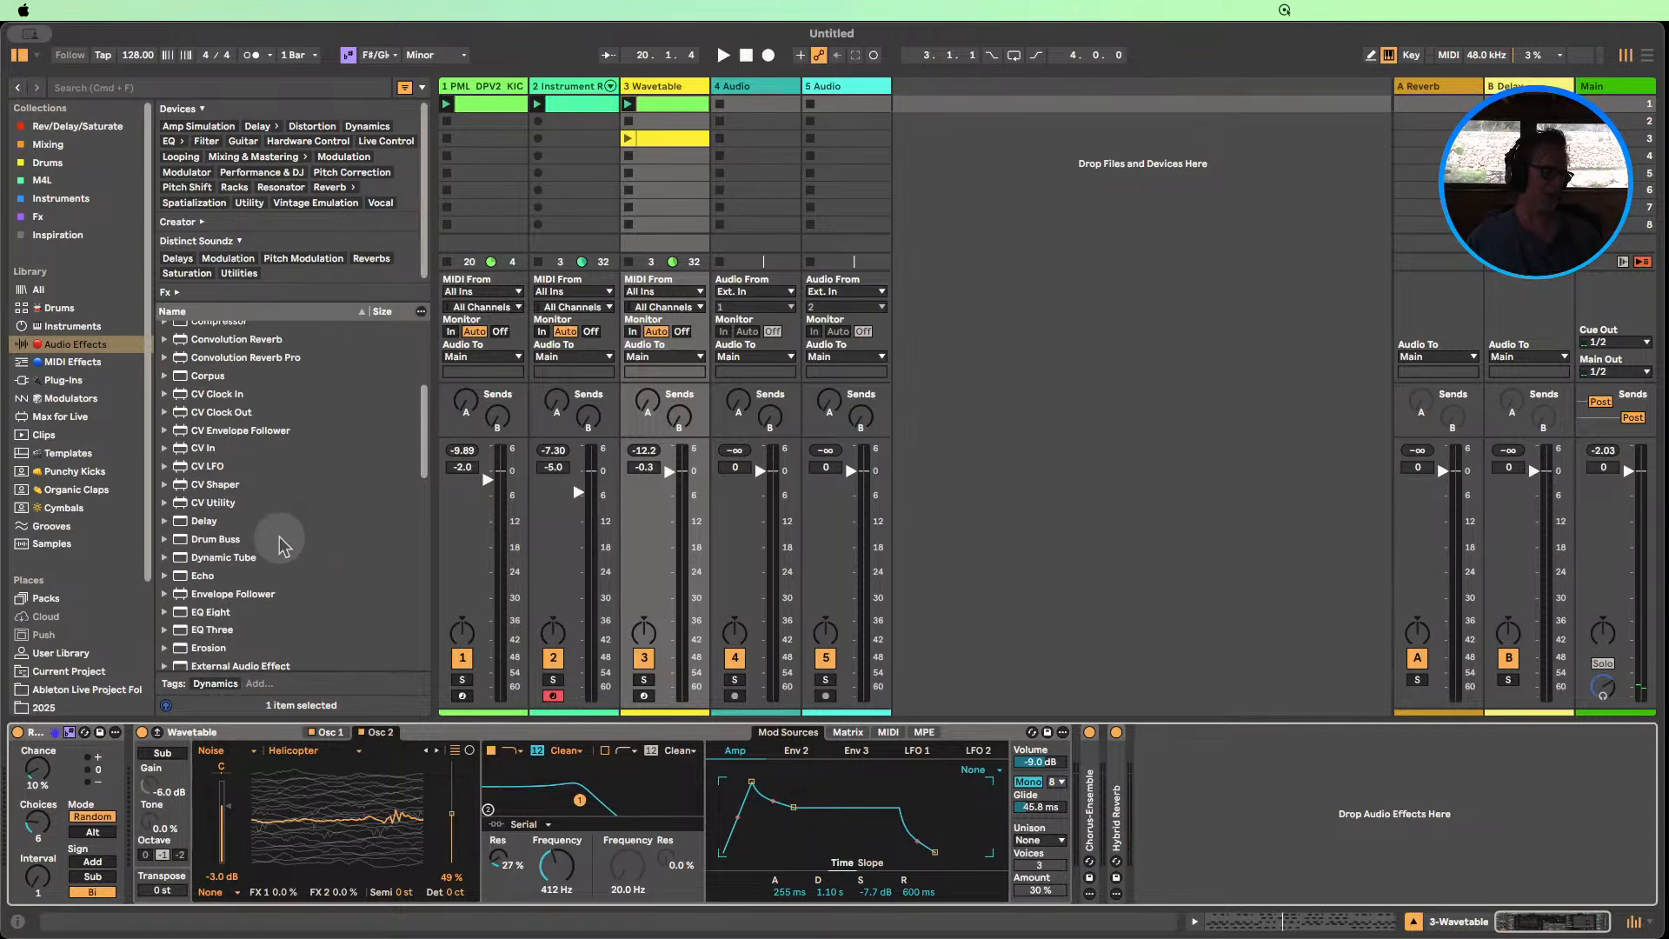
scroll(279, 545, "up", 2)
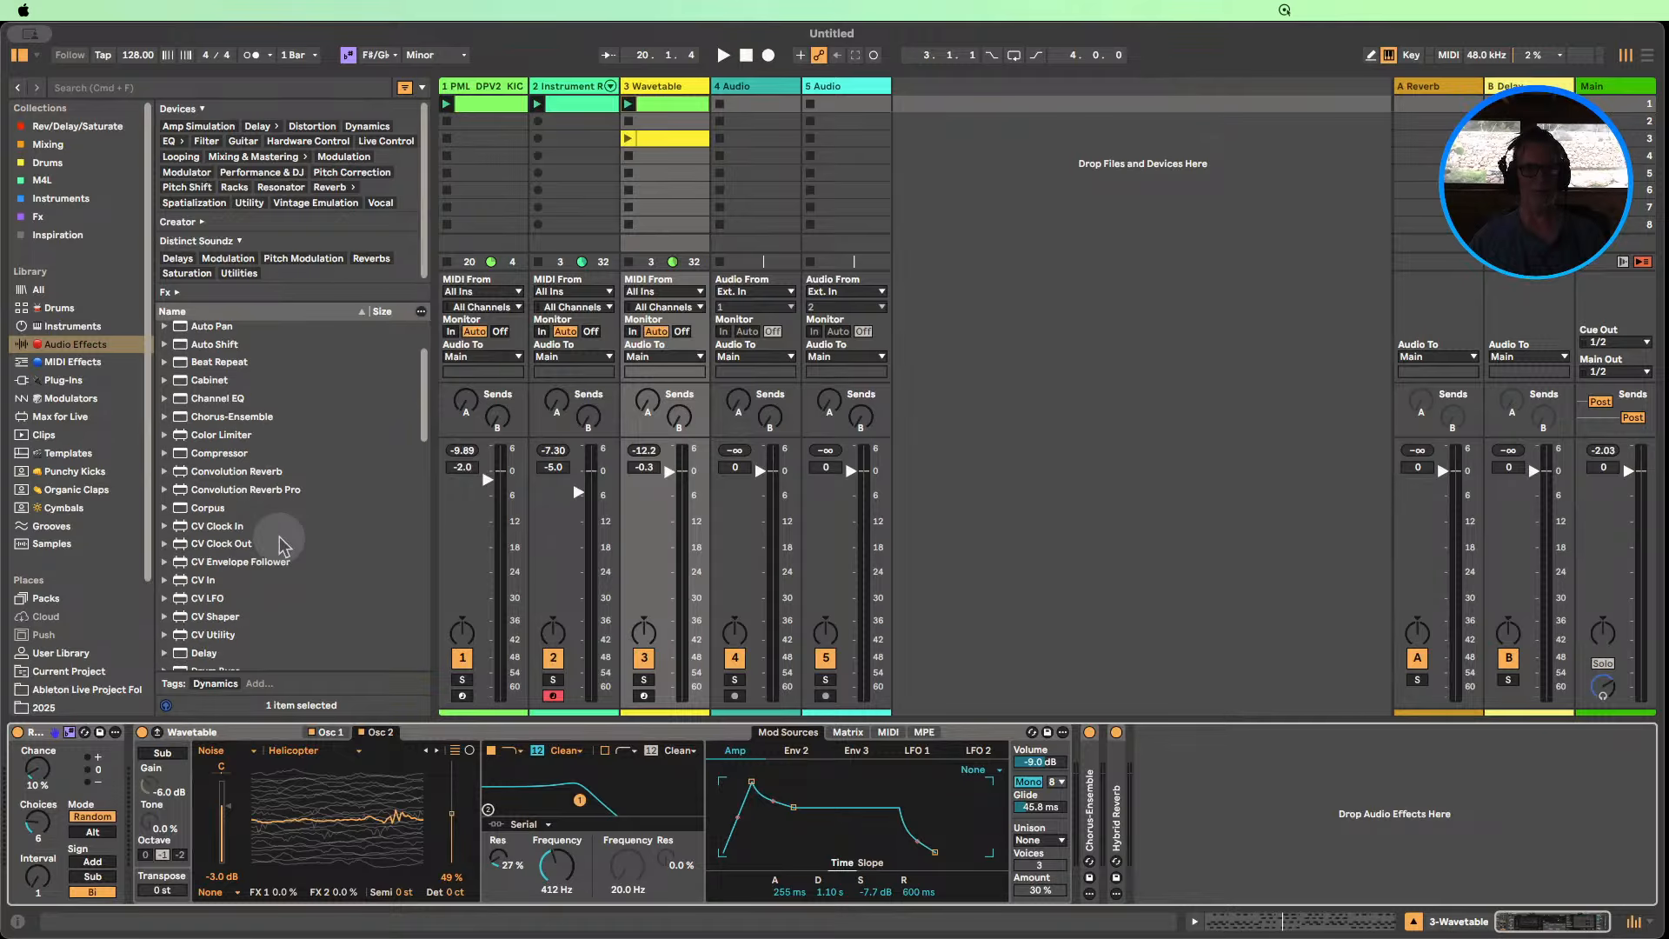
scroll(279, 545, "down", 3)
scroll(279, 545, "down", 5)
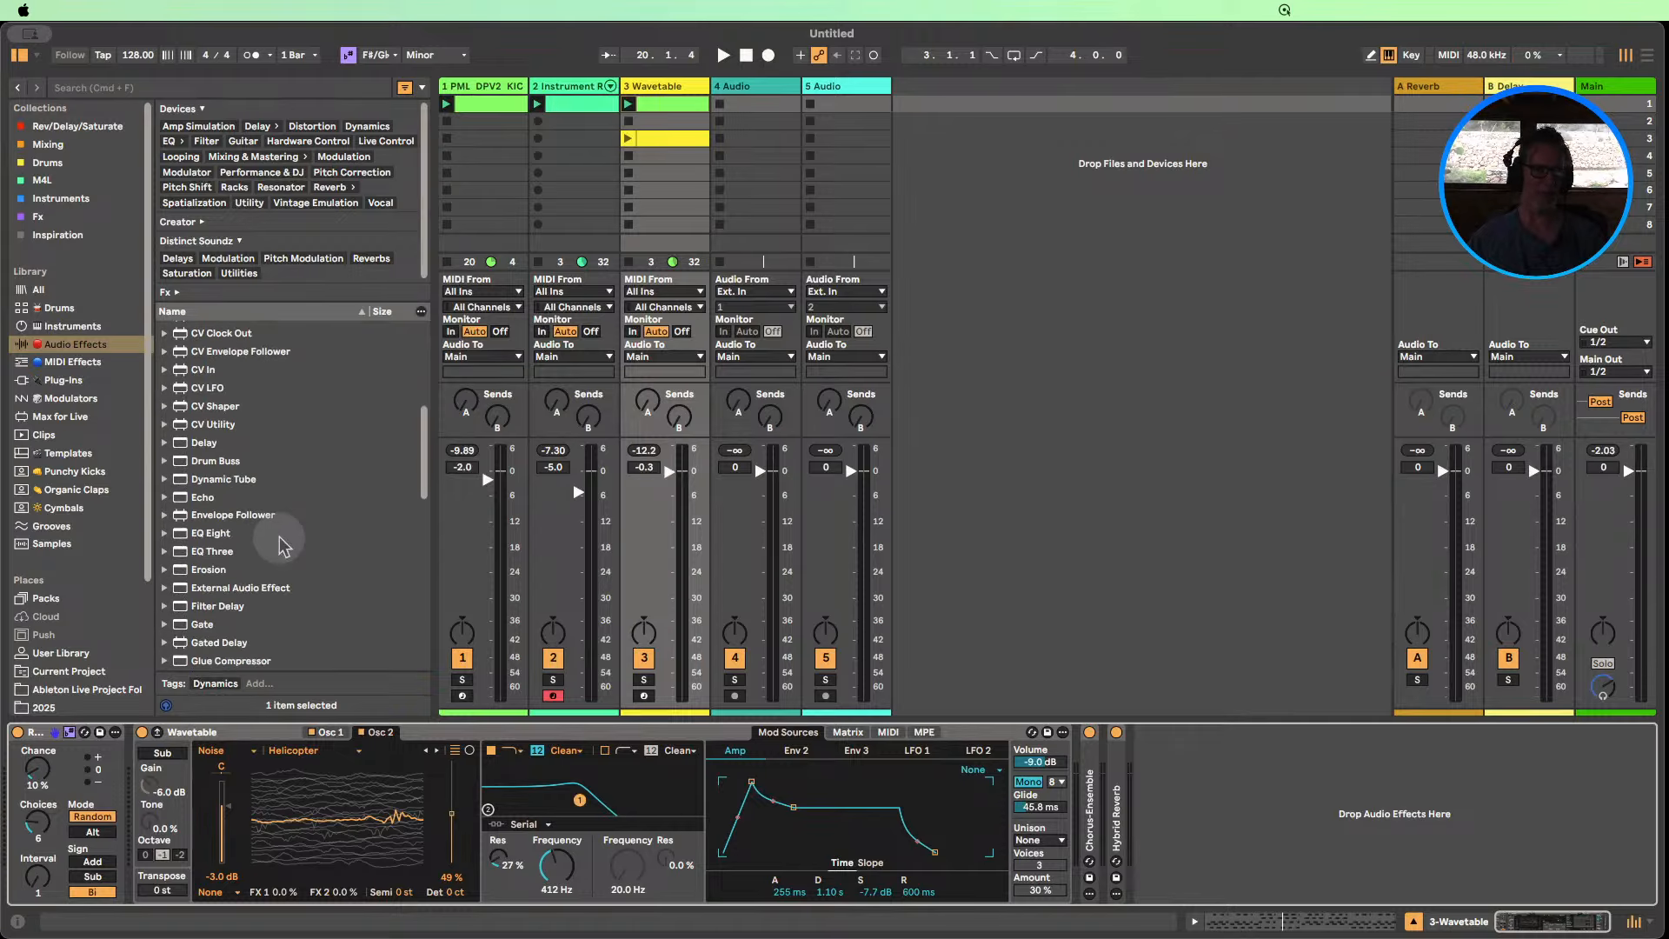
scroll(239, 538, "down", 4)
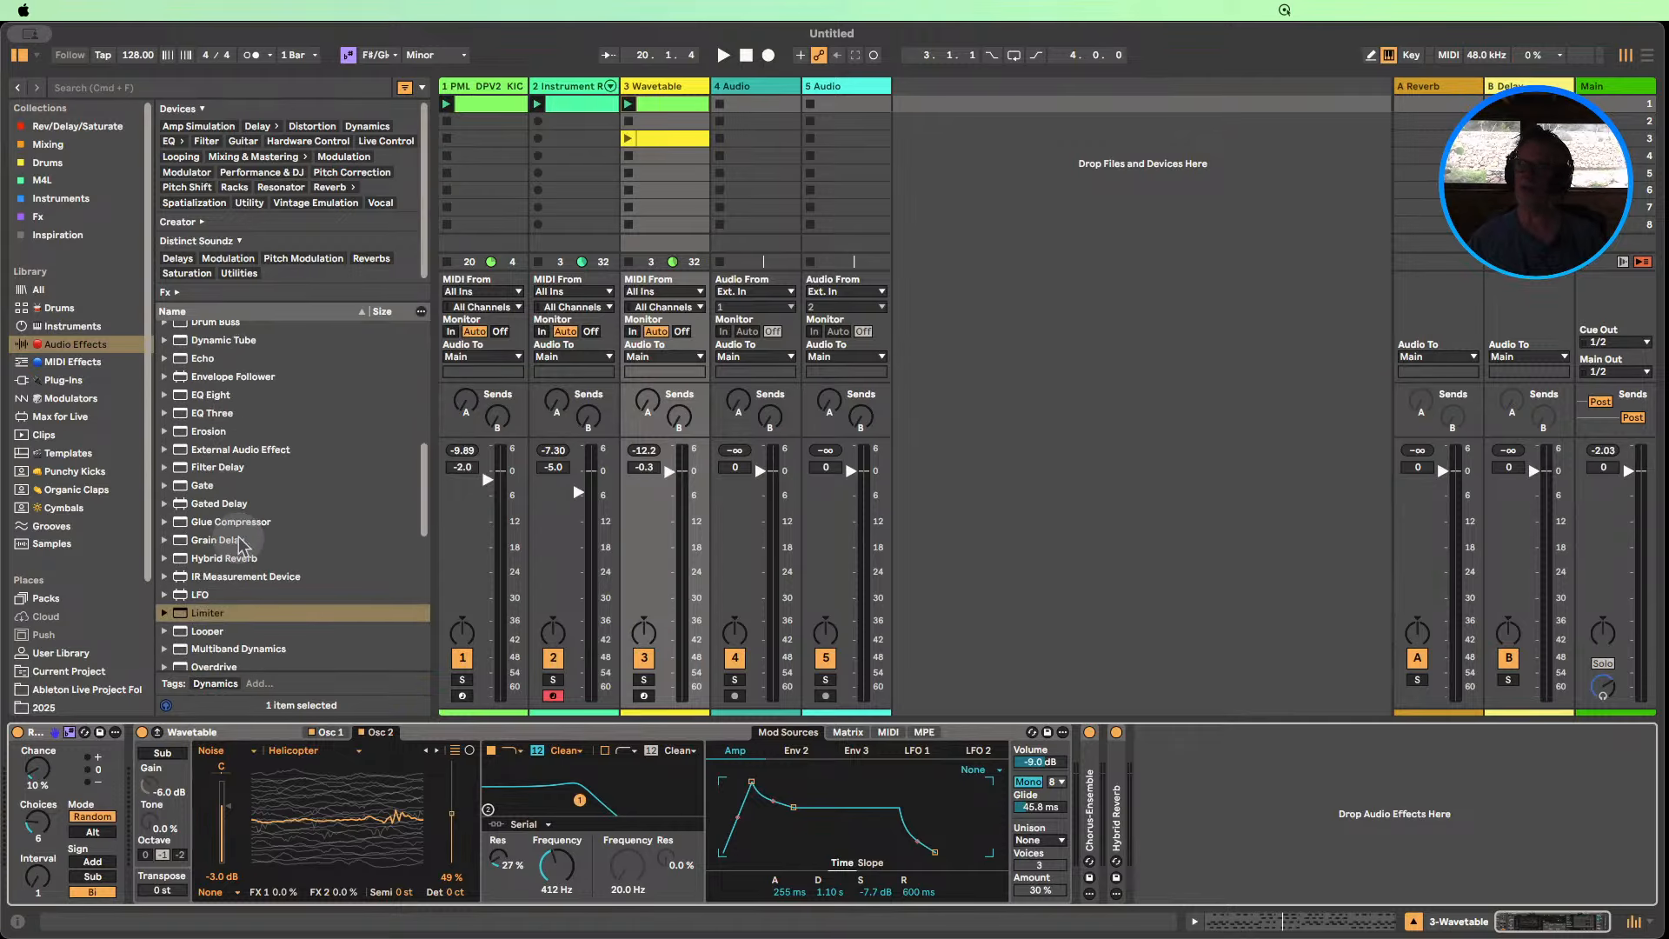
scroll(239, 545, "down", 12)
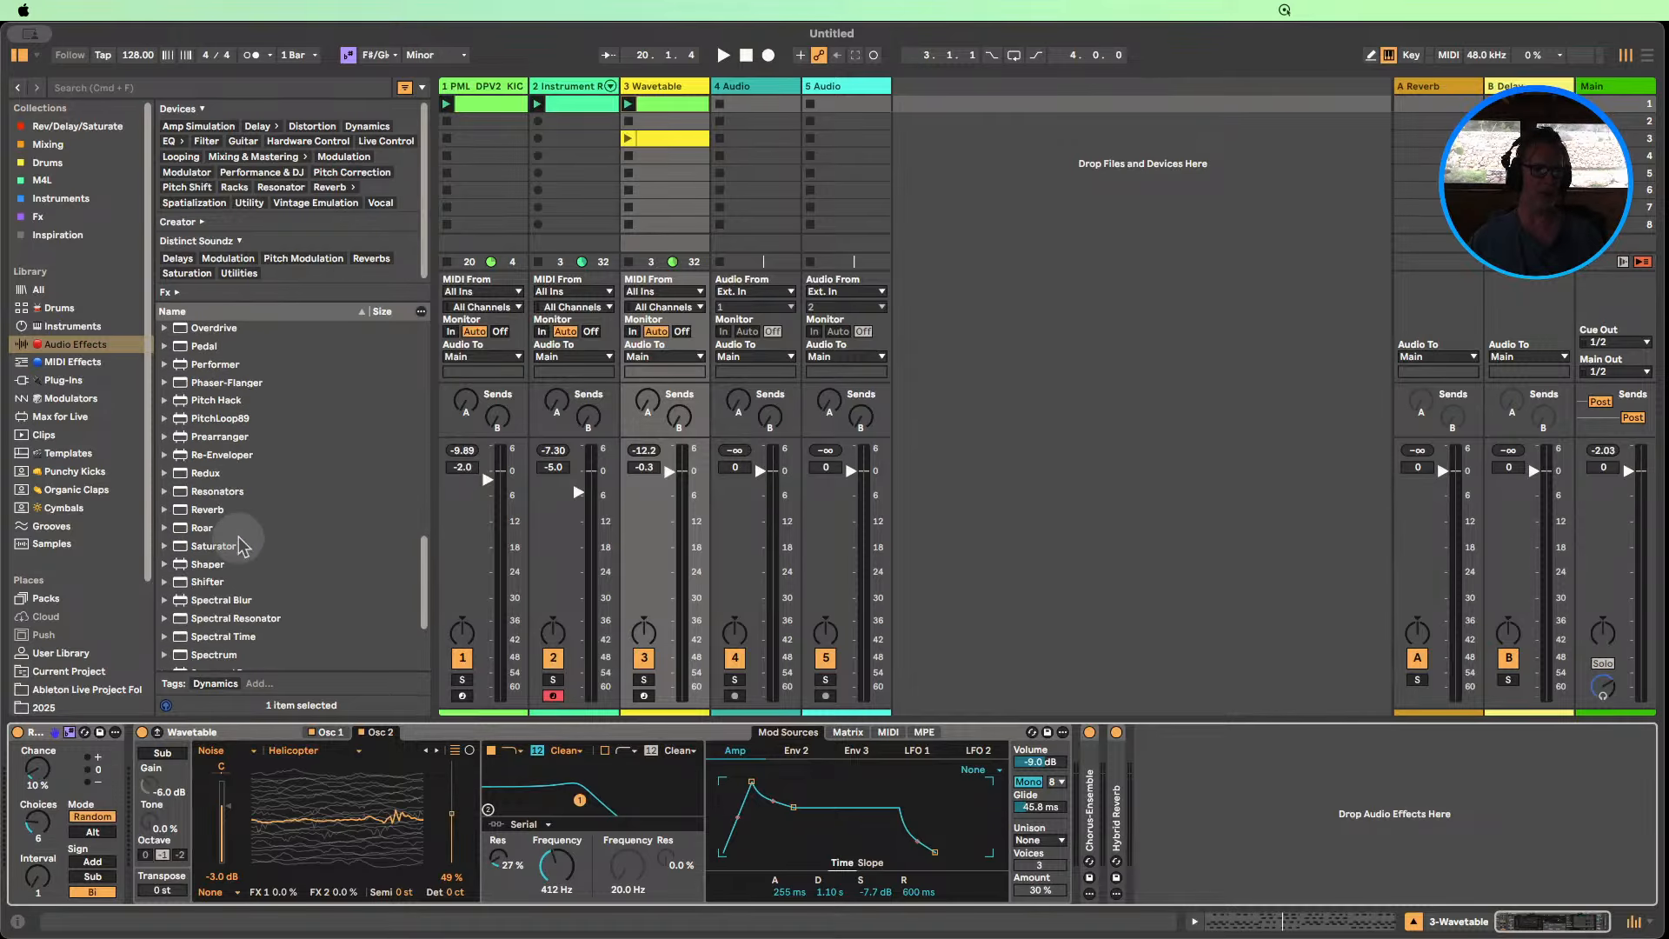
scroll(242, 545, "down", 1)
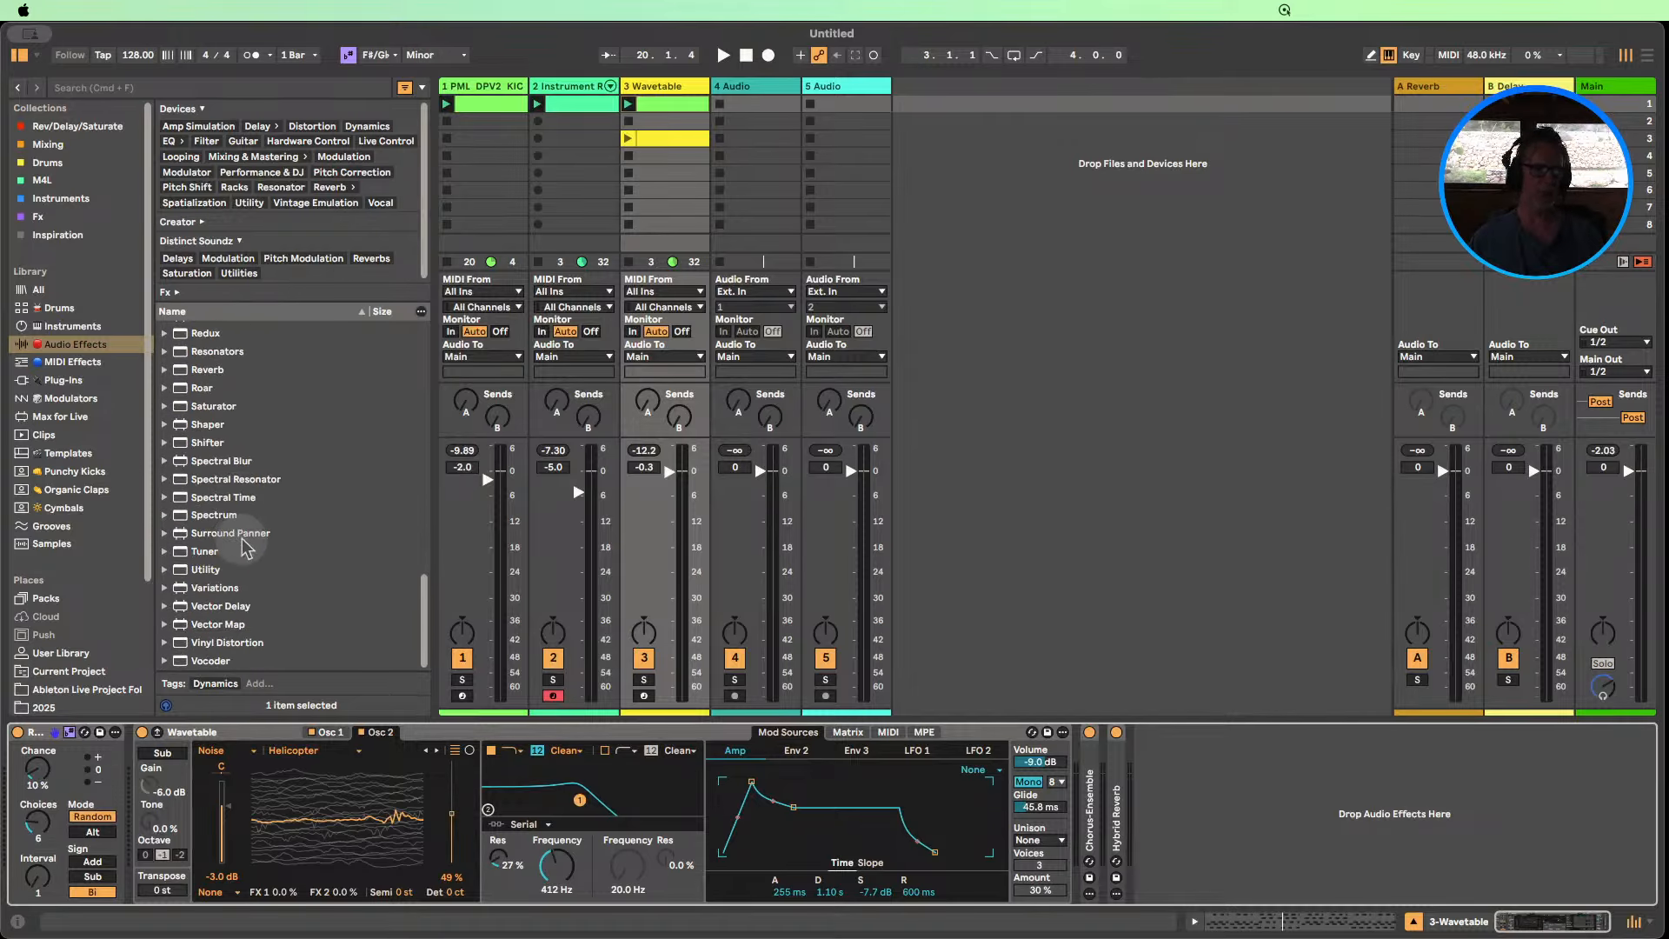
scroll(283, 530, "up", 4)
scroll(285, 532, "down", 2)
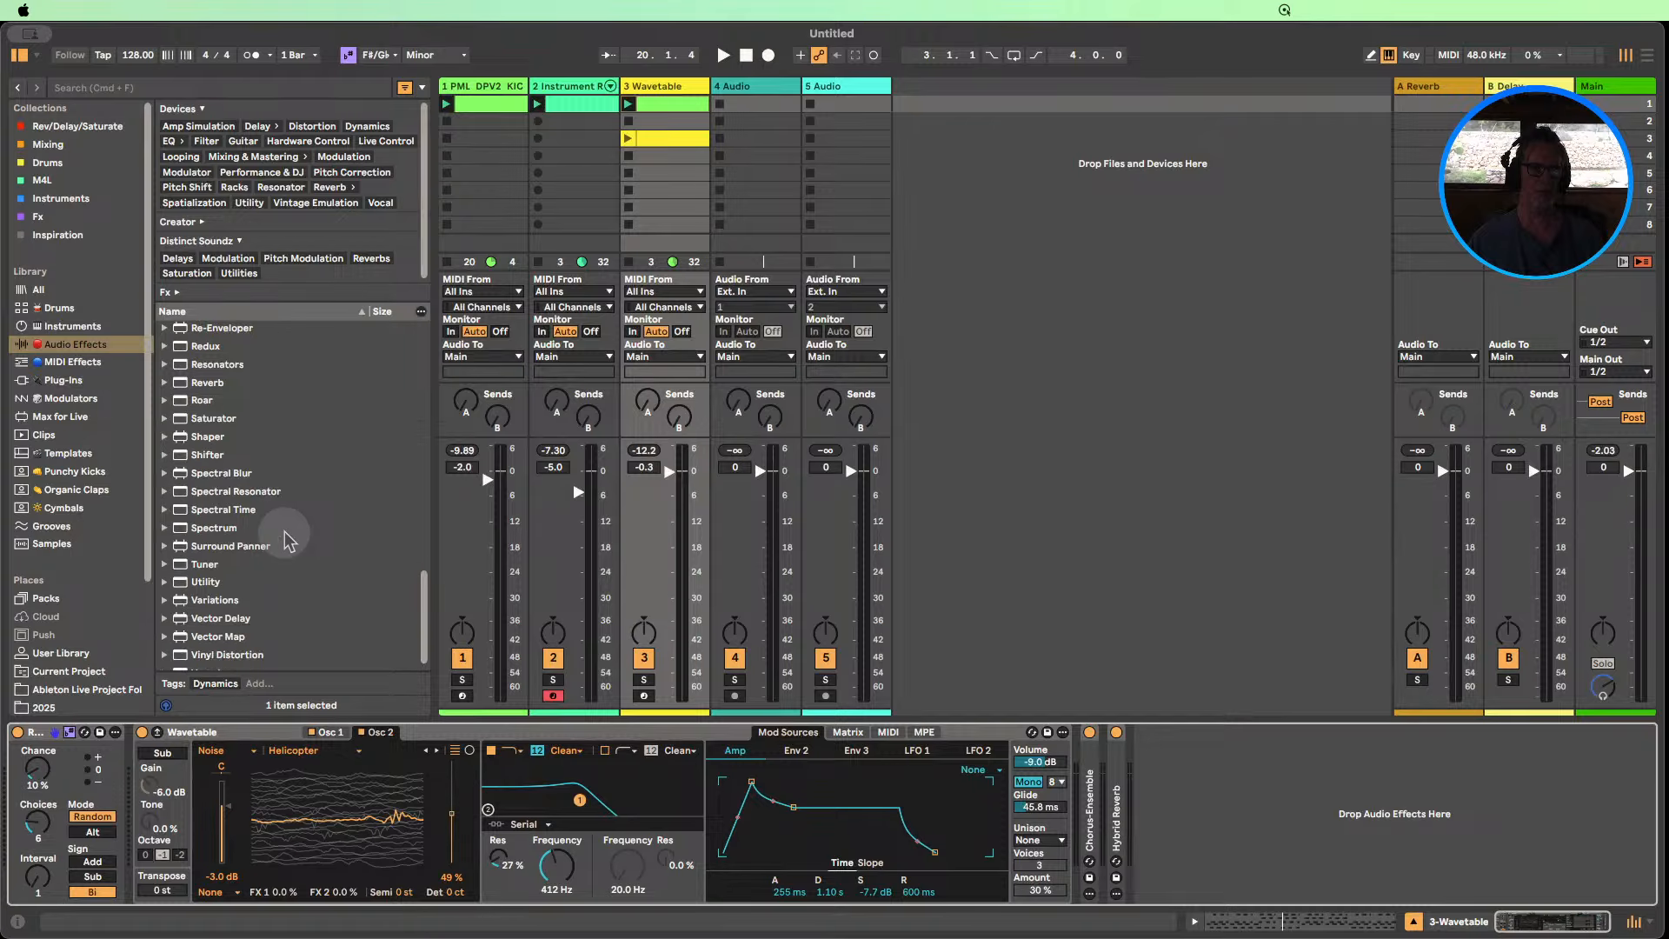
scroll(284, 532, "up", 3)
scroll(284, 532, "down", 4)
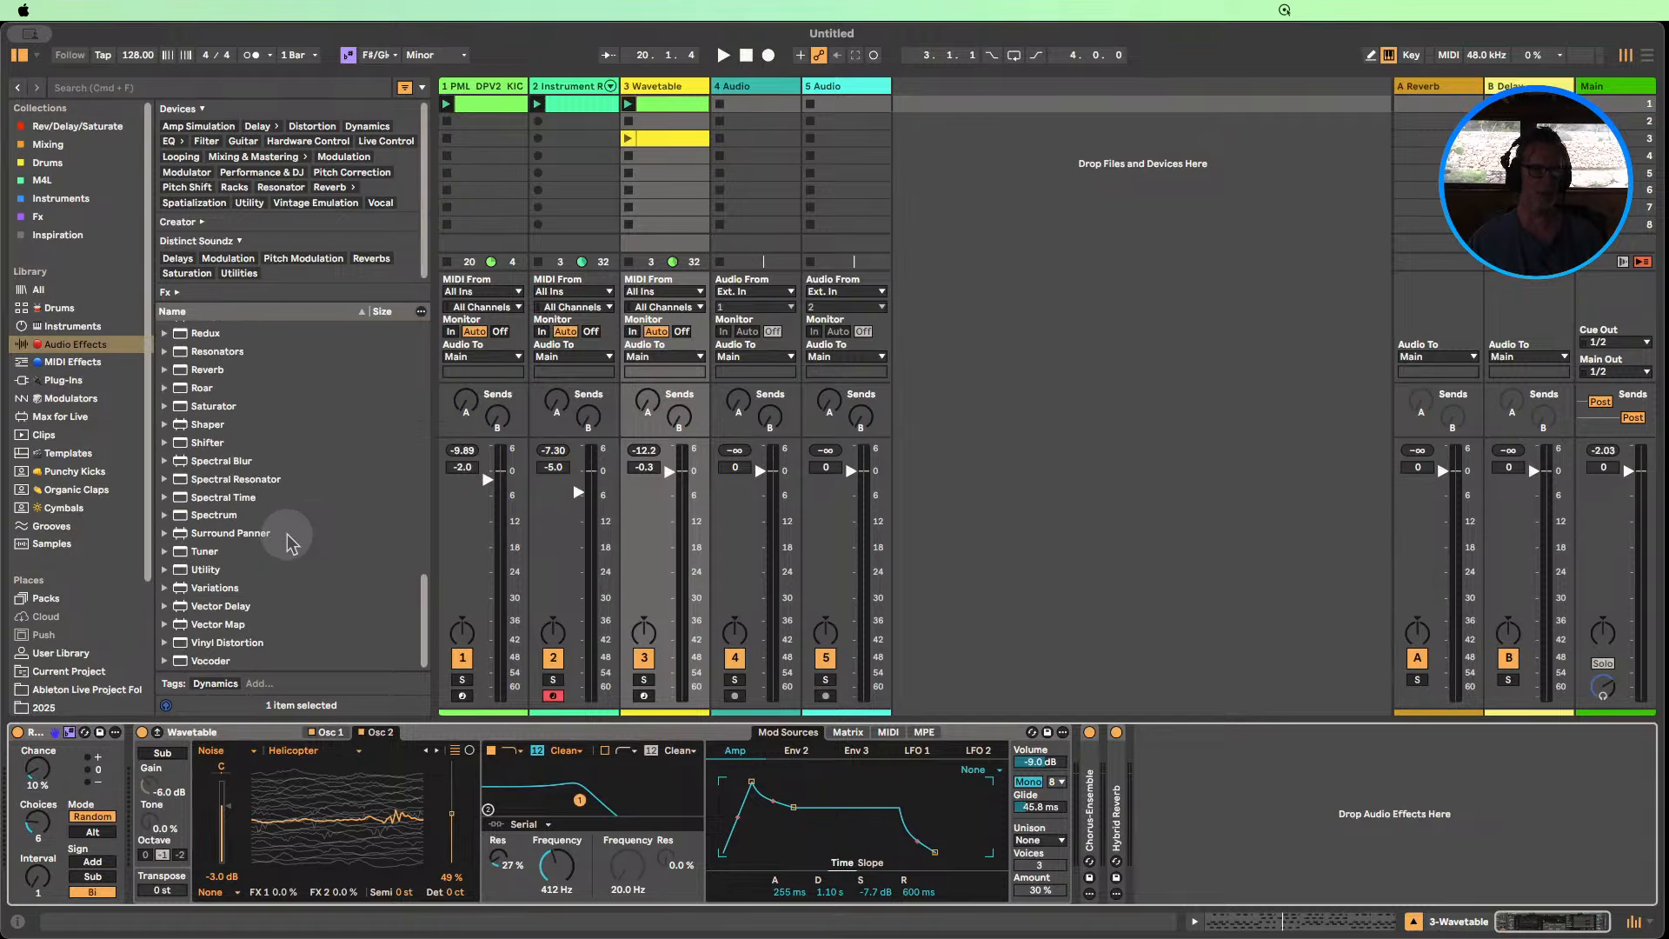
scroll(280, 526, "up", 2)
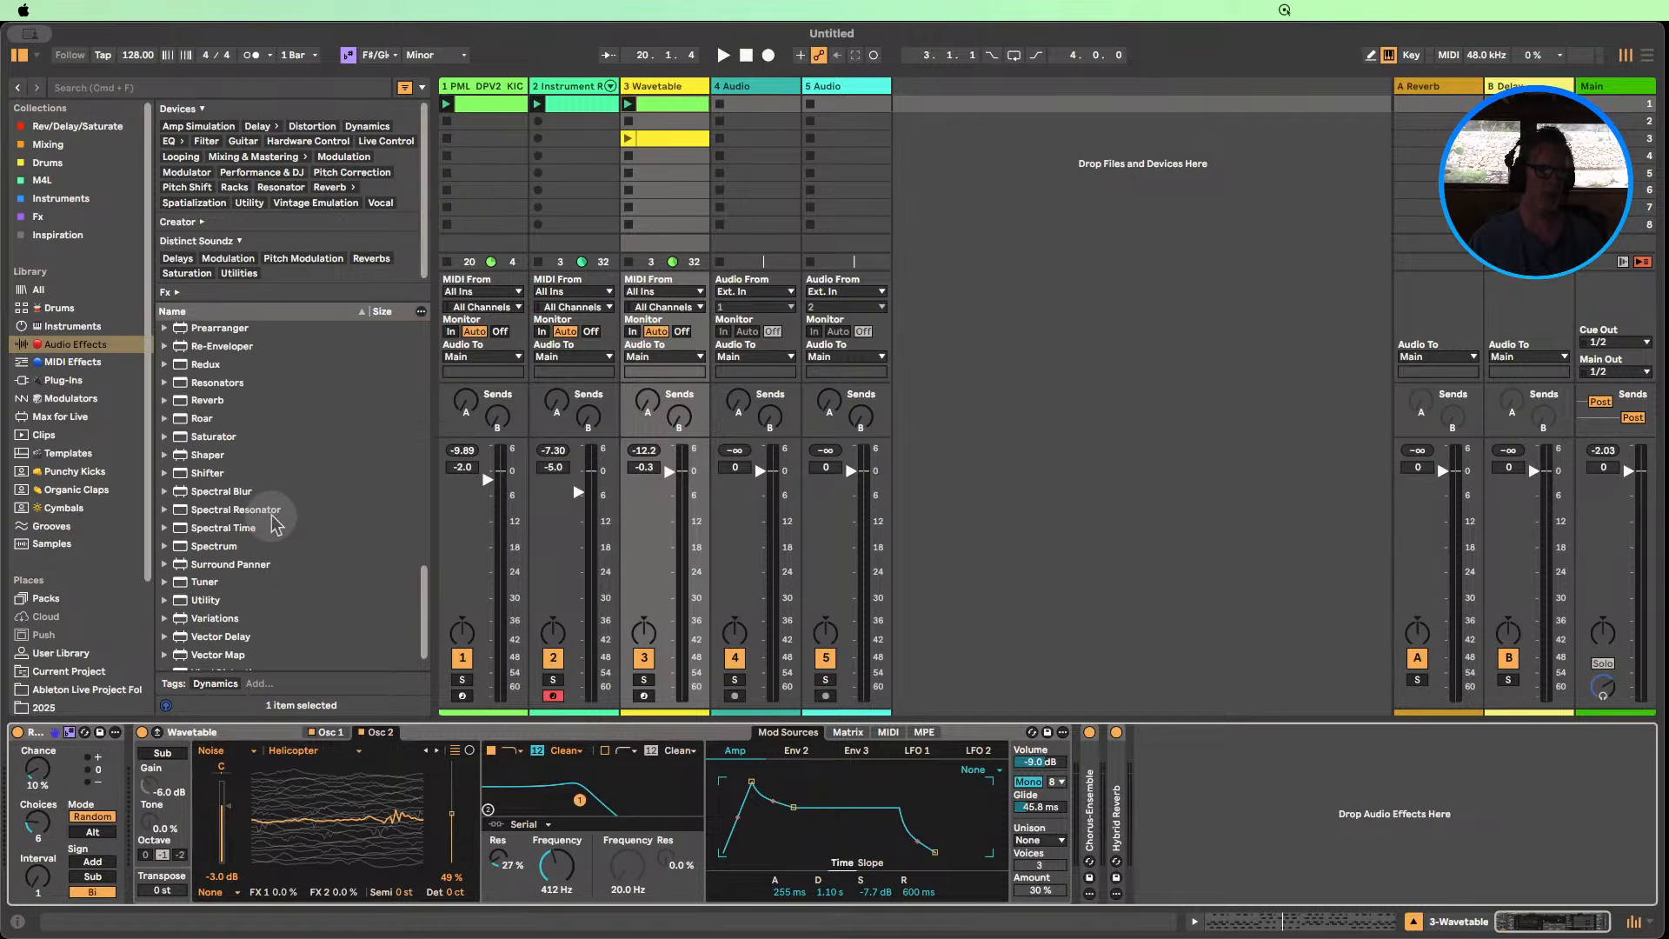
scroll(276, 523, "down", 2)
scroll(278, 512, "up", 20)
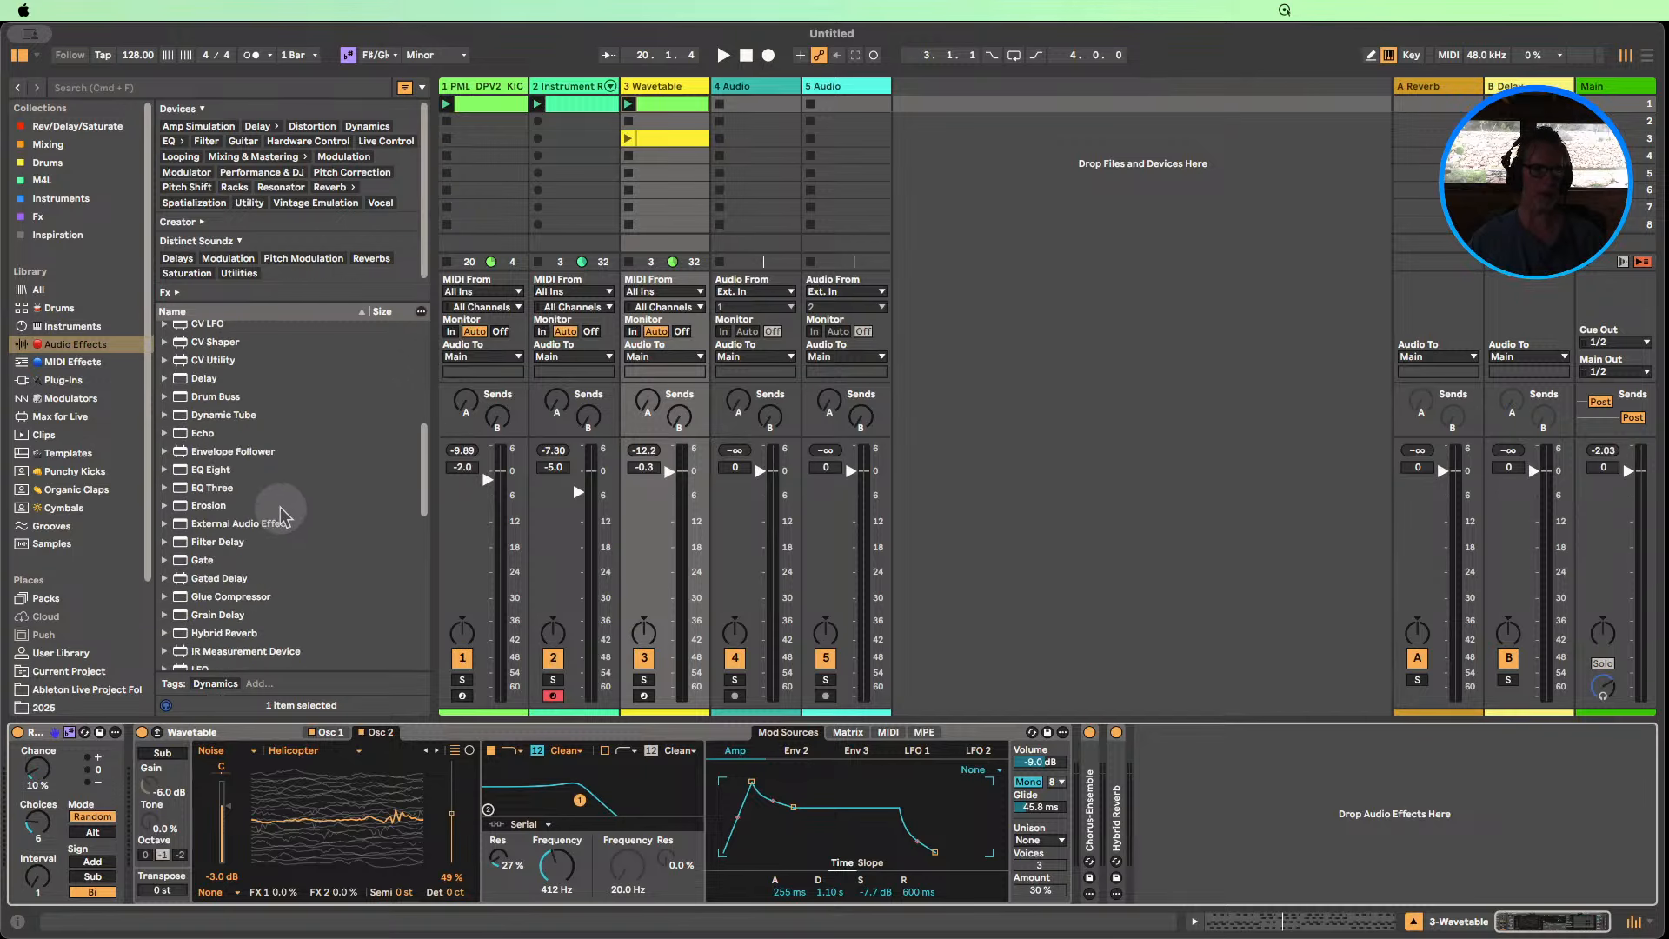
scroll(278, 508, "down", 15)
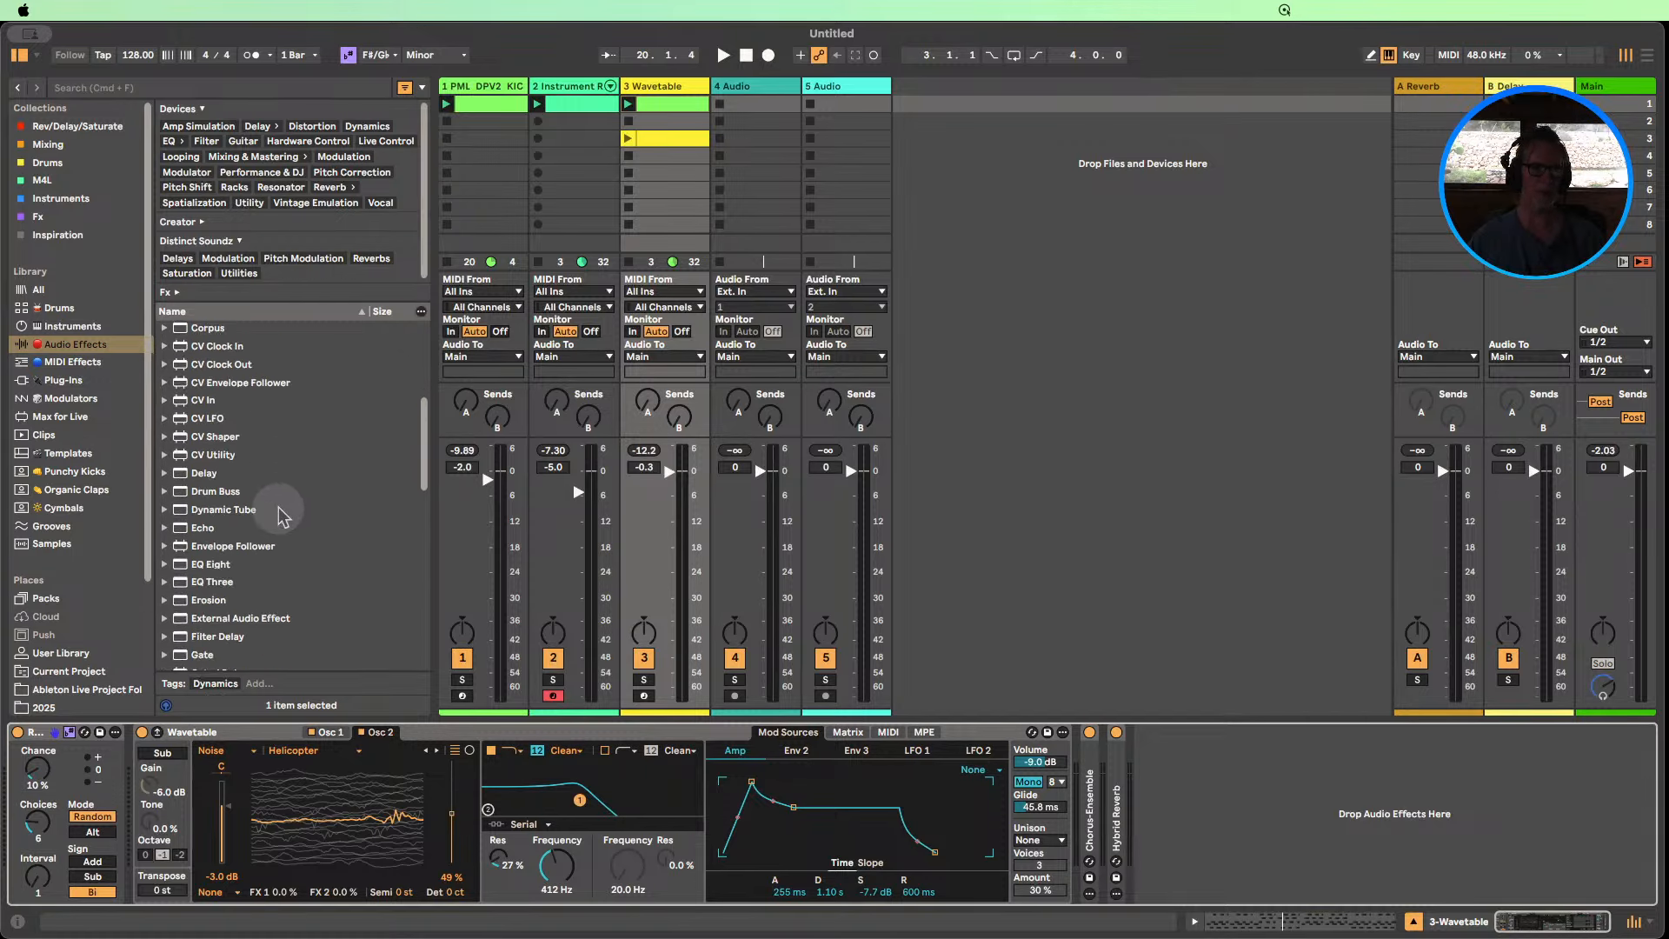
Add the Glue Compressor preset "Drum - gentle two buss sidechain" after Hybrid Reverb and hide the browser.
left_click(166, 551)
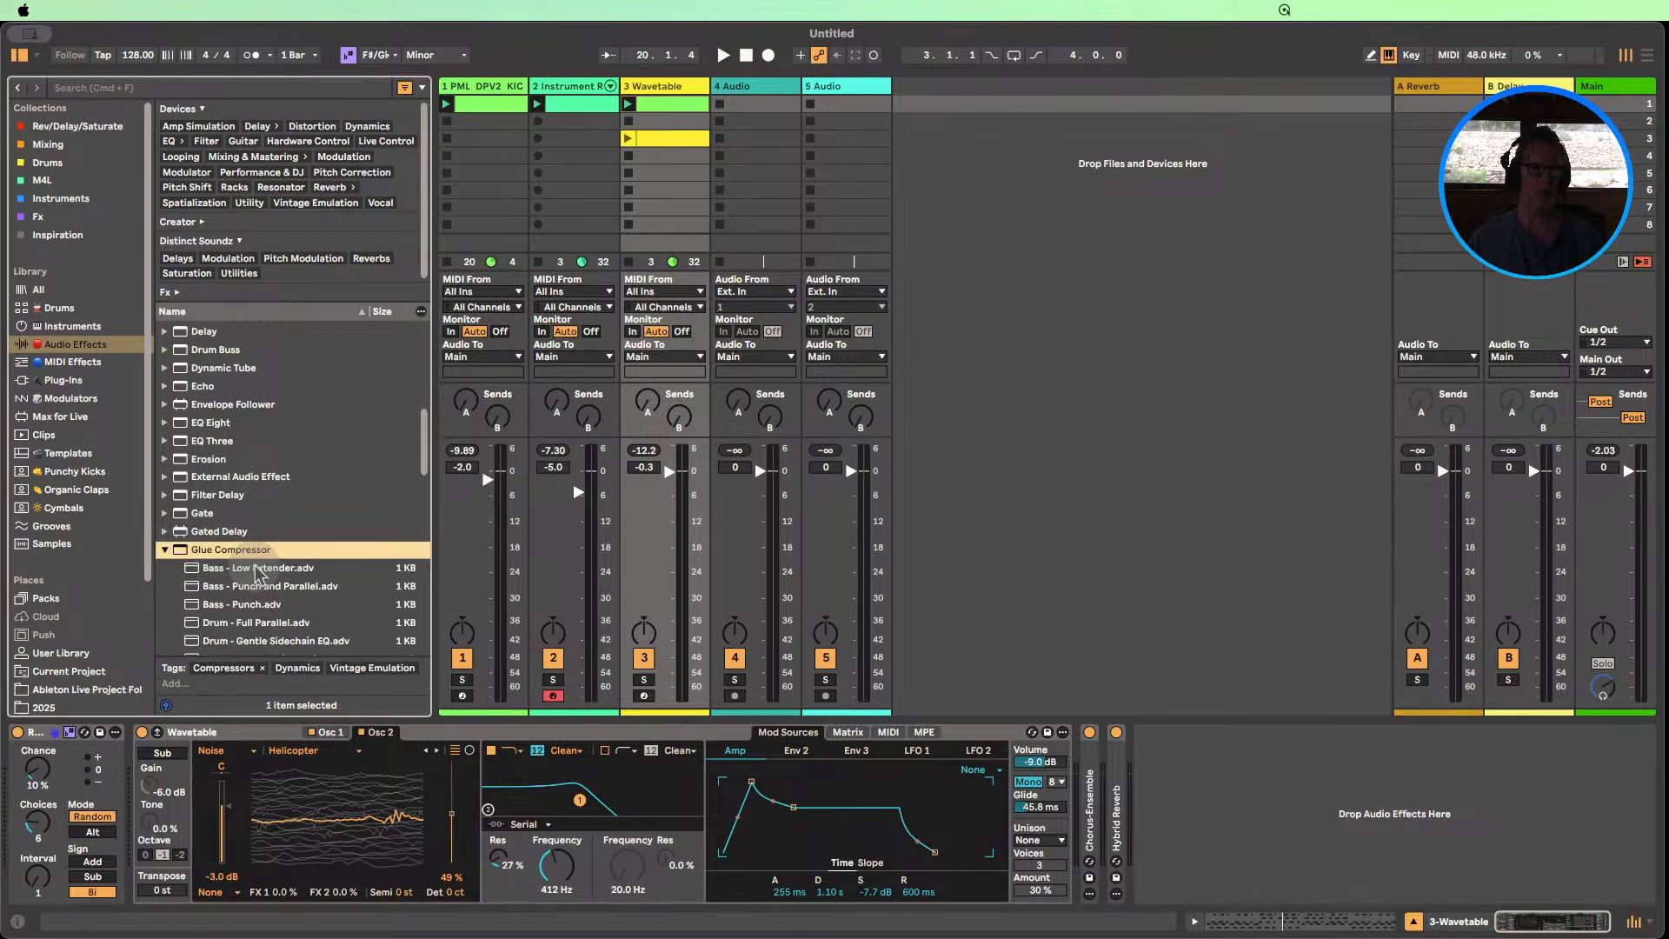
left_click(165, 404)
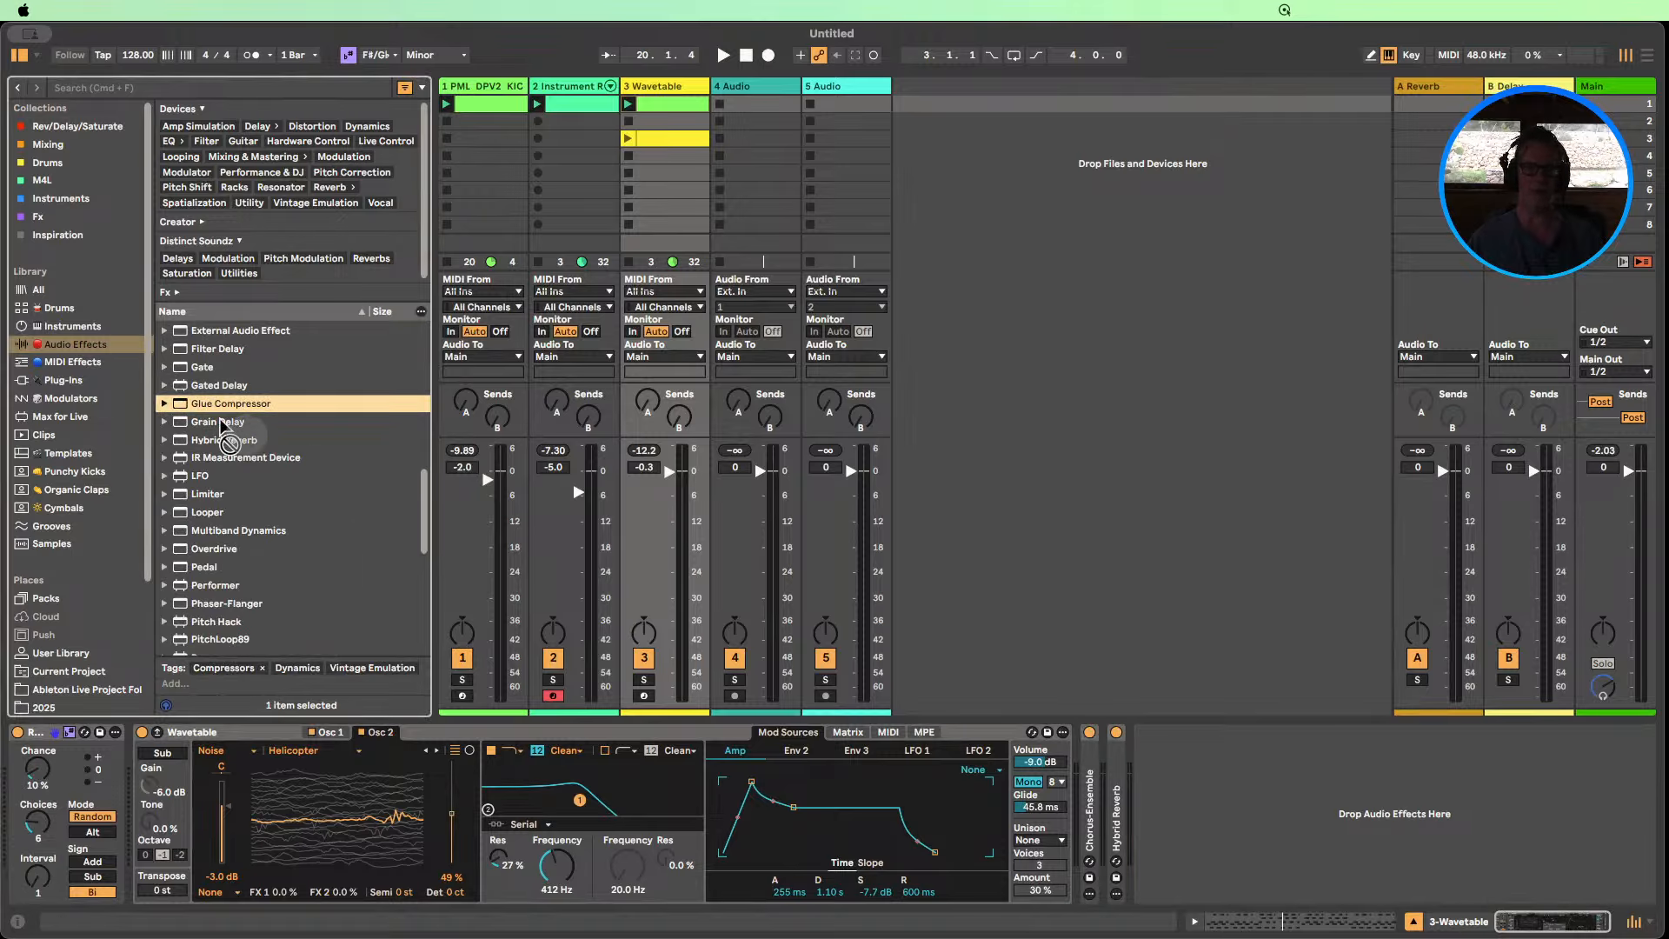
left_click(167, 404)
scroll(261, 452, "down", 5)
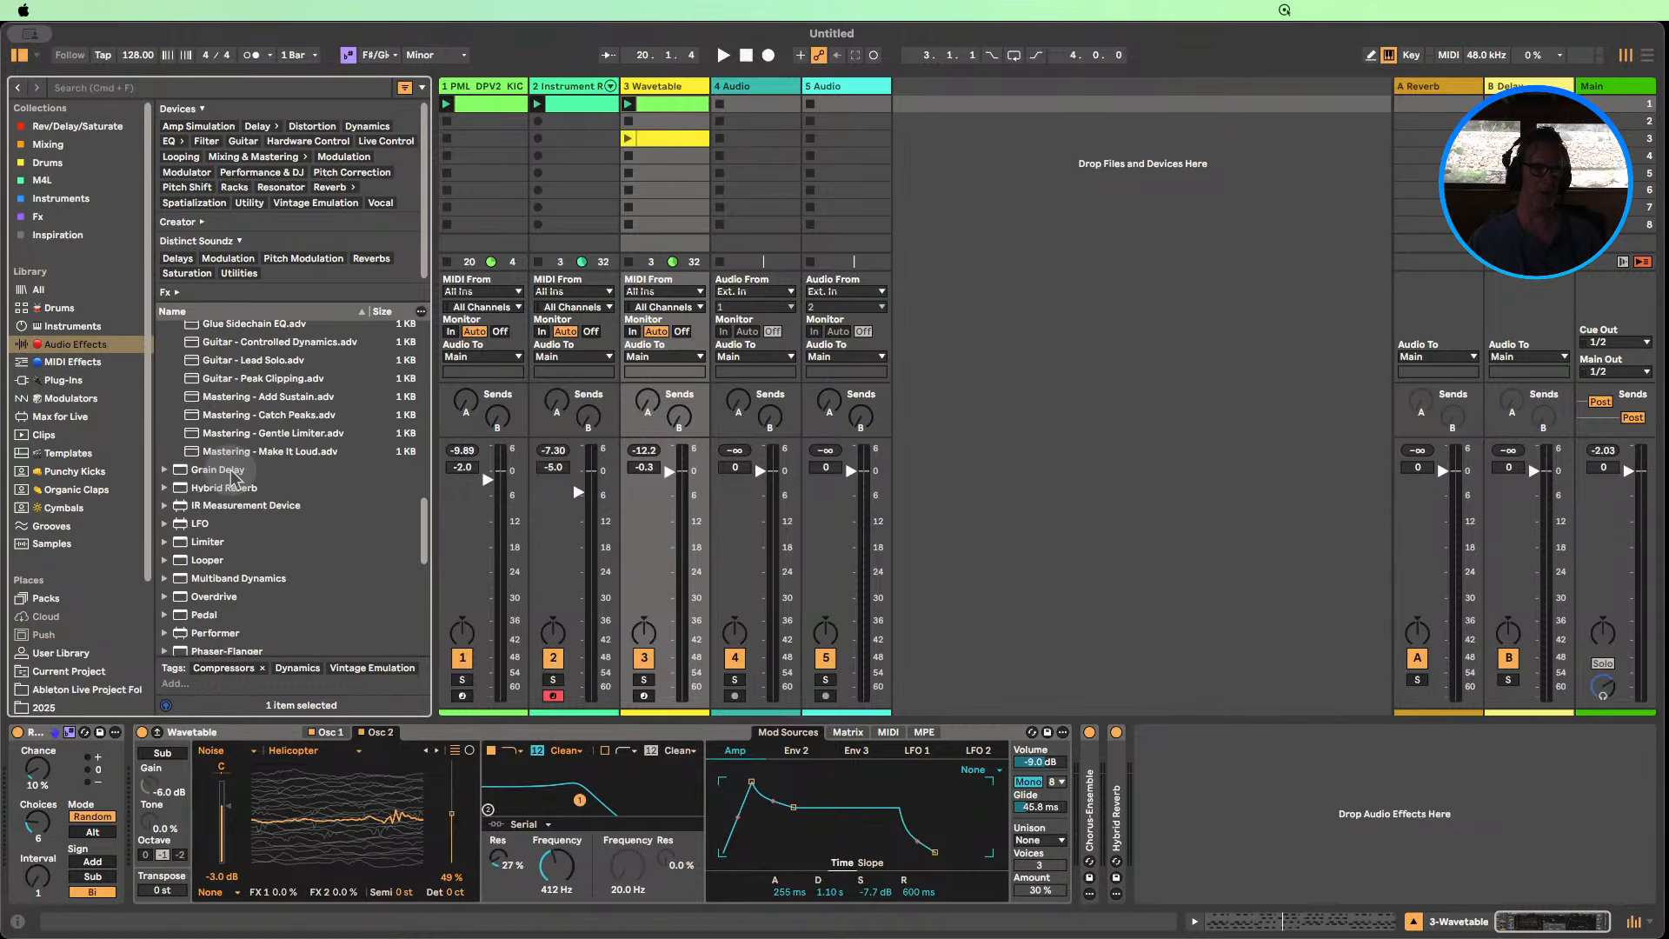
scroll(311, 478, "up", 1)
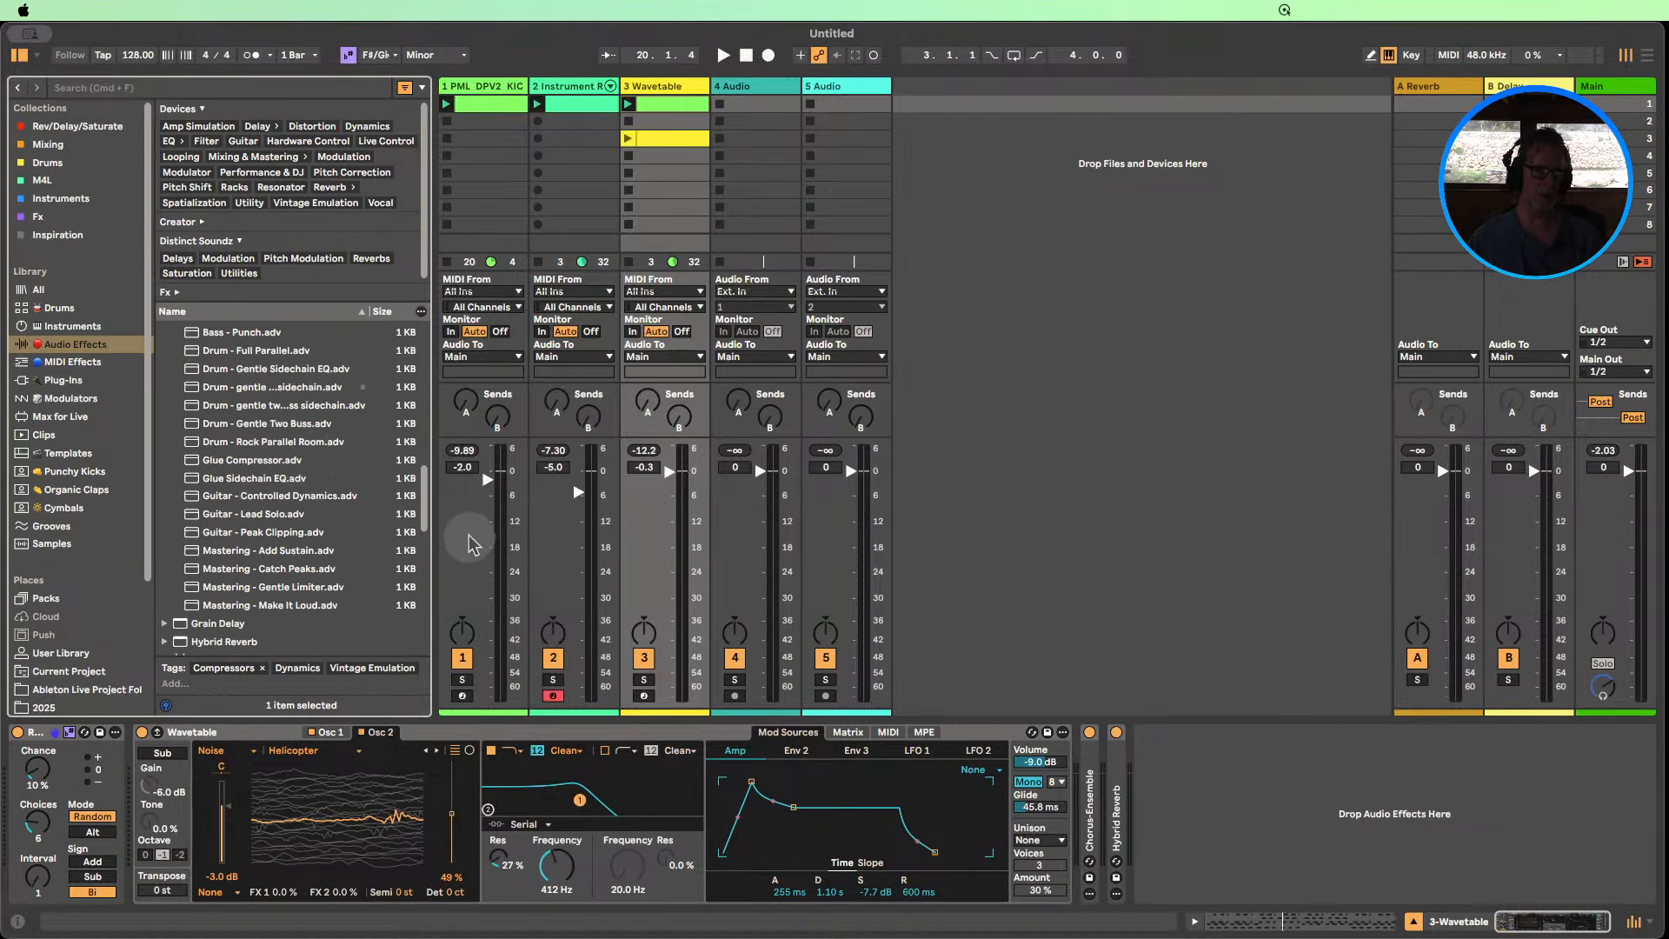
left_click_drag(432, 404, 526, 405)
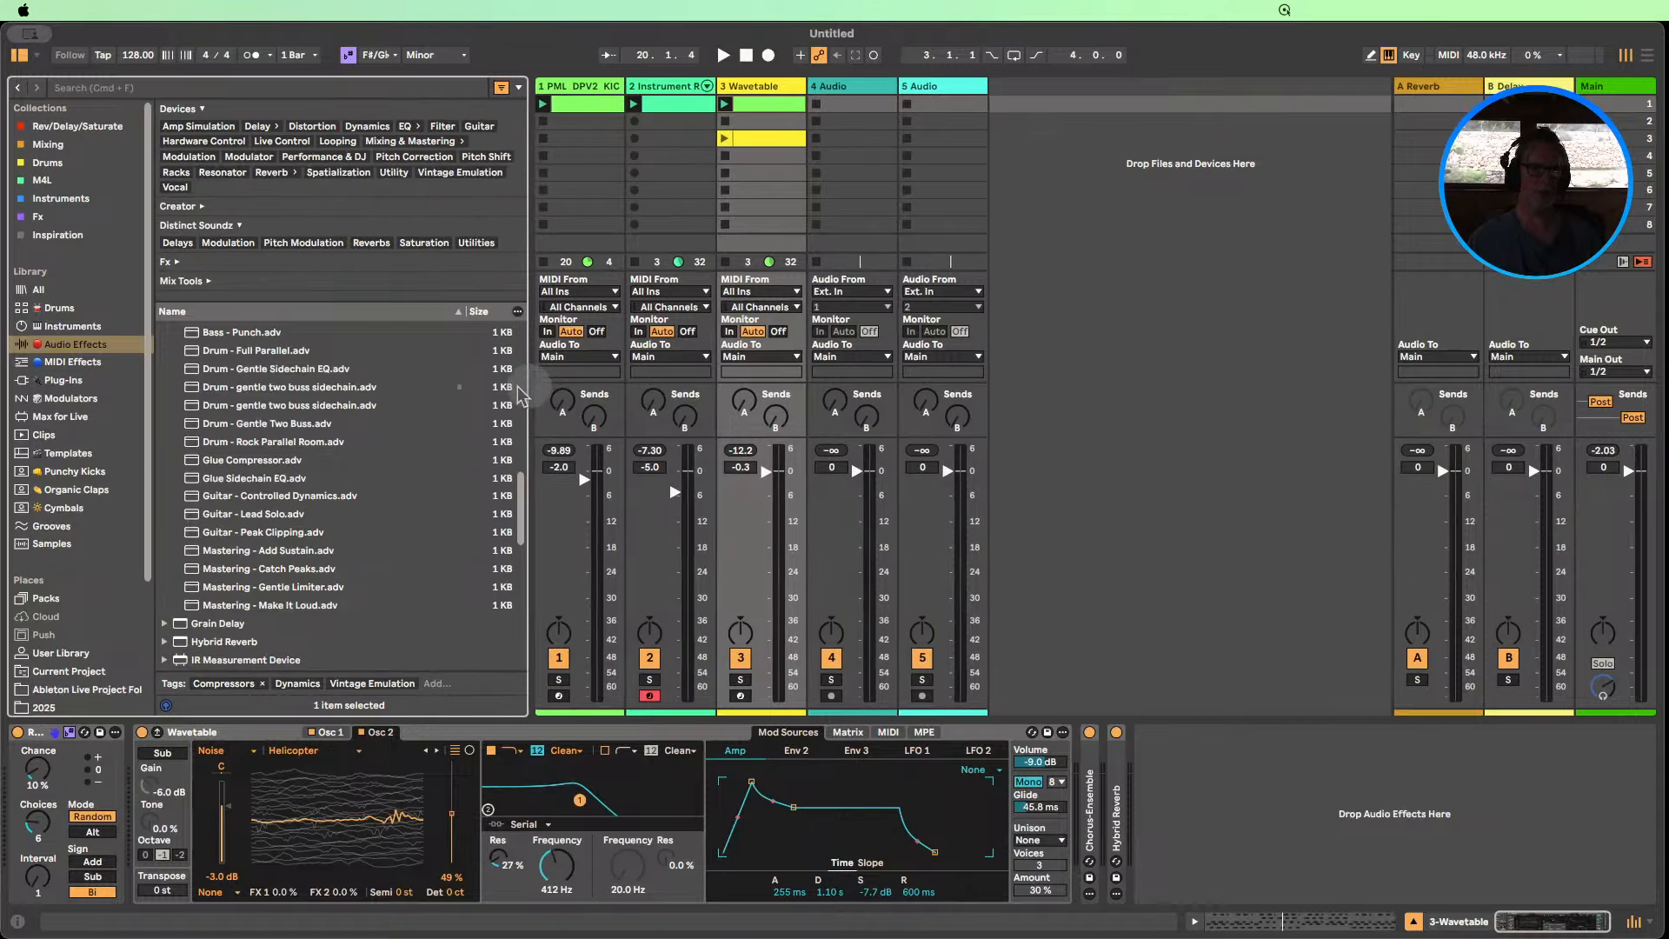
left_click_drag(249, 393, 1165, 792)
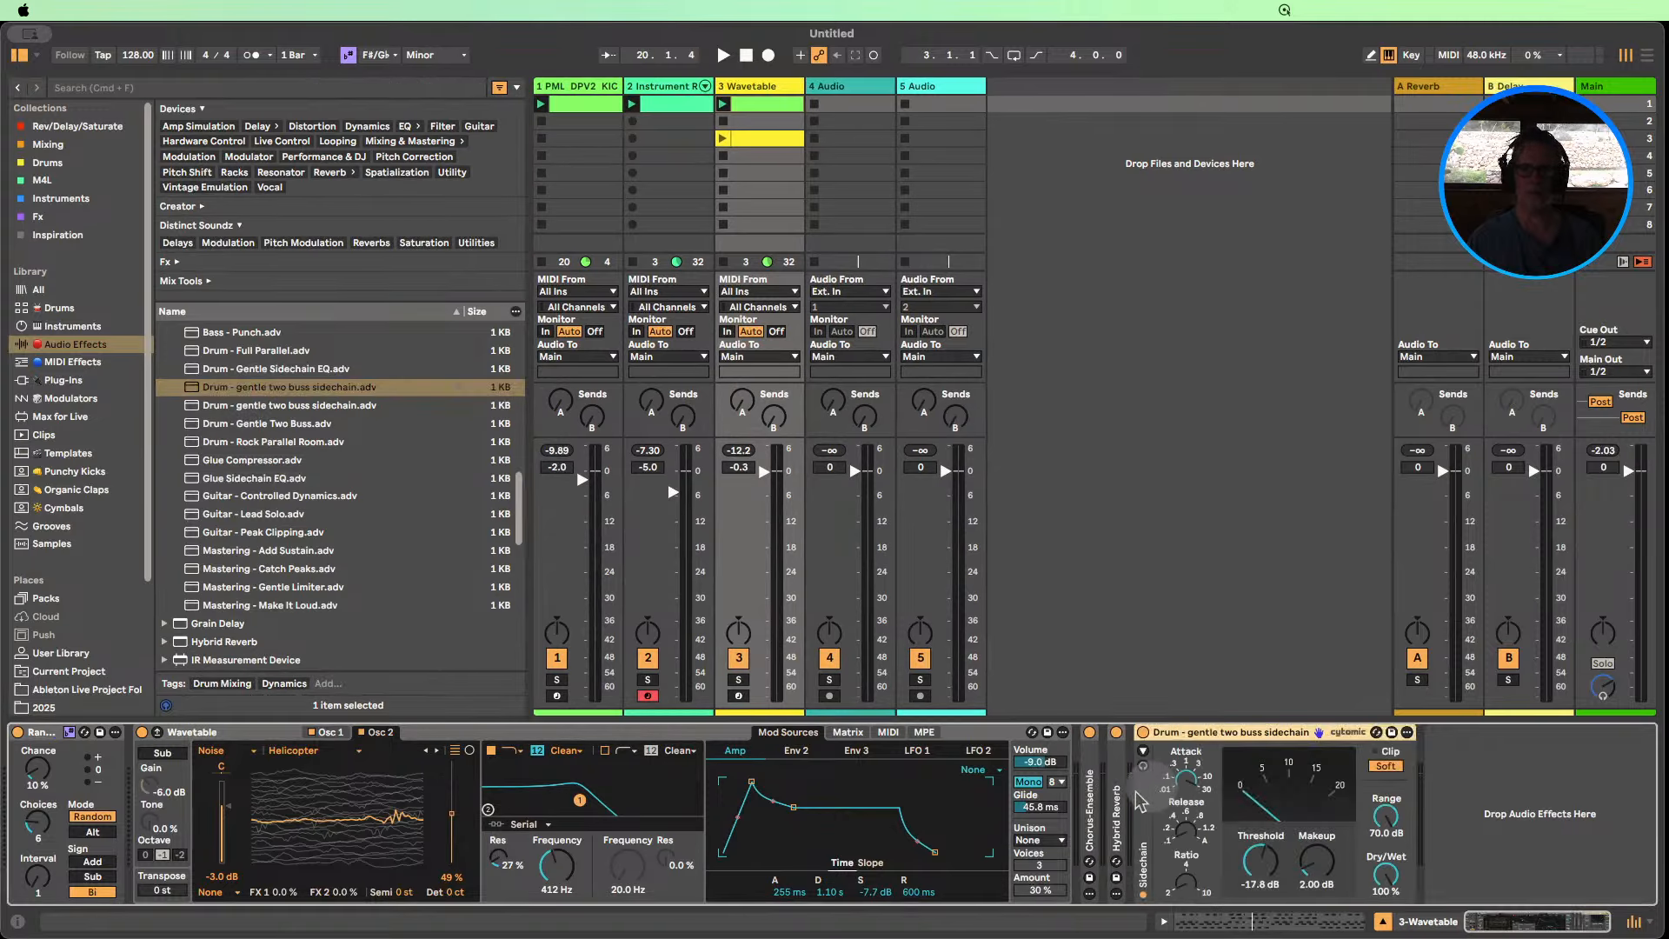
left_click(19, 55)
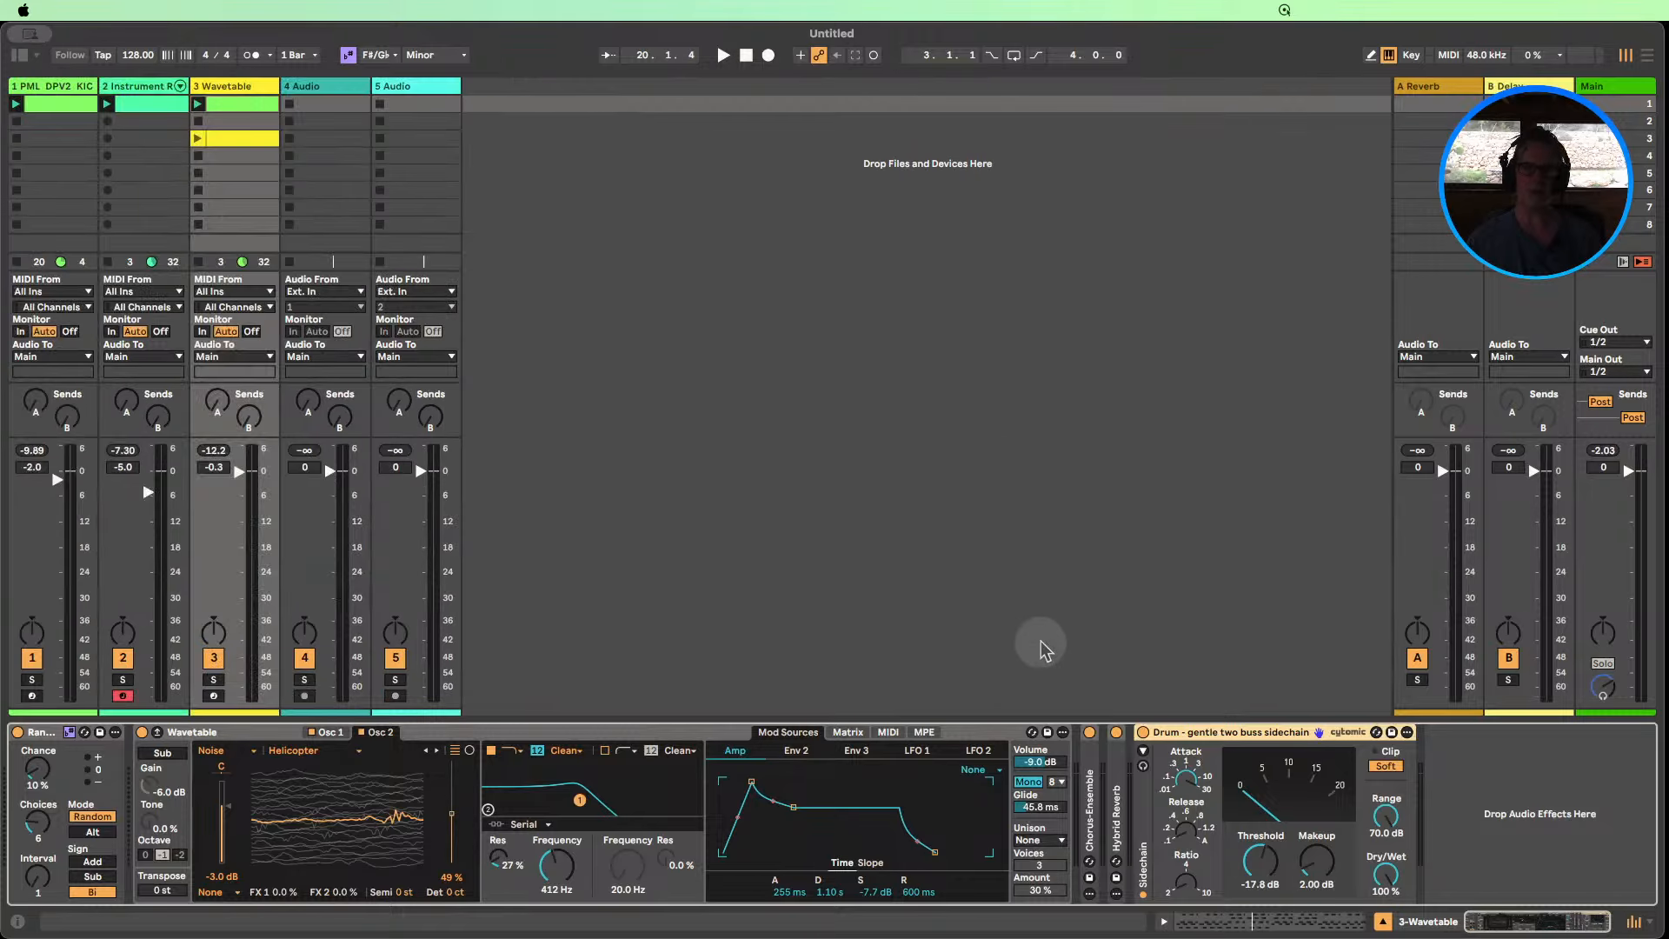
In the compressor's sidechain settings, enable the external input from the 1-PML DPV2 KICK track and leave the sidechain filter off.
left_click(1143, 750)
left_click(1193, 752)
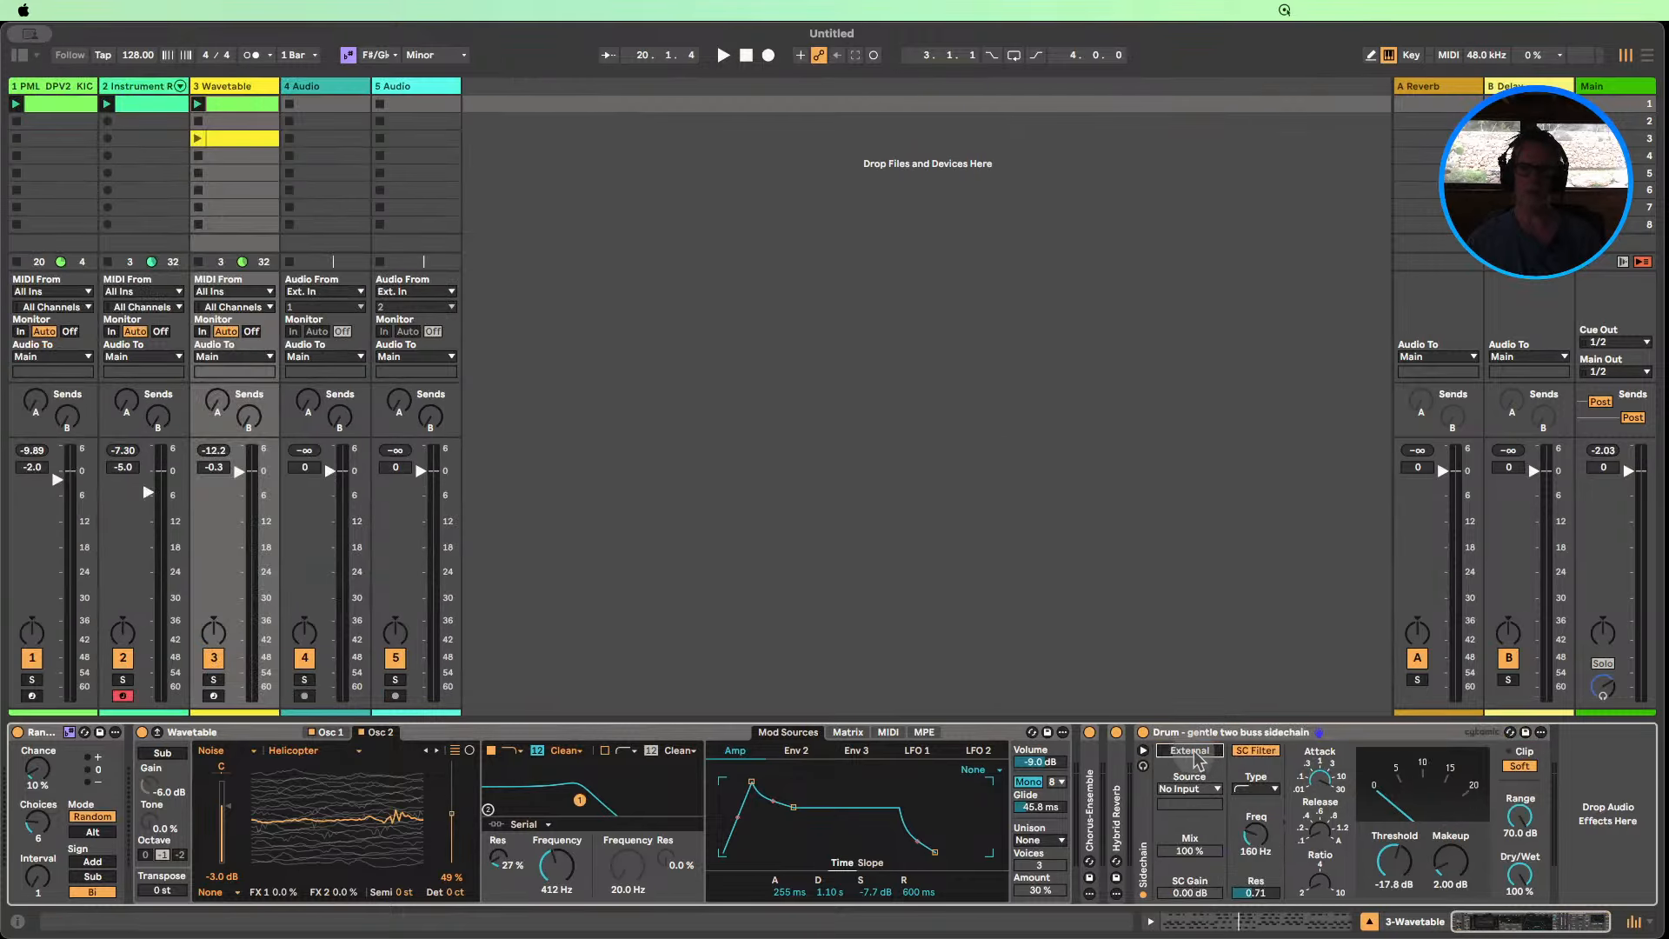
left_click(1198, 791)
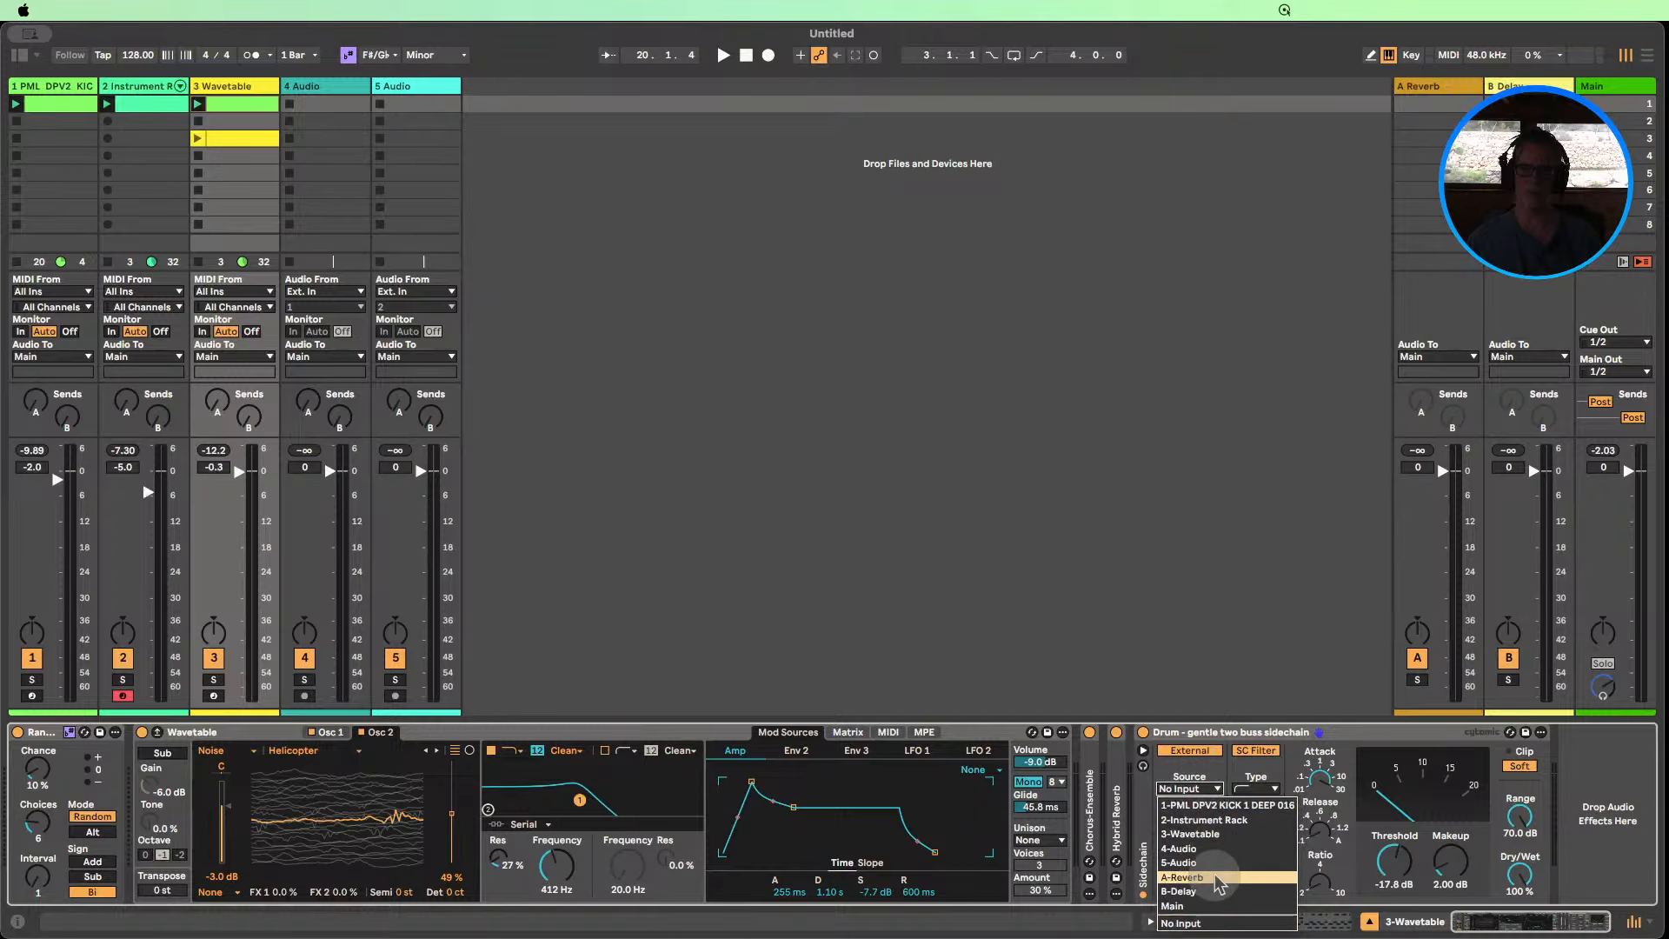
left_click(1195, 802)
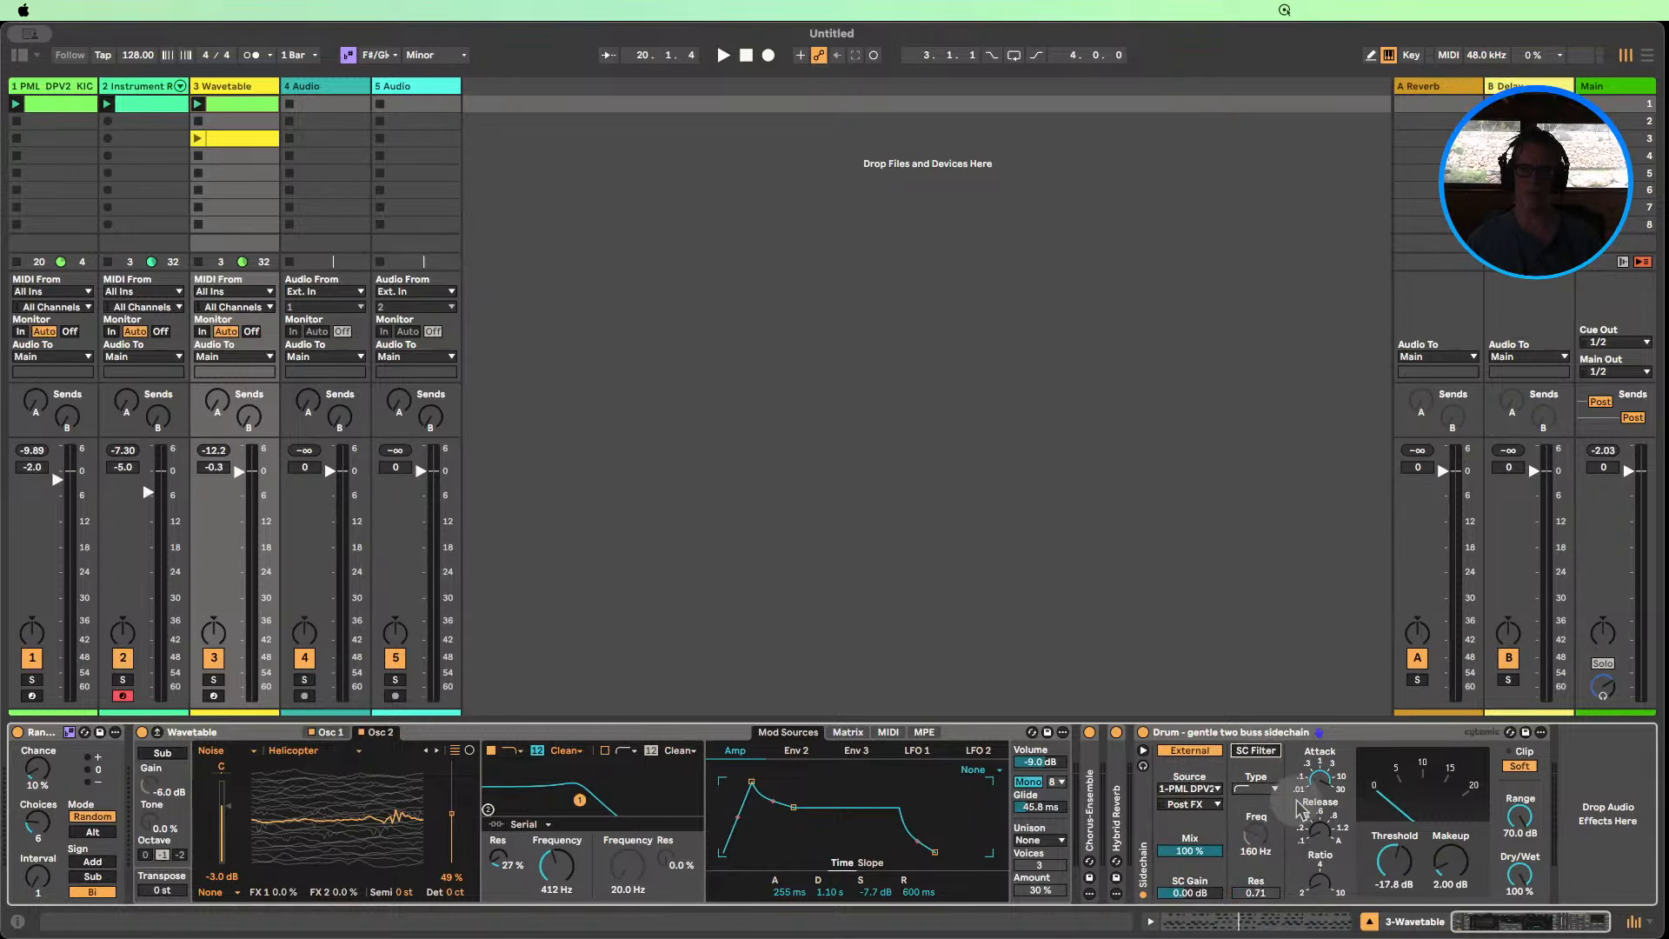
left_click(1256, 750)
left_click(1256, 789)
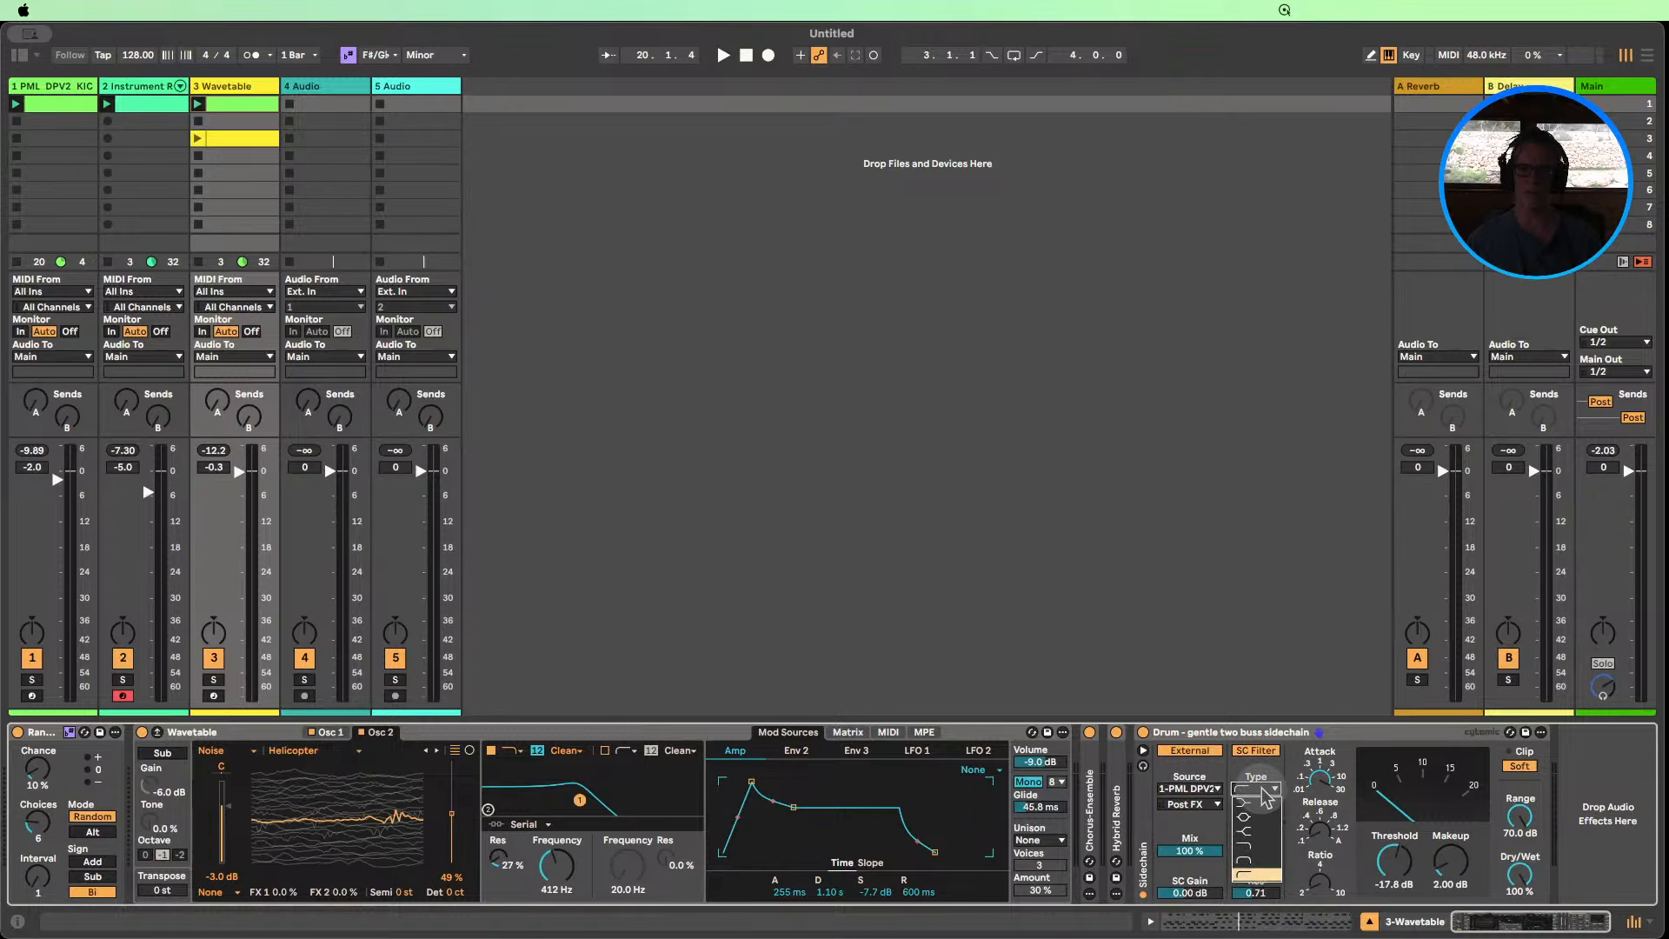
left_click(1260, 864)
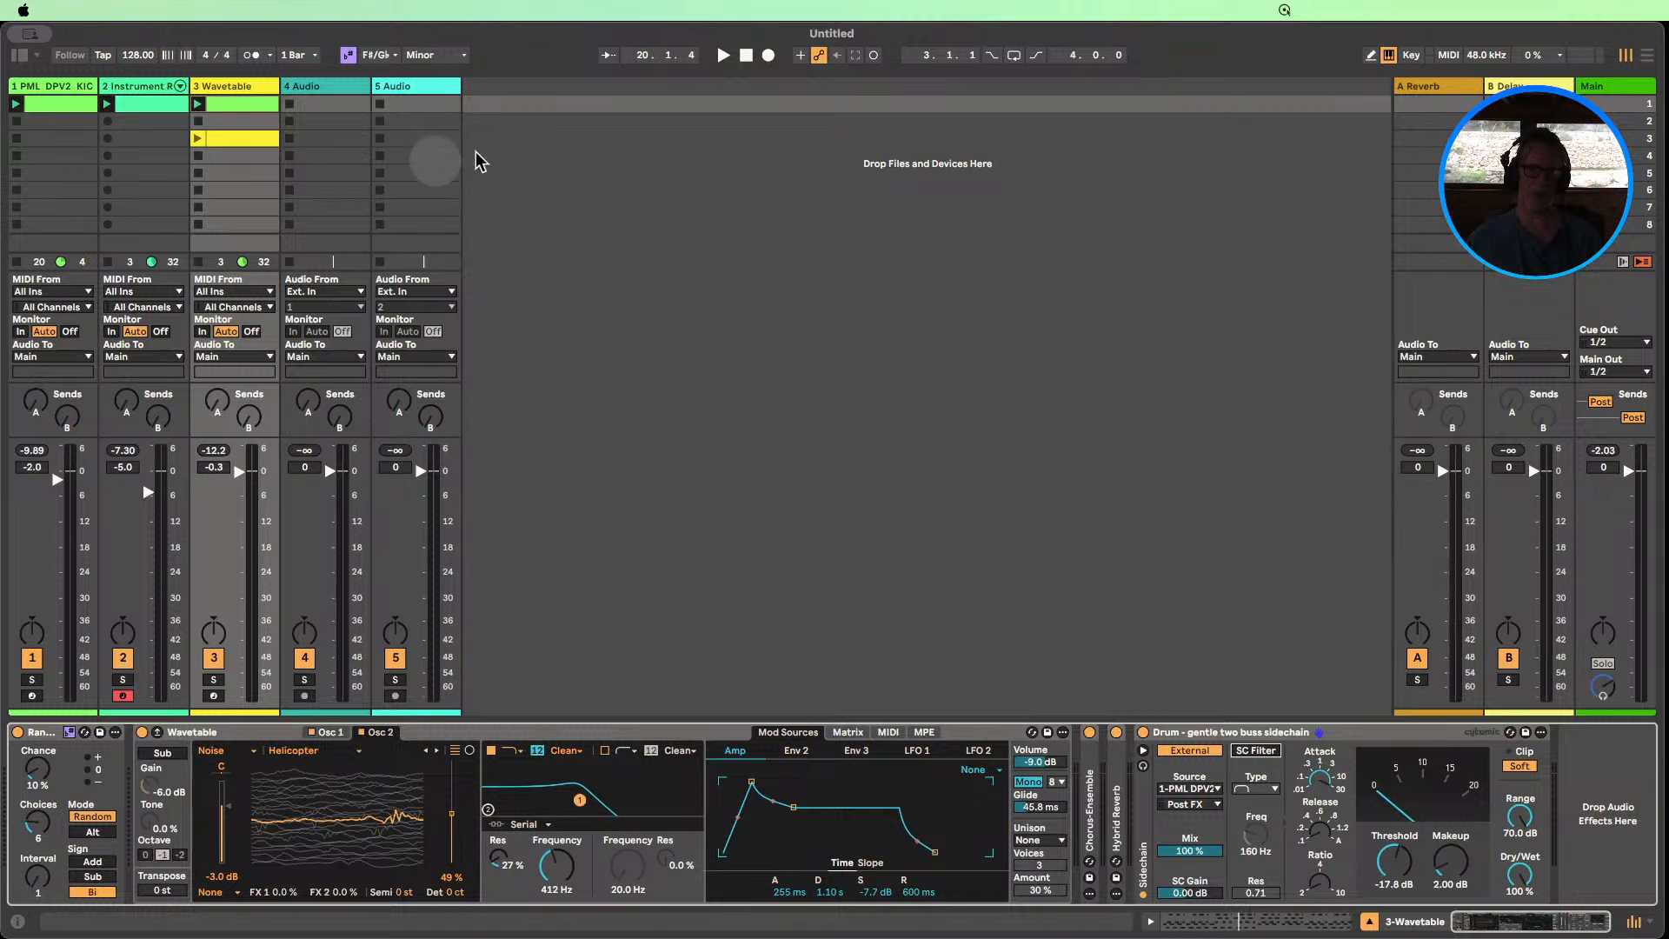
During playback, lower the Glue Compressor's threshold to -30.8 dB.
left_click(723, 56)
mouse_move(1394, 861)
left_mouse_down()
mouse_move(1395, 905)
mouse_move(1395, 838)
left_mouse_up()
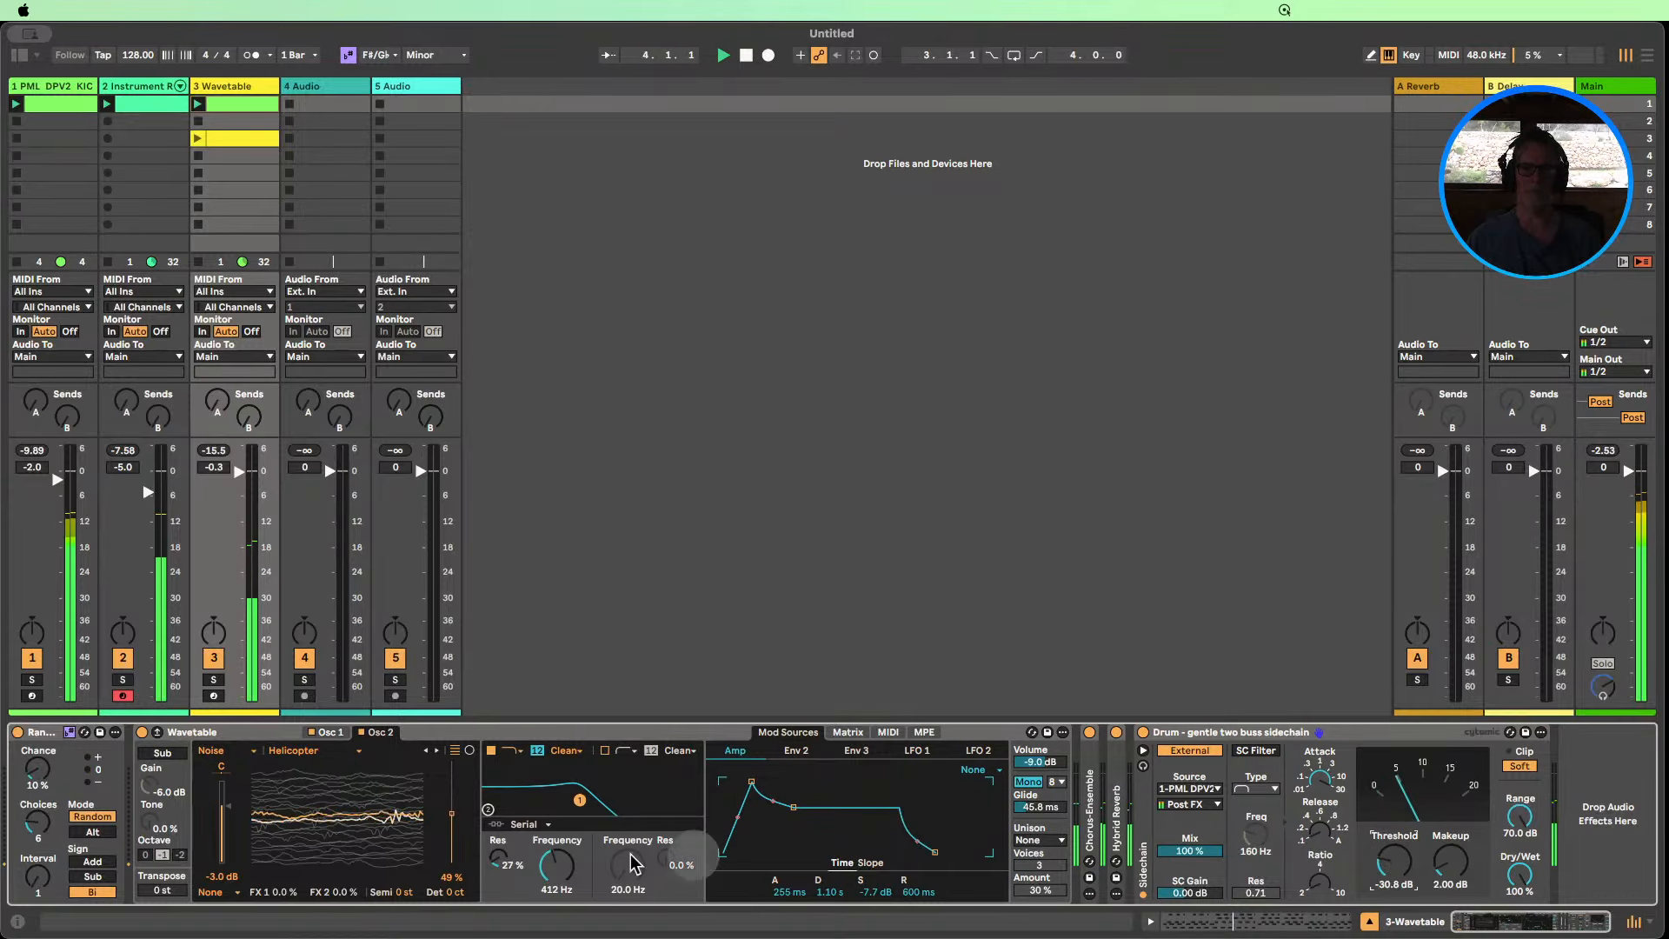
Raise Filter 1's frequency to 1.63 kHz and set oscillator 1's wavetable position to 57%.
left_click_drag(556, 865, 556, 835)
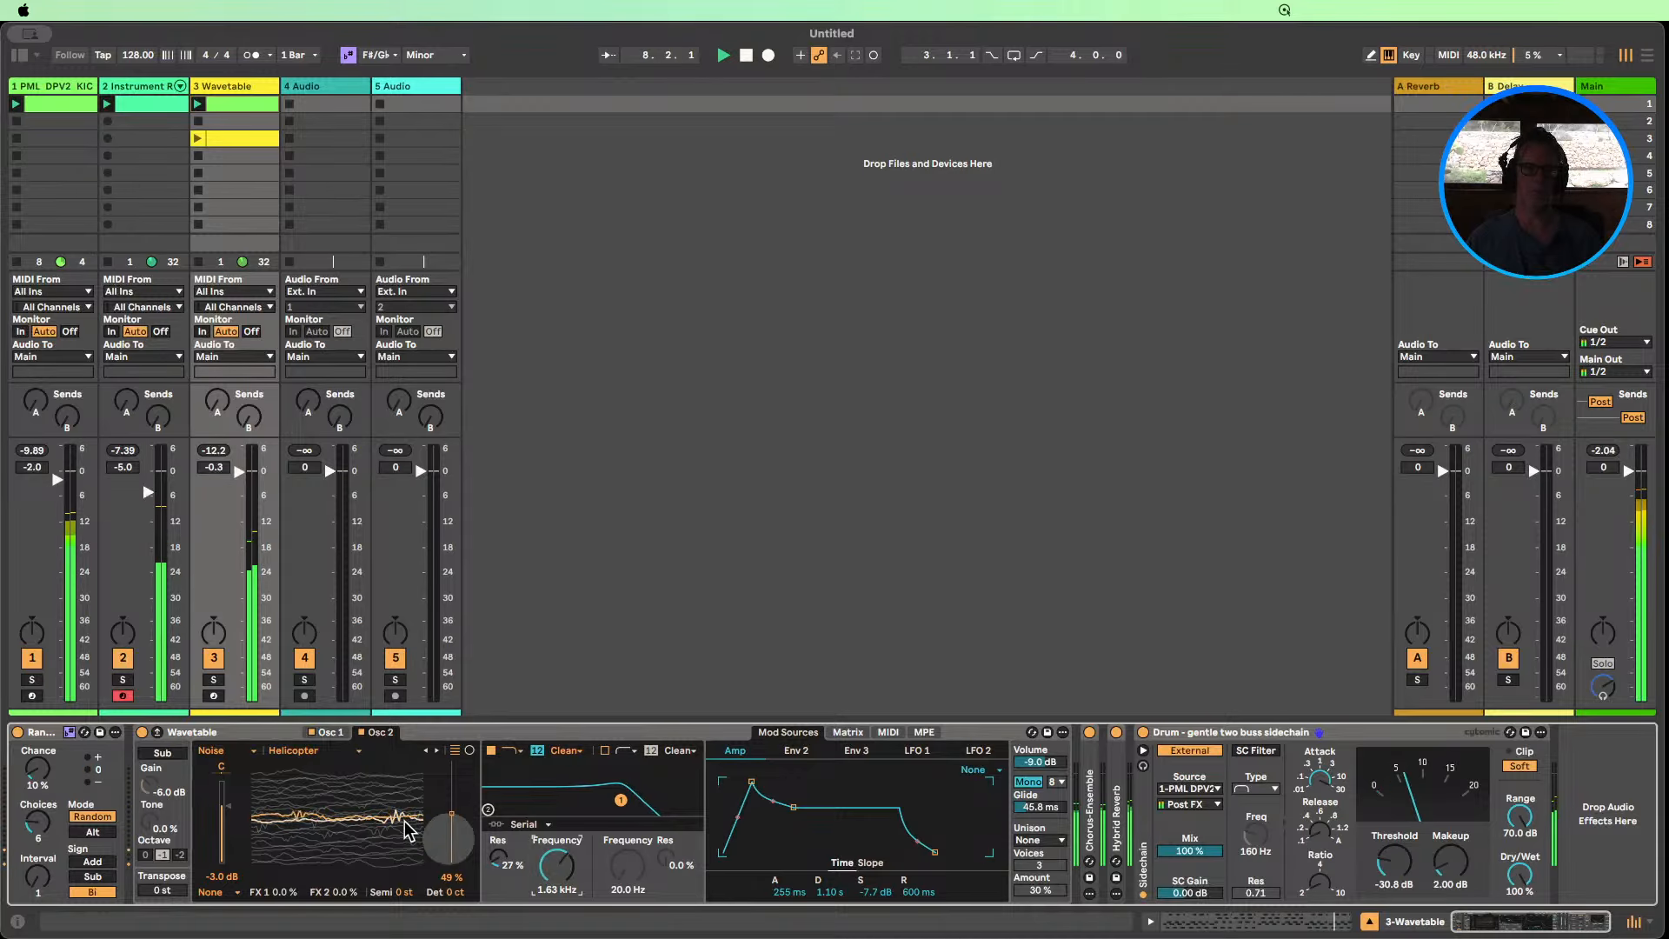
left_click(334, 732)
left_click_drag(451, 844, 451, 807)
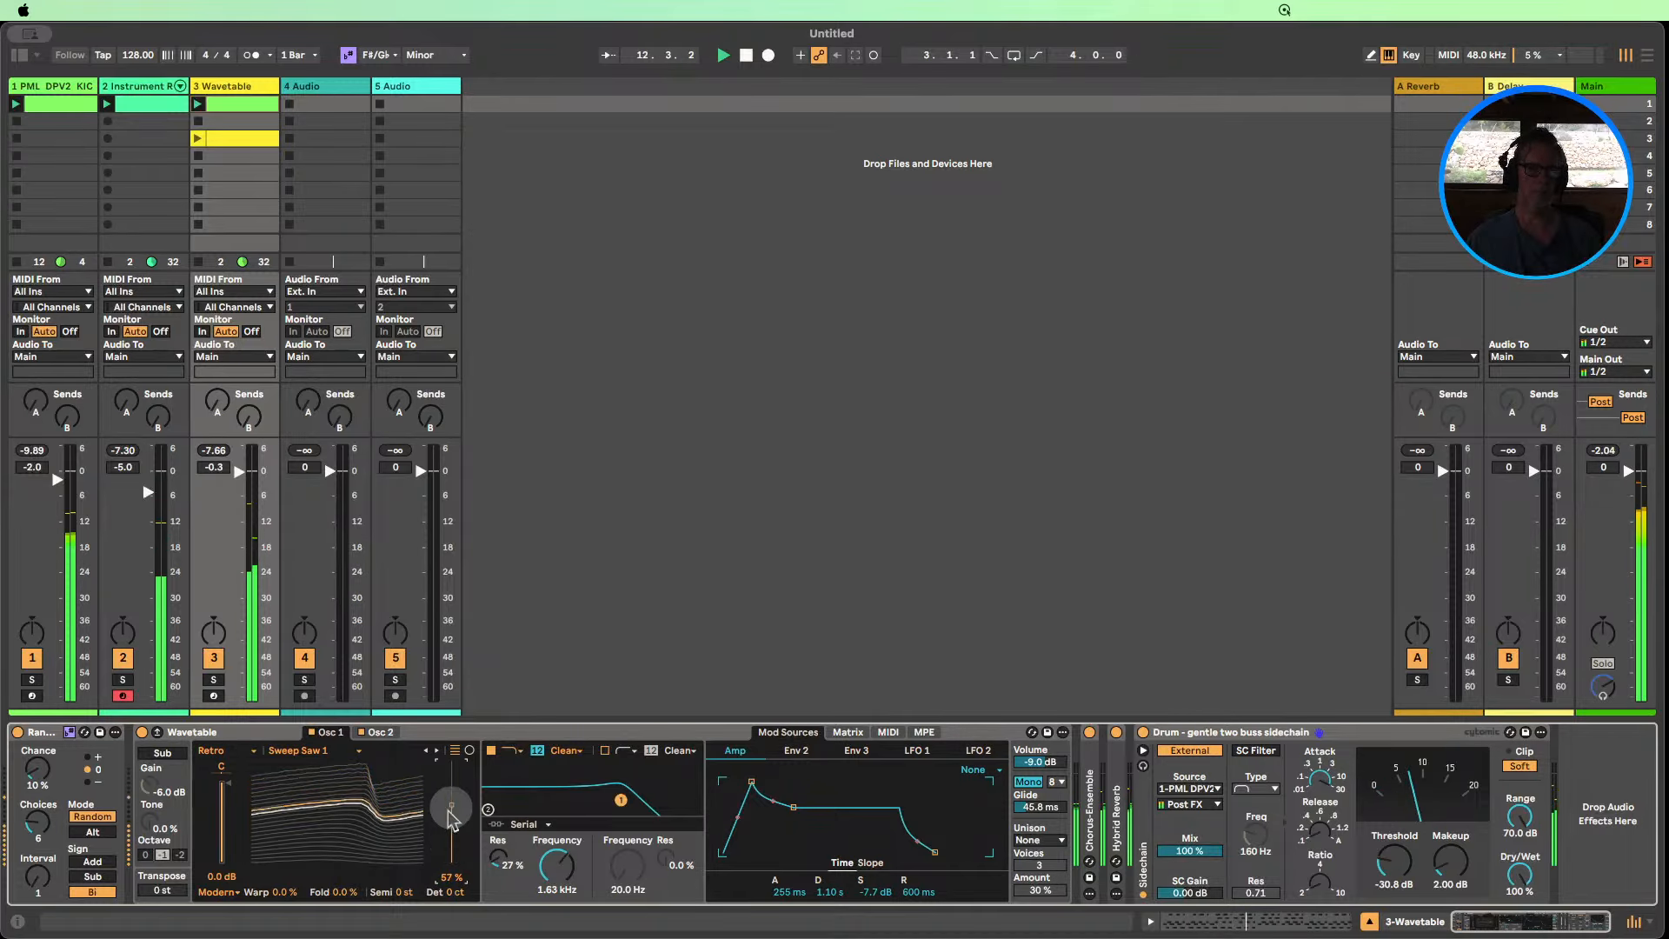
Audition oscillator 1's Modern, Fm and Classic effects with Warp at 100% and Tune at -100%, restoring Modern with Warp at 0%.
mouse_move(280, 895)
left_mouse_down()
mouse_move(280, 832)
mouse_move(280, 932)
mouse_move(280, 862)
mouse_move(280, 876)
left_mouse_up()
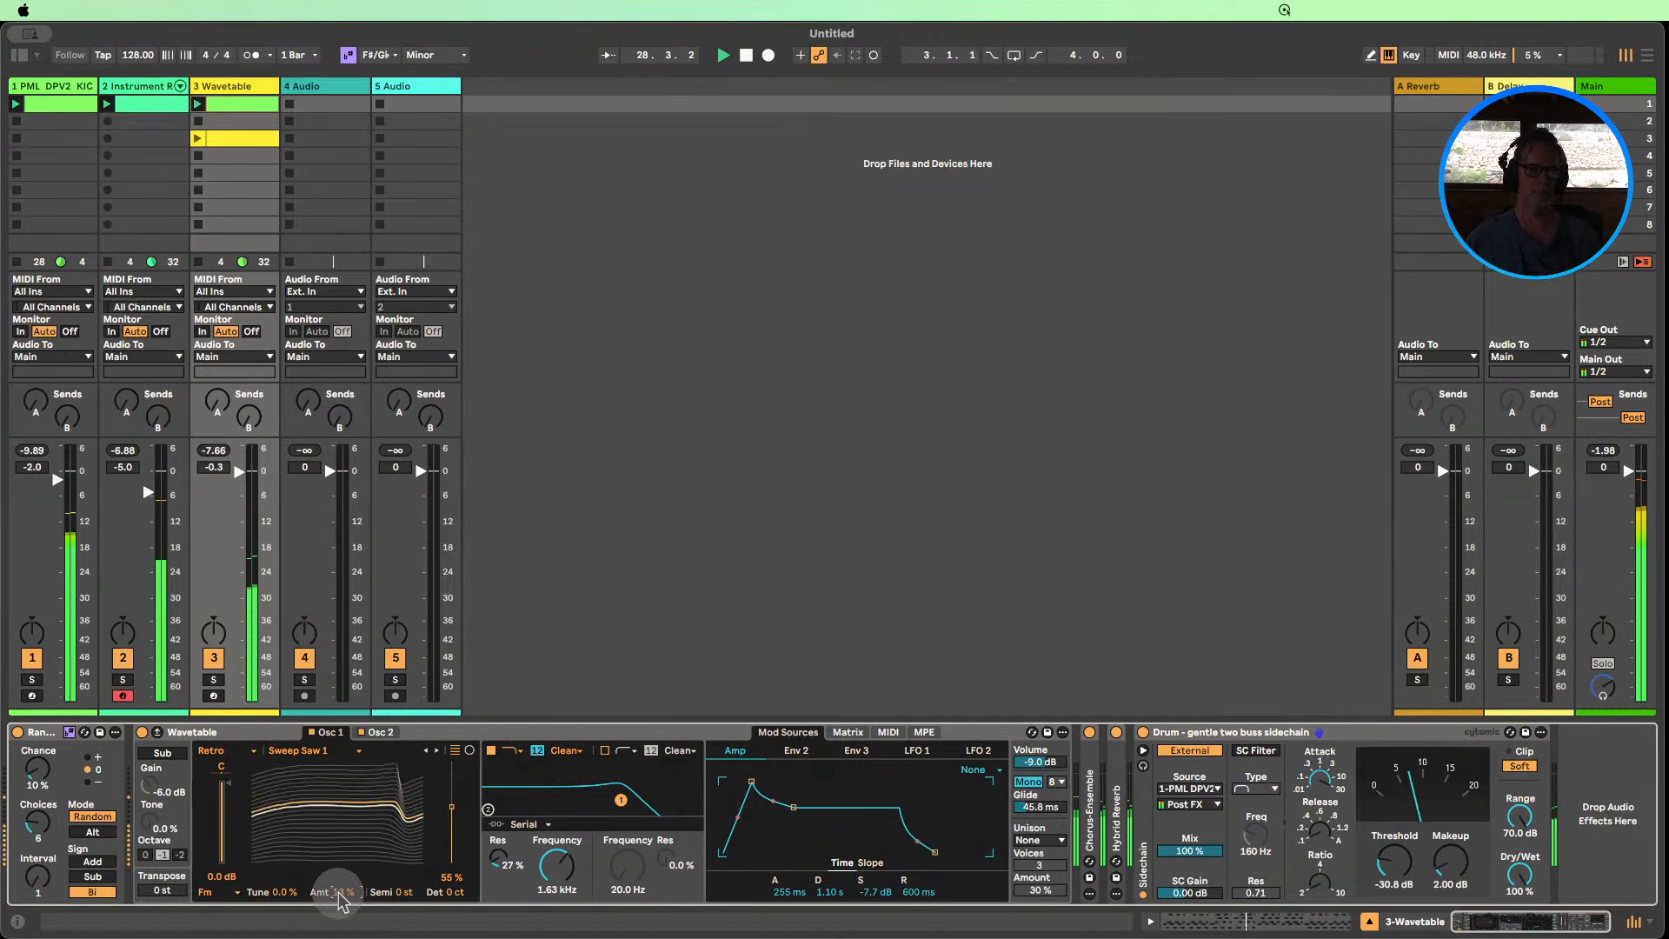
left_click(209, 893)
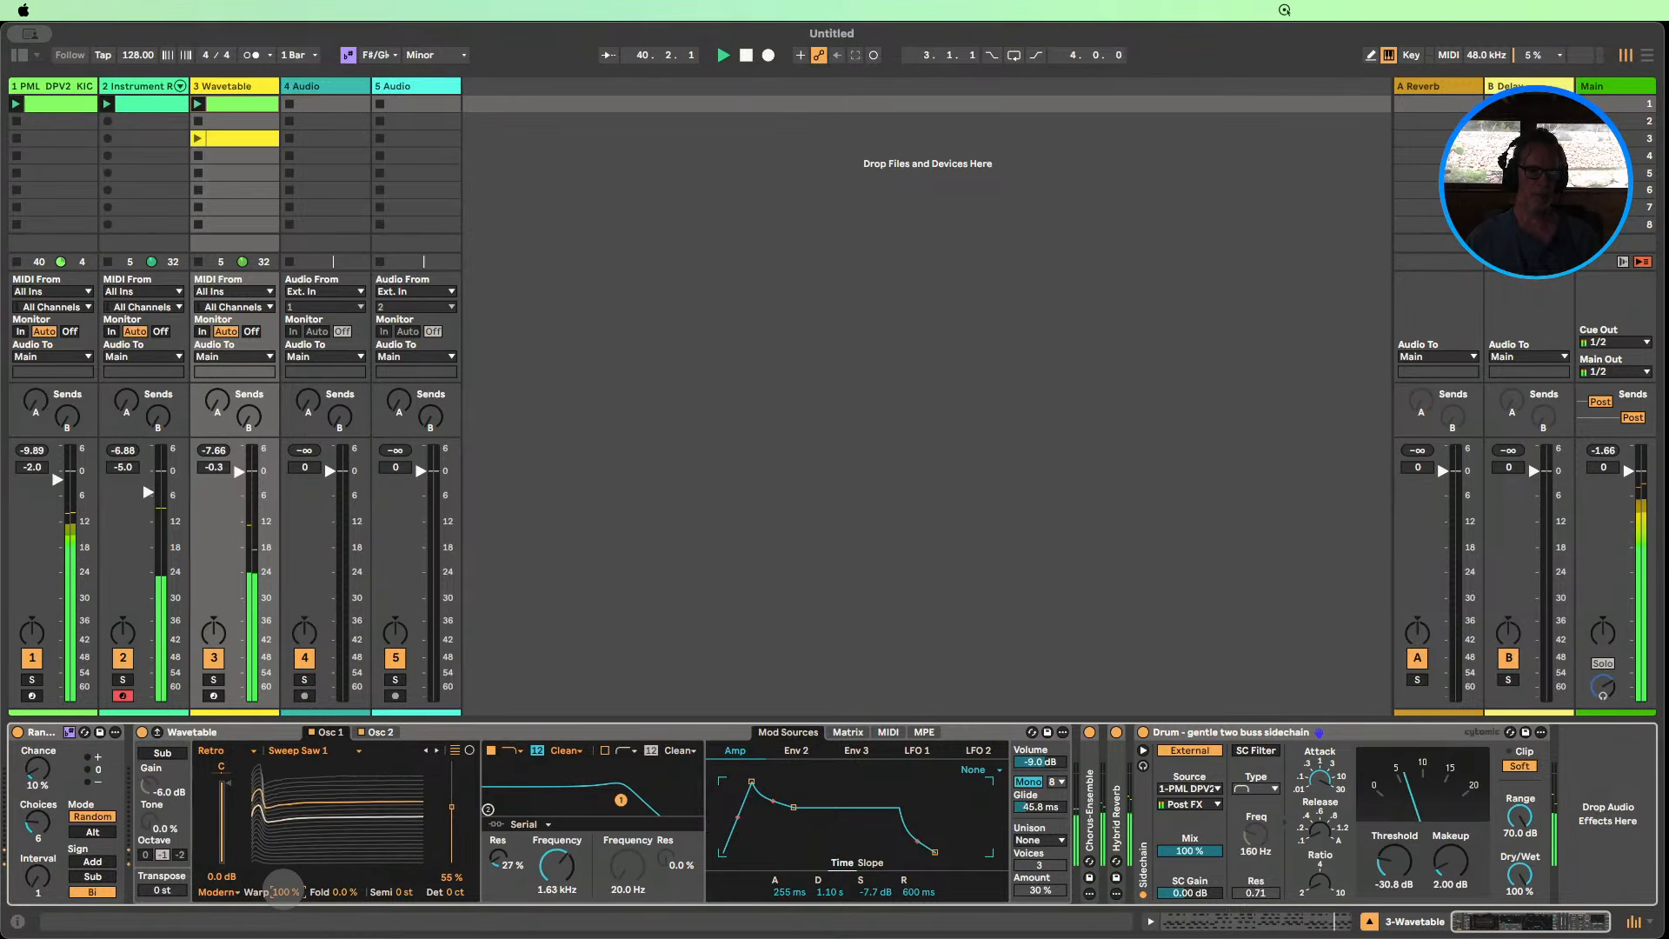
left_click_drag(282, 890, 272, 932)
left_click(214, 893)
left_click(207, 848)
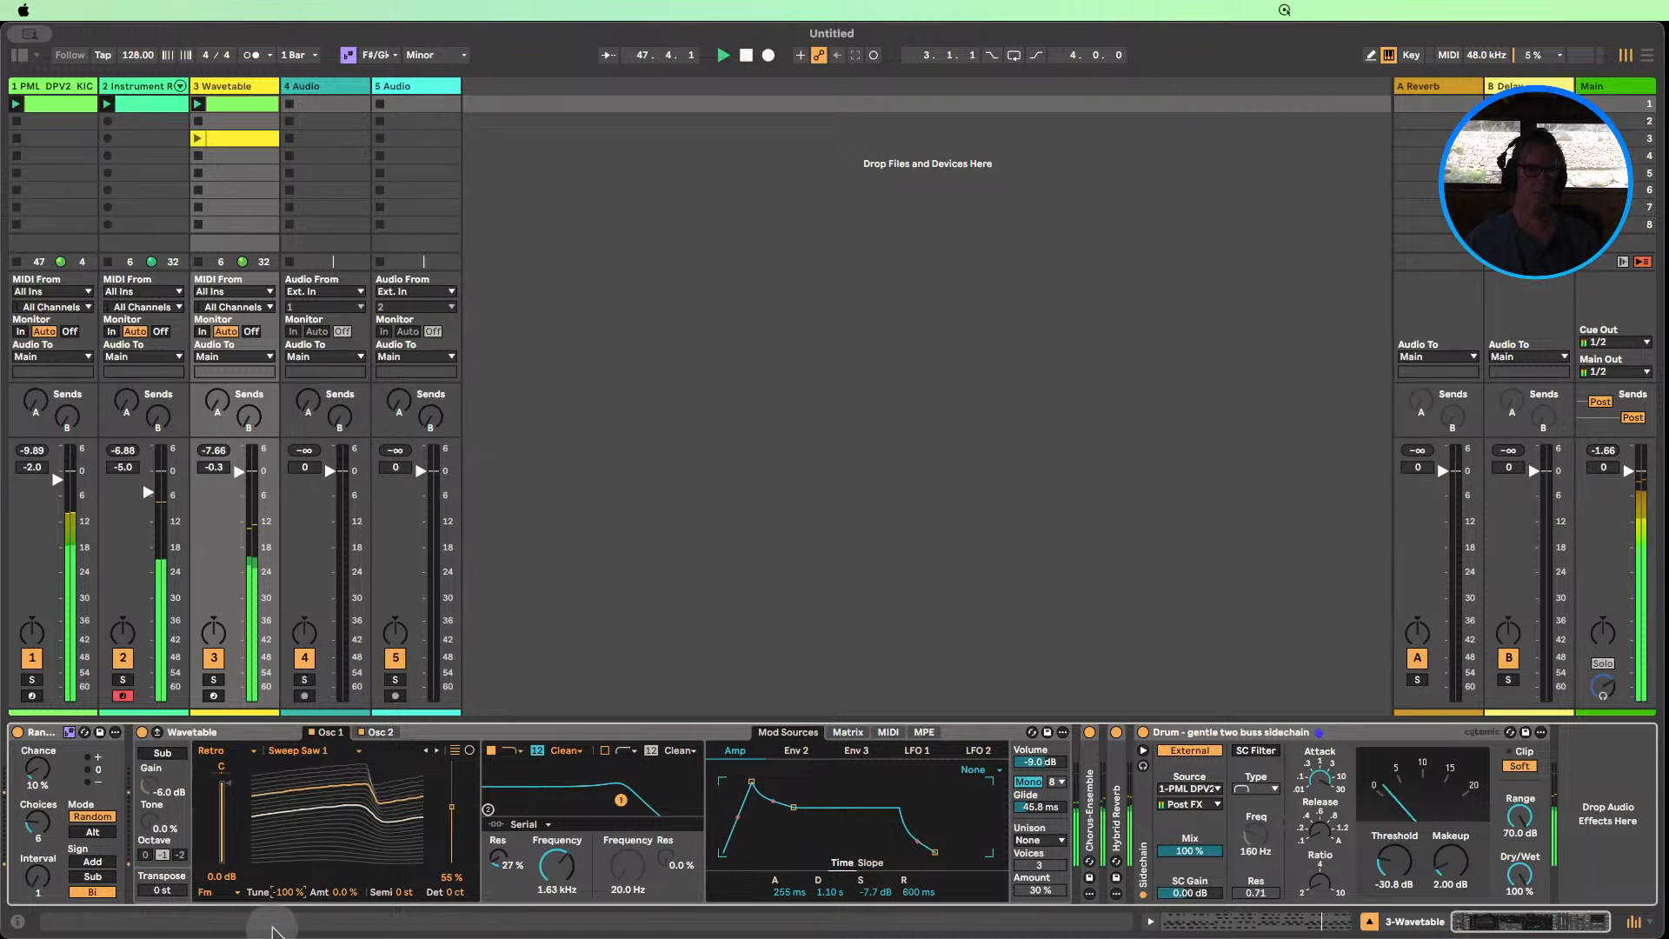
double_click(280, 896)
left_click(223, 899)
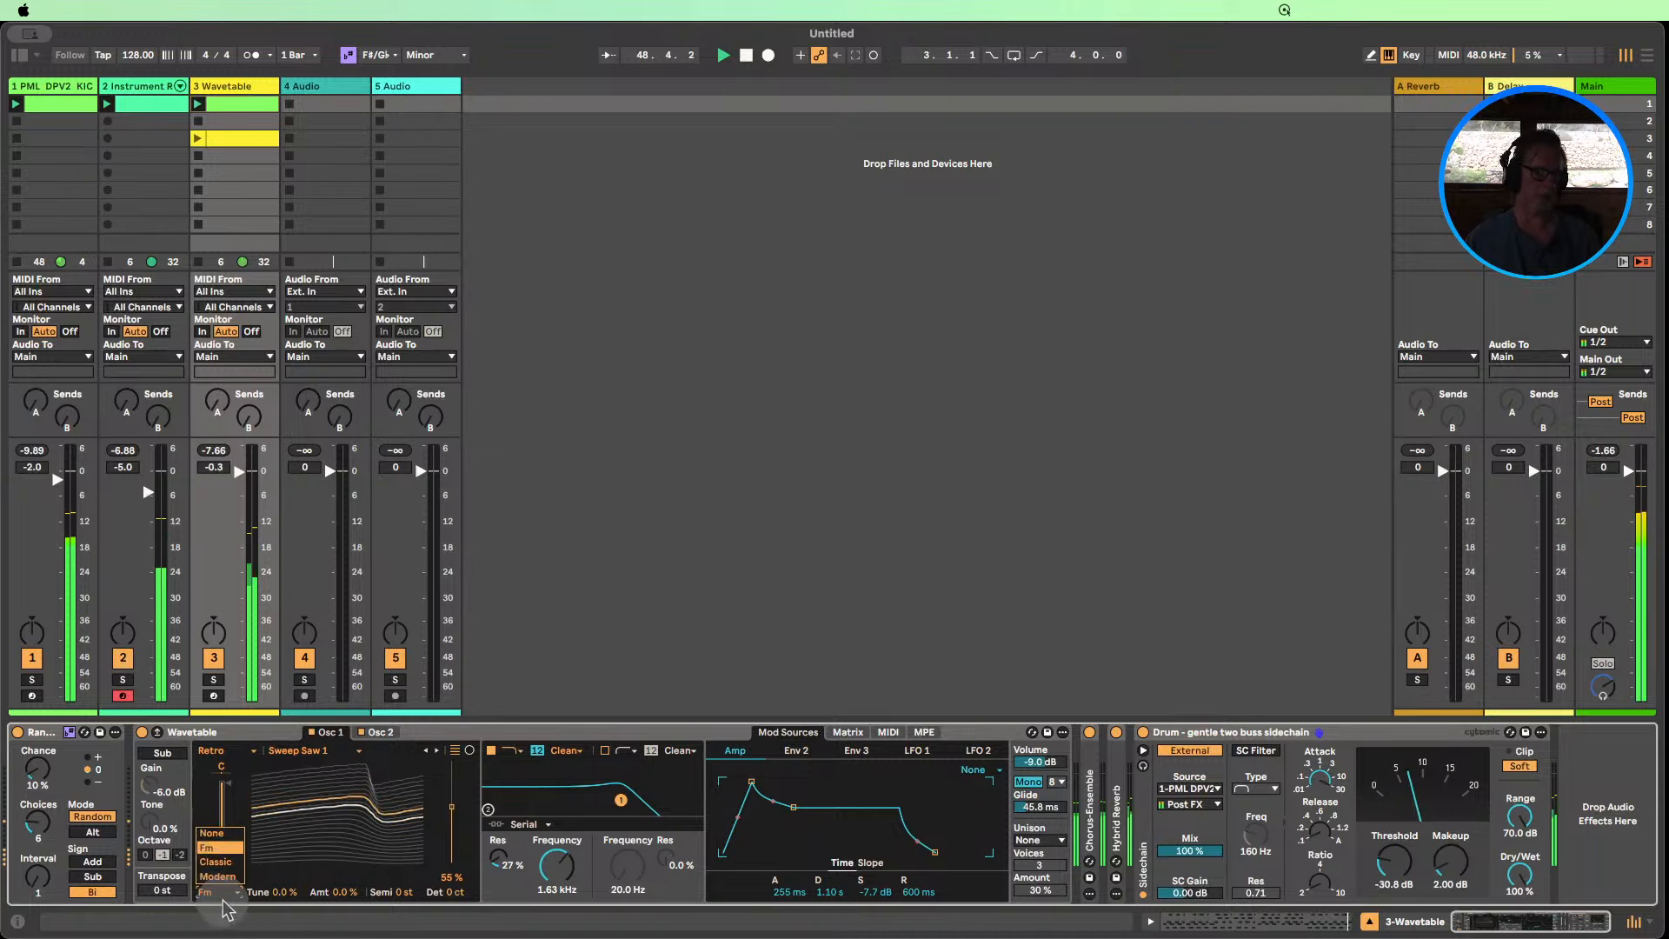
left_click(215, 862)
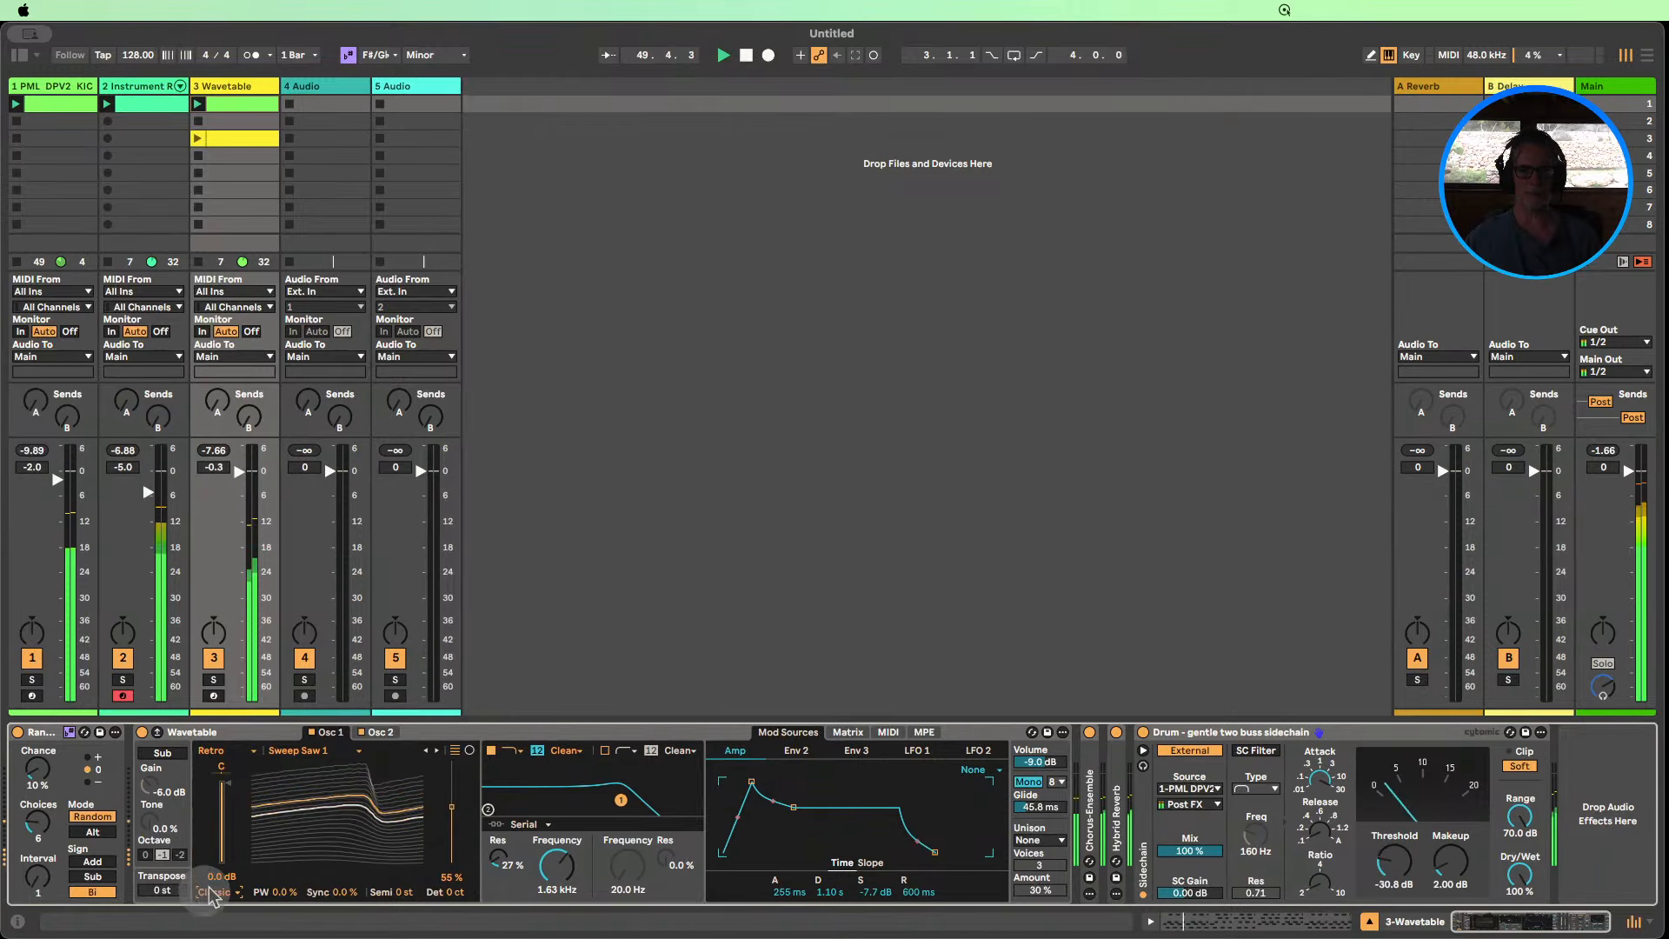
left_click(211, 894)
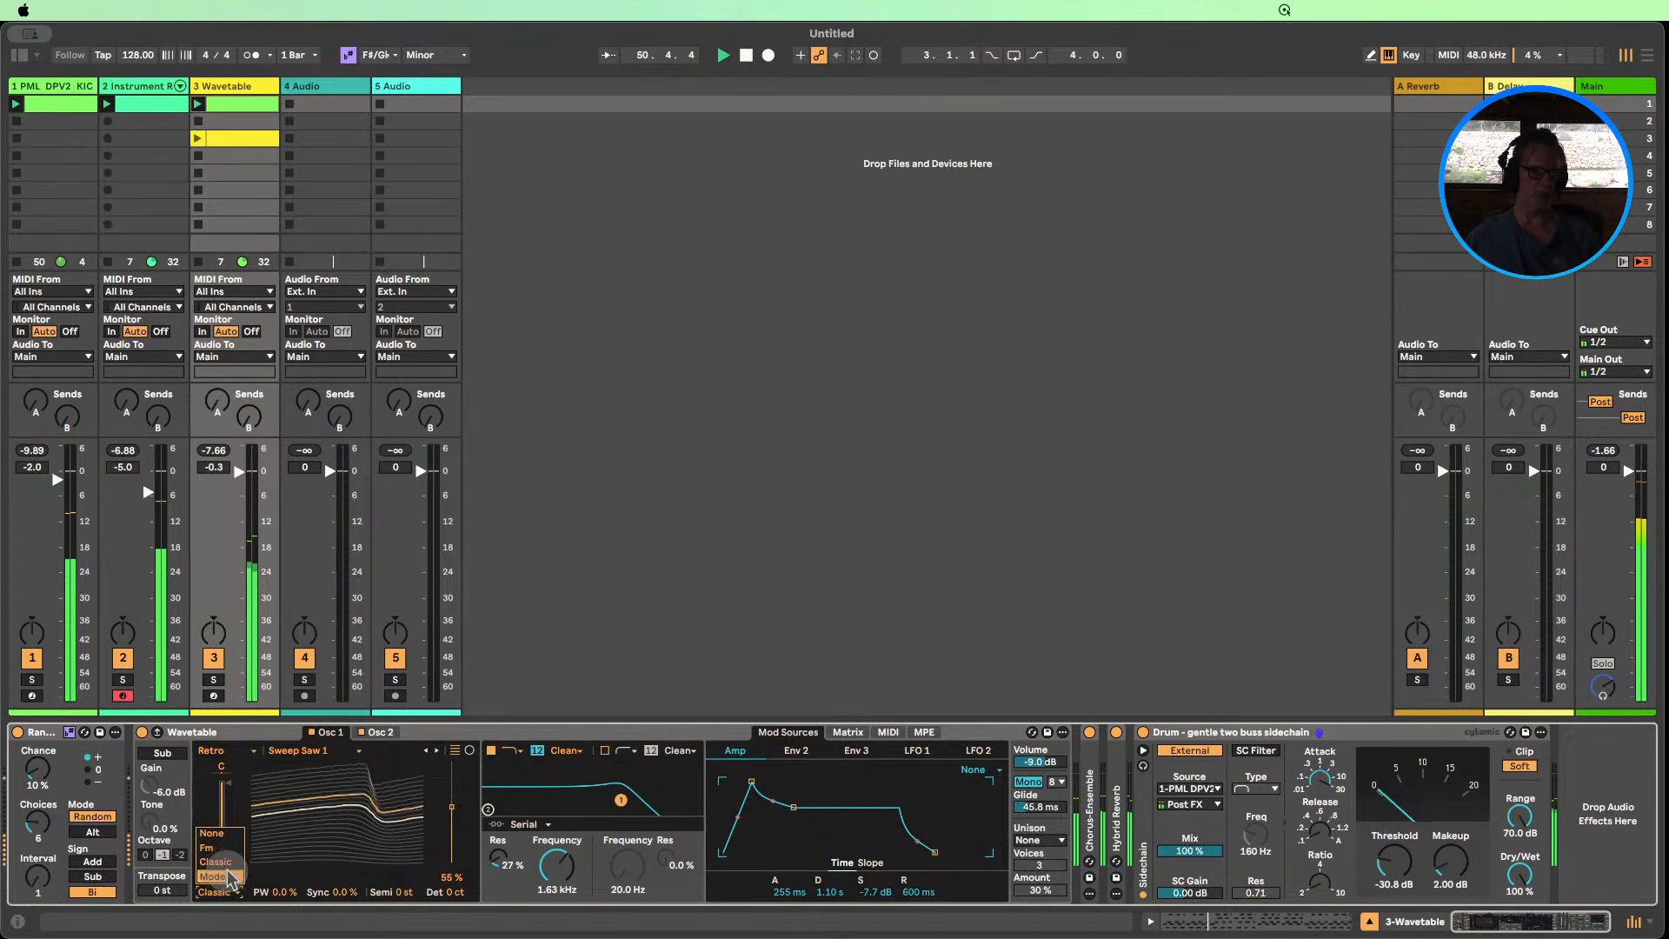
left_click(228, 877)
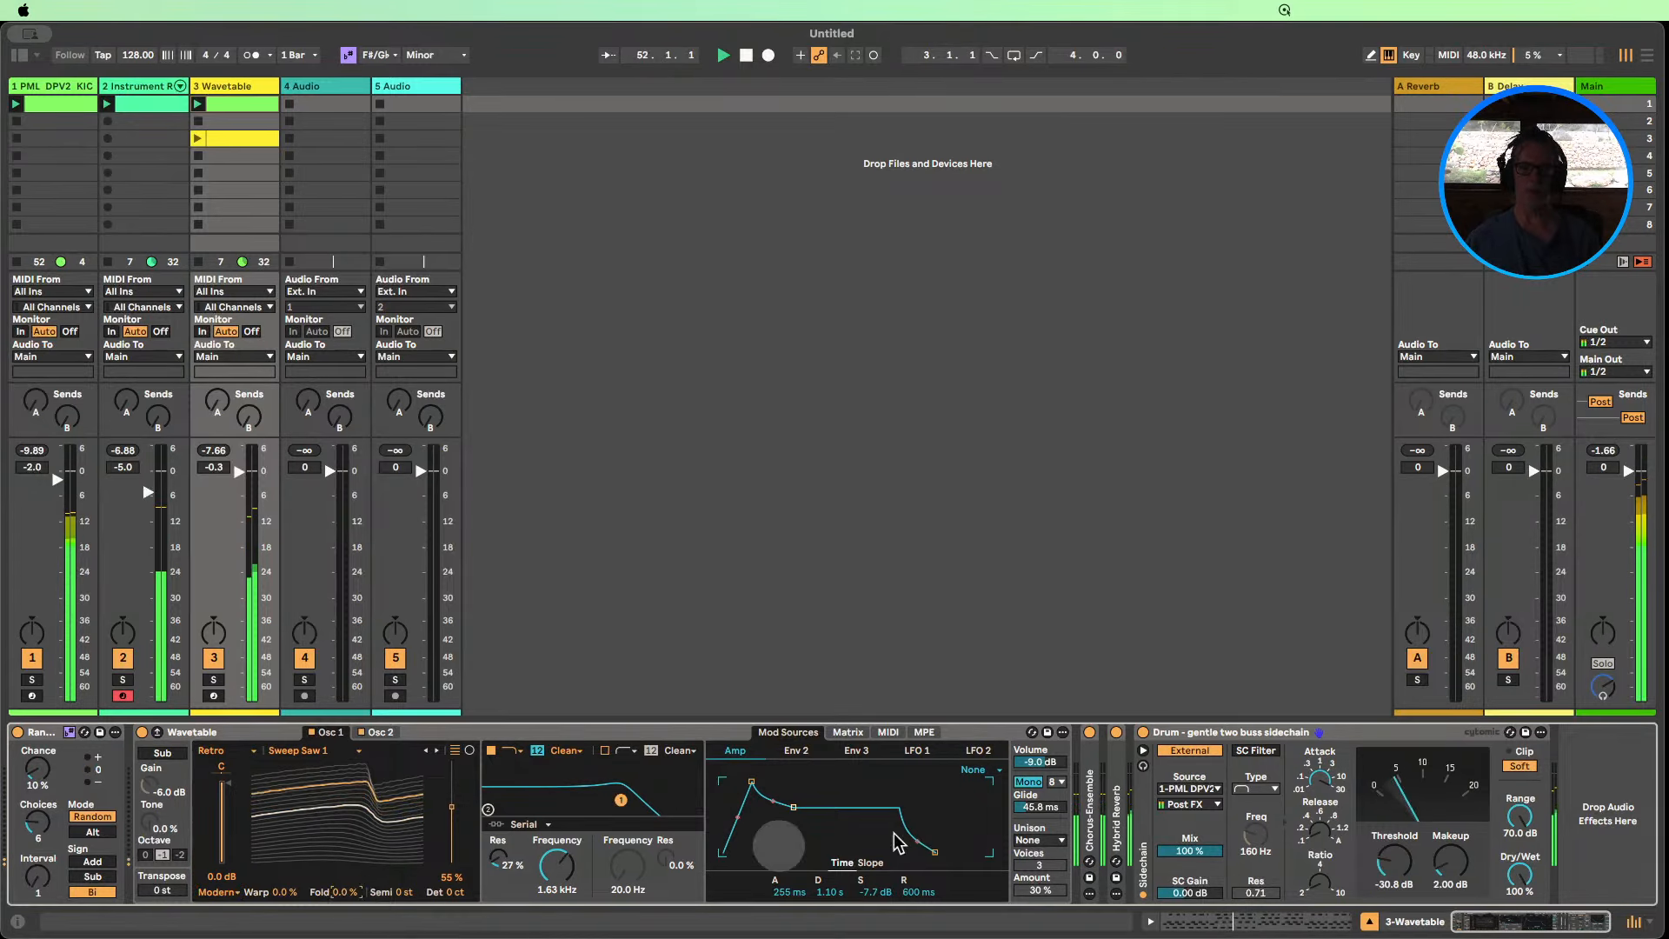
Route LFO 2 to oscillator 1's warp in the modulation matrix and set LFO 2's rate to 0.09 Hz.
left_click(847, 732)
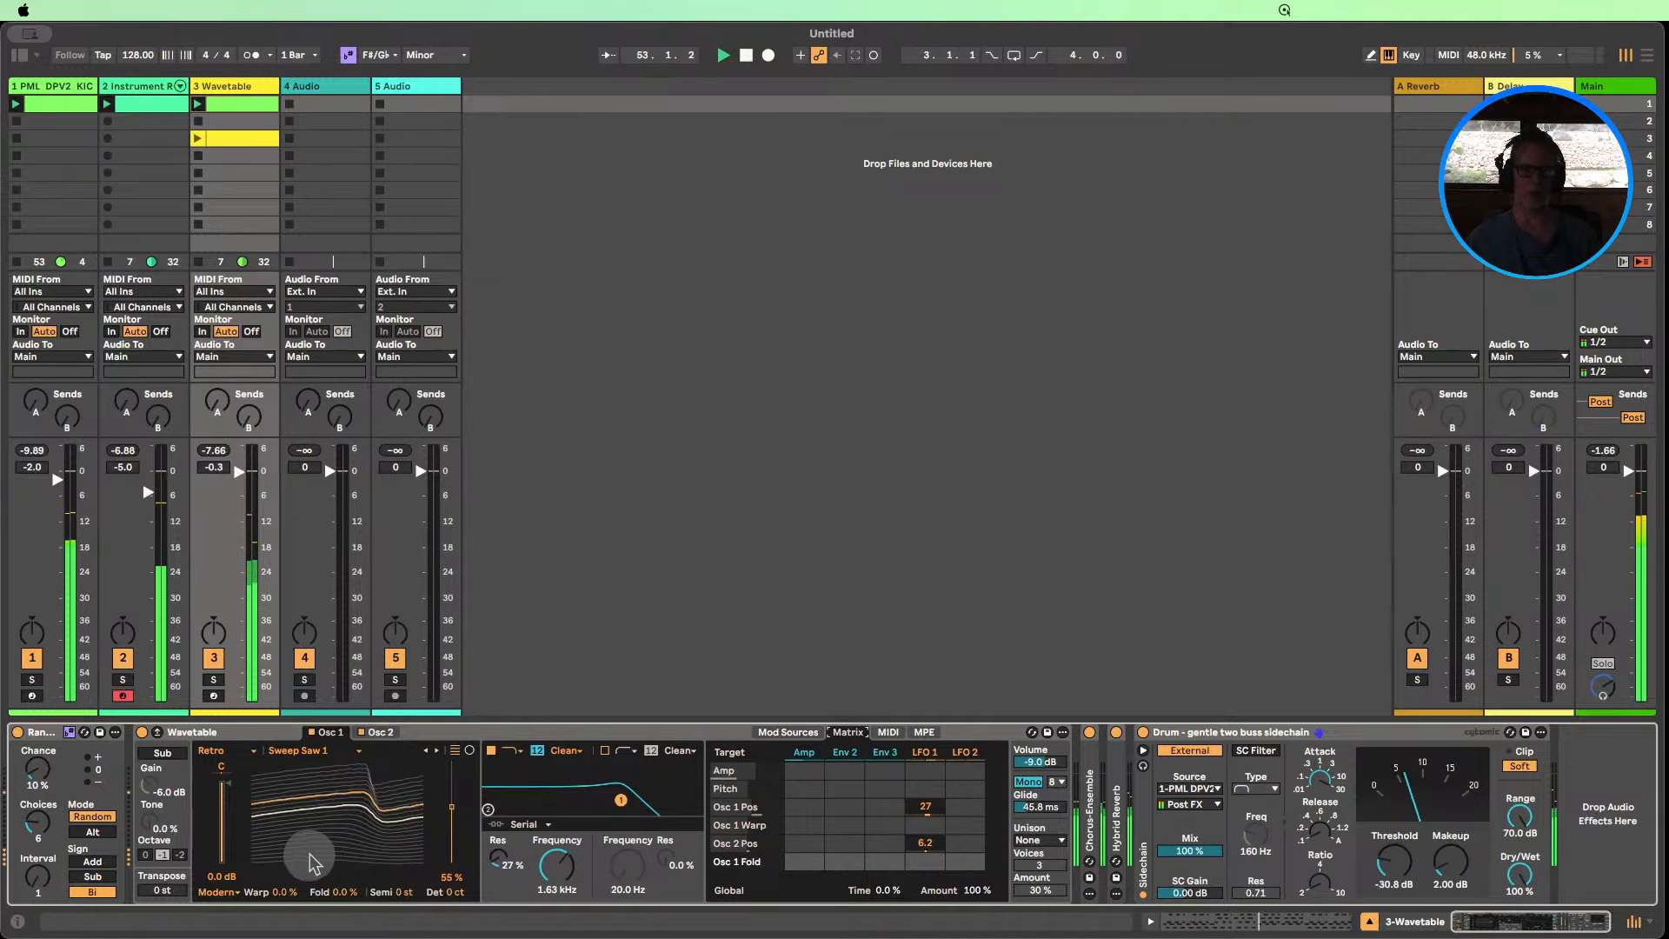
left_click(284, 892)
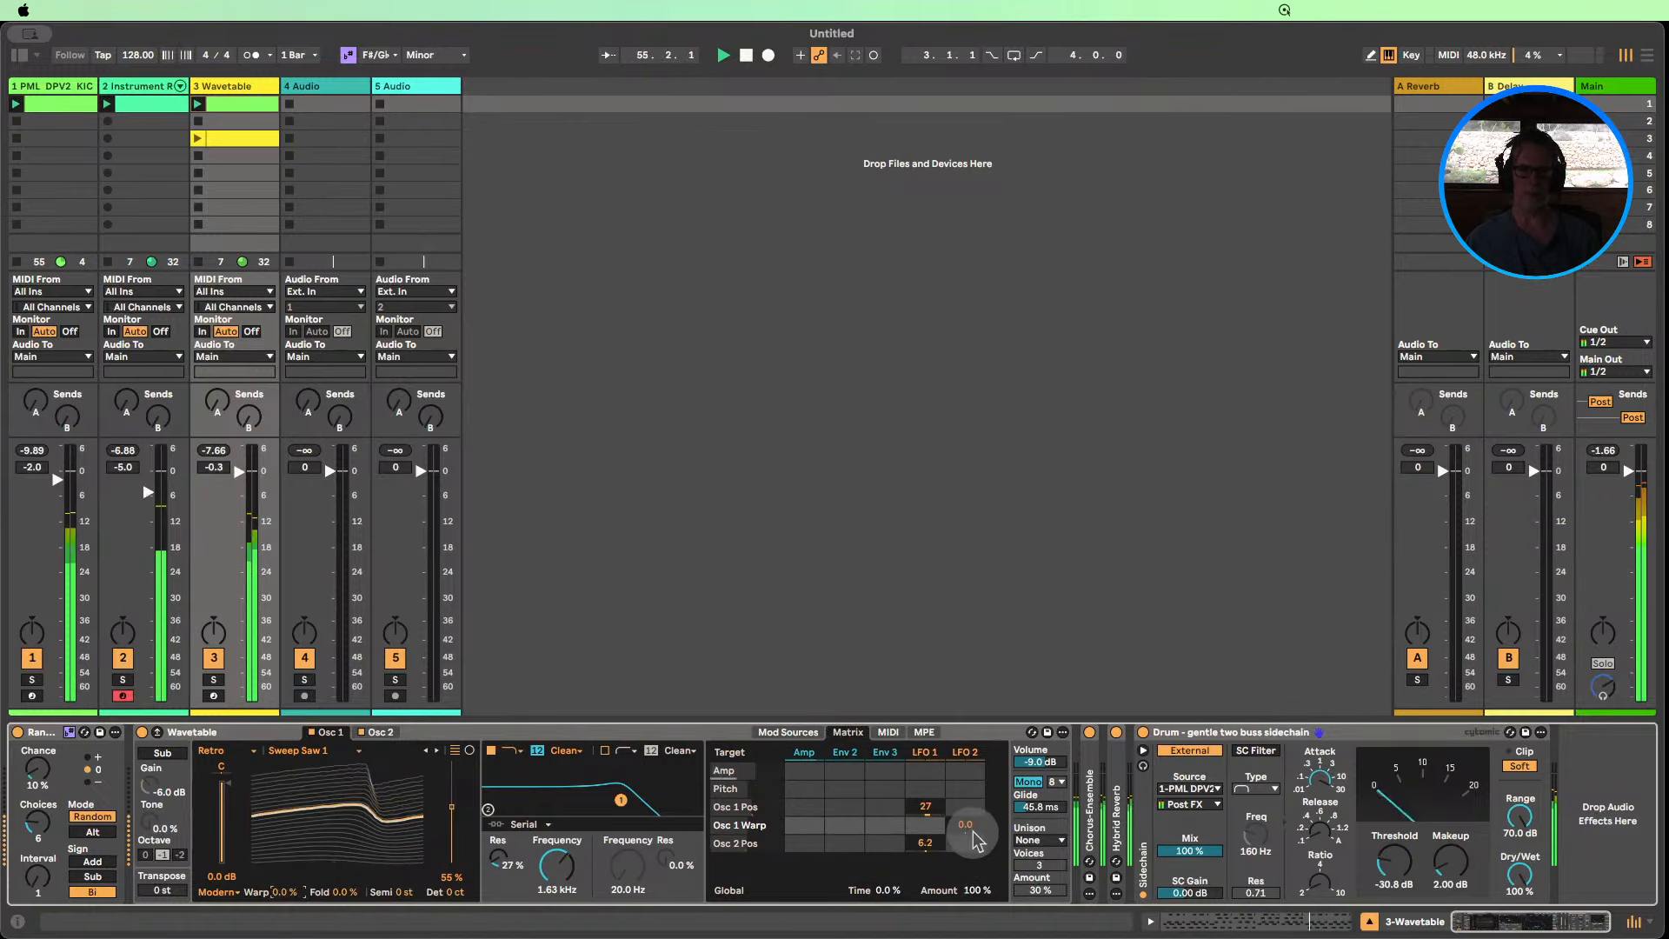
left_click_drag(973, 832, 963, 761)
left_click(963, 761)
left_click(781, 888)
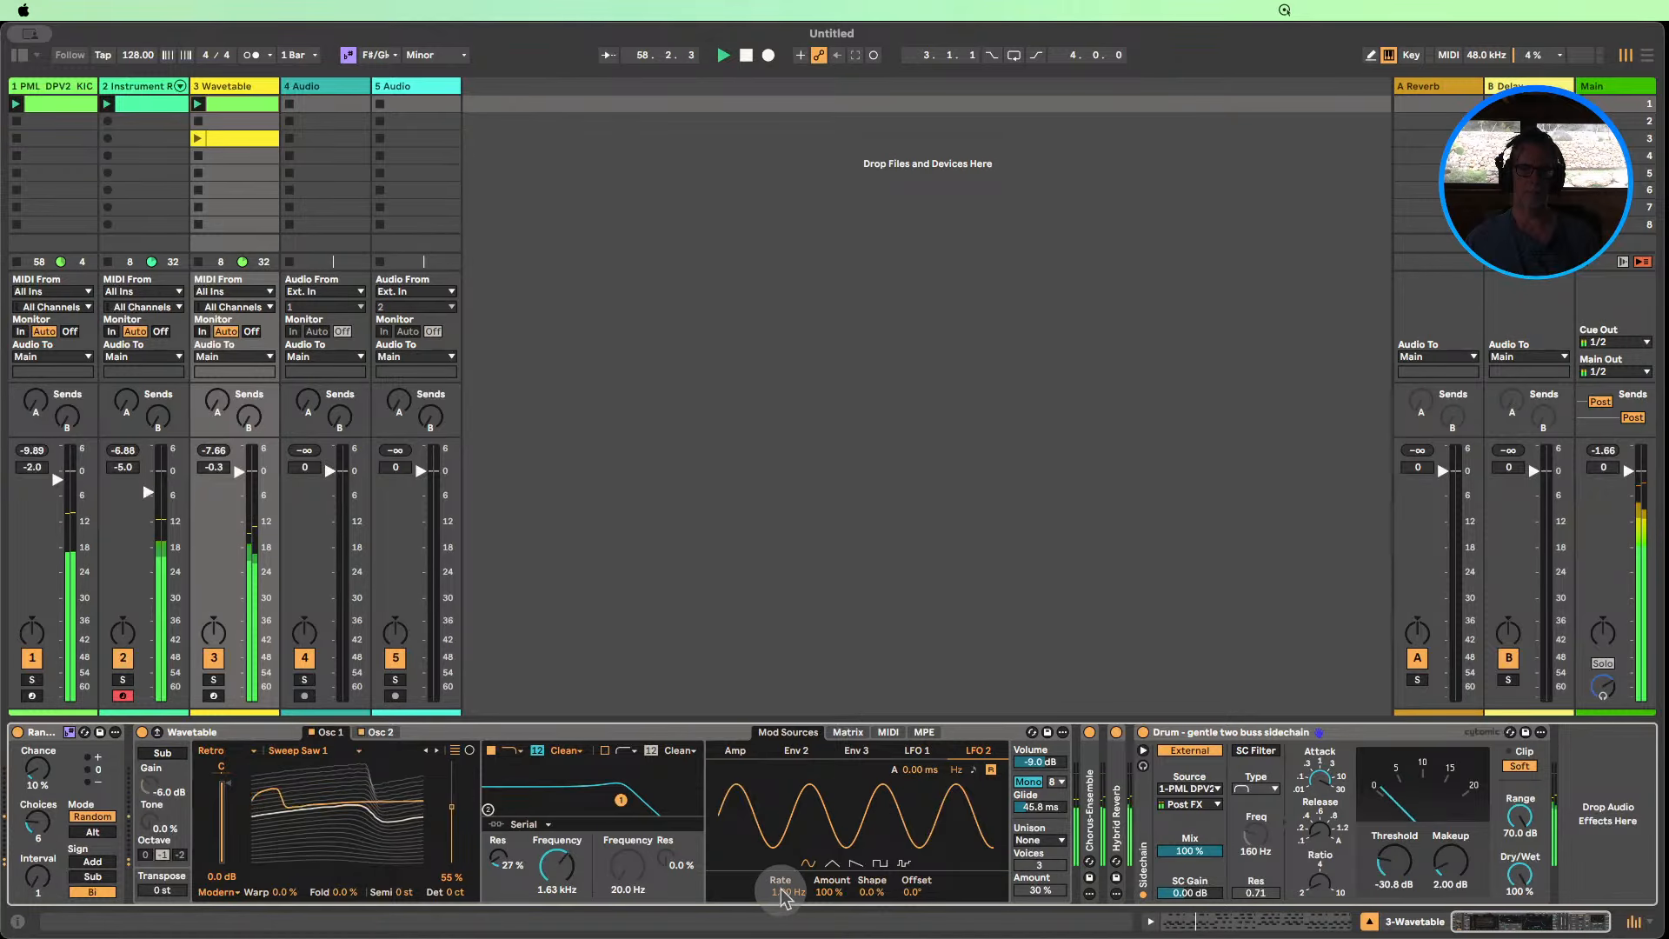
left_click_drag(781, 889, 781, 914)
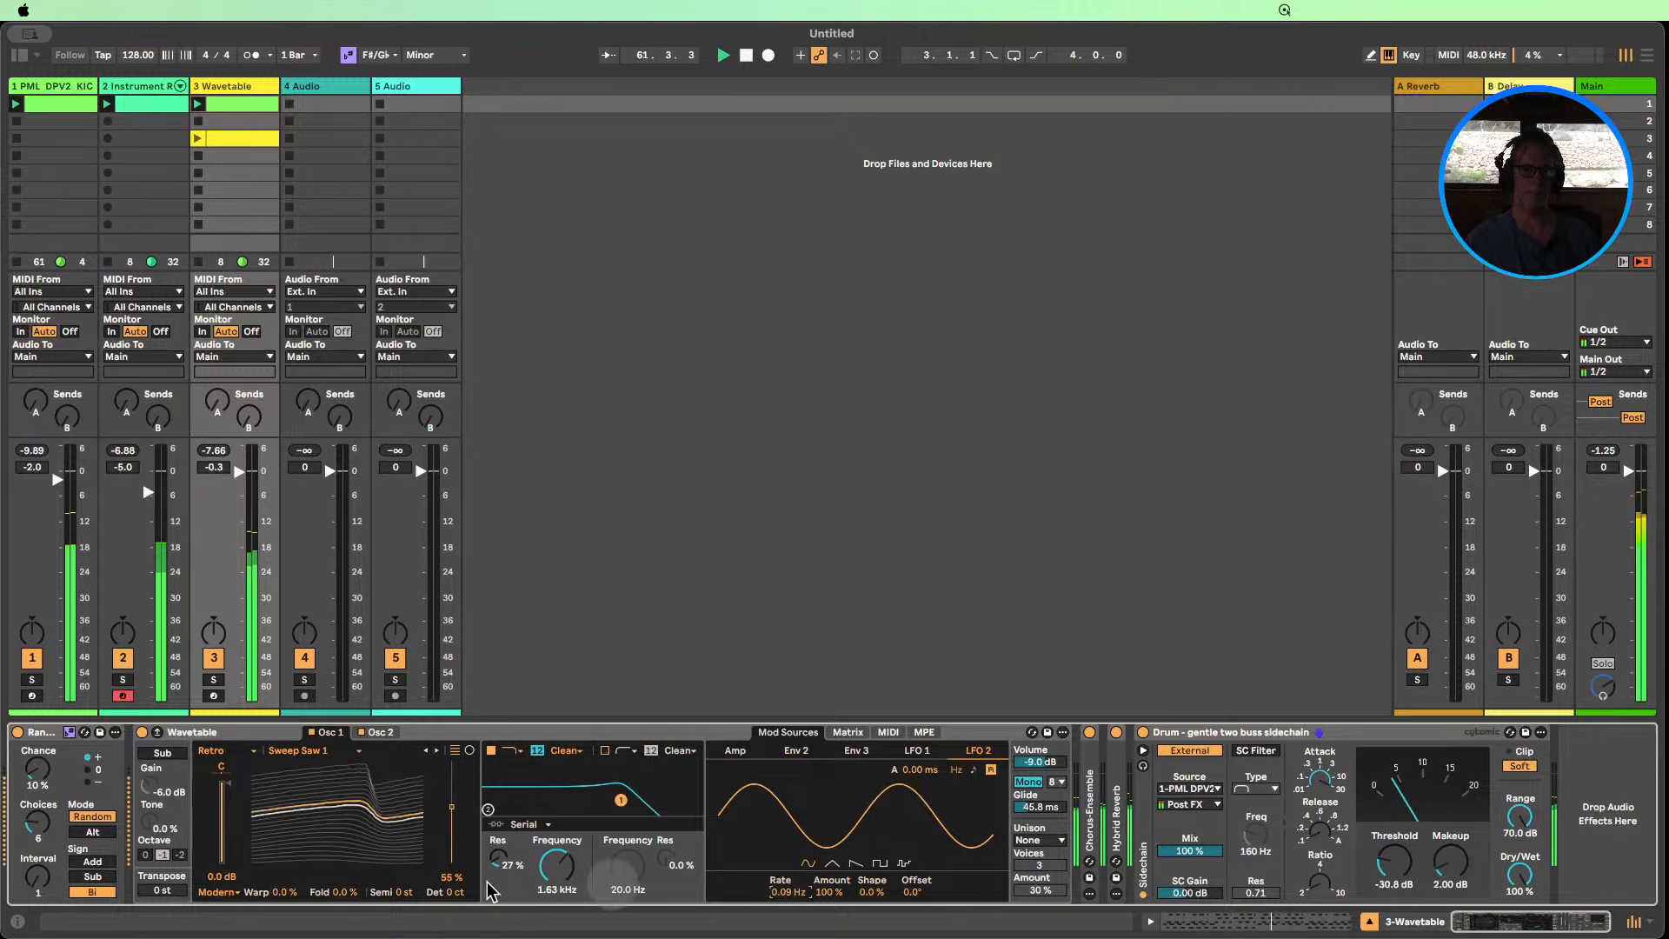
Sweep Filter 1's frequency down to 714 Hz and up to 2.53 kHz, and bypass the Random device.
left_click_drag(557, 865, 556, 877)
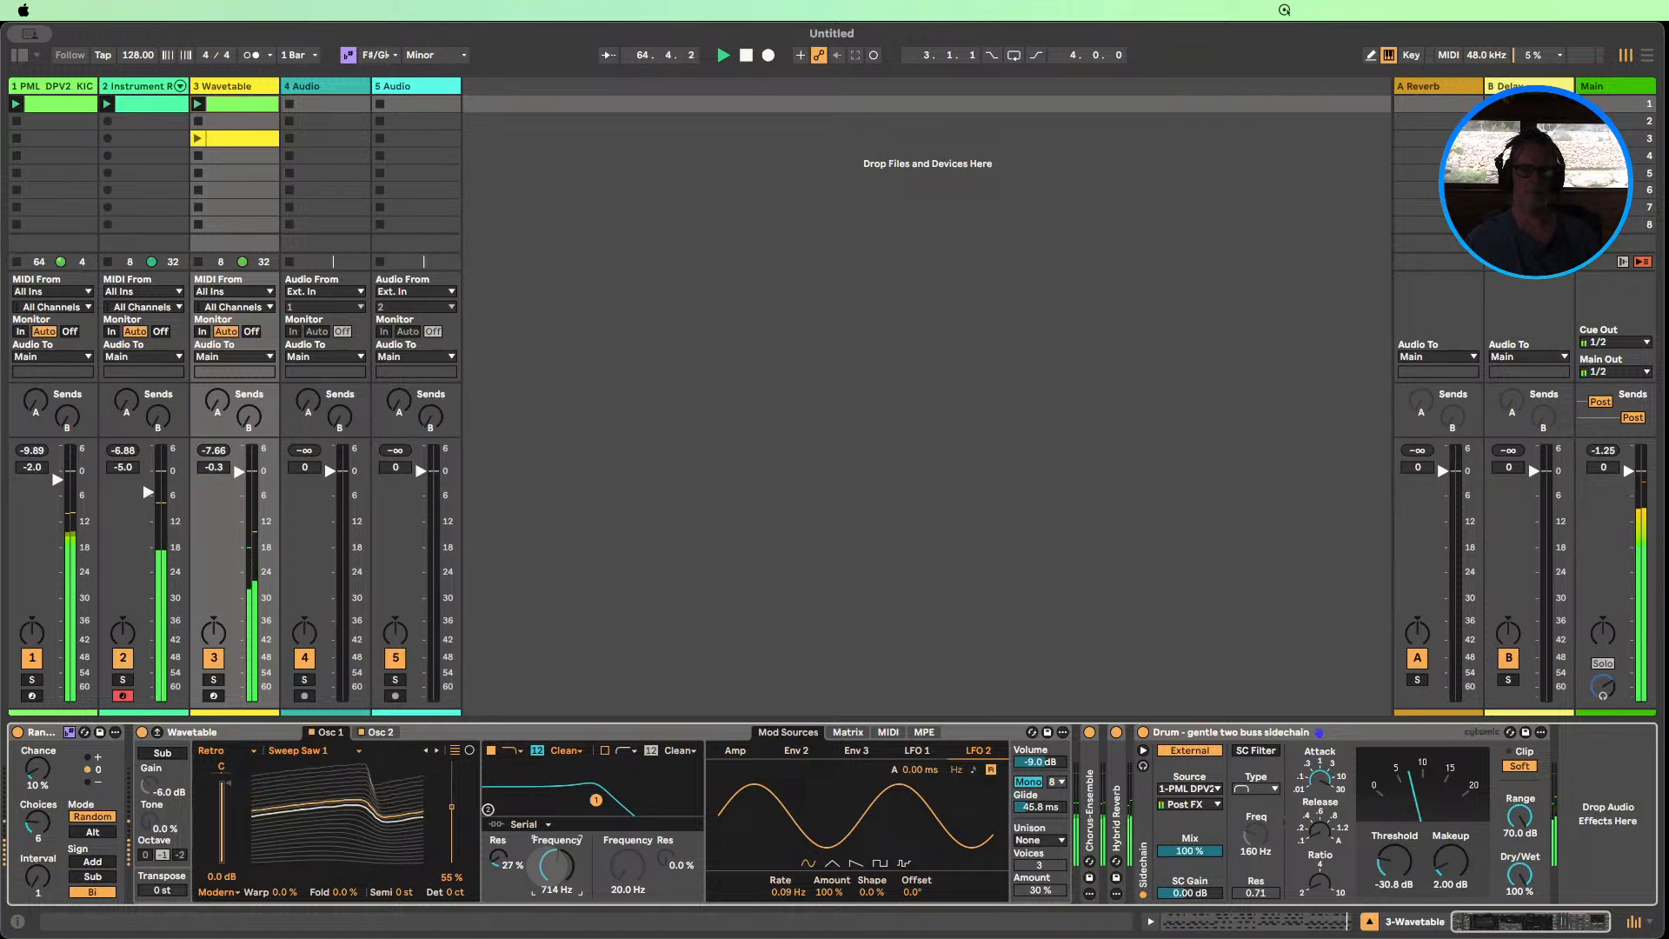
left_click_drag(557, 877, 532, 804)
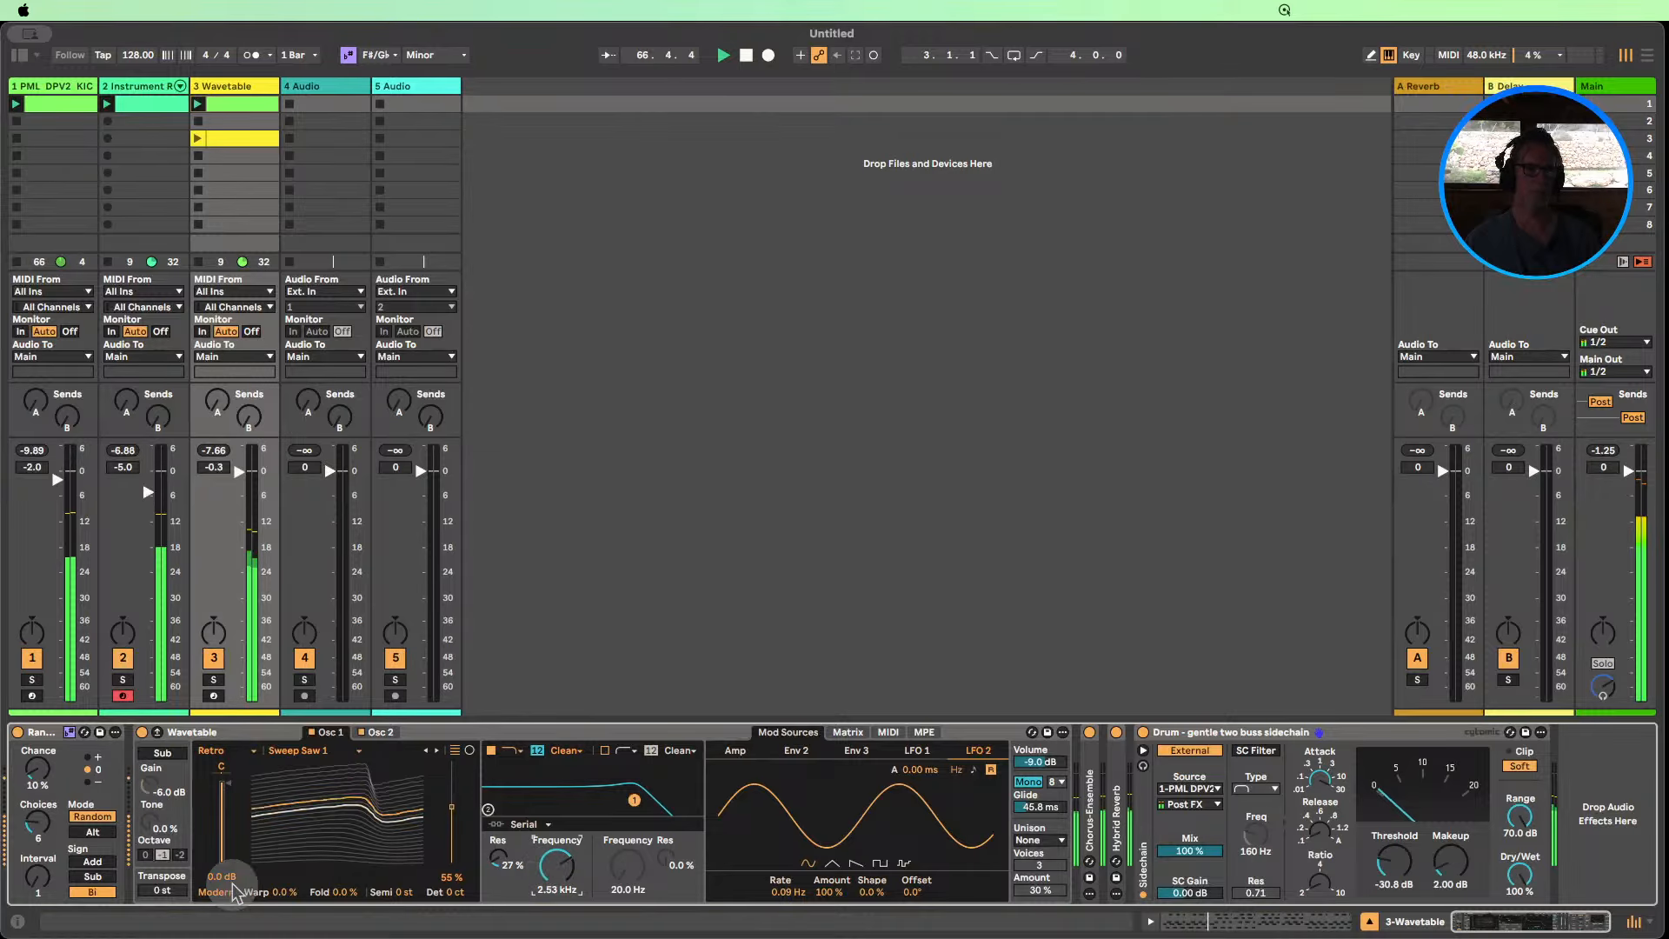
left_click(17, 732)
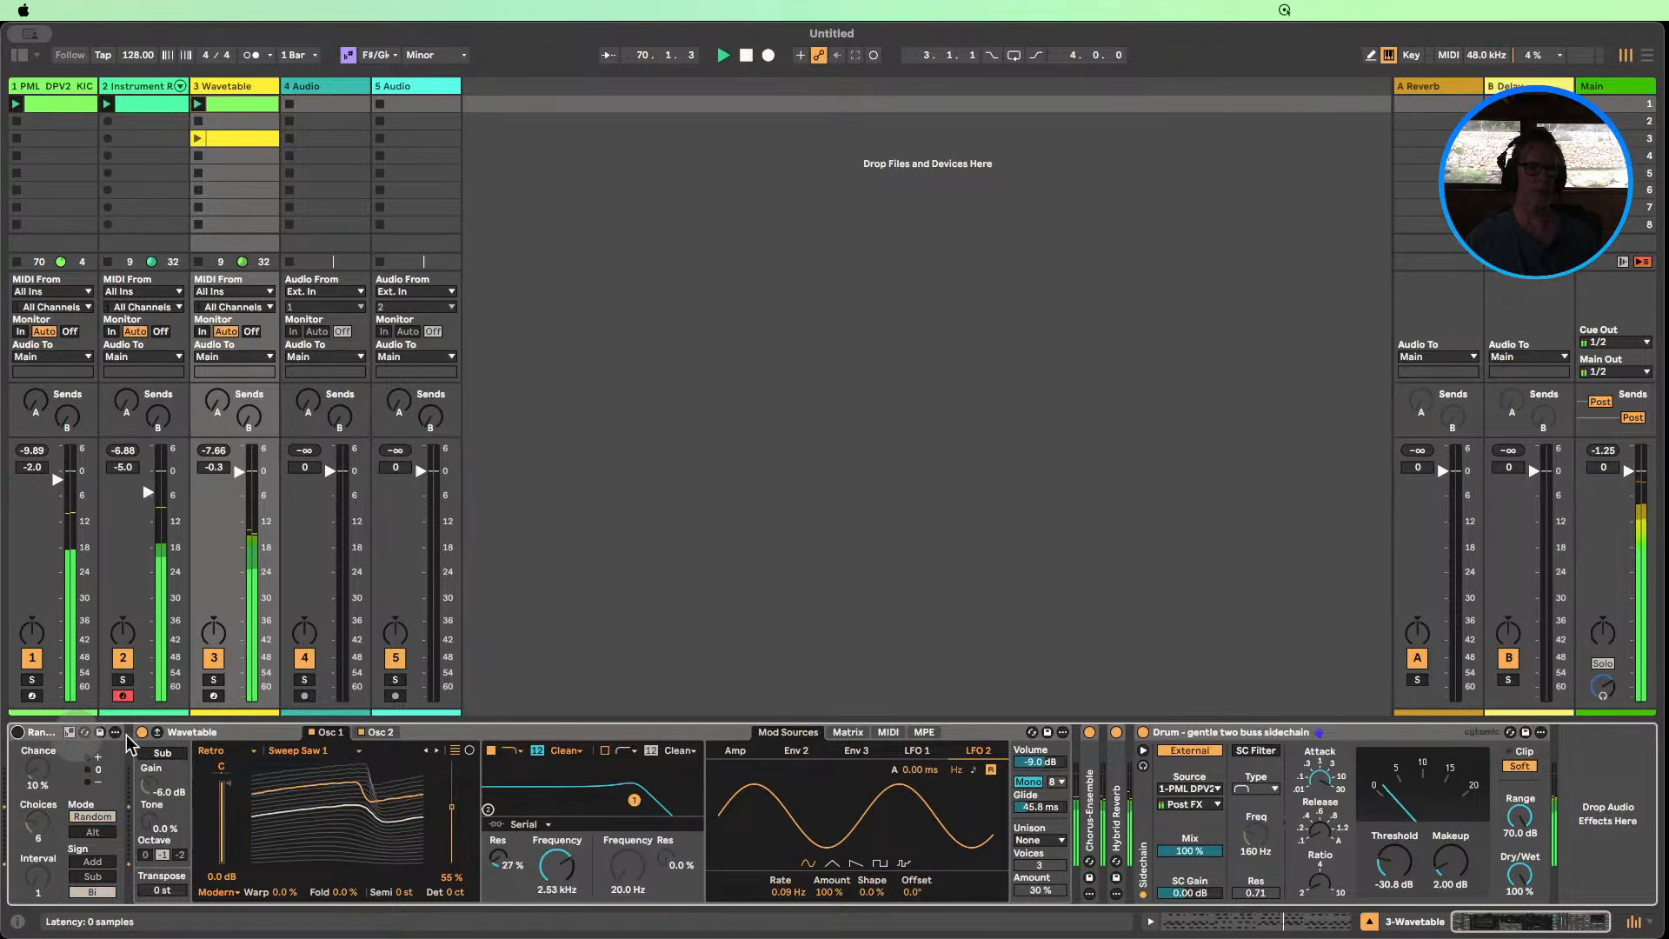
left_click(133, 739)
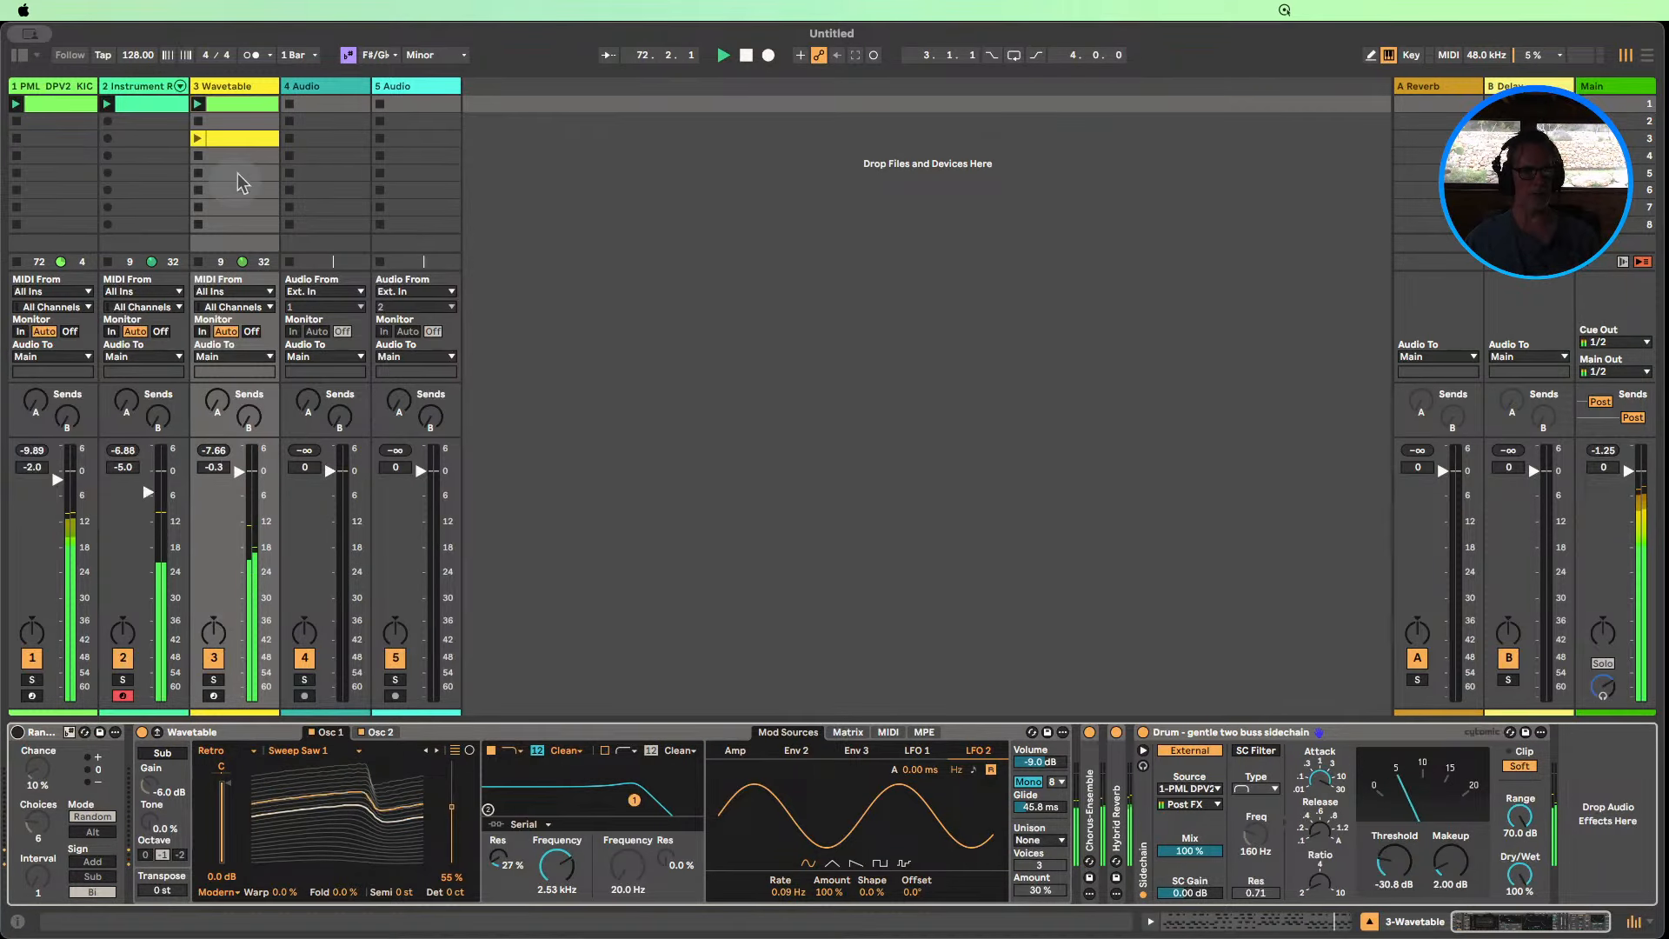
Examine the notes in the Wavetable track's first MIDI clip and return to the track's devices.
left_click(236, 108)
double_click(237, 111)
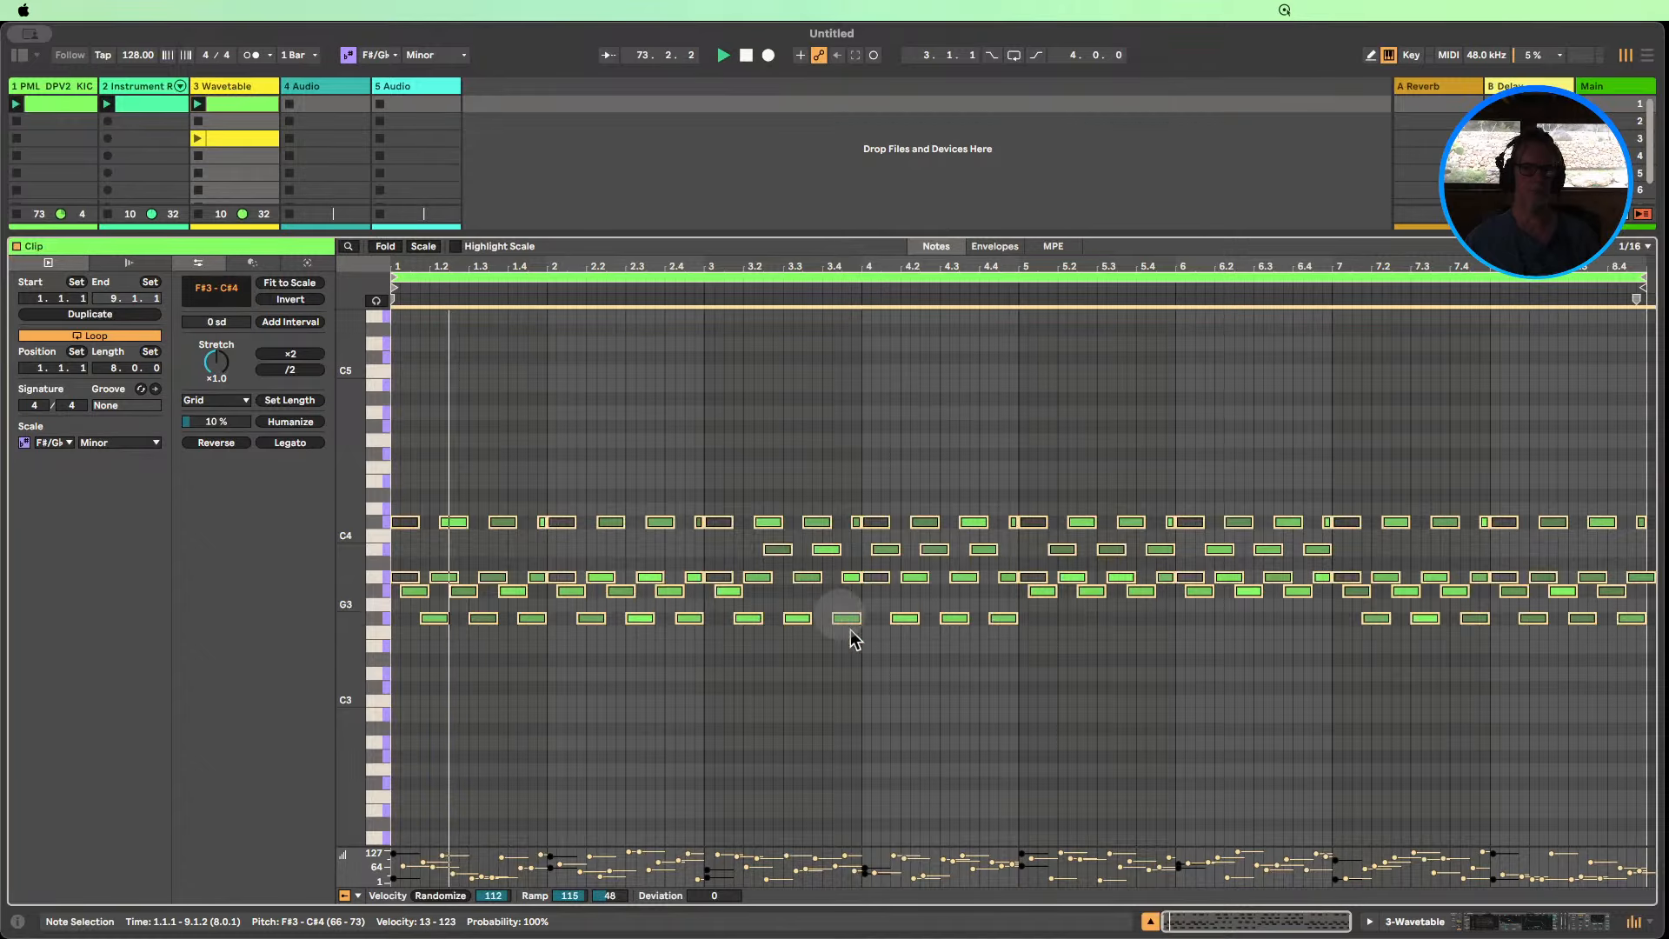
left_click(1148, 921)
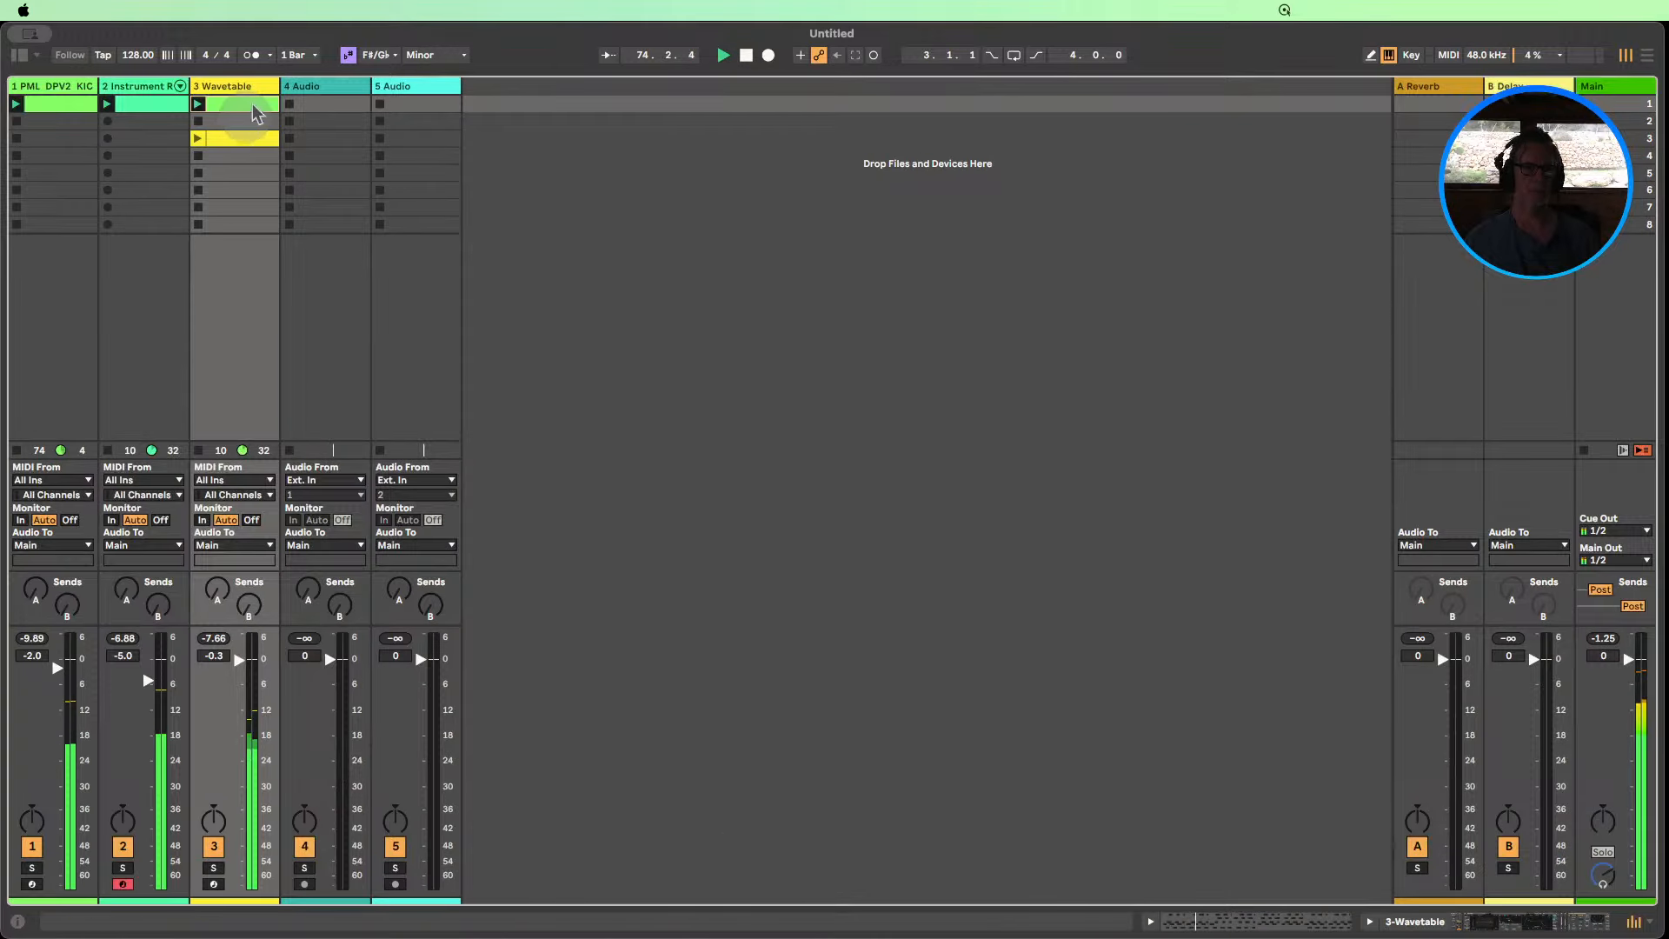
double_click(215, 87)
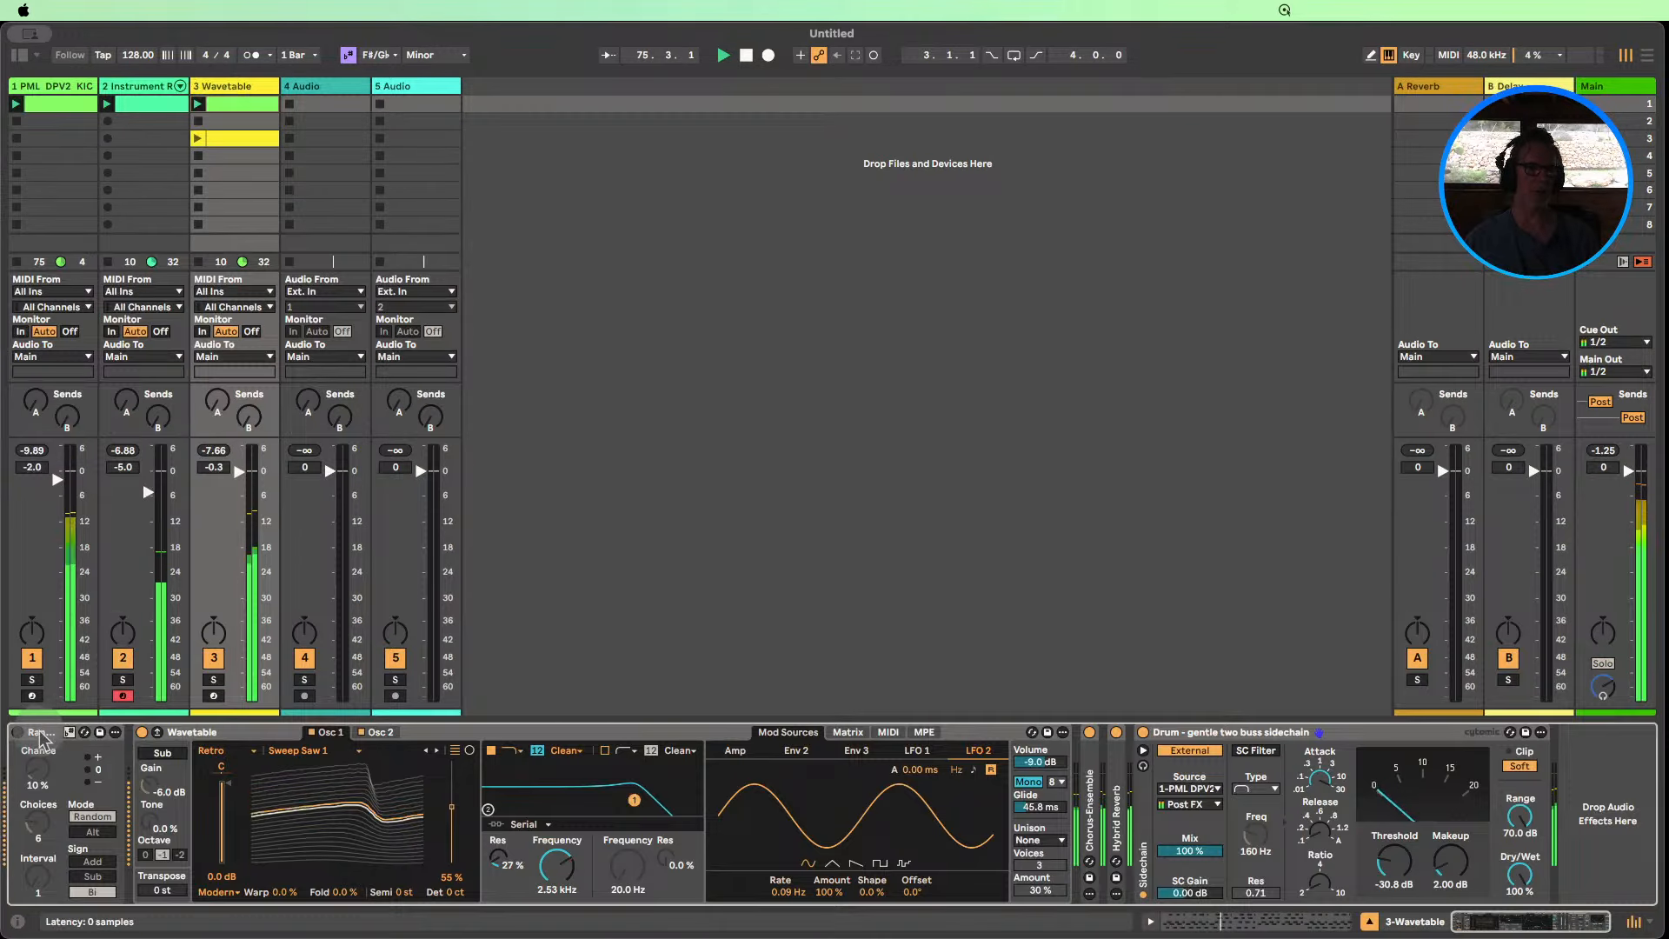
Reactivate Random with its Sign mode set to Add, and lower Filter 1's frequency to 714 Hz.
left_click(17, 733)
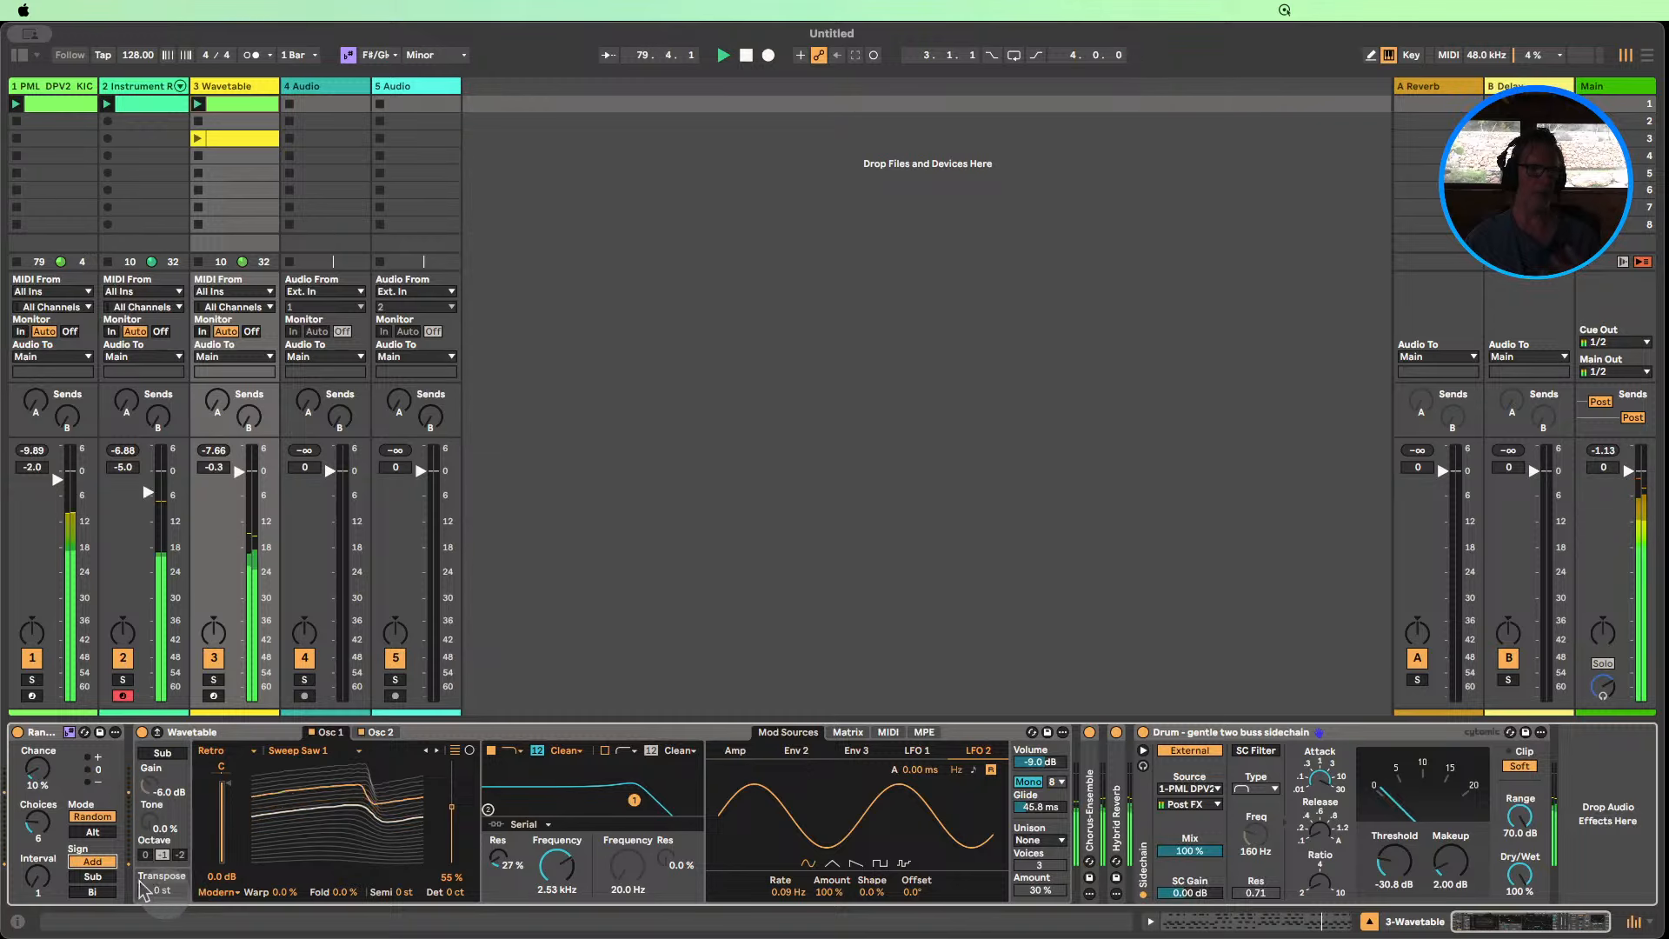
left_click(92, 861)
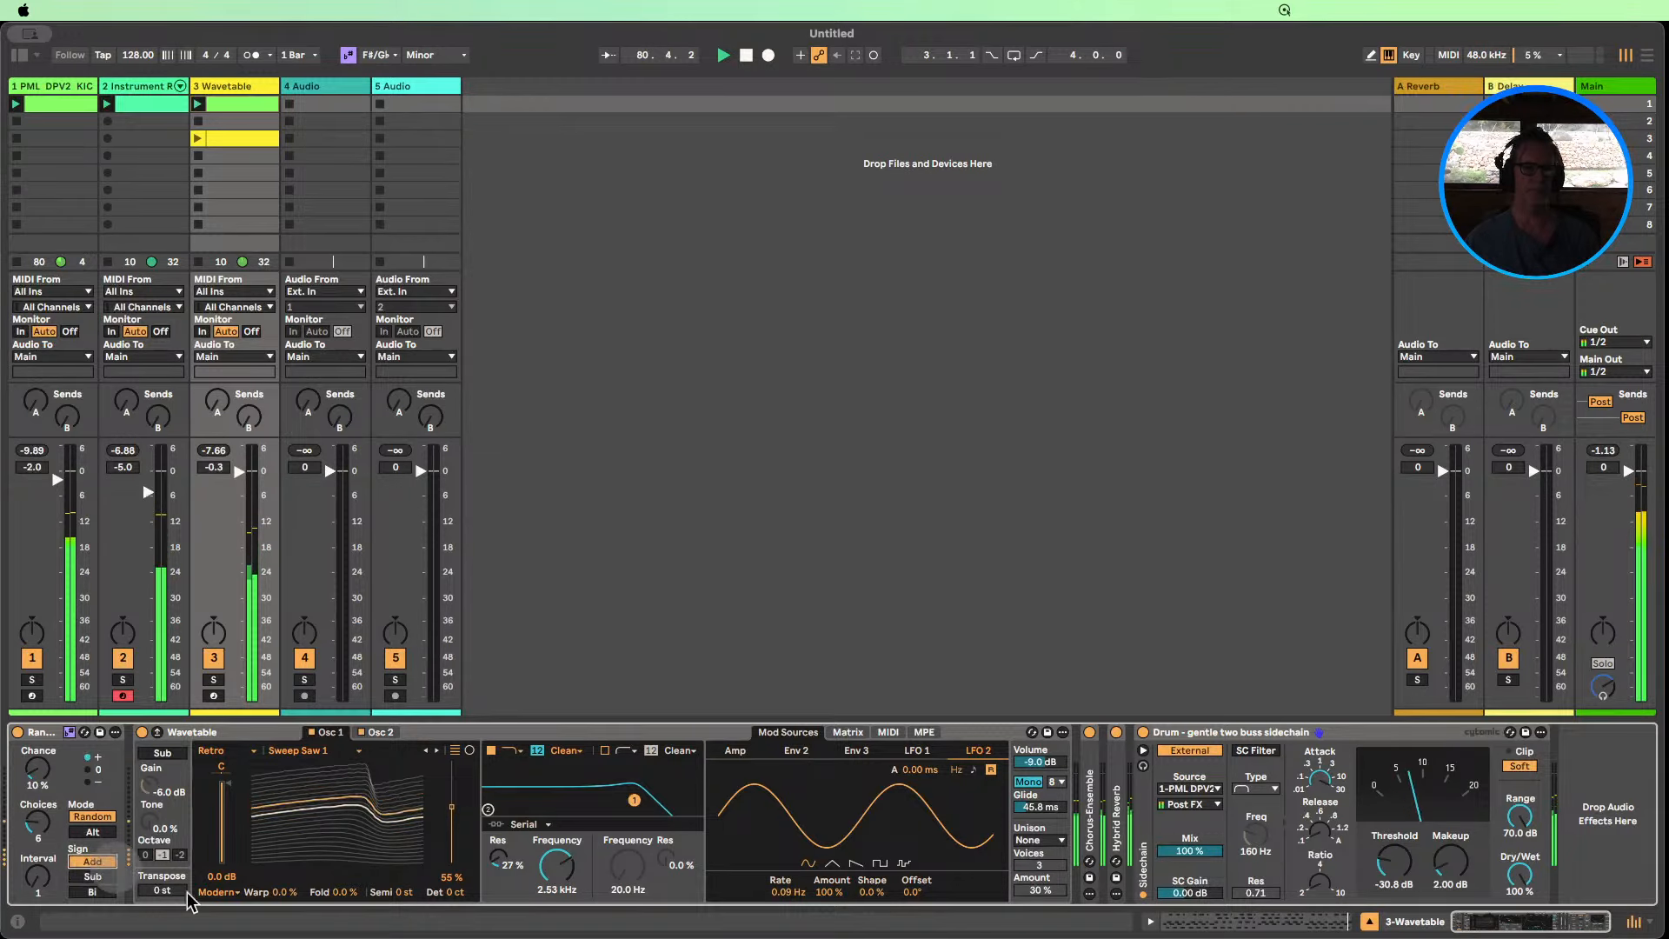
left_click_drag(557, 865, 557, 922)
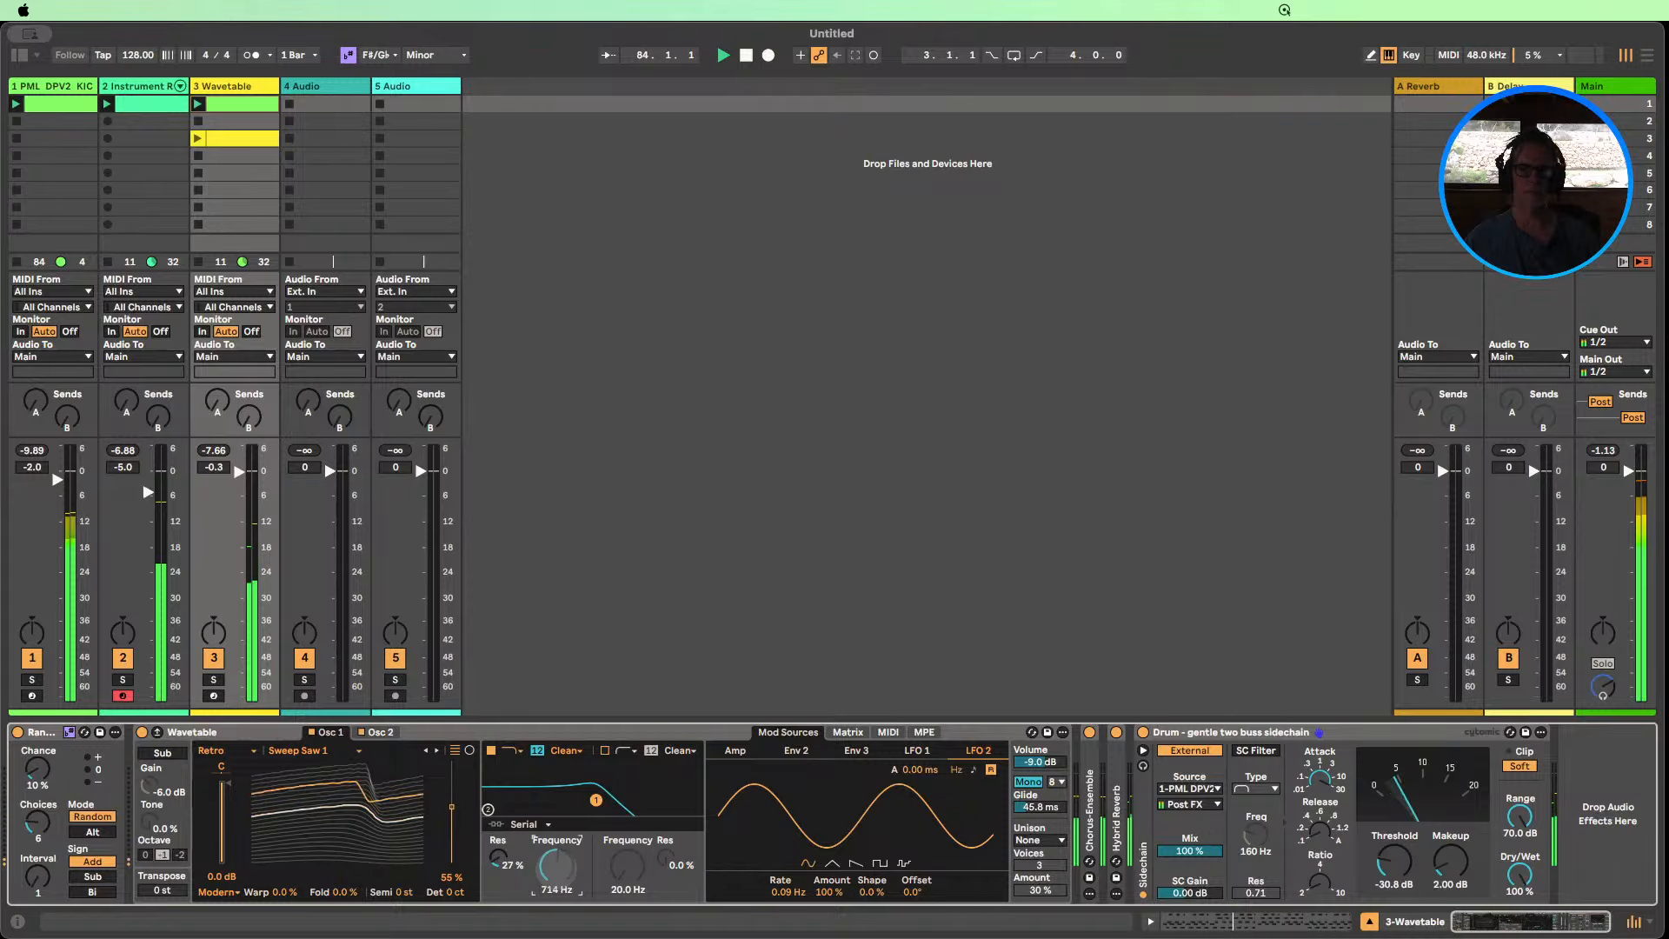
Compare the sound with the sidechain compressor off and on, enable its sidechain filter and collapse the device.
left_click(1143, 733)
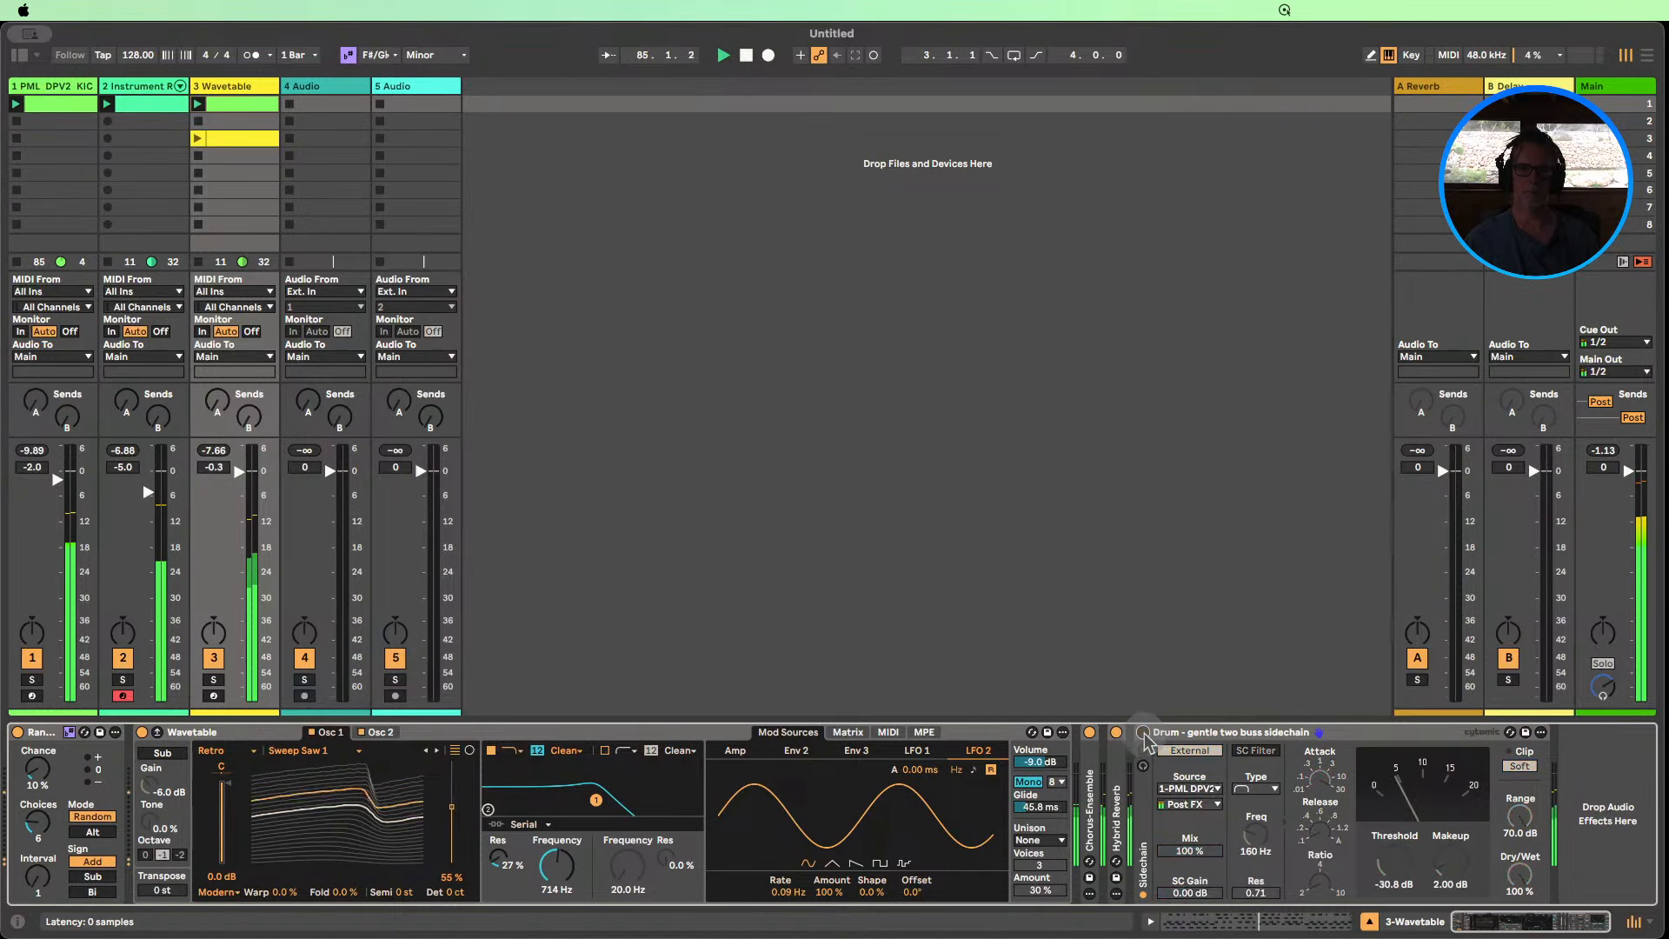
left_click(1144, 732)
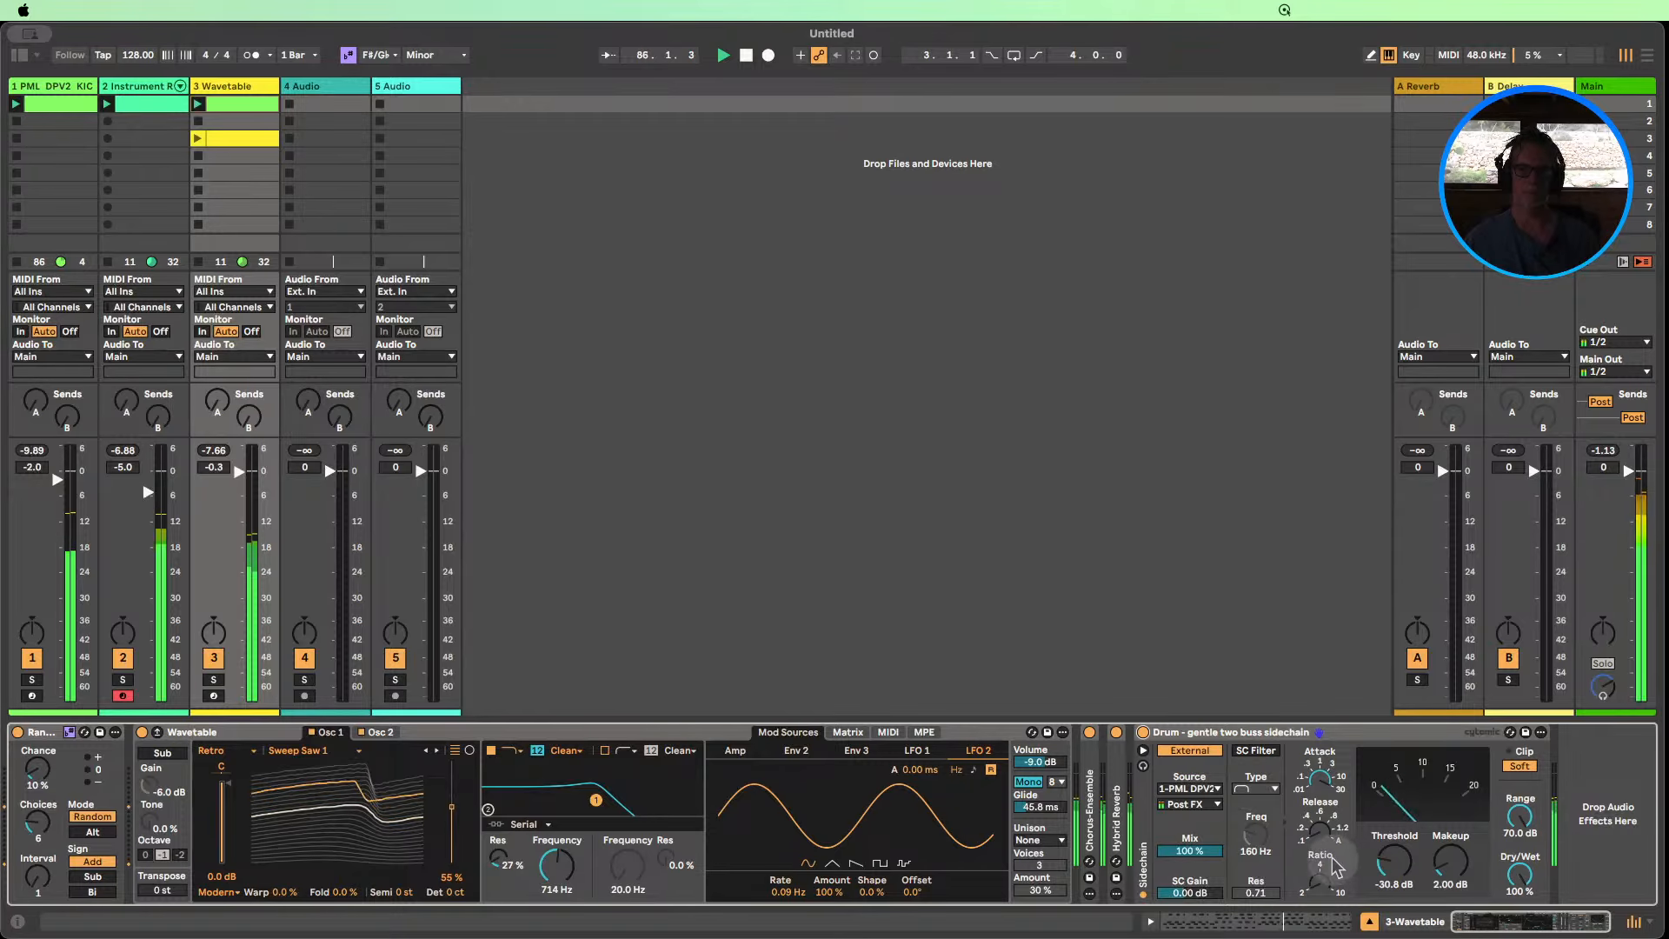
left_click(1261, 753)
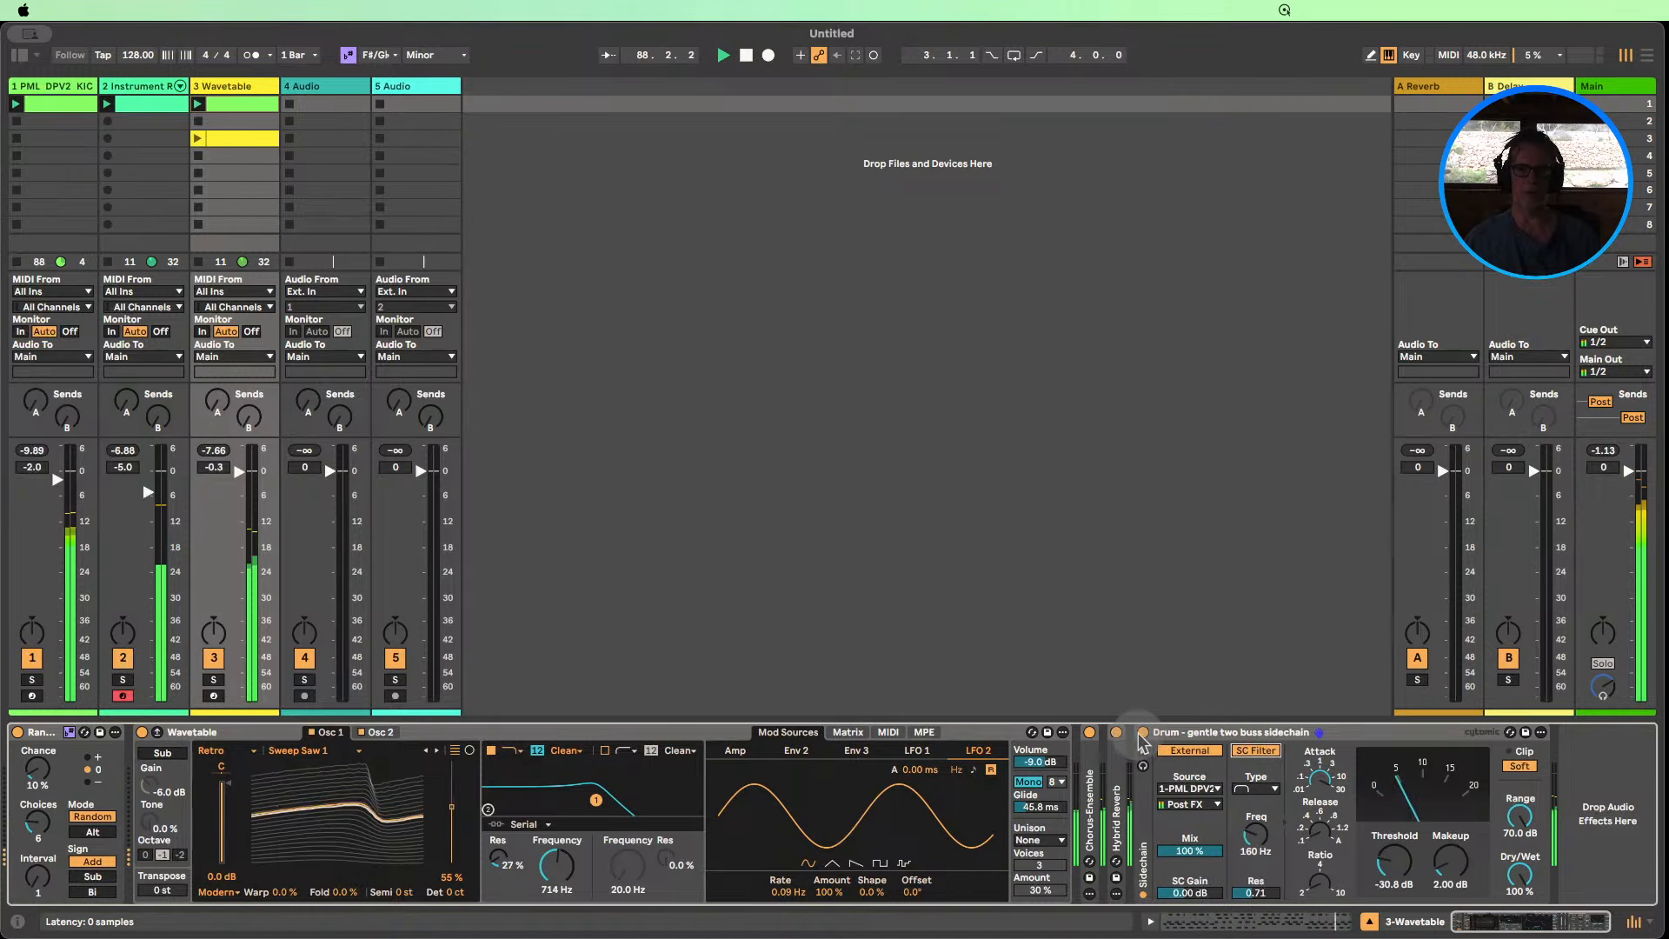
double_click(1182, 732)
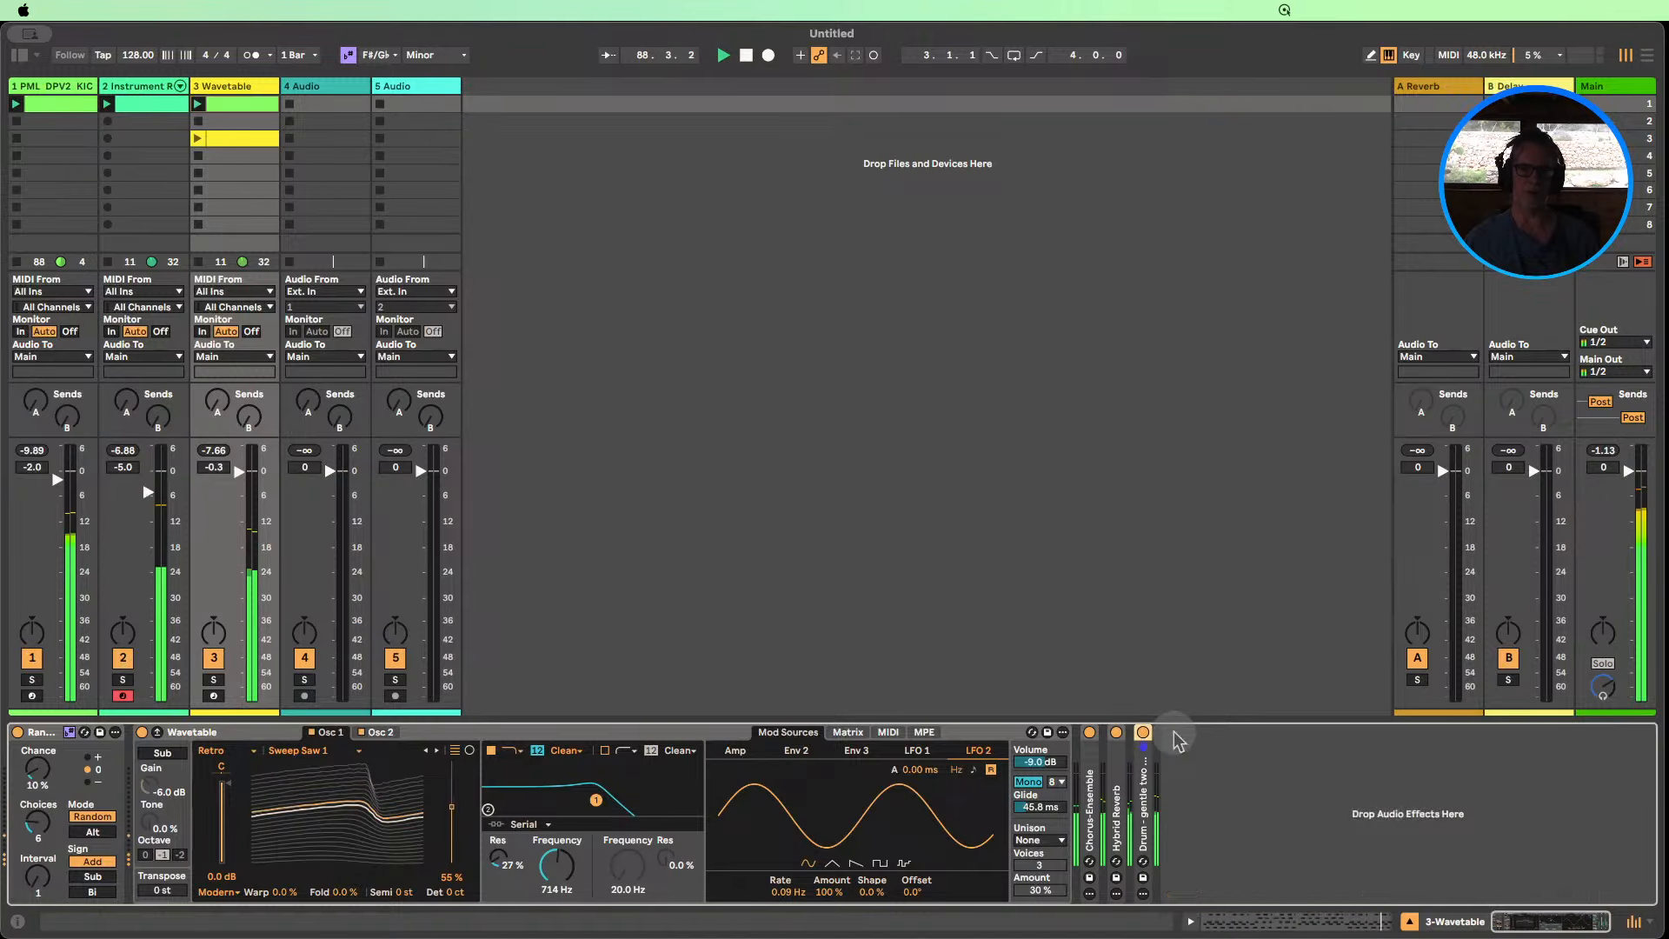
Expand Hybrid Reverb, lower its dry/wet to 21%, set Vintage to Old and collapse the device again.
double_click(1117, 748)
left_click_drag(1559, 923, 1637, 926)
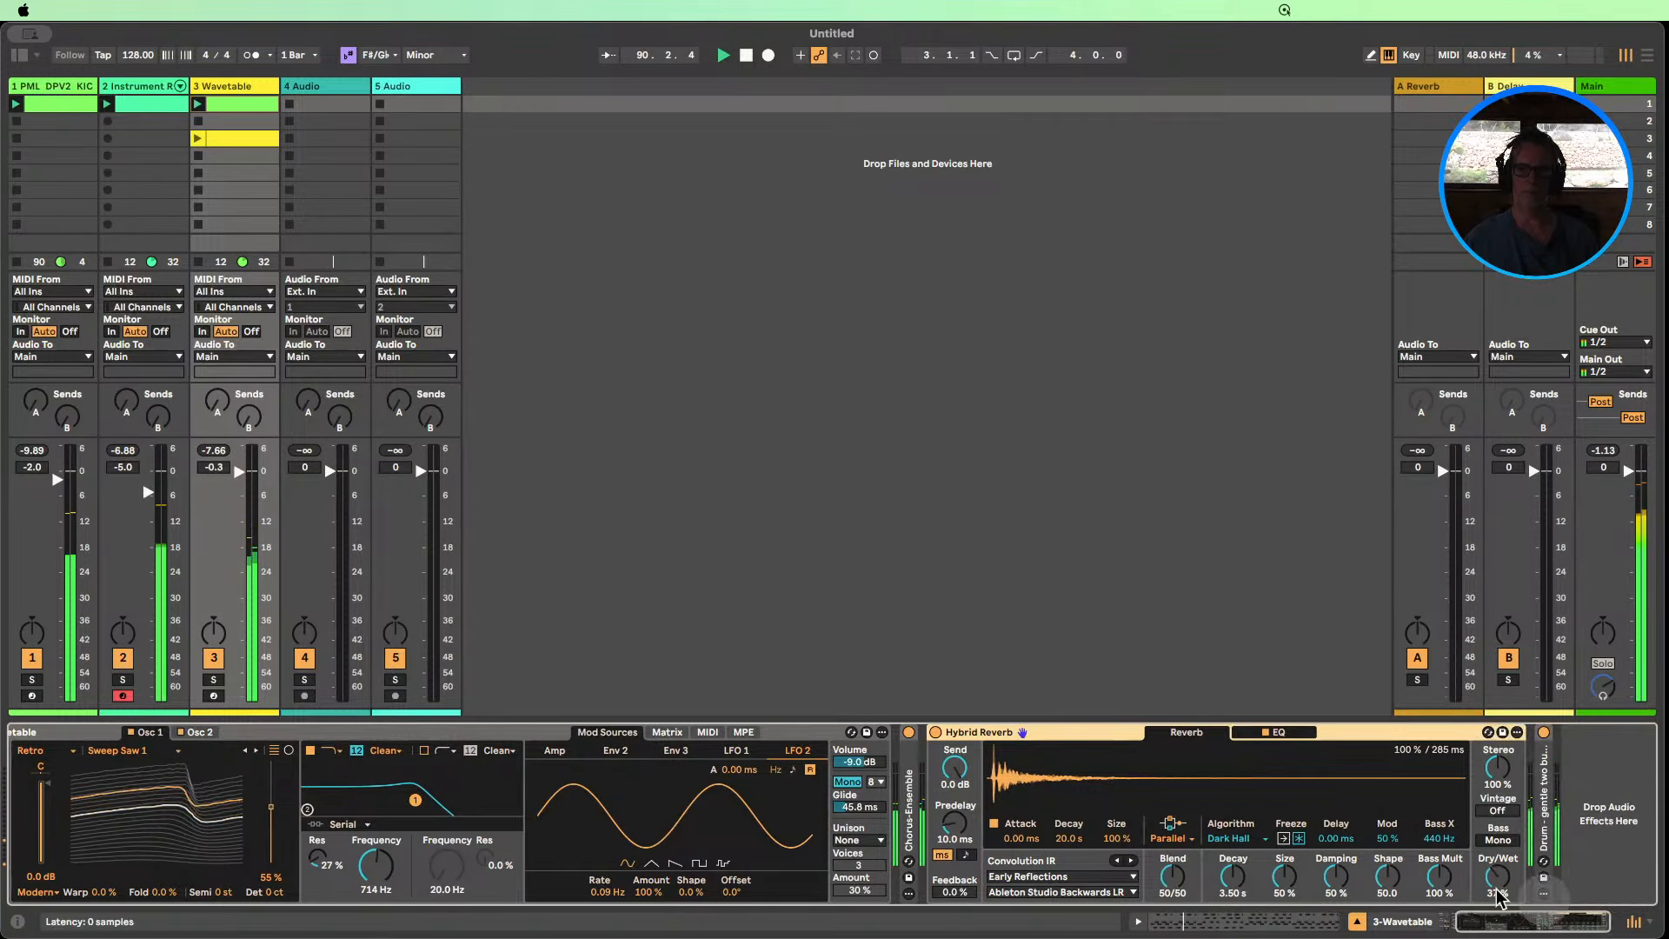
left_click(1492, 877)
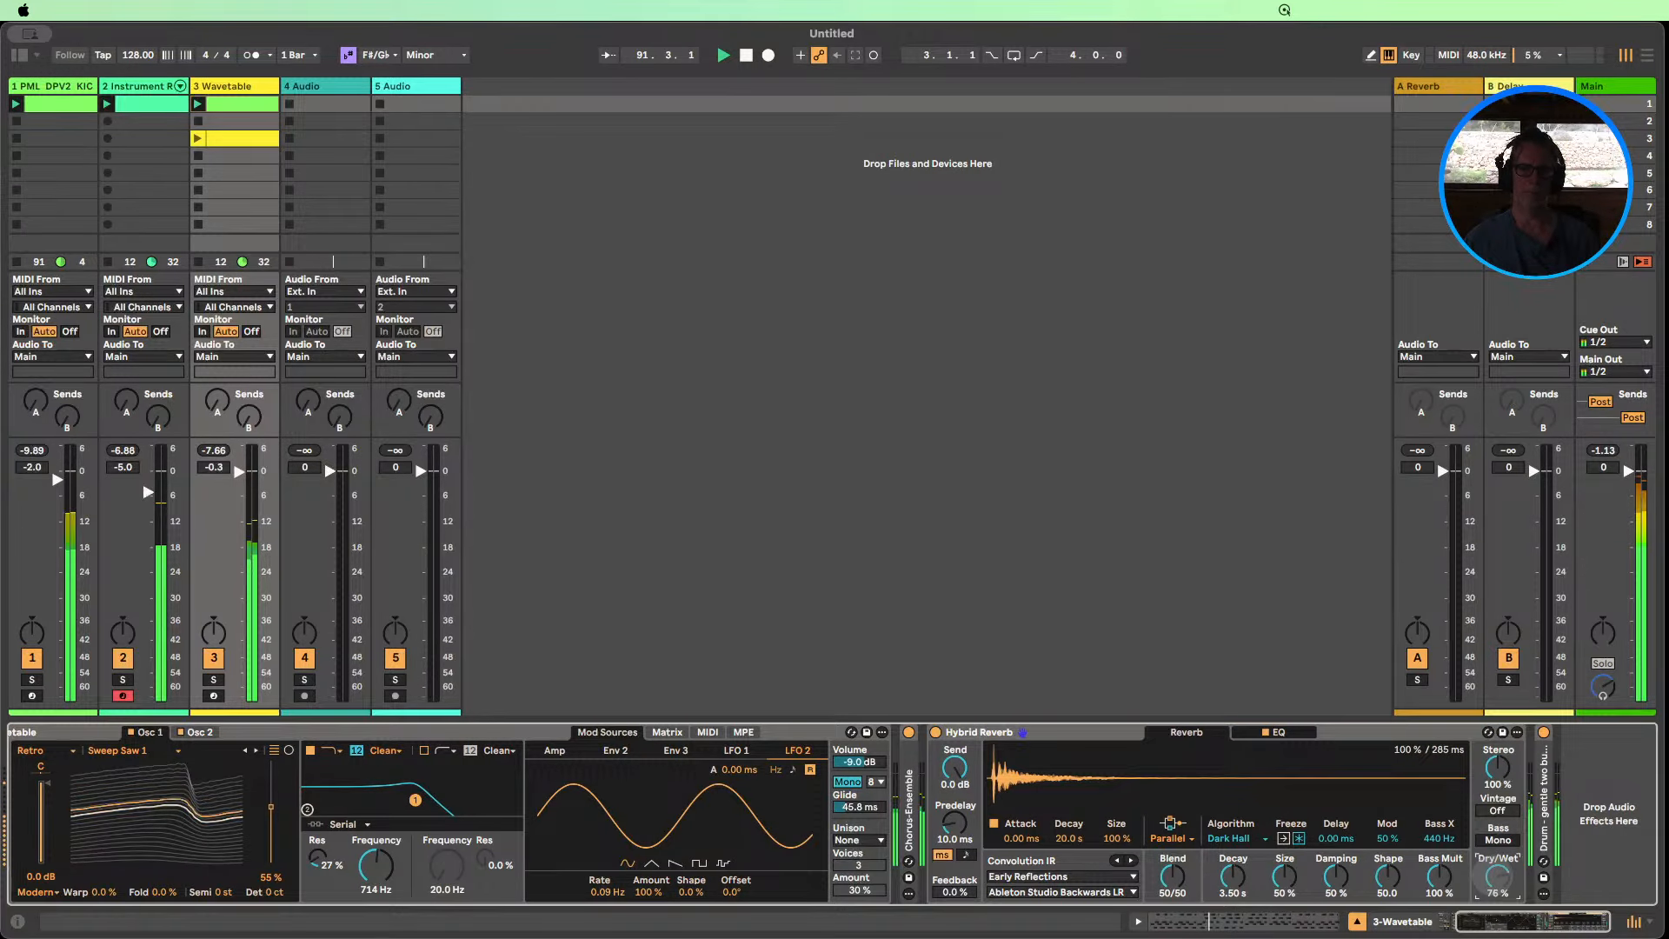
left_click_drag(1494, 881, 1496, 889)
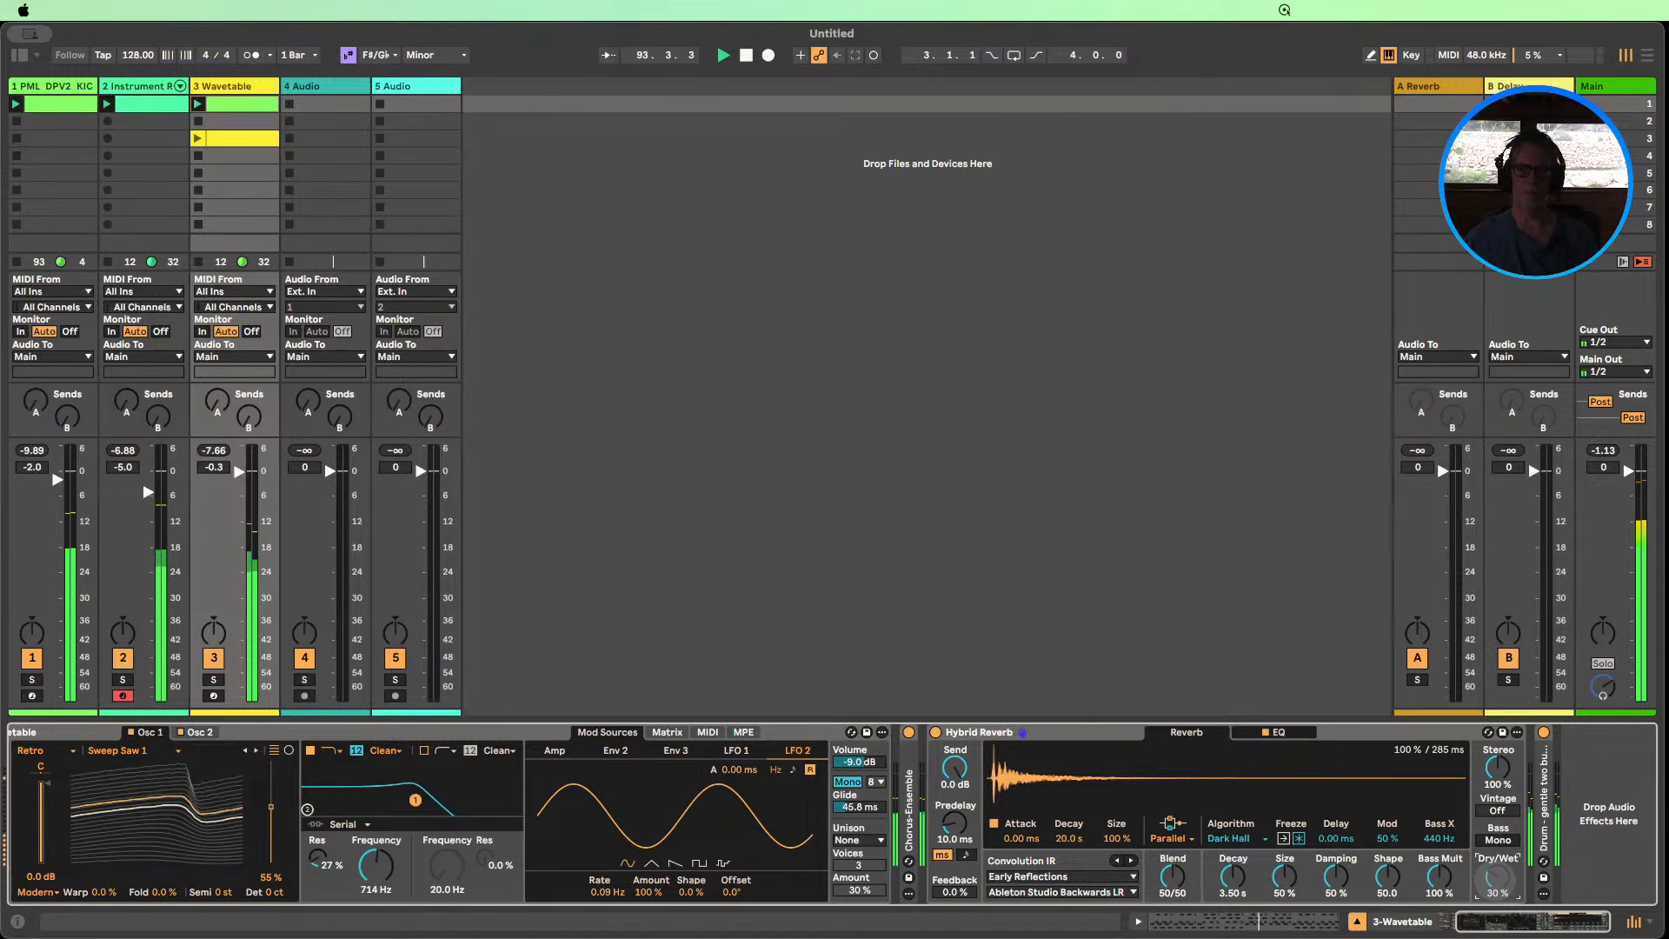
double_click(1496, 881)
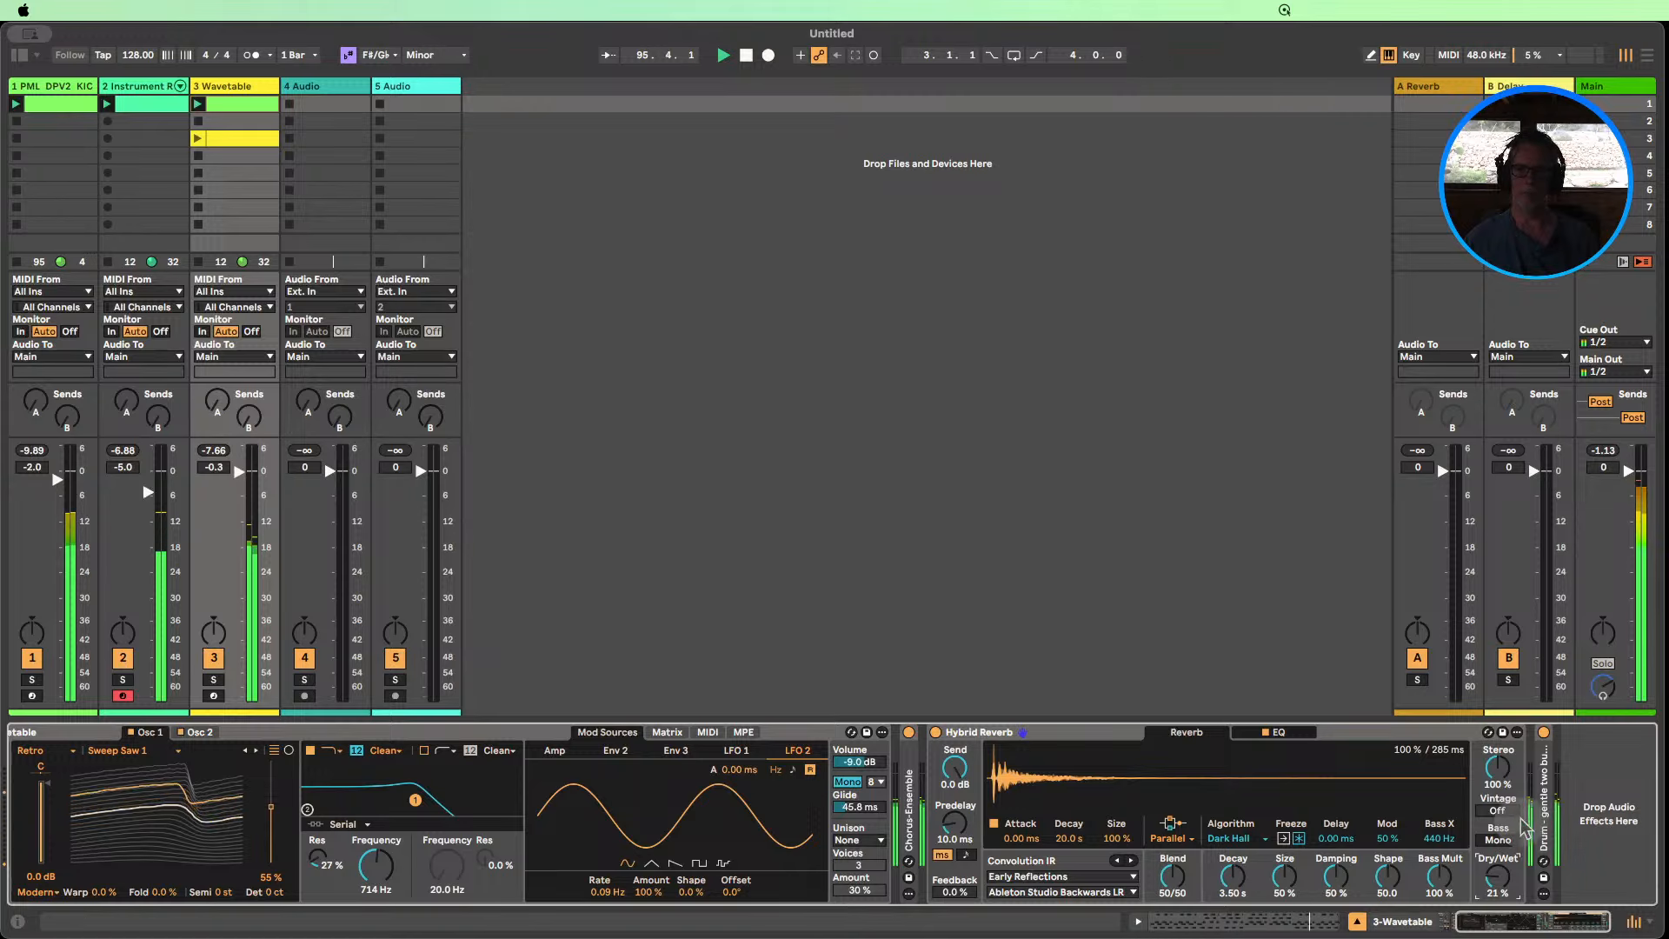
left_click(1499, 810)
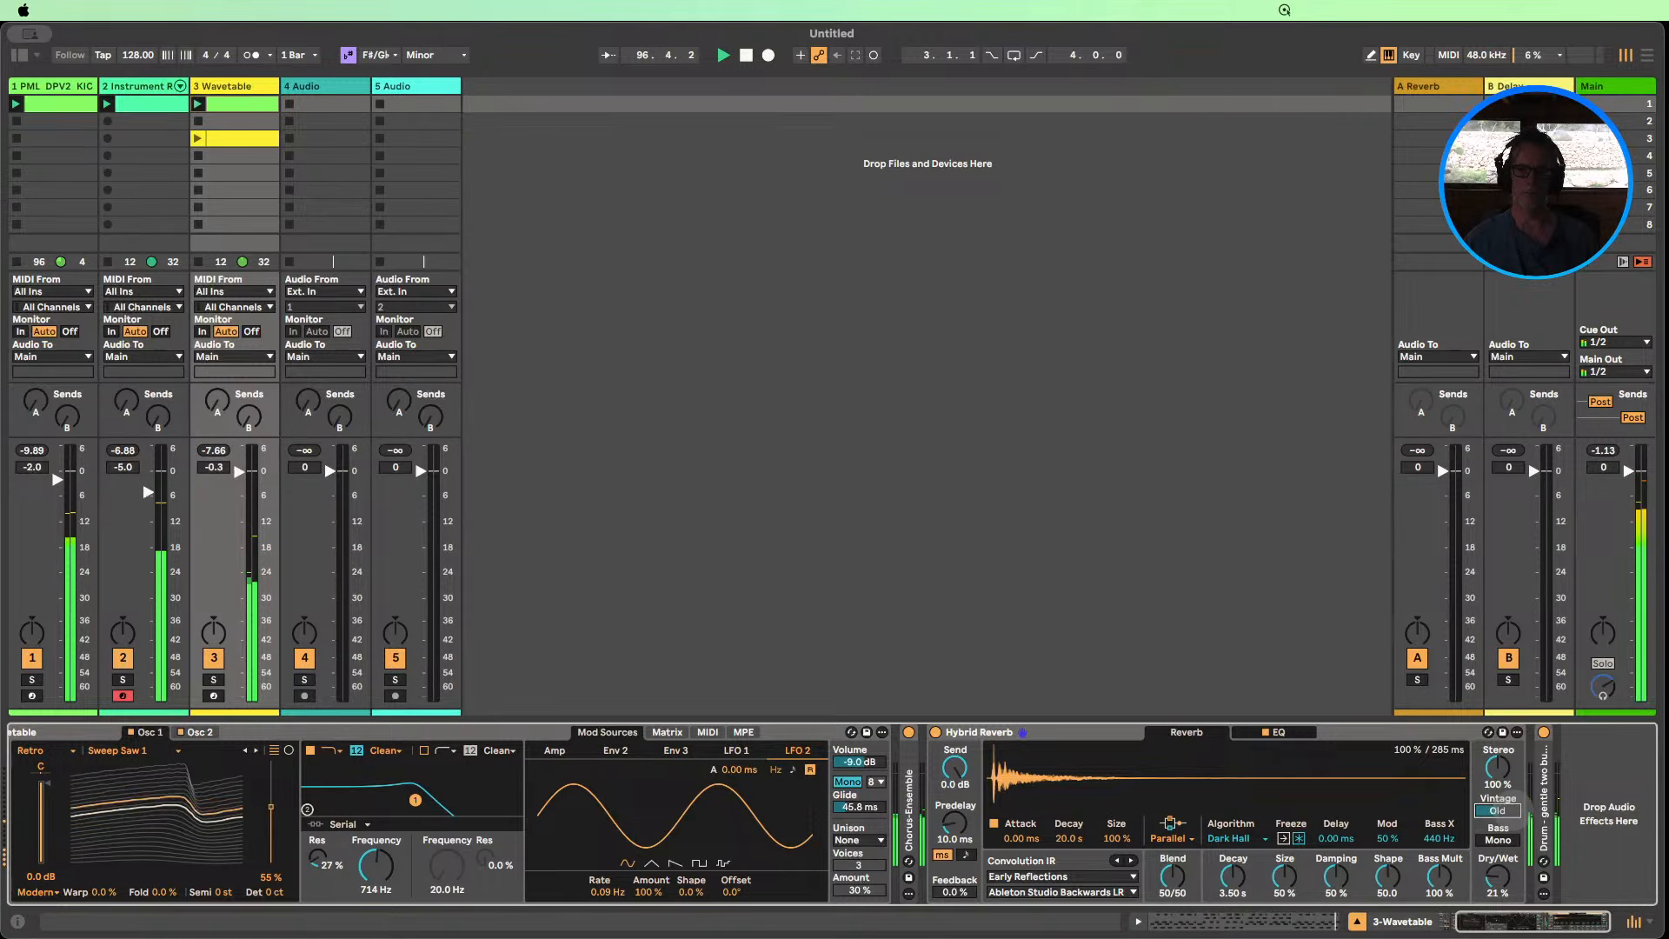
double_click(1035, 732)
Add the Echo audio effect from the browser, set its dry/wet to 37% and place it between Chorus-Ensemble and Hybrid Reverb.
left_click(20, 55)
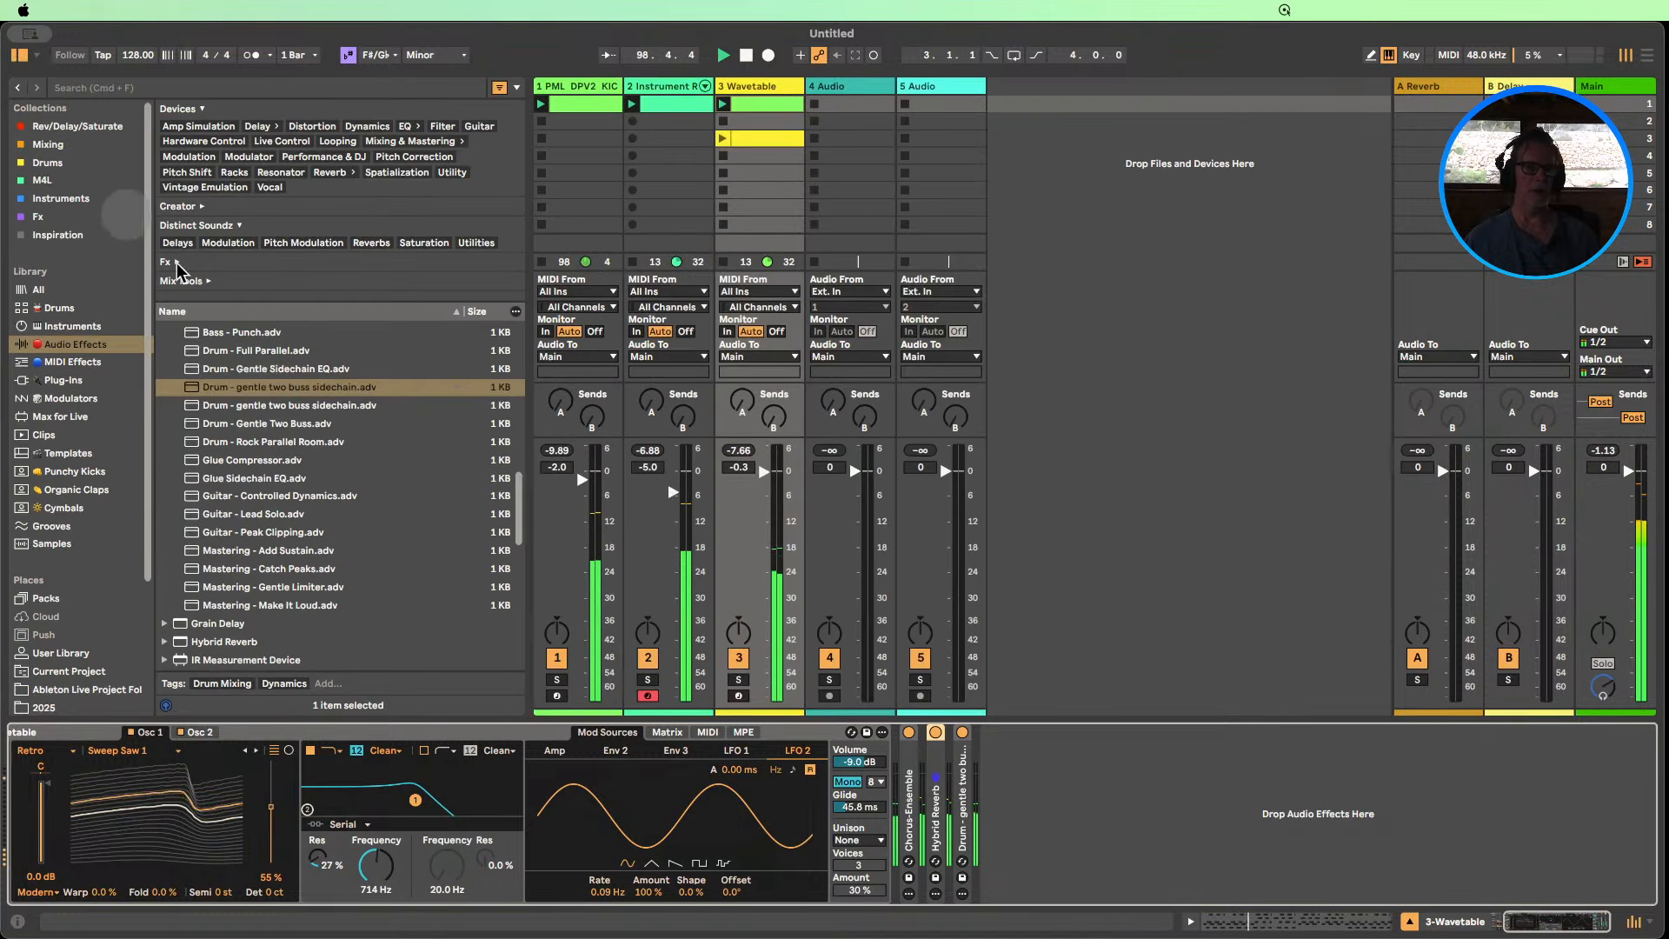
left_click(71, 344)
scroll(209, 487, "down", 5)
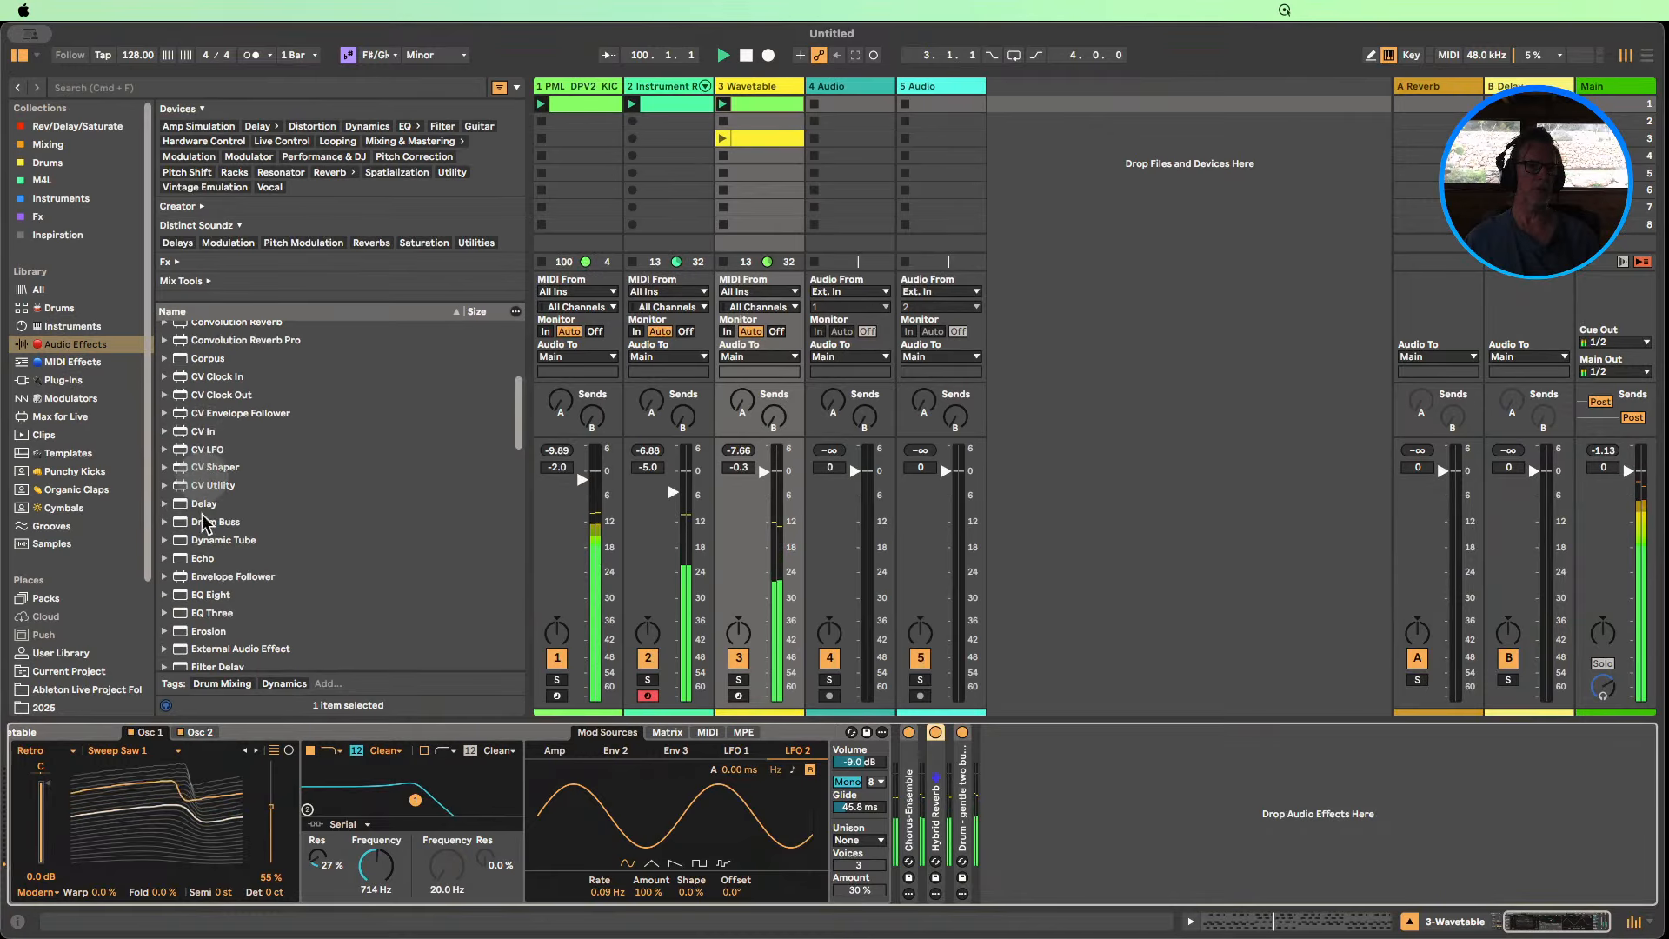
left_click_drag(207, 561, 951, 861)
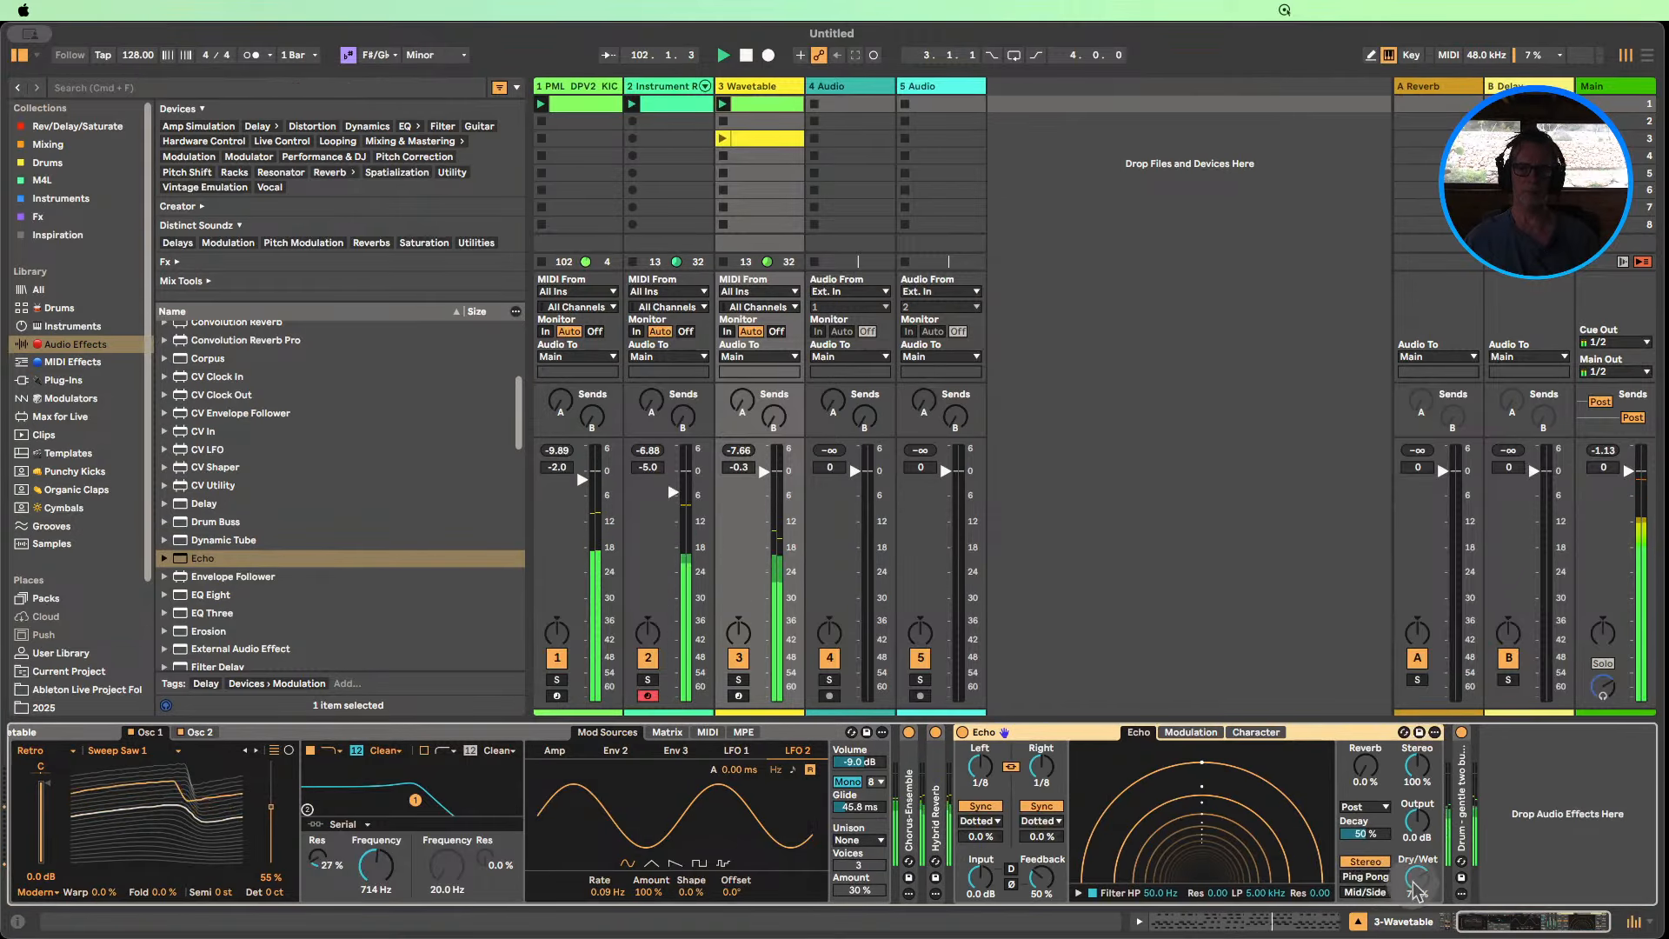
left_click_drag(1419, 886, 1419, 887)
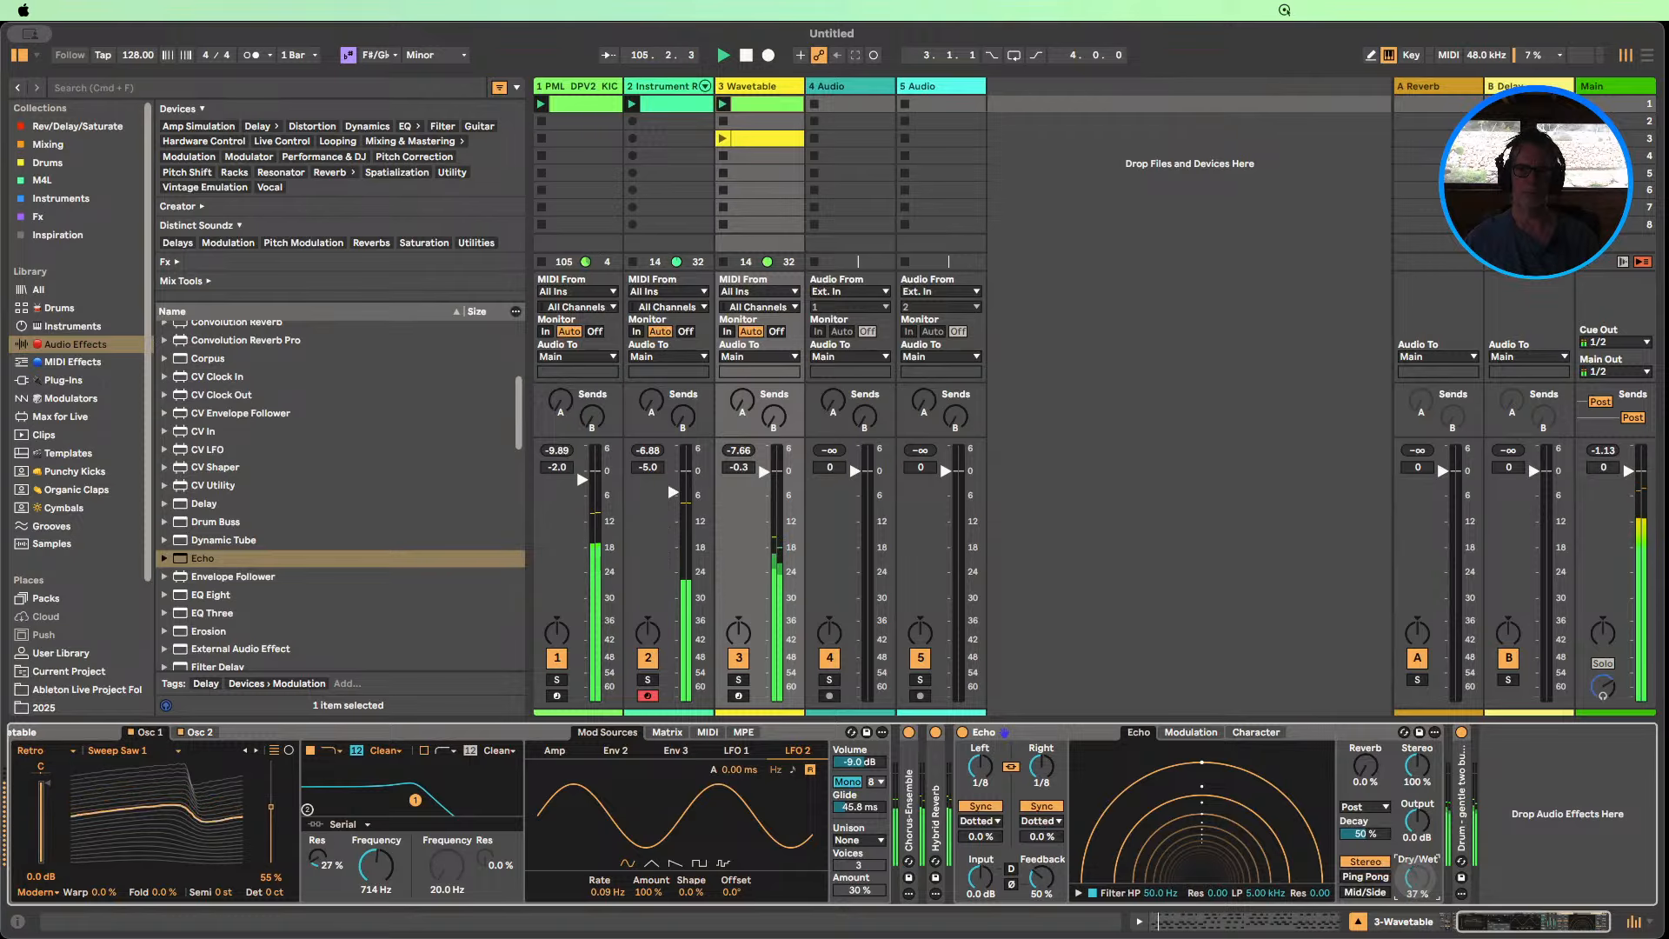
left_click_drag(978, 732, 935, 756)
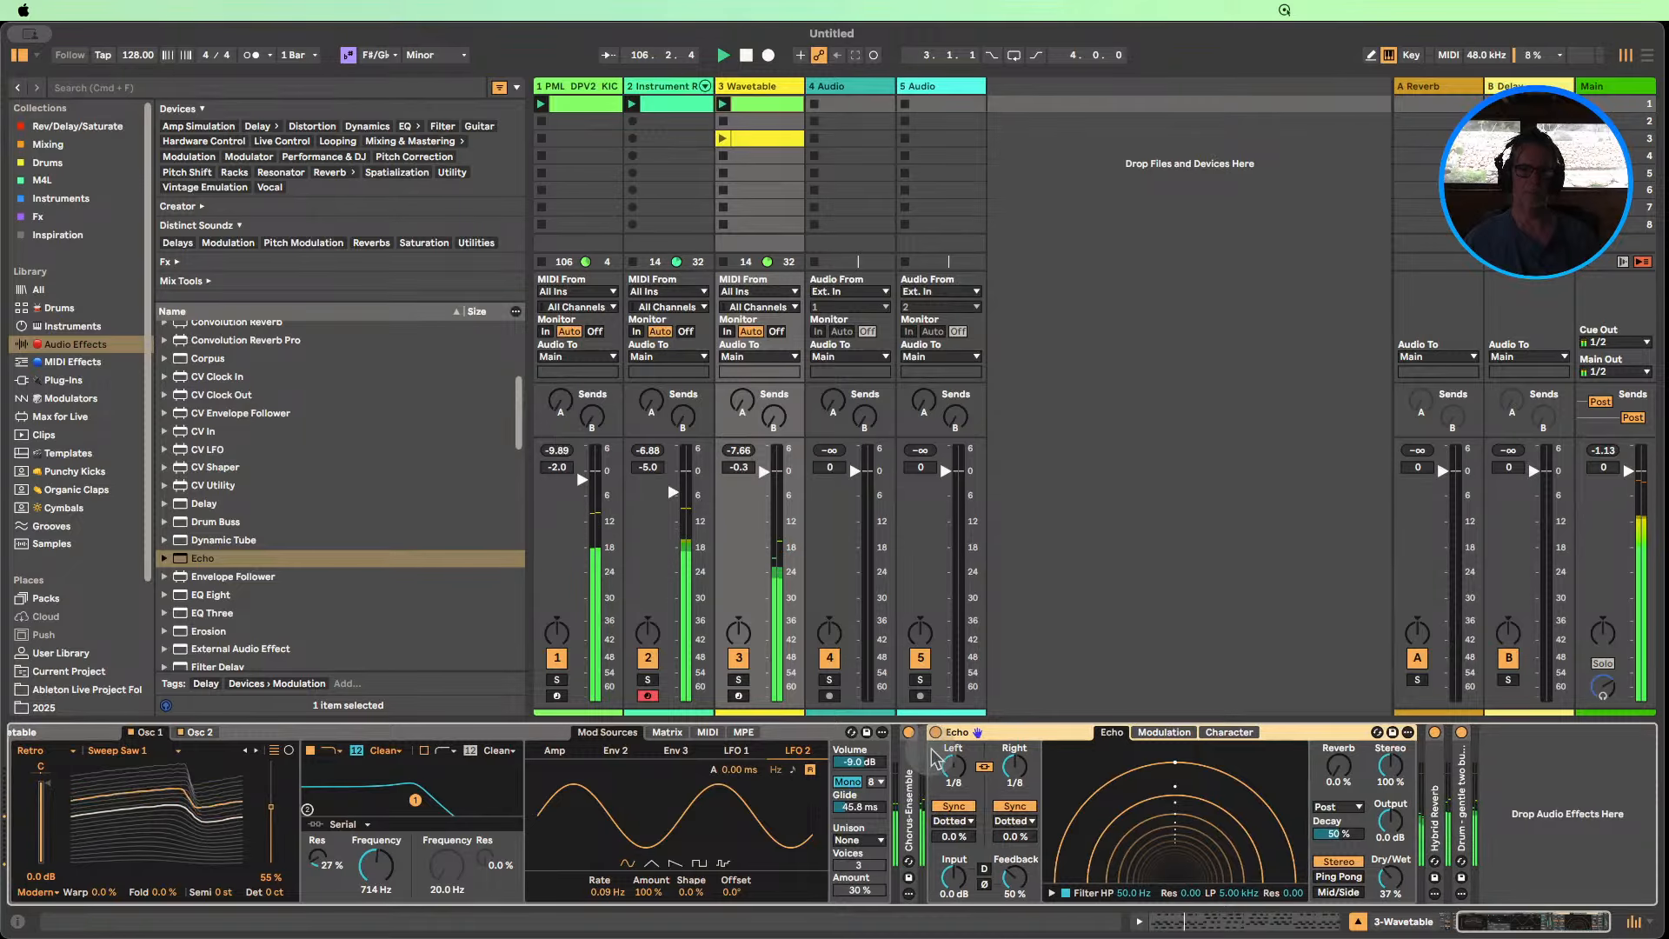
Lower Echo's dry/wet to 34% and raise its feedback to 85%.
left_click_drag(1392, 878, 1391, 882)
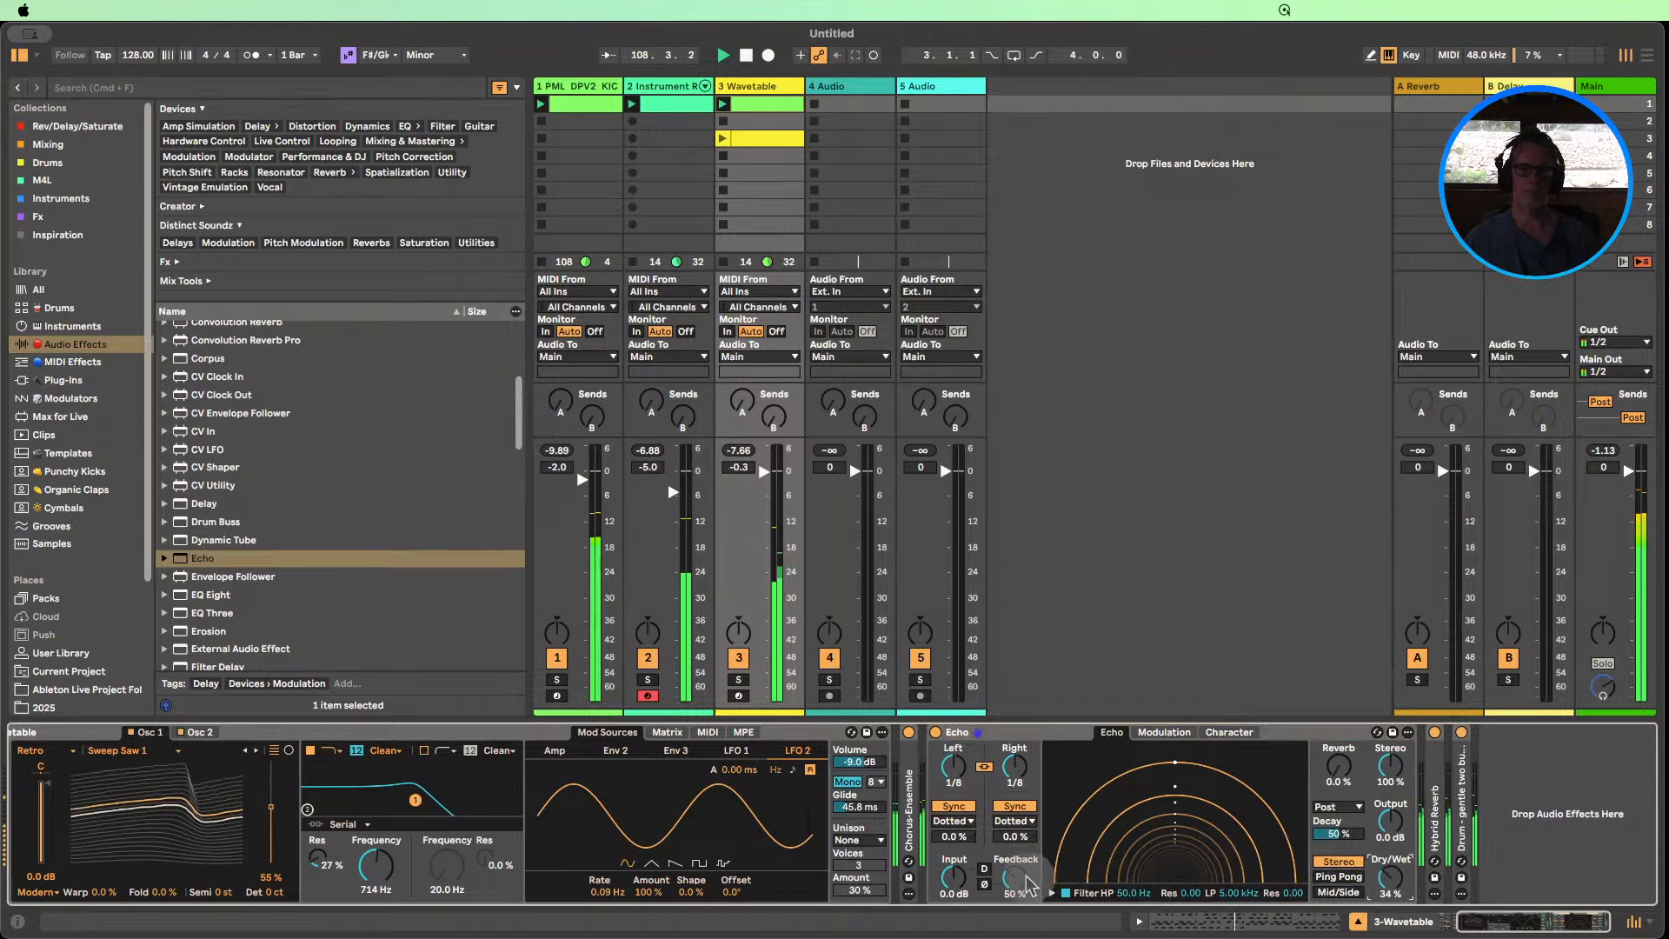
left_click_drag(1015, 878, 1015, 856)
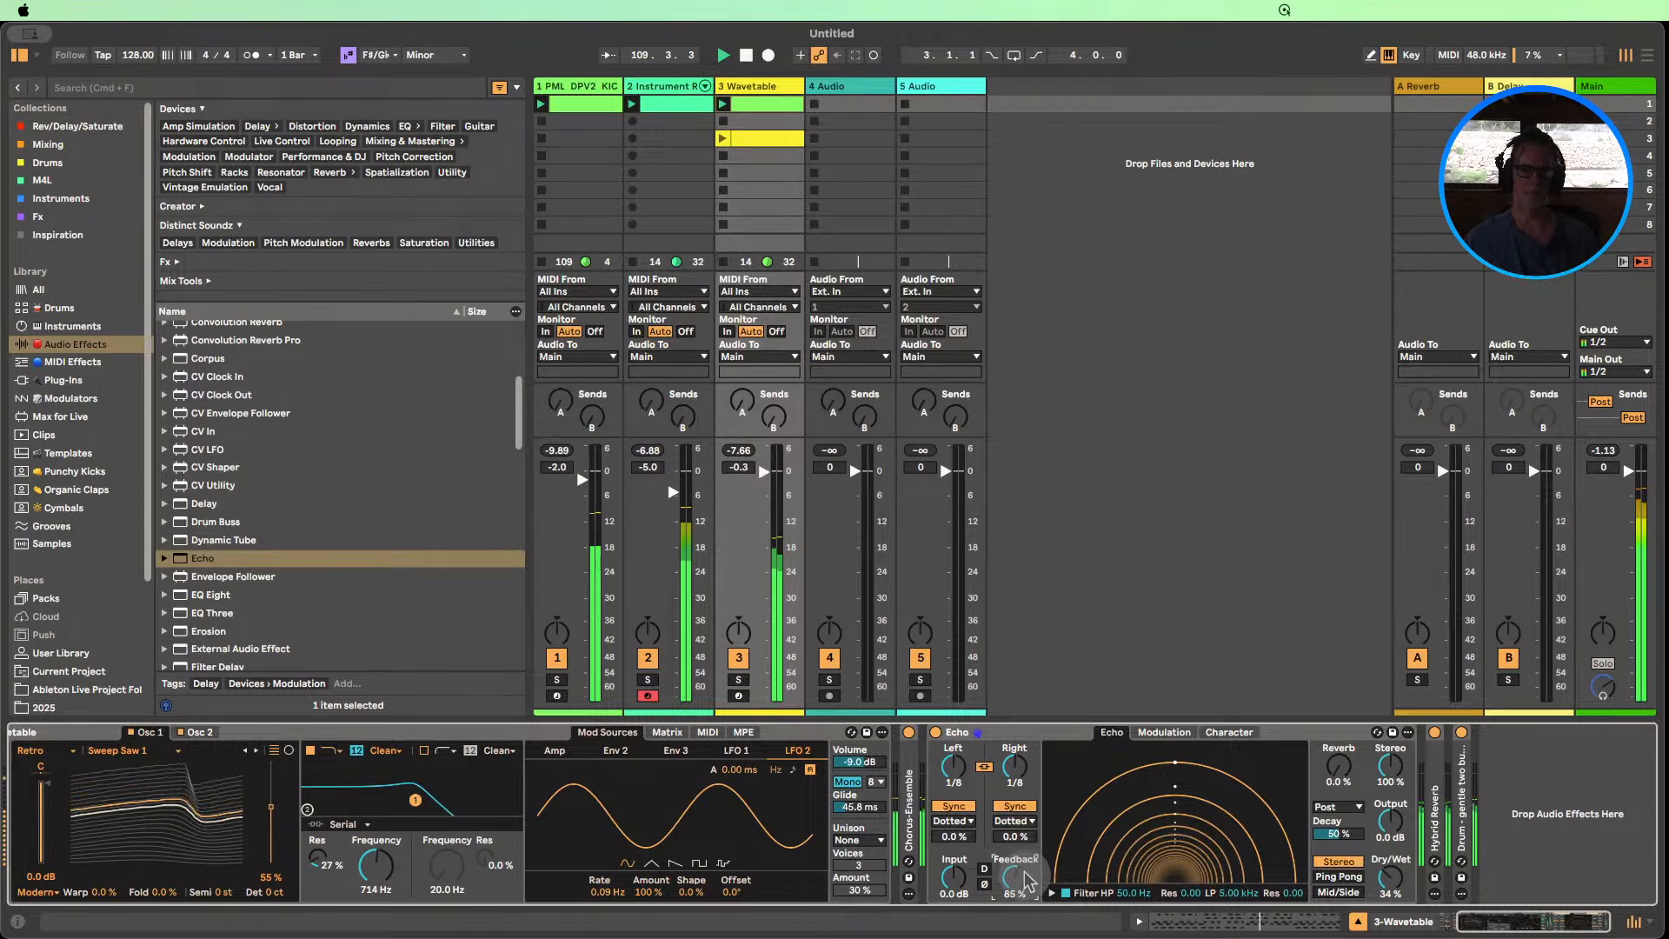
Unlink Echo's left and right delay times, set the right one to 1/4, and lower the feedback to 50%.
left_click(984, 767)
left_click(1015, 766)
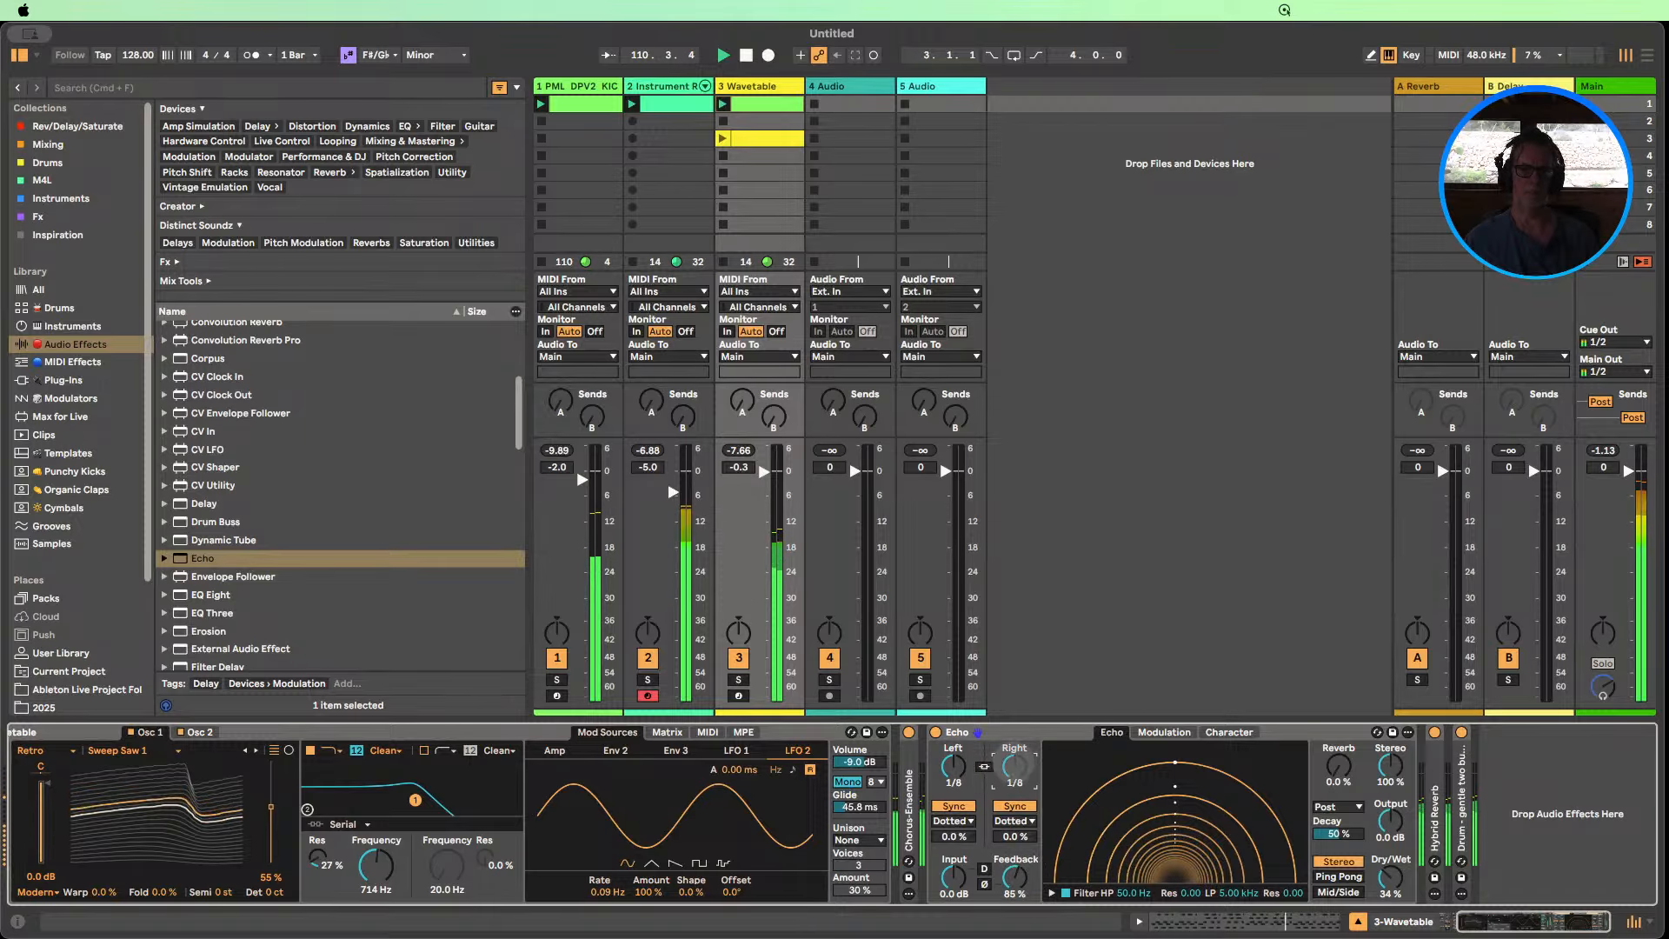
left_click_drag(1015, 766, 1014, 730)
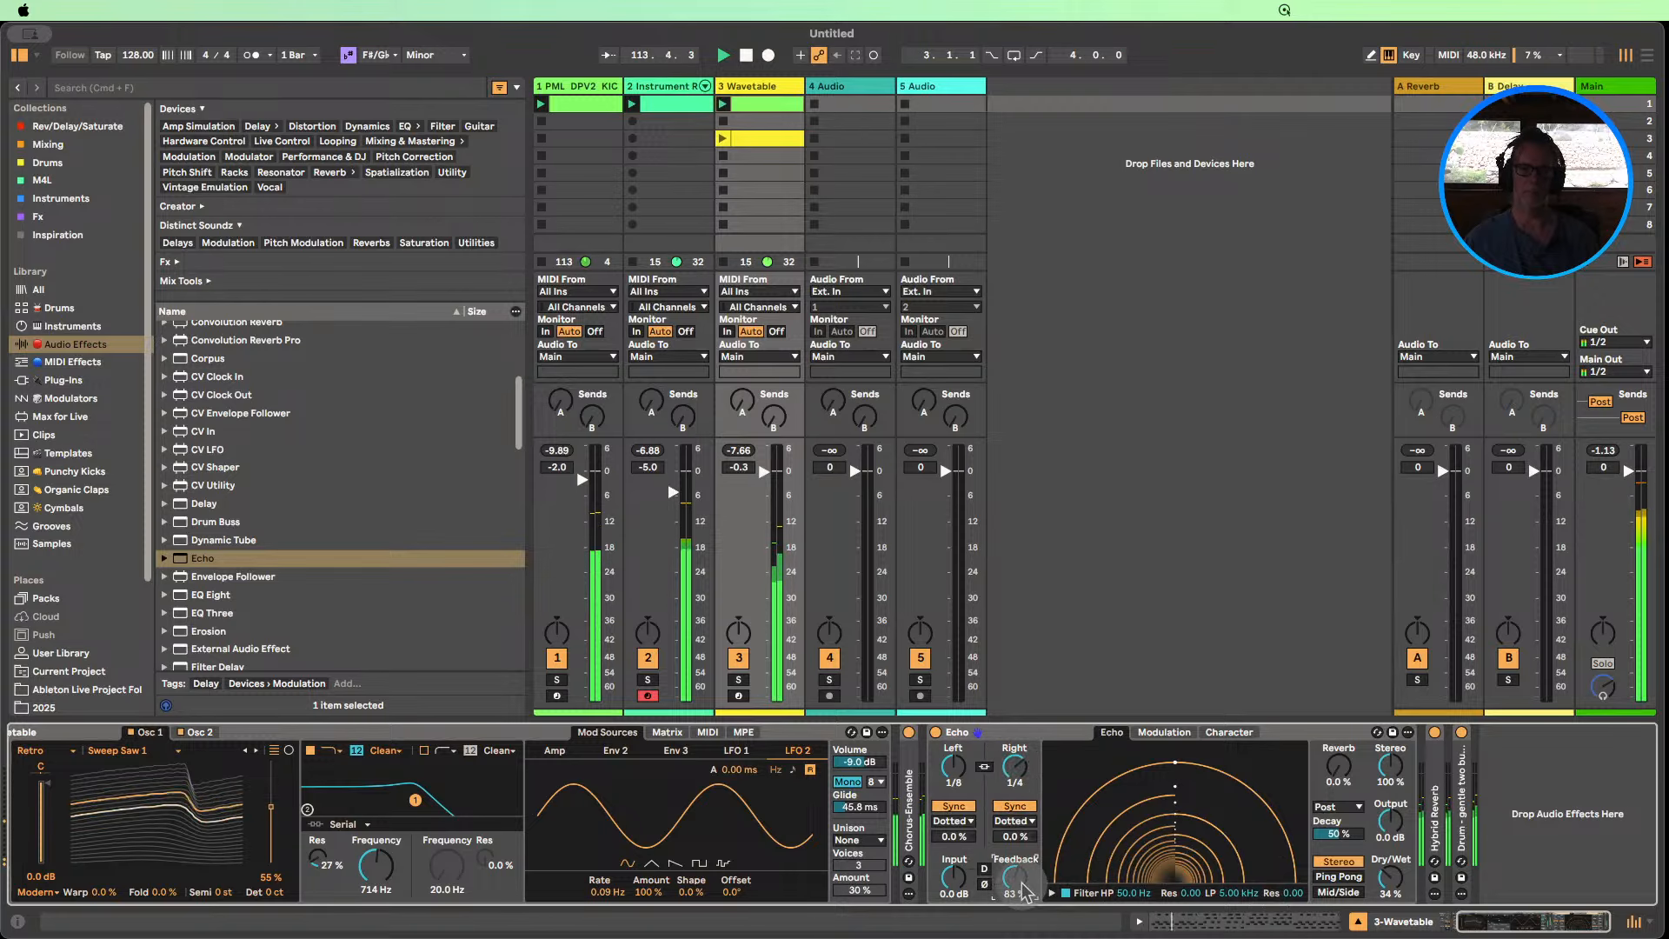
left_click_drag(1015, 879, 1052, 926)
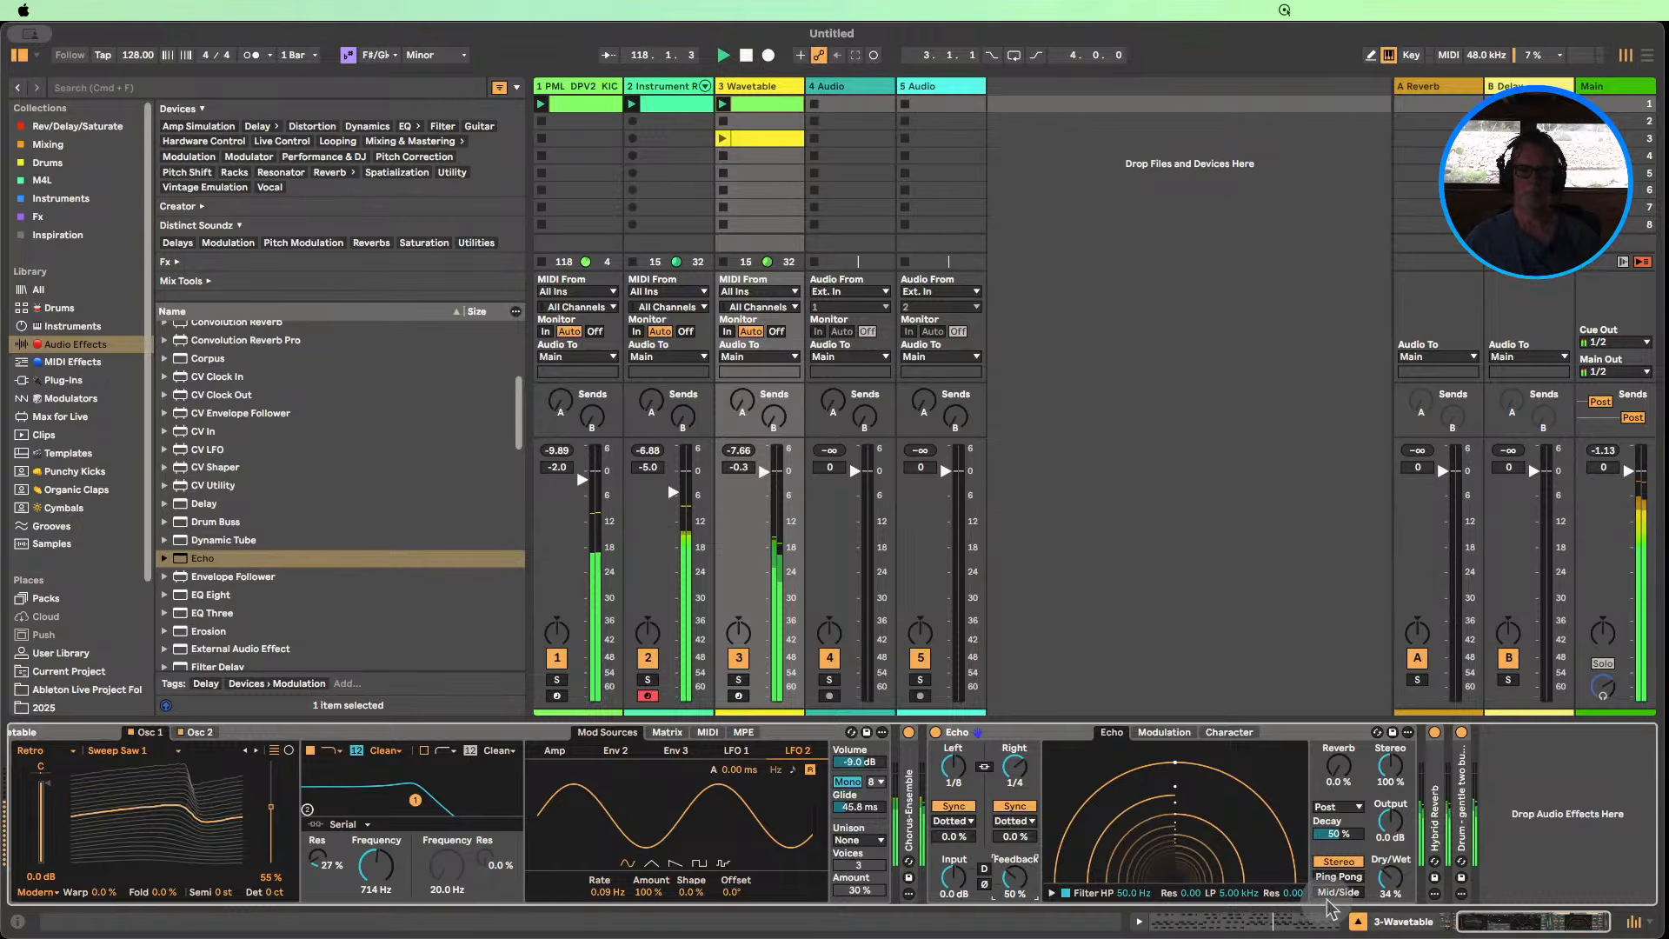
Set the Wavetable Amp envelope's sustain to -9.3 dB and its attack to 211 ms.
left_click(665, 733)
left_click(622, 746)
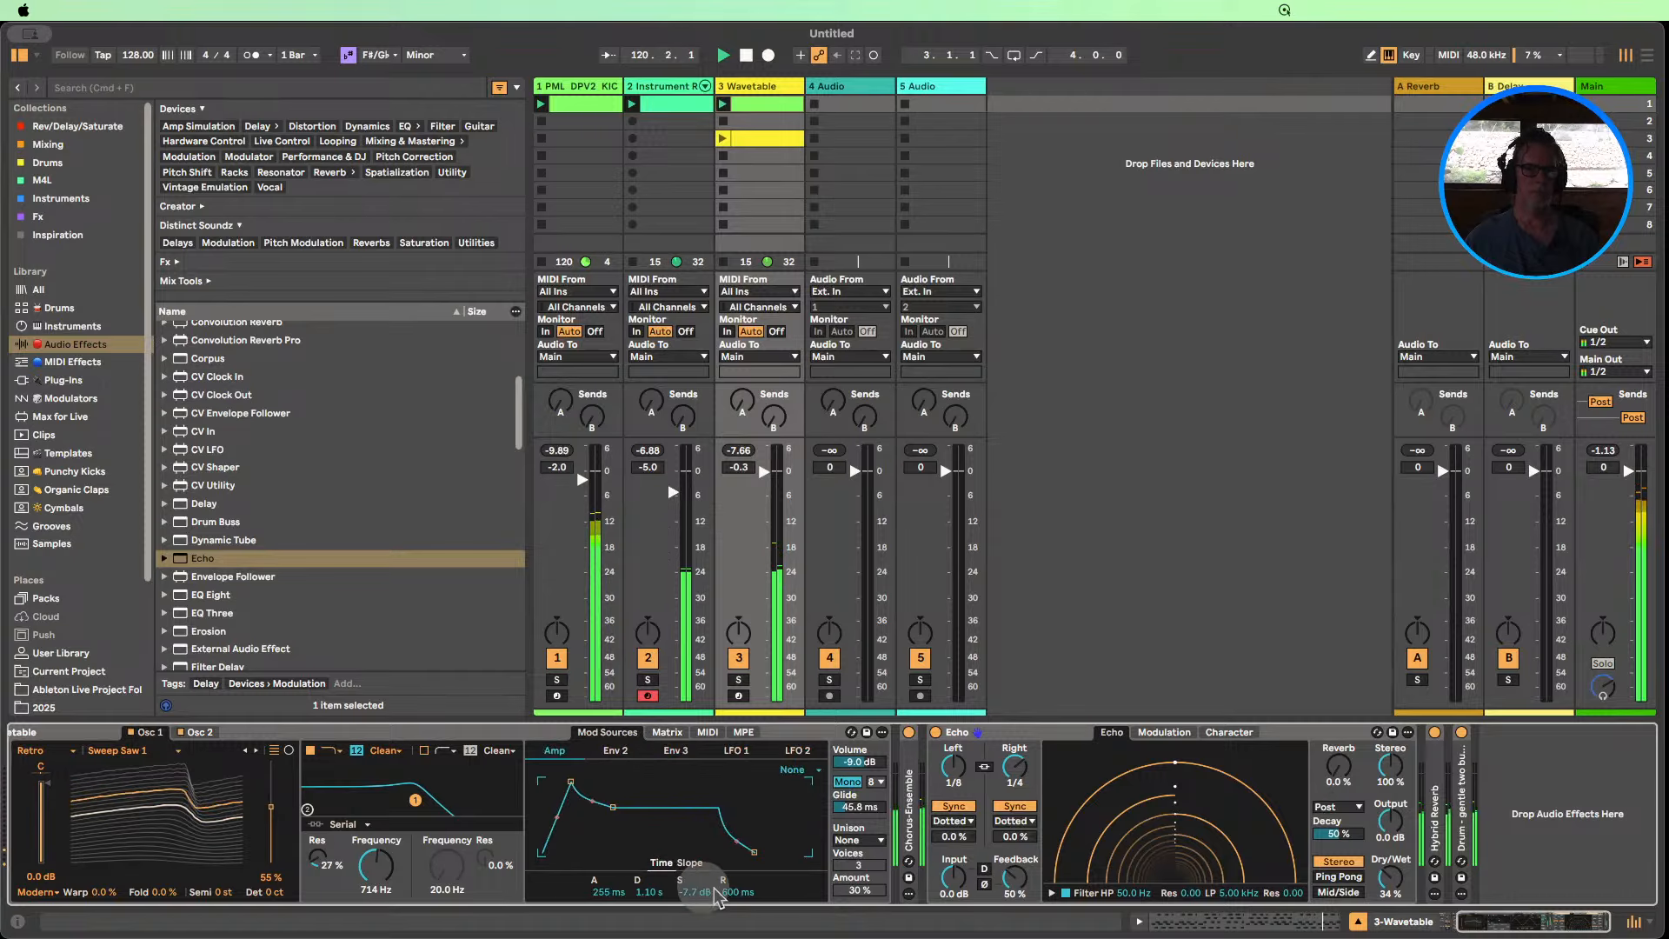
left_click_drag(695, 895, 694, 893)
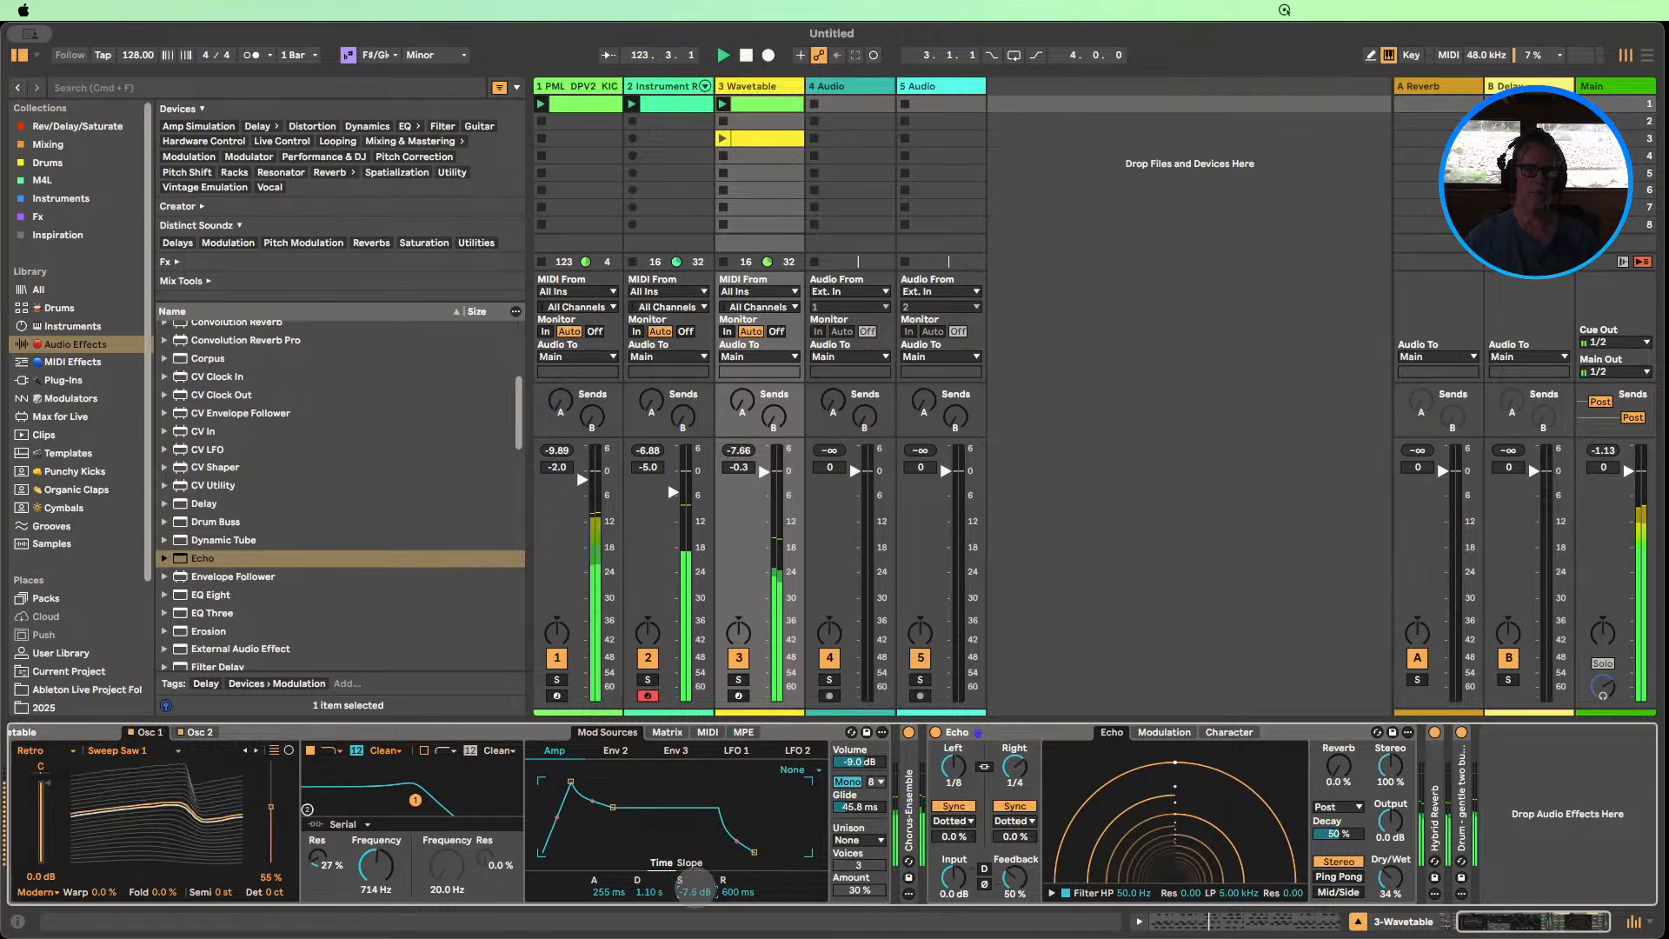
left_click_drag(696, 891, 695, 890)
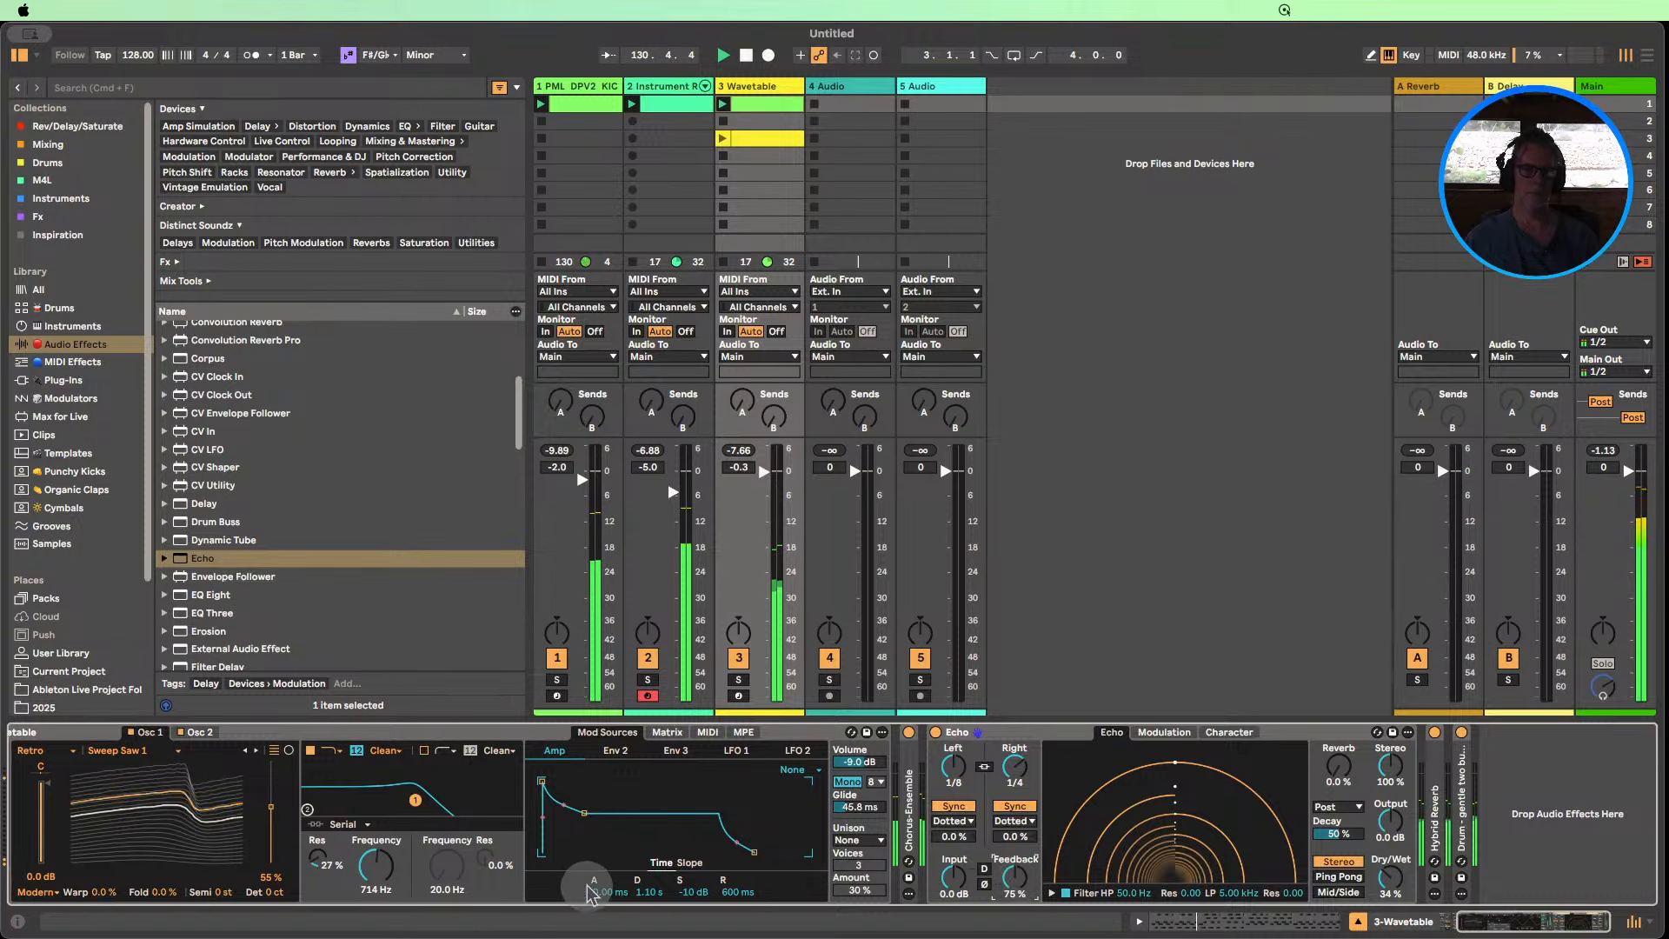
left_click_drag(677, 889, 677, 900)
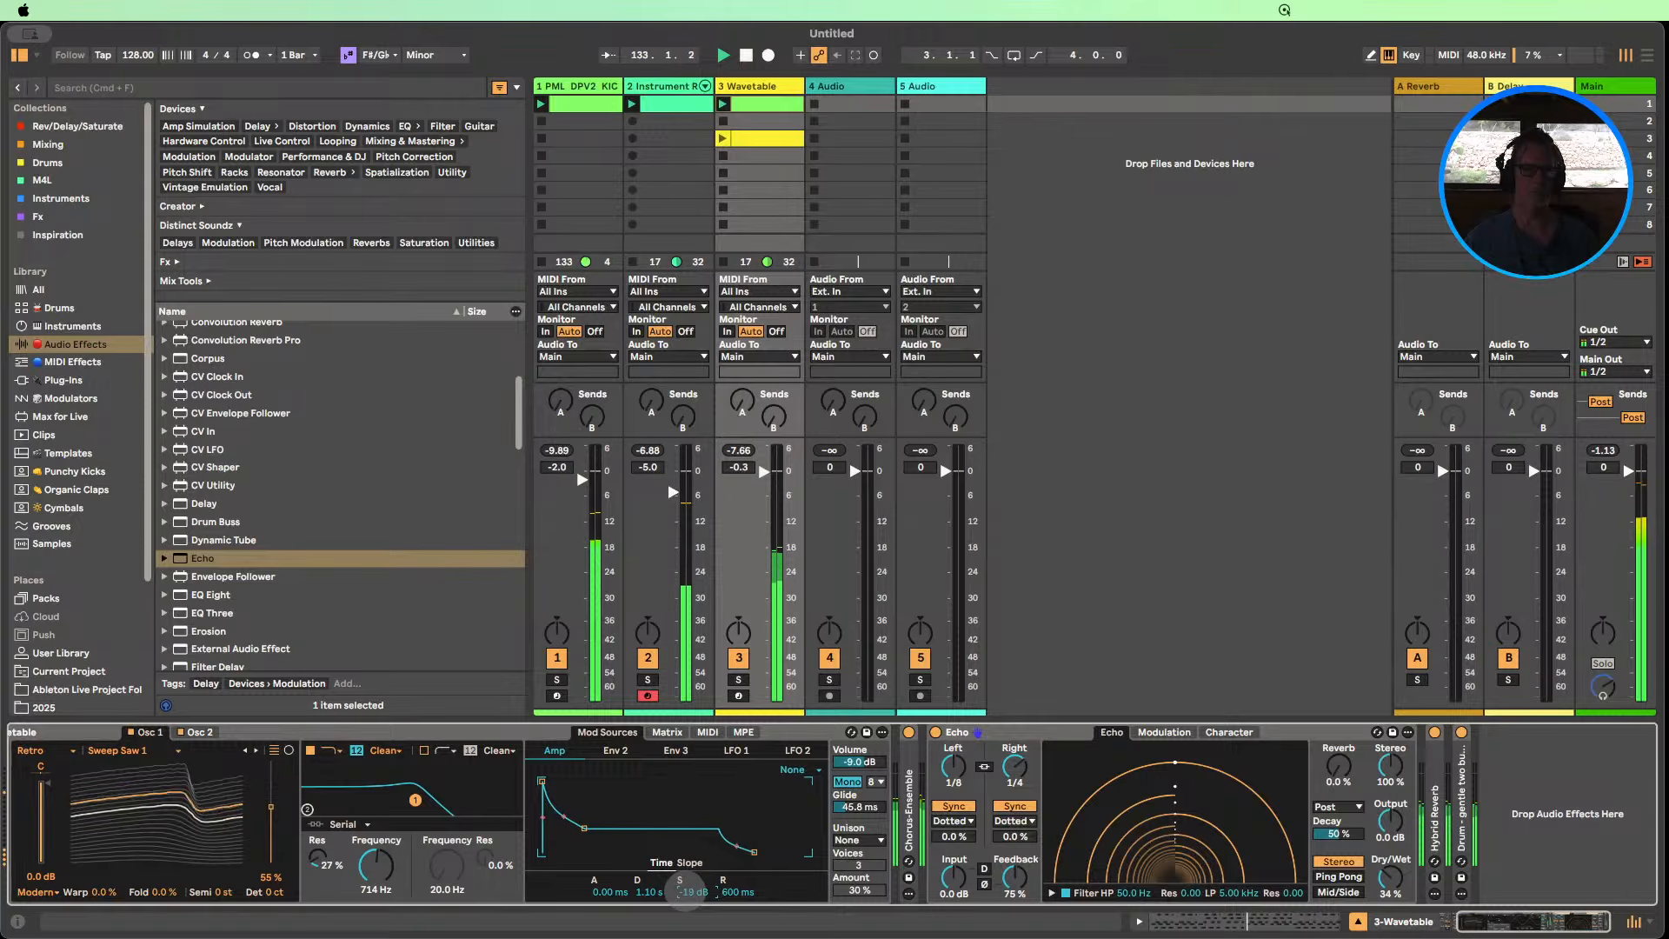
left_click_drag(687, 891, 687, 904)
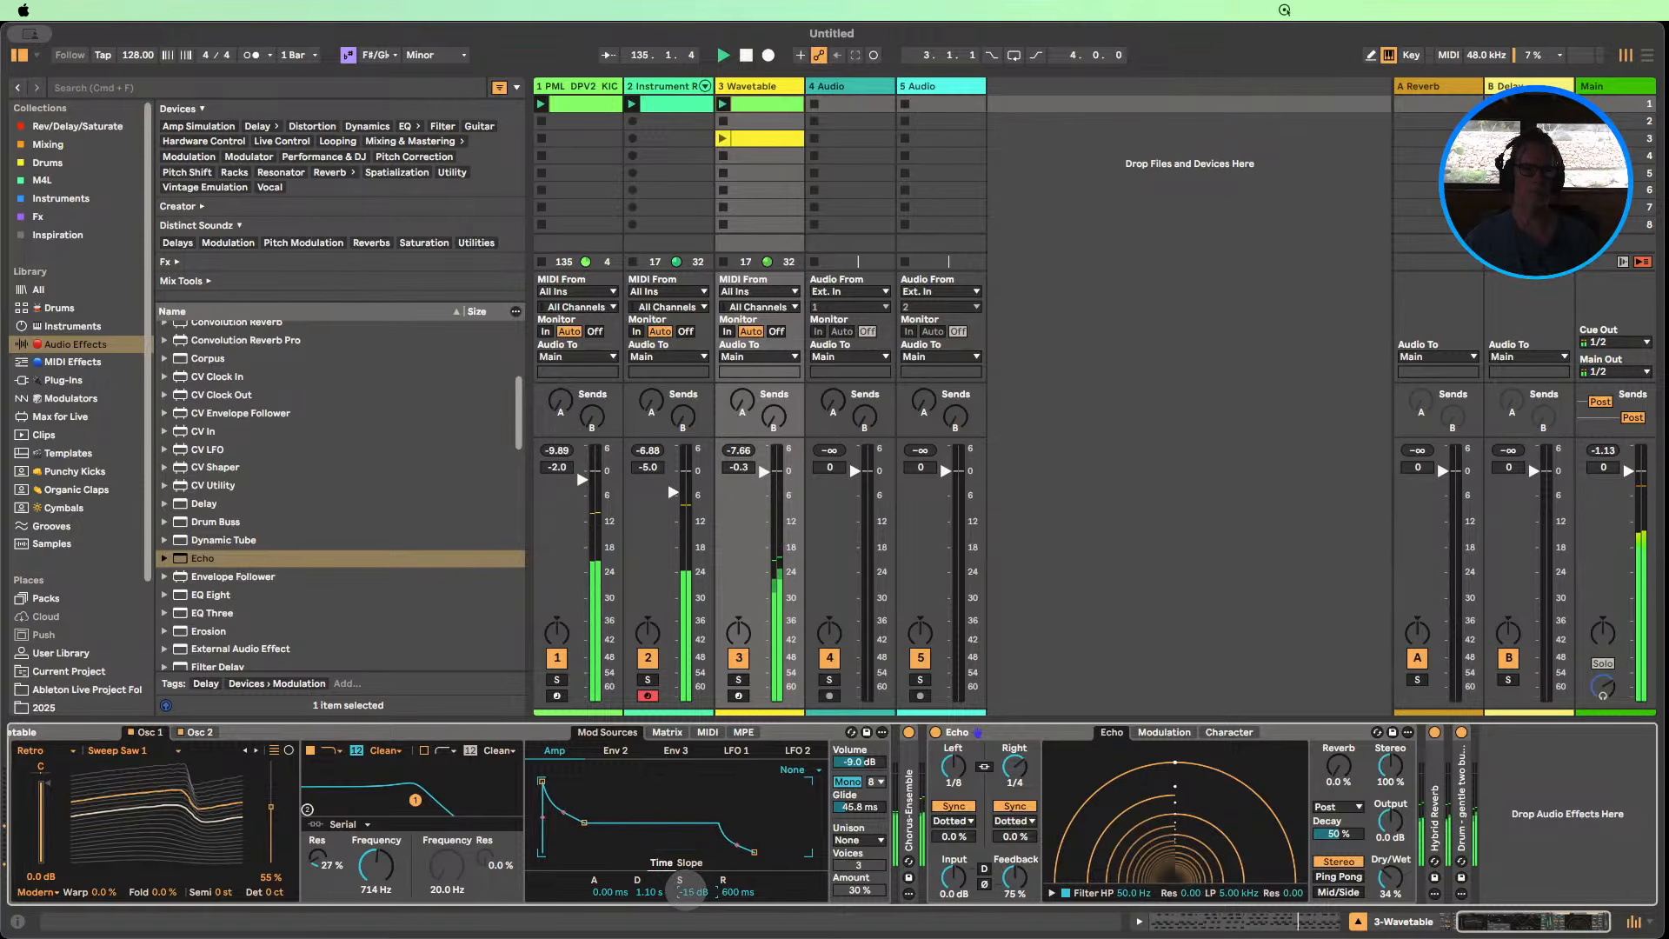
left_click_drag(687, 891, 686, 889)
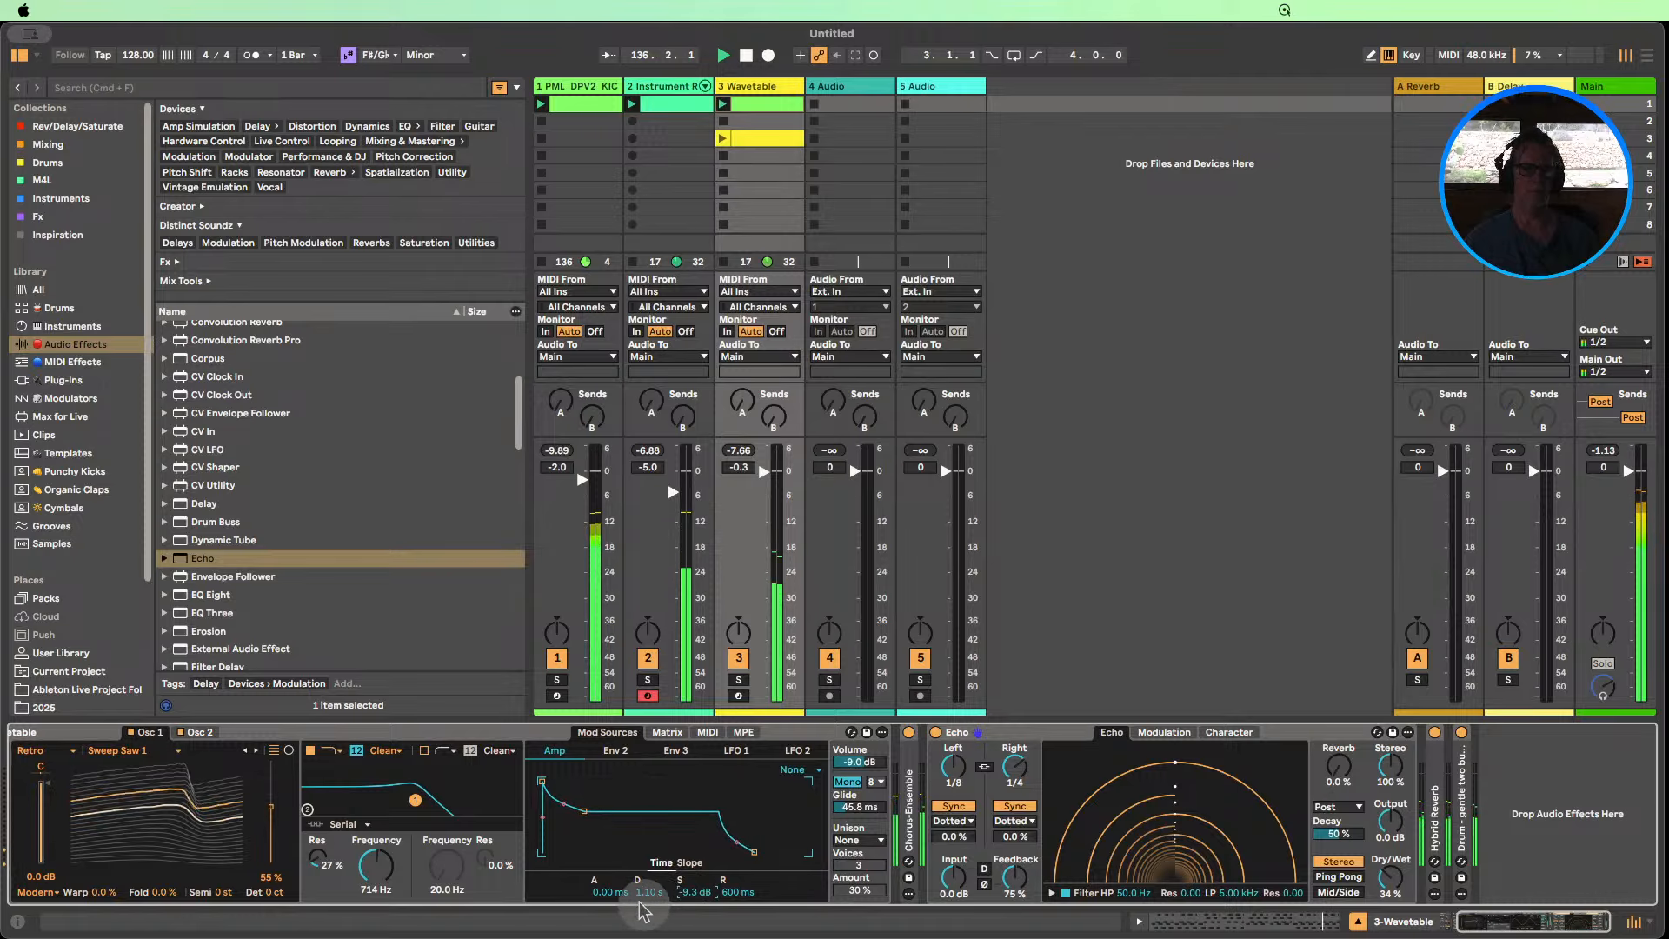
left_click(613, 893)
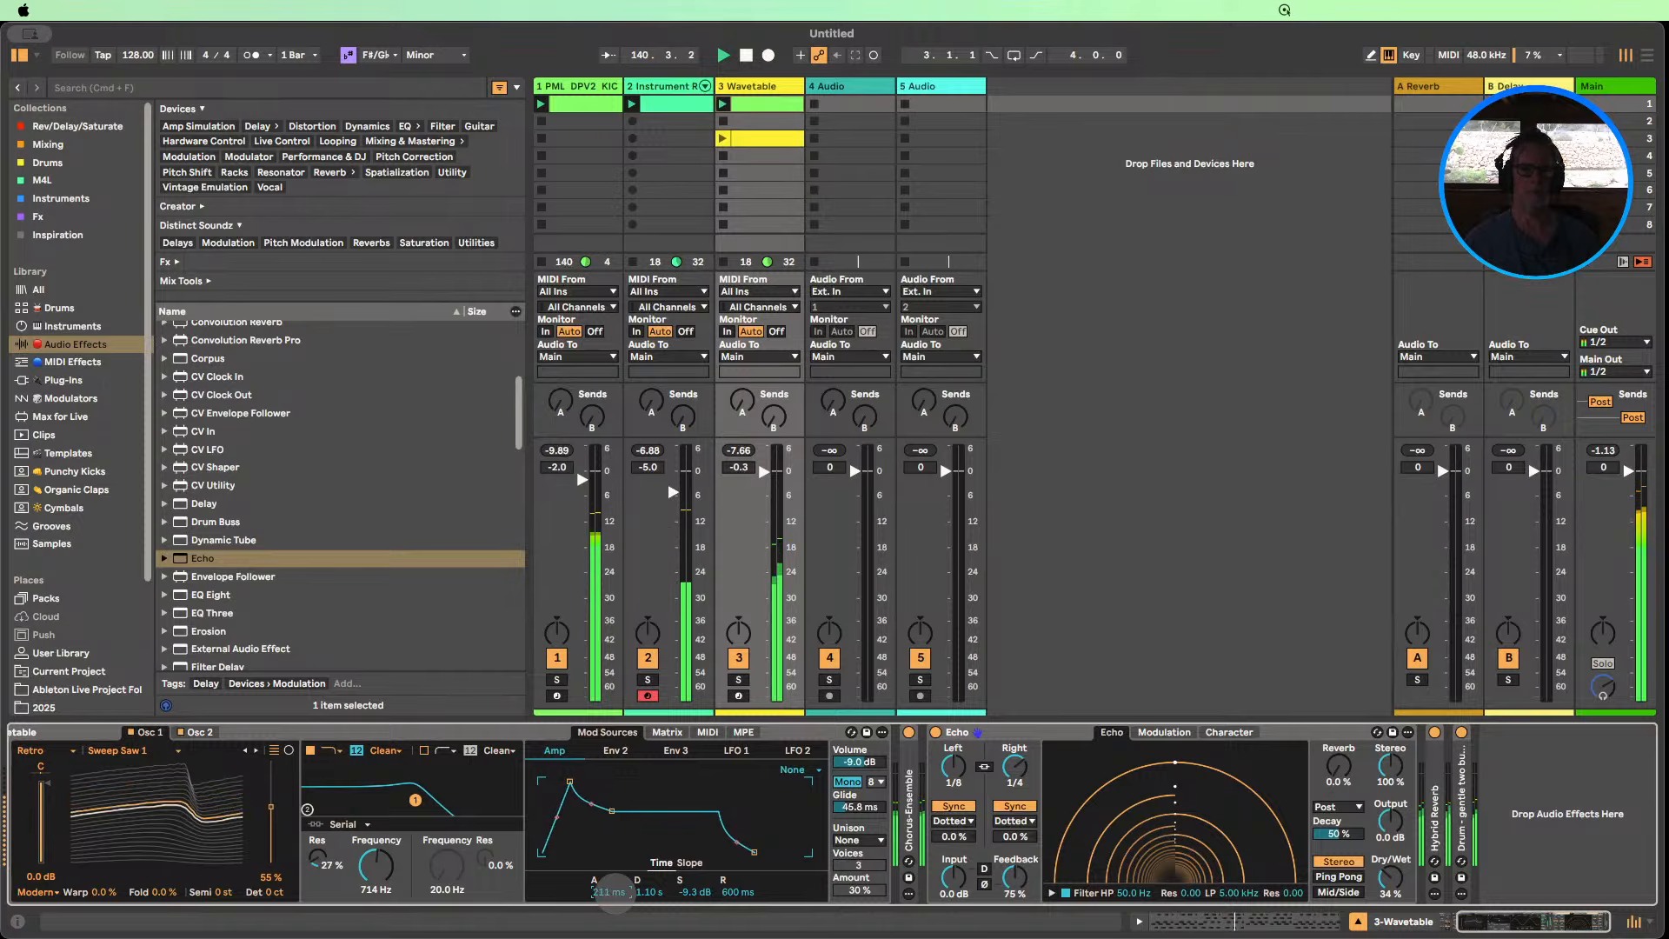
Review Hybrid Reverb, lower Echo's dry/wet to 29%, and stop playback with both effects collapsed.
double_click(1022, 739)
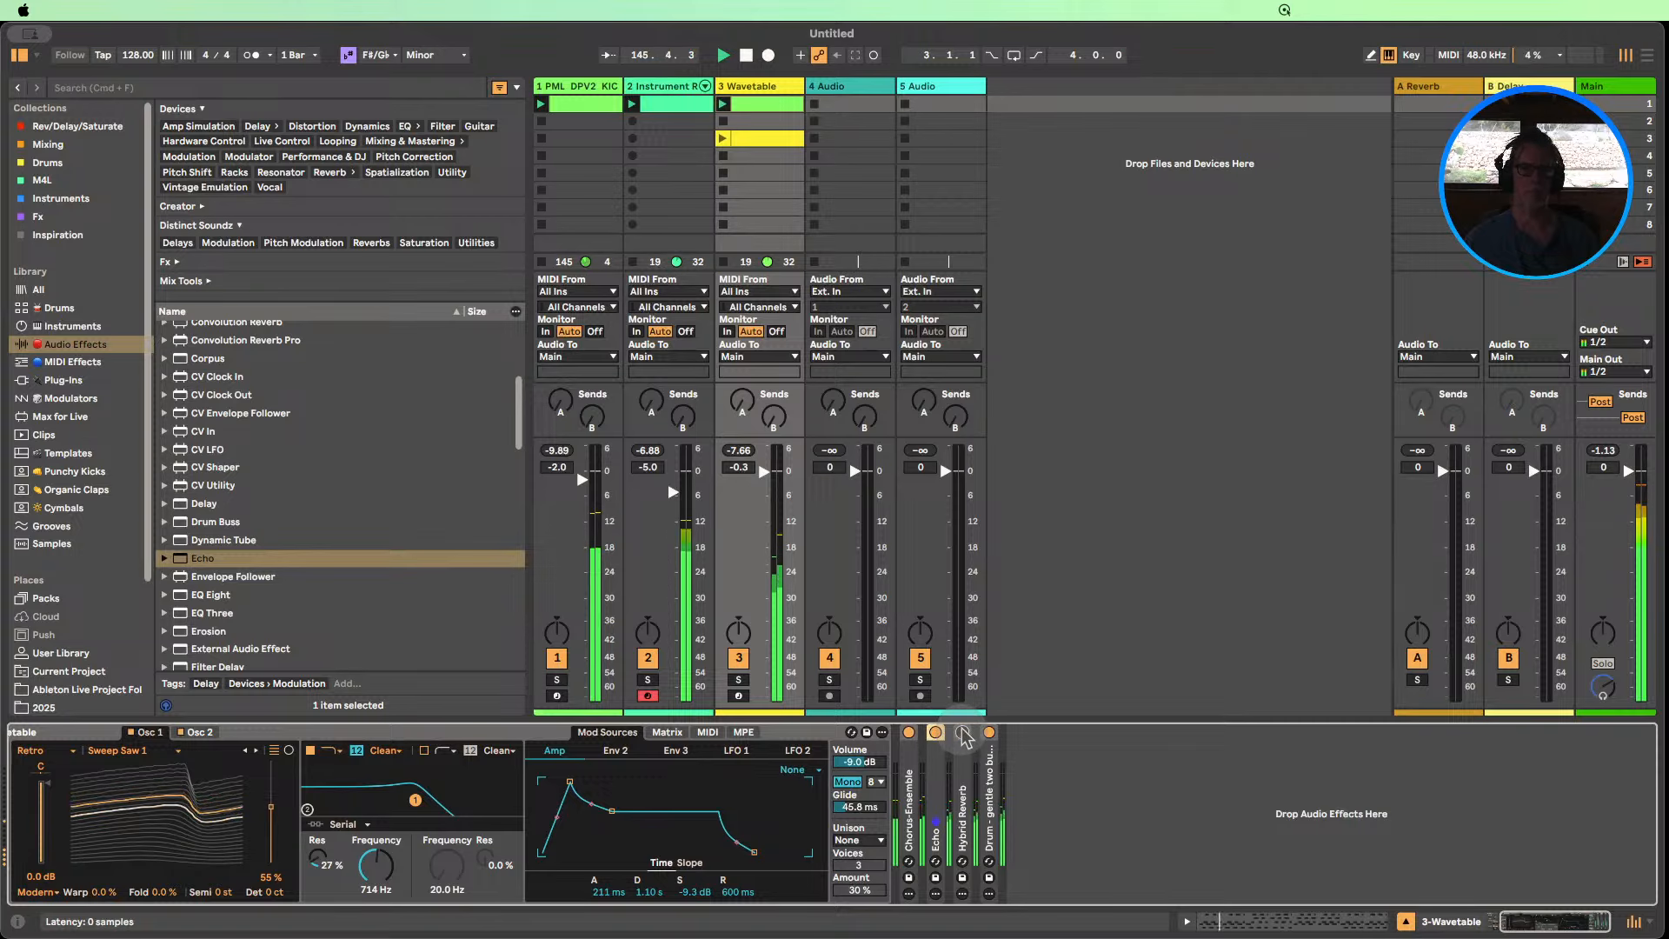
double_click(963, 798)
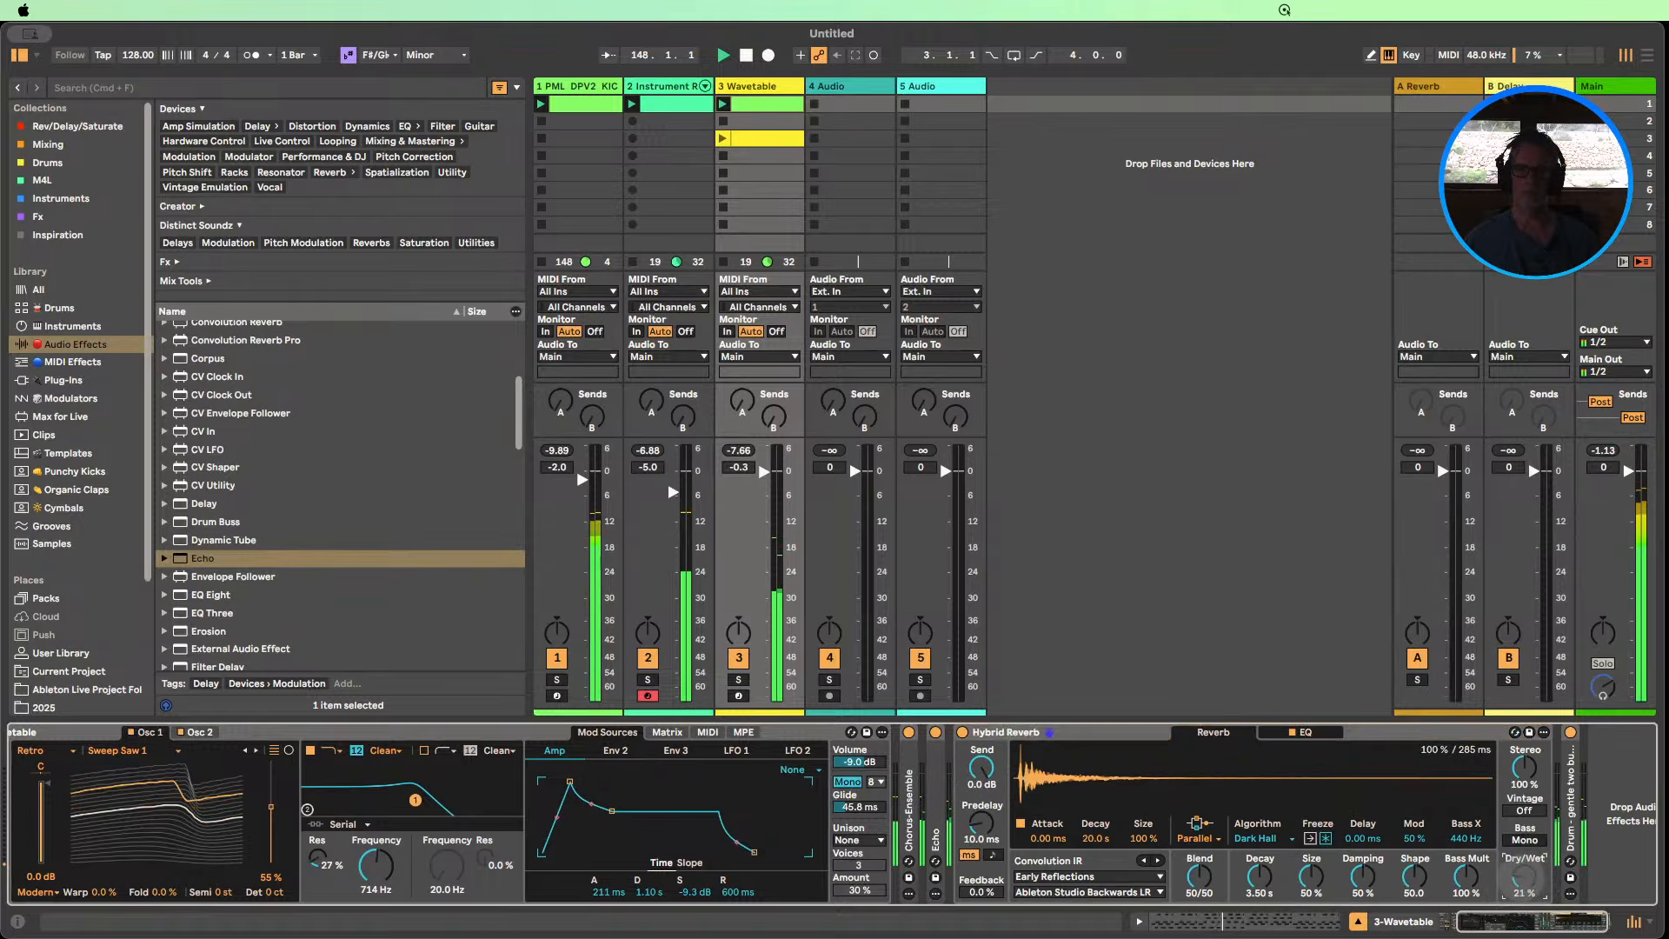
double_click(1089, 734)
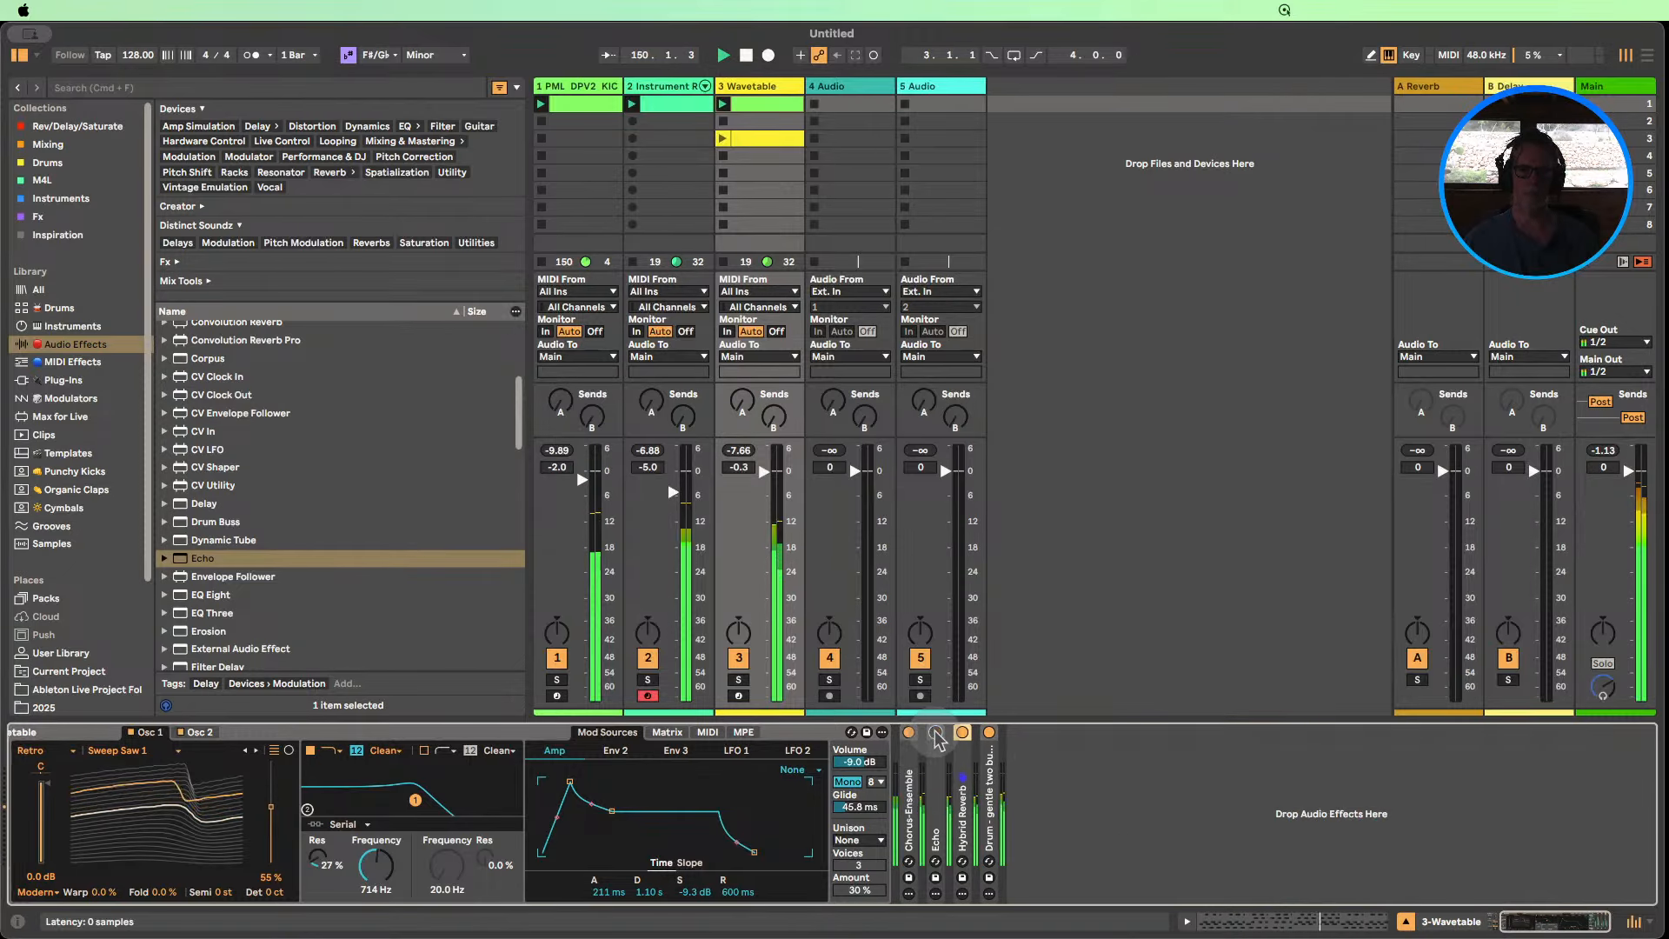
double_click(932, 765)
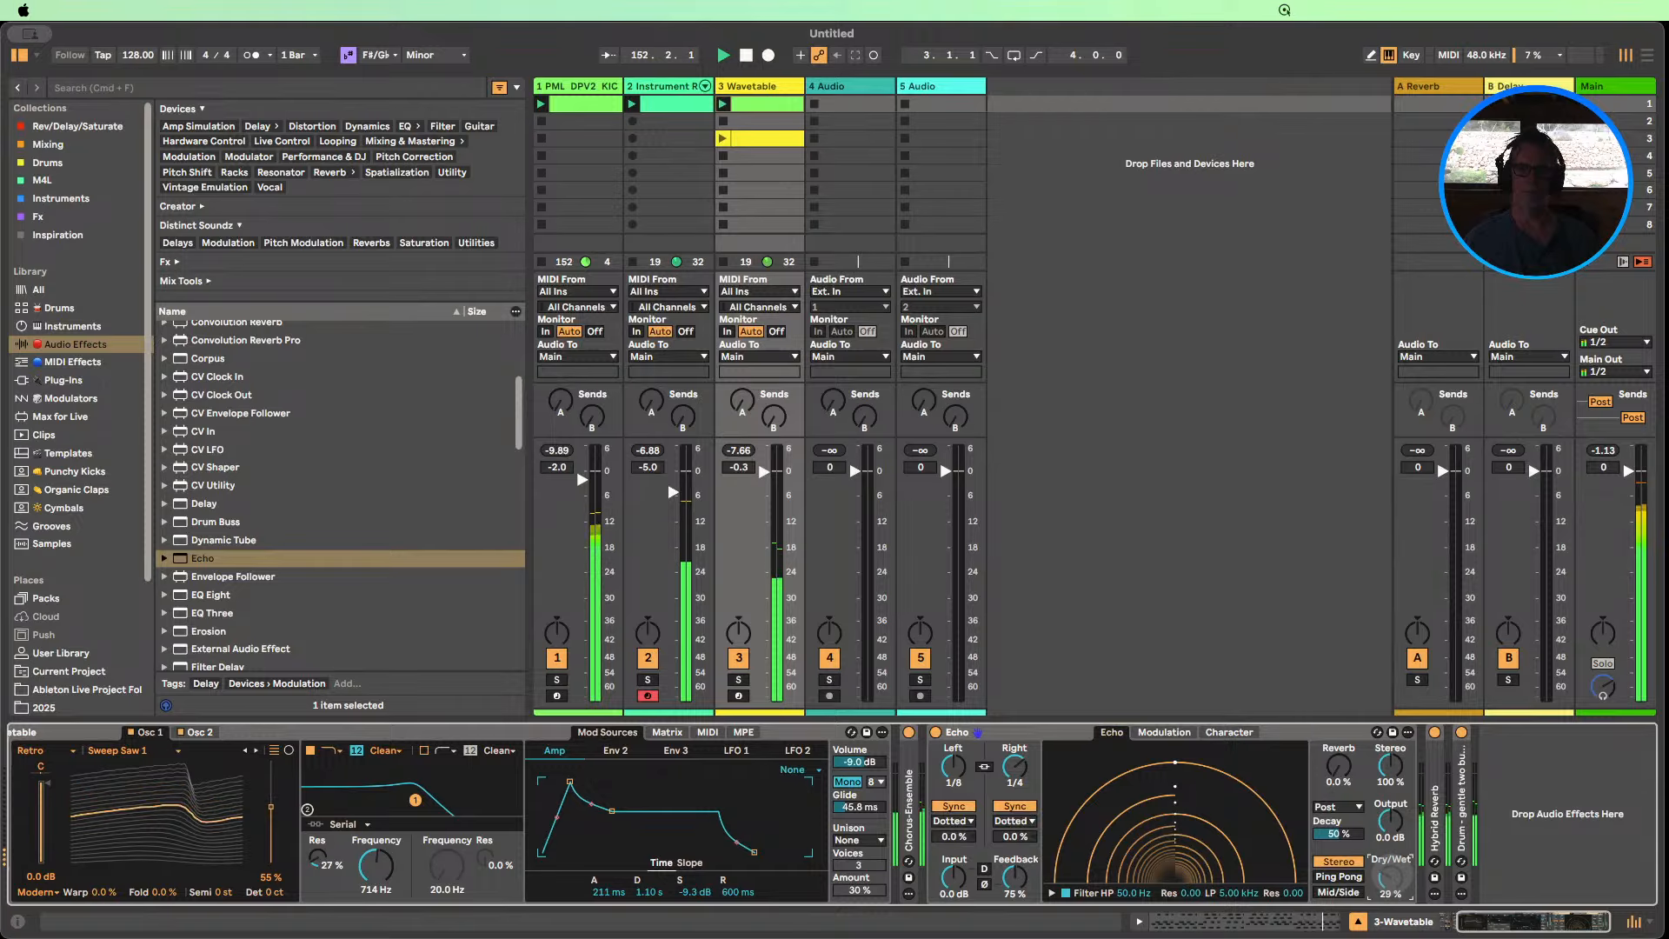
double_click(966, 733)
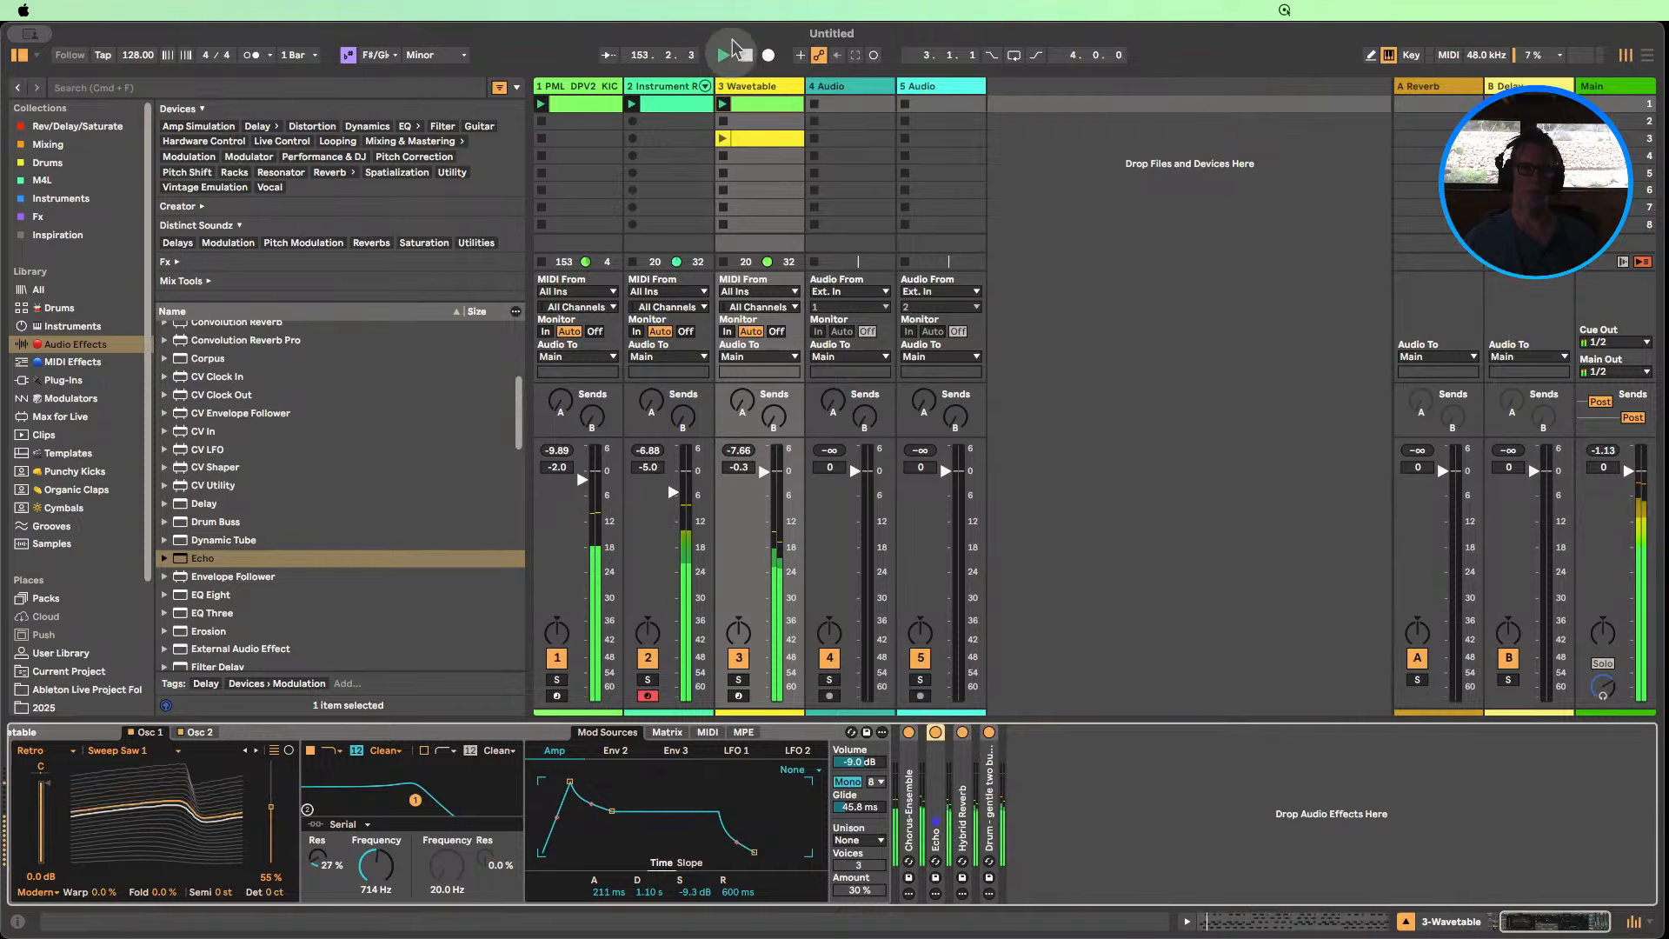
left_click(745, 55)
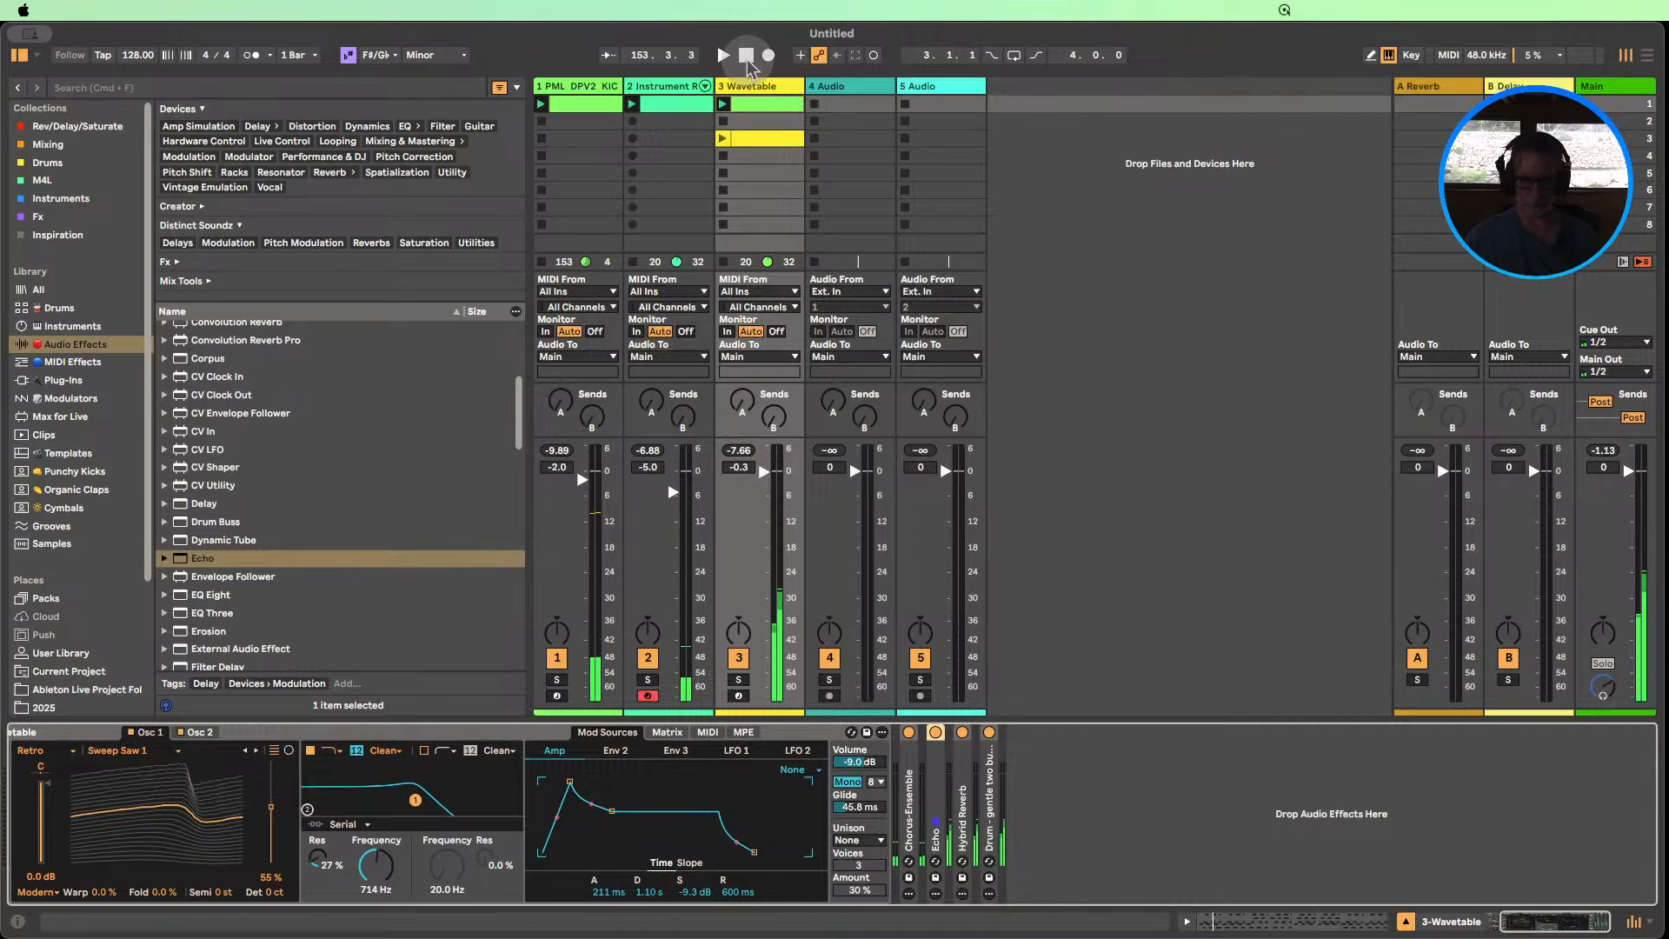
Search the browser library for "pml" and filter the results to clap samples.
key("super+f")
type("clap")
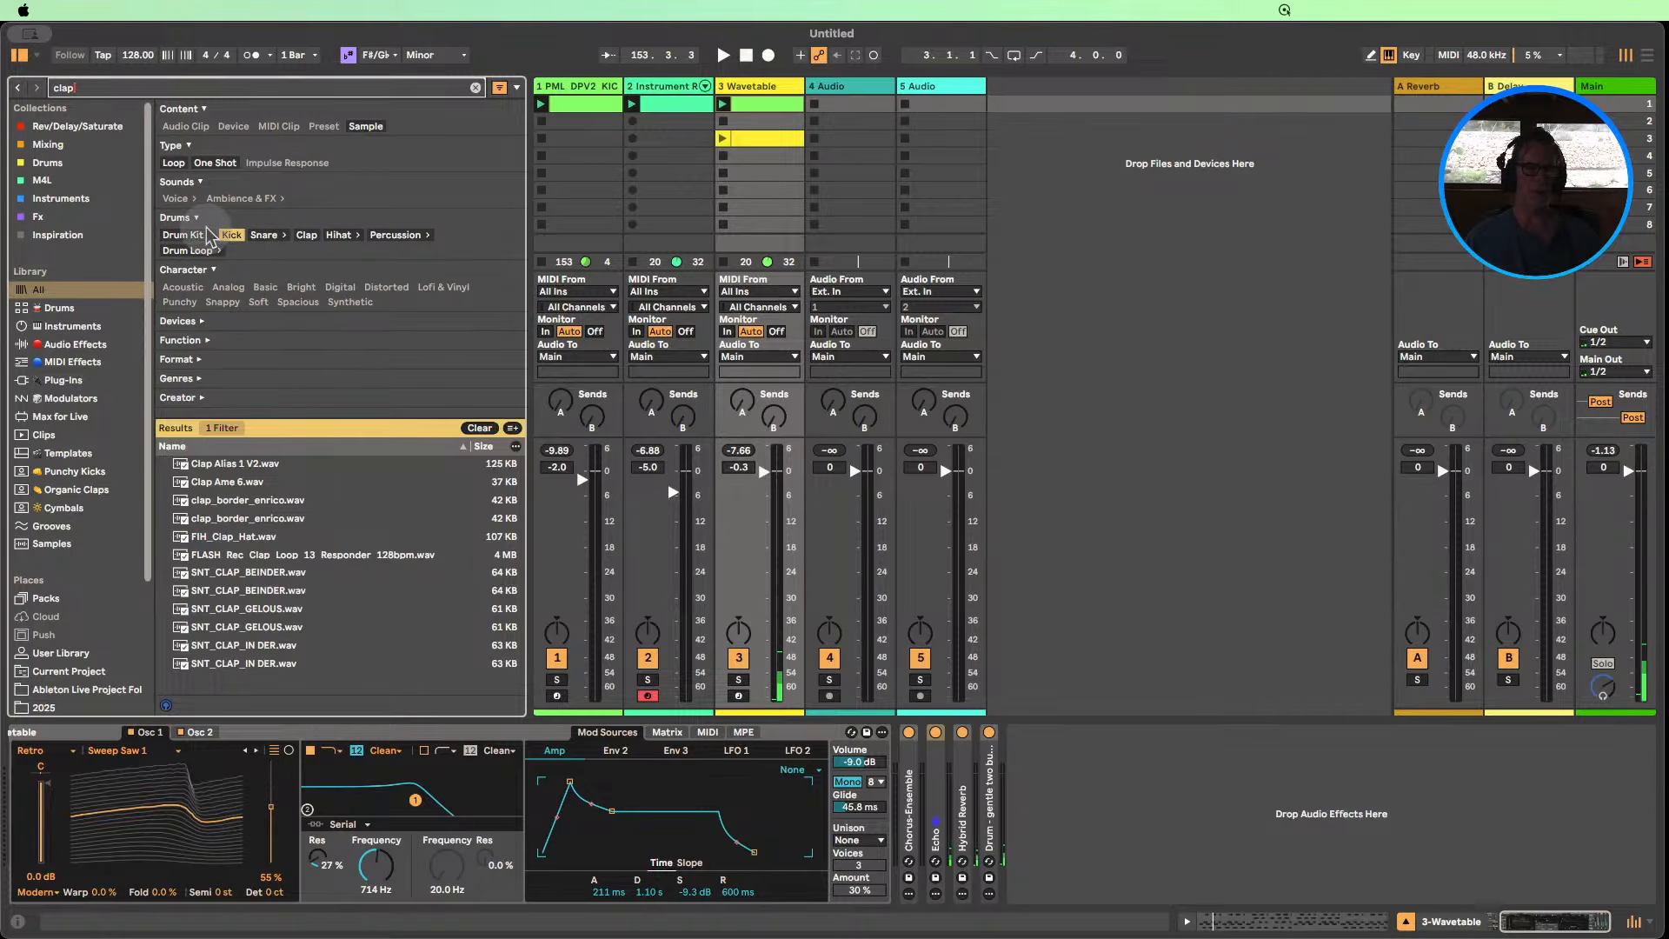
key("BackSpace")
key("BackSpace")
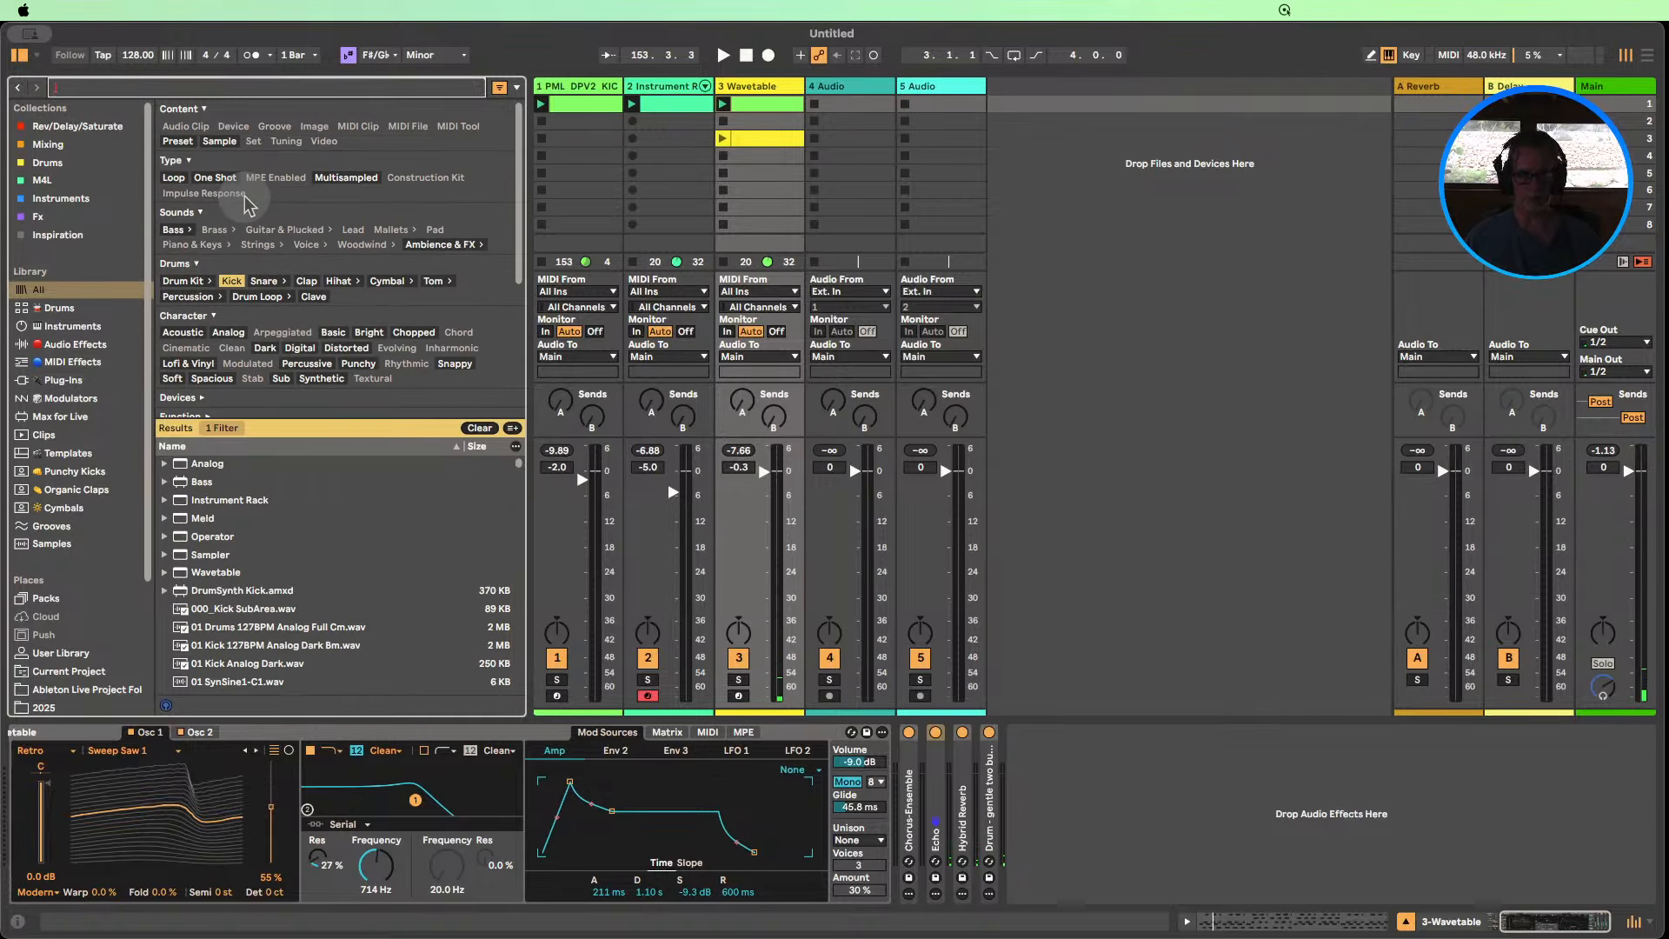
type("pml")
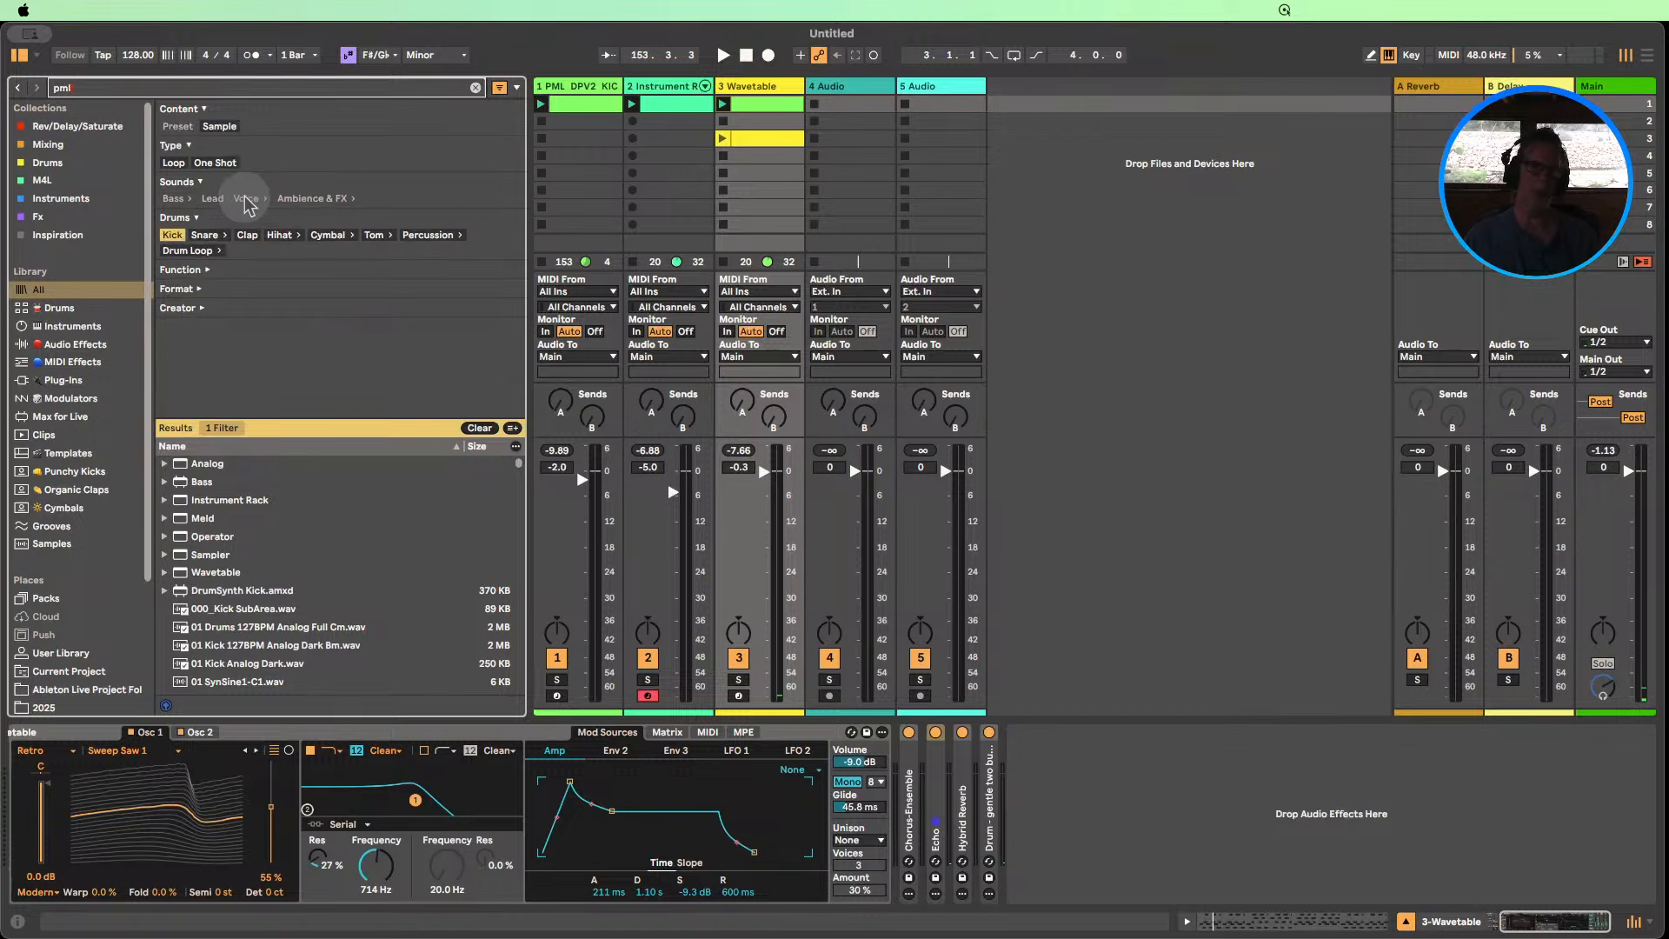
left_click(247, 236)
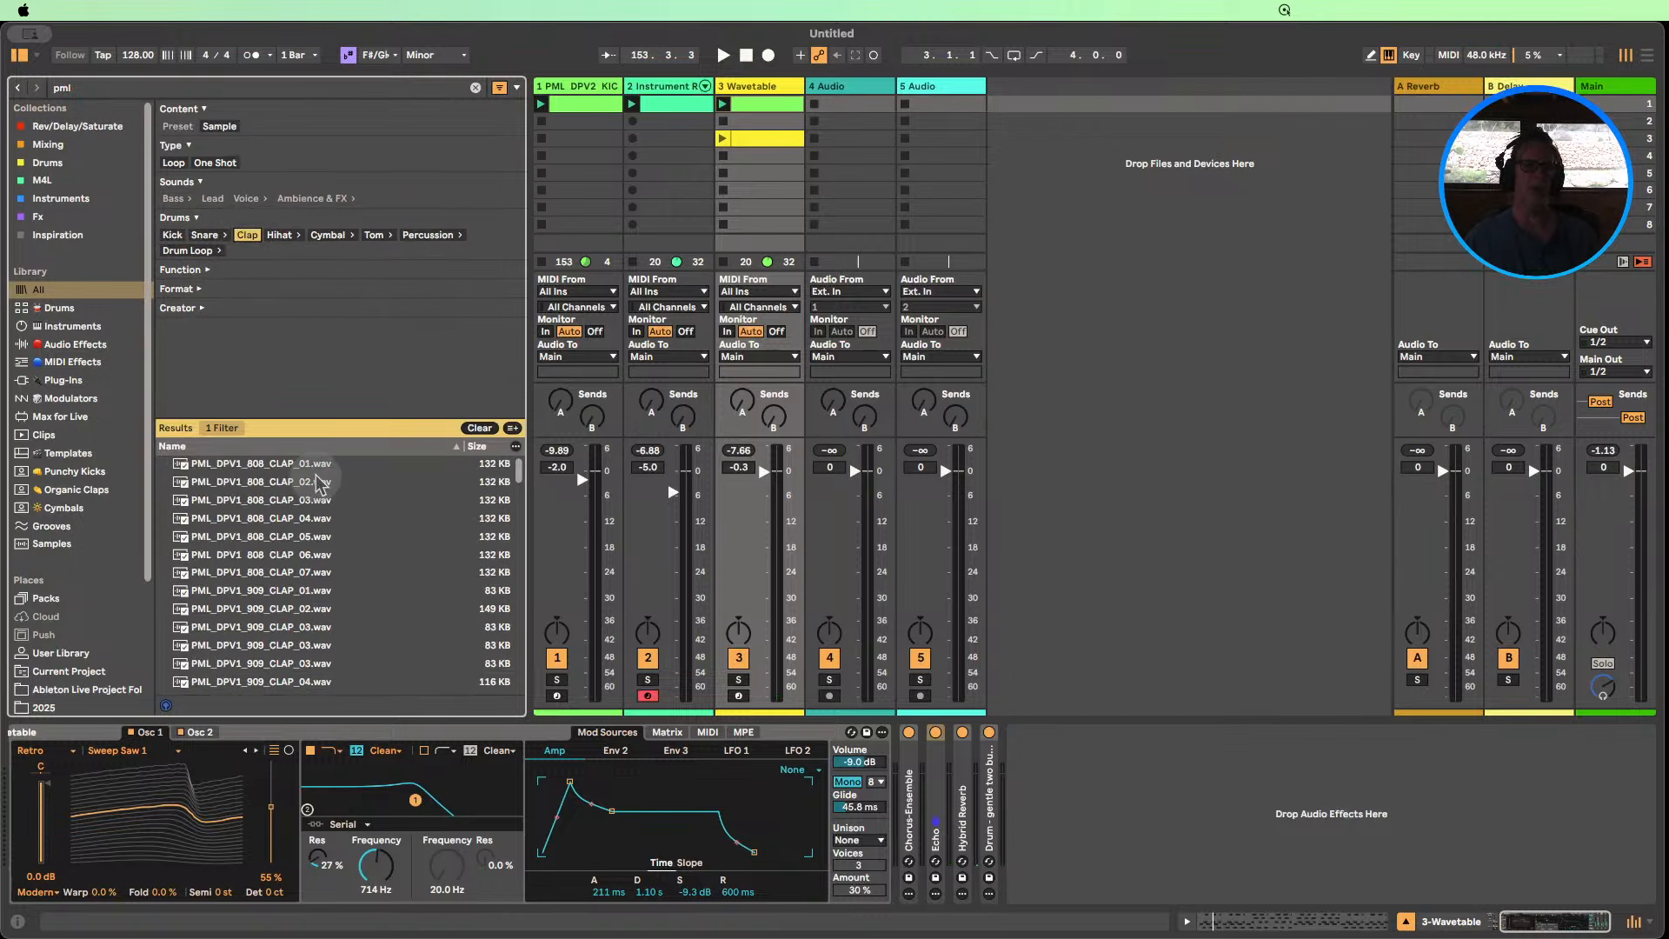
Audition clap samples on their own, from PML_DPV1_808_CLAP_01 down to PML_DPV2_CLAP_1_DEEP_001.
left_click(261, 464)
scroll(296, 570, "down", 5)
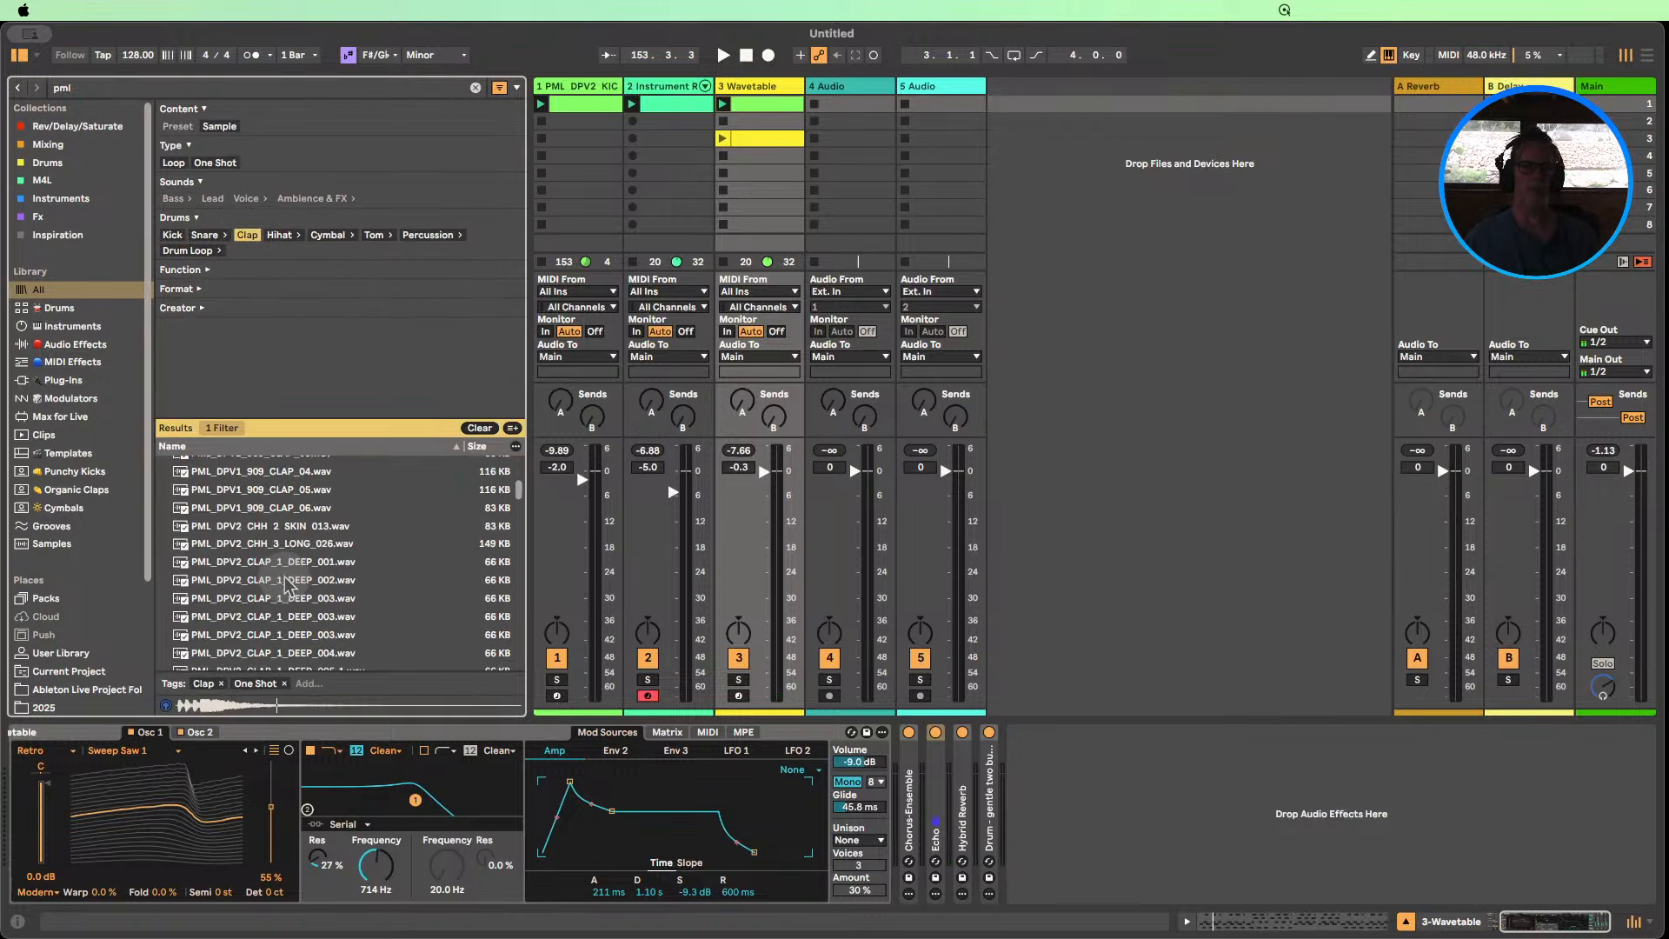
left_click(289, 512)
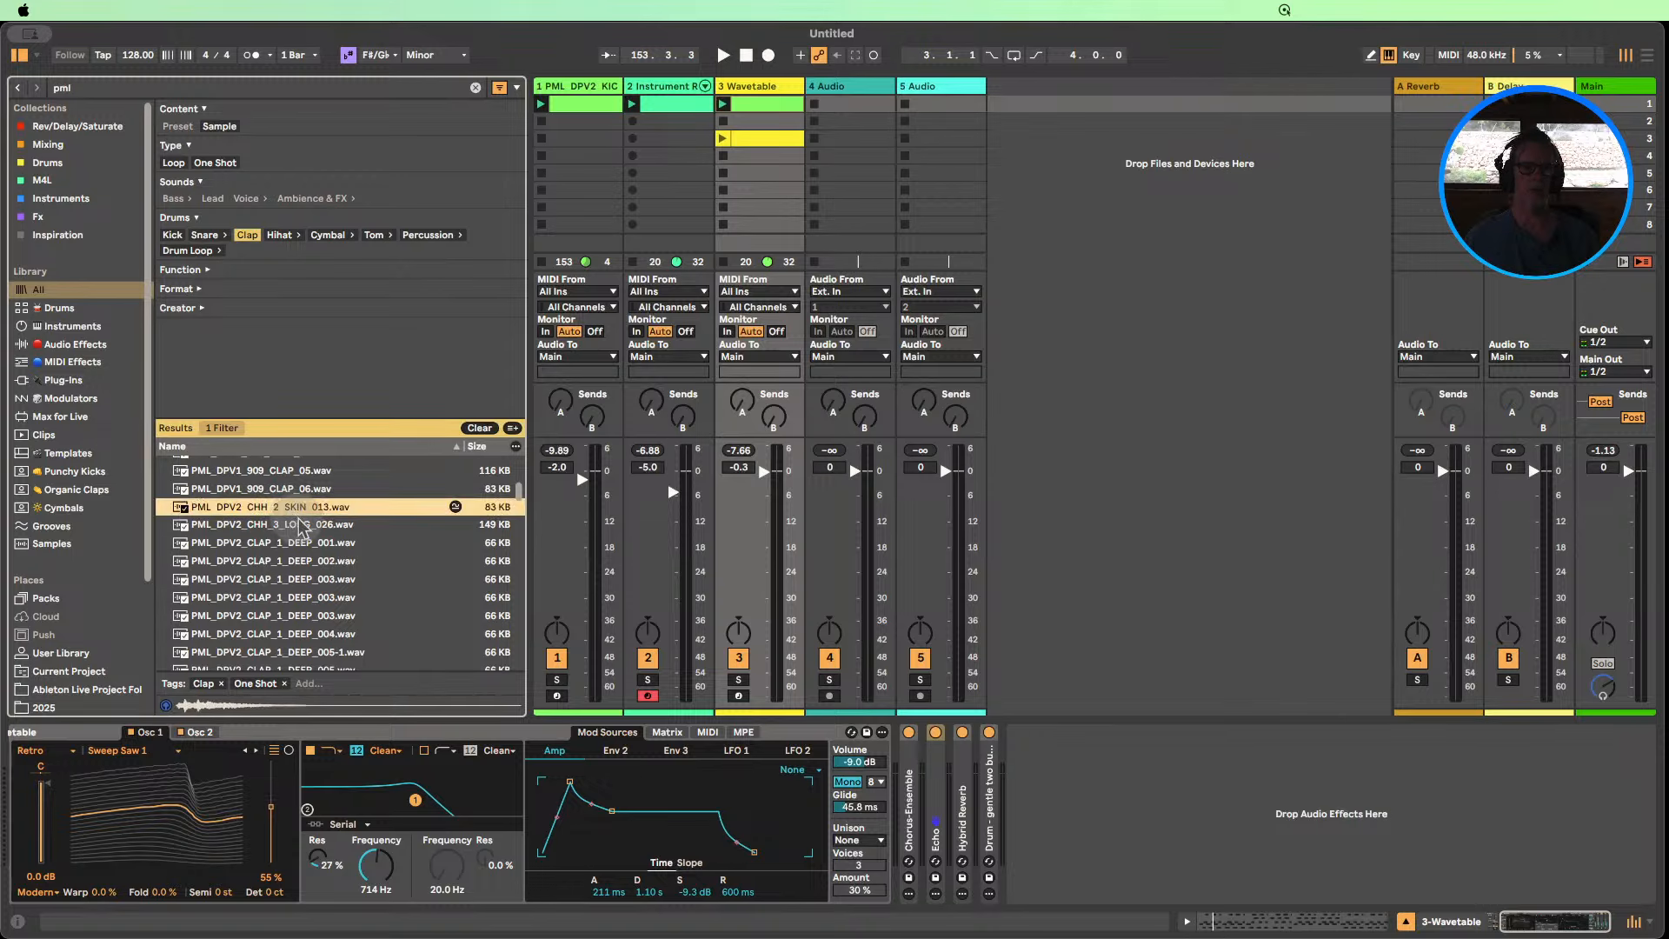
left_click(288, 527)
scroll(303, 526, "down", 1)
left_click(289, 507)
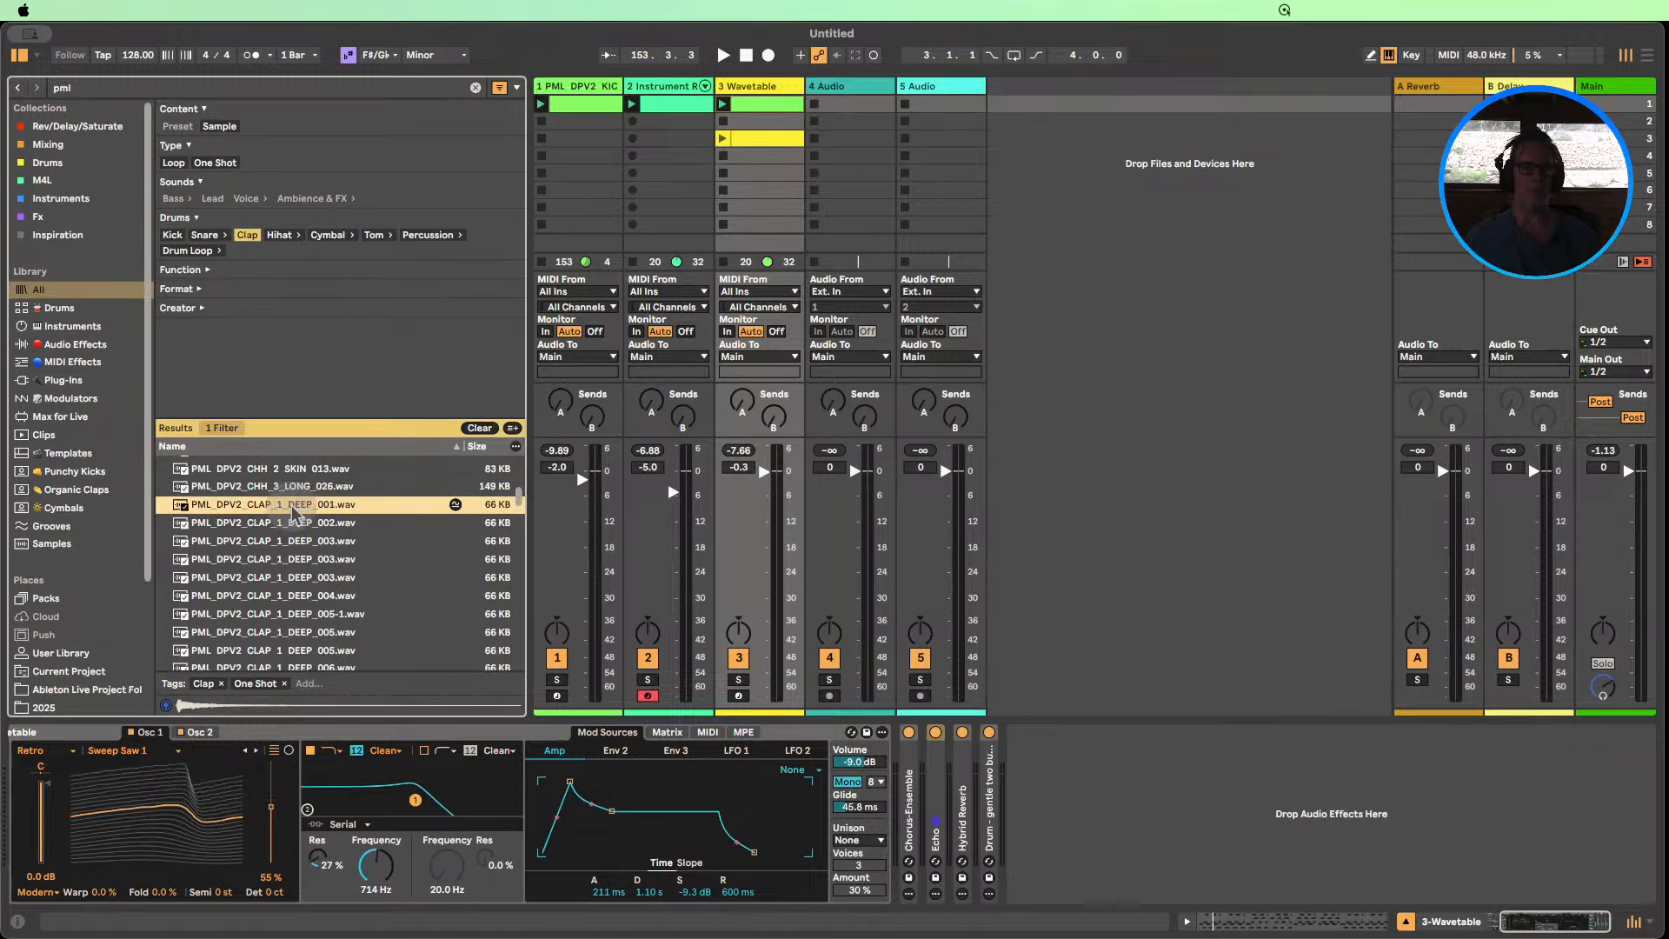
Start playback and audition the deep claps against the track, from PML_DPV2_CLAP_1_DEEP_002 down to DEEP_007.
key("space")
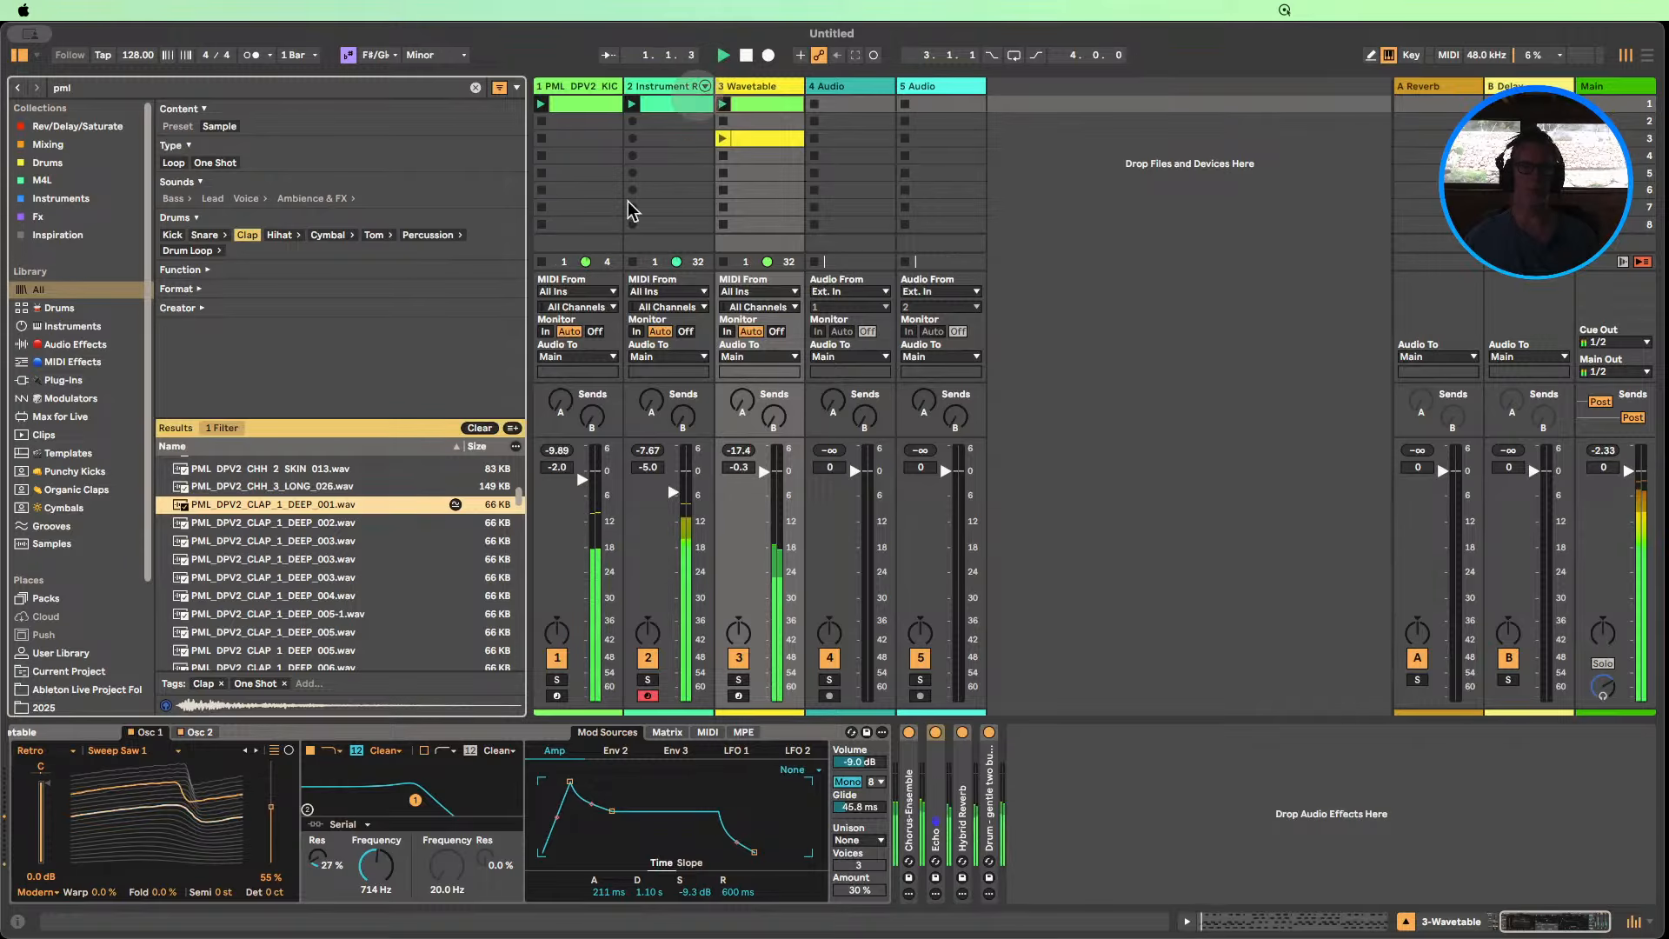
left_click(296, 521)
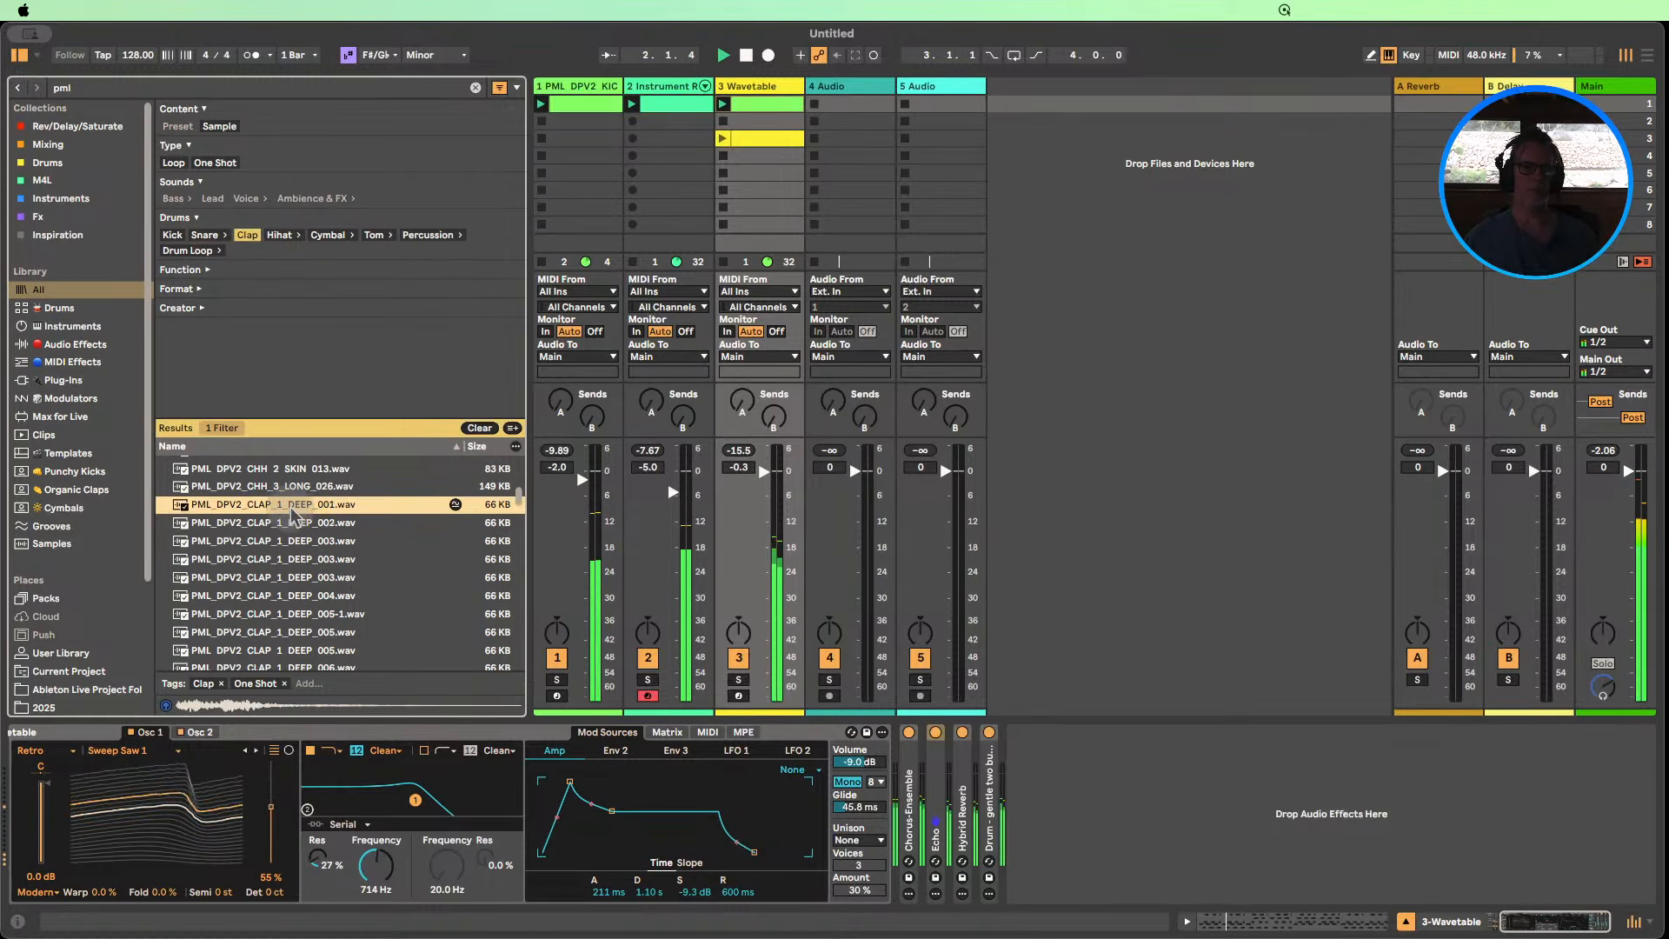
left_click(296, 540)
scroll(296, 539, "down", 1)
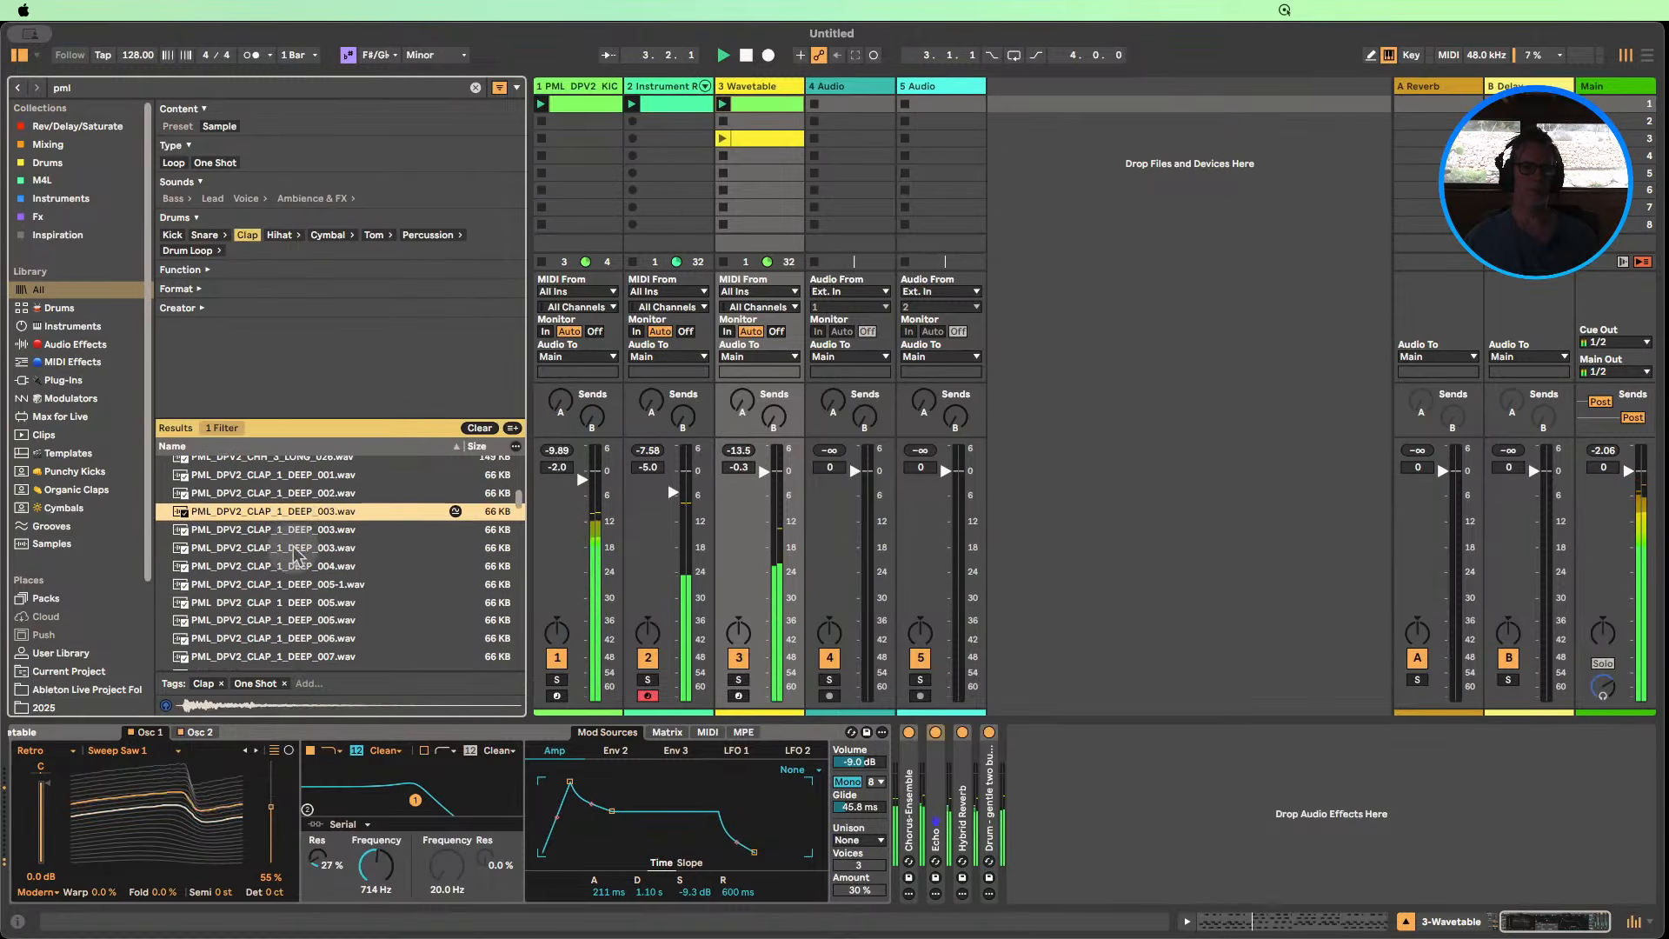
left_click(299, 531)
left_click(297, 546)
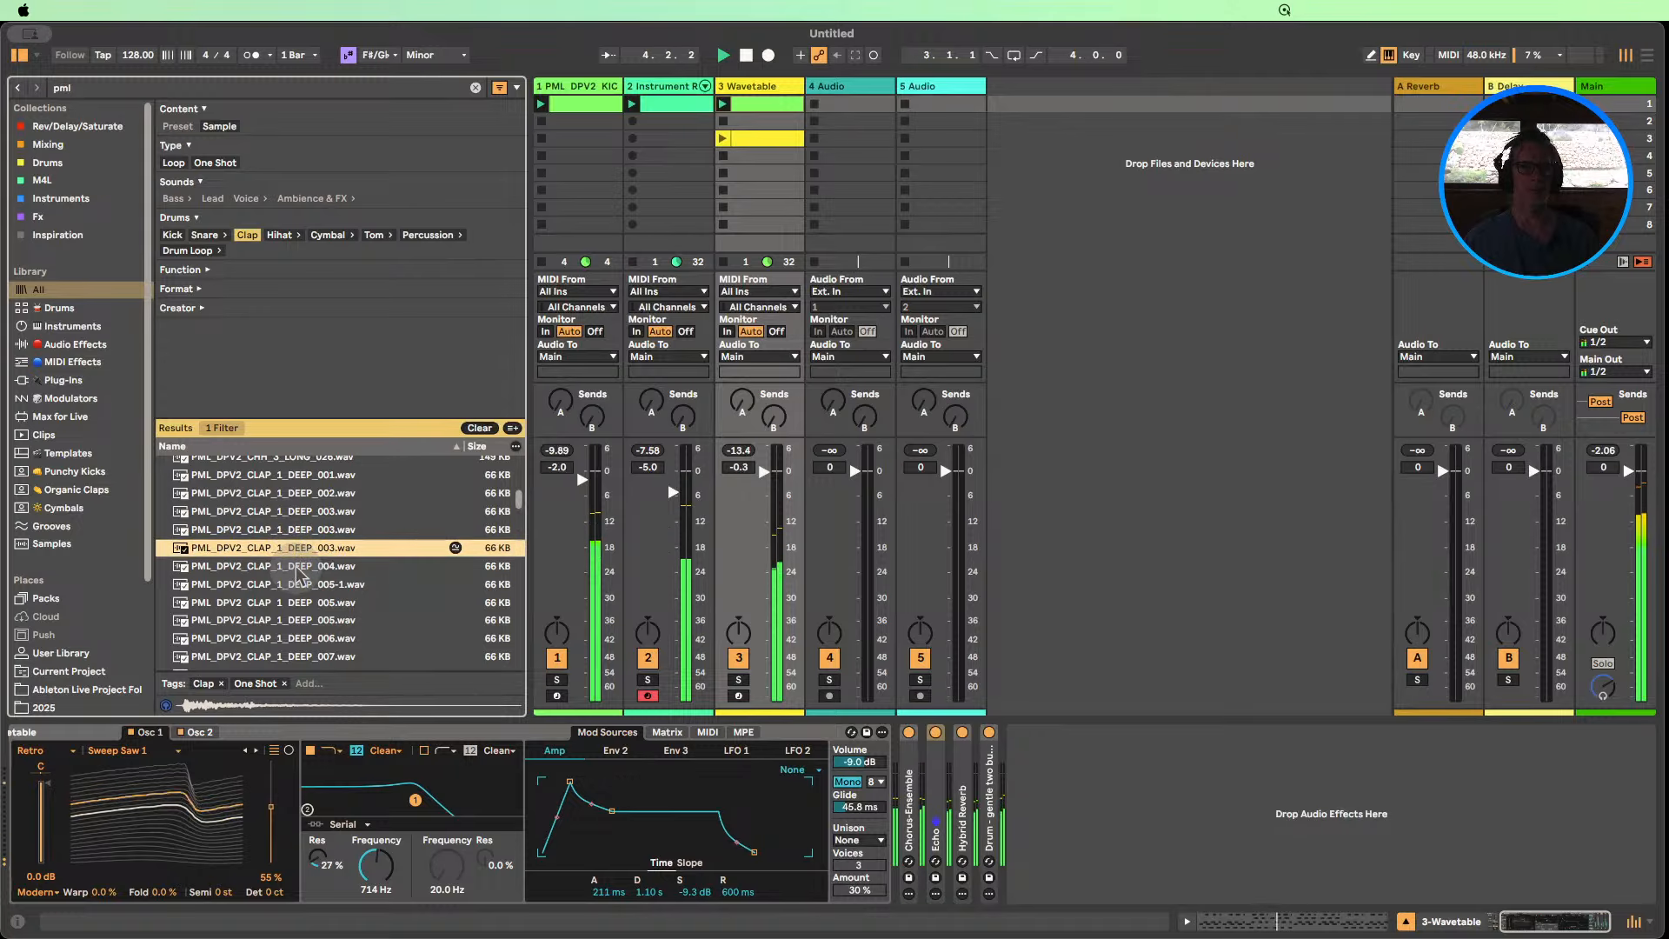
left_click(296, 569)
scroll(297, 581, "down", 2)
left_click(293, 504)
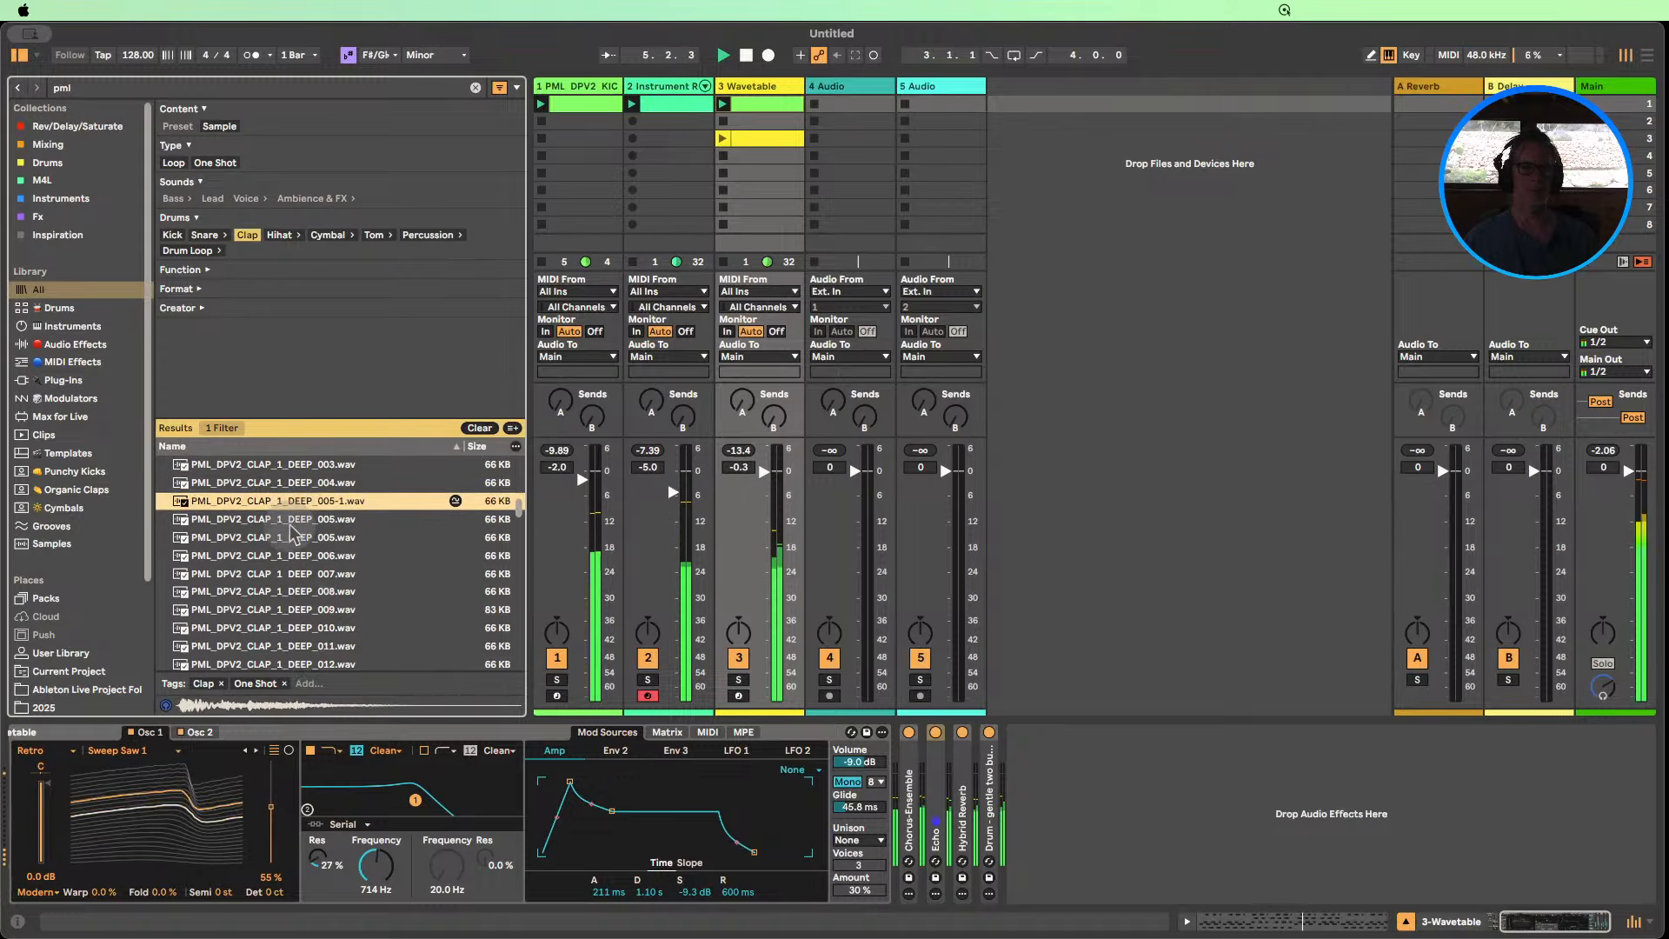
left_click(296, 520)
left_click(298, 538)
left_click(299, 556)
left_click(298, 573)
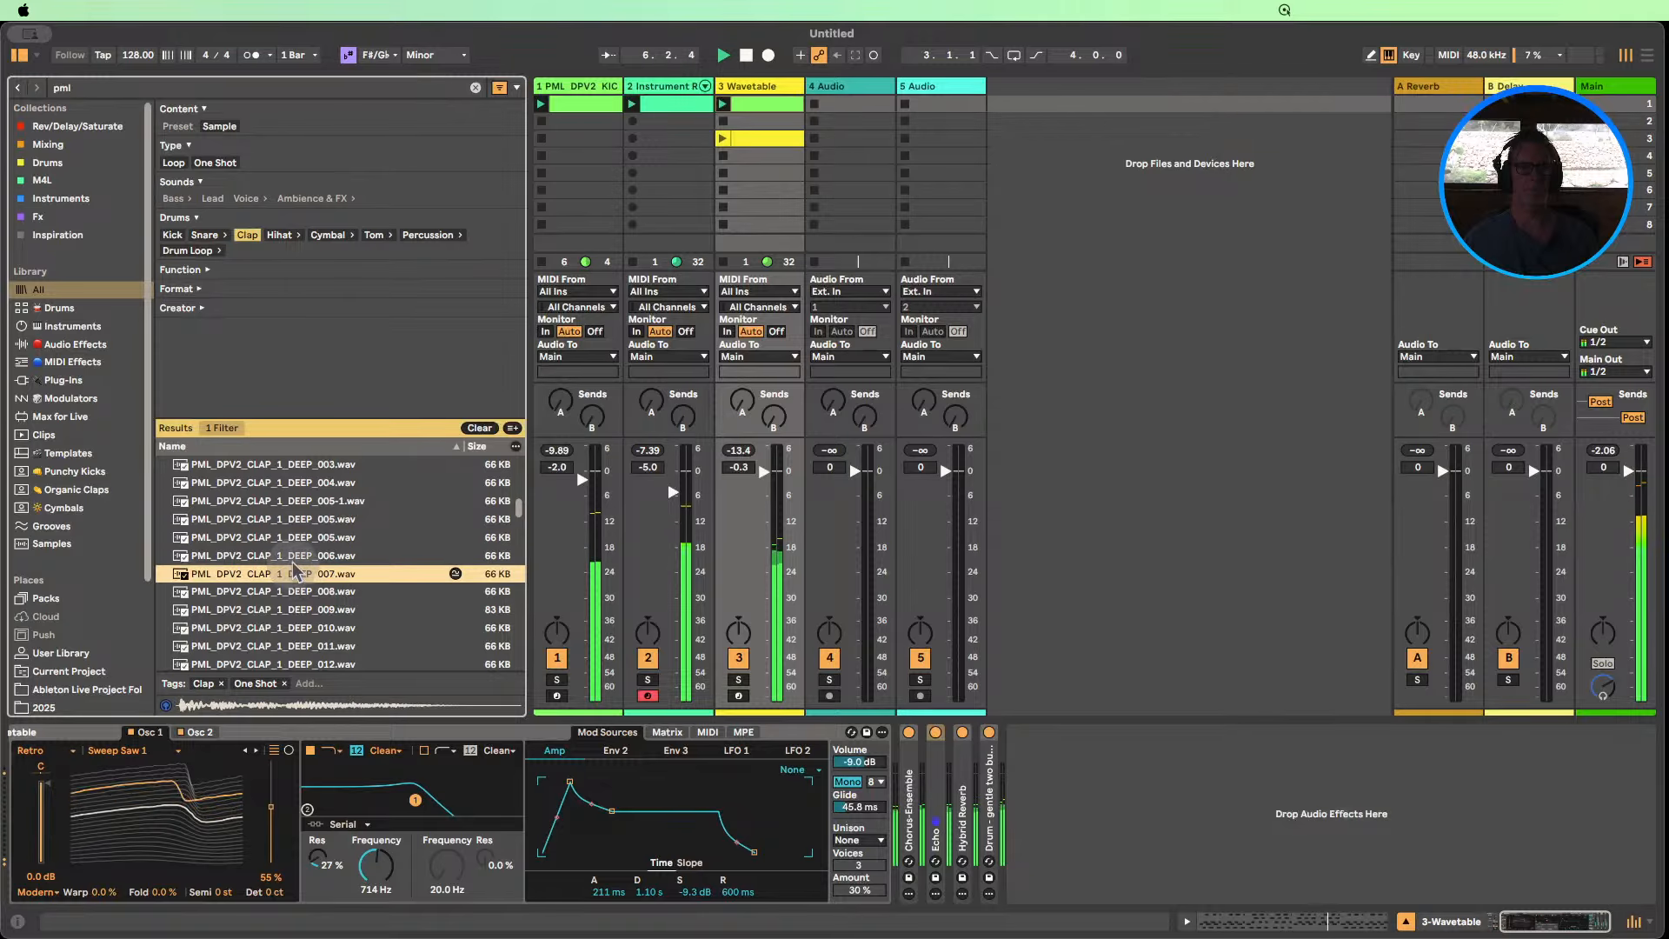
Audition the deep claps from PML_DPV2_CLAP_1_DEEP_008 through DEEP_015 while the track plays.
scroll(294, 564, "down", 1)
left_click(296, 550)
left_click(298, 570)
left_click(295, 585)
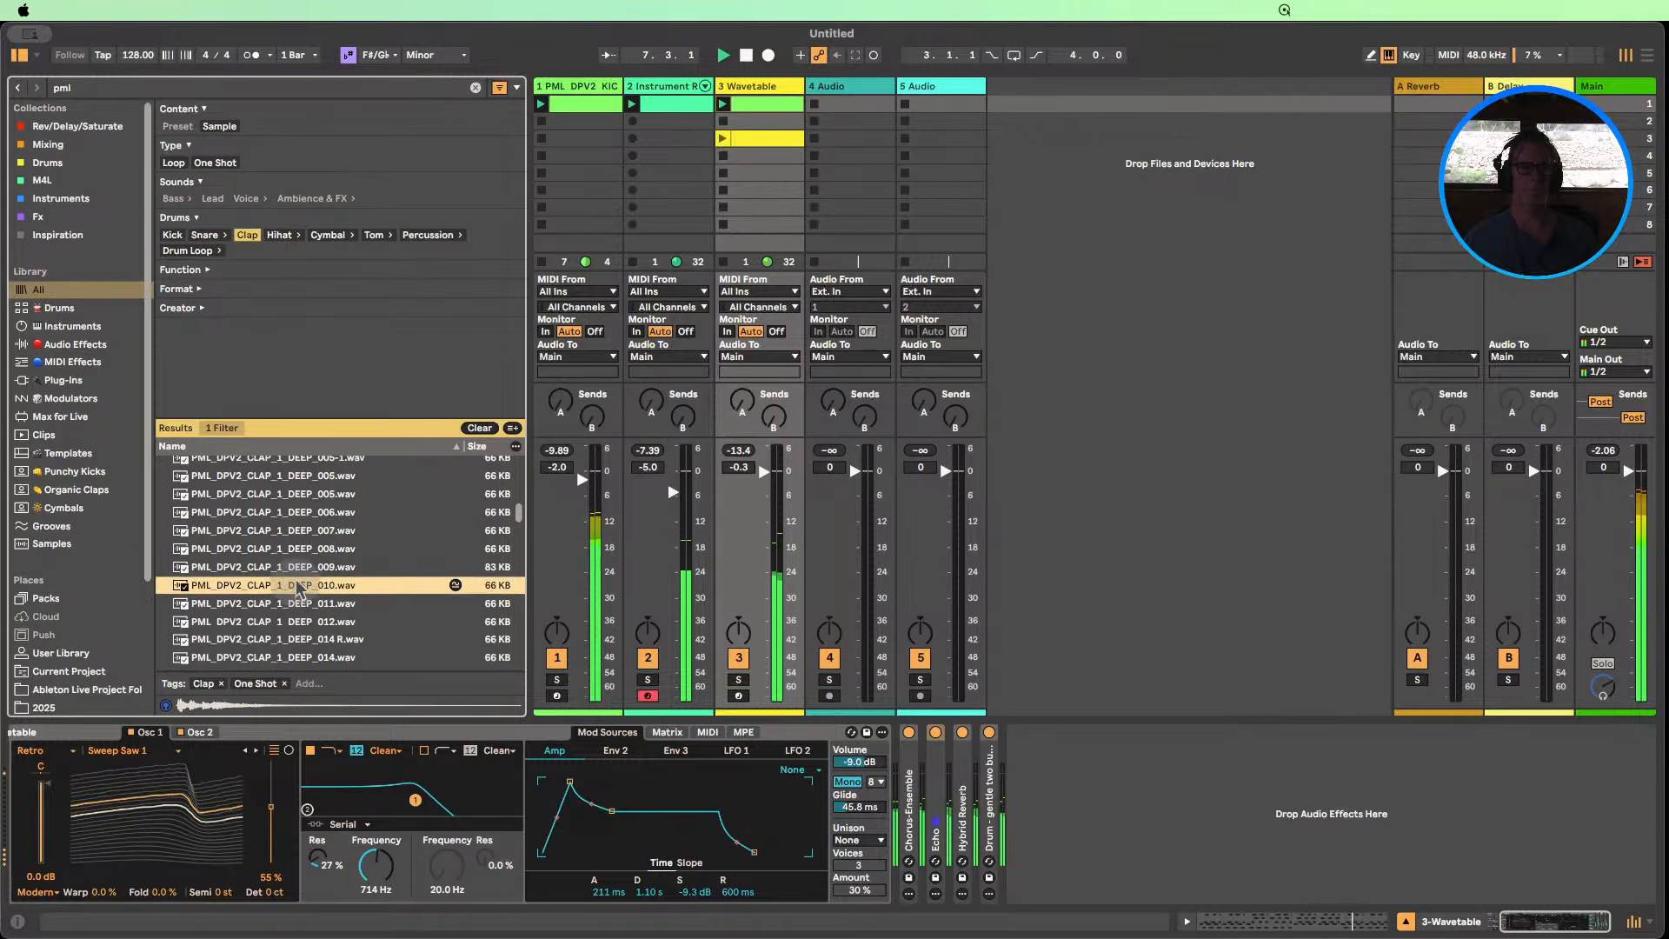
left_click(294, 549)
scroll(306, 600, "down", 1)
left_click(303, 595)
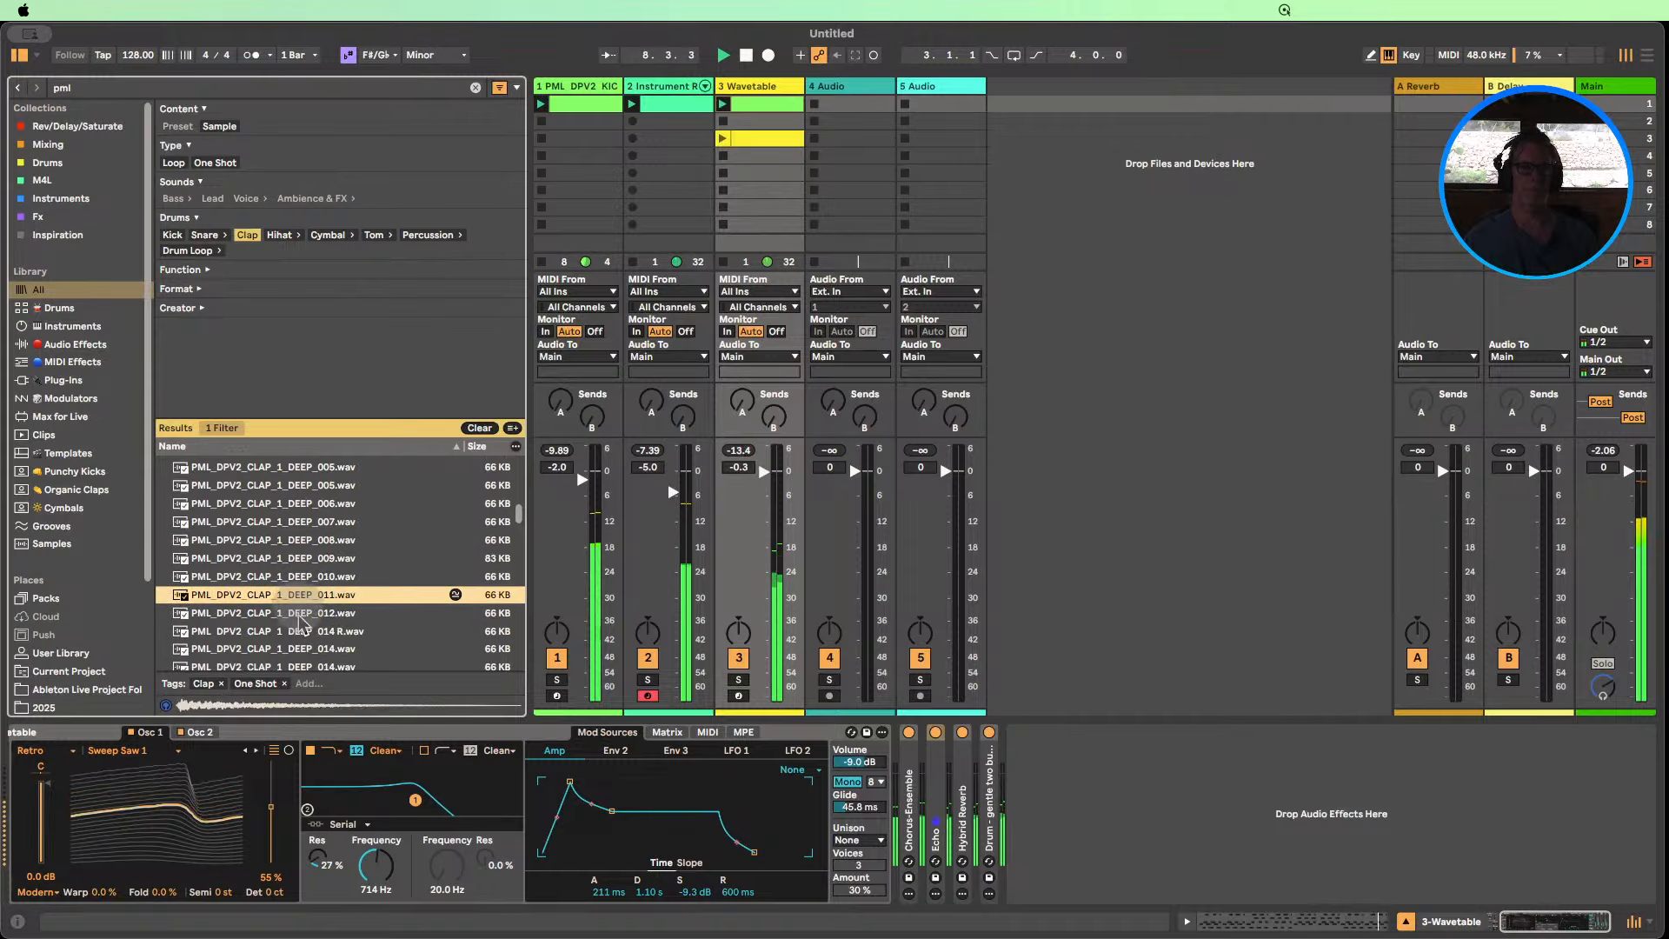
left_click(300, 613)
scroll(295, 609, "down", 2)
left_click(294, 547)
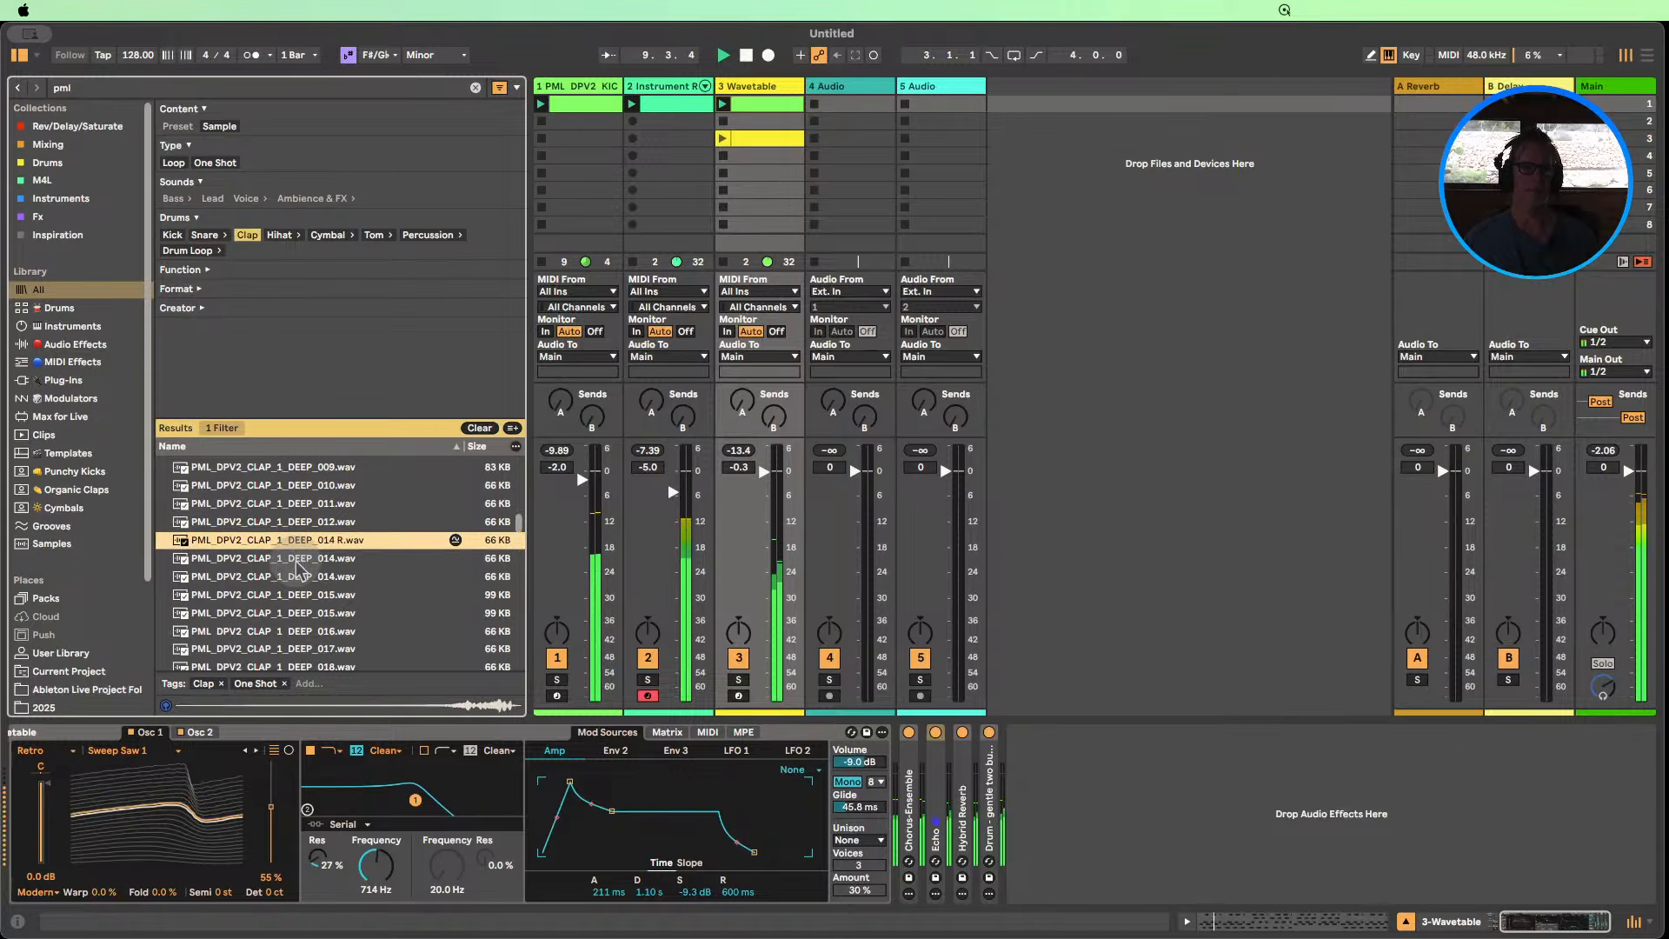
left_click(297, 561)
left_click(299, 579)
left_click(292, 595)
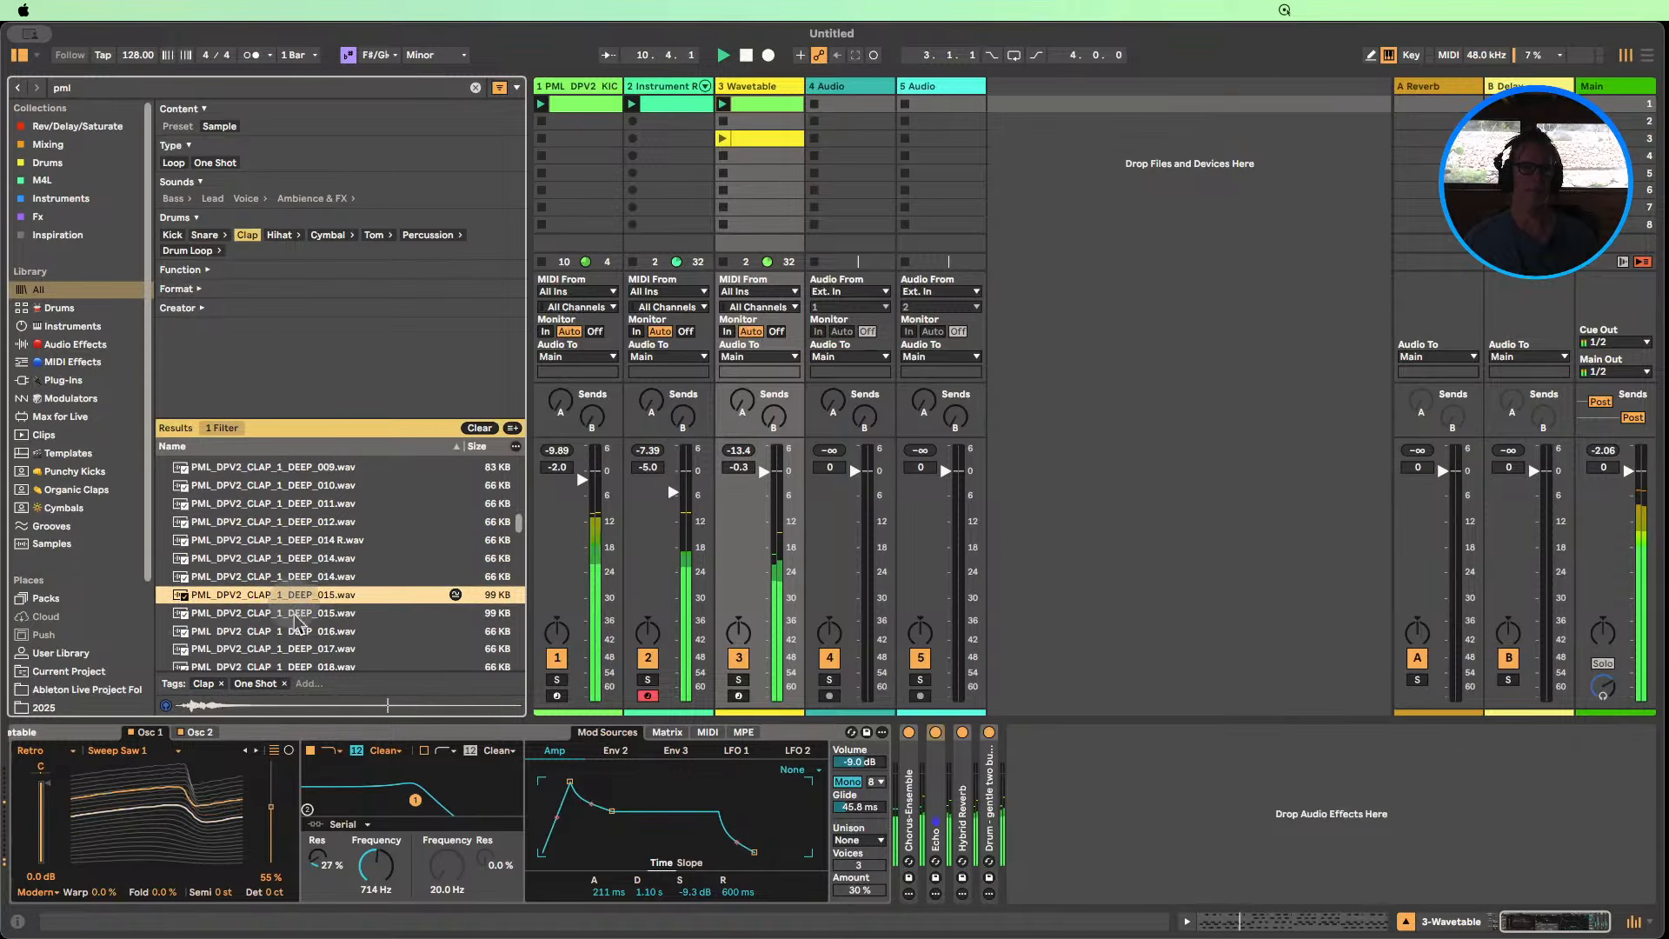
left_click(294, 613)
Audition the deep claps from PML_DPV2_CLAP_1_DEEP_016 through DEEP_026 and compare DEEP_025 with DEEP_026 in the mix.
scroll(294, 613, "down", 3)
left_click(295, 524)
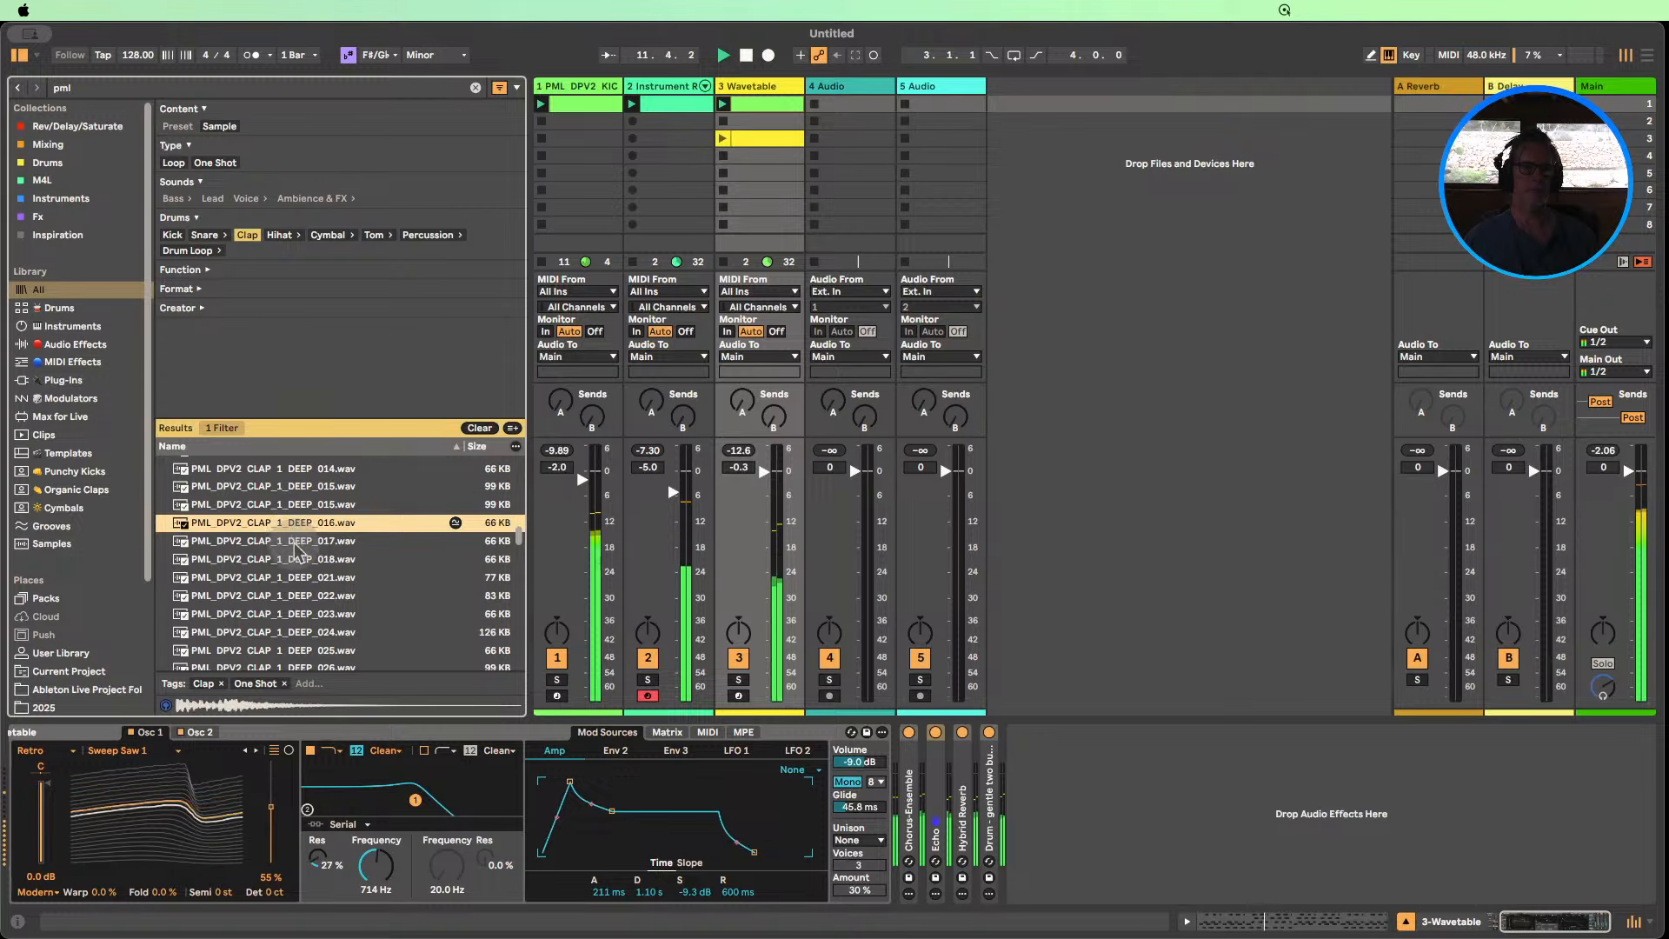
left_click(297, 542)
left_click(299, 560)
left_click(302, 578)
left_click(301, 597)
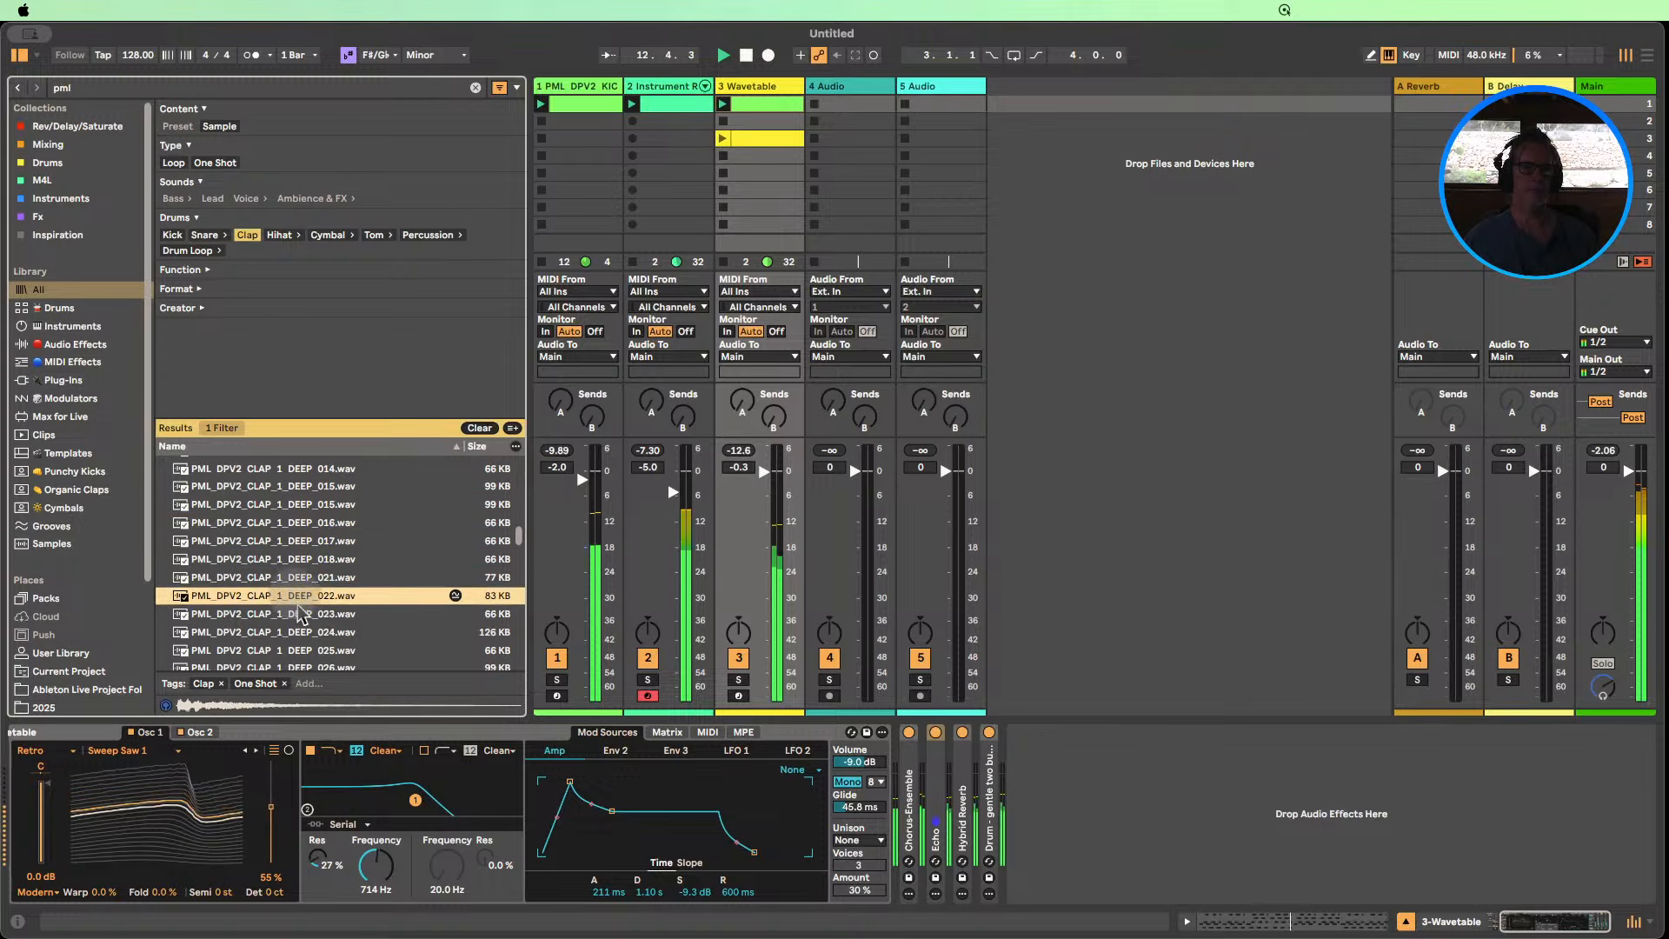
left_click(301, 616)
left_click(301, 634)
scroll(300, 596, "down", 2)
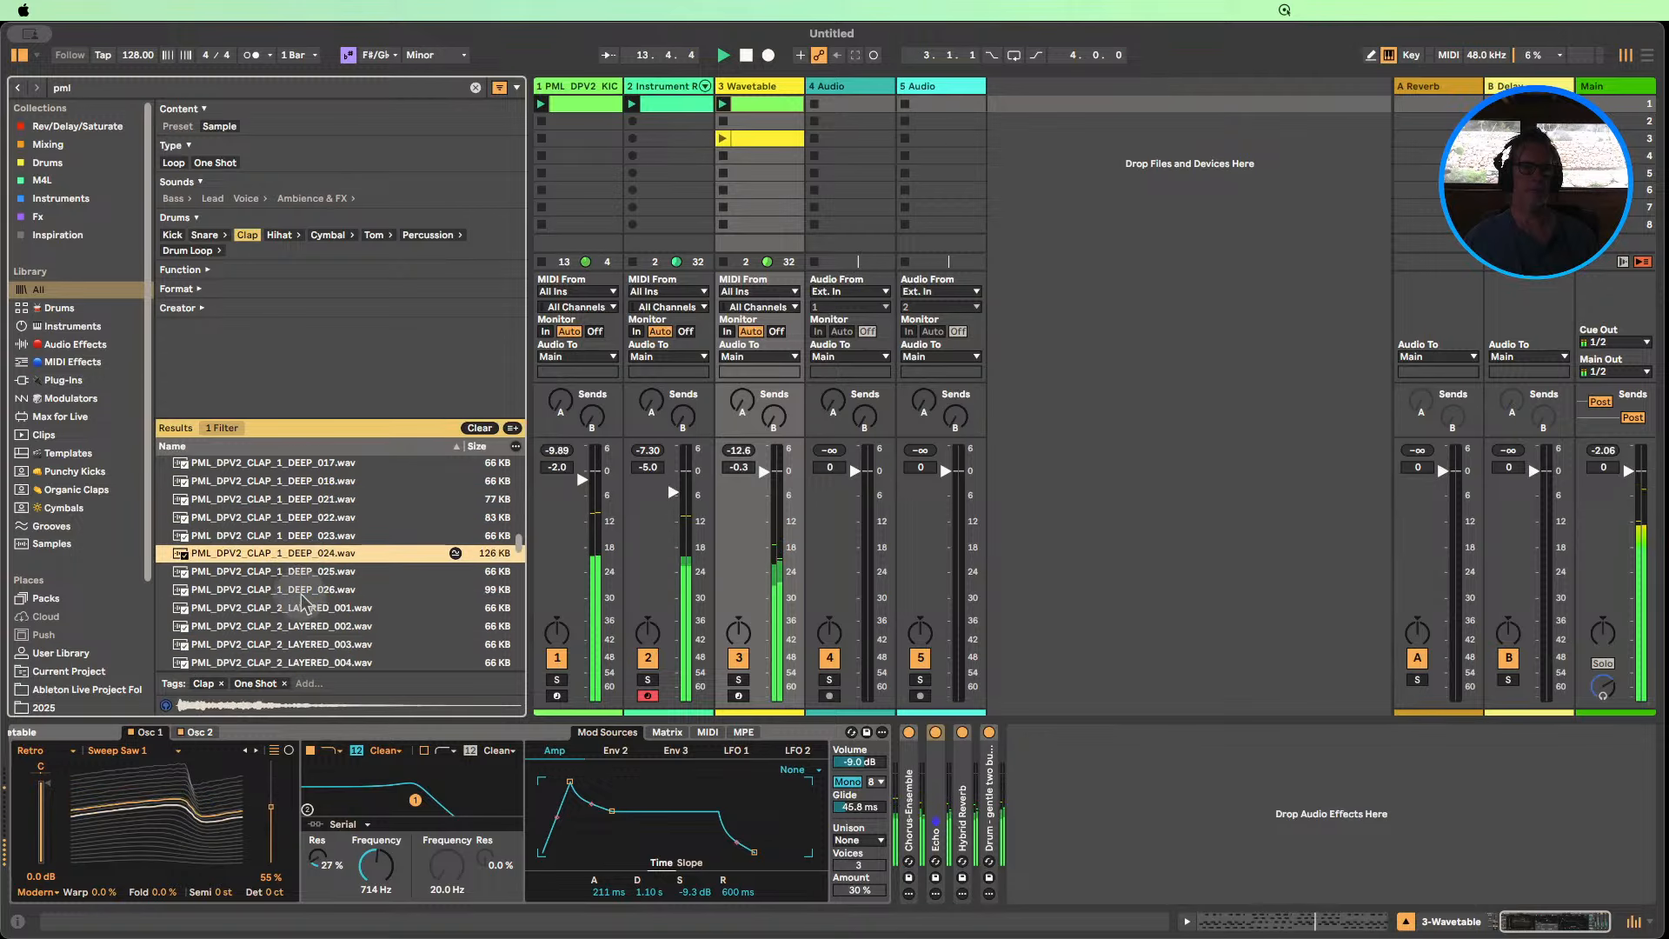
left_click(301, 572)
left_click(300, 591)
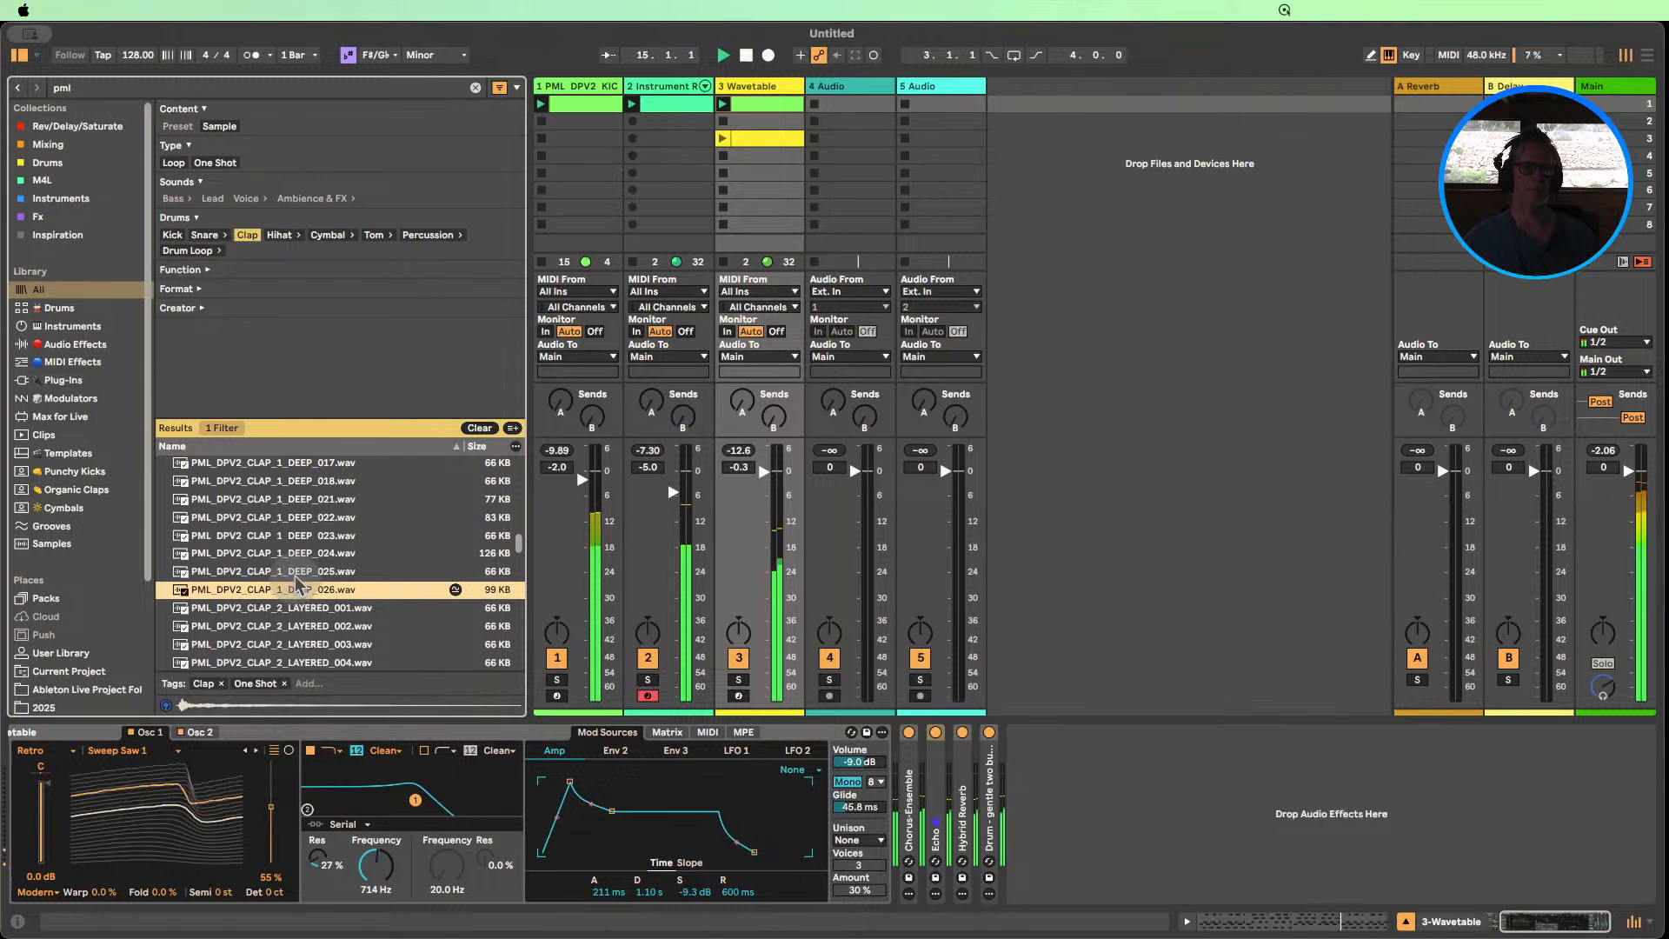
left_click(295, 575)
left_click(301, 590)
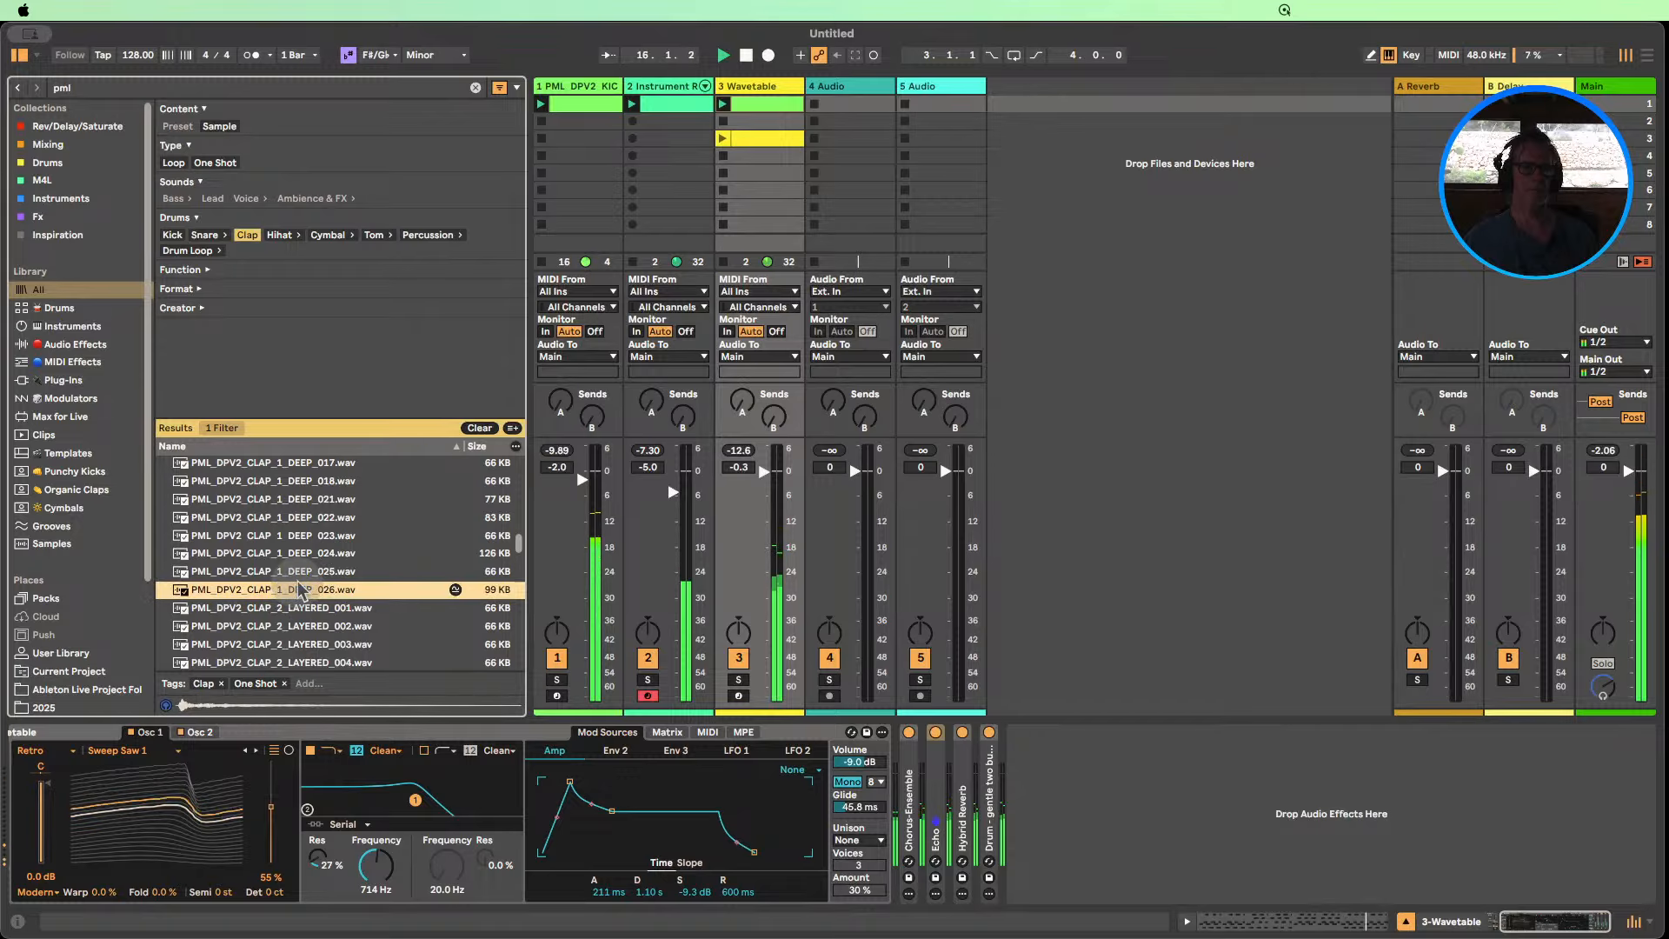
Insert a MIDI track directly after the Wavetable track and load PML_DPV2_CLAP_1_DEEP_026.wav onto it.
right_click(1048, 166)
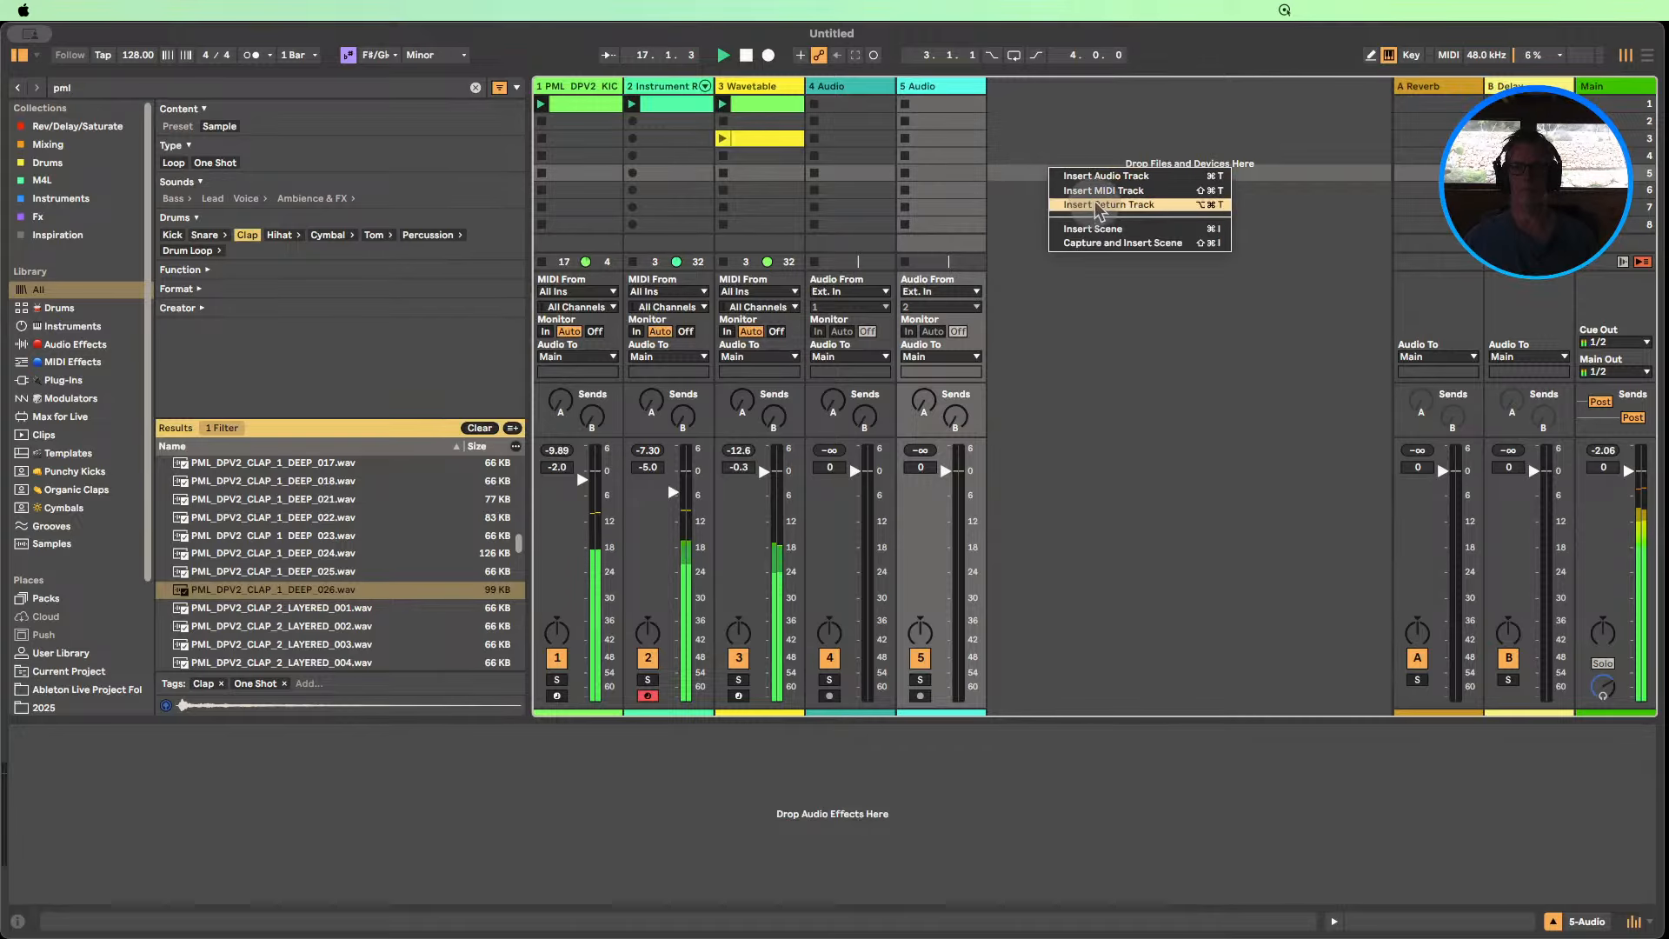
left_click(1102, 191)
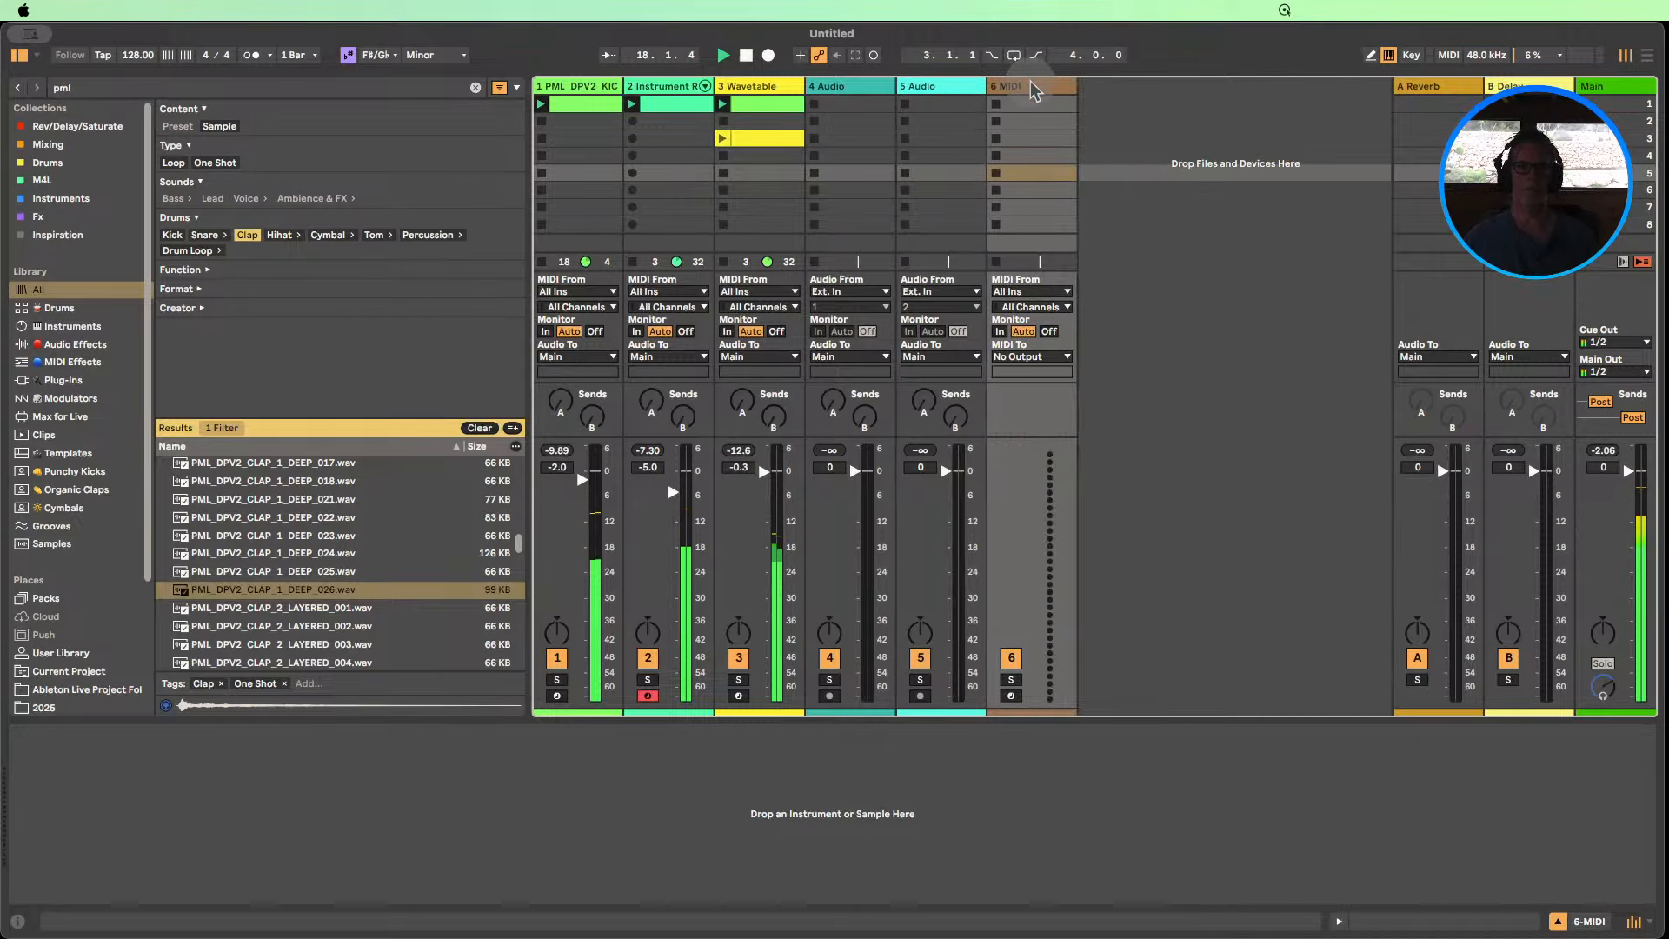
left_click_drag(1030, 83, 813, 84)
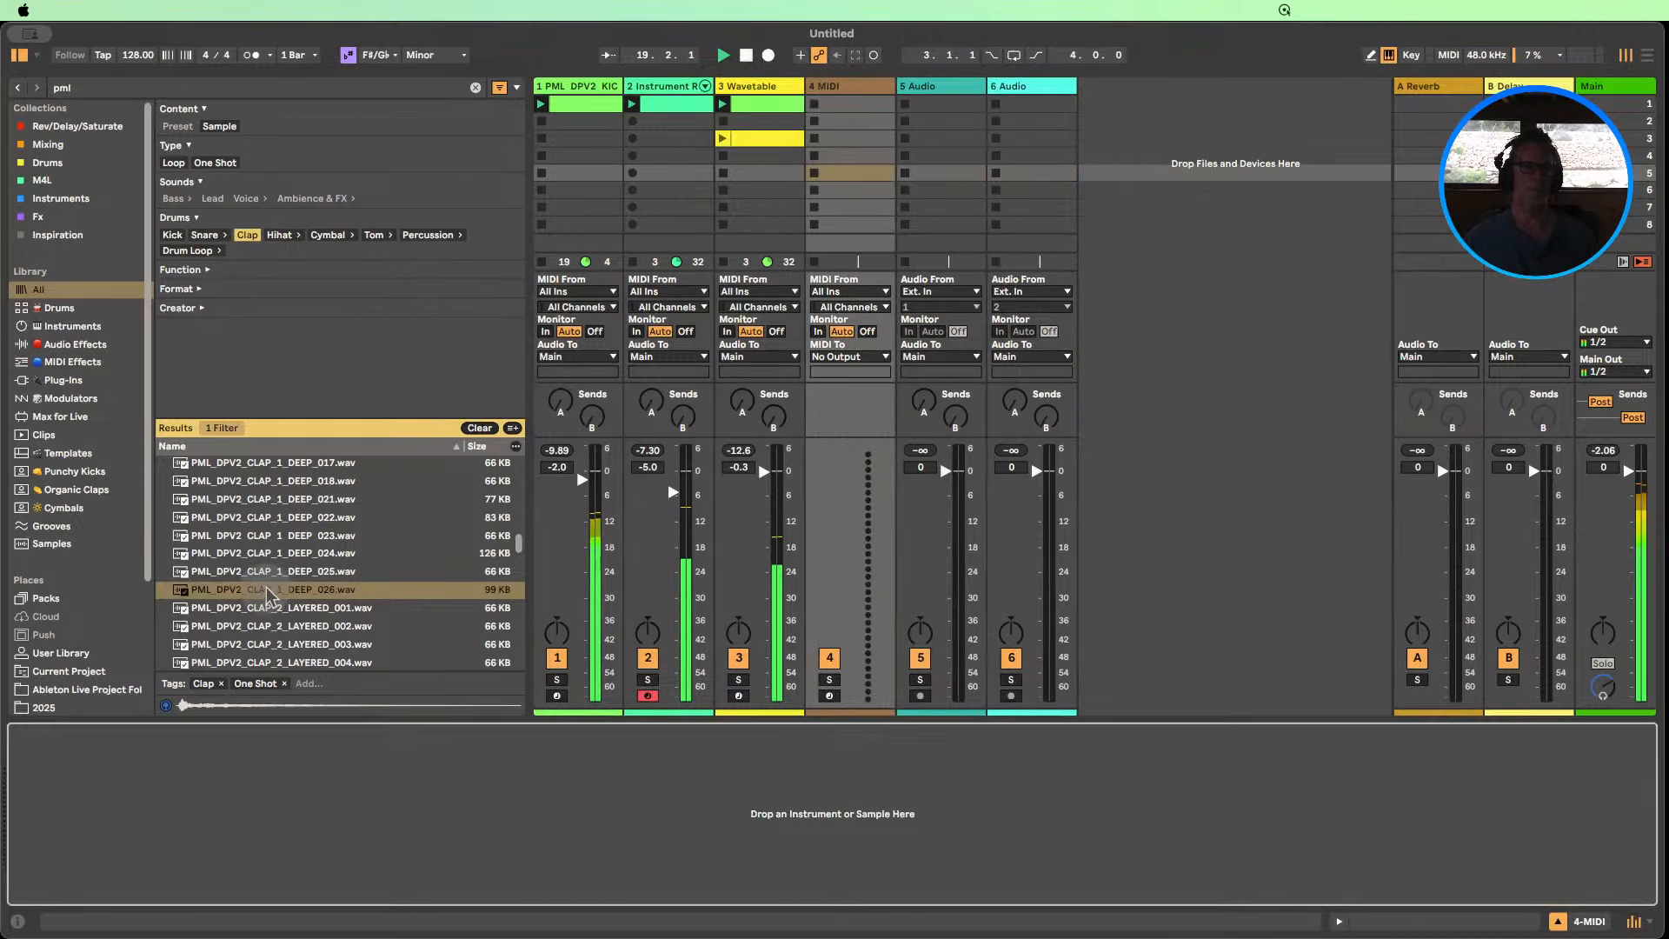
left_click_drag(266, 586, 300, 773)
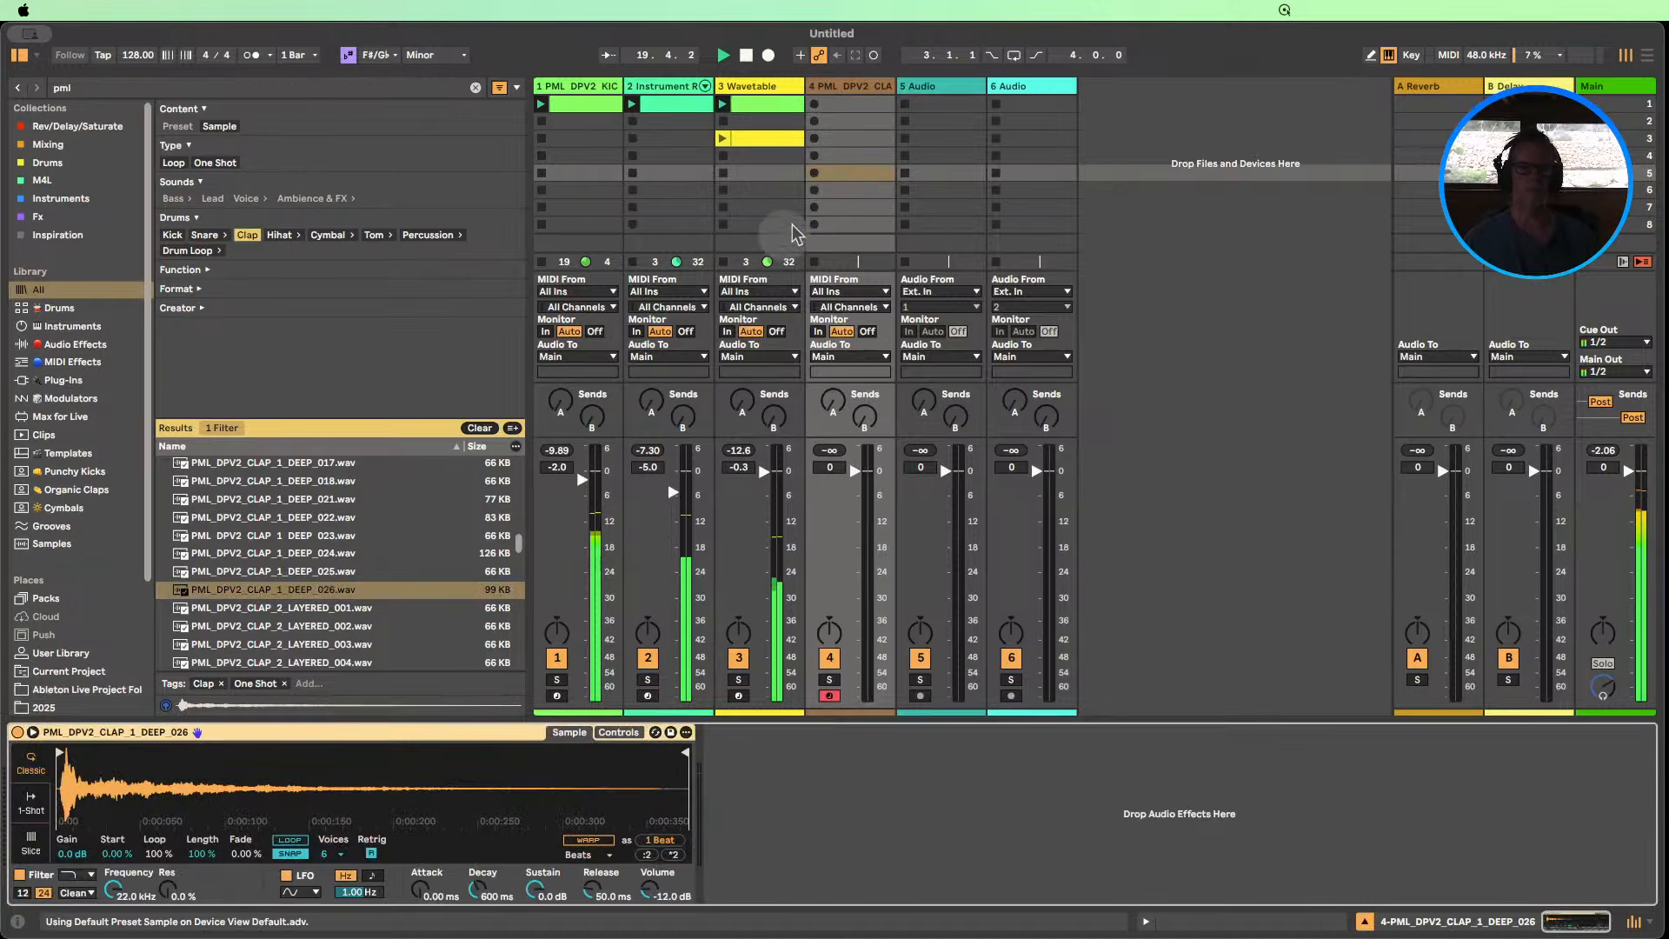
Create a one-bar MIDI clip in the clap track's first slot with C3 sixteenth notes on beats 2 and 4, and launch it.
double_click(831, 104)
key("b")
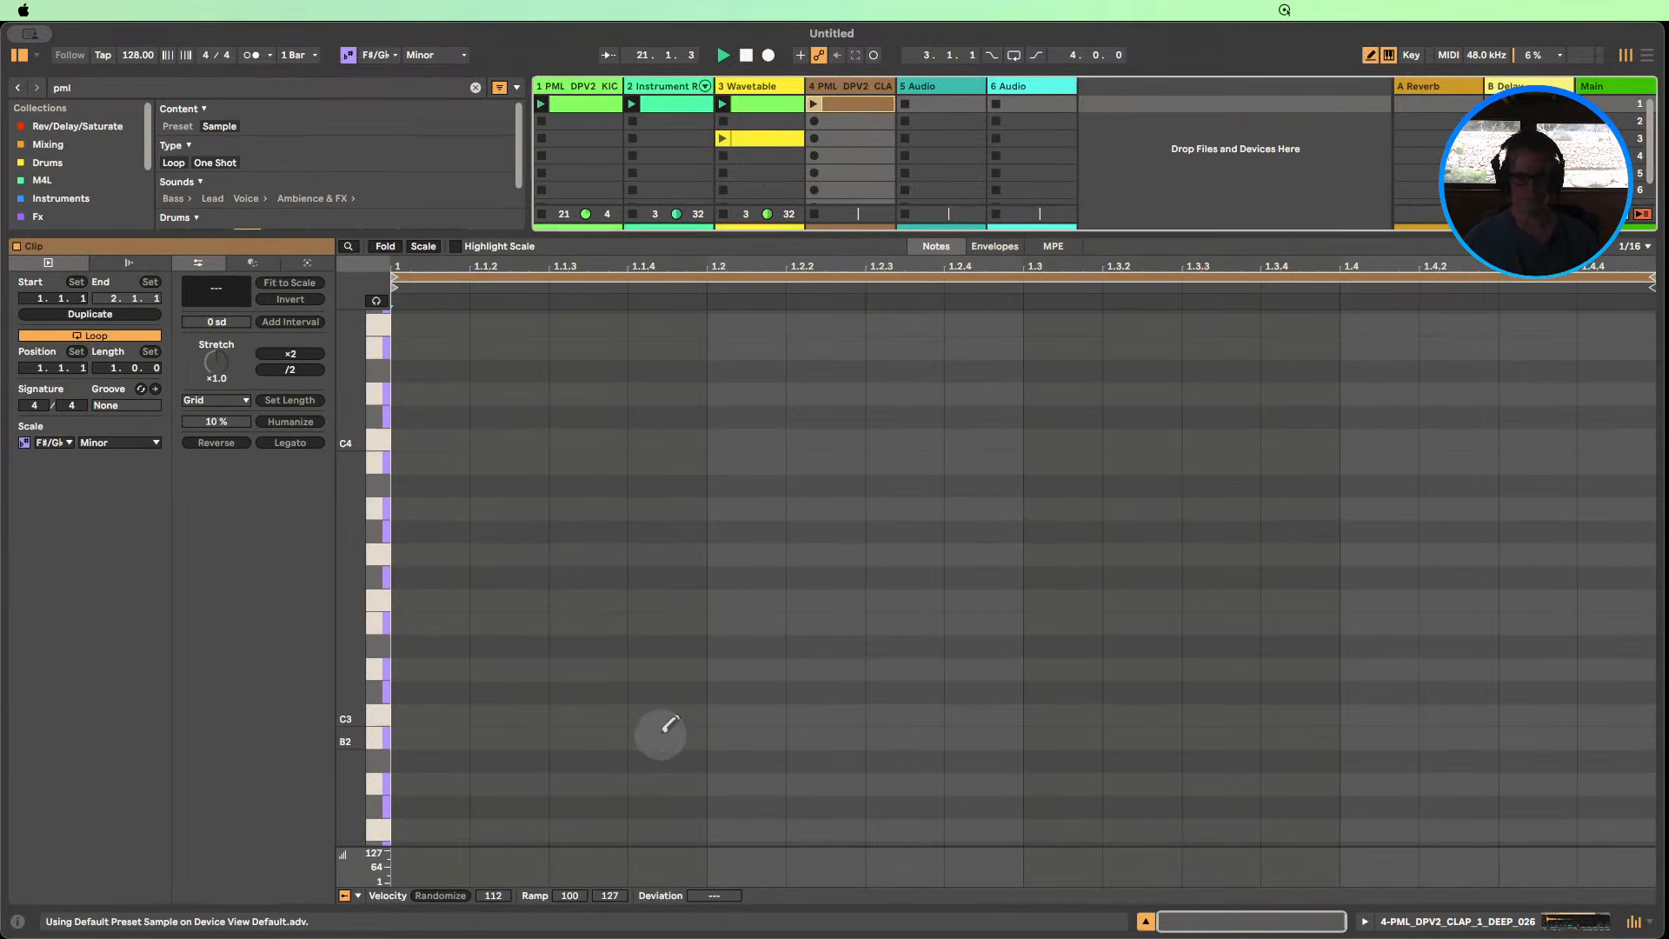
left_click(733, 713)
left_click(1369, 714)
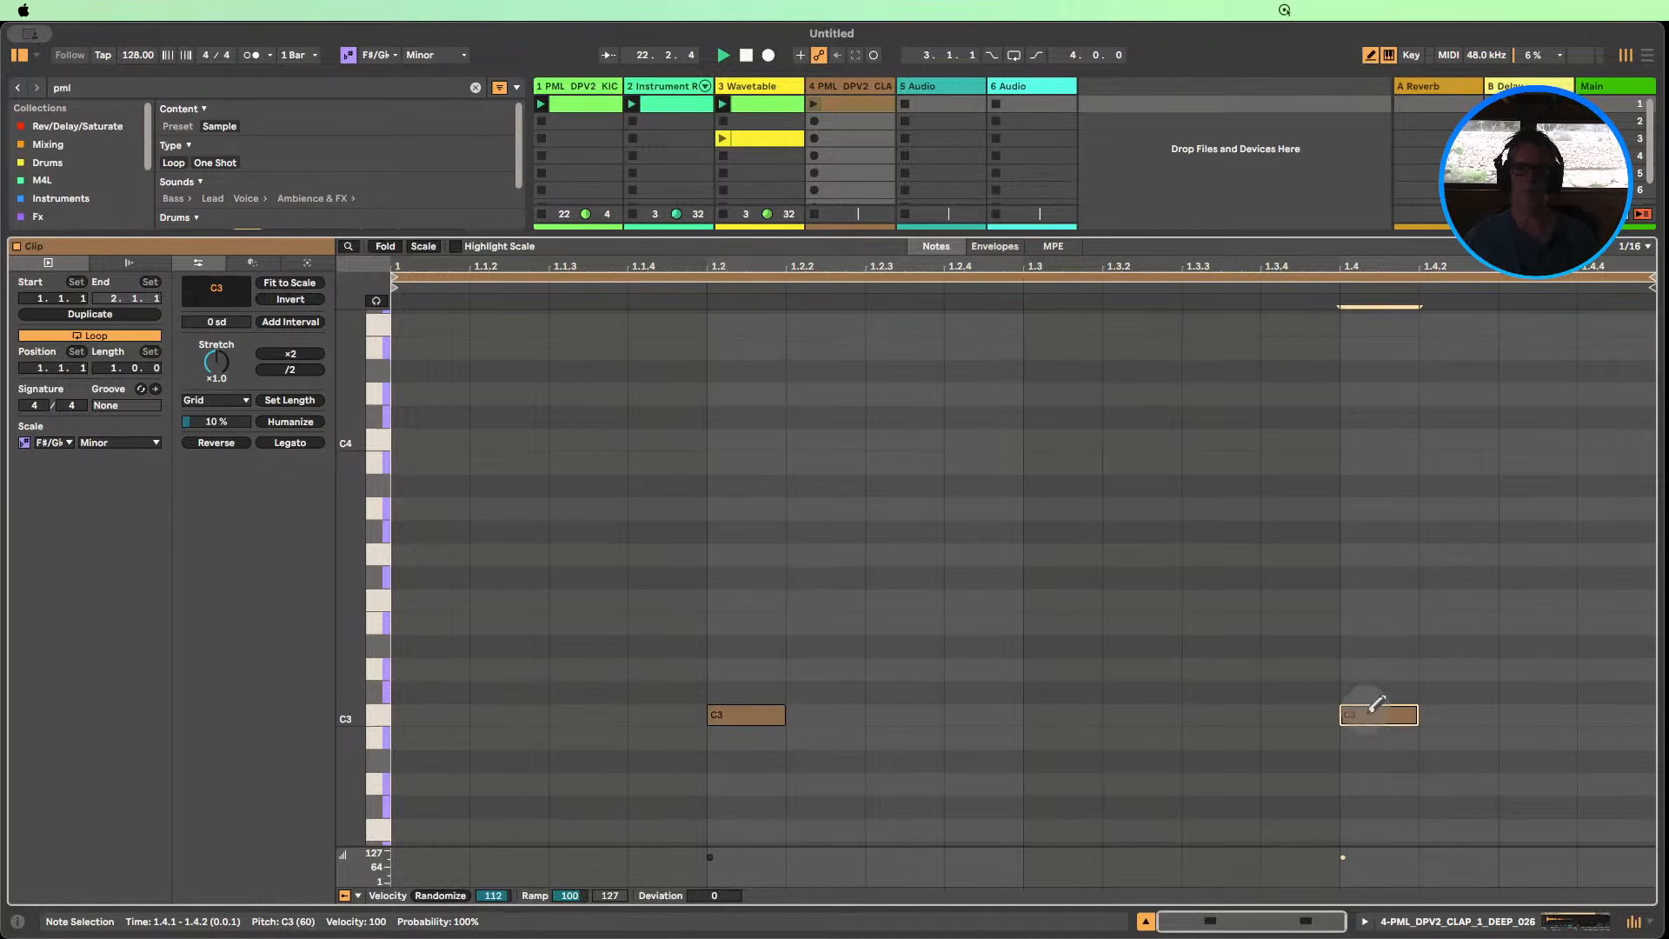
left_click(814, 105)
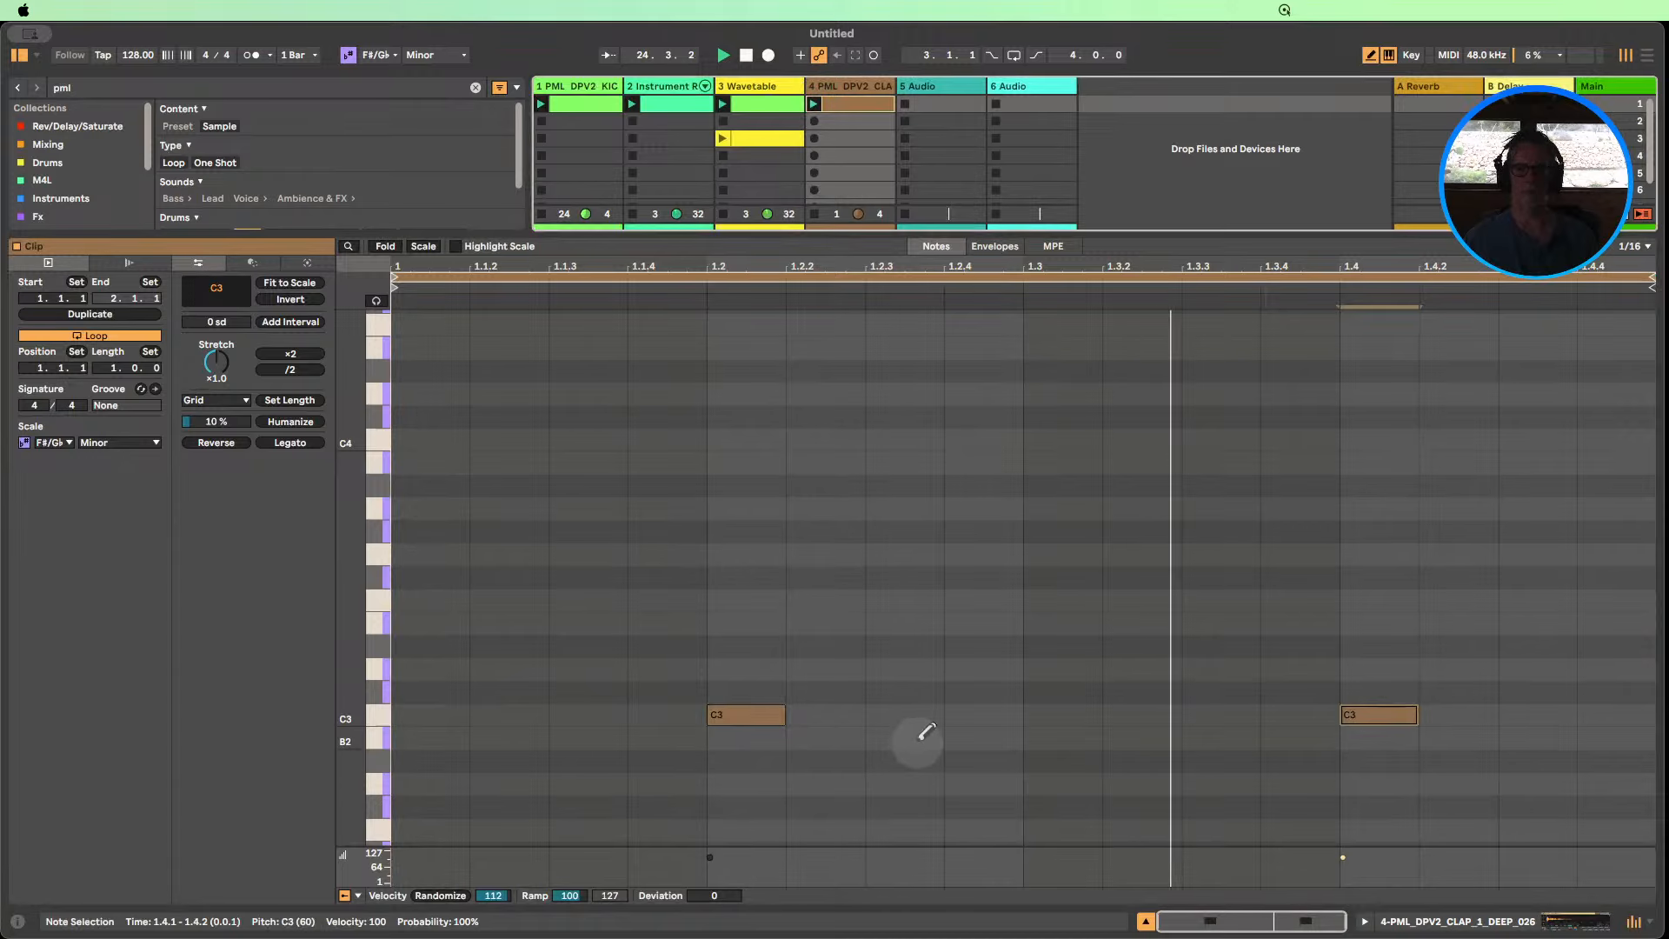
Lower the clap track's volume to -10.4 dB in the mixer.
left_click(1146, 922)
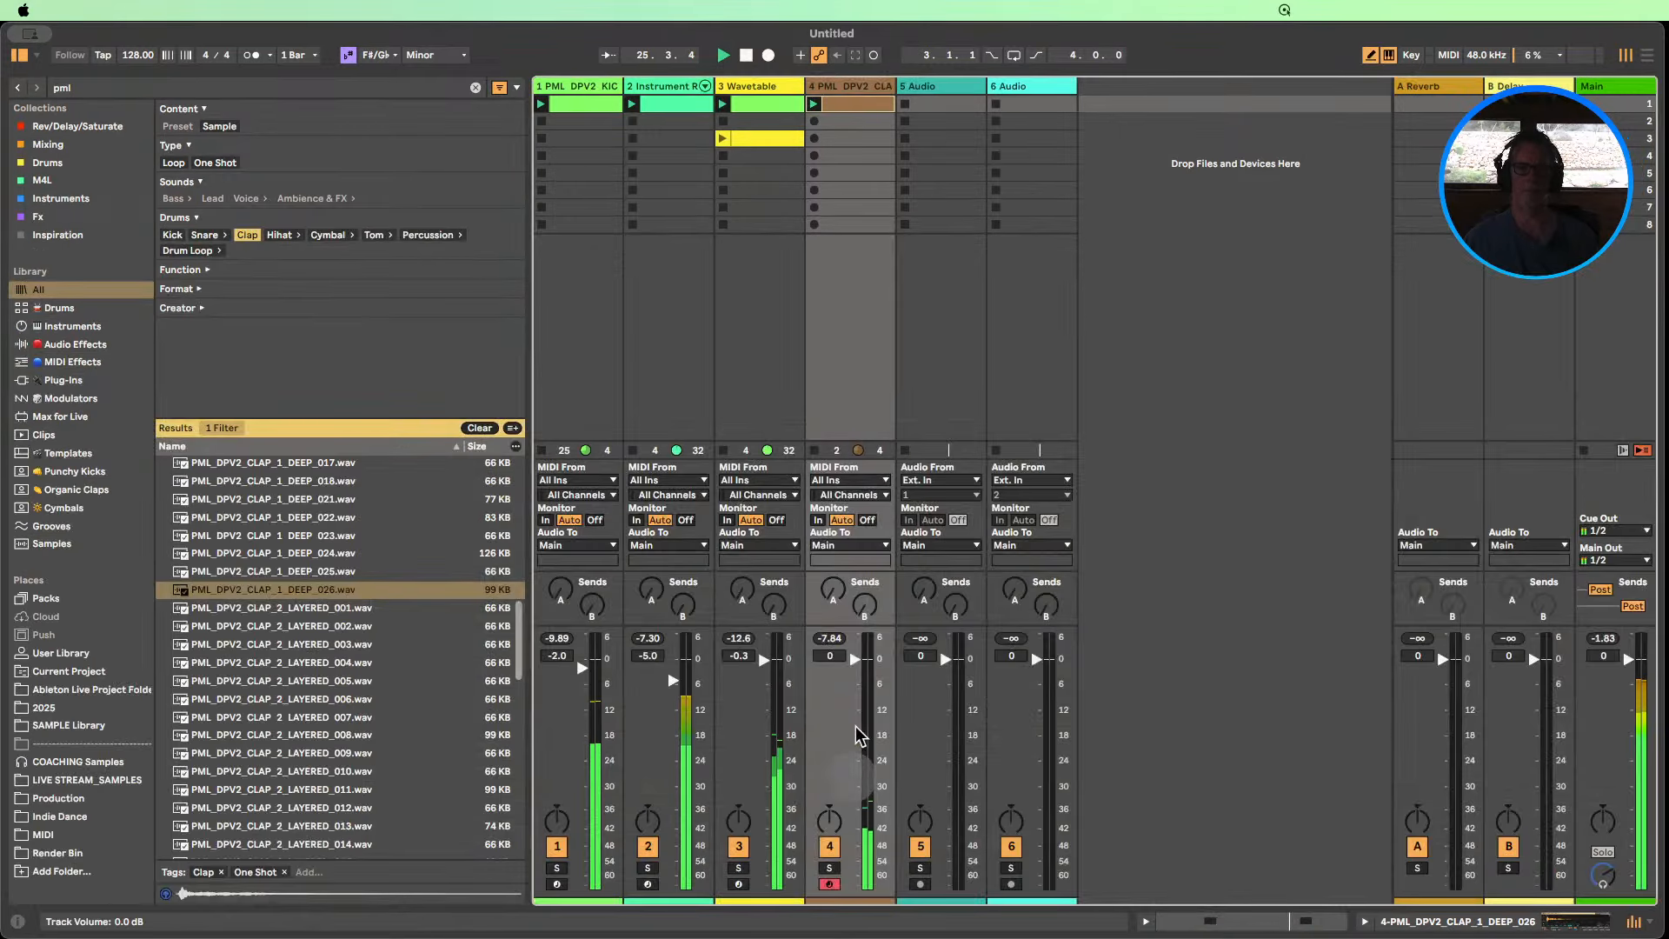
left_click_drag(853, 672, 854, 701)
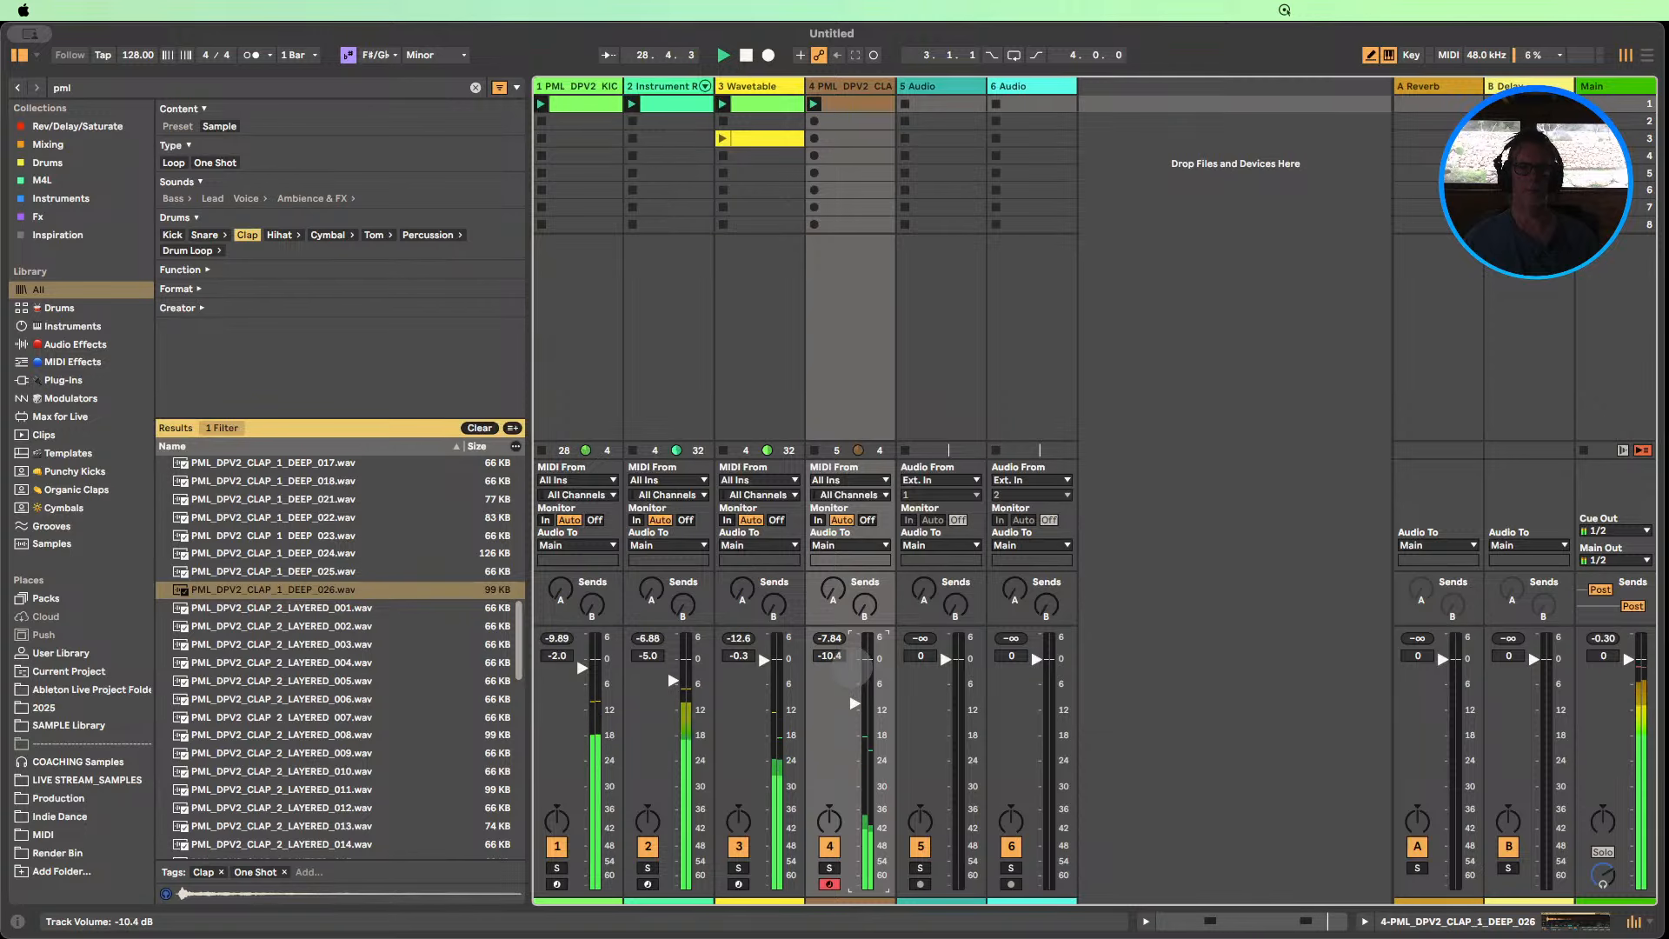
In the clap clip, set the beat 4 note's velocity to 86 and humanize both C3 notes by 10%.
double_click(843, 104)
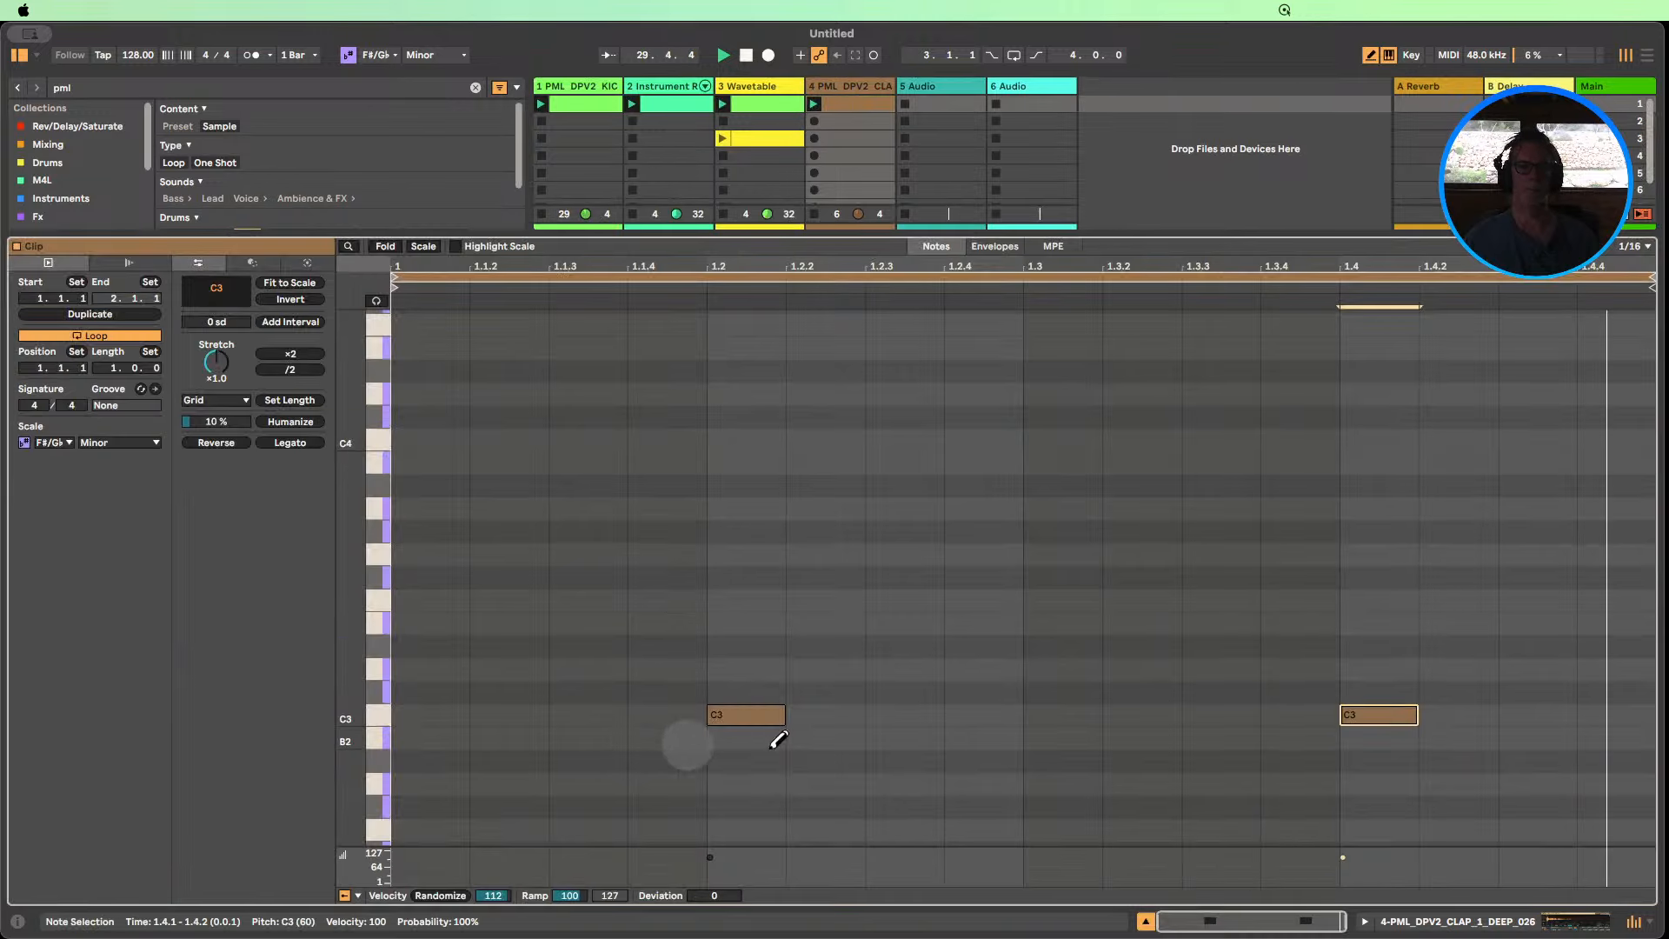
left_click_drag(1344, 856, 1343, 860)
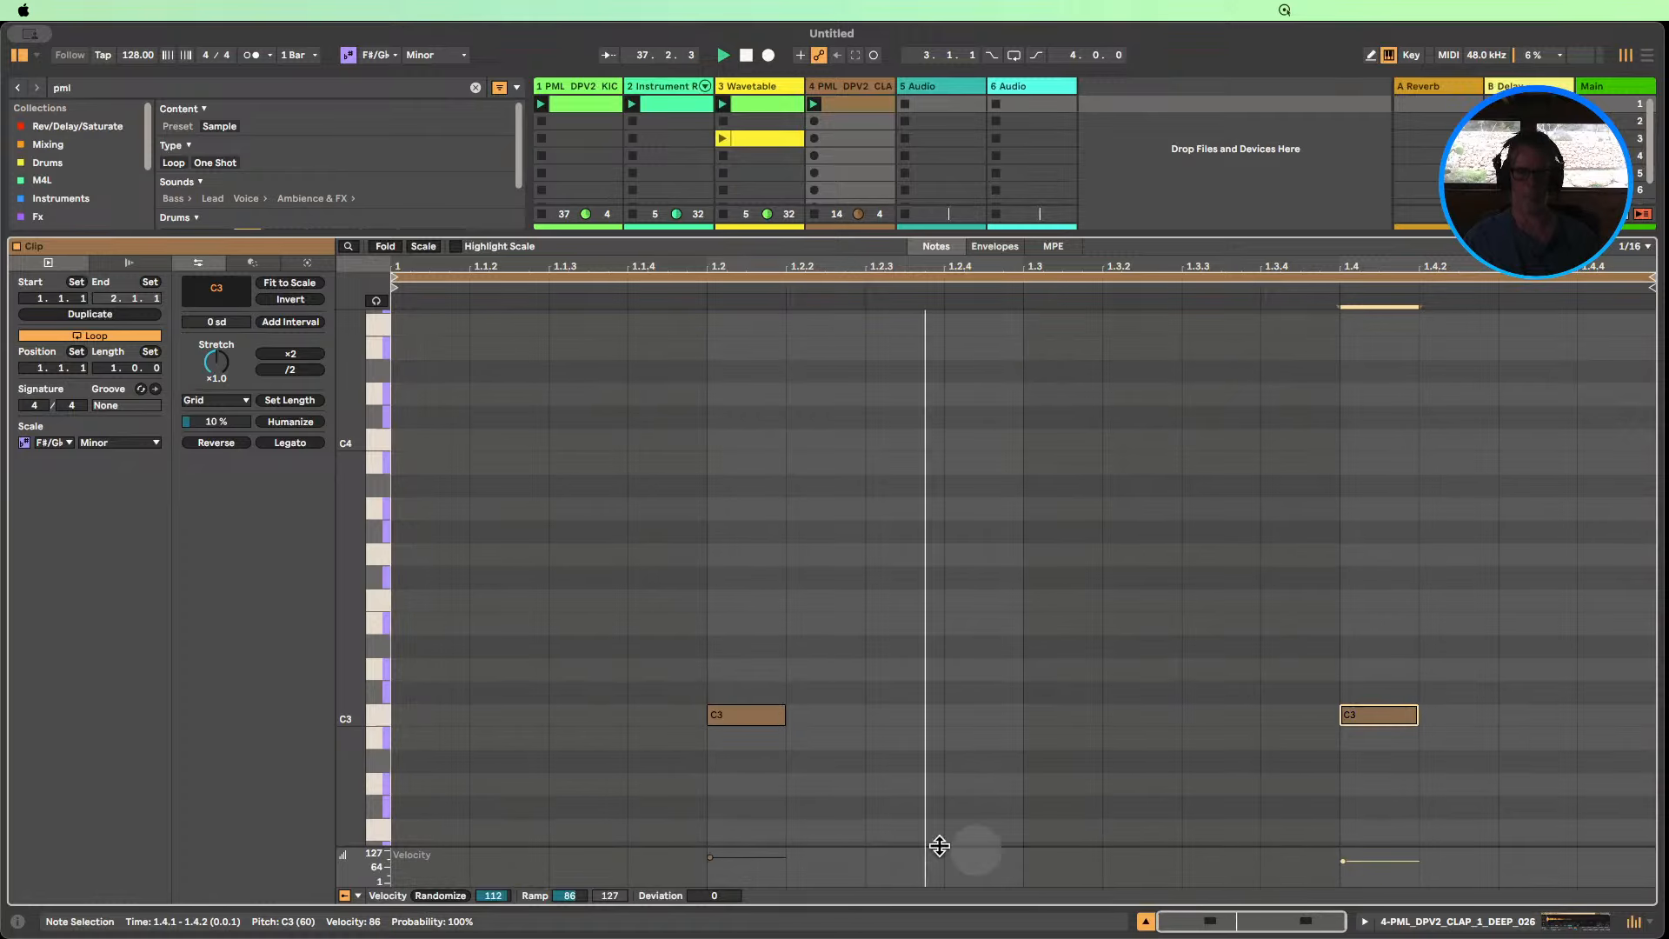
left_click(375, 718)
left_click(283, 423)
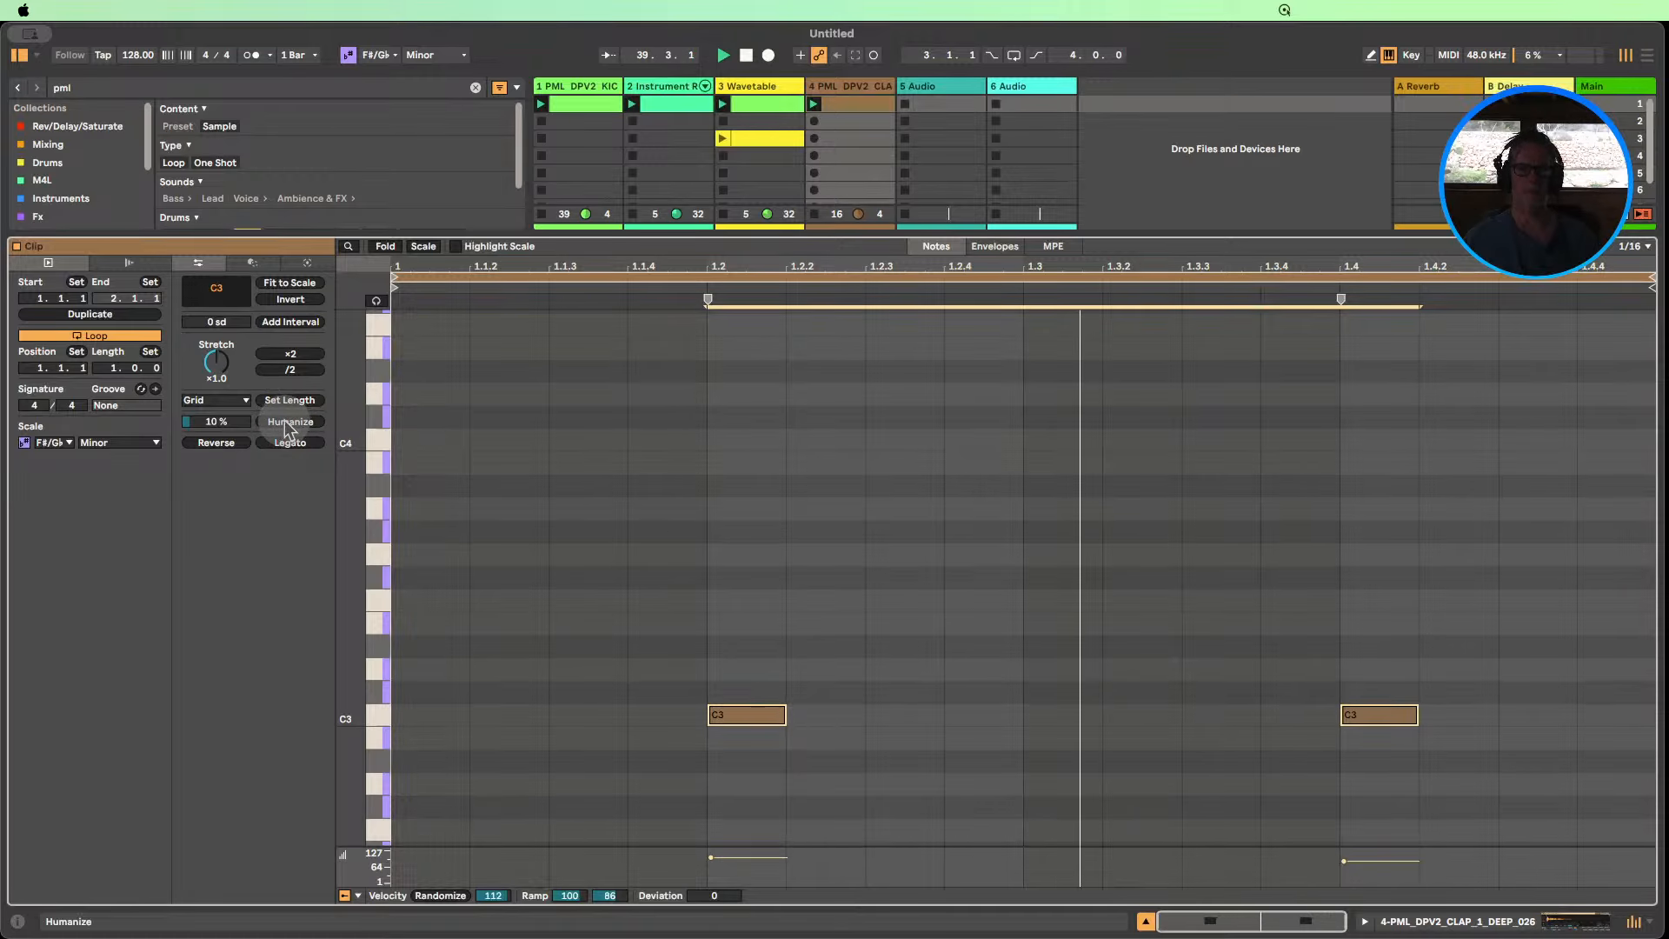
left_click(1142, 922)
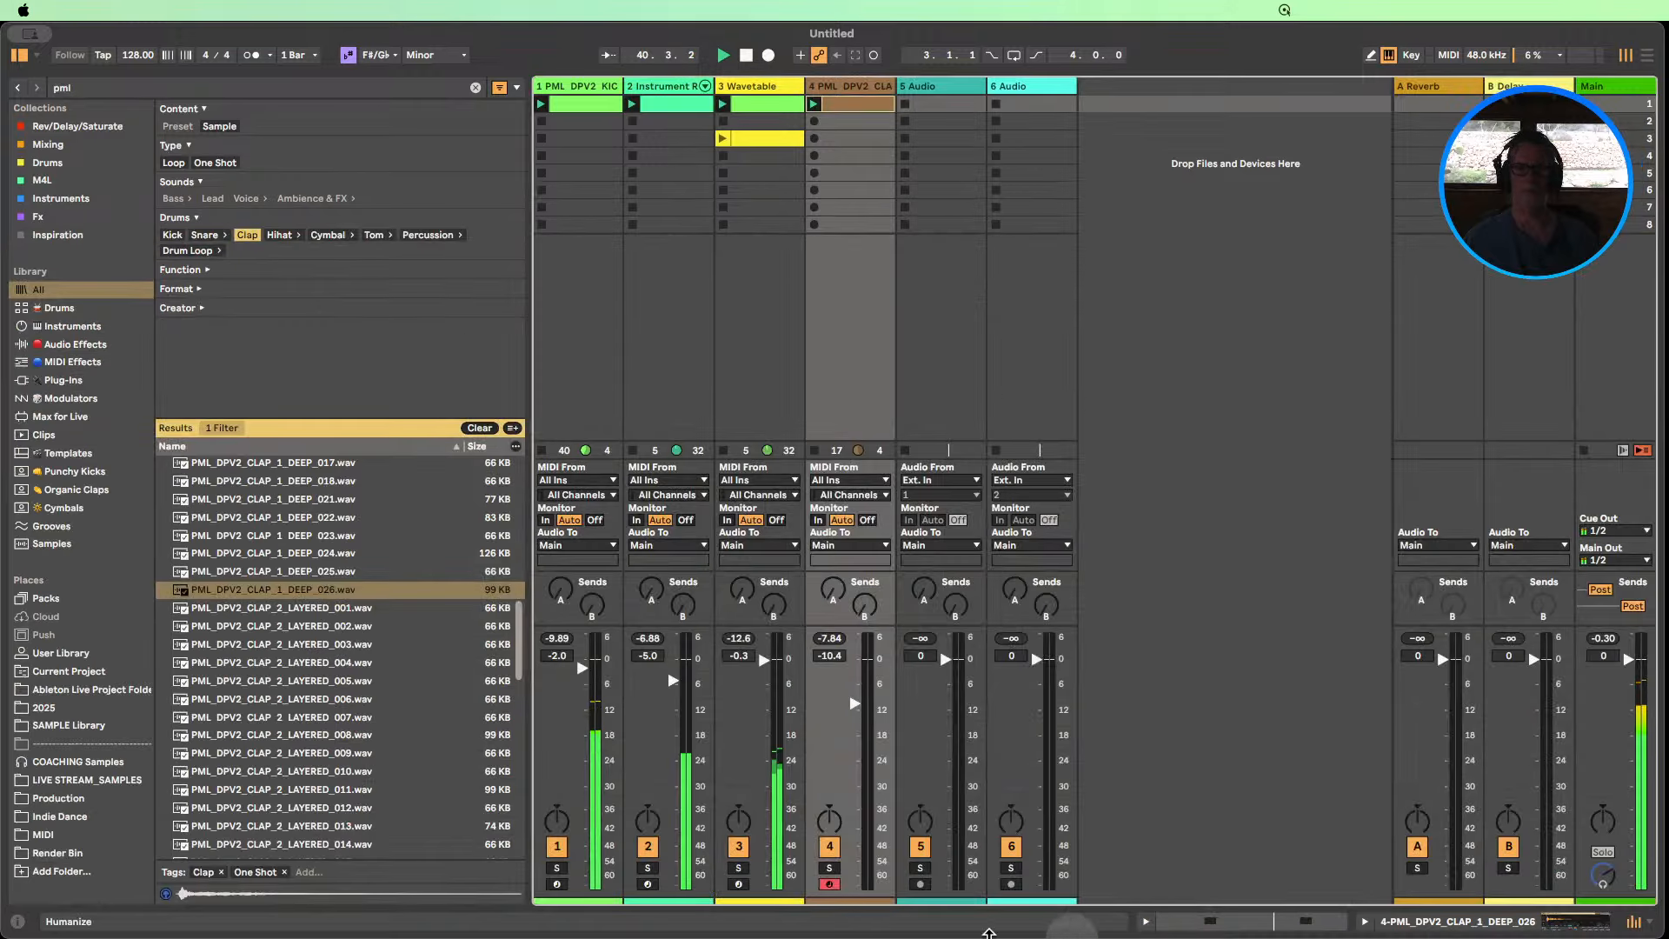
Examine the Operator and Wavetable chains of track 2's Instrument Rack, including Wavetable's modulation matrix and Amp envelope.
left_click(740, 847)
left_click(670, 96)
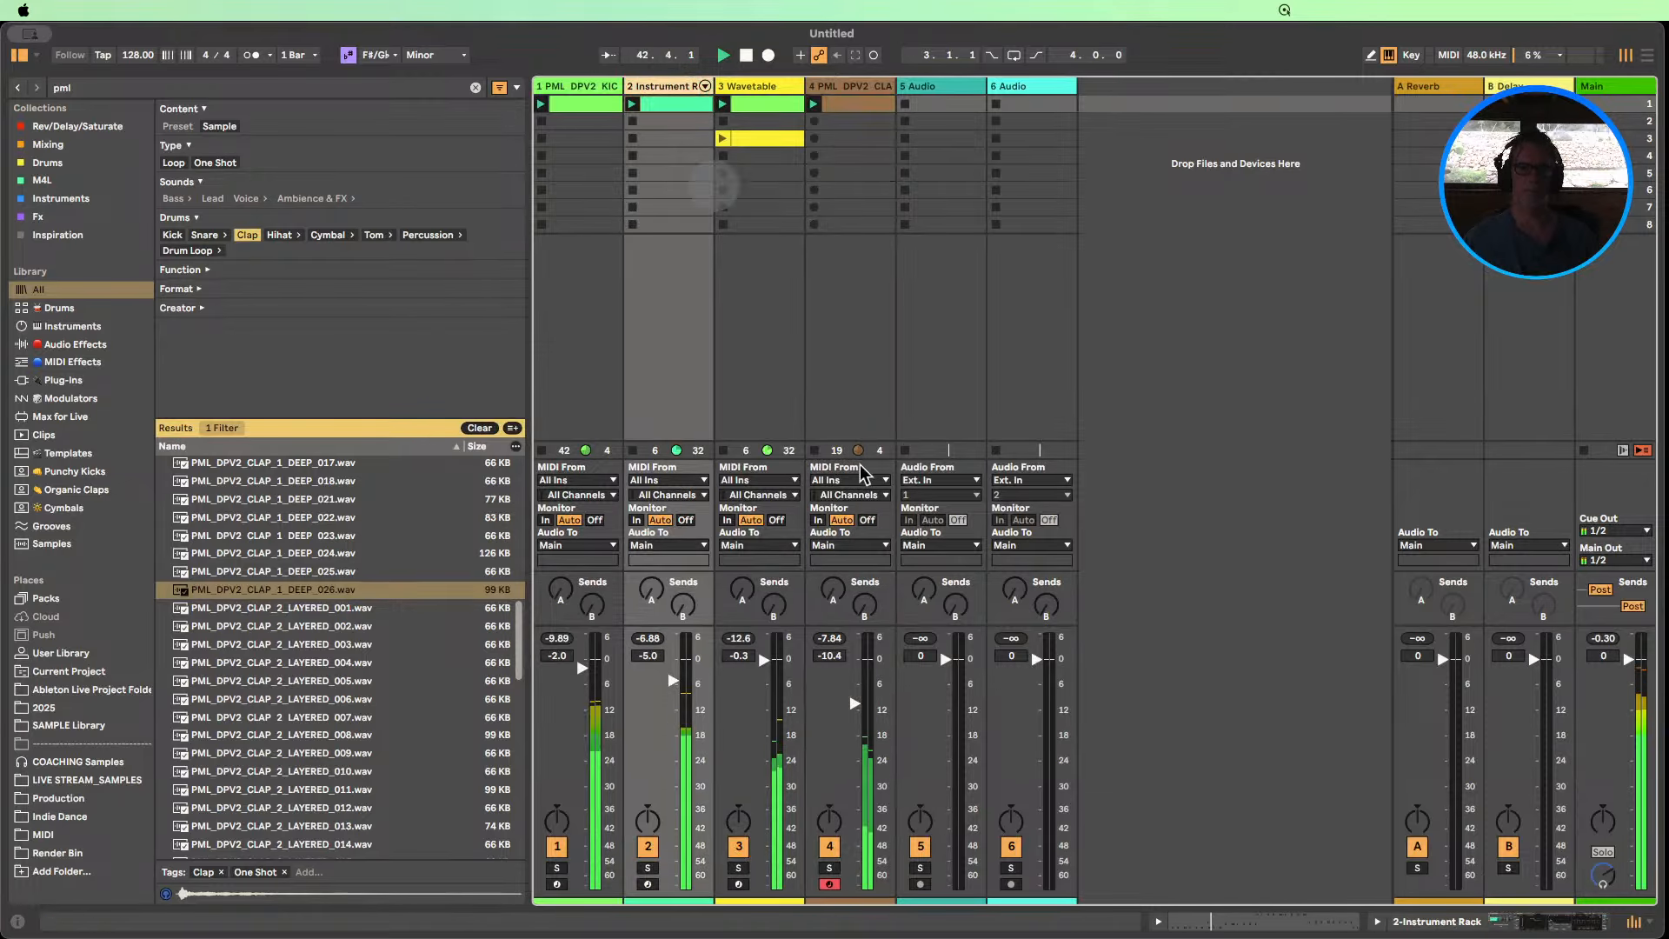
double_click(666, 96)
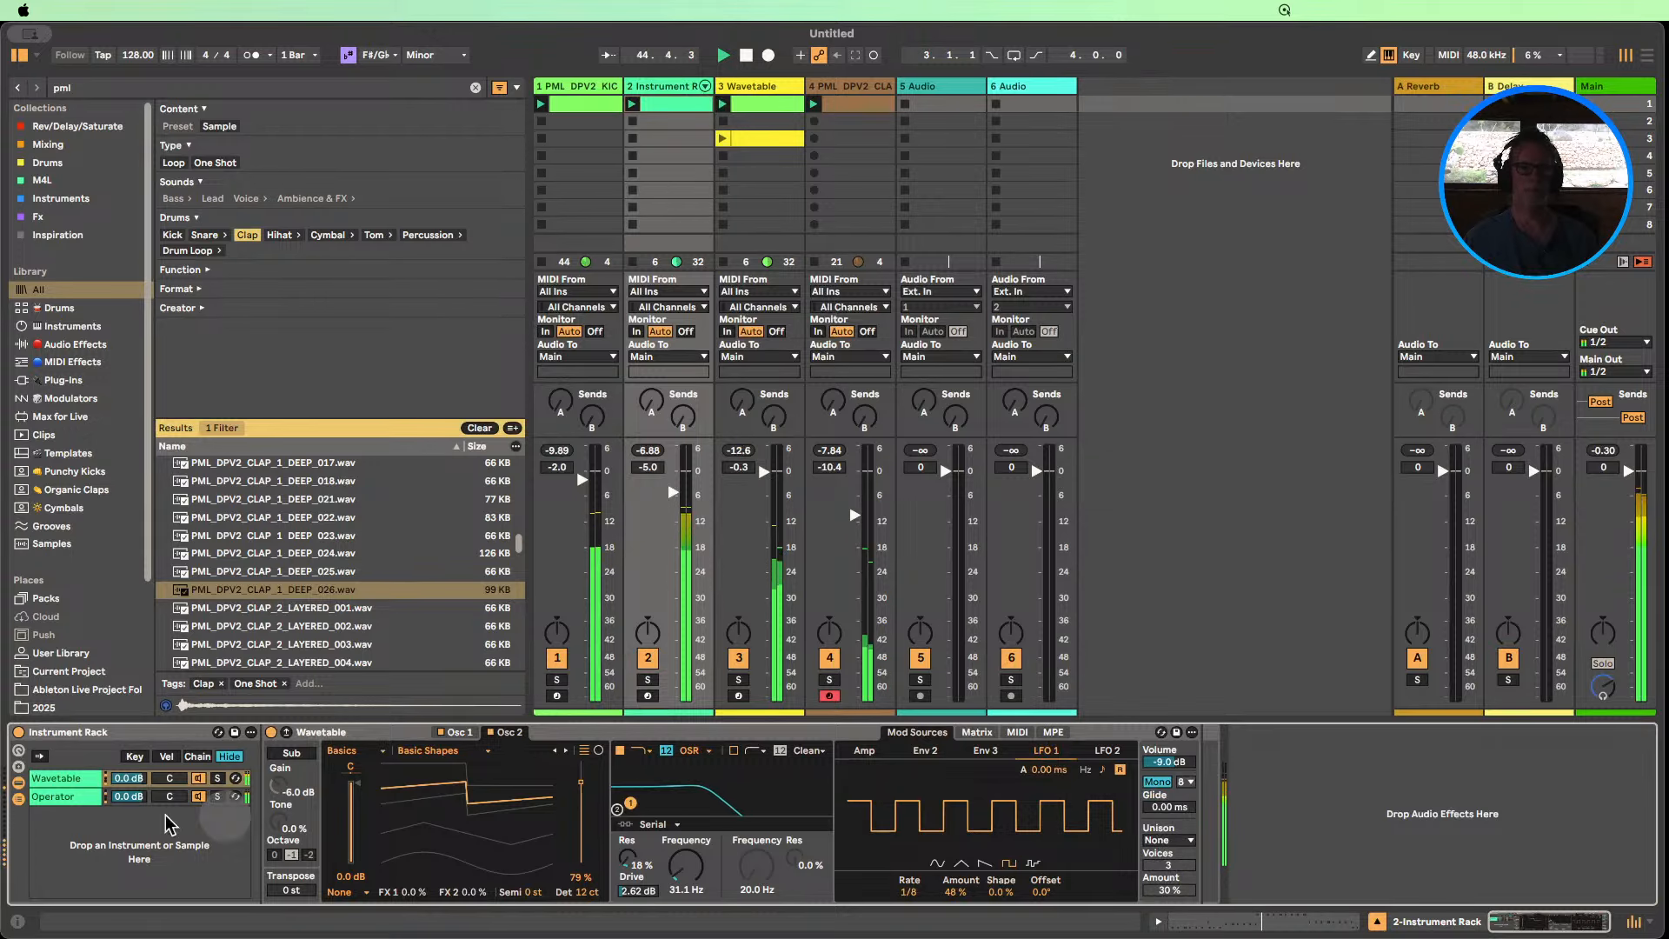
left_click(61, 797)
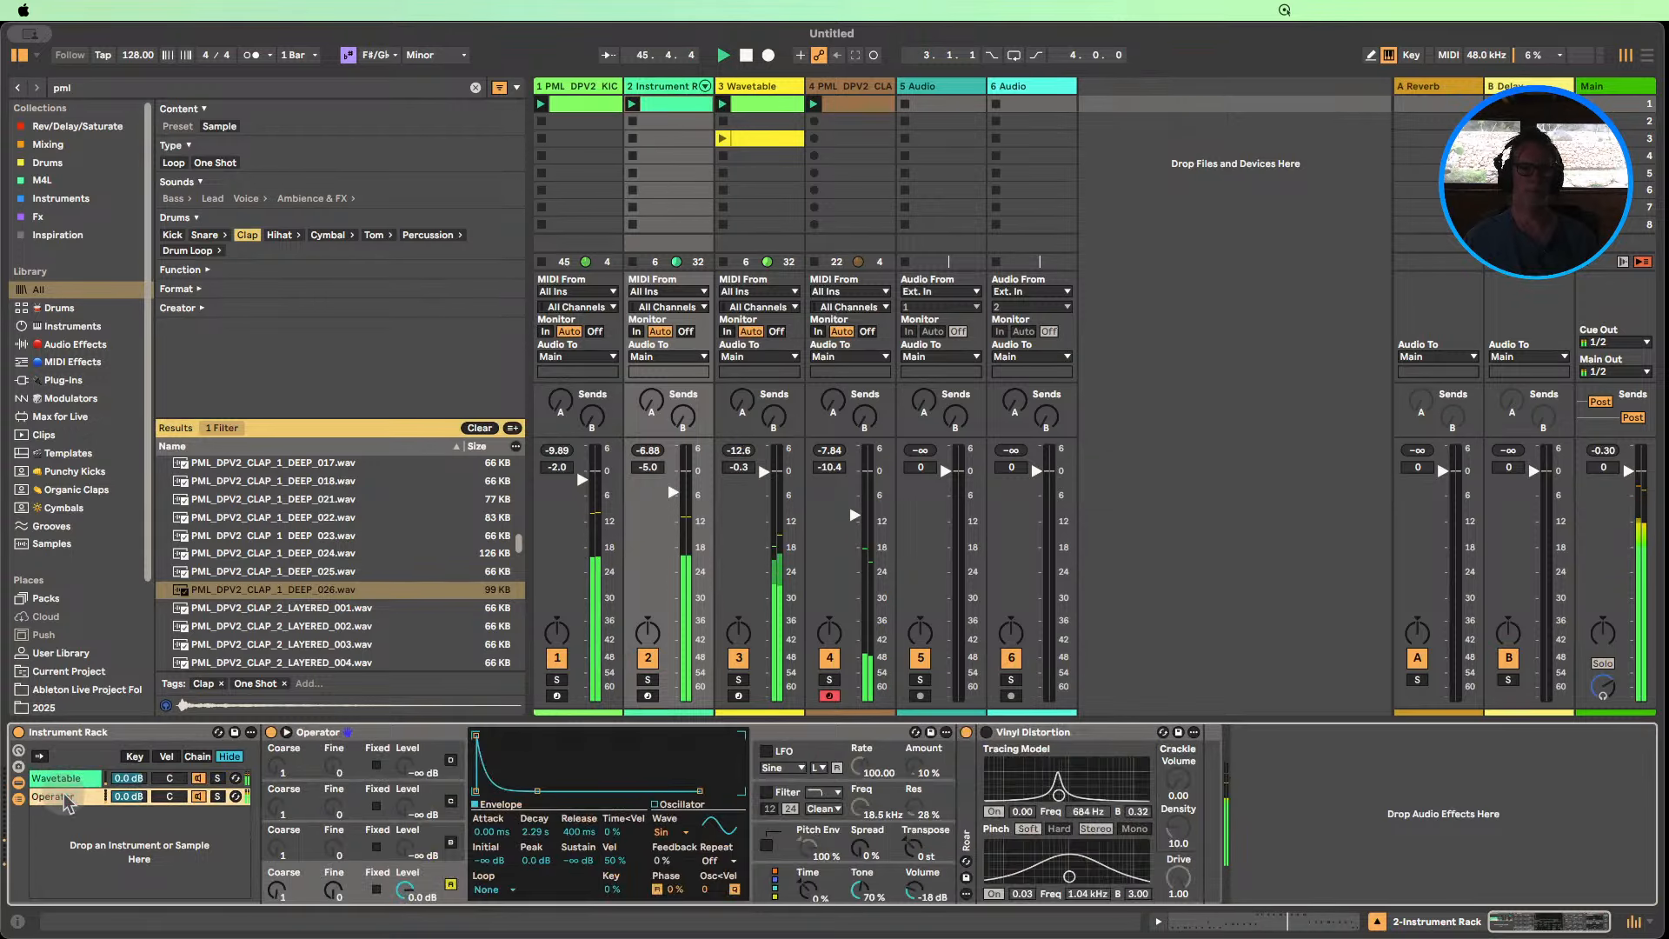
left_click(966, 733)
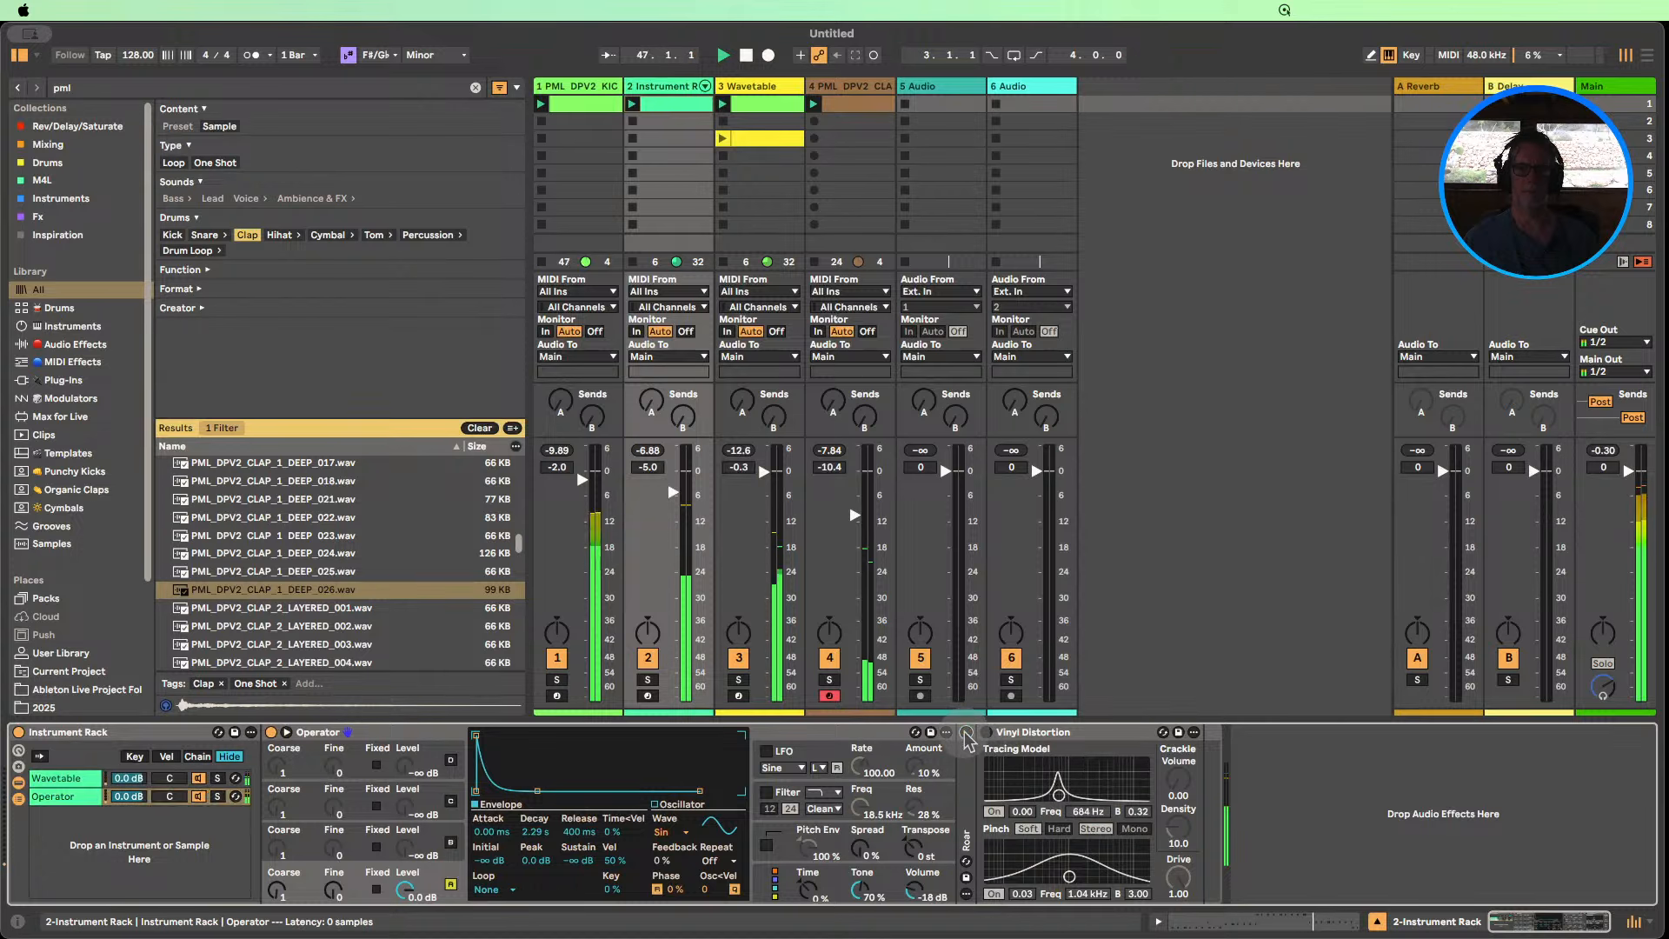
left_click(78, 778)
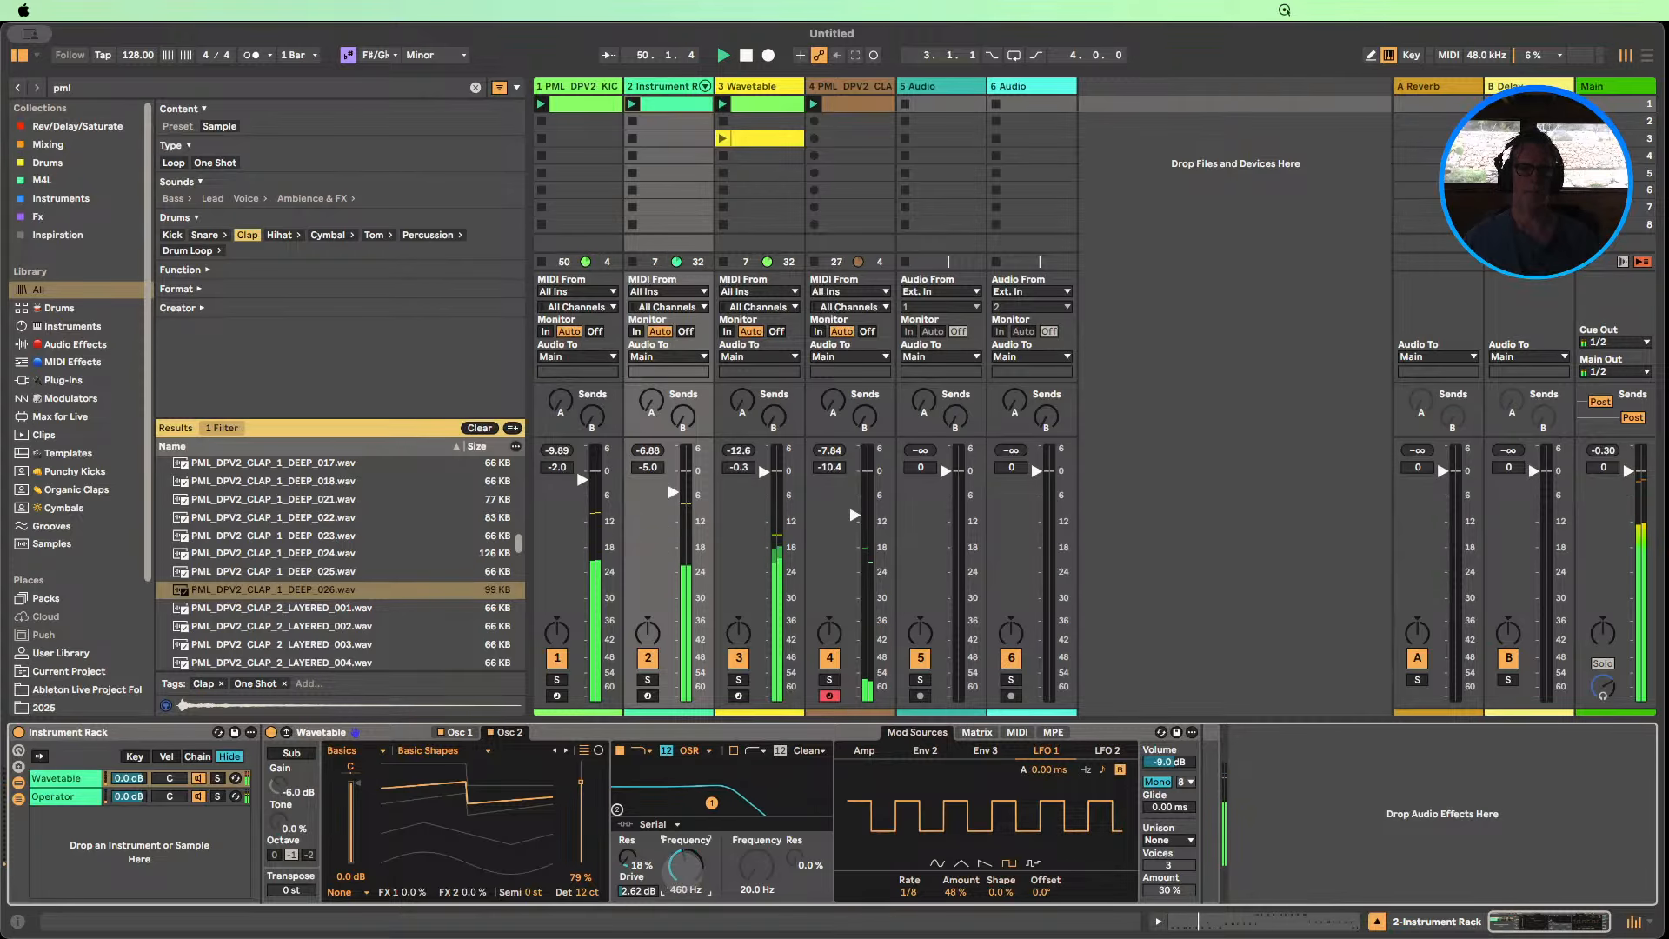
left_click(977, 732)
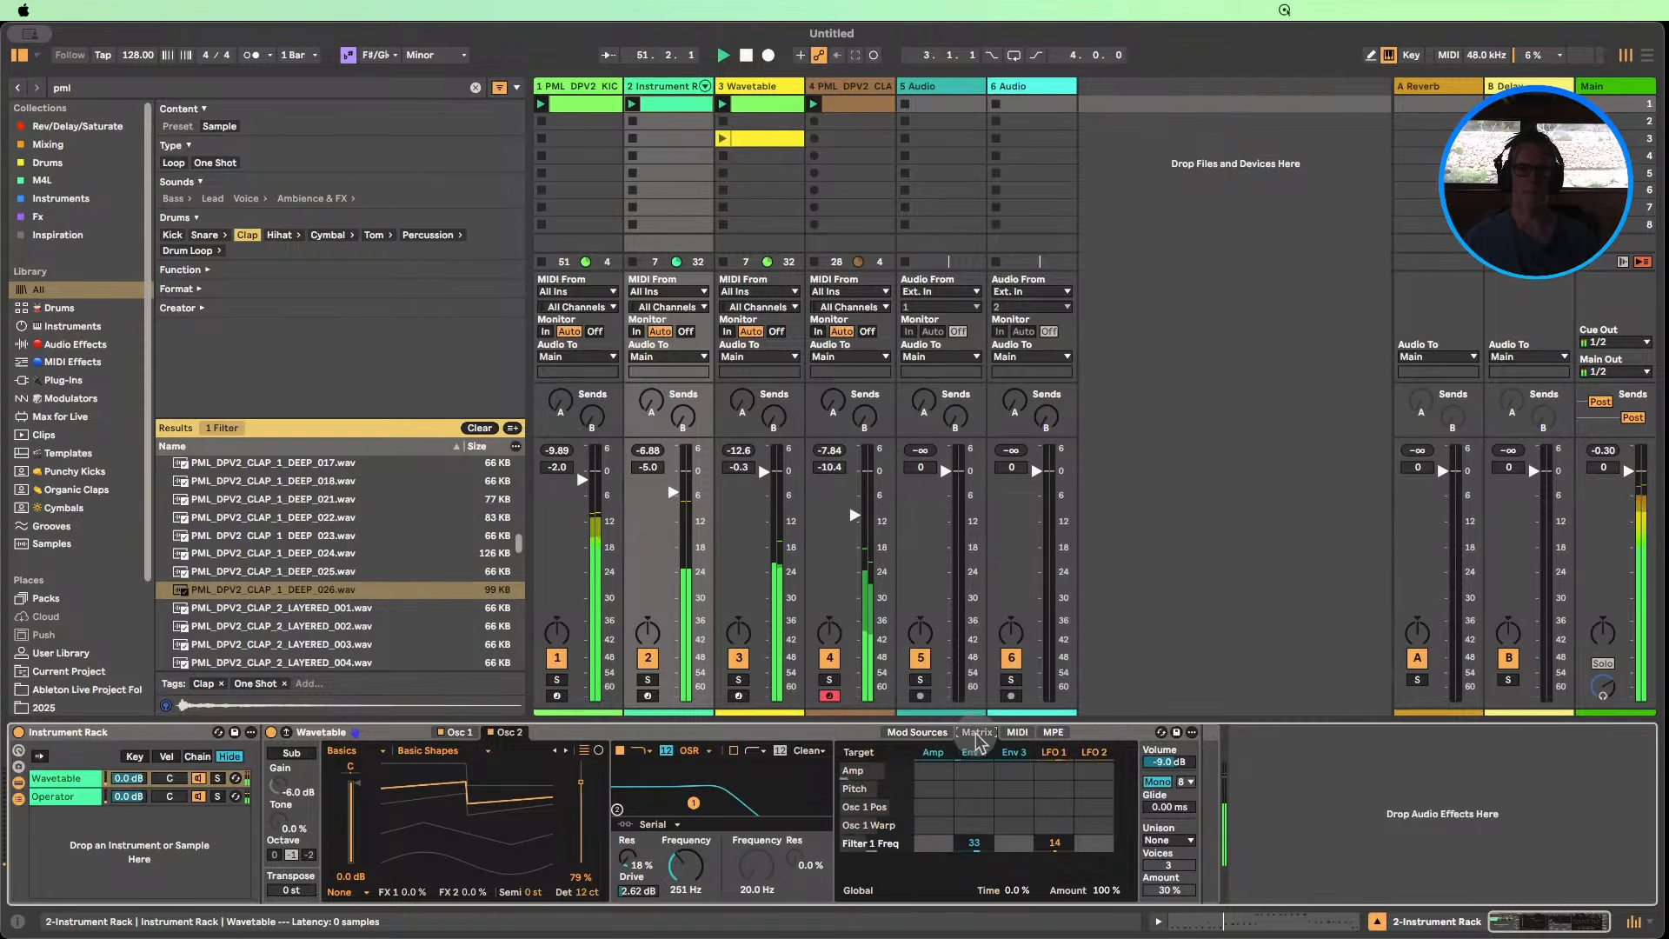
left_click(917, 733)
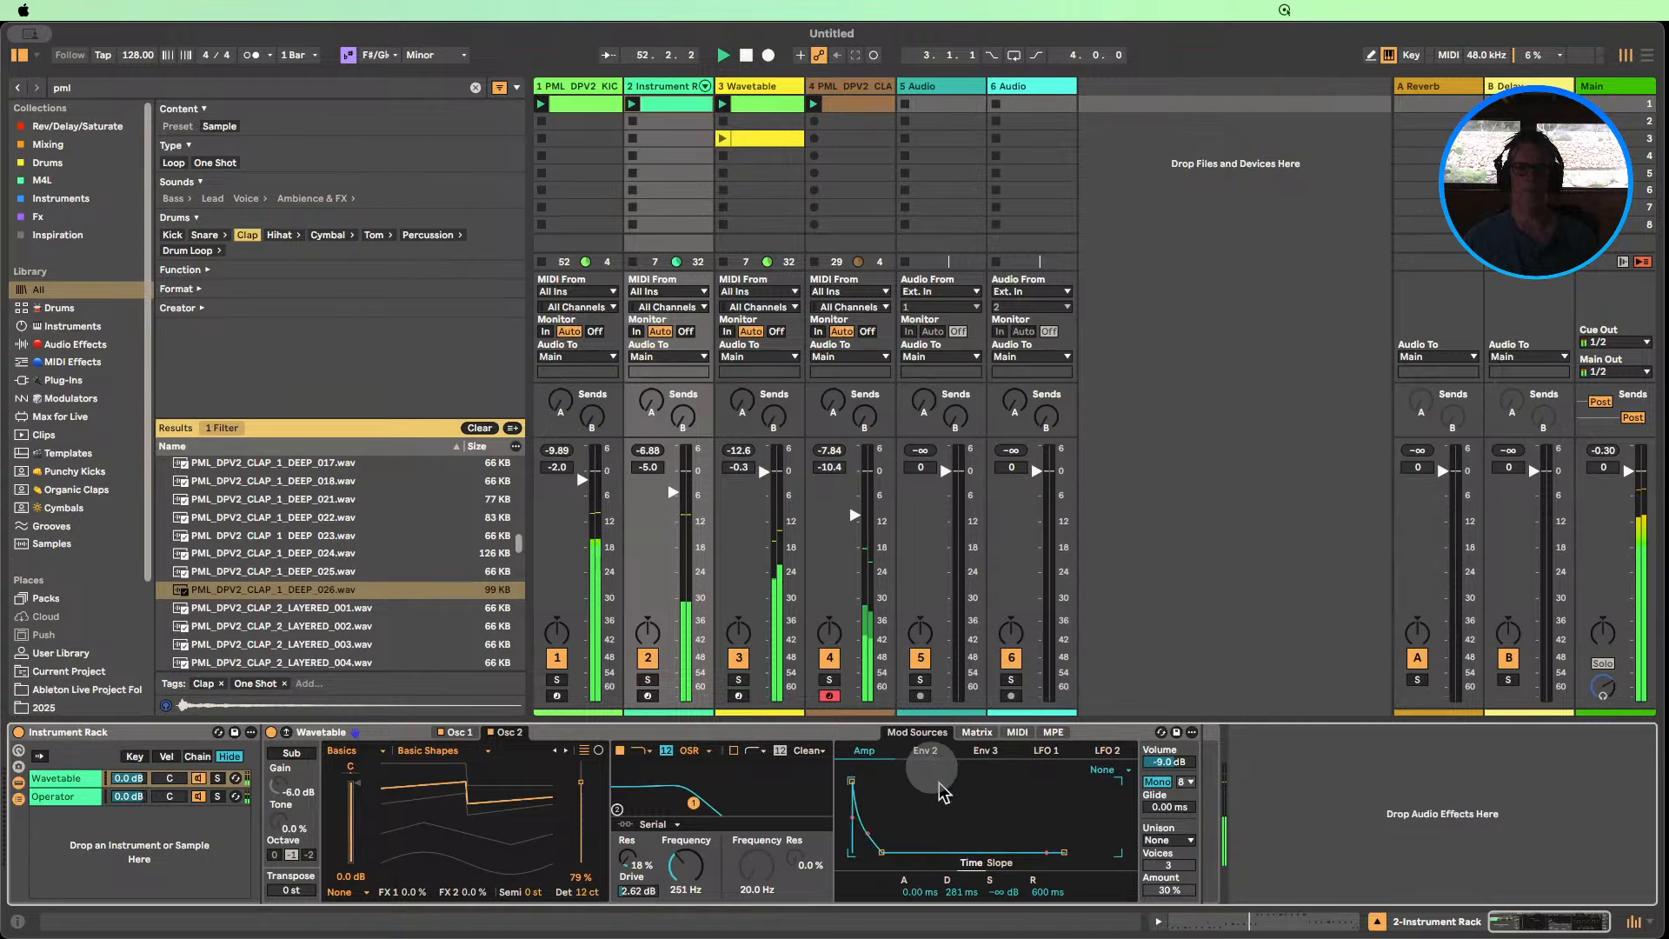
In track 2's Wavetable, set the Amp envelope's decay to 127 ms and release to 35.5 ms, and lower the first filter's frequency to 70.9 Hz.
left_click_drag(947, 891, 948, 898)
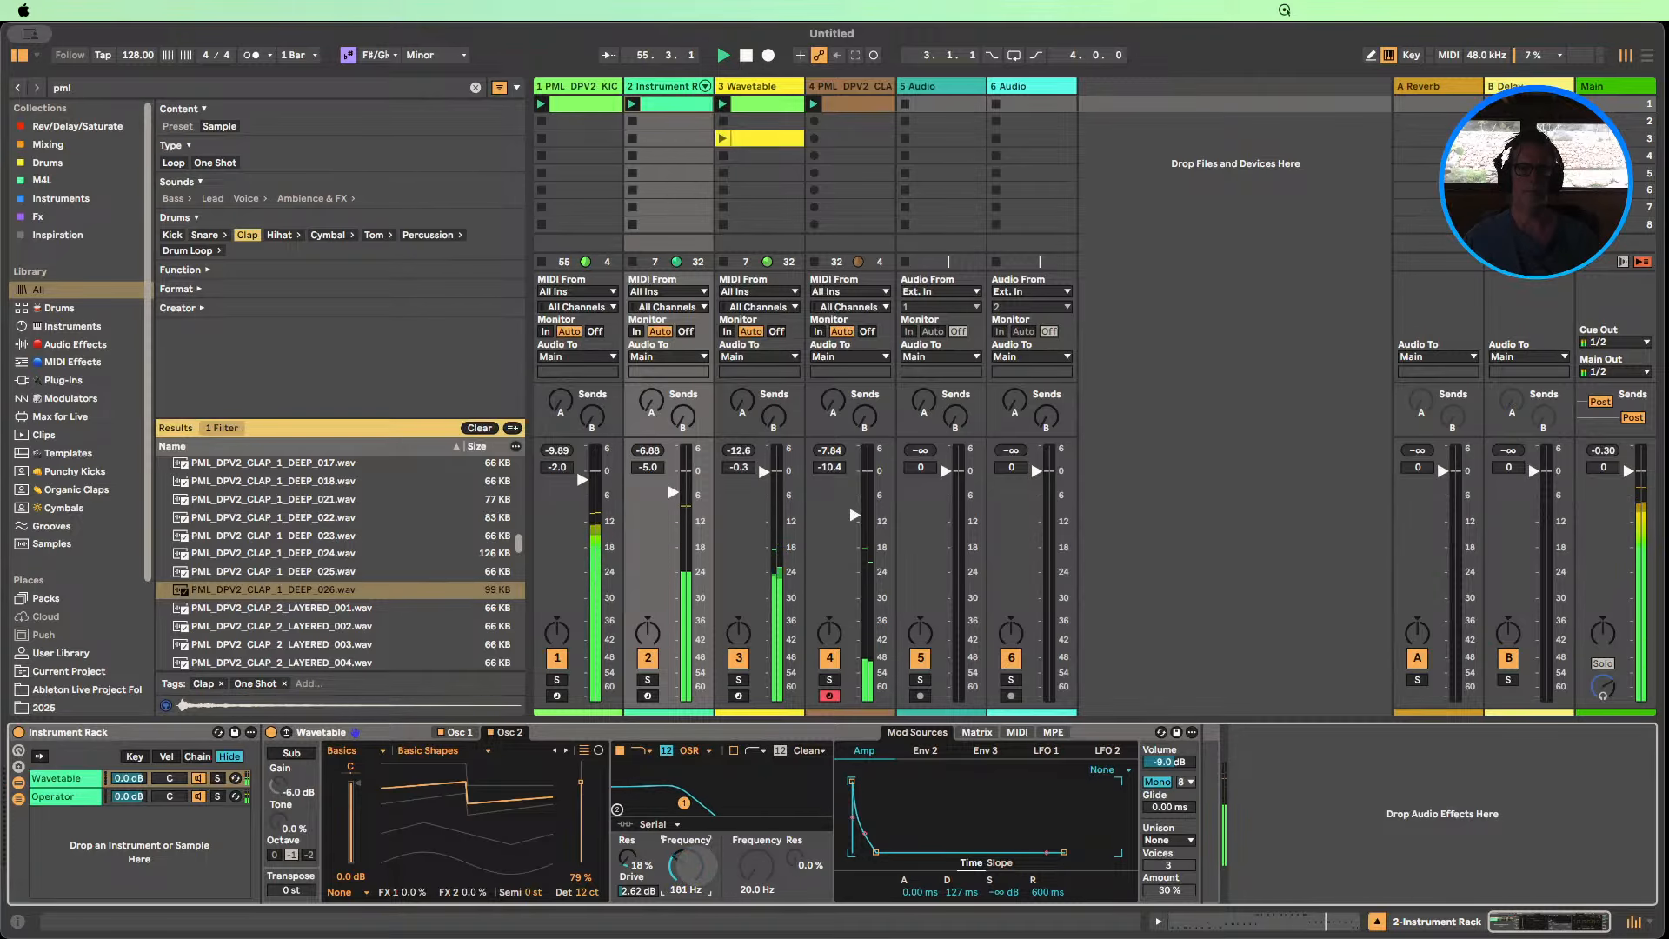
mouse_move(1047, 891)
left_mouse_down()
mouse_move(1043, 908)
mouse_move(1048, 880)
left_mouse_up()
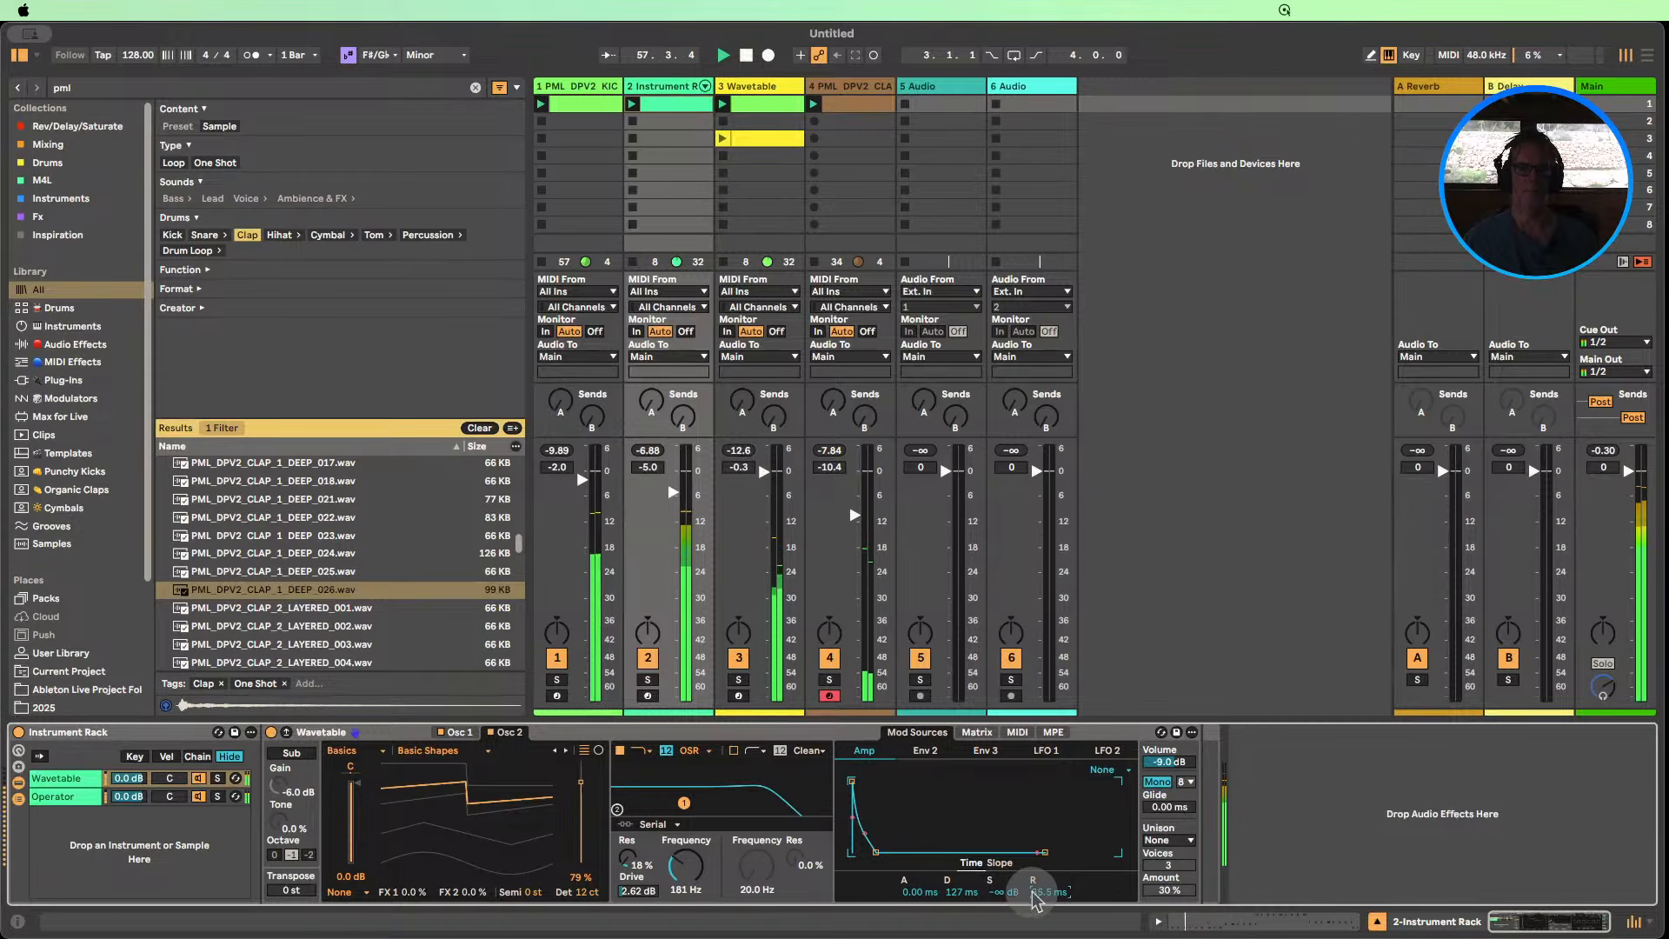
left_click_drag(685, 865, 685, 869)
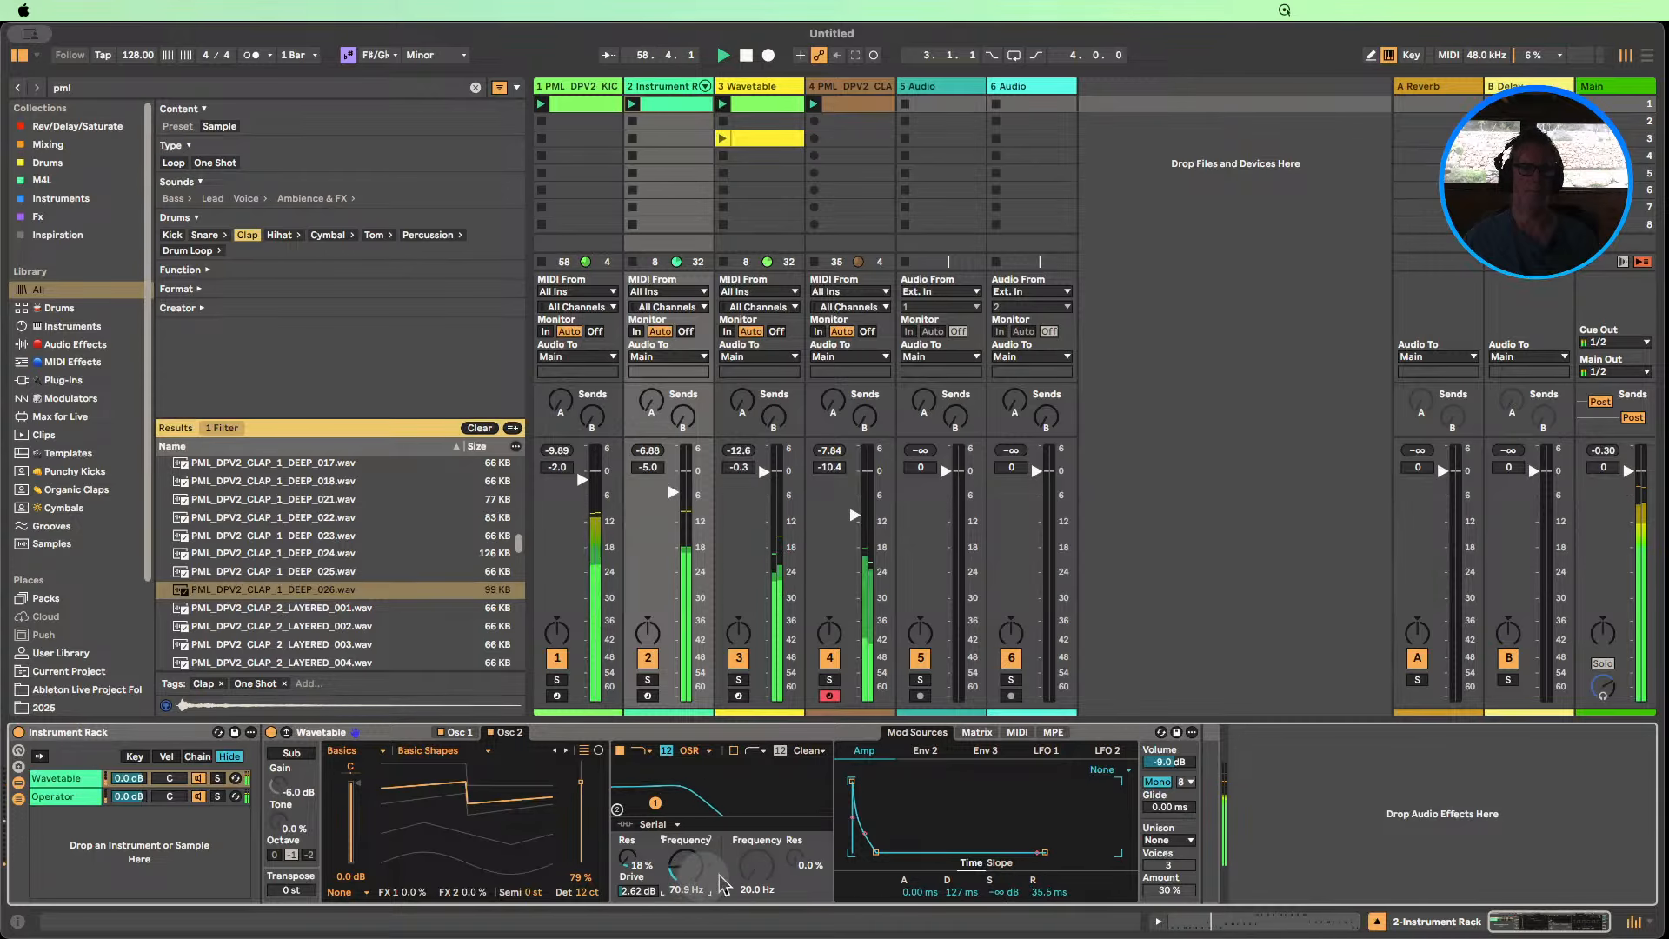
Transpose track 2's Wavetable down to -12 st.
left_click_drag(291, 890, 289, 904)
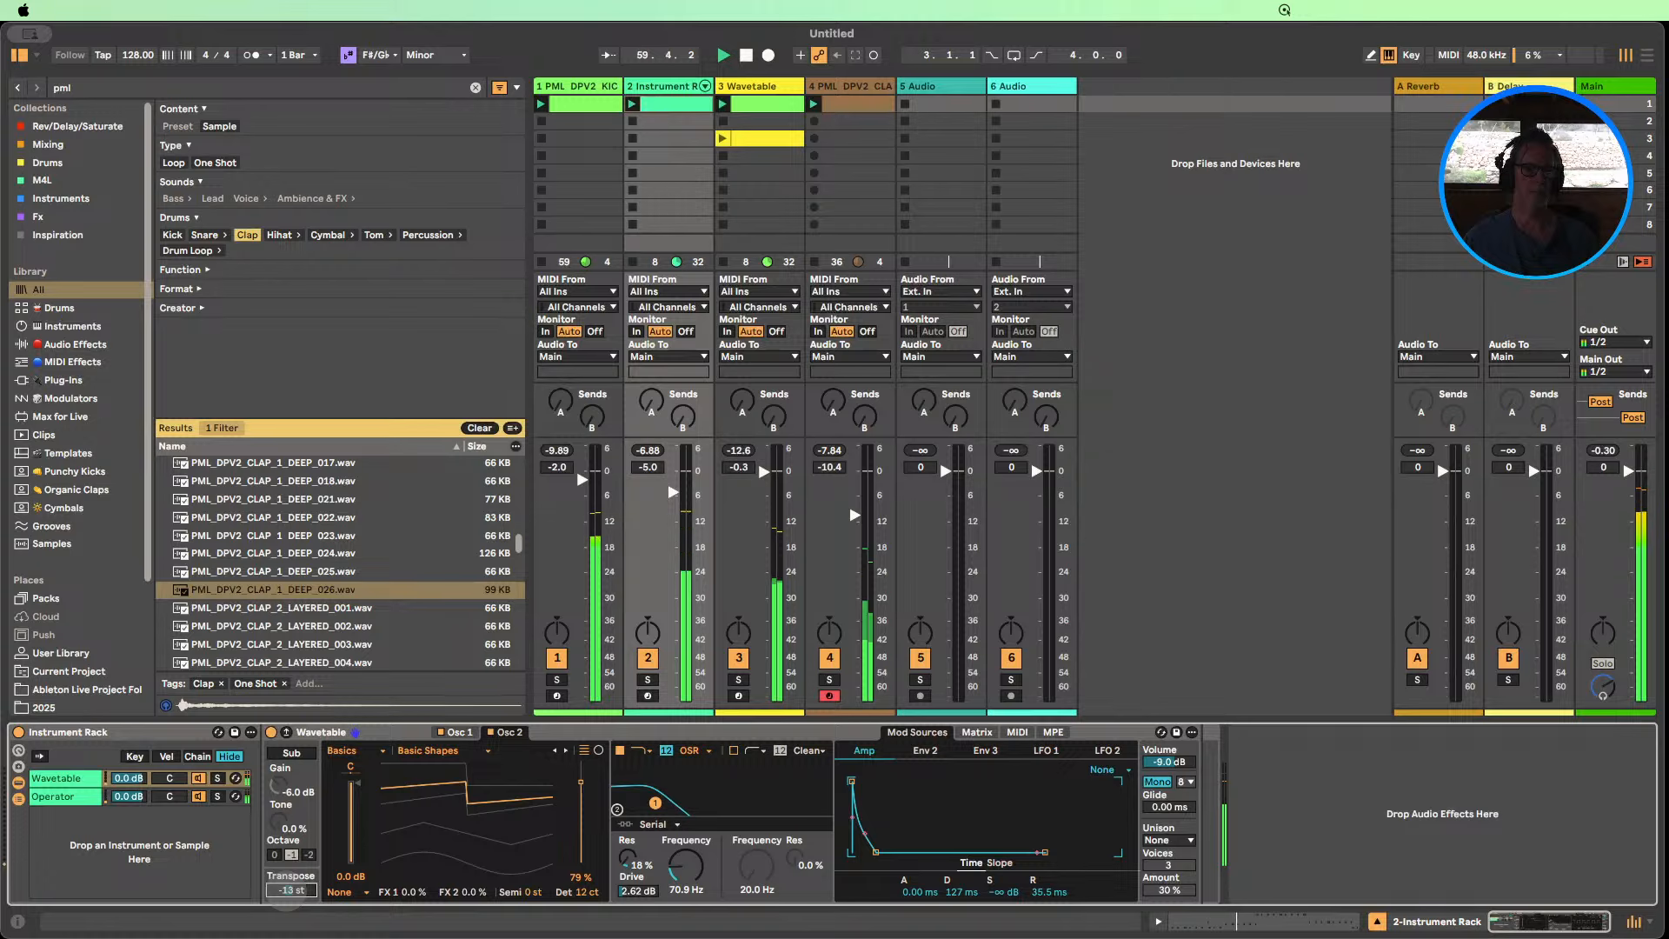
left_click(616, 807)
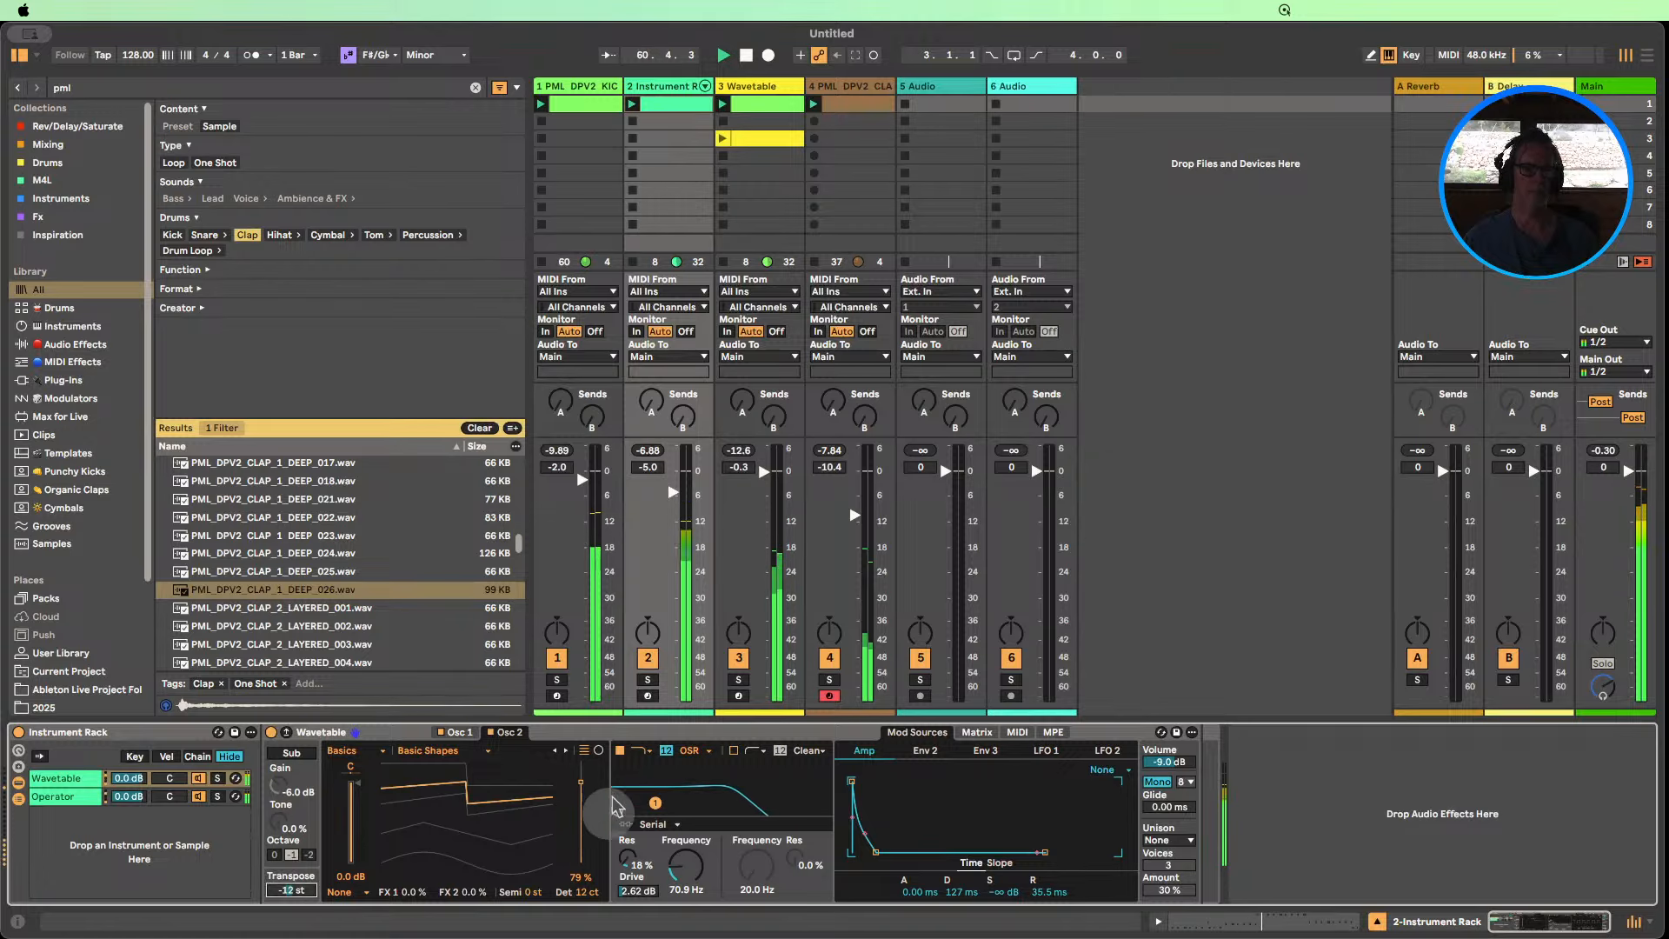
left_click_drag(290, 891, 290, 883)
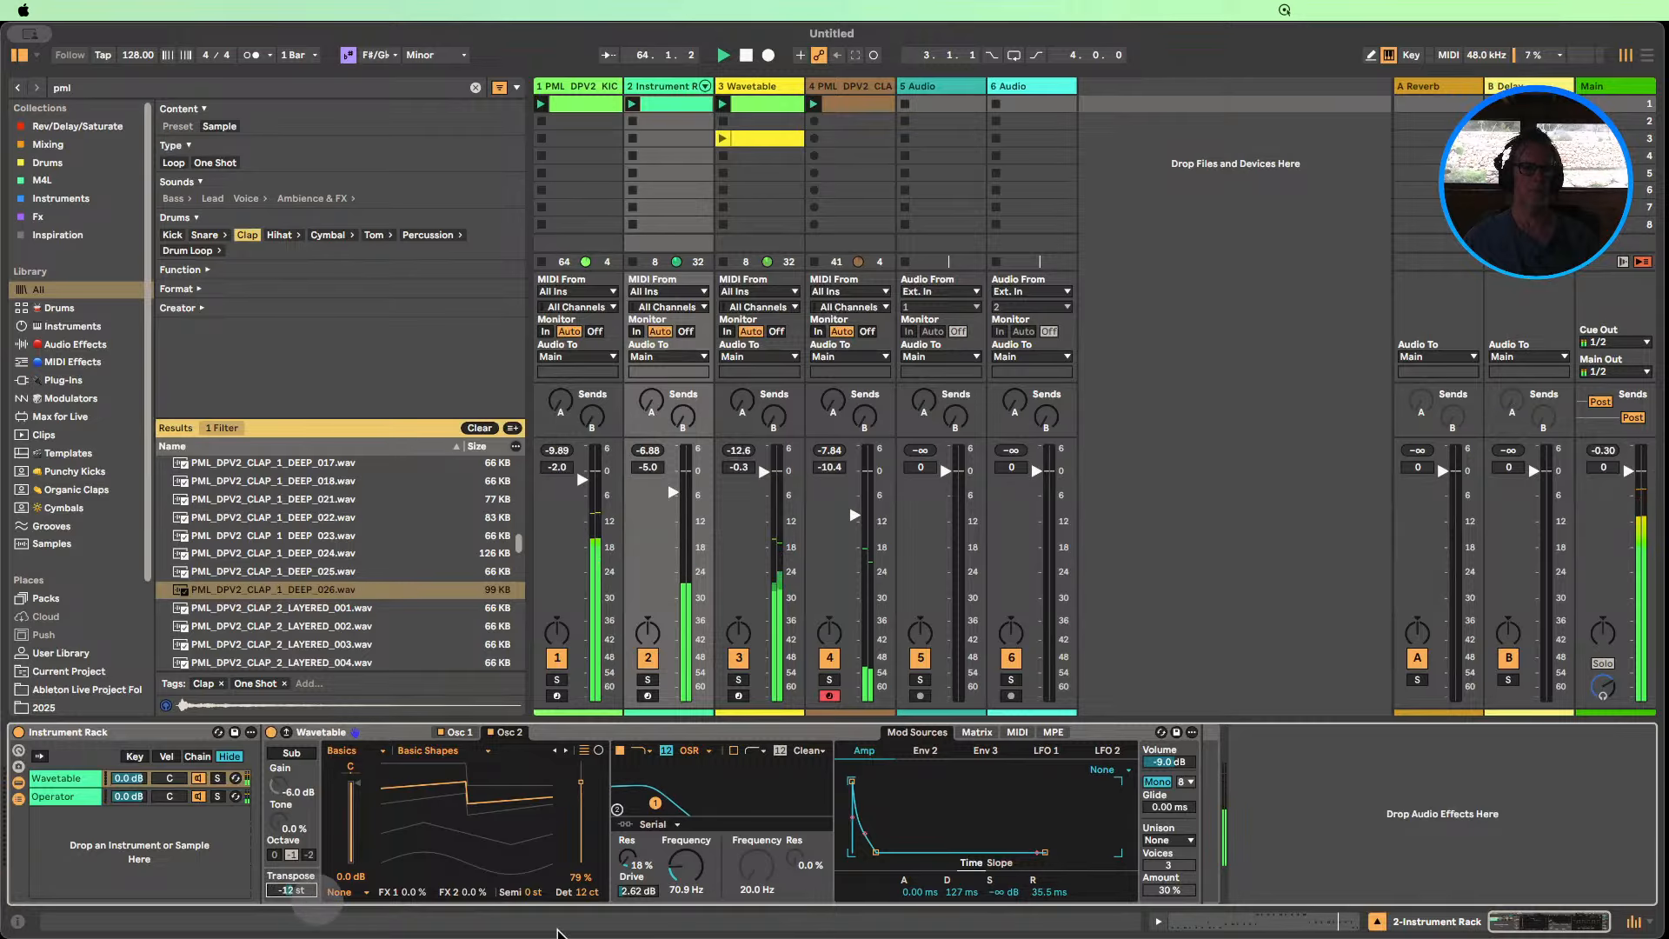
Set Wavetable's Amp decay to 307 ms and lower its first filter's frequency to 38.7 Hz.
left_click_drag(686, 877, 686, 871)
left_click_drag(961, 894, 961, 887)
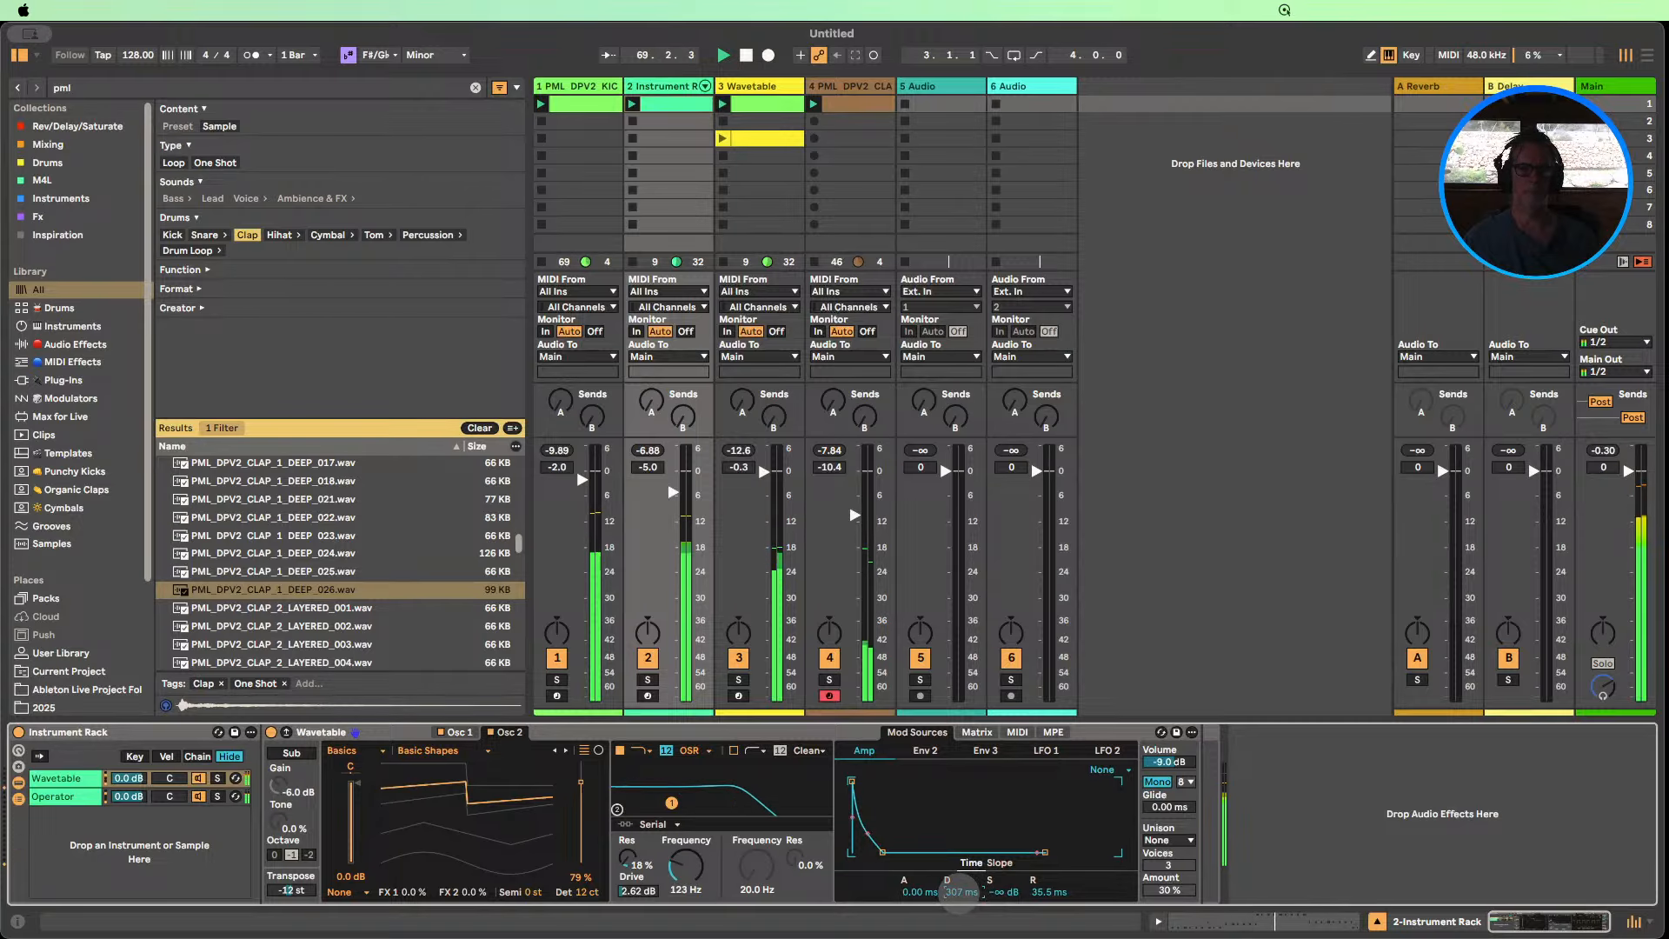
left_click_drag(684, 866, 684, 872)
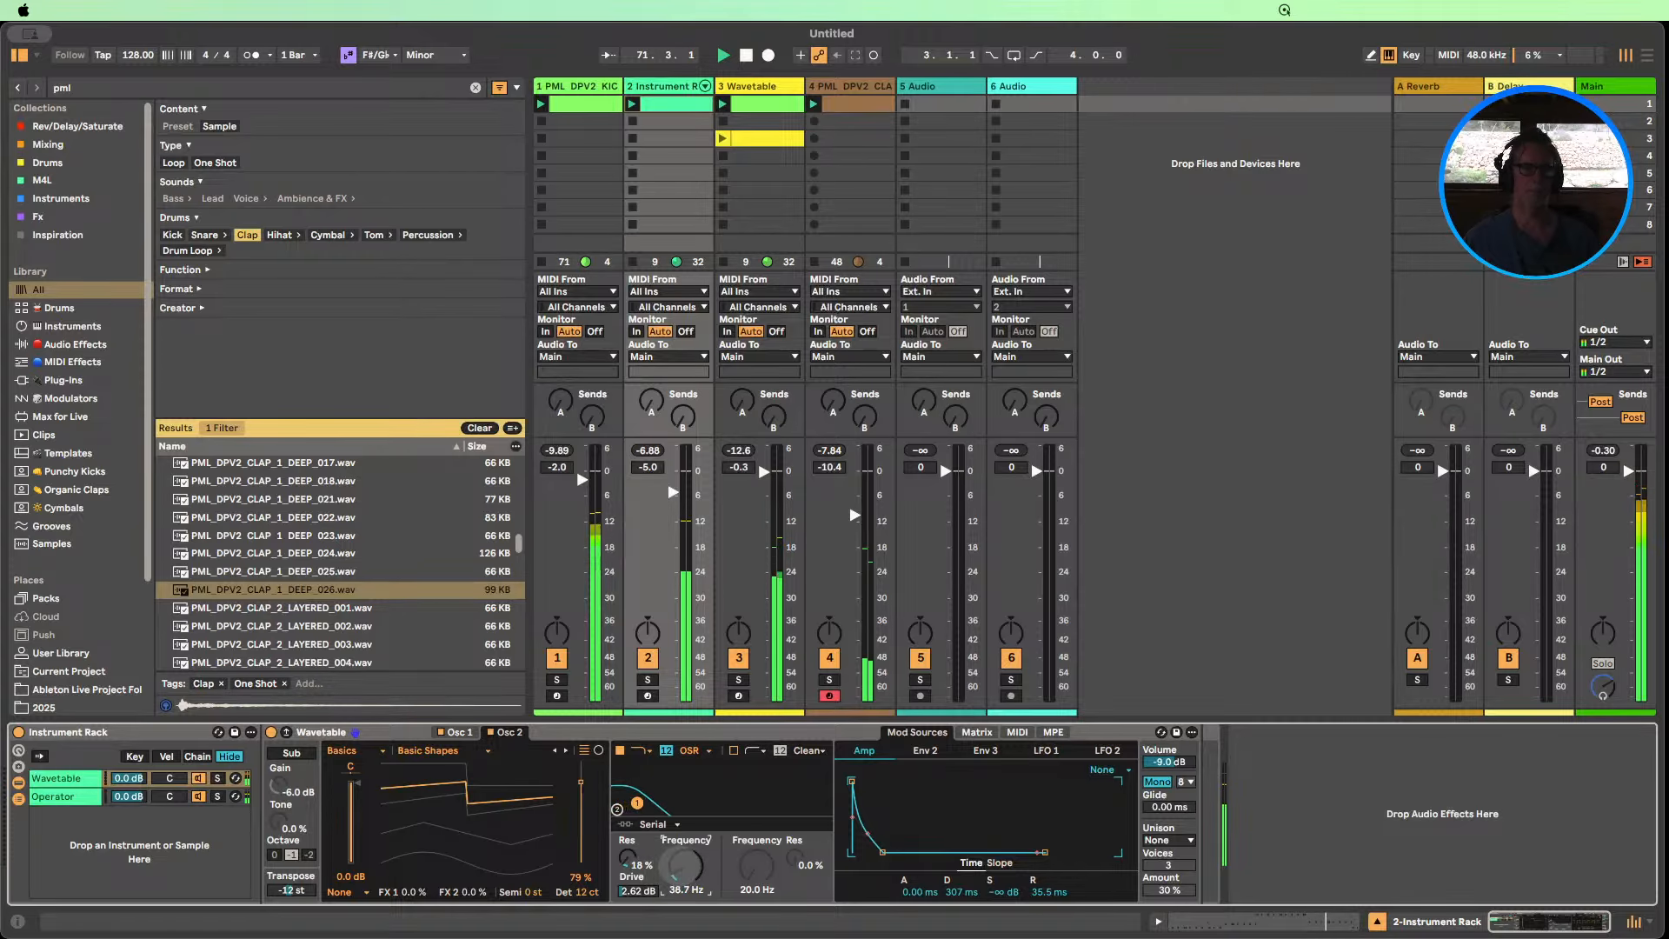
Add Vinyl Distortion after Wavetable in the rack, with its Pinch drive at 0.03 and Pinch frequency at 1.37 kHz.
left_click(70, 344)
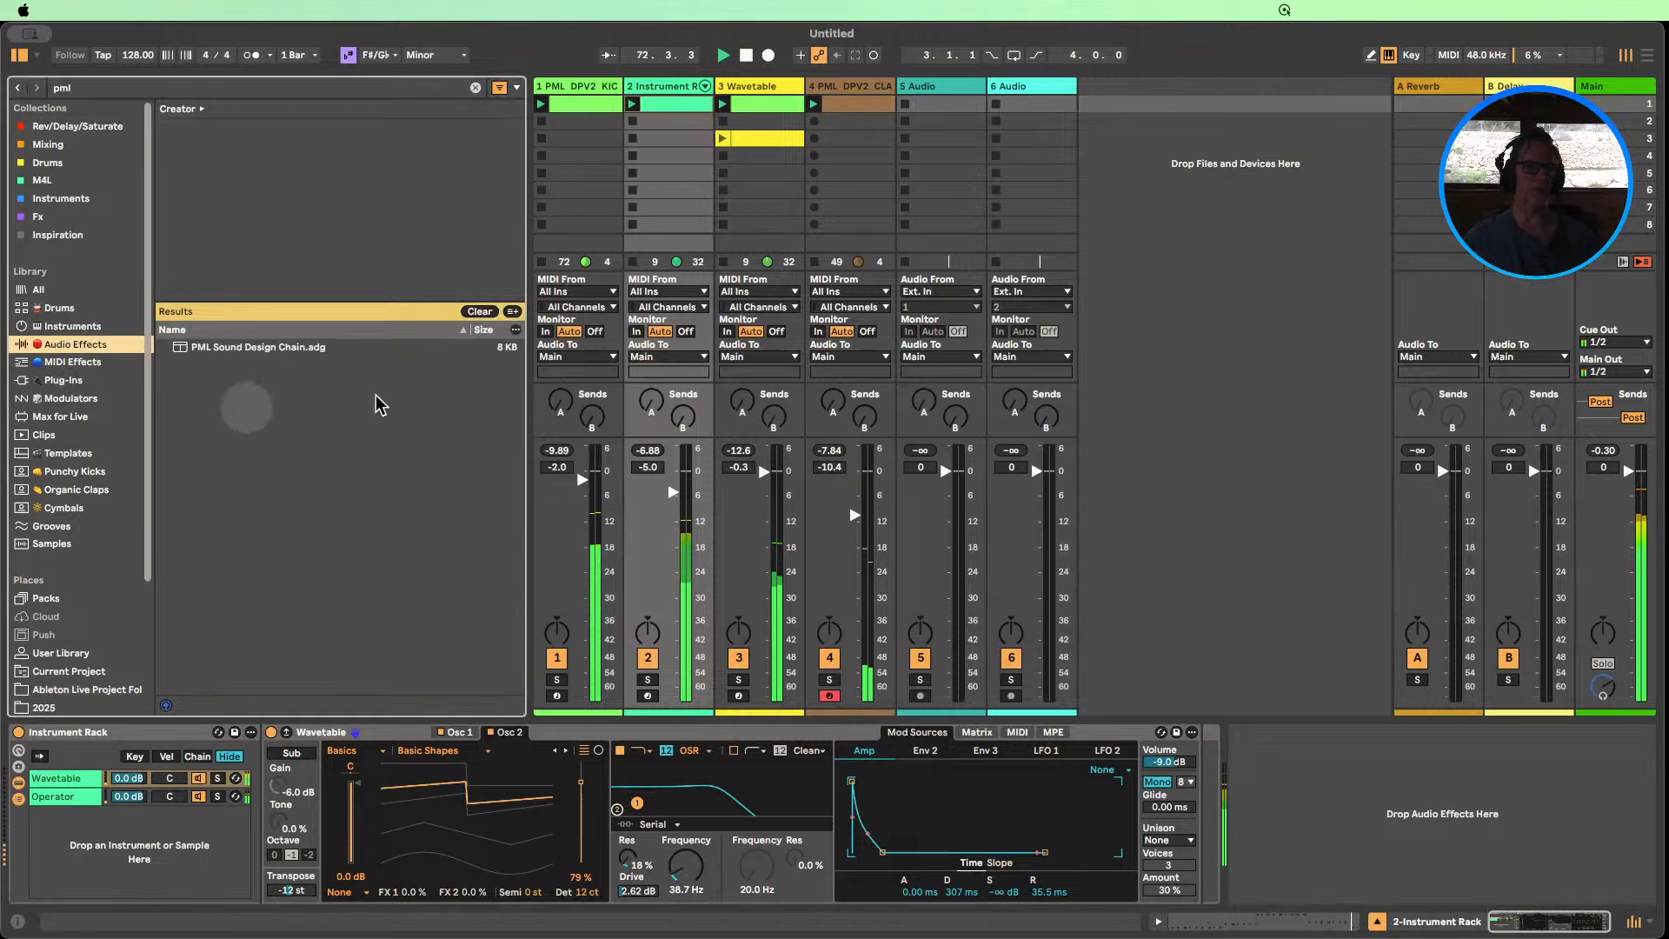
left_click(479, 311)
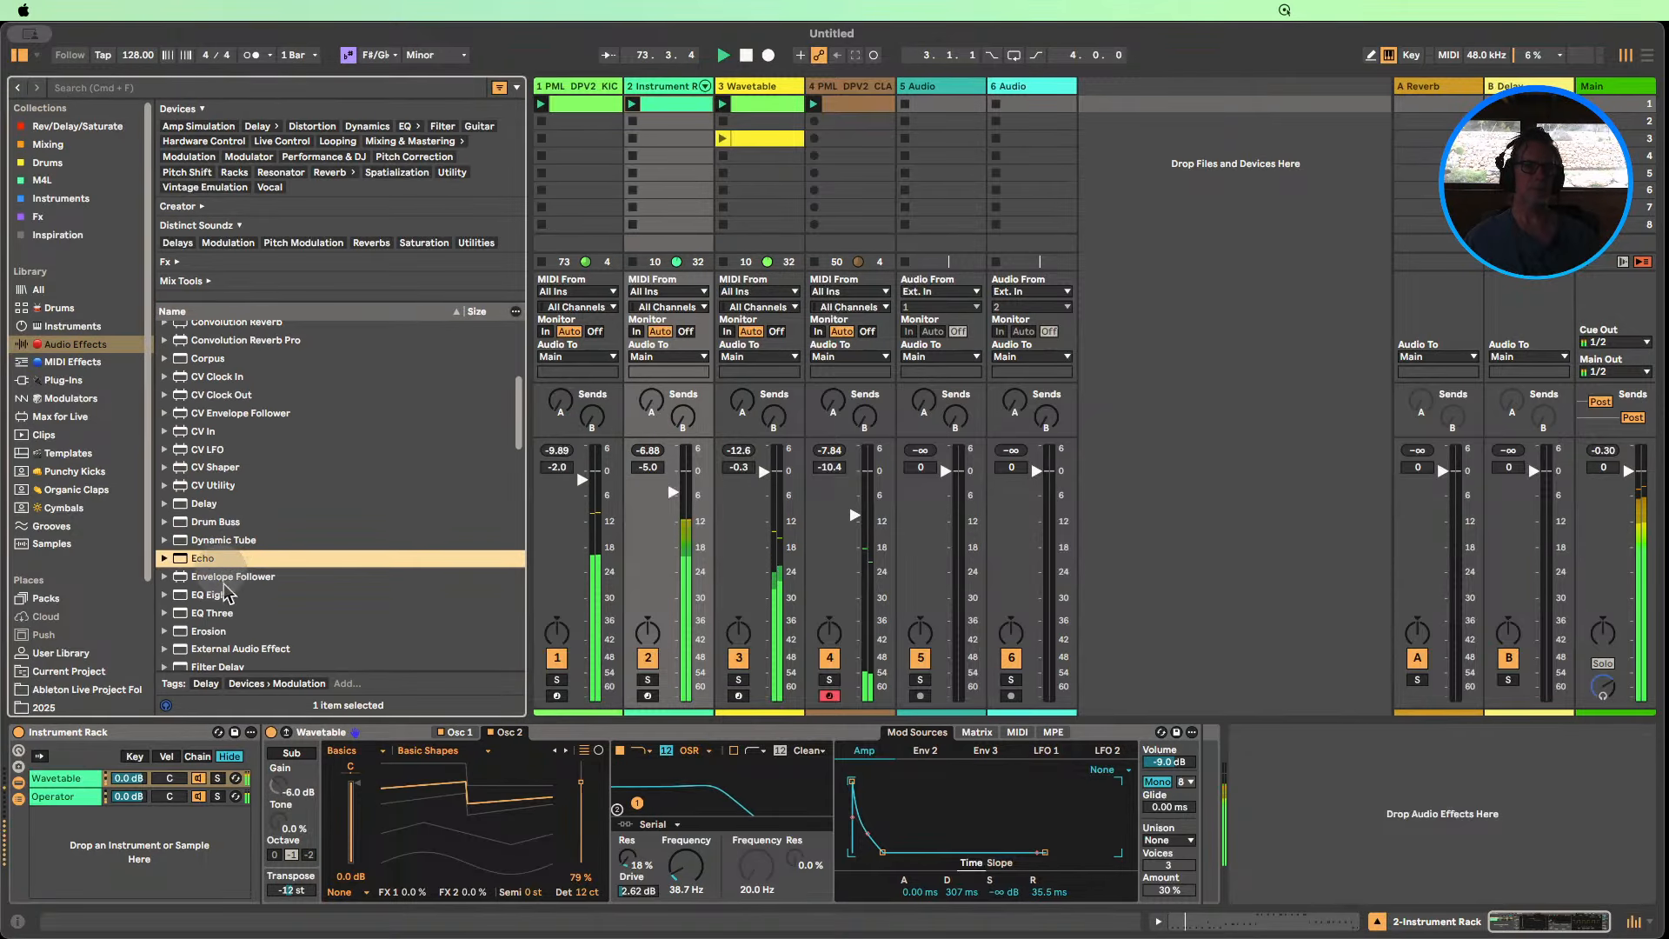
scroll(228, 594, "down", 4)
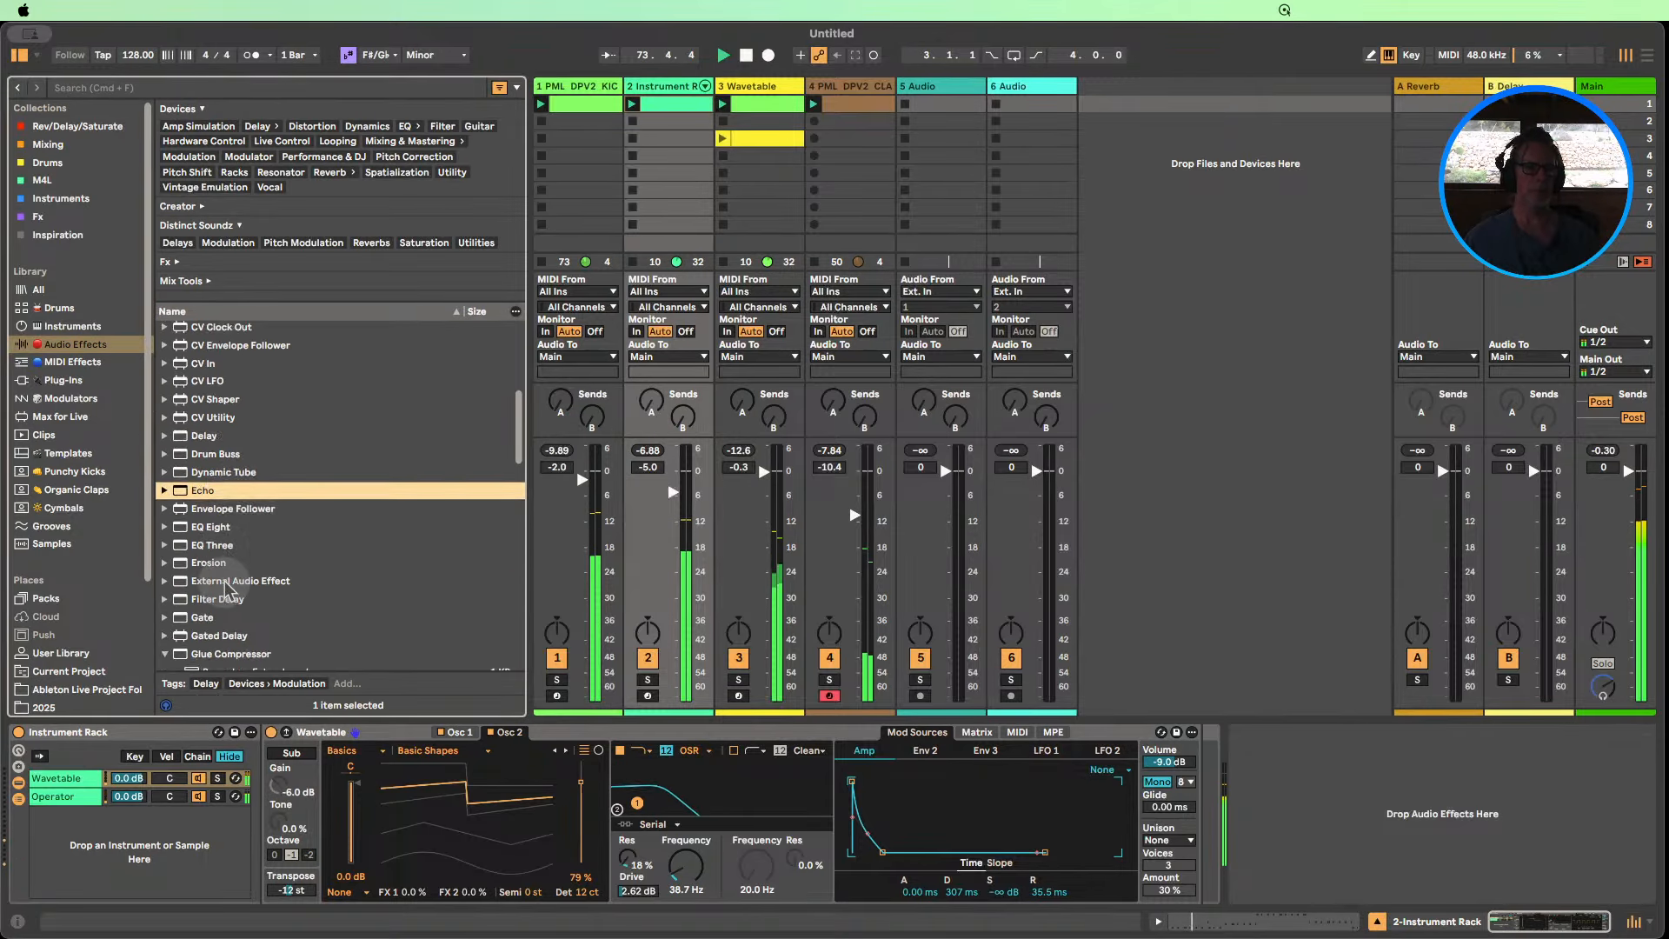
left_click(164, 654)
scroll(253, 525, "down", 2)
scroll(252, 525, "down", 20)
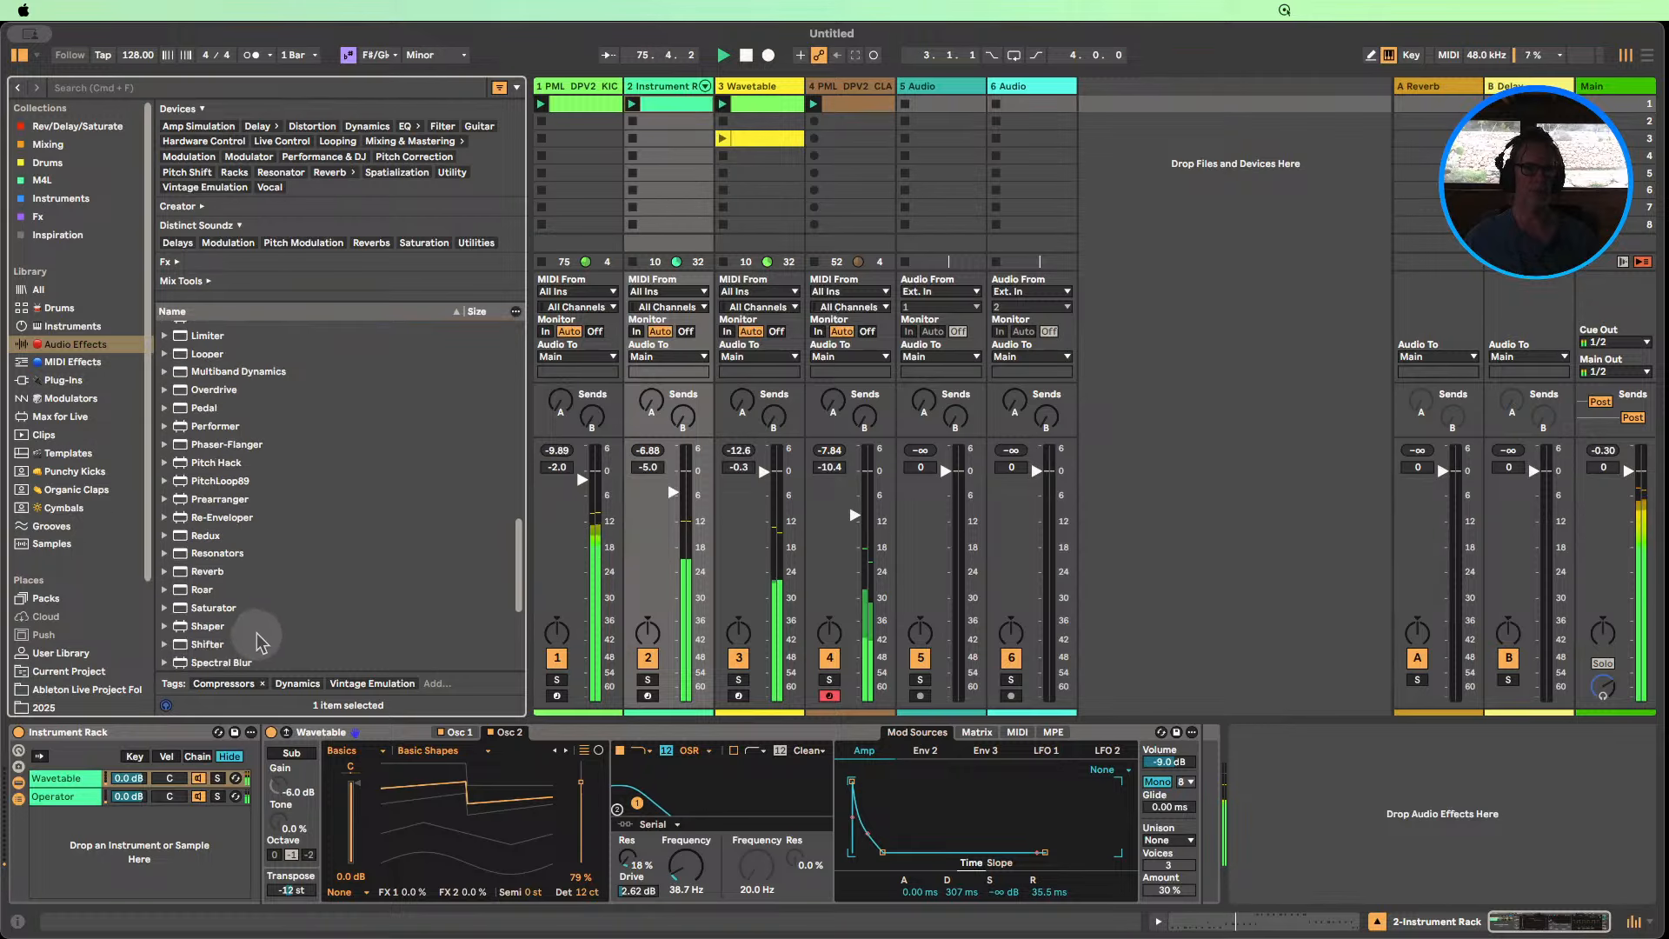
left_click_drag(258, 642, 1196, 791)
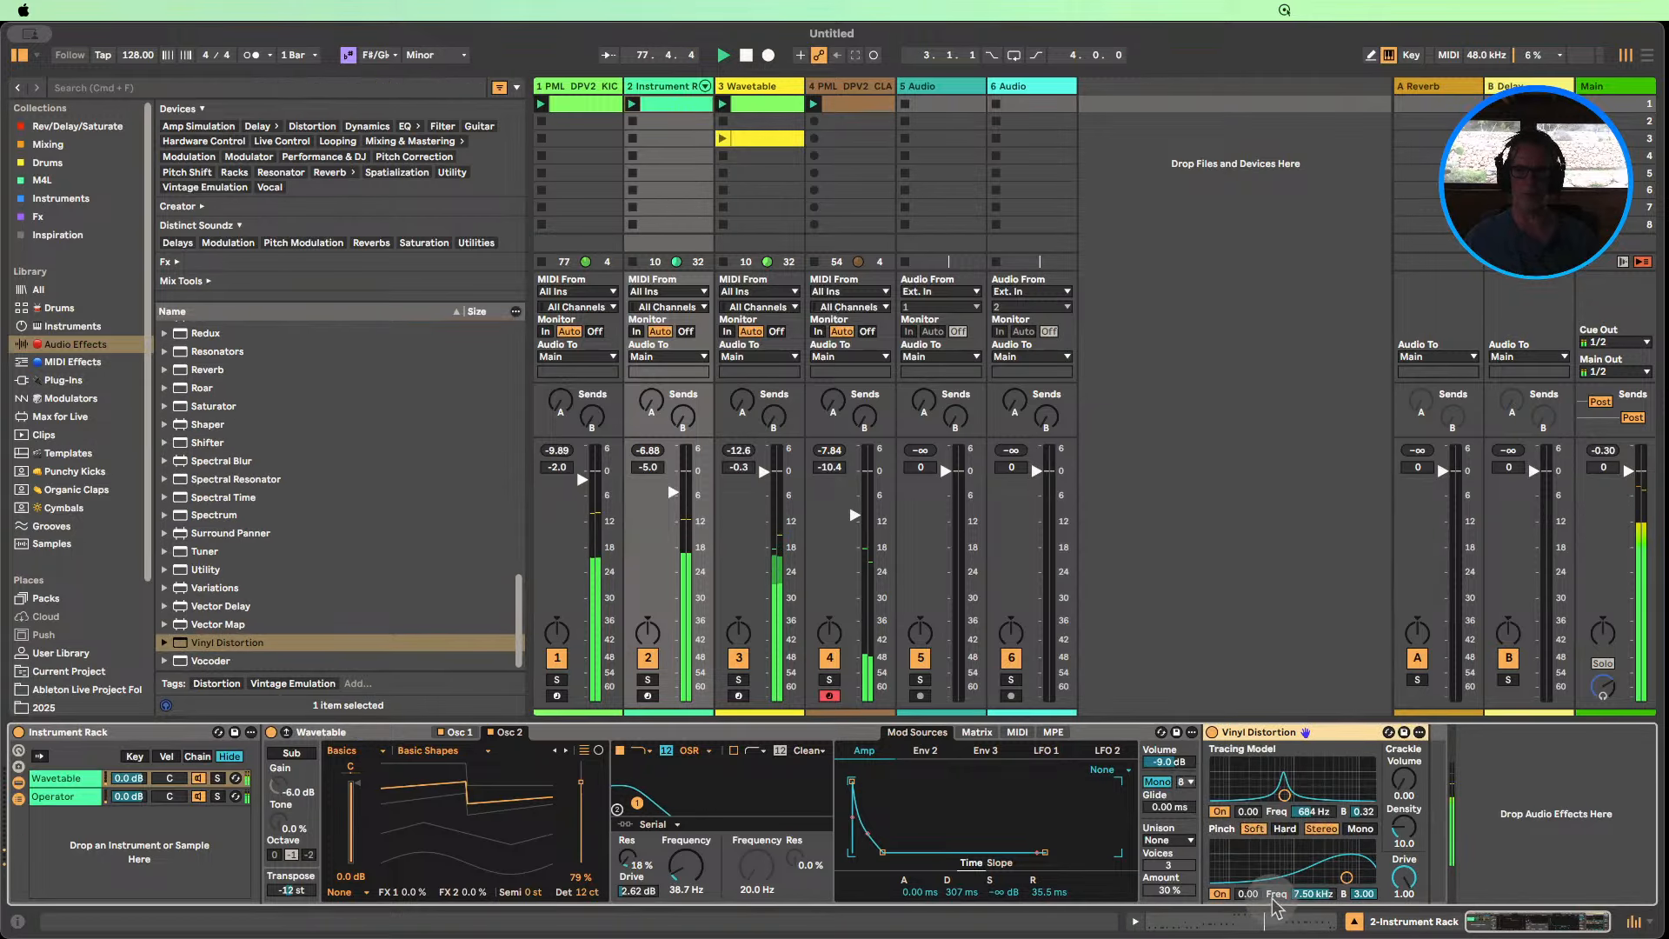
mouse_move(1248, 895)
left_mouse_down()
mouse_move(1315, 901)
mouse_move(1322, 924)
mouse_move(1321, 894)
mouse_move(1247, 895)
left_mouse_up()
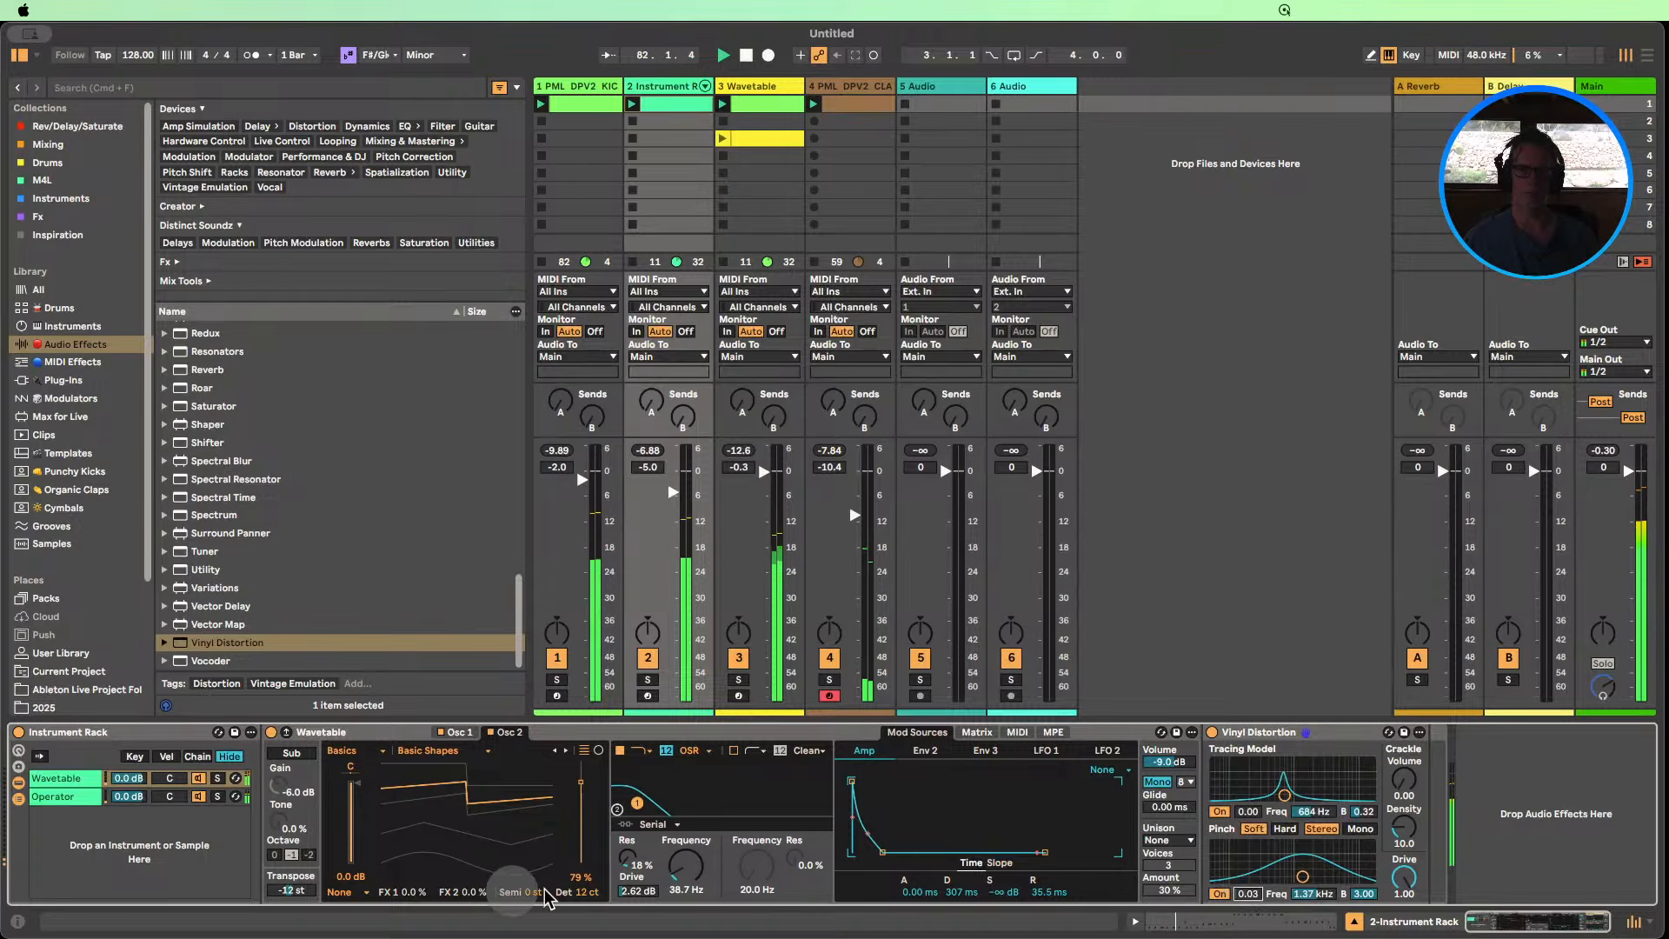
Raise Wavetable's first filter frequency to 51.0 Hz.
left_click_drag(685, 866, 685, 840)
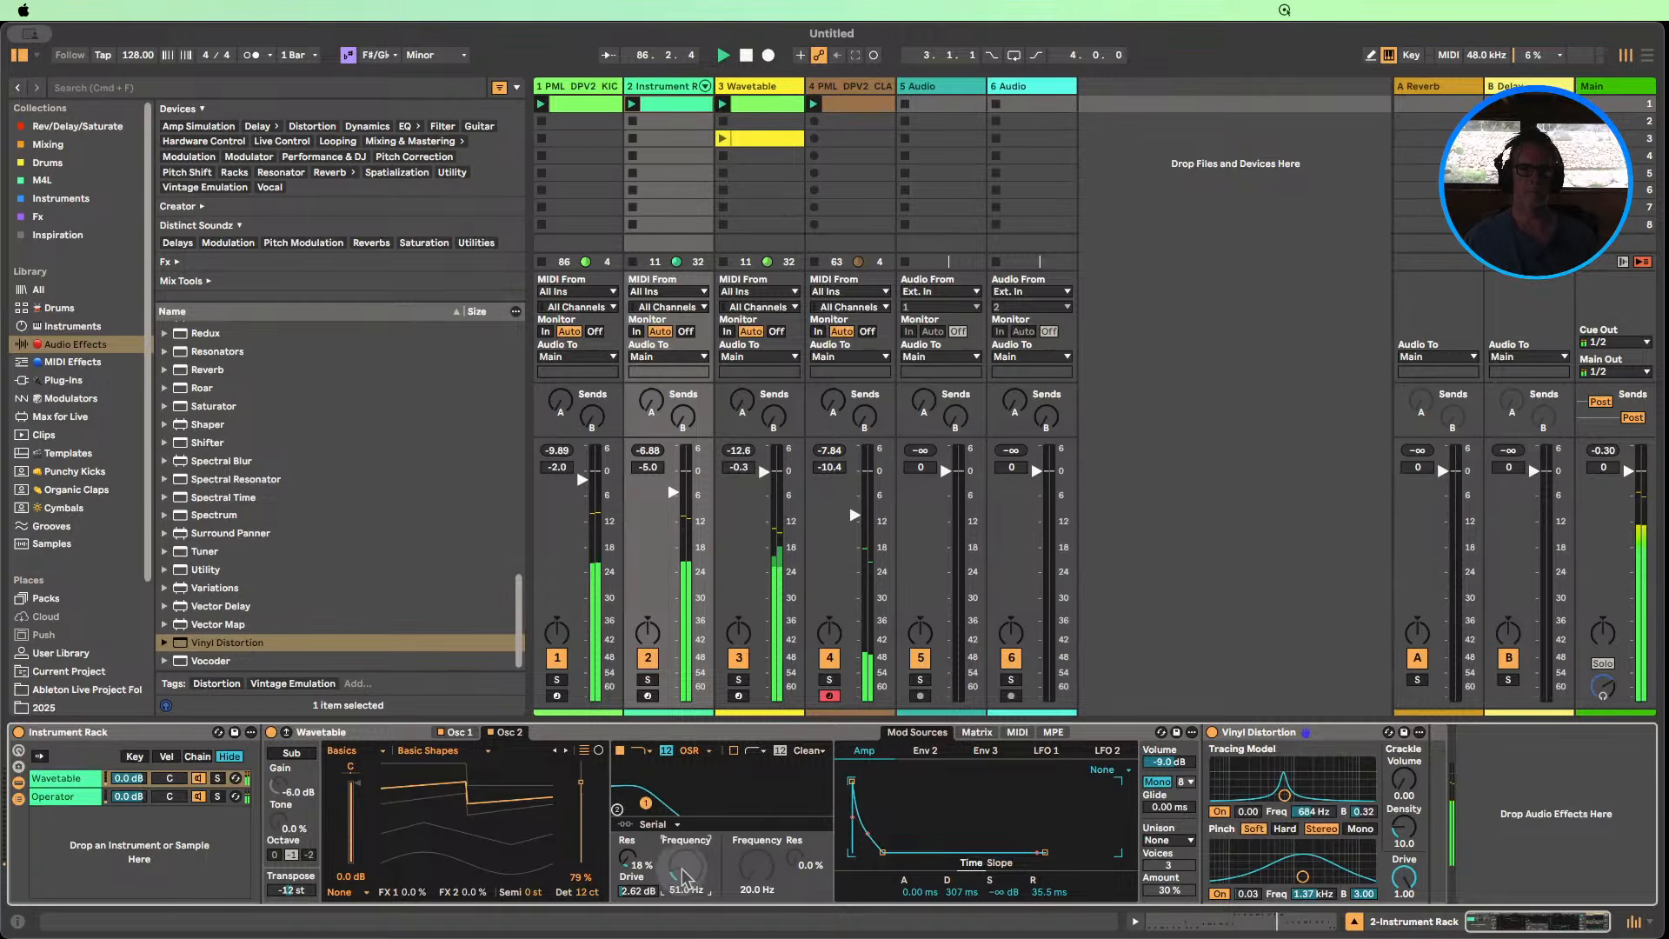
left_click_drag(581, 782, 584, 800)
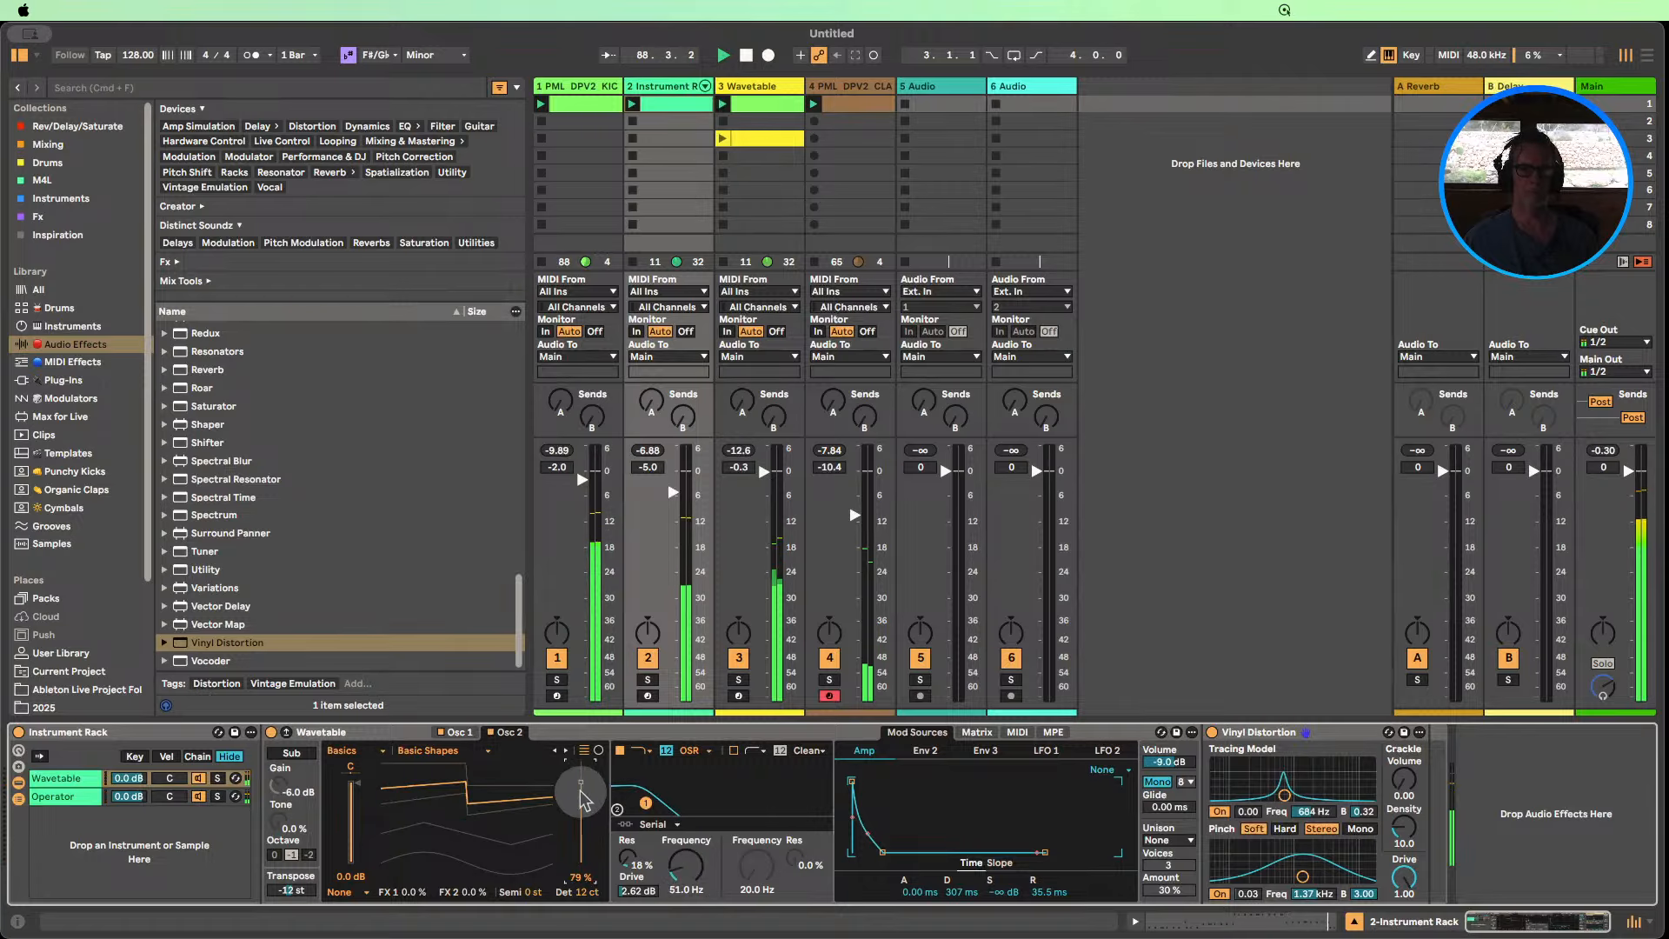
Audition Wavetable with Osc 1 and Osc 2 each switched off and back on to compare their contributions.
left_click(459, 734)
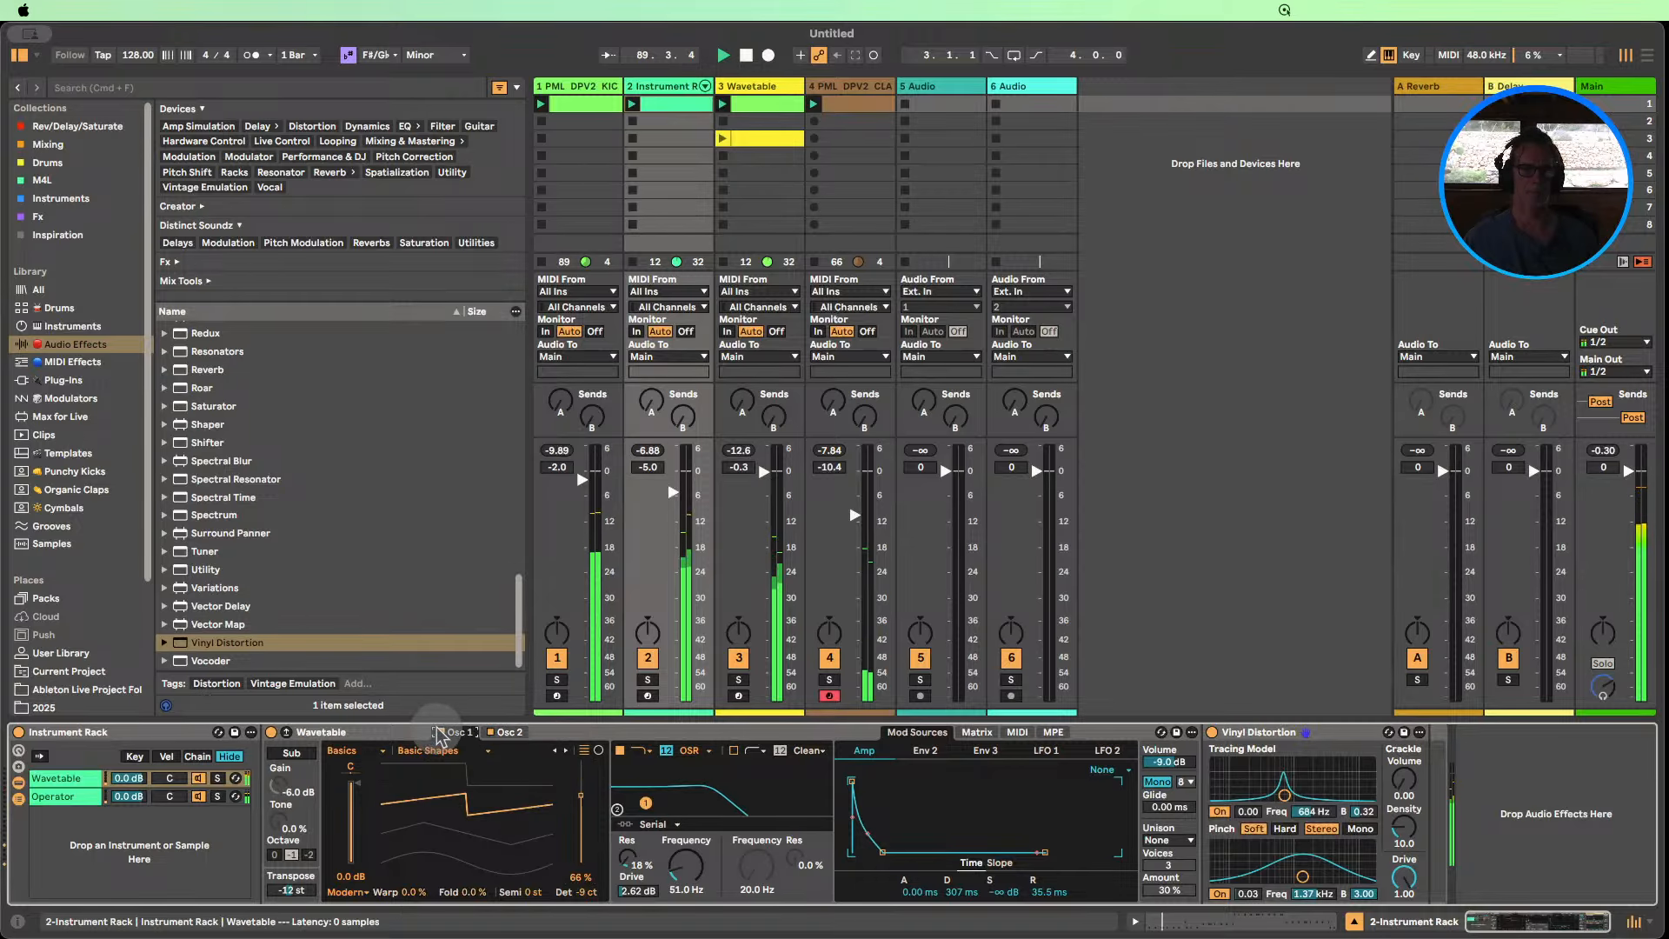
left_click(440, 733)
left_click(440, 733)
left_click(508, 733)
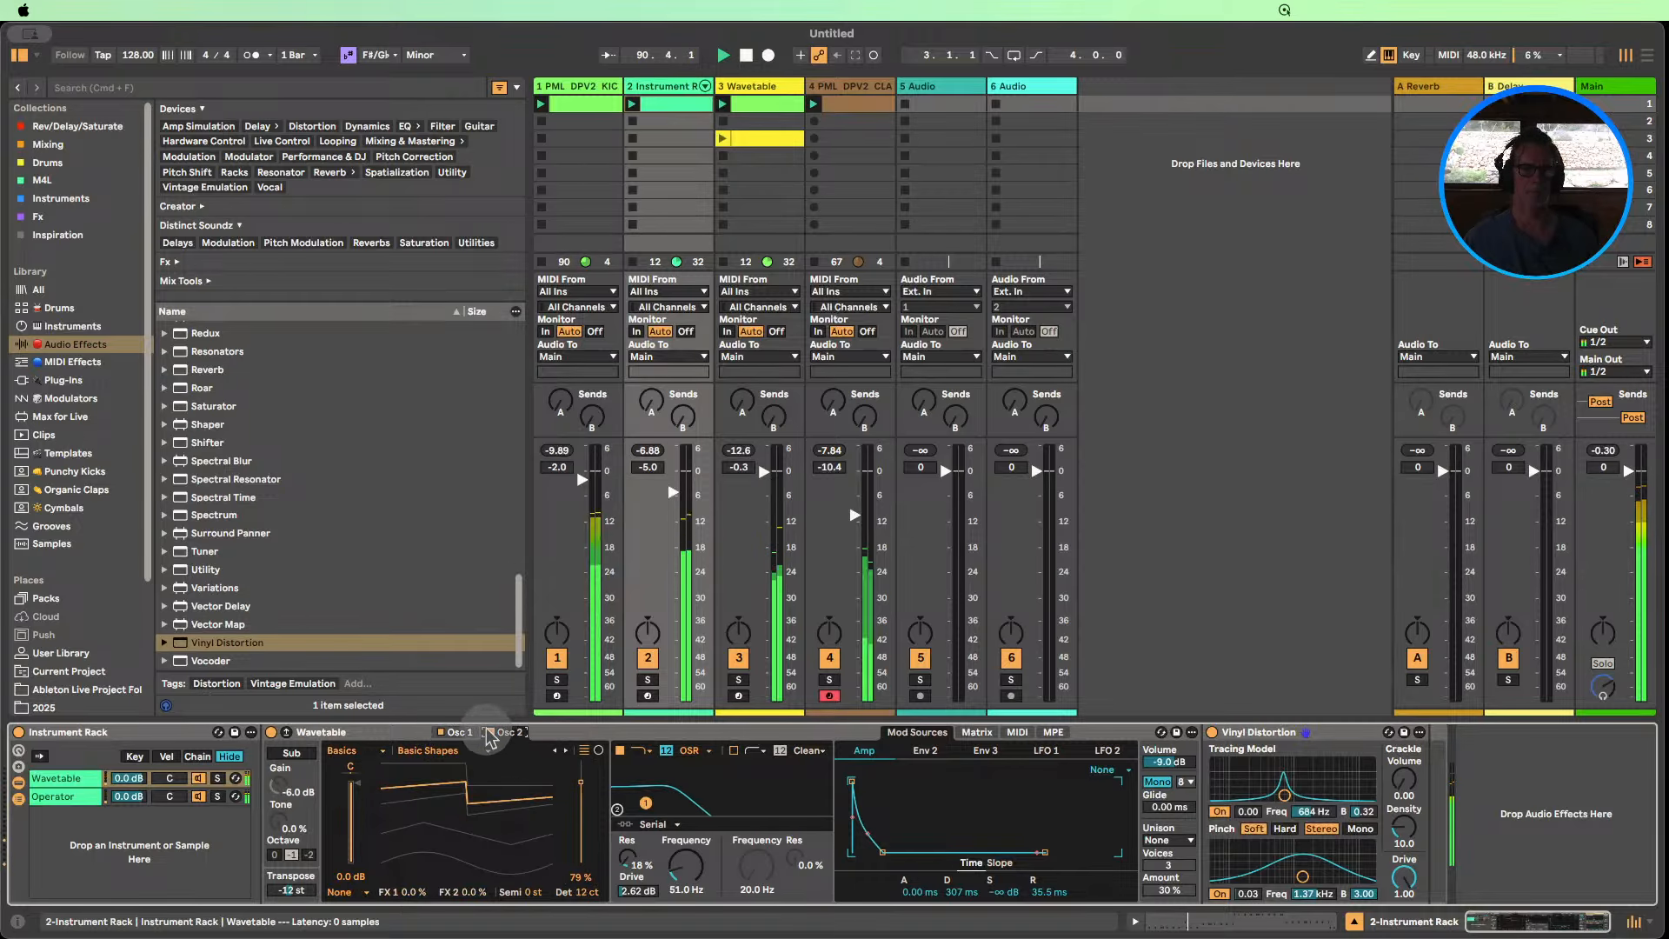
left_click(489, 733)
left_click(489, 733)
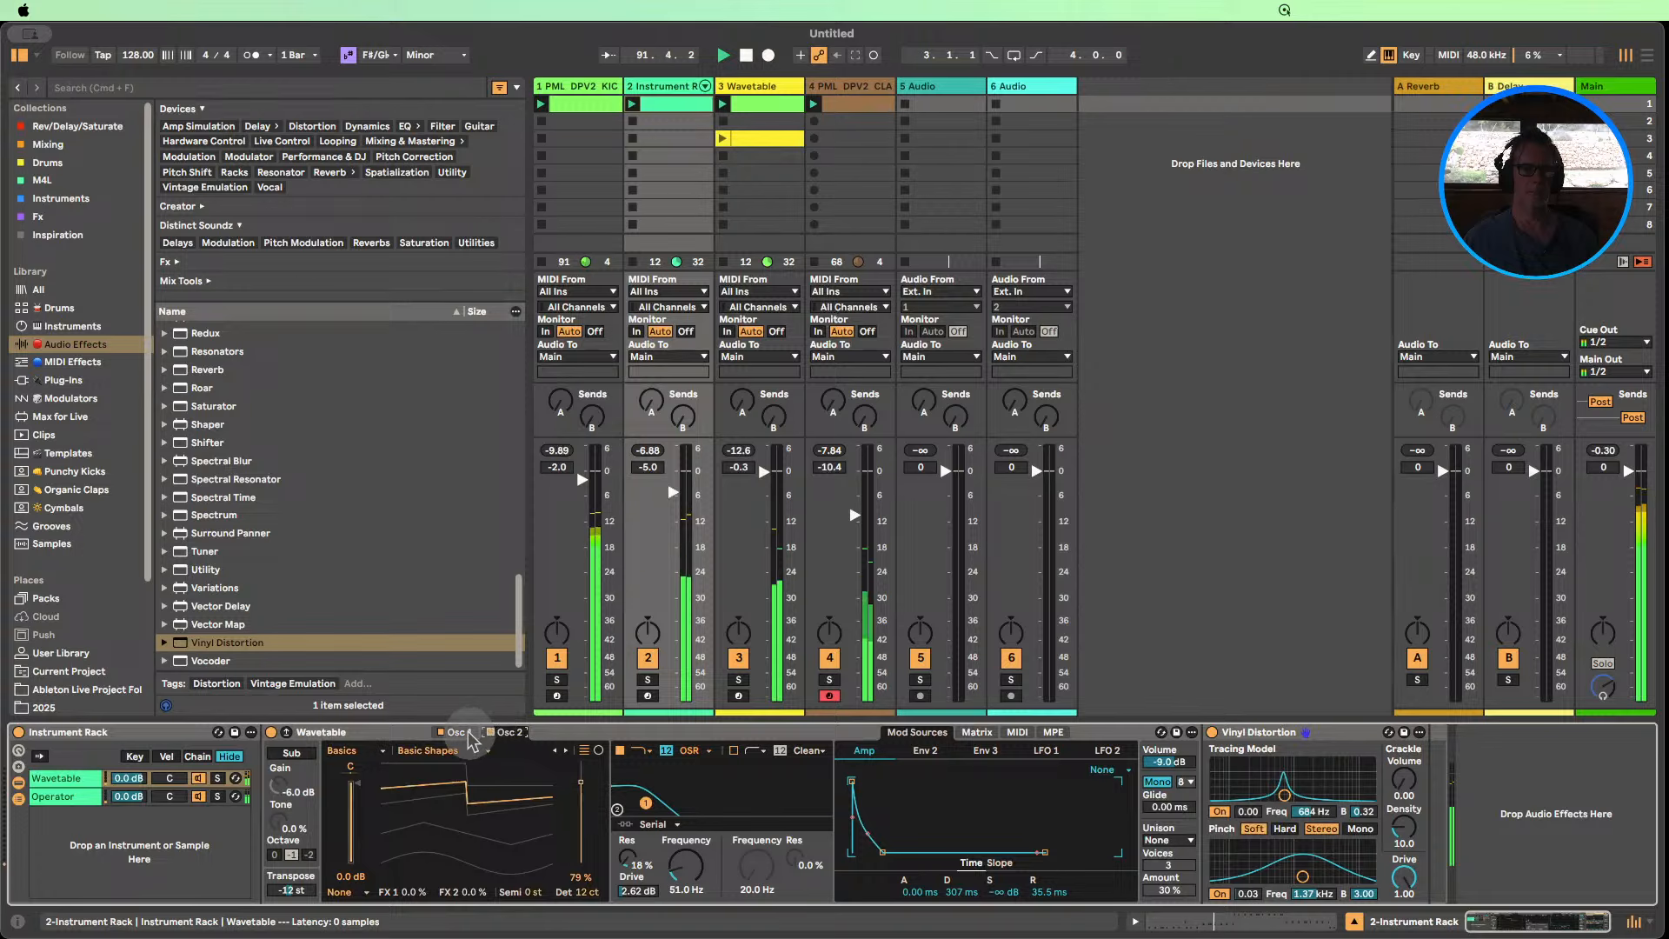
Try Wavetable's transpose at -8 st, restore it to -12 st, and audition the rack with the Wavetable chain off.
left_click(458, 733)
left_click_drag(289, 889, 289, 880)
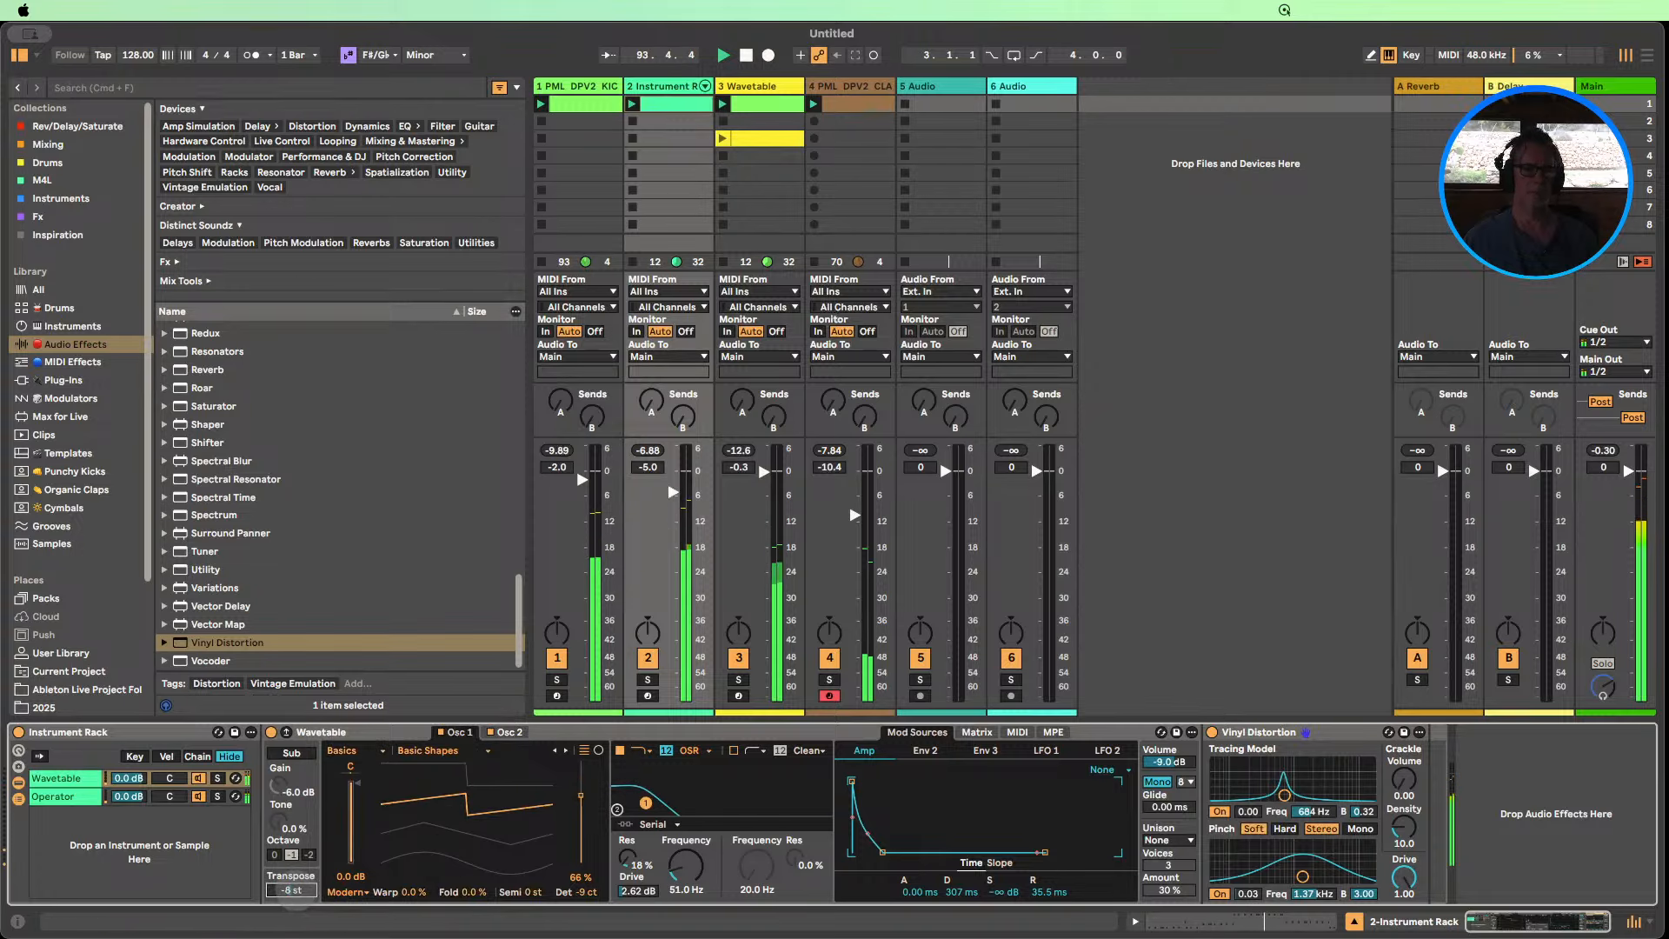
left_click_drag(289, 890, 290, 887)
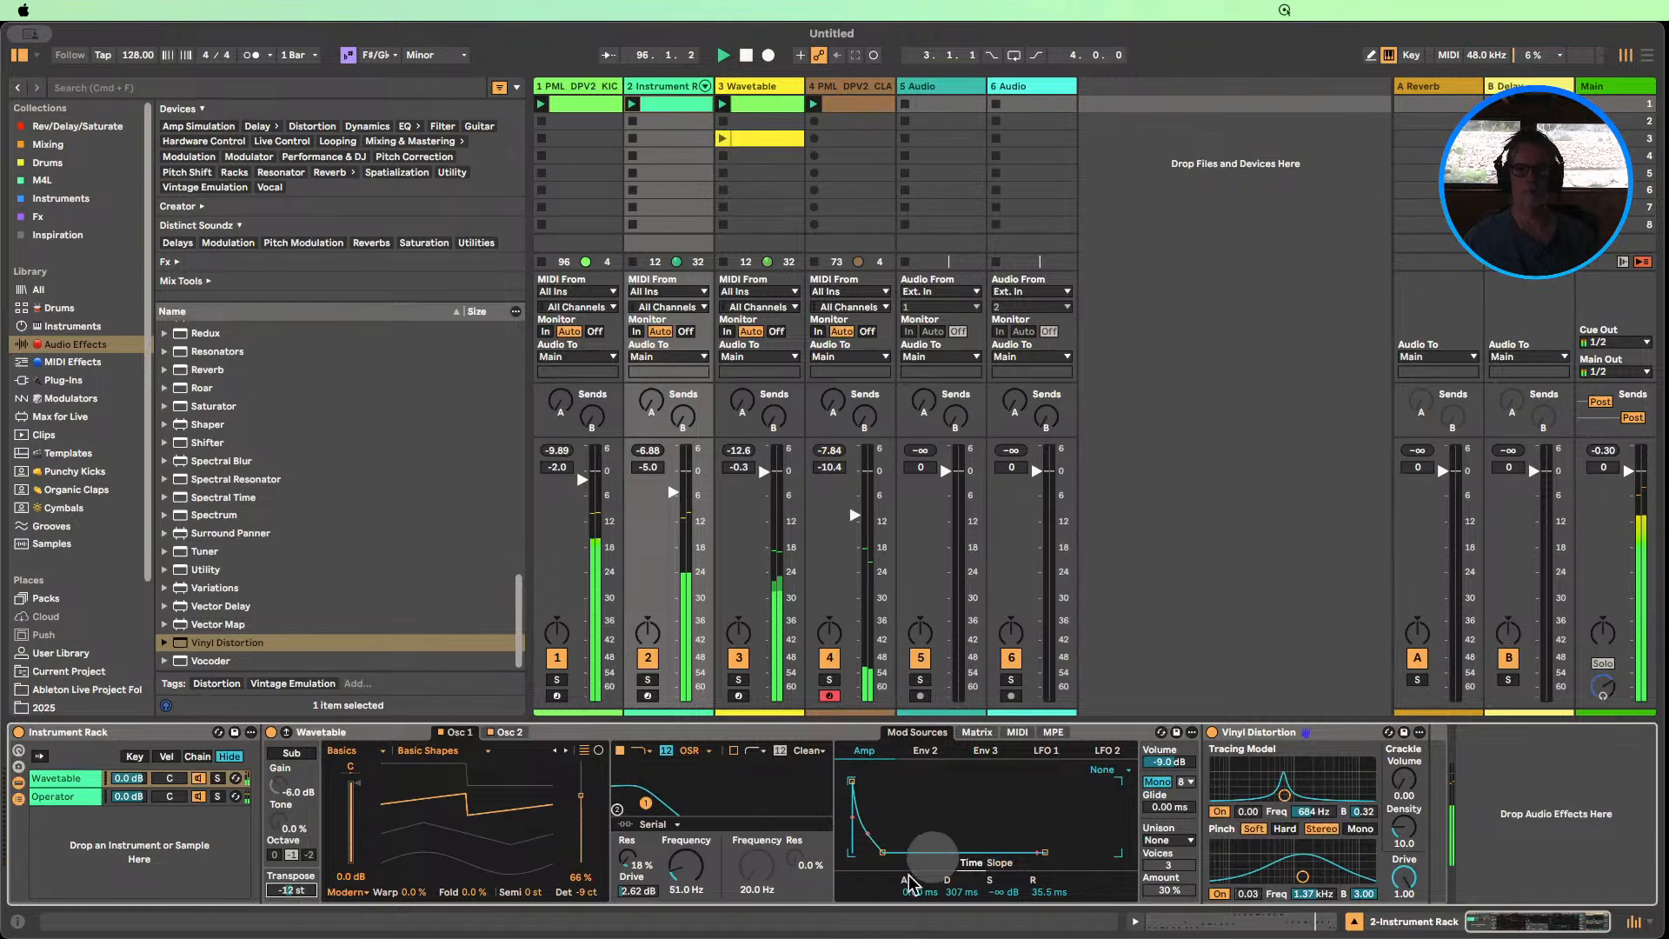
left_click_drag(994, 892, 1000, 890)
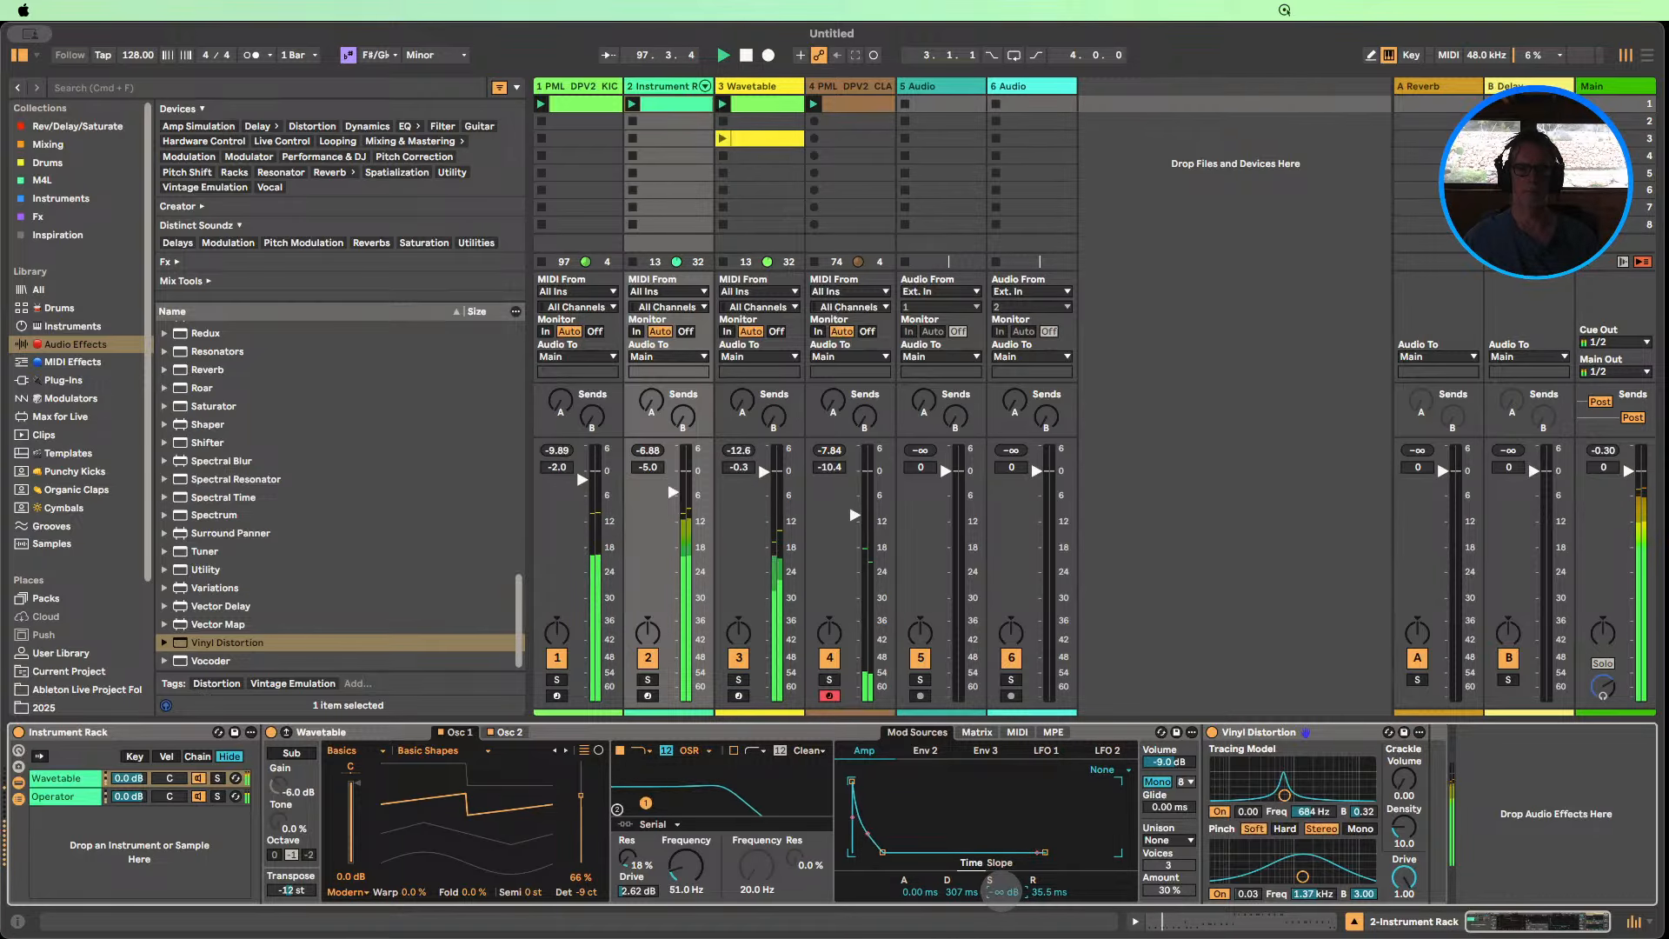
left_click(198, 778)
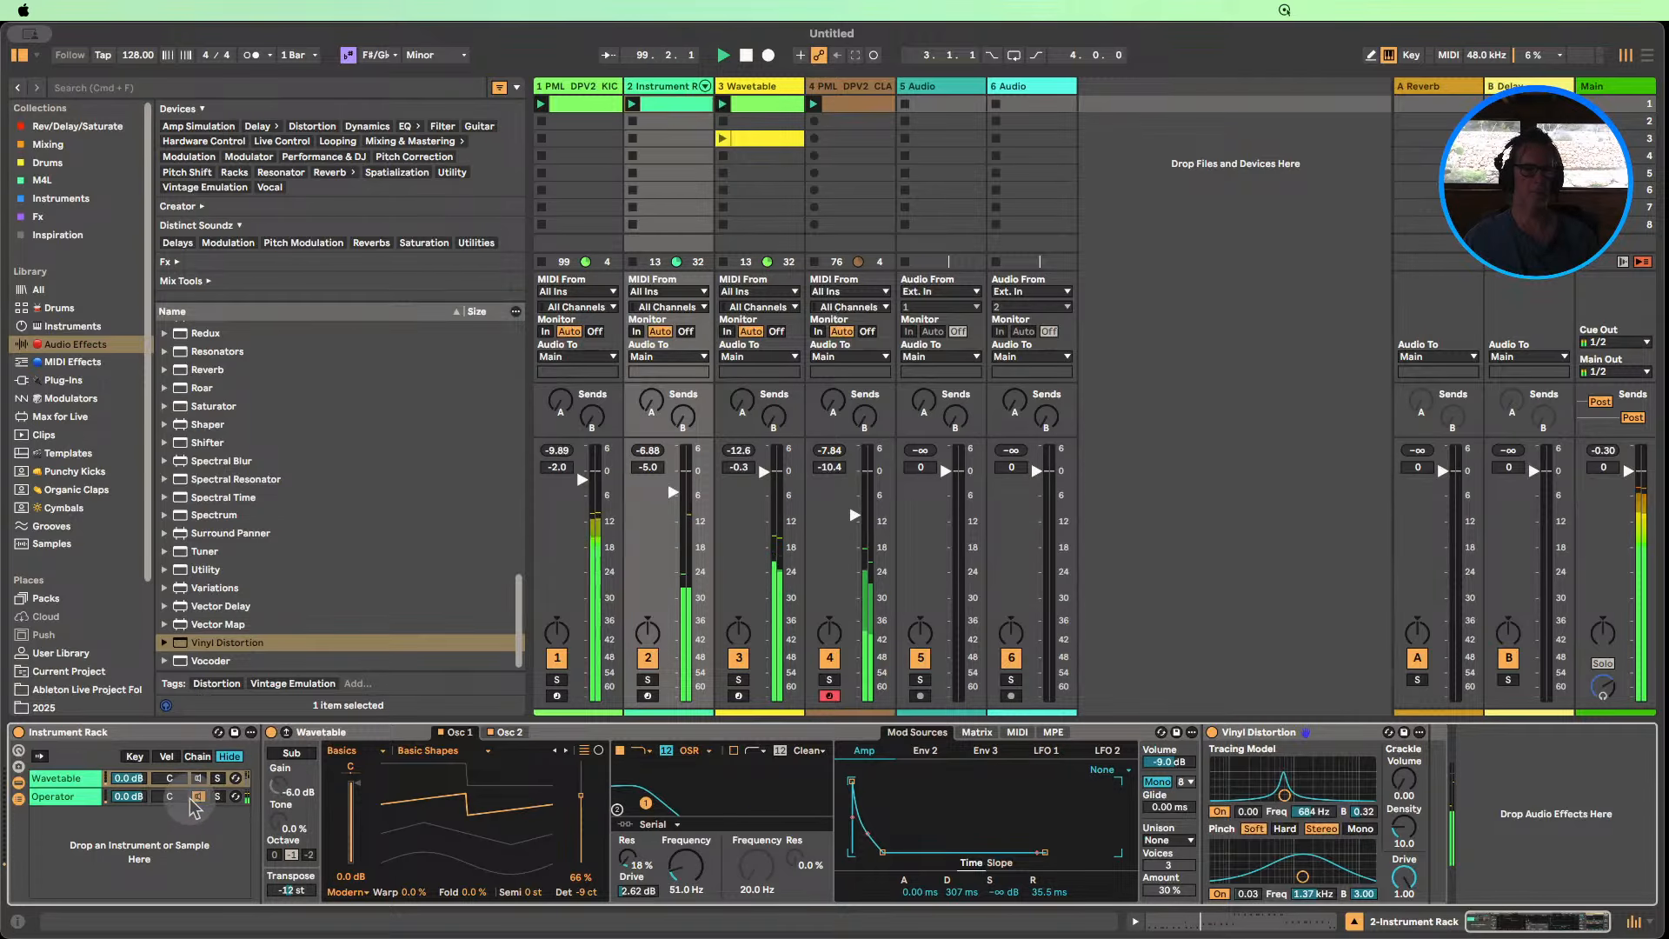
left_click(199, 778)
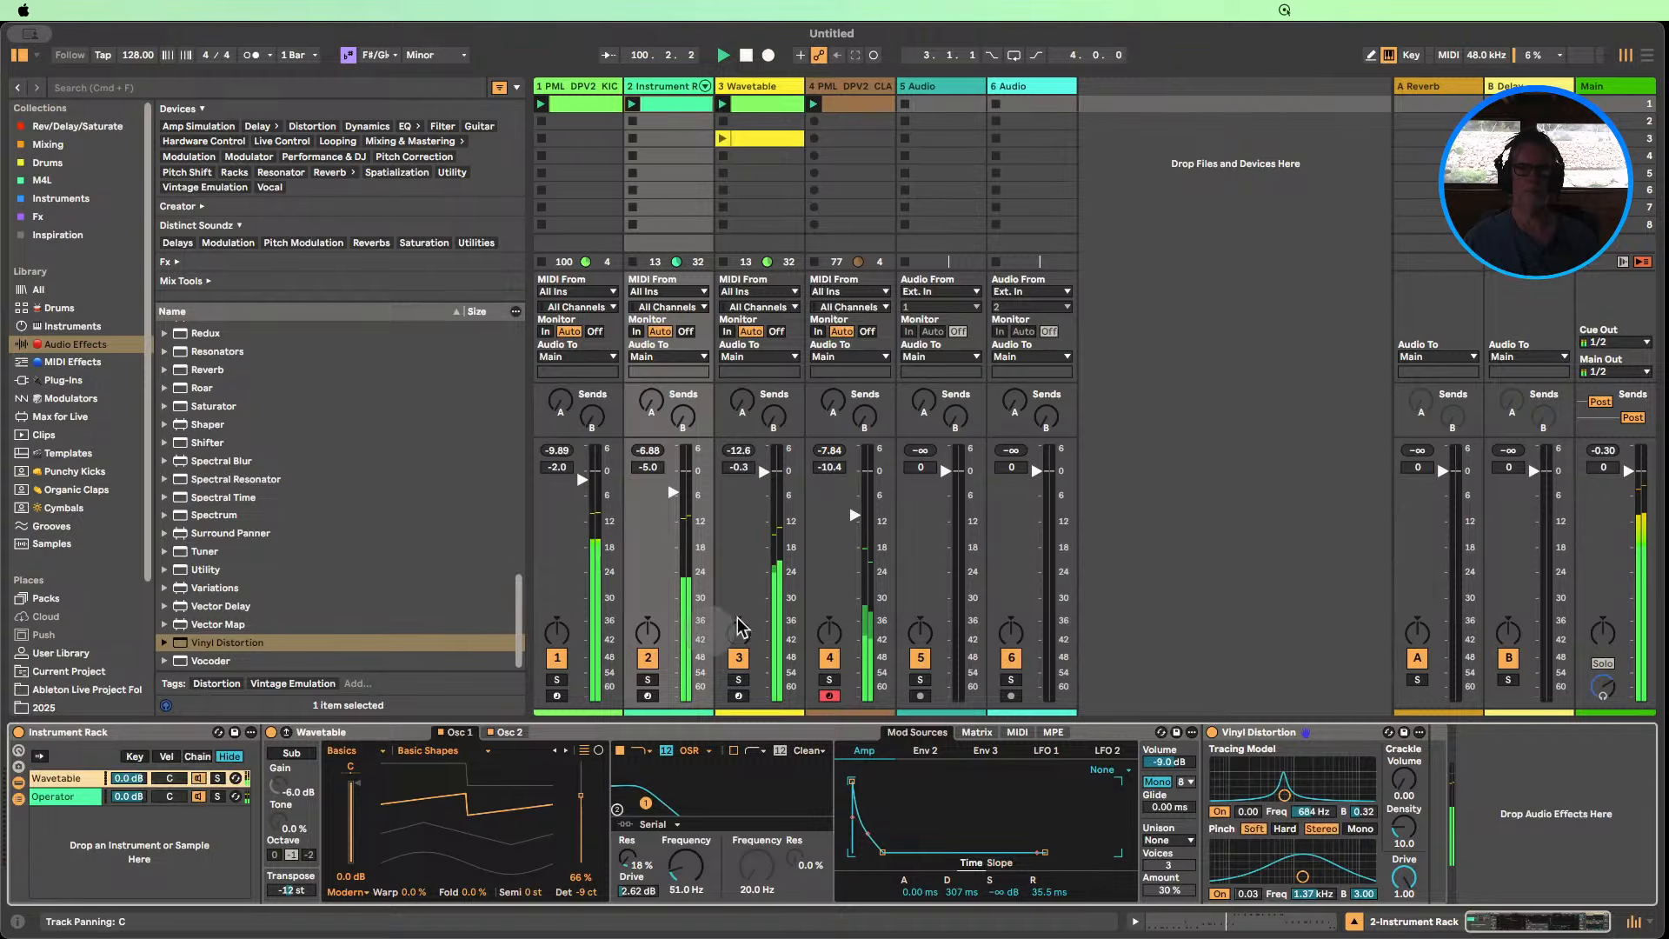
Raise the clap track's volume to -9.5 dB with track 3 temporarily muted, and set its Reverb send to -52.0 dB.
left_click(737, 661)
left_click_drag(855, 515, 855, 509)
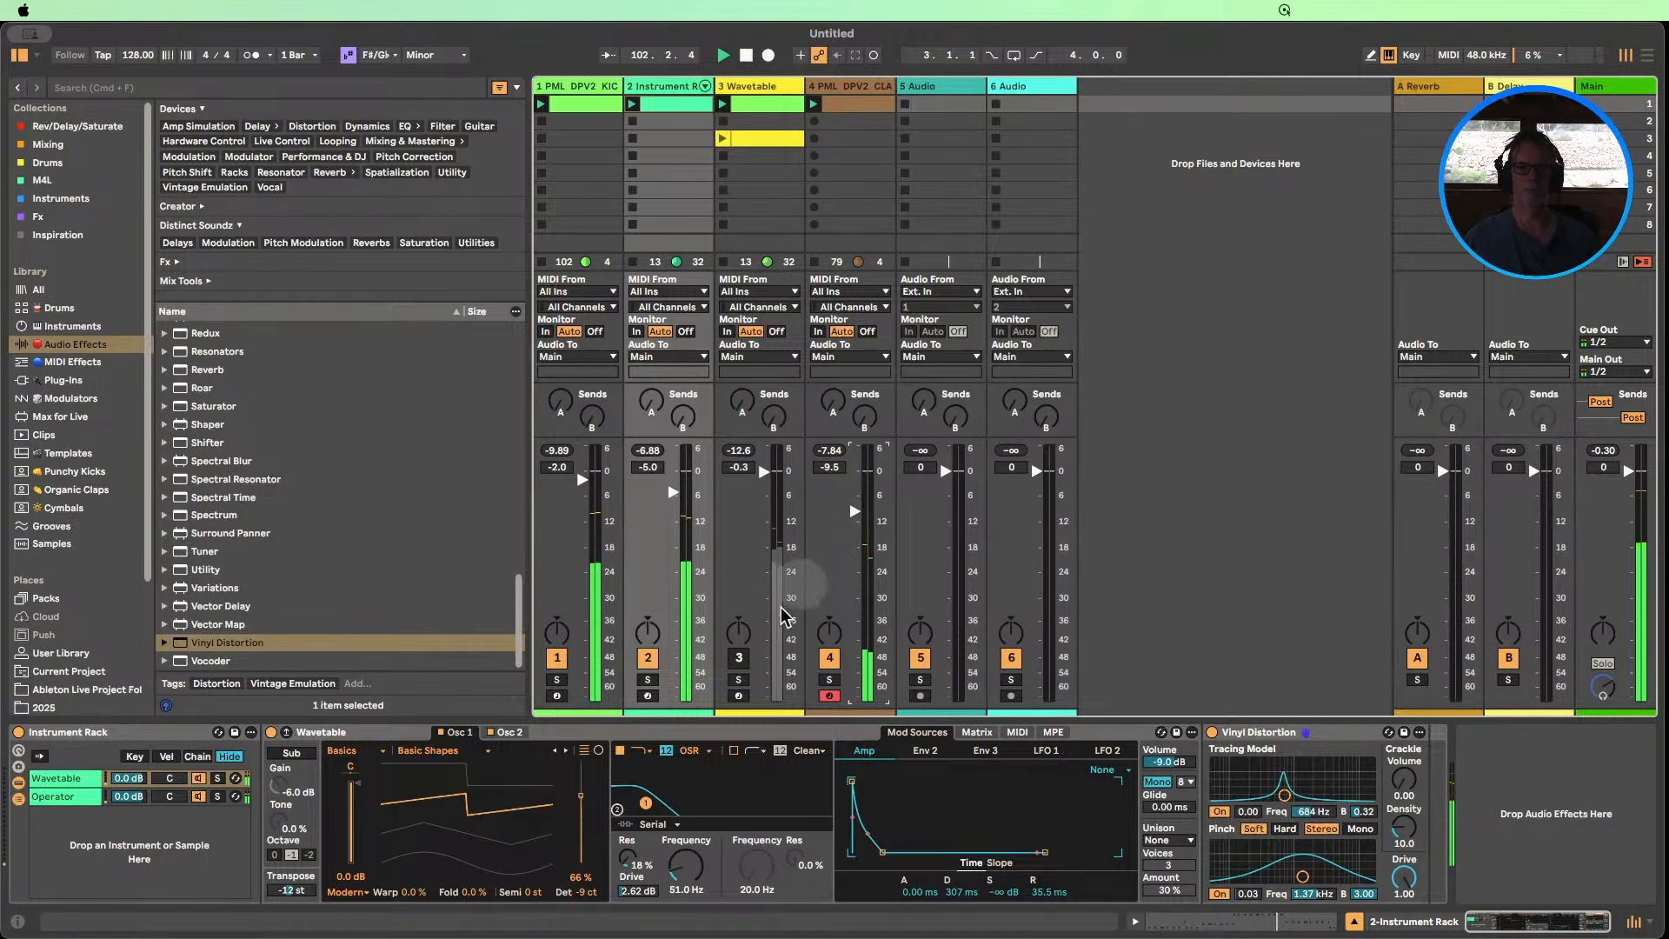
left_click(738, 658)
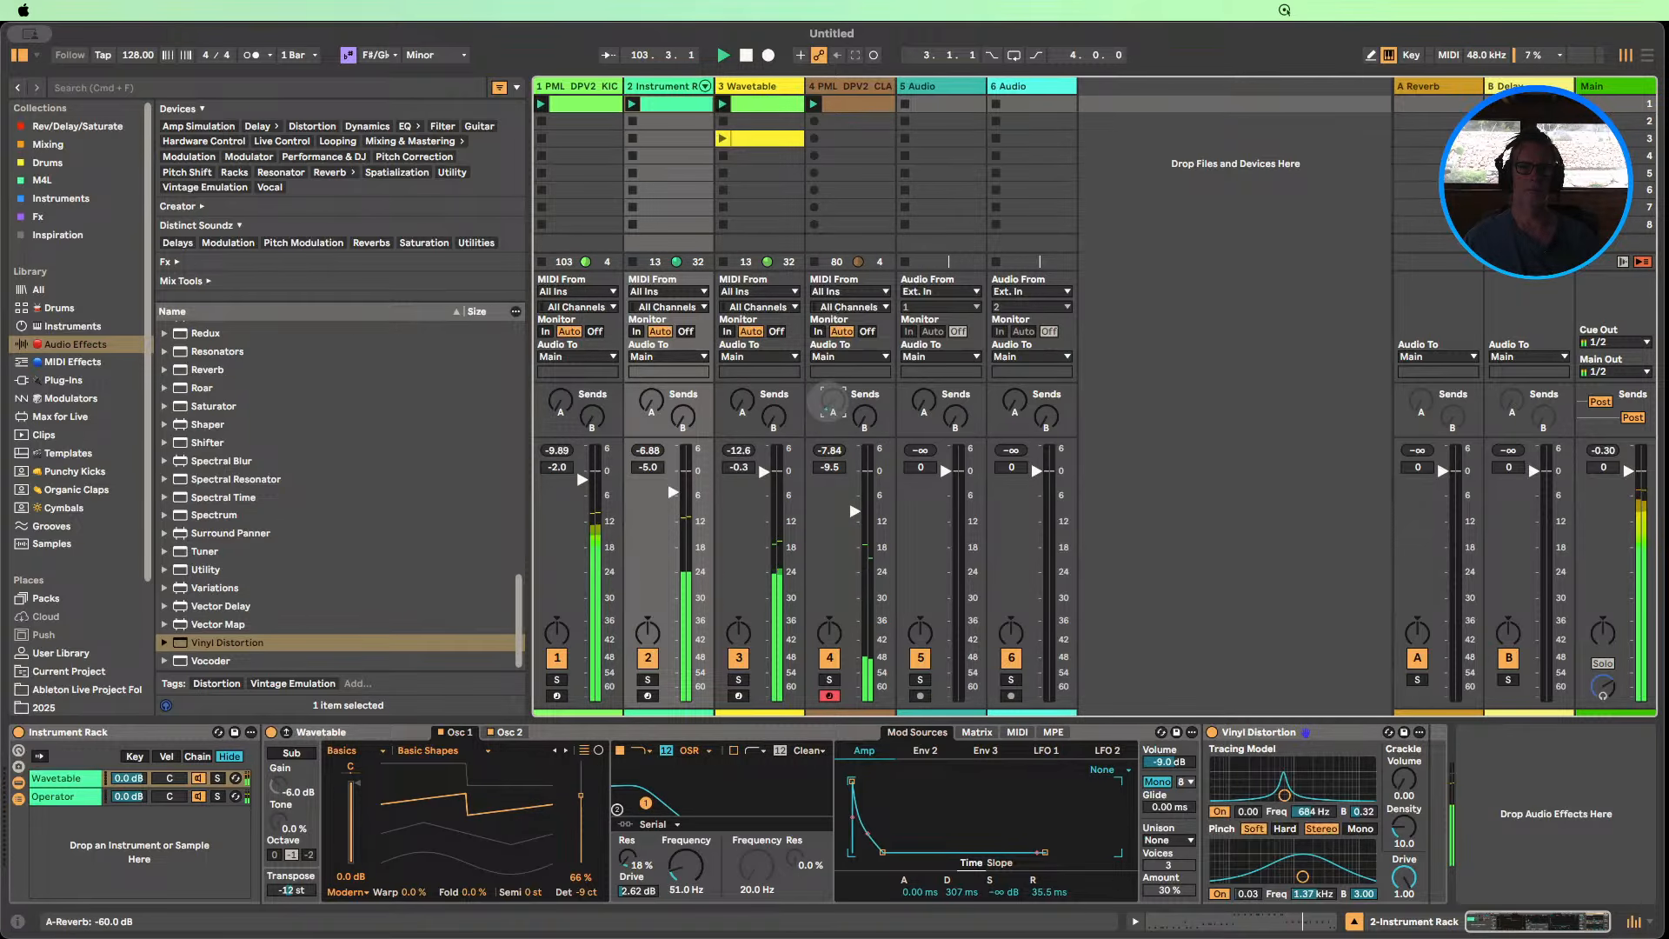
left_click_drag(828, 402, 828, 390)
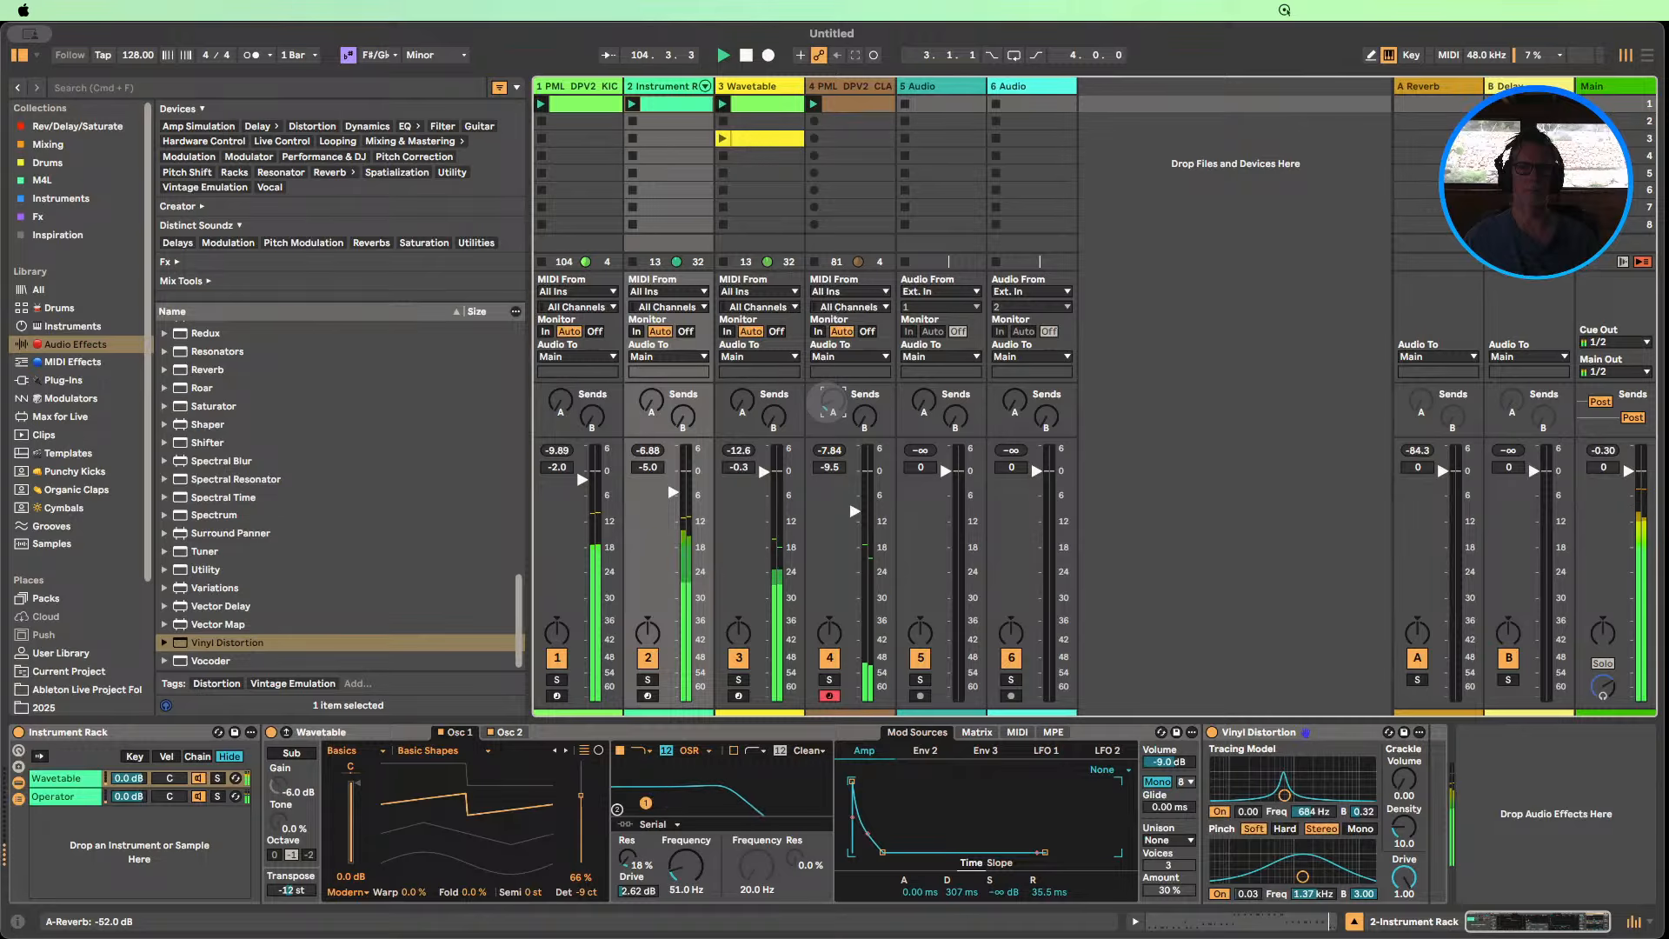
With playback stopped, move the clap's sample start slightly later in Simpler, and restart playback.
left_click(851, 105)
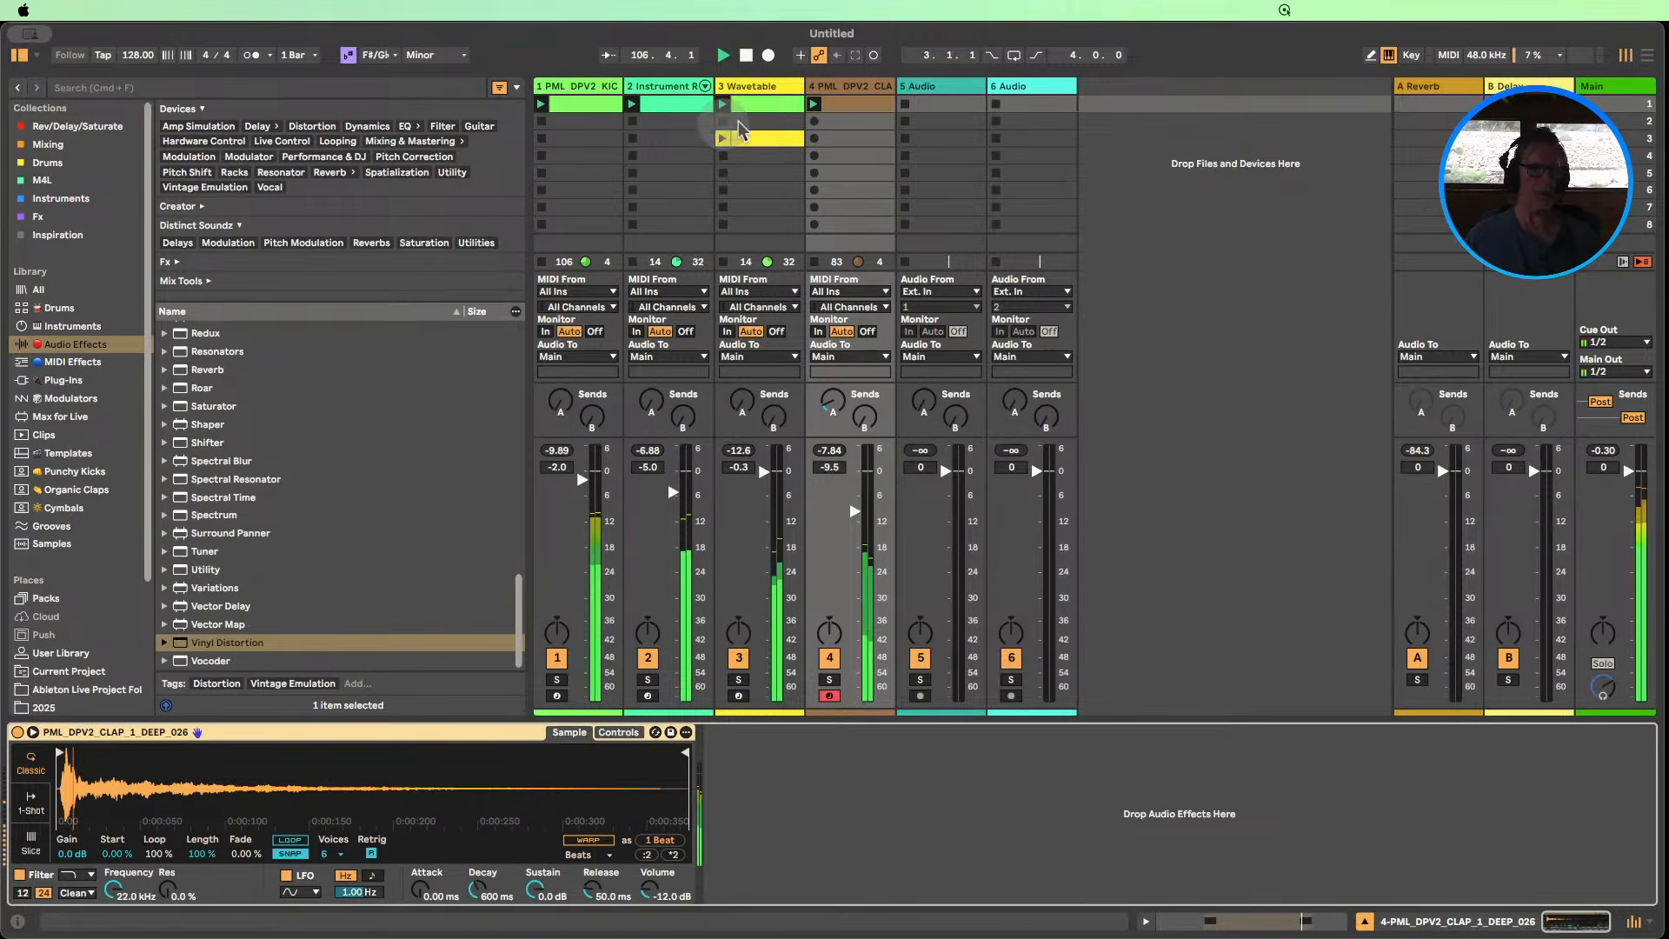
left_click(746, 56)
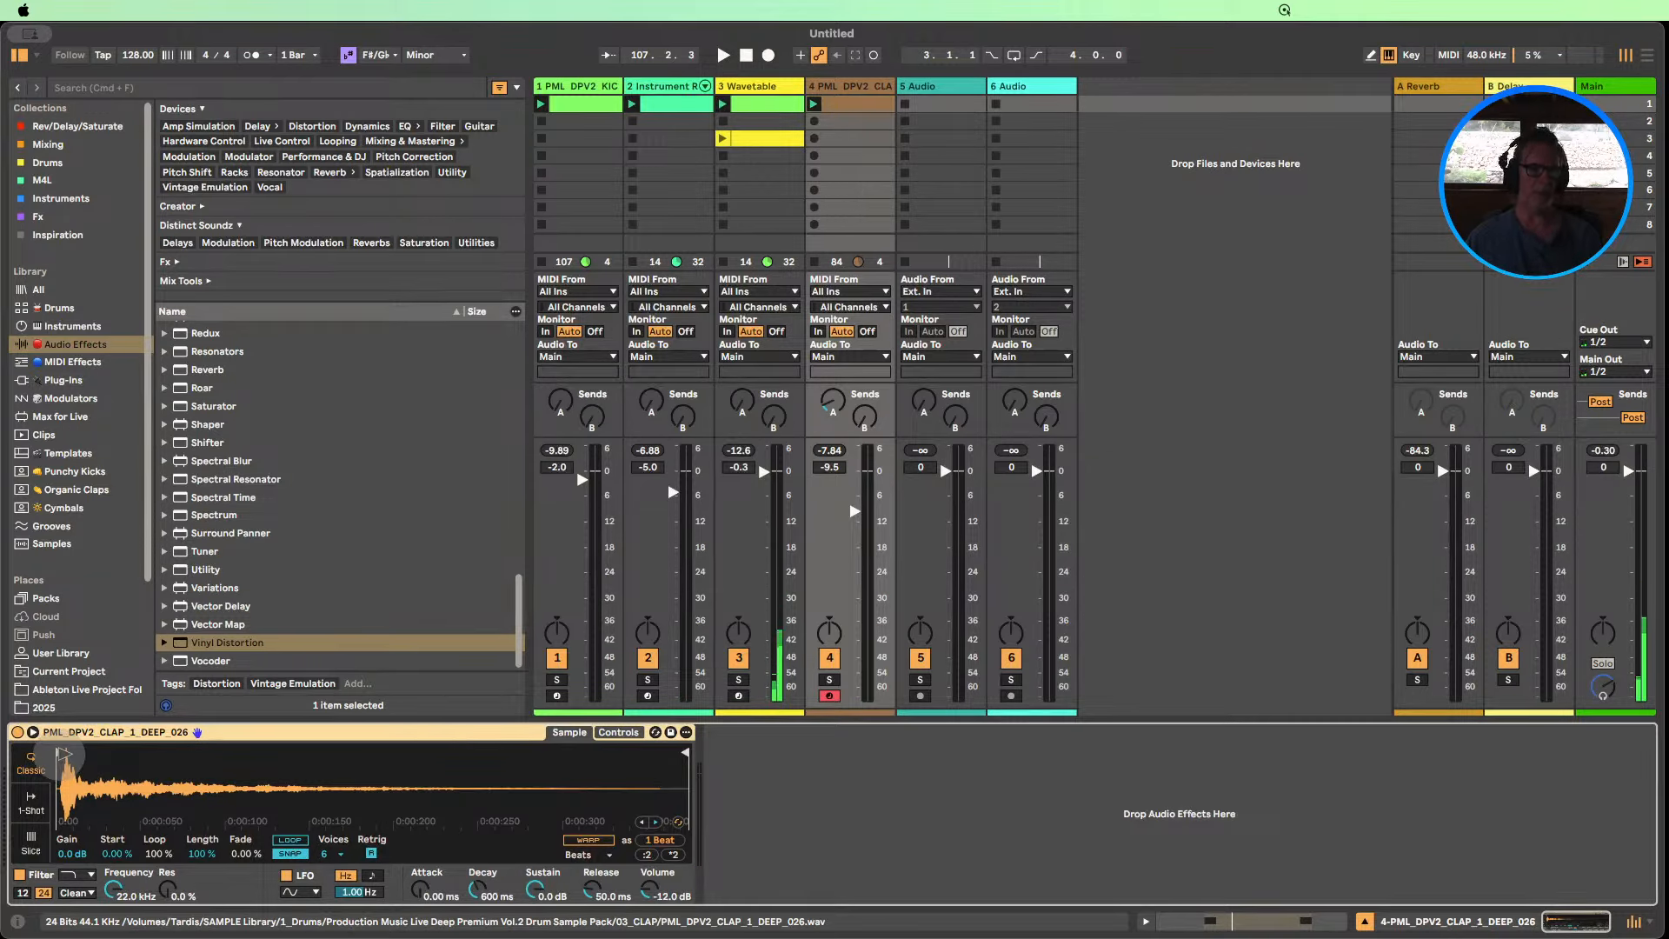
left_click_drag(59, 754, 63, 752)
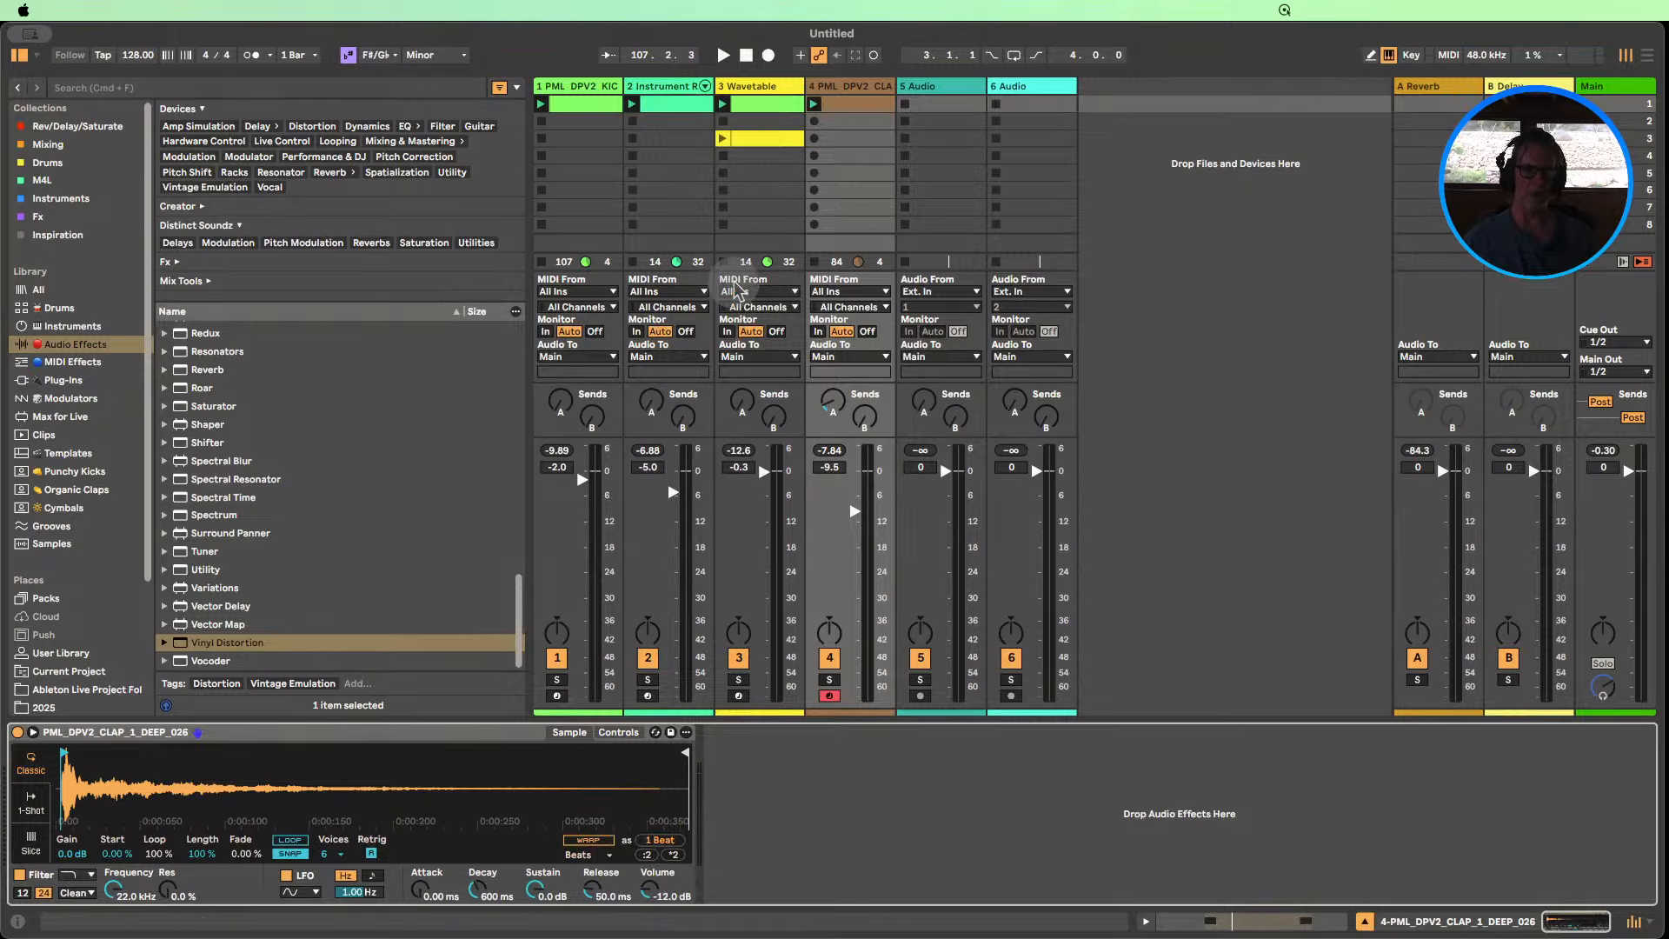
left_click(722, 55)
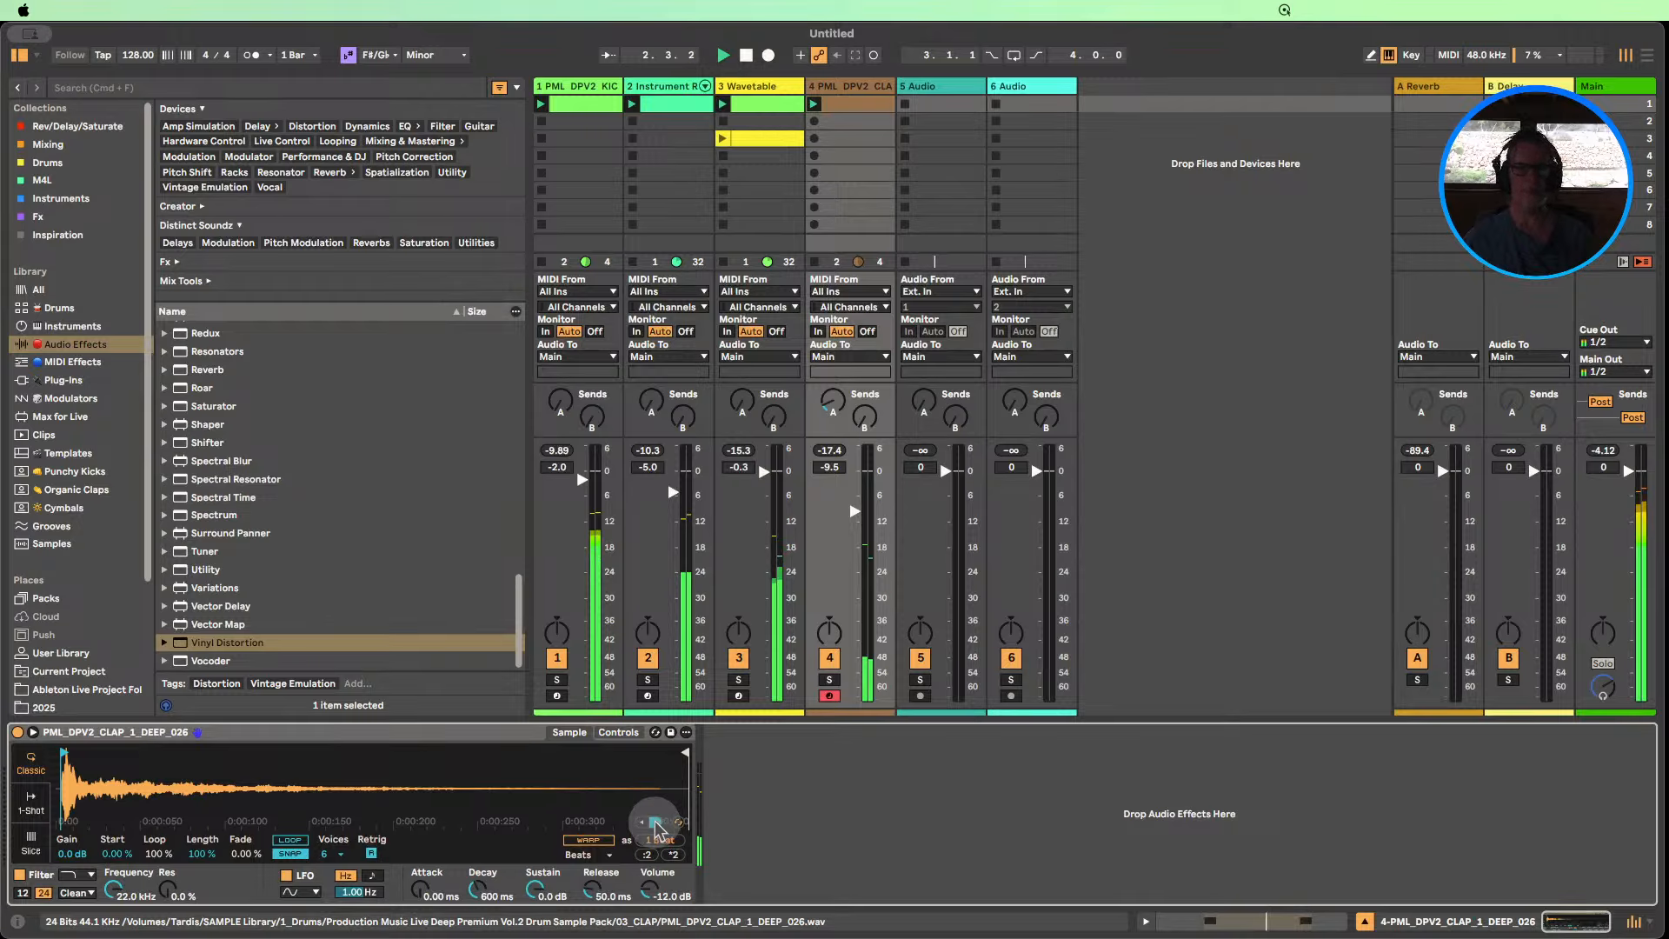
Swap the clap through similar samples until TT_Tee Live Clap1-1 is loaded, and show Simpler's envelope, LFO and filter controls.
left_click(655, 822)
left_click(655, 822)
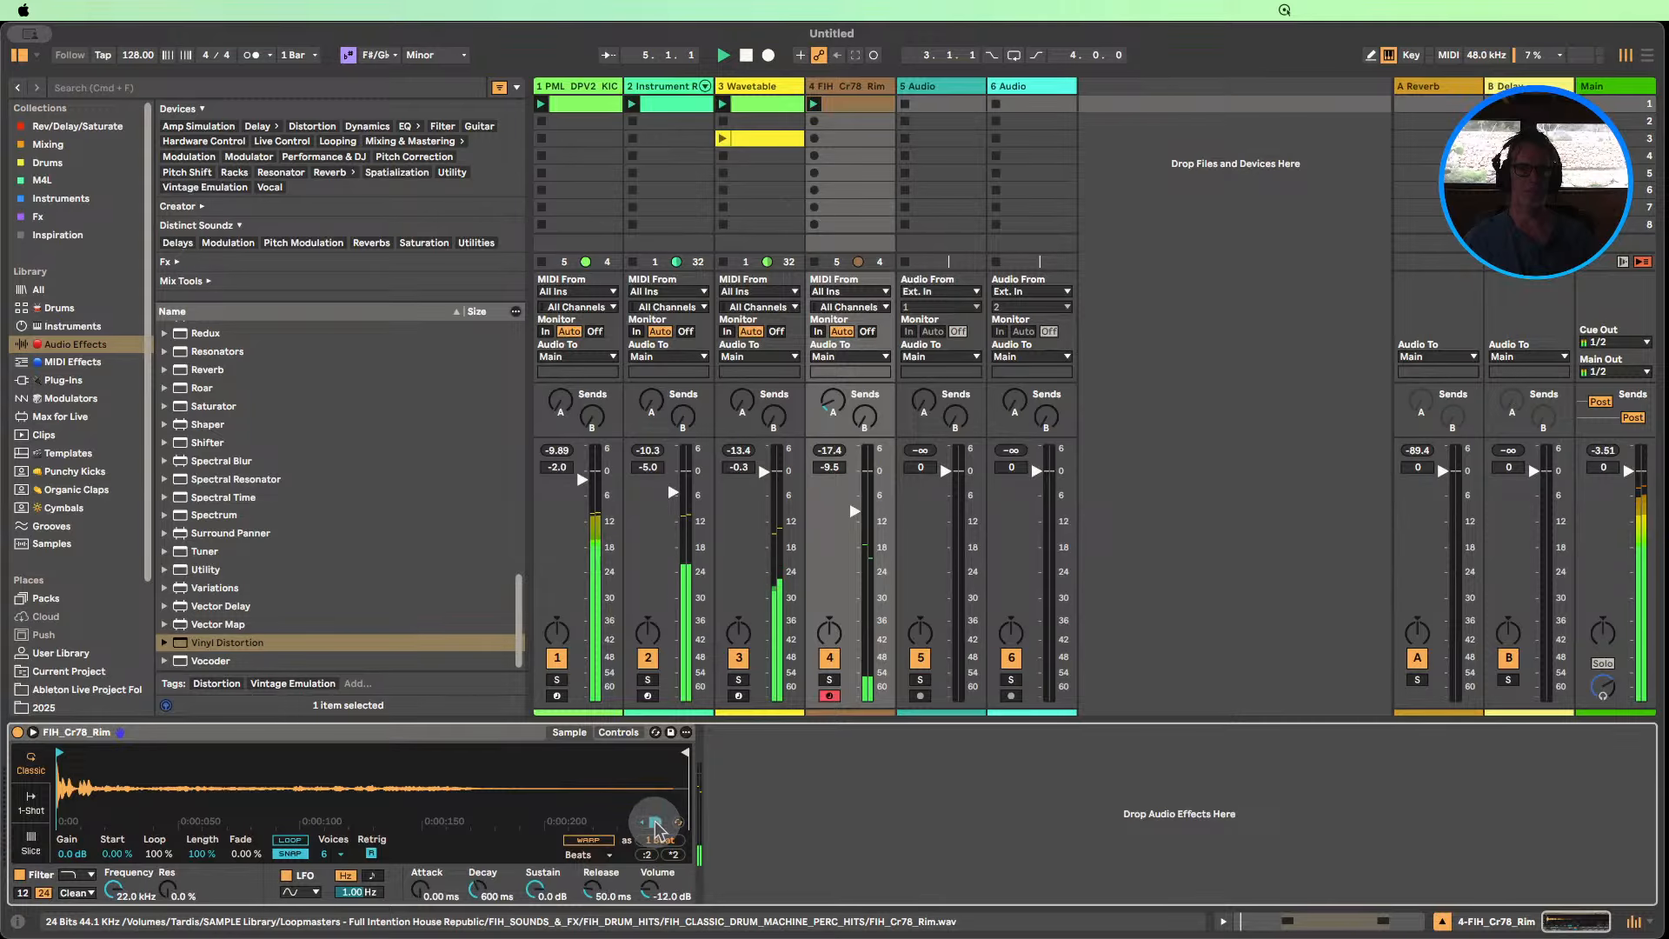
left_click(643, 822)
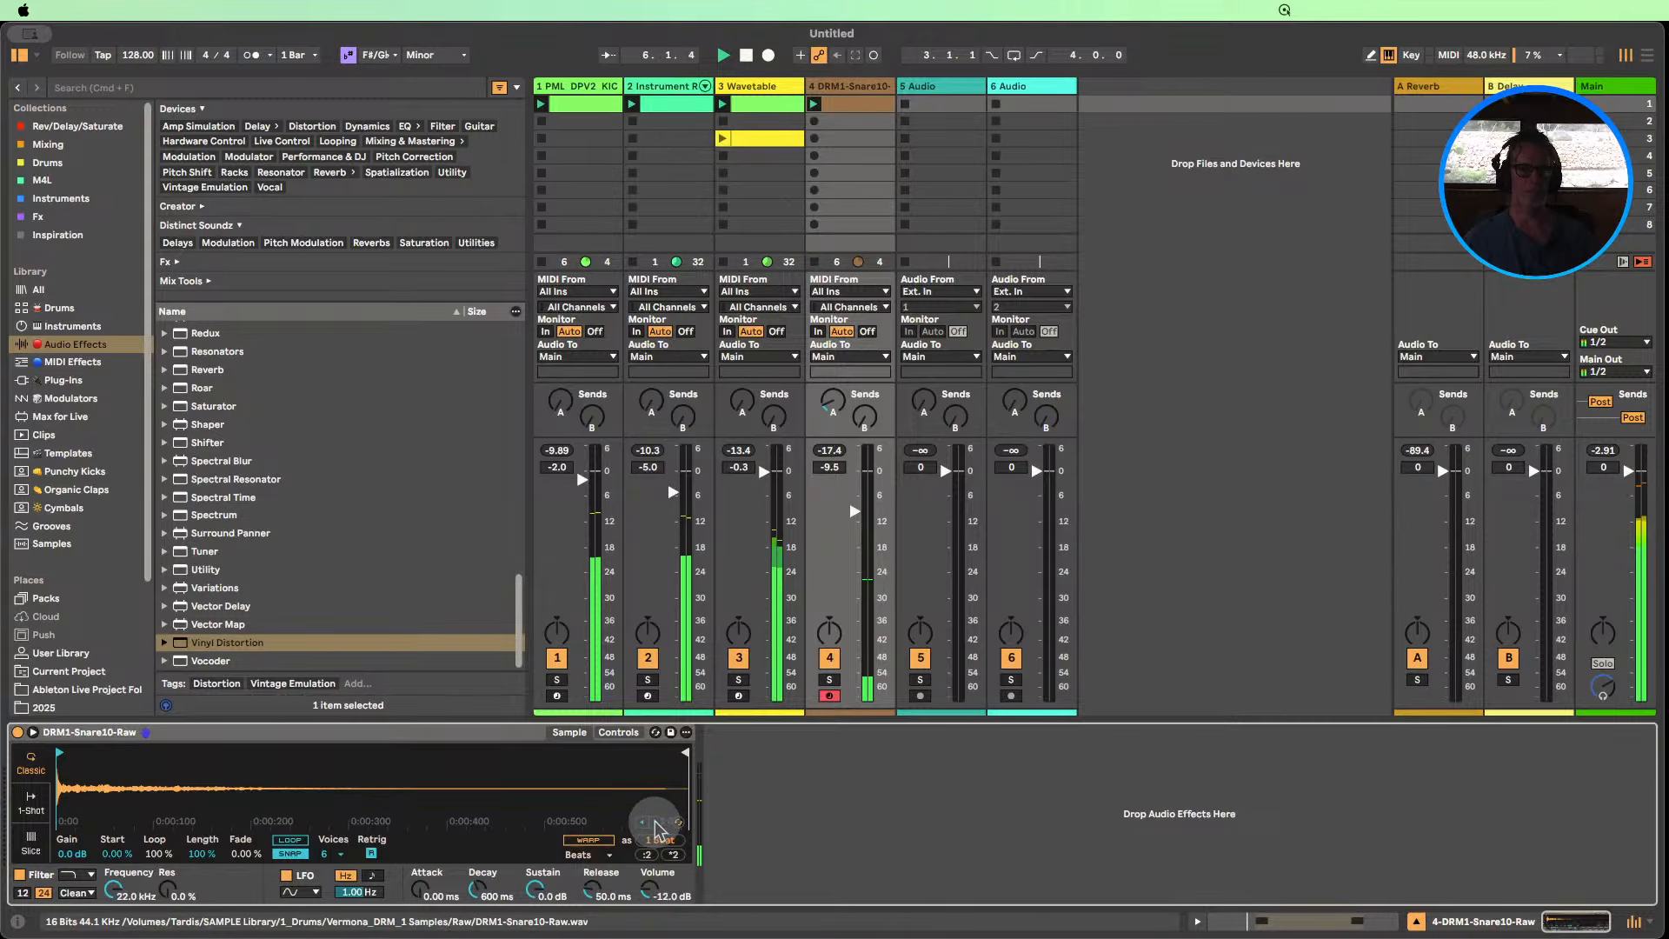
left_click(655, 823)
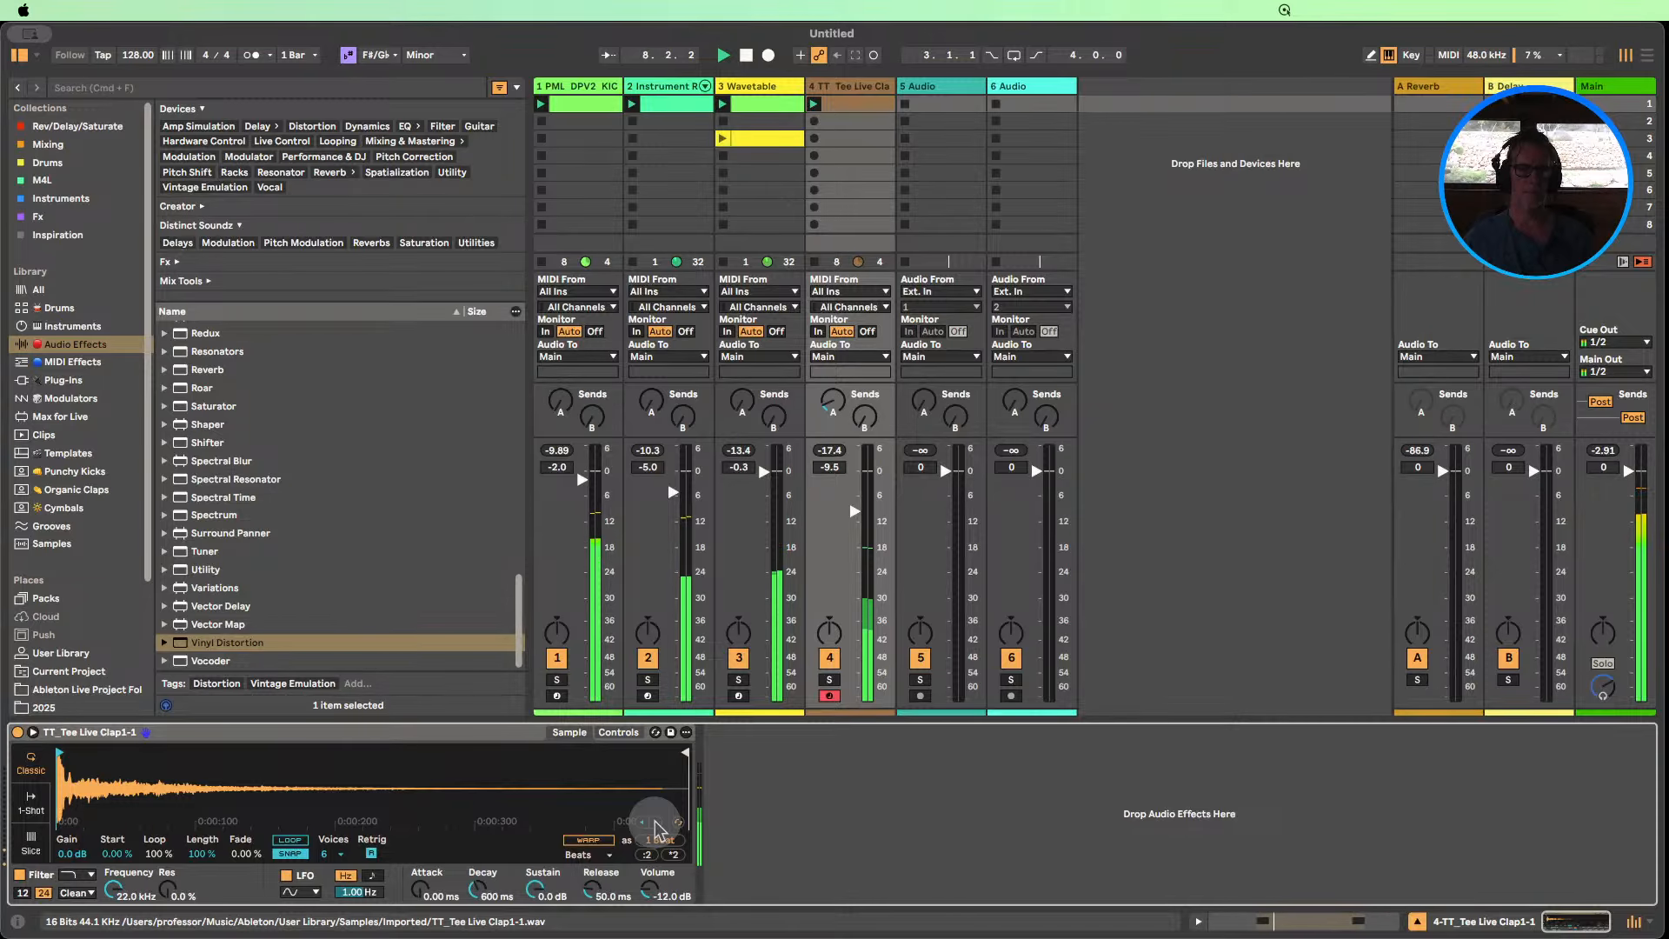
left_click(631, 732)
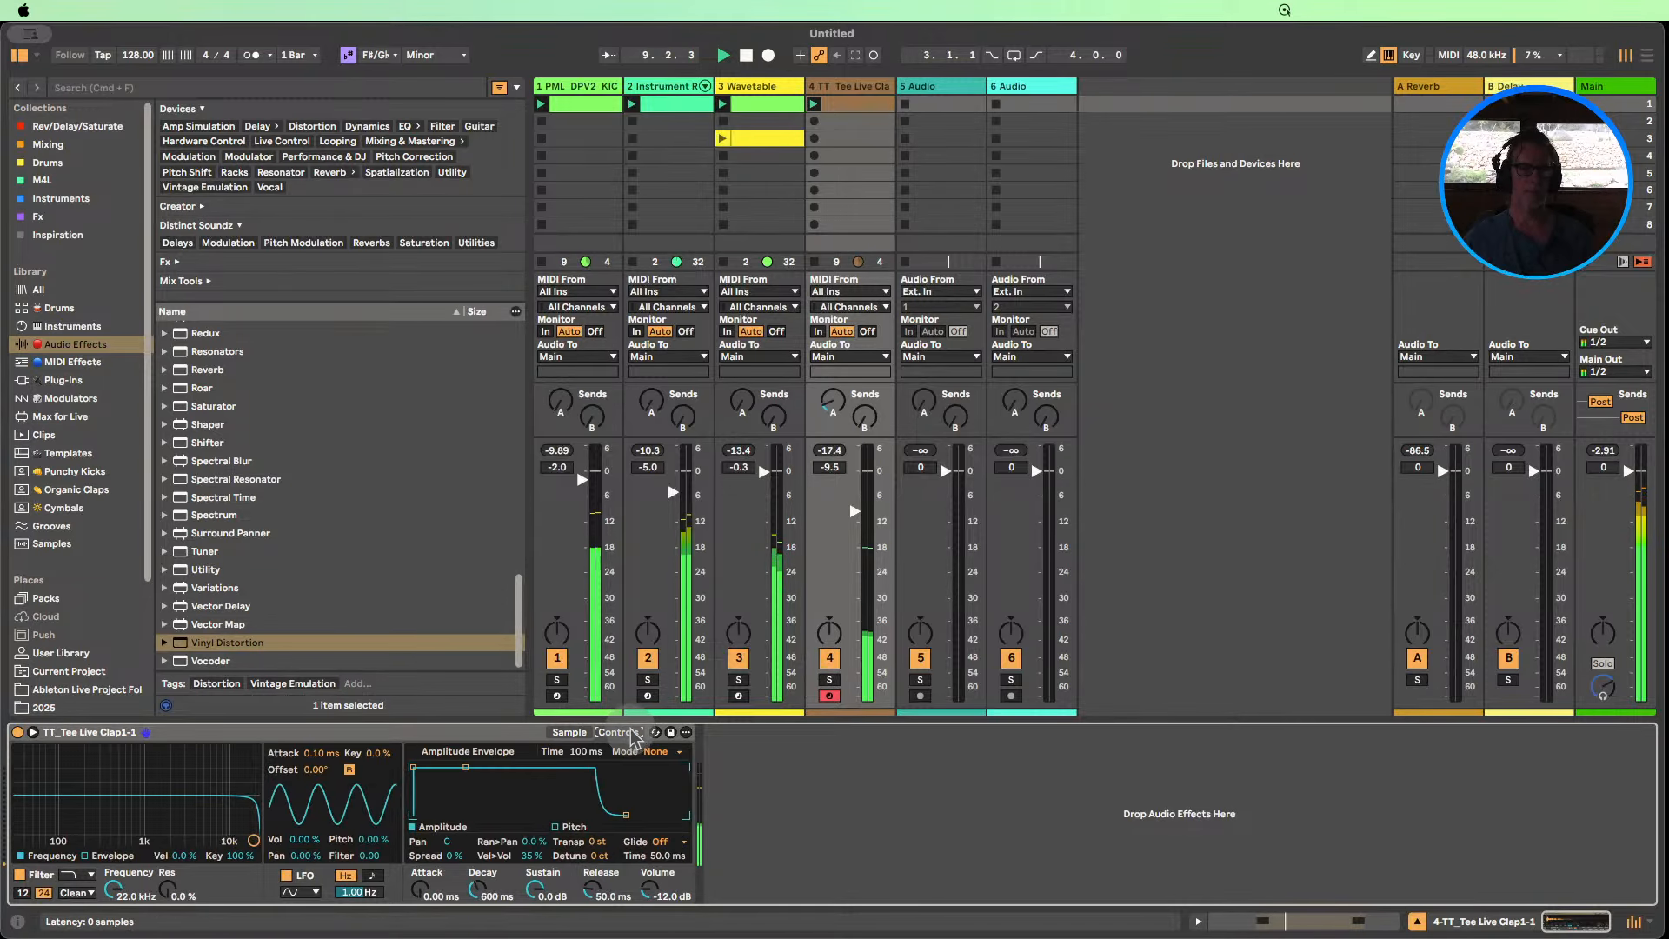
Replace the track 4 clap with similar samples until Clap Digital Vox is loaded, and show Simpler's amplitude envelope controls again.
left_click_drag(535, 887, 536, 836)
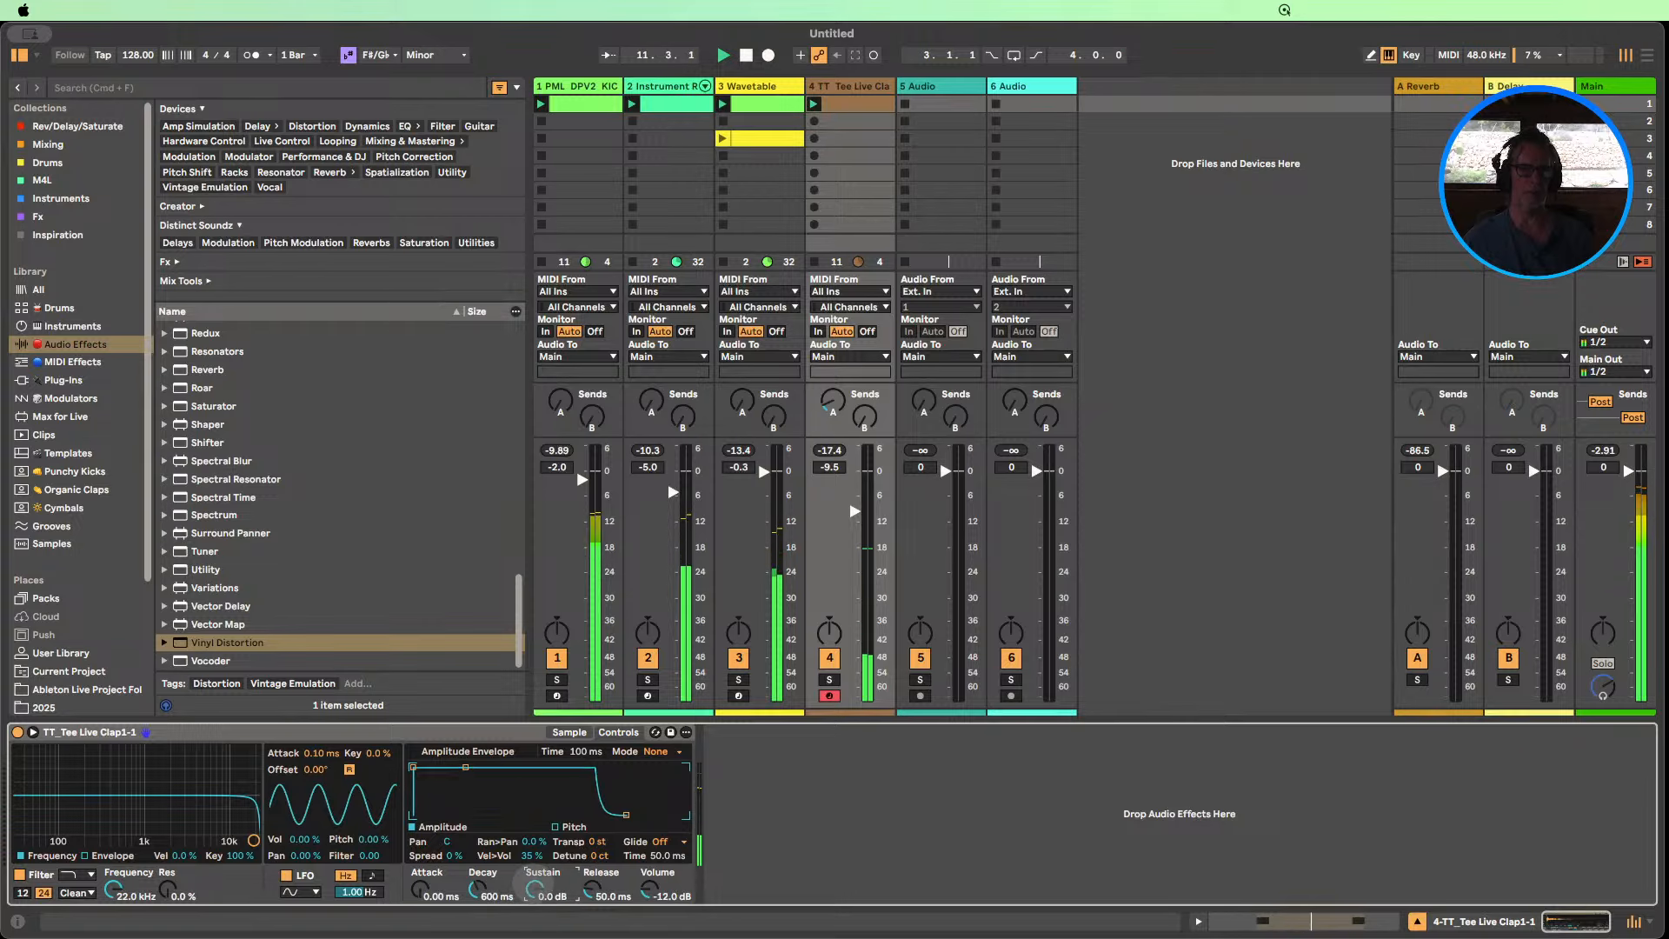
left_click(569, 732)
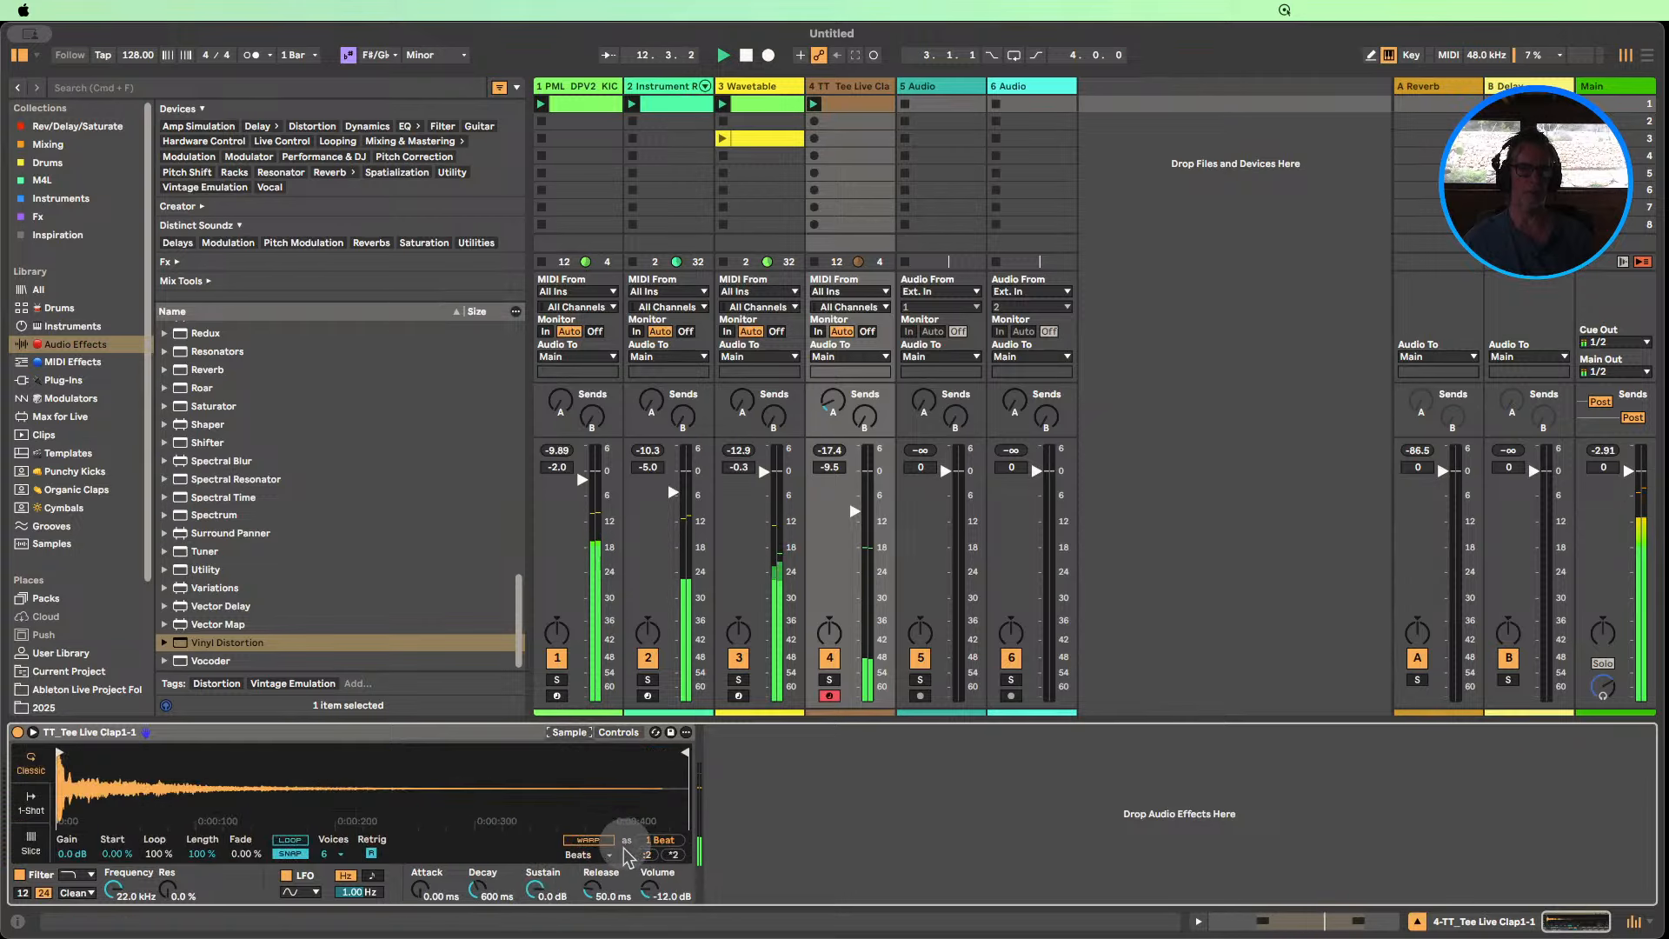
left_click(658, 821)
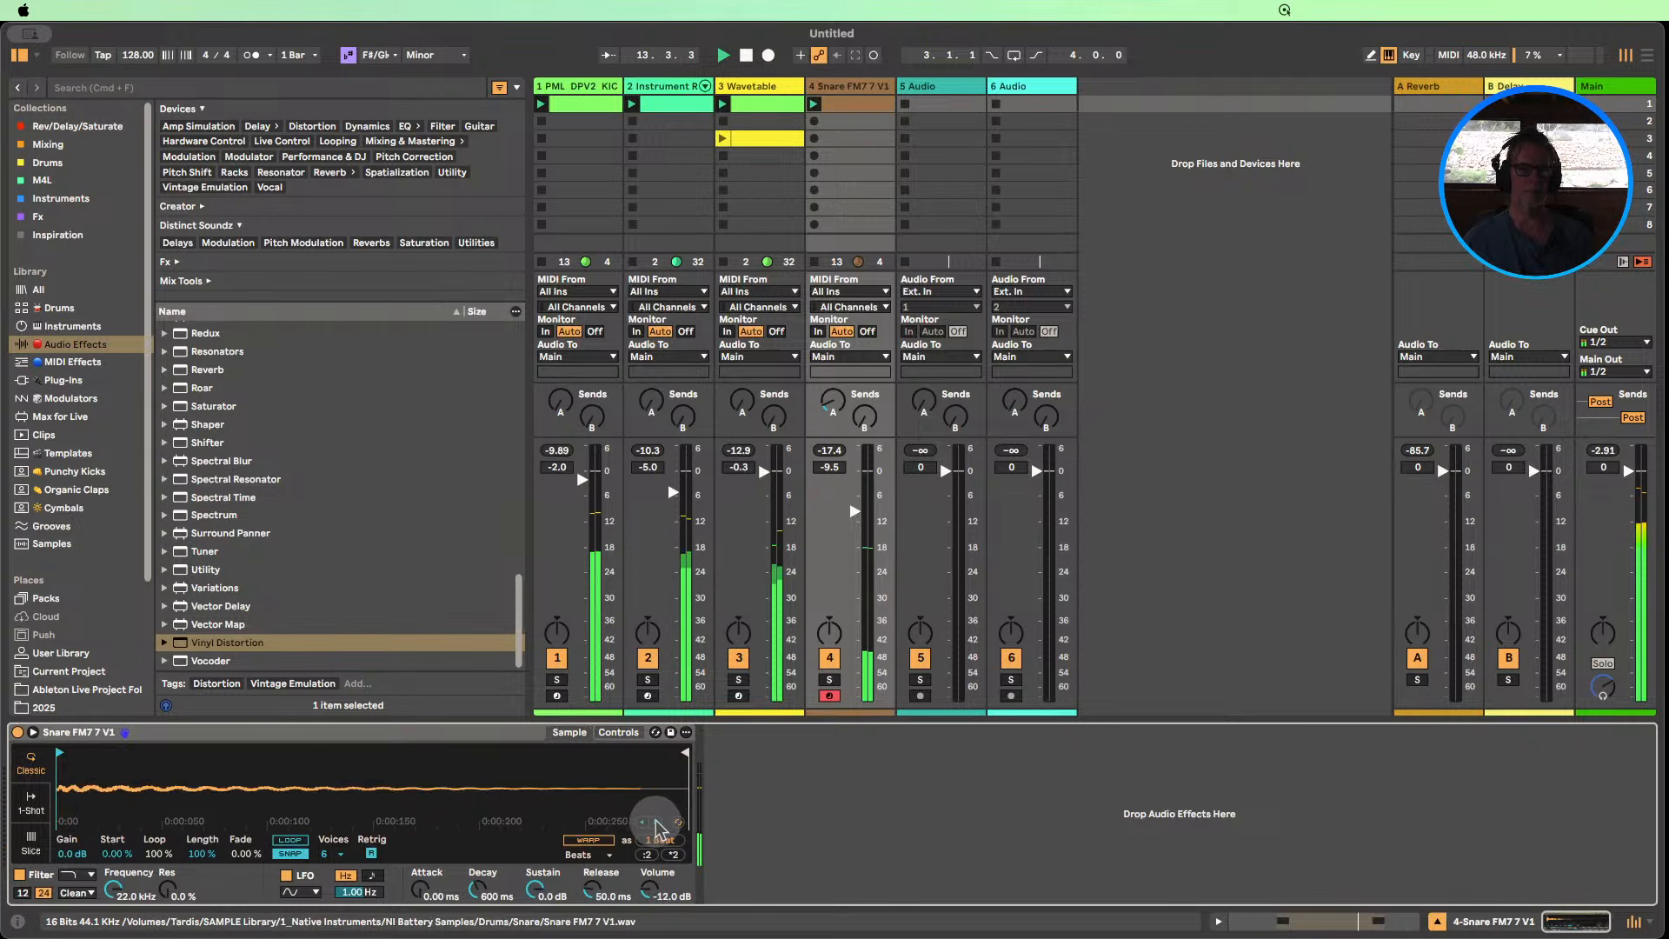
left_click(658, 821)
left_click(658, 821)
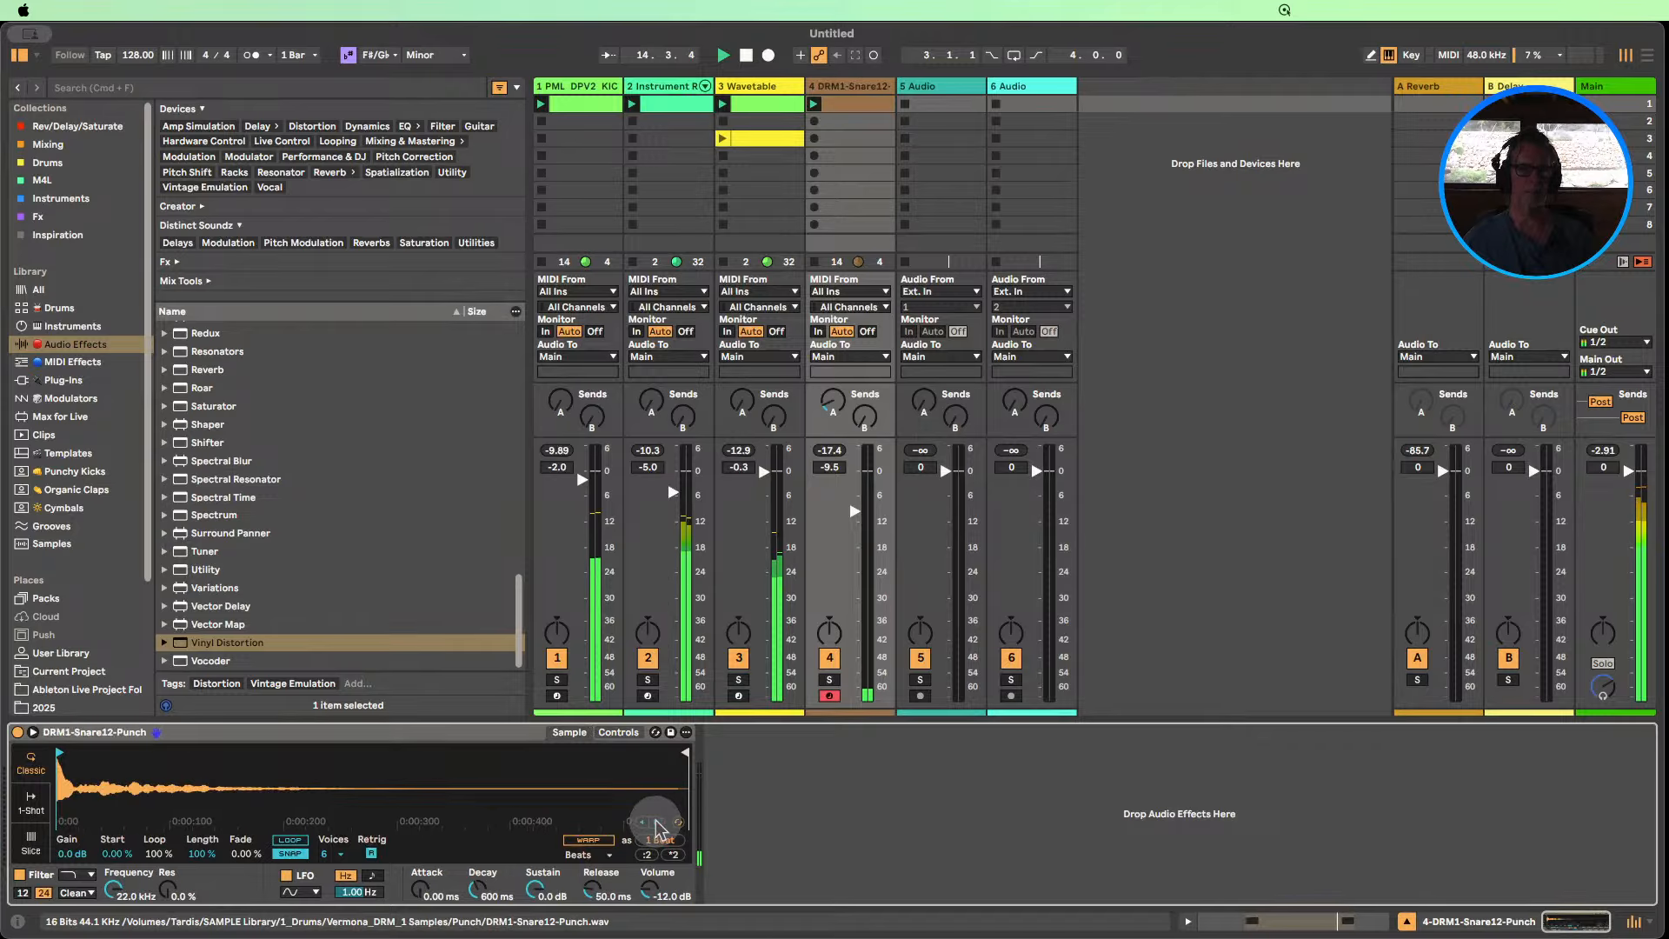
left_click(658, 822)
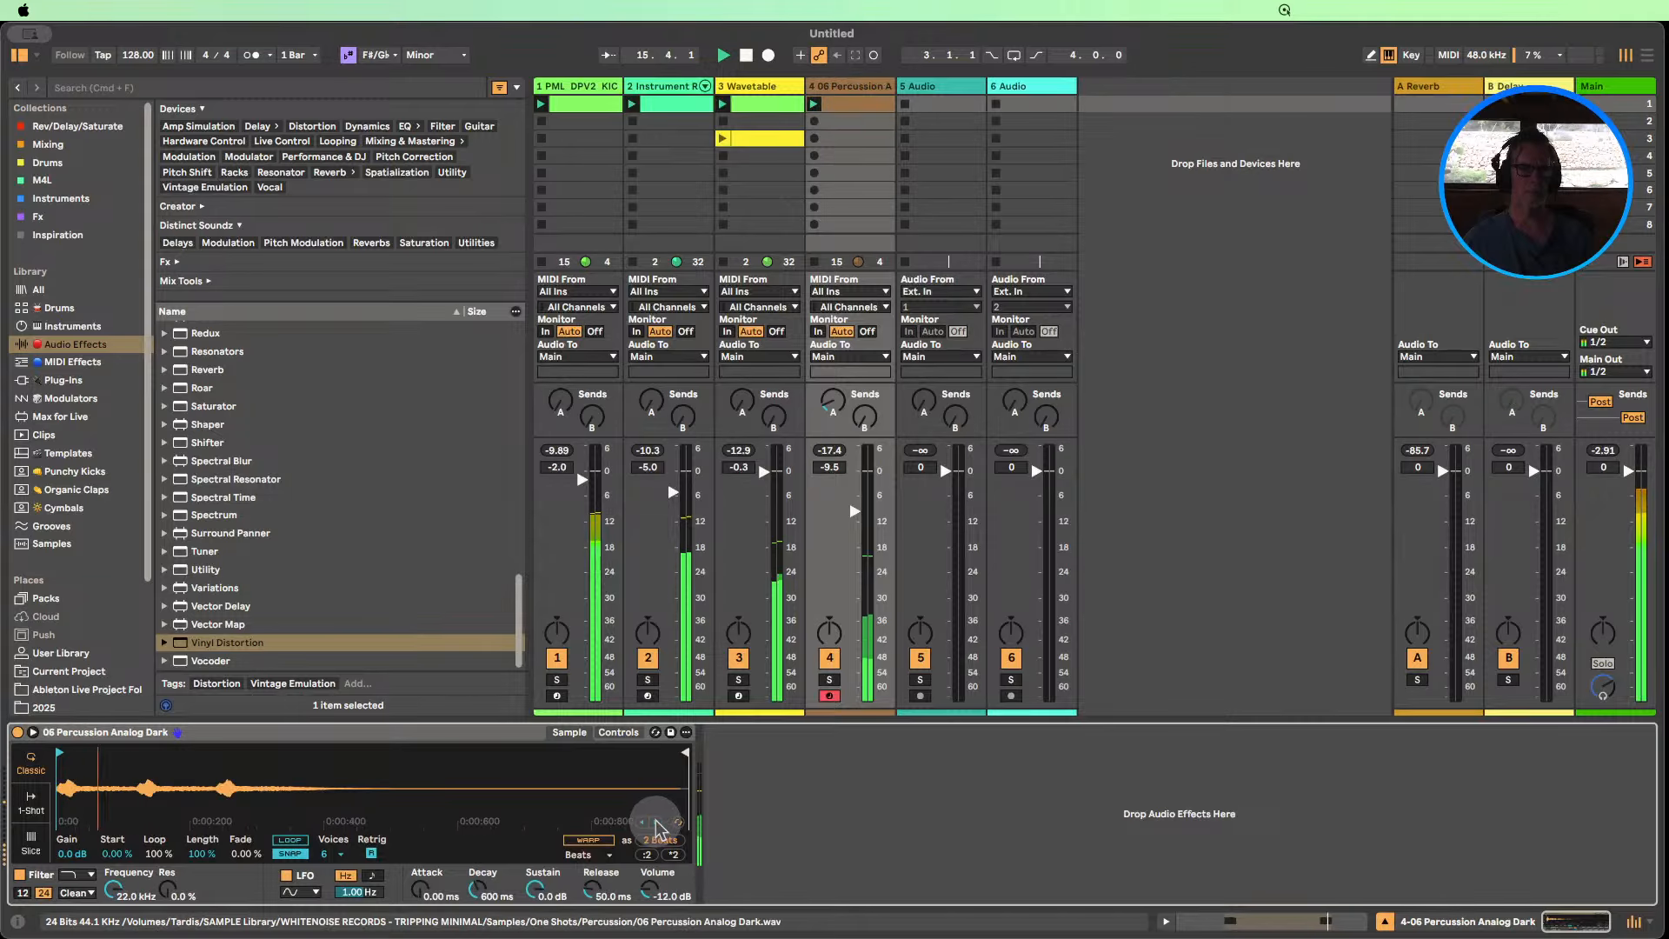
left_click(658, 822)
left_click(658, 822)
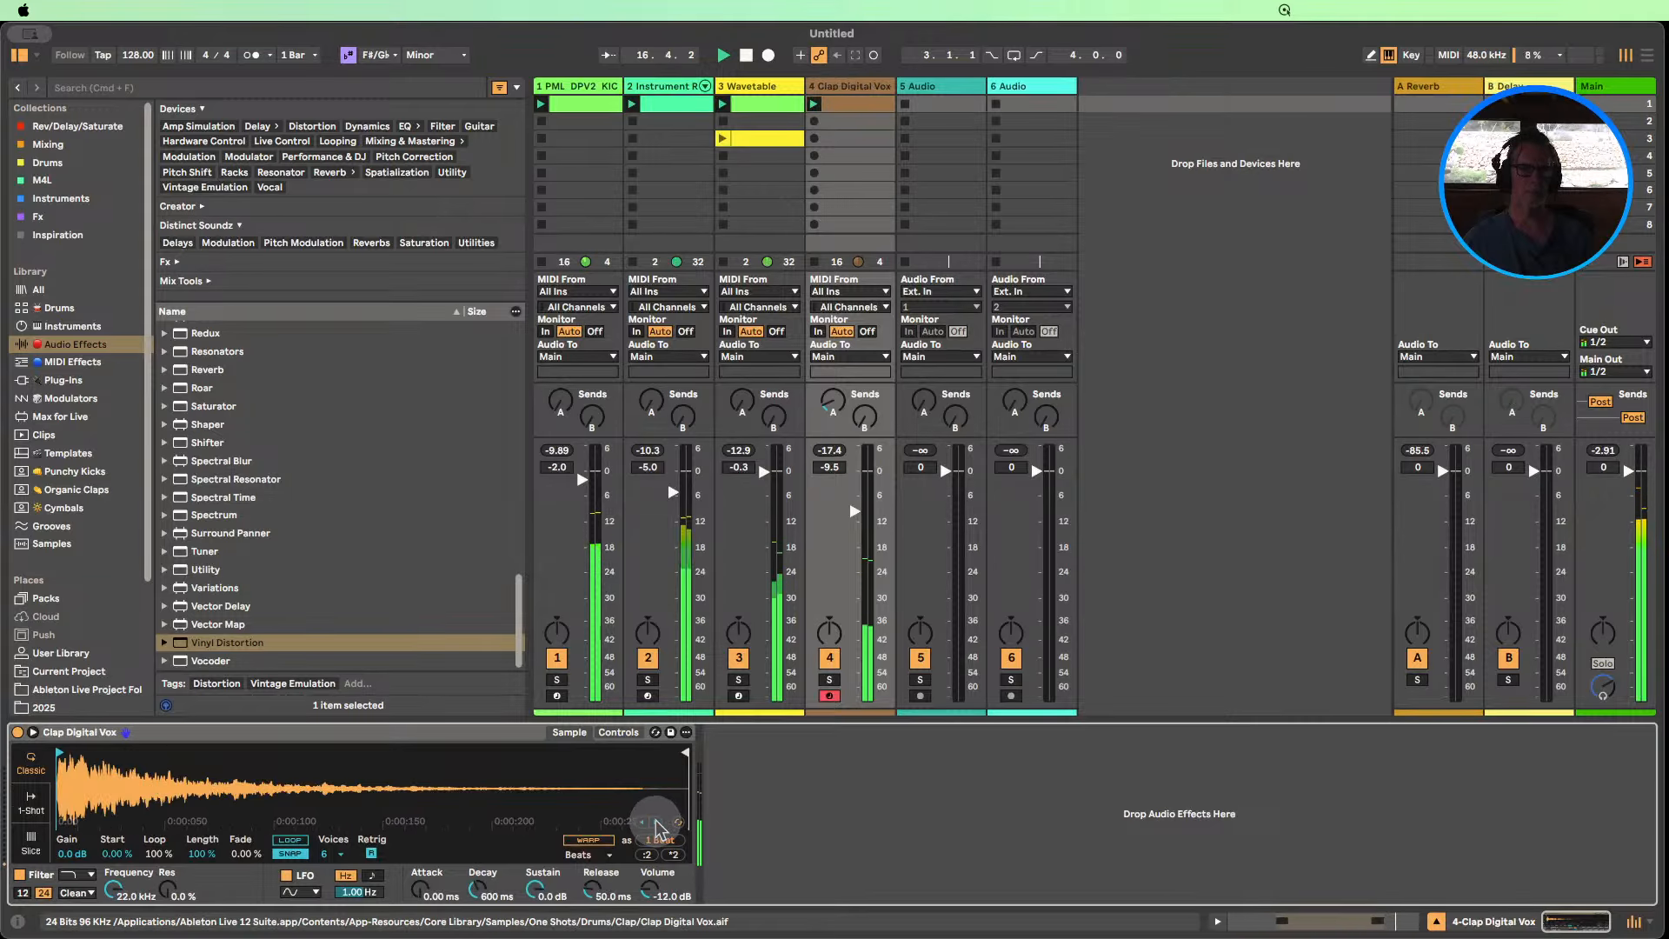
left_click(658, 822)
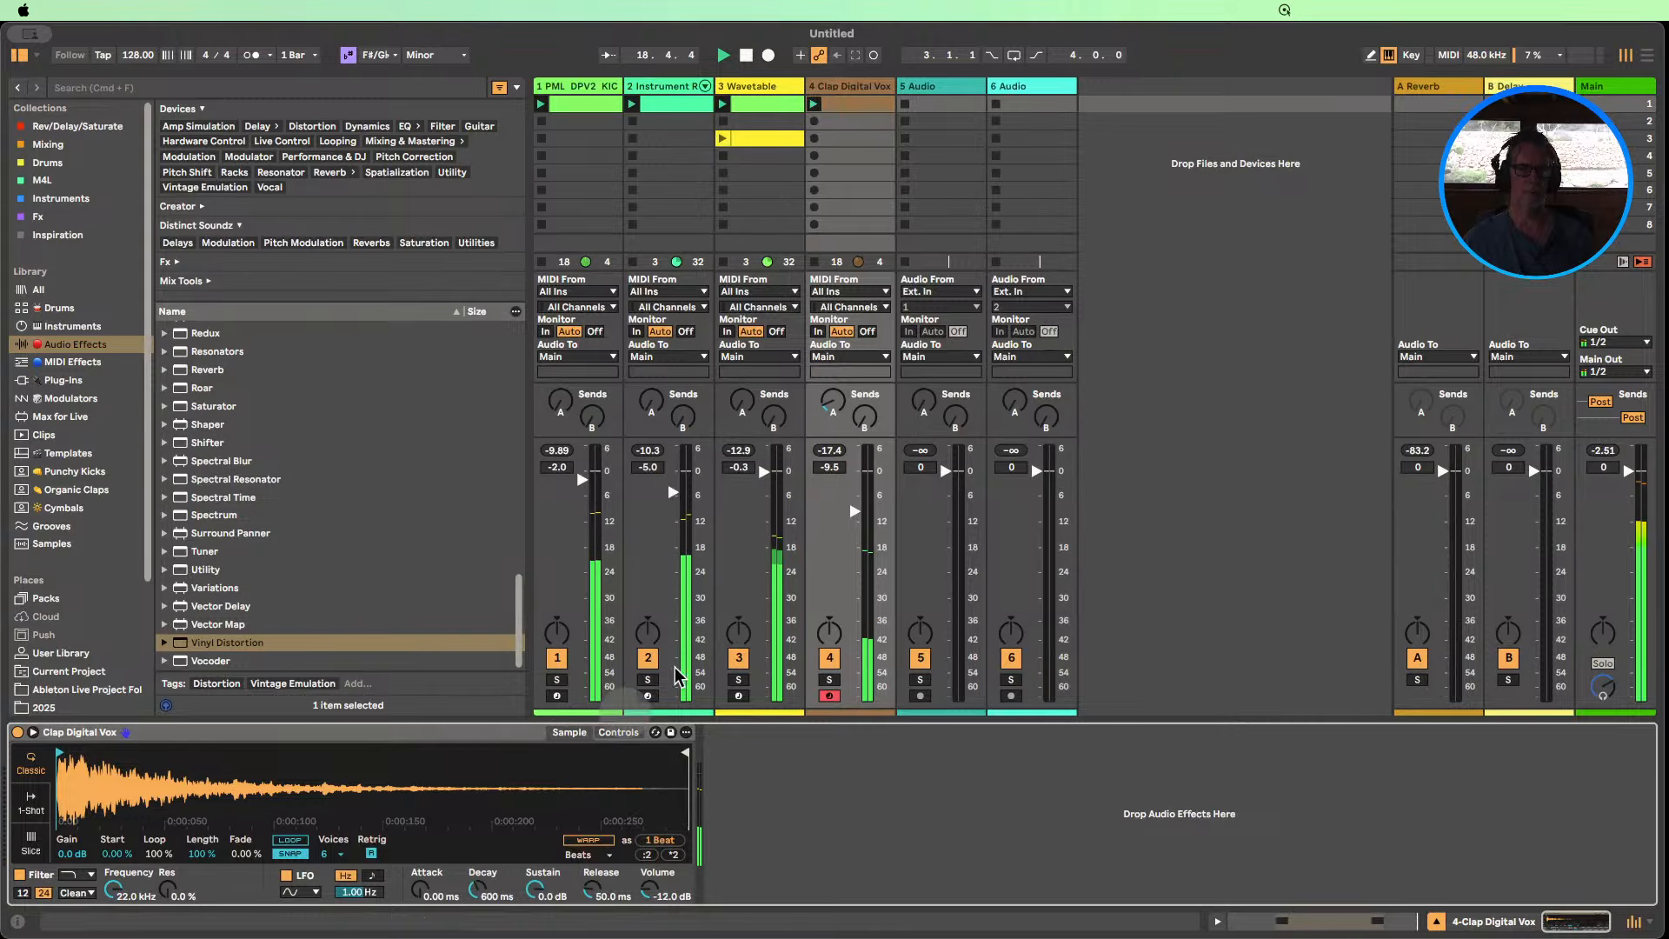
left_click(618, 732)
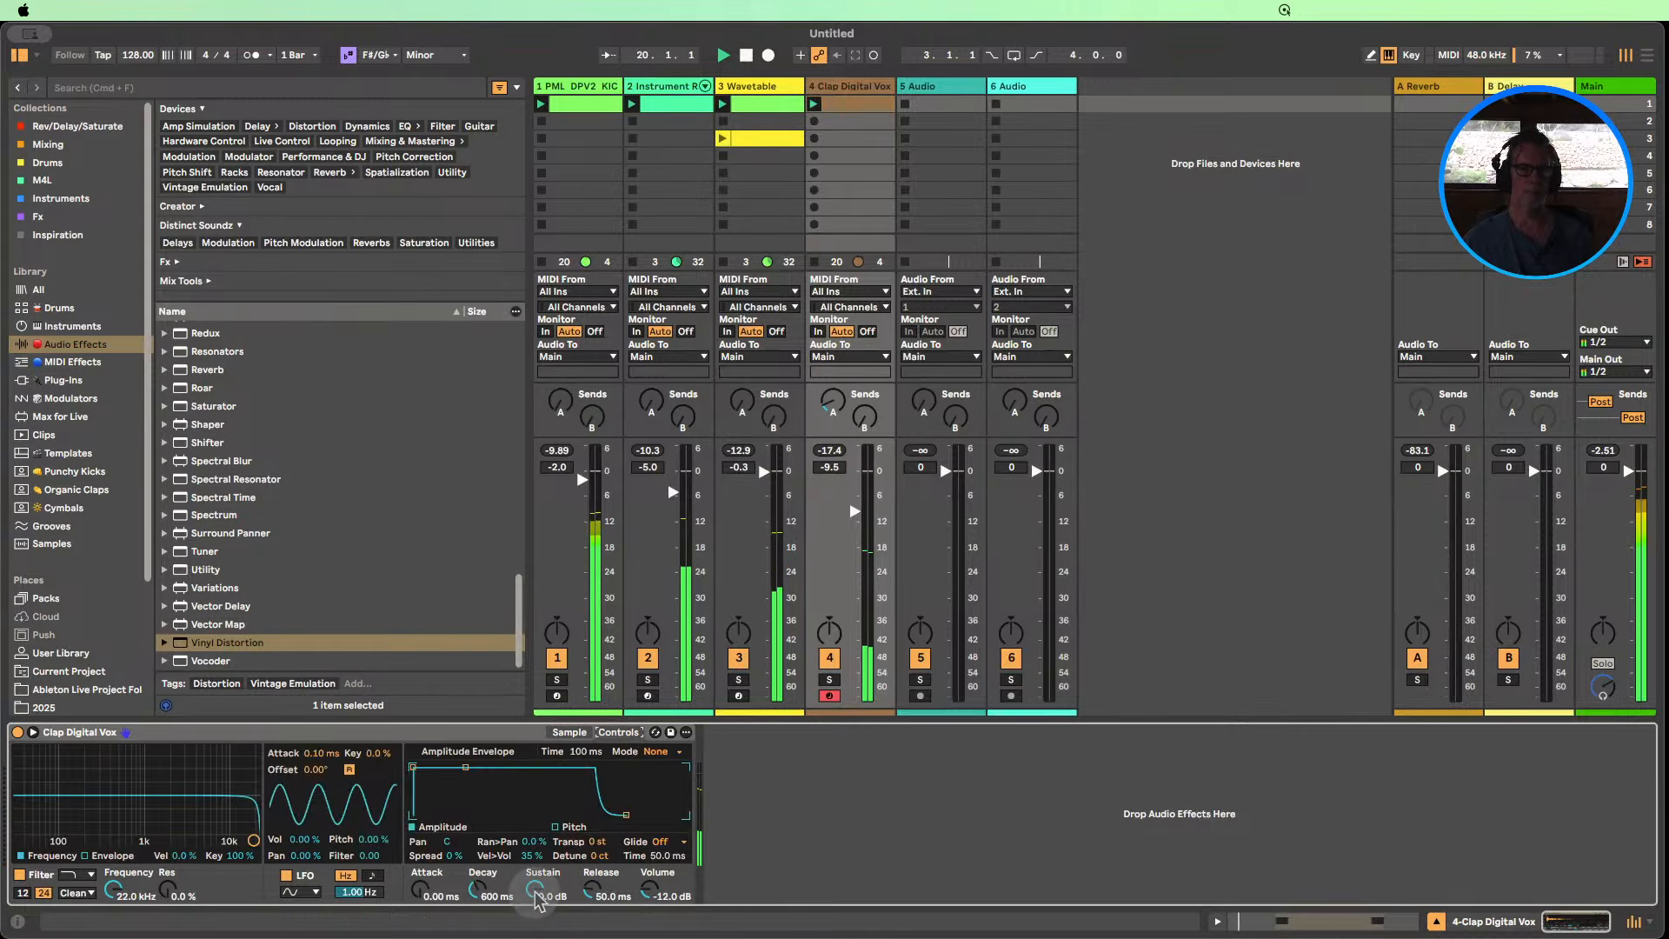
Set the clap sampler's sustain to -∞ dB and decay to 347 ms, and swap its sample through similar sounds up to FIH_Cr78_Rim.
left_click_drag(533, 887, 576, 902)
mouse_move(477, 889)
left_mouse_down()
mouse_move(477, 902)
mouse_move(475, 885)
left_mouse_up()
left_click(569, 732)
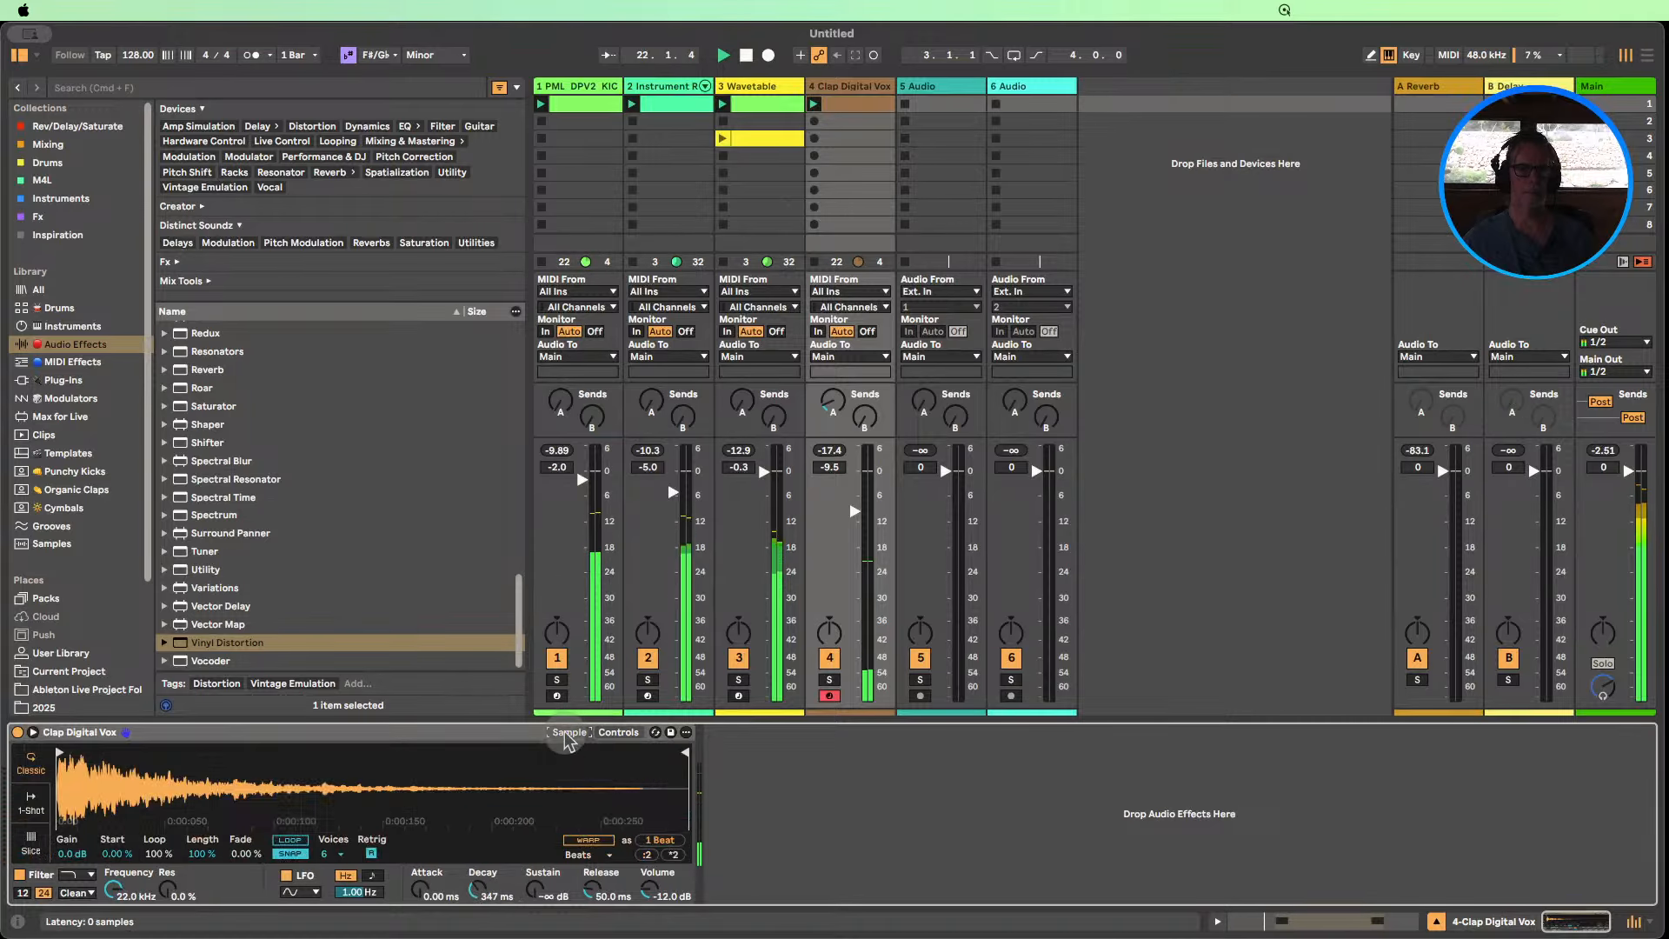
left_click(643, 822)
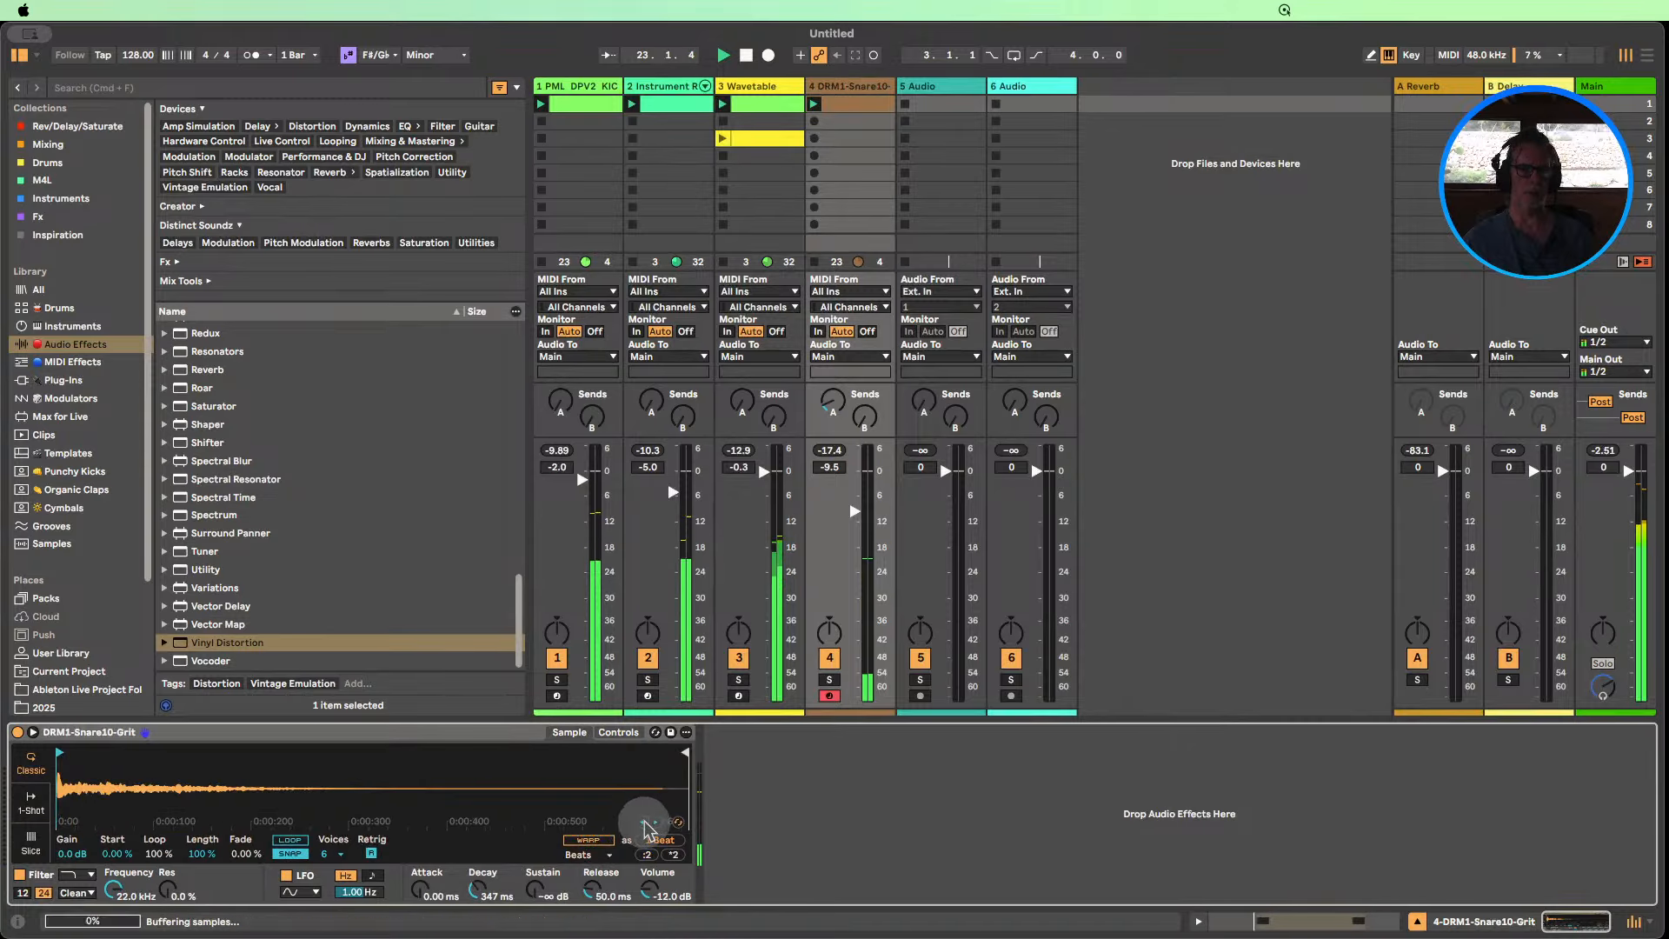
left_click(643, 823)
left_click(643, 823)
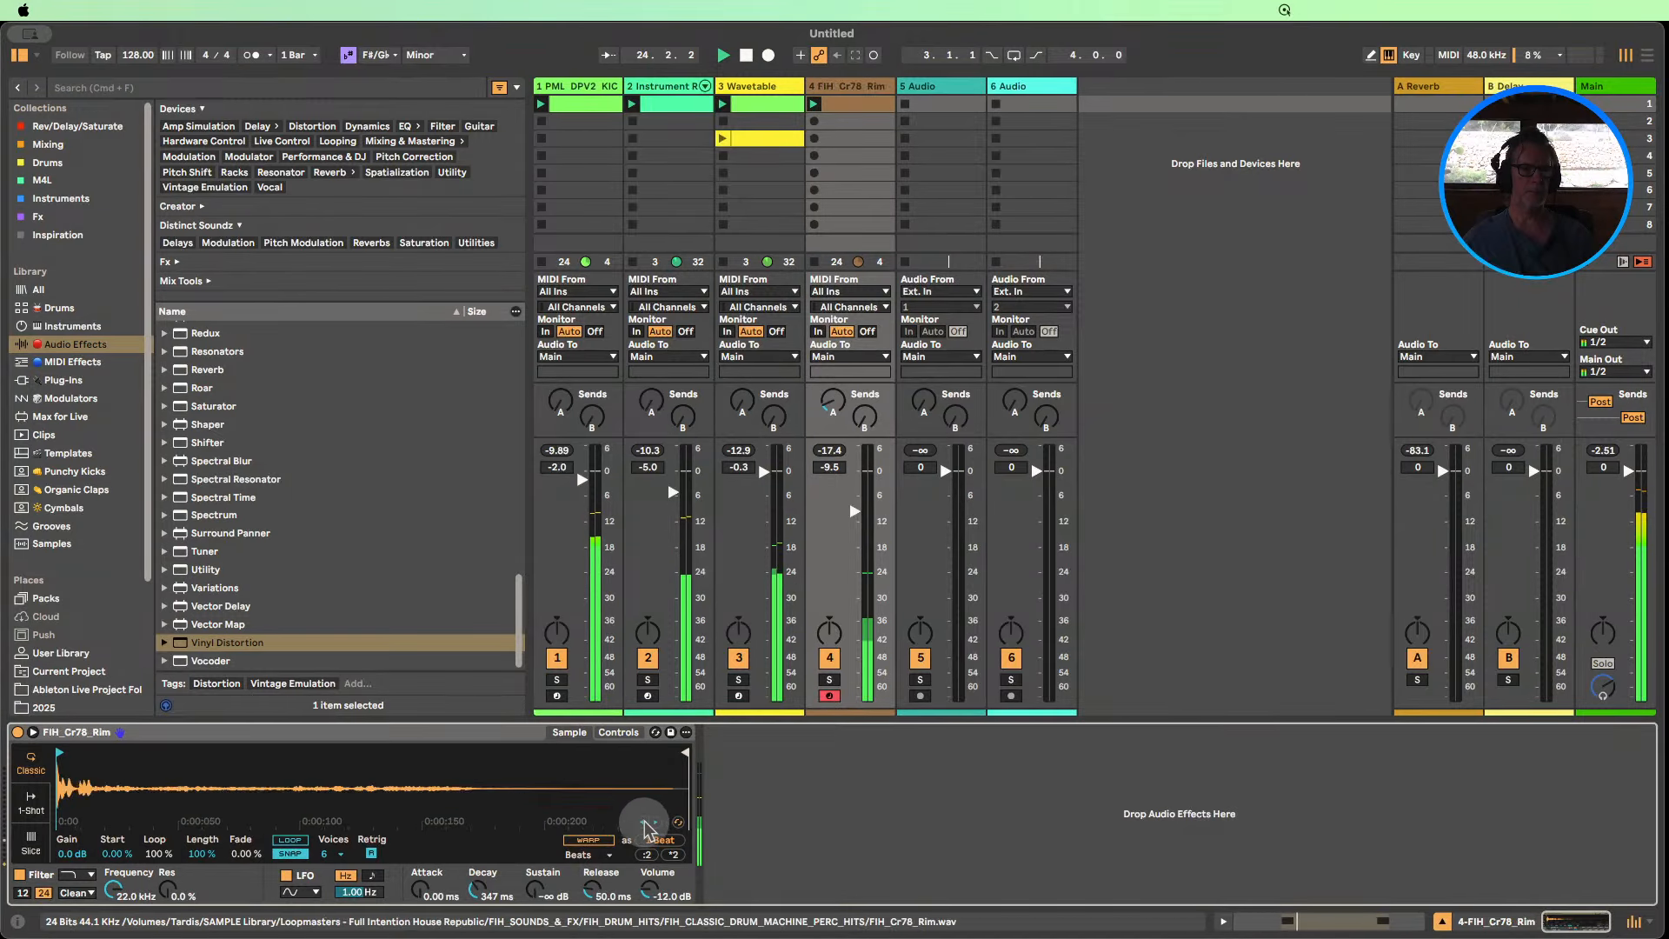
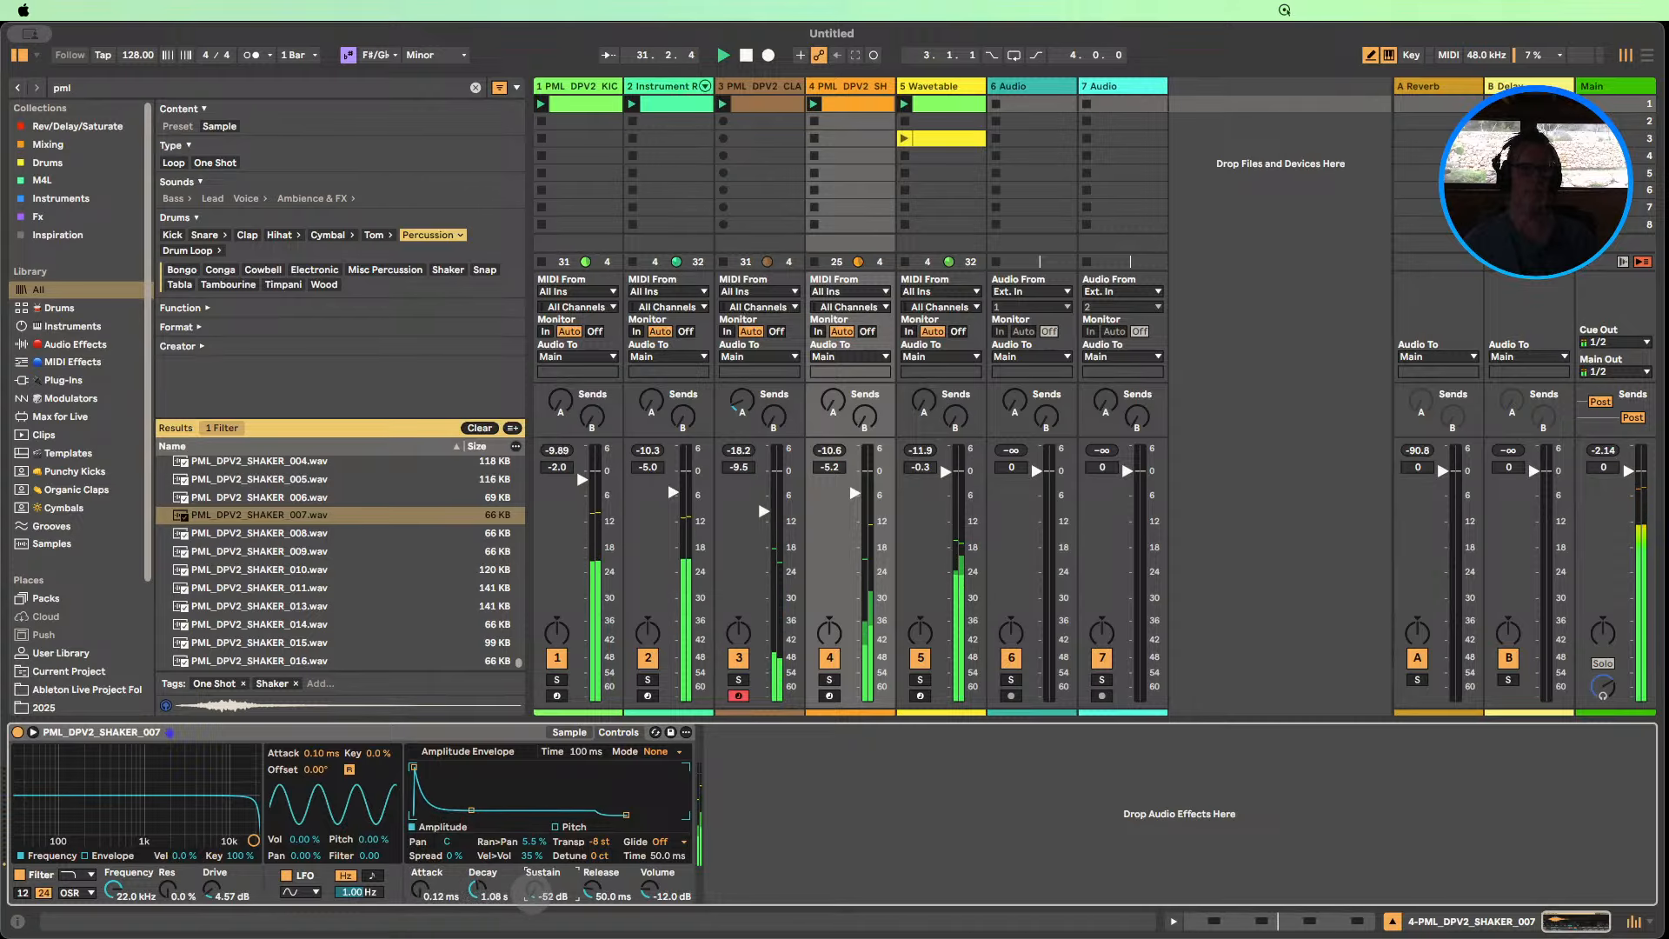
Lower the sustain level in the shaker sampler's amplitude envelope.
mouse_move(534, 892)
left_mouse_down()
mouse_move(534, 839)
mouse_move(529, 896)
left_mouse_up()
Mute track 5 and tune the bass rack's Wavetable to a filter frequency of about 56.9 Hz with a 233 ms amp decay.
left_click(921, 658)
left_click(661, 86)
left_click_drag(687, 868, 687, 895)
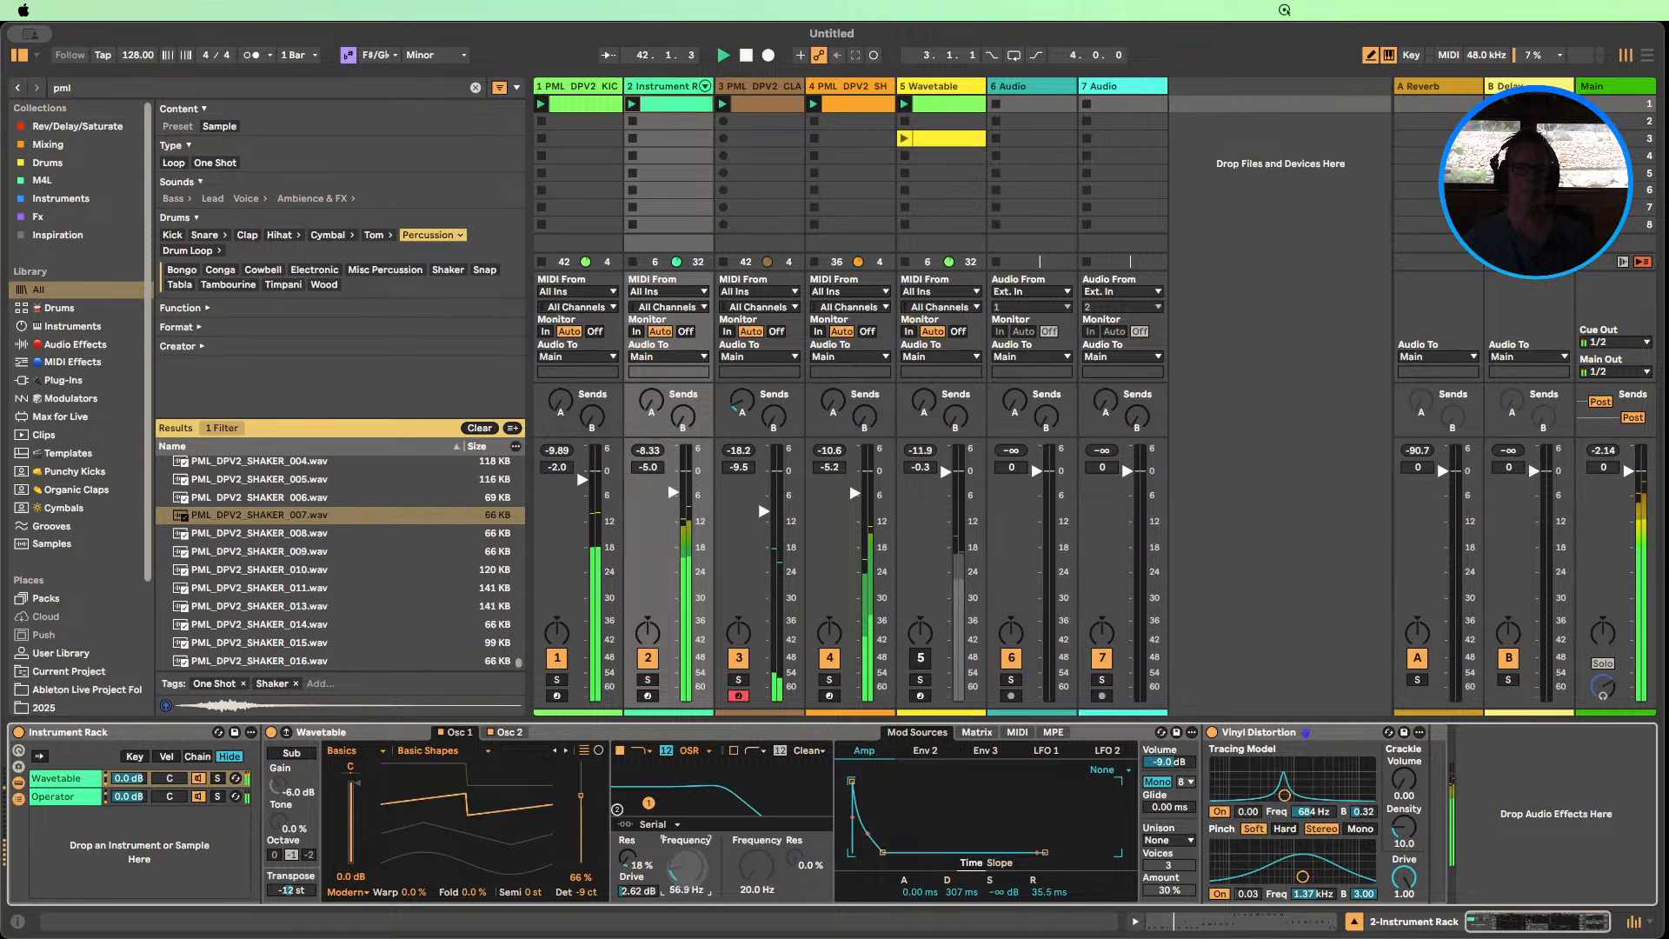
left_click_drag(687, 868, 689, 875)
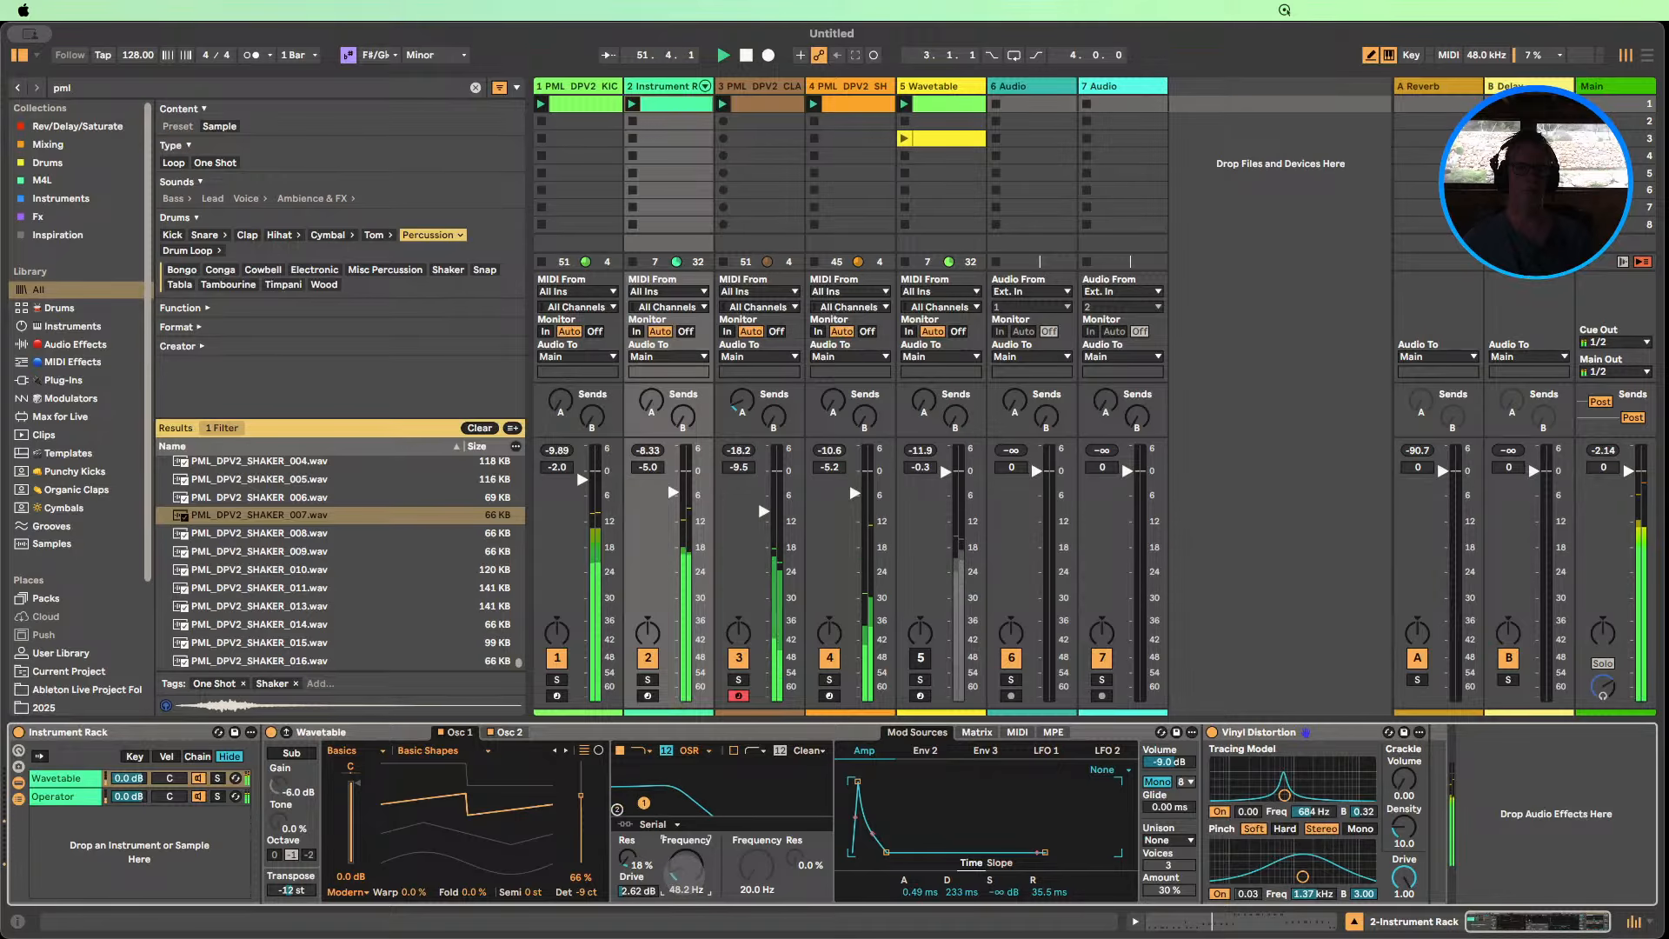
Compare the bass rack's Wavetable and Operator chains by switching each one off and back on.
left_click(197, 796)
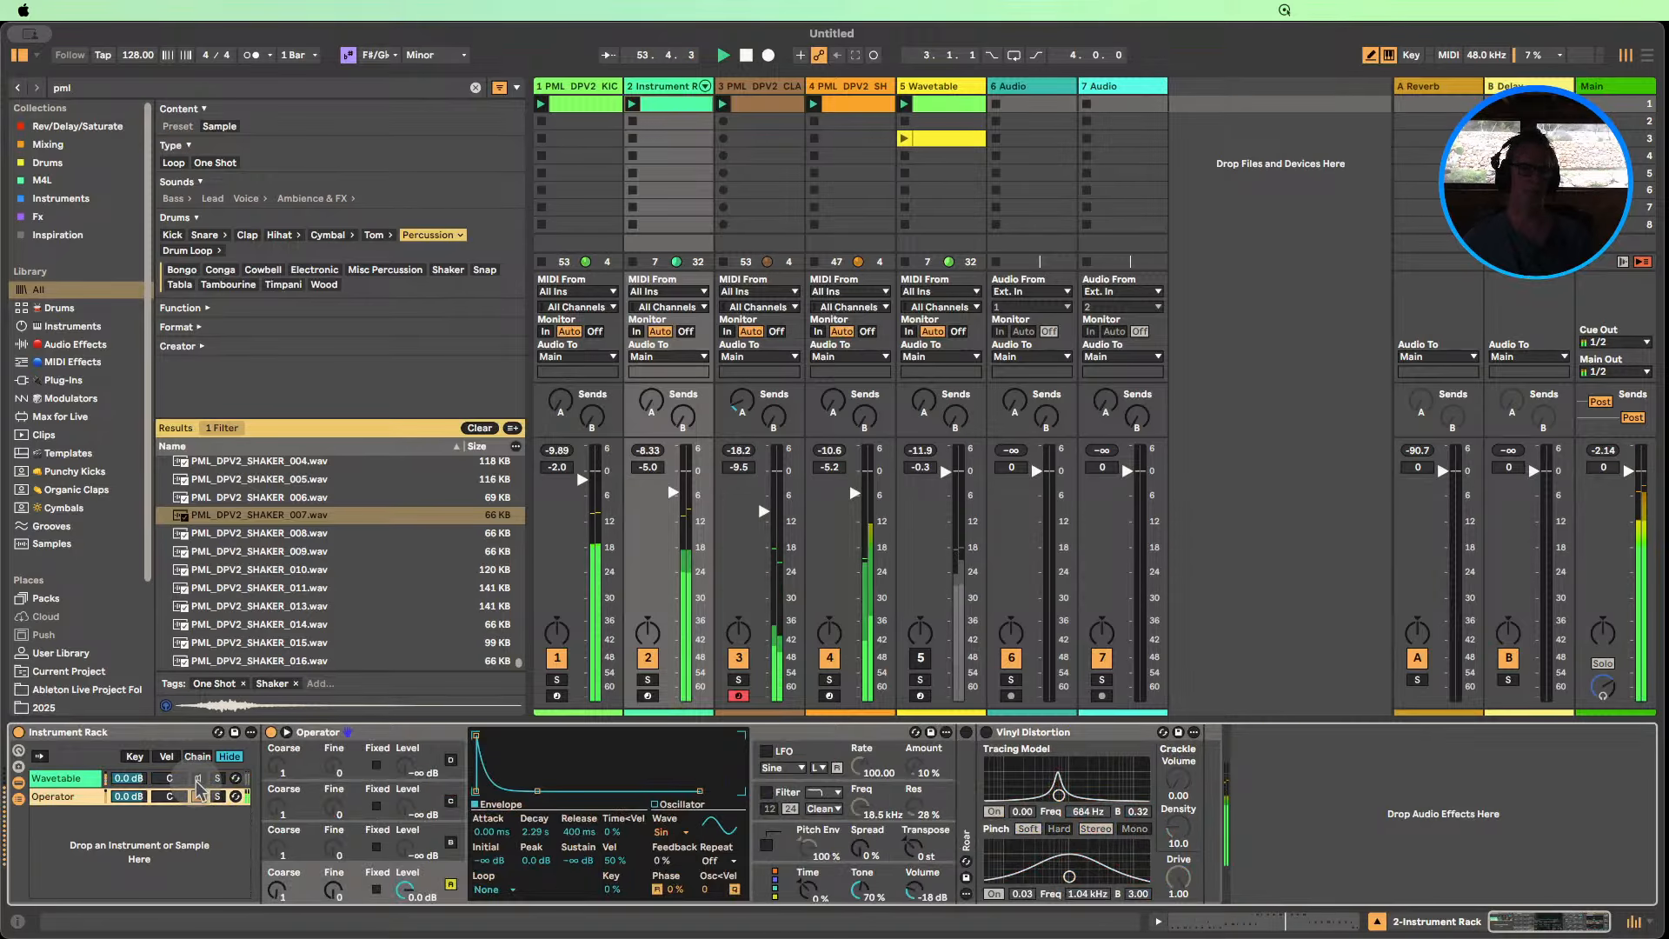
left_click(197, 779)
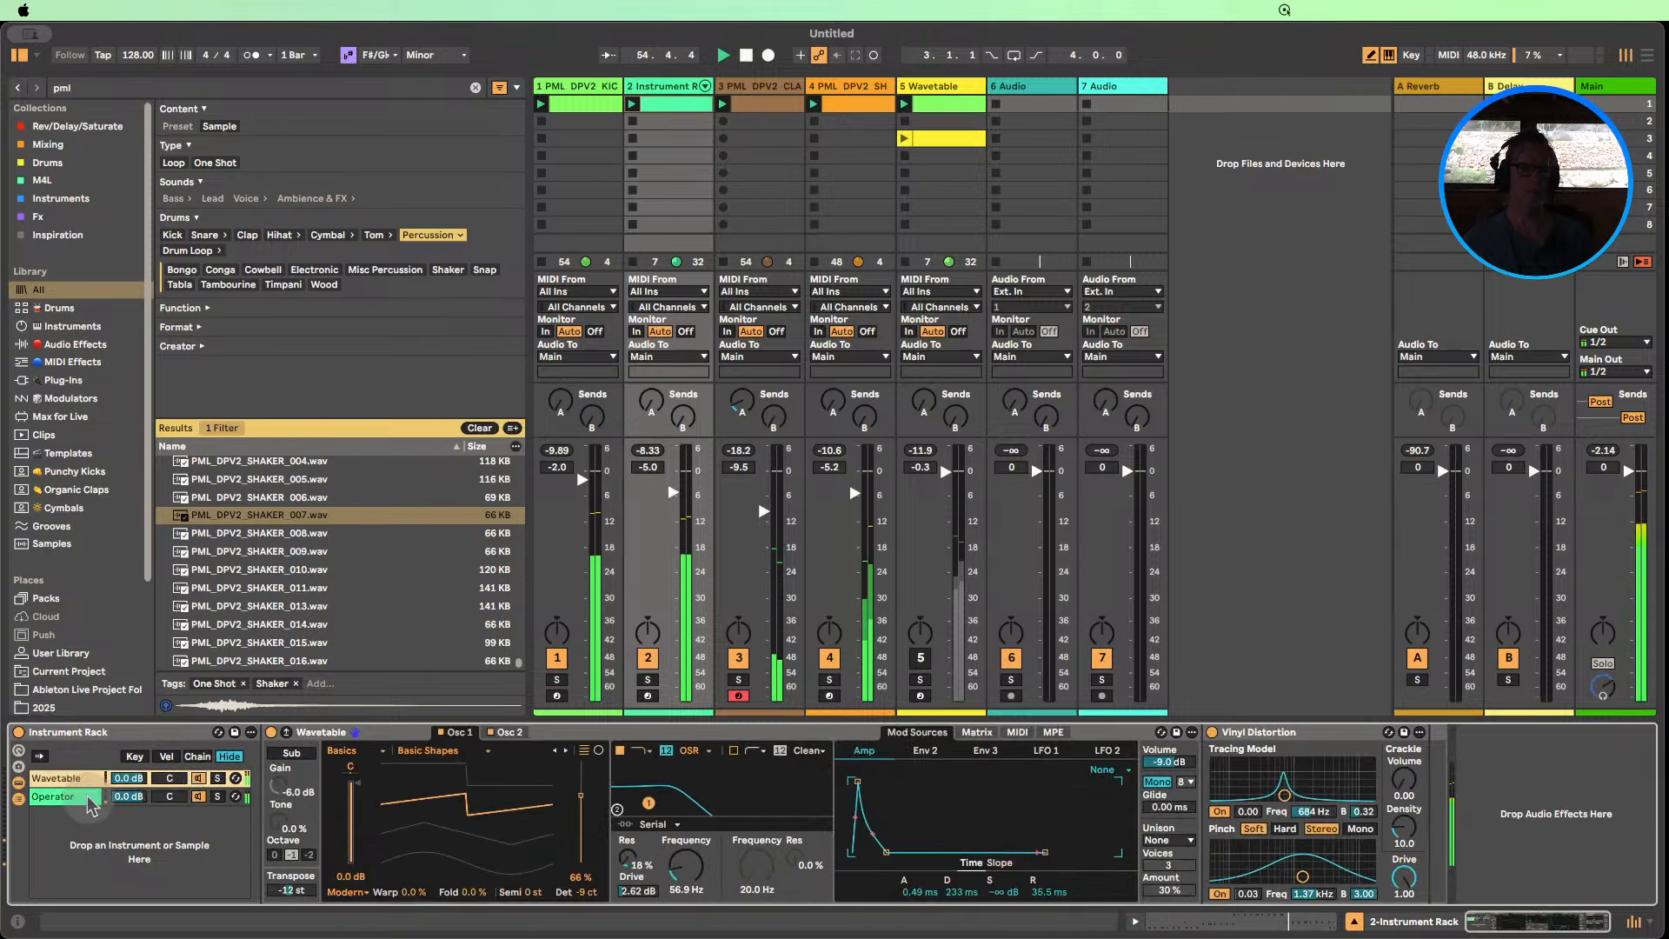
left_click(51, 802)
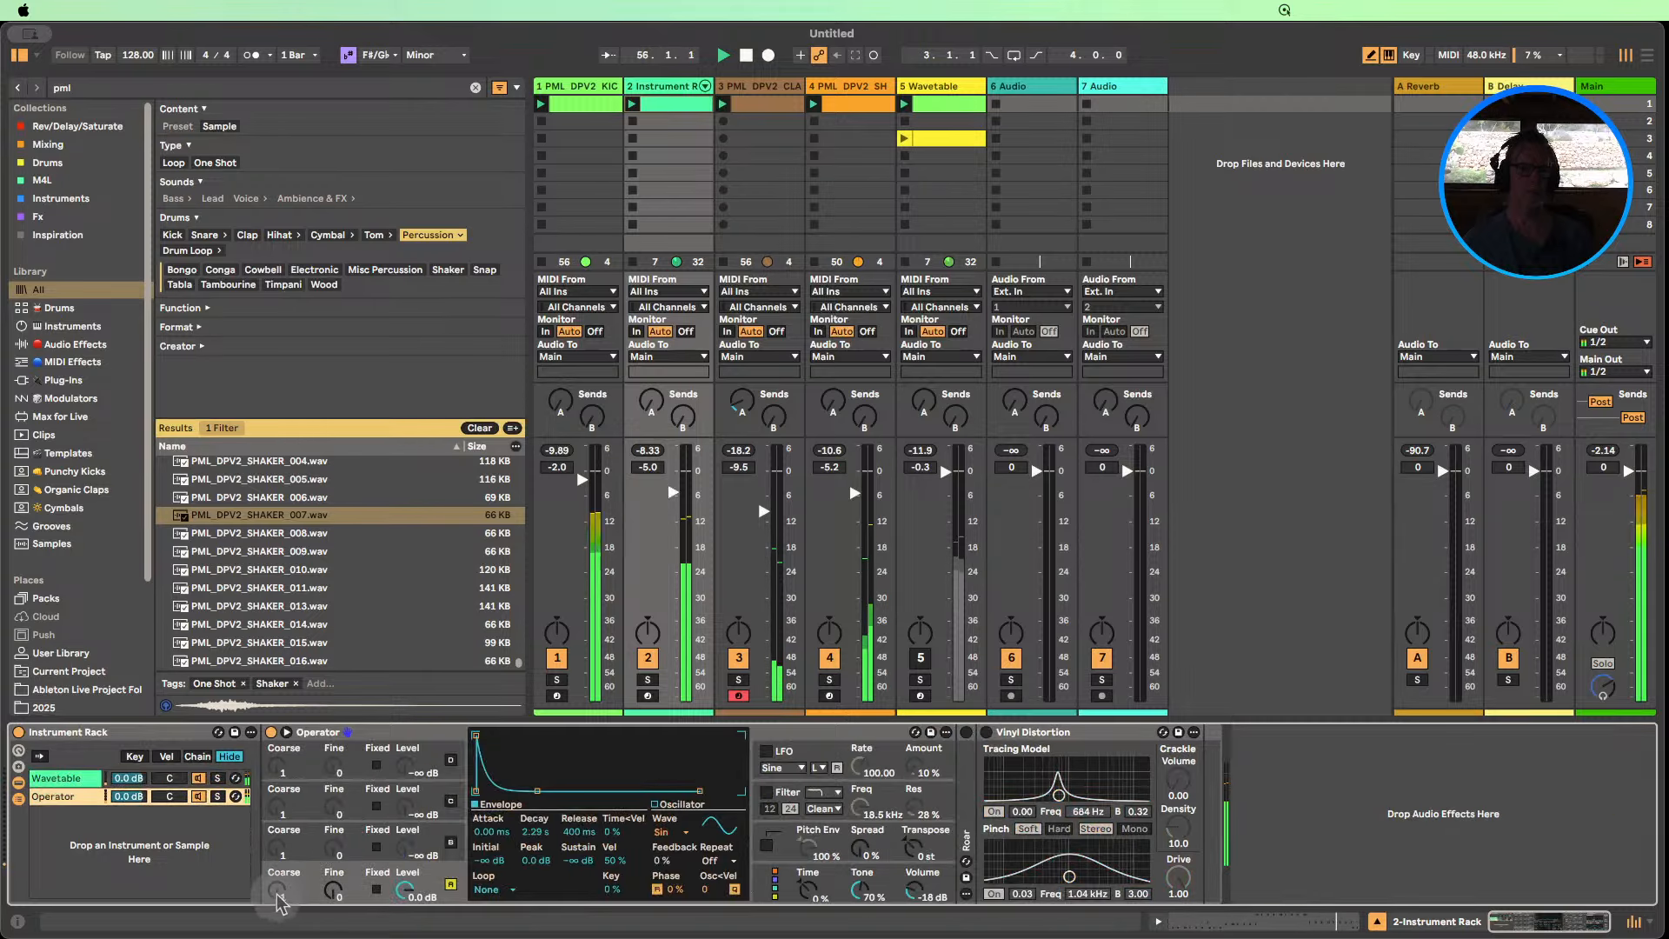
left_click(199, 779)
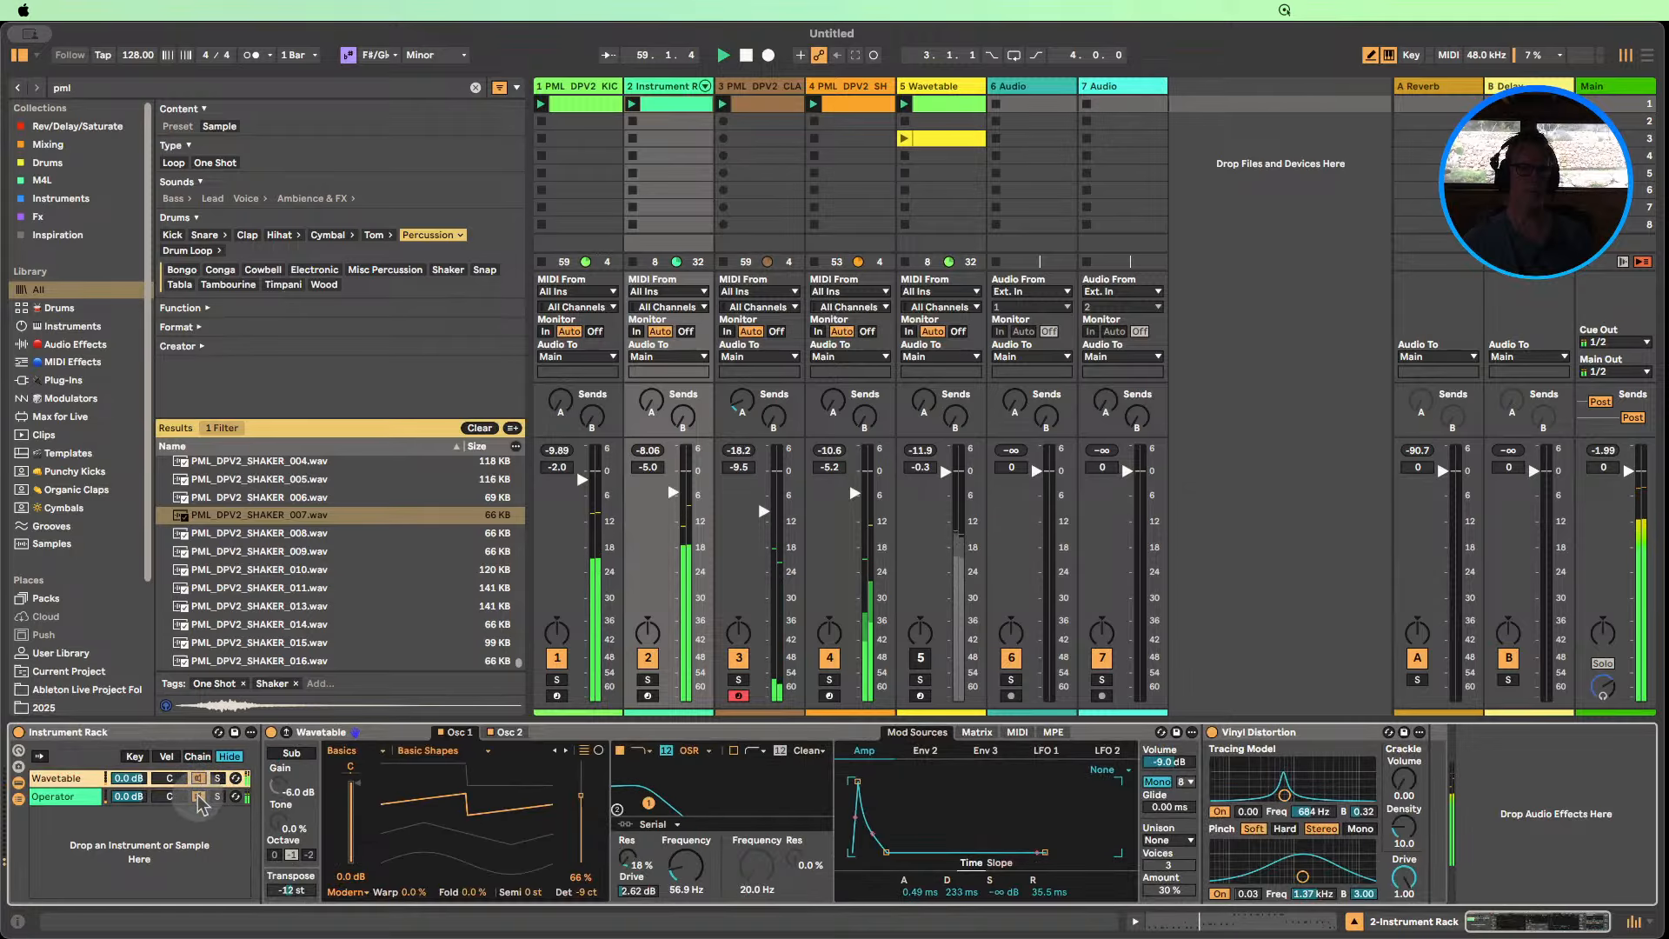
left_click(82, 802)
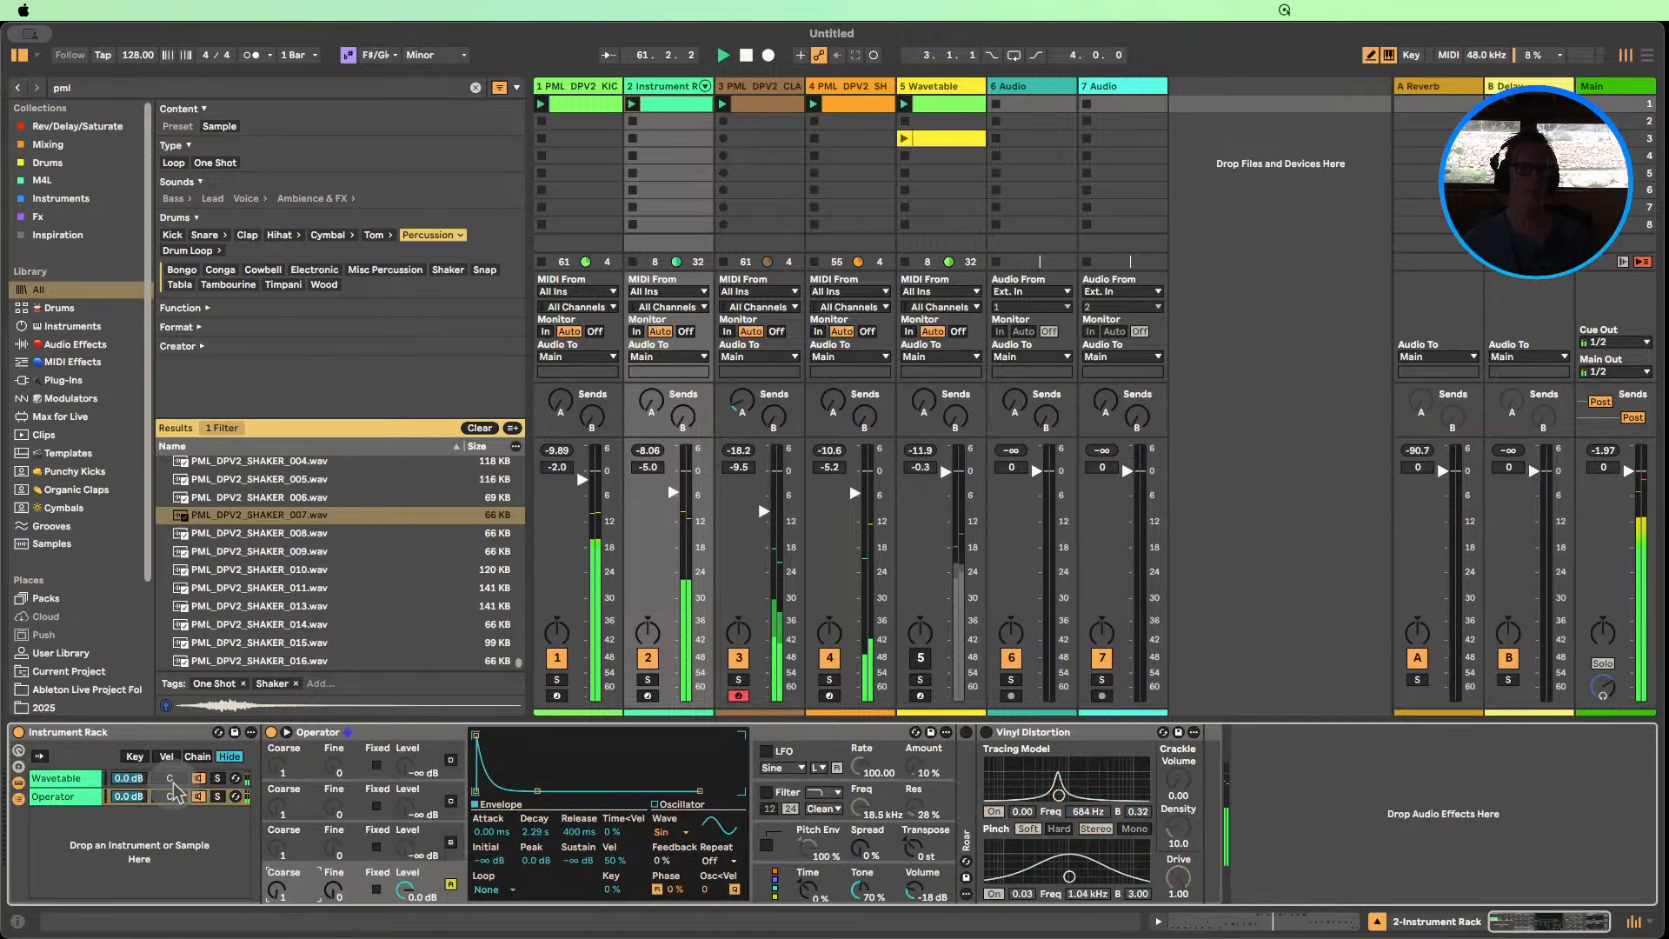
Unmute track 5 and lower the bass rack track's volume to -7.3 dB.
left_click(921, 659)
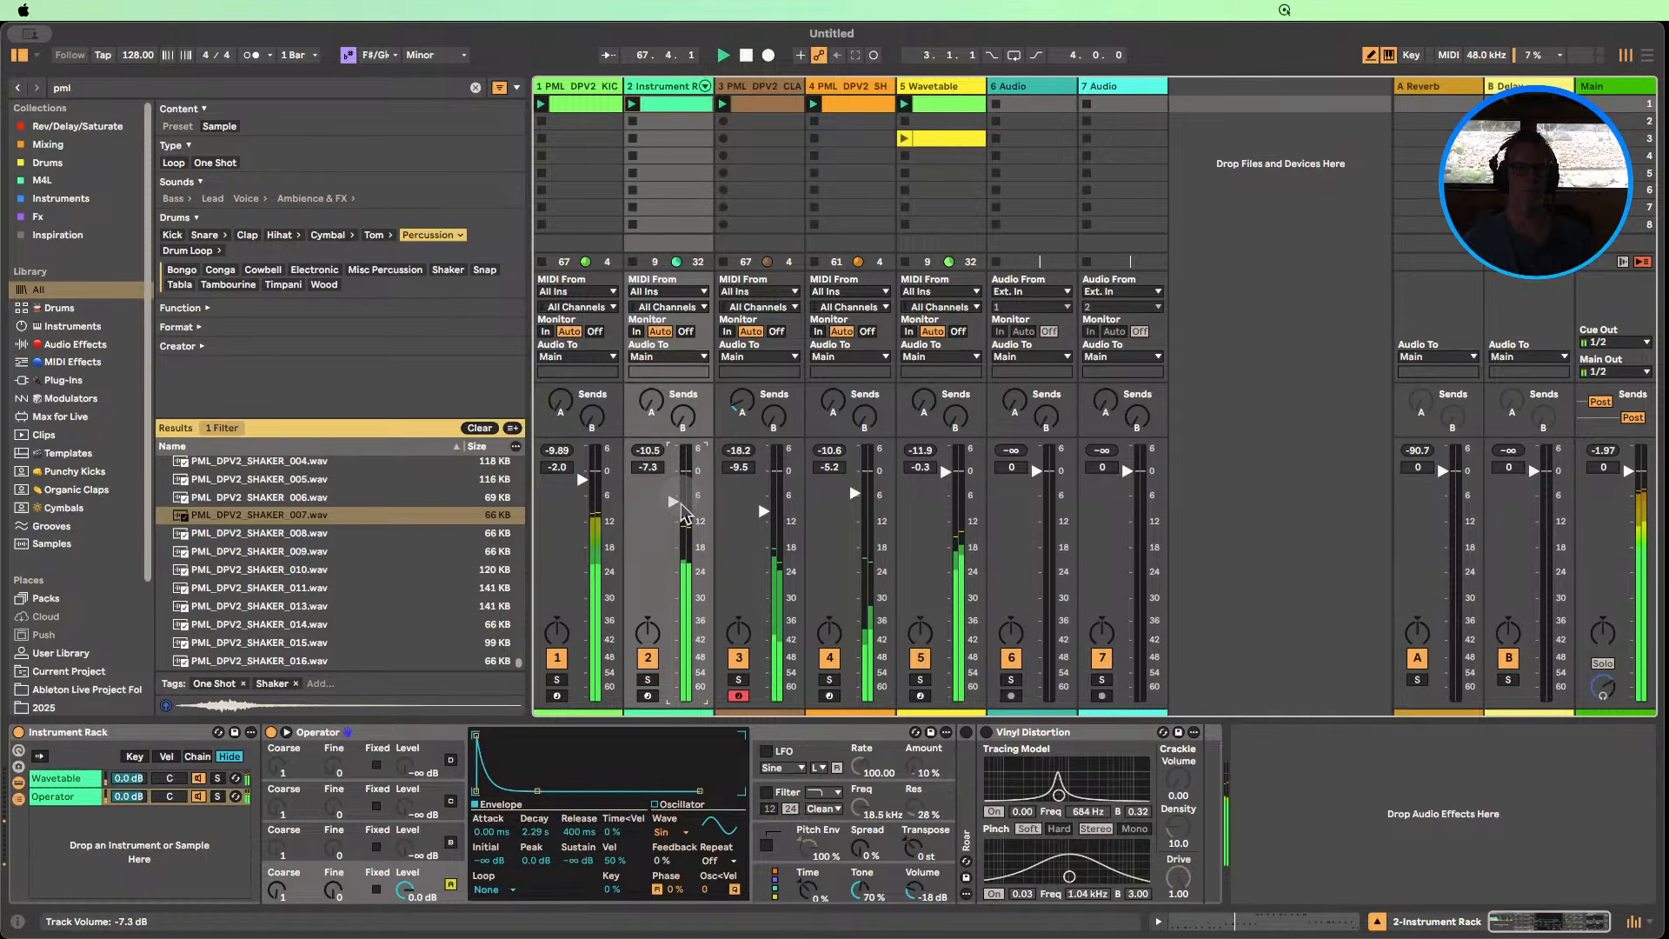
Set the kick sampler's filter circuit to OSR with a drive of about 4.38 dB.
left_click(597, 90)
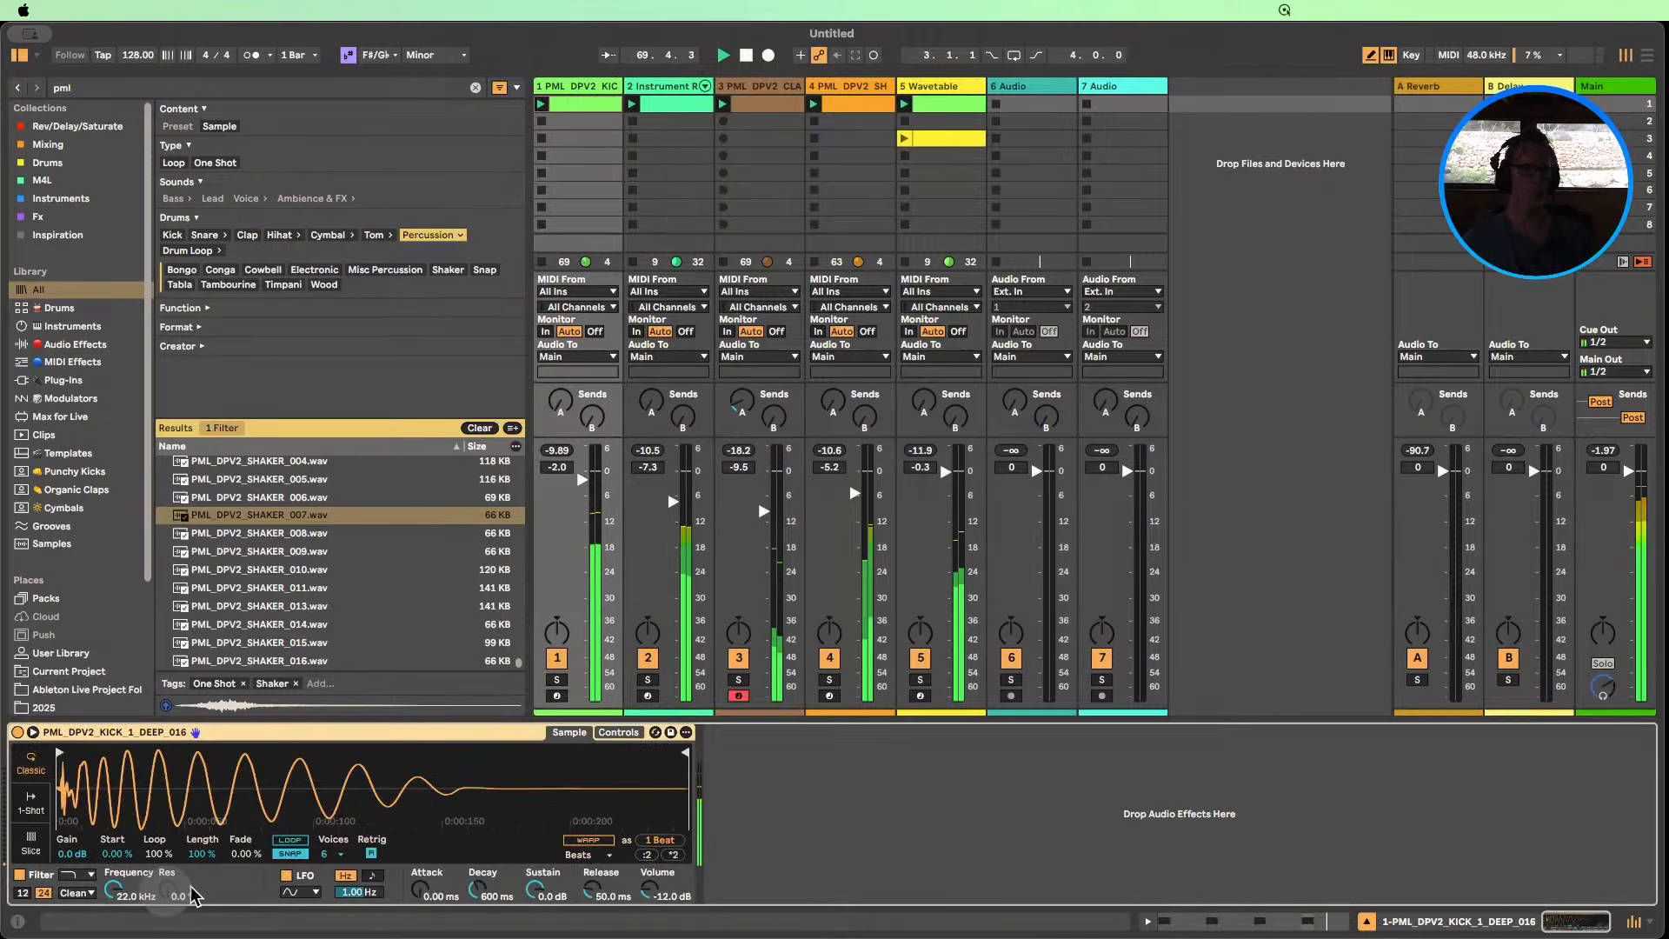
left_click(76, 893)
left_click(75, 836)
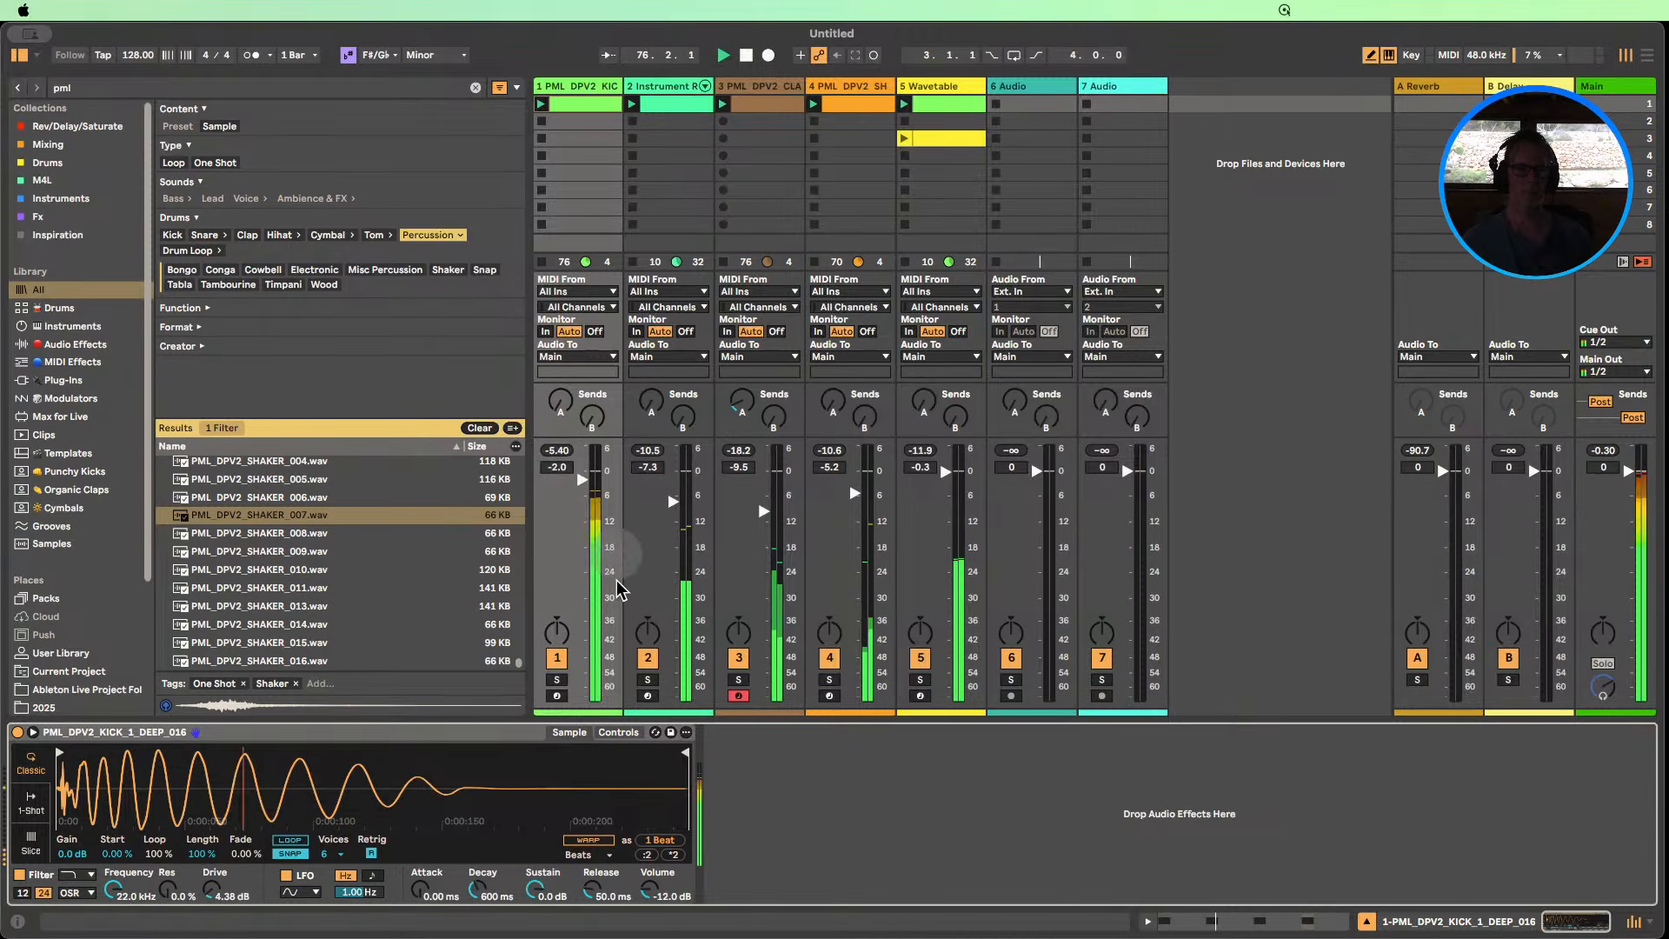
Clear the browser search, add the Tuner audio effect to the kick track and collapse it.
left_click(70, 349)
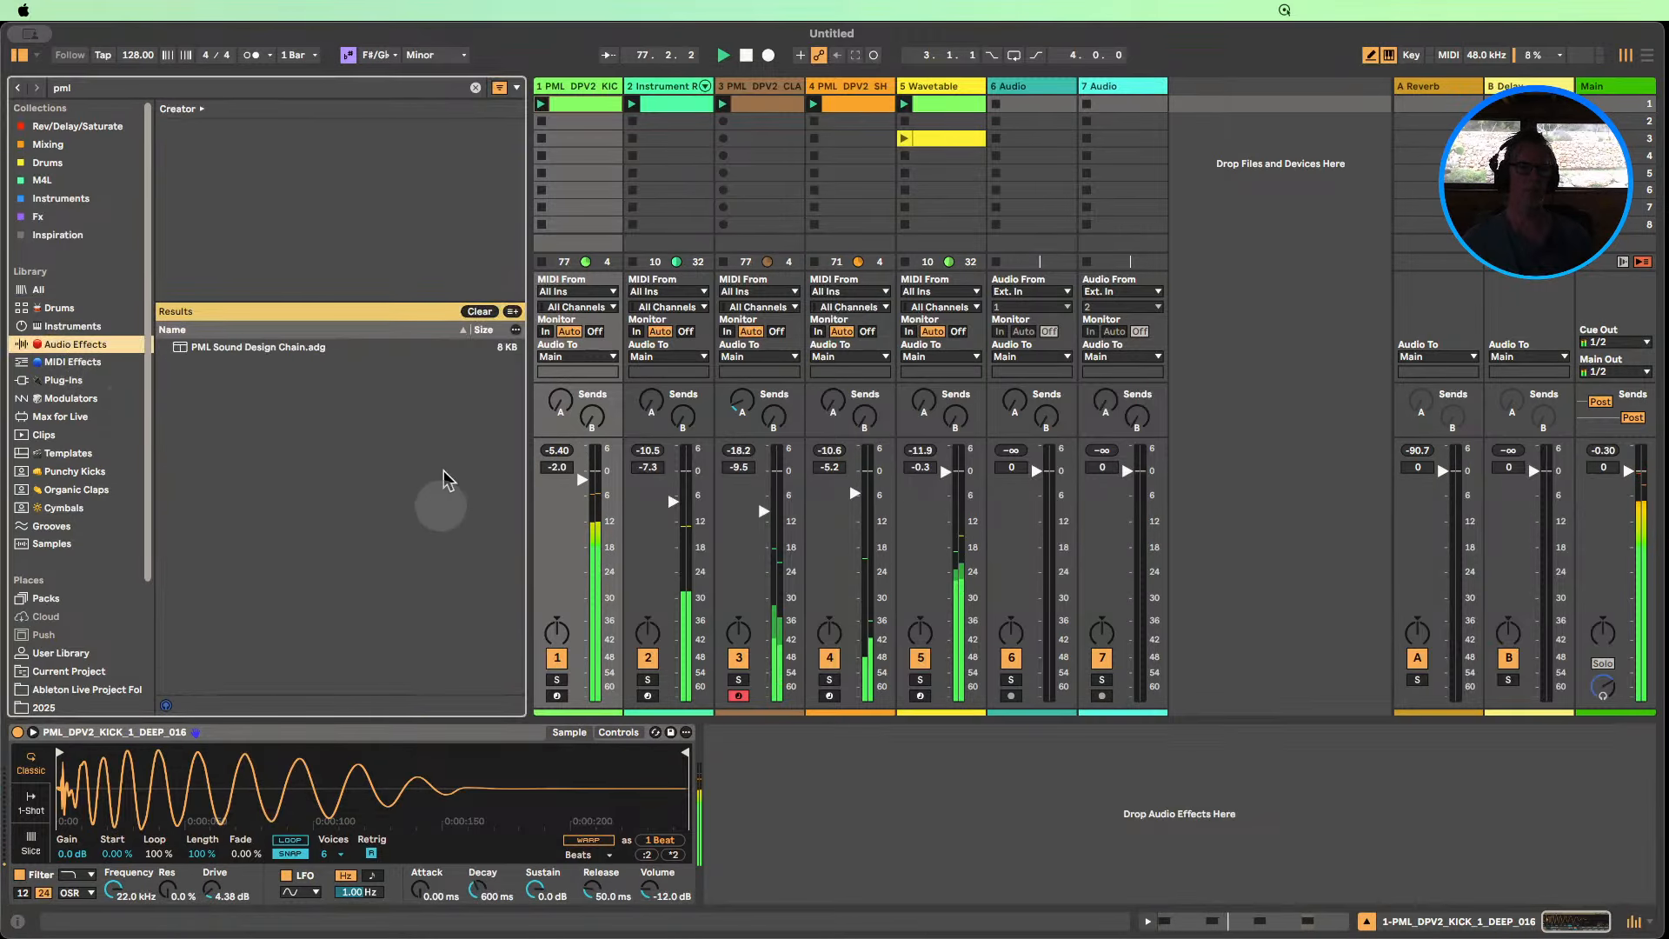
left_click(479, 311)
scroll(231, 511, "down", 10)
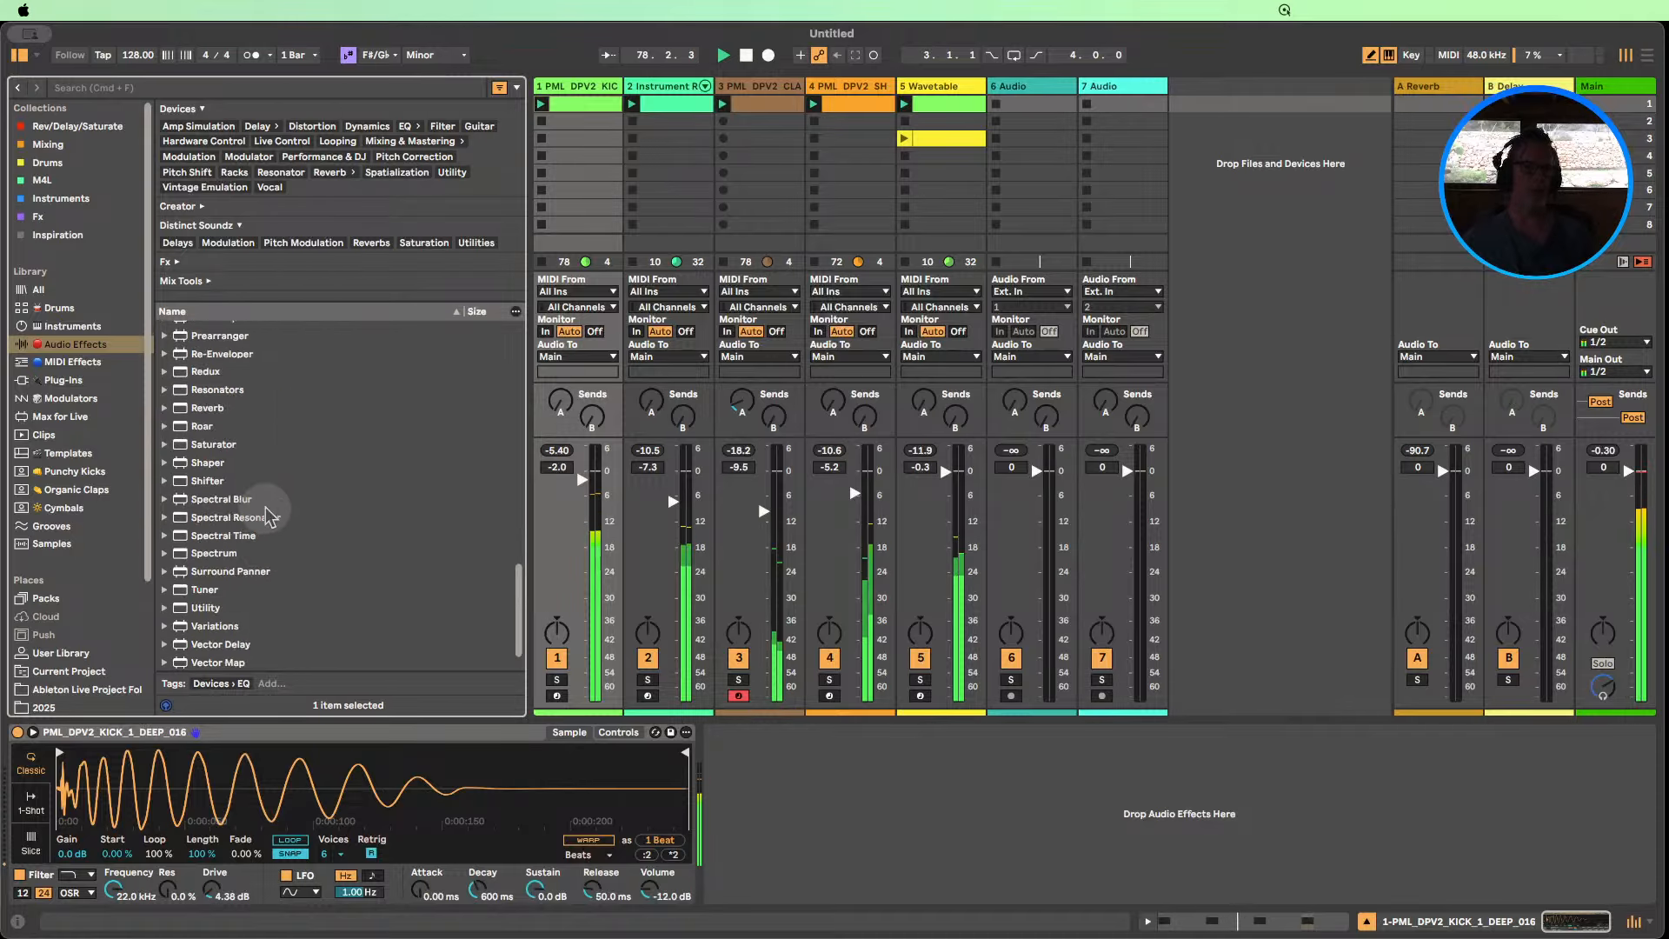
left_click_drag(195, 551, 855, 793)
double_click(774, 732)
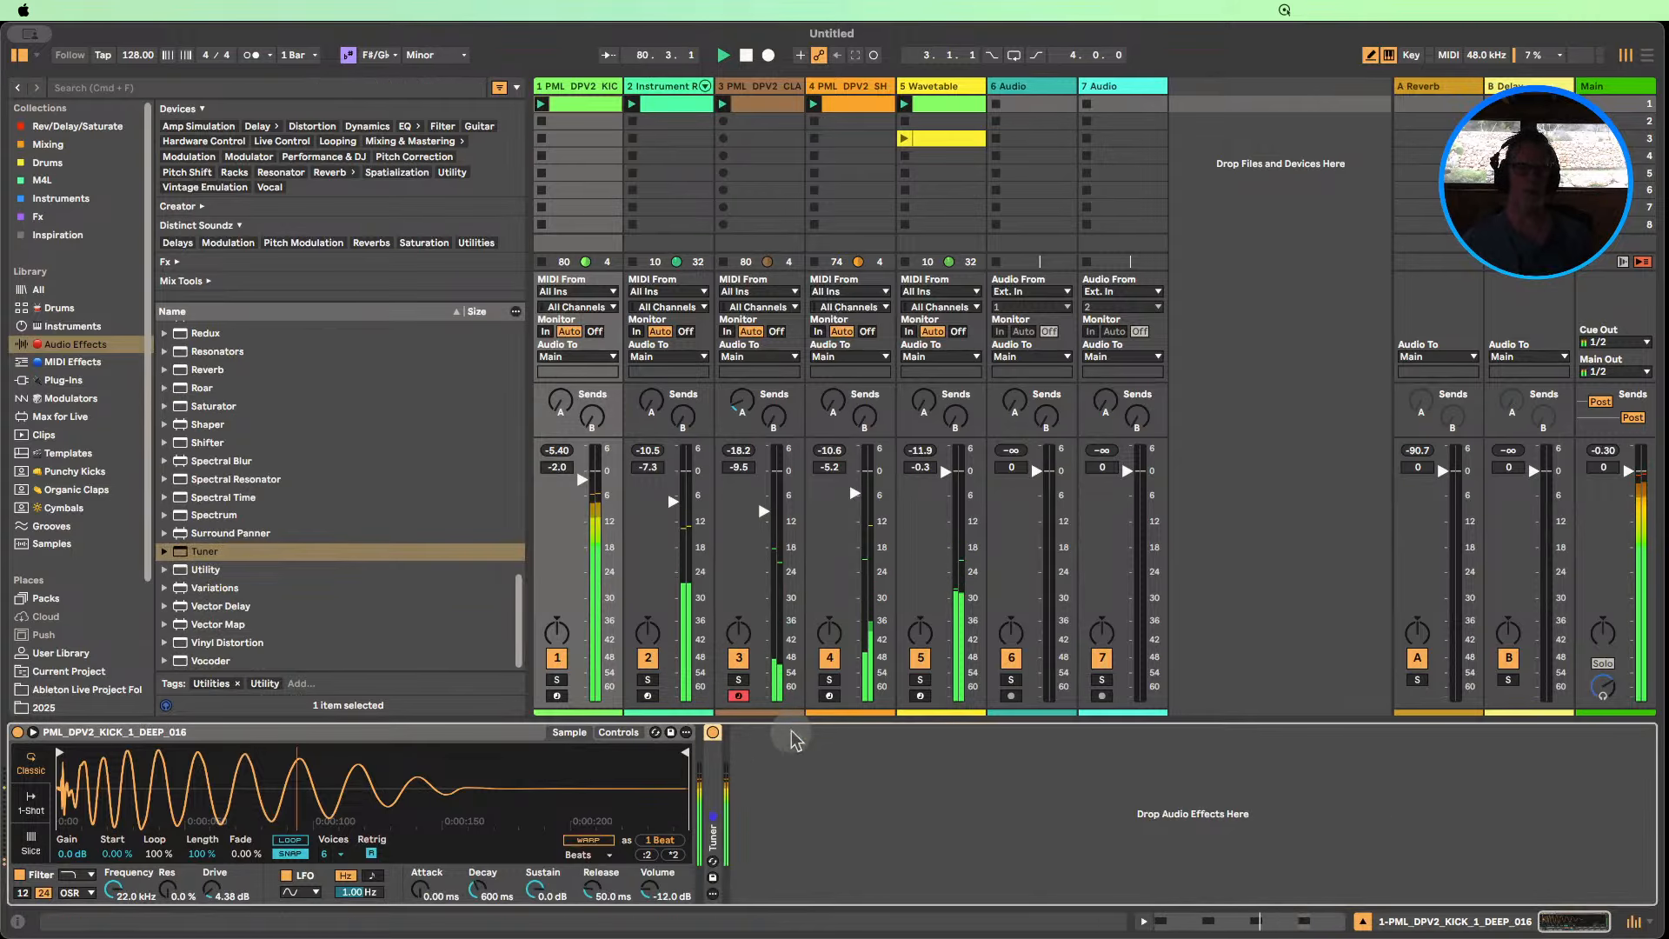
Insert EQ Eight between the kick sampler and the Tuner and expand its spectrum display.
scroll(234, 404, "up", 6)
scroll(235, 402, "up", 5)
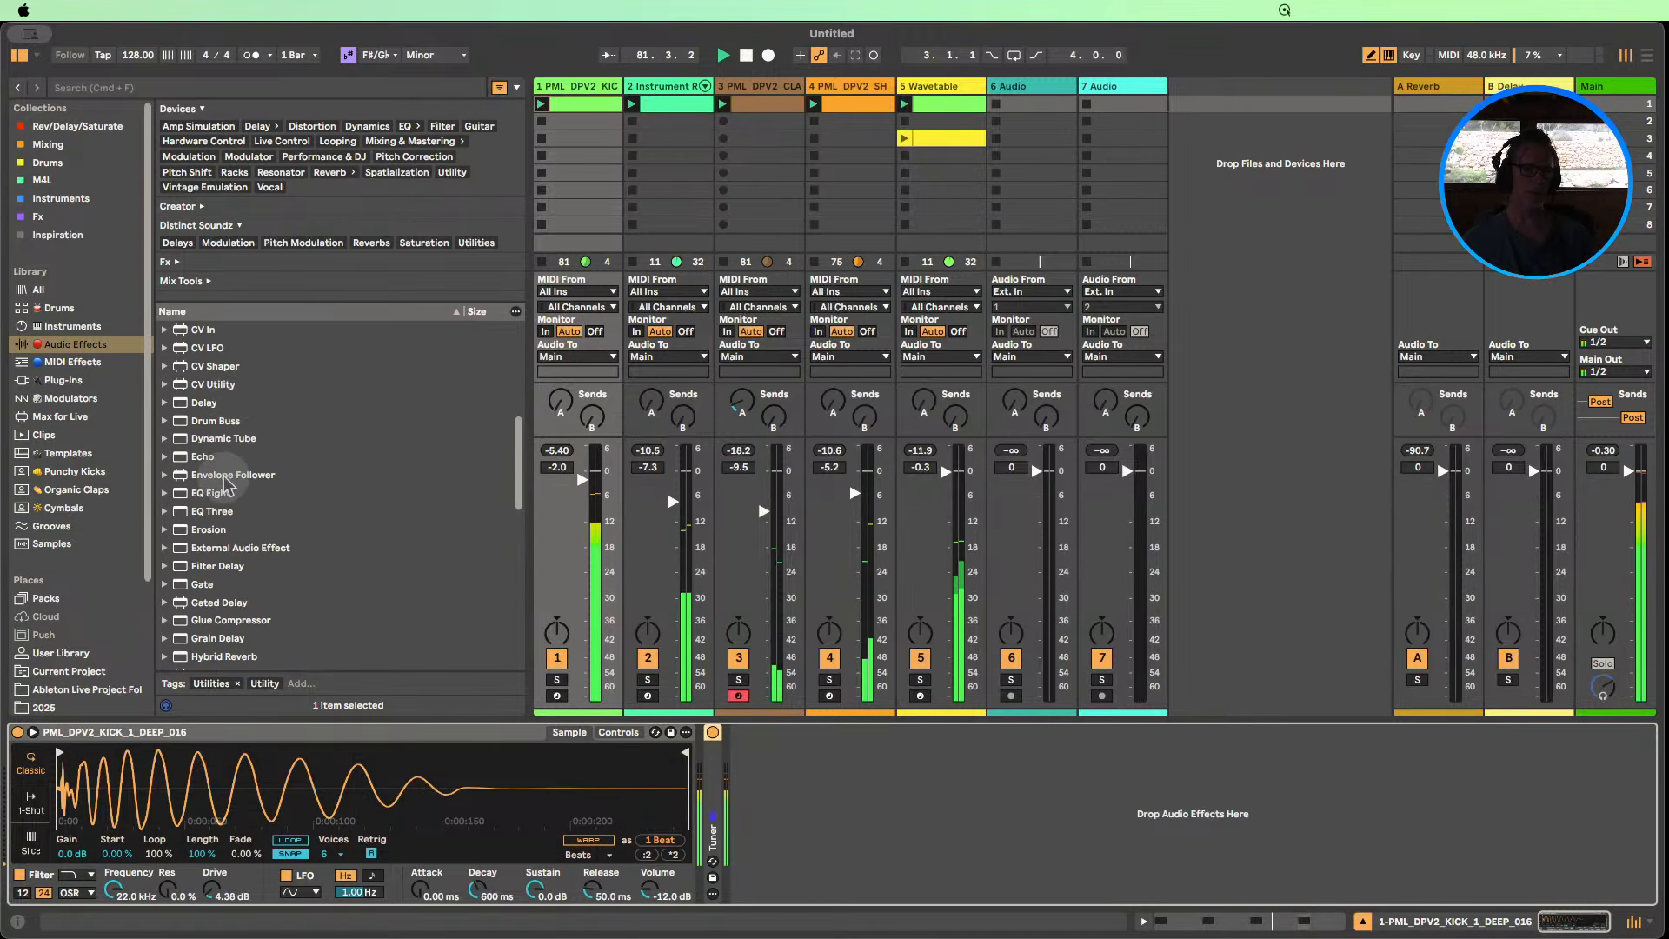
left_click_drag(221, 498, 721, 818)
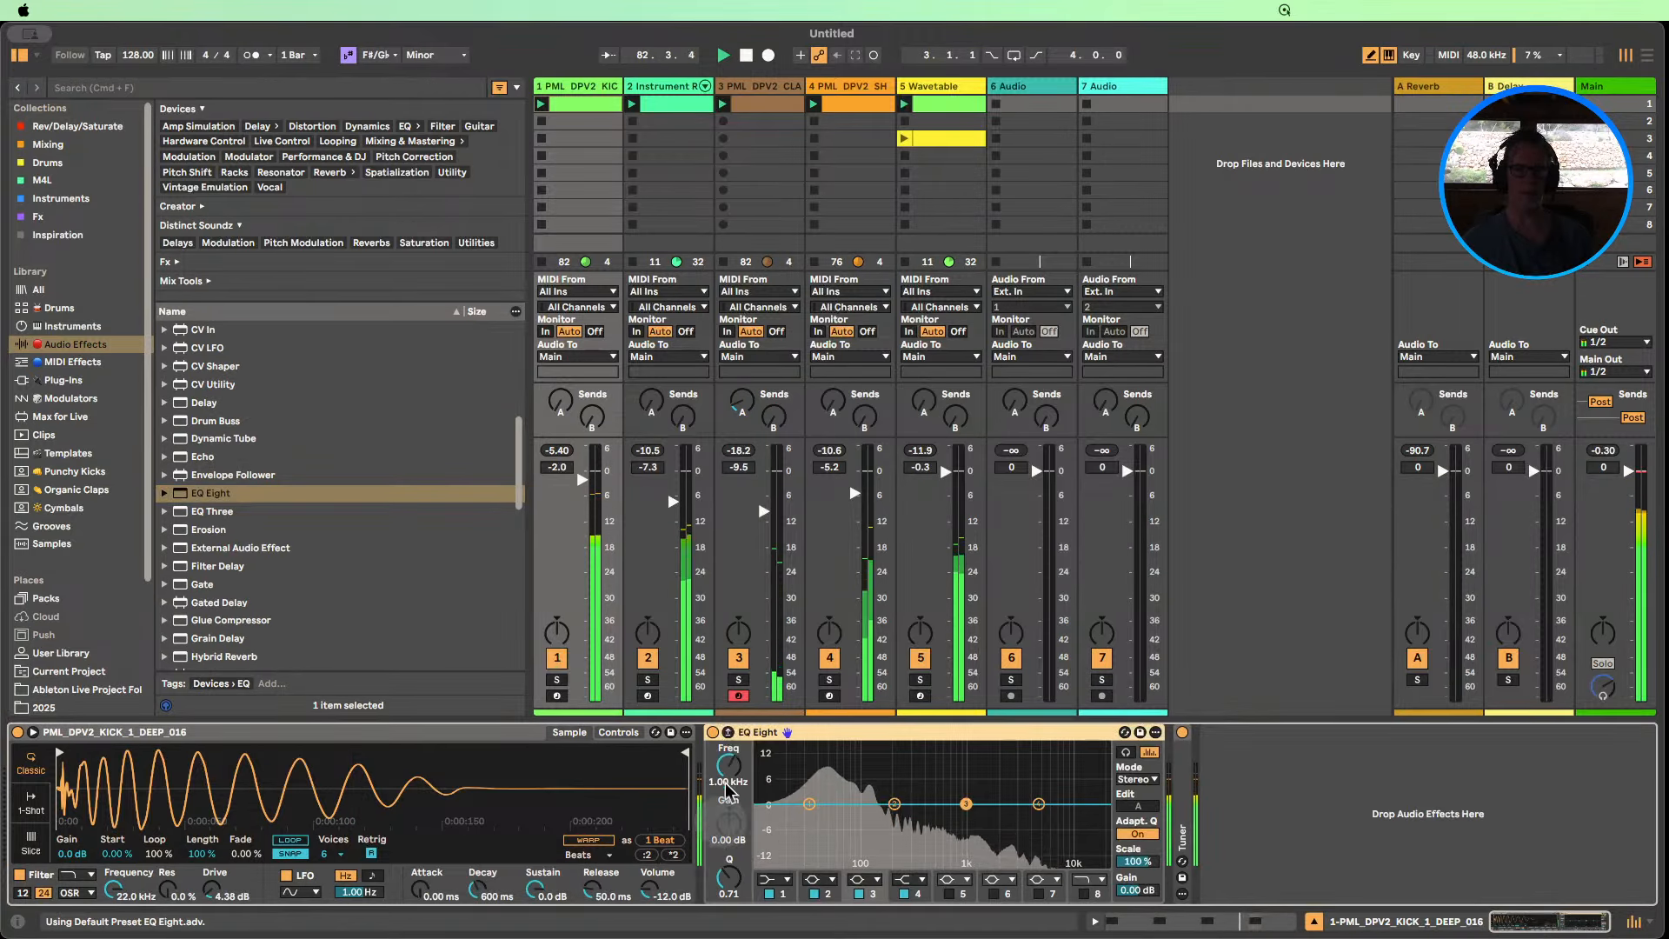
left_click(728, 733)
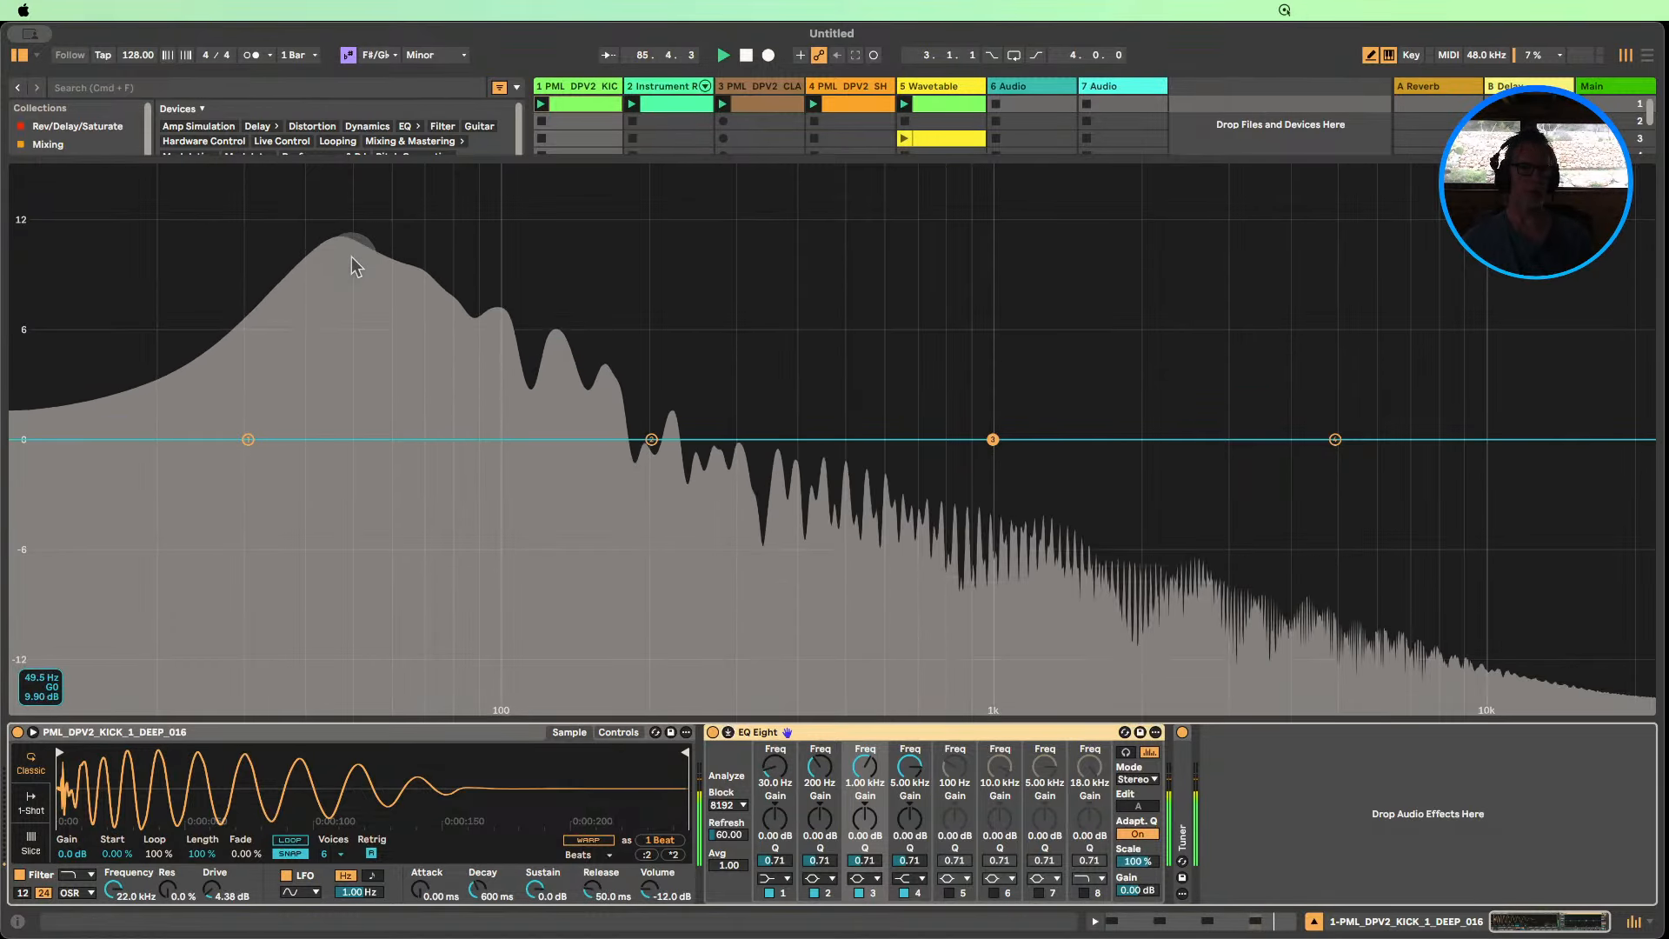
Transpose the kick sample by +1 st and check its fundamental in the EQ Eight spectrum.
left_click(619, 733)
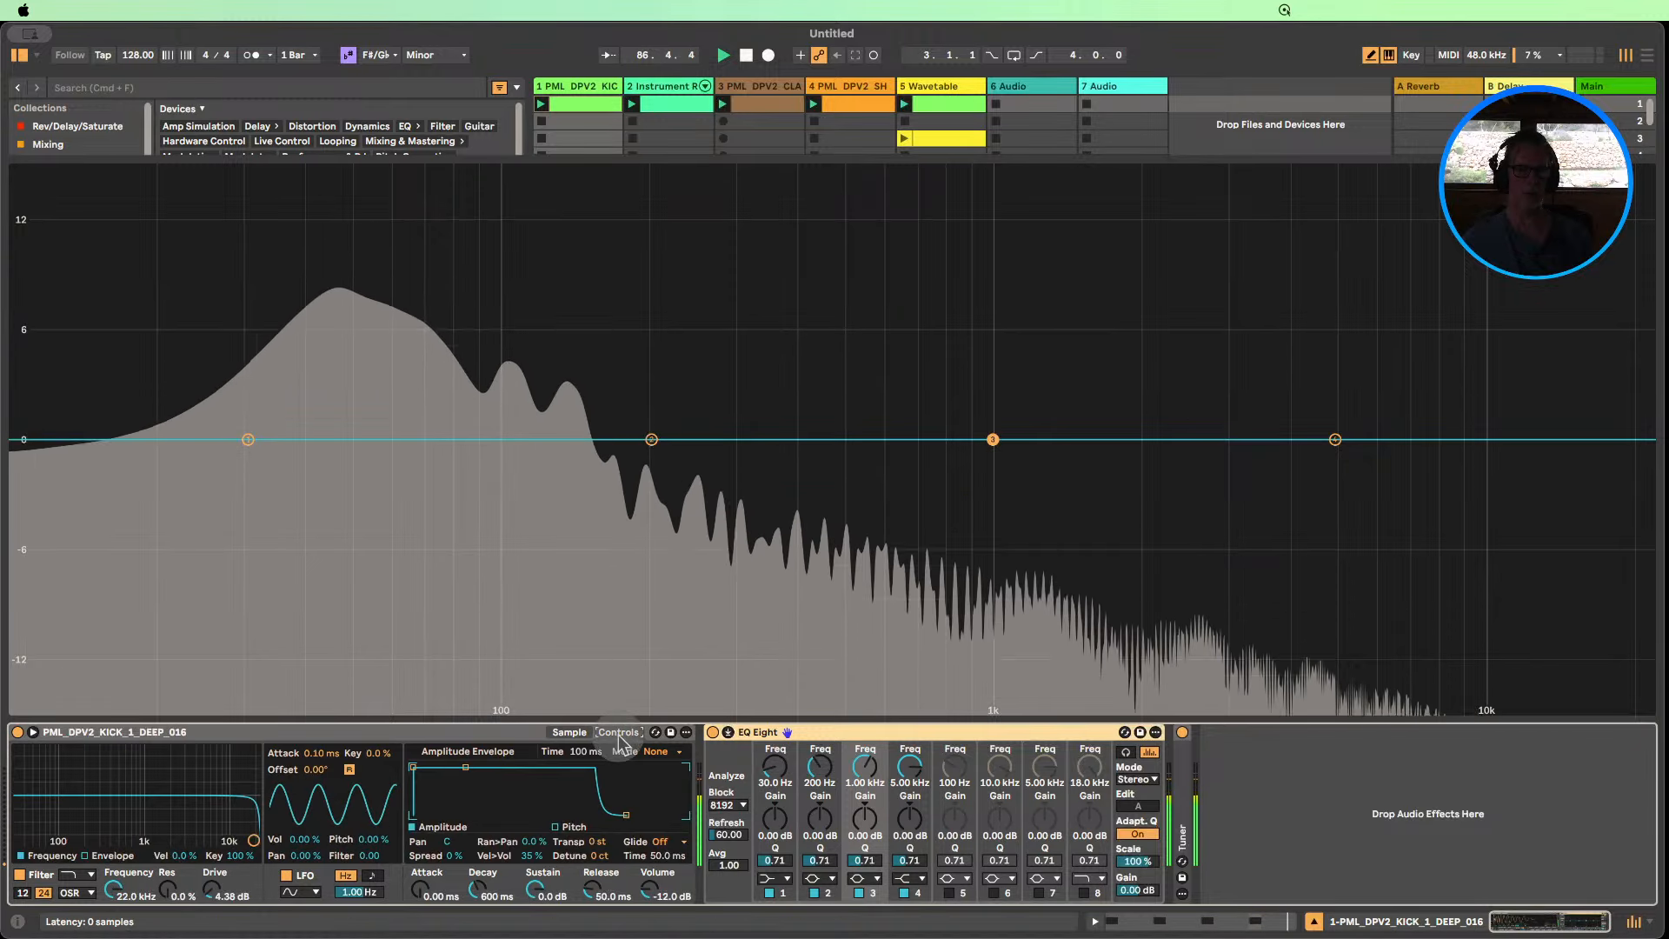
left_click_drag(598, 843, 598, 848)
left_click(714, 732)
left_click(713, 732)
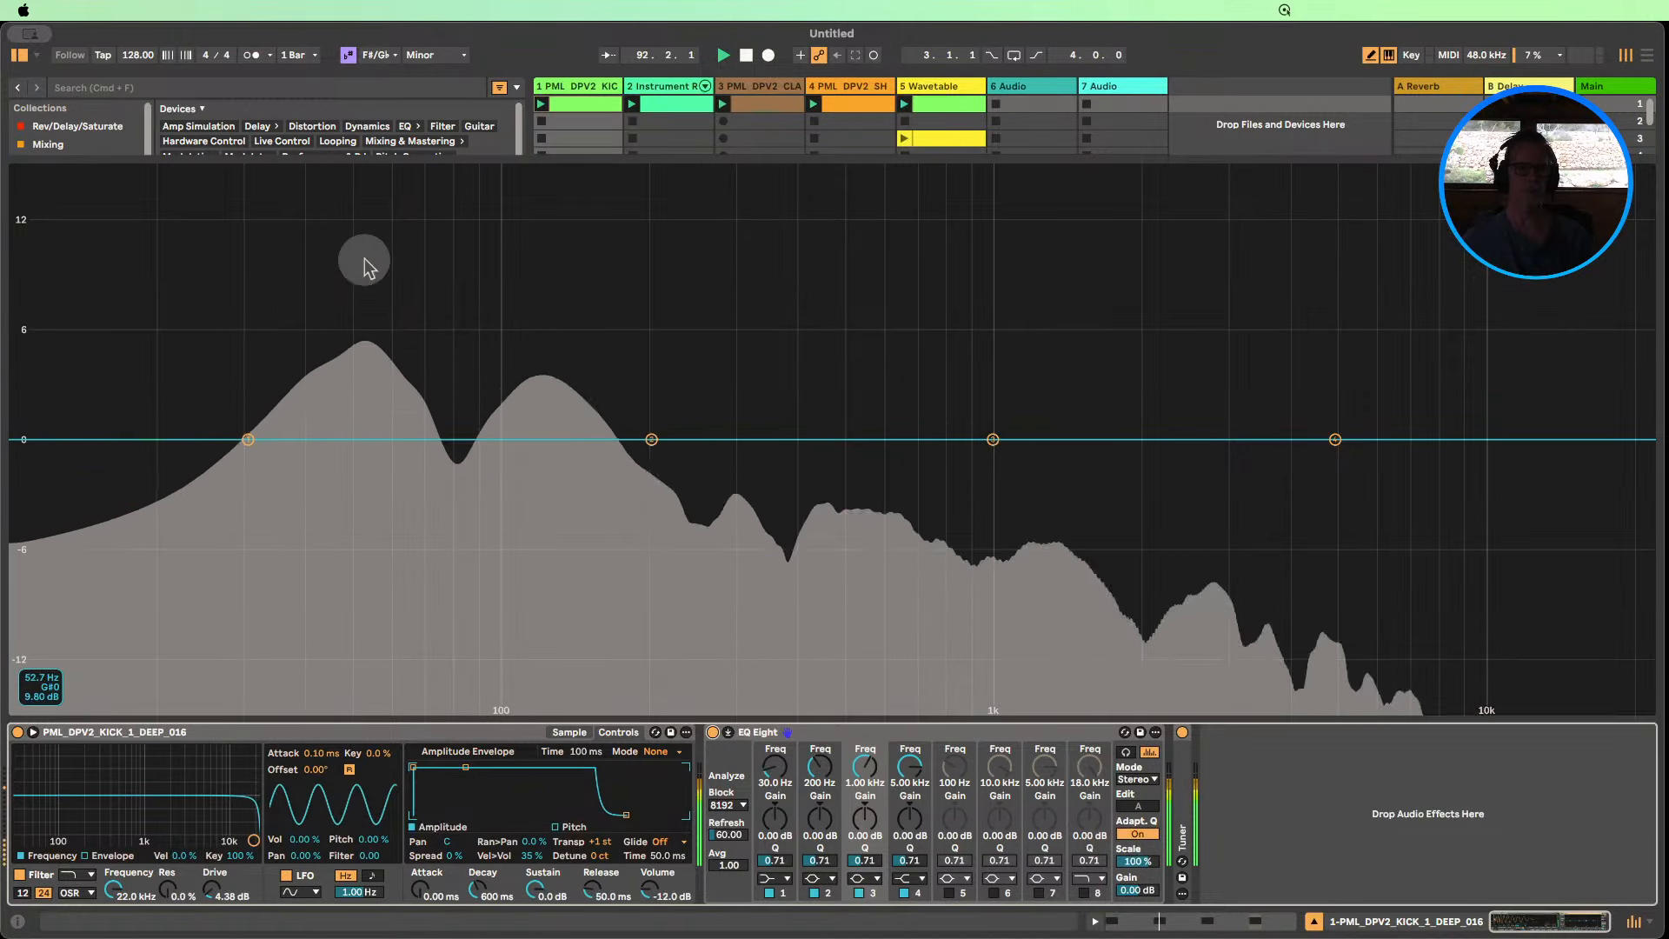
left_click(1313, 921)
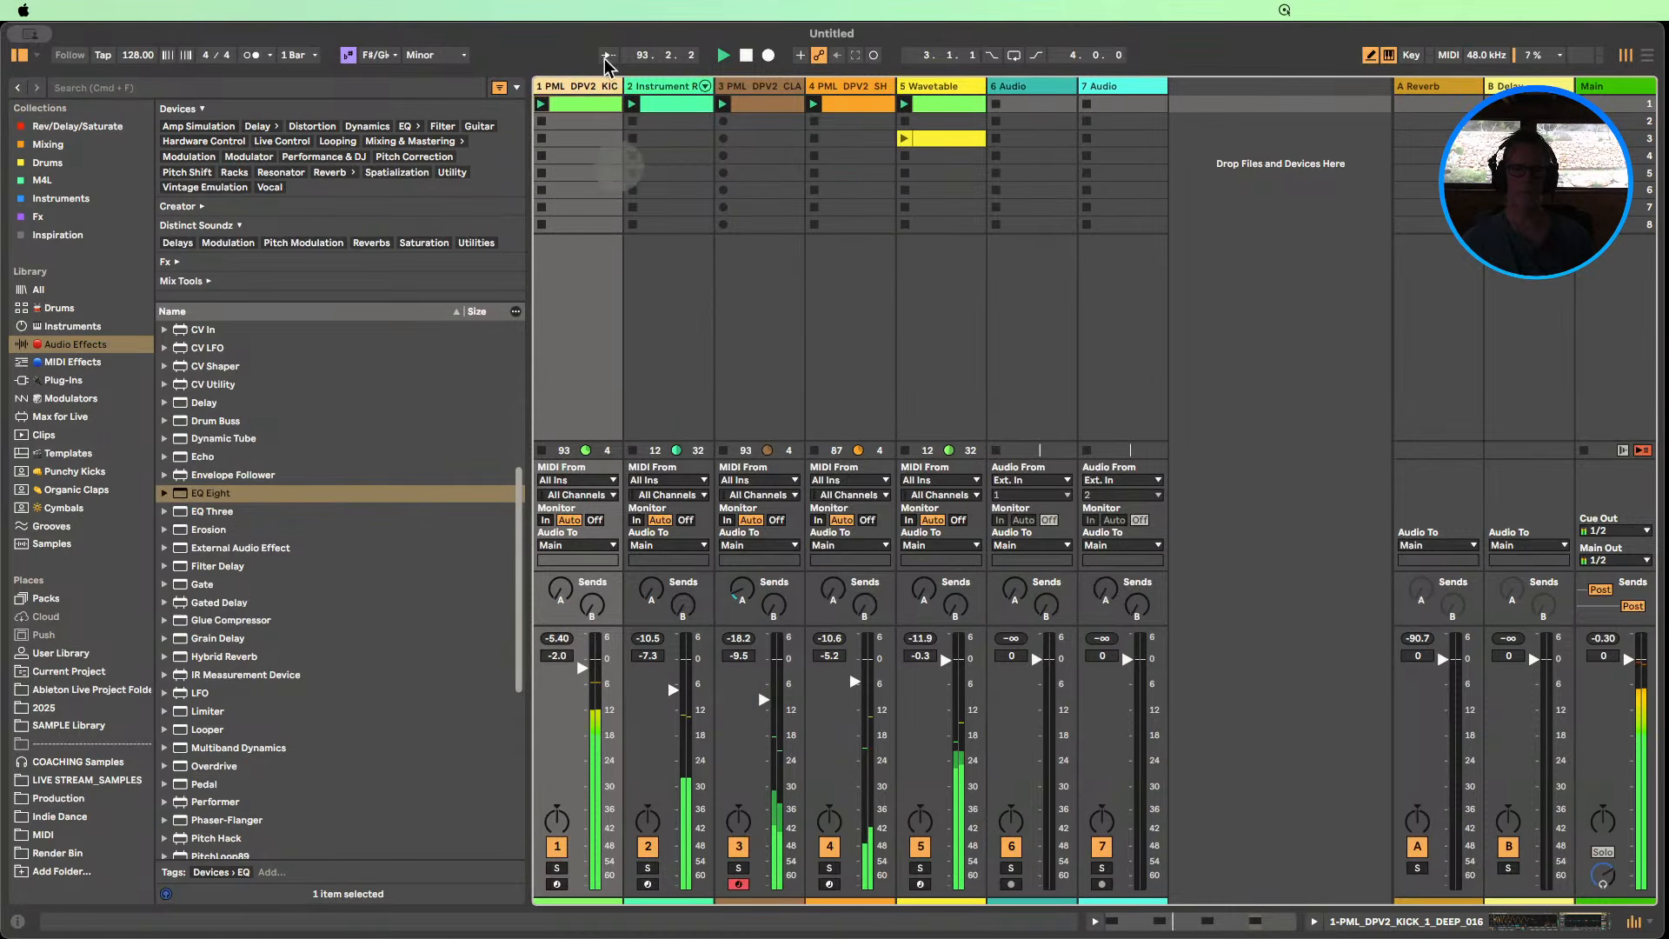
double_click(575, 82)
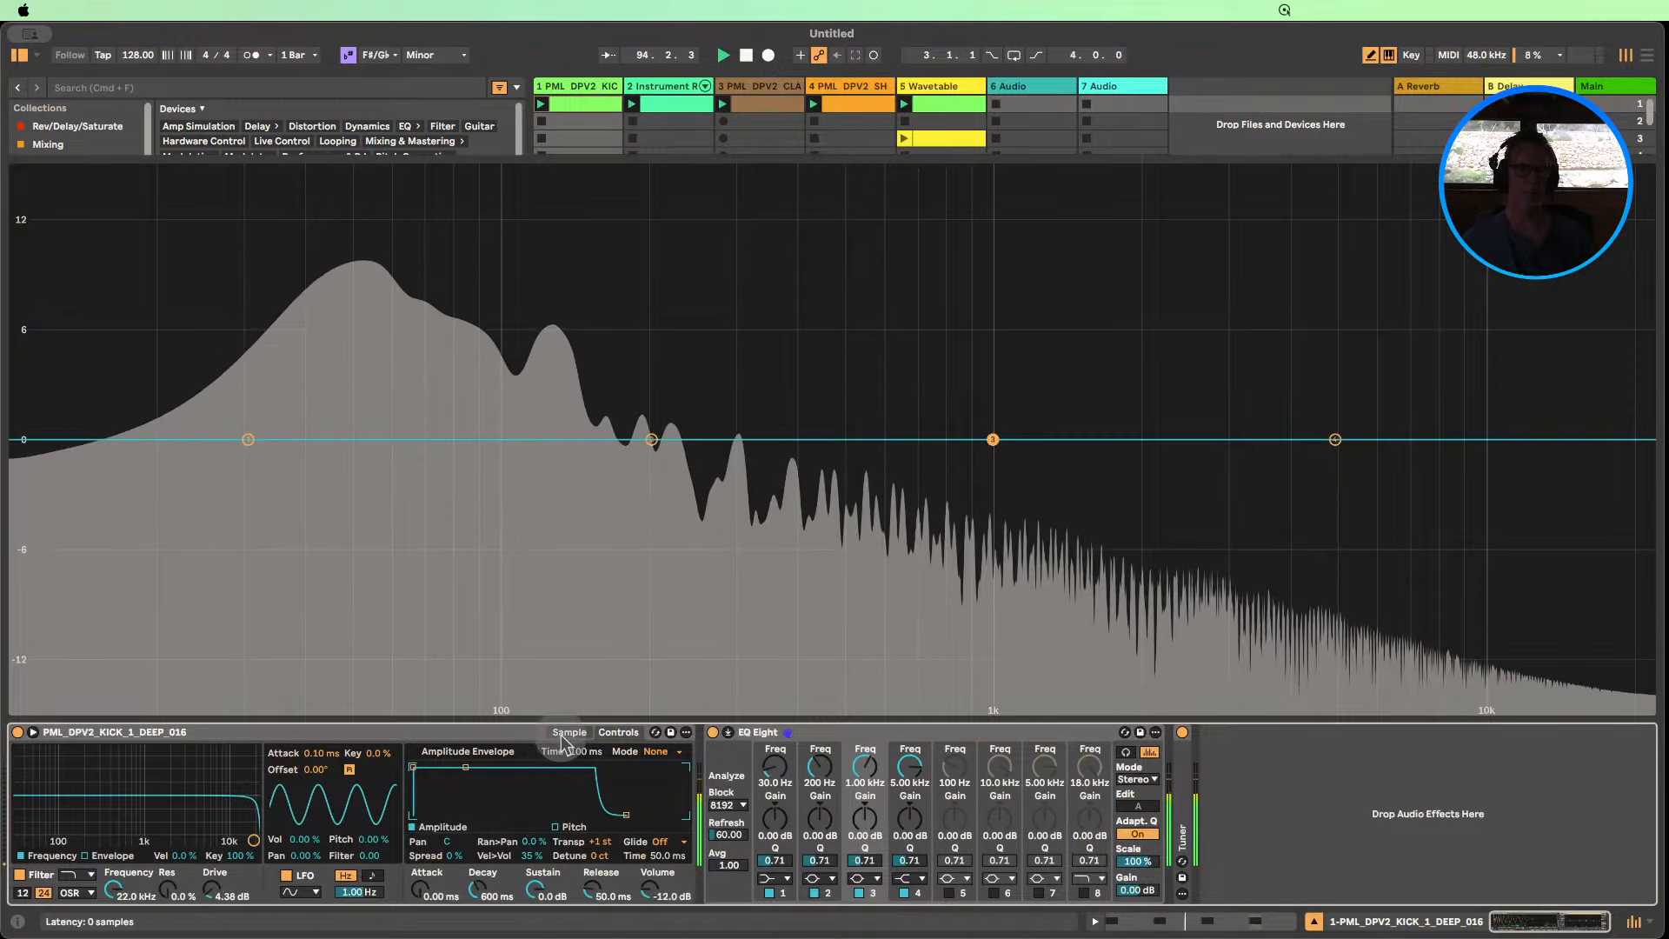
Swap the kick sample through successive similar sounds until CPR_Kick_34 is loaded.
left_click(569, 733)
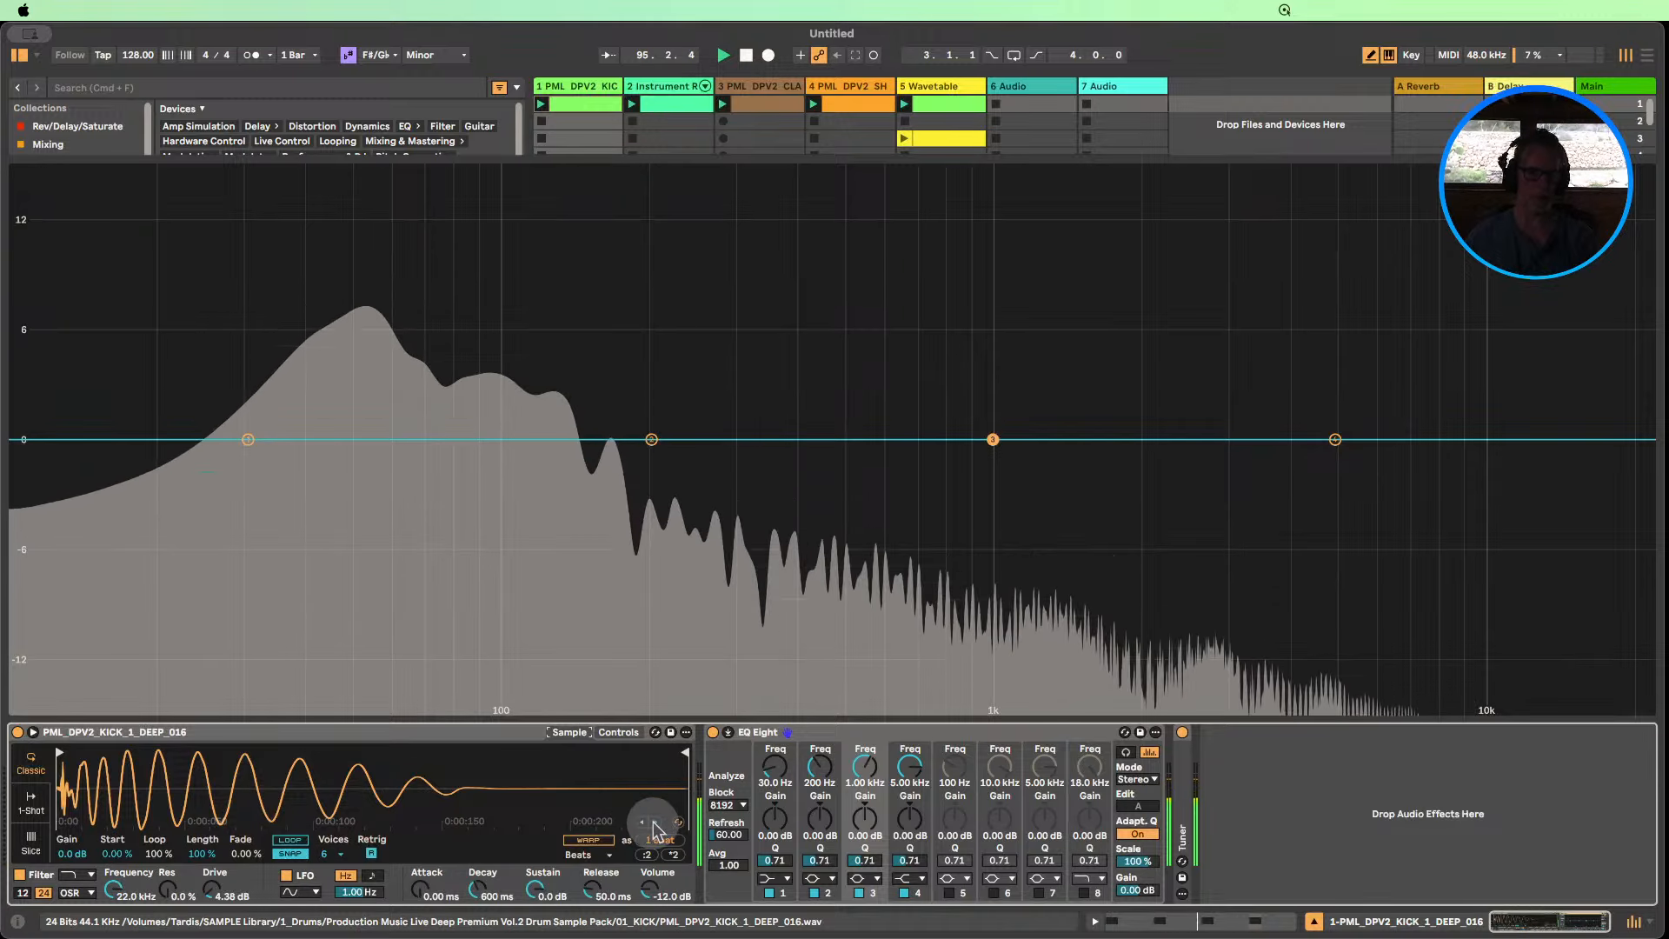
left_click(654, 822)
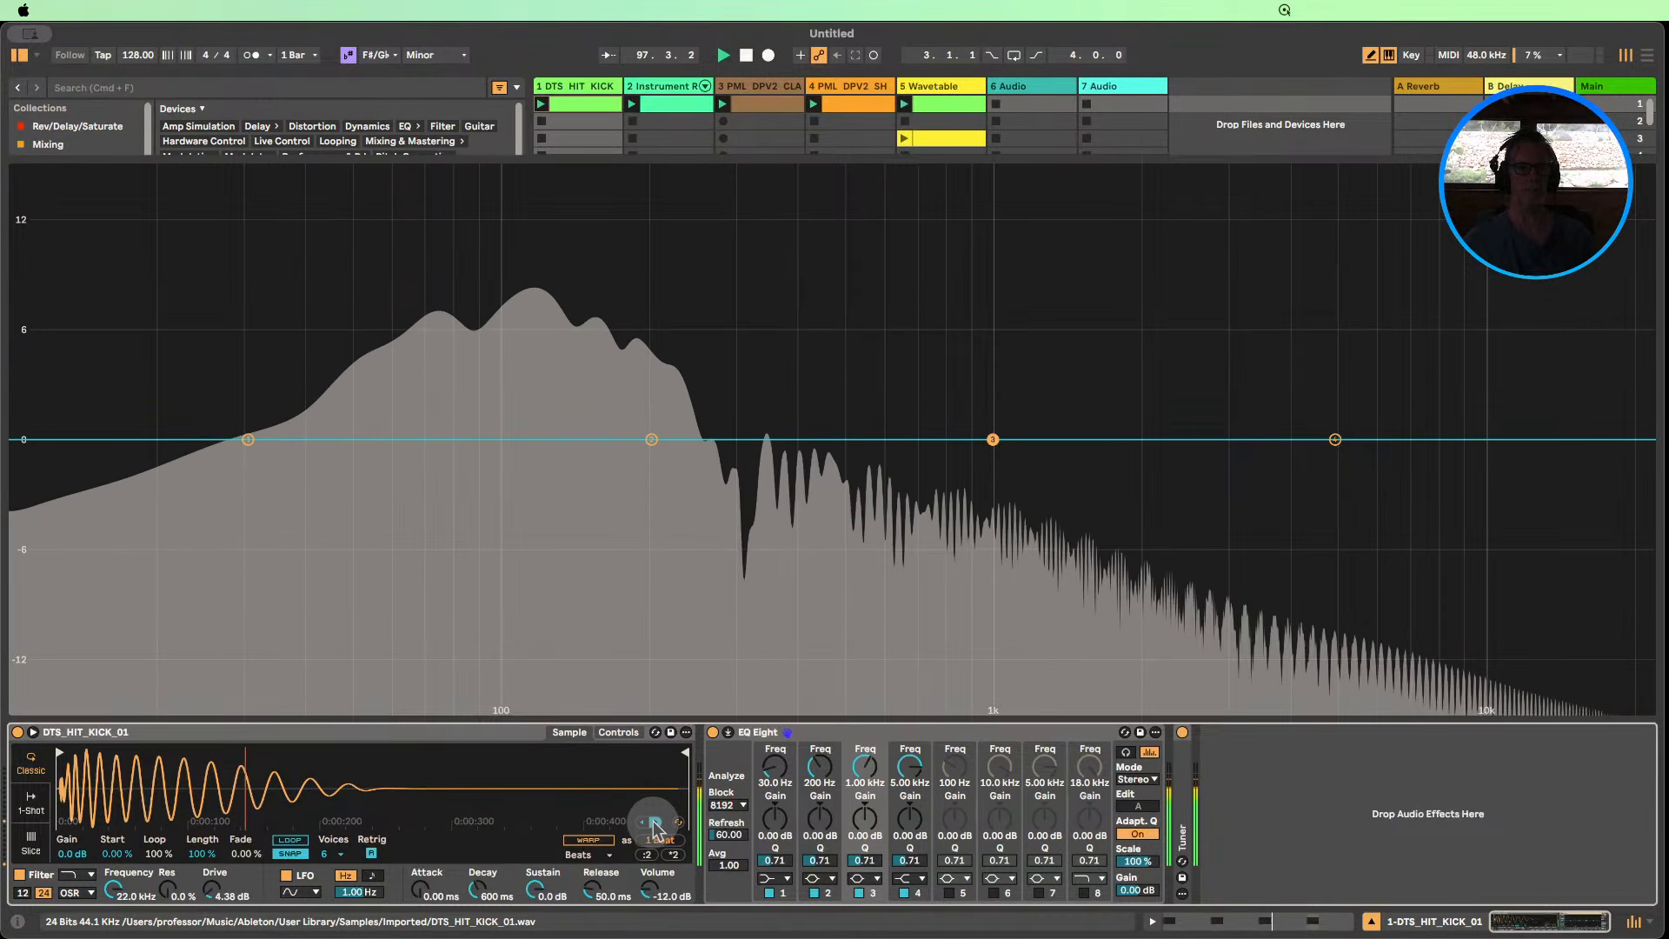
left_click(654, 822)
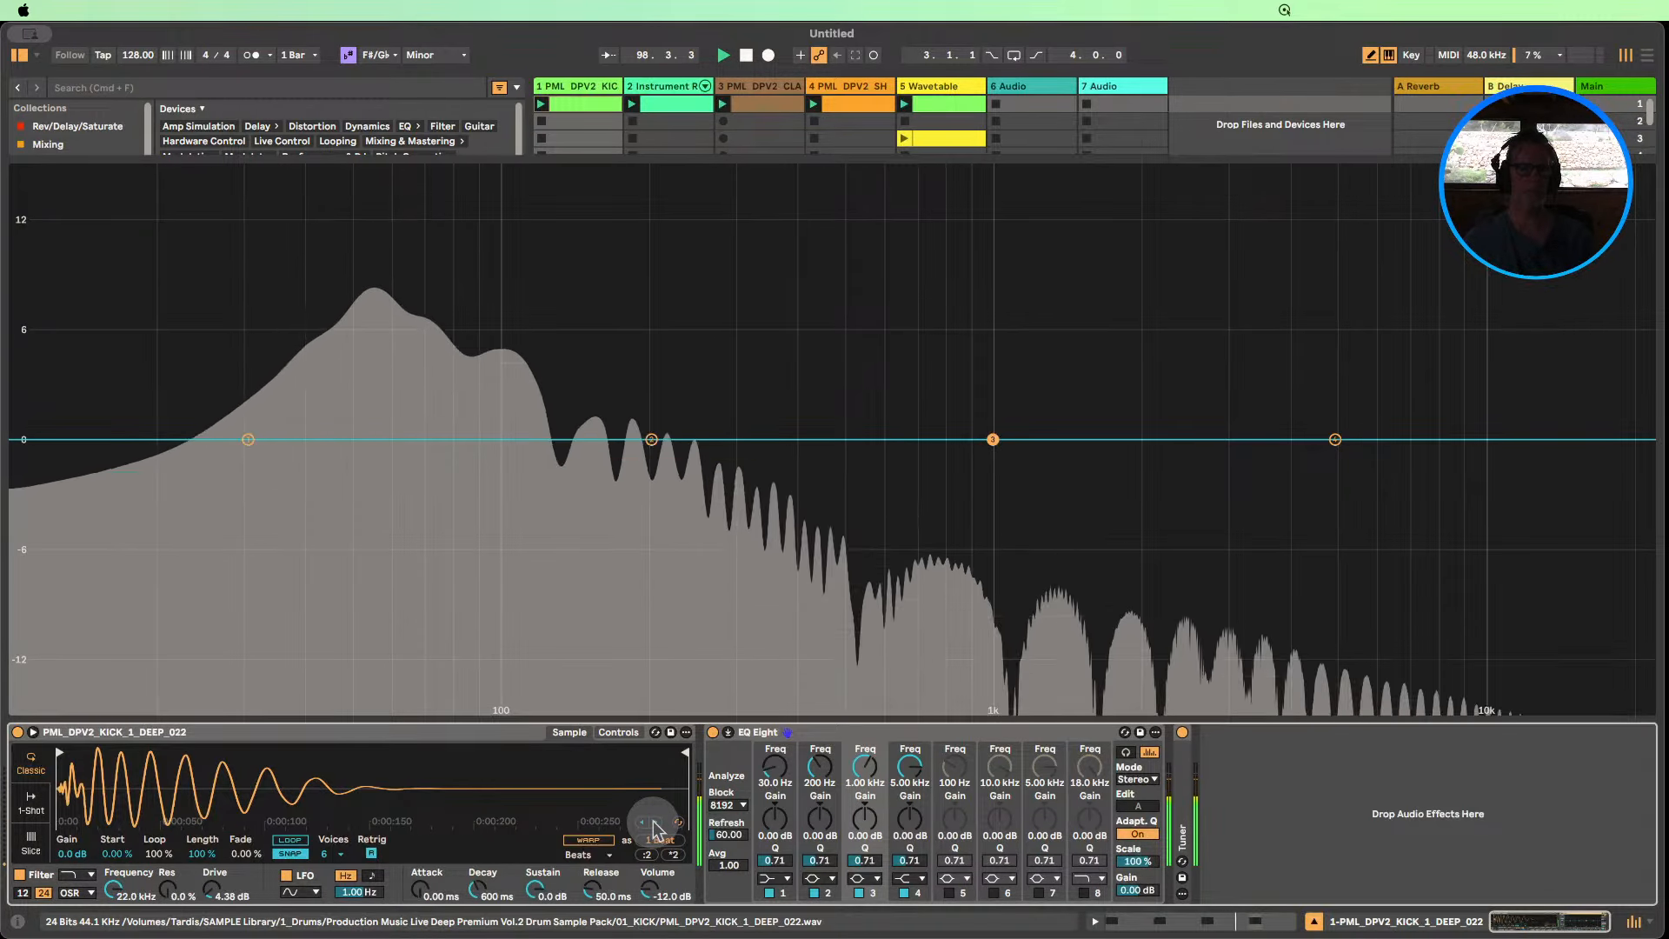
left_click(654, 822)
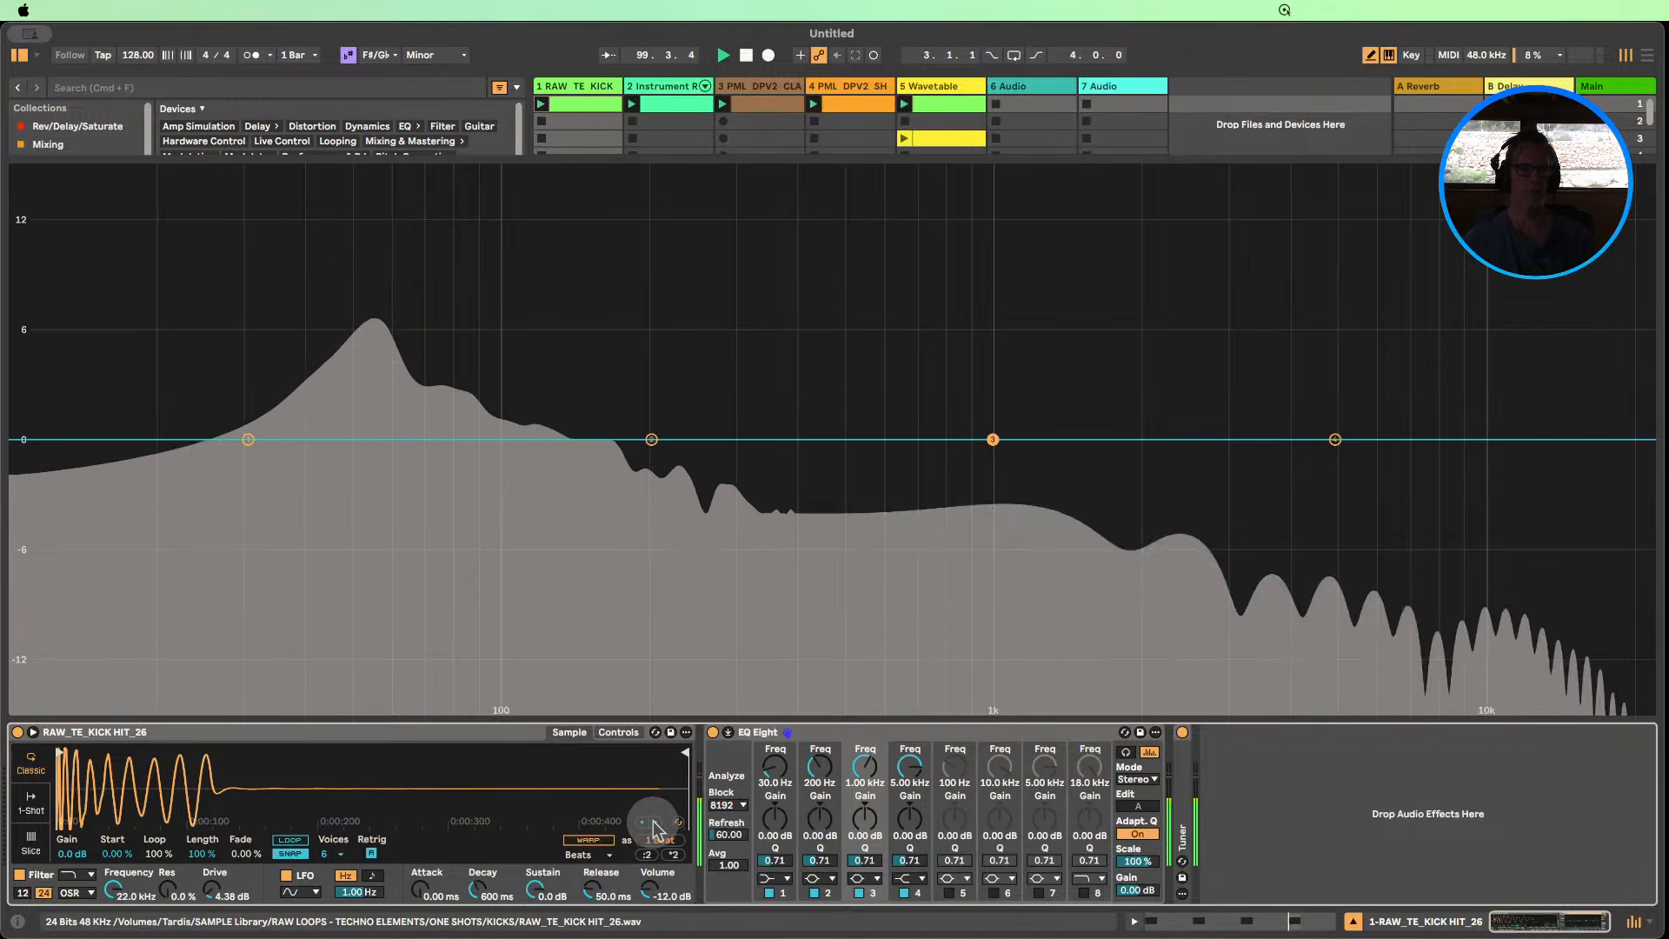
left_click(654, 823)
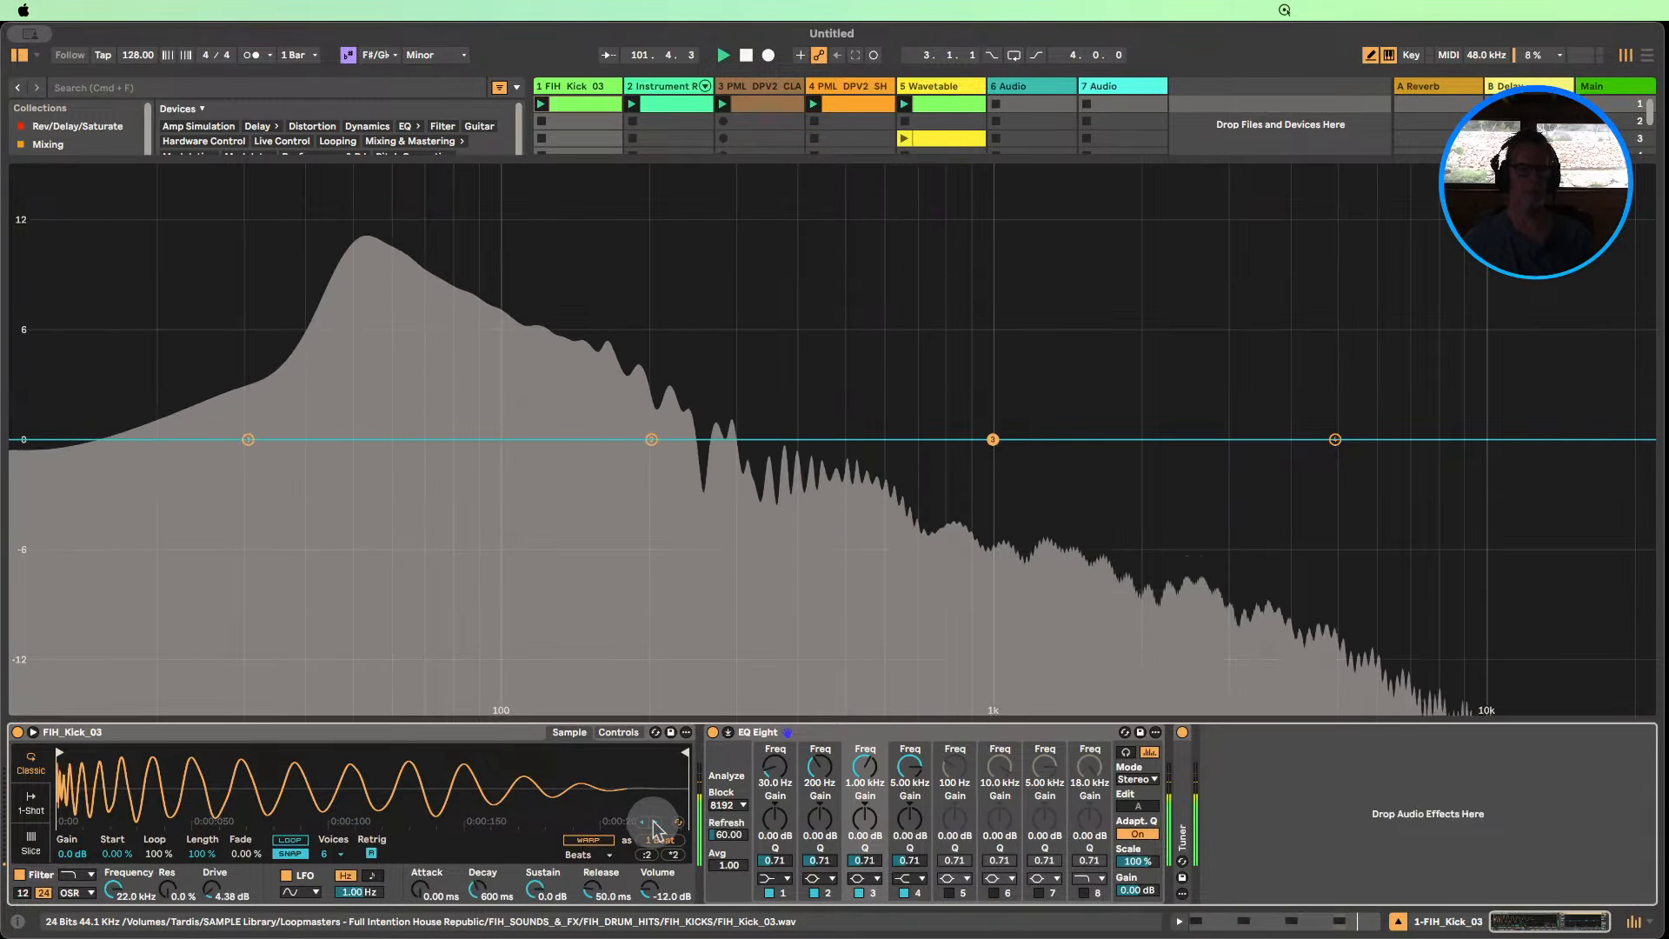
left_click(654, 822)
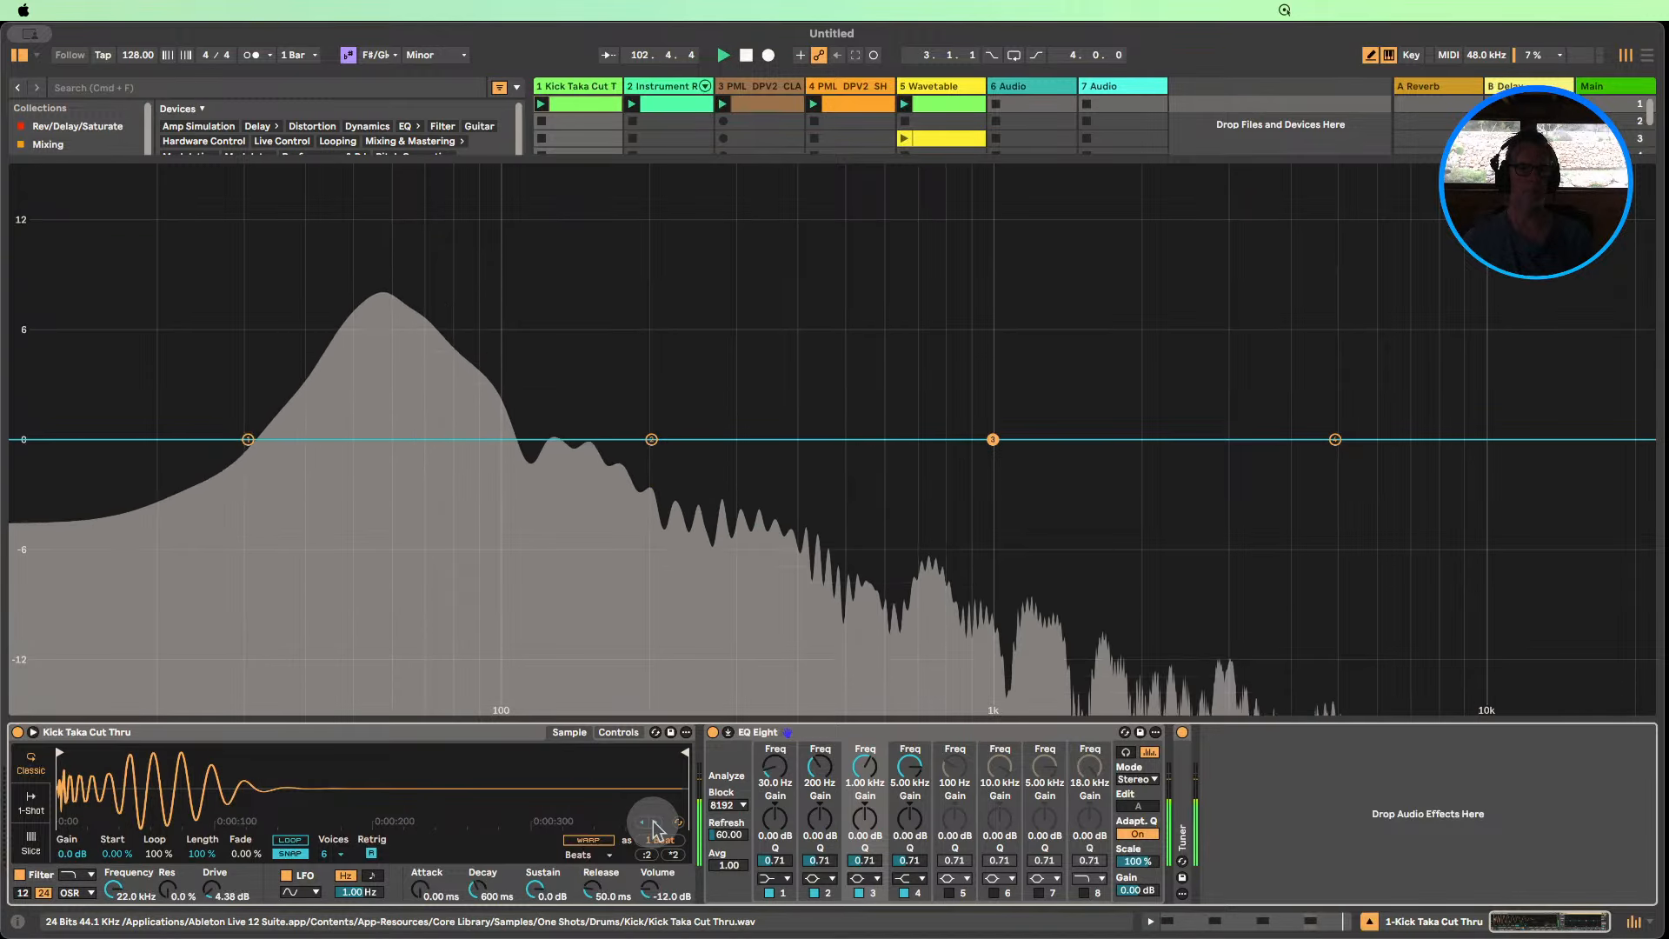
left_click(654, 823)
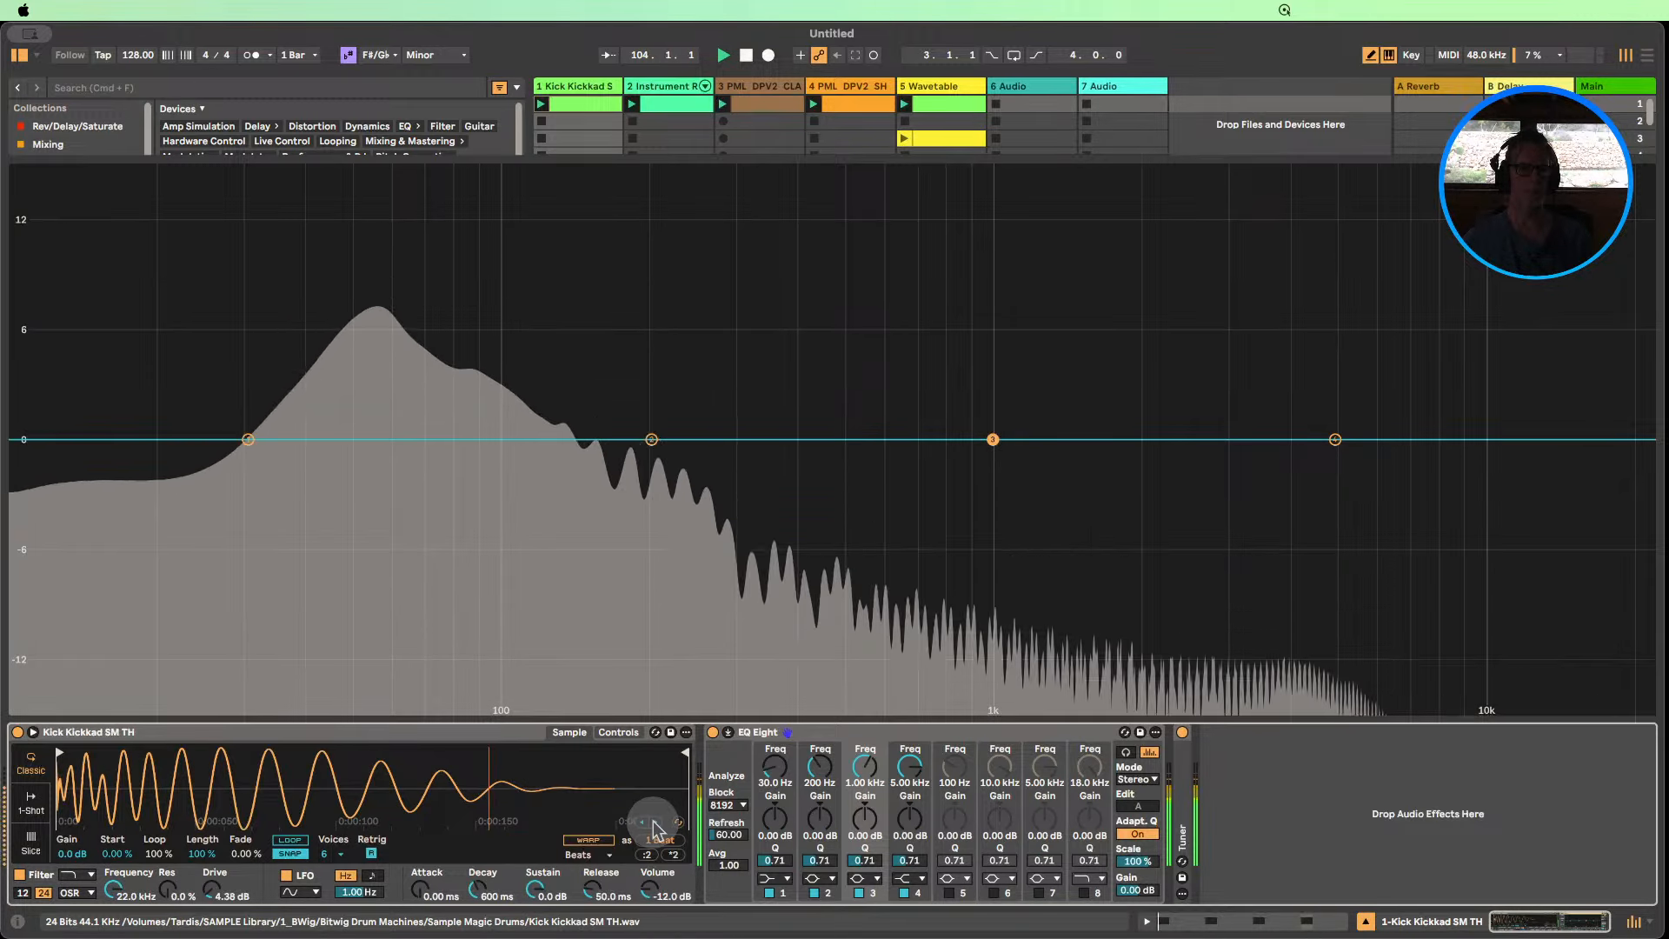
left_click(654, 823)
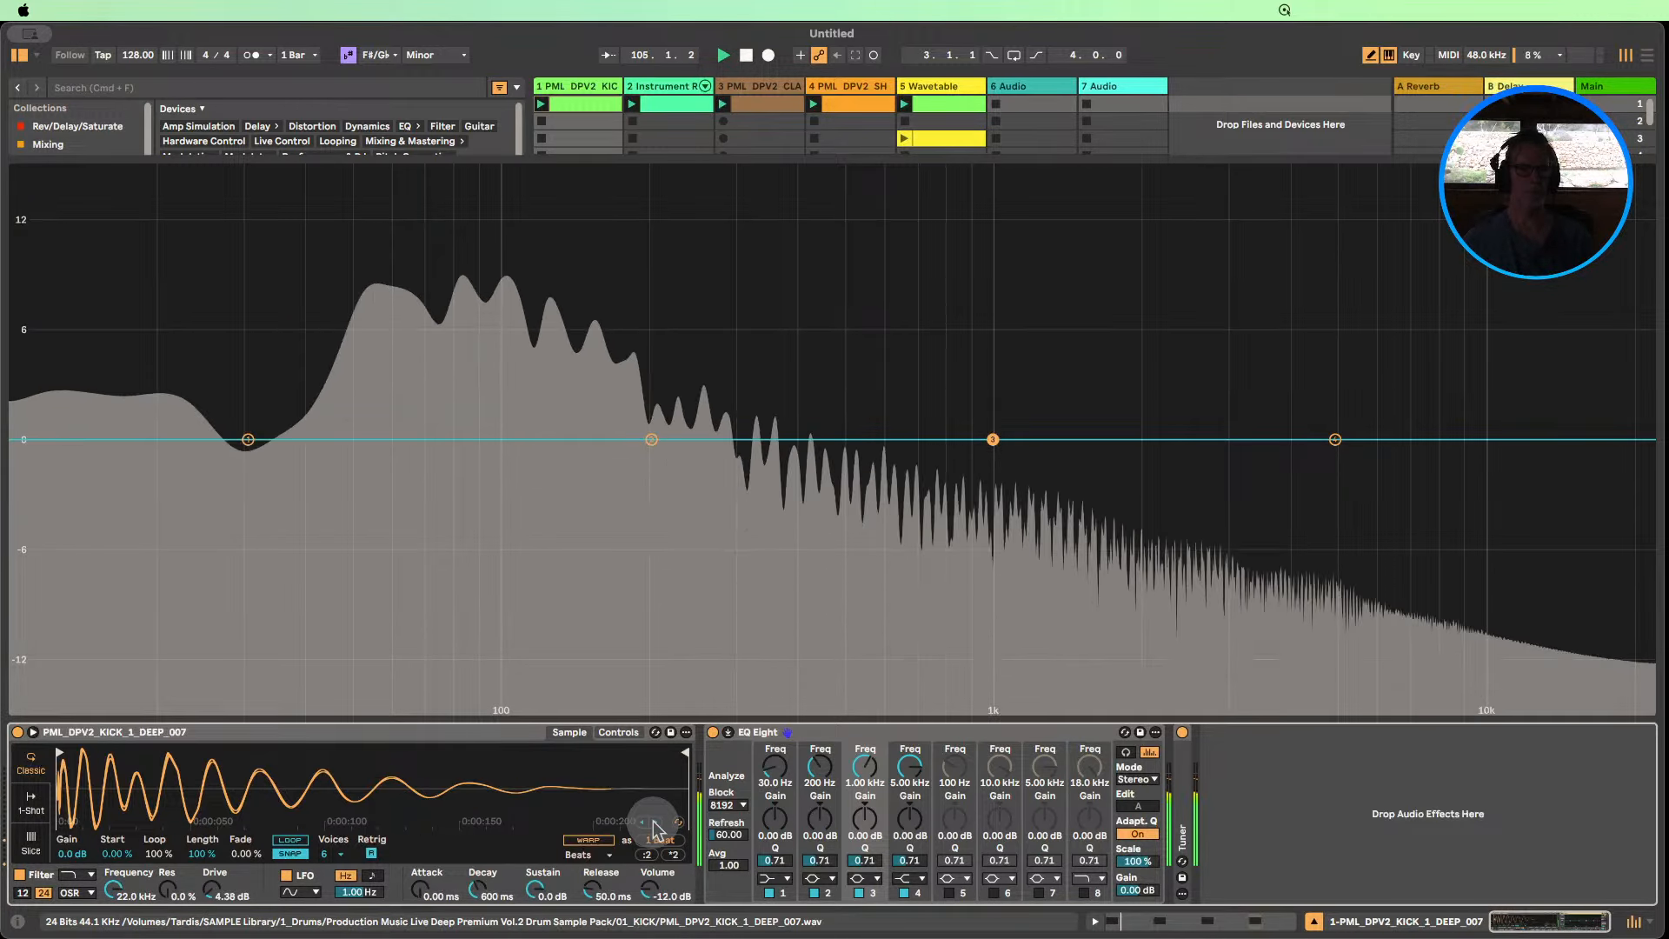
left_click(654, 823)
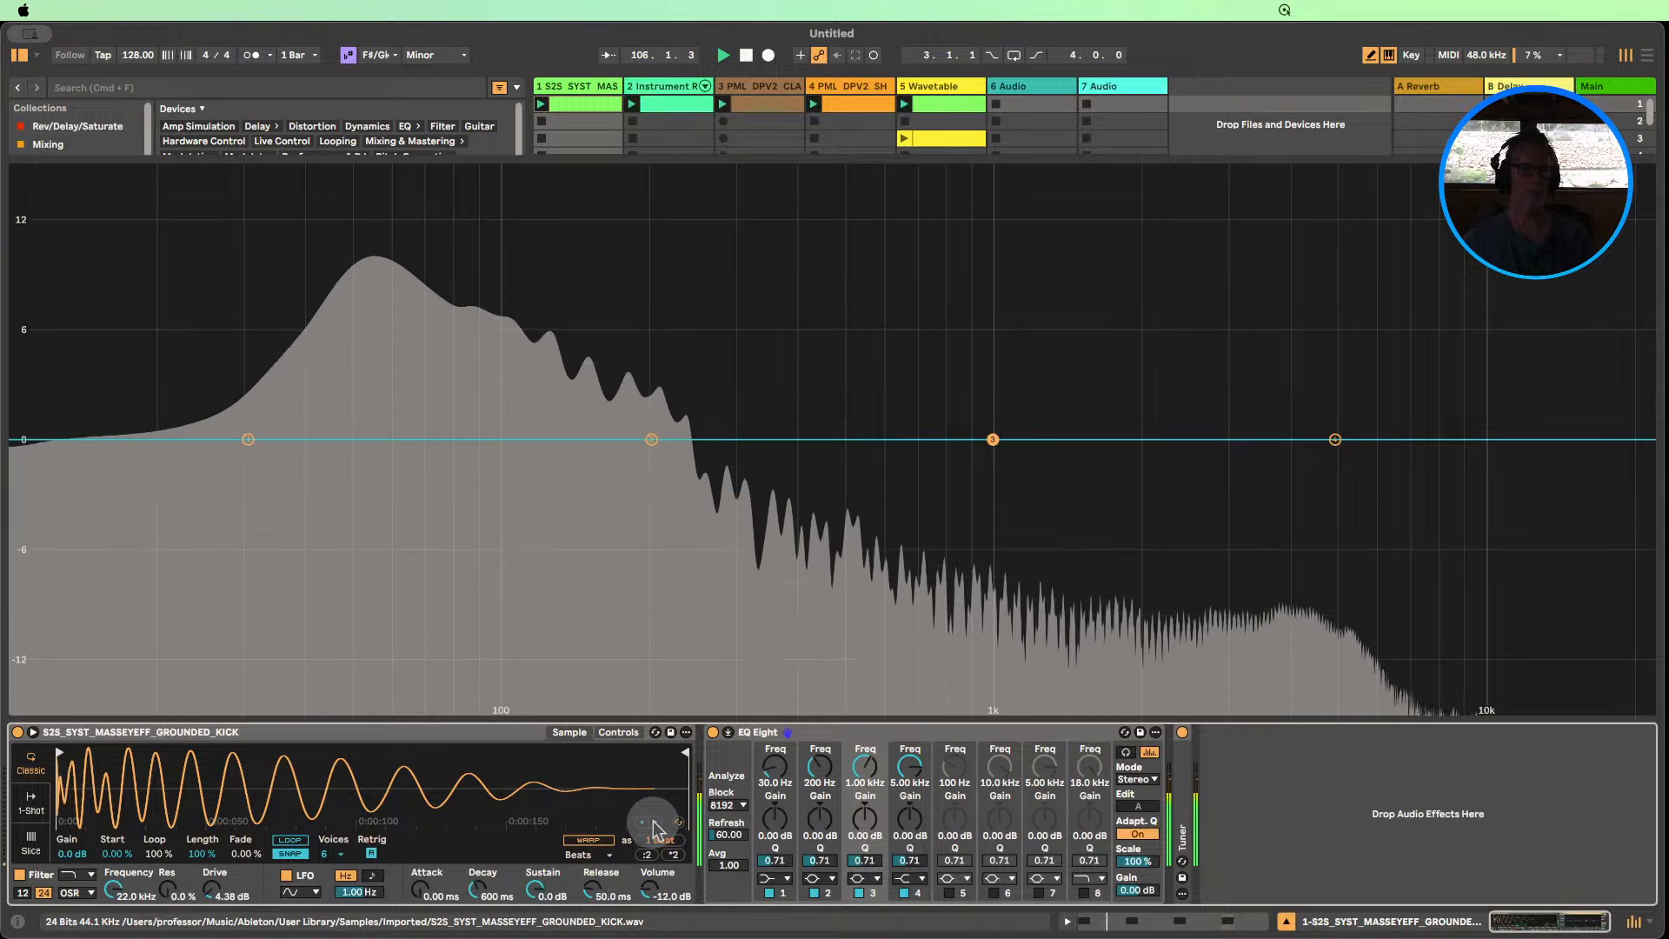
left_click(653, 823)
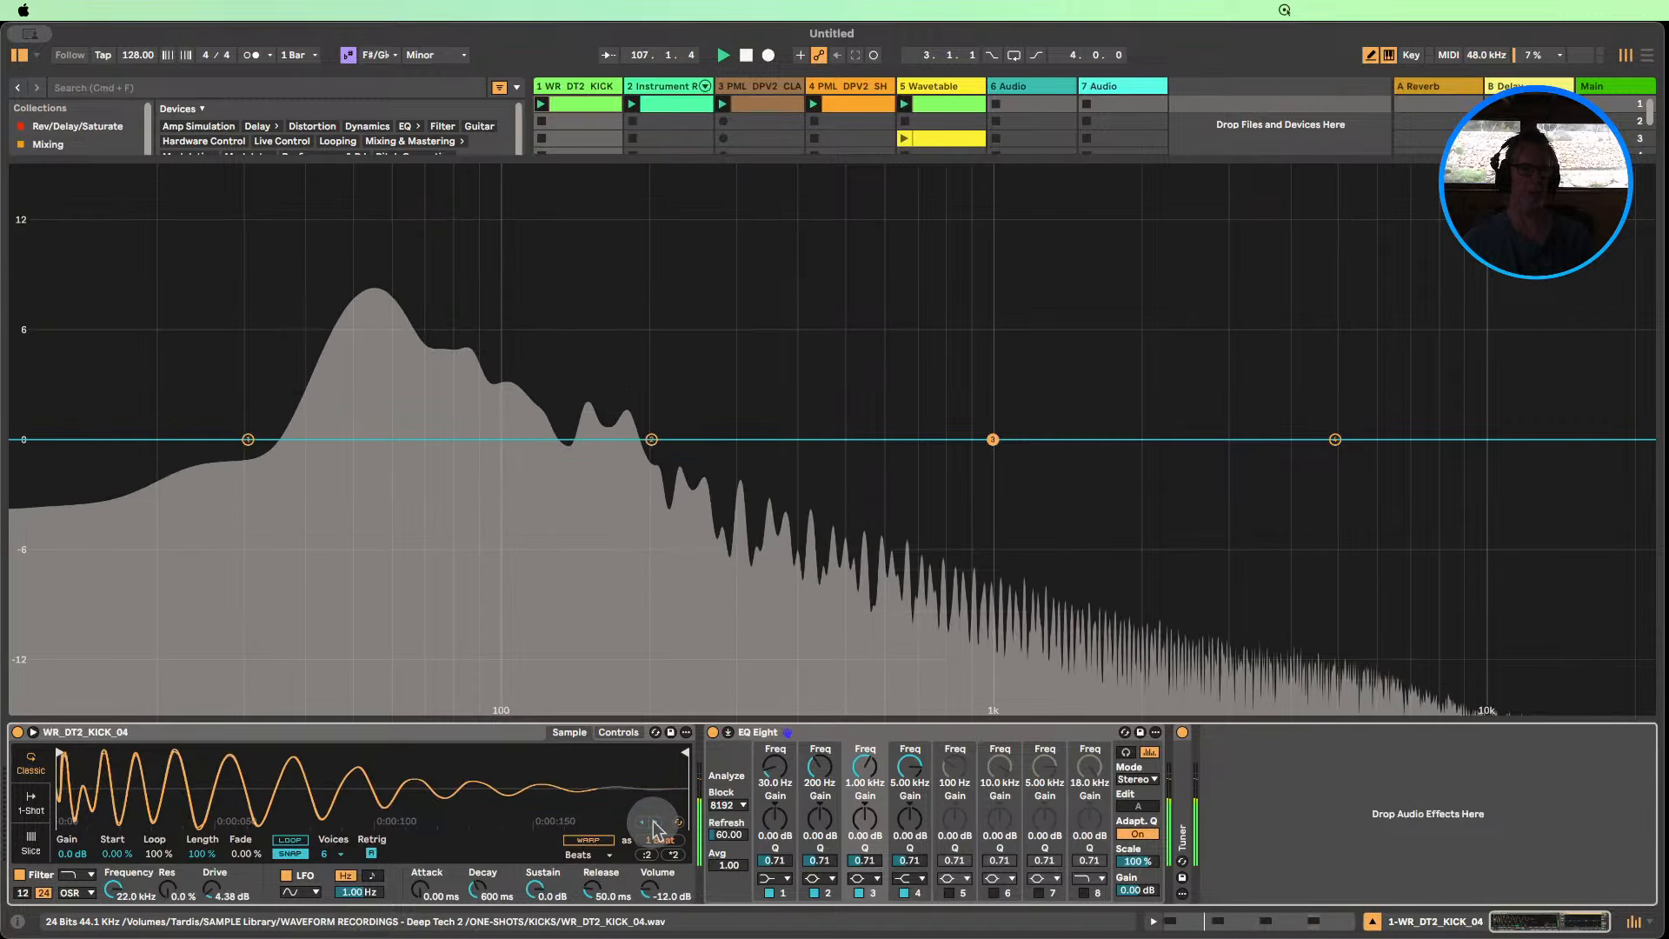
left_click(653, 823)
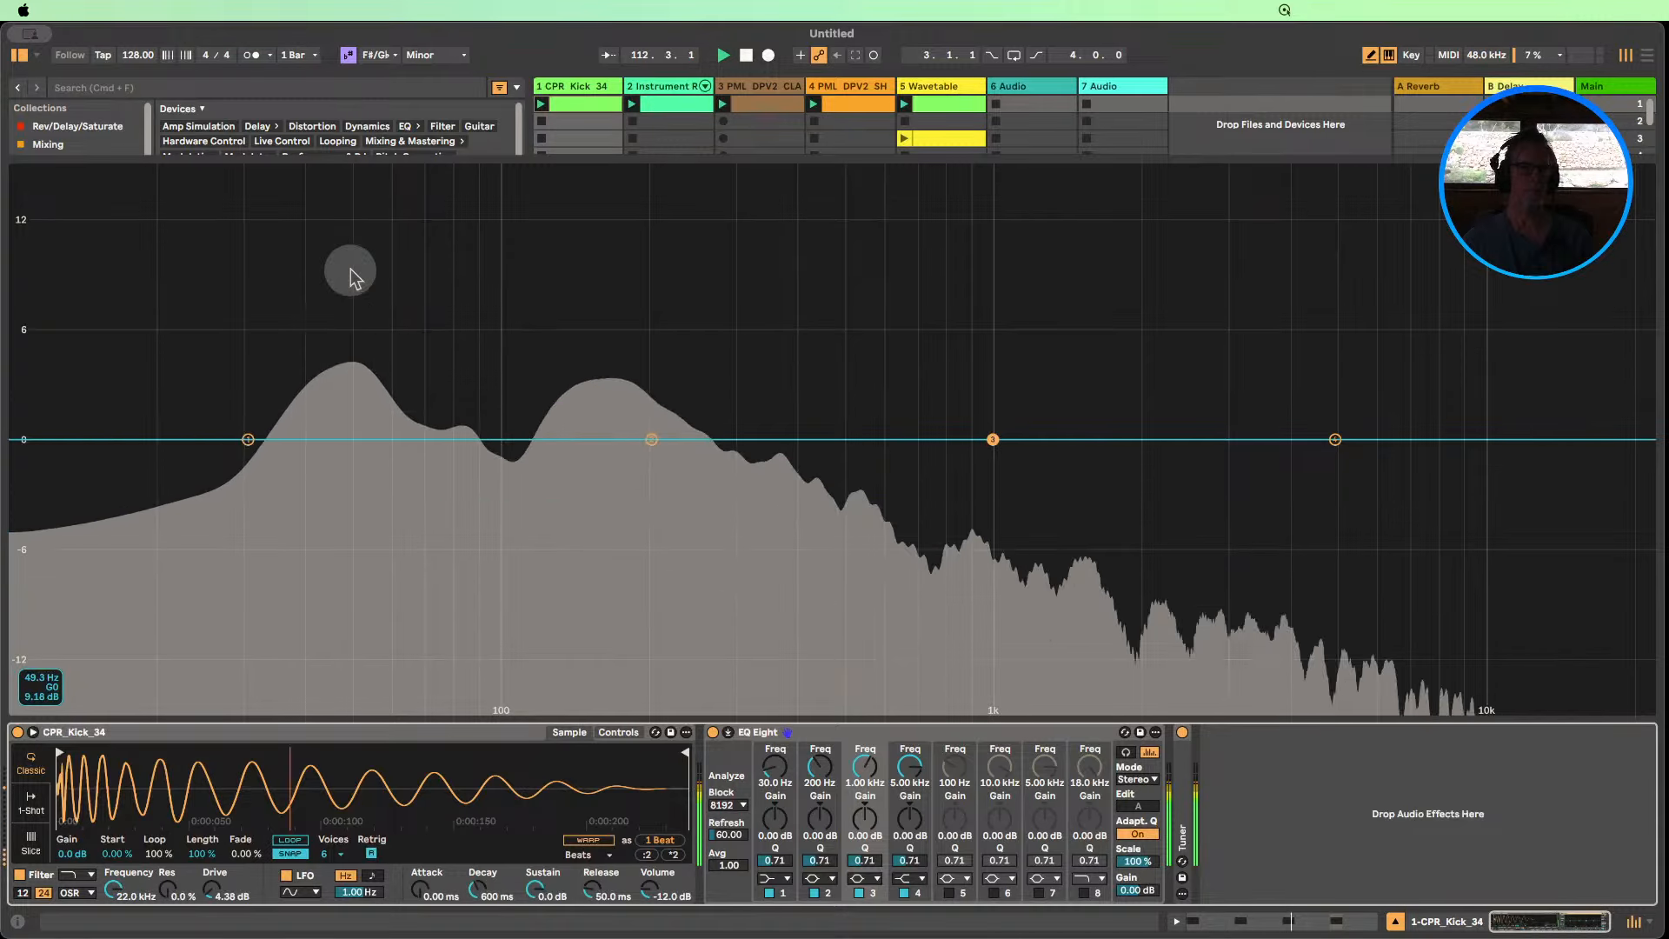
Transpose the kick by +2 st and turn EQ Eight band 2 into a narrow 14.5 dB boost with Q 9.03.
left_click(617, 733)
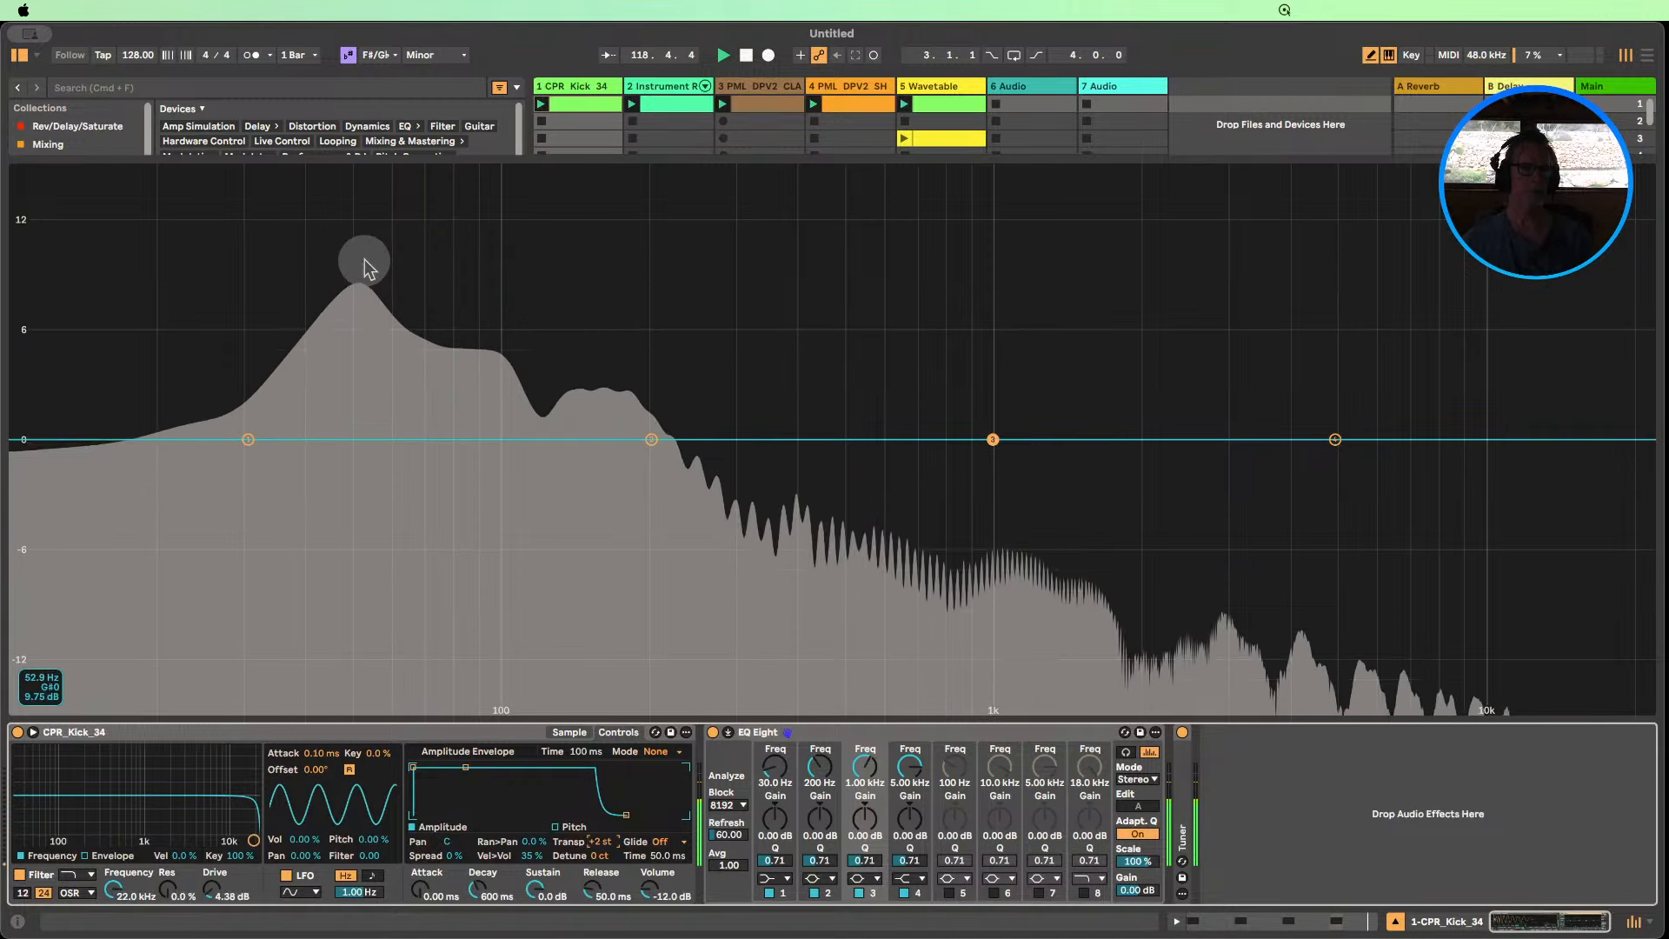
left_click(652, 440)
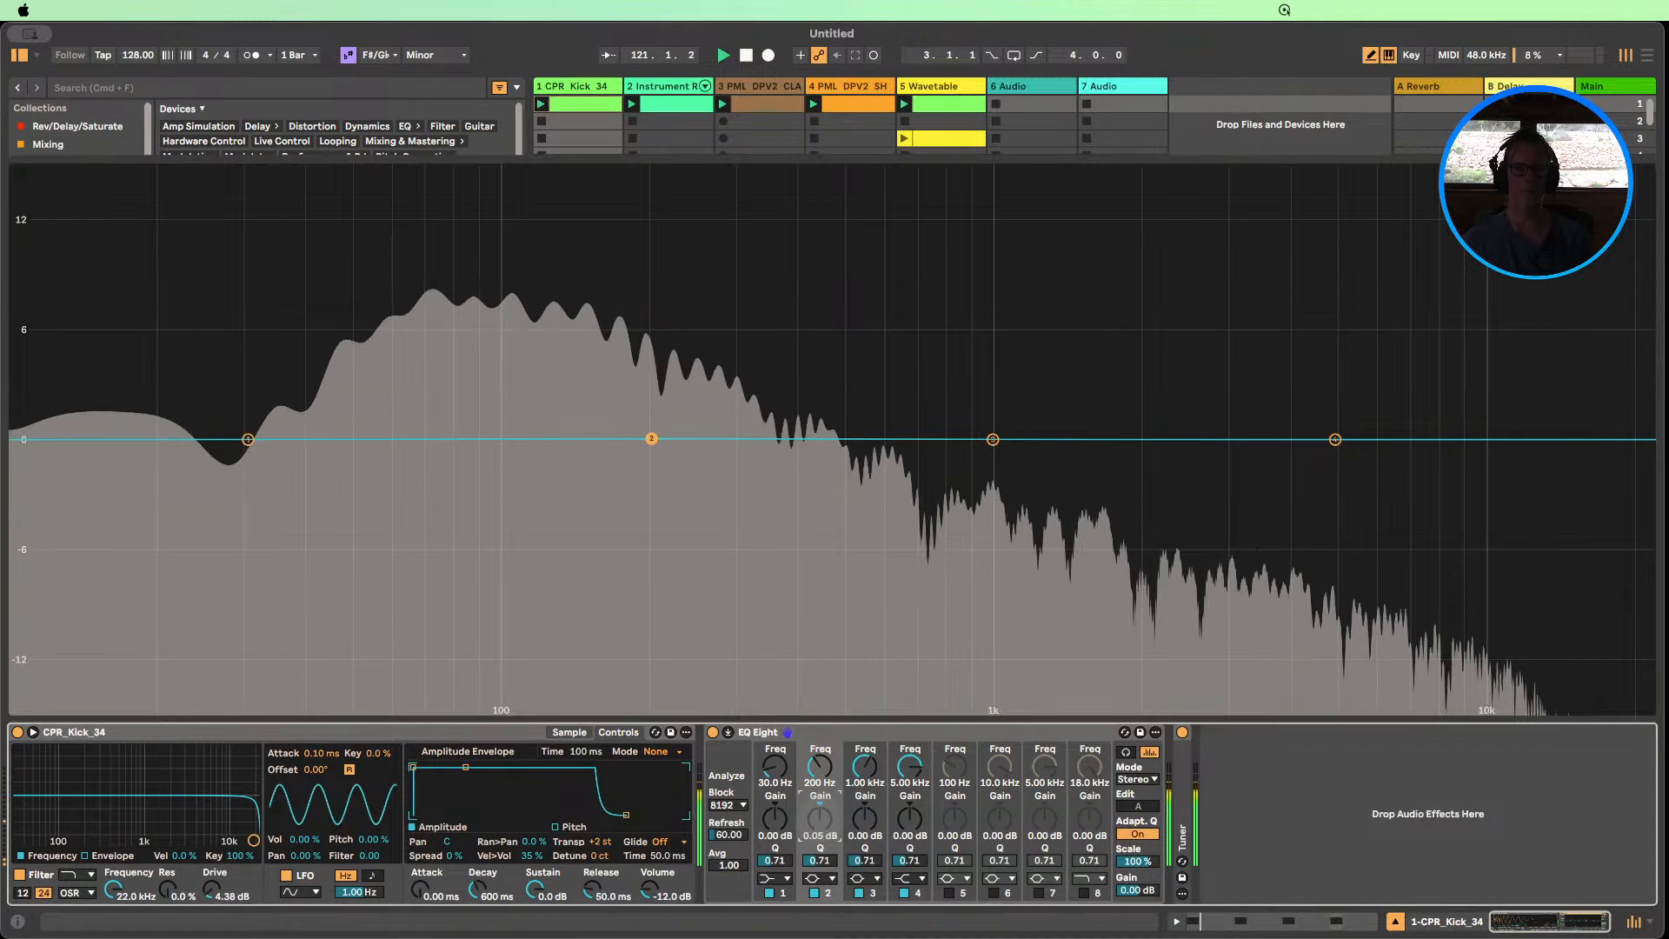
left_click_drag(652, 439, 652, 502)
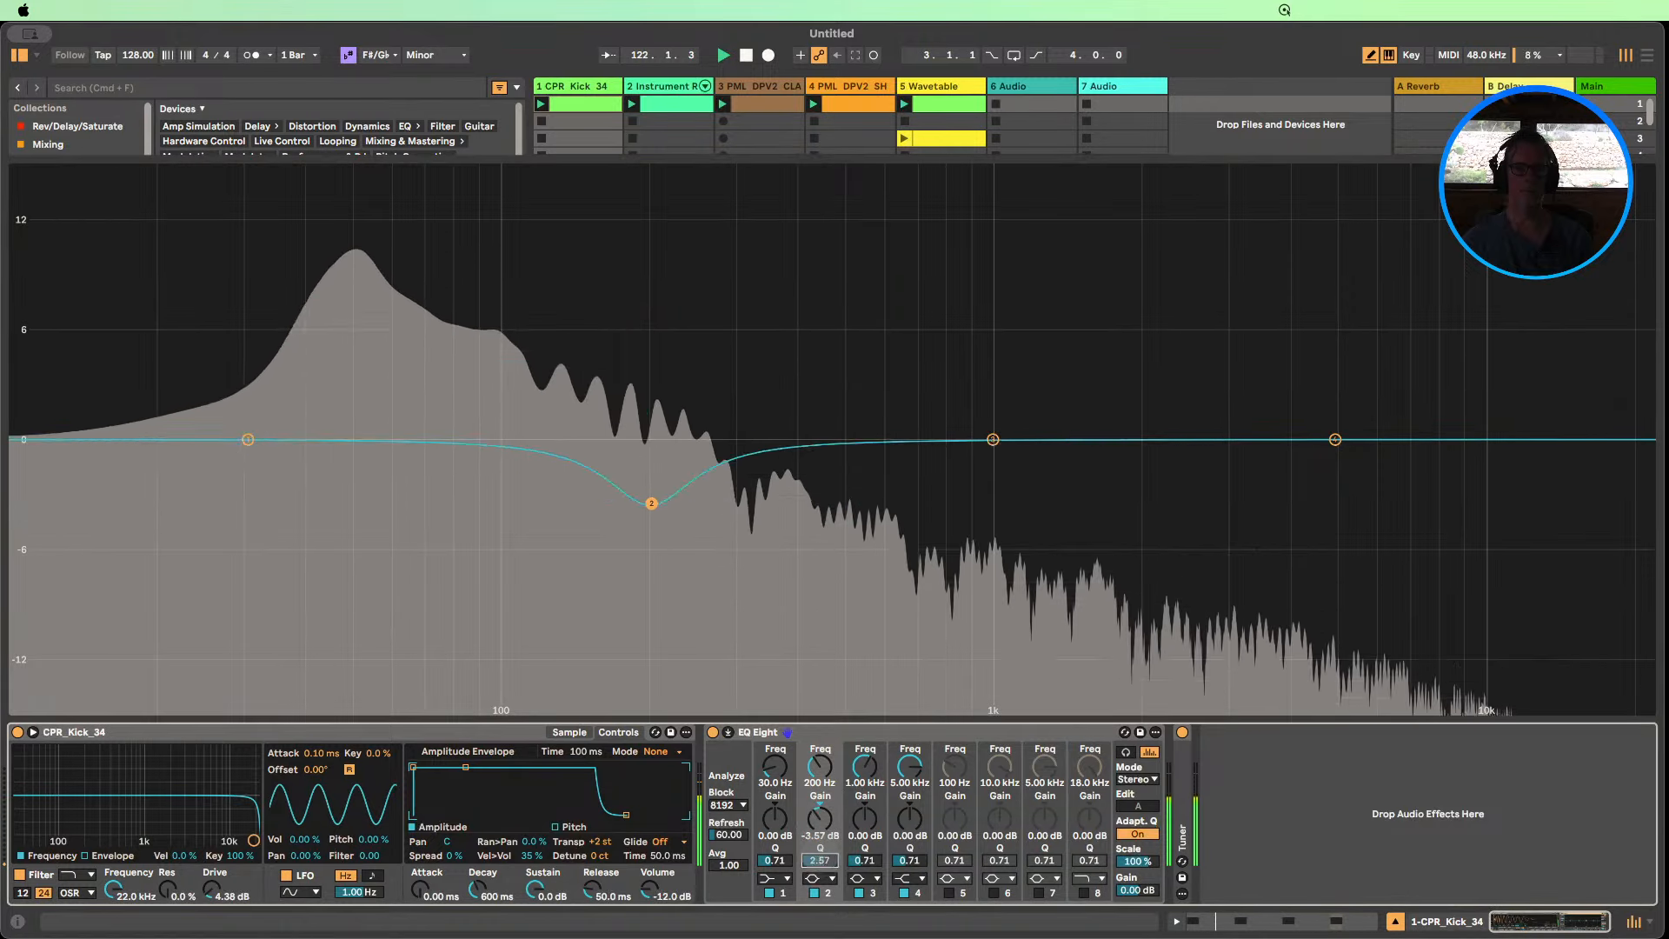
left_click_drag(820, 861, 820, 782)
left_click_drag(652, 503, 652, 183)
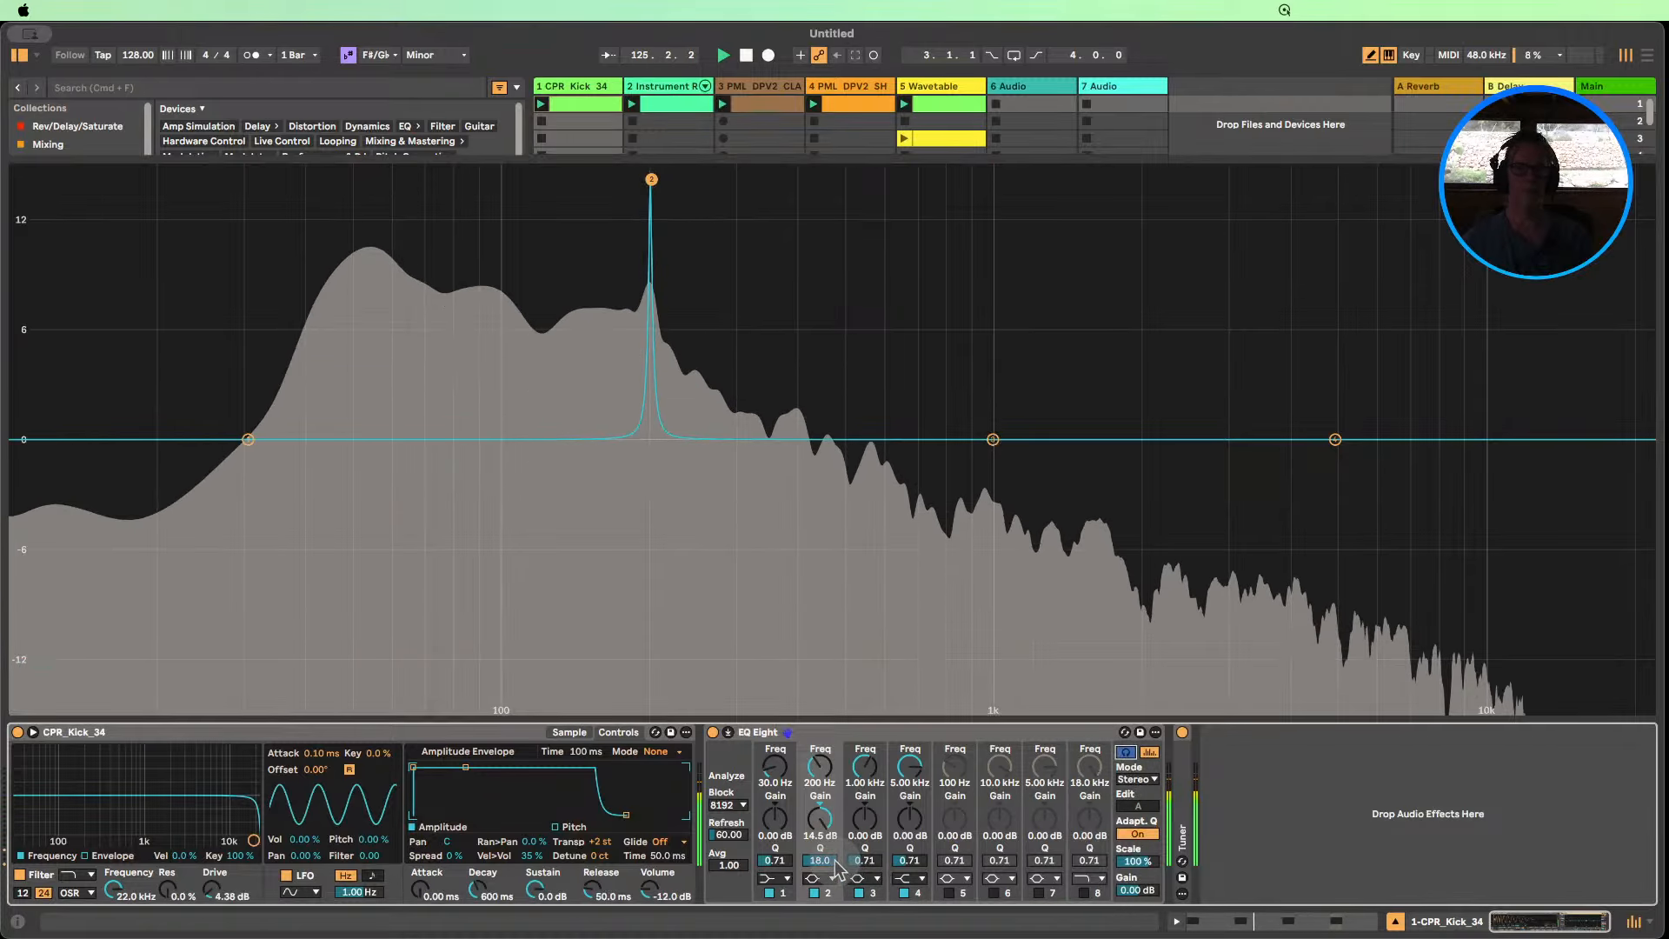
left_click_drag(833, 861, 833, 882)
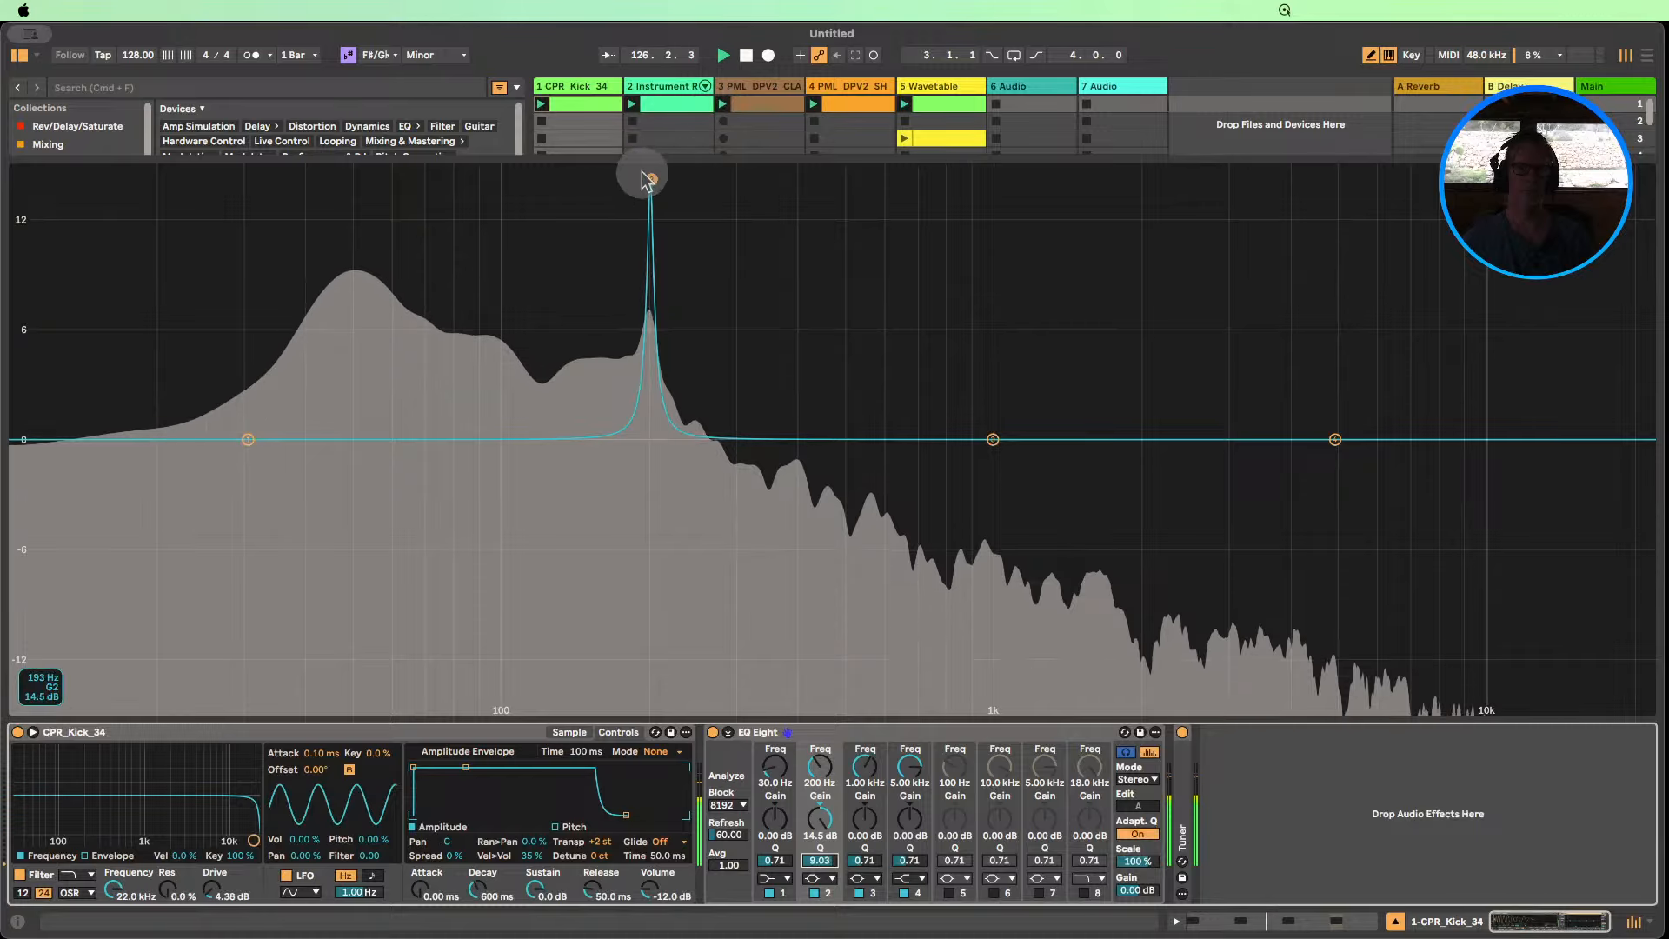
Change EQ Eight band 2 to a -2.14 dB cut at 211 Hz with Q 17.3 and collapse the expanded spectrum display.
mouse_move(647, 180)
left_mouse_down()
mouse_move(768, 174)
mouse_move(662, 170)
left_mouse_up()
mouse_move(820, 818)
left_mouse_down()
mouse_move(820, 938)
mouse_move(820, 839)
left_mouse_up()
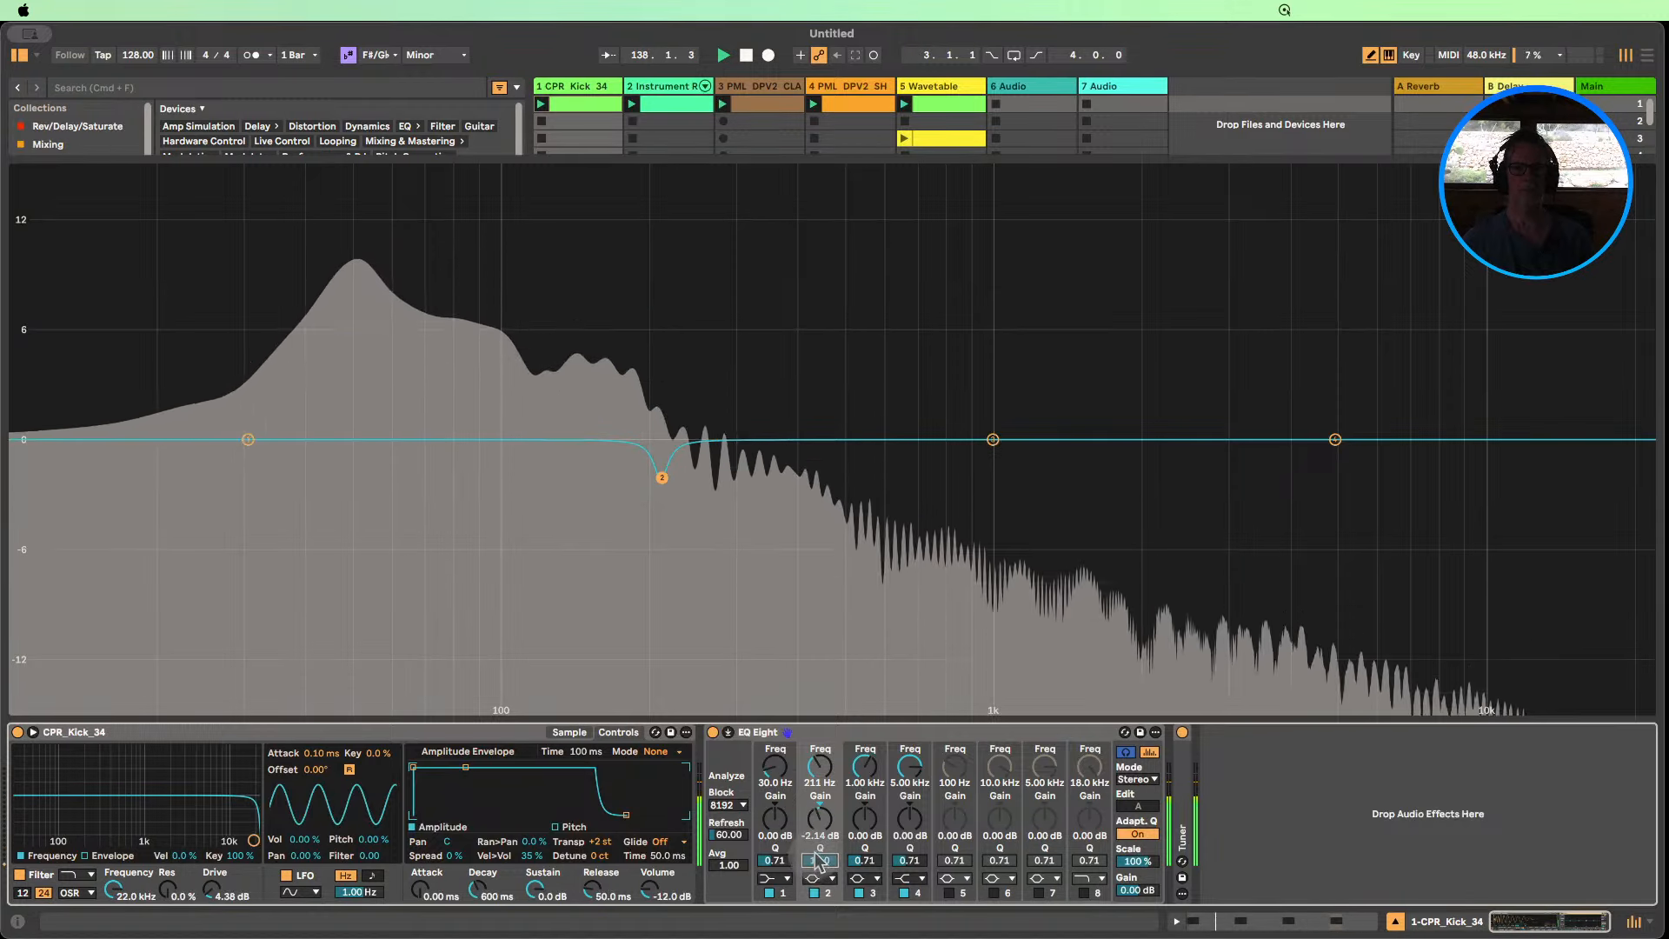
mouse_move(820, 860)
left_mouse_down()
mouse_move(809, 905)
mouse_move(826, 878)
left_mouse_up()
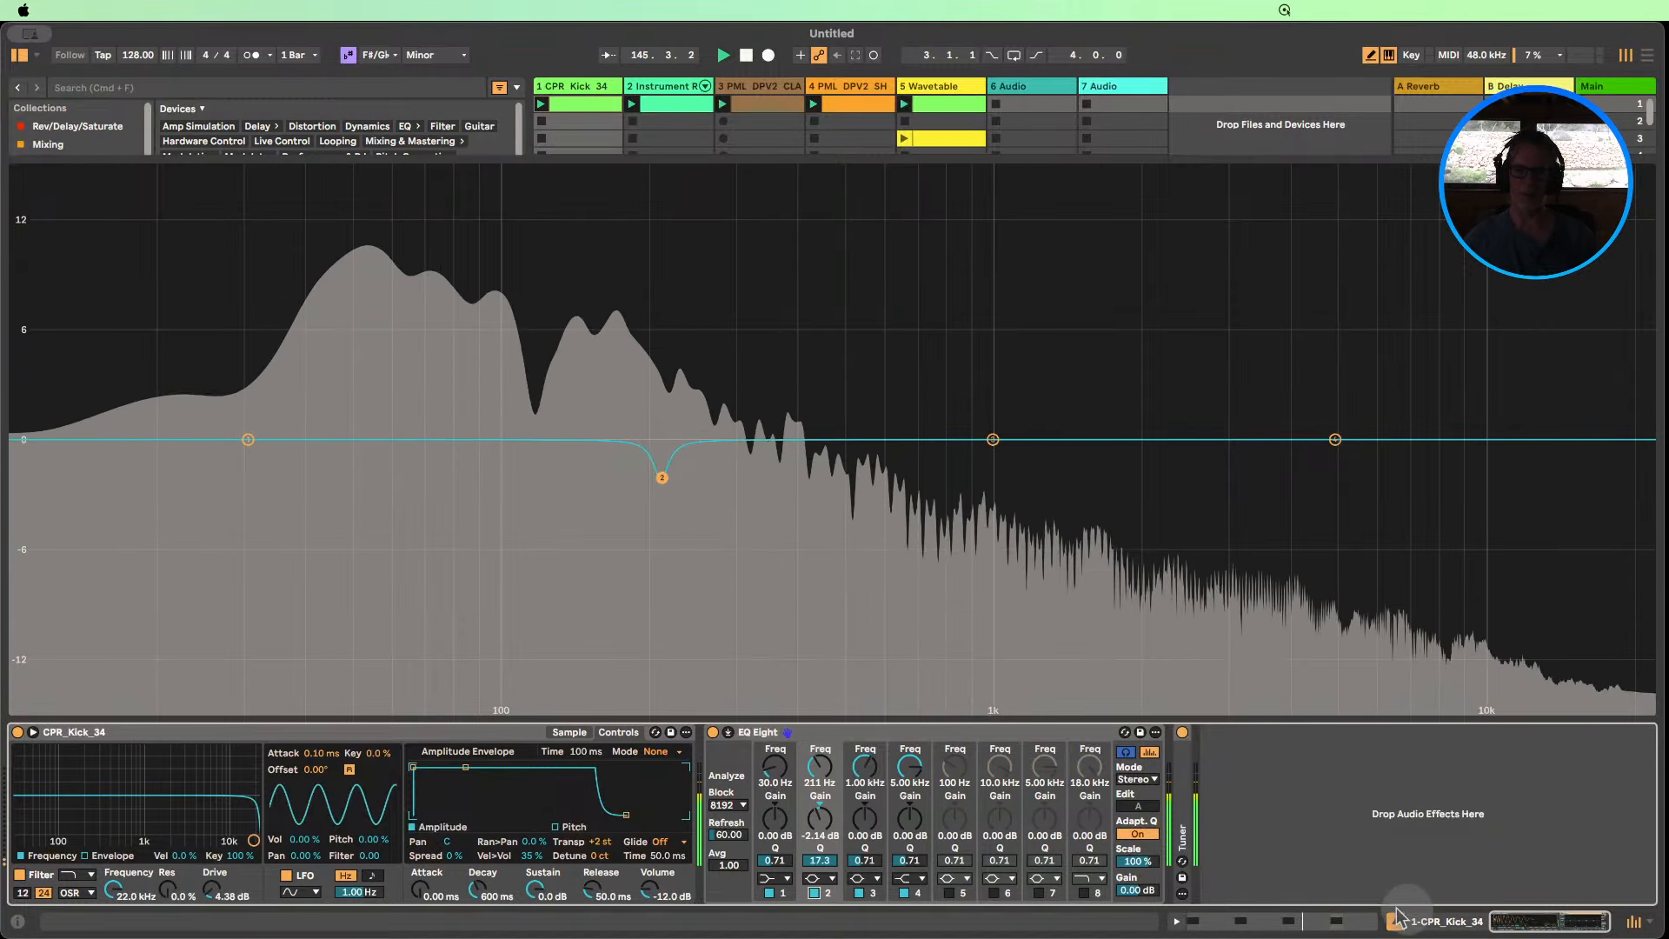
left_click(729, 733)
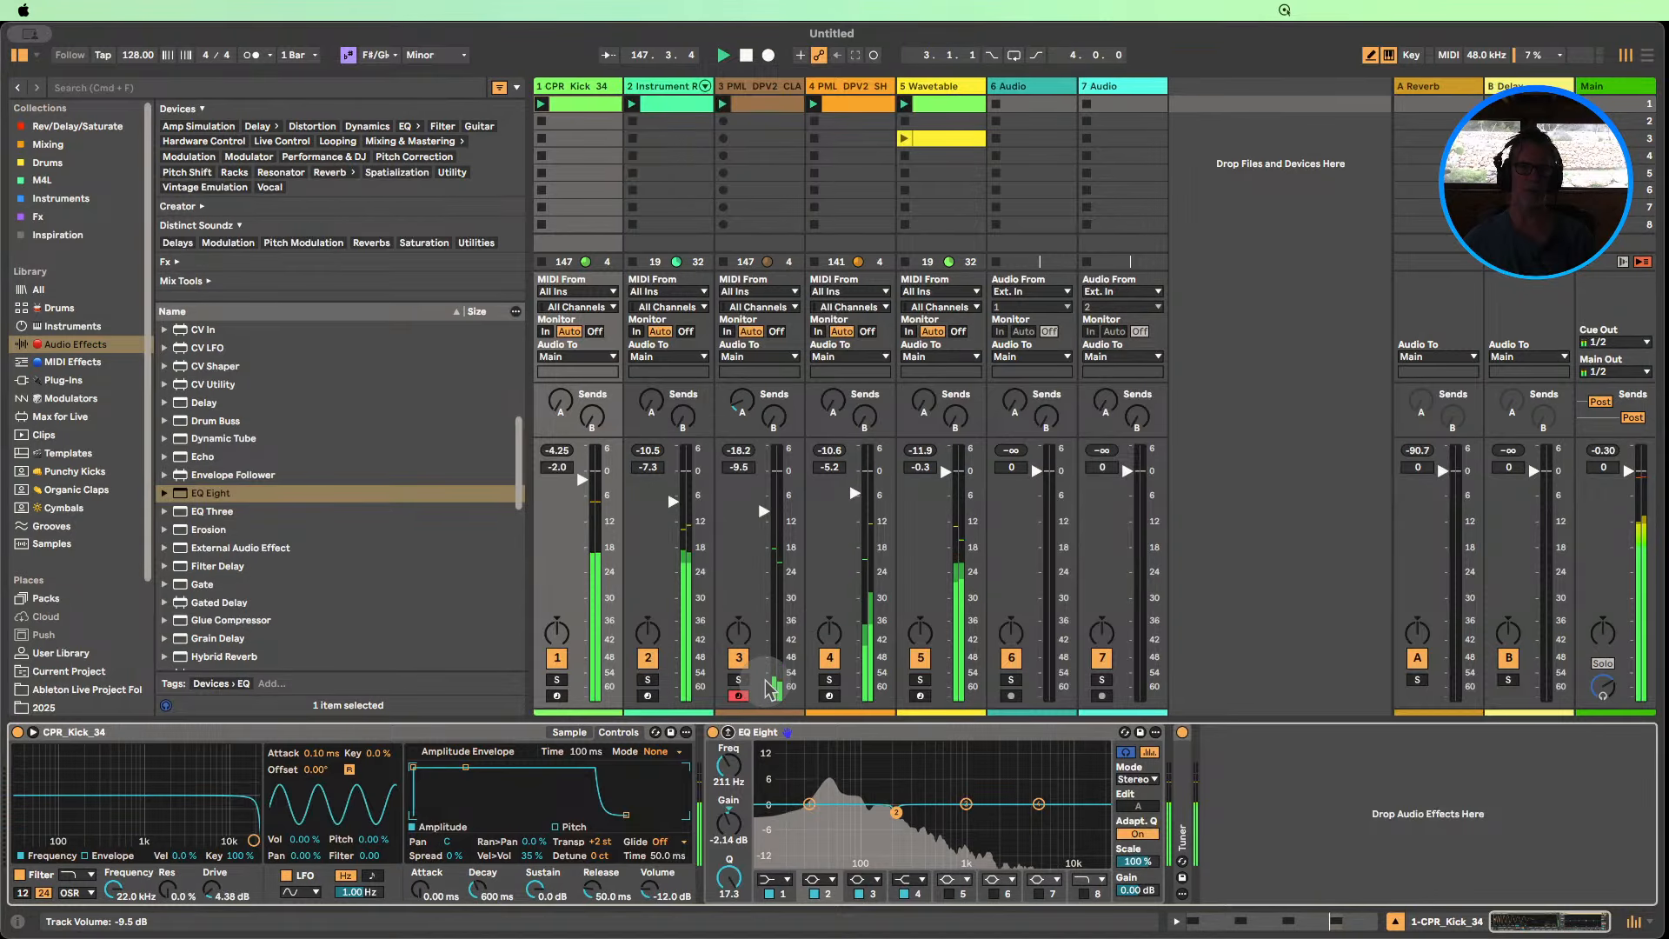
Compare the groove with and without the Wavetable track, and fold the Operator device in track 2's instrument rack.
left_click(920, 658)
left_click(920, 657)
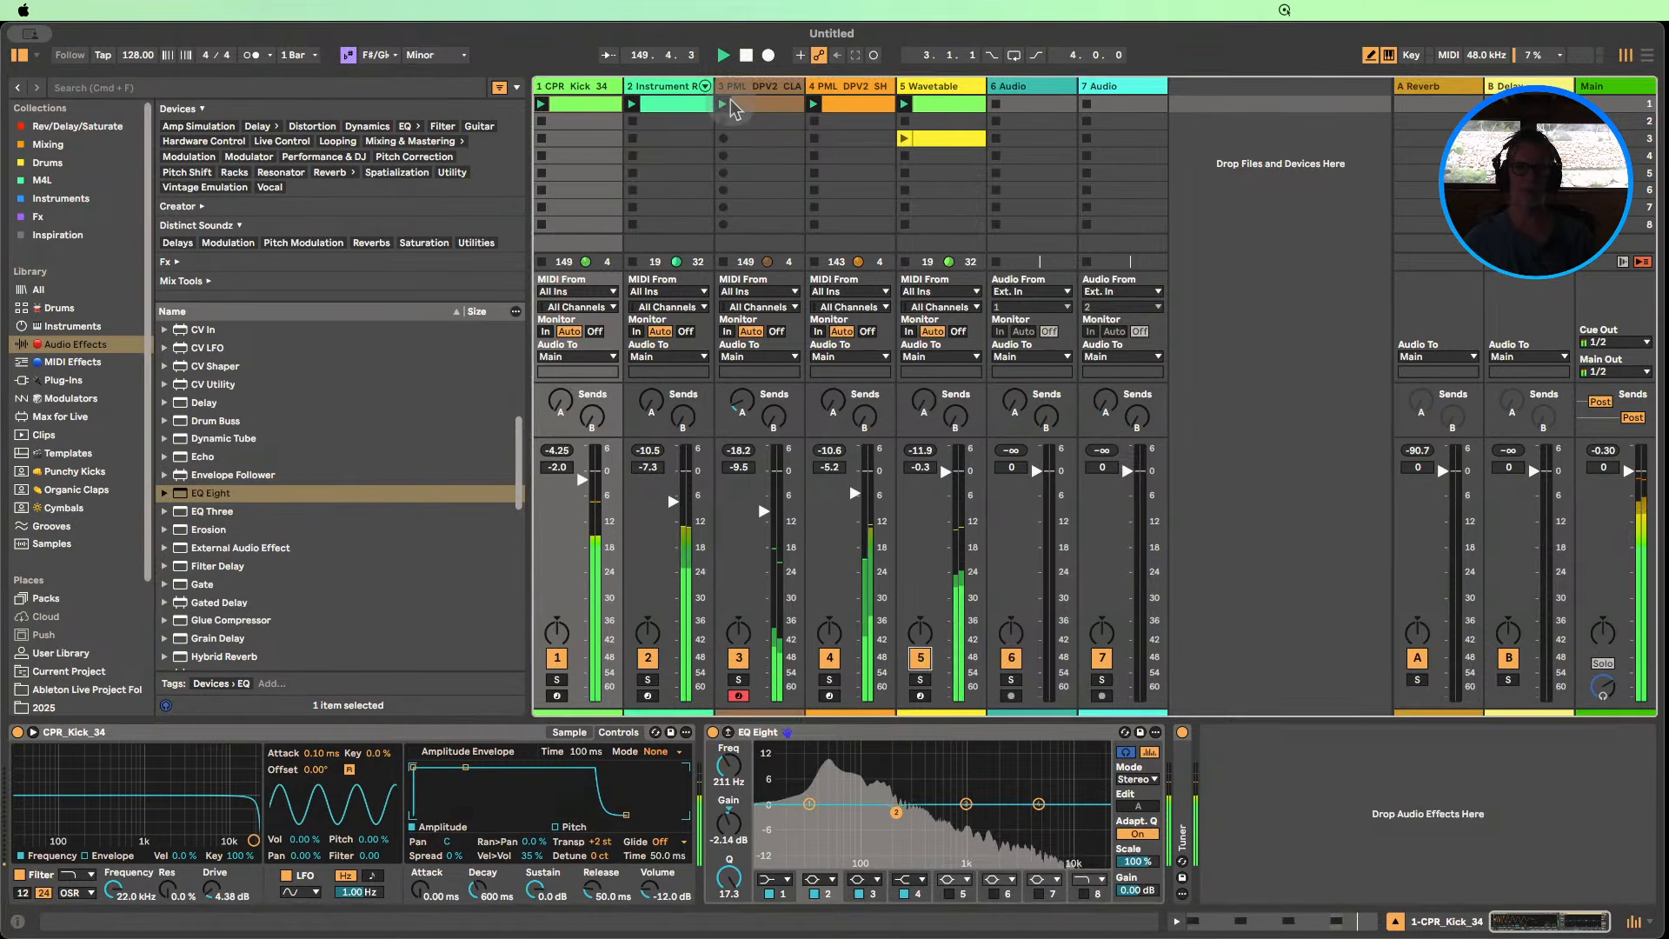
left_click(657, 86)
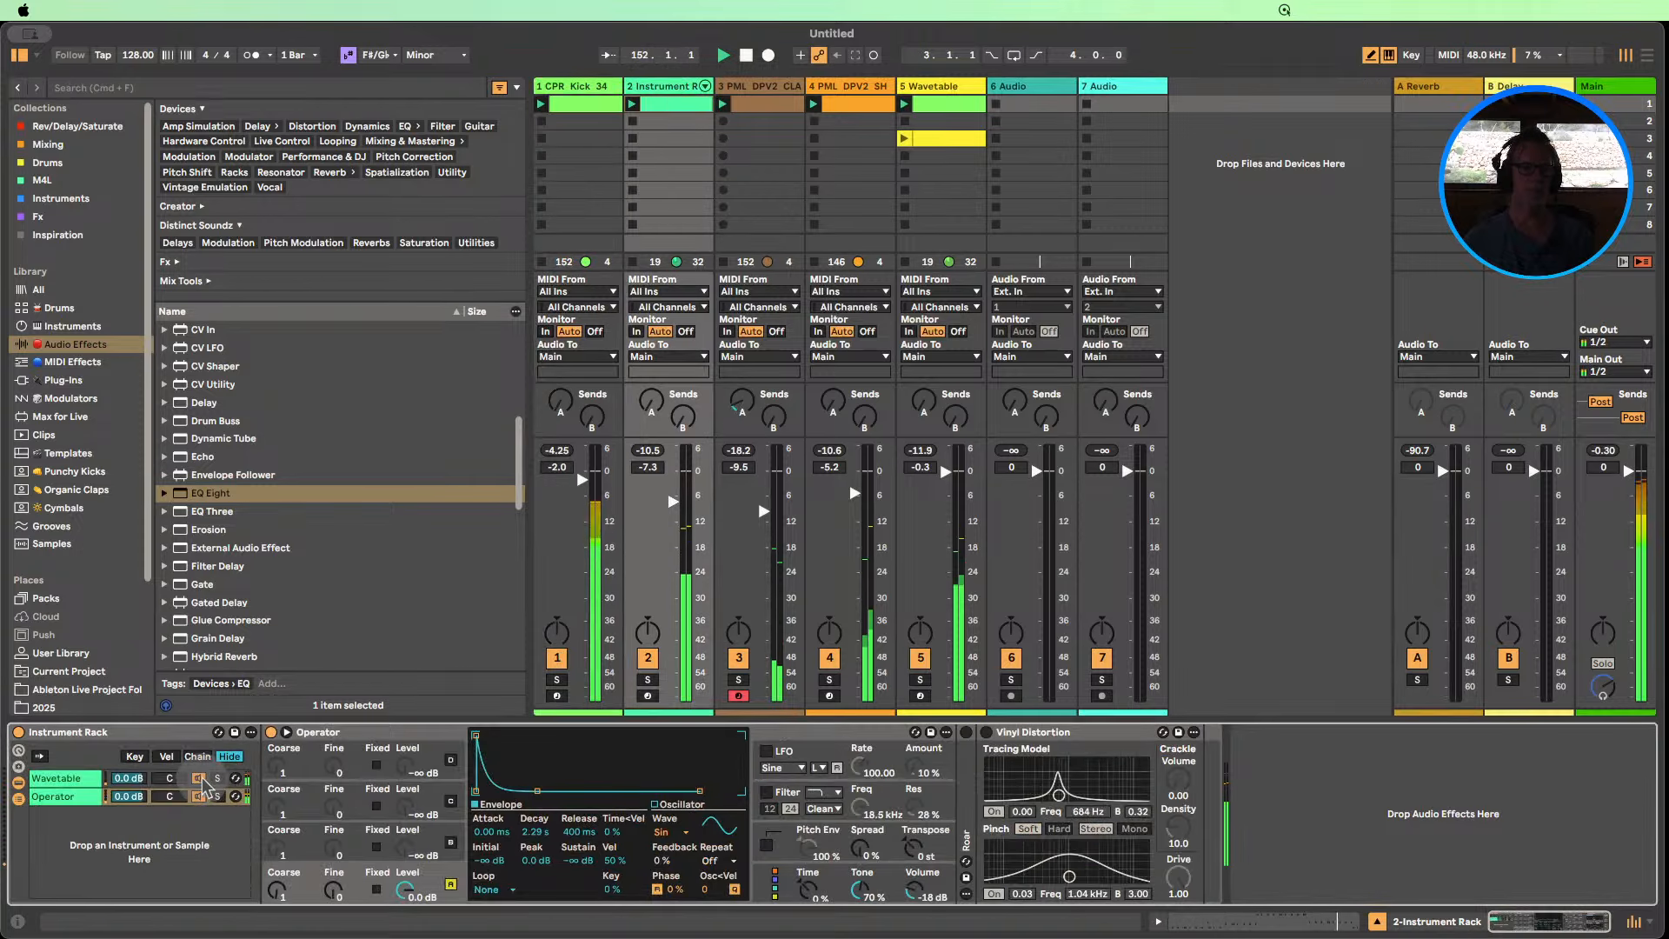
scroll(209, 600, "down", 10)
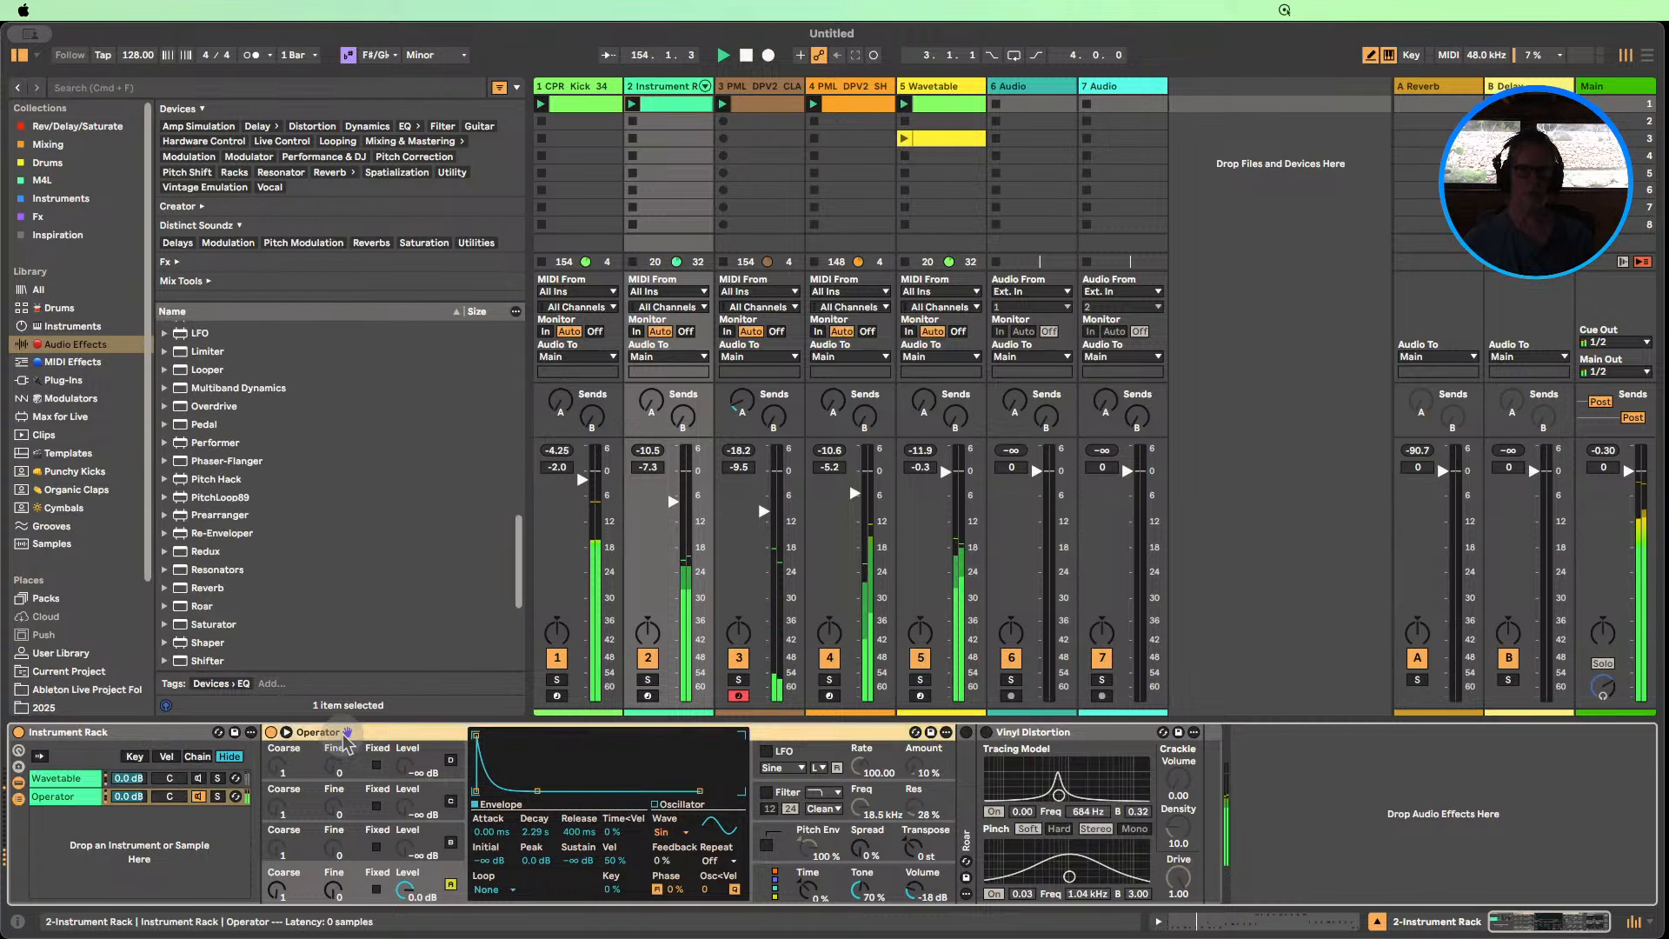
double_click(365, 733)
Add the Drift instrument as a new chain below Operator in the instrument rack.
scroll(298, 518, "up", 10)
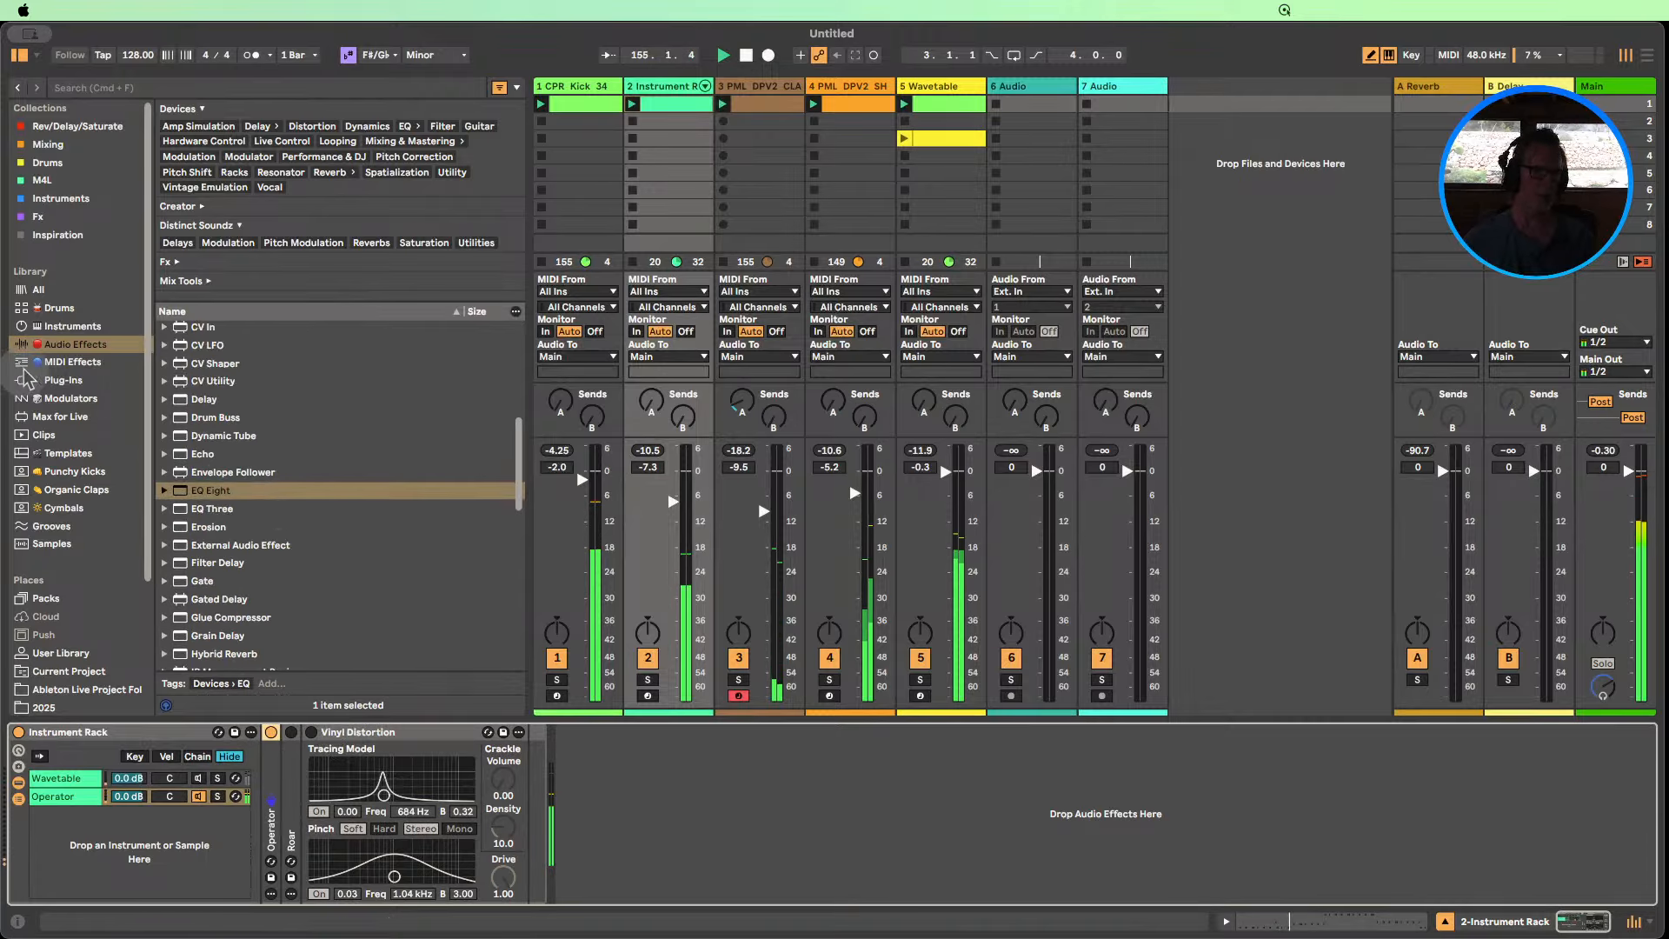
left_click(63, 327)
scroll(265, 414, "up", 2)
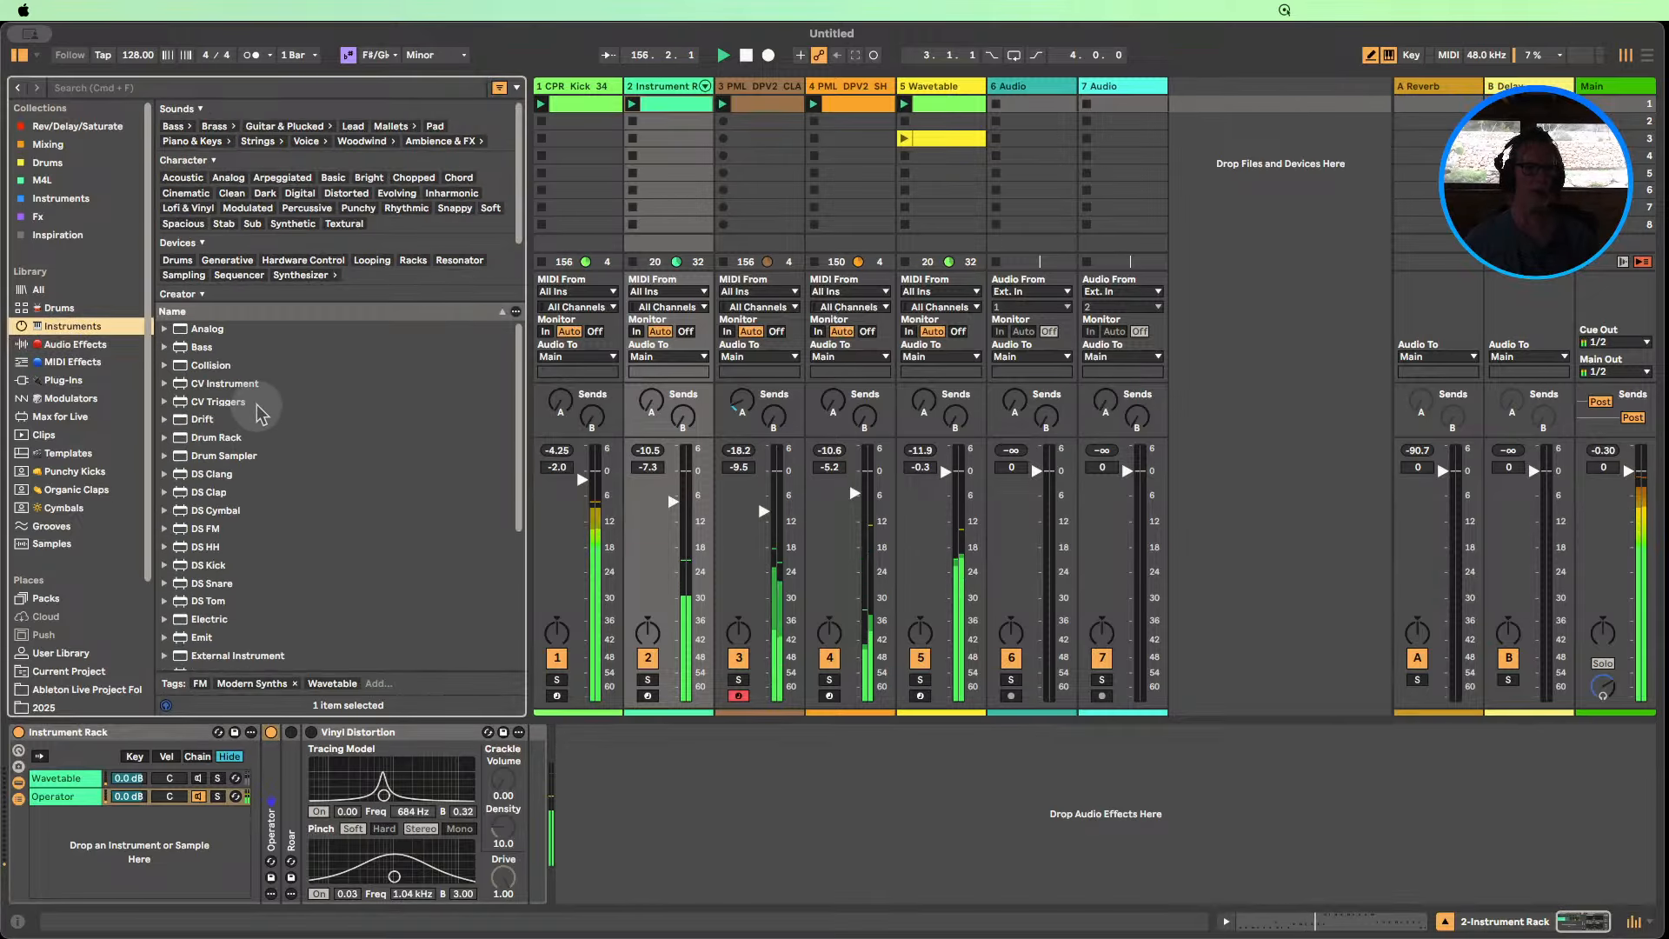
scroll(261, 413, "down", 1)
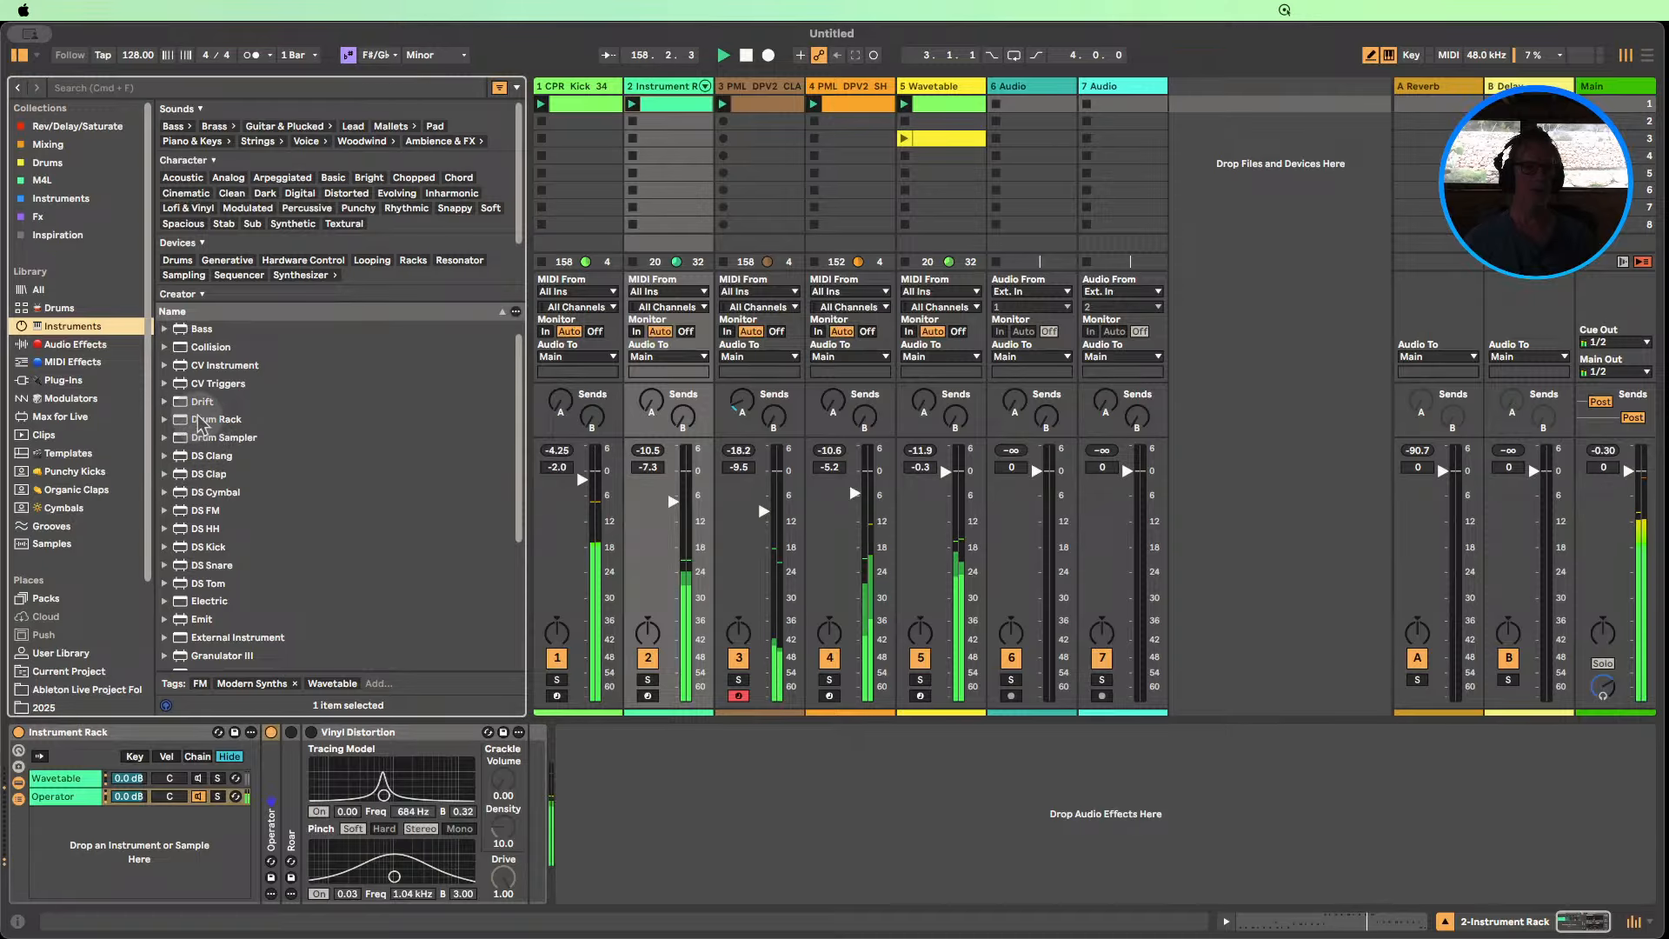
left_click_drag(202, 401, 155, 833)
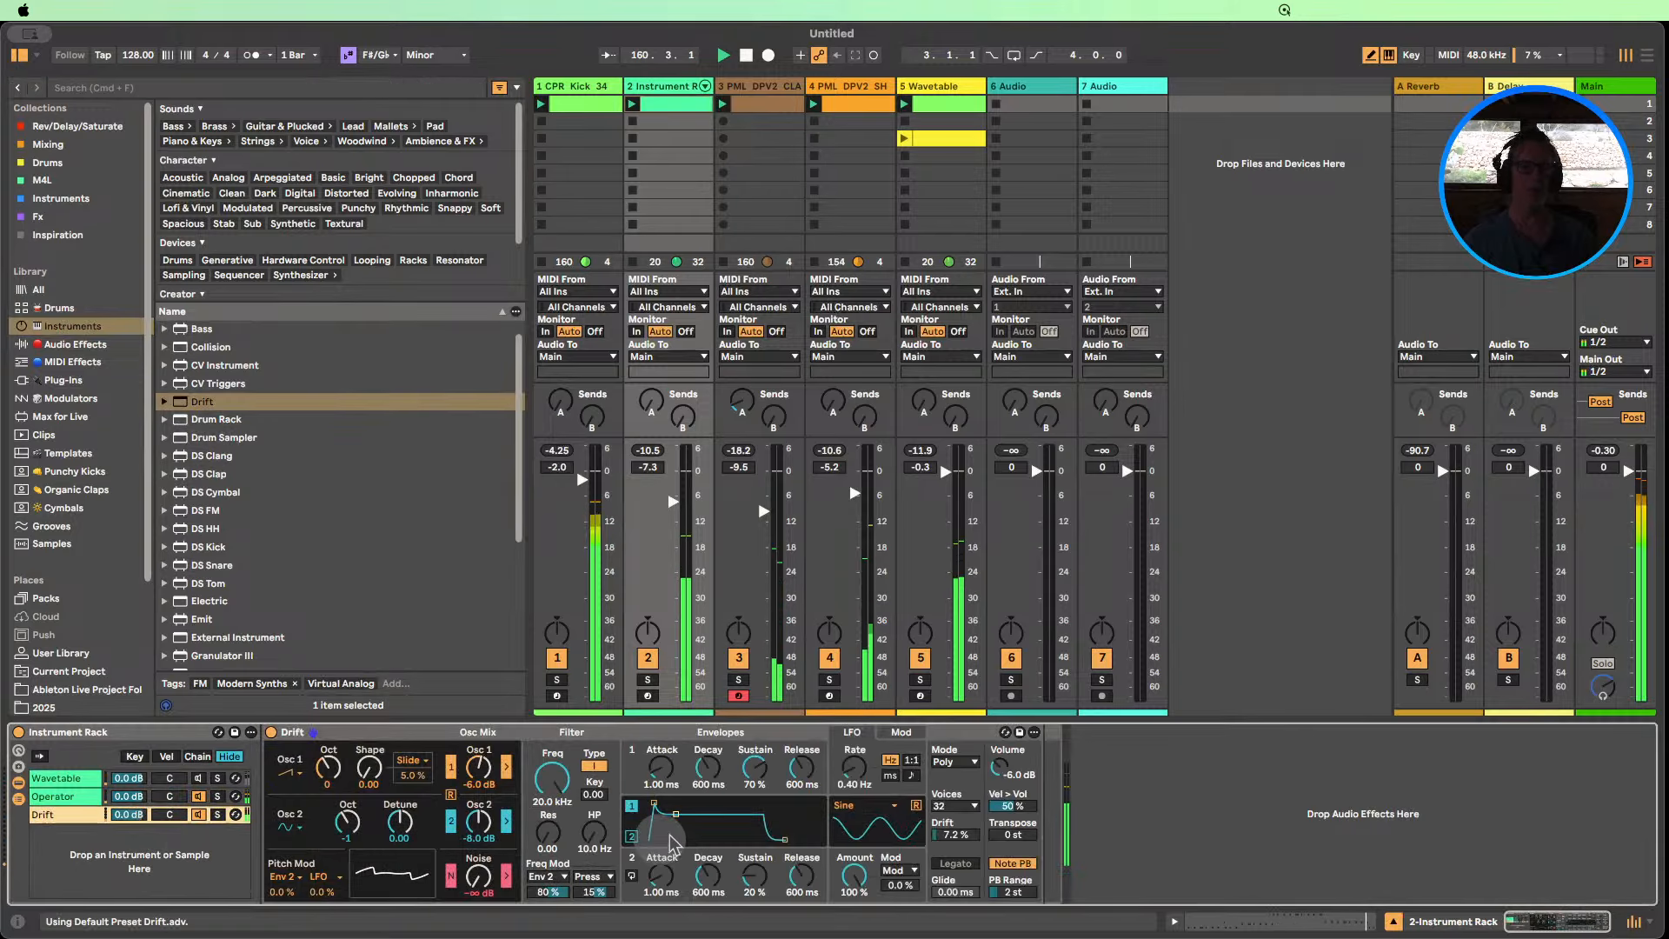
In Drift, change Osc 2's waveform and set Osc 1 to 1.7 dB, Noise -26 dB, Detune -0.11, Shape 0.04 and filter frequency 74.6 Hz.
left_click(687, 765)
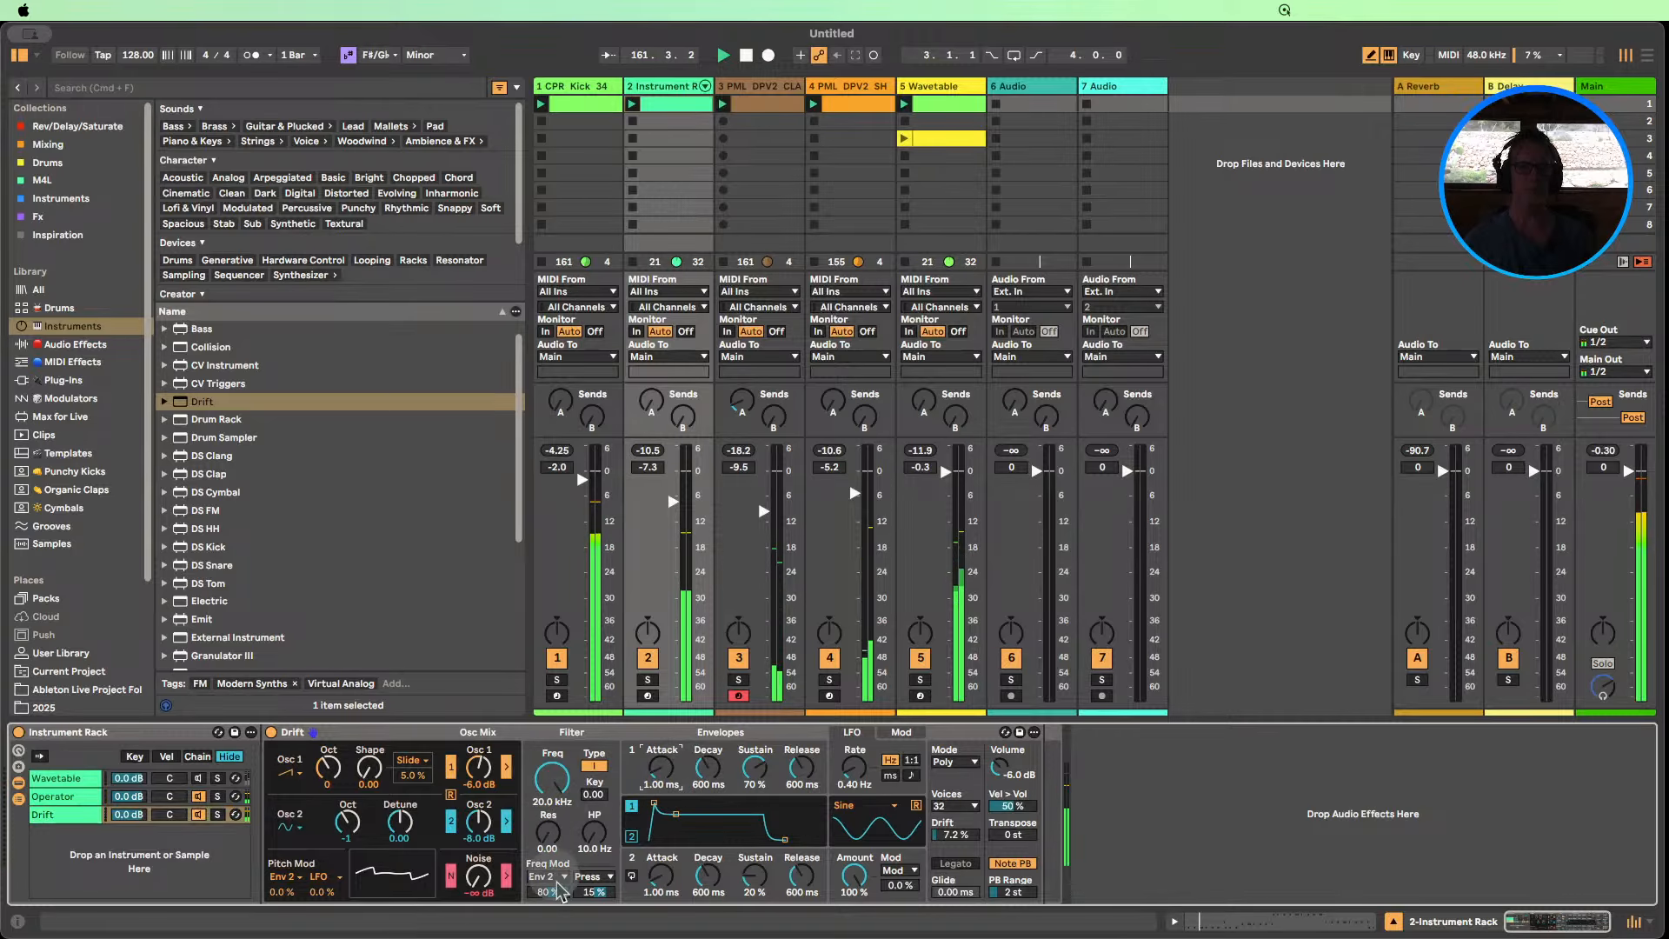
left_click(286, 827)
left_click(293, 871)
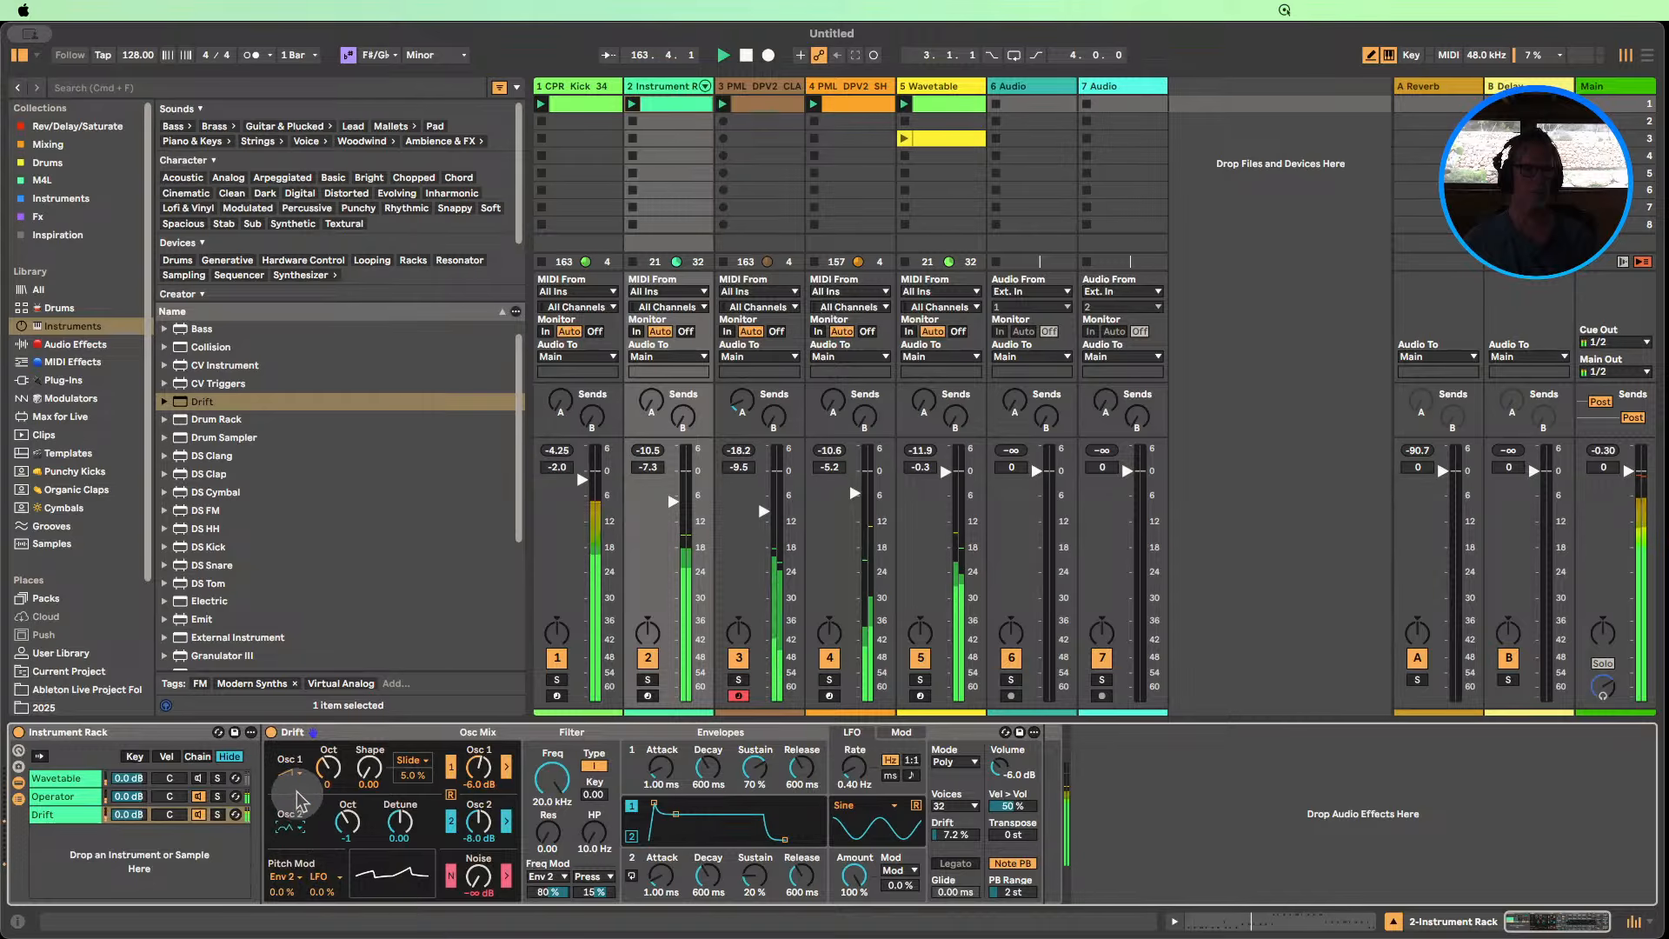
left_click_drag(479, 769, 555, 896)
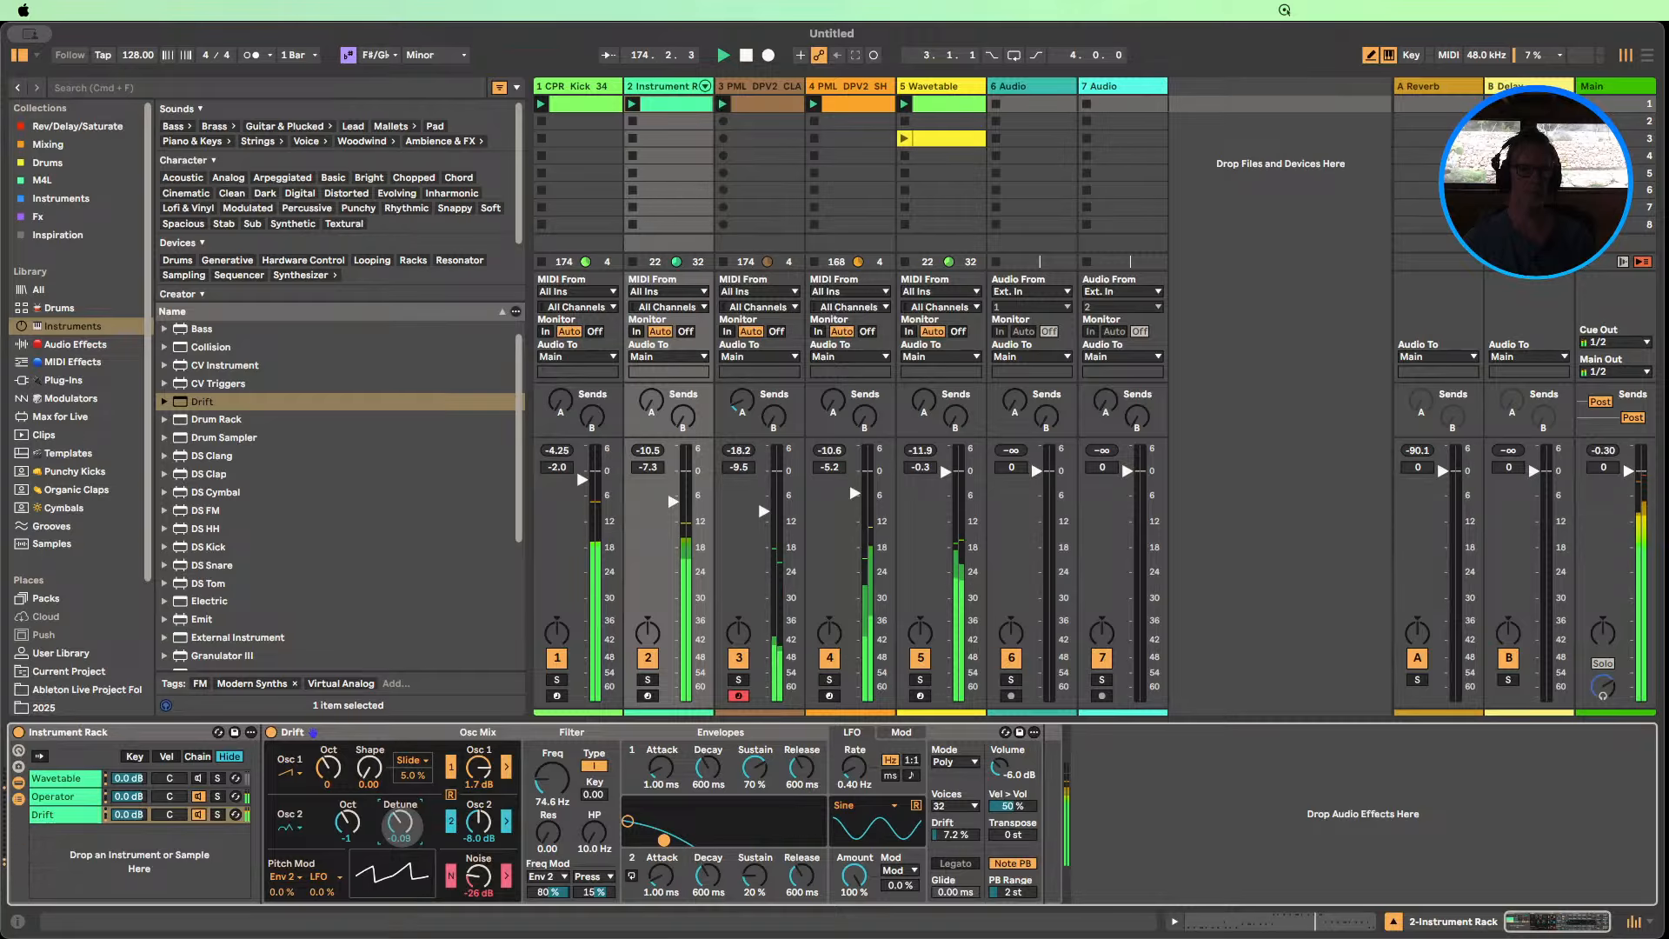
left_click_drag(402, 826, 401, 830)
mouse_move(363, 763)
left_mouse_down()
mouse_move(363, 736)
mouse_move(369, 773)
left_mouse_up()
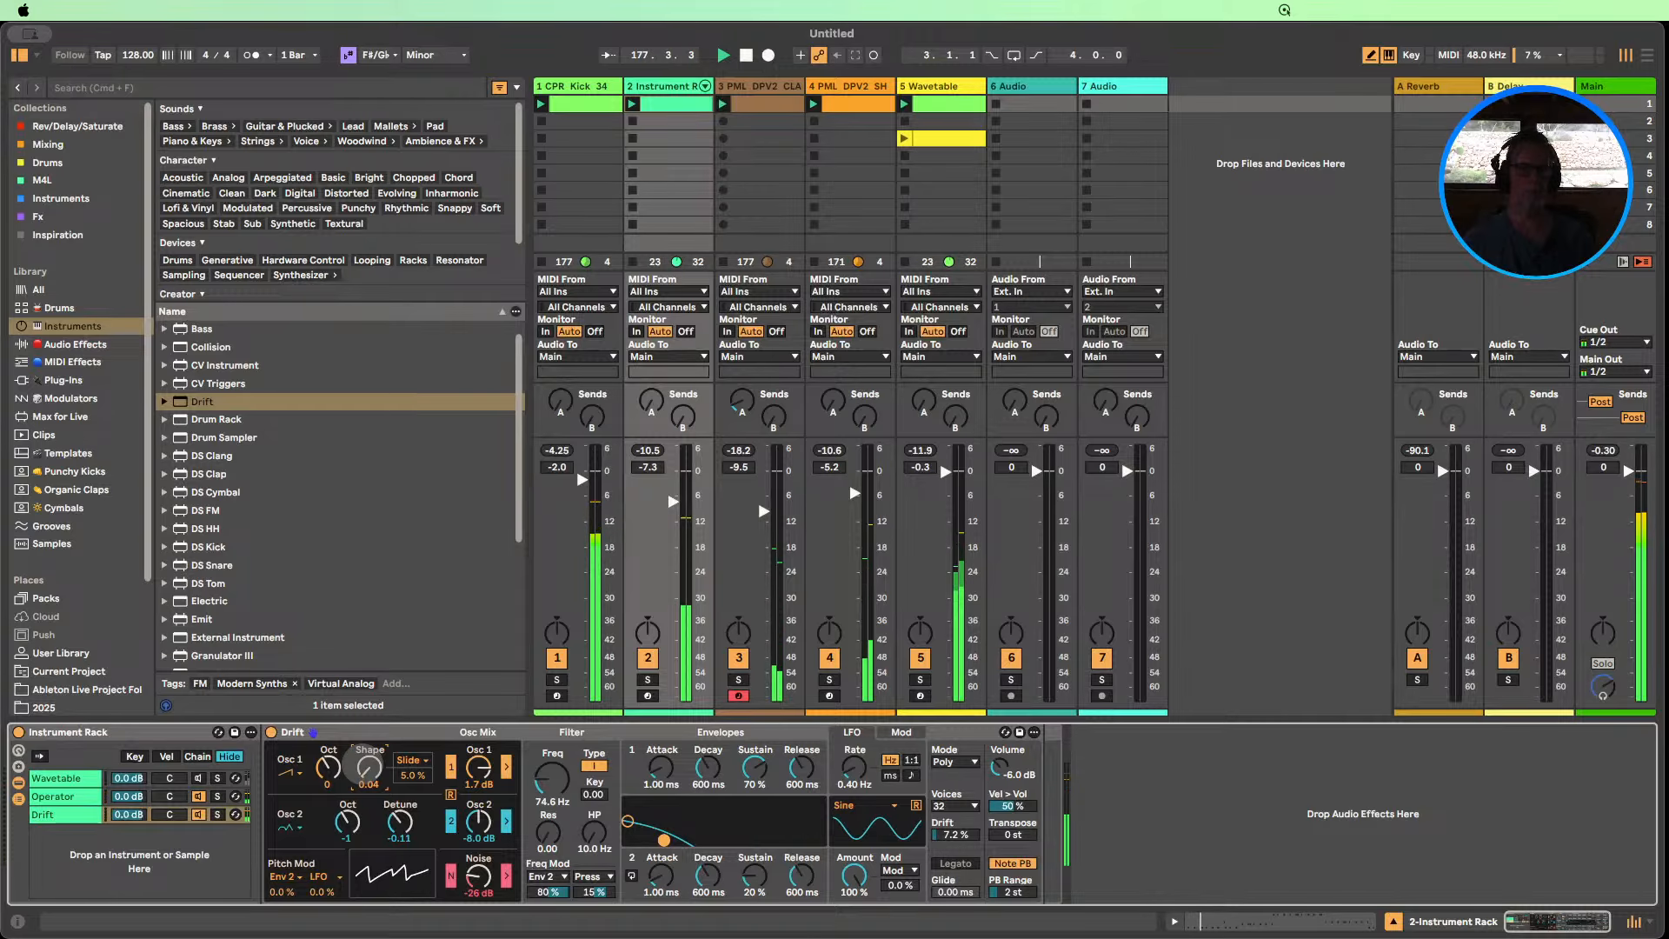
Set Drift's Envelope 1 to 0% sustain and 1.60 s decay, and switch its voice mode to Mono.
left_click(727, 786)
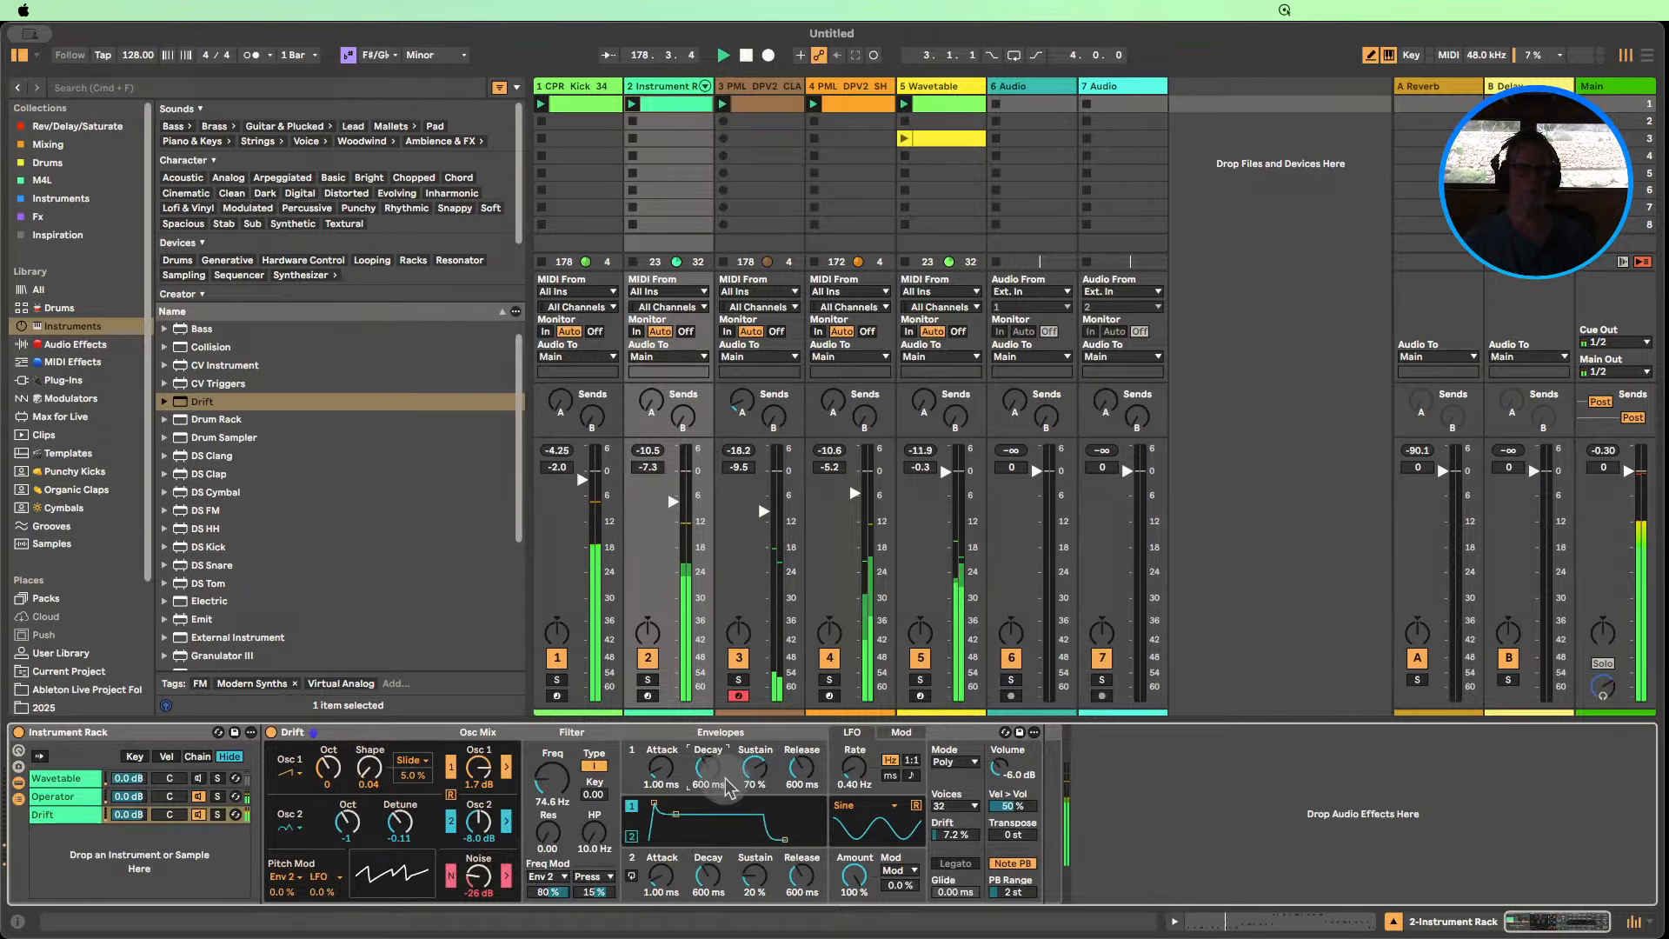
left_click_drag(753, 780, 753, 830)
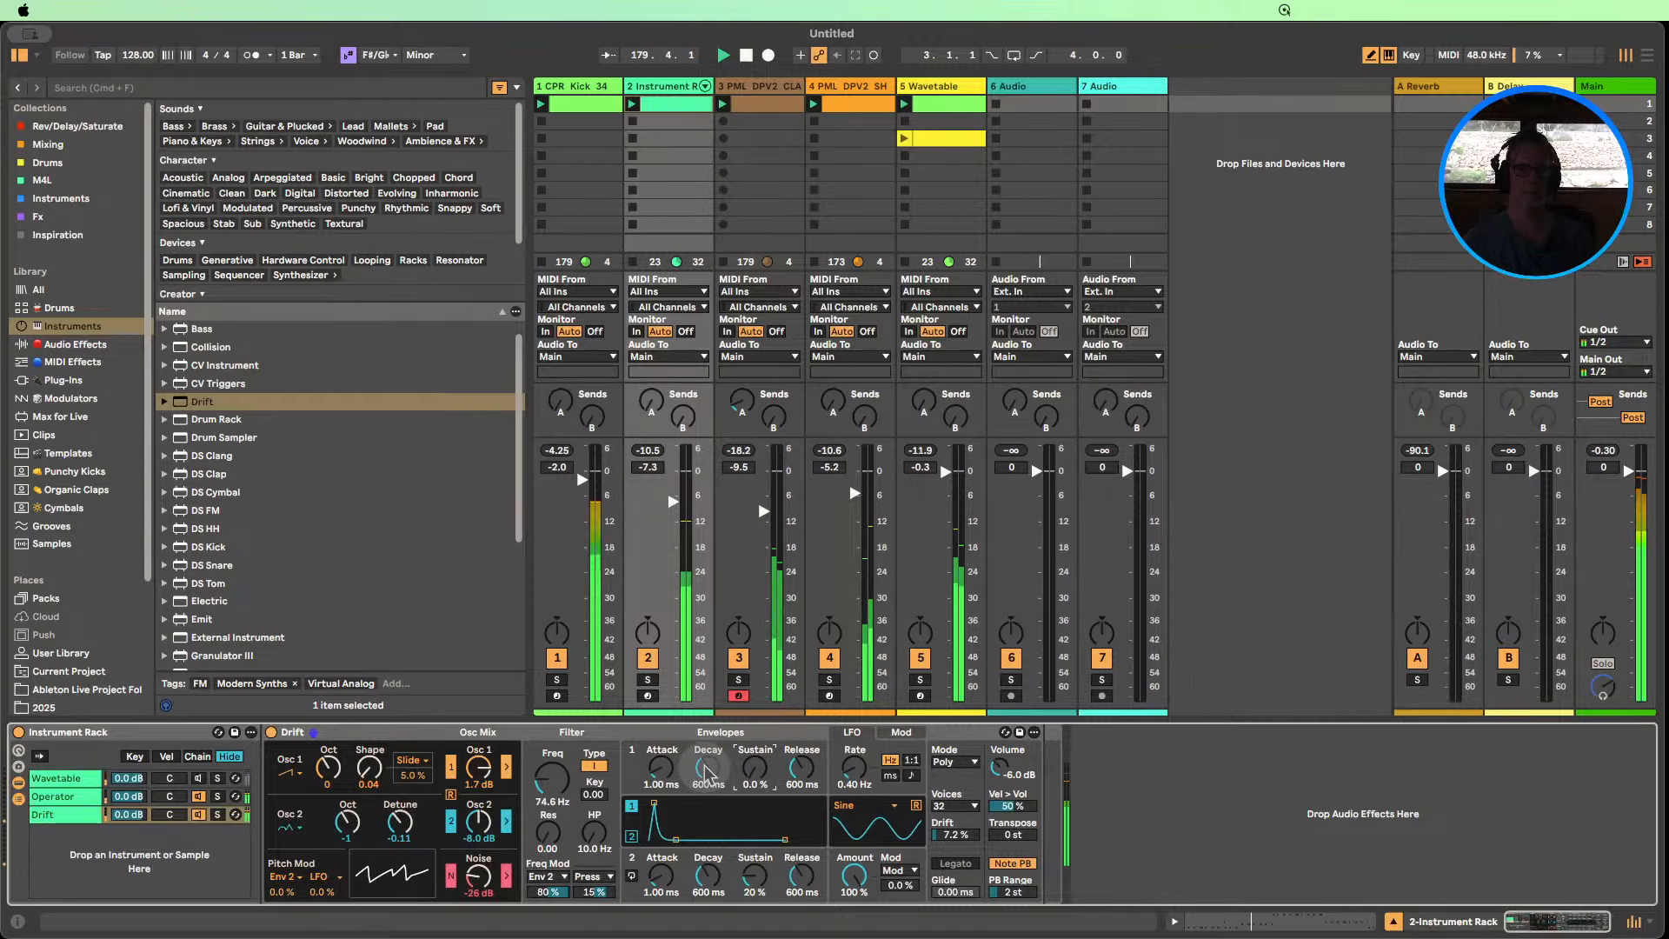
left_click_drag(706, 771, 706, 809)
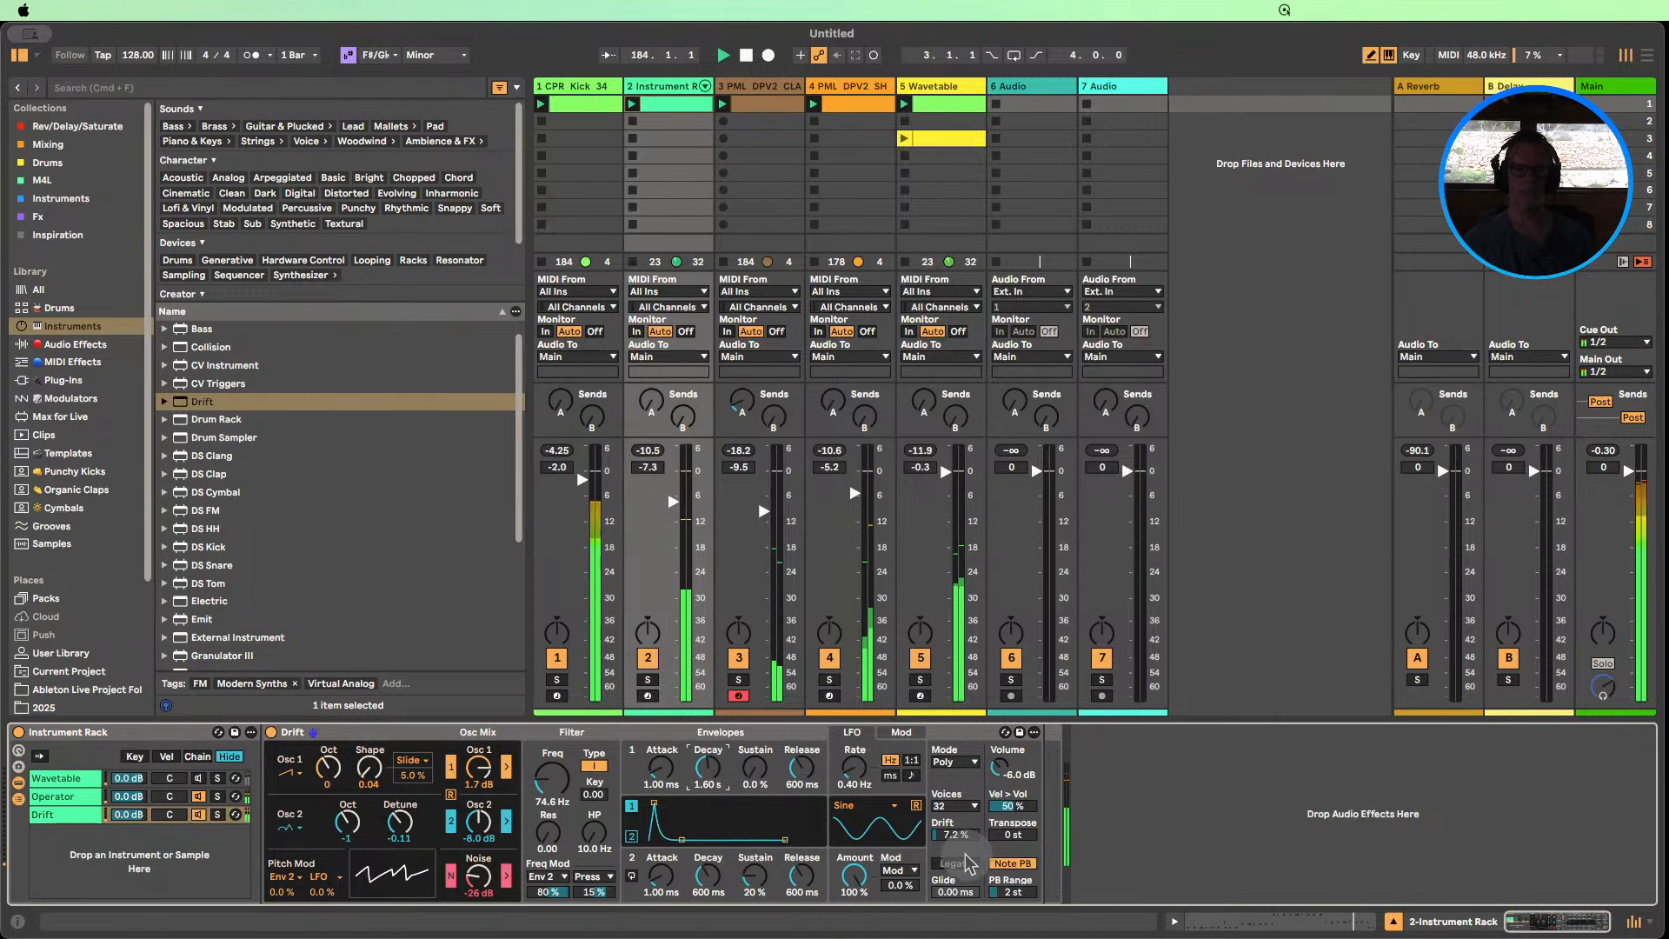
left_click(947, 763)
left_click(950, 779)
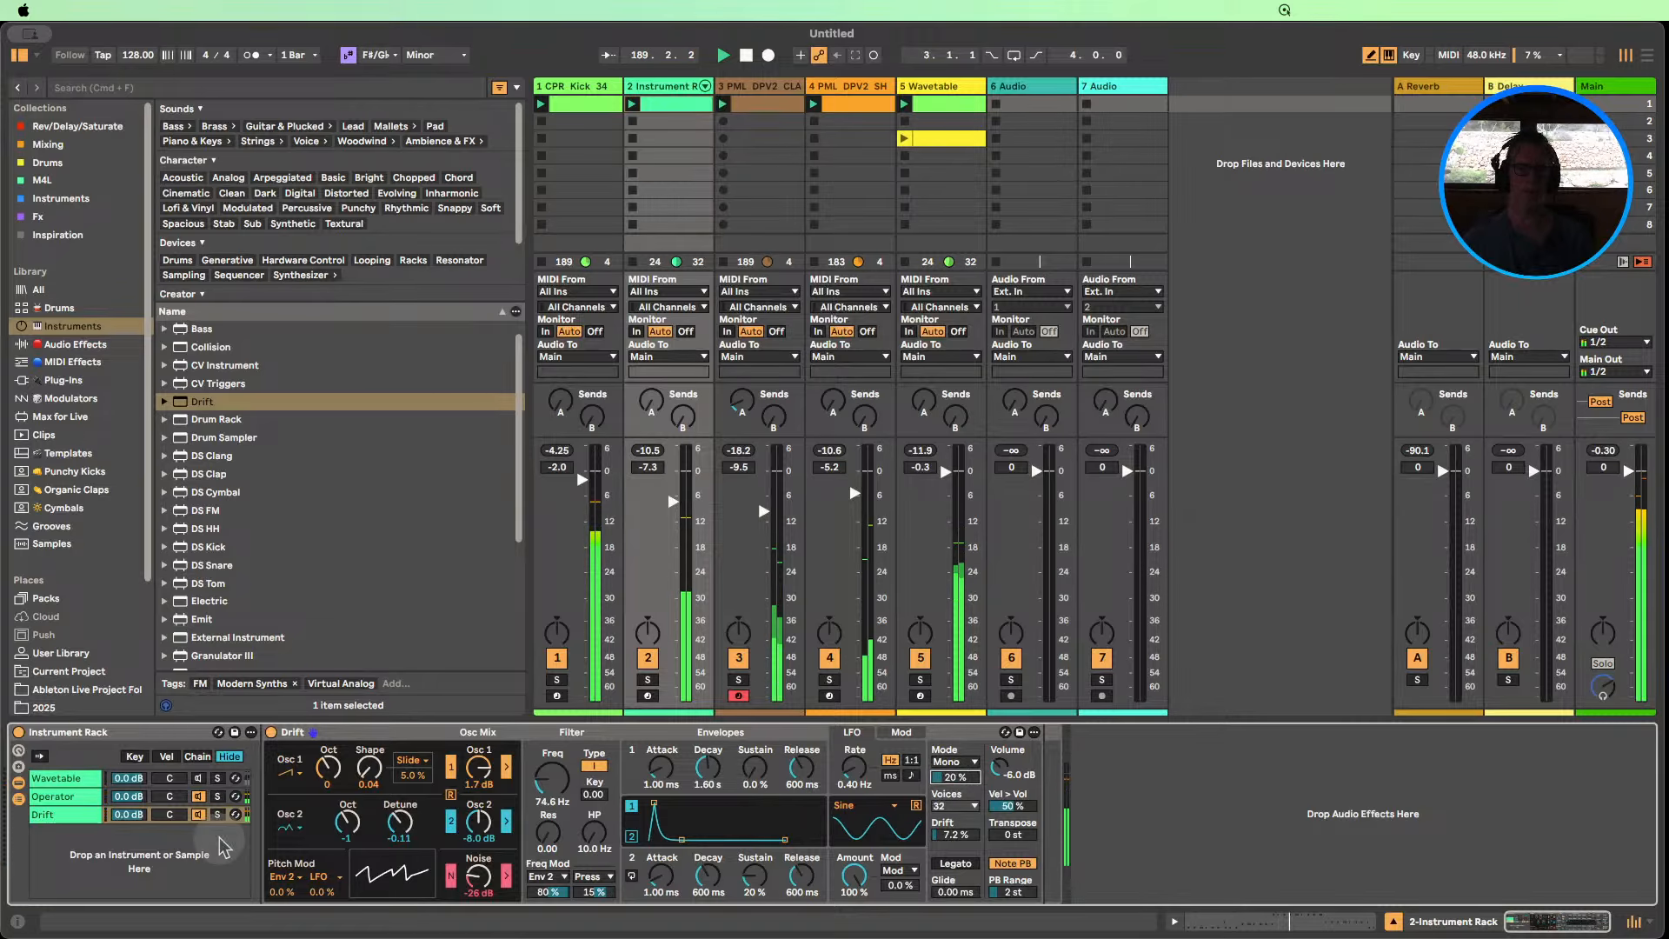
With the Operator chain temporarily off, set Drift's filter frequency to 136 Hz and its Env 2 modulation to 36%.
left_click(198, 796)
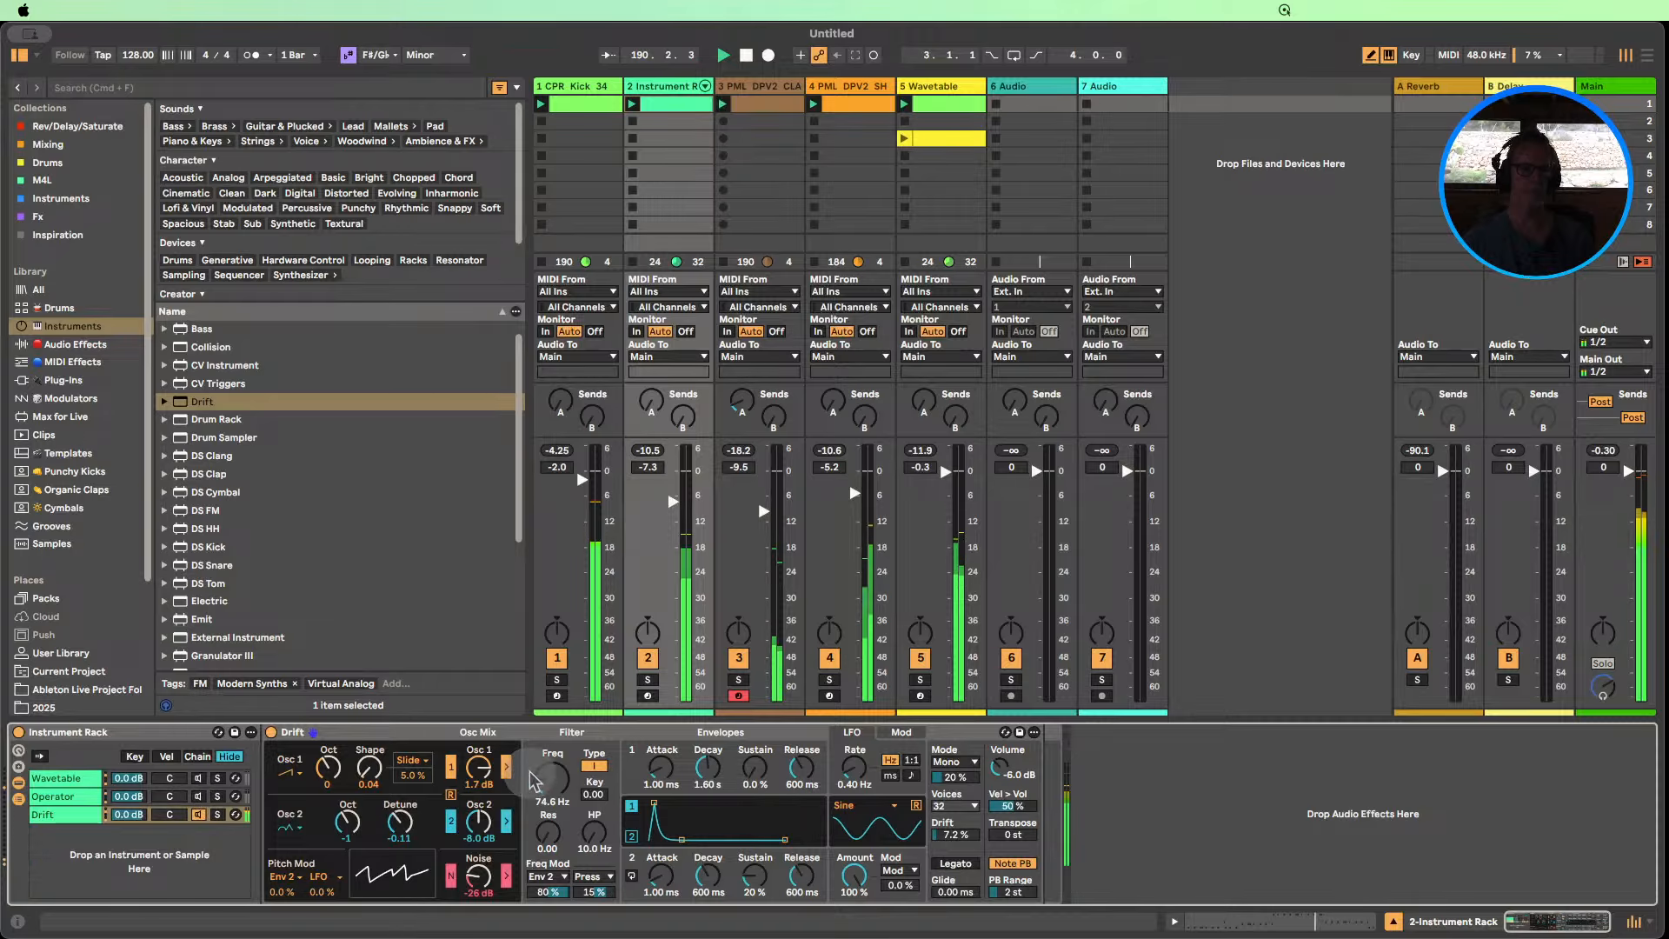
left_click_drag(548, 778, 548, 792)
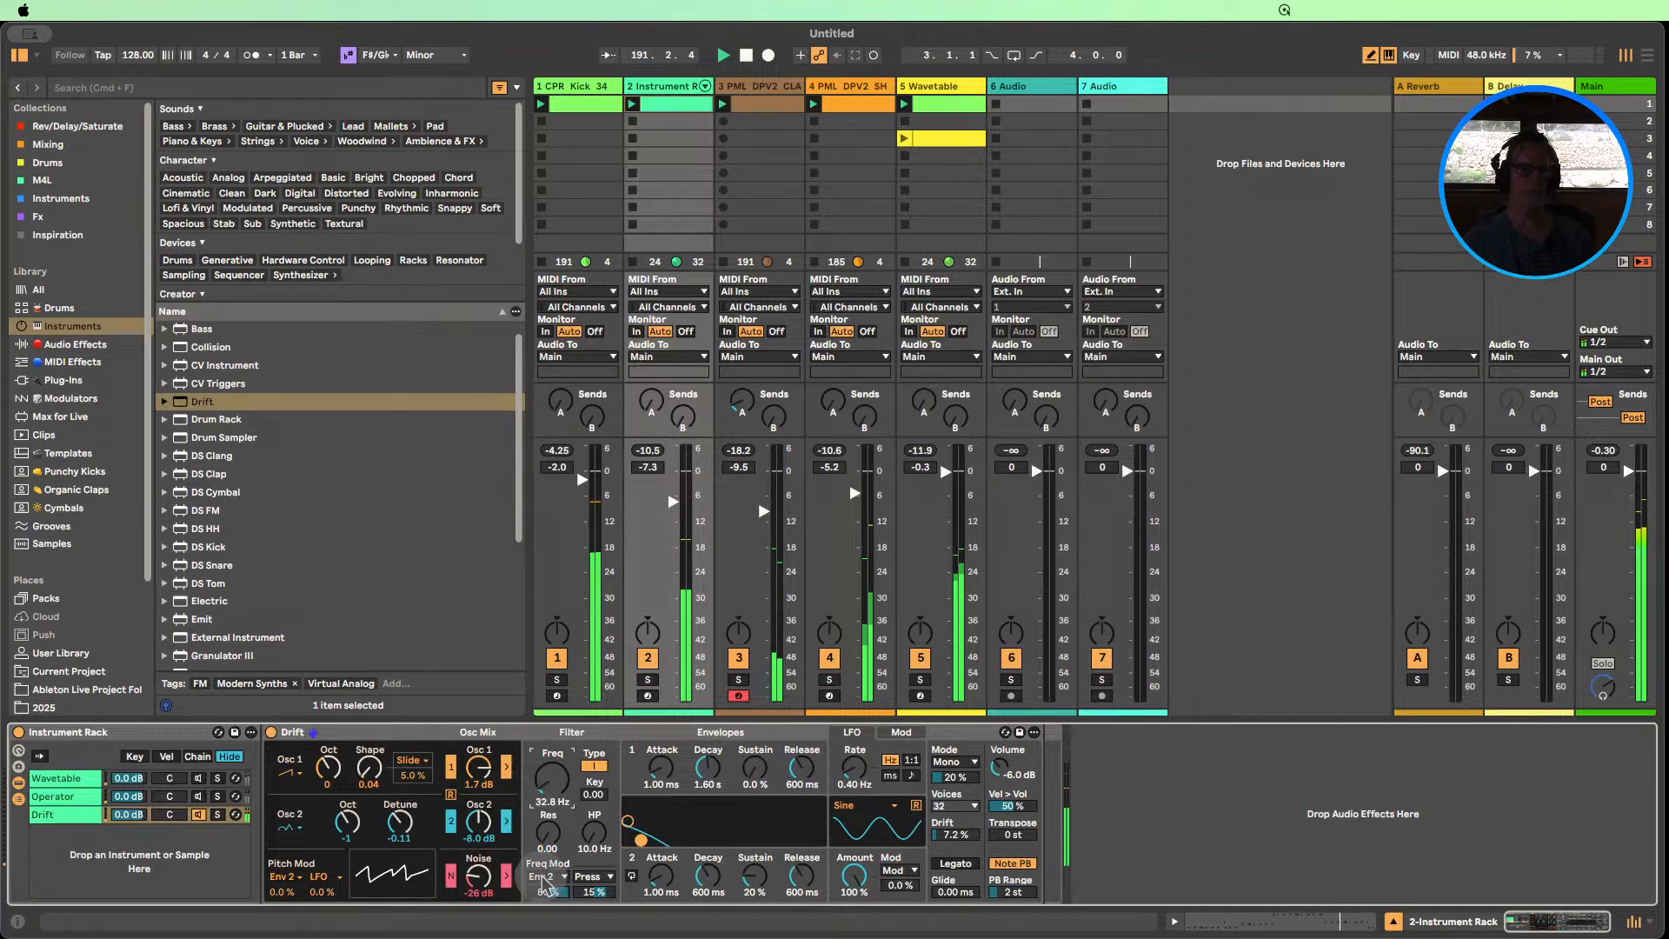
left_click_drag(548, 892, 548, 906)
left_click_drag(551, 784, 551, 776)
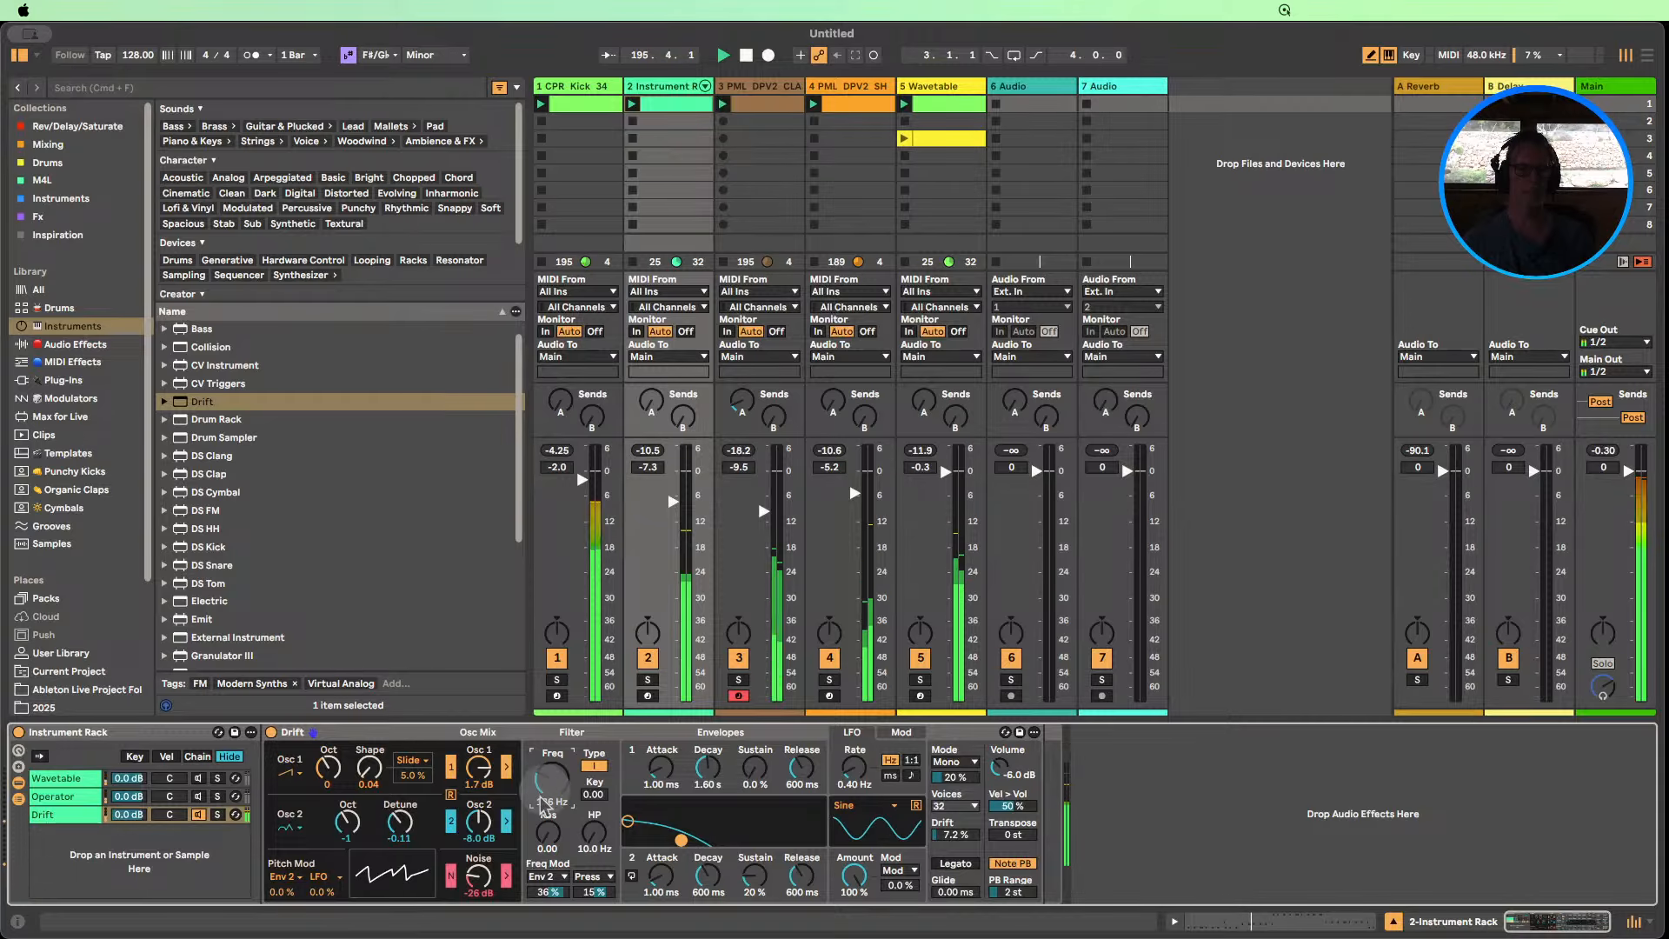
left_click(193, 797)
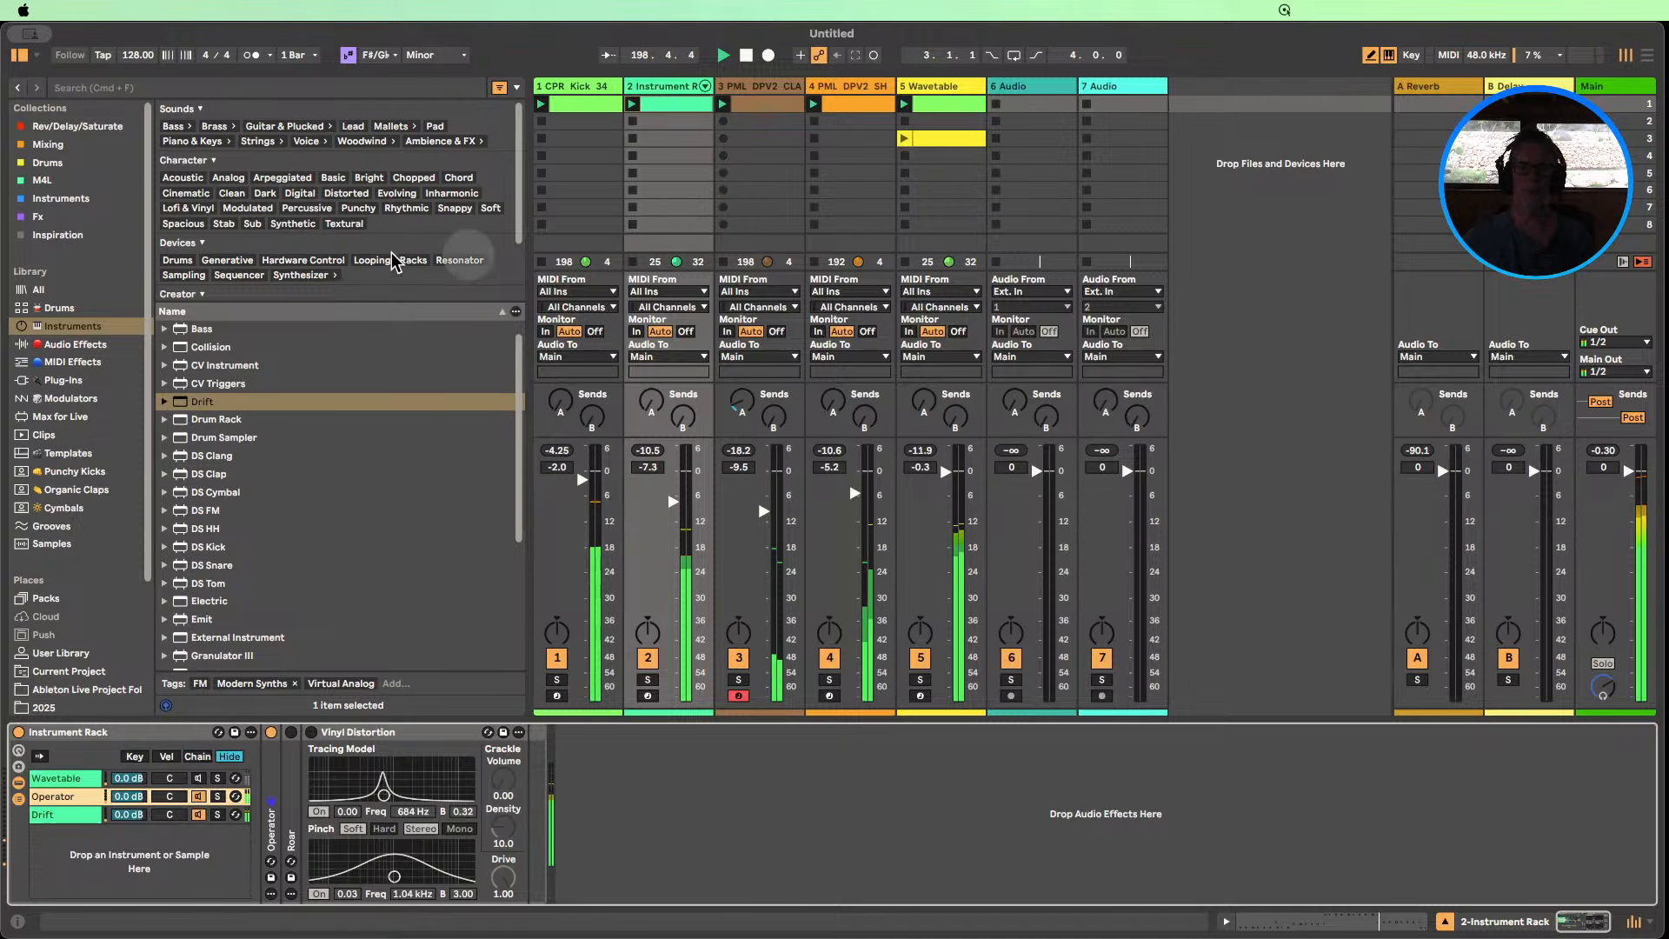
Hide the browser and mute the Wavetable track.
left_click(18, 55)
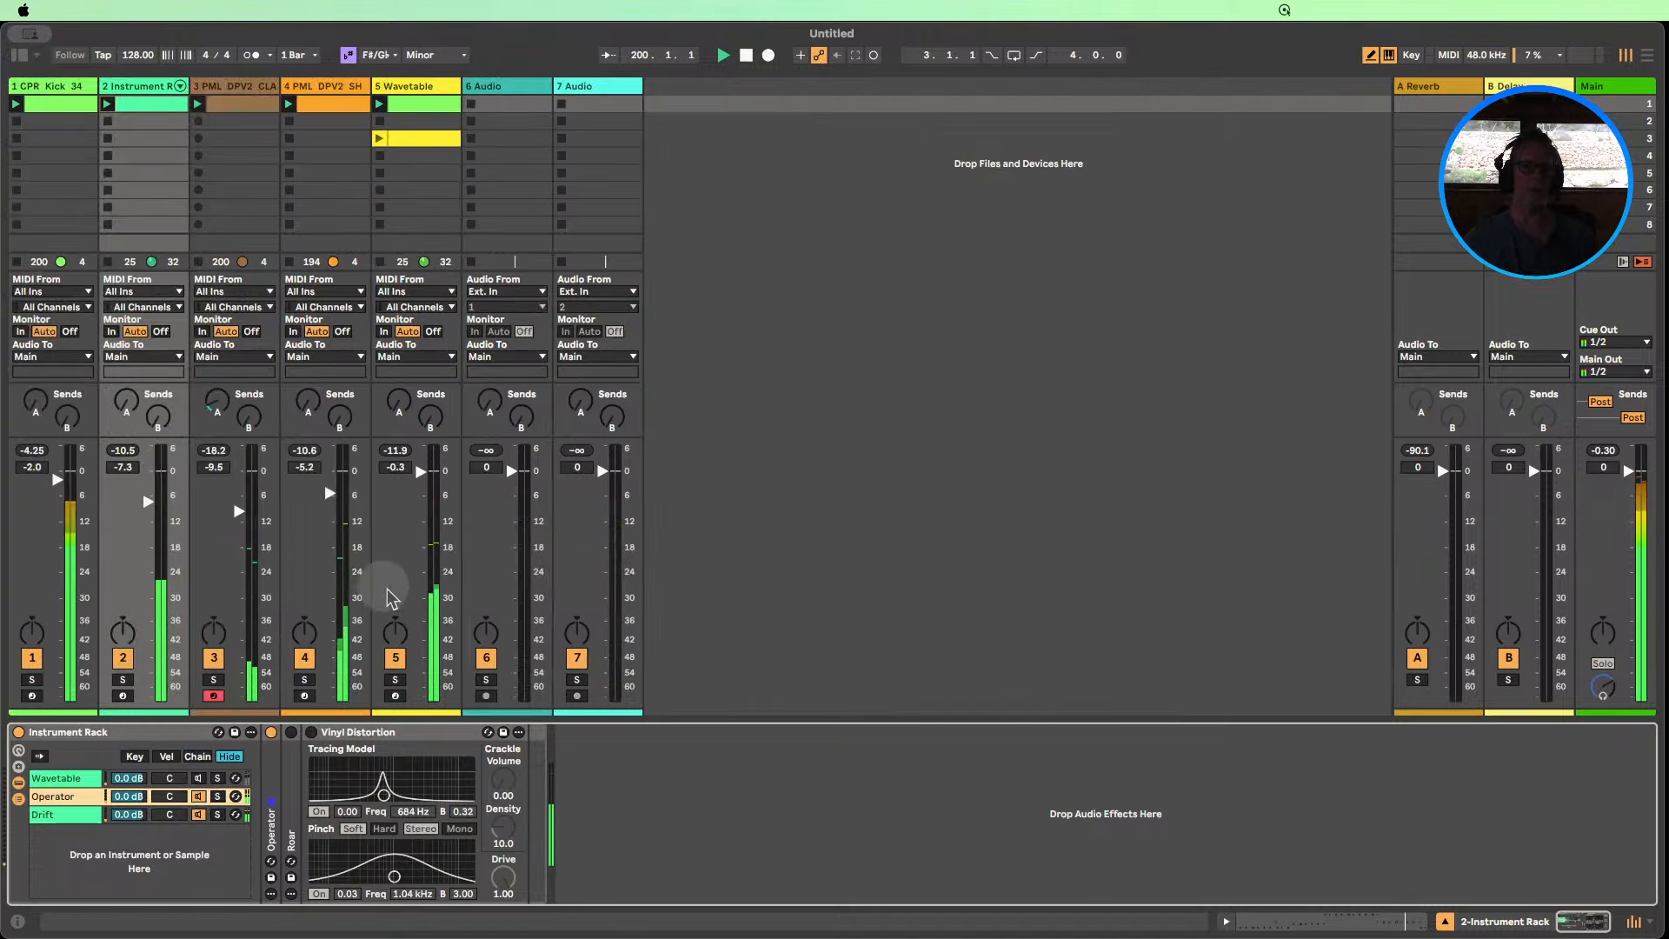
left_click(395, 658)
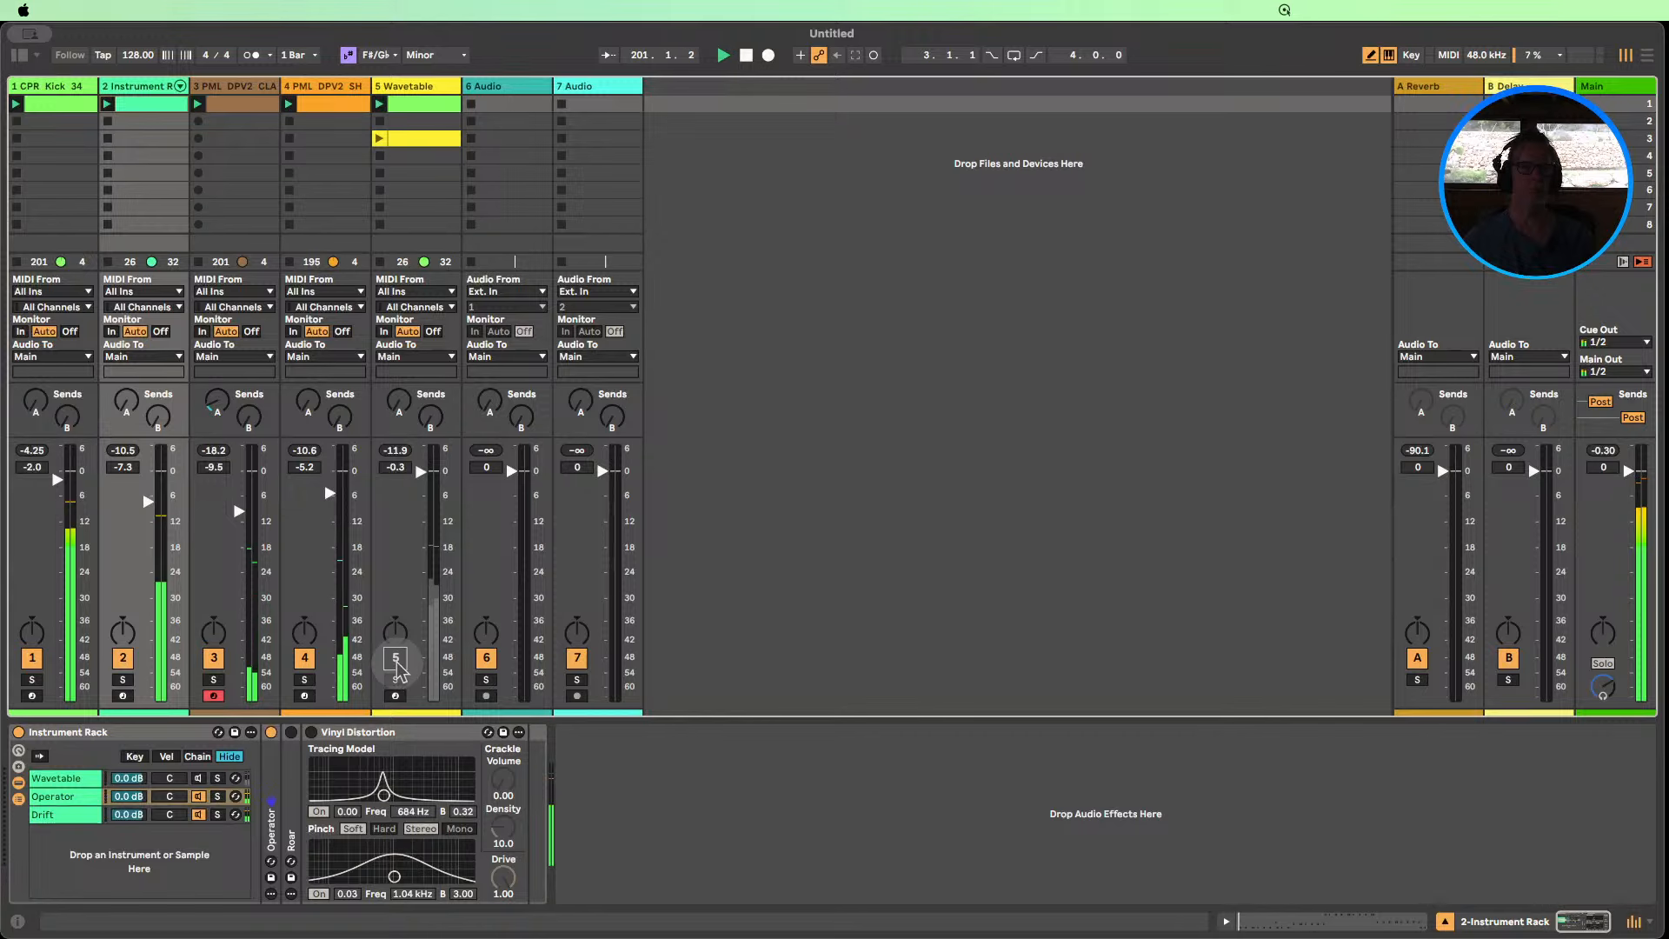
Set the Drift chain's filter to 38.6 Hz with resonance 0.12, key tracking 0.09 and Env 2 modulation 38%.
left_click(43, 815)
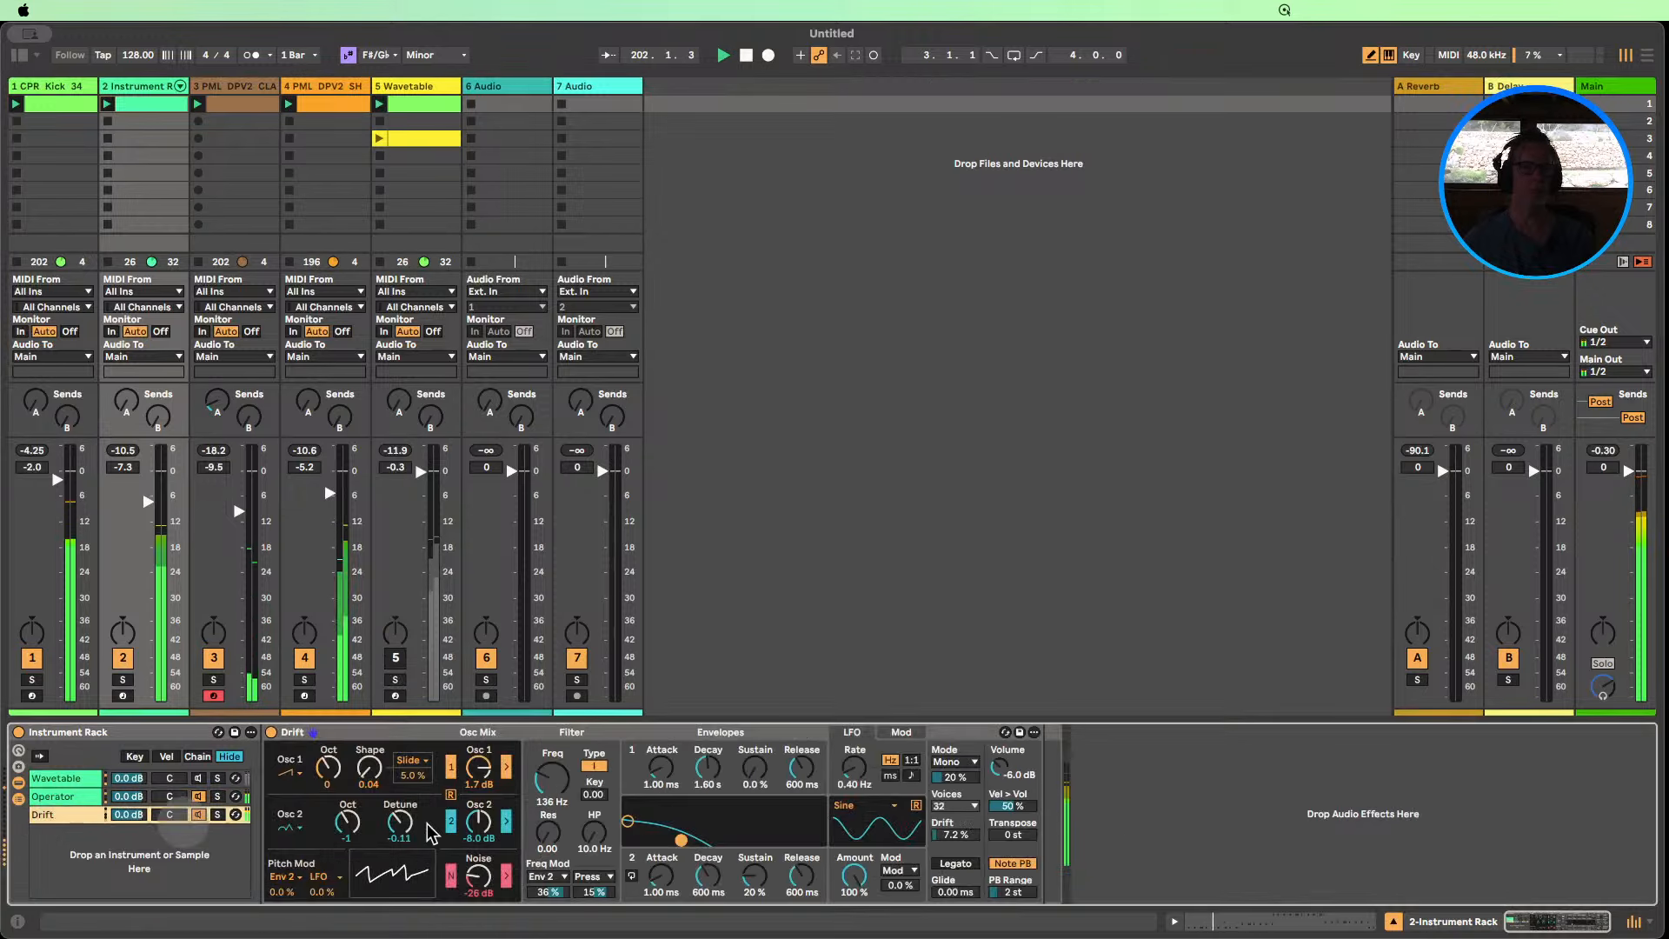
left_click_drag(550, 778, 546, 847)
left_click(546, 848)
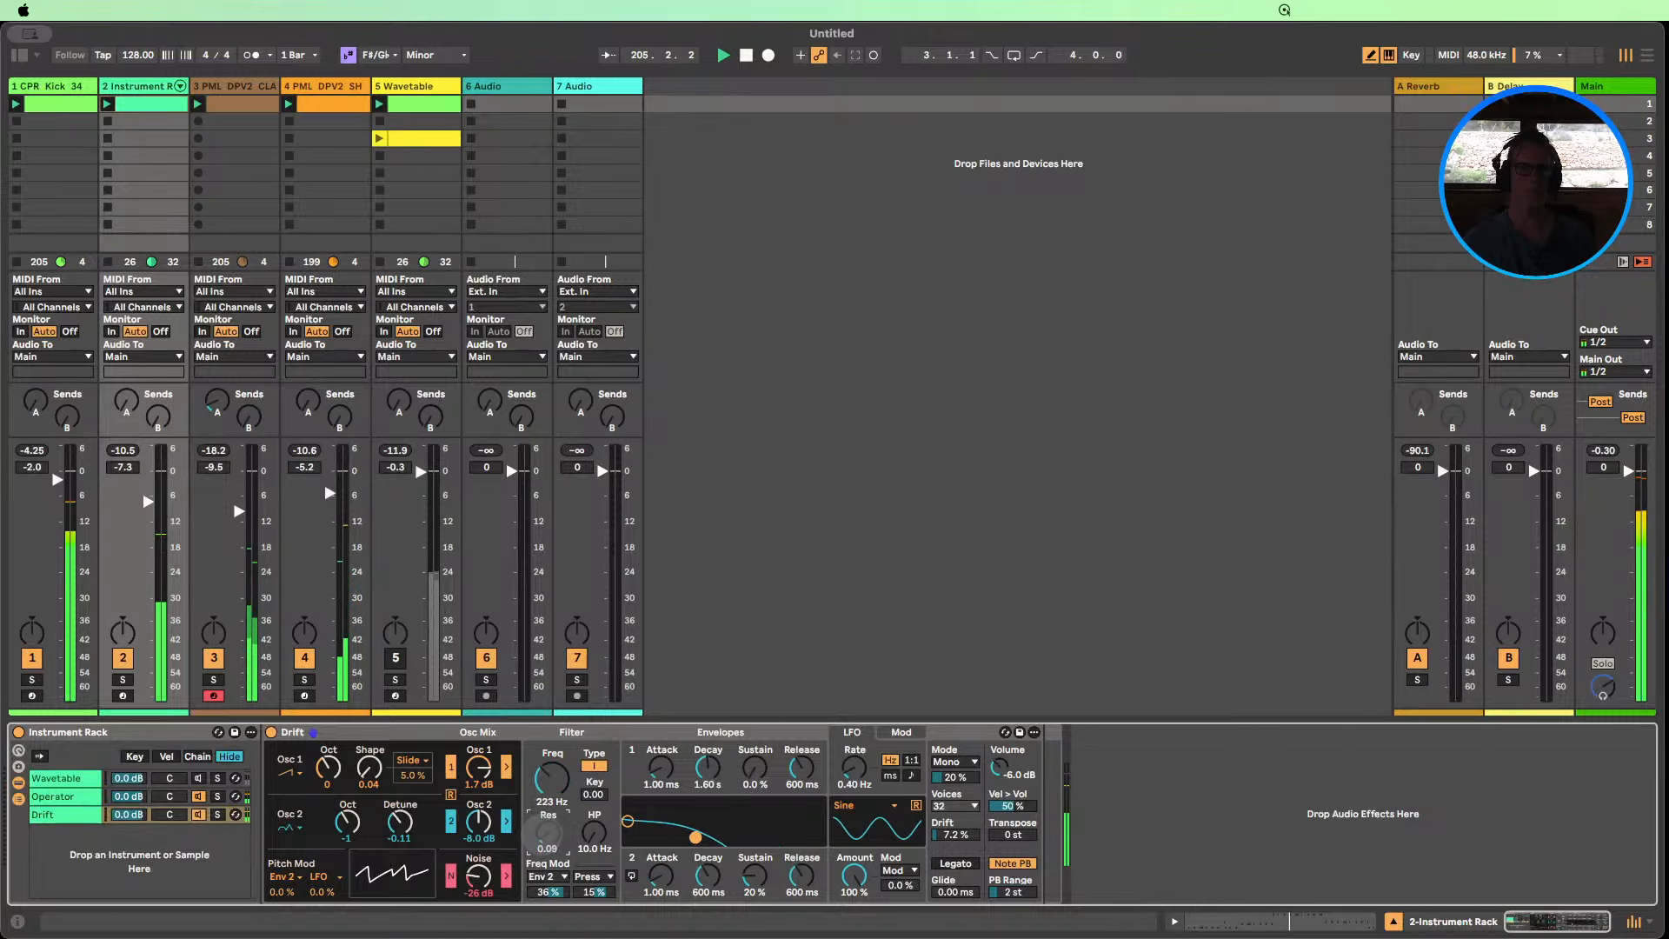
left_click_drag(545, 772, 548, 808)
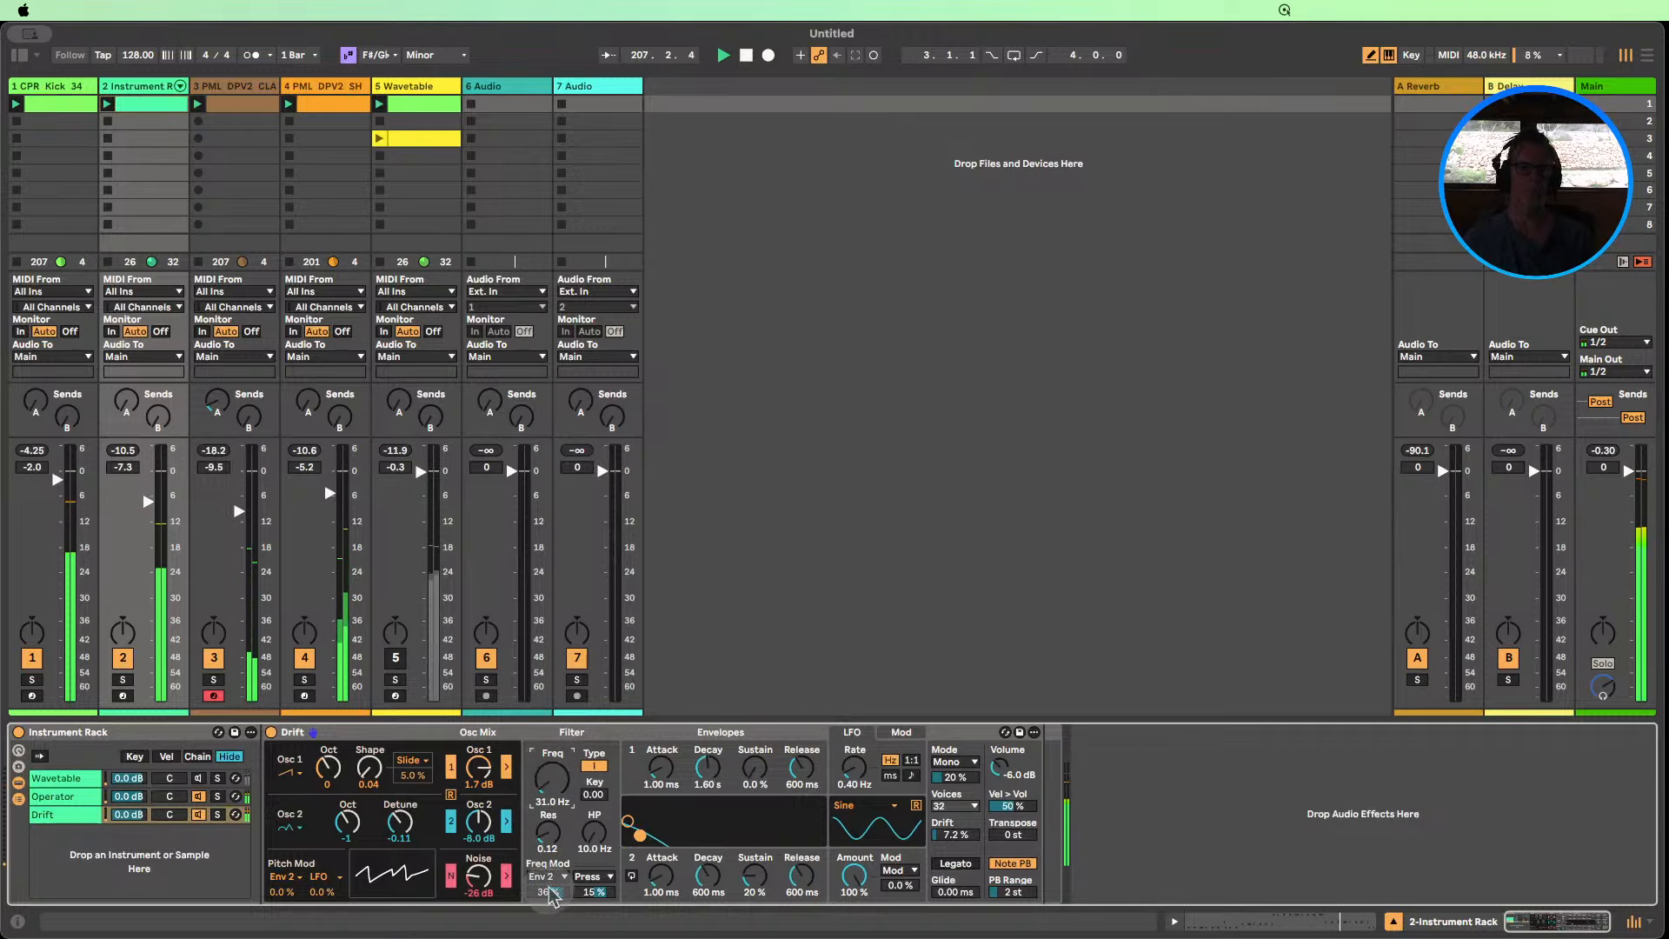
left_click_drag(547, 892, 548, 883)
left_click_drag(602, 797, 552, 765)
left_click_drag(548, 892, 548, 899)
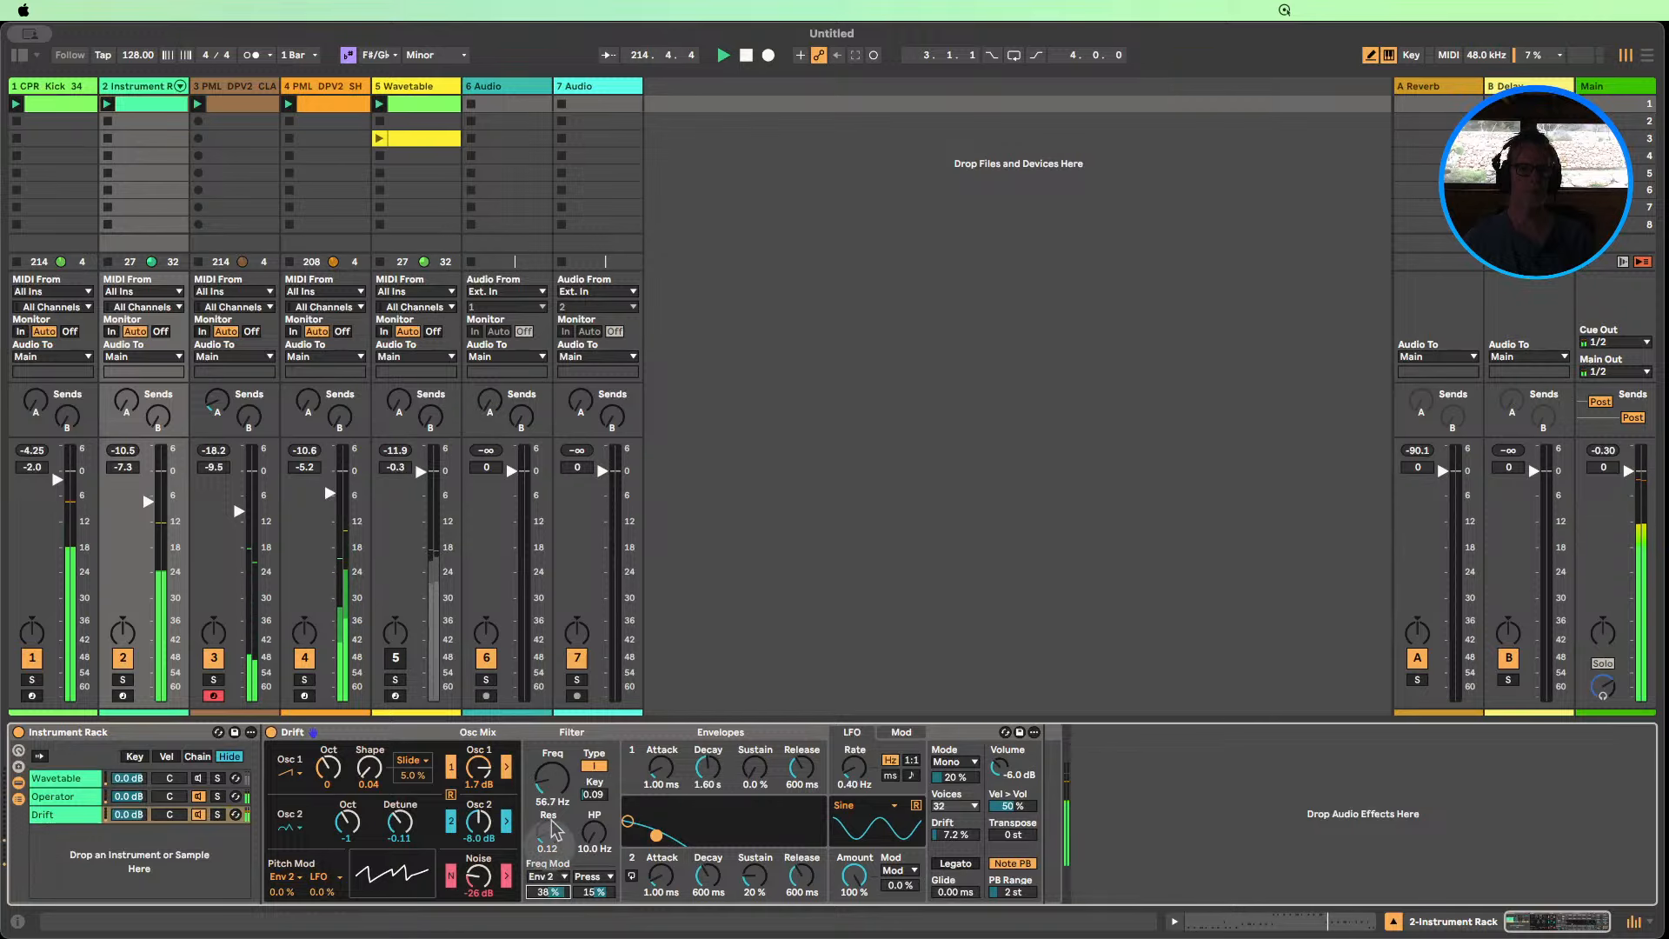
left_click_drag(551, 778, 544, 785)
Unmute the Wavetable track and hide the device view.
left_click(396, 659)
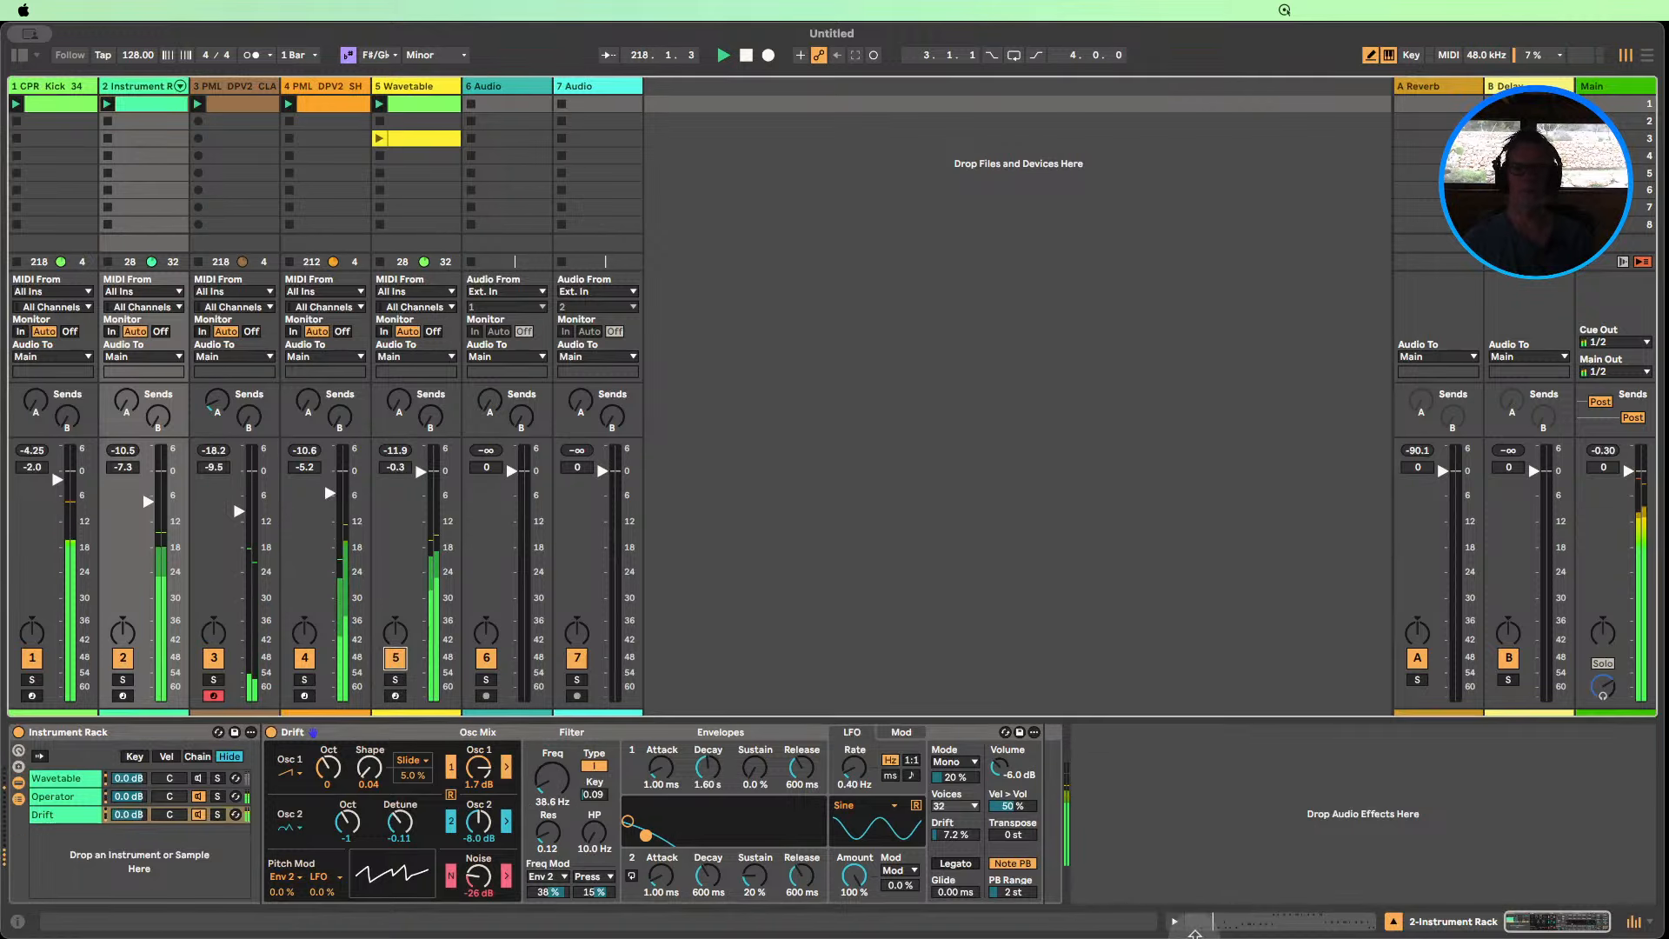
left_click(1393, 922)
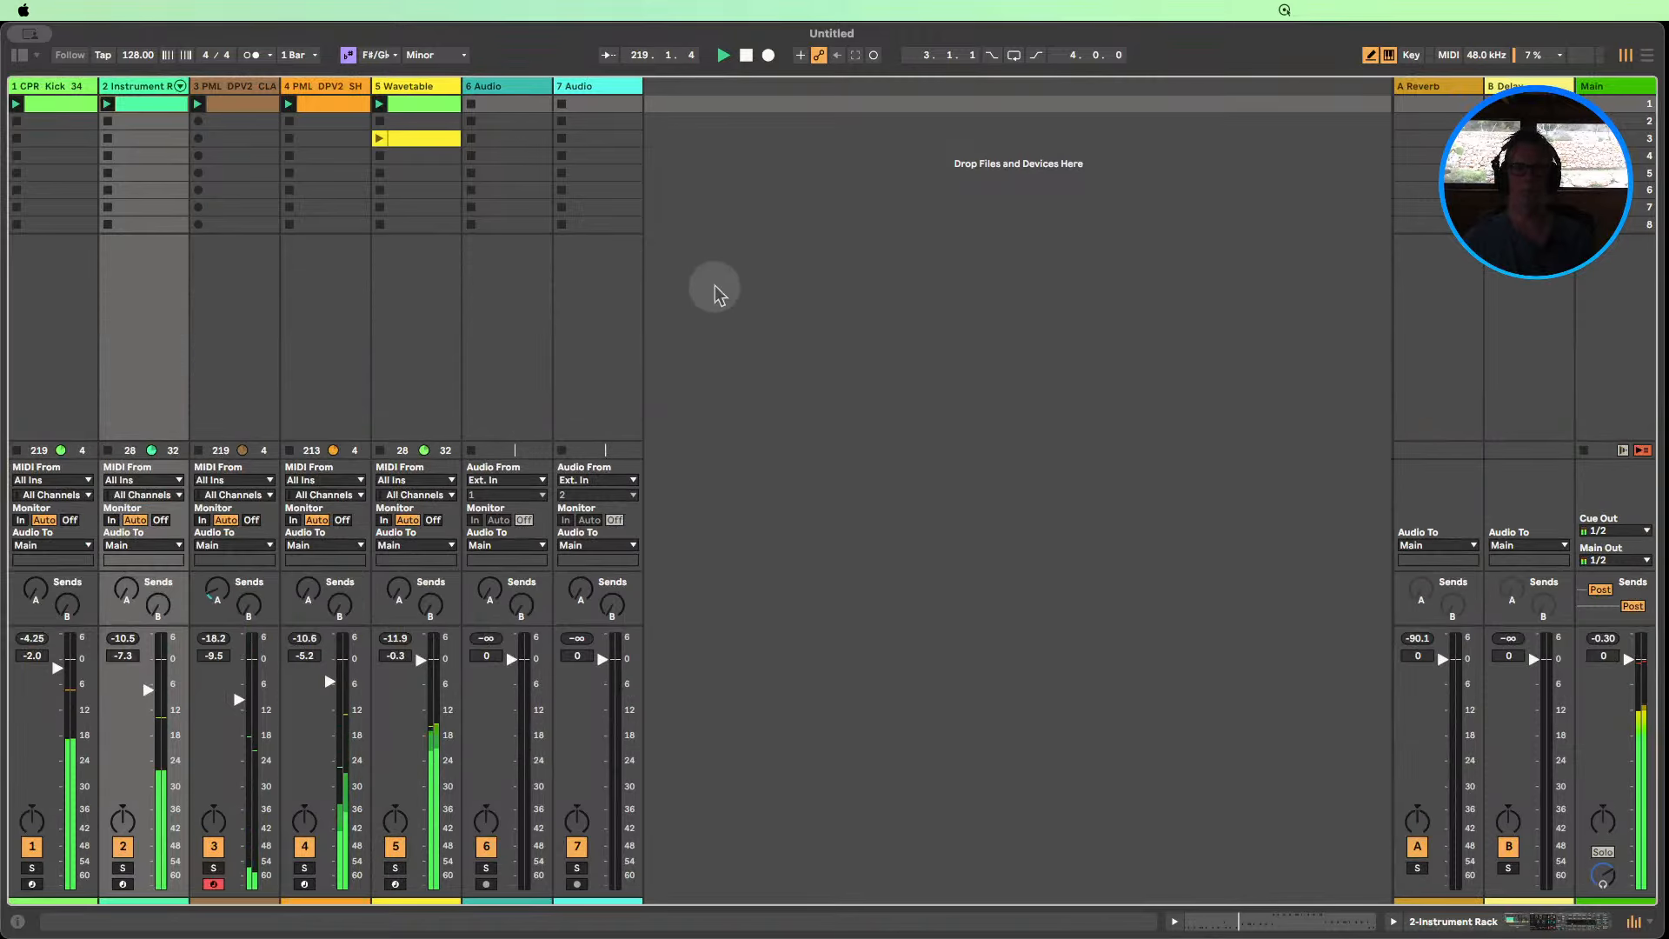
Stop playback and insert a new MIDI track directly after the Wavetable track.
left_click(746, 56)
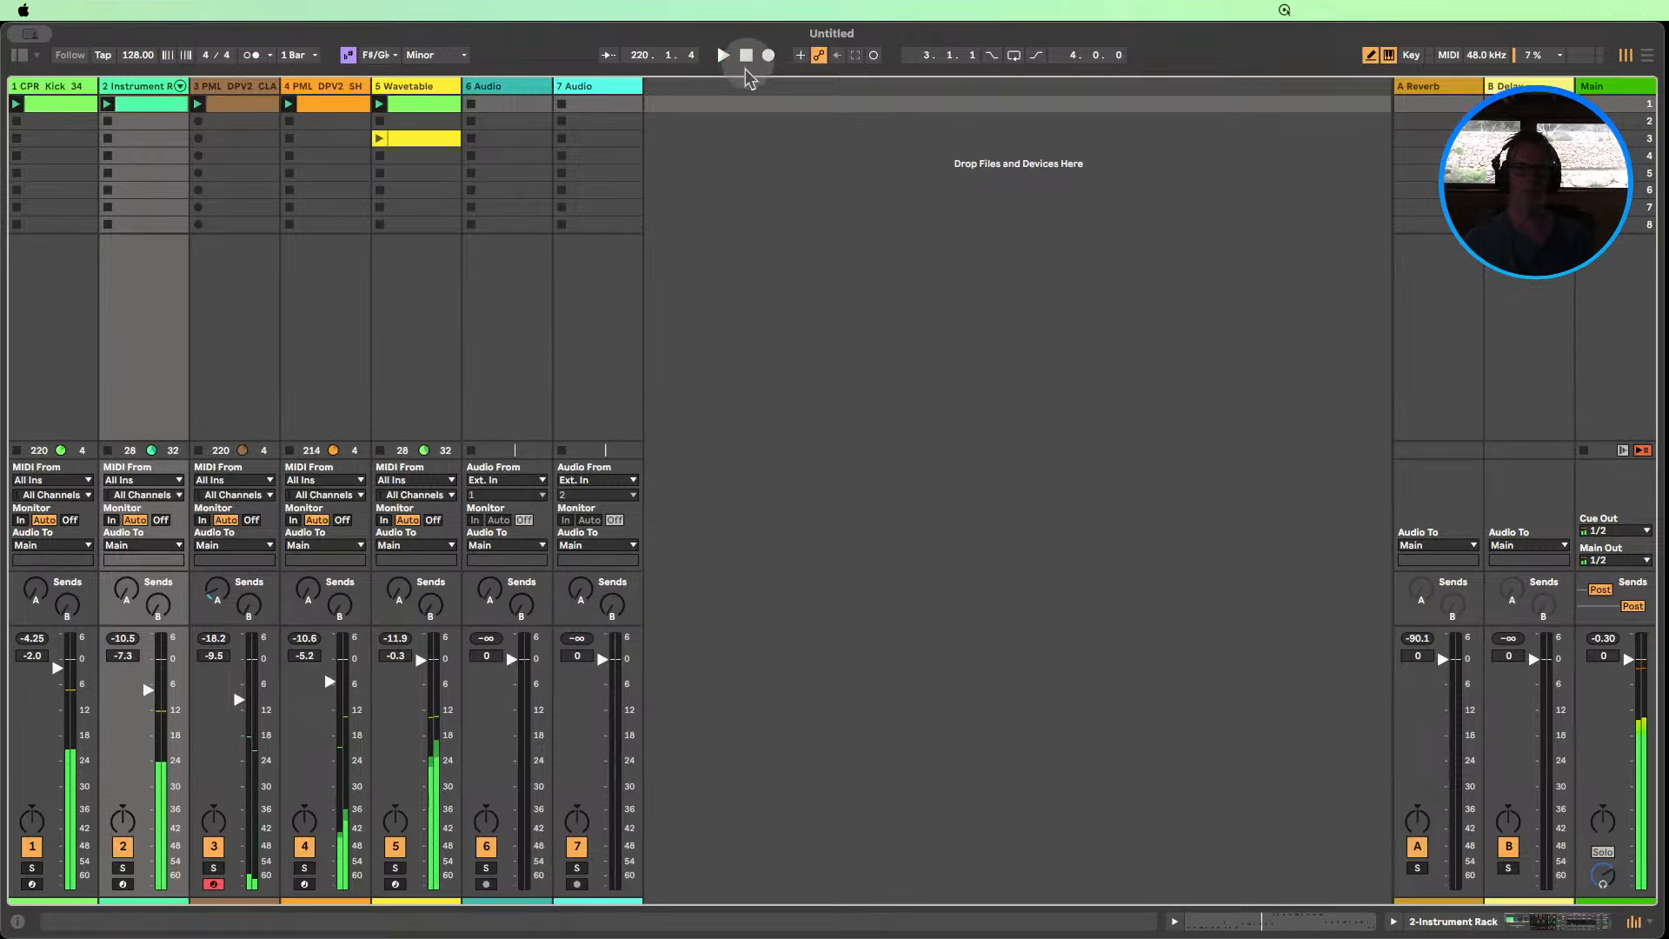
right_click(798, 178)
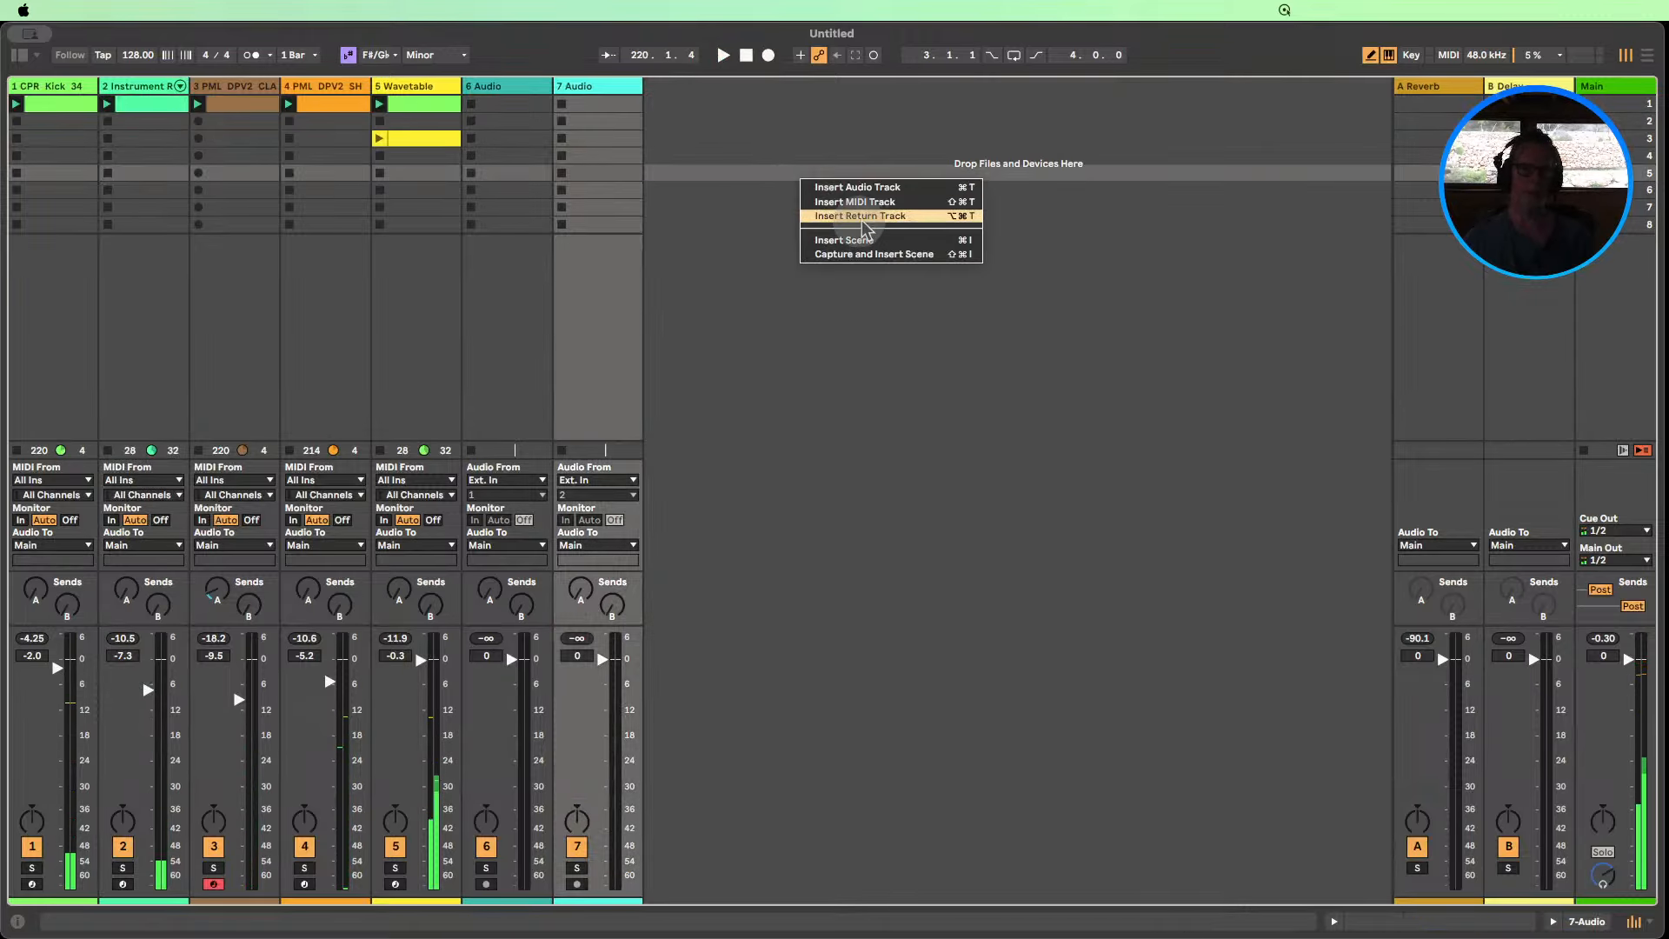
left_click(865, 204)
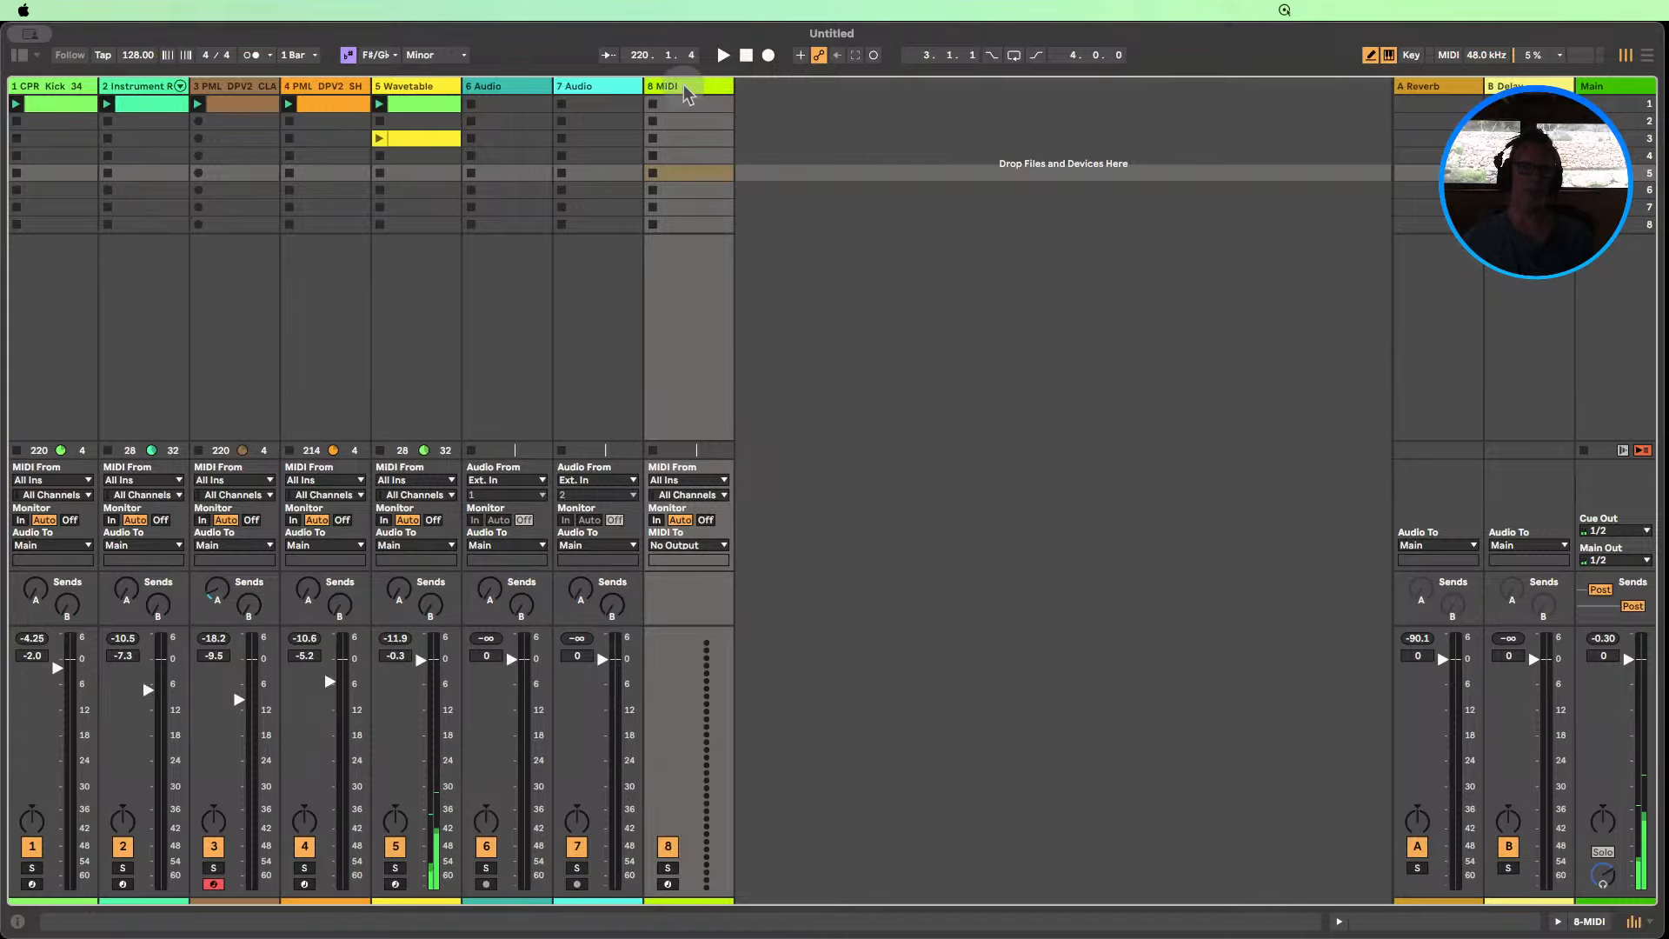
left_click_drag(683, 86, 418, 244)
Examine the note pattern in the Wavetable track's first clip, then bring up the track's device chain.
double_click(406, 106)
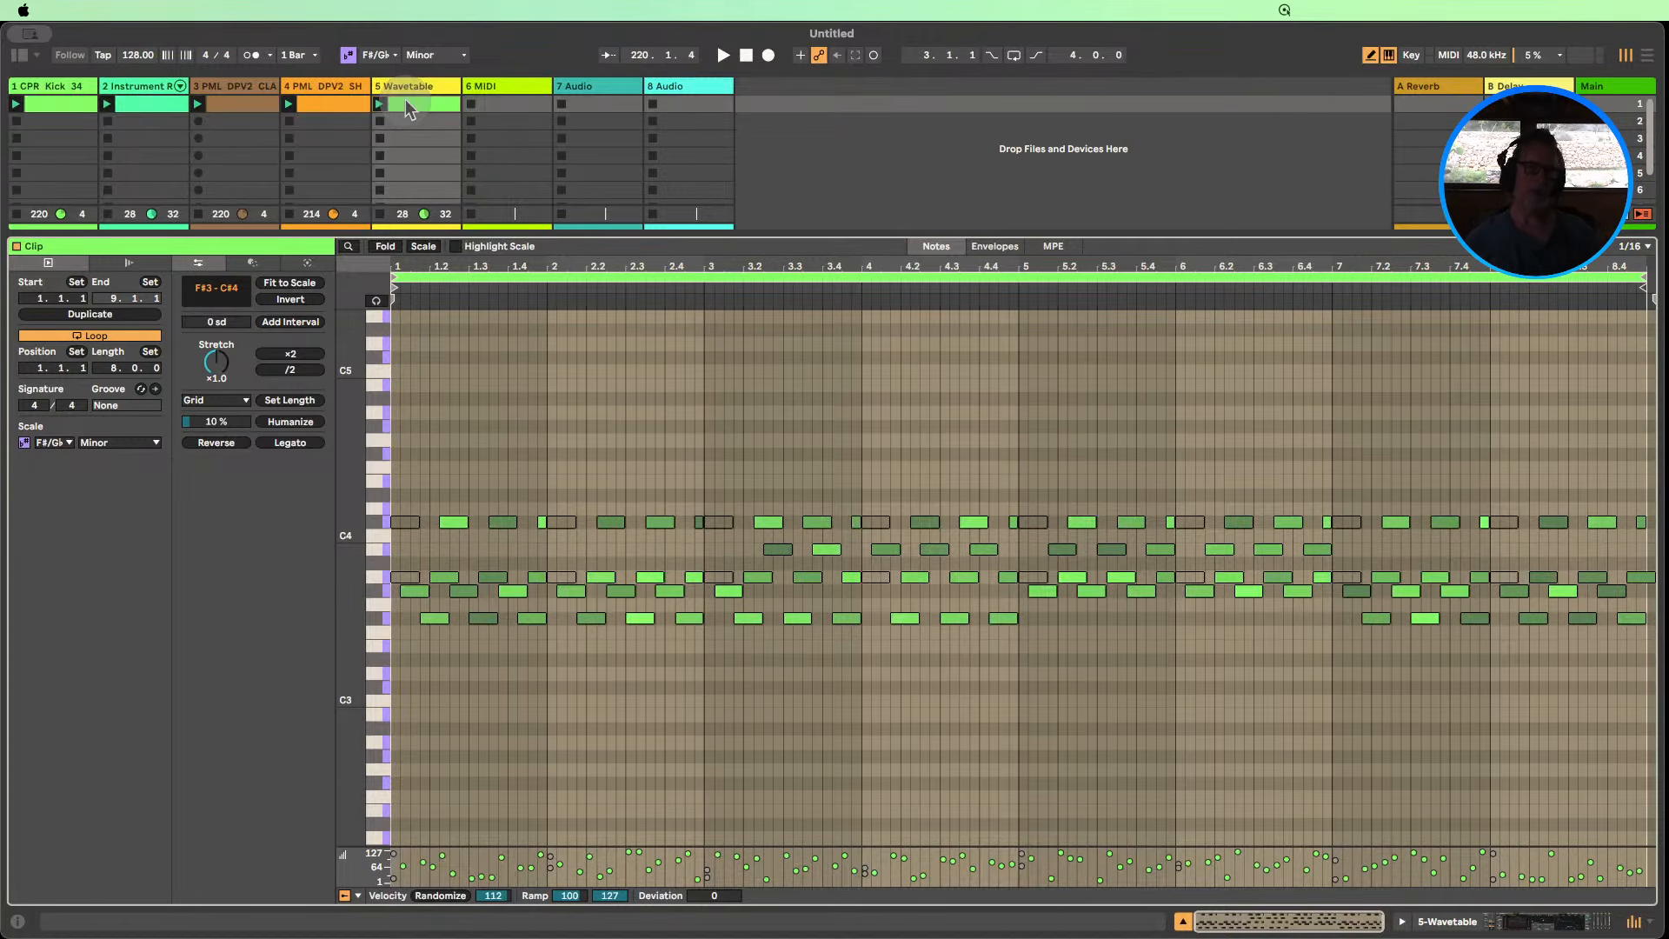
left_click_drag(331, 600, 343, 607)
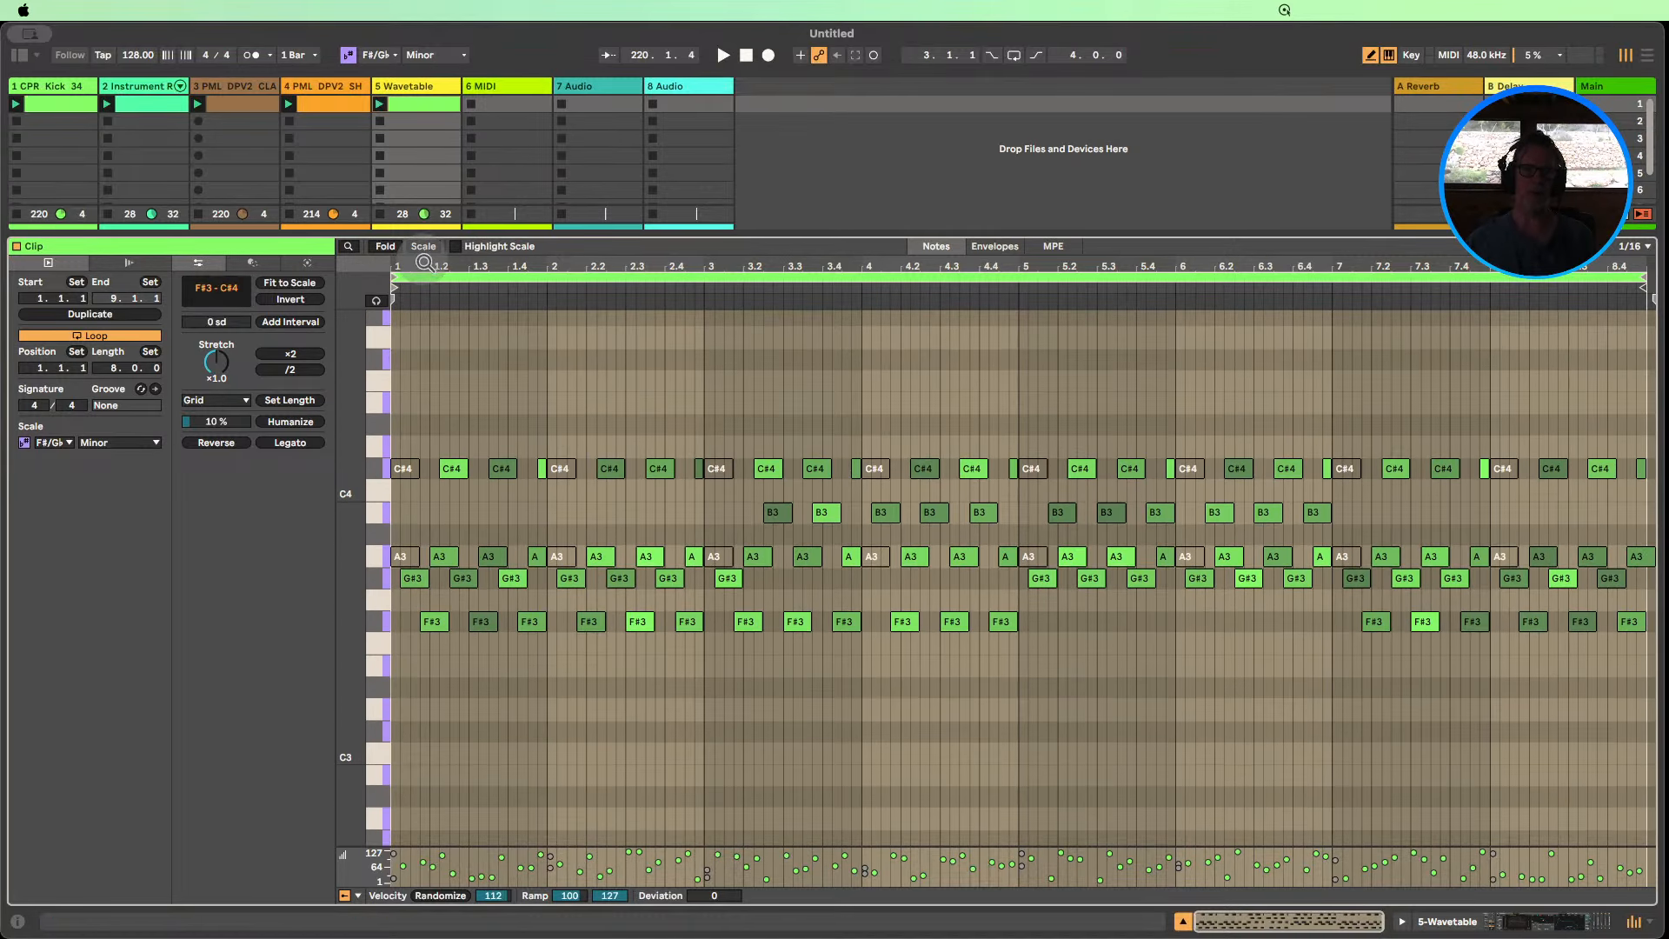
mouse_move(424, 262)
left_mouse_down()
mouse_move(424, 313)
mouse_move(425, 278)
left_mouse_up()
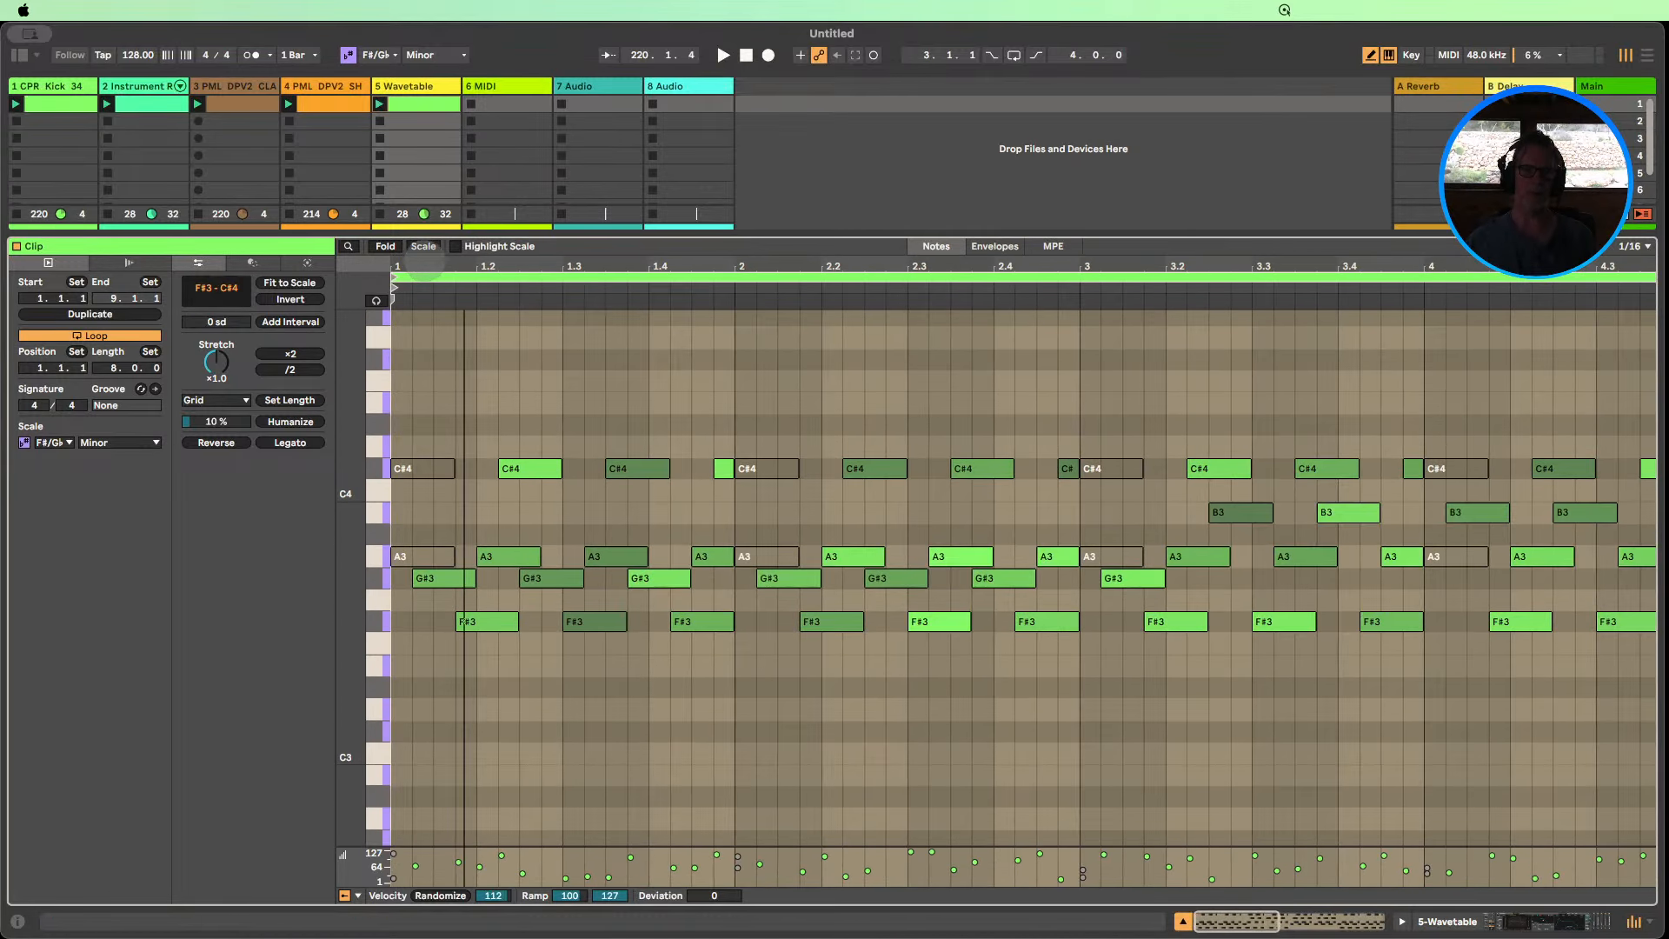
left_click(1476, 923)
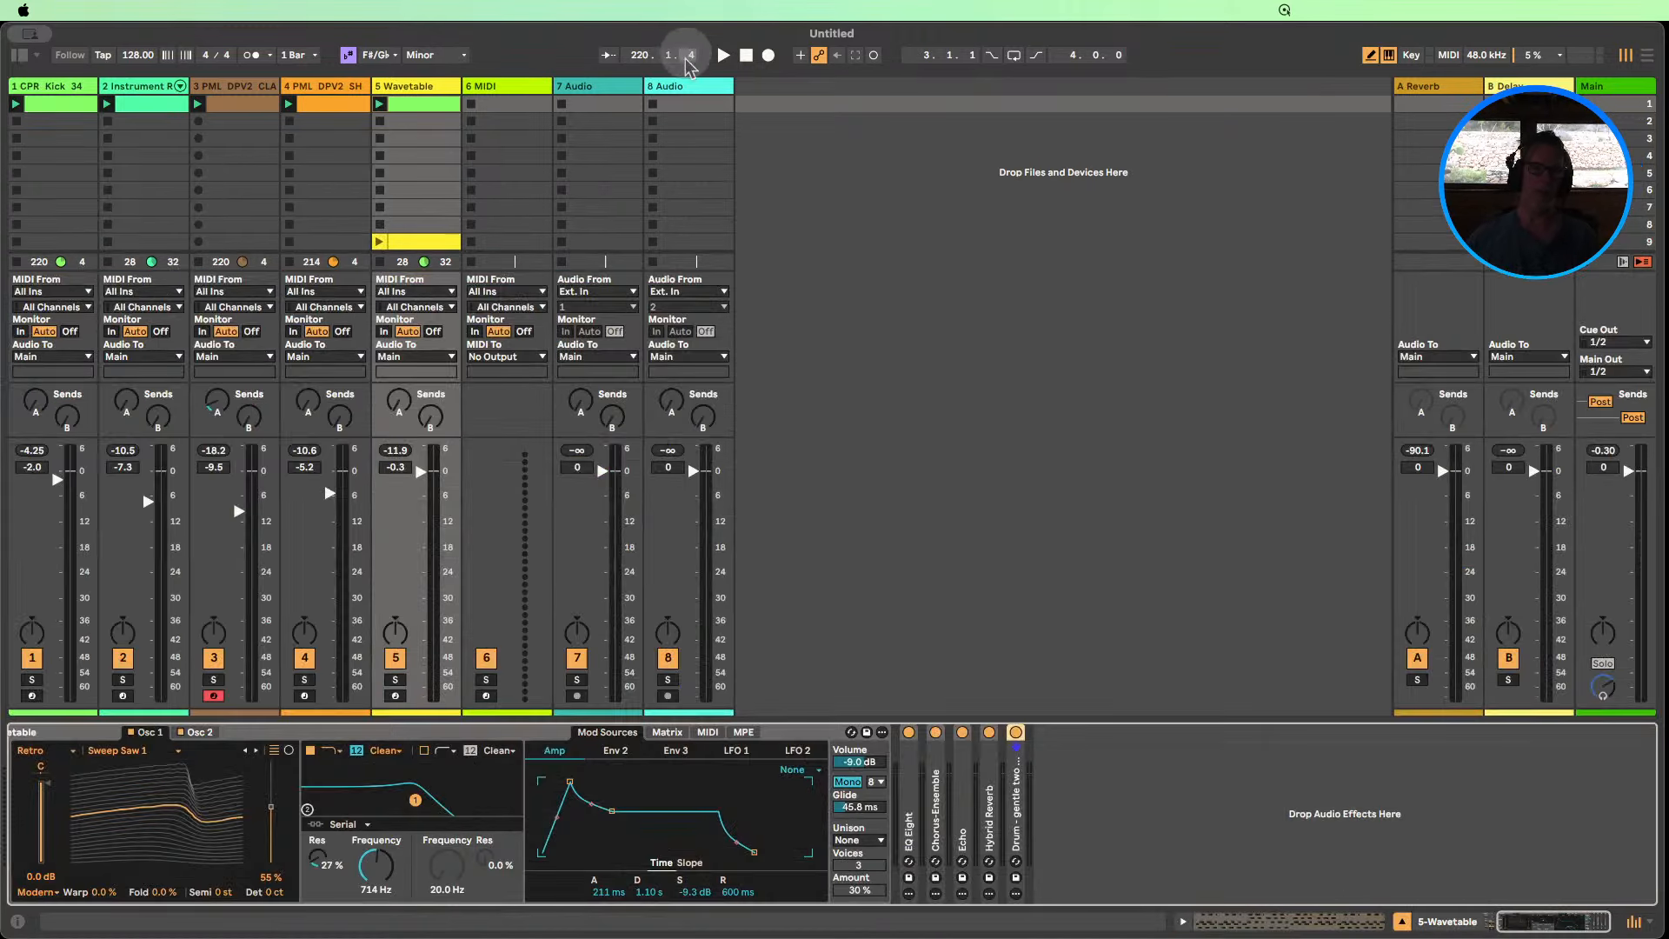
Start playback and fold the Random device at the start of the Wavetable track's chain.
left_click(723, 54)
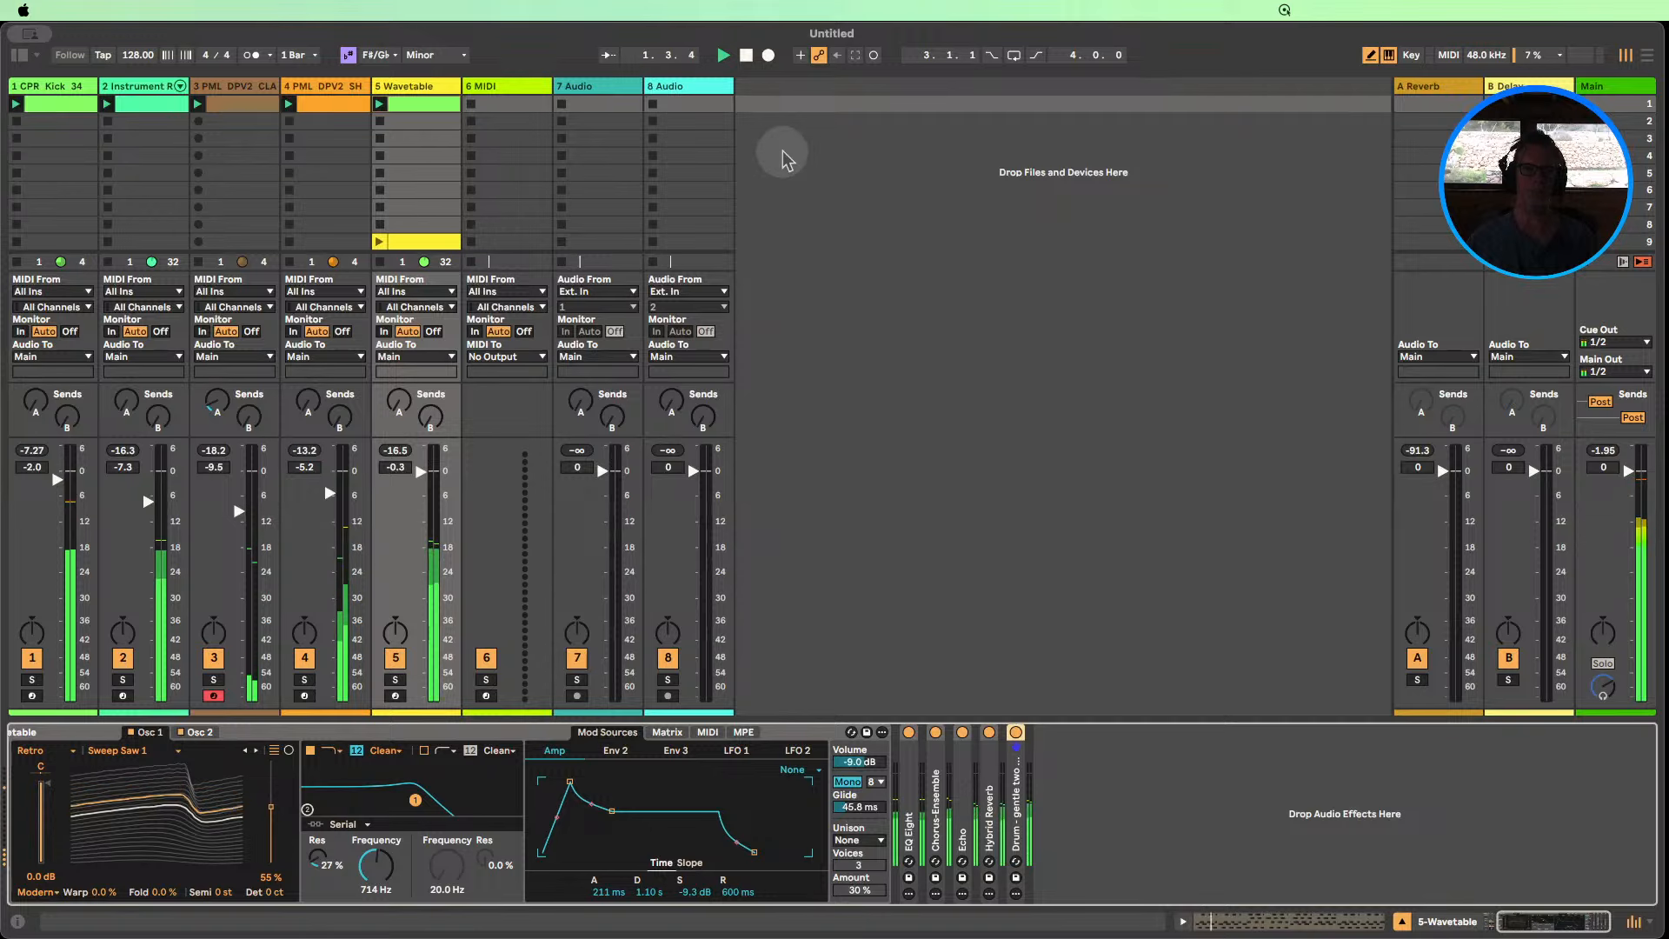
left_click_drag(1543, 926, 1323, 907)
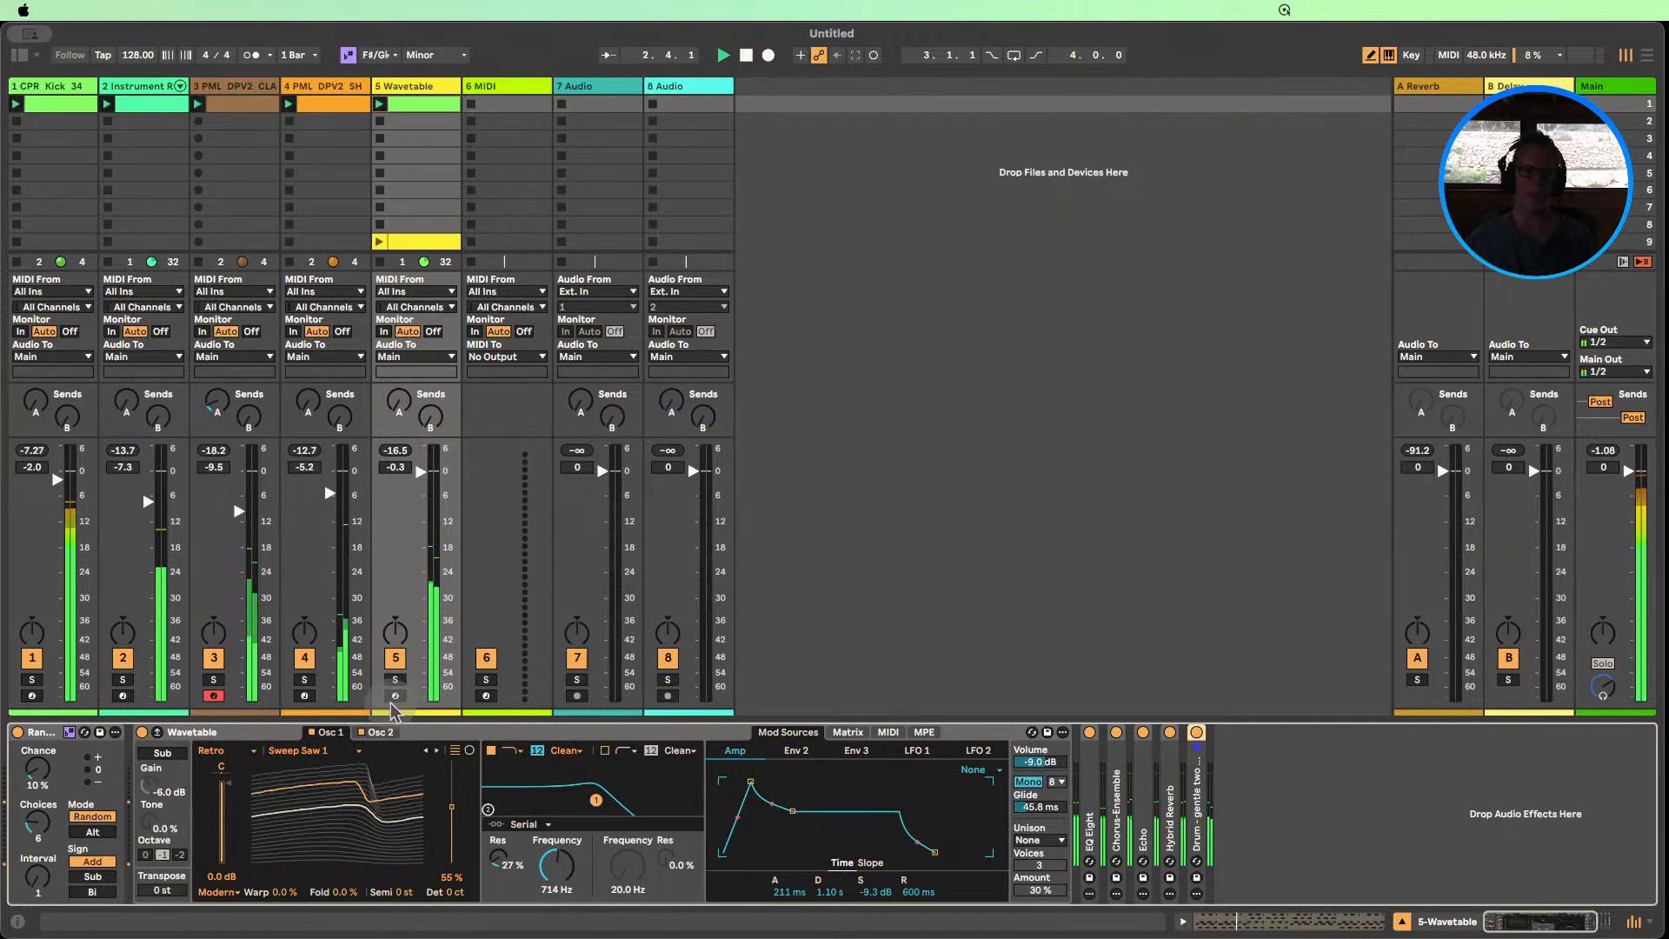
double_click(40, 739)
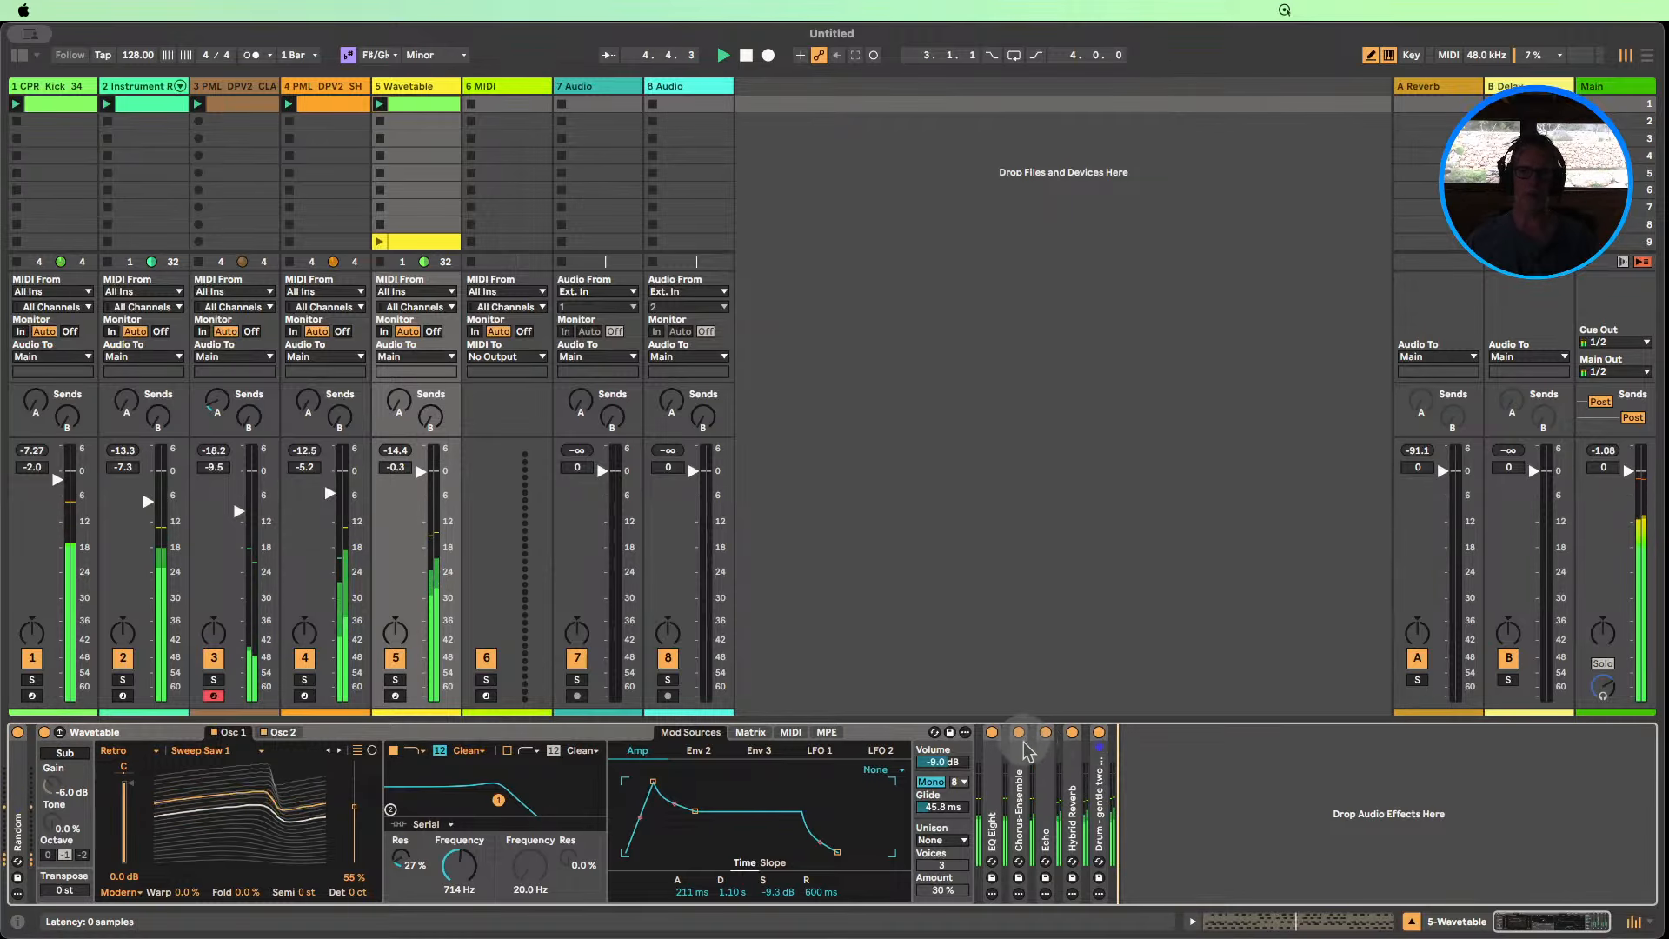
Check the effects after Wavetable and sweep its first filter down to about 46 Hz and back to 714 Hz.
left_click(993, 760)
left_click(1098, 762, "shift")
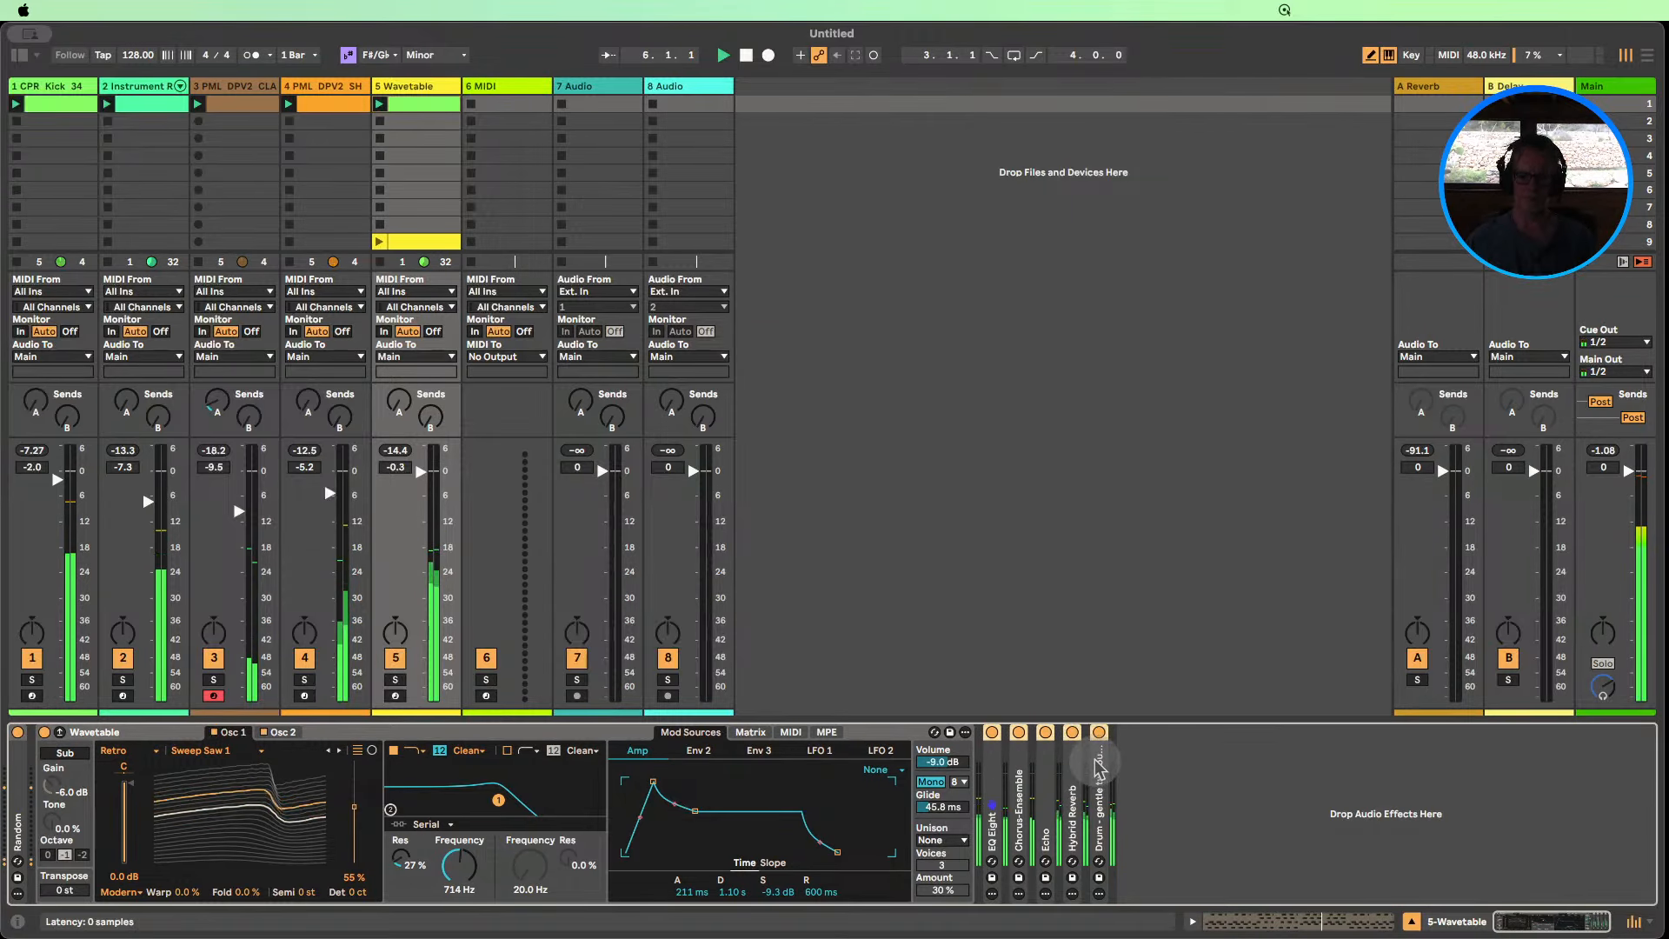
left_click(1284, 794)
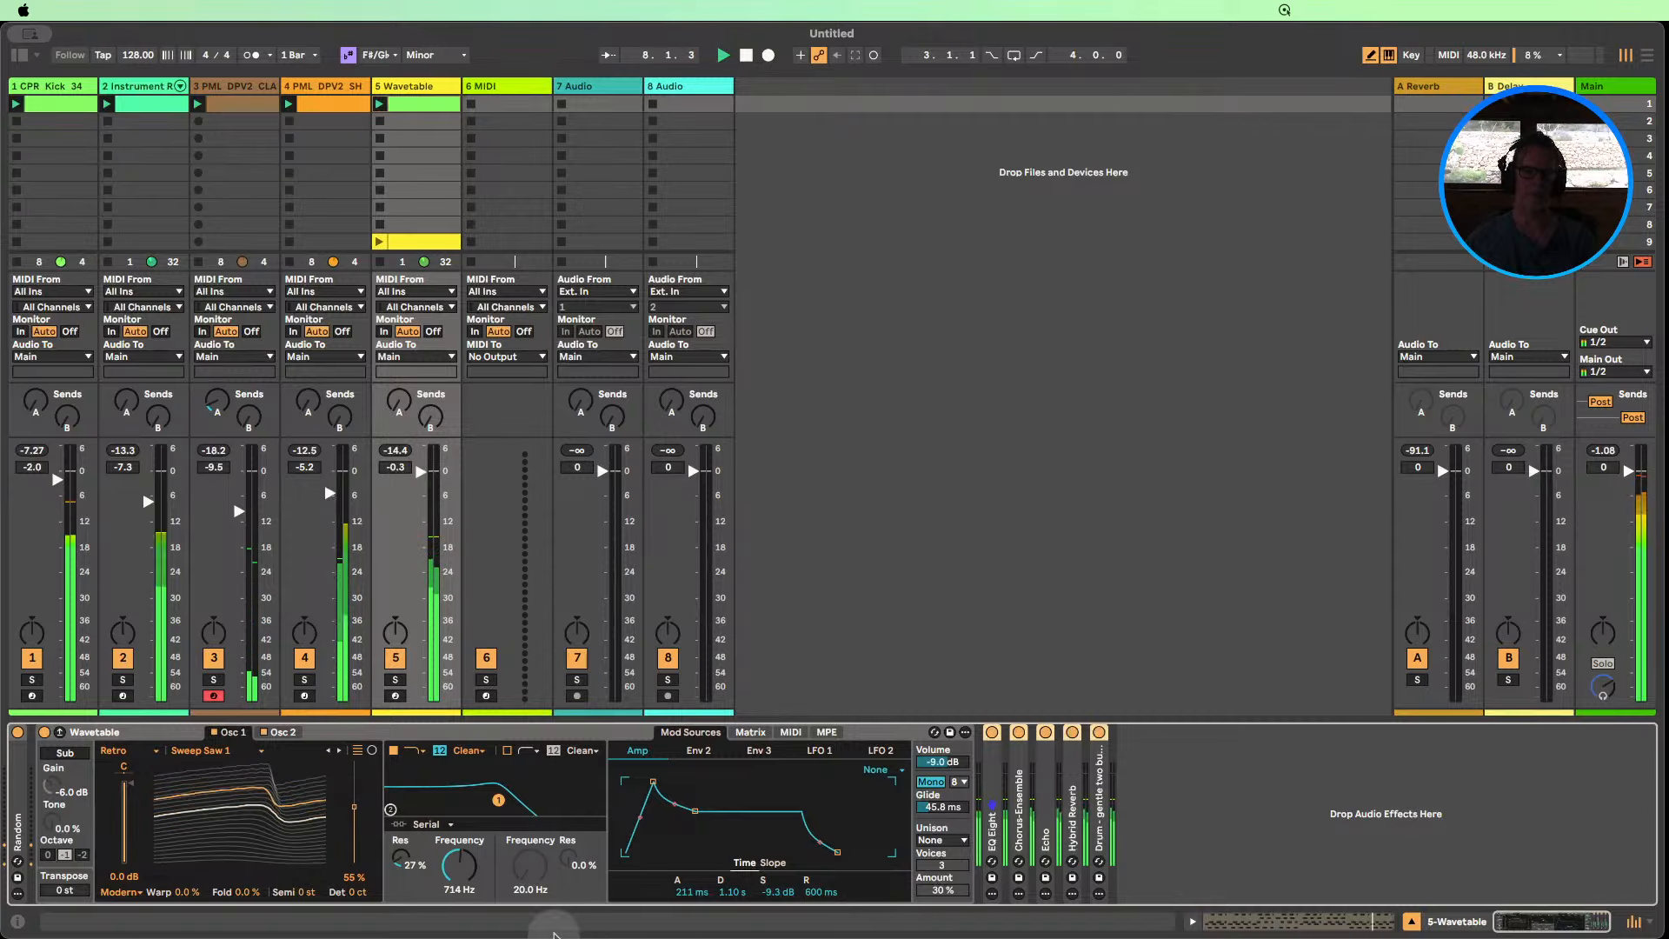
left_click_drag(464, 891, 464, 935)
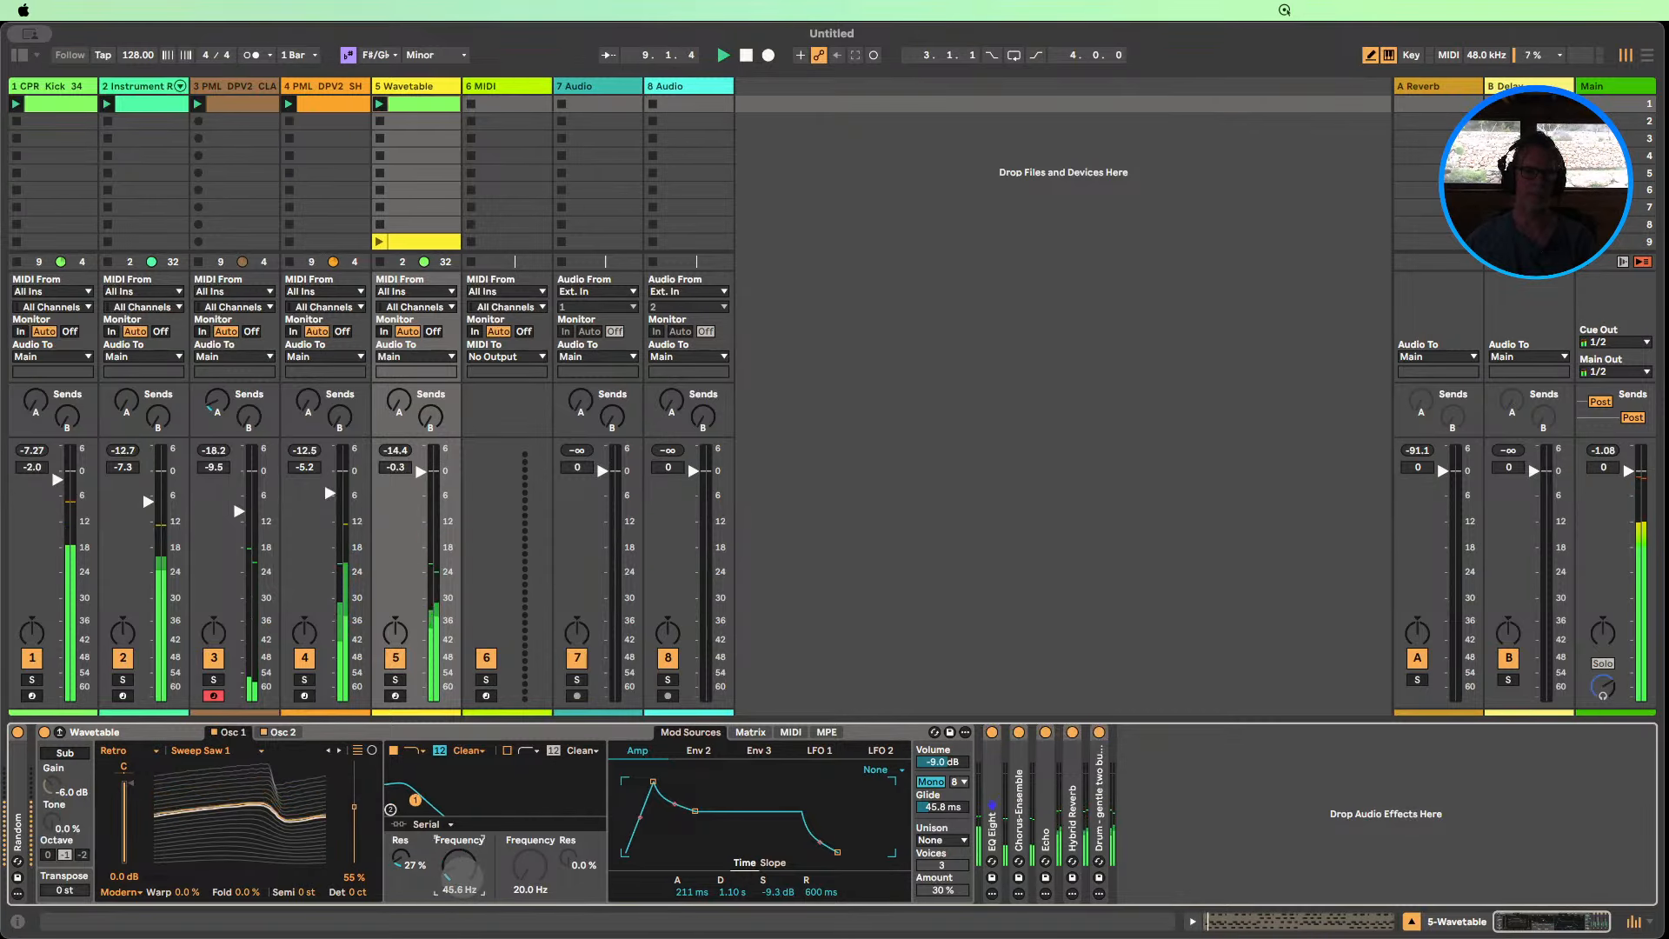
left_click_drag(459, 869, 460, 843)
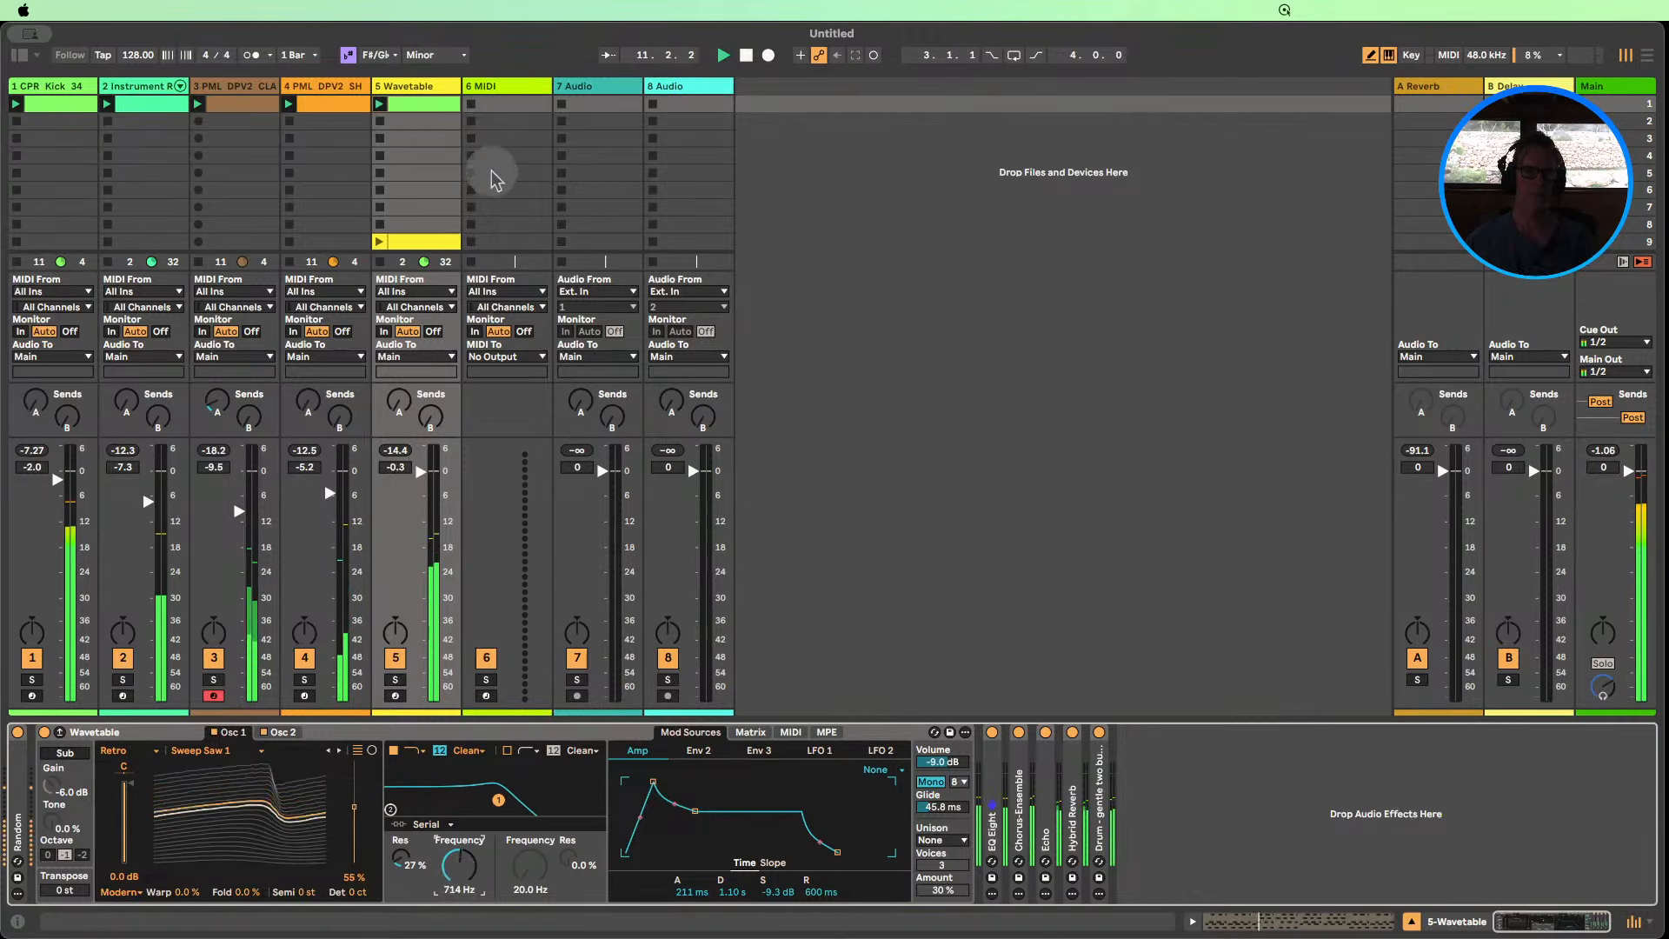
Create a one-bar clip on the new MIDI track and stack sixteenth notes F#3, A3 and C#4 on the first beat.
left_click(499, 90)
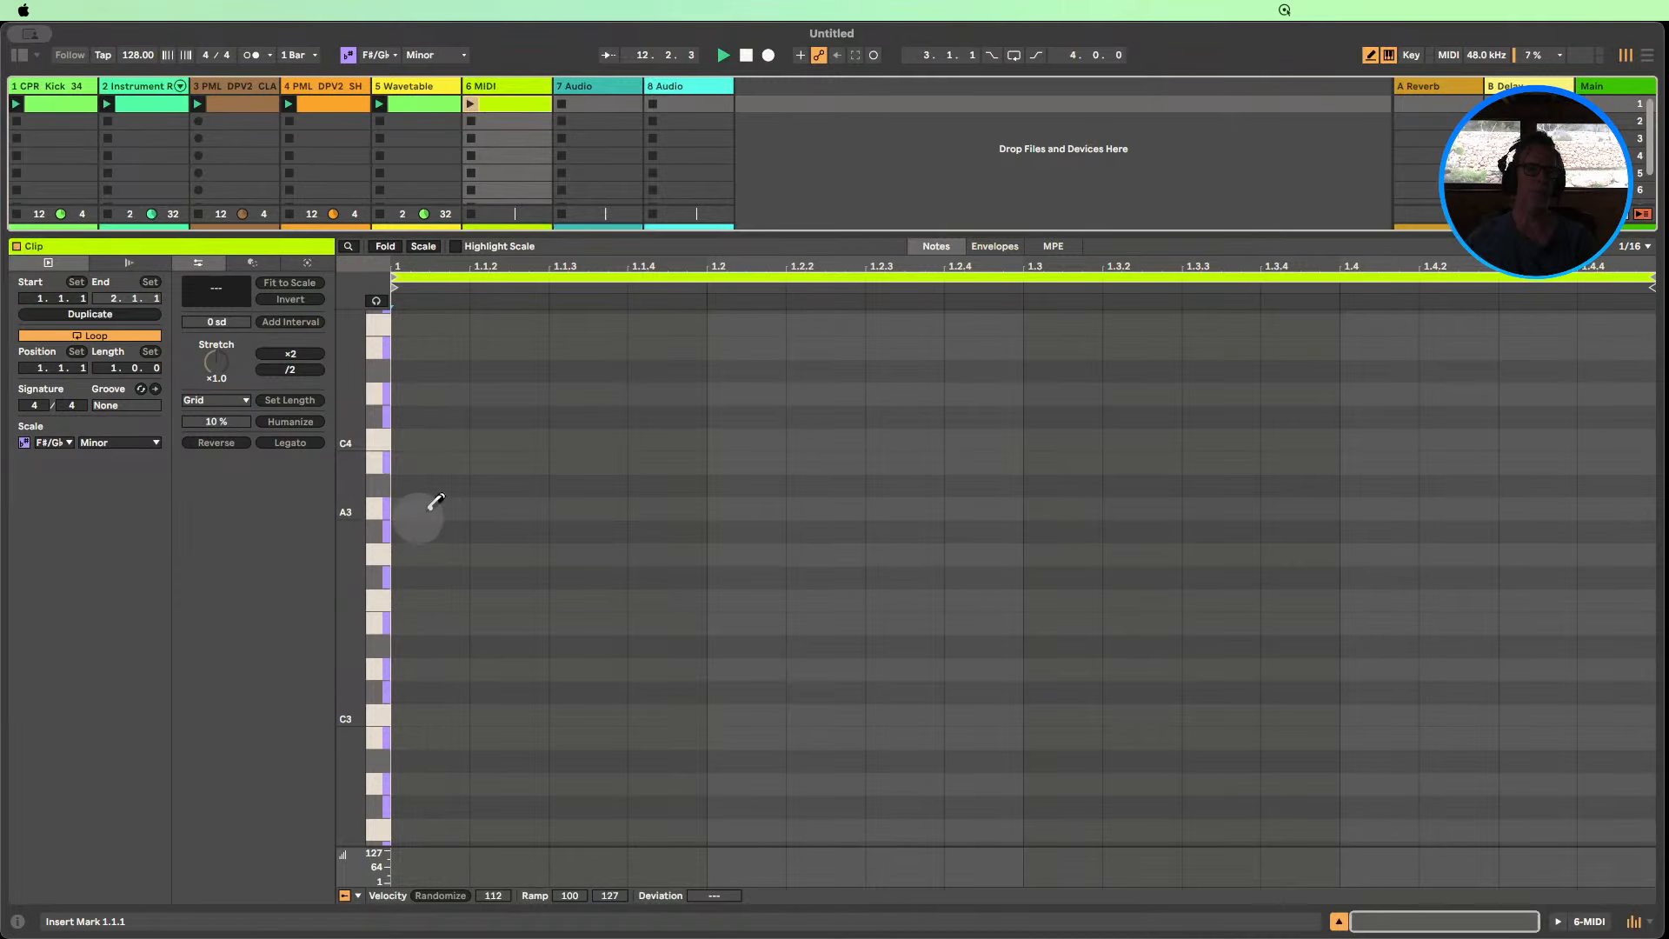
scroll(448, 652, "up", 1)
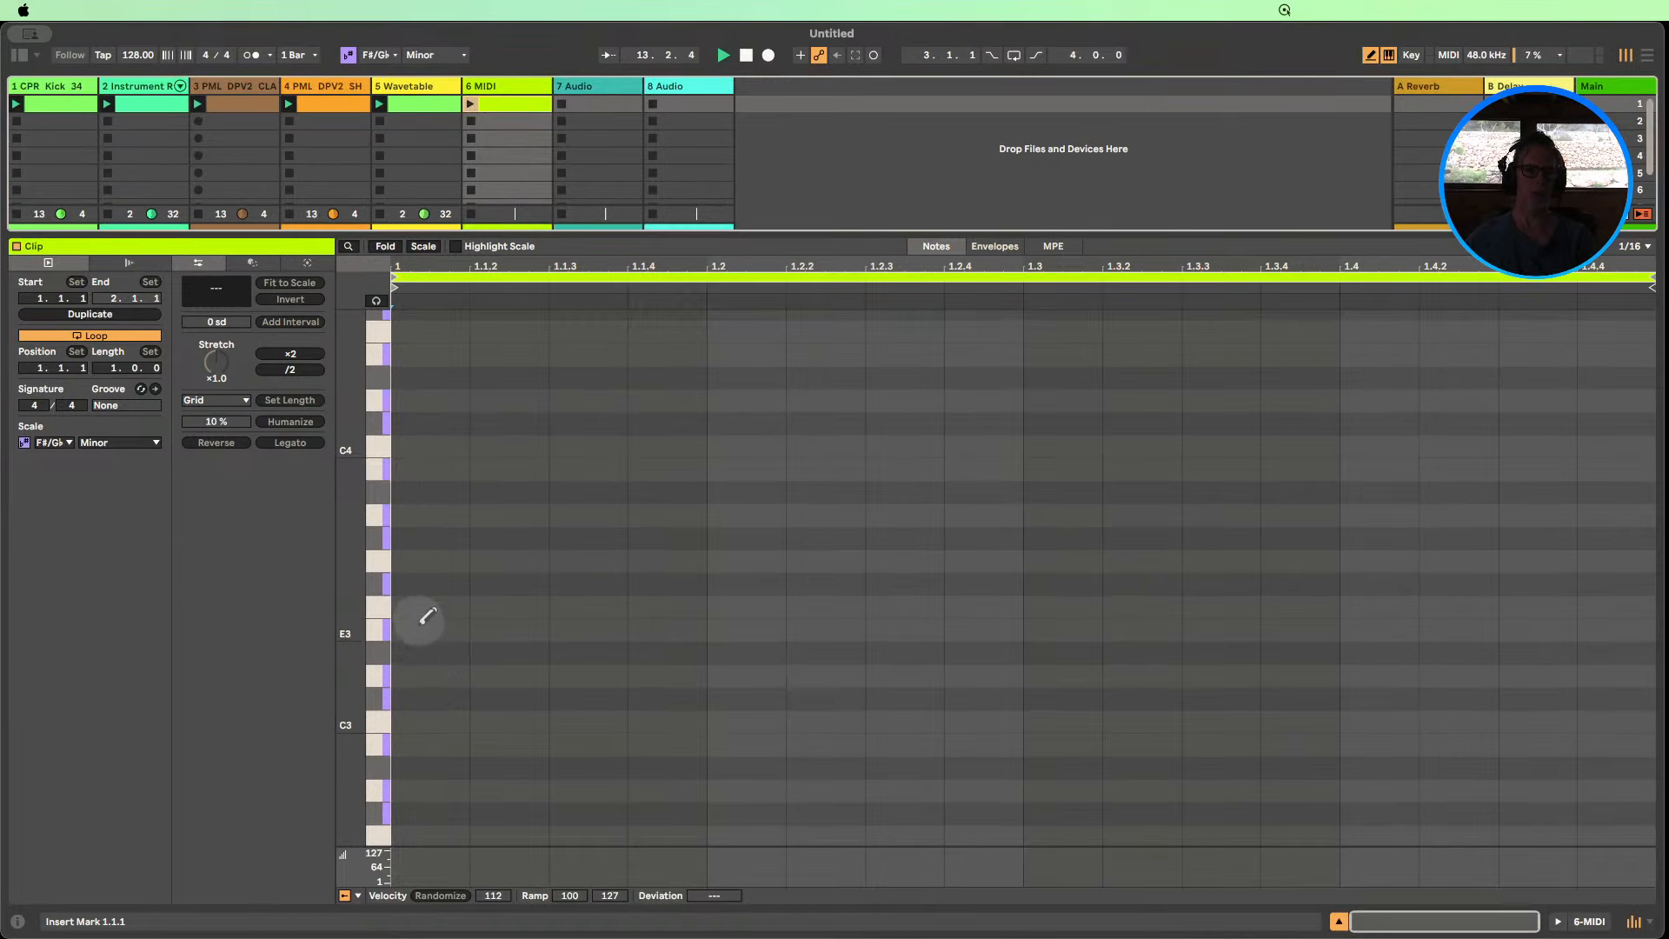
left_click(420, 581)
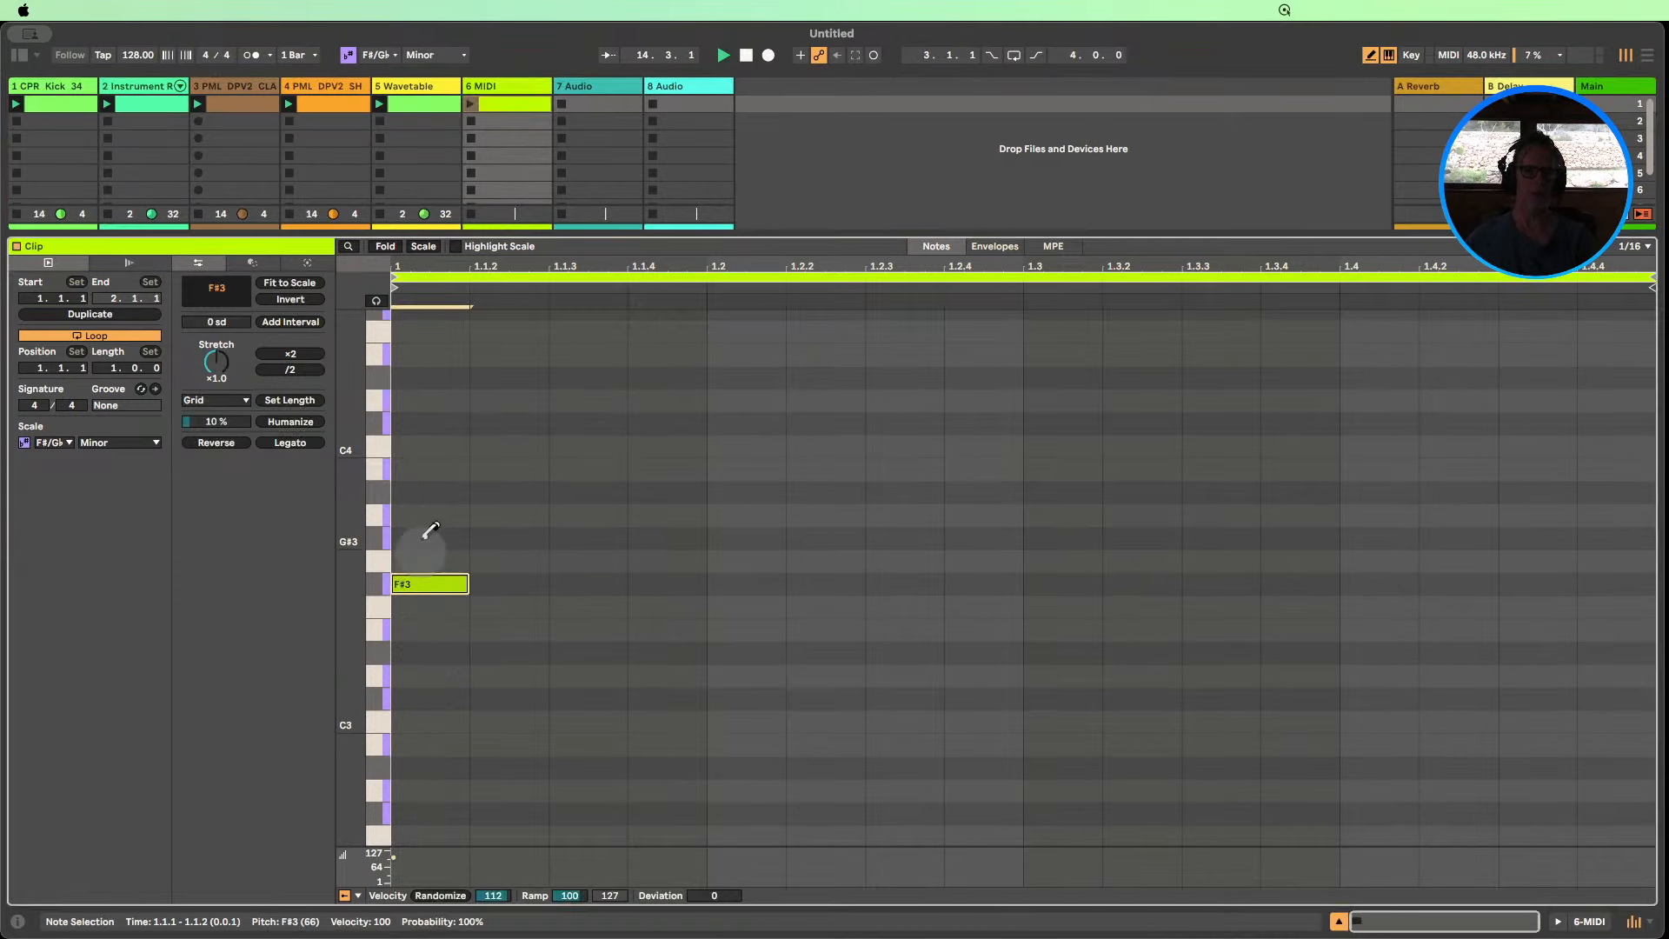
left_click(426, 511)
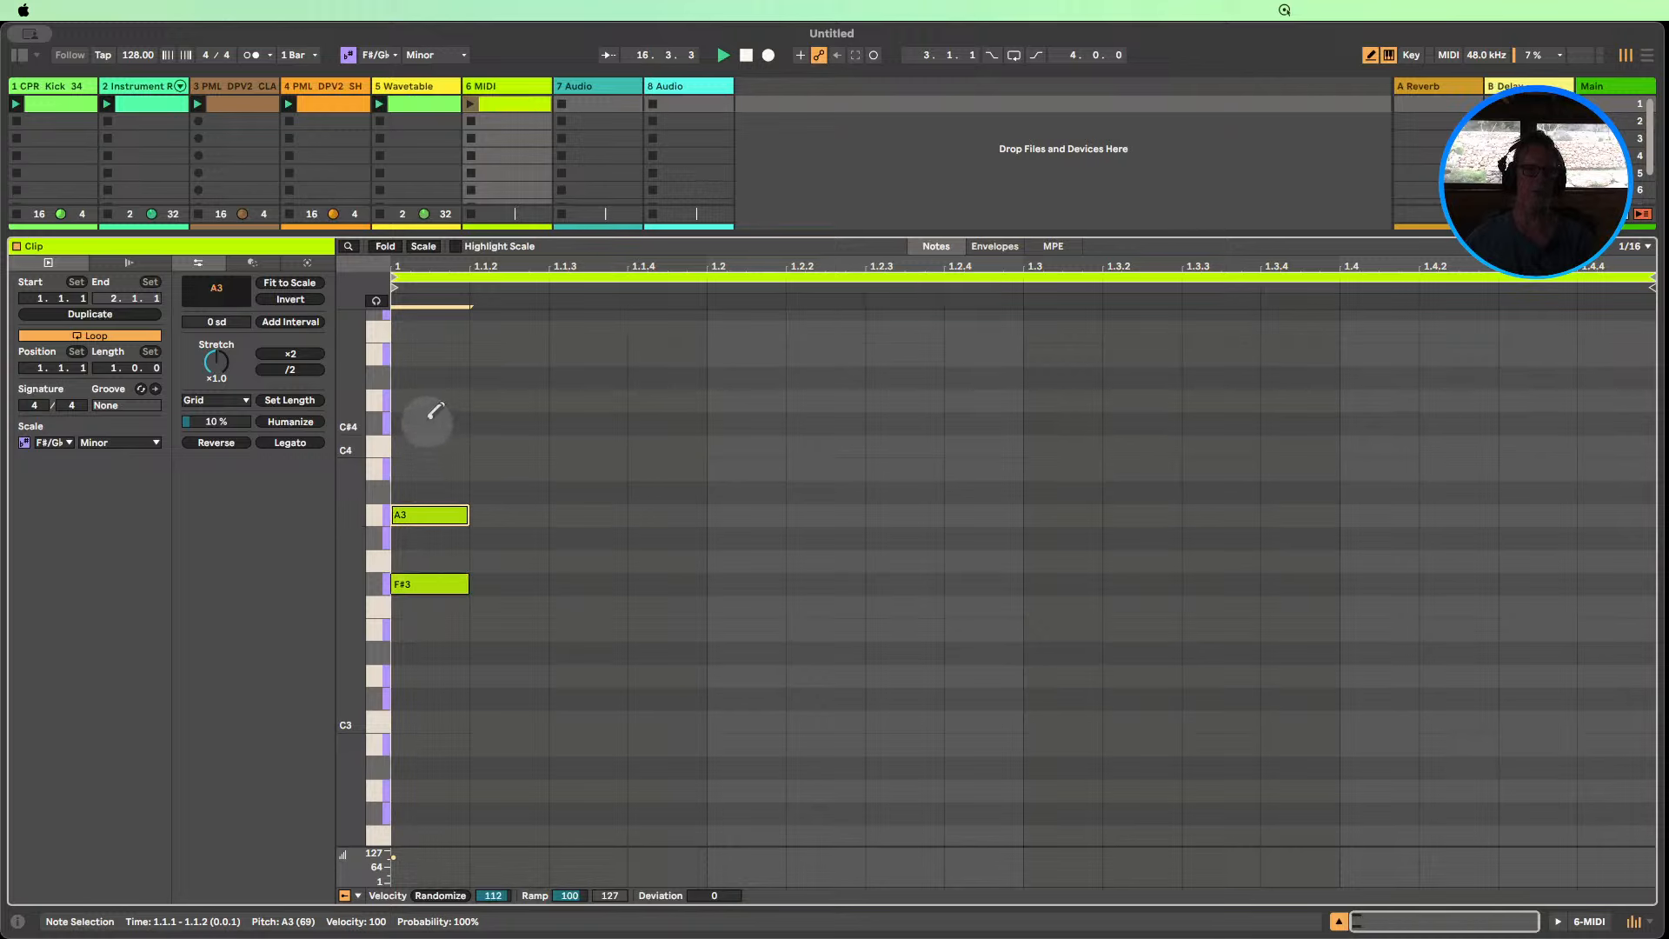
left_click(428, 422)
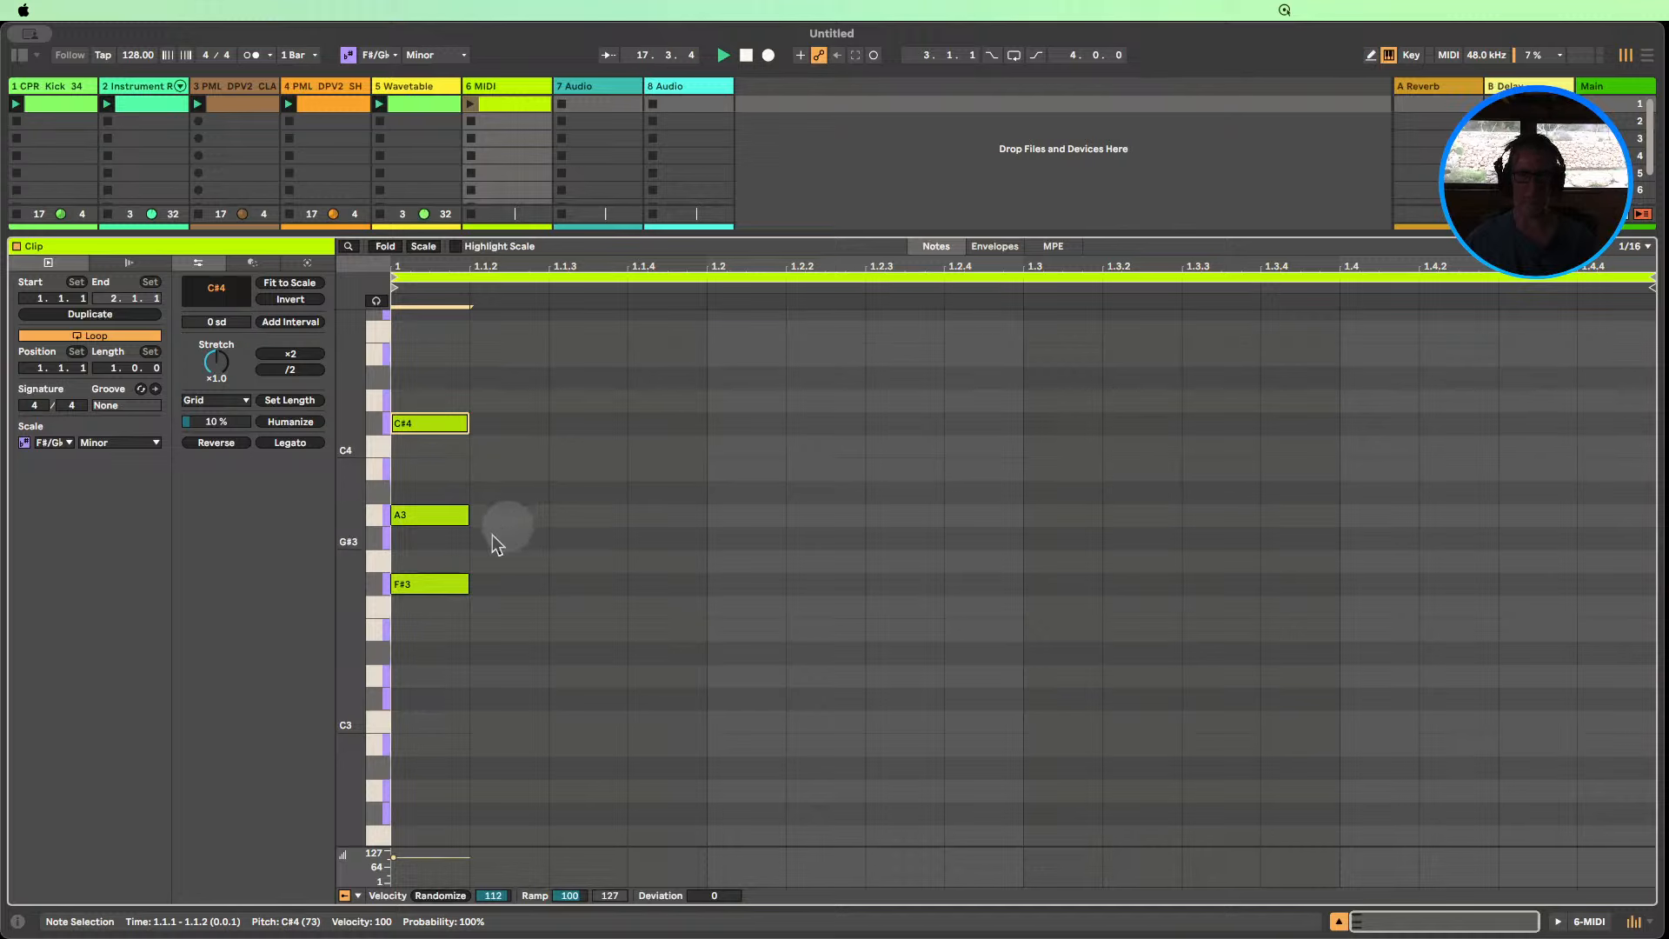
Spread the stacked notes in time by moving A3 to 1.1.2 and C#4 to 1.1.4.
left_click(401, 513)
key("Right")
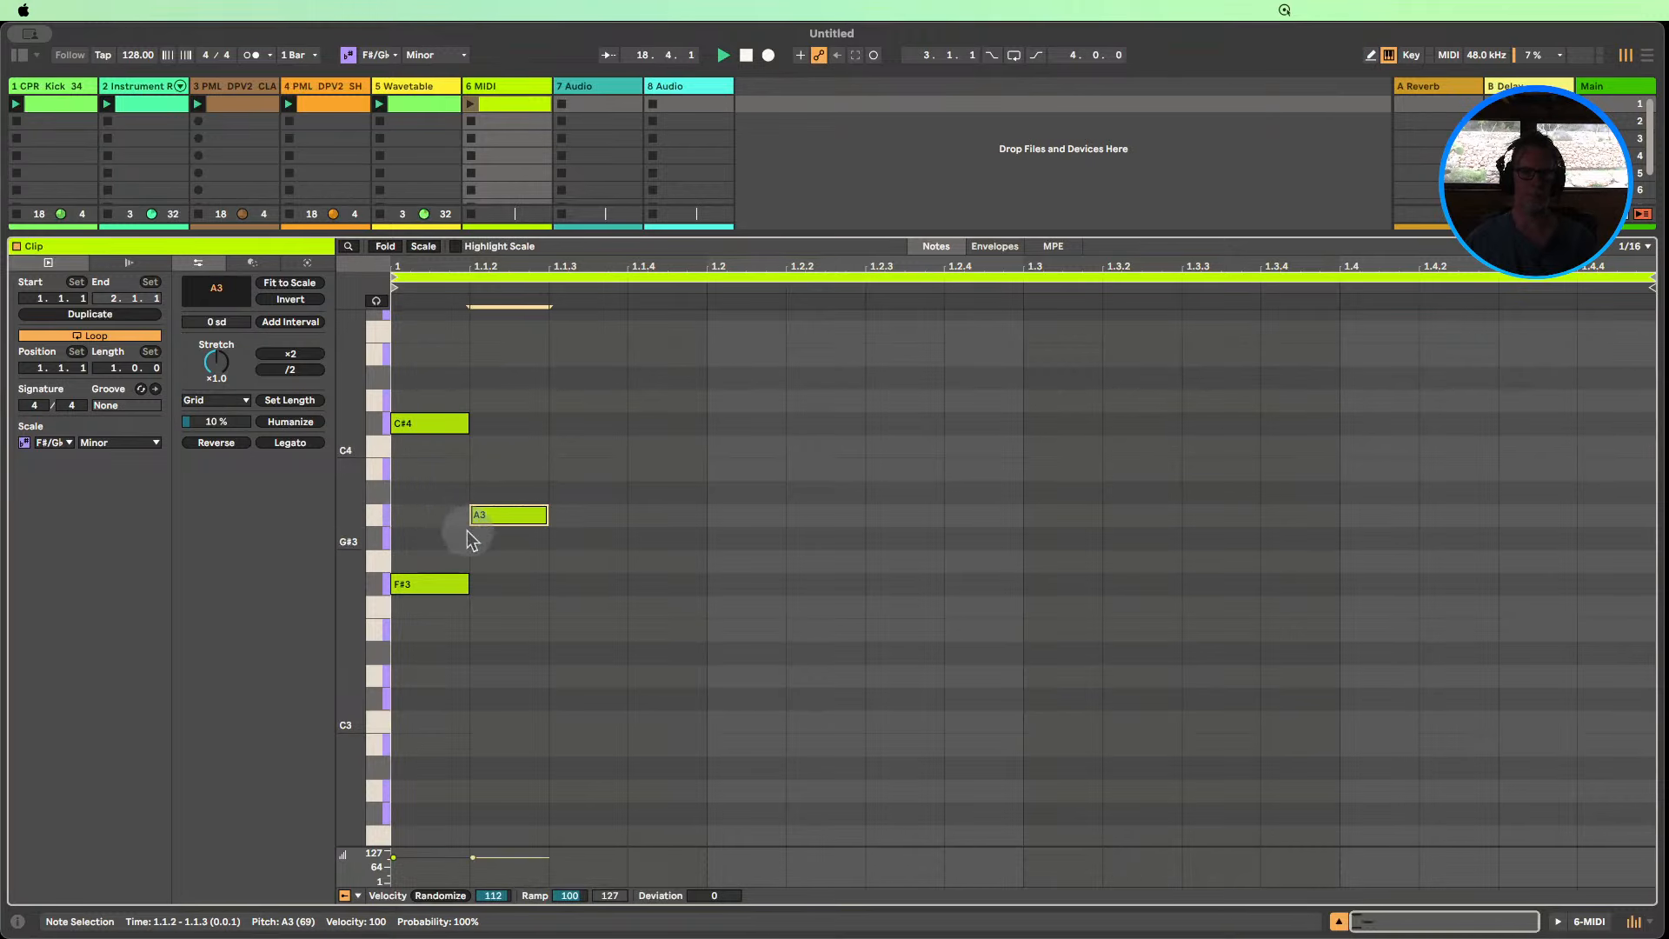
left_click(408, 419)
key("Right")
key("Right")
key("Right")
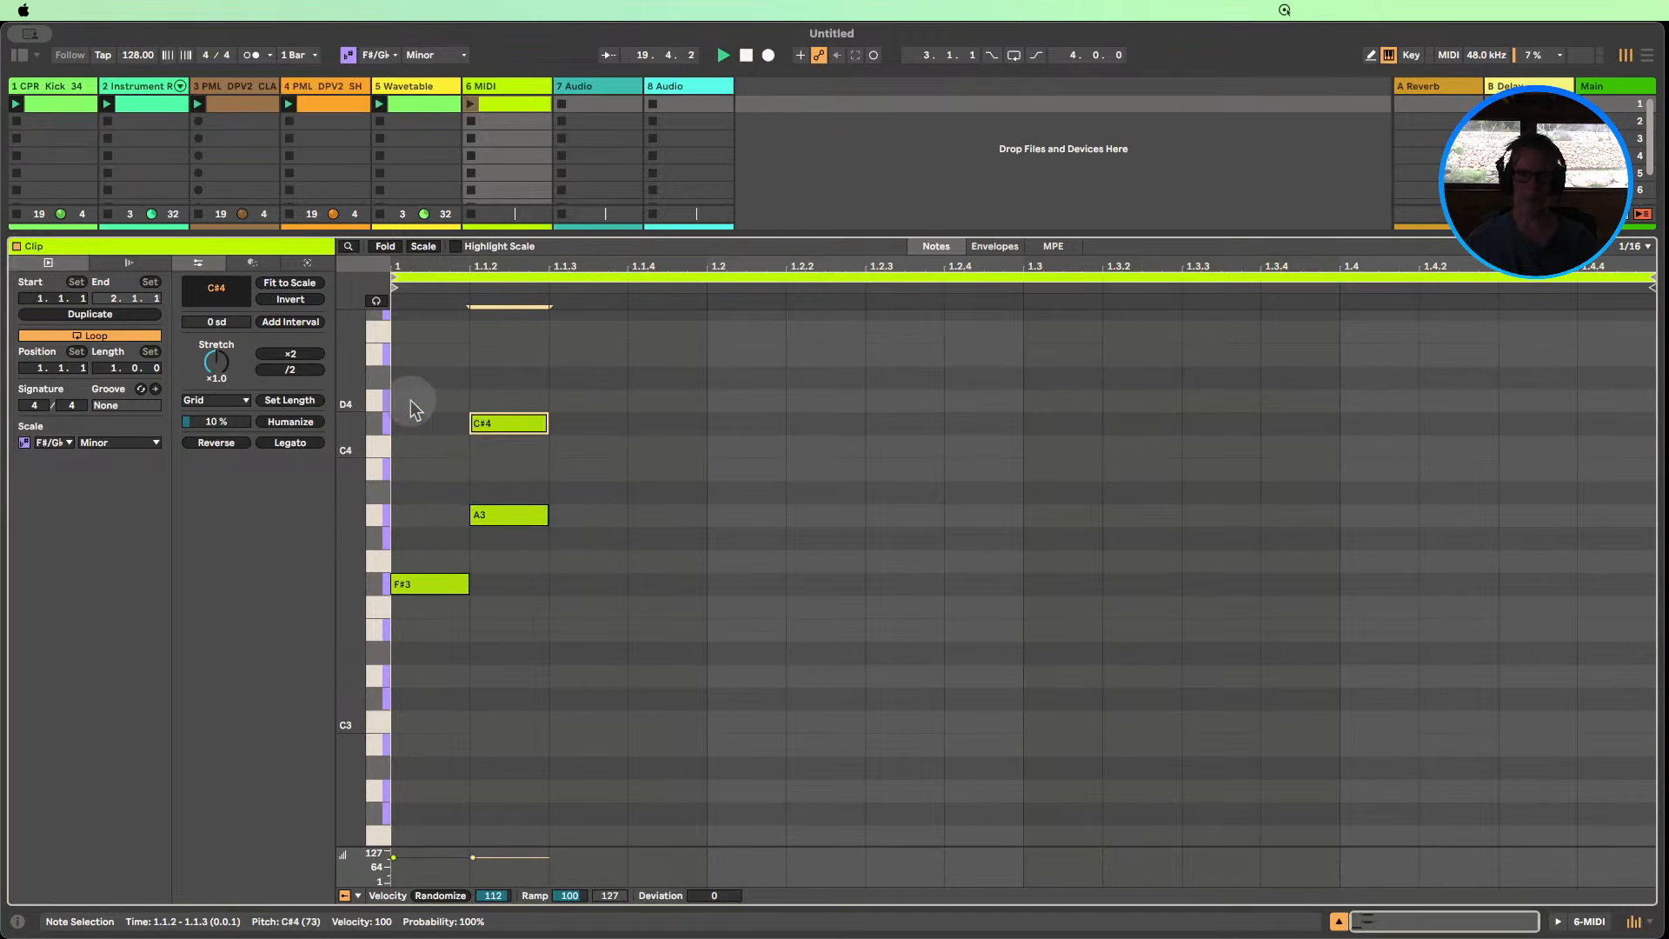
Transpose the A3 and C#4 notes down an octave and invert them, giving C#3 at 1.1.2 and A2 at 1.1.4.
left_click_drag(717, 574, 501, 398)
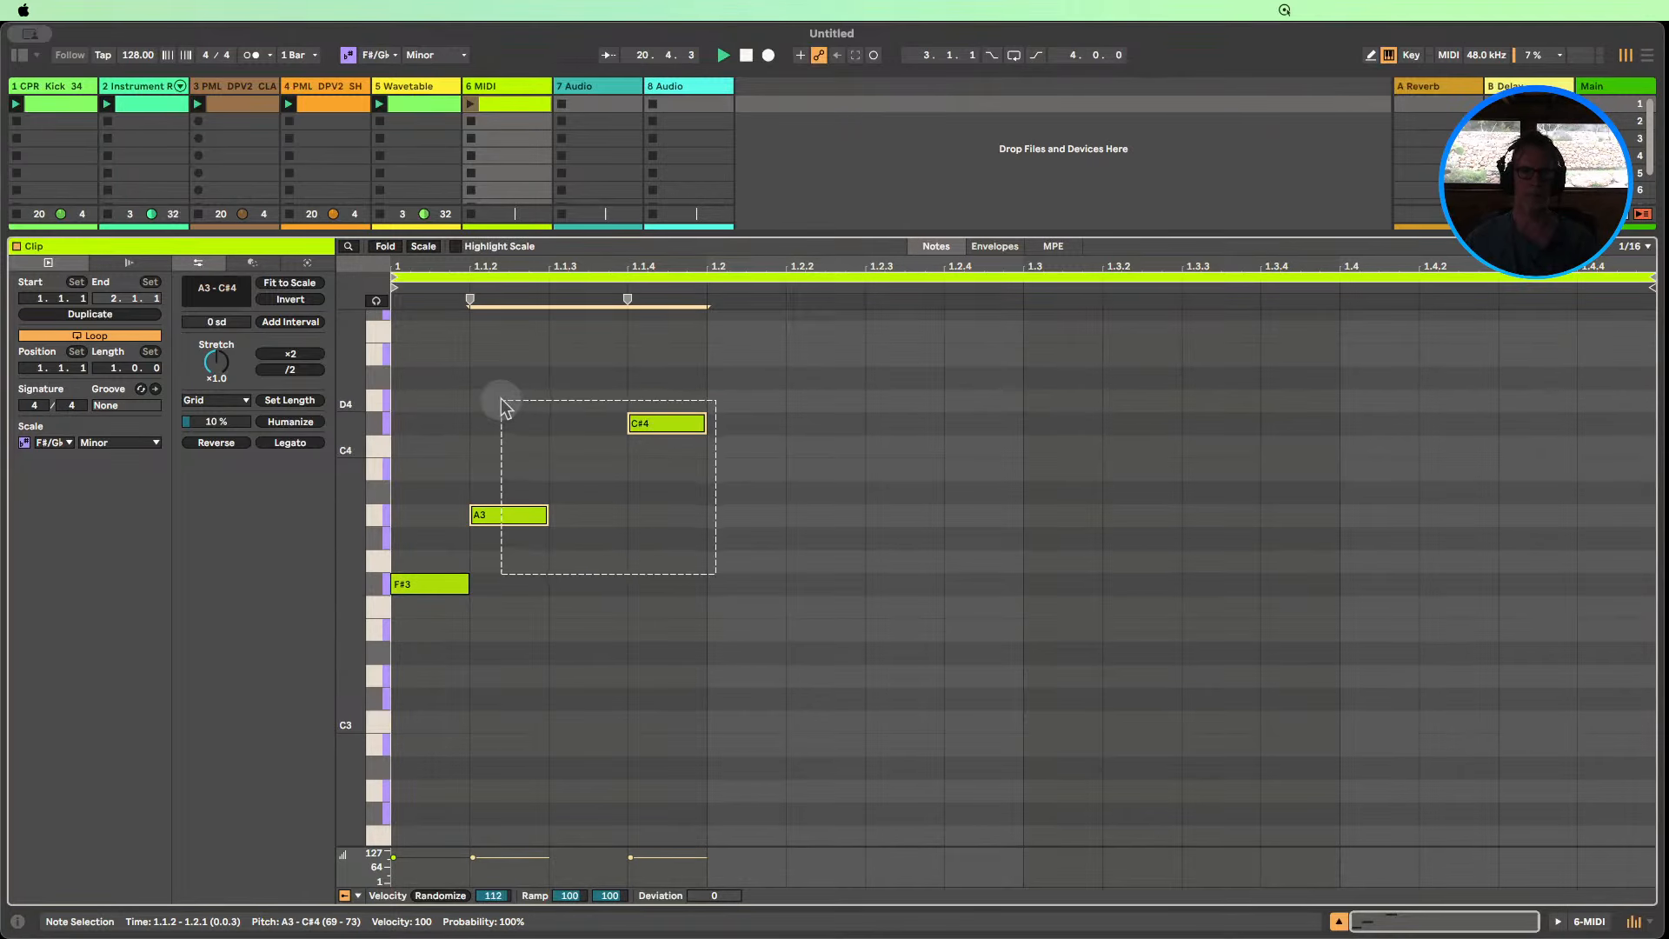
key("shift+Down")
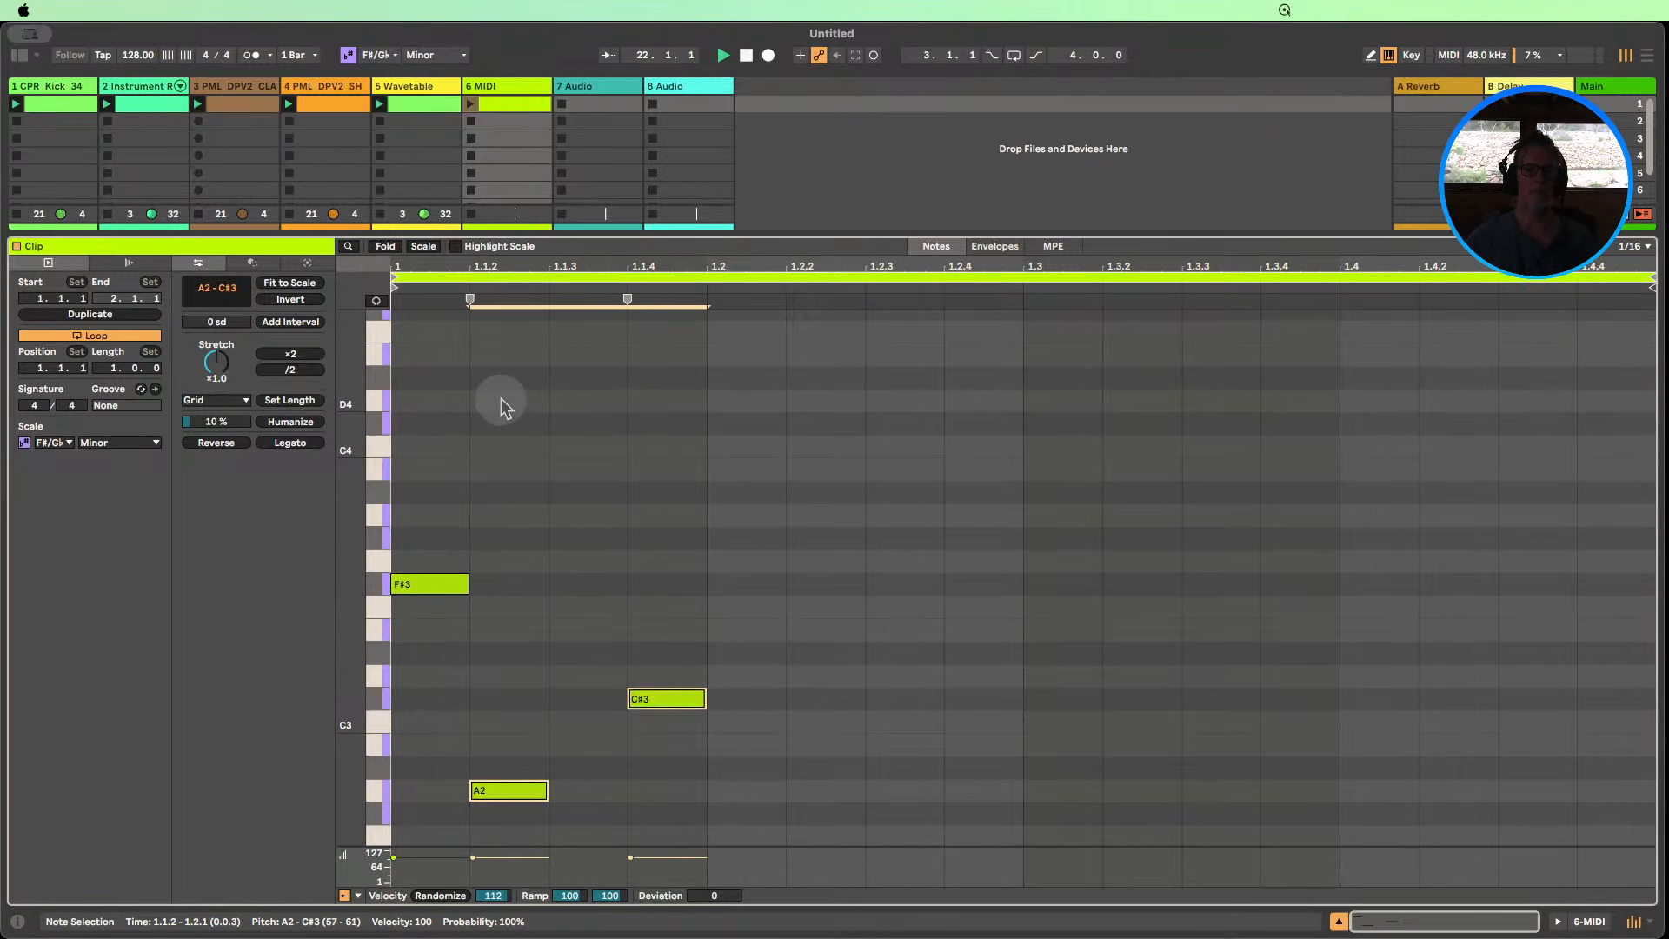
left_click(304, 301)
left_click(649, 602)
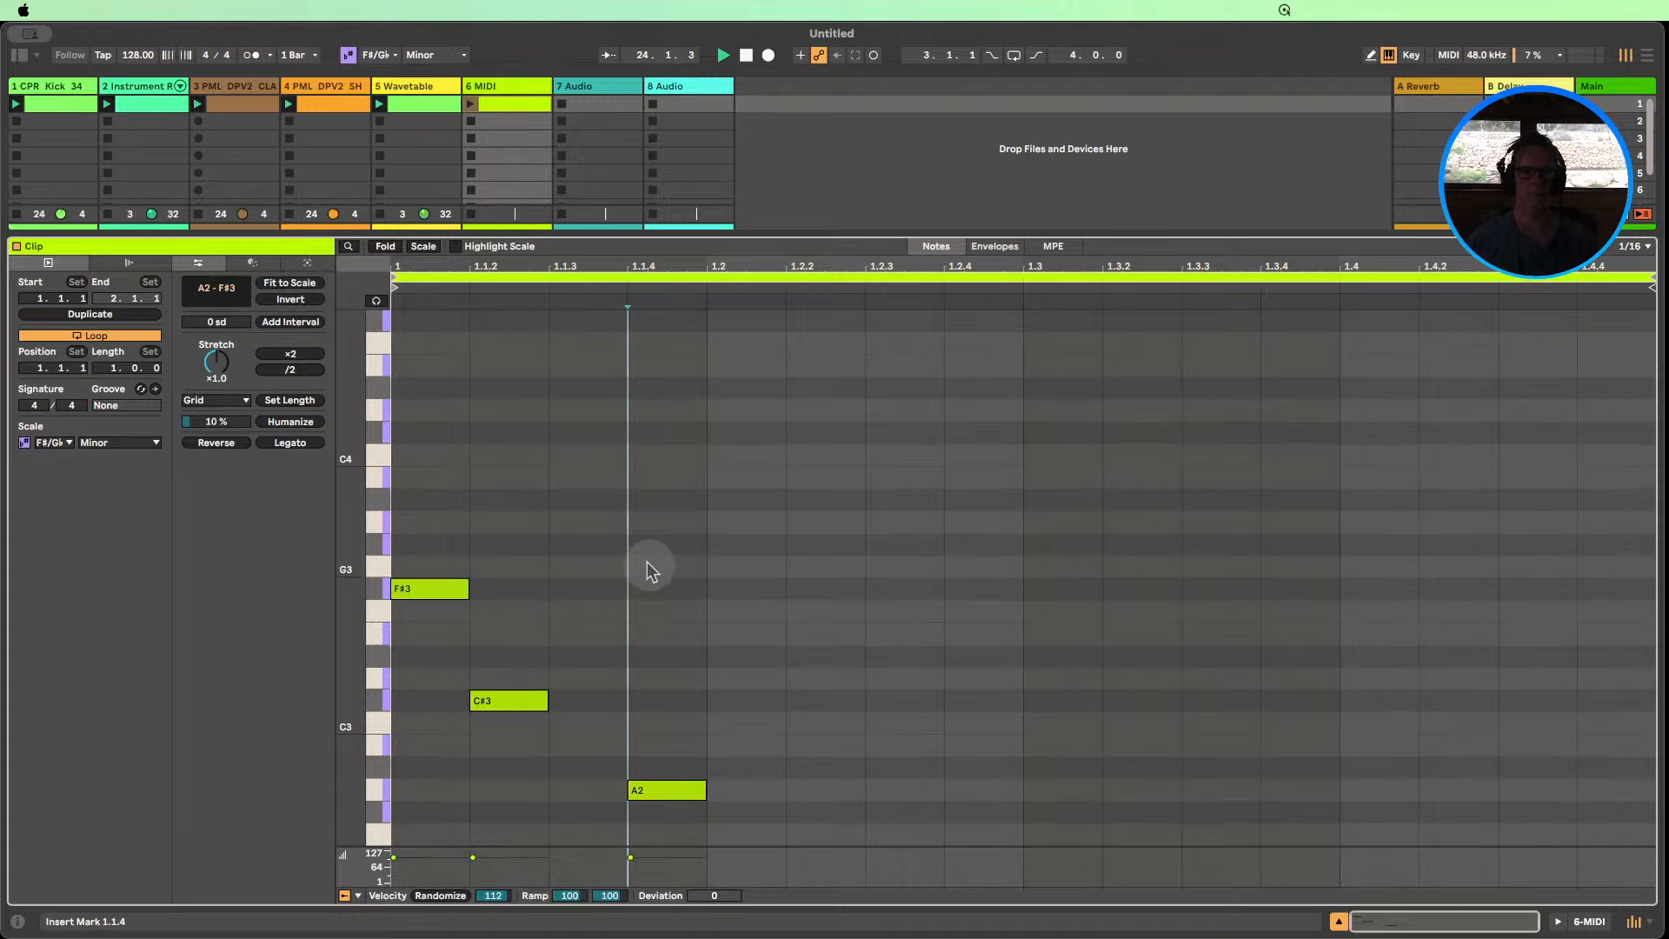
Hide the clip view, show the browser and load a Wavetable instrument onto the new MIDI track.
scroll(652, 570, "down", 2)
left_click(1339, 921)
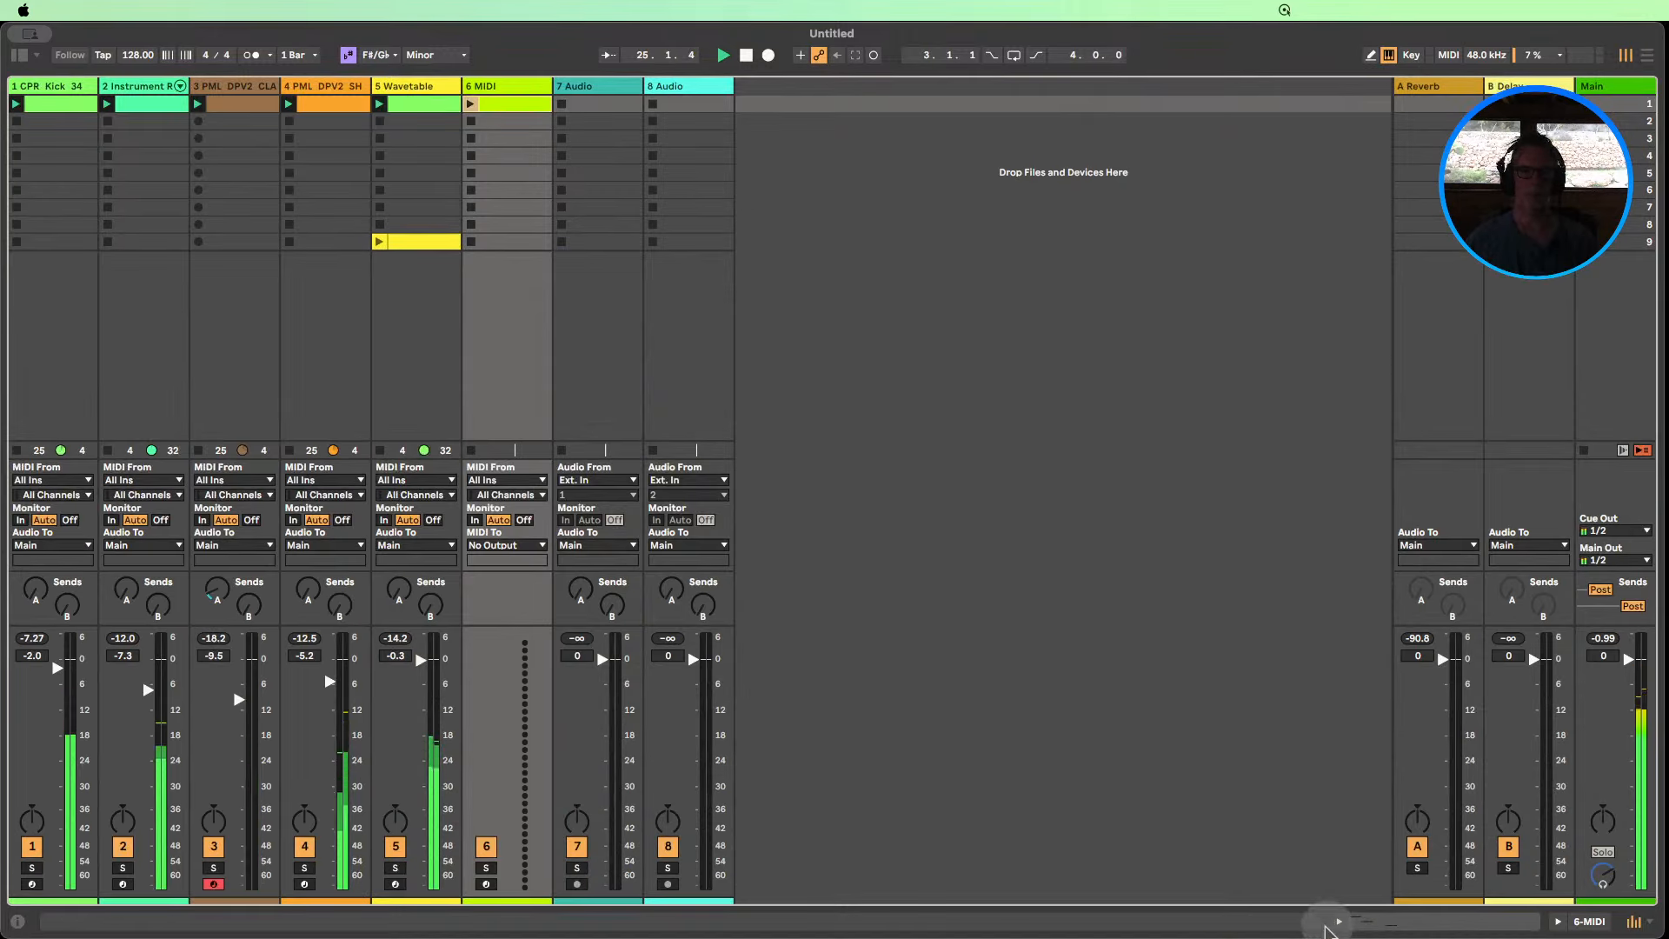
left_click(19, 55)
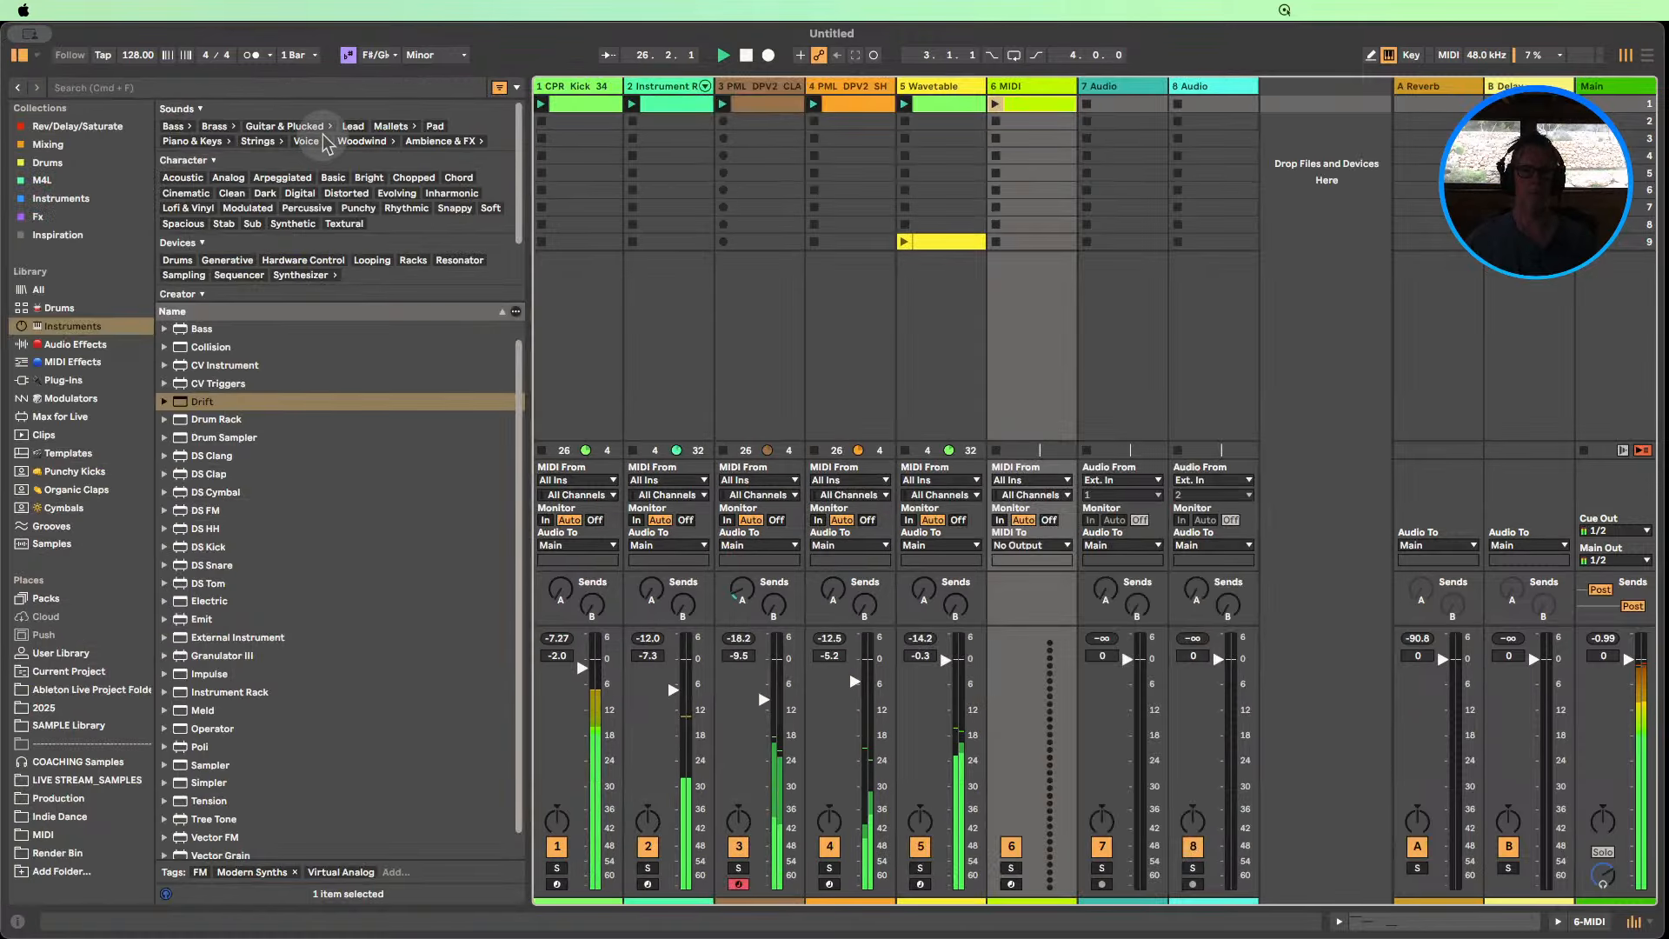
scroll(305, 462, "up", 1)
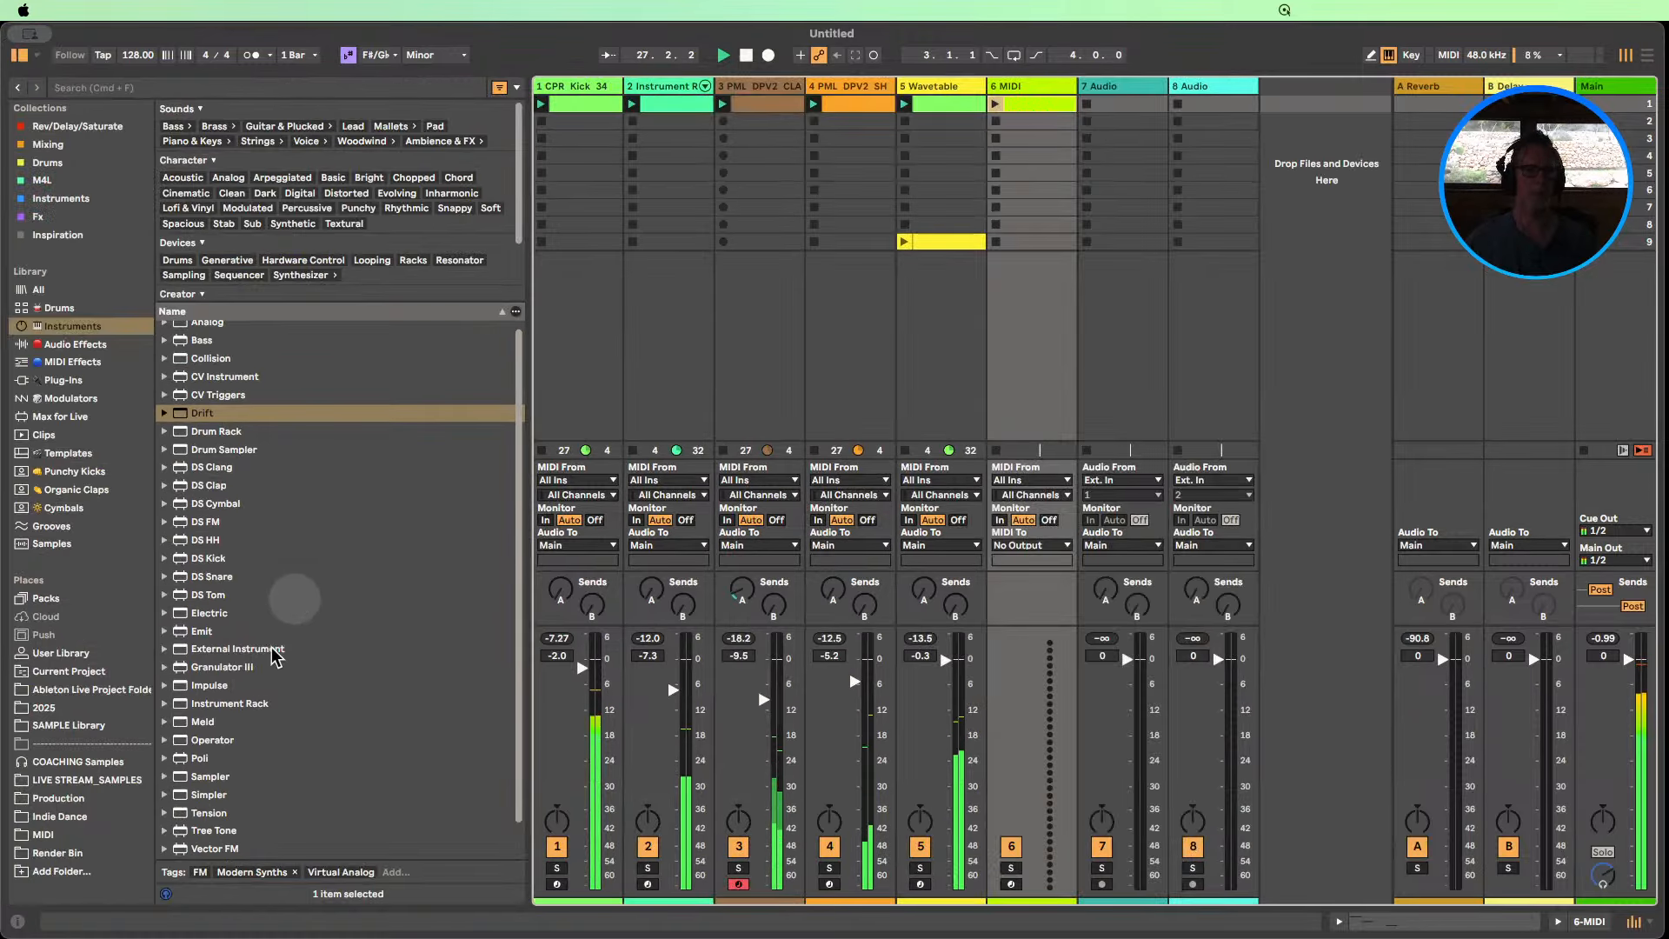
scroll(261, 670, "down", 2)
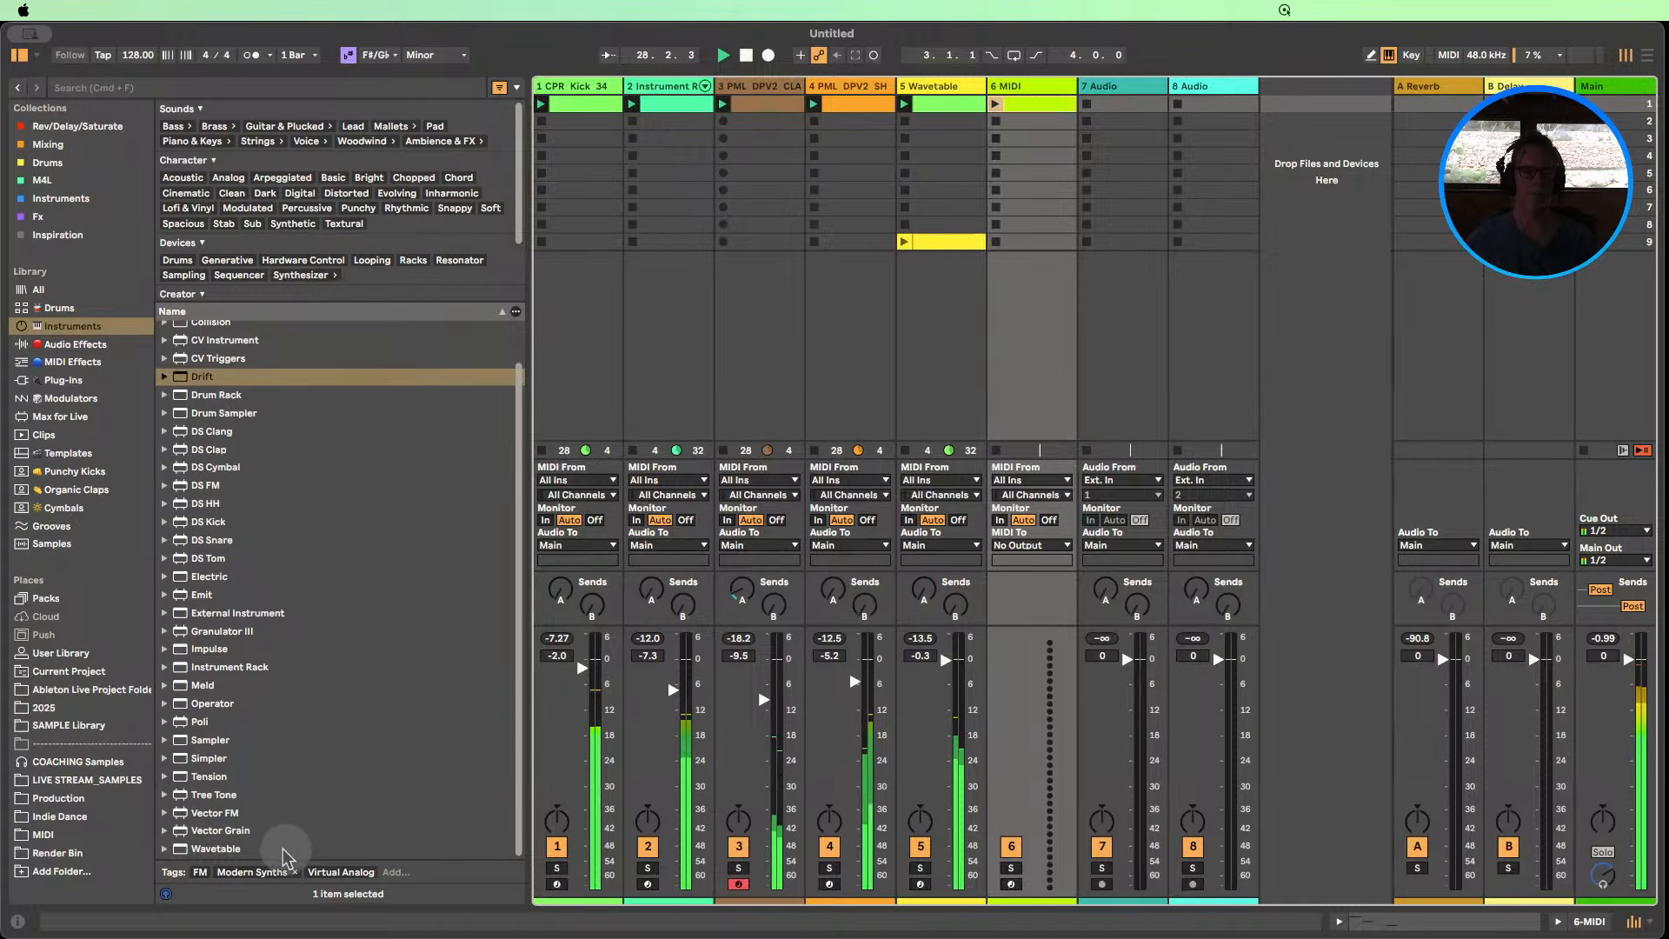
left_click_drag(216, 849, 1018, 243)
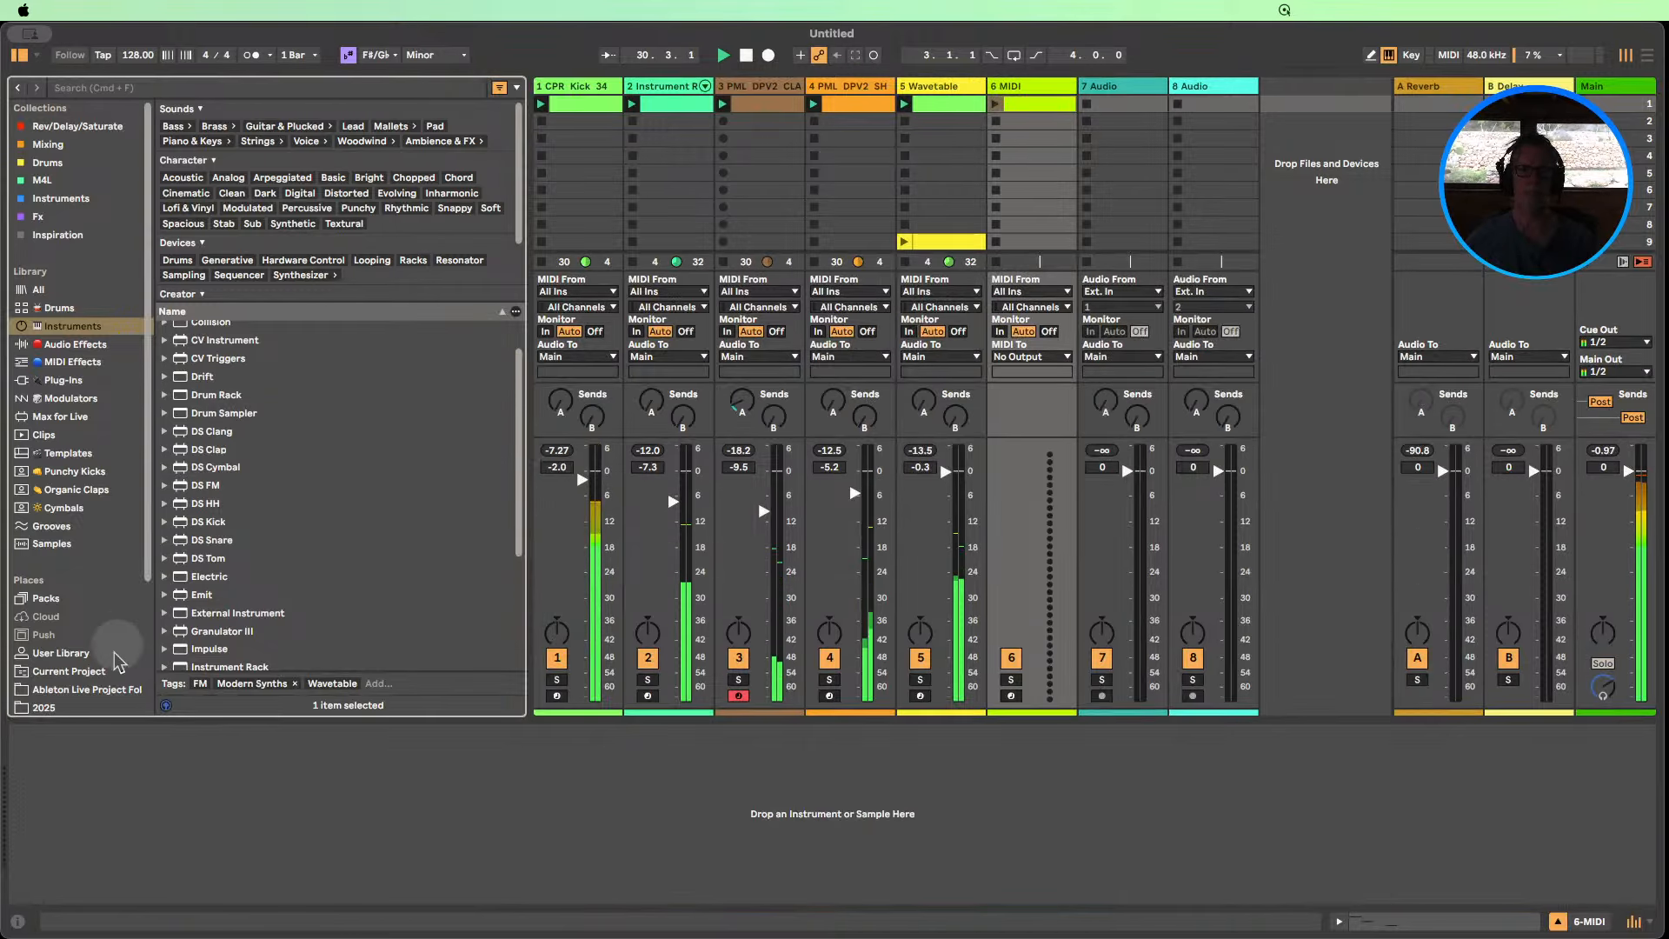
scroll(217, 643, "down", 5)
left_click_drag(216, 661, 1037, 487)
Launch the new track's clip with its volume at -4.8 dB and mute the original Wavetable track.
left_click(995, 104)
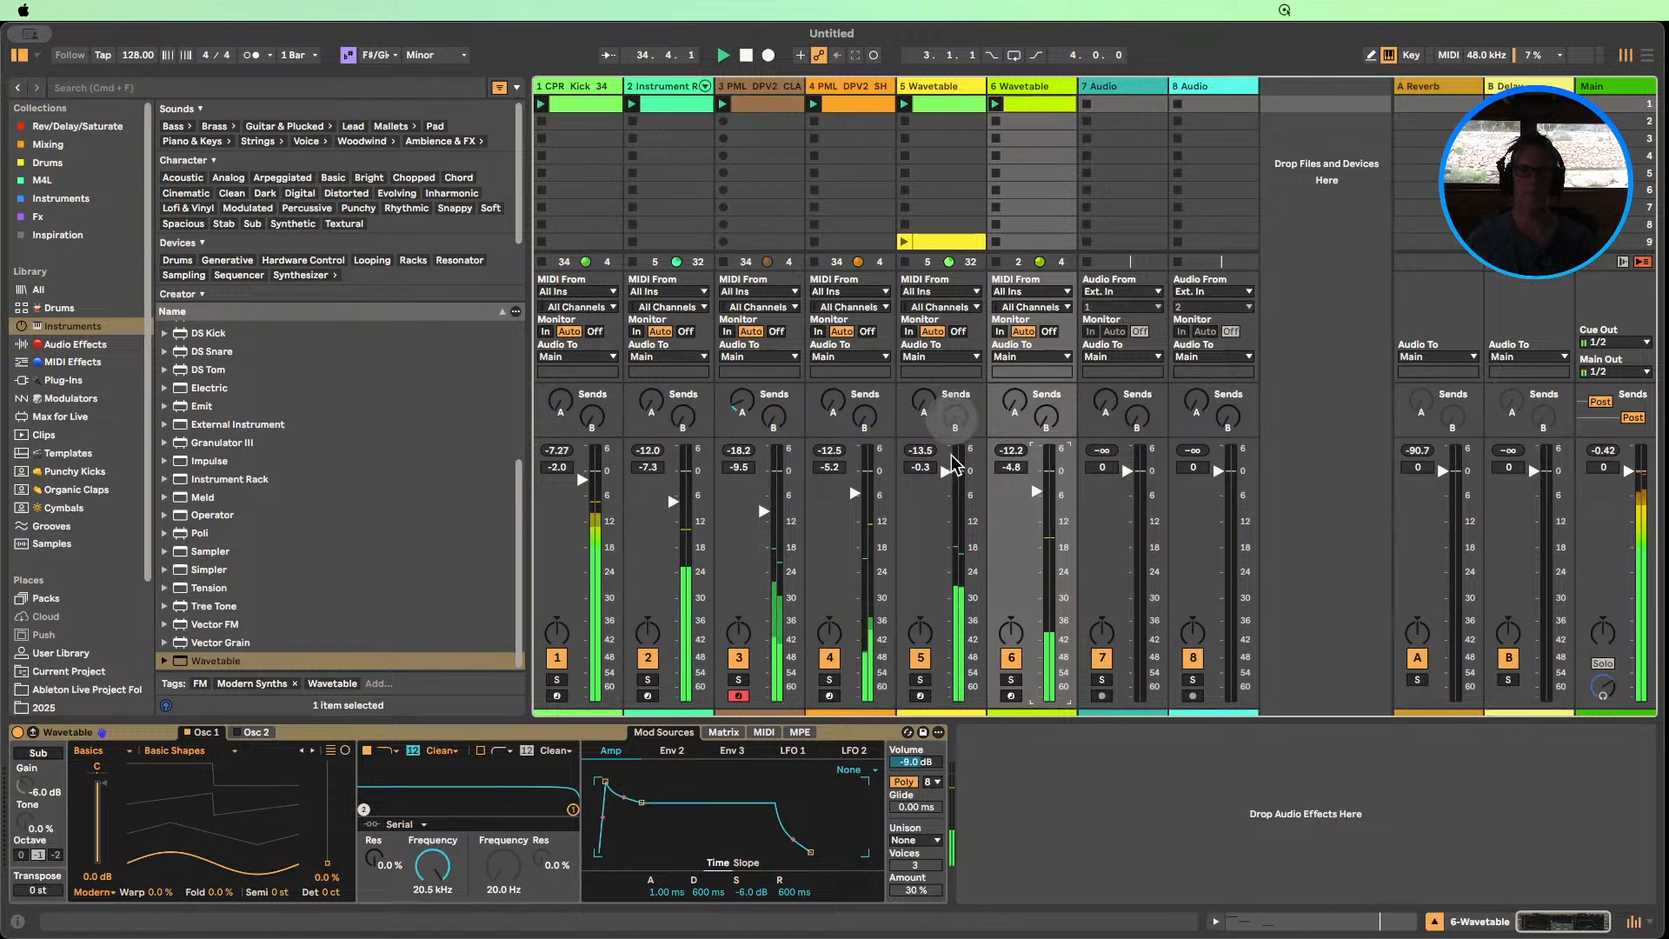
left_click(920, 658)
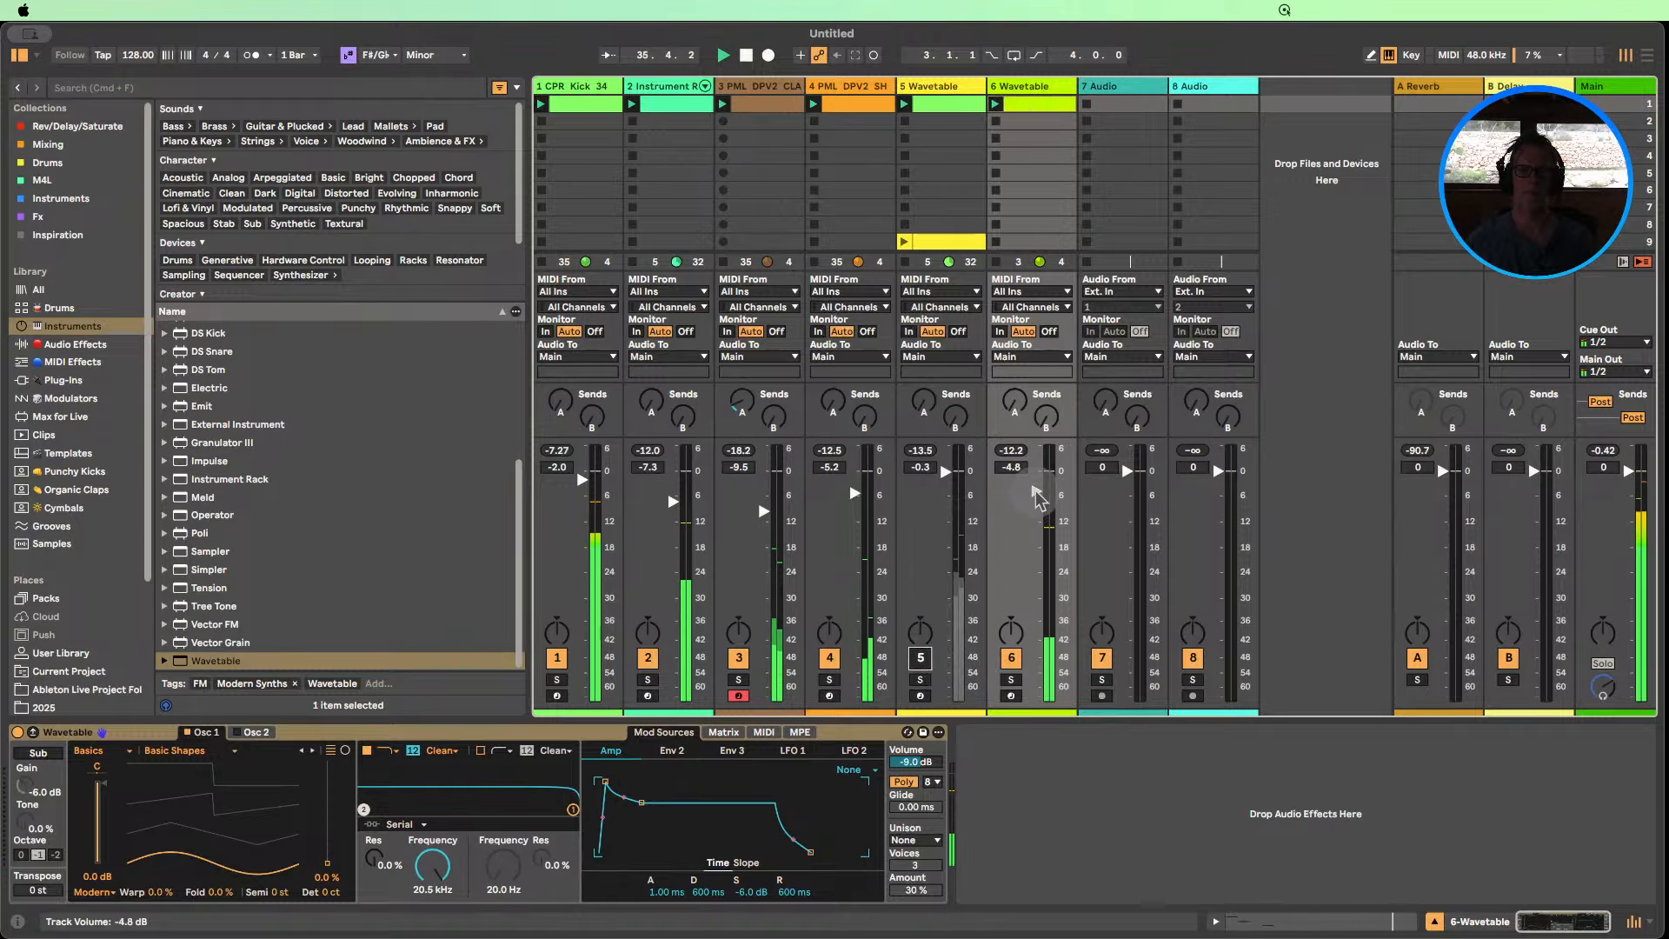
Set the new Wavetable's oscillator 1 position to 64% and its amp envelope to 307 ms decay with -inf dB sustain.
mouse_move(327, 877)
left_mouse_down()
mouse_move(327, 835)
mouse_move(329, 872)
left_mouse_up()
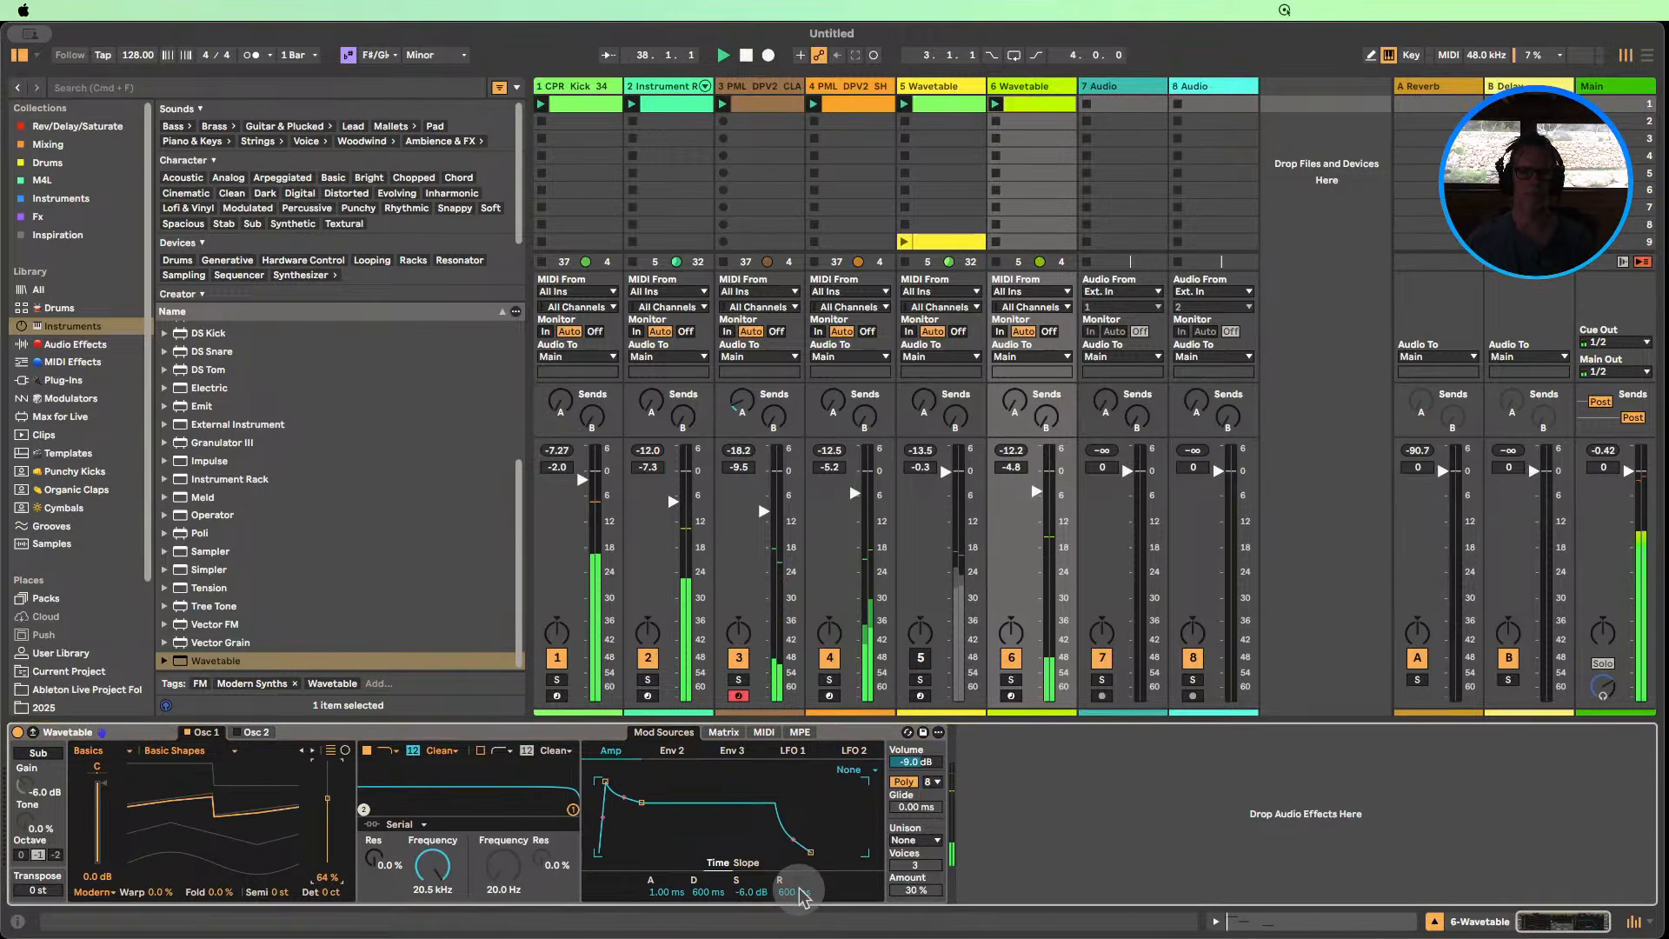
left_click_drag(742, 893, 713, 912)
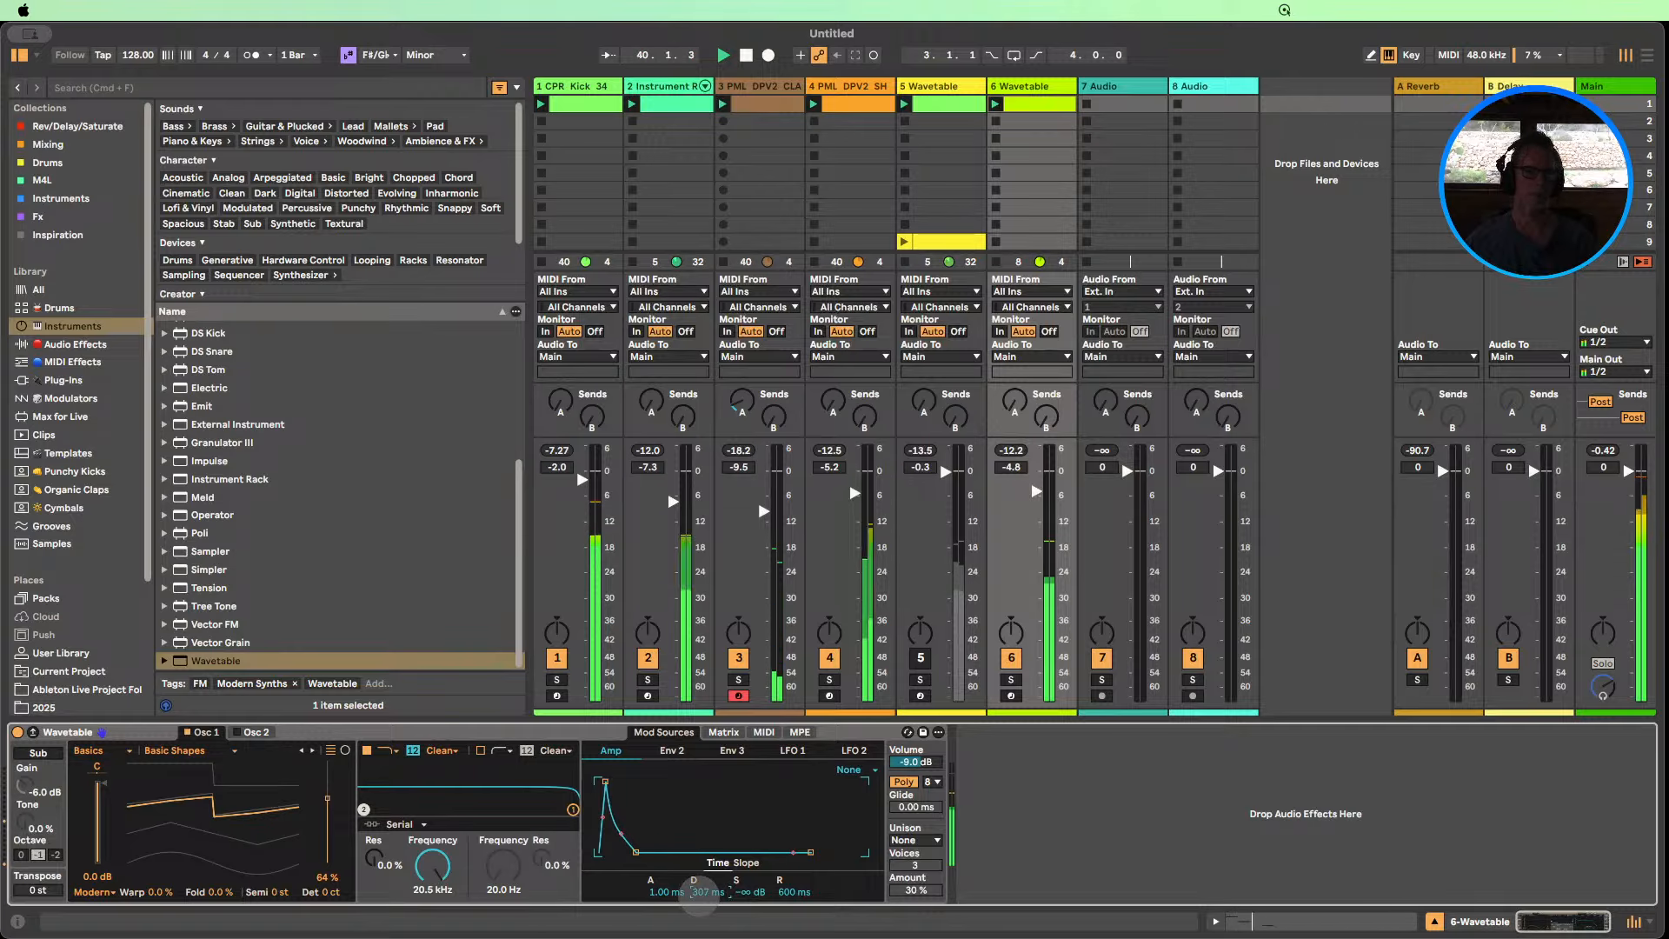
Switch oscillator 1 to the Collection wavetable category and choose the Aureolin wavetable.
left_click(94, 750)
left_click(97, 779)
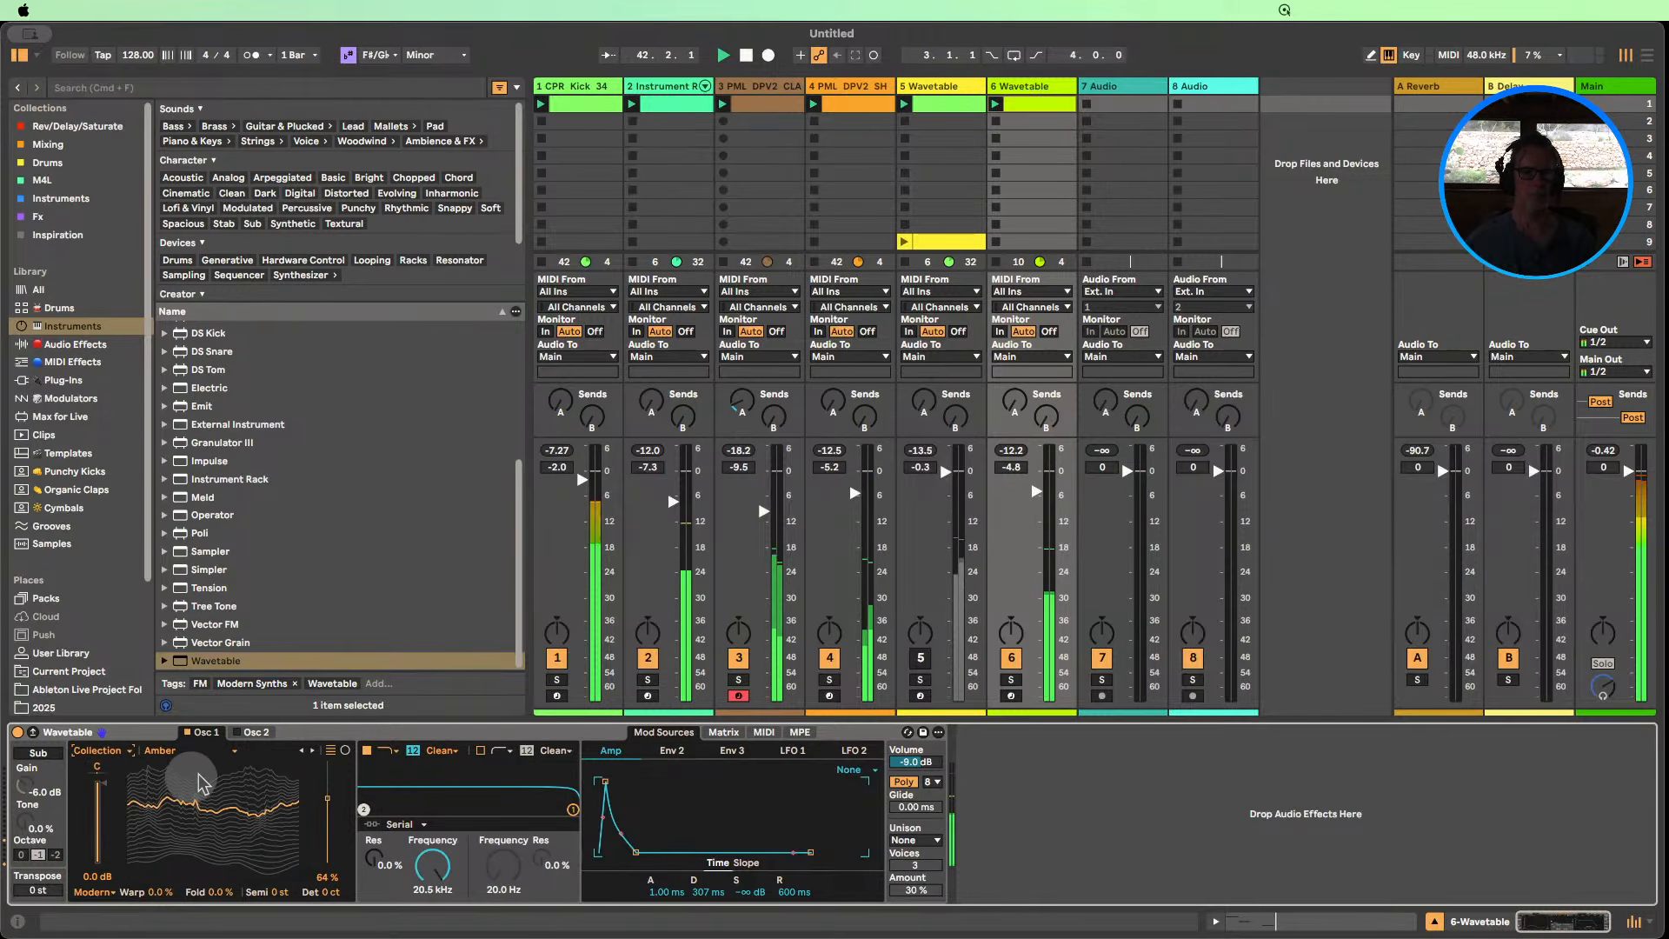
left_click(313, 753)
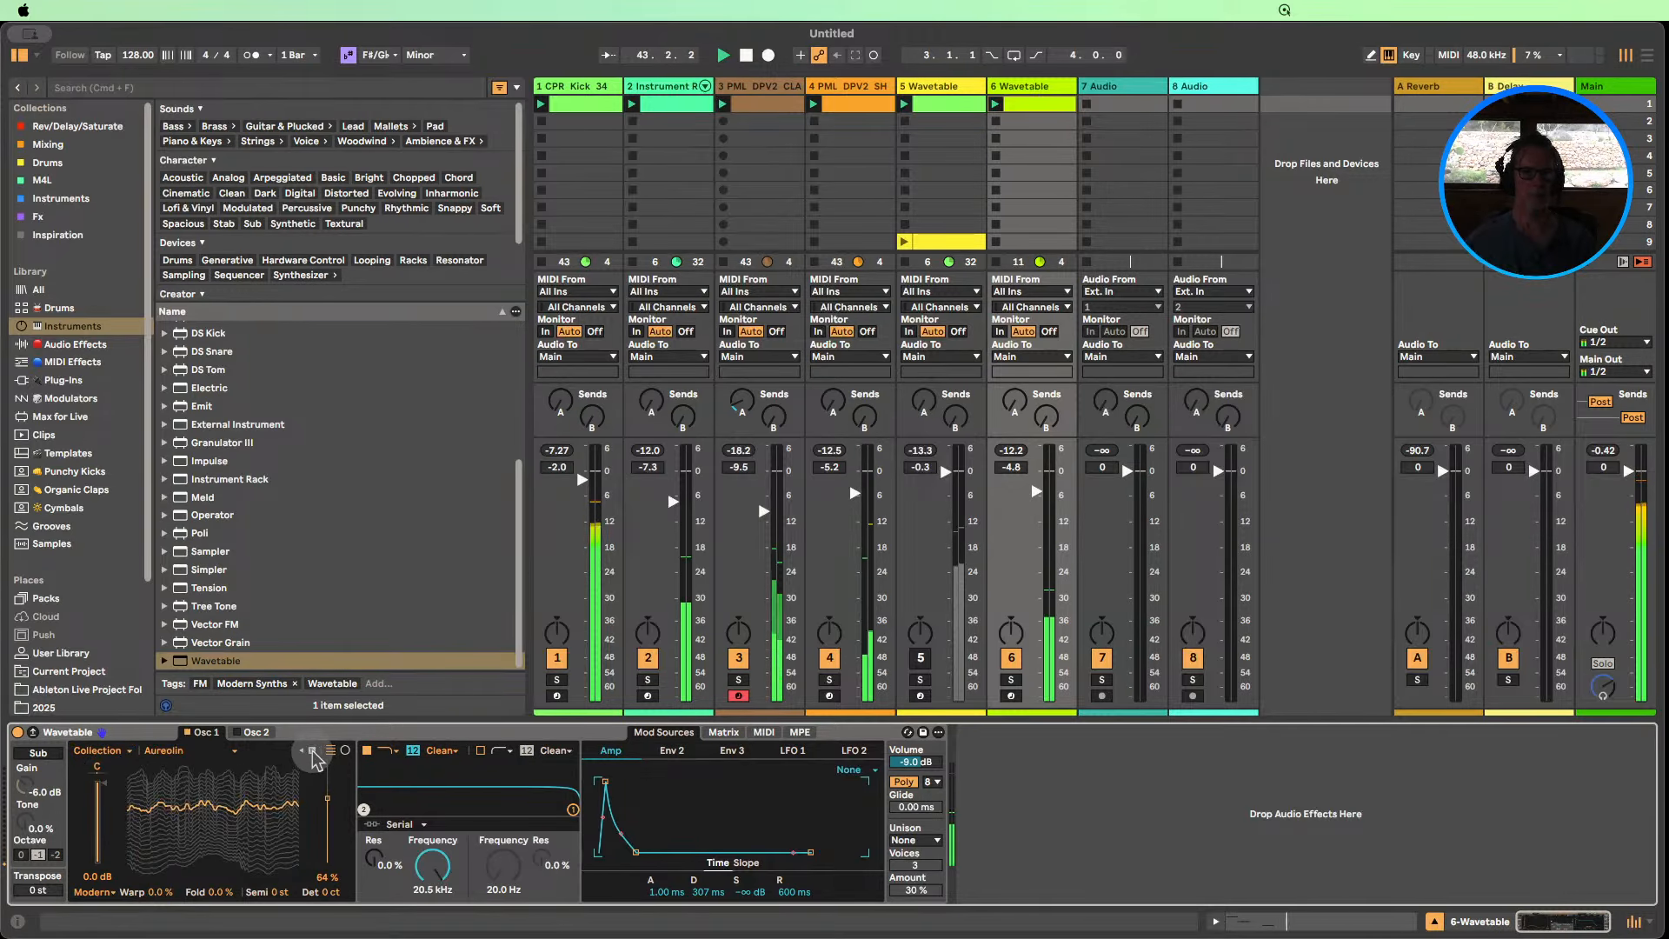
Choose the Charcoal wavetable for oscillator 1 and set its wavetable position to 11%.
left_click(313, 753)
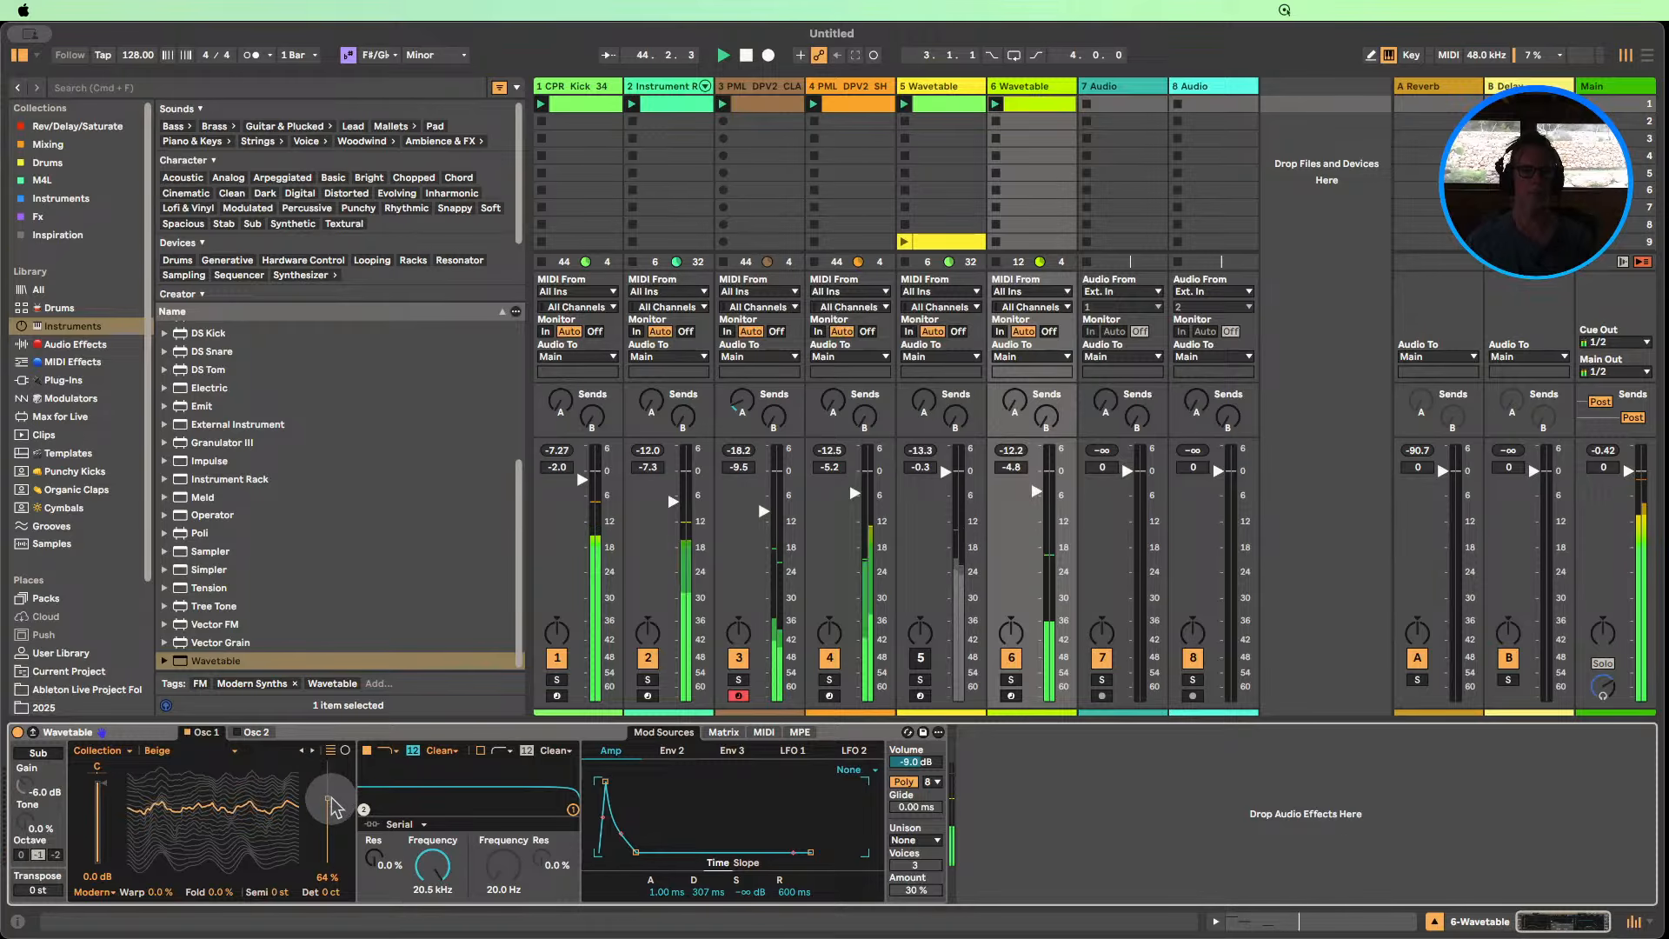
left_click_drag(335, 807, 335, 870)
left_click_drag(331, 798, 313, 785)
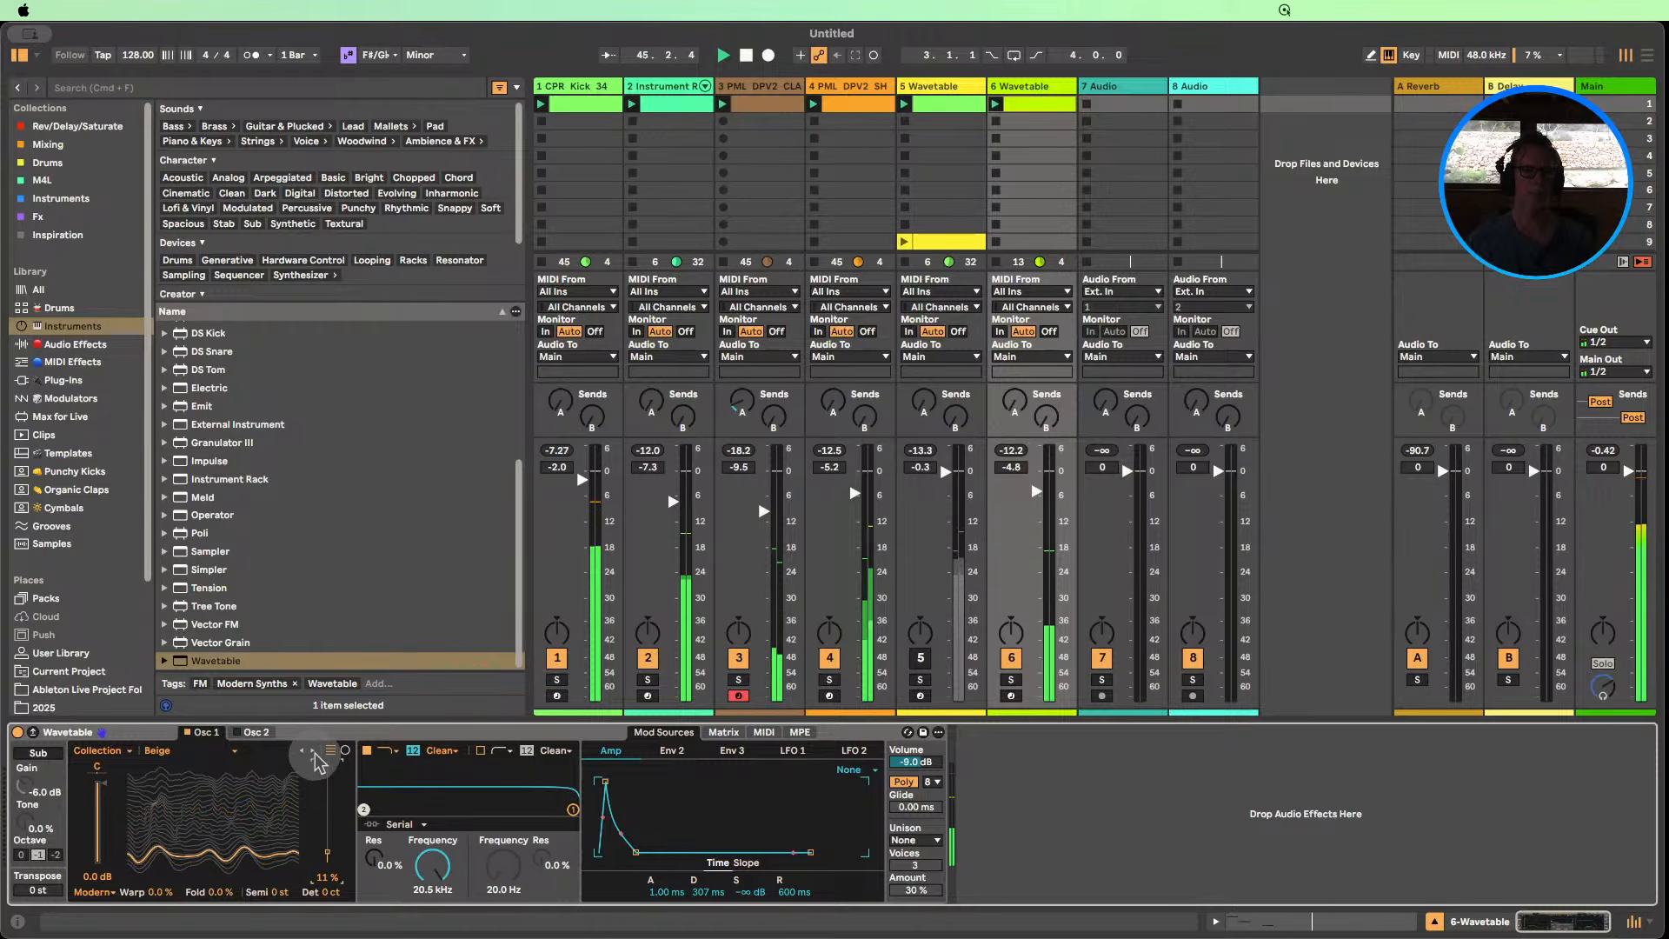
left_click(313, 753)
left_click(315, 753)
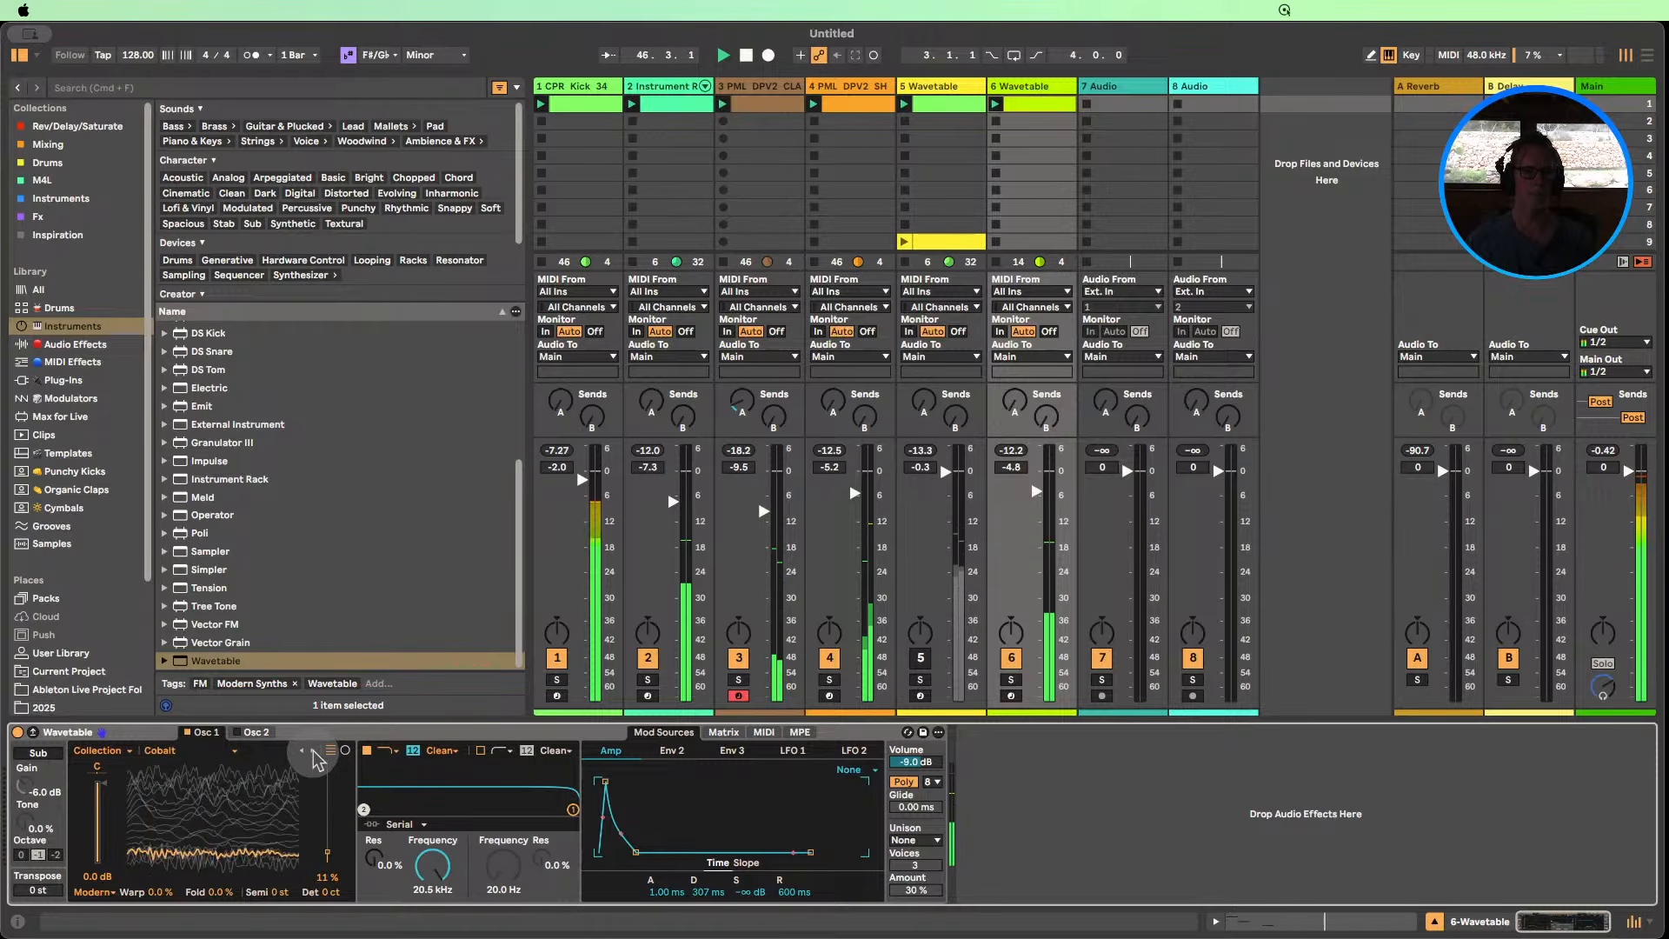
left_click(300, 753)
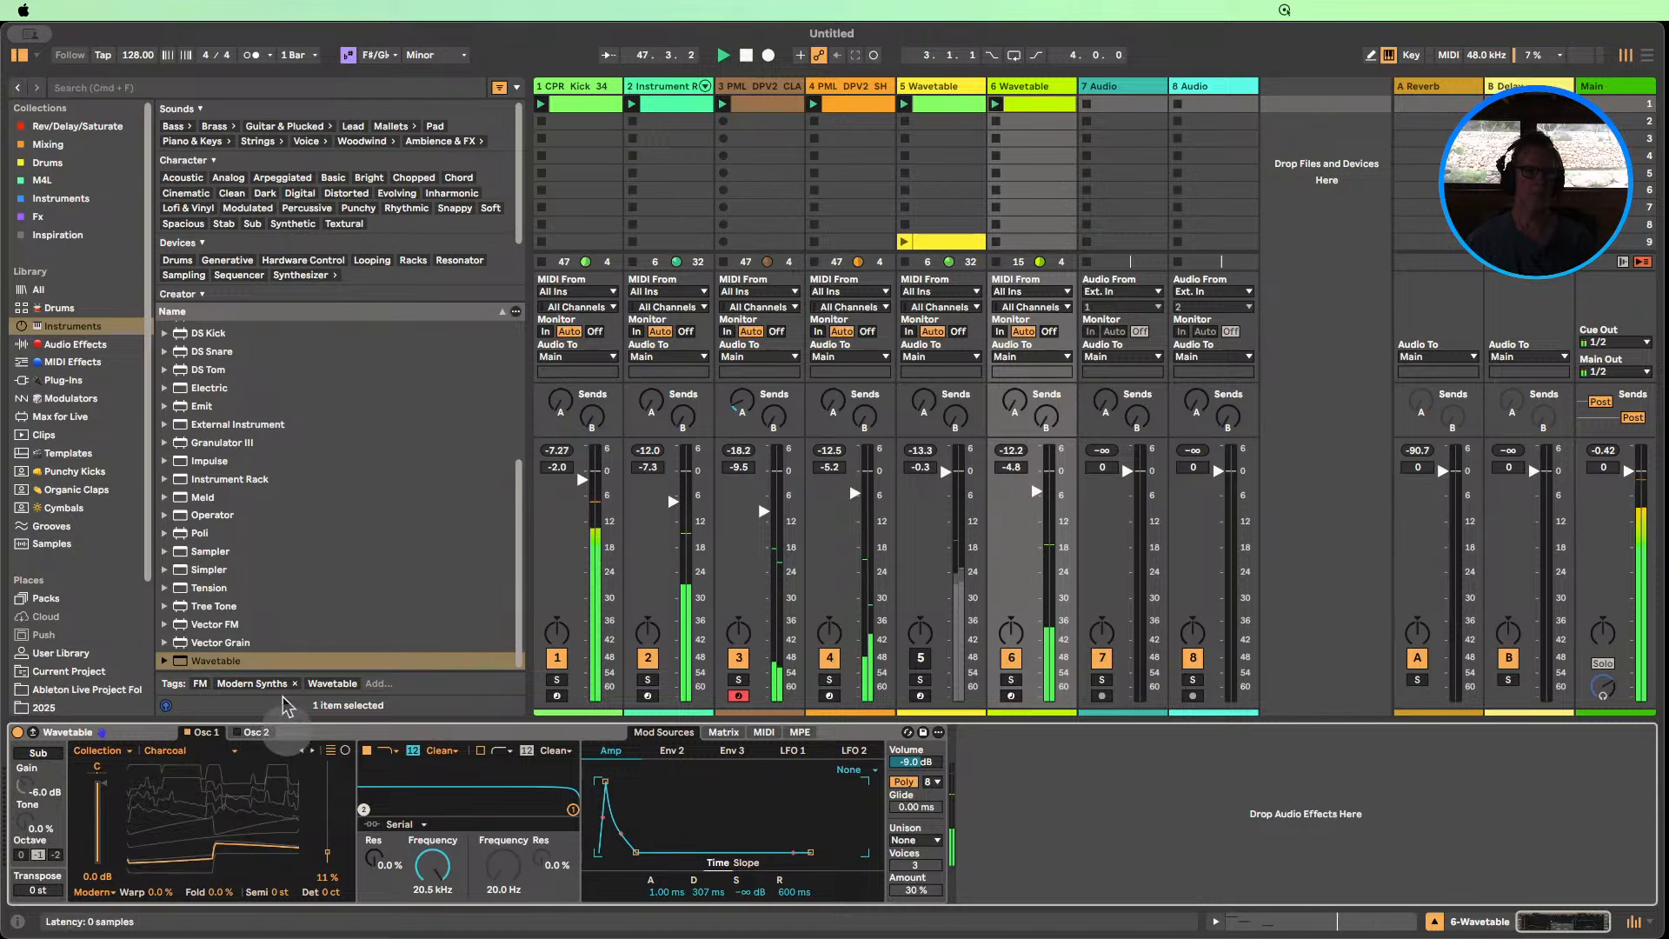
Add the Spectral Resonator audio effect after the second Wavetable.
left_click(71, 345)
scroll(382, 541, "down", 5)
scroll(382, 541, "down", 8)
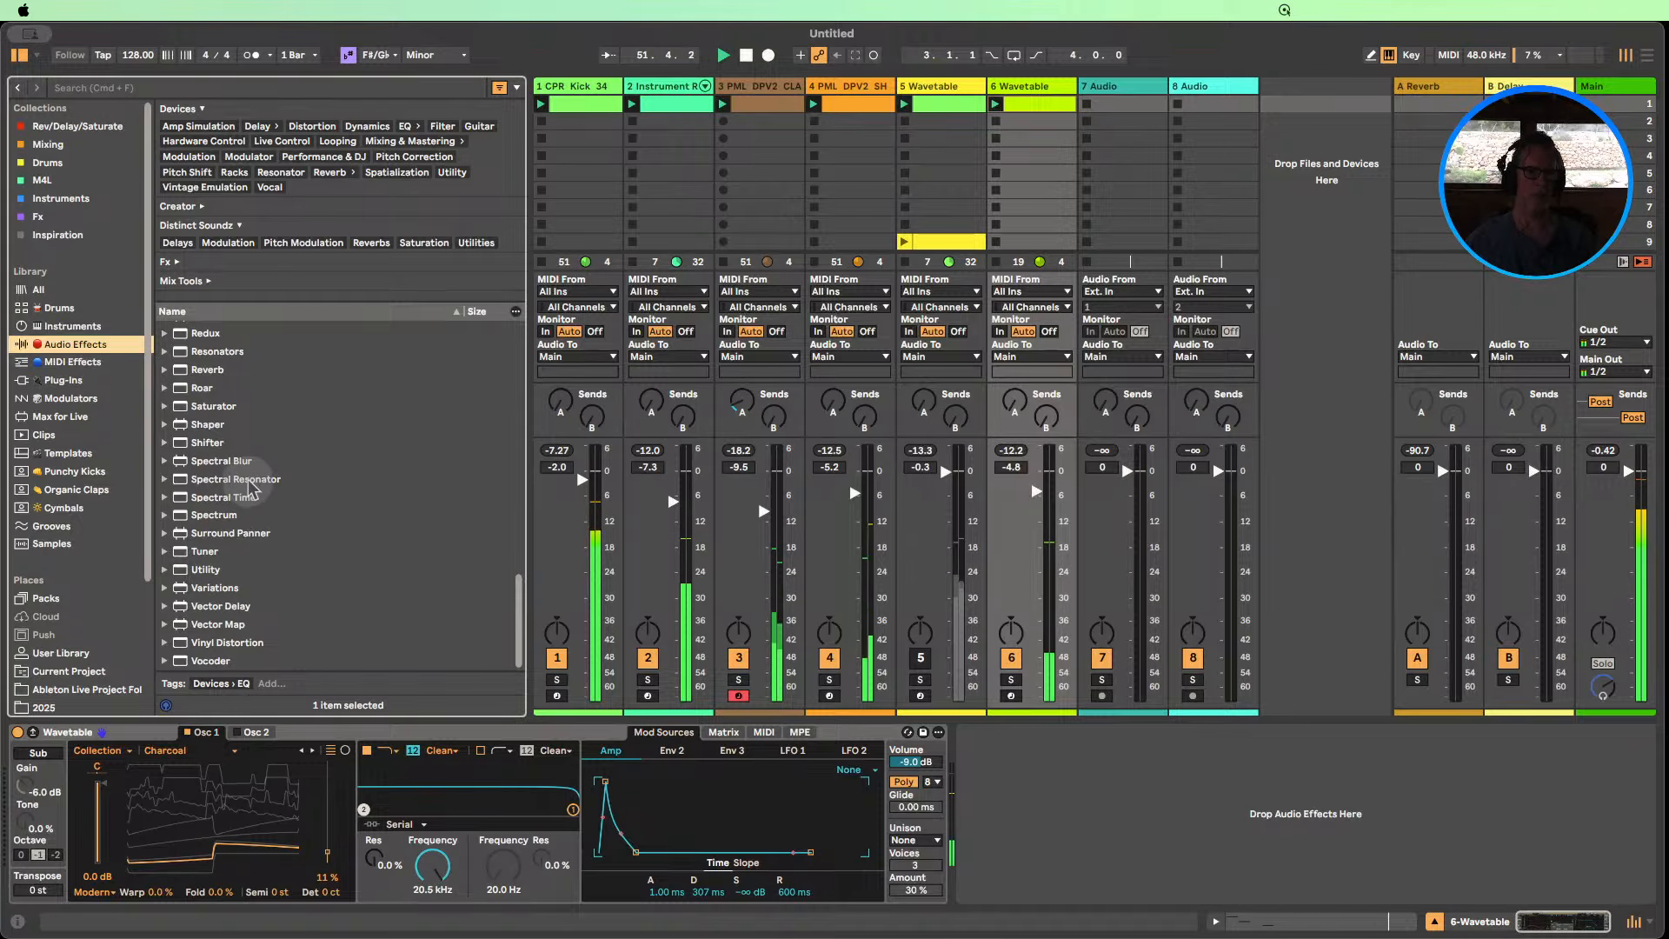
left_click_drag(246, 480, 1009, 783)
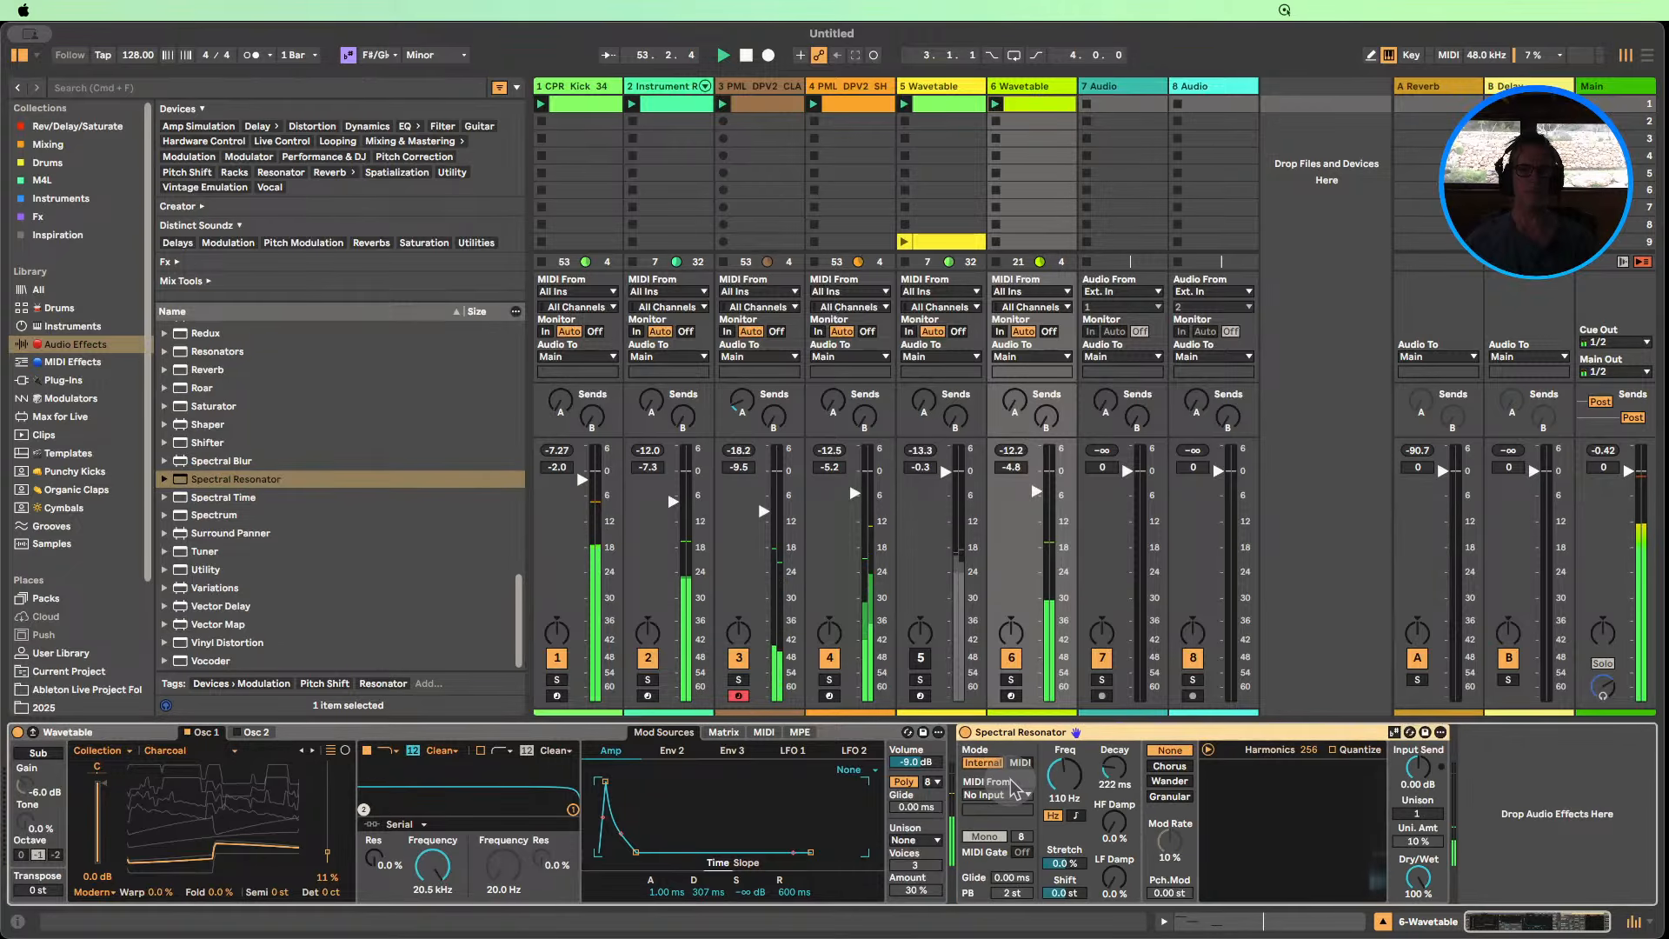
Set the Spectral Resonator to Chorus with note-based frequency F#2, 550 ms decay, 17.2 st shift, unison 2 and 48% dry/wet.
left_click(1170, 766)
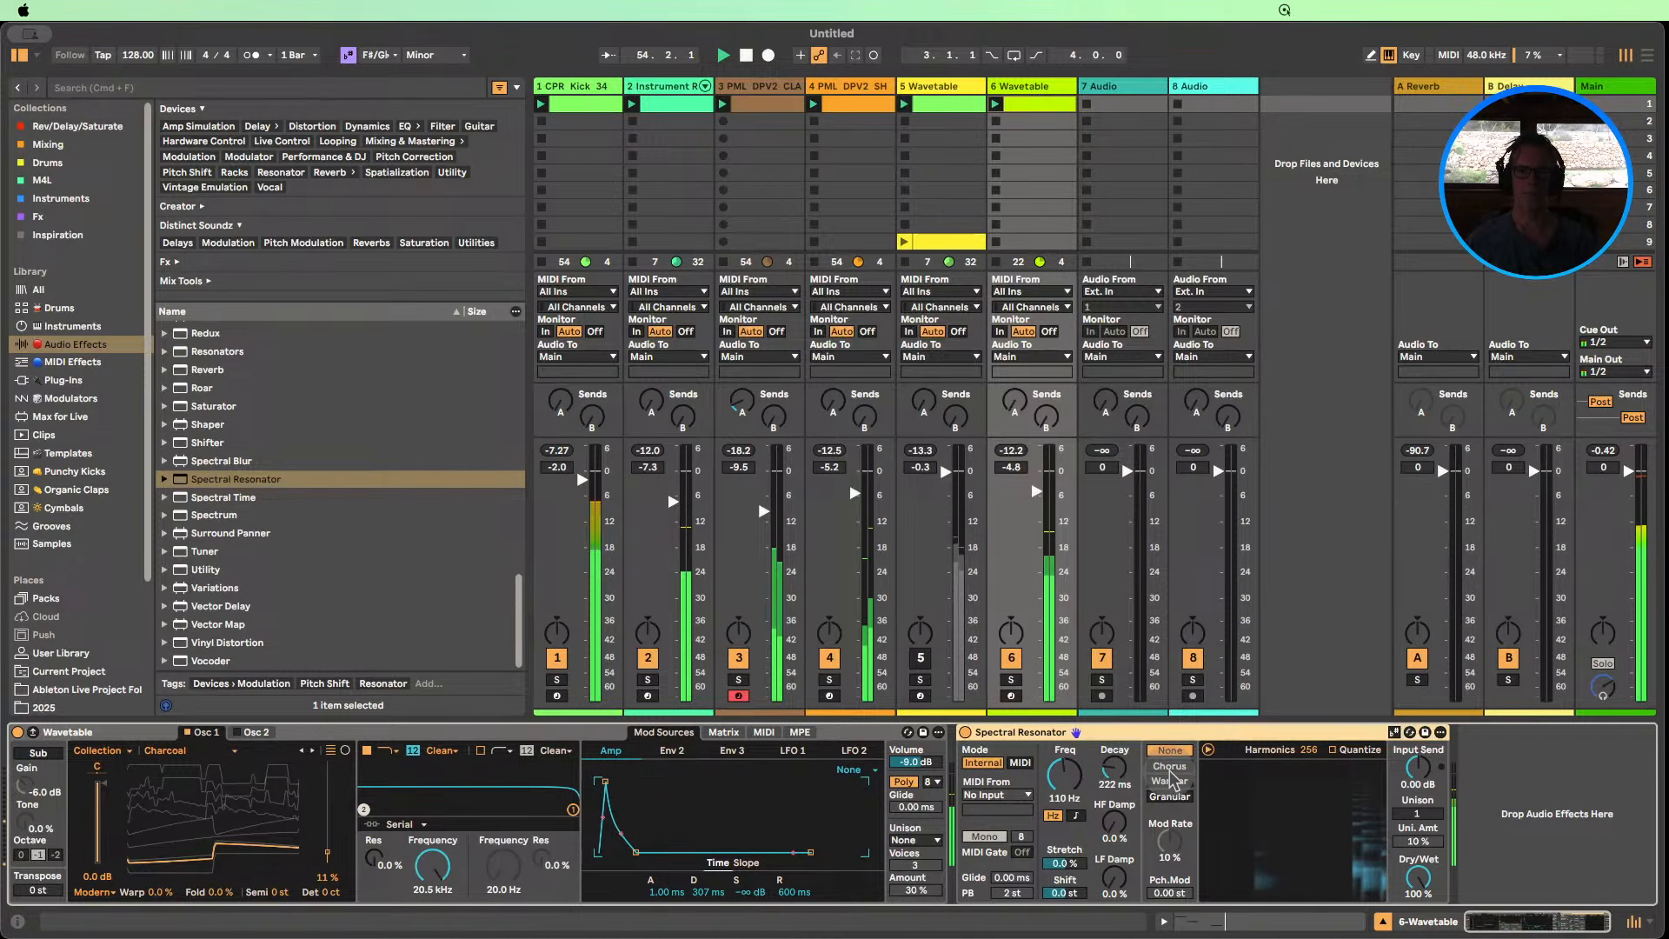
left_click(1075, 816)
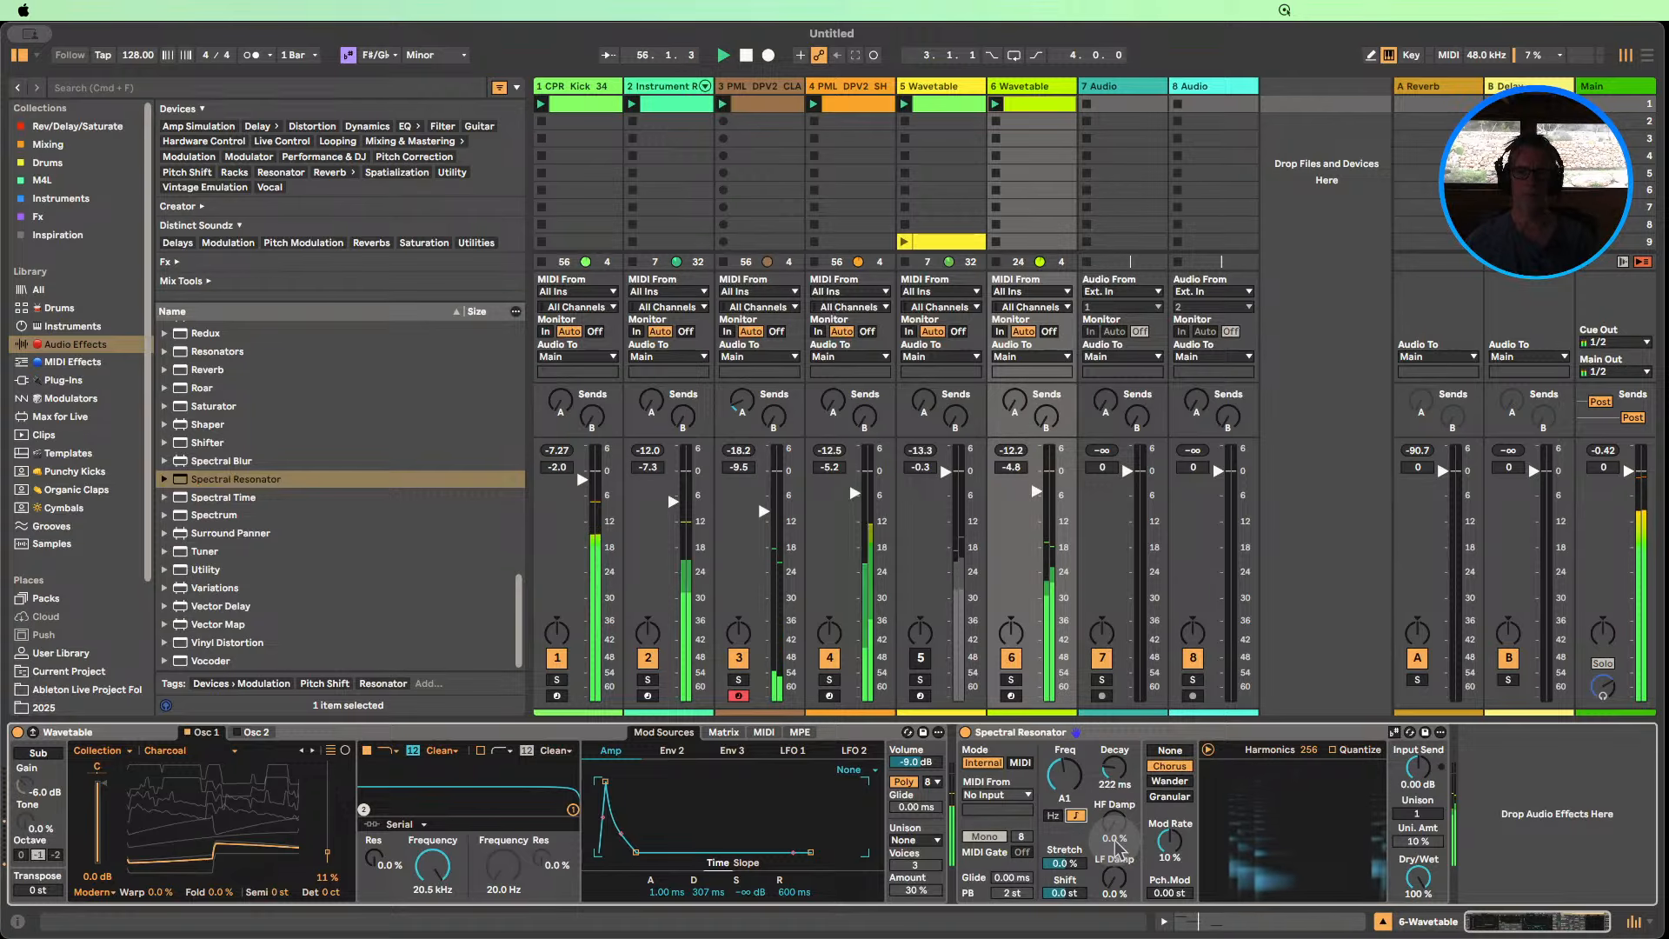
left_click_drag(1064, 774, 1064, 754)
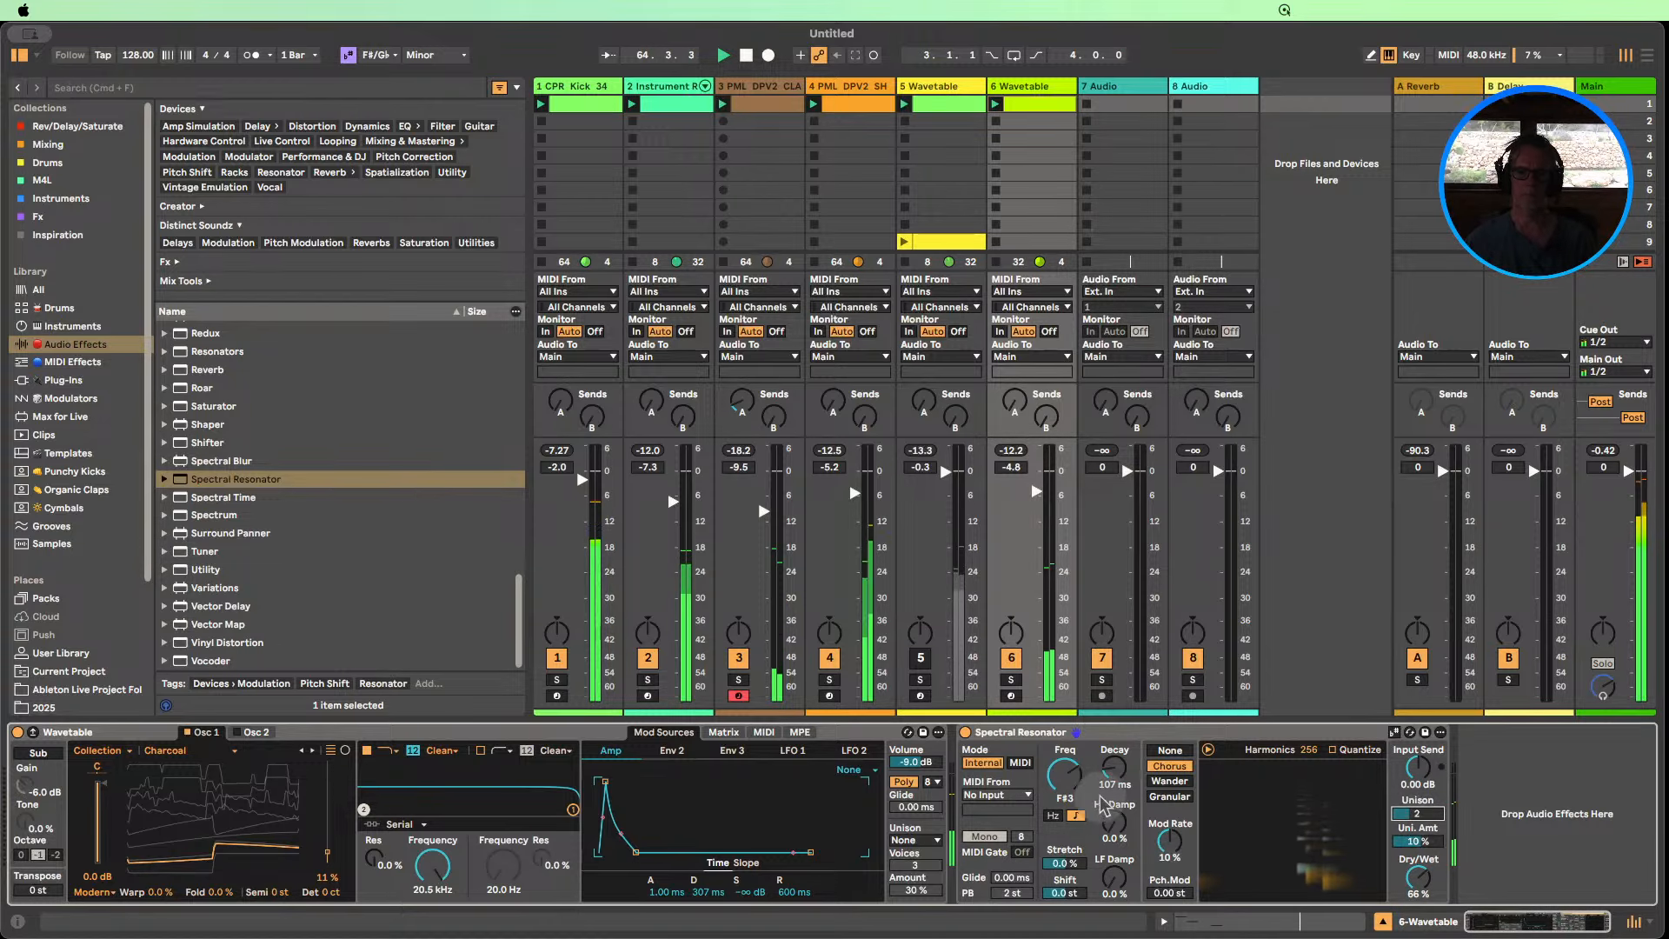
left_click_drag(1115, 771, 1115, 769)
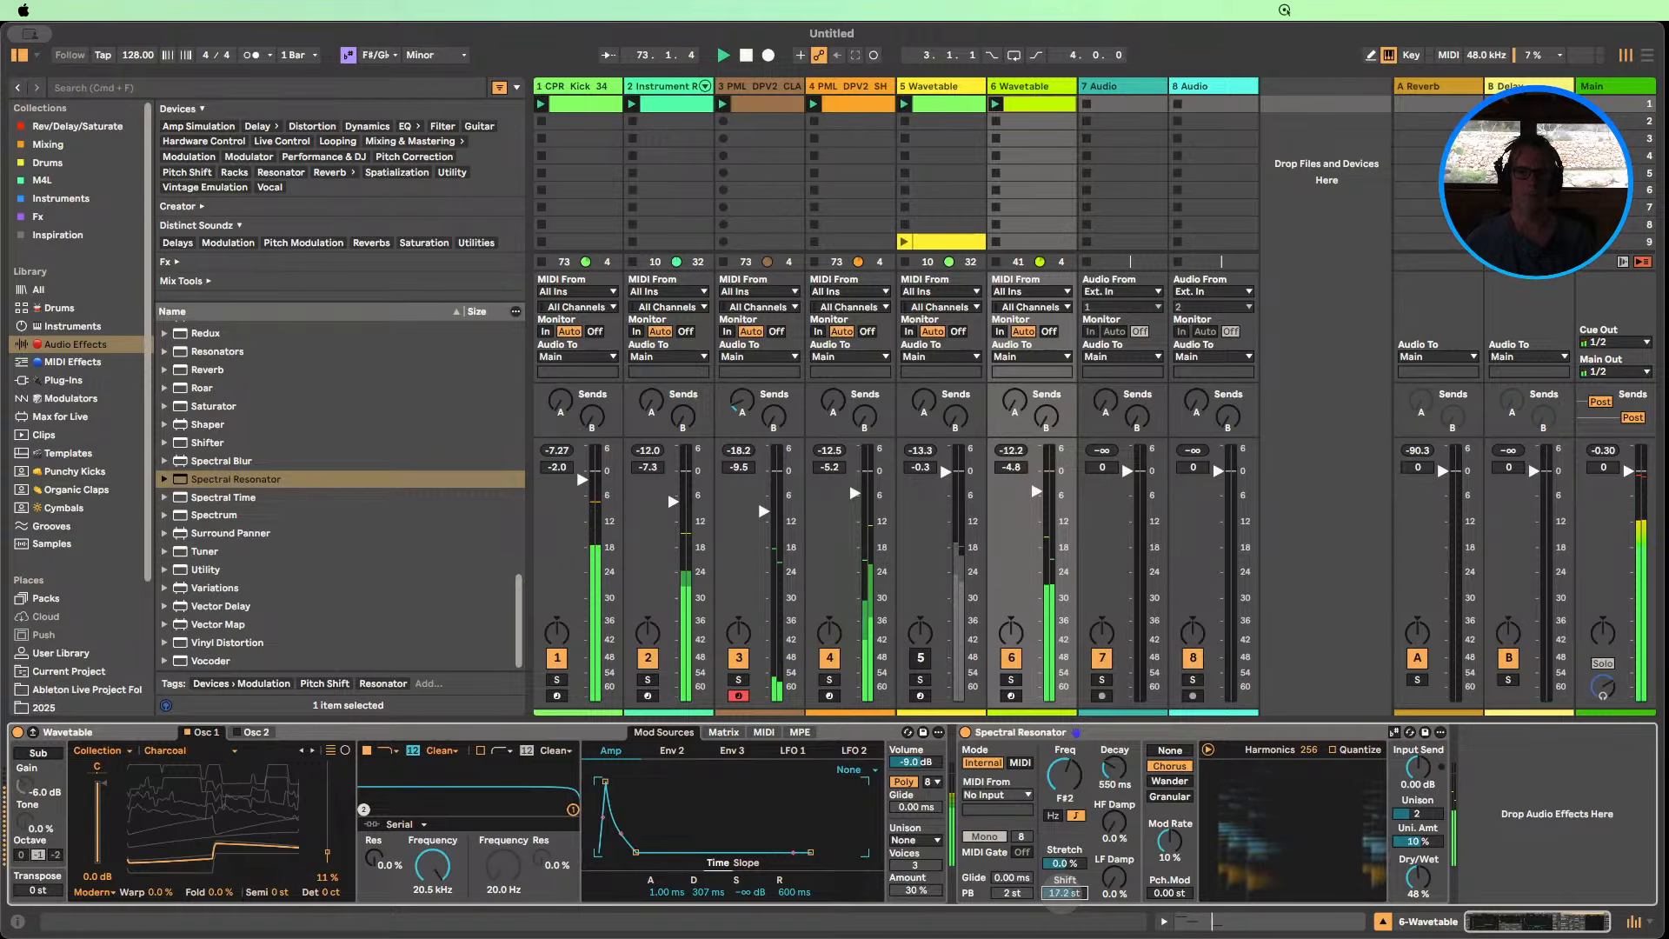
Unmute the original Wavetable track and set the second Wavetable's amp decay to 212 ms and filter frequency to 3.52 kHz.
left_click(920, 659)
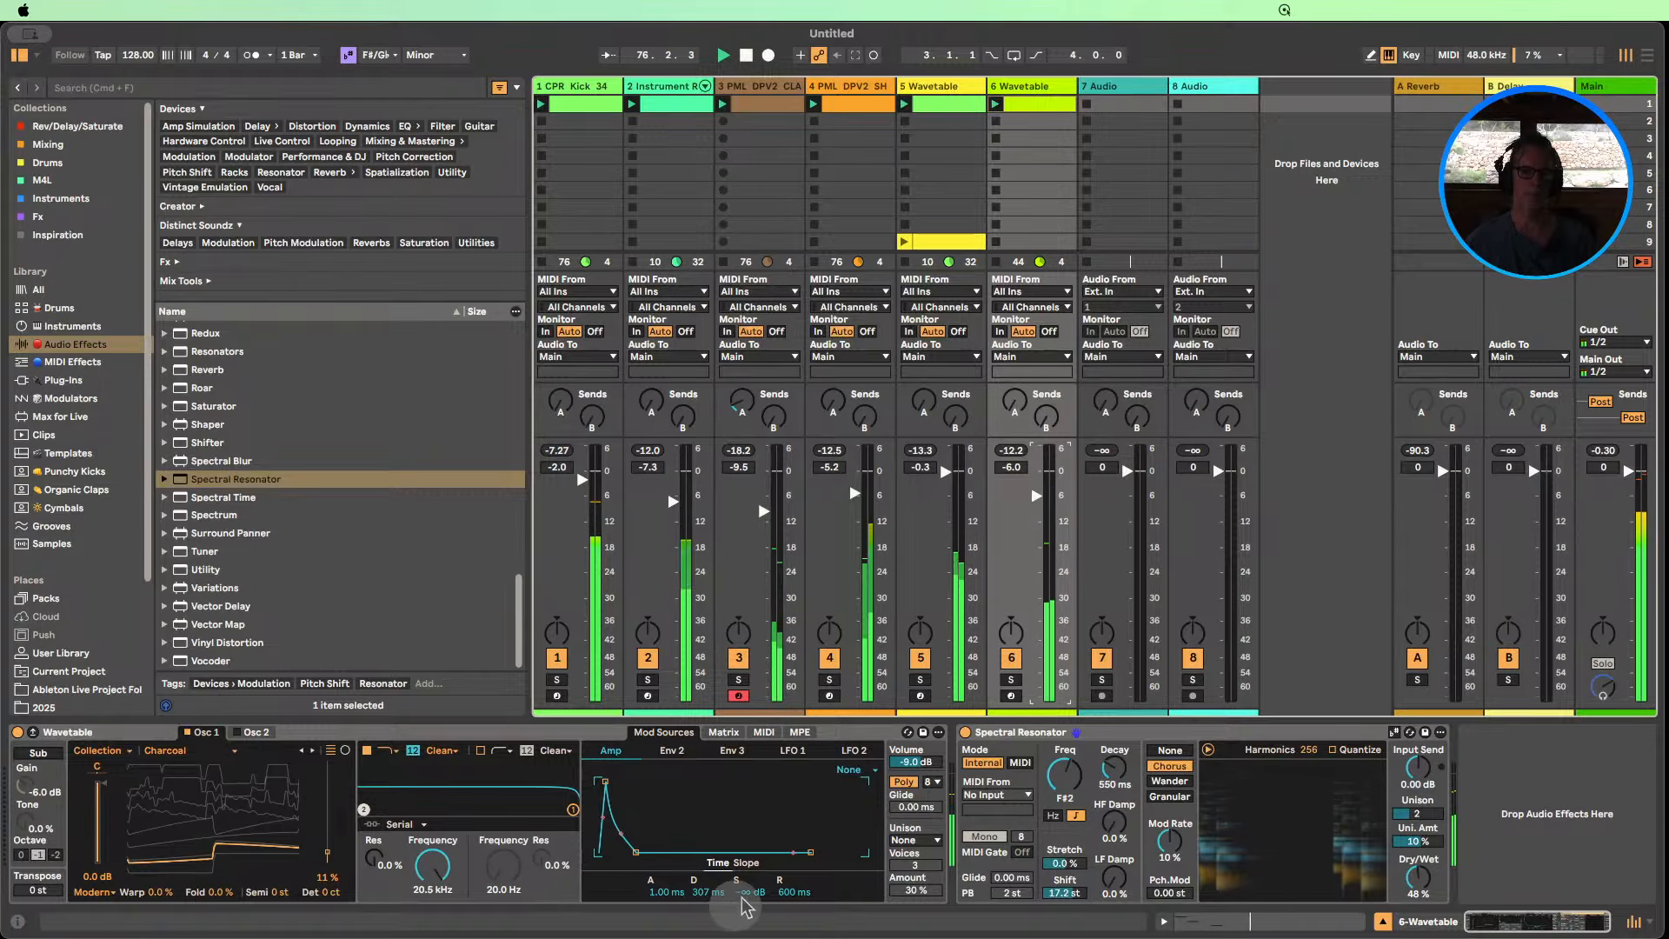
left_click_drag(711, 893, 711, 913)
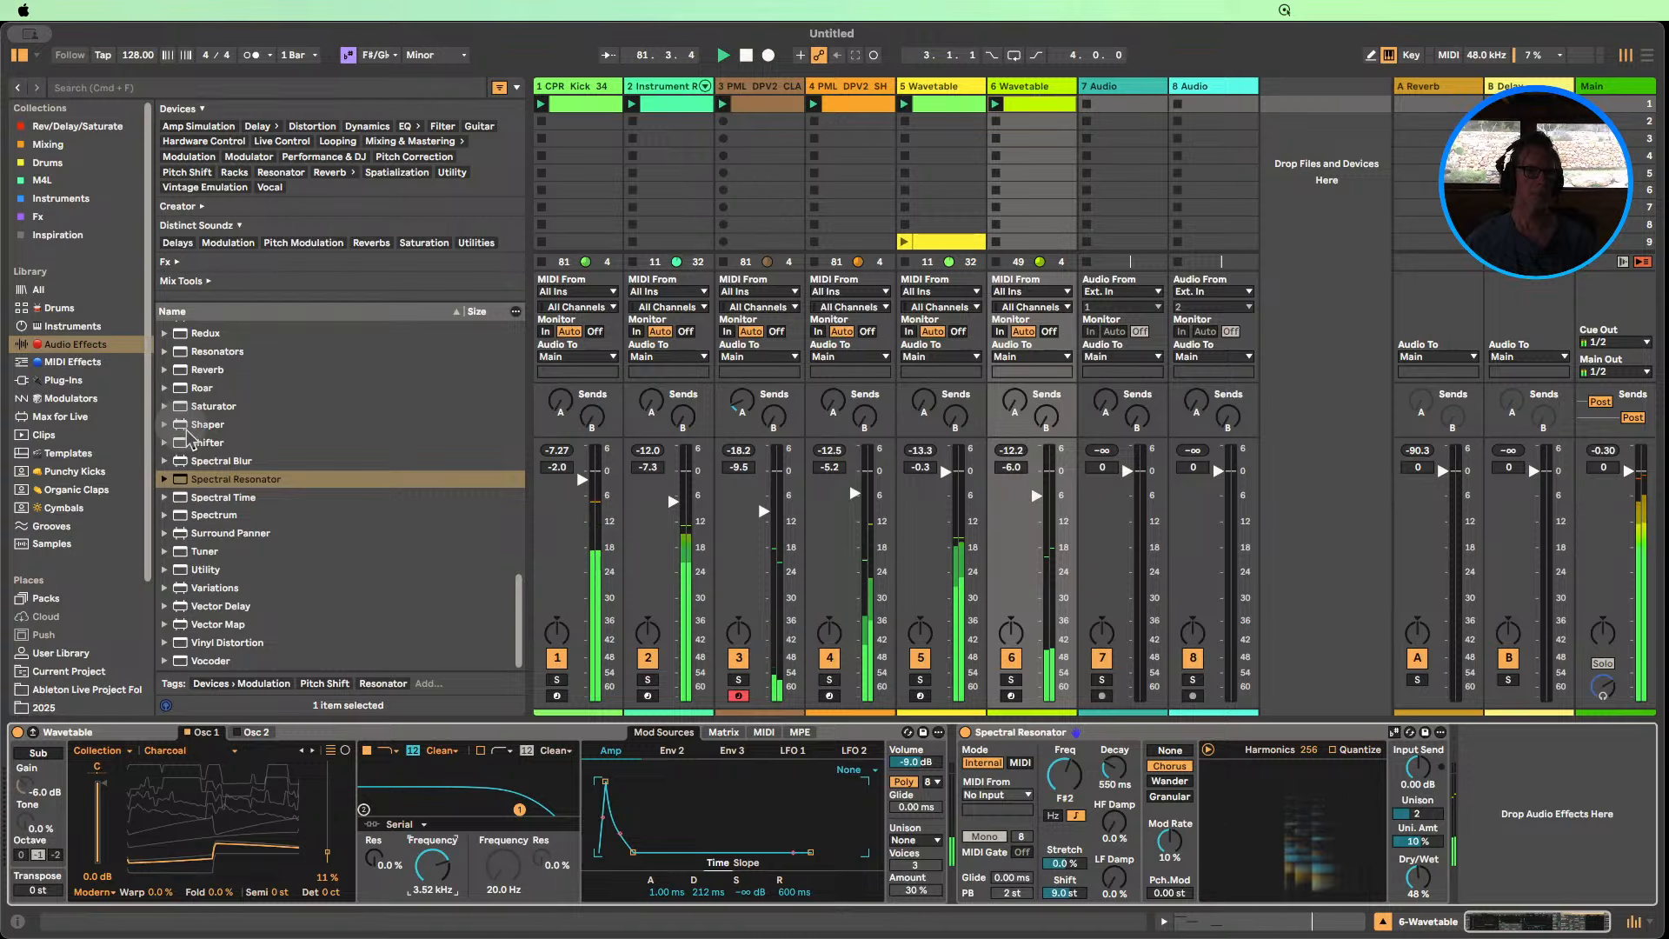
Add the Echo audio effect after the Spectral Resonator.
scroll(235, 451, "up", 5)
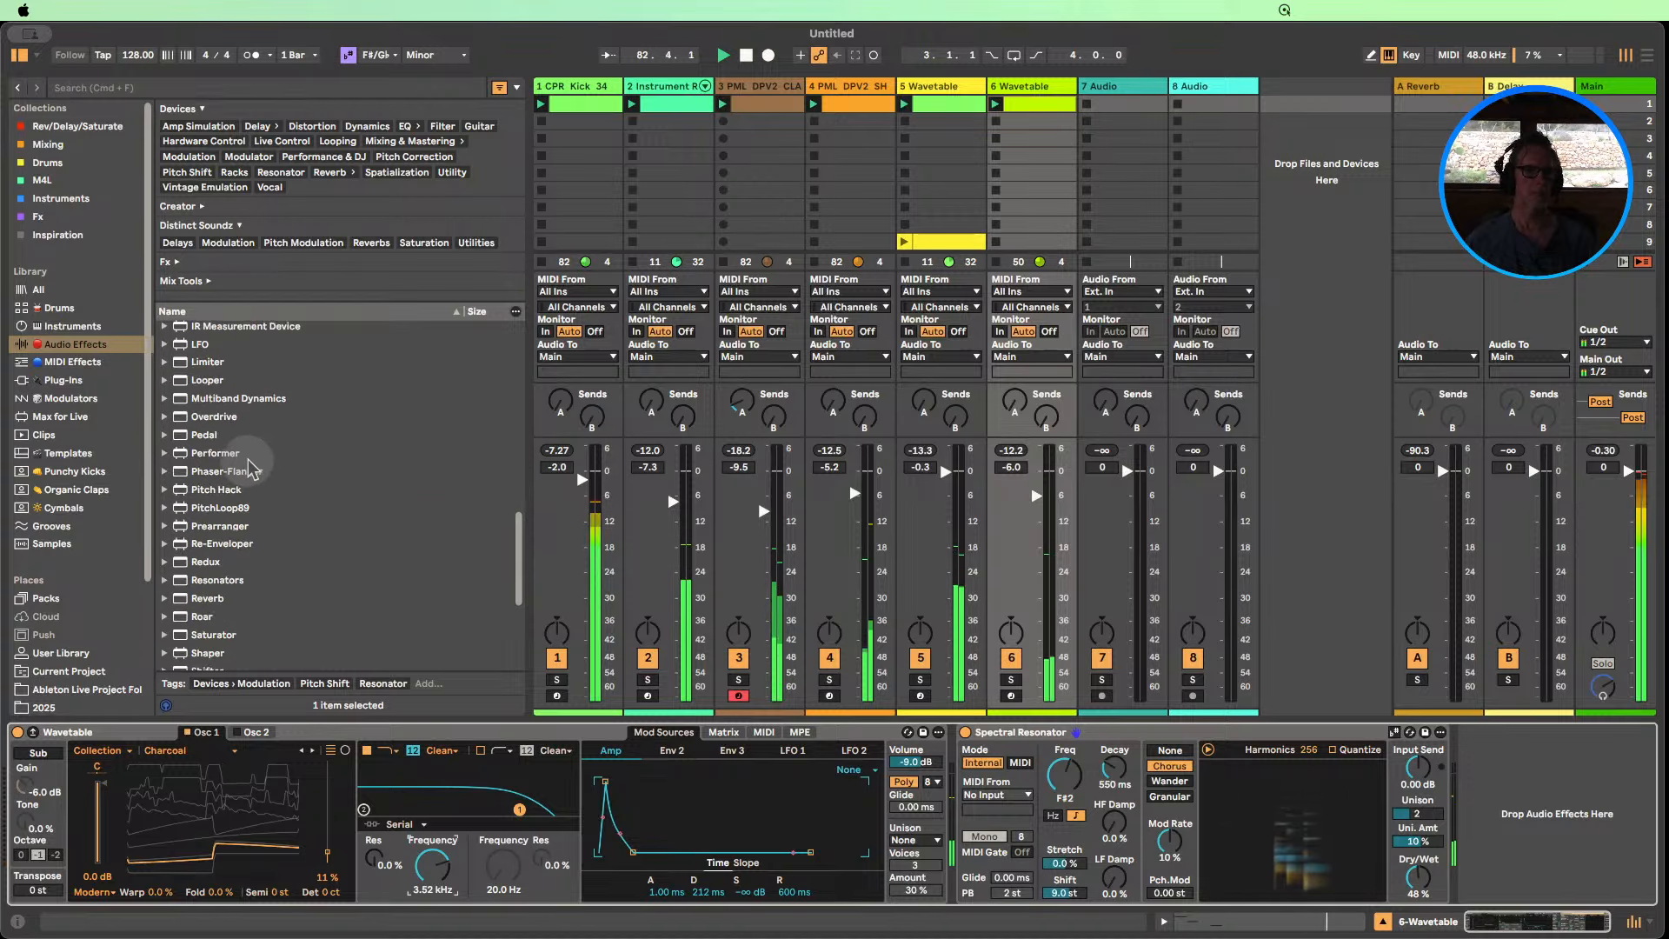
scroll(241, 423, "up", 5)
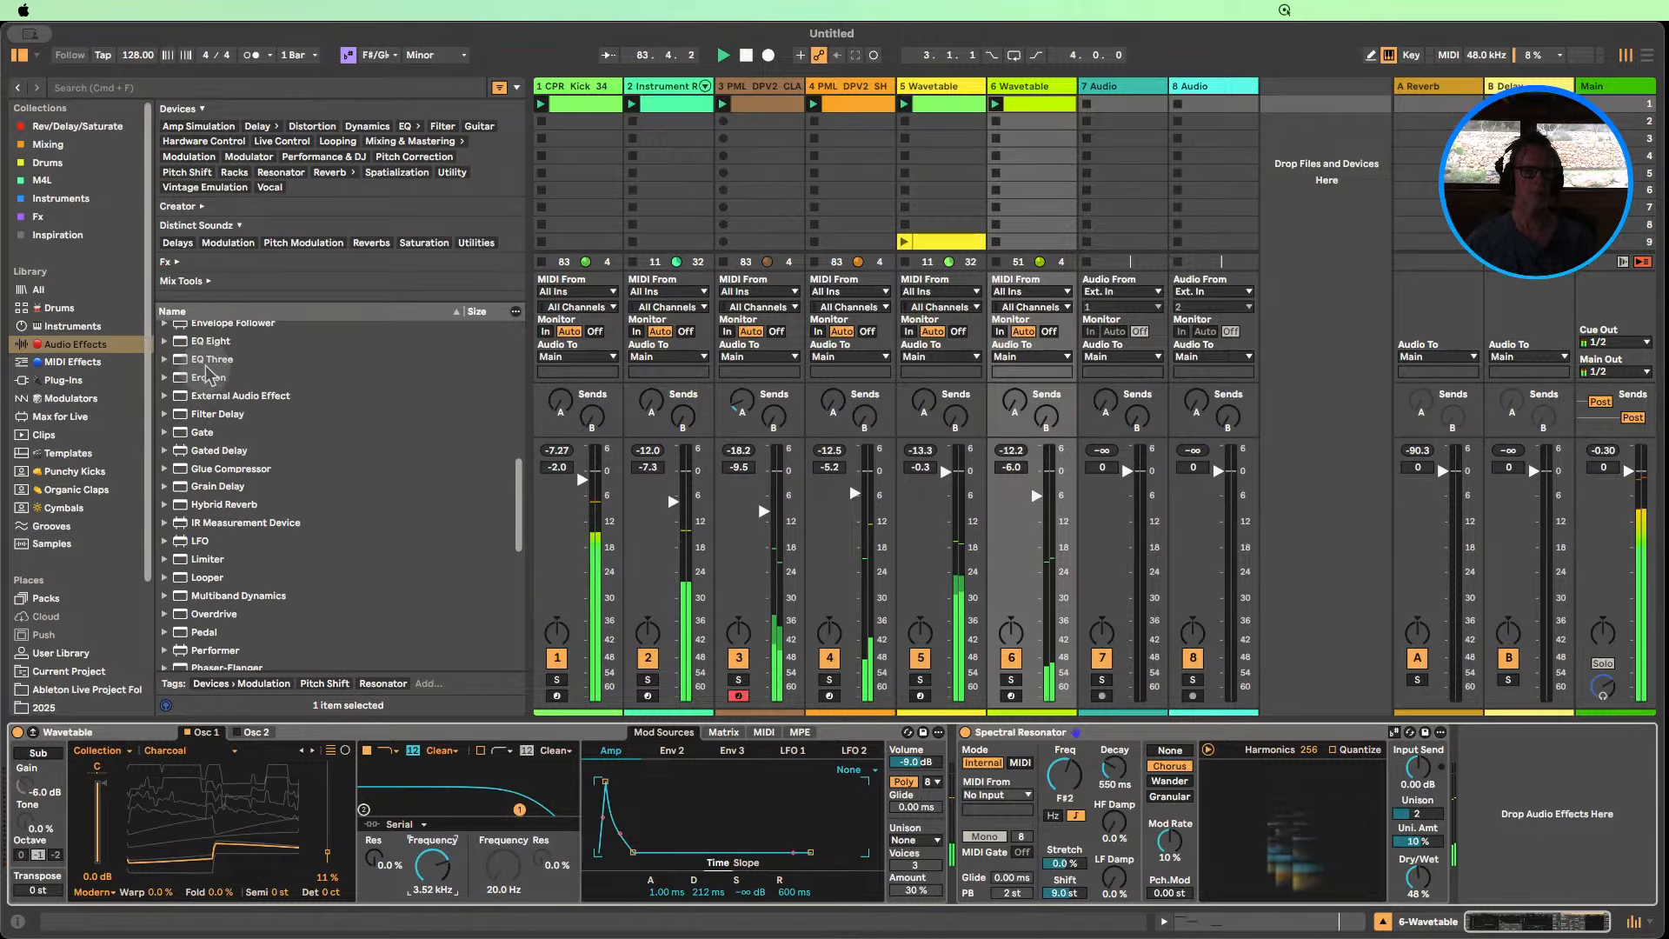
scroll(213, 383, "up", 5)
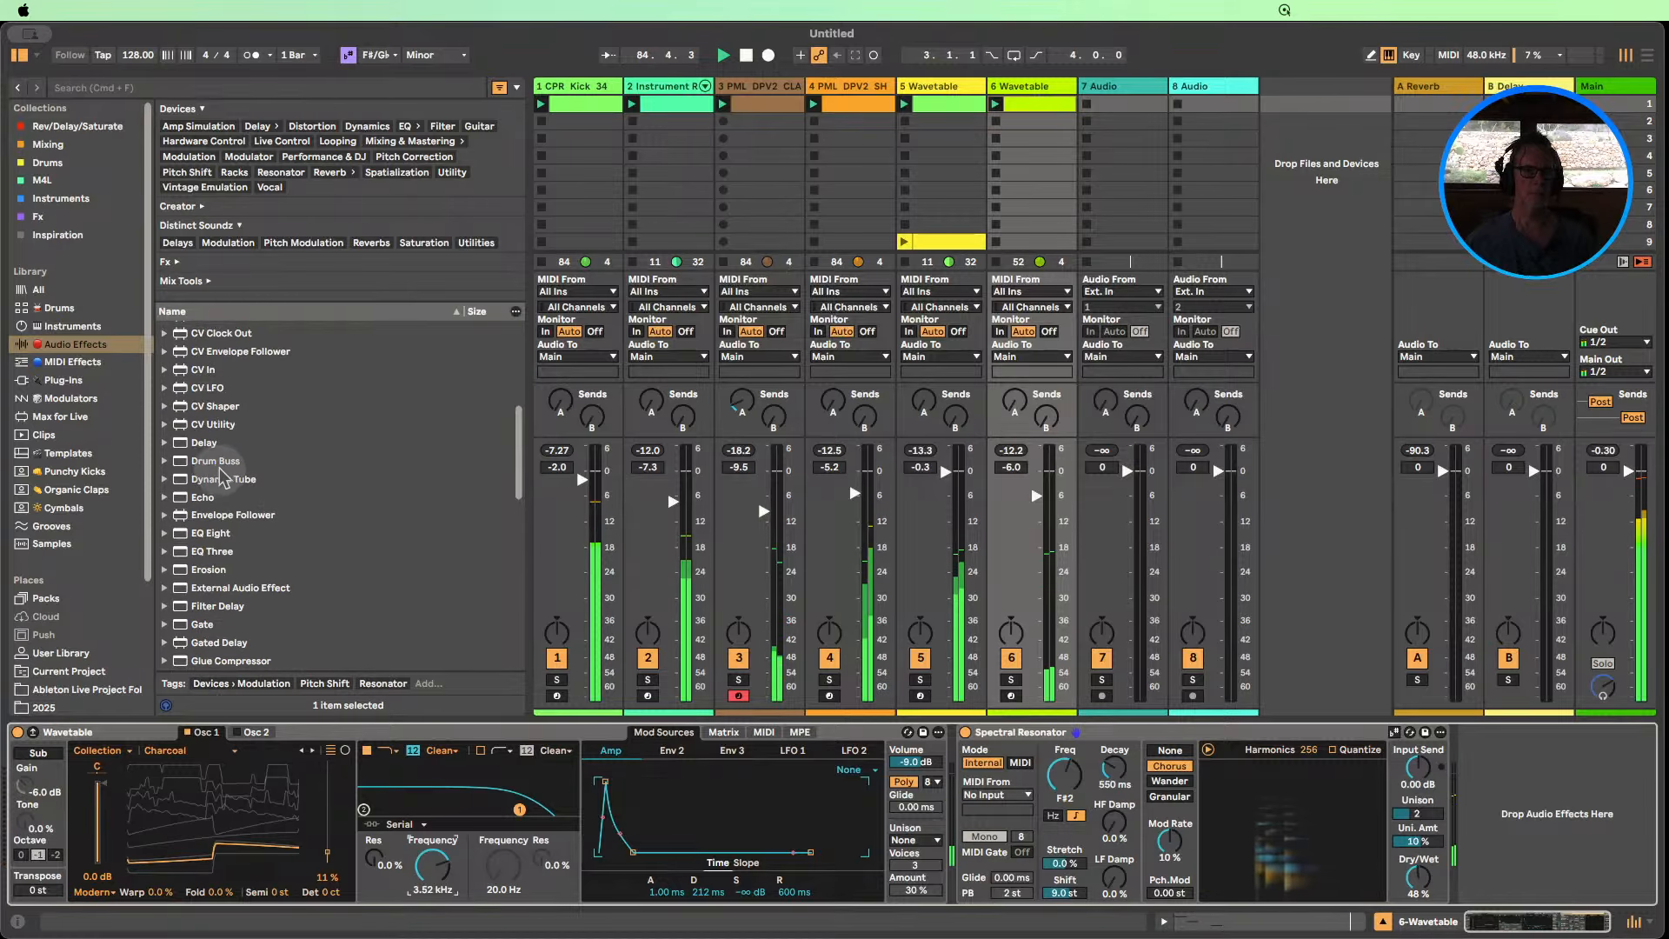
left_click_drag(203, 498, 1534, 805)
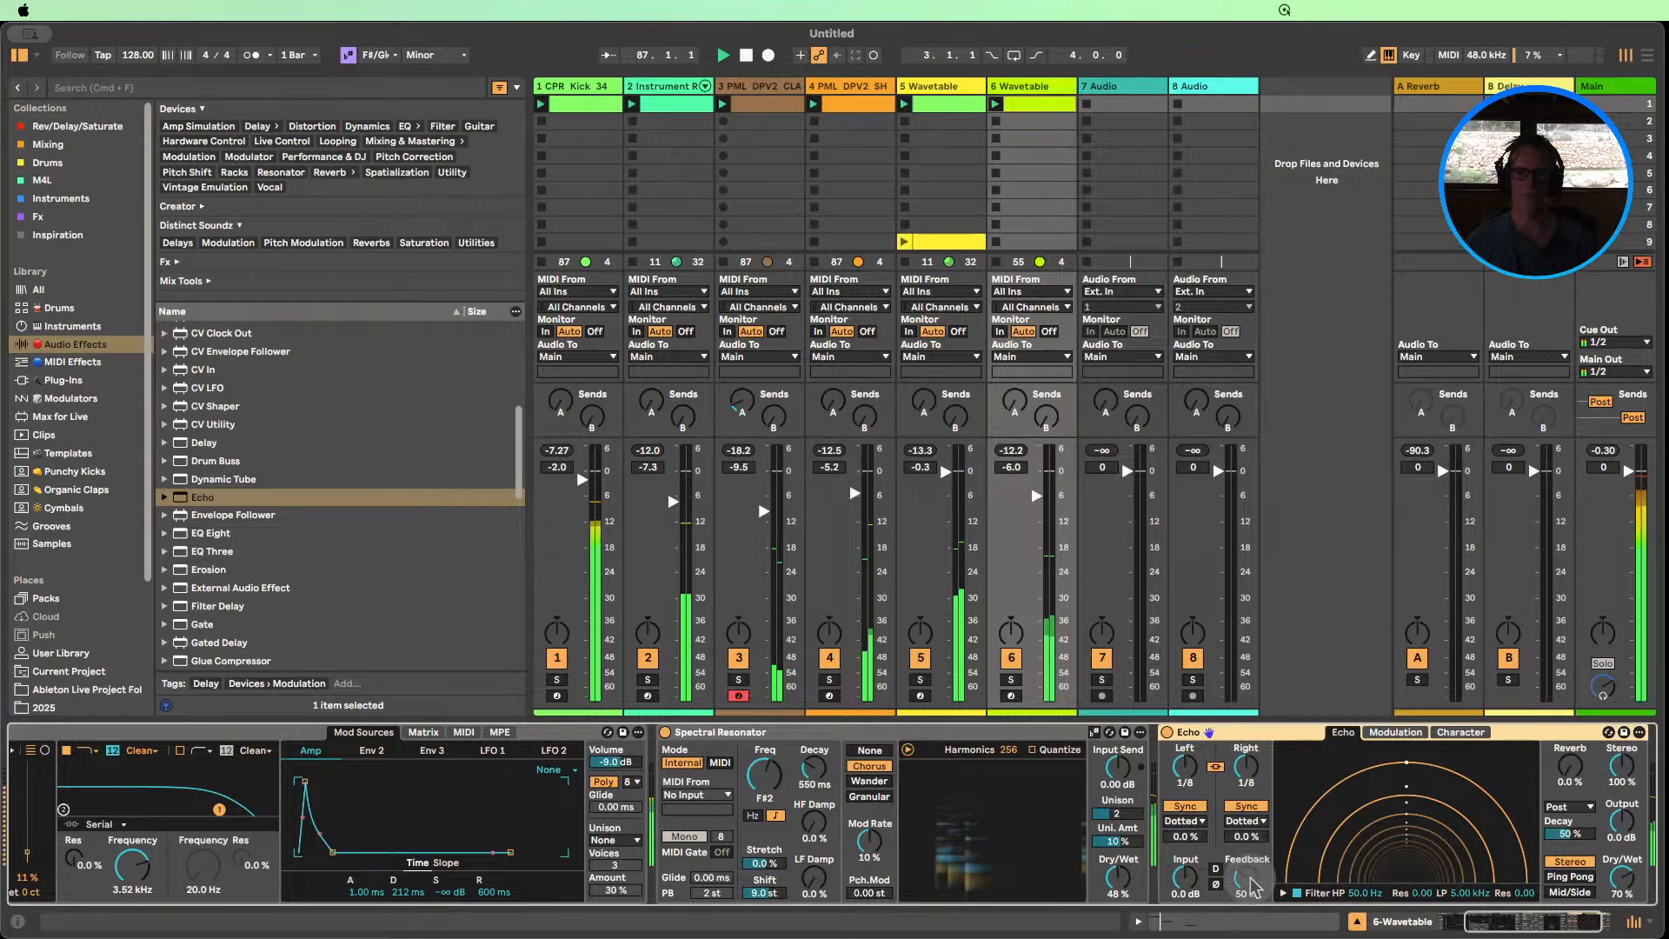
Set Echo to Ping Pong with 56% feedback and 66% dry/wet, and adjust the Spectral Resonator's decay.
left_click_drag(1251, 880, 1250, 868)
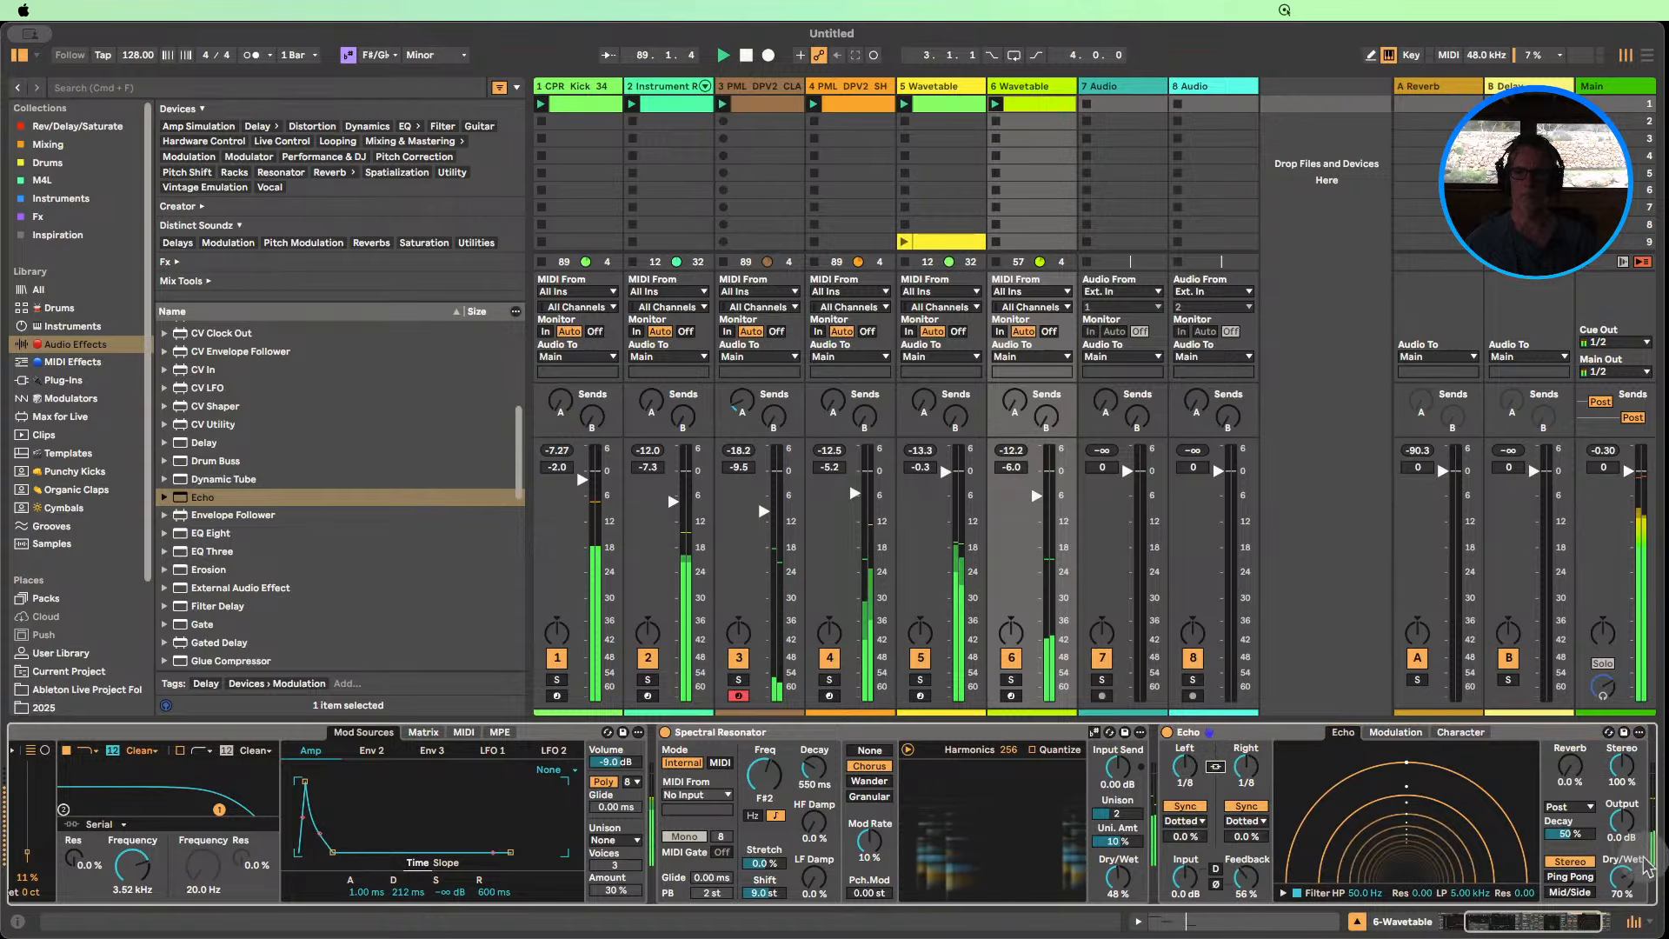
left_click_drag(1646, 868, 1644, 875)
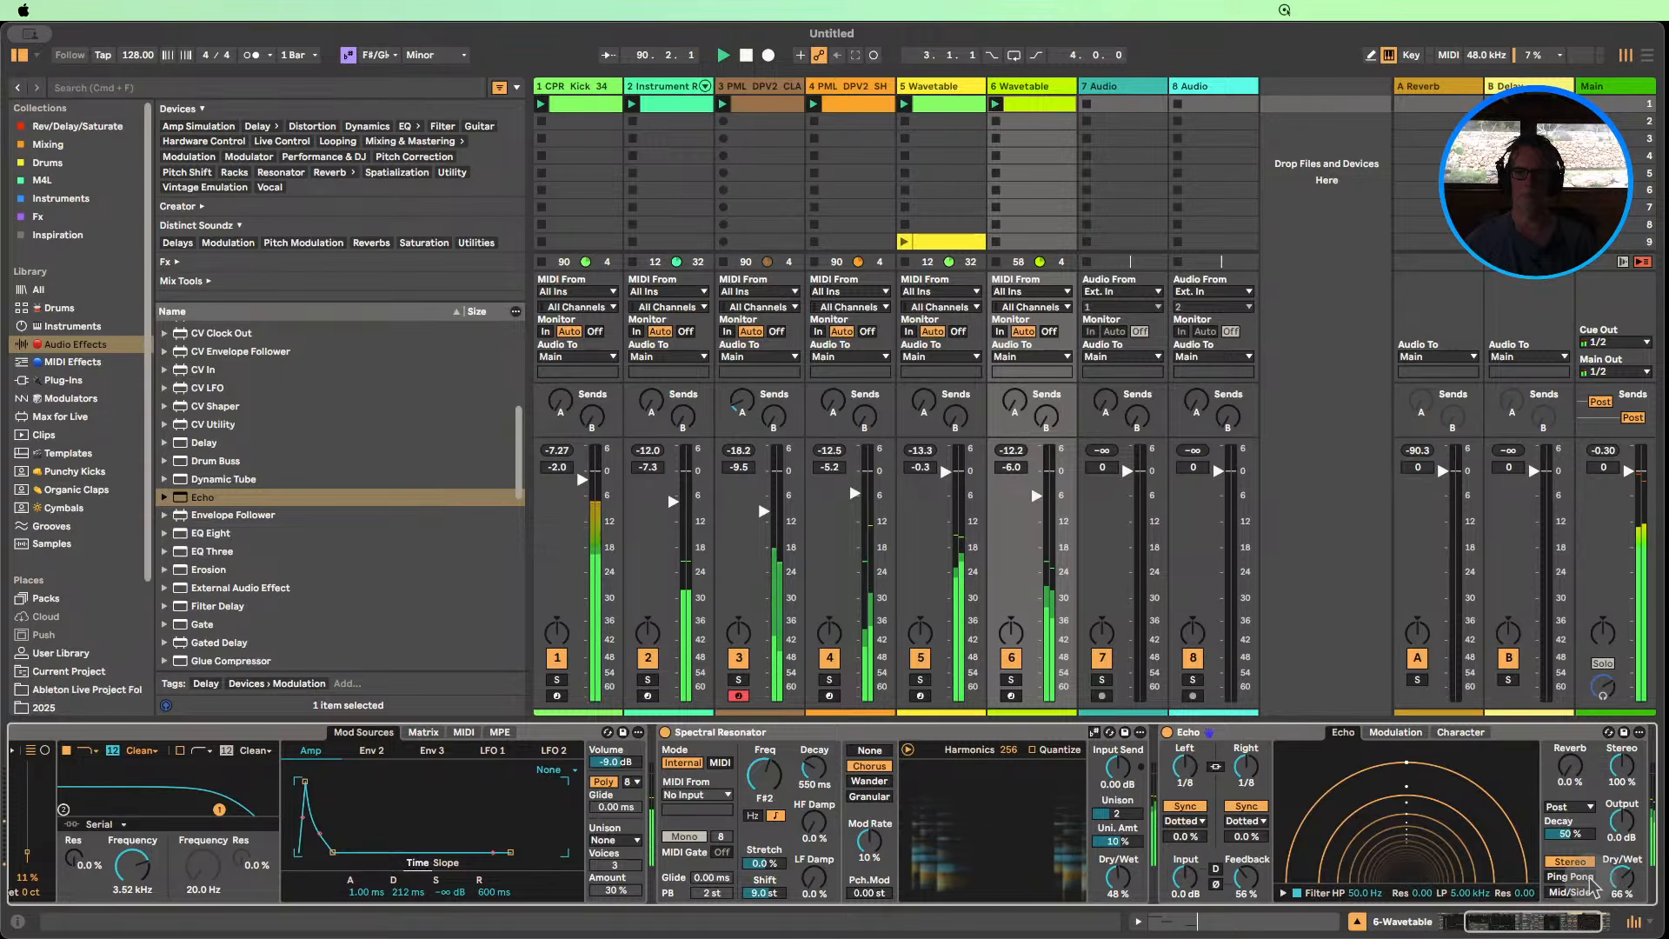
left_click(1584, 878)
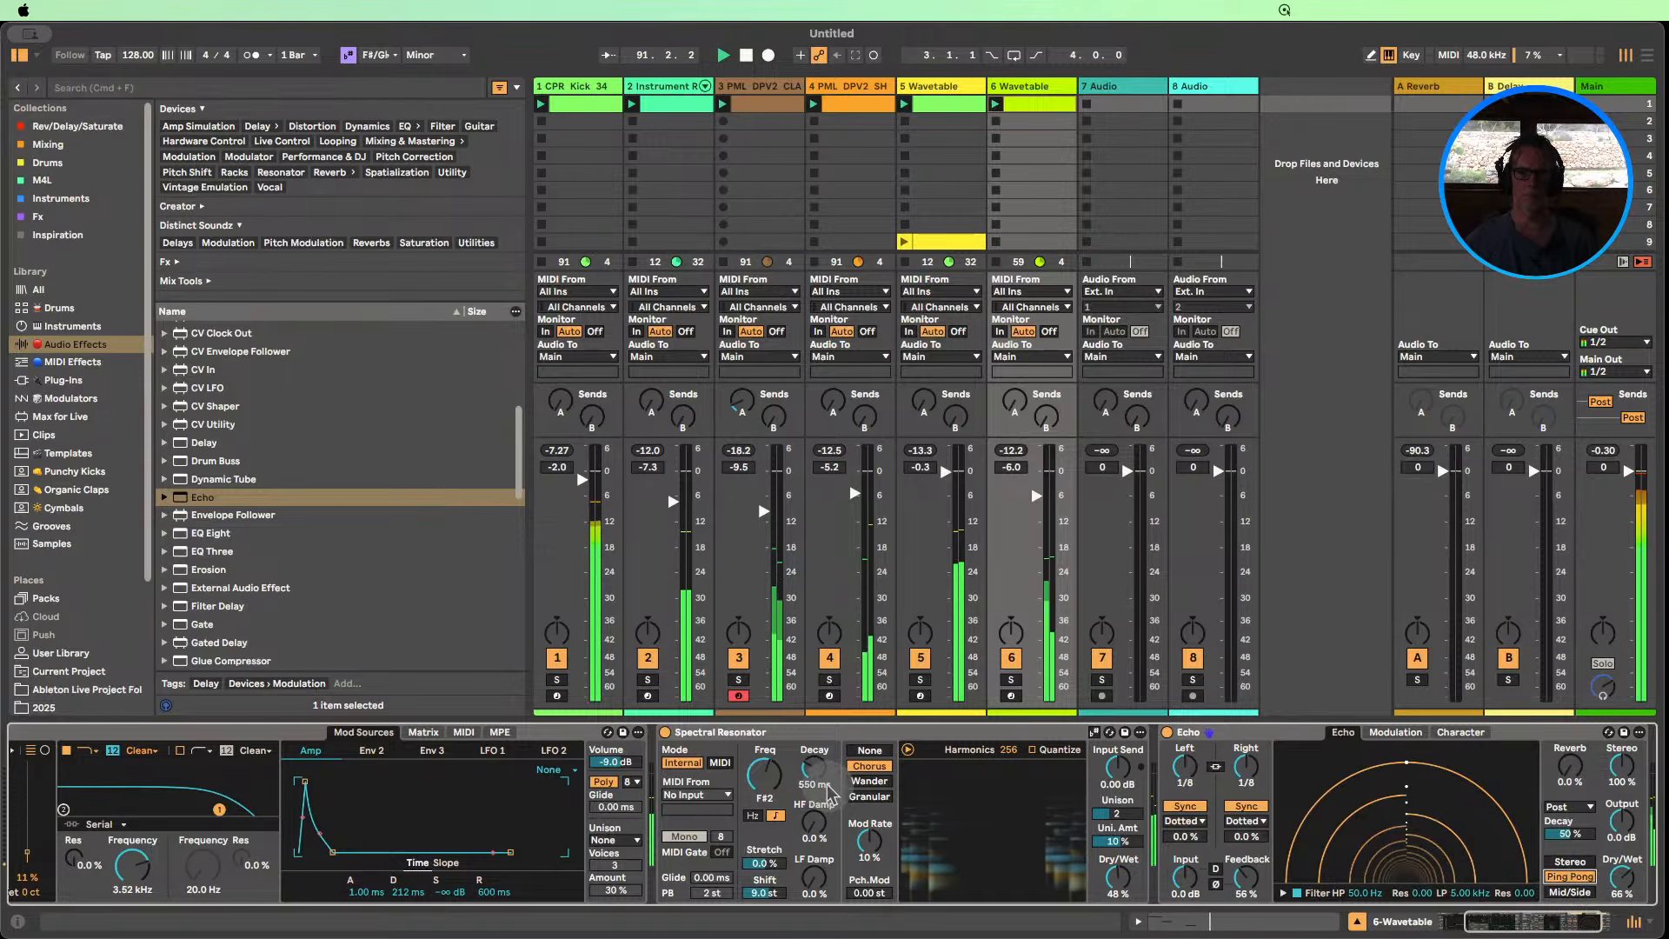
left_click_drag(829, 793, 829, 778)
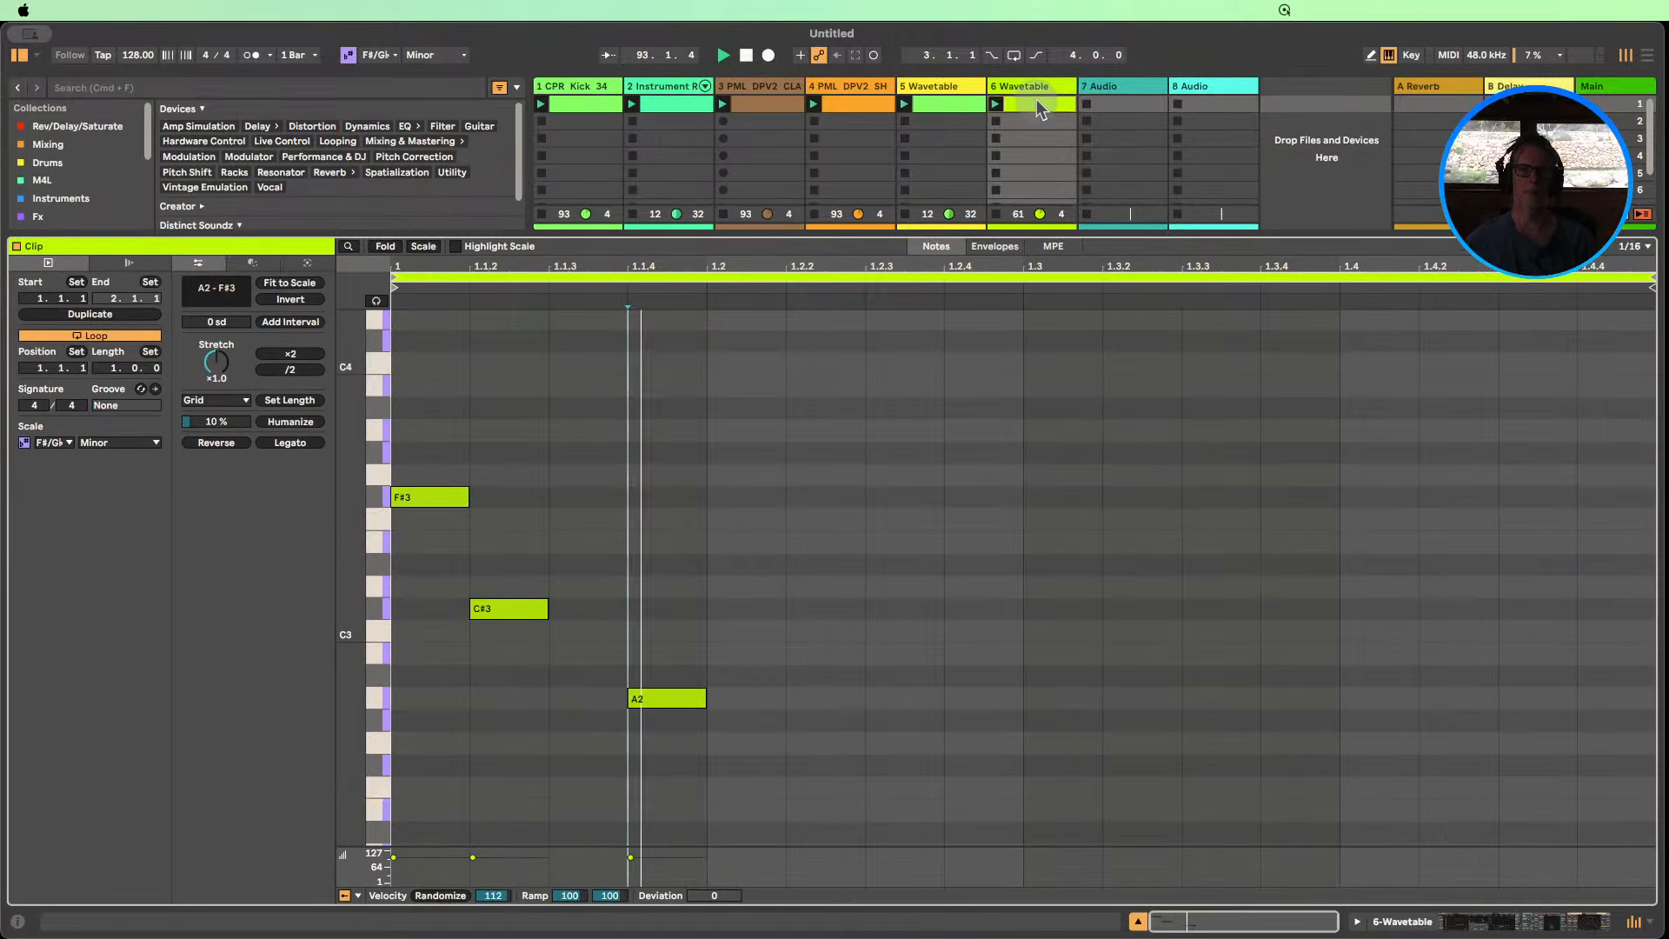
Open the second Wavetable track's clip and set its loop length to 2 bars.
double_click(1037, 102)
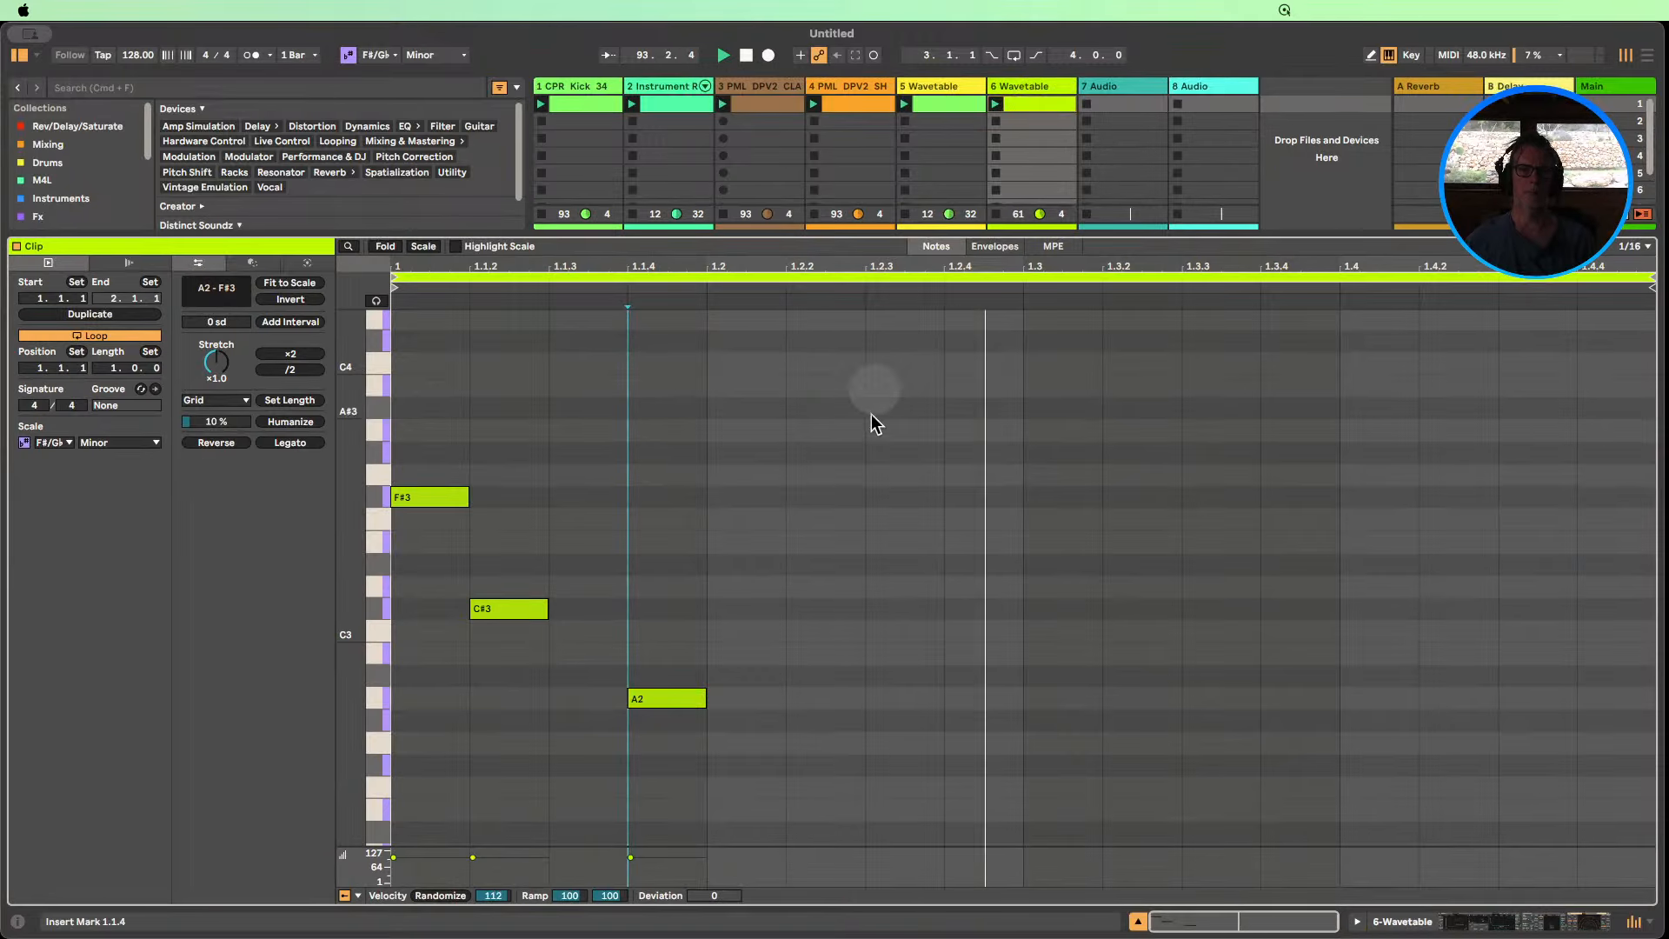
left_click(115, 368)
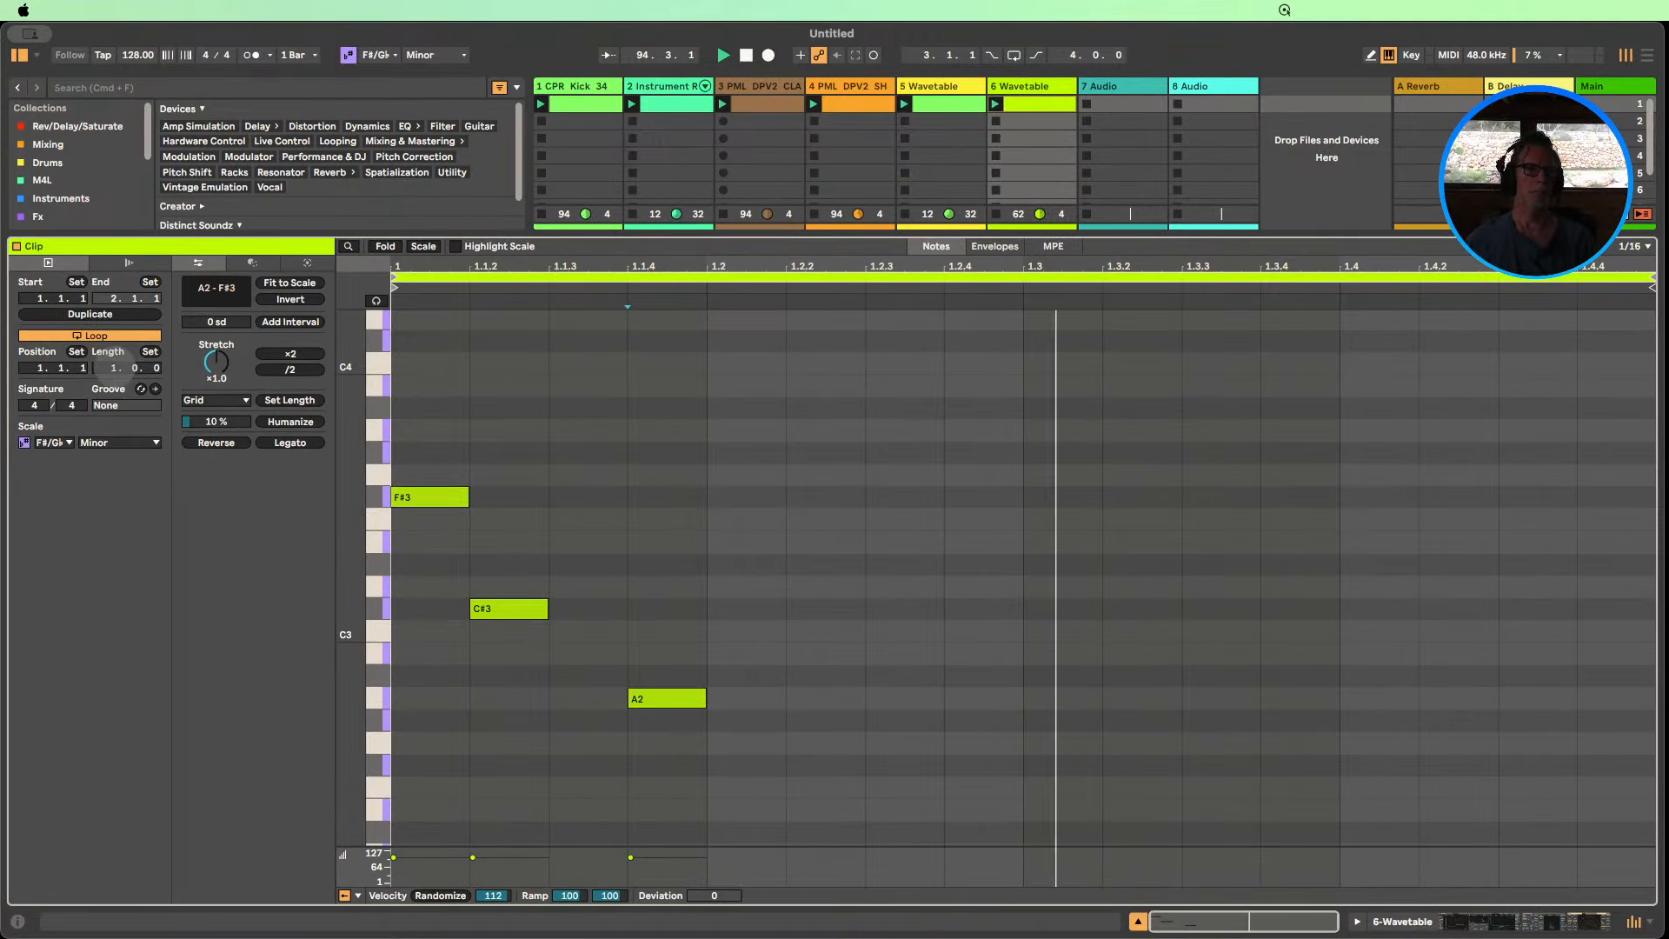
left_click_drag(116, 368, 116, 359)
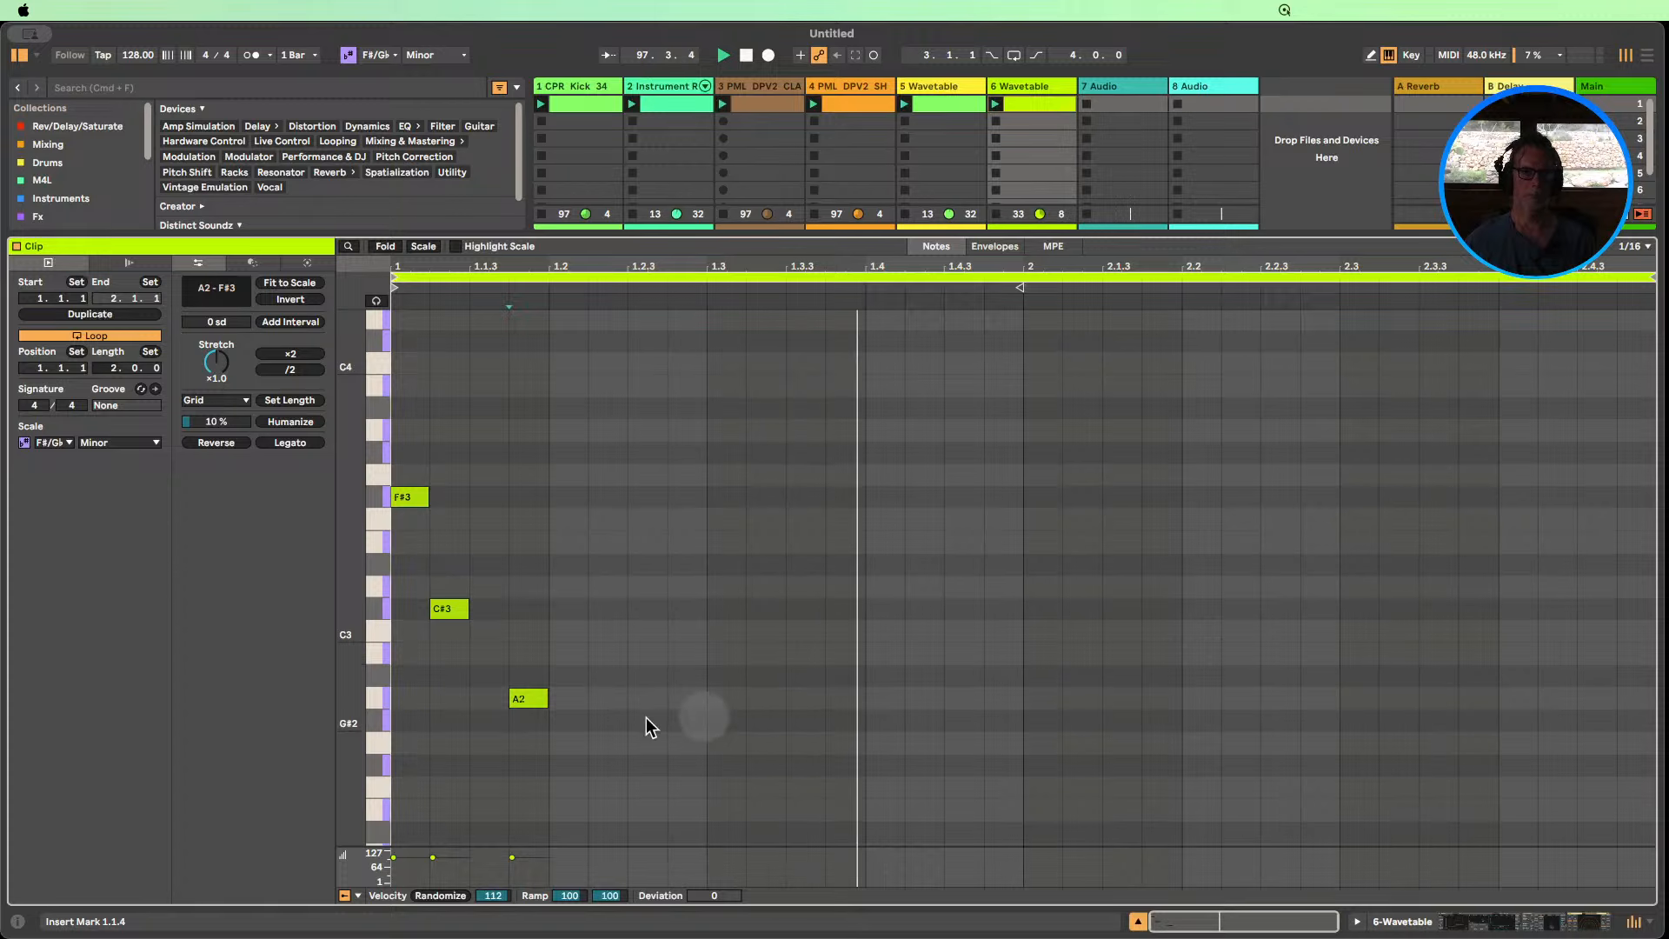
Select the clip's three notes, audition them an octave lower, and transpose them up to B3, F#3 and D3.
left_click_drag(591, 721, 374, 452)
key("shift+Down")
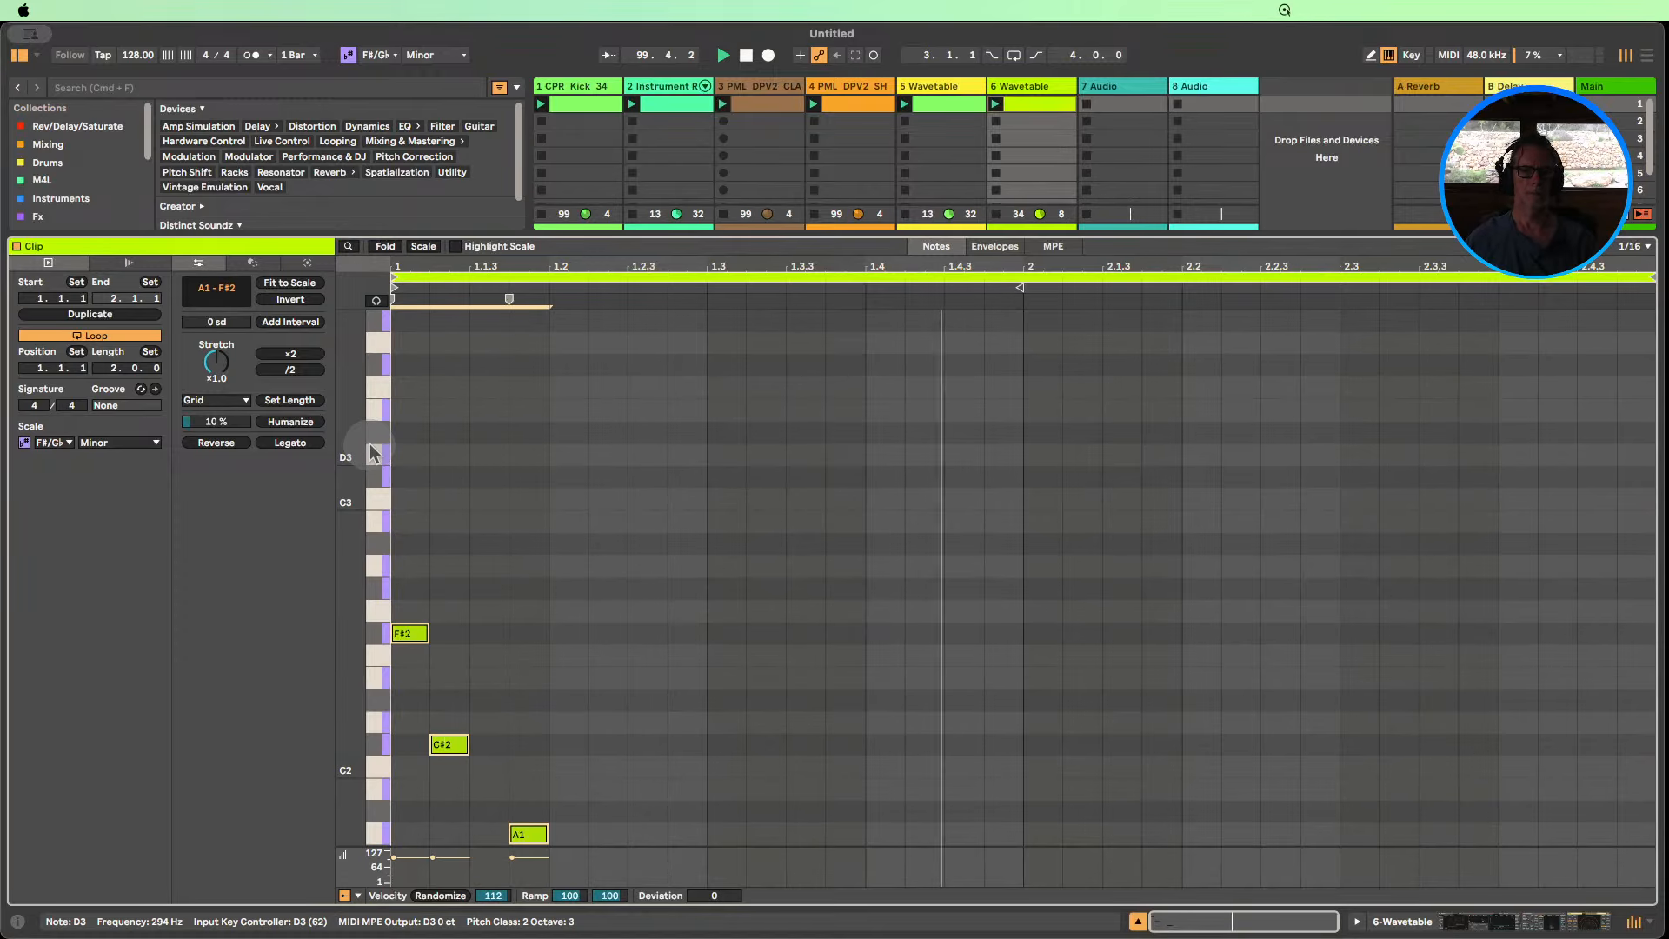
key("shift+Up")
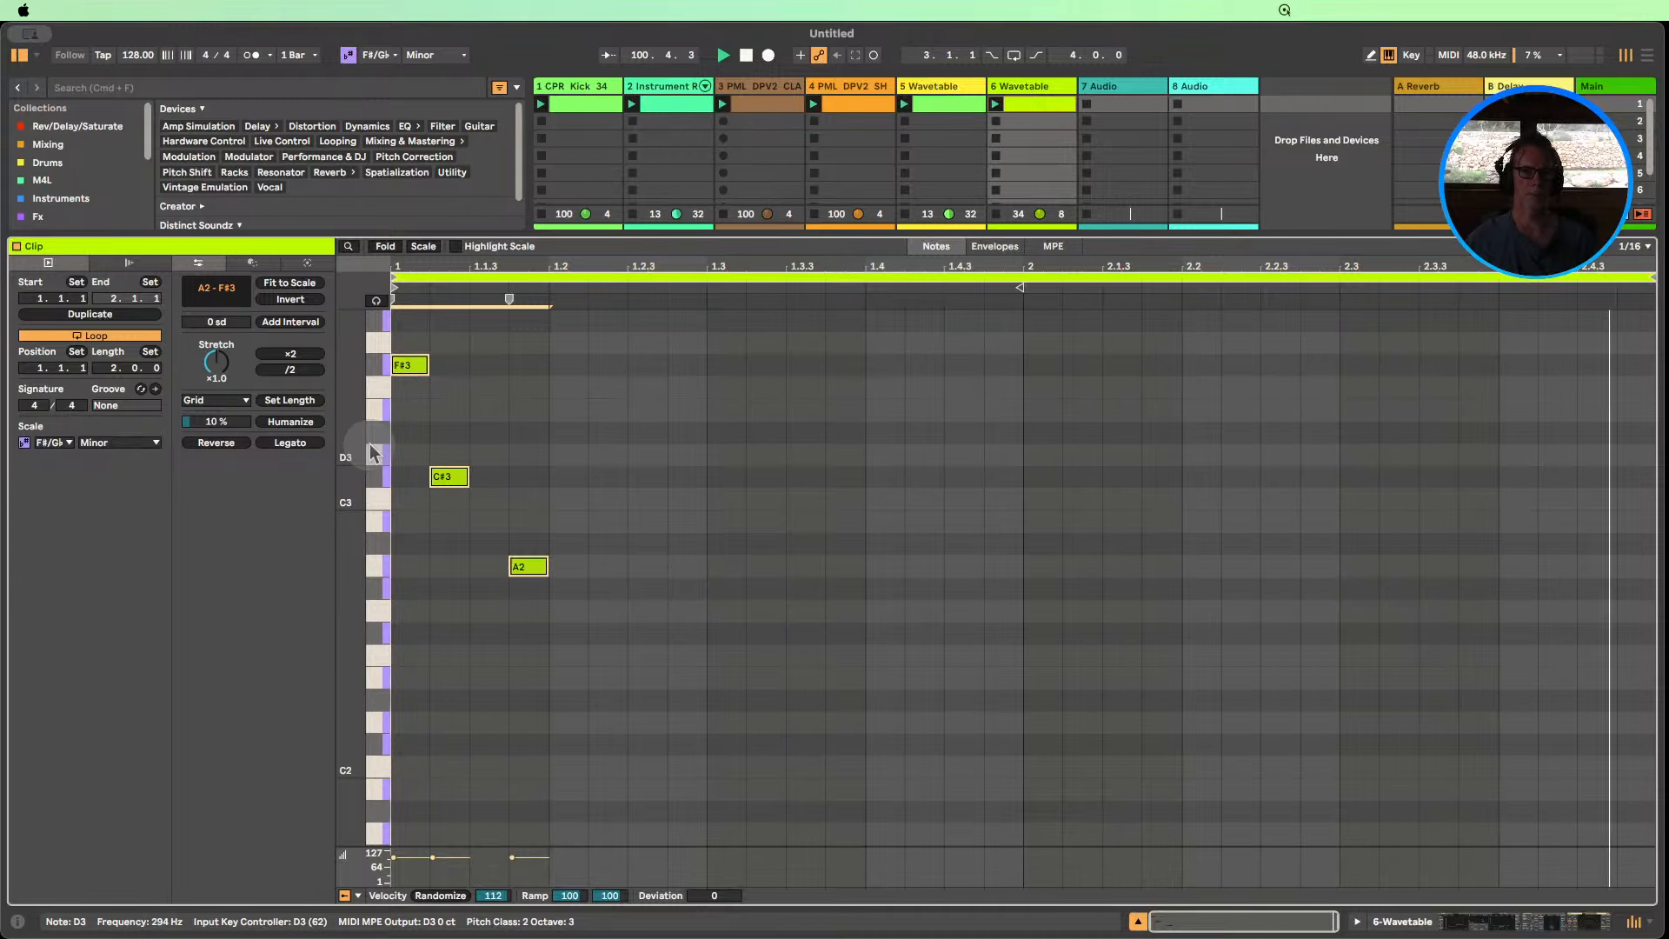
key("Up")
key("Up")
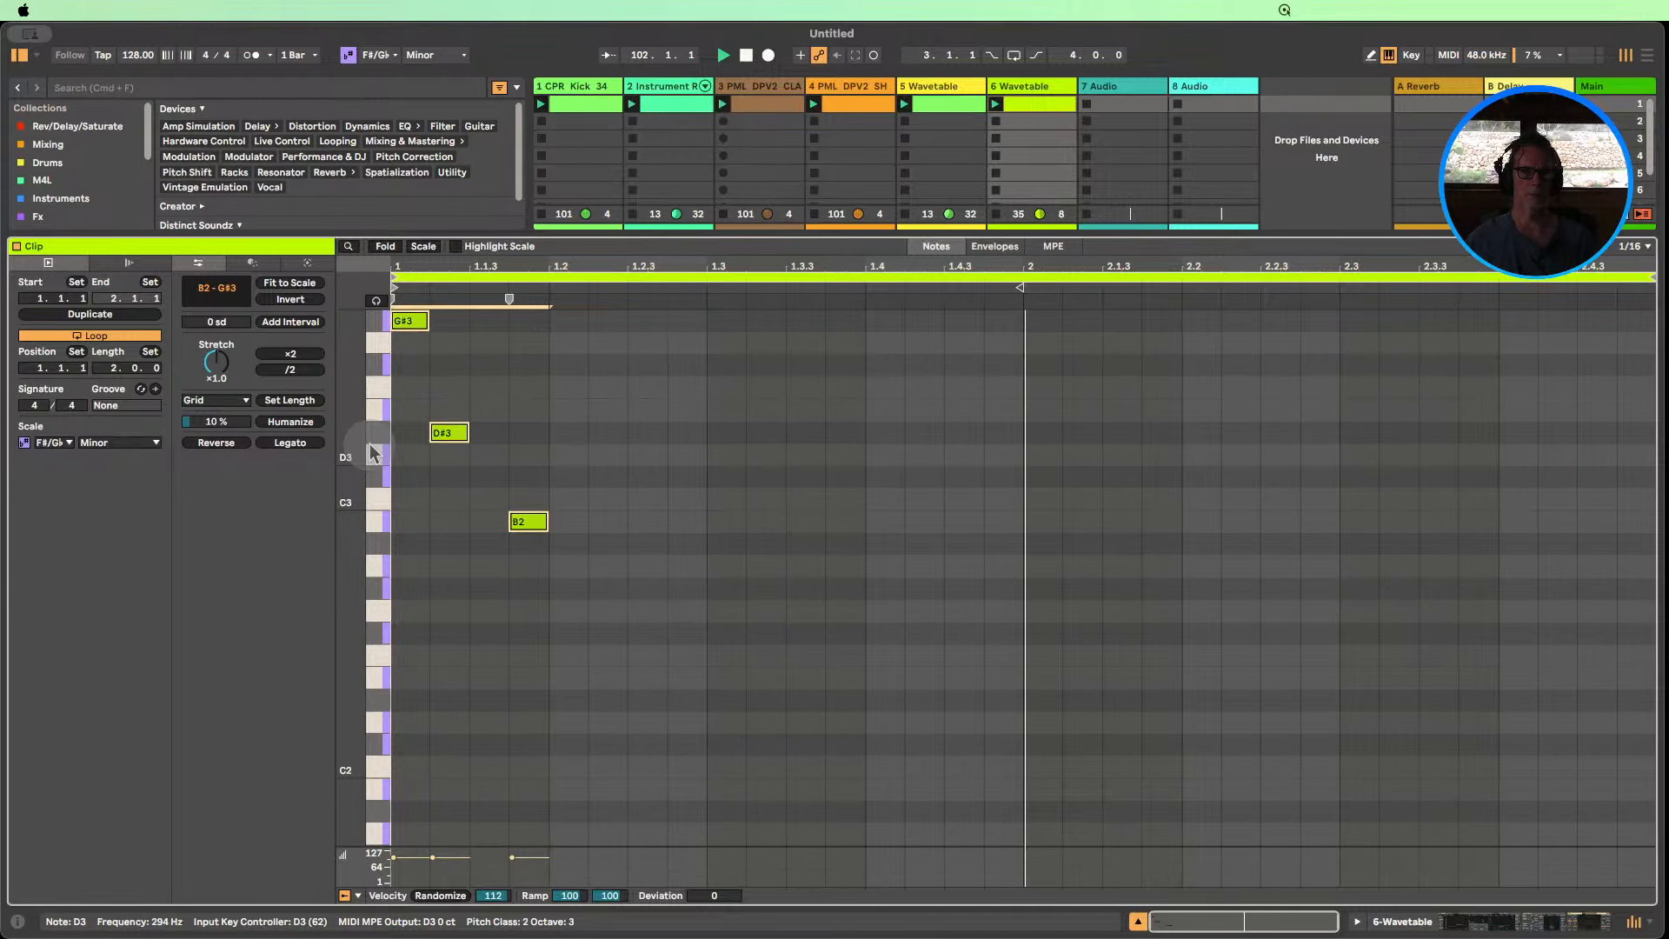
scroll(417, 461, "up", 3)
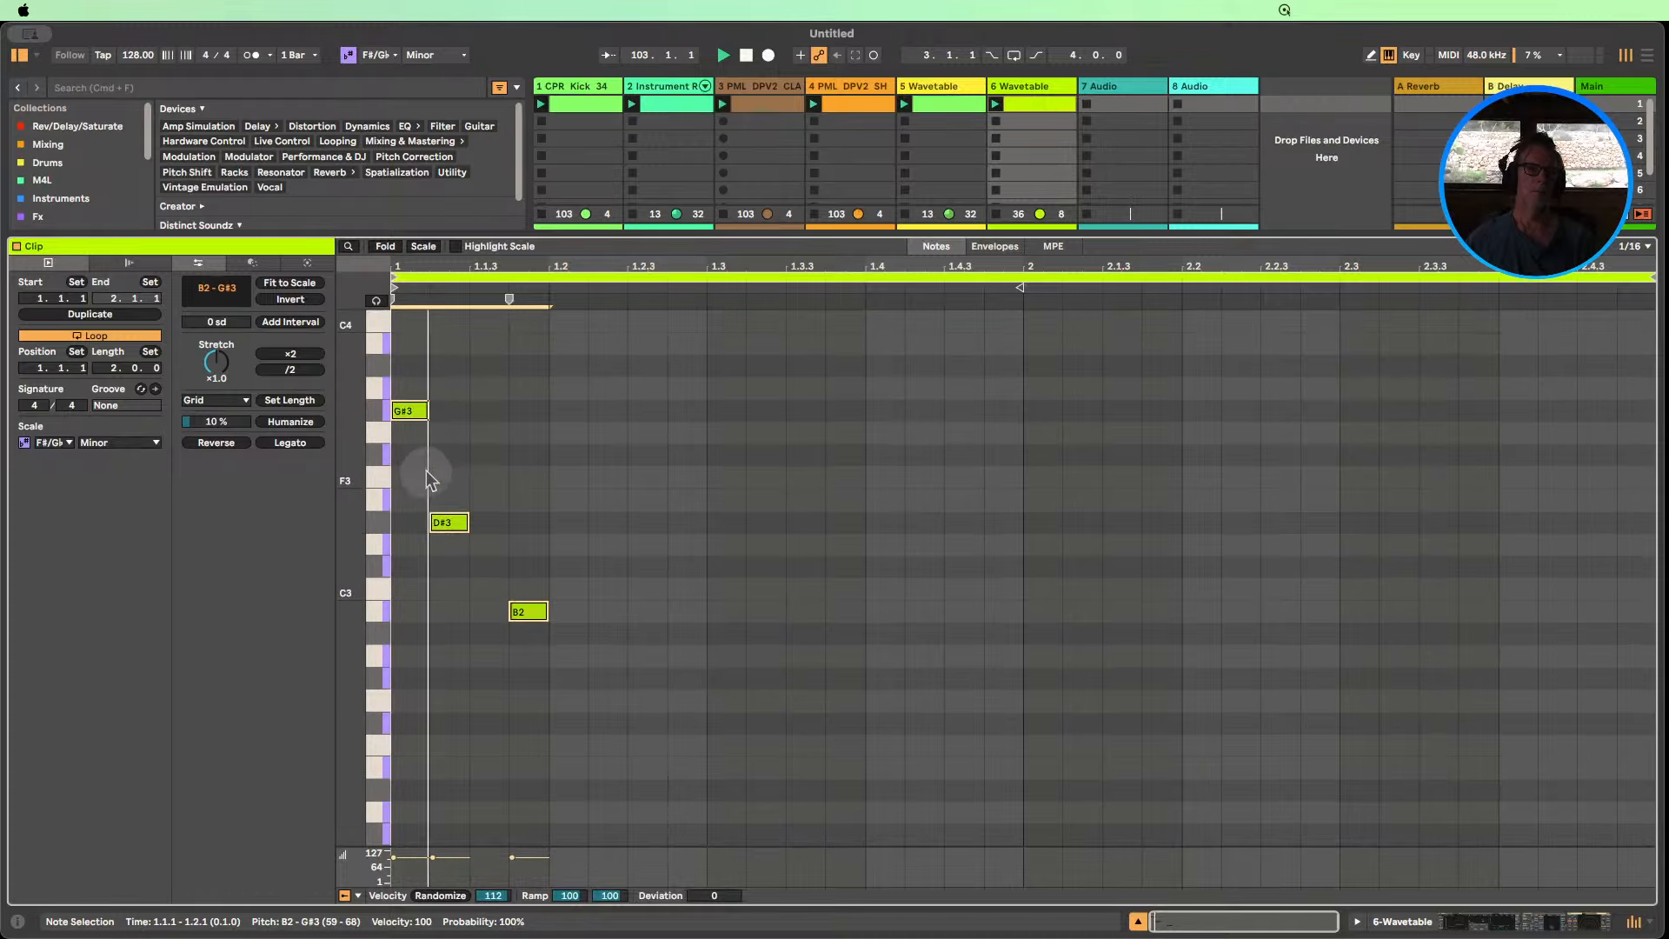
key("Up")
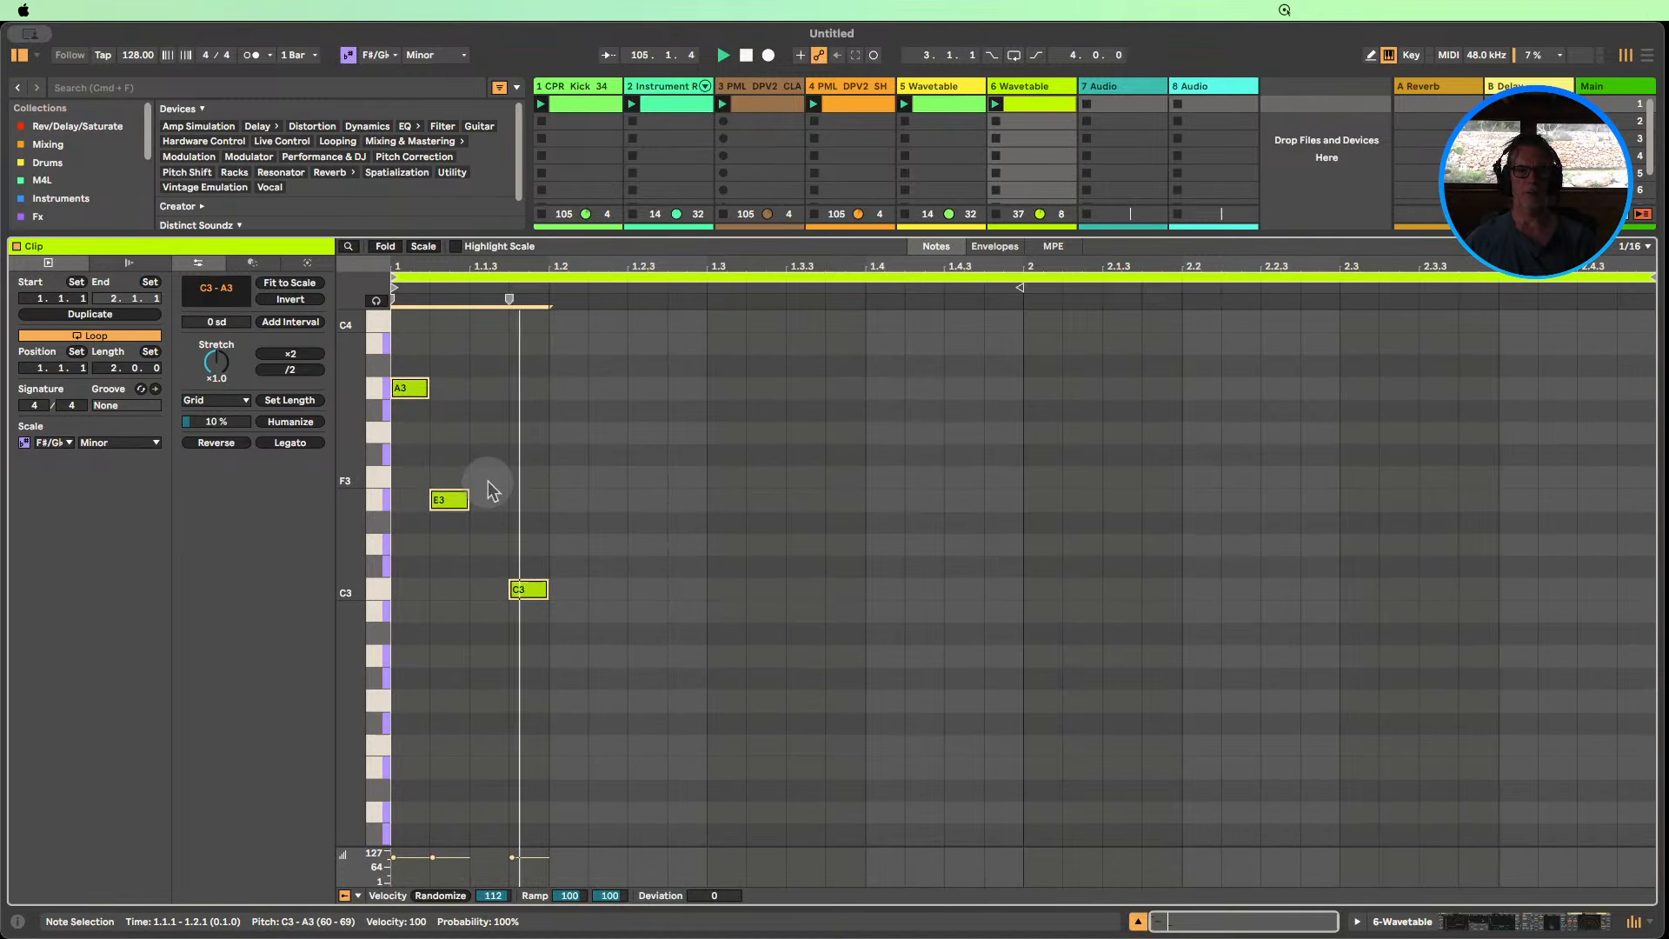
key("Up")
key("Up")
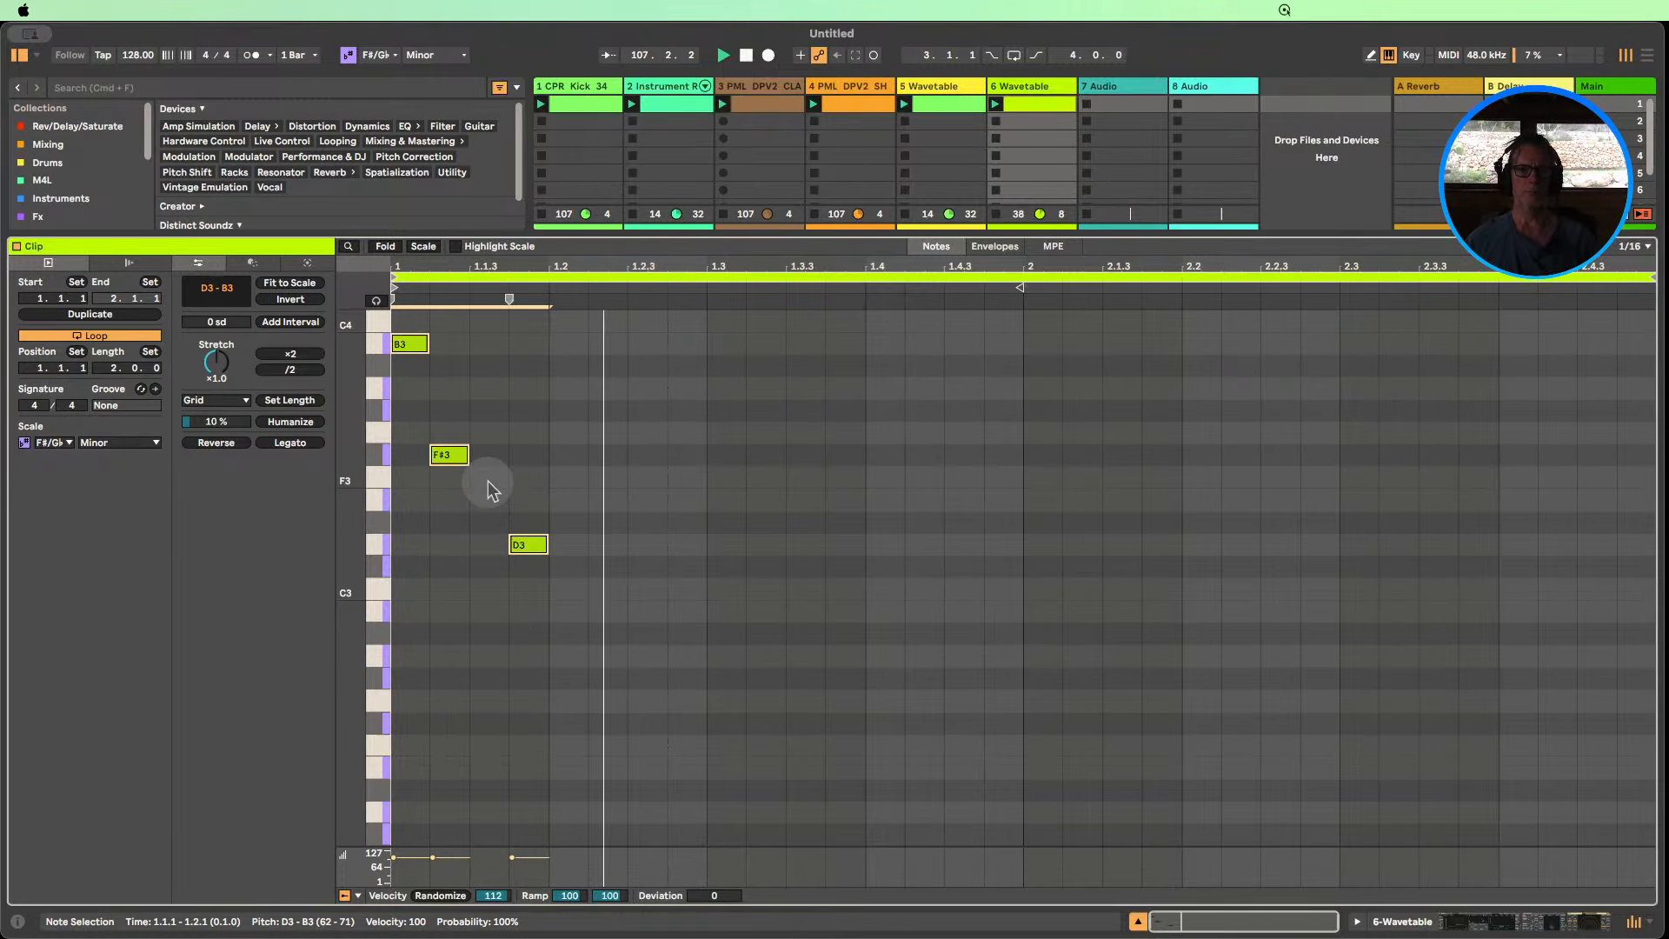
key("Down")
key("Up")
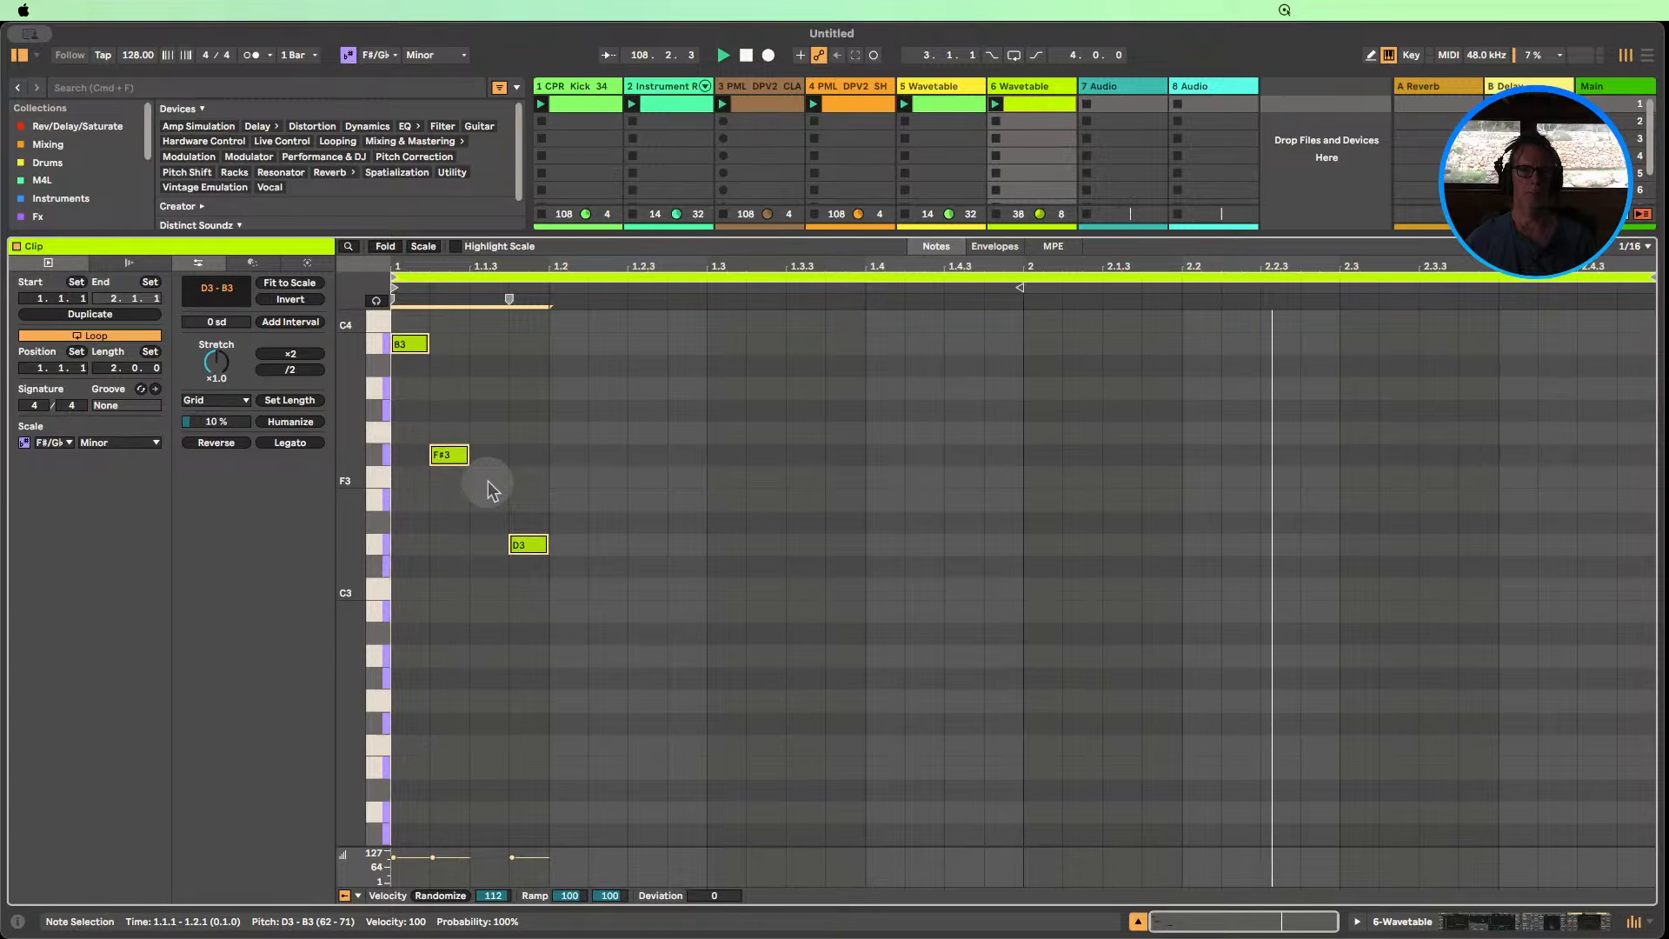
Transpose the three notes down an octave and up two semitones, to C#3, G#2 and E2.
key("shift+Down")
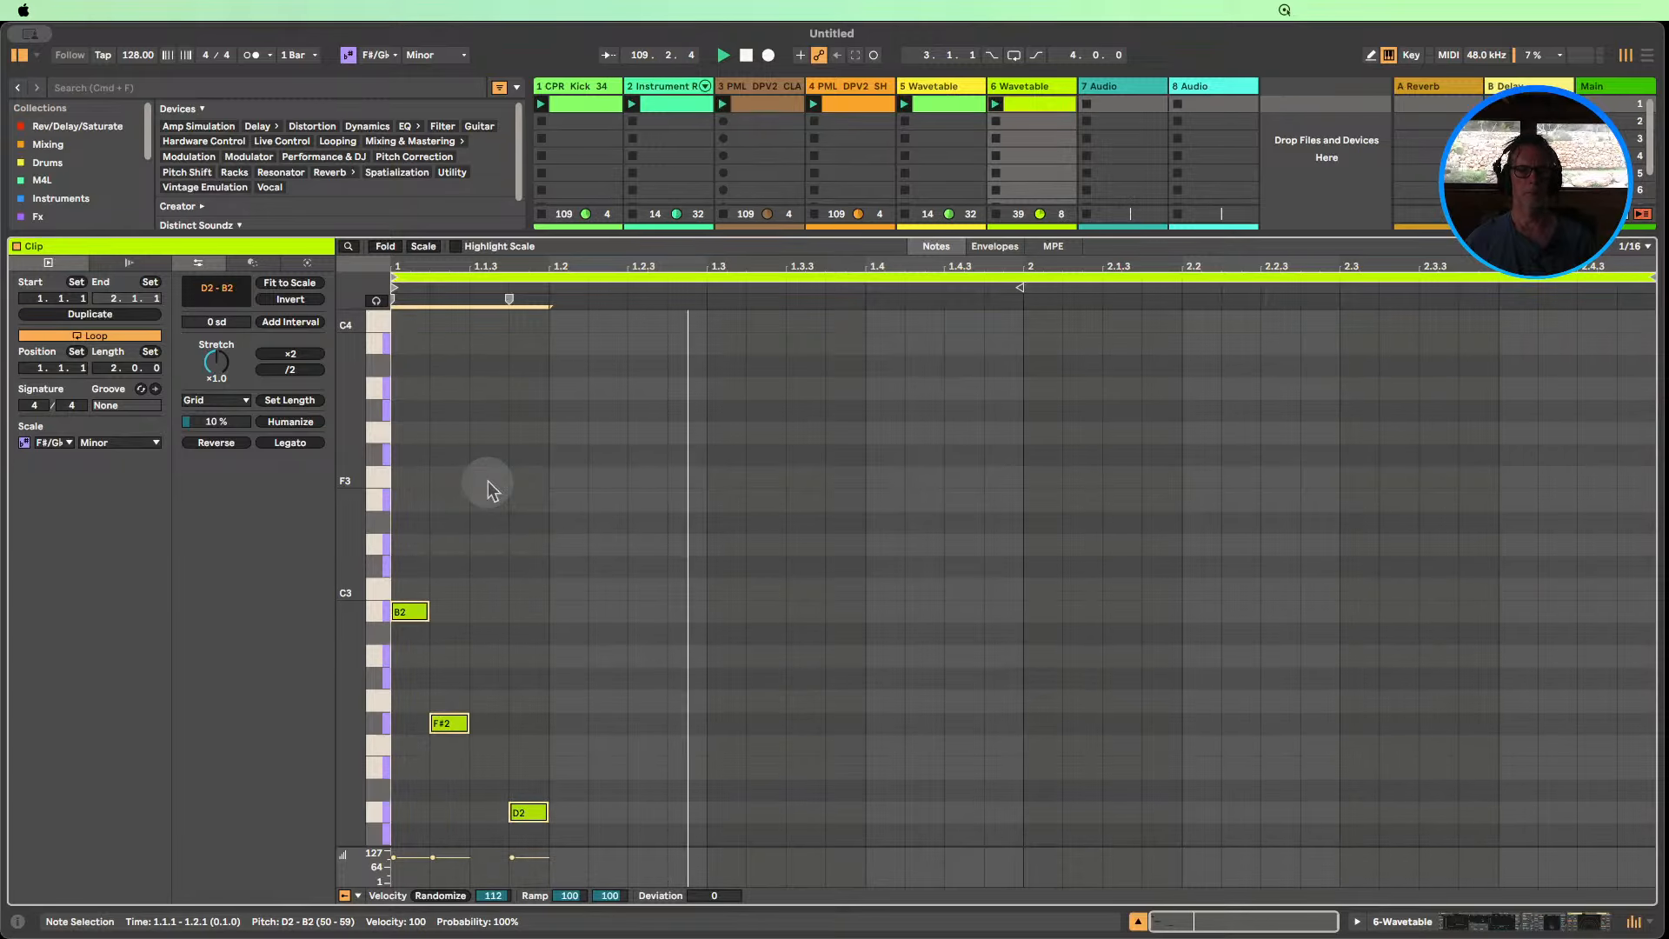
key("Up")
key("Up")
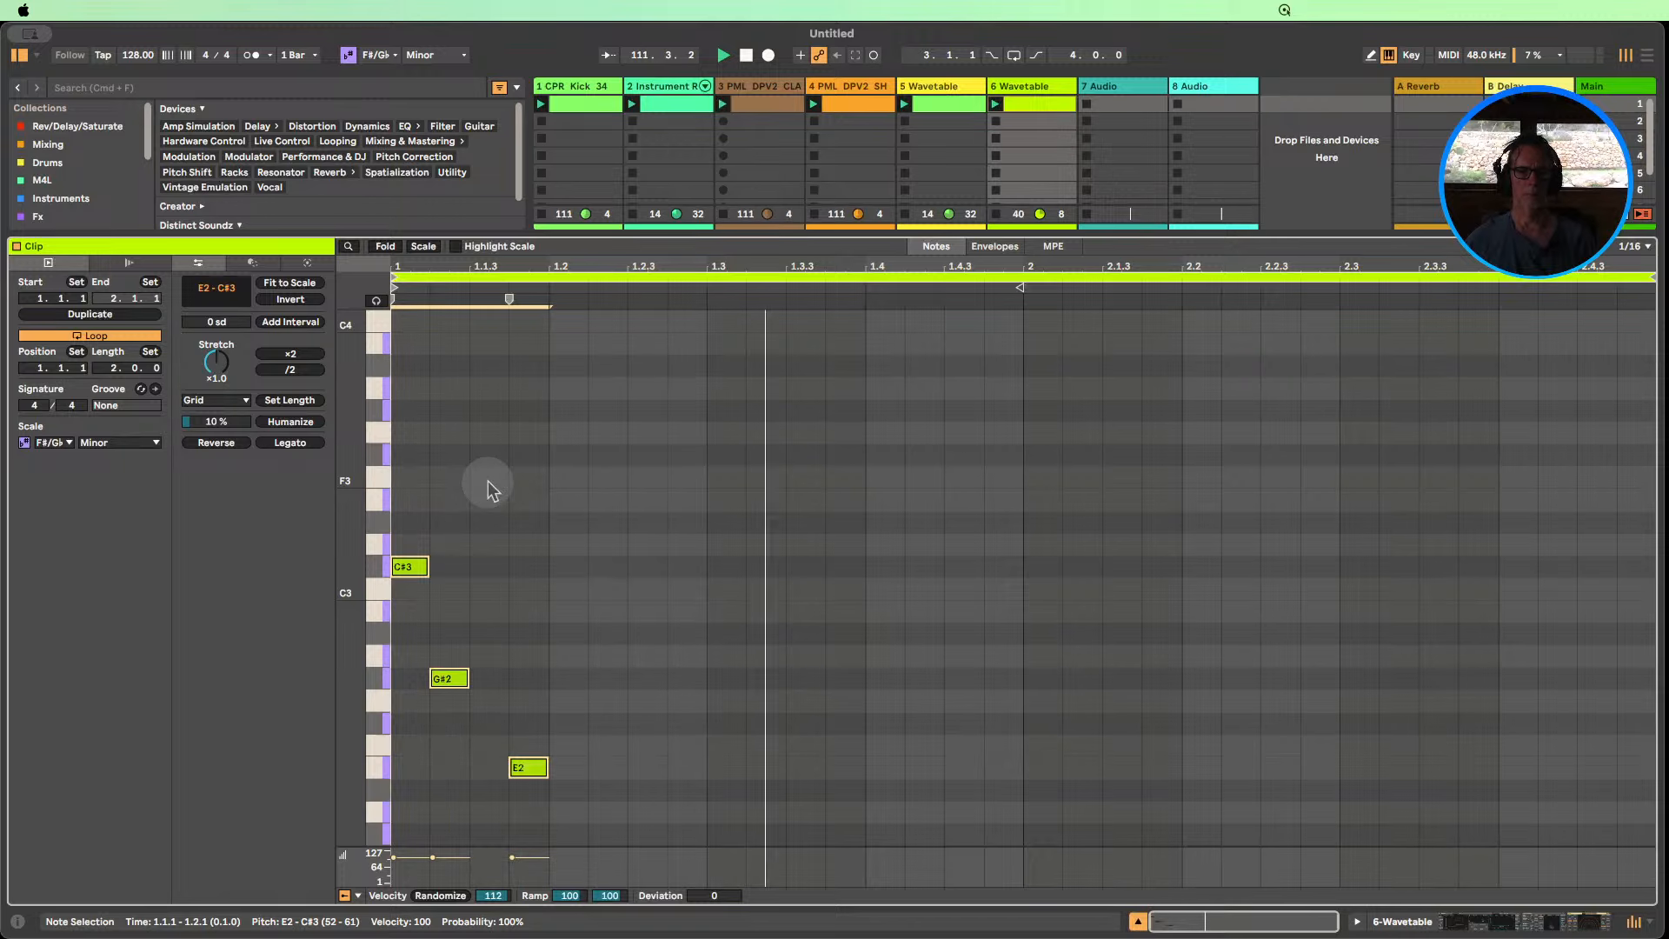
Try the E2 note one sixteenth earlier and return it to its original position.
left_click(572, 747)
left_click_drag(565, 795, 506, 741)
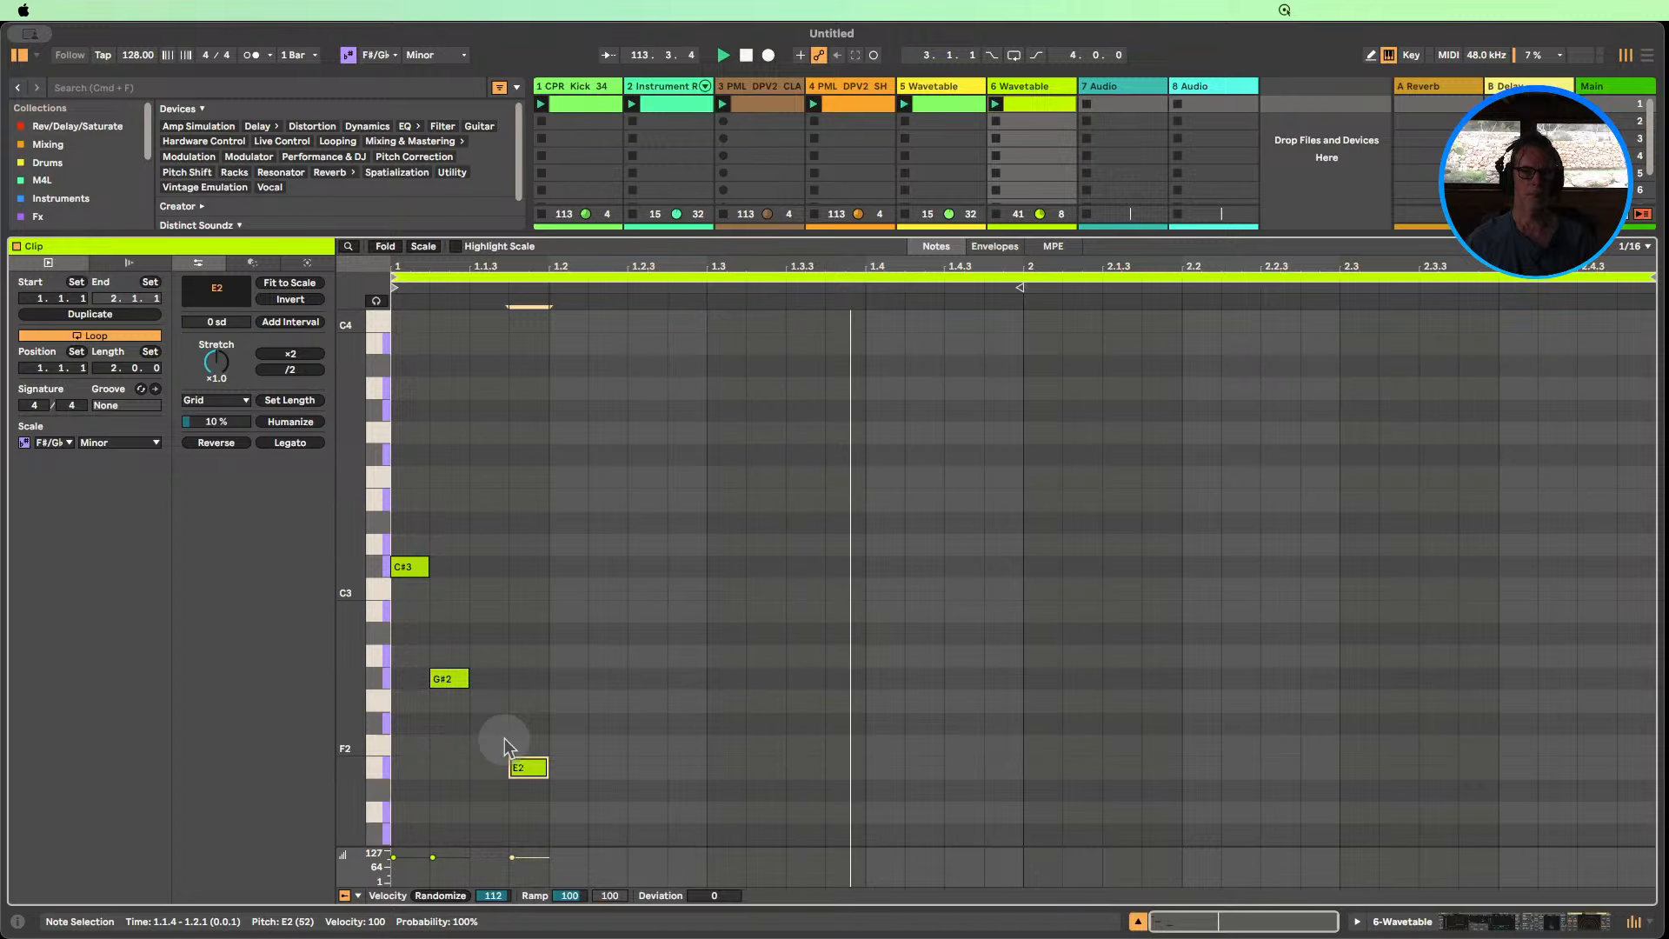
key("Left")
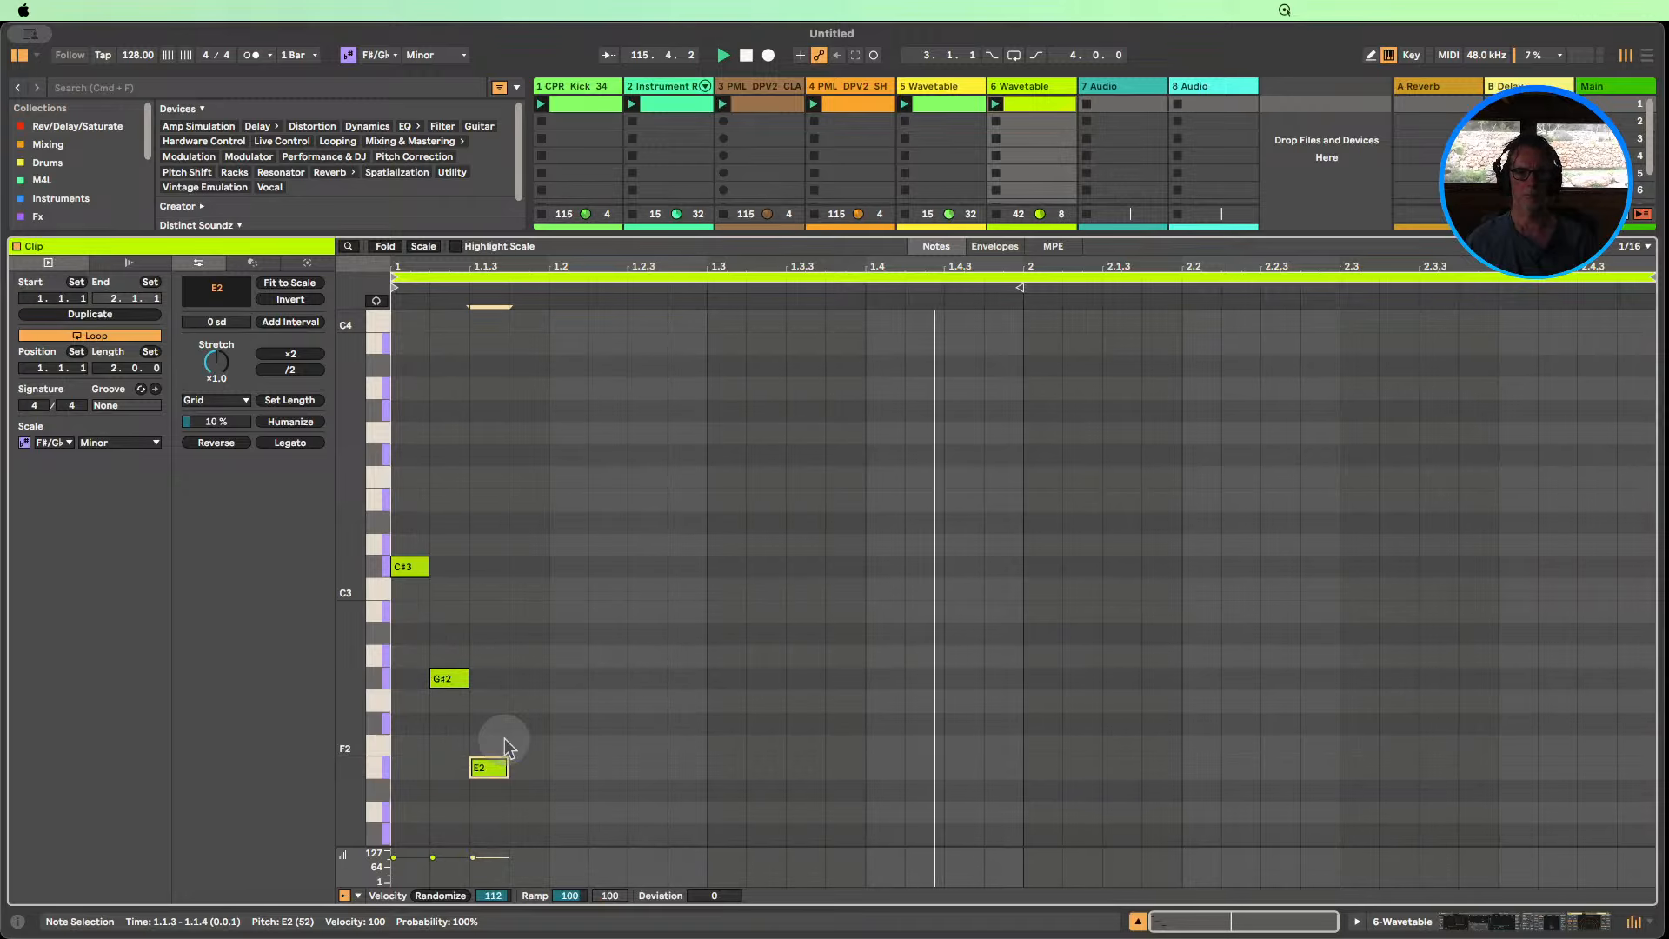
key("Right")
left_click(601, 728)
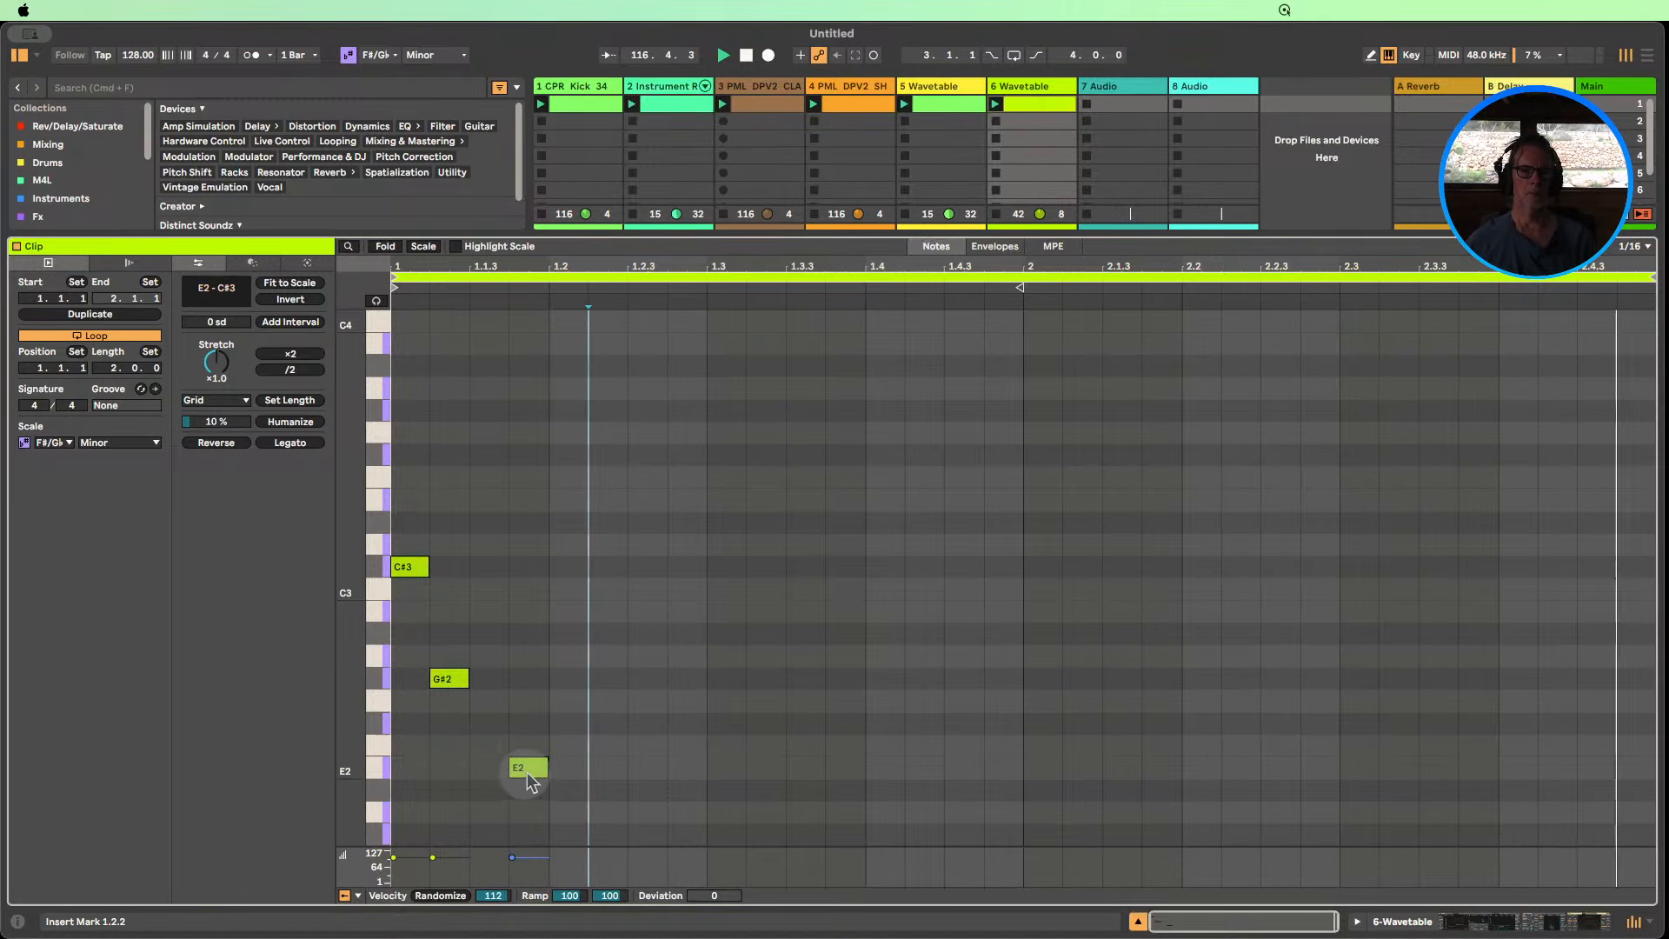
Lengthen the E2 note to two sixteenths while keeping its start position.
left_click_drag(547, 766, 664, 760)
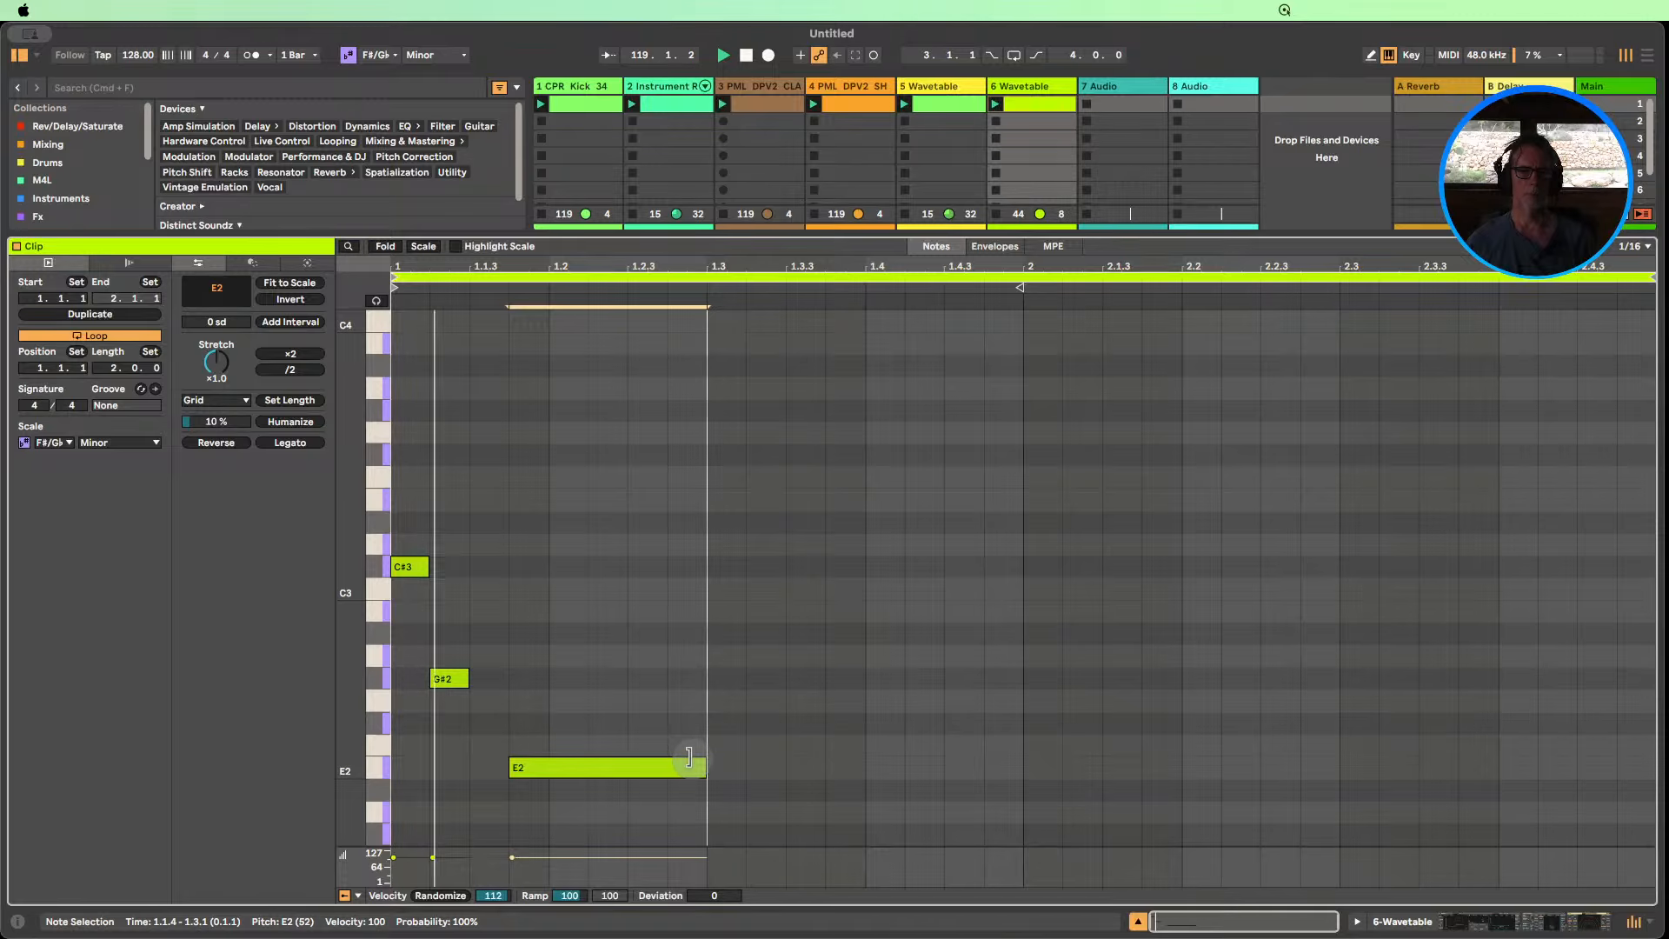
left_click_drag(689, 757, 626, 756)
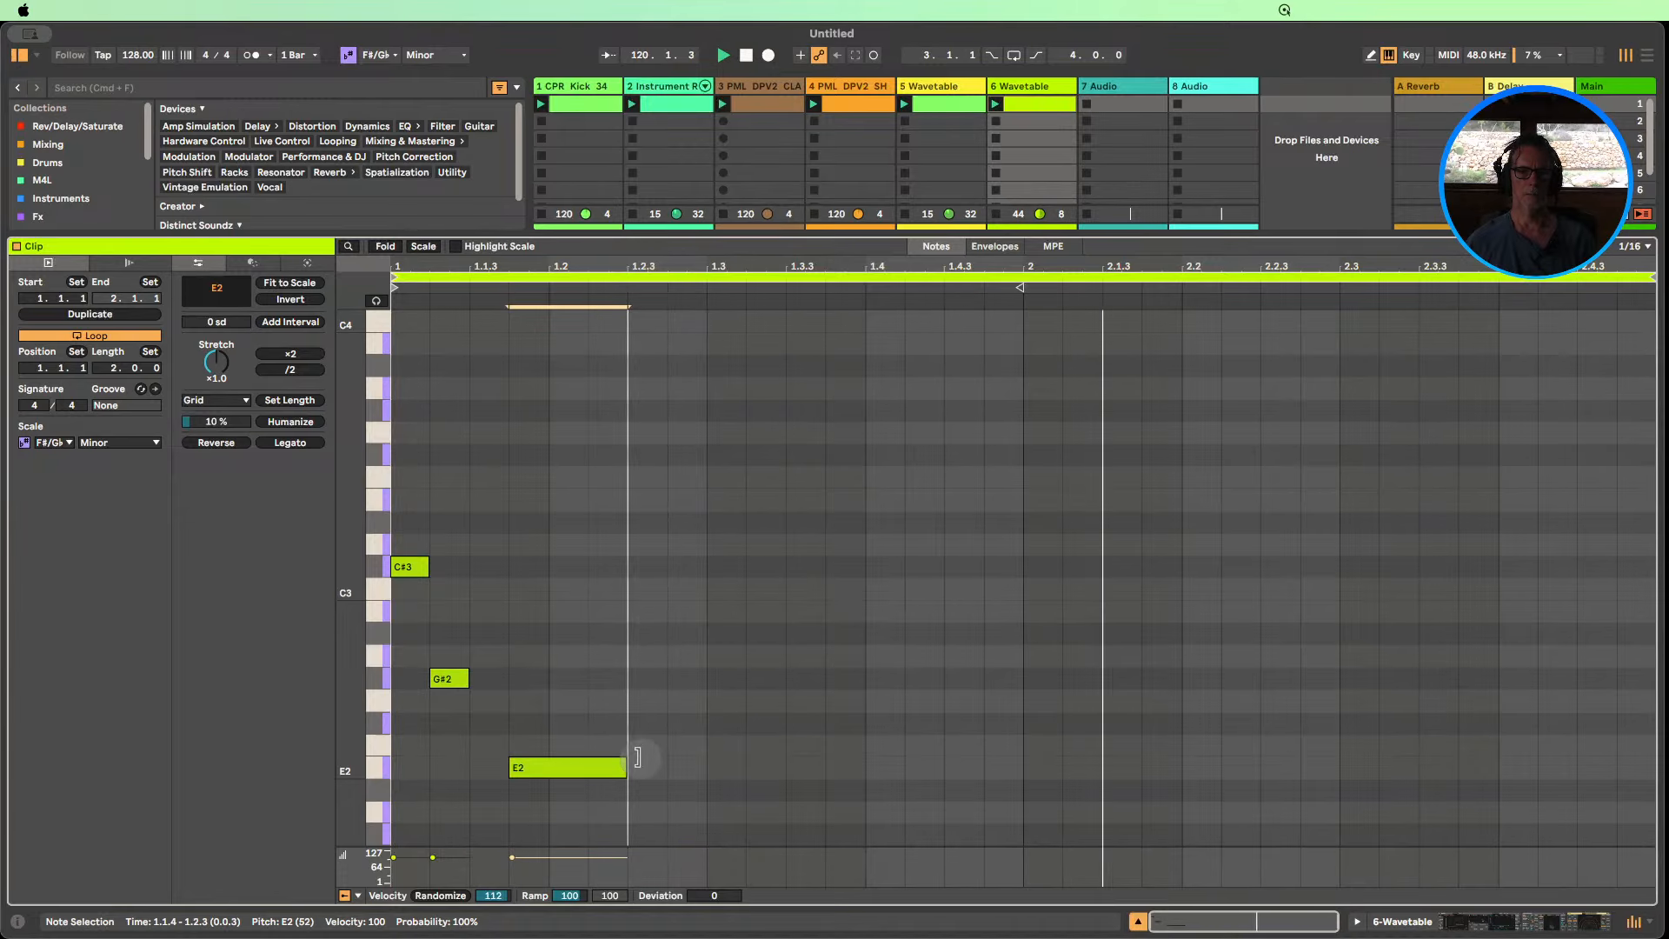
Hide the clip editor, mute the first Wavetable track, and set the second Wavetable track's volume to -5.0 dB.
left_click(1139, 920)
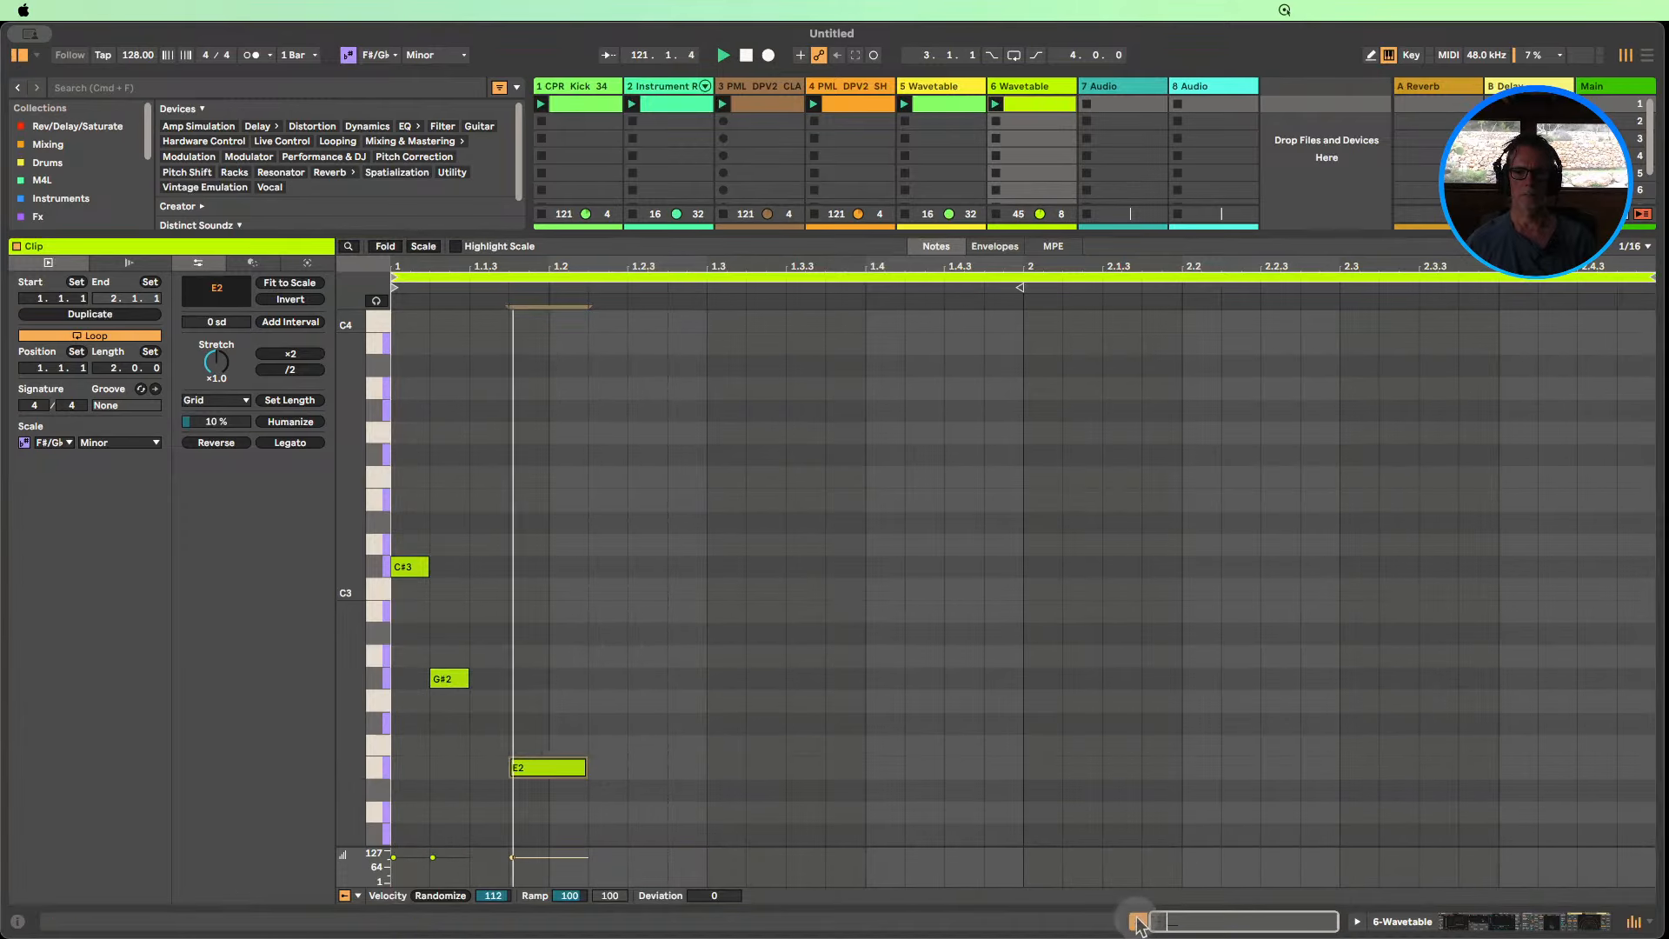
left_click(920, 846)
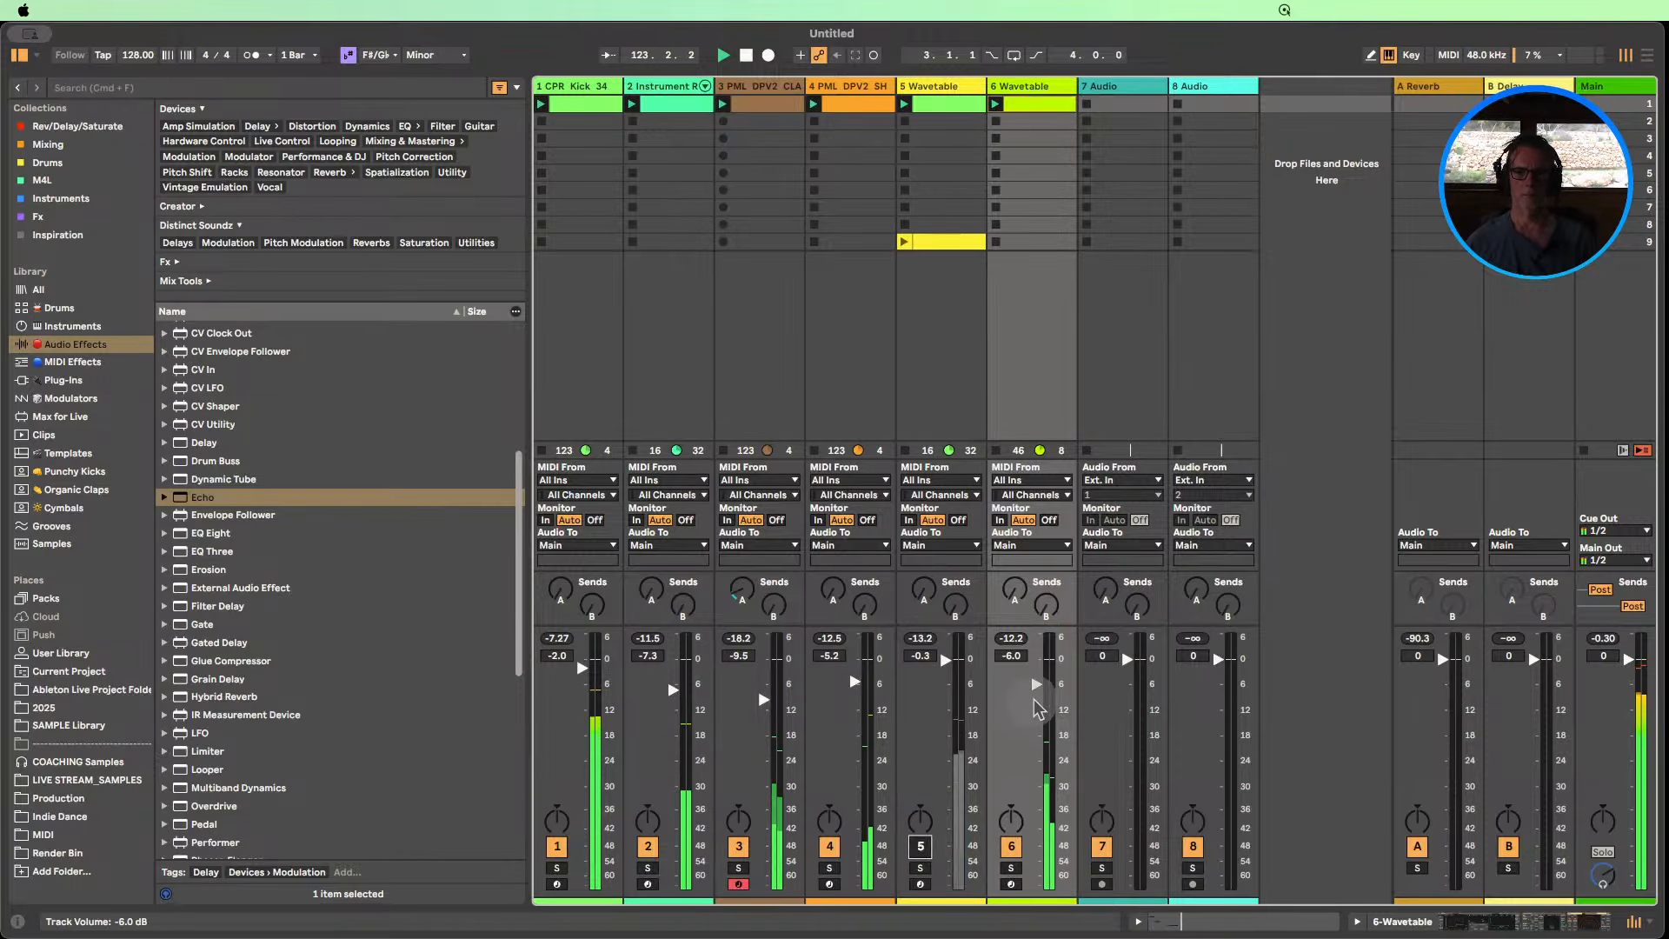
left_click_drag(1036, 684, 1036, 682)
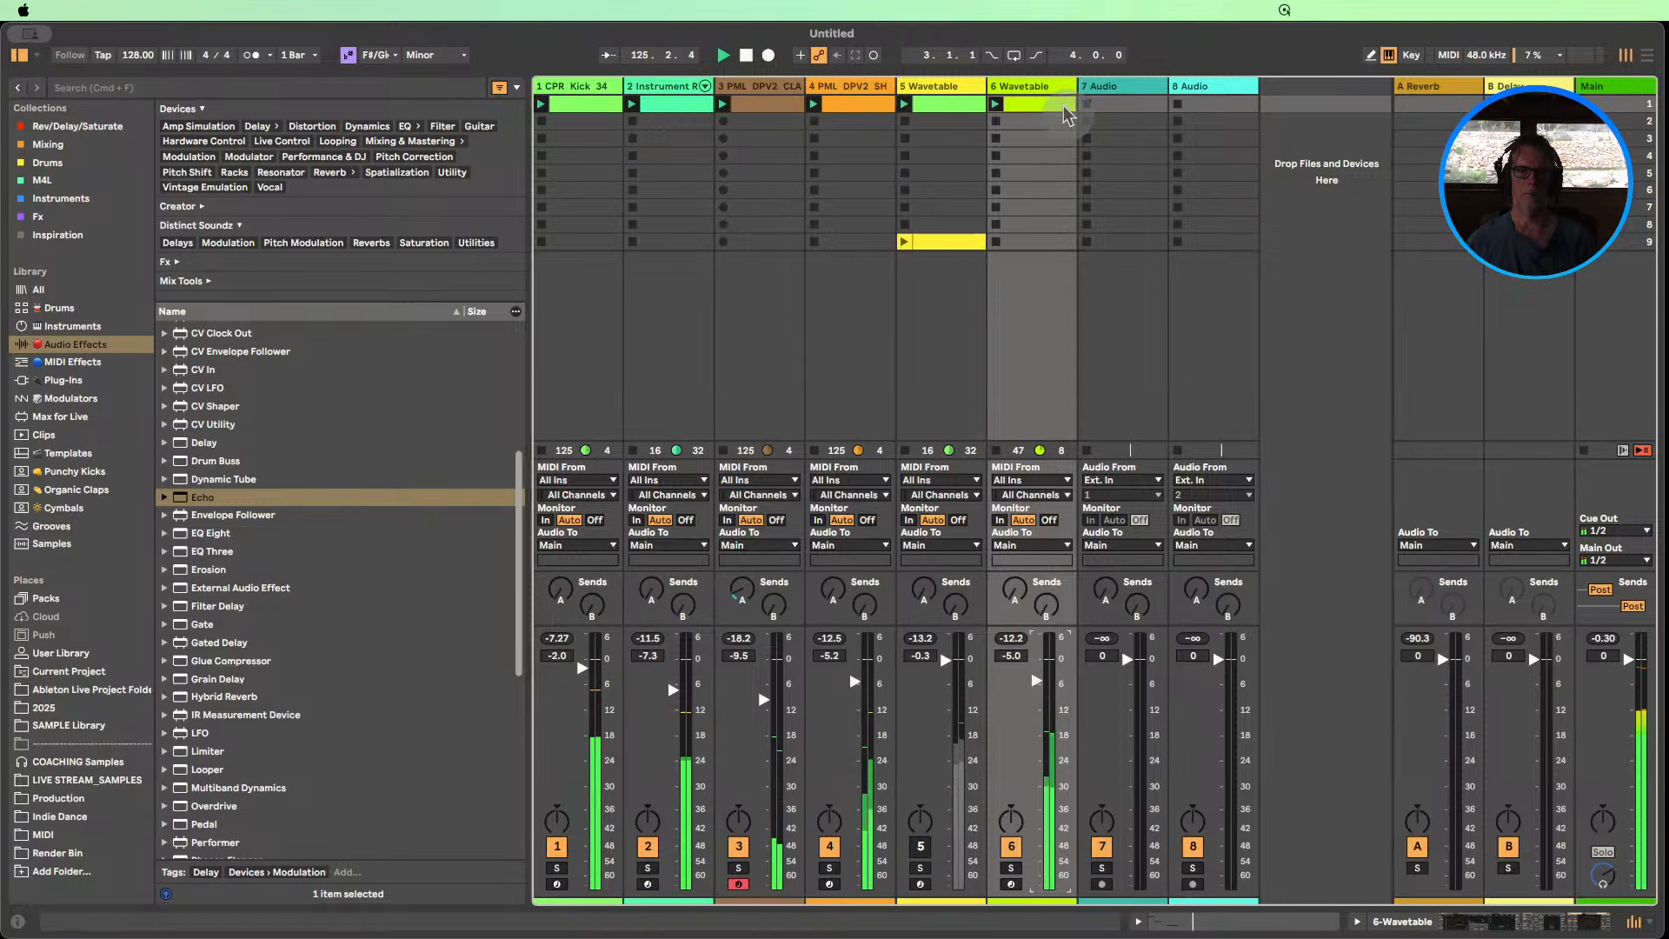
Collapse Echo on the second Wavetable track, then compare the sound with Spectral Resonator off and on, setting Dry/Wet to 49%.
double_click(1035, 90)
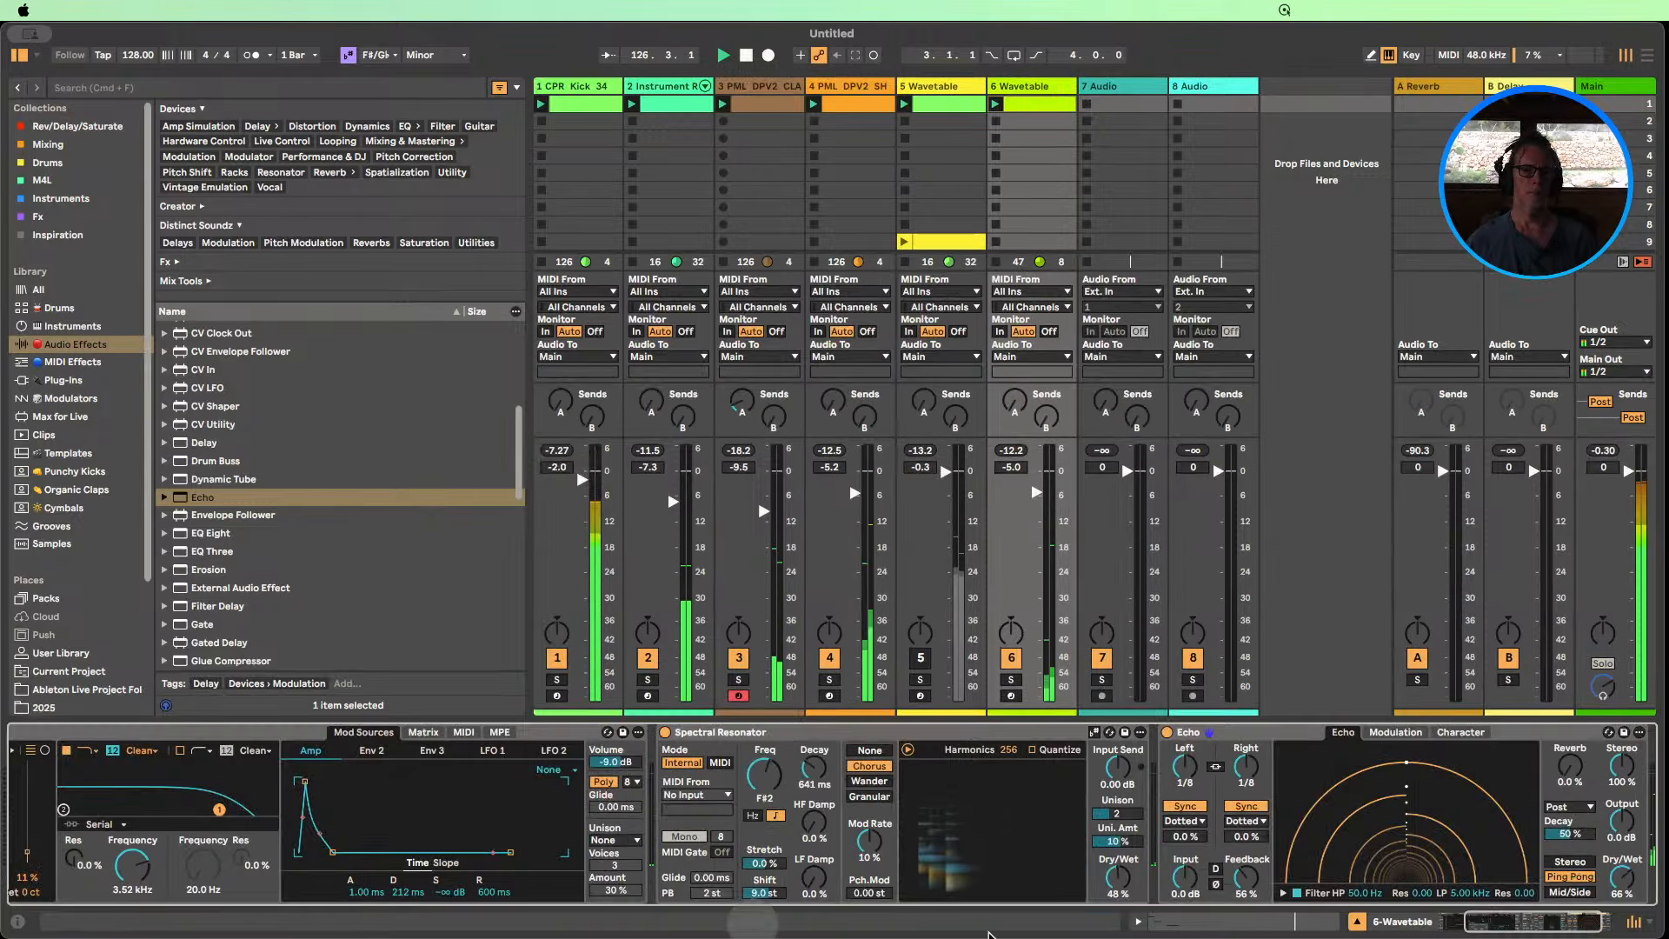
double_click(1200, 732)
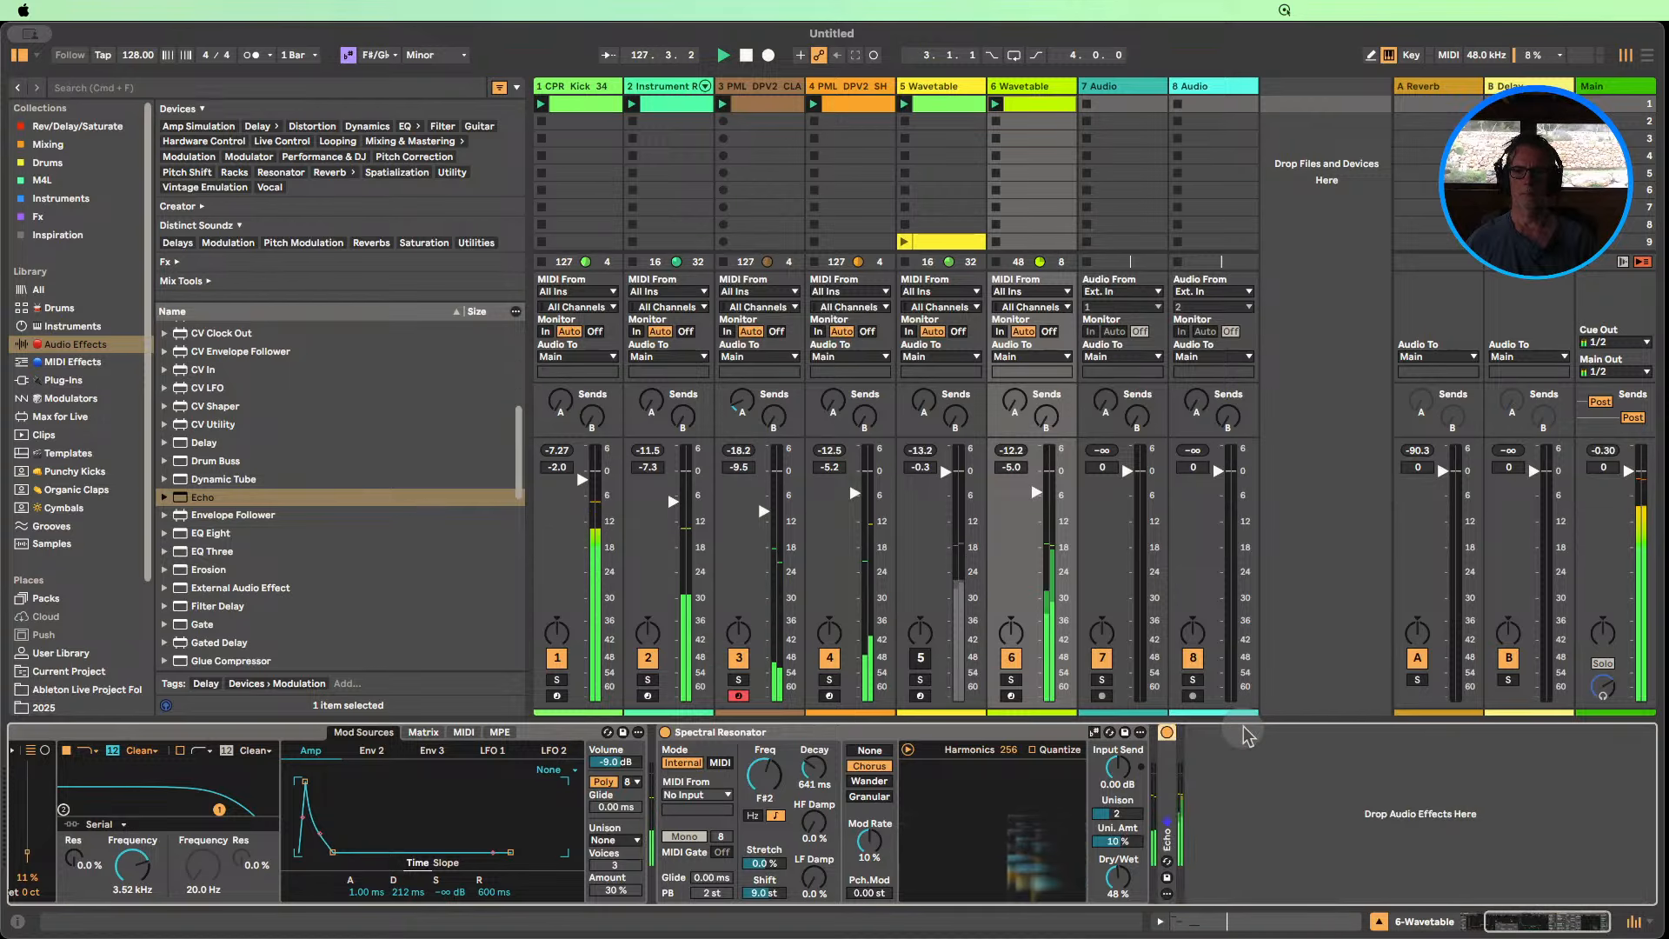
left_click(666, 733)
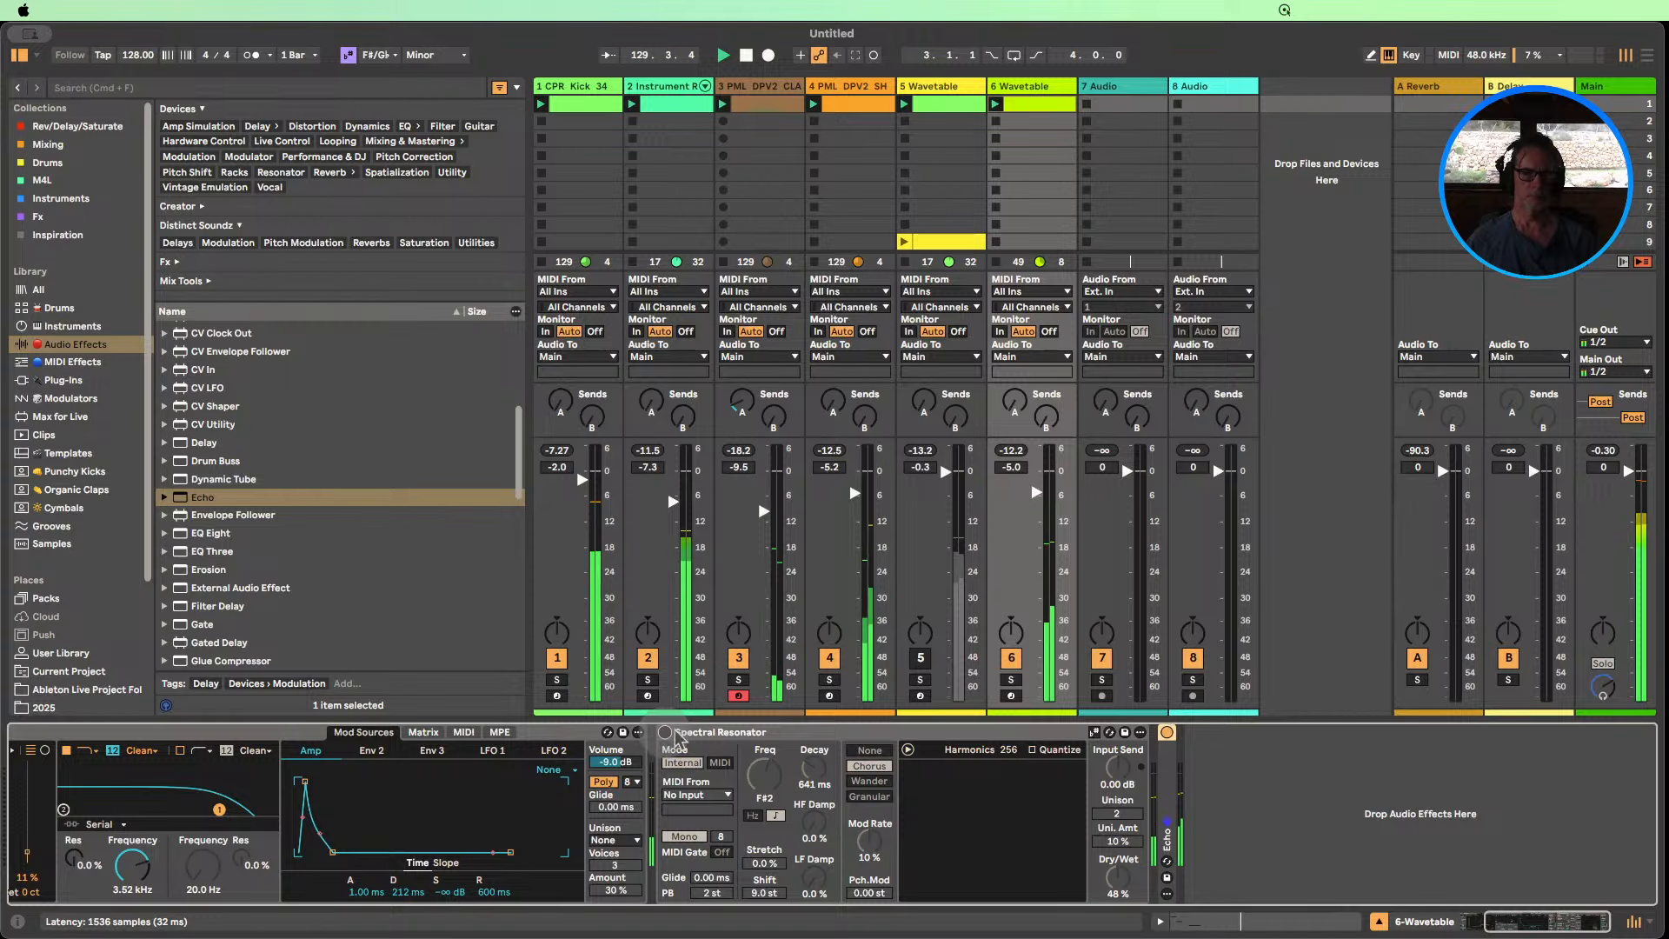
left_click_drag(1547, 925, 1479, 917)
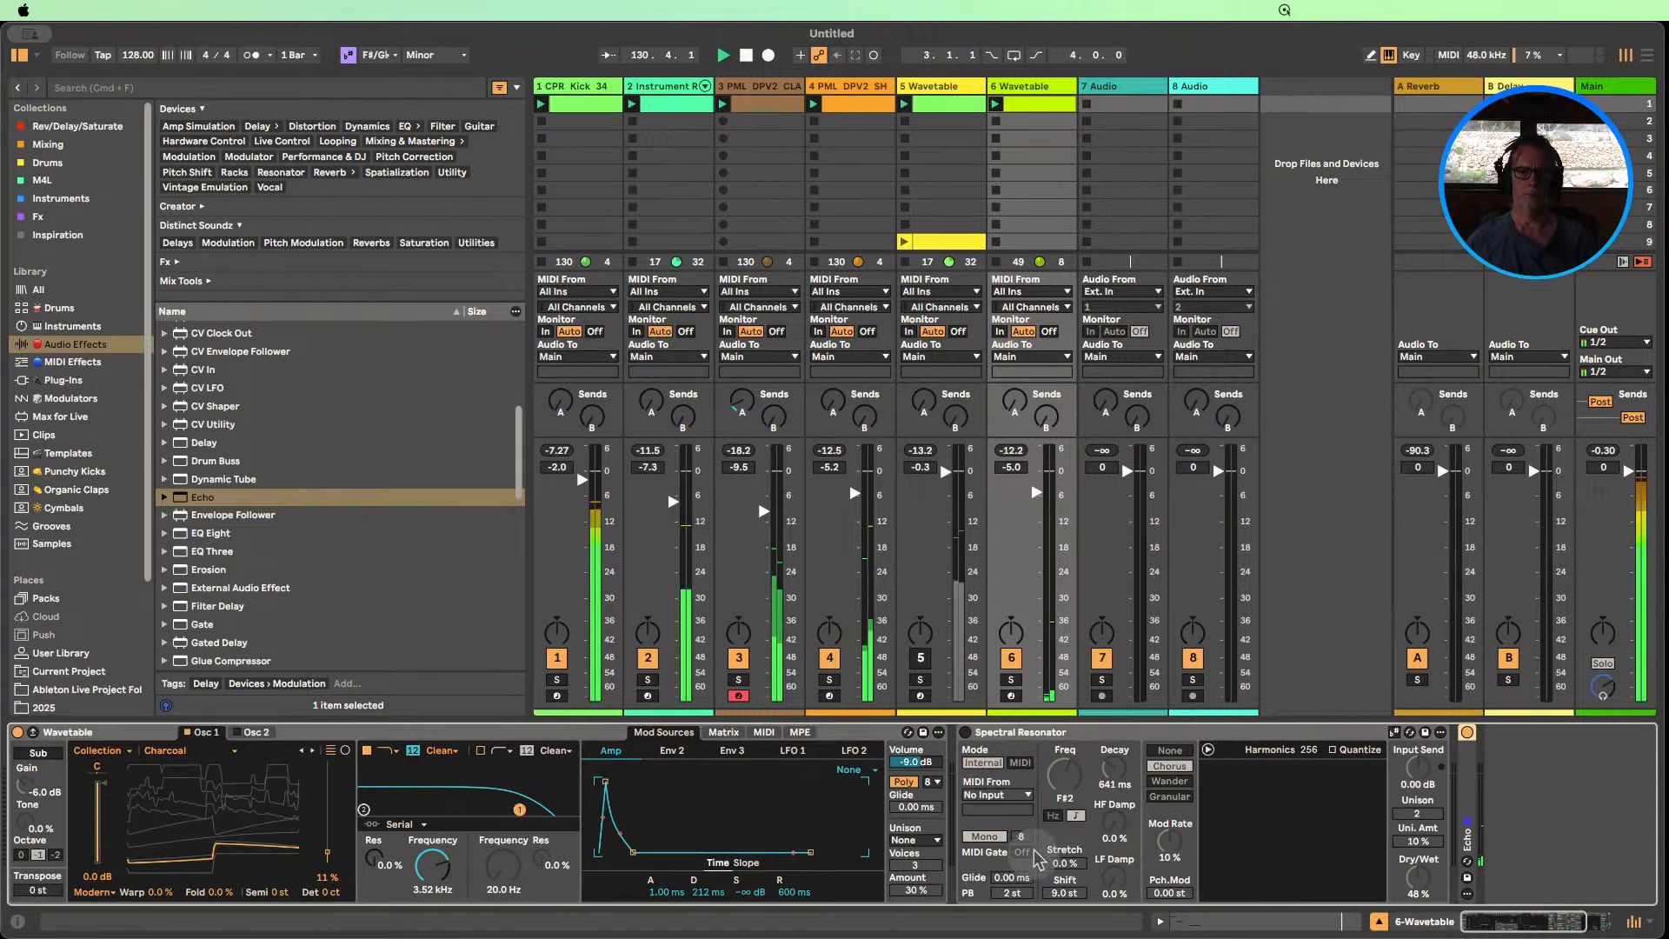
left_click(966, 733)
left_click(723, 831)
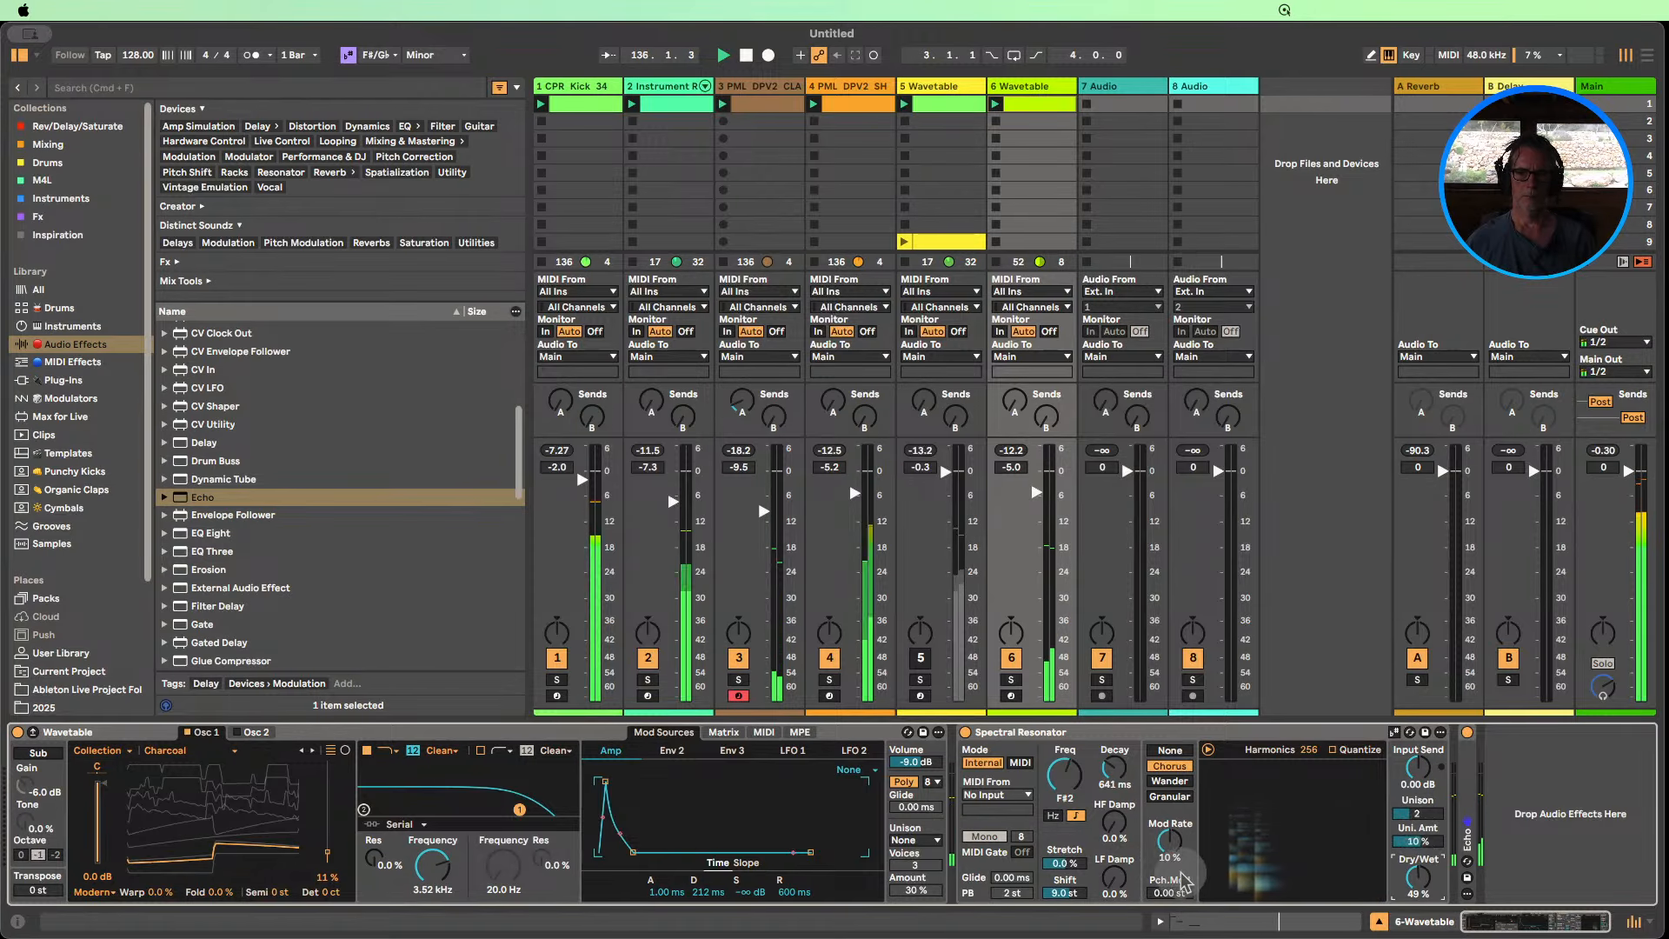
Unmute the first Wavetable track and set Spectral Resonator's Shift to -9.0 st after trying 19.5 st.
left_click_drag(1081, 870, 1081, 830)
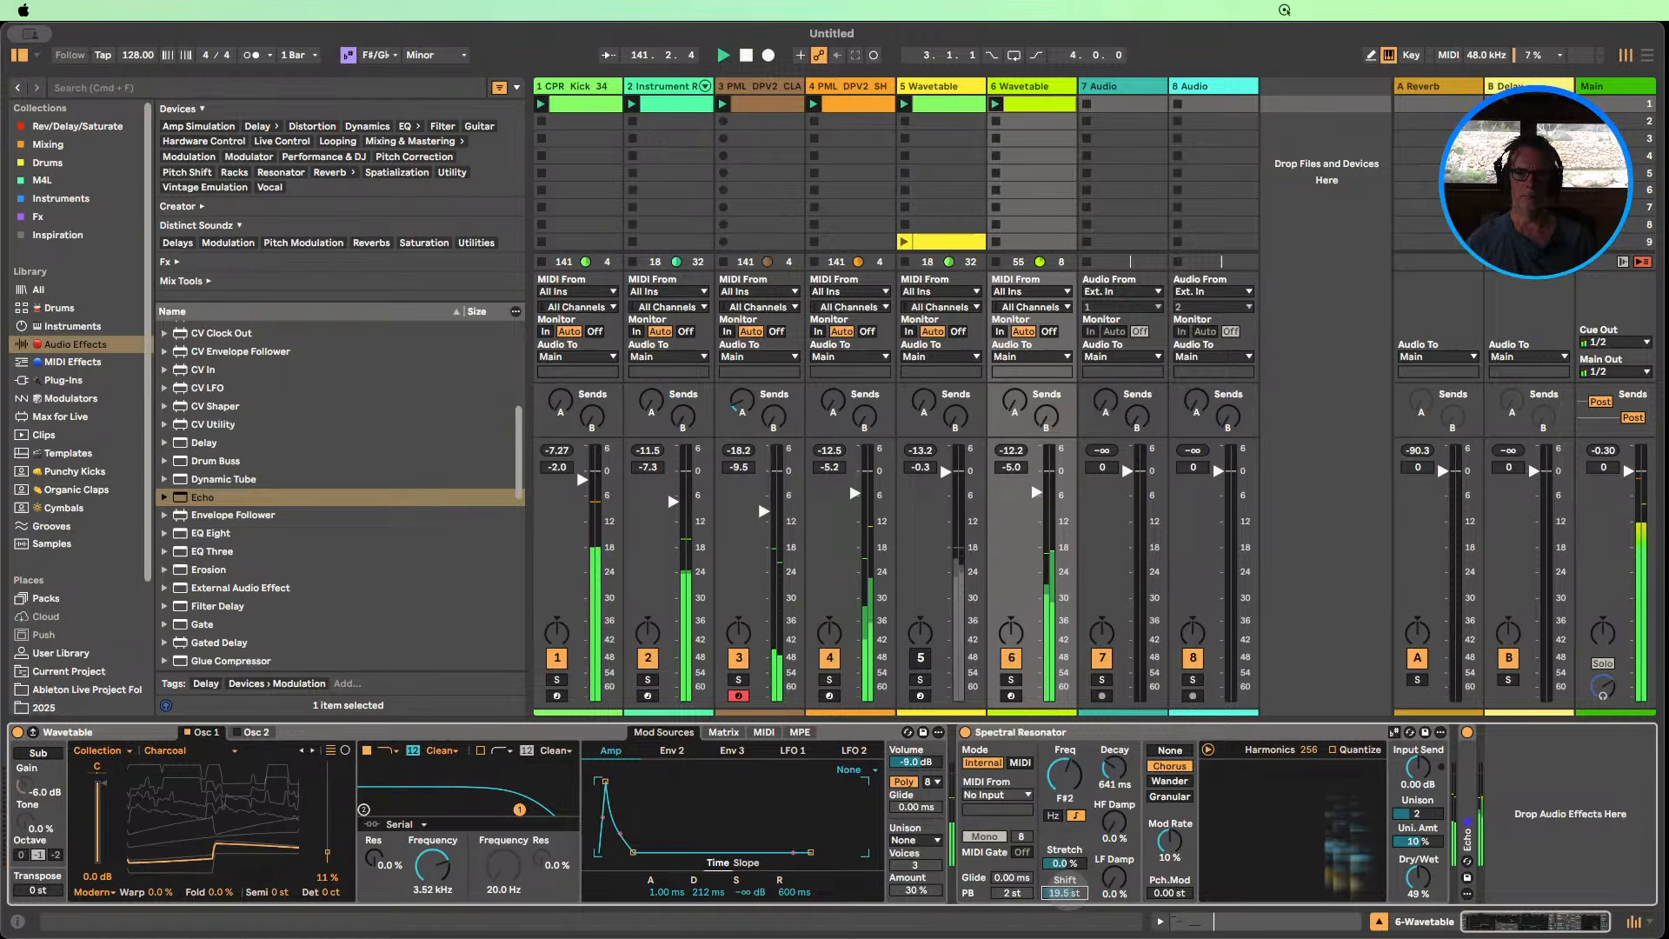
left_click(920, 658)
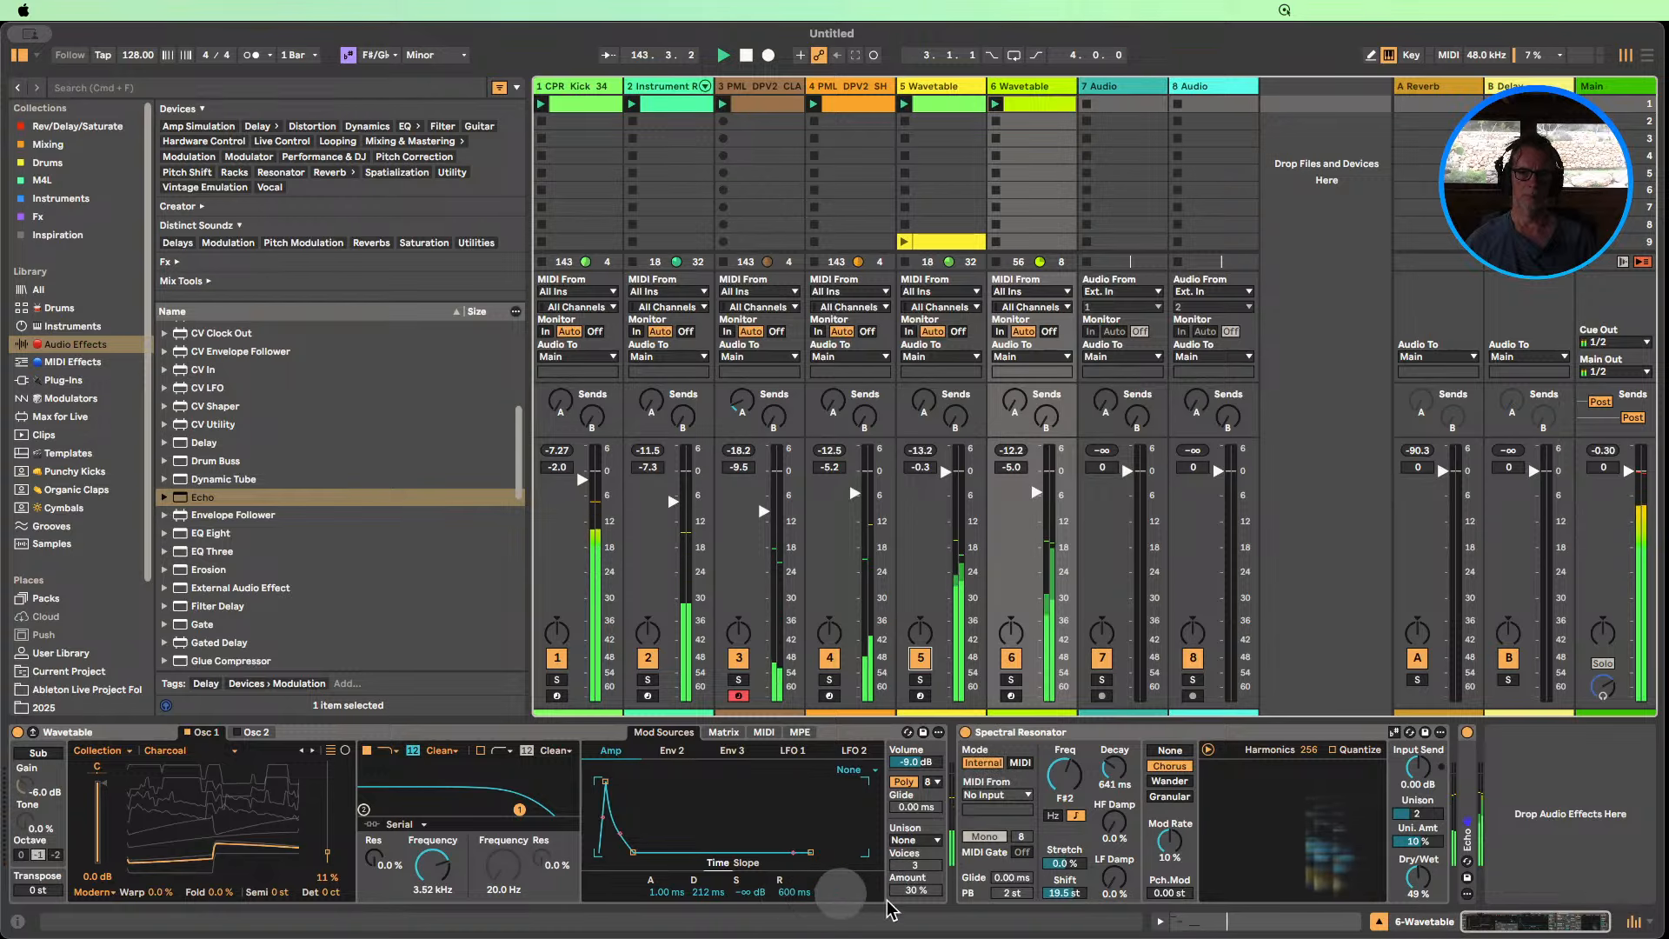
mouse_move(1050, 900)
left_mouse_down()
mouse_move(1050, 920)
mouse_move(1064, 899)
left_mouse_up()
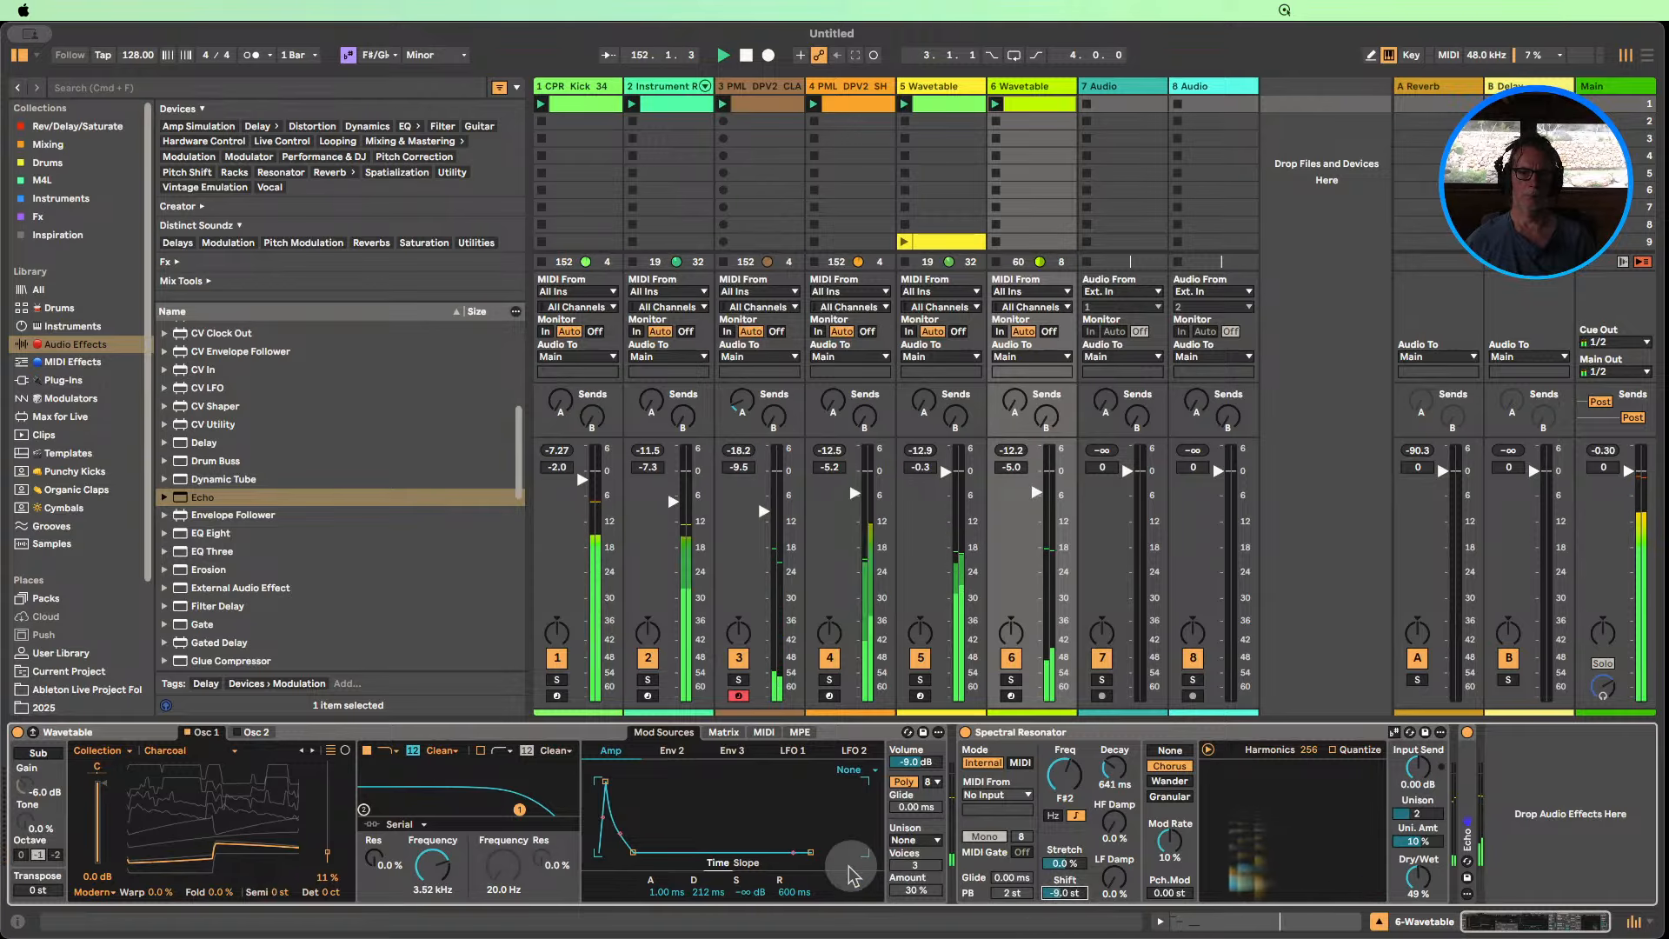
Set the sustain of the second Wavetable's Amp envelope to -13 dB.
left_click_drag(744, 893, 749, 930)
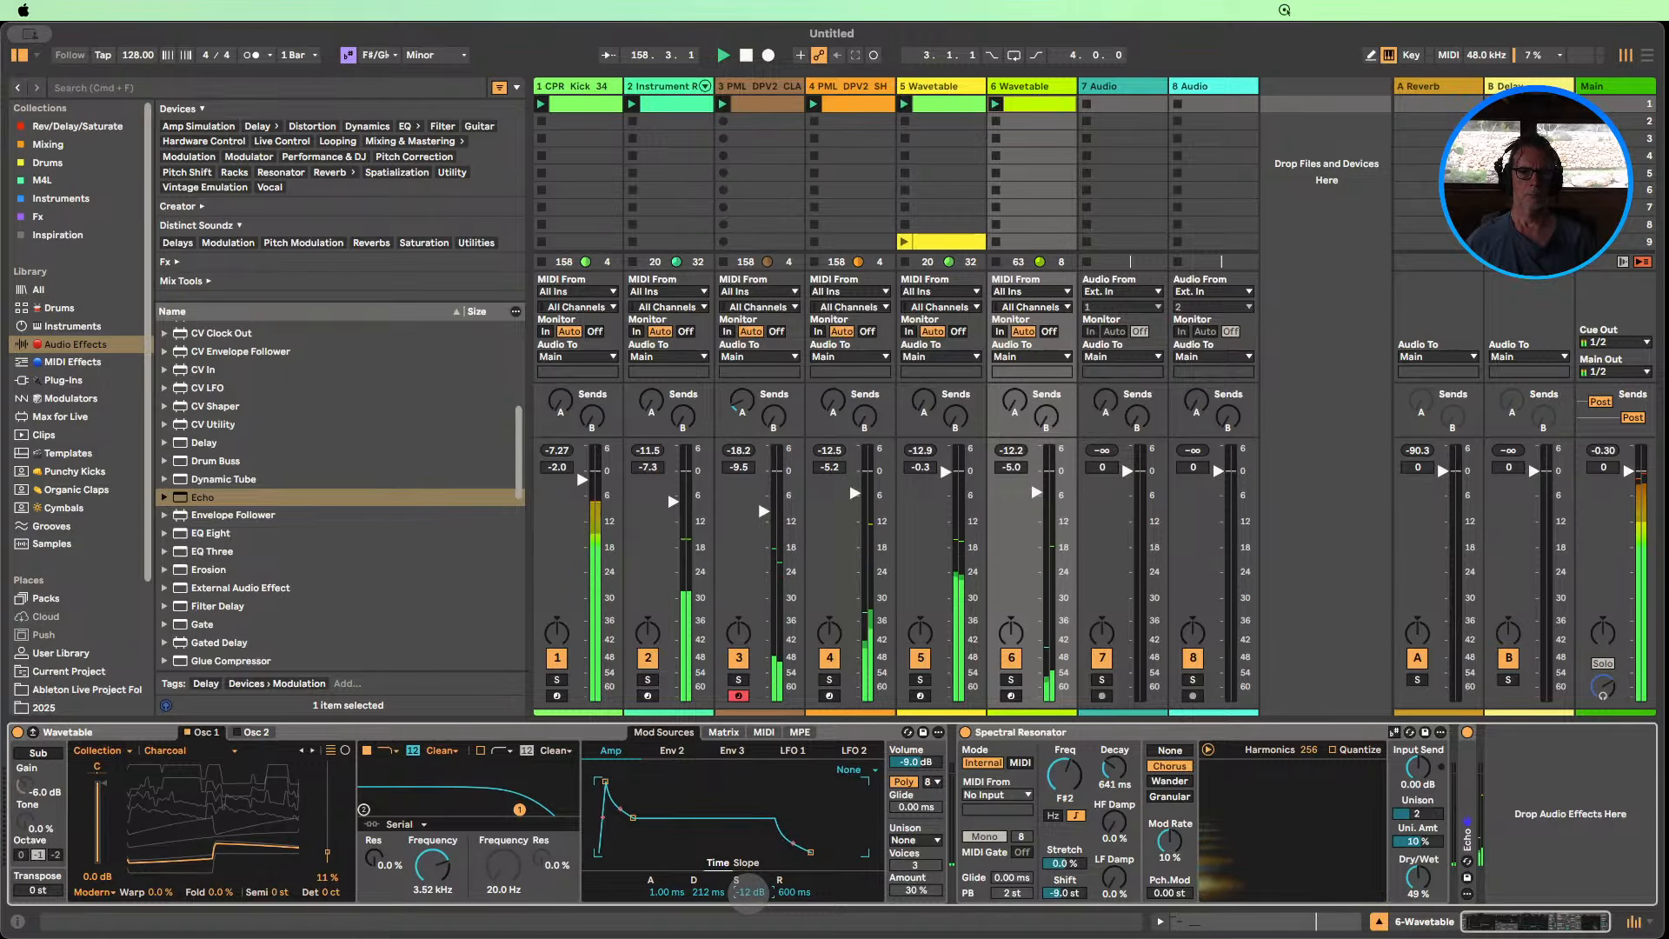
left_click_drag(750, 930, 750, 933)
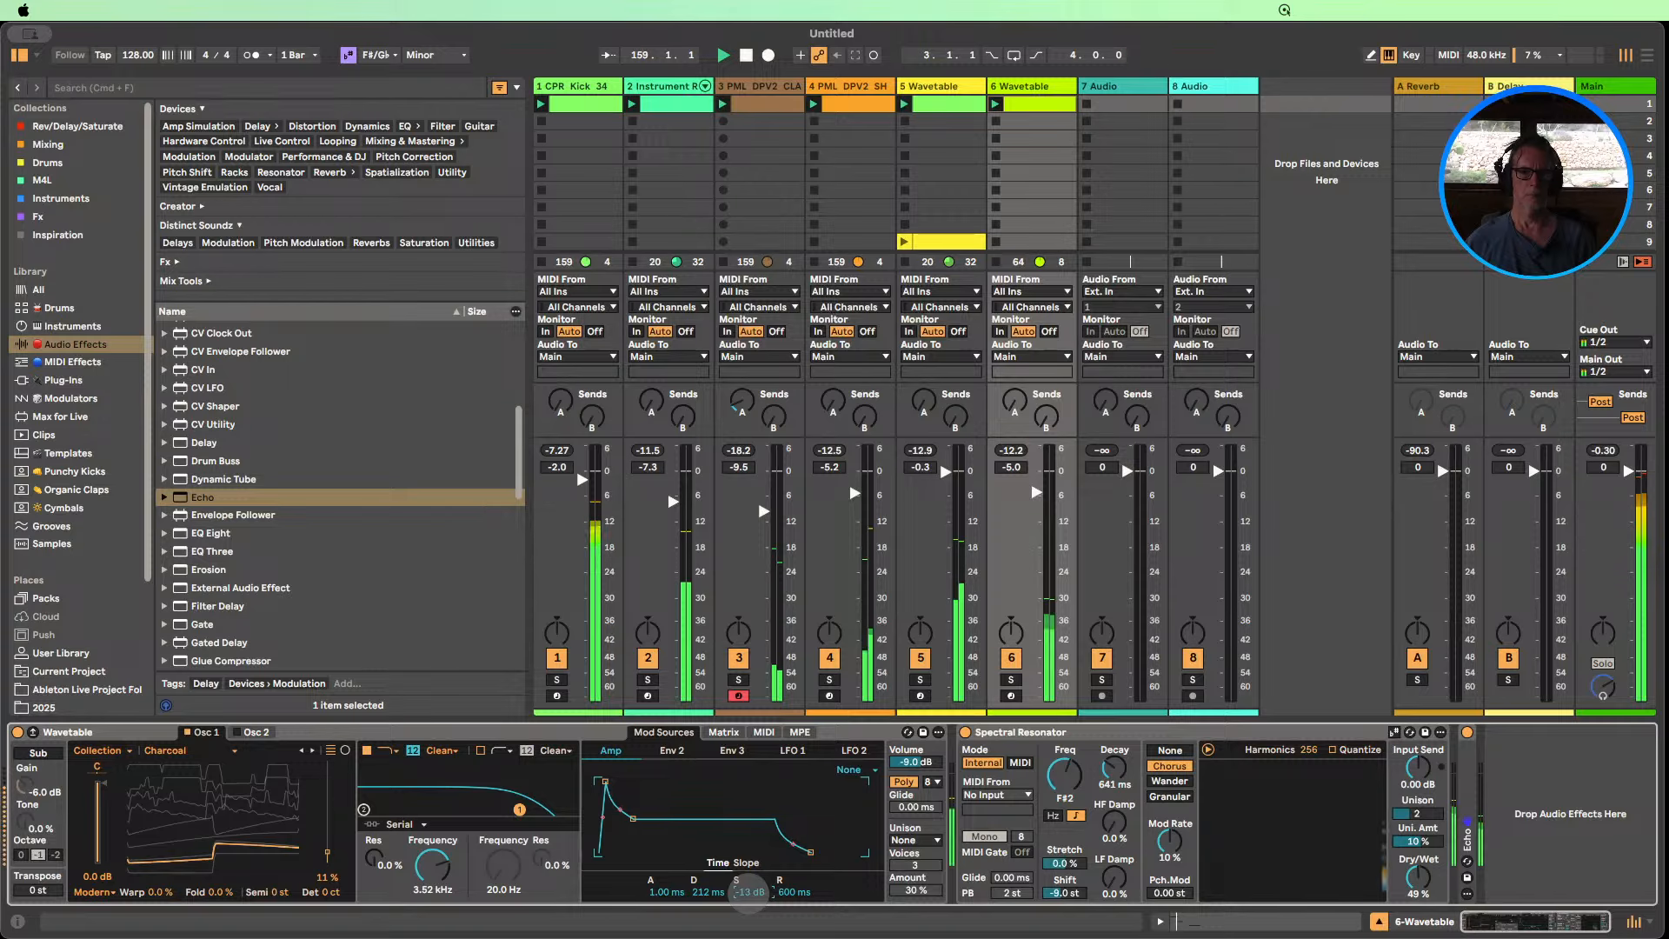
Modulate Filter 1 frequency with Env 2 at an amount of 27 and set the filter frequency to 543 Hz.
left_click(725, 732)
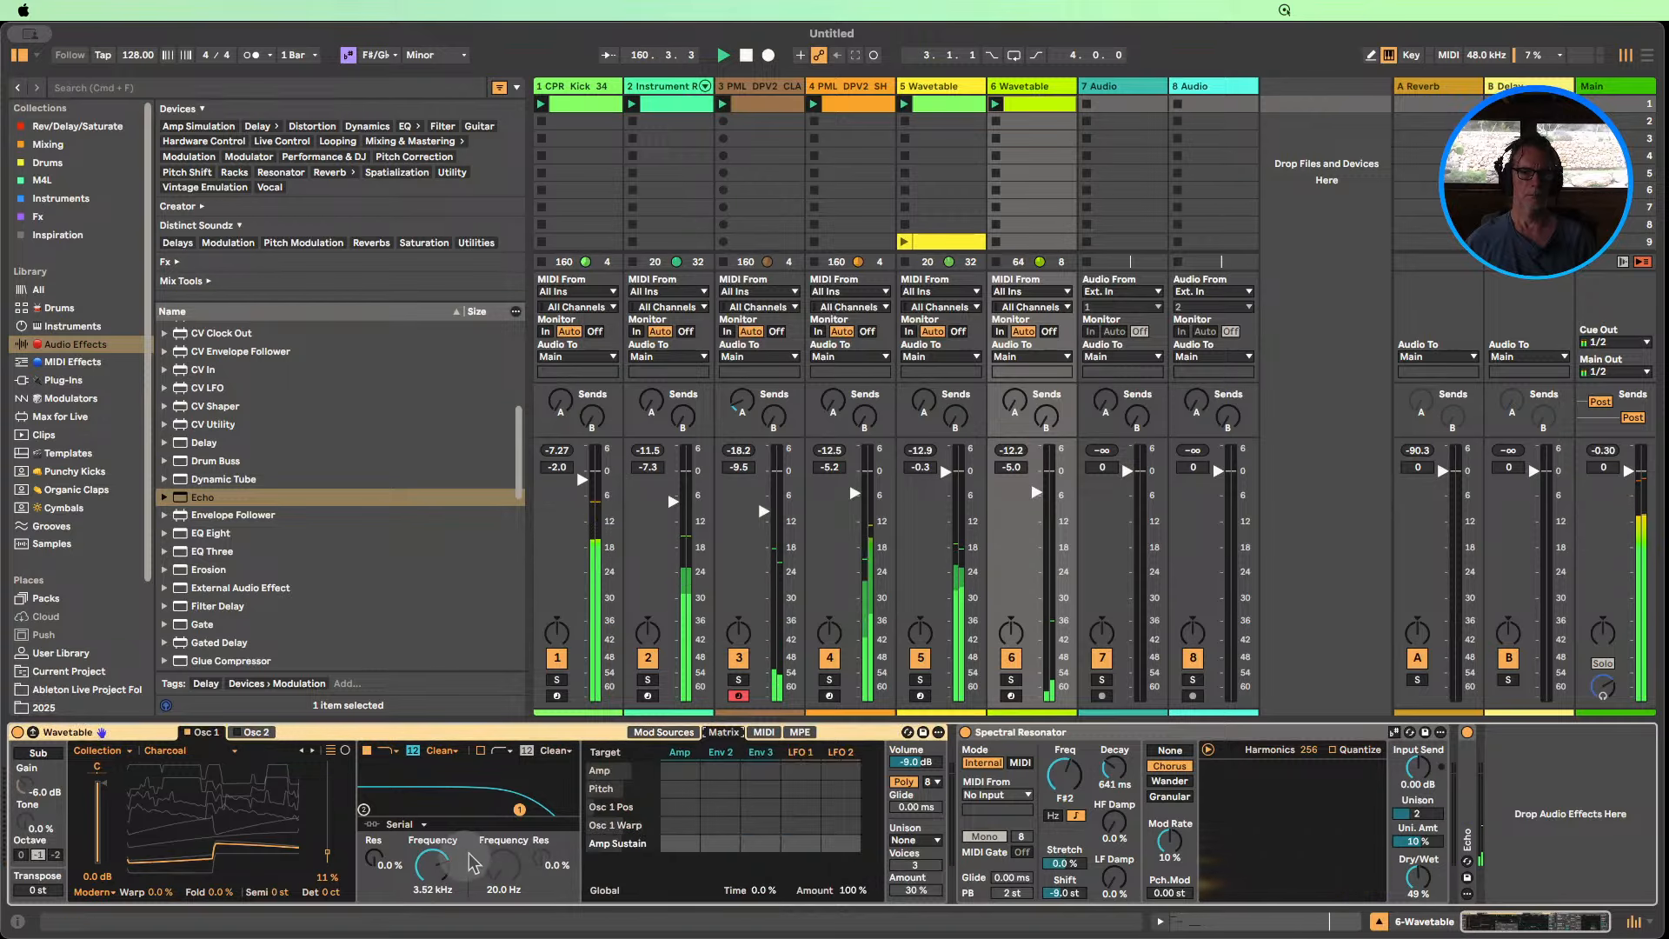
left_click(432, 865)
left_click_drag(720, 843, 720, 817)
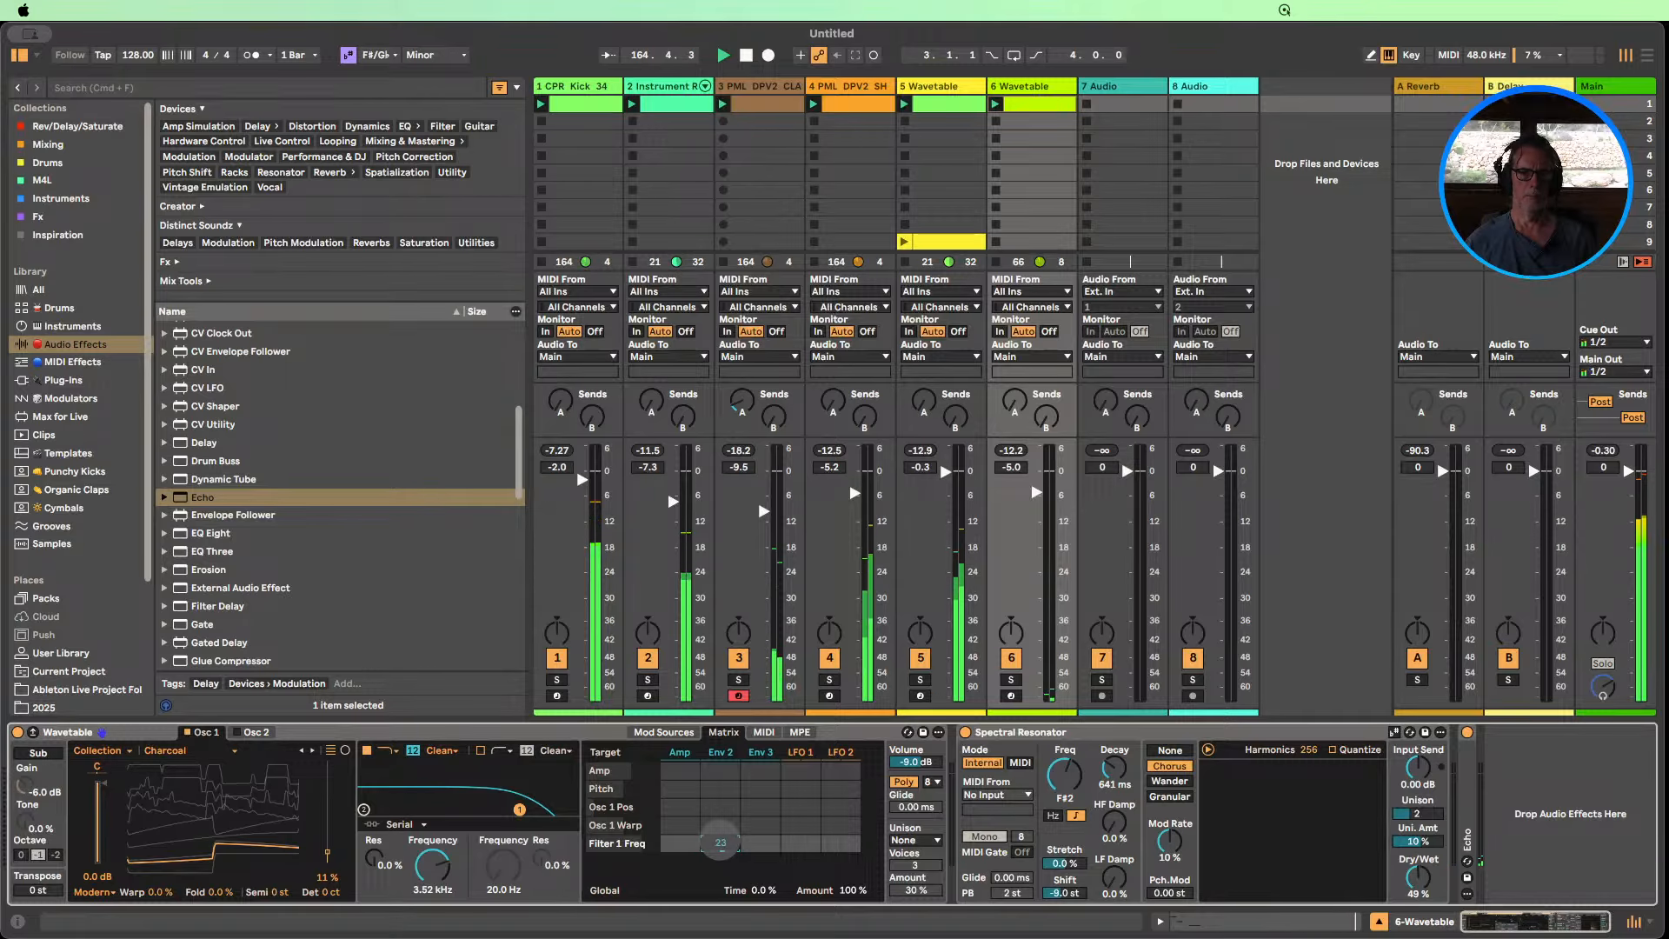
left_click_drag(720, 843, 720, 839)
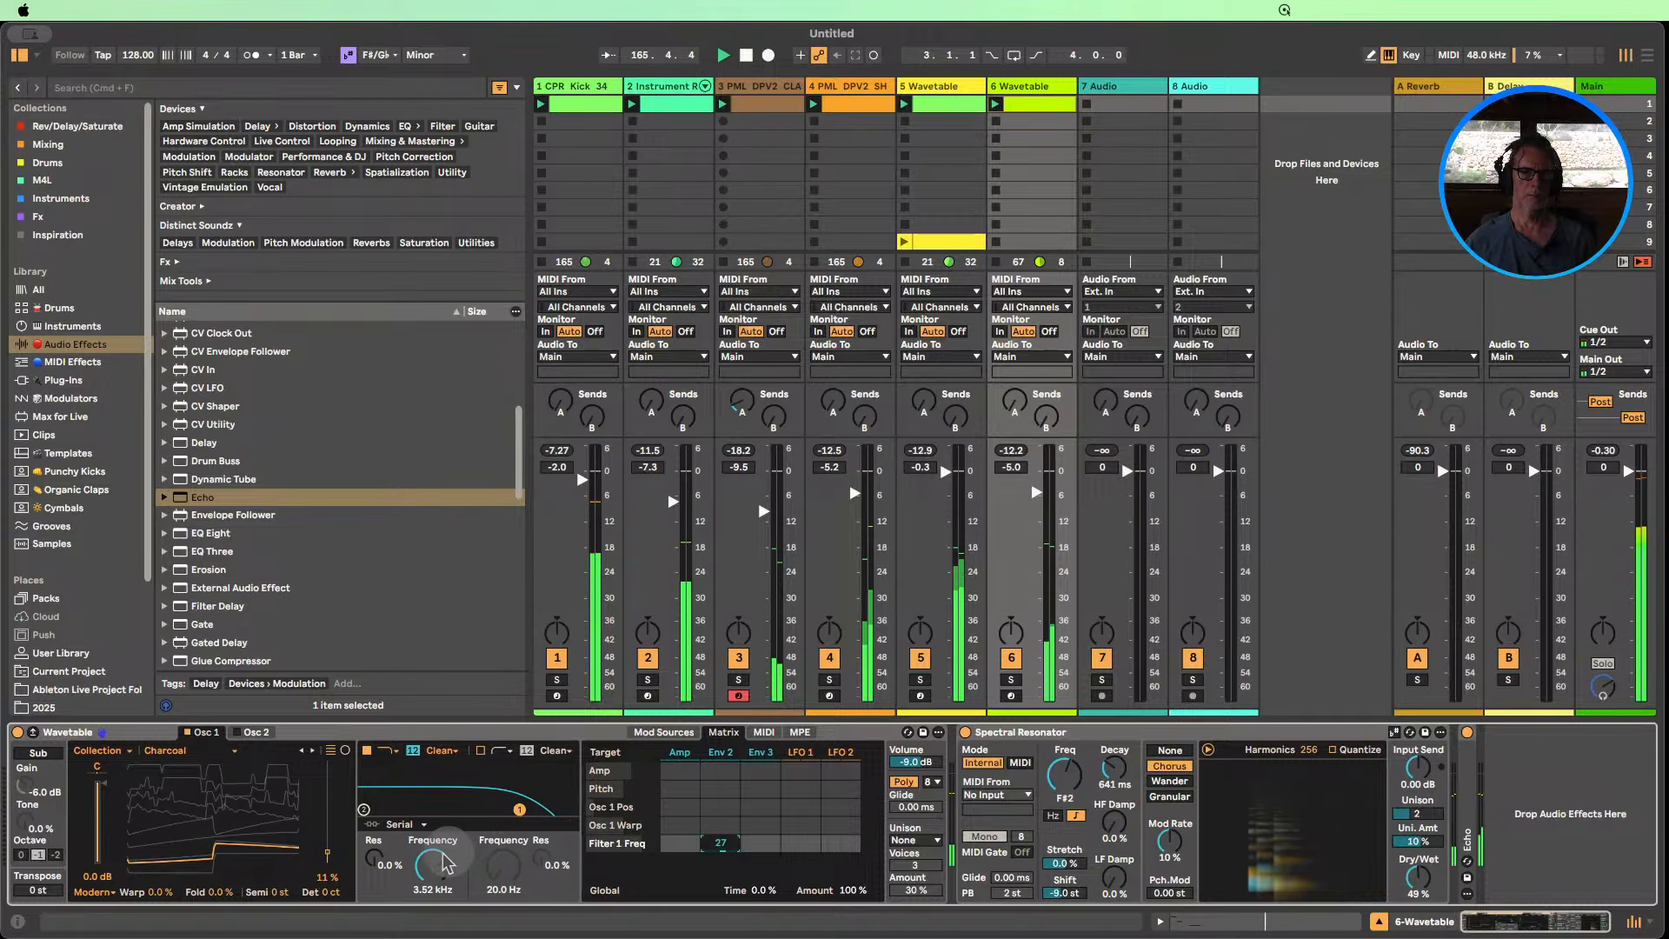
left_click_drag(446, 863, 445, 902)
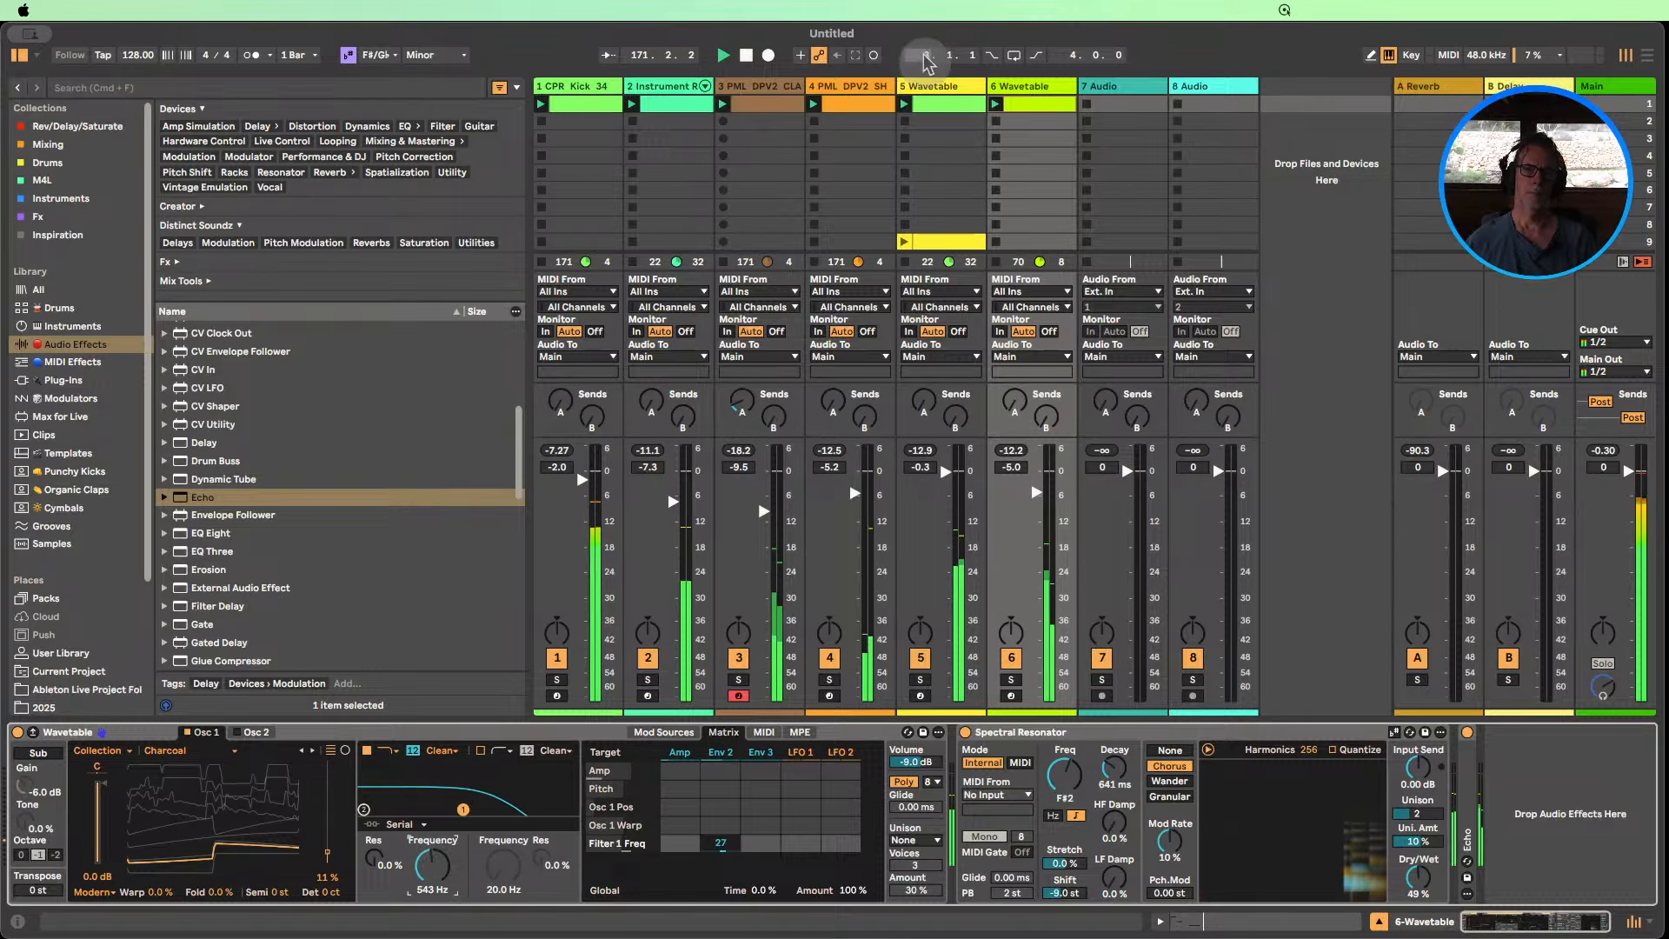
Lower the filter frequency of the first Wavetable track's synth to 369 Hz.
left_click(908, 88)
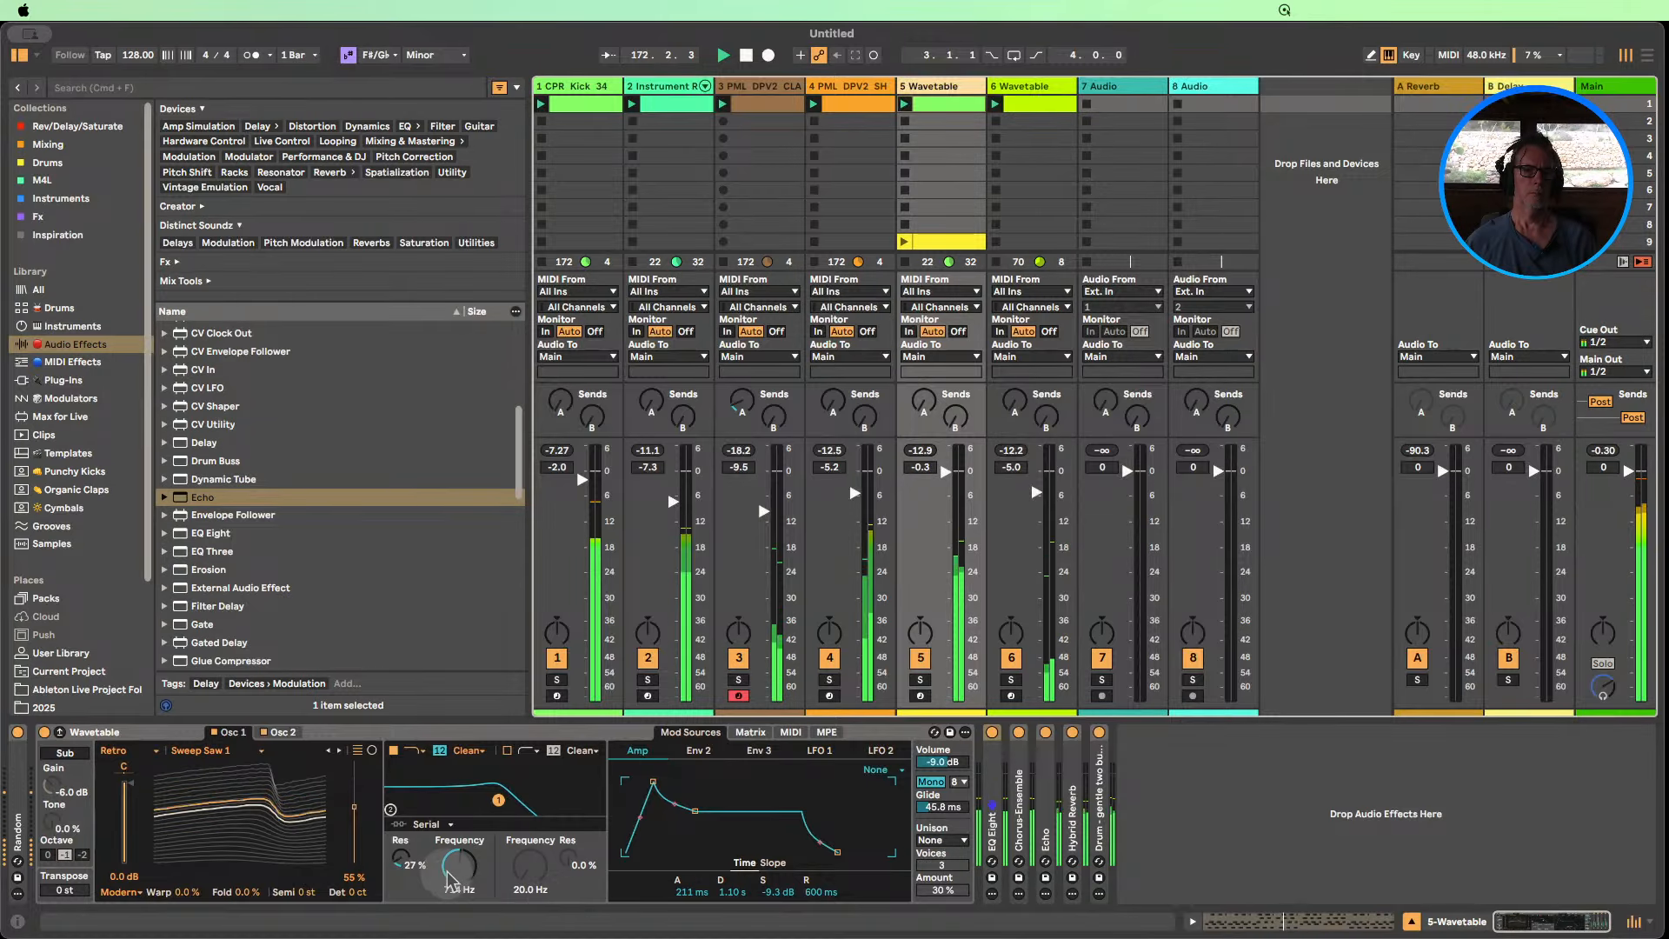
left_click_drag(449, 878, 448, 895)
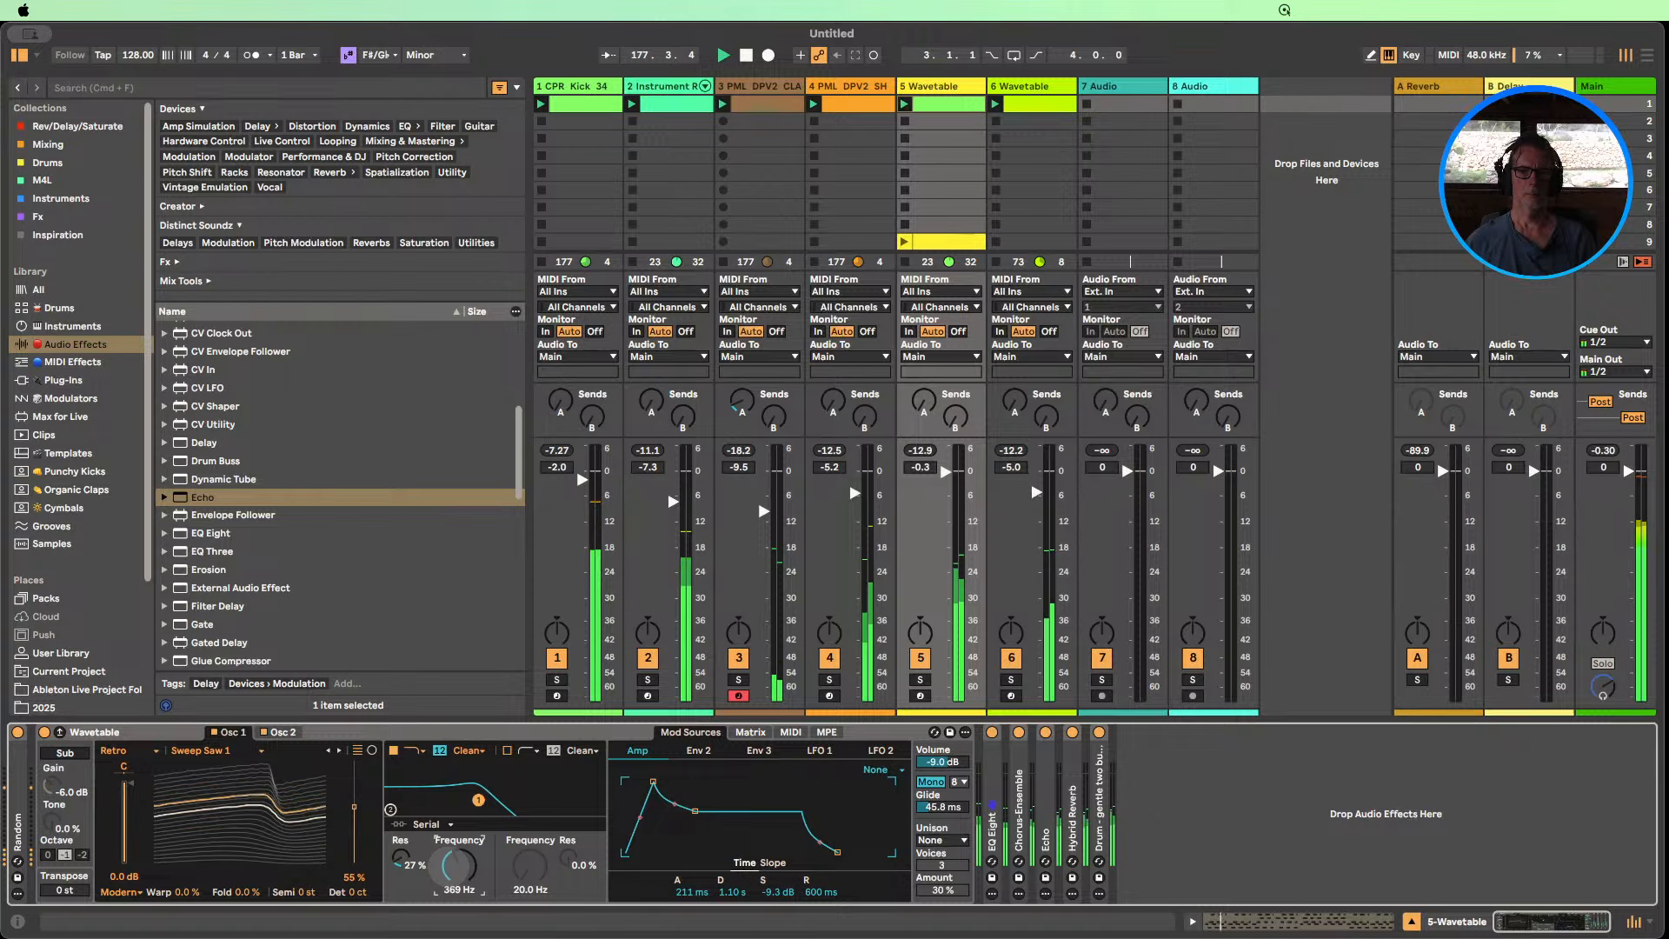
Set the second Wavetable's Osc 1 position to 34% and modulate it with LFO 1 at -28.
left_click(1019, 91)
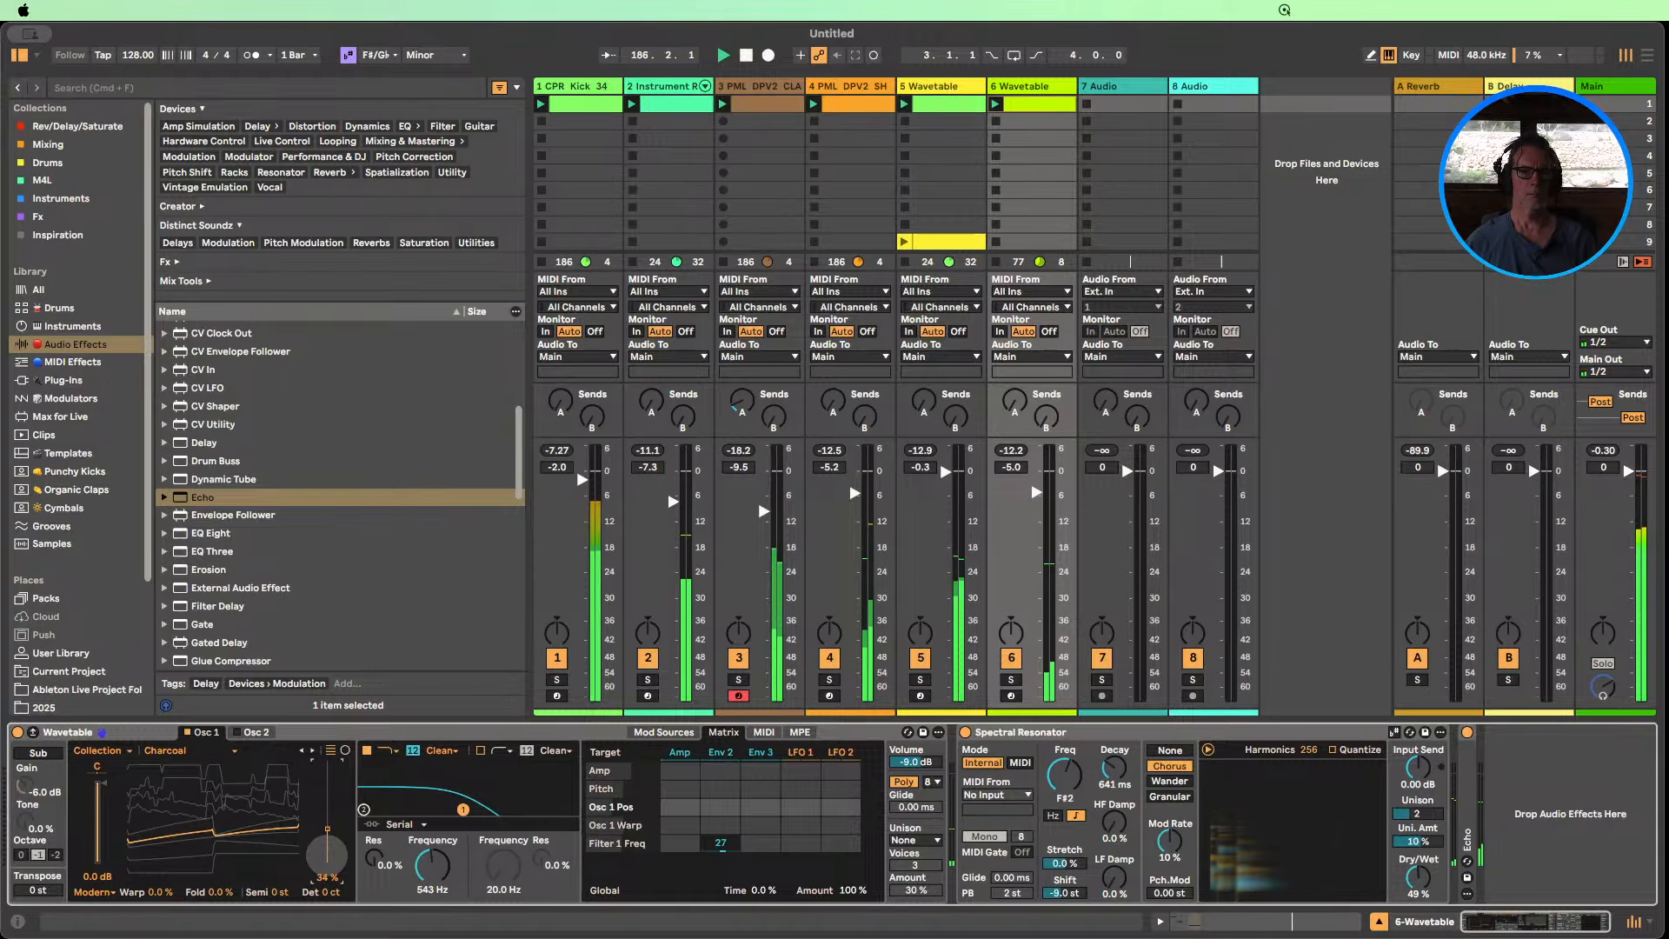
mouse_move(804, 818)
left_mouse_down()
mouse_move(804, 796)
mouse_move(803, 817)
left_mouse_up()
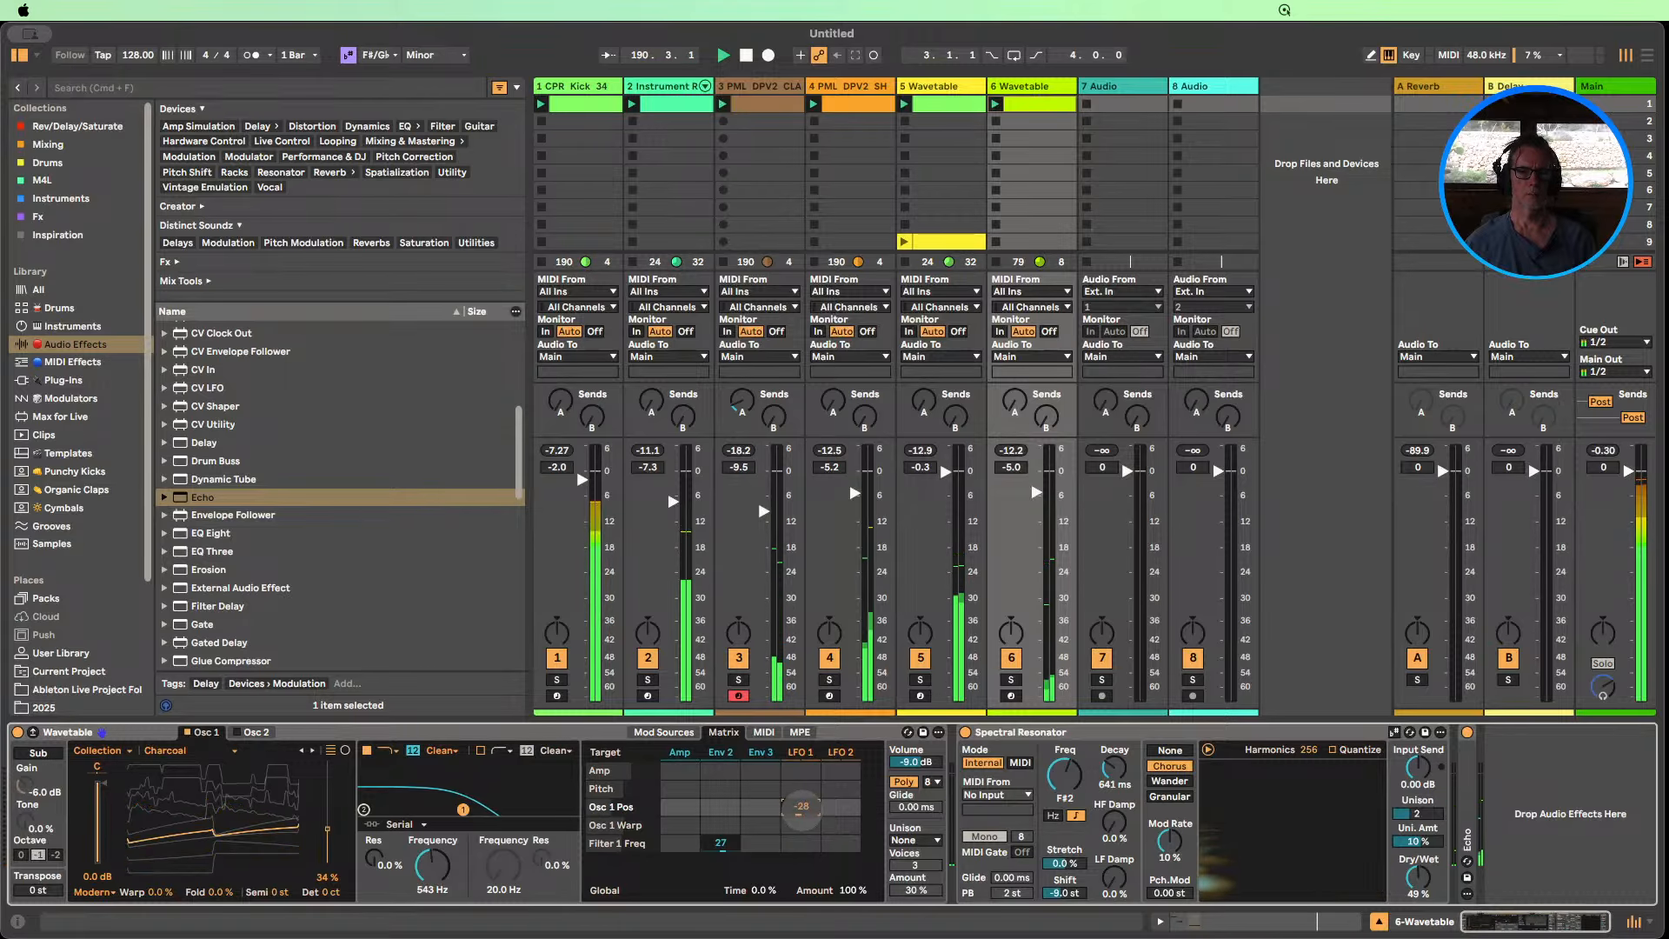
Mute the kick, Instrument Rack and PML DPV2 SH tracks, and raise the PML DPV2 CLA track's volume to -6.0 dB.
left_click(830, 658)
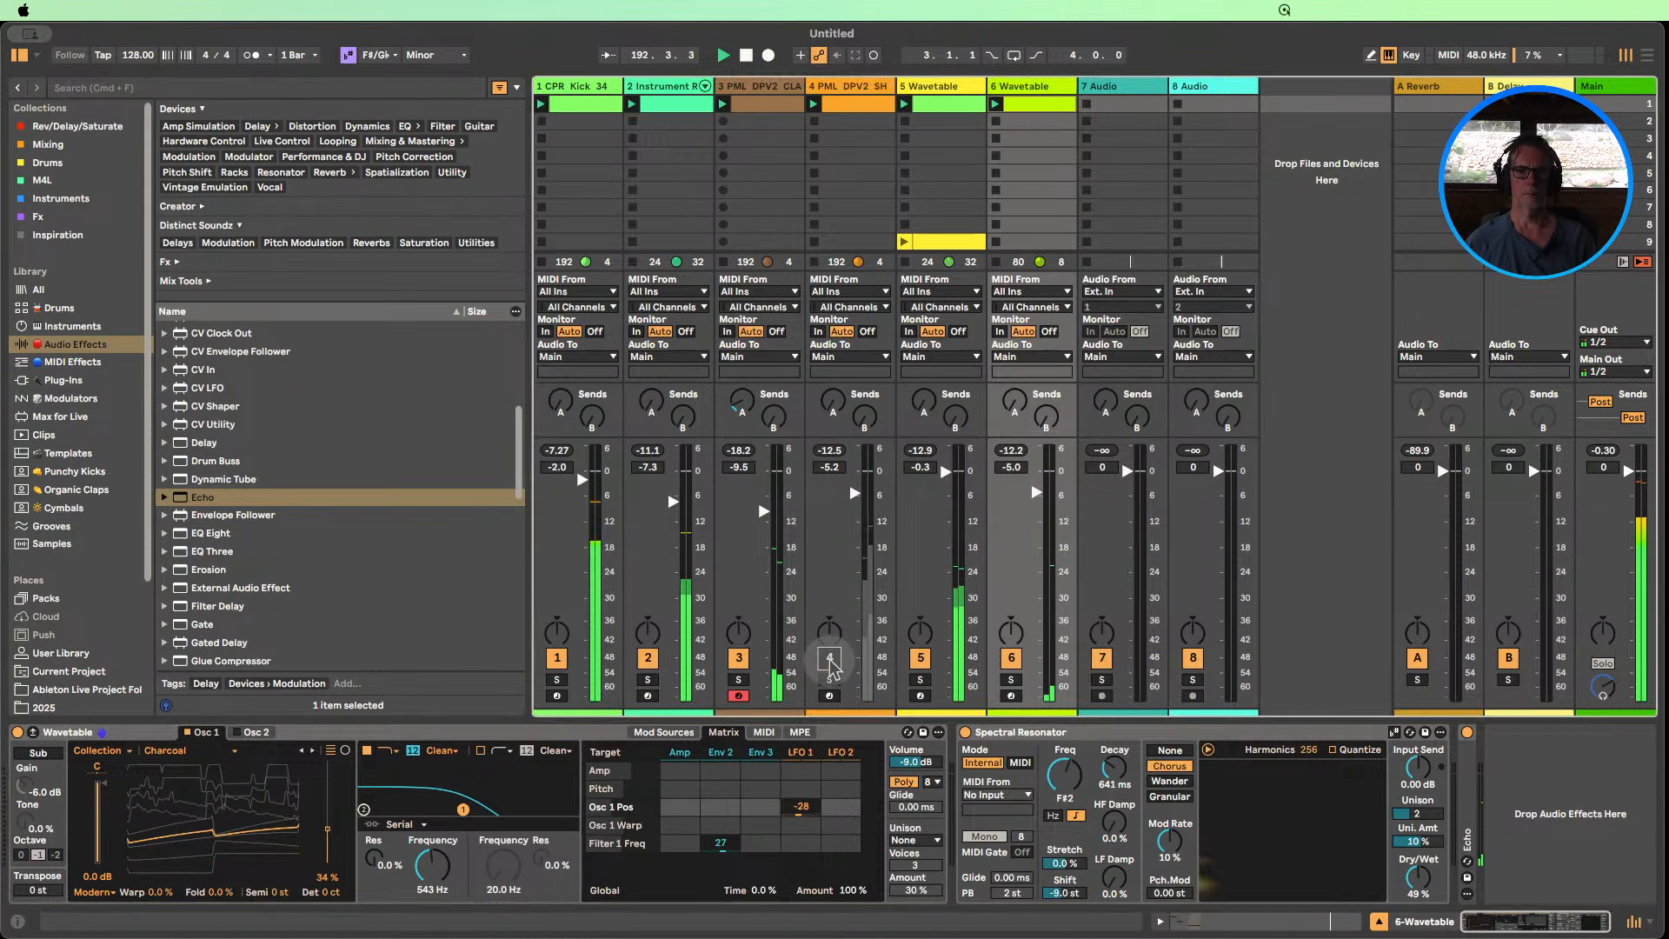
left_click(763, 512)
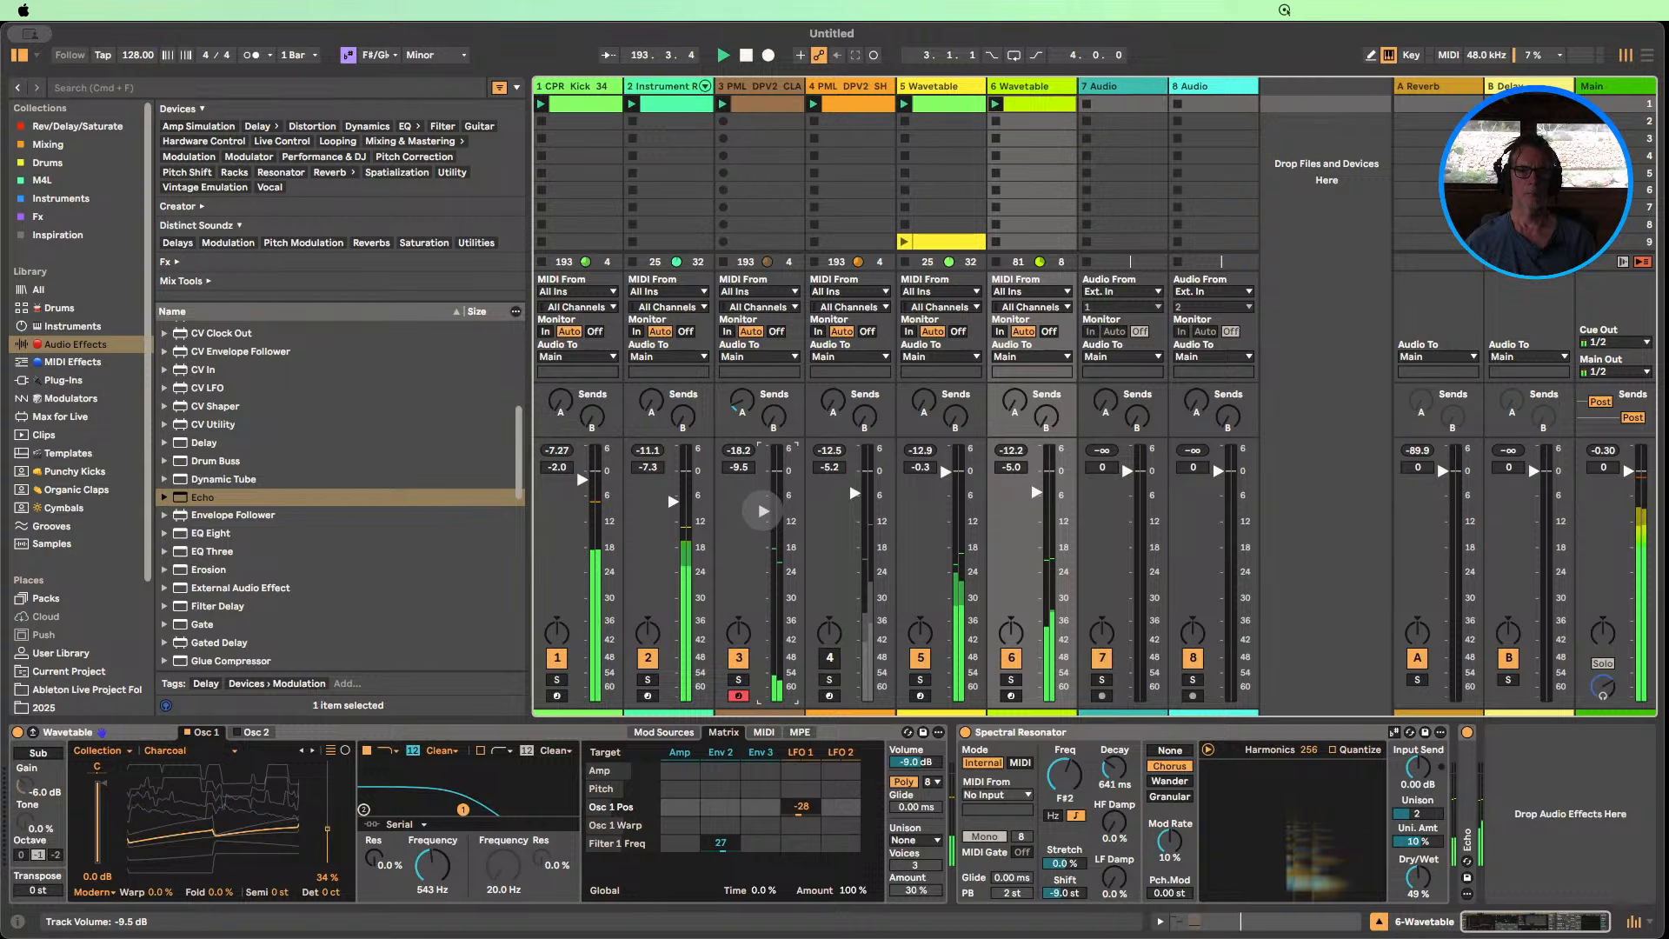
left_click(558, 658)
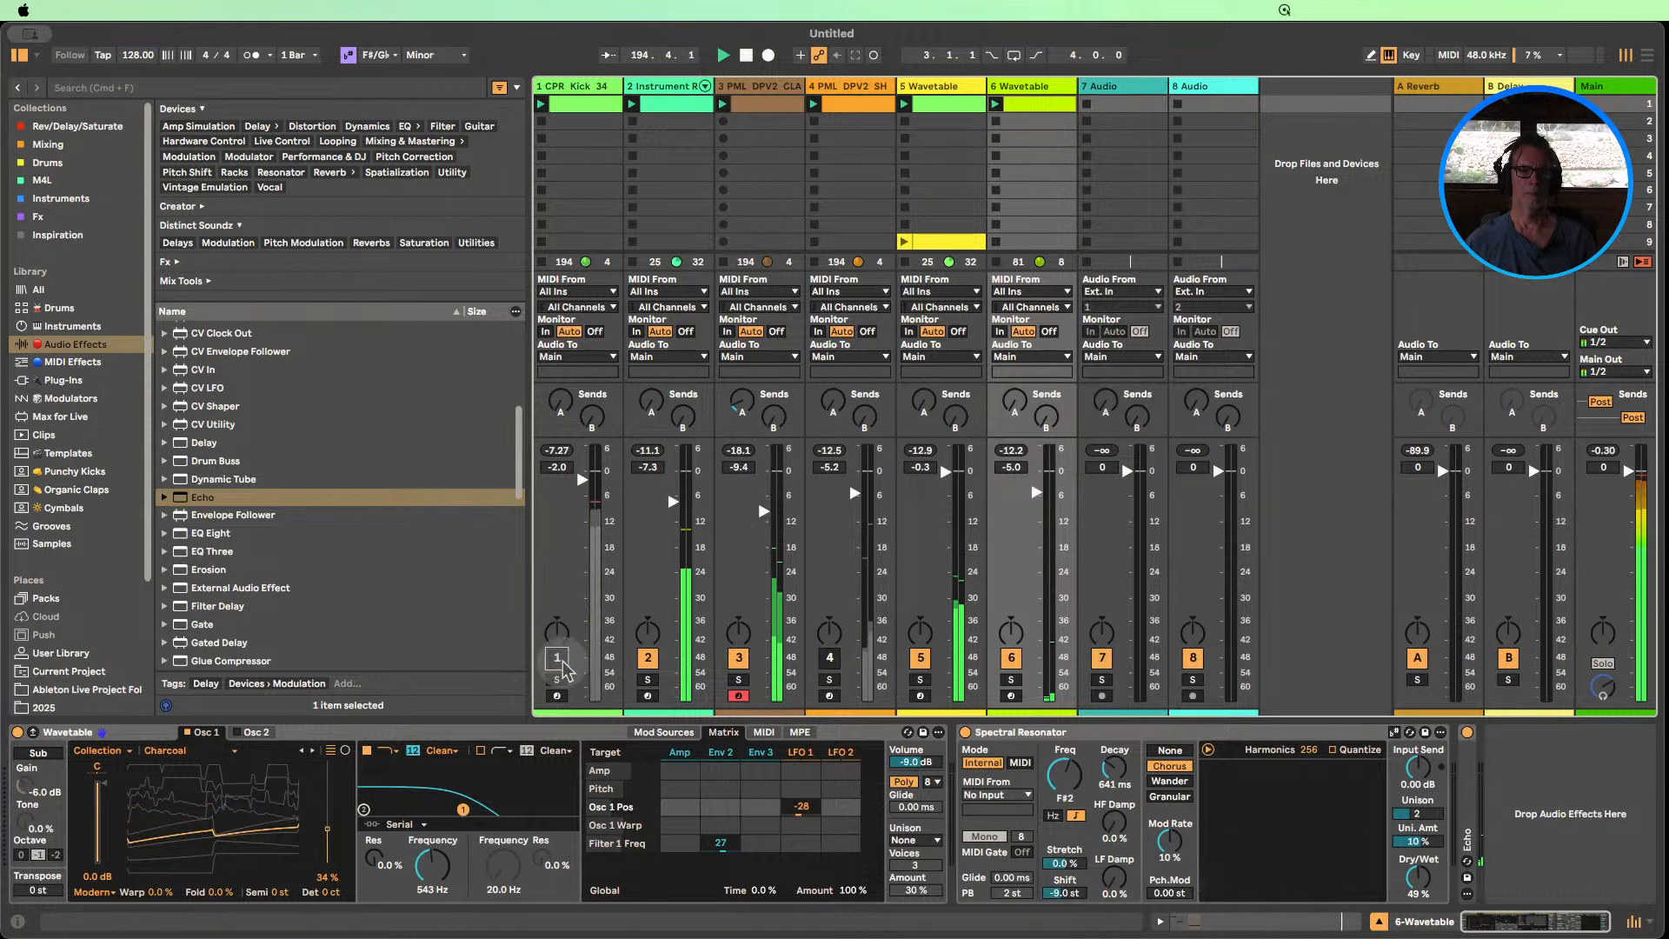
left_click(648, 658)
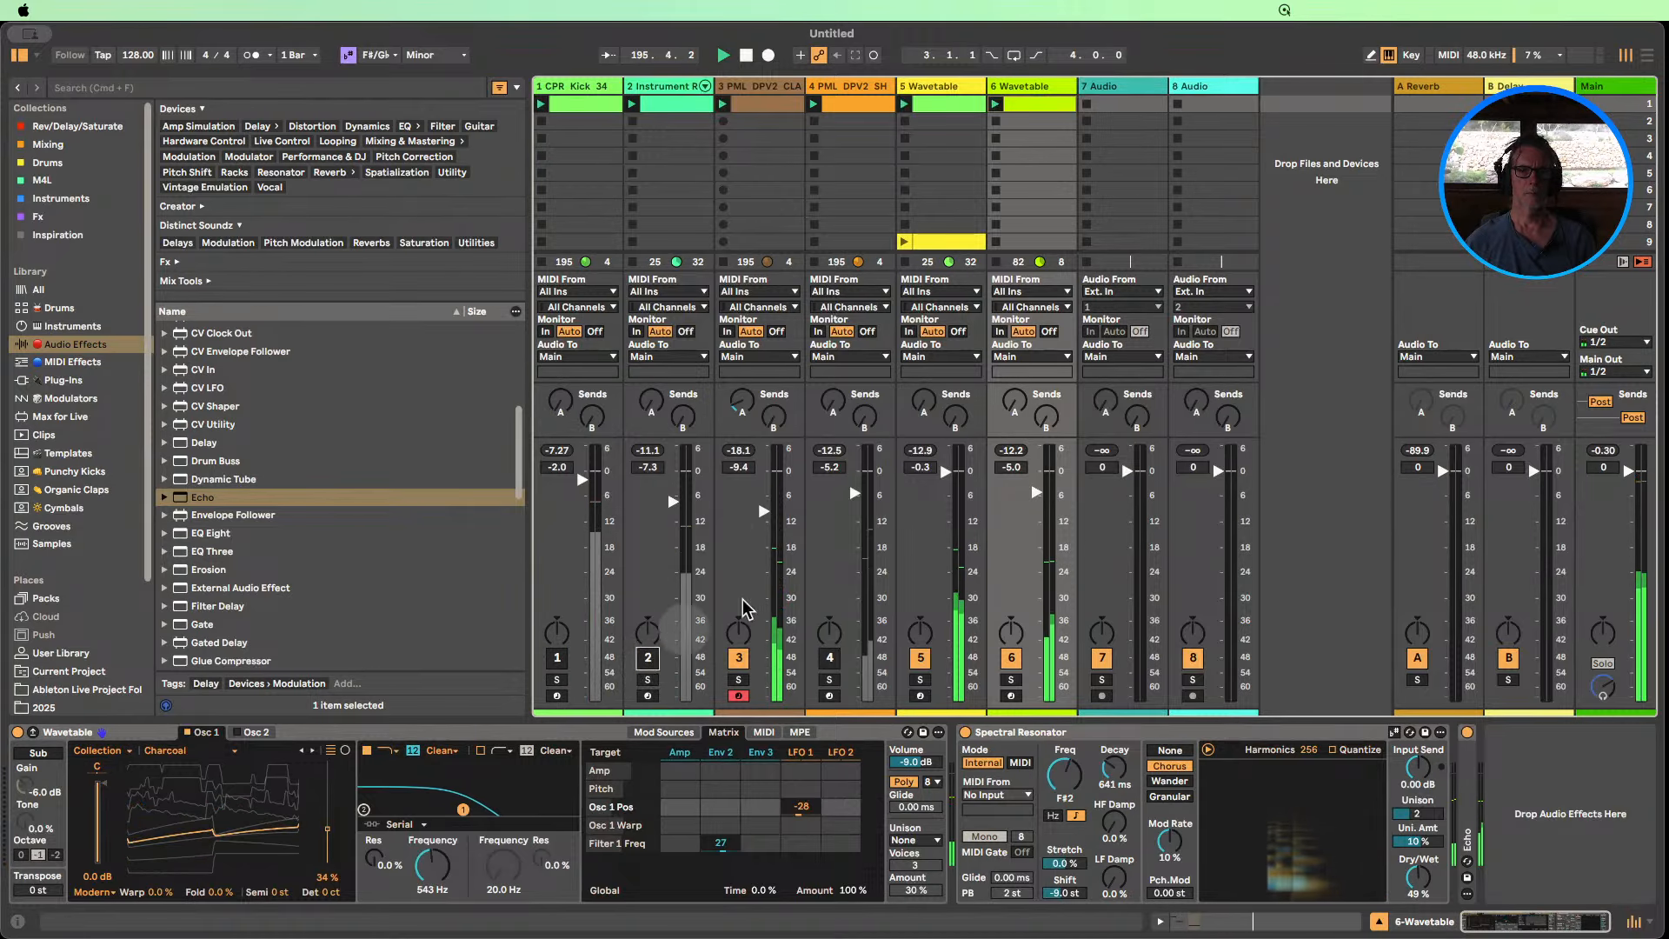
left_click(831, 658)
left_click(765, 511)
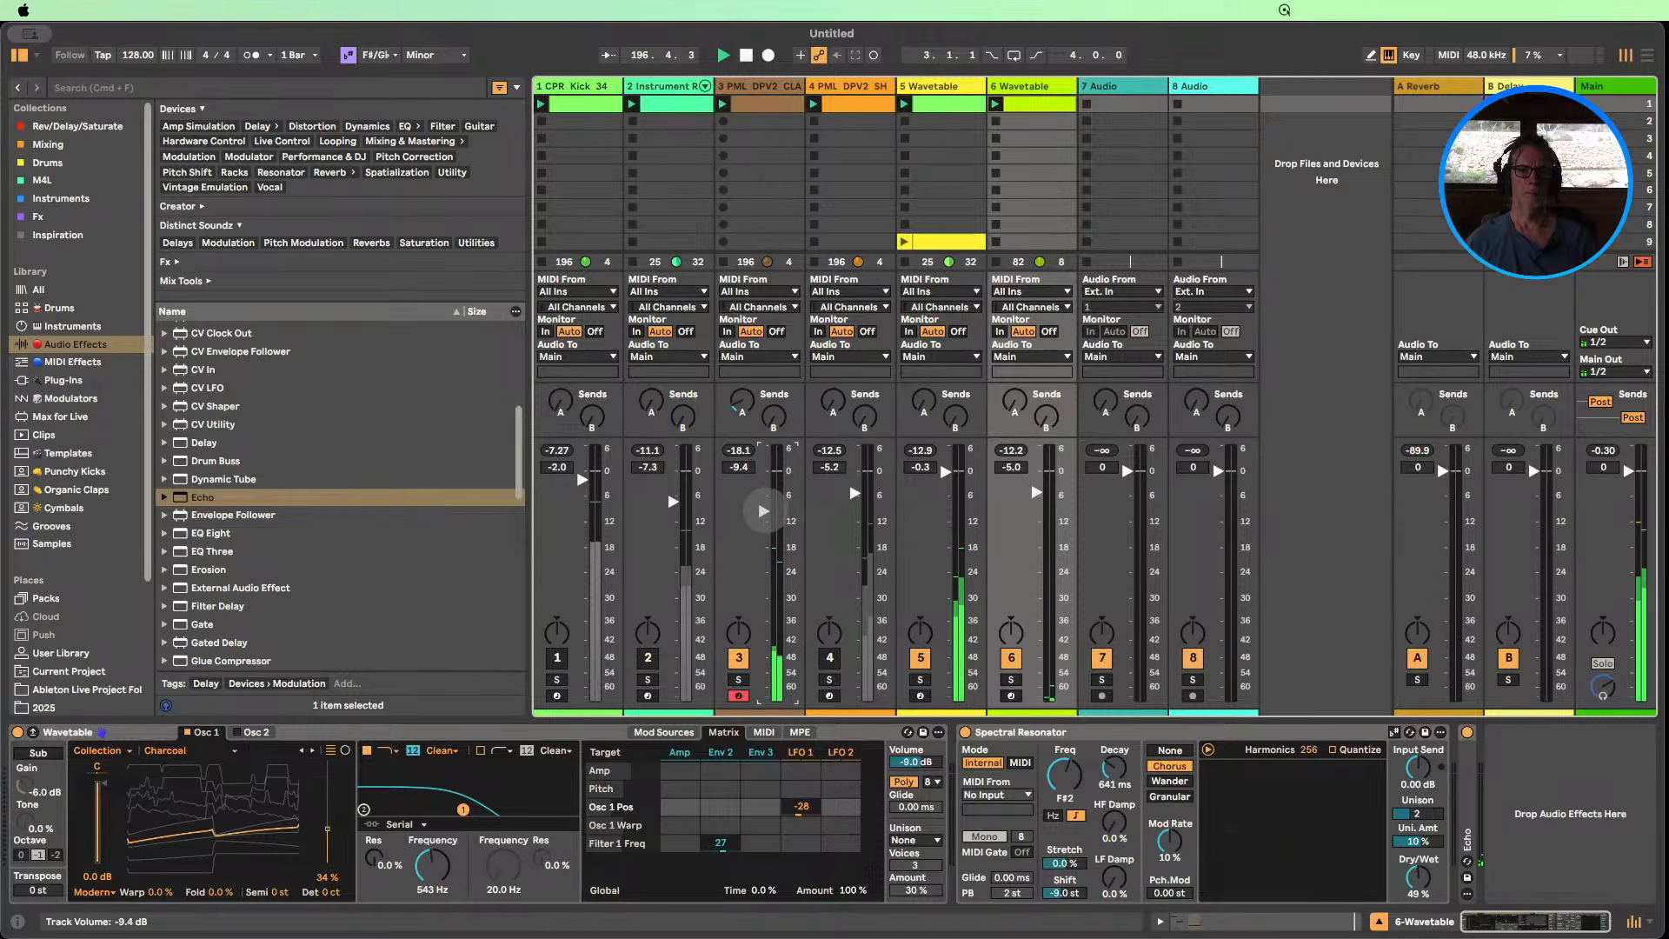
left_click_drag(764, 511, 764, 501)
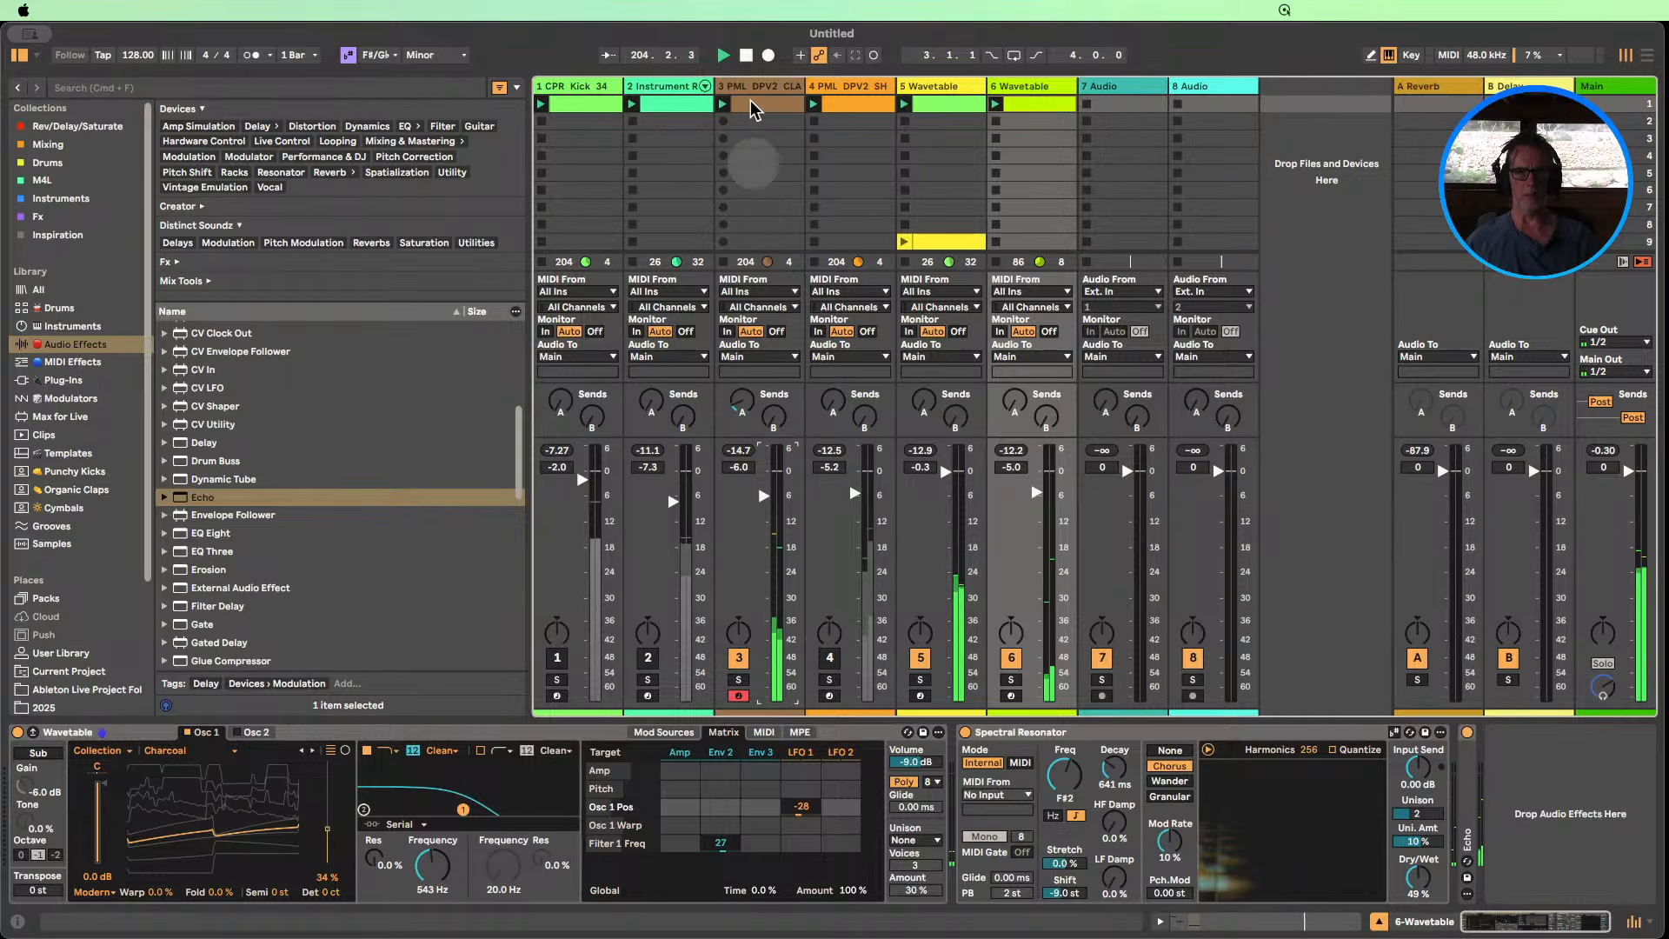
Restart playback with the PML DPV2 SH track unmuted and raise its Reverb send slightly.
left_click(747, 56)
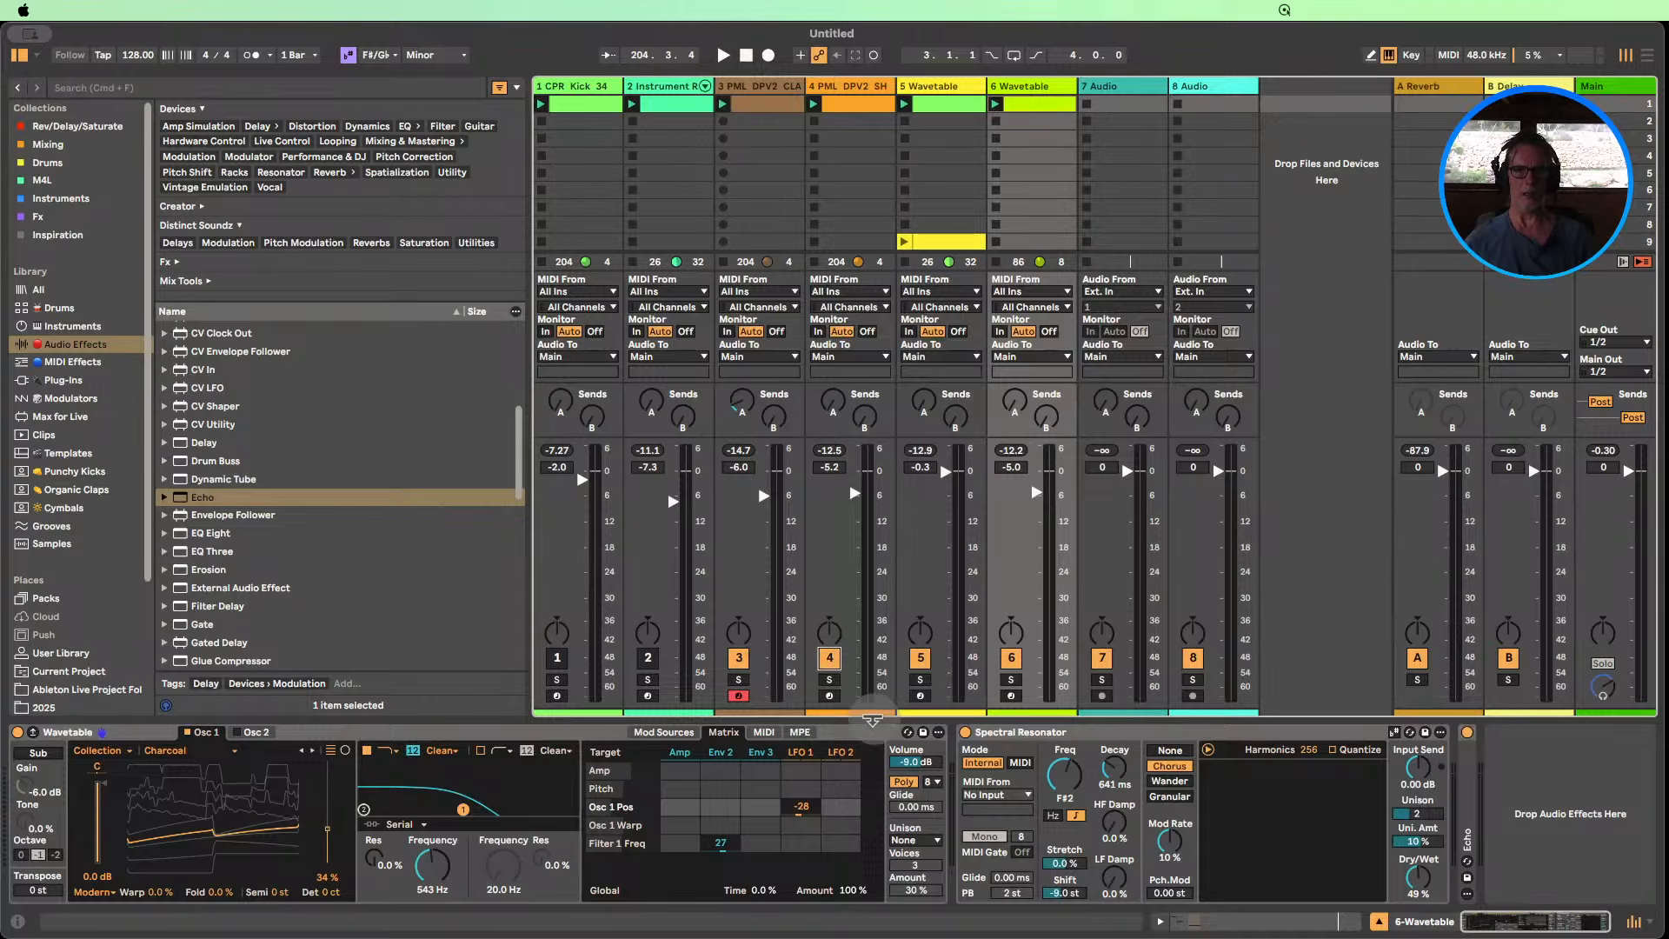
left_click(721, 56)
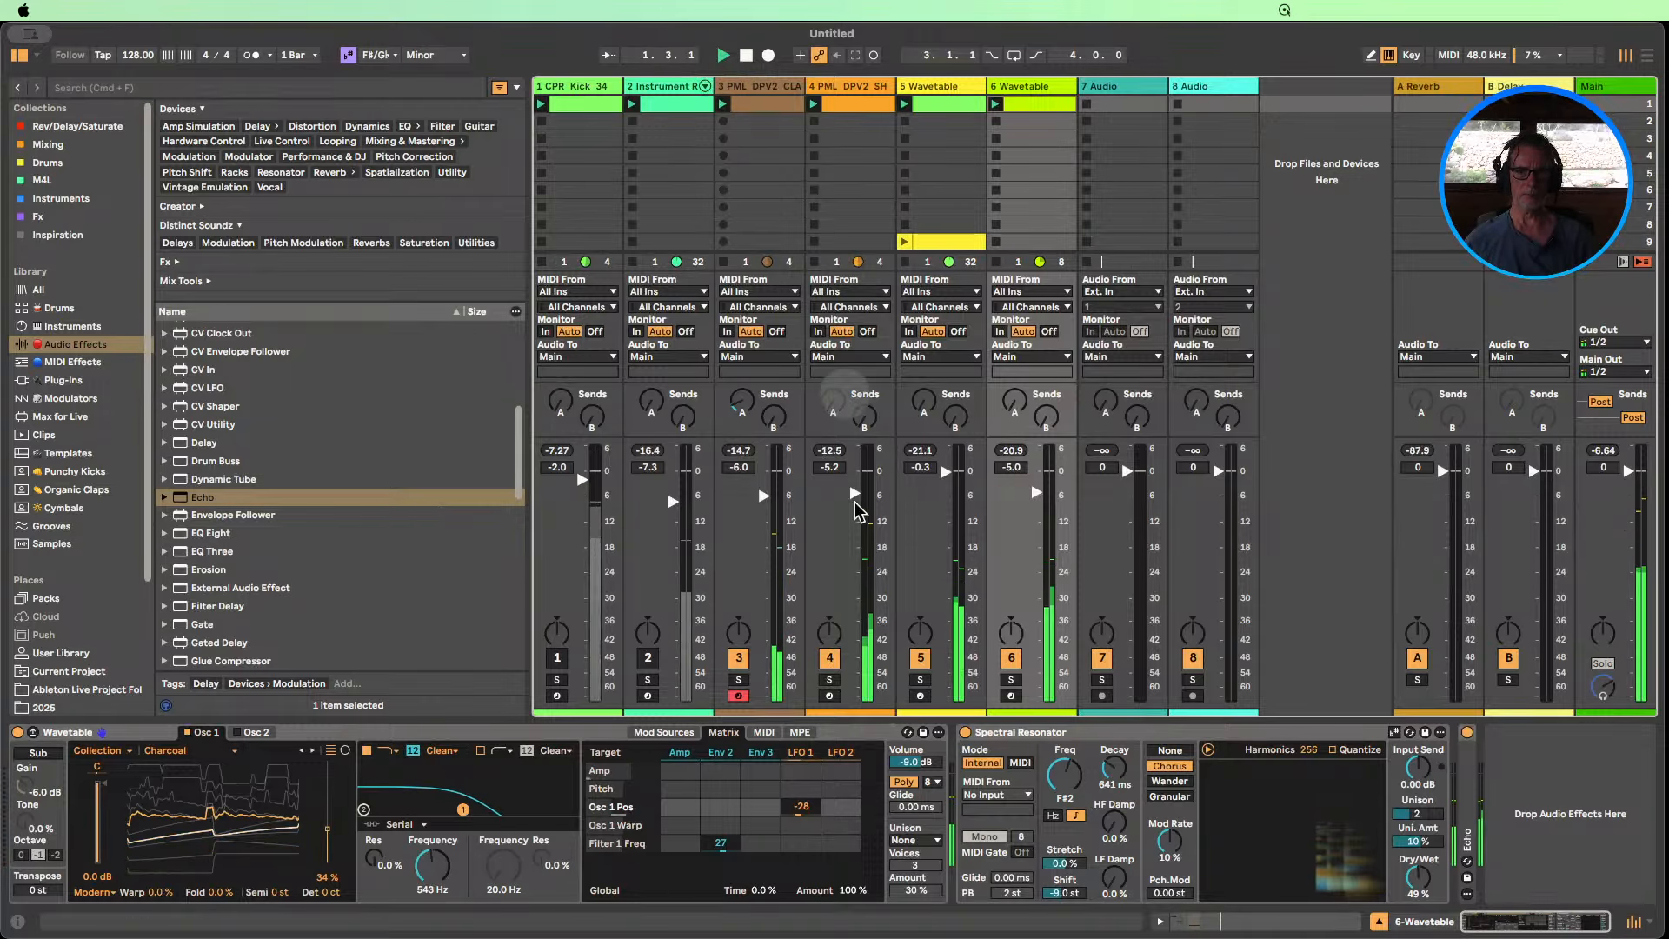
left_click_drag(856, 496, 855, 494)
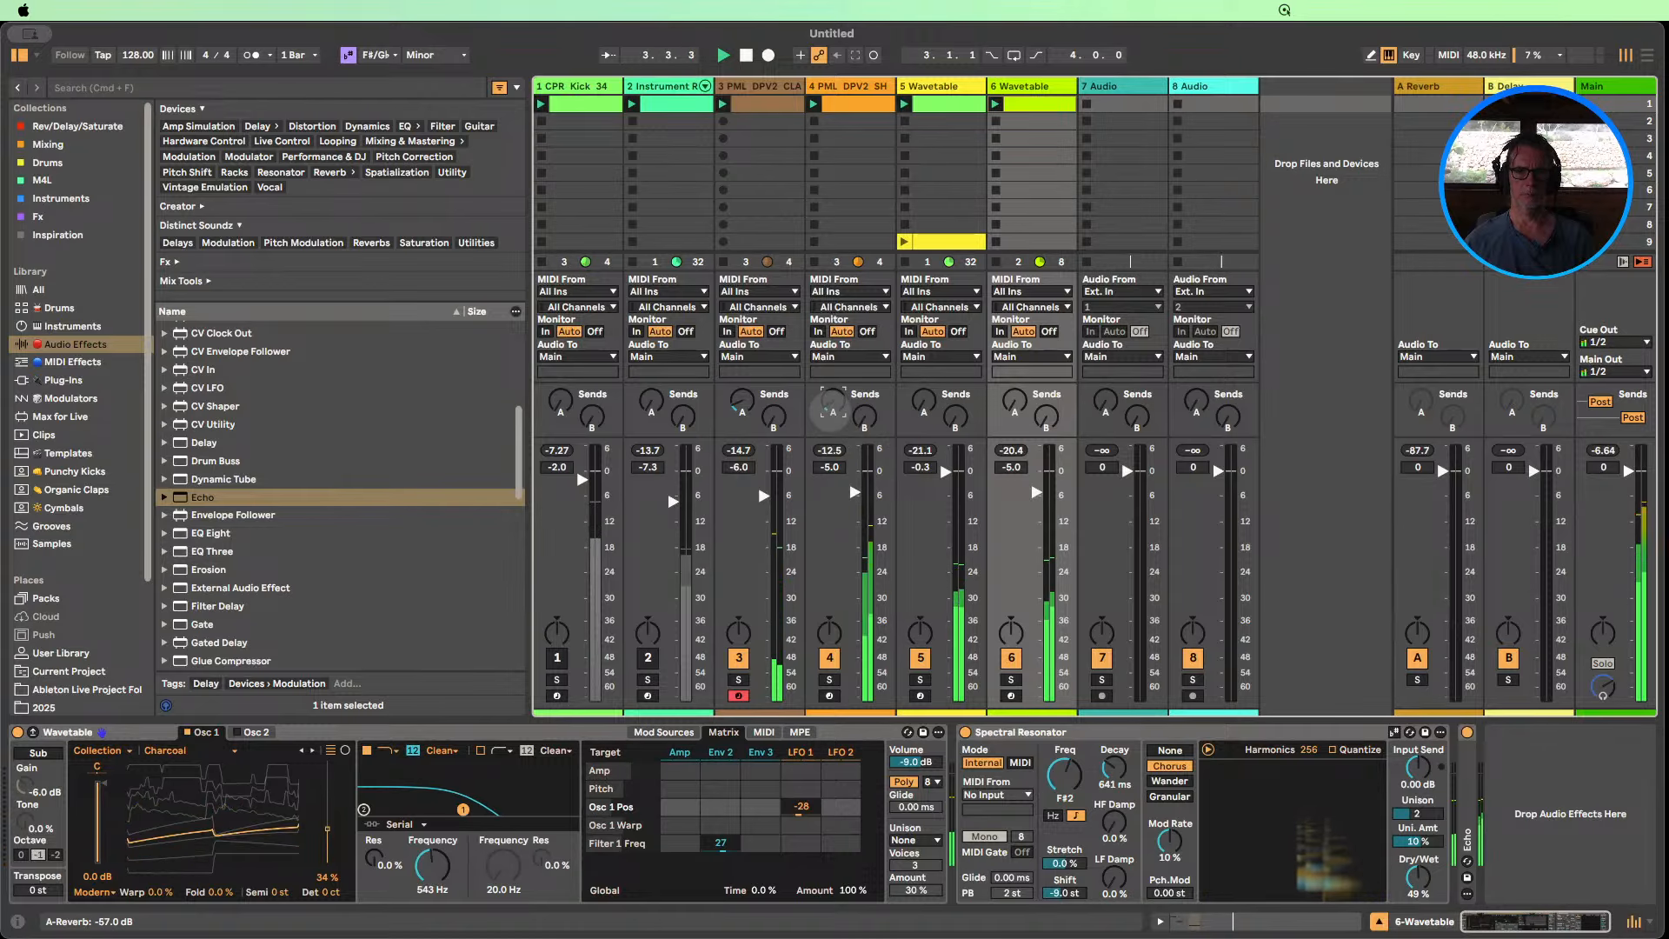
left_click_drag(830, 412, 830, 403)
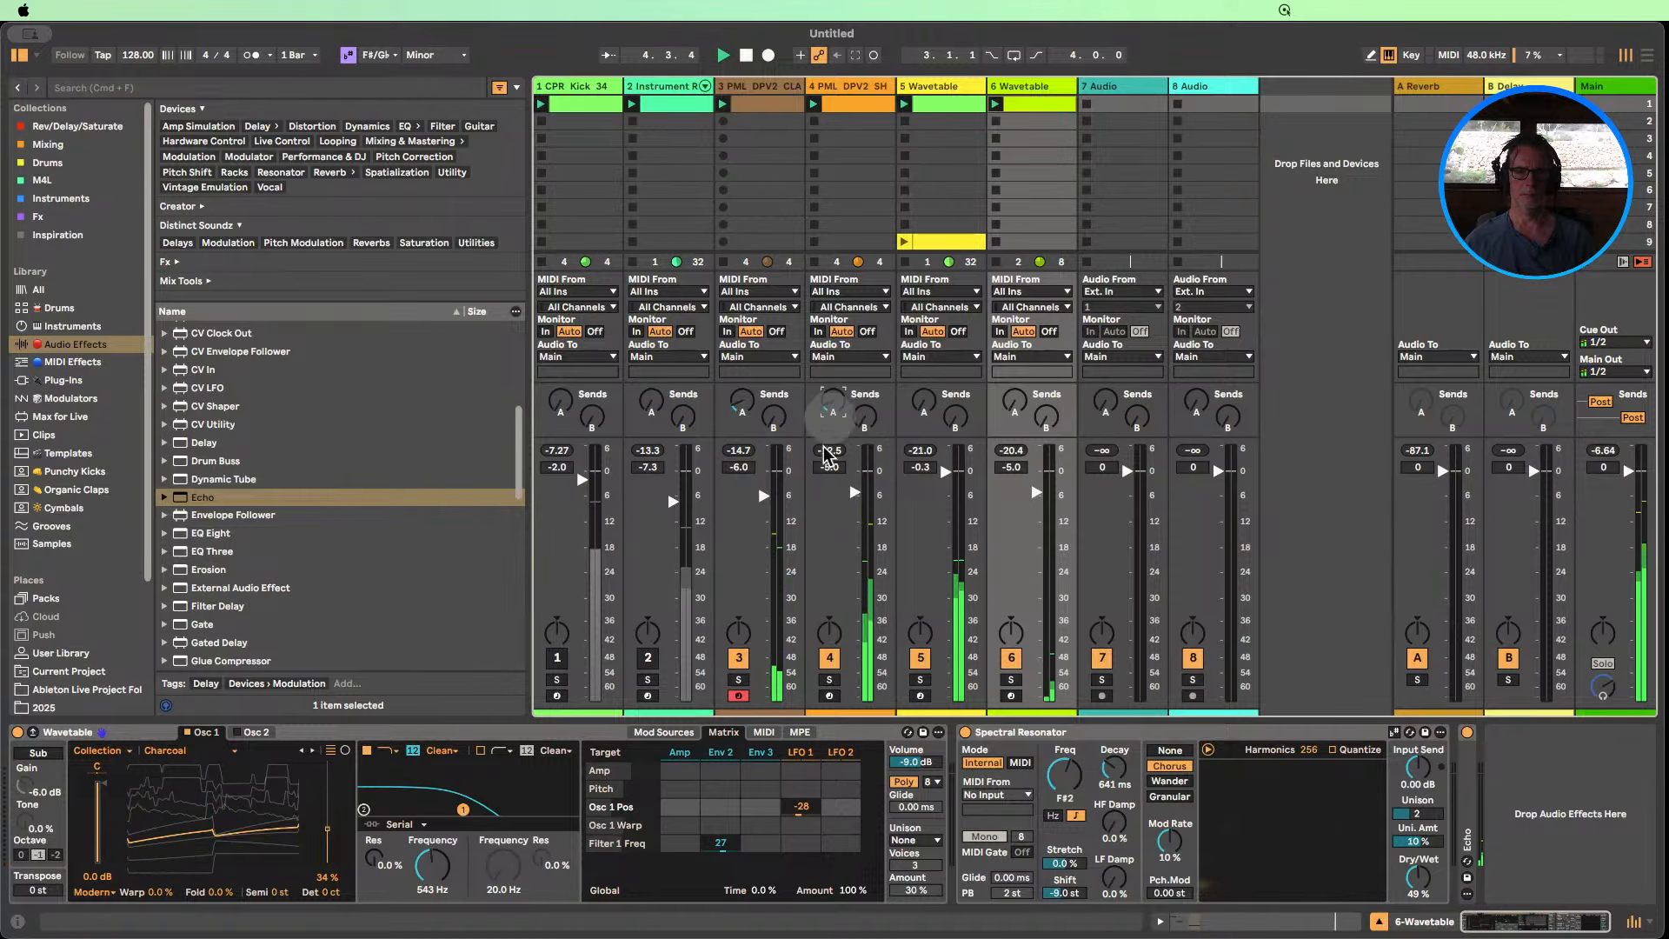
Unmute the Instrument Rack track to hear it in the mix and mute it again.
left_click(648, 658)
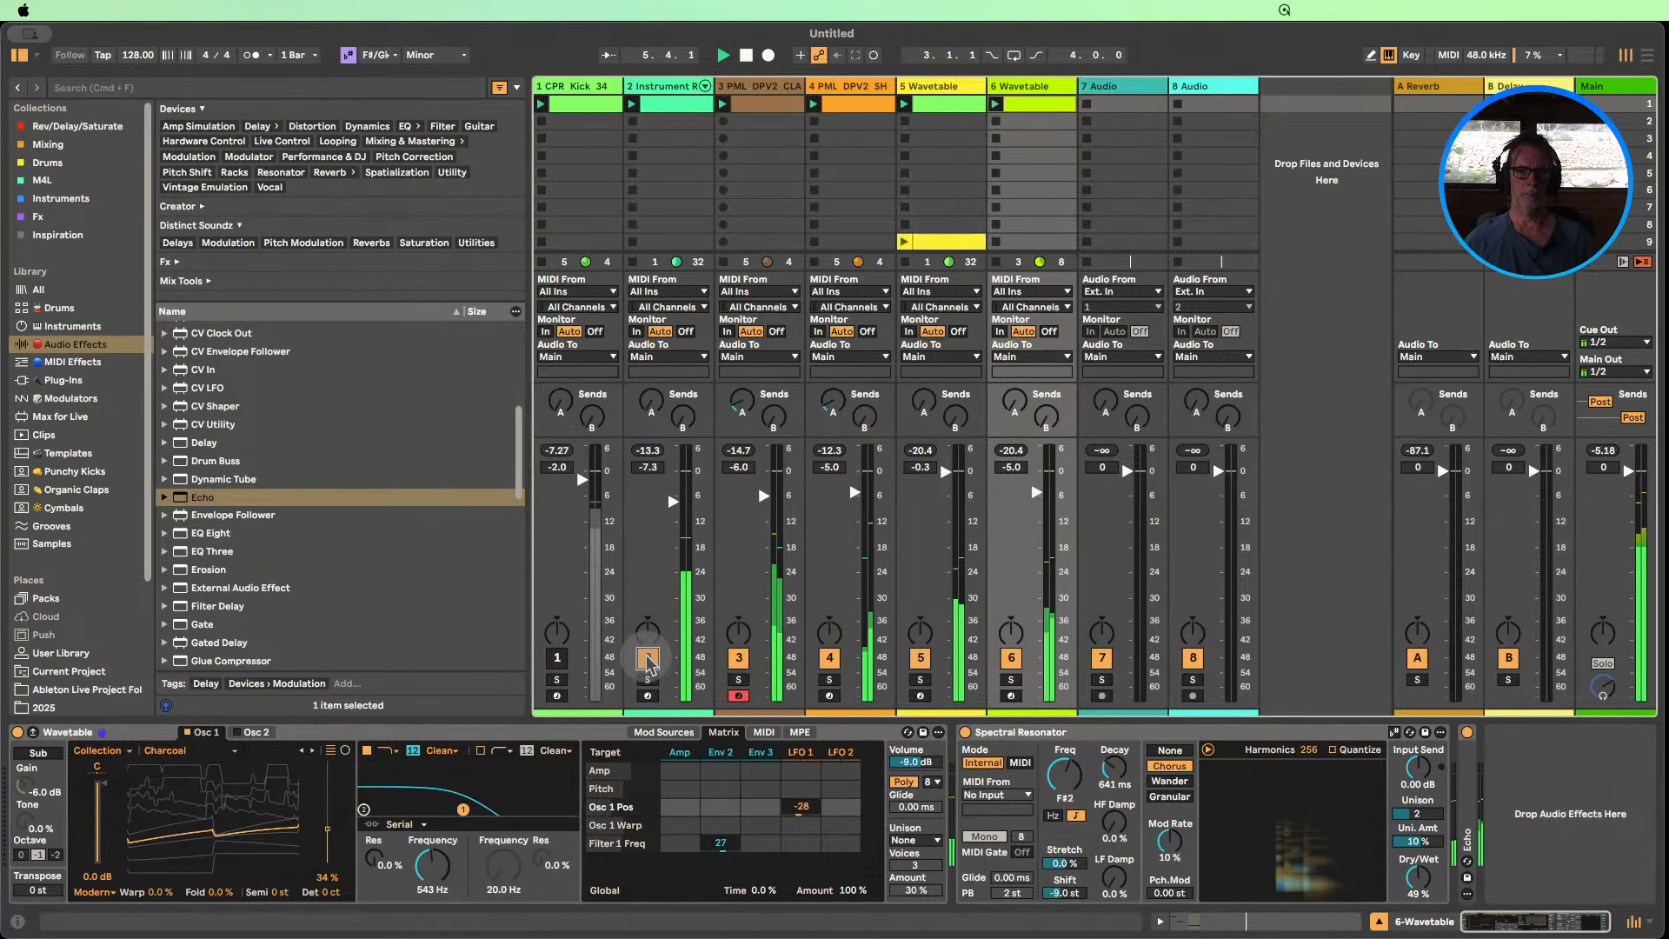
left_click(649, 661)
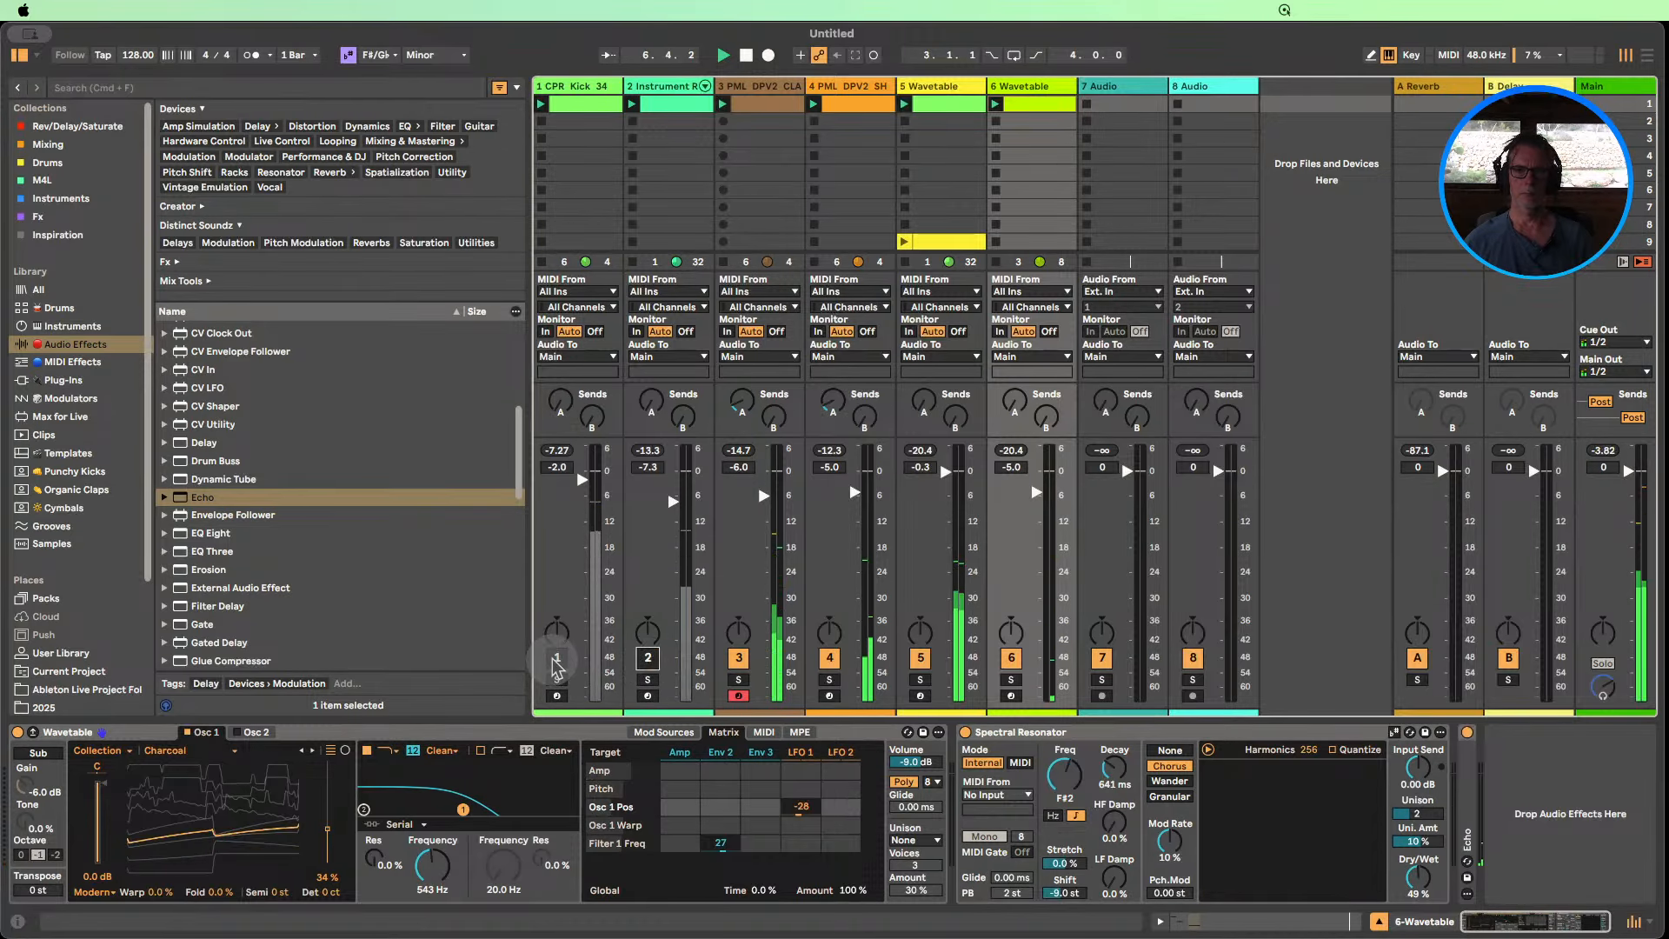
Unmute the kick track and rename the first five tracks as Kick, Bass, Clap, Shaker and Arp.
left_click(557, 659)
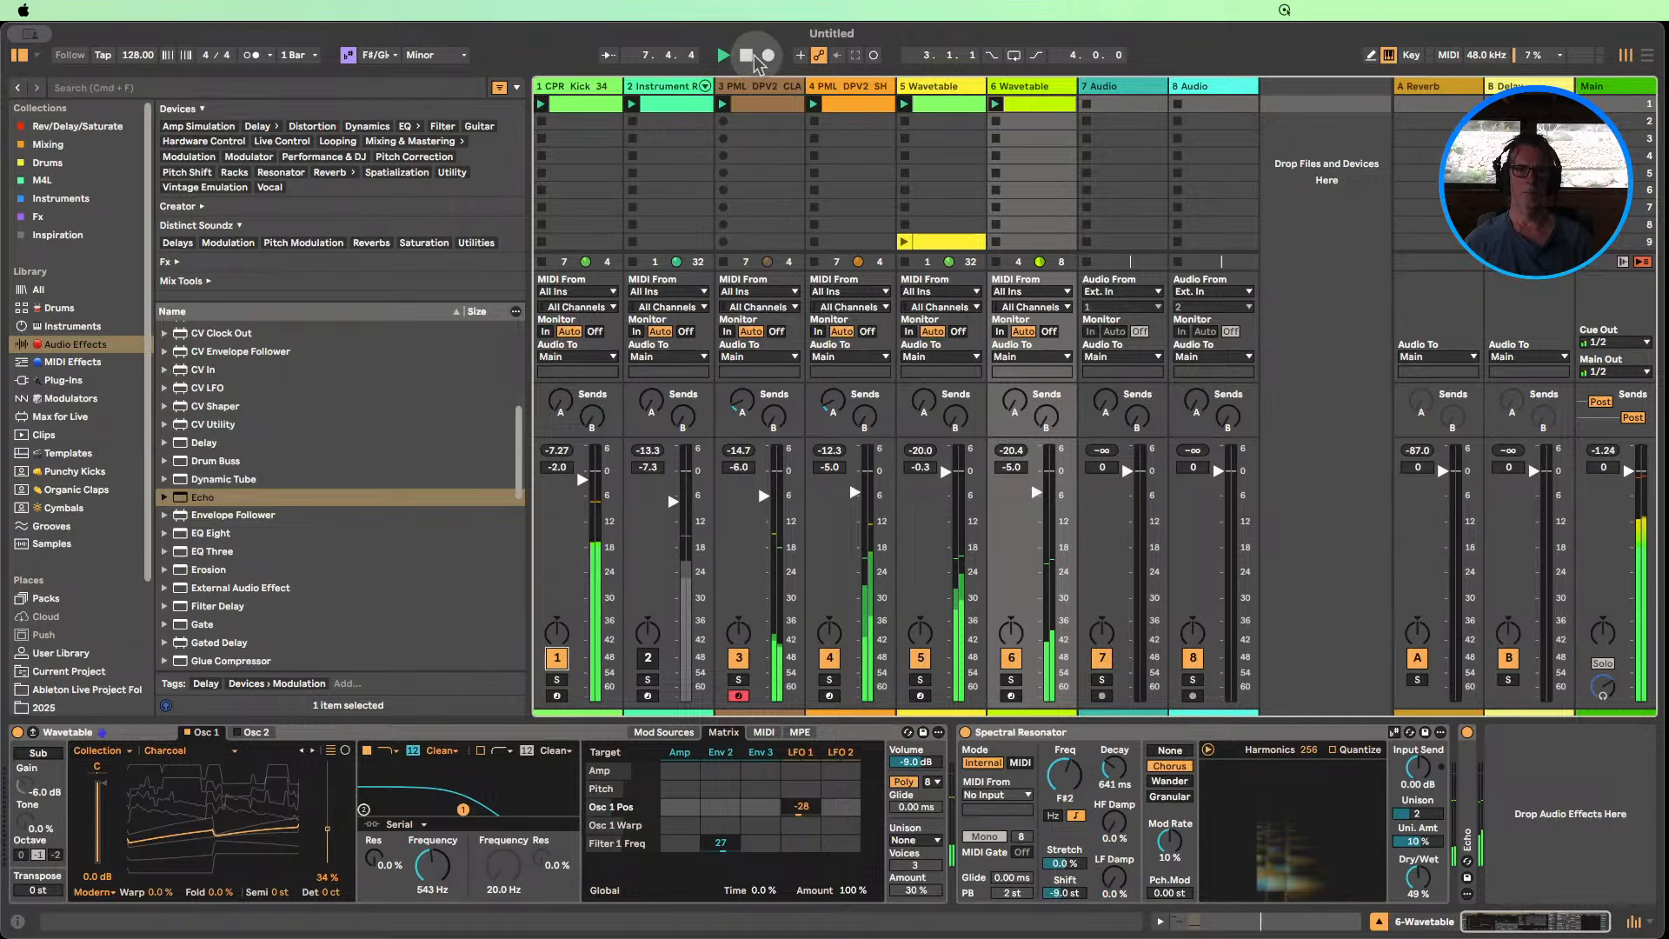
left_click(604, 86)
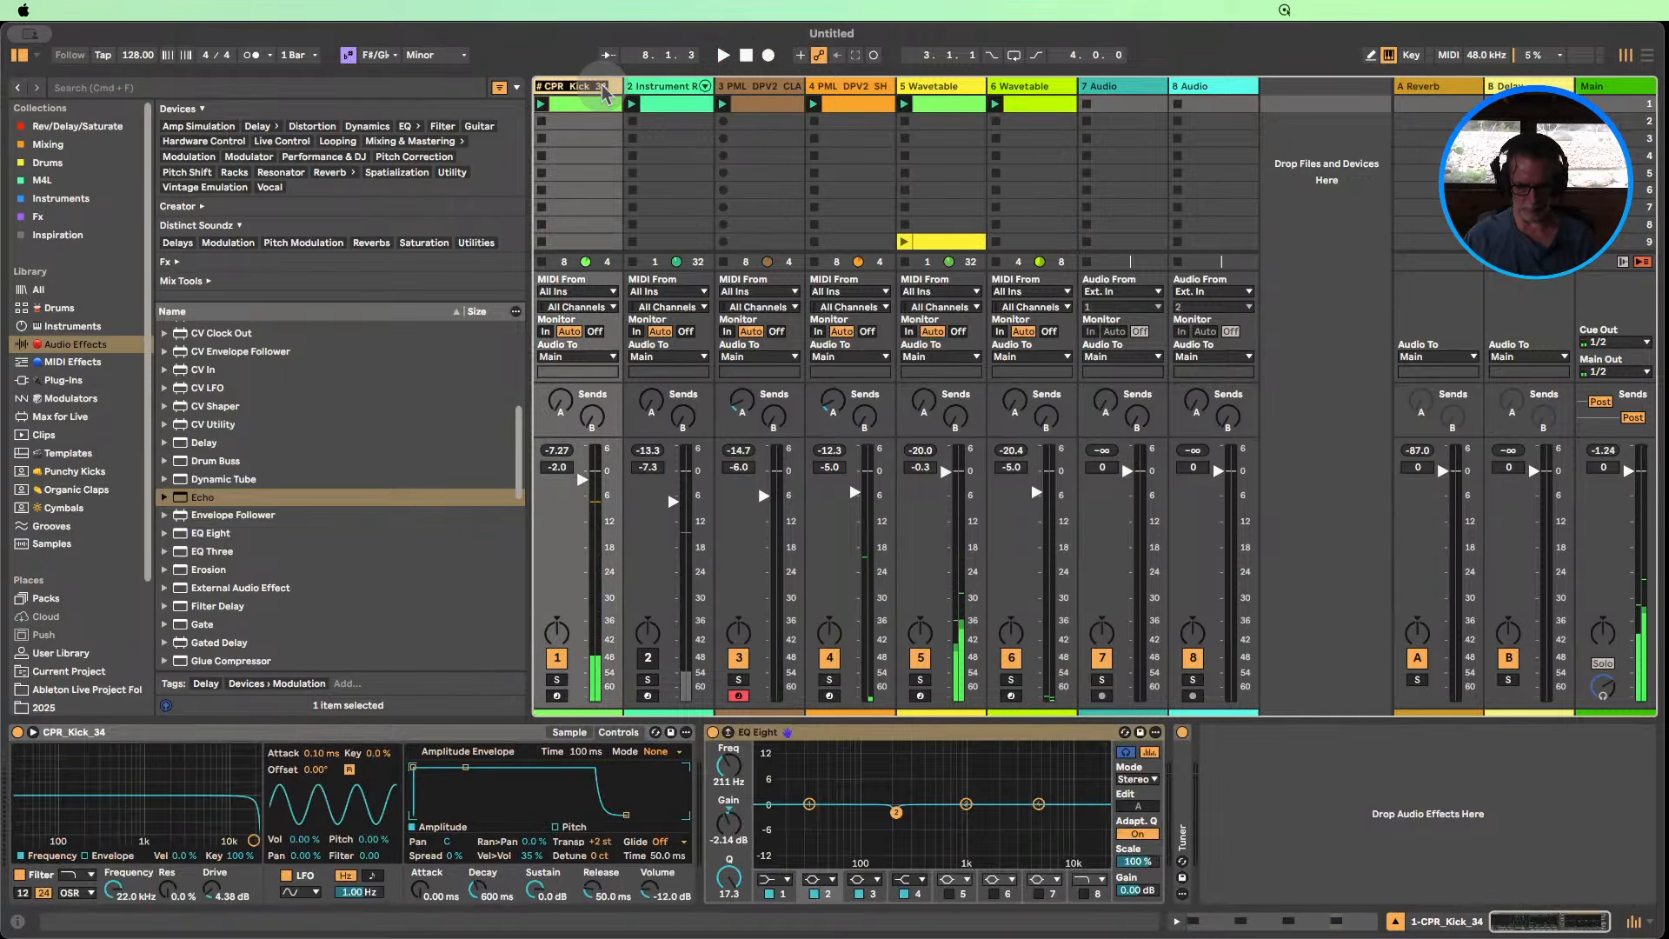
left_click(671, 86)
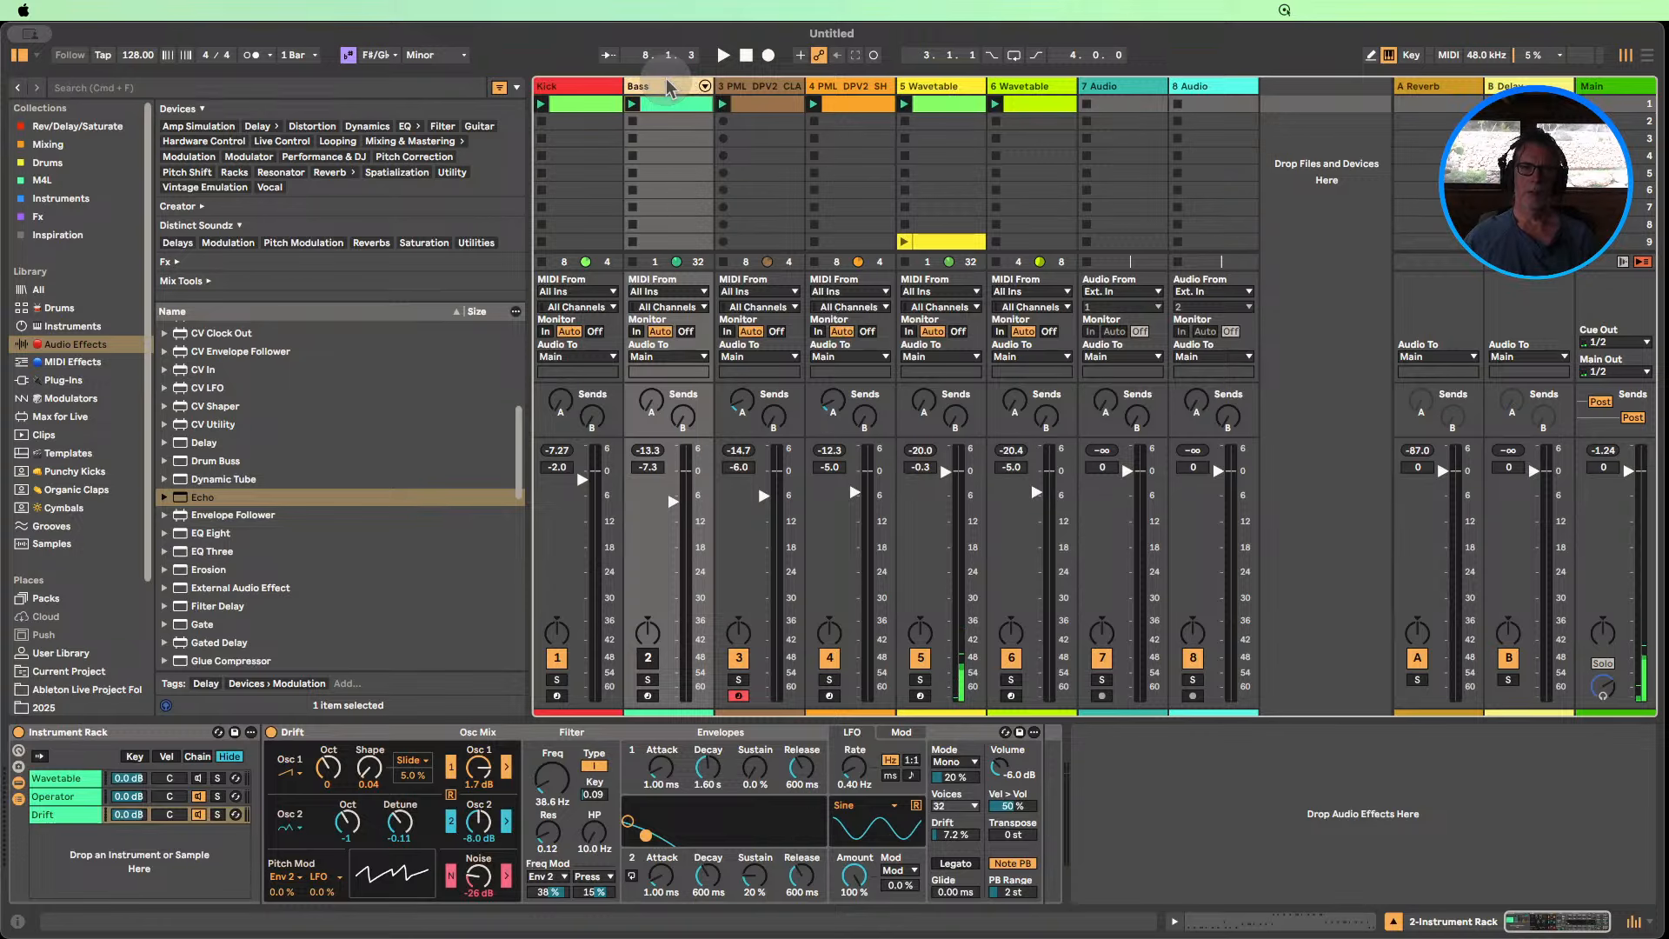
left_click(766, 94)
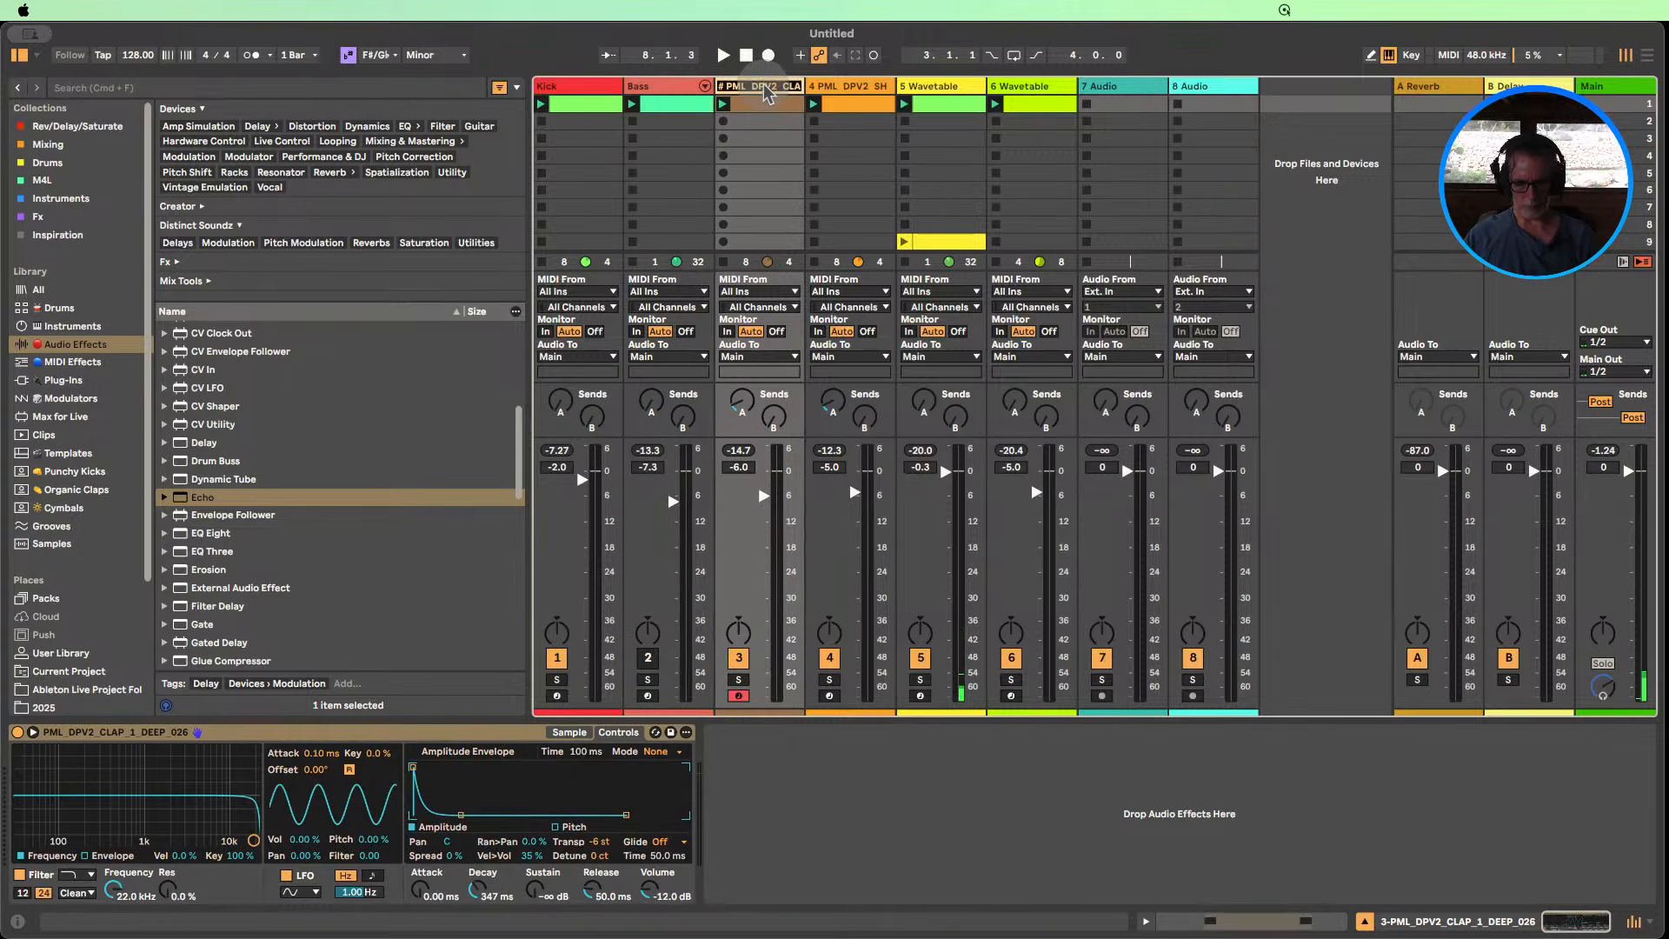
left_click(861, 88)
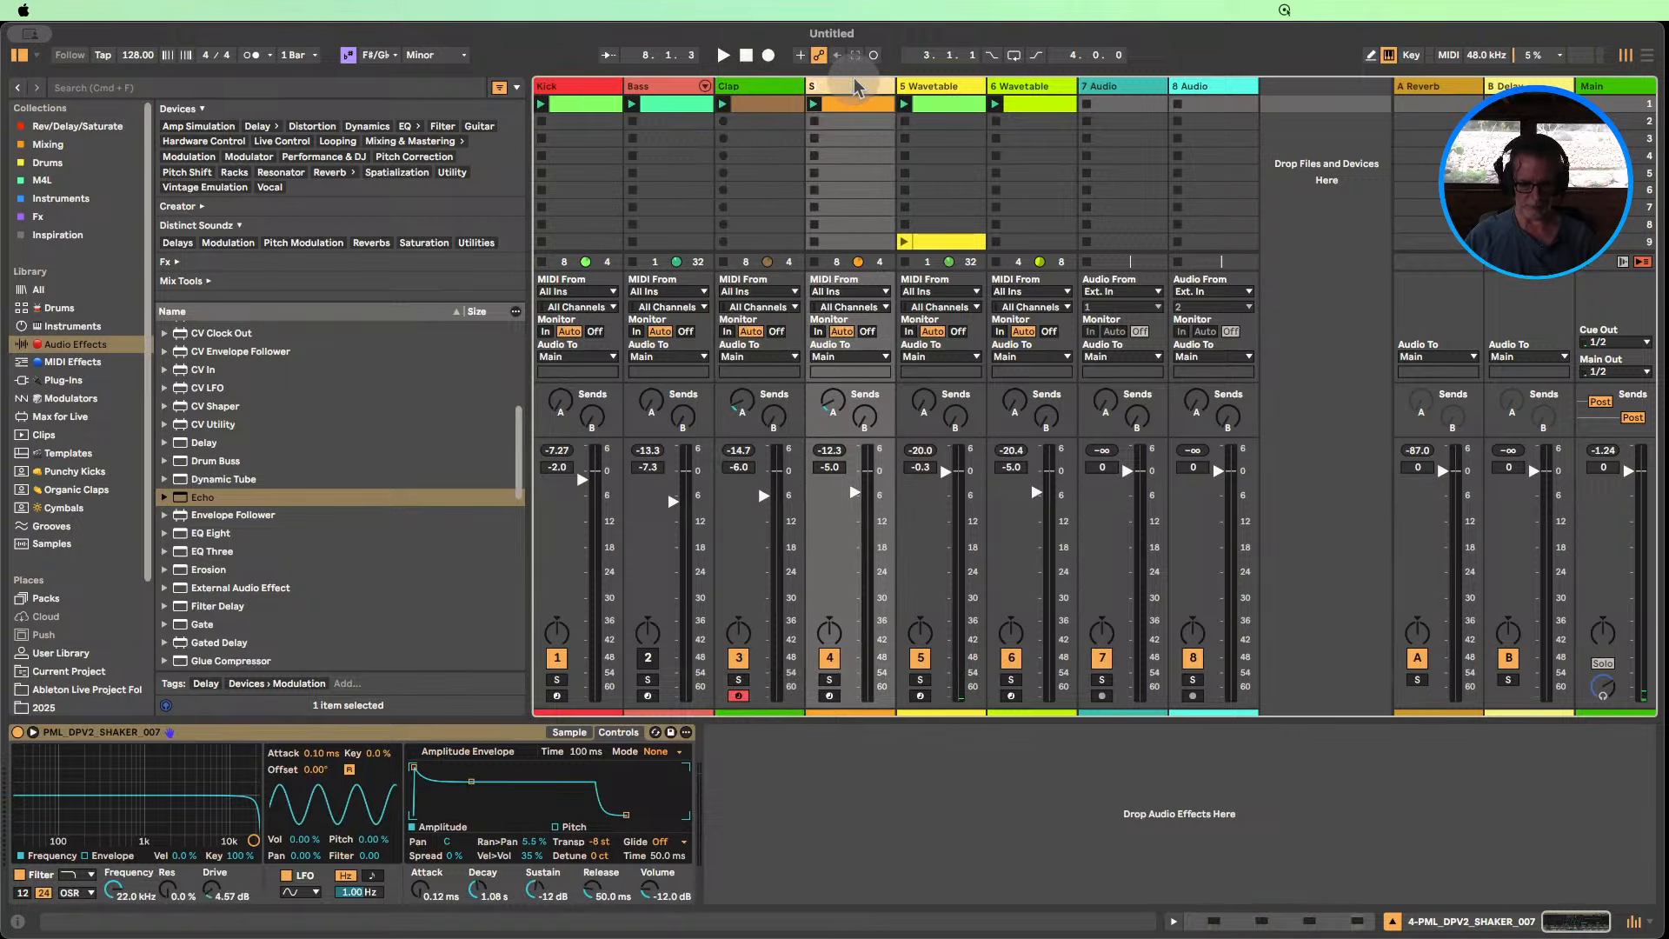
left_click(933, 86)
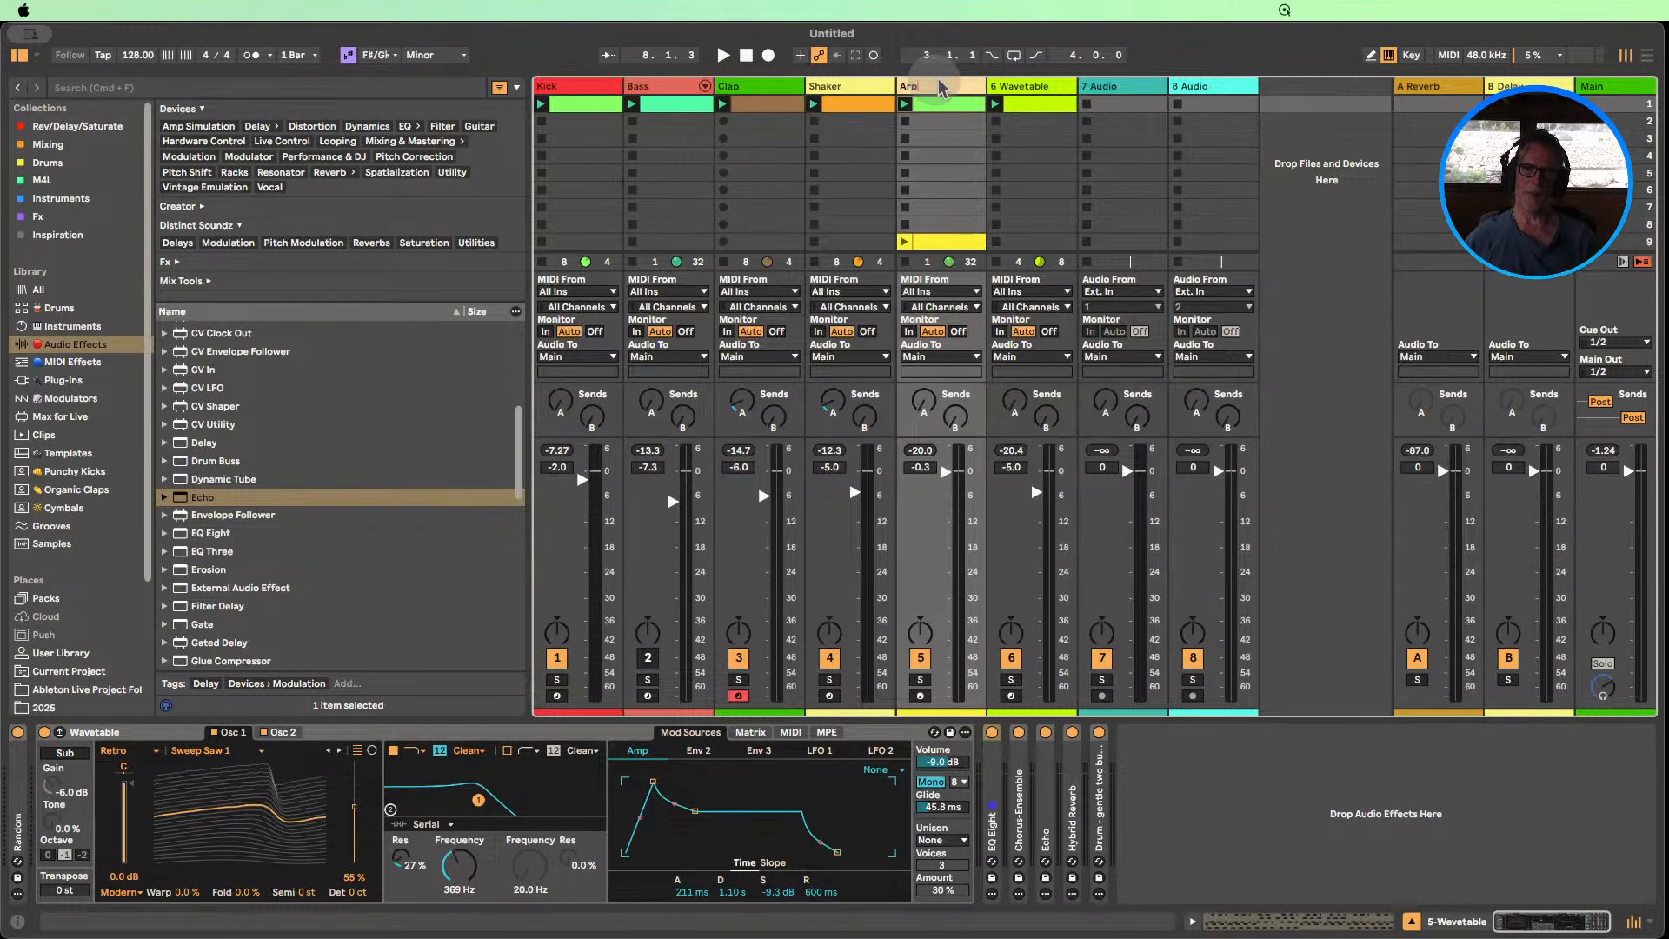
Rename the second Wavetable track as Motif.
left_click(1031, 87)
double_click(1031, 103)
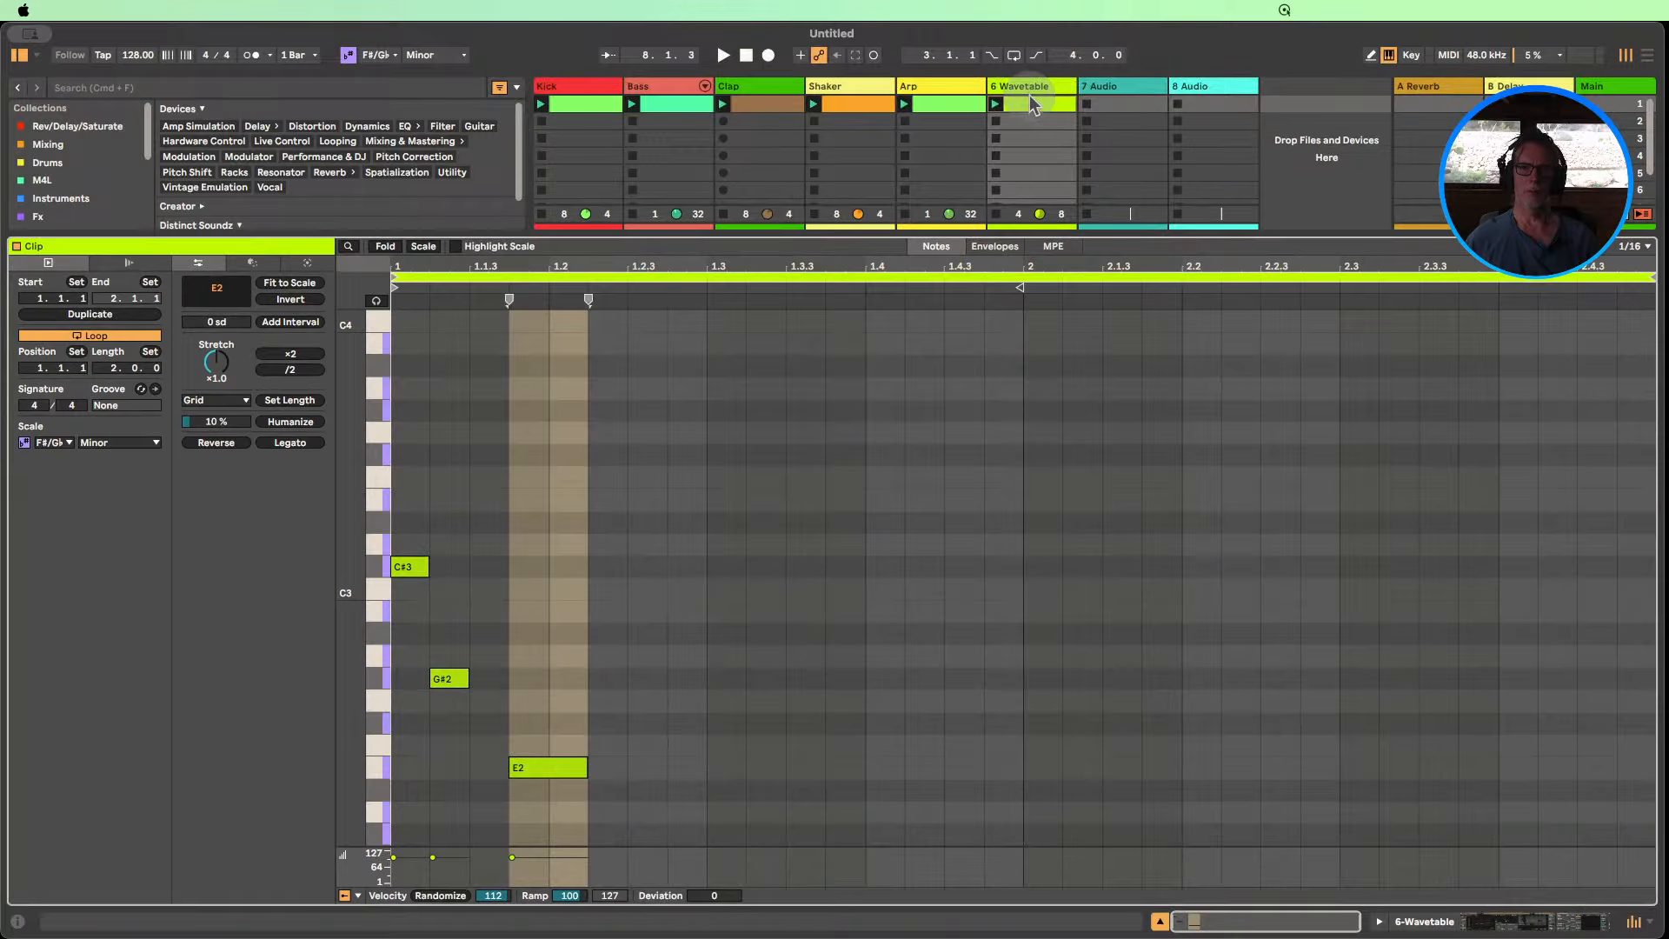
left_click(1159, 922)
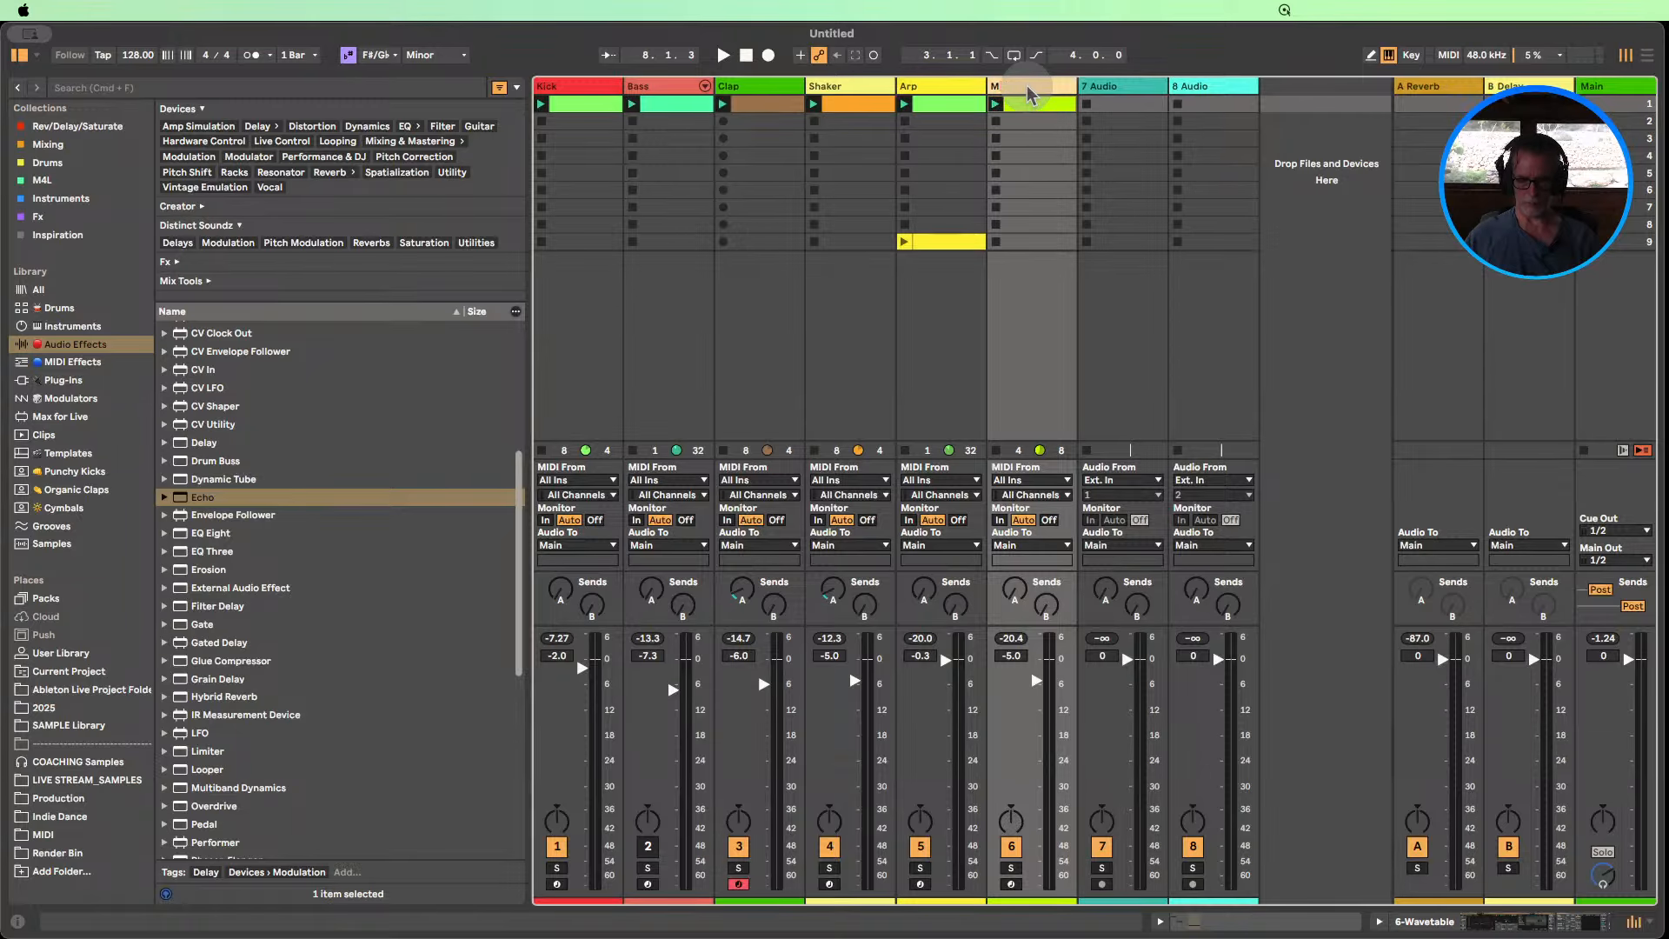
left_click(1035, 122)
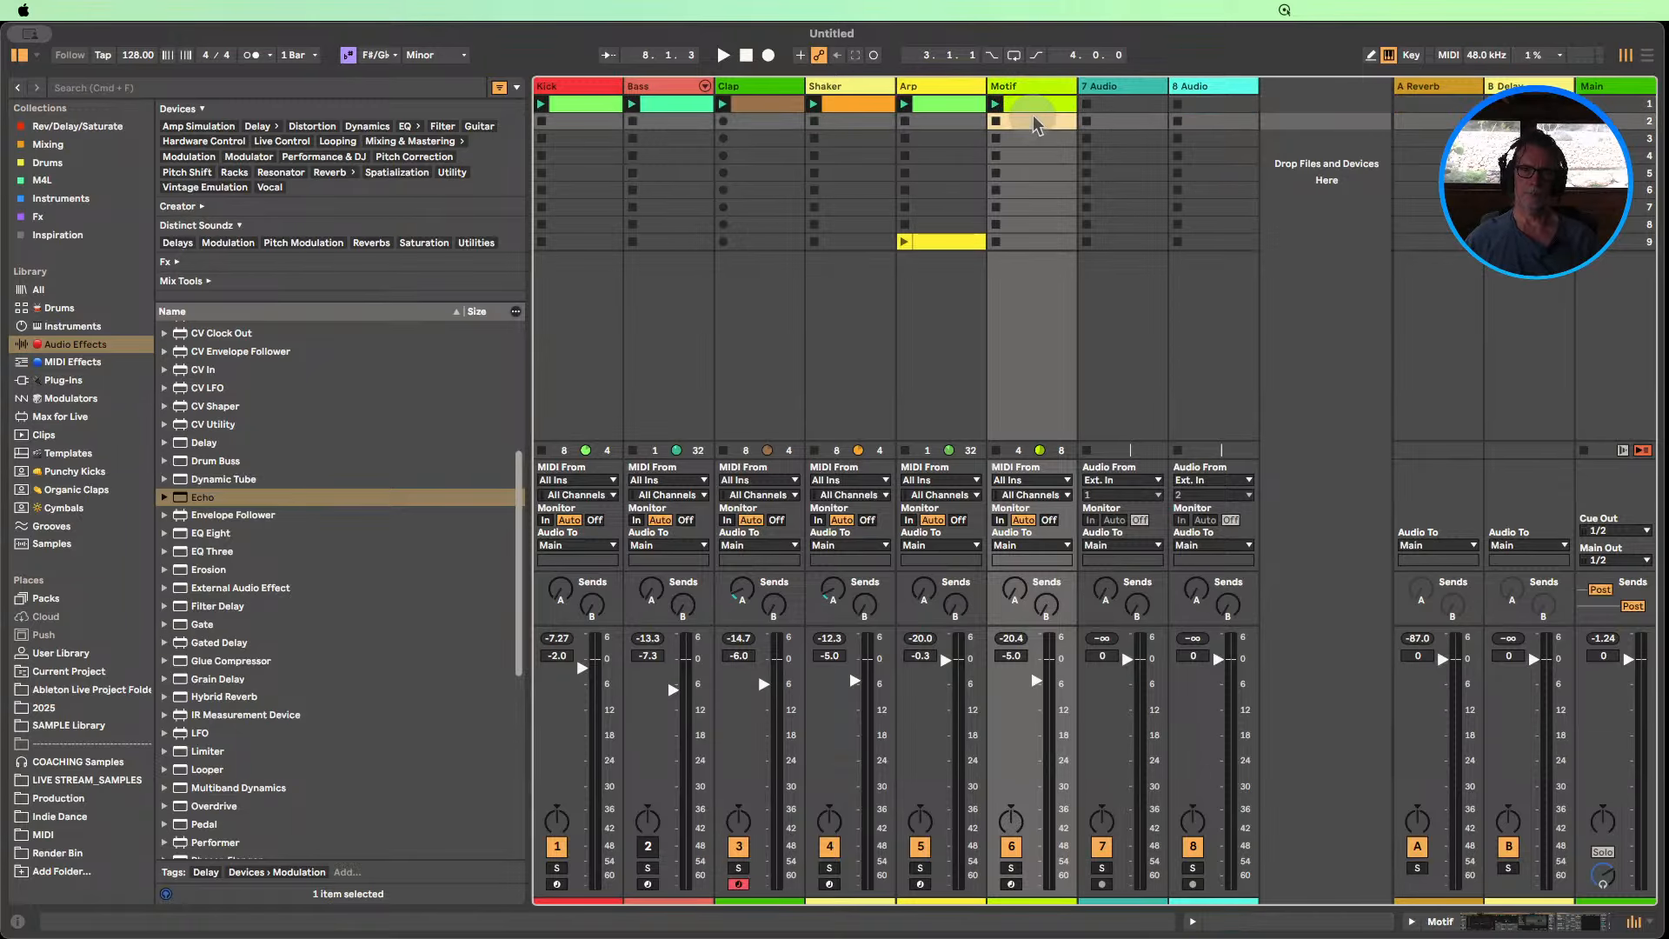
Examine the E2 note in the Motif clip and return to the full mixer view.
double_click(1032, 101)
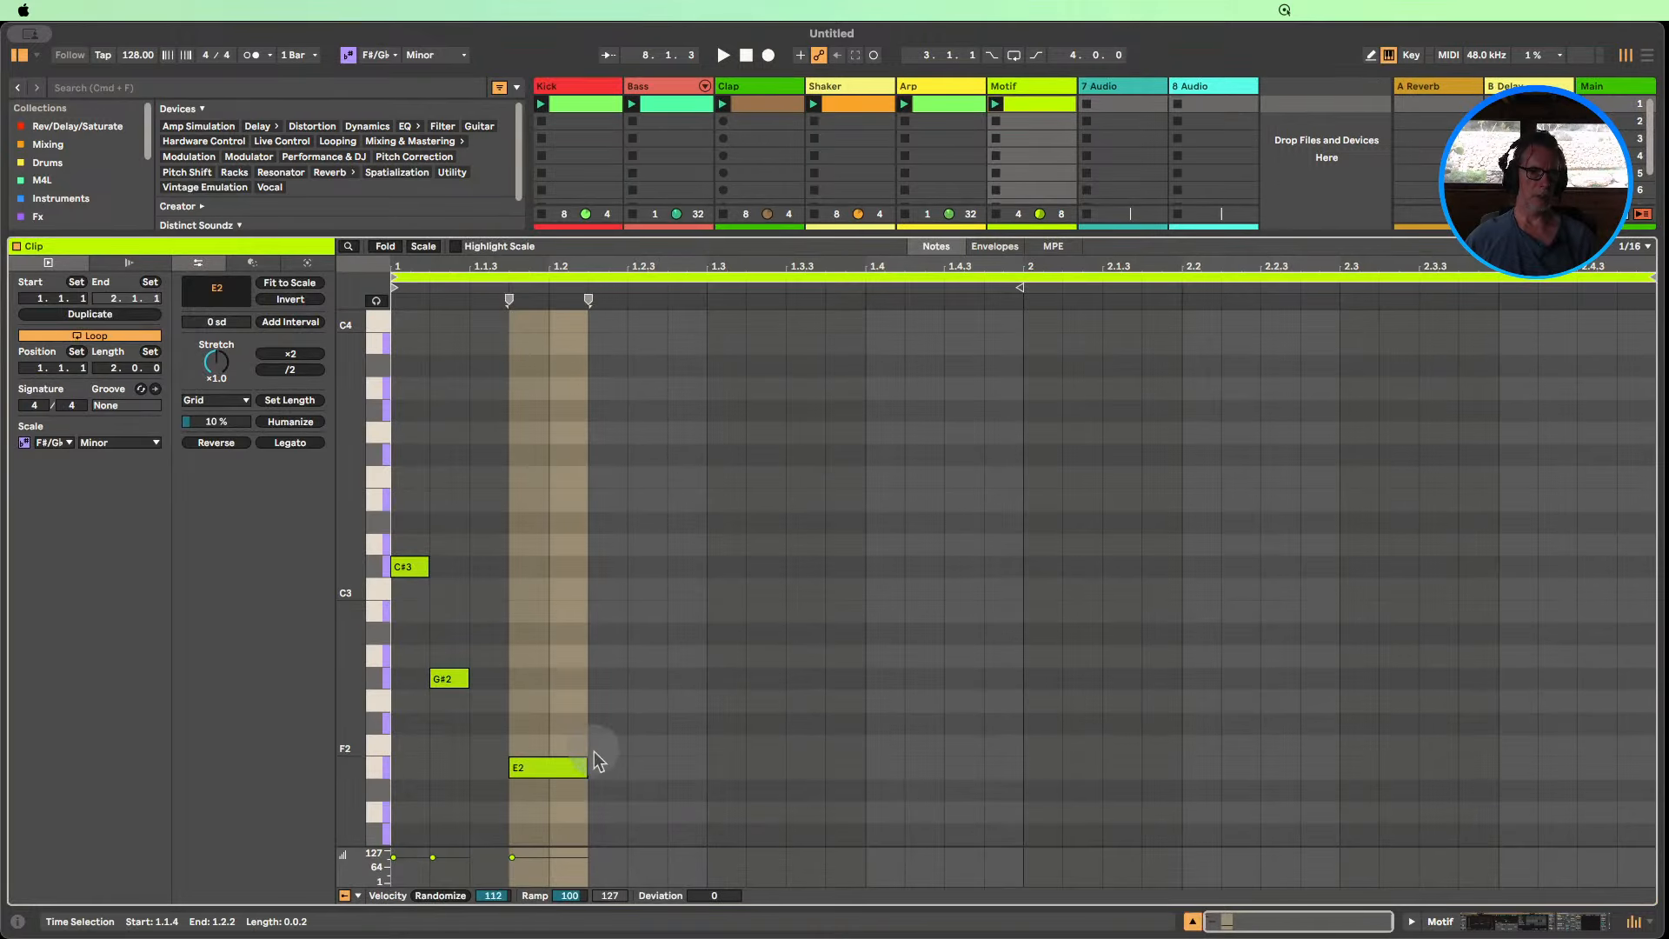
left_click(585, 767)
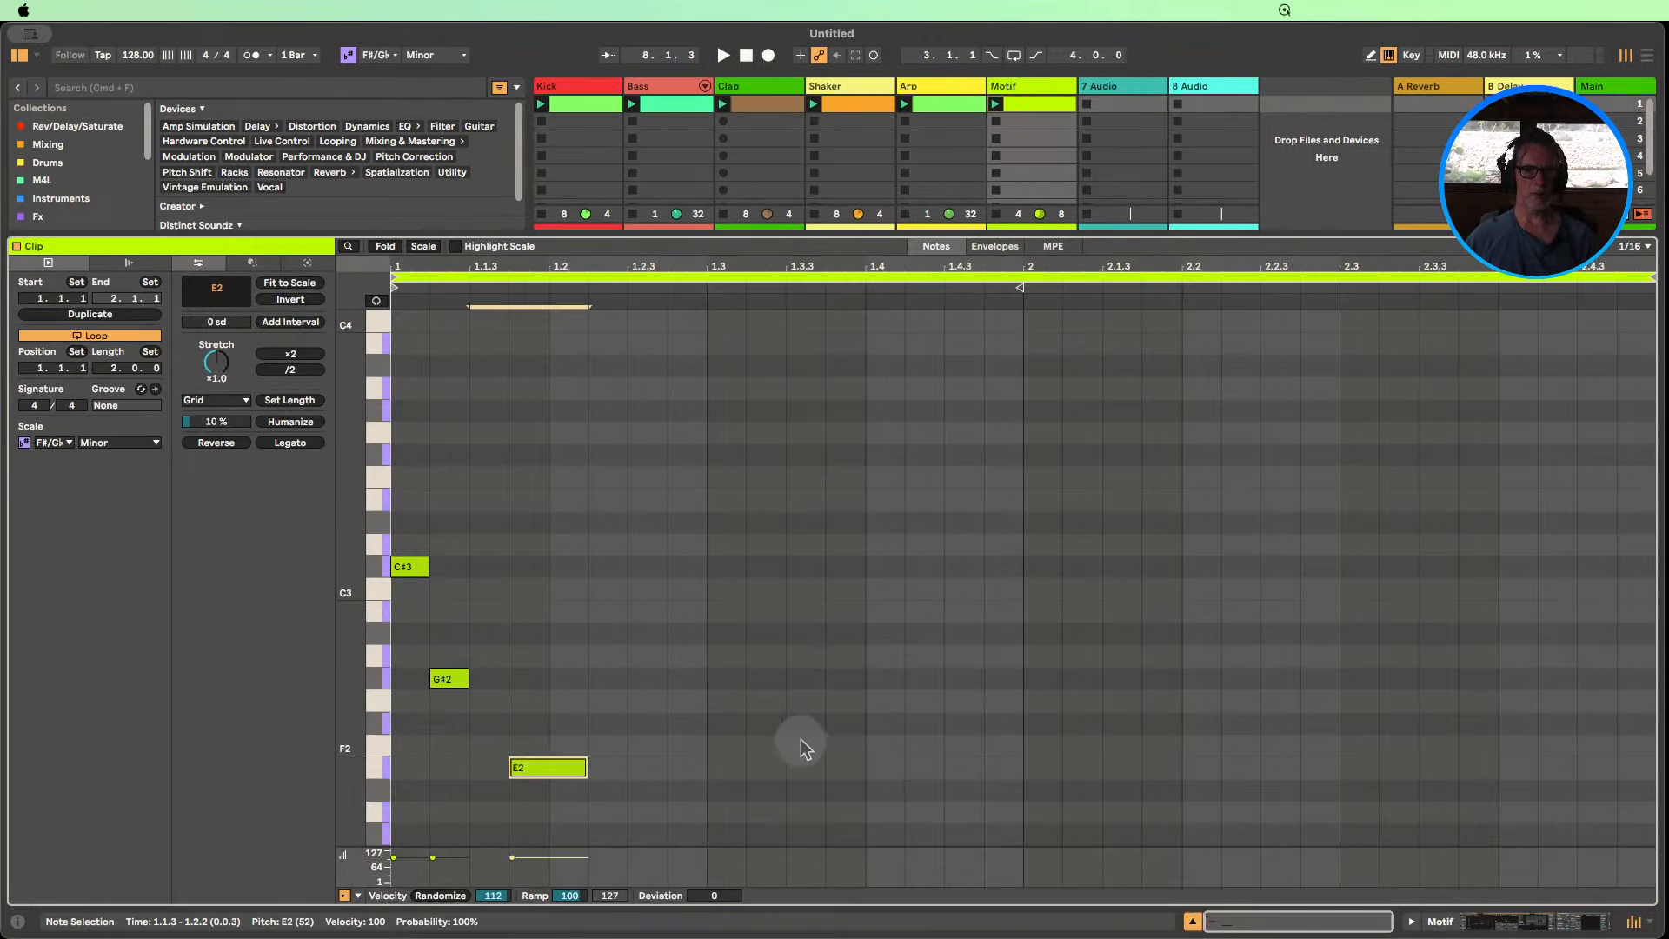
left_click(1192, 922)
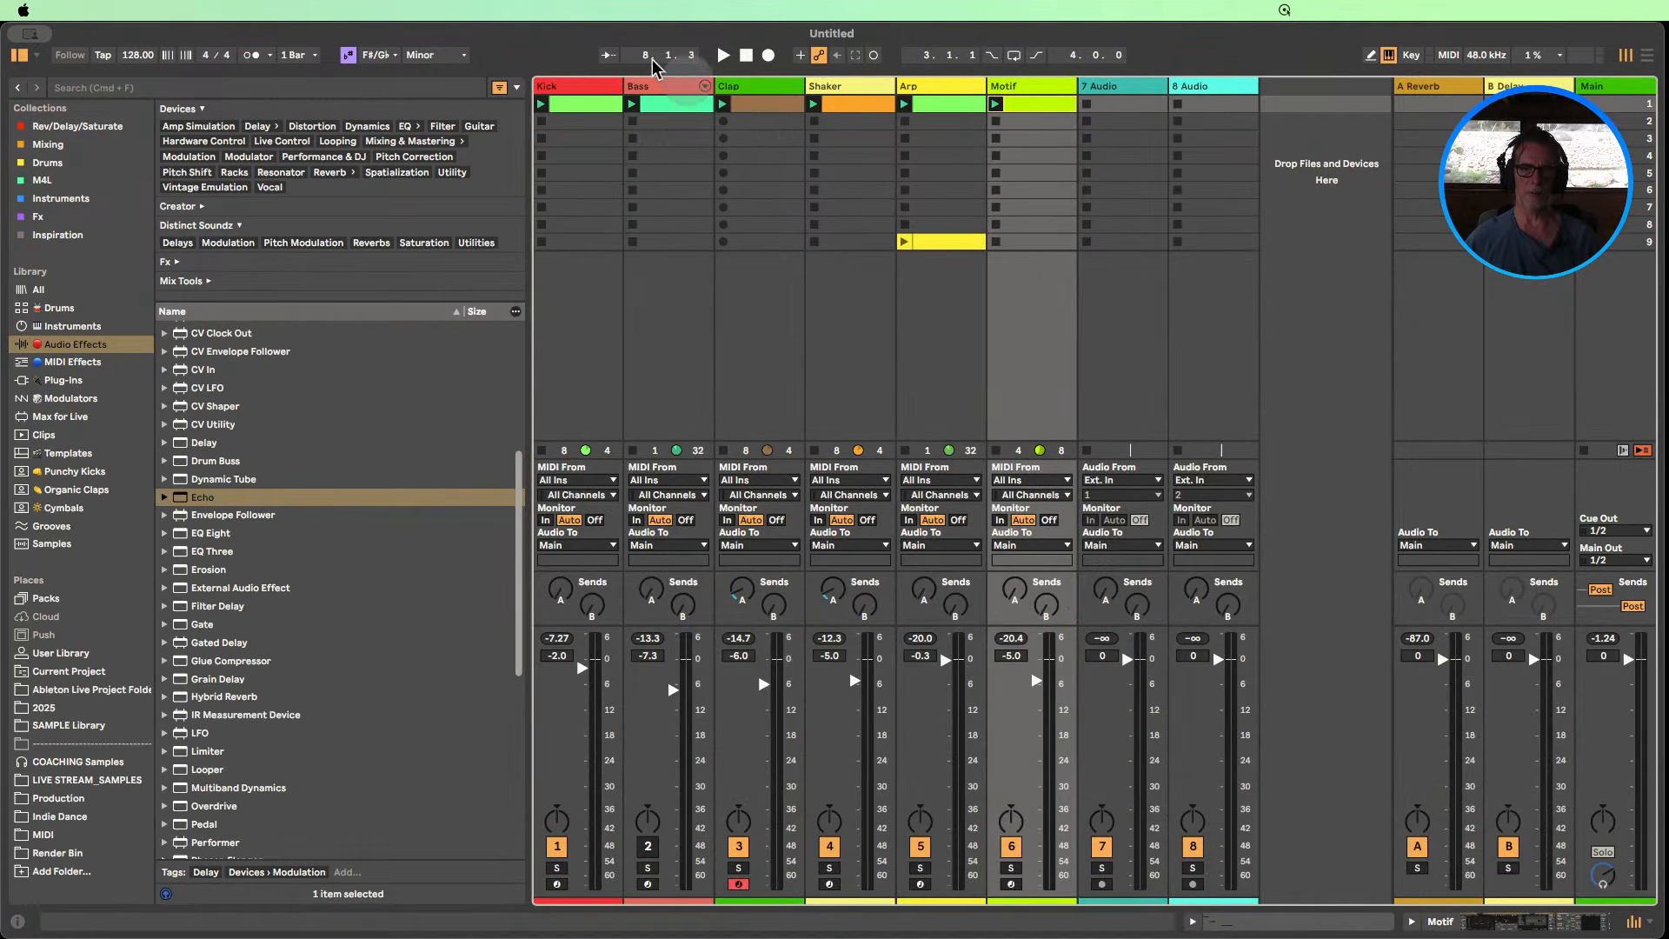
Assign the track colors of Kick, Bass and Clap to their clips.
right_click(562, 89)
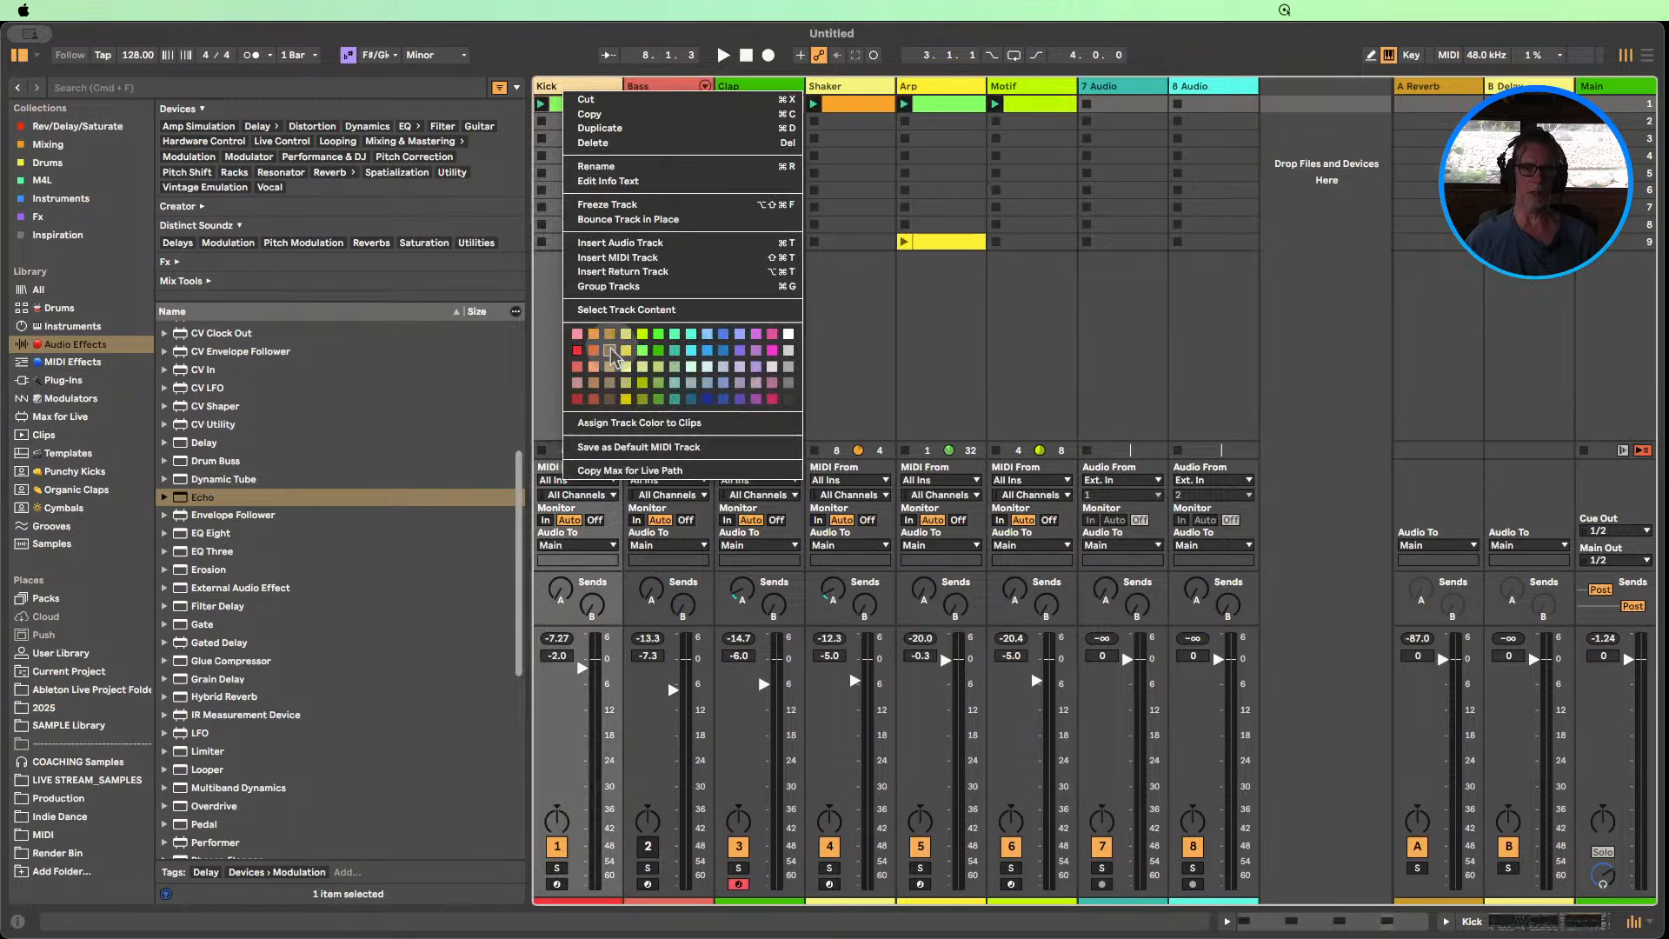
left_click(639, 423)
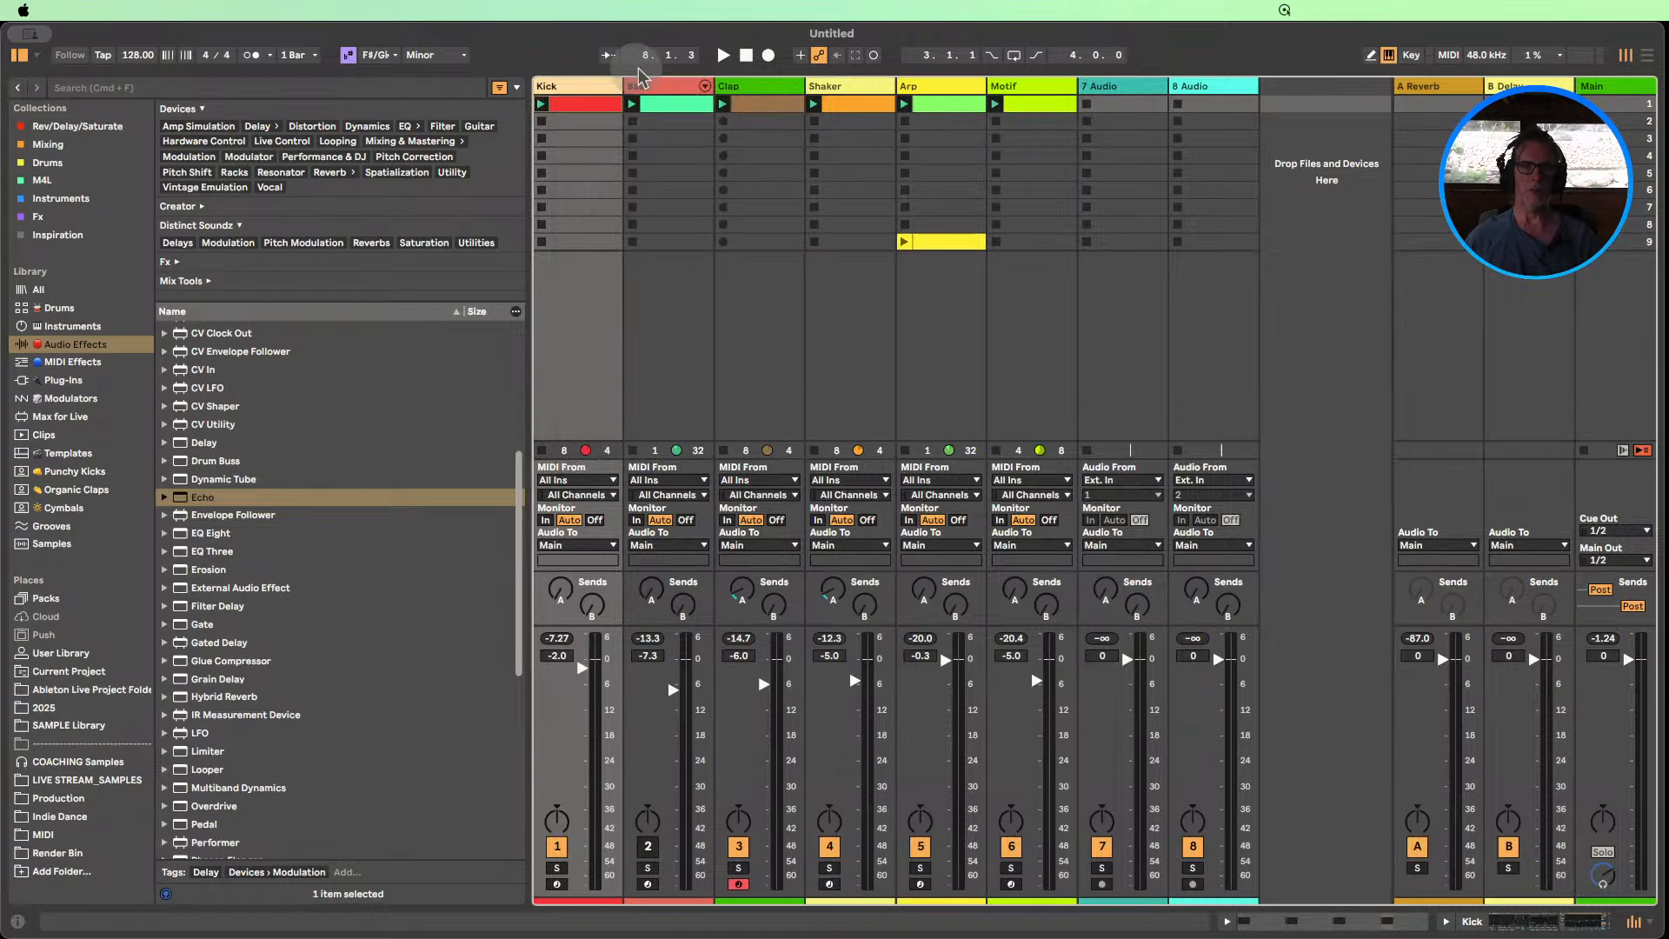
right_click(650, 88)
left_click(738, 424)
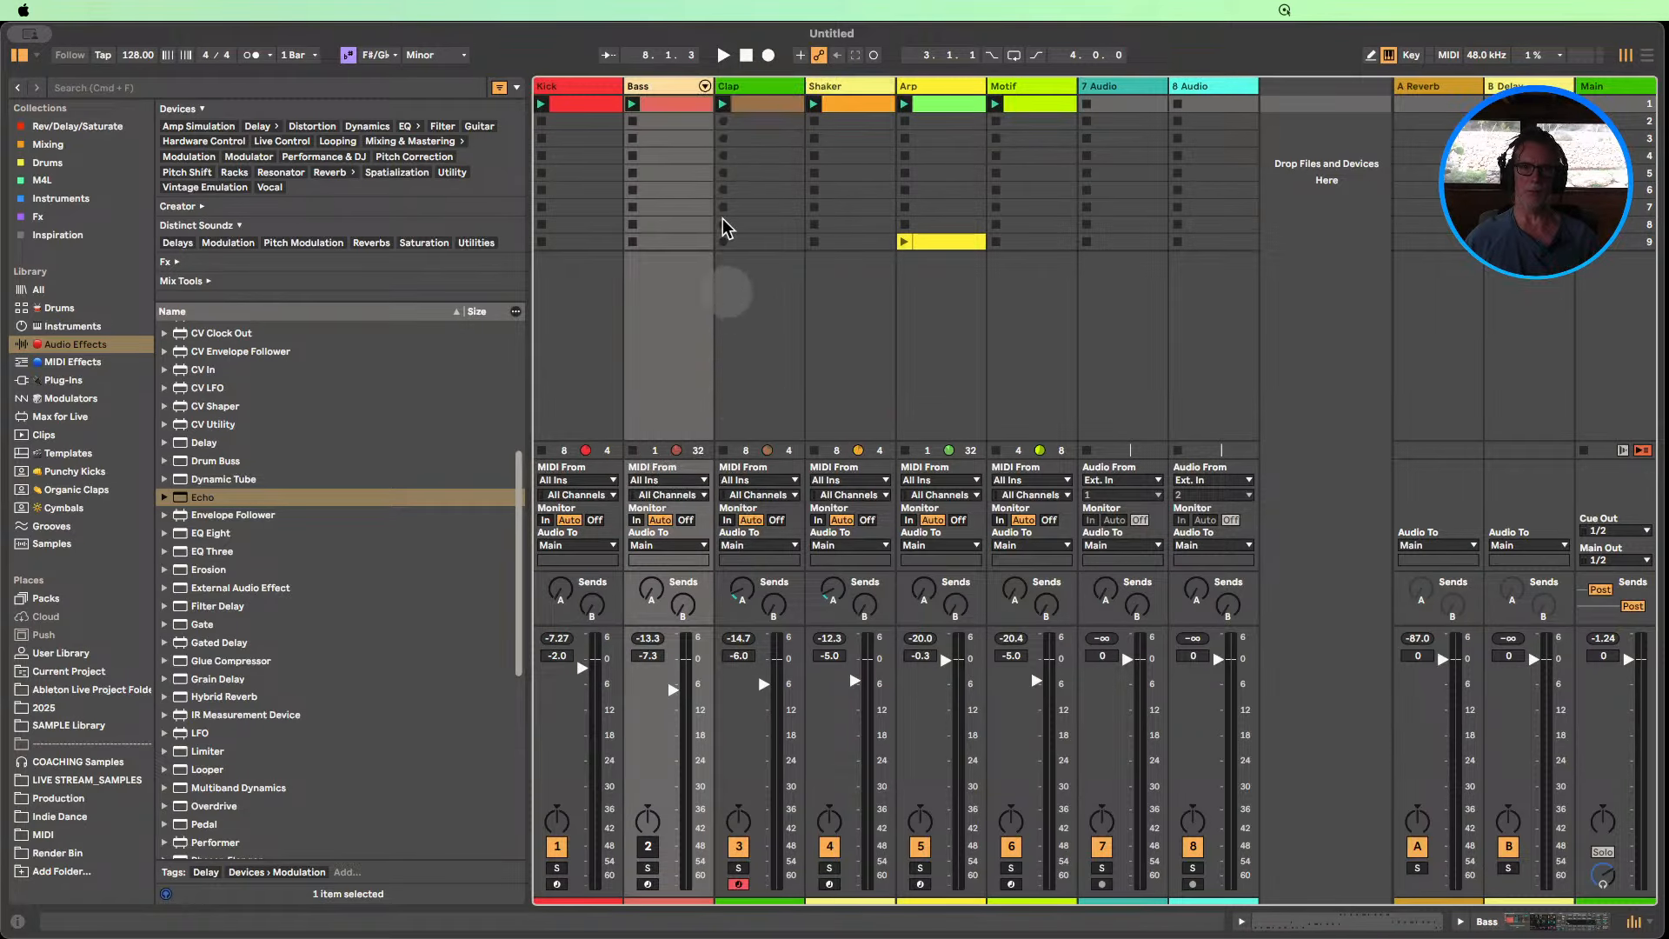
right_click(761, 94)
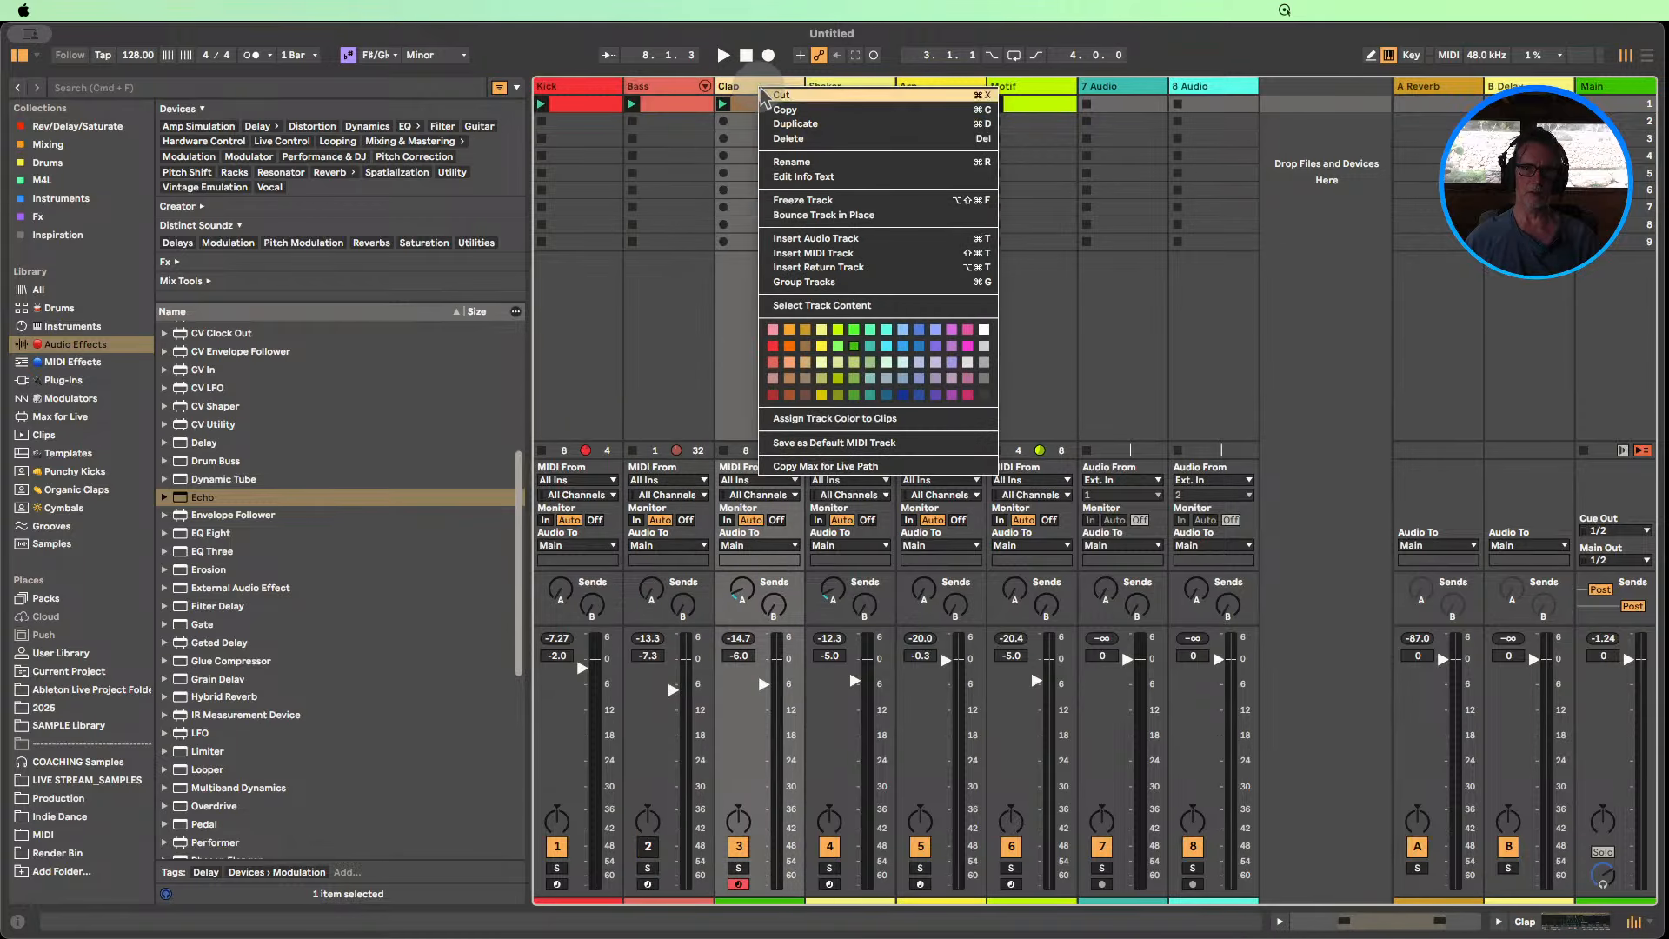
left_click(830, 429)
Color the Shaker track bright yellow and assign that color to its clips.
right_click(854, 86)
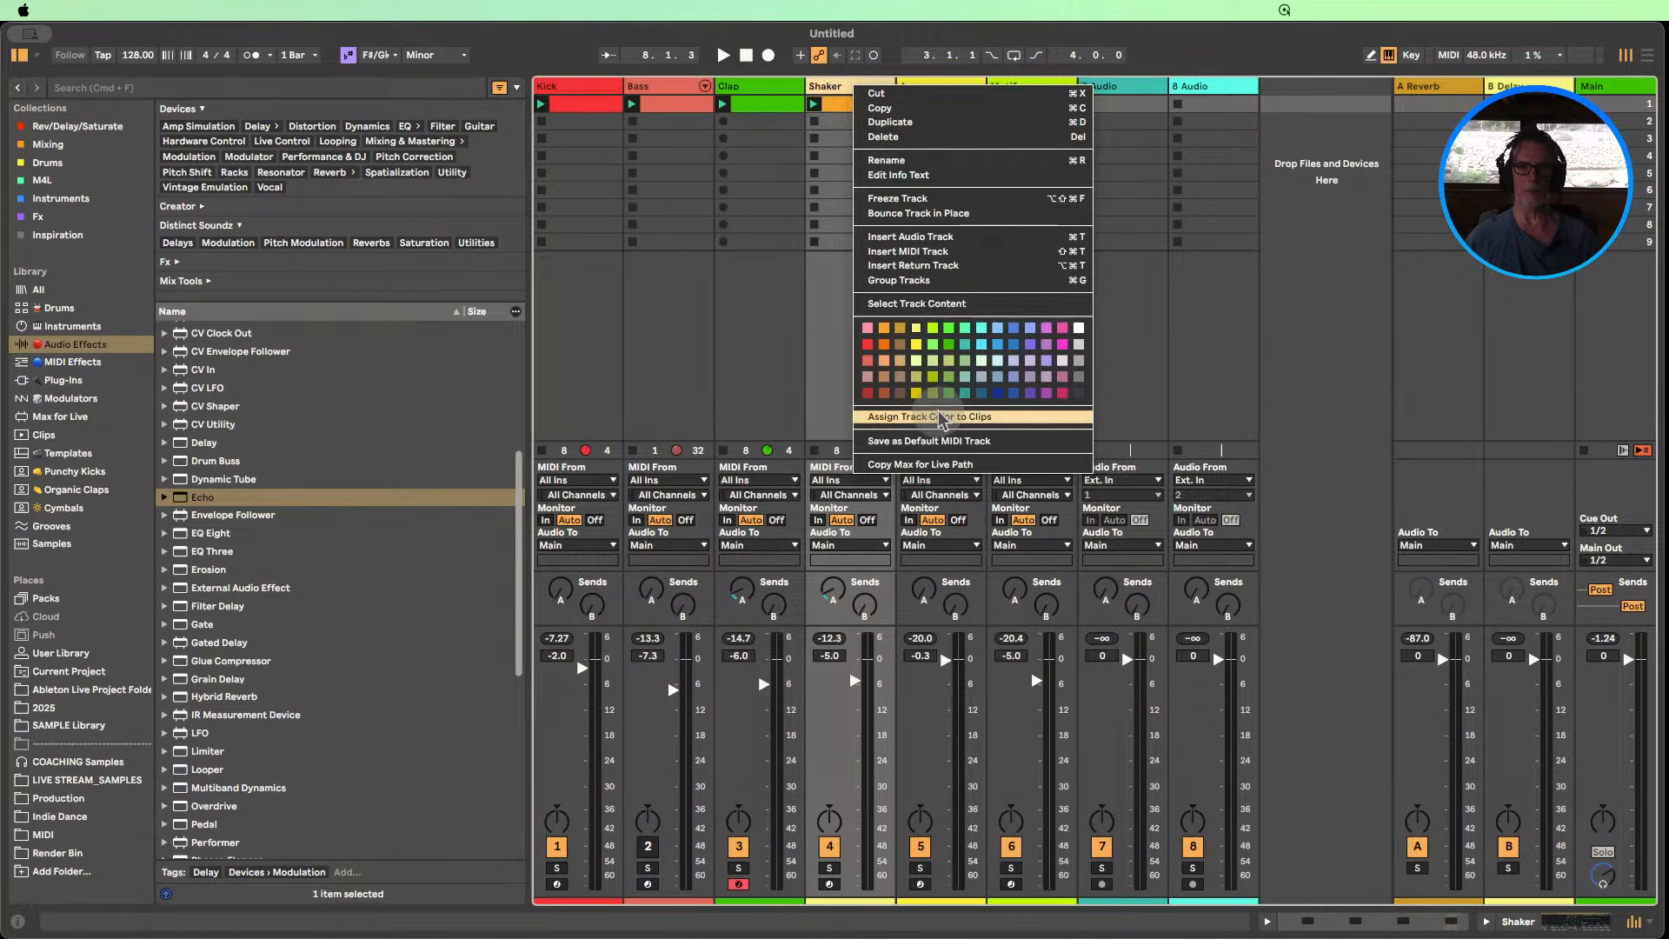
left_click(917, 356)
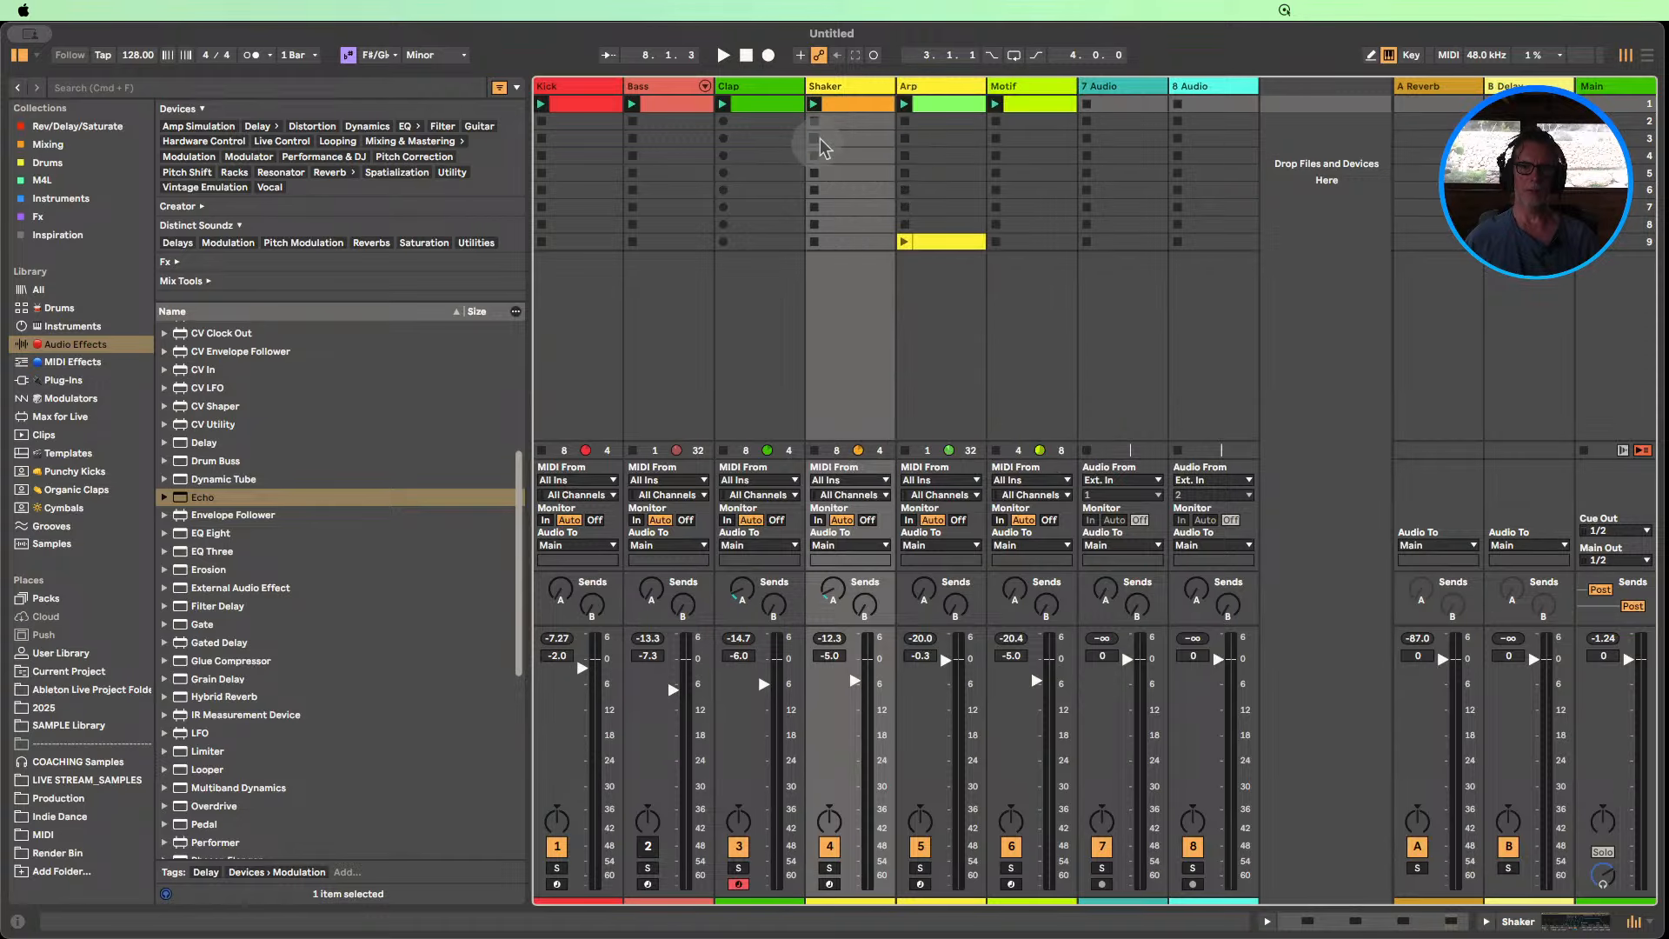
right_click(850, 86)
left_click(951, 412)
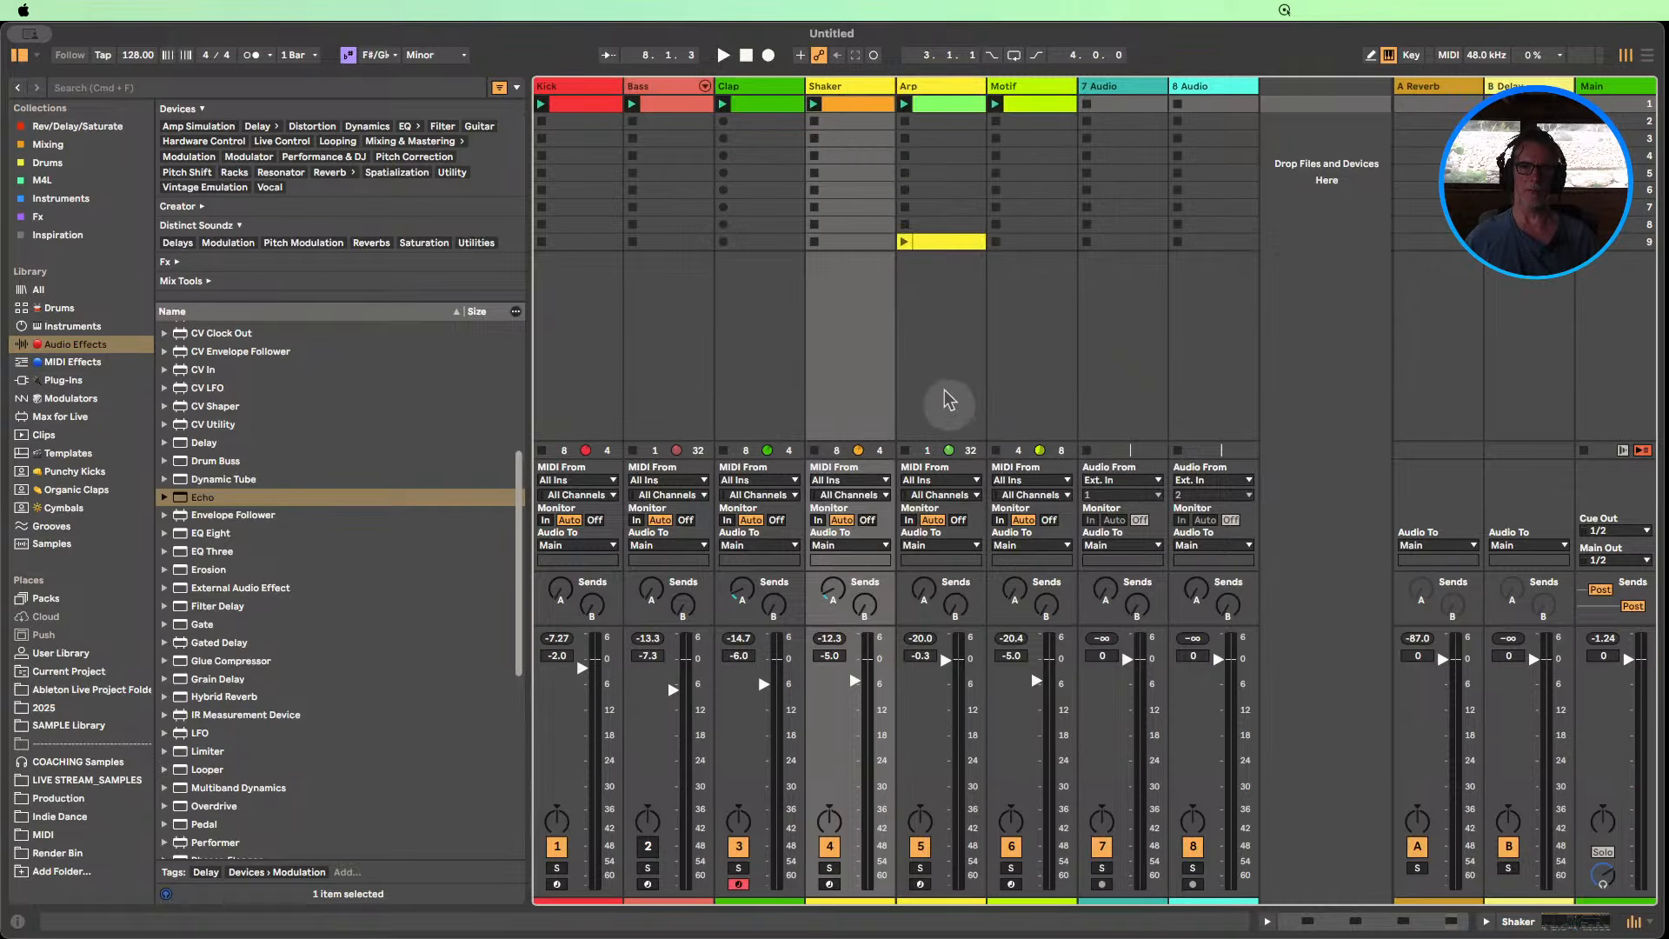
right_click(863, 114)
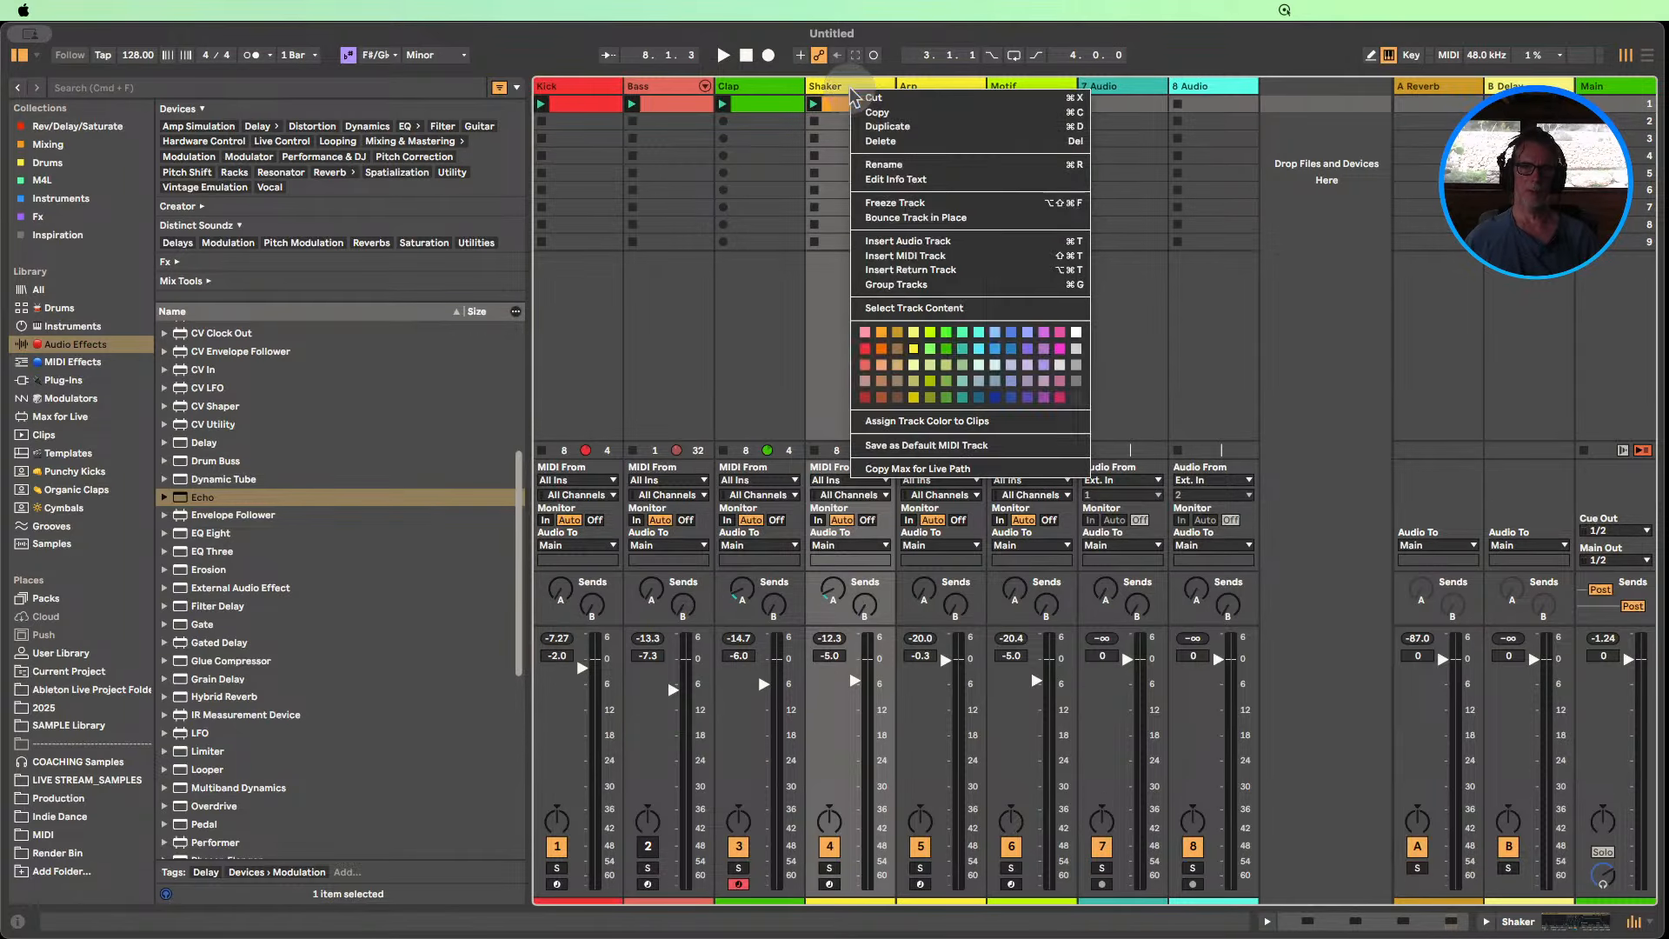
left_click(920, 427)
Color the Arp track light blue and assign that color to its clips.
right_click(935, 87)
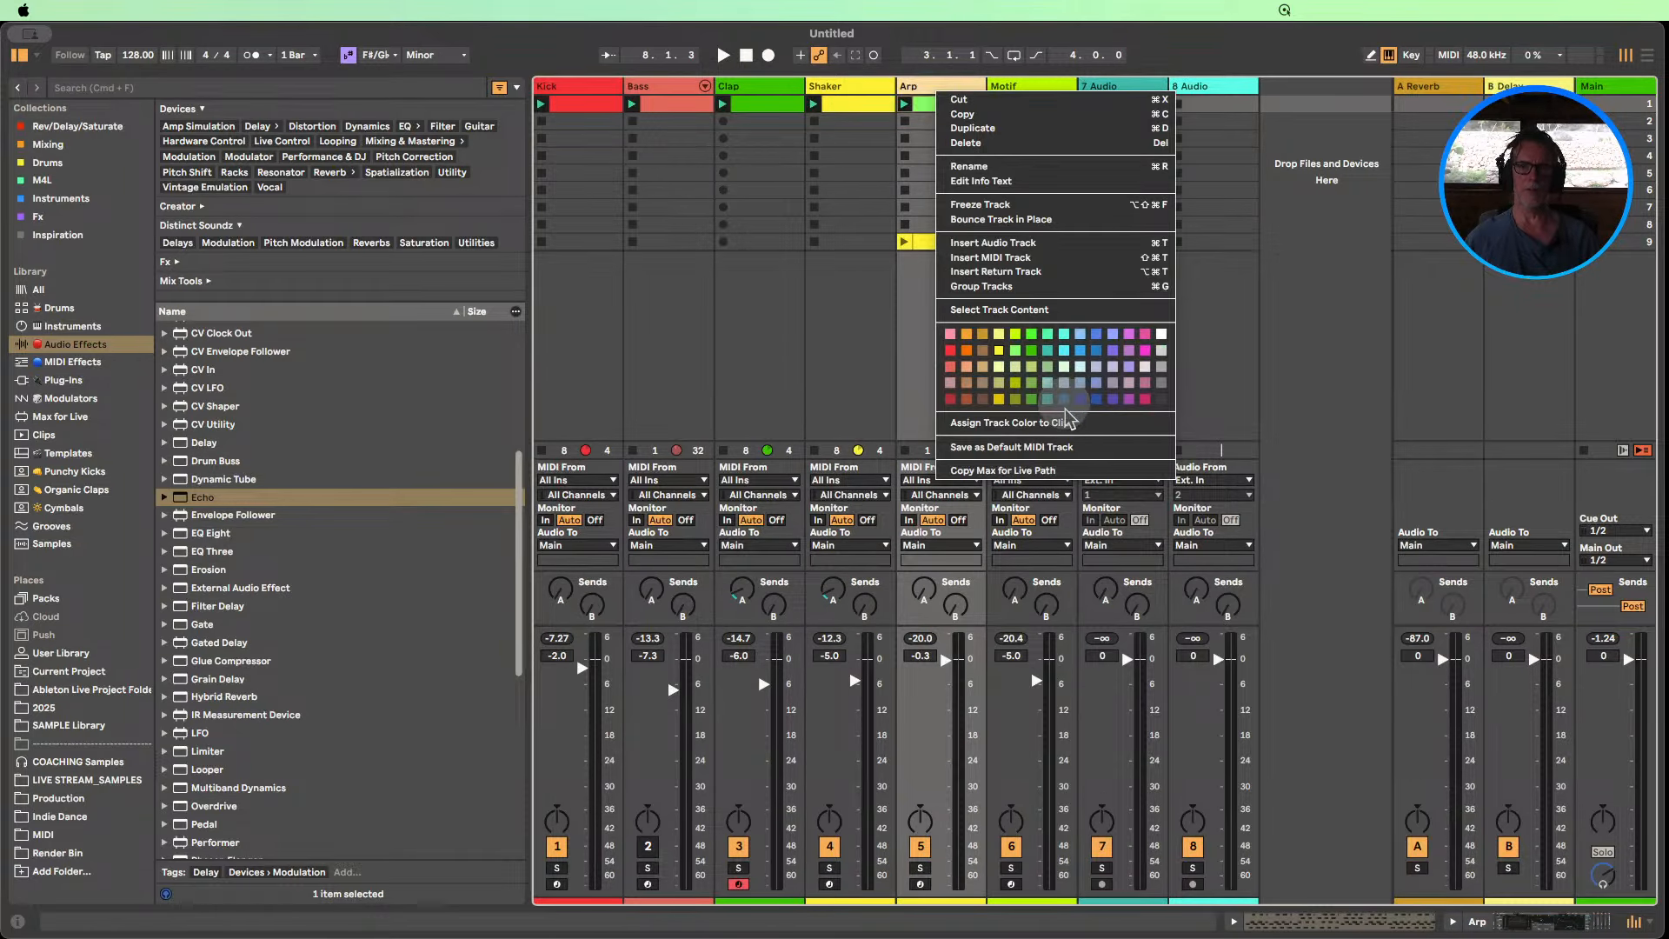
left_click(1074, 351)
right_click(949, 86)
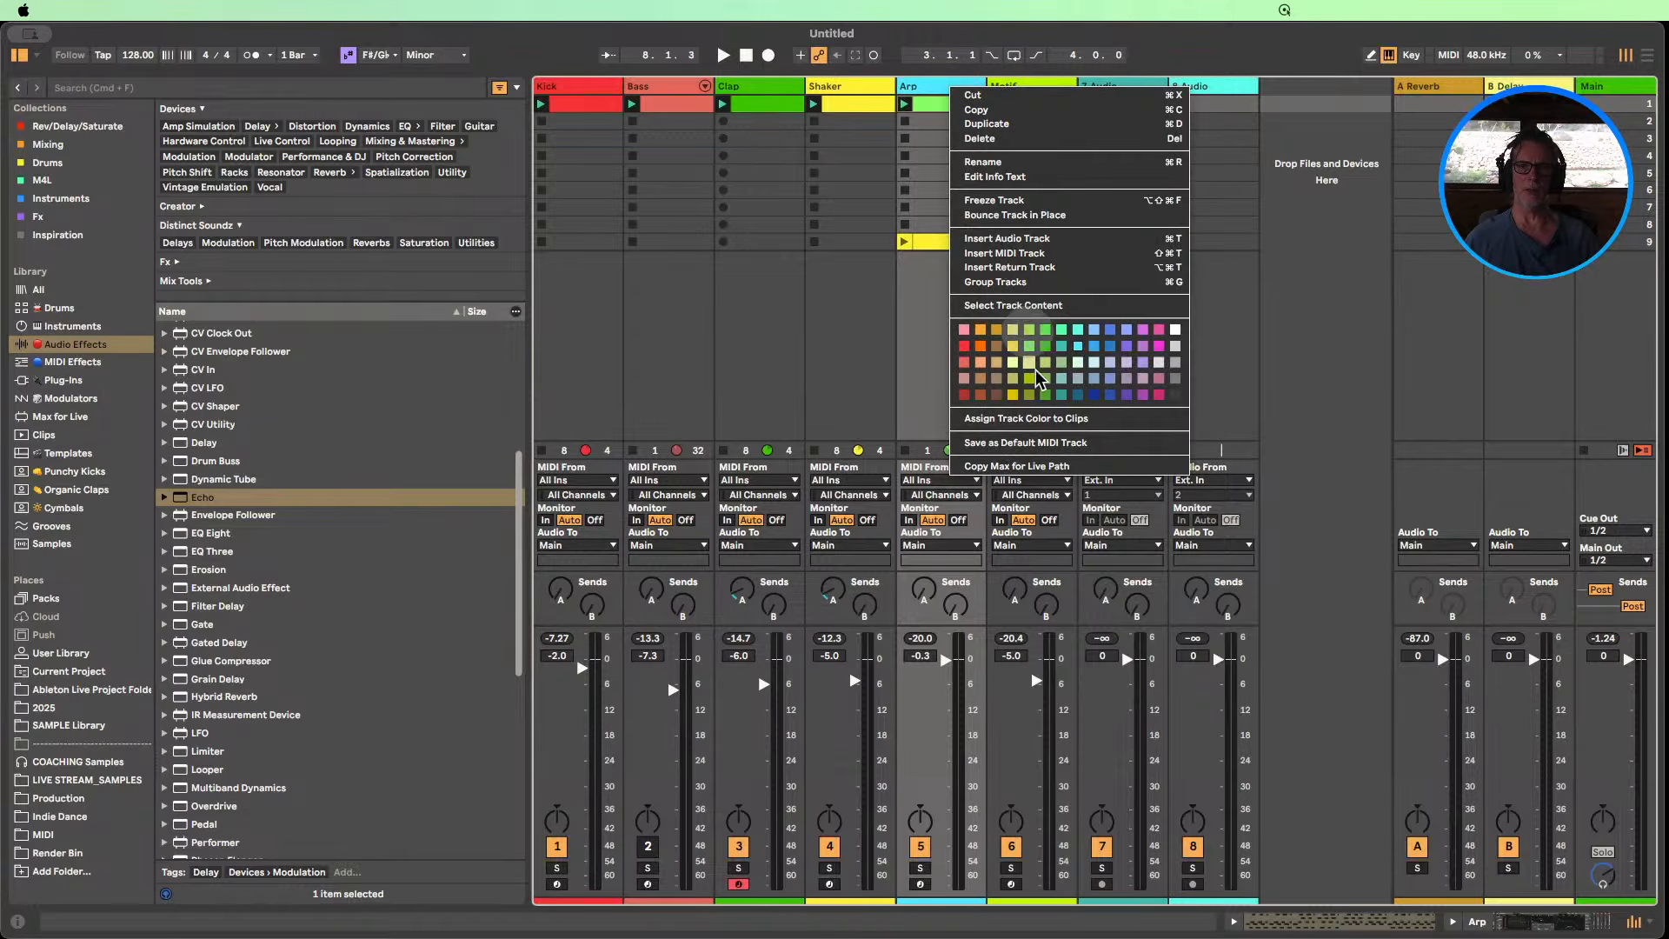
left_click(1043, 418)
Color the Motif track dark blue and assign that color to its clip.
left_click(1034, 99)
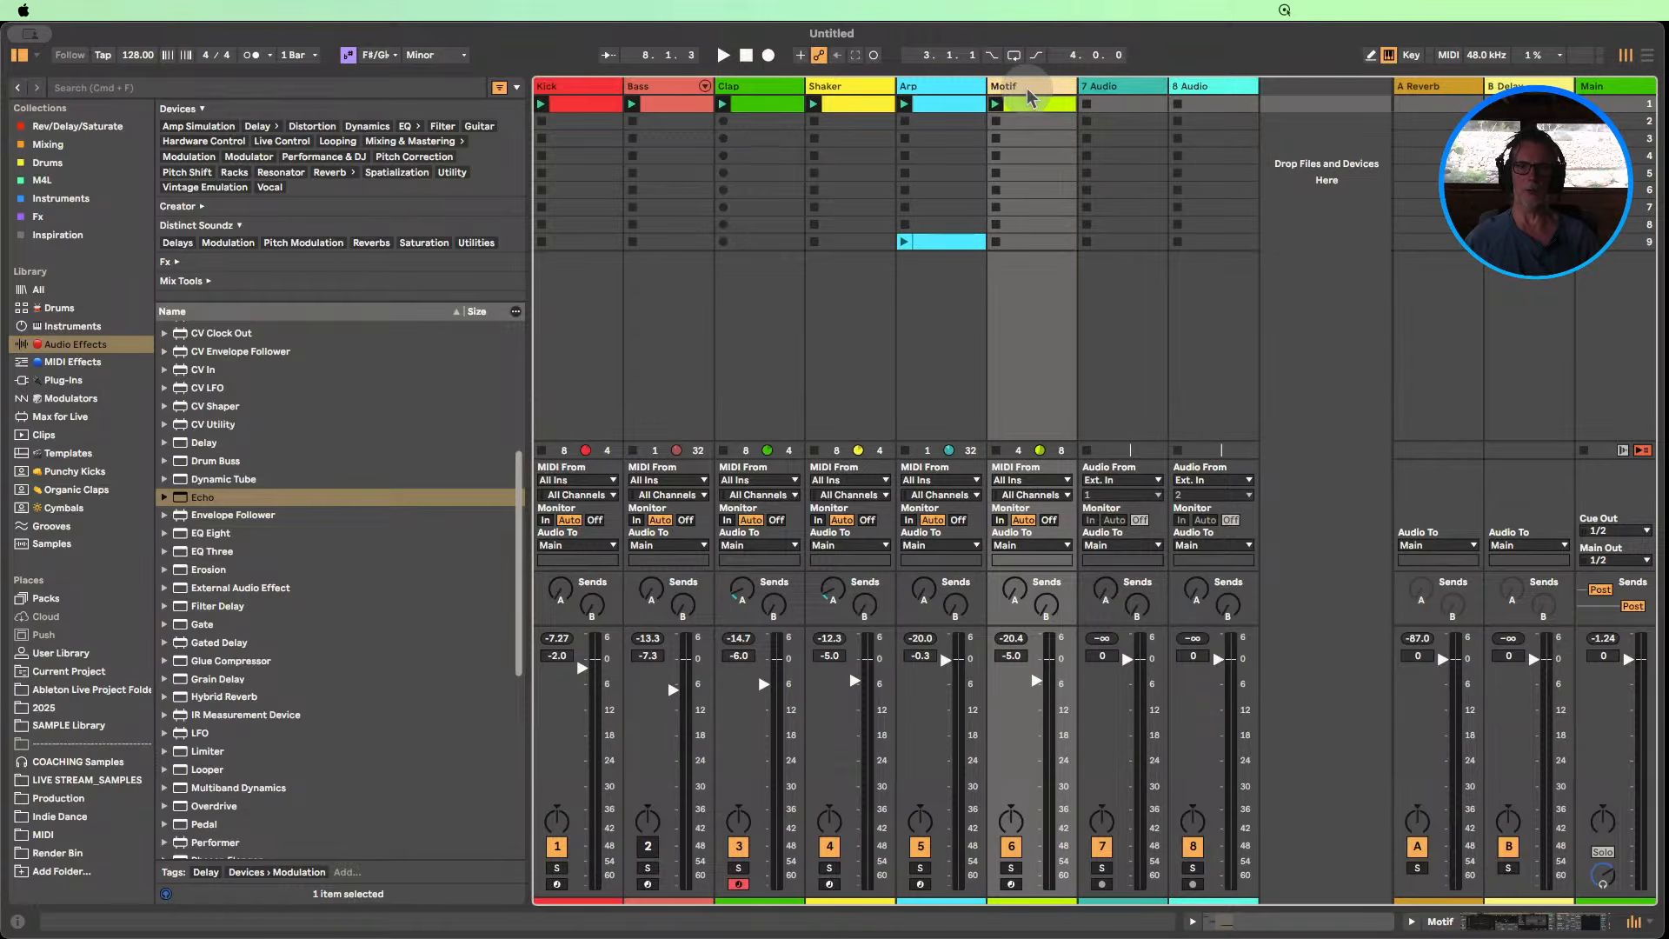
right_click(1028, 90)
left_click(1188, 351)
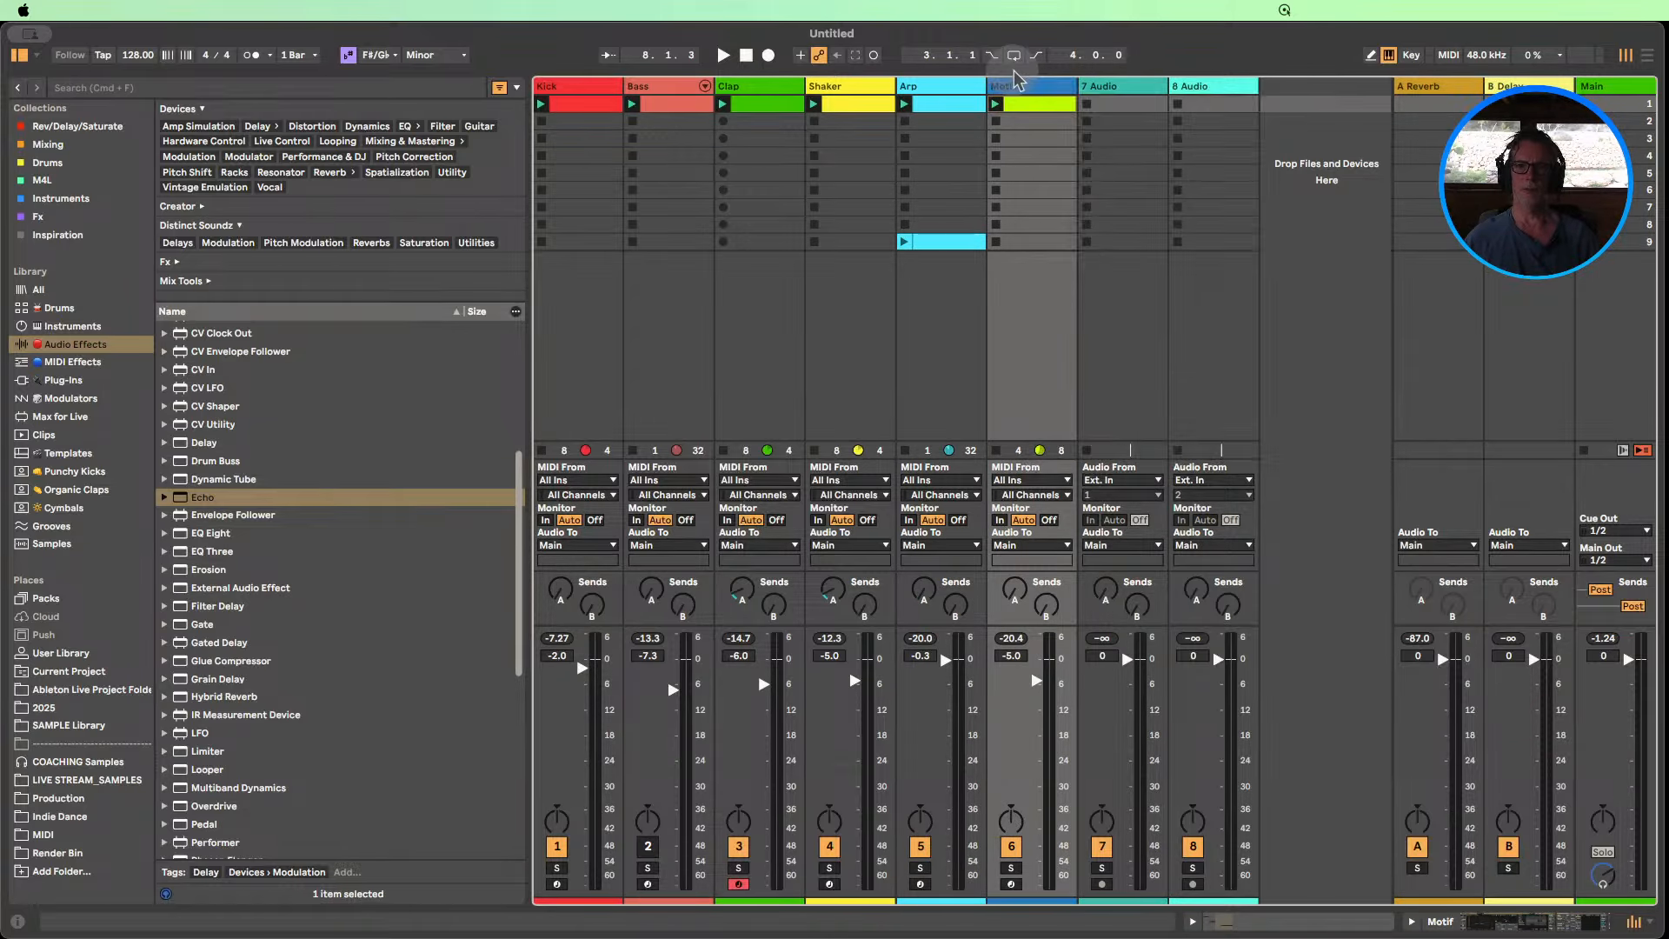
right_click(1013, 87)
left_click(1130, 423)
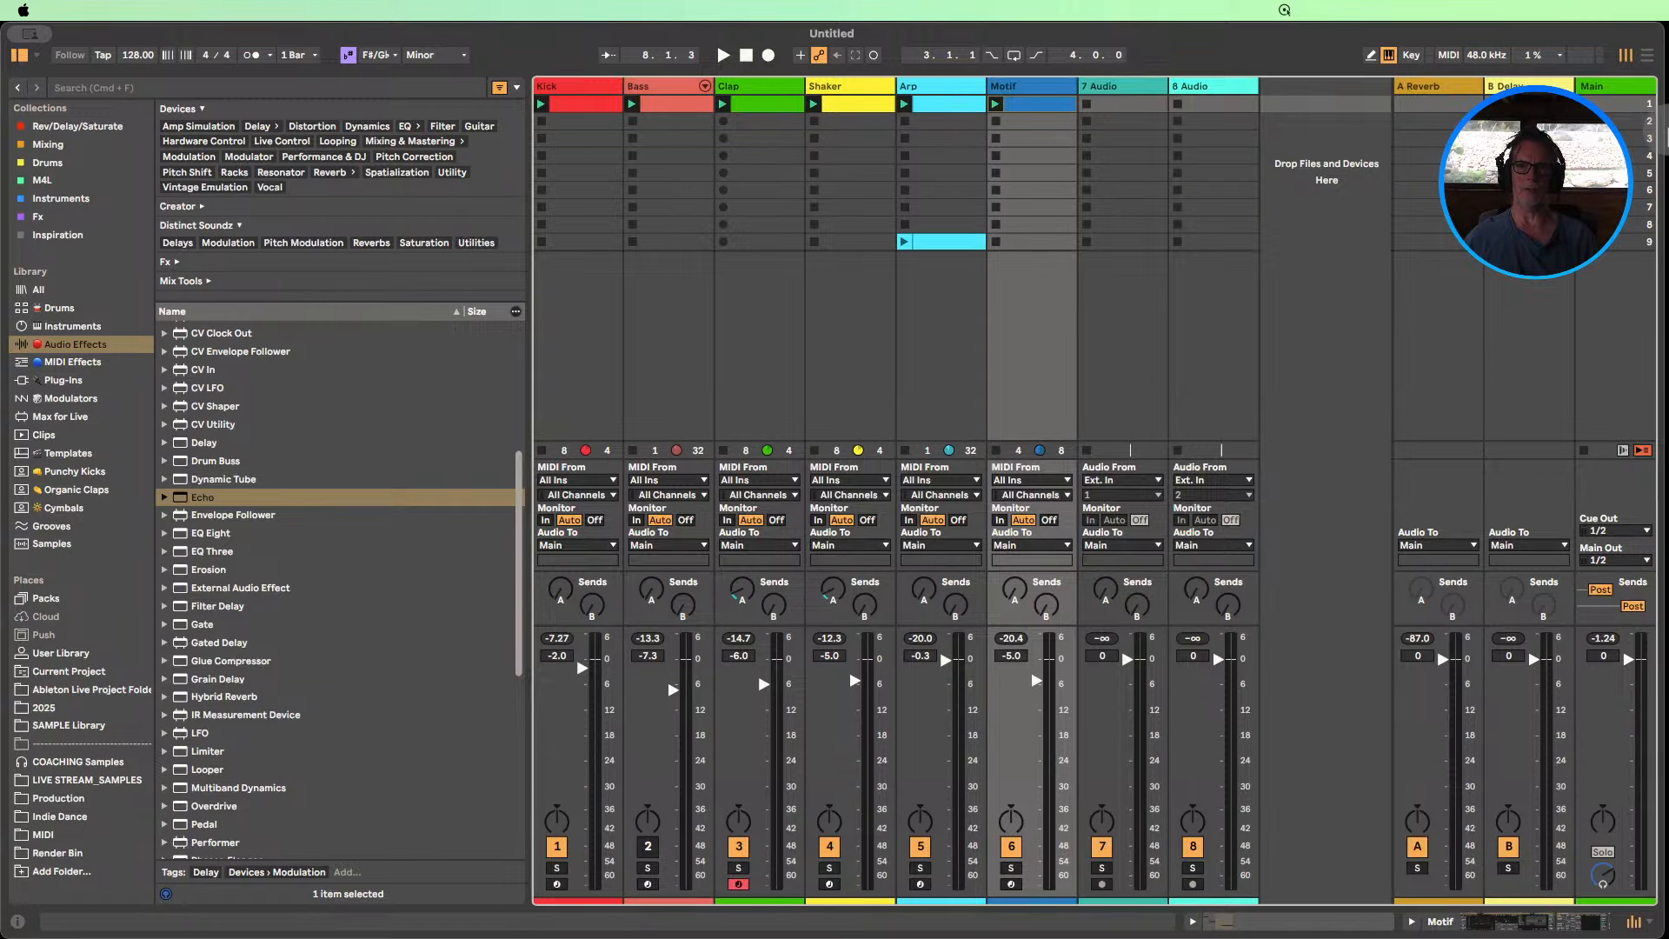
Start playback and unmute the Bass track to hear it in the full mix.
key("space")
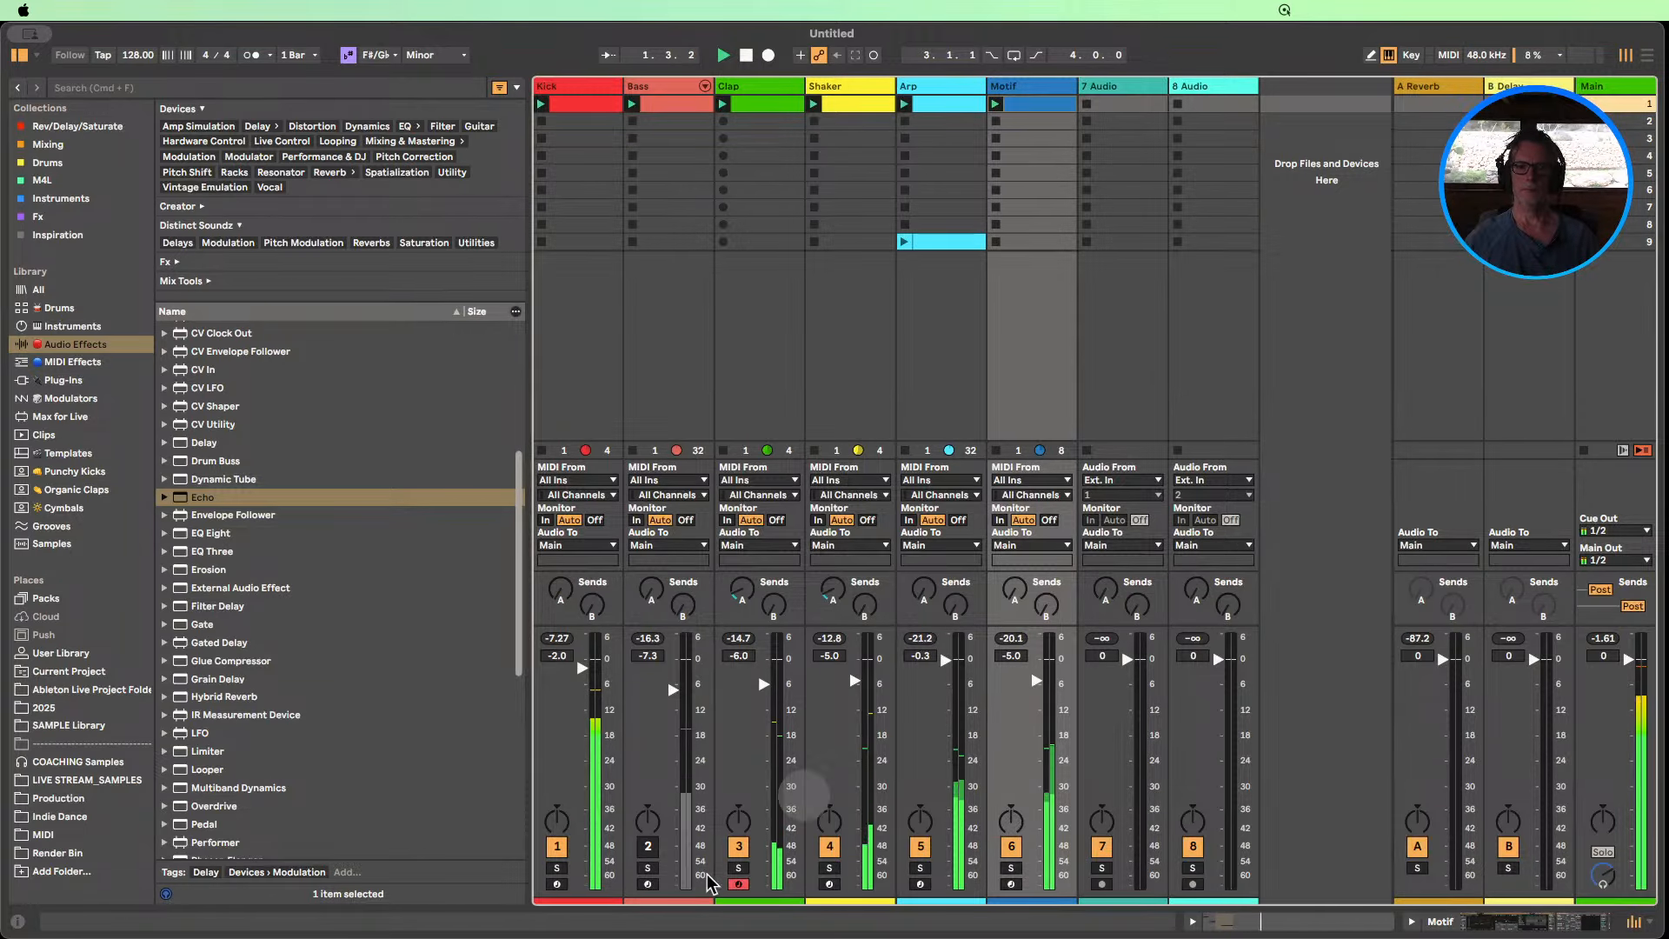
left_click(650, 851)
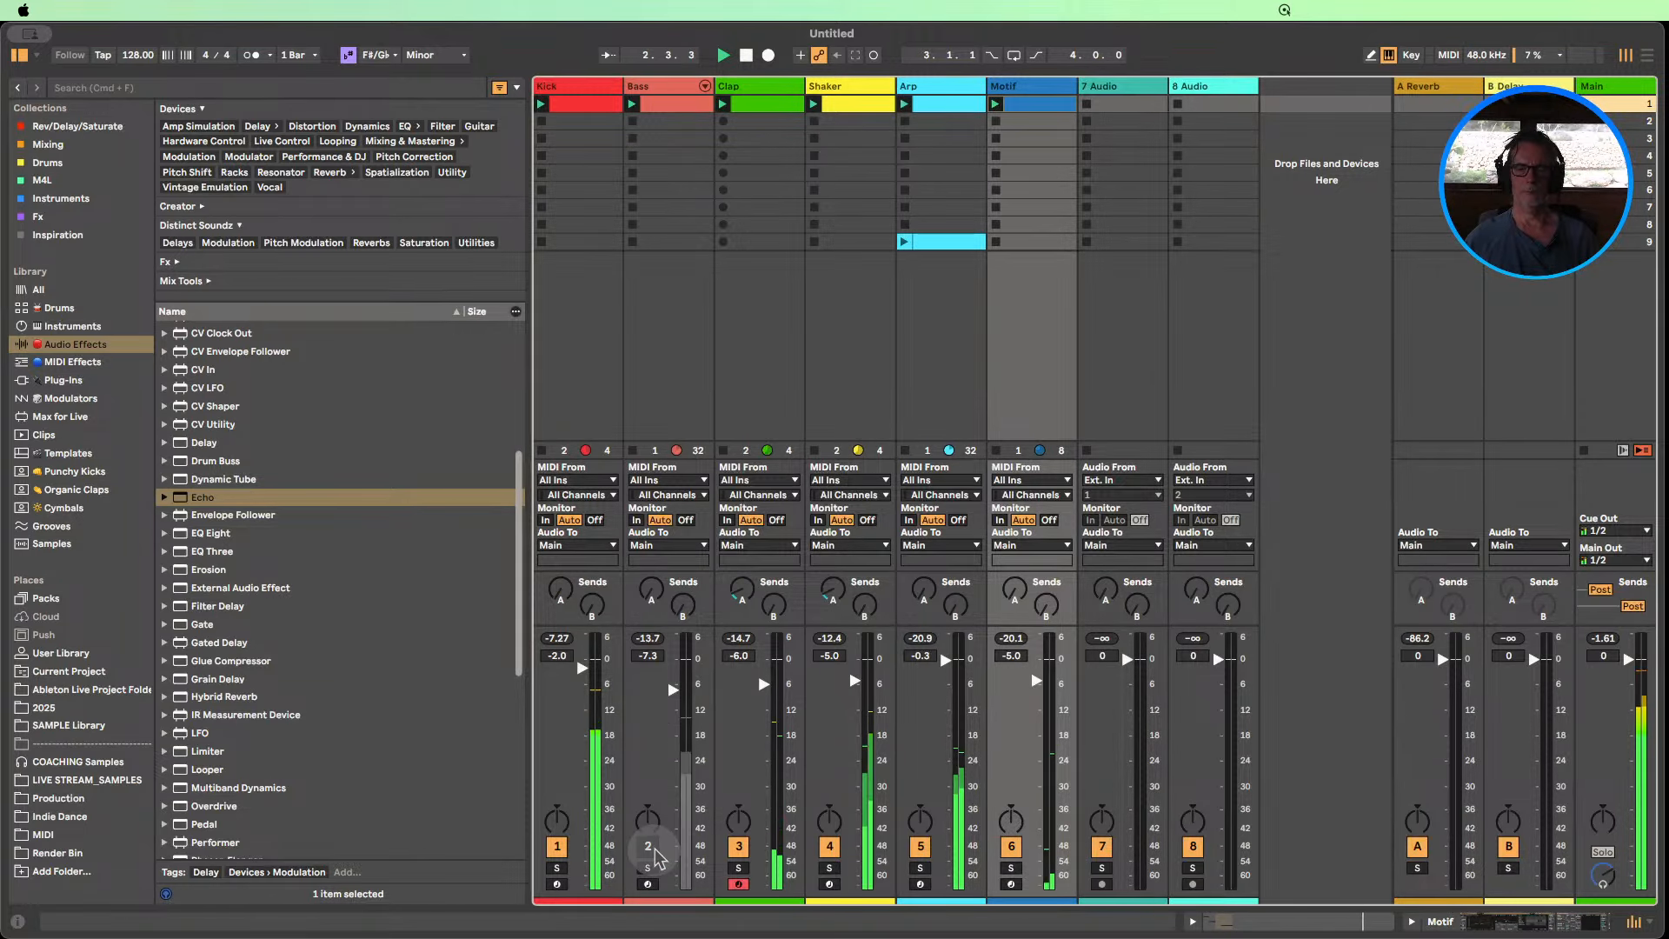
left_click(650, 847)
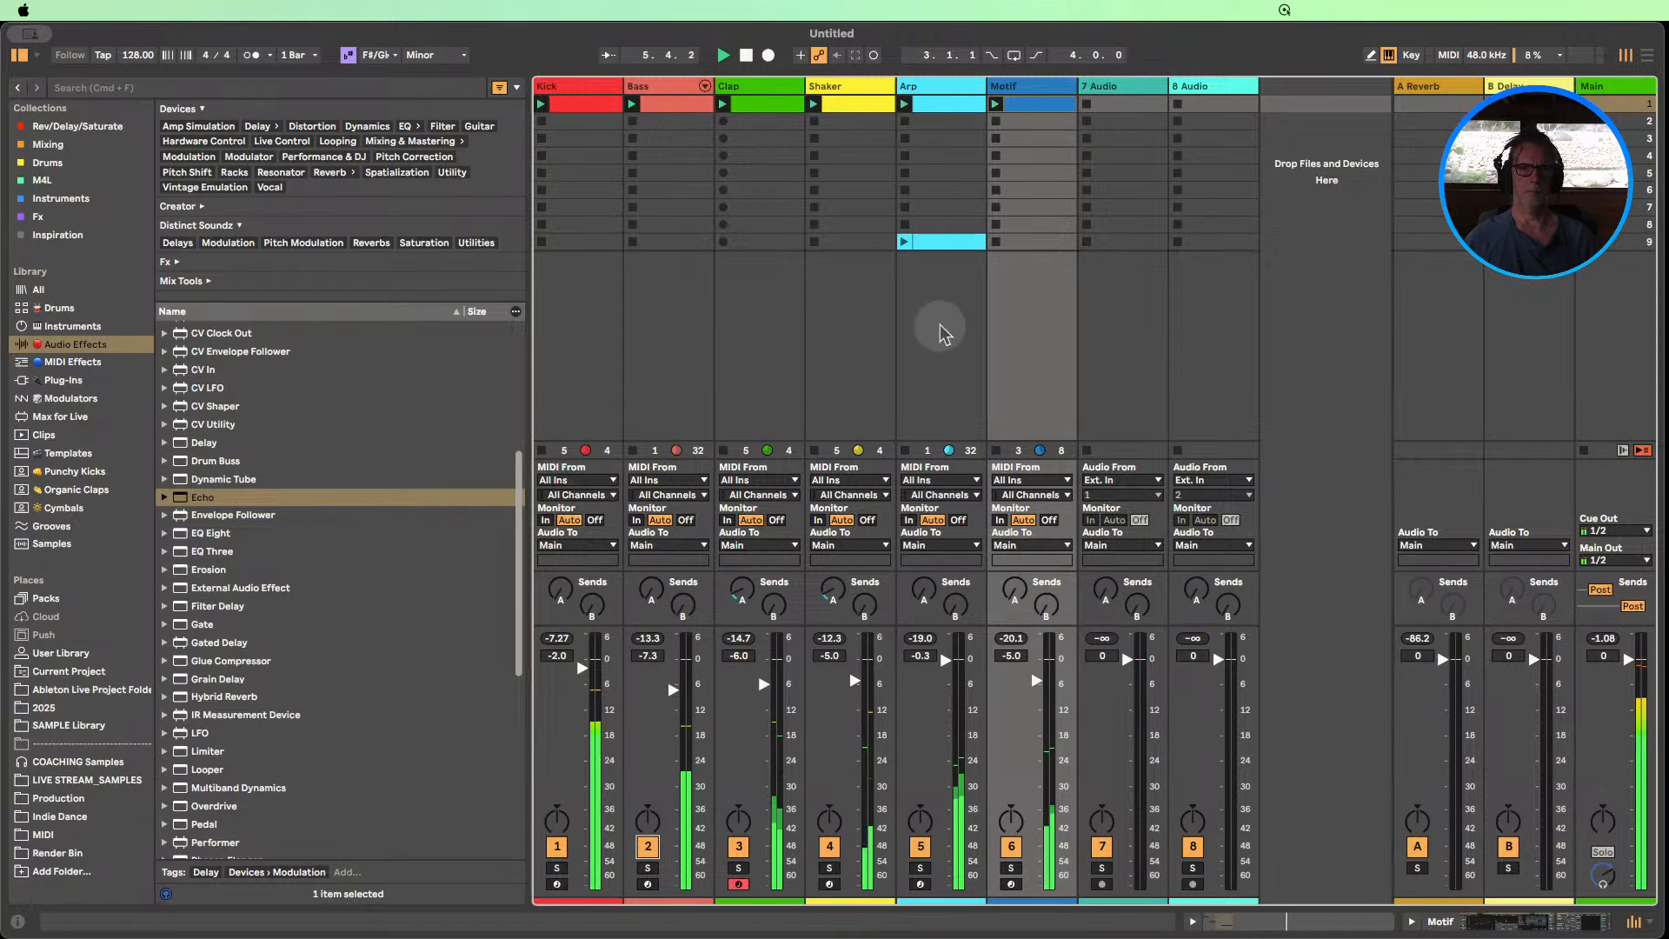
Delete the two empty audio tracks and stop playback.
left_click(1207, 90)
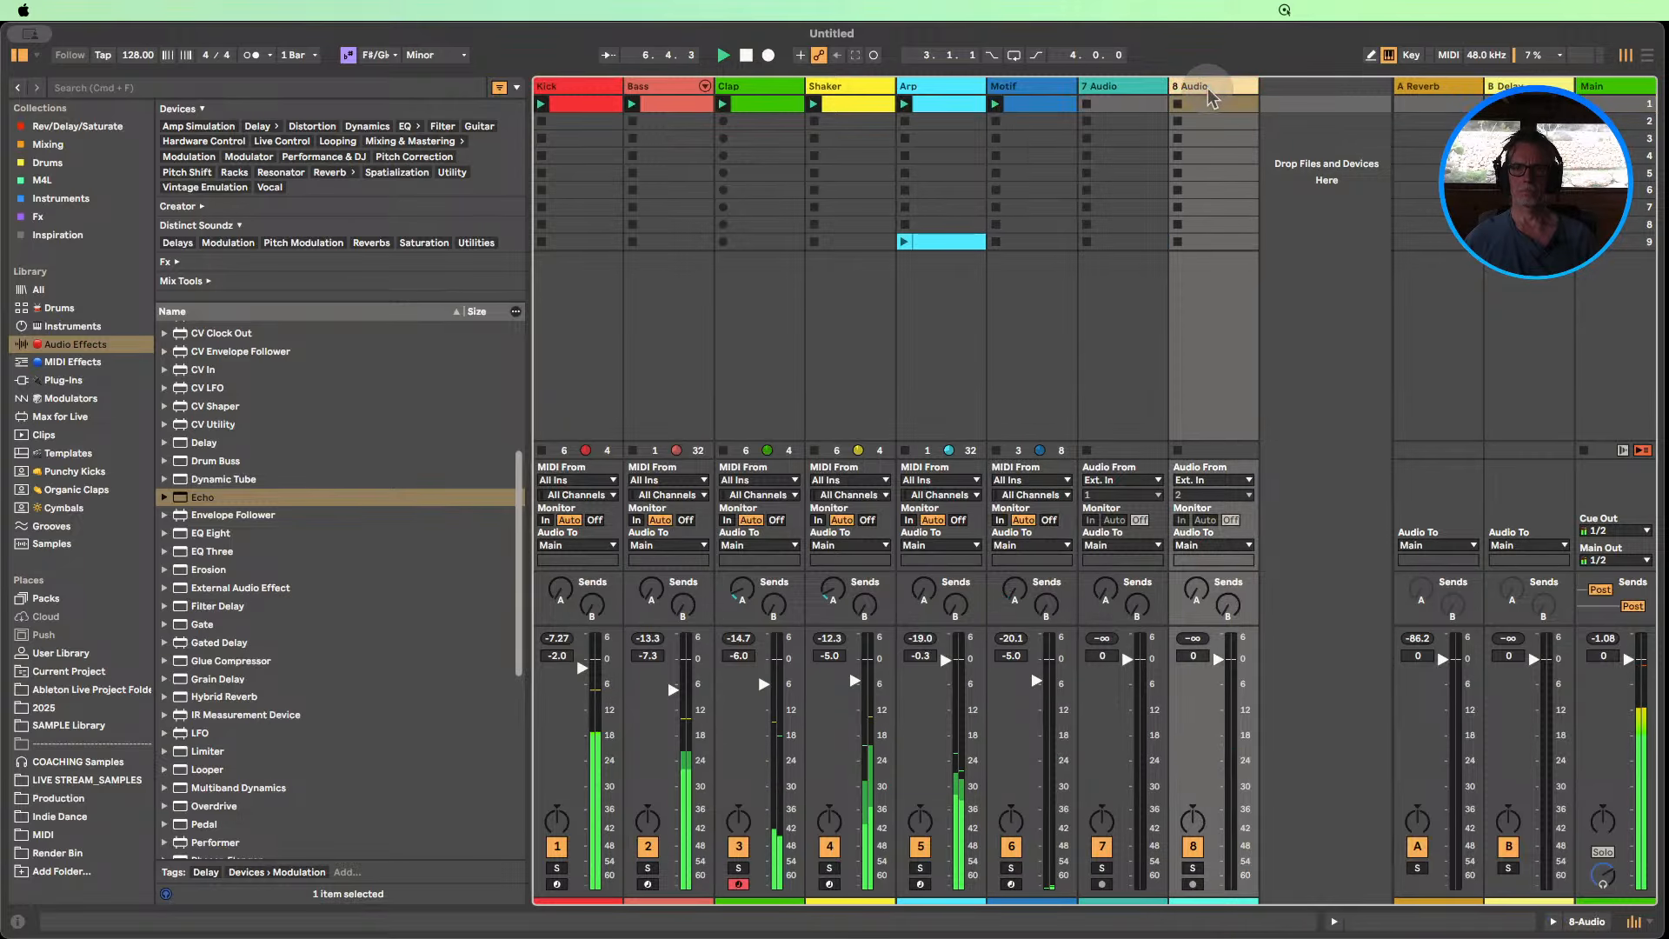
key("Delete")
key("Delete")
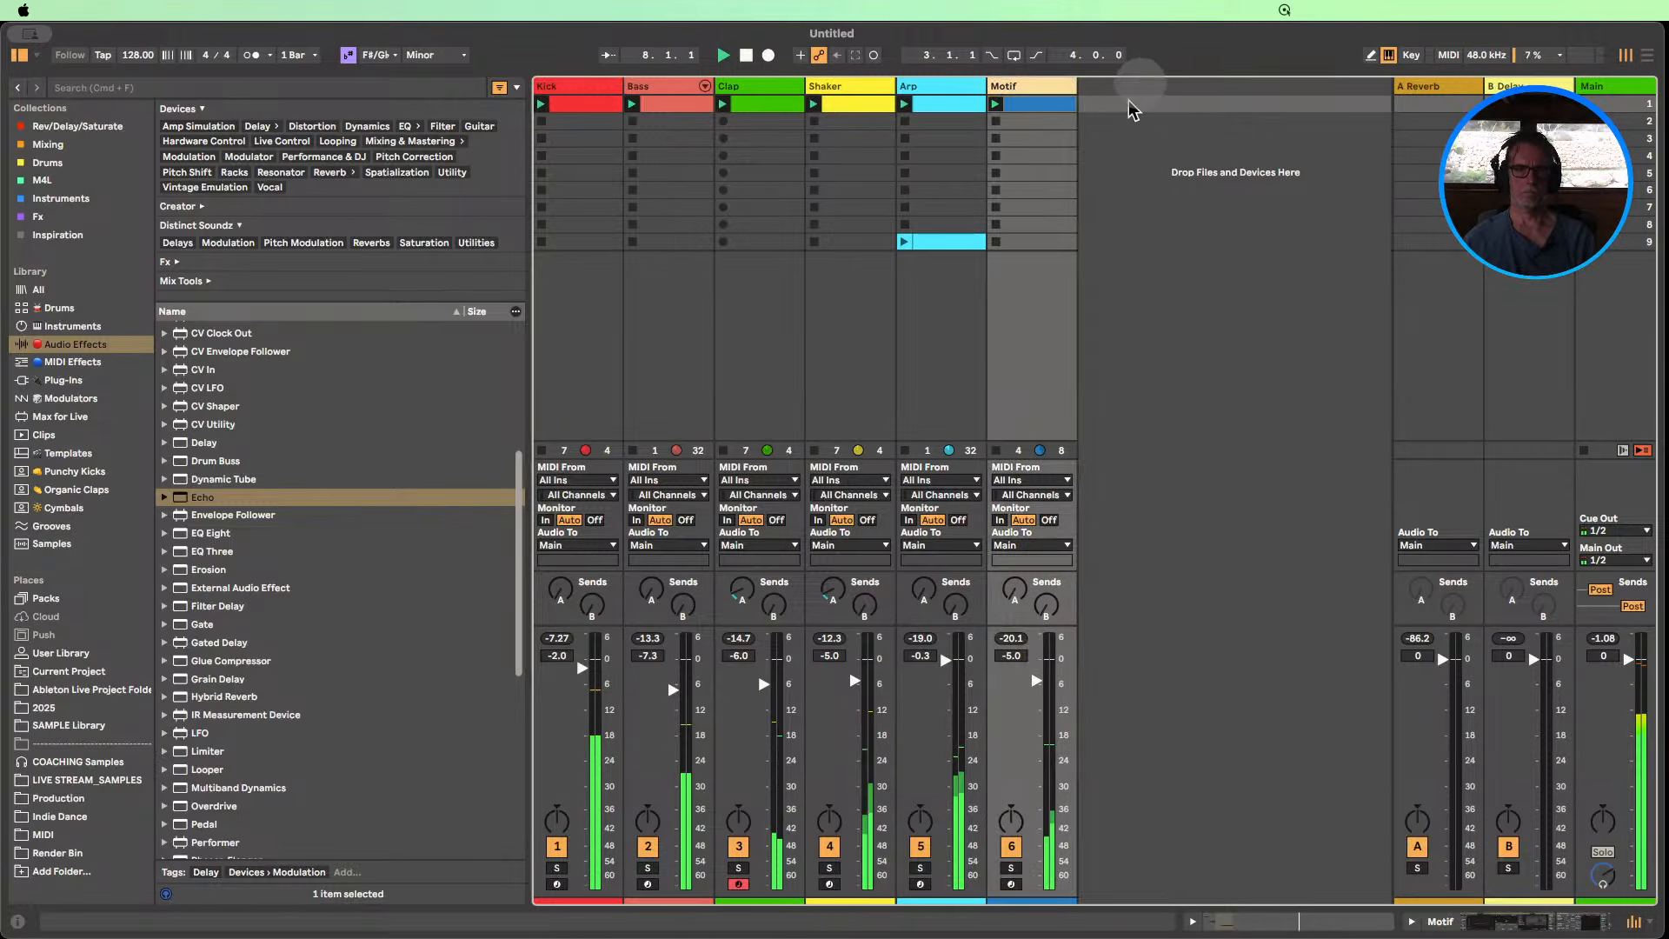
left_click(746, 55)
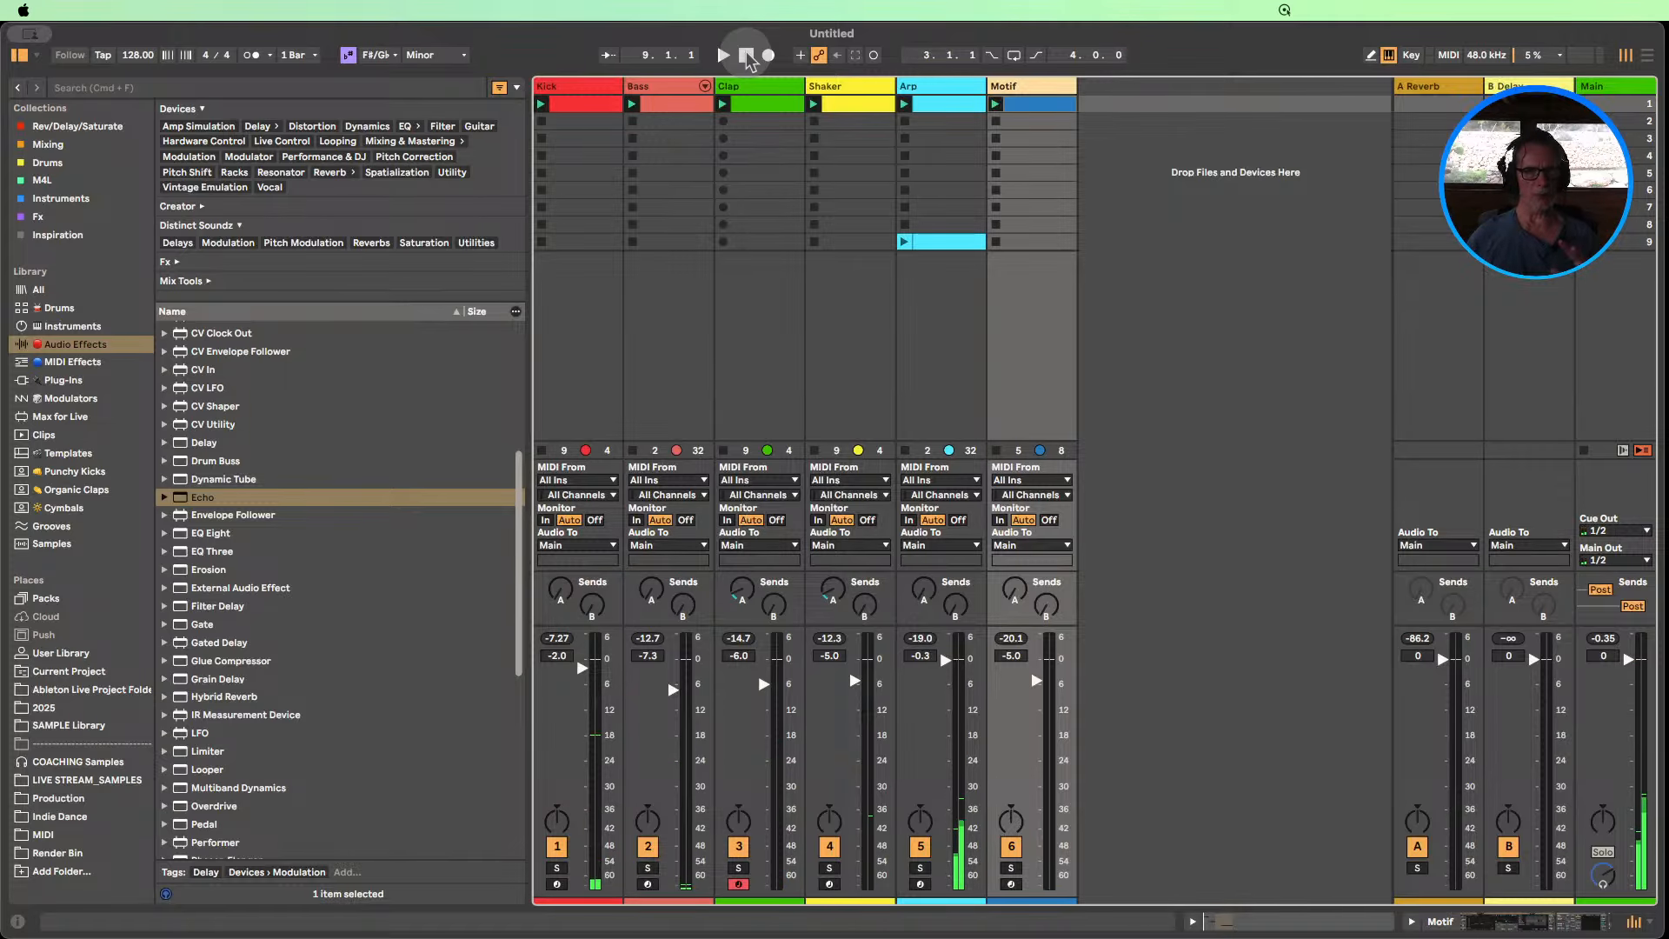
Insert a new MIDI track after Motif and create an empty clip in its first slot.
left_click(1613, 87)
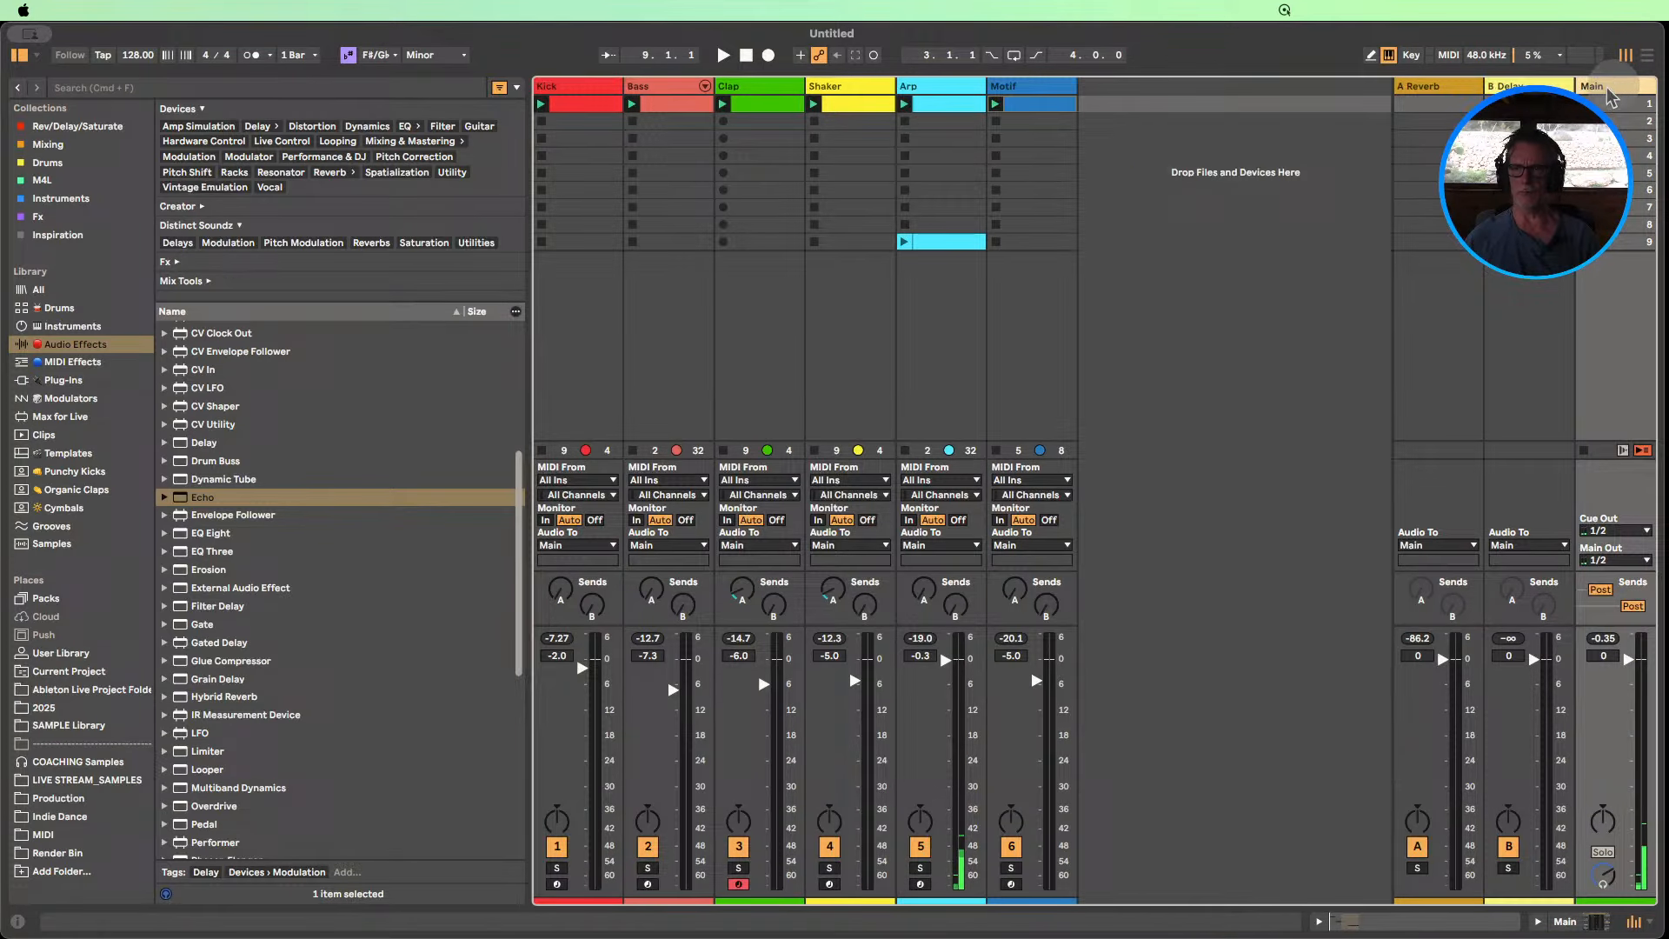
left_click(1110, 90)
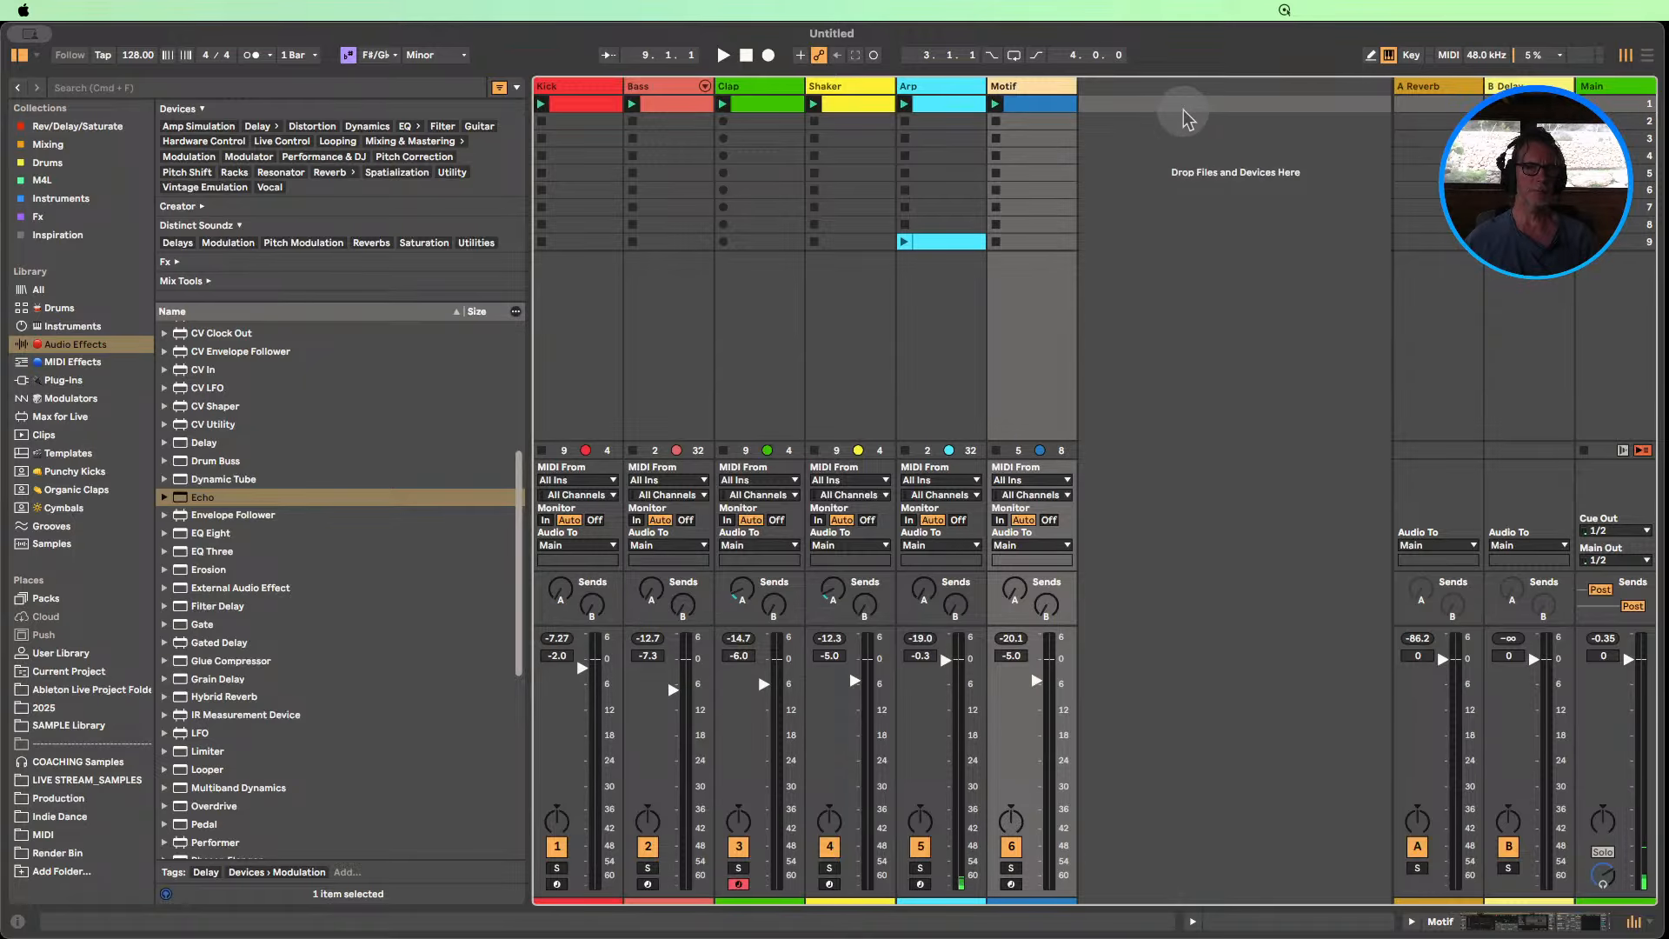
key("super+shift+t")
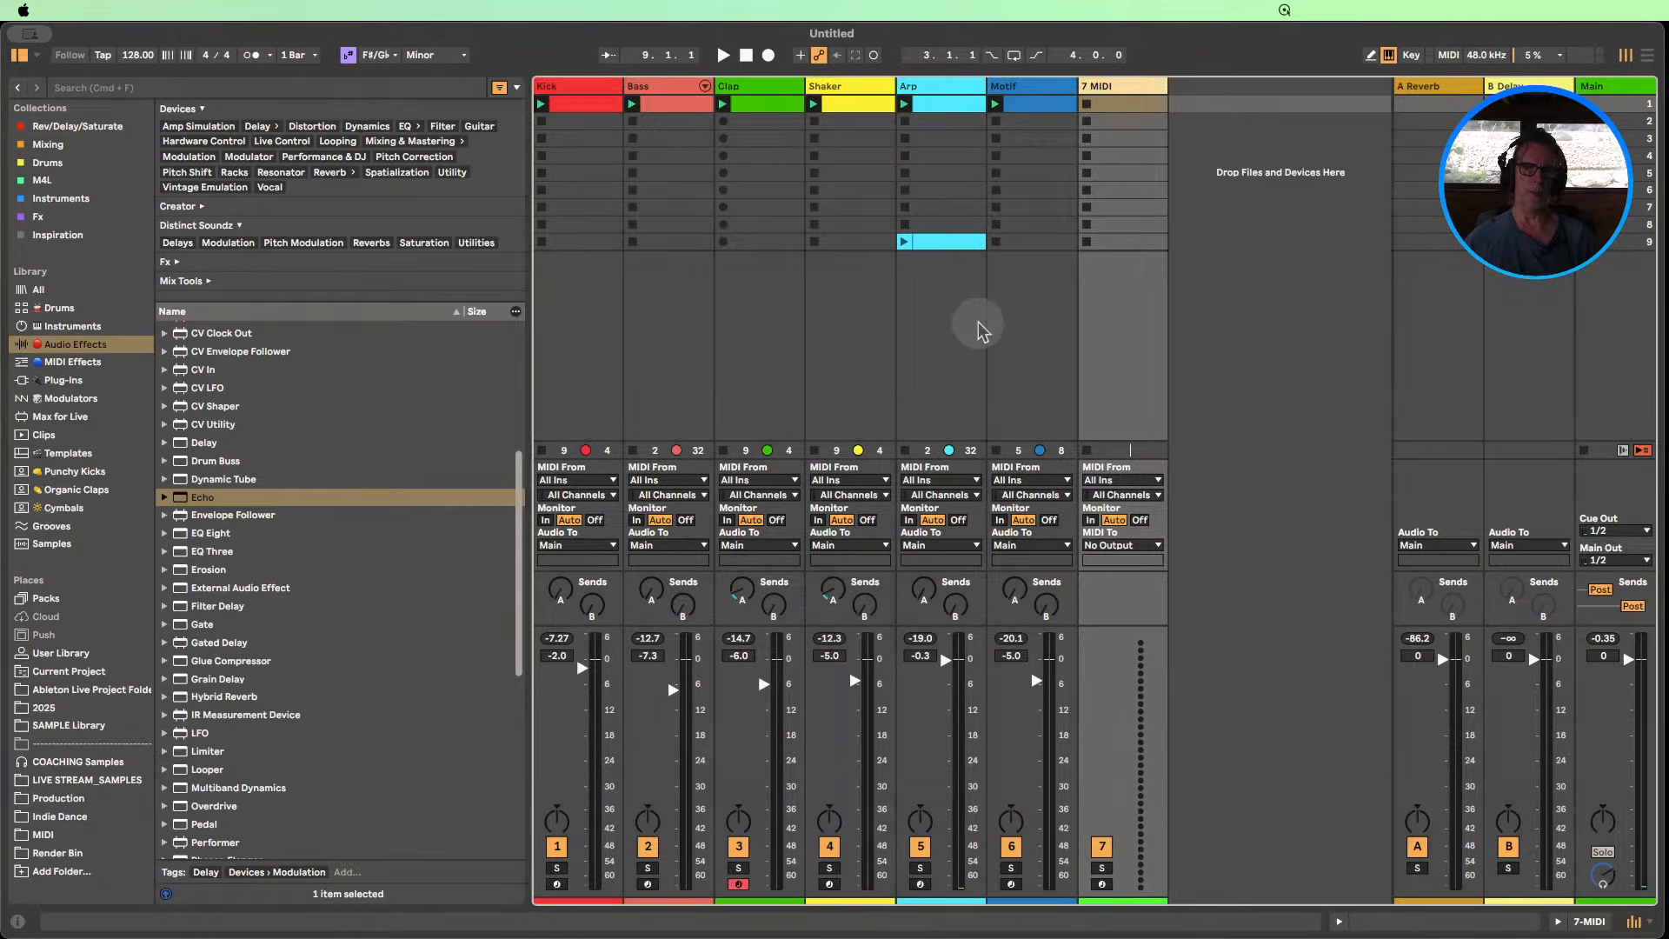
double_click(1110, 107)
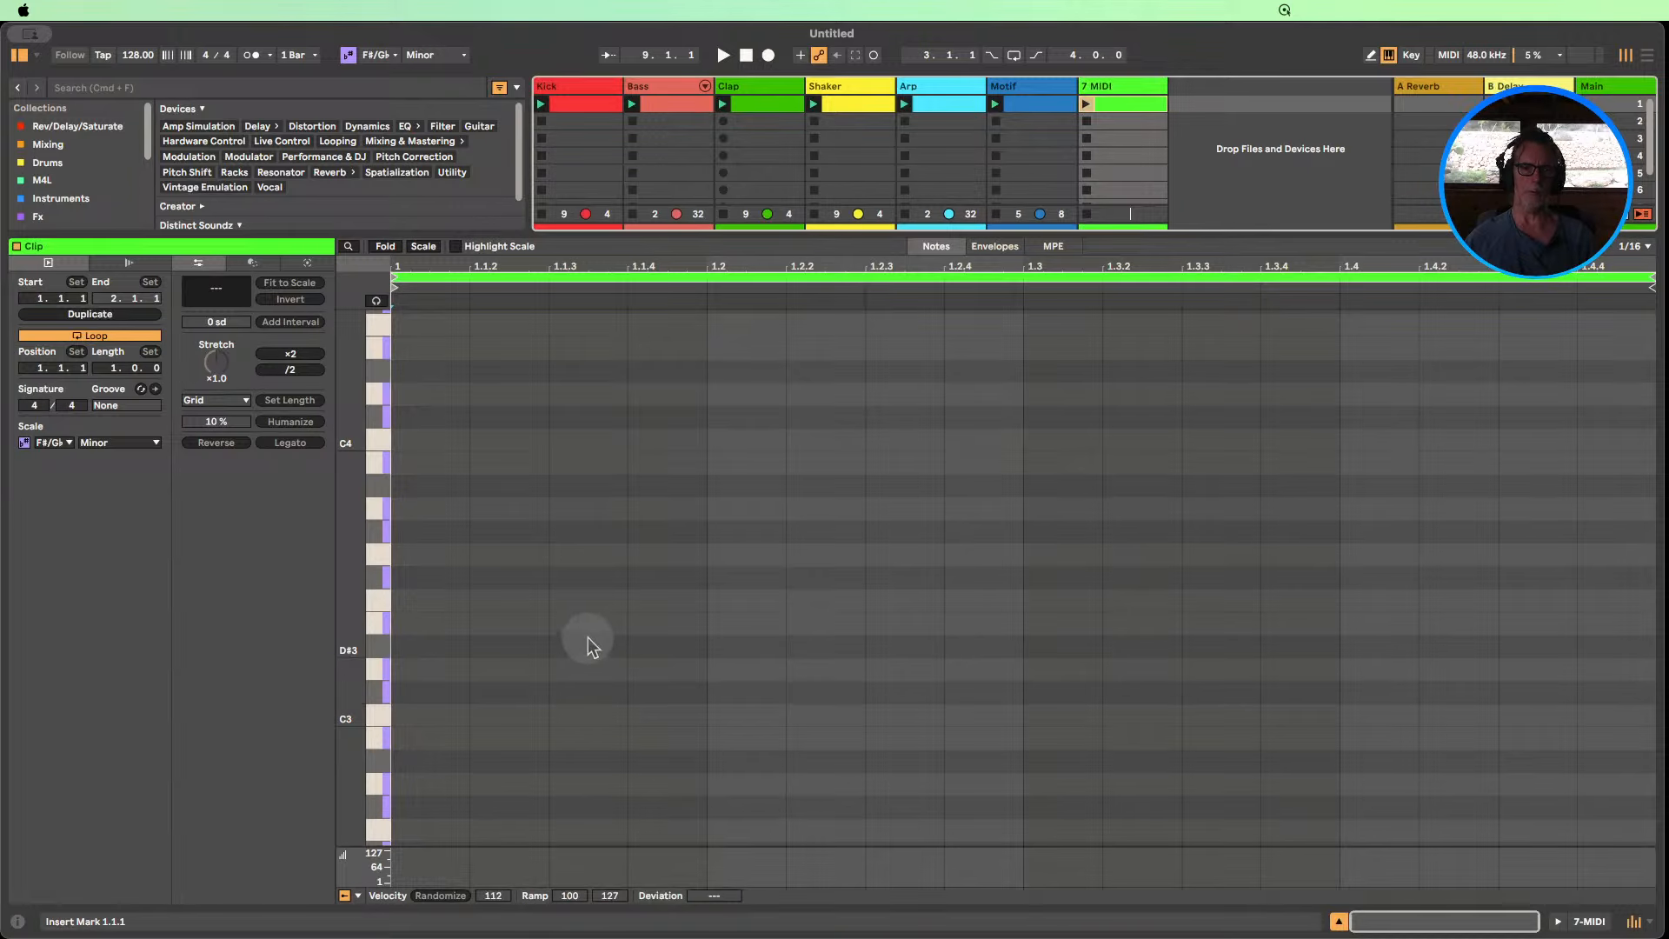
Show the Drums collection in the browser and display the Arp track's device chain.
left_click(1339, 922)
left_click(48, 163)
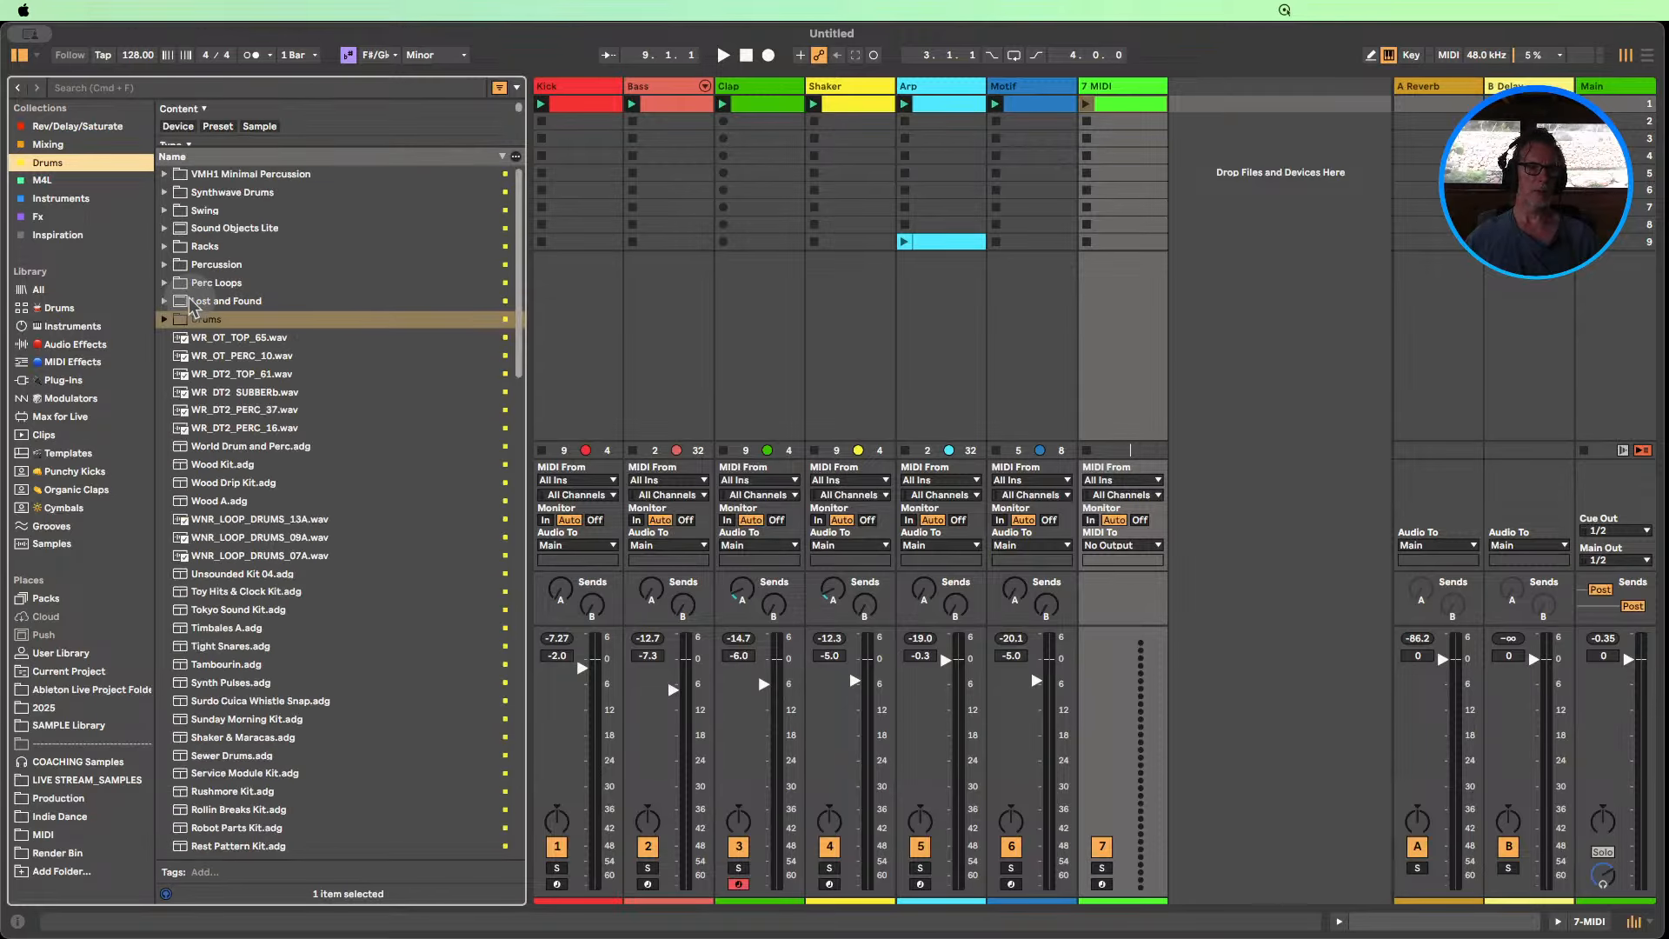
double_click(922, 86)
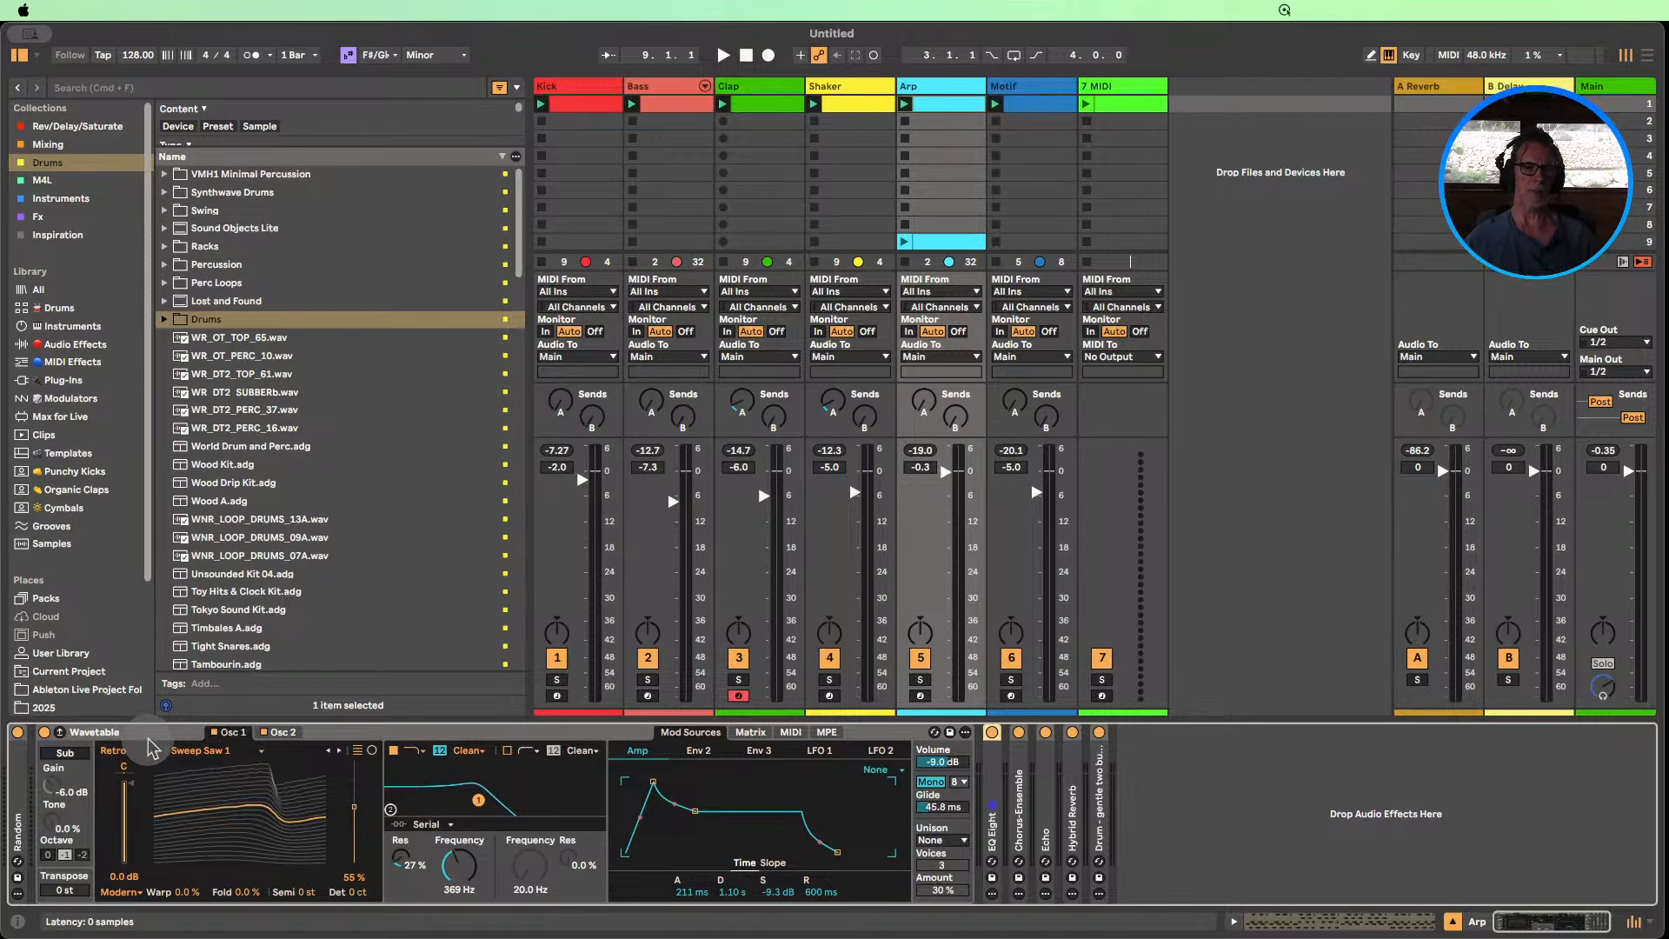
left_click(910, 120)
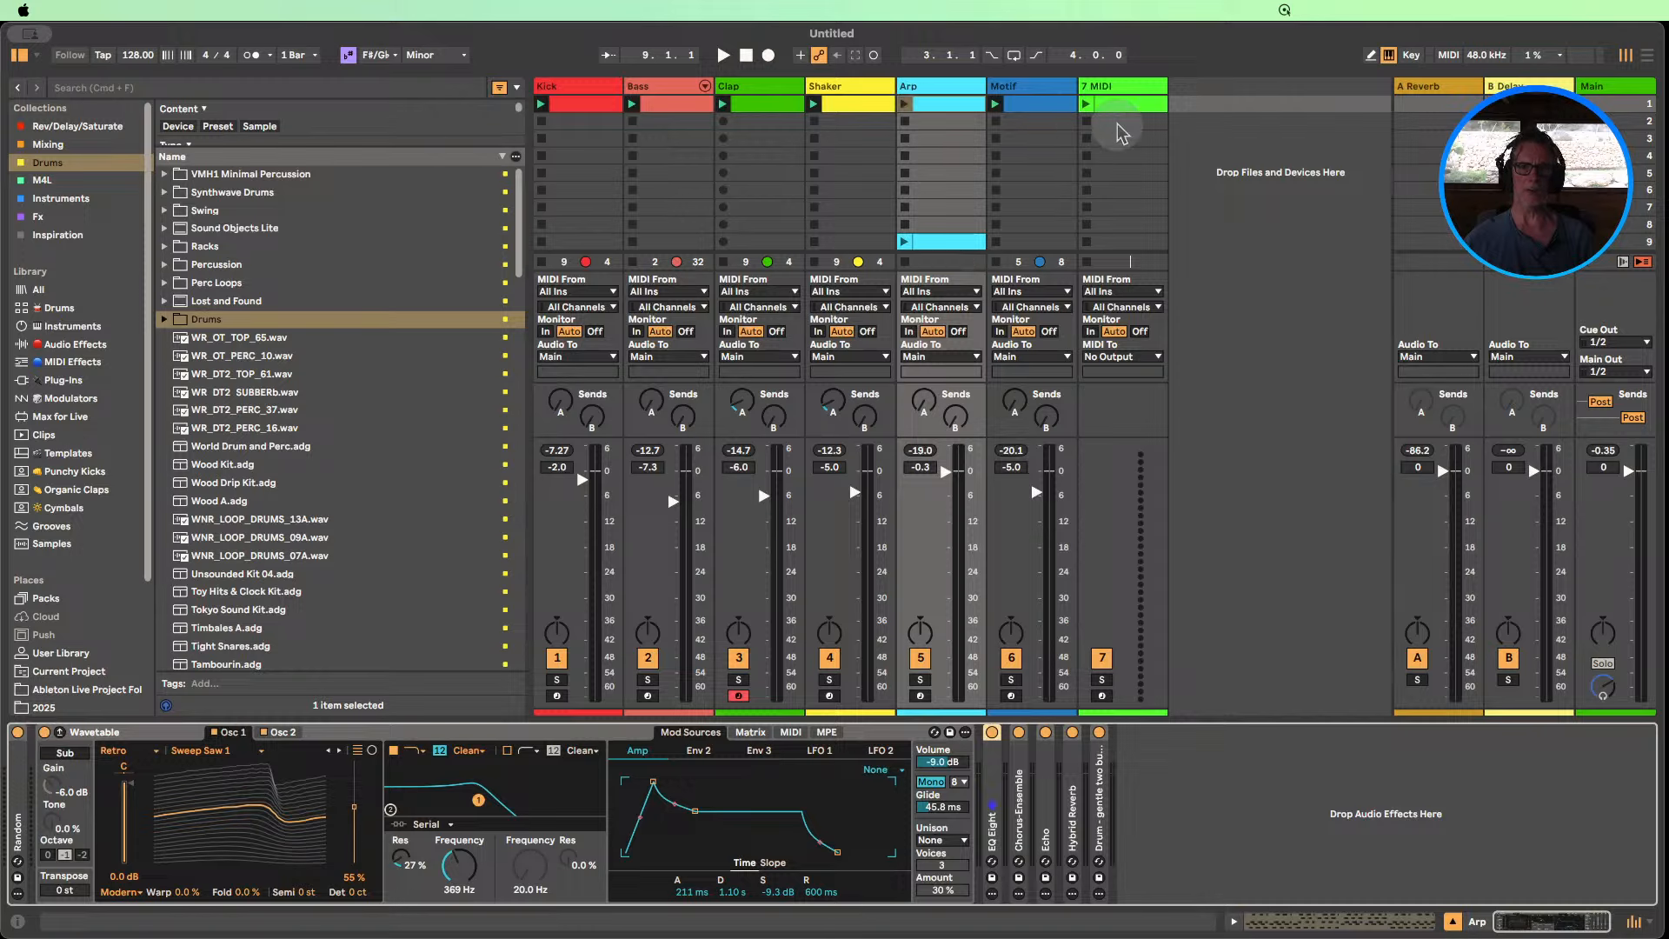
Play the mix and set the Motif track to -4.0 dB and the Arp track to -0.4 dB, muting Arp briefly to compare.
key("space")
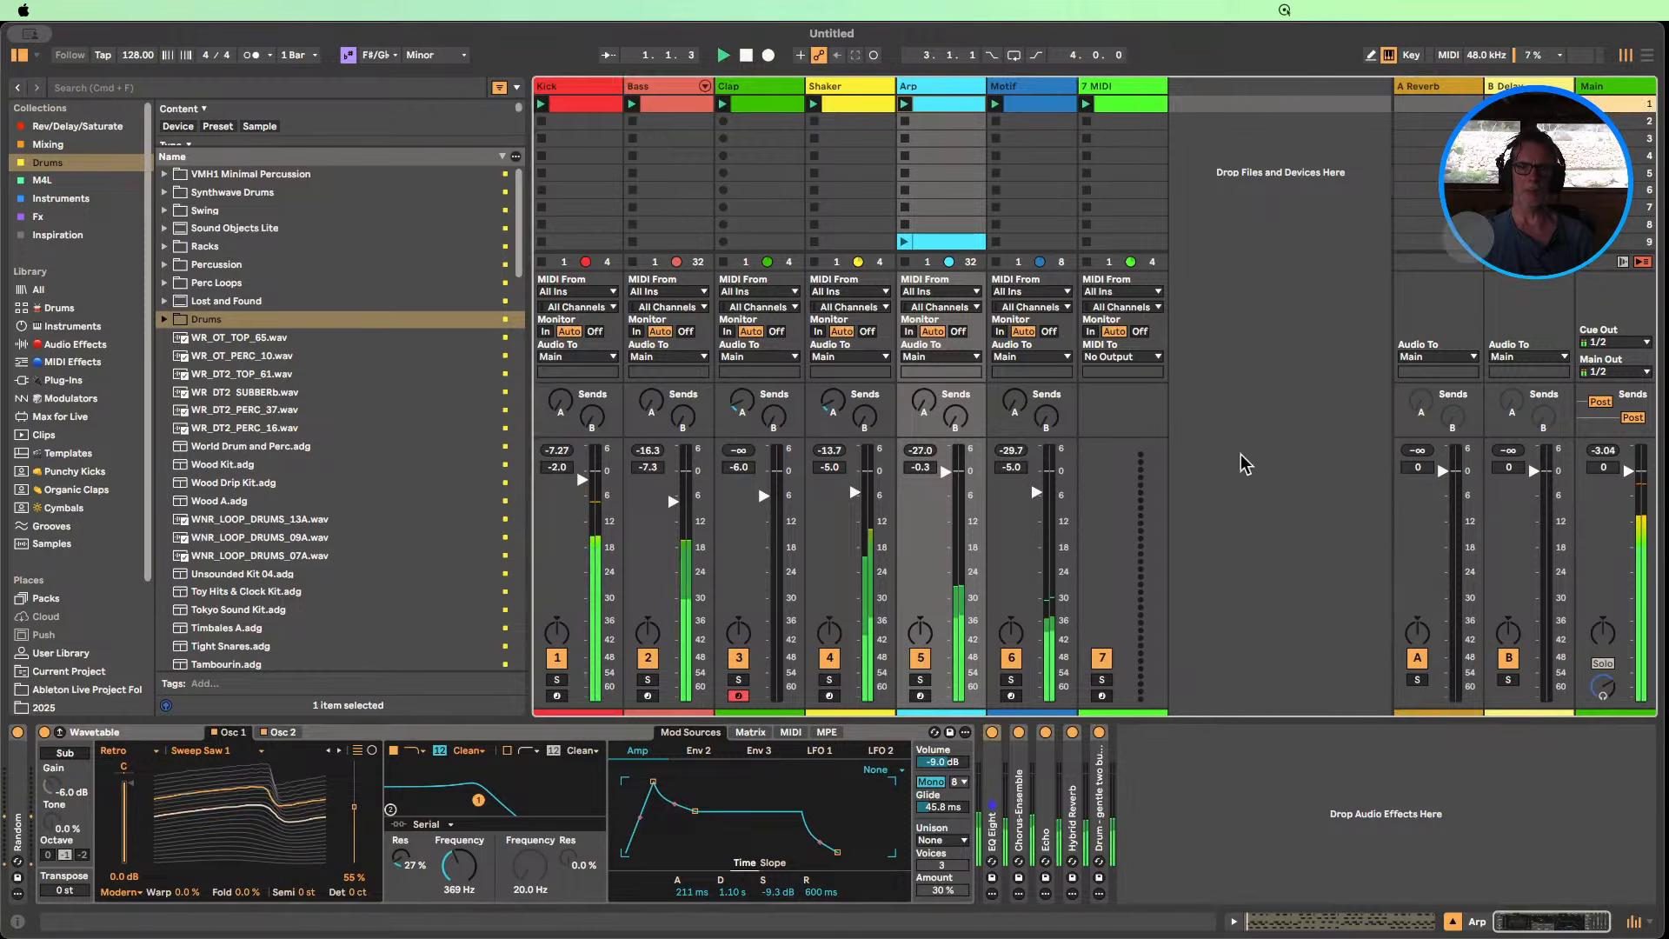
left_click(922, 658)
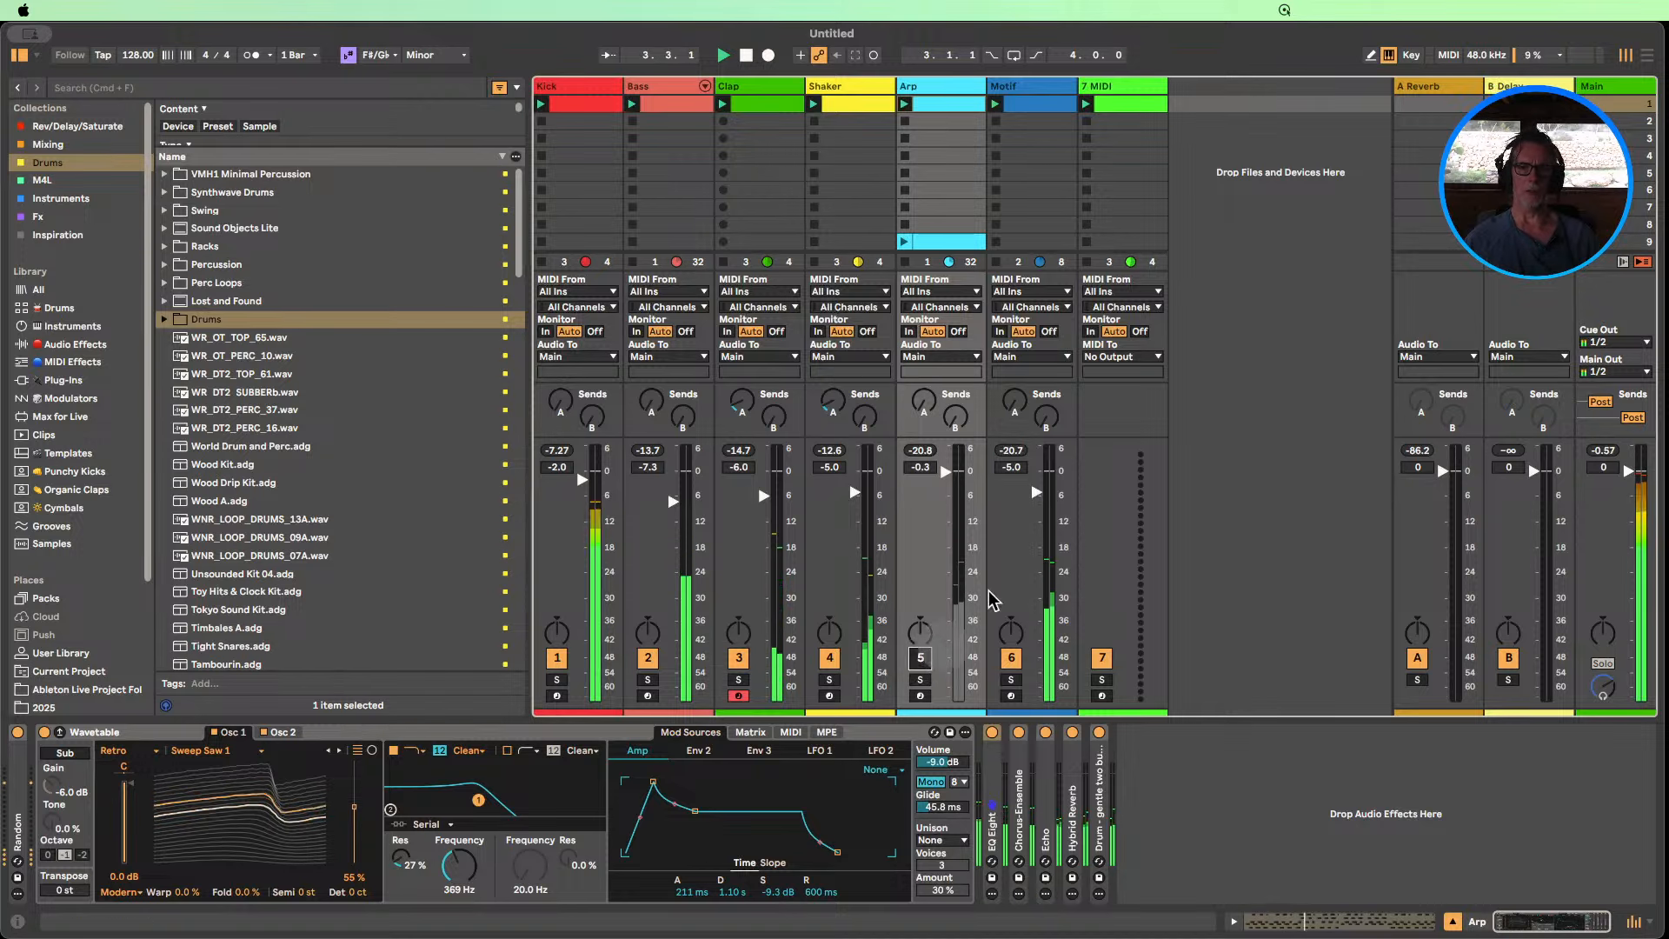
left_click_drag(1036, 493, 1035, 488)
left_click(923, 660)
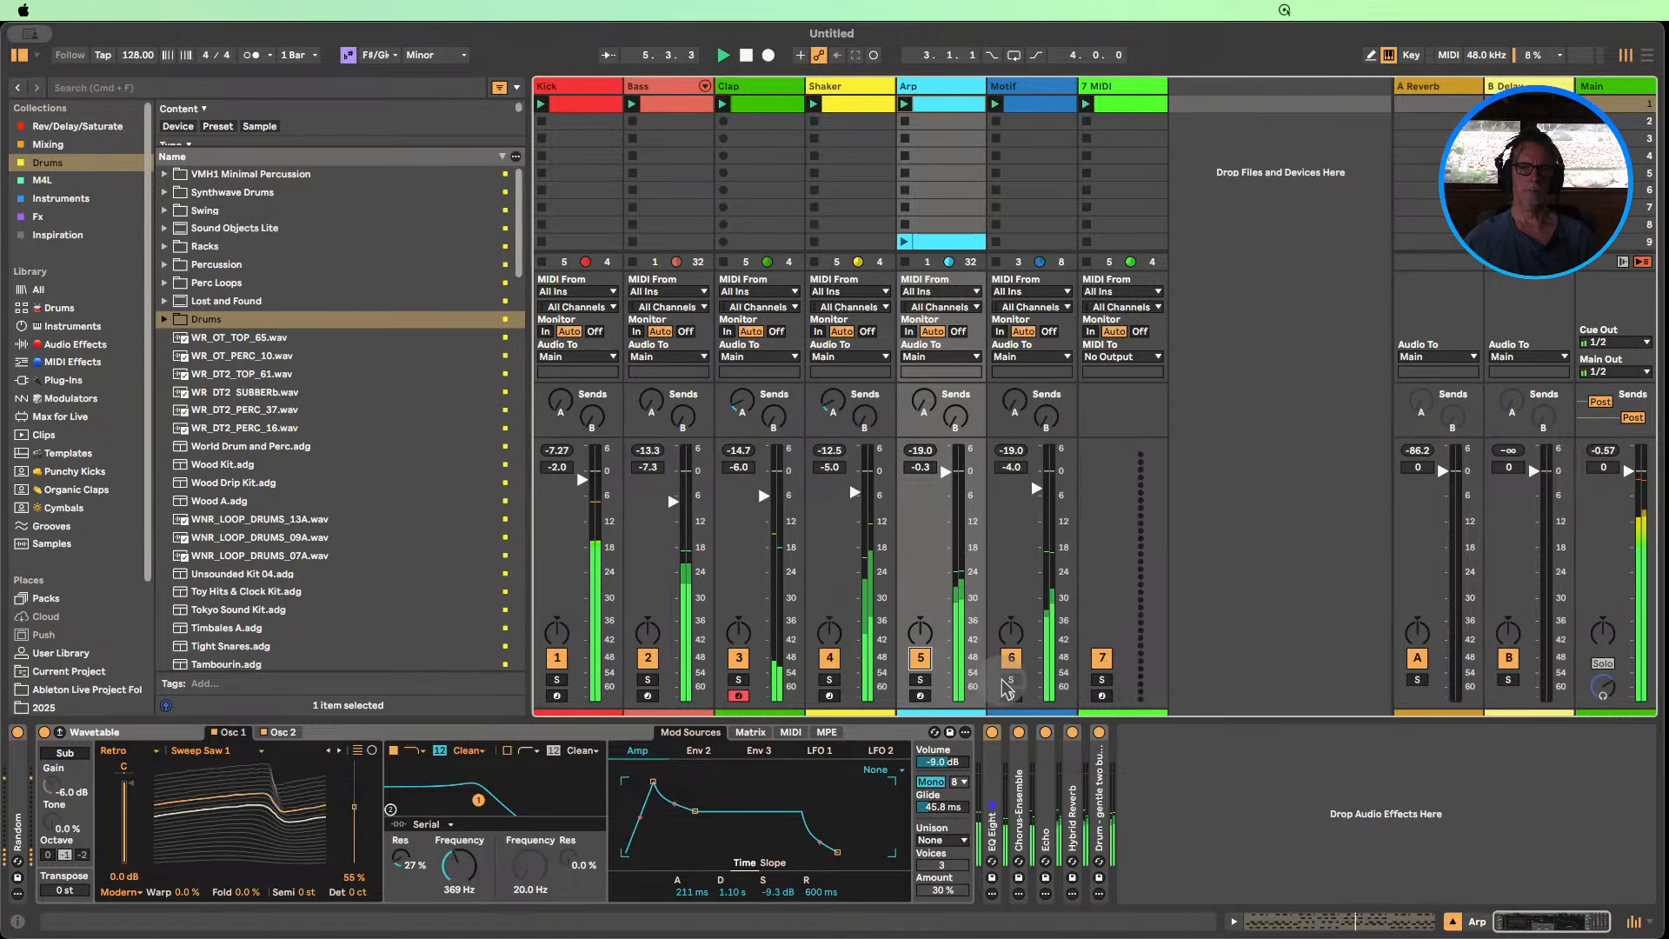
left_click_drag(946, 472, 946, 473)
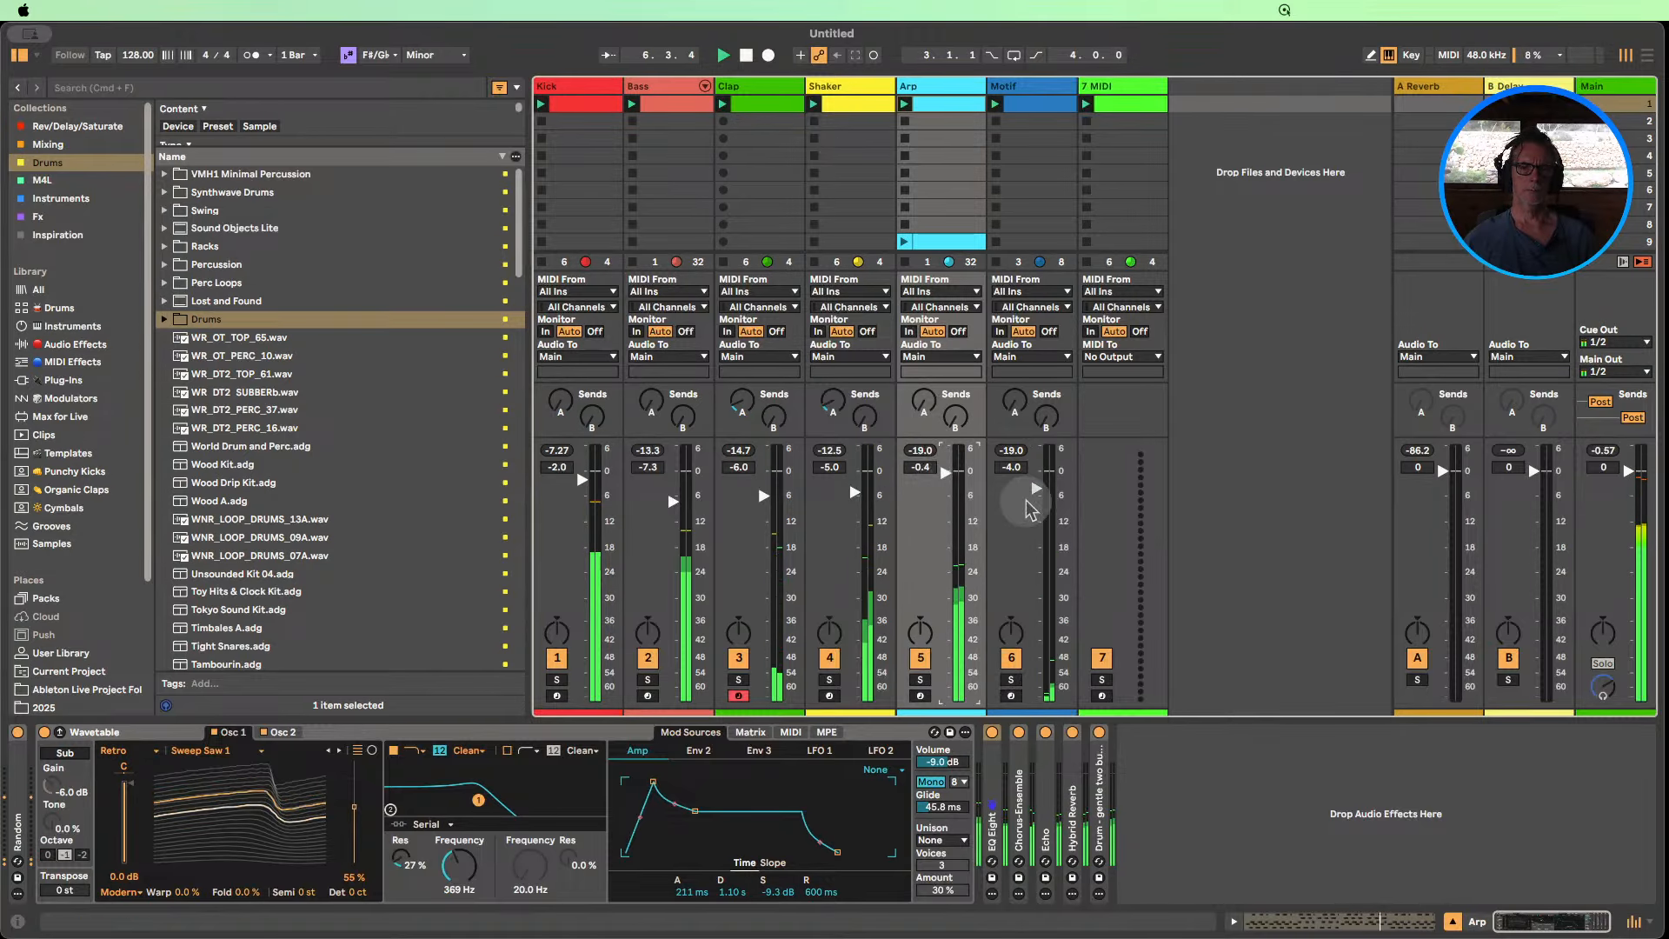
left_click(746, 55)
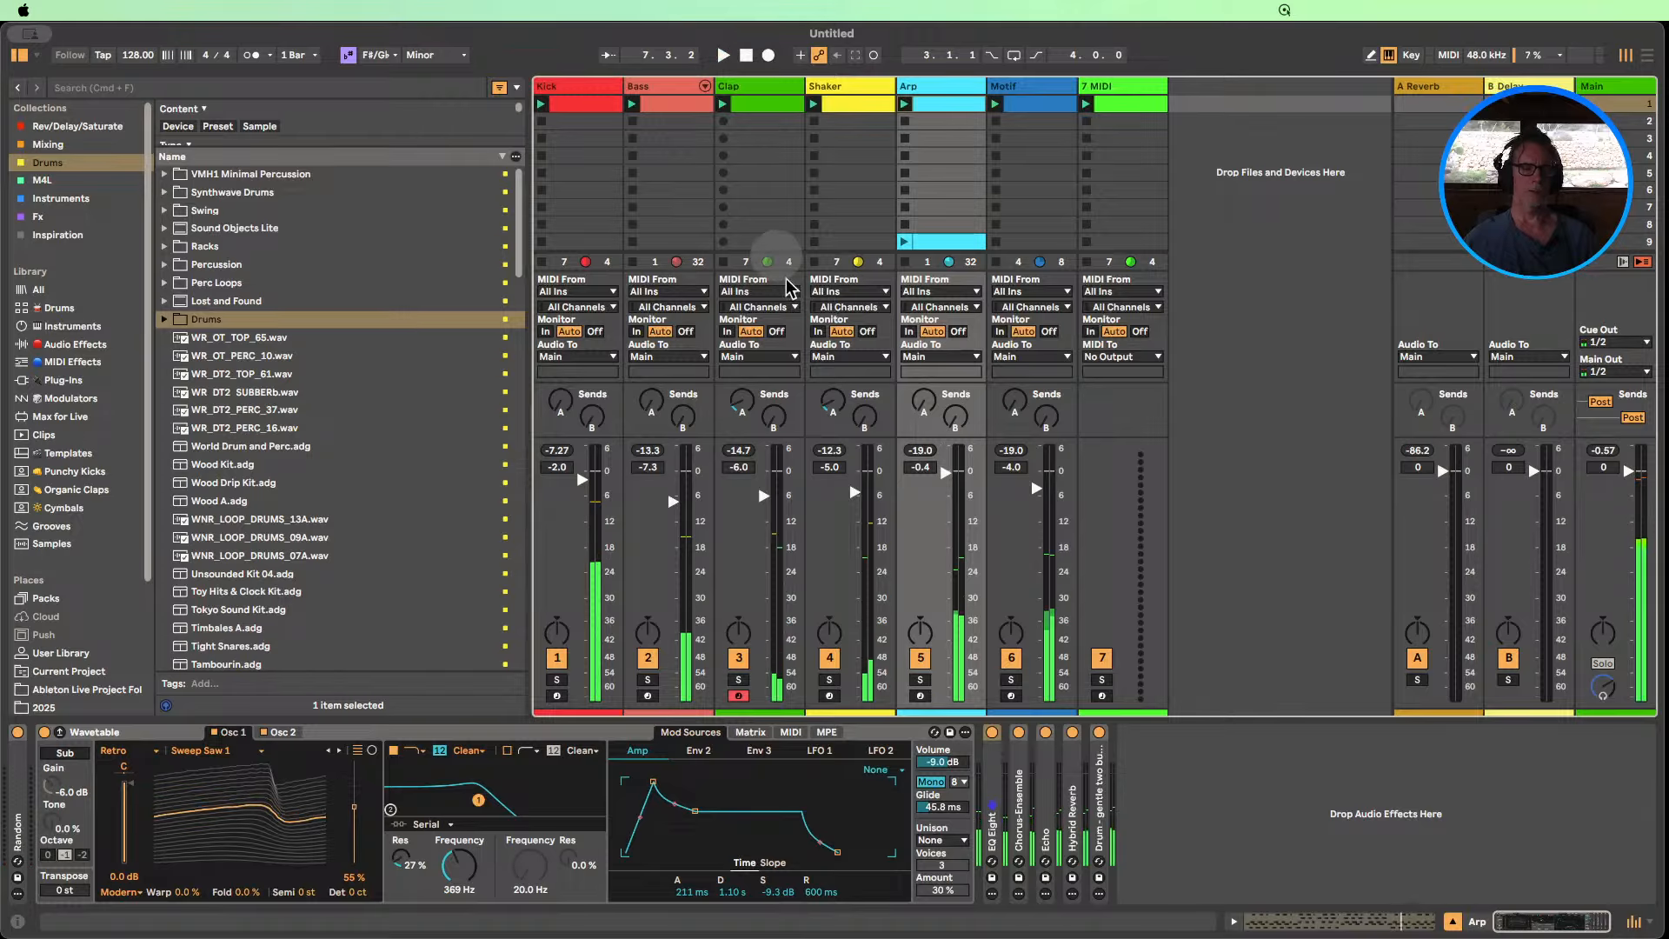
Look through the Sound Objects Lite samples and preview Sound Objects-E2 Saw Blades 3.aif.
left_click(163, 265)
left_click(164, 228)
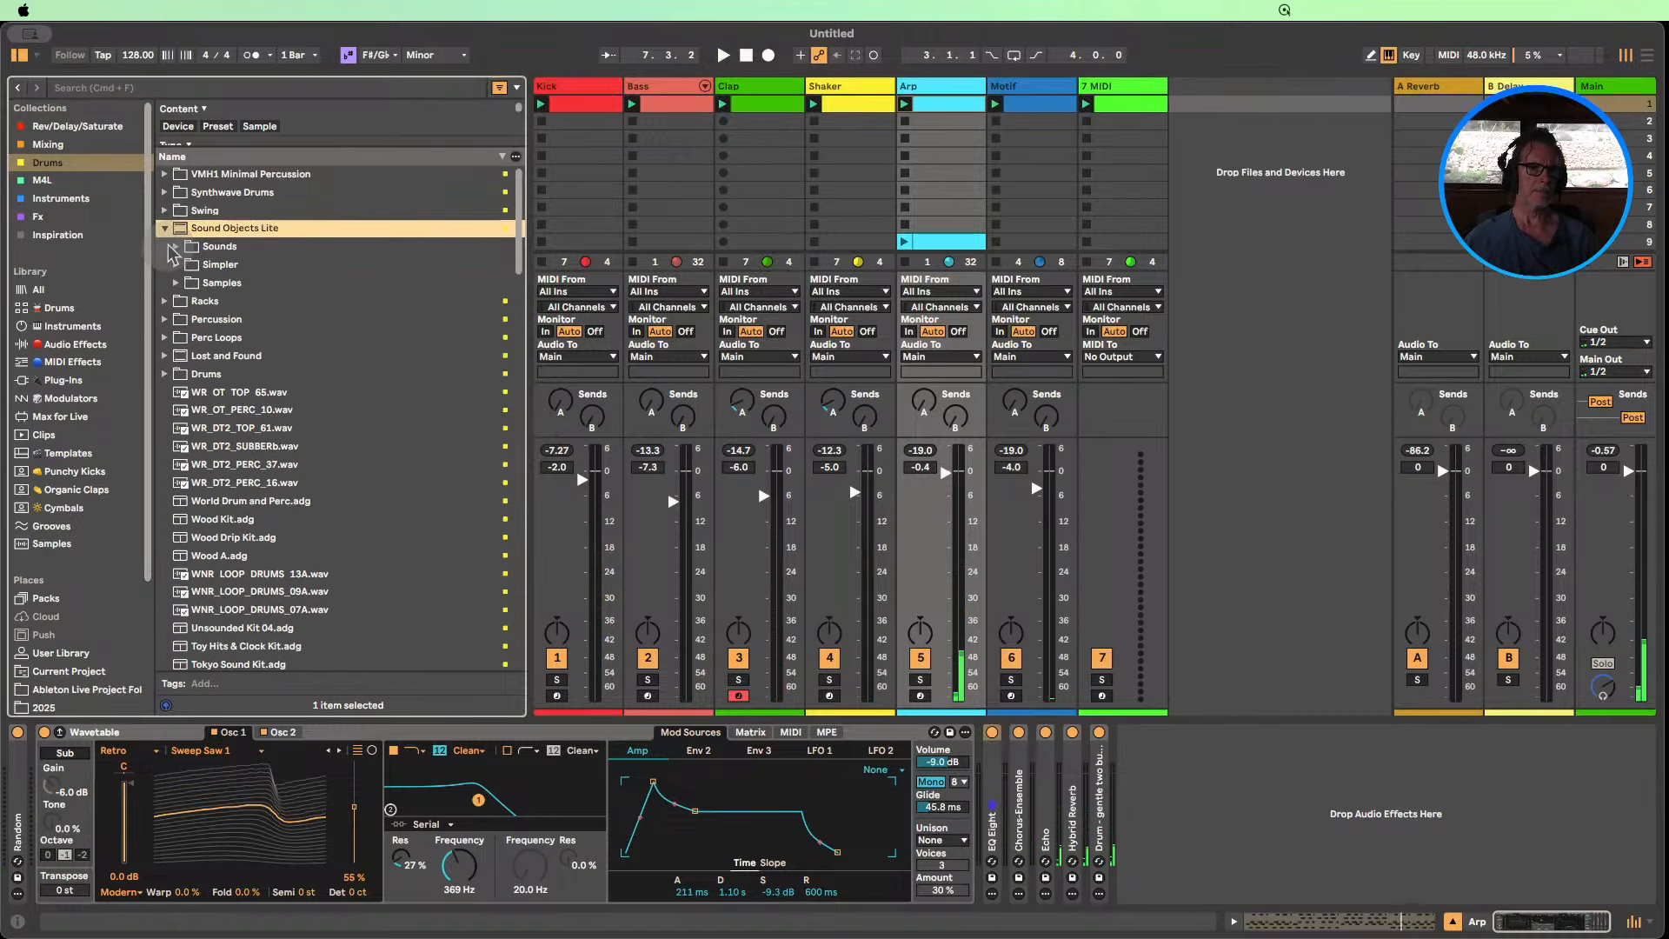
left_click(170, 246)
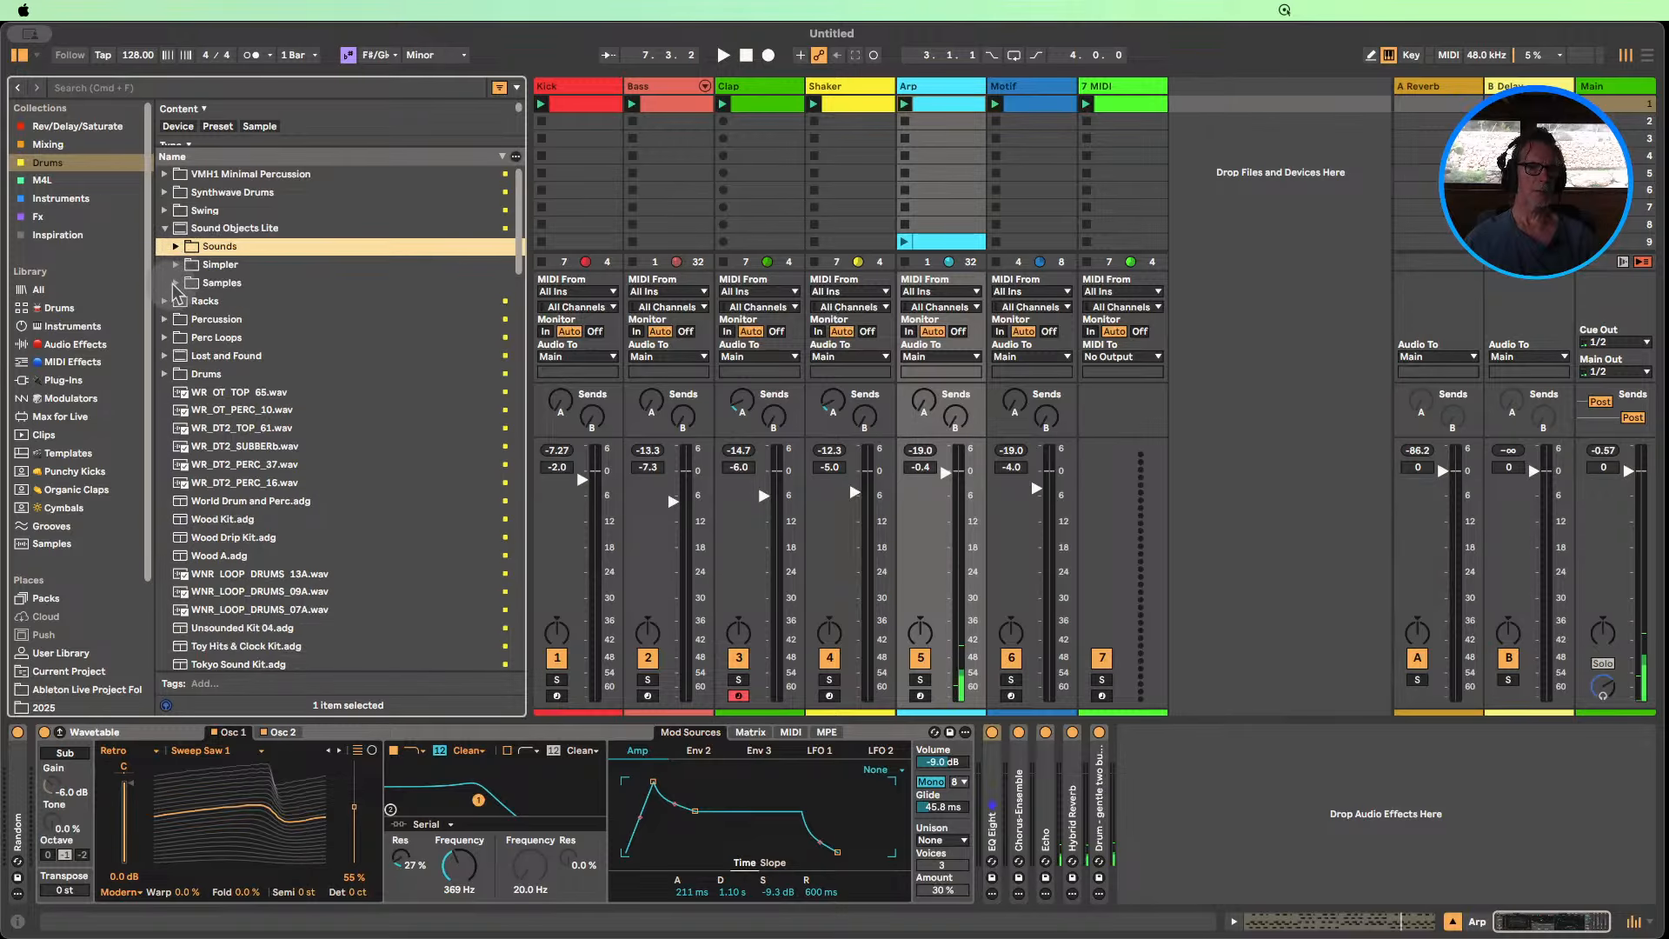
left_click(175, 283)
left_click(186, 303)
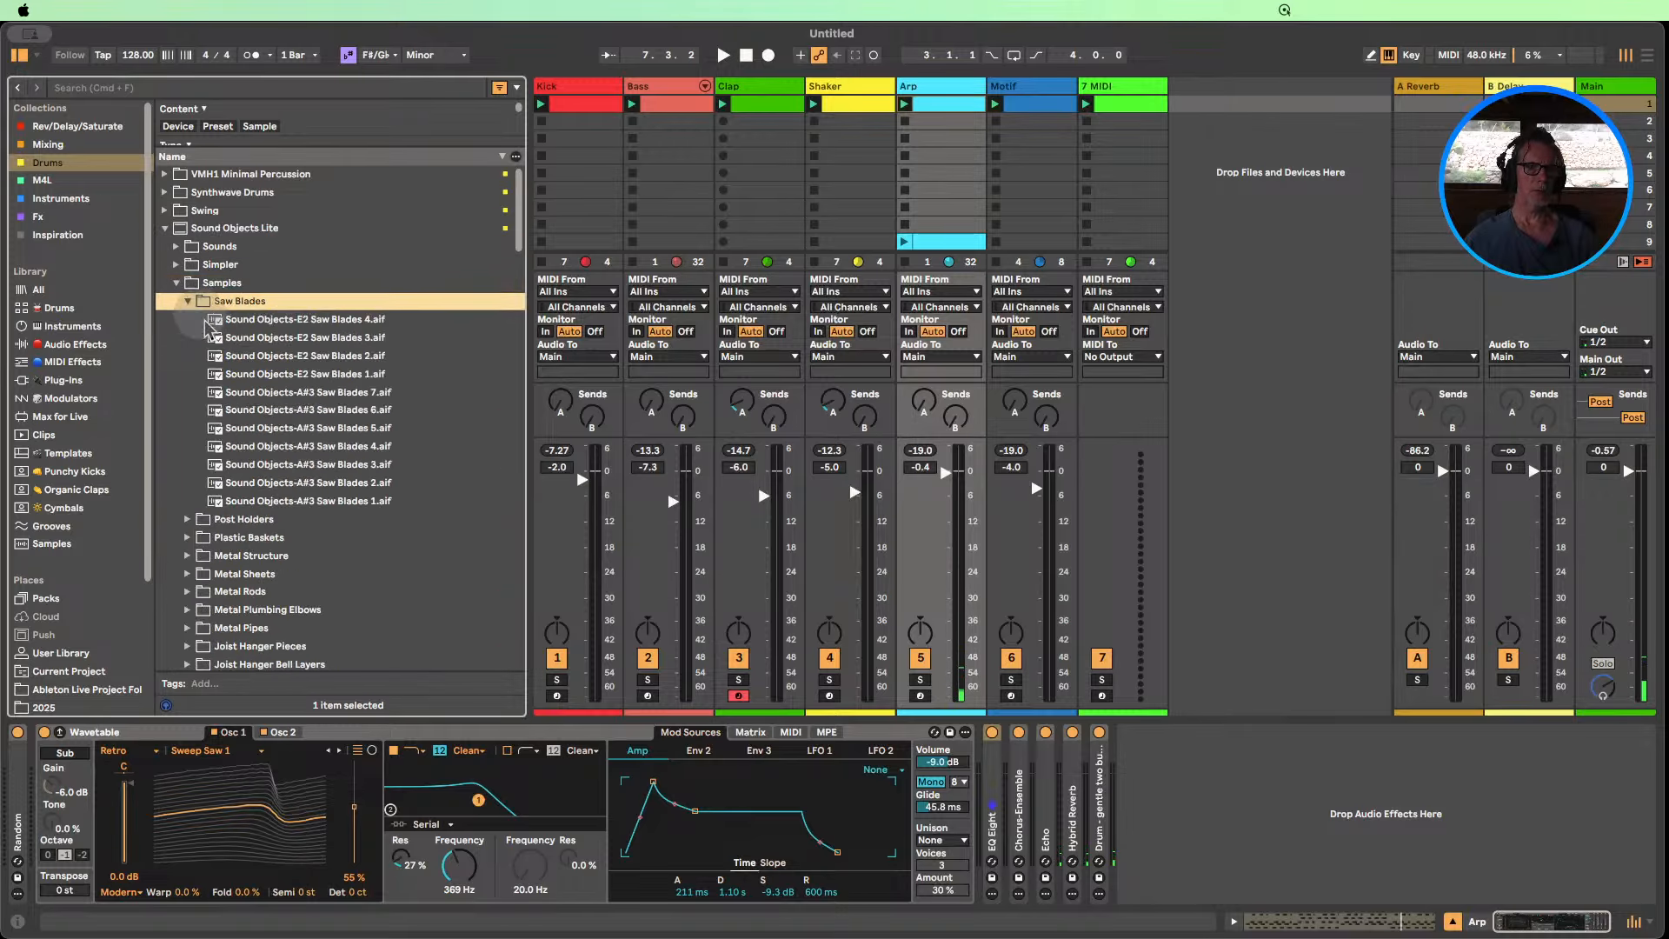
left_click(279, 338)
scroll(272, 402, "down", 5)
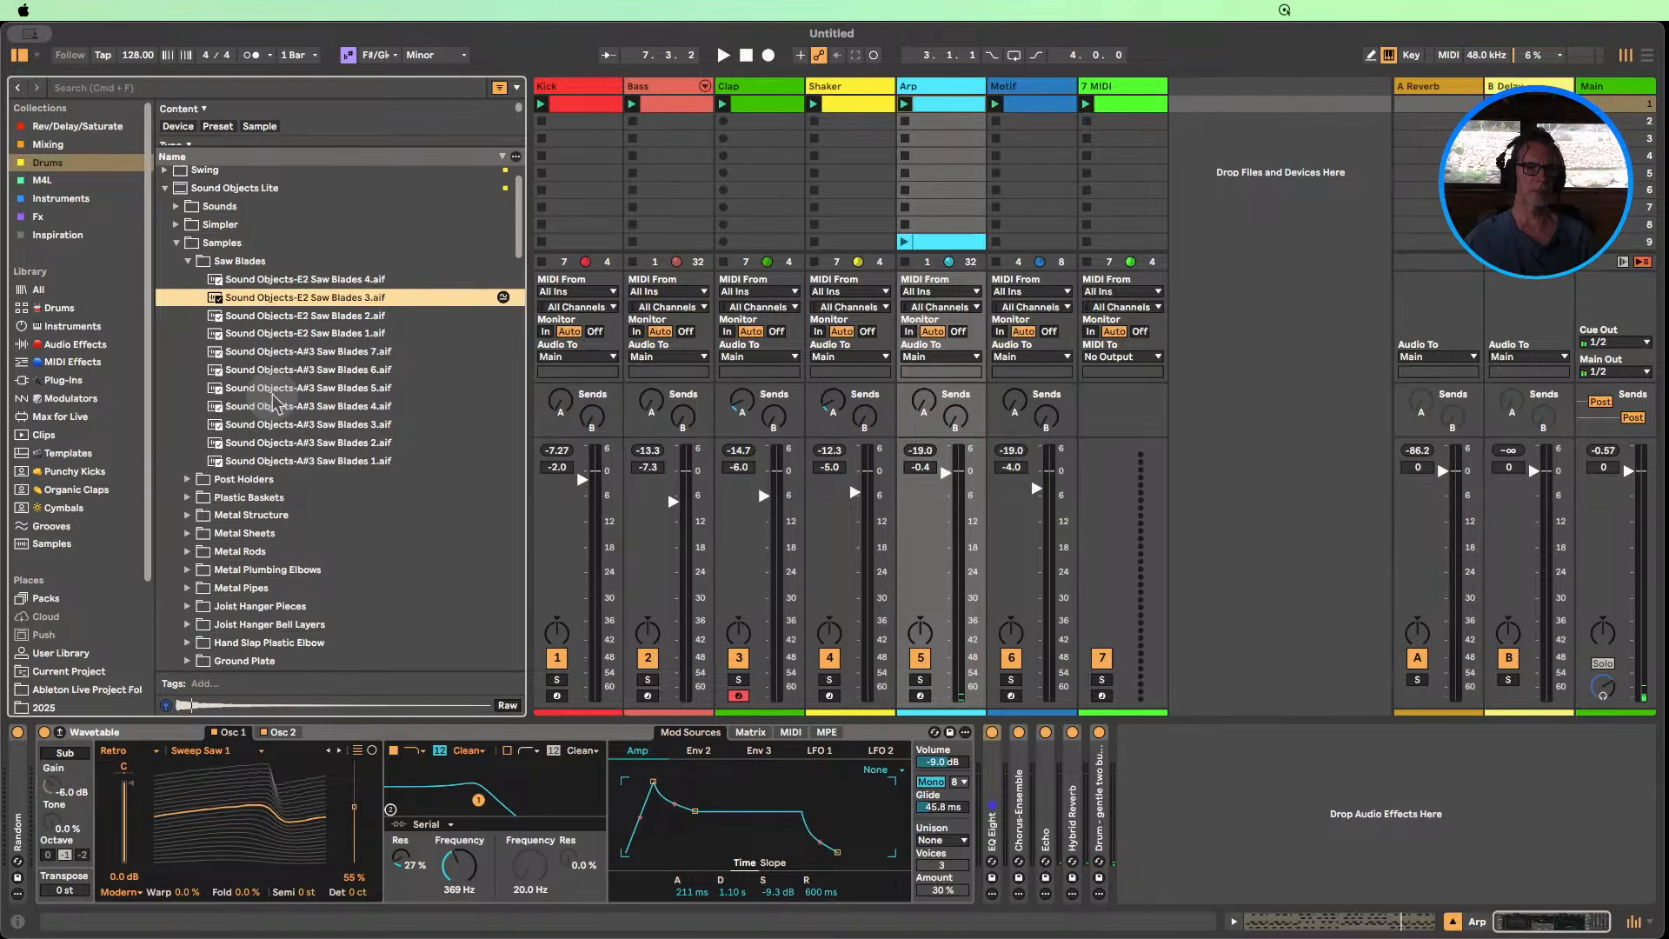
scroll(192, 521, "down", 8)
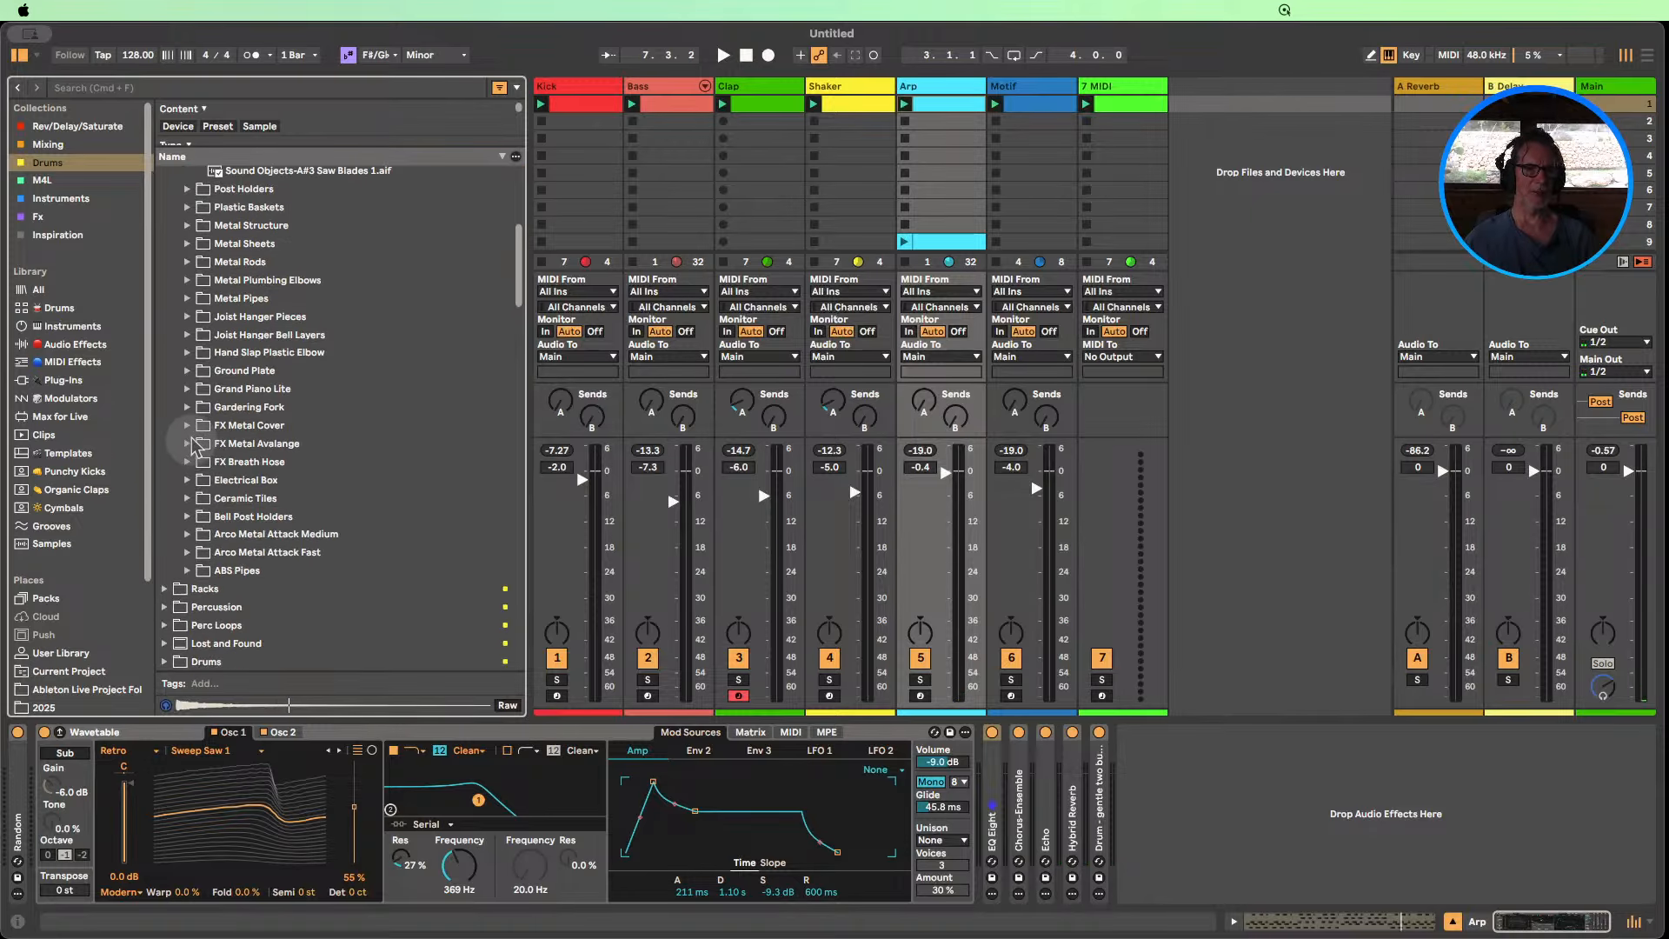
Preview Sound Objects-E4 FX Metal Cover 3.aif from the FX Metal Cover folder and load it onto the new MIDI track.
left_click(188, 428)
left_click(272, 299)
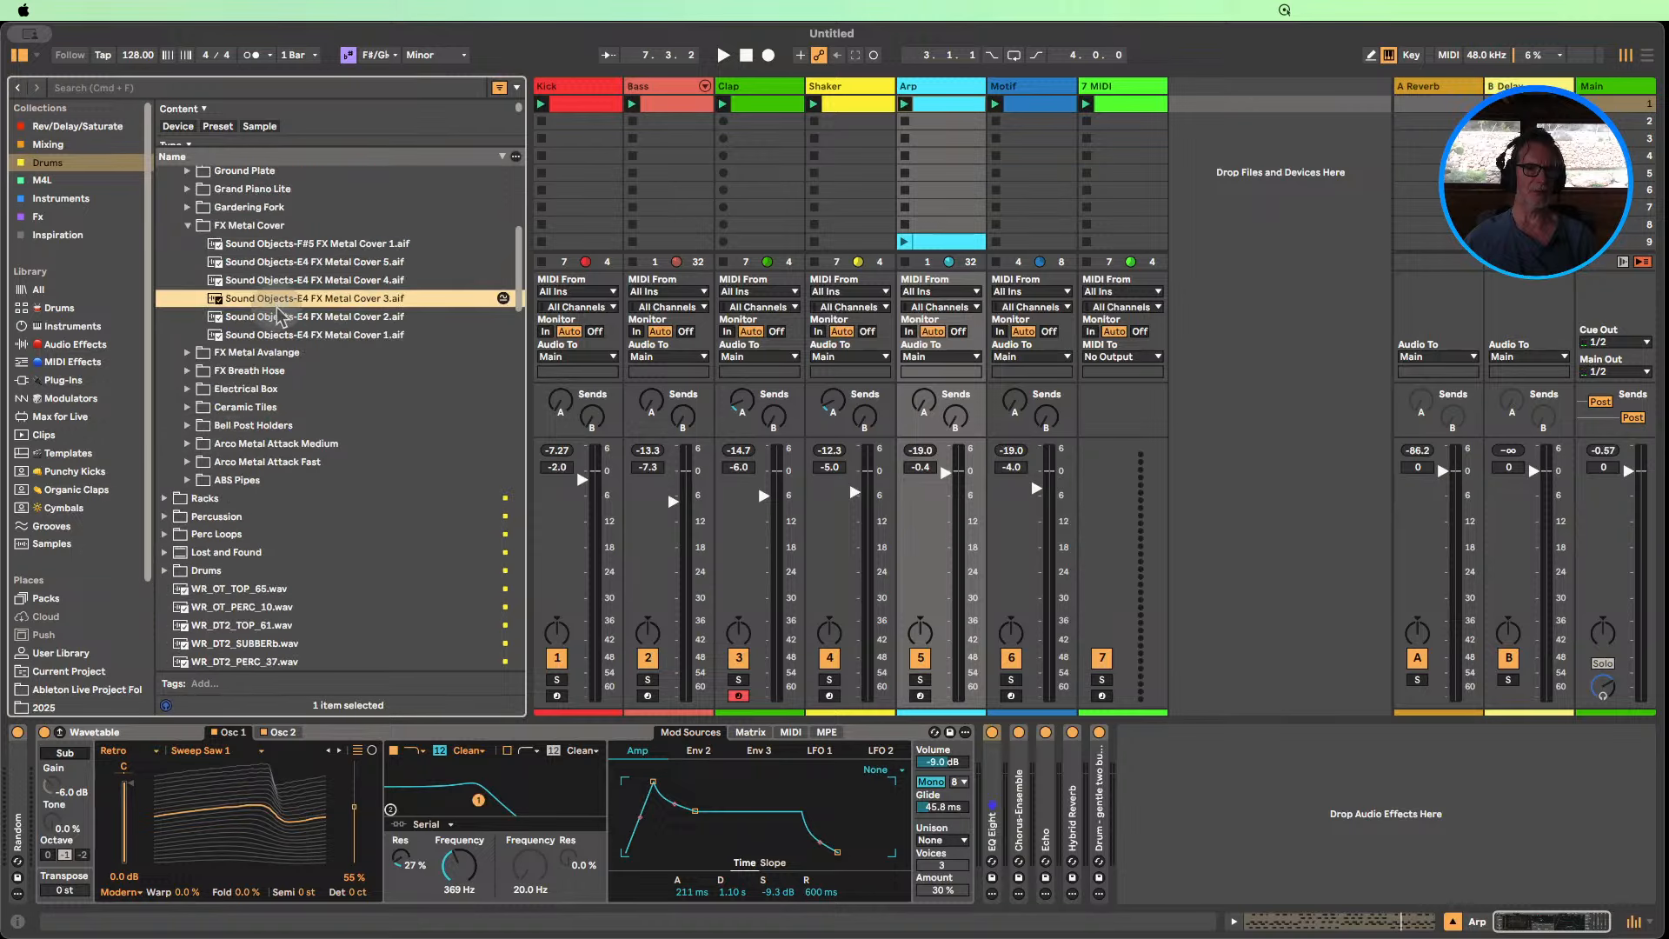
scroll(272, 332, "up", 4)
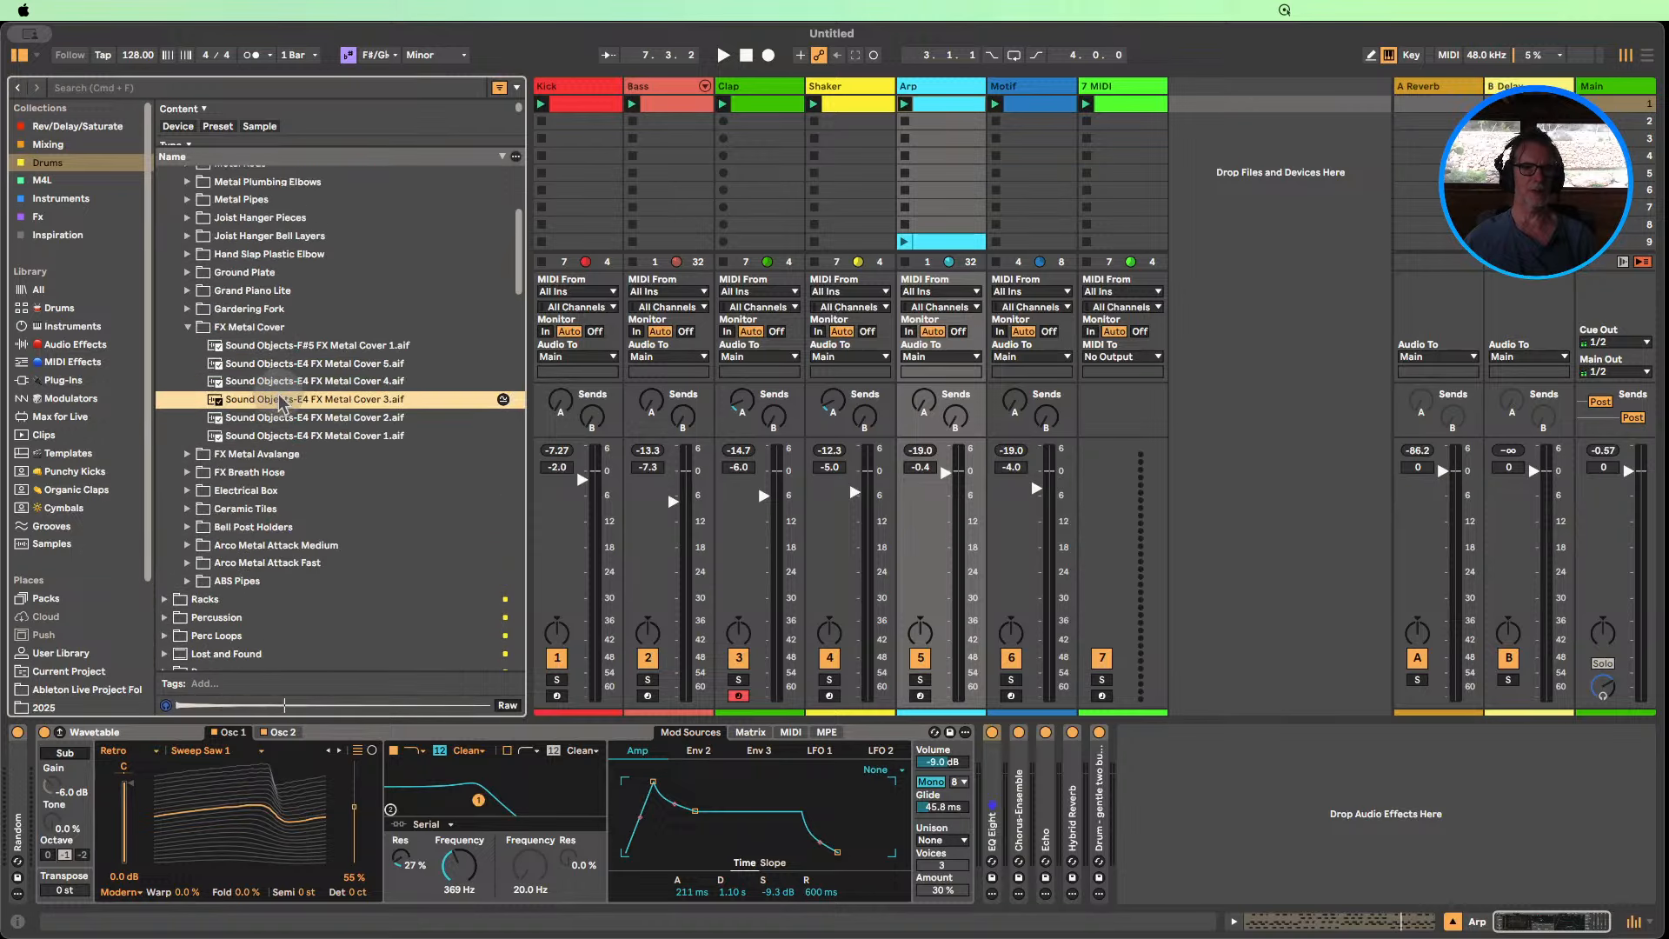
left_click(1128, 90)
left_click_drag(255, 409, 291, 783)
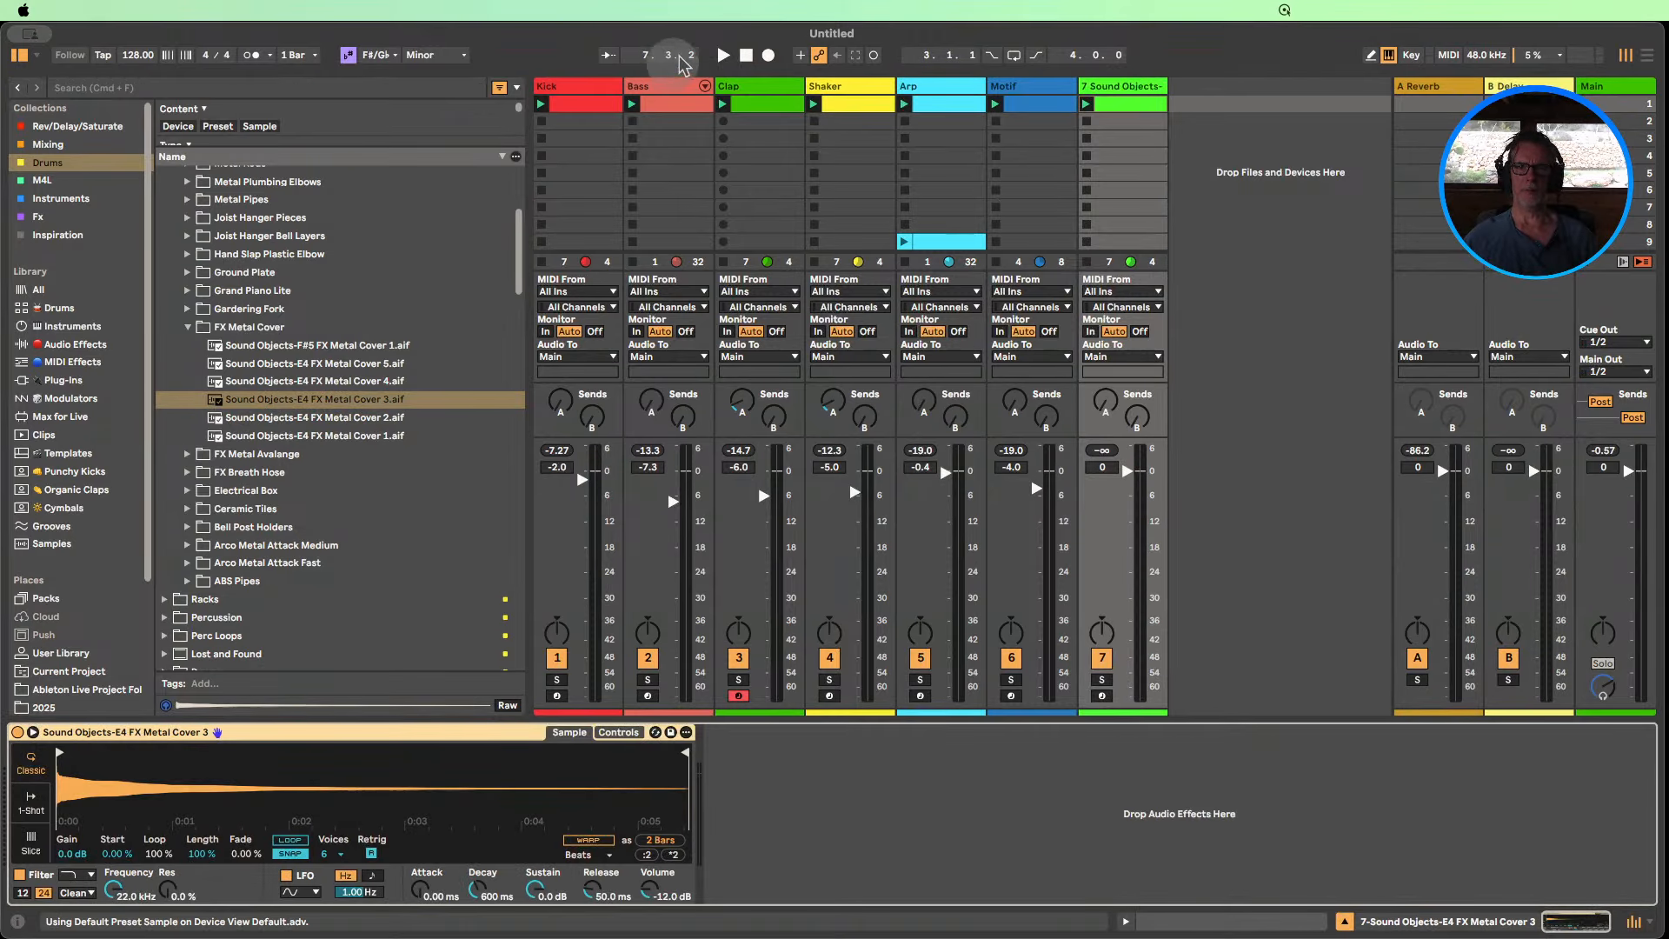
Start playback and open the metal sound track's empty clip in draw mode.
left_click(732, 59)
double_click(1116, 106)
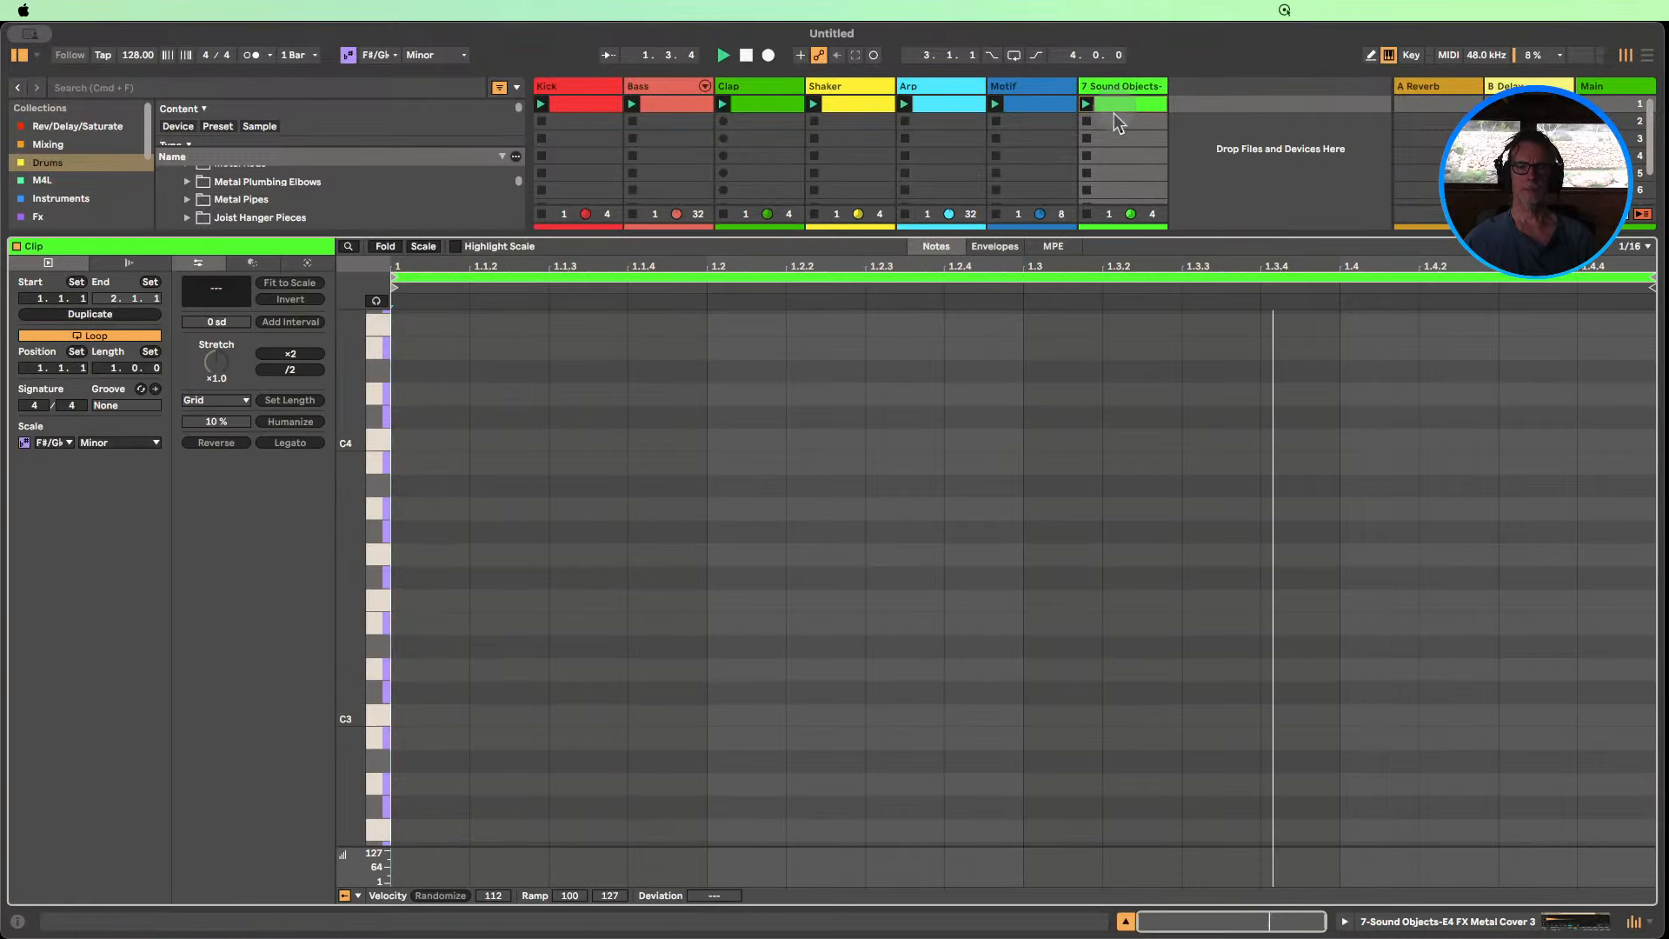
key("b")
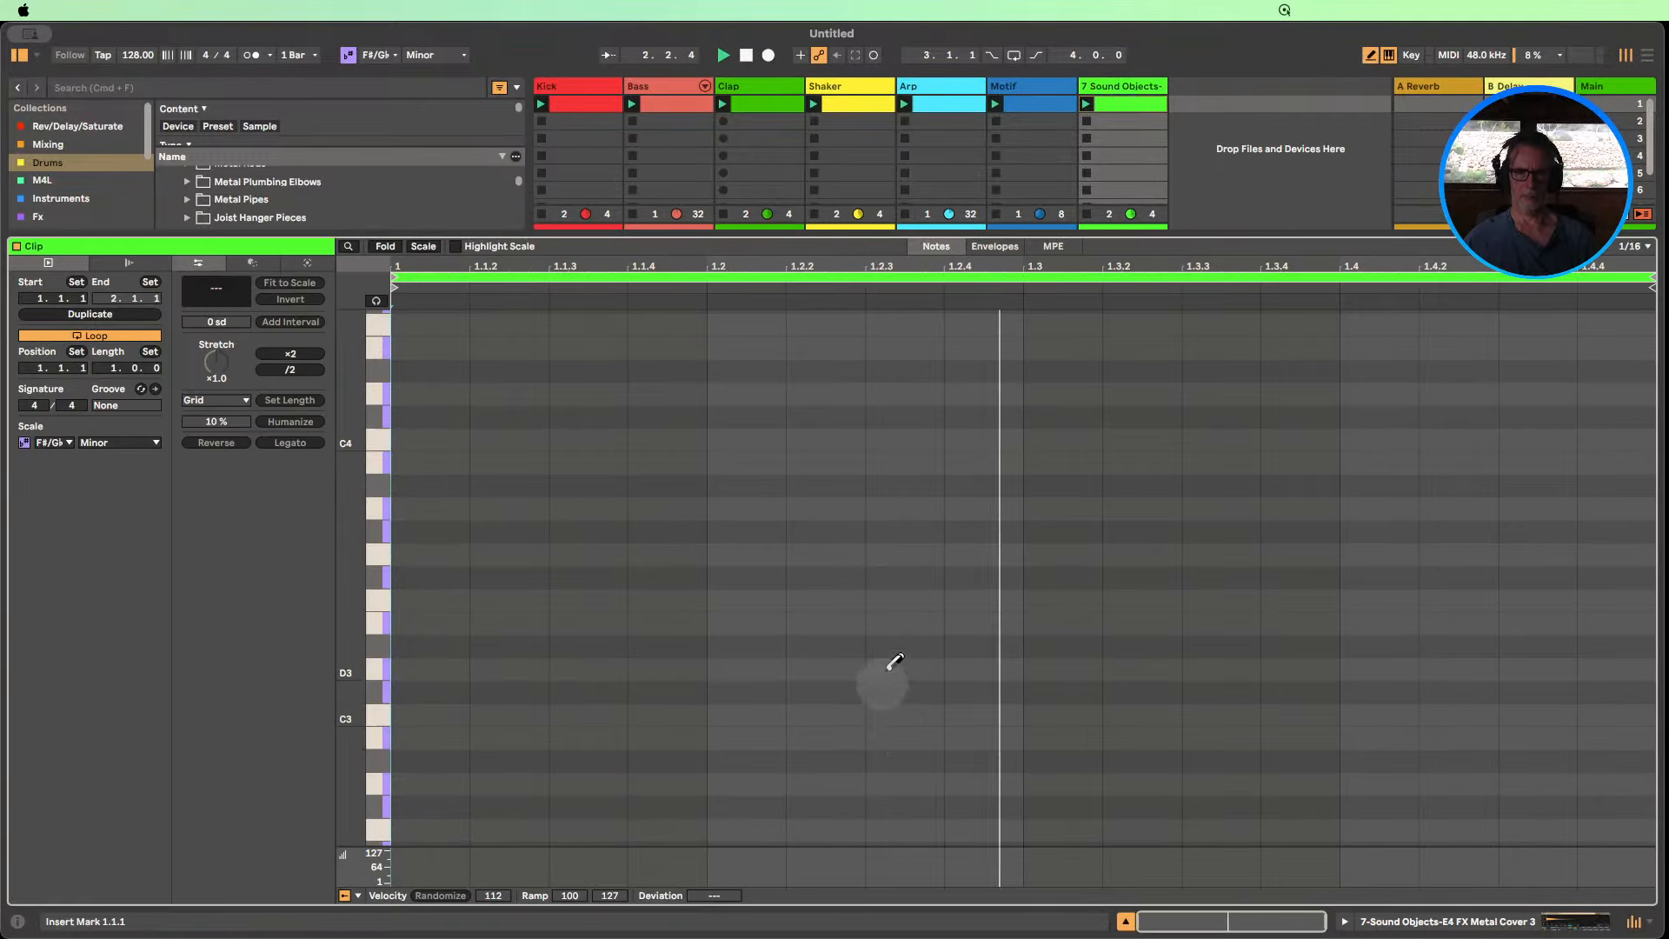
Try an E3 note at 1.2.3 and an F#2, A2 and C#3 chord at 1.1.1, erasing each.
left_click(893, 613)
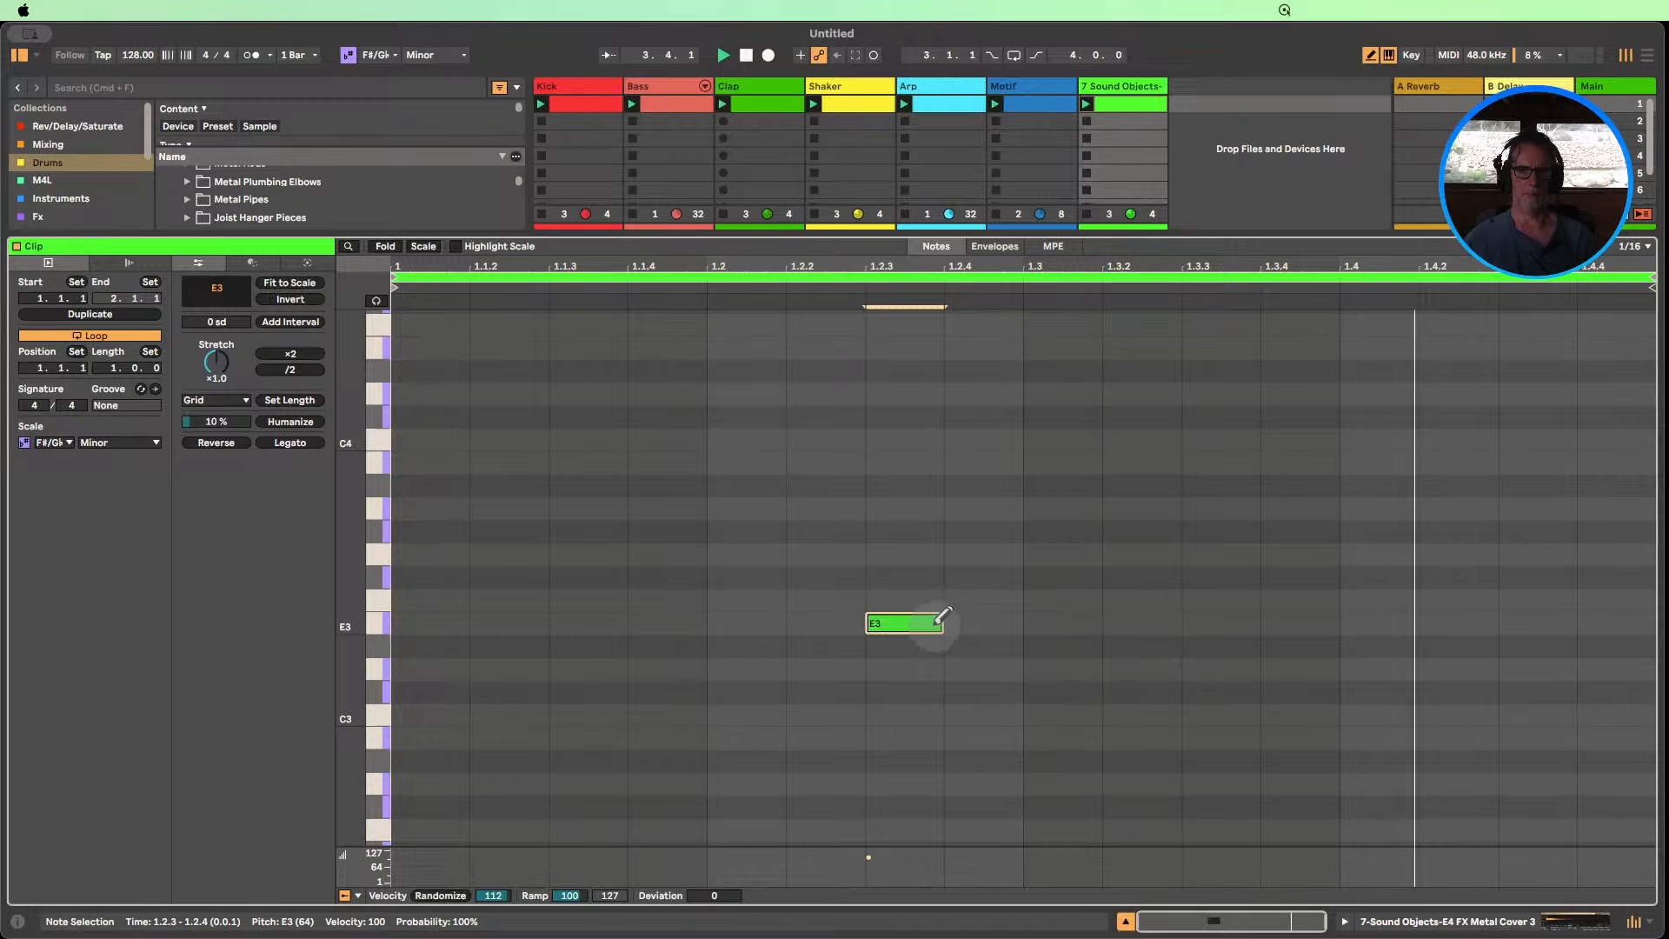
left_click(934, 620)
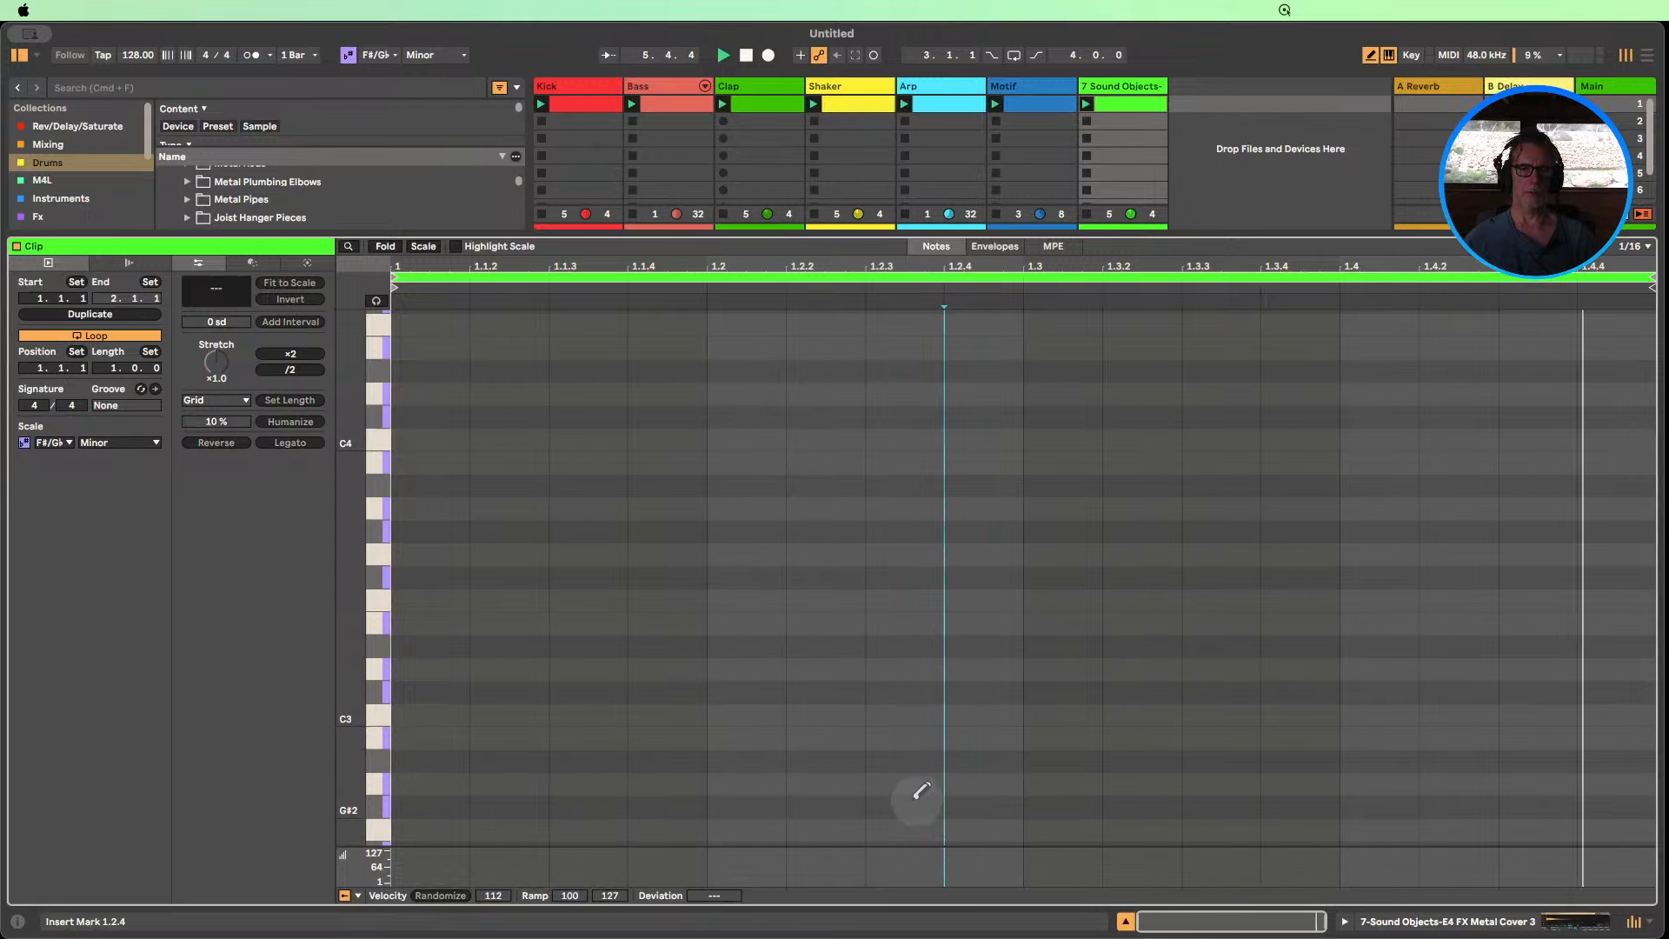
scroll(421, 731, "down", 4)
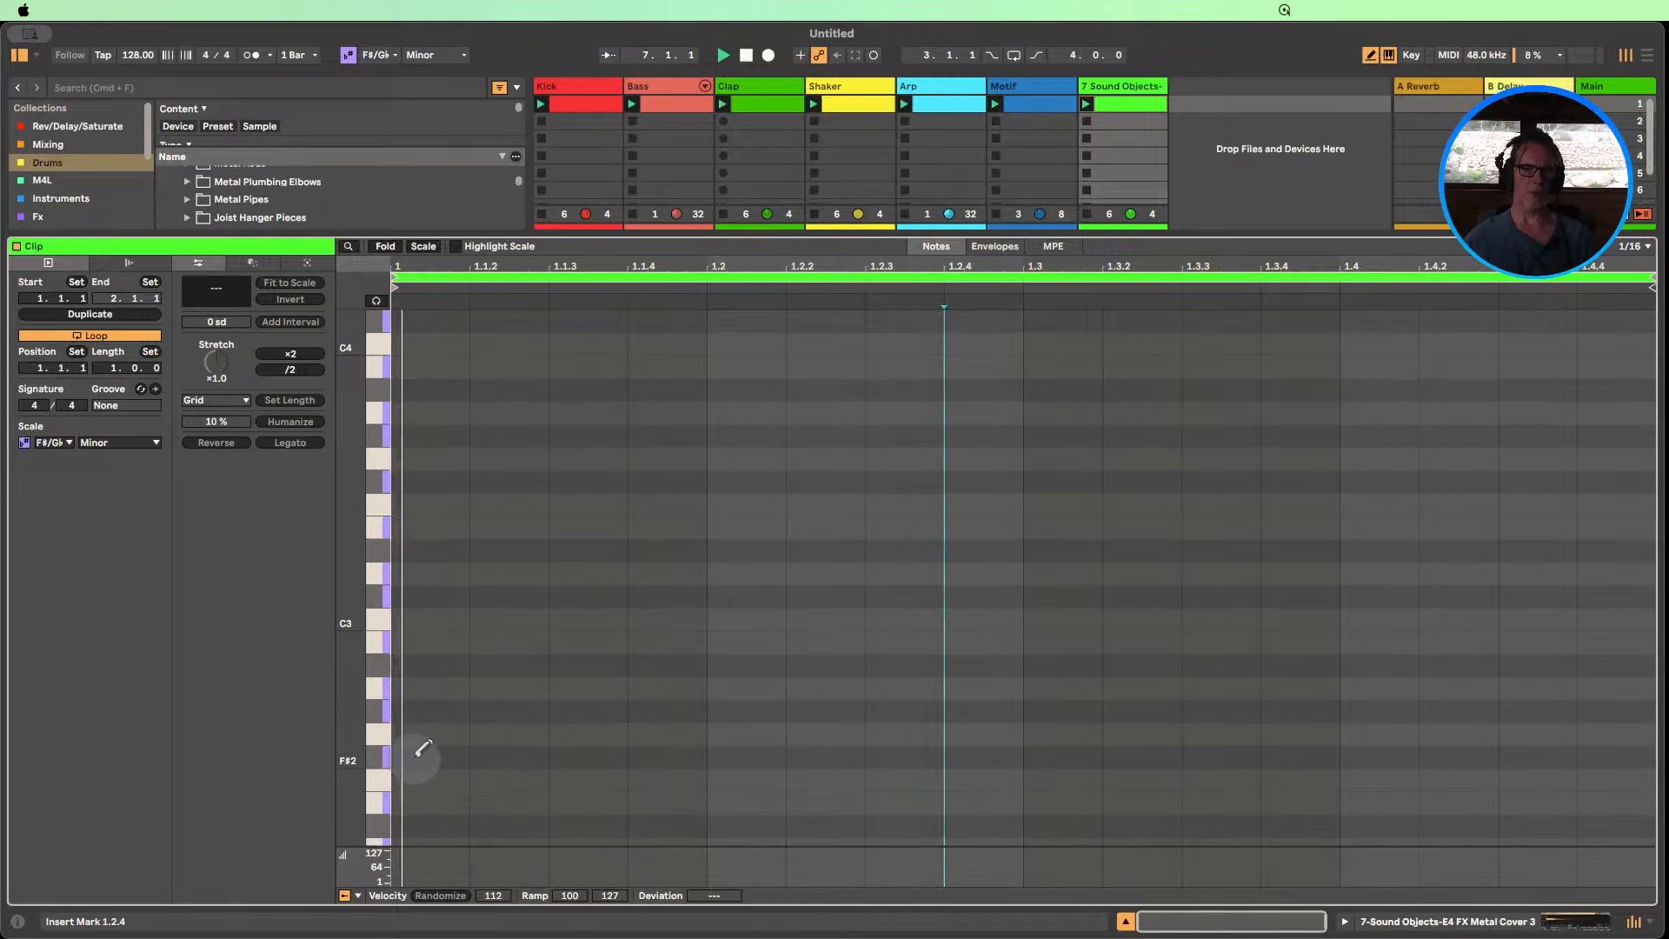
left_click(425, 758)
left_click(428, 688)
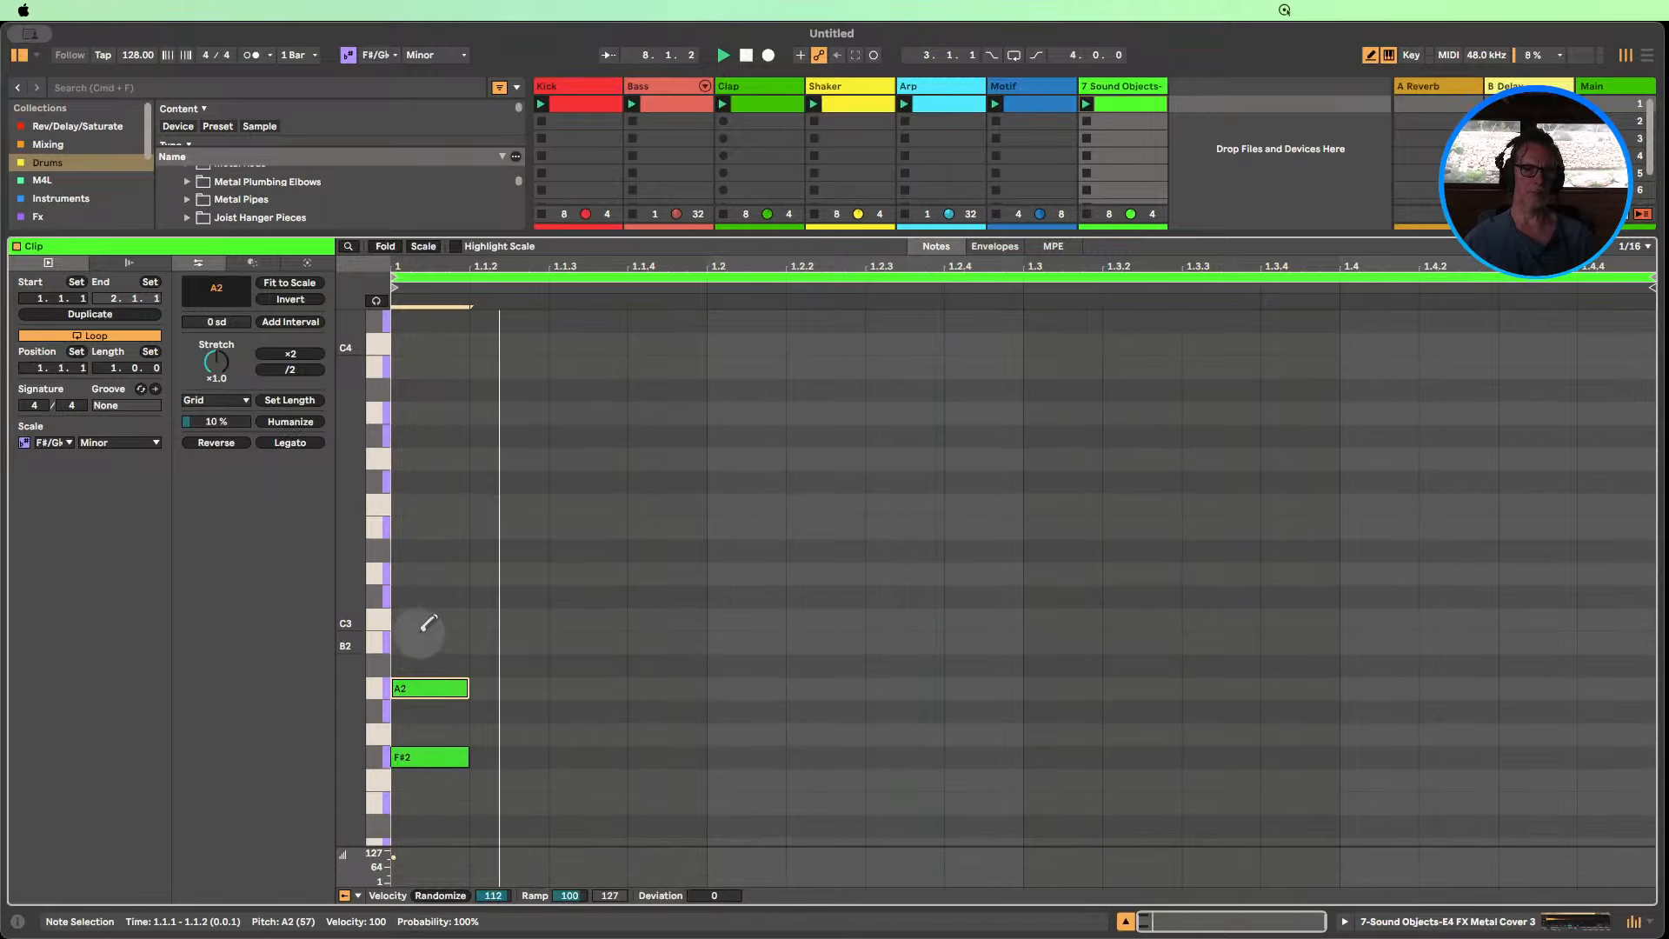
left_click(430, 596)
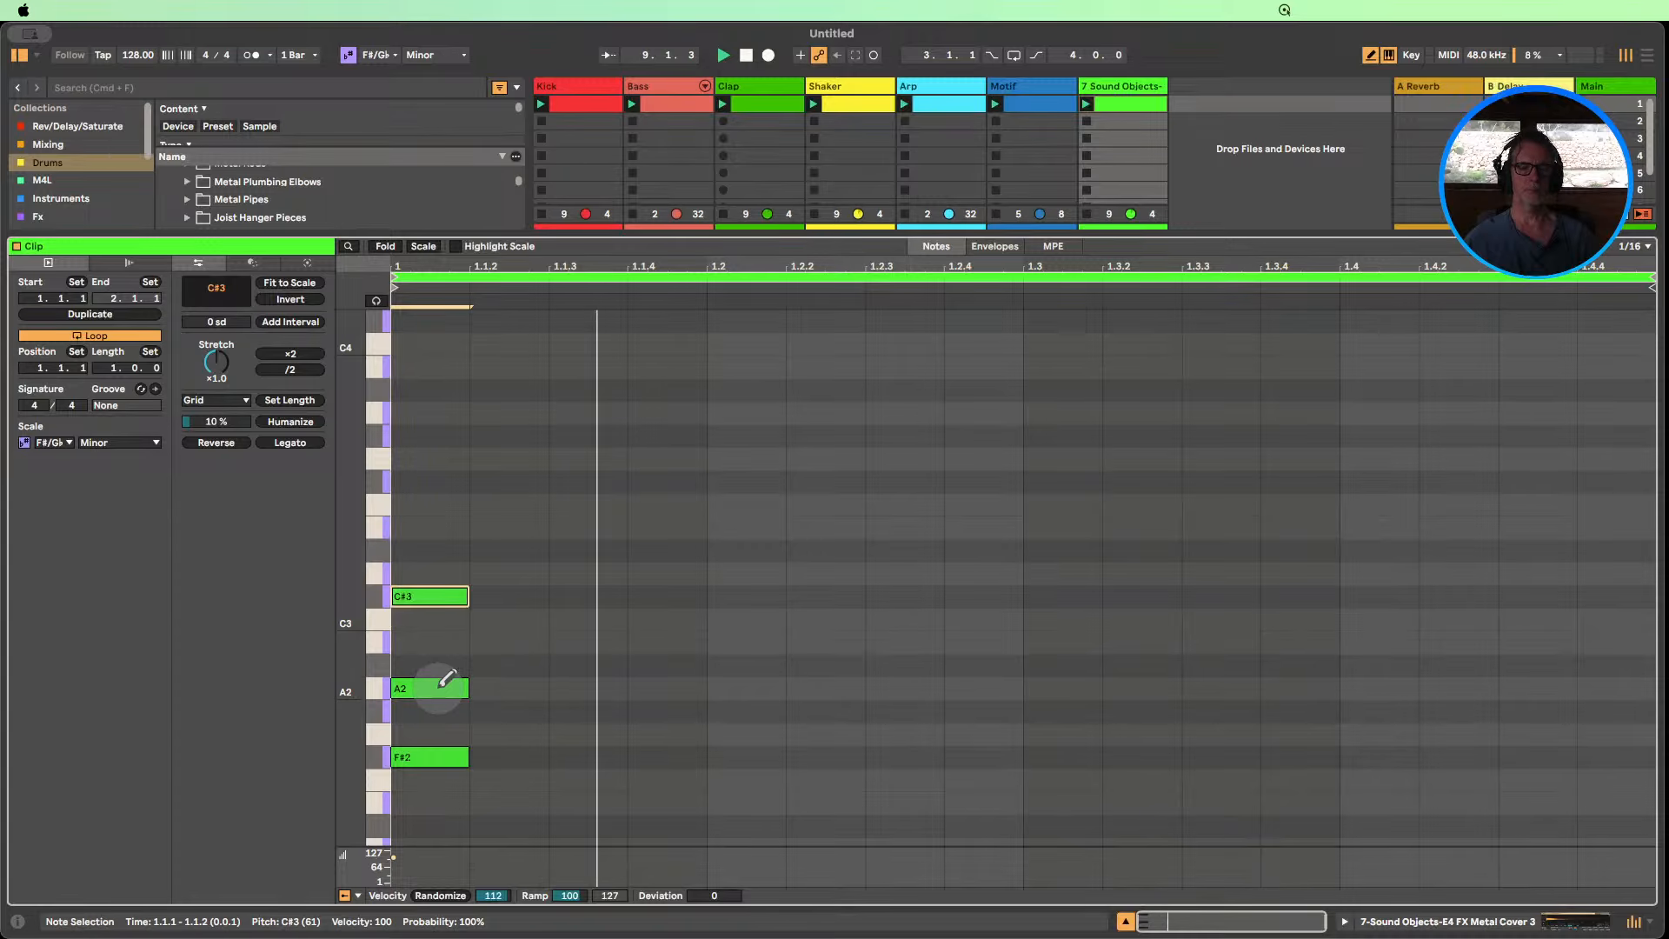
left_click(434, 688)
left_click(449, 596)
left_click(435, 757)
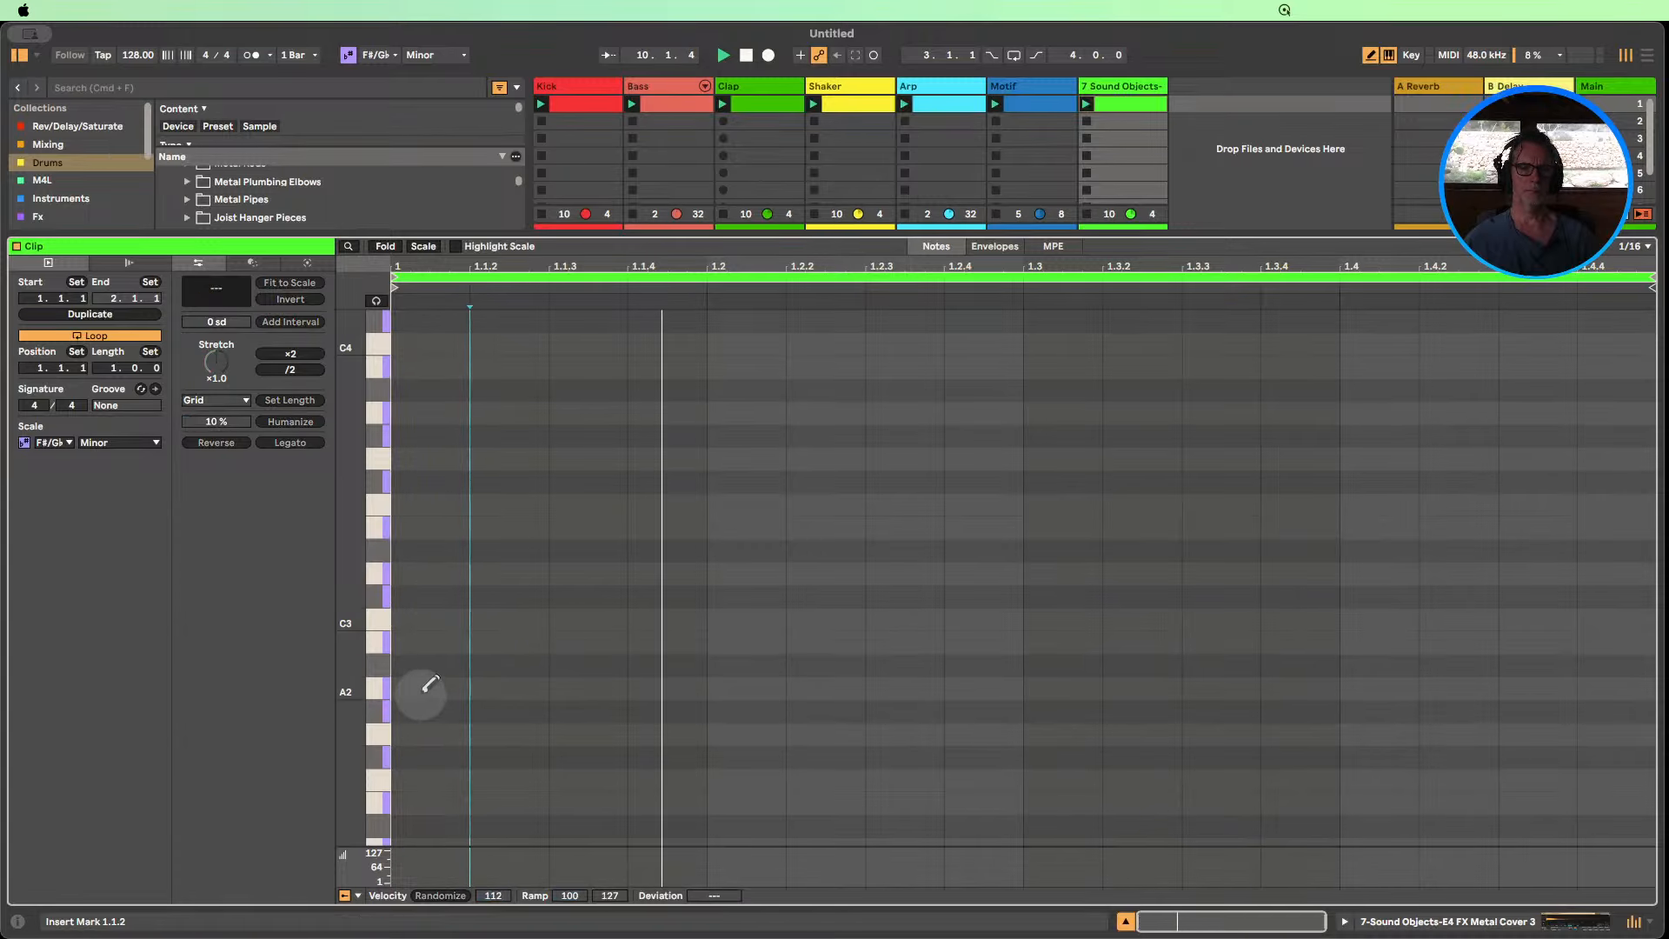
Draw a G#2 note at 1.2.3 and limit the note editor to the F# minor scale.
left_click(892, 708)
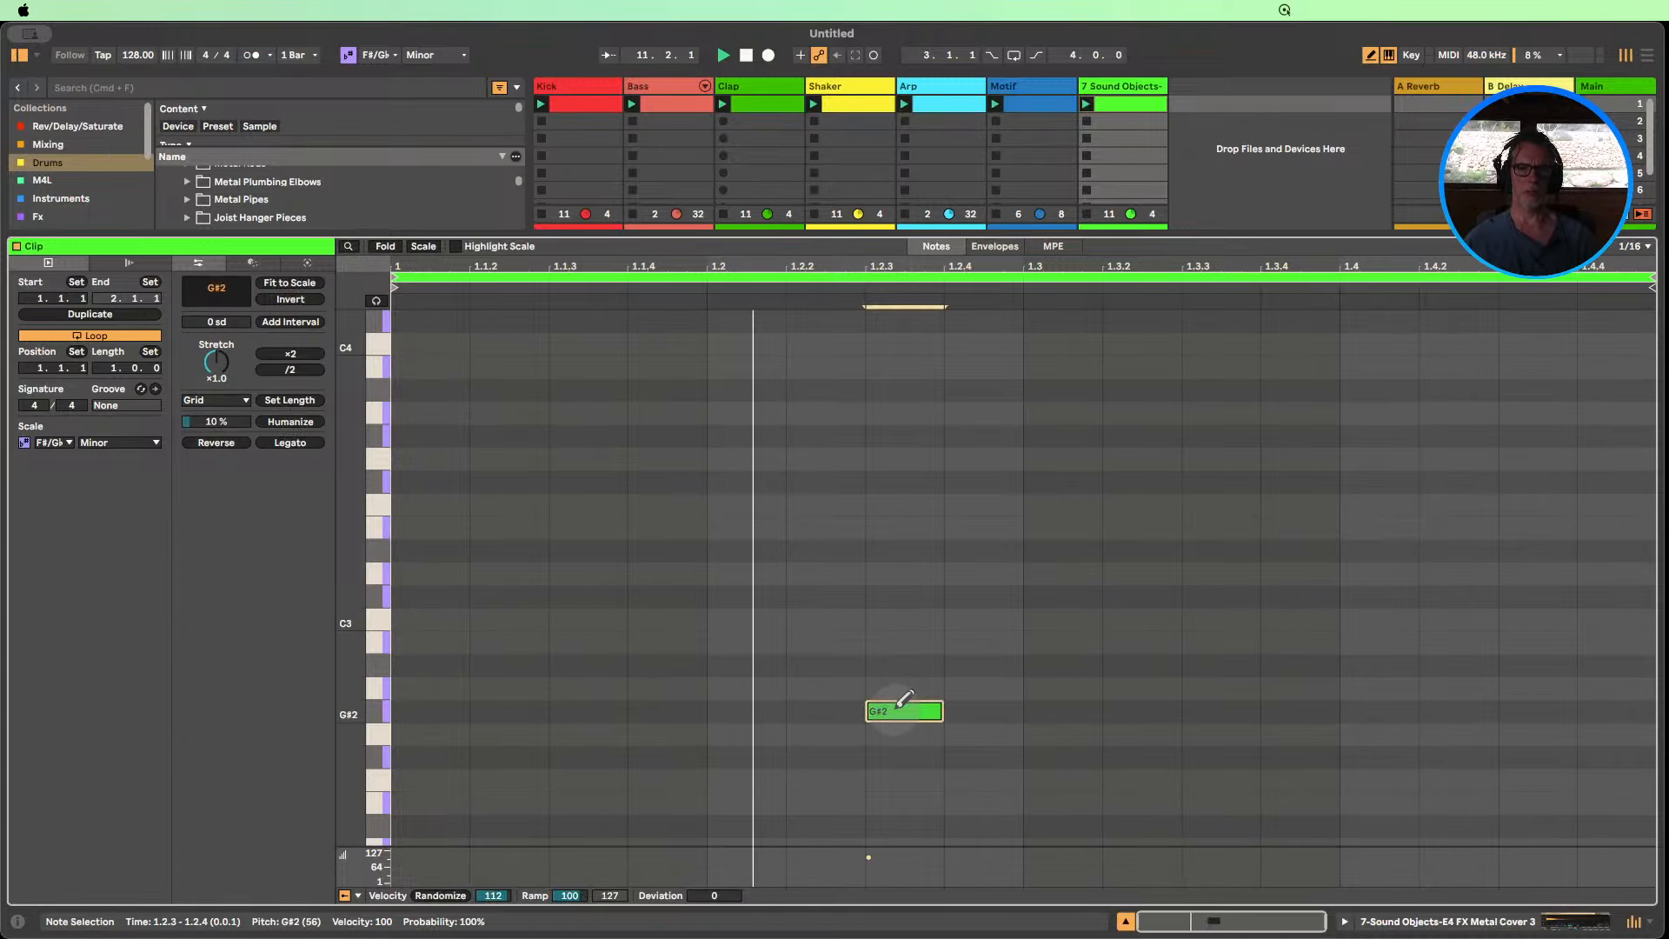
left_click(424, 247)
Try a B2 note at 1.3.1 and G#2 notes at 1.3.3 and 1.3.2, erasing each.
left_click(1065, 529)
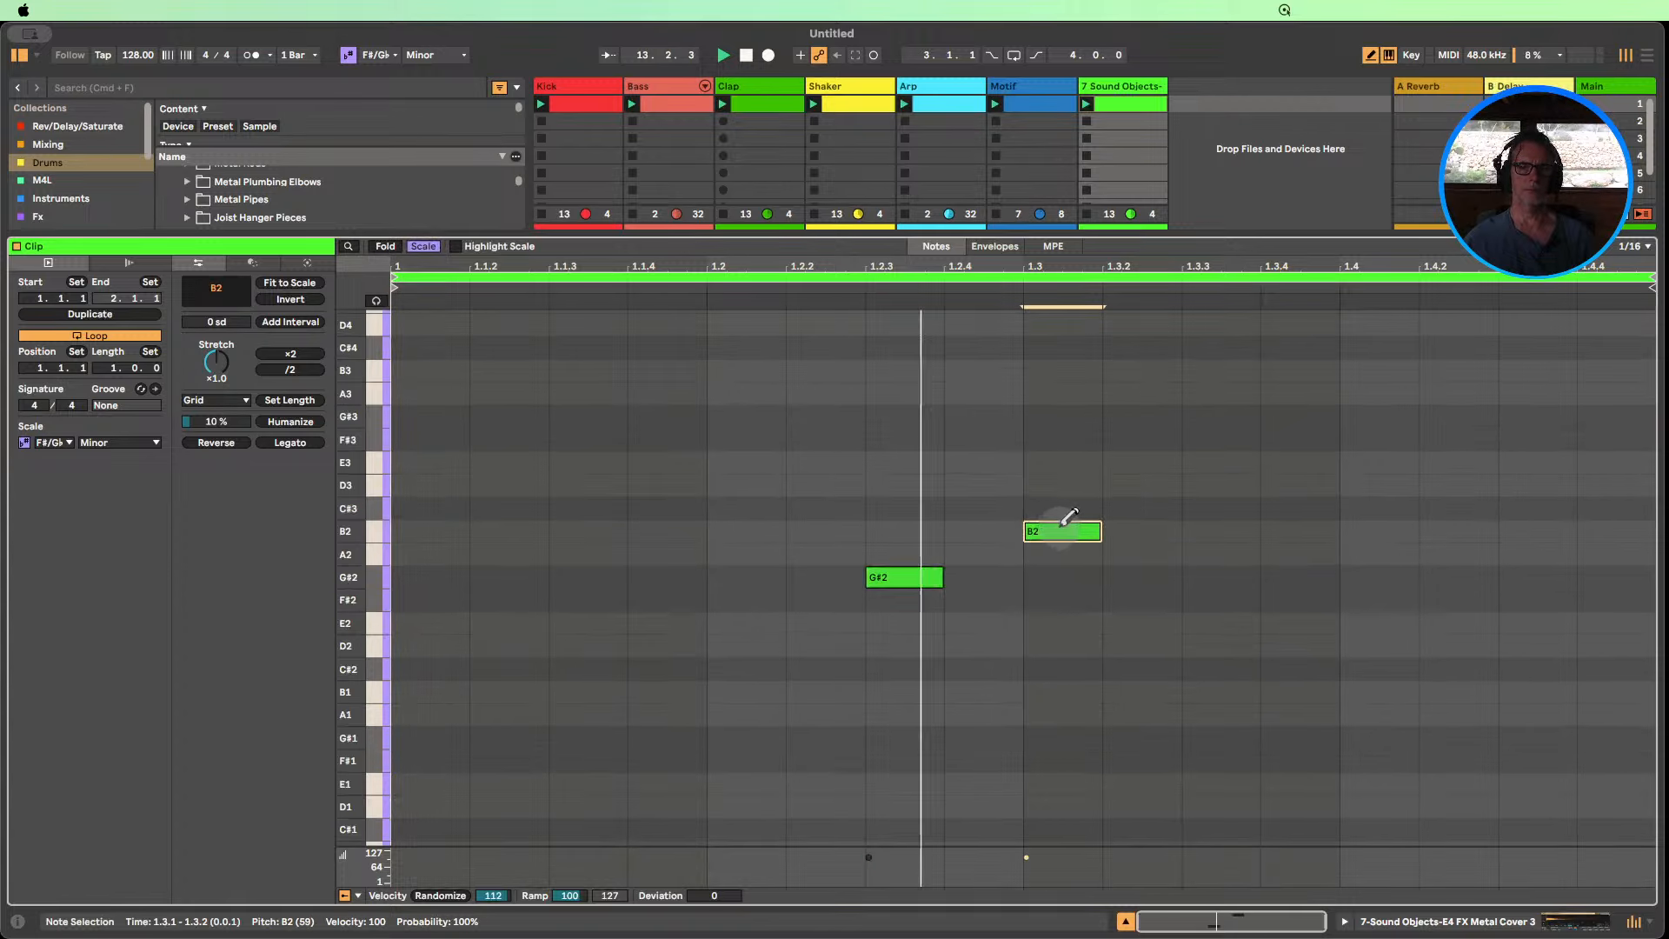
left_click(1089, 523)
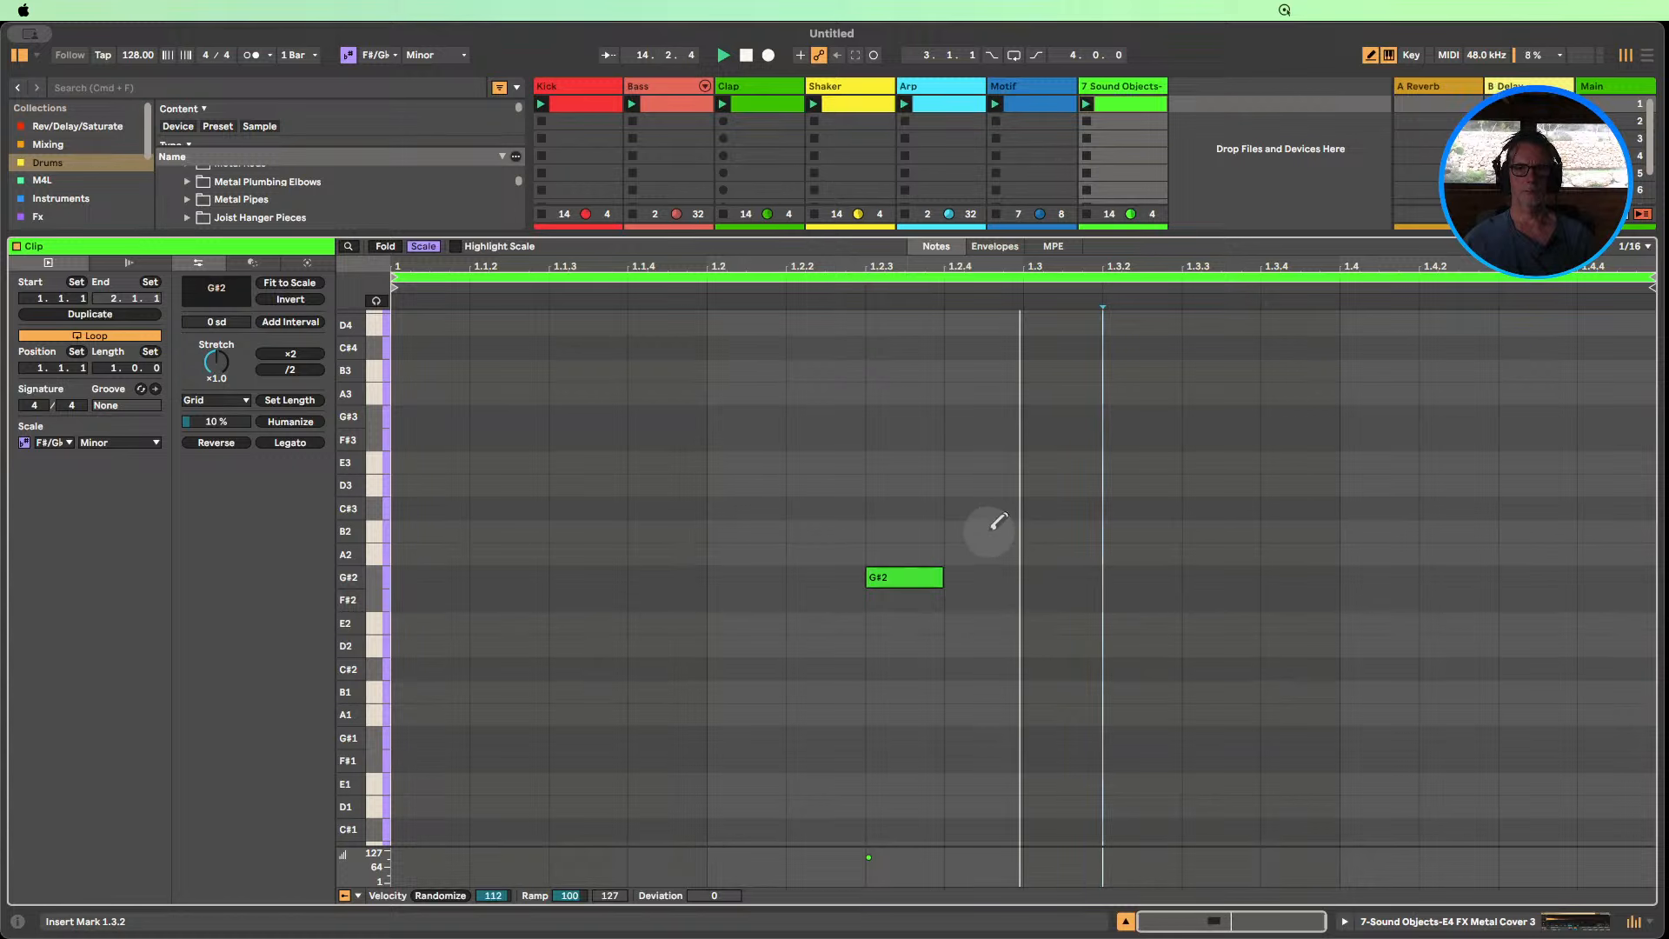
left_click(1253, 570)
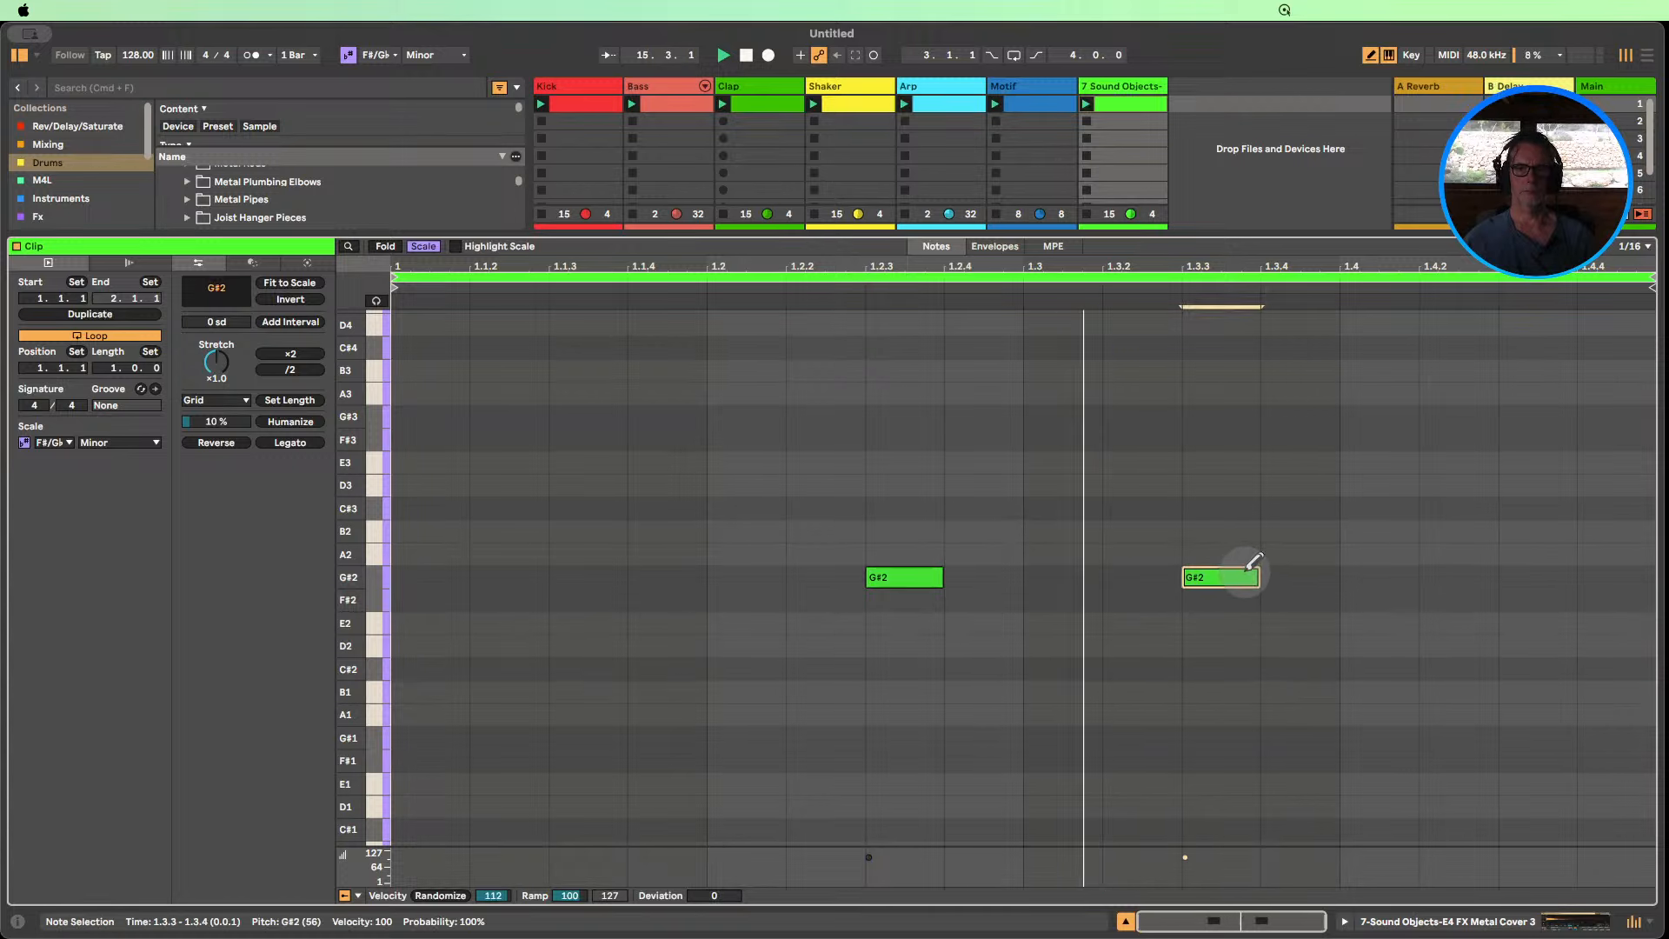
left_click(1251, 569)
left_click(1181, 575)
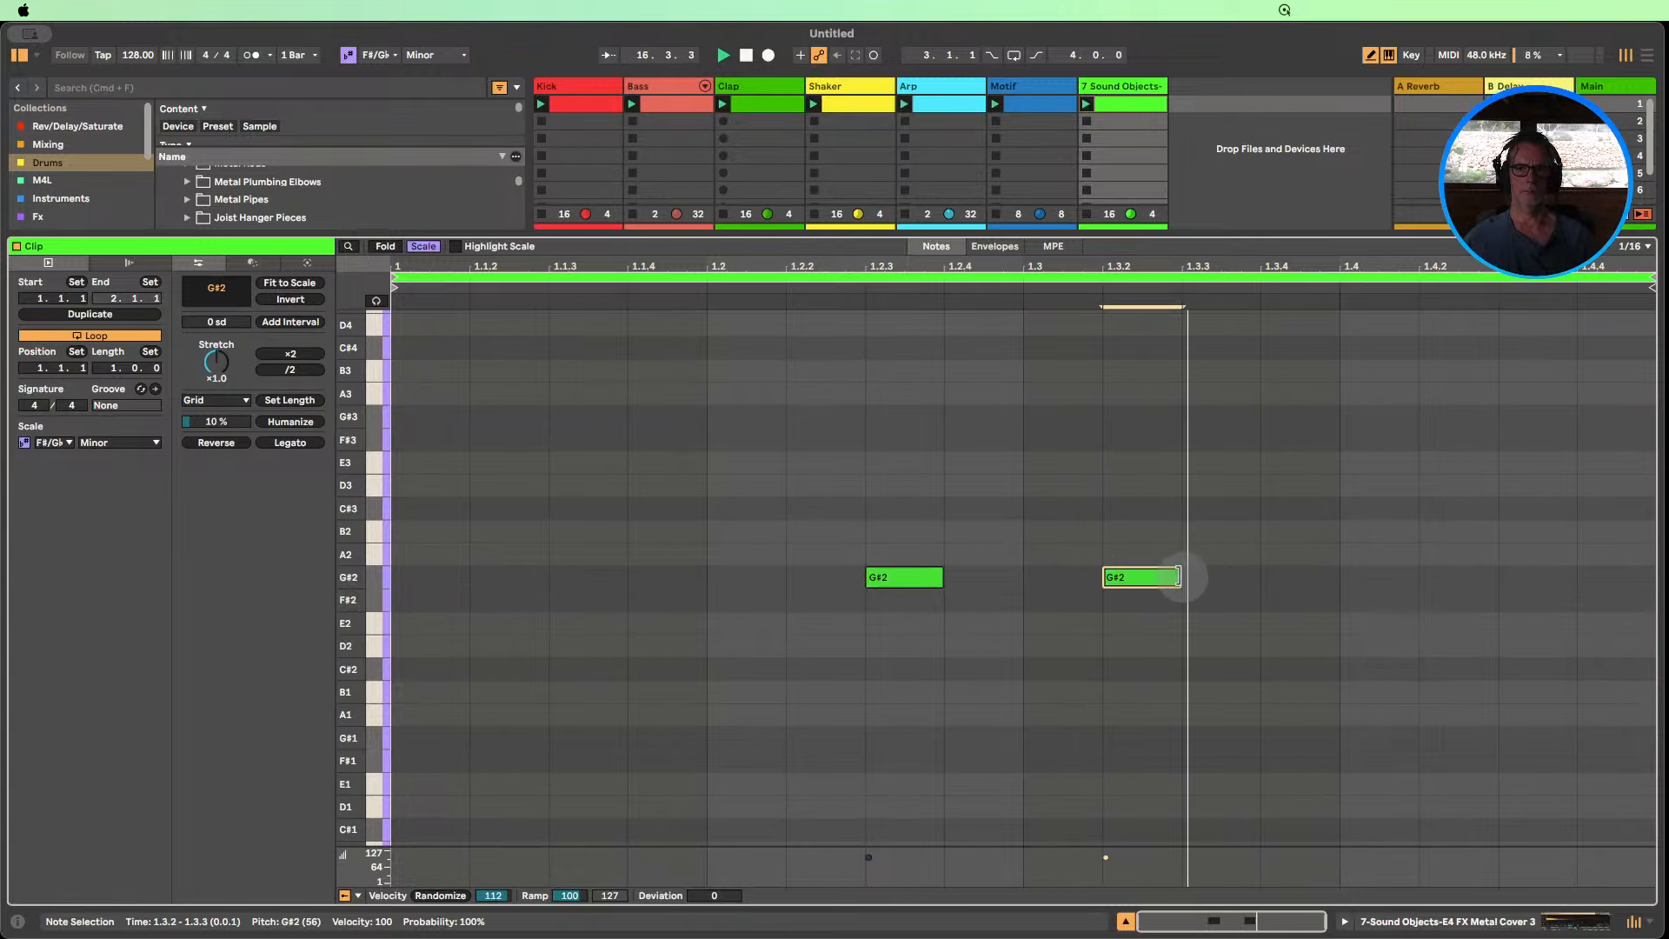
left_click(1166, 576)
Draw G#2 notes at 1.3.4, 1.2.2 and 1.3.2, and erase the G#2 at 1.2.3.
left_click(1305, 576)
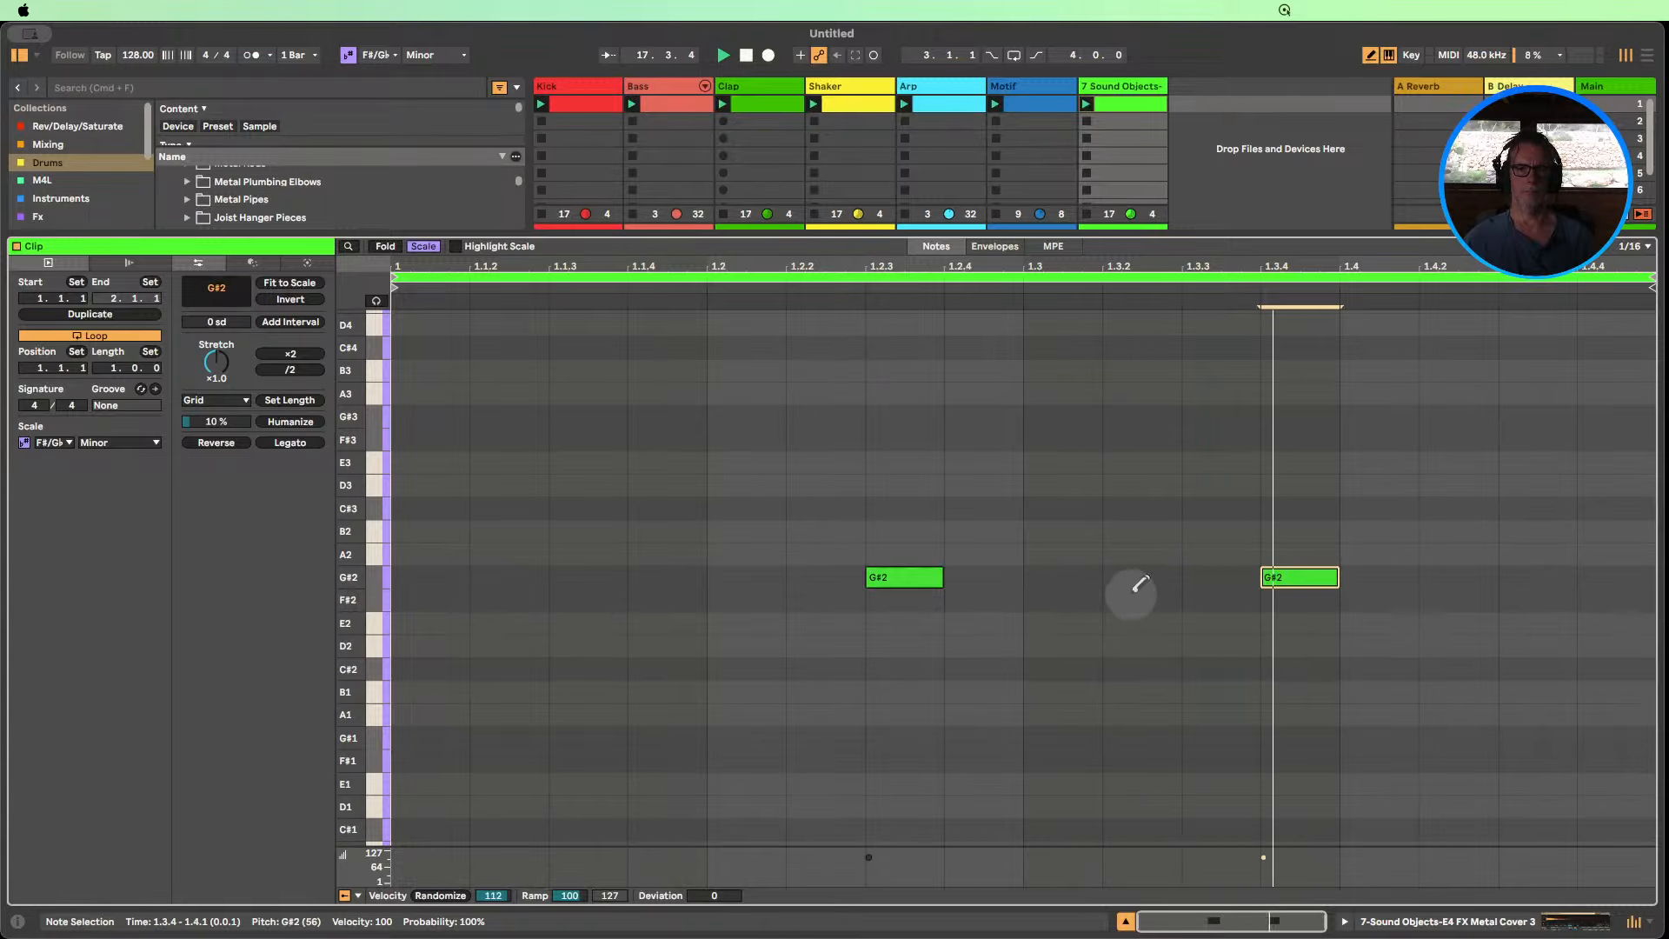
left_click(913, 578)
left_click(822, 578)
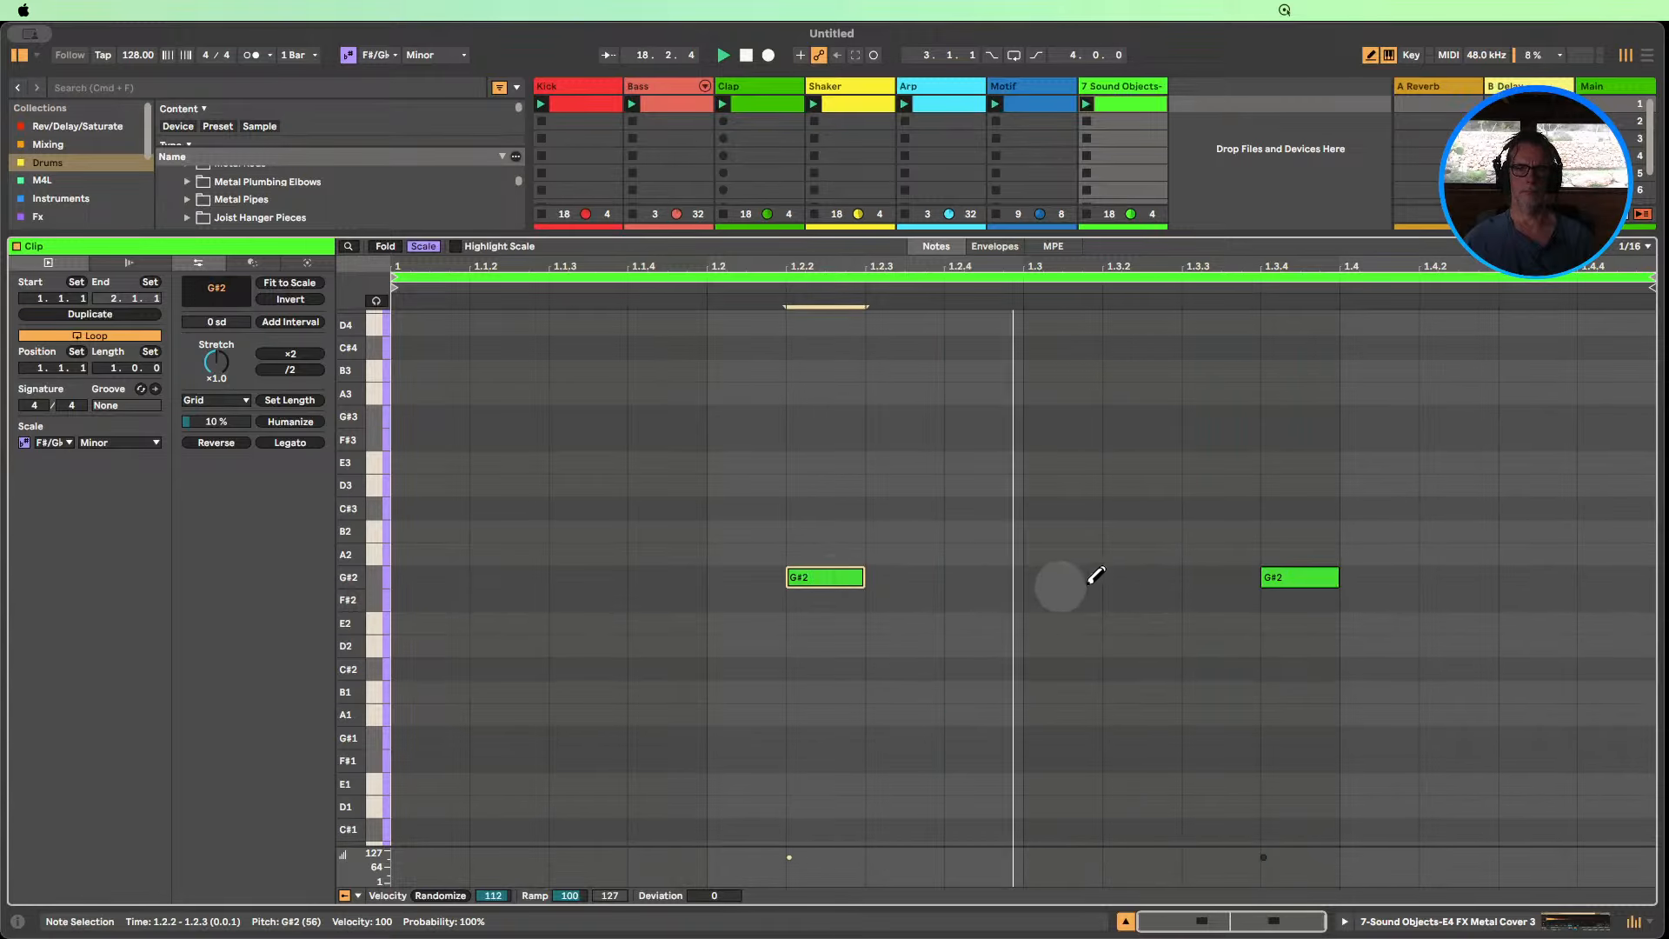
left_click(1229, 576)
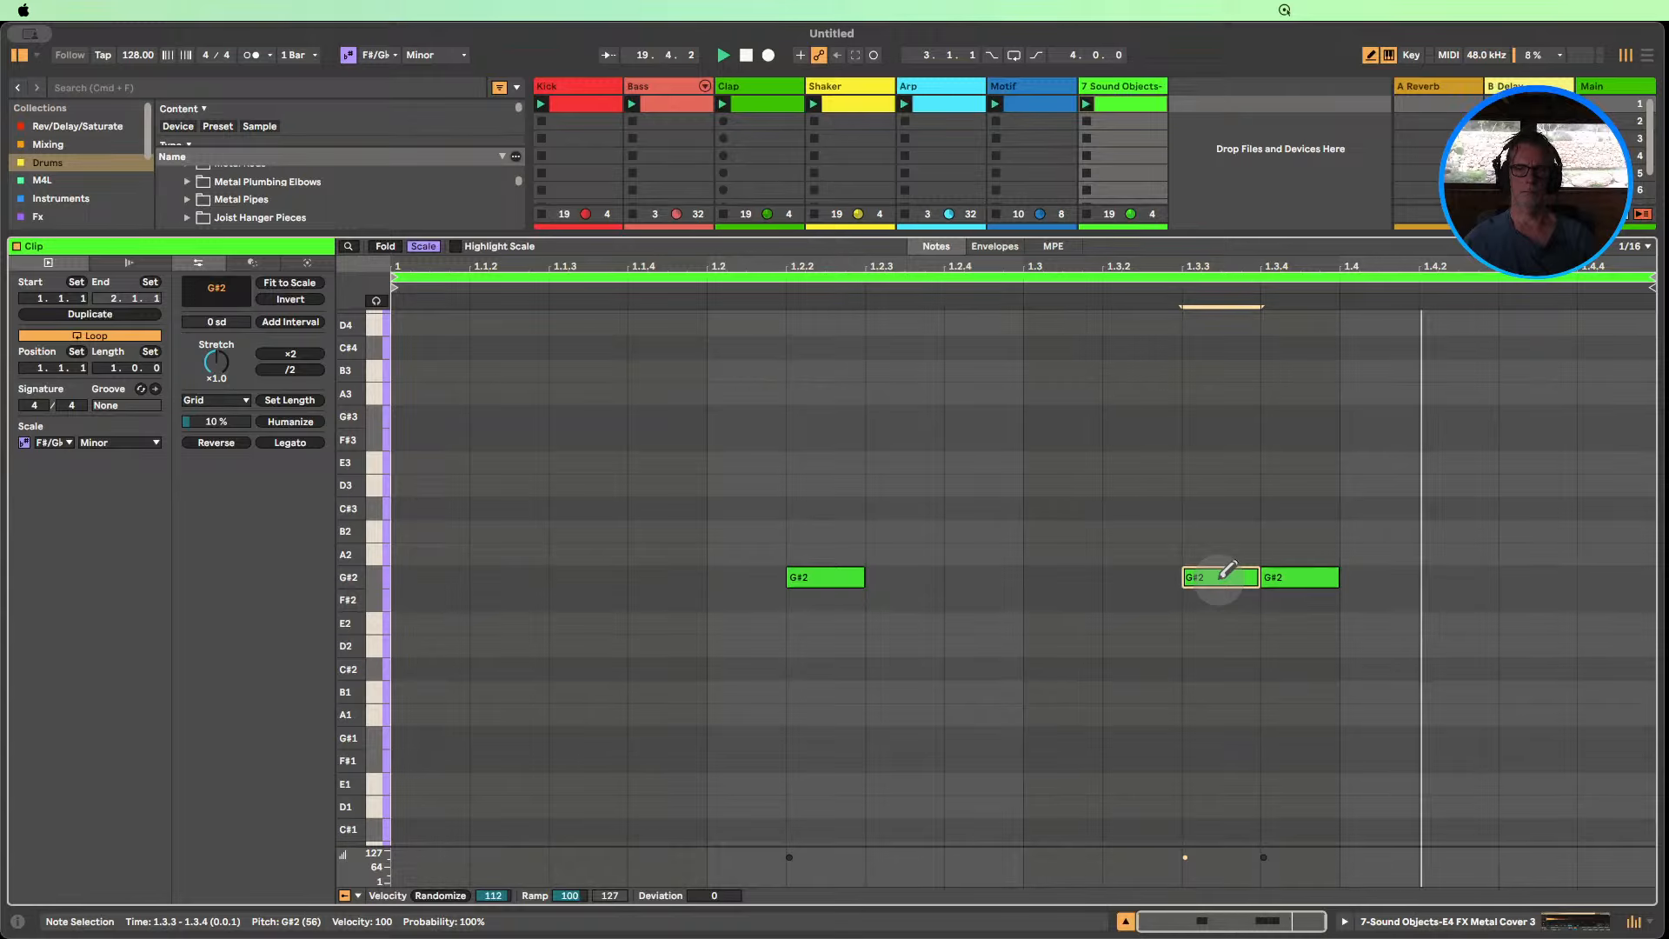
left_click(1222, 575)
left_click(1161, 578)
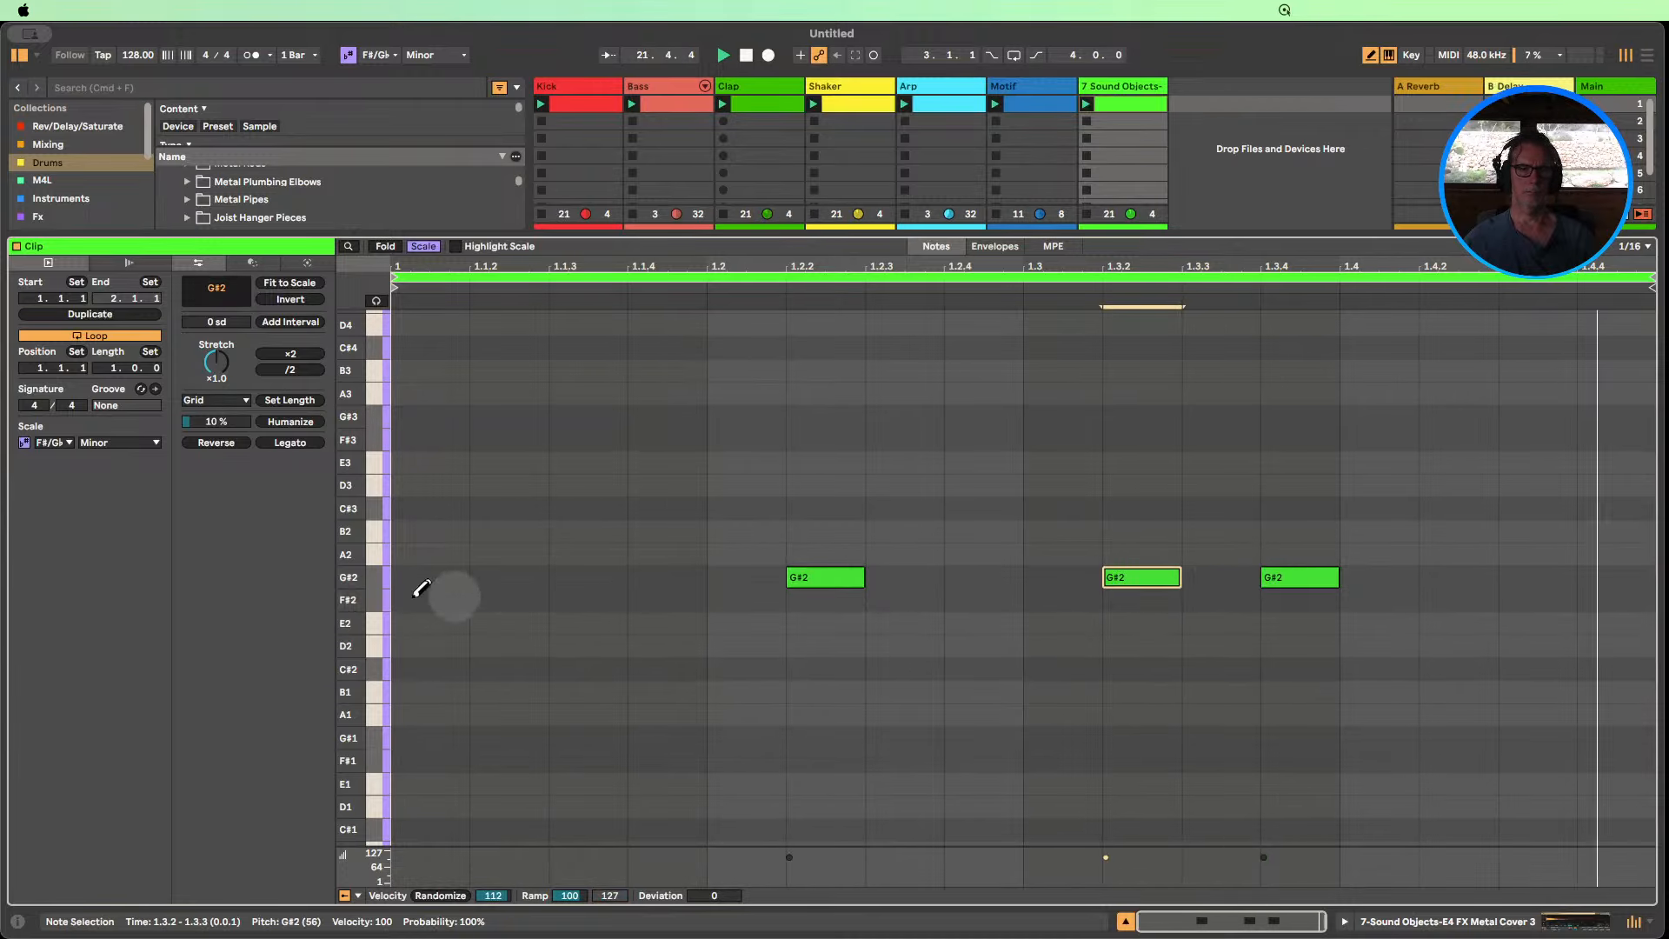
Select all G#2 notes in the clip and randomize their velocities.
left_click(379, 582)
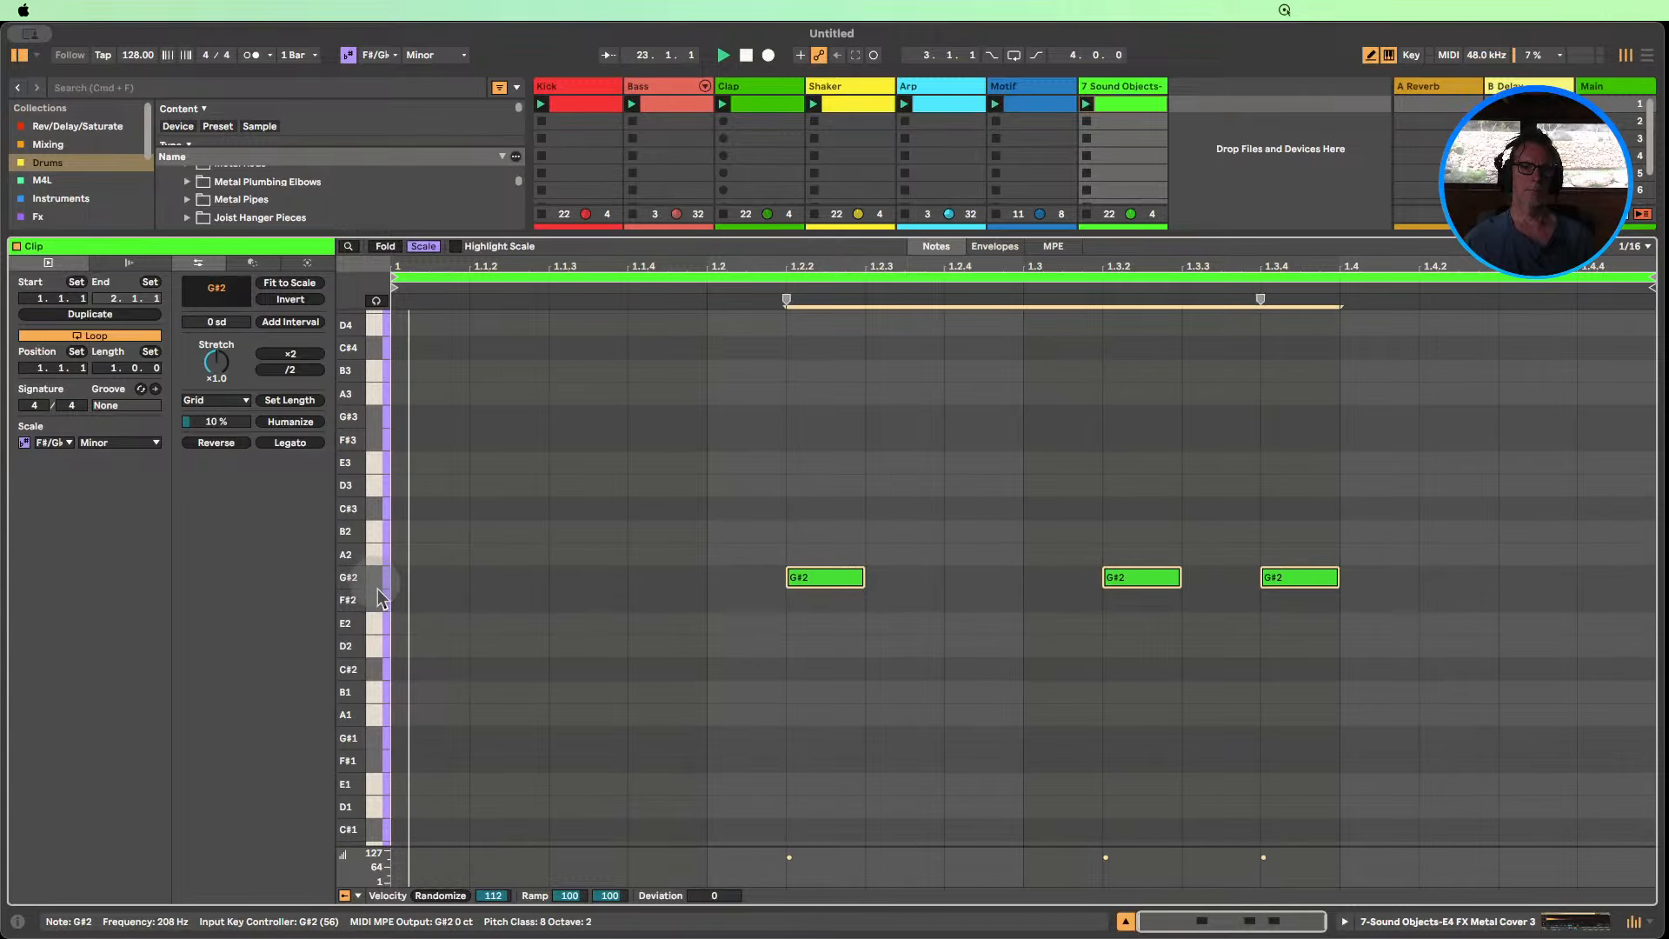
left_click(441, 896)
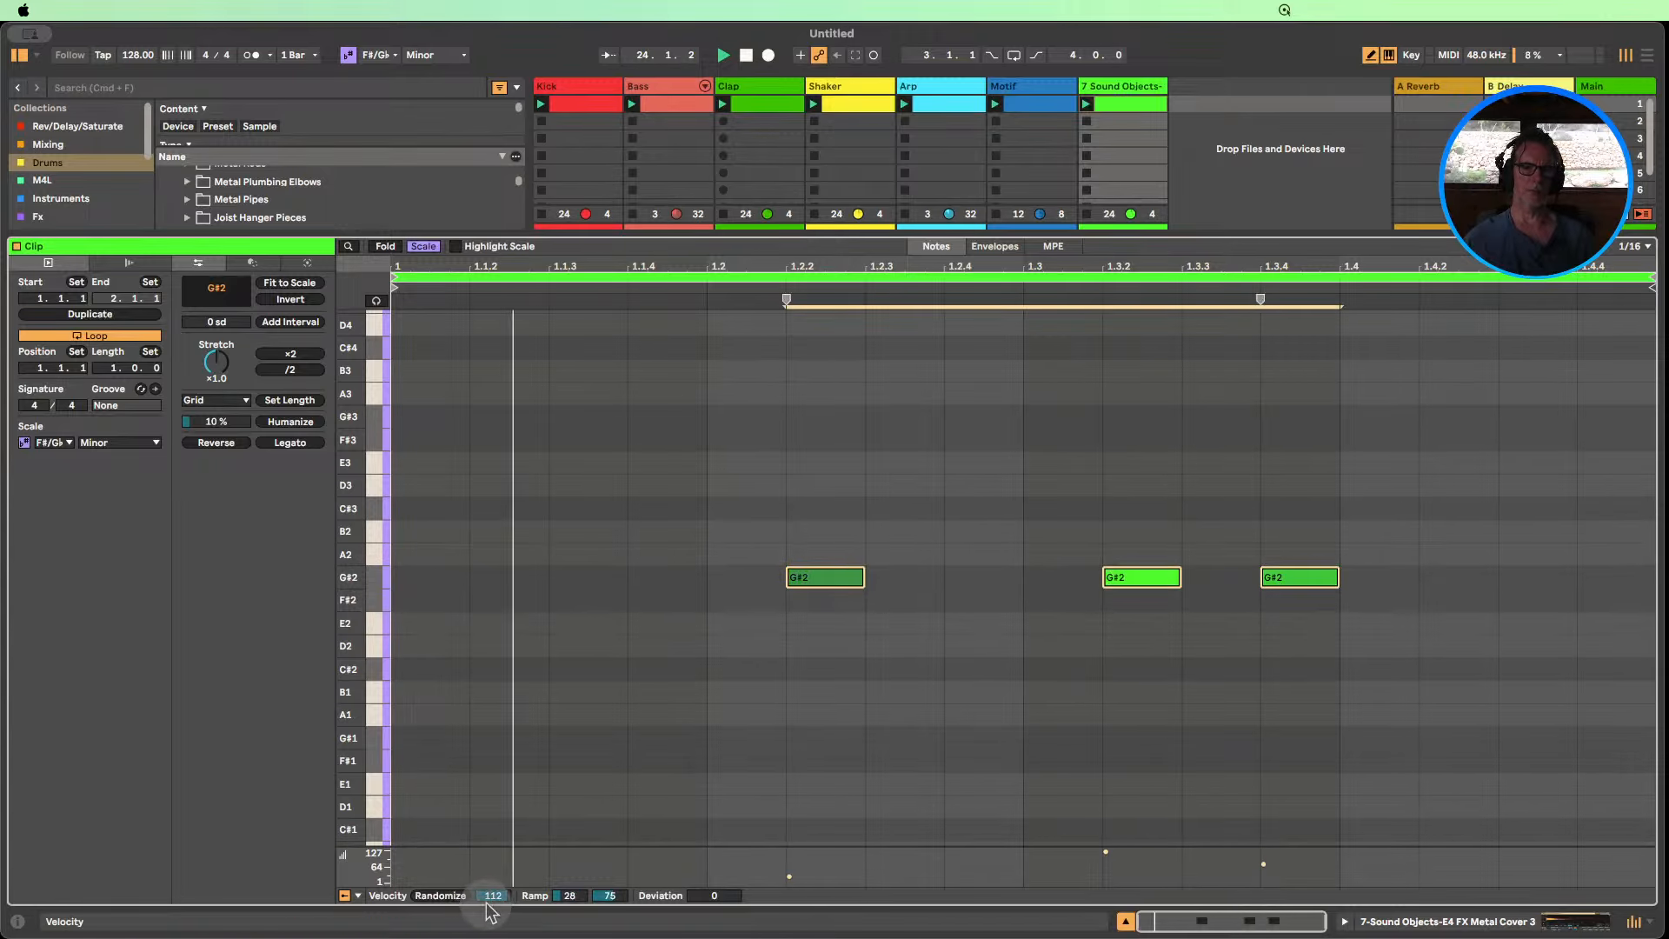
Re-randomize the notes' velocities with an amount of 16 and raise the G#2 note at 1.3.2 to E3.
left_click_drag(493, 896, 491, 921)
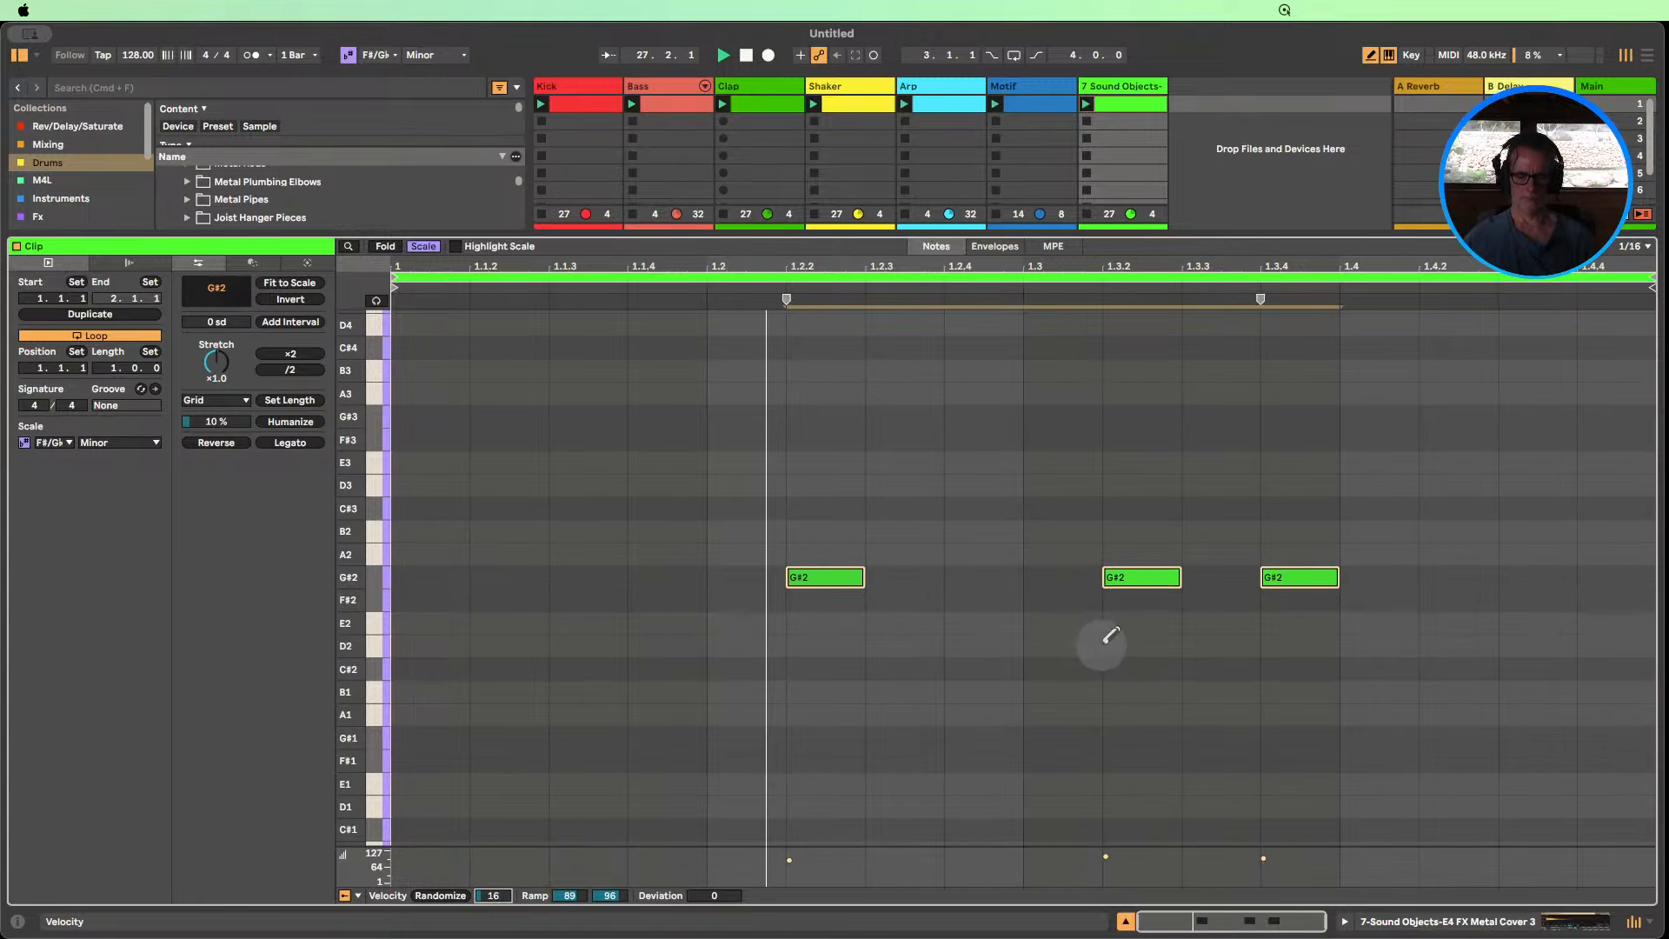
left_click(1169, 632)
left_click_drag(1150, 579, 1145, 504)
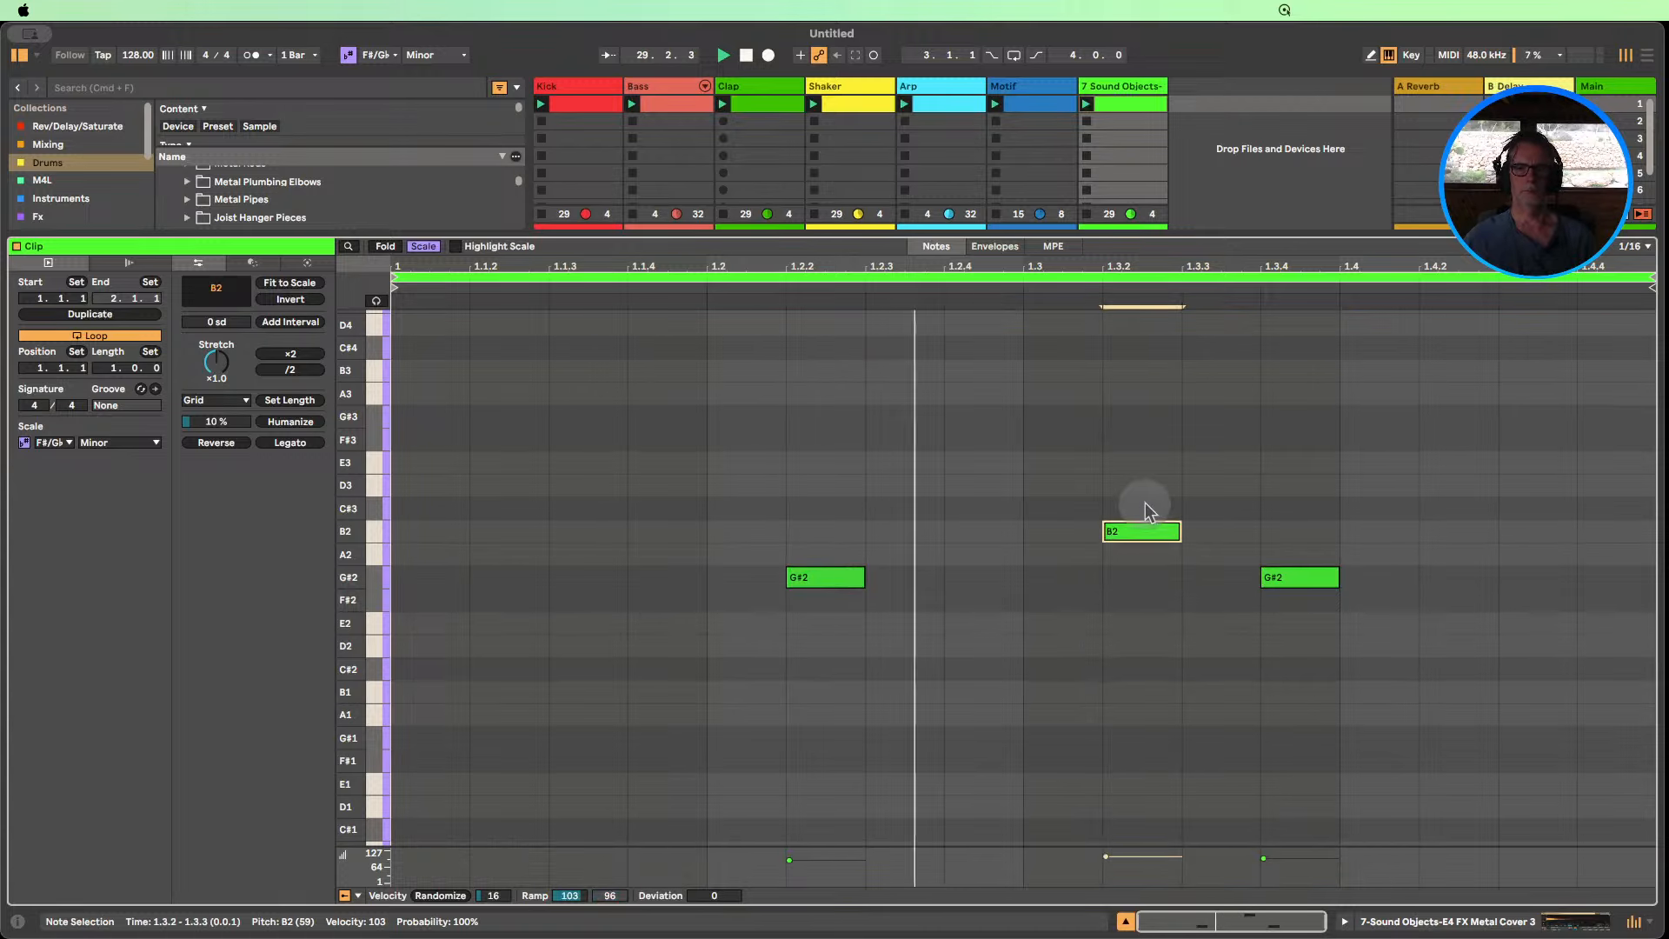
left_click_drag(1146, 509, 1148, 513)
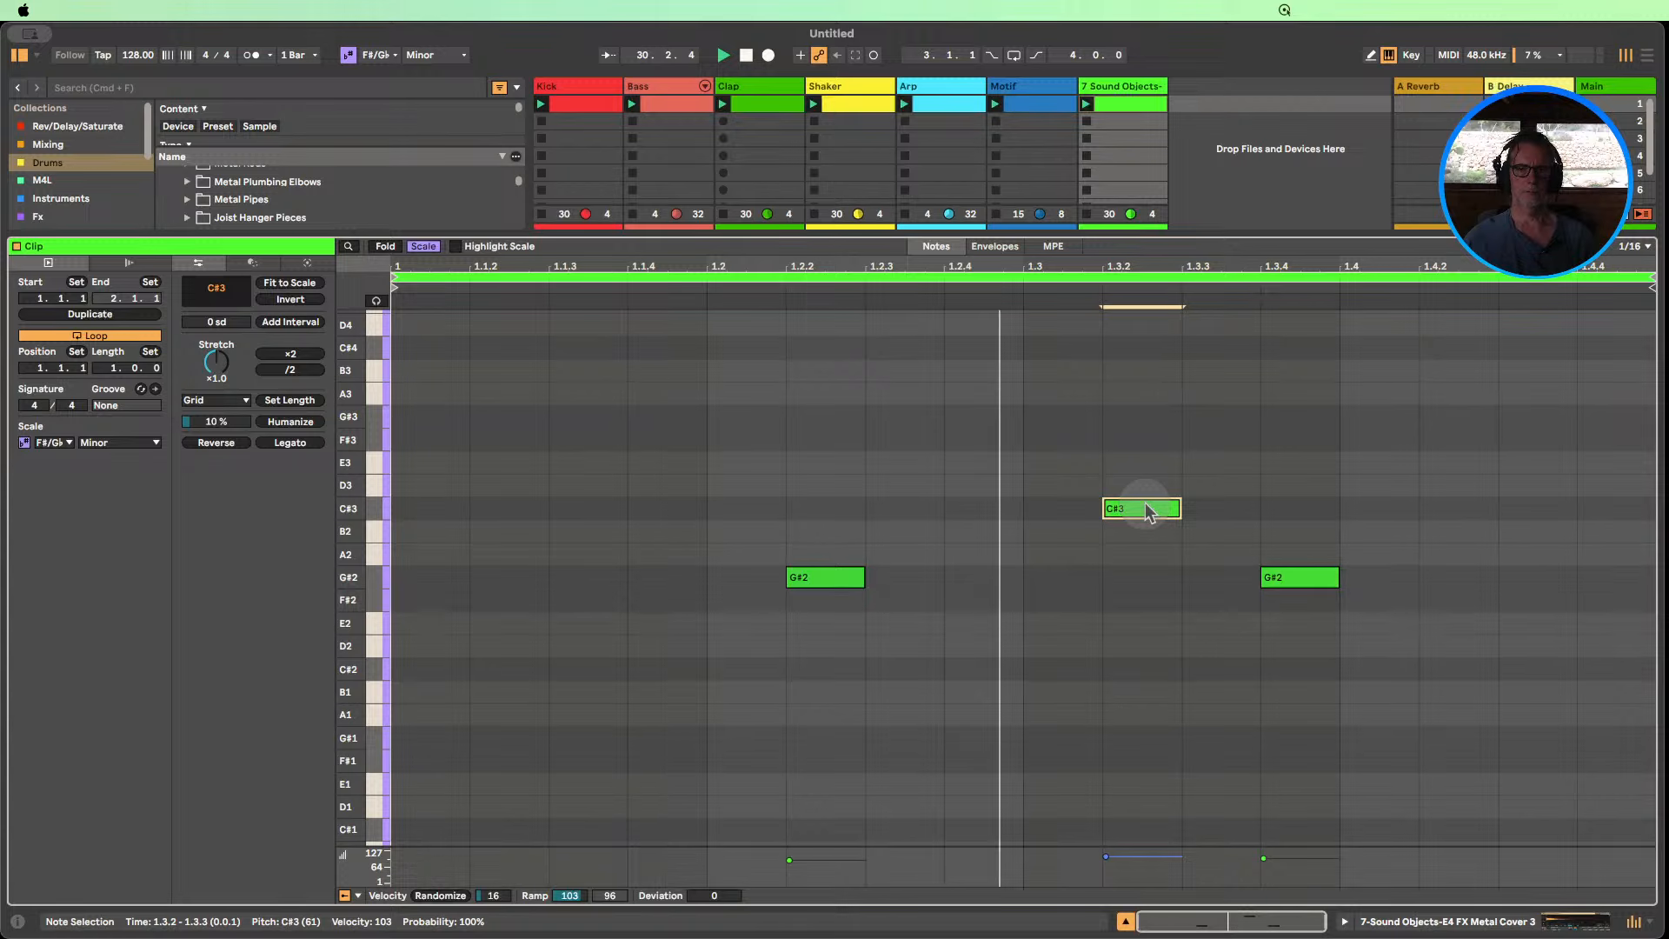
key("Up")
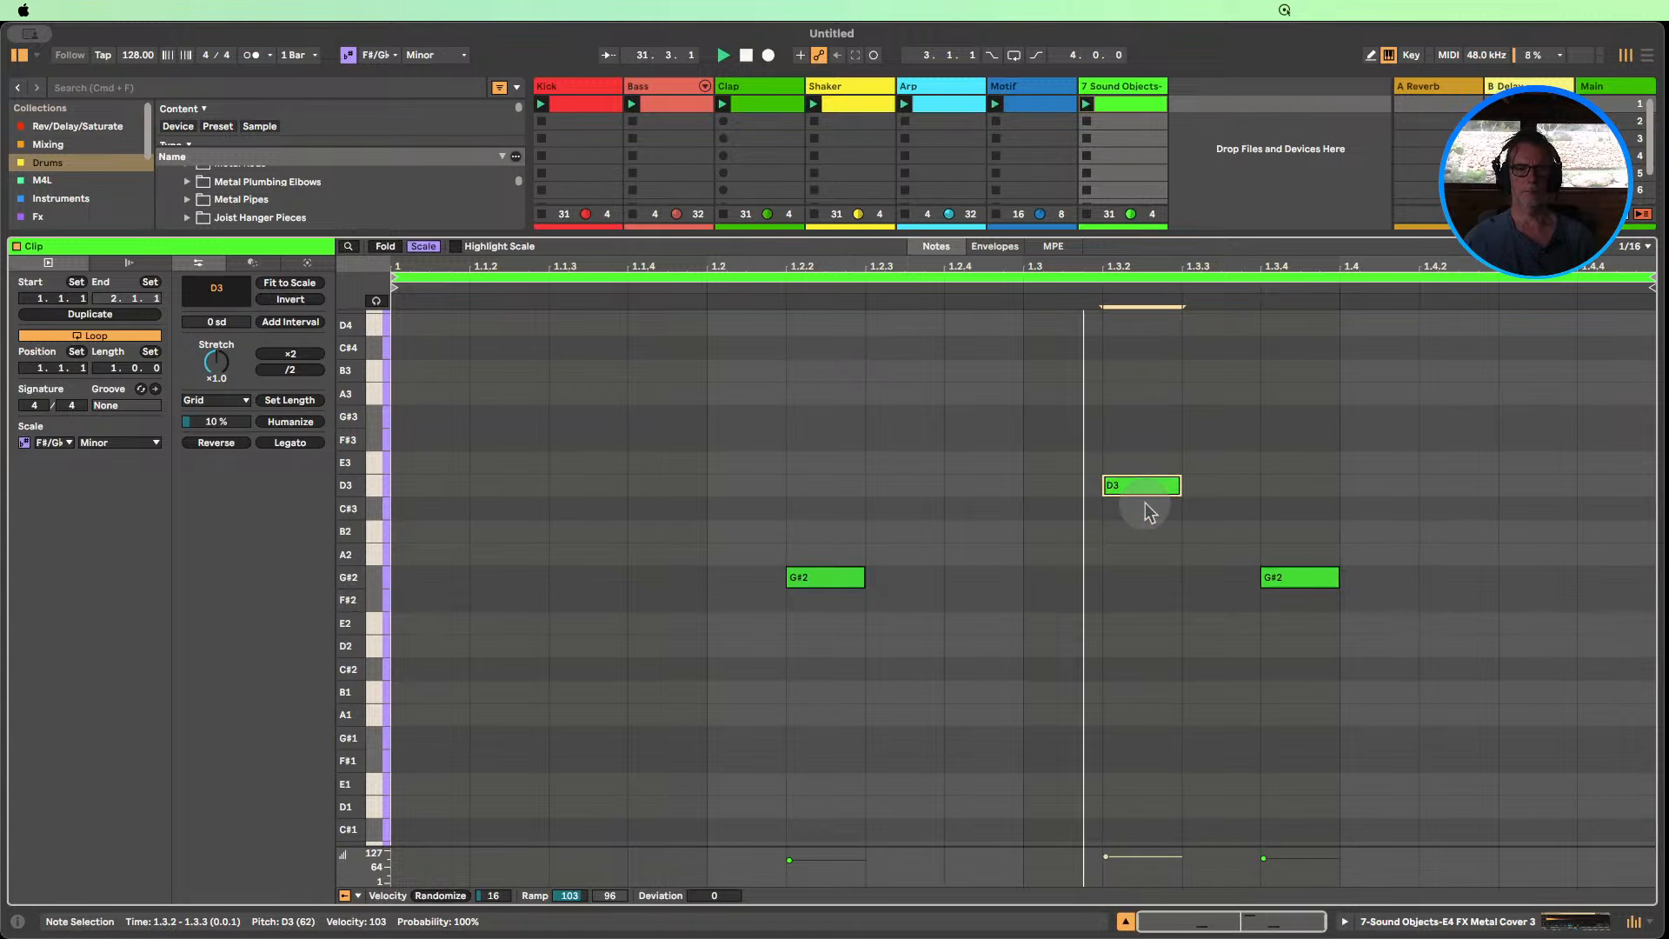
key("Up")
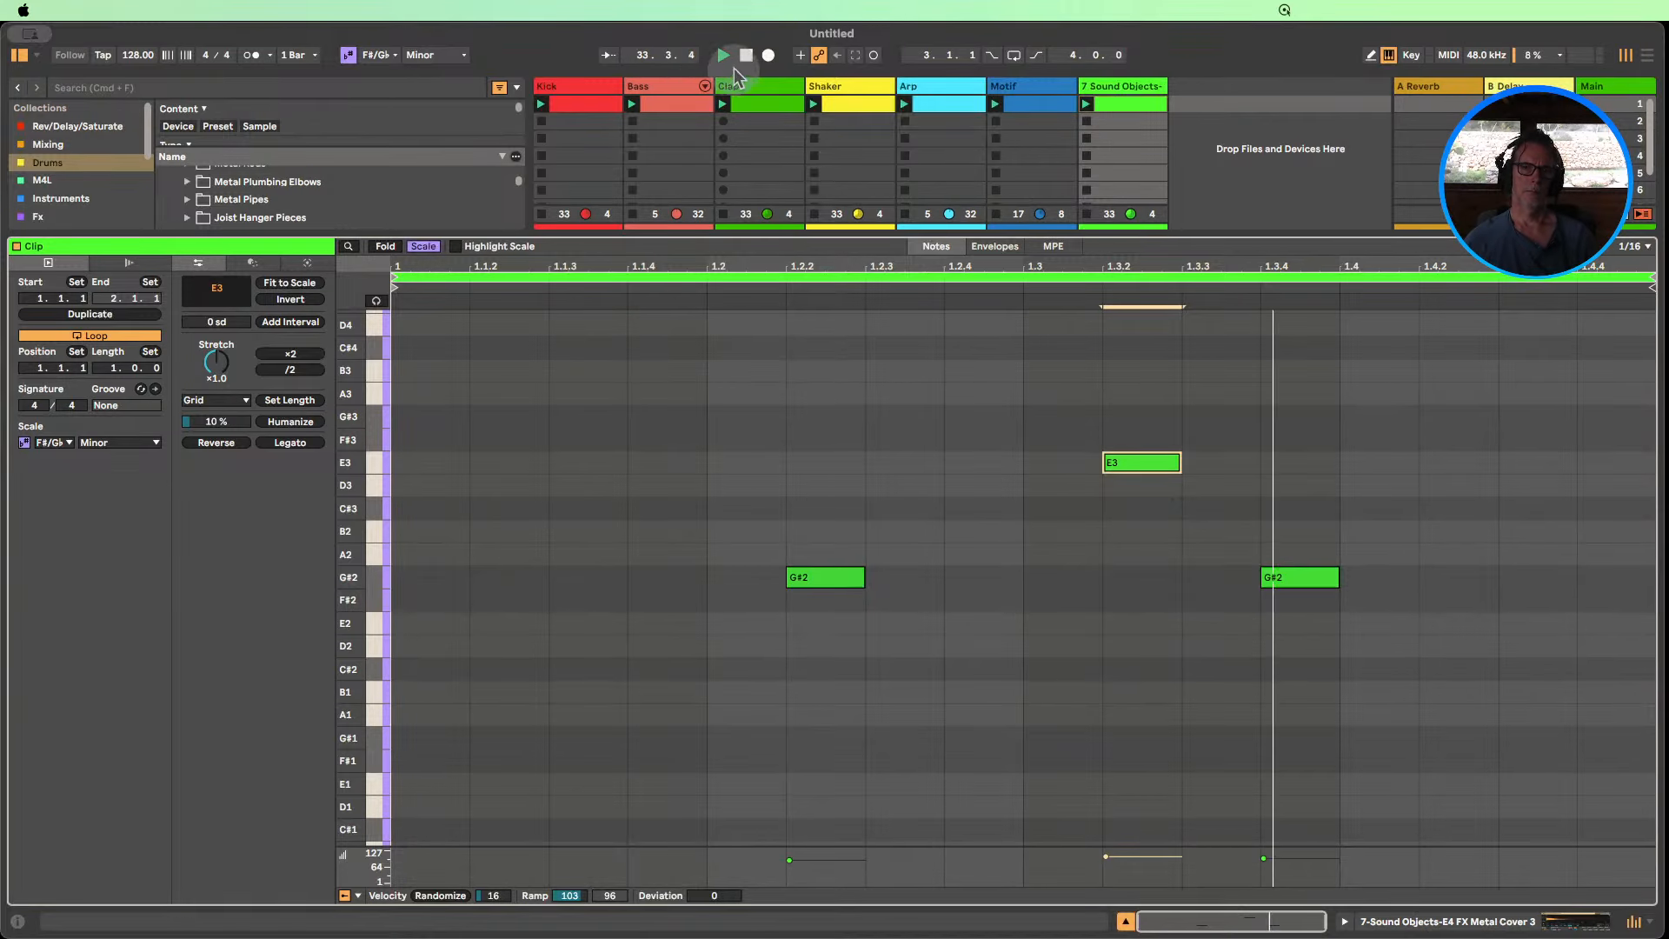
Create an empty MIDI clip in the second slot of the Sound Objects track and turn on draw mode.
left_click(1443, 769)
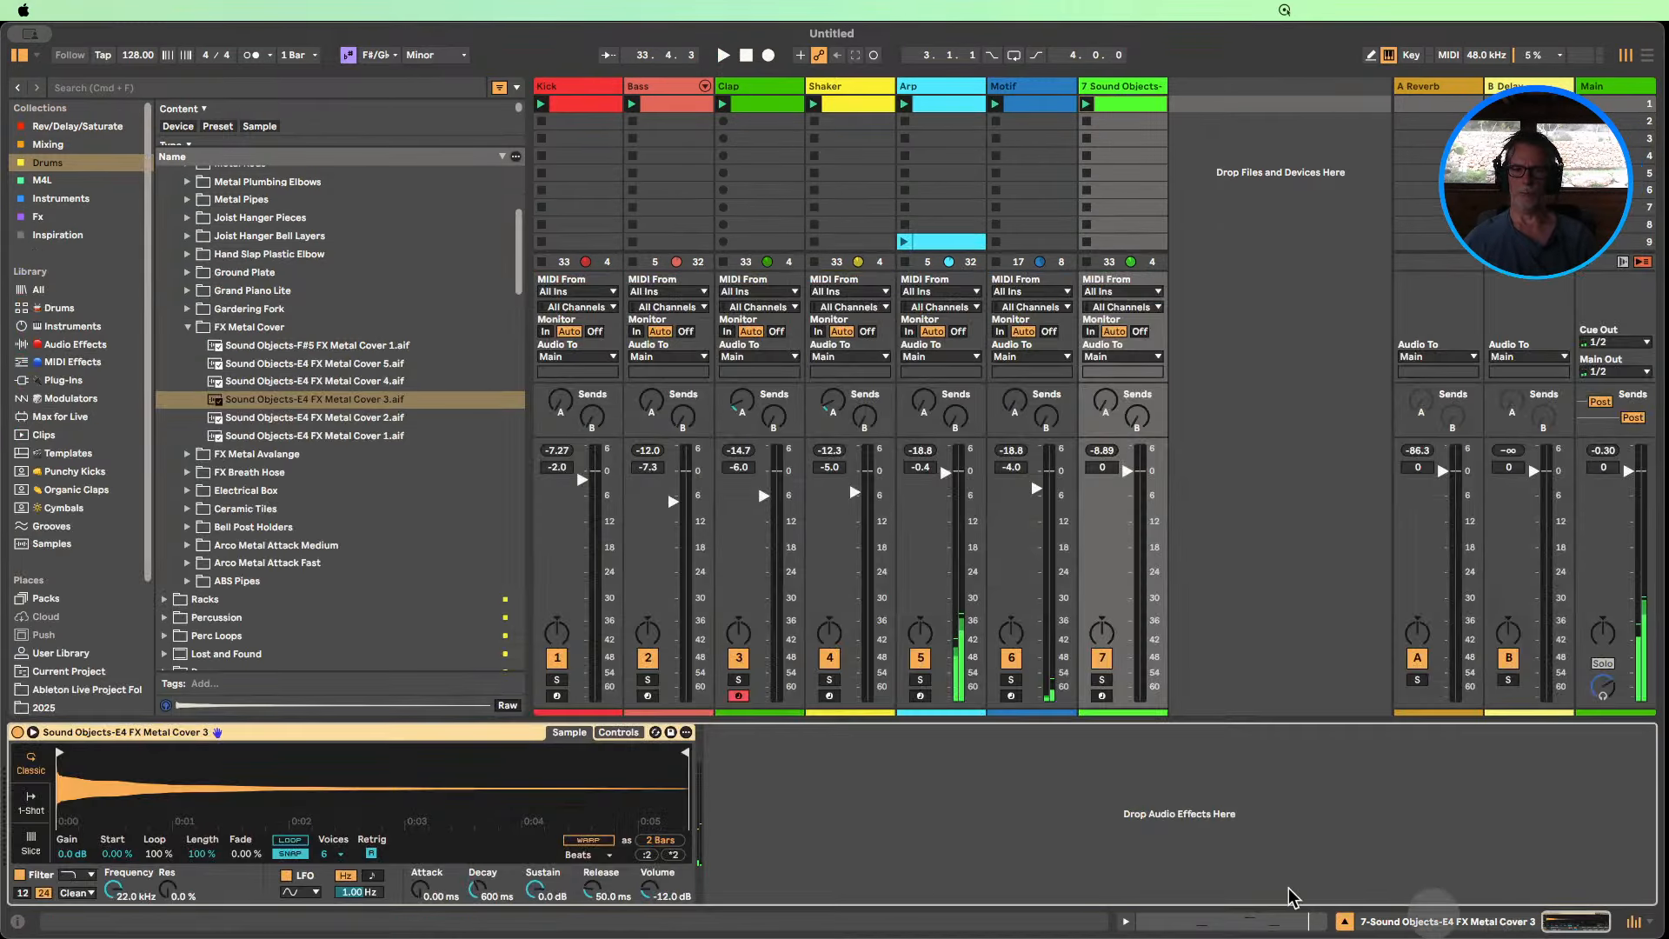
double_click(1127, 121)
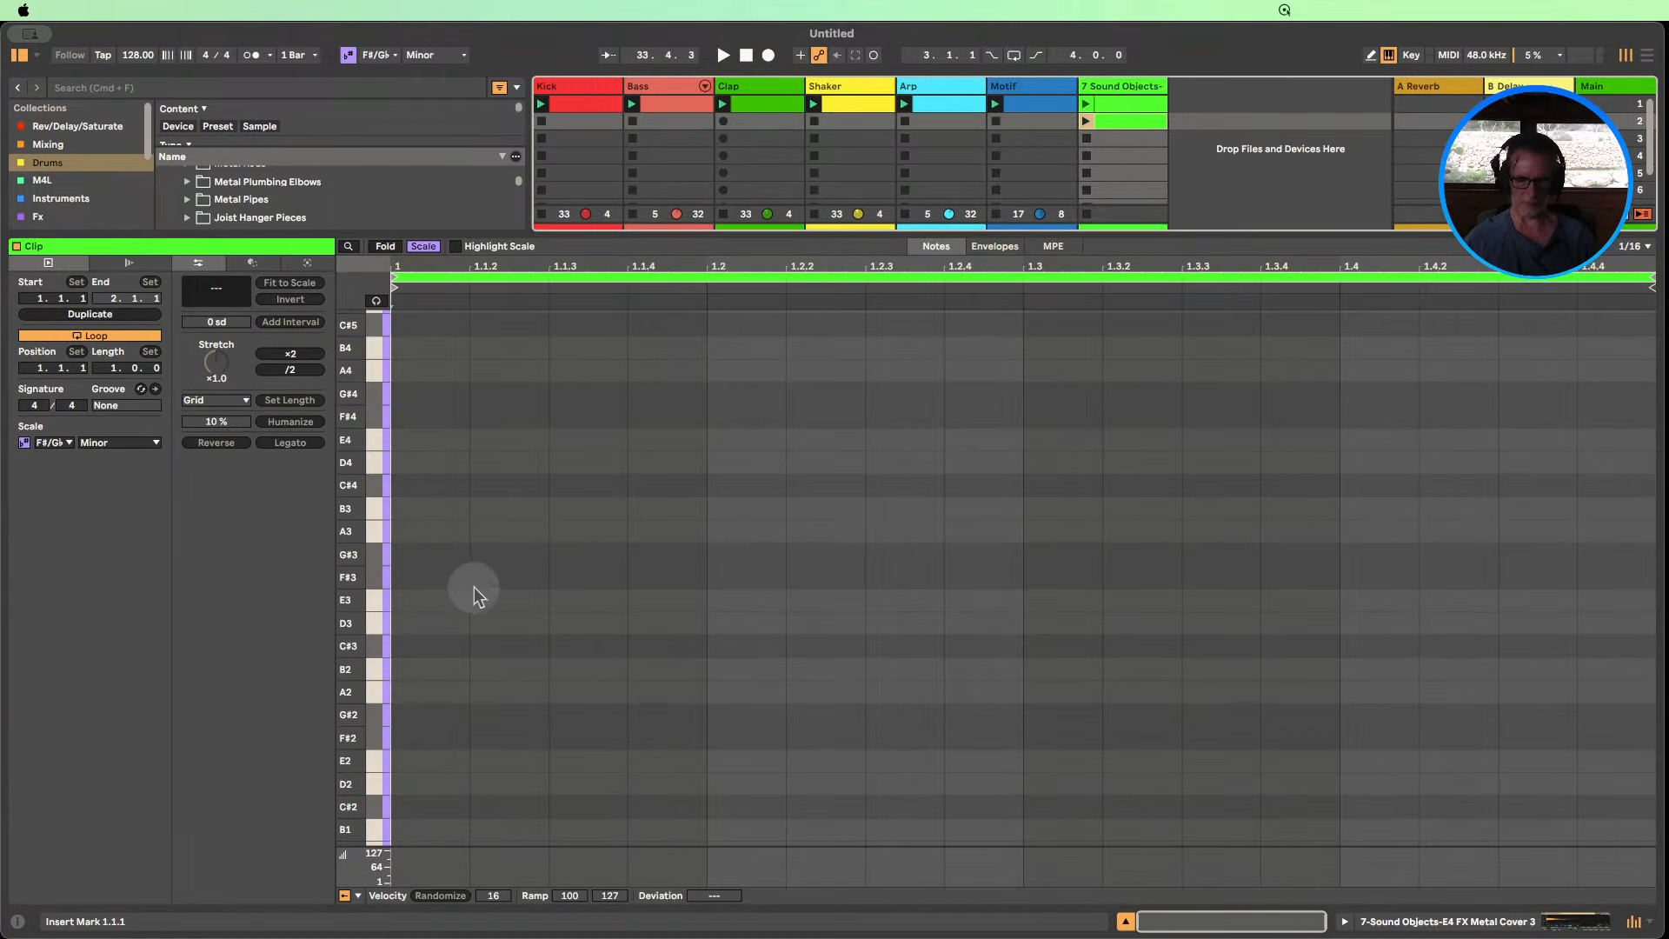
key("b")
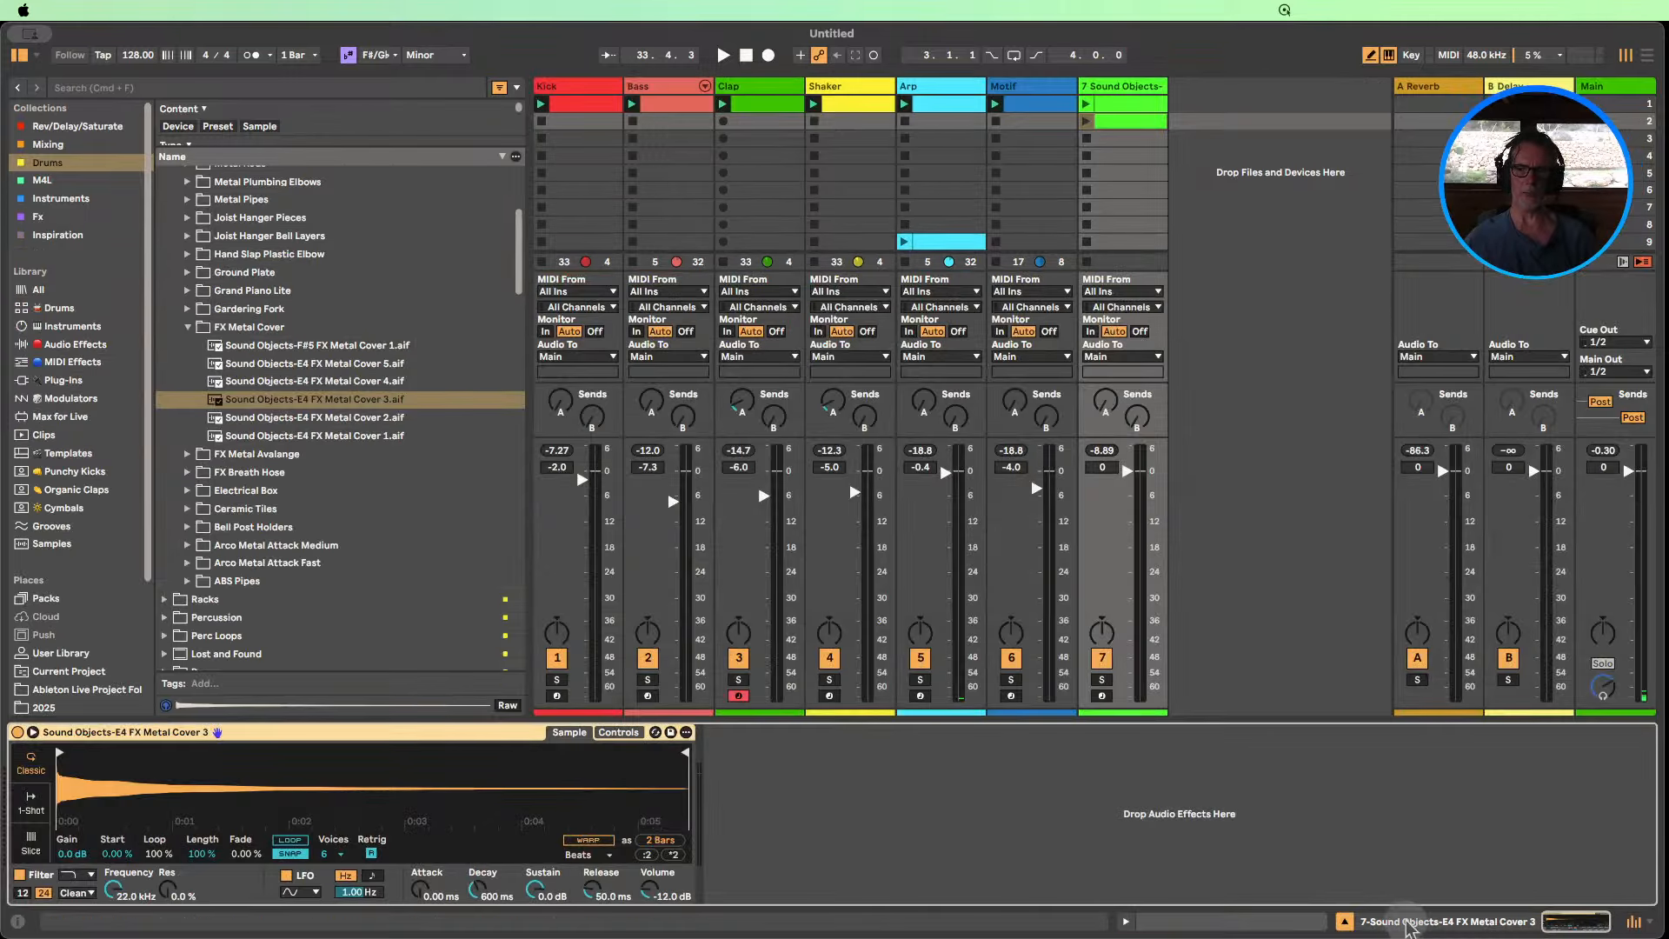
Add a Tuner audio effect after the sampler on the Sound Objects track.
left_click(74, 344)
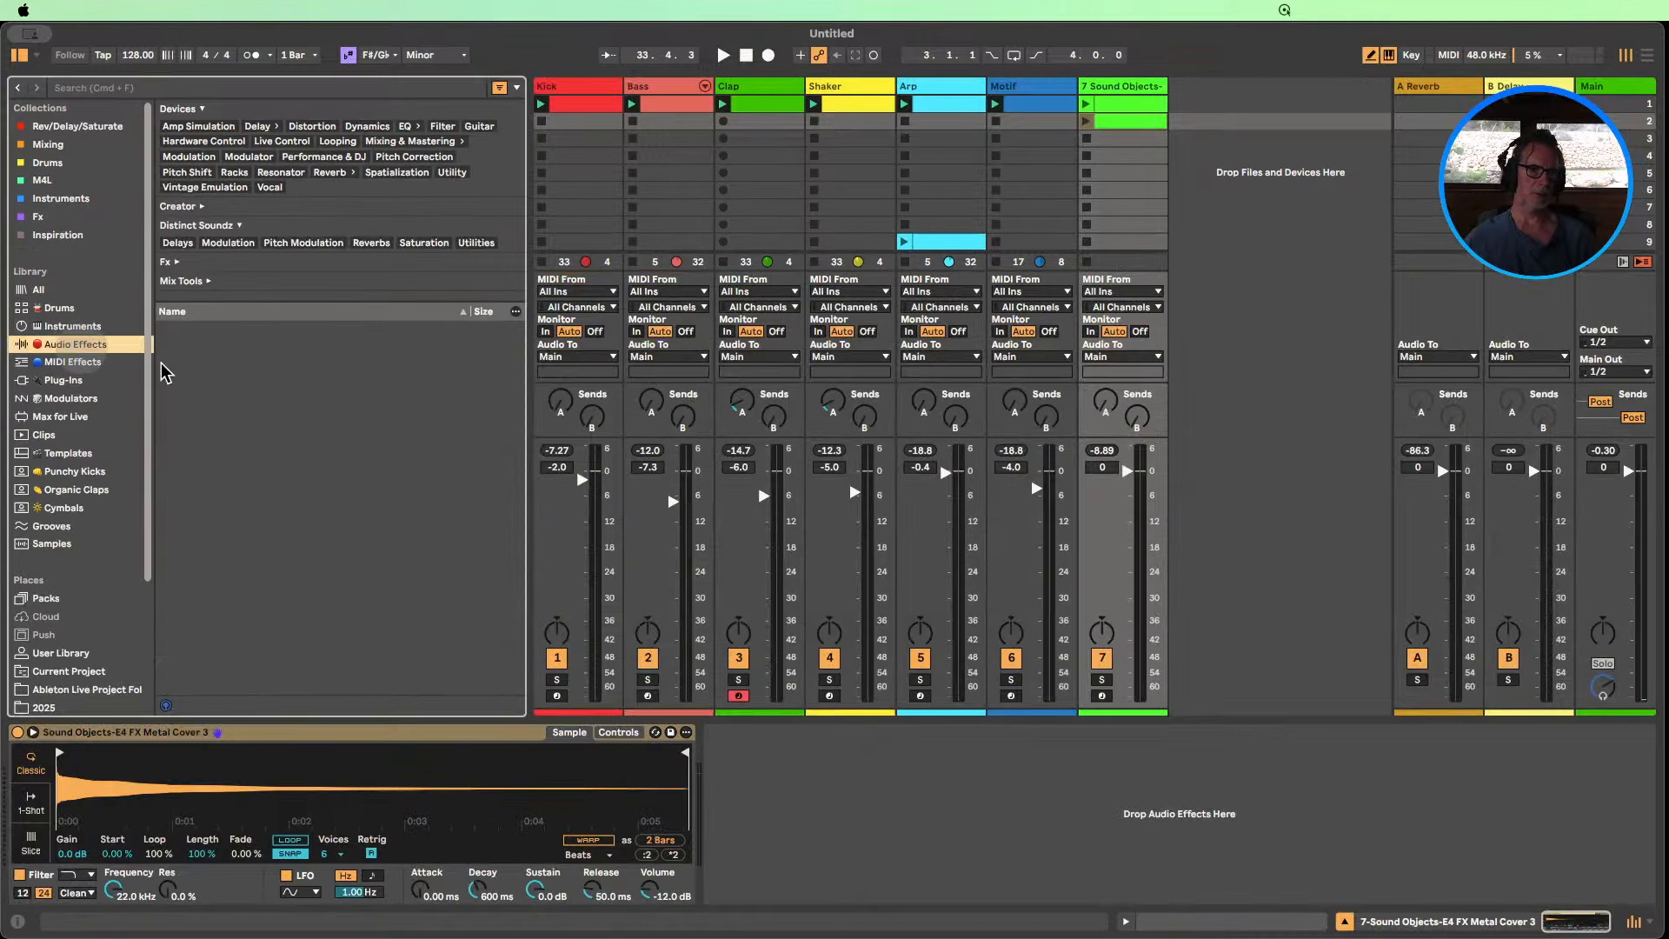
scroll(252, 548, "down", 10)
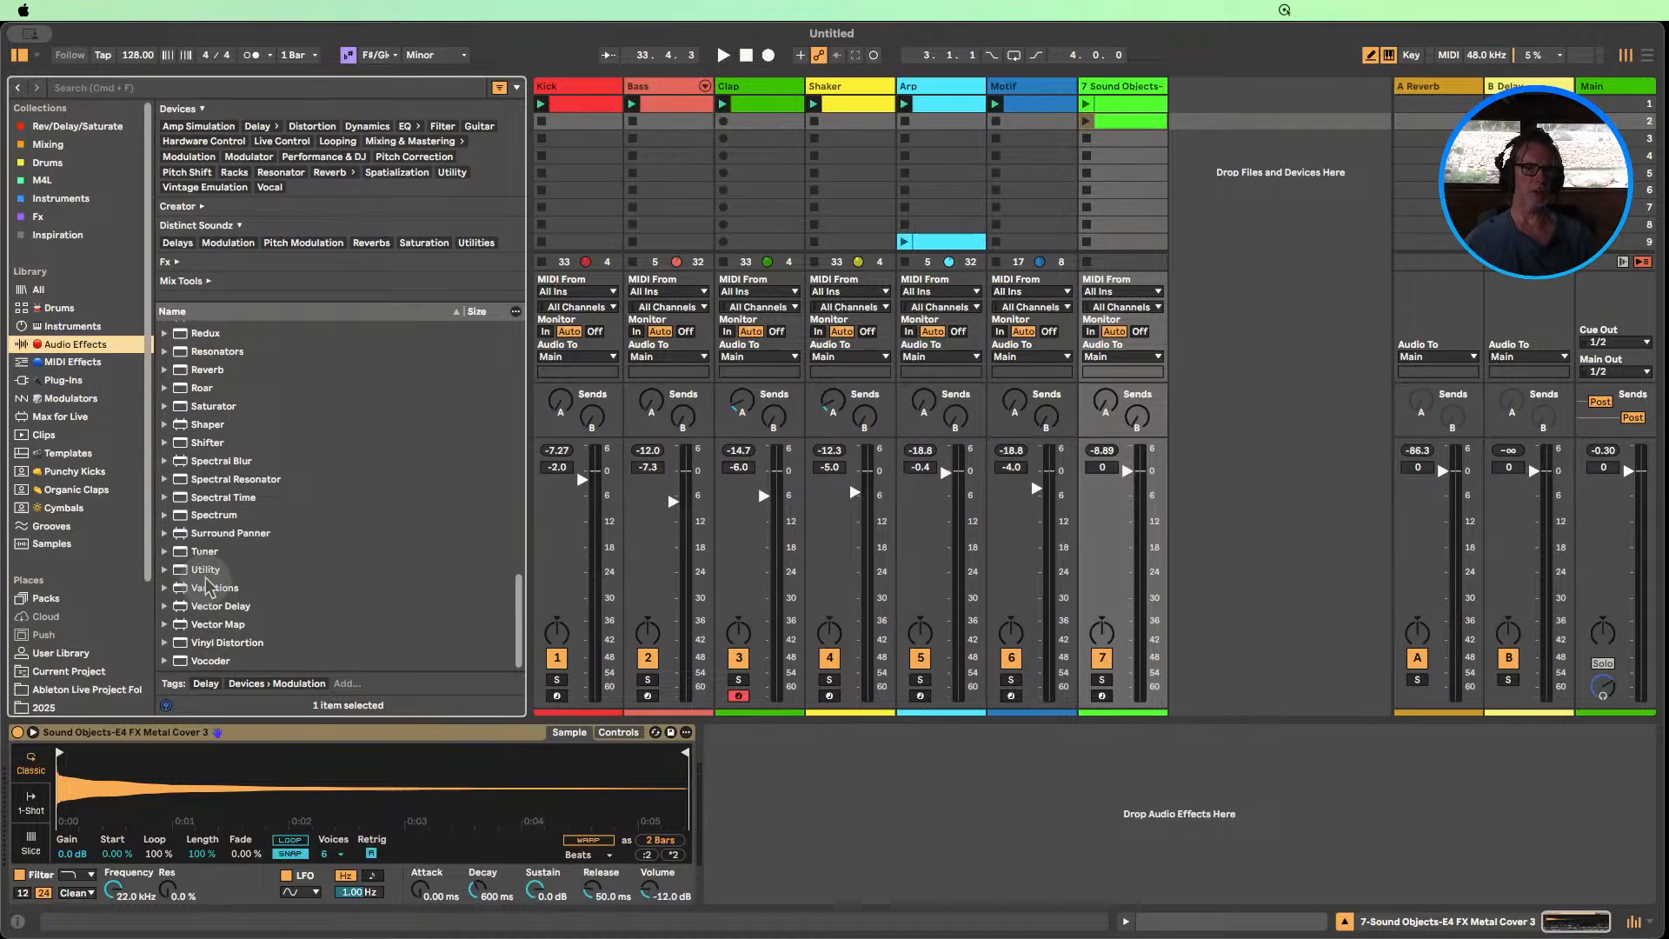
left_click_drag(203, 555, 883, 769)
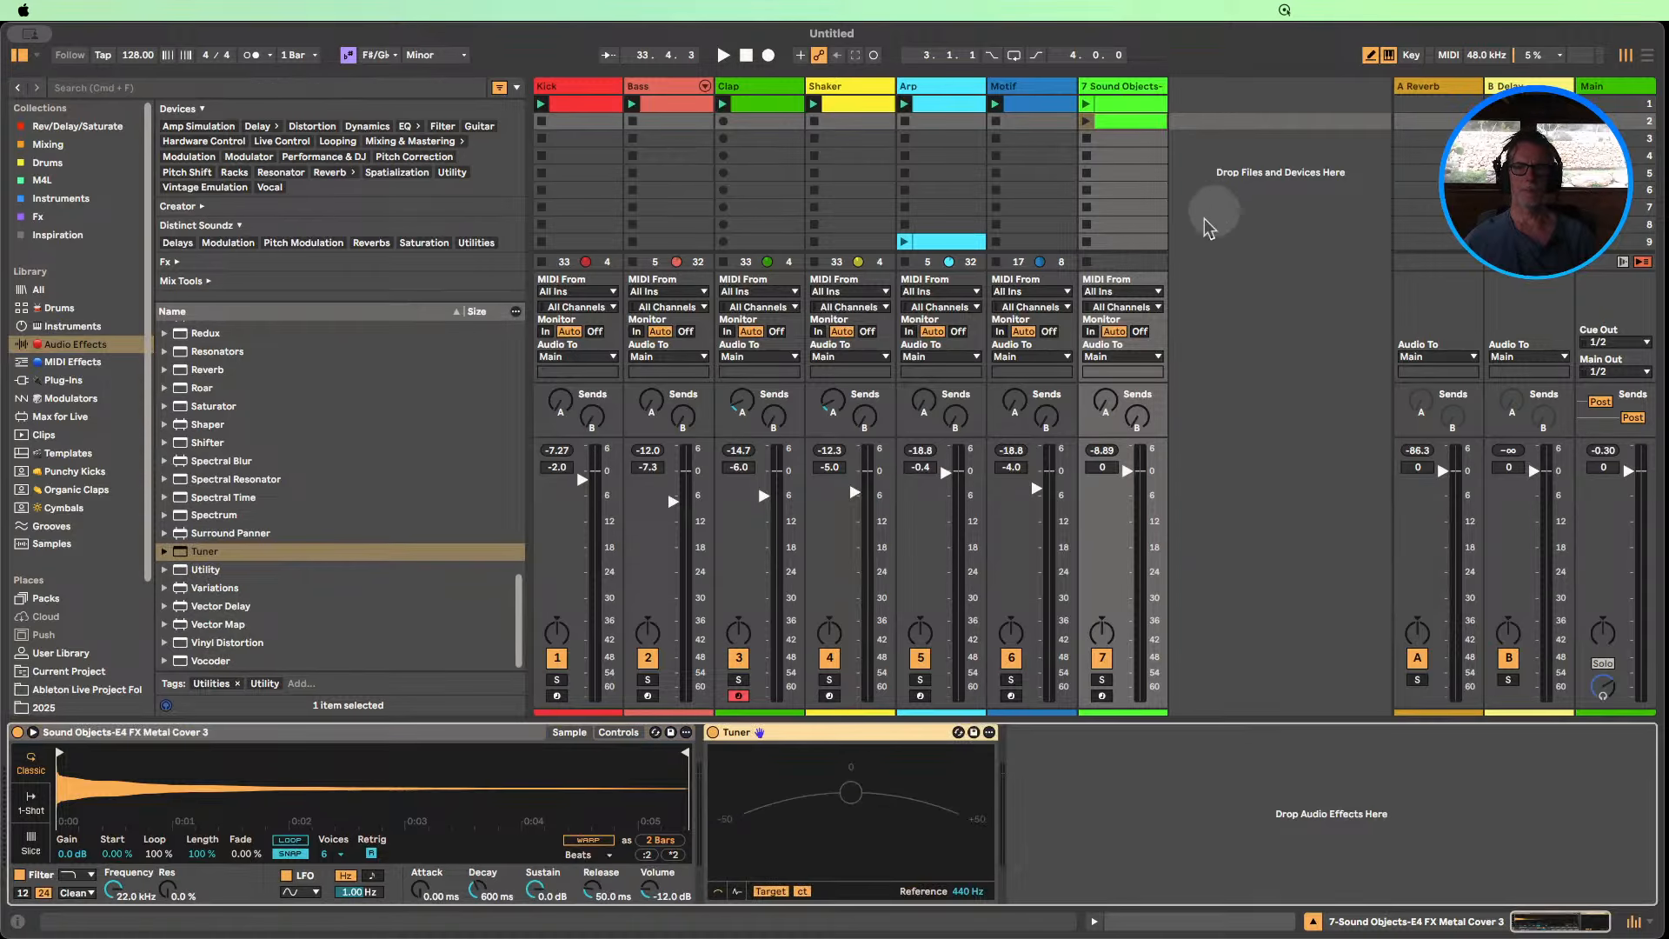
Show all pitches in the new clip, then draw a C3 note at 1.1.1 and stretch it across the whole clip with Legato.
double_click(1114, 126)
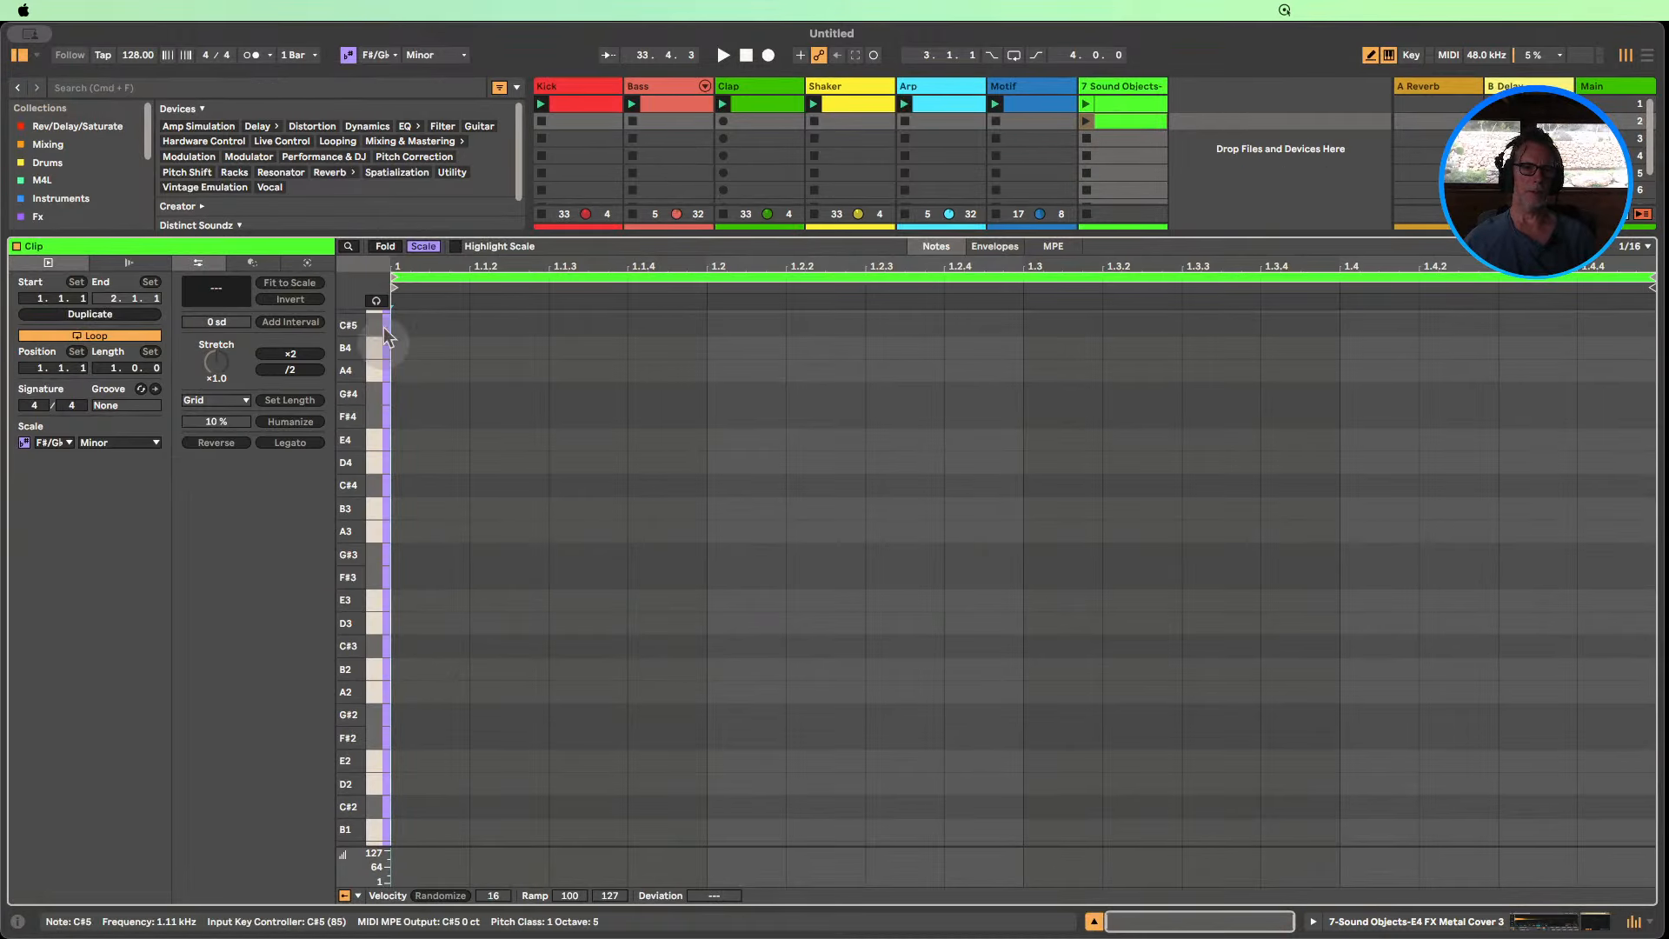
left_click(416, 247)
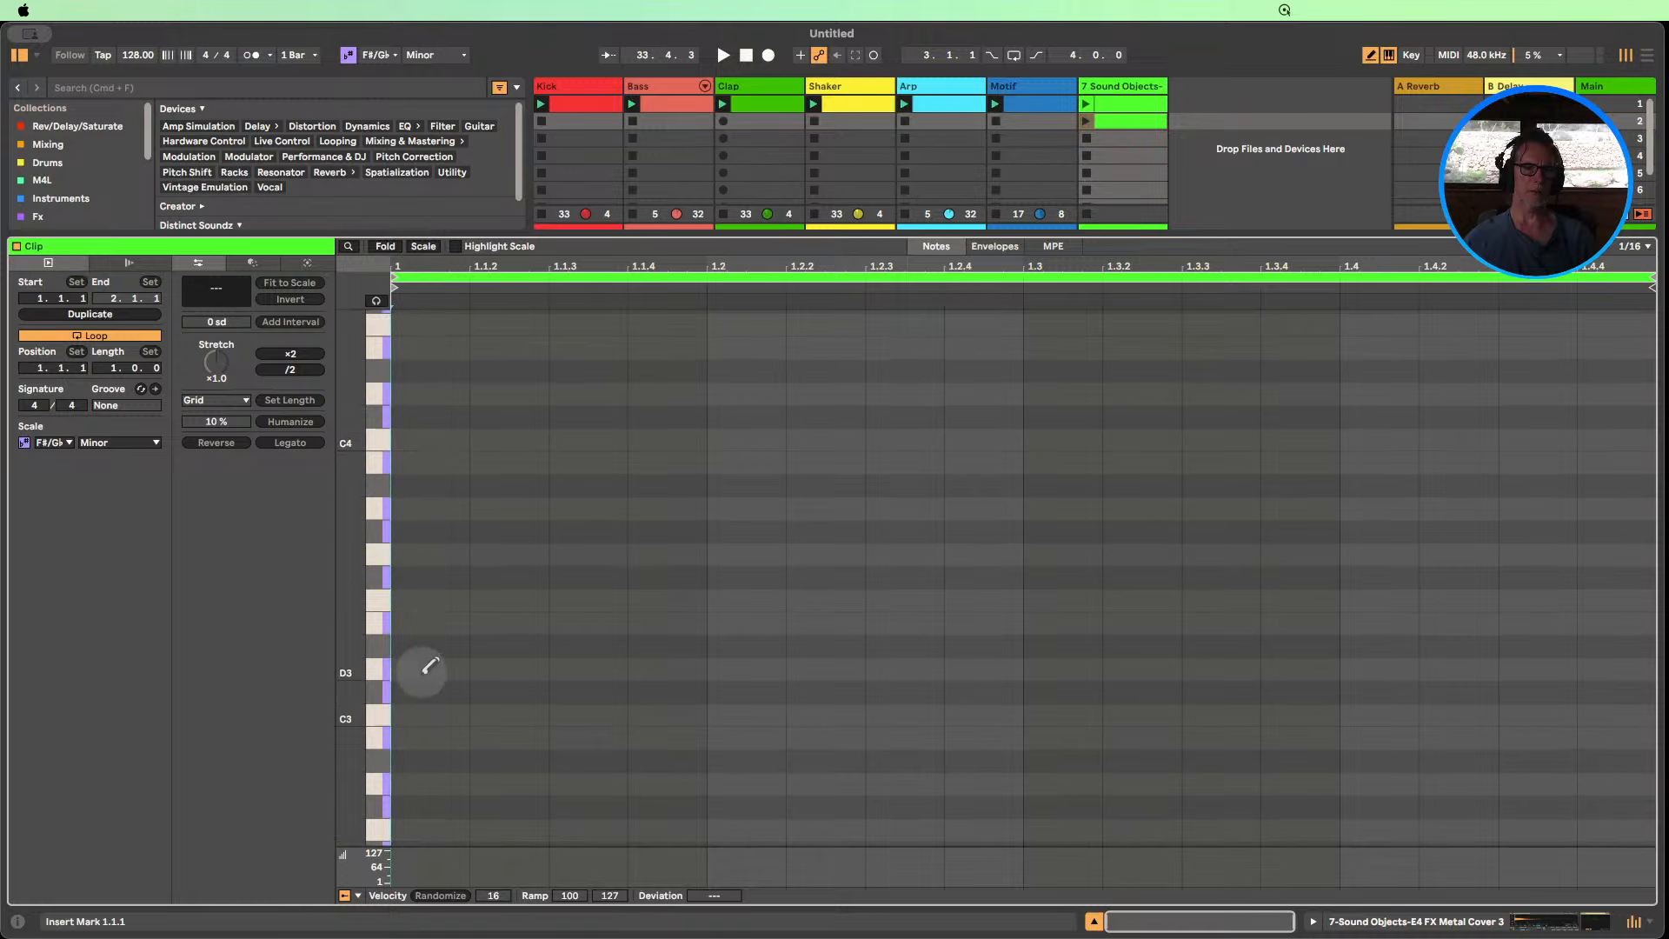
left_click(426, 715)
left_click(290, 444)
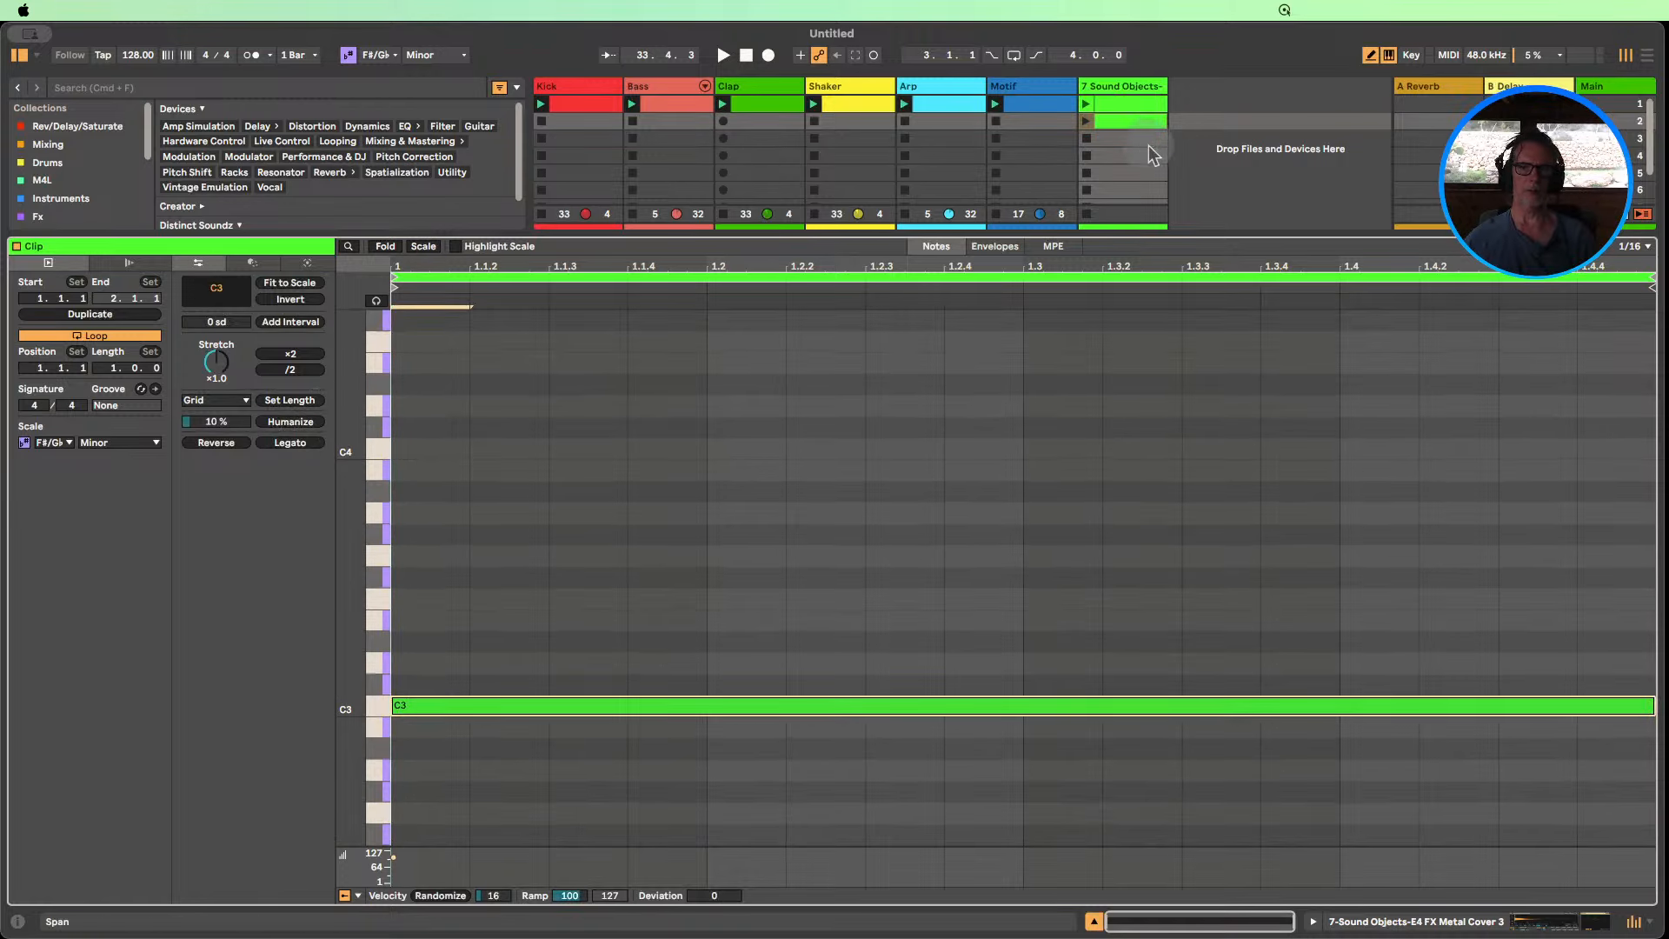
Play the C3 clip with the Sound Objects track soloed and detune its sampler by +14 ct.
left_click(1093, 115)
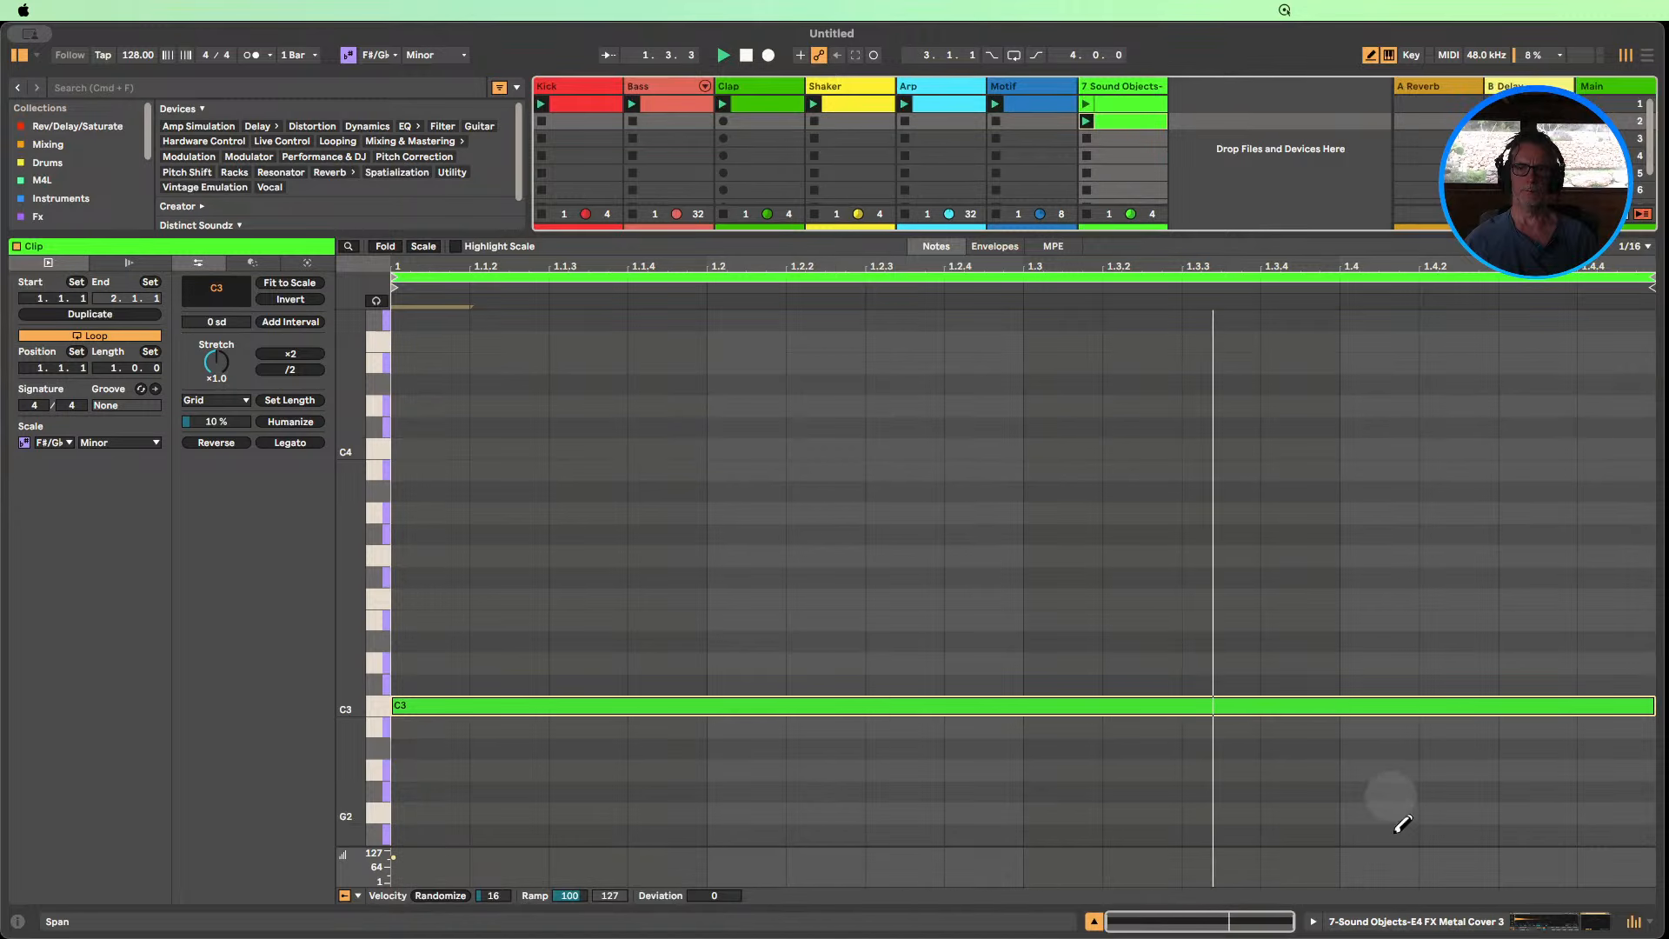
left_click(1093, 920)
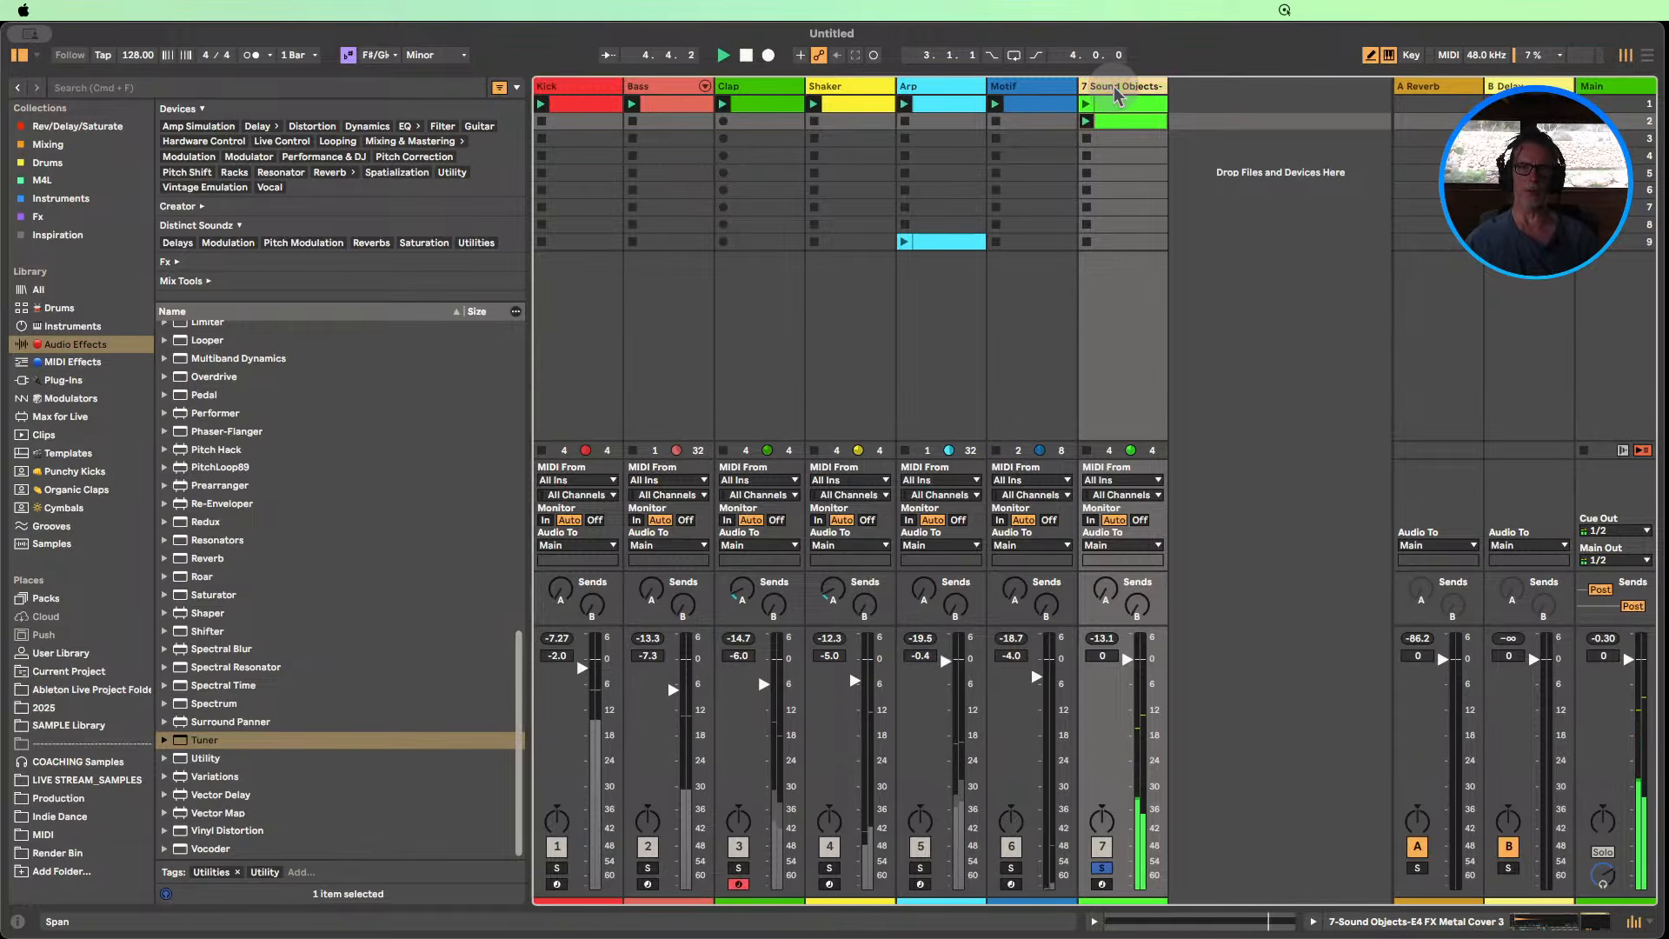
double_click(1115, 89)
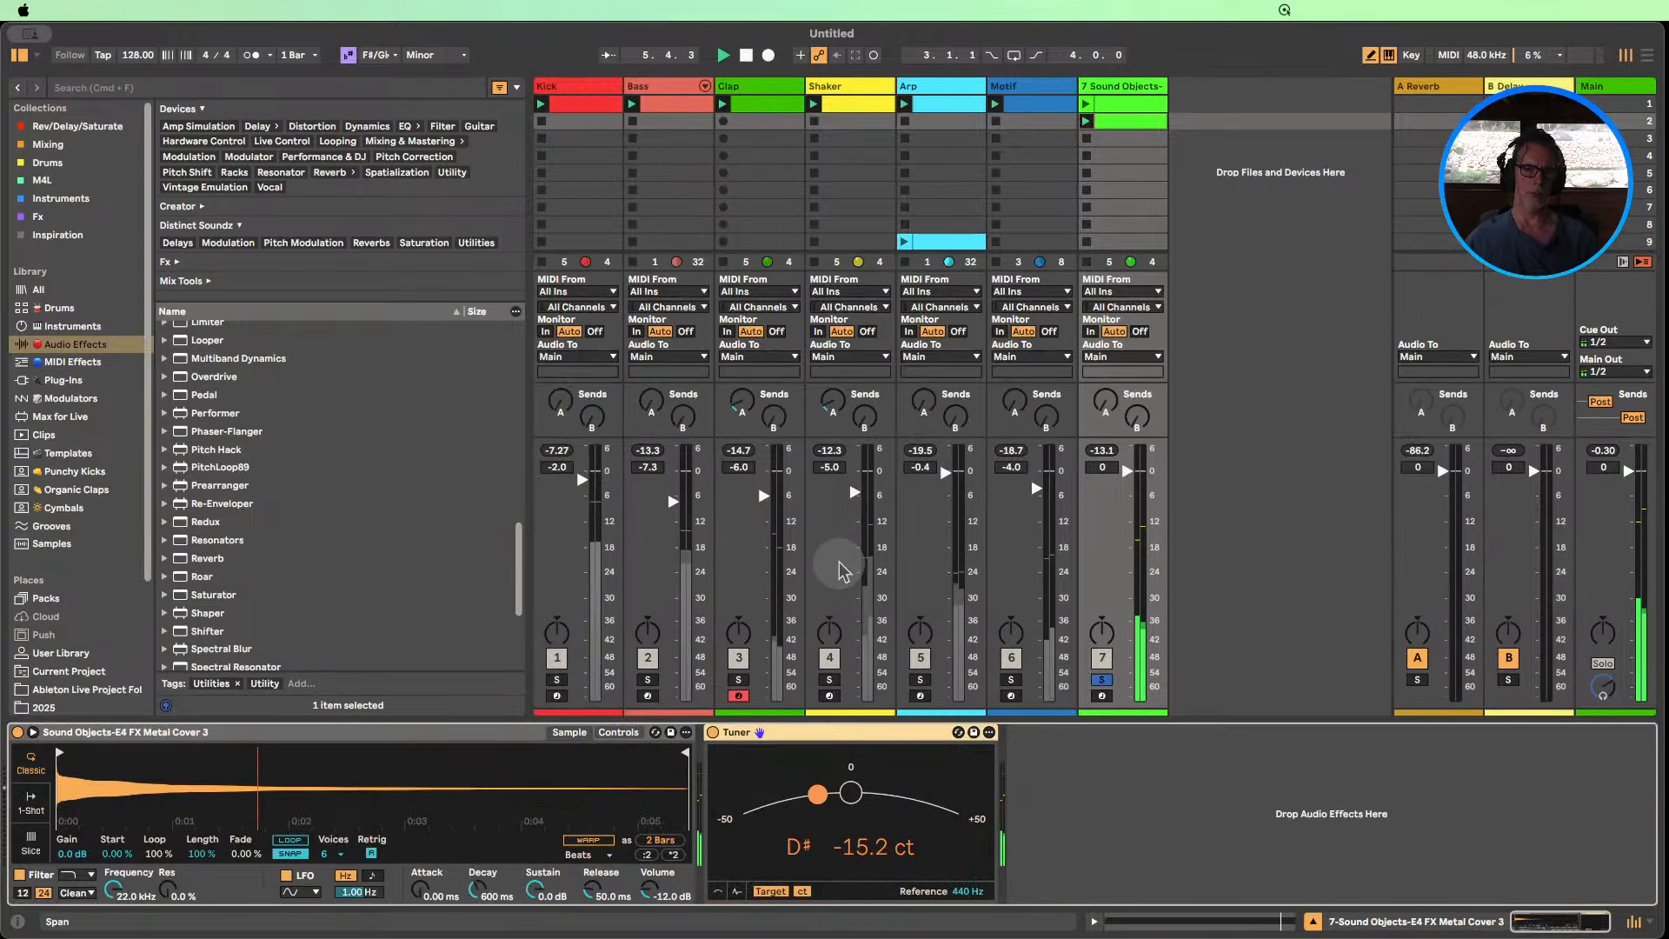
left_click(620, 733)
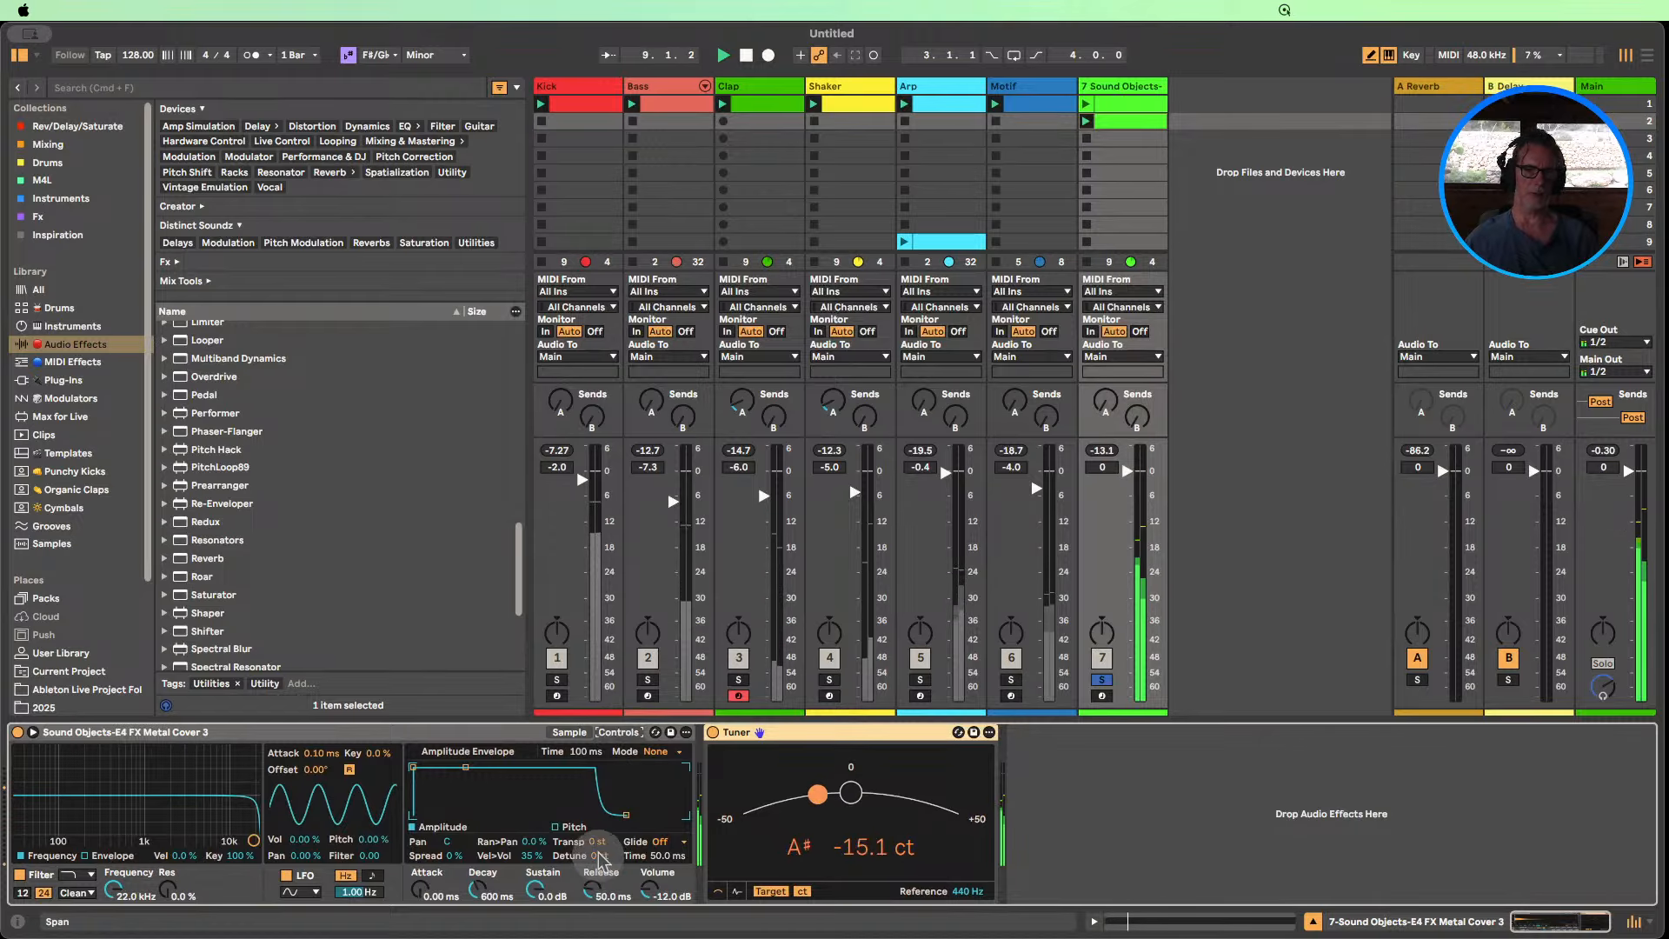
left_click_drag(599, 858, 599, 852)
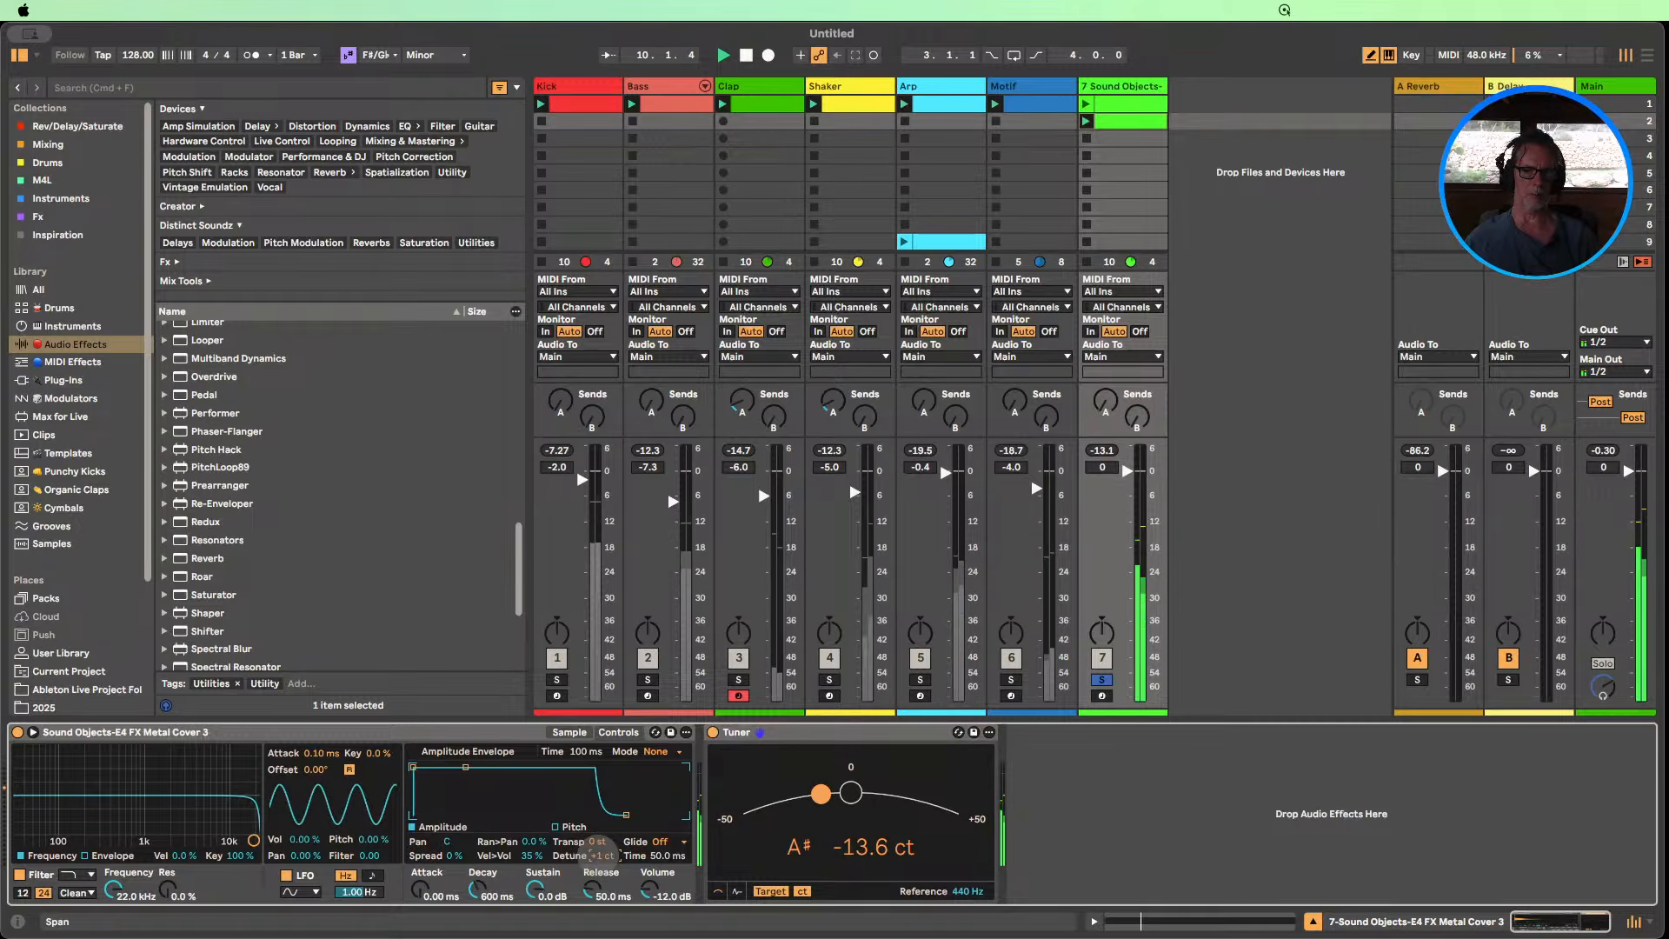
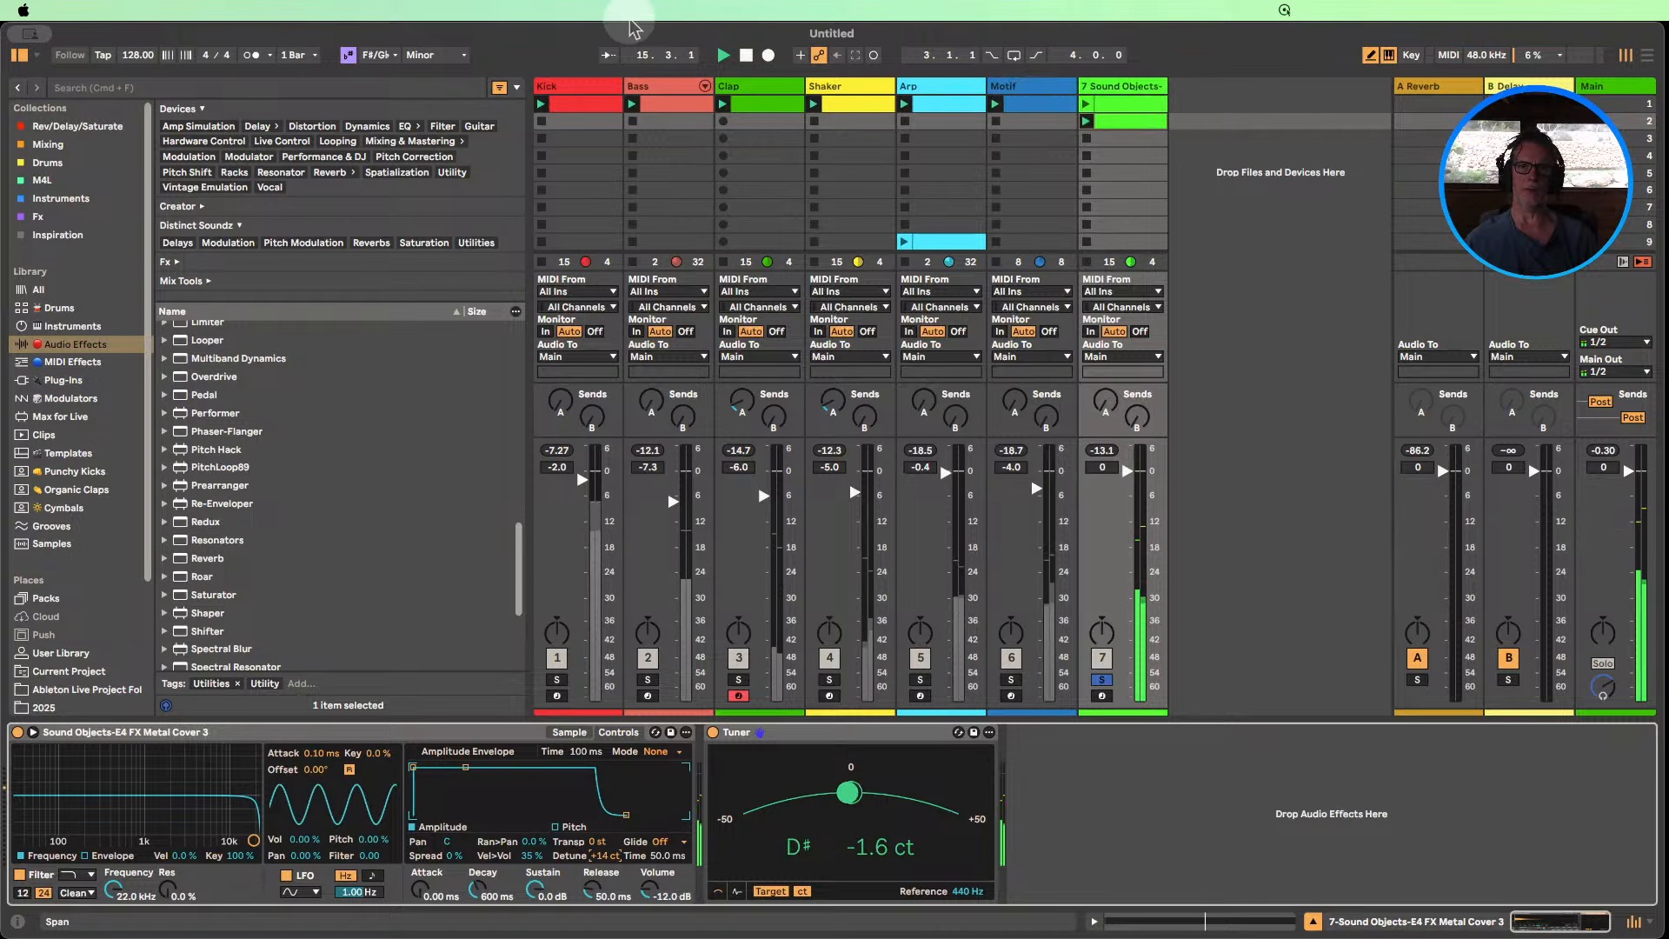
Limit the note editor to the scale in the first Arp clip and return to the Sound Objects track's devices.
double_click(925, 102)
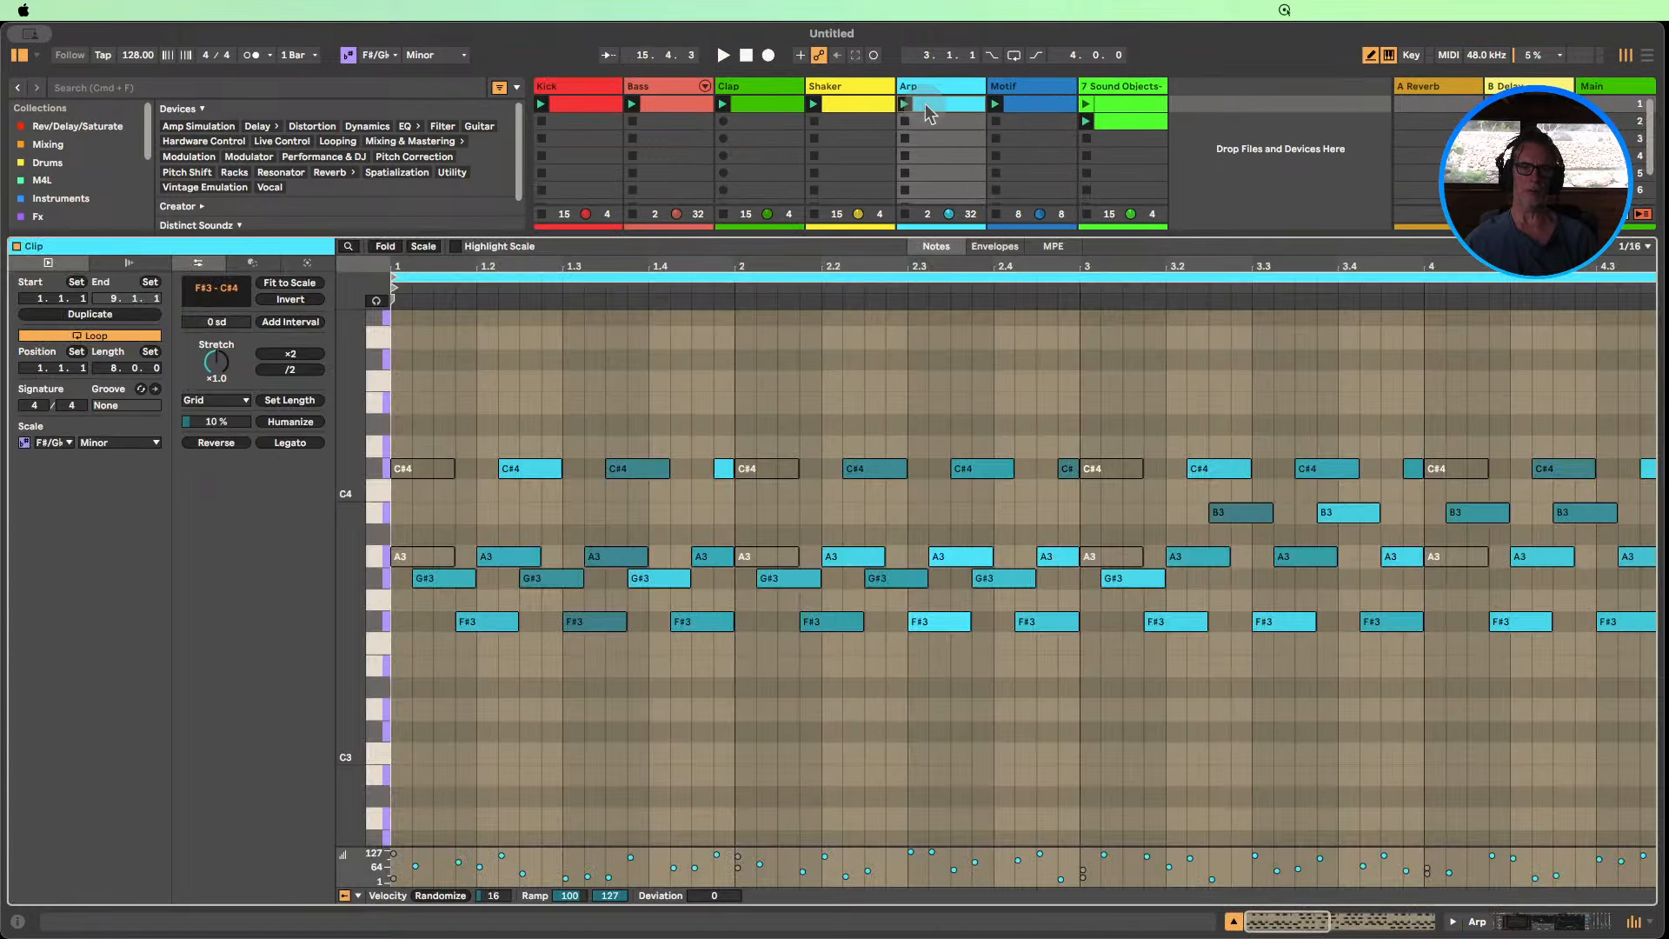
left_click(424, 246)
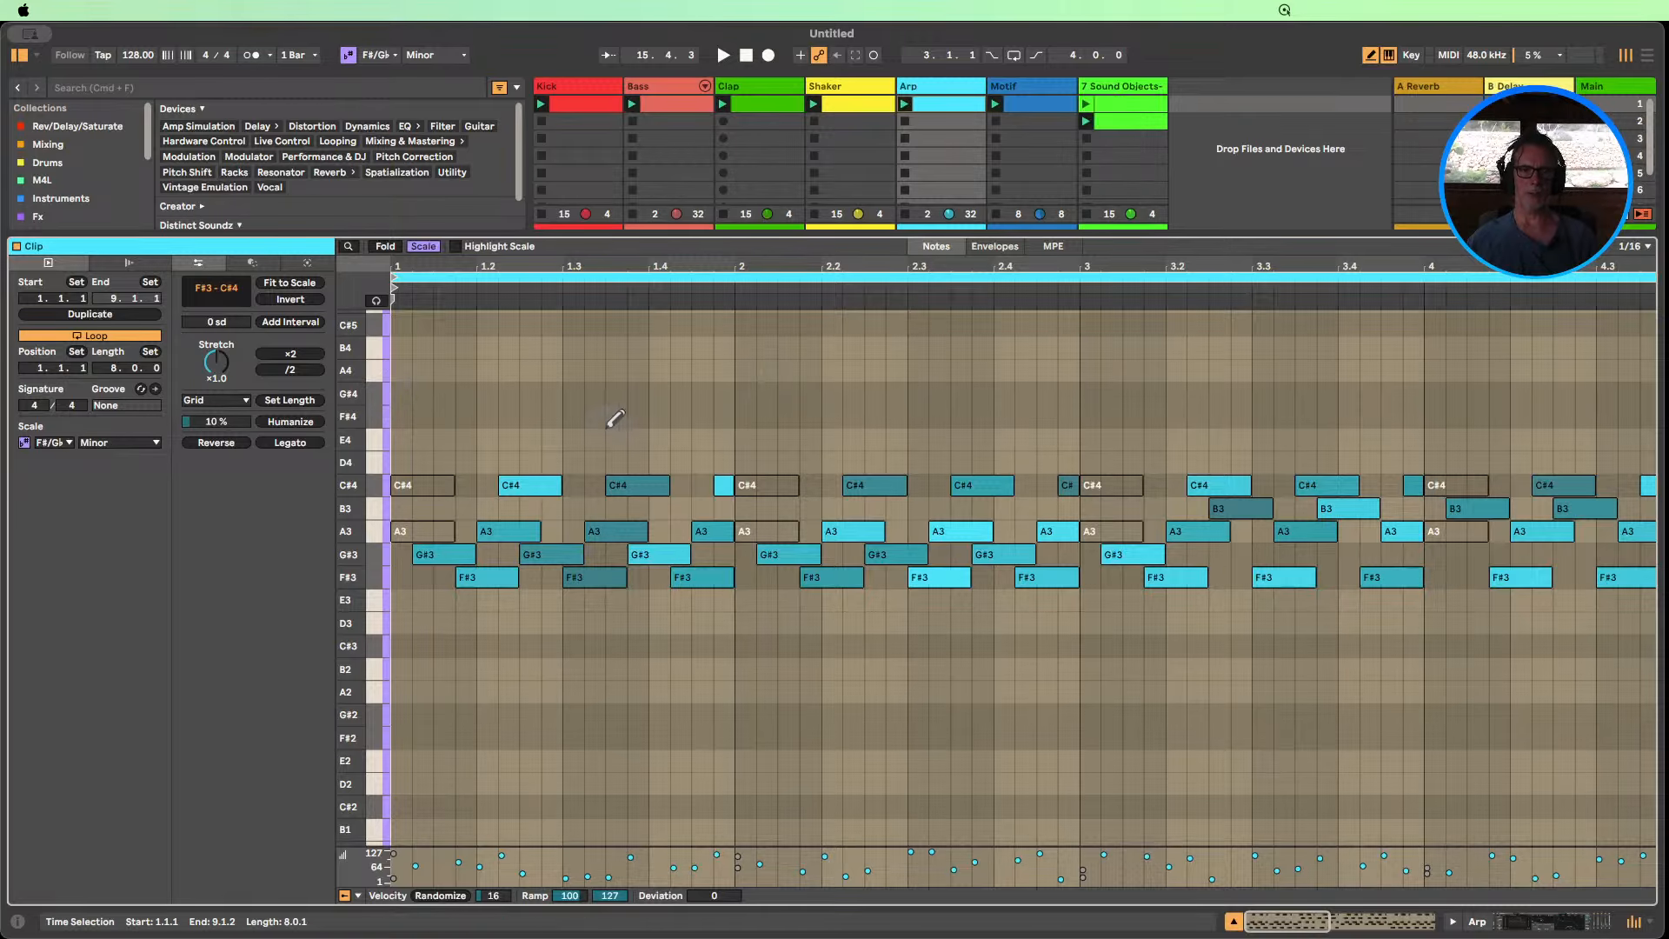
left_click(1139, 100)
left_click(1530, 925)
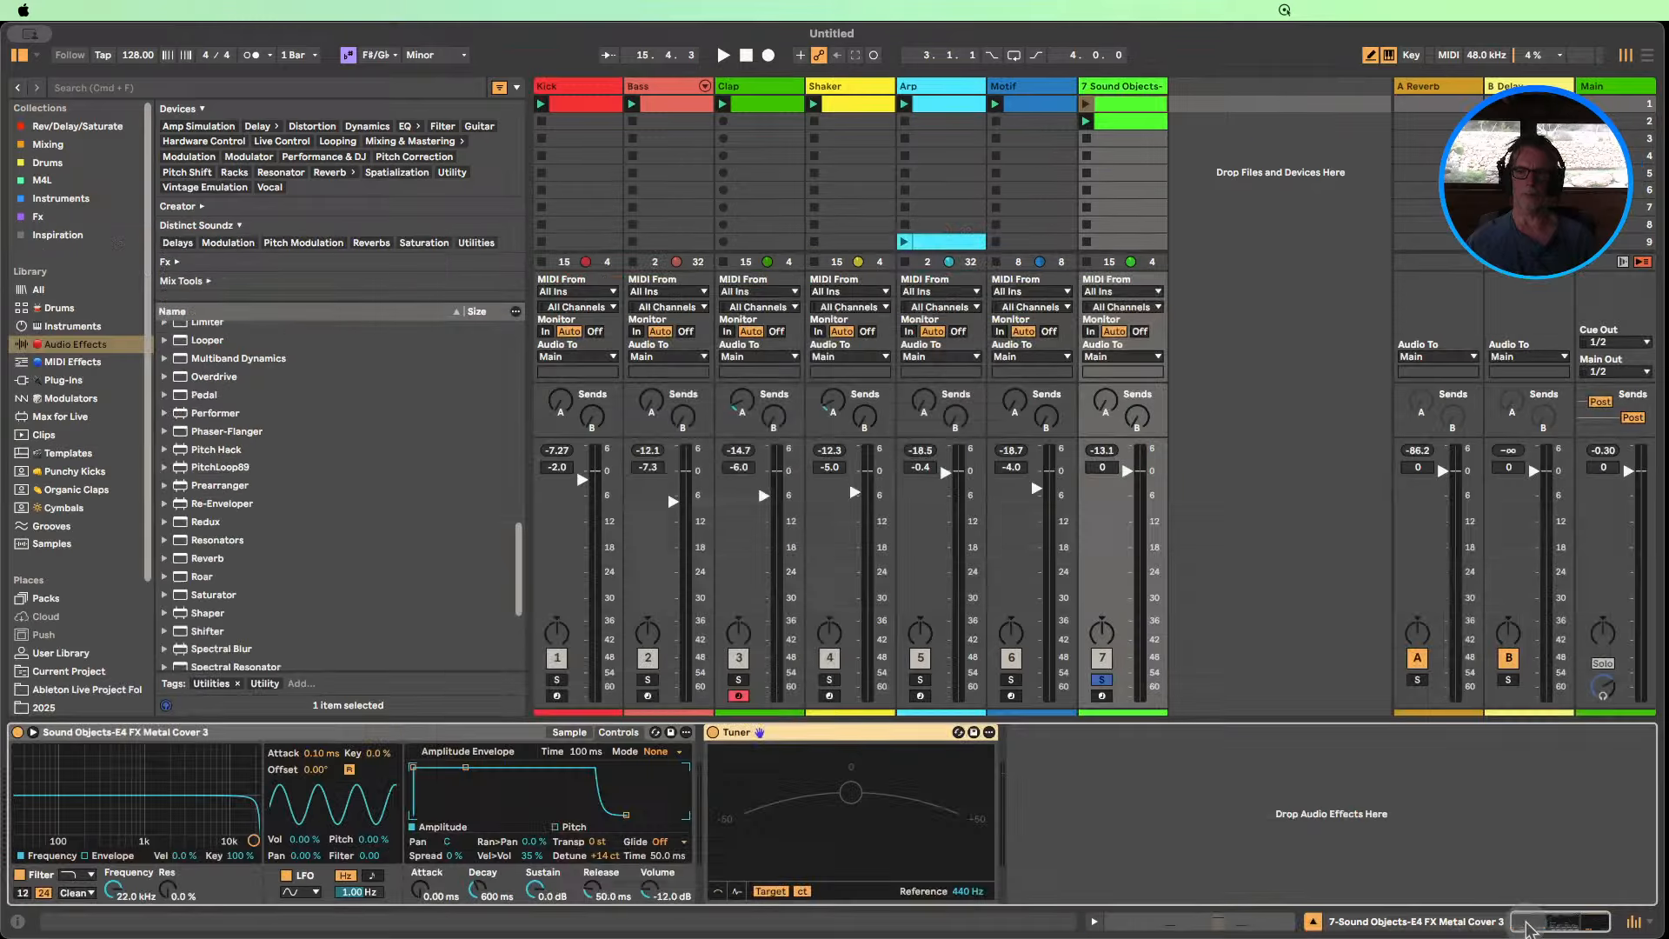
Restart playback and transpose the sampler by -3 st with a detune of +14 ct.
left_click(724, 56)
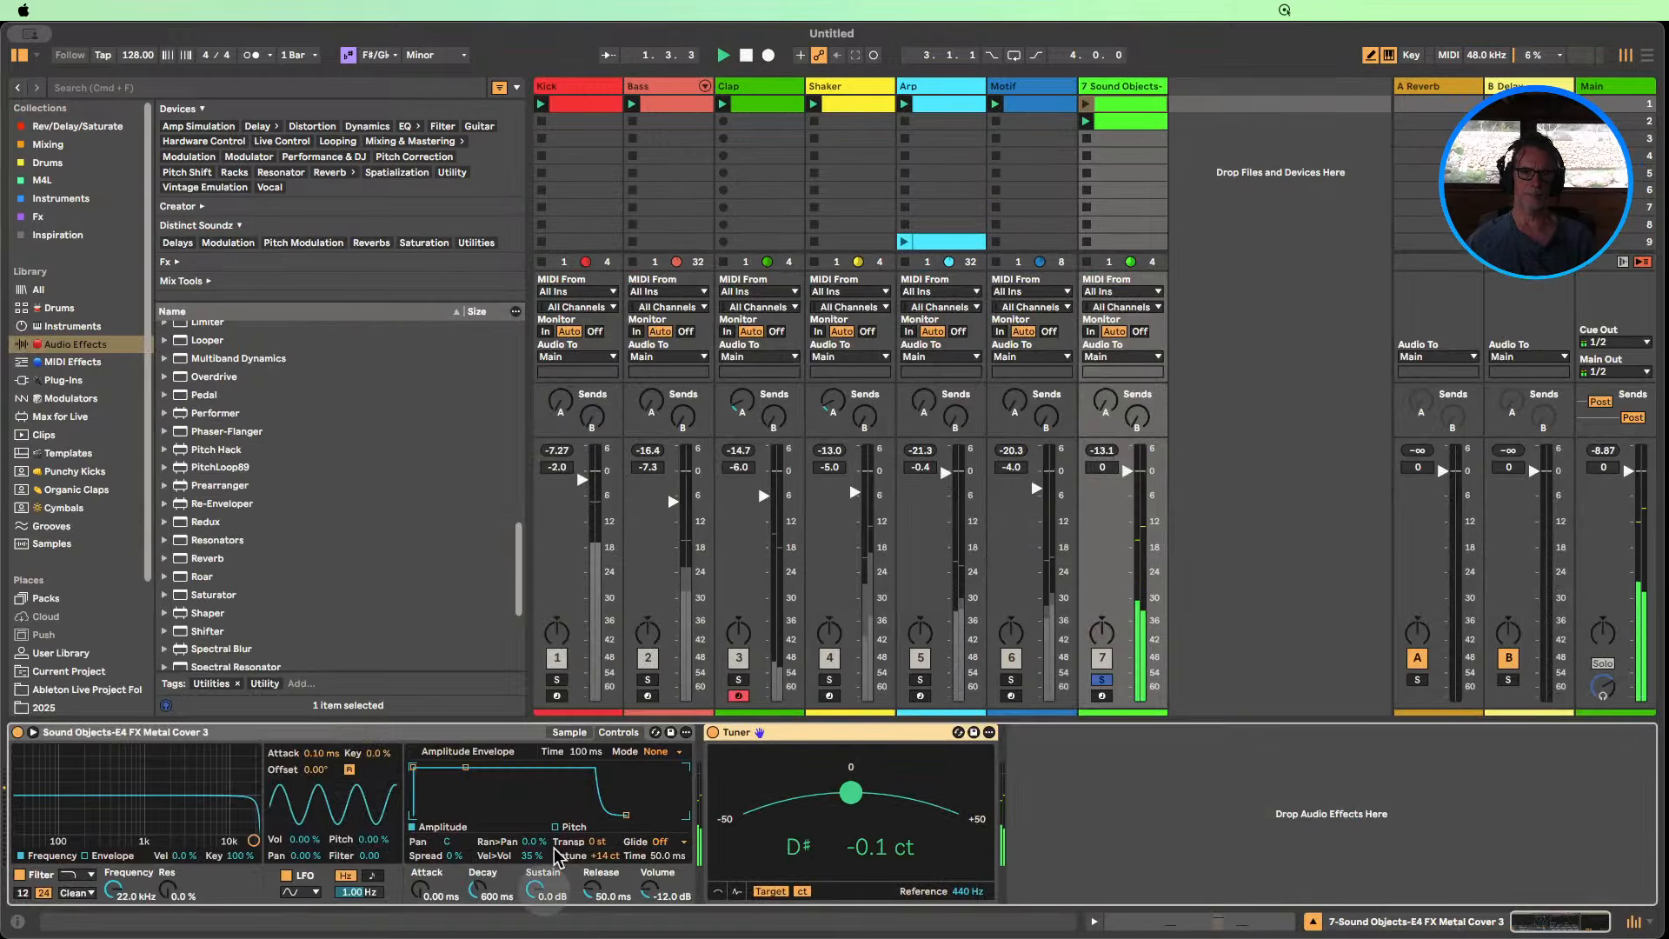
left_click_drag(594, 844, 594, 856)
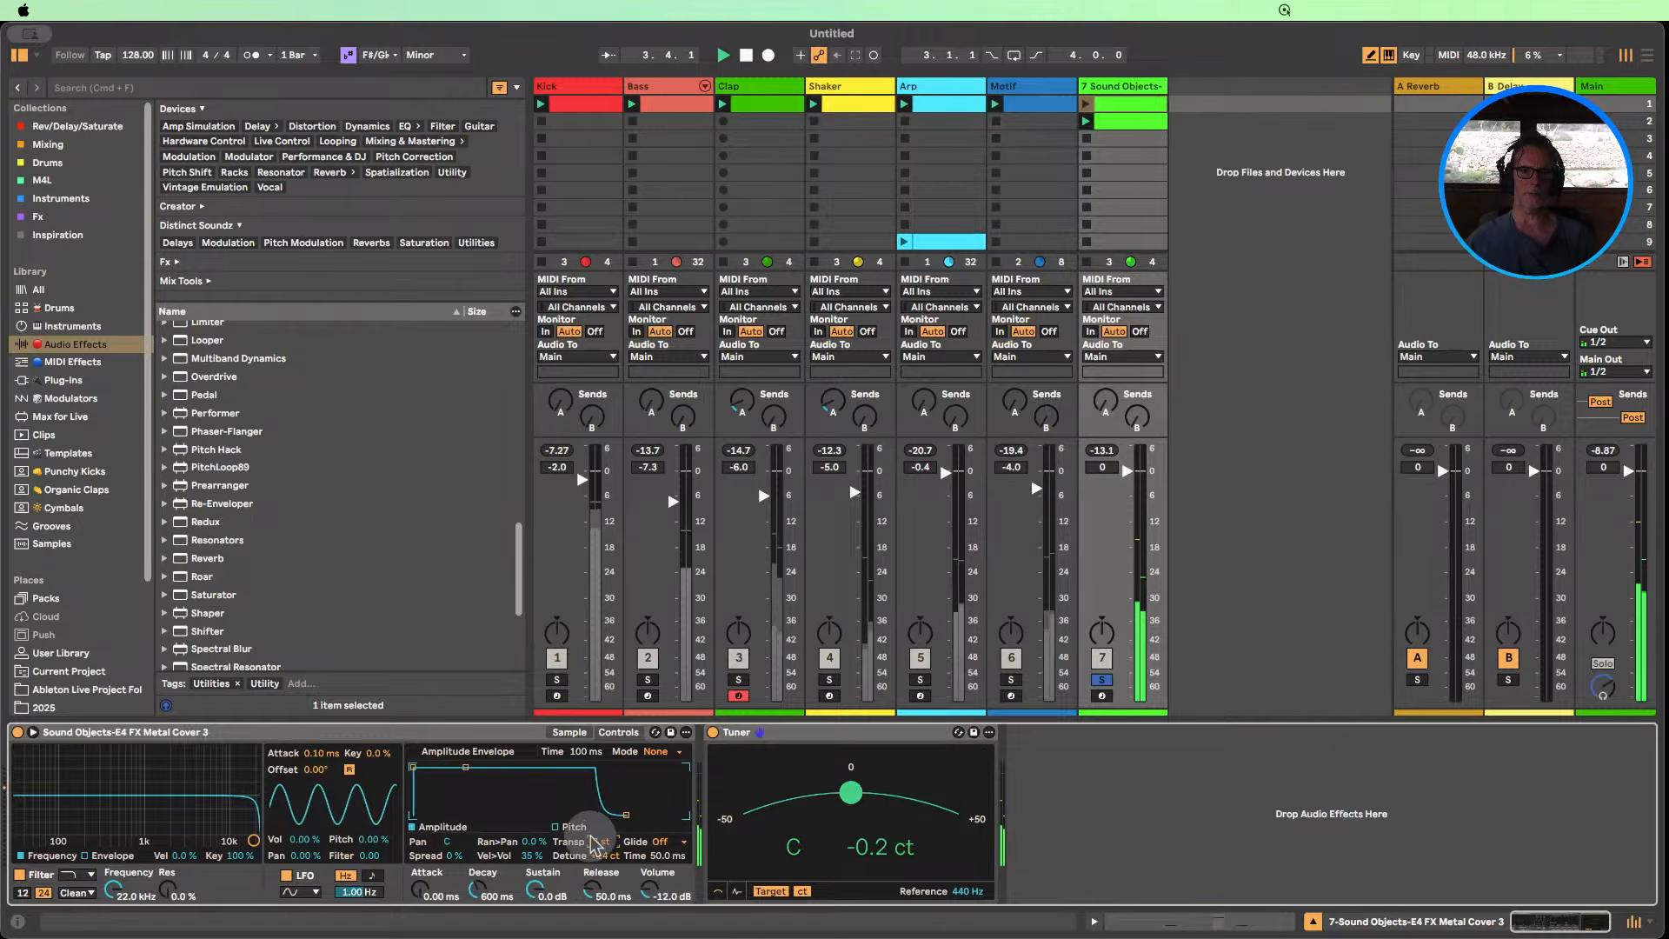
left_click_drag(602, 860, 602, 835)
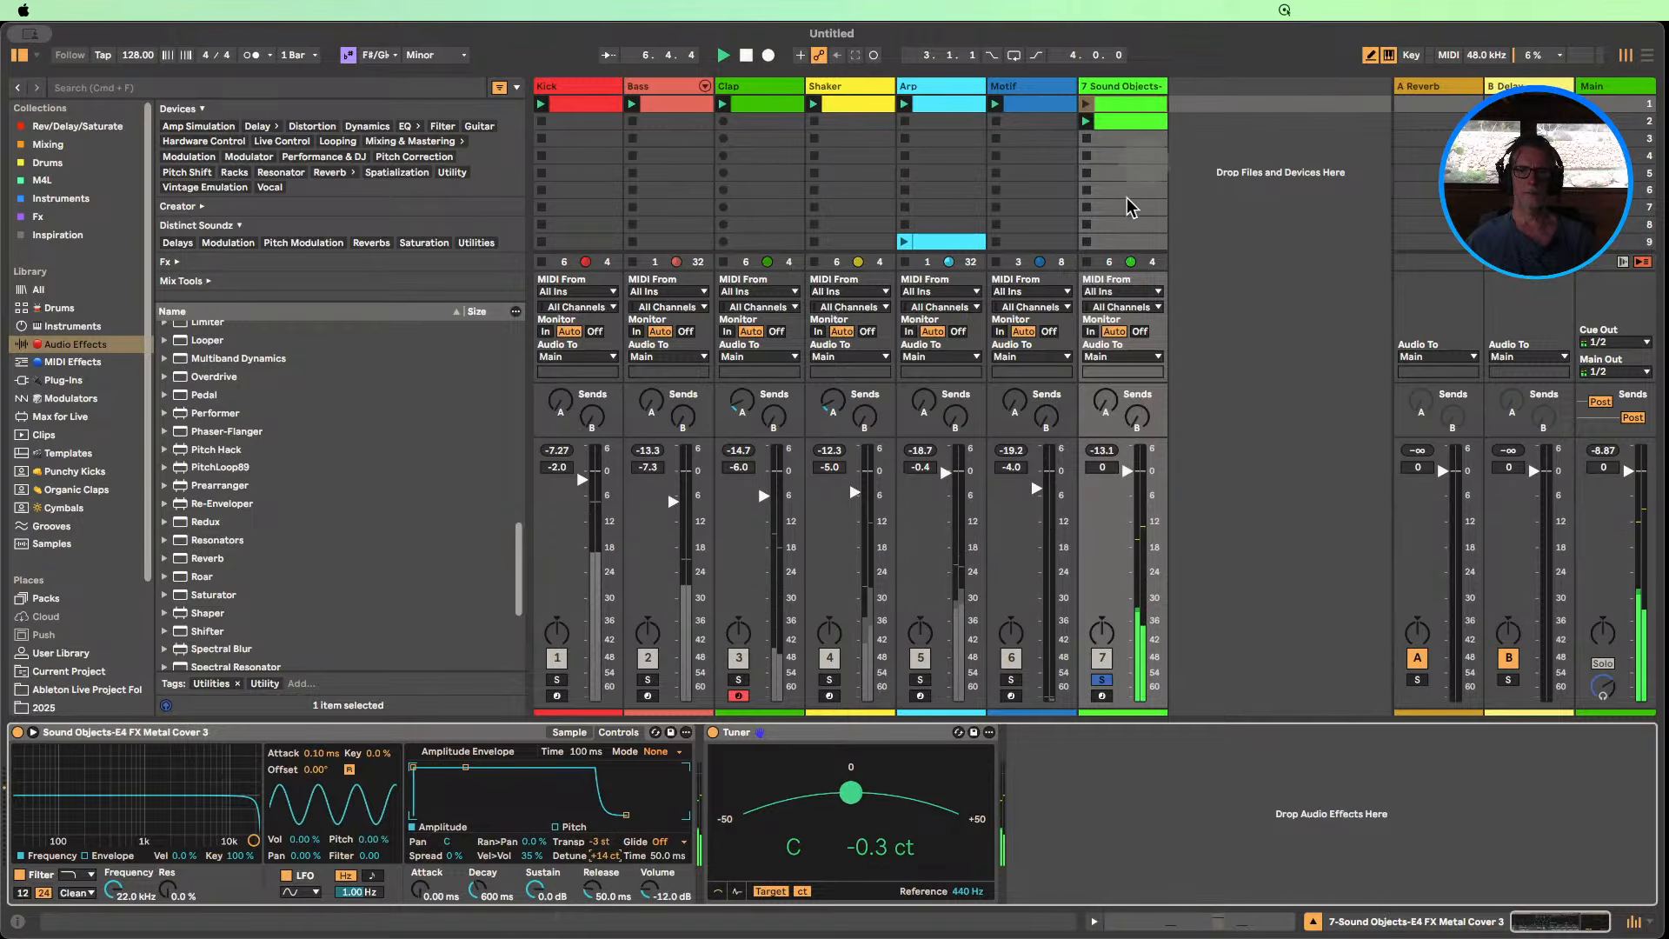
Unsolo the Sound Objects track, then launch its first clip and open it for note editing.
left_click(1101, 680)
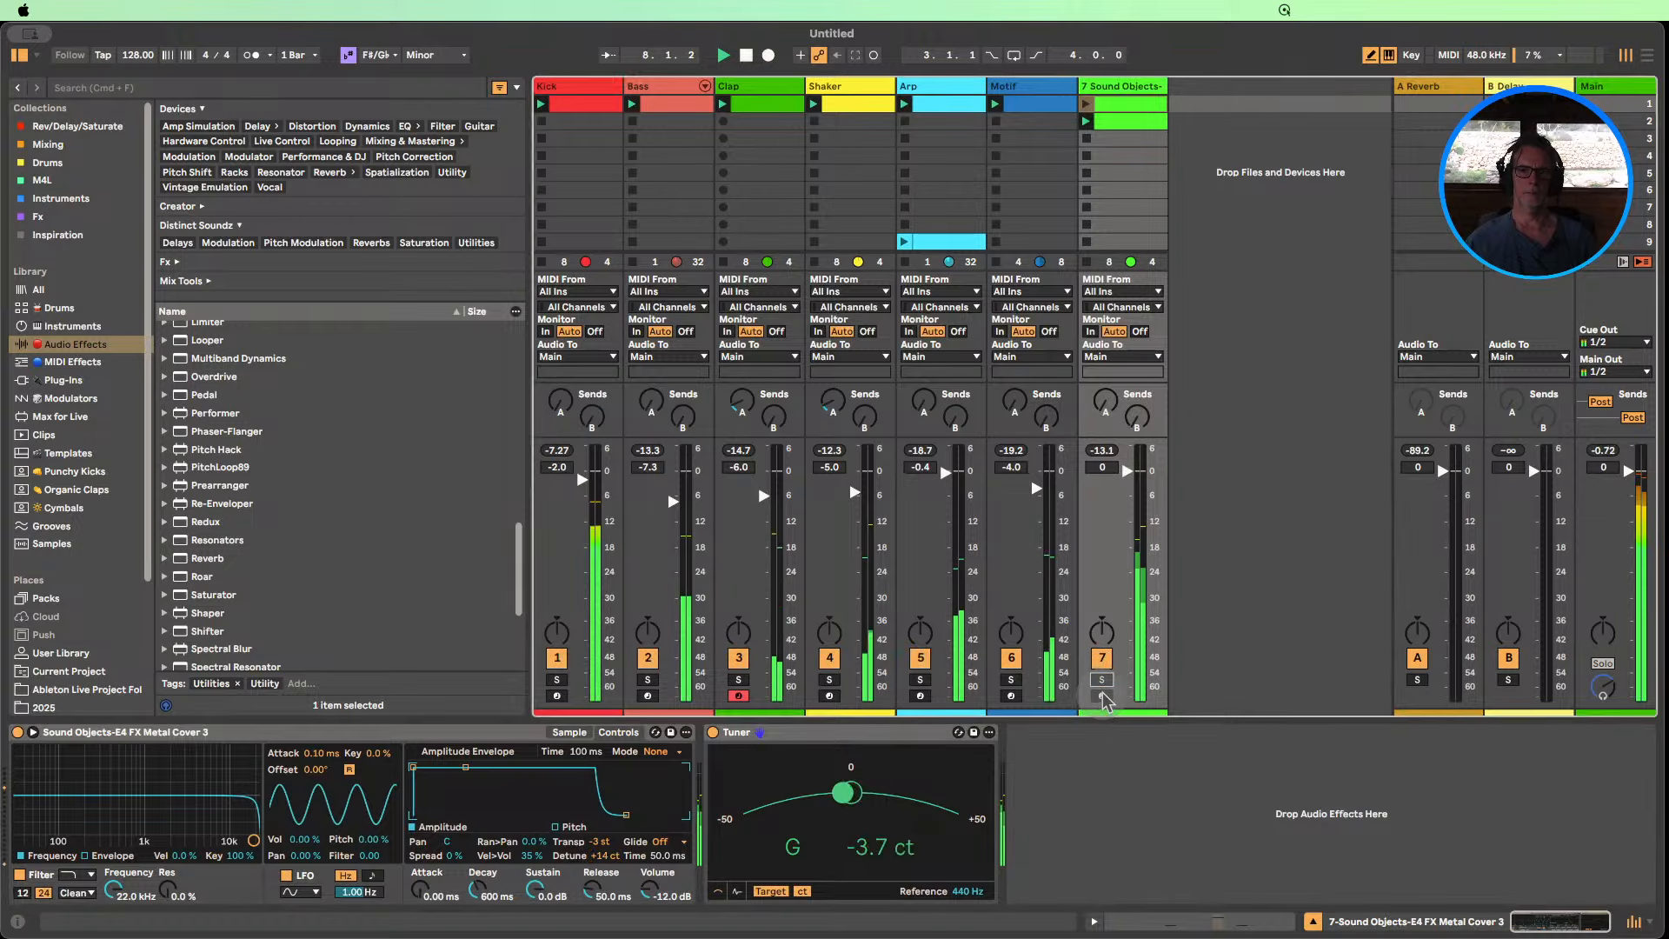
left_click(1086, 104)
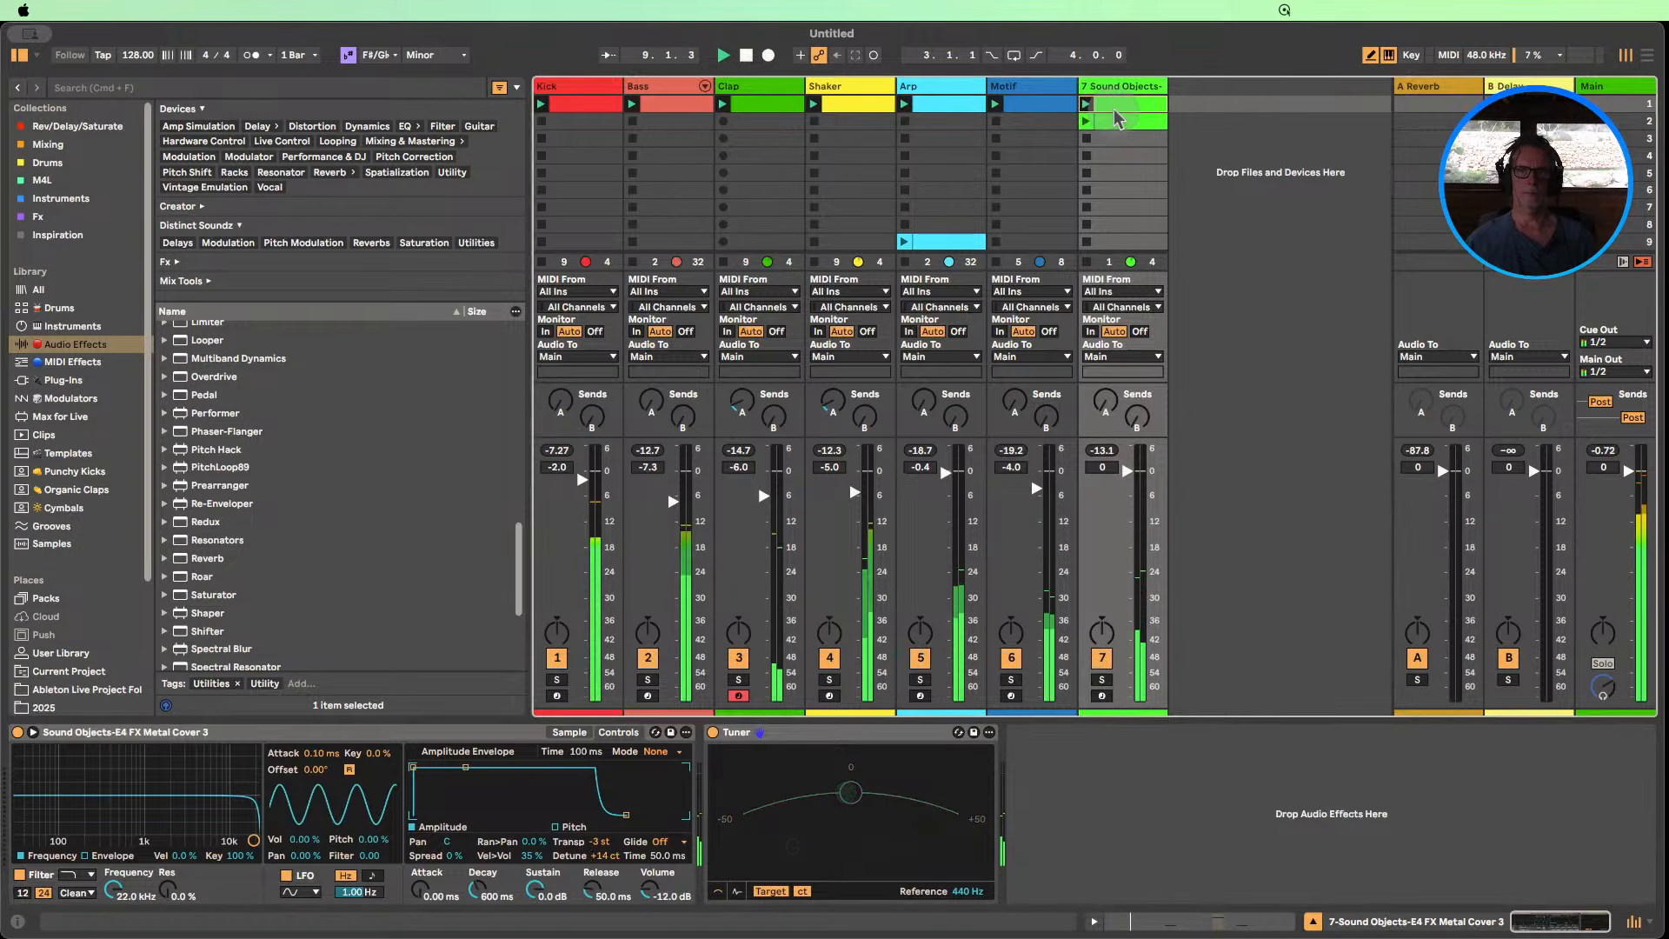
double_click(1119, 119)
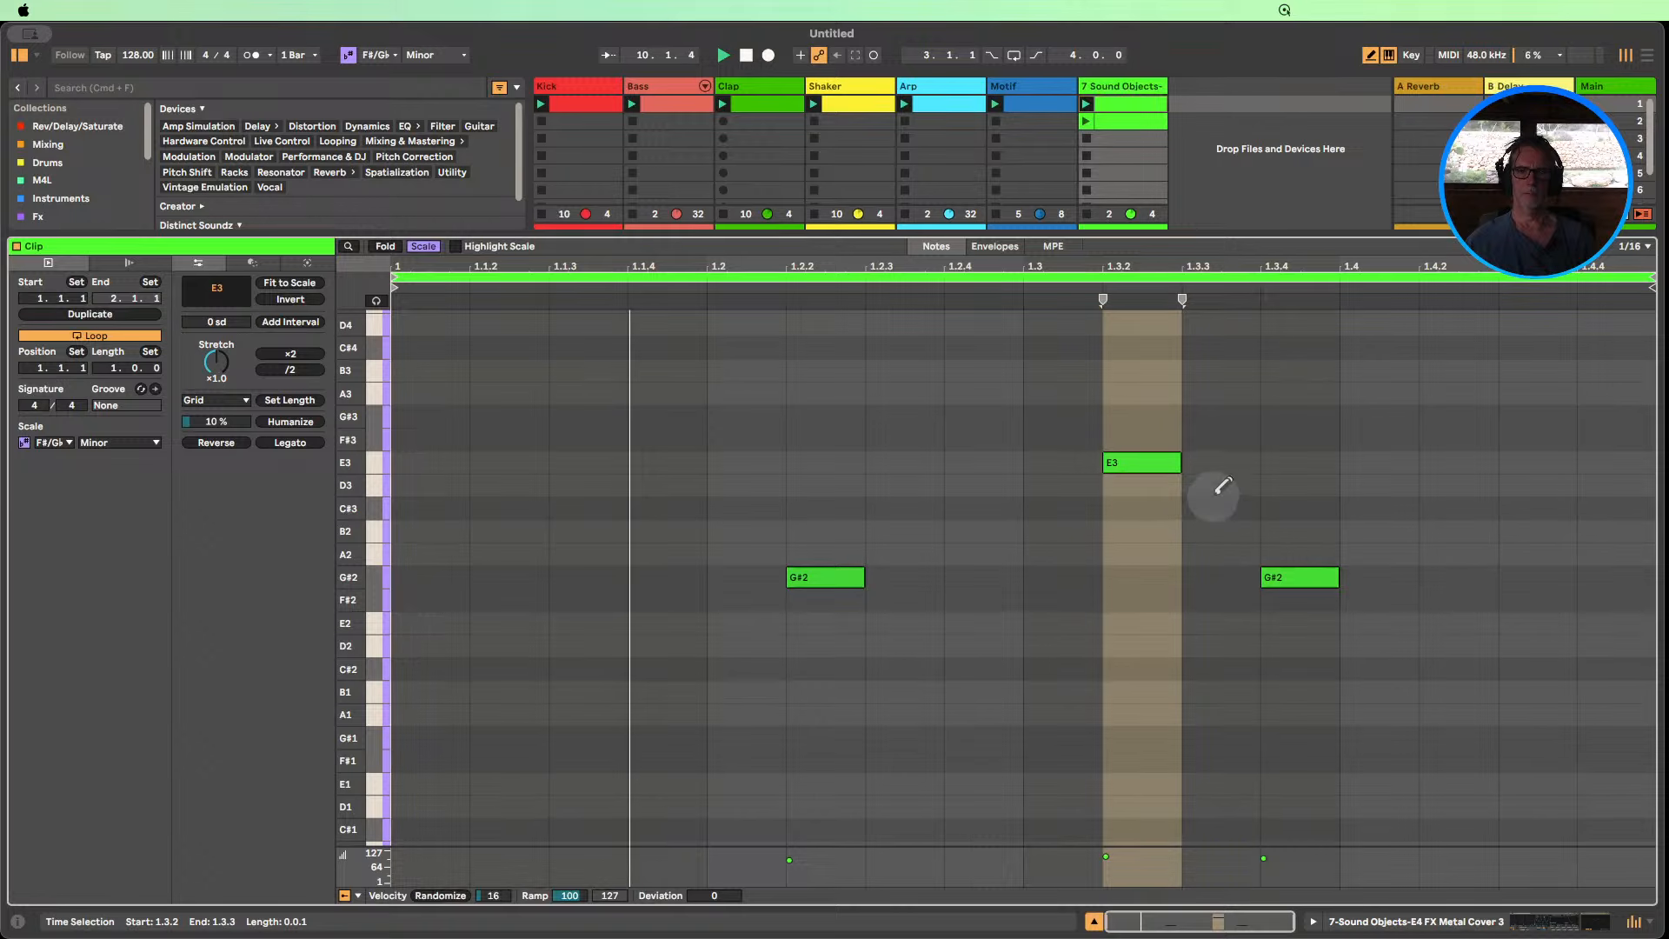
Lower the E3 note at 1.3.2 by an octave to E2 and raise the G#2 note at 1.2.2 to A2.
key("b")
left_click_drag(1224, 506, 1080, 431)
key("shift+Down")
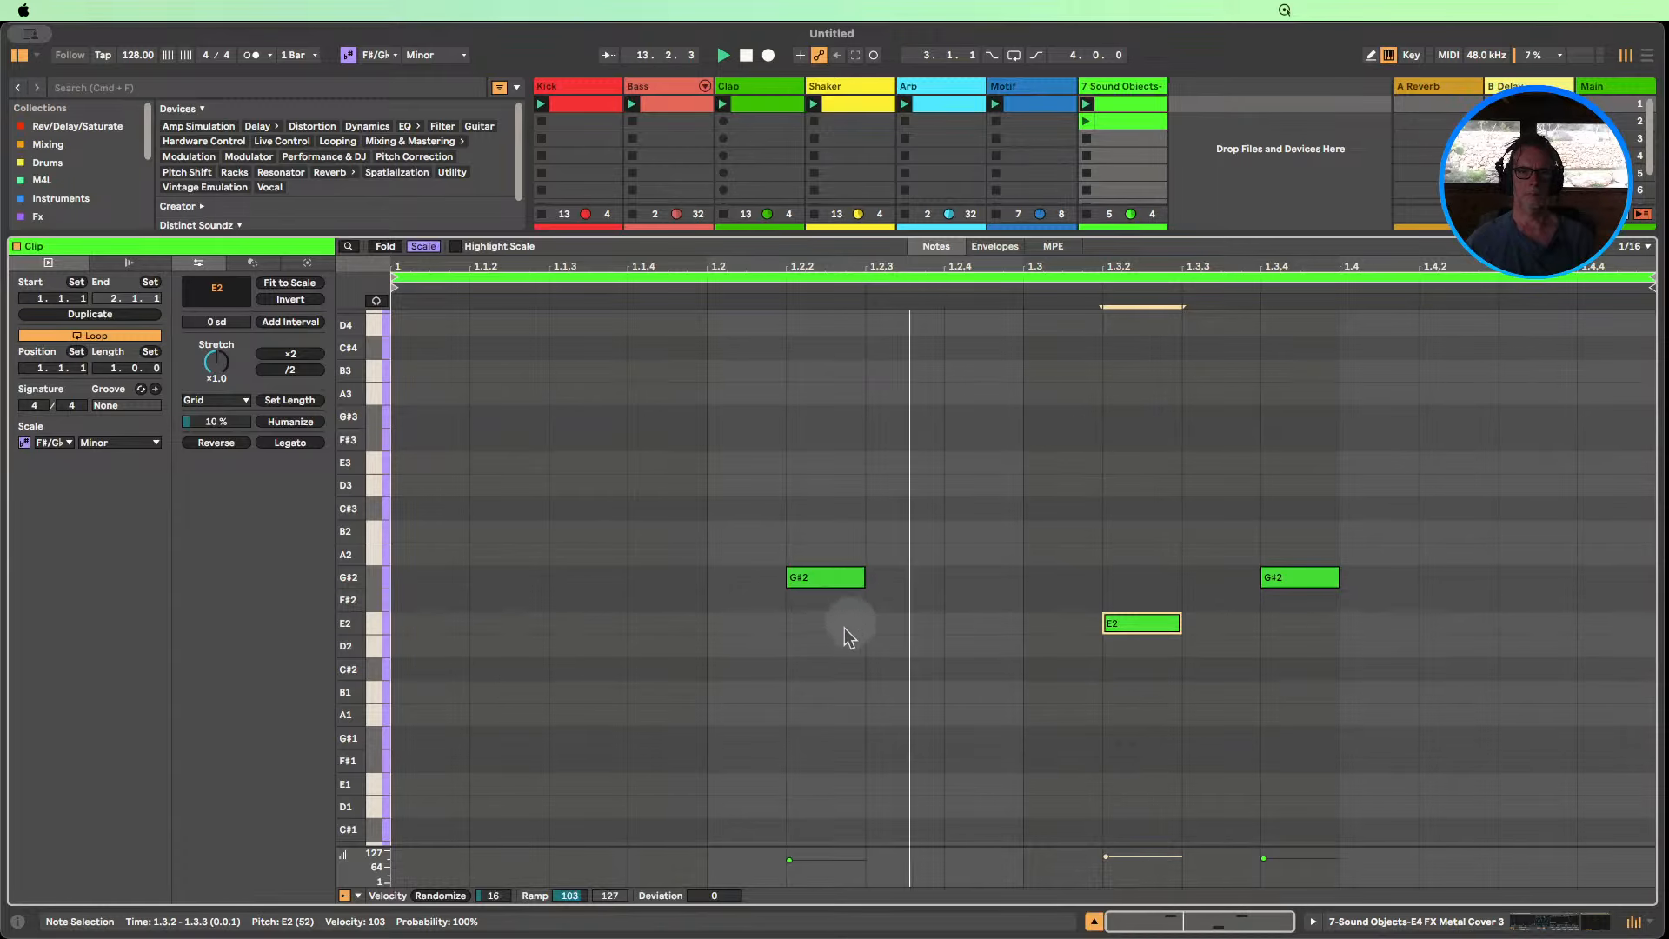
left_click_drag(828, 641, 808, 508)
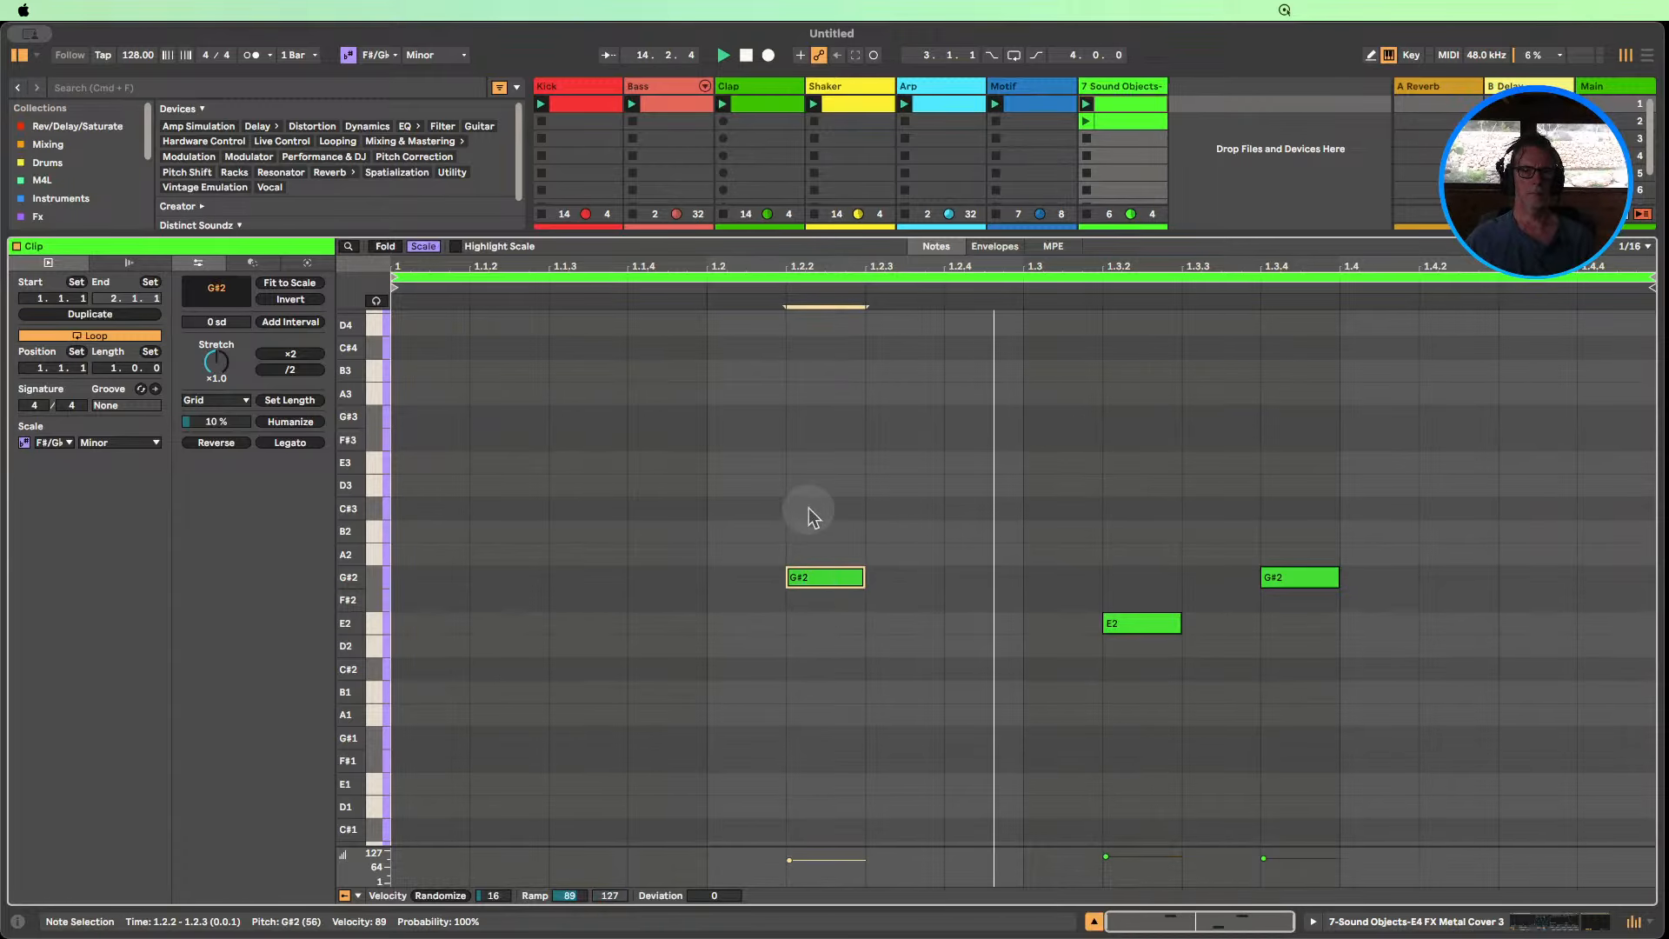
key("Up")
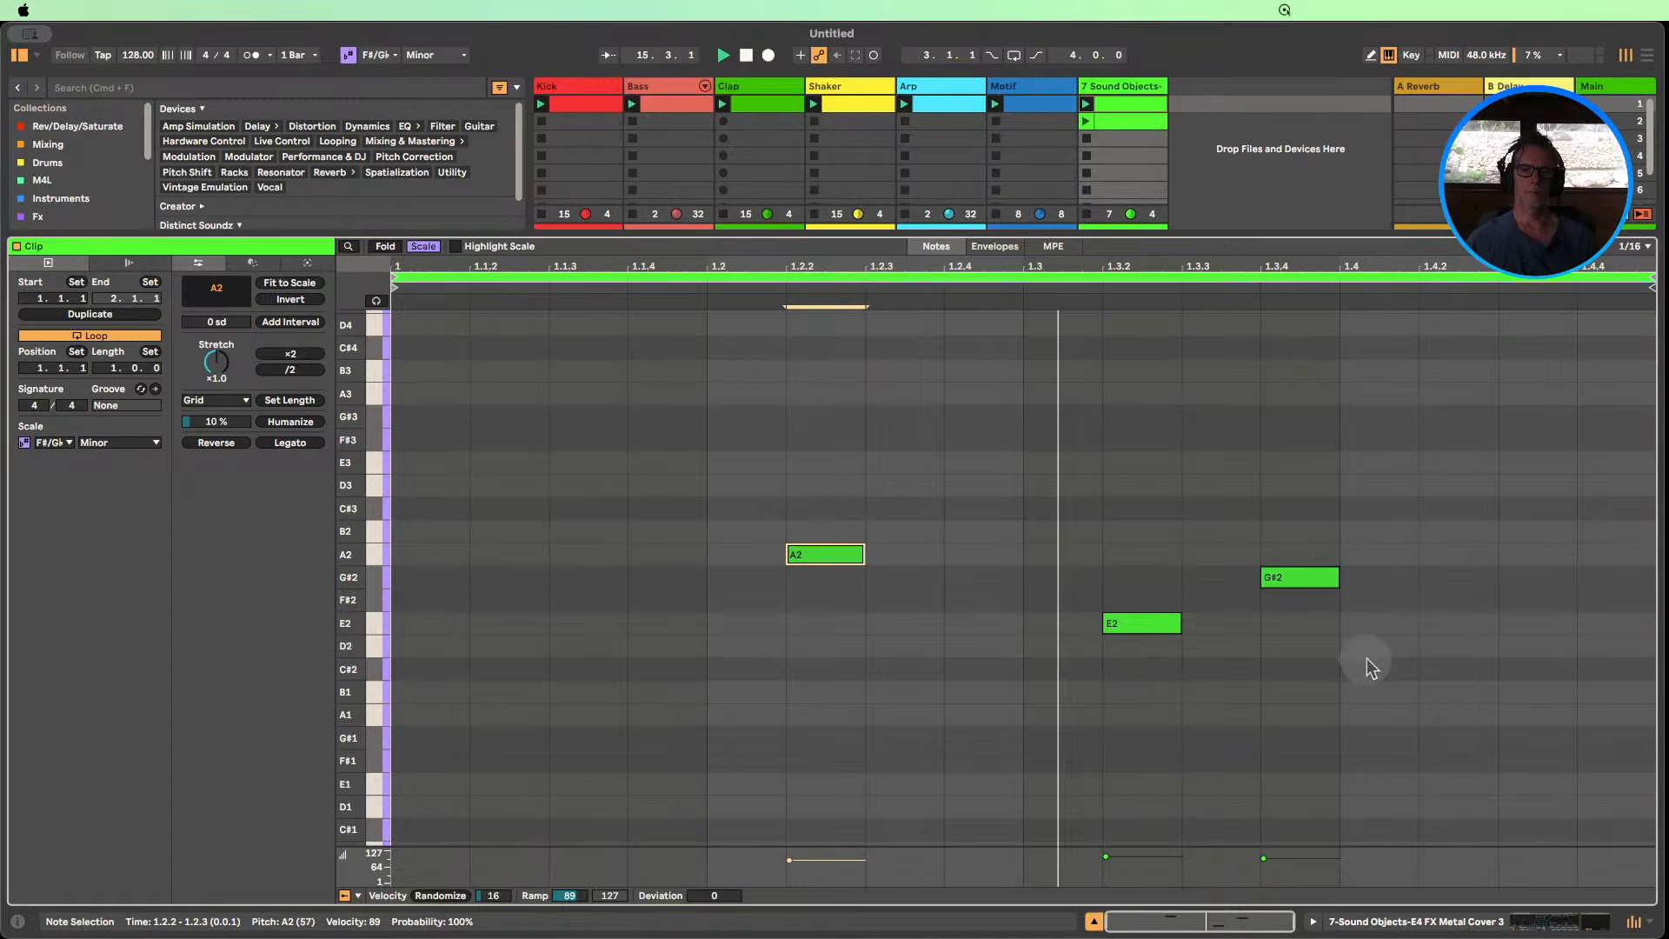
Raise the notes at 1.3.2 and 1.3.4 together by three scale steps to A2 and C#3.
left_click_drag(1362, 659, 1041, 513)
key("Up")
key("Up")
key("Up")
key("Up")
key("Up")
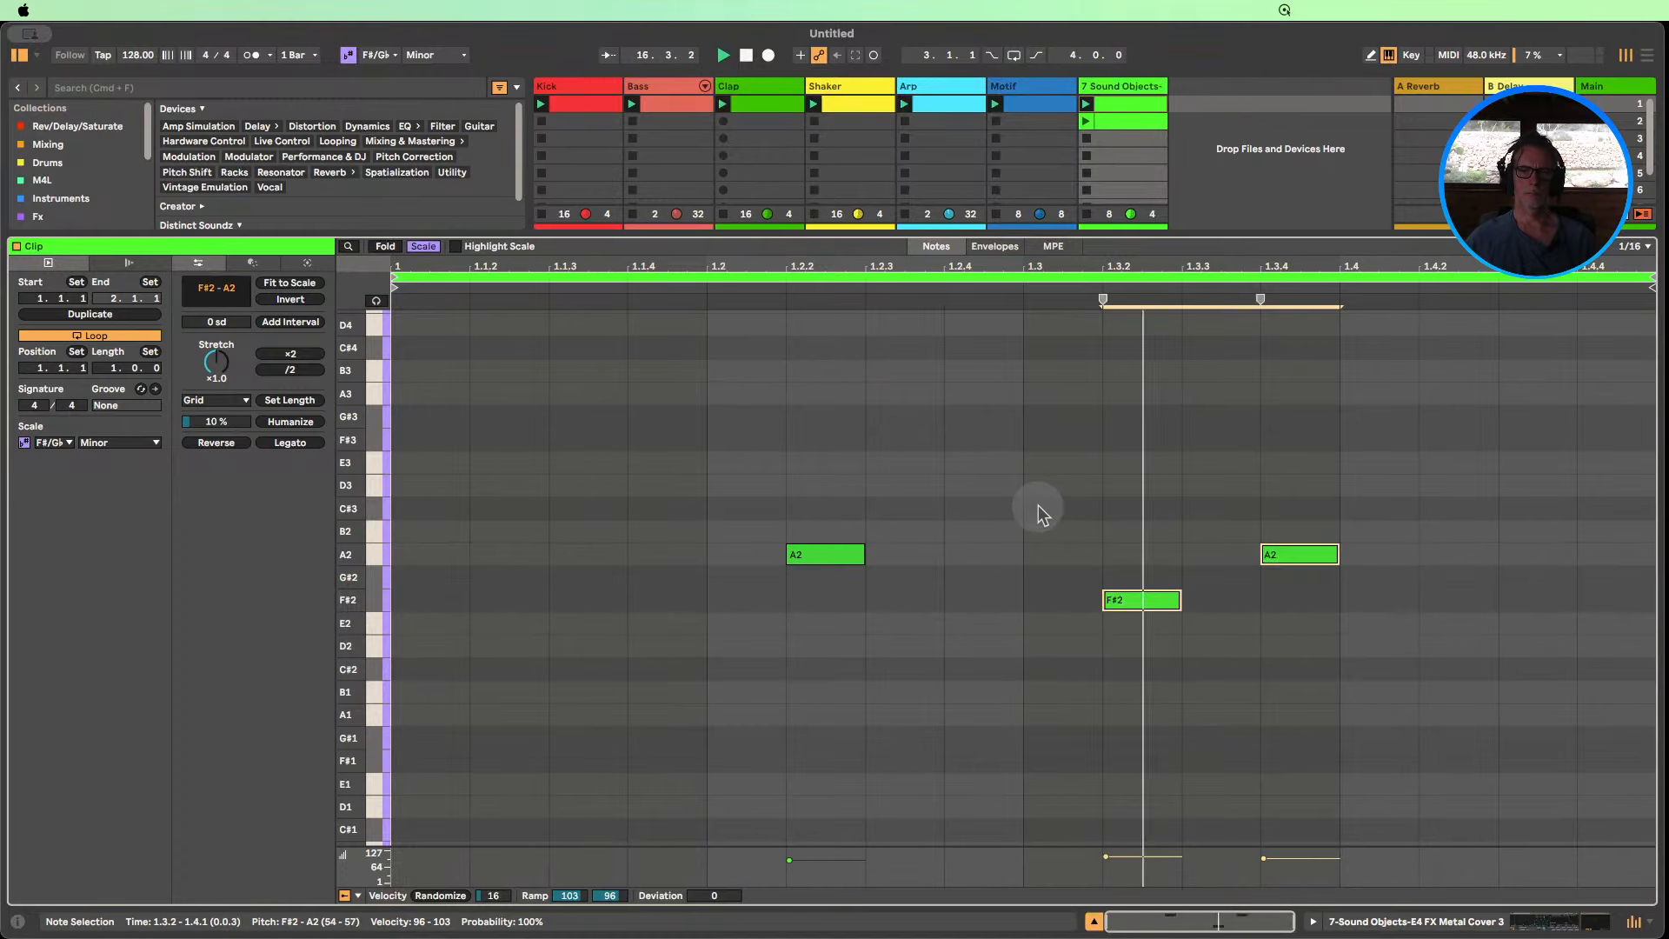
Lower the note at 1.3.4 to A2.
left_click(1287, 509)
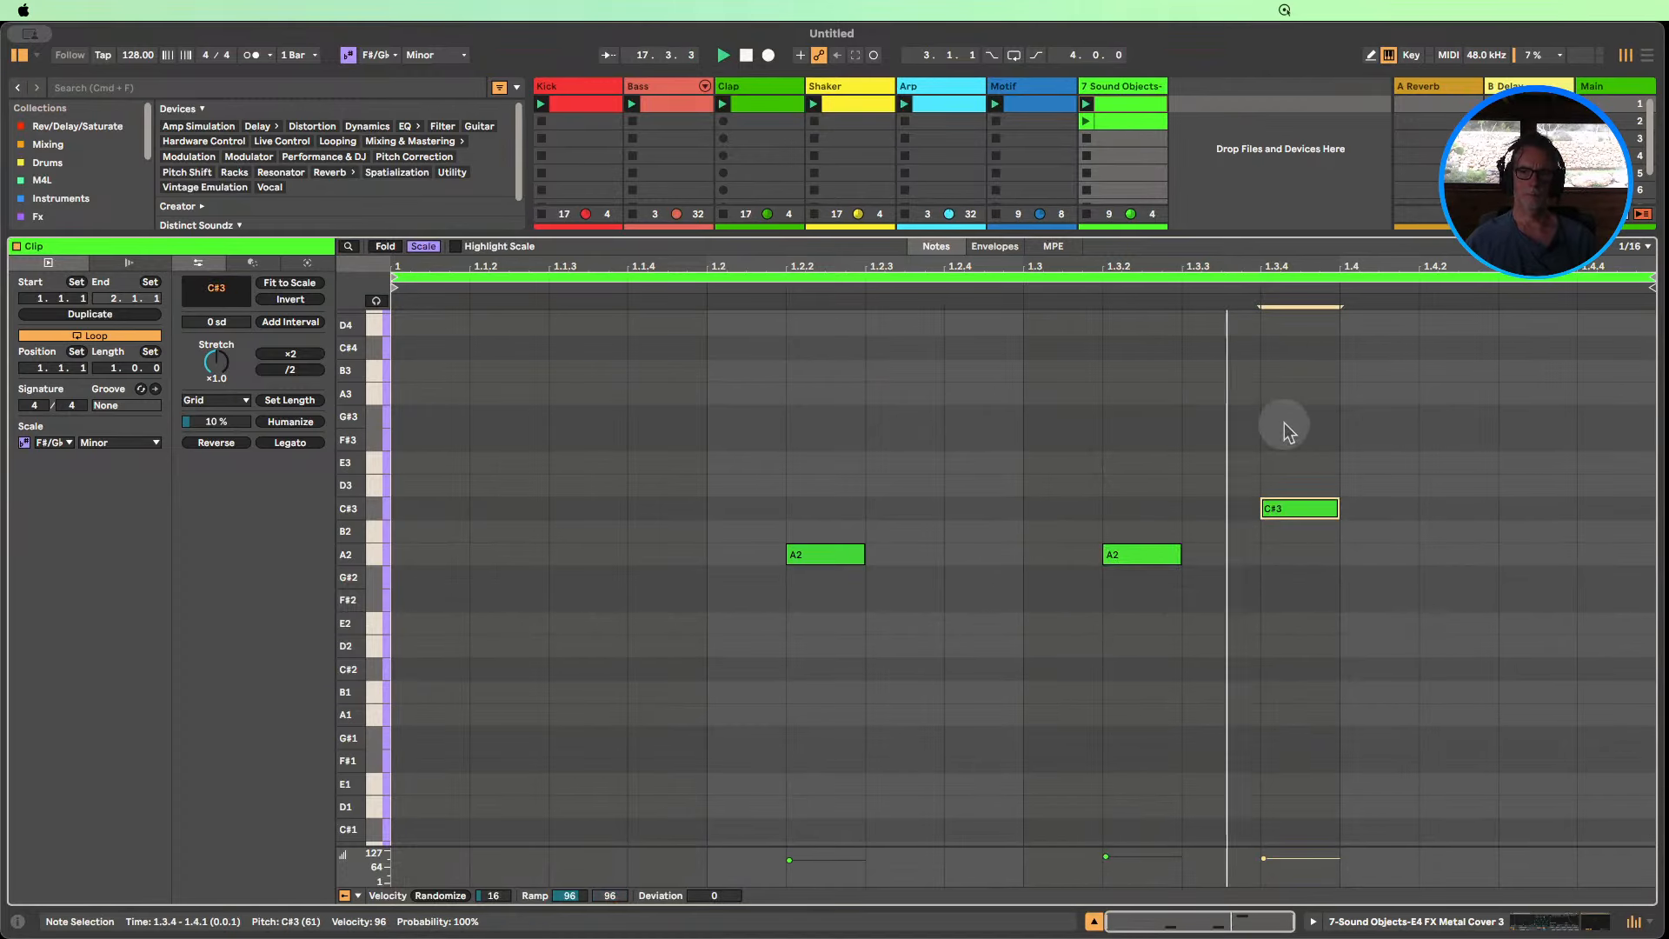
key("Down")
key("Down")
key("Down")
key("Down")
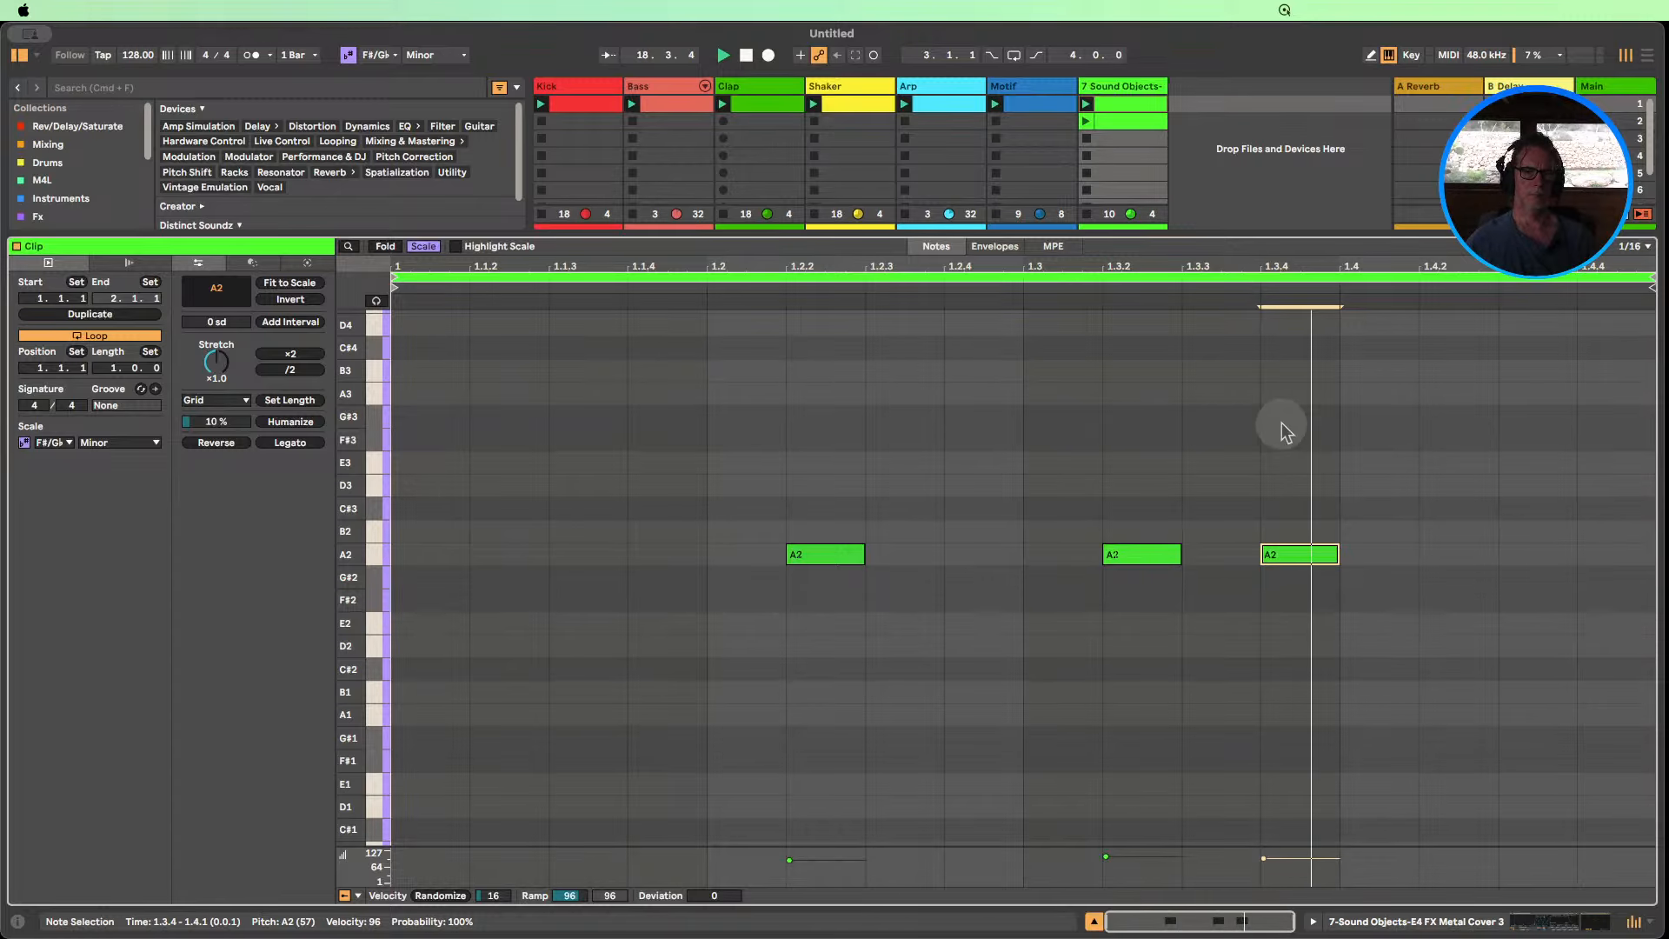
Select all three A2 notes in the Sound Objects clip and lower them together to B1.
left_click(380, 557)
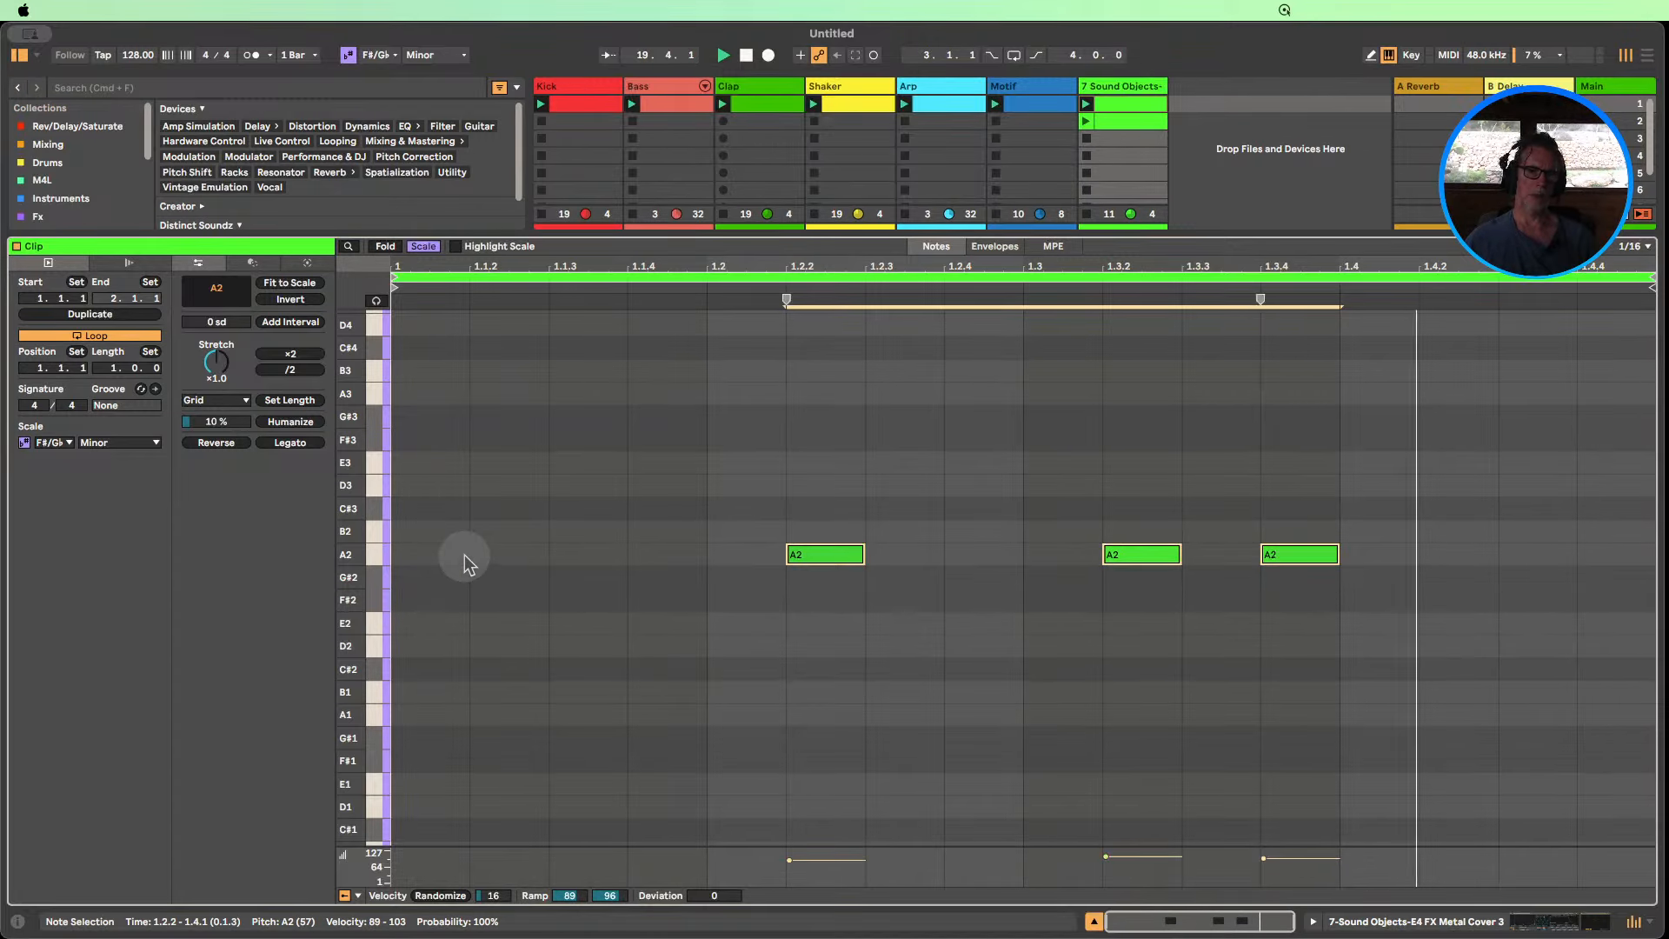
key("Down")
key("Down")
key("Down")
key("Down")
key("Down")
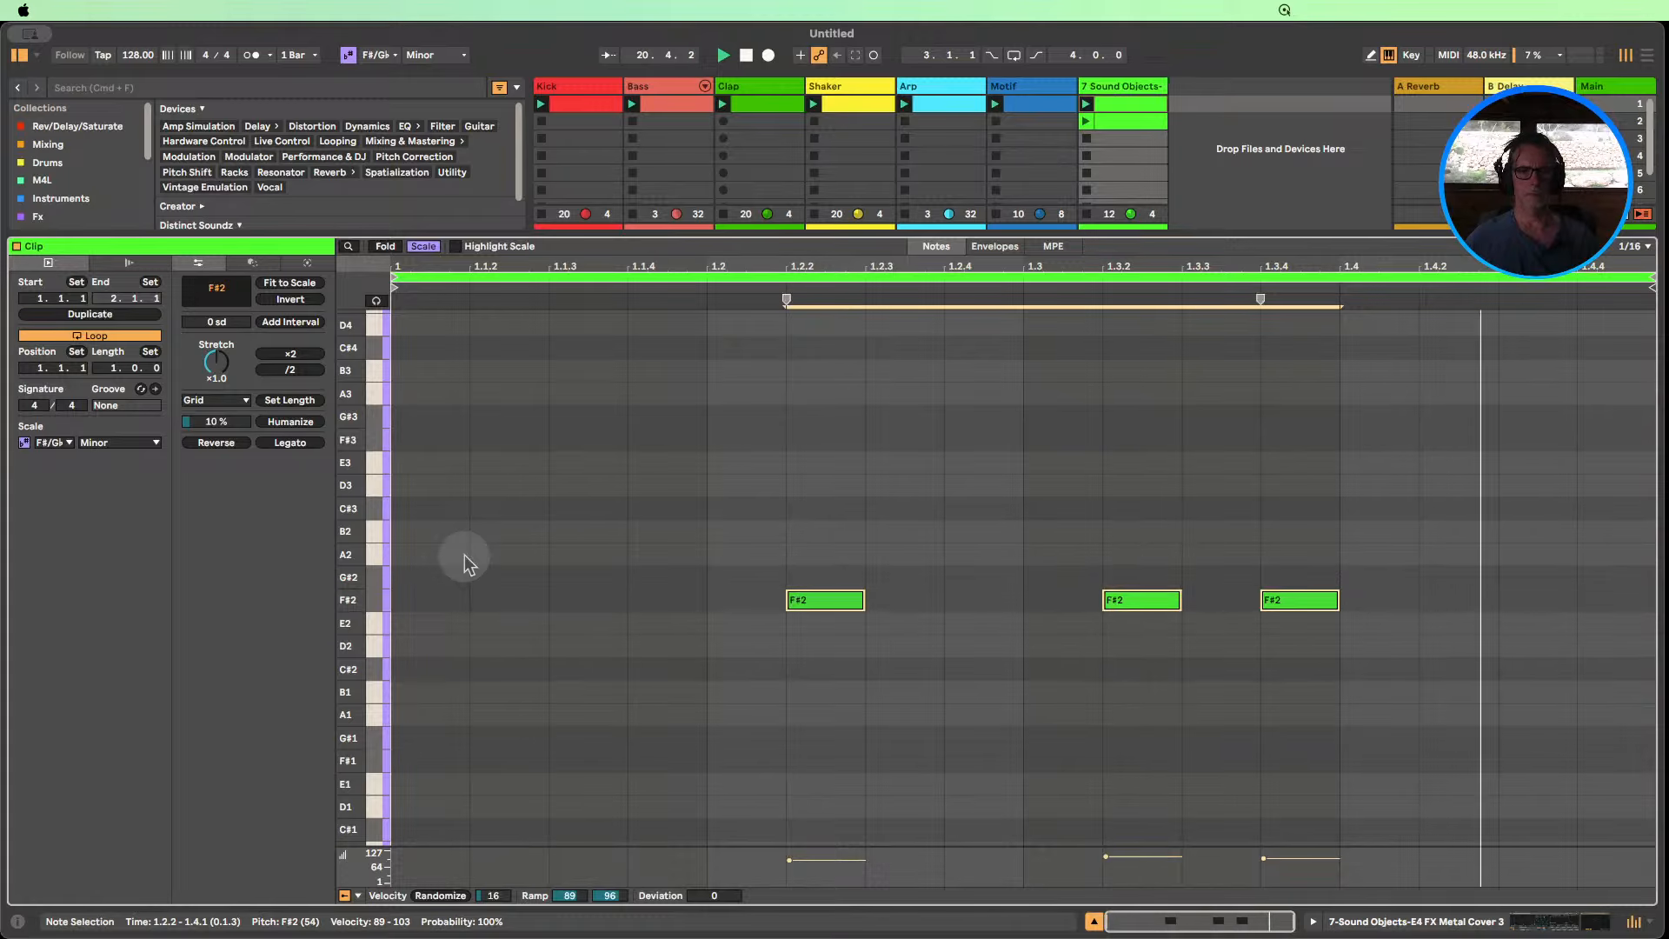
key("Down")
key("Down")
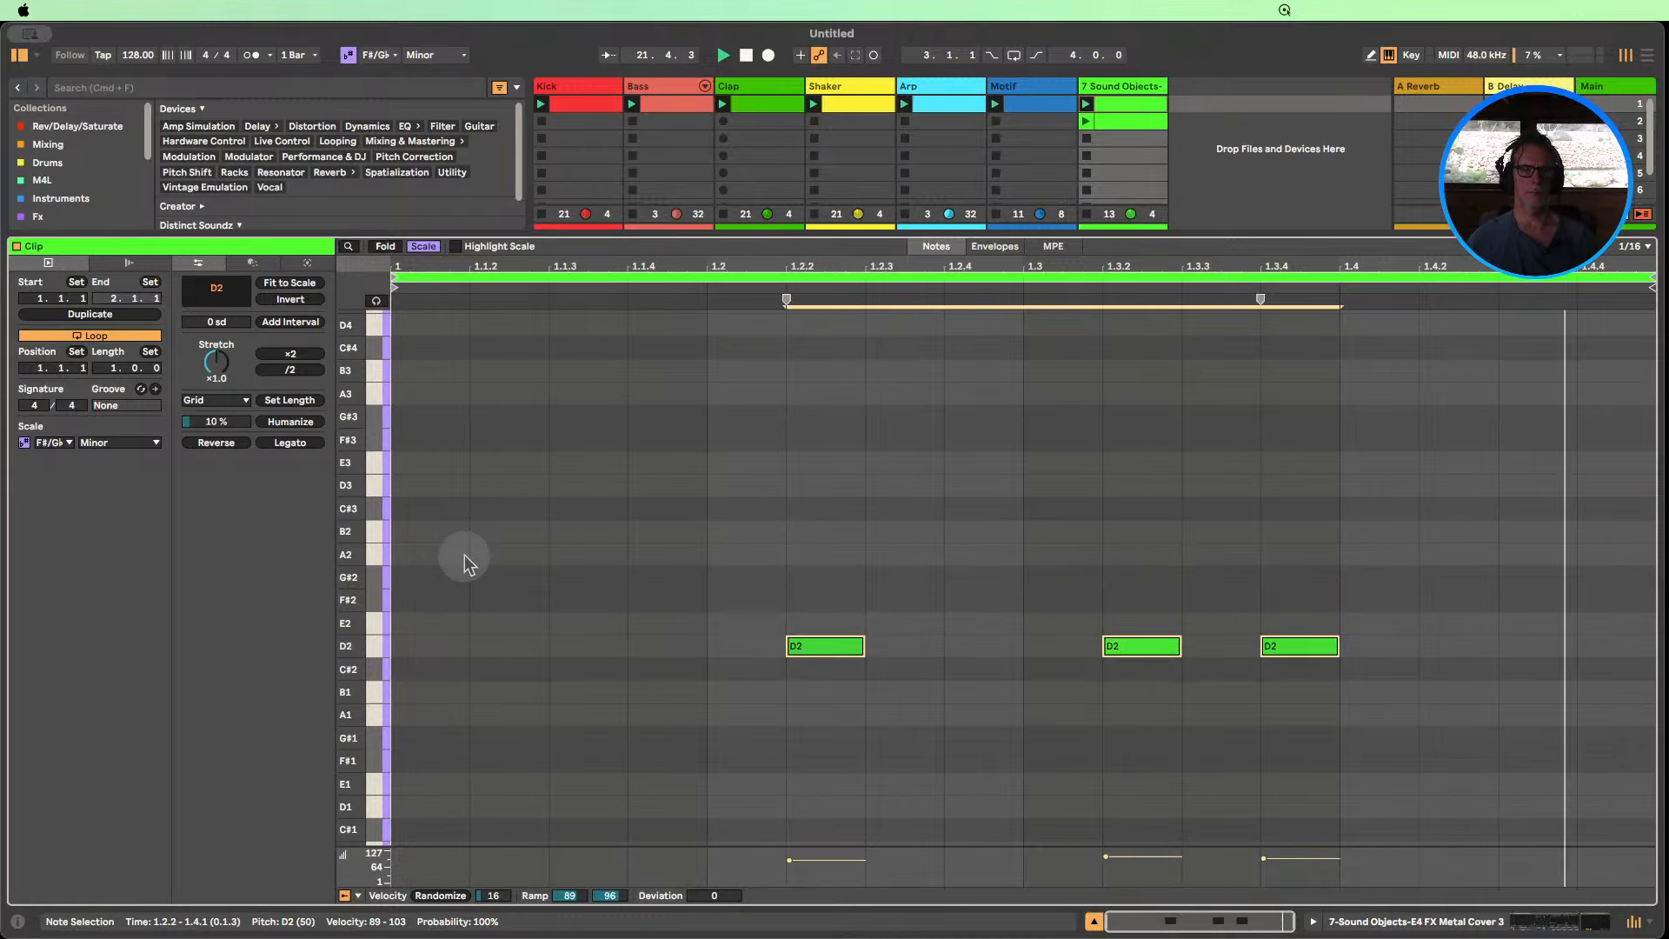
key("Down")
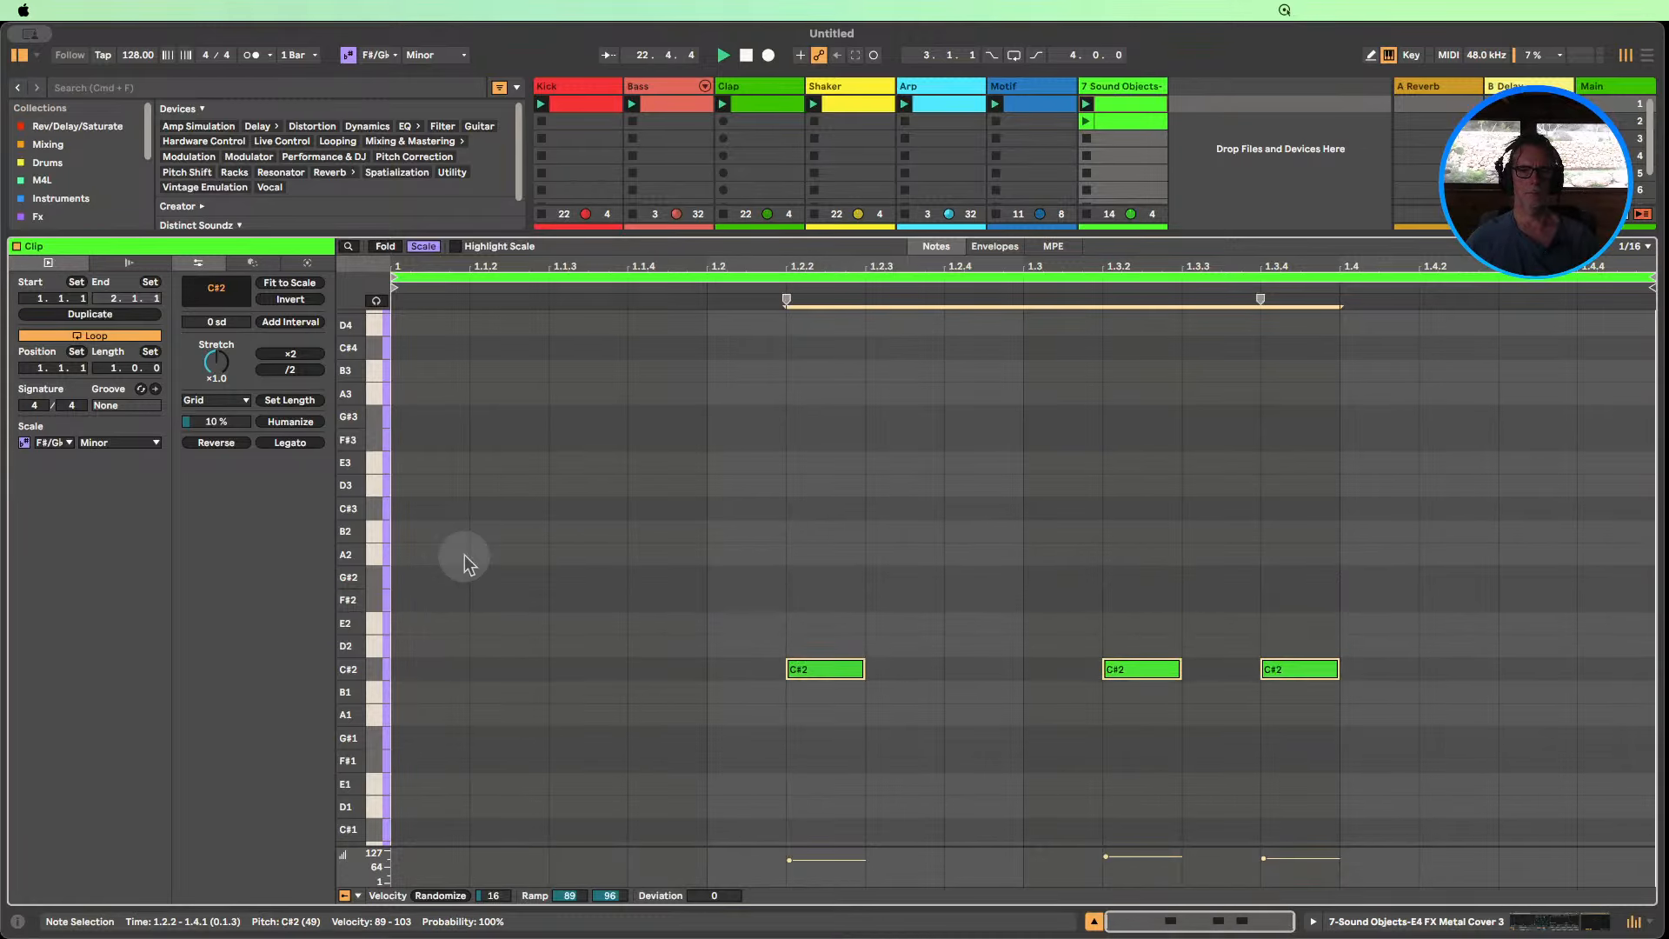
key("Down")
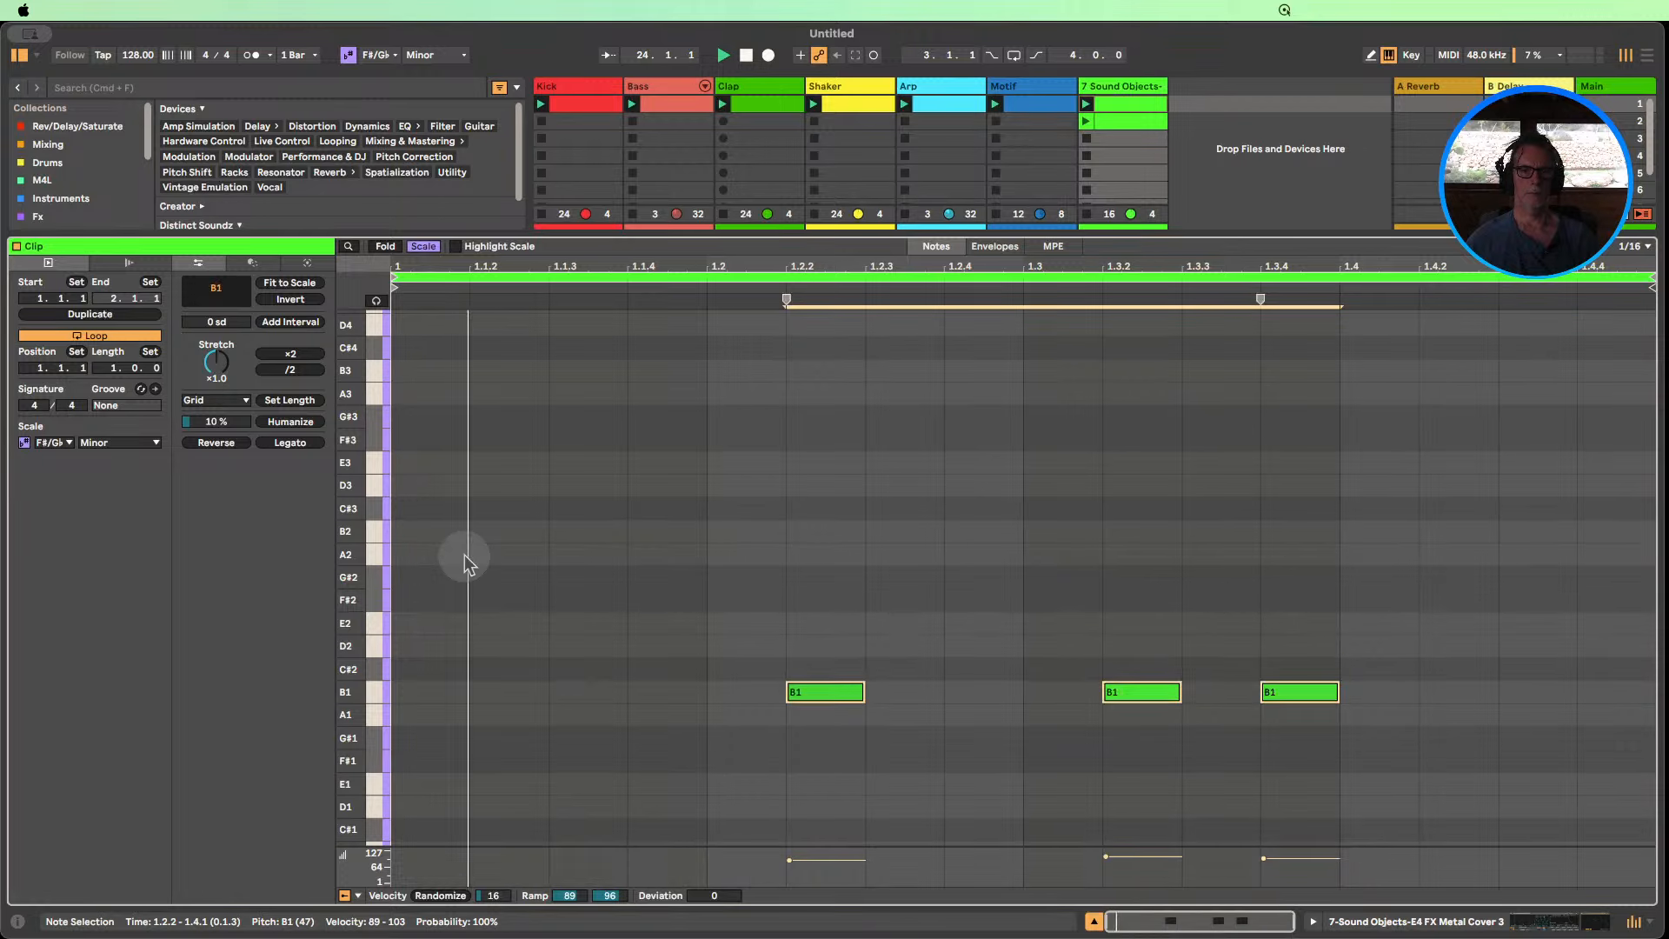
key("Up")
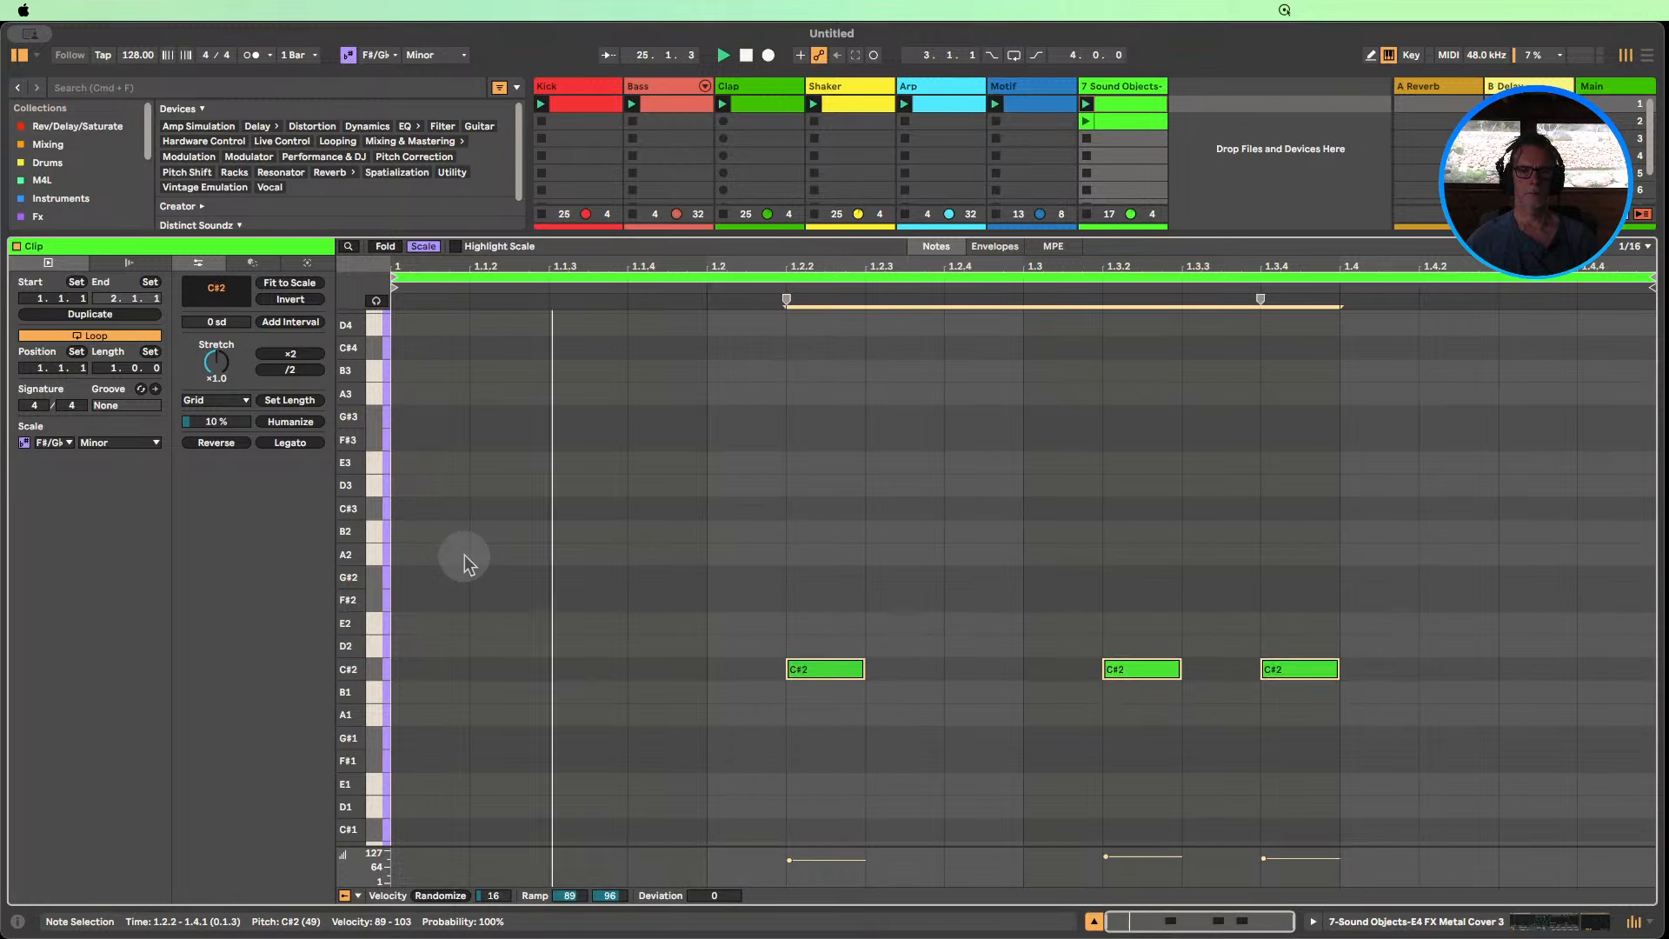
key("Down")
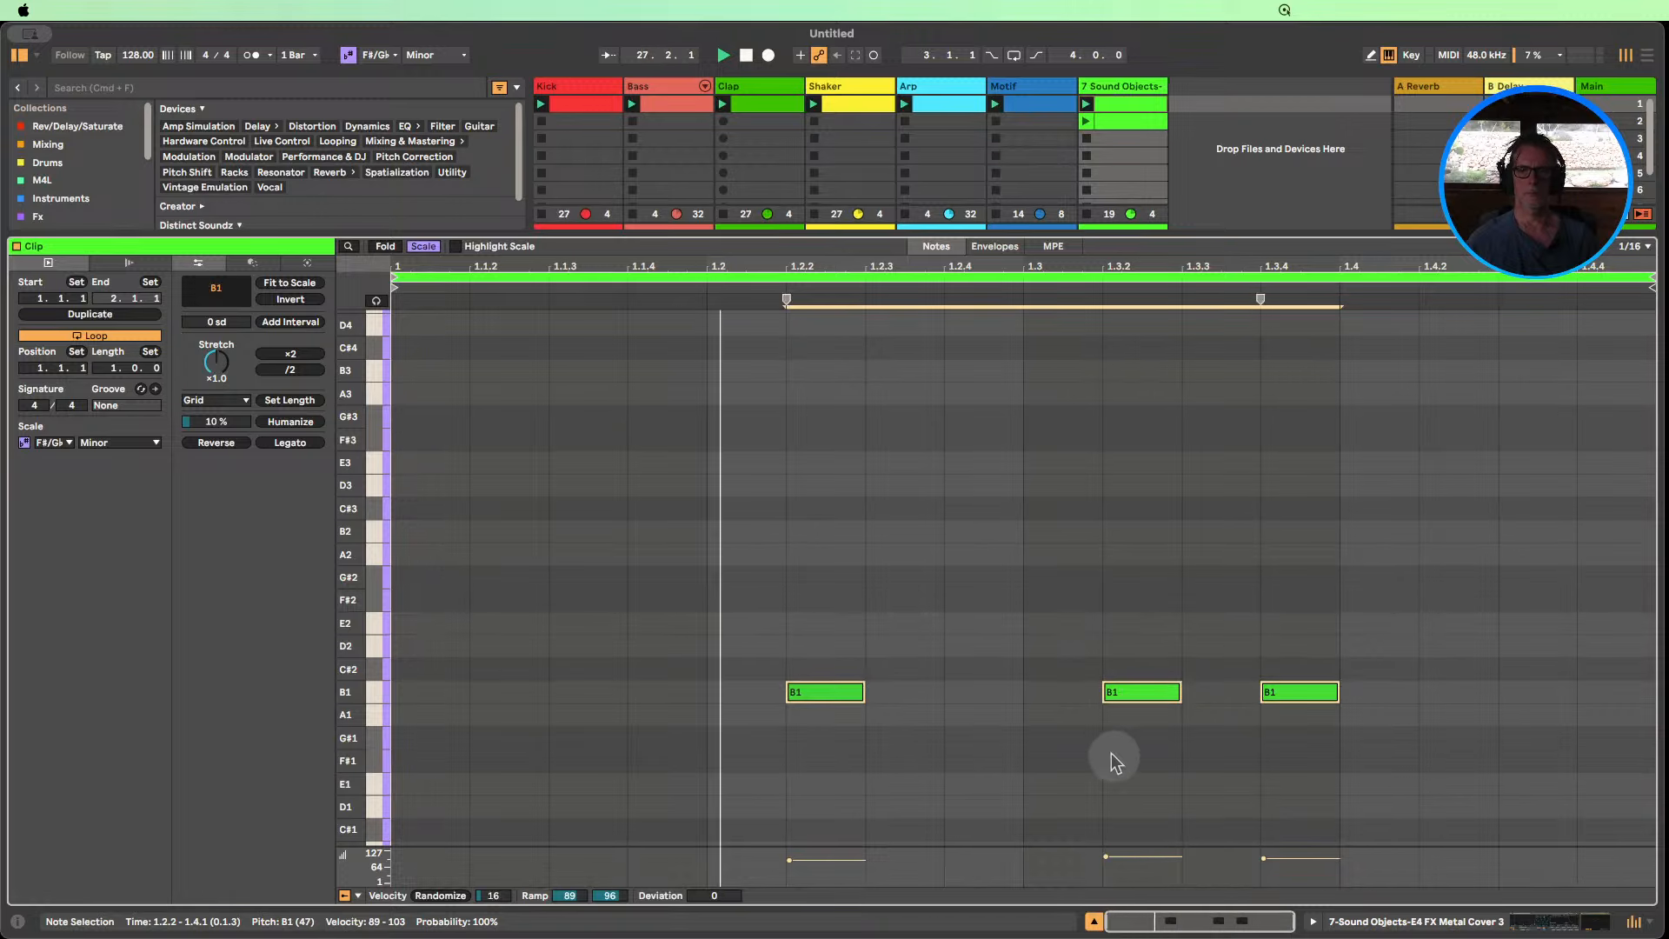
Raise the note at 1.3.2 to F#2.
left_click(1175, 738)
left_click(1125, 697)
key("shift+Up")
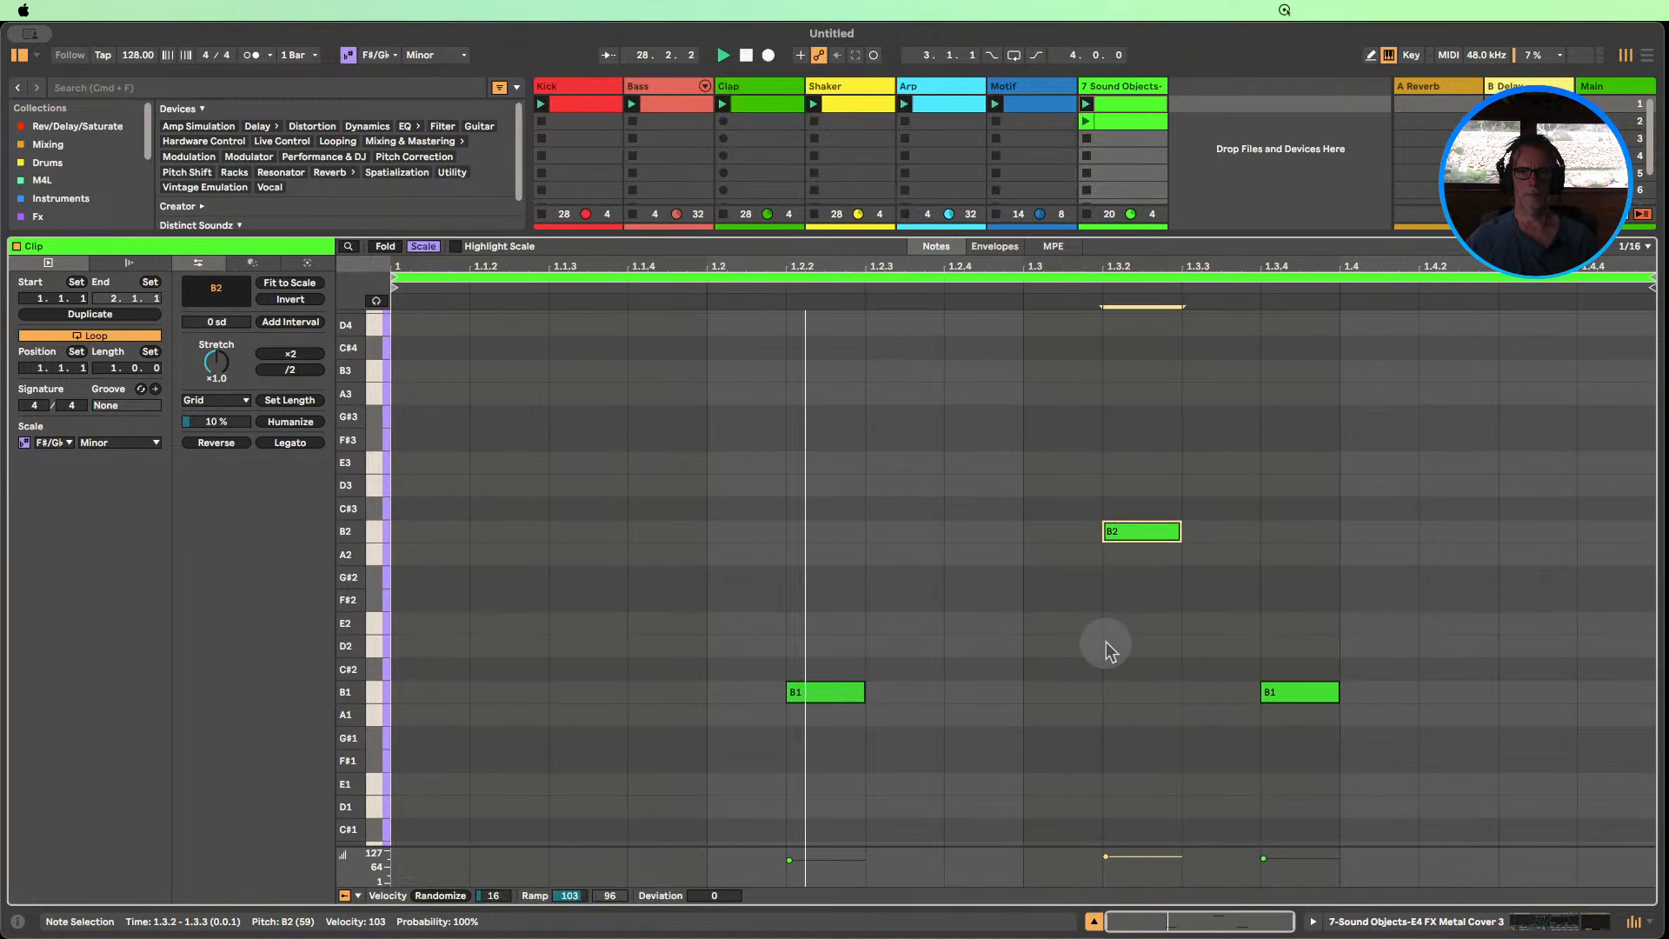
key("Down")
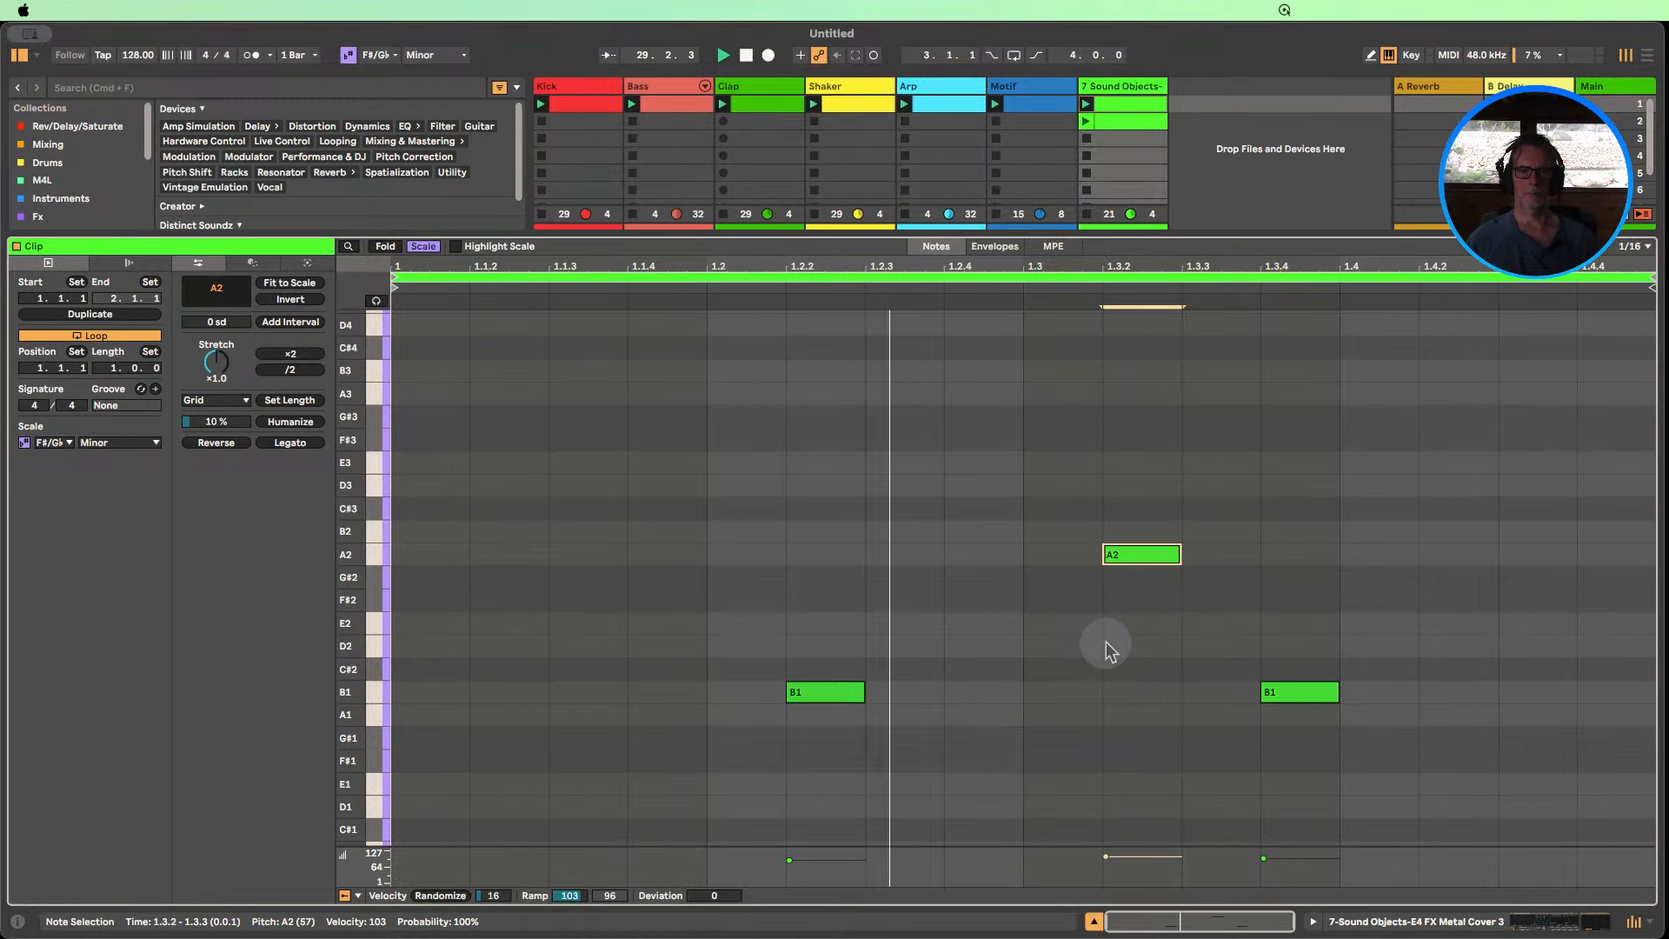
key("Down")
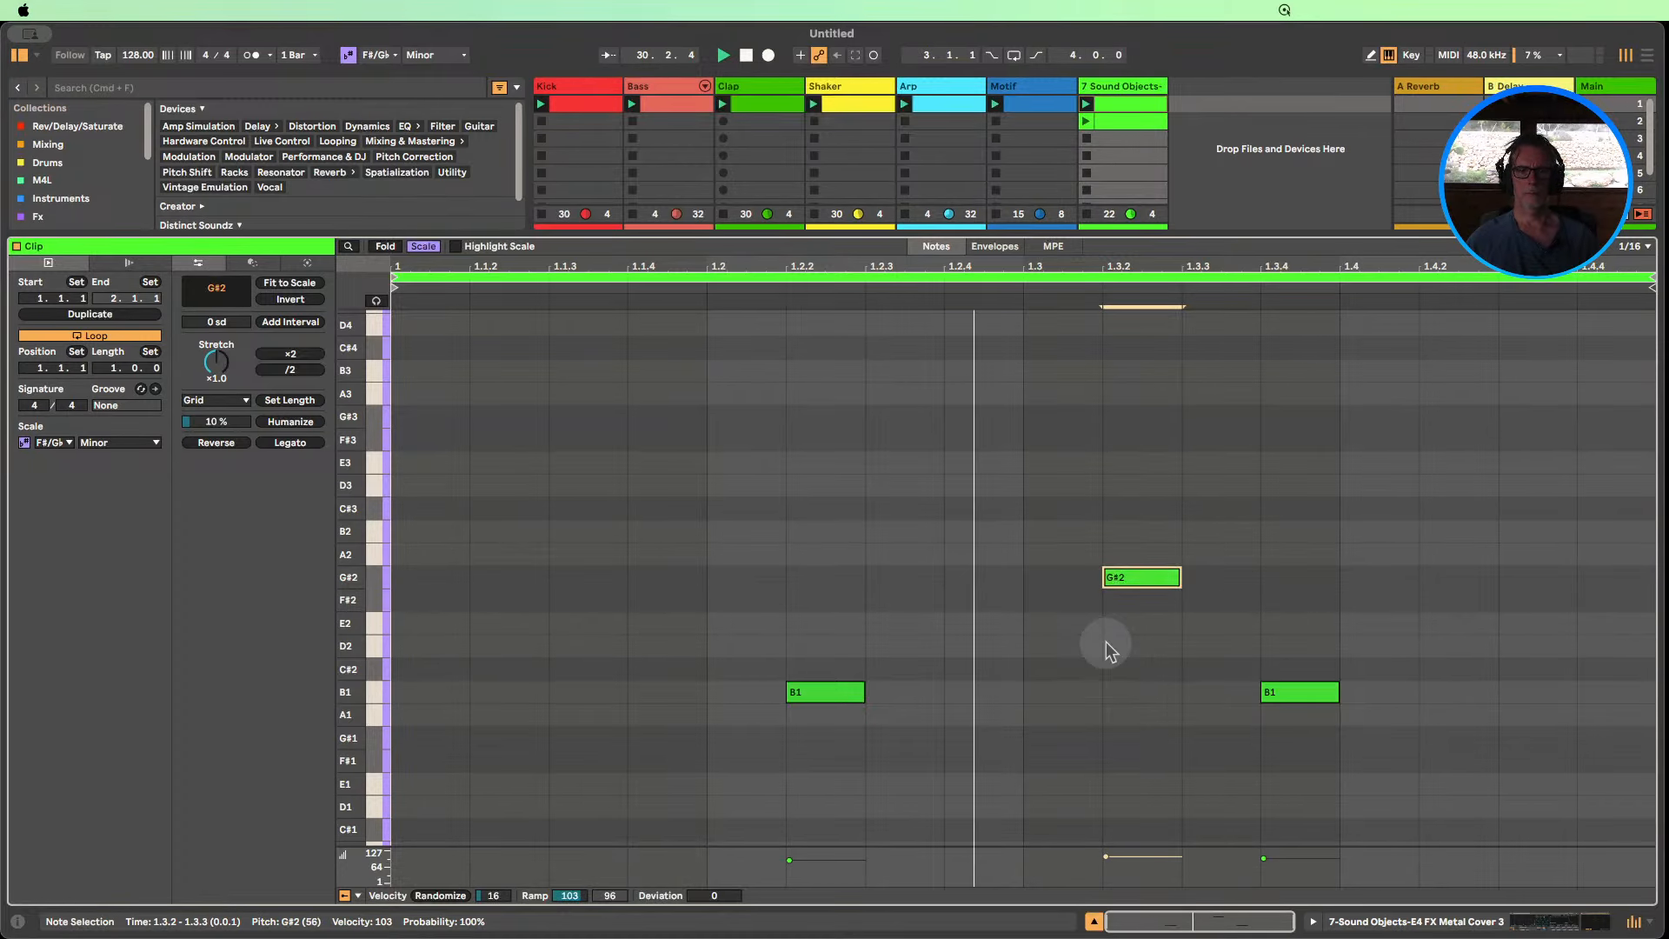
key("Down")
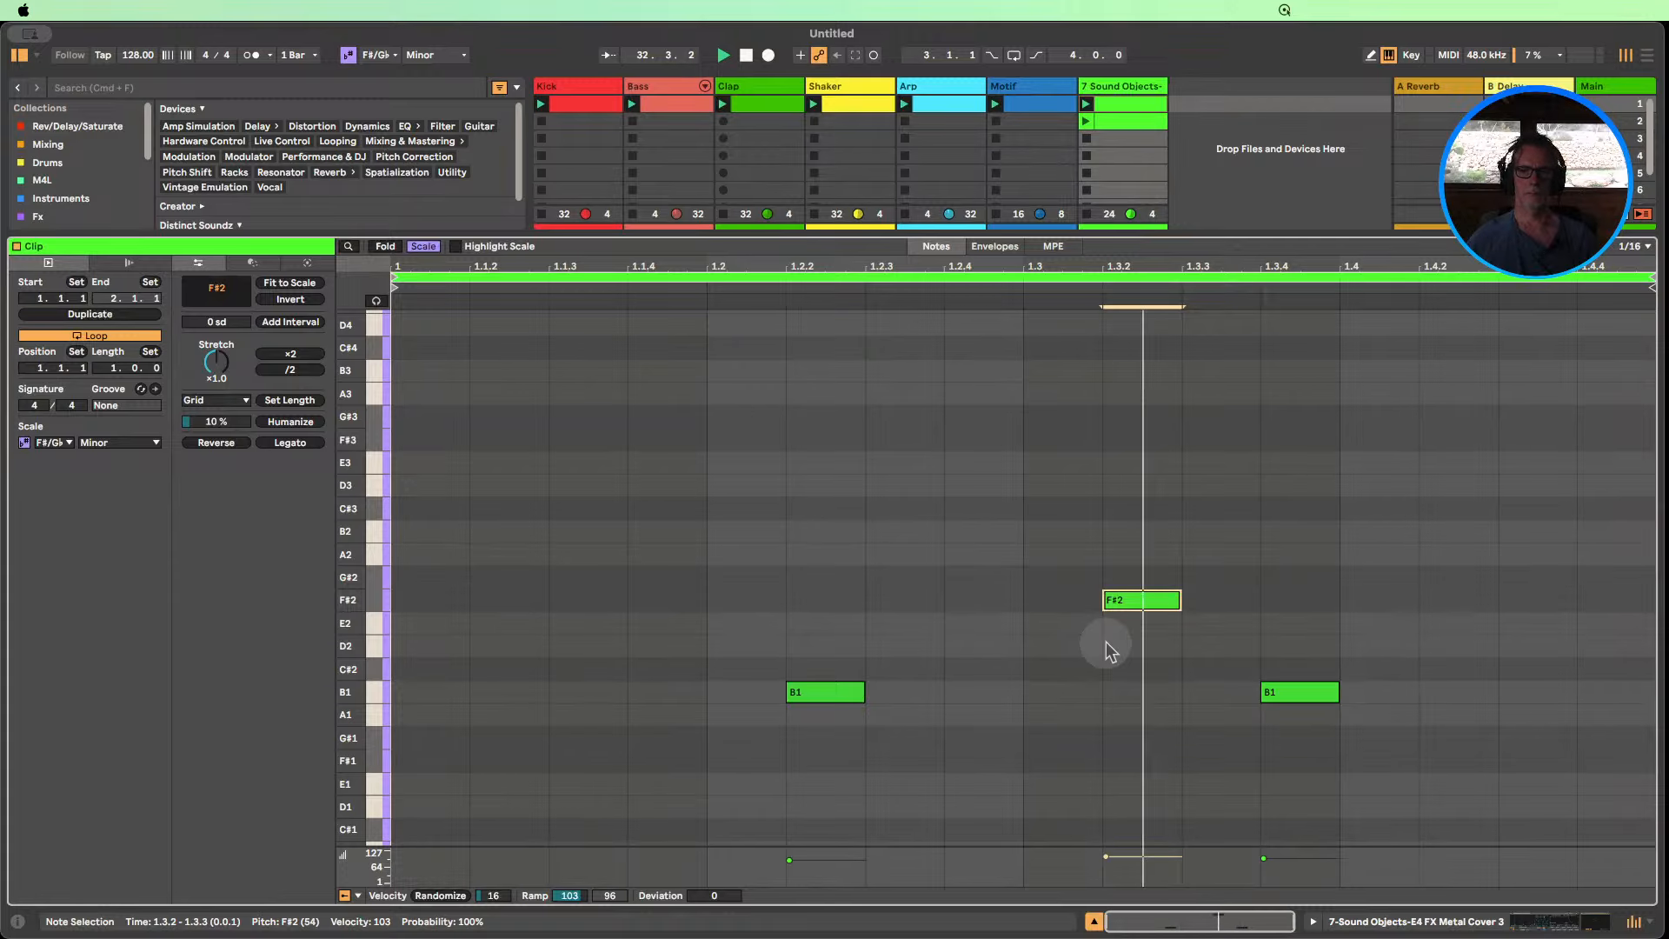
Raise the note at 1.3.4 to C#2.
left_click(1315, 692)
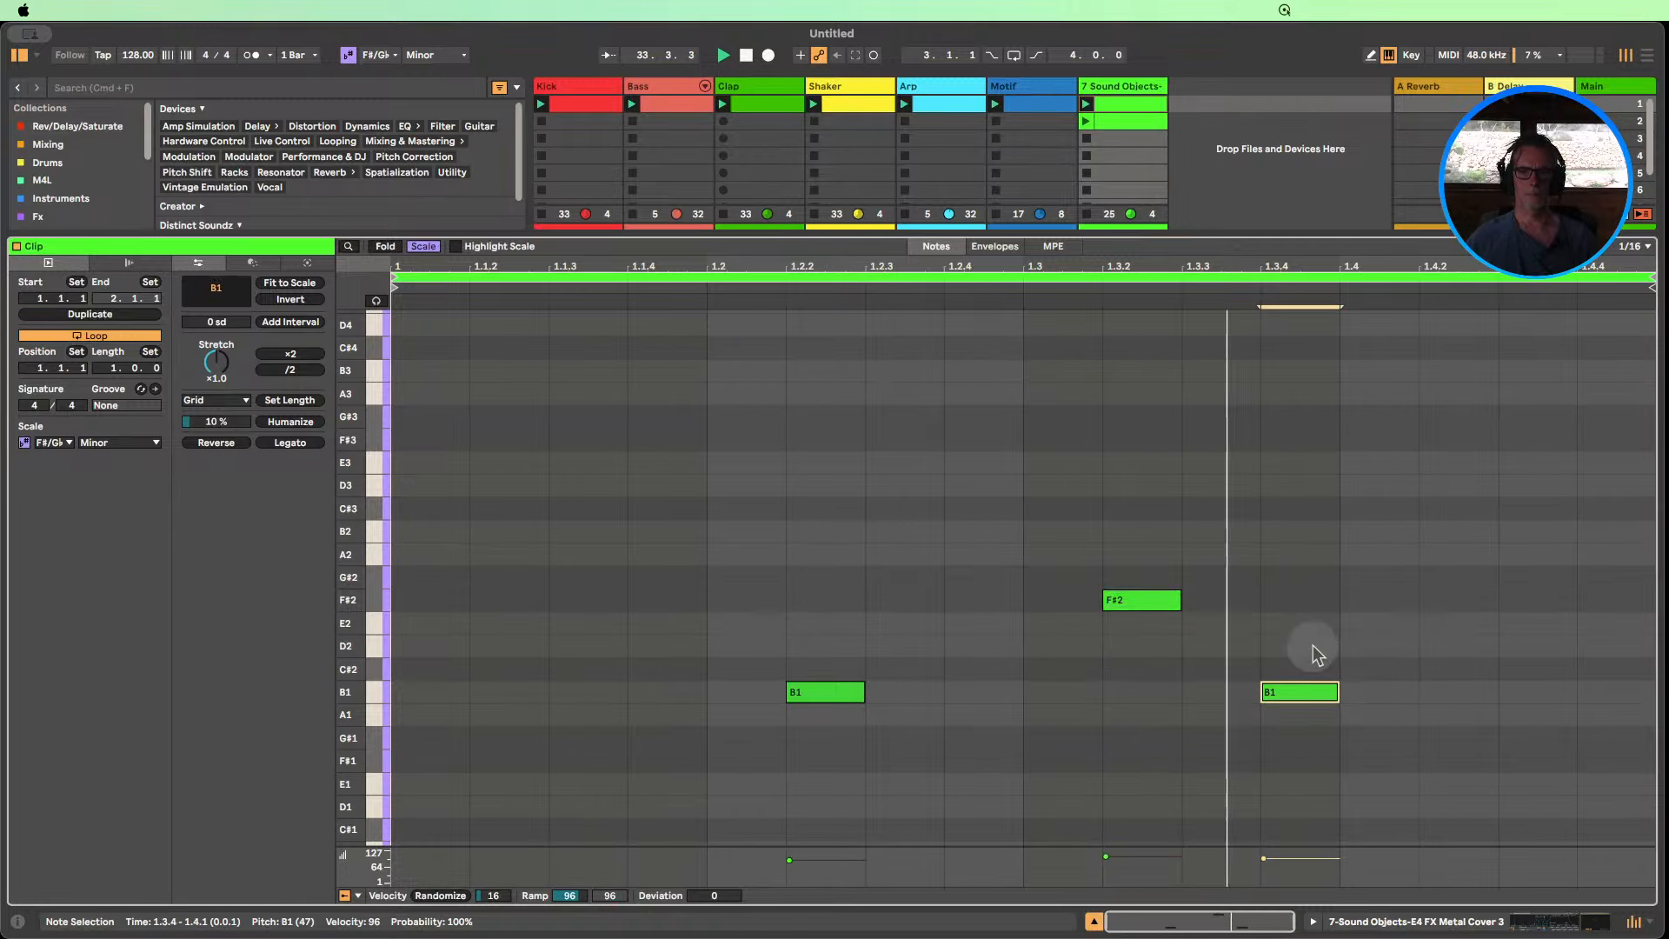
key("Up")
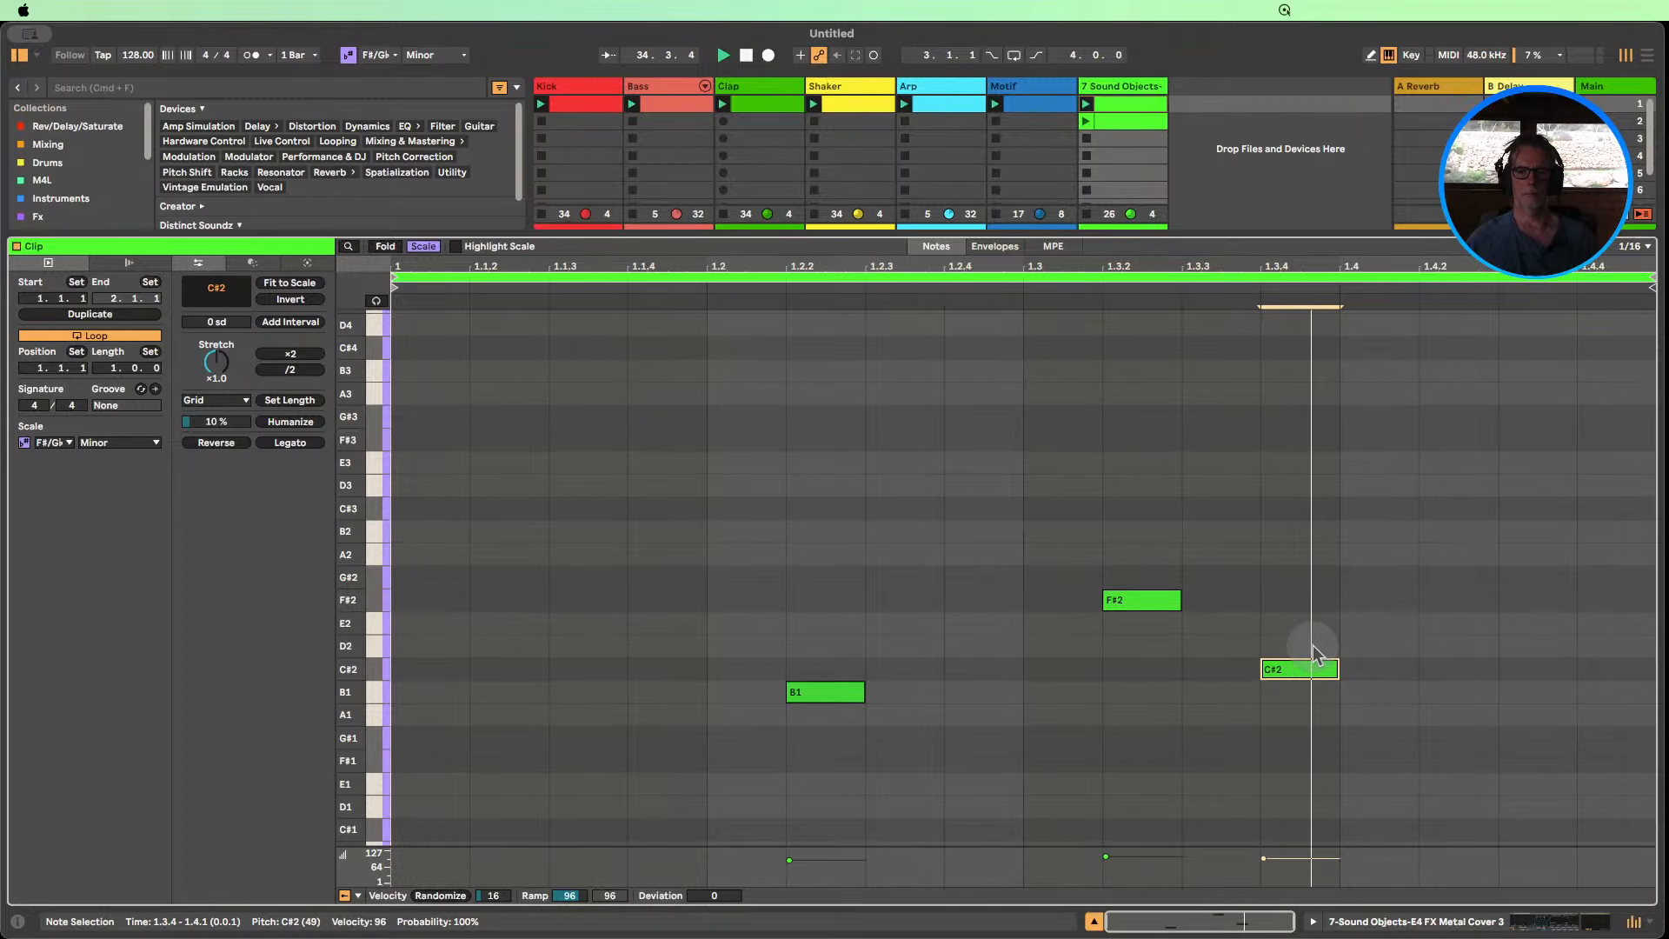
key("Up")
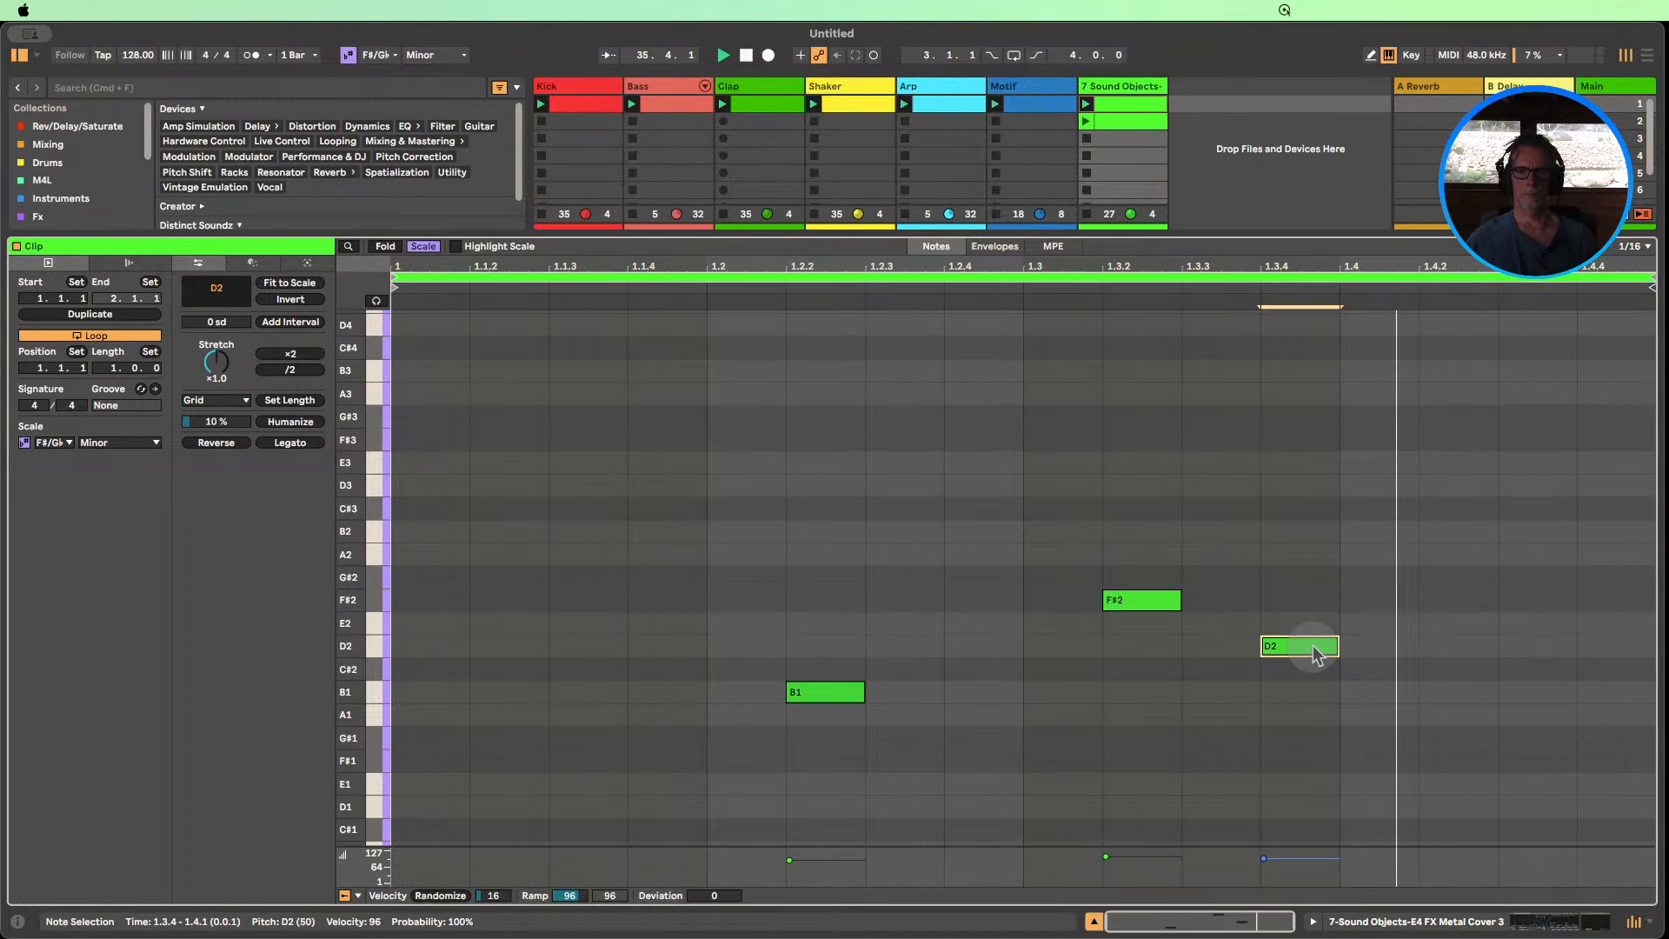
key("Up")
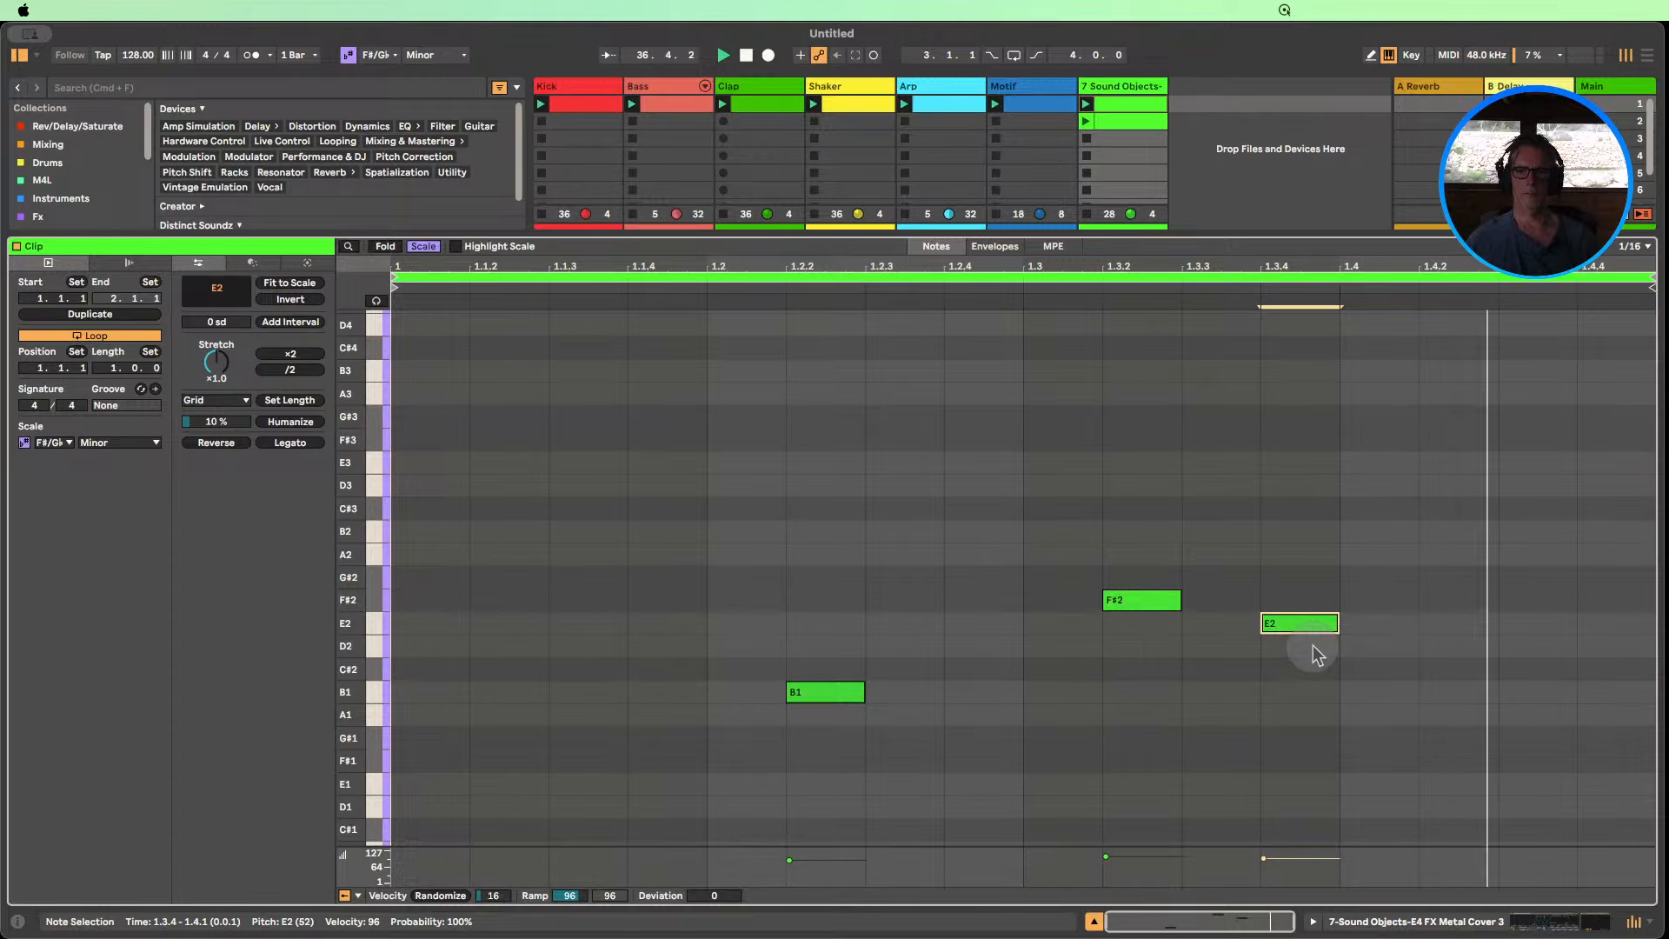
key("Down")
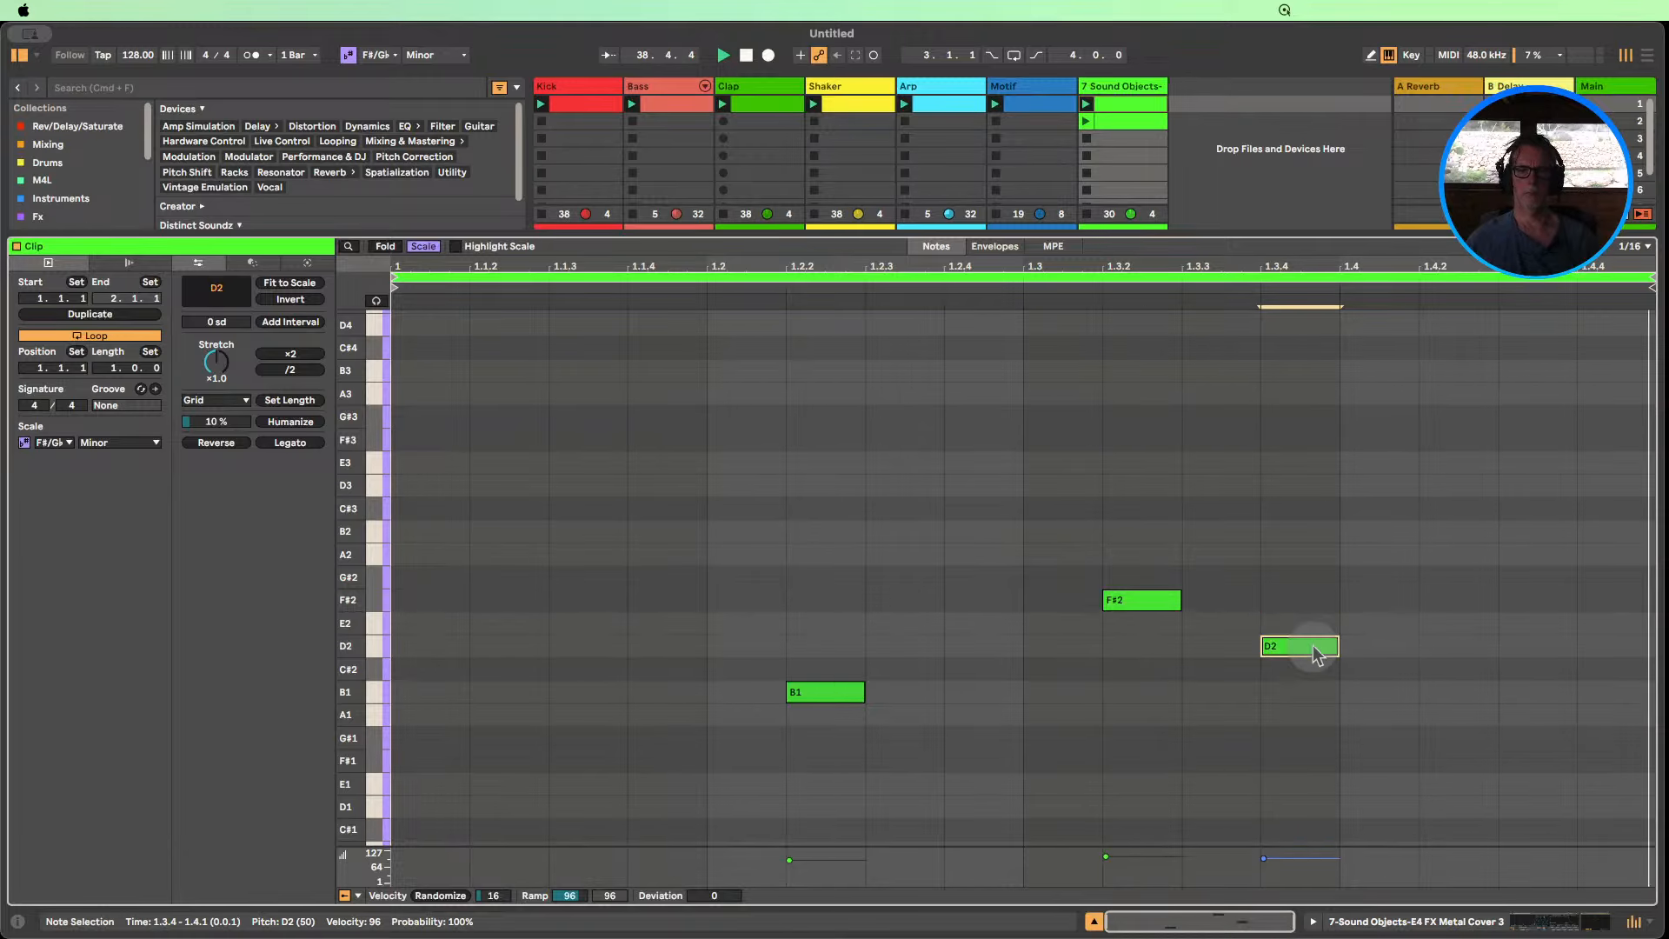
key("Down")
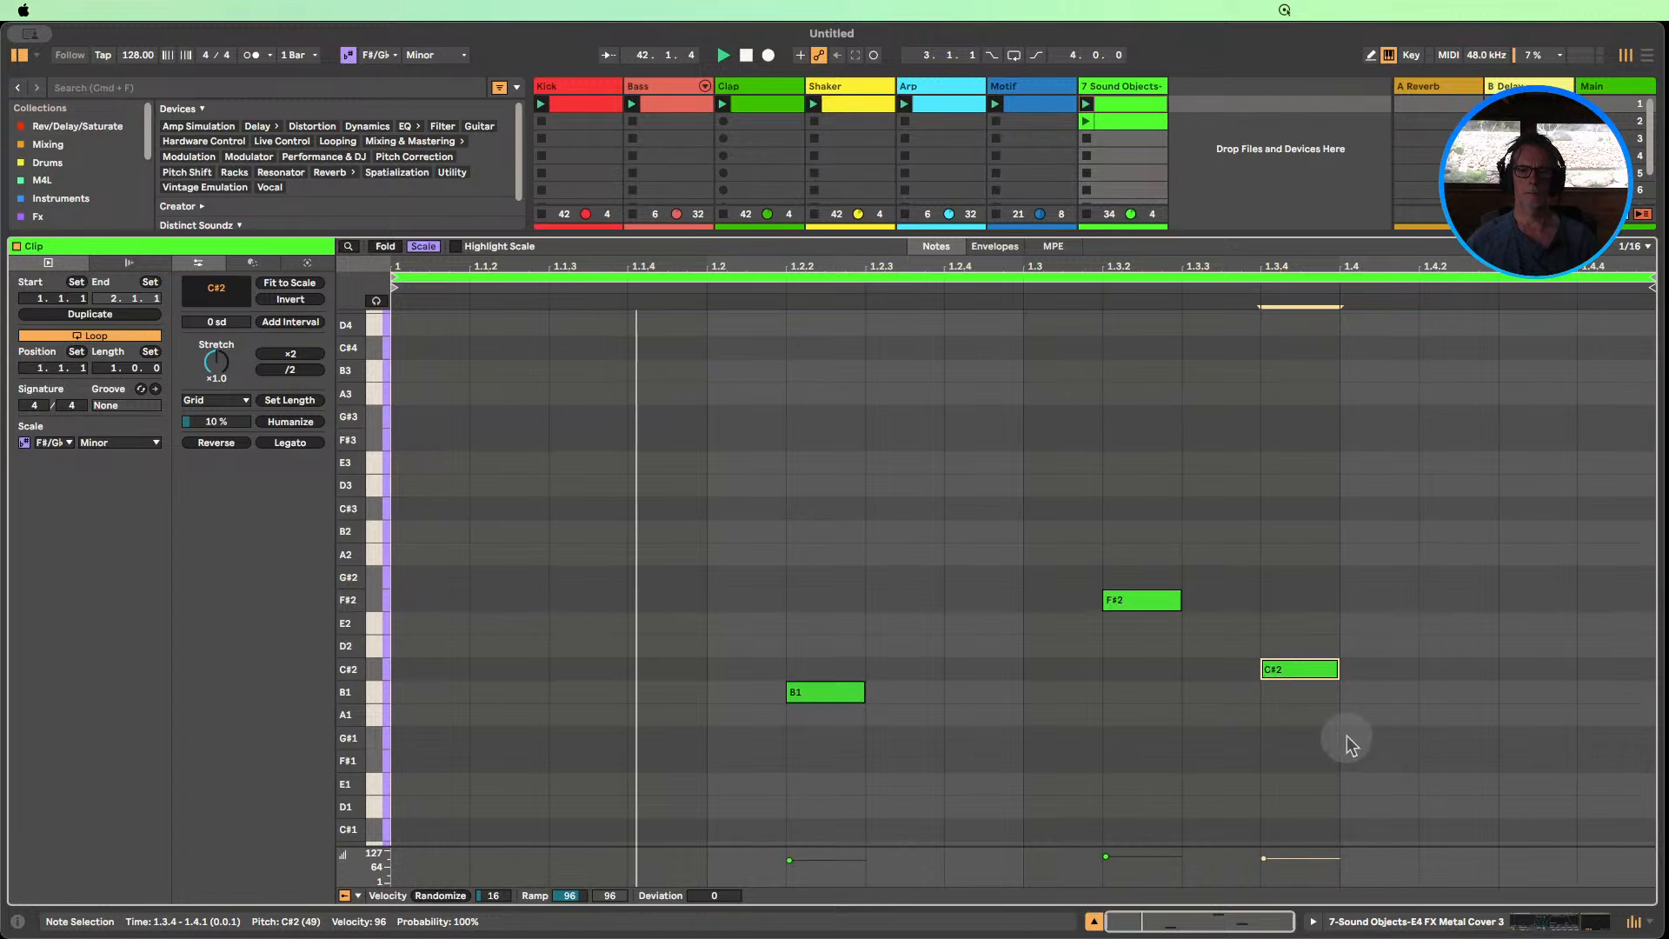
Lower the note velocities to 82 at 1.2.2 and 75 at 1.3.4, and set the Sound Objects track volume to -8.8 dB.
mouse_move(1267, 864)
left_mouse_down()
mouse_move(1266, 878)
mouse_move(1268, 857)
left_mouse_up()
left_click_drag(789, 861, 790, 866)
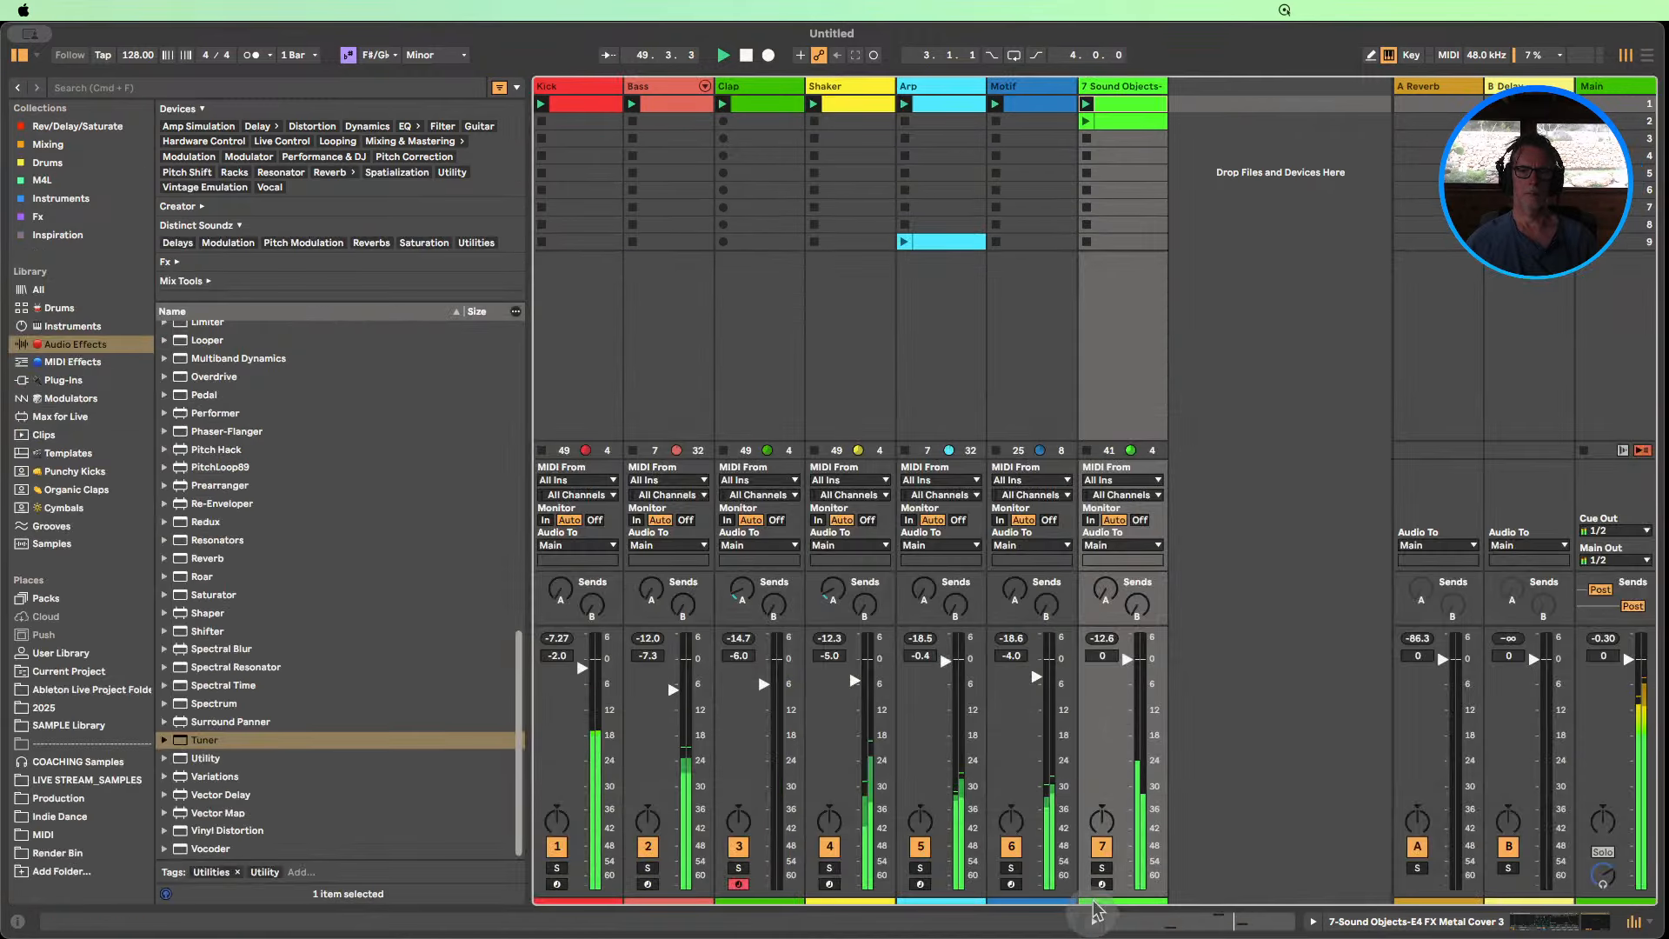
left_click(1094, 921)
left_click_drag(1128, 660, 1128, 697)
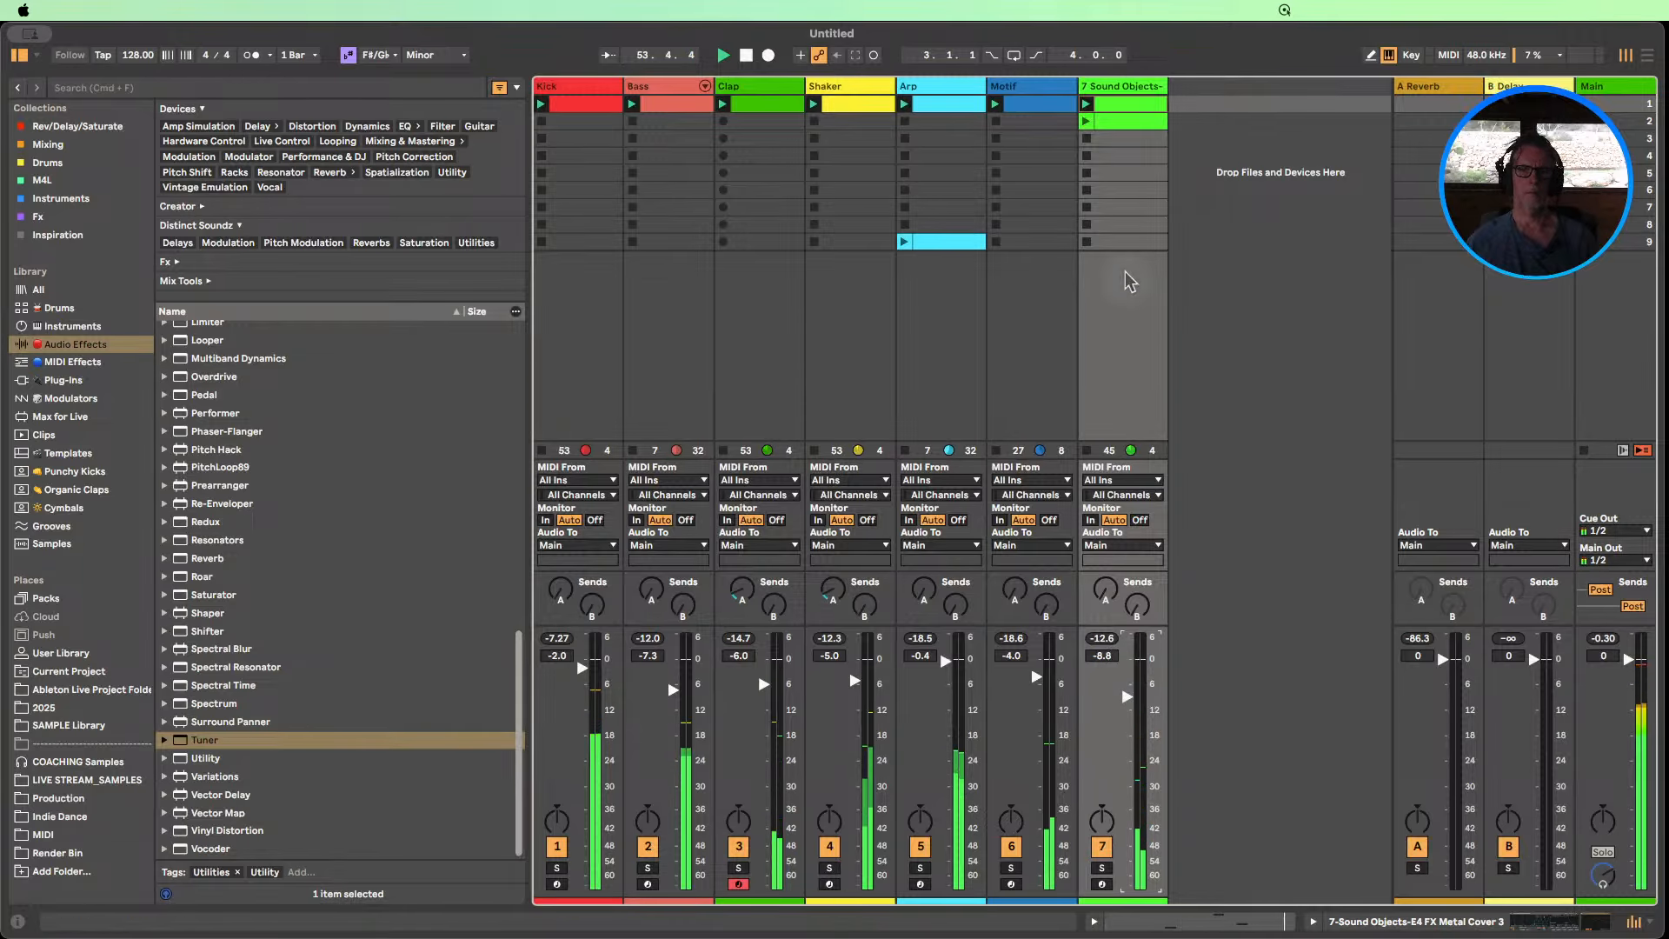
Reopen the second Sound Objects clip and shorten all three notes to slightly less than a sixteenth.
double_click(1109, 121)
left_click_drag(1459, 751, 659, 530)
left_click_drag(863, 691, 847, 690)
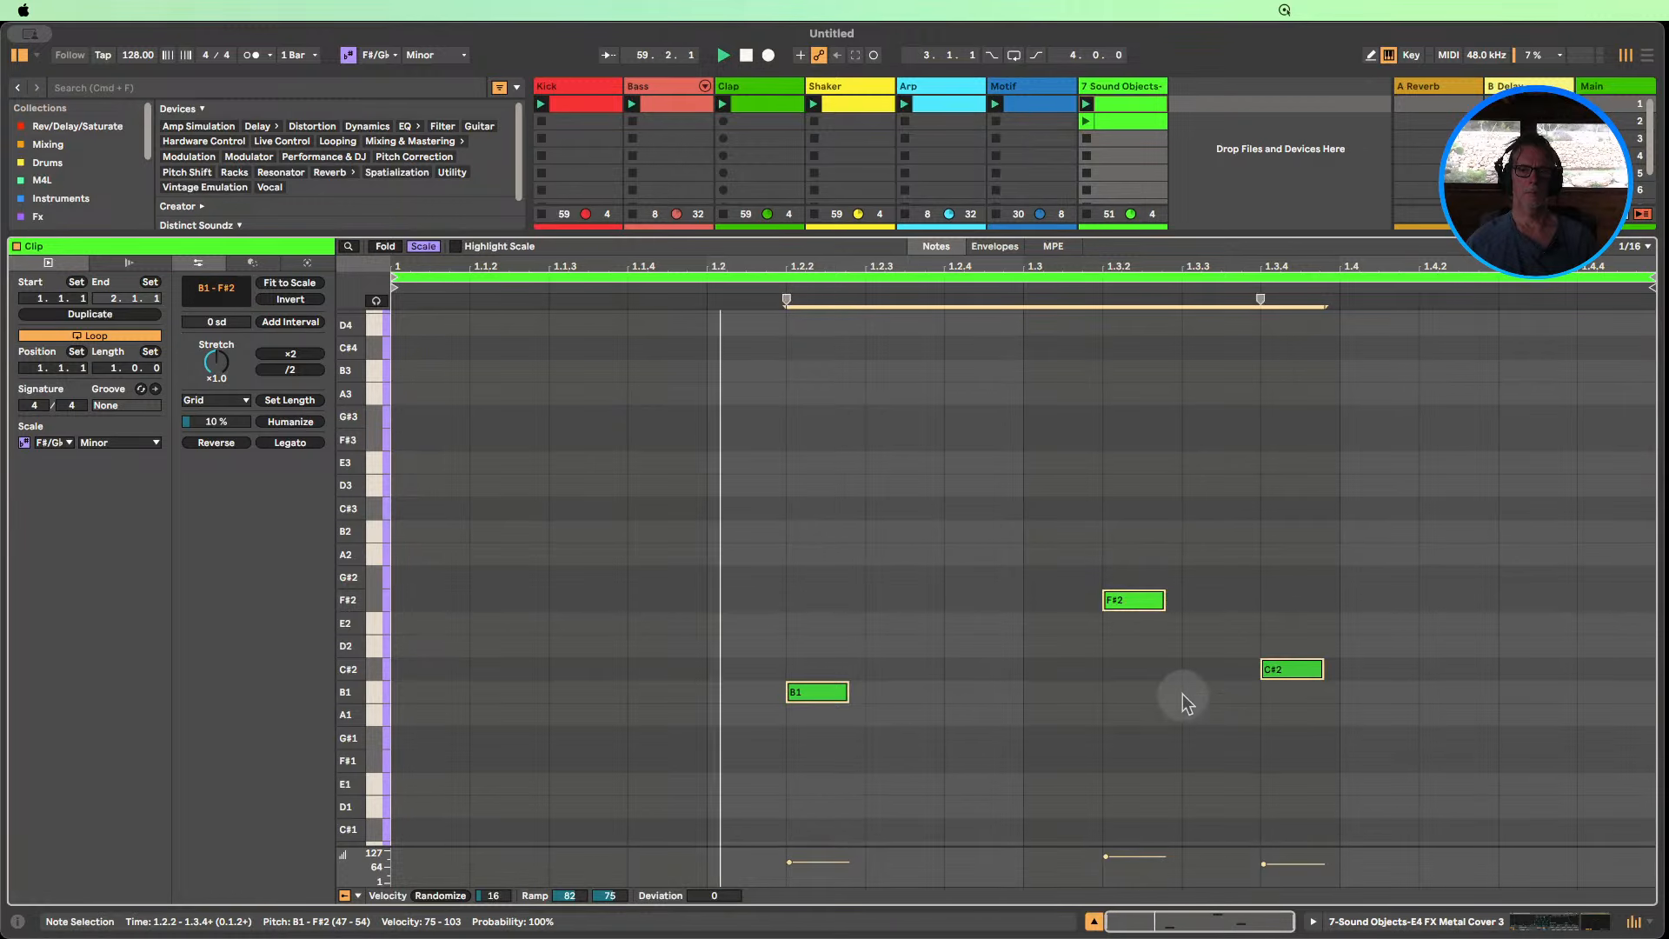
Move the F#2 note from 1.3.2 to 1.3.3.
left_click_drag(1181, 689, 1103, 539)
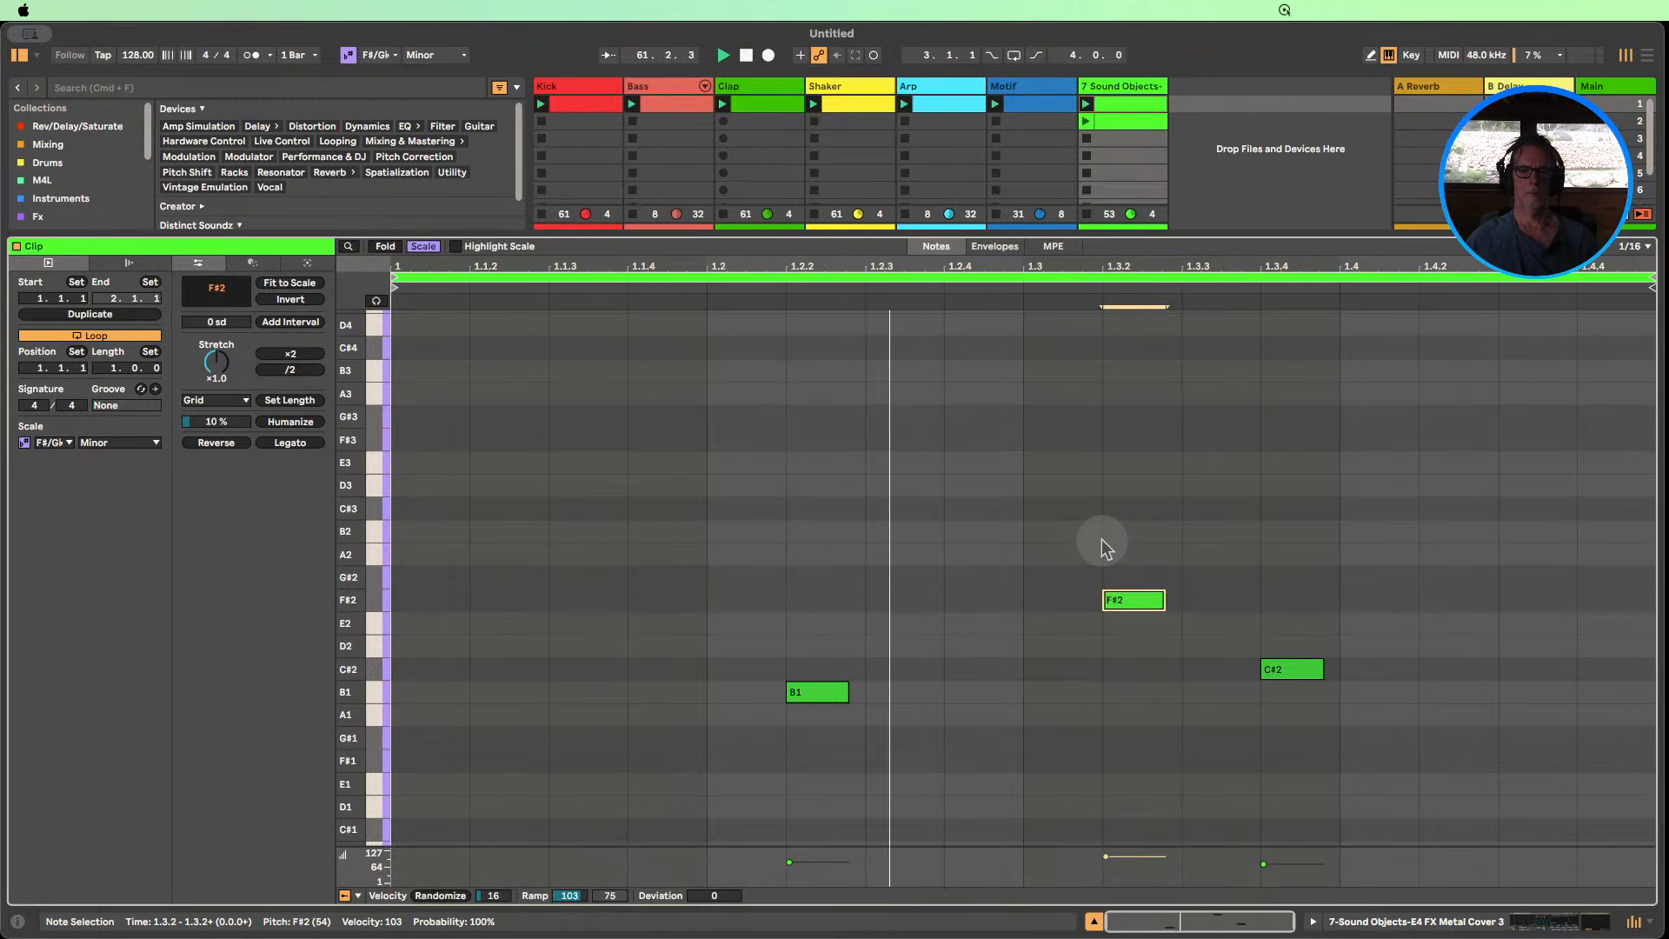
key("Left")
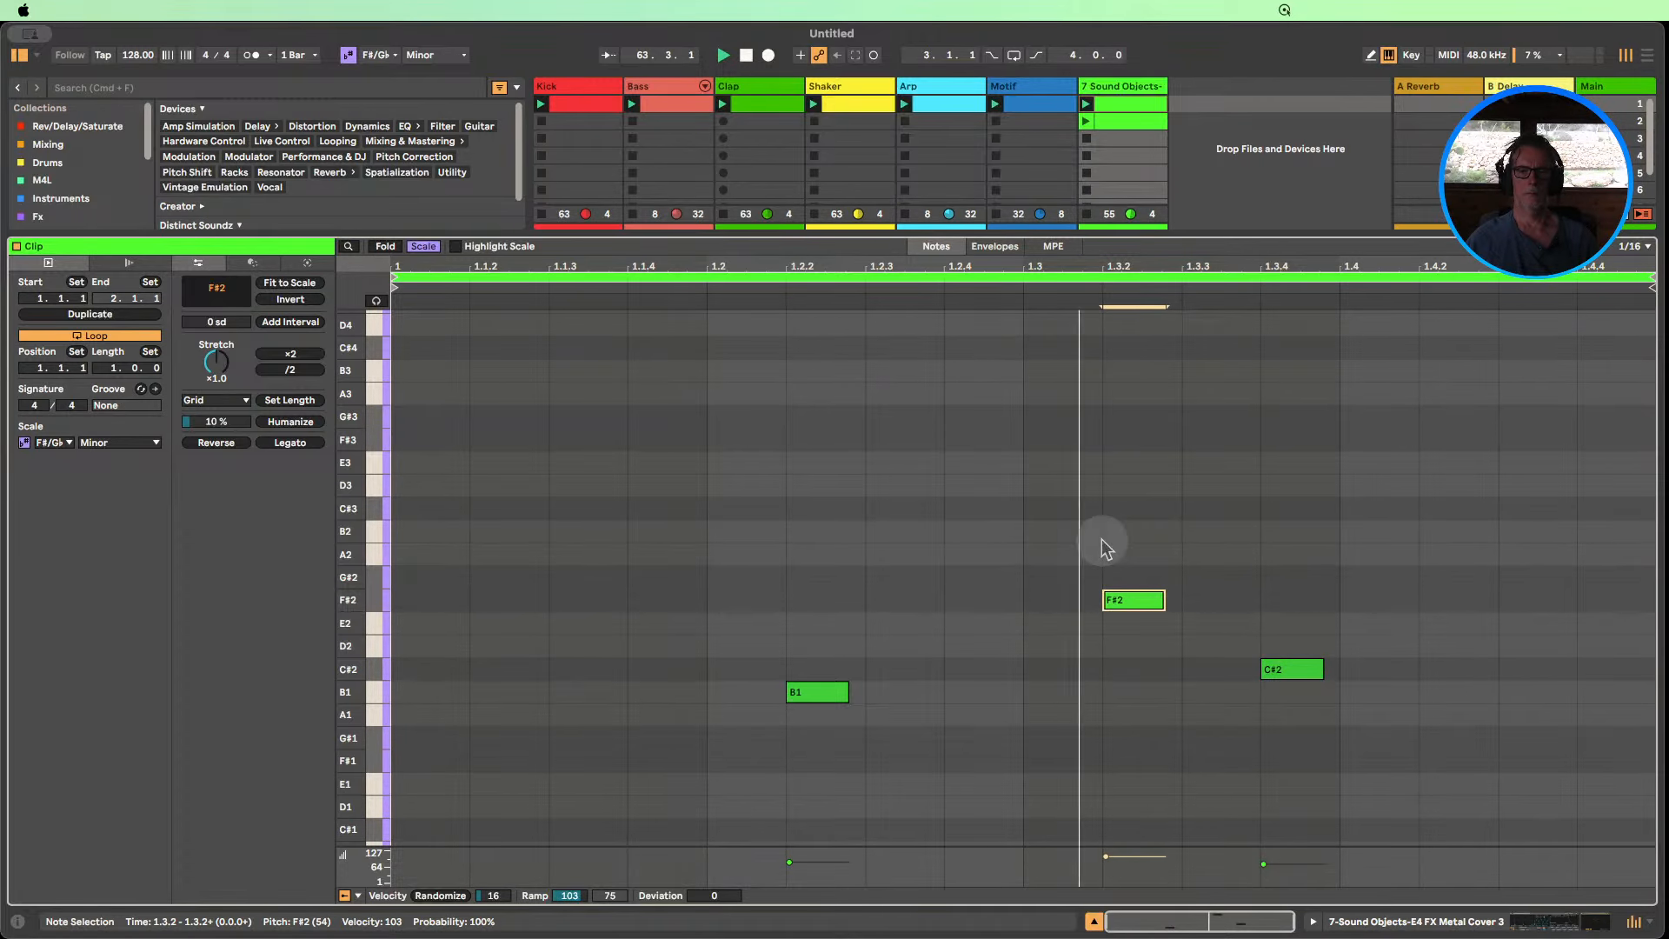
key("Right")
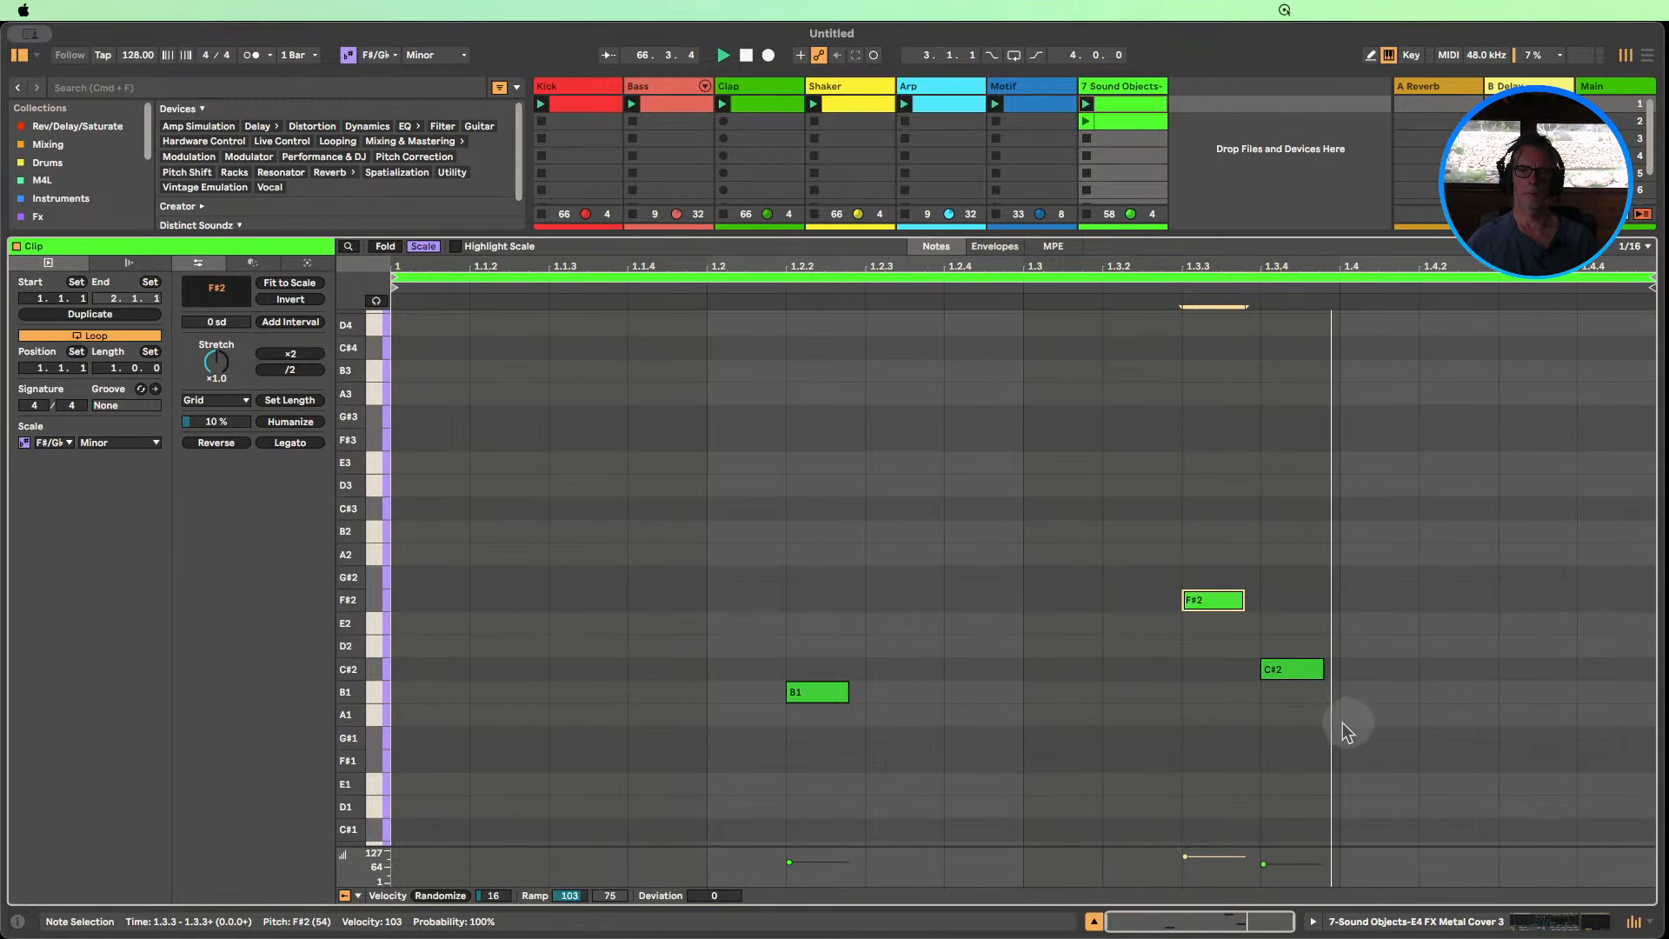
Try the C#2 note at 1.4.1 and at full sixteenth length, then restore its 1.3.4 position and shorter length.
left_click_drag(1342, 722, 1286, 644)
key("Right")
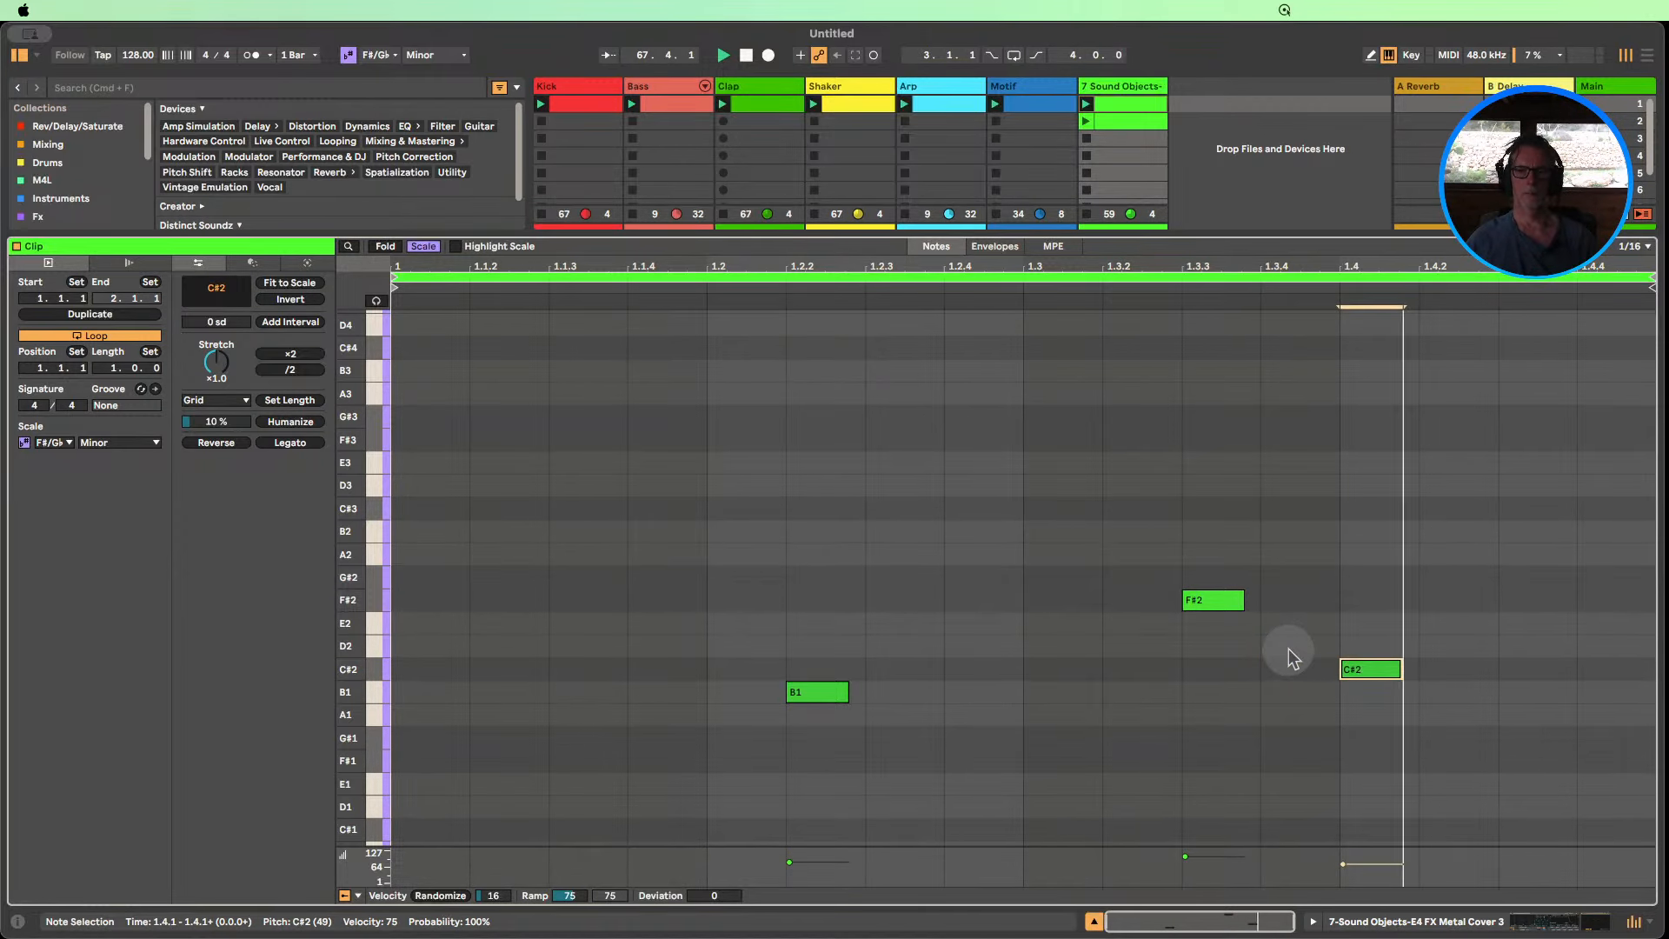
key("Left")
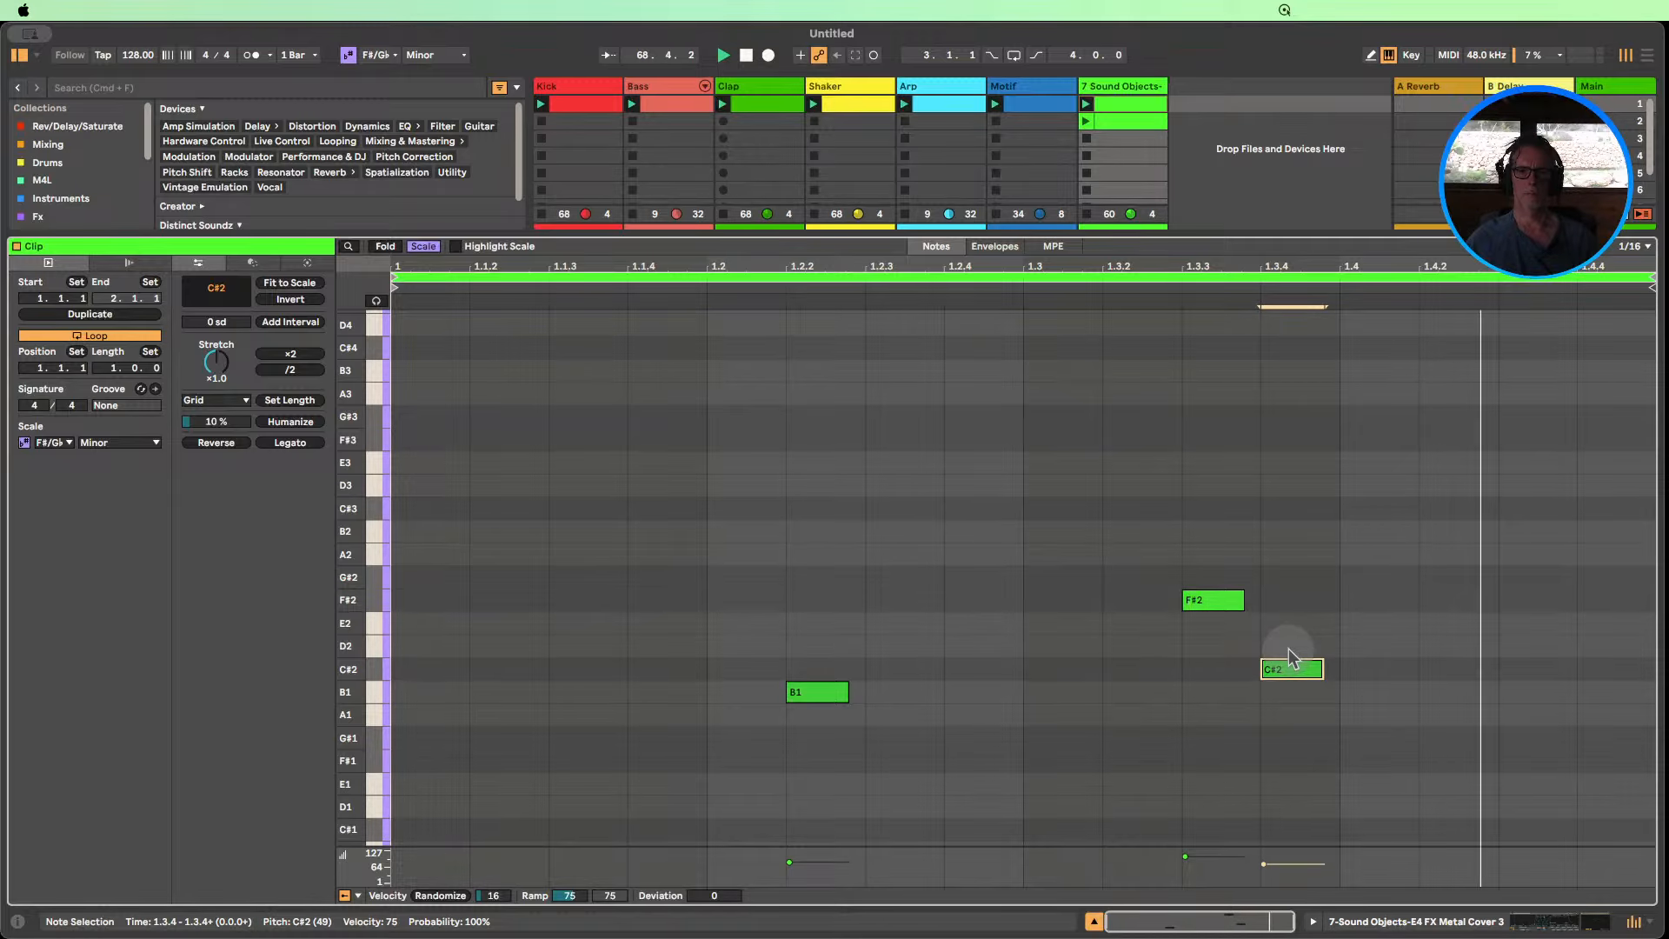
mouse_move(1322, 665)
left_mouse_down()
mouse_move(1418, 671)
mouse_move(1343, 672)
left_mouse_up()
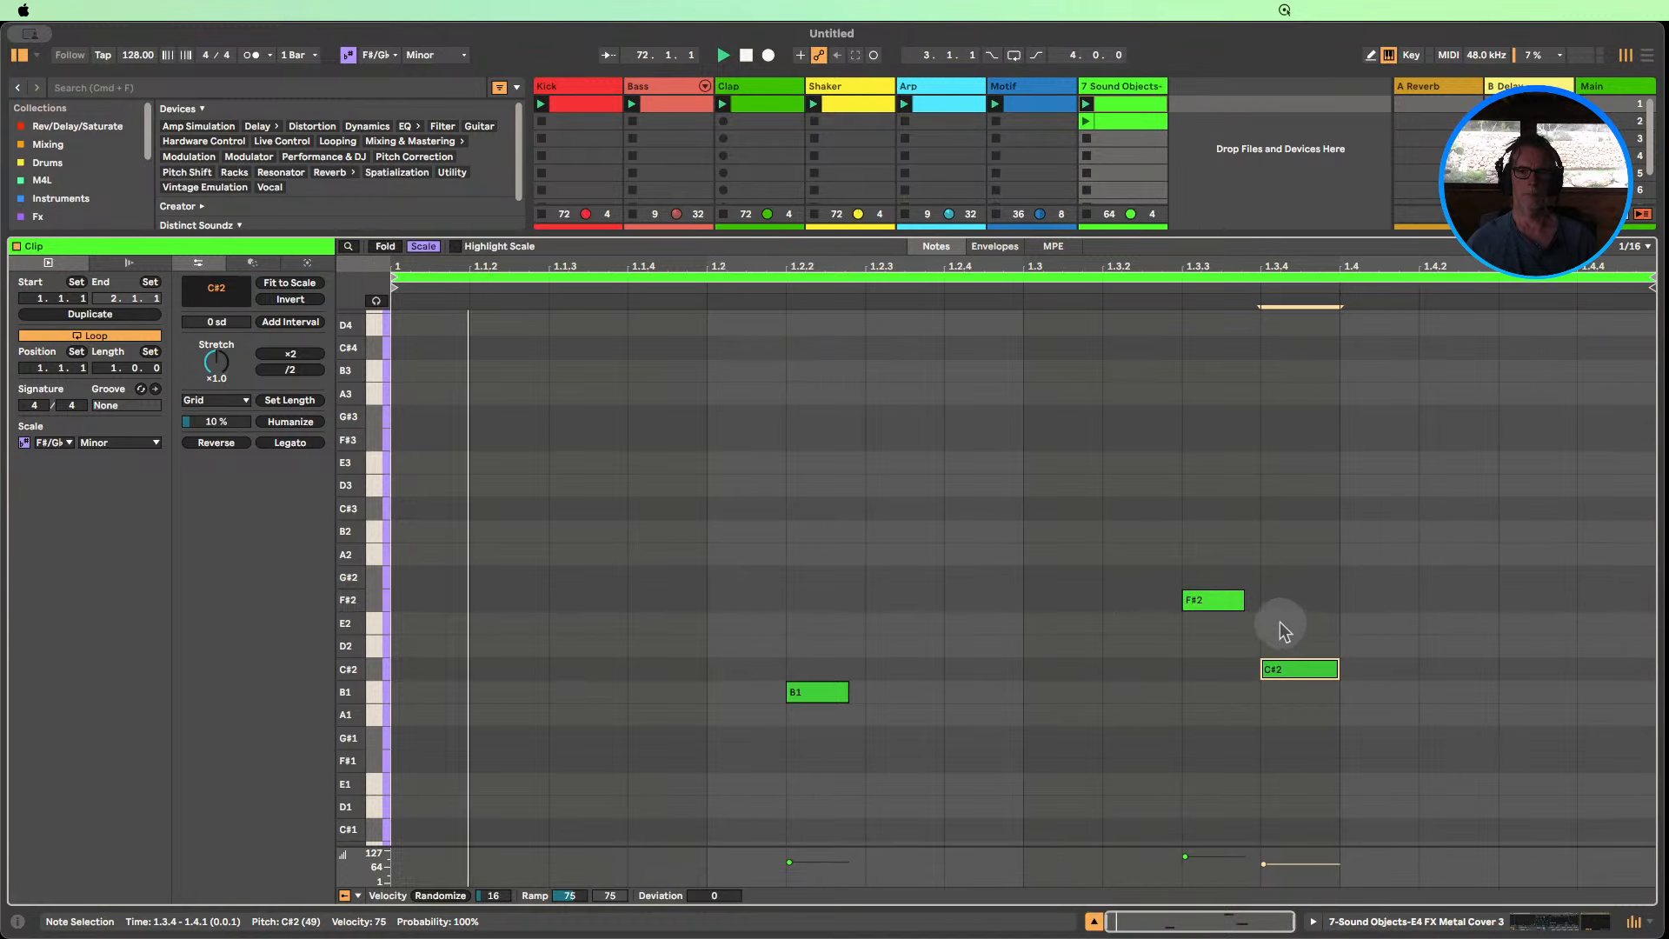
left_click_drag(1339, 666, 1319, 663)
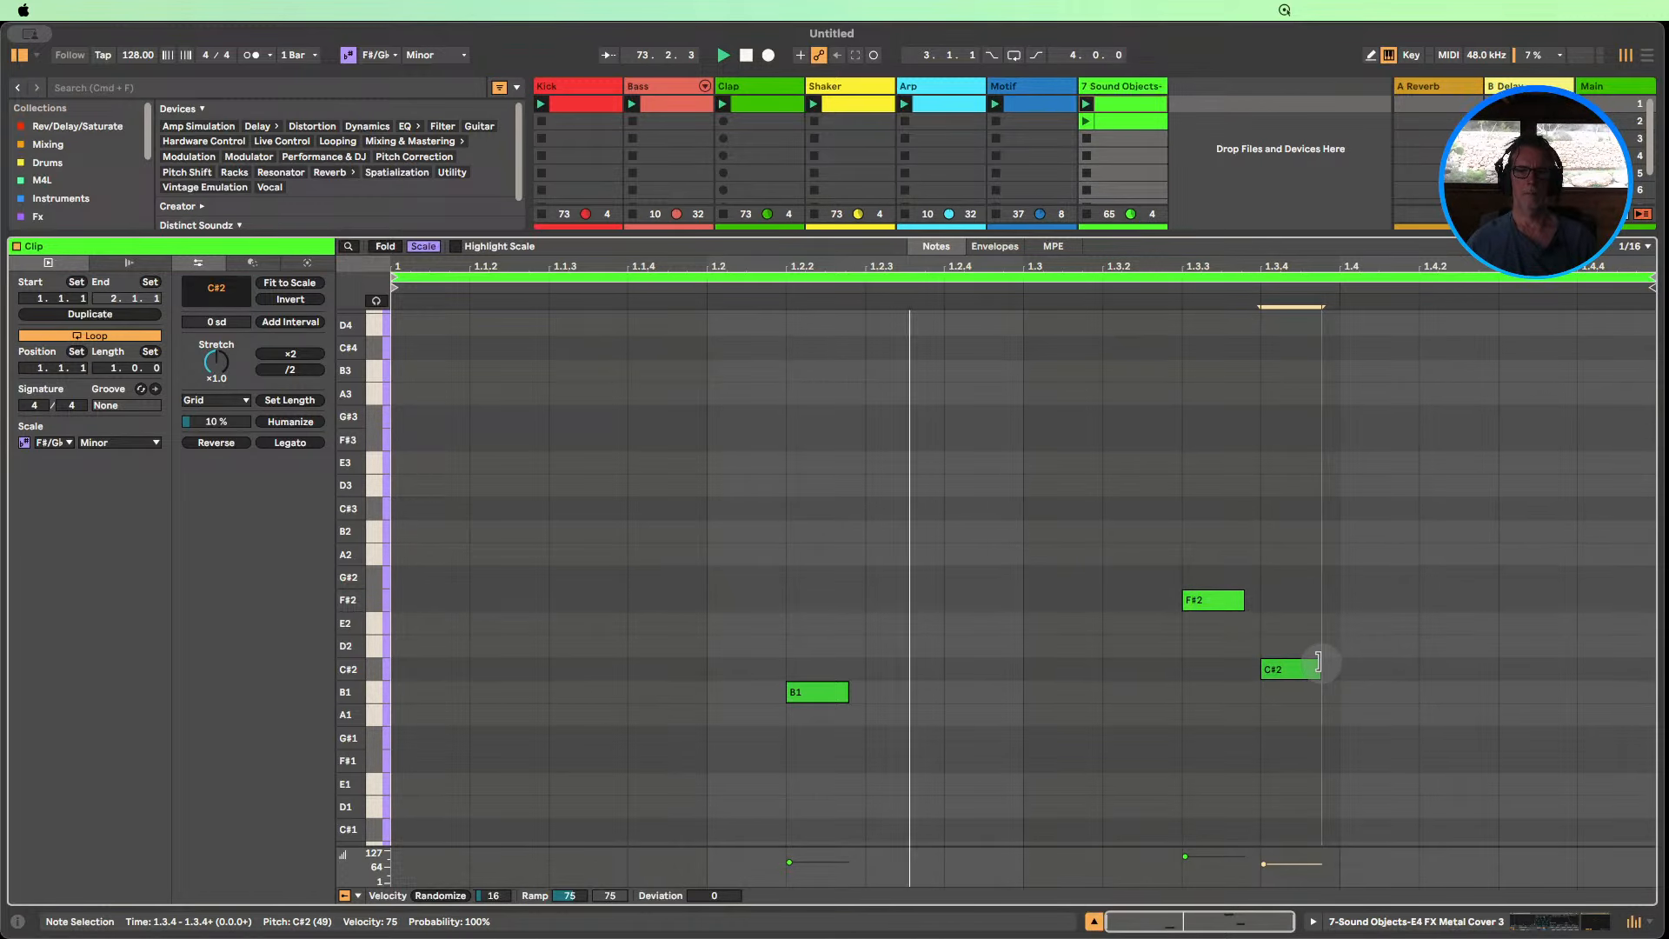
Set the metal sampler's amplitude envelope sustain to -inf dB and its attack to 0.35 ms.
left_click(1422, 920)
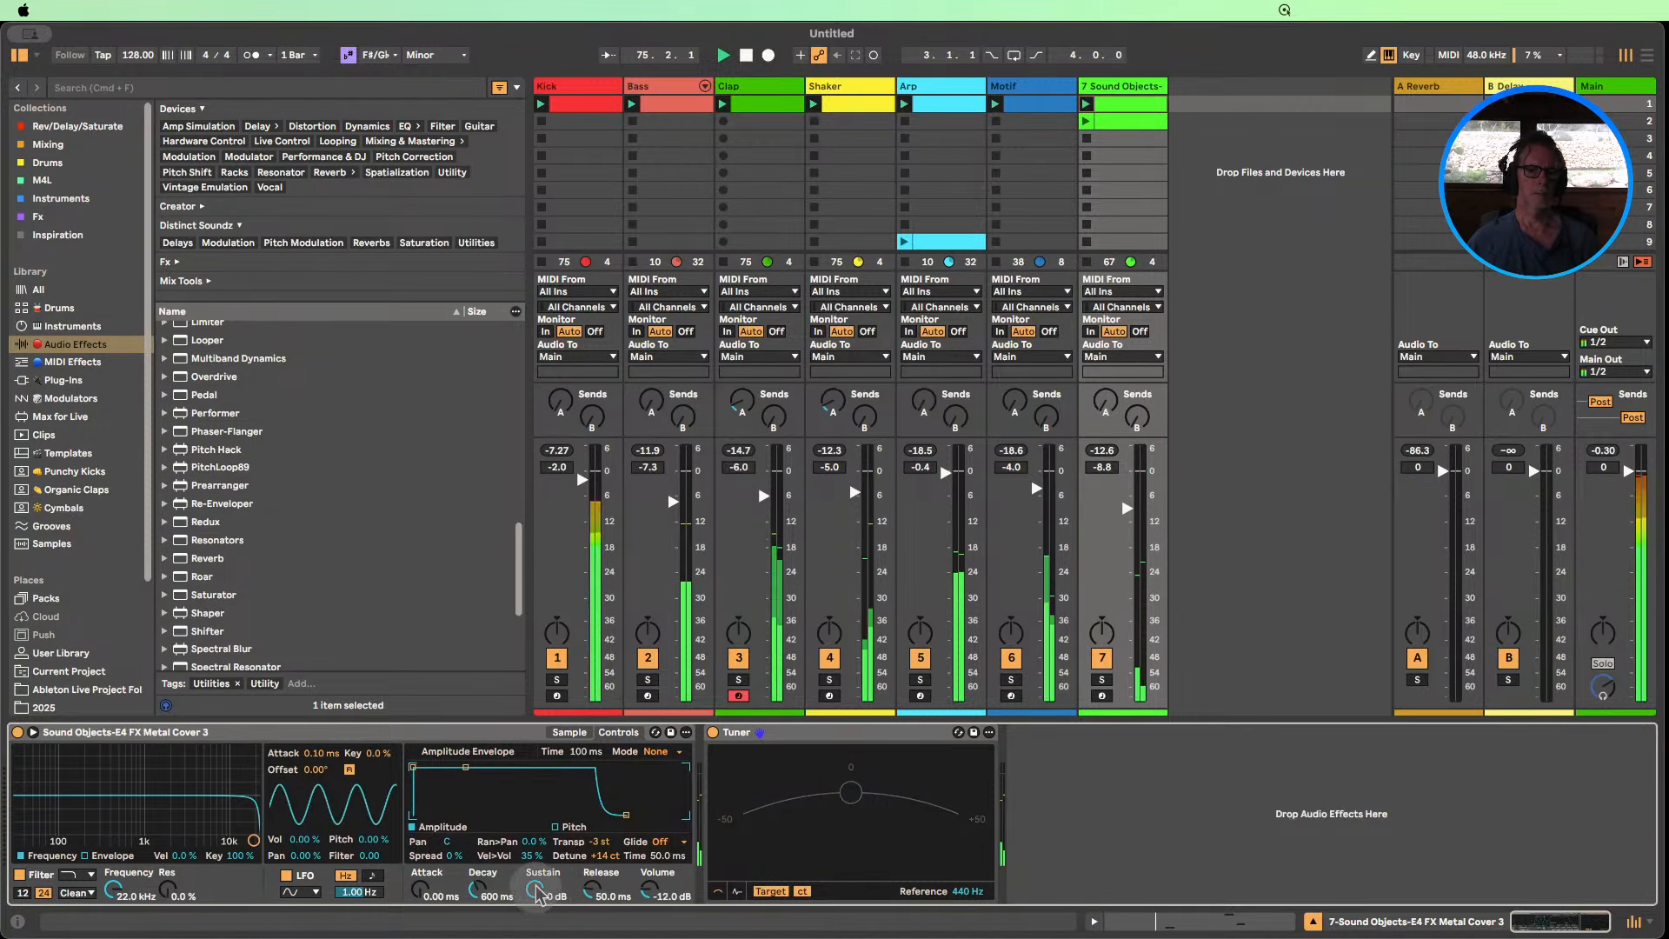
left_click_drag(535, 889, 537, 922)
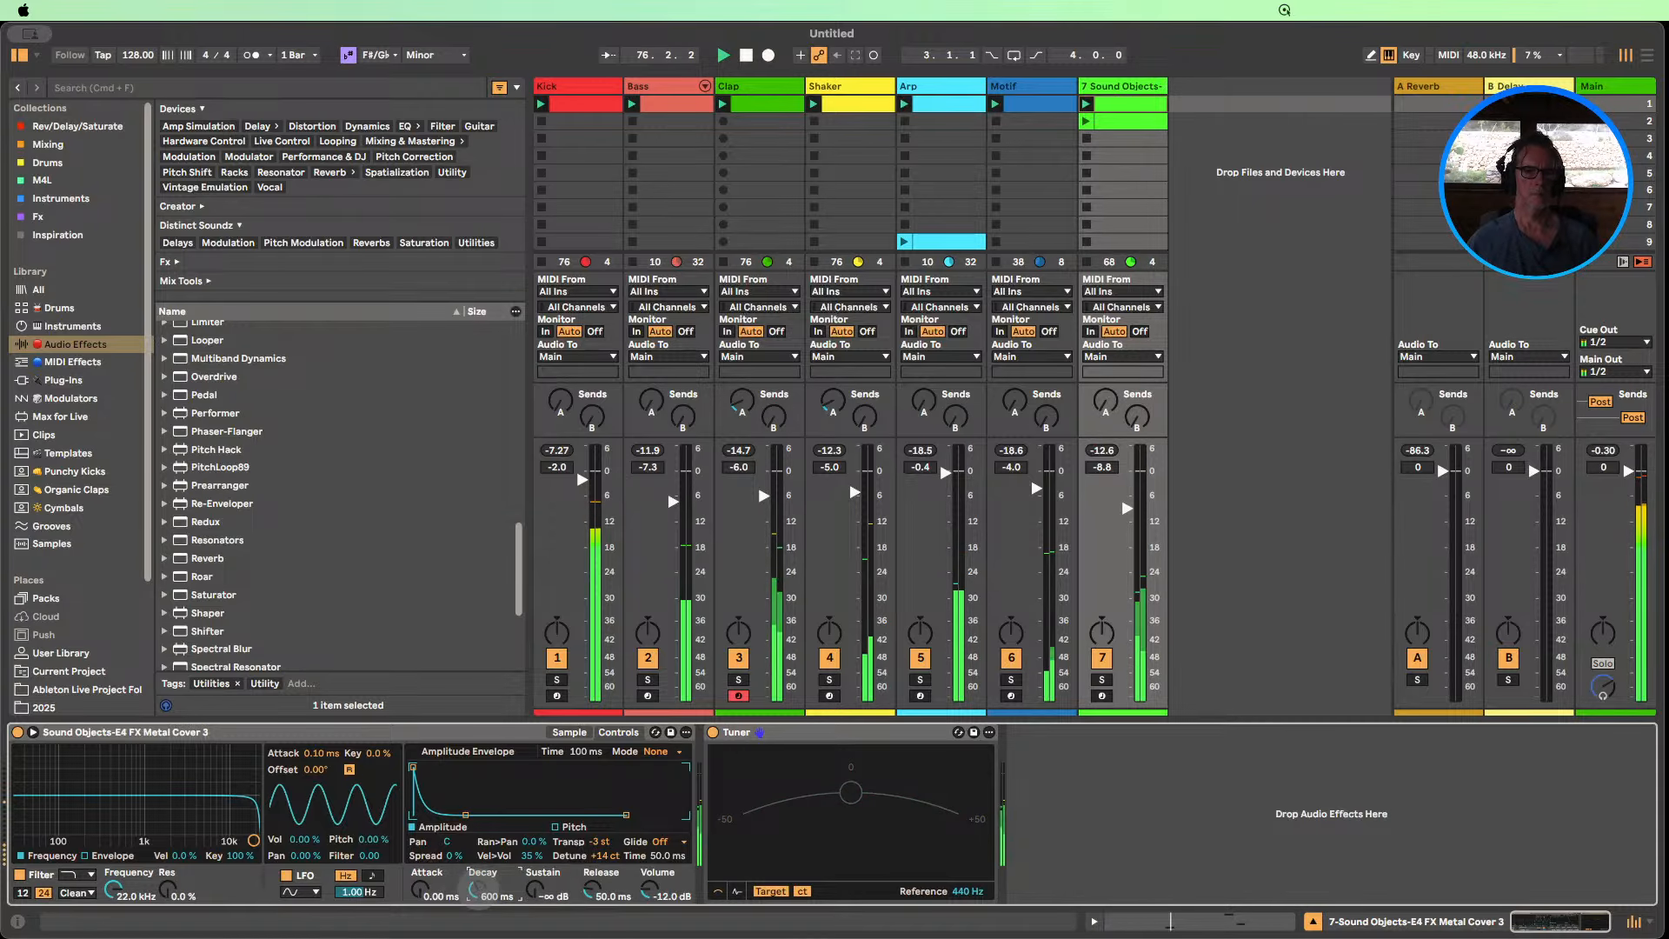
left_click_drag(420, 901, 420, 894)
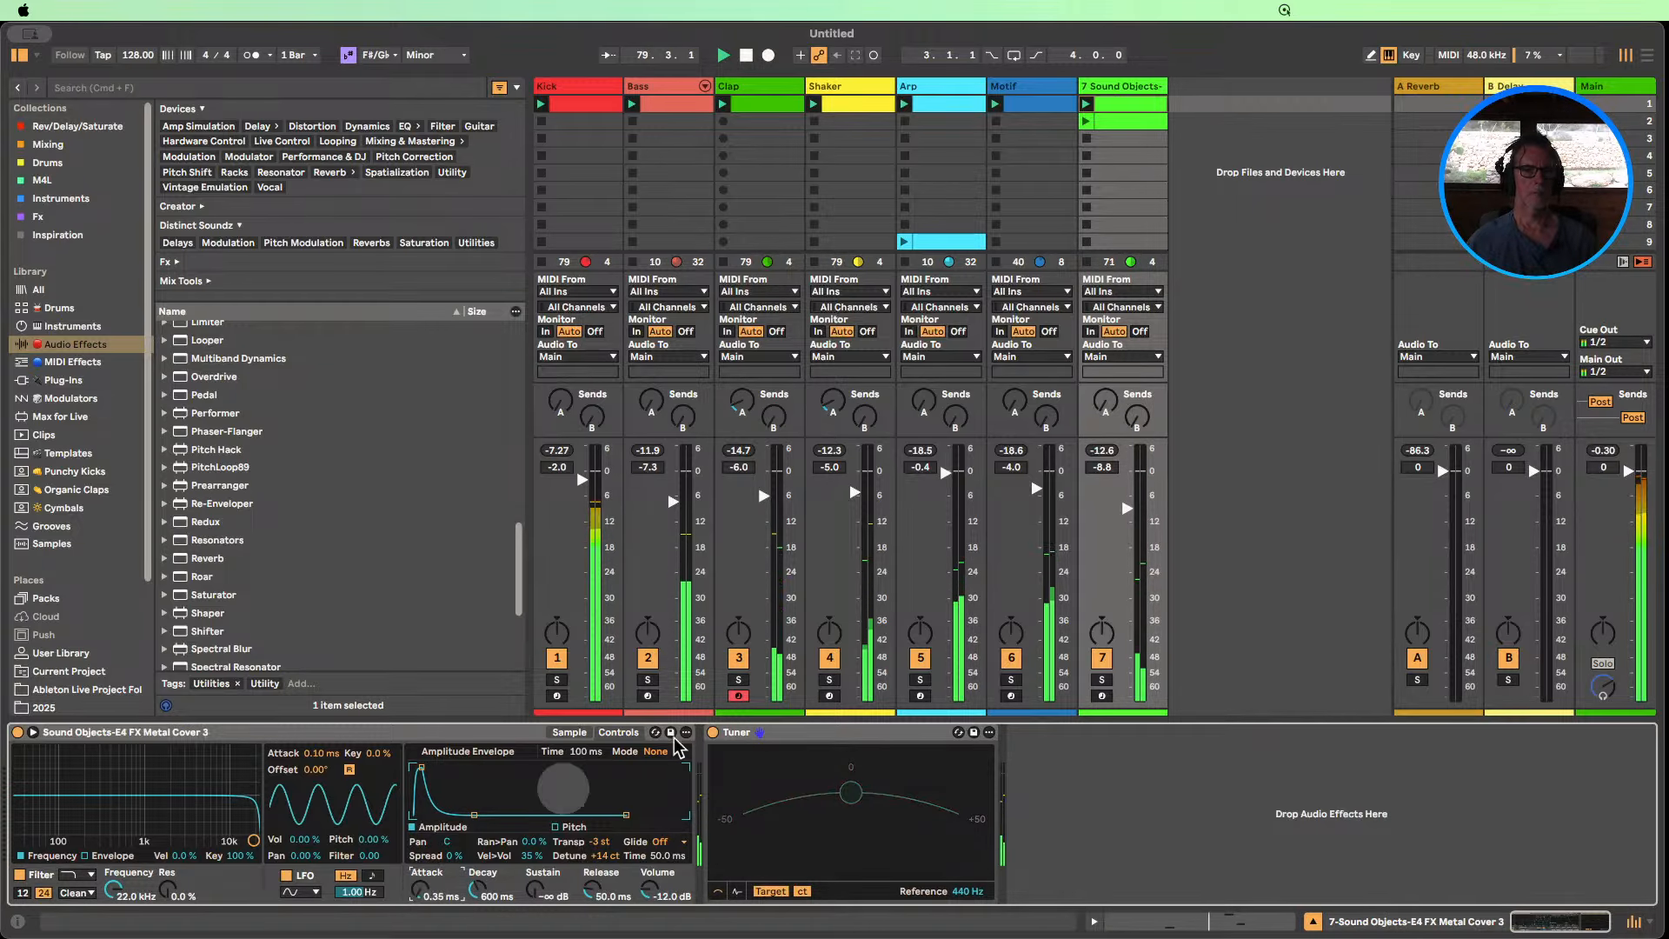
Collapse the Tuner device and show the sampler's sample waveform.
double_click(776, 733)
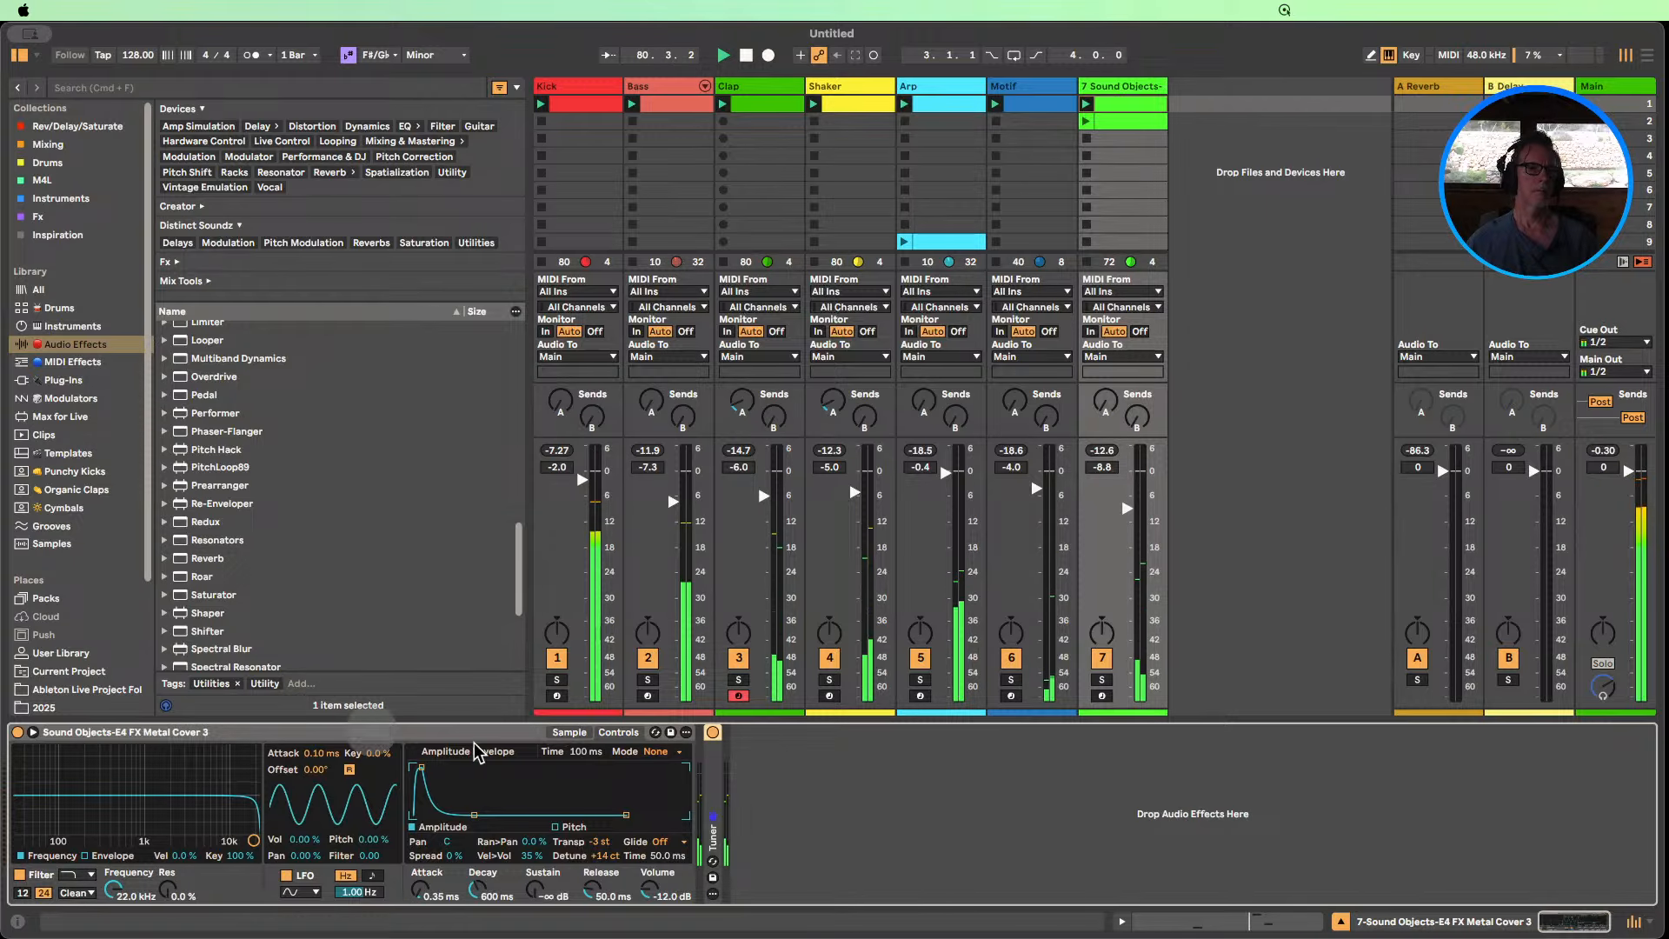
left_click(570, 732)
scroll(230, 426, "up", 5)
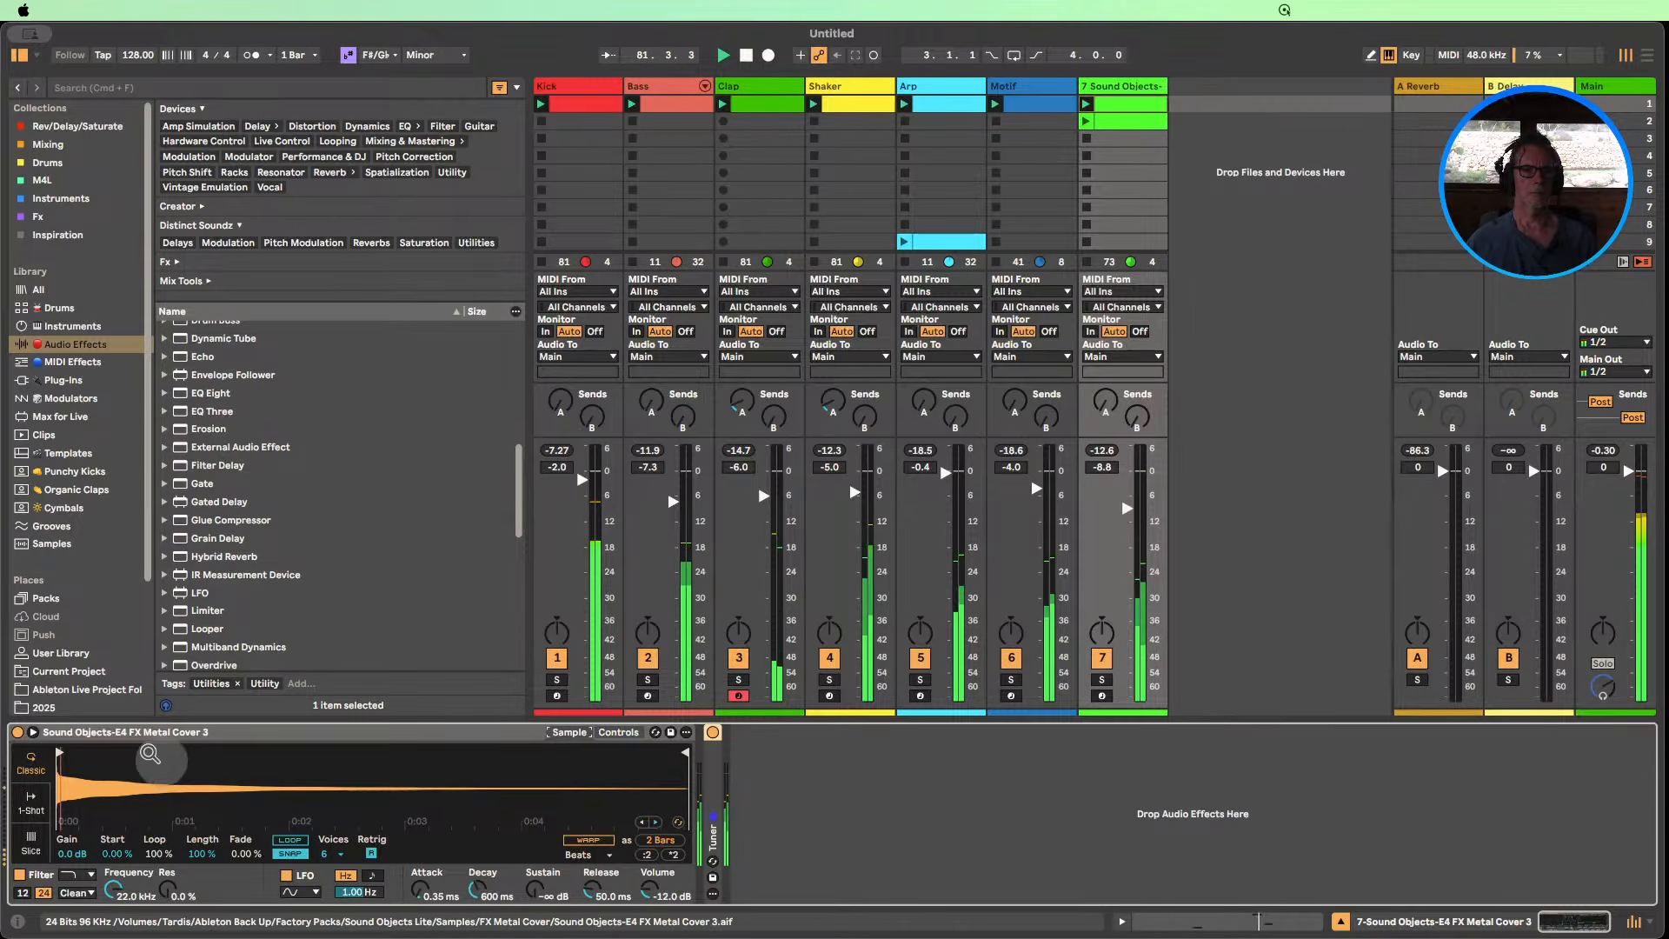
Restart playback from the beginning and stop the Motif and Arp clips.
left_click(745, 57)
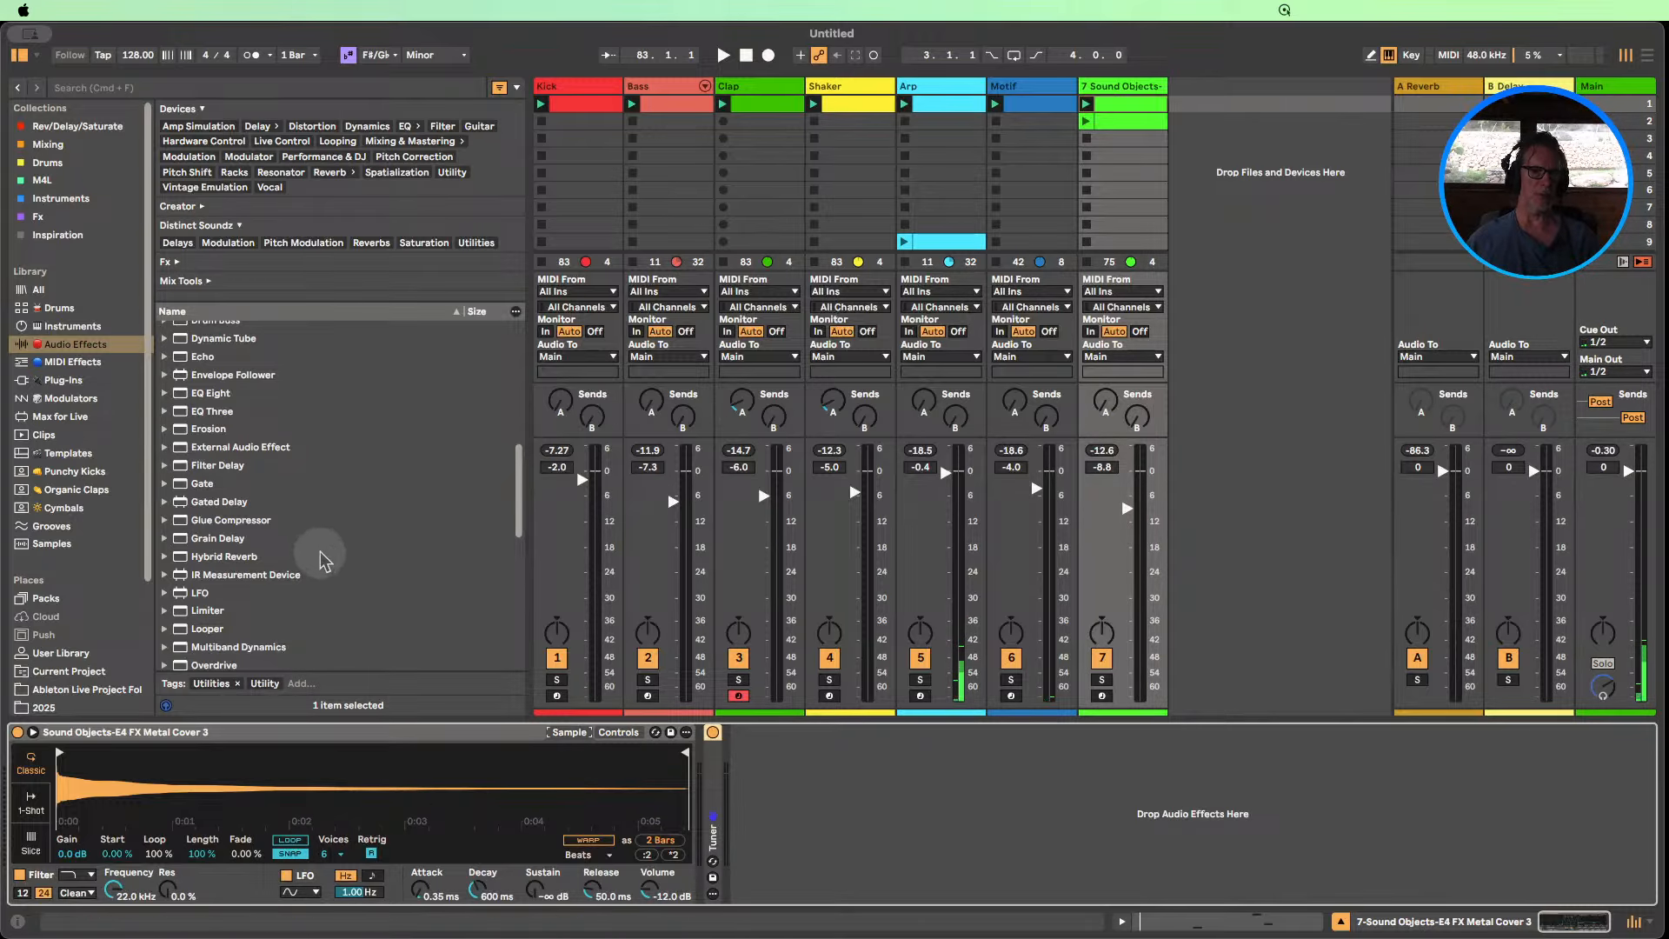
left_click(721, 58)
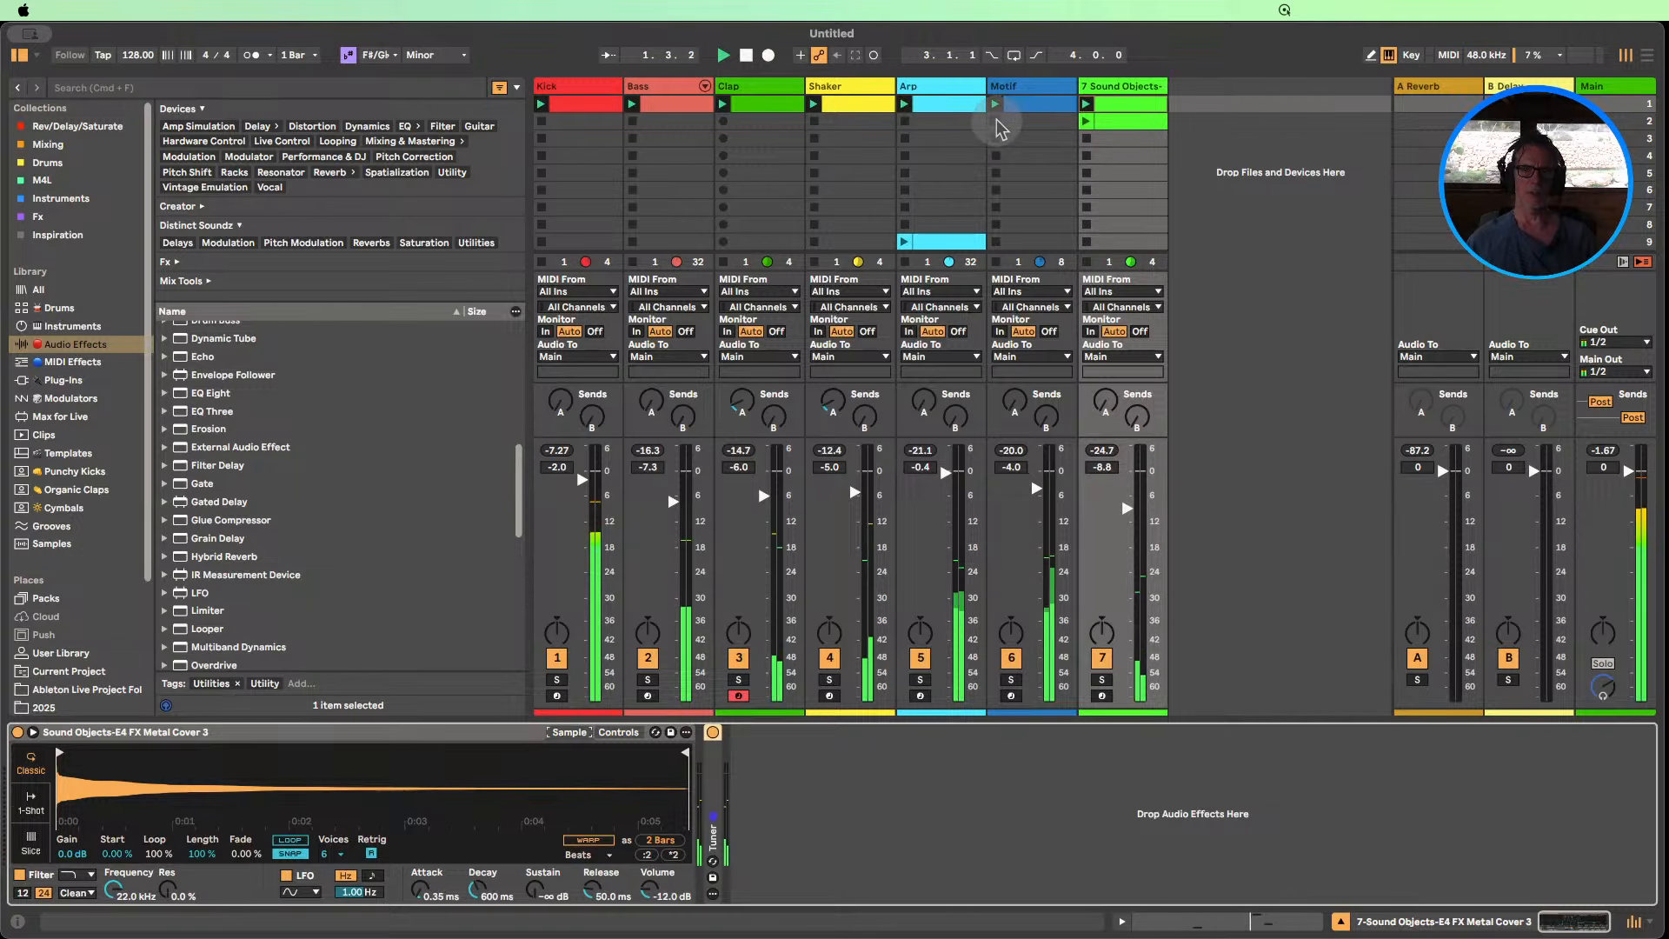
left_click(997, 121)
left_click(904, 121)
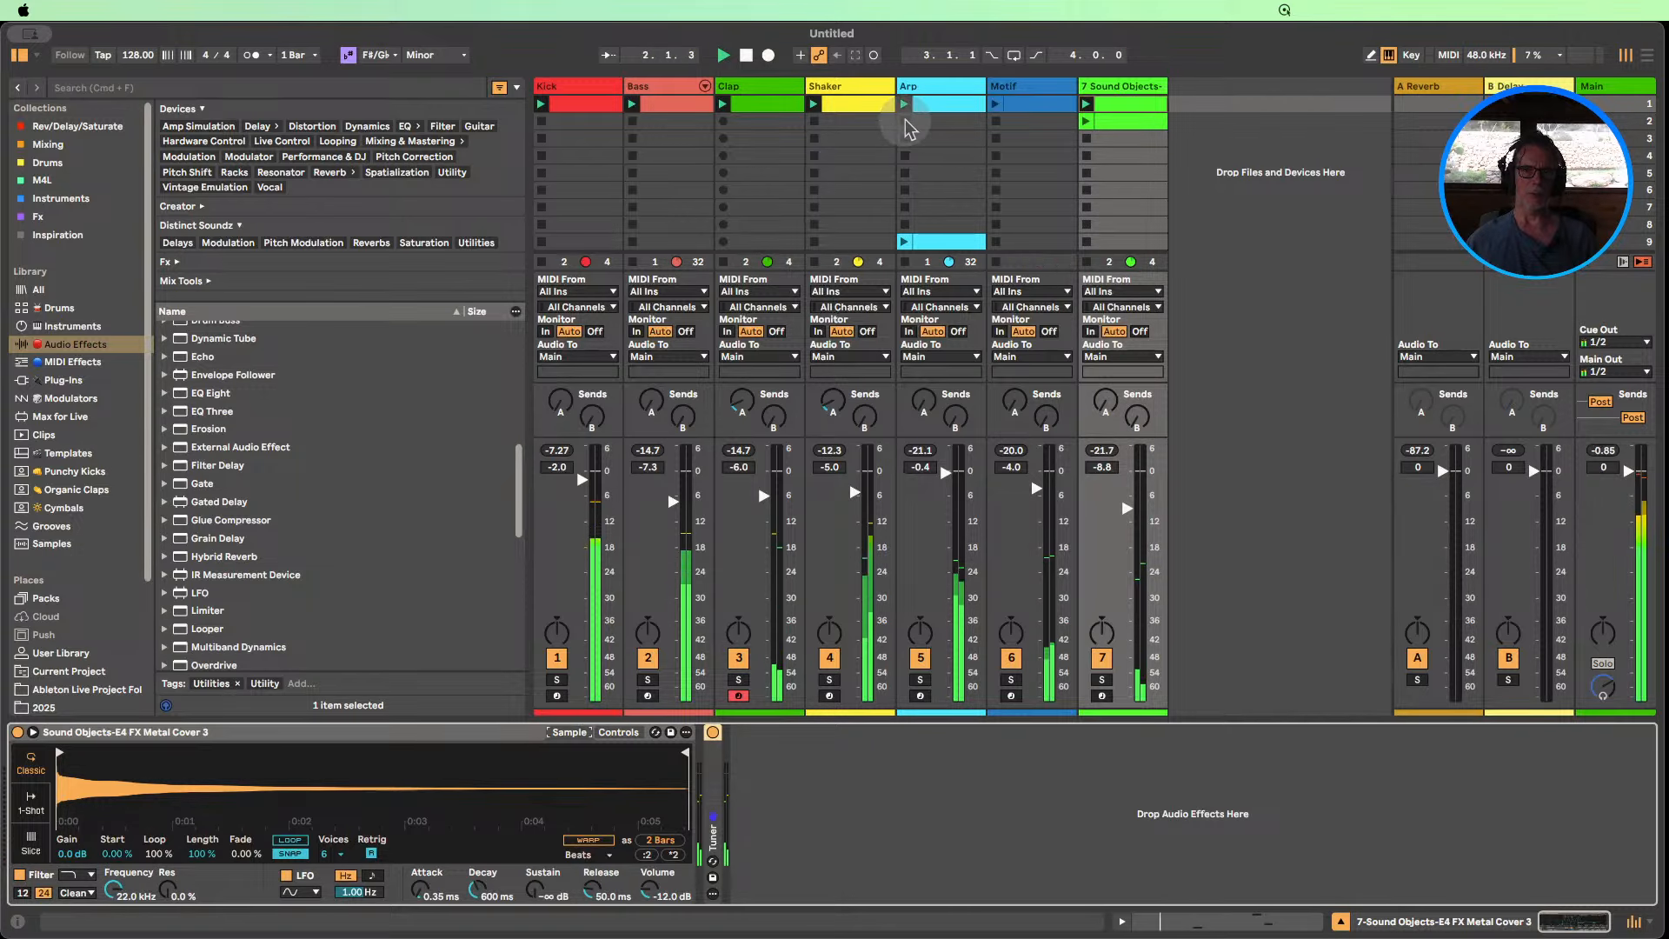
Stop the Bass clip and add a default Hybrid Reverb at the end of the metal sampler track's device chain.
left_click(635, 139)
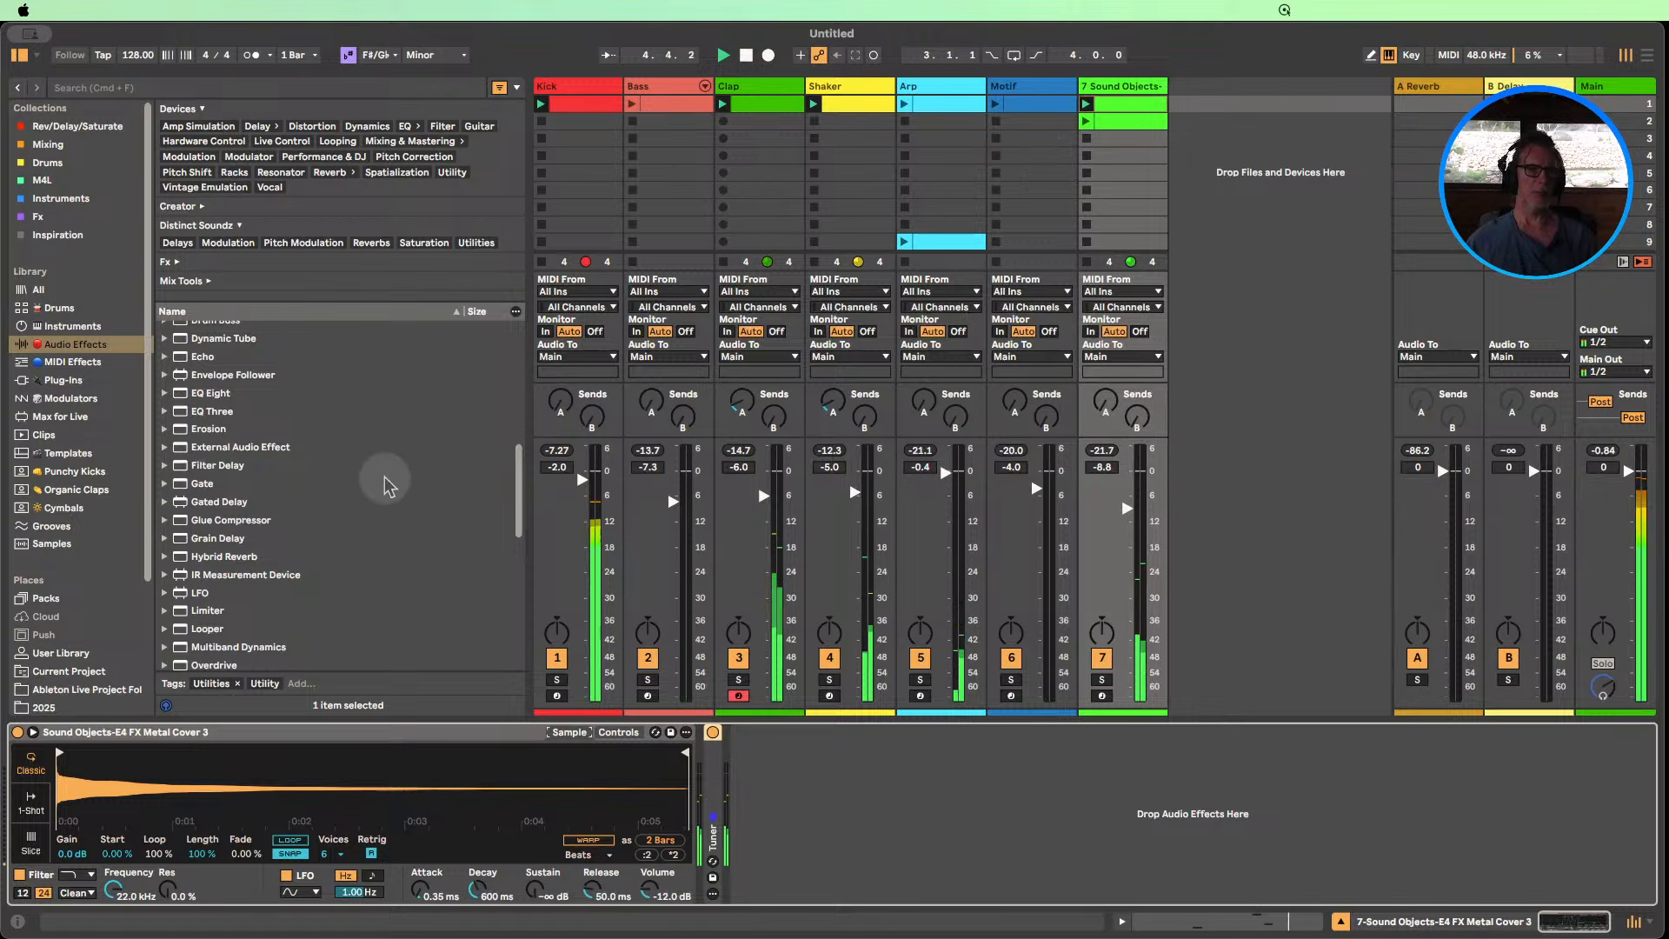
scroll(383, 477, "up", 4)
scroll(383, 480, "up", 10)
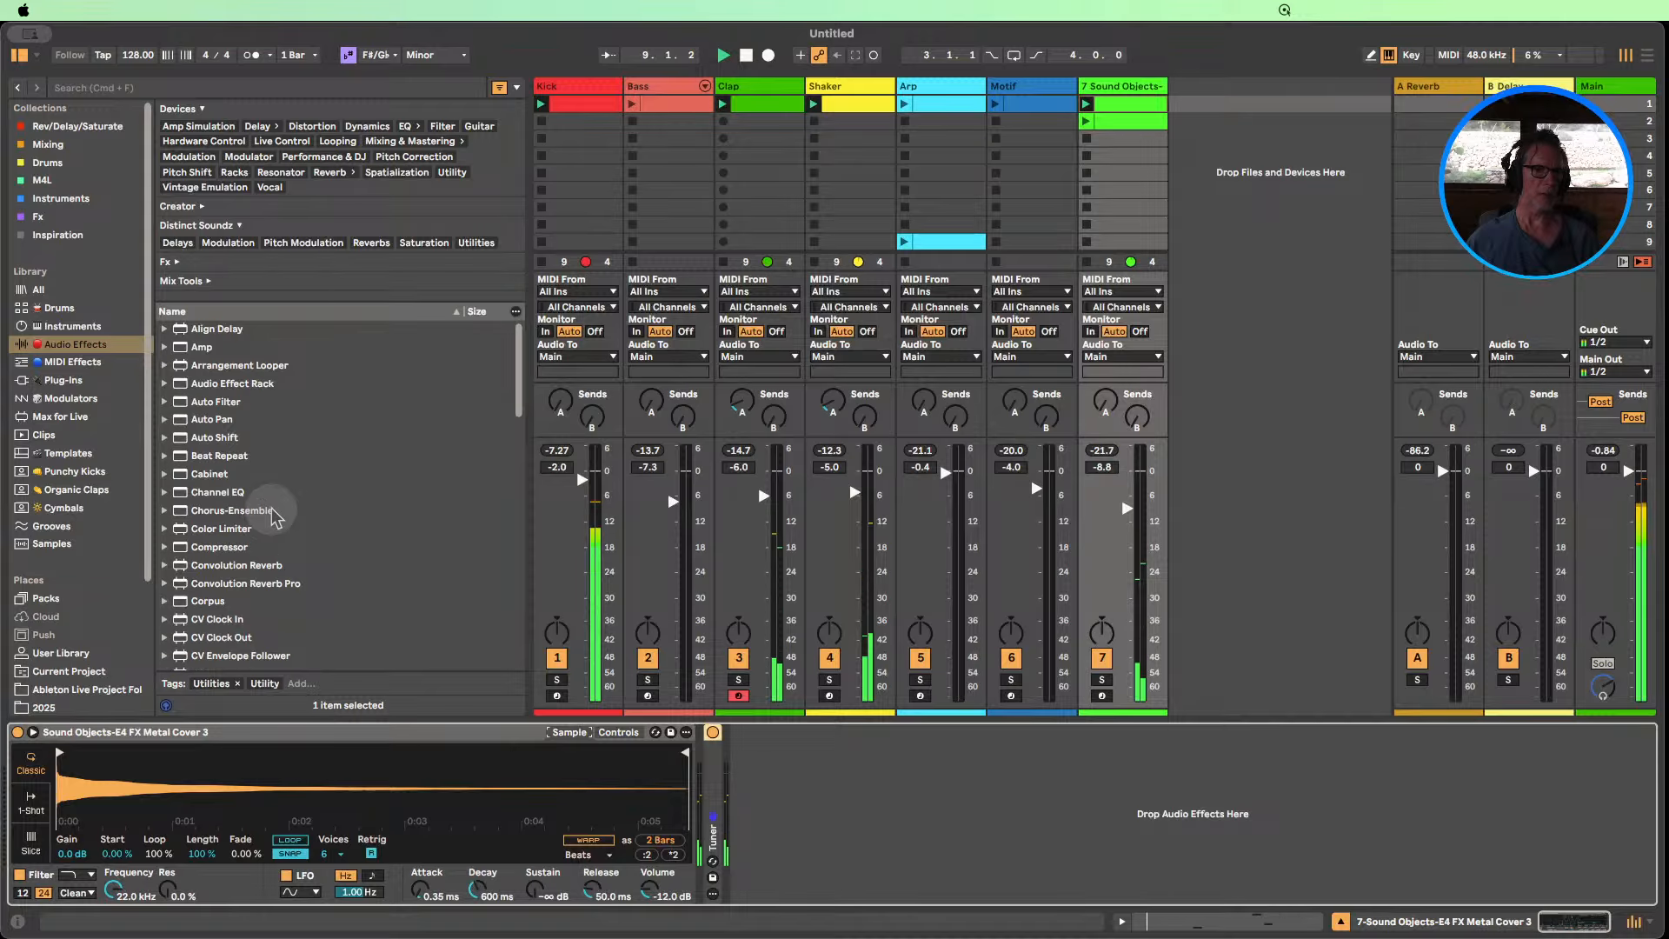
scroll(271, 508, "down", 10)
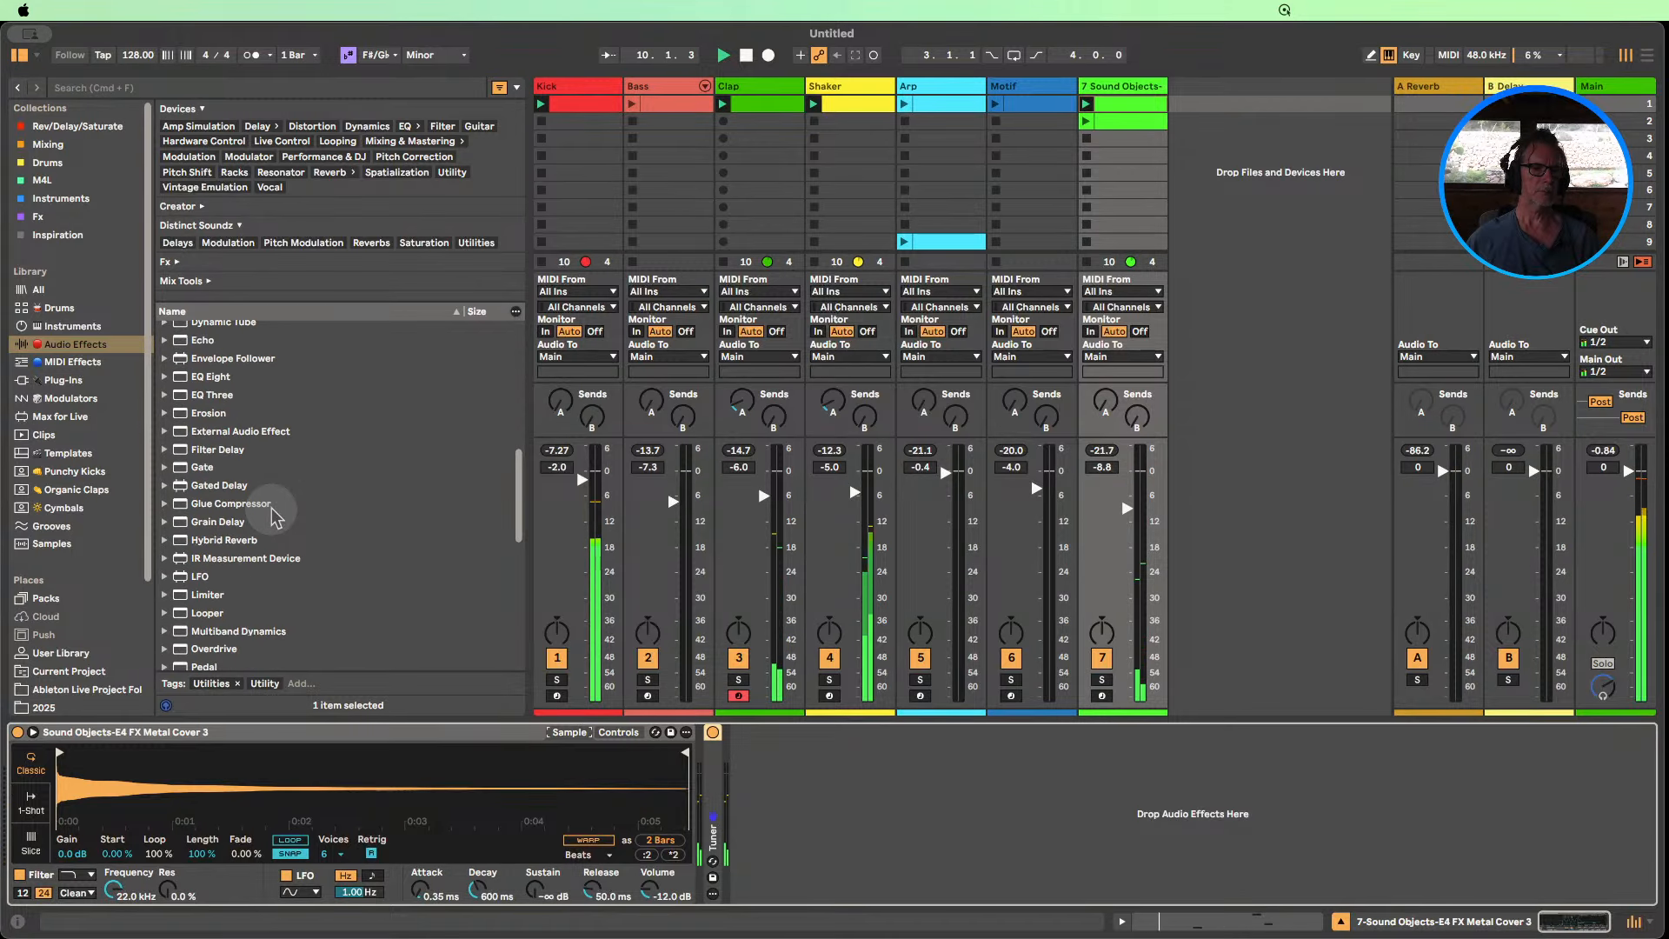
left_click_drag(228, 548, 770, 778)
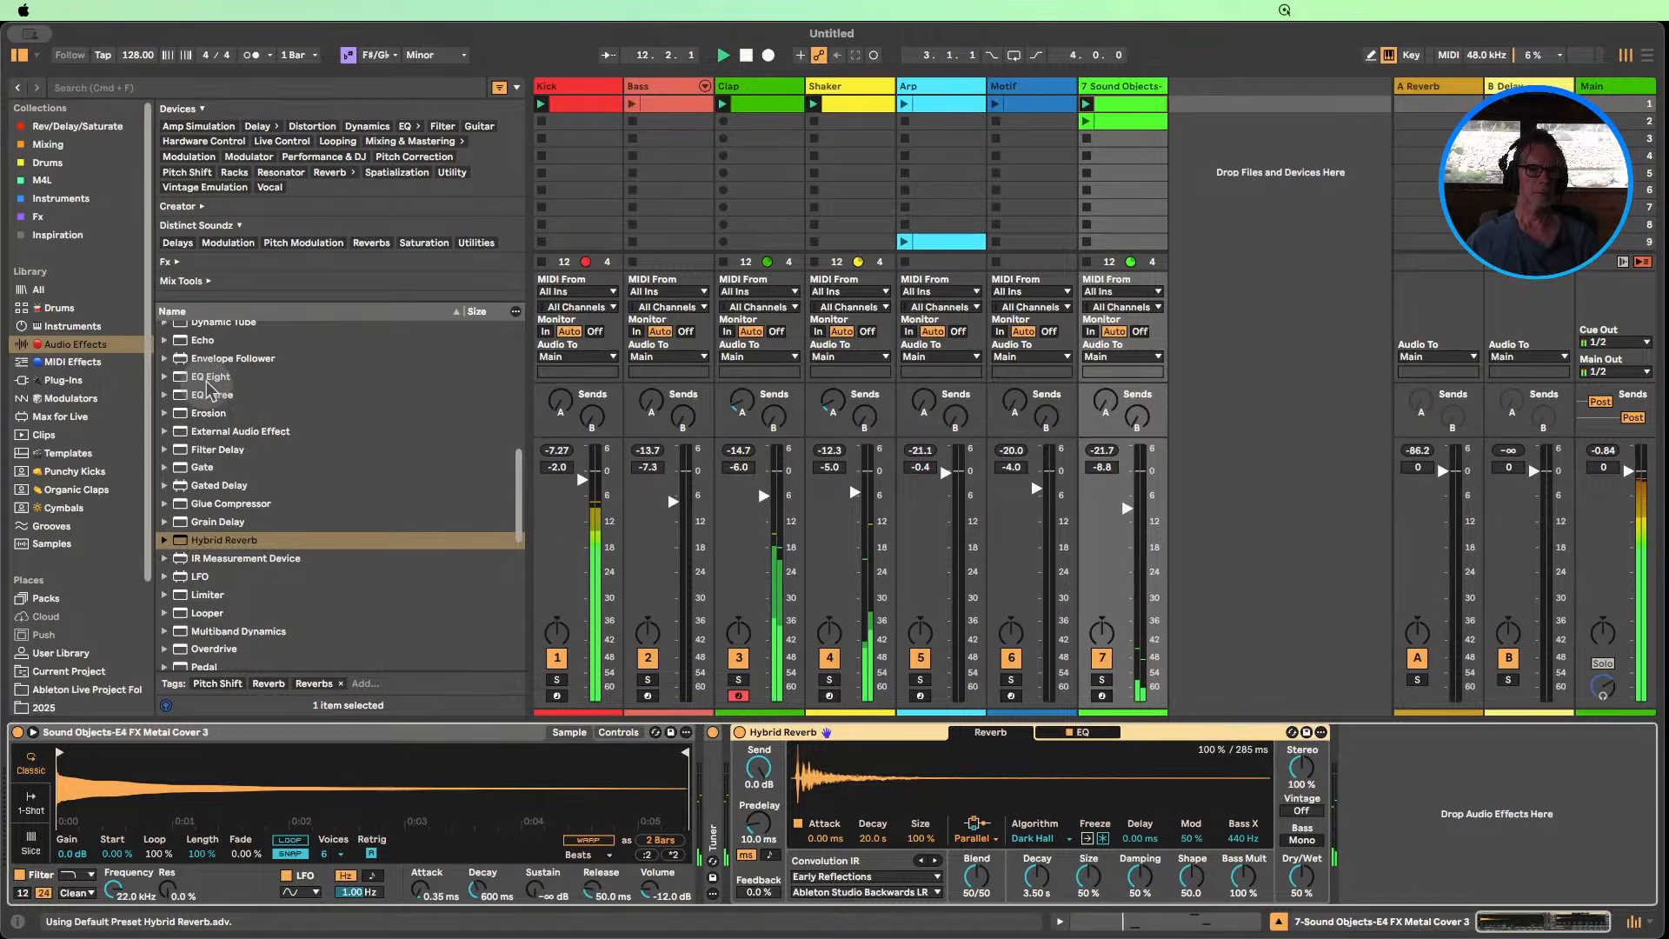
Insert an EQ Eight directly after the metal sampler and use its first band as a low cut at 225 Hz.
left_click_drag(207, 380, 729, 716)
left_click(788, 879)
left_click(771, 778)
Deactivate the Hybrid Reverb on the metal track and collapse the device.
left_click(1277, 734)
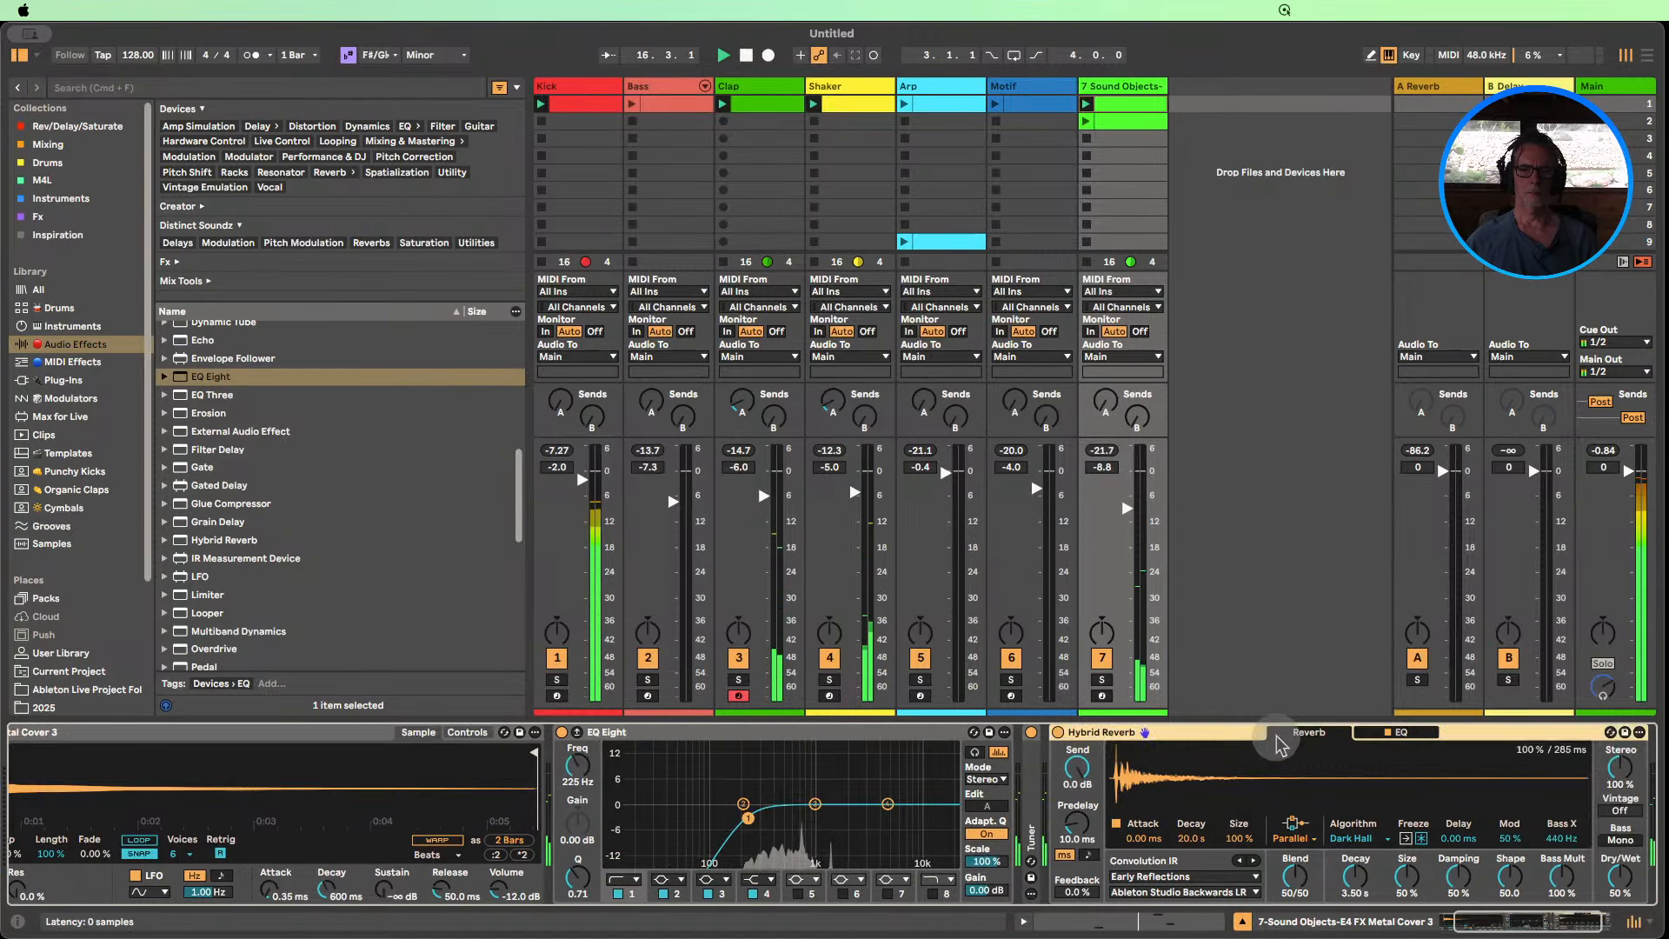
left_click(1058, 732)
double_click(1076, 735)
Insert a Beat Repeat between the EQ Eight and the Tuner and set its interval to 1/8.
scroll(327, 491, "up", 15)
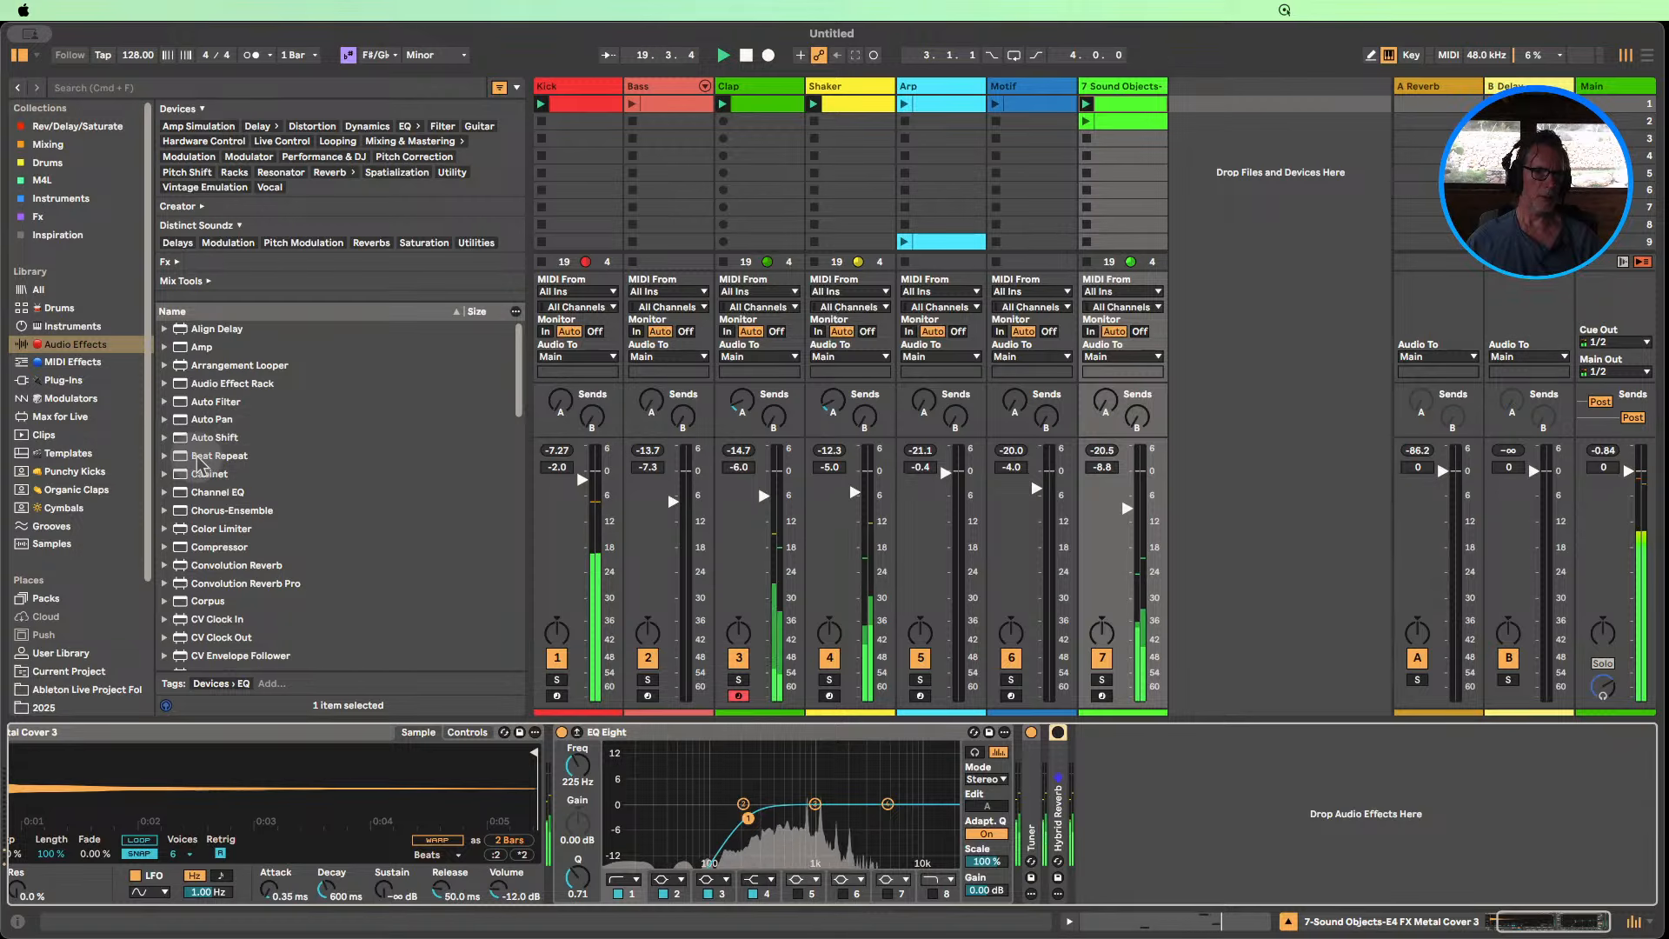
left_click_drag(219, 456, 900, 778)
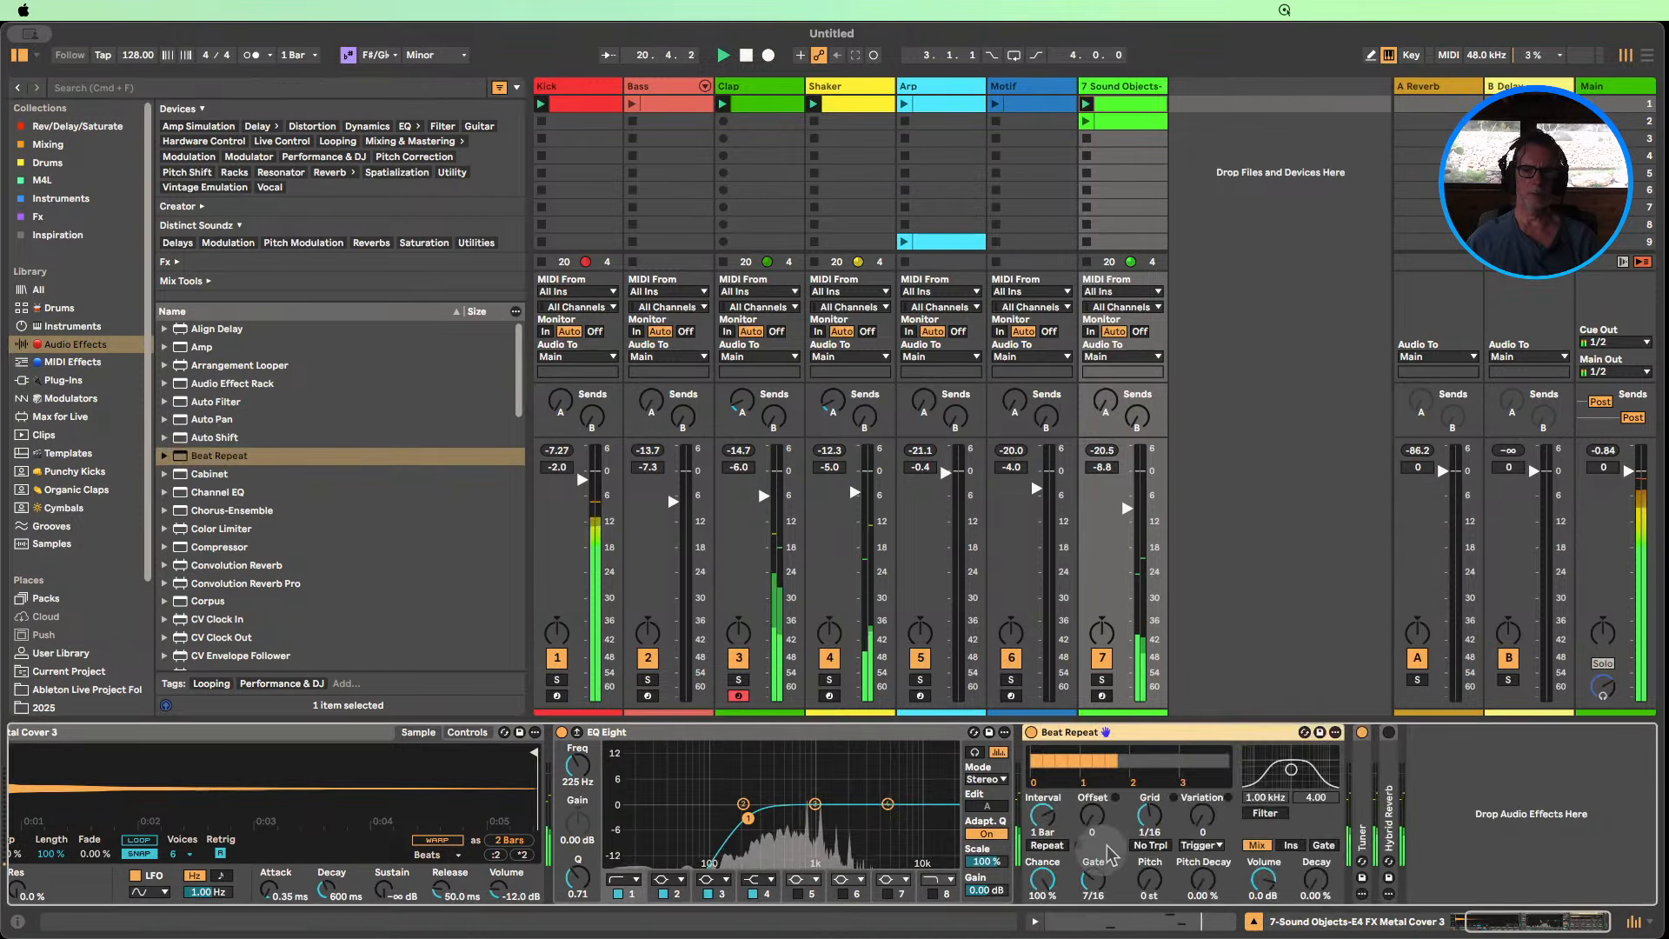
left_click_drag(1043, 818, 1042, 843)
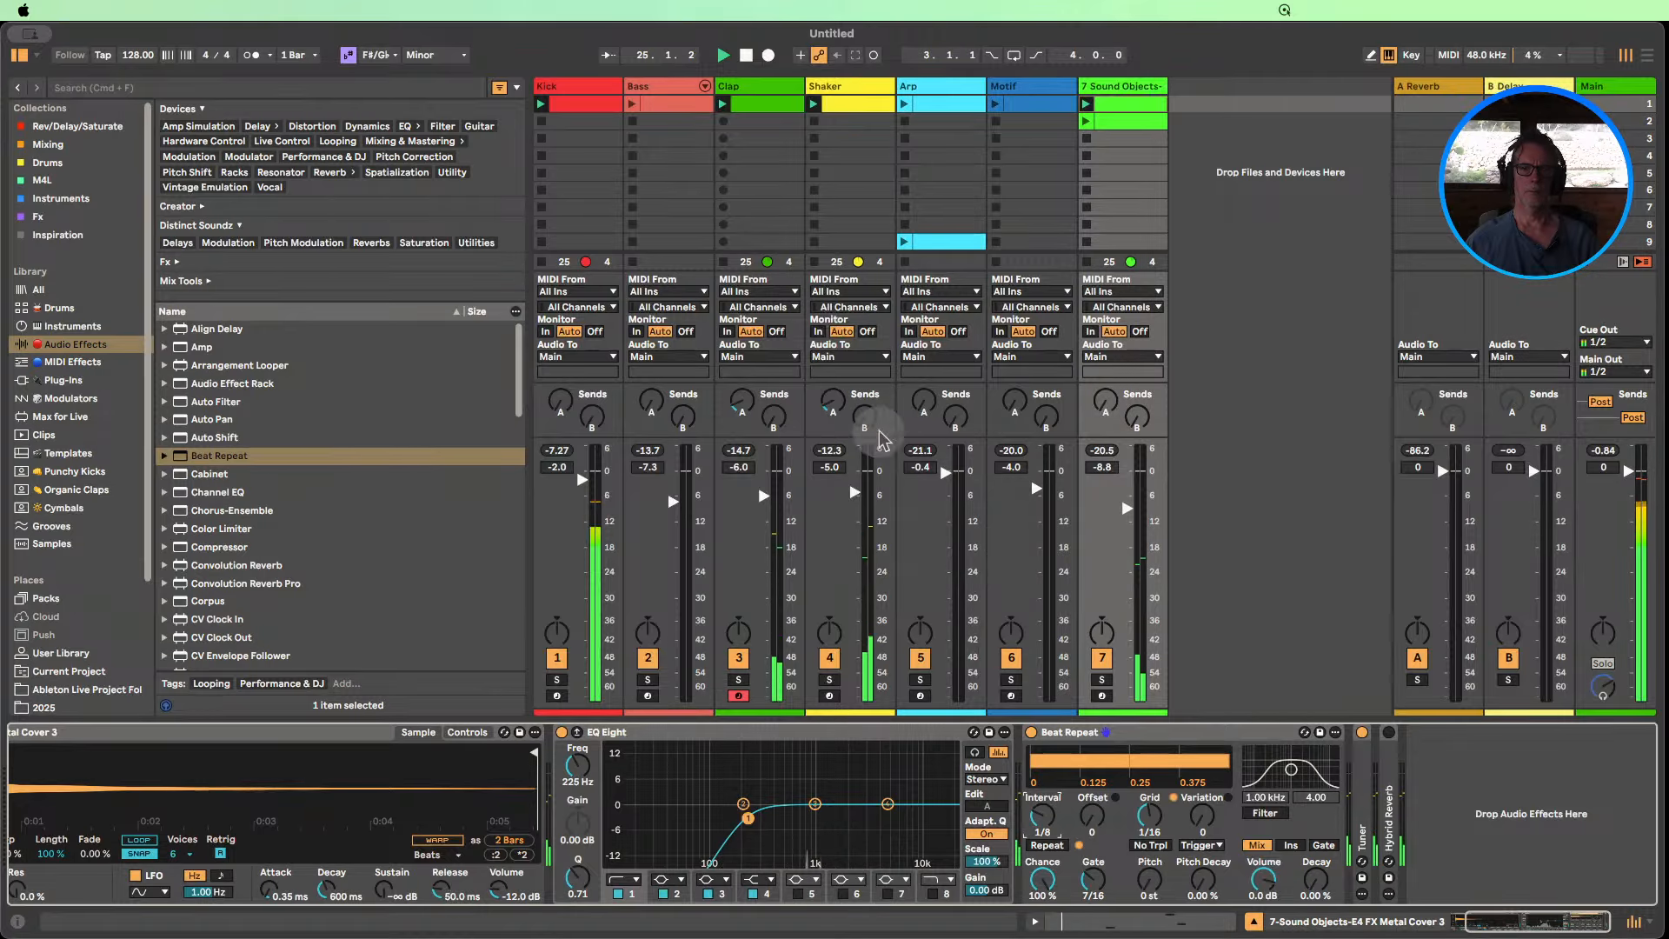
Relaunch the first-scene clips of the Bass, Arp and Motif tracks.
left_click(638, 121)
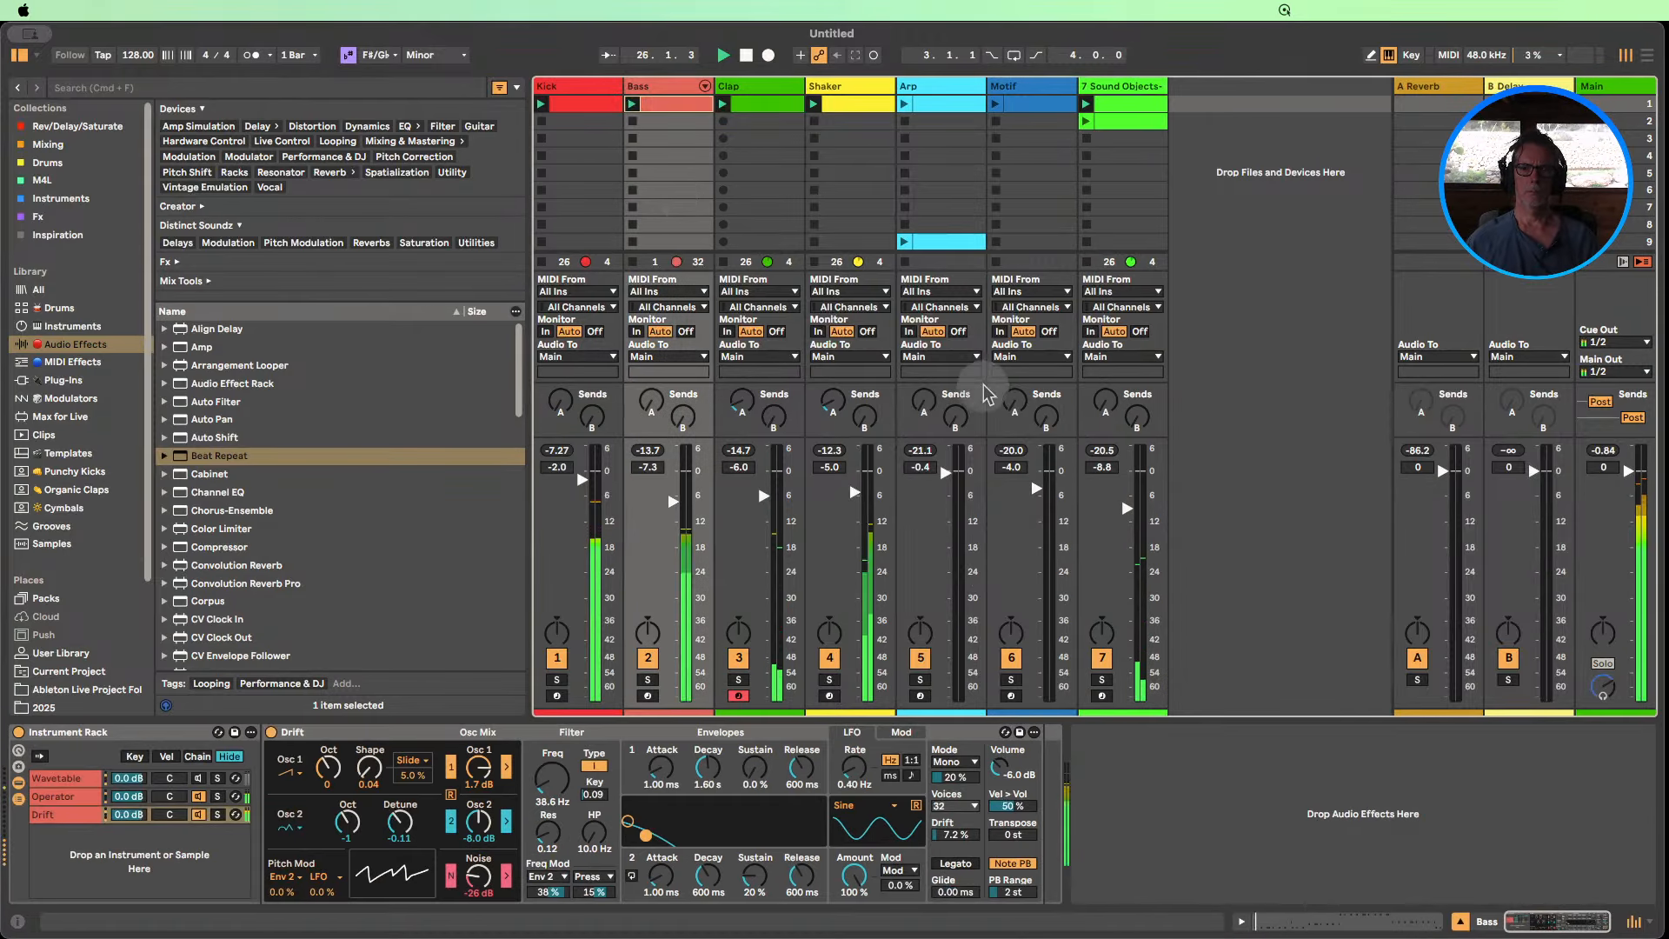
left_click(918, 122)
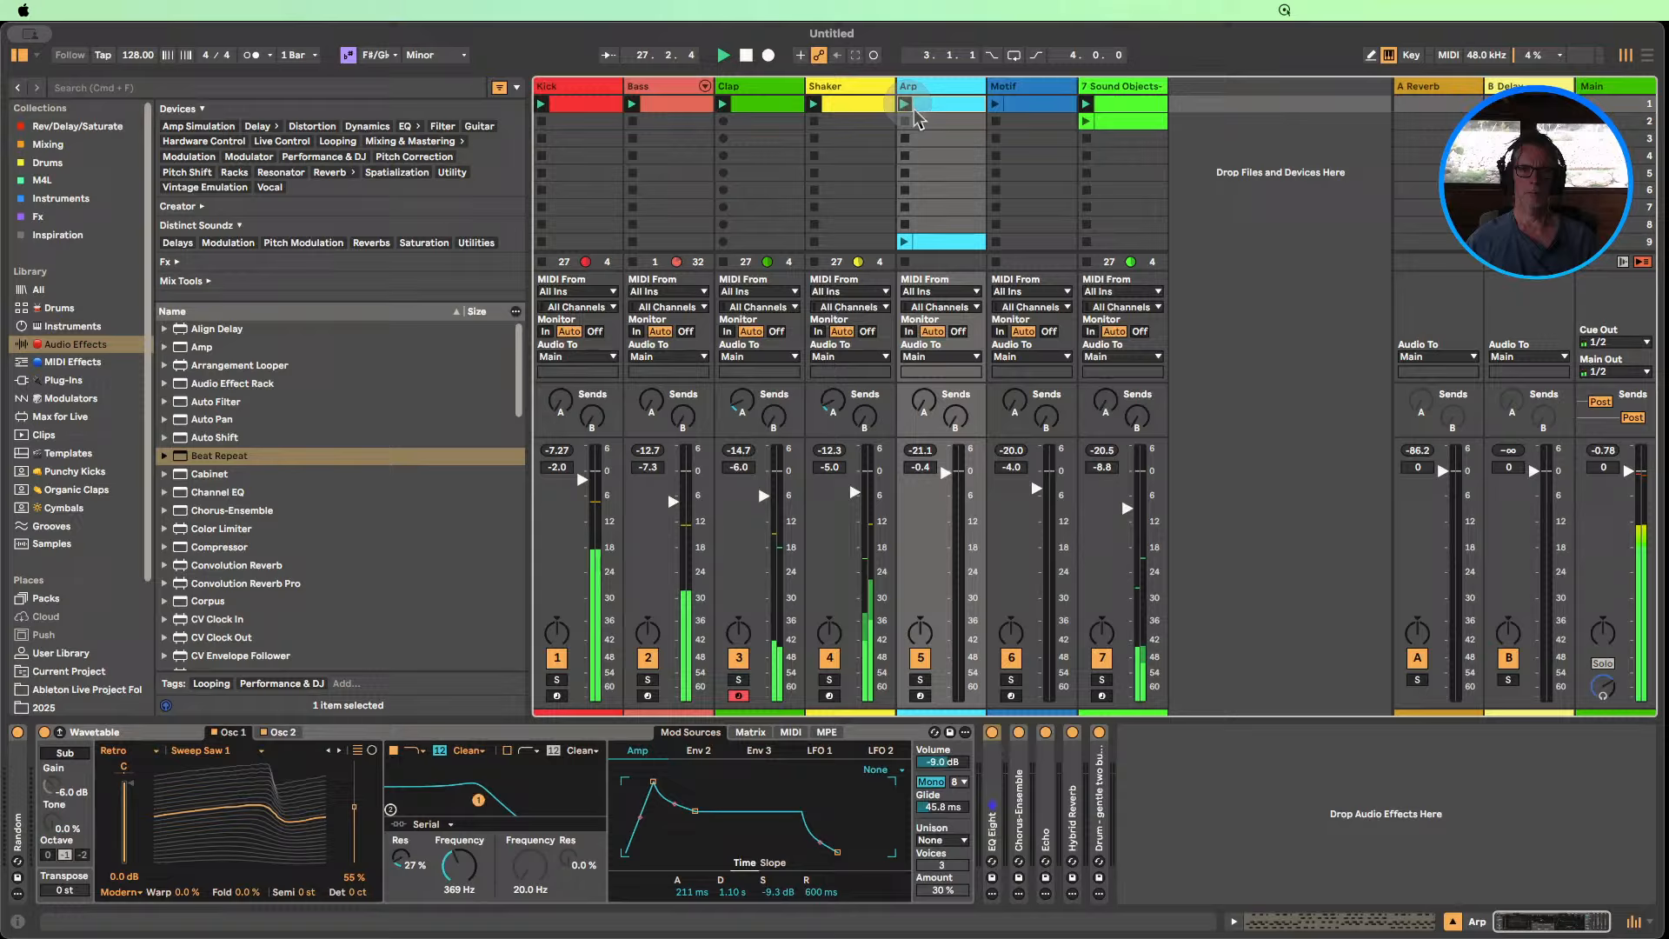
left_click(996, 103)
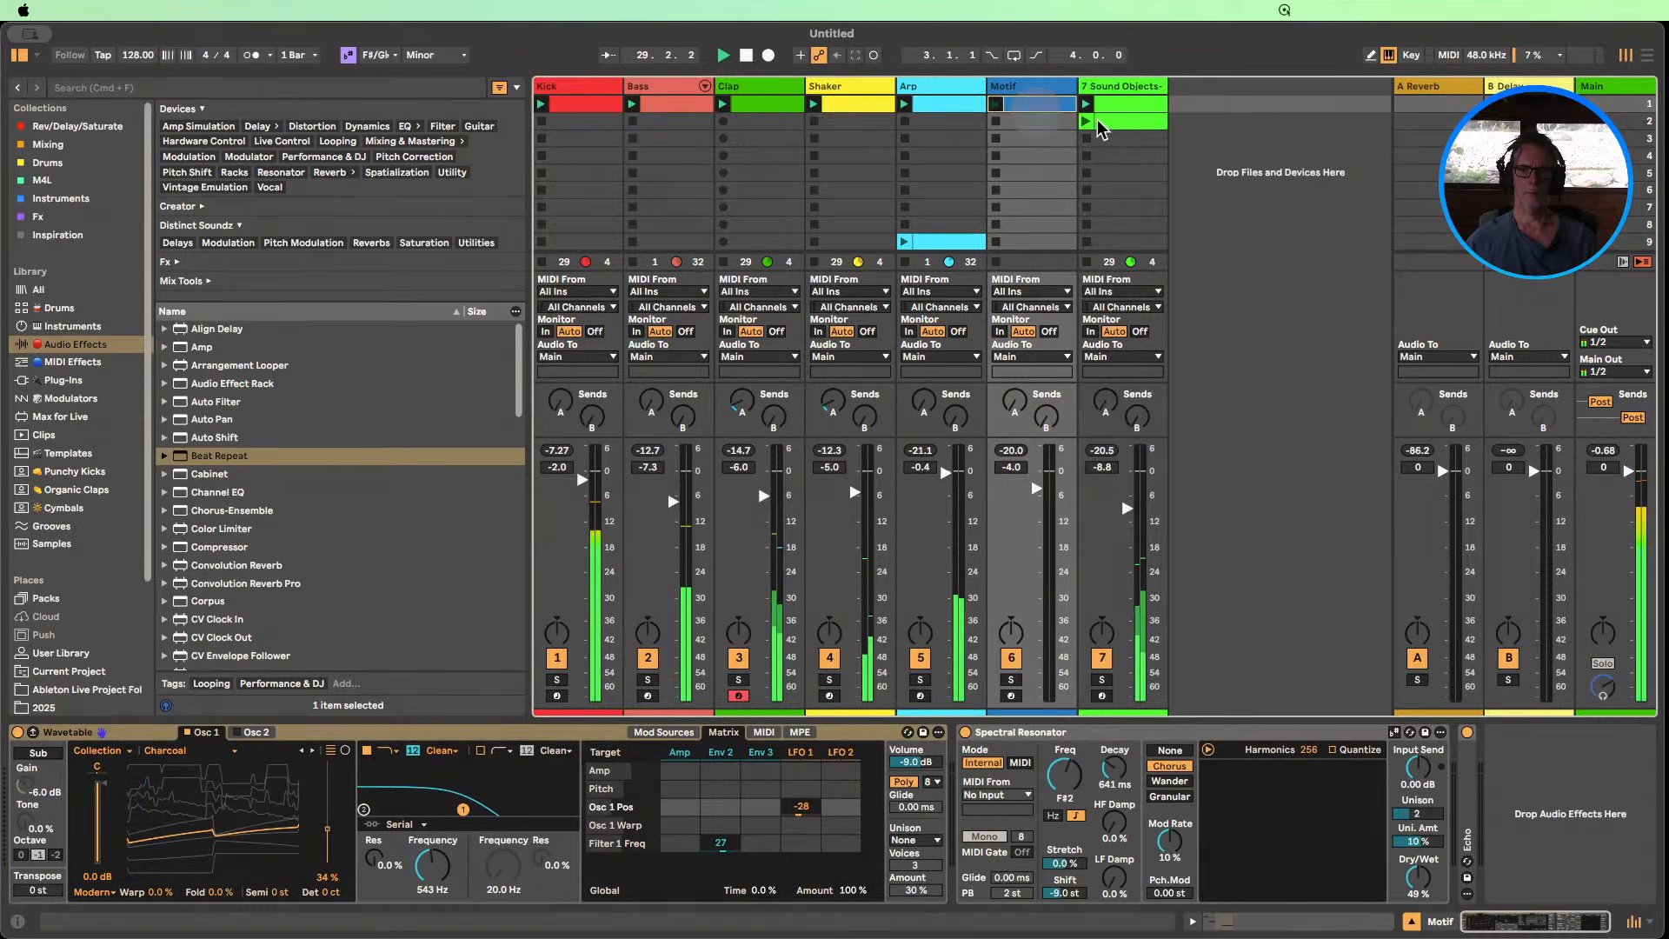
Show the metal sampler's Controls view and set the amplitude envelope attack to 0.11 ms.
left_click(1142, 106)
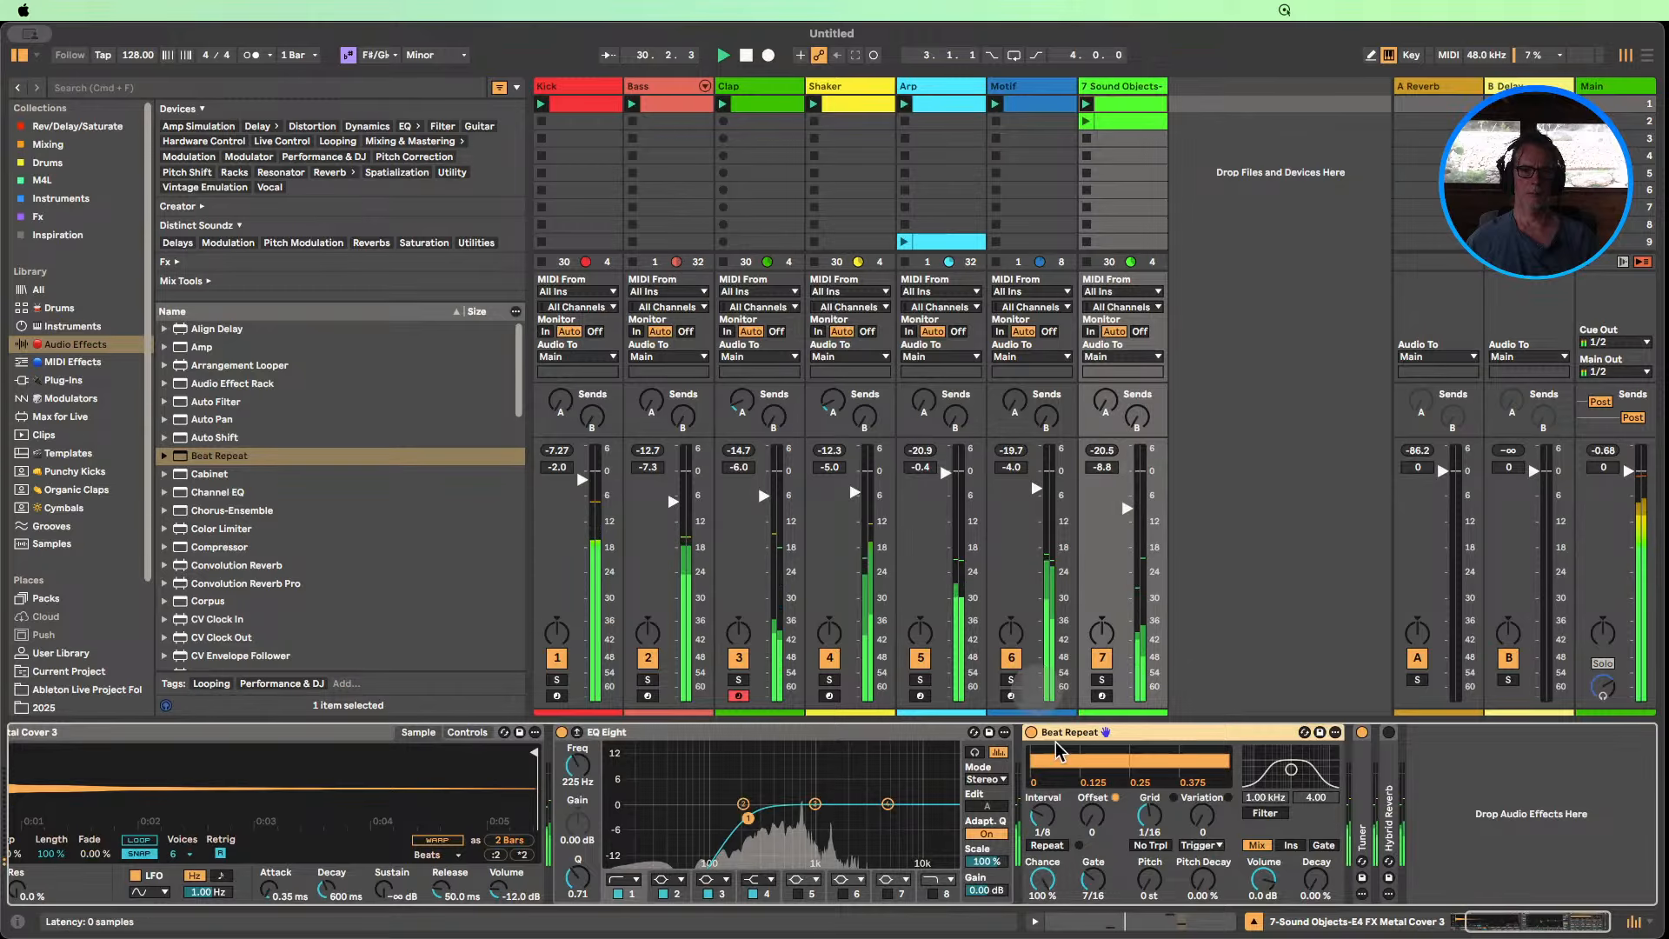
left_click_drag(1511, 923, 1493, 922)
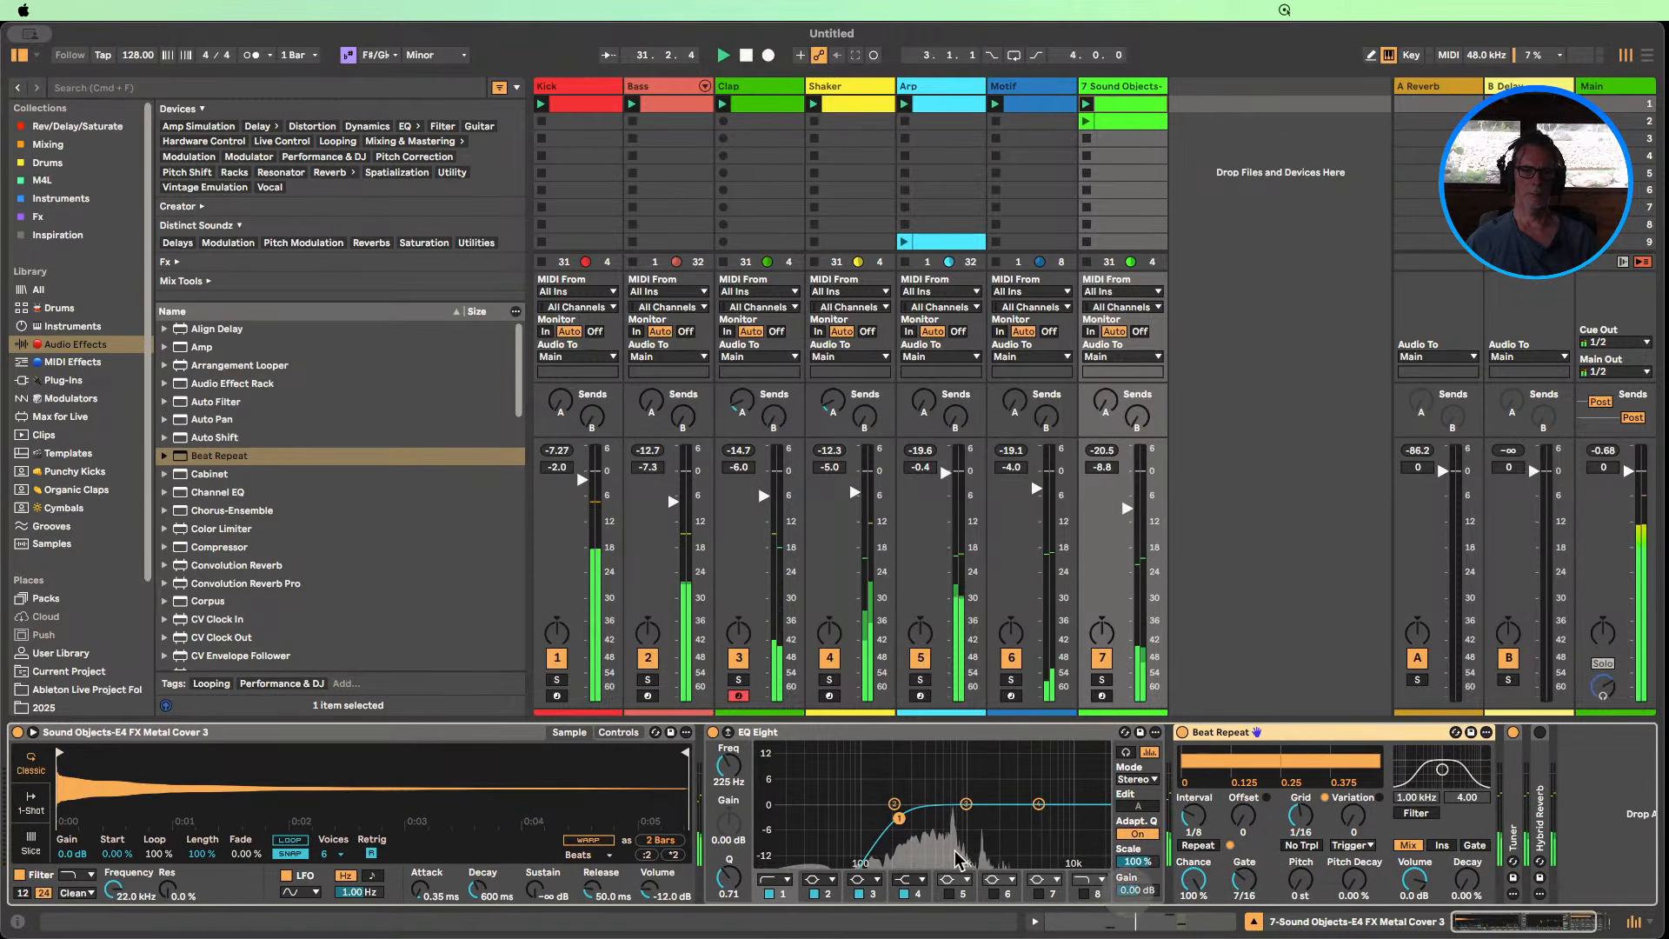
left_click(618, 733)
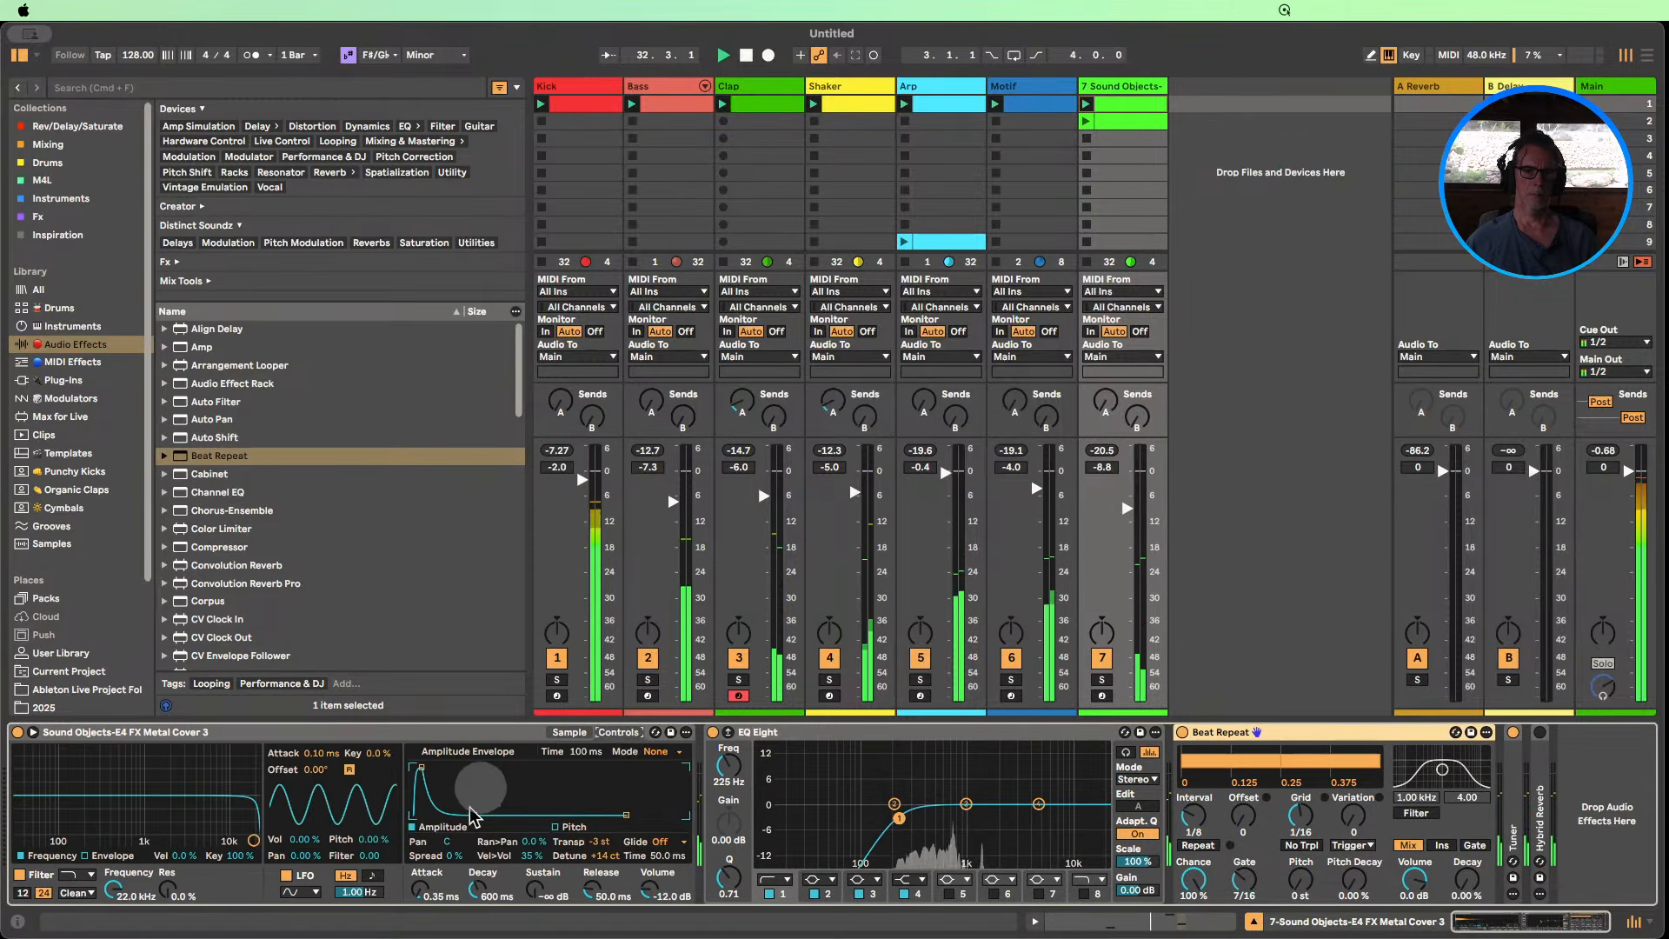
mouse_move(415, 896)
left_mouse_down()
mouse_move(415, 917)
mouse_move(414, 878)
left_mouse_up()
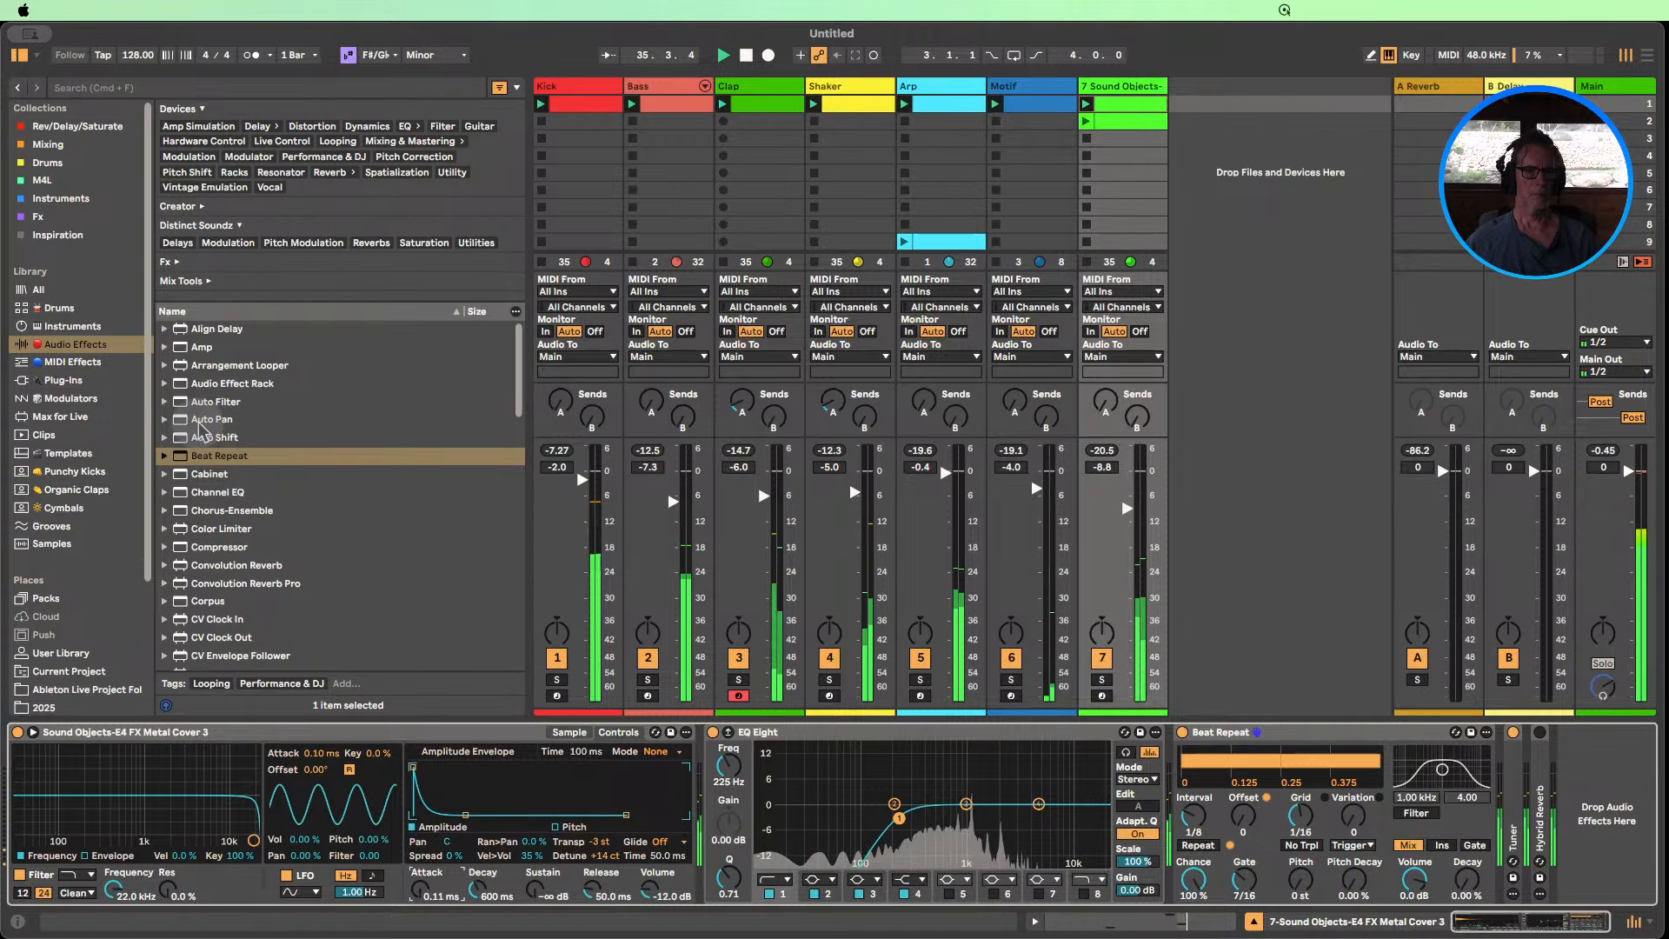
Add an Auto Pan at the end of the metal track's chain with its amount at 38.9%, then collapse it.
left_click_drag(222, 419, 1117, 185)
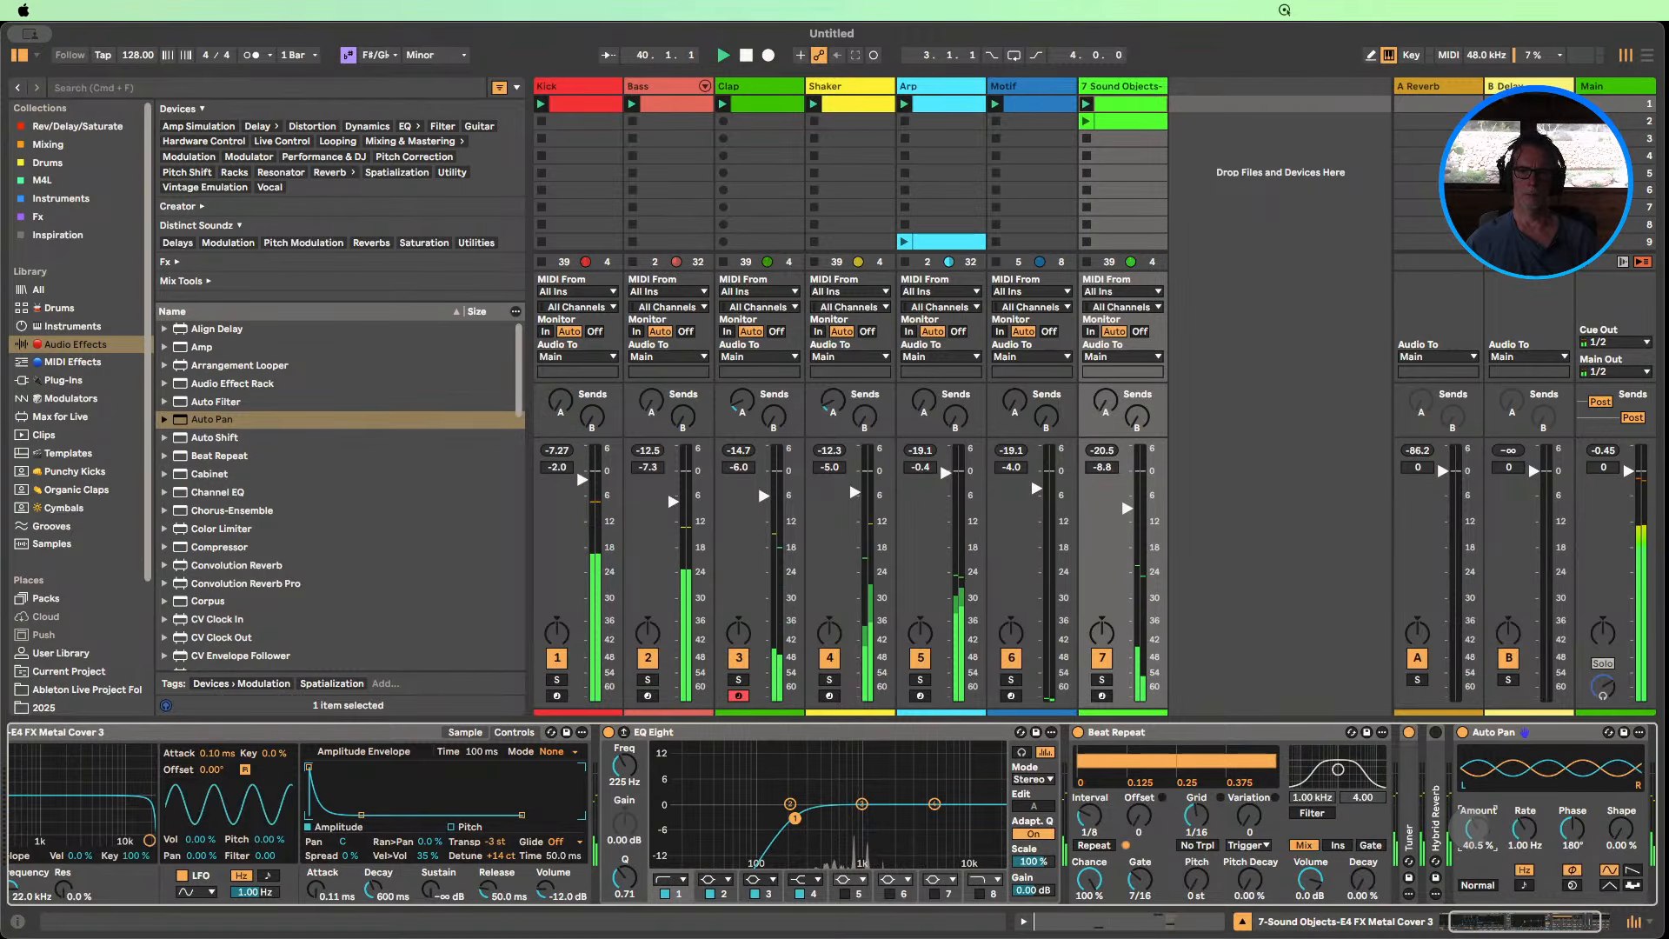
double_click(1490, 738)
Set the Beat Repeat's chance to 50% and its gate to 3/16, then collapse the device.
double_click(1225, 735)
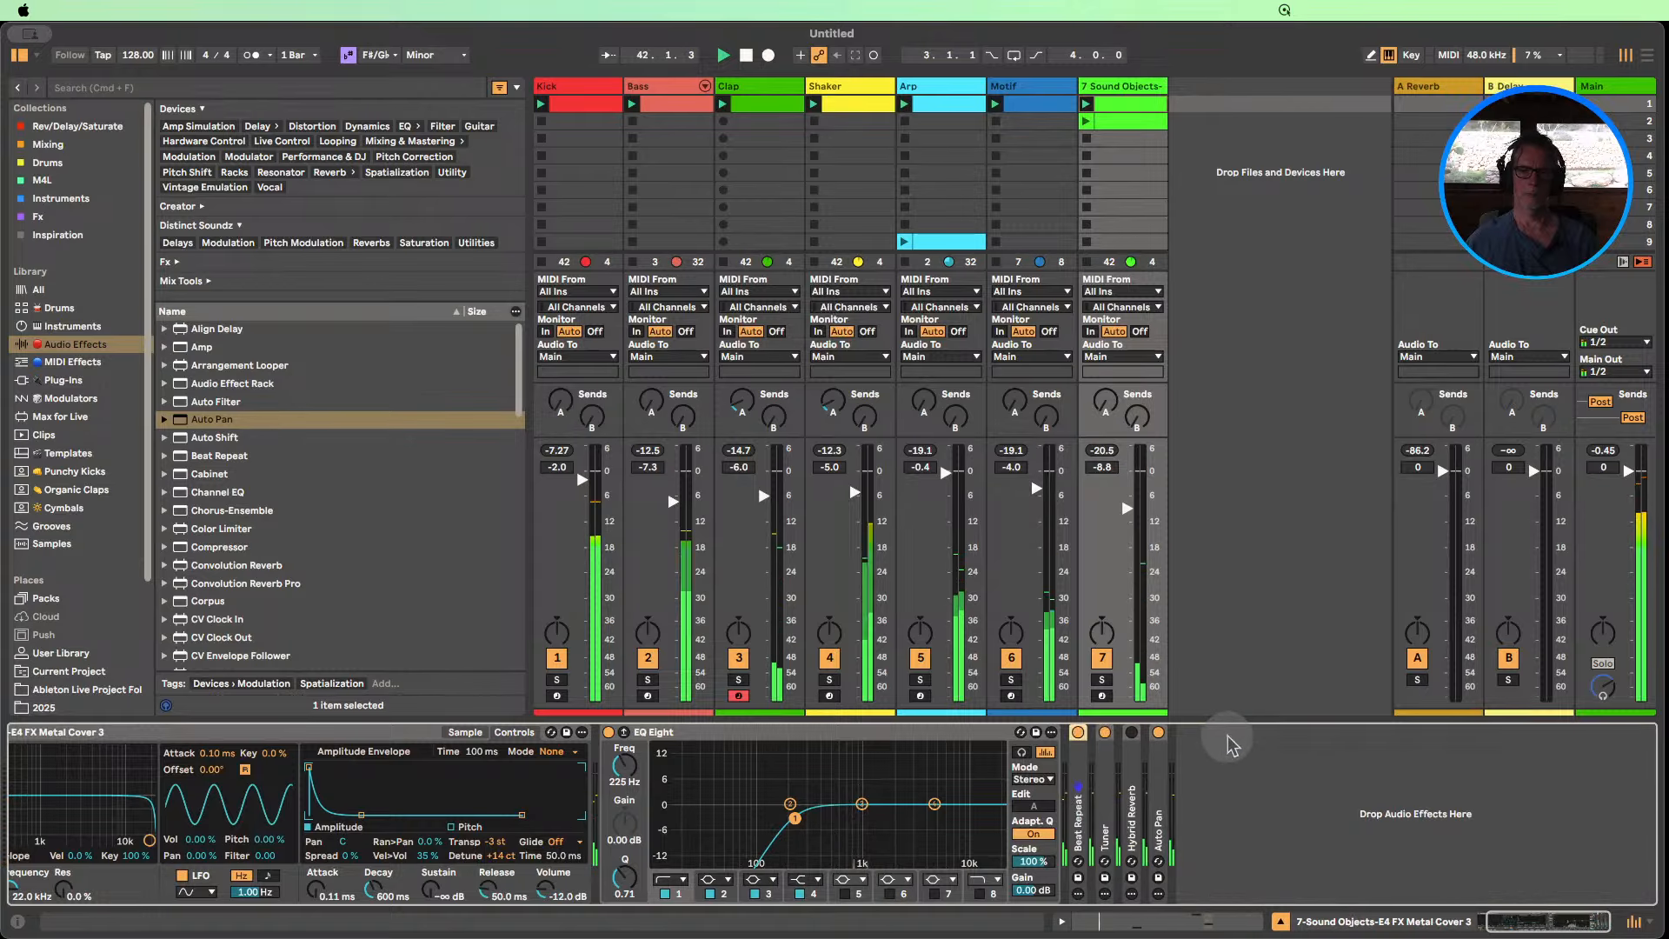
double_click(1080, 800)
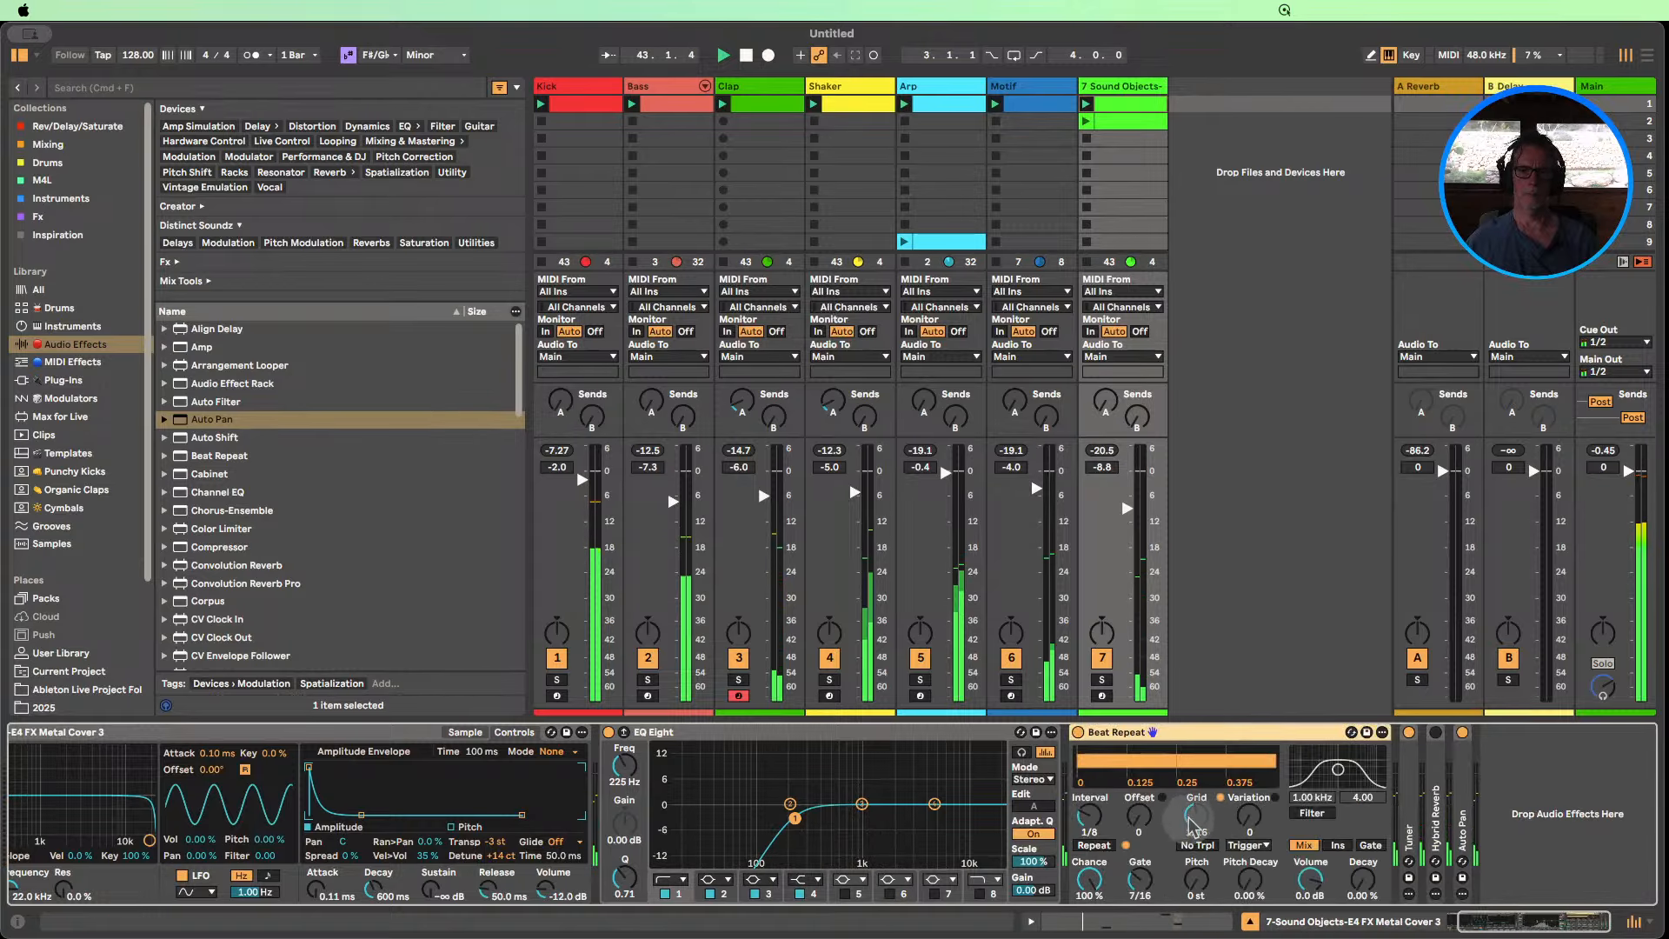
left_click_drag(1193, 824, 1193, 861)
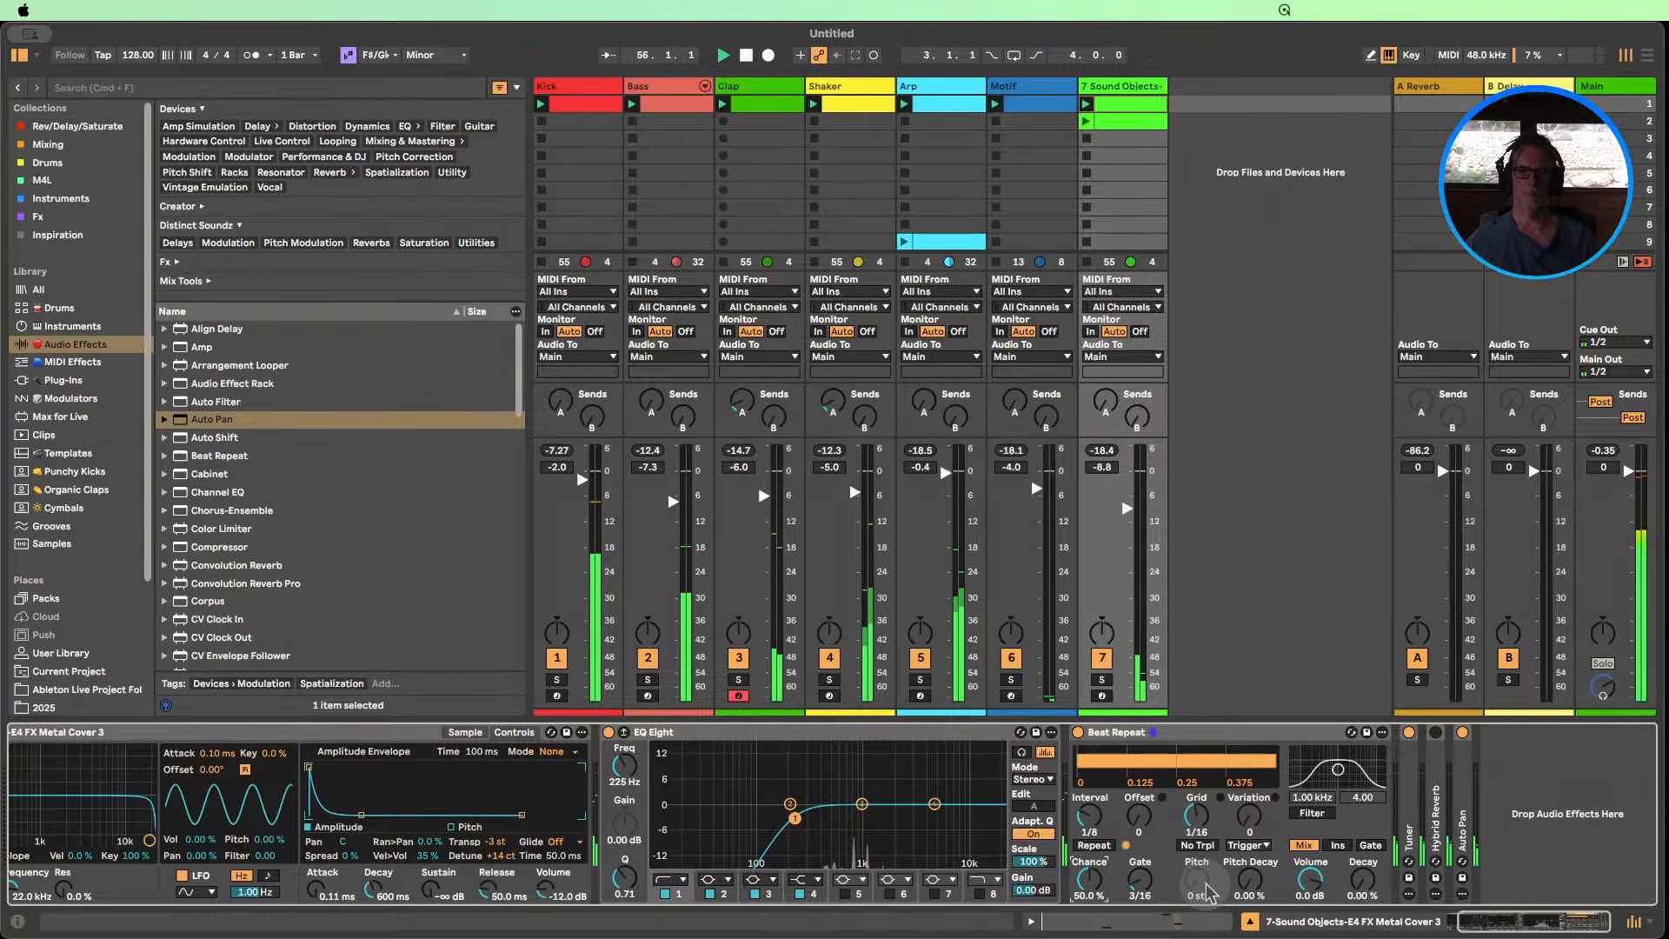
double_click(1130, 733)
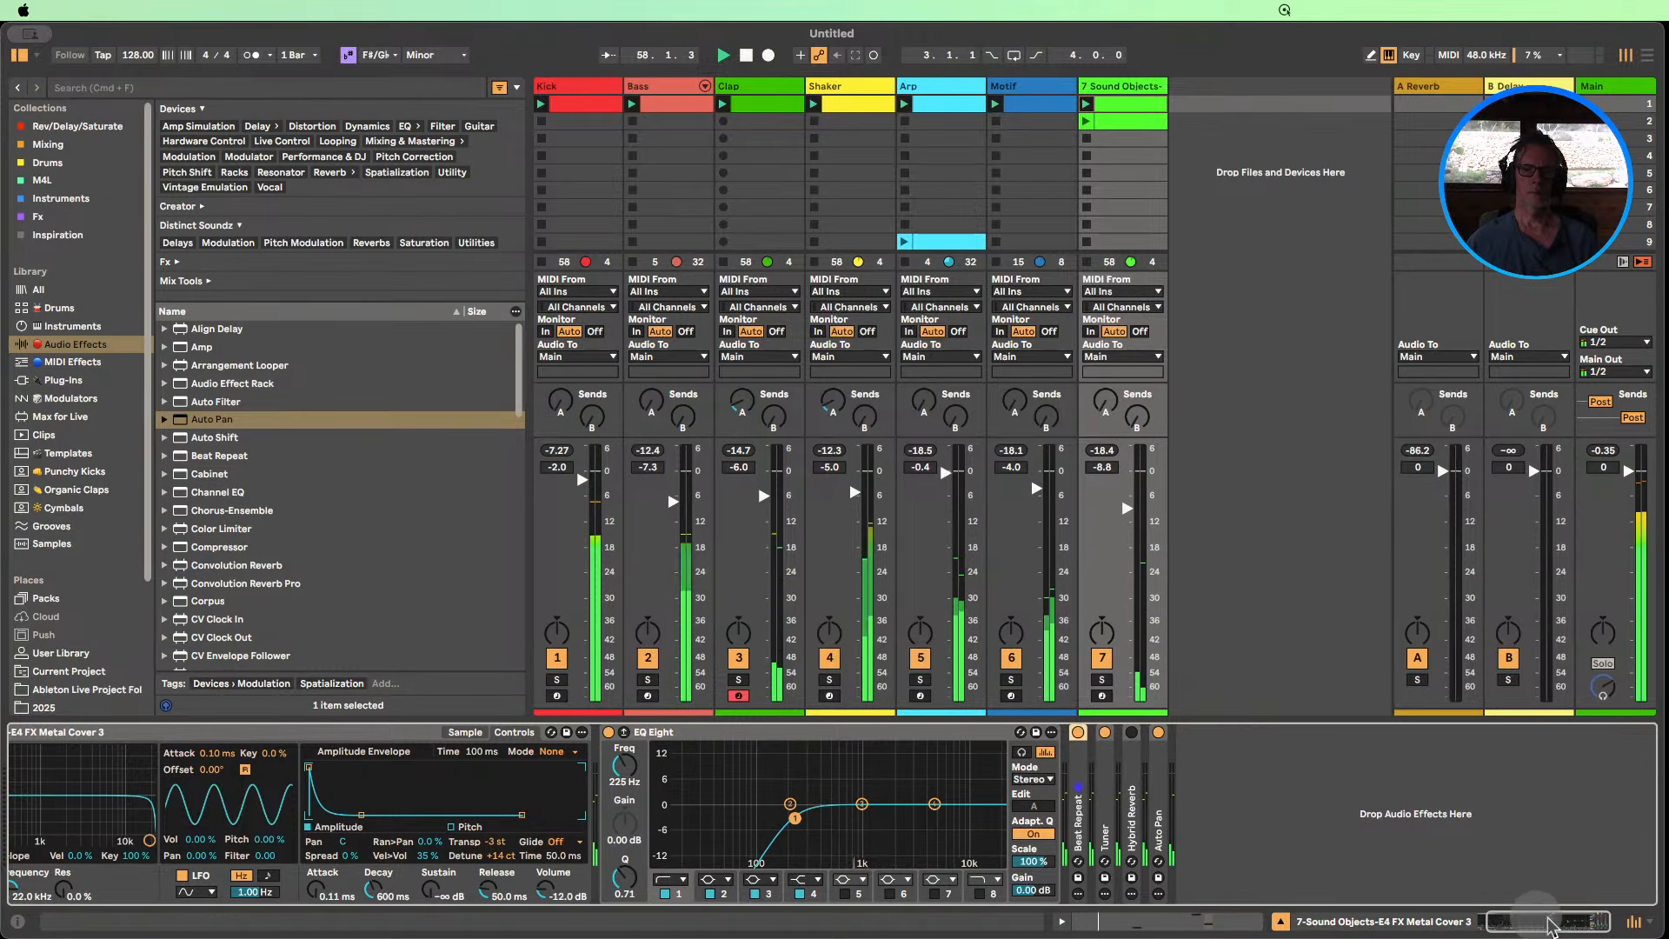
left_click_drag(1550, 922, 1482, 923)
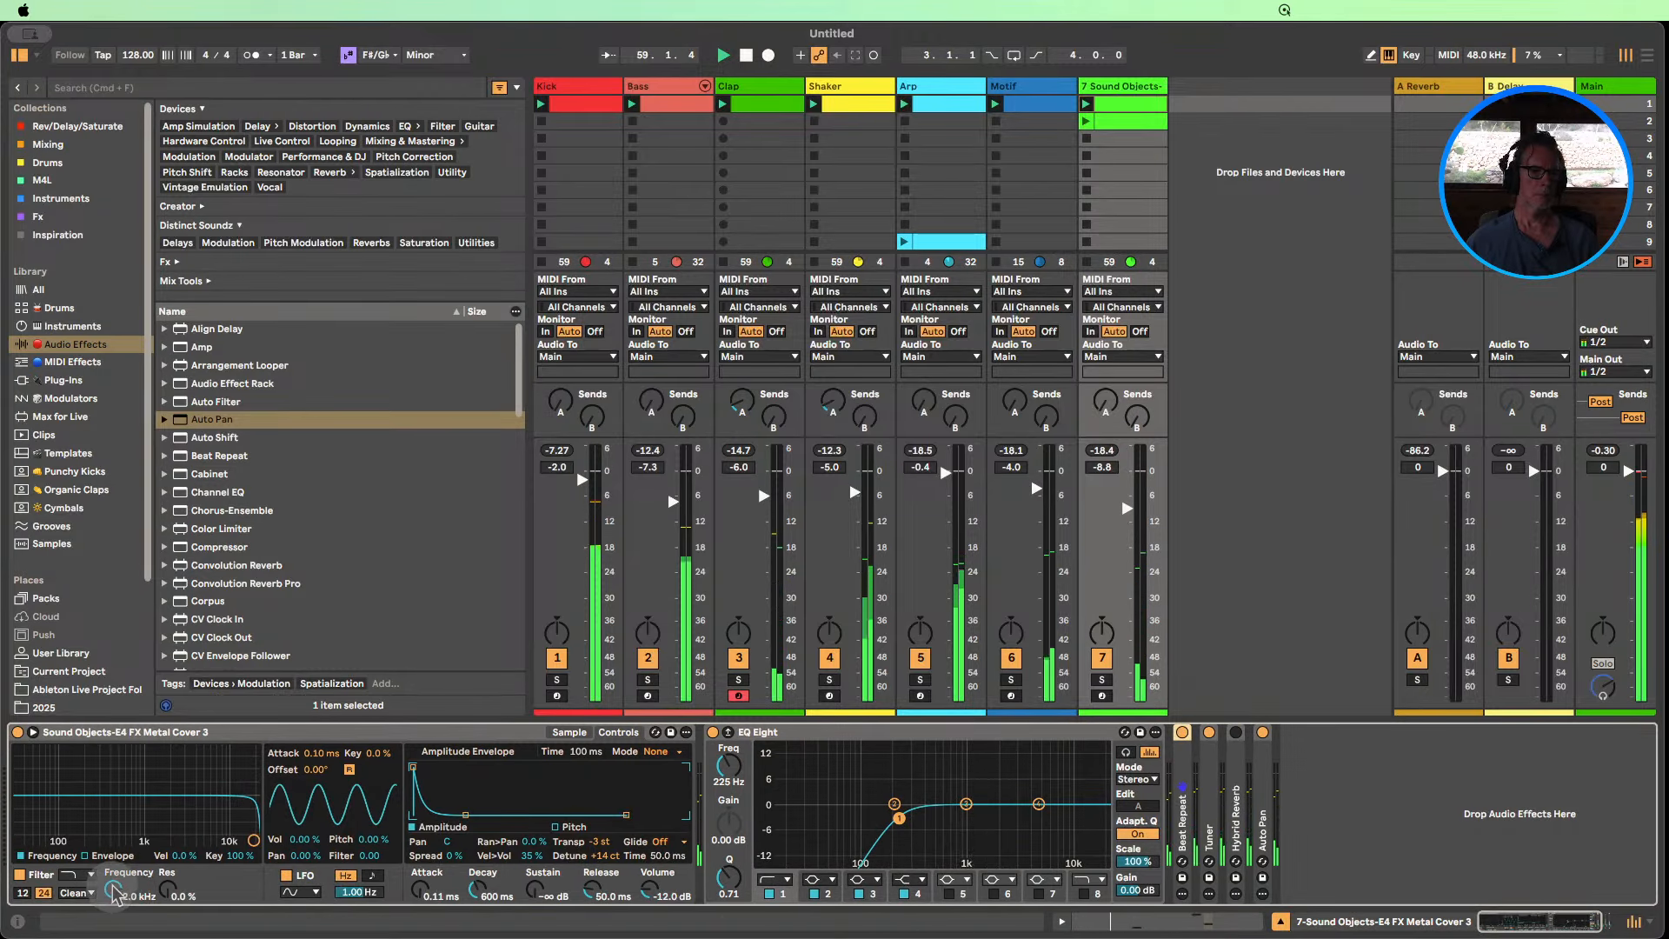
left_click(77, 893)
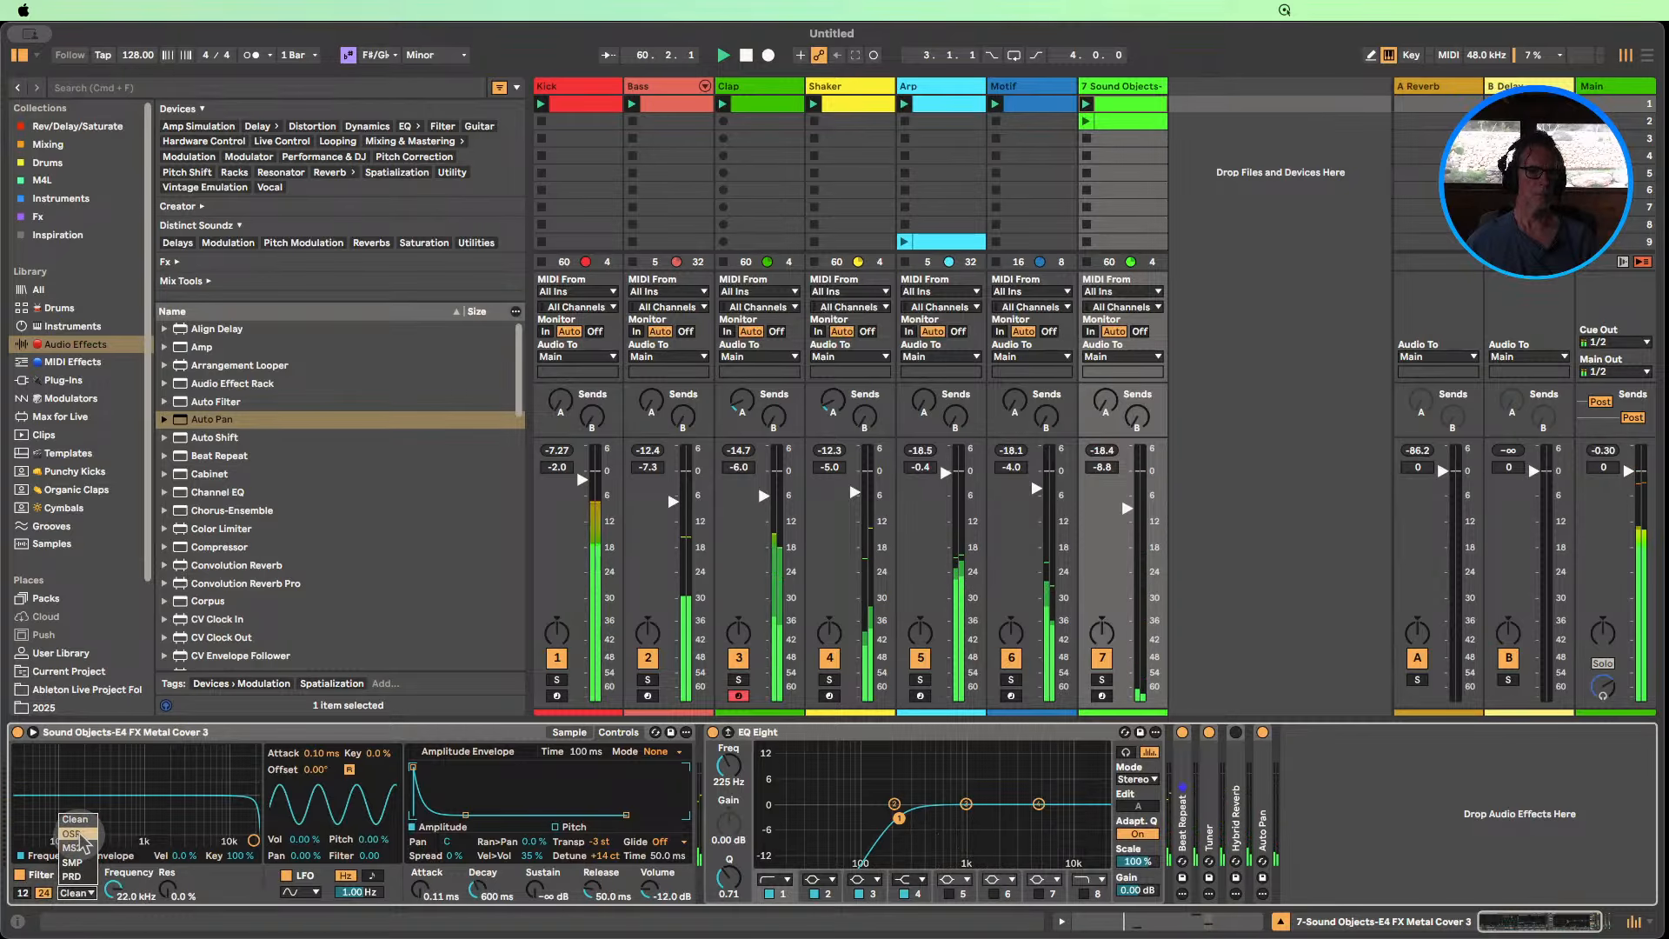
left_click(231, 421)
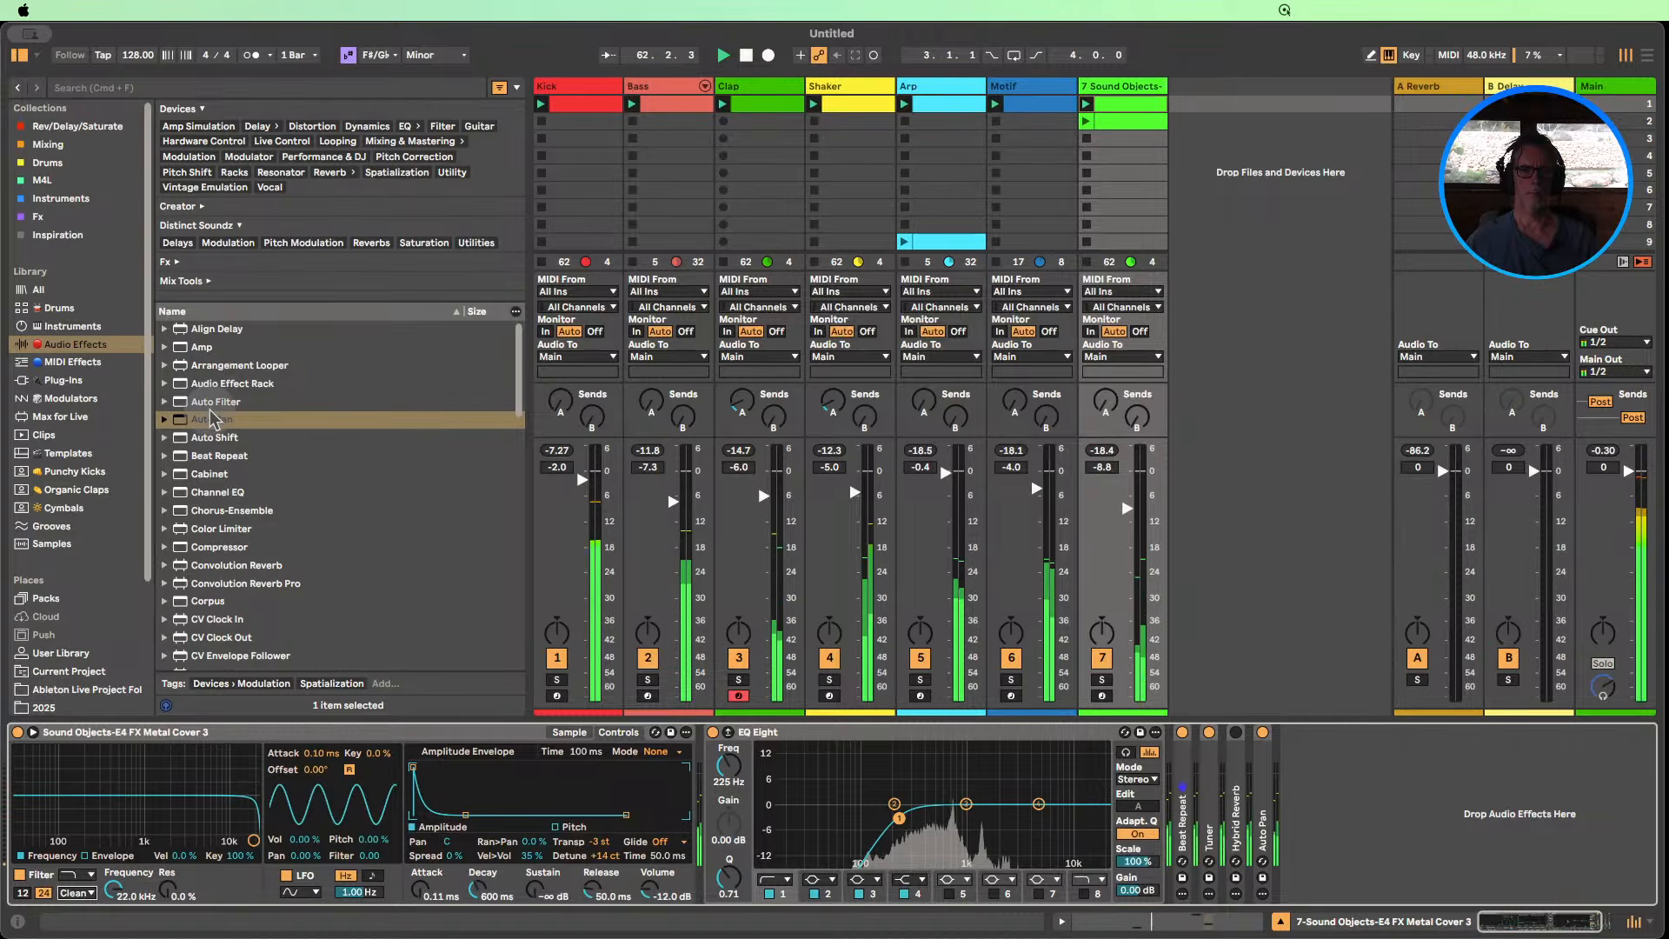
Add an Auto Filter with a 4.31 kHz cutoff at the chain's end, then collapse the EQ Eight and deactivate Beat Repeat.
left_click_drag(216, 402, 1278, 765)
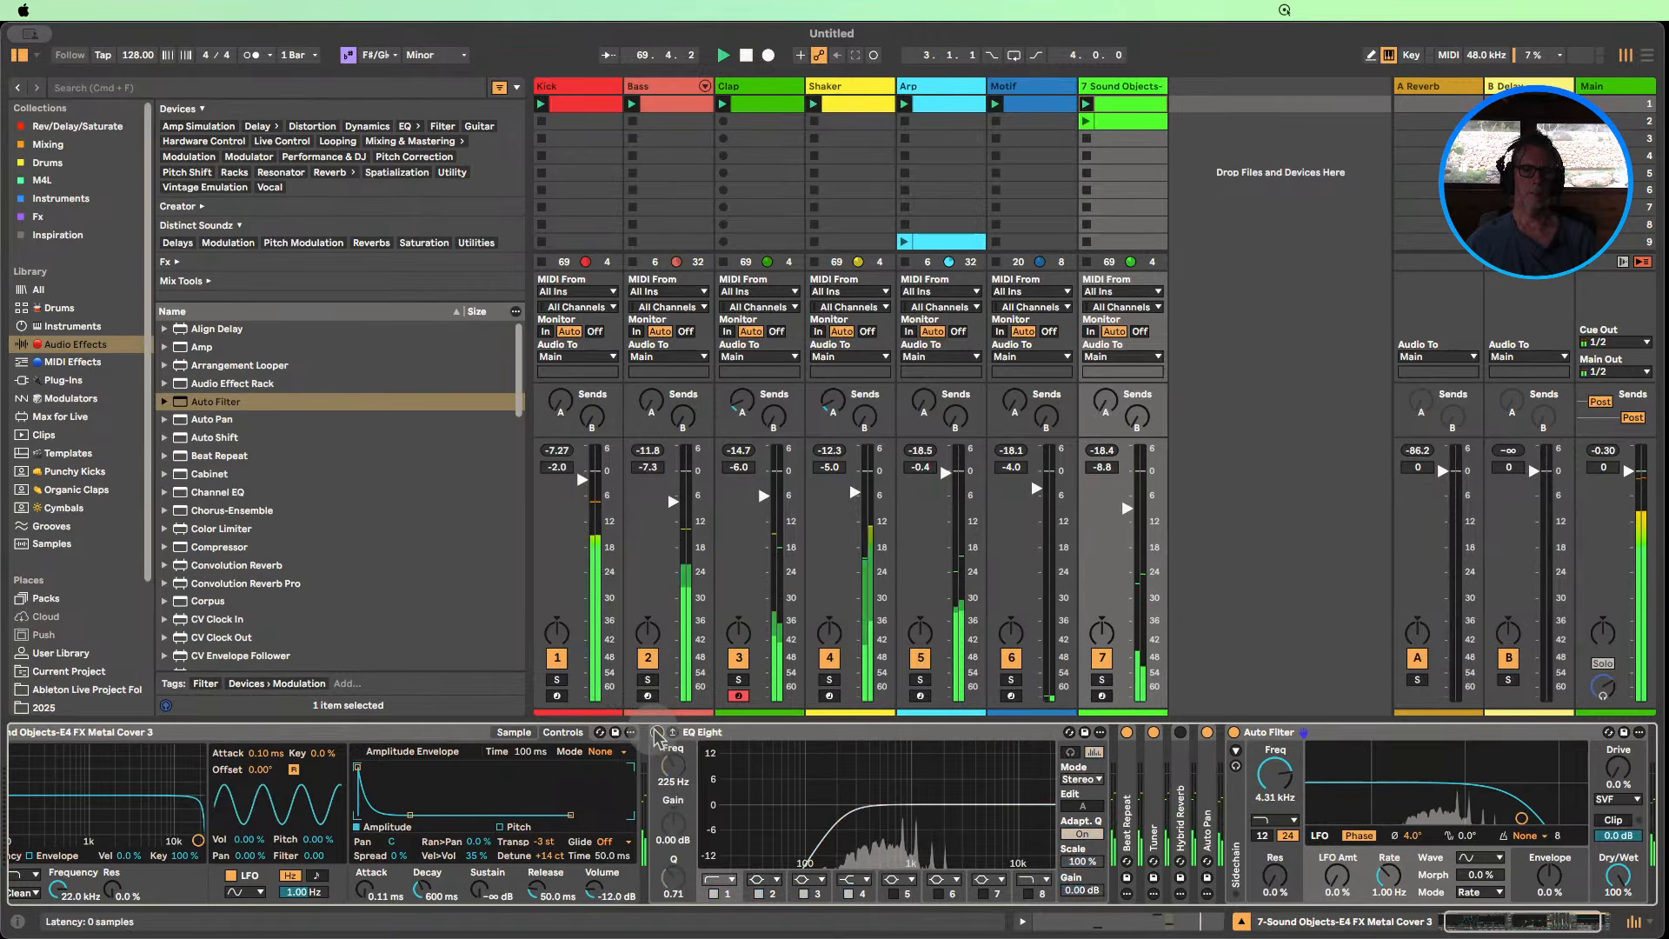
double_click(706, 733)
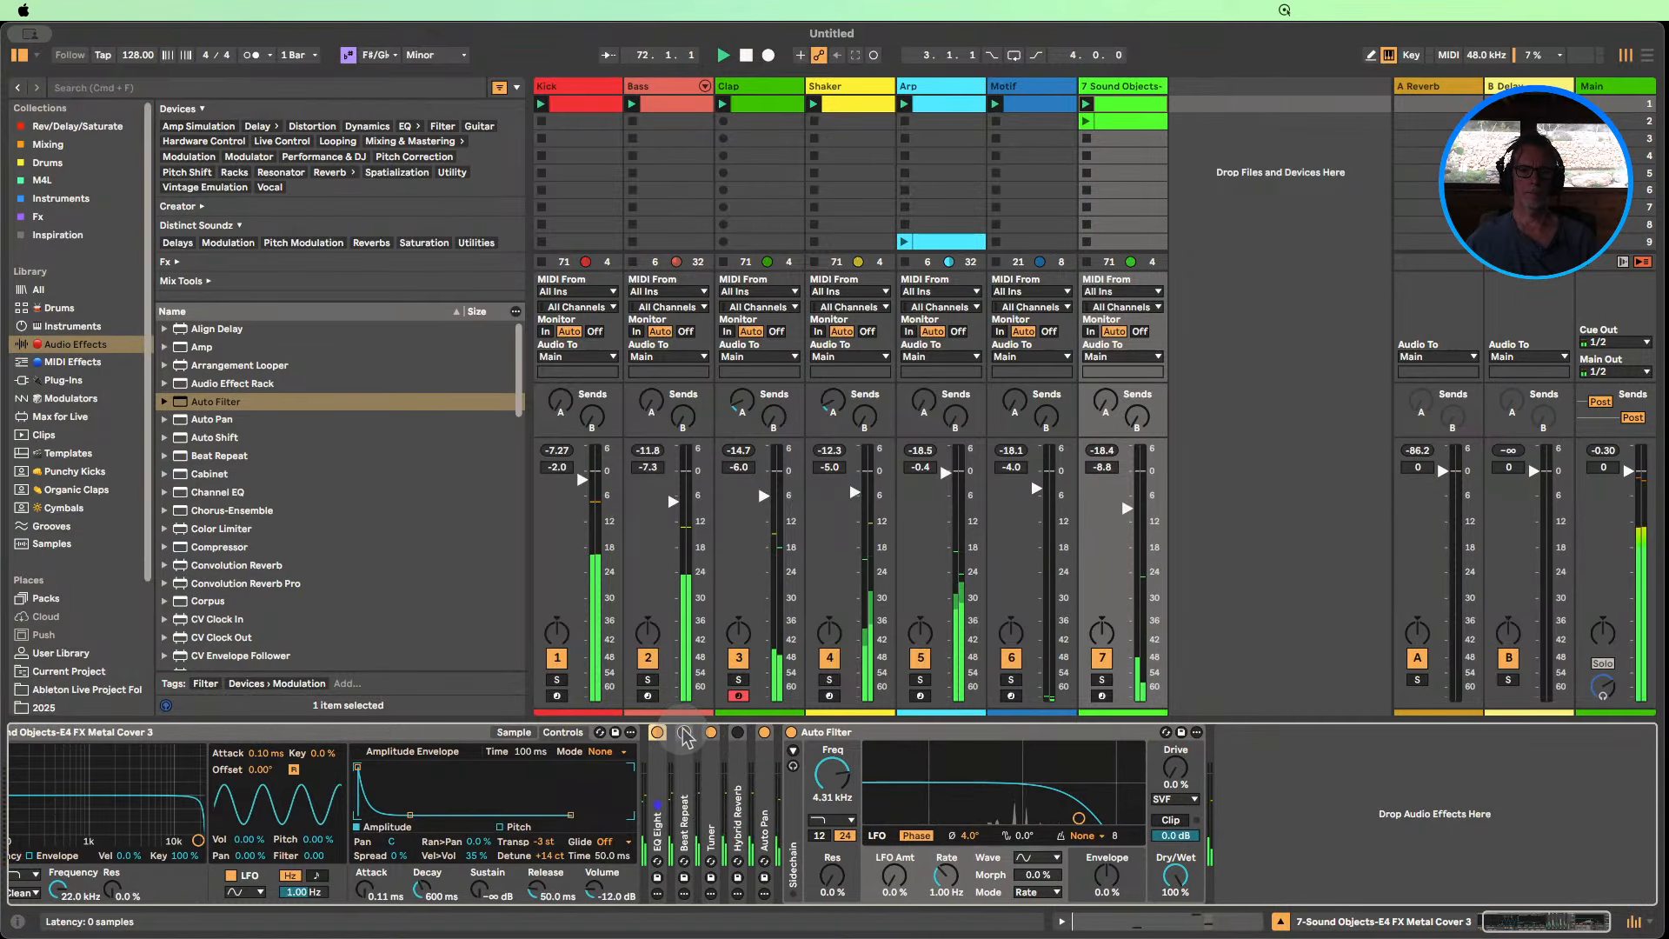
Sync the Auto Pan to the tempo at a rate of 1 with the random waveform, then collapse the device.
double_click(767, 758)
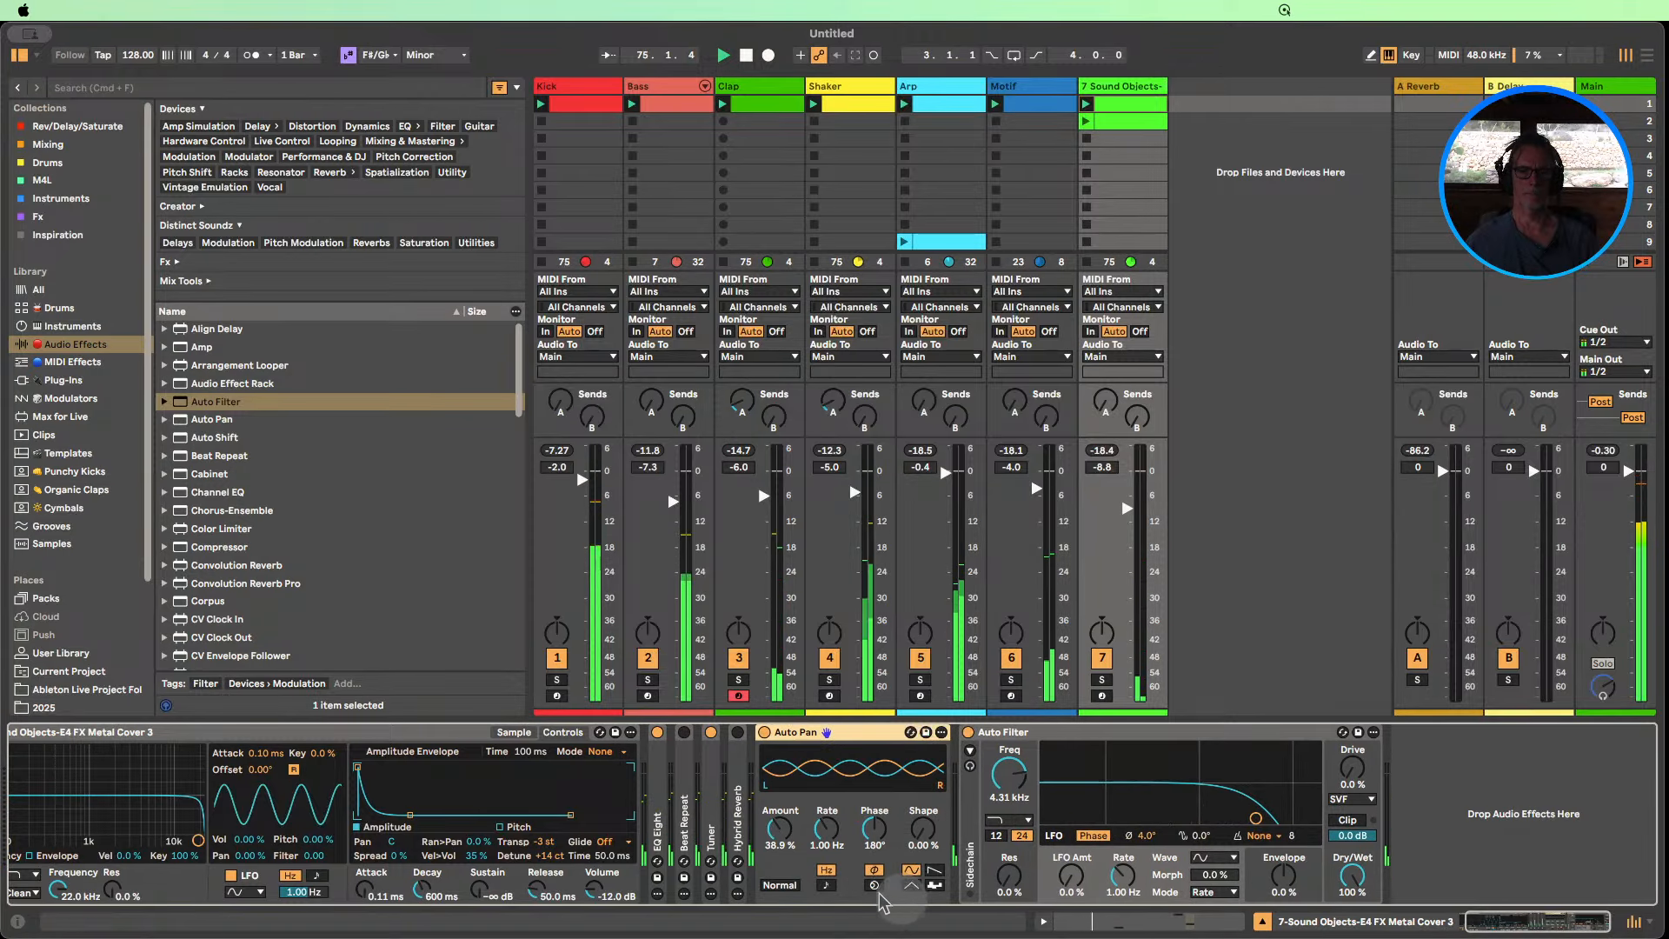
left_click(827, 885)
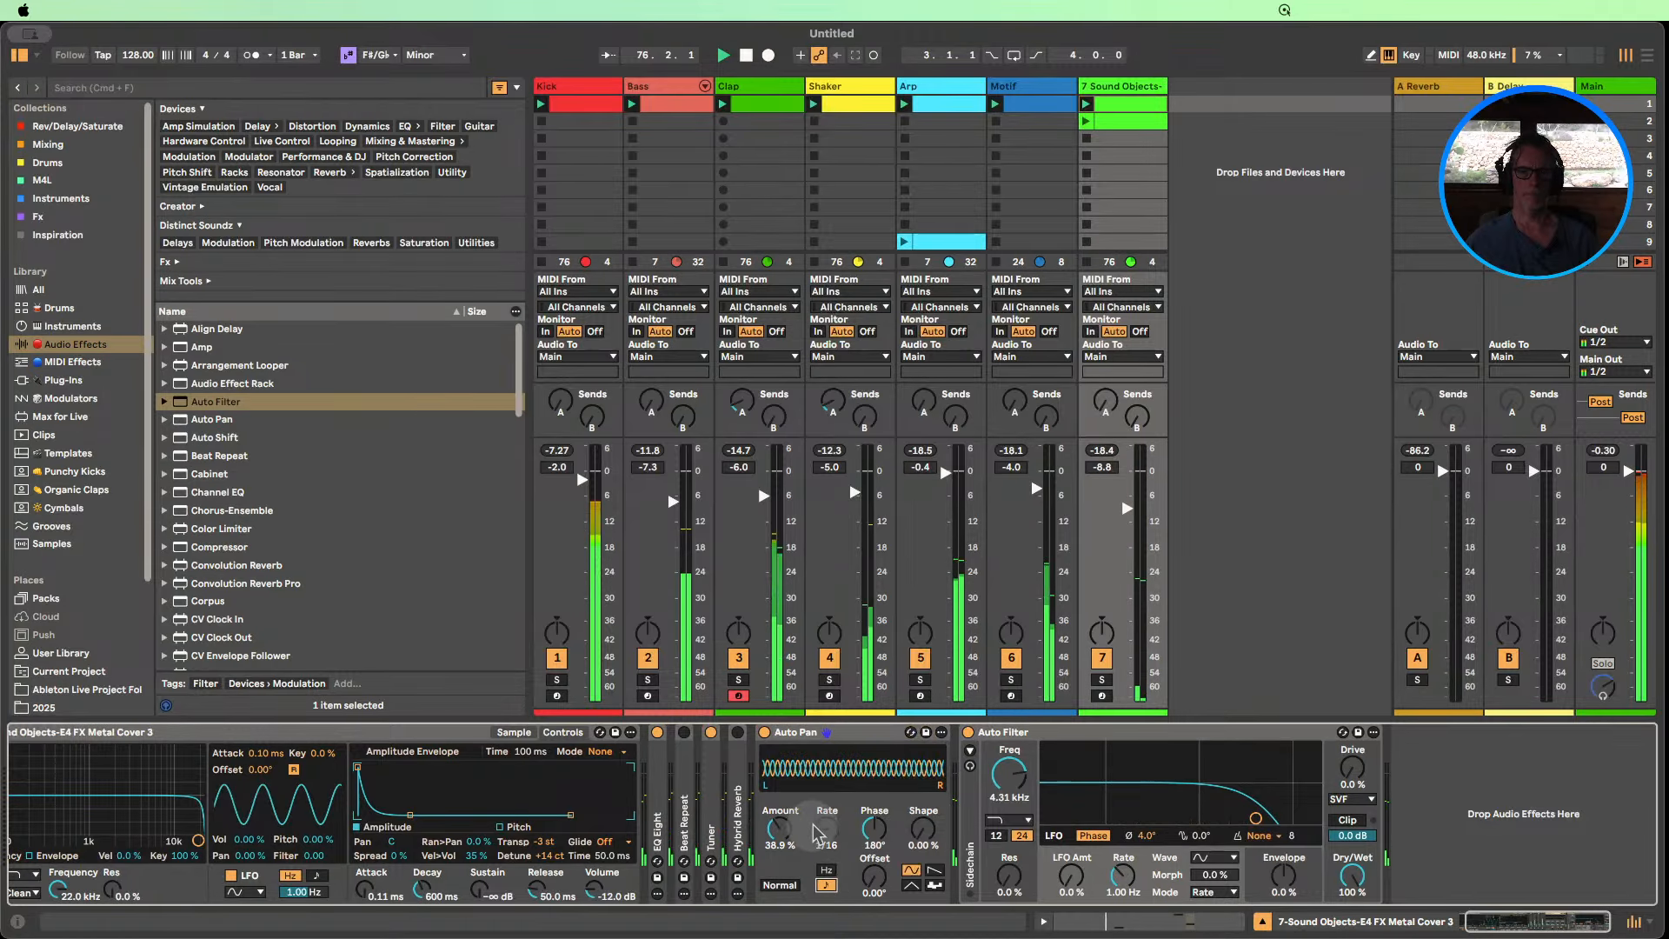
left_click_drag(818, 835, 818, 857)
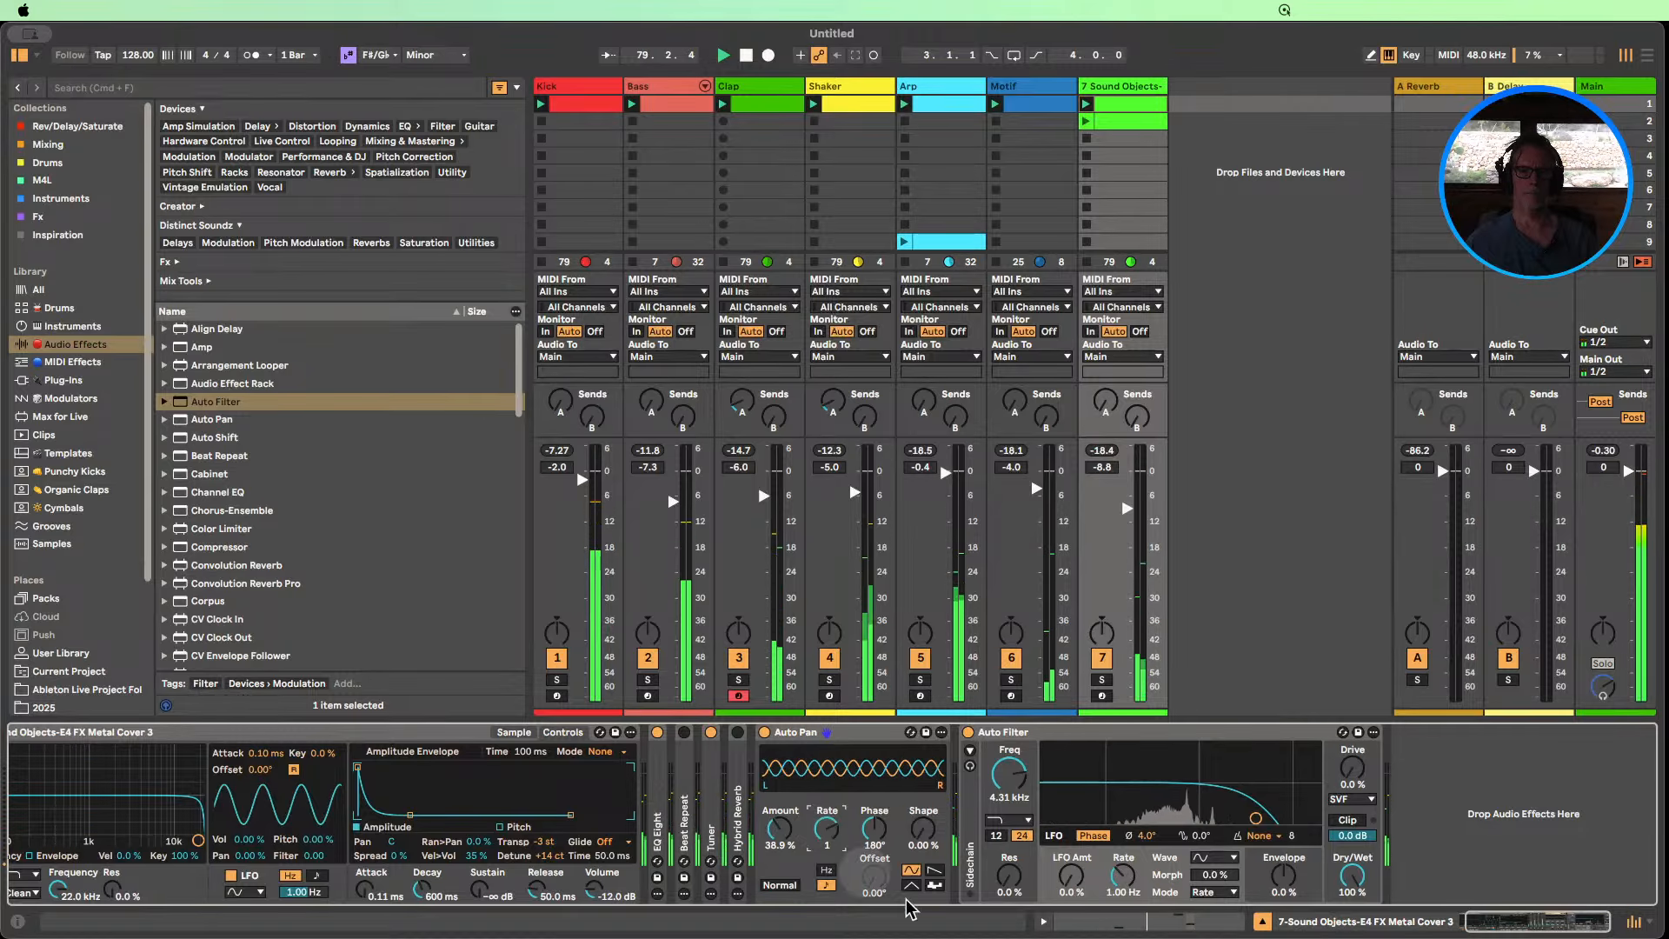
left_click(936, 886)
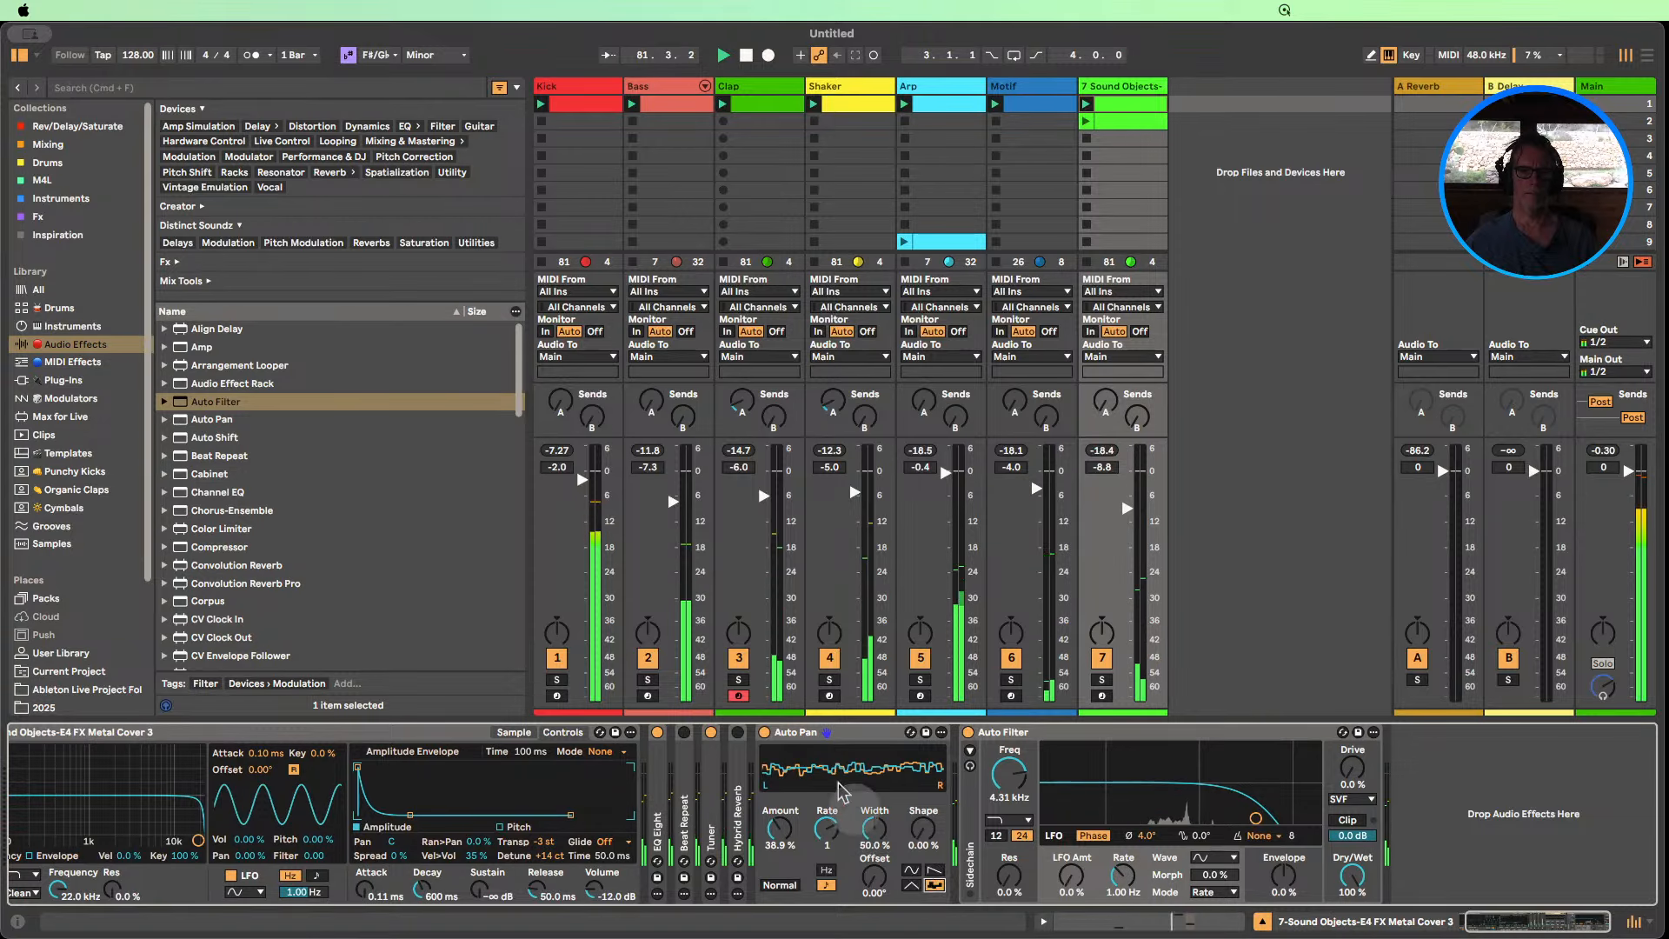
left_click(813, 735)
double_click(813, 734)
Set the Auto Filter to 29% resonance, a 12 dB slope and 12% drive, then collapse the device.
left_click(830, 733)
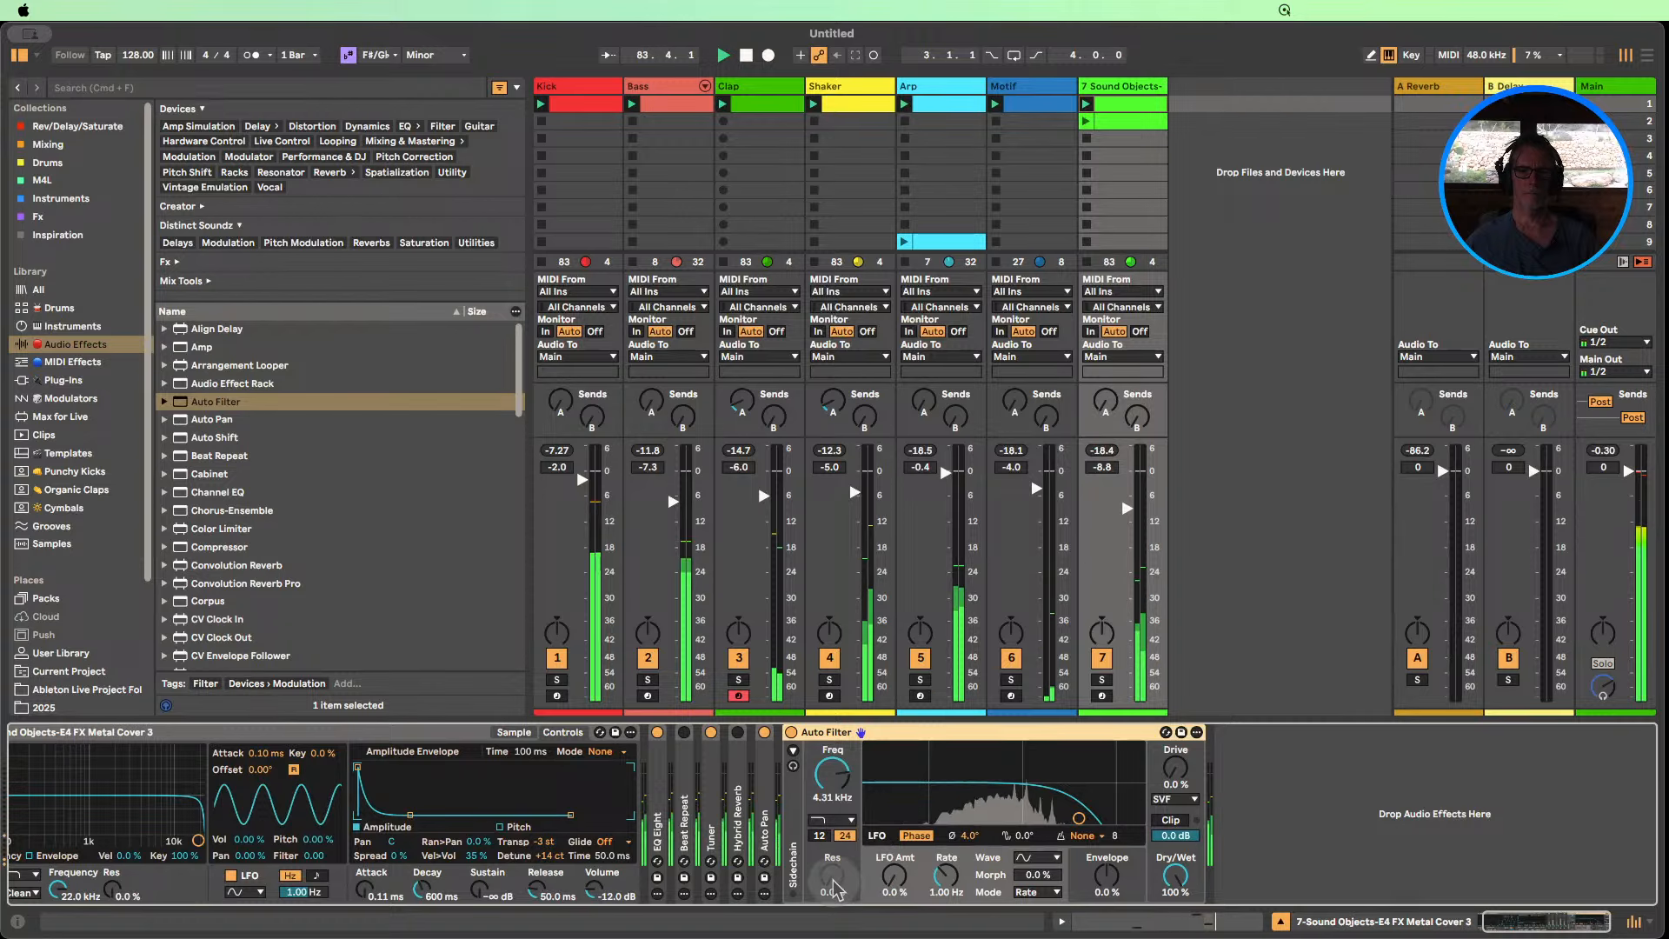
mouse_move(832, 876)
left_mouse_down()
mouse_move(815, 839)
mouse_move(832, 875)
left_mouse_up()
left_click(818, 835)
left_click_drag(1176, 769, 1175, 758)
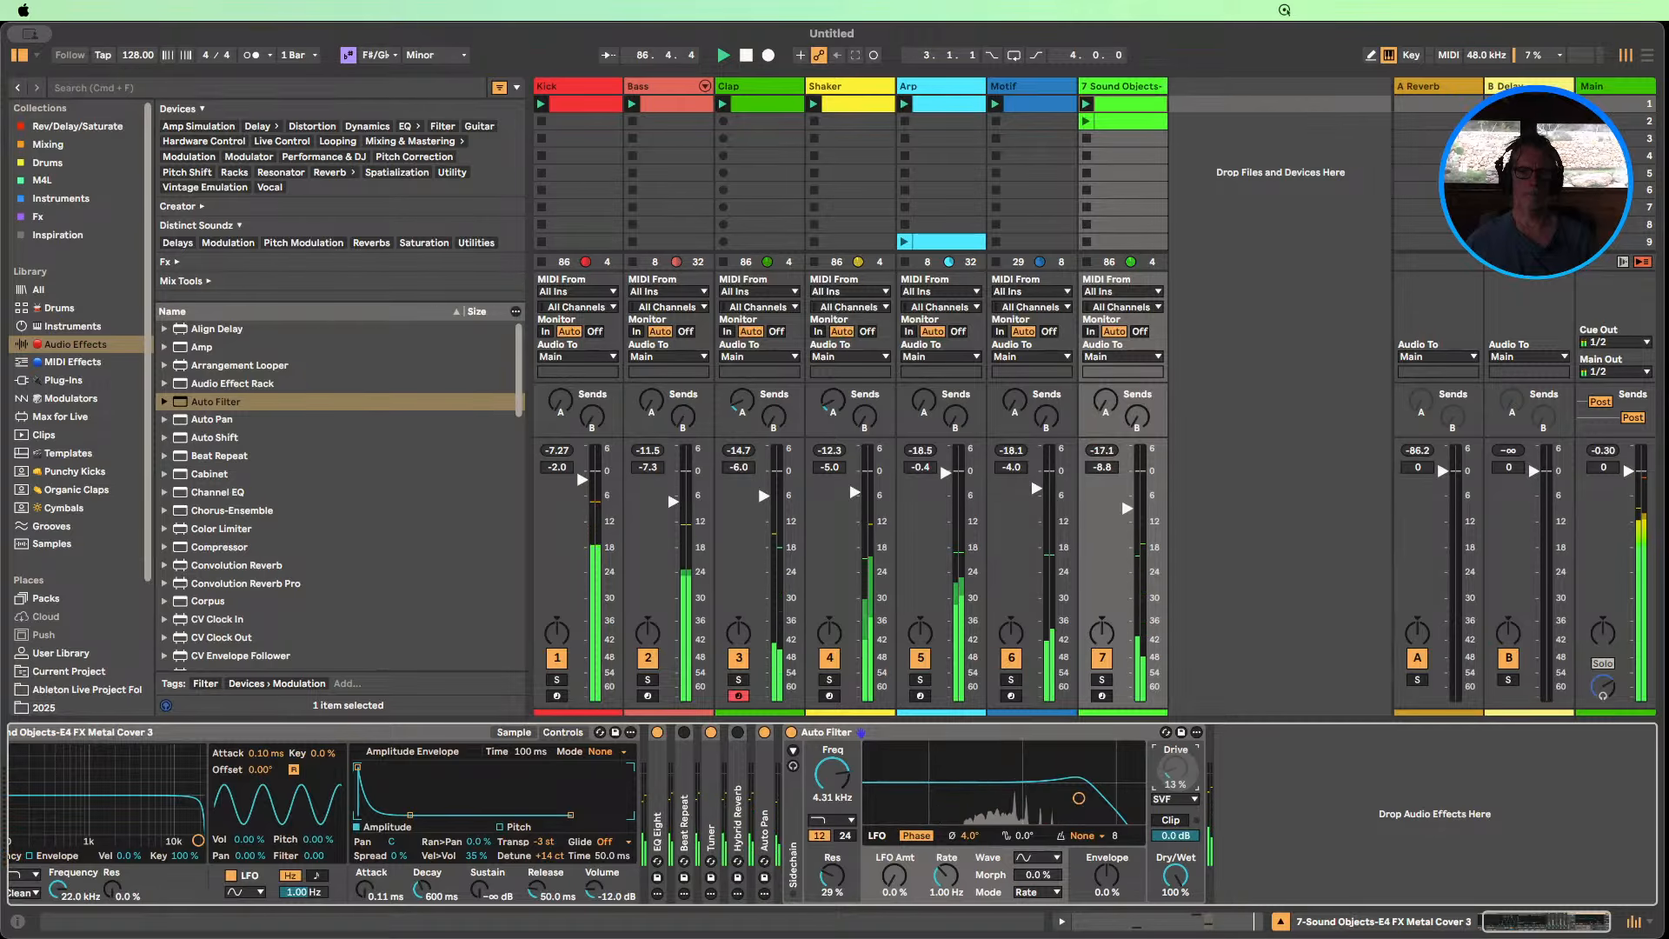
double_click(873, 732)
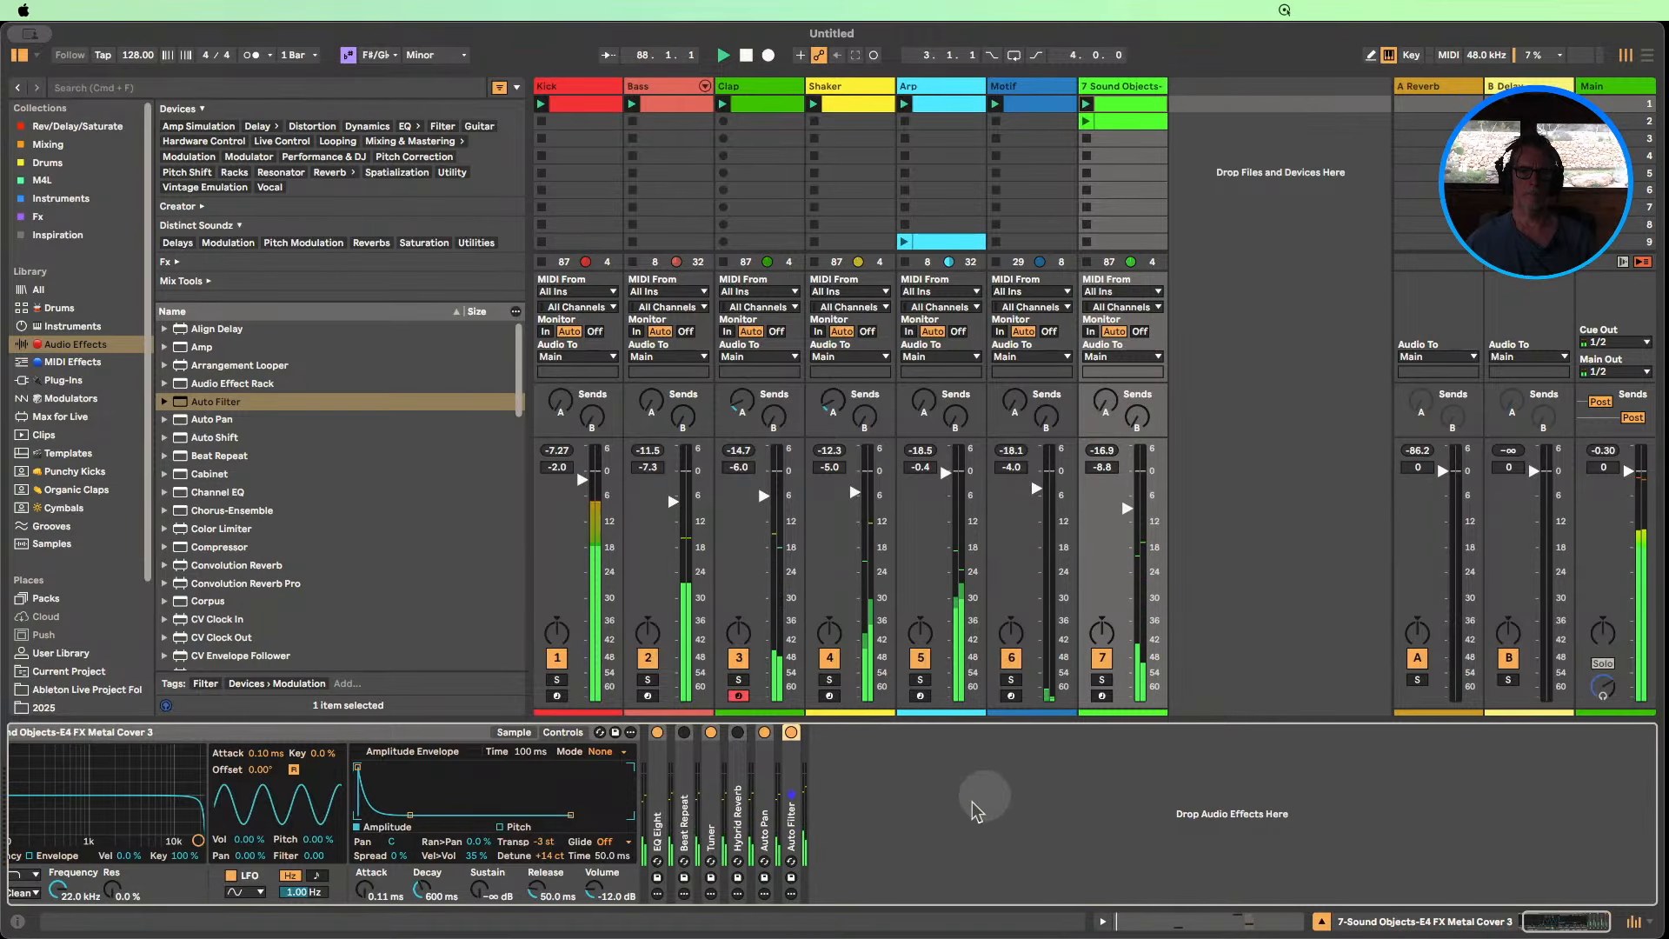
Expand the Auto Filter and set its envelope amount to -73%.
double_click(791, 817)
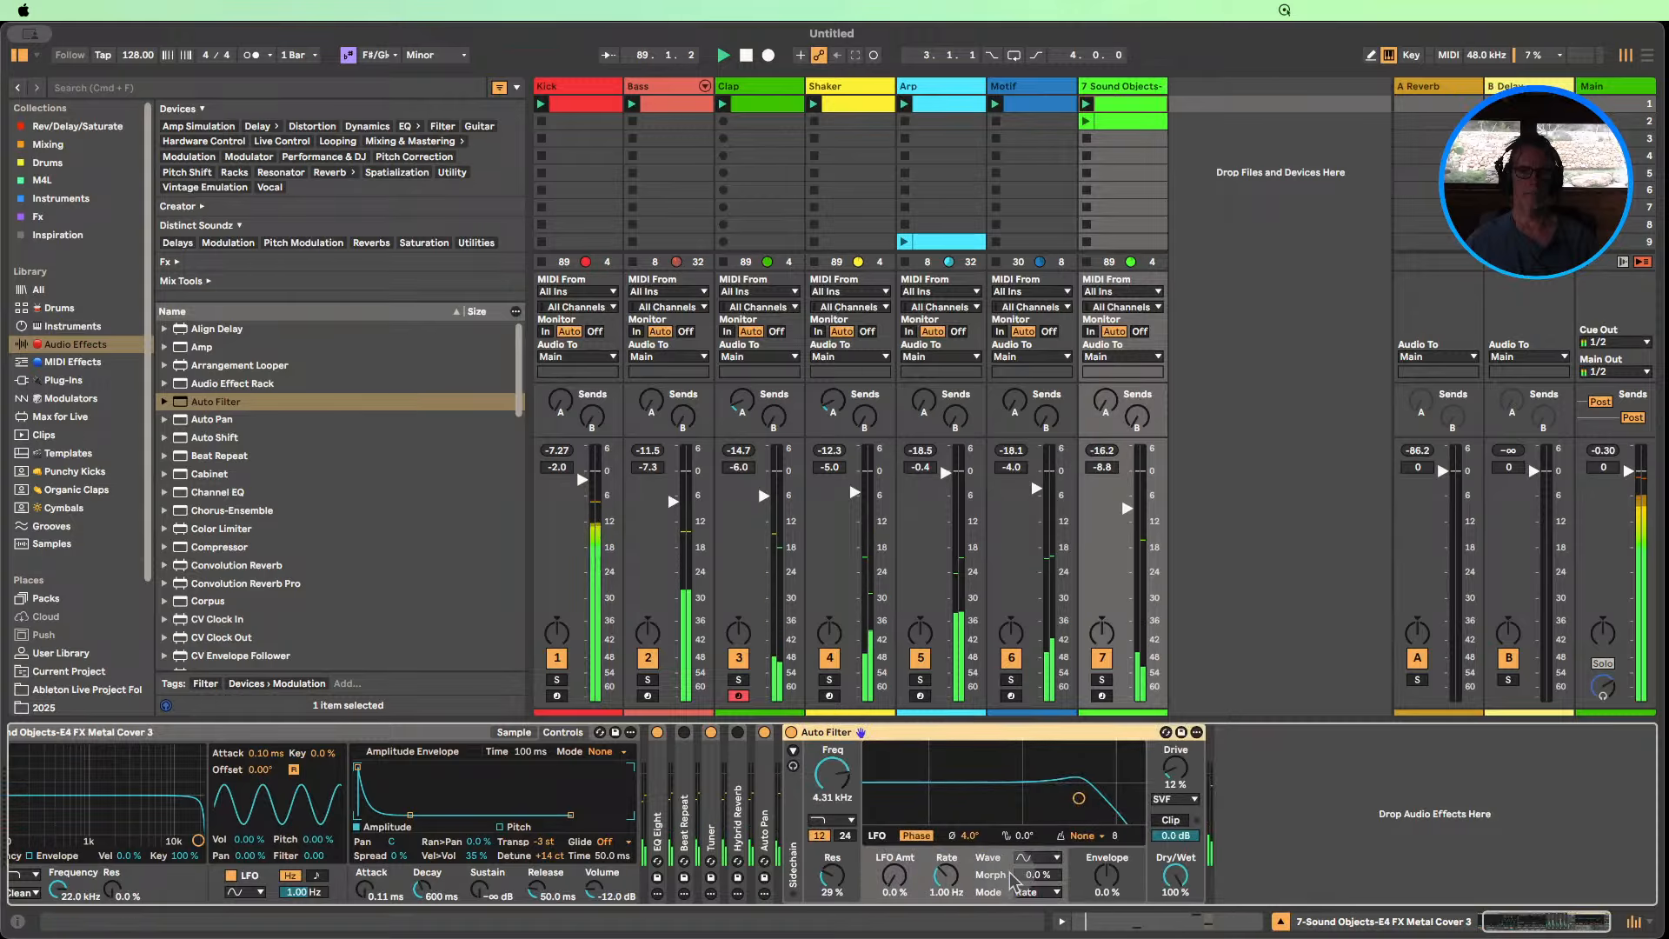
mouse_move(1107, 876)
left_mouse_down()
mouse_move(1107, 856)
mouse_move(1107, 907)
mouse_move(1107, 890)
left_mouse_up()
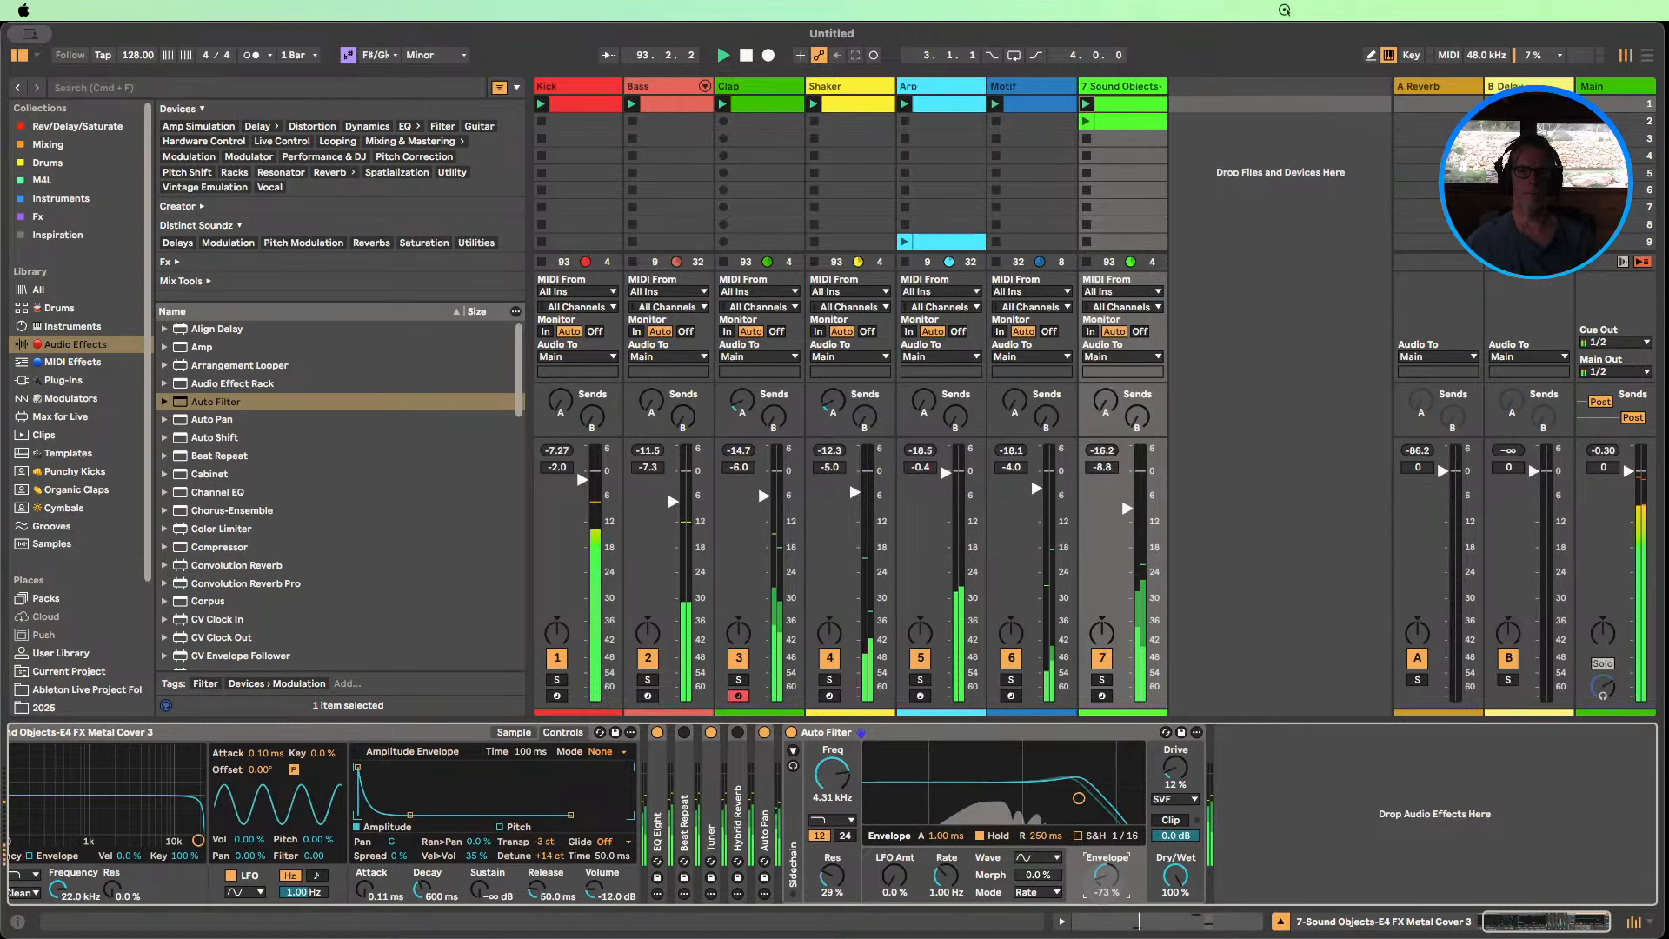
Reset Auto Filter's envelope amount to 0%, then set its frequency to 1.29 kHz and resonance to 21%.
double_click(1105, 885)
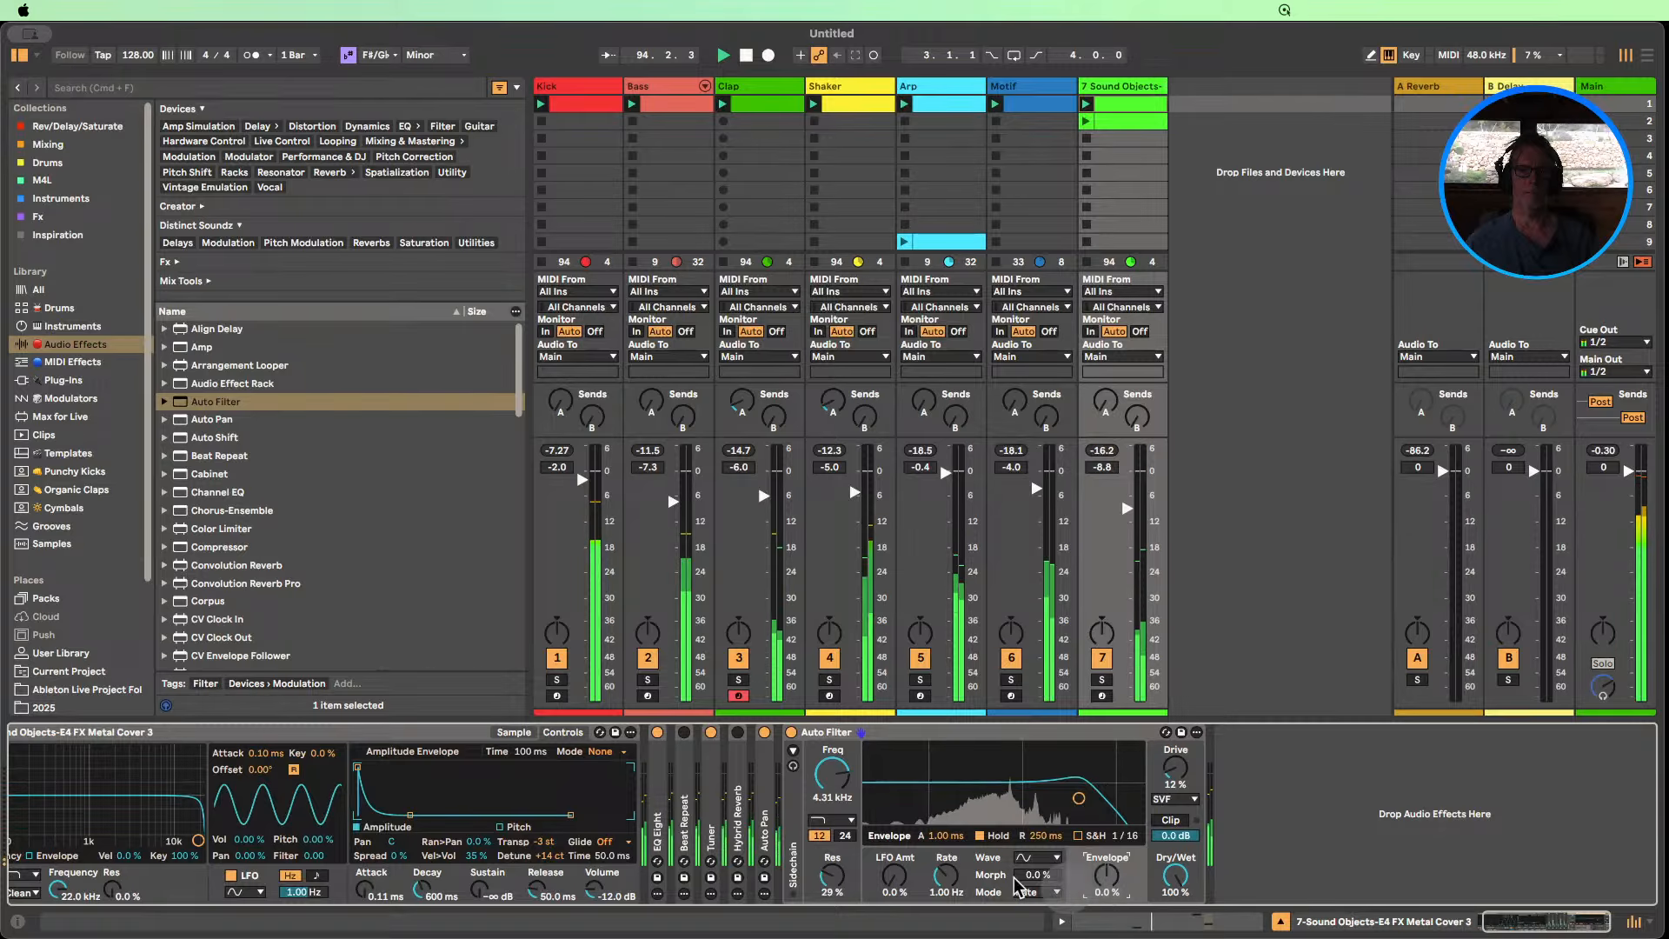
left_click_drag(829, 776, 829, 797)
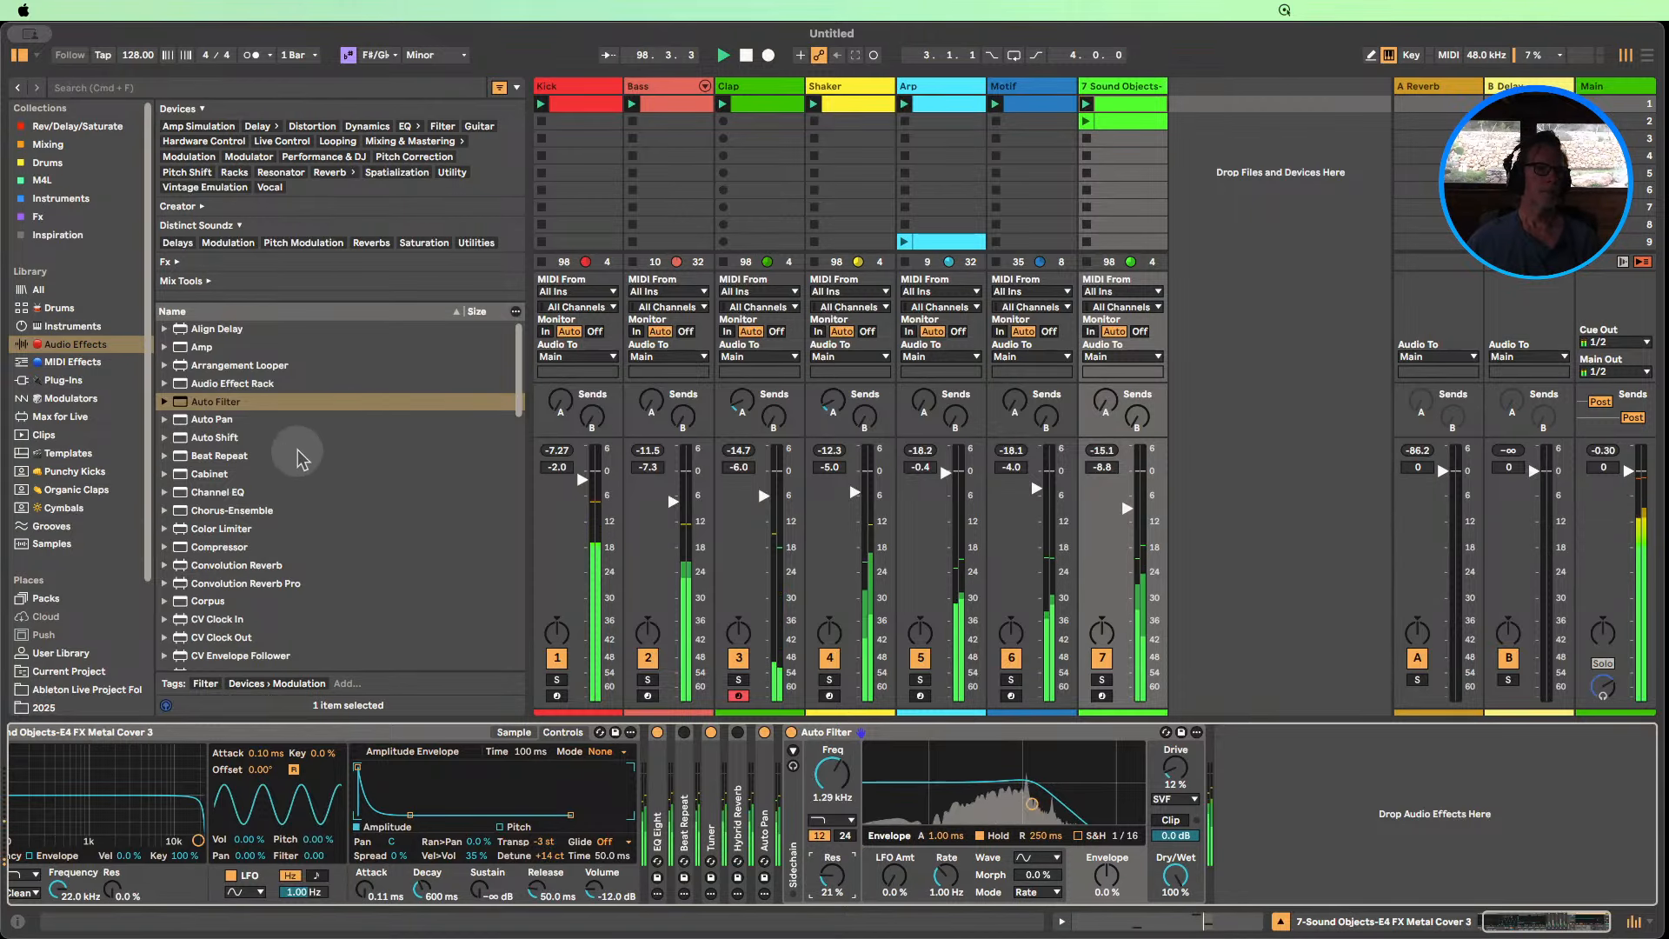
Stop playback and add Grain Delay from the audio effects after Auto Filter on track 7.
scroll(297, 451, "down", 5)
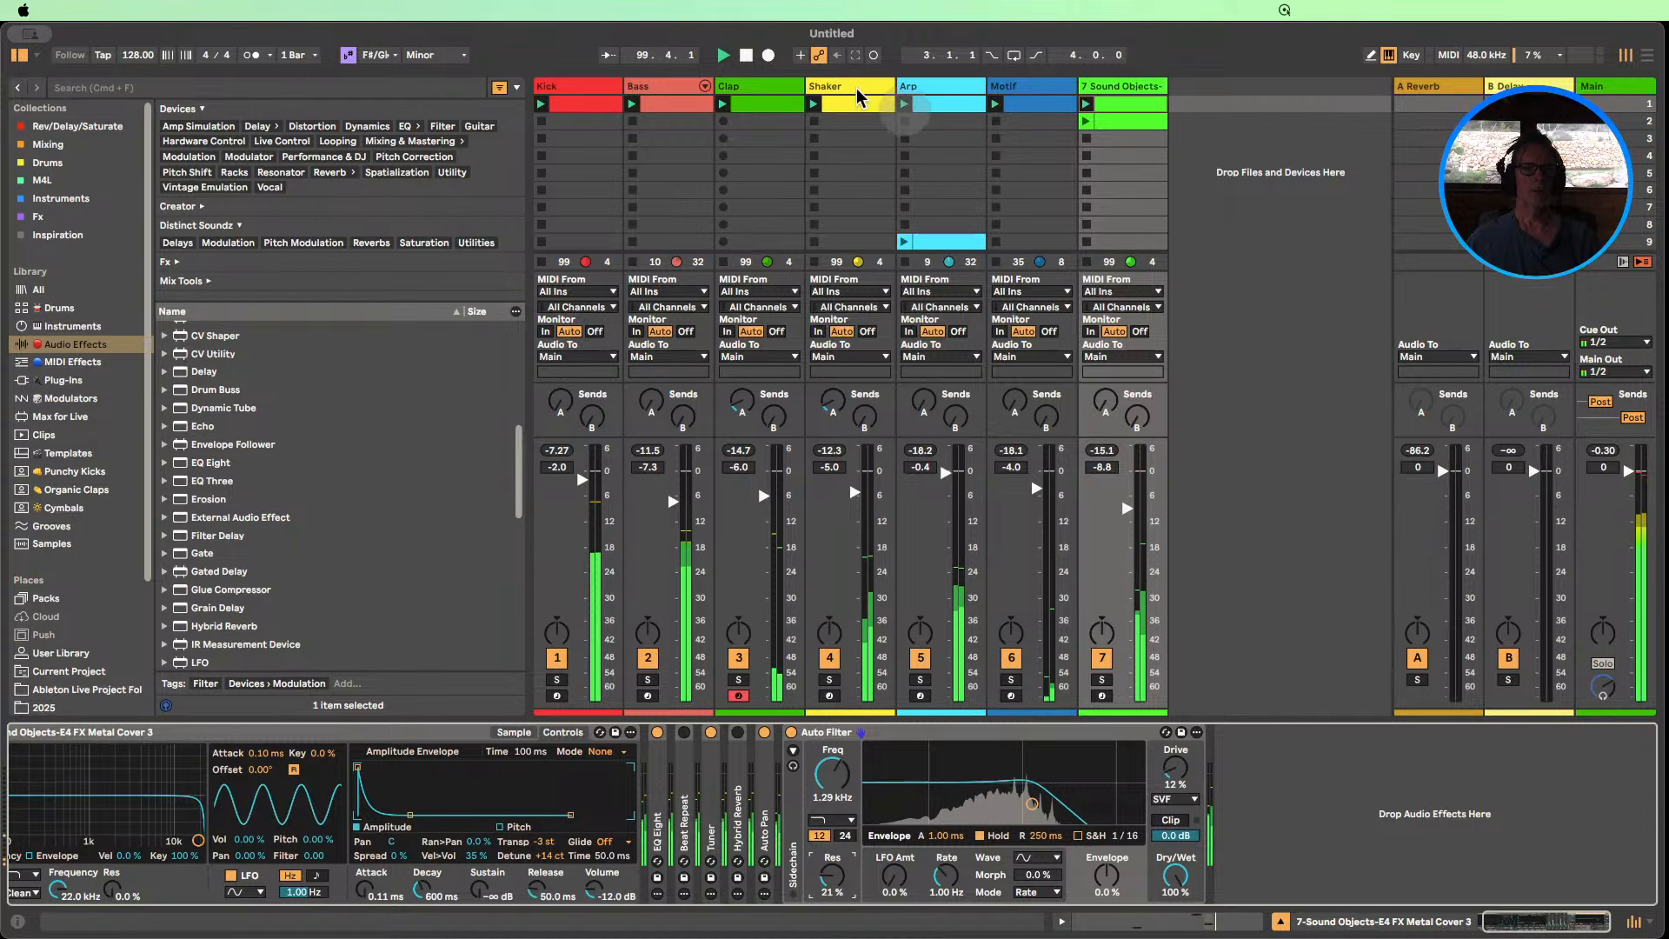
left_click(746, 56)
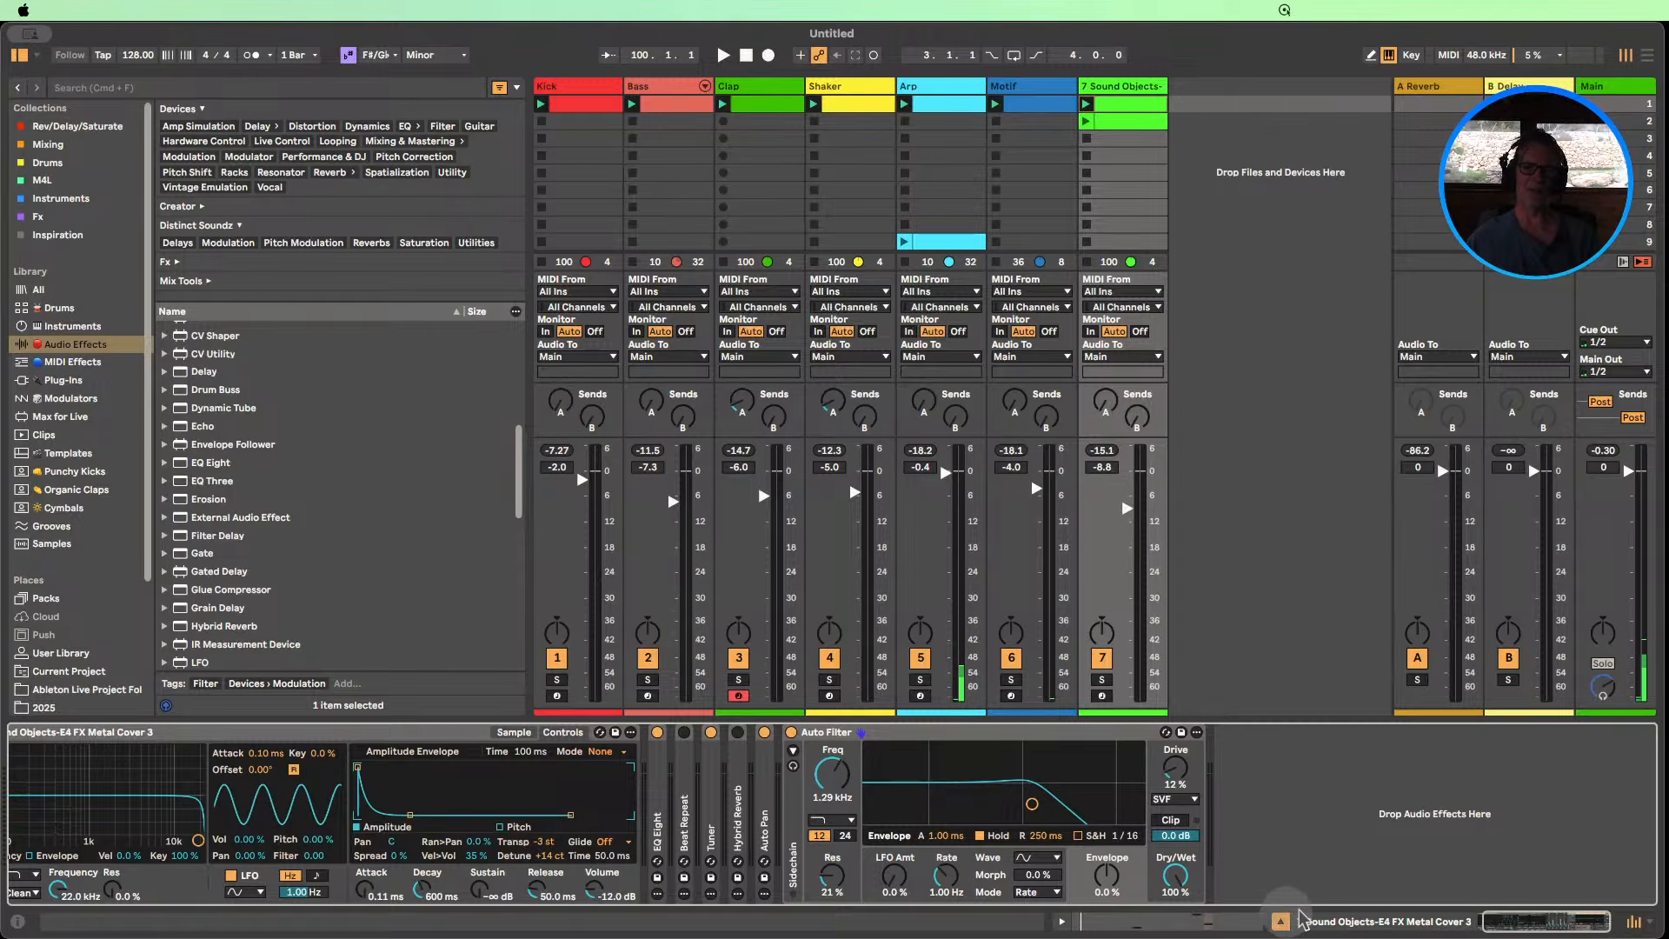
left_click(1280, 922)
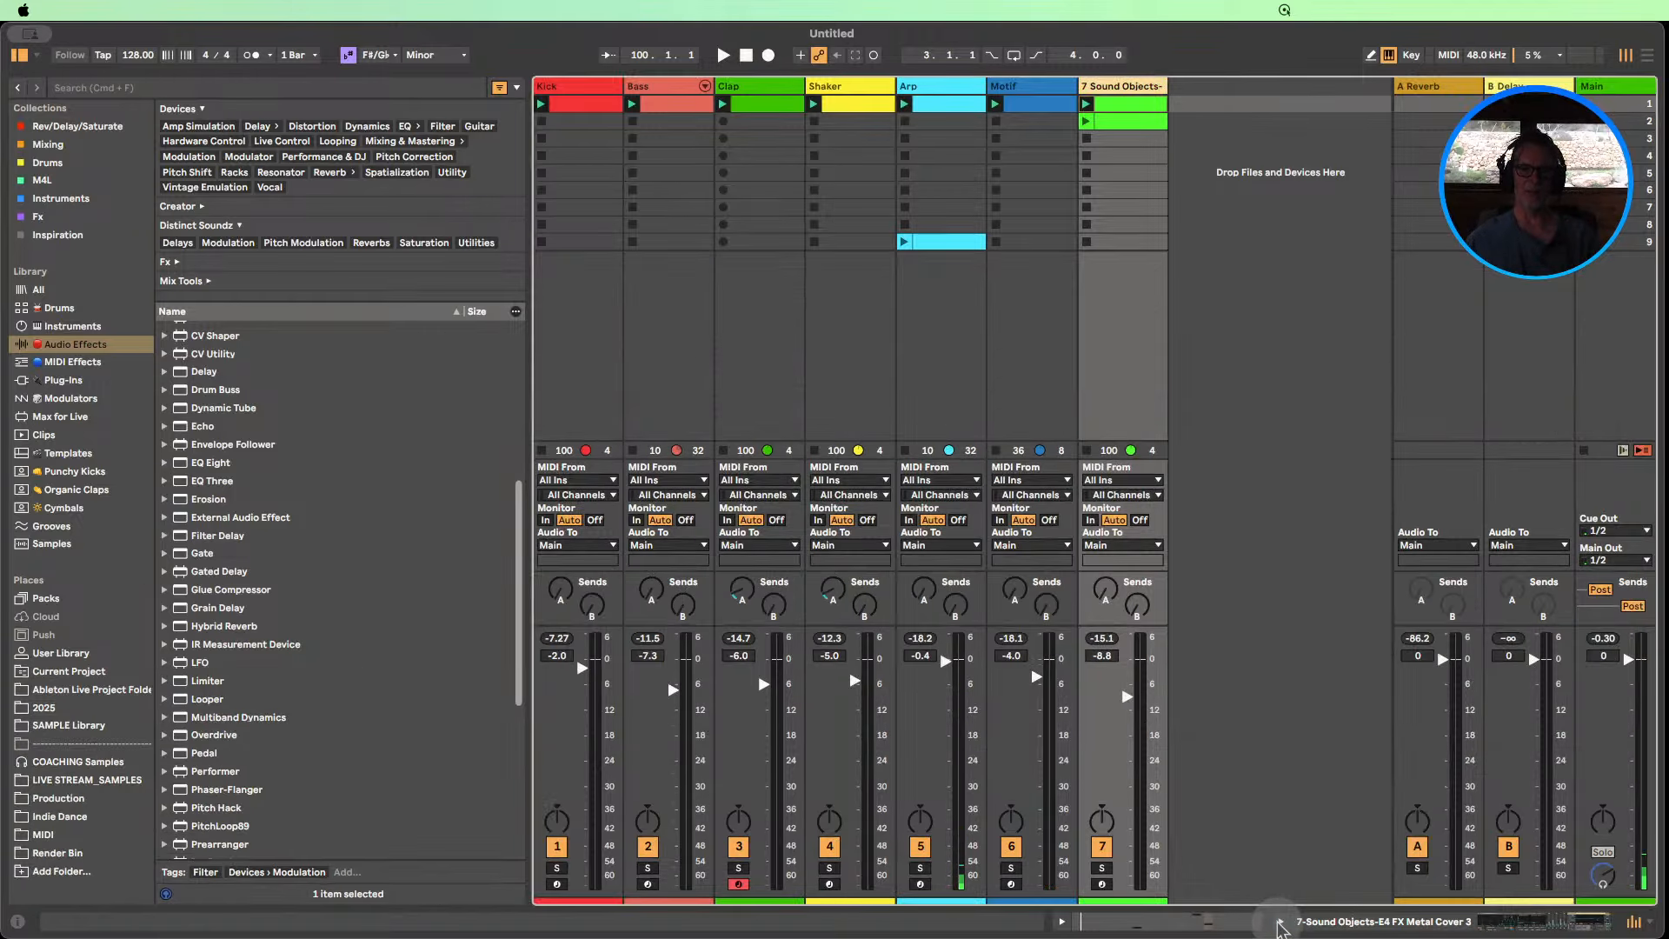
scroll(261, 625, "down", 5)
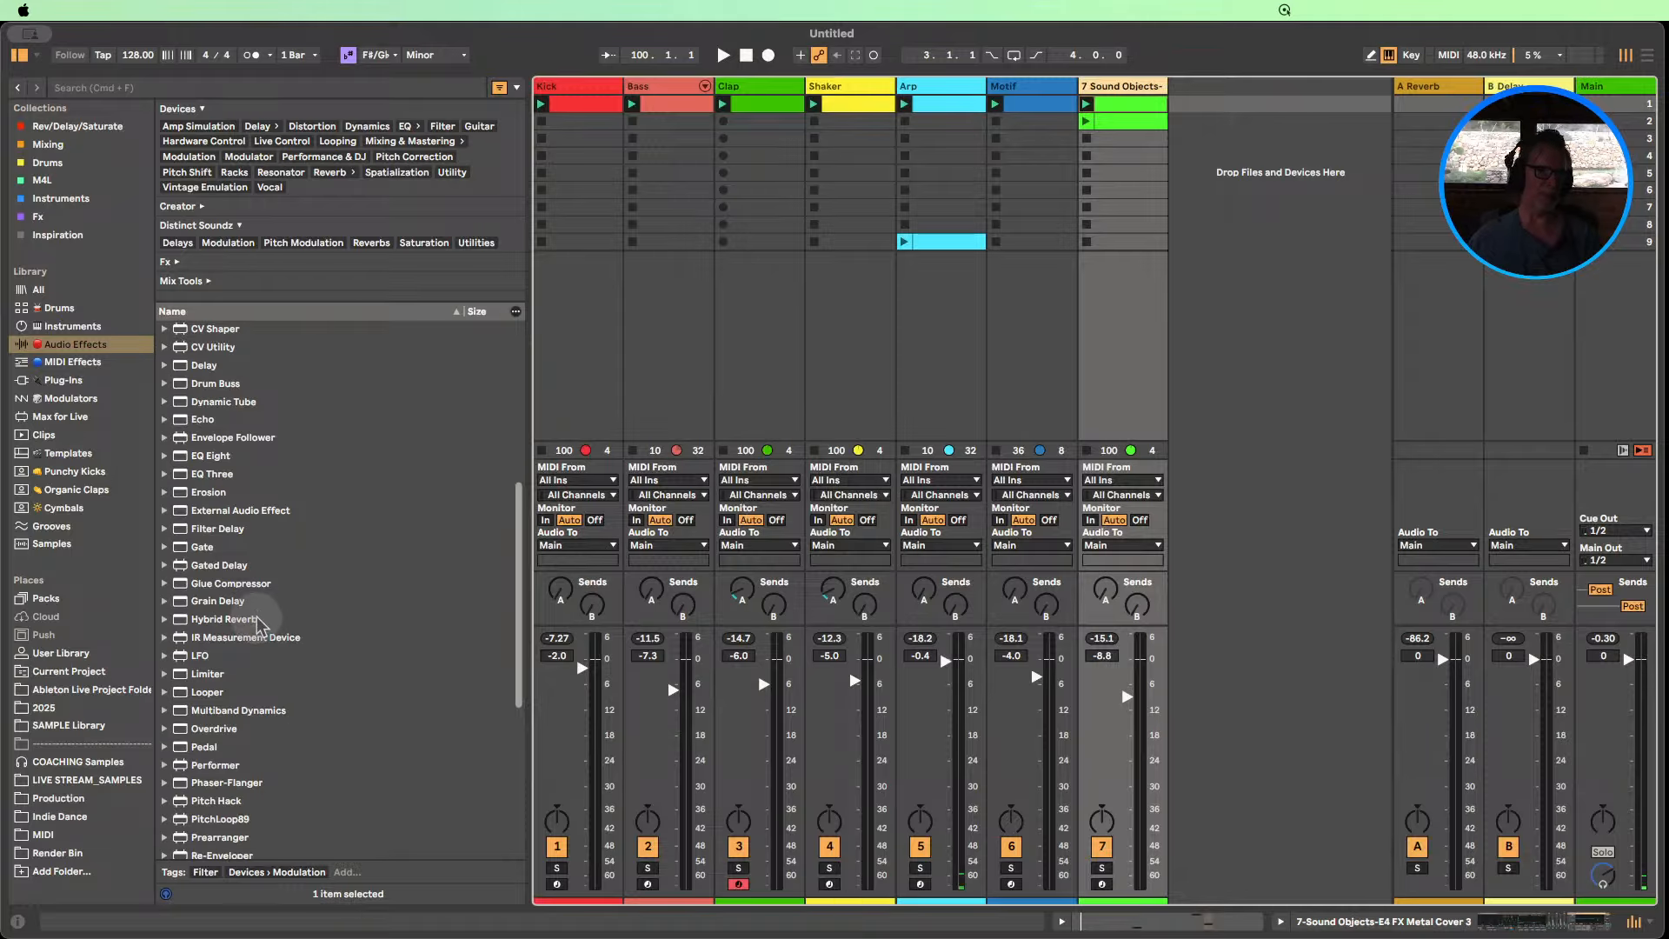
scroll(260, 625, "down", 3)
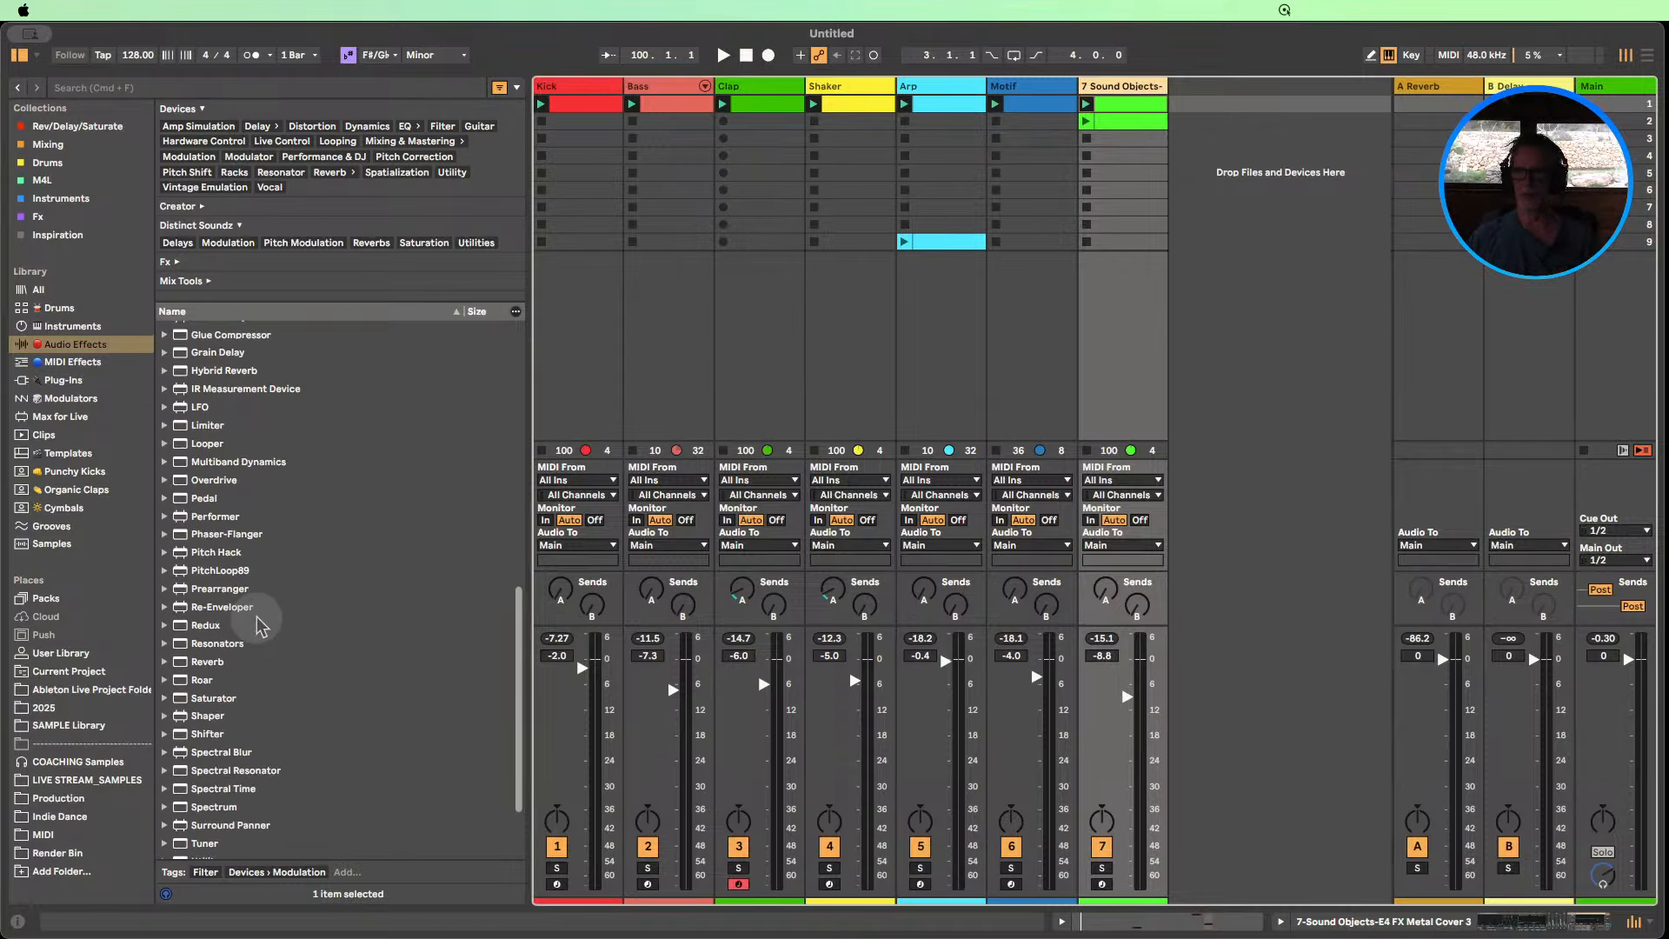
scroll(261, 624, "down", 3)
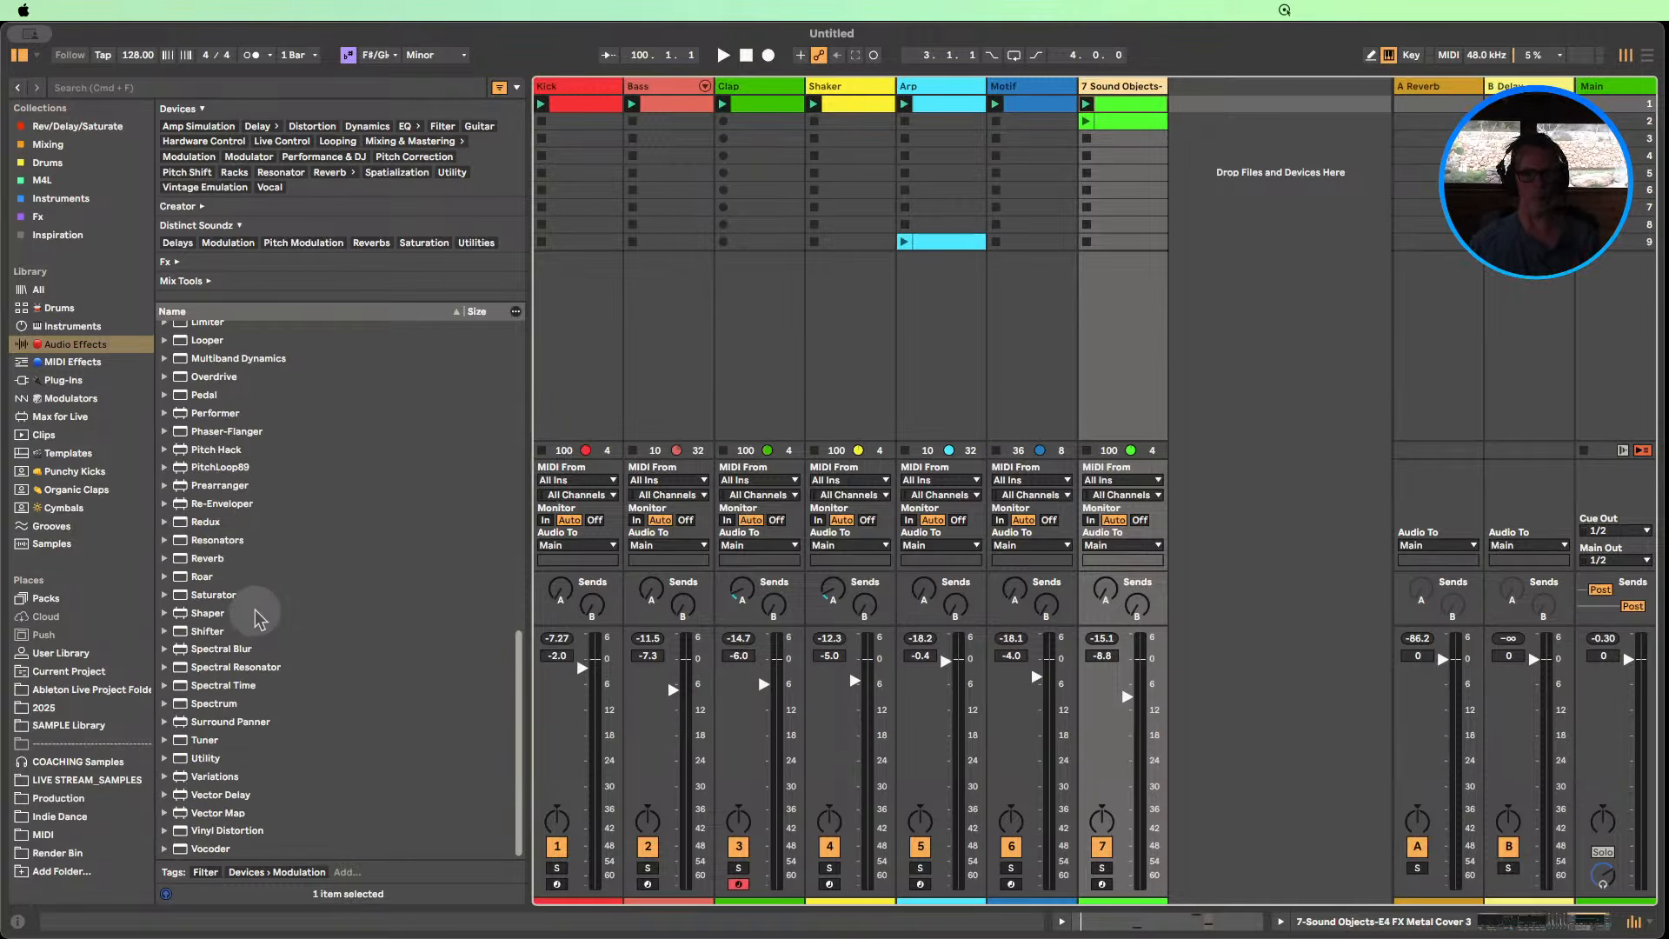
scroll(261, 619, "up", 10)
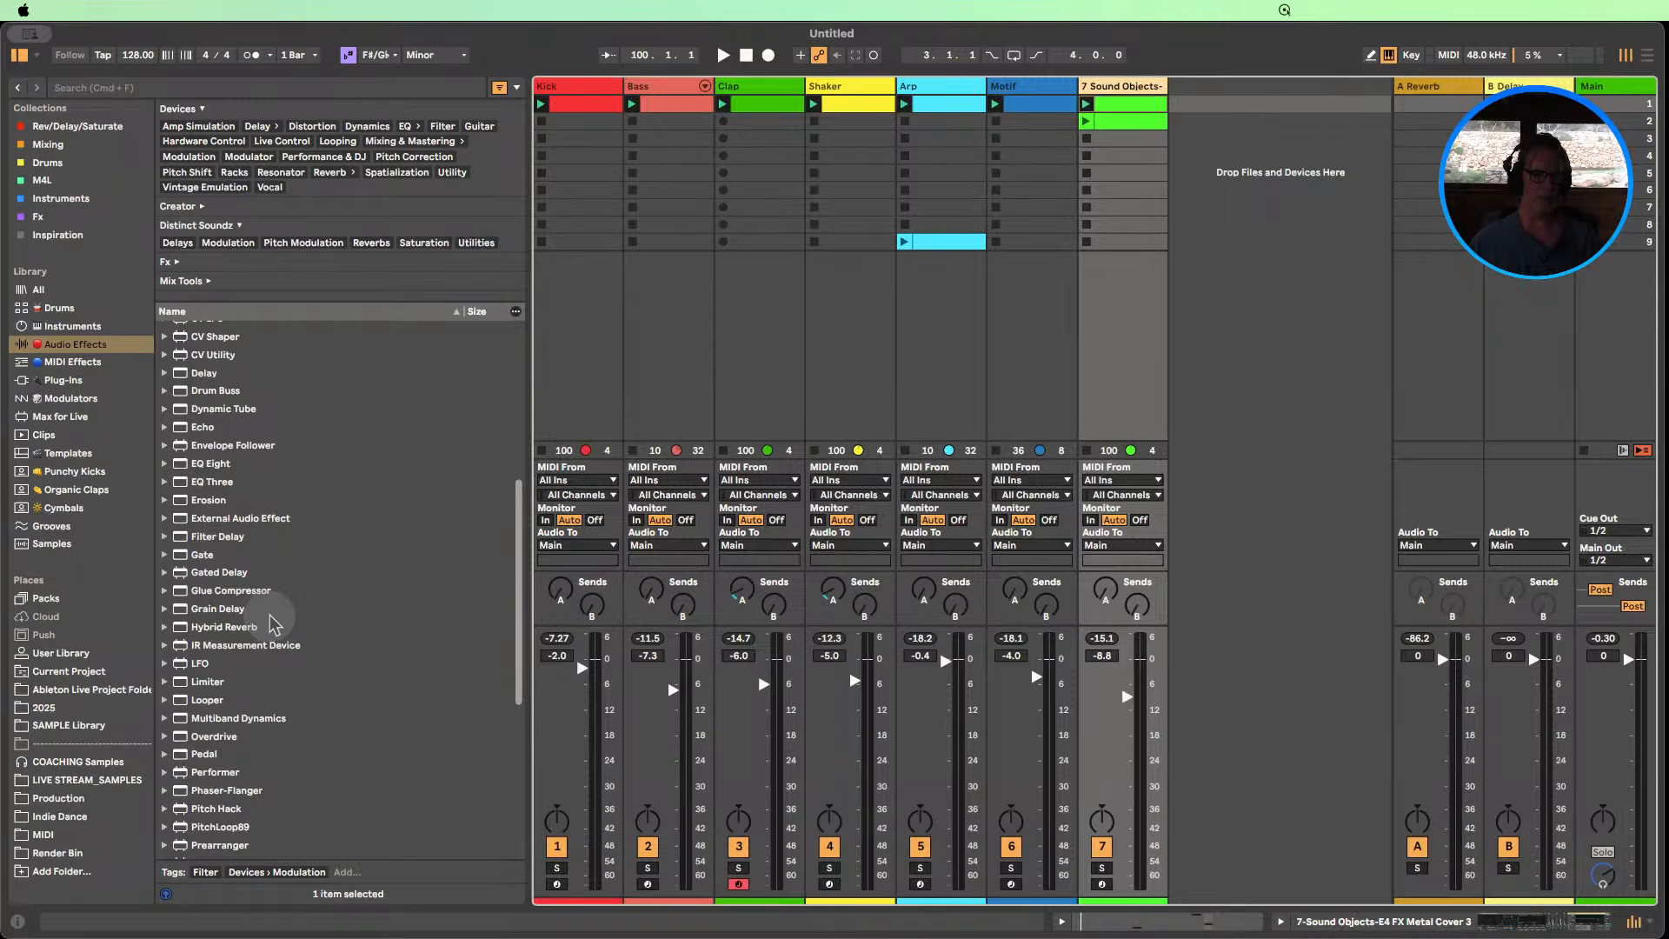
scroll(280, 613, "up", 3)
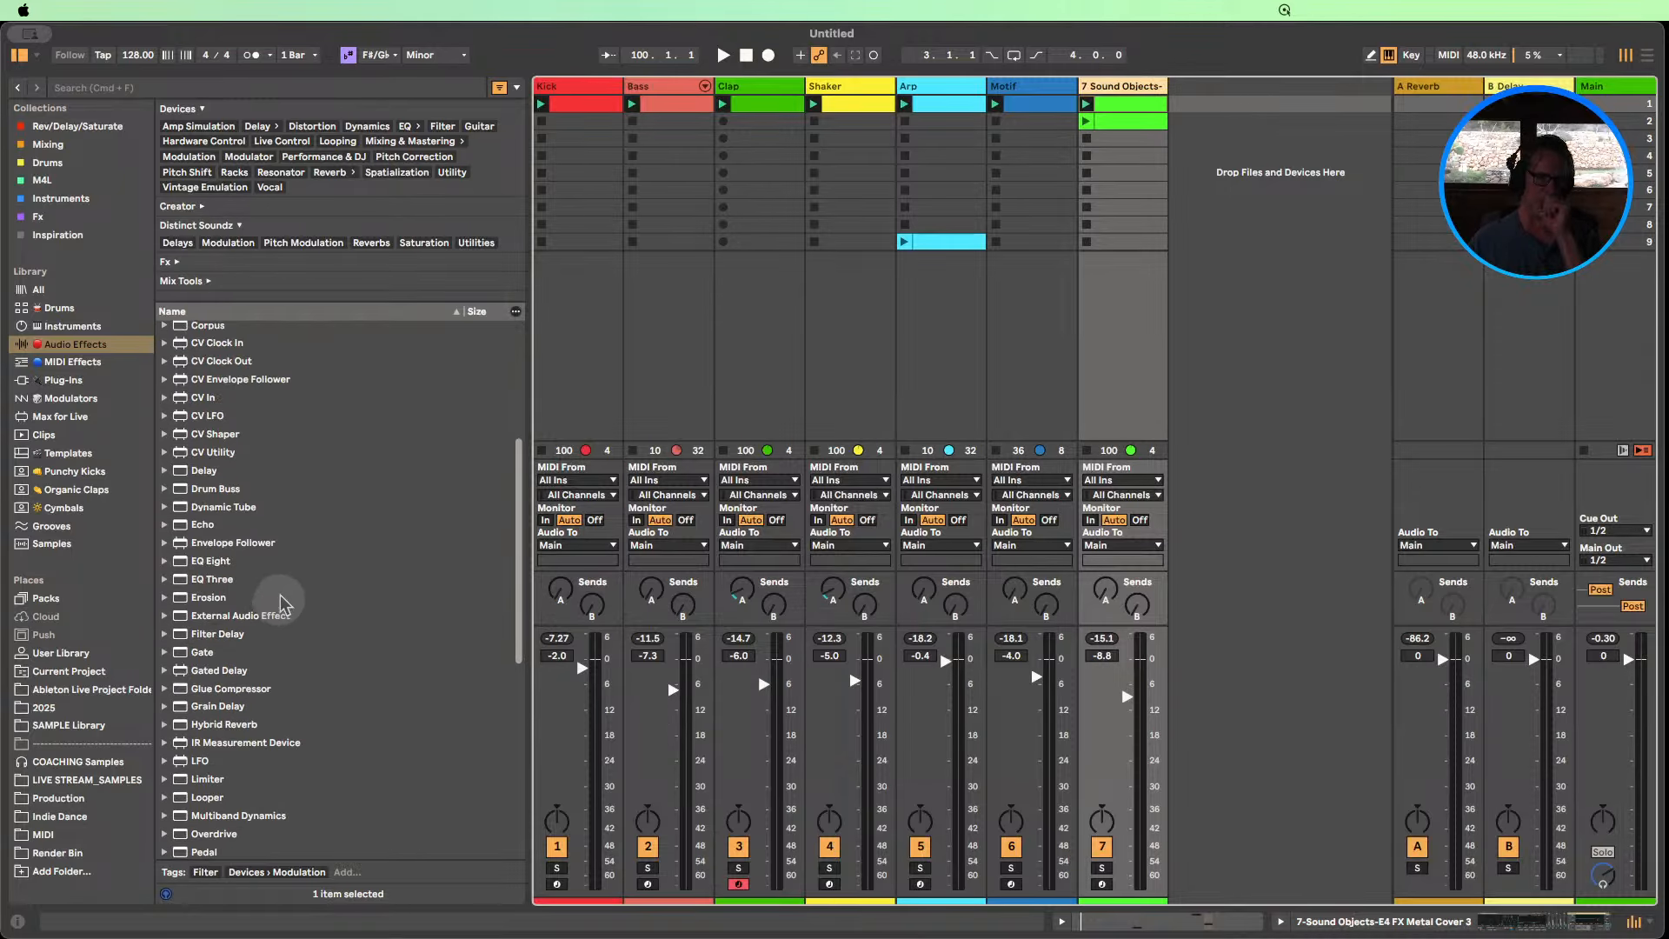
scroll(279, 573, "up", 8)
scroll(290, 531, "down", 6)
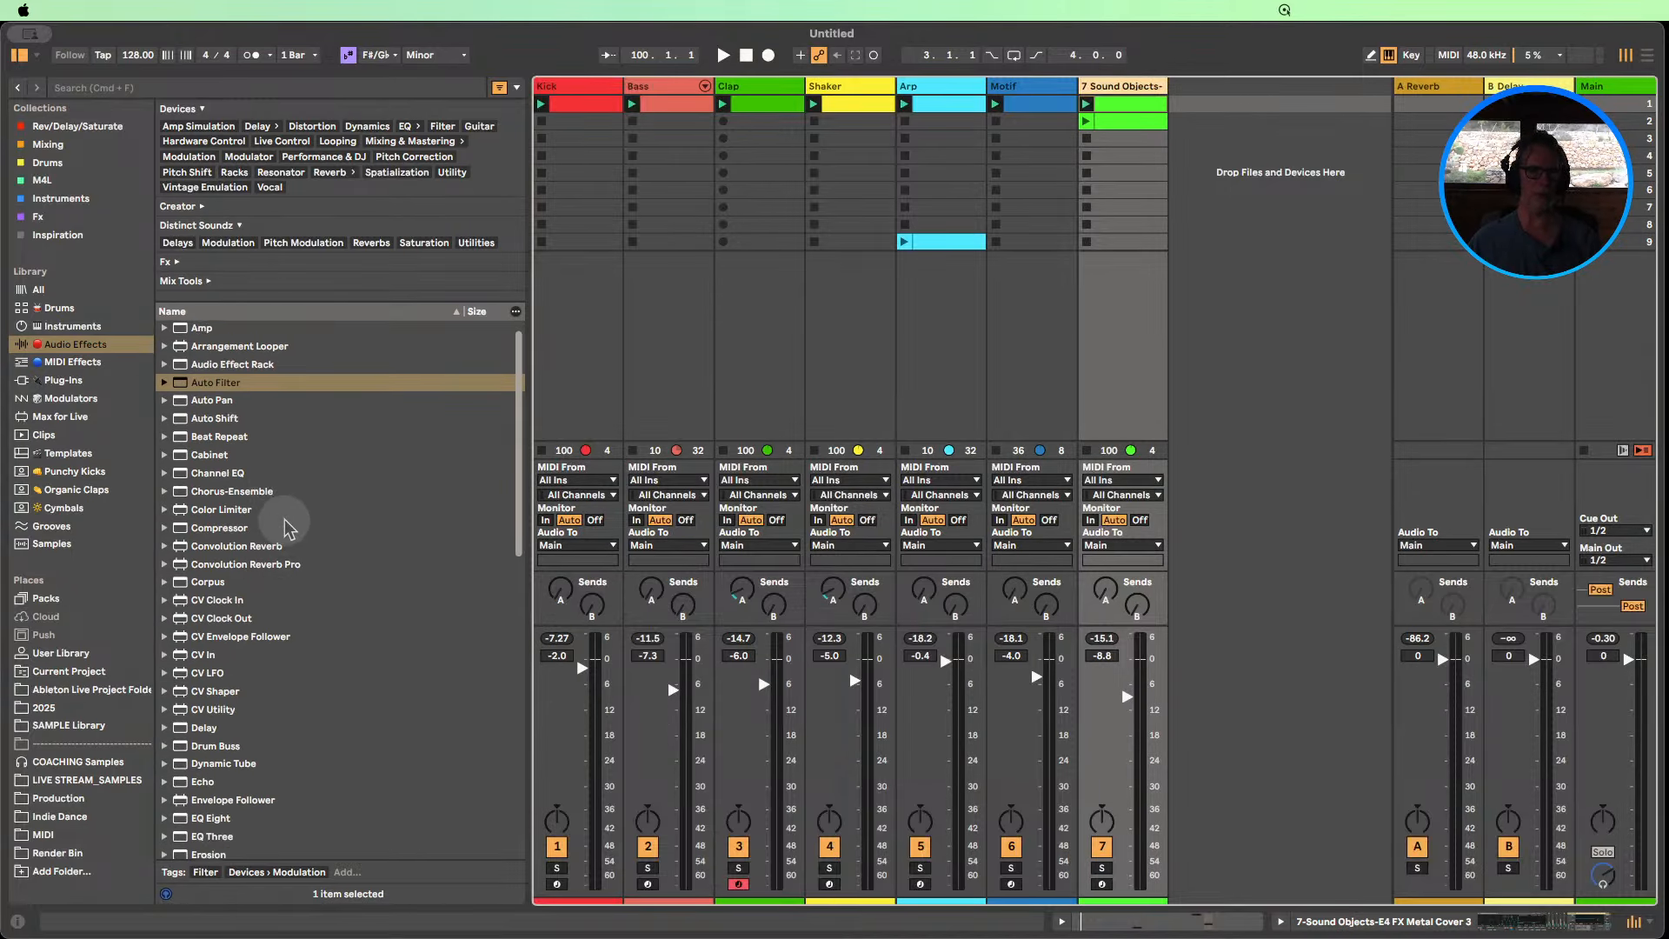
scroll(241, 598, "down", 1)
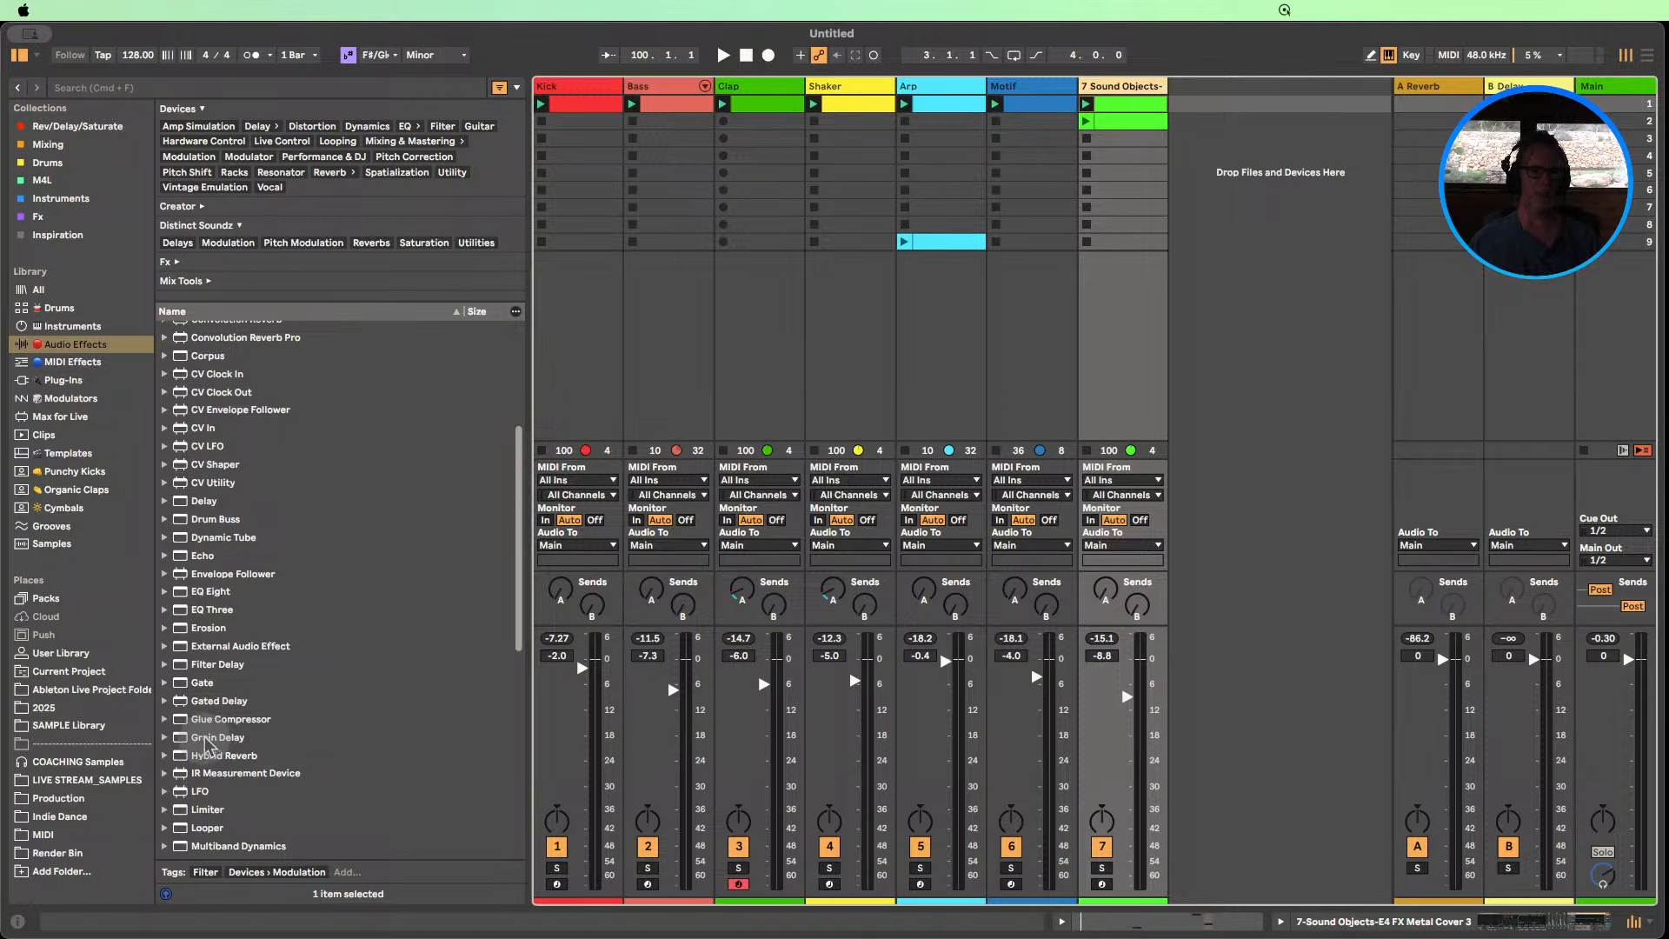
left_click_drag(208, 745, 1102, 213)
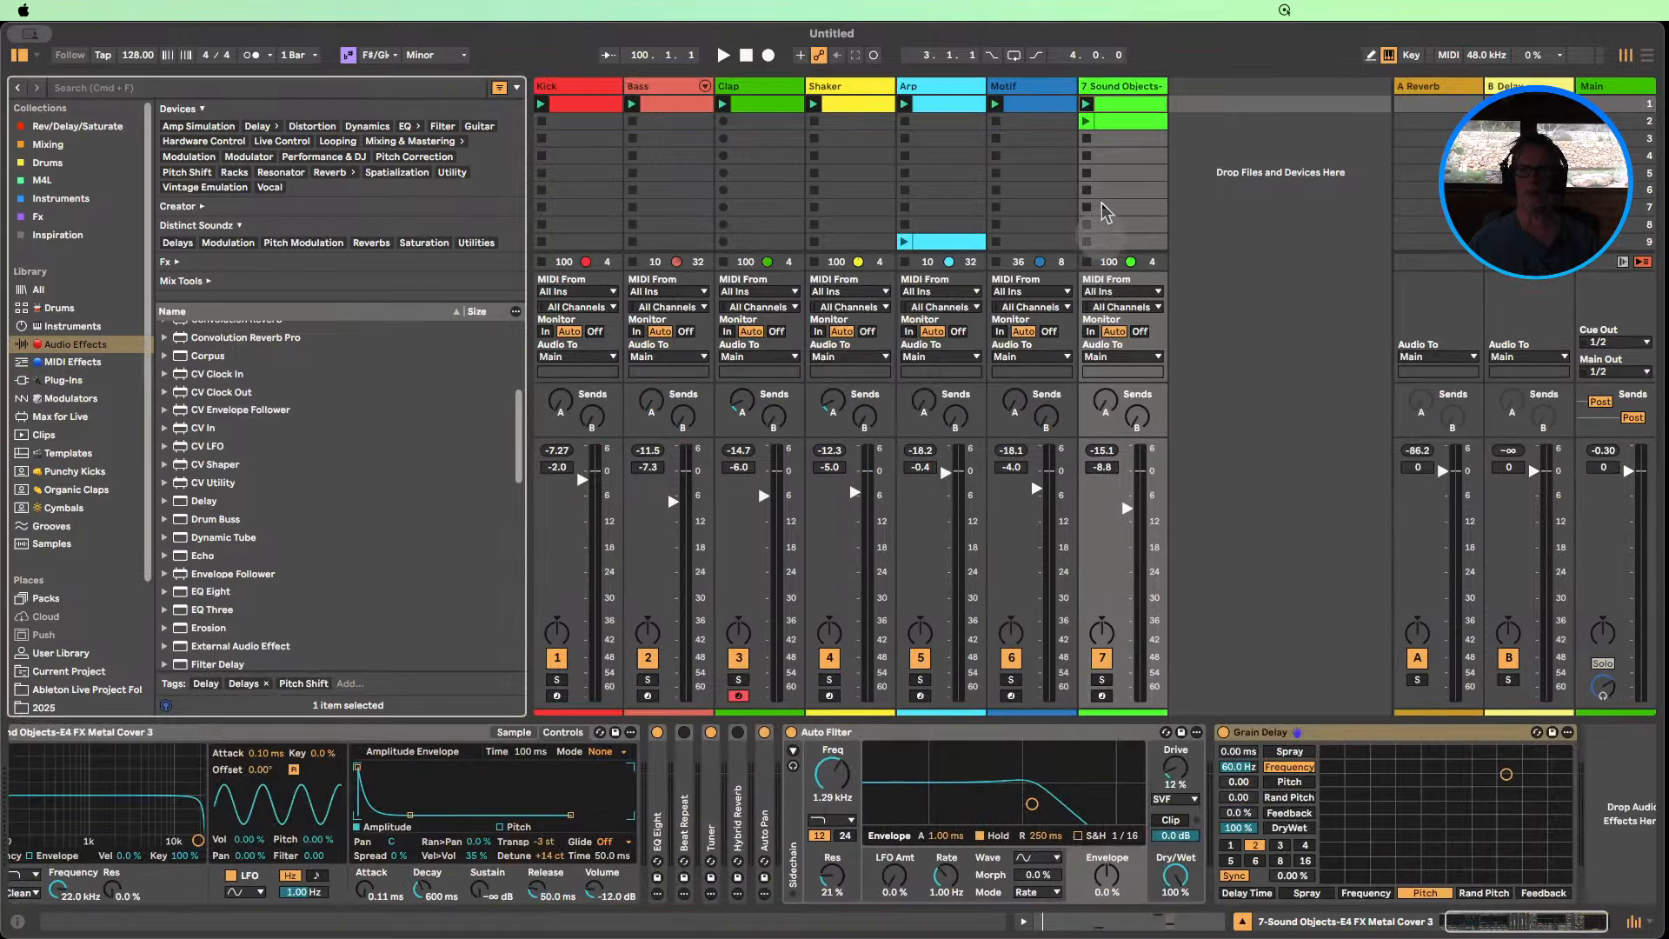
Restart playback with Auto Filter collapsed and set Grain Delay's feedback to 37%.
left_click(1086, 105)
double_click(867, 733)
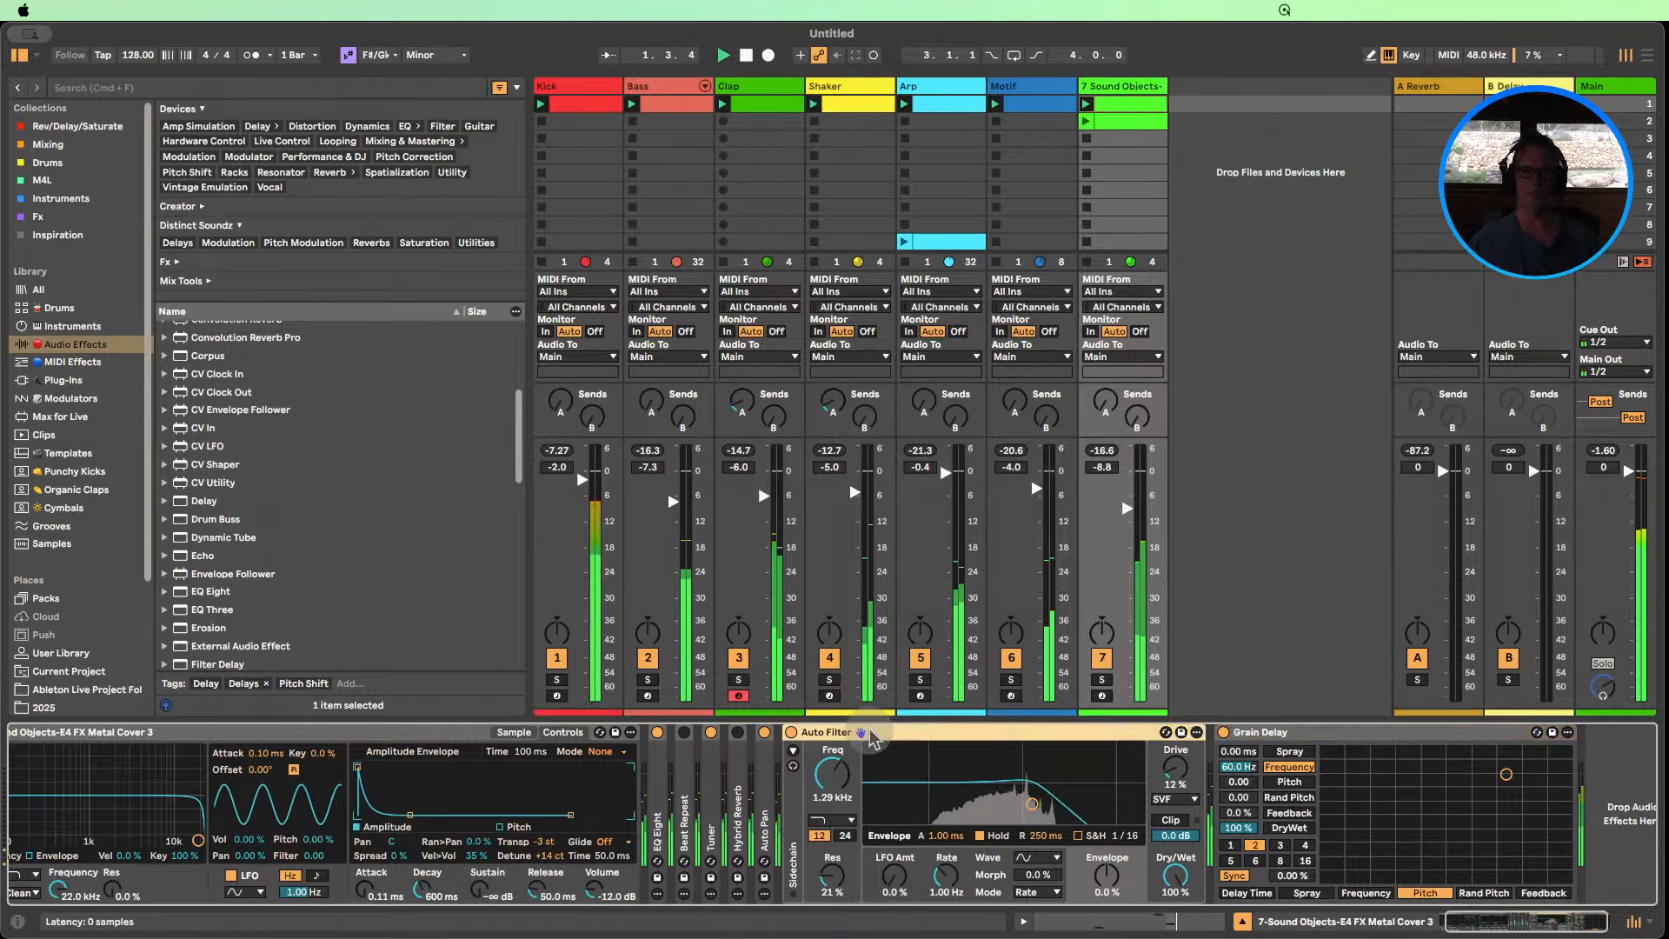
left_click_drag(833, 812, 833, 779)
Mute the Arp track and swap the track 7 sampler's sound through similar samples to Reyong Gamillion 12.
left_click(514, 732)
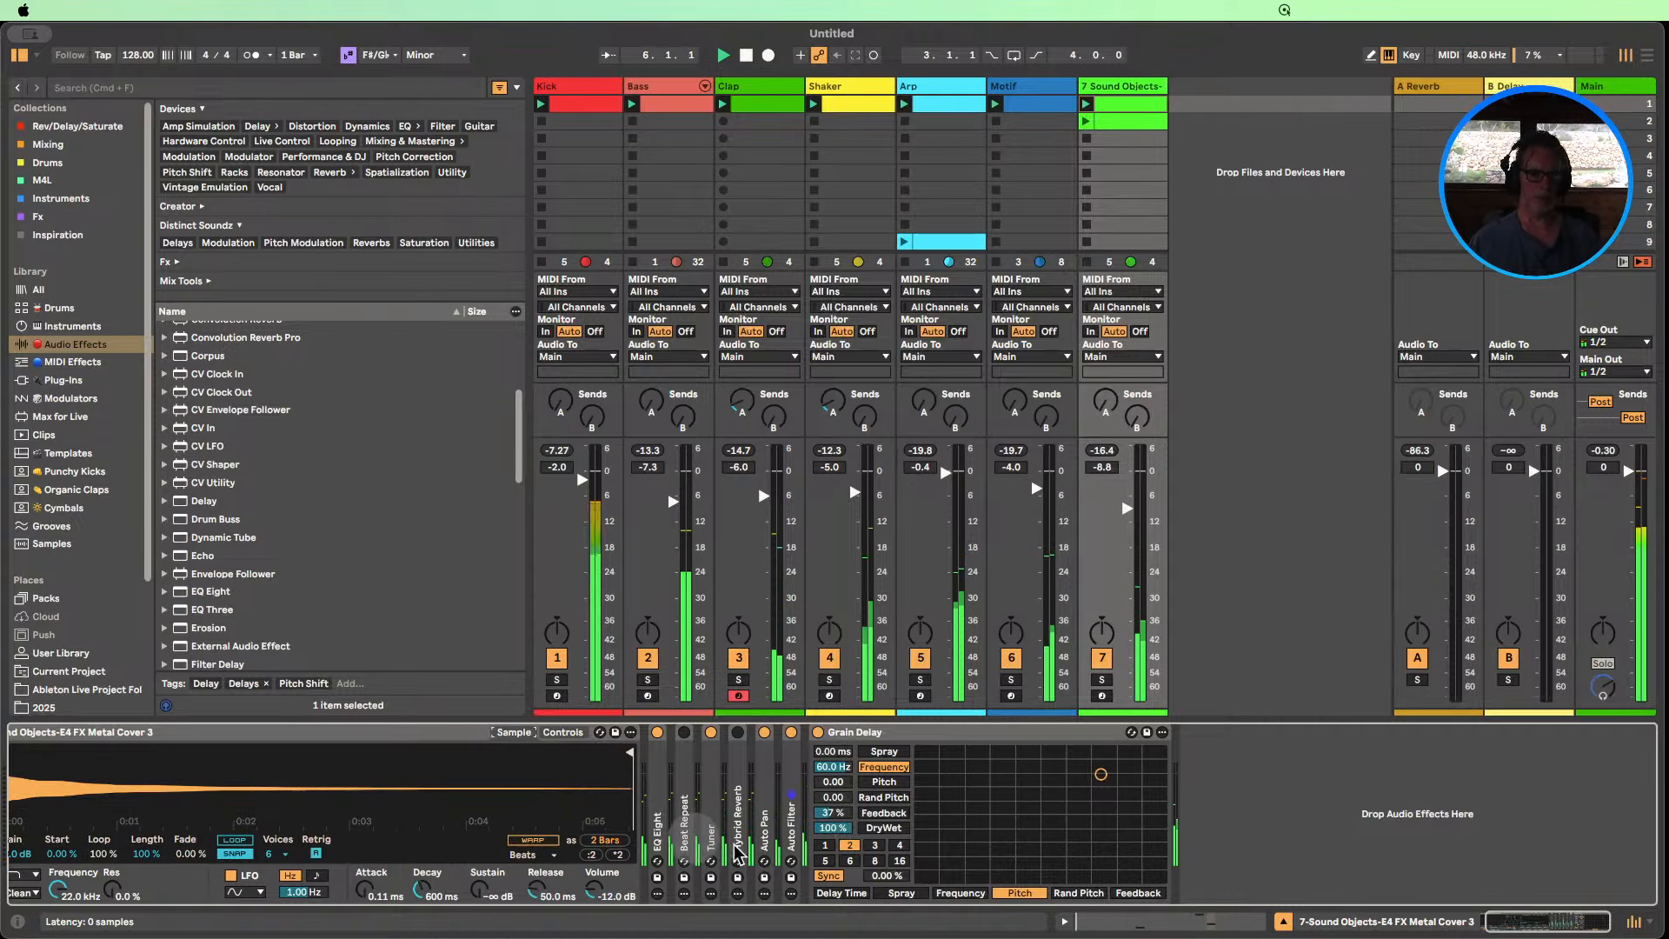
scroll(1552, 887, "left", 3)
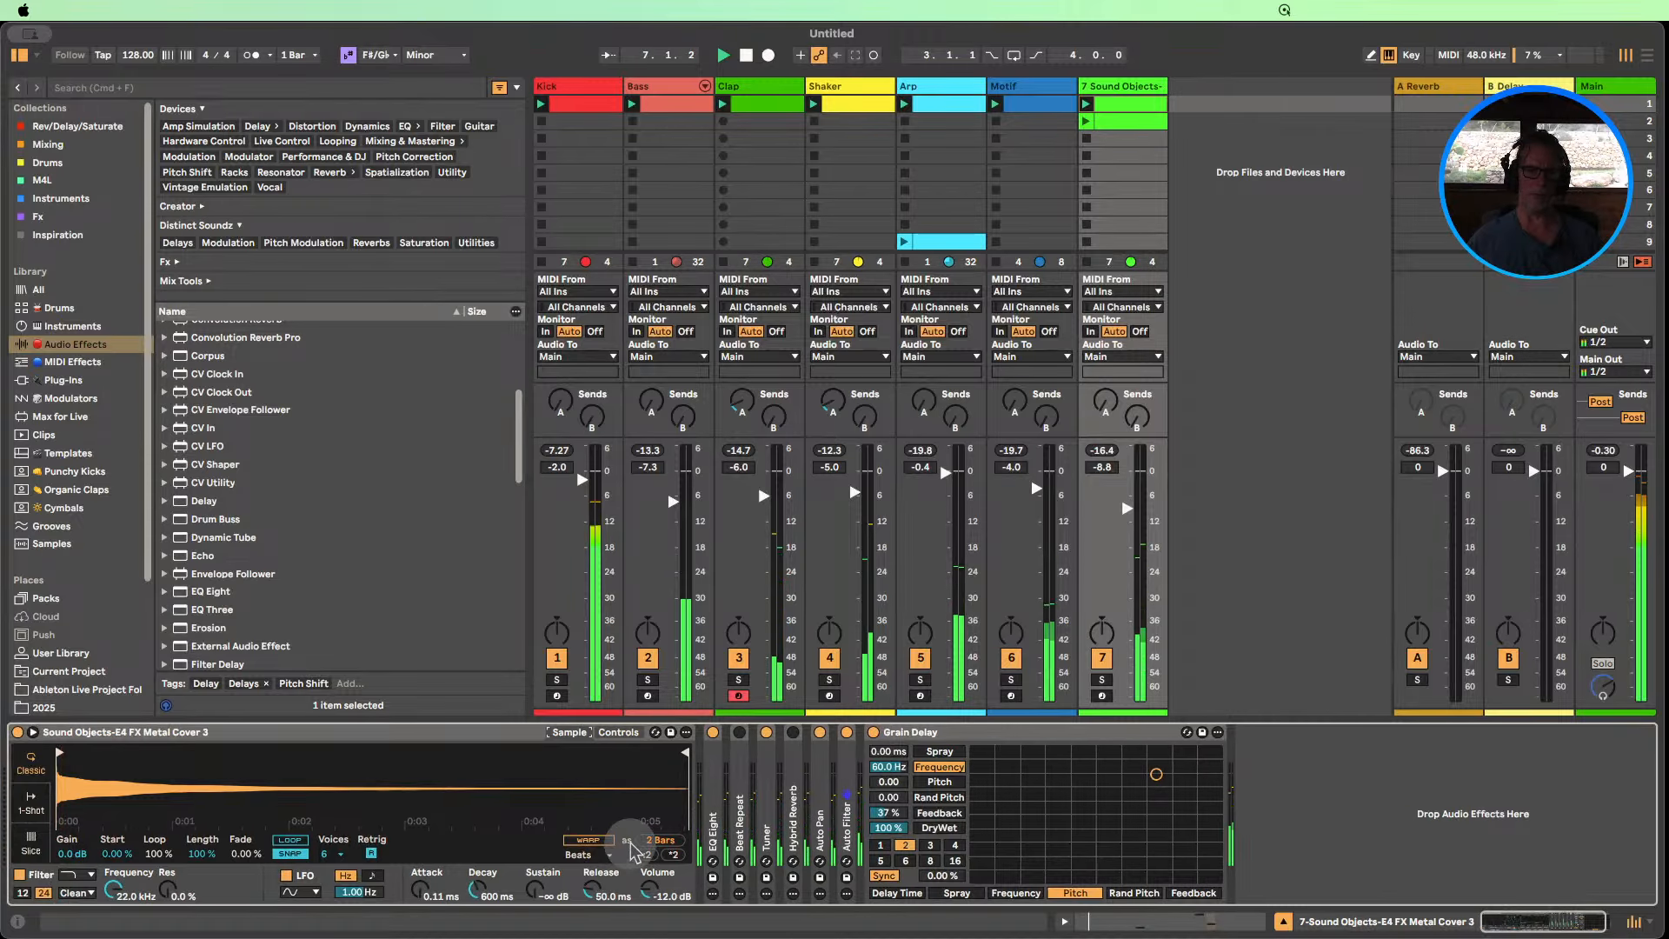
left_click(920, 658)
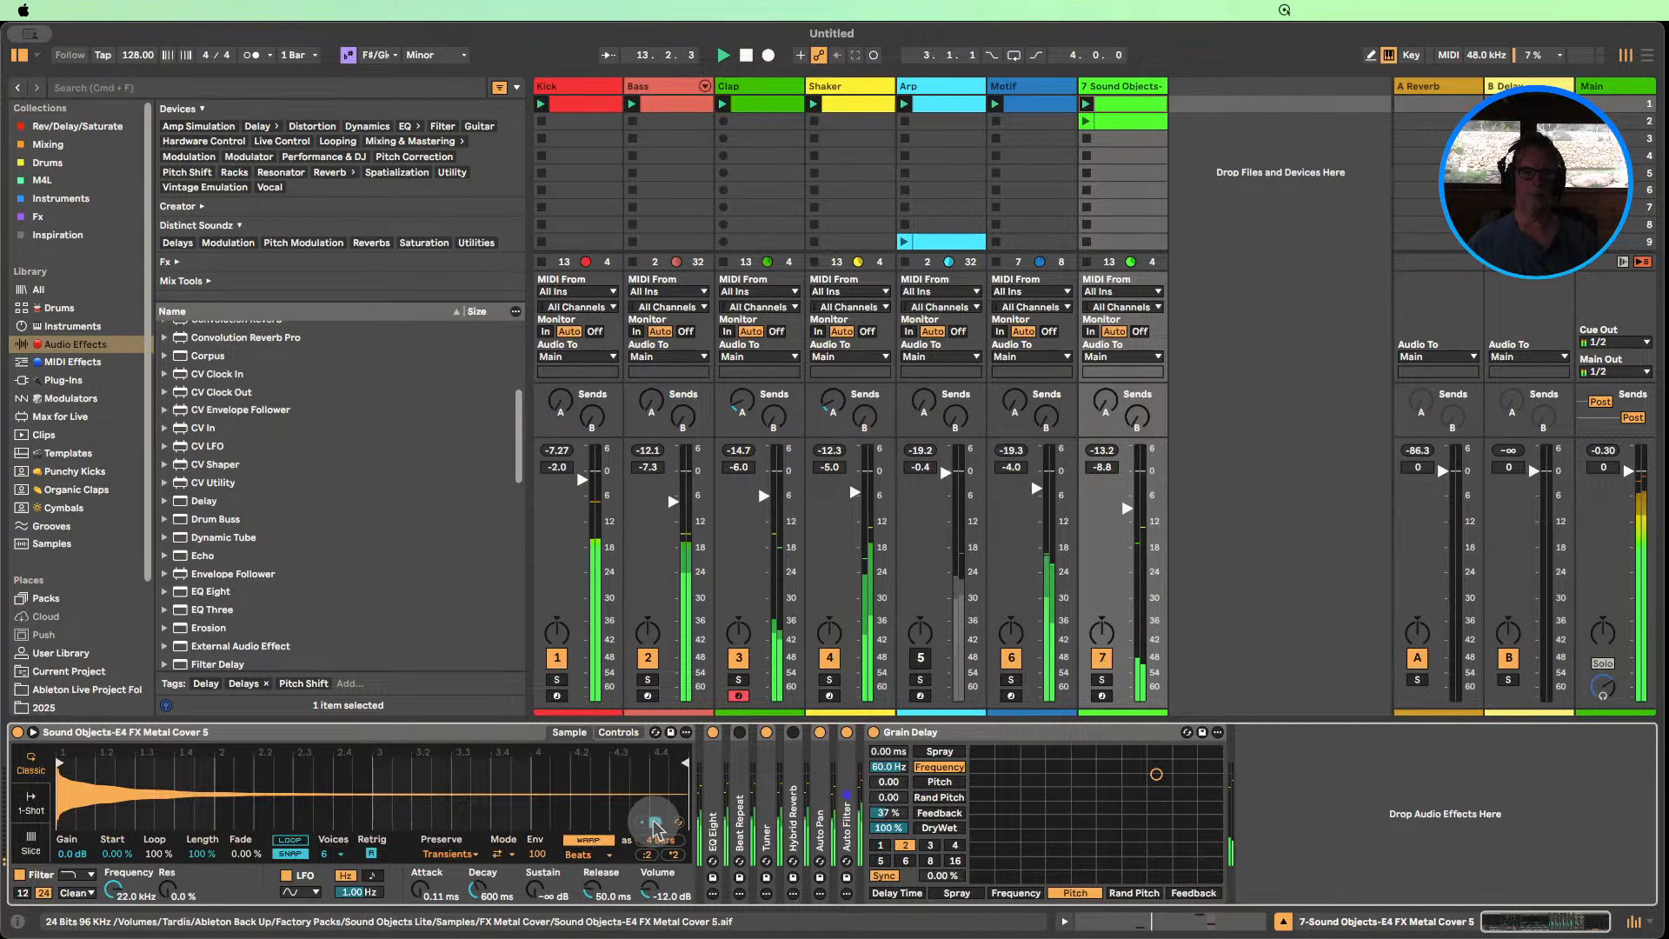
left_click(653, 826)
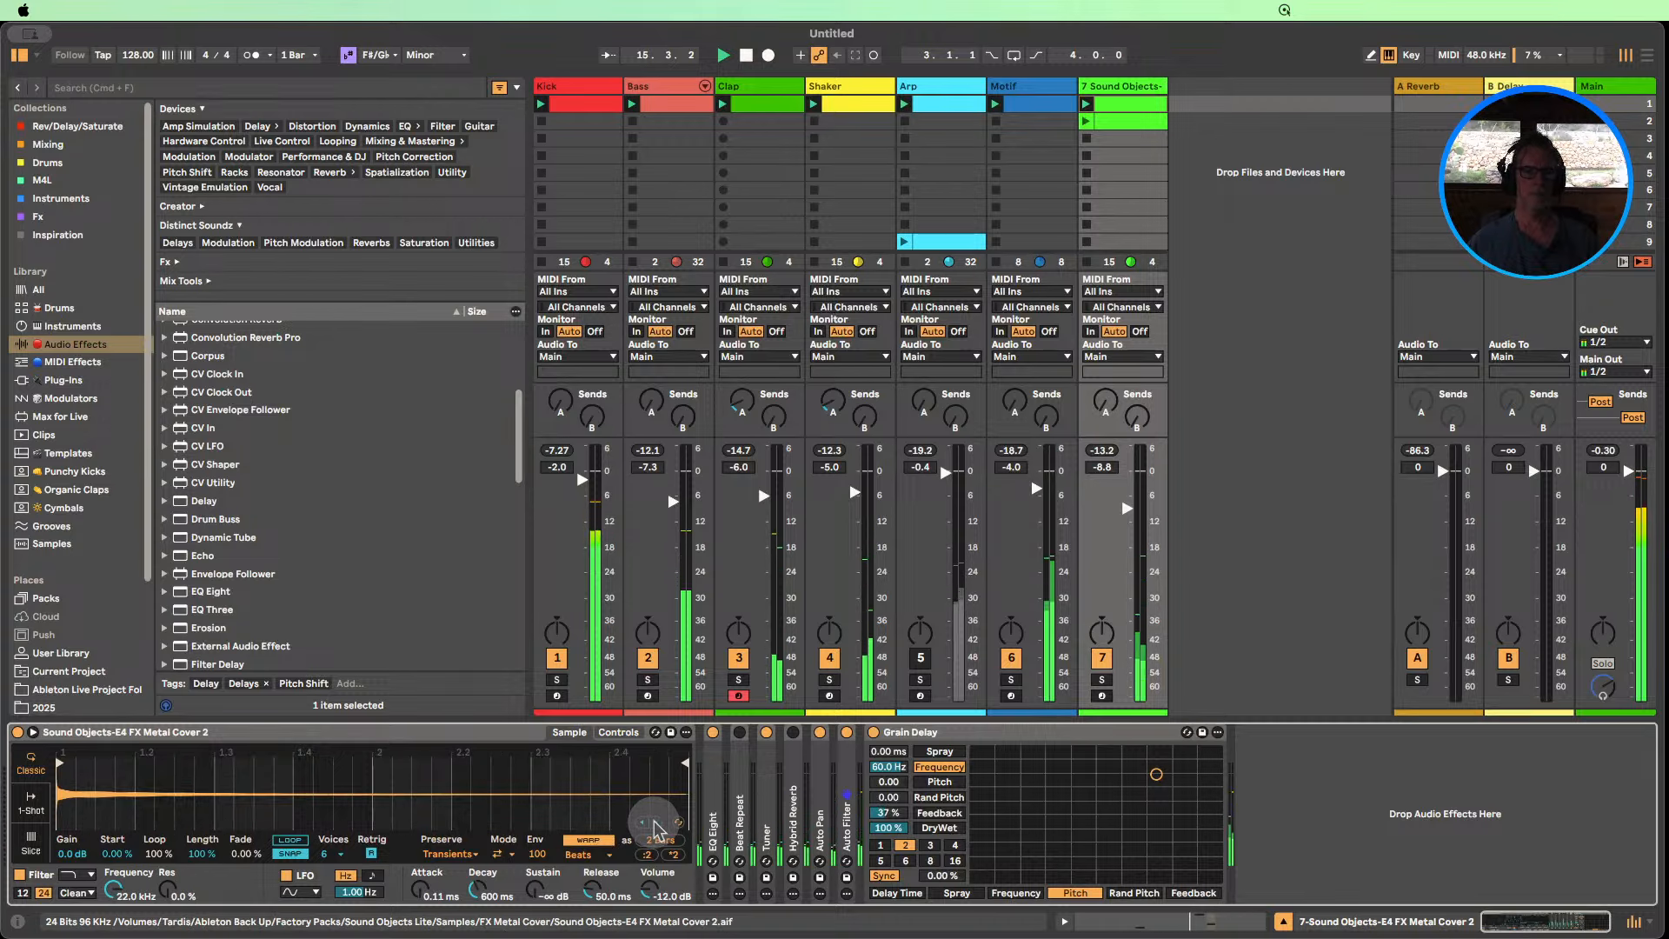
left_click(654, 826)
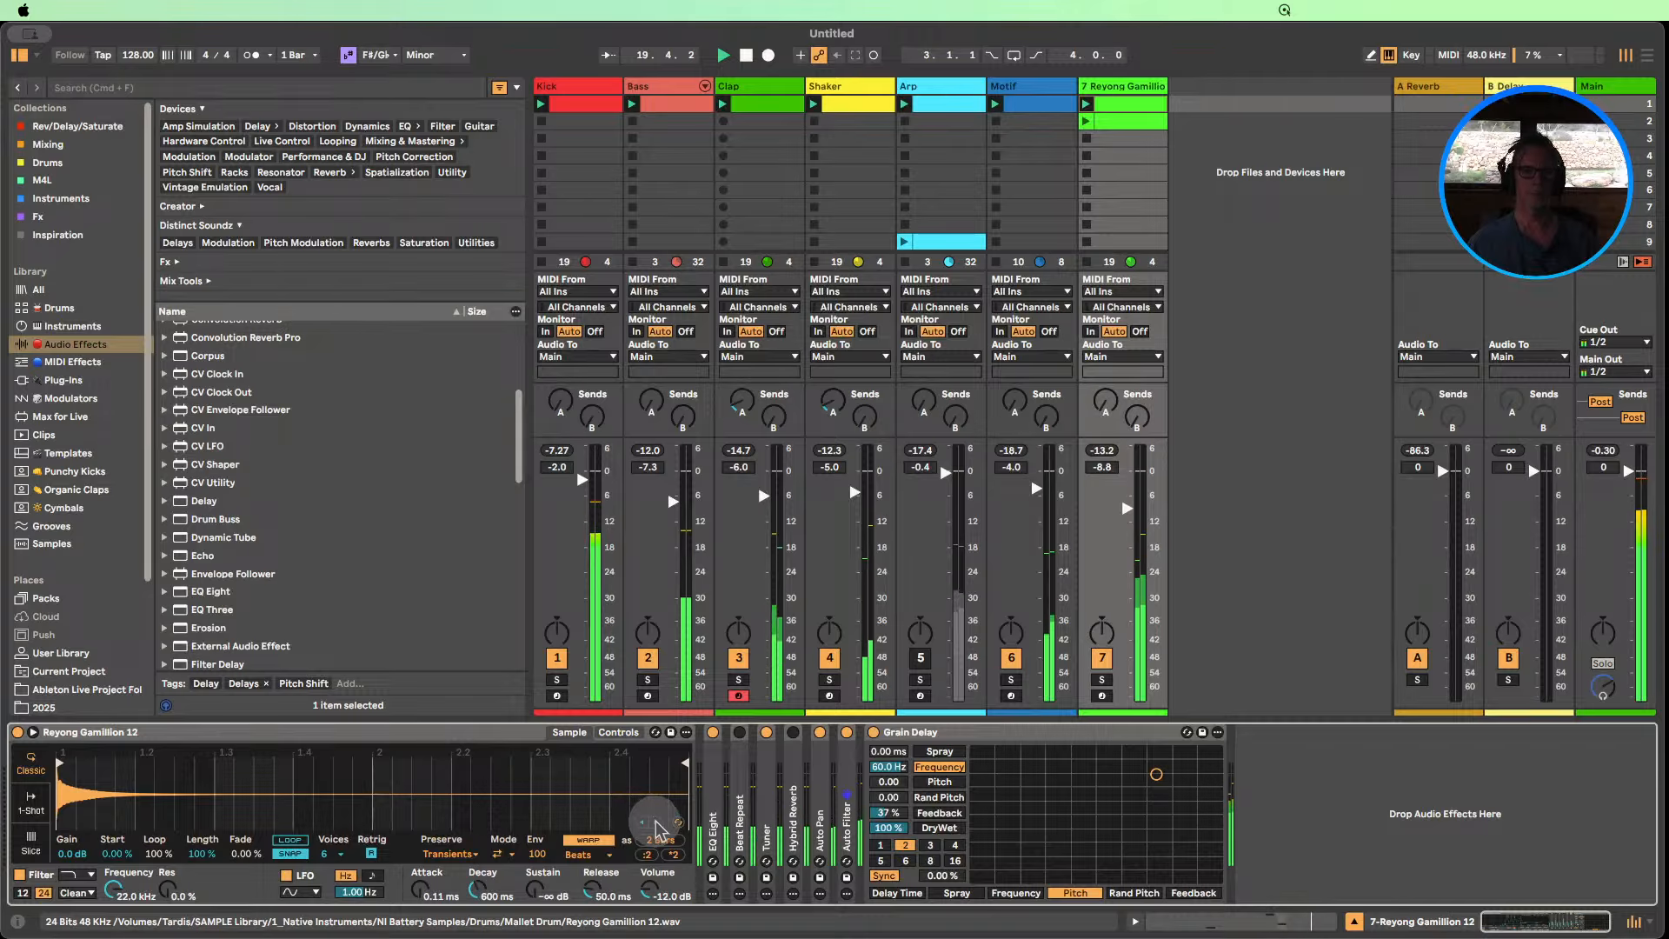
Expand the Tuner on track 7 and detune the Reyong Gamillion 12 sample to +17 ct.
left_click(618, 732)
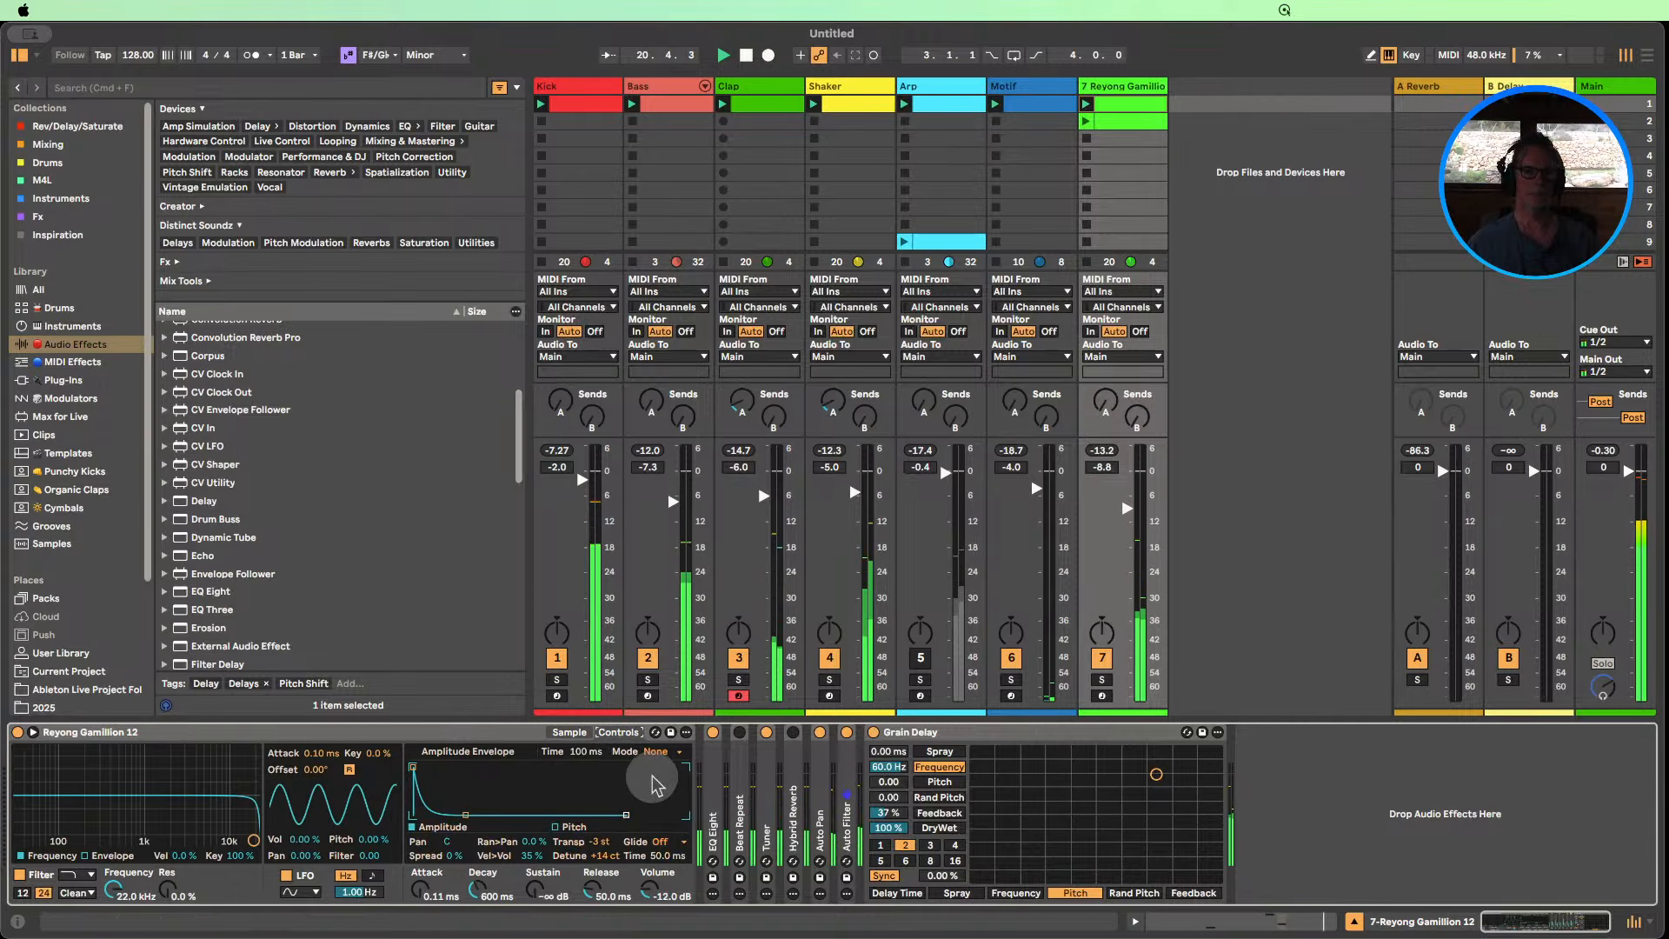
double_click(767, 813)
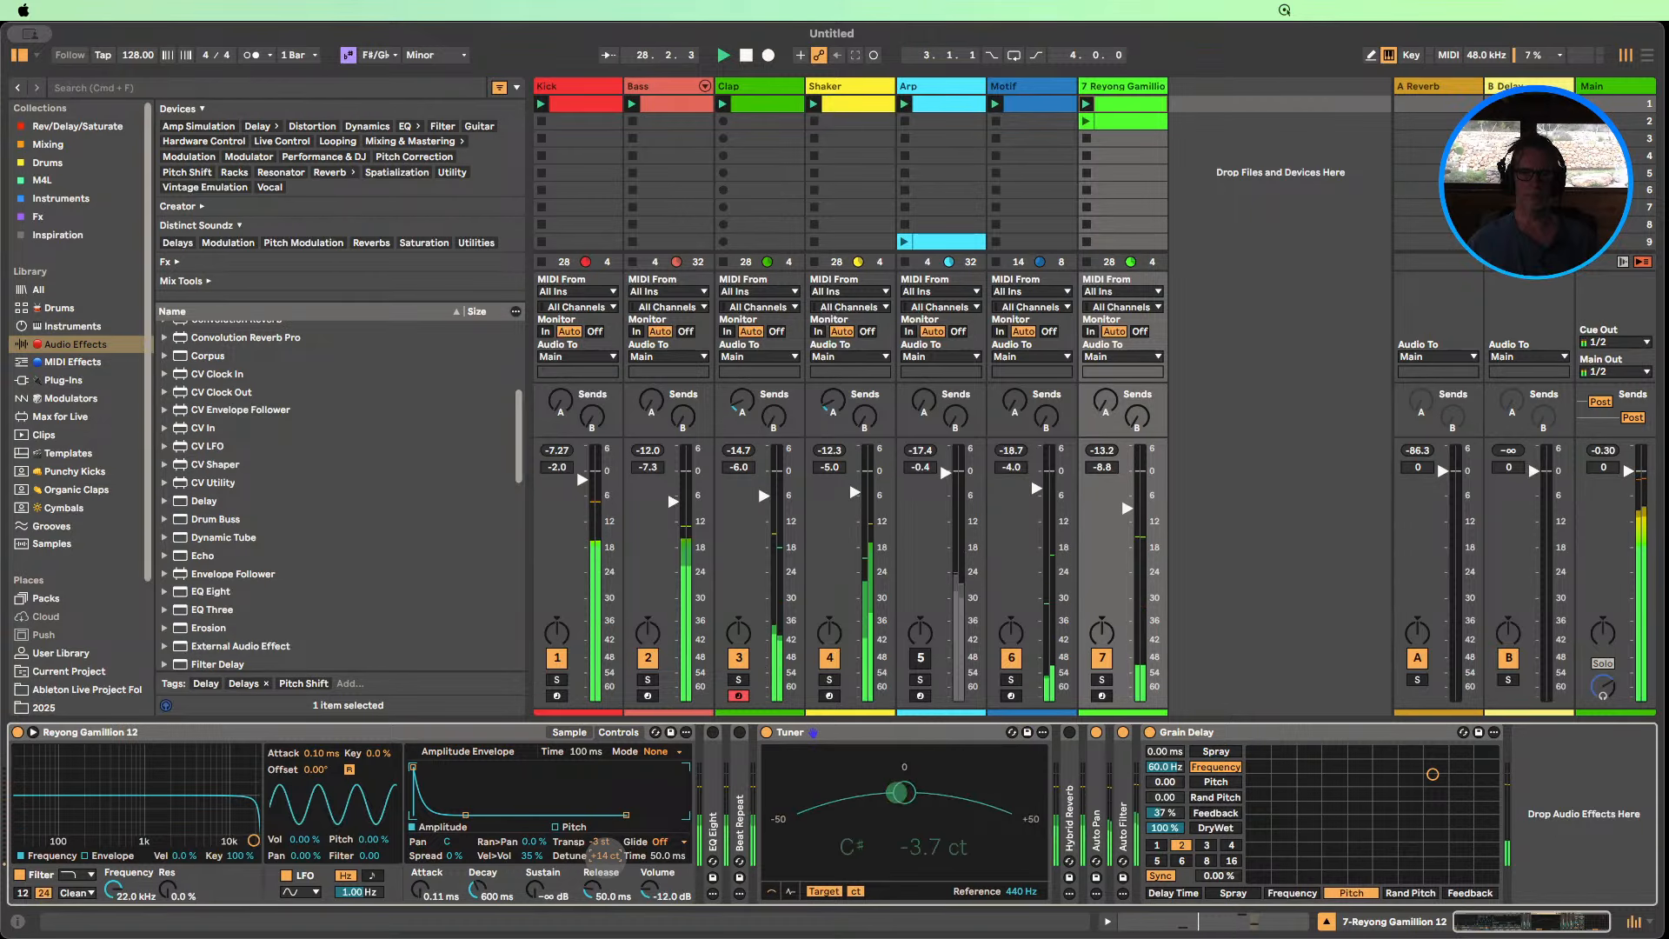
left_click_drag(606, 856, 606, 855)
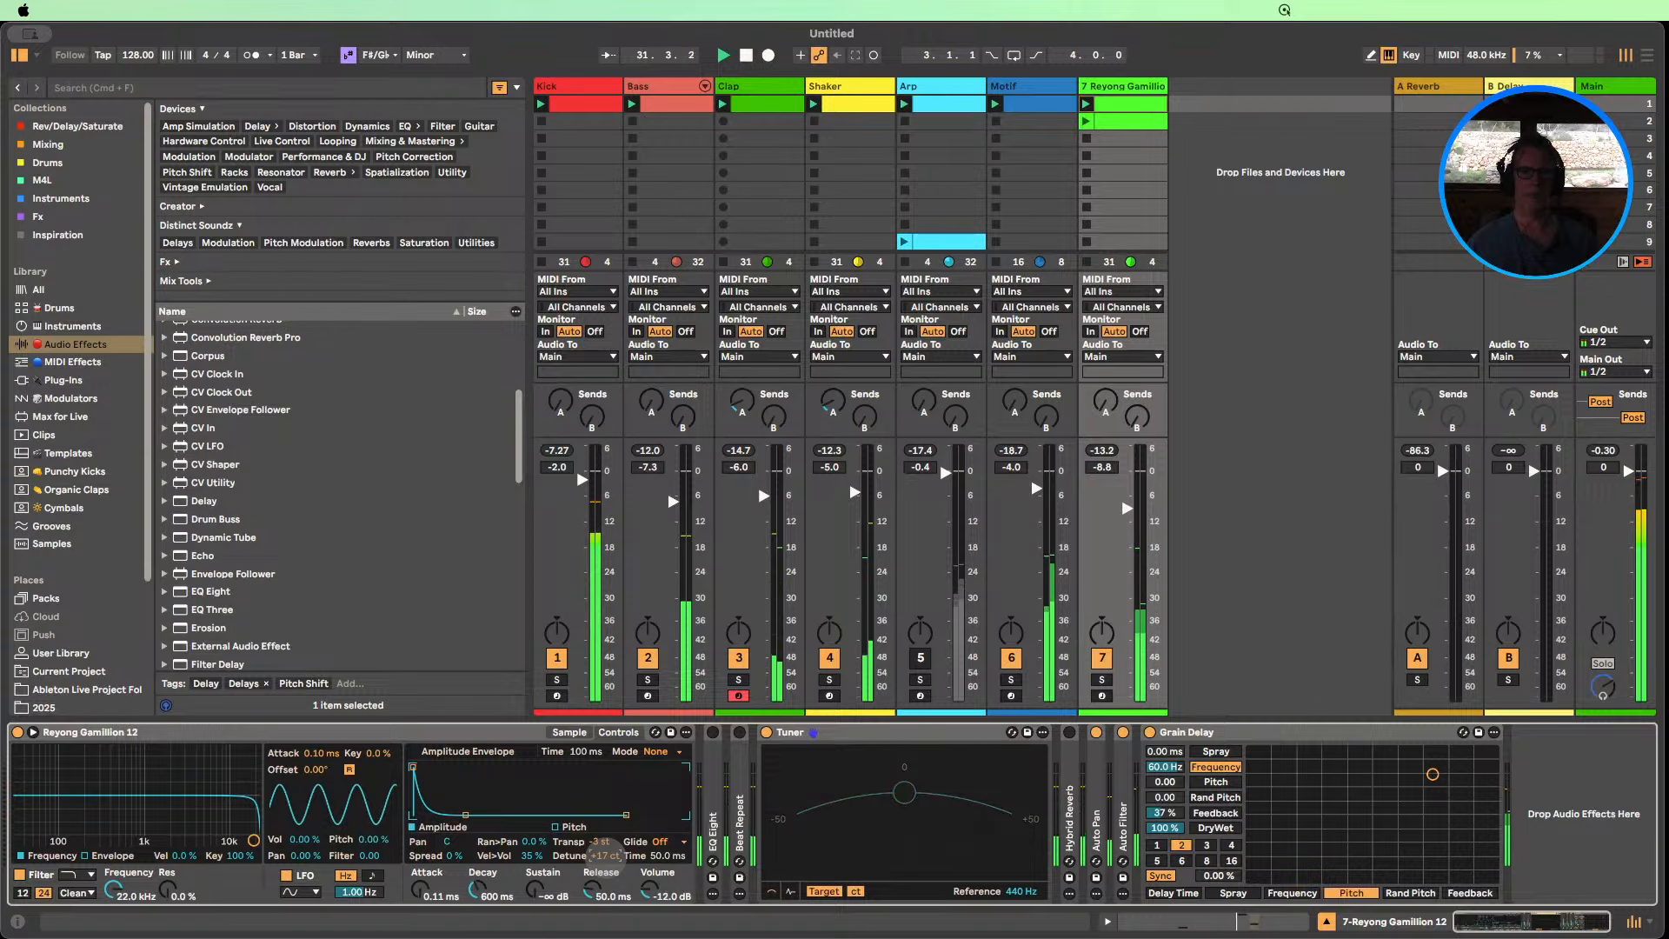
left_click(570, 732)
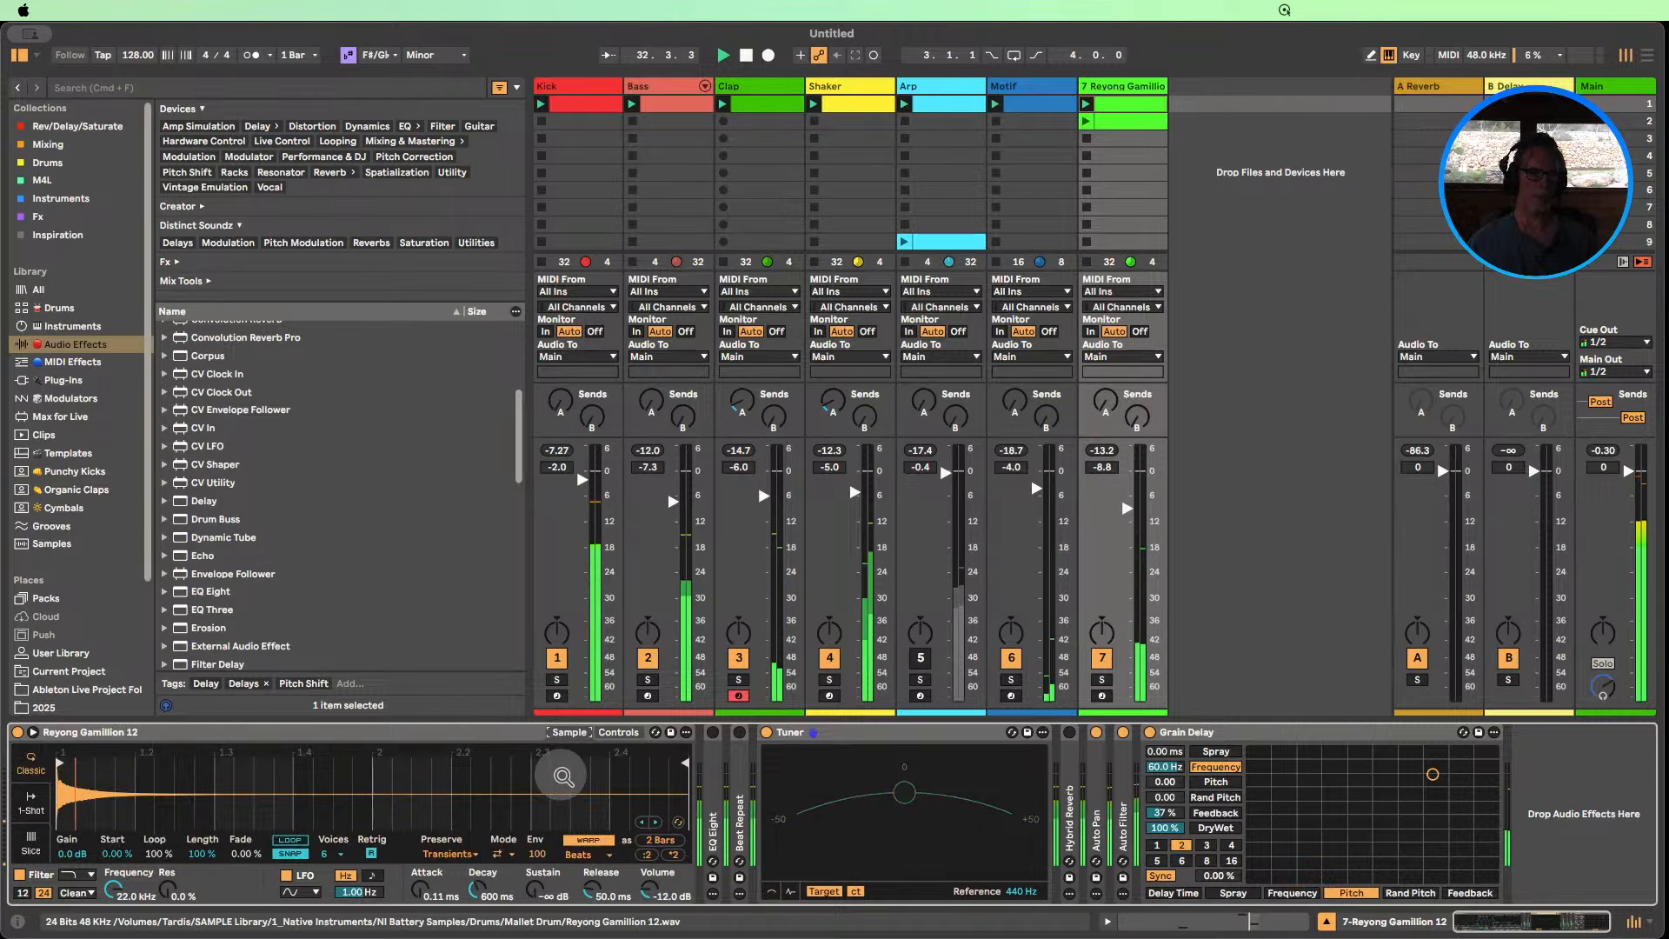
Set the sampler's amplitude envelope decay to 267 ms and sustain to -9.4 dB.
left_click(618, 732)
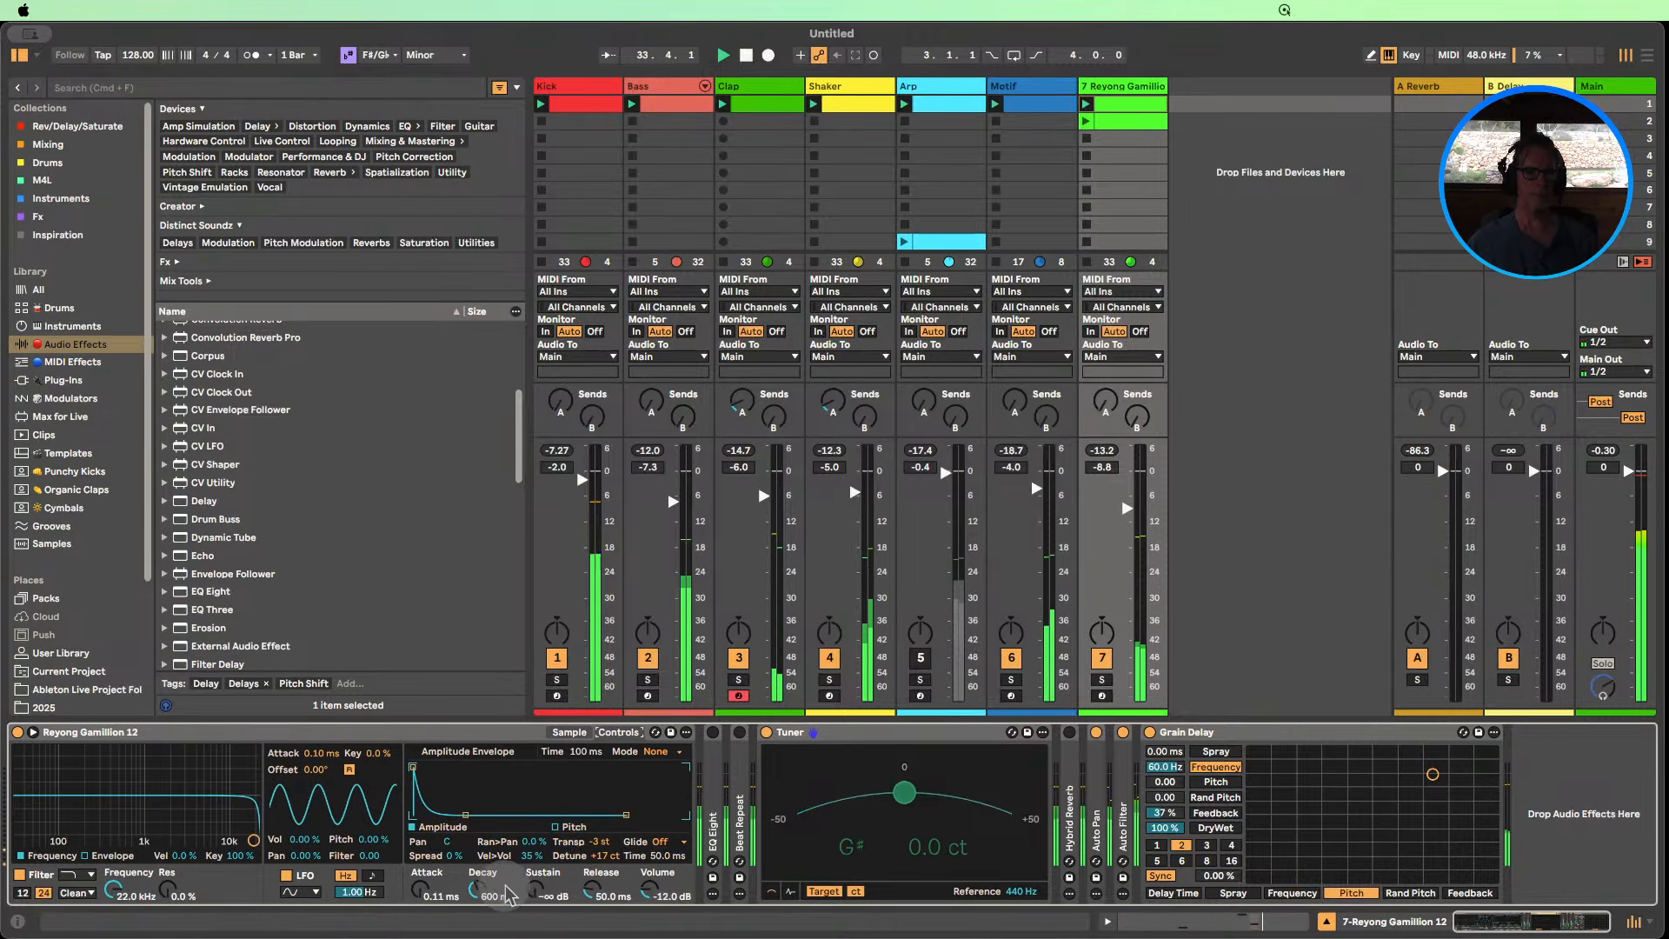
left_click_drag(507, 895, 478, 906)
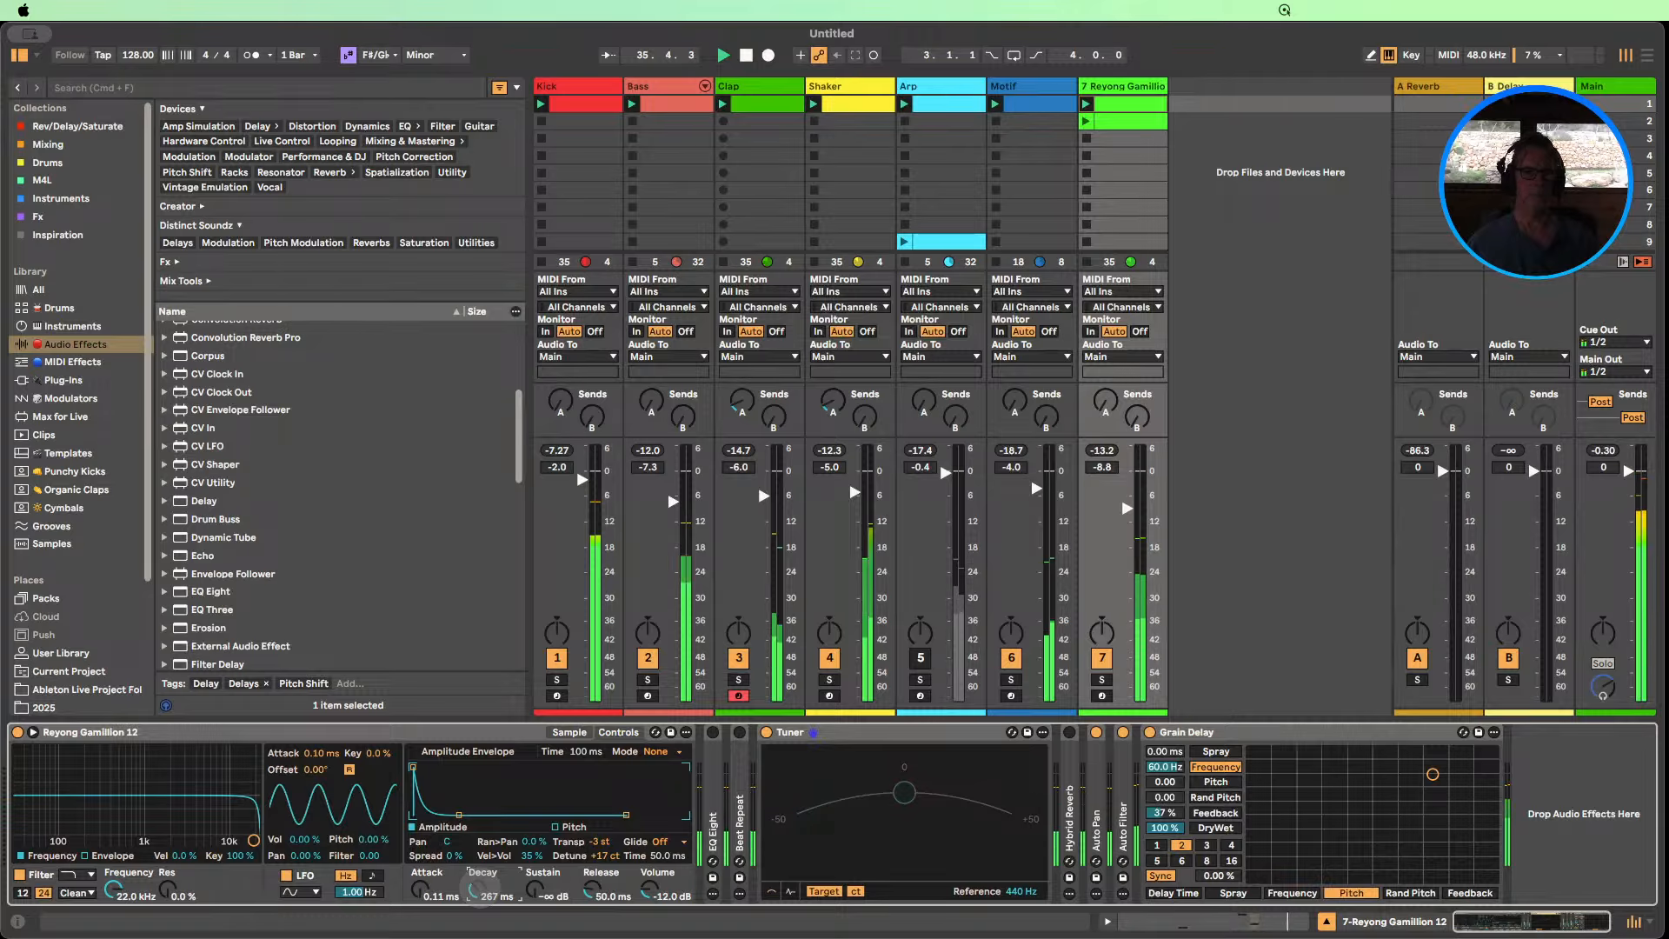
mouse_move(535, 892)
left_mouse_down()
mouse_move(535, 857)
mouse_move(541, 898)
left_mouse_up()
Collapse the Tuner and activate Beat Repeat in track 7's device chain.
left_click(823, 734)
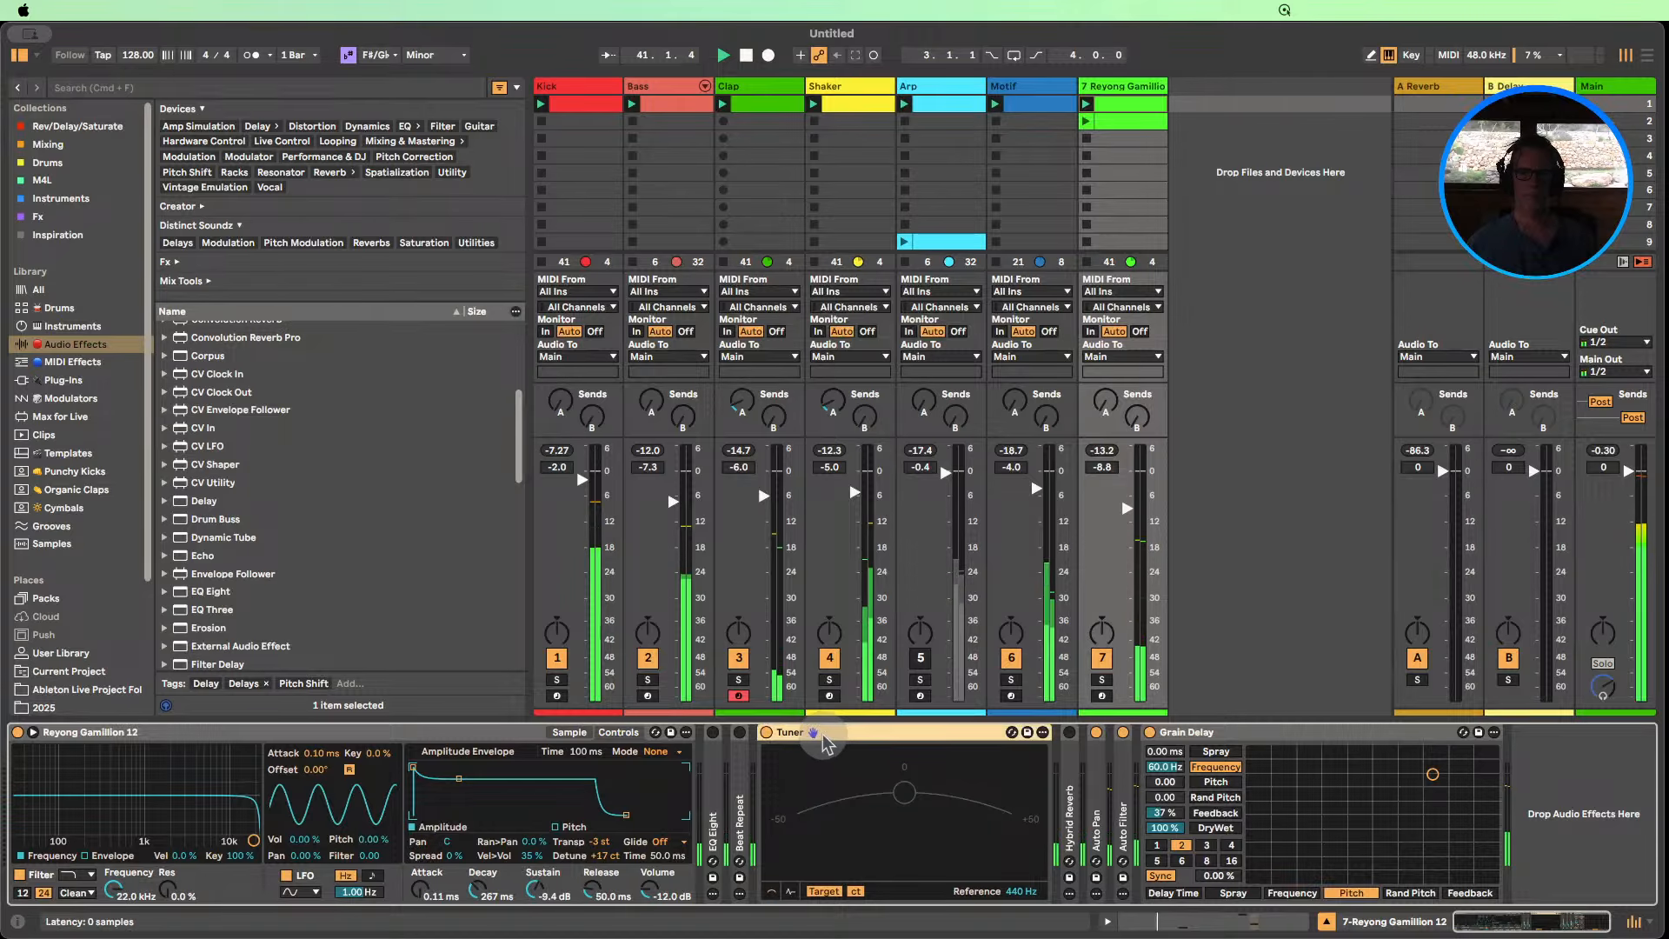
double_click(822, 734)
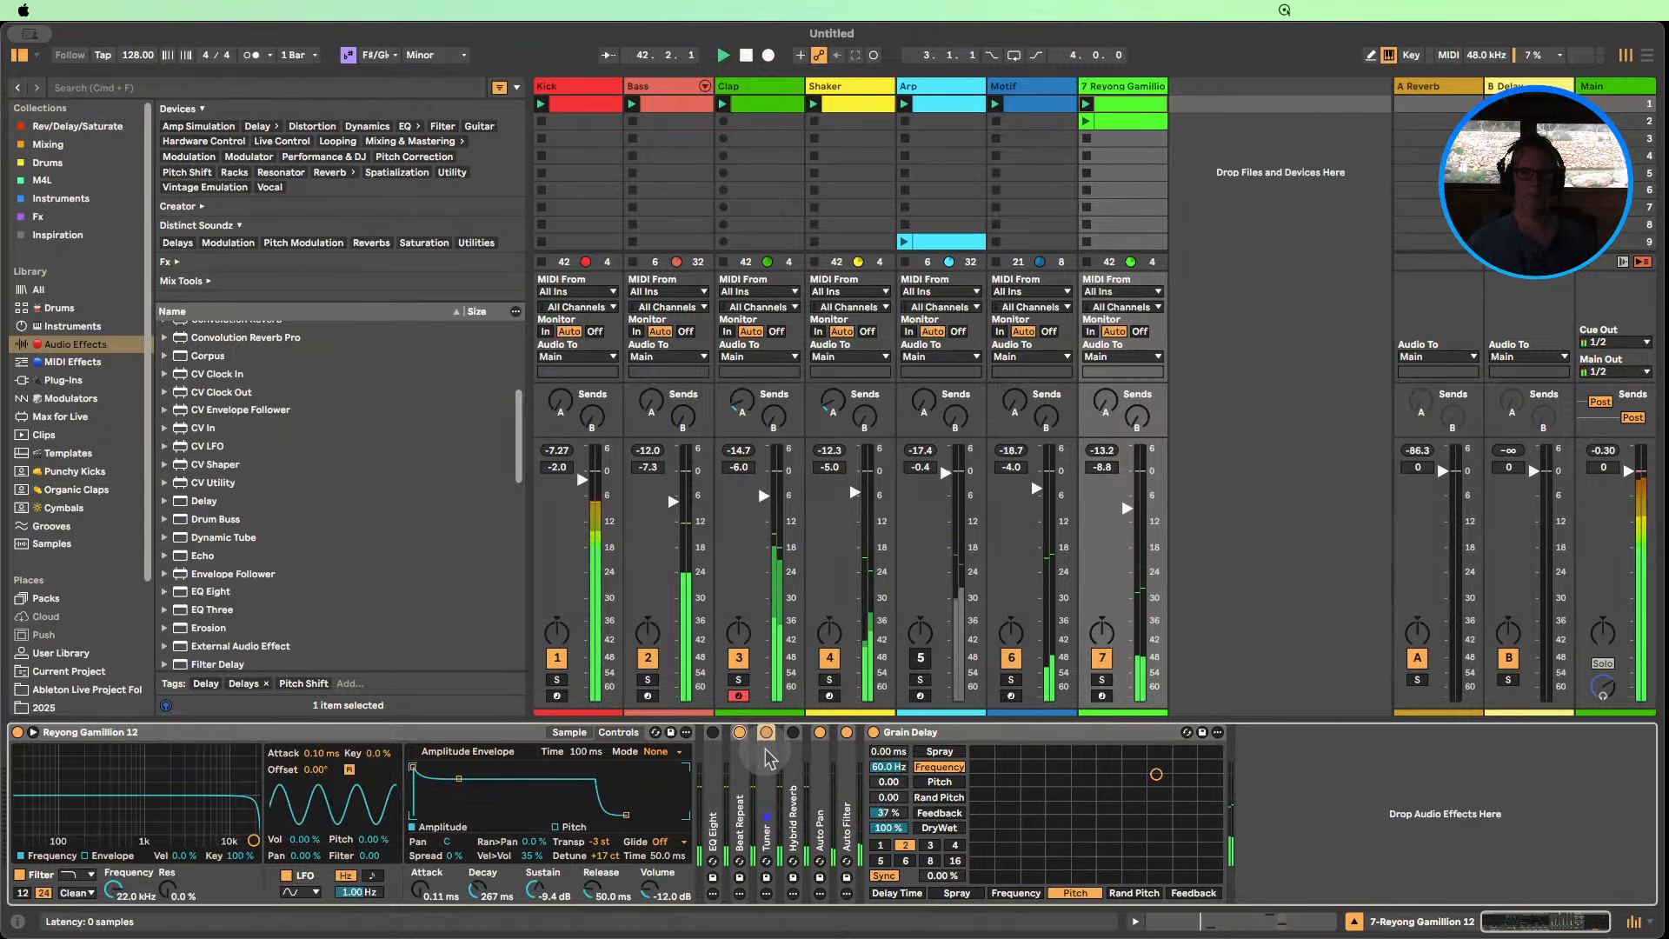
left_click(713, 732)
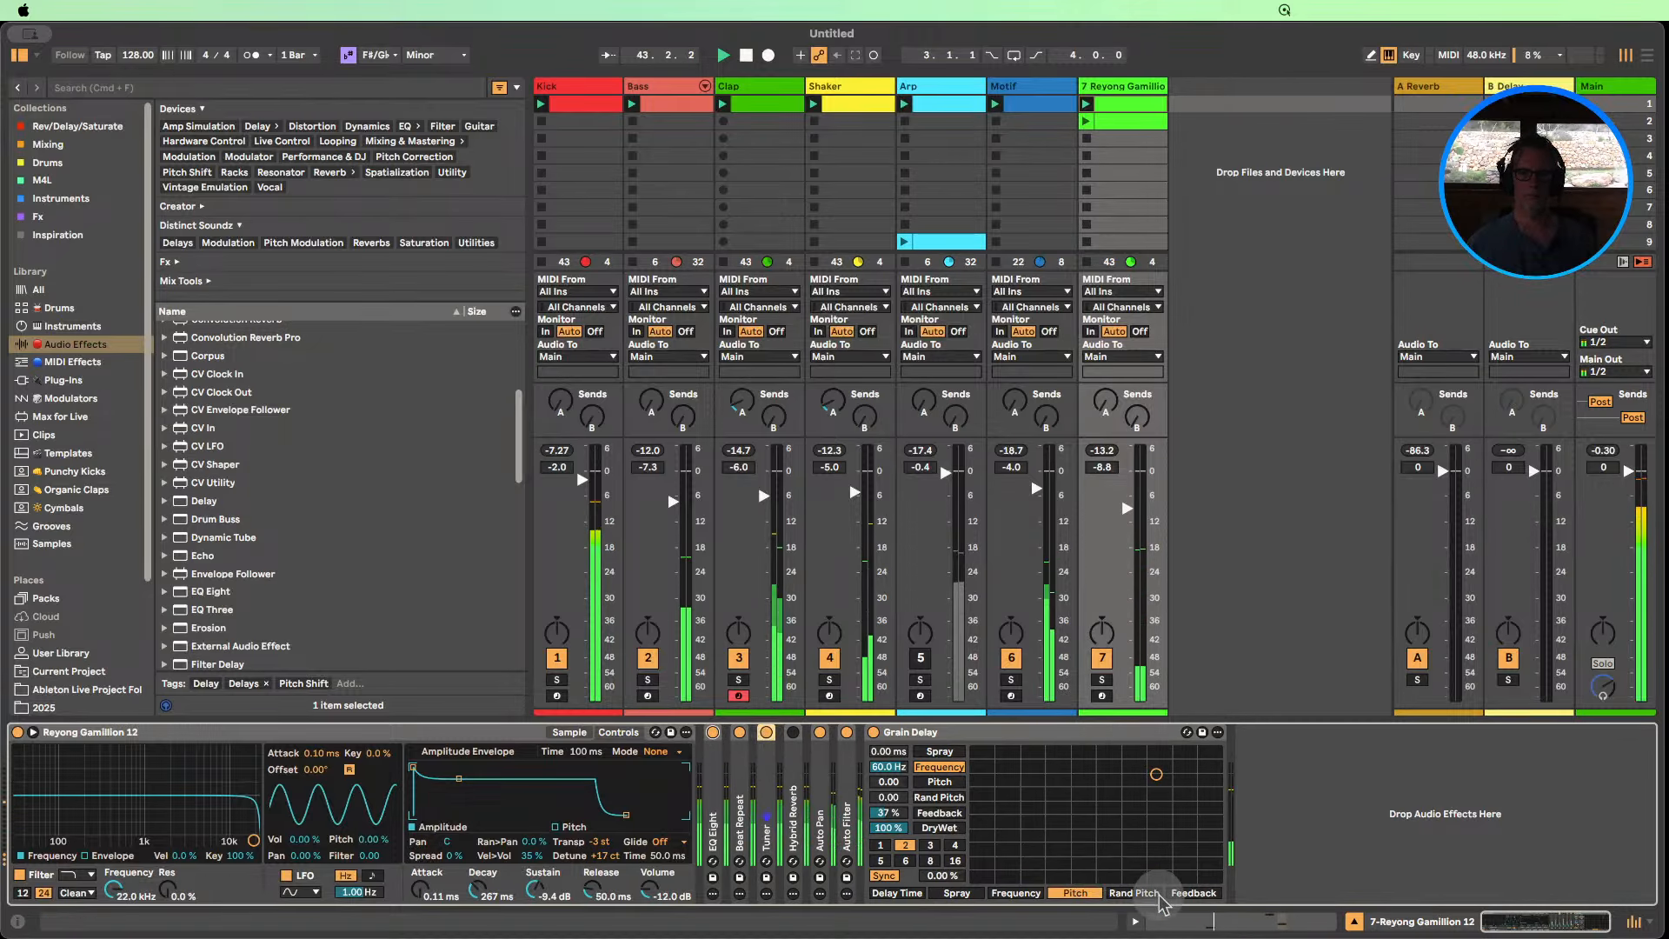
Set Grain Delay's pitch to -0.38 with frequency at 60 Hz, trying delay time 3 before returning to 2.
left_click(888, 782)
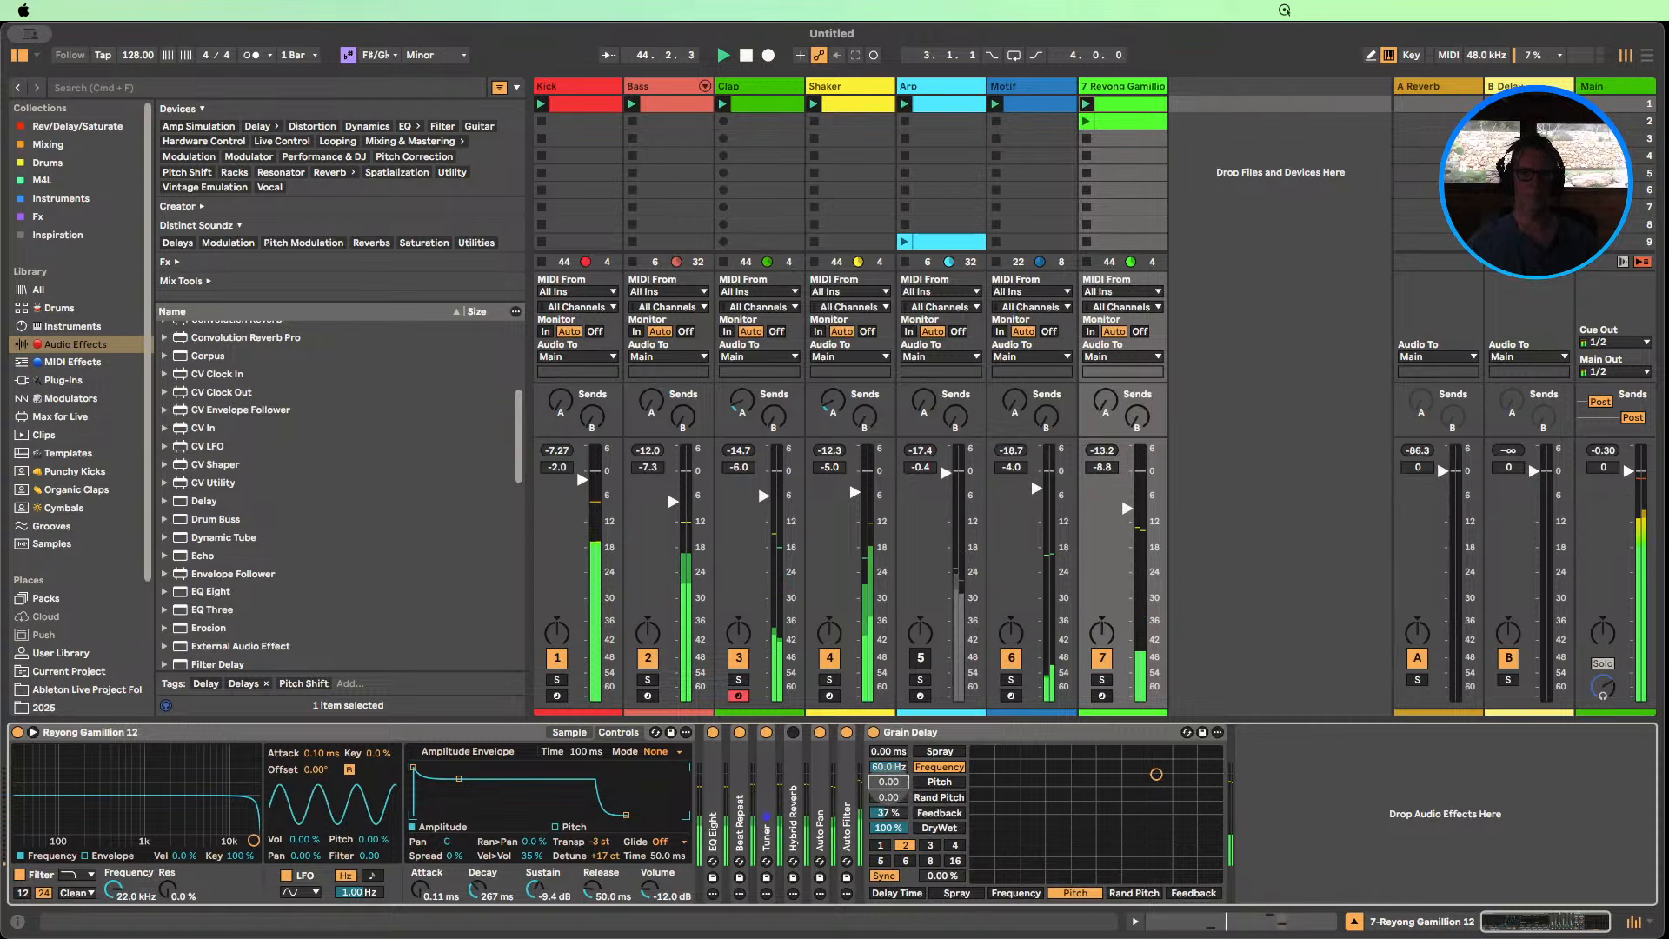
mouse_move(888, 782)
left_mouse_down()
mouse_move(889, 759)
mouse_move(892, 808)
left_mouse_up()
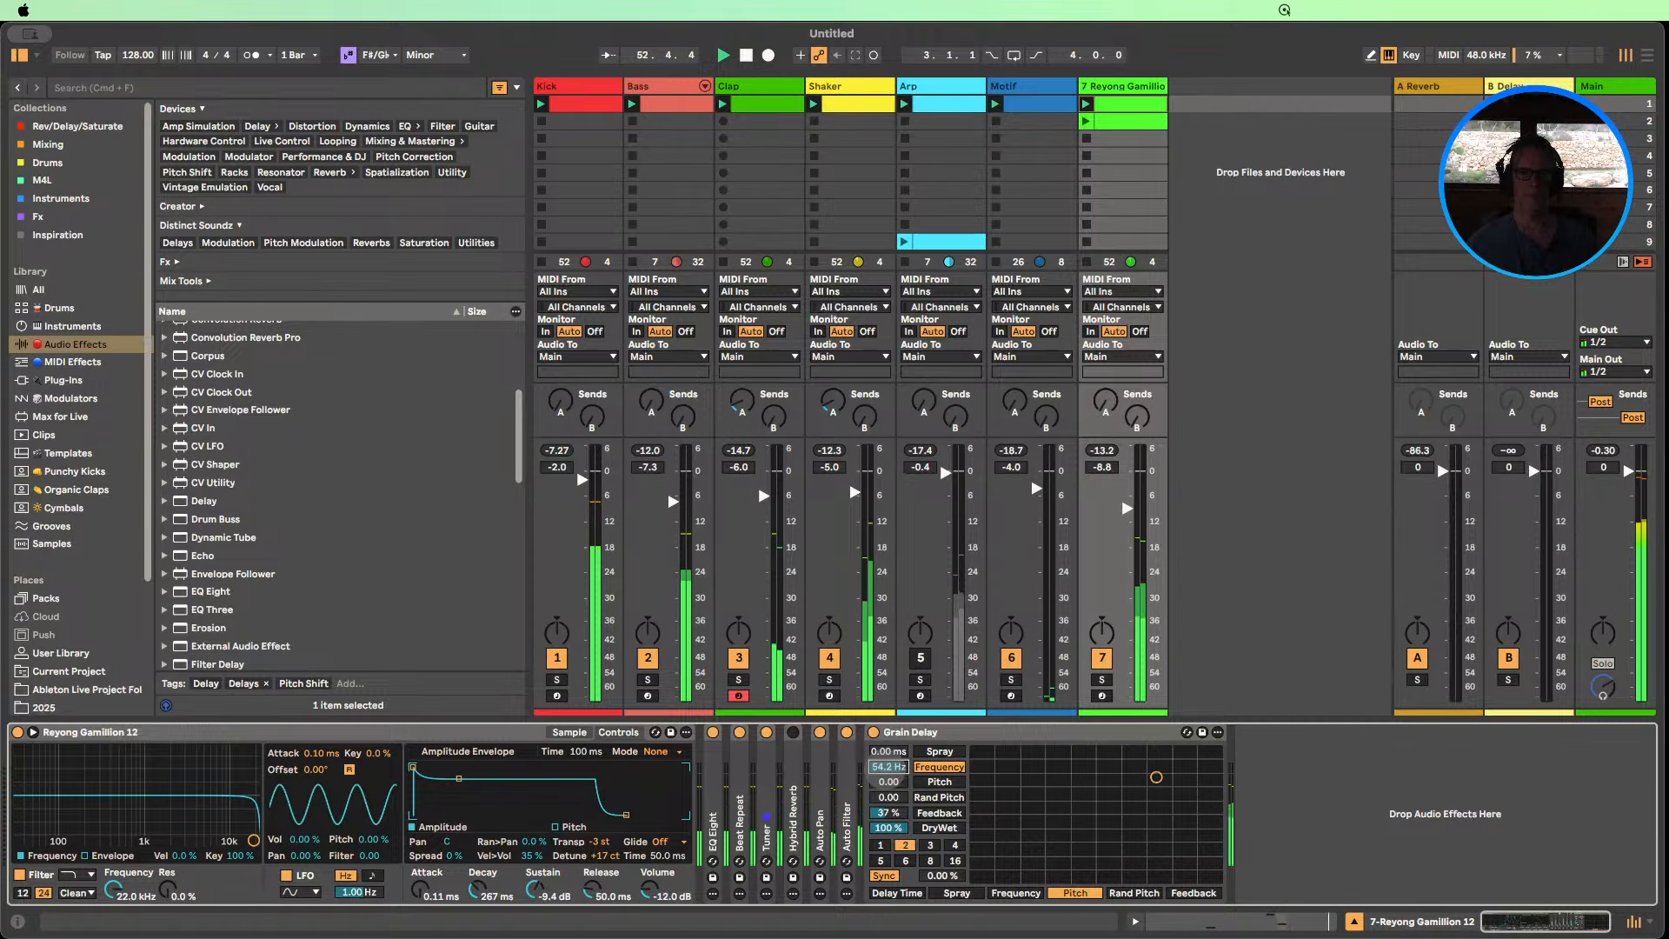
left_click_drag(889, 767, 889, 787)
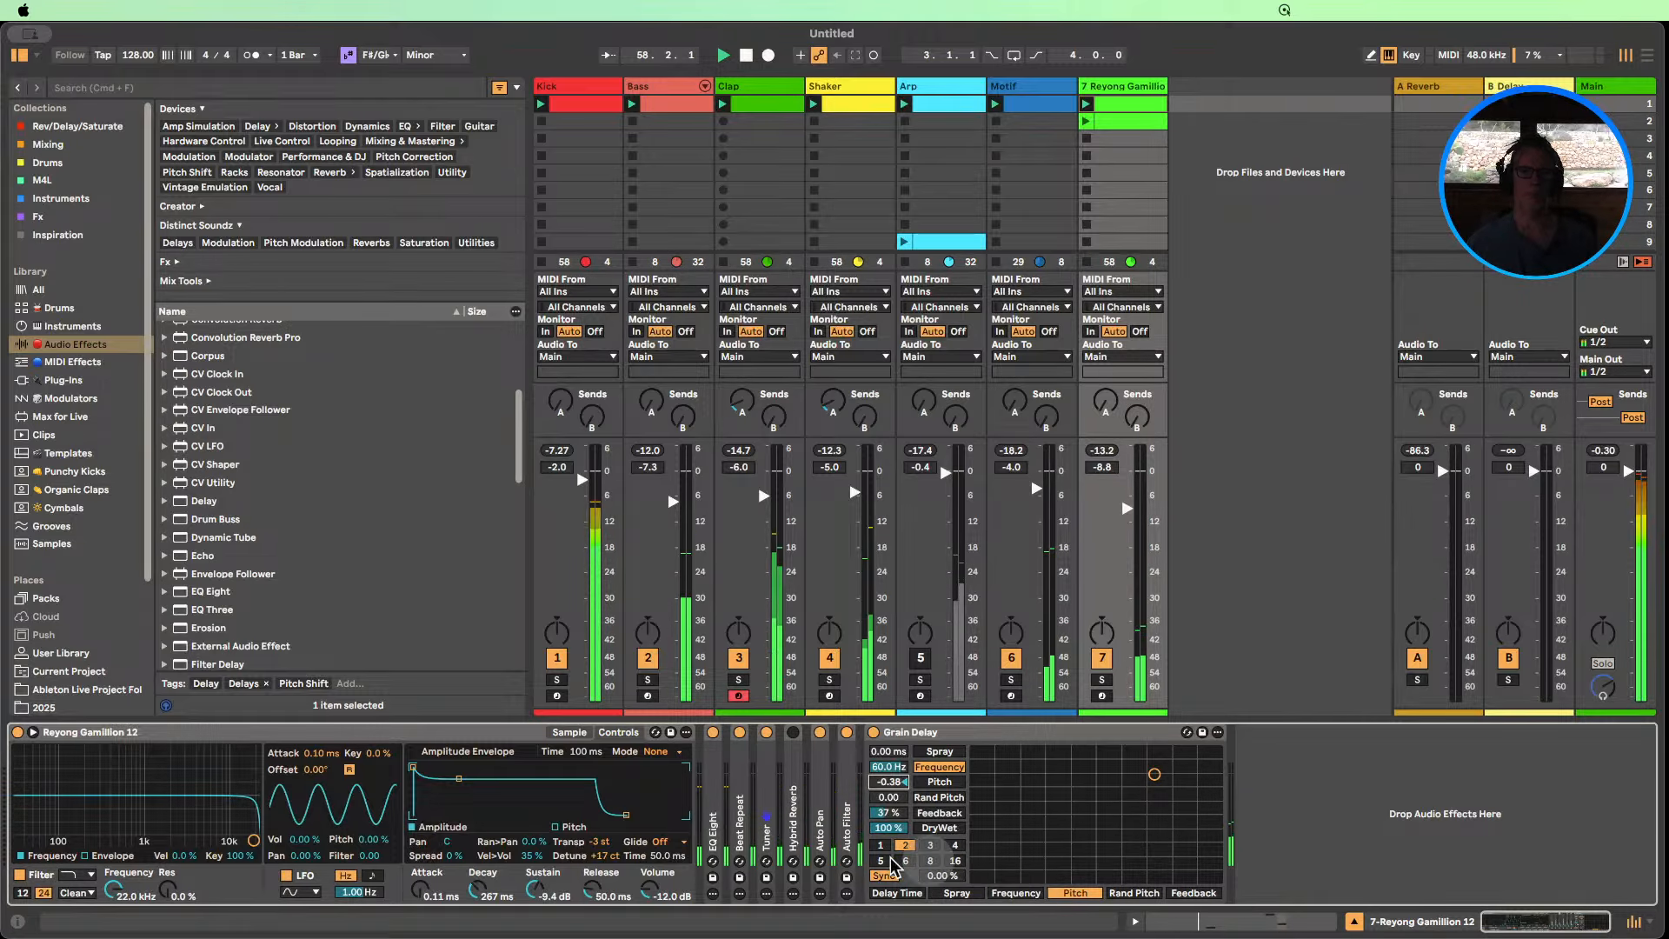
left_click(929, 846)
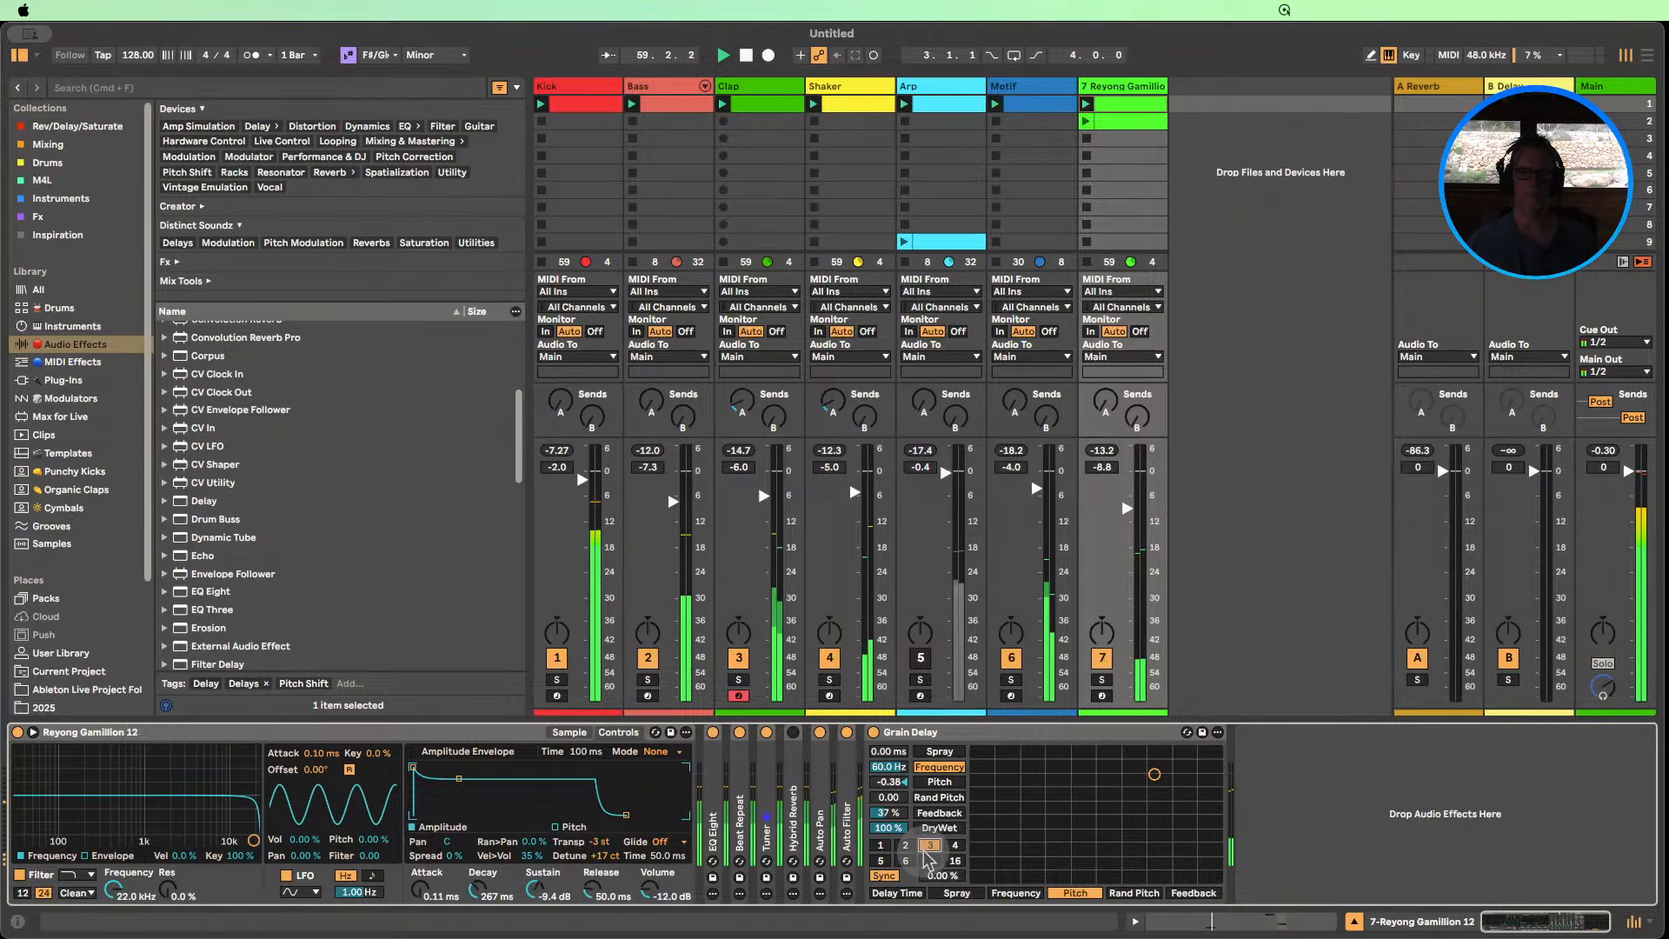
left_click(906, 845)
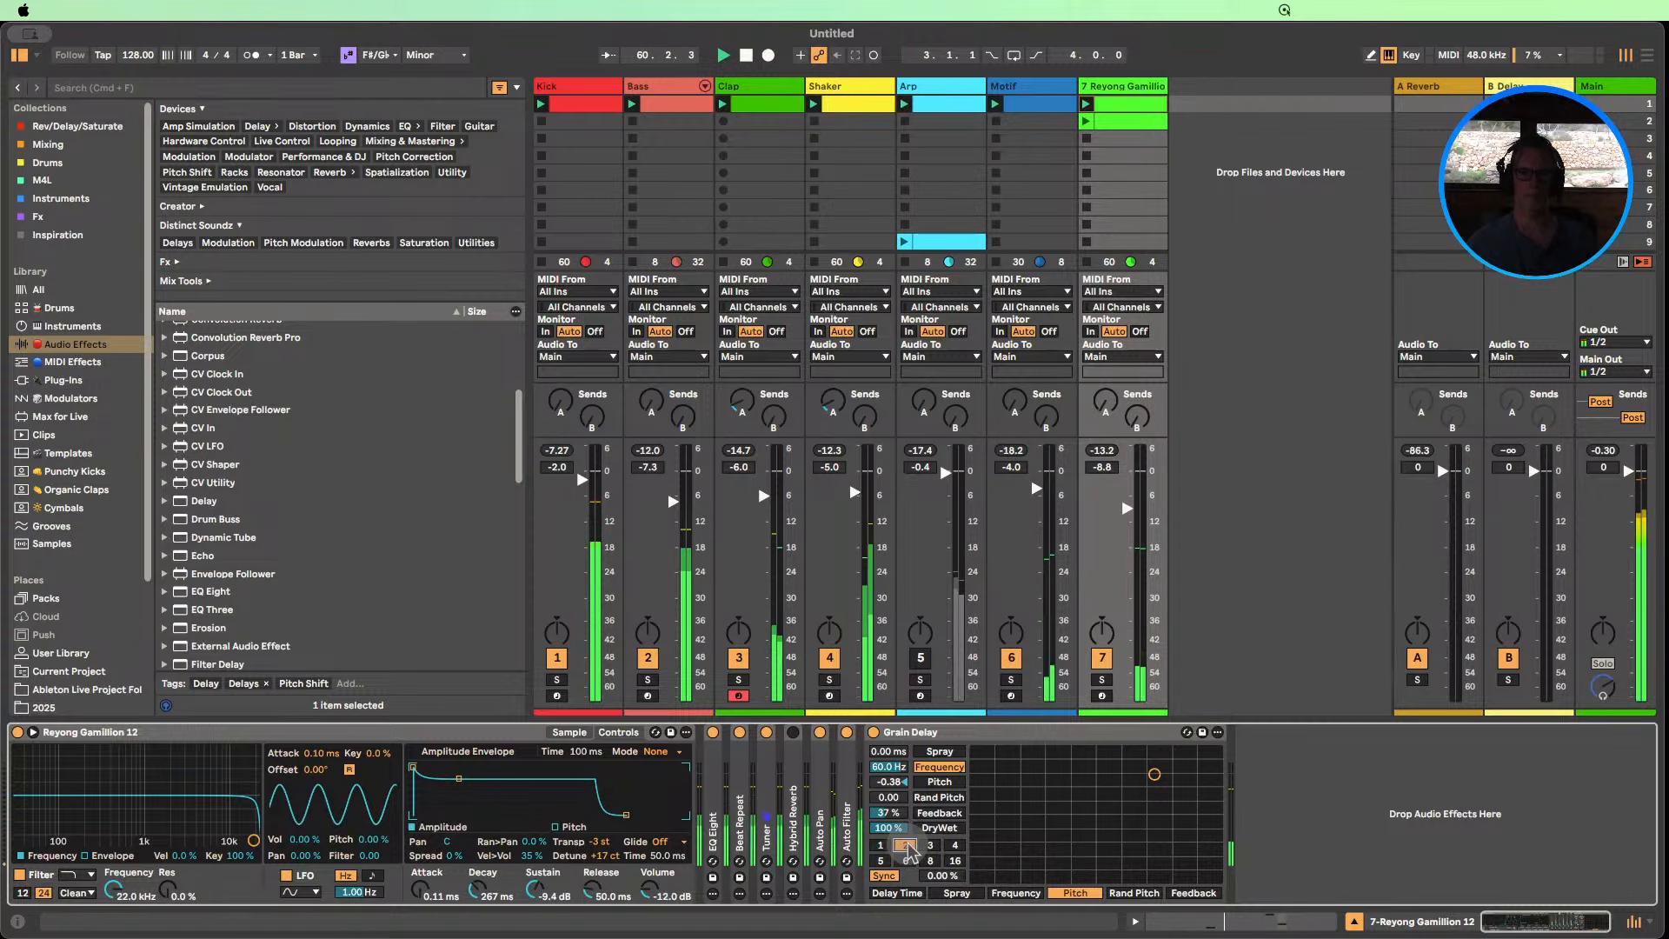
Collapse Grain Delay, place Auto Filter after it in the chain, and set the filter frequency to 632 Hz.
double_click(946, 737)
left_click_drag(959, 763, 915, 778)
double_click(874, 776)
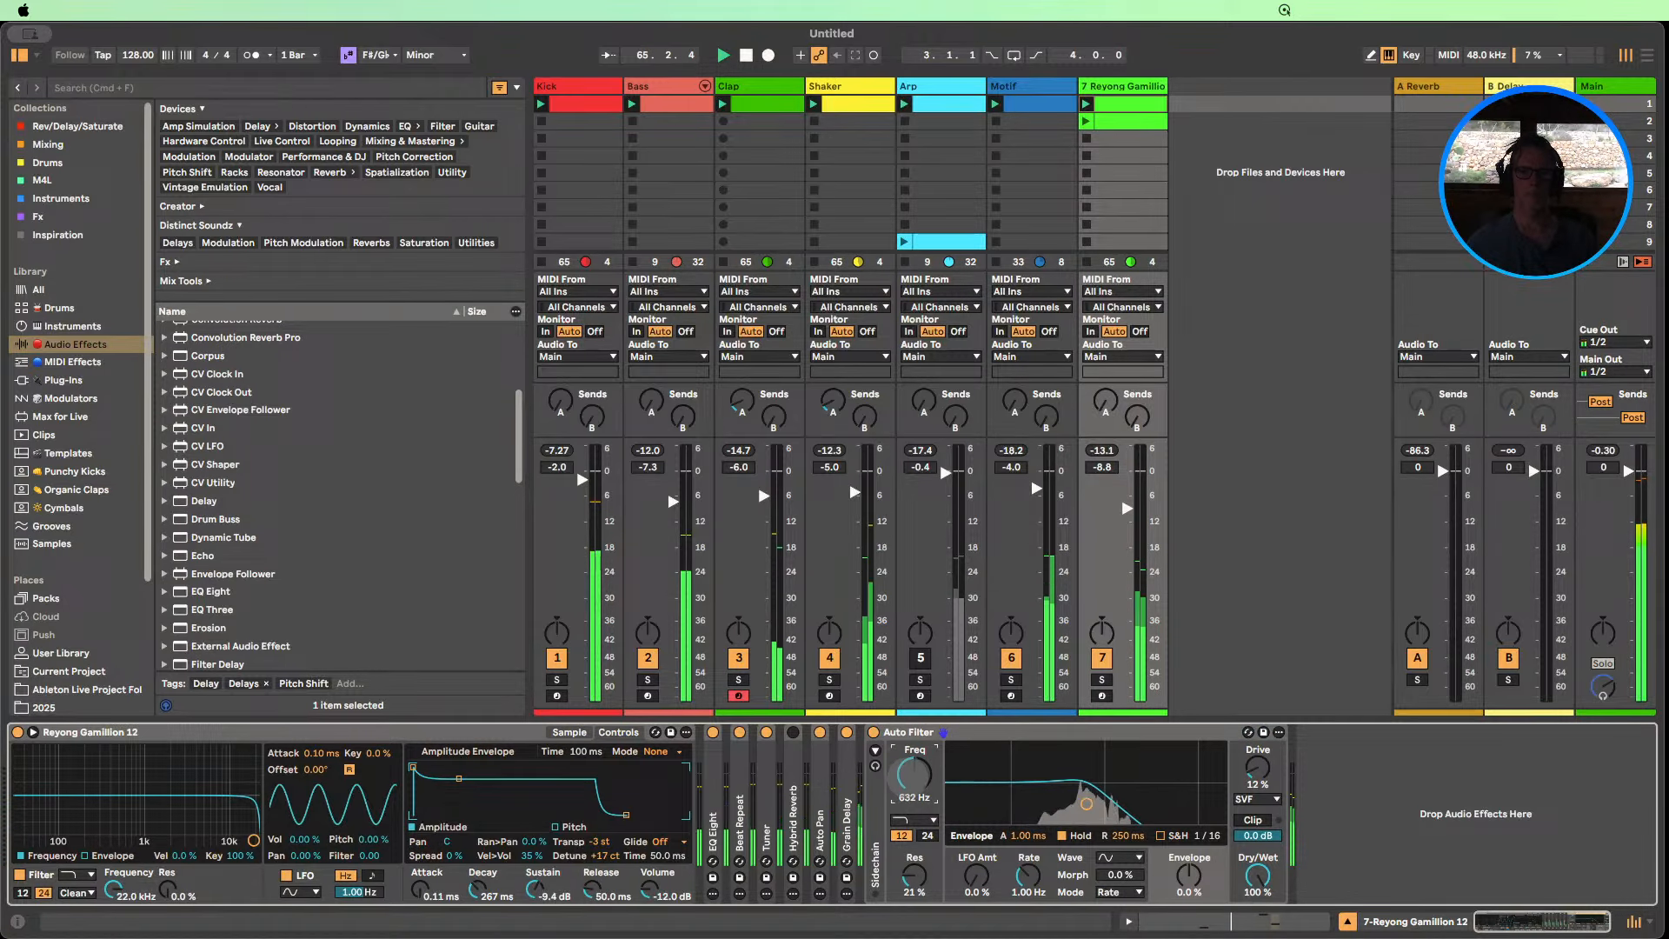
Unmute the Arp track and mute the Motif track.
left_click(921, 658)
left_click(1017, 664)
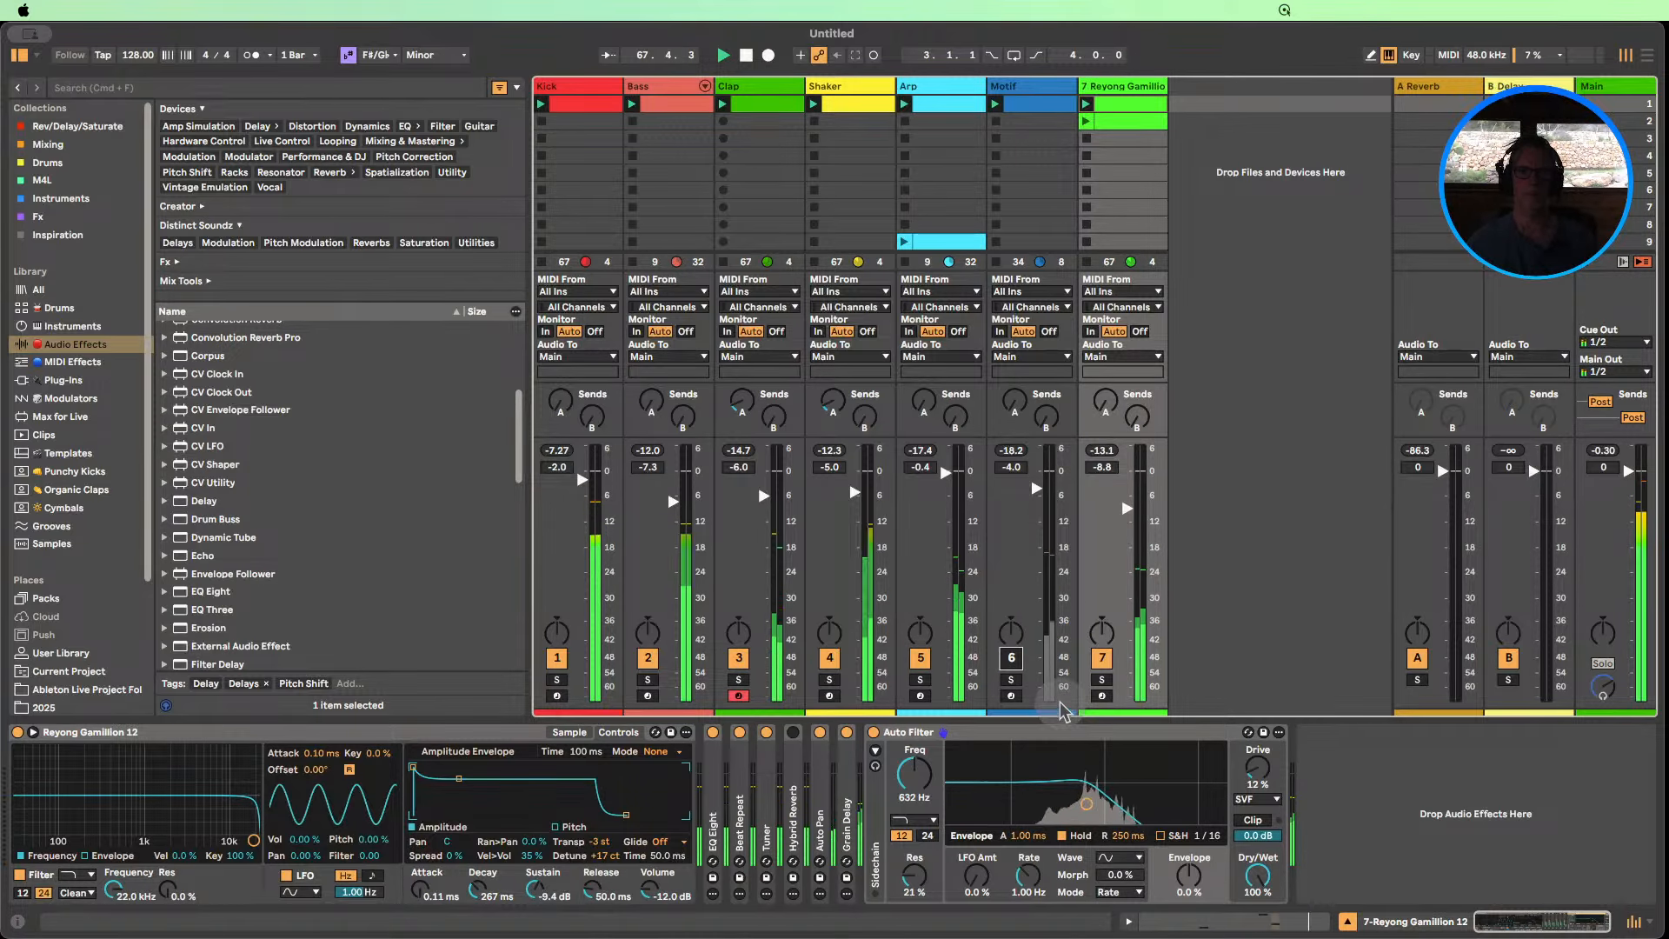
Raise track 7's volume to -4.0 dB and collapse Auto Filter in its device chain.
left_click(1130, 510)
left_click_drag(1127, 508, 1126, 488)
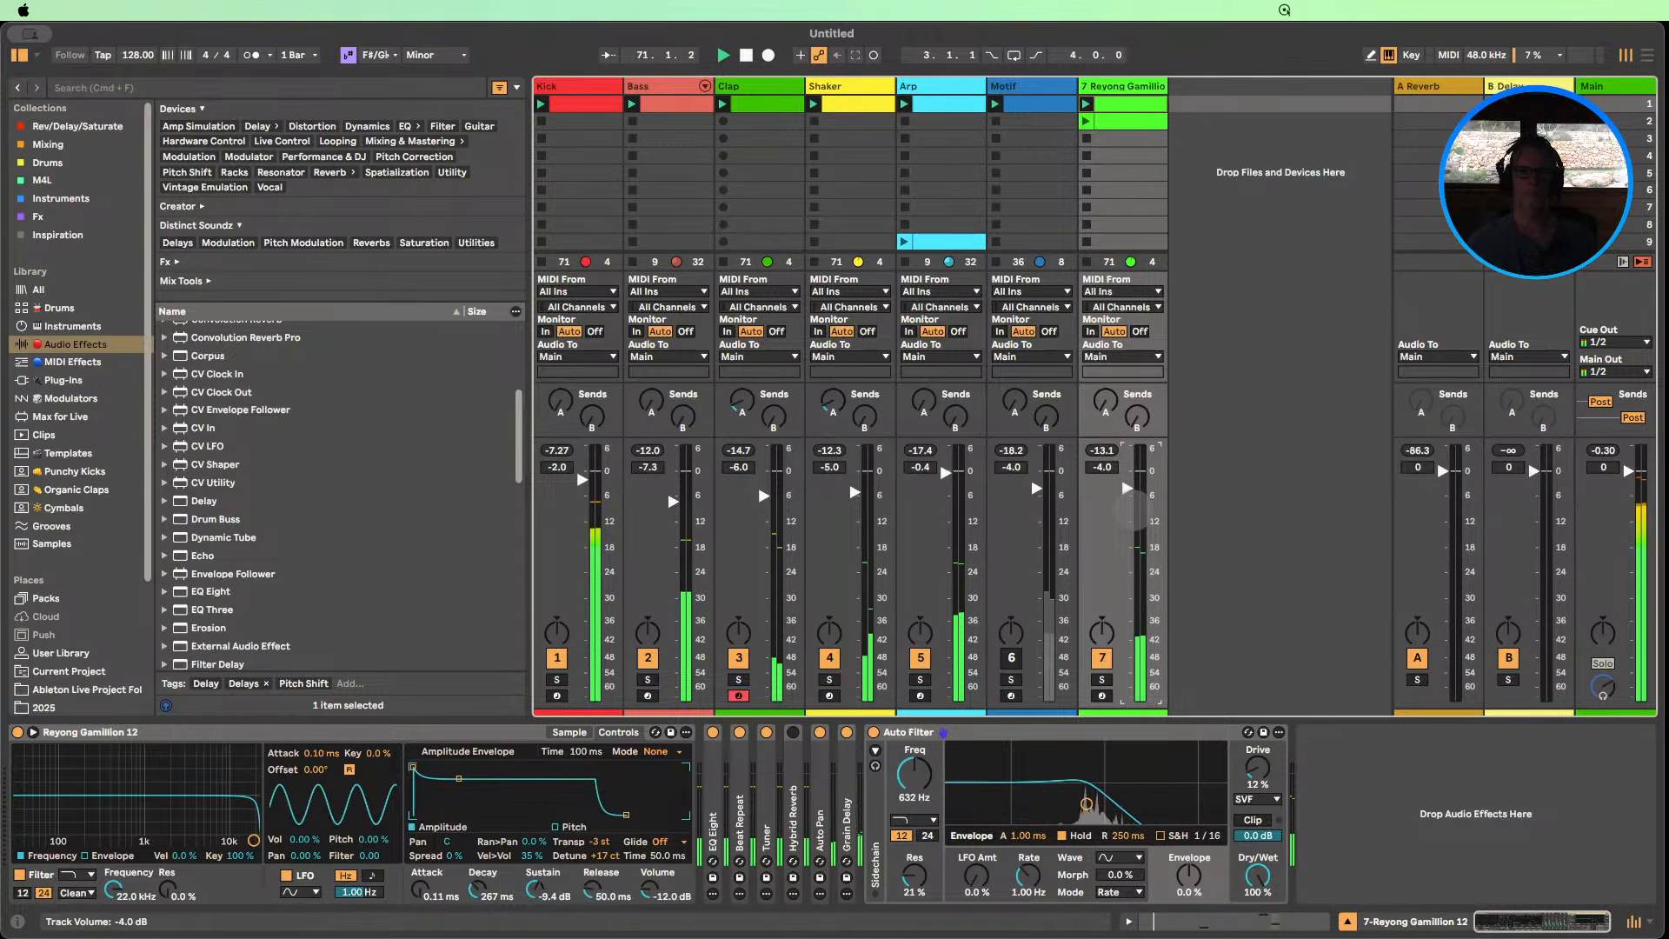
double_click(937, 736)
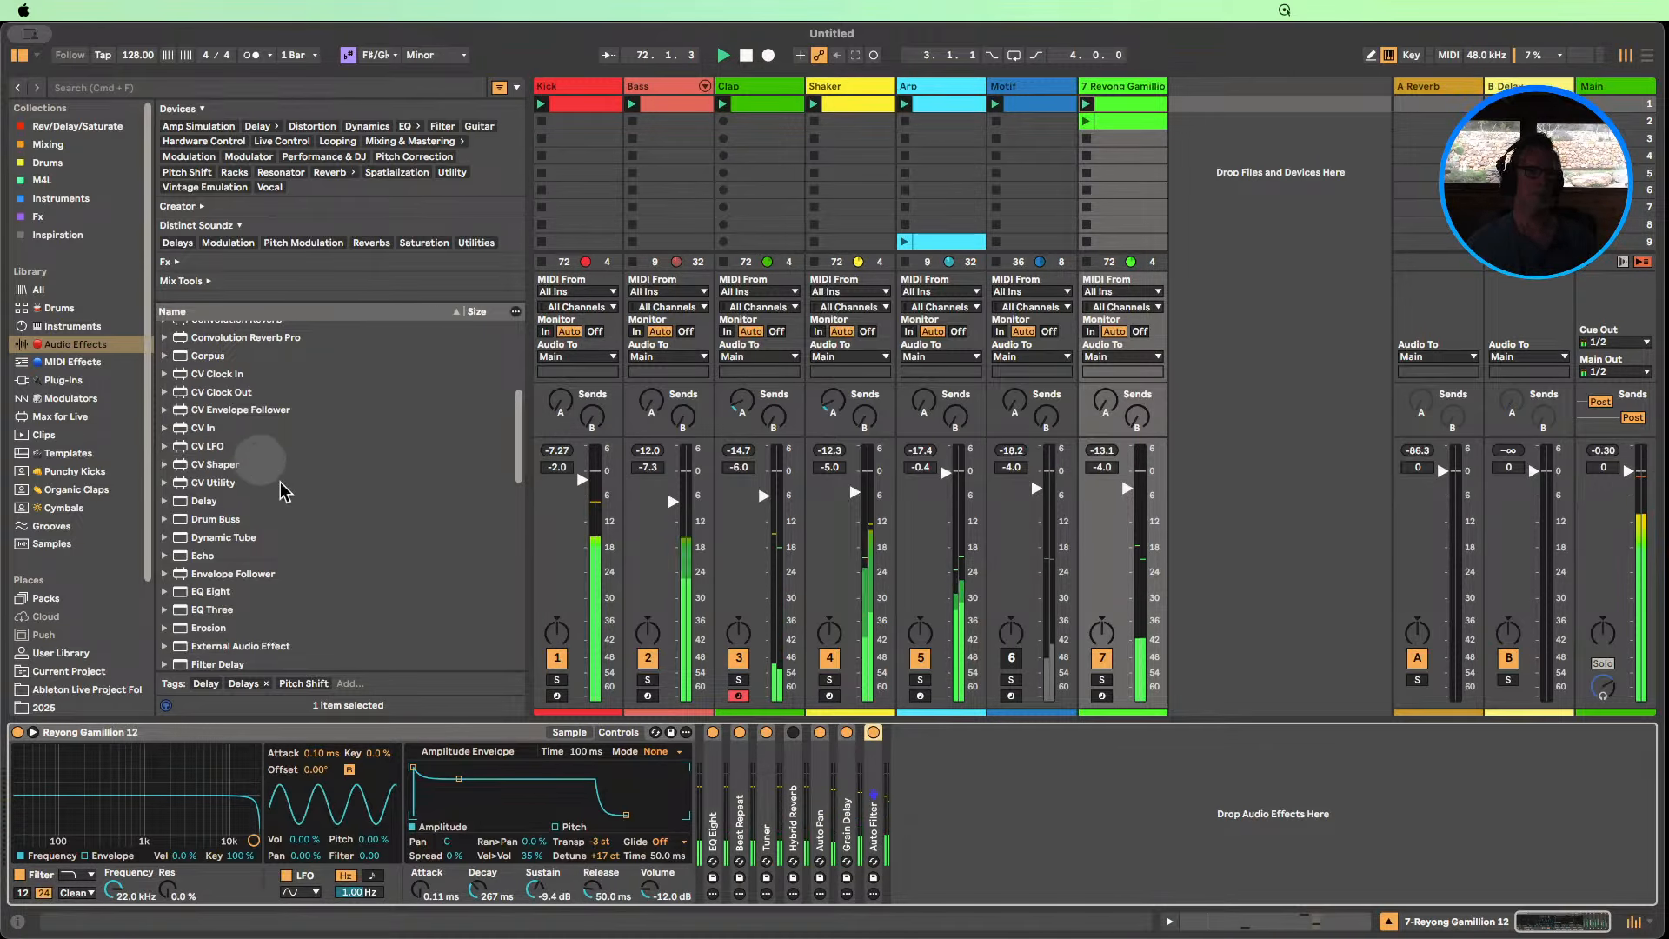
Insert Saturator after EQ Eight on track 7 with Soft Sine, drive 5.1 dB and output -5.7 dB, and collapse it.
scroll(347, 539, "down", 15)
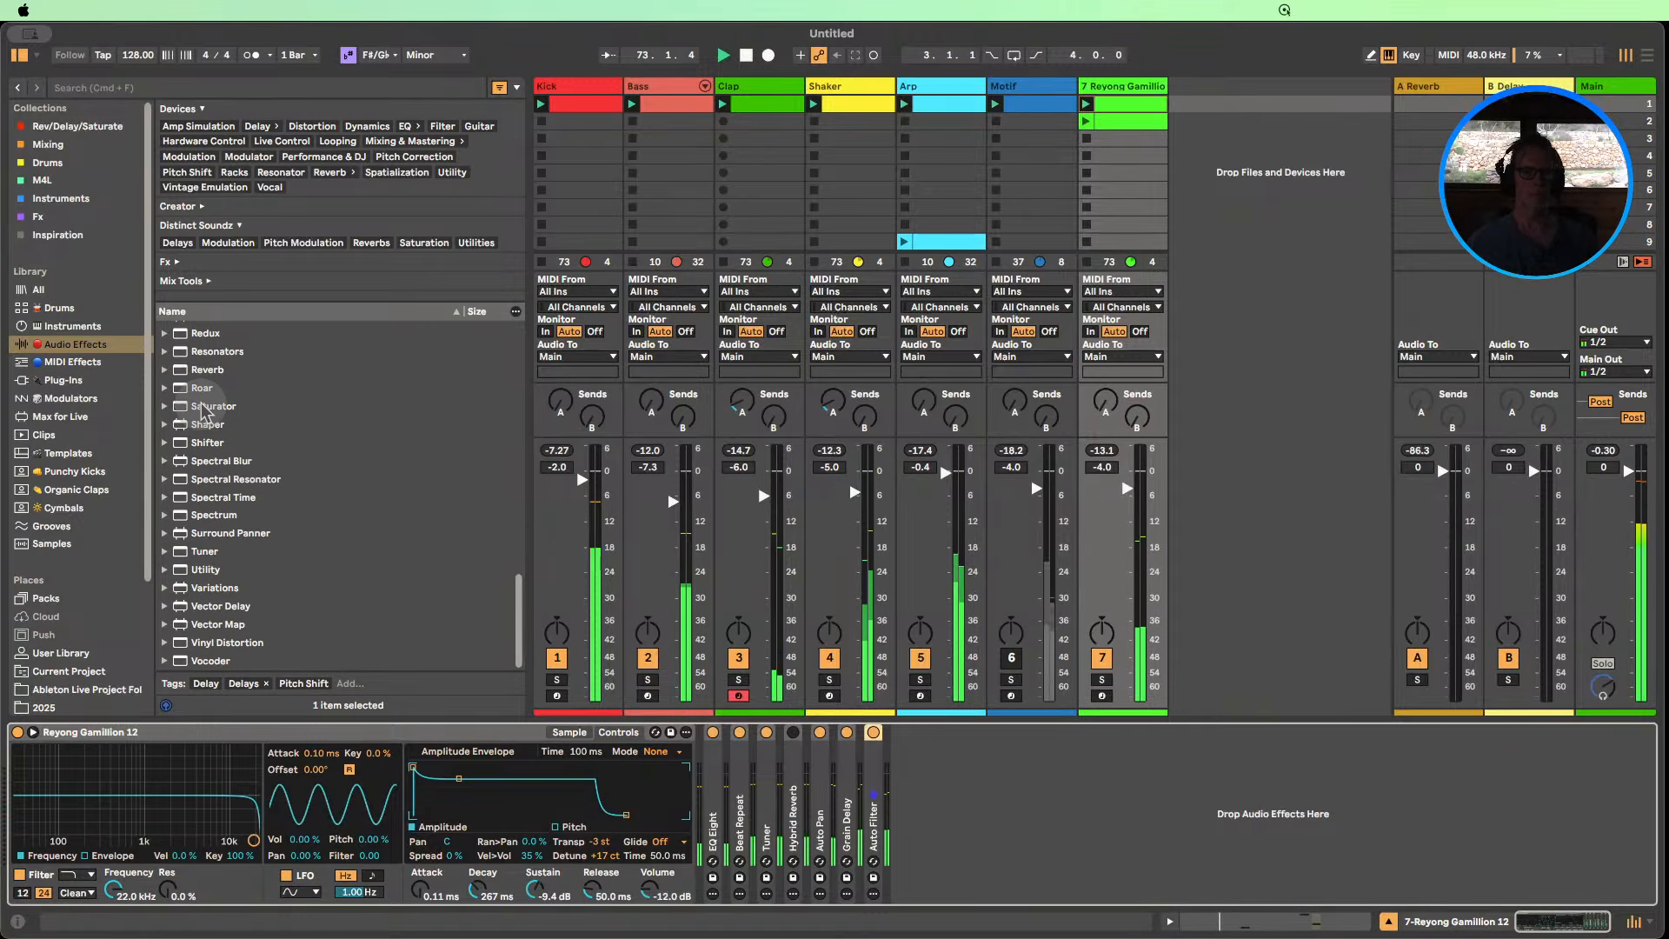
left_click_drag(202, 409, 739, 821)
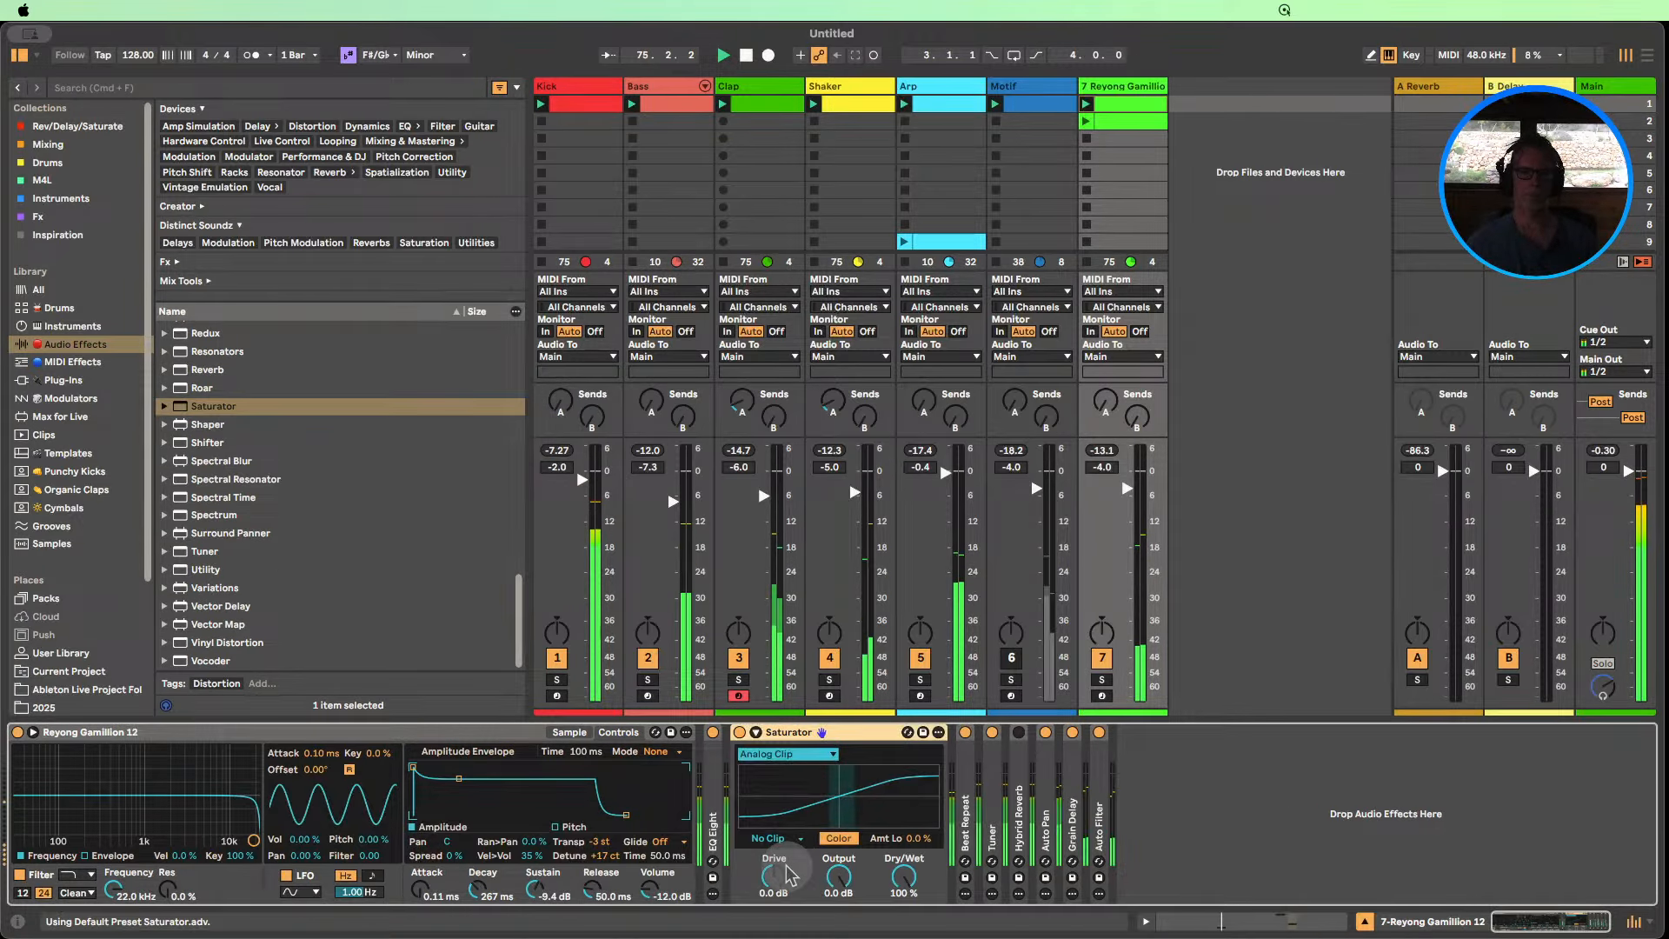
left_click(786, 754)
left_click(778, 768)
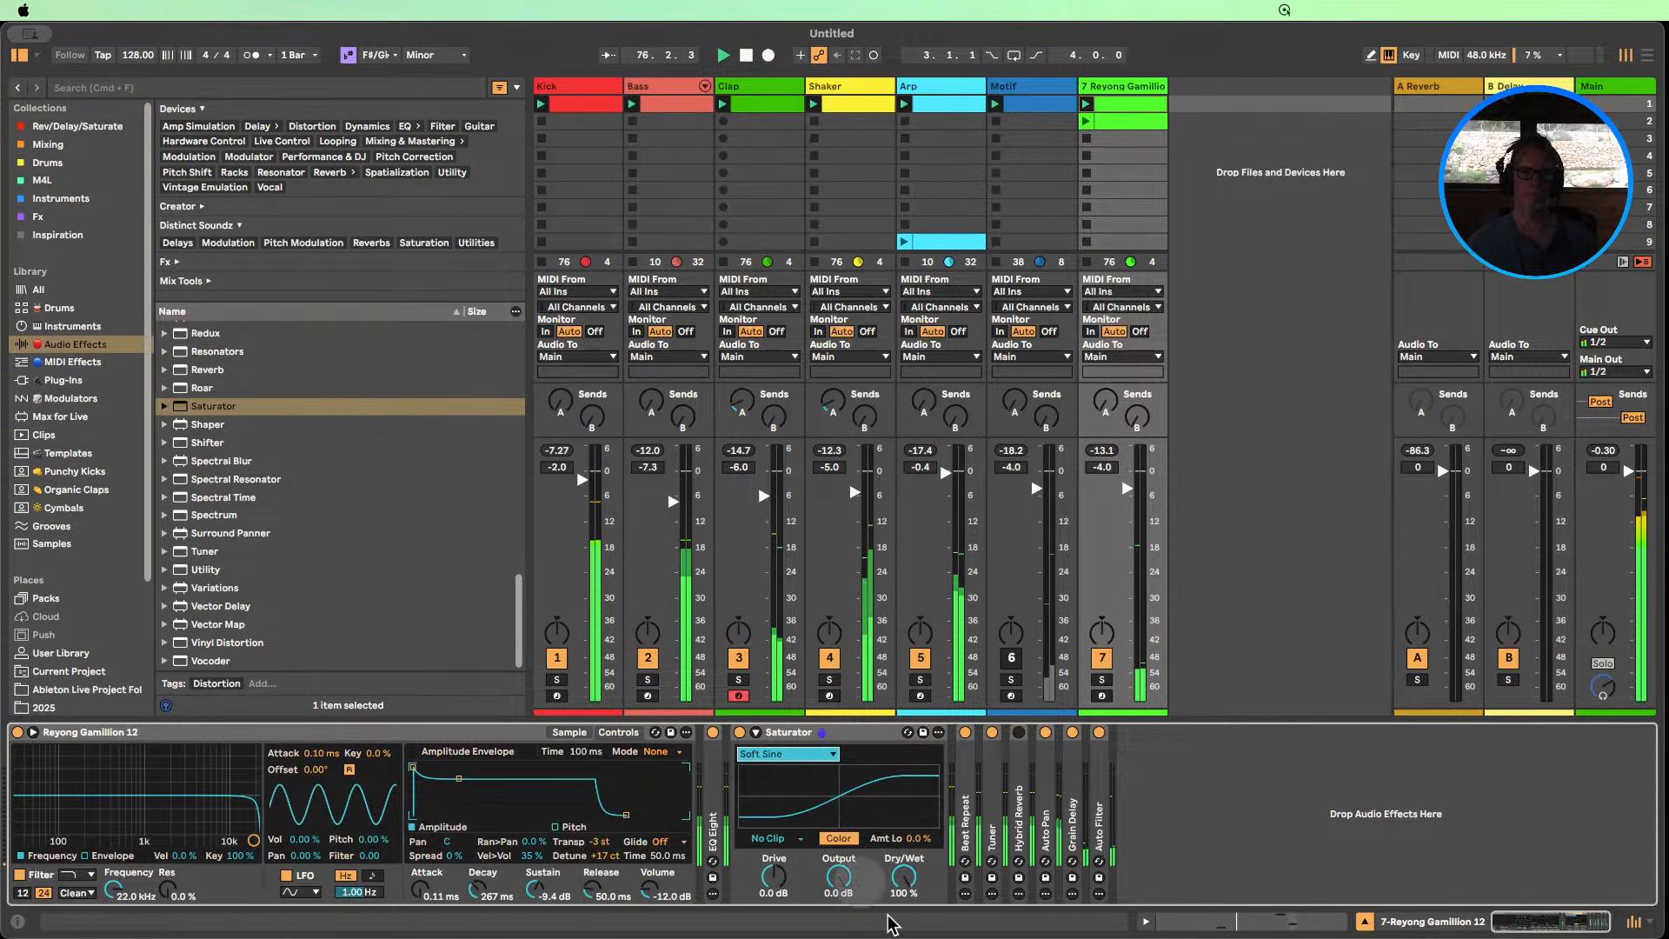
left_click_drag(762, 880, 761, 848)
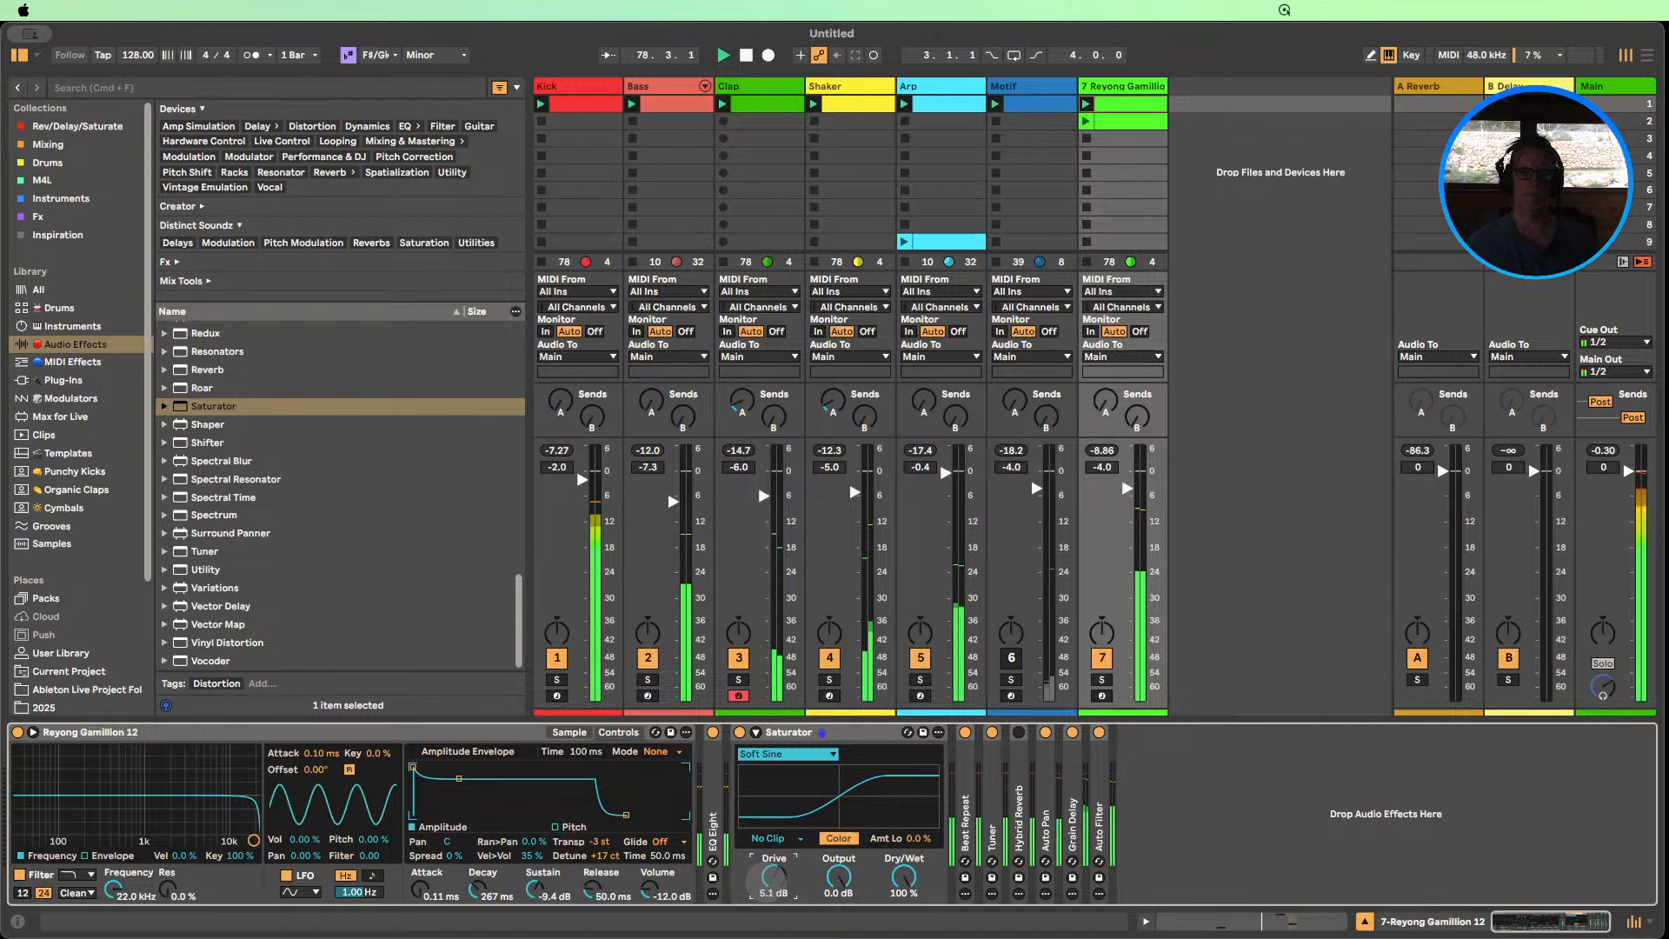
mouse_move(898, 886)
left_mouse_down()
mouse_move(898, 900)
mouse_move(898, 885)
left_mouse_up()
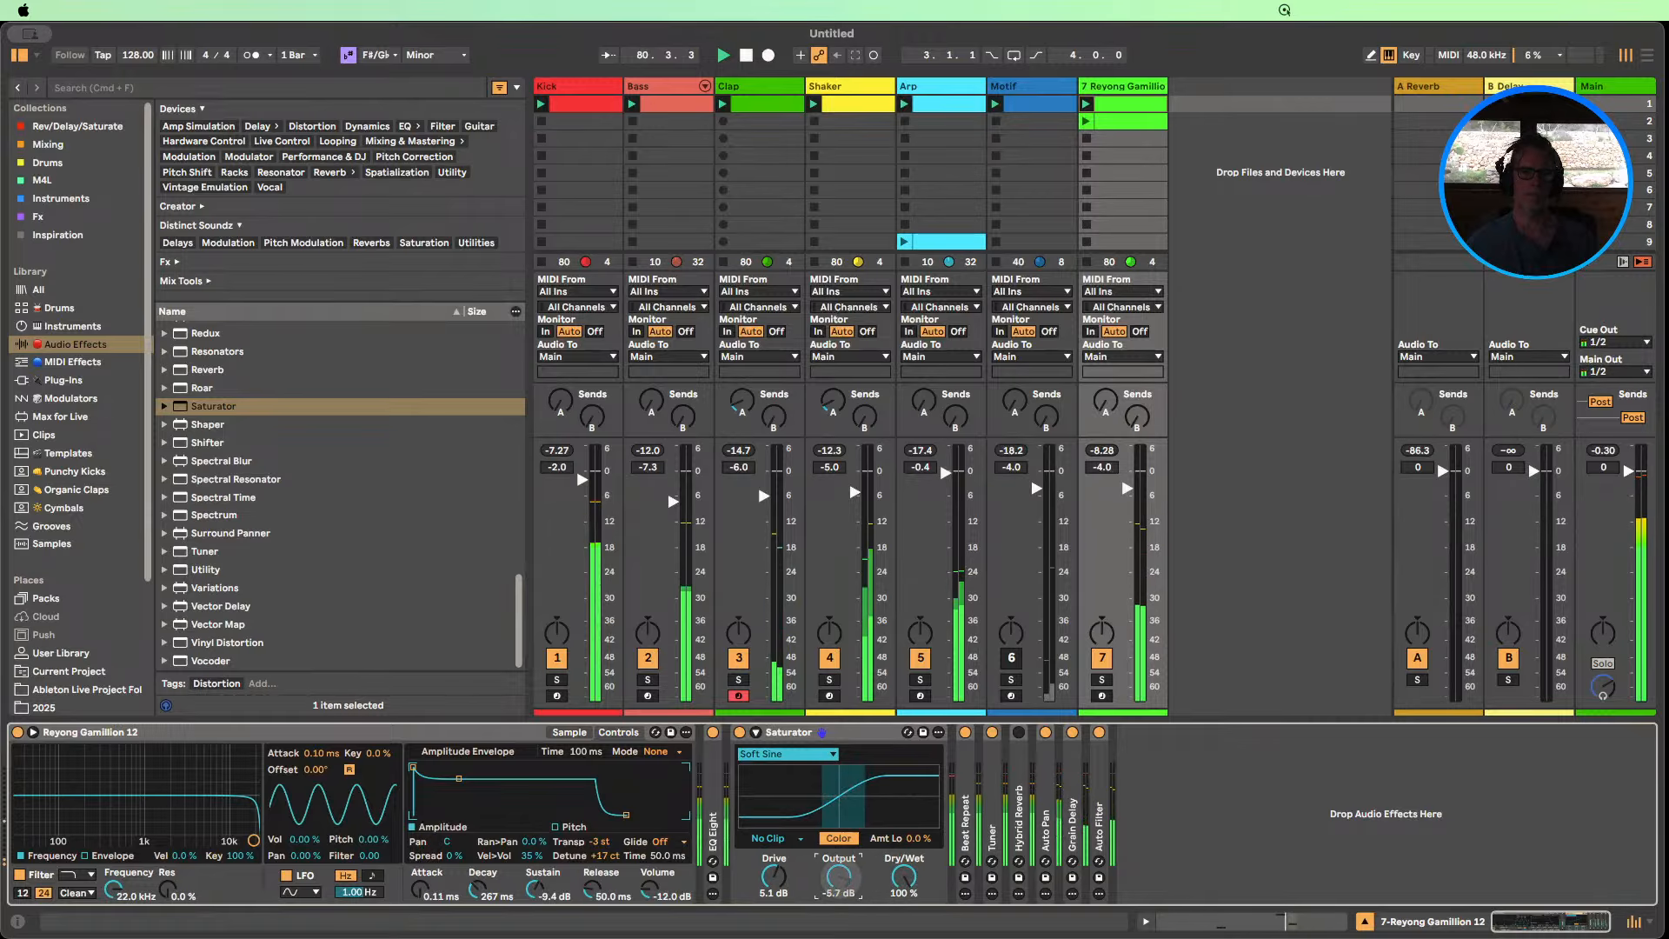
double_click(777, 732)
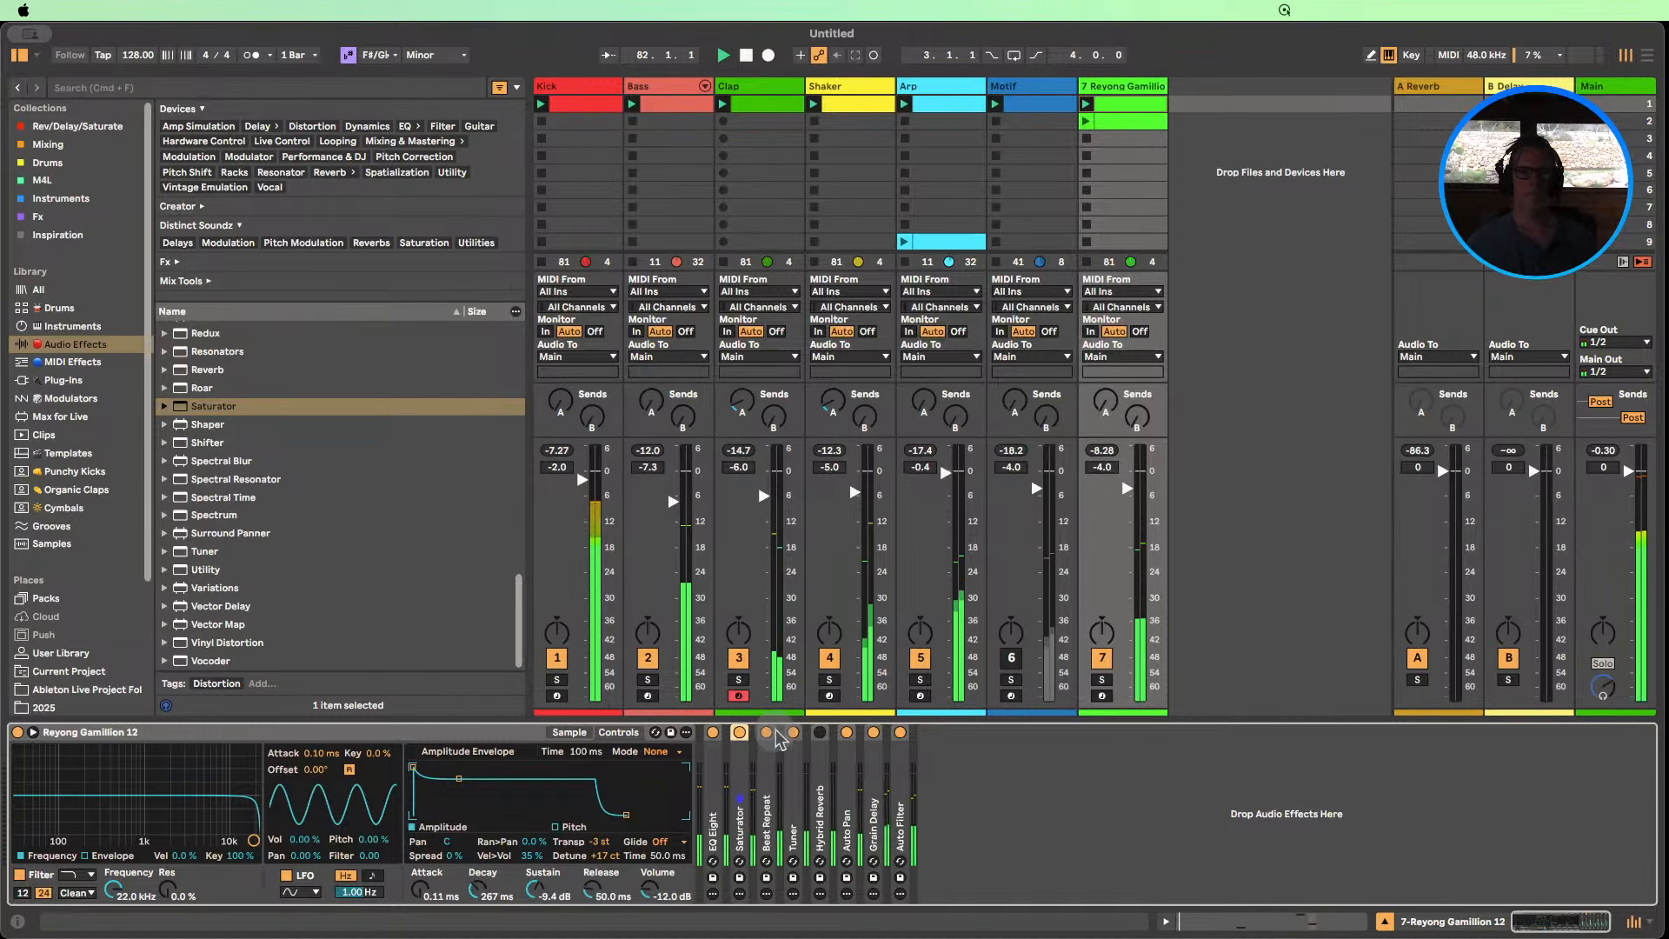
Copy the Arp track's Drum sidechain compressor to track 7, place it between Grain Delay and Auto Filter, and collapse it.
left_click(746, 55)
left_click(943, 86)
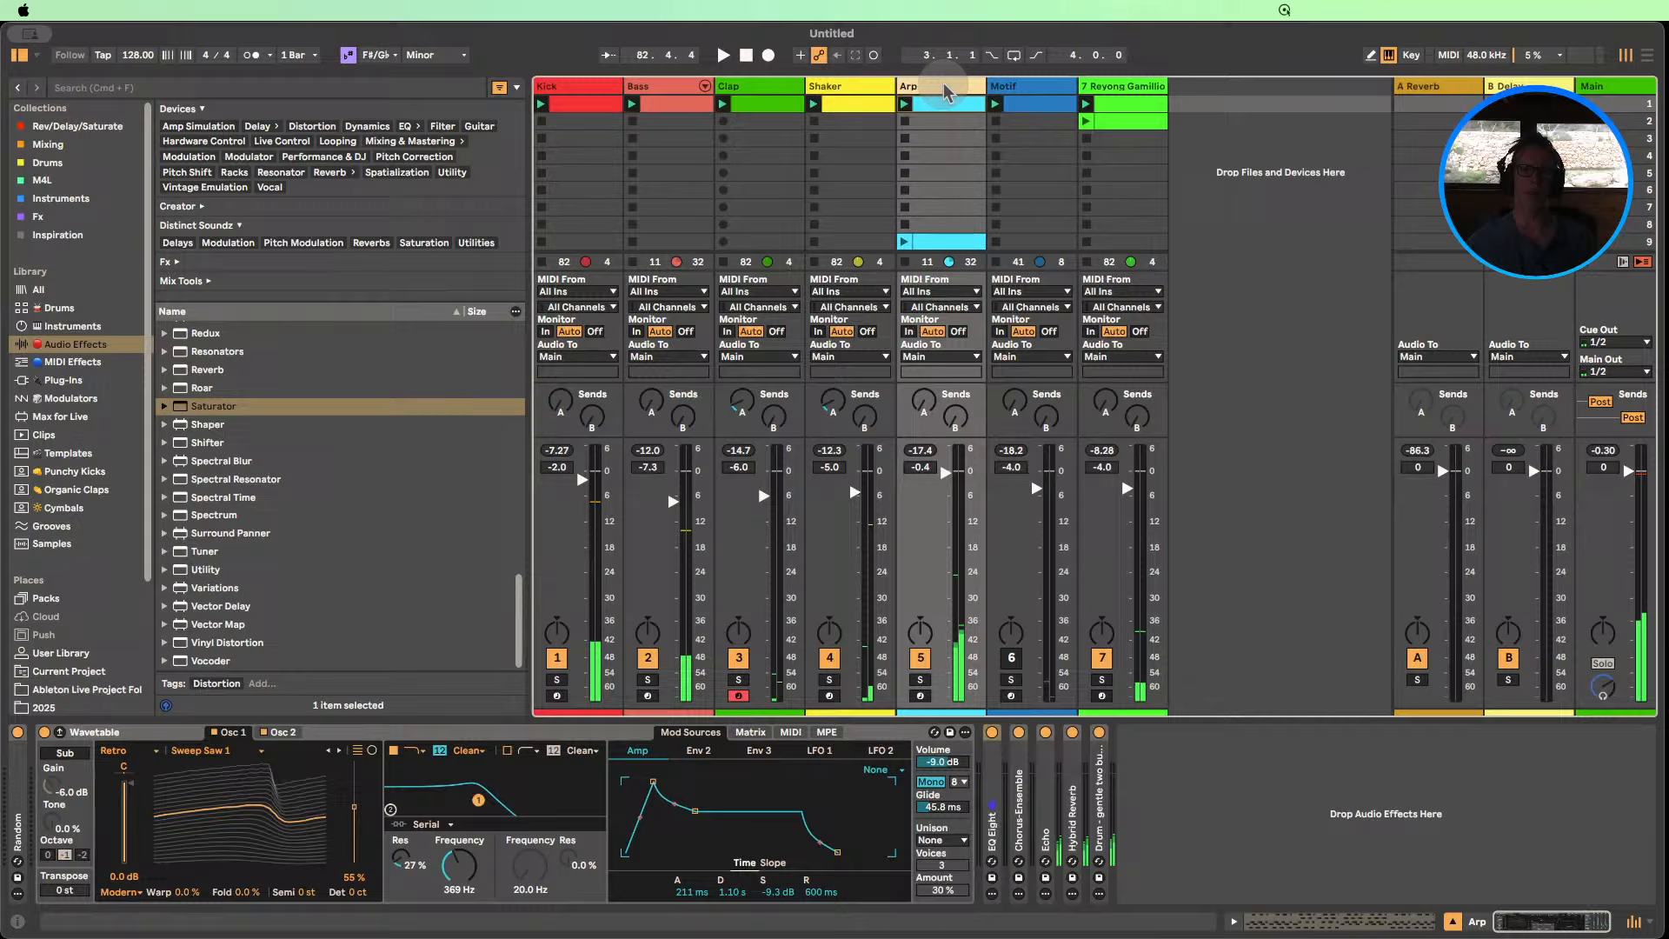
double_click(1104, 802)
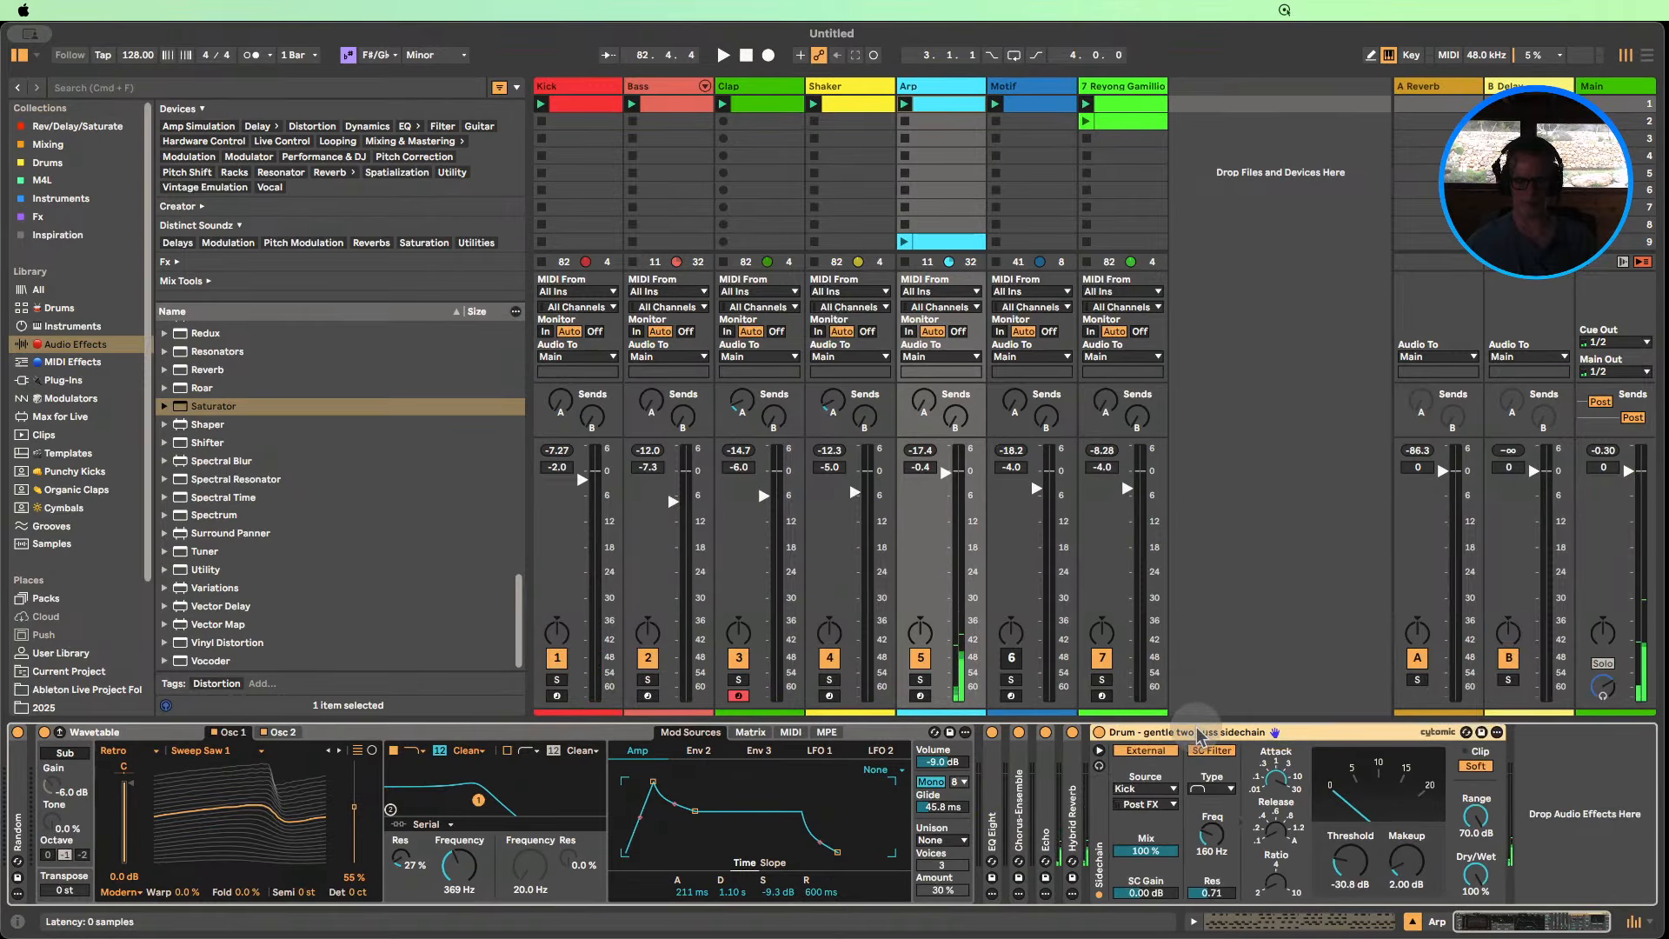
left_click(1131, 180)
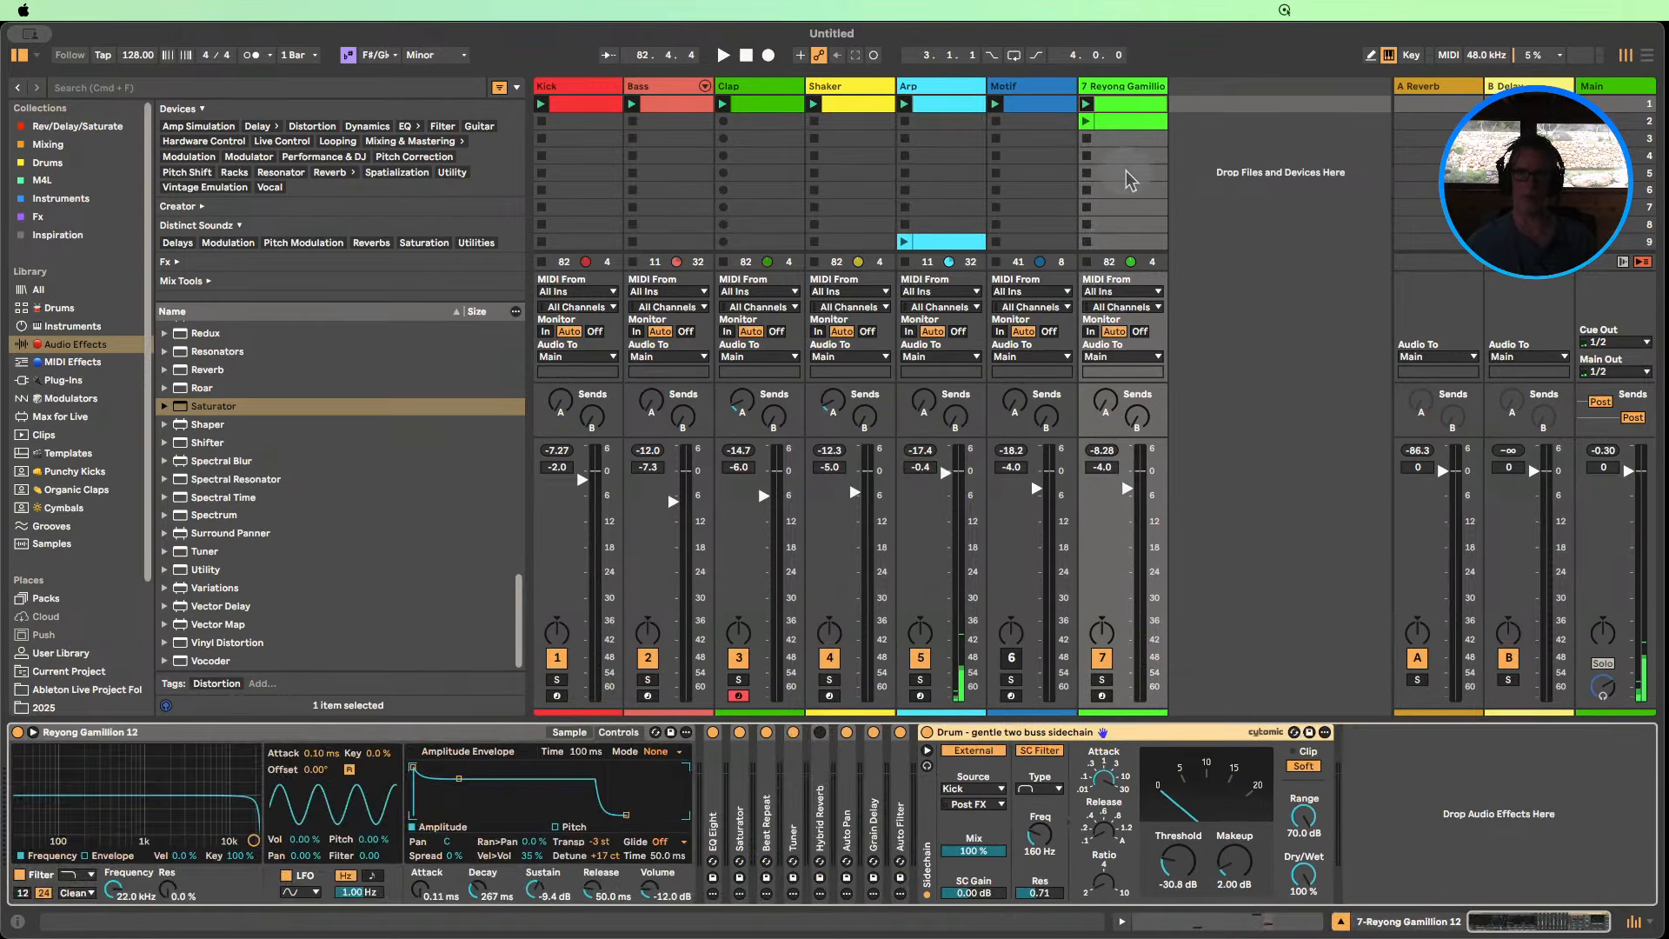
left_click(1086, 105)
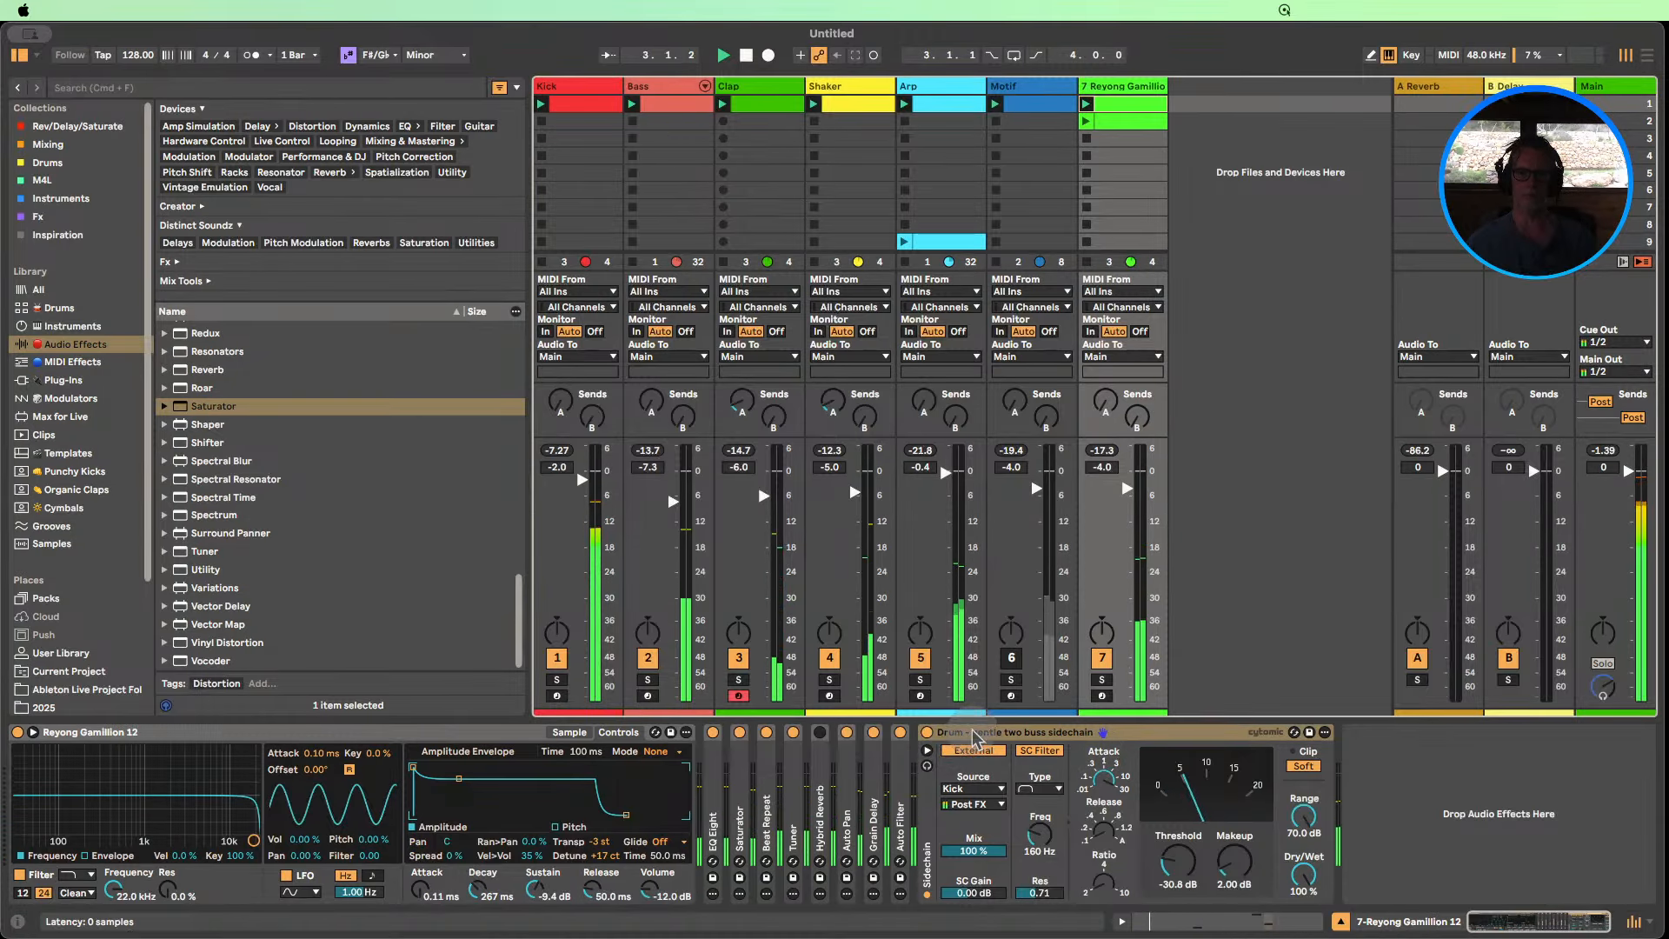
left_click_drag(975, 739, 943, 785)
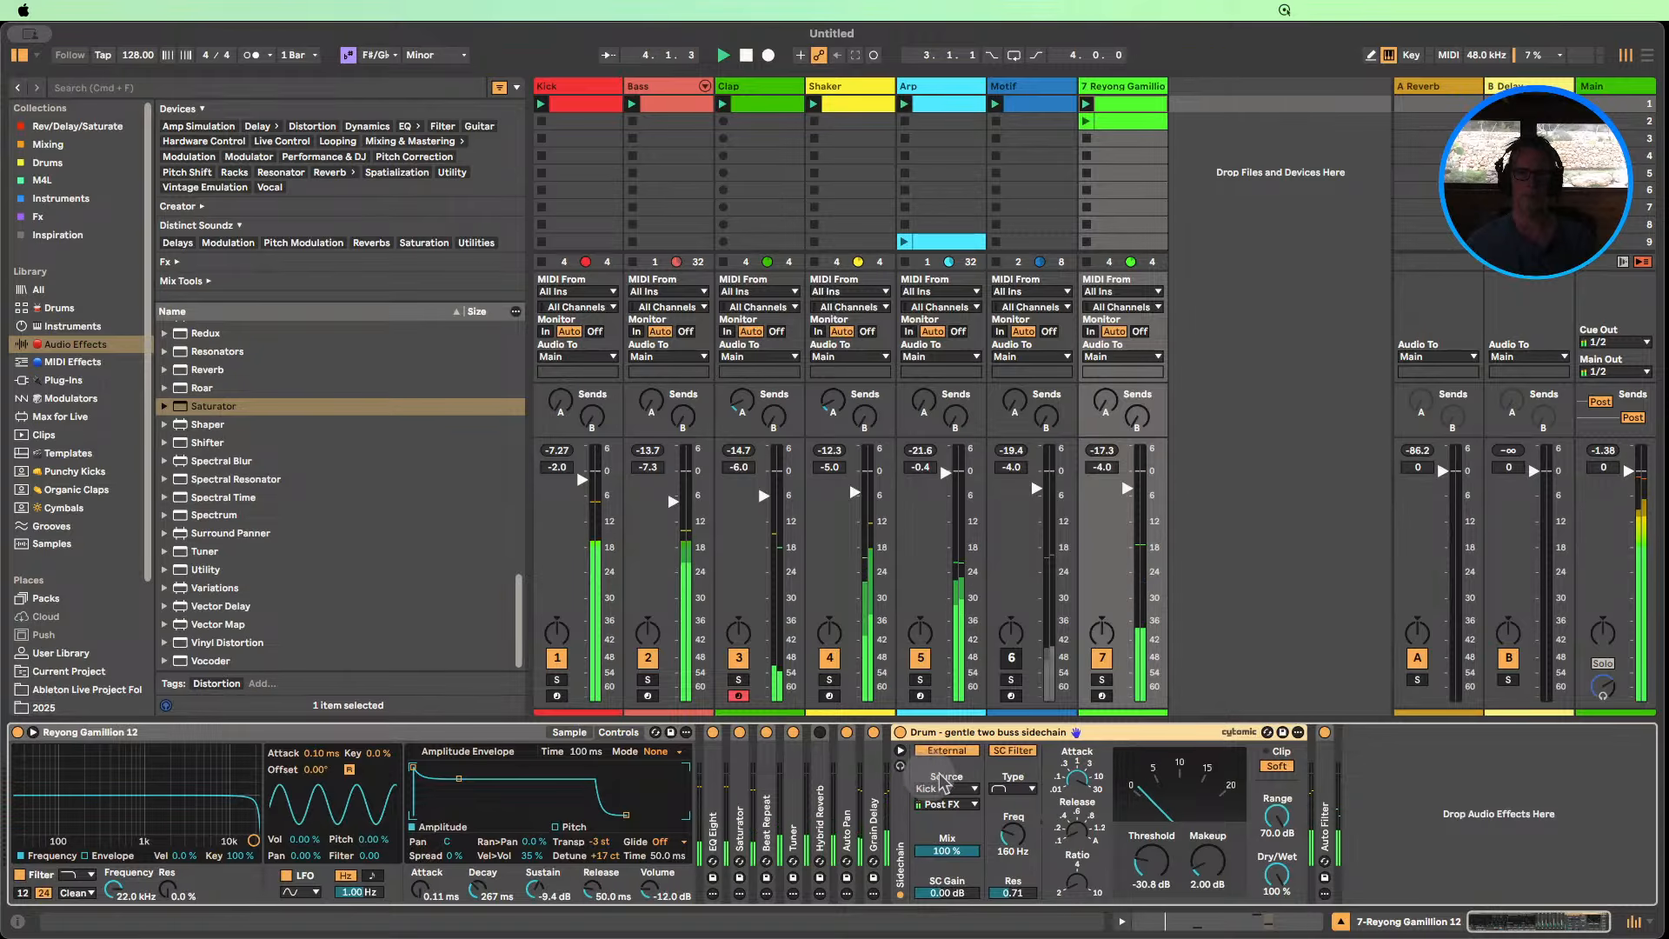
double_click(939, 735)
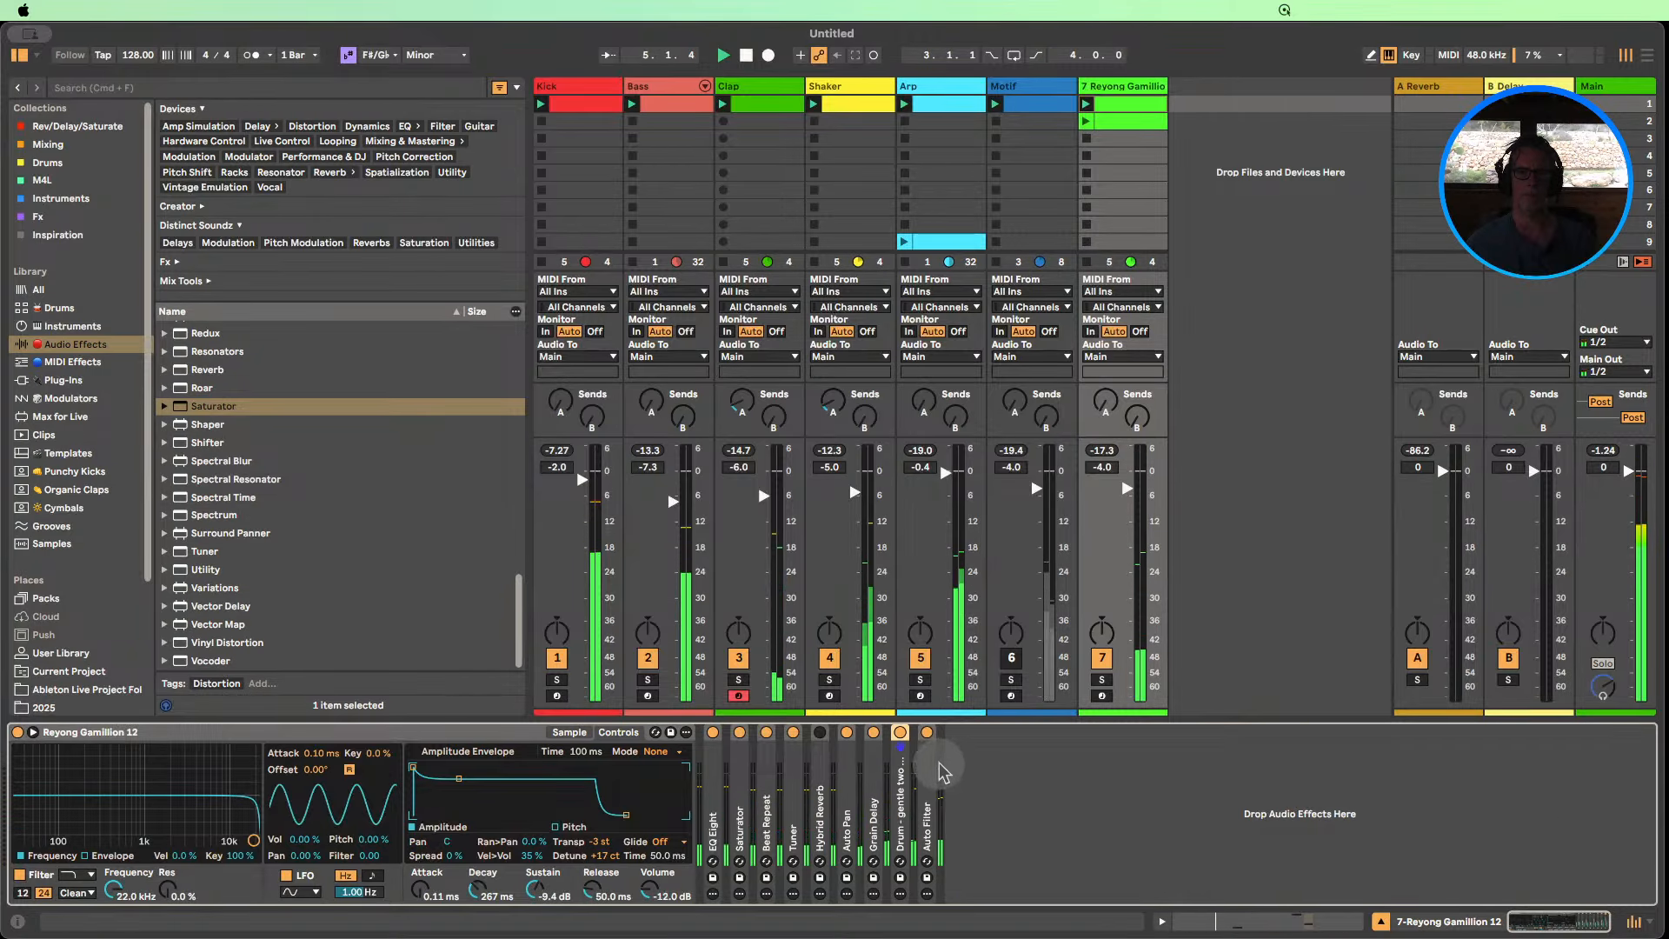
Stop playback, check Auto Pan's settings on track 7, and deactivate Auto Filter.
mouse_move(848, 737)
left_mouse_down()
mouse_move(887, 761)
mouse_move(855, 782)
mouse_move(847, 763)
left_mouse_up()
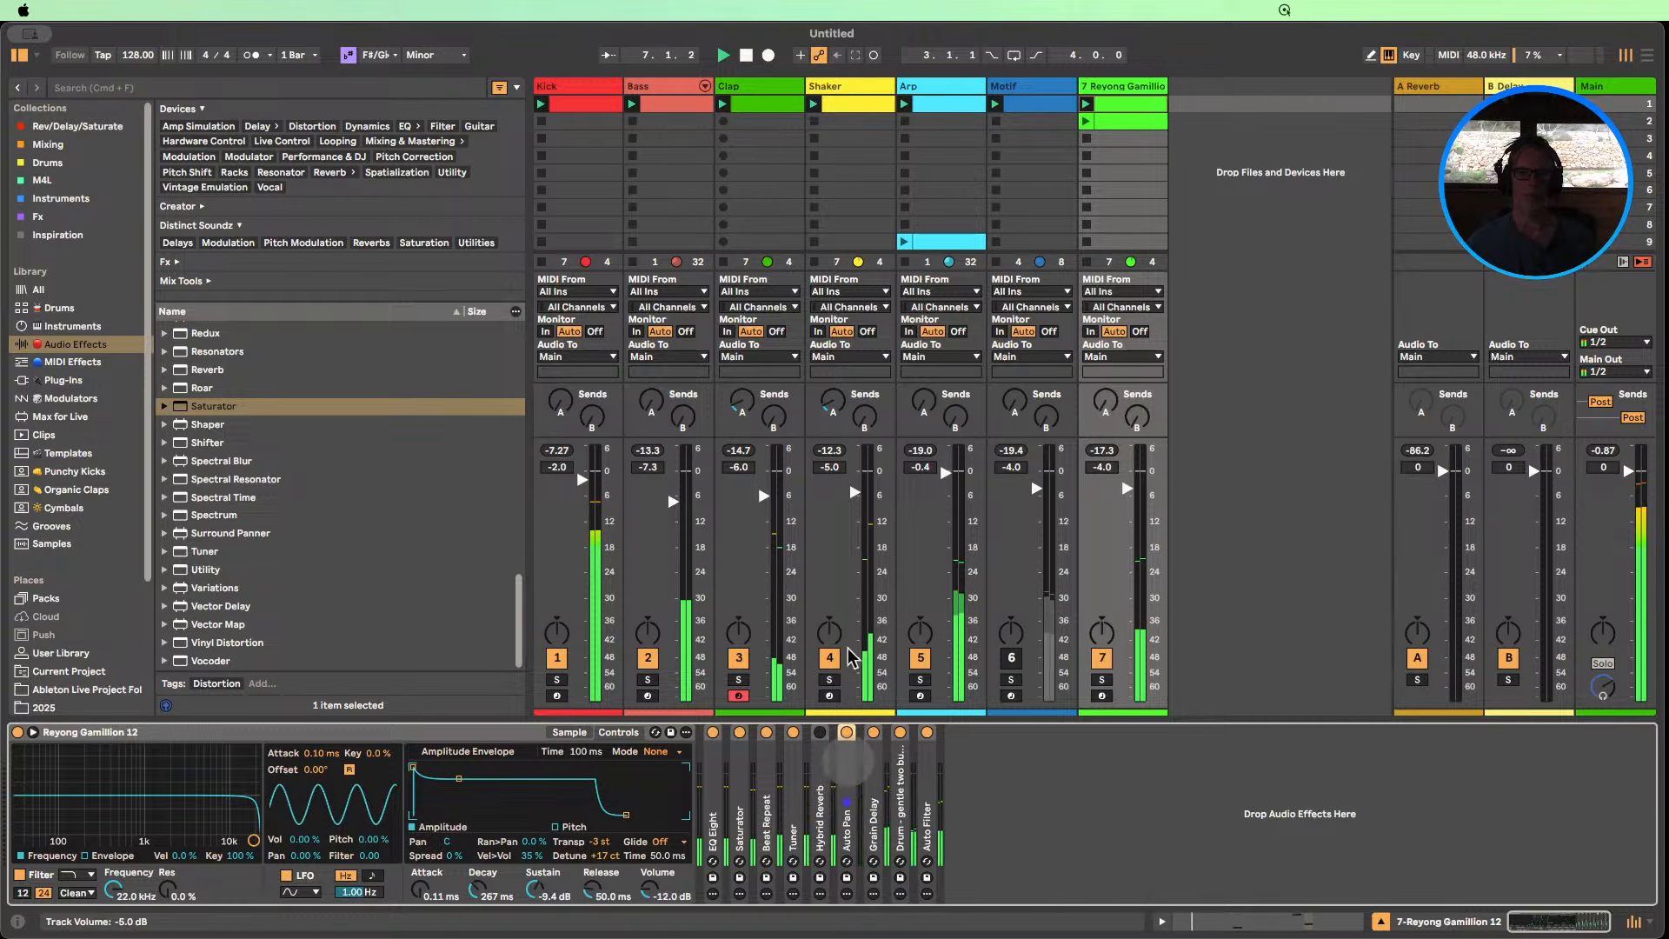
left_click(747, 58)
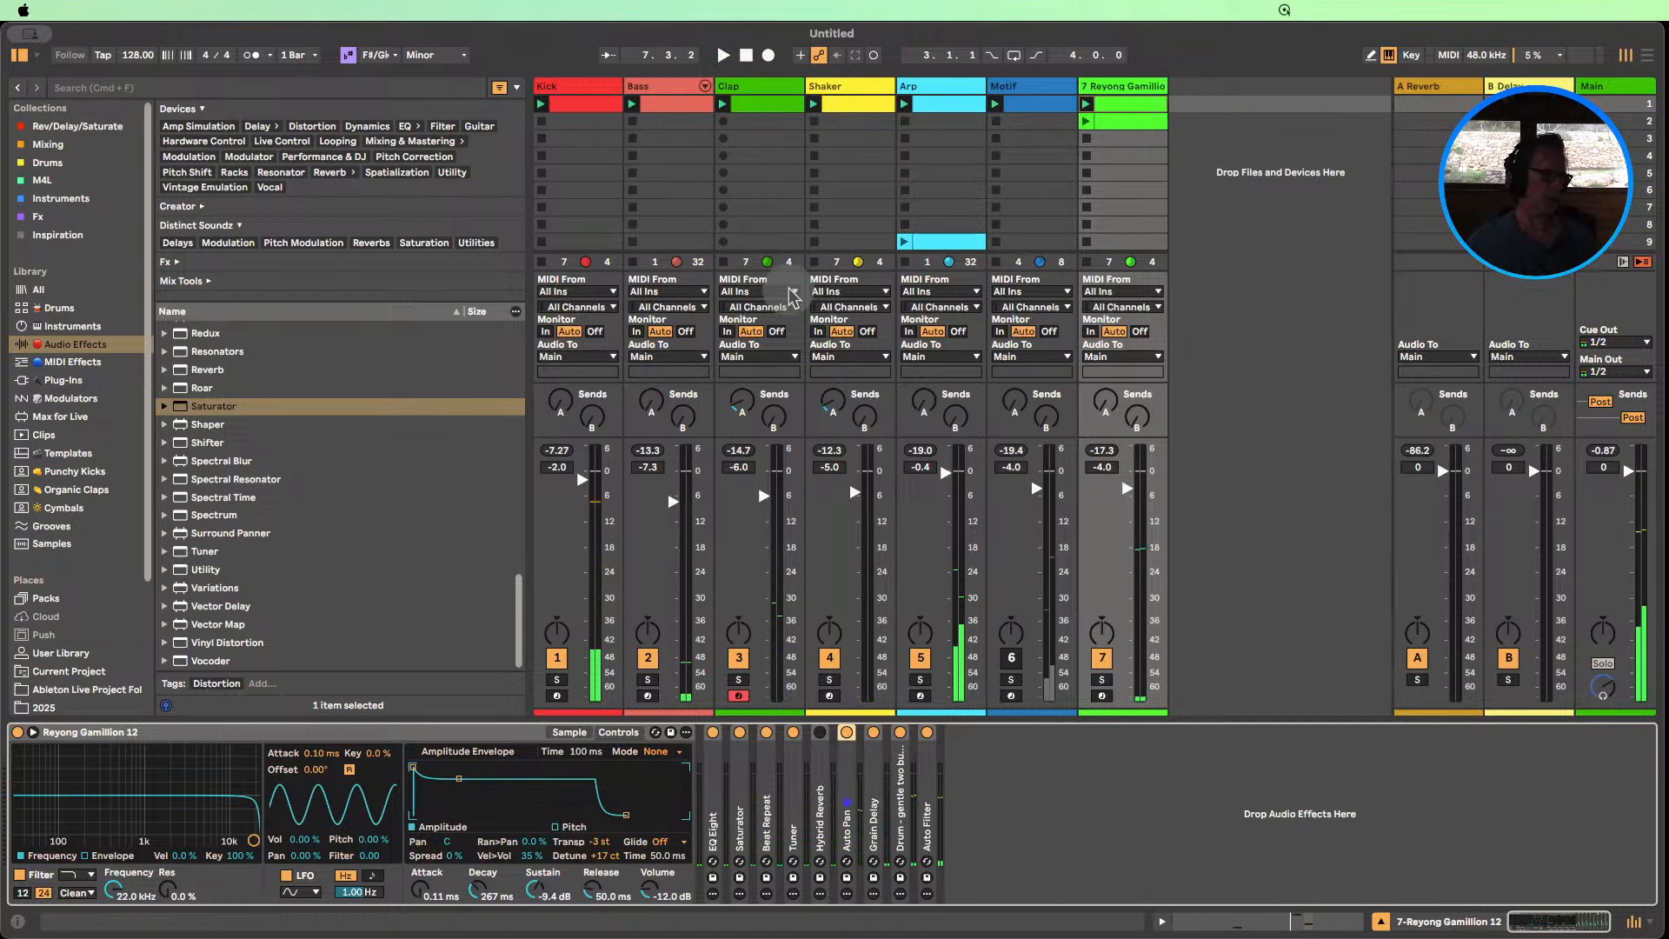
double_click(856, 800)
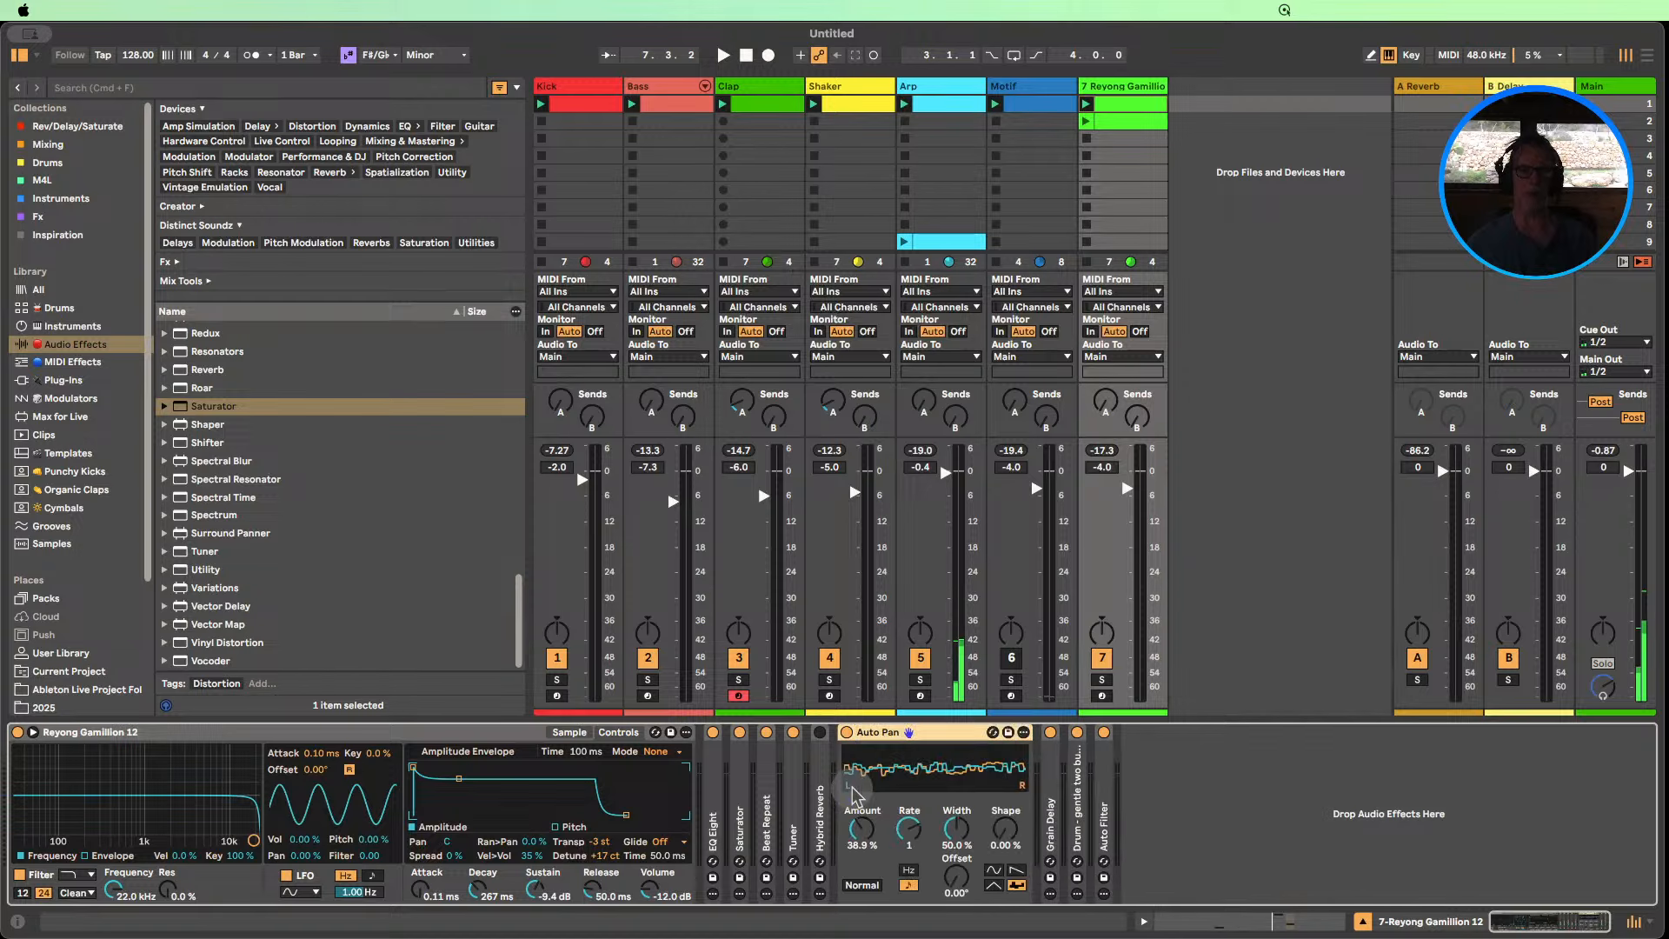
double_click(926, 735)
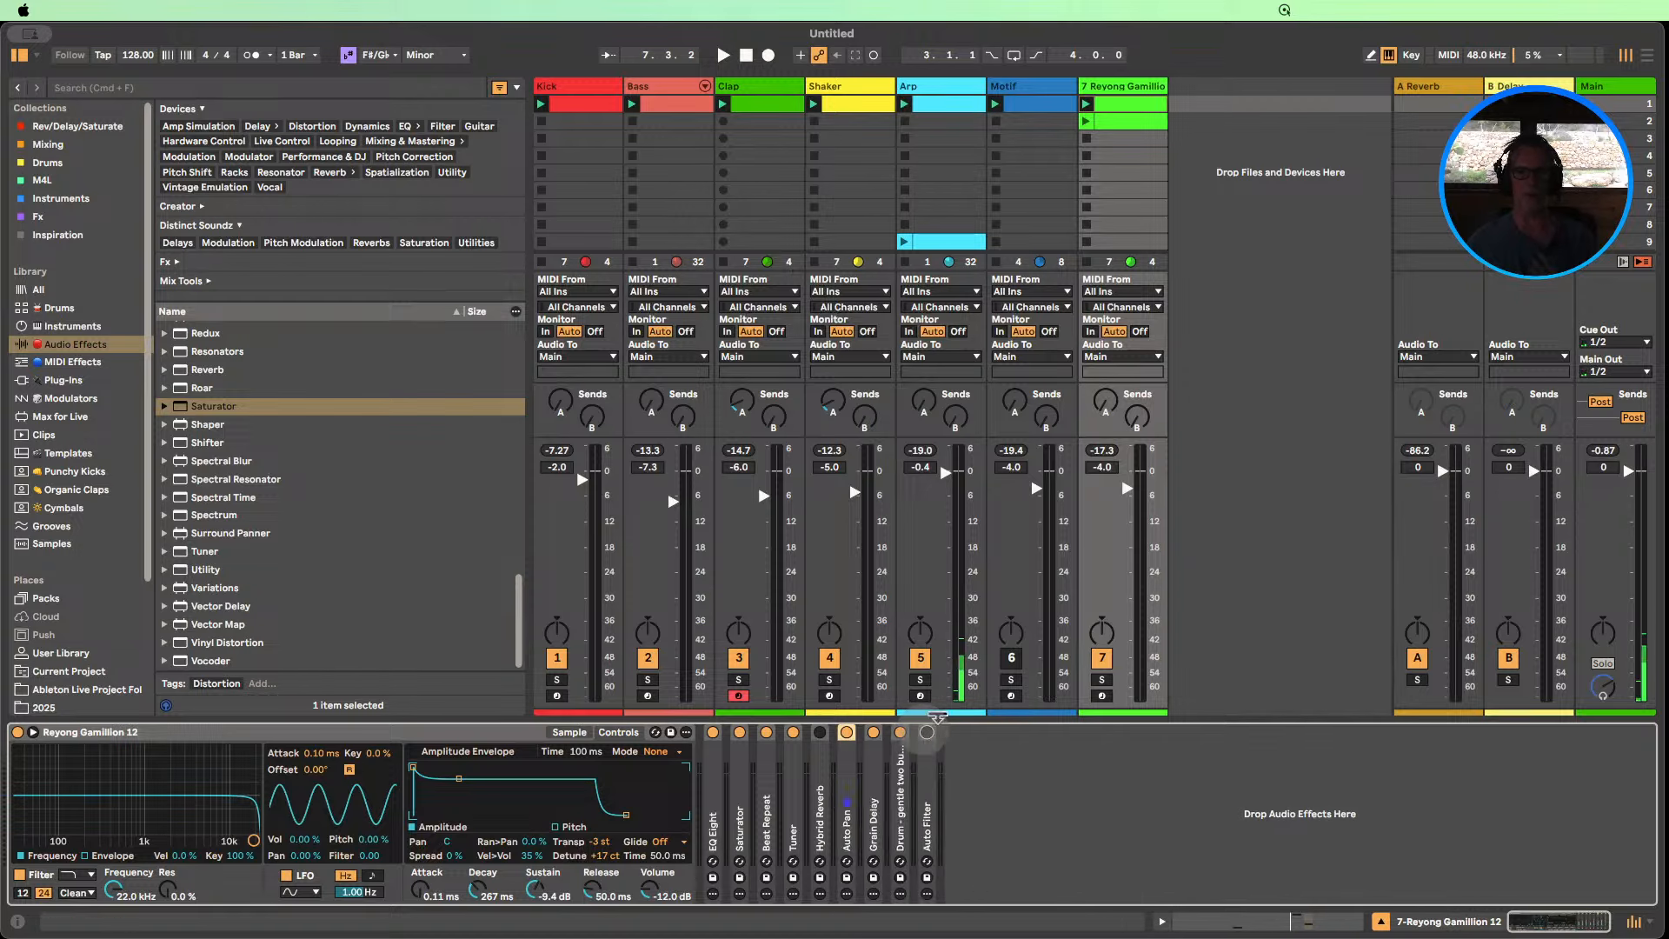
Solo track 7 during playback and move Grain Delay ahead of Auto Pan in its chain.
left_click(1102, 679)
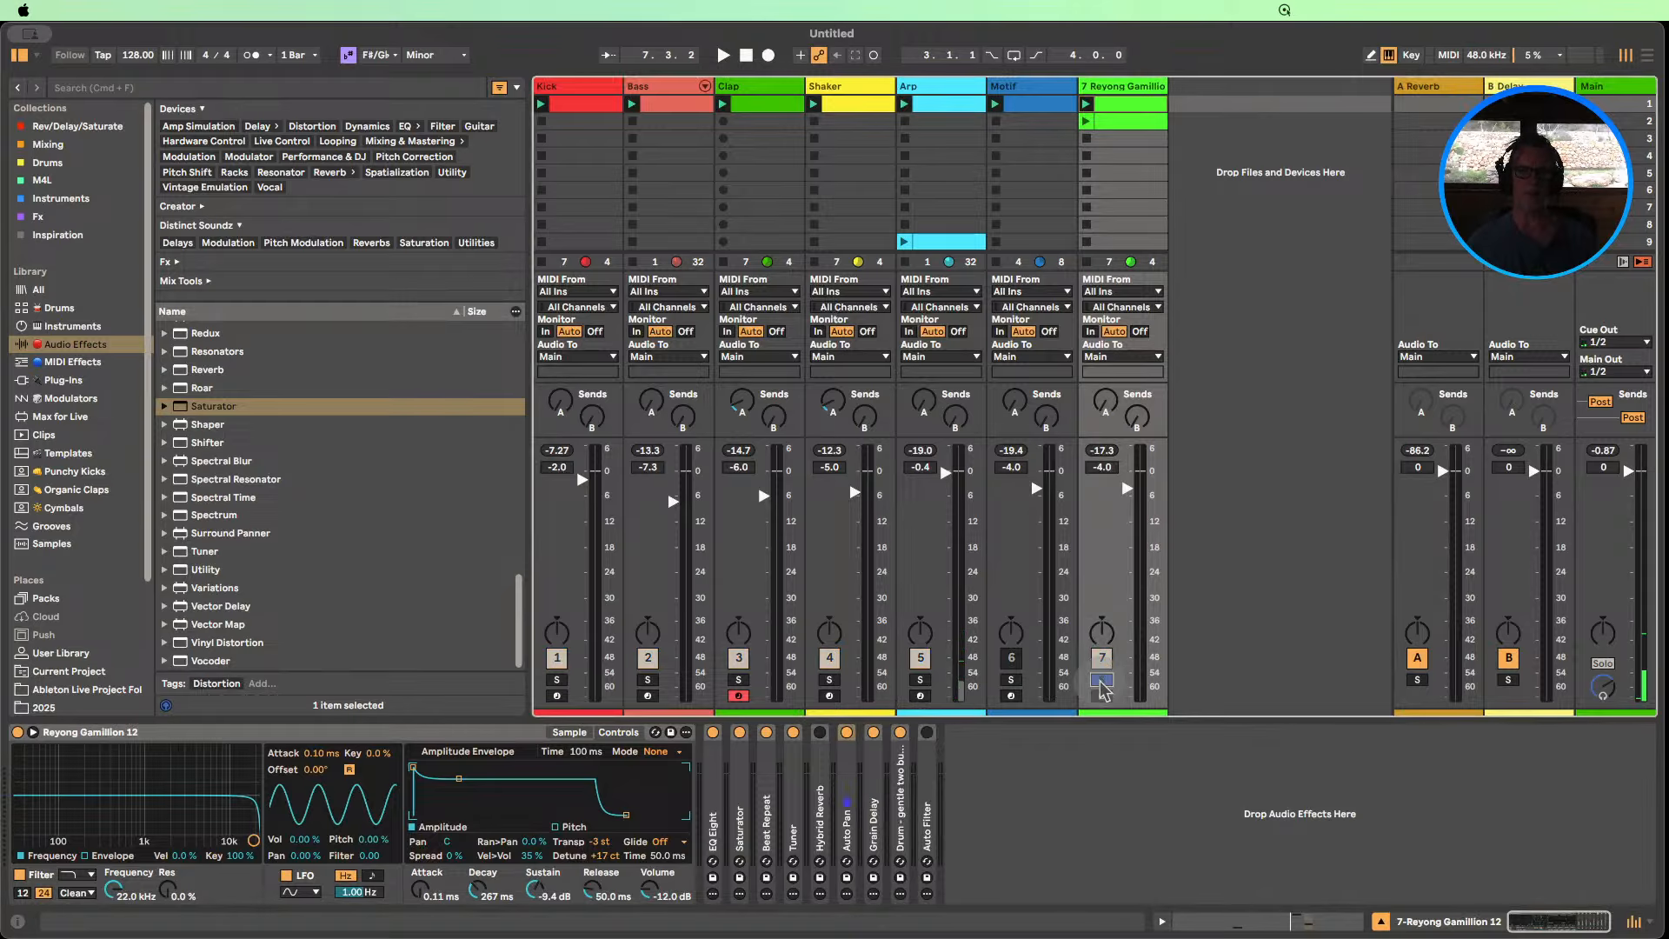
left_click(723, 55)
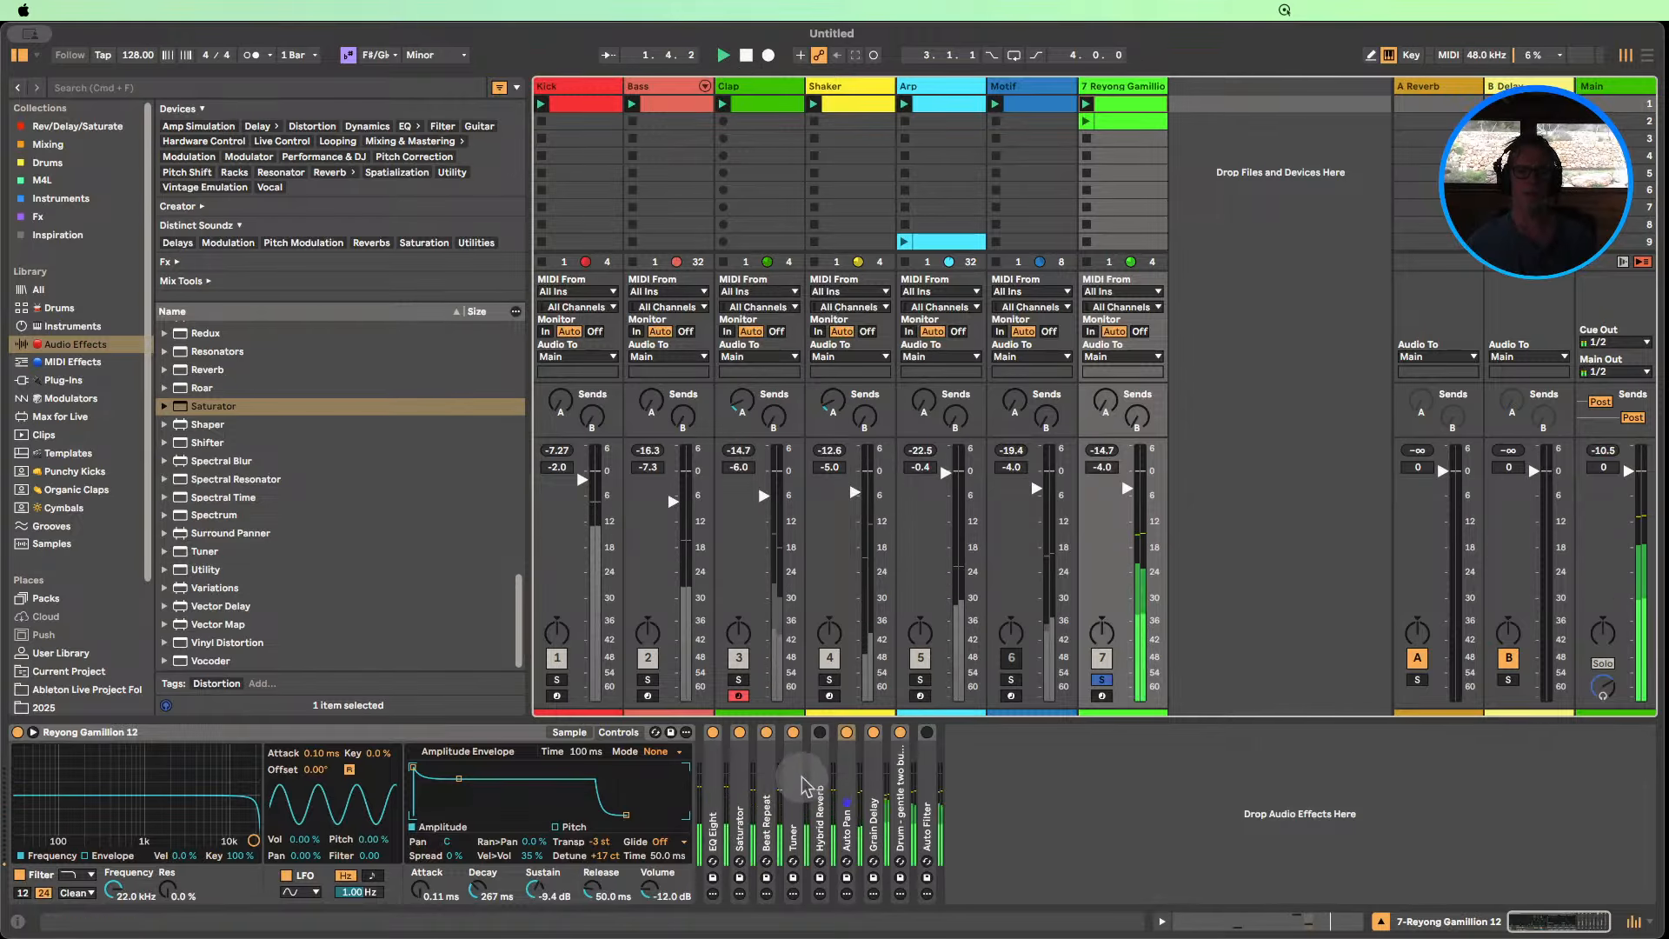
left_click(876, 813)
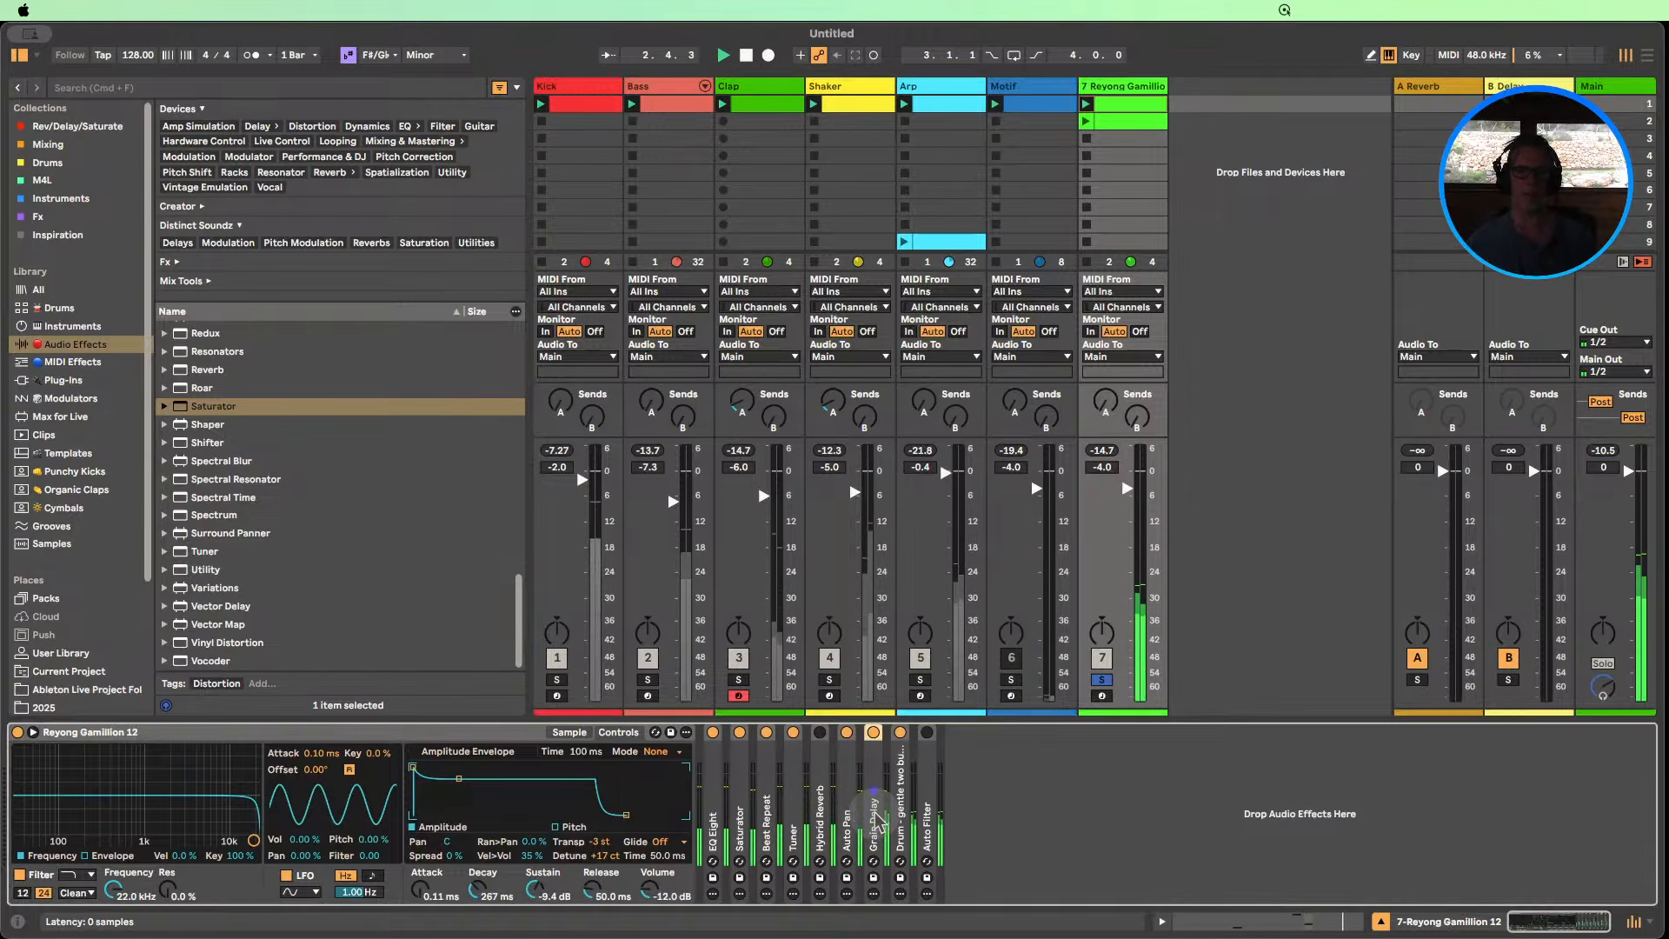
left_click_drag(860, 805, 839, 808)
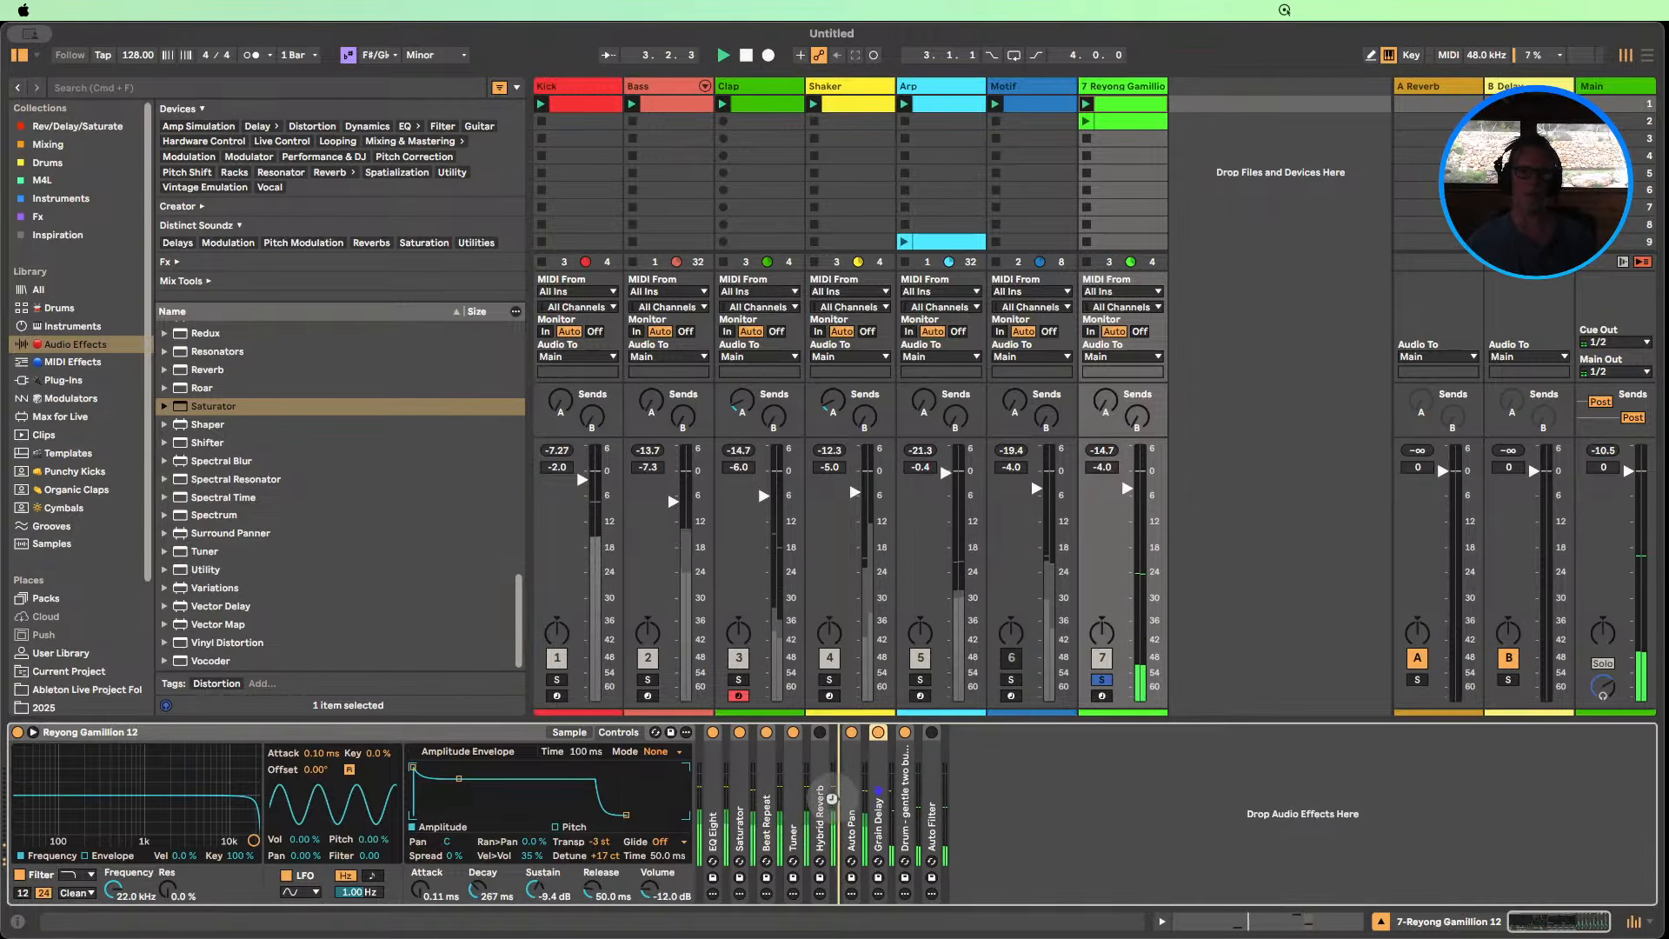
Try the sidechain compressor after and before EQ Eight, and return it to its place behind Auto Pan.
double_click(900, 813)
double_click(876, 809)
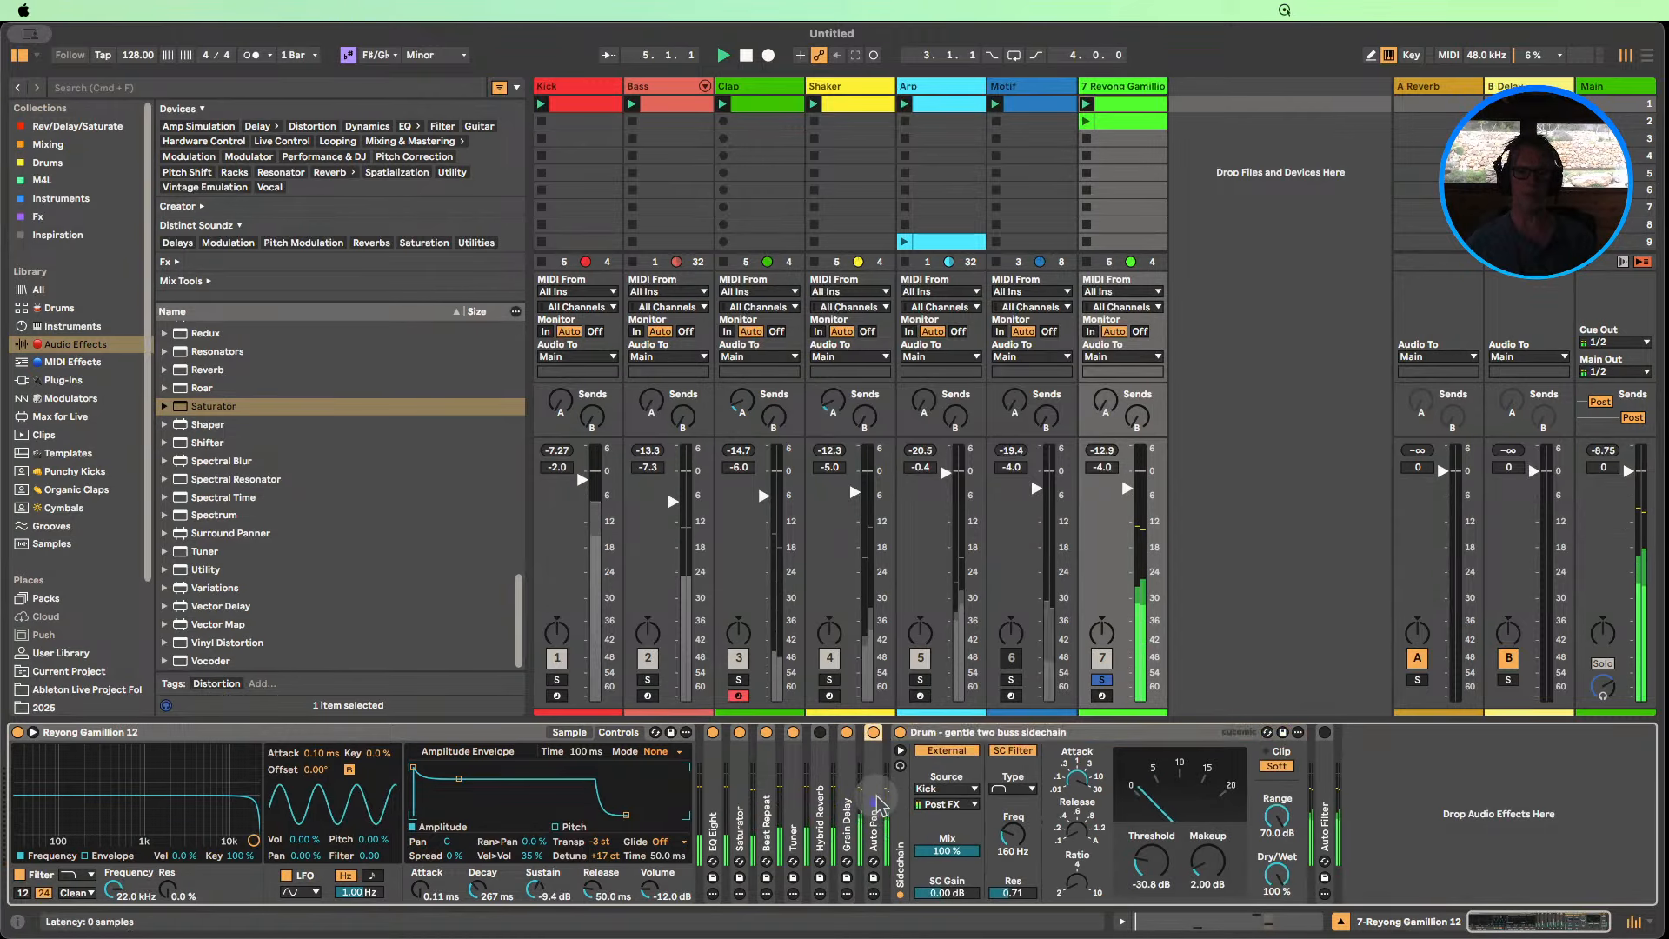
left_click_drag(1148, 733, 730, 735)
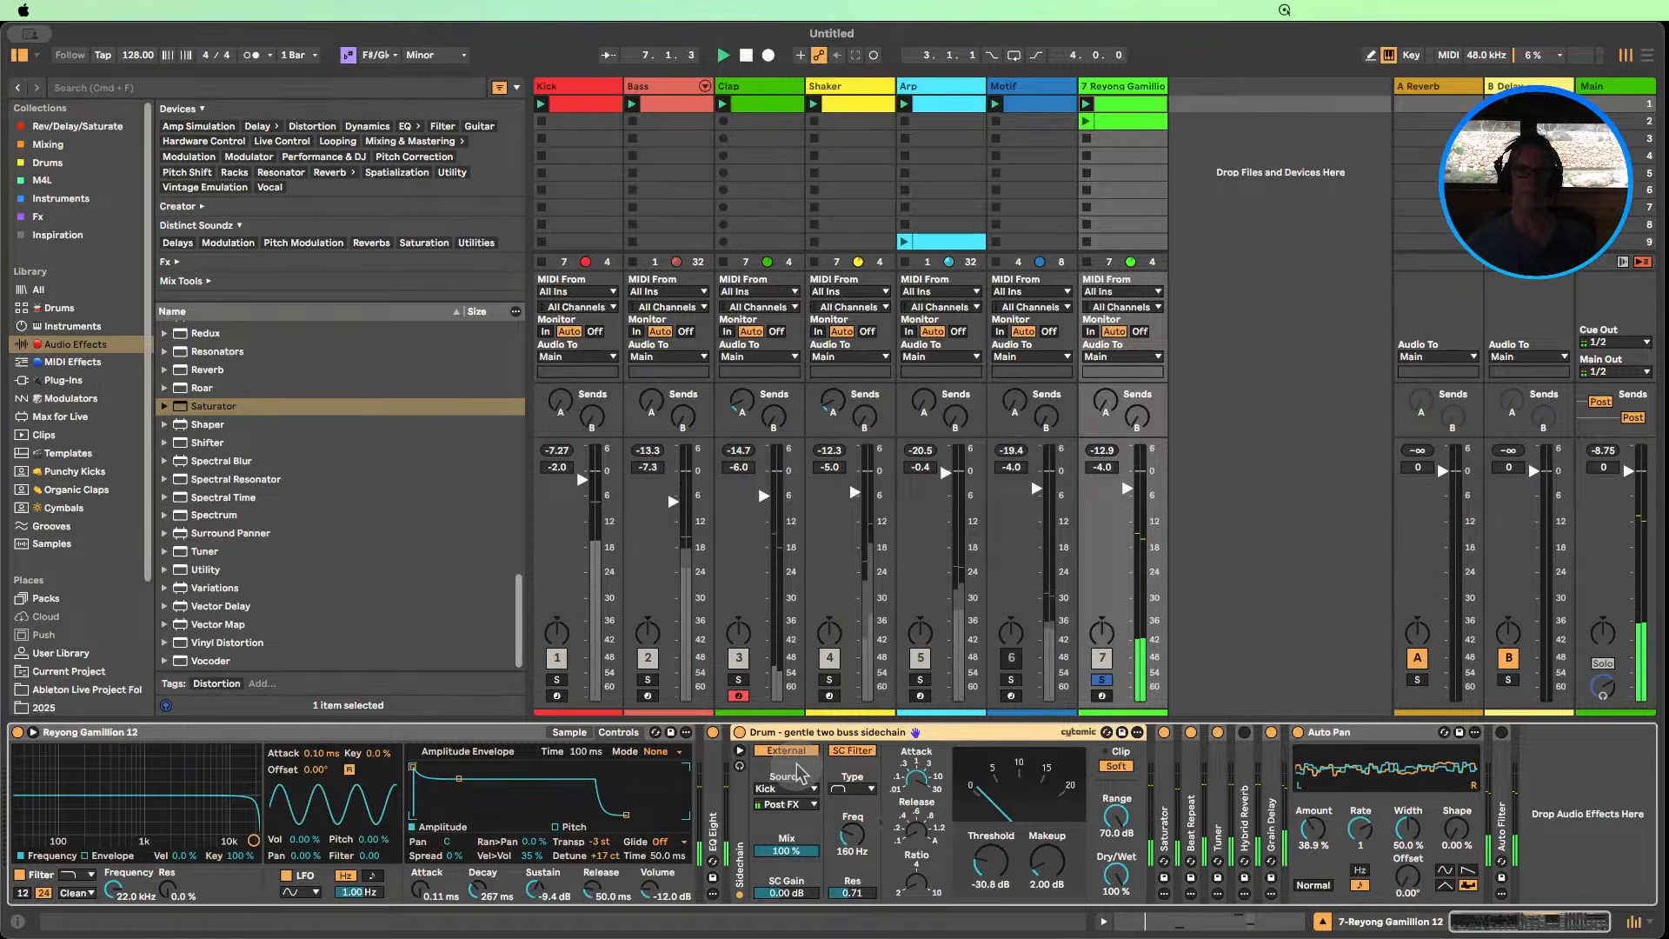
left_click_drag(741, 733, 718, 765)
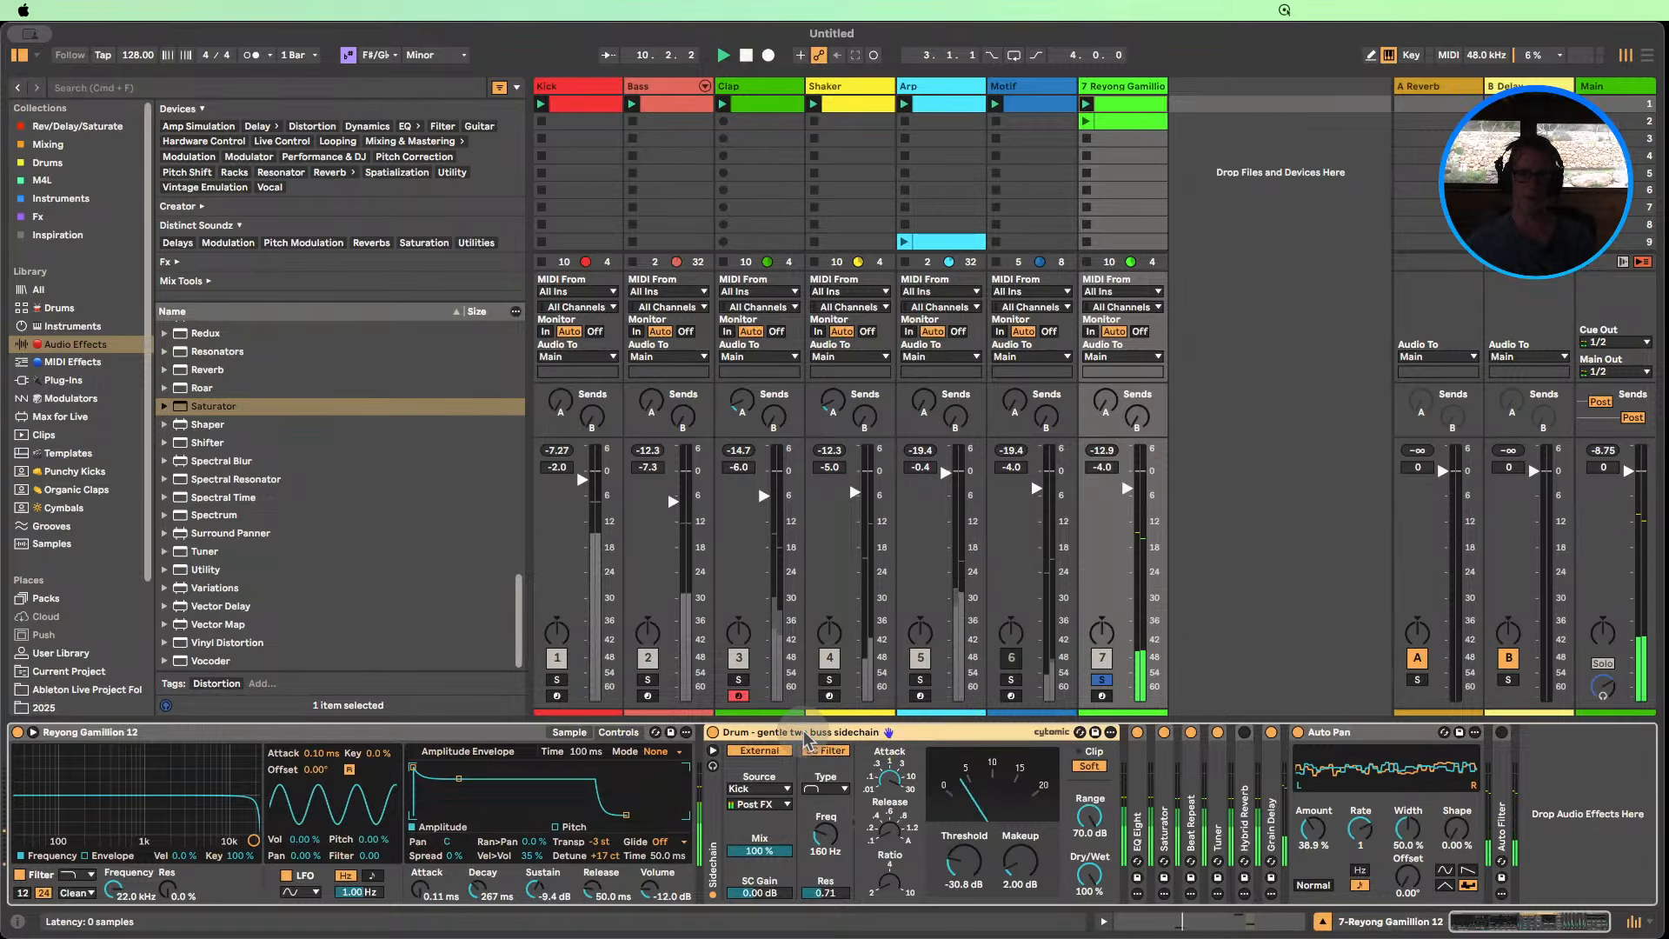
left_click_drag(809, 740, 1495, 798)
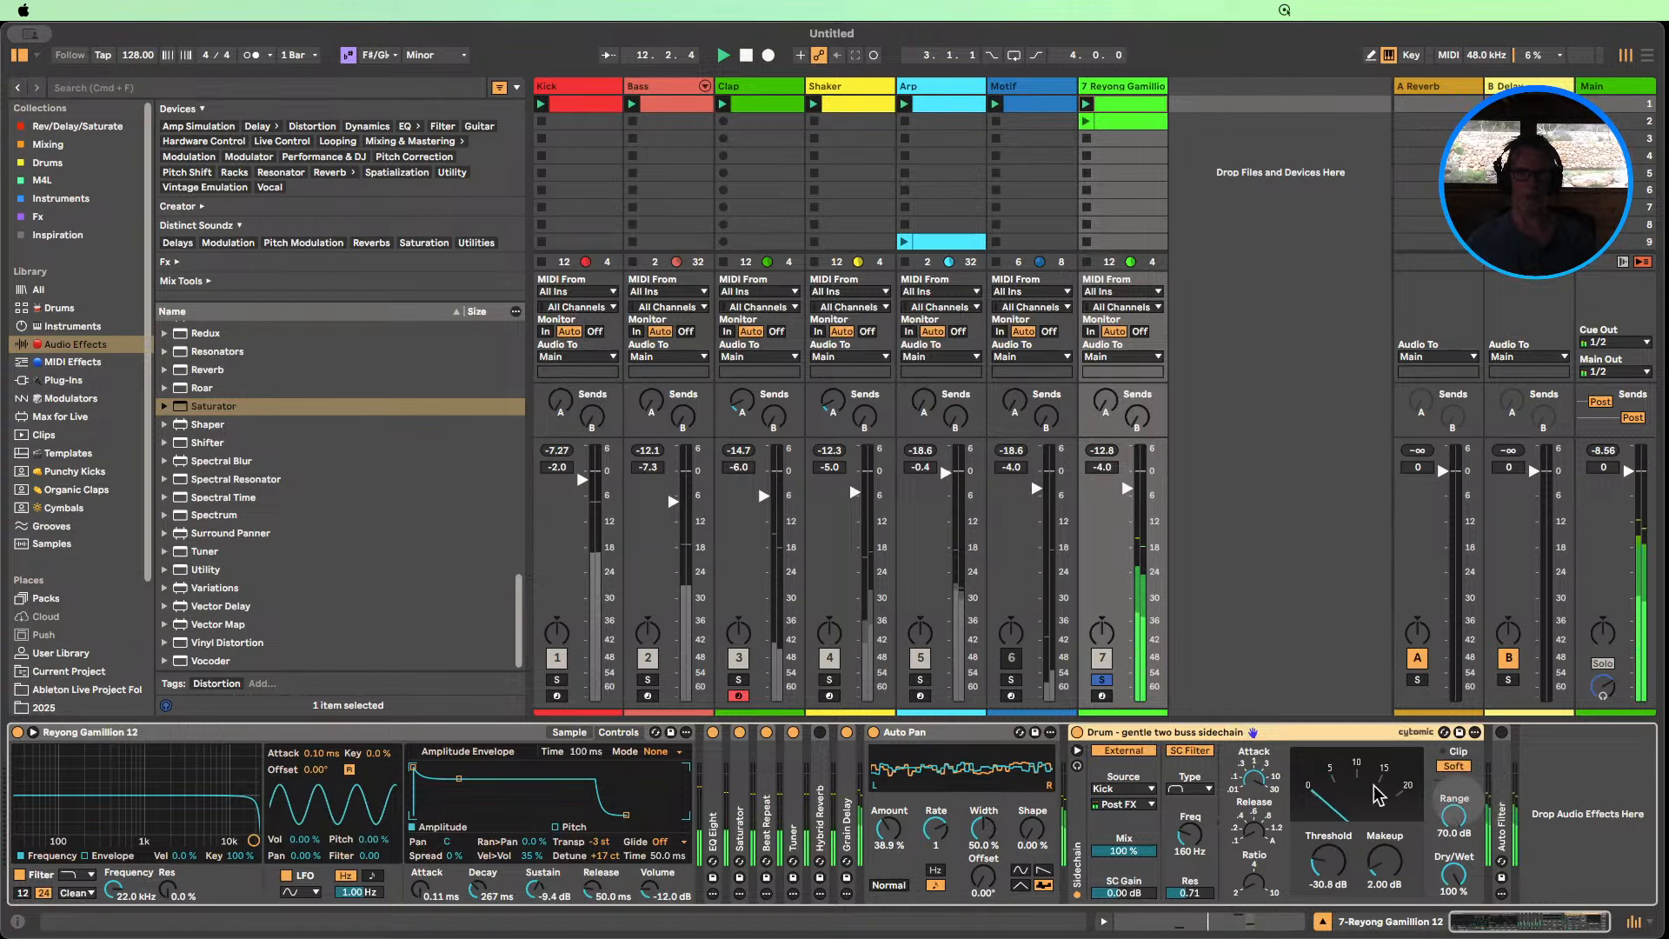
double_click(967, 733)
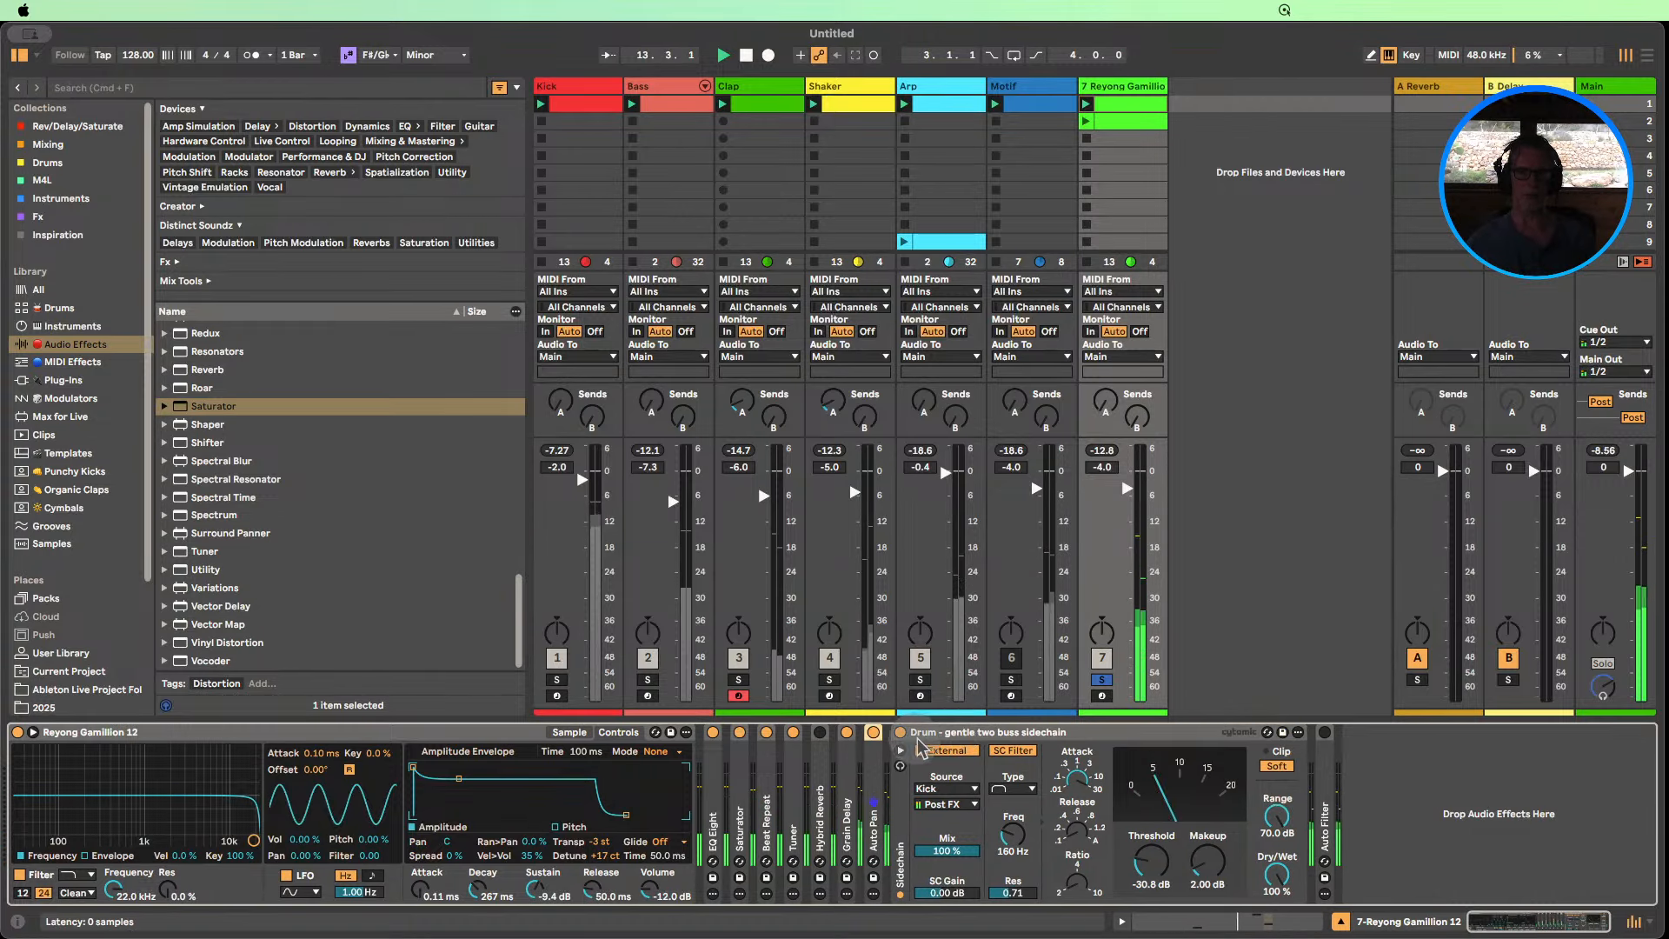
Place the sidechain compressor first among track 7's effects, collapse it, and check the EQ Eight curve.
left_click_drag(957, 733, 720, 758)
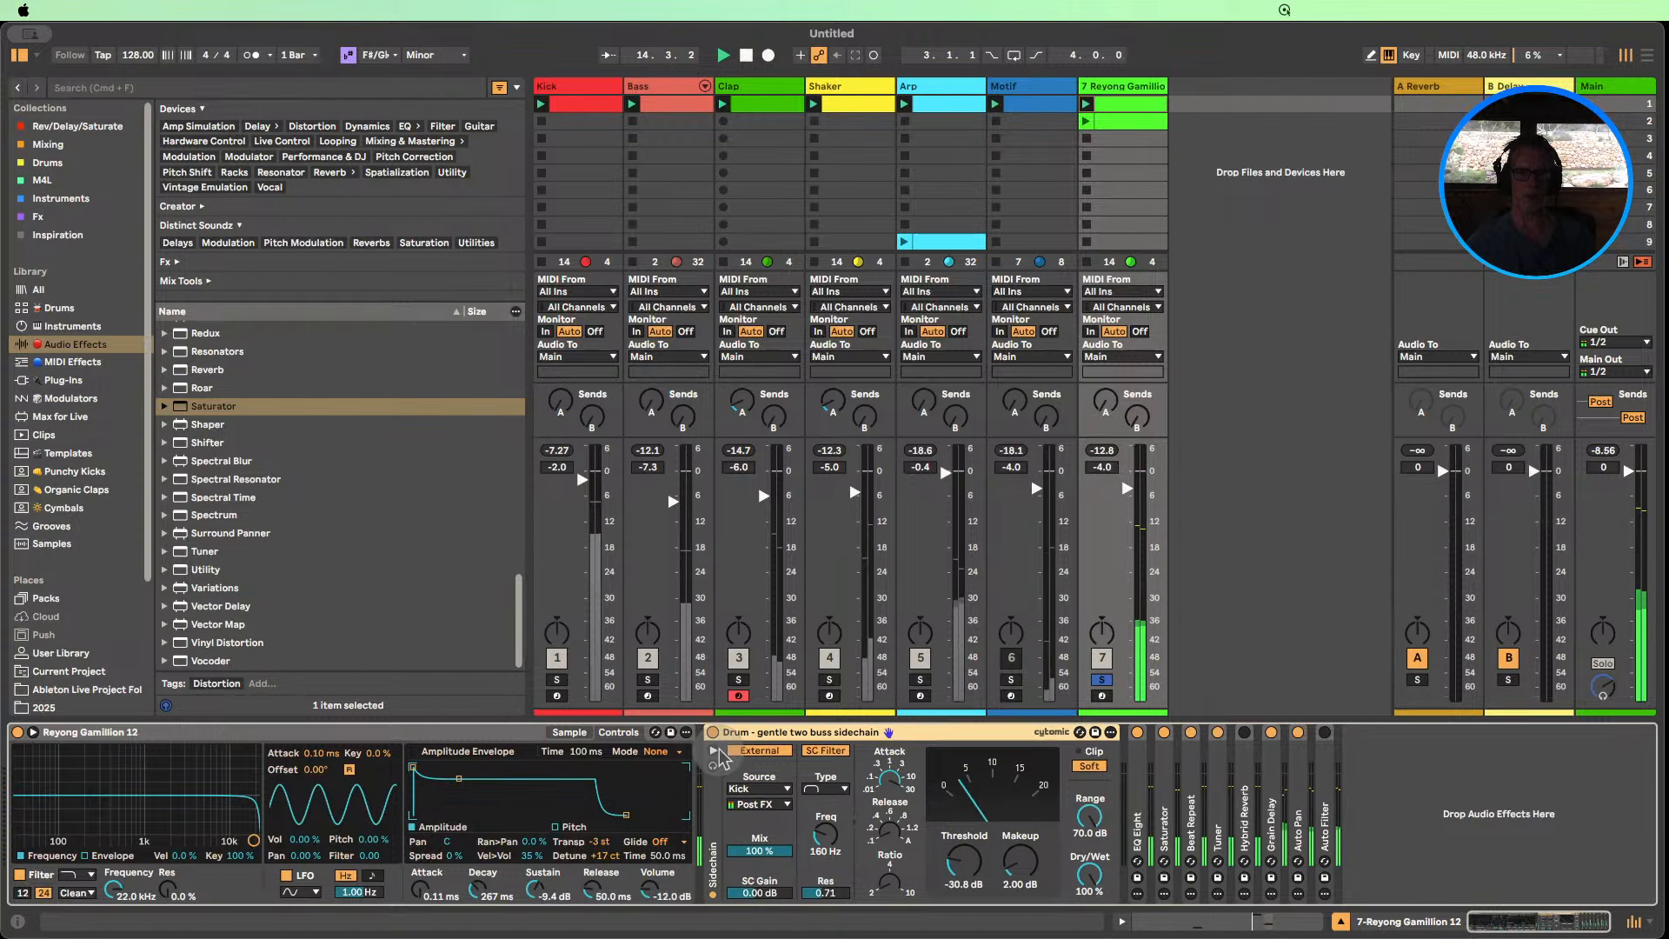
double_click(773, 735)
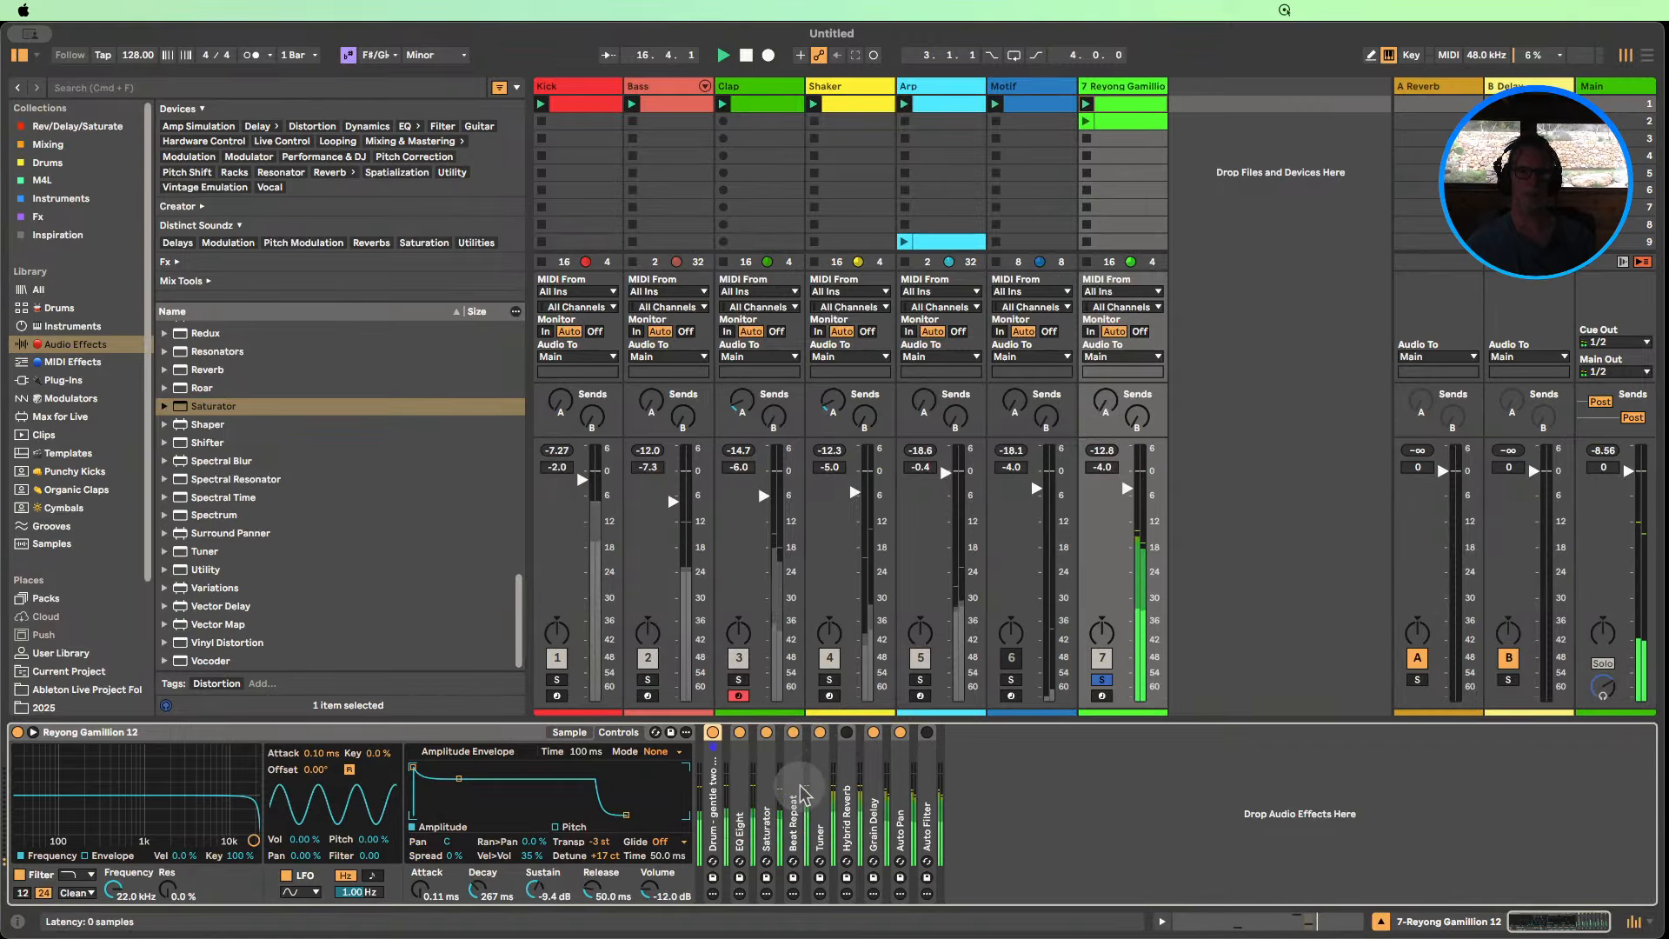
double_click(740, 778)
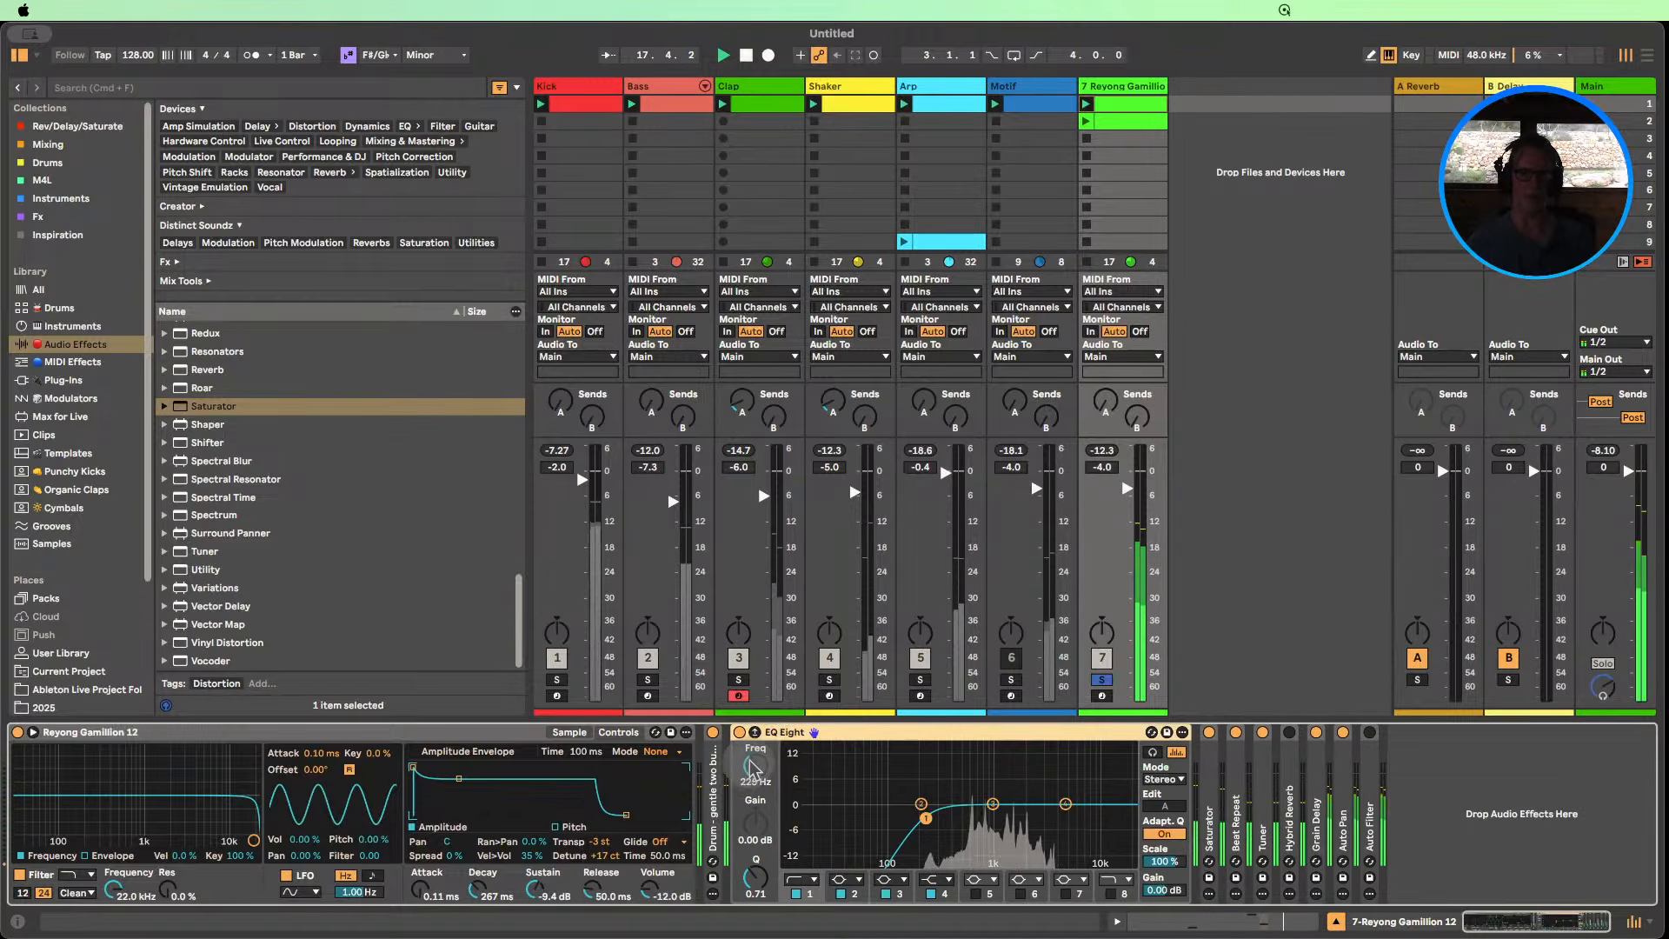
double_click(777, 739)
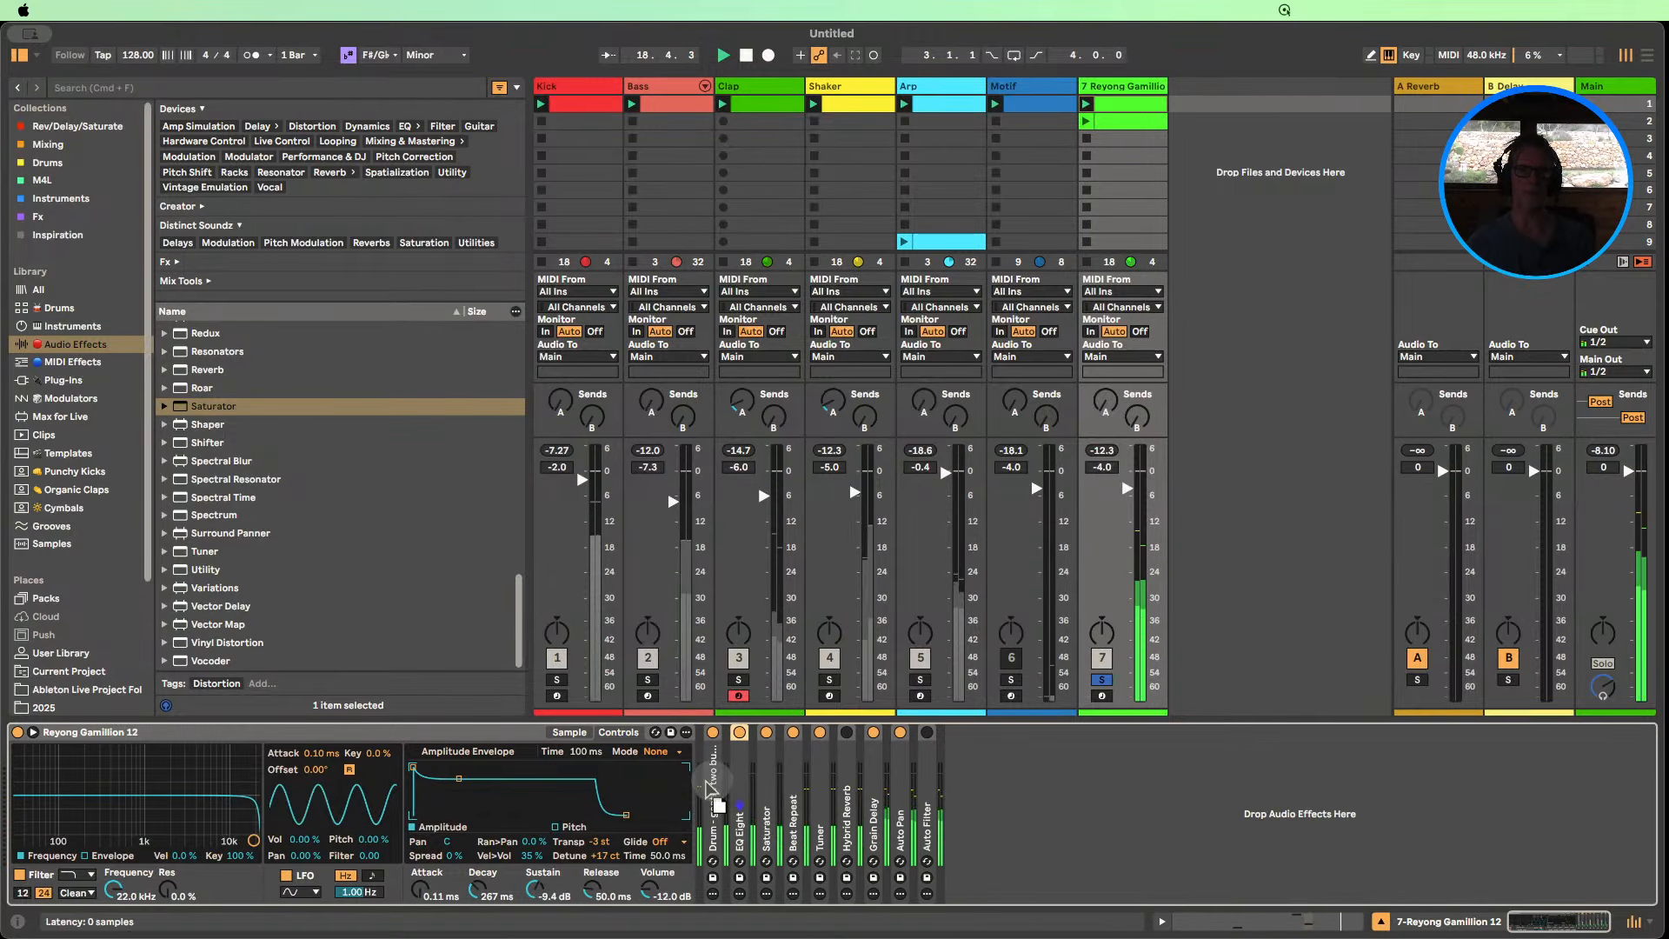
left_click_drag(708, 787, 771, 787)
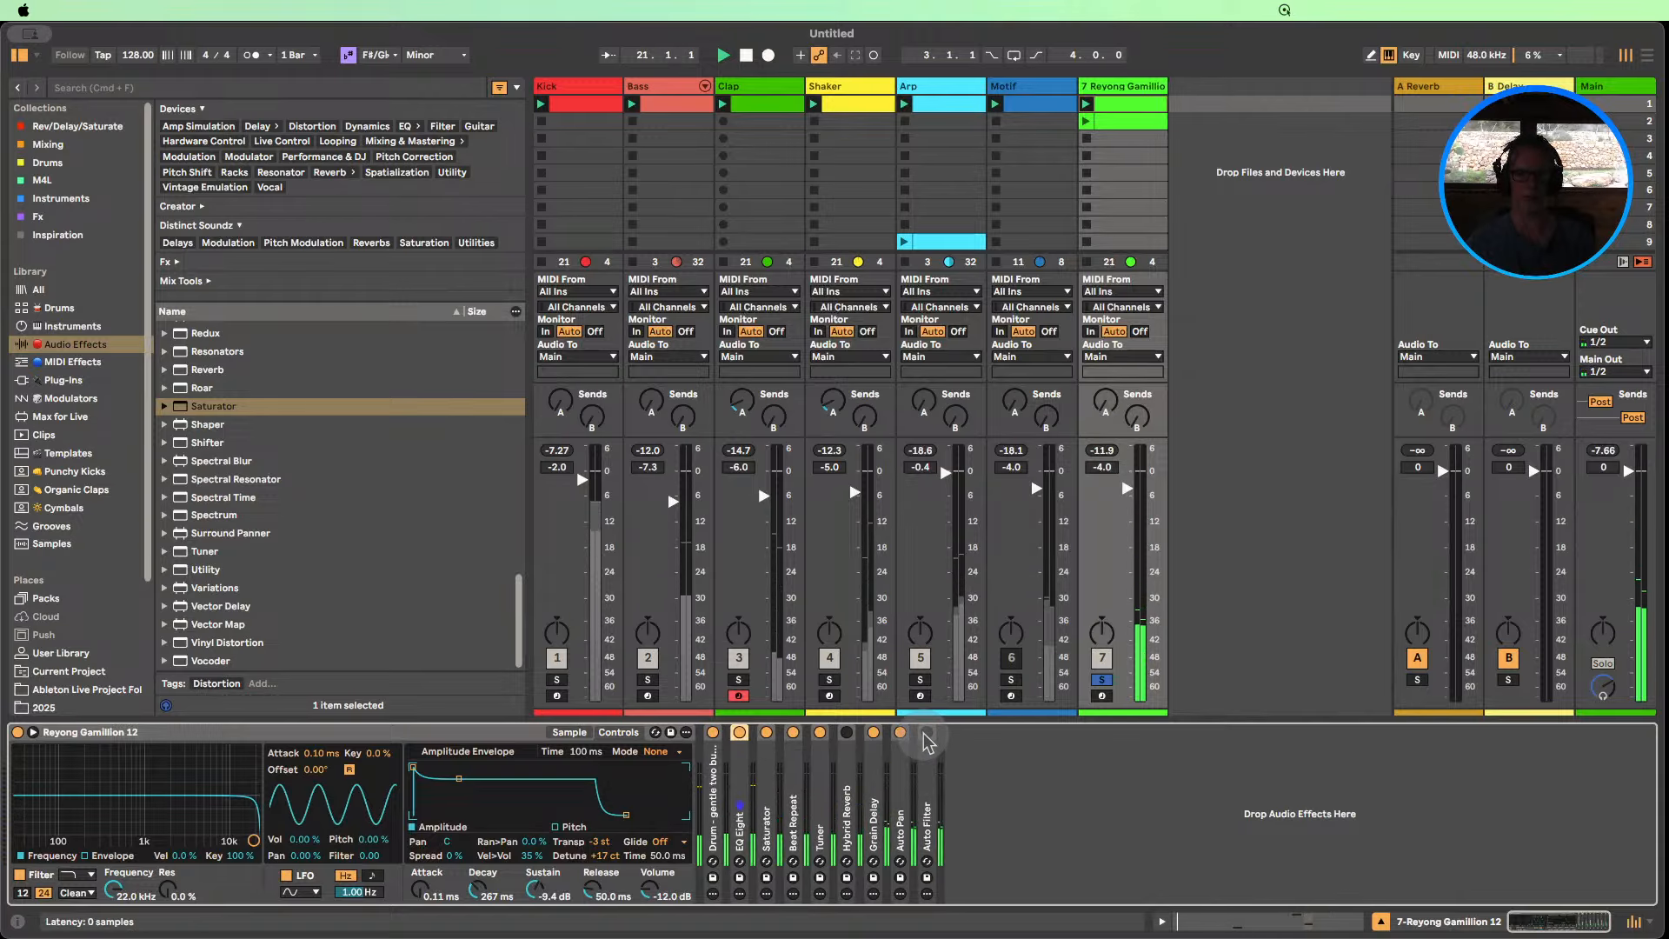
Move Auto Filter ahead of Auto Pan in track 7's chain and expand both devices.
double_click(932, 789)
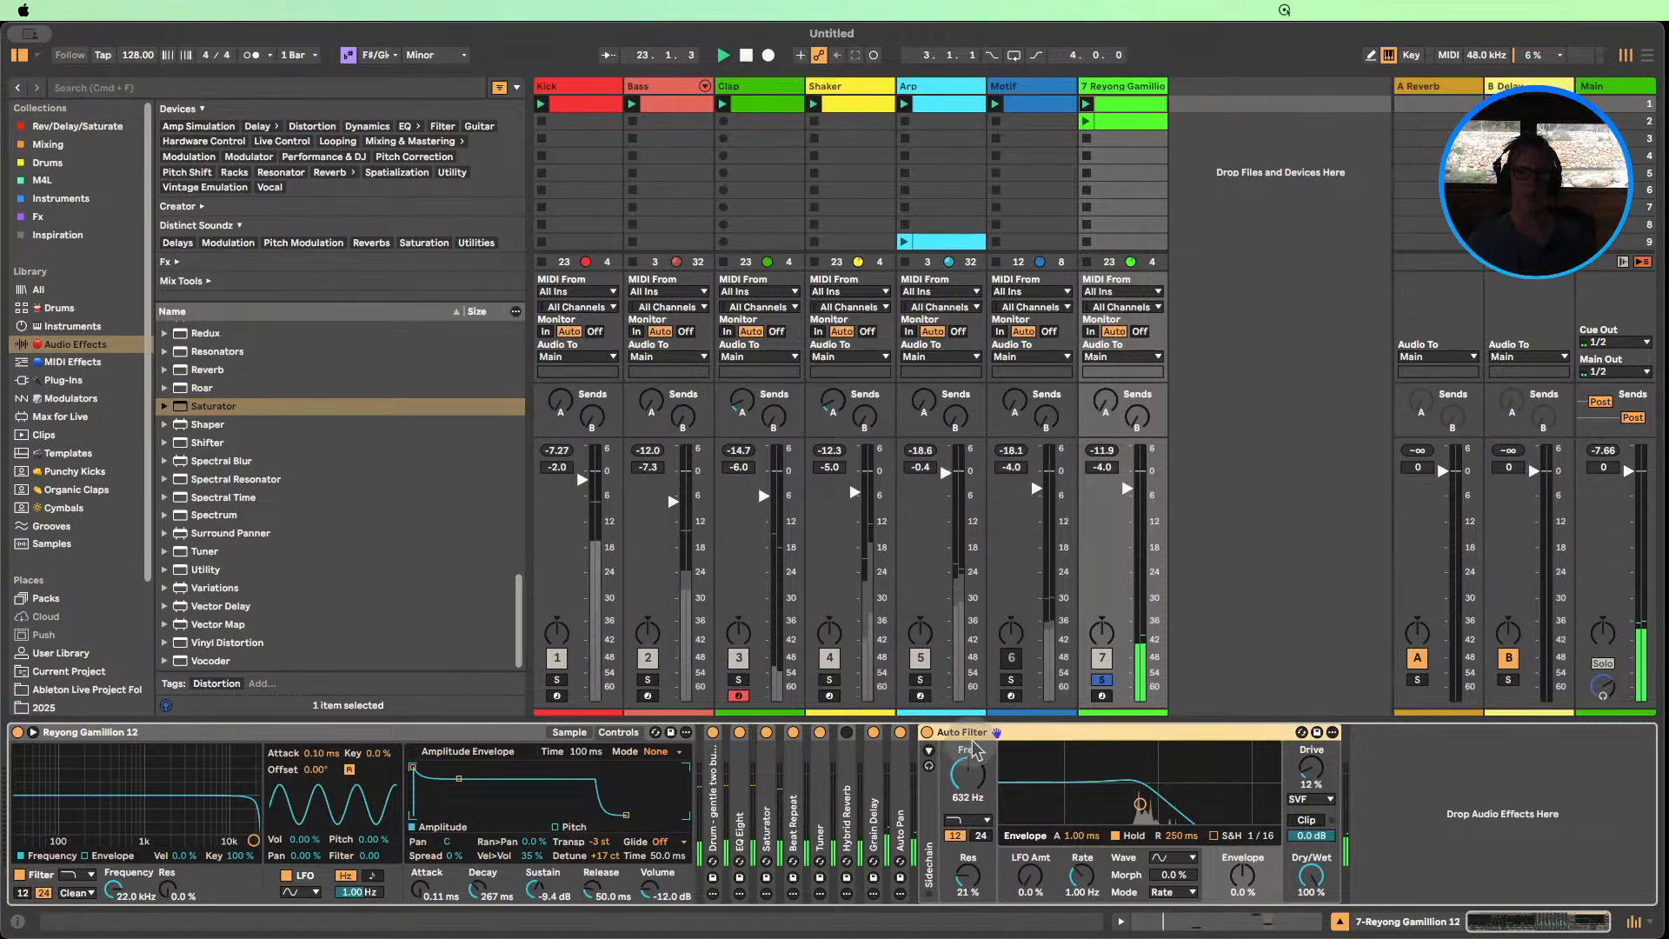
left_click_drag(970, 733, 900, 737)
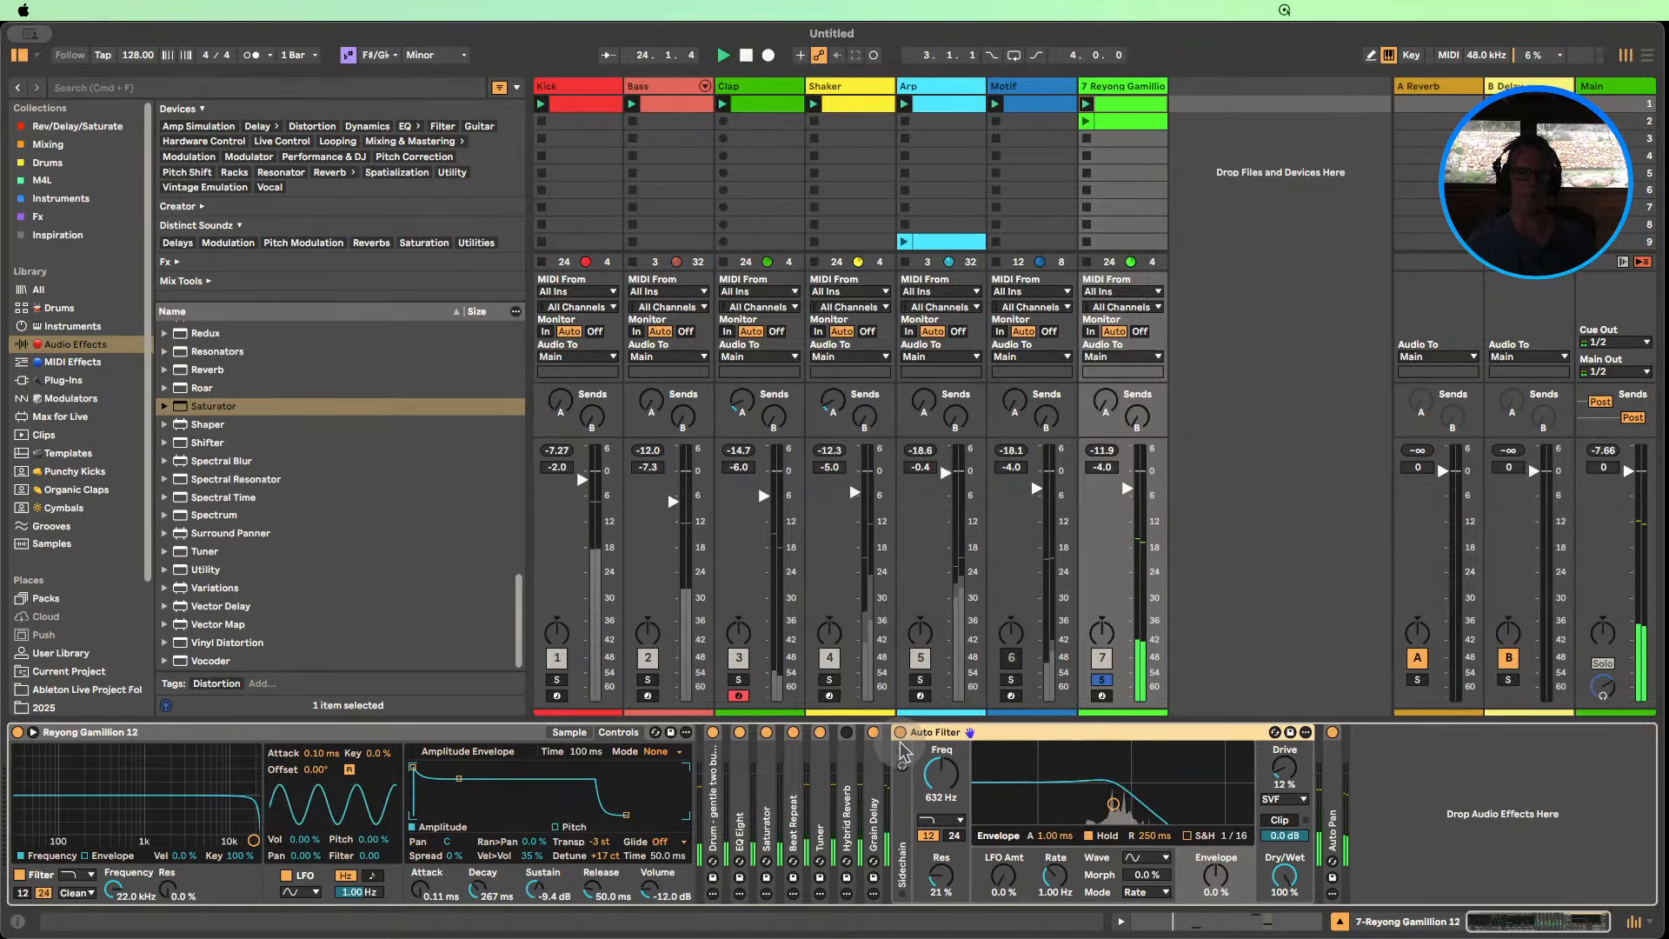
double_click(1333, 797)
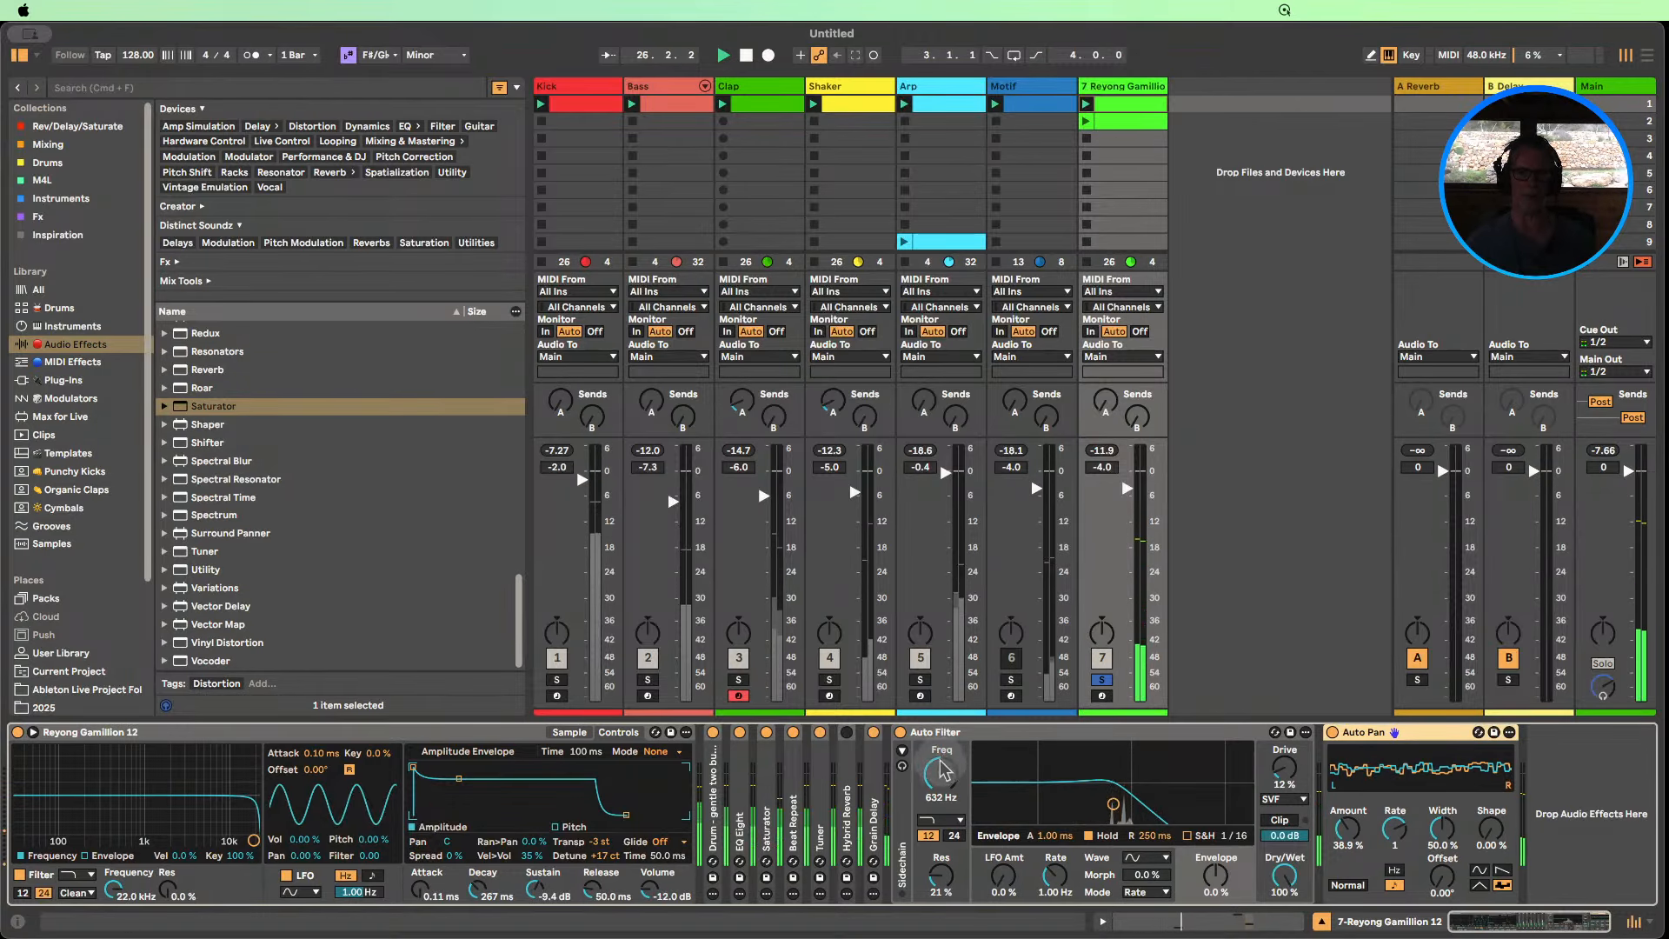
Set track 7's Auto Filter frequency to 1.16 kHz, collapse the device, and show the instrument's sample waveform.
left_click_drag(941, 769, 941, 819)
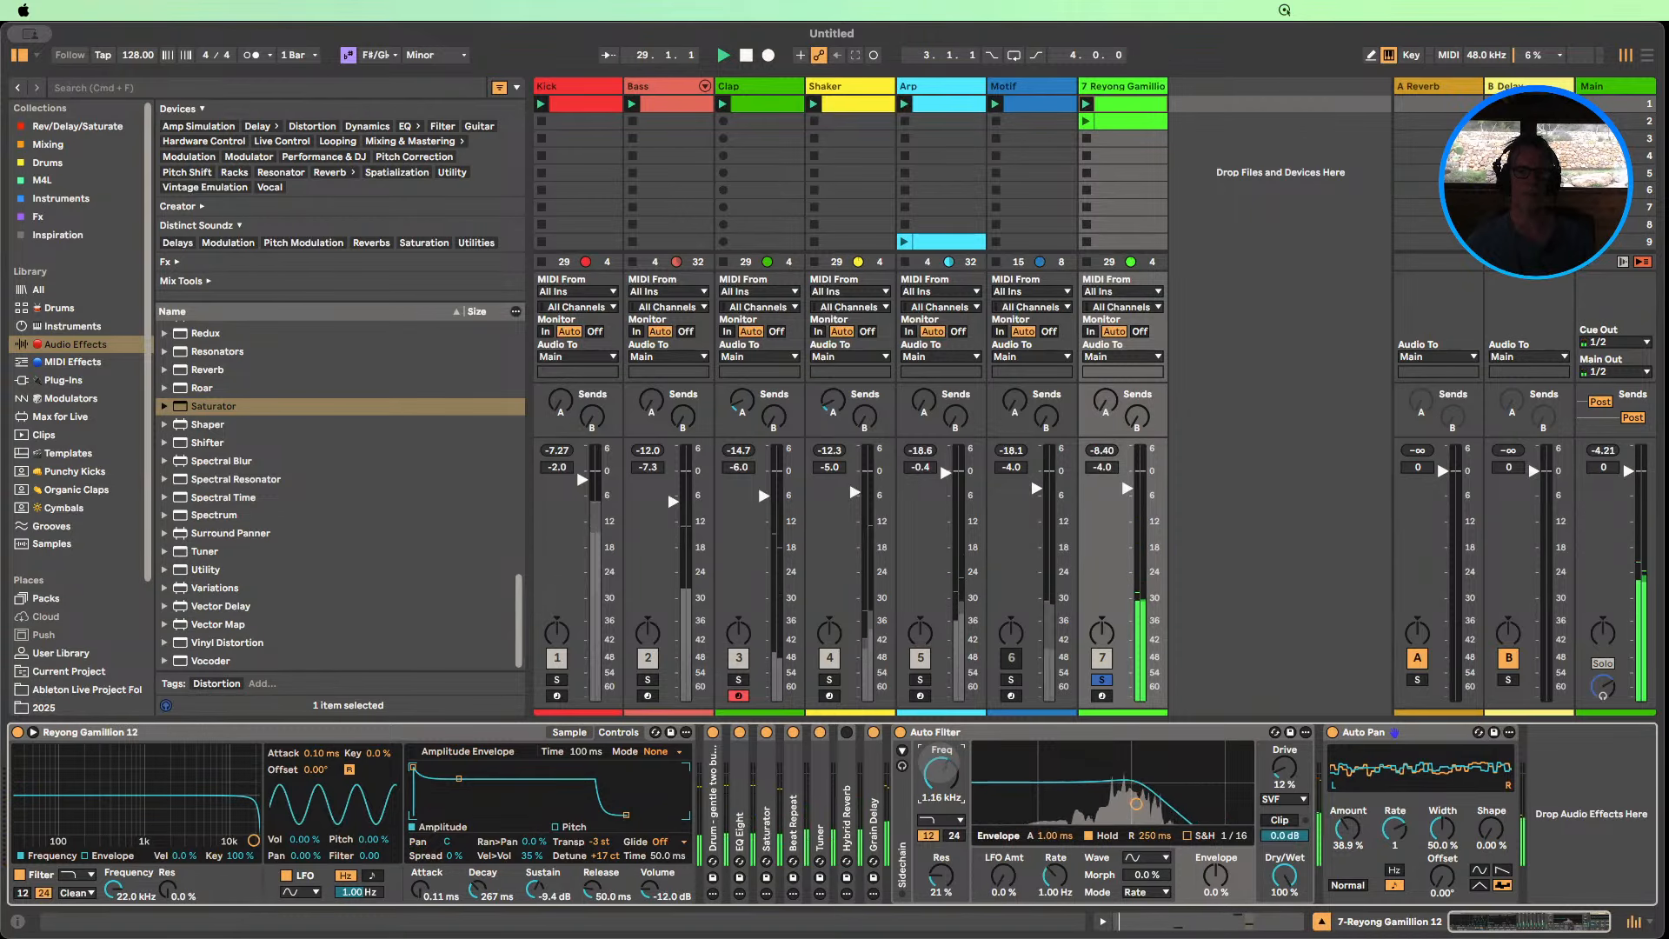
double_click(934, 732)
left_click(570, 733)
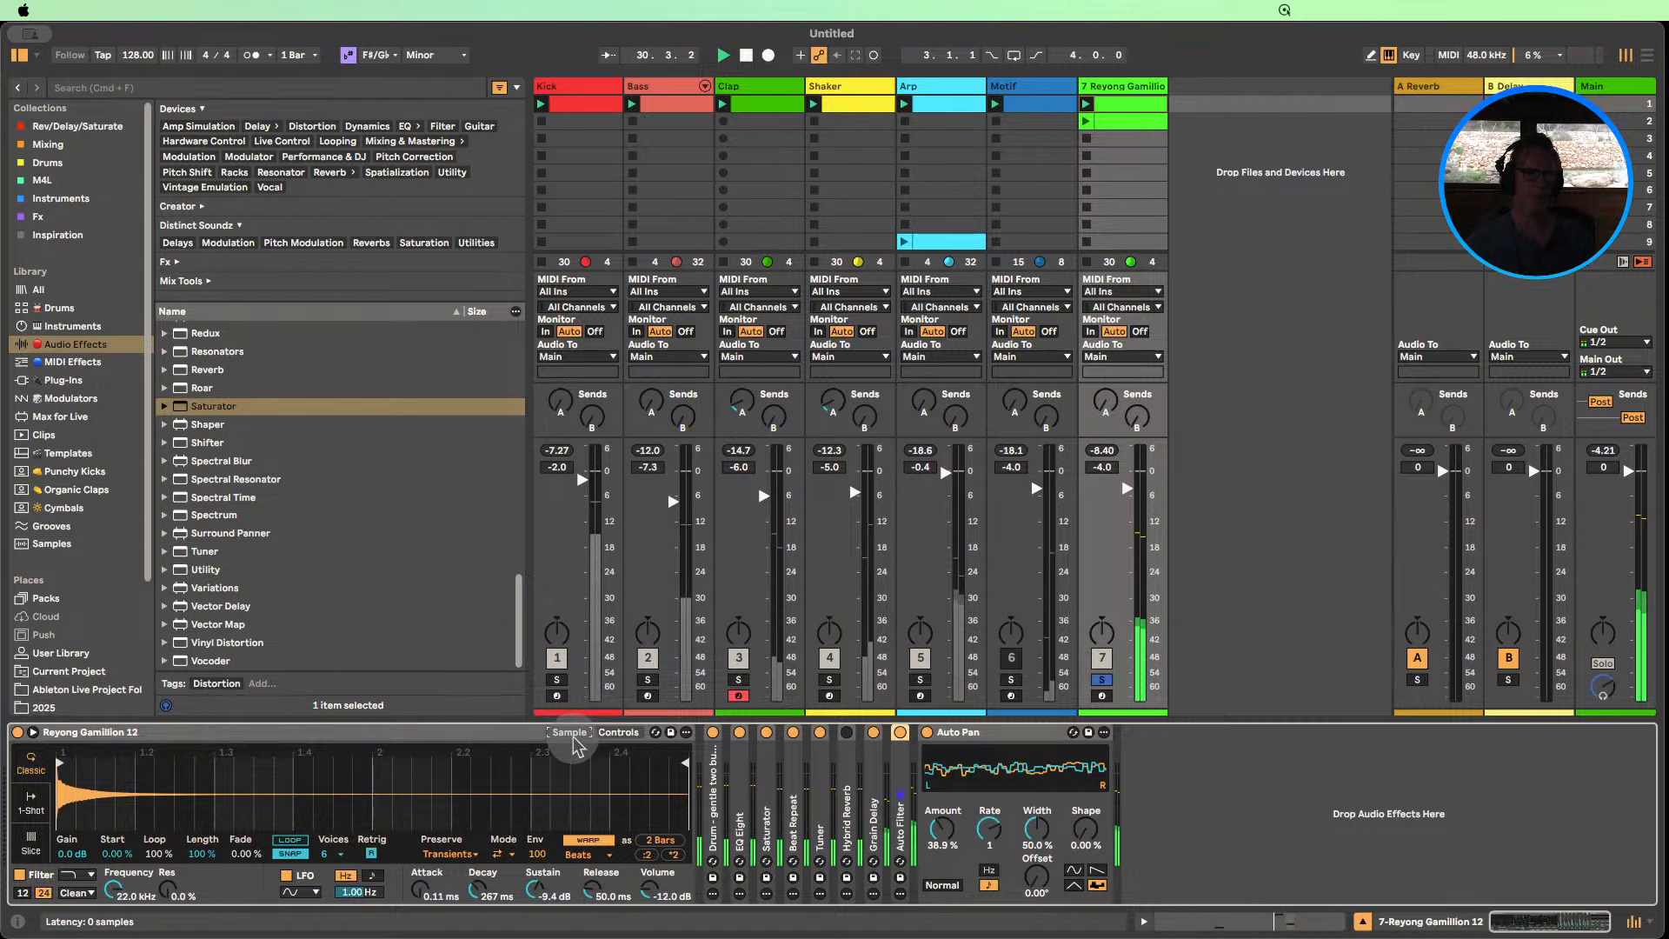
Unsolo track 7 and turn the Motif track back on so it plays with the full groove.
left_click(1101, 679)
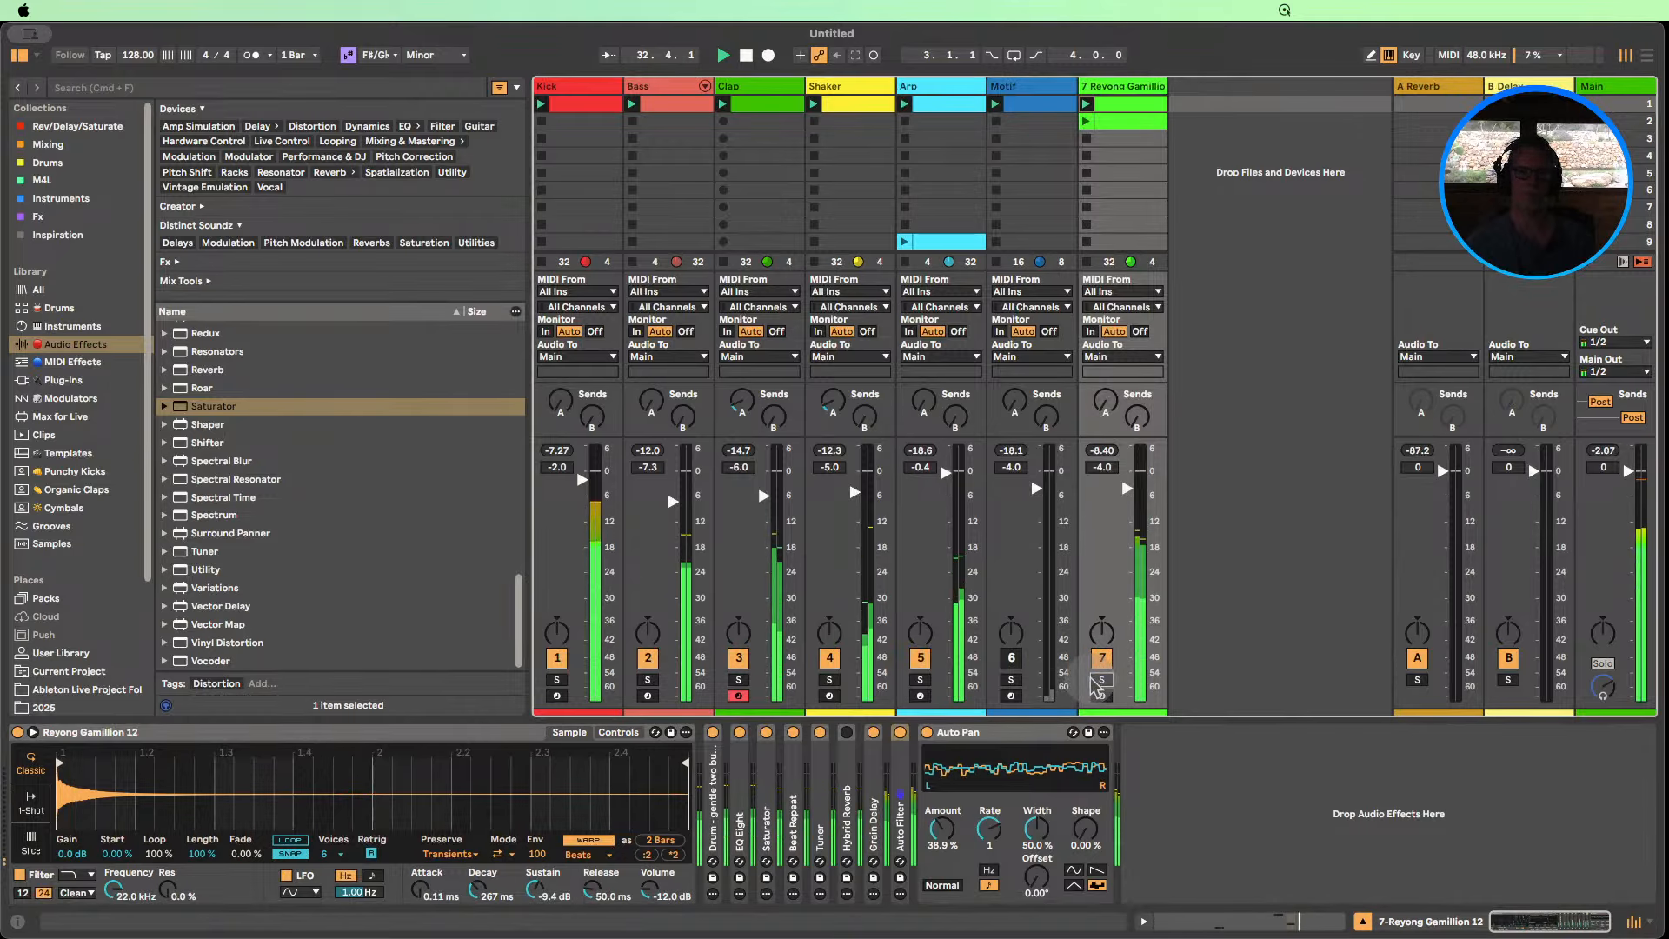
left_click(1012, 658)
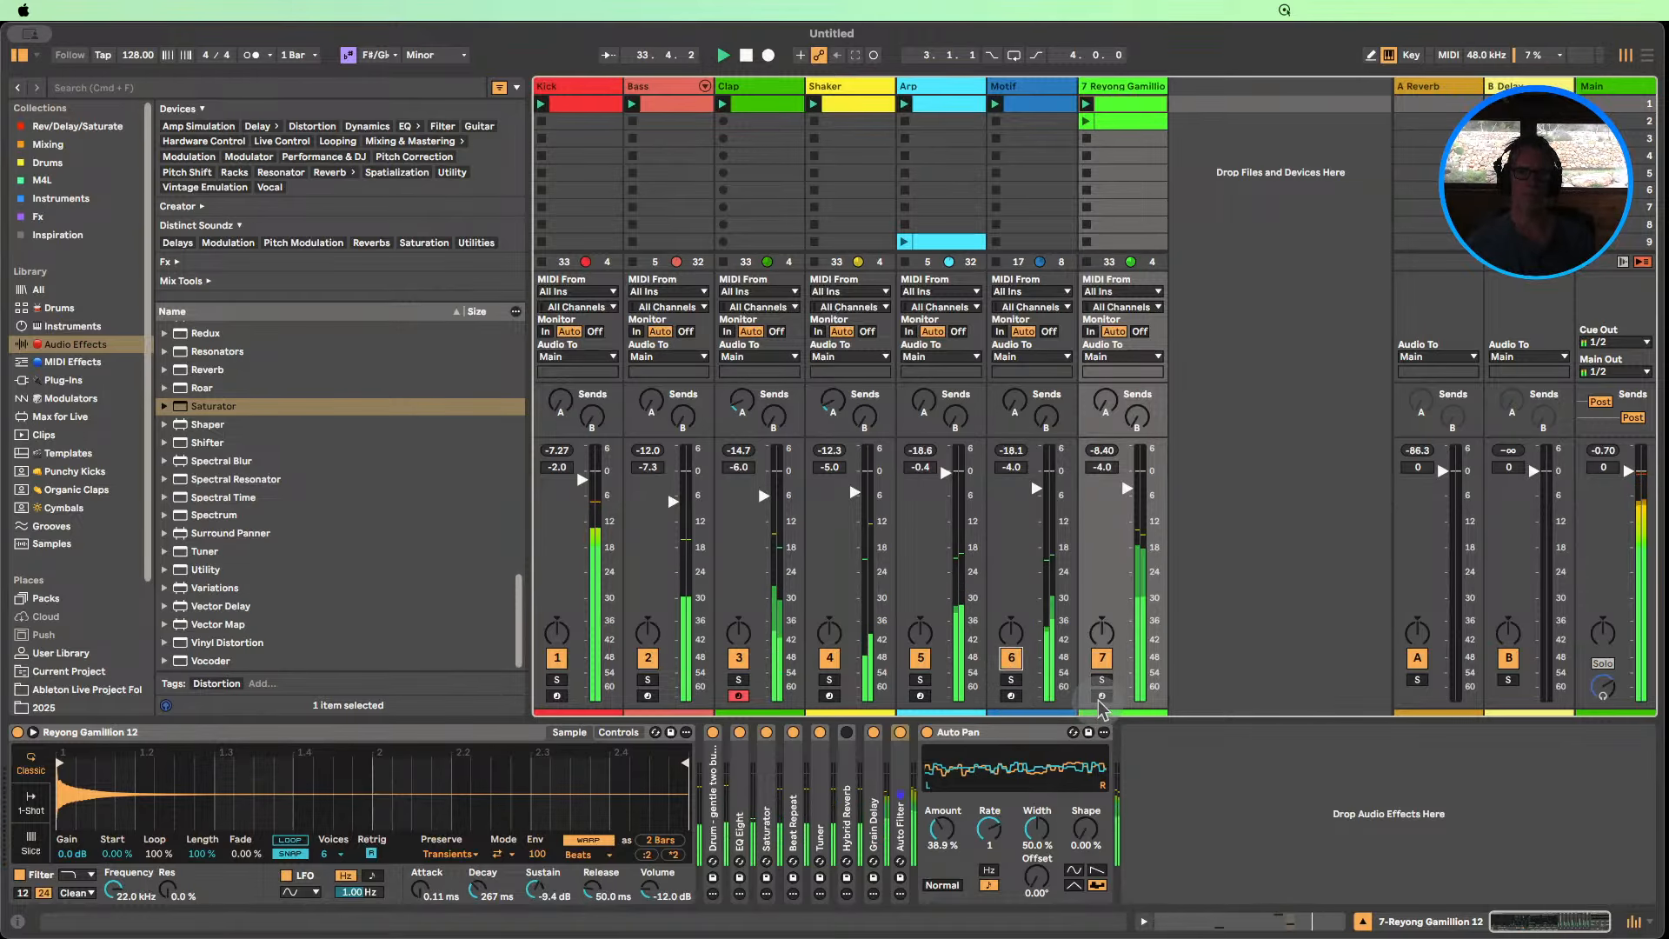
Shorten the Motif clip's loop to two beats and return to the mixer.
double_click(1021, 108)
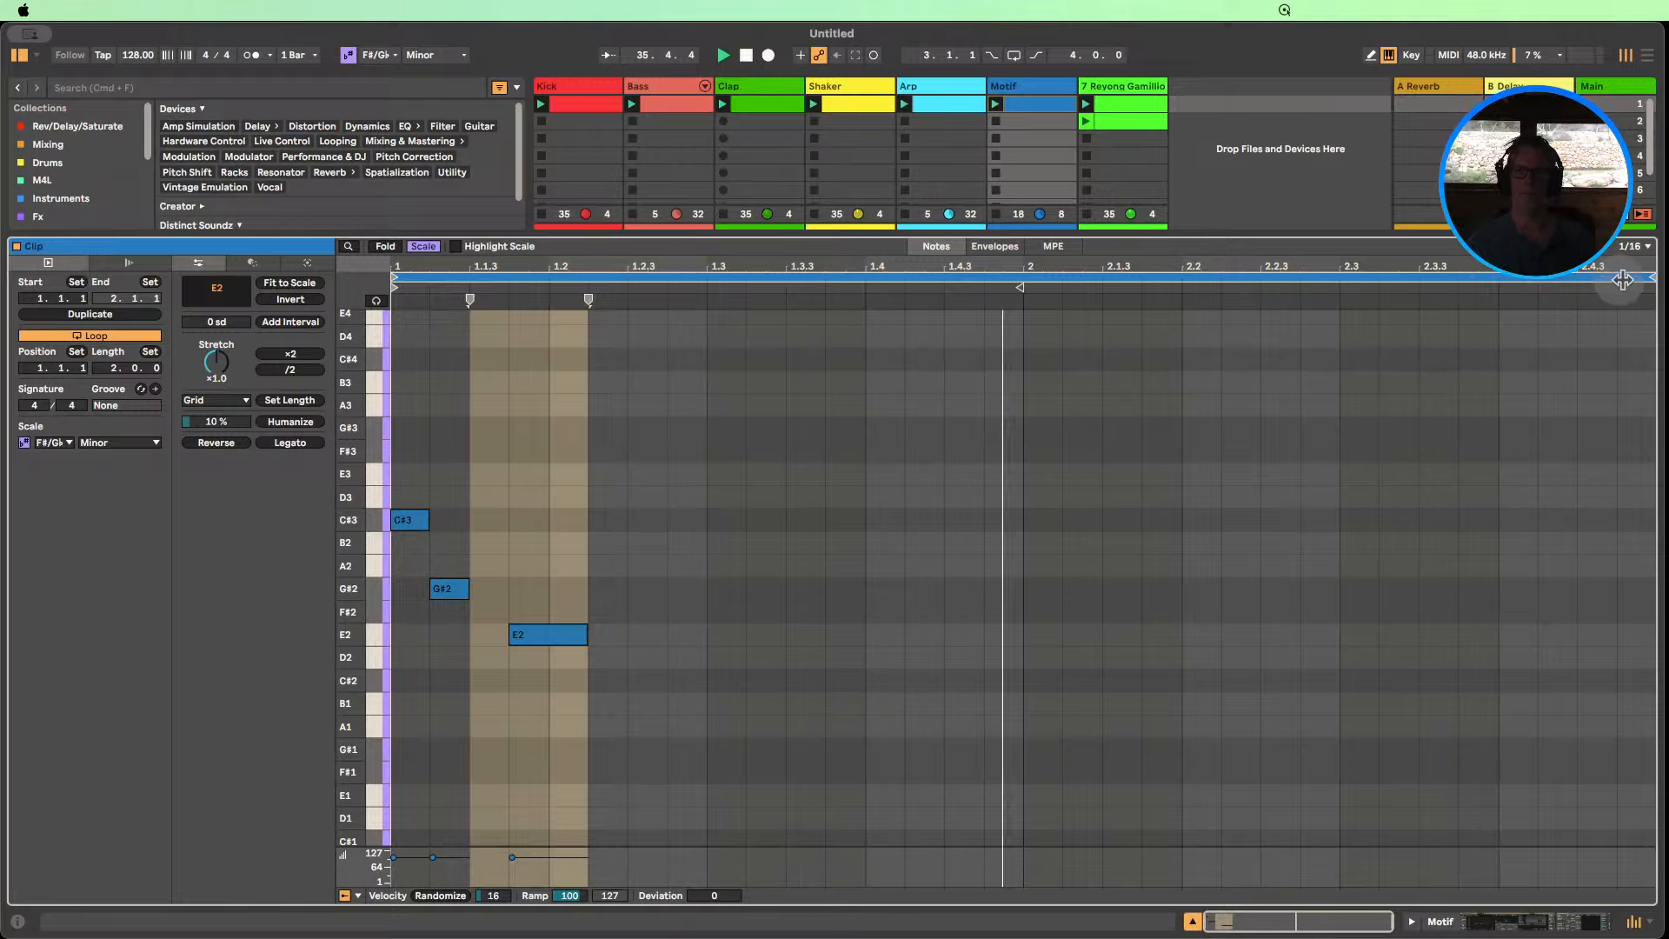
left_click_drag(1652, 276, 707, 276)
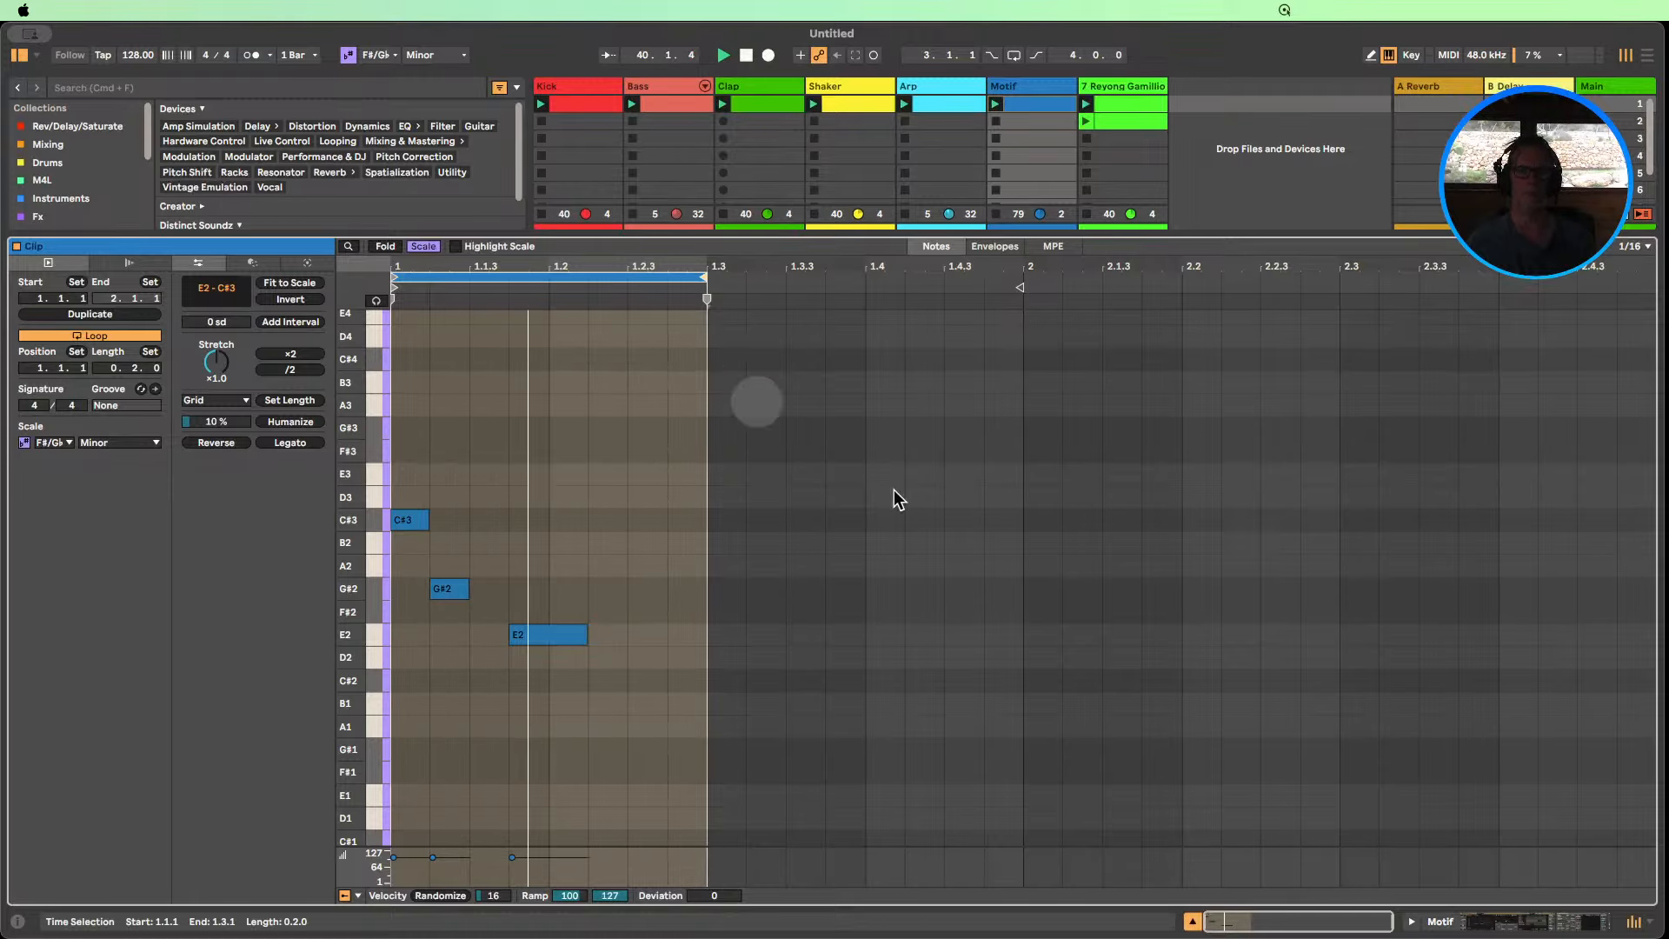
left_click(1192, 921)
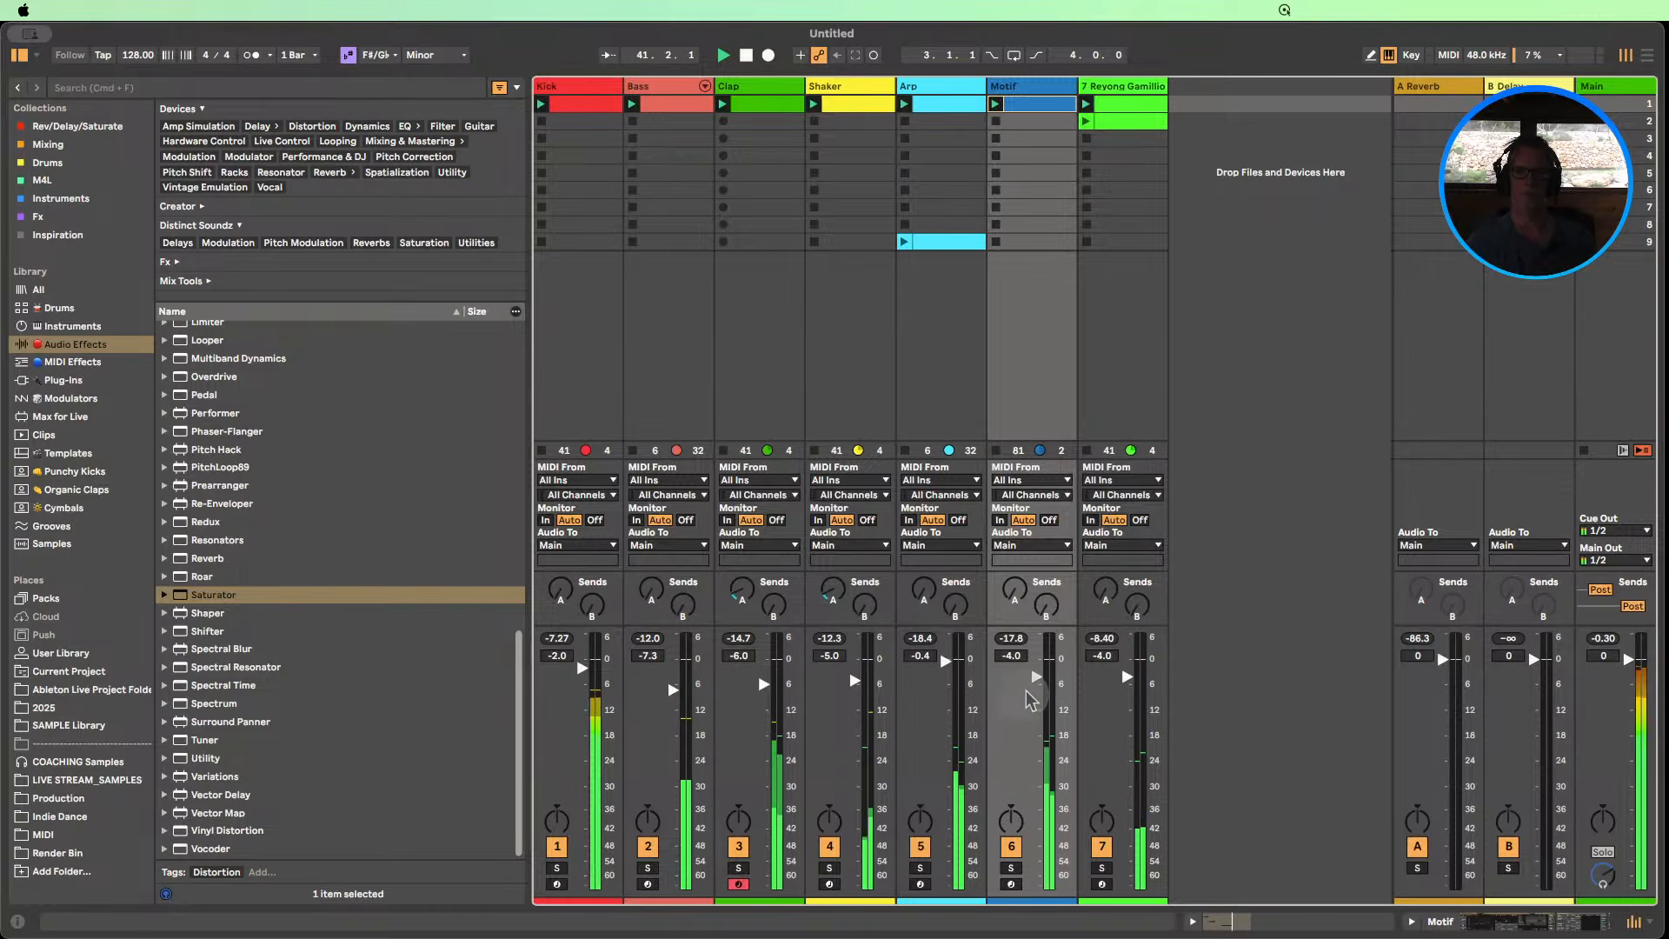
Lower the Motif track's volume to -7.5 dB and extend its clip's loop to two bars.
left_click_drag(1036, 677, 1040, 706)
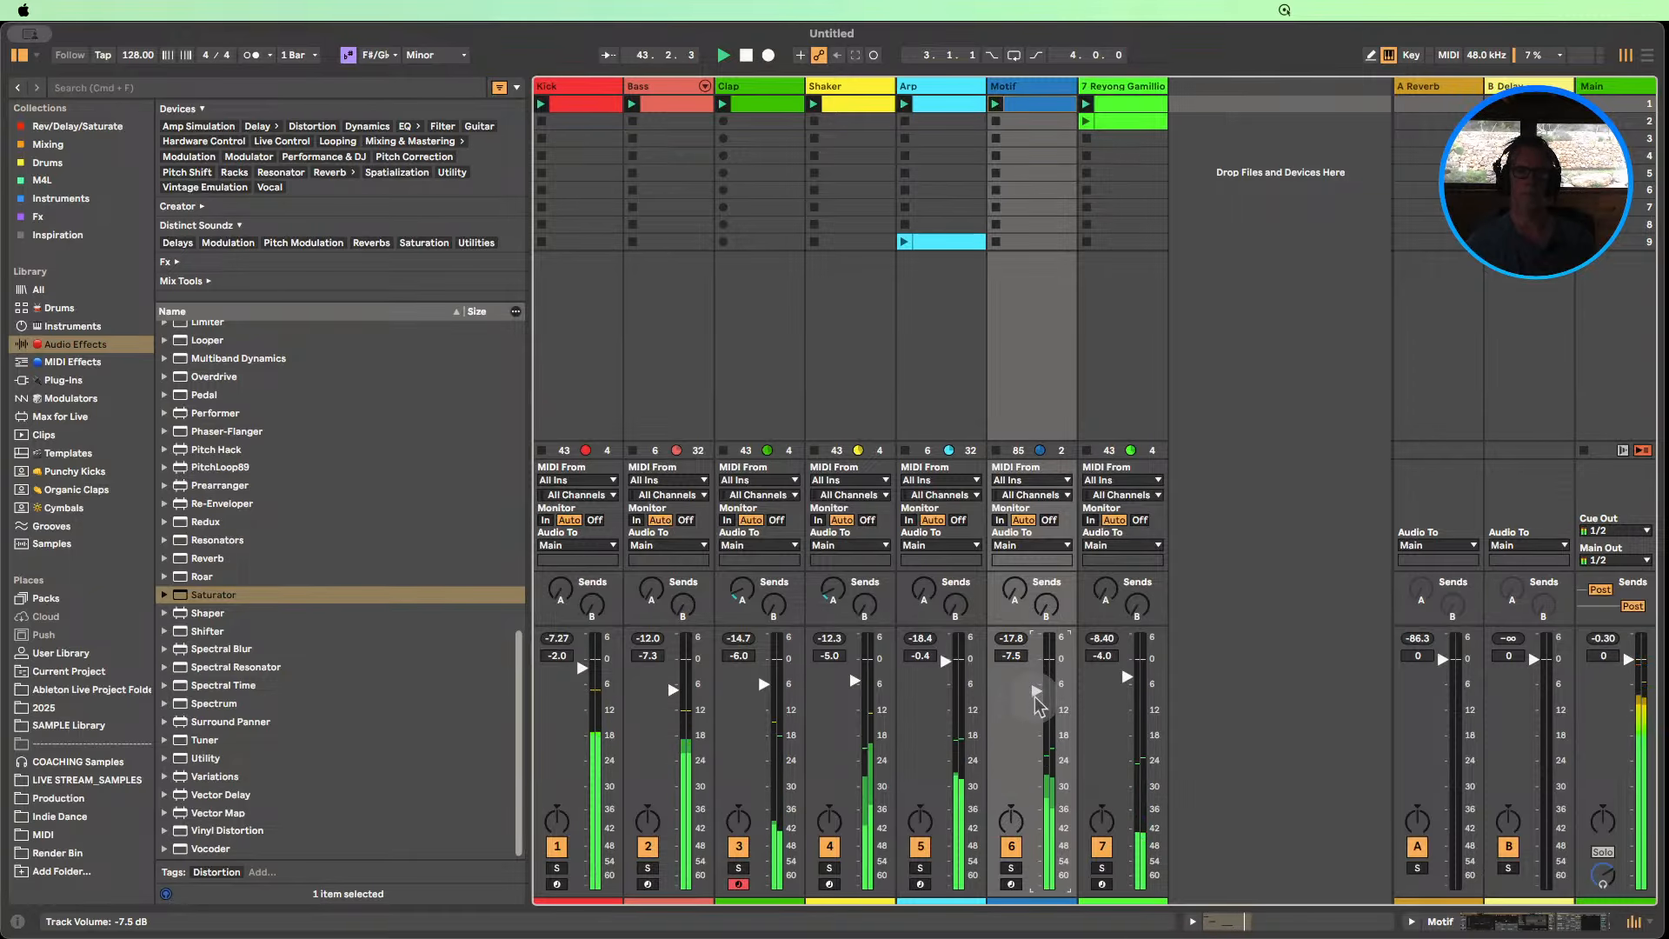
double_click(1018, 104)
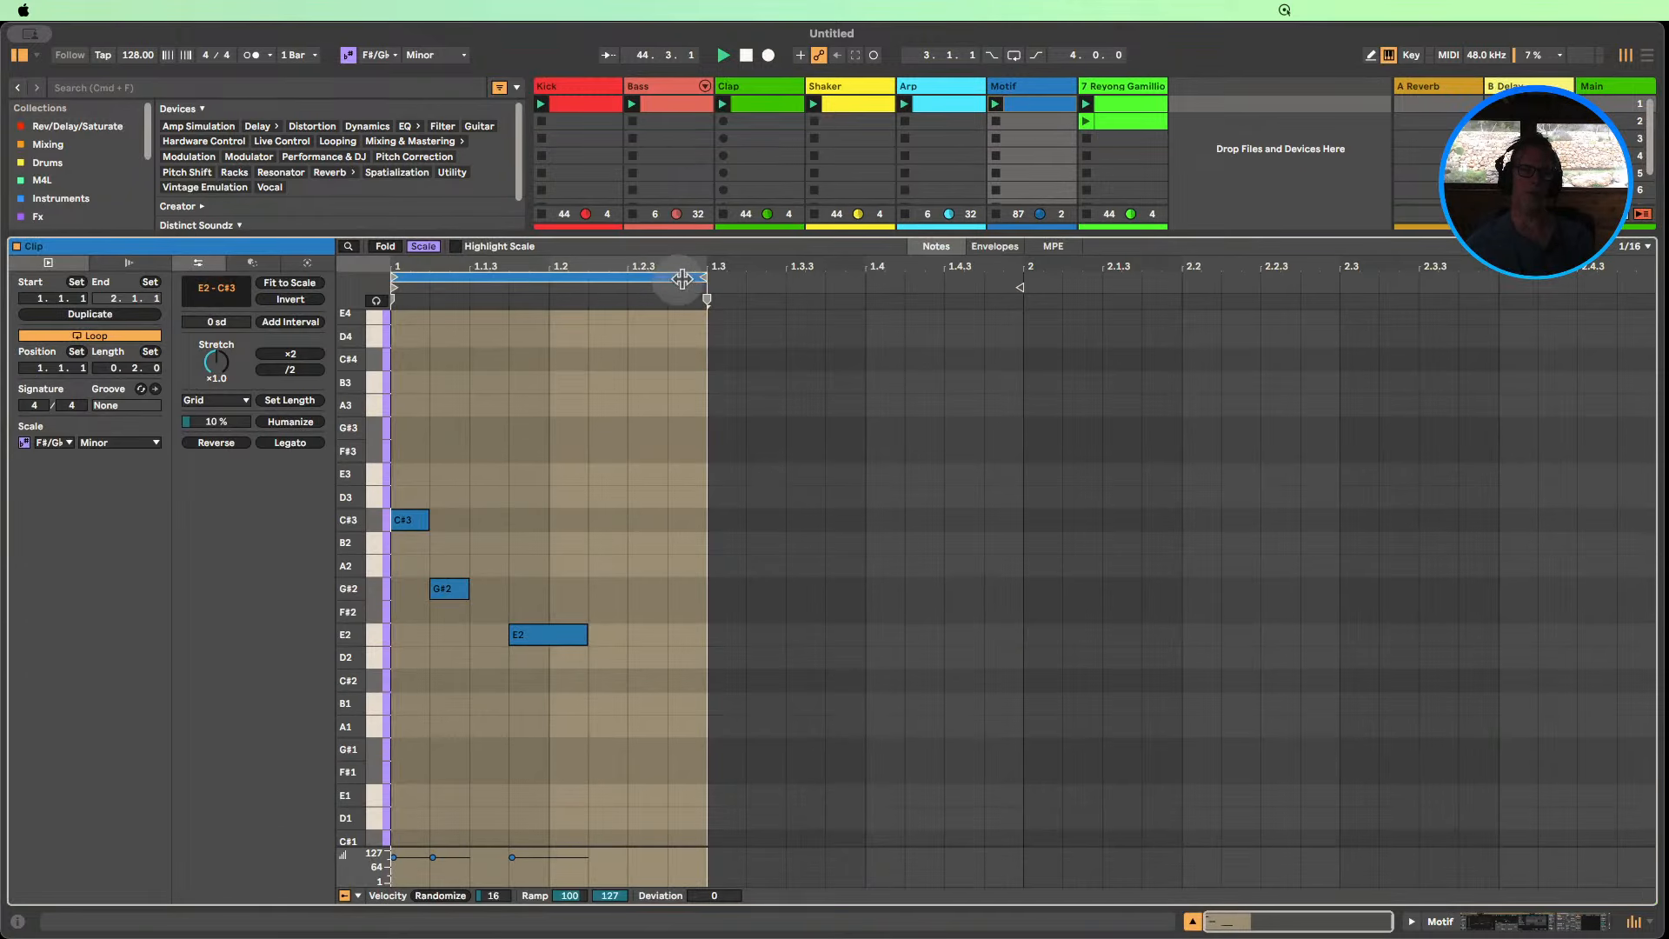
mouse_move(683, 278)
left_mouse_down()
mouse_move(549, 278)
mouse_move(706, 280)
left_mouse_up()
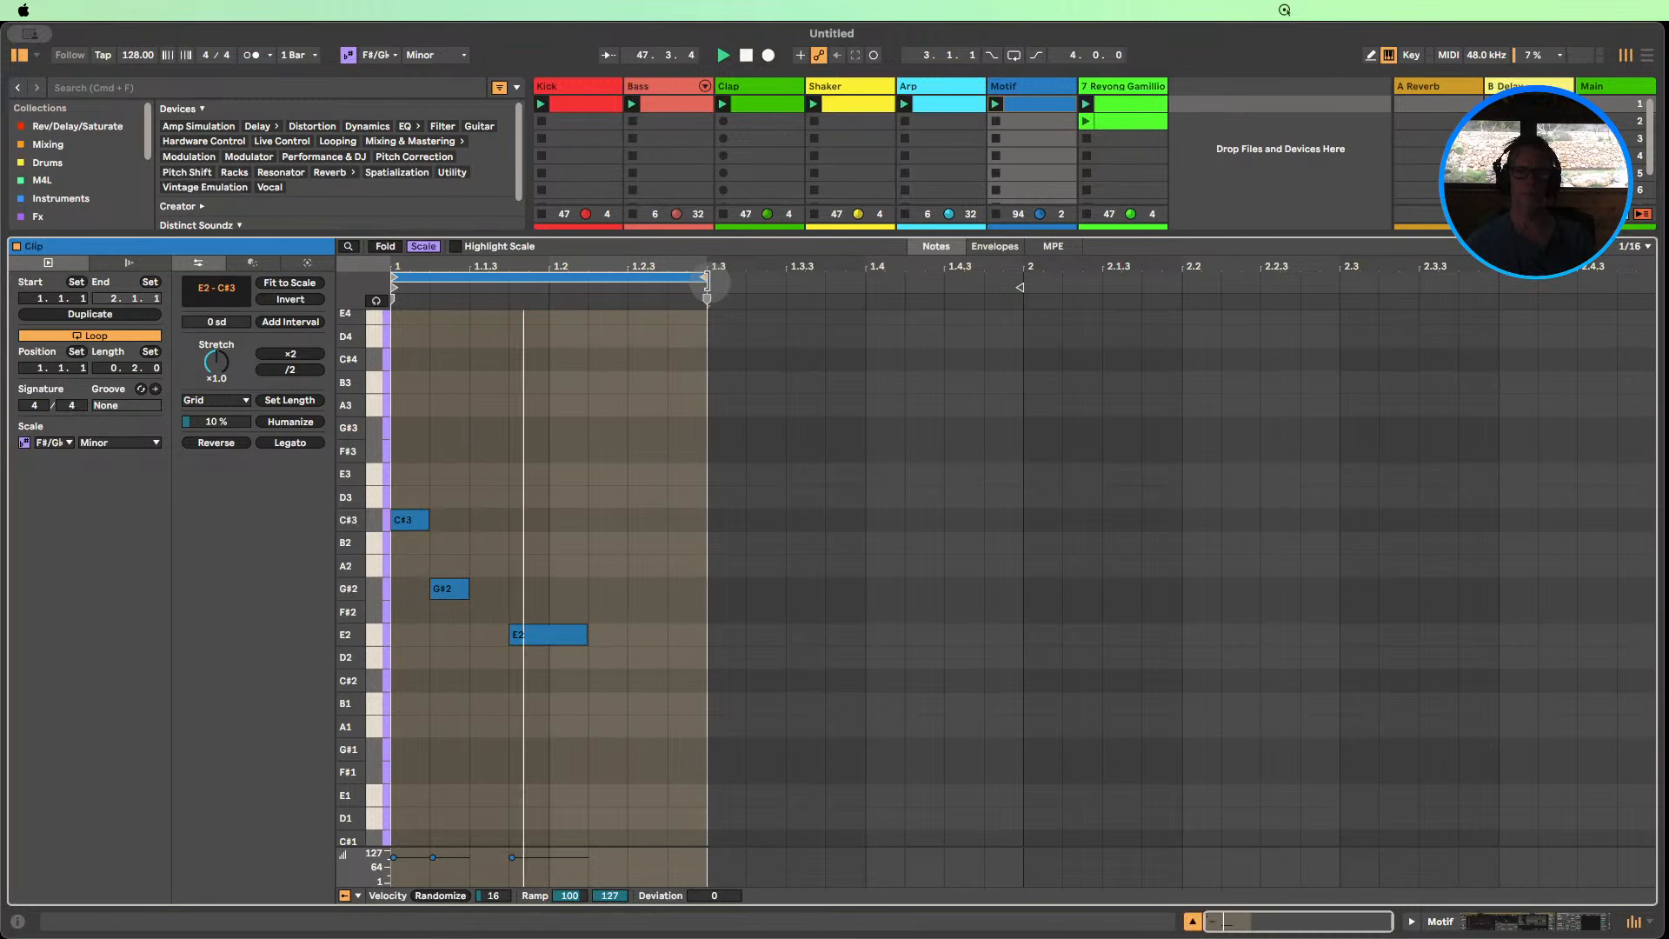
left_click_drag(709, 281, 1526, 283)
left_click_drag(1379, 266, 1407, 266)
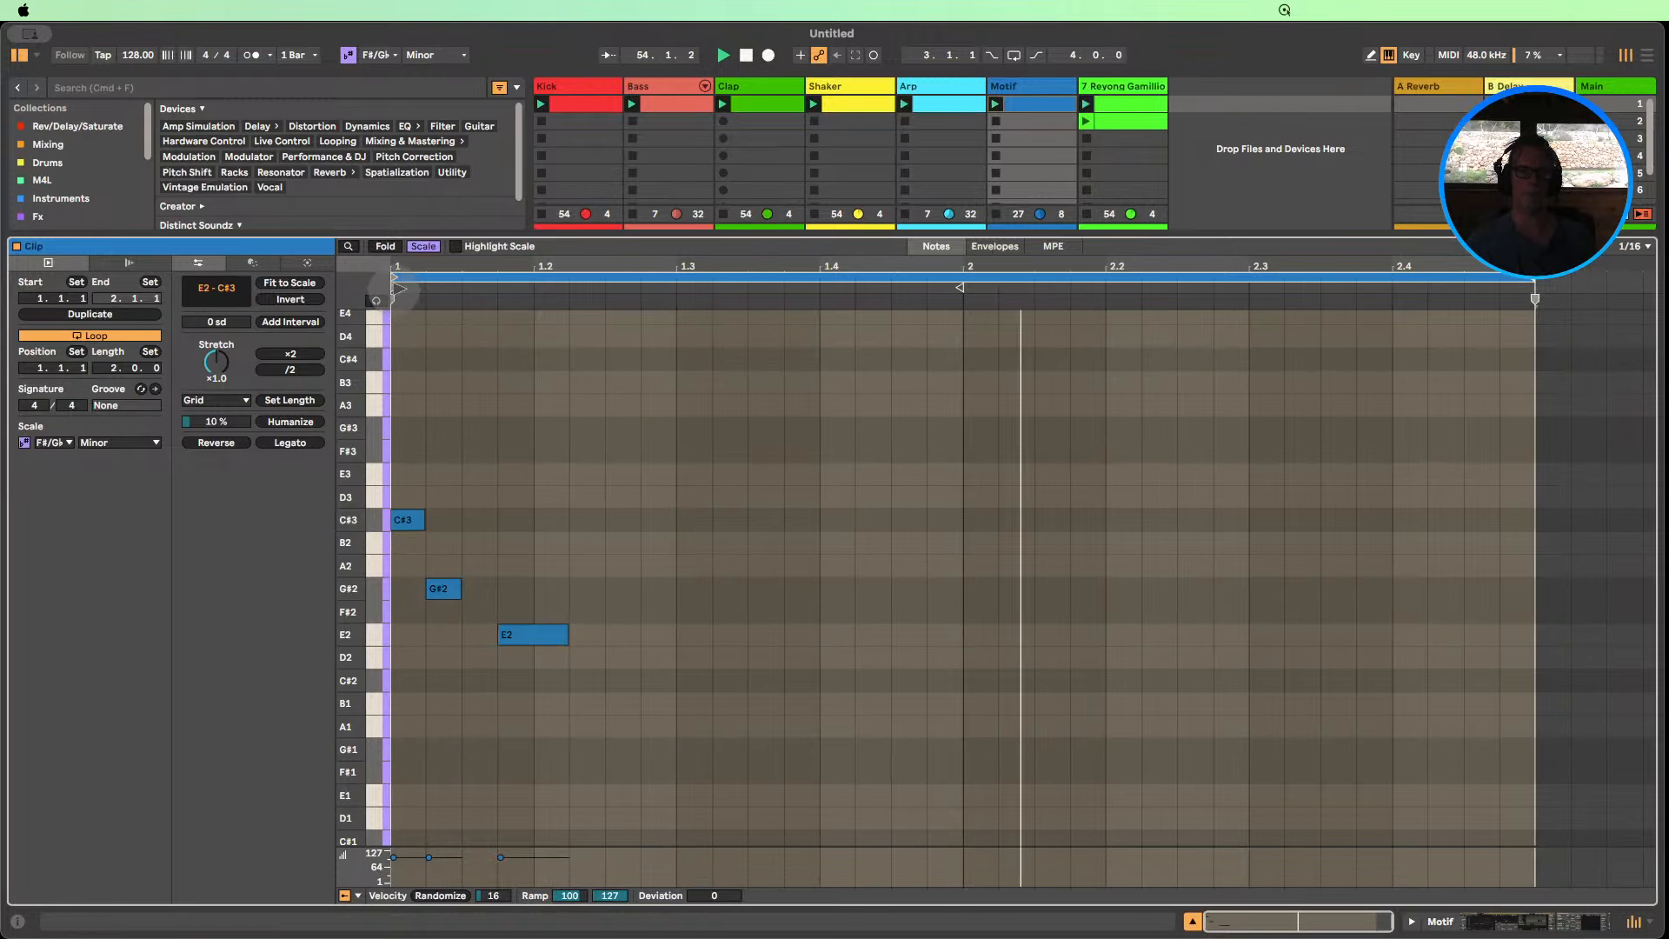
Try different start positions for the Motif clip against the groove and leave its start marker at 2.1.1.
mouse_move(396, 288)
left_mouse_down()
mouse_move(538, 290)
mouse_move(496, 295)
left_mouse_up()
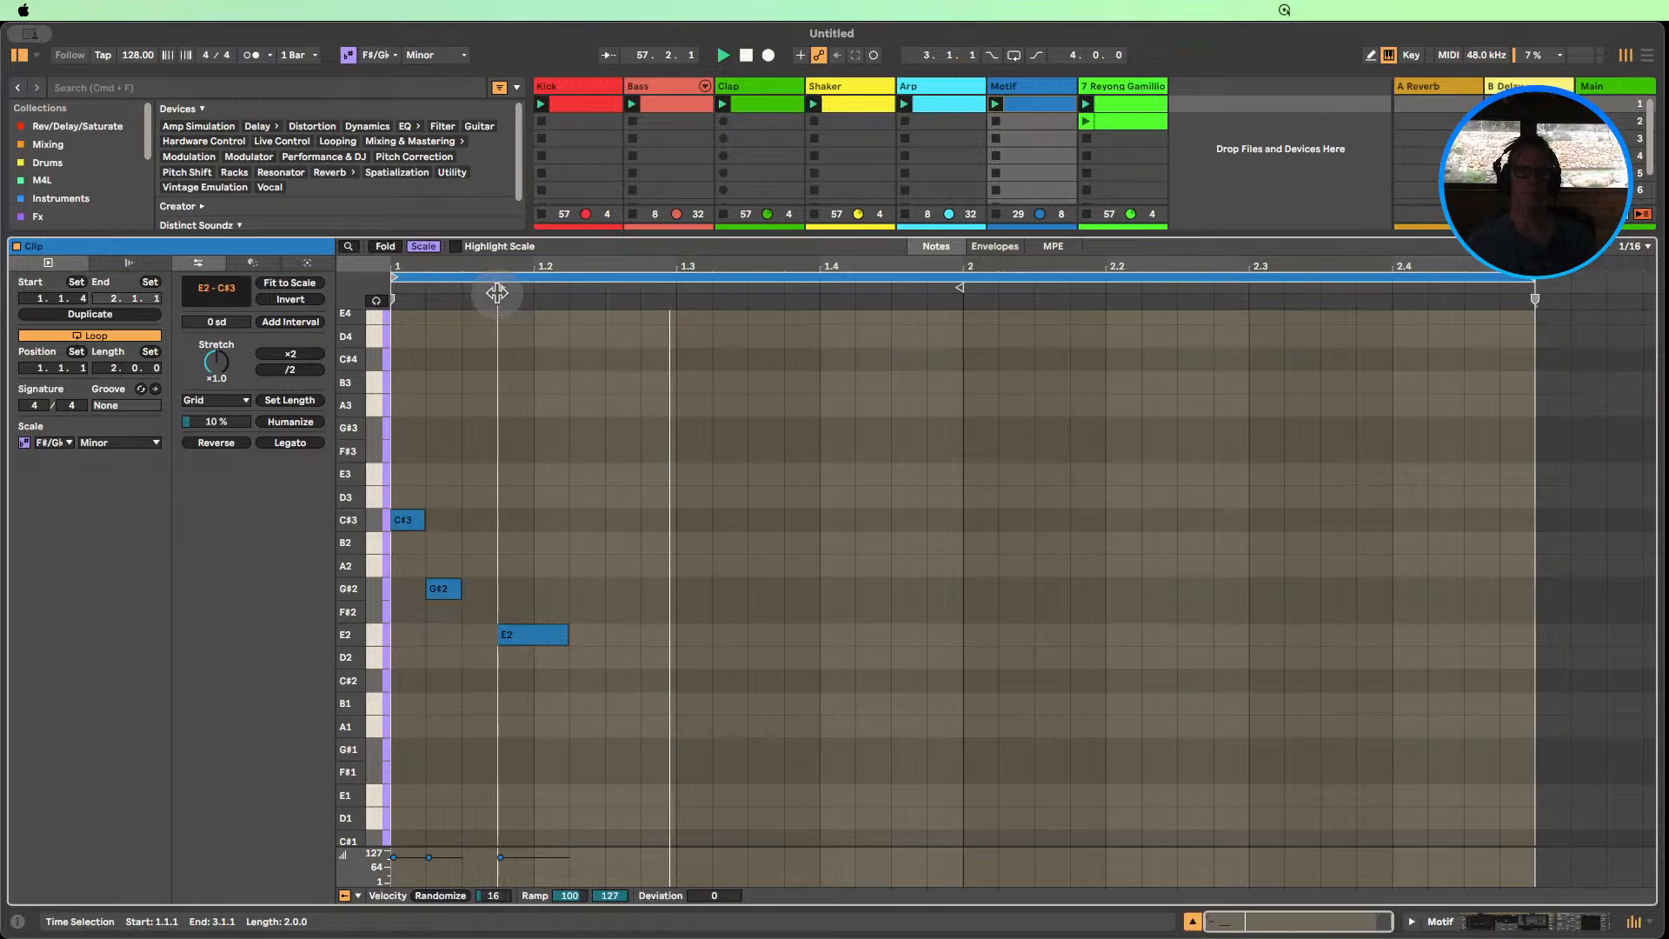
left_click_drag(497, 293, 460, 296)
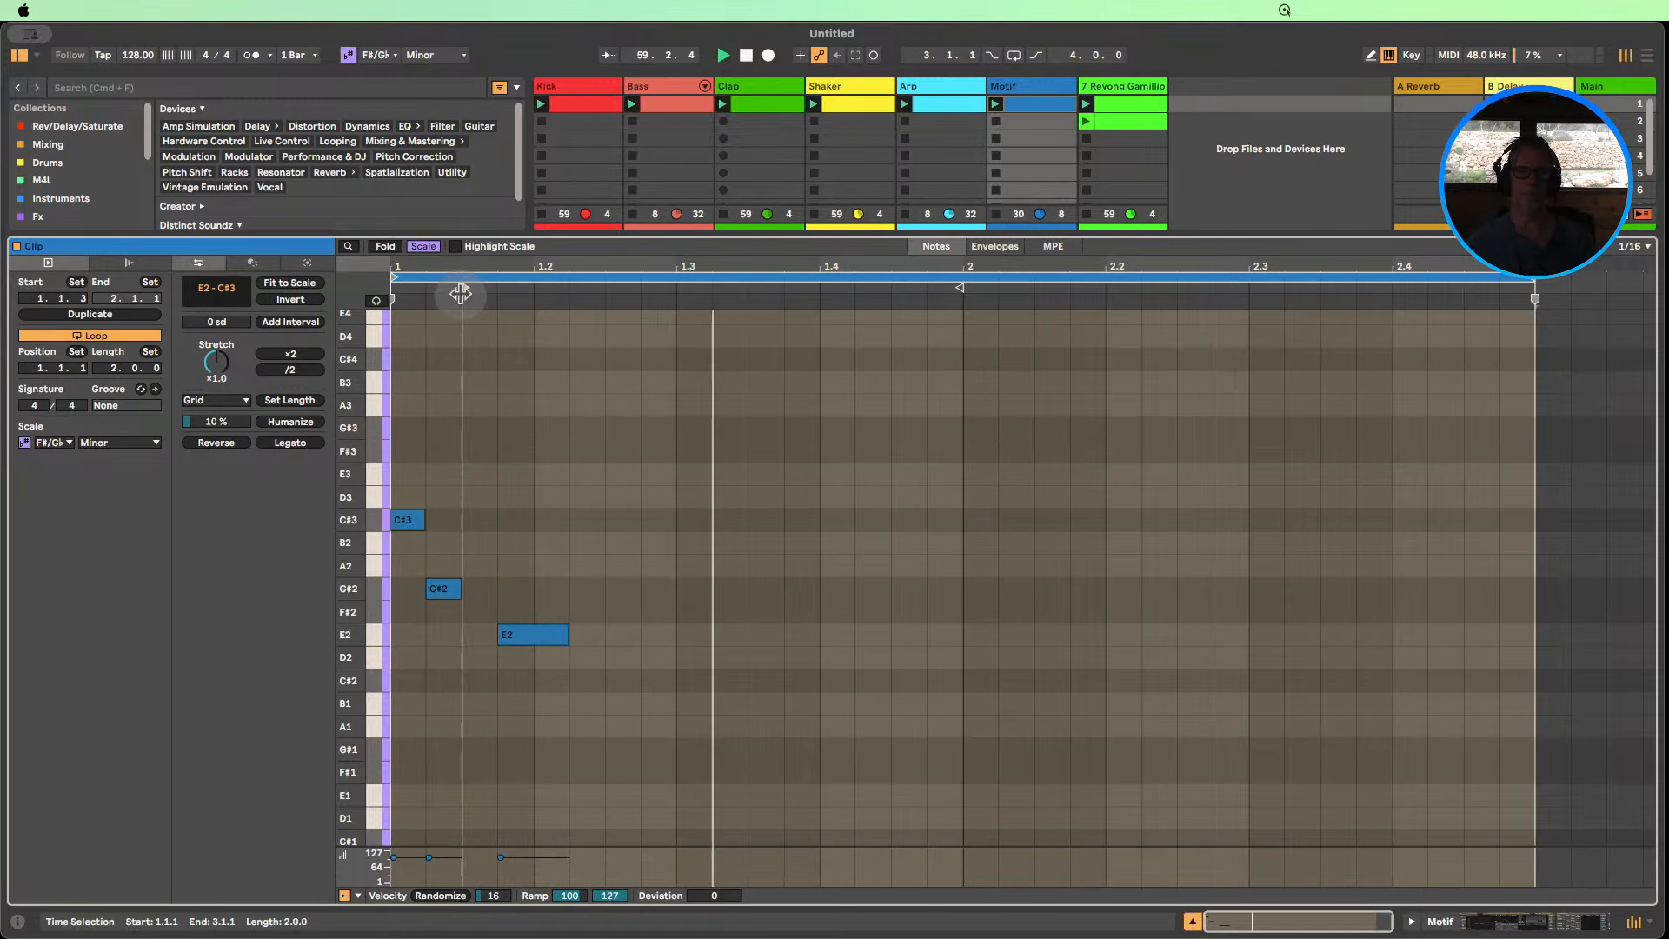
mouse_move(460, 294)
left_mouse_down()
mouse_move(641, 292)
mouse_move(975, 335)
left_mouse_up()
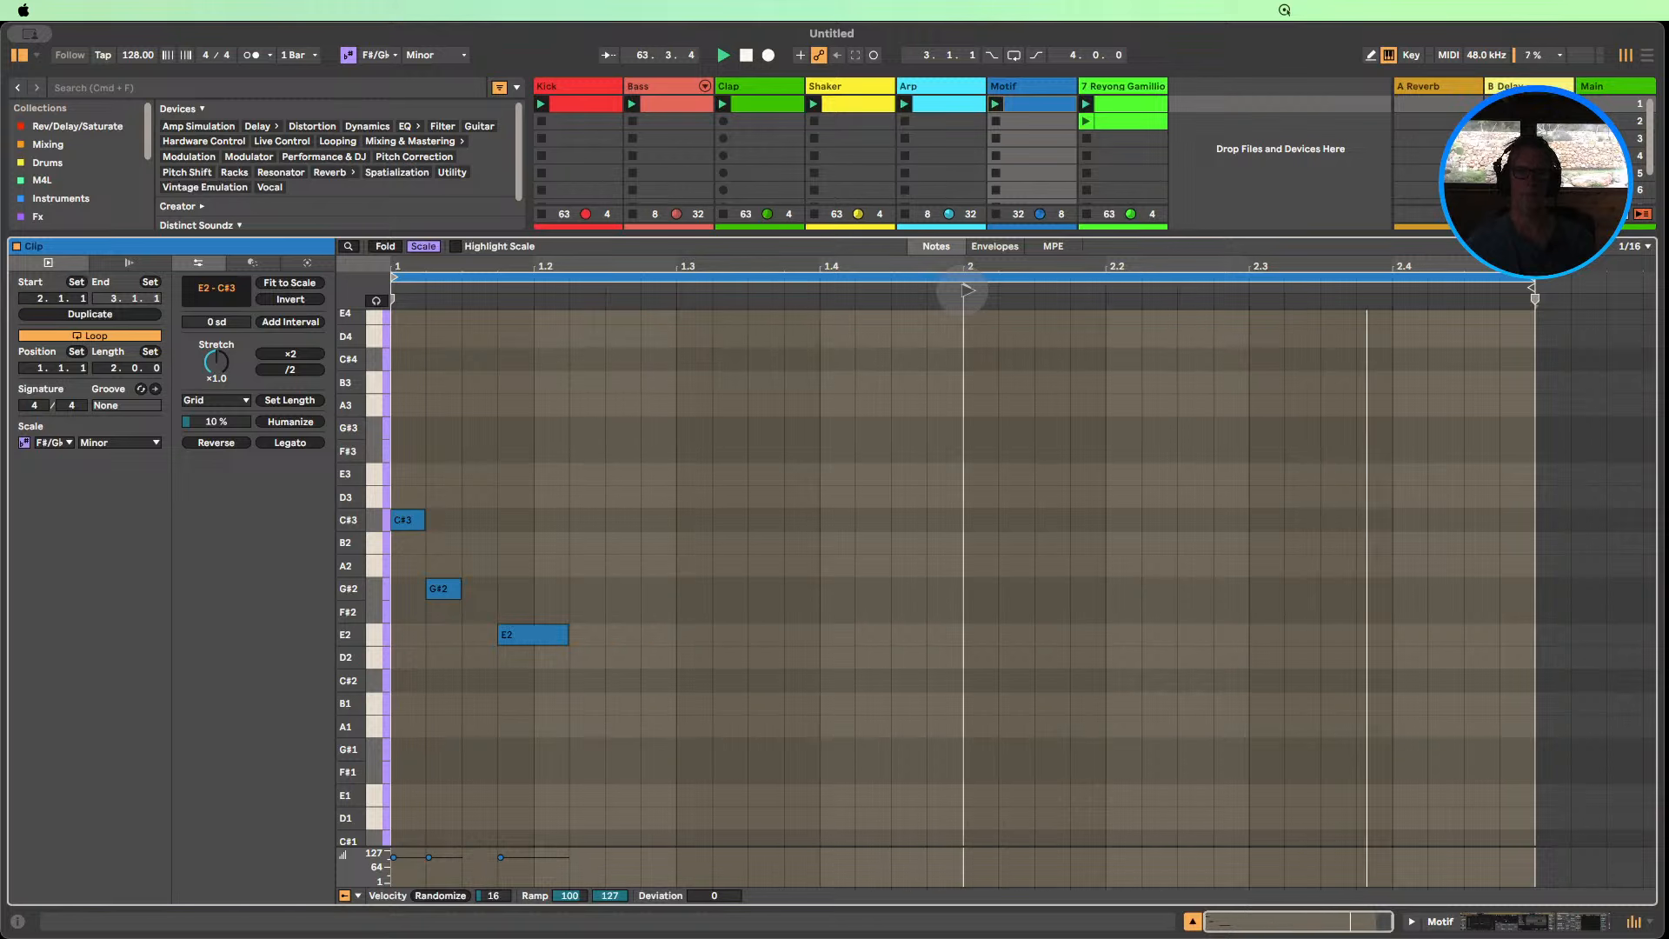
left_click_drag(968, 290, 809, 306)
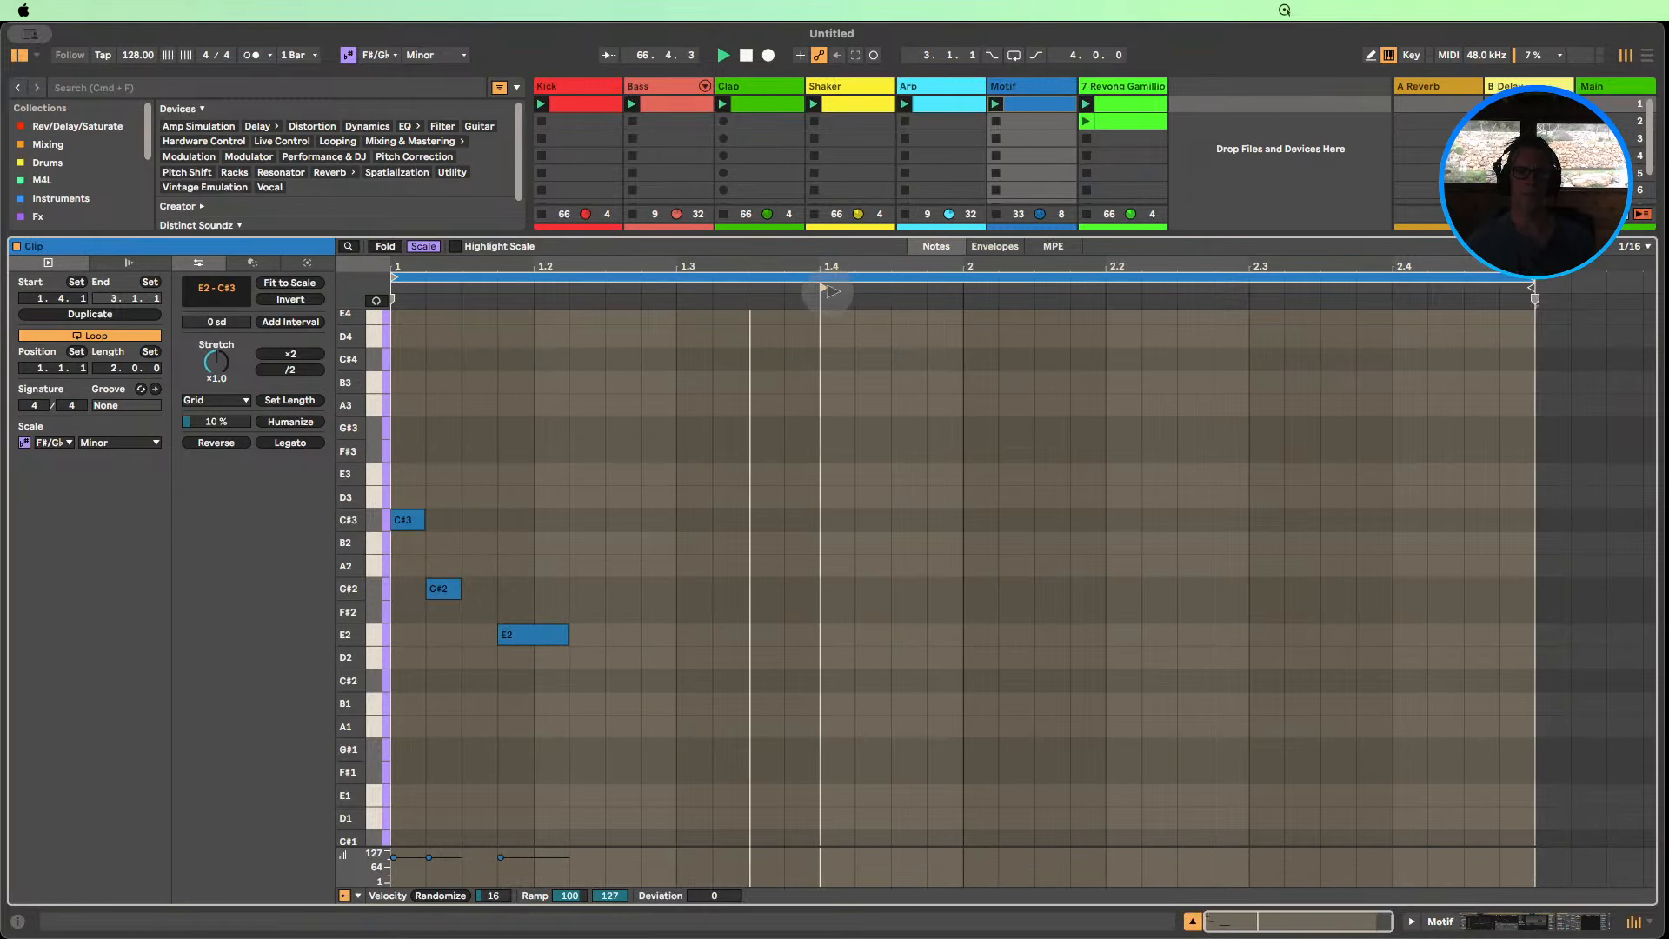
left_click_drag(873, 296, 1104, 300)
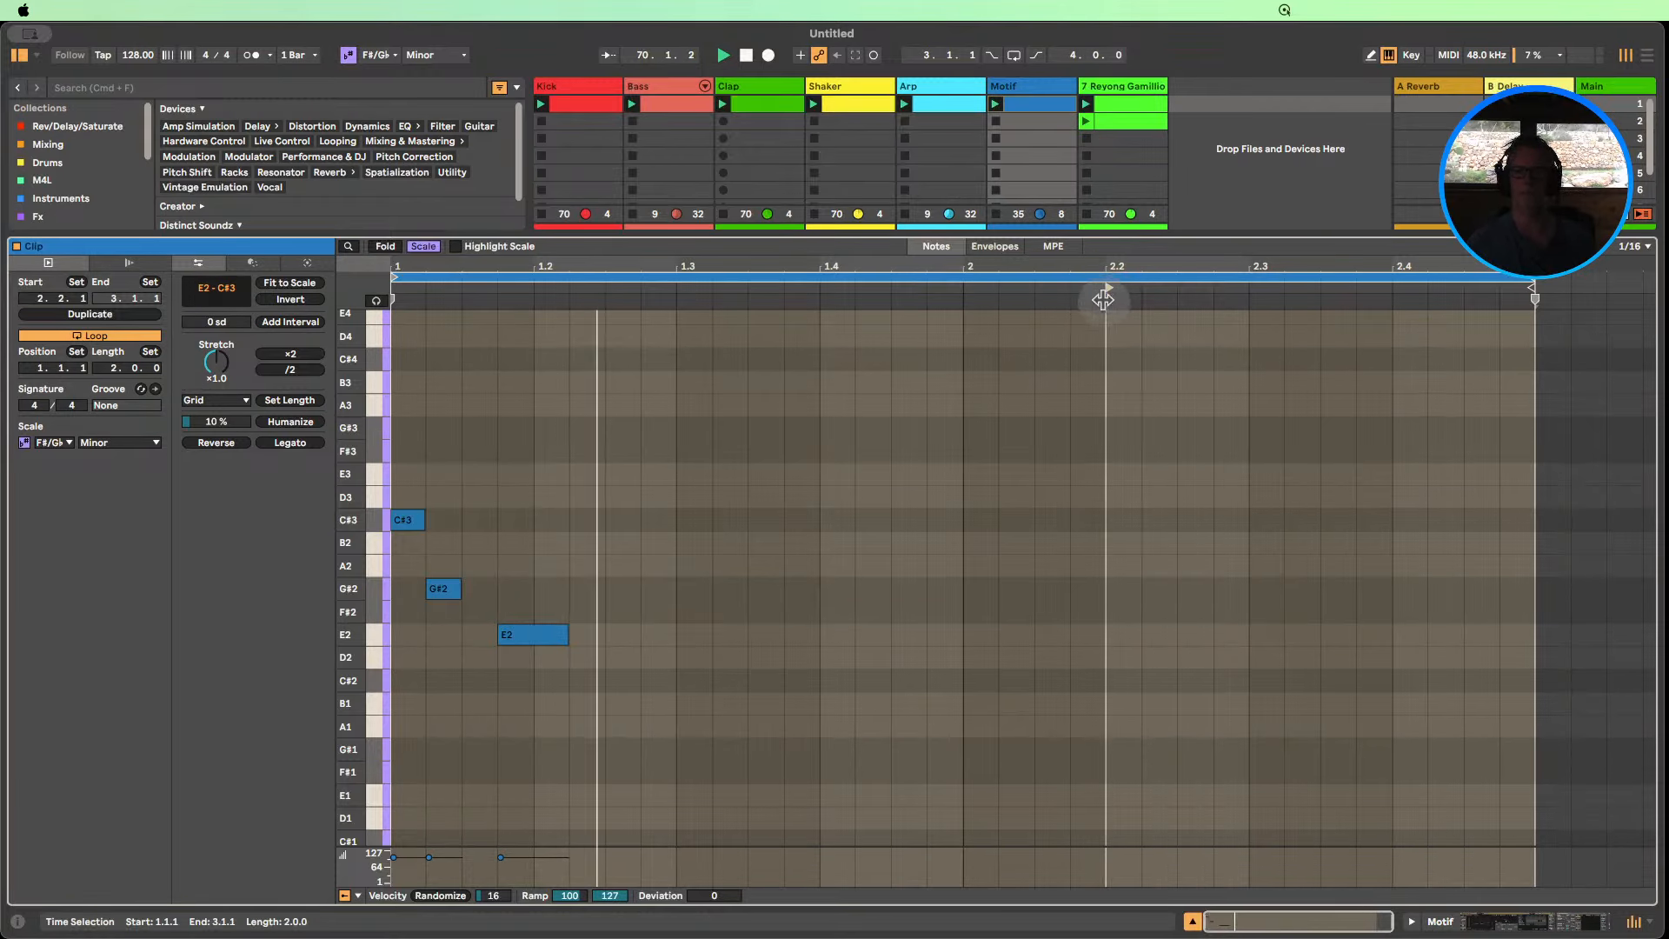
left_click_drag(1111, 289, 966, 288)
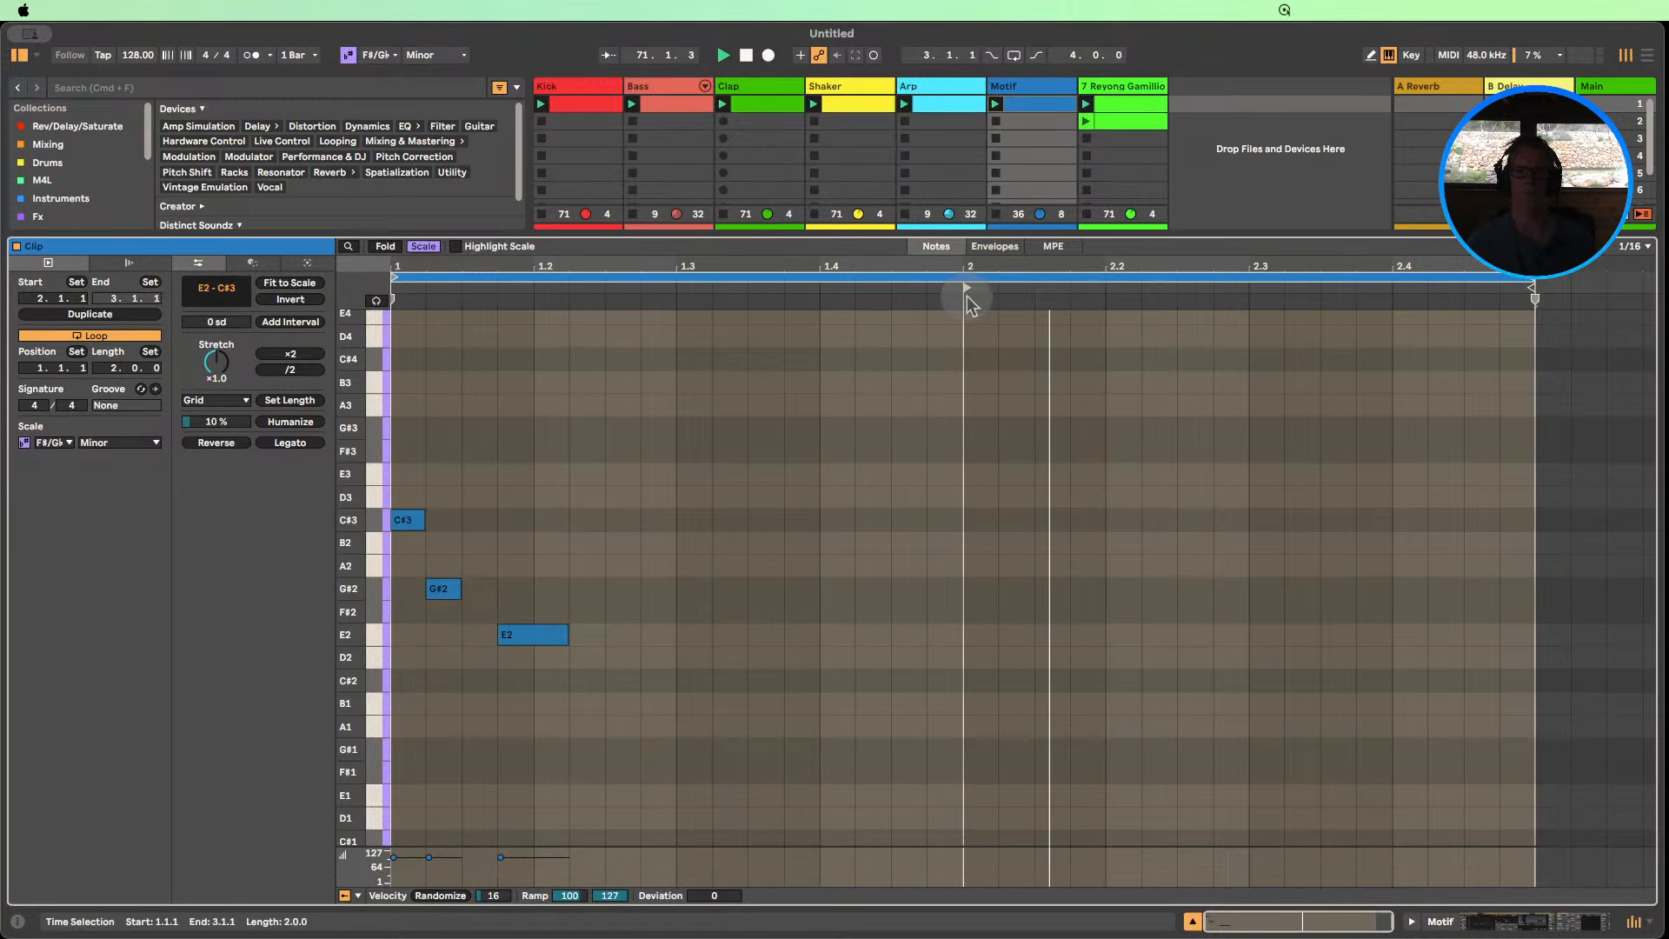
left_click(1193, 922)
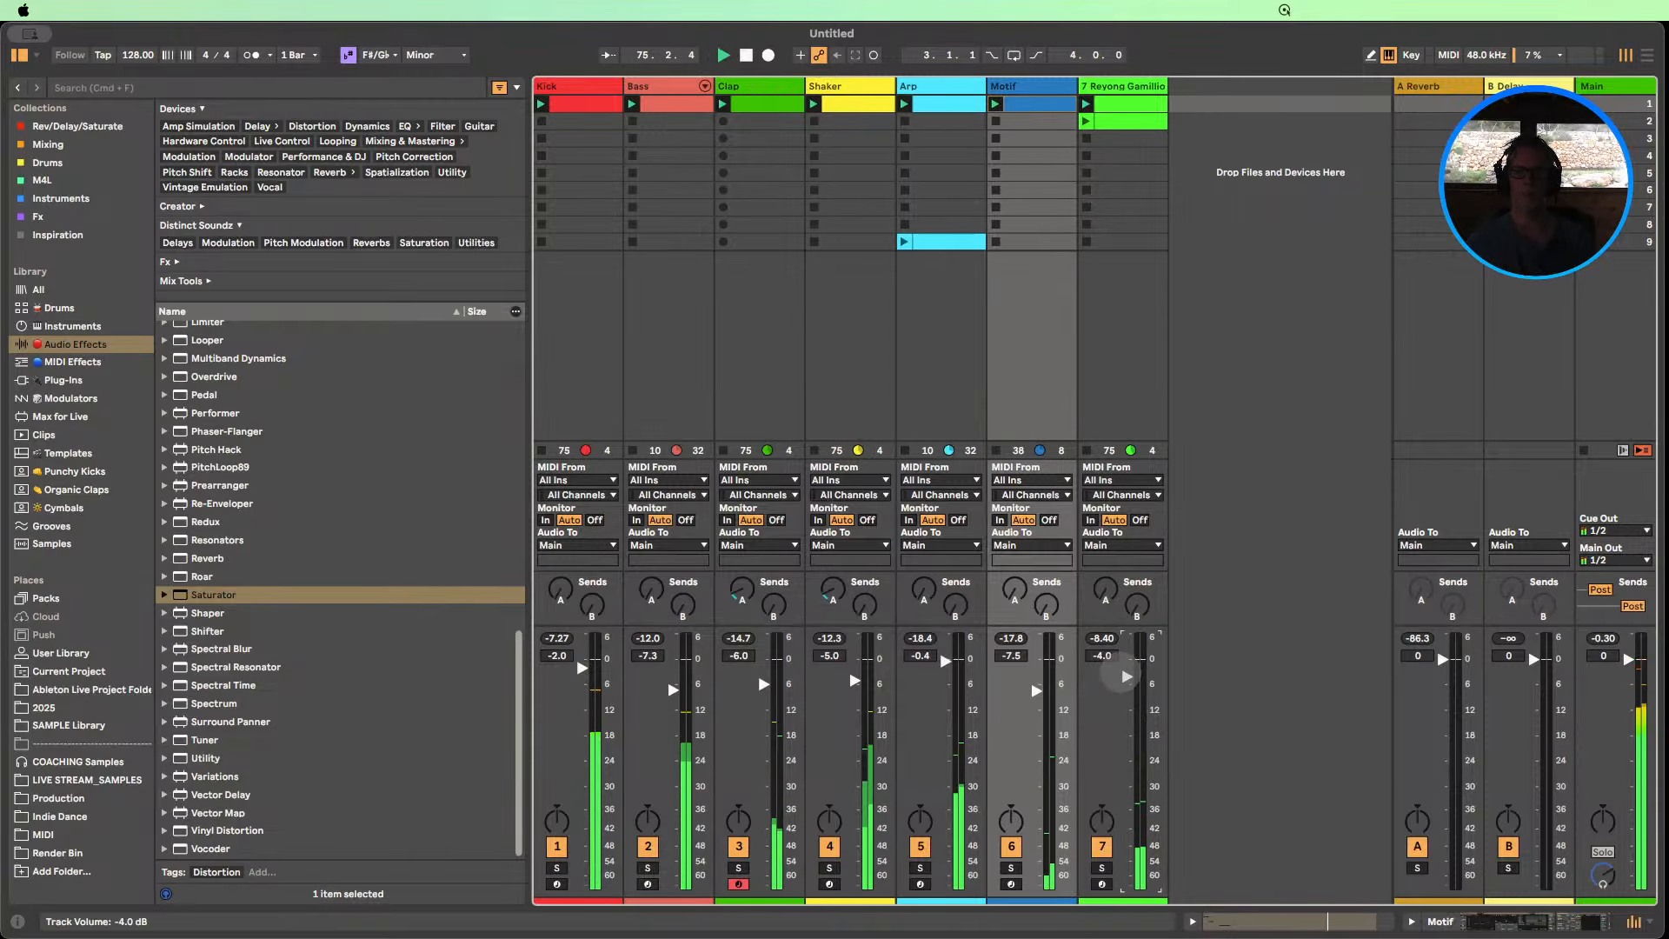
Set track 7's volume to -3.7 dB and turn on its Hybrid Reverb with Dry/Wet at about 26%.
double_click(1106, 86)
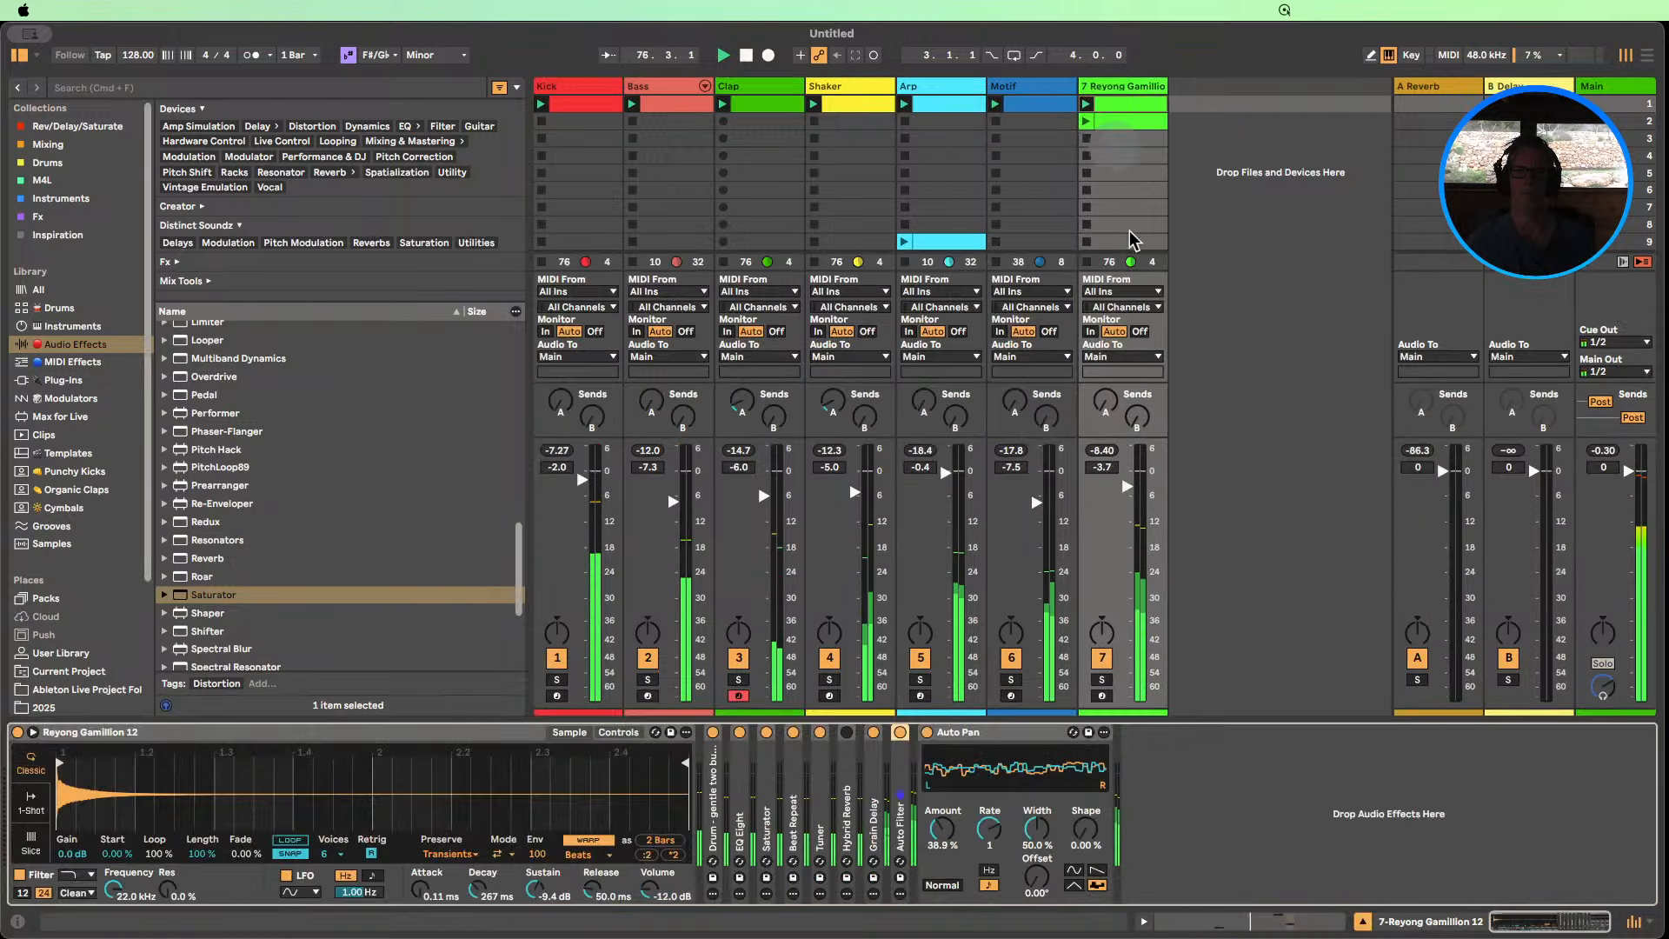
left_click(846, 732)
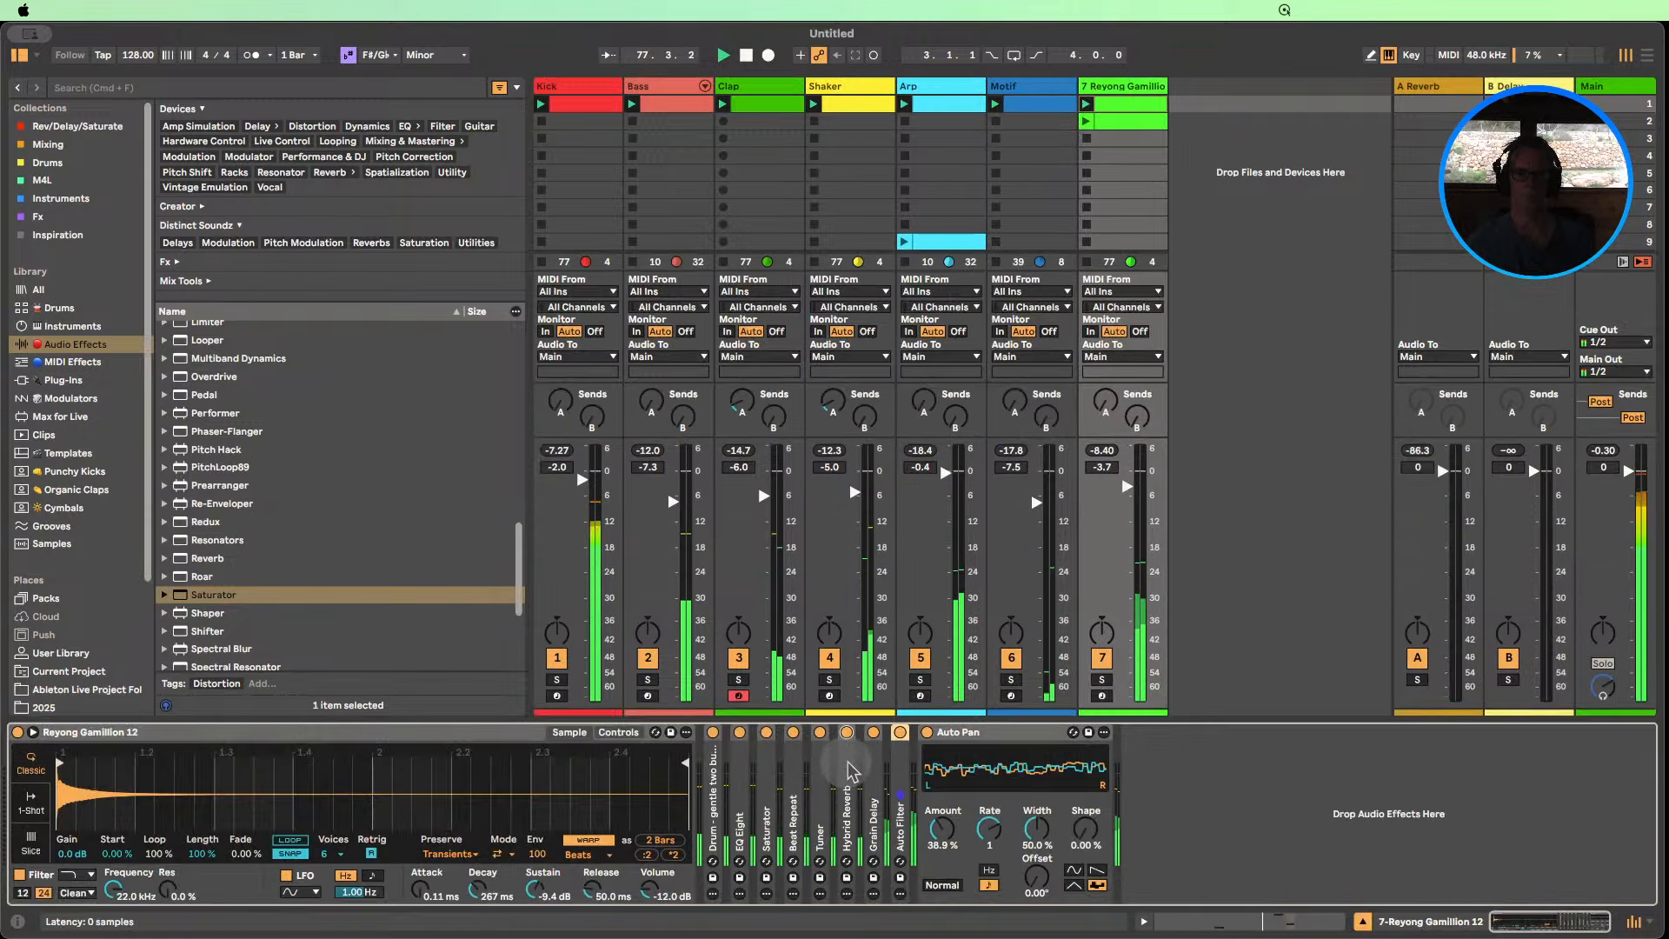
double_click(848, 770)
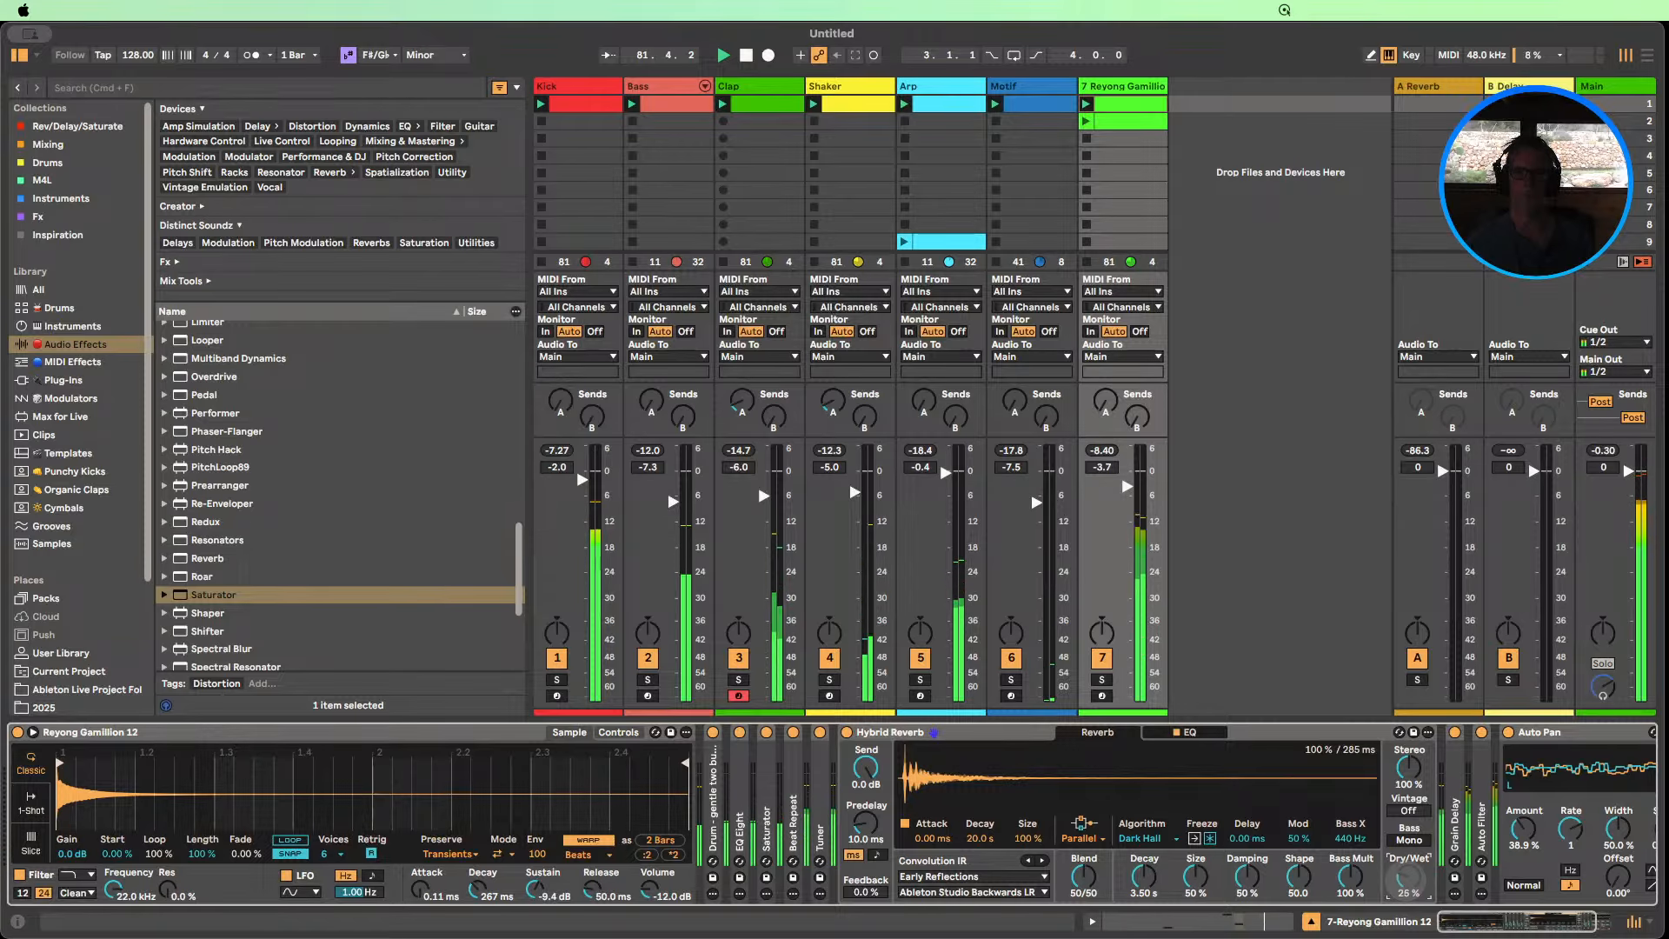
double_click(986, 735)
Transpose all the notes in track 7's clip up one octave, so they span B2 to F#3.
double_click(1122, 113)
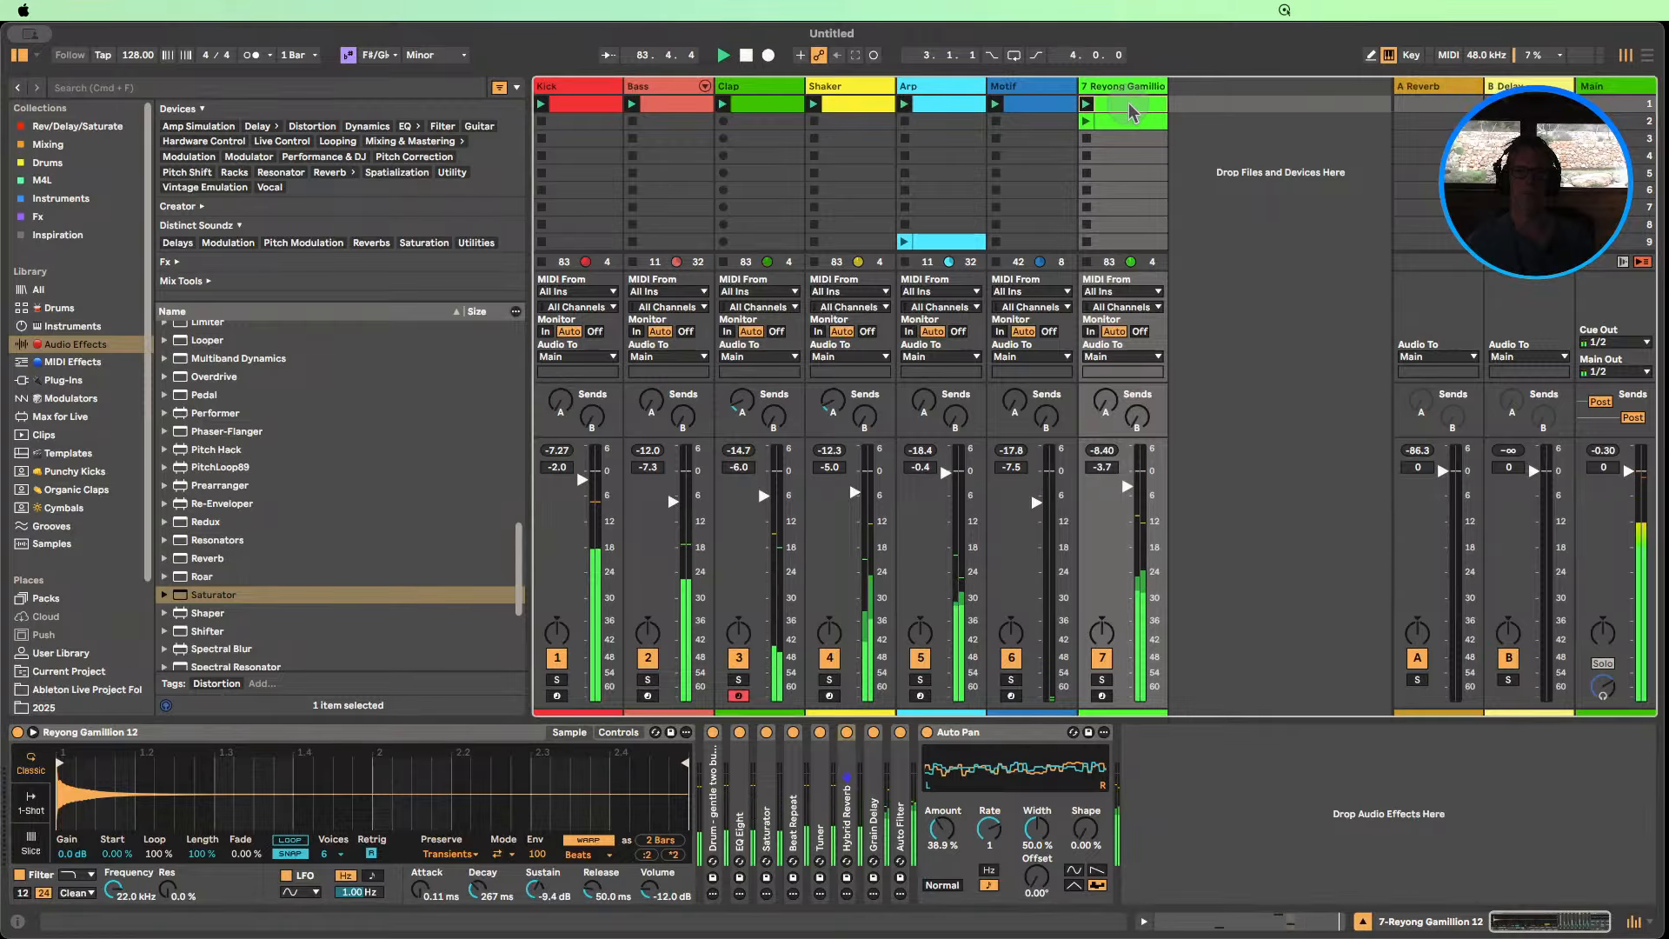
left_click_drag(1406, 725, 530, 596)
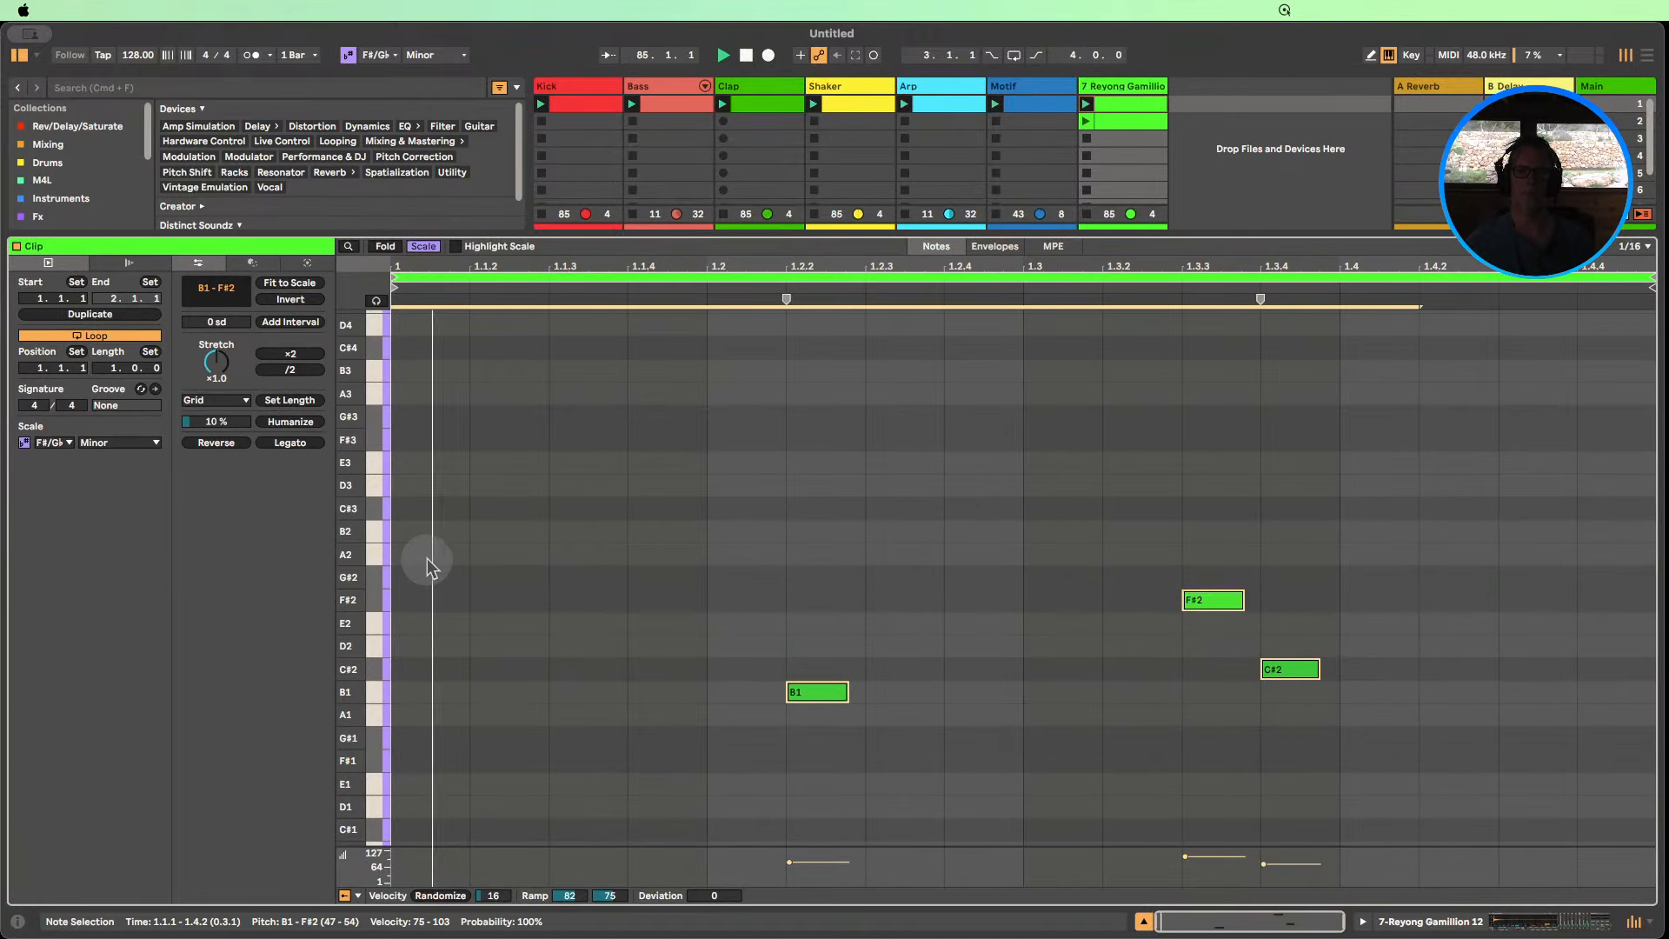
key("shift+Up")
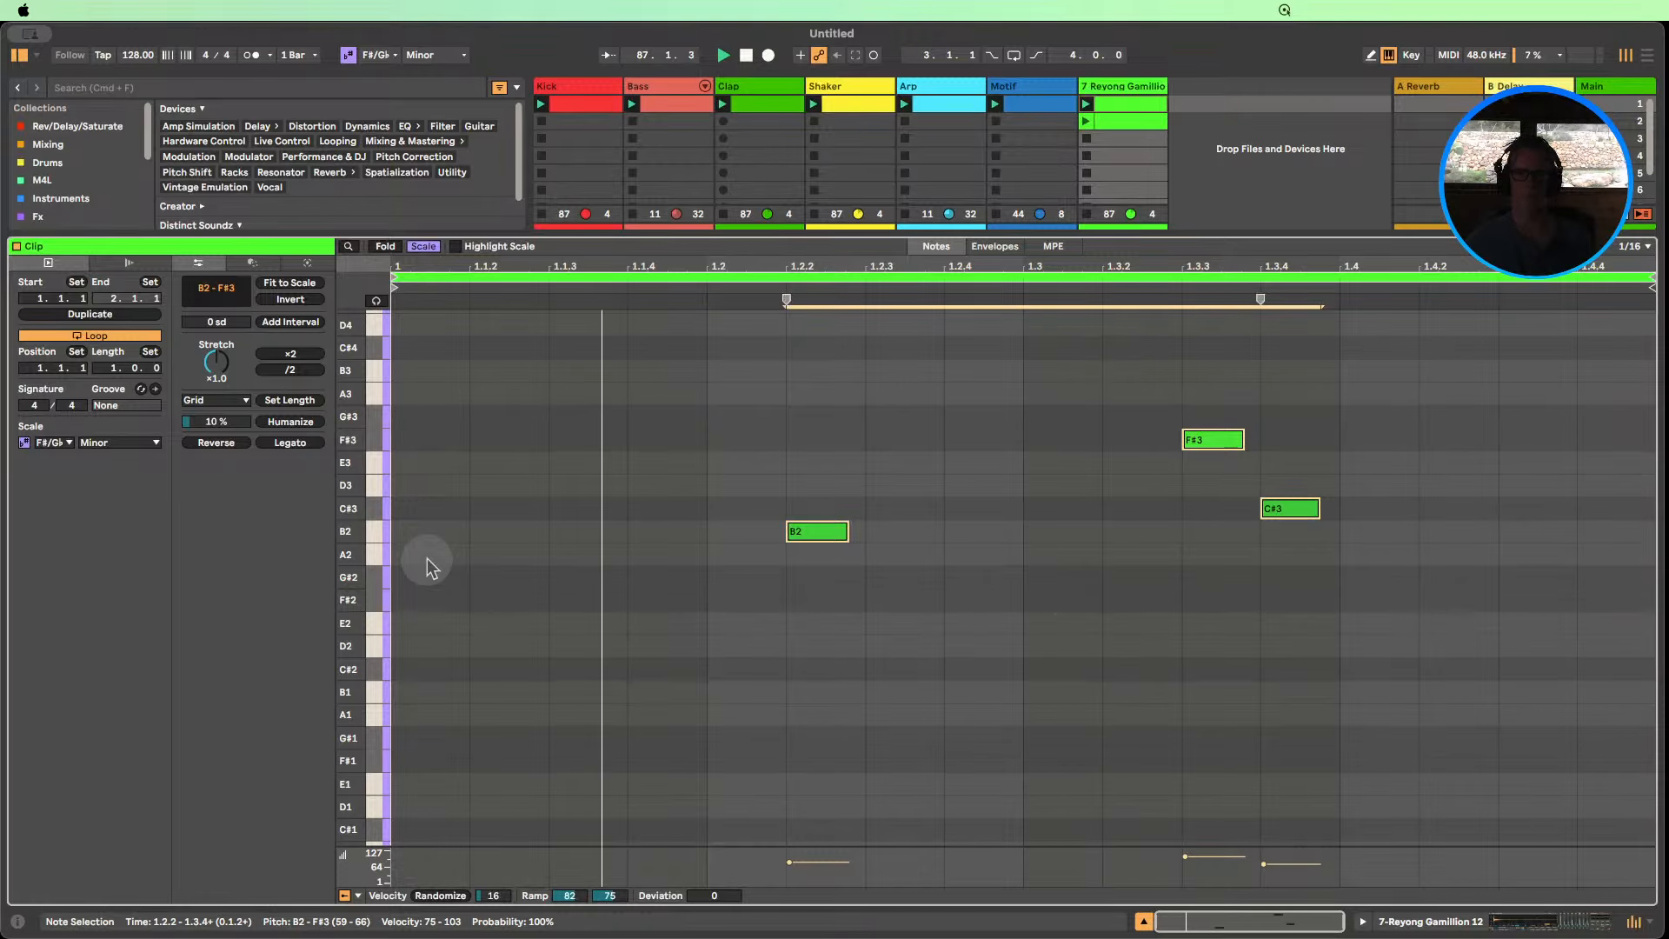
key("shift+Up")
key("shift+Down")
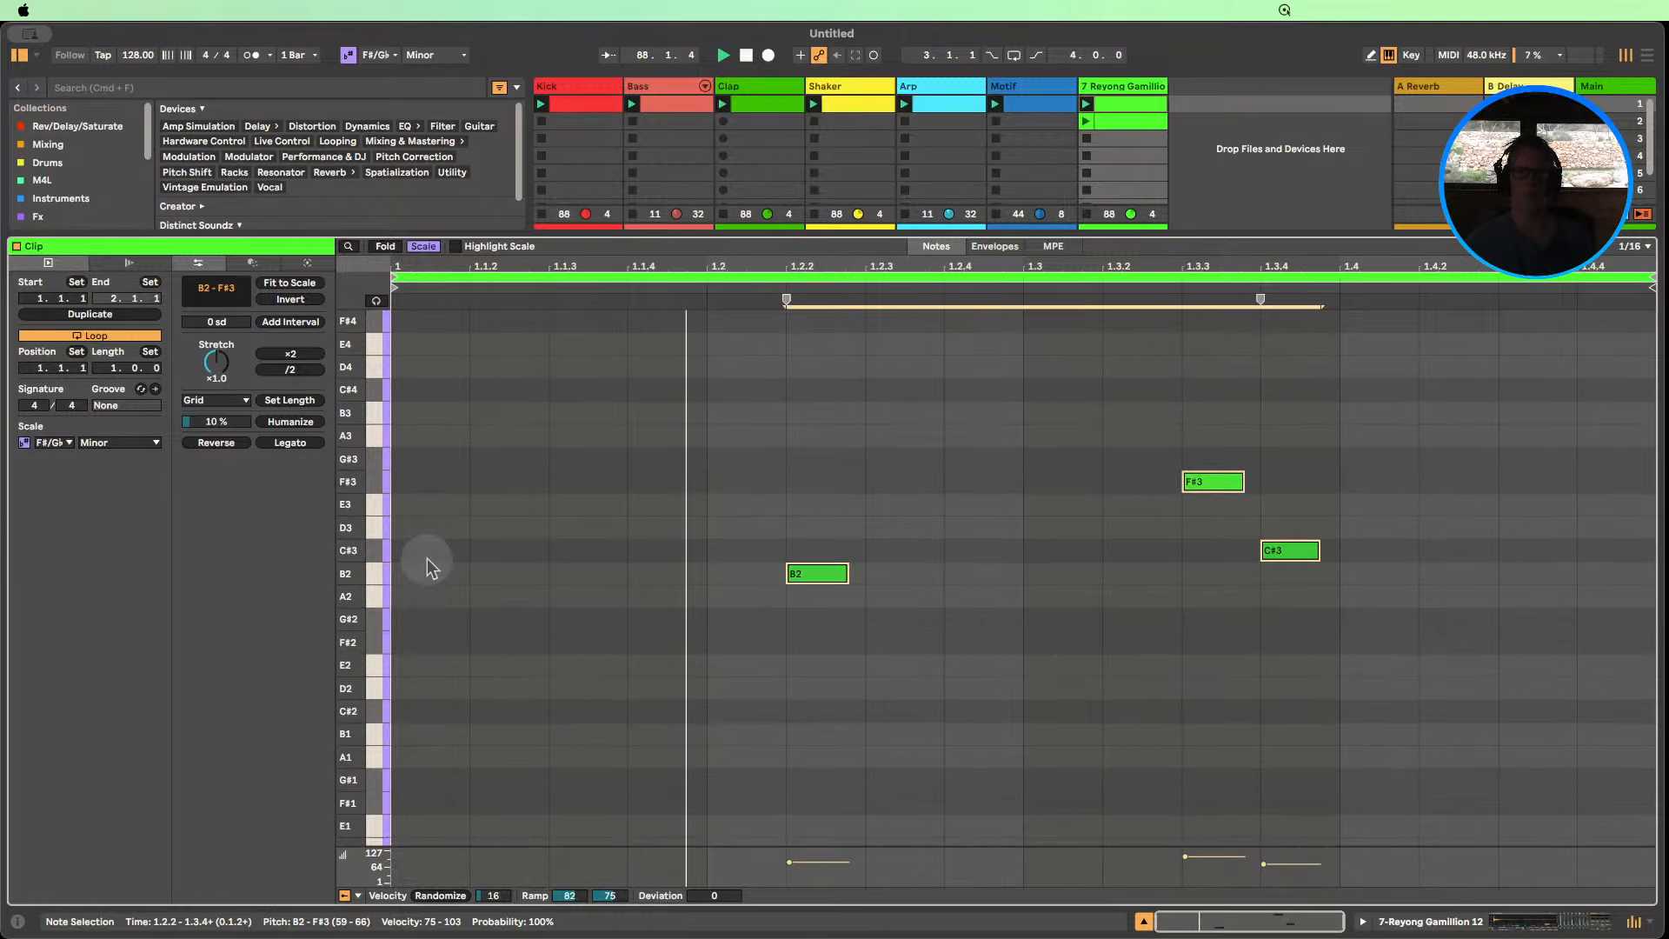
Try shifting the transposed notes earlier and later in 1/16 steps, and return them to their original timing.
key("Left")
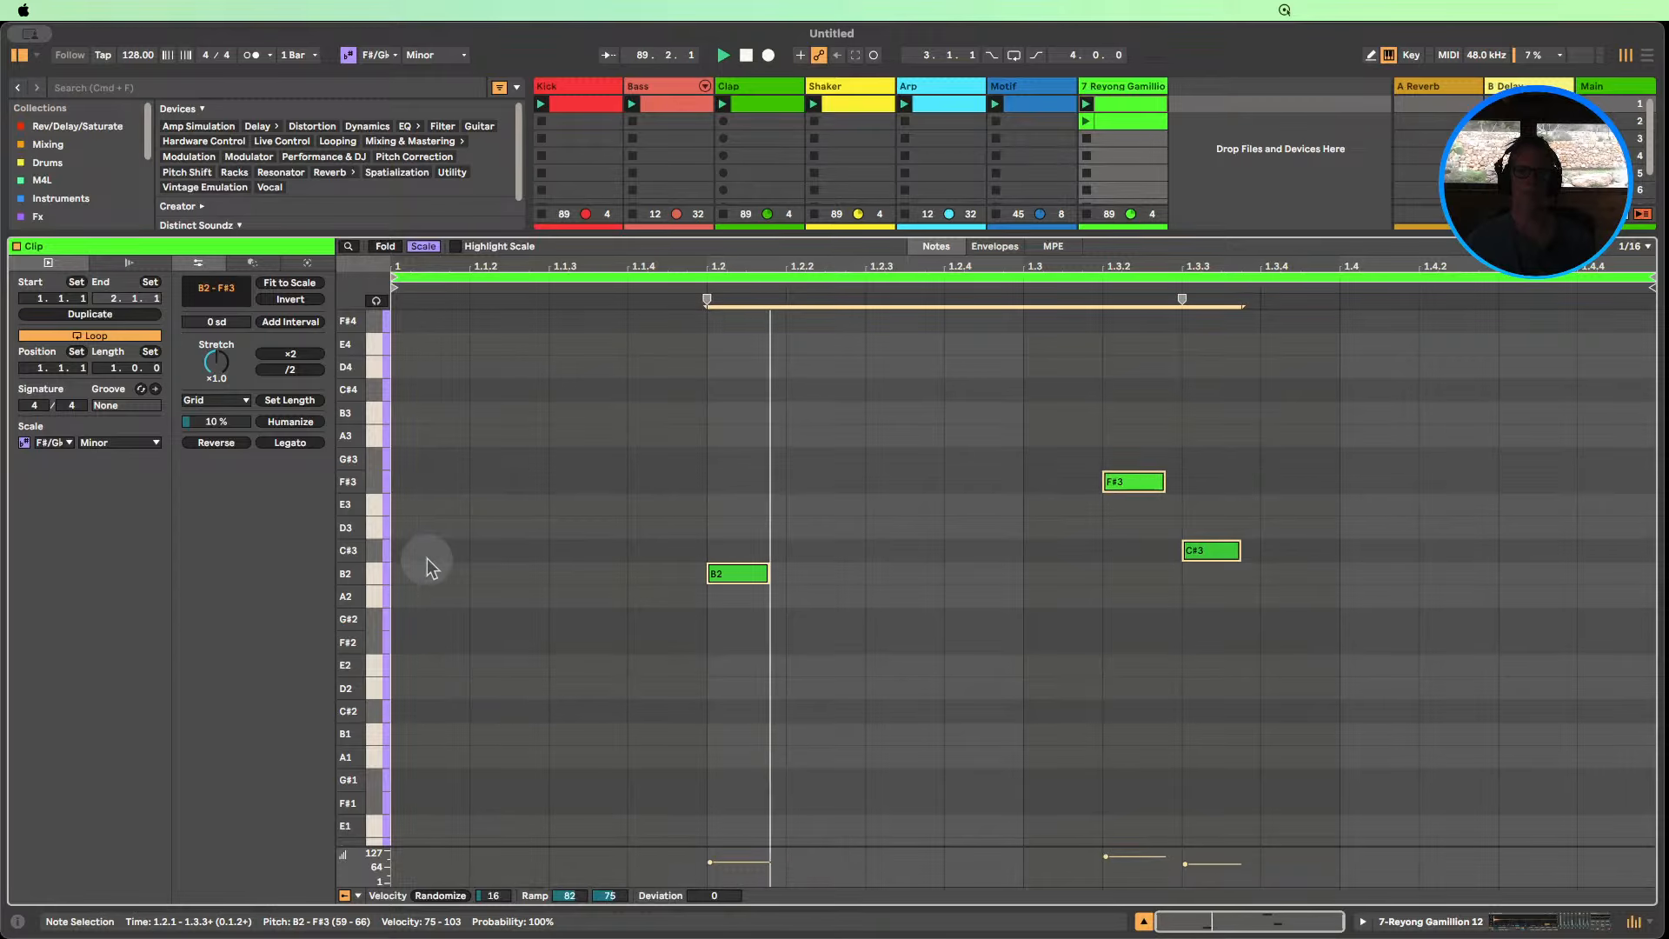
key("Left")
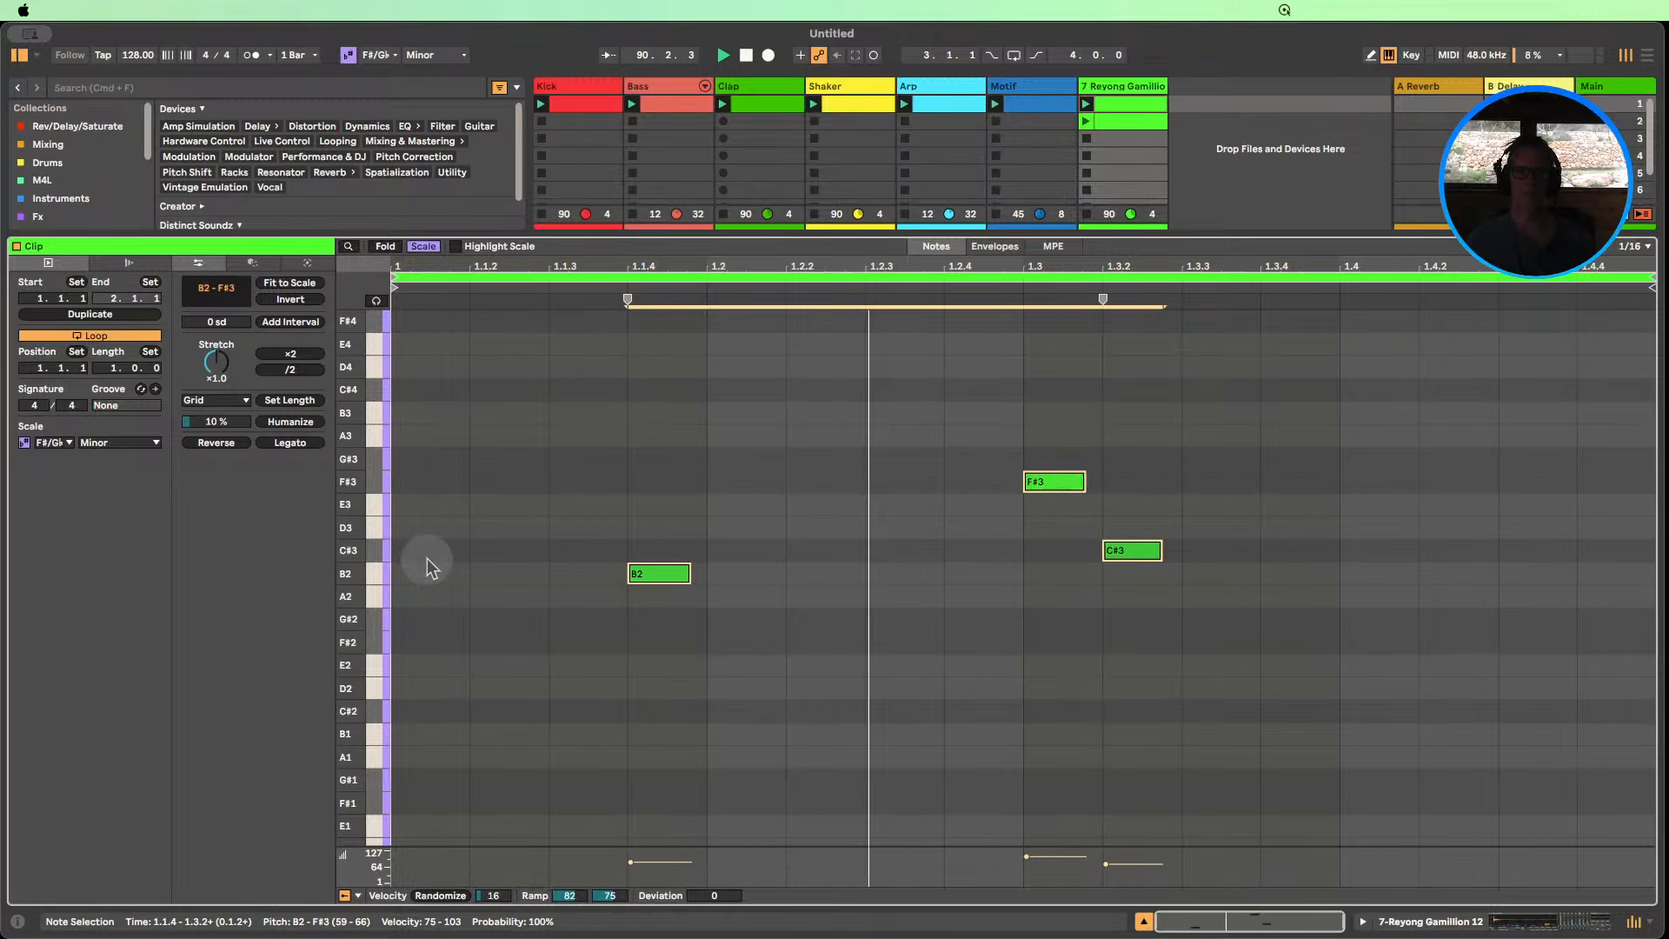
key("Left")
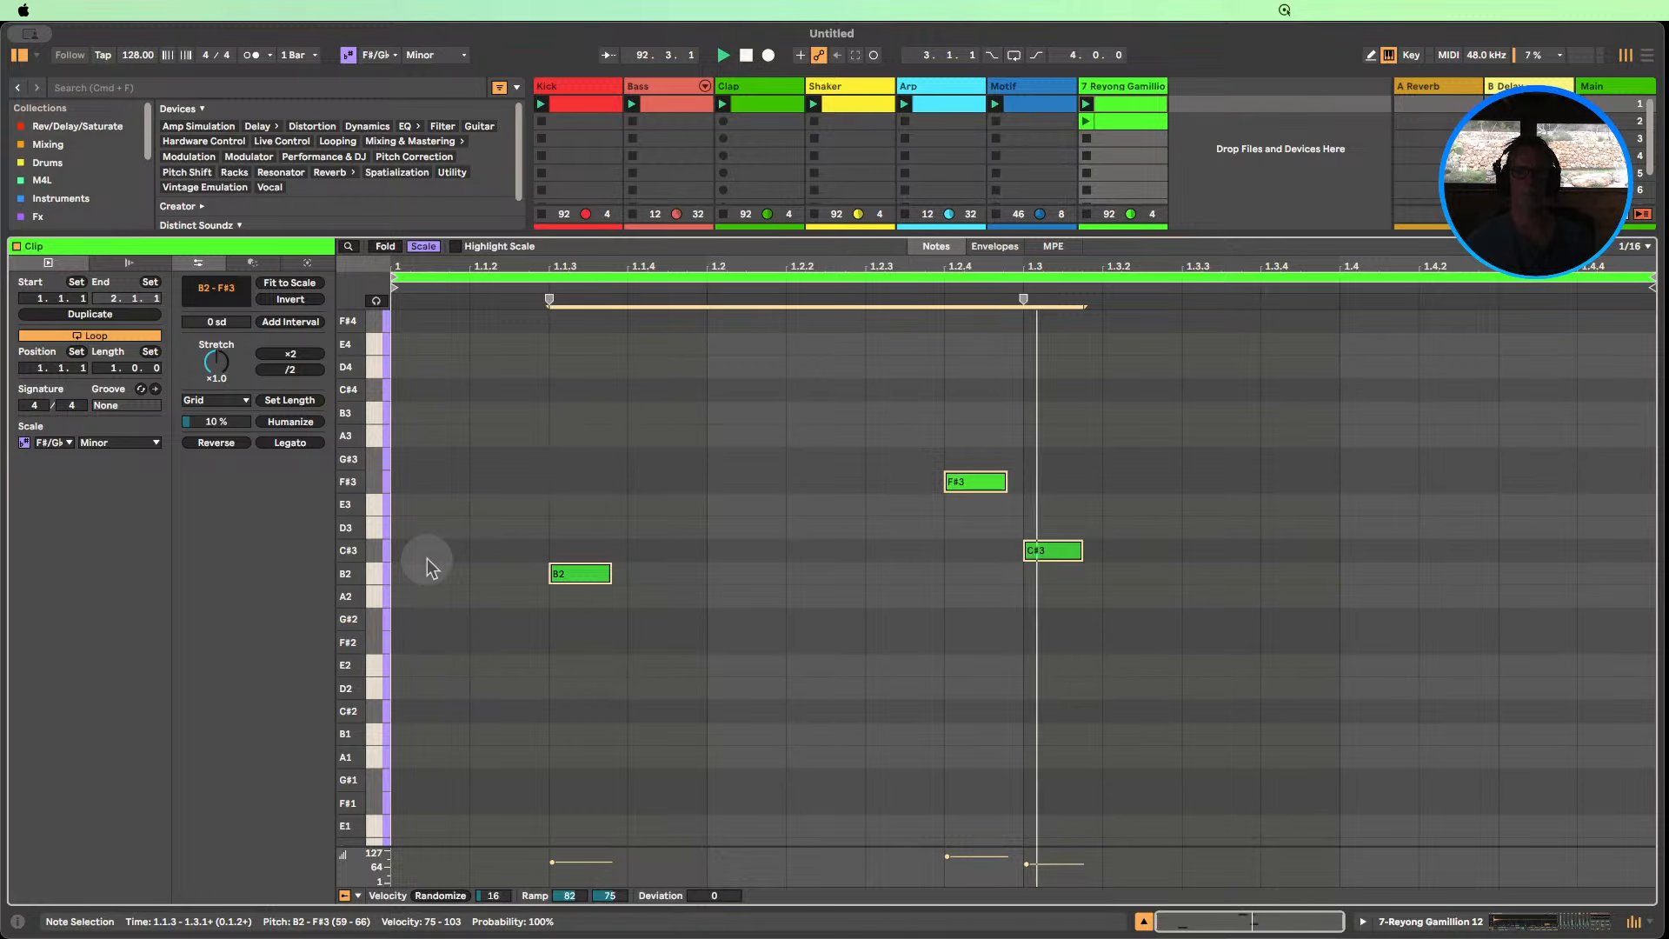
key("Right")
key("Right")
key("Right")
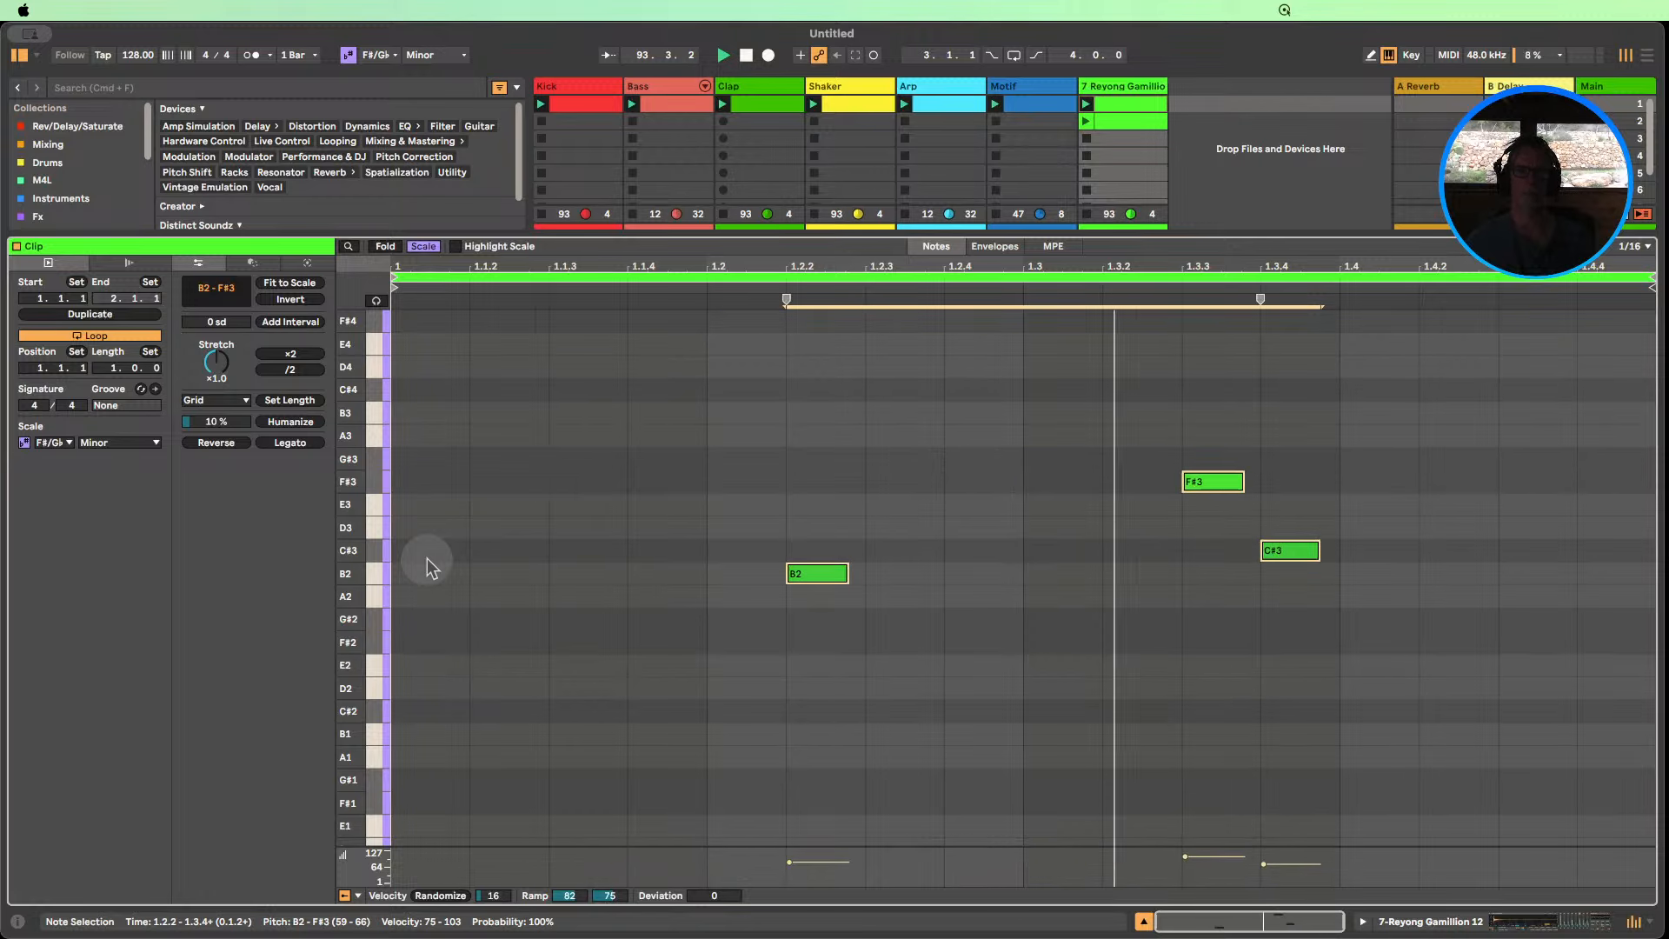
key("Right")
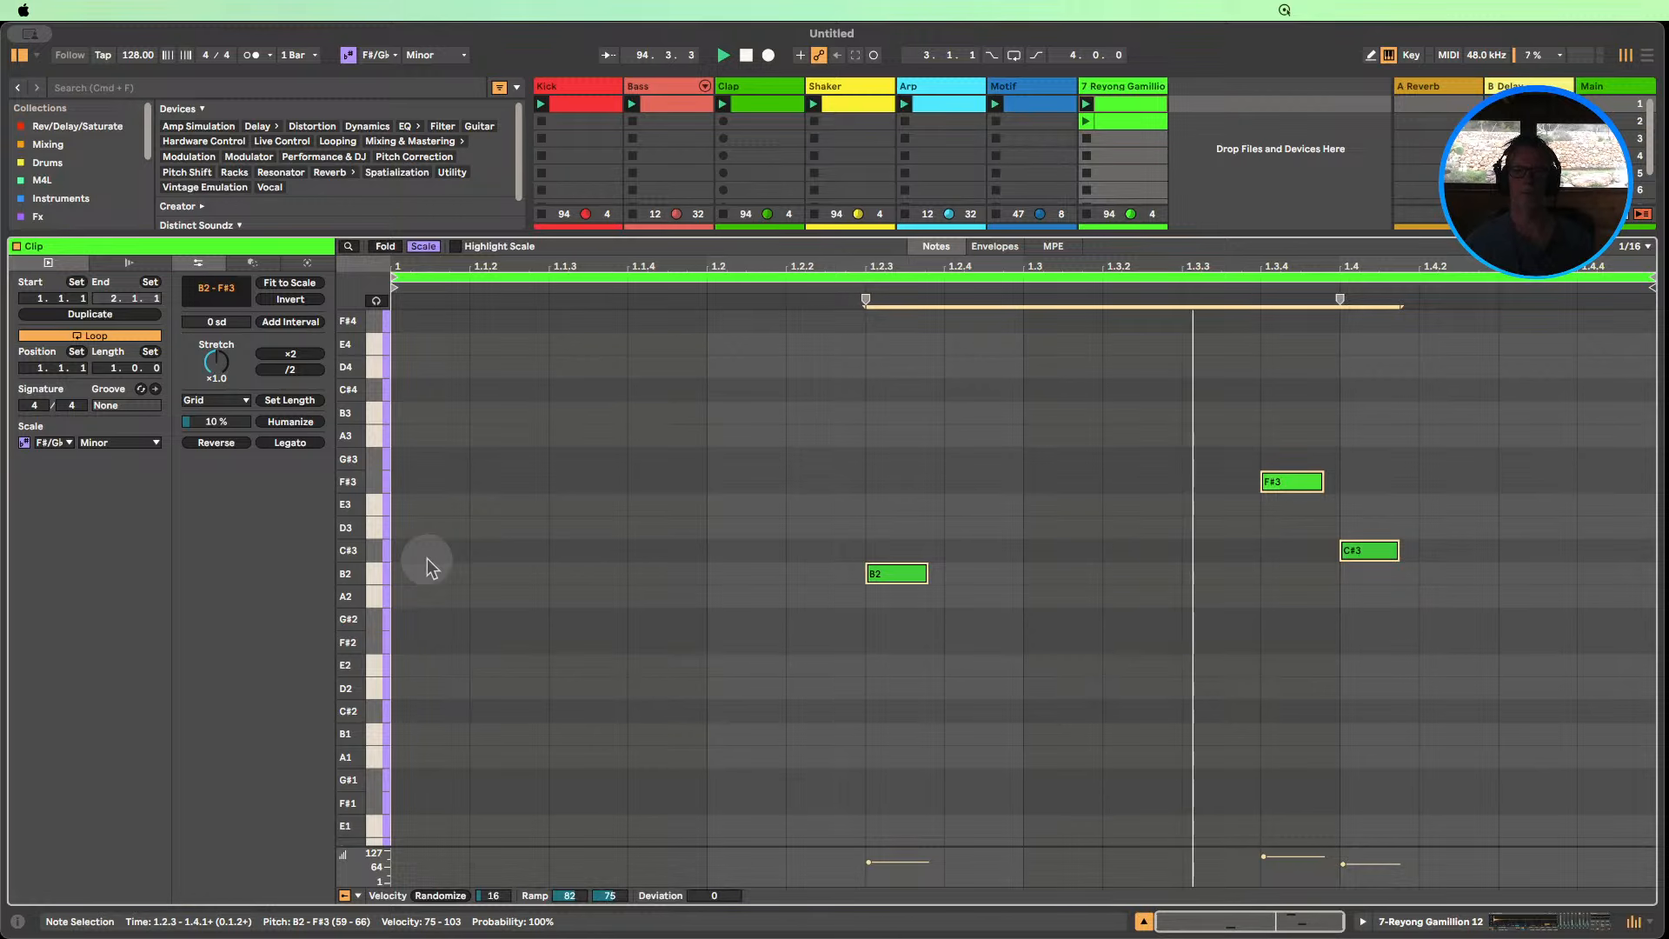
key("Right")
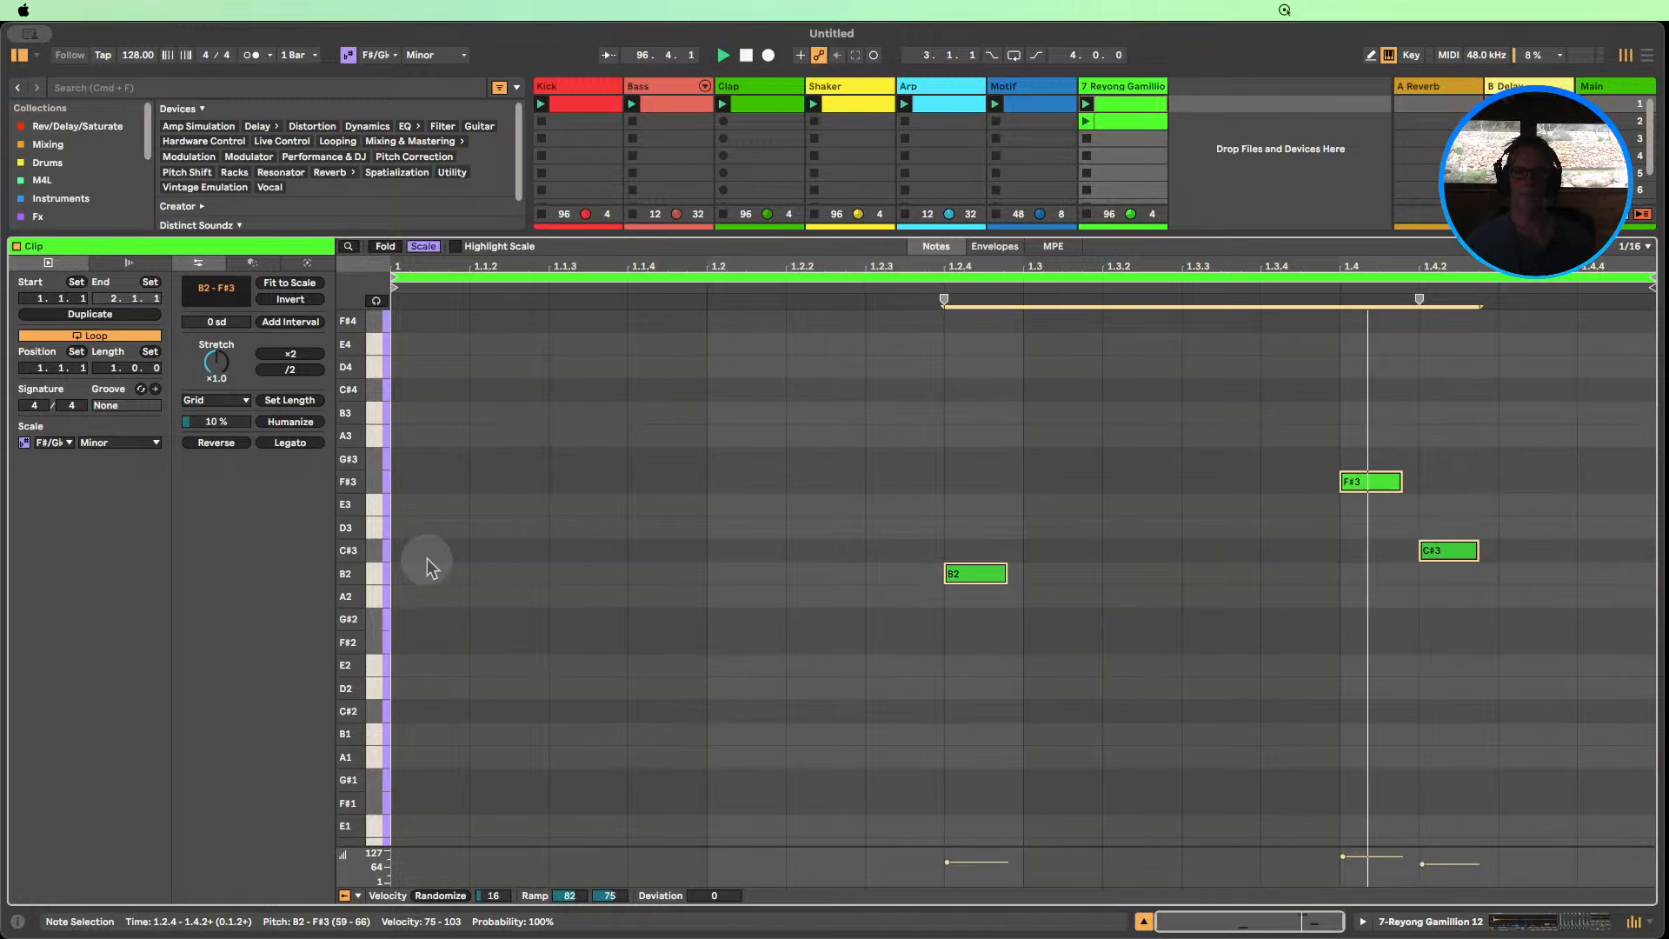
key("Left")
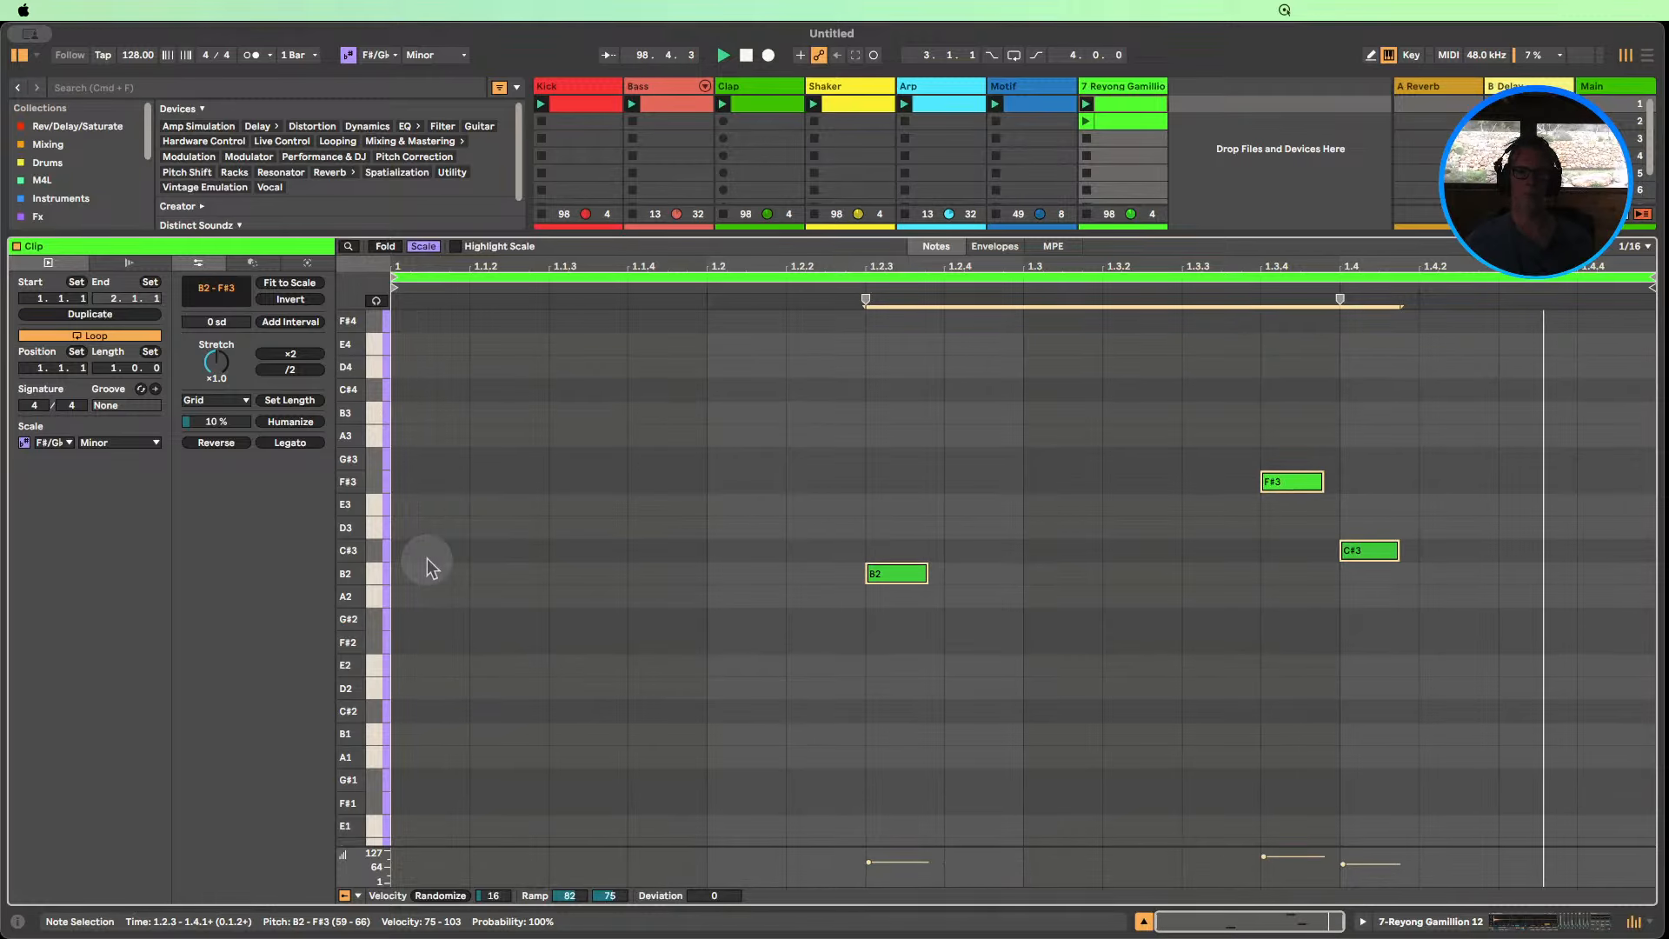
key("Left")
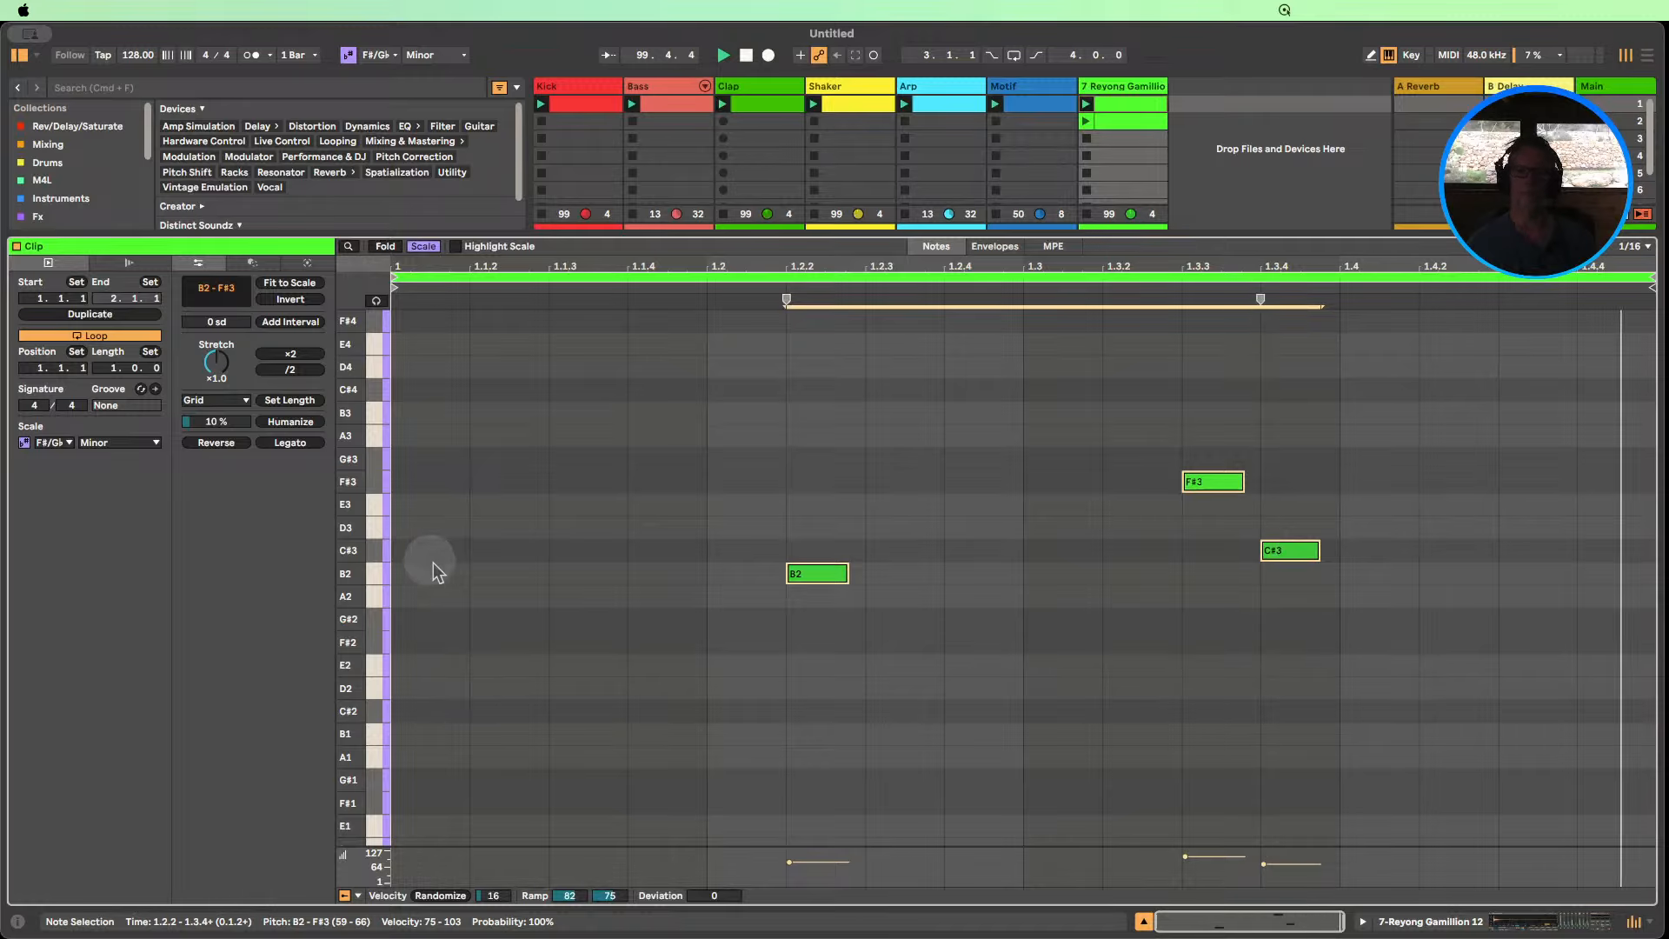
Return to track 7's effects chain and bypass Beat Repeat.
left_click(1465, 926)
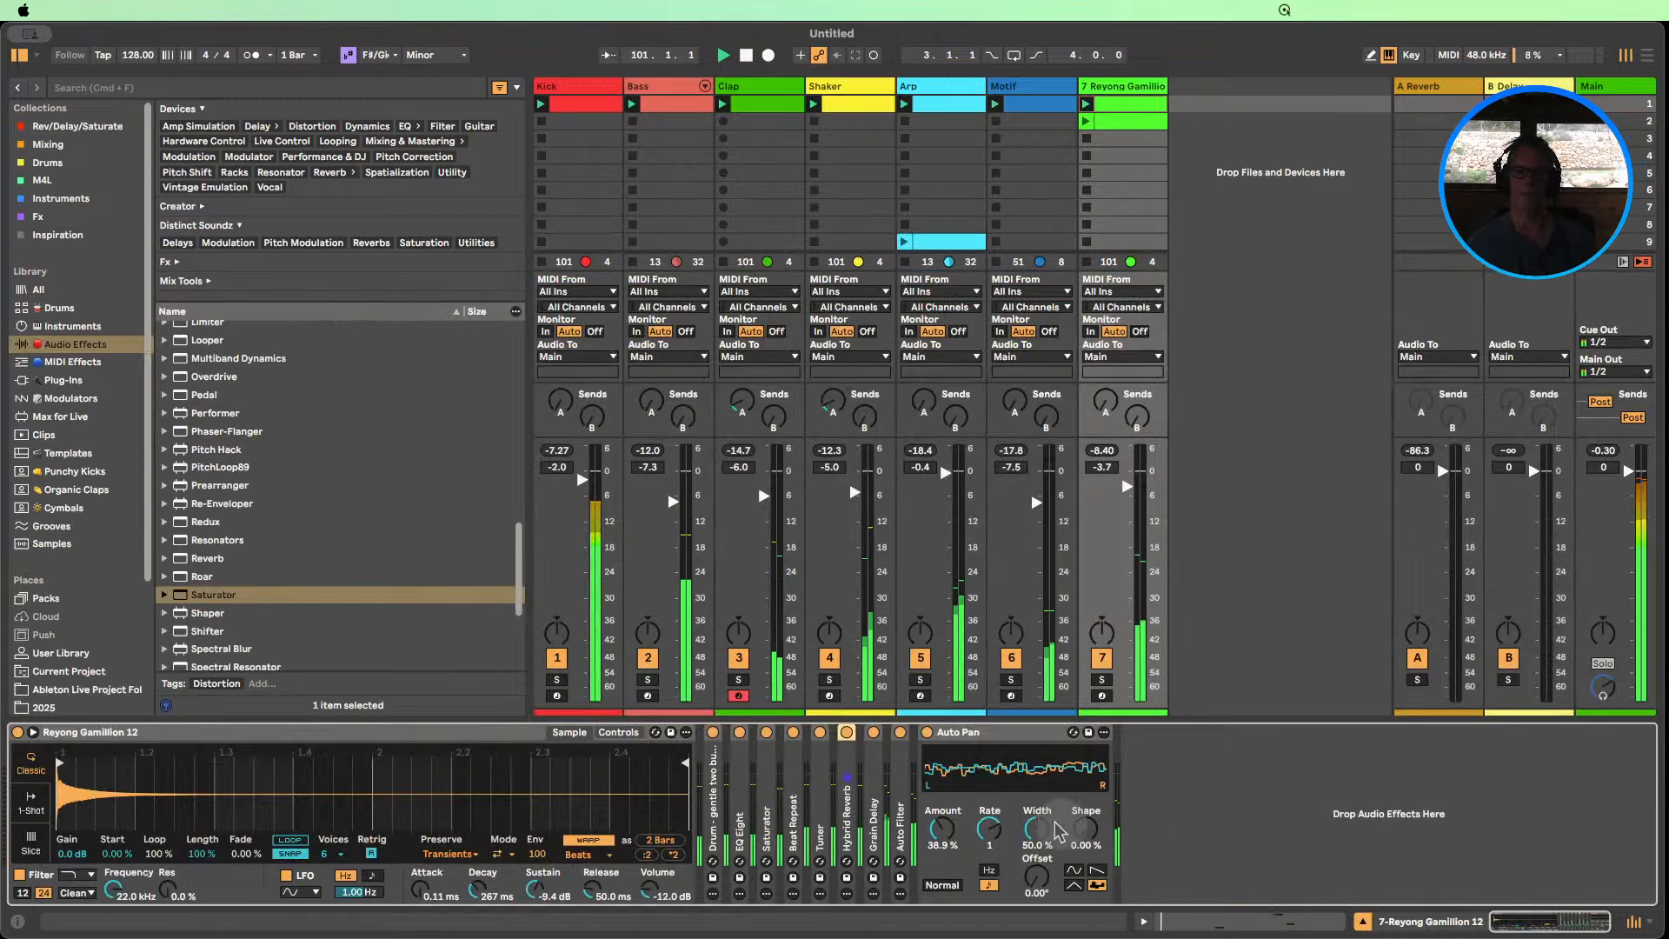
left_click(793, 733)
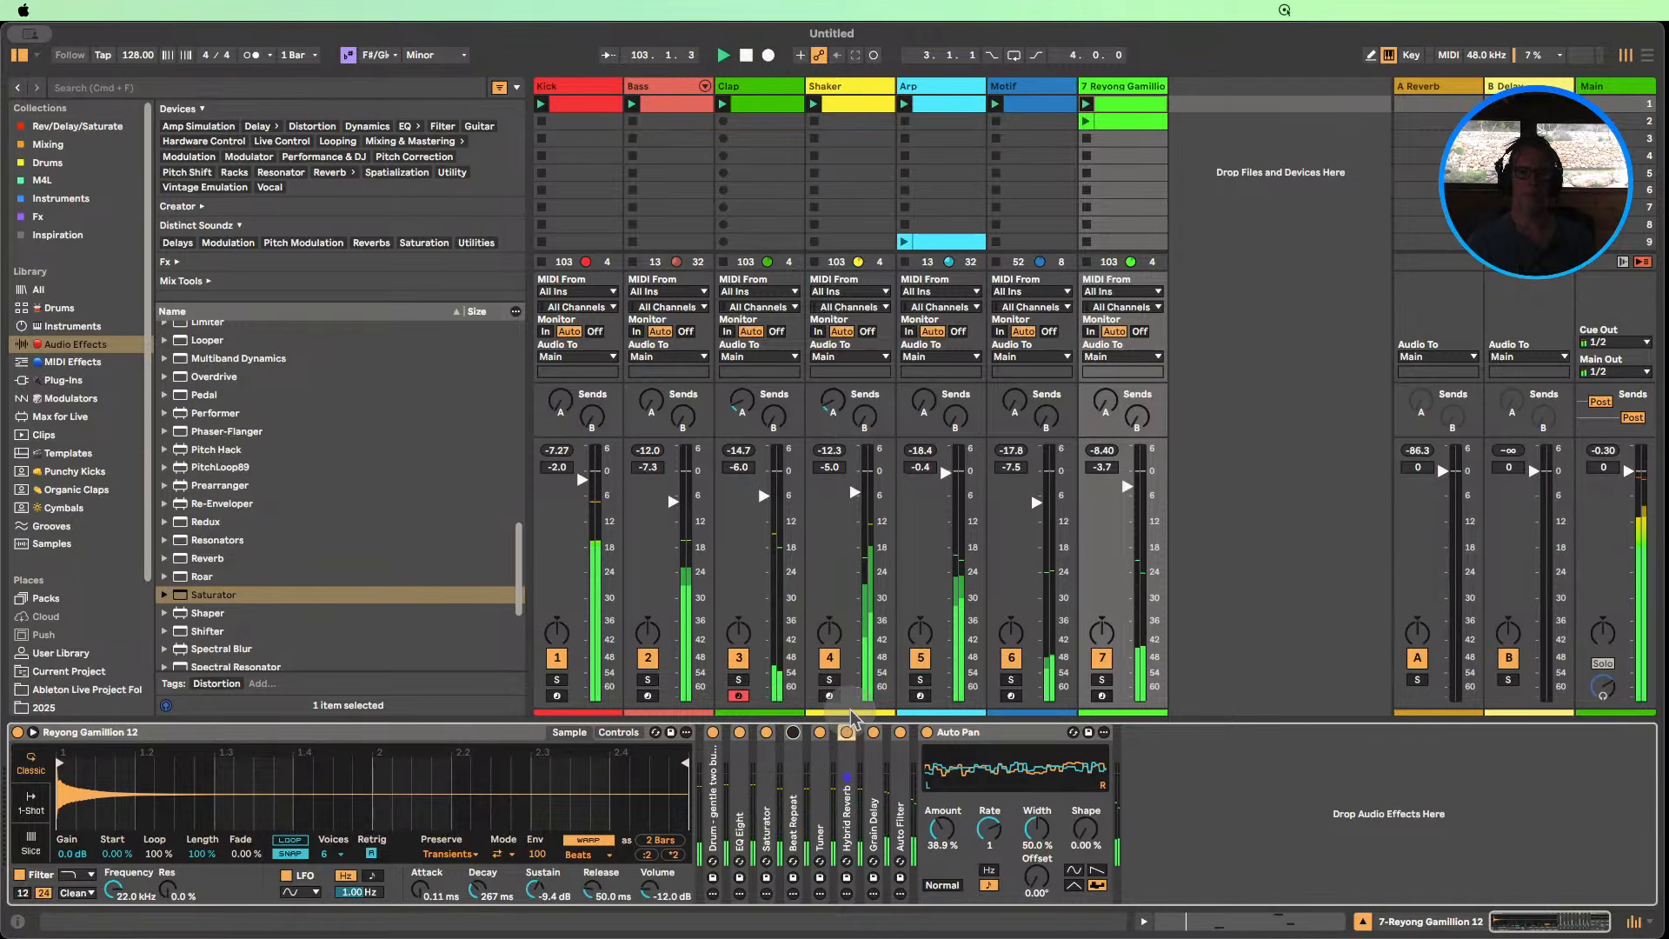
Turn Beat Repeat back on for track 7 and invert the F#3 and C#3 notes in its clip.
left_click(793, 732)
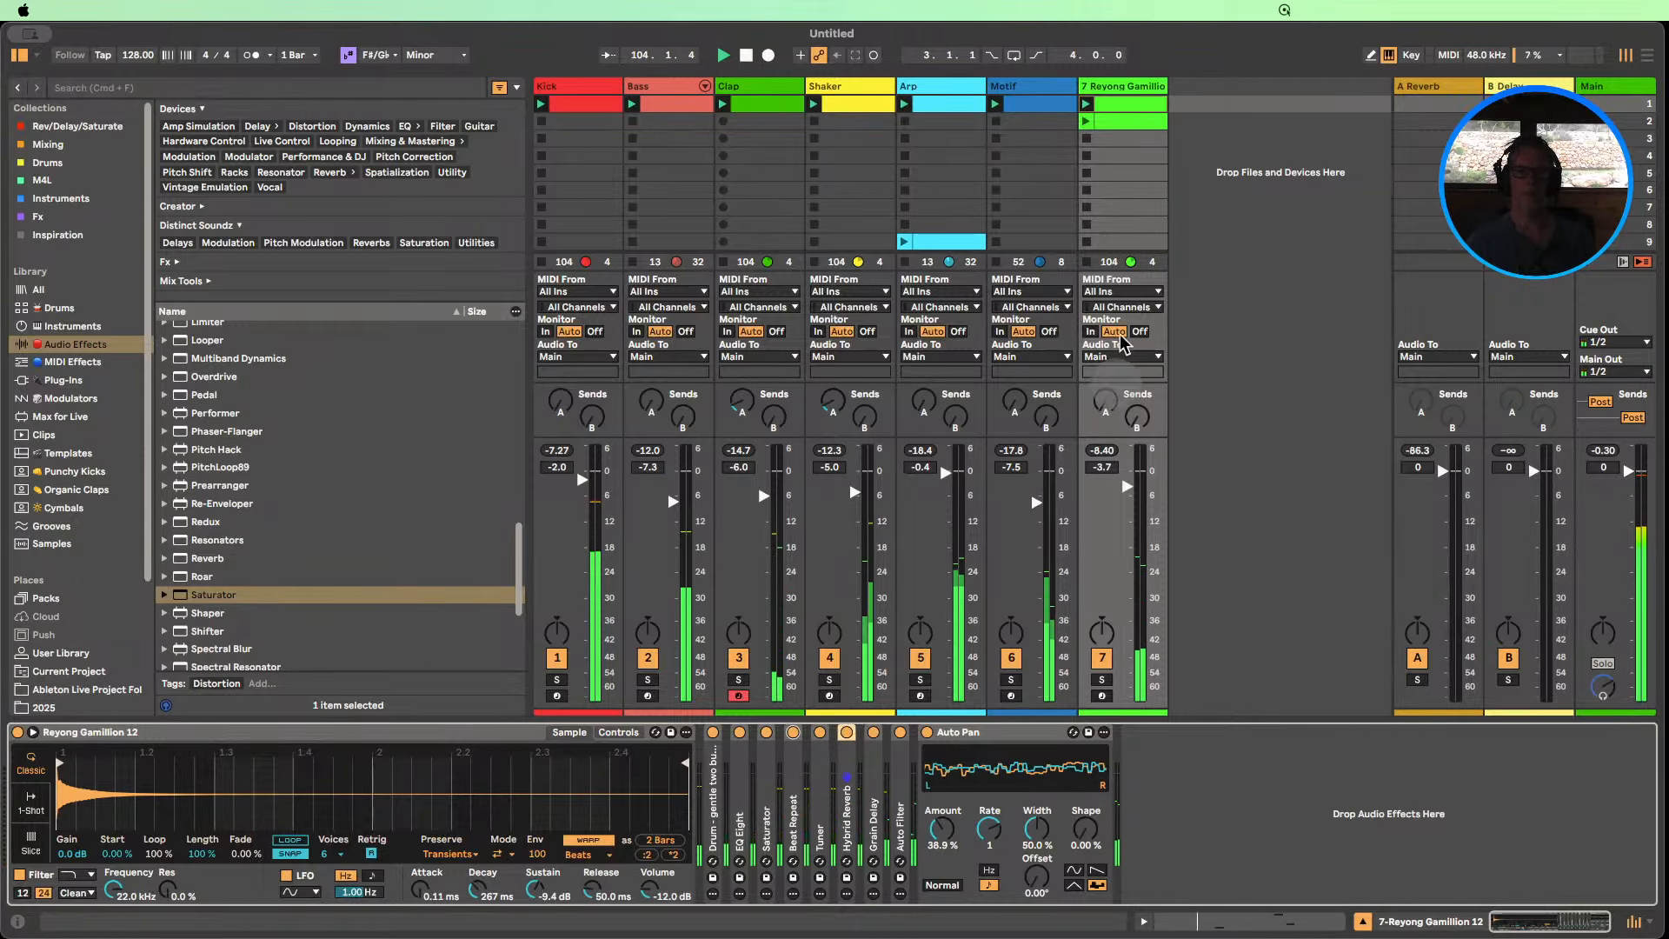
double_click(1135, 105)
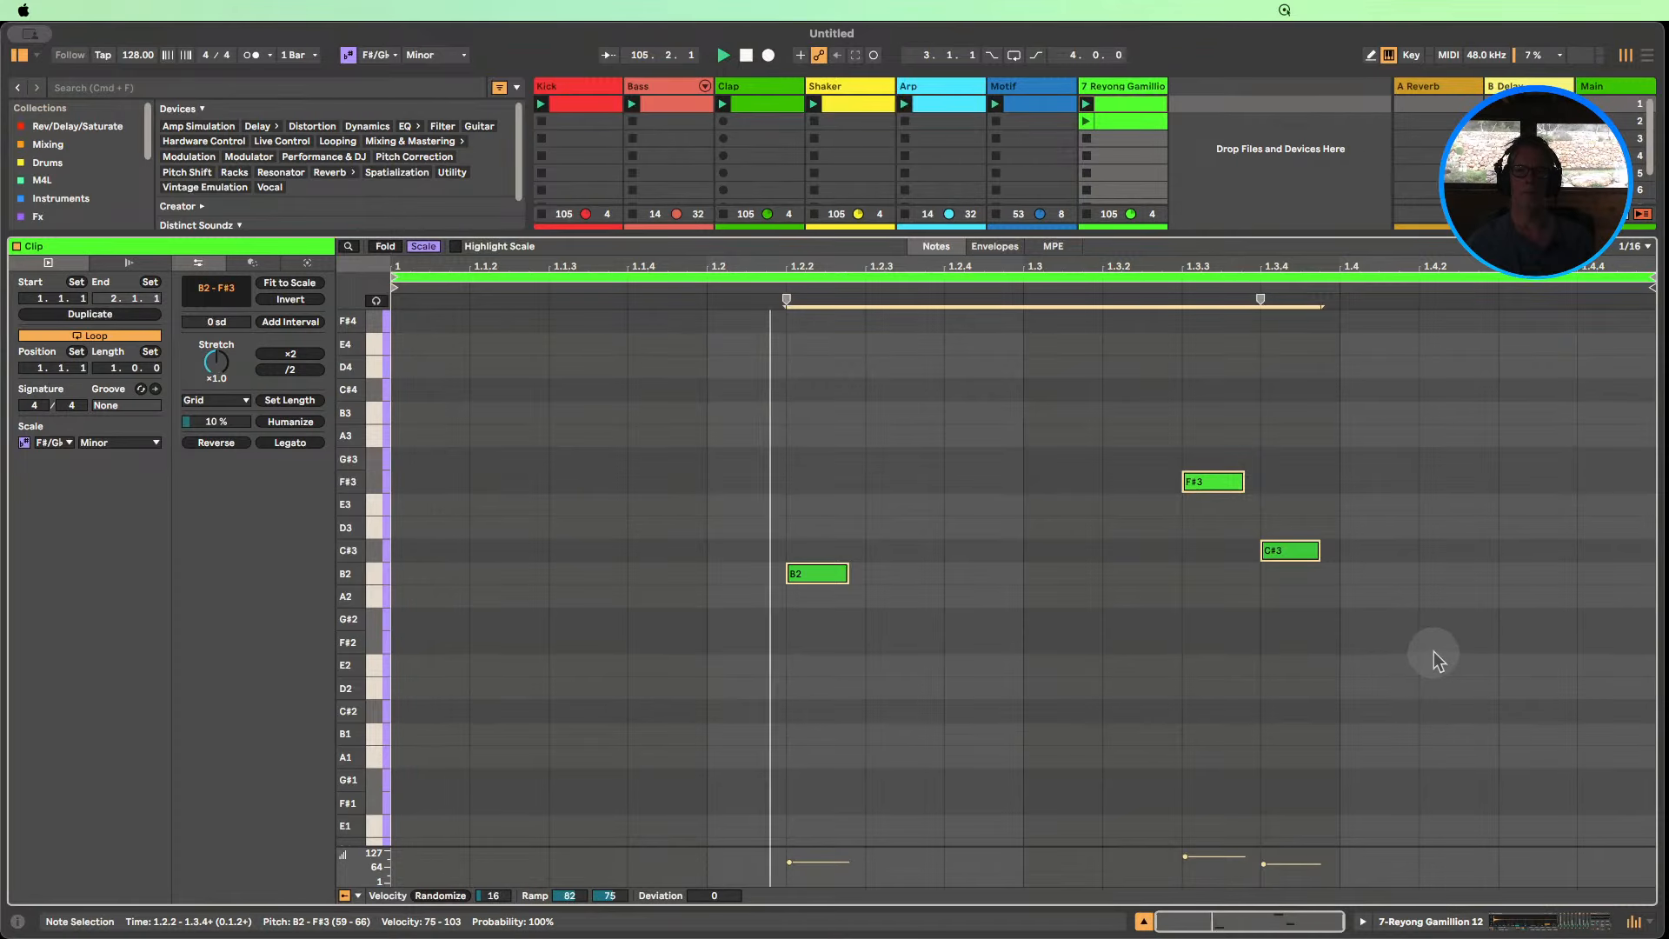
left_click_drag(1433, 653, 1158, 401)
left_click(295, 300)
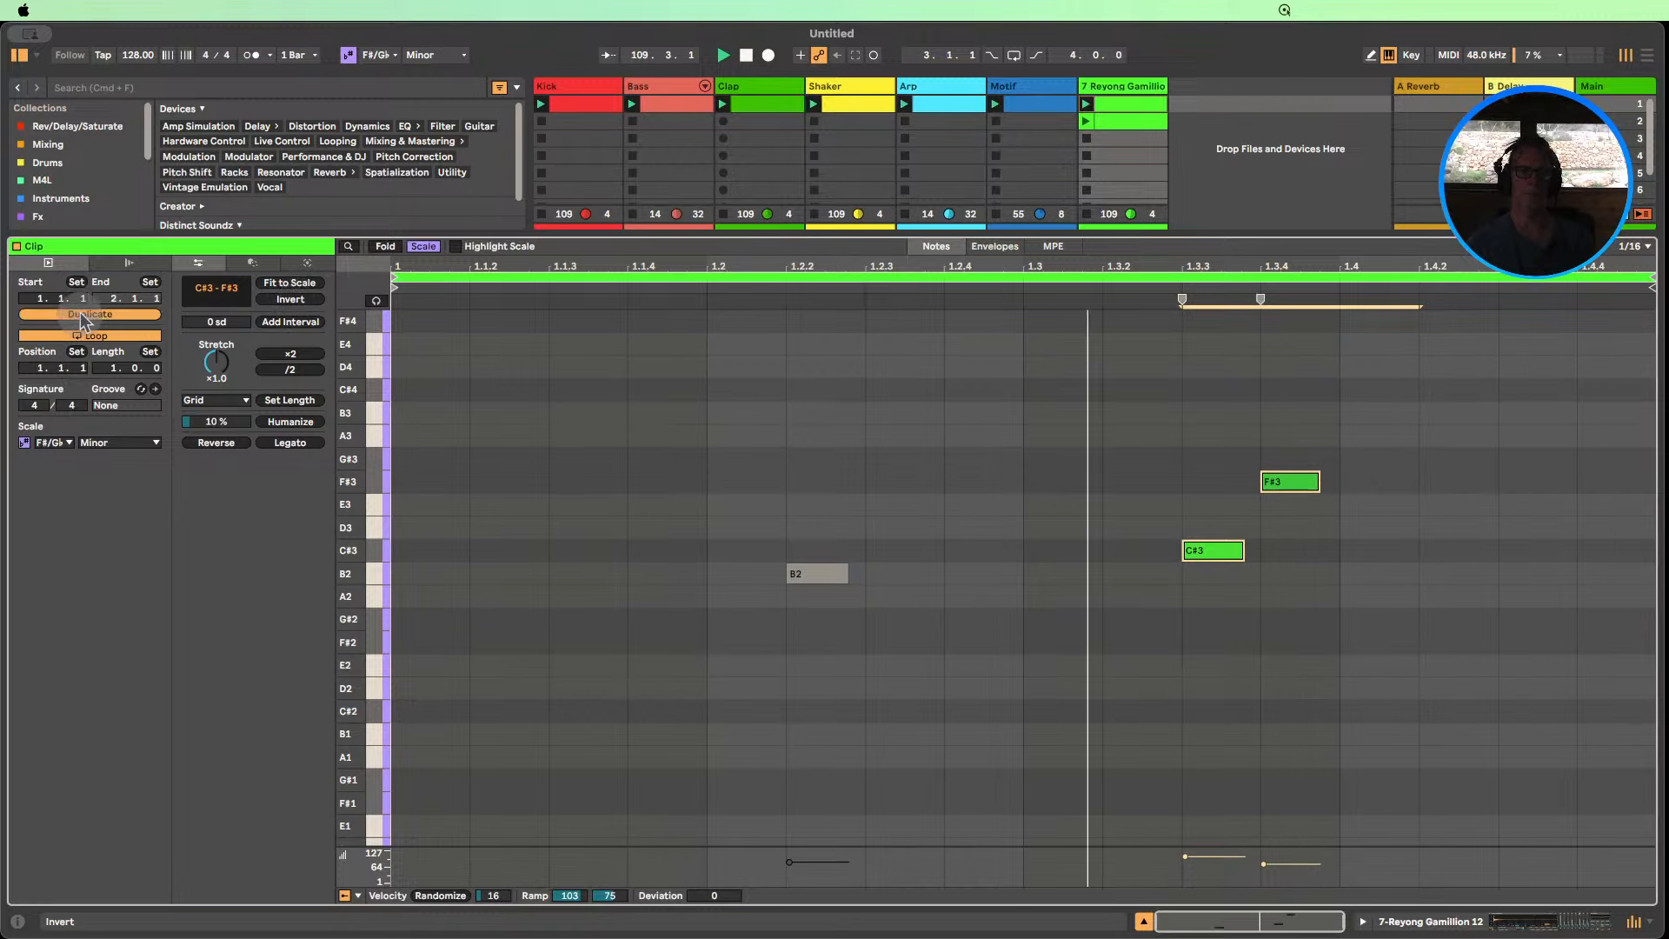
Duplicate the clip's loop to two bars and invert the C#3 and F#3 pair in the first bar.
left_click(139, 314)
left_click_drag(935, 591, 734, 440)
left_click(290, 300)
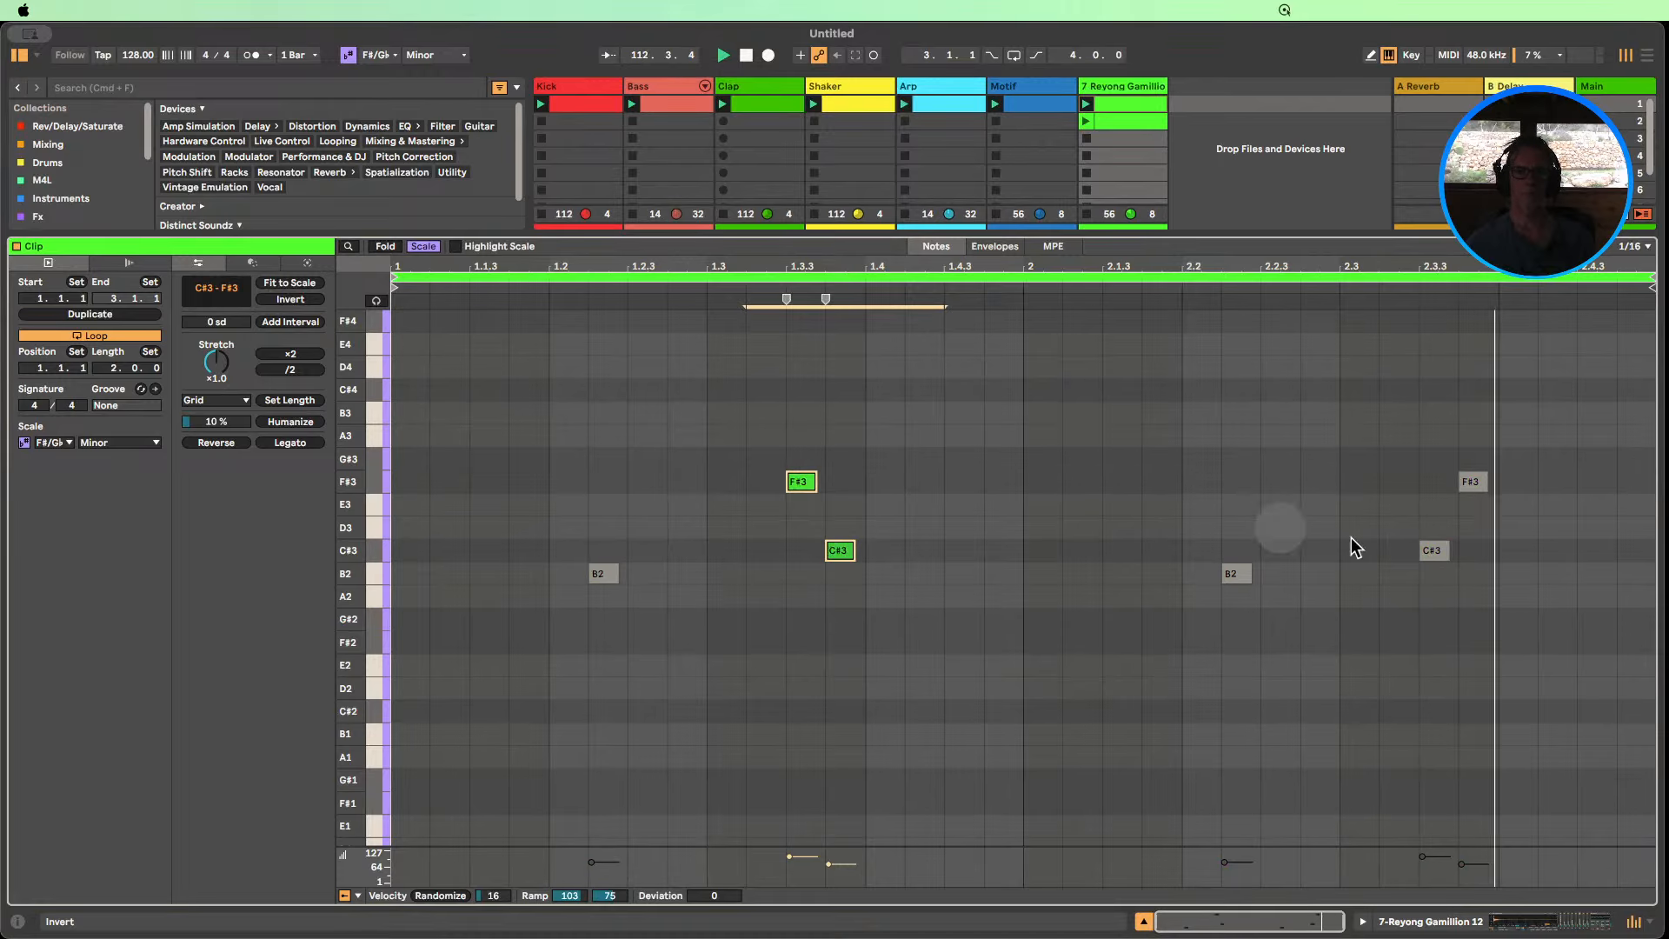
Invert all three notes in the clip's second bar so they run F#3, E3, B2, and clear the selection.
left_click_drag(1523, 613, 1189, 461)
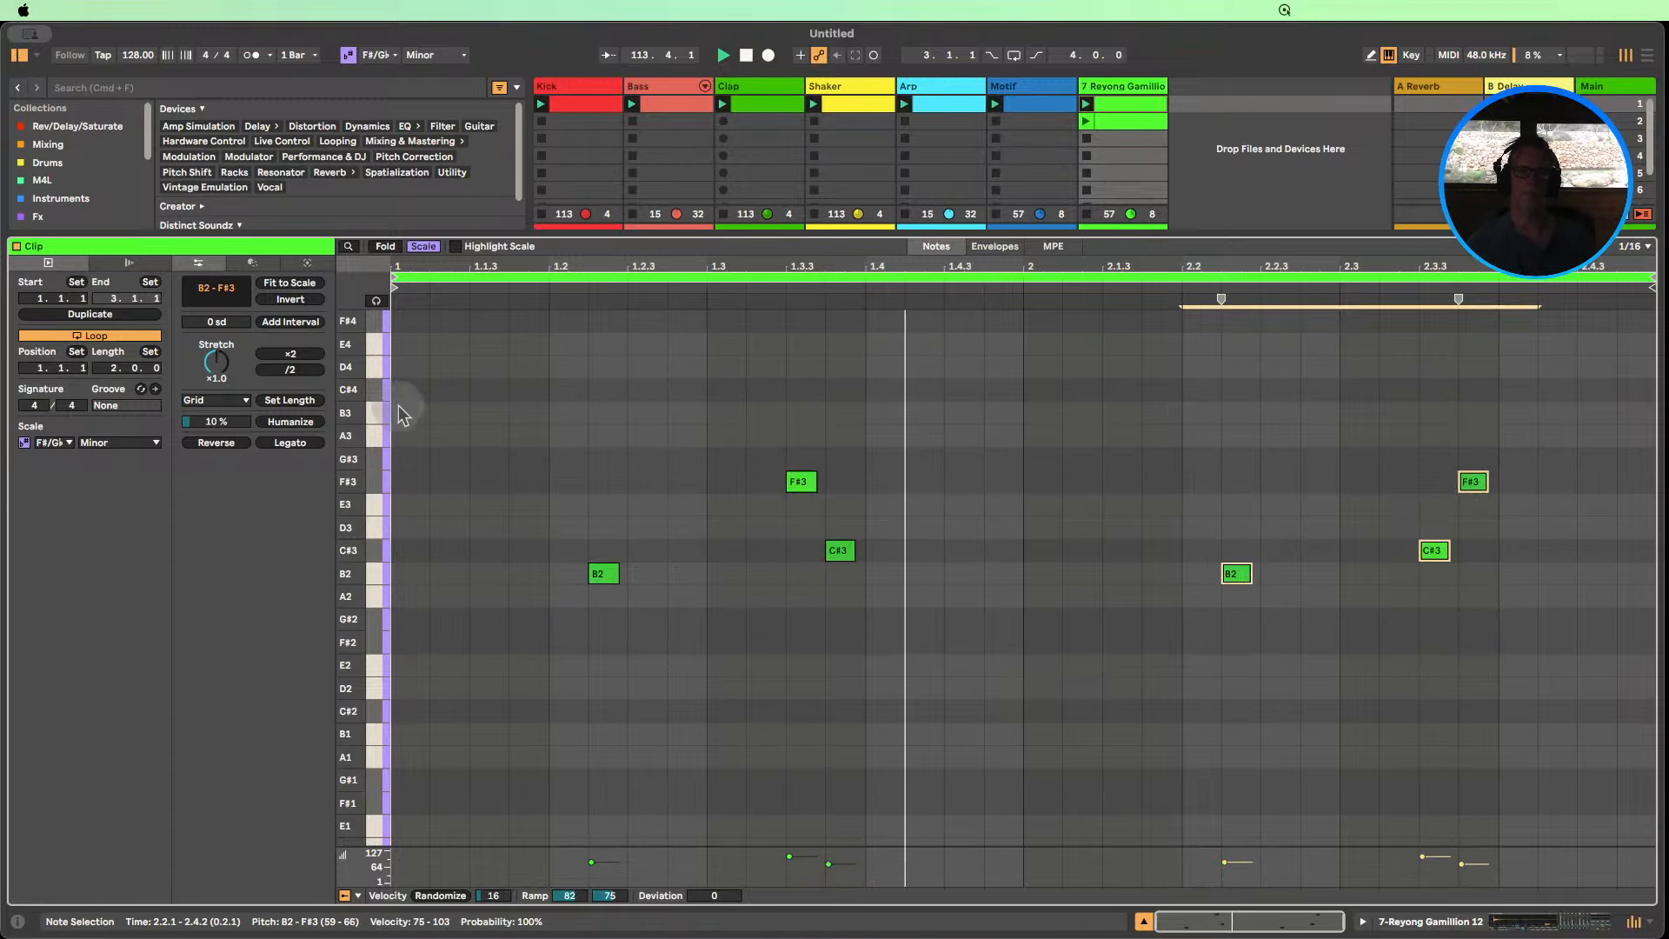
left_click(295, 300)
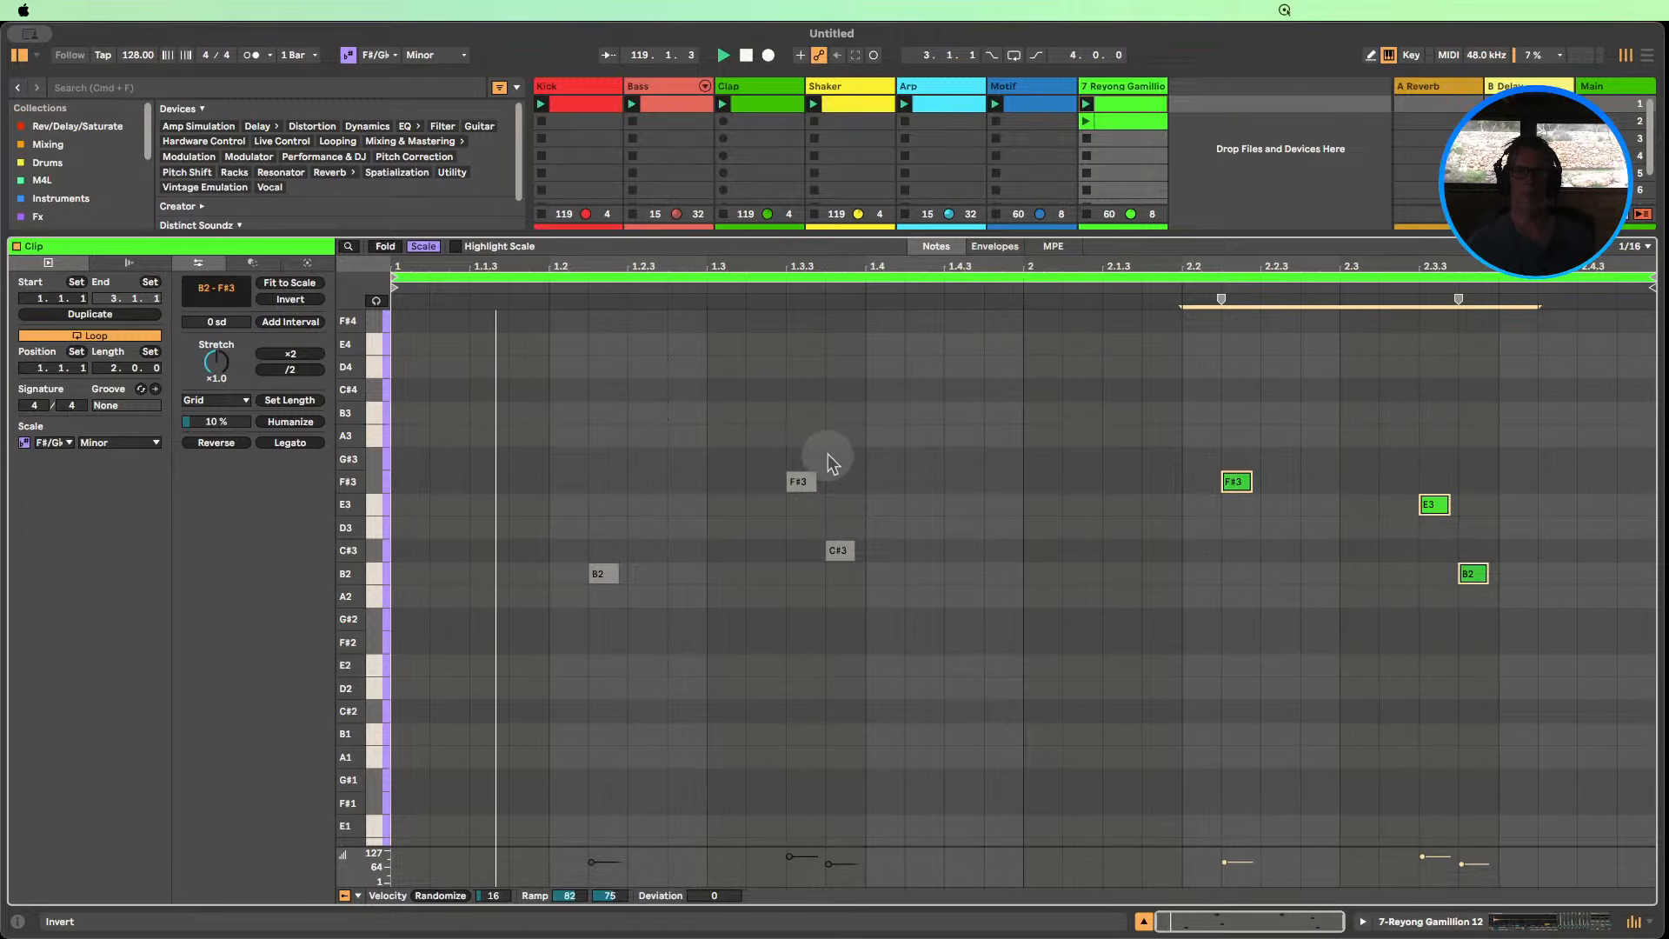
left_click(964, 556)
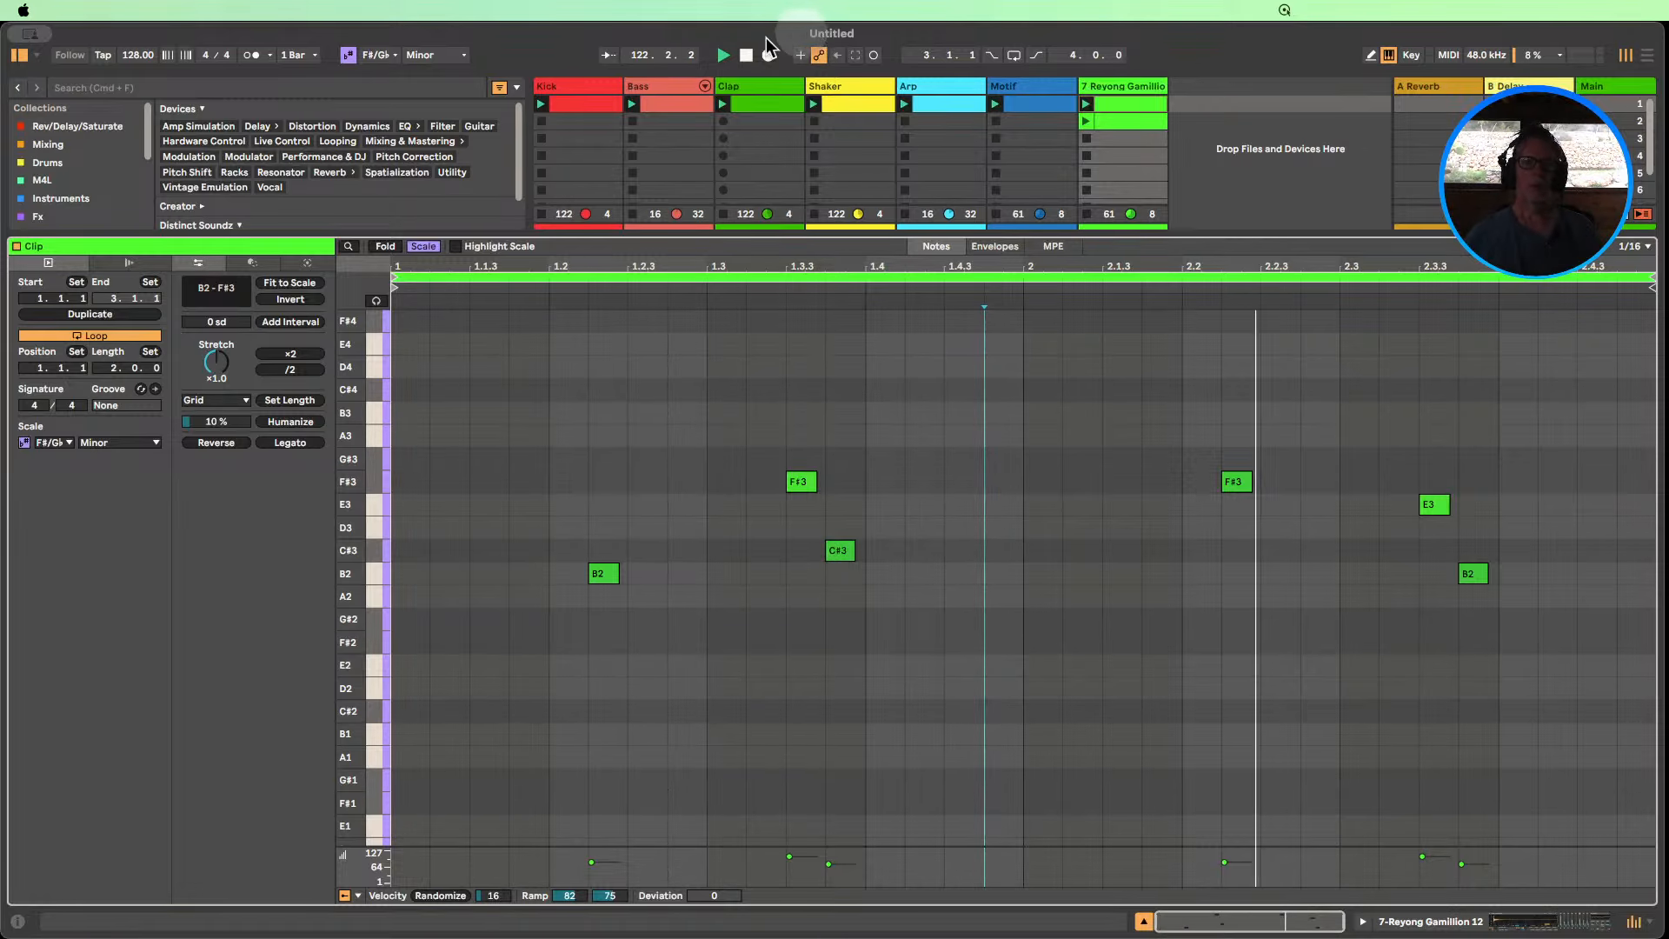
Restart playback from the beginning and lower track 7's volume to -4.0 dB.
left_click(746, 55)
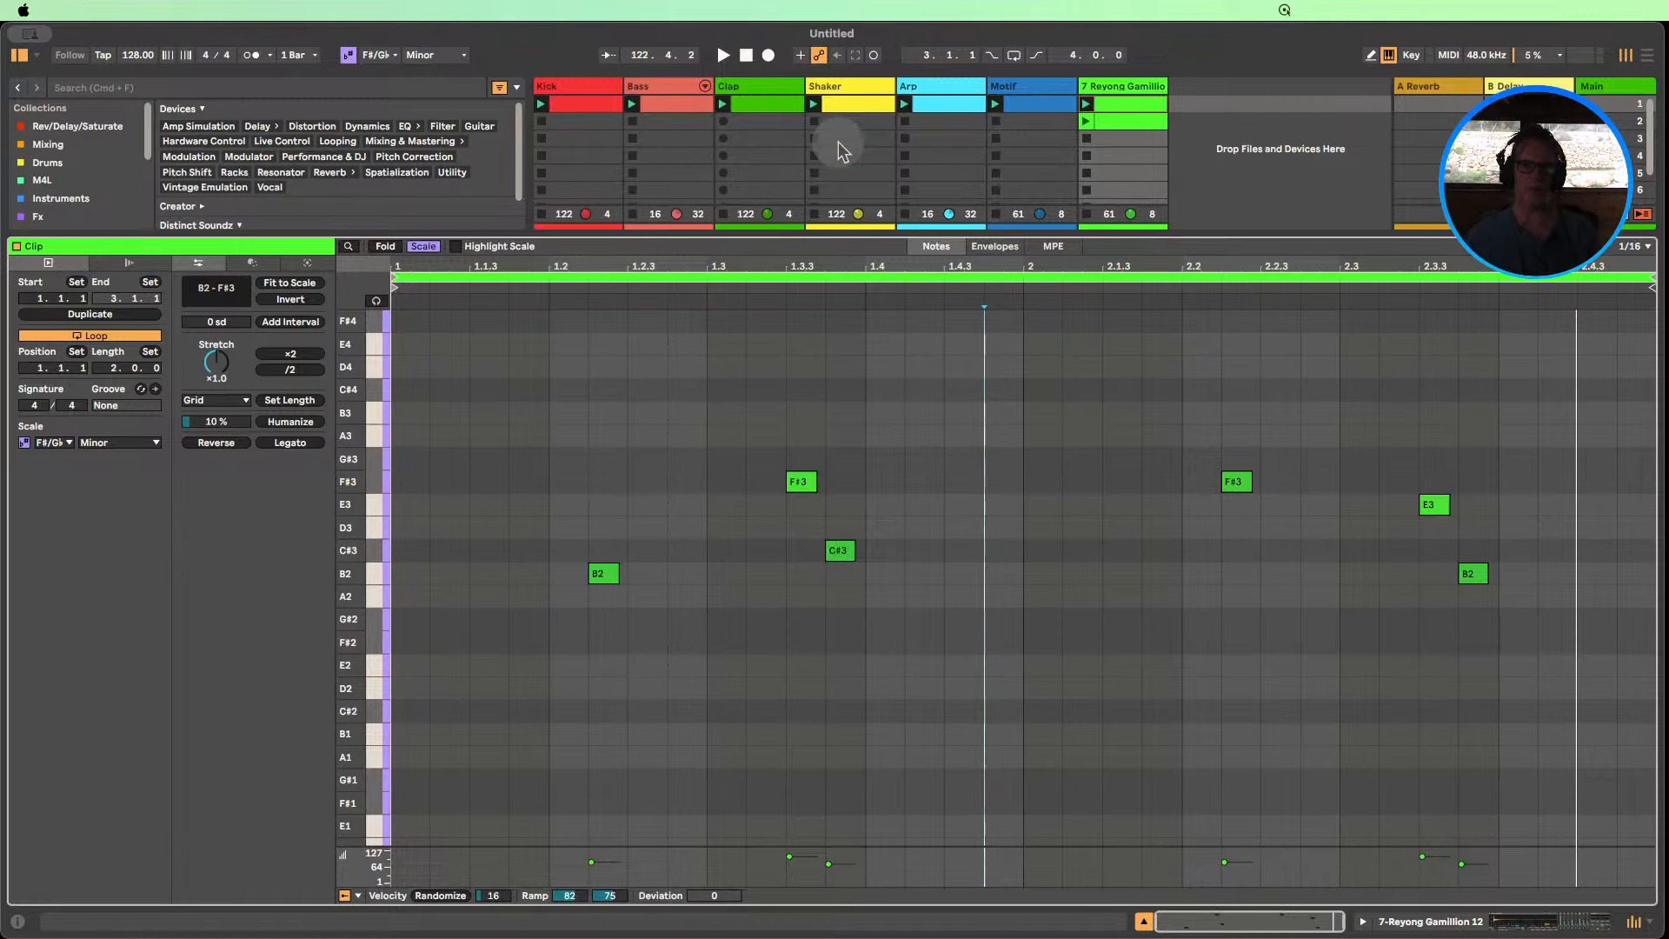
left_click(722, 55)
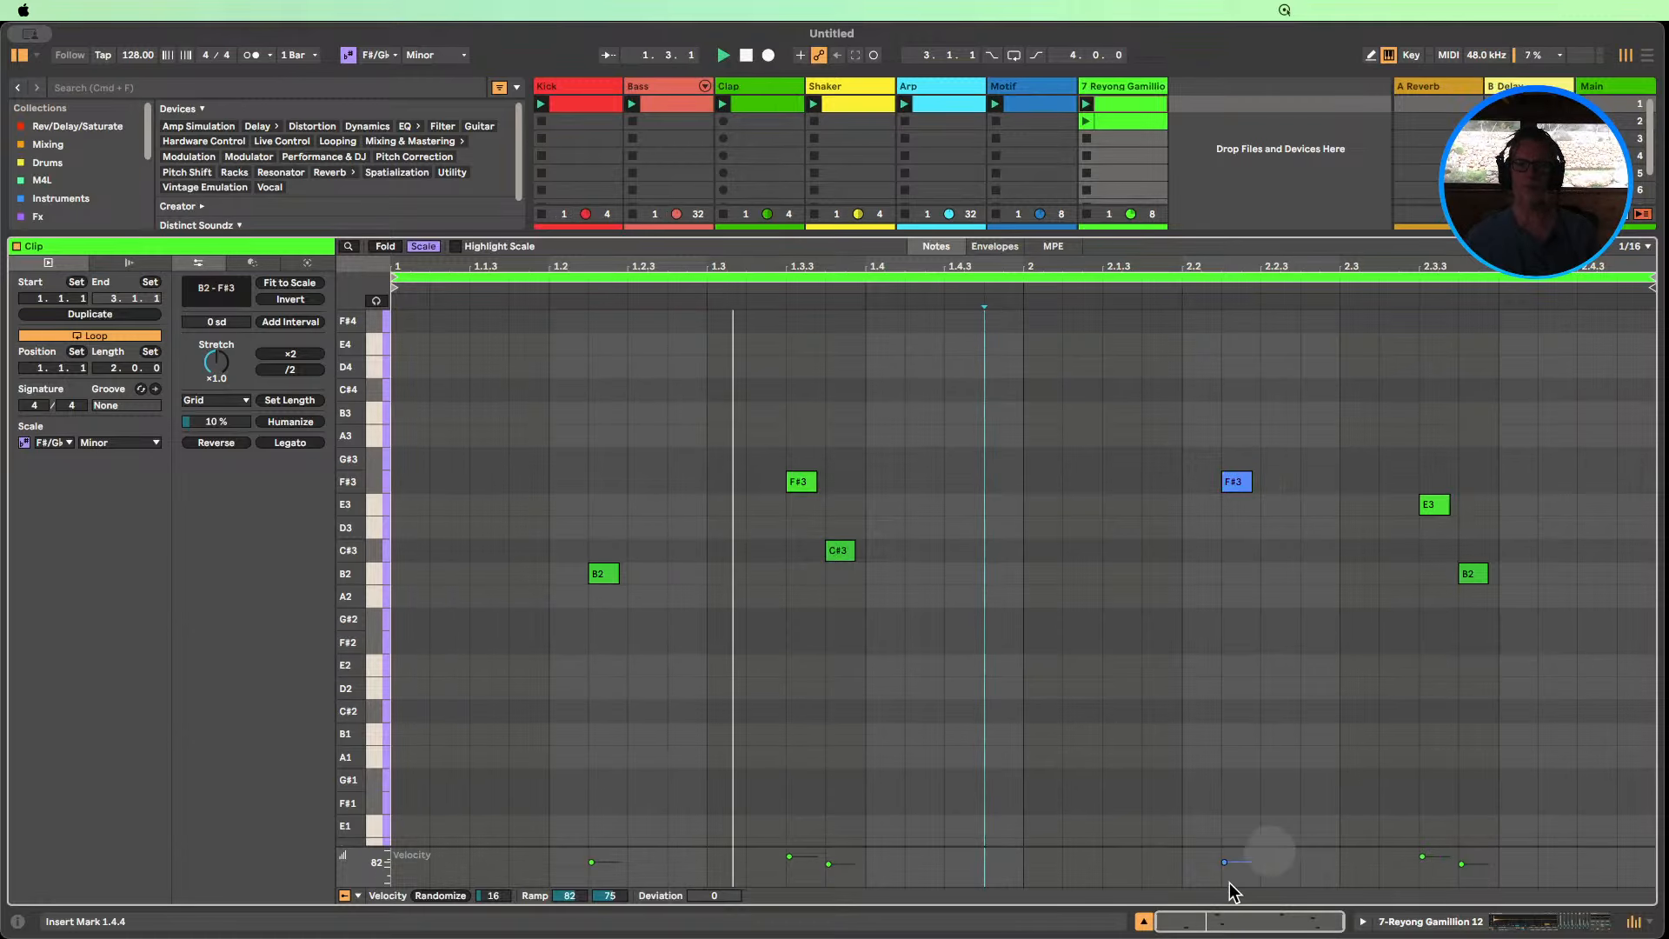
left_click(1144, 922)
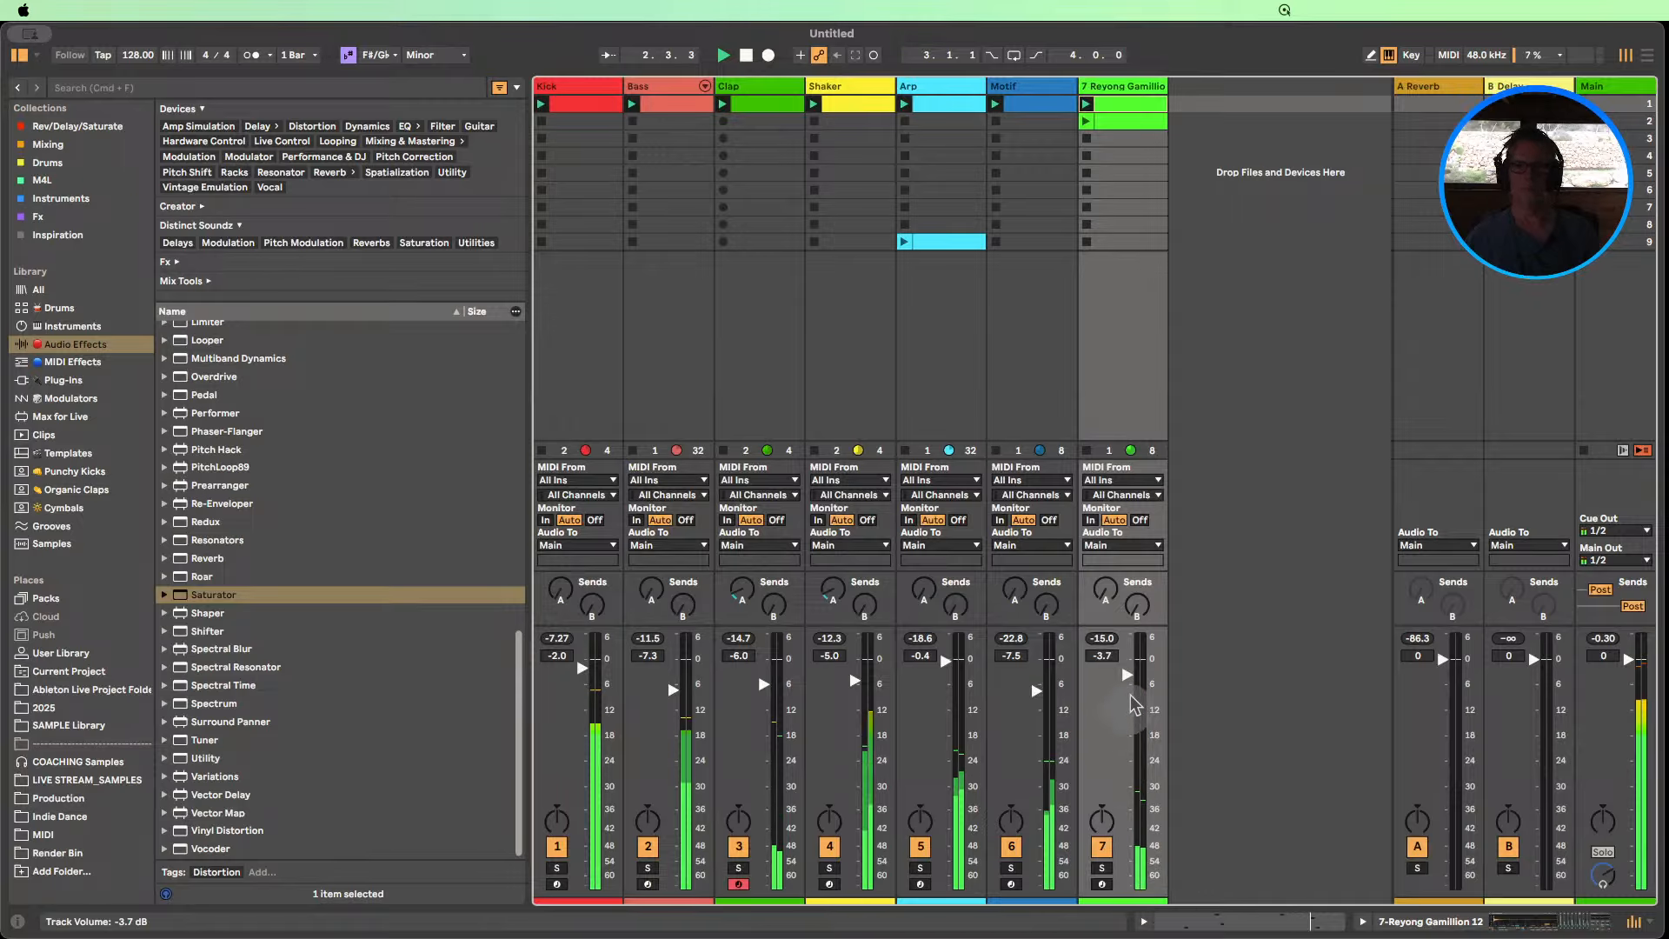
left_click_drag(1128, 675, 1128, 677)
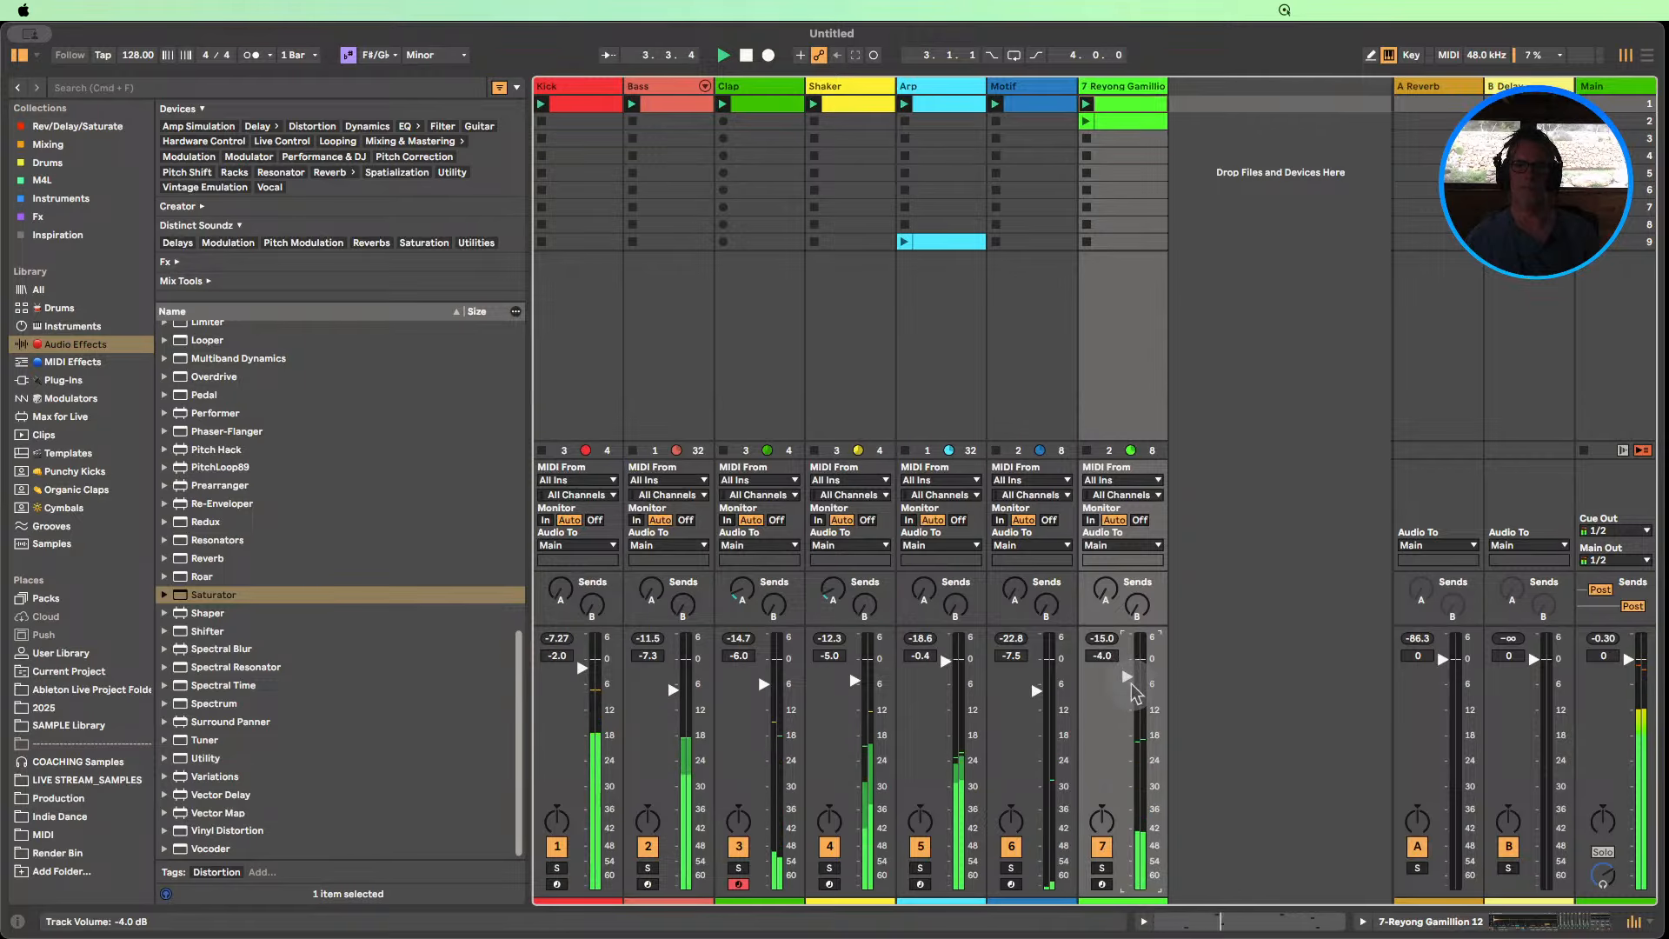
Set the Reyong Gamillion 12 amplitude envelope to -inf dB sustain and about 587 ms decay, and collapse the instrument.
double_click(1124, 87)
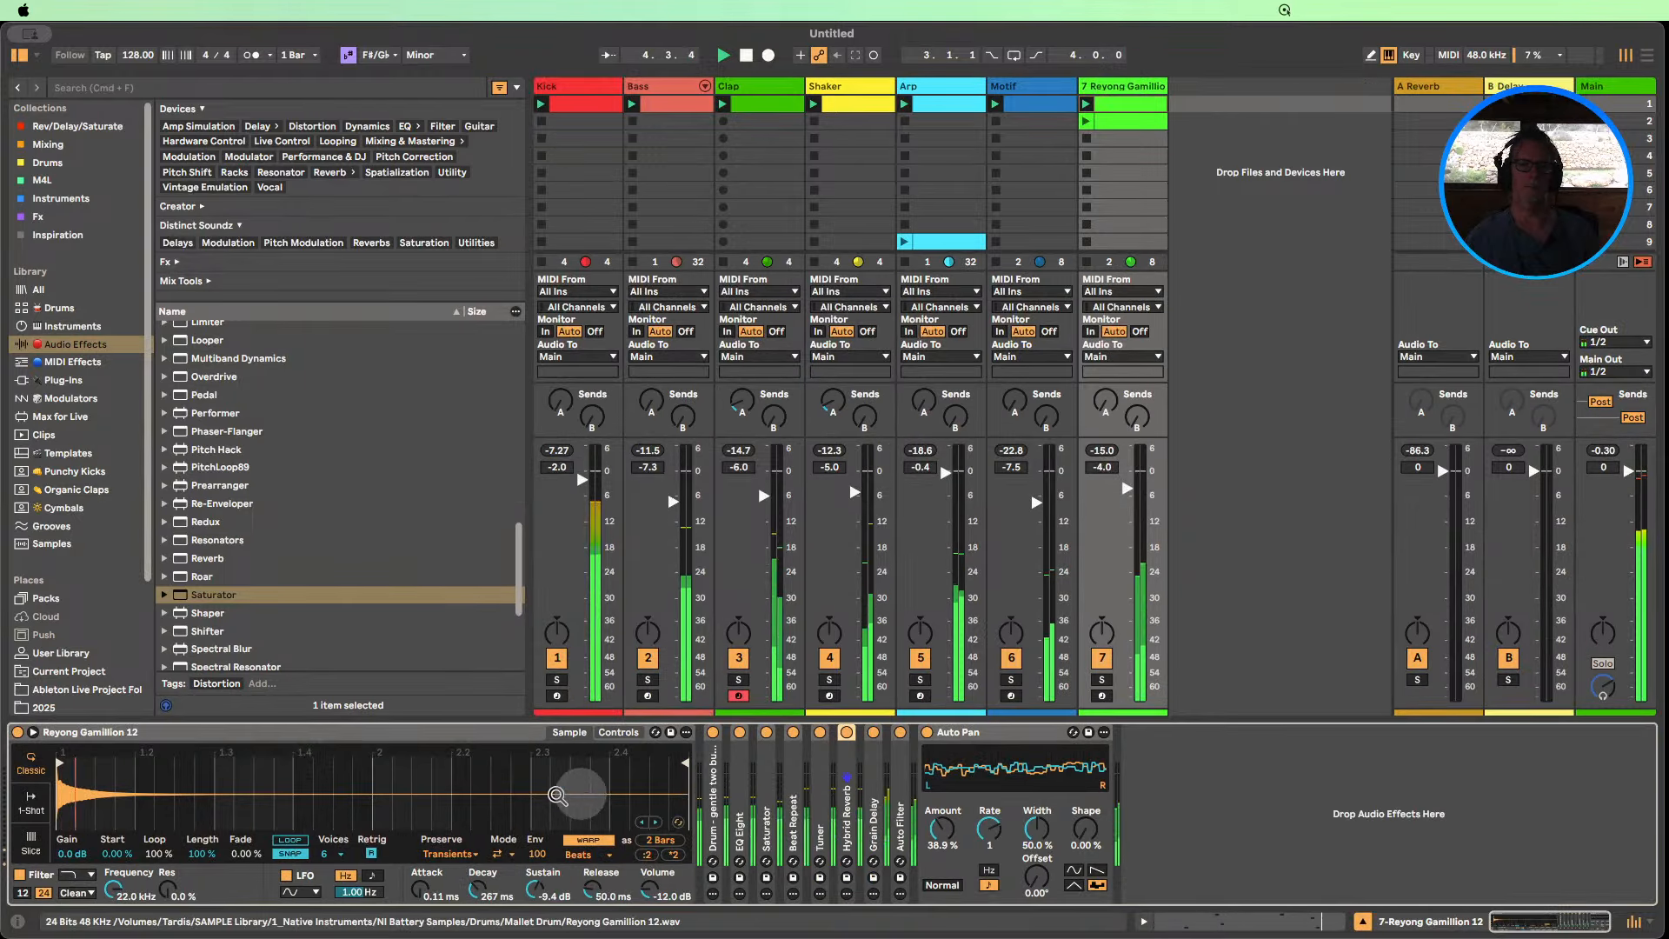
left_click(606, 732)
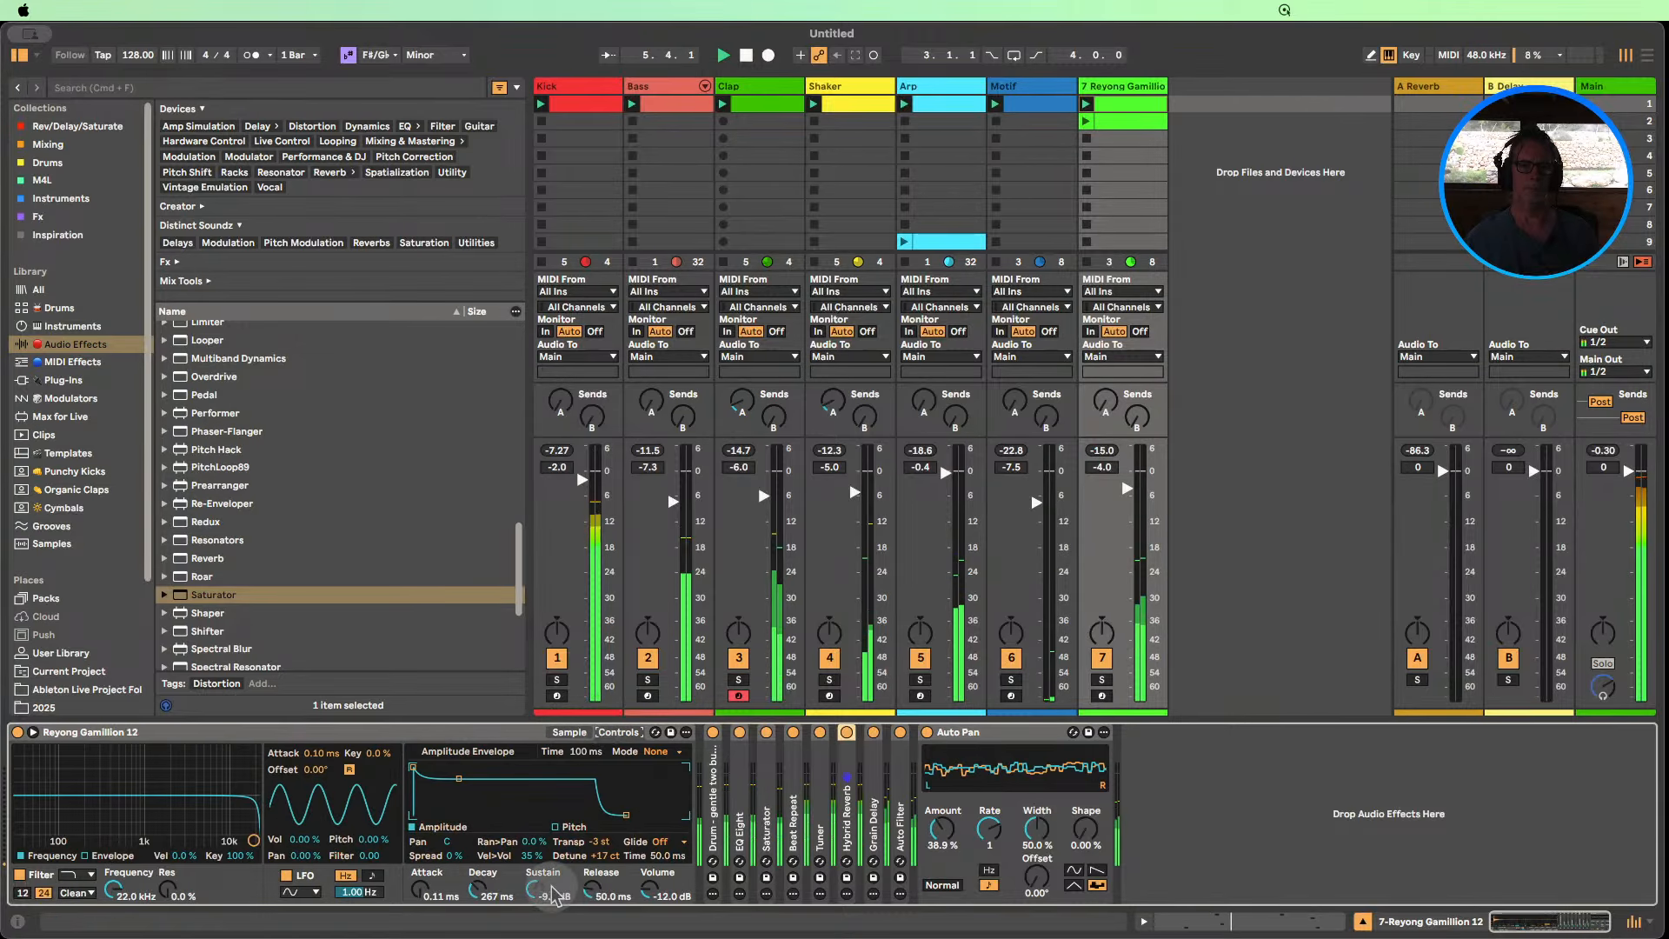
left_click_drag(532, 889, 533, 896)
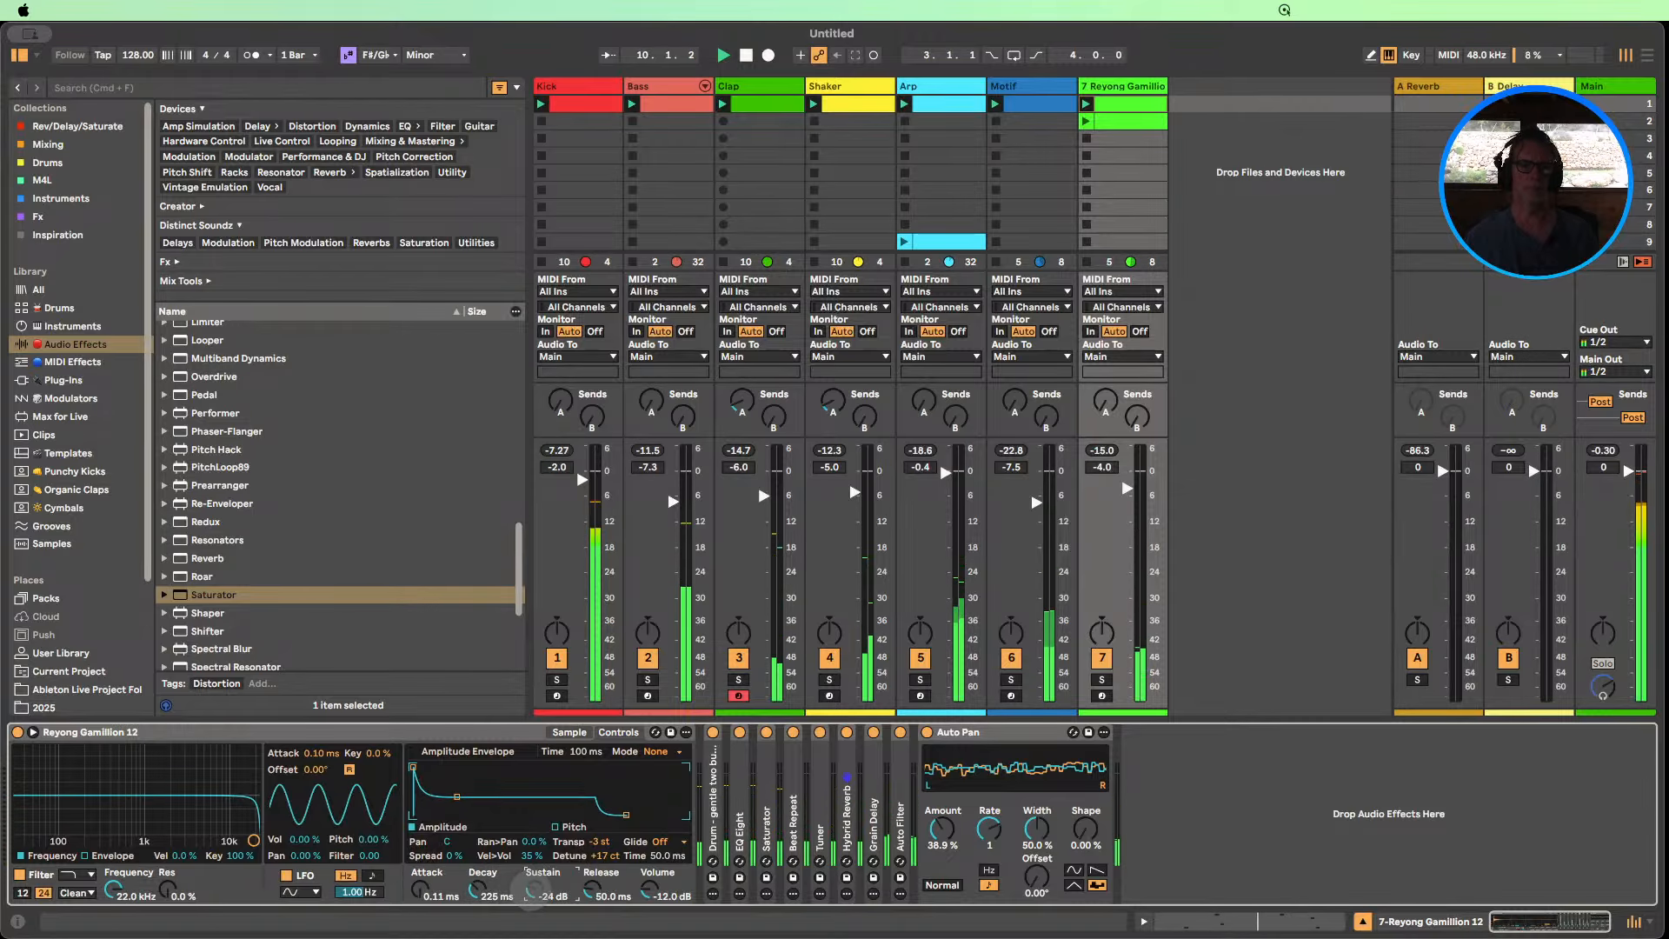
left_click_drag(532, 889, 476, 869)
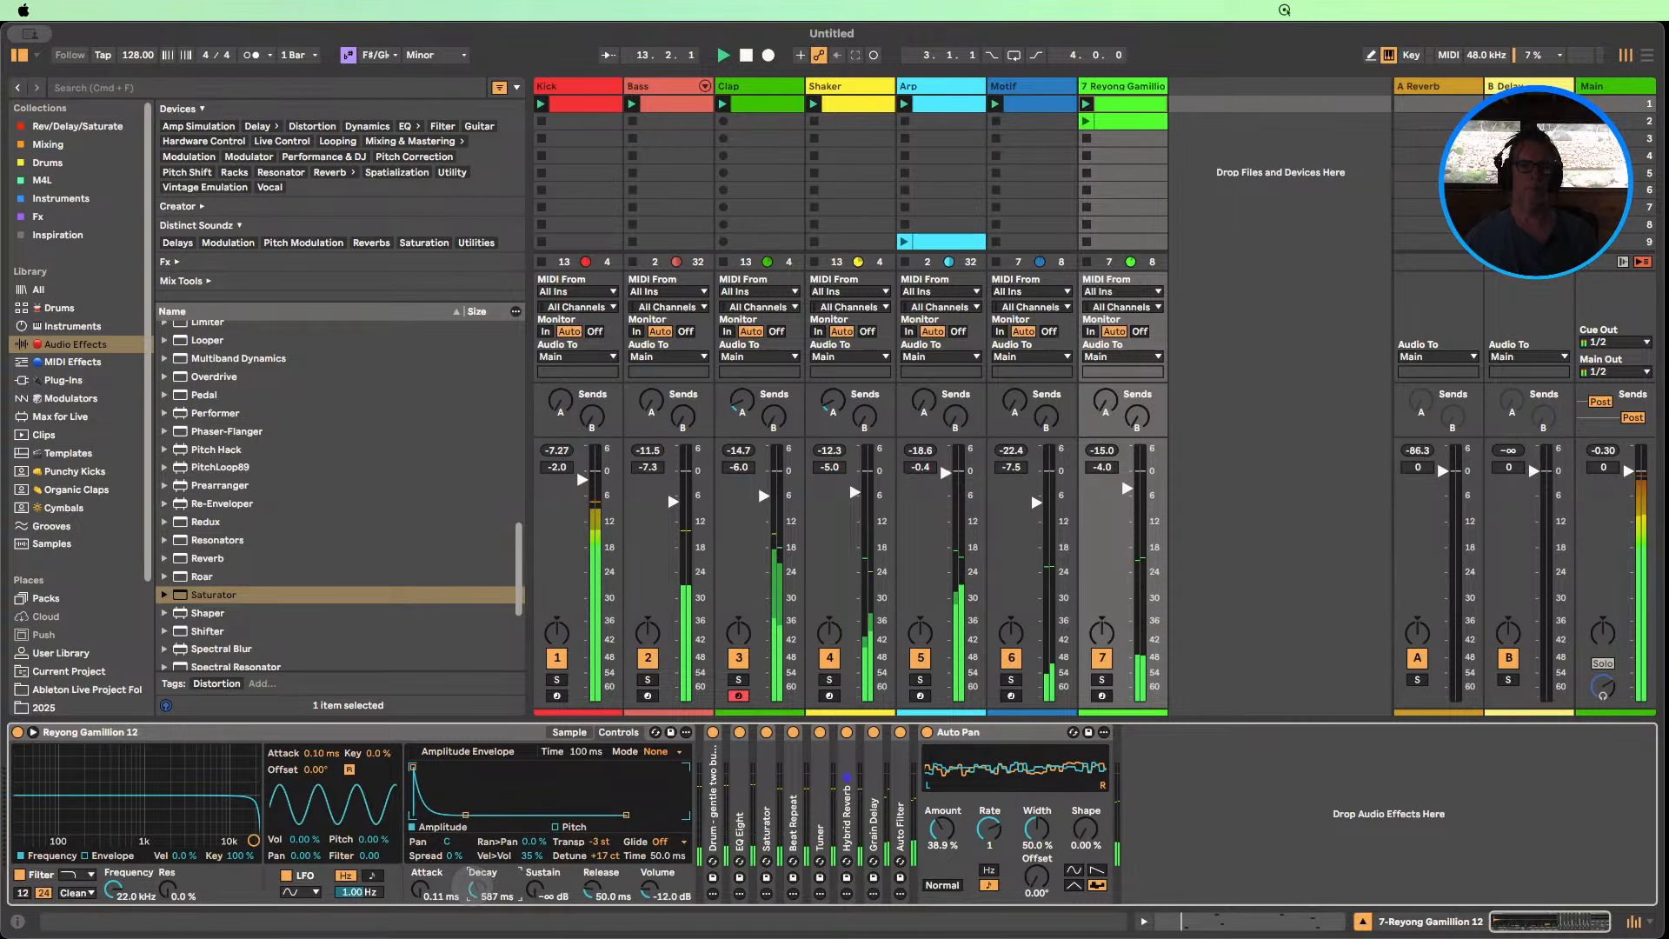
double_click(266, 737)
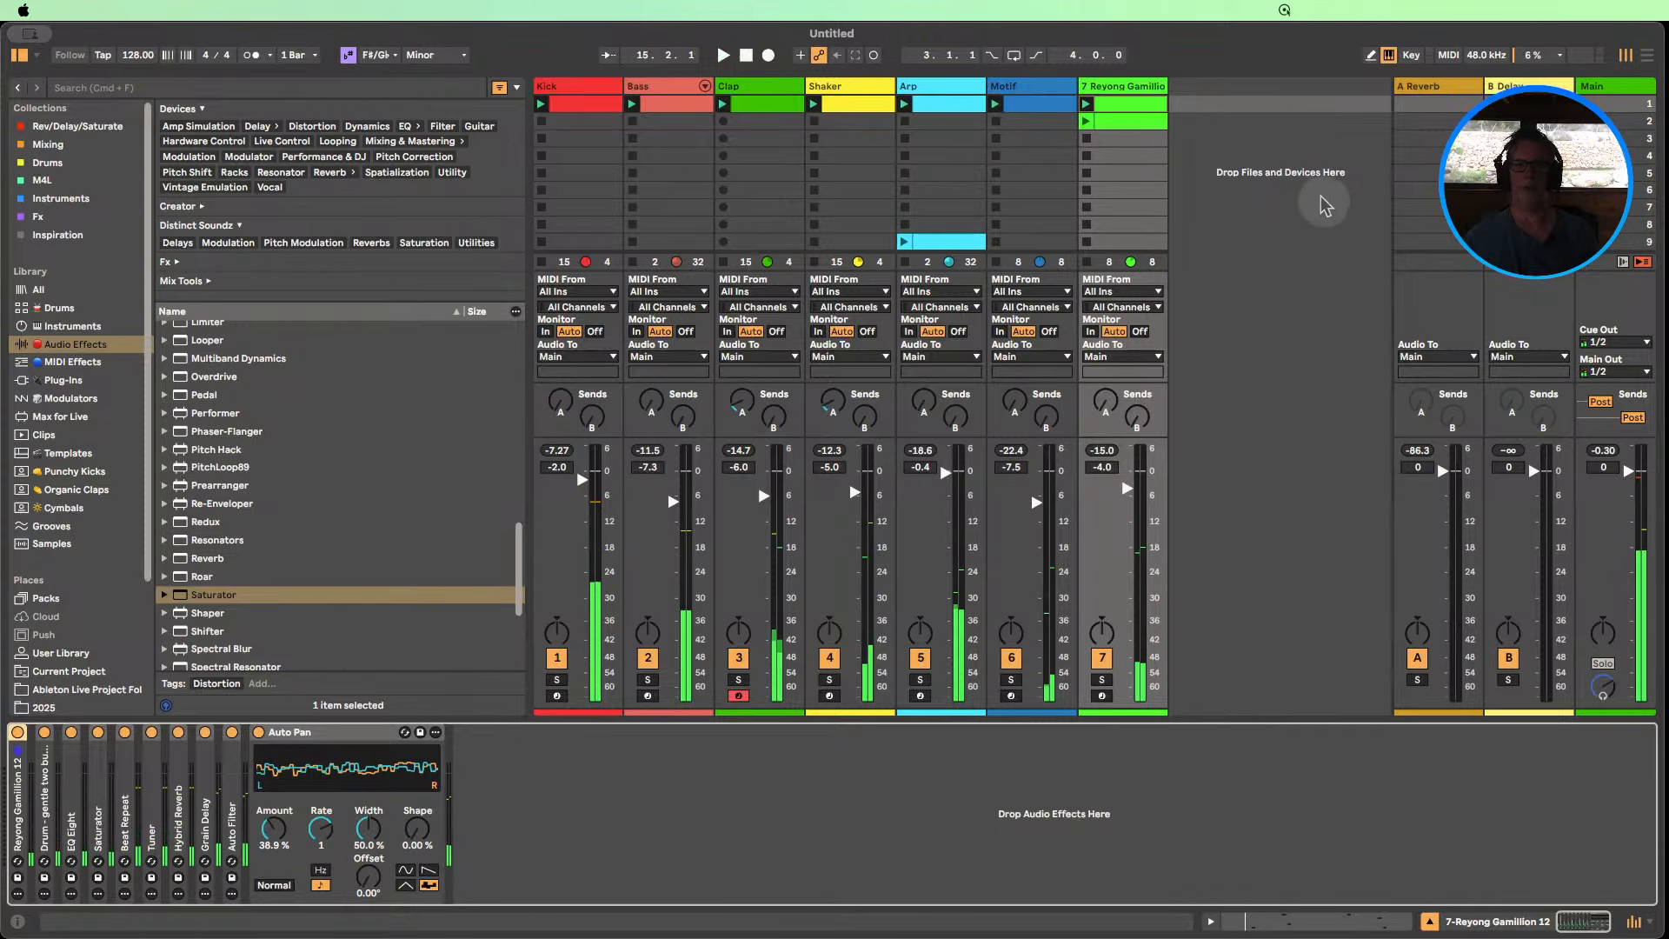
Insert a new MIDI track and move it between the Bass and Clap tracks.
right_click(1250, 160)
left_click(1302, 183)
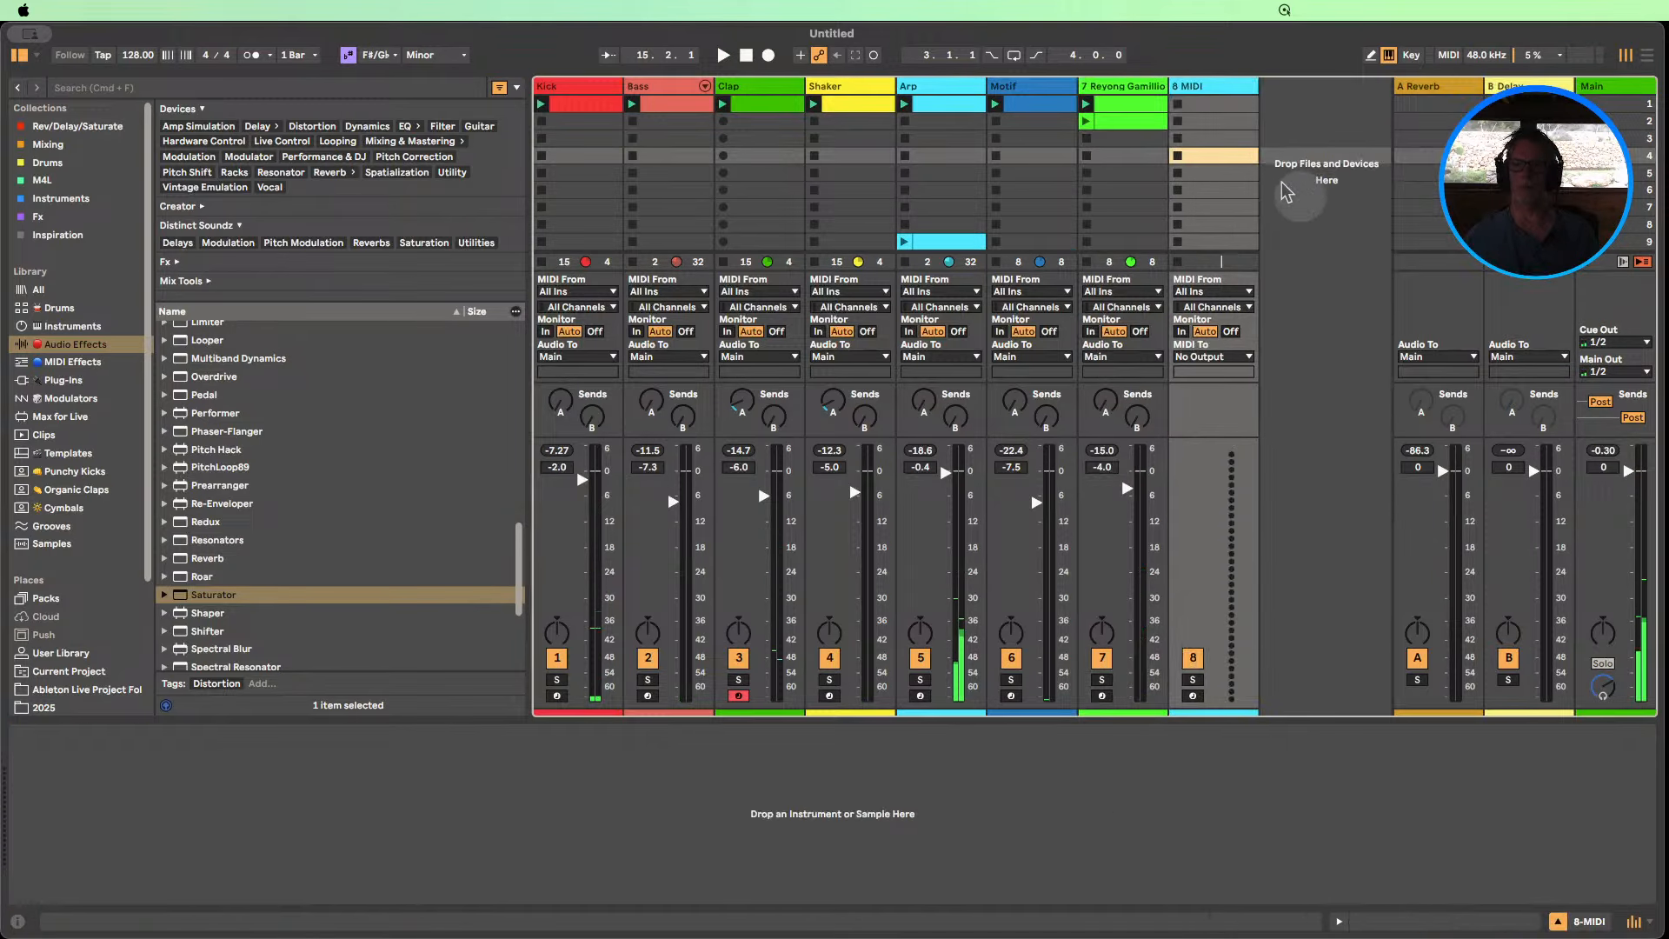
left_click_drag(1214, 88, 750, 94)
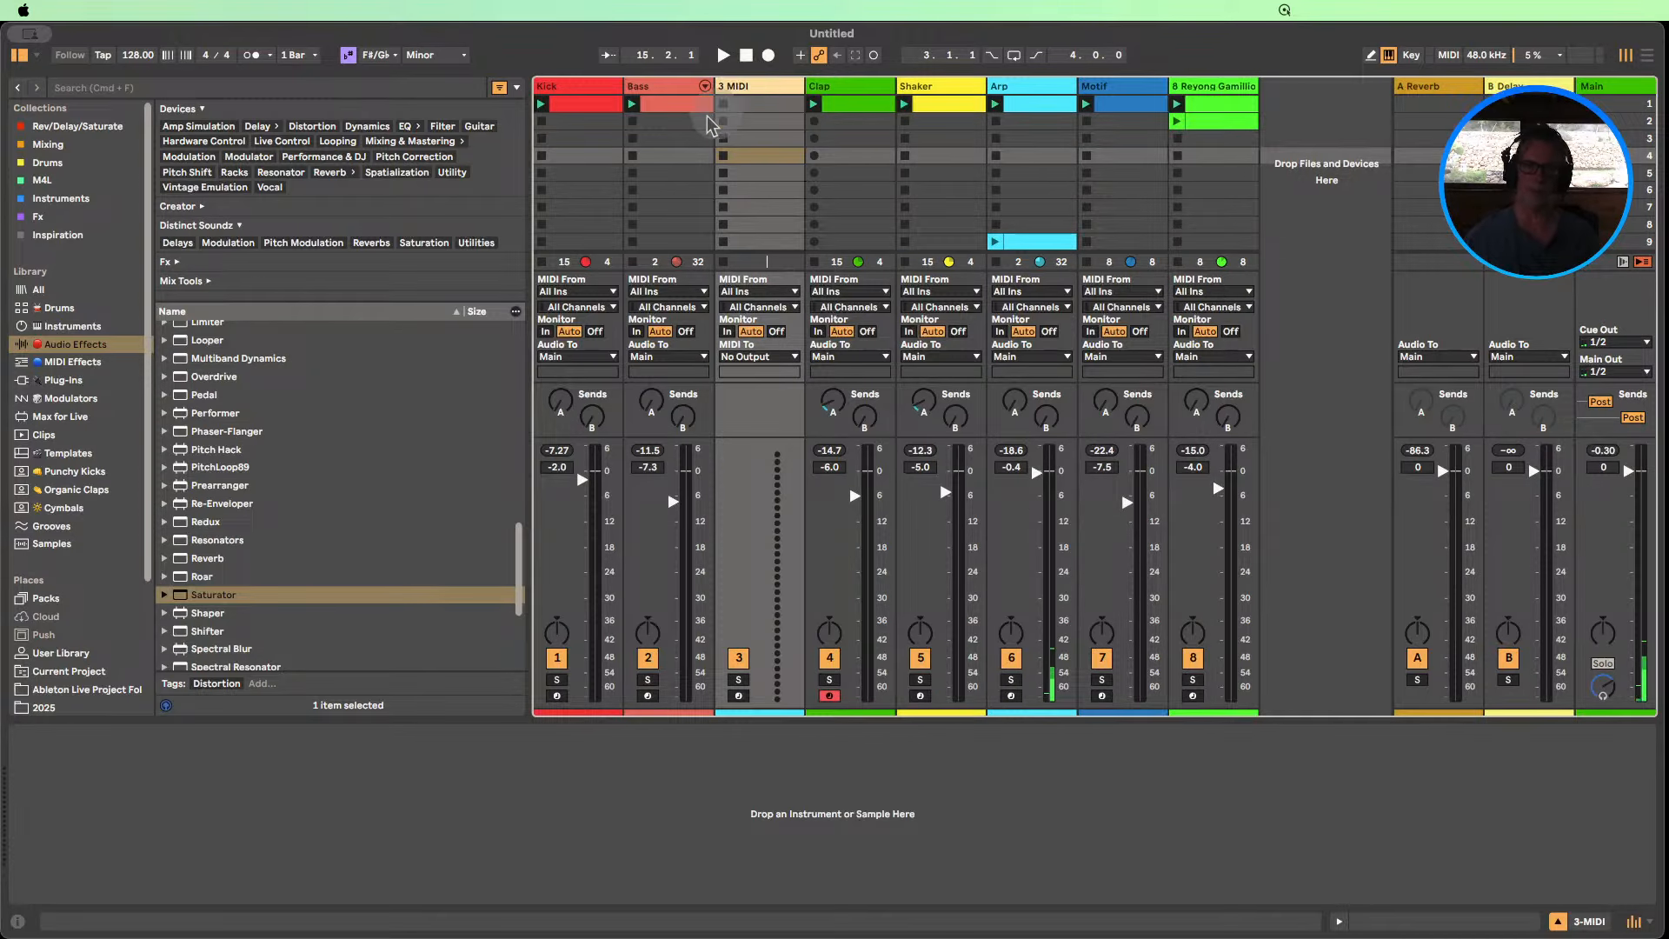
Examine the note pattern in the Bass clip, including the low-velocity F#1 note in the first bar.
double_click(680, 105)
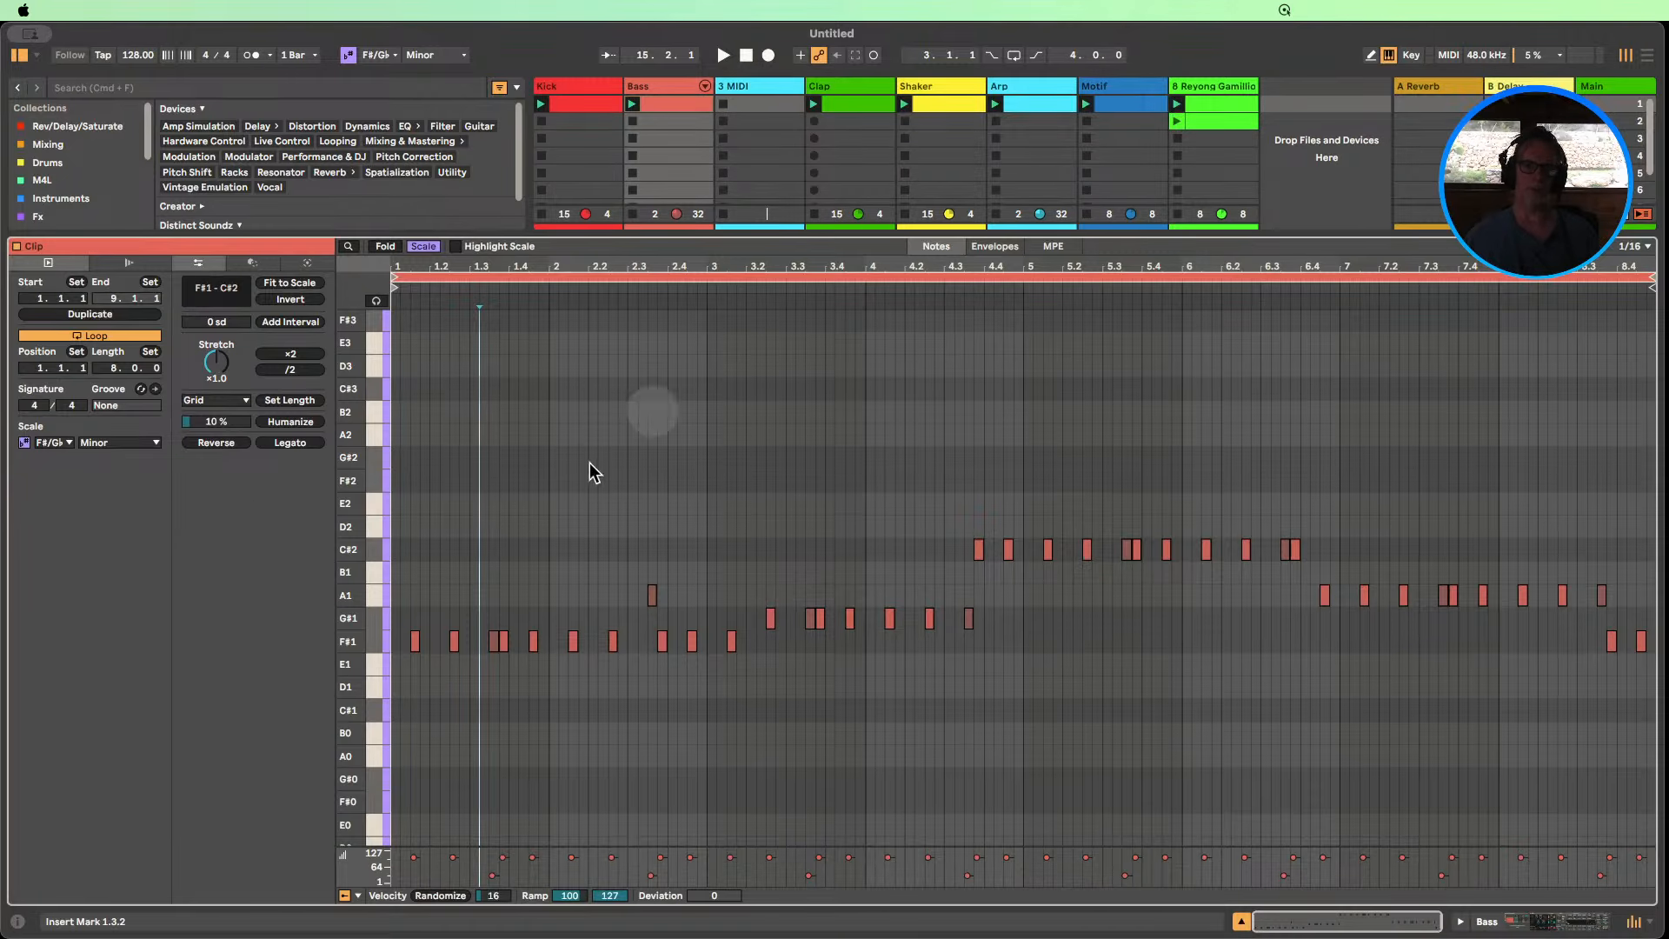
left_click(560, 480)
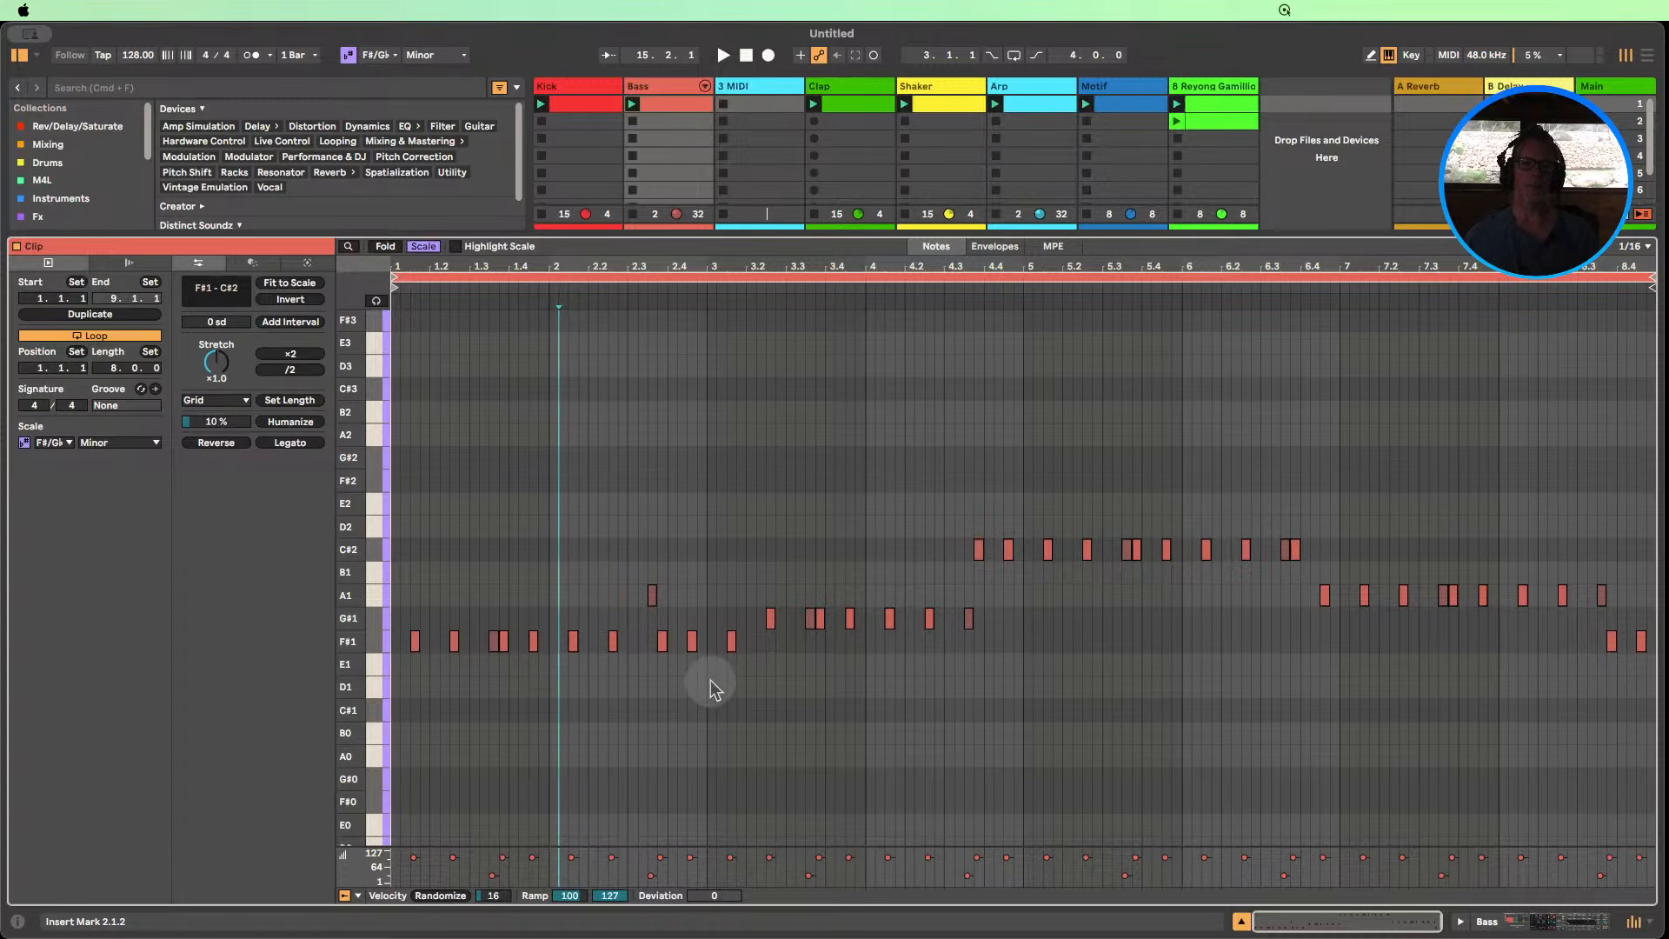
left_click_drag(712, 680, 346, 557)
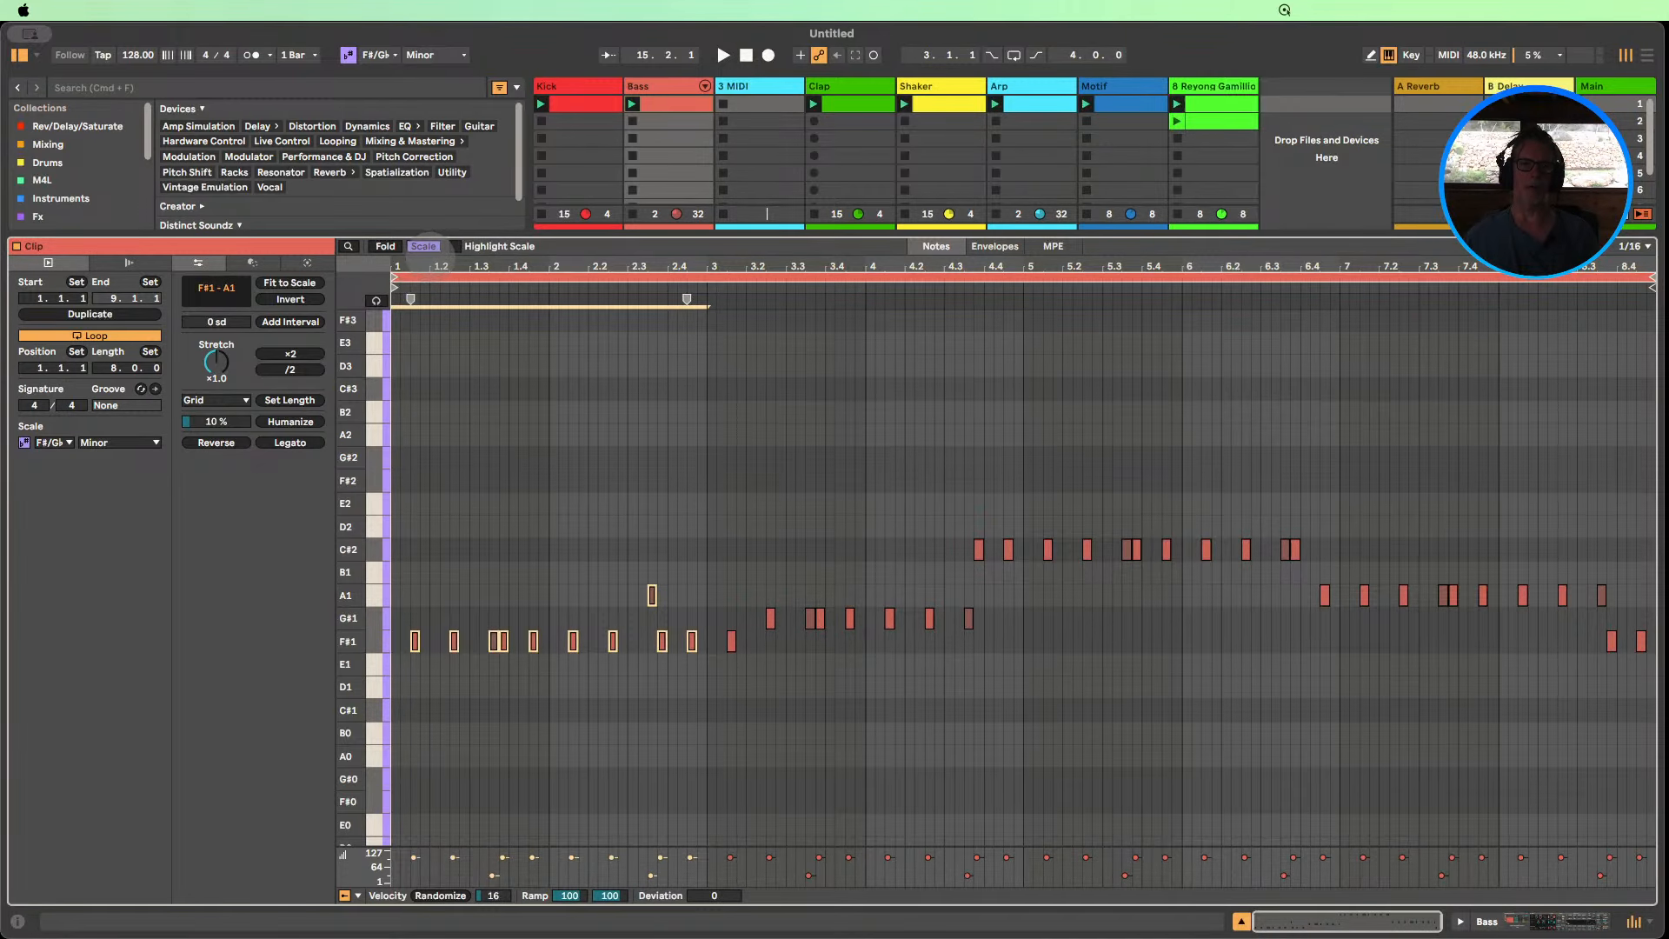
scroll(423, 252, "up", 5)
left_click(610, 689)
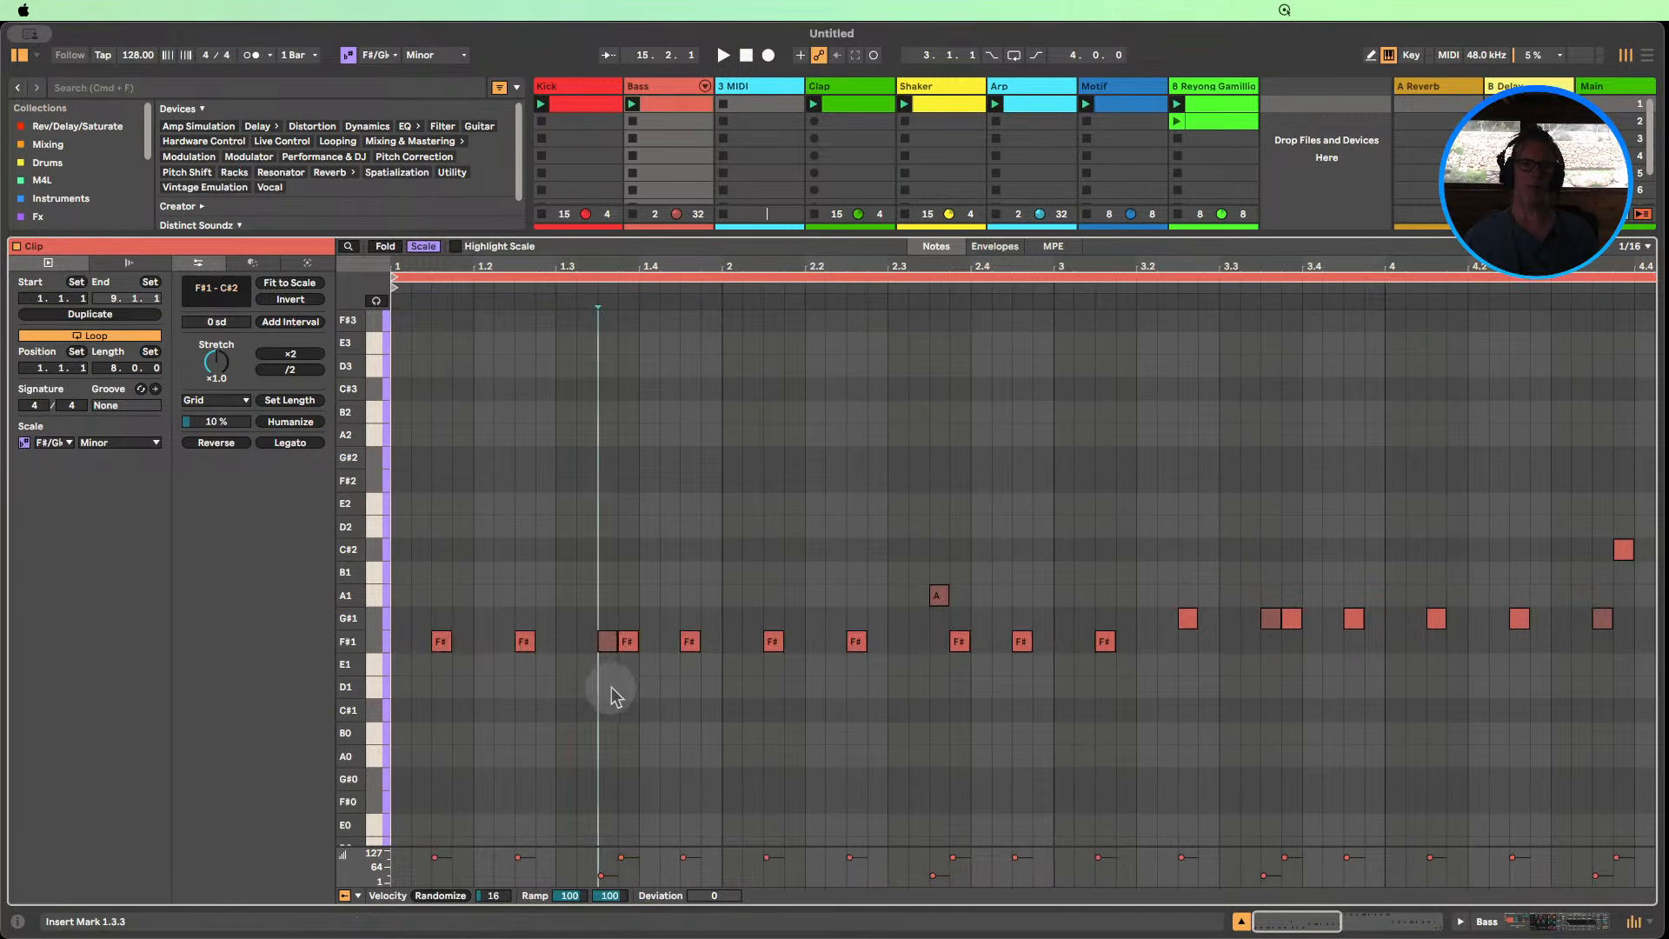
left_click_drag(611, 687, 598, 622)
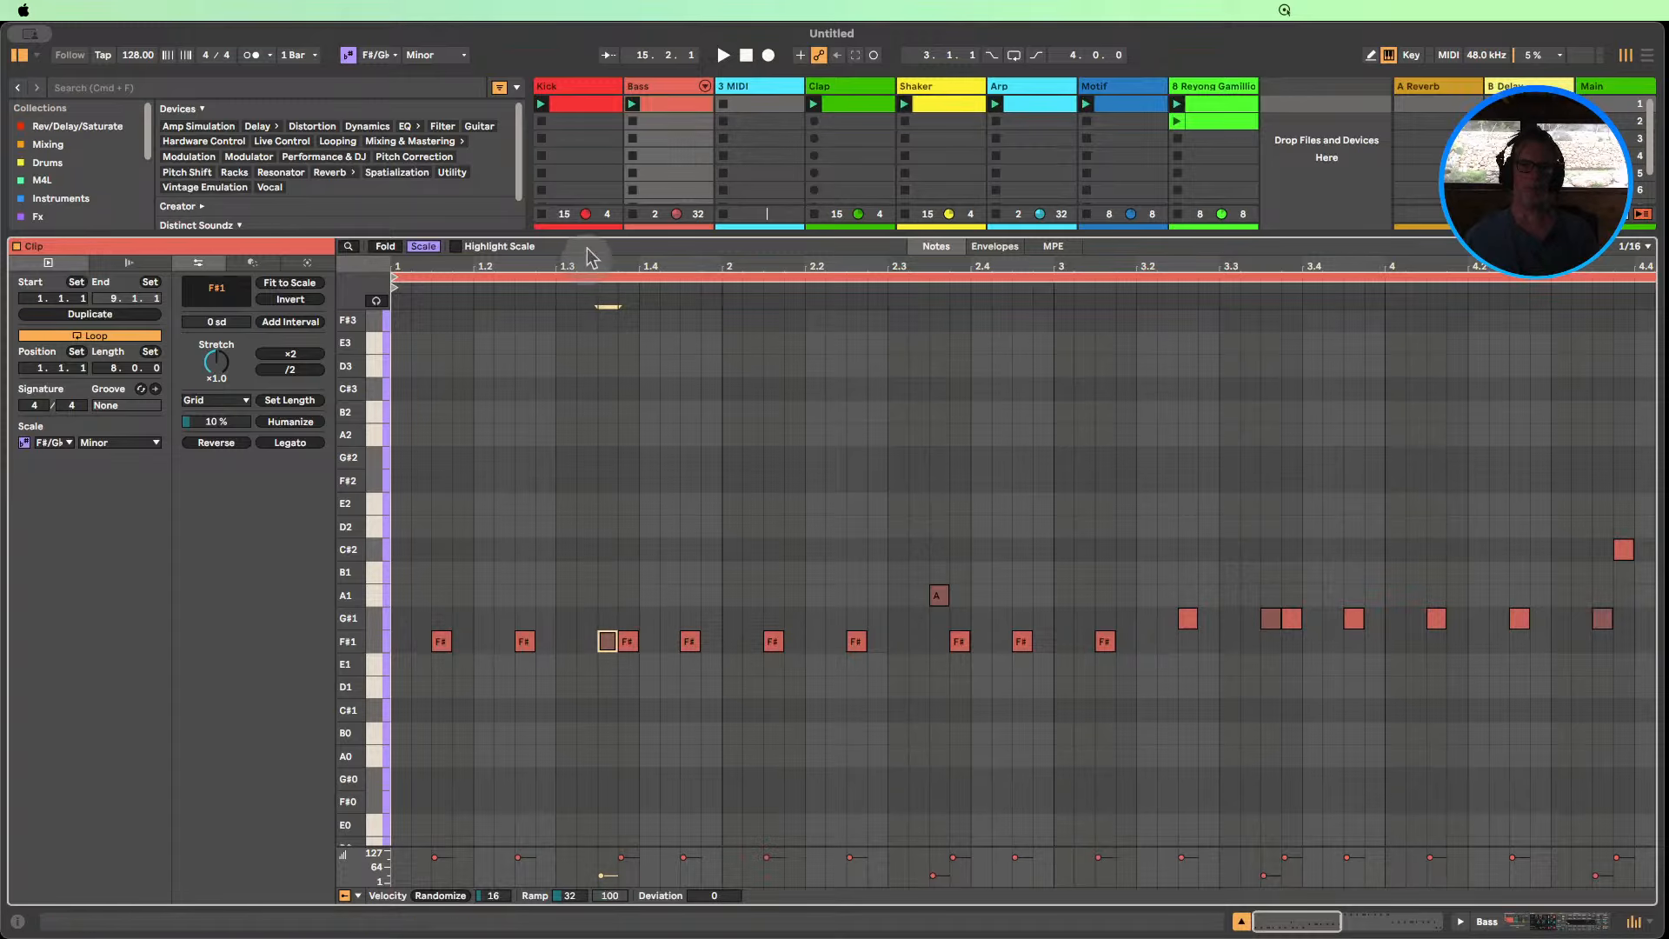
left_click_drag(589, 258, 618, 432)
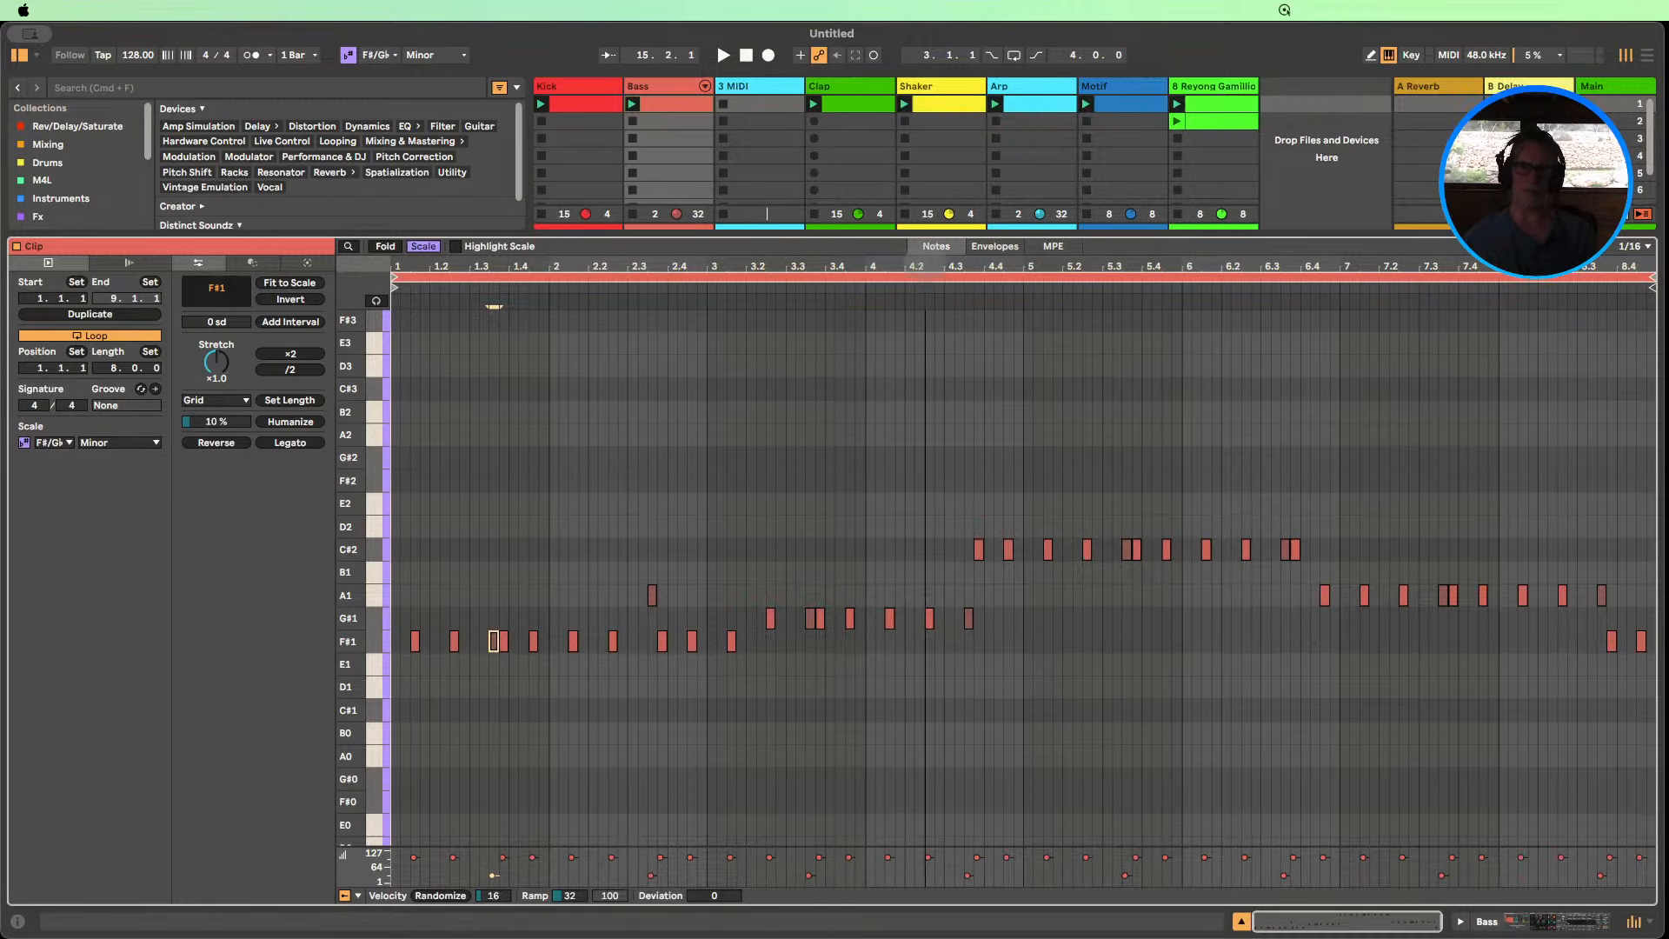
left_click(1241, 920)
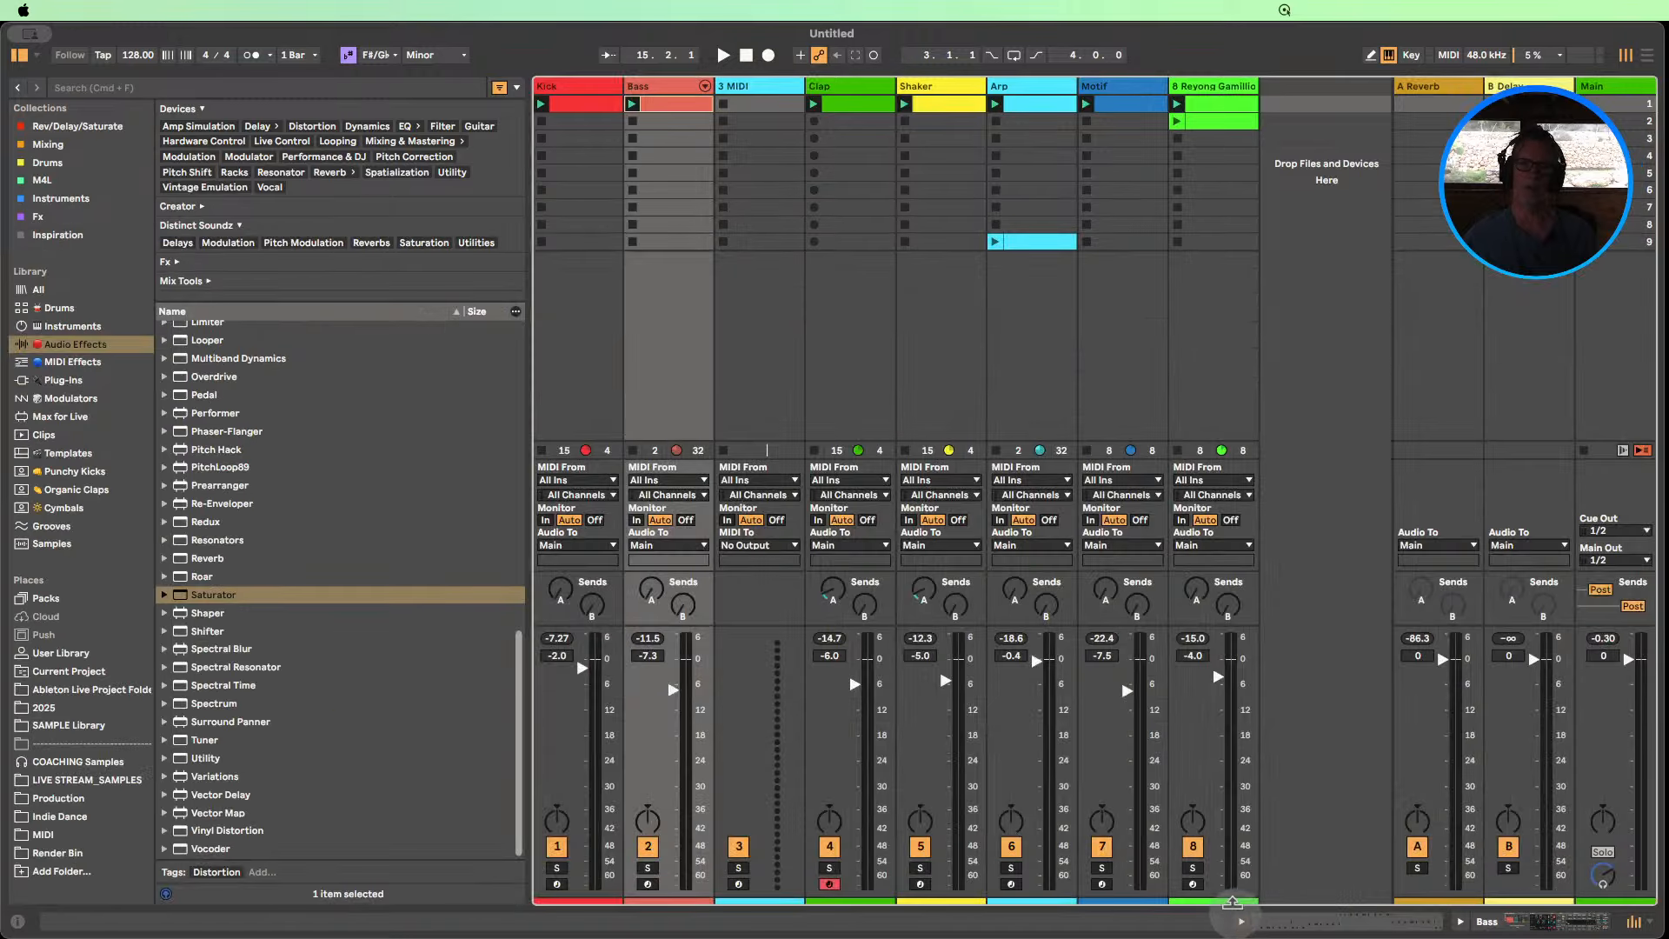
Inspect the Arp clip's notes and turn off Scale so the note editor lists every key.
double_click(1043, 112)
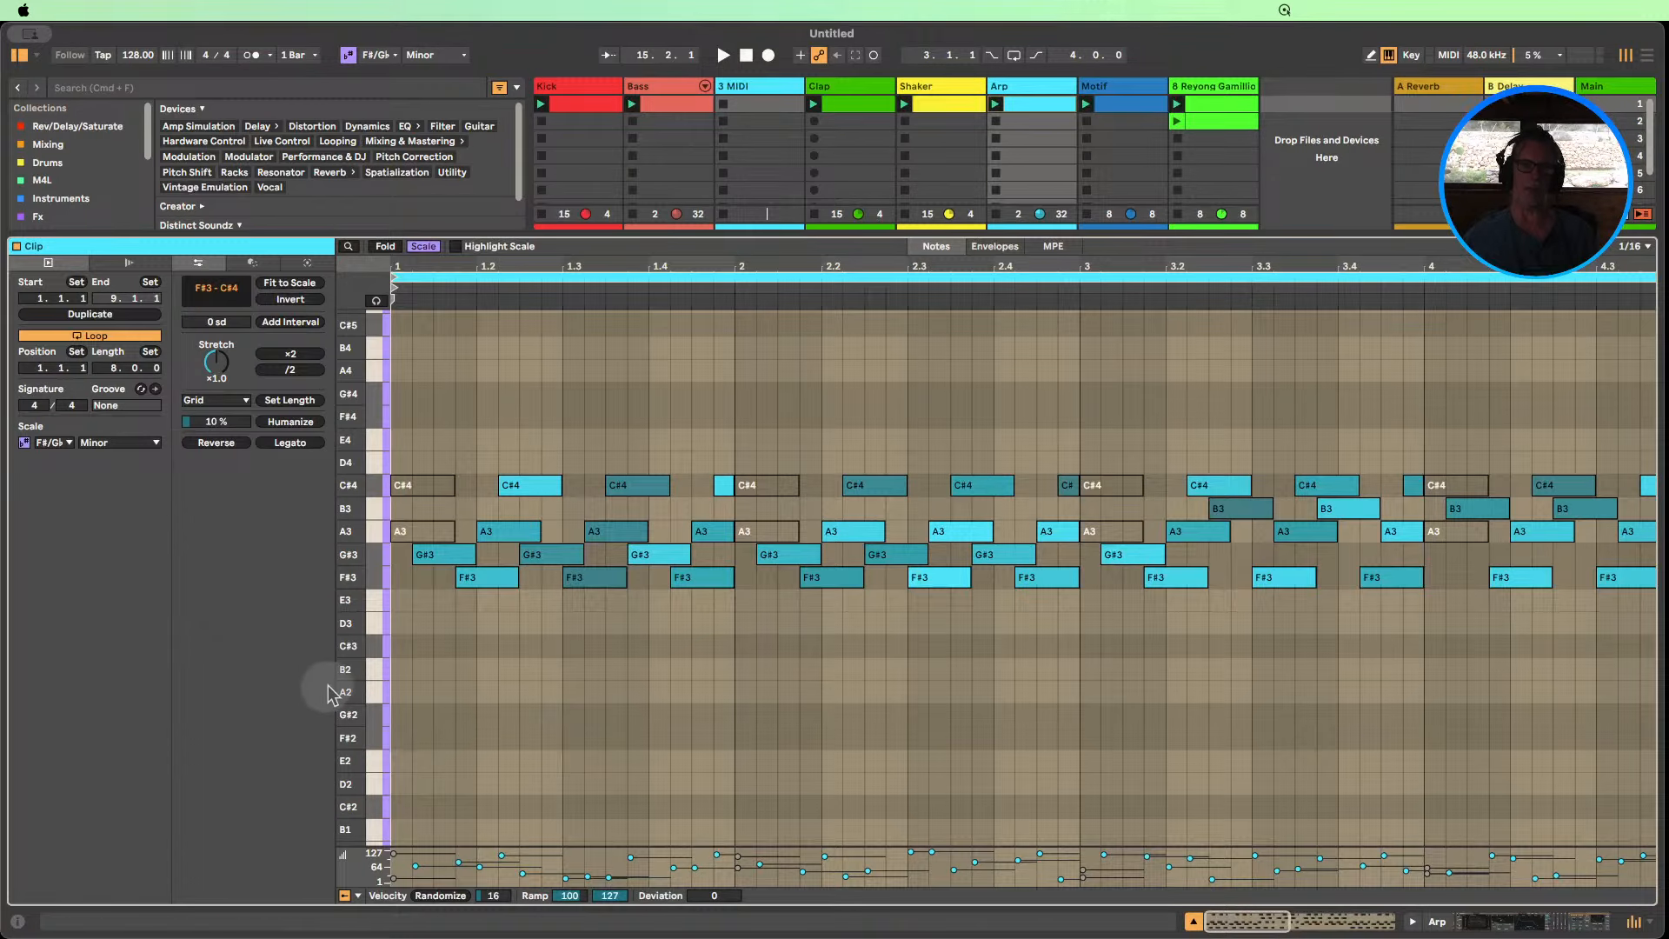
scroll(348, 687, "up", 4)
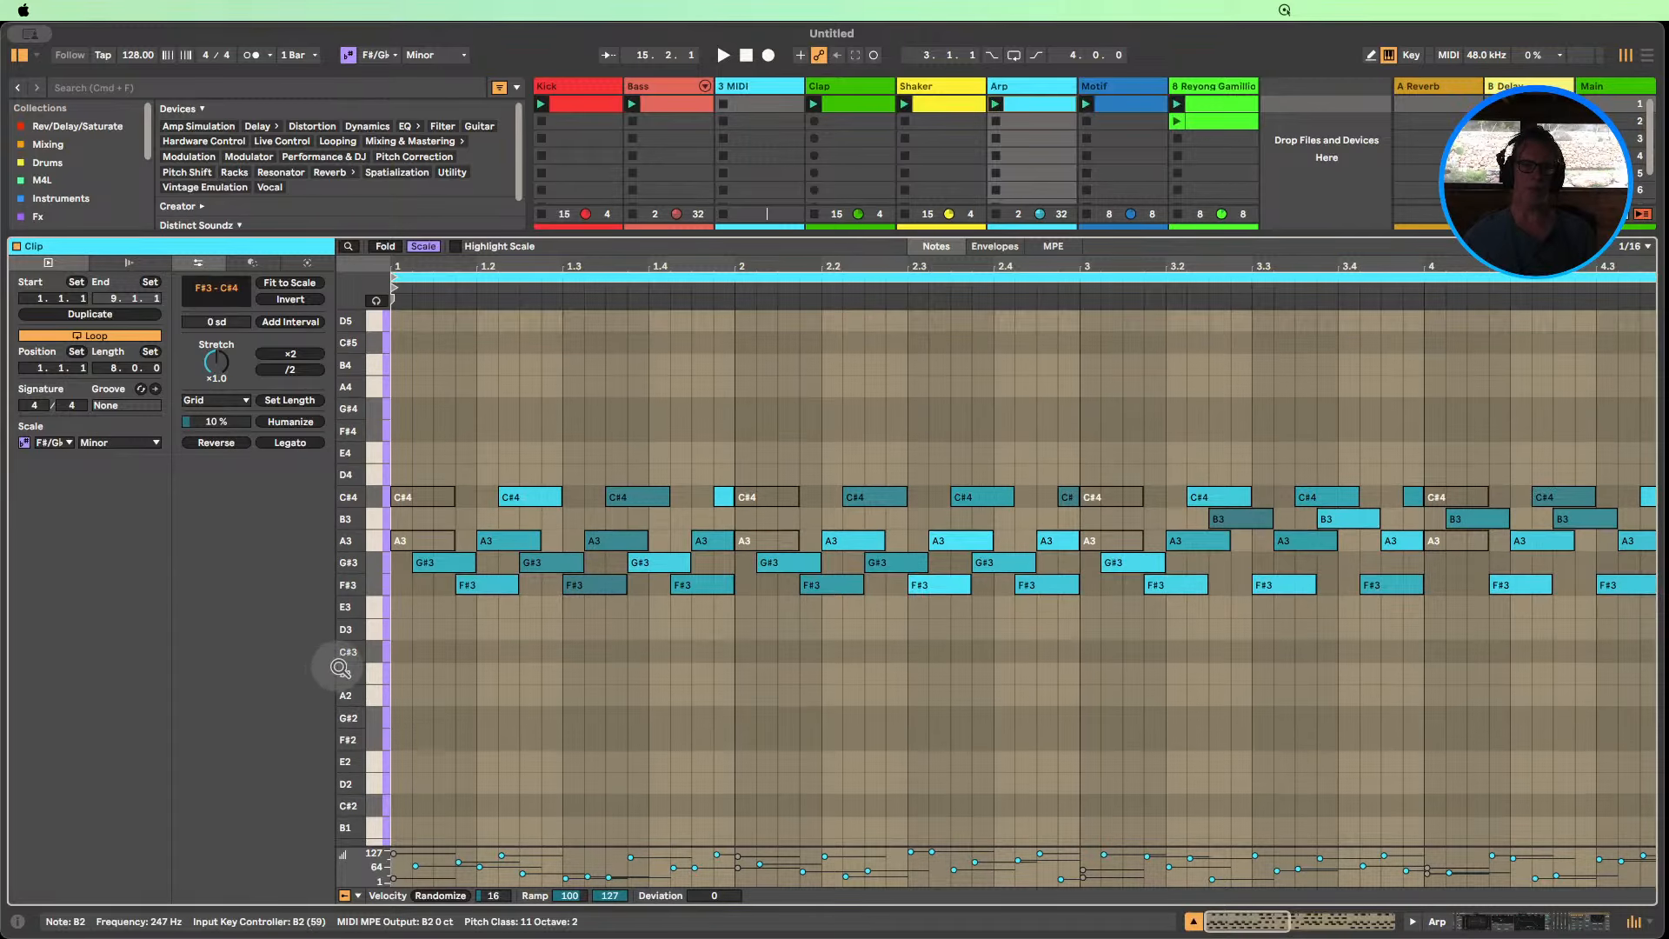
scroll(331, 665, "down", 2)
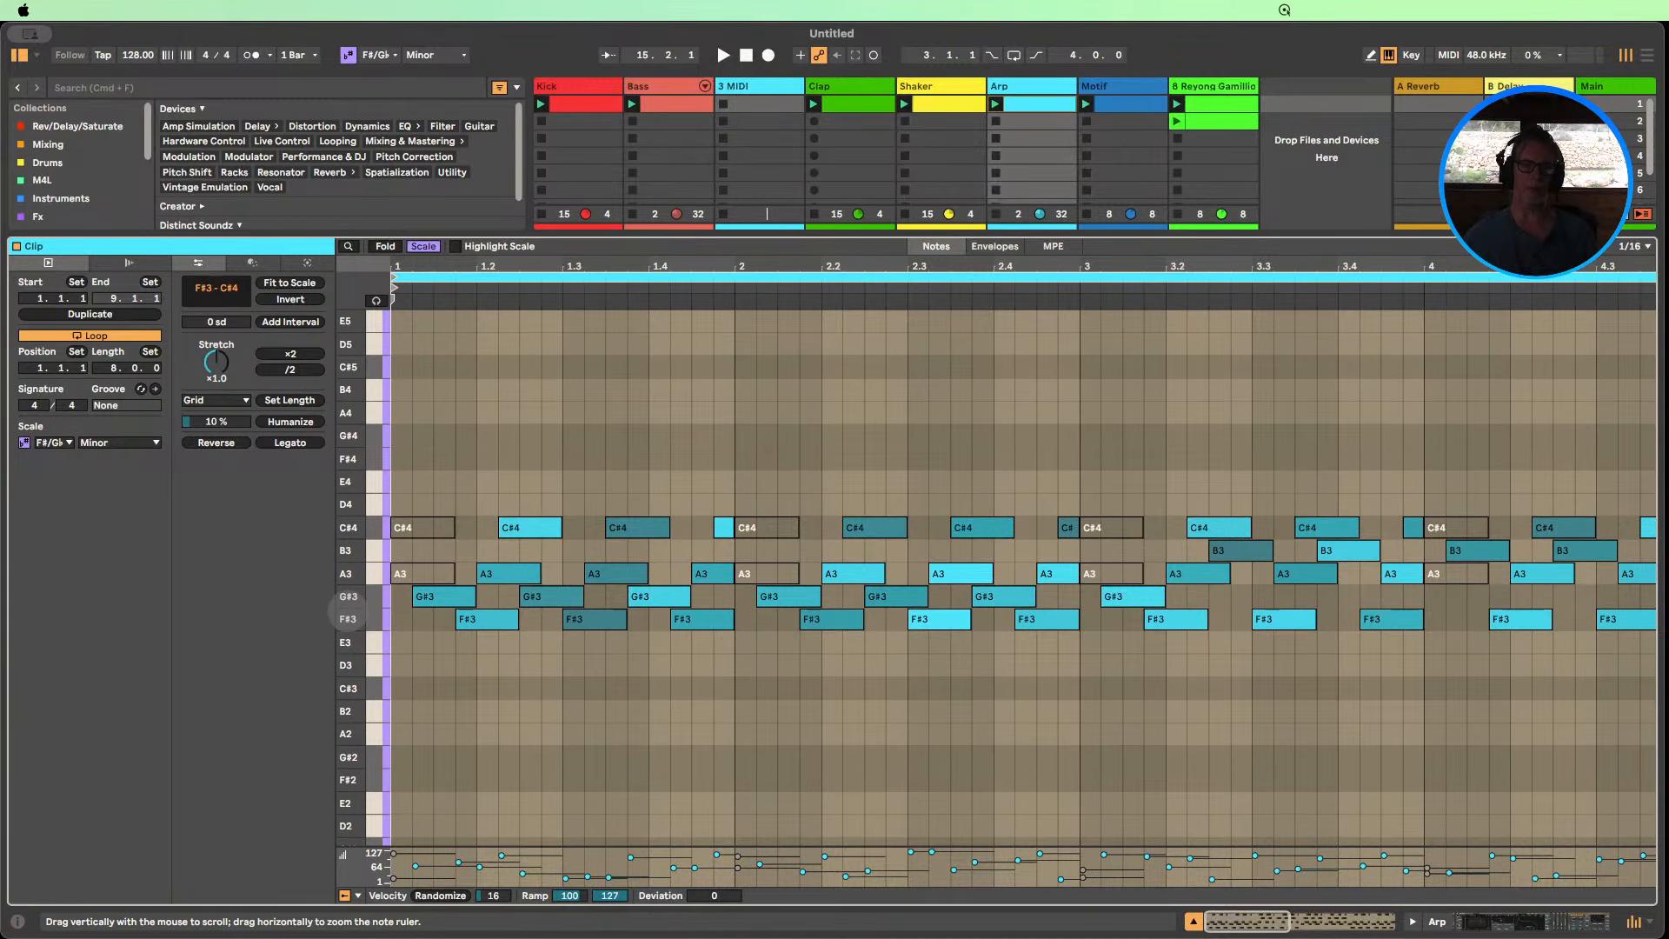
left_click(423, 246)
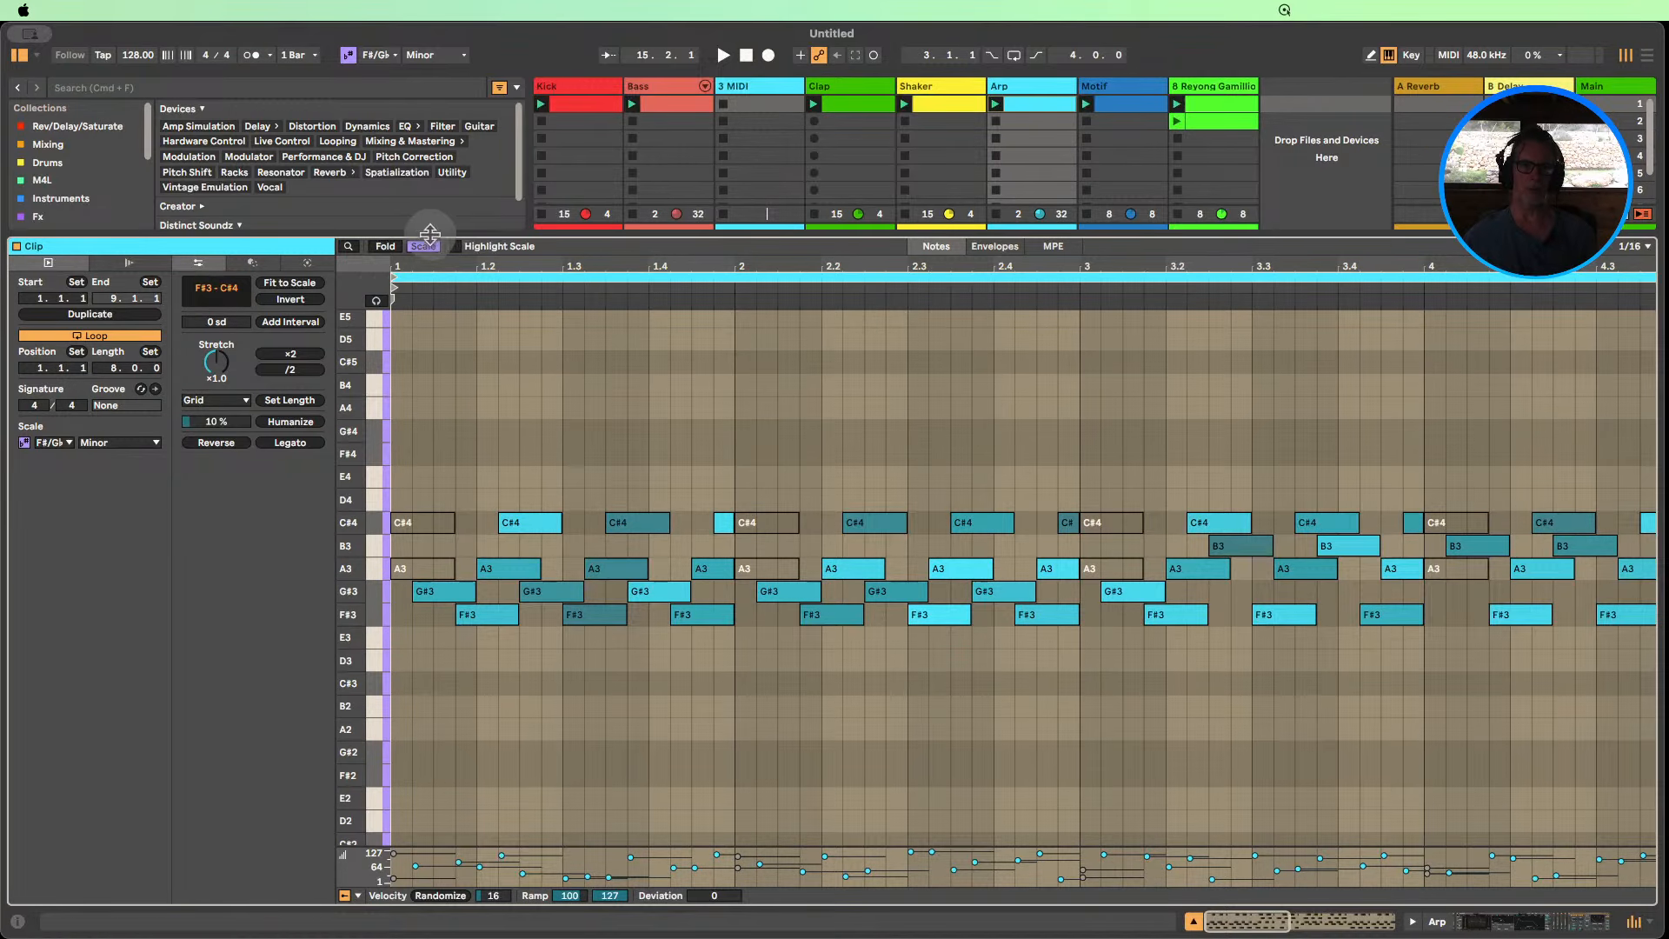
left_click_drag(336, 577, 353, 579)
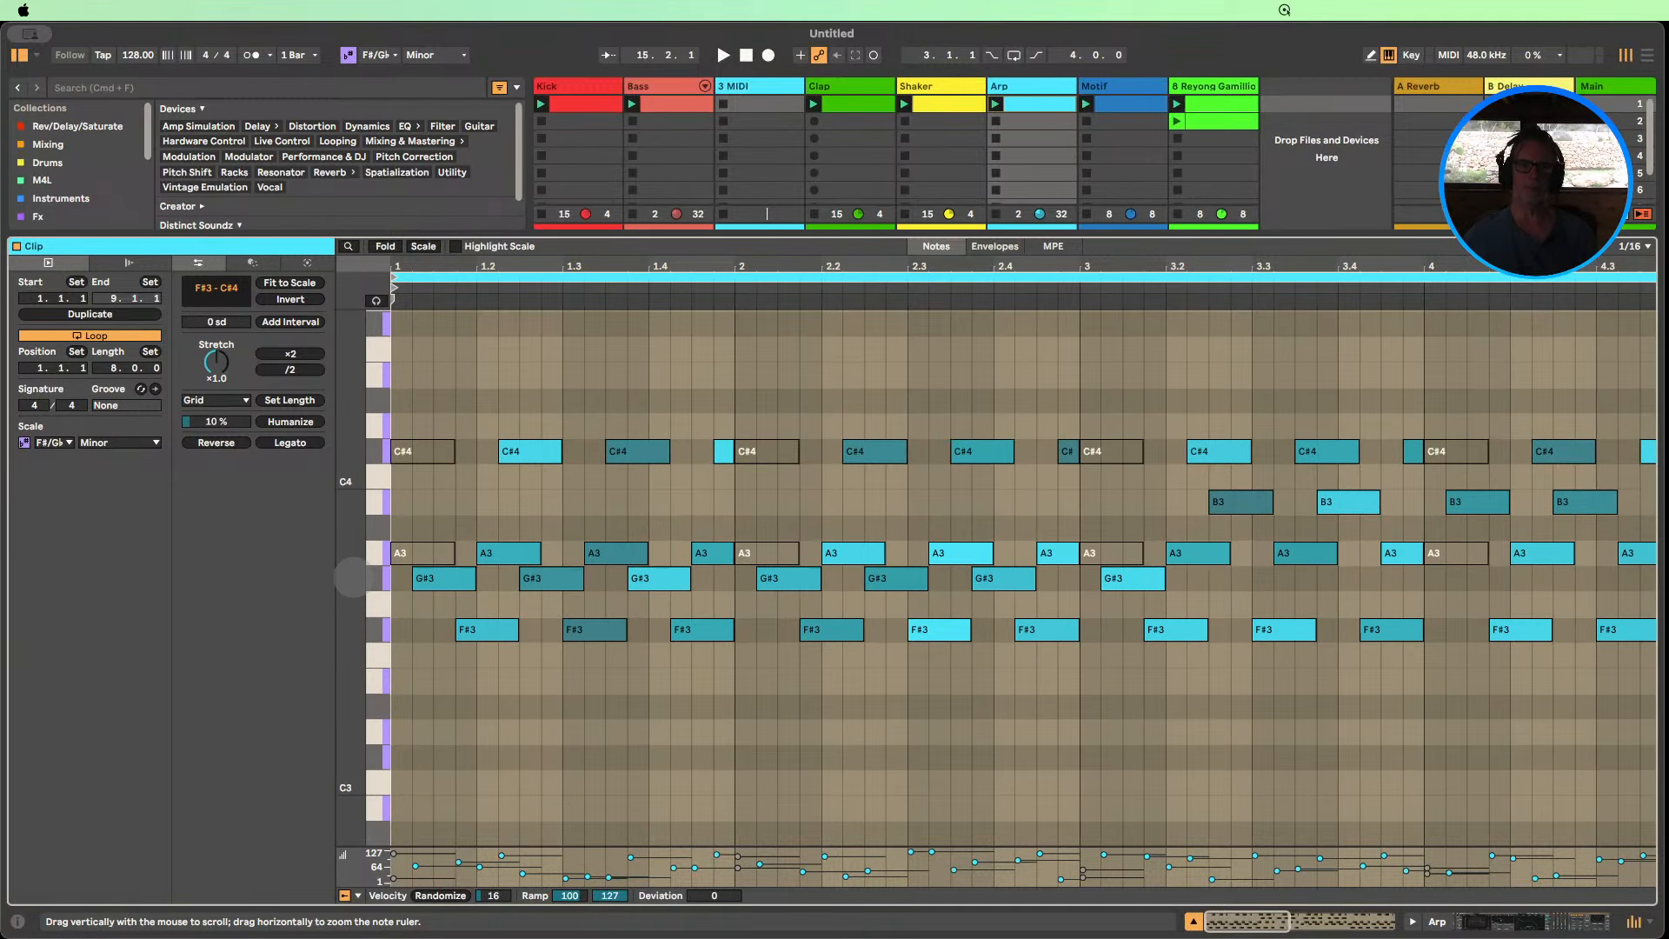
left_click(1194, 921)
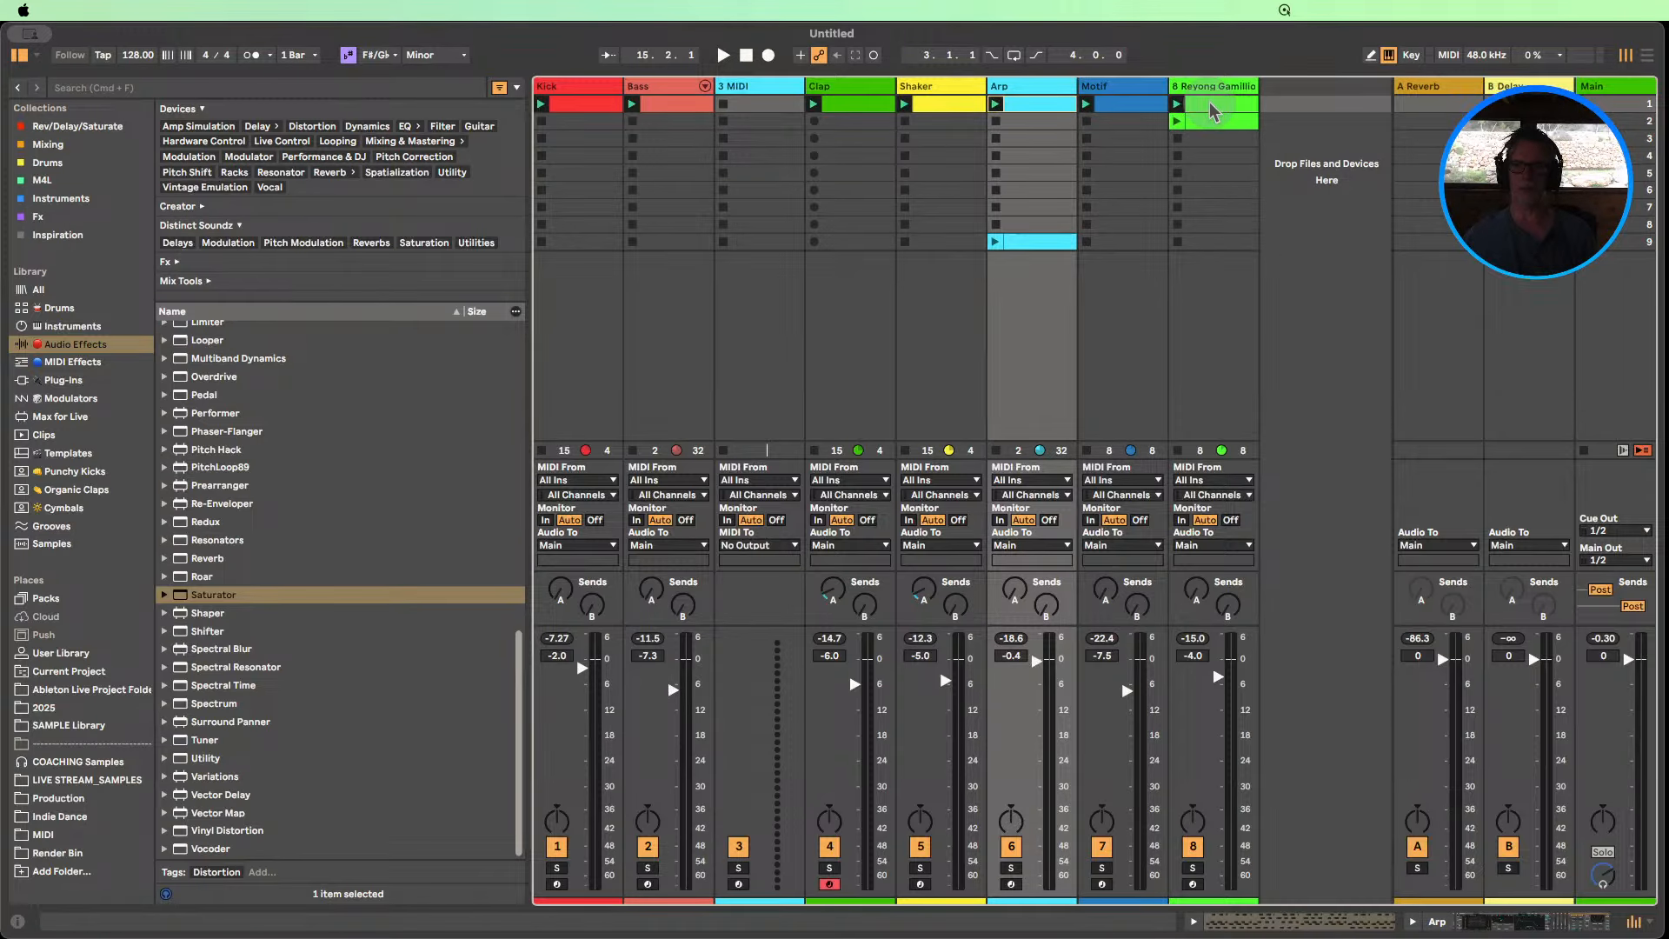
Copy the Bass clip into the first slot of the new MIDI track and open the copy.
left_click(666, 110)
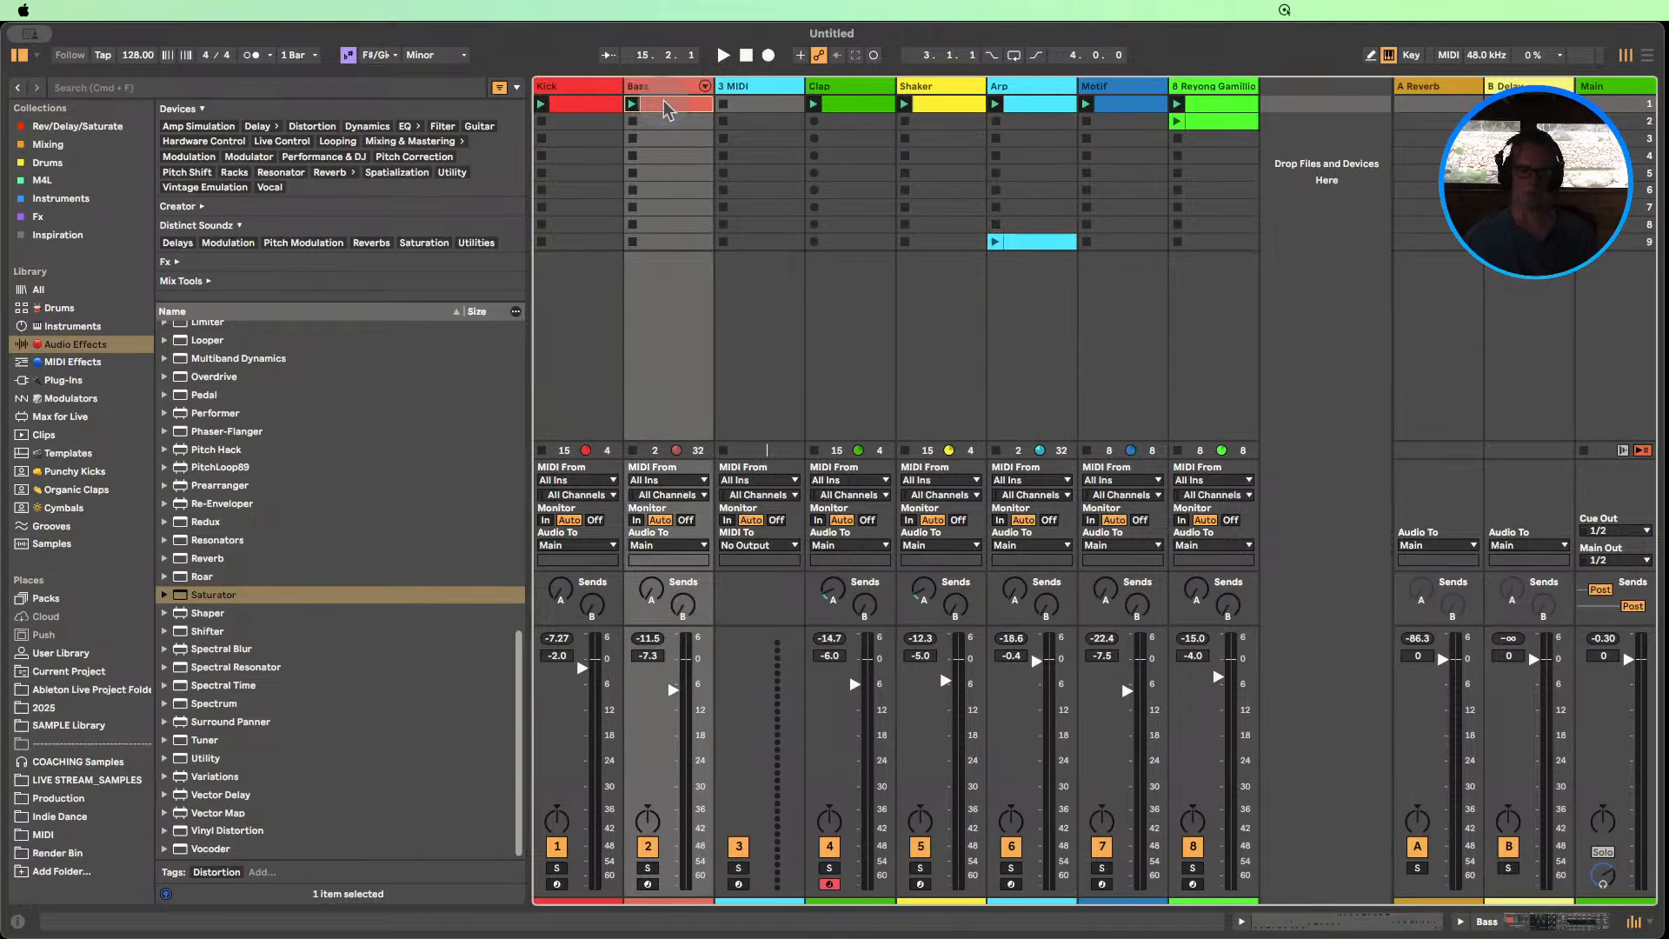
left_click_drag(761, 106, 763, 105)
double_click(763, 104)
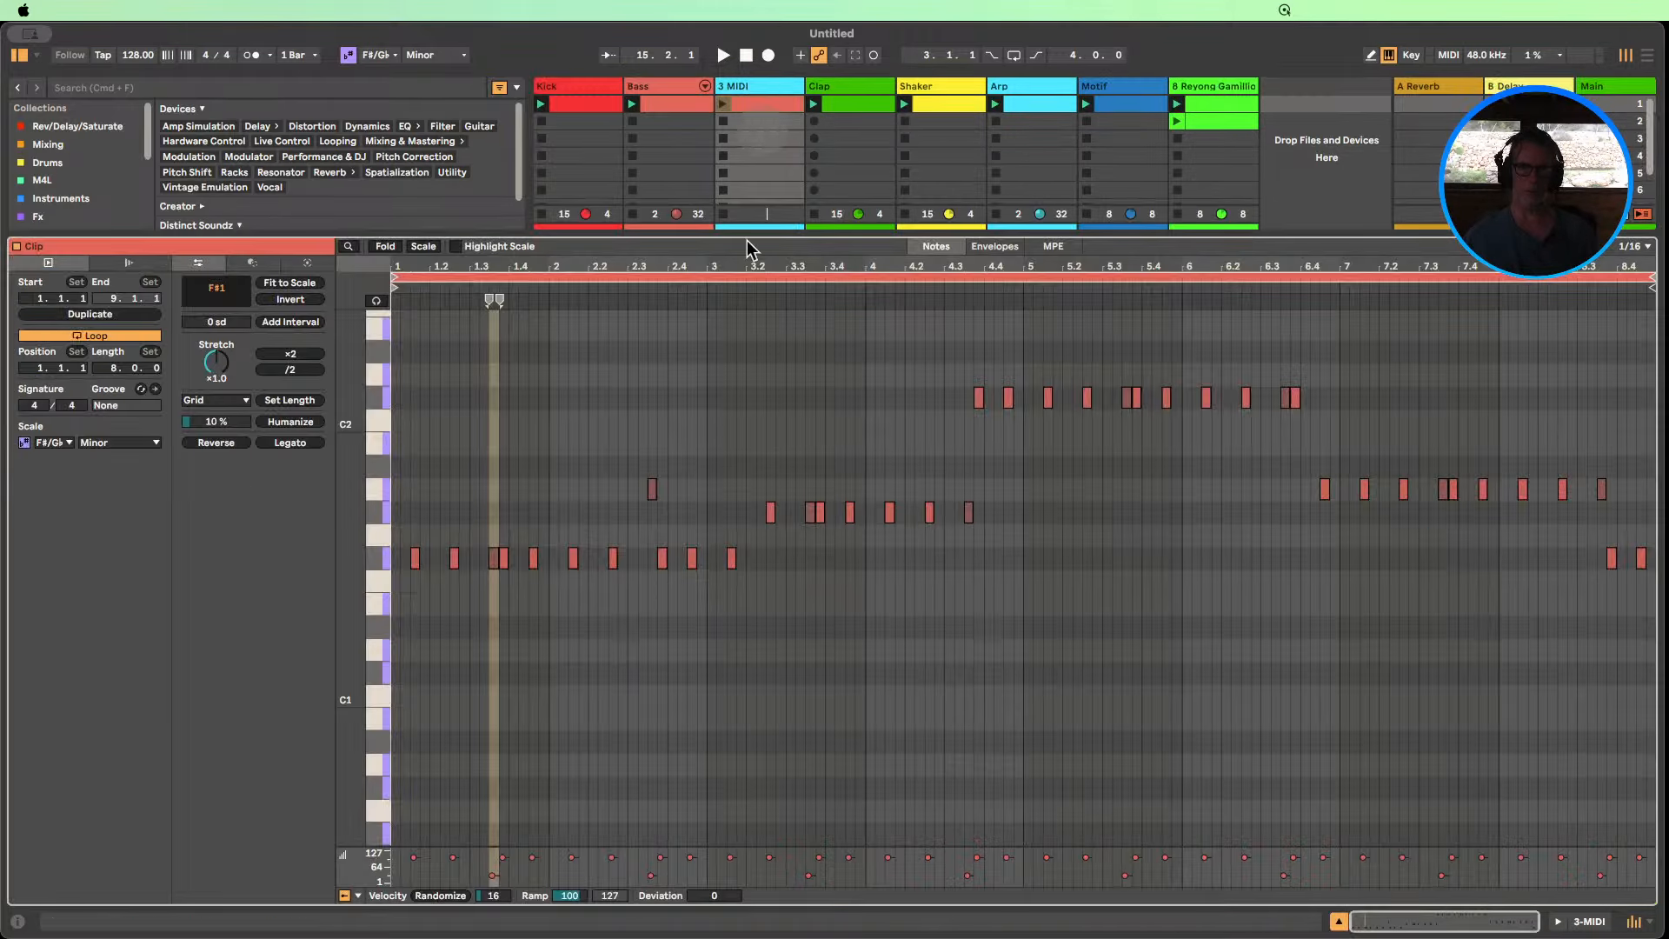
Copy the F#1 notes at the start of the clip up an octave to F#2, keeping the originals.
left_click(758, 611)
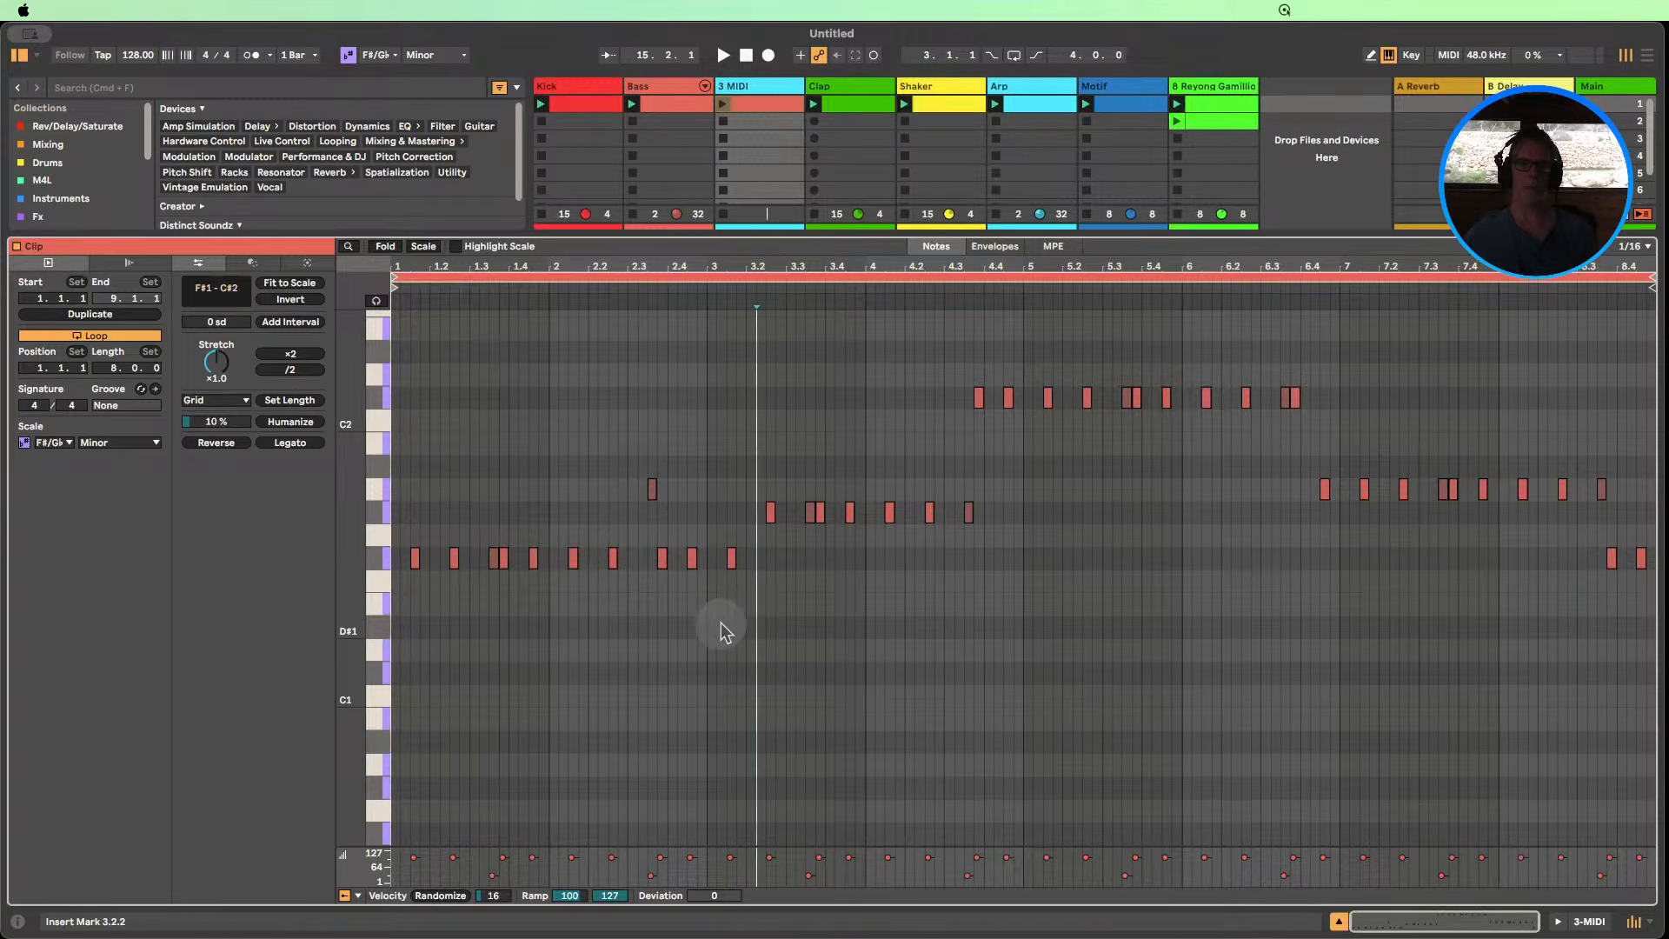
mouse_move(719, 624)
left_mouse_down()
mouse_move(582, 440)
mouse_move(559, 455)
left_mouse_up()
scroll(945, 496, "up", 1)
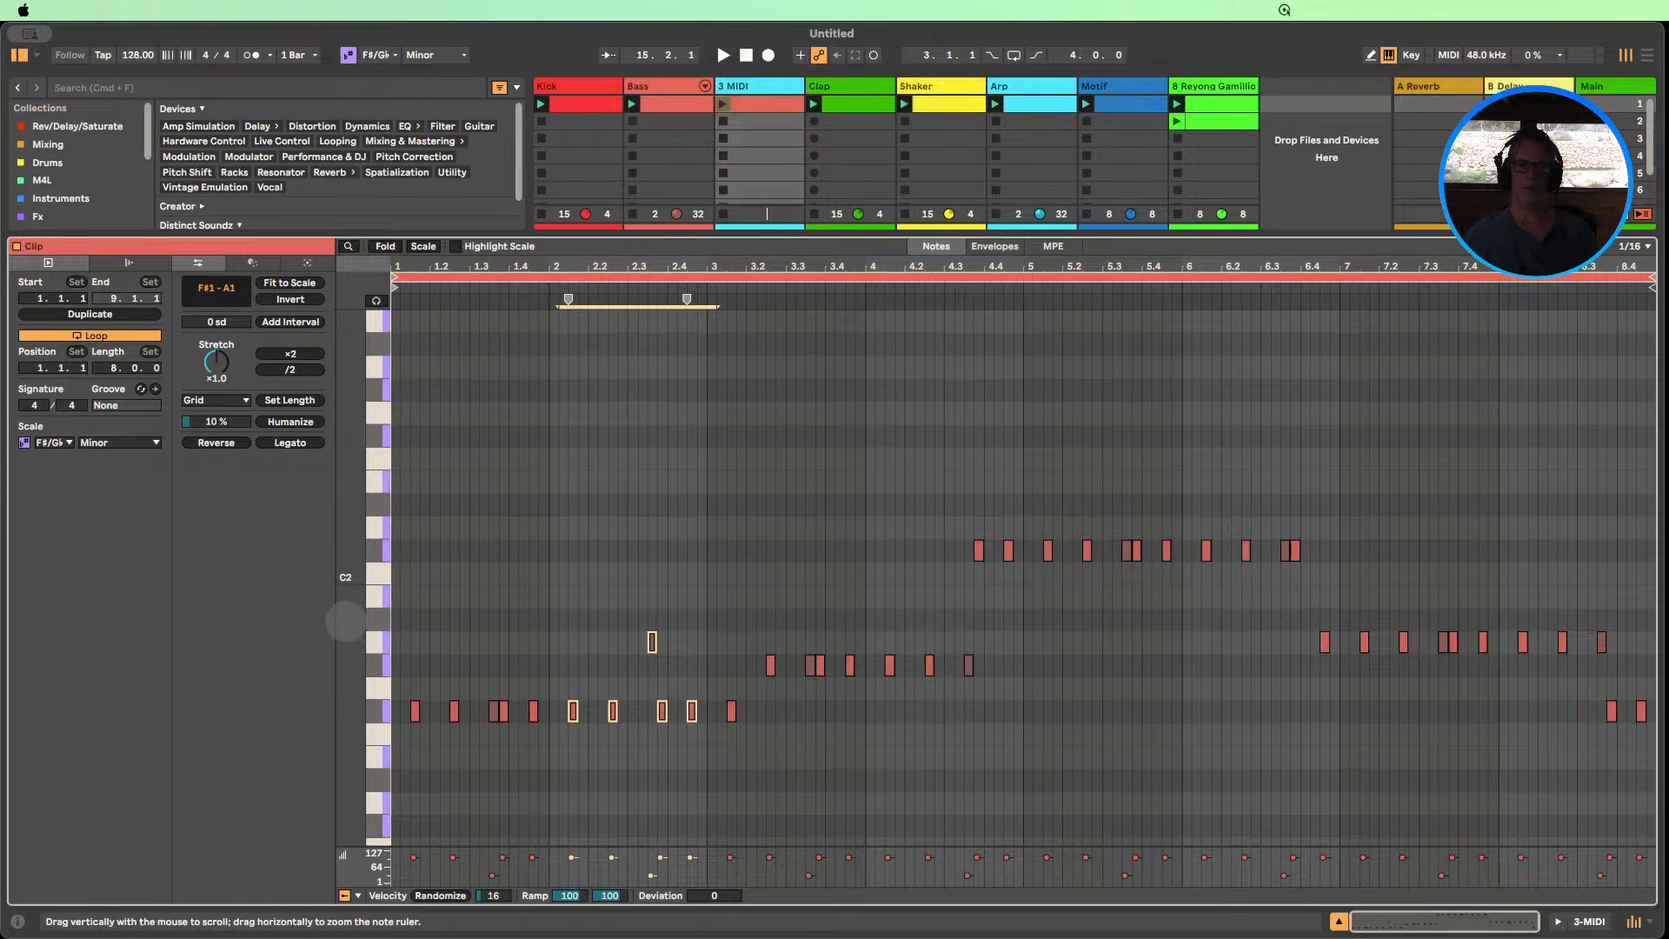
left_click_drag(343, 610, 346, 623)
left_click(703, 761)
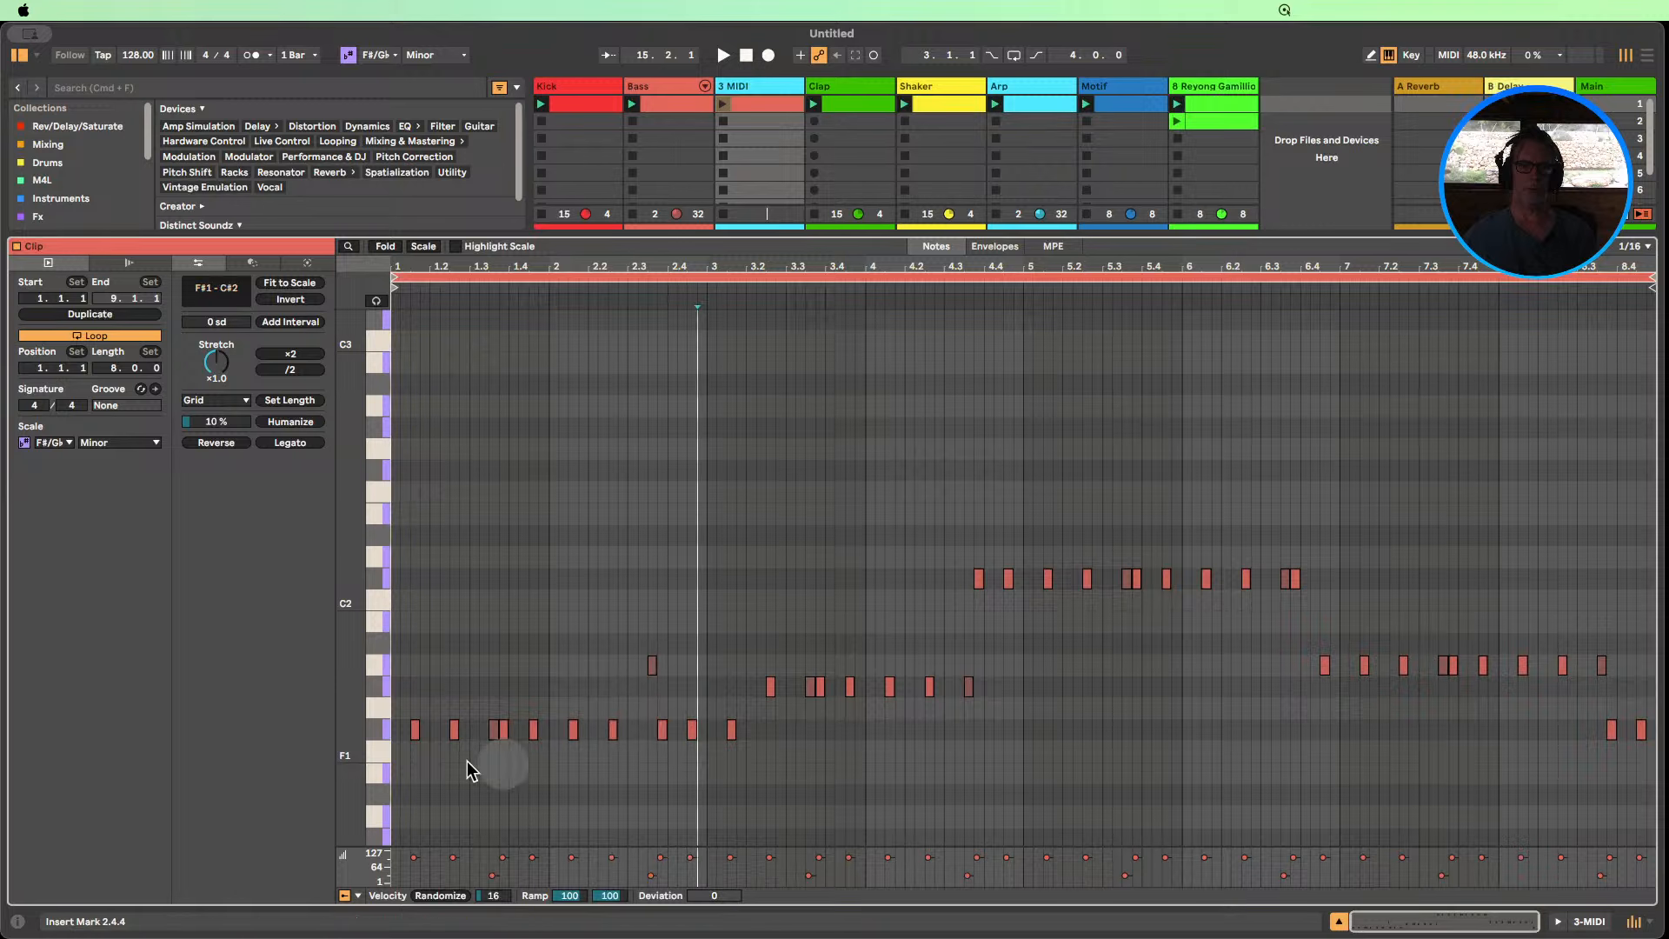
left_click(415, 730)
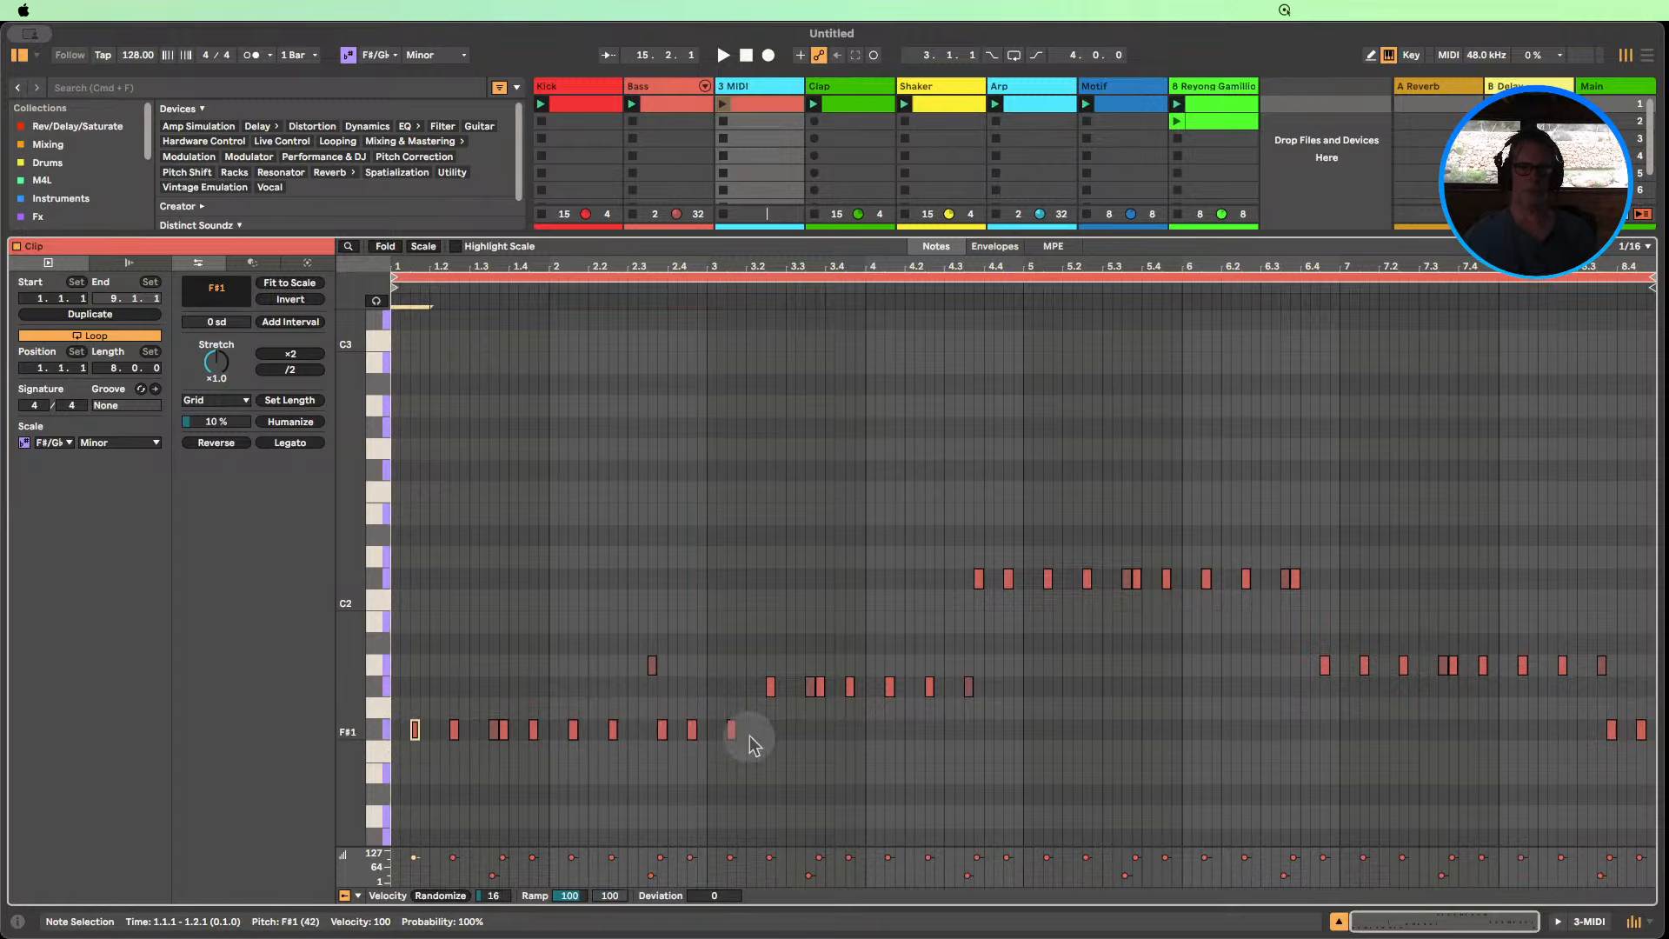
left_click_drag(753, 743, 346, 718)
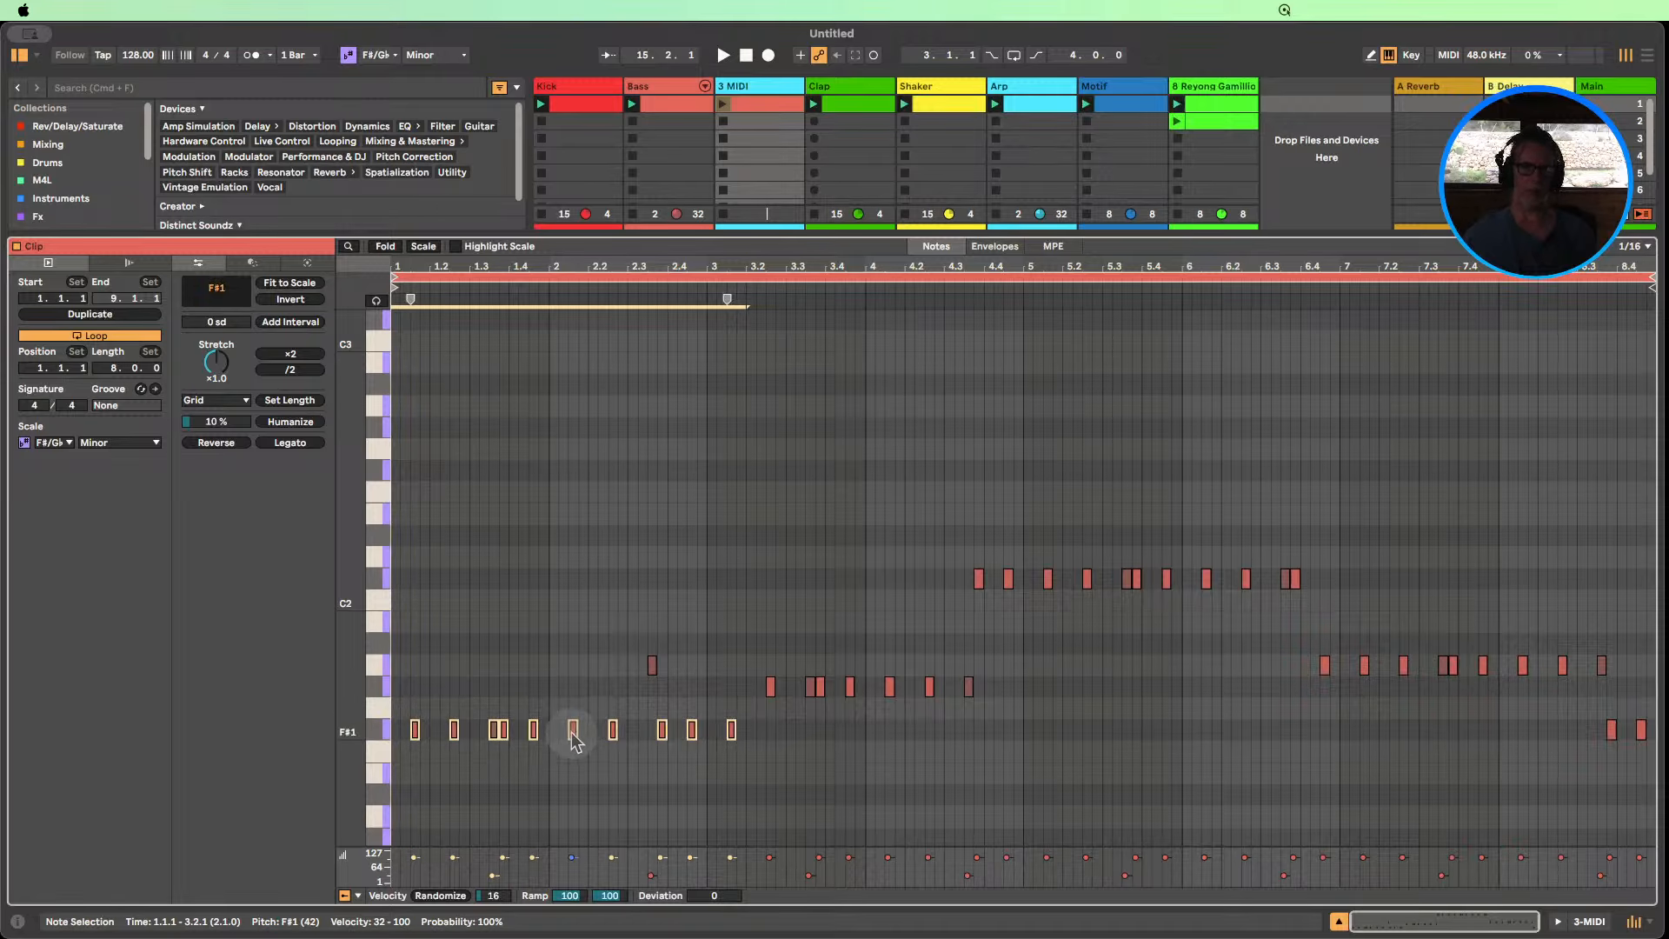
left_click_drag(570, 732, 561, 483)
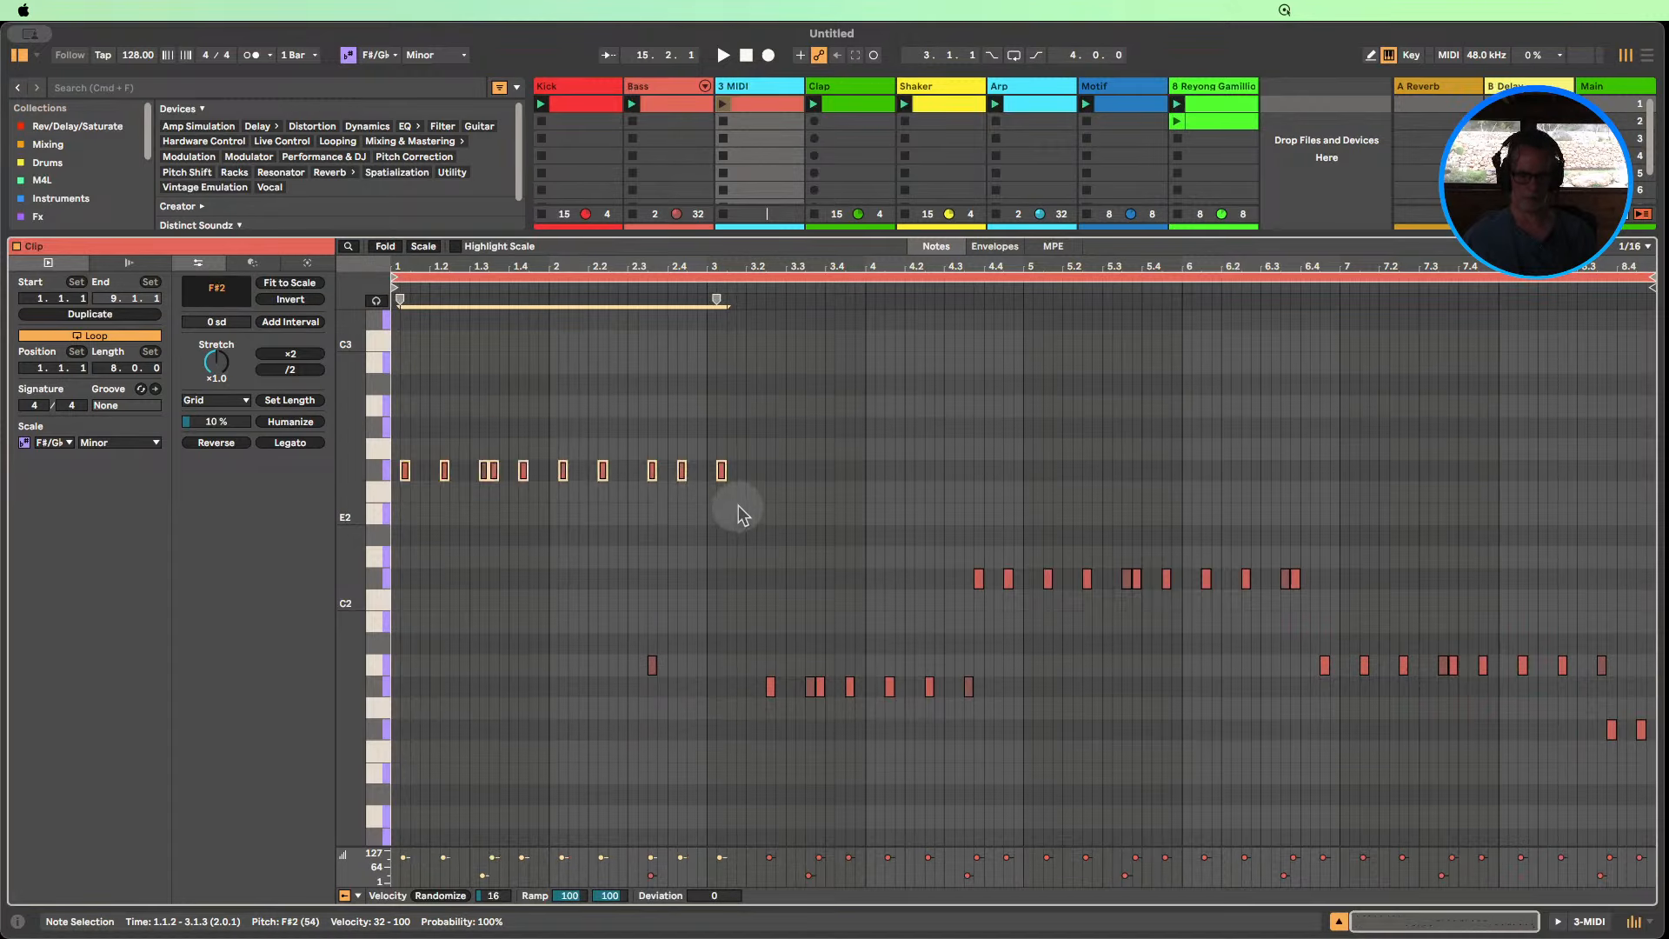
key("shift+Down")
key("Right")
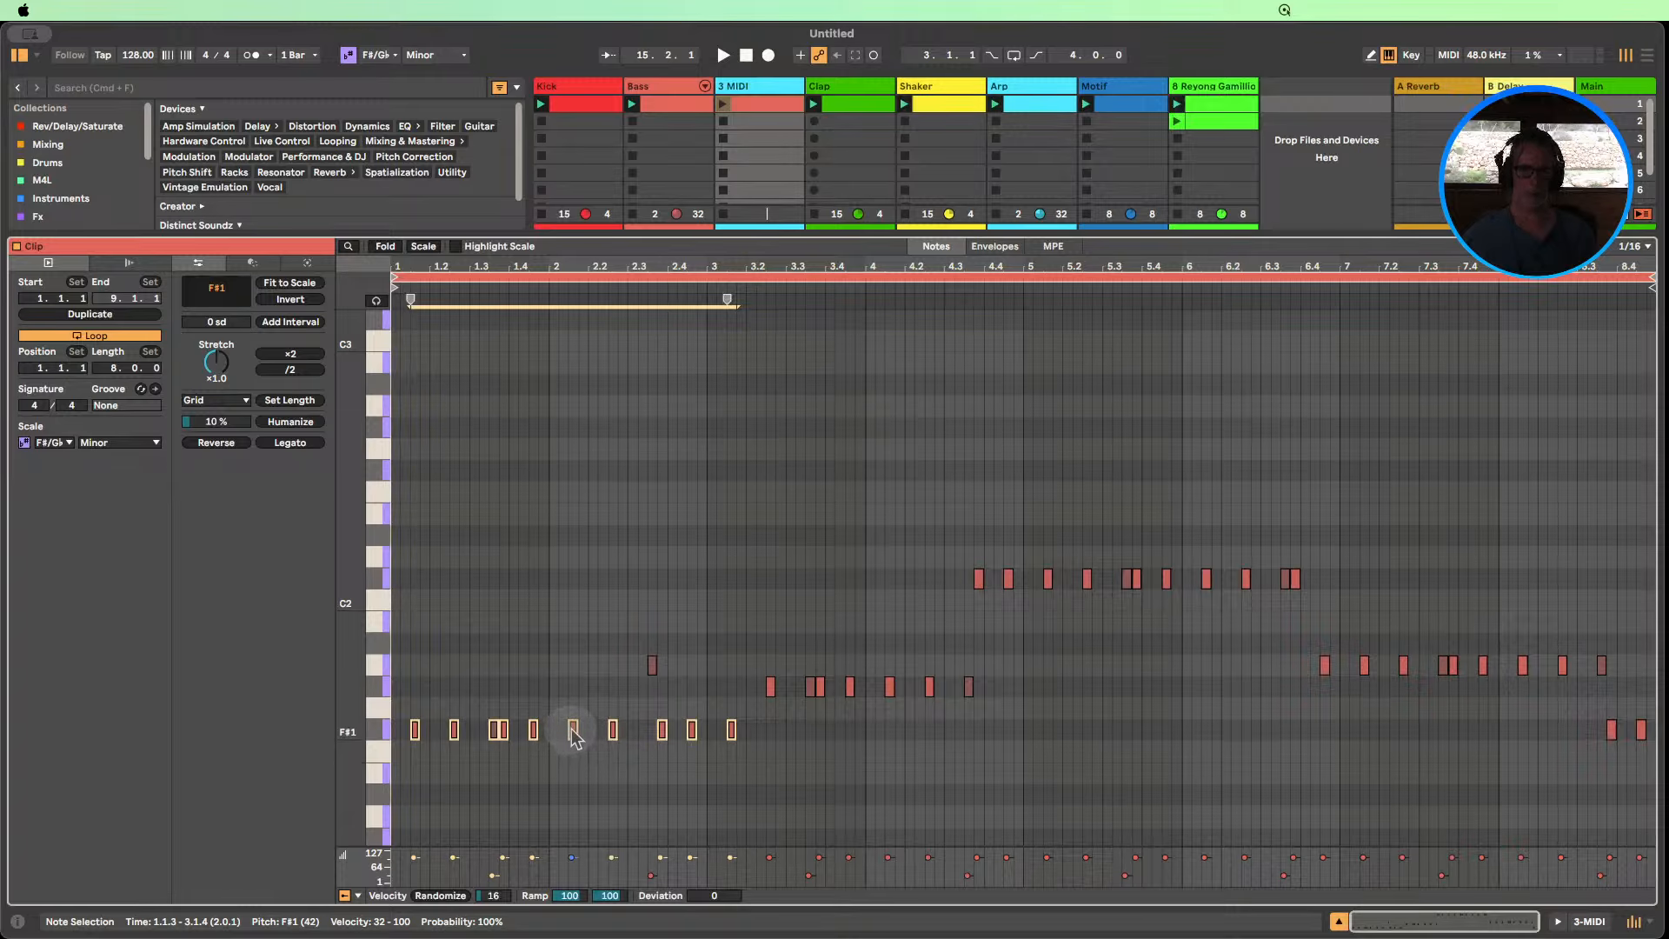
left_click_drag(573, 737, 576, 485)
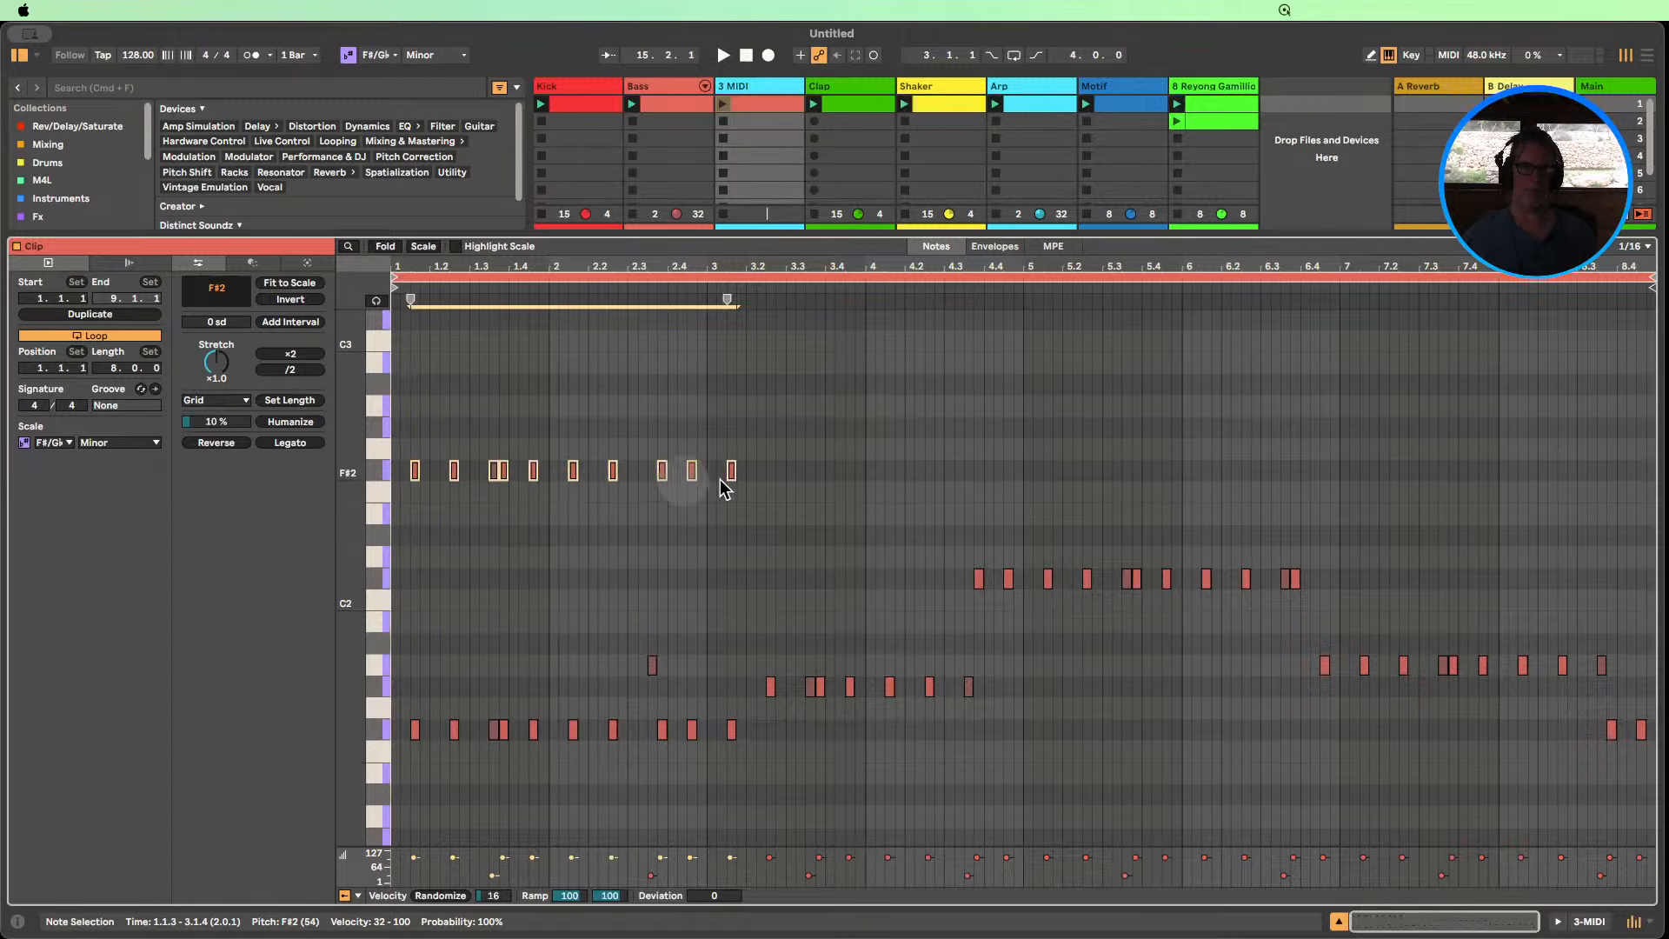
Reduce the F#2 copies to one note, move it to the clip start and lengthen it to two bars.
mouse_move(798, 495)
left_mouse_down()
mouse_move(436, 459)
mouse_move(473, 432)
mouse_move(442, 430)
mouse_move(408, 463)
left_mouse_up()
key("Delete")
key("Left")
key("Left")
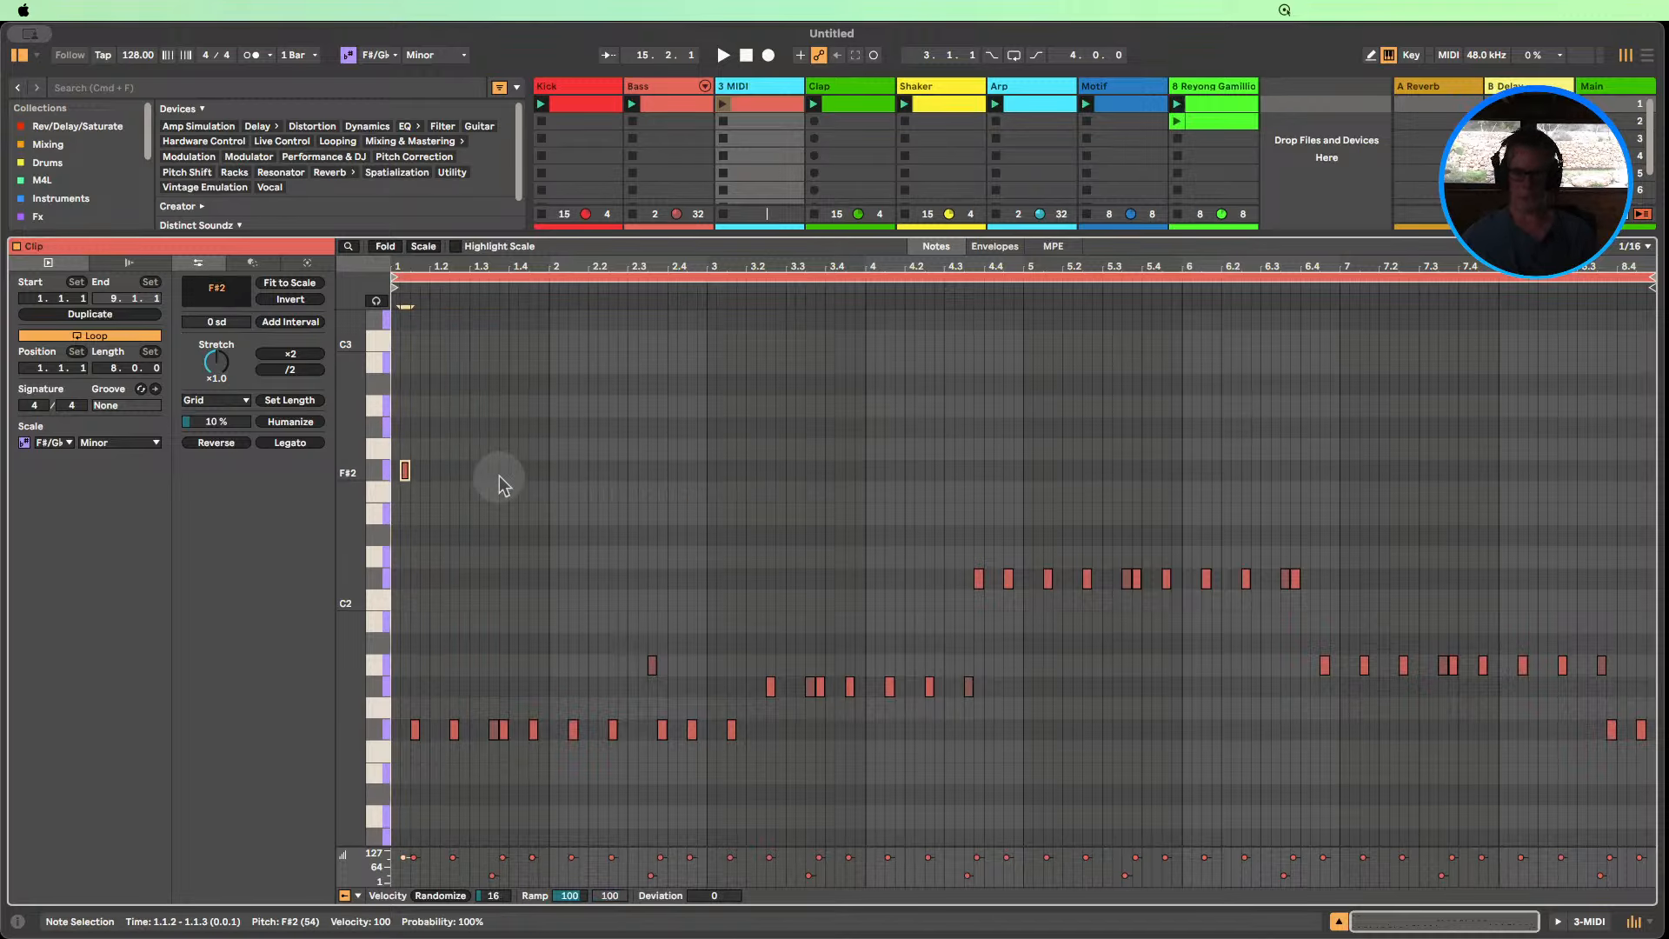
left_click_drag(395, 470, 705, 469)
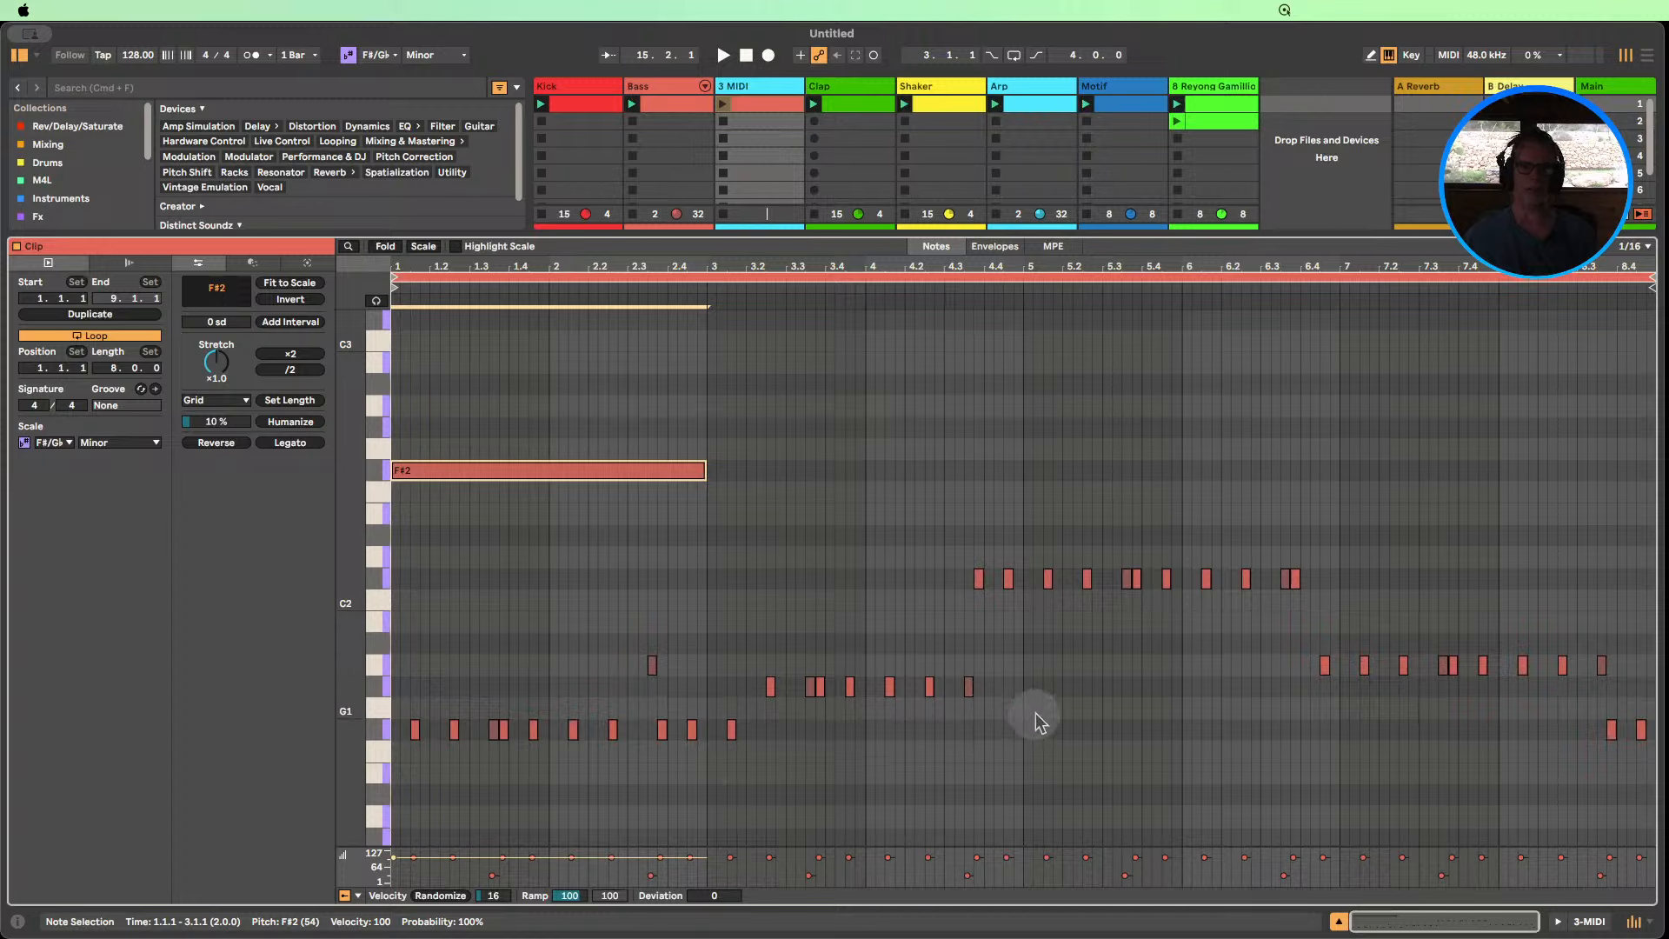
Copy the G#1 notes up an octave to G#2, starting at 3.2.1, and select the run of C#2 notes.
left_click_drag(993, 704, 833, 434)
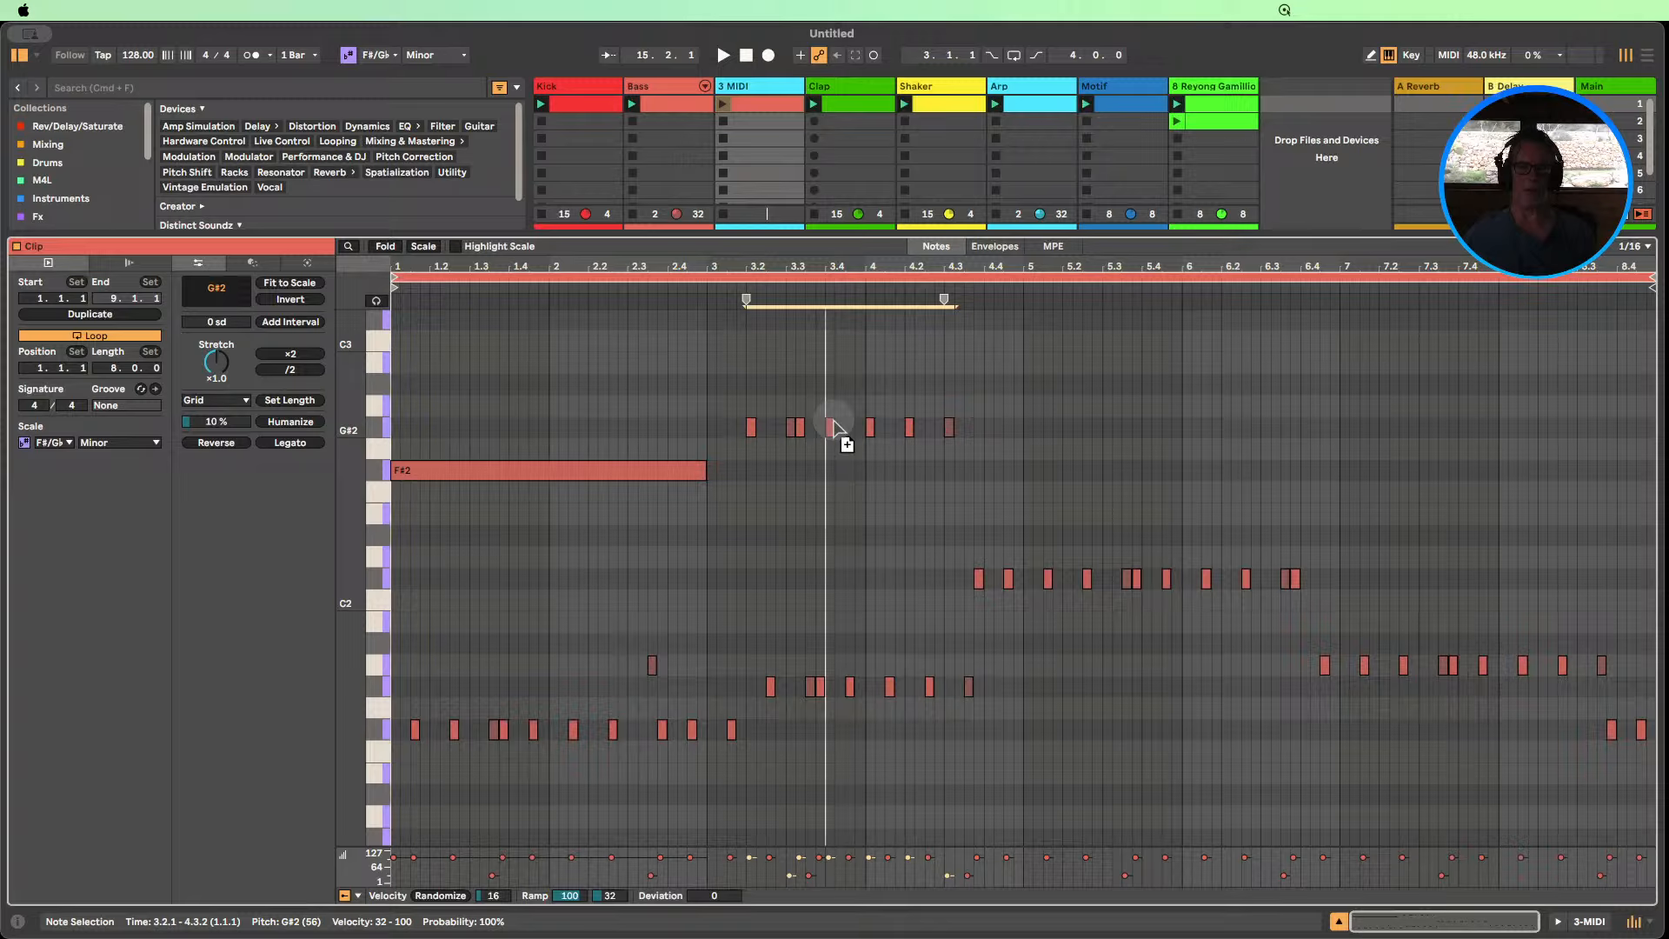
left_click_drag(1356, 633, 816, 503)
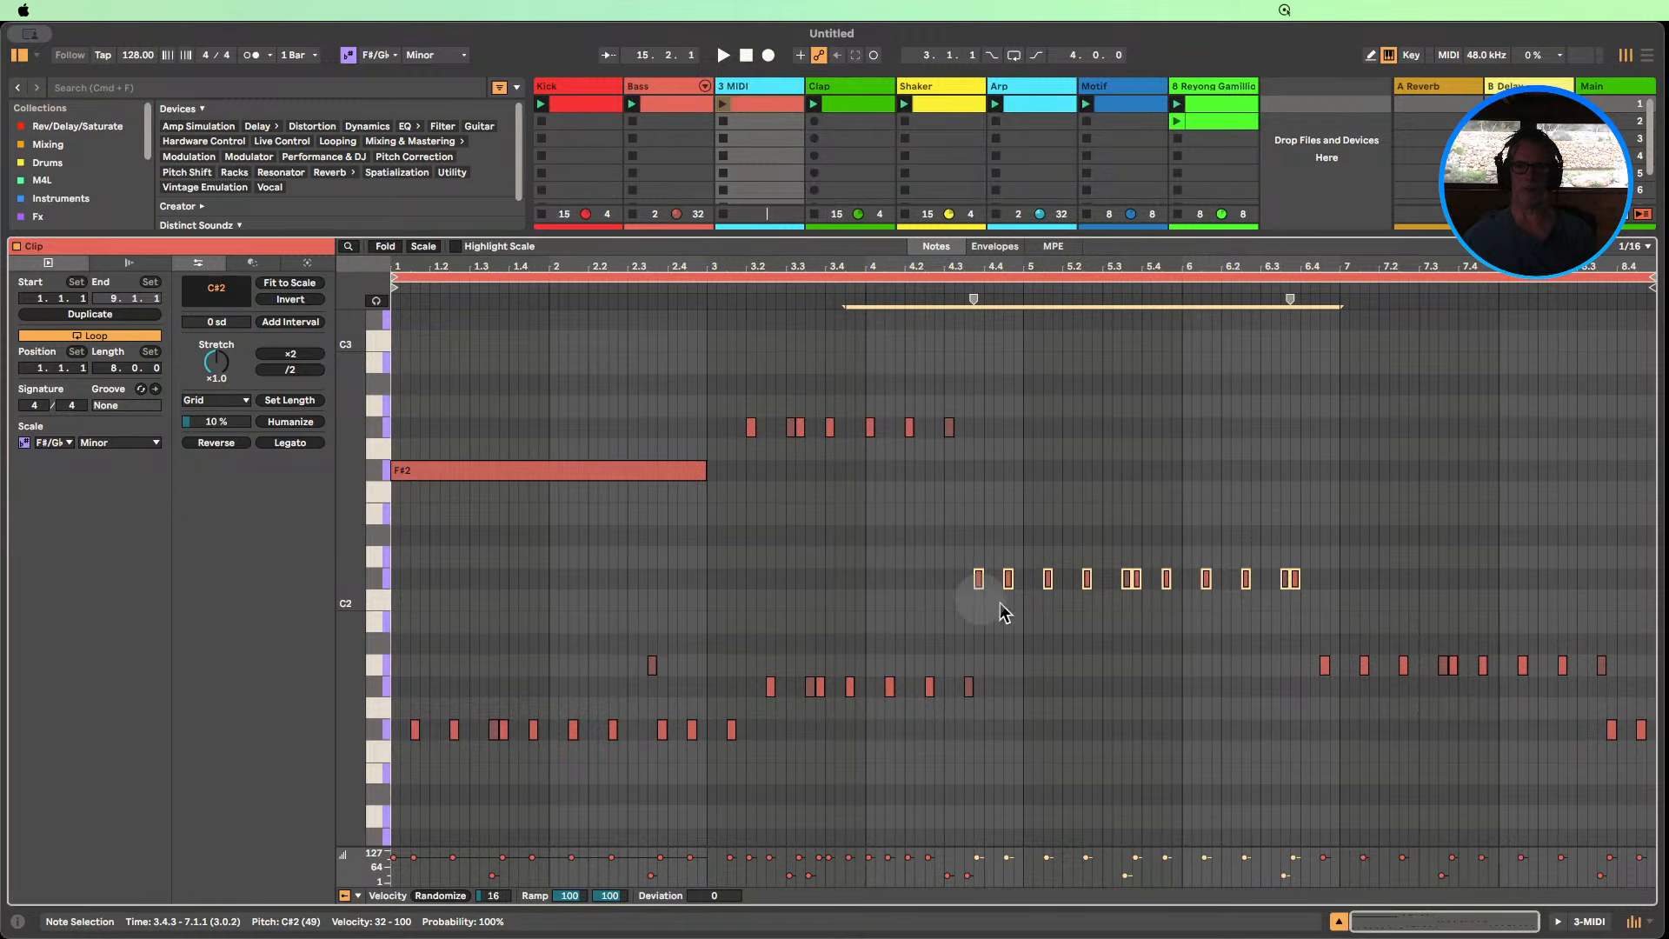
scroll(1003, 611, "up", 4)
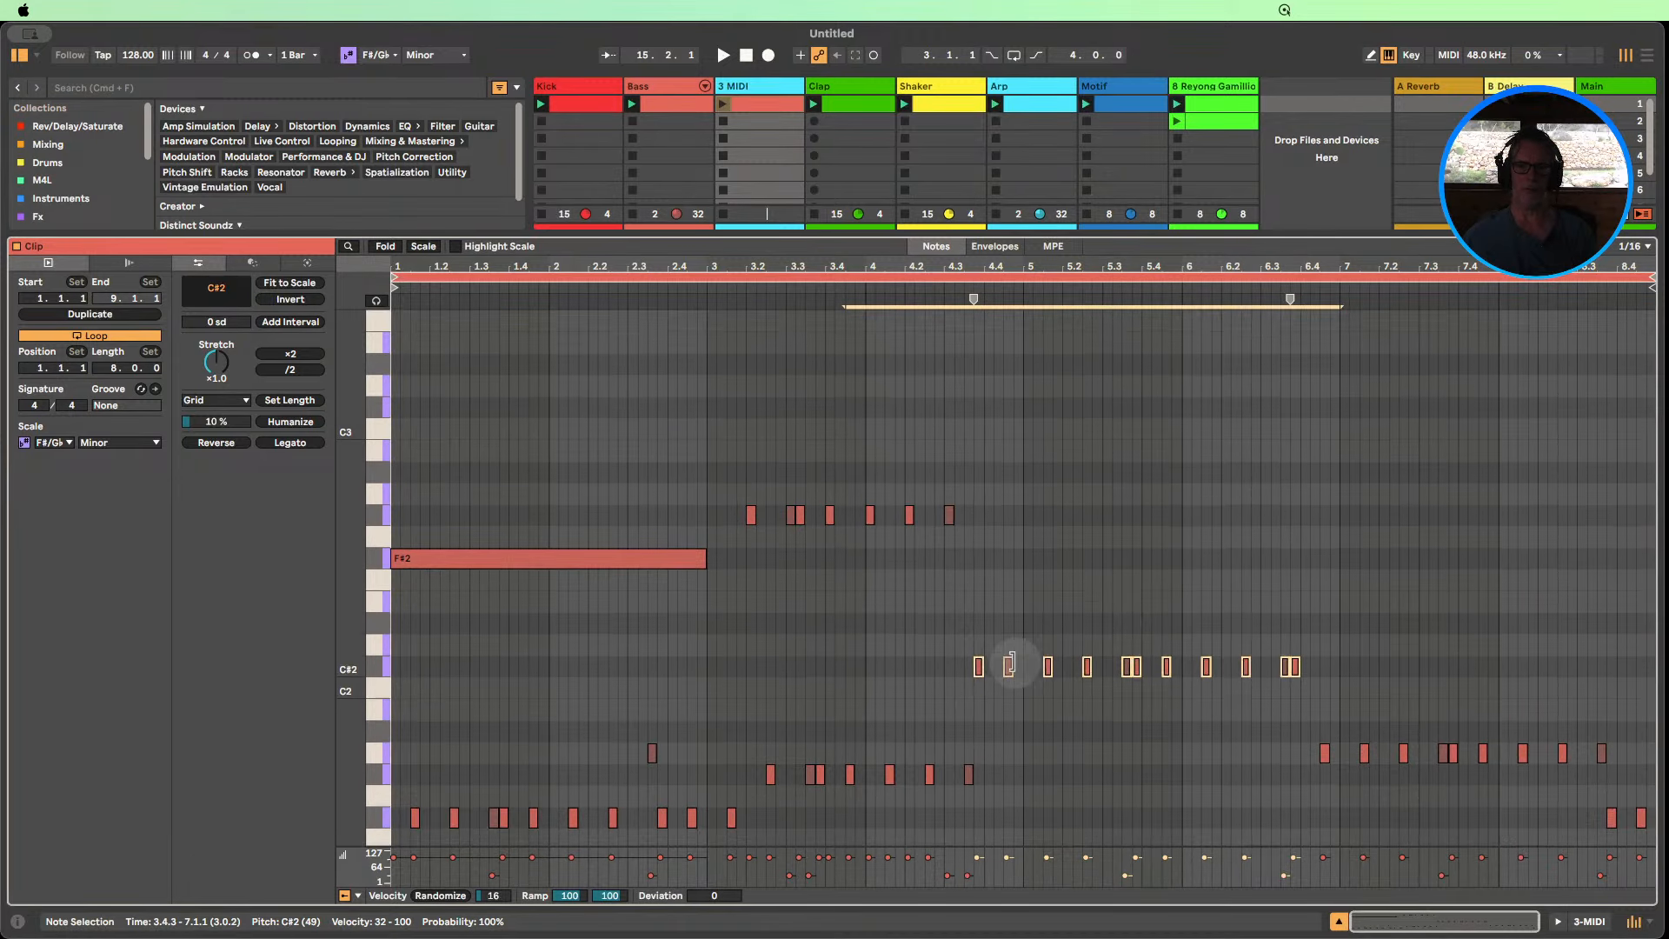
left_click_drag(1011, 667, 1010, 411)
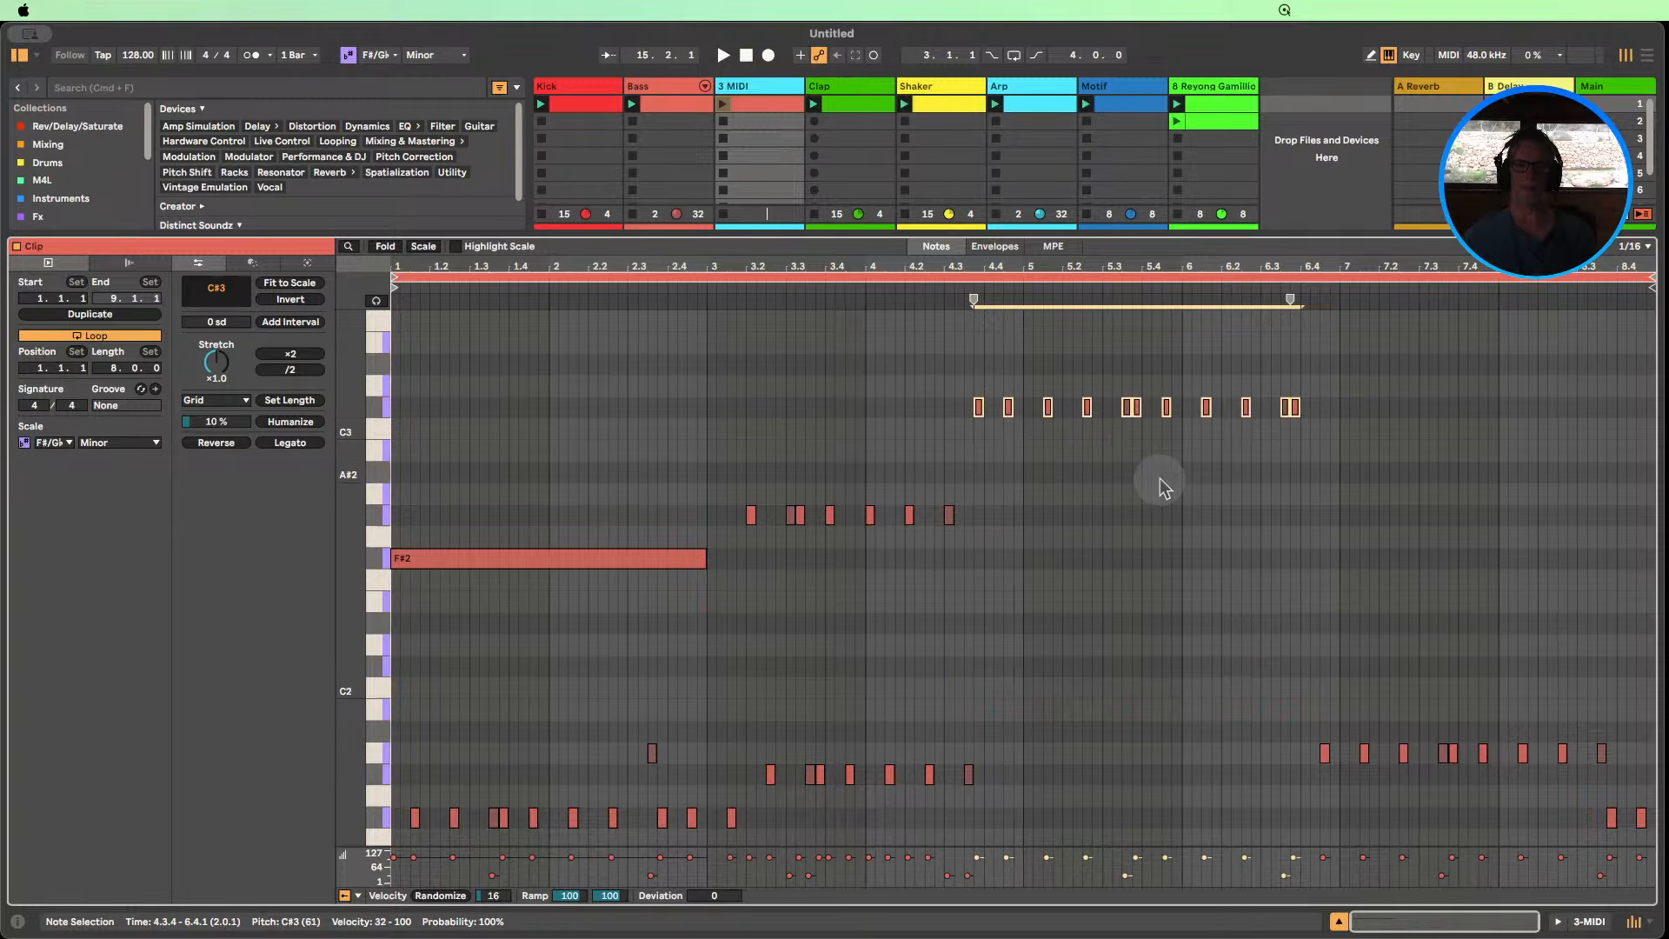
key("super+z")
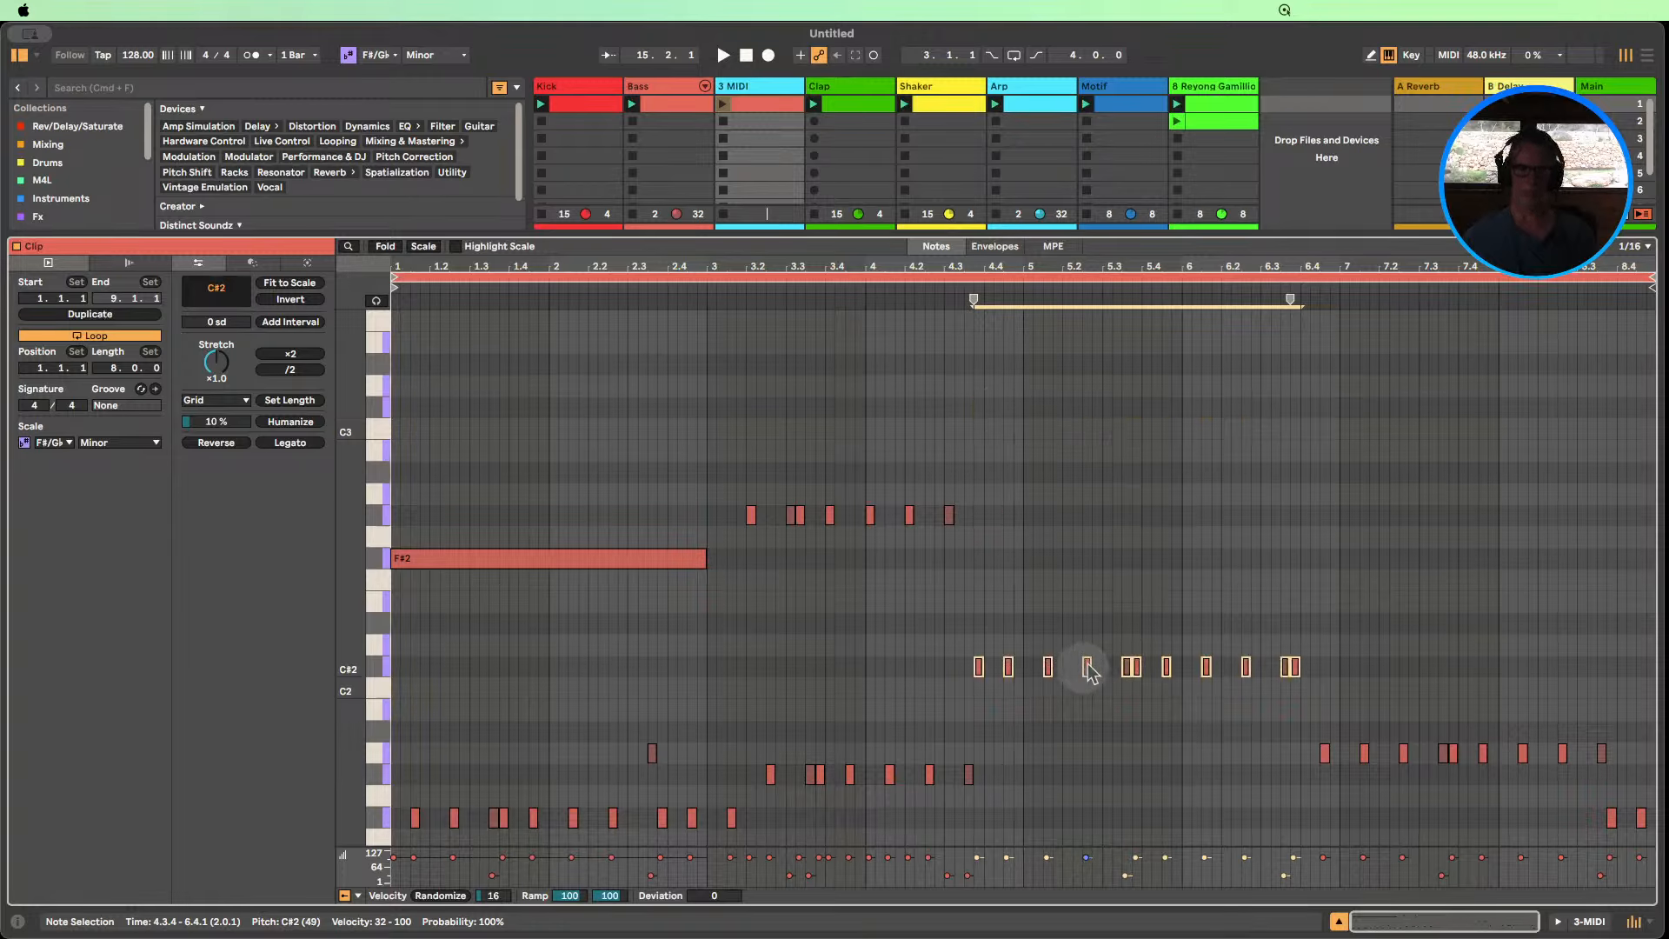
left_click_drag(1089, 671, 1083, 401)
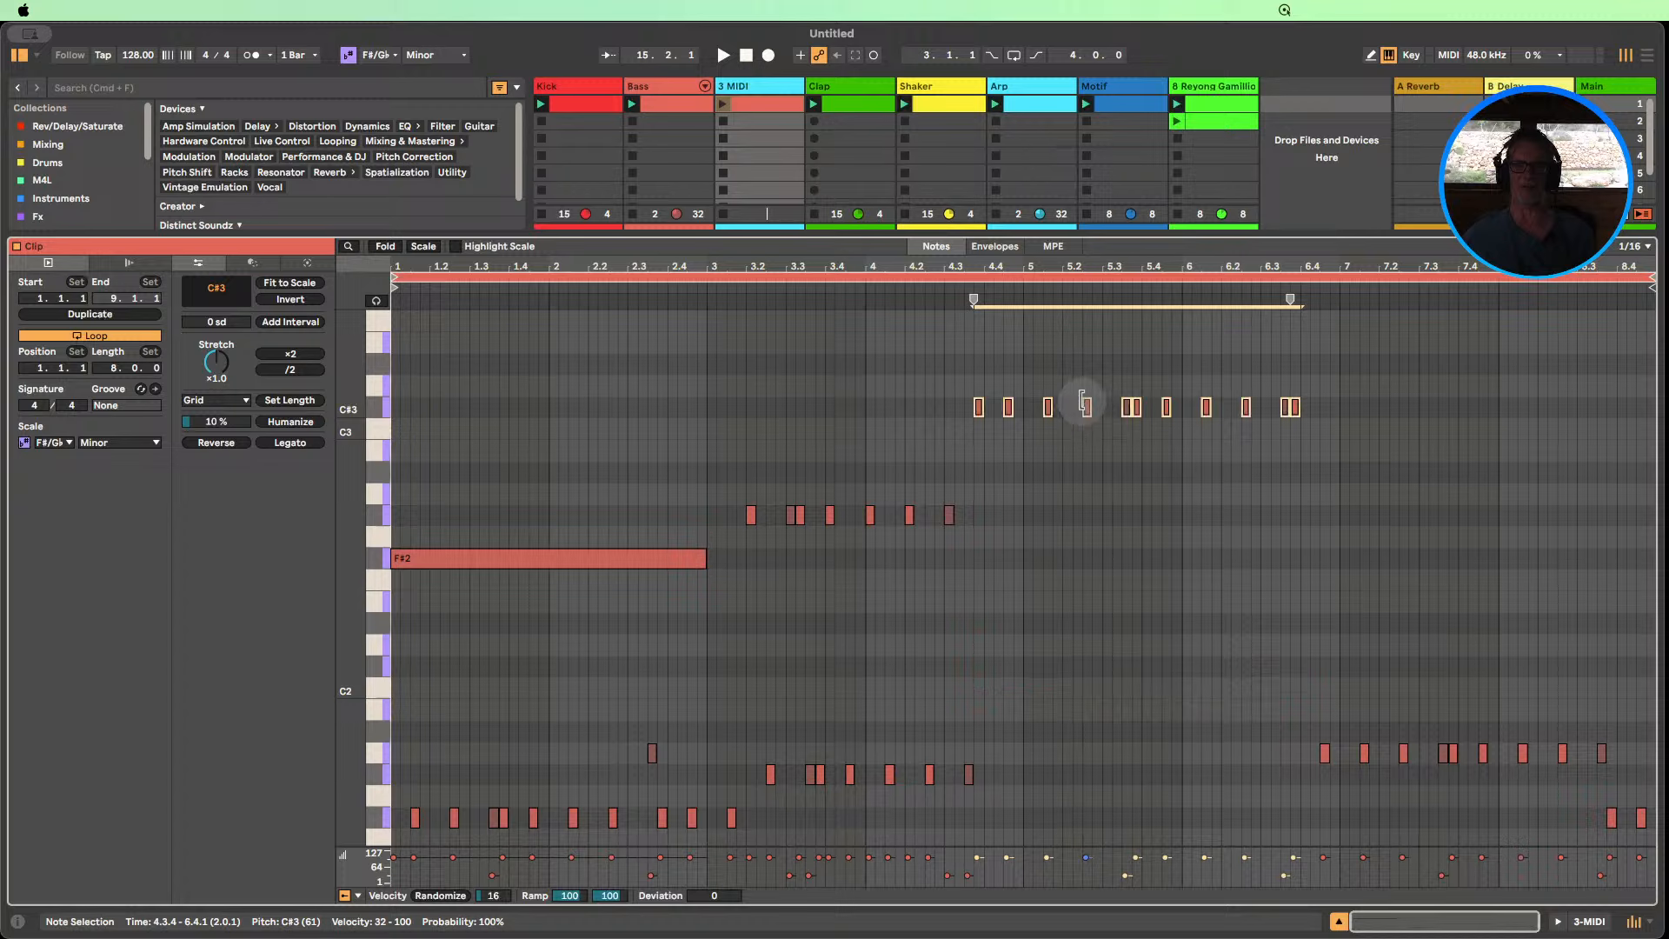
key("shift+Down")
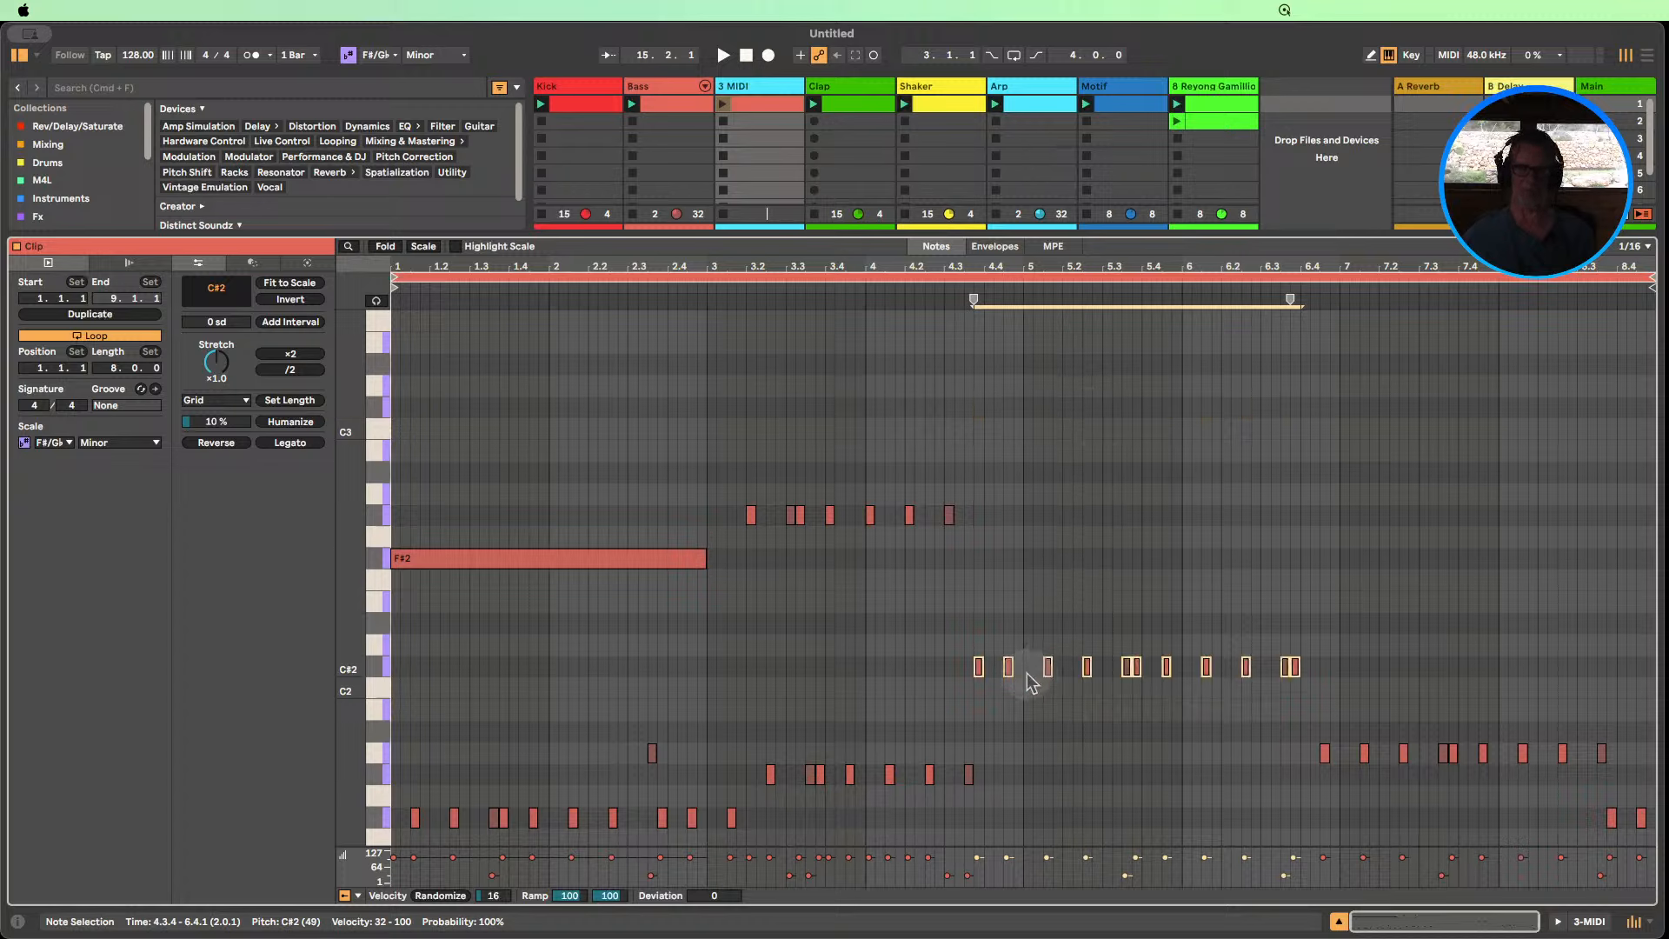
left_click_drag(1009, 671, 1007, 419)
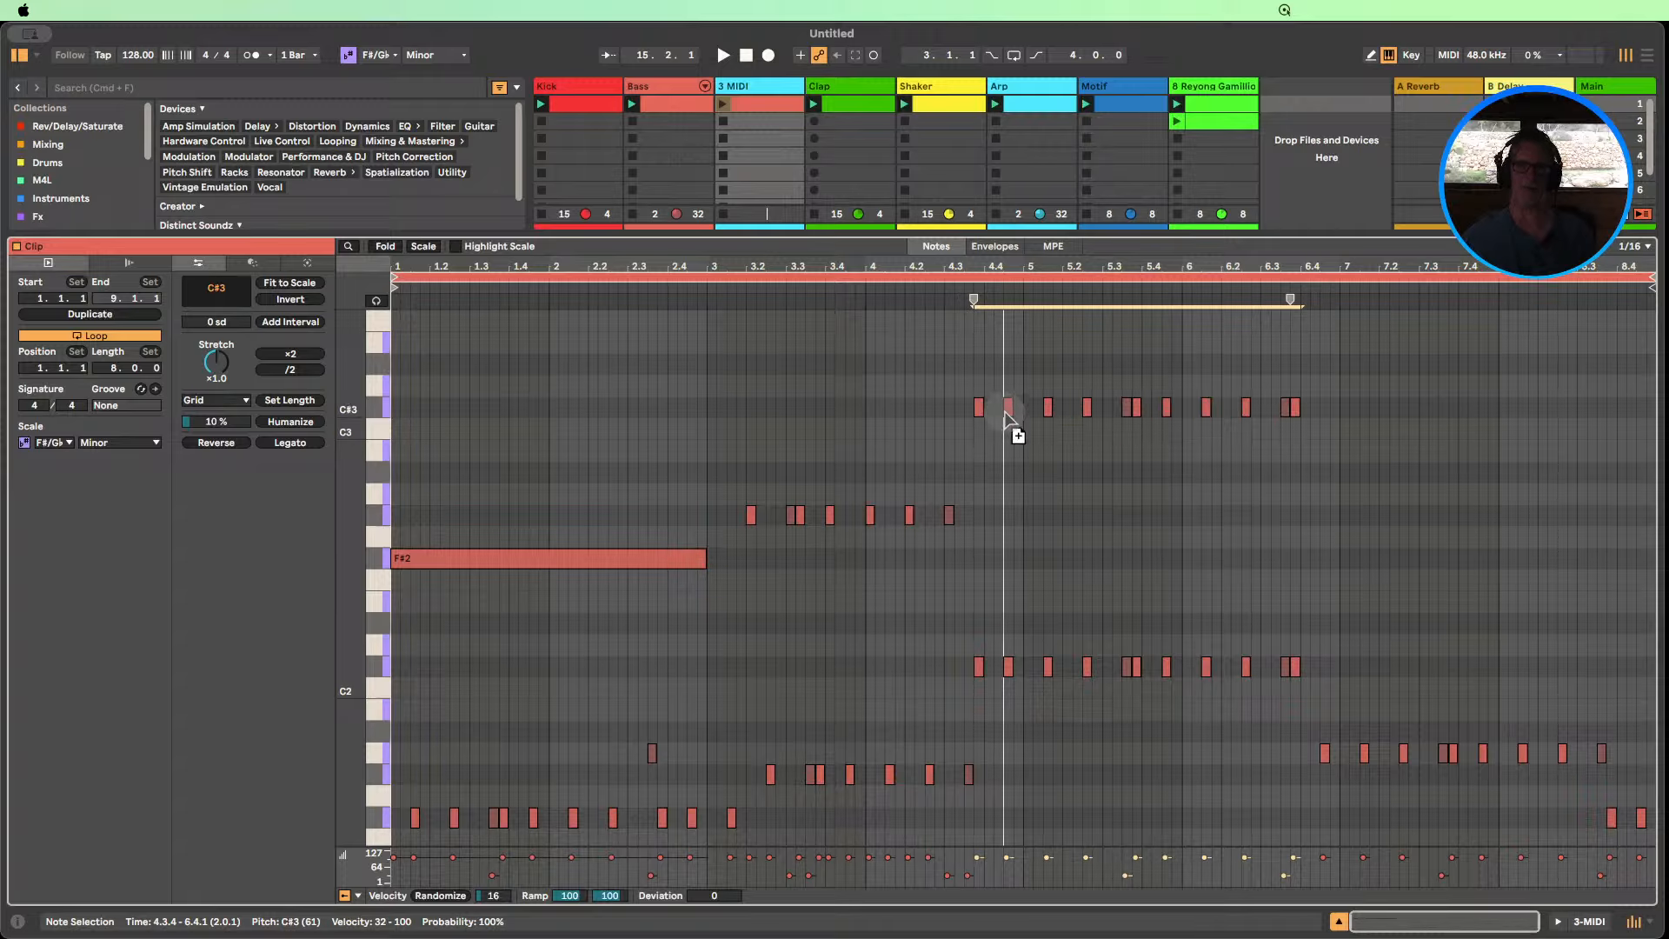
left_click_drag(1005, 416, 1007, 408)
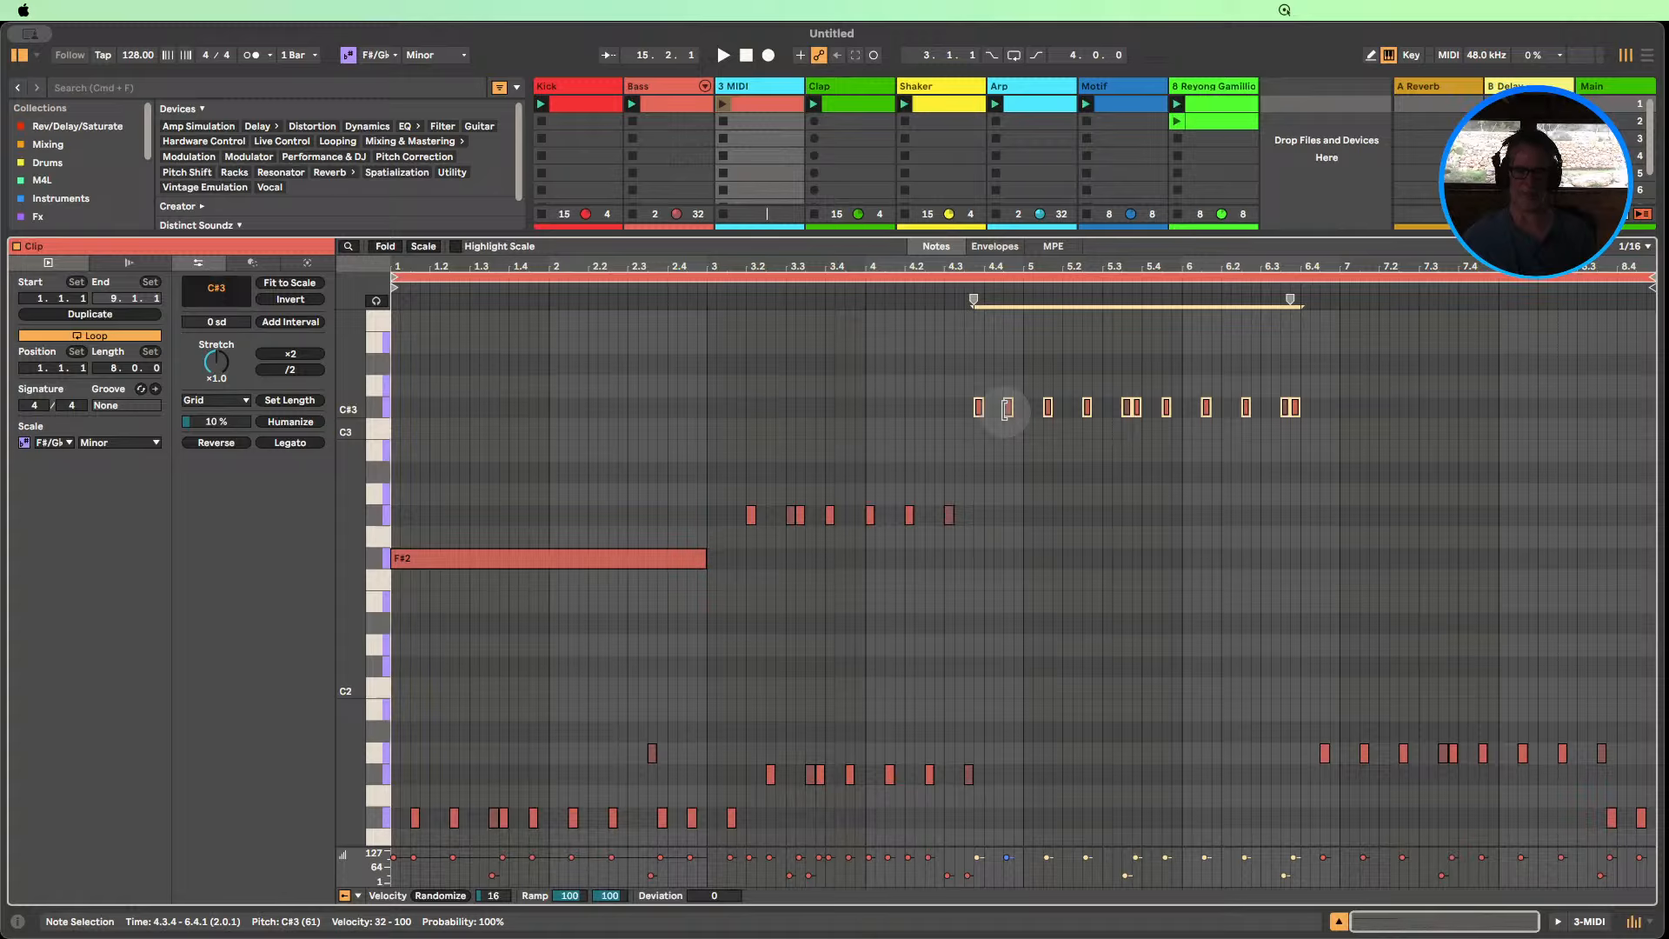
key("shift+Down")
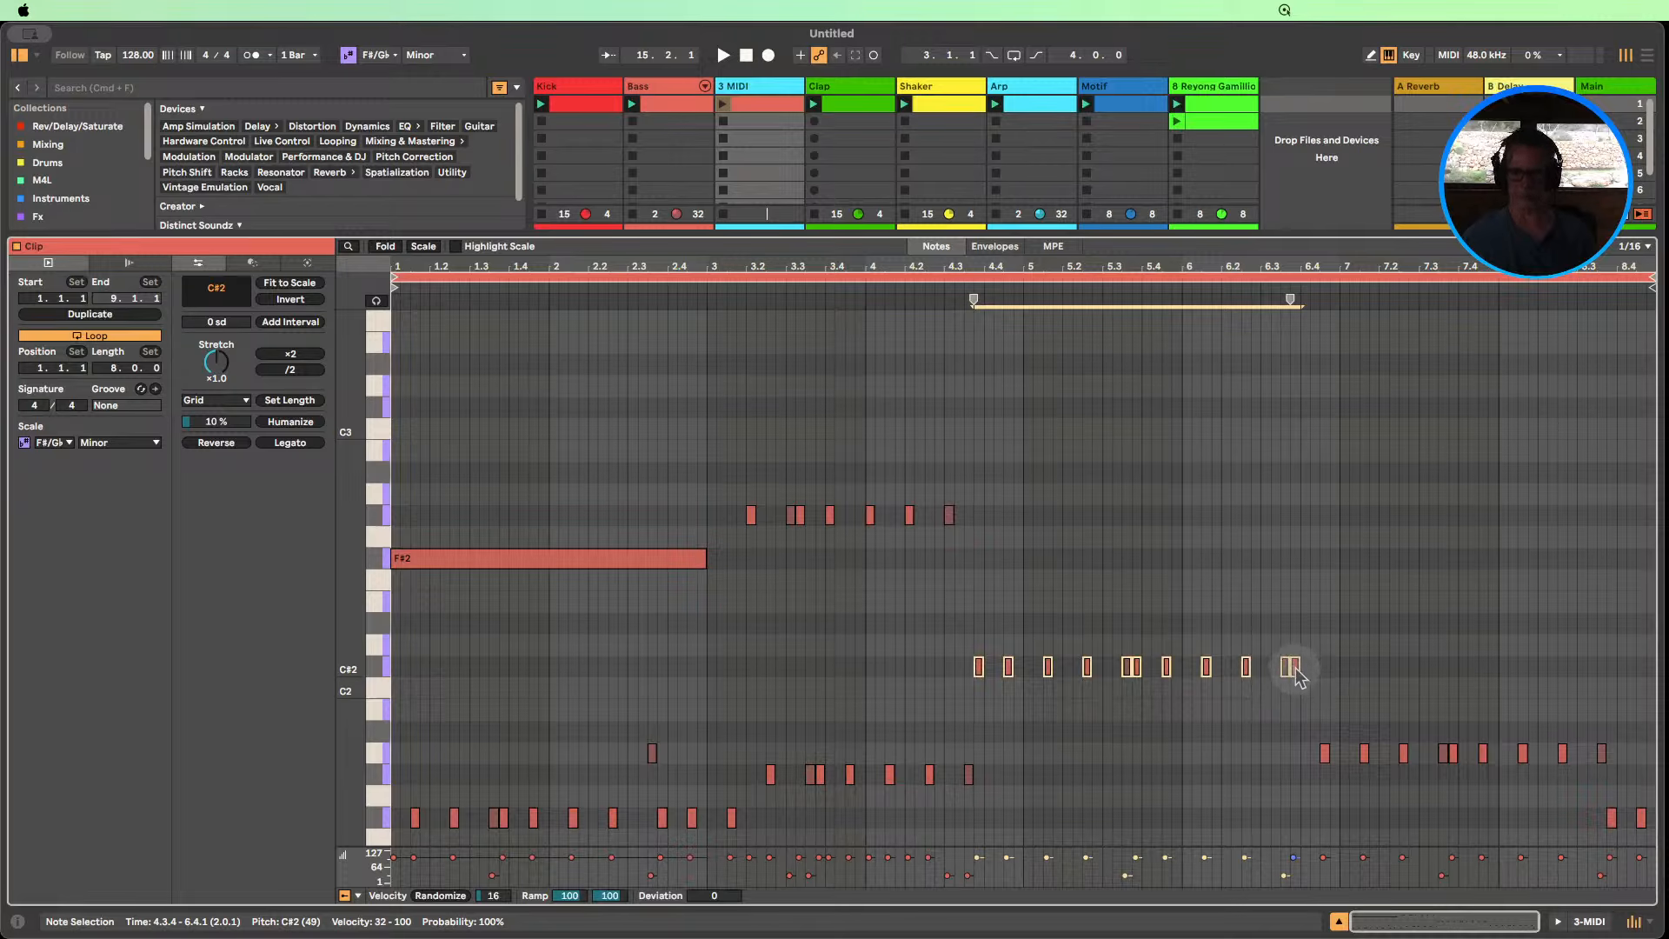
Copy the C#2 notes up an octave to C#3 and the A1 notes up to A#2, keeping both original runs.
left_click_drag(1296, 674, 1297, 413)
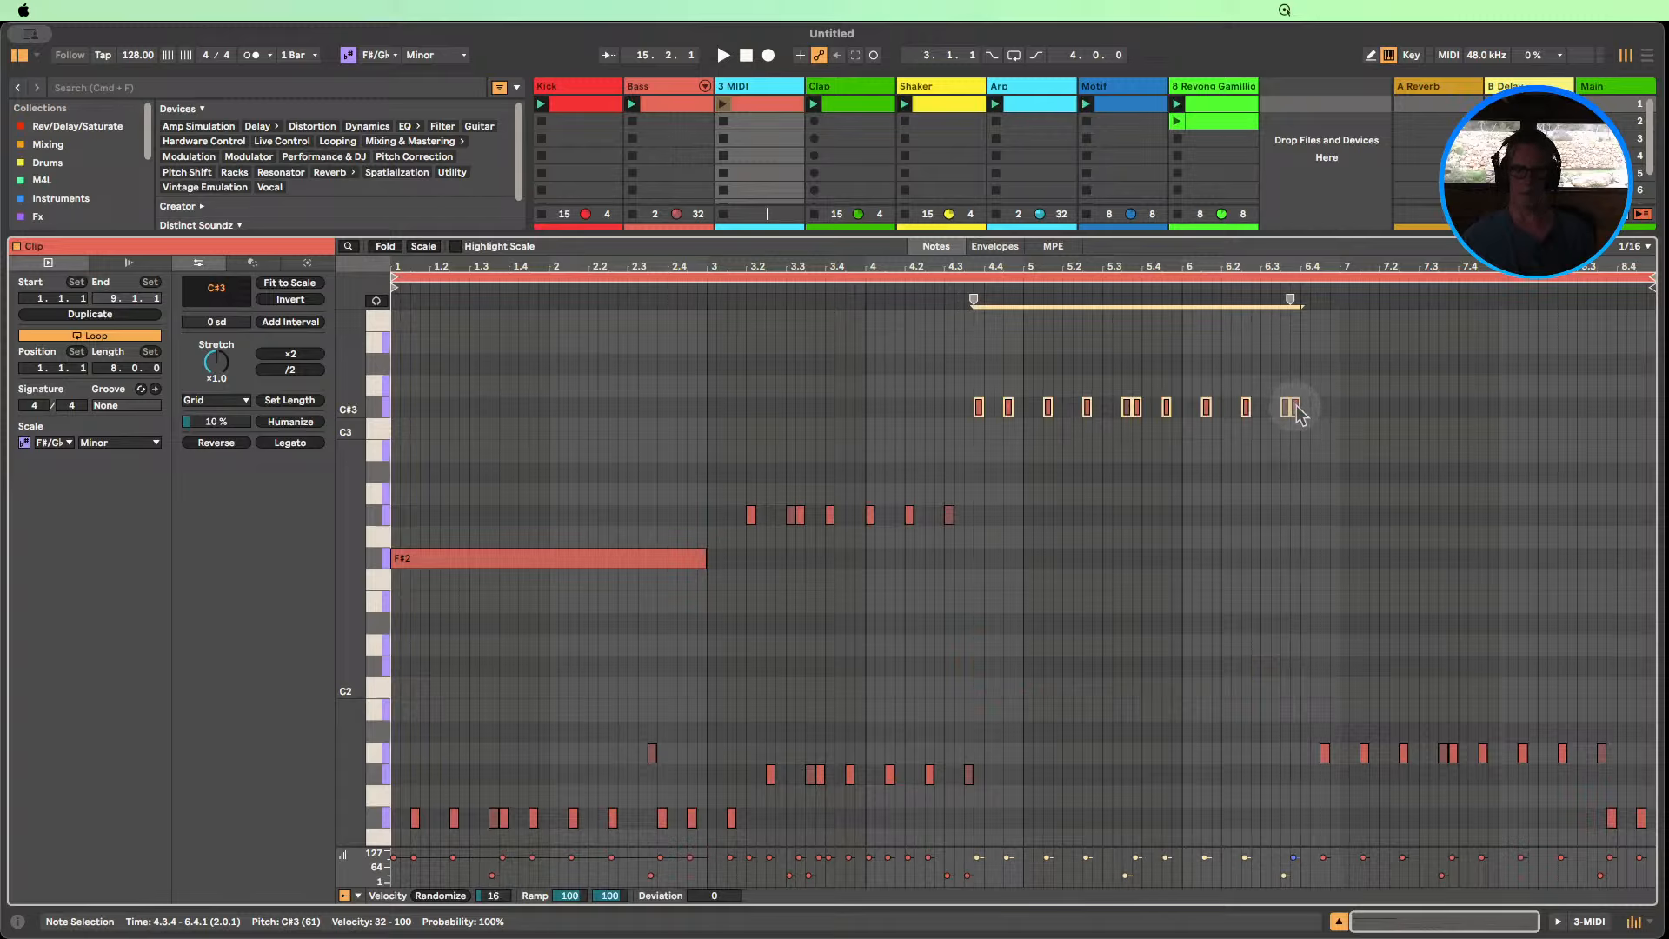
left_click(1287, 494)
left_click_drag(1333, 423, 972, 398)
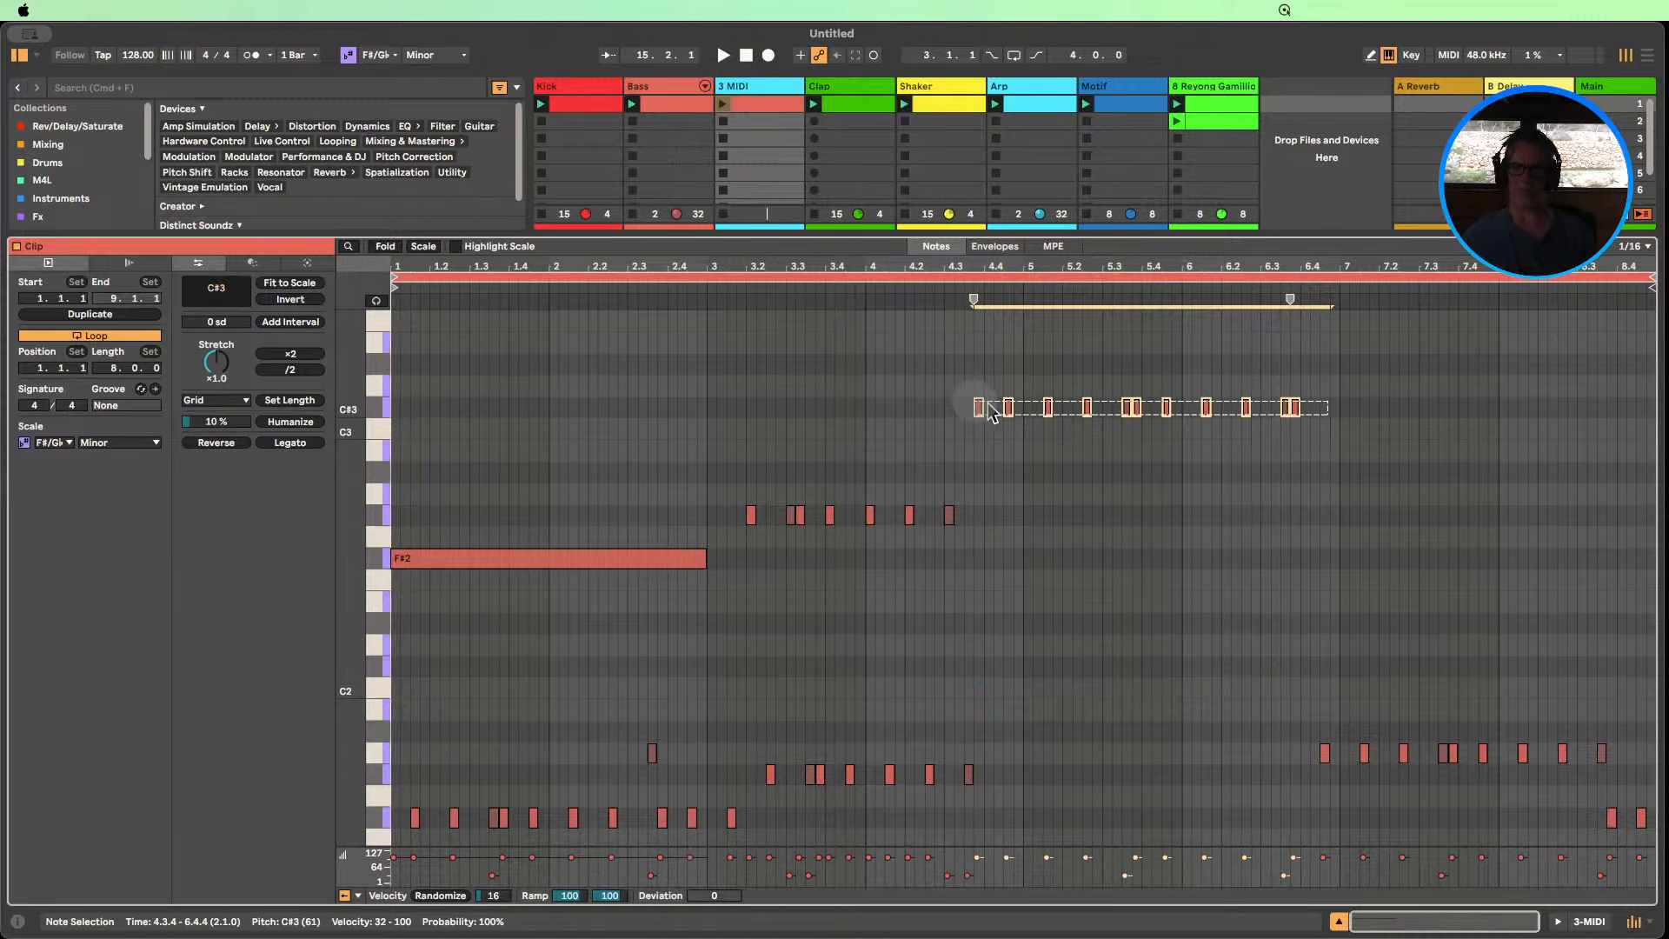
mouse_move(1299, 418)
left_mouse_down()
mouse_move(1267, 596)
mouse_move(1289, 663)
mouse_move(1280, 419)
mouse_move(1300, 429)
left_mouse_up()
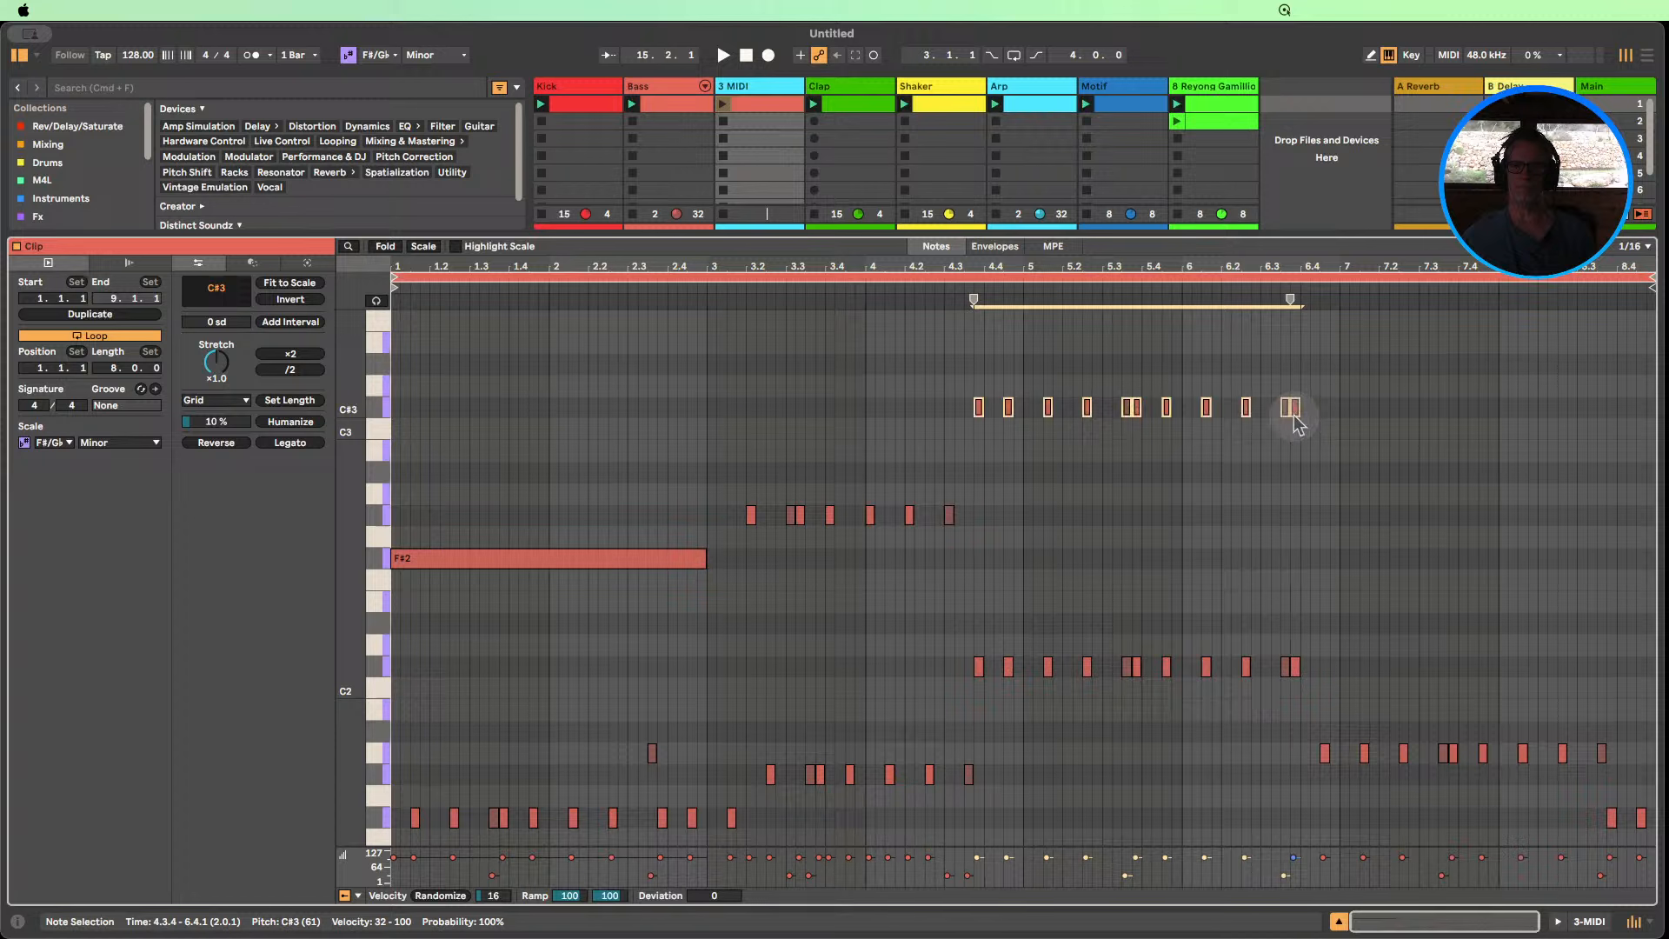
left_click_drag(1622, 769, 1270, 736)
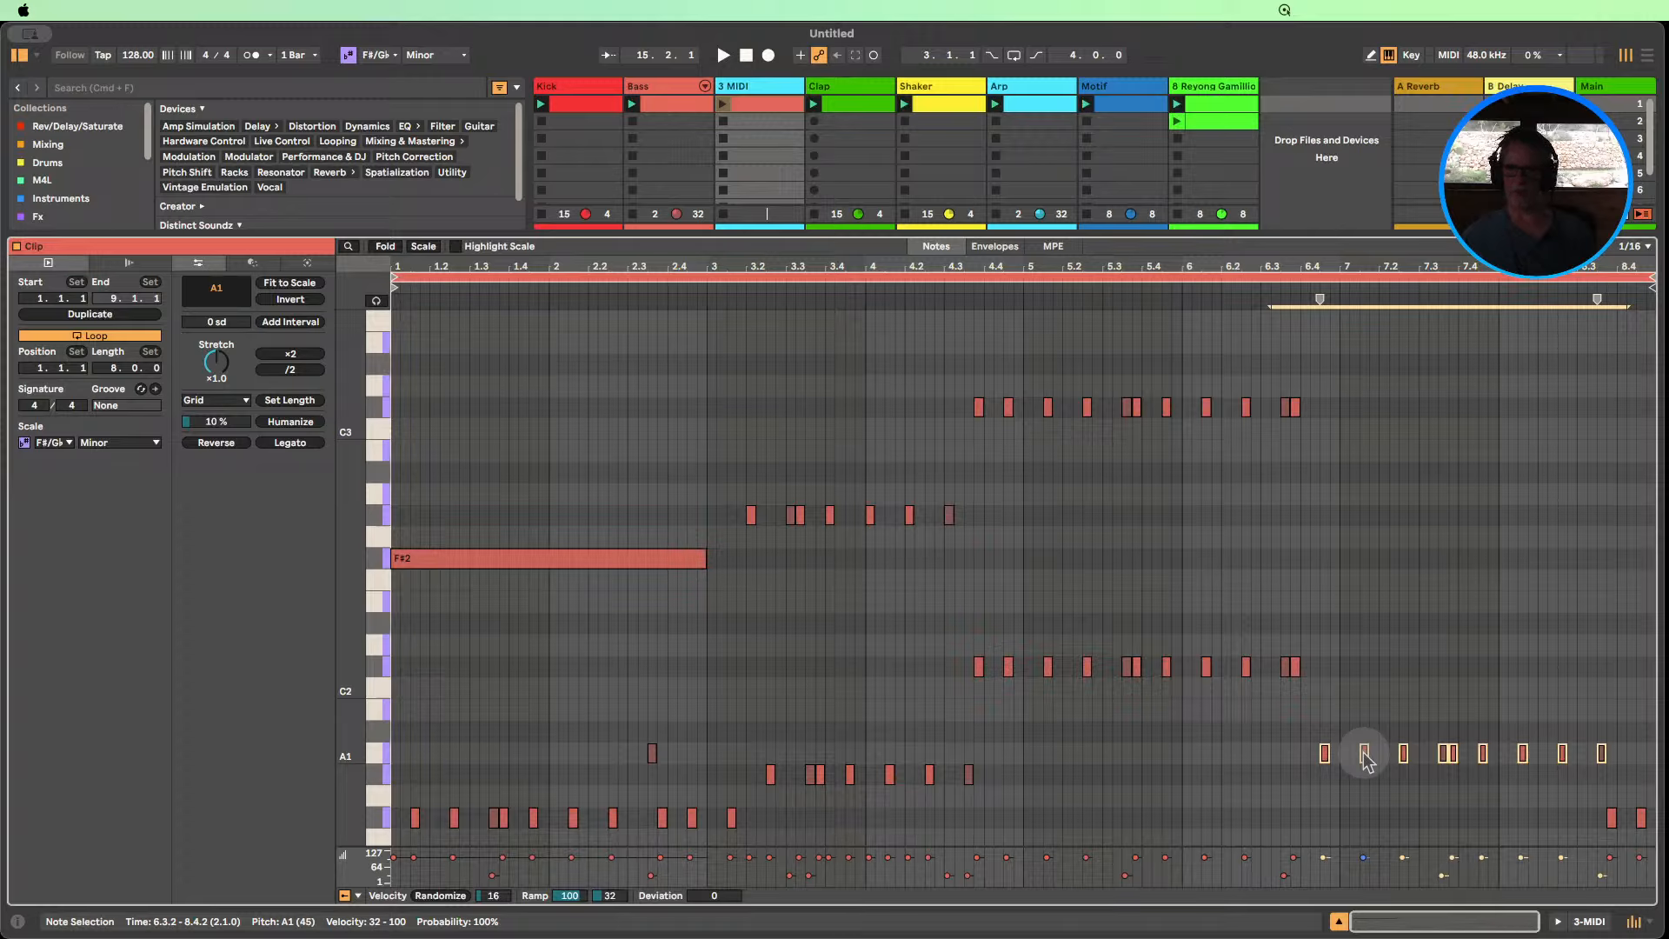
left_click_drag(1365, 761, 1365, 473)
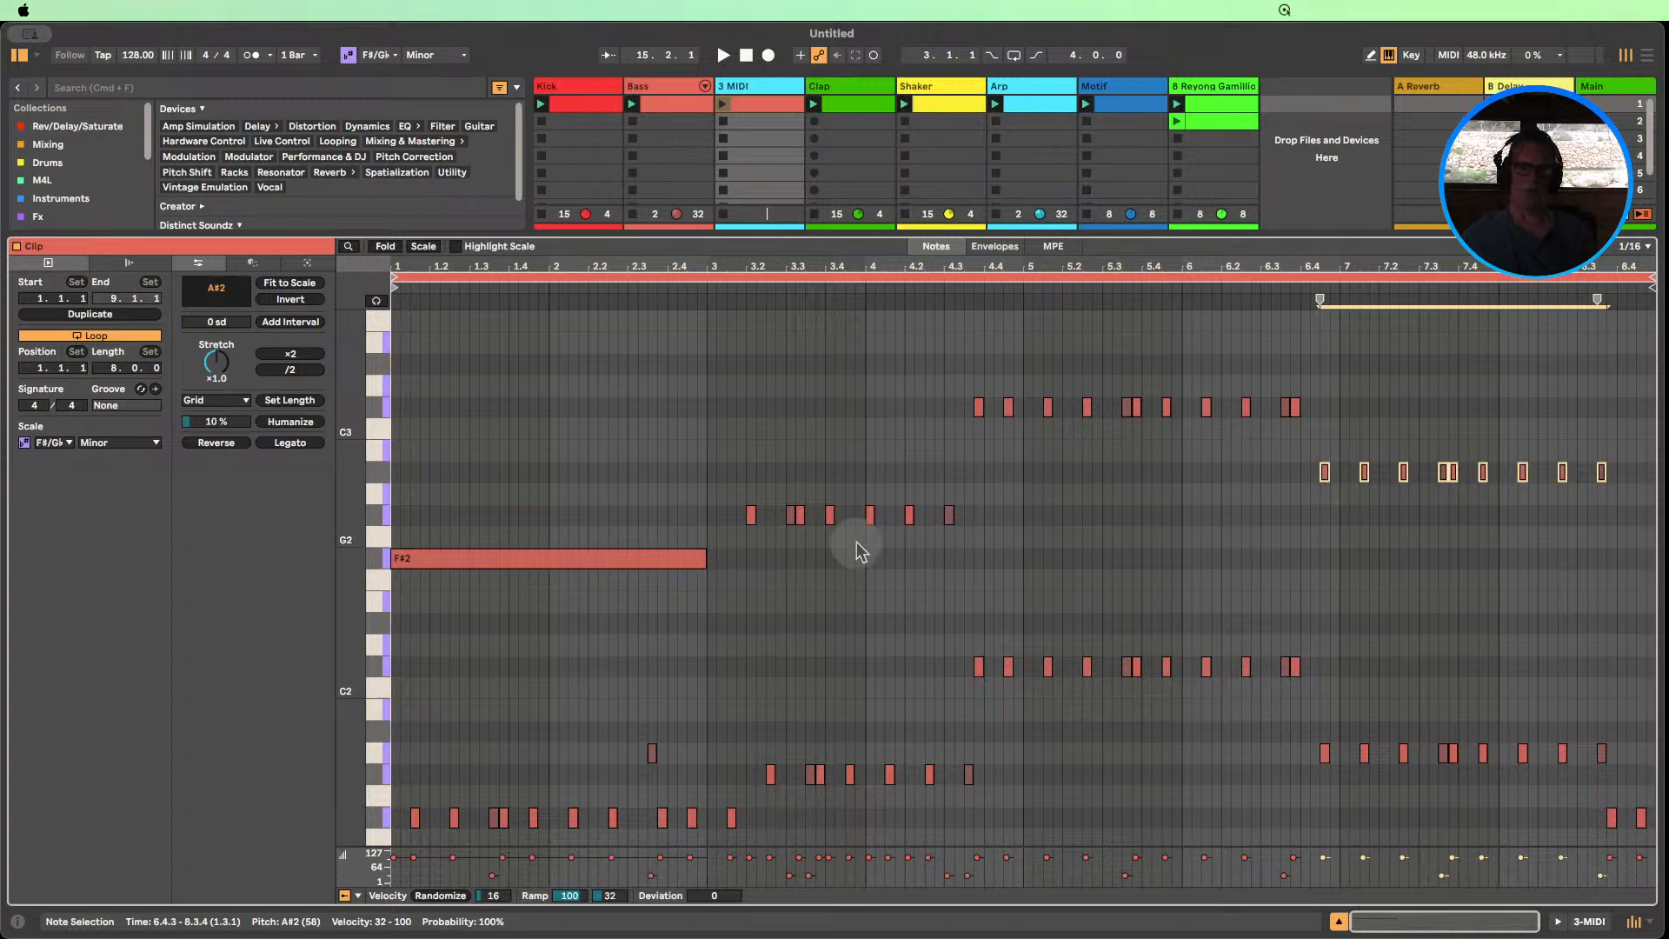
Turn the G#2, C#3 and A#2 copies into single long notes, with A#2 reaching the end of the clip.
mouse_move(966, 546)
left_mouse_down()
mouse_move(779, 491)
mouse_move(973, 515)
left_mouse_up()
key("BackSpace")
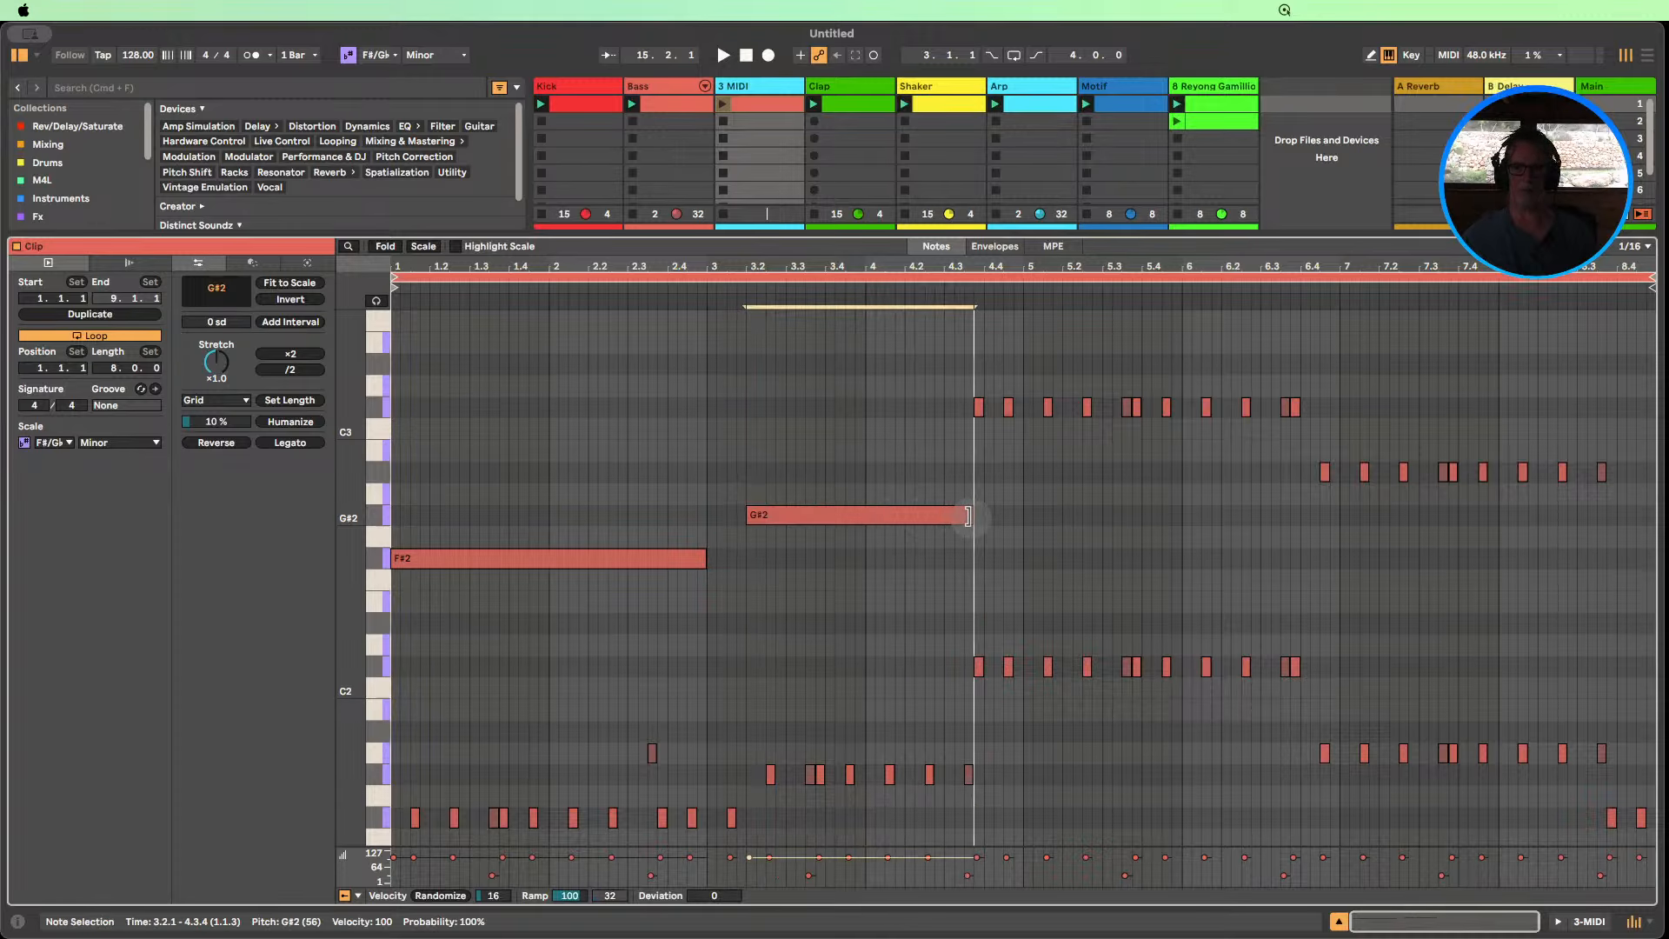
left_click_drag(1356, 435, 1291, 405)
key("BackSpace")
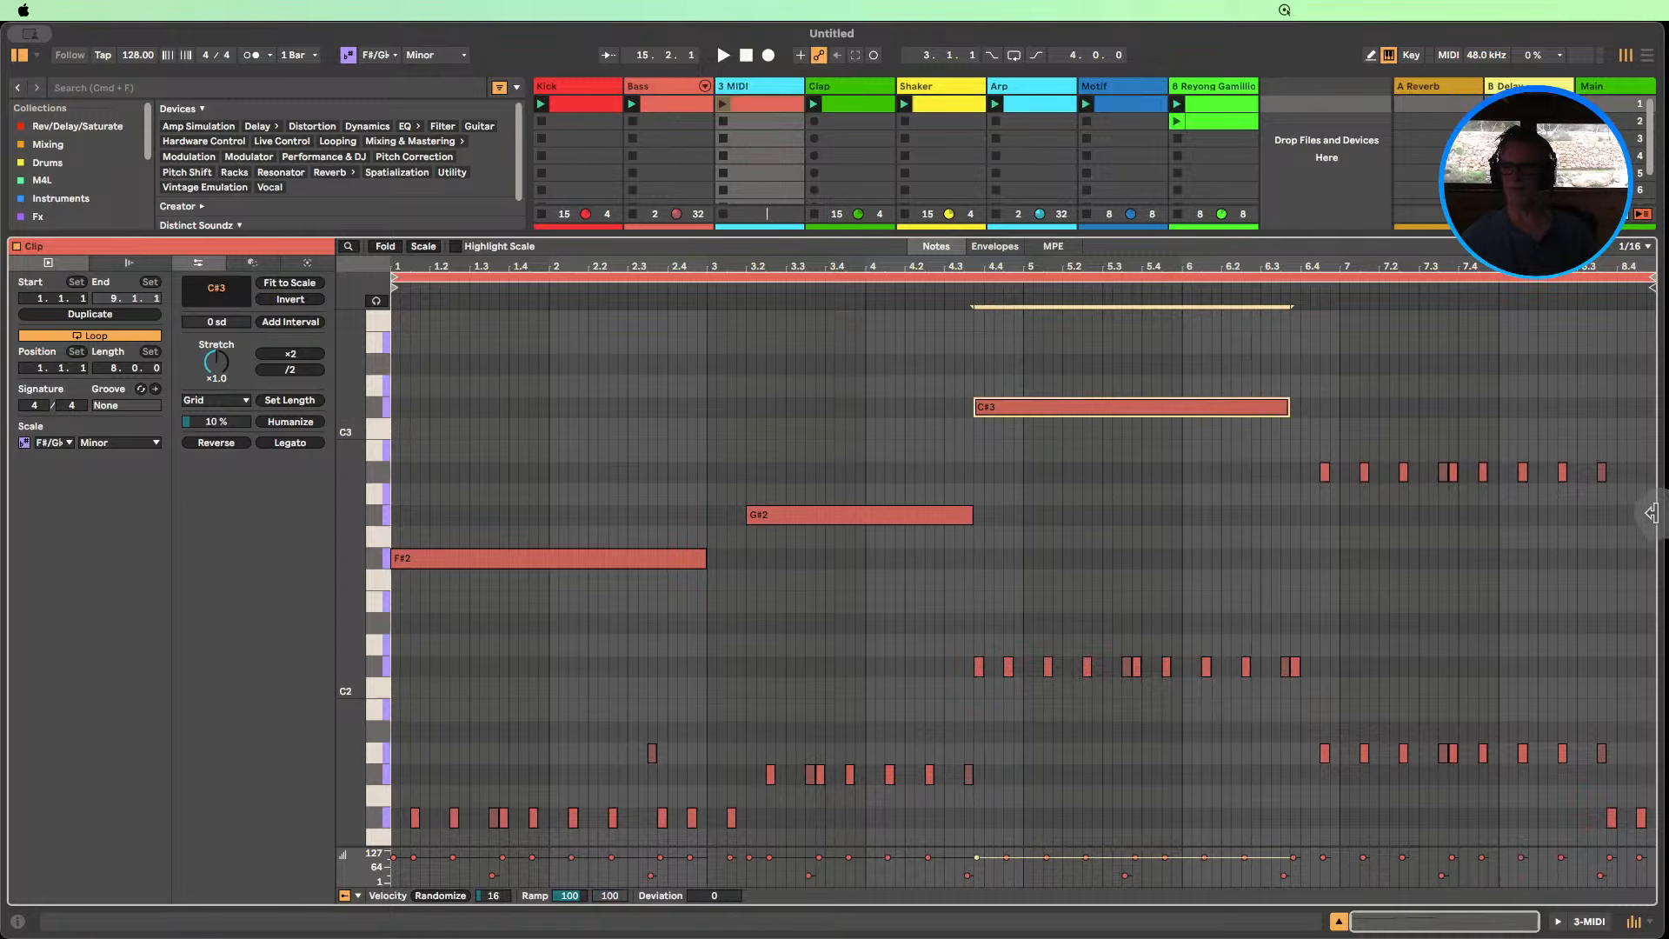
left_click_drag(1640, 502, 1635, 454)
key("BackSpace")
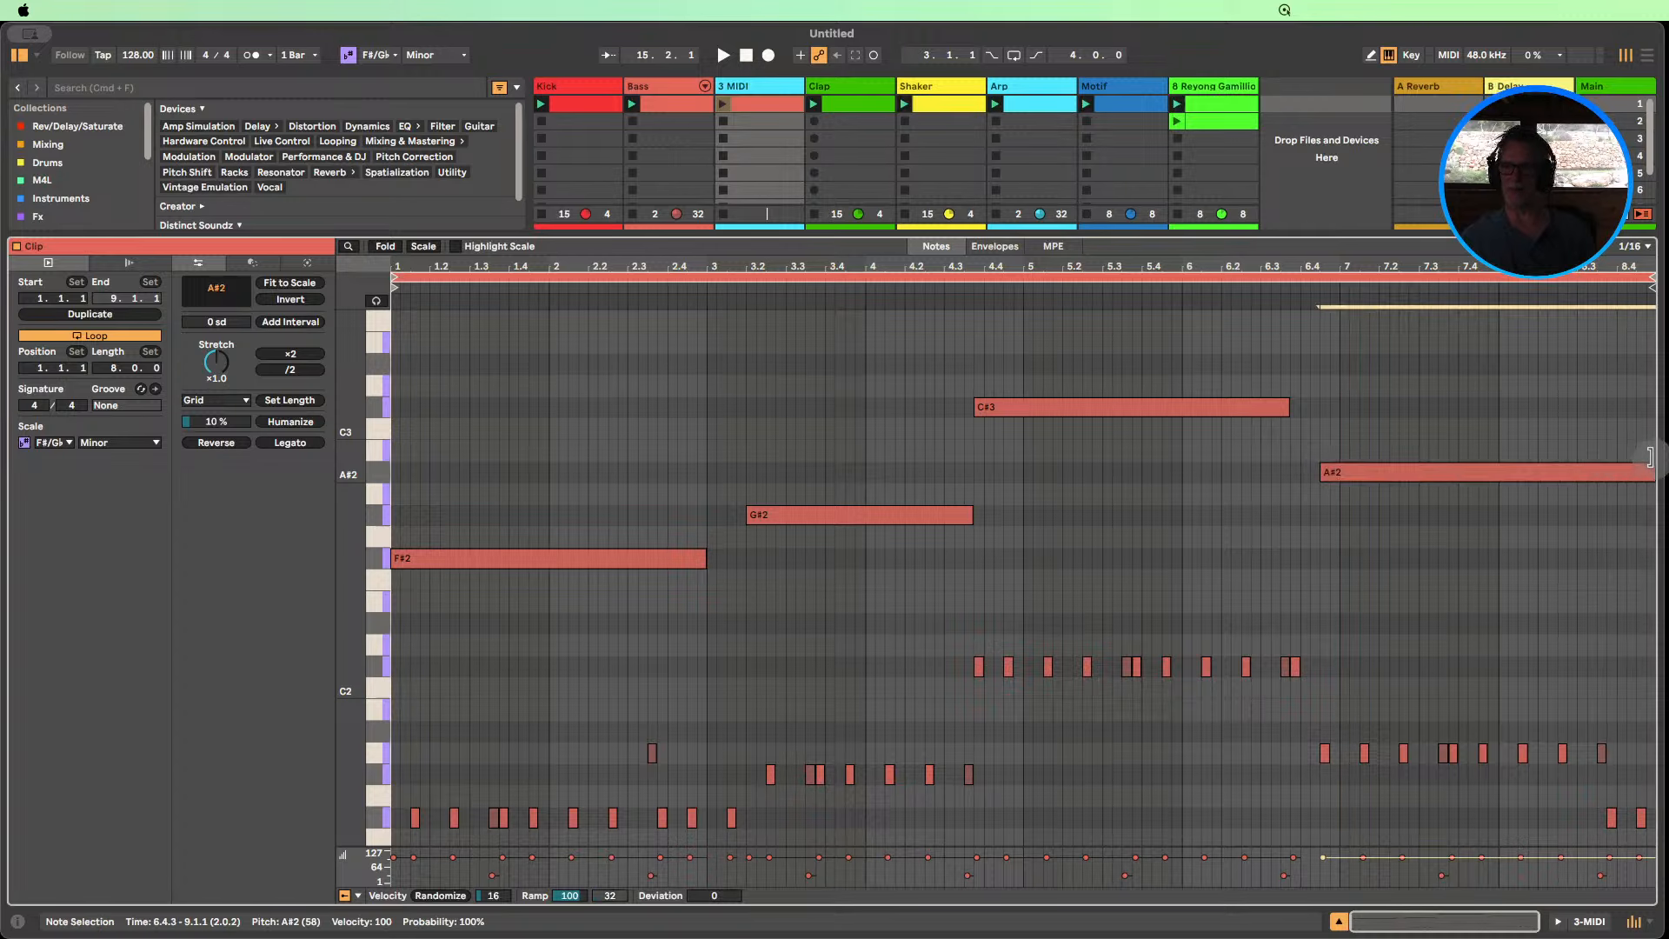
Adjust the long notes' edges so F#2 ends at 3.2.1, G#2 meets C#3 at 4.4.1, and C#3 extends to the start of A#2.
left_click_drag(1290, 407, 1318, 407)
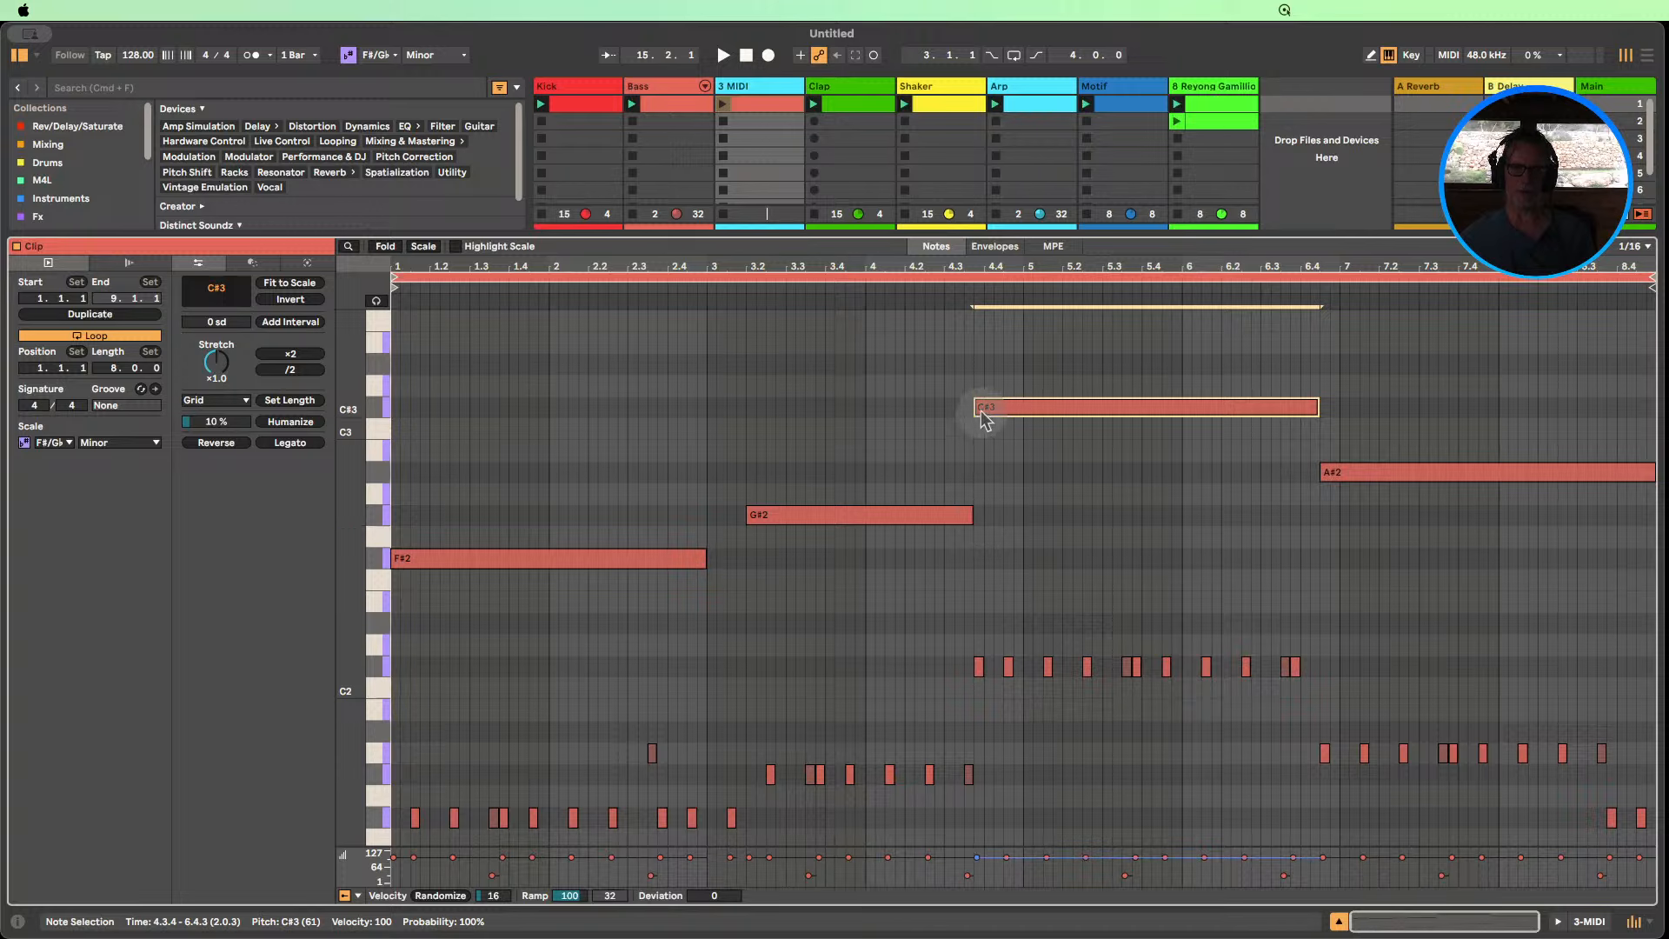
left_click_drag(973, 402, 980, 403)
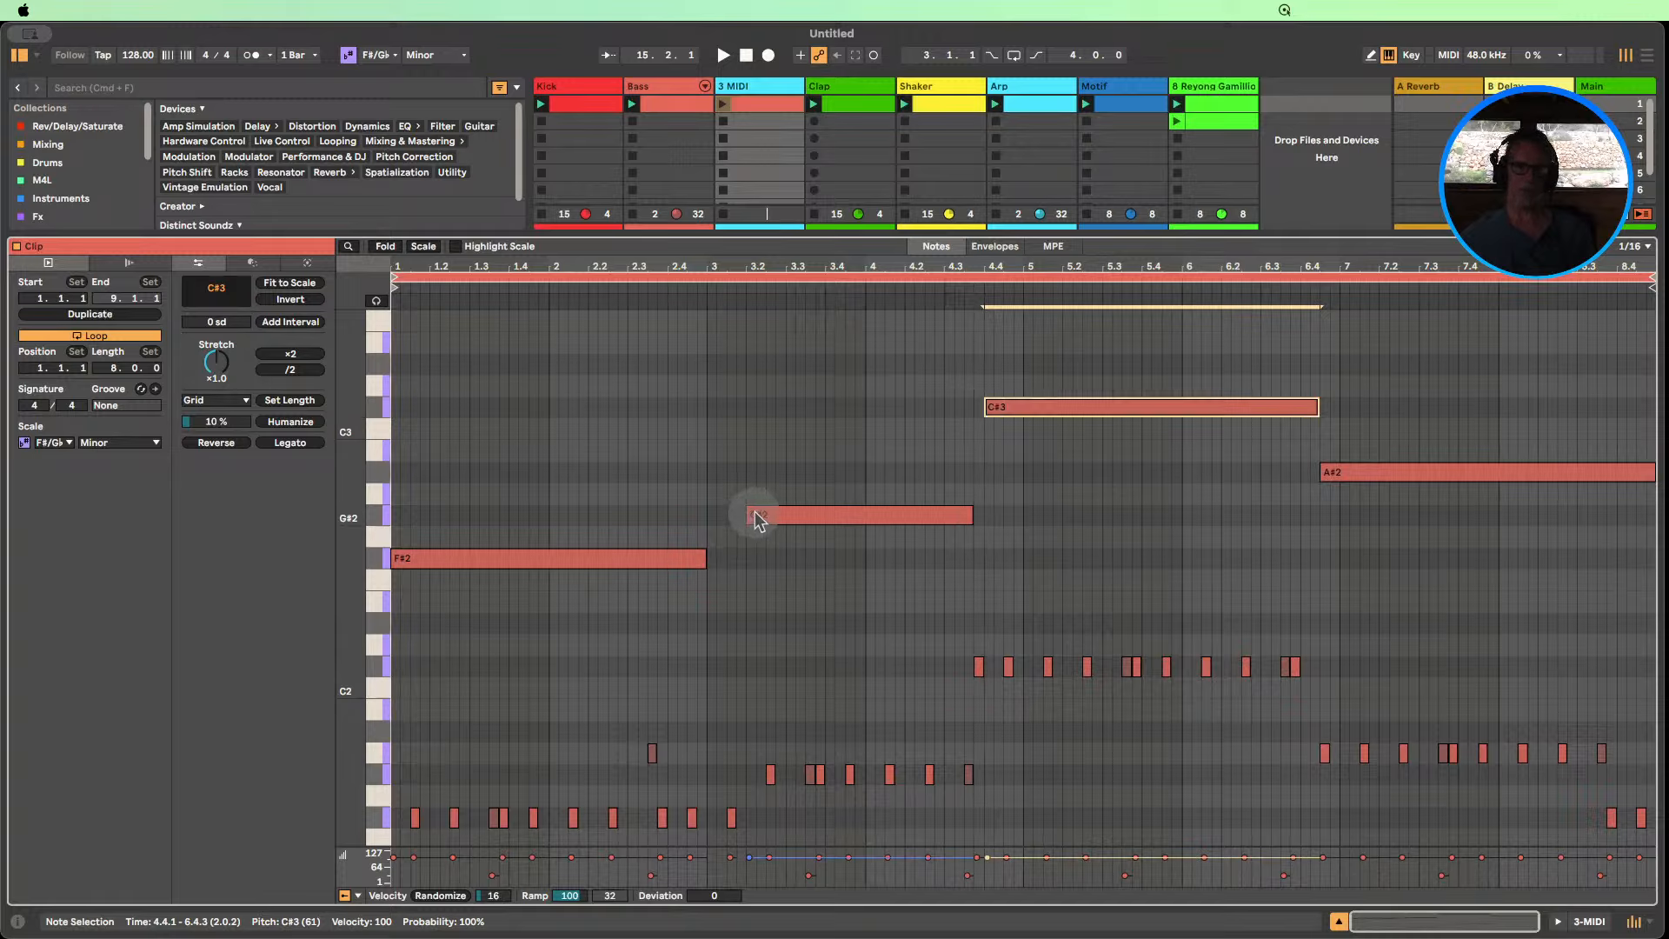
left_click_drag(705, 550, 746, 555)
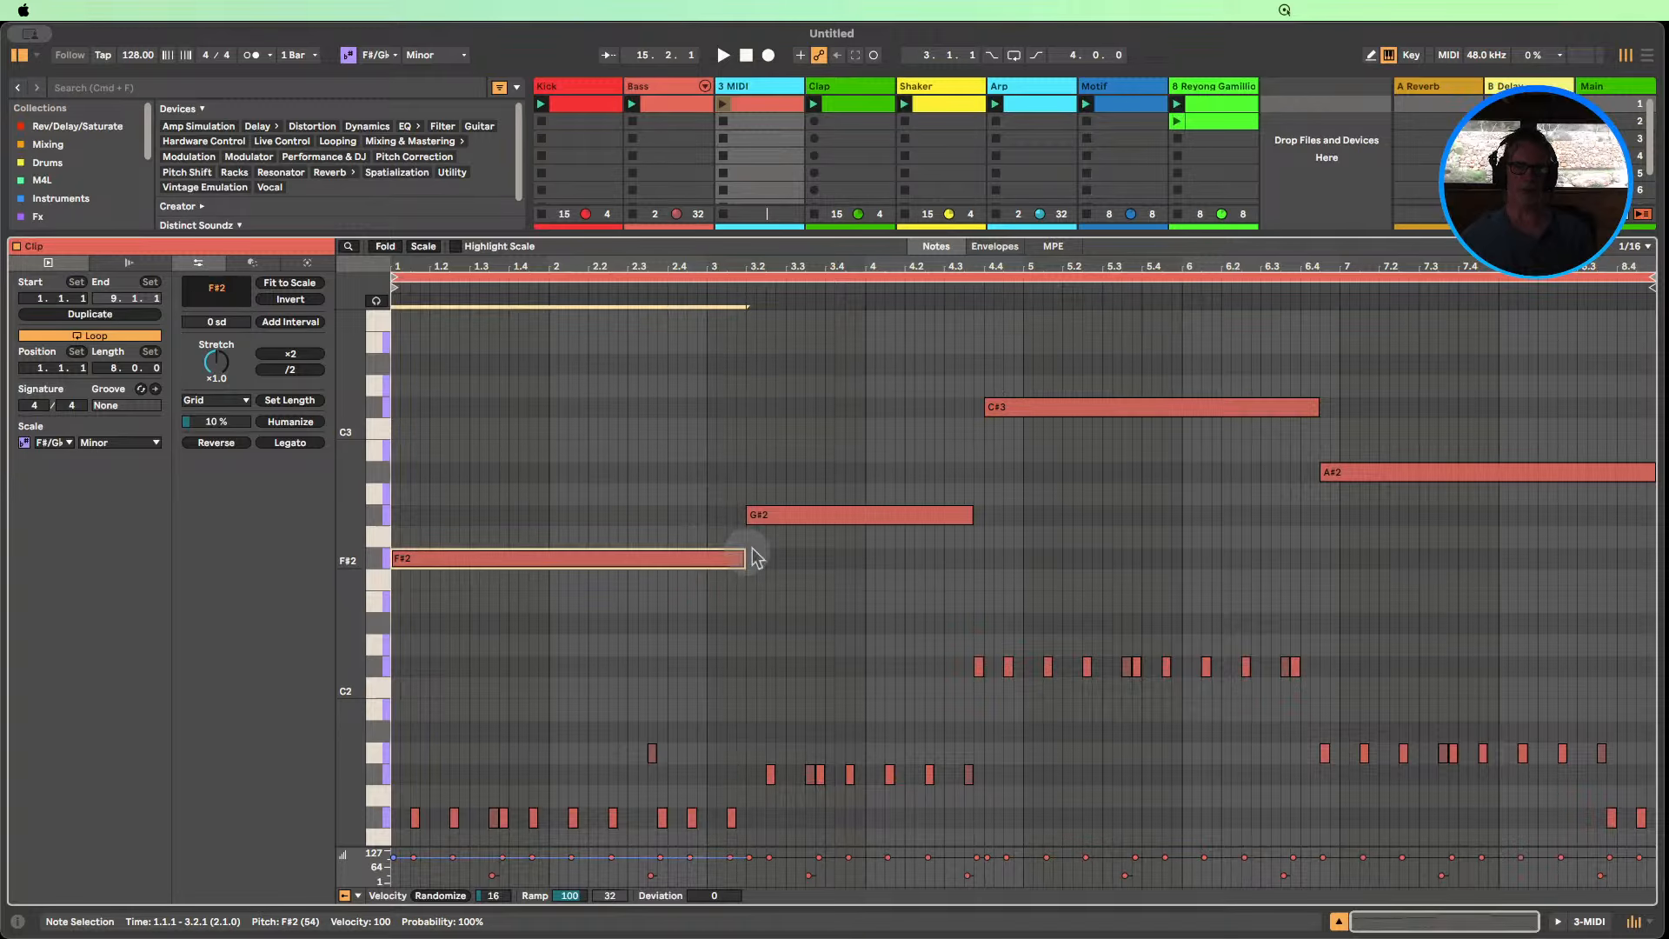
left_click_drag(968, 510, 984, 511)
Deactivate all the original short bass notes from F#1 to C#2 below the long notes.
left_click(1172, 499)
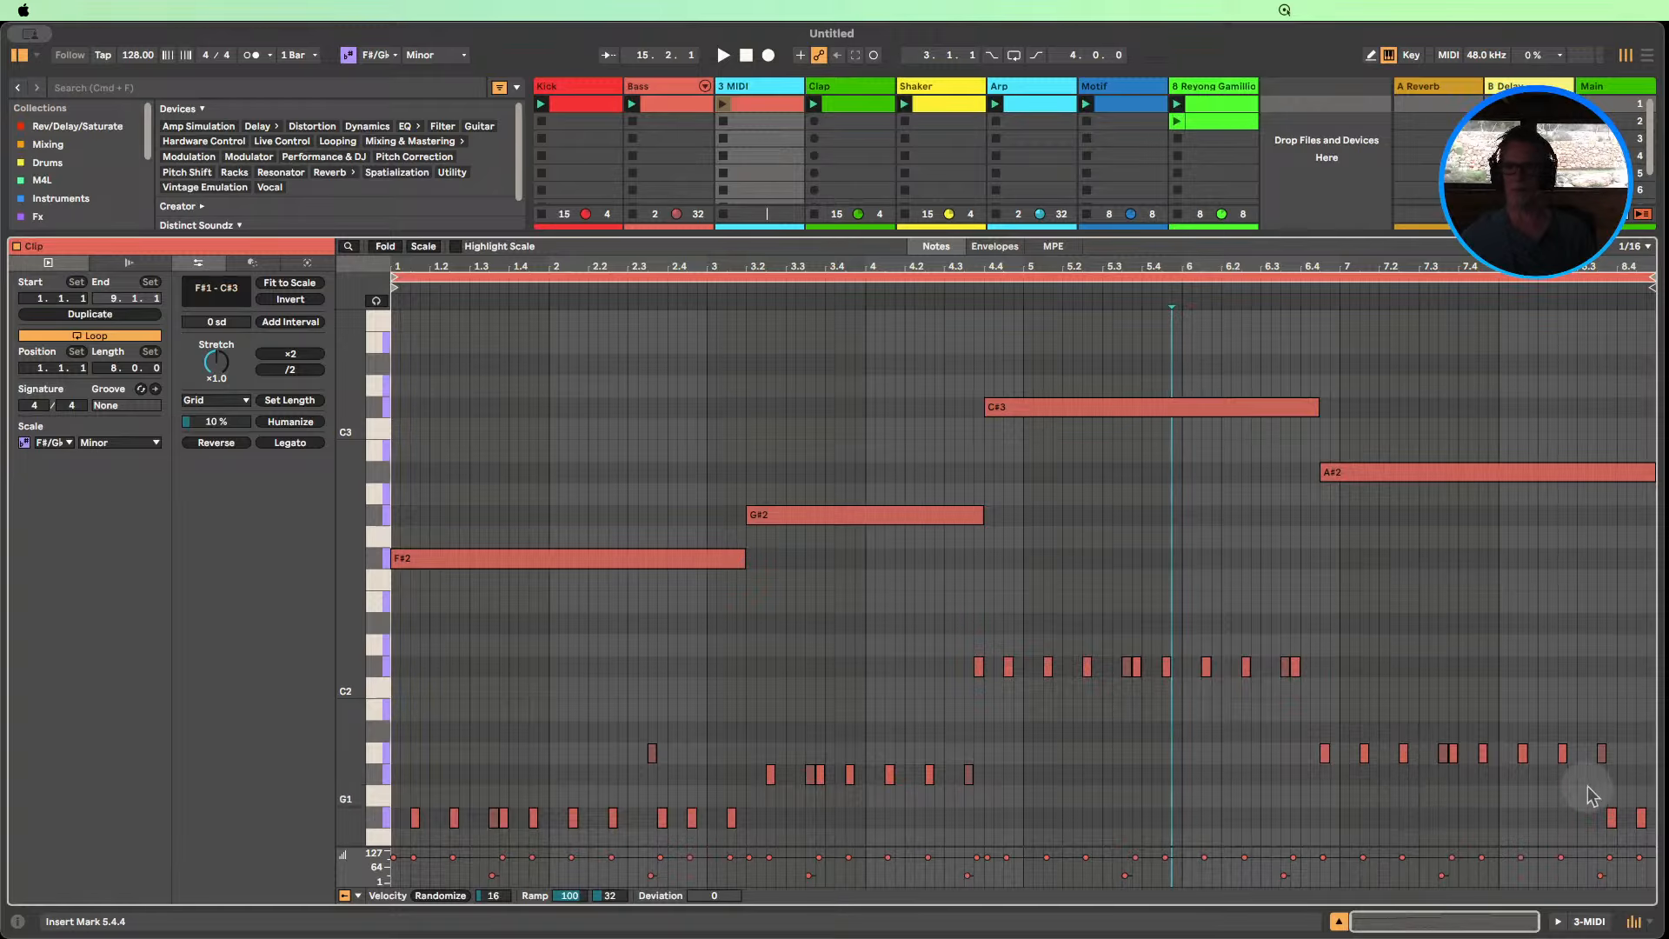
left_click_drag(1646, 835, 382, 647)
left_click(836, 670)
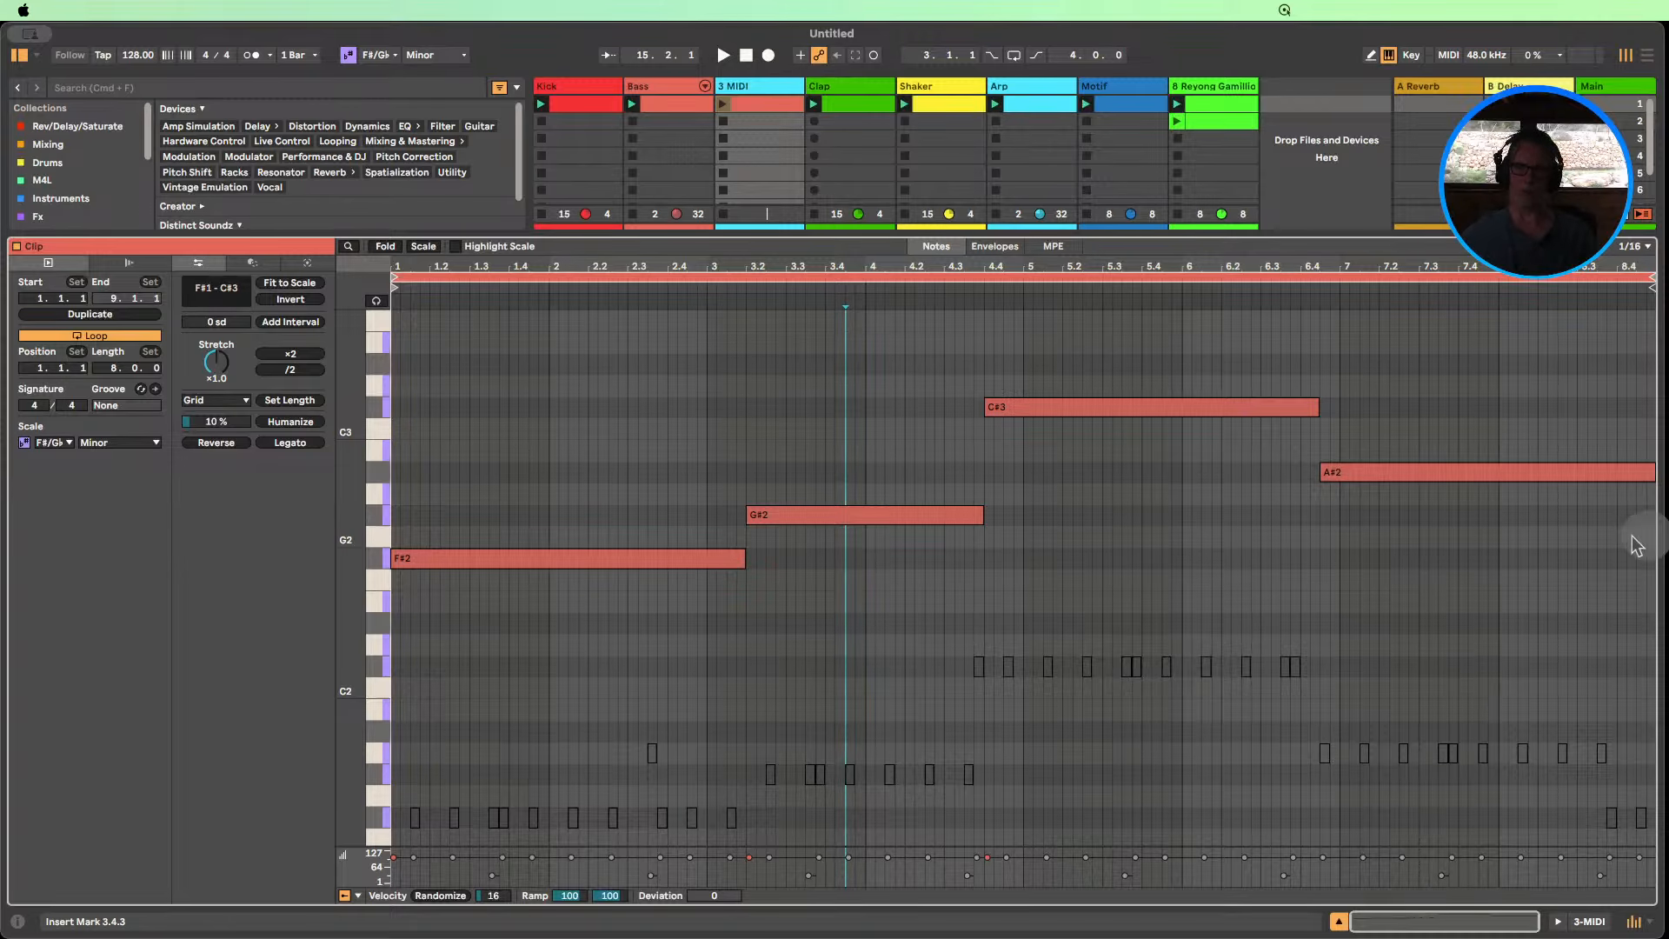
Assign the 3 MIDI track's color to its clips.
left_click(1340, 922)
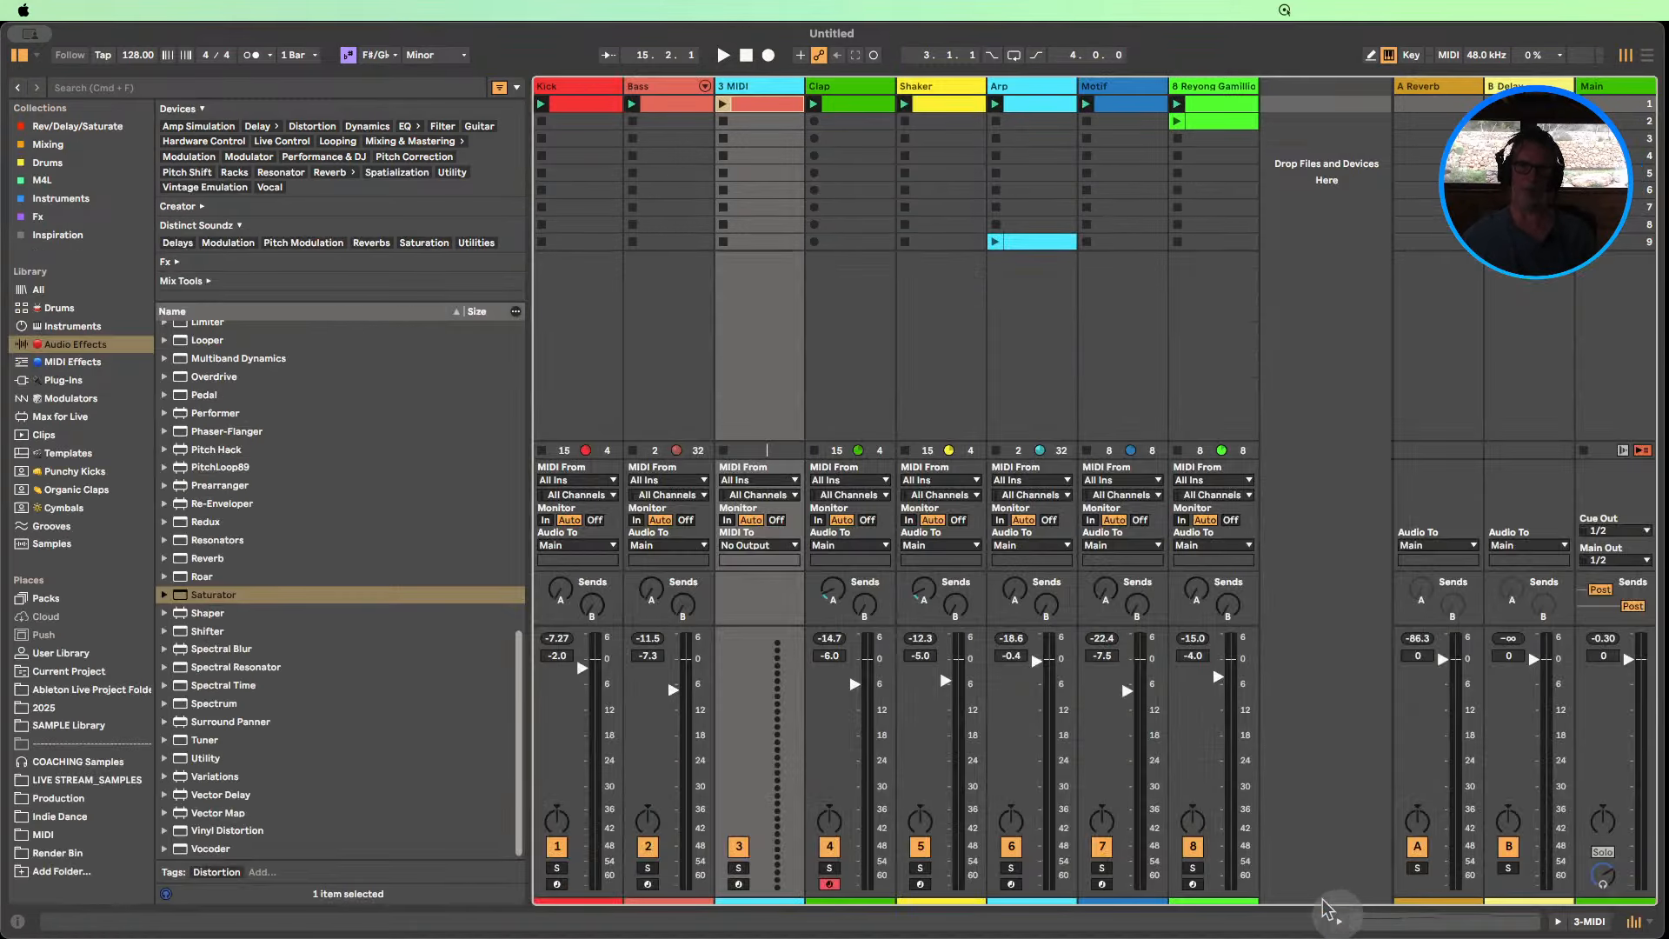
right_click(750, 96)
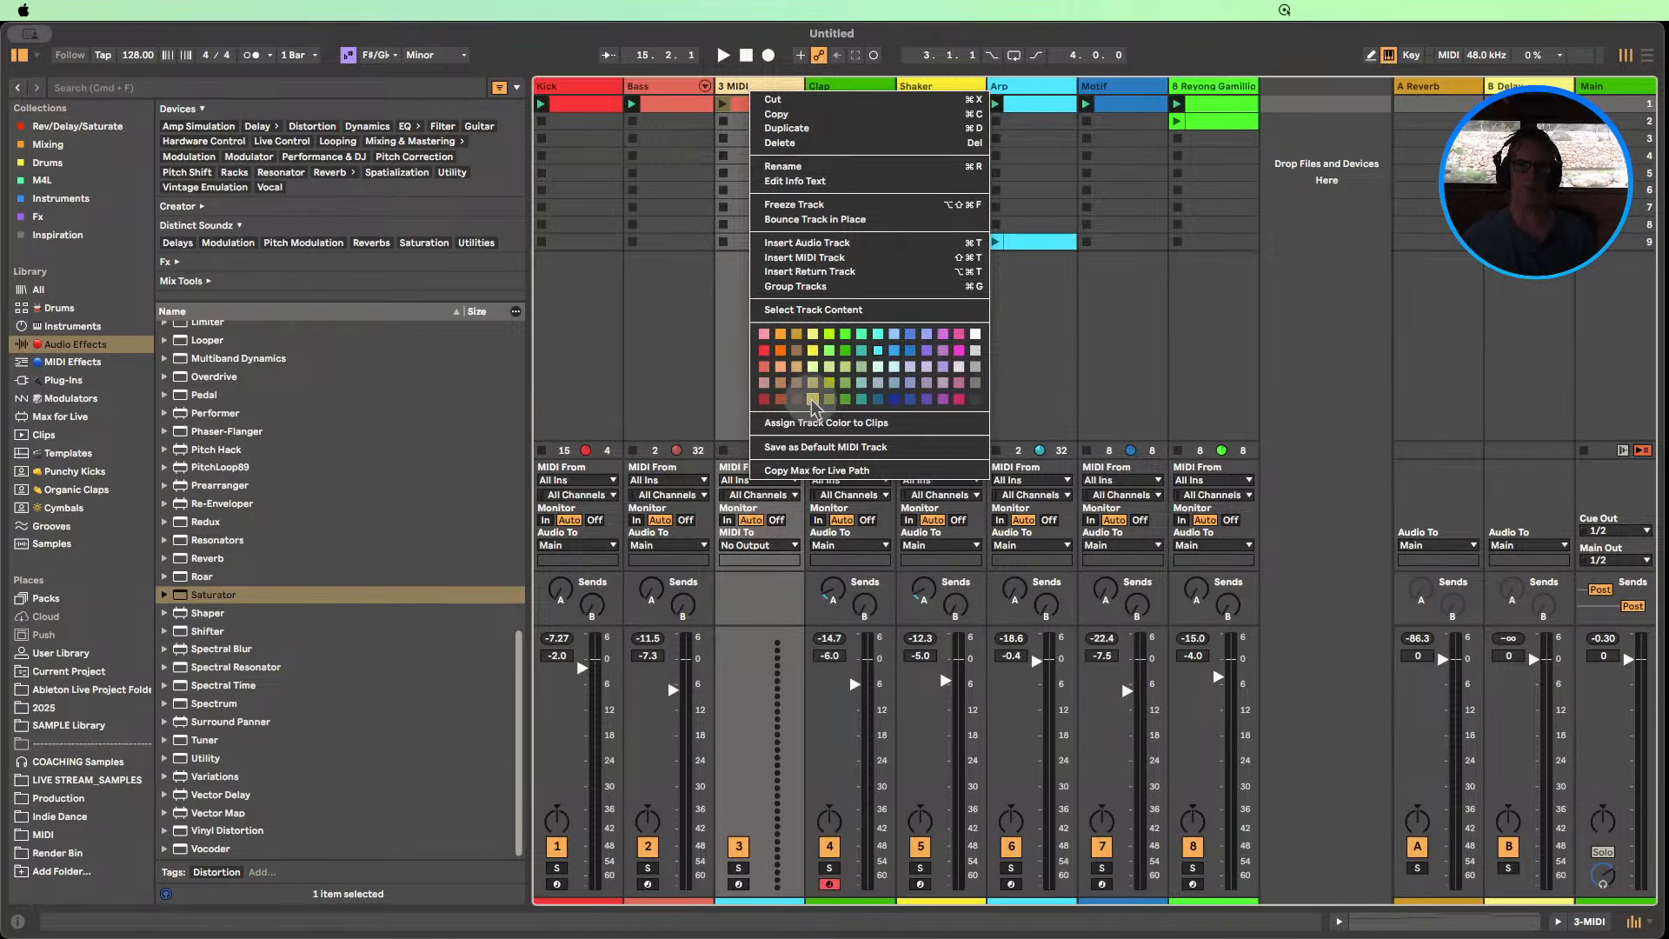
left_click(808, 426)
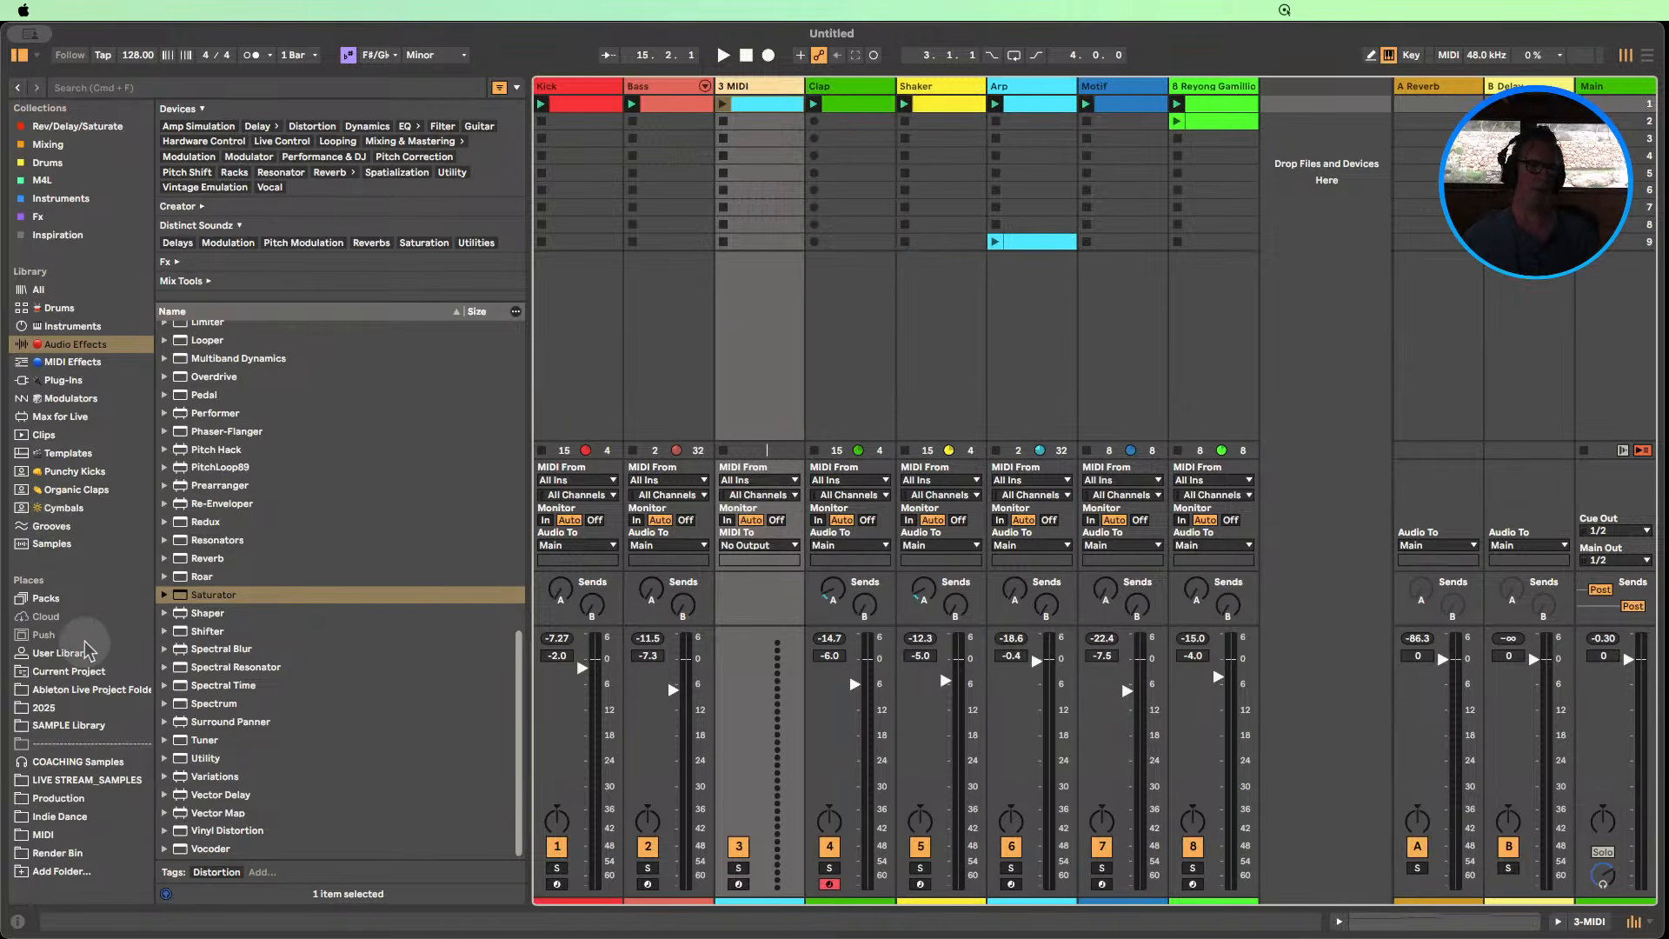
Search the whole library for "lega" and remove the Percussion filter.
left_click(72, 202)
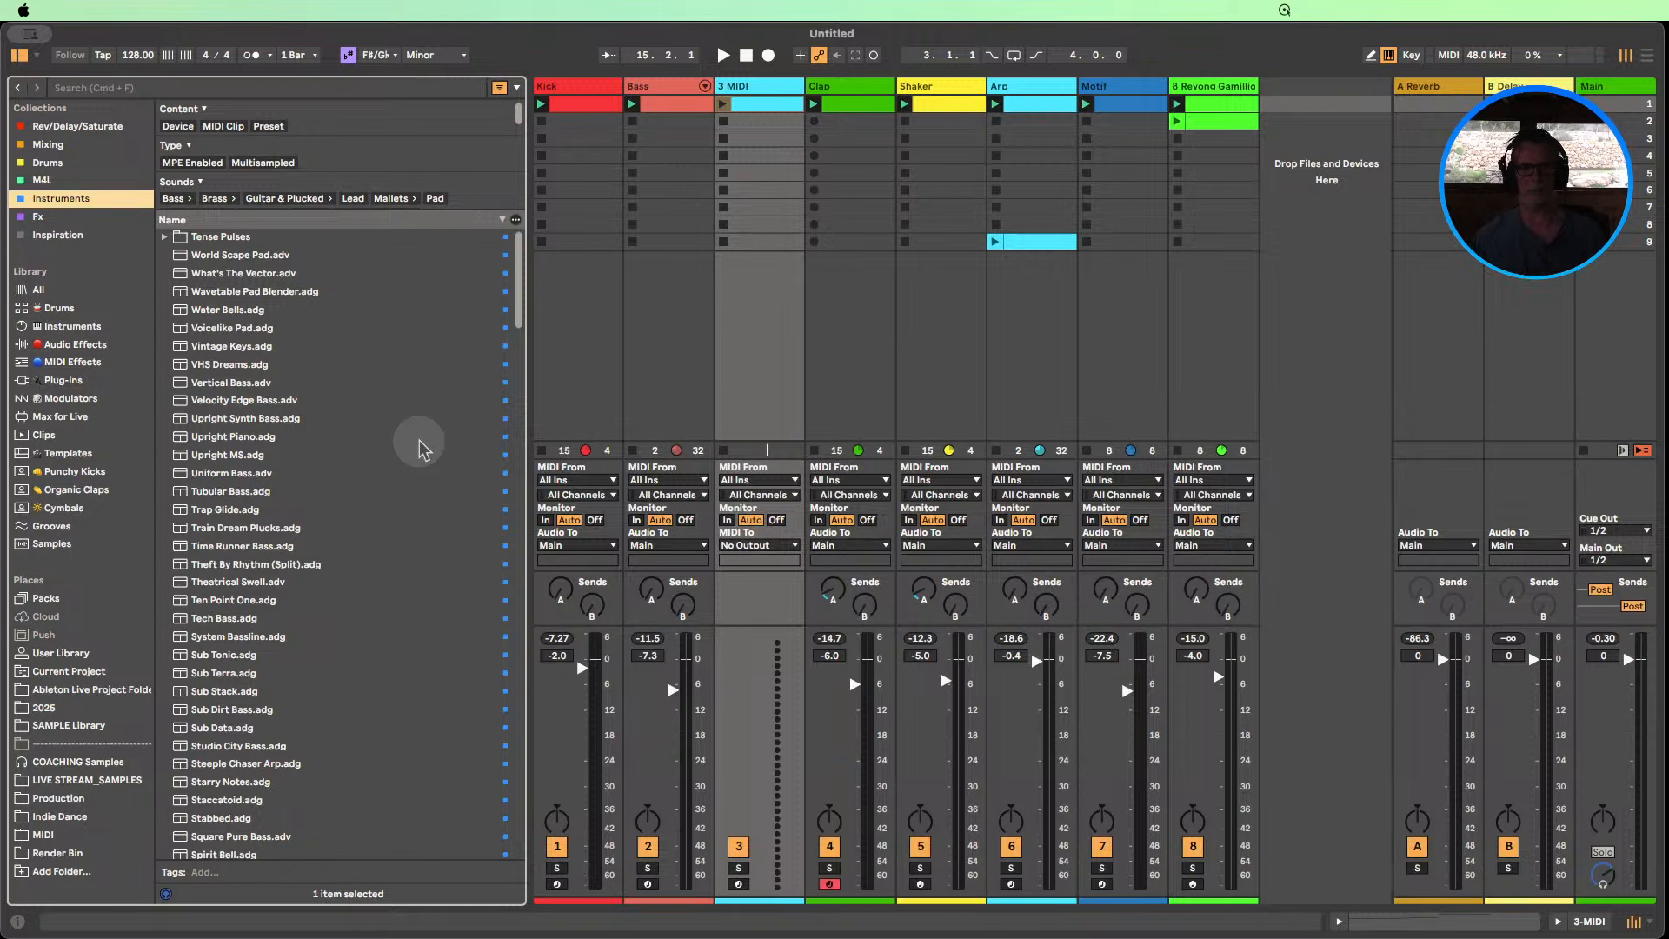
scroll(418, 450, "down", 6)
key("super+f")
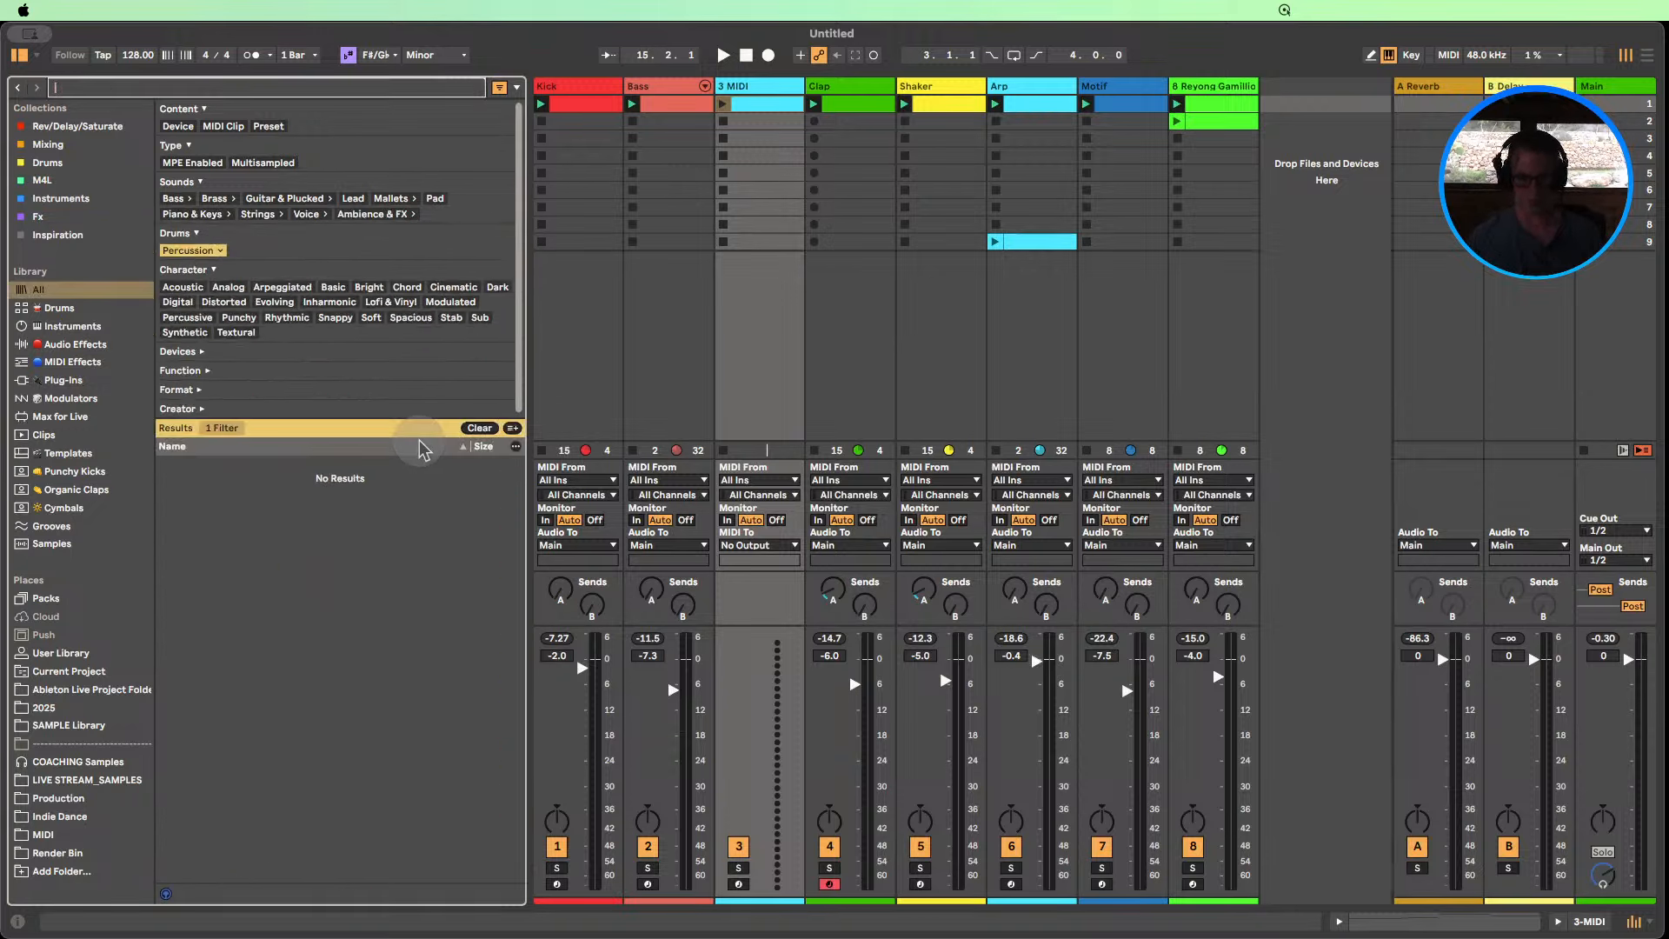
type("legat")
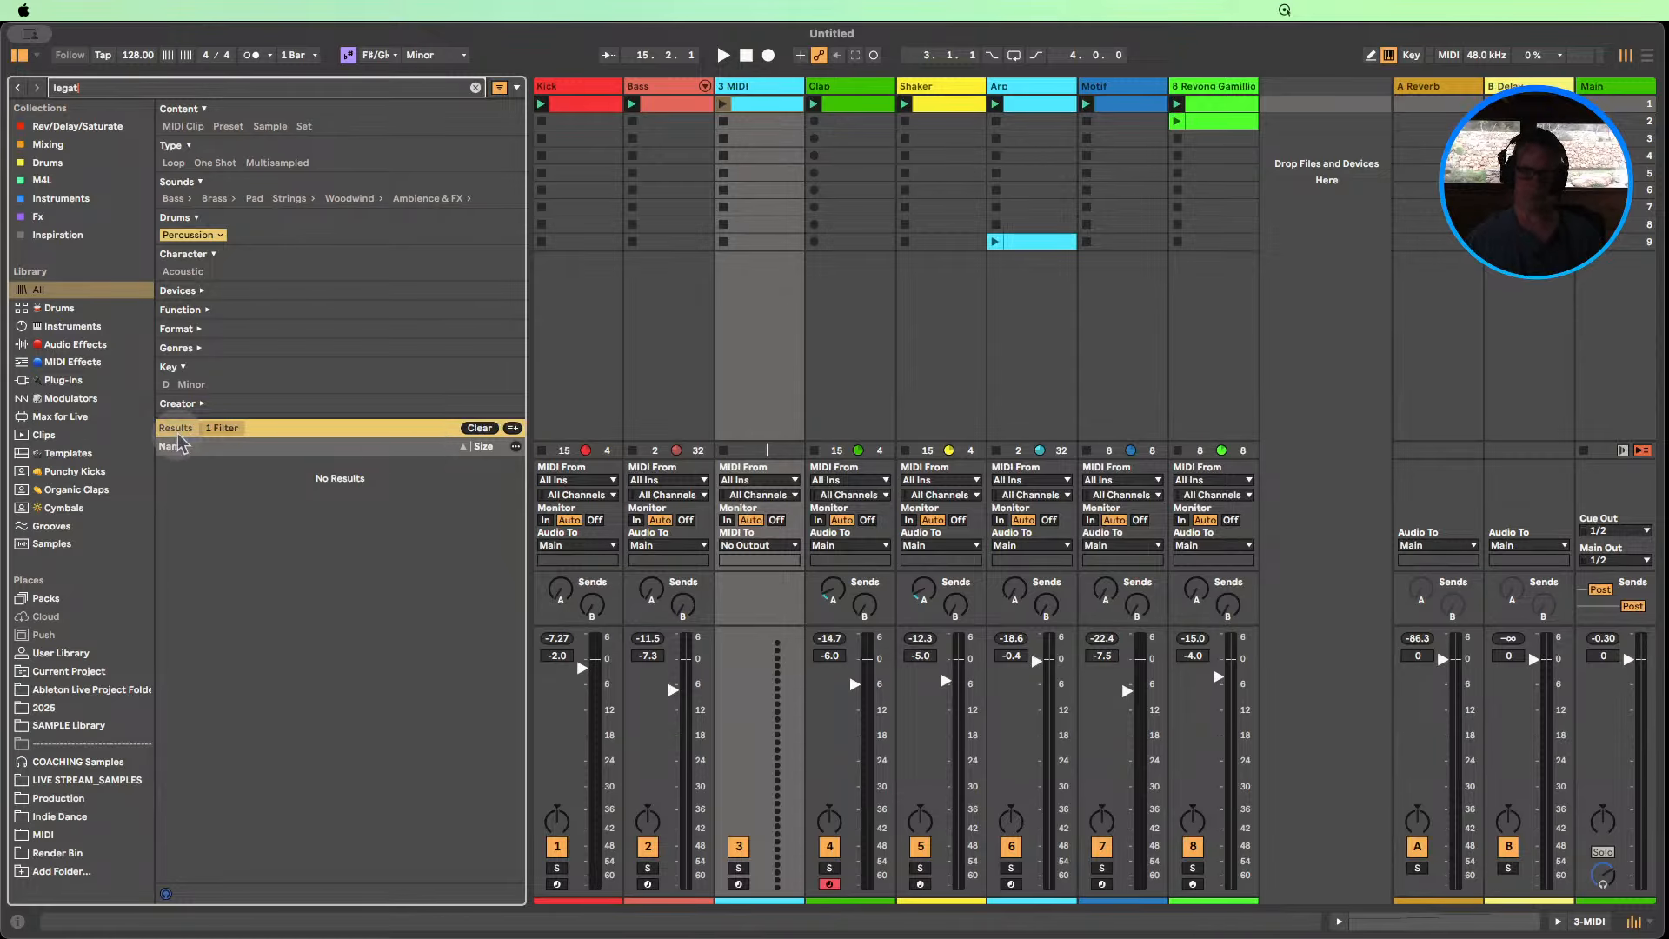
key("BackSpace")
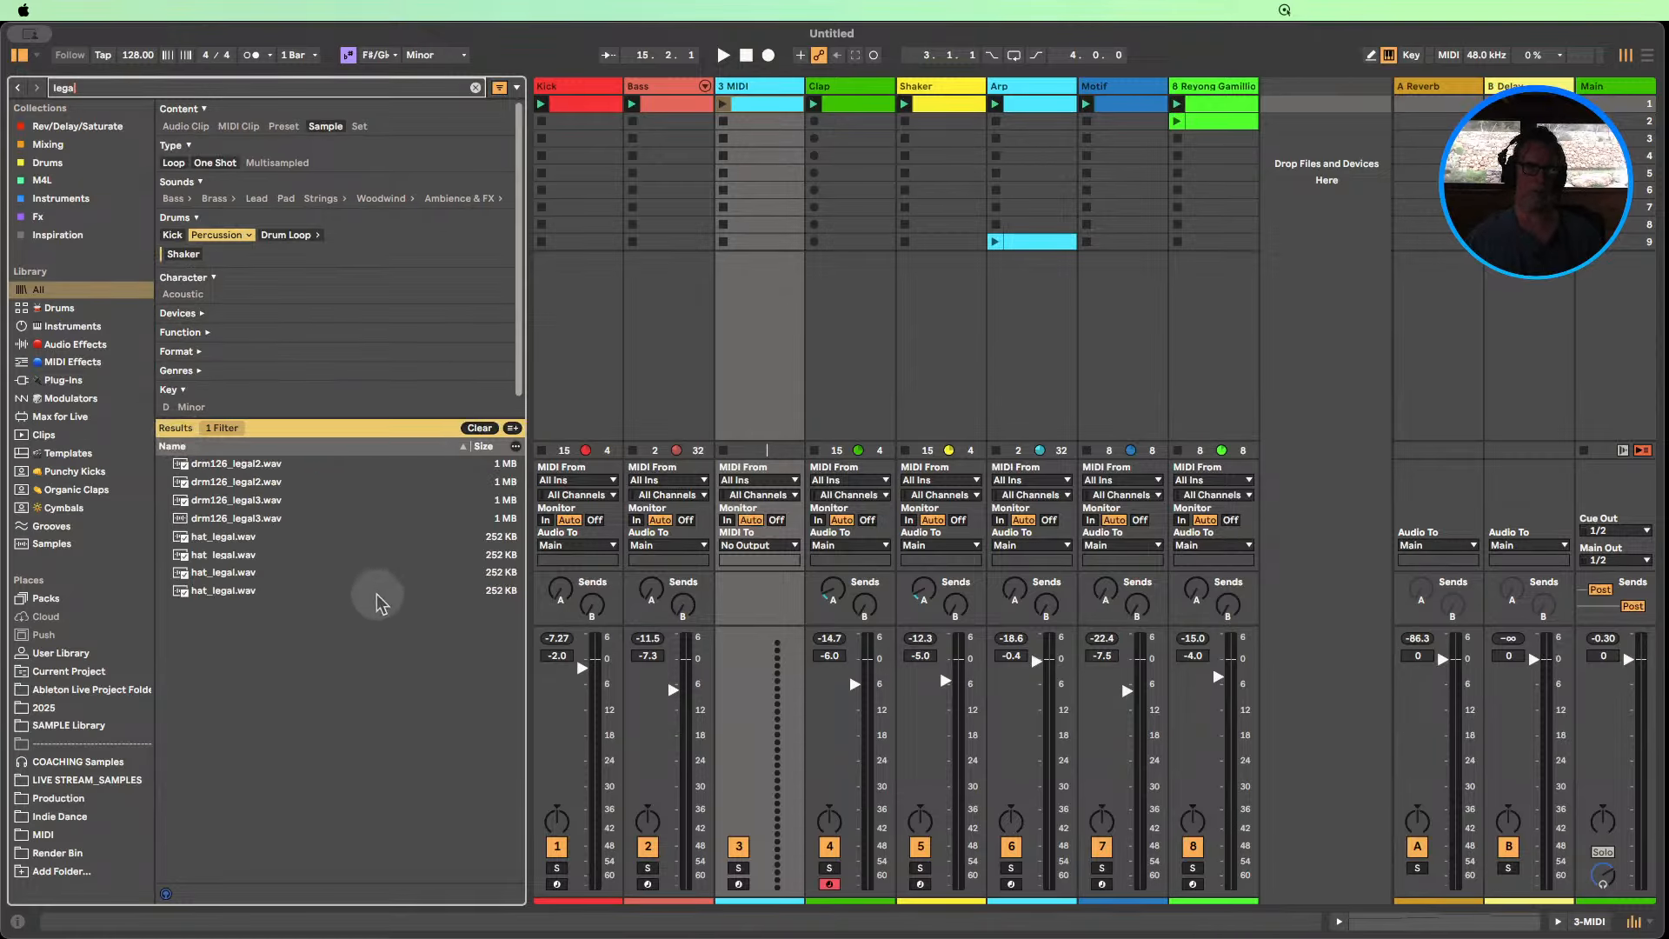
left_click(224, 238)
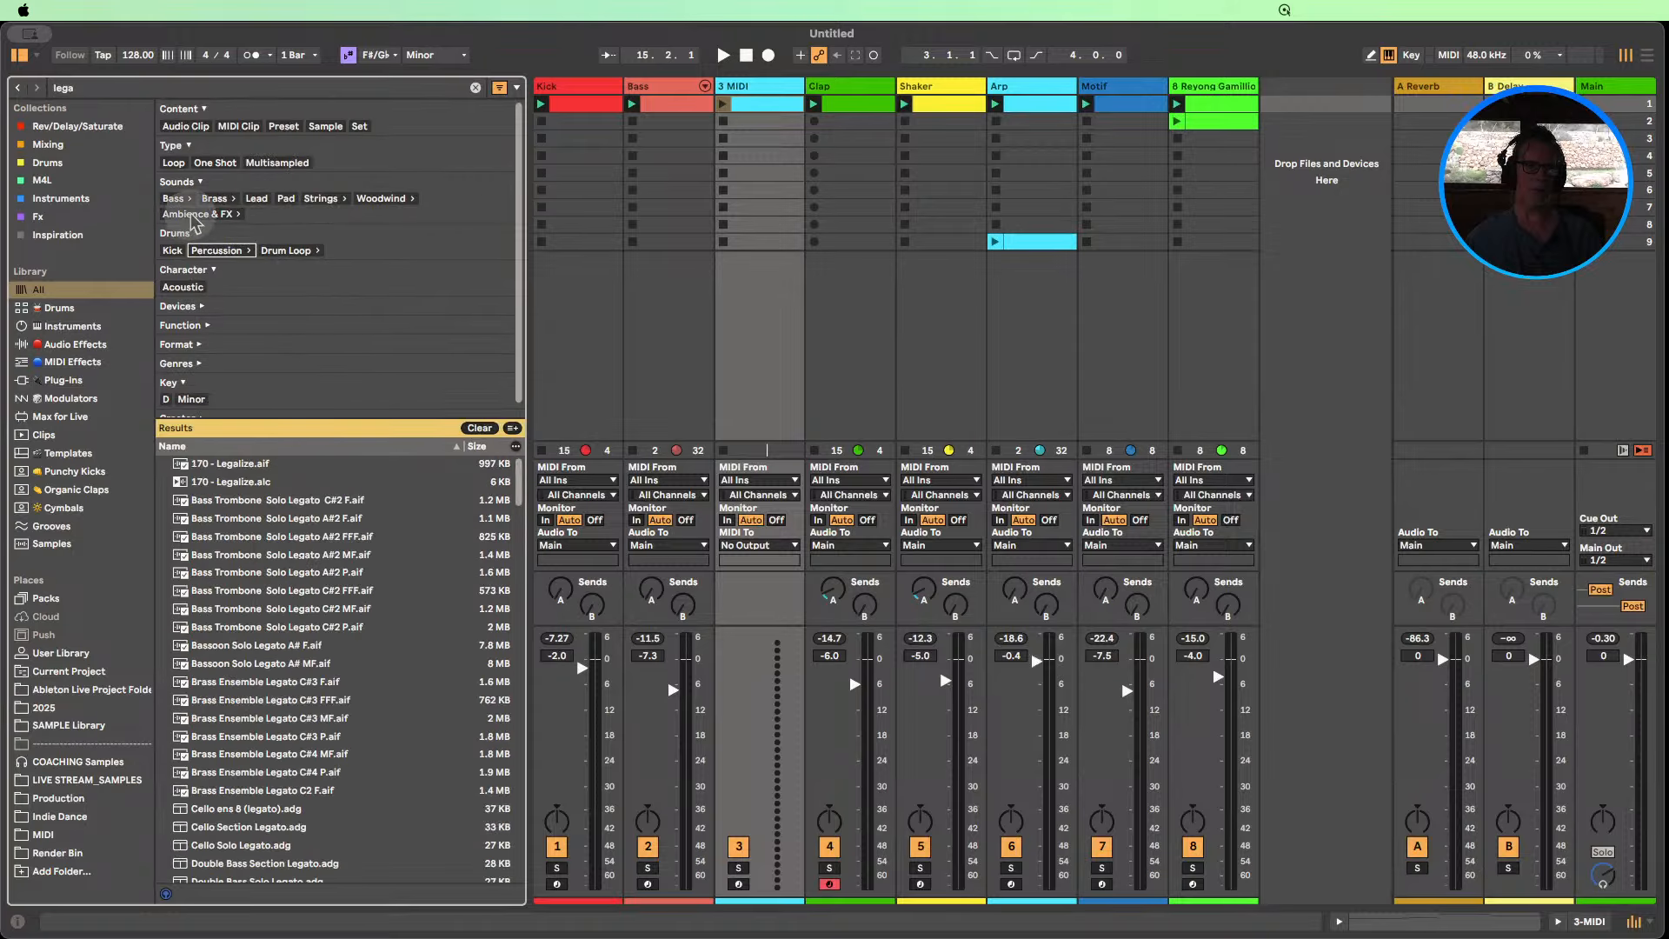
Load Full Strings Legato from the Instruments collection onto the 3 MIDI track and play its clip at a track volume of -17.6 dB.
left_click(61, 198)
left_click_drag(231, 255, 729, 120)
left_click(723, 104)
left_click_drag(763, 470, 764, 541)
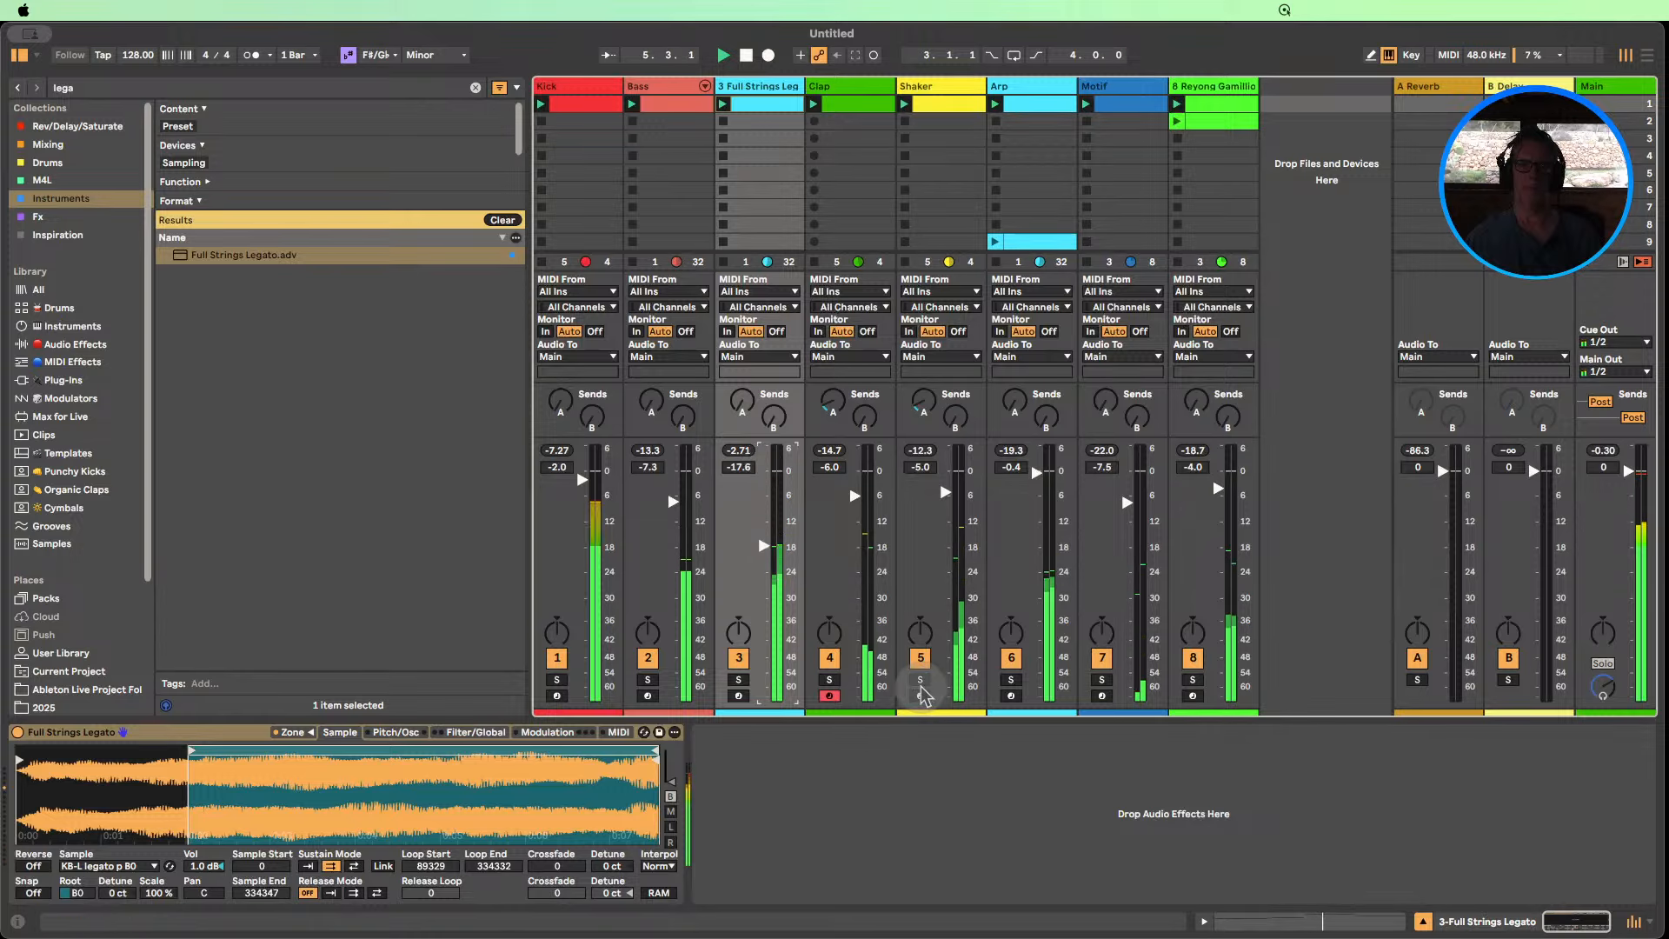
Mute the Shaker, Clap, Kick, Reyong Gamillic and Motif tracks.
left_click(921, 658)
left_click(829, 658)
left_click(558, 658)
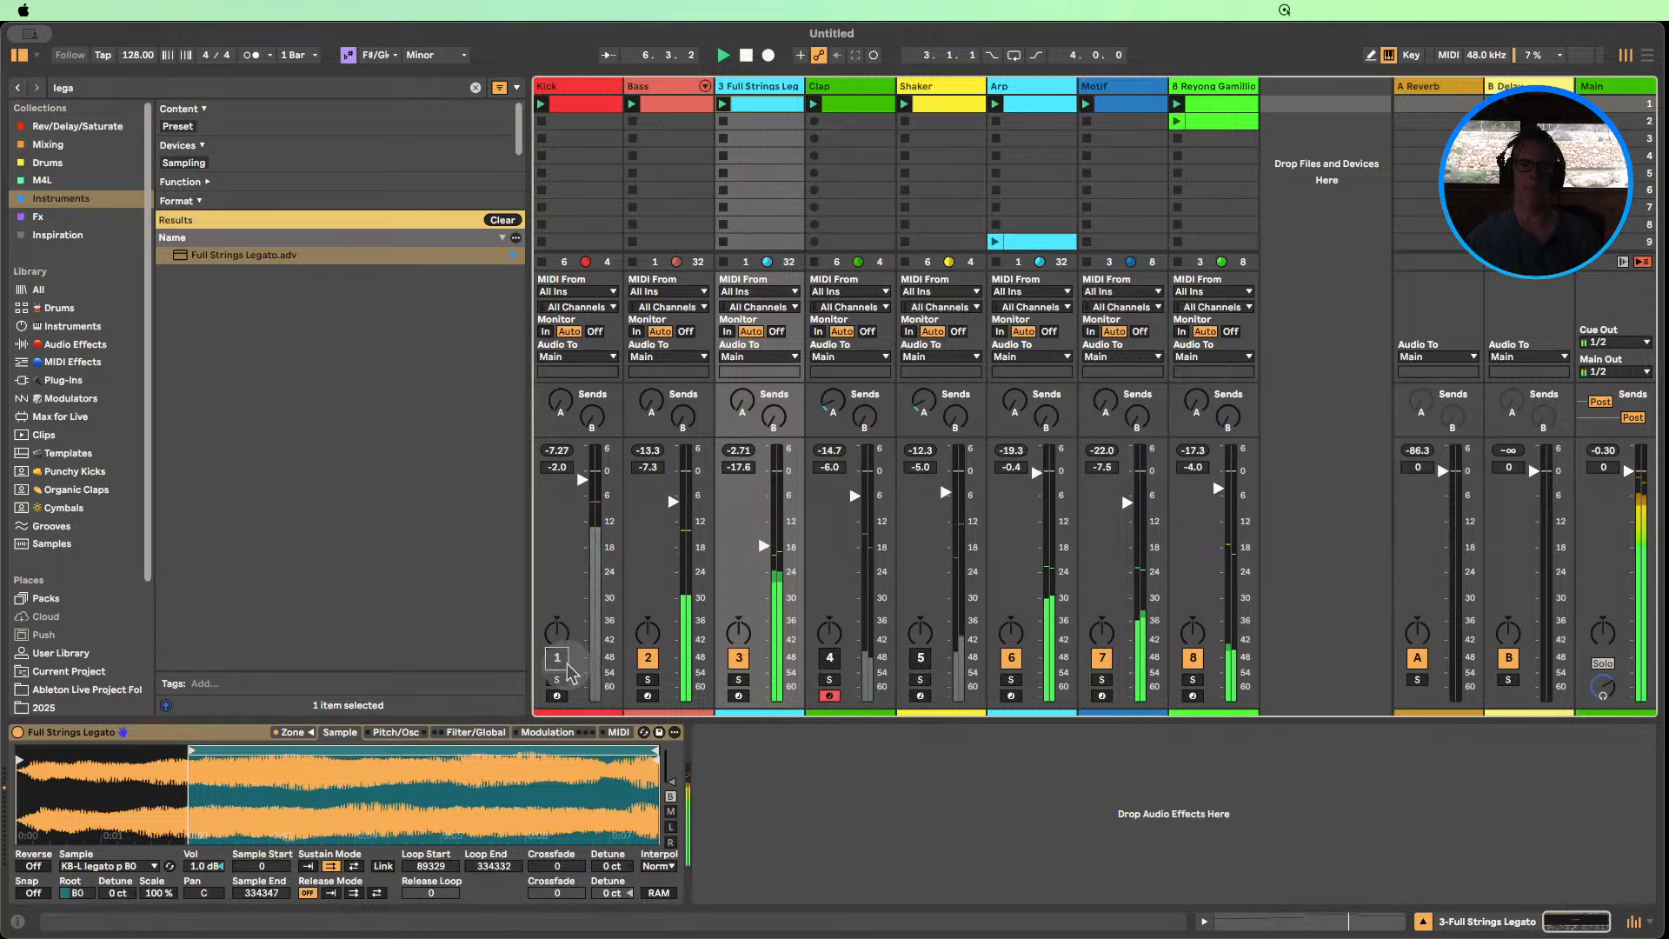
left_click(1193, 658)
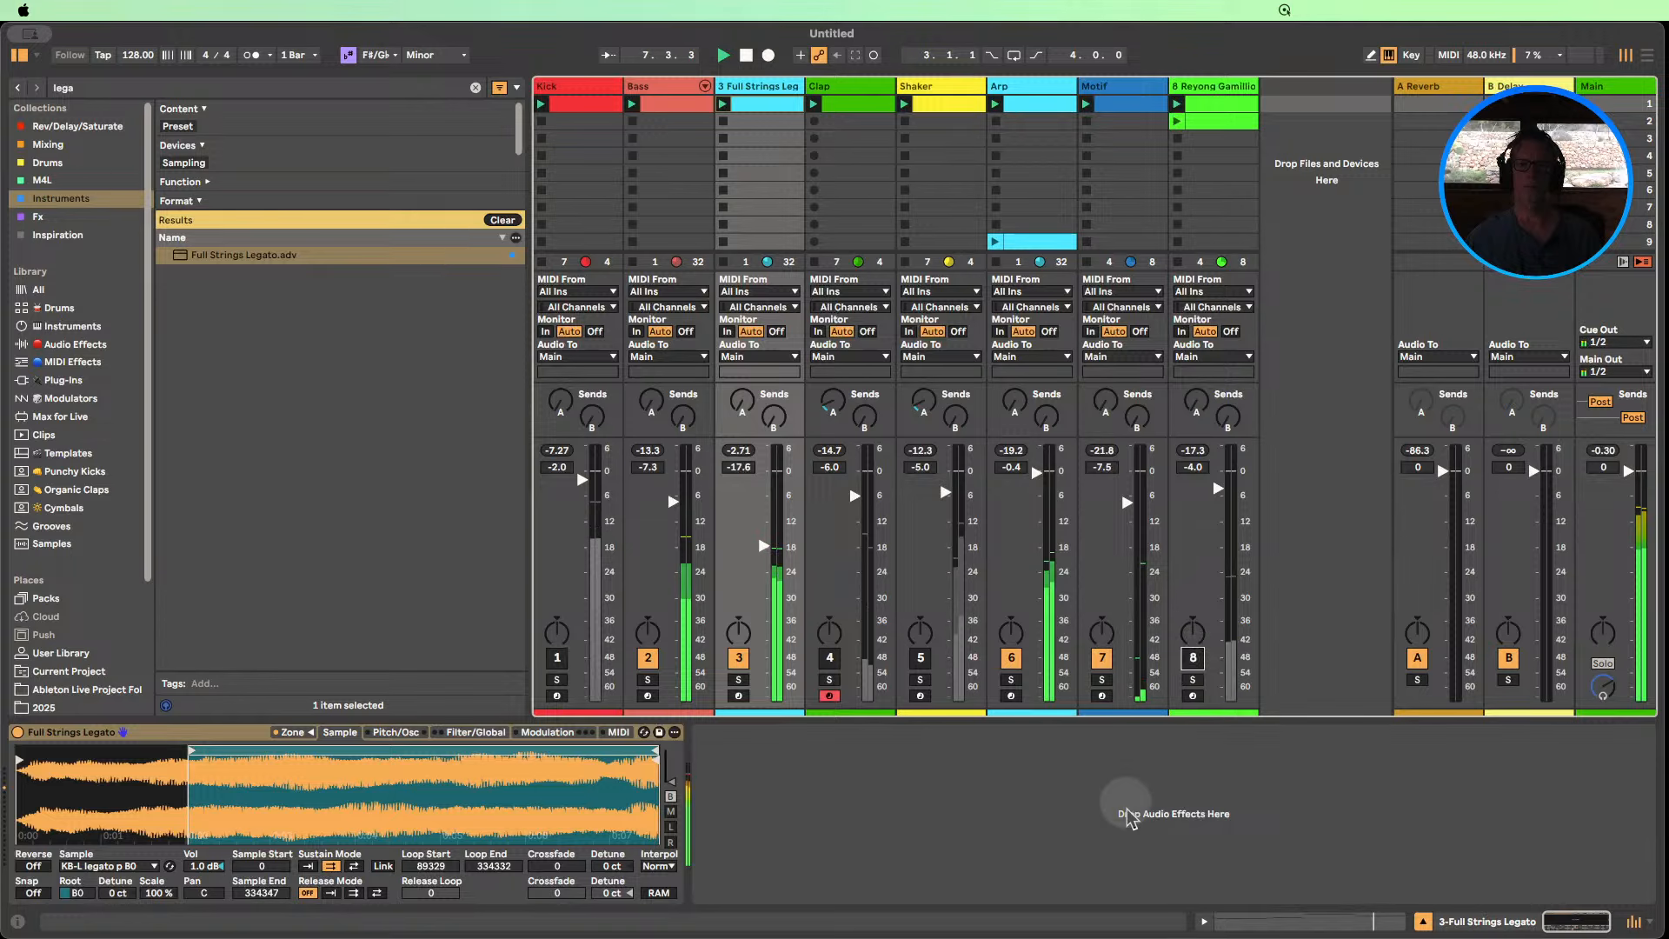
left_click(1102, 658)
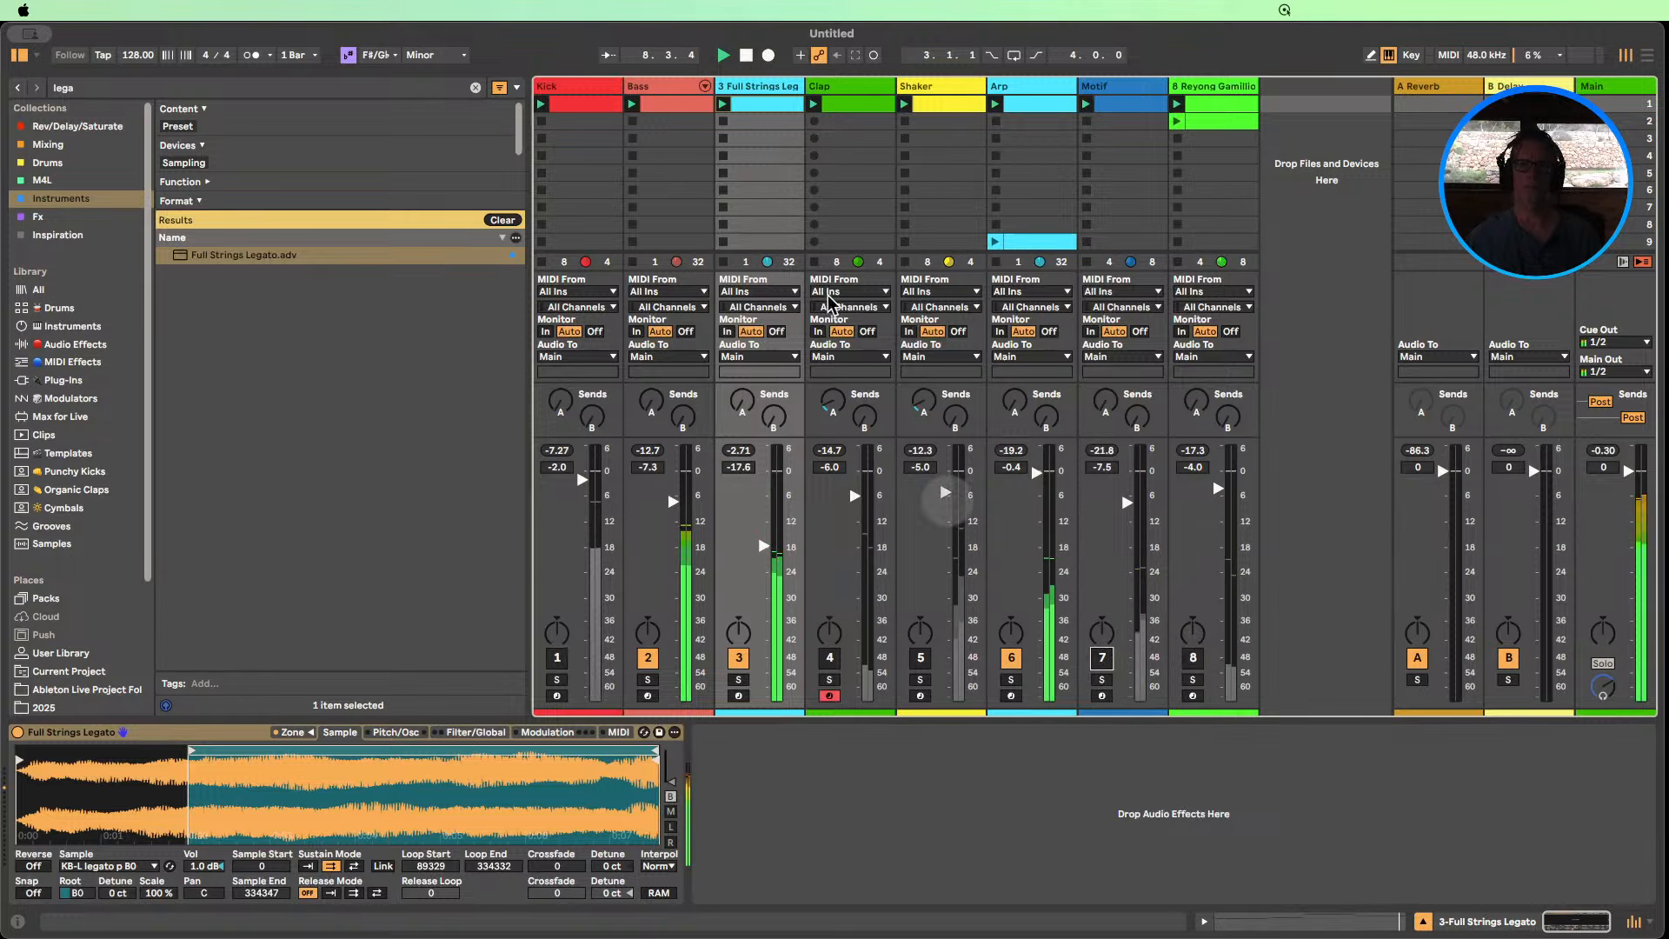
Open the Full Strings Legato clip and lower its last long note from A#2 to A2.
double_click(756, 106)
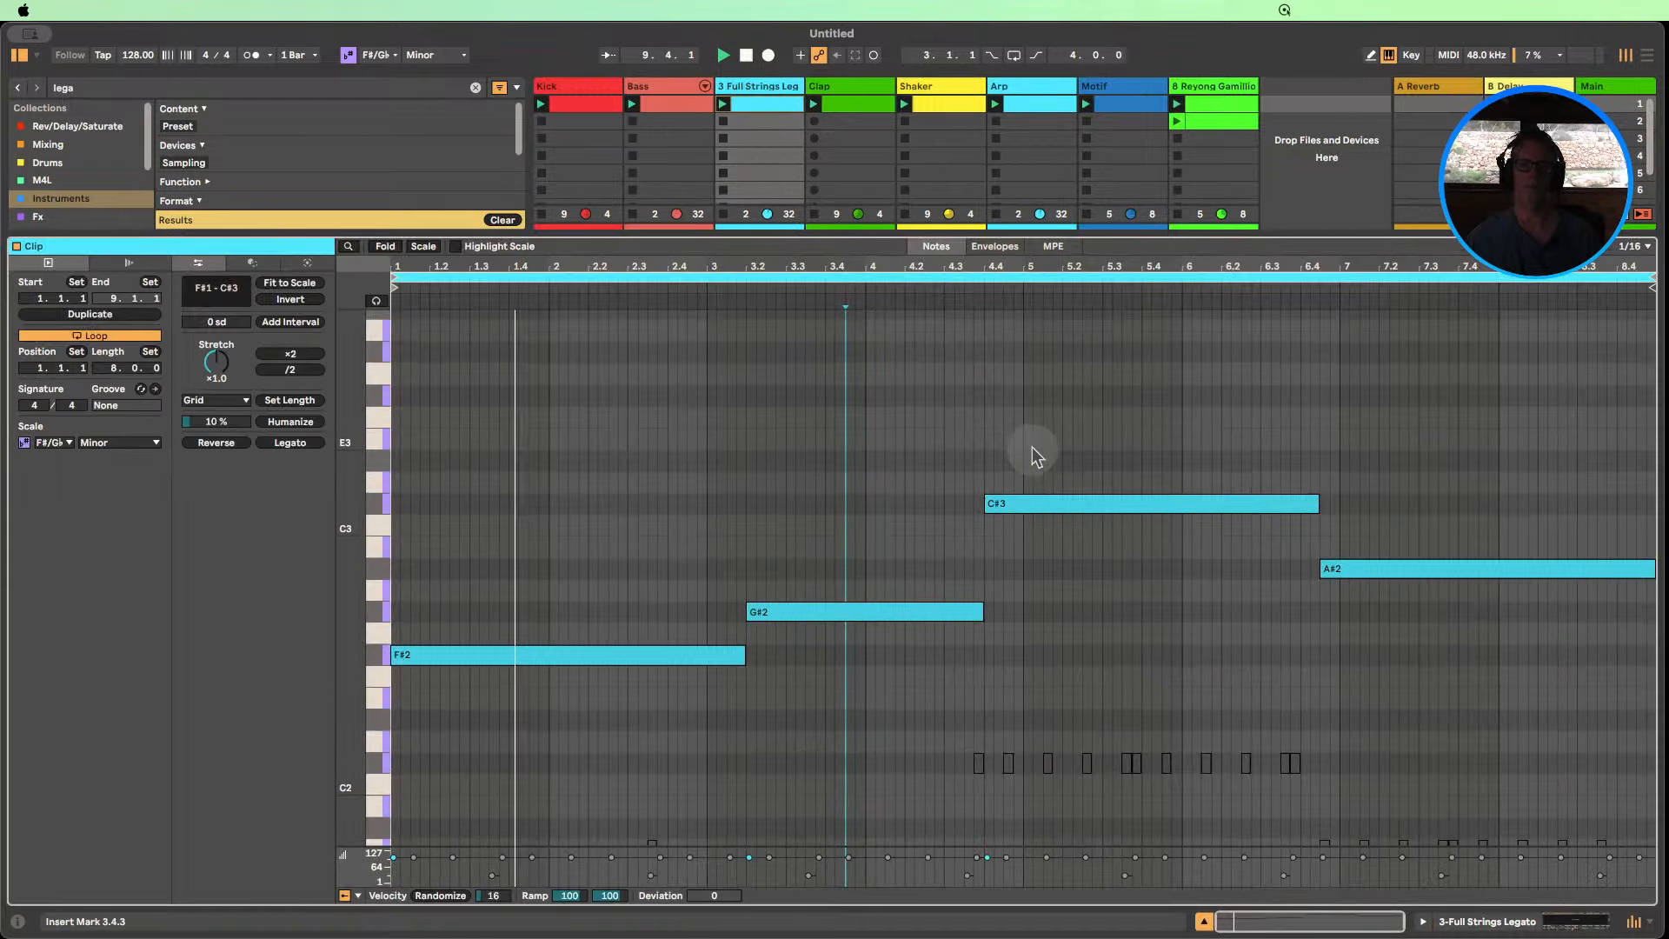
scroll(1056, 598, "down", 3)
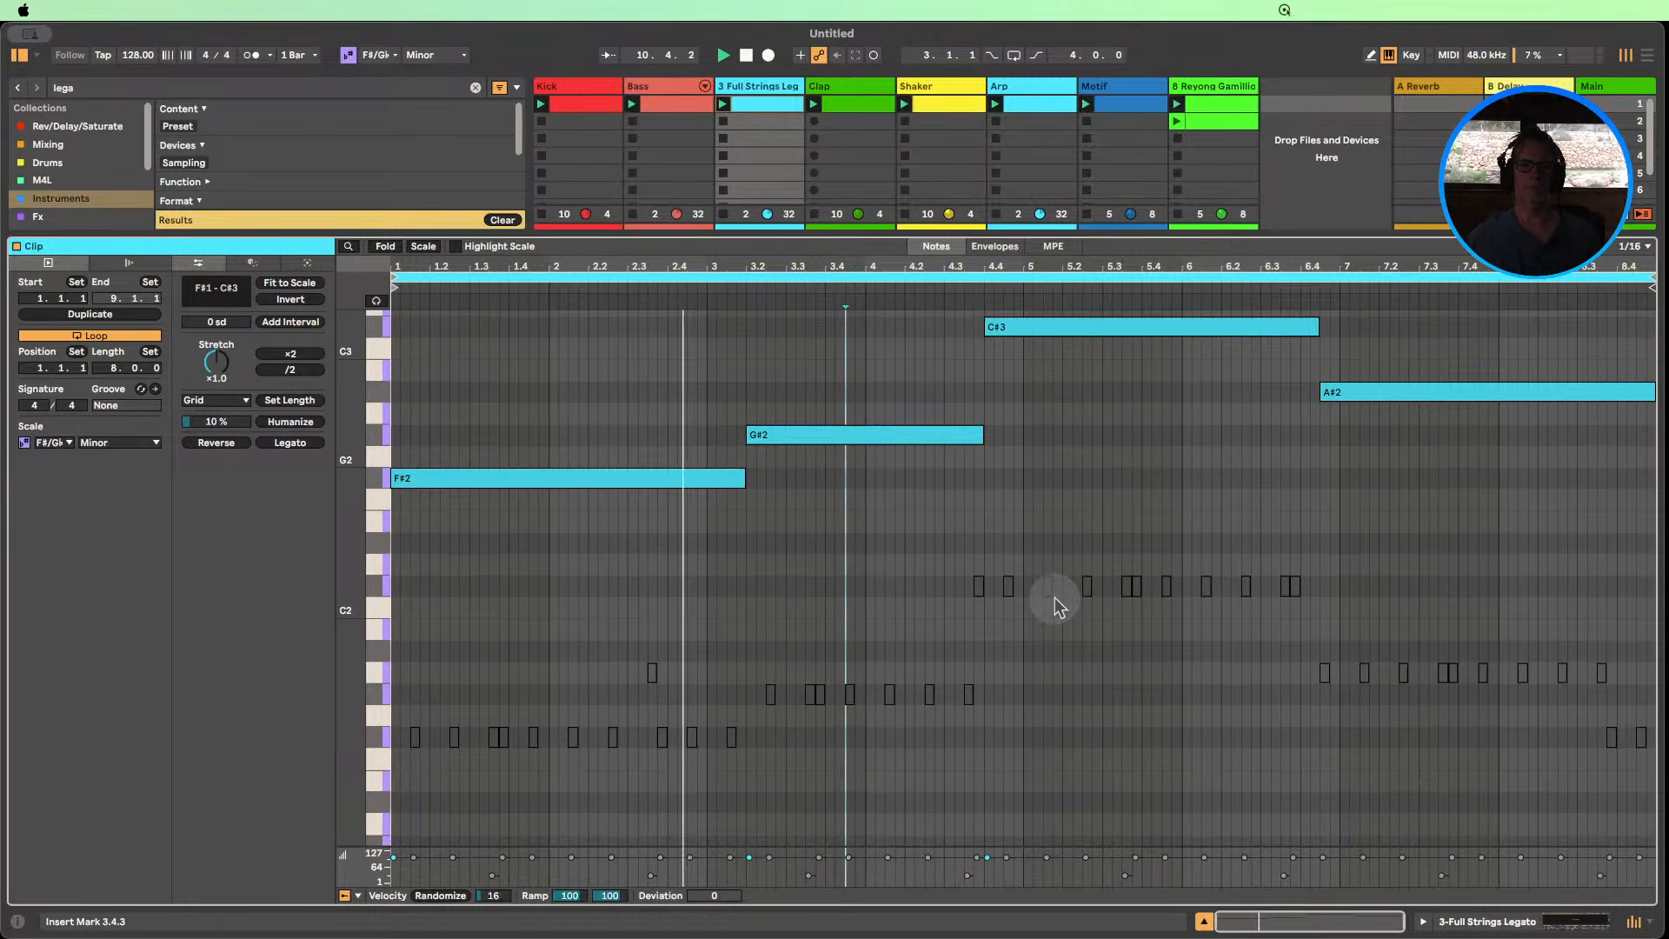
scroll(1060, 598, "up", 3)
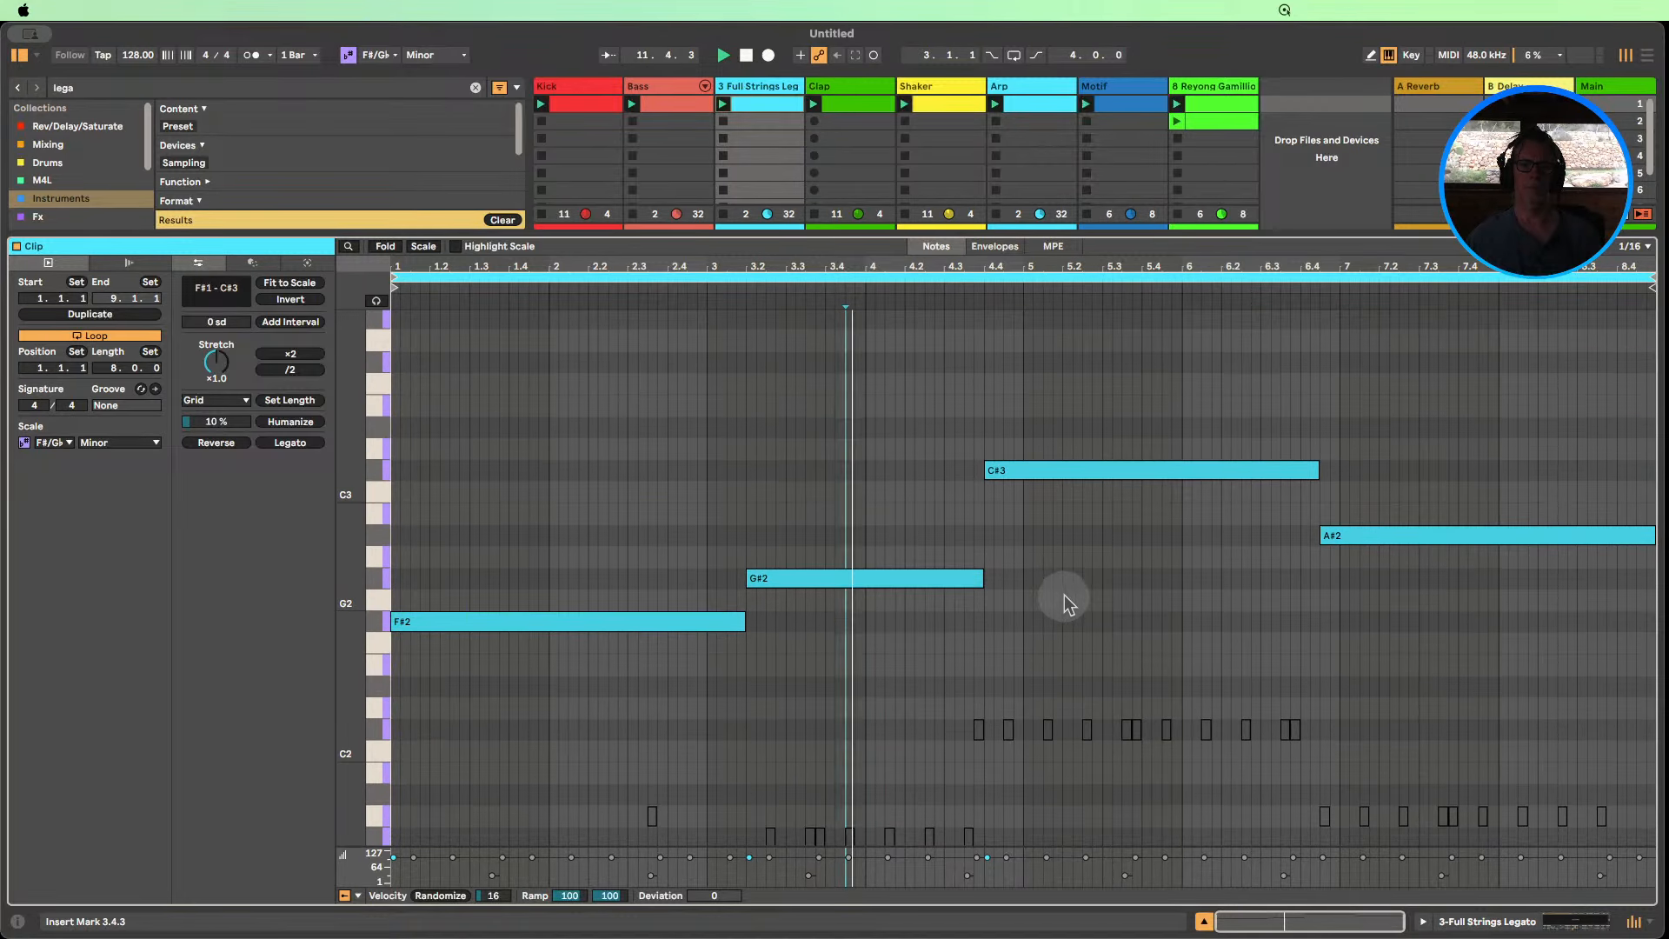
scroll(1078, 585, "down", 1)
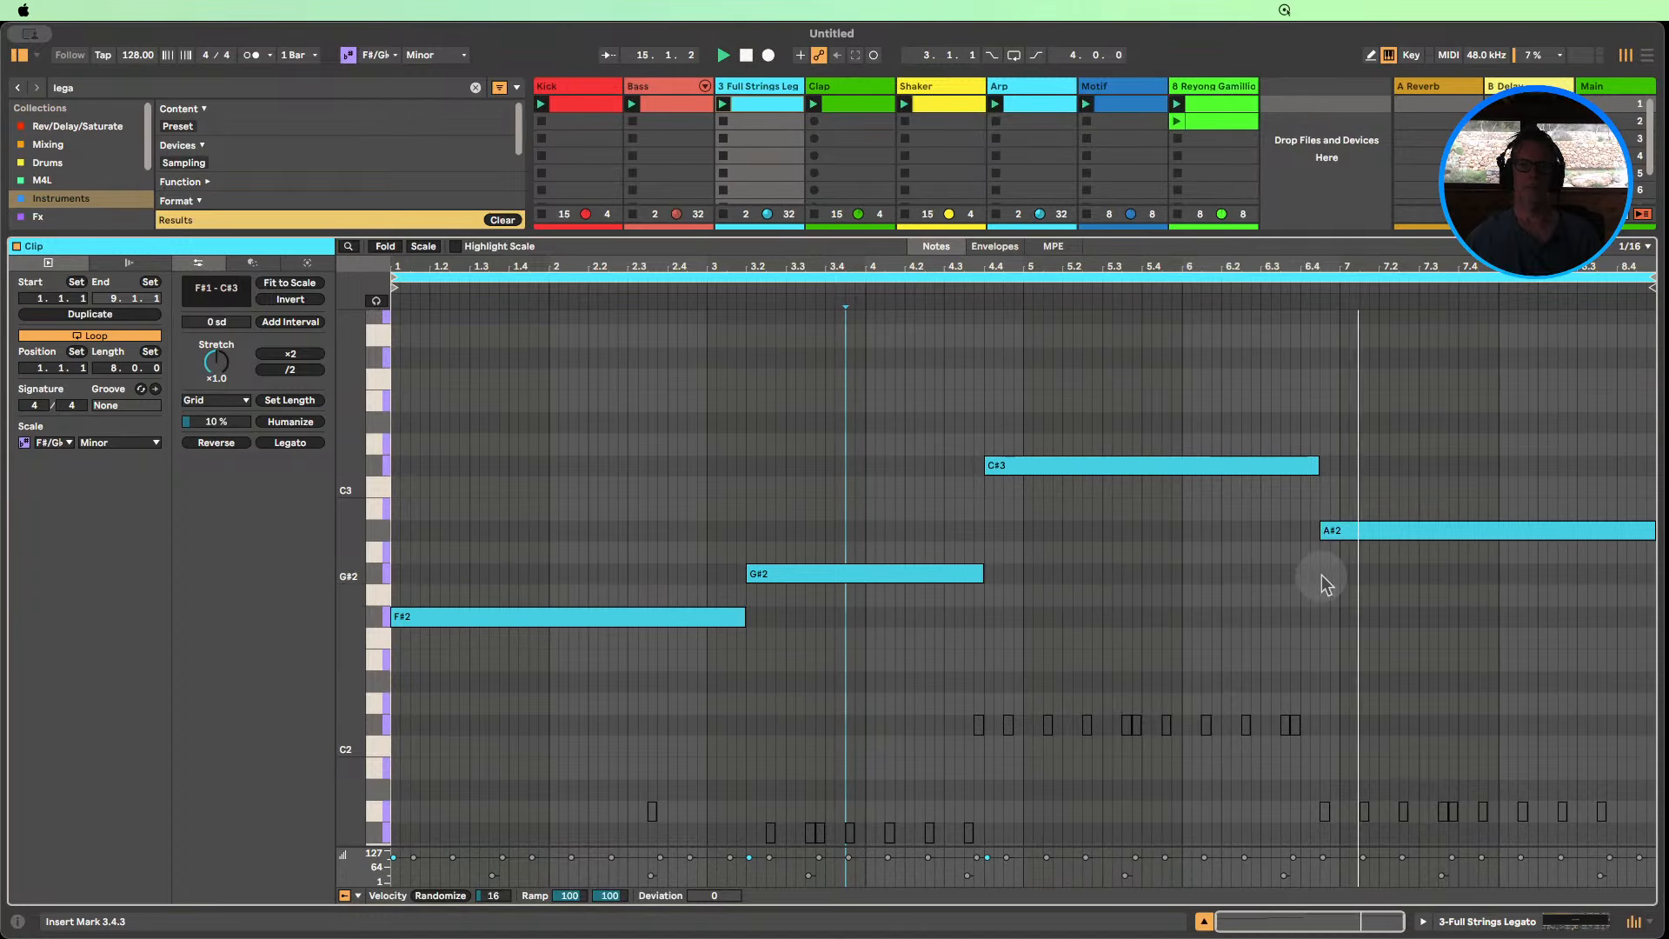
left_click(1371, 528)
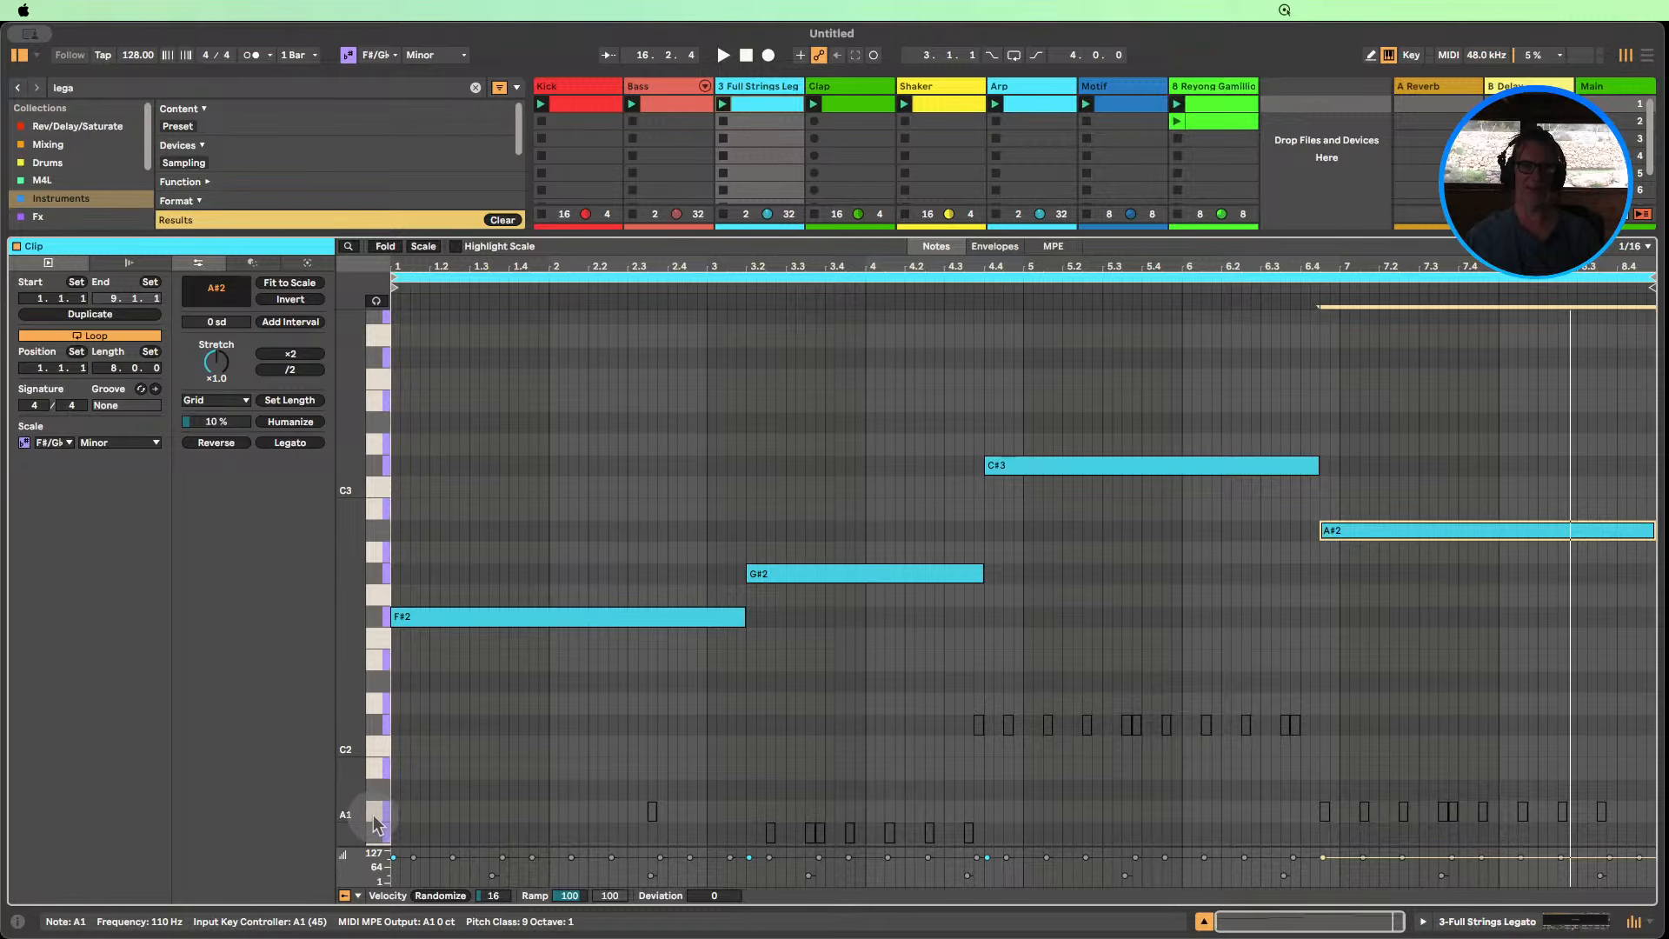
key("Up")
key("Down")
key("Down")
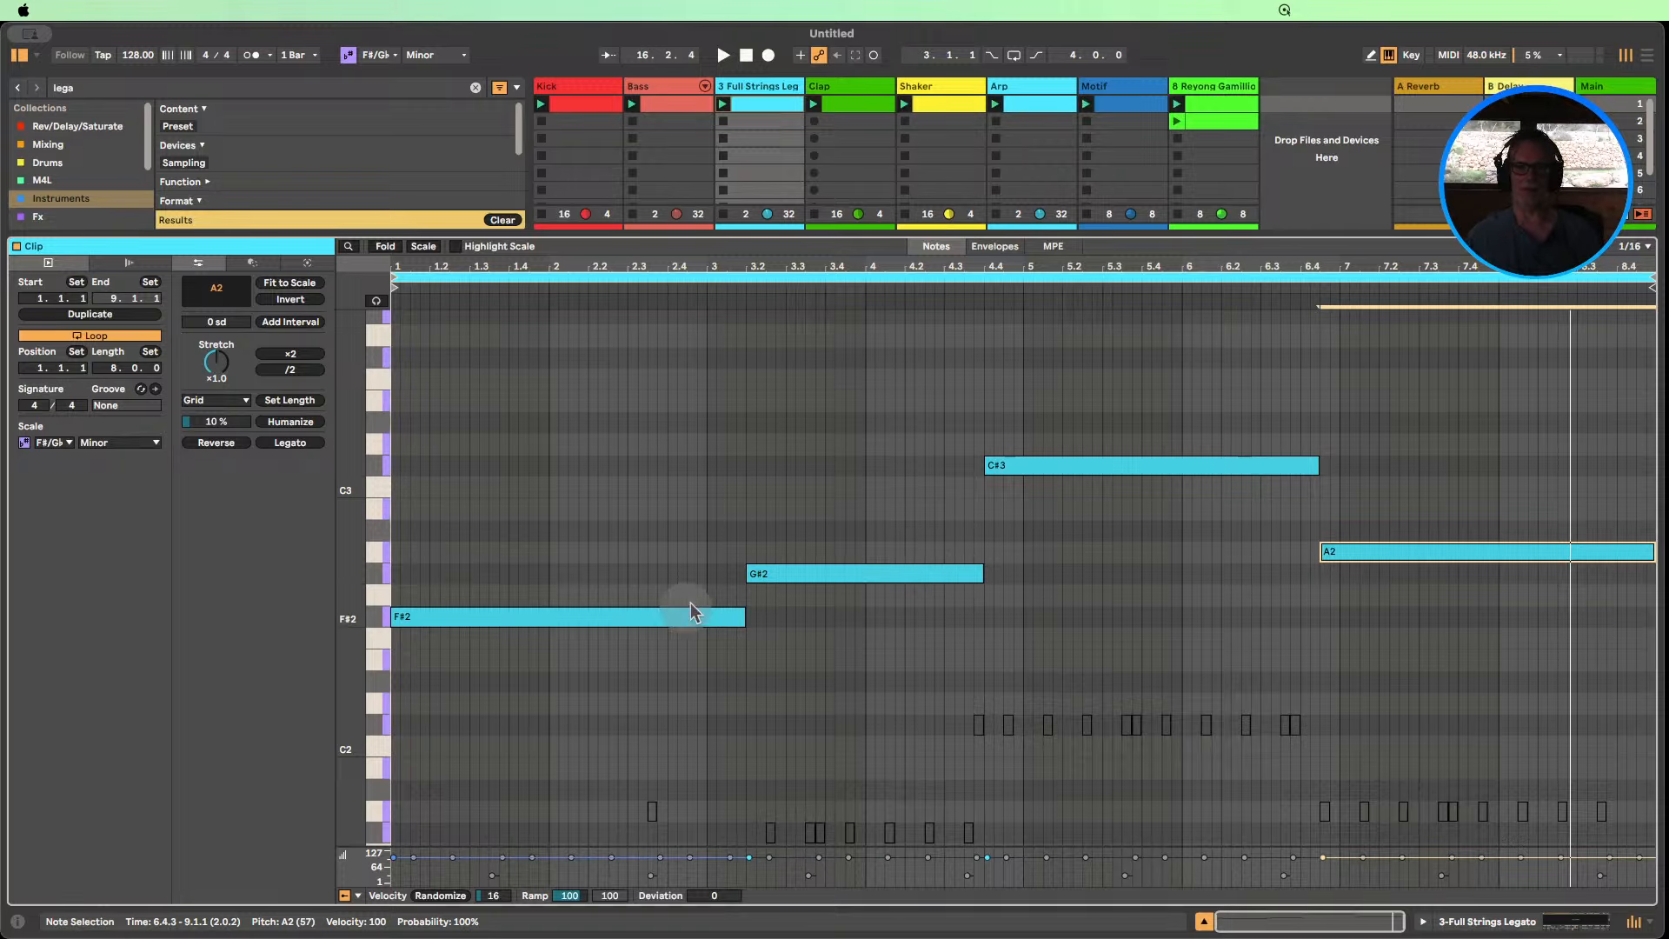
Replay the strings clip and move the change from G#2 to C#3 to 5.1.1, trimming C#3's start and extending G#2's end.
left_click(725, 102)
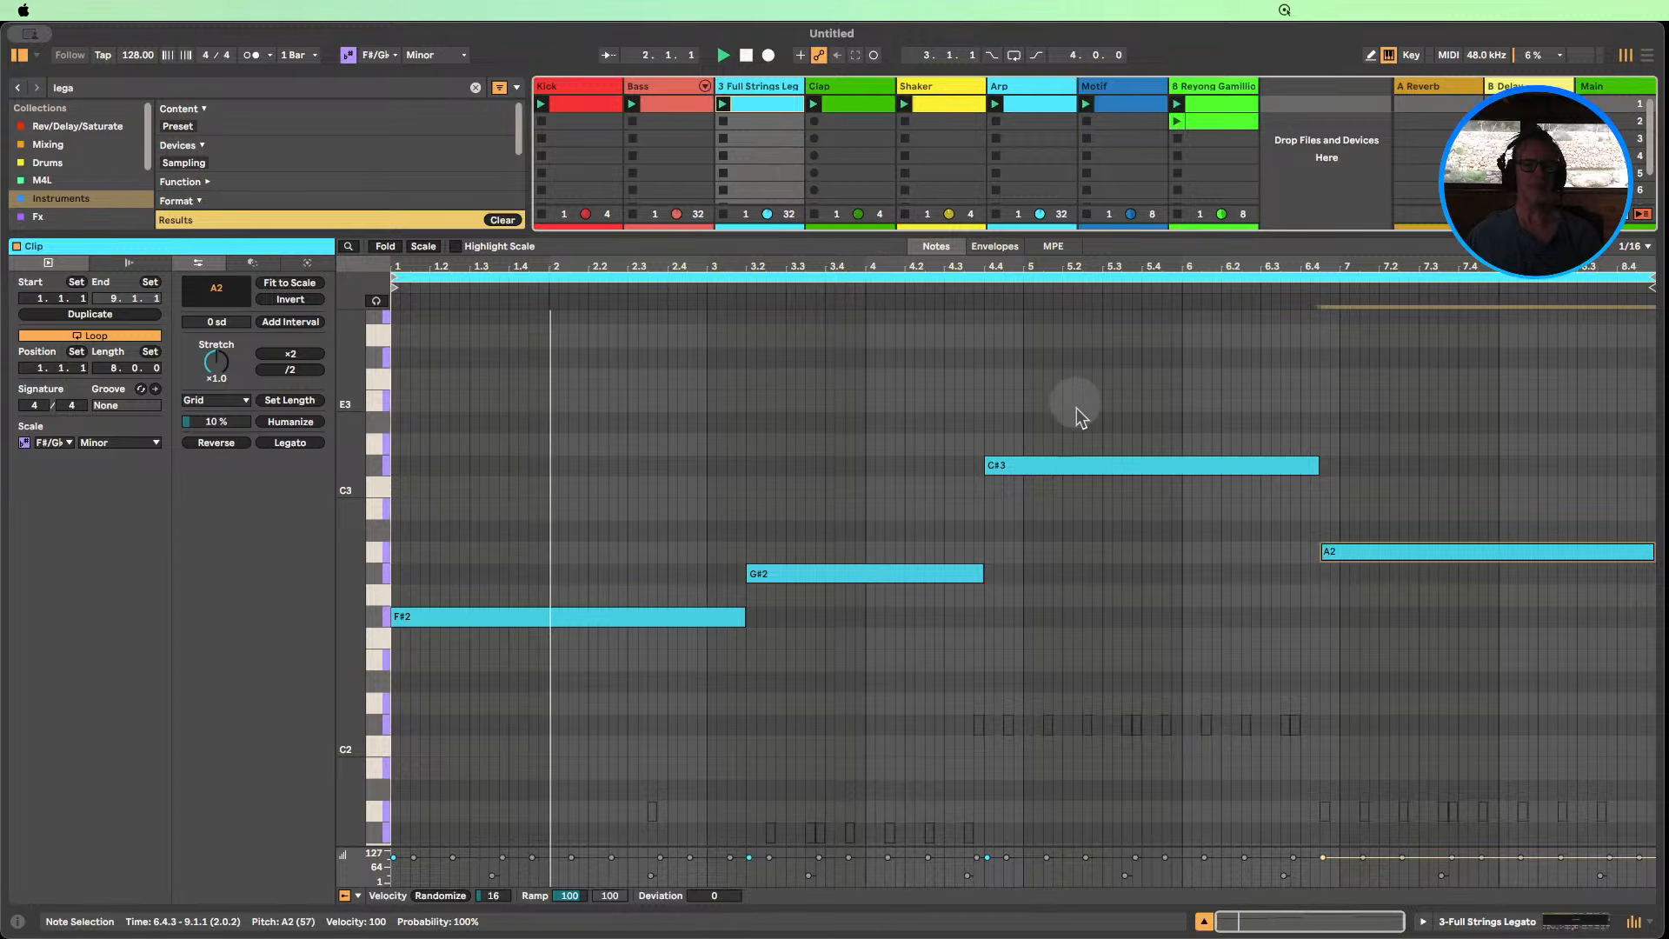
scroll(884, 618, "down", 3)
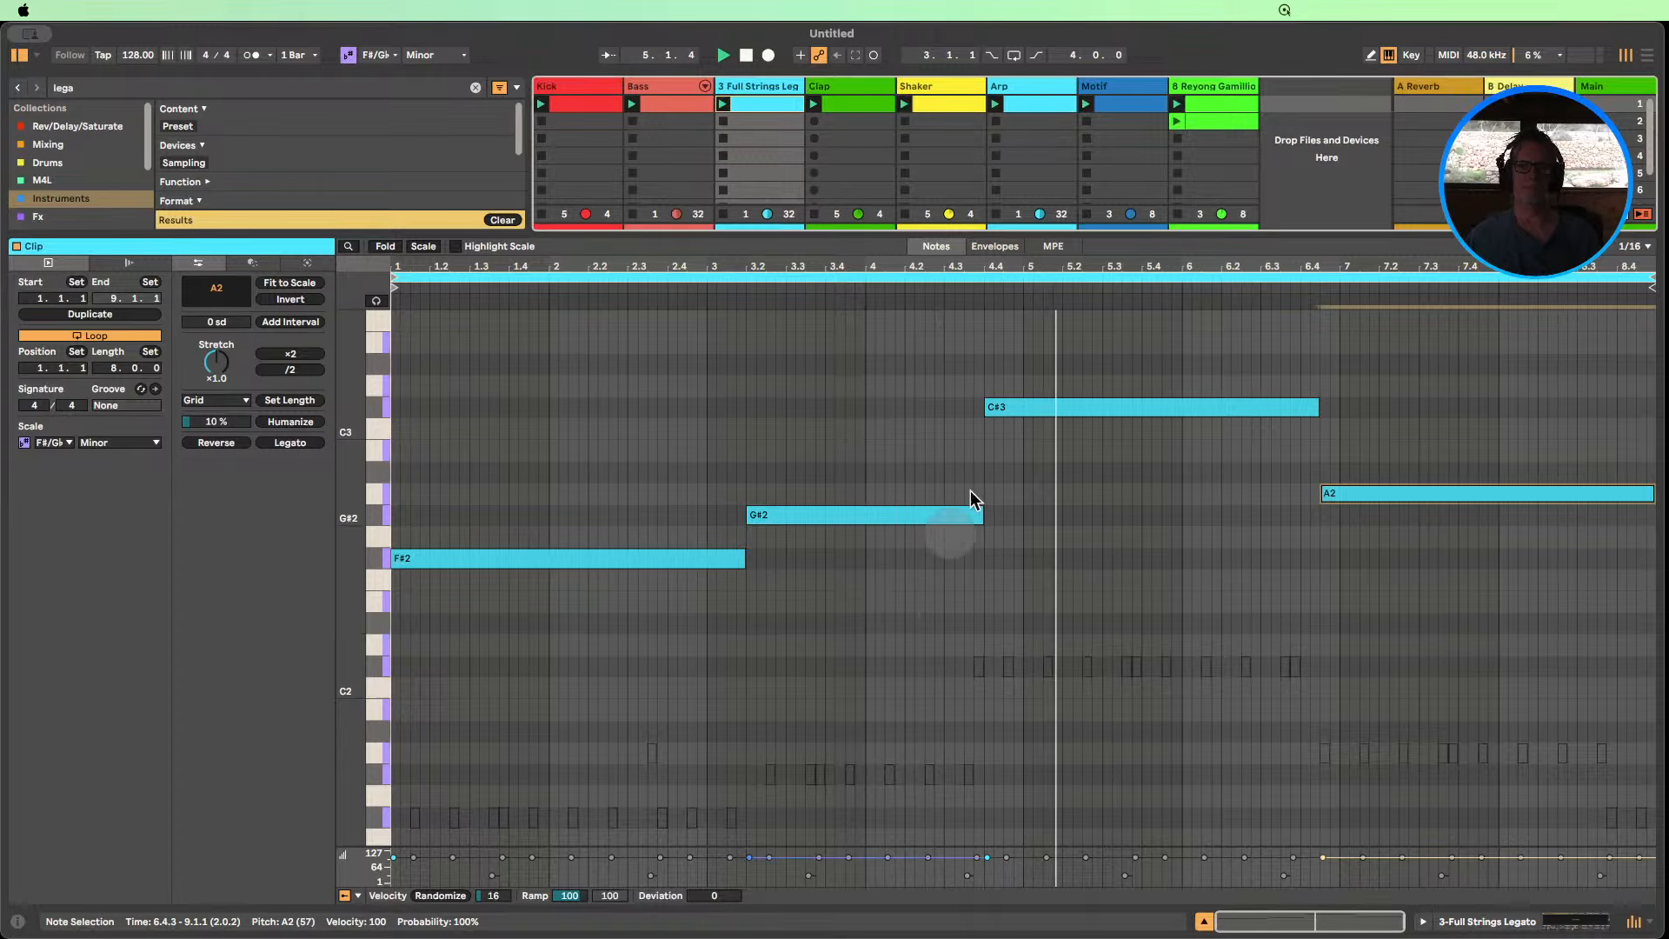
left_click_drag(986, 406, 1002, 402)
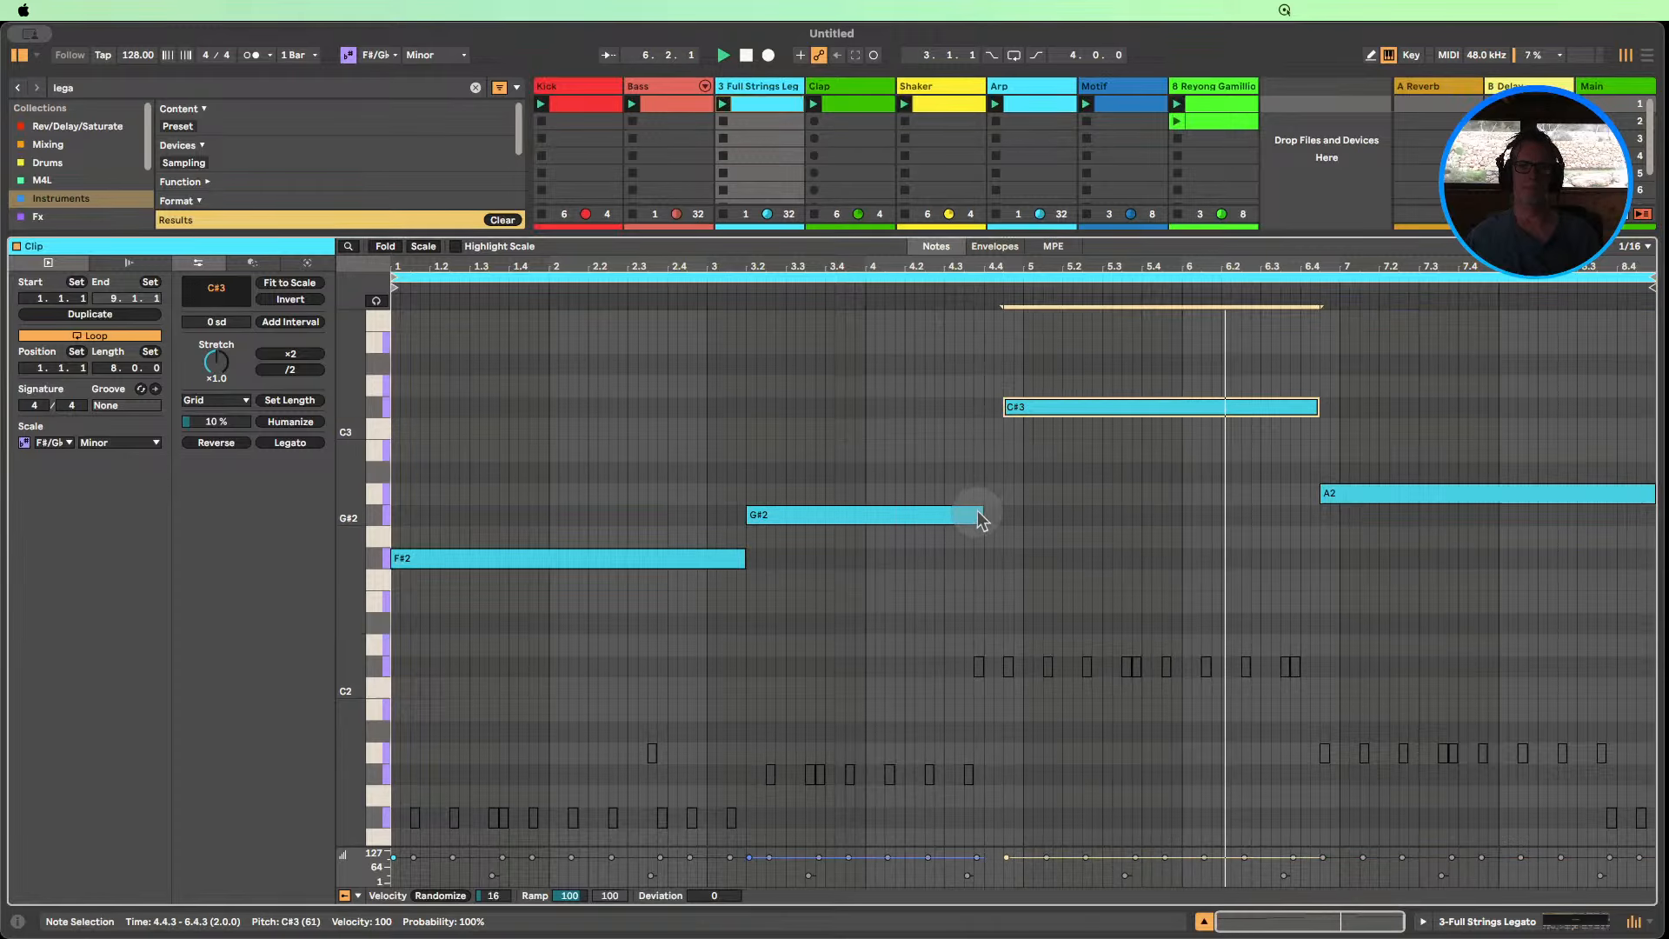
left_click_drag(981, 515, 1002, 516)
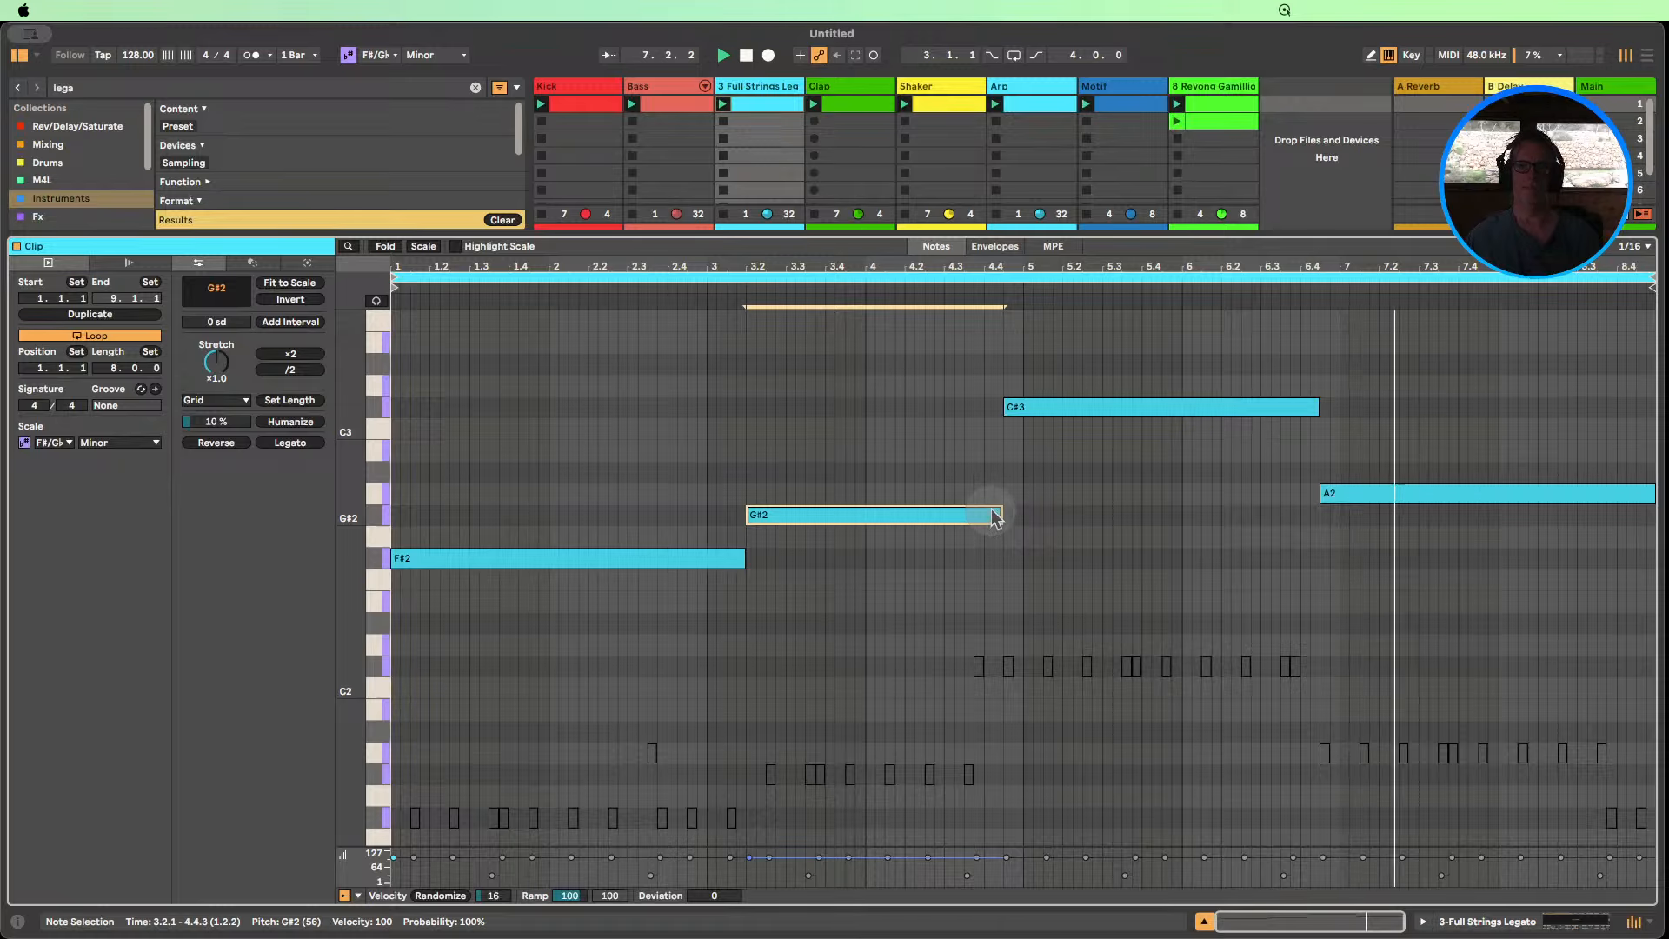
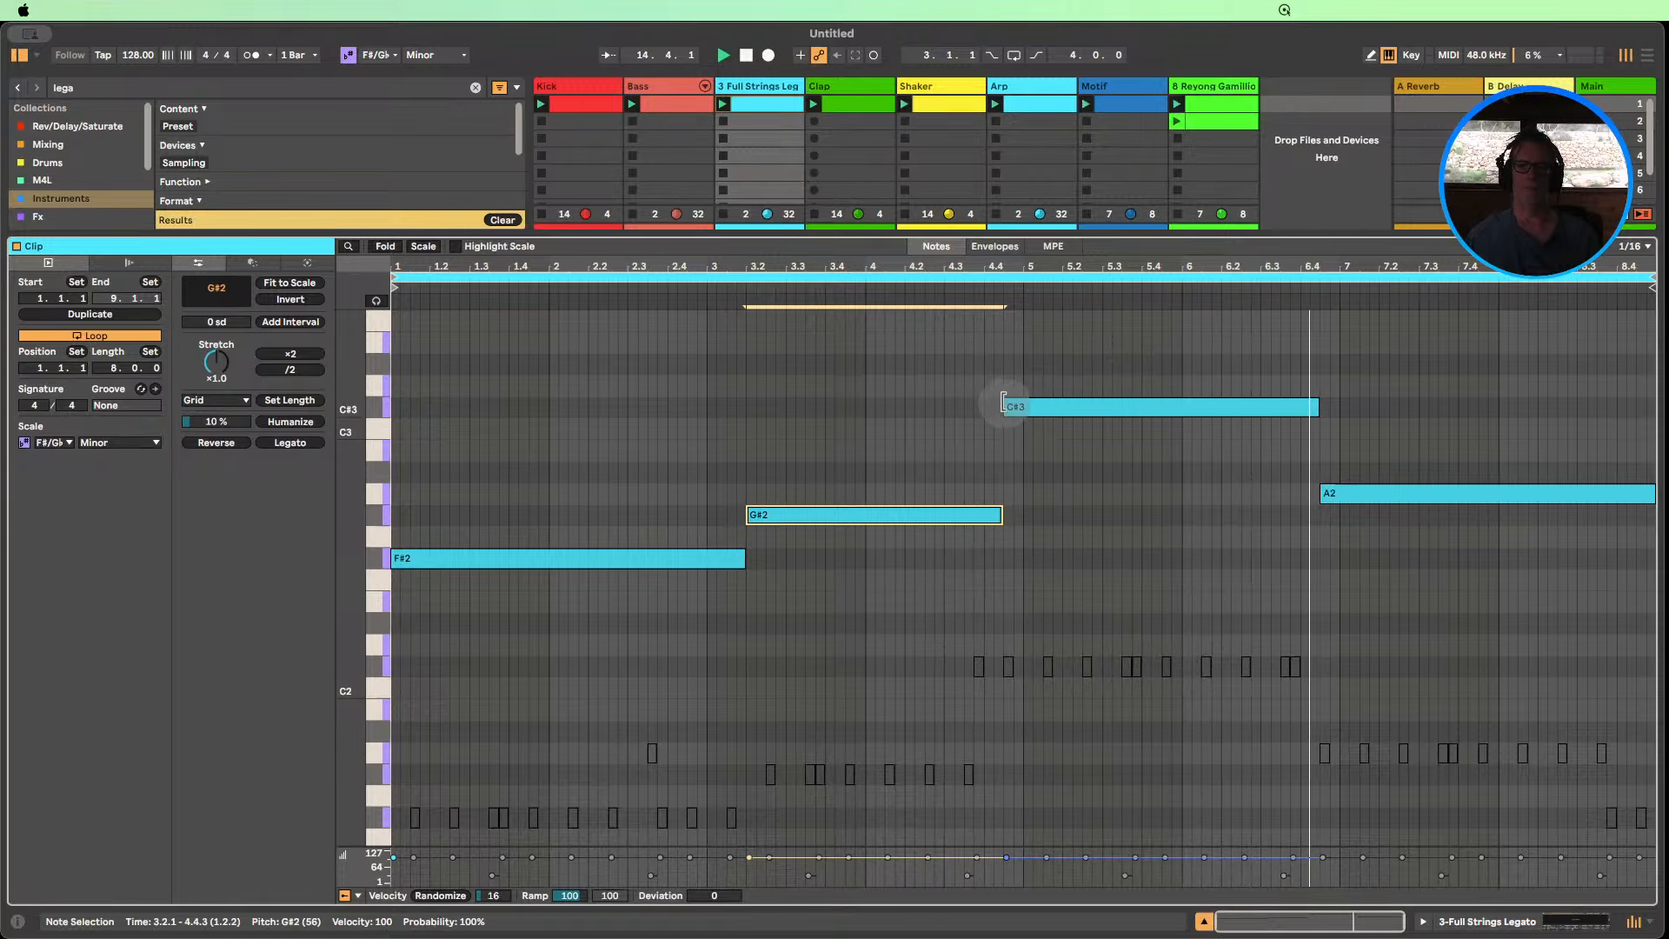
left_click_drag(1006, 406, 1022, 403)
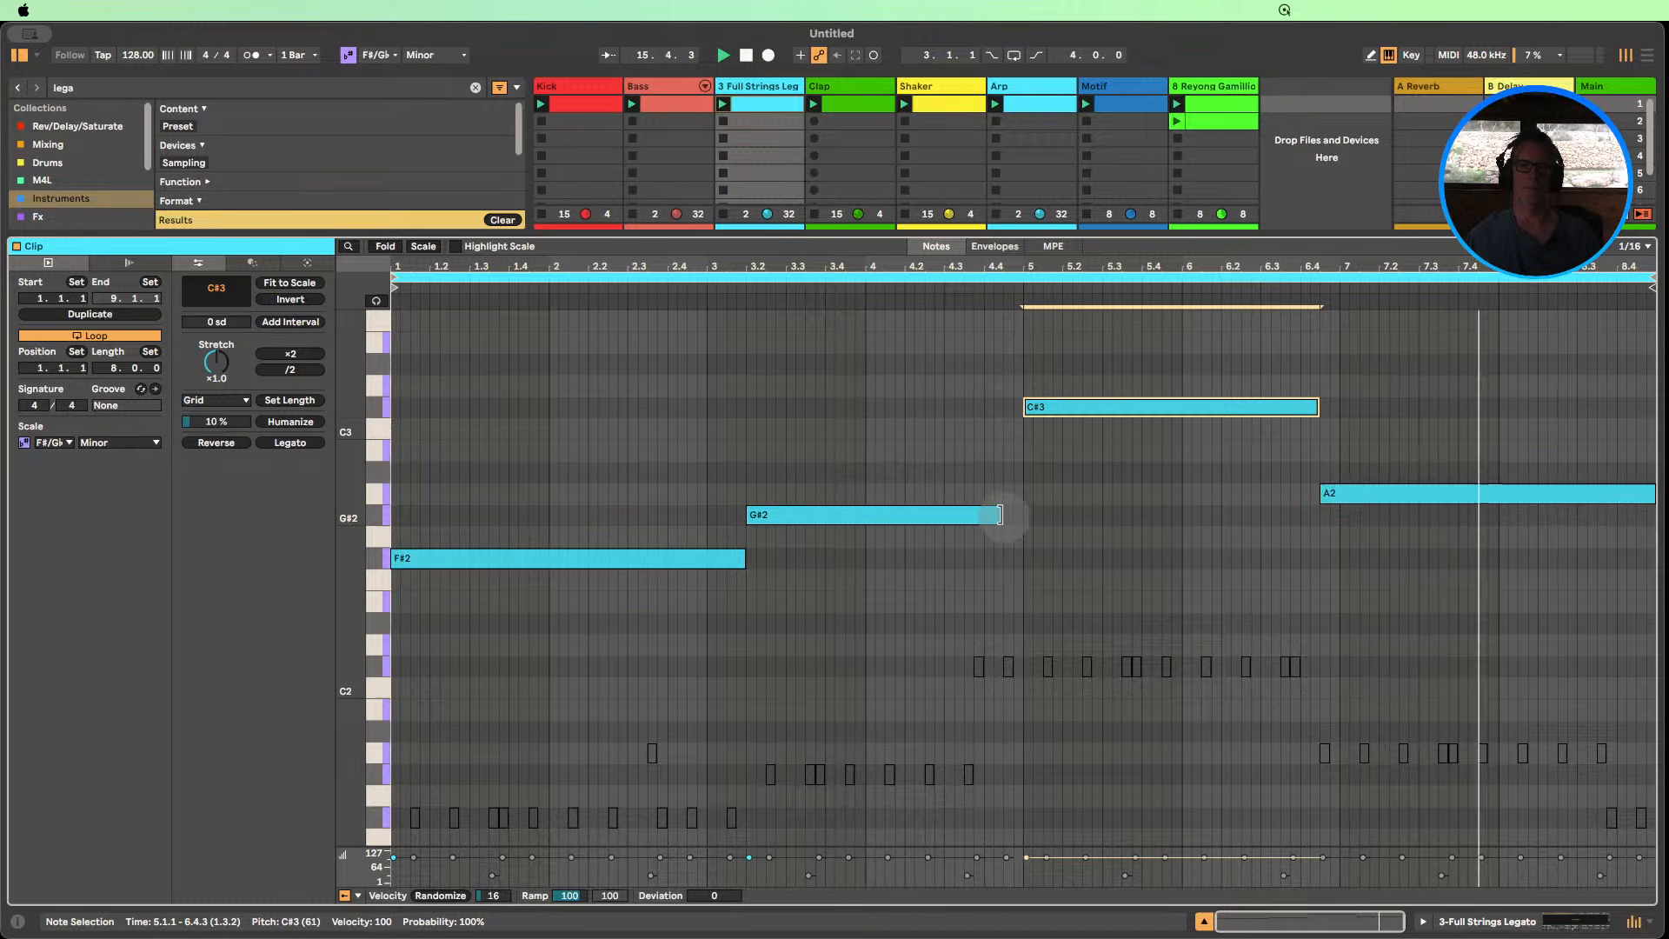
left_click_drag(1000, 513, 1023, 514)
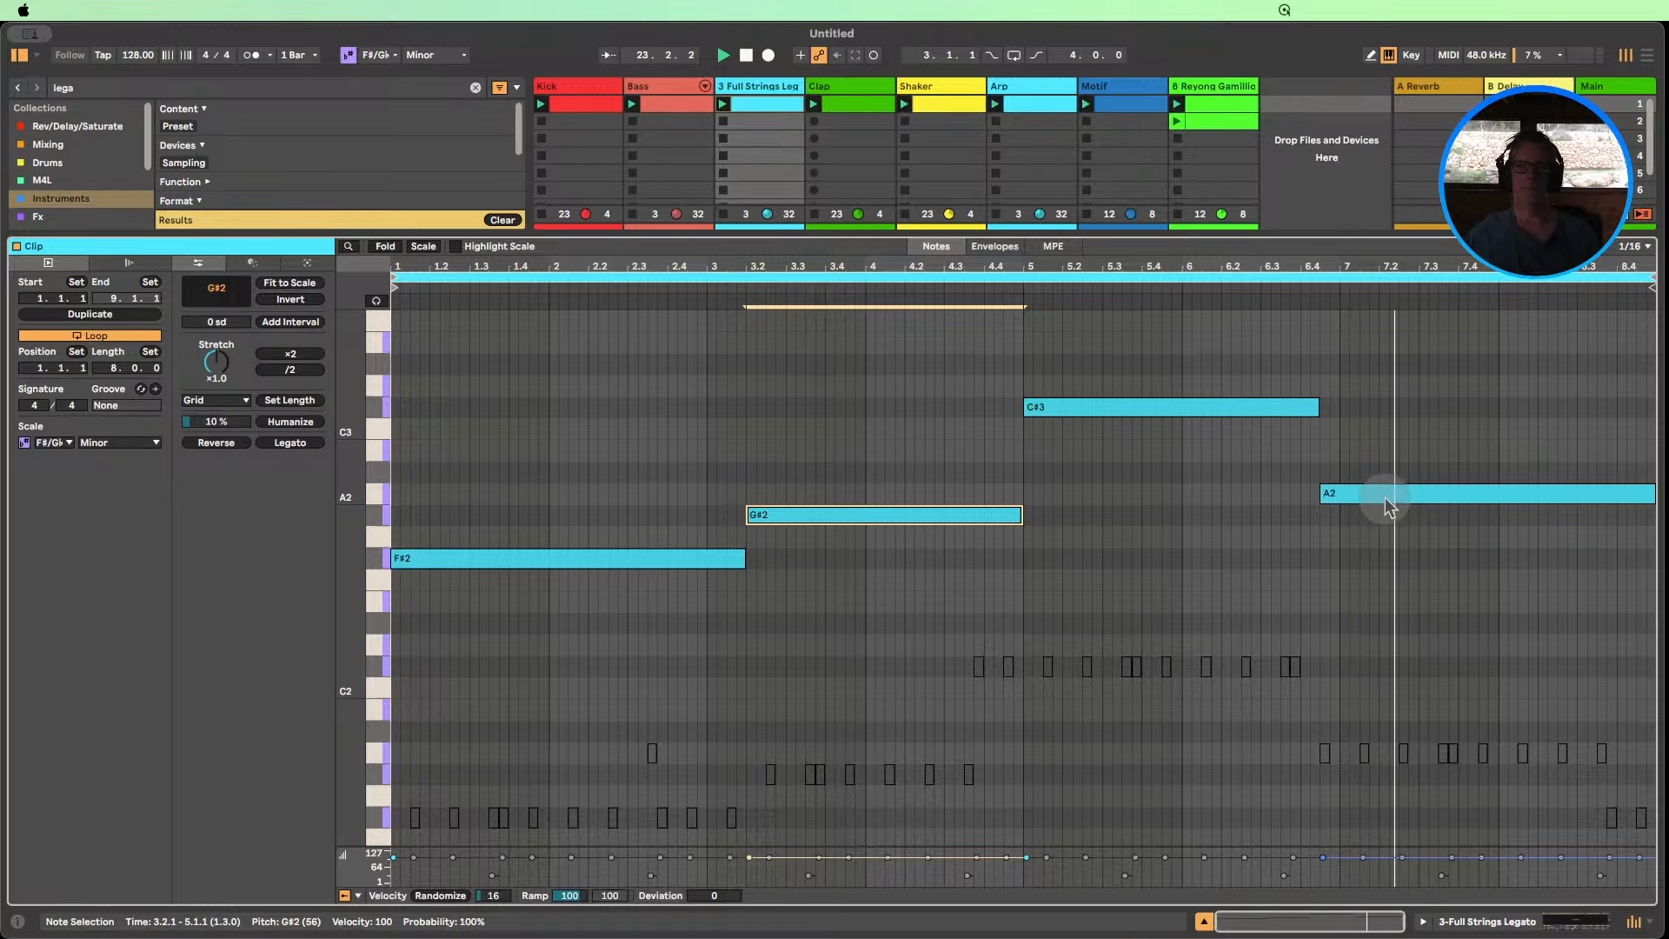
Return to the full mixer, unmute the Kick and Clap tracks, and mute the Arp track.
left_click(1200, 920)
left_click(557, 849)
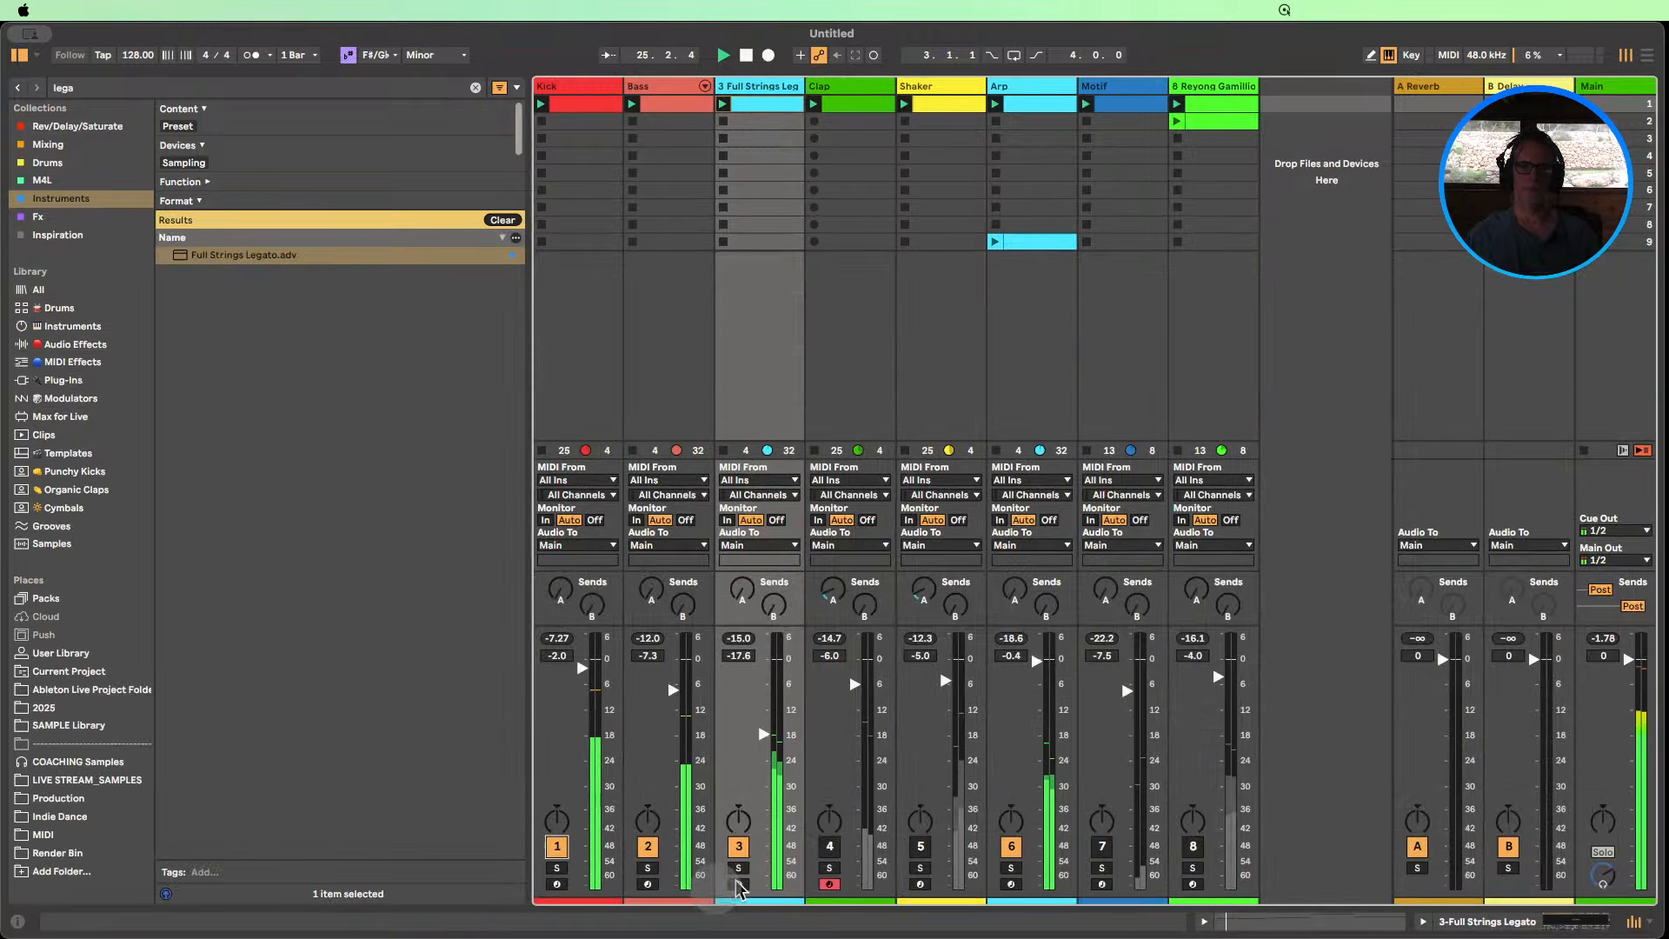
left_click(828, 849)
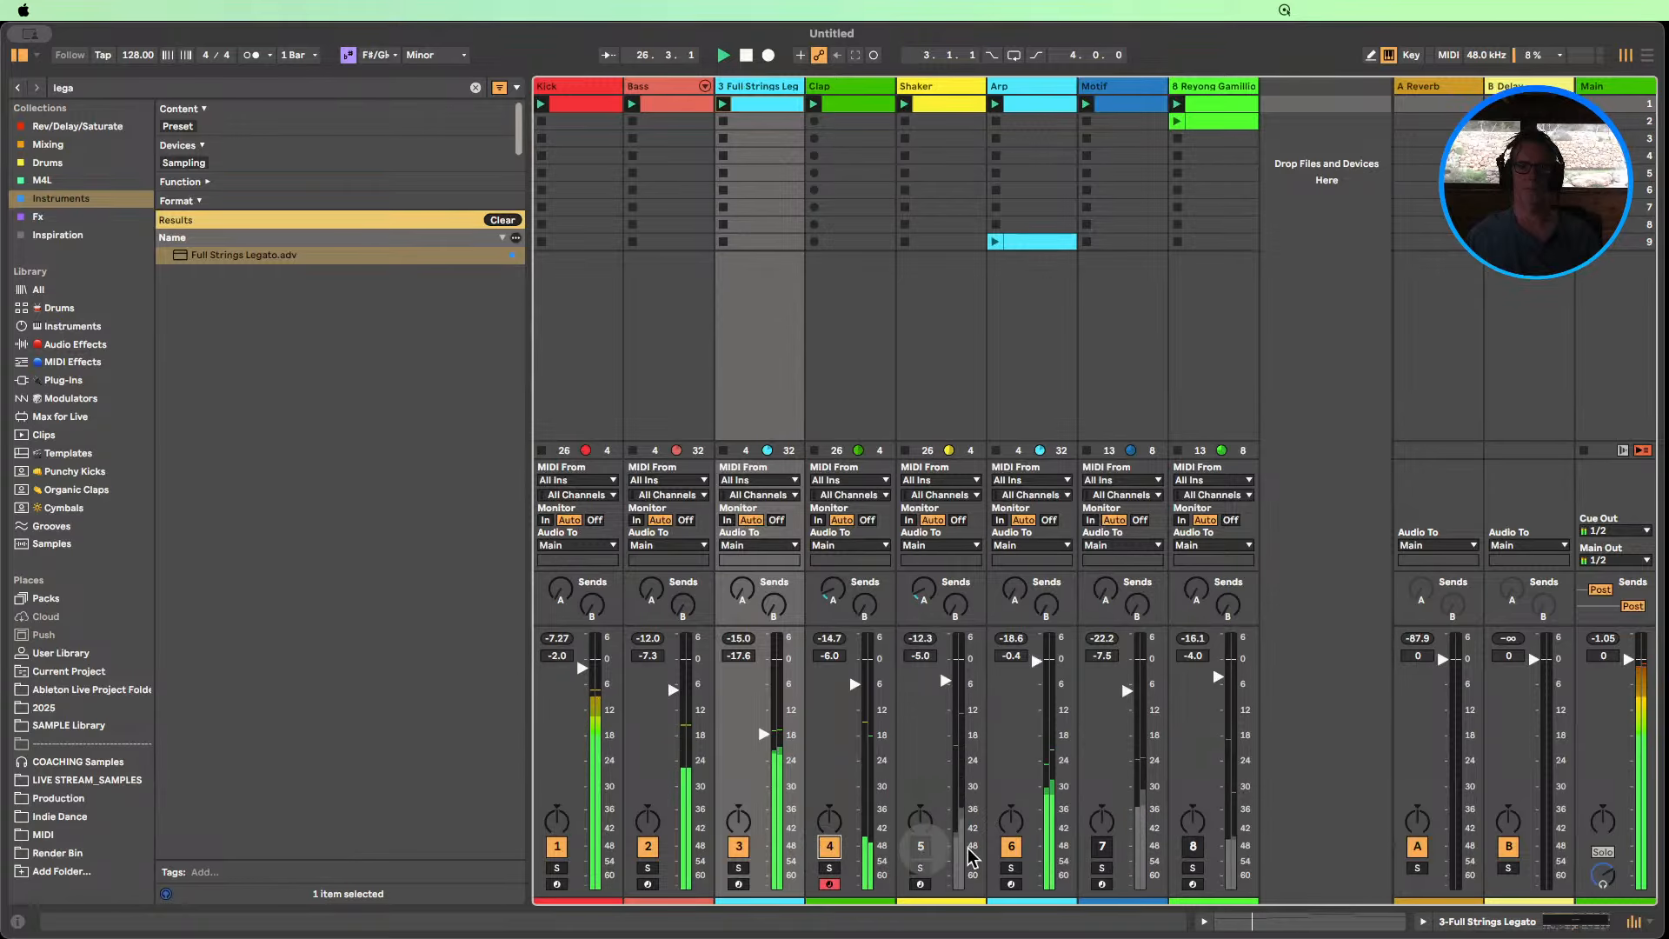
left_click(1011, 848)
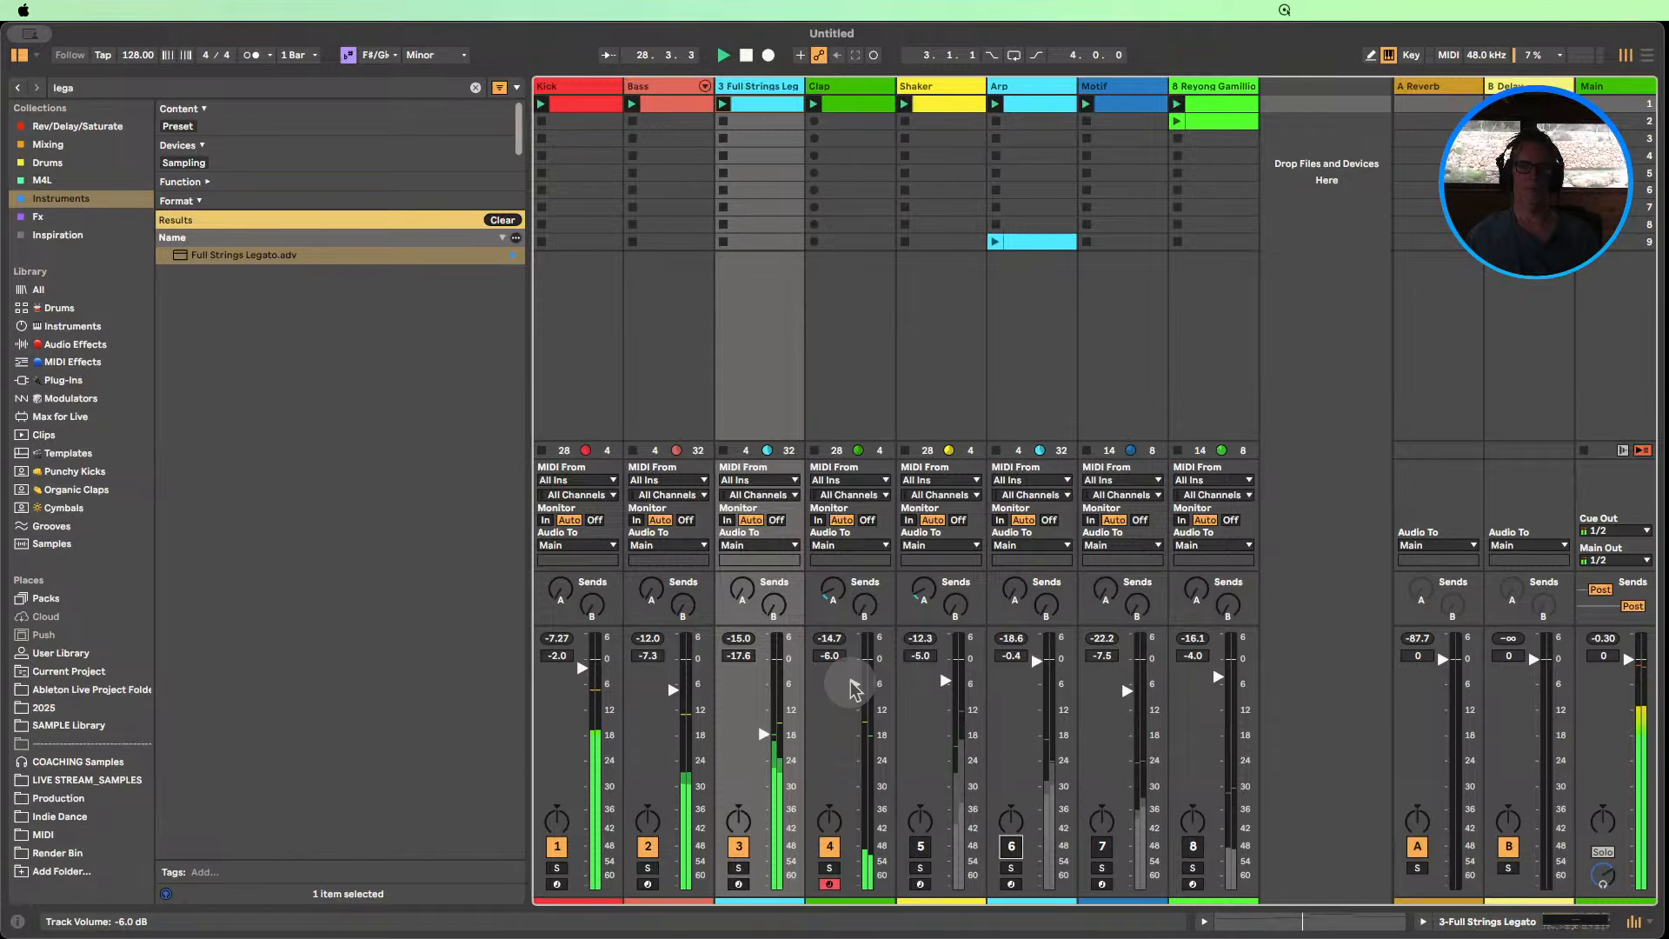
Open the Clap track's instrument on its sample waveform and stop playback.
double_click(835, 94)
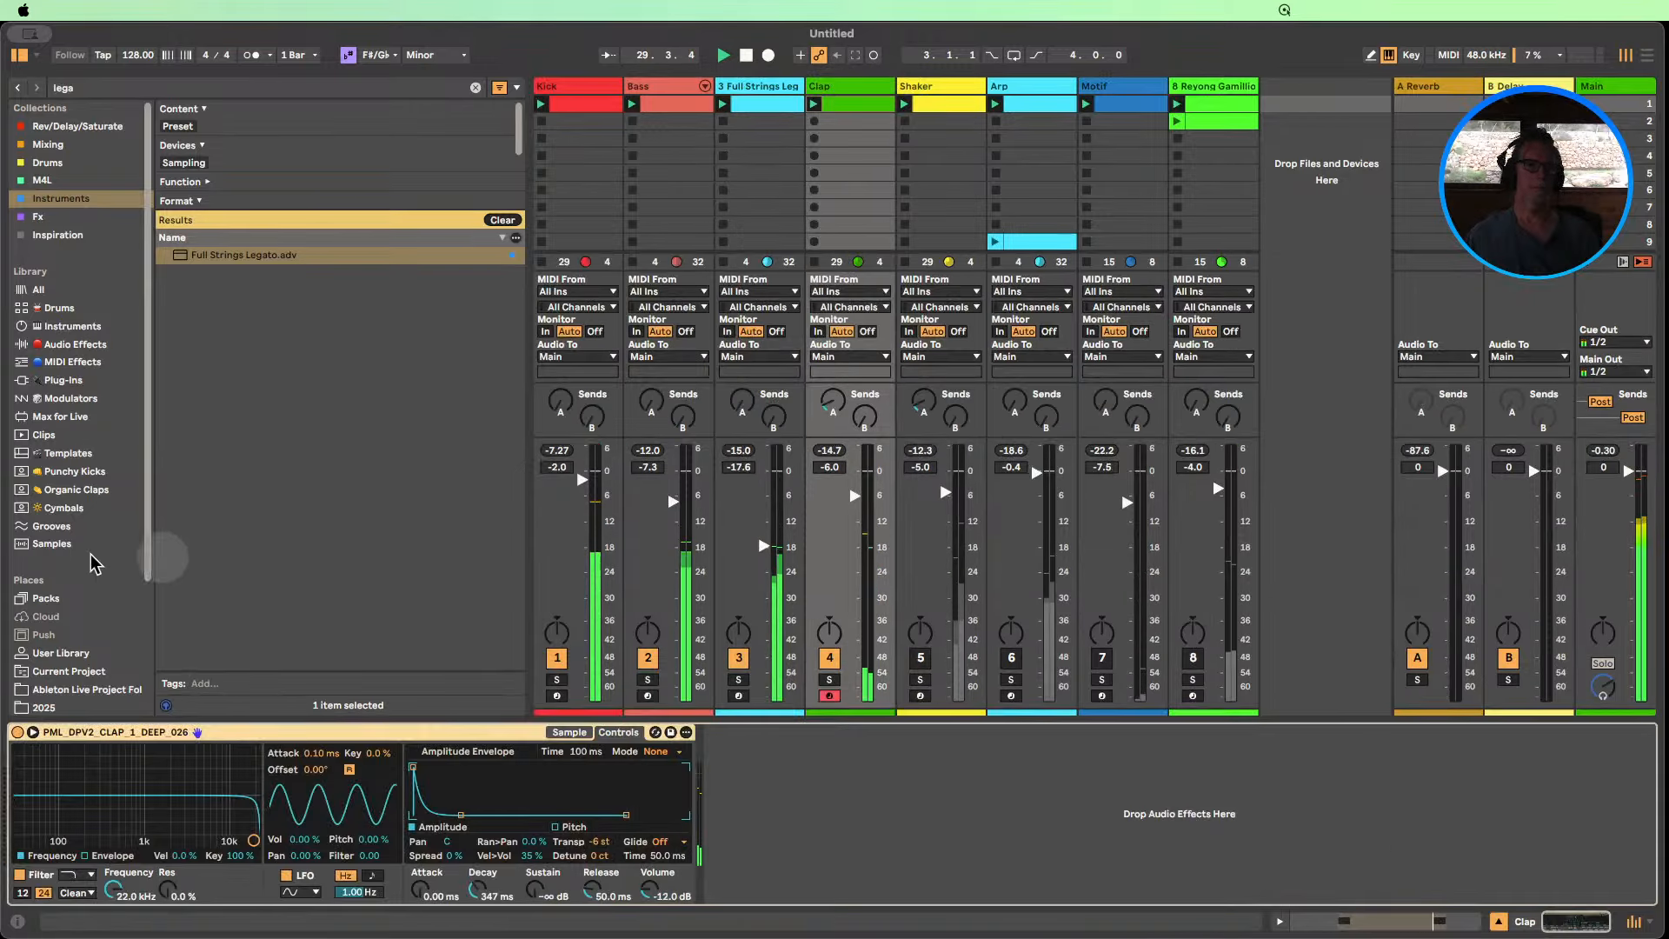
left_click(570, 733)
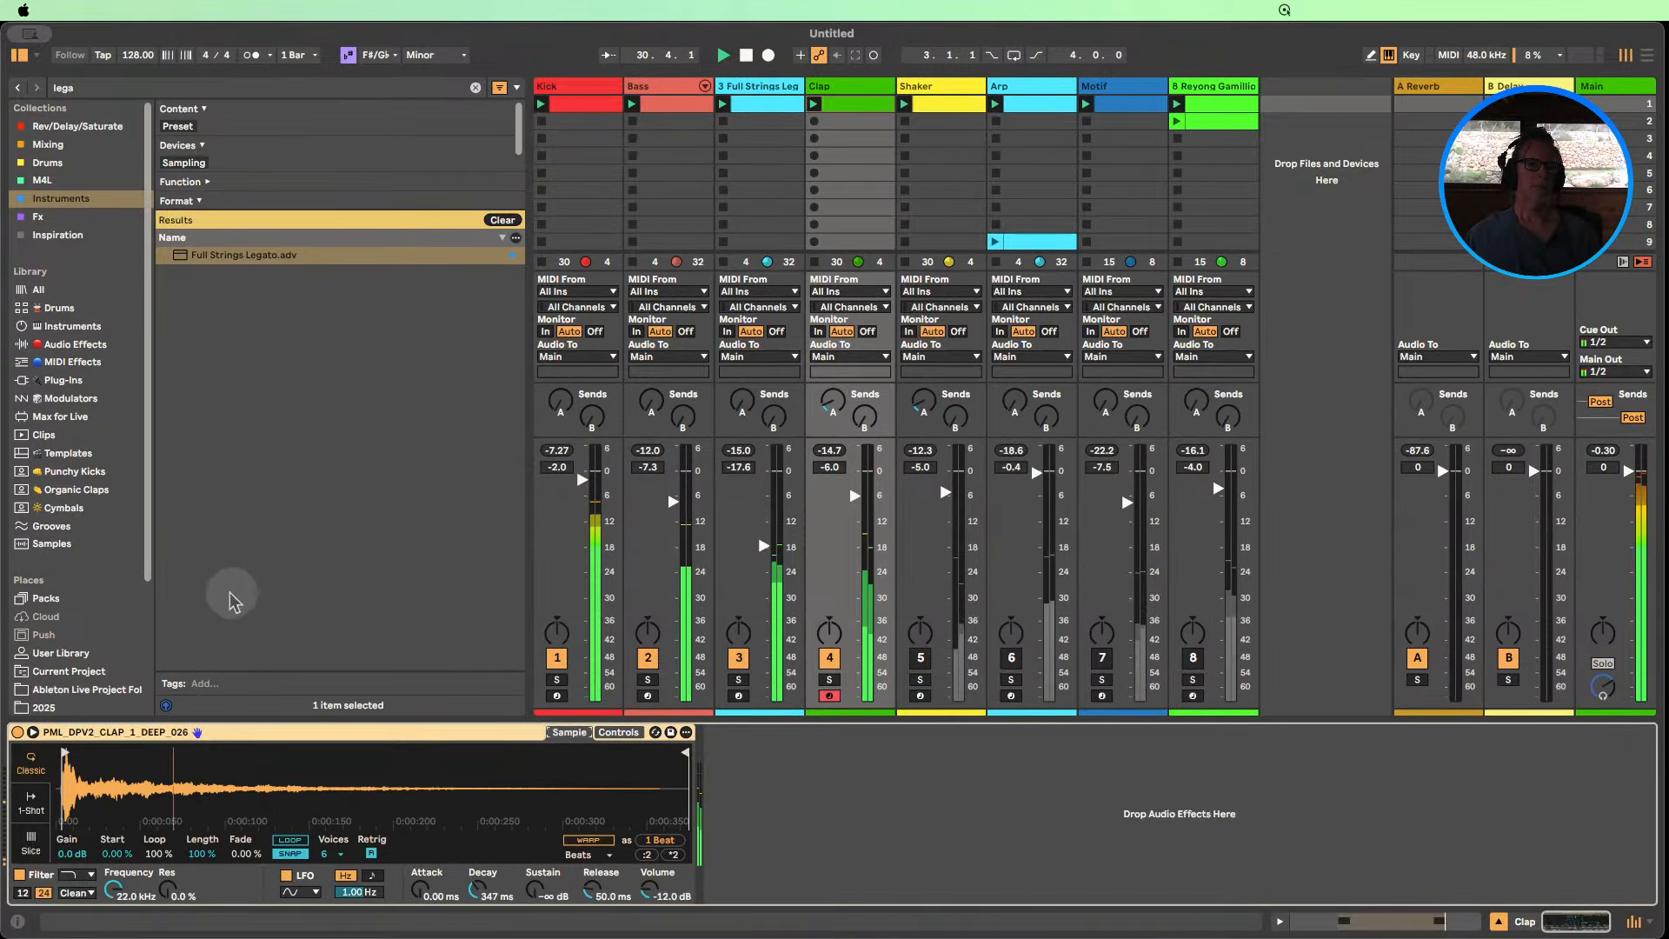
scroll(78, 522, "down", 2)
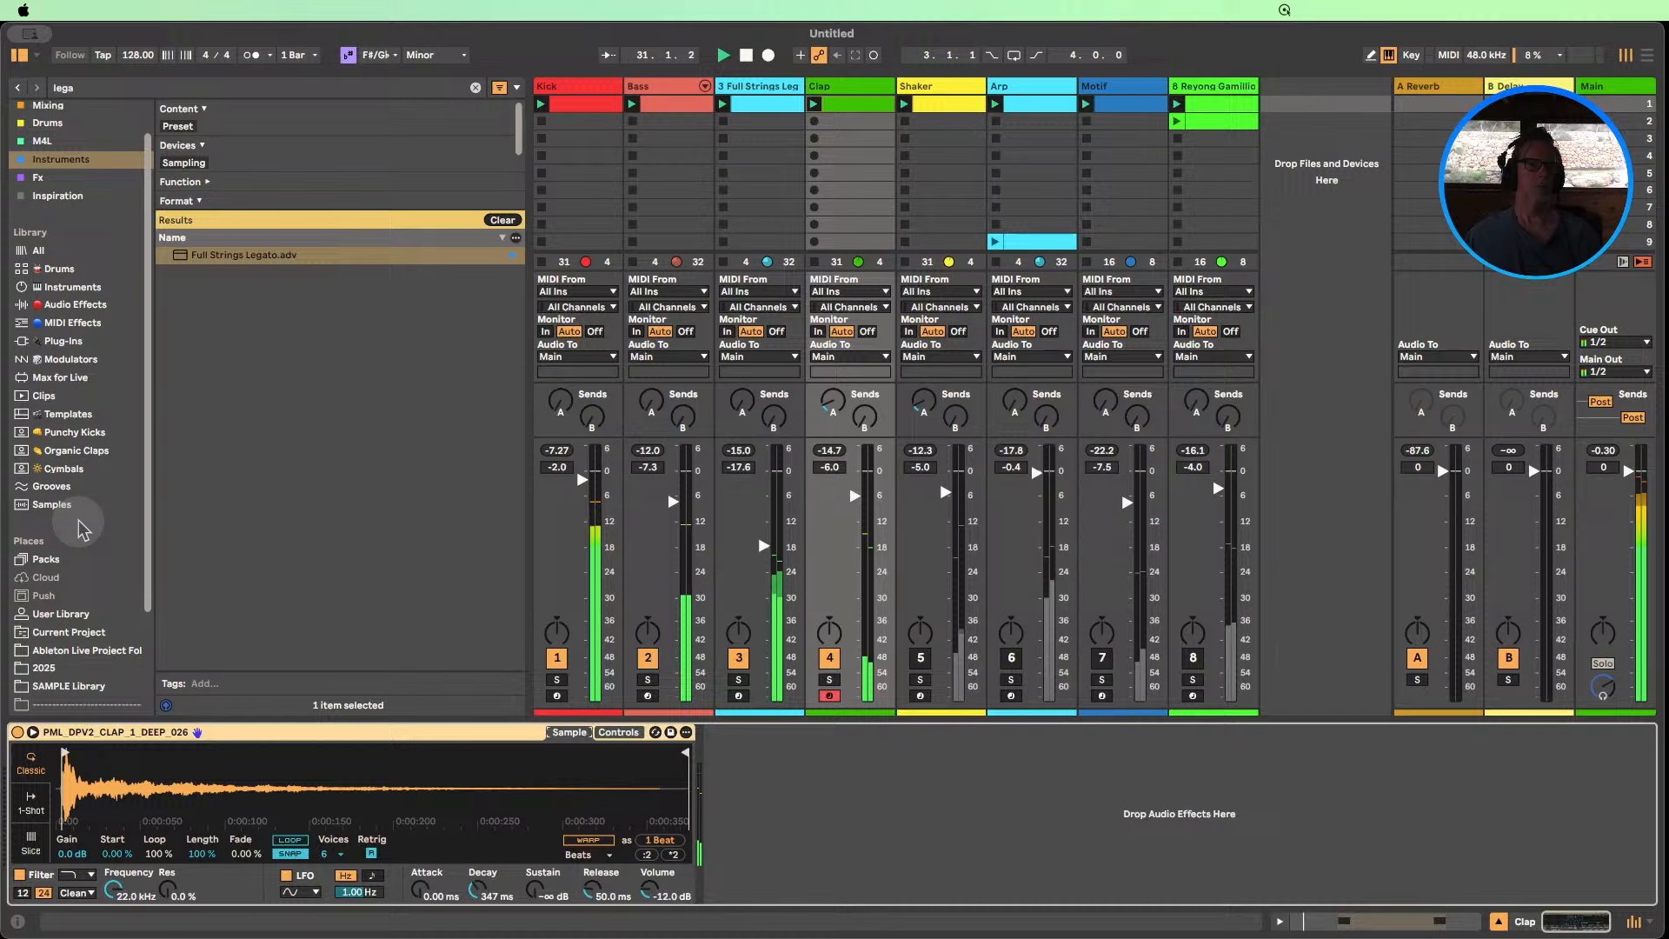
left_click(746, 55)
List the Organic Claps samples with the "lega" search cleared and audition SL_CLAP_44.wav against the playing tracks.
left_click(51, 449)
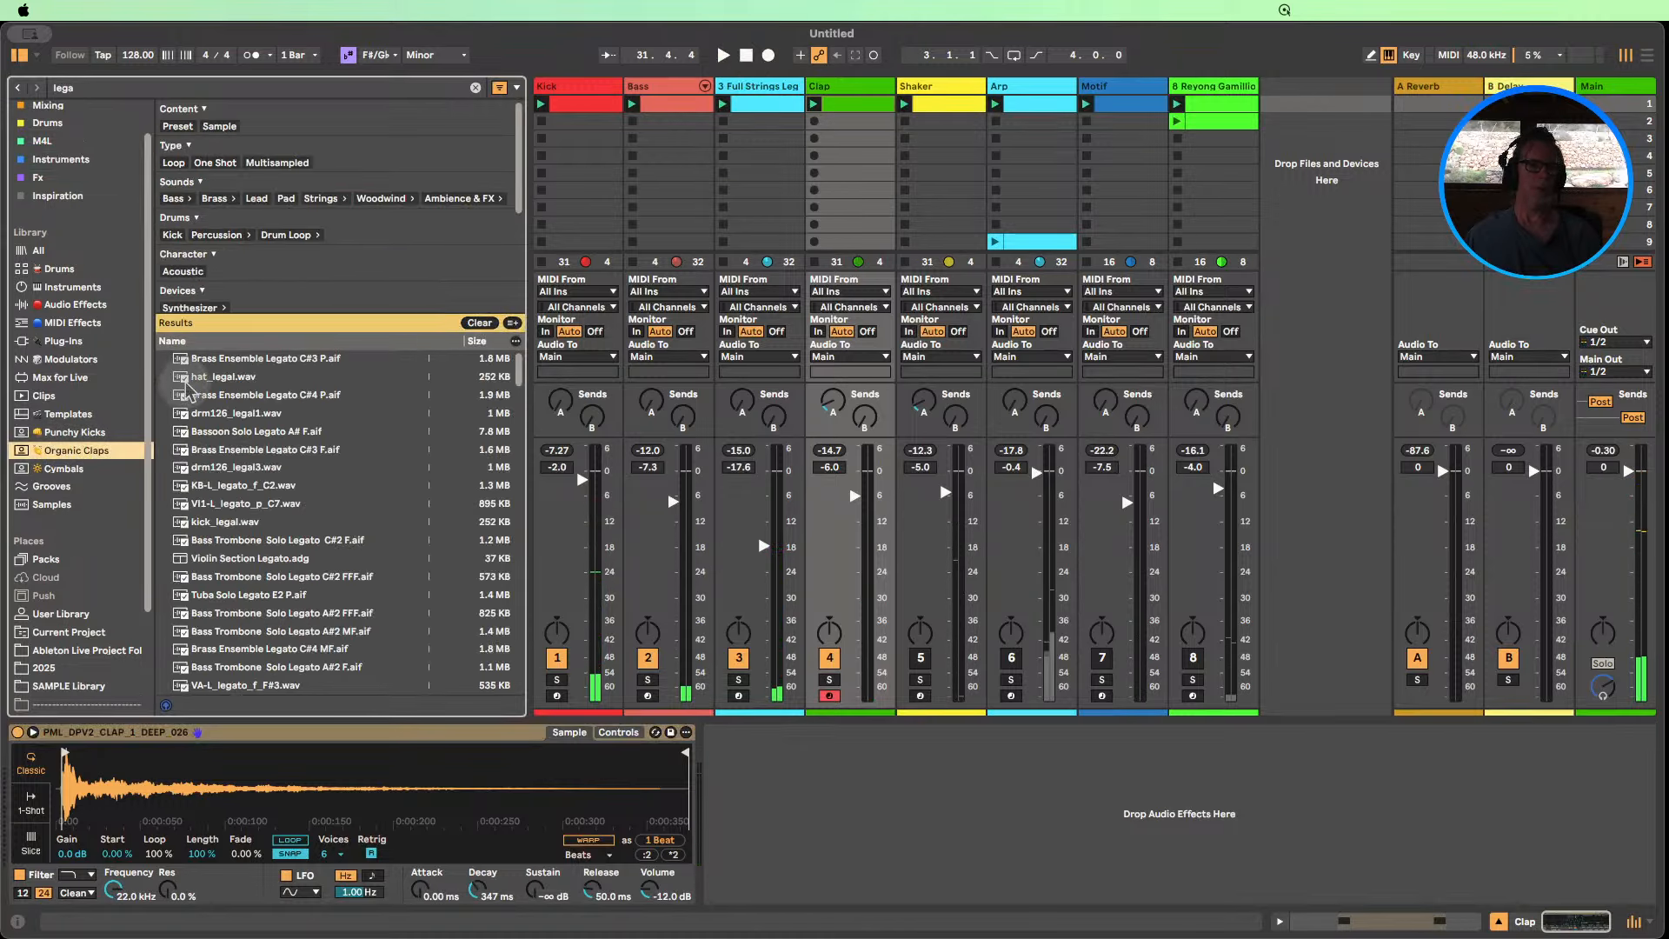
left_click(480, 323)
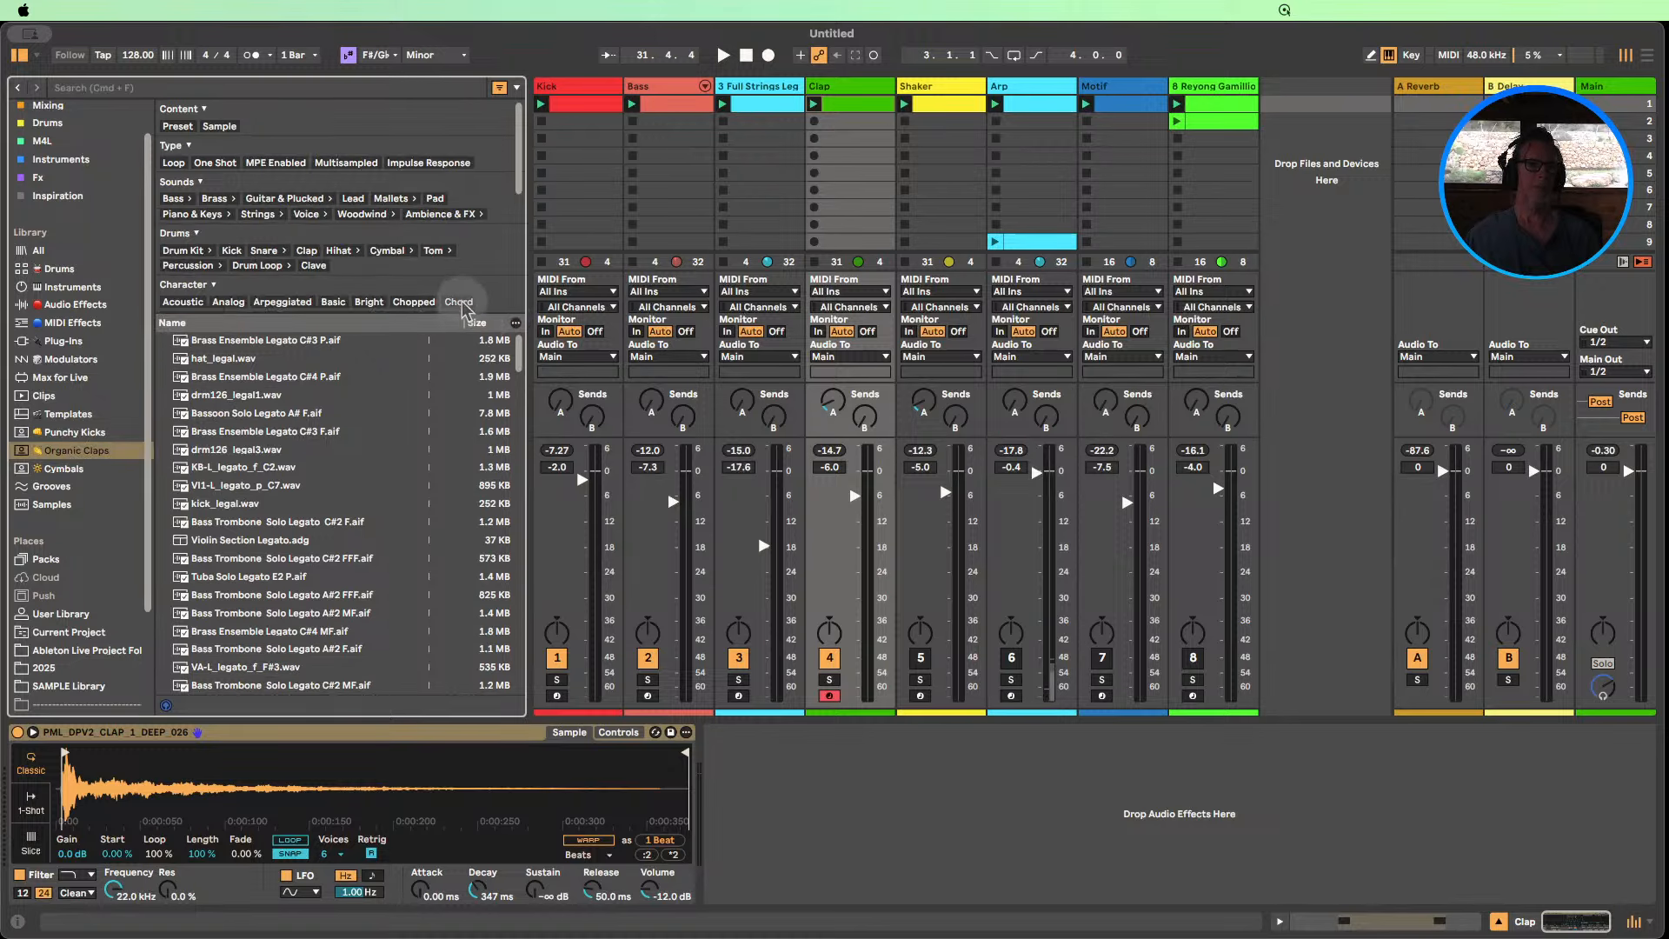
left_click(217, 358)
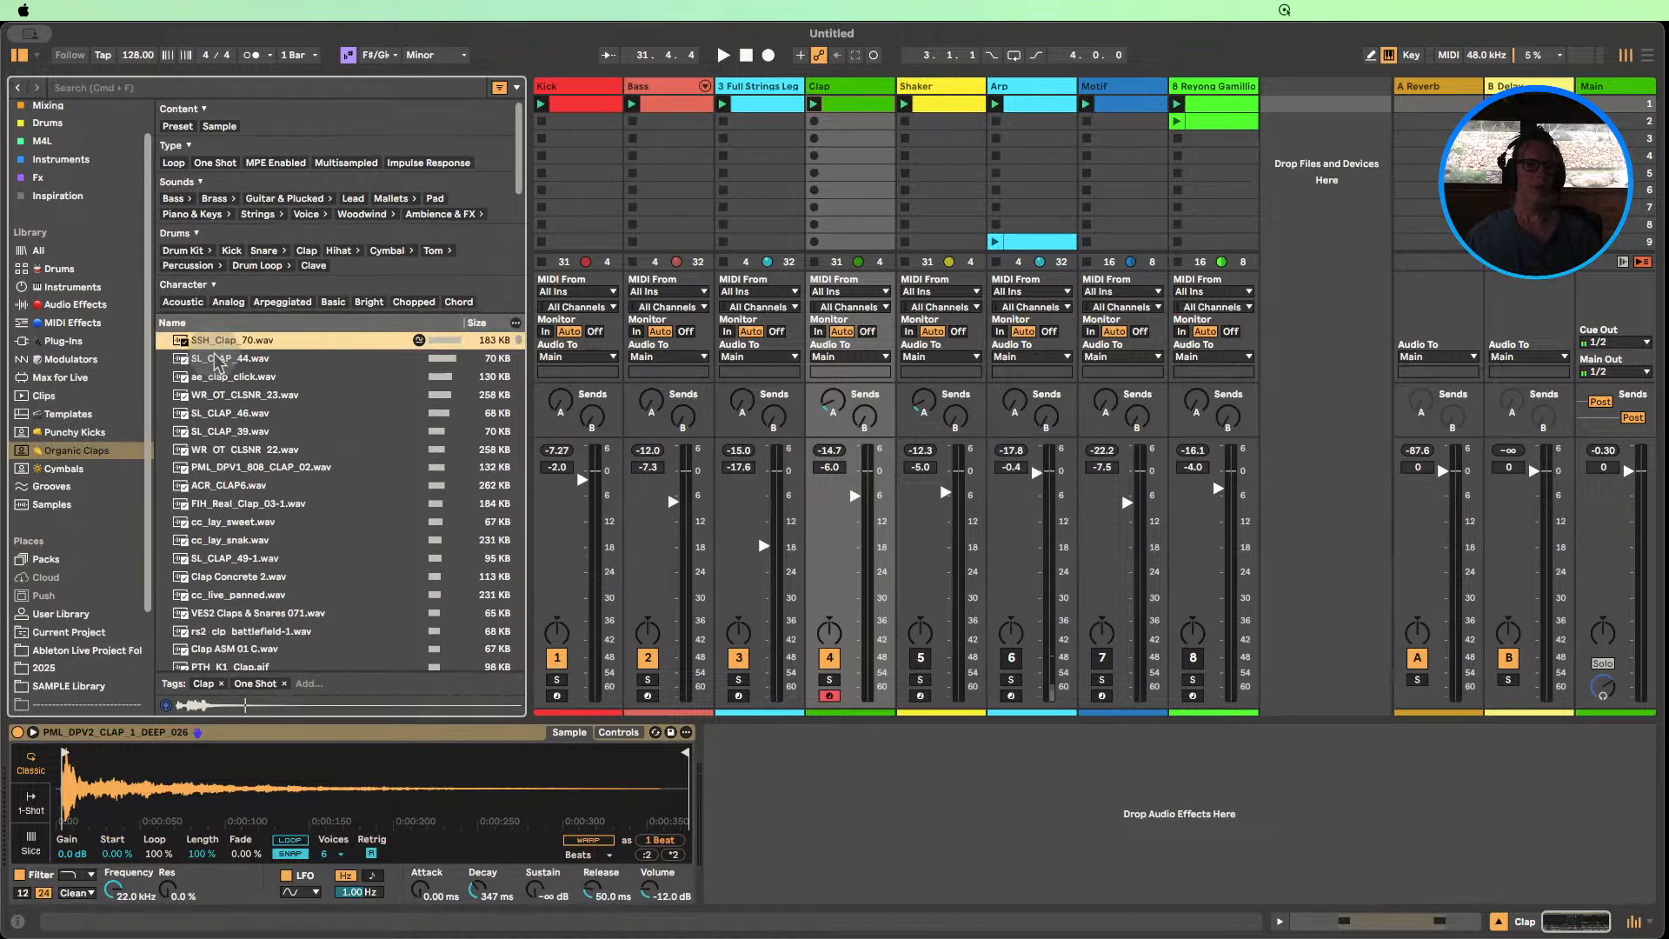
key("space")
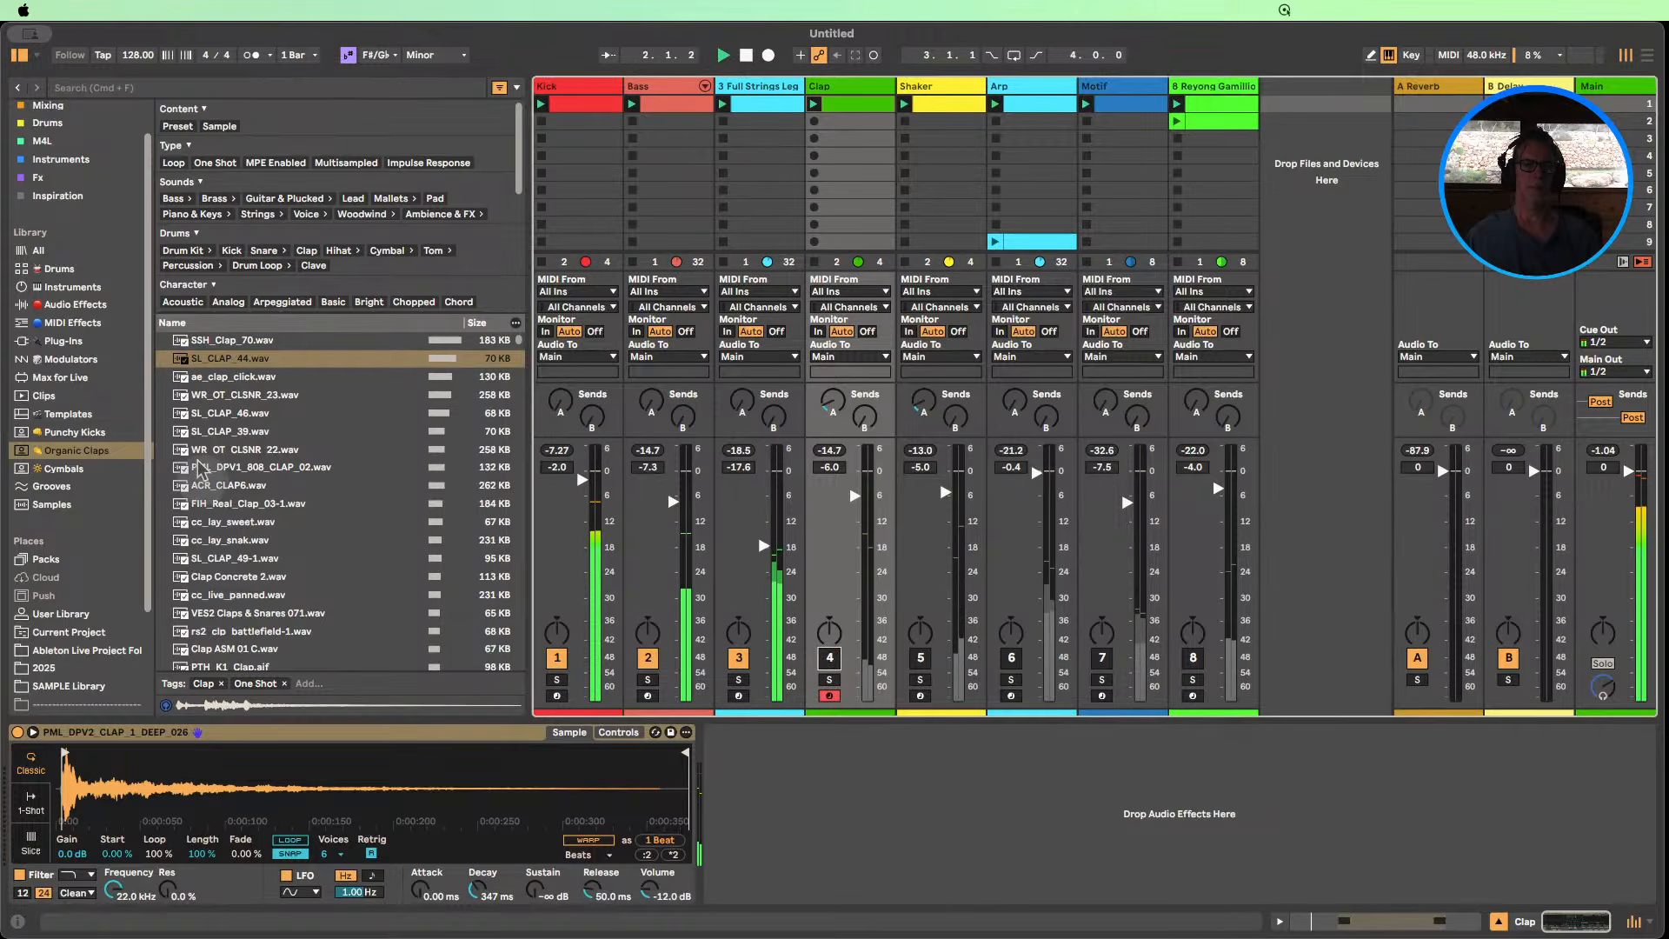
Audition the Organic Claps samples from SL_CLAP_44.wav down to PTH_K1_Clap.aif against the playing tracks, ending back on Clap ASM 01 C.wav.
left_click(199, 347)
key("Down")
key("Down")
key("Down")
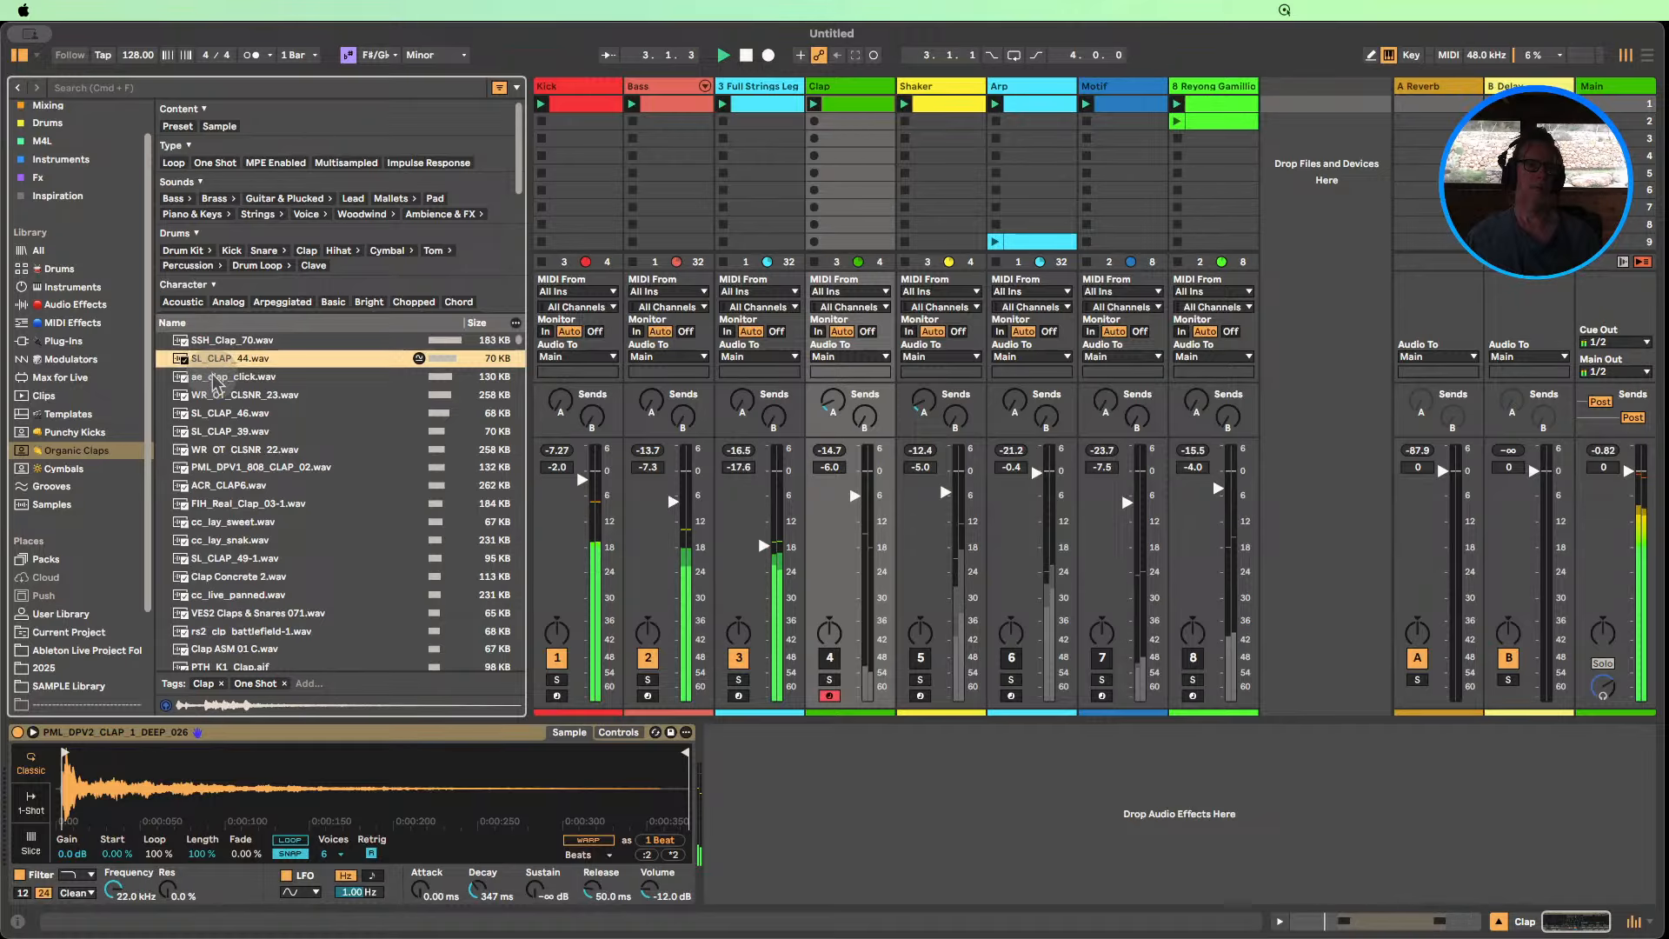
key("Down")
key("Down")
key("Down")
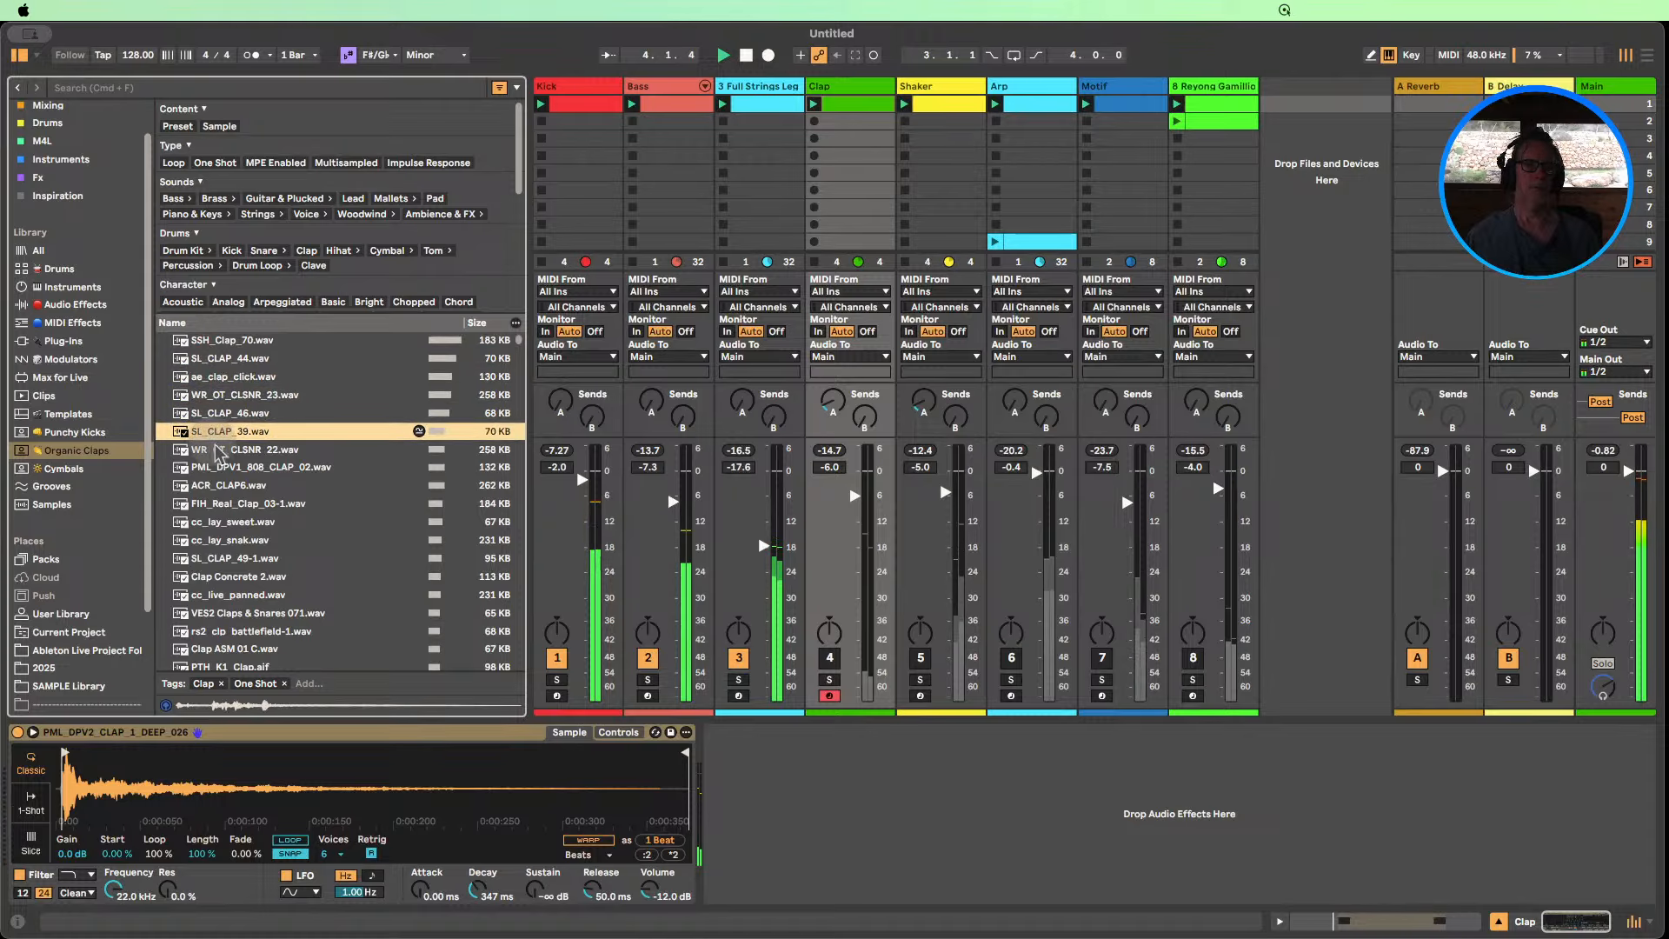
key("Down")
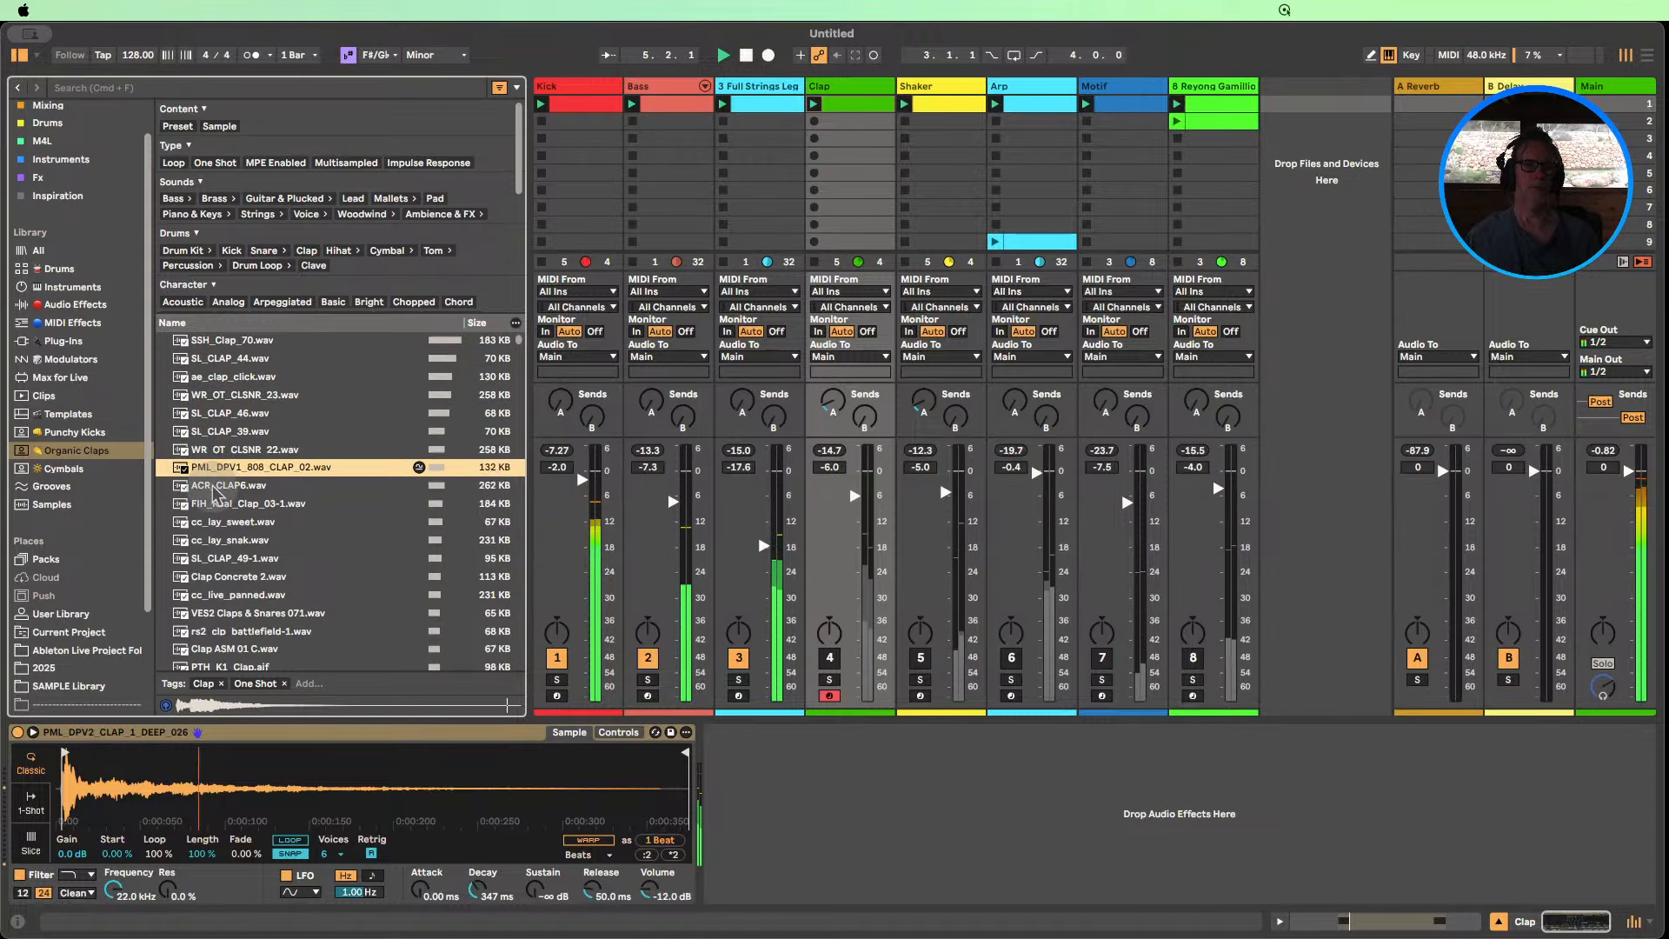
key("Down")
key("Down")
key("Down")
key("Down")
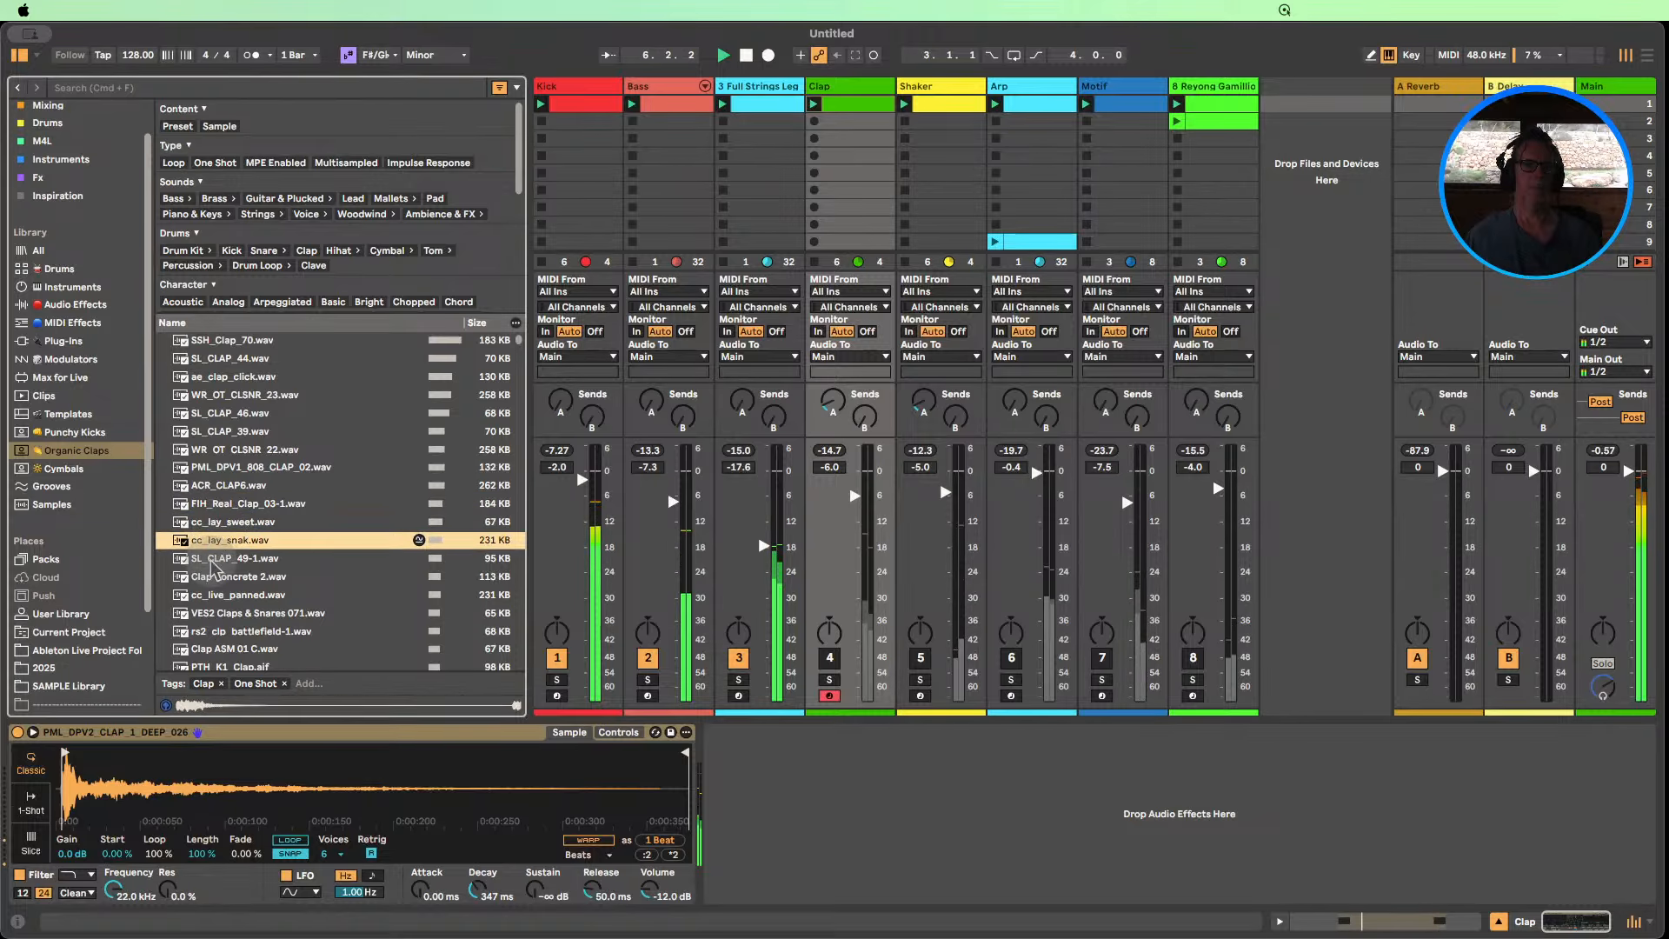
key("Down")
key("Down")
key("Down")
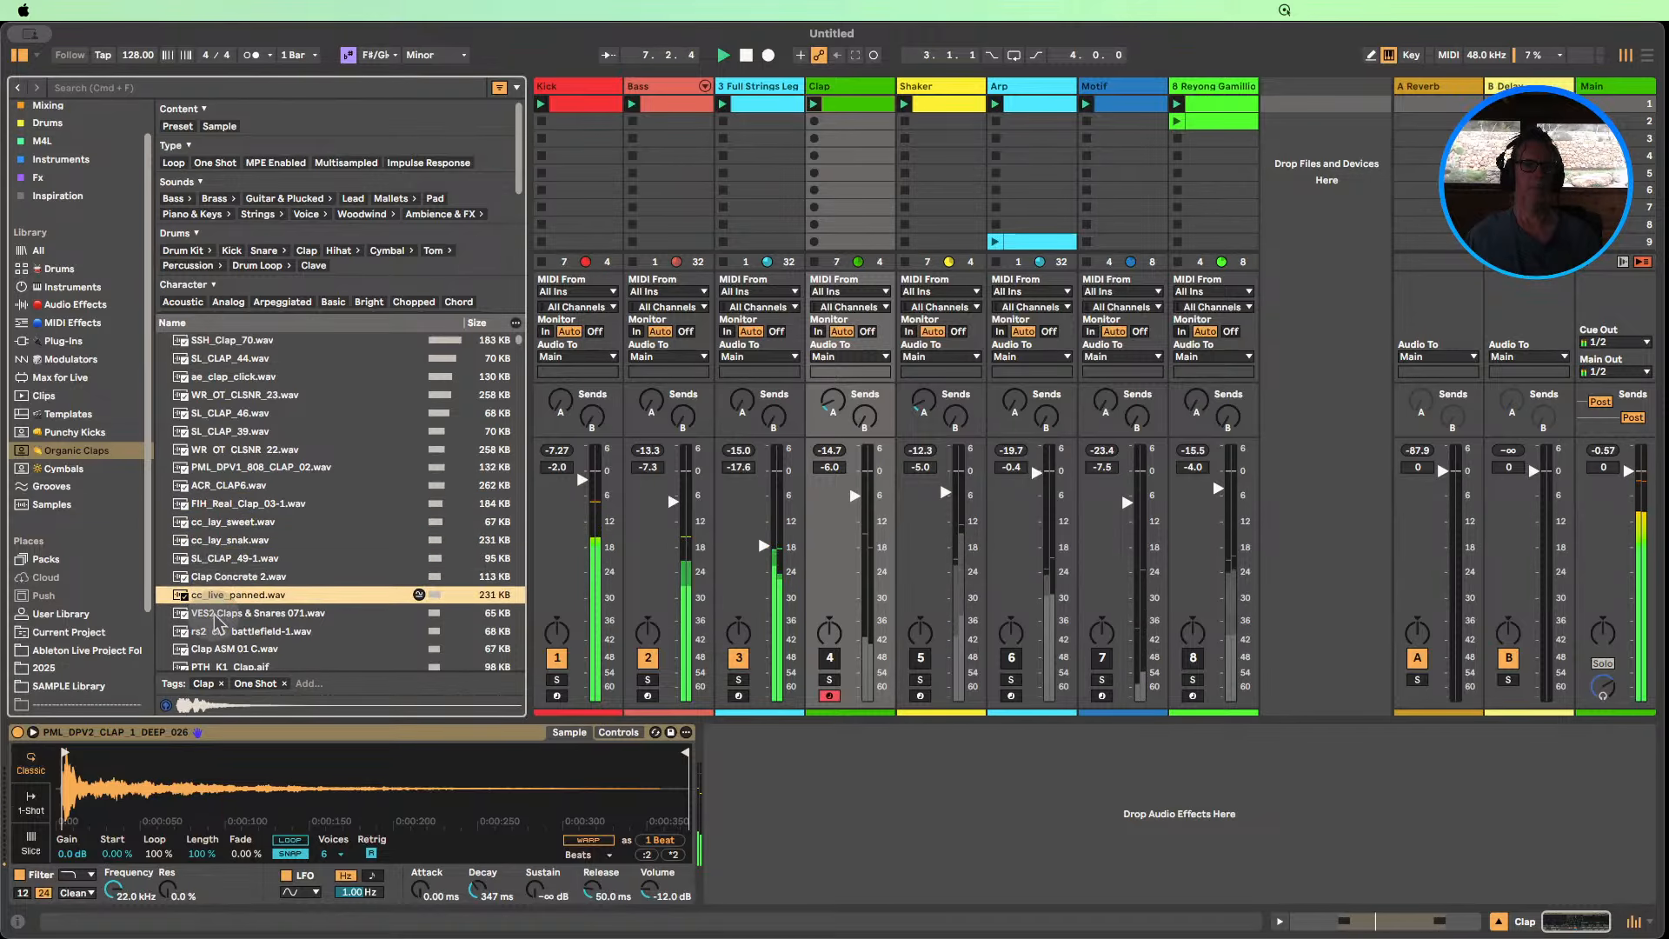
key("Down")
key("Down")
key("Down")
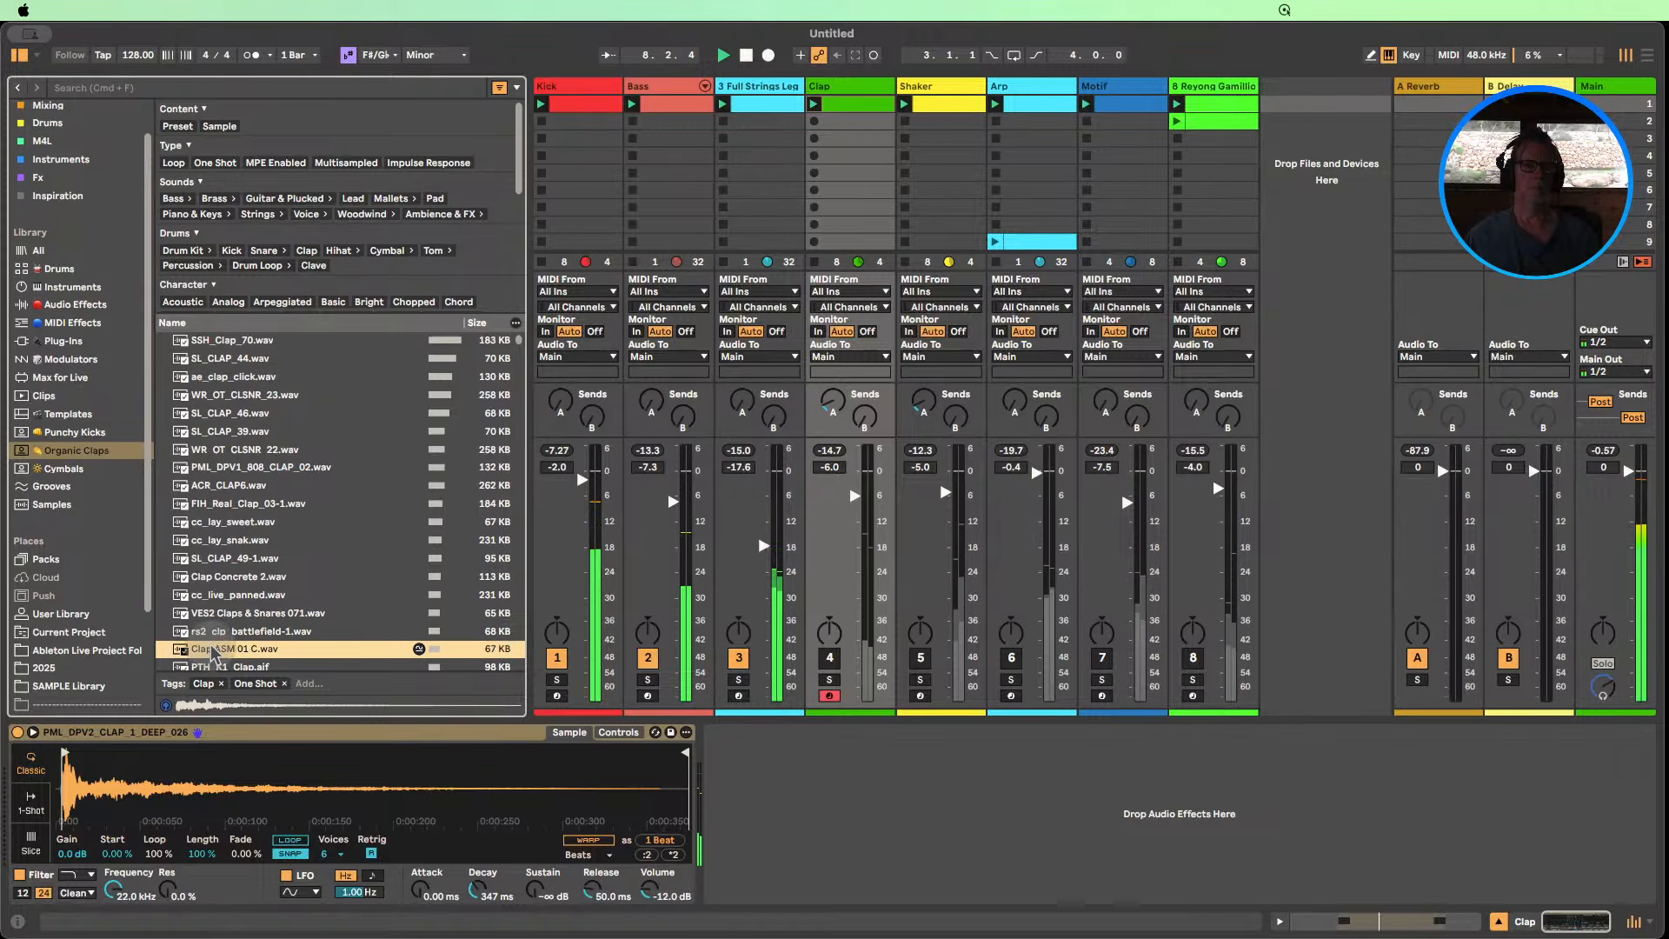
scroll(214, 602, "down", 4)
key("Down")
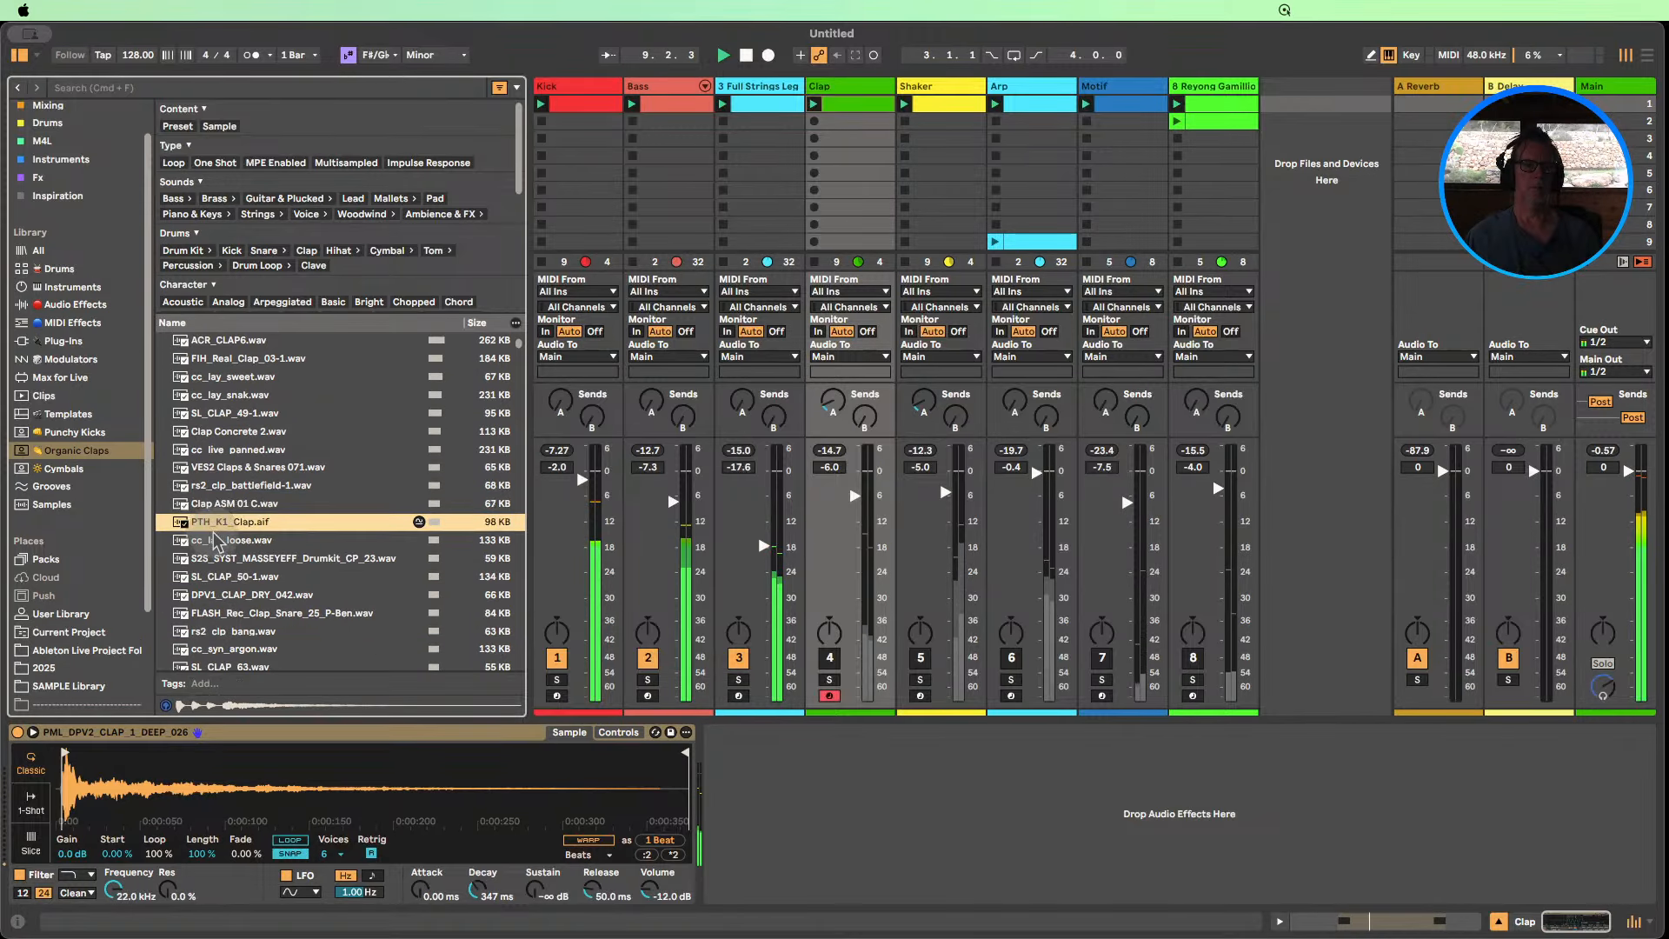
key("Up")
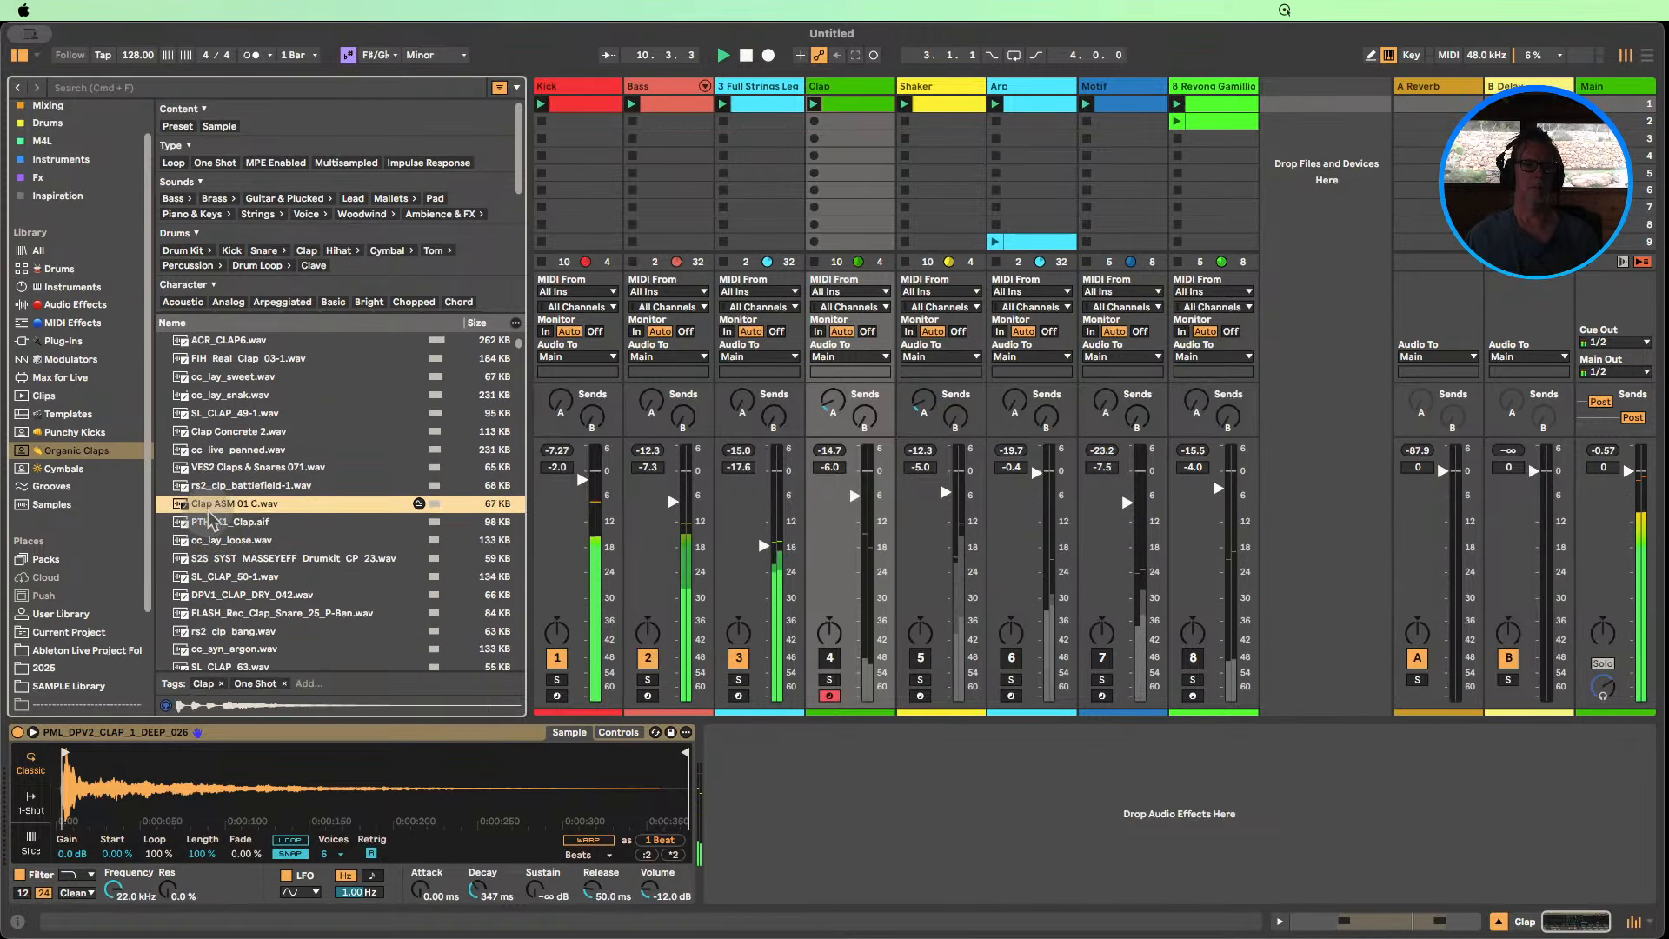
Try Clap ASM 01 C.wav as the Clap track's sample with the track unmuted, stopping playback after listening.
left_click_drag(209, 508, 226, 774)
left_click(830, 666)
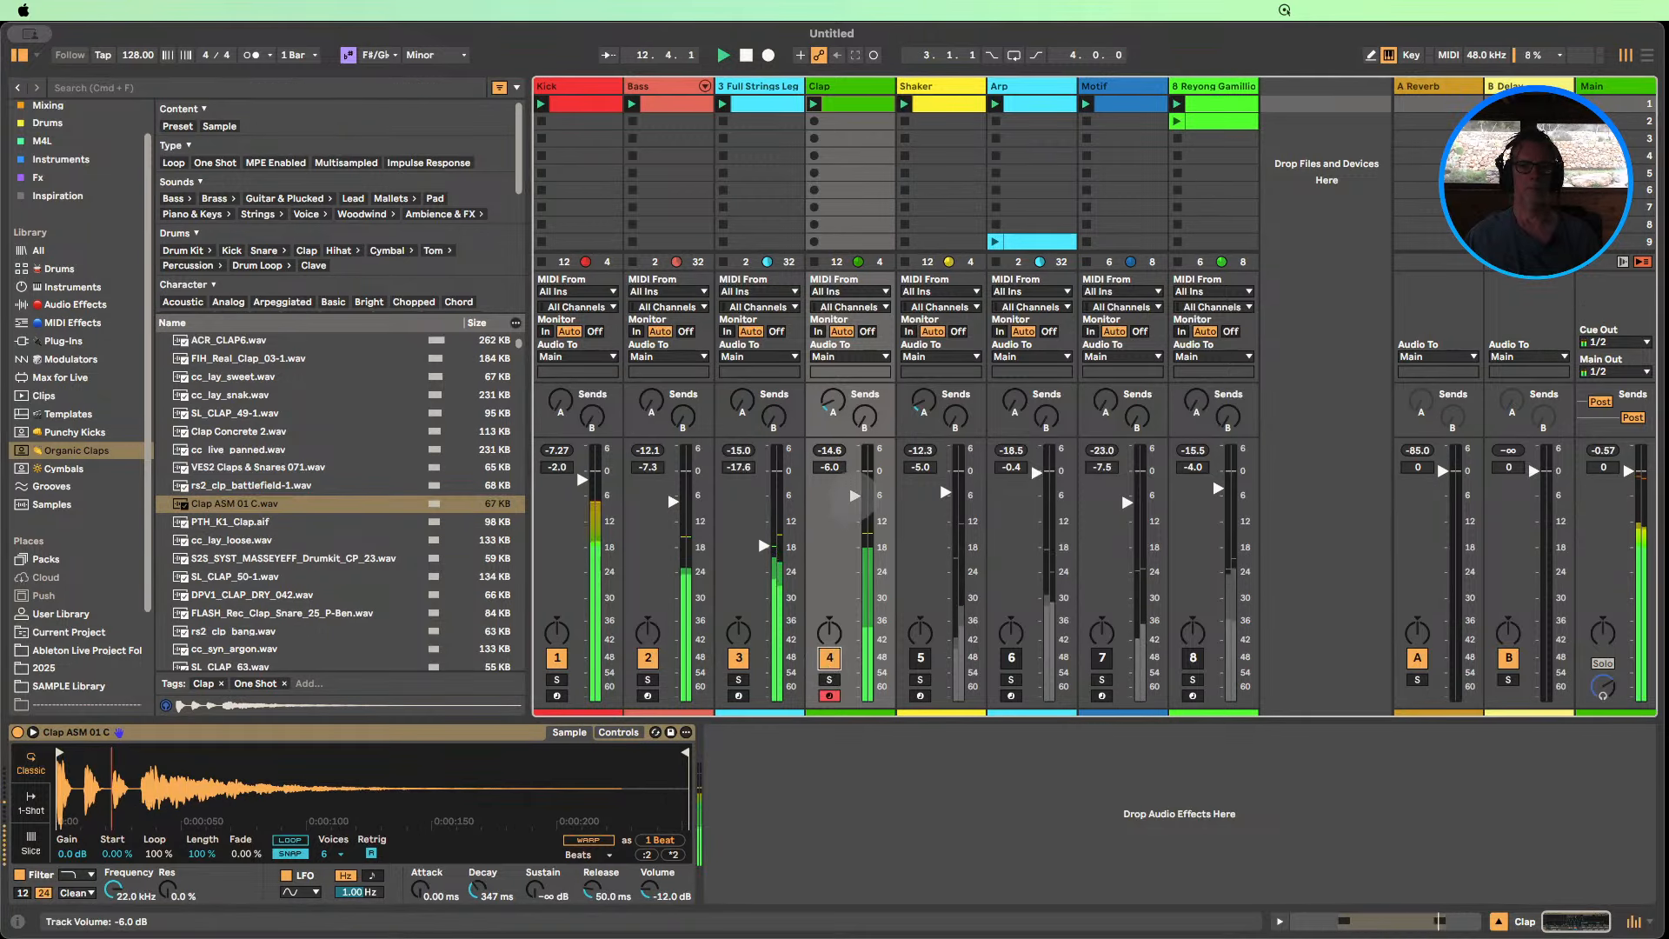
left_click(745, 57)
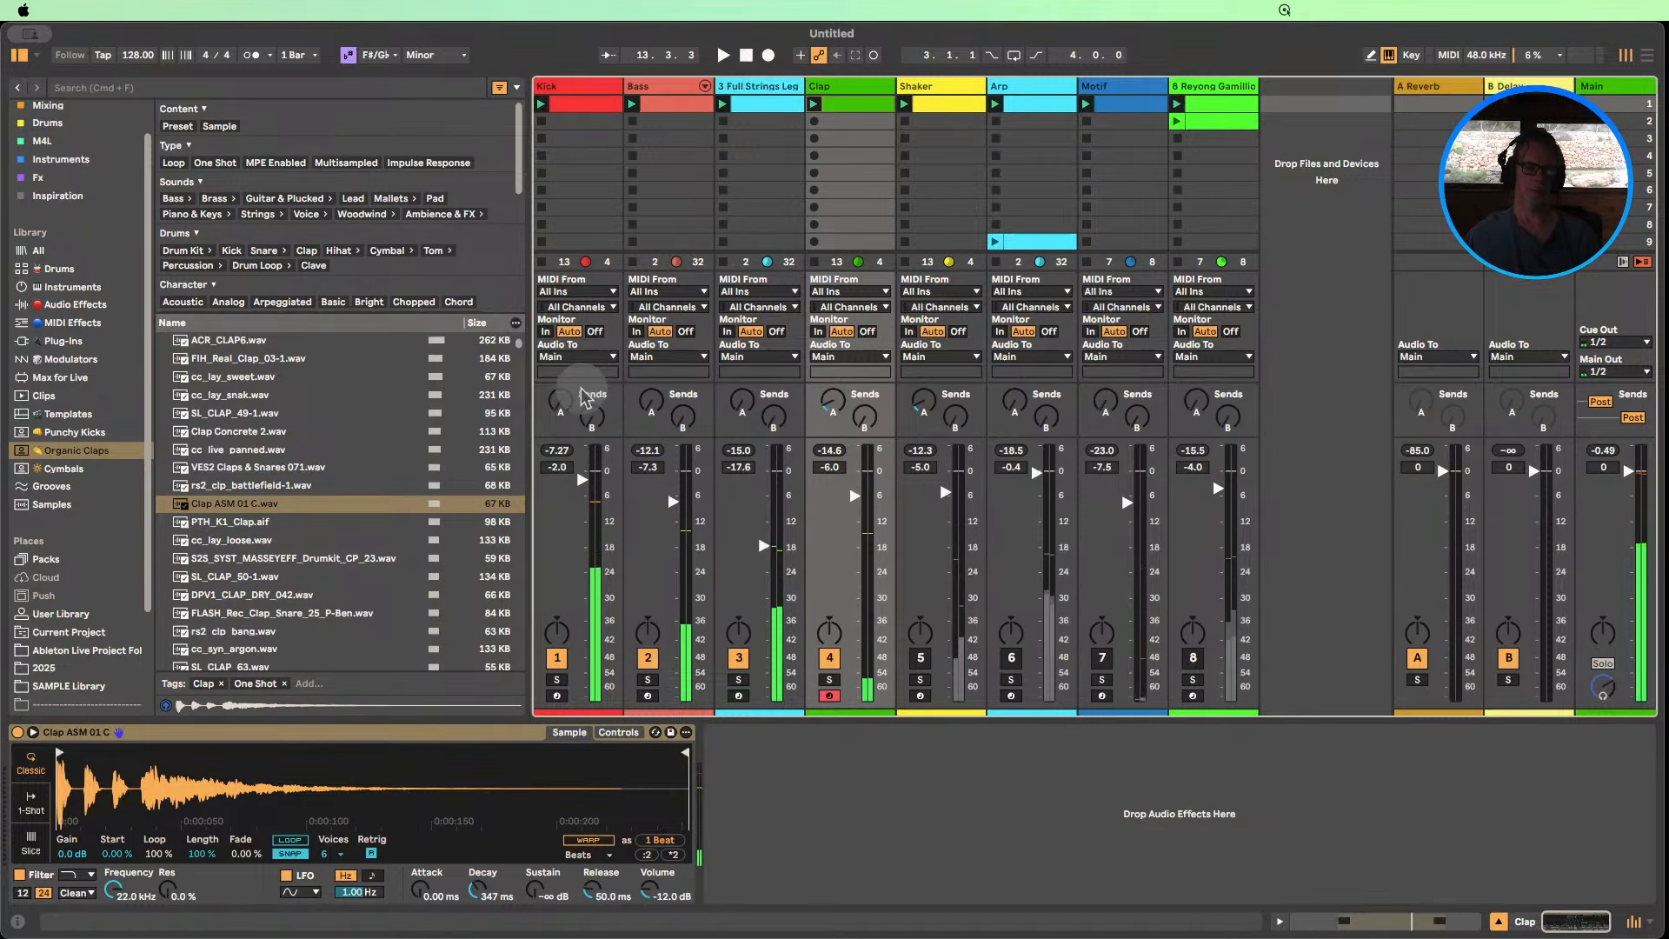
left_click(617, 732)
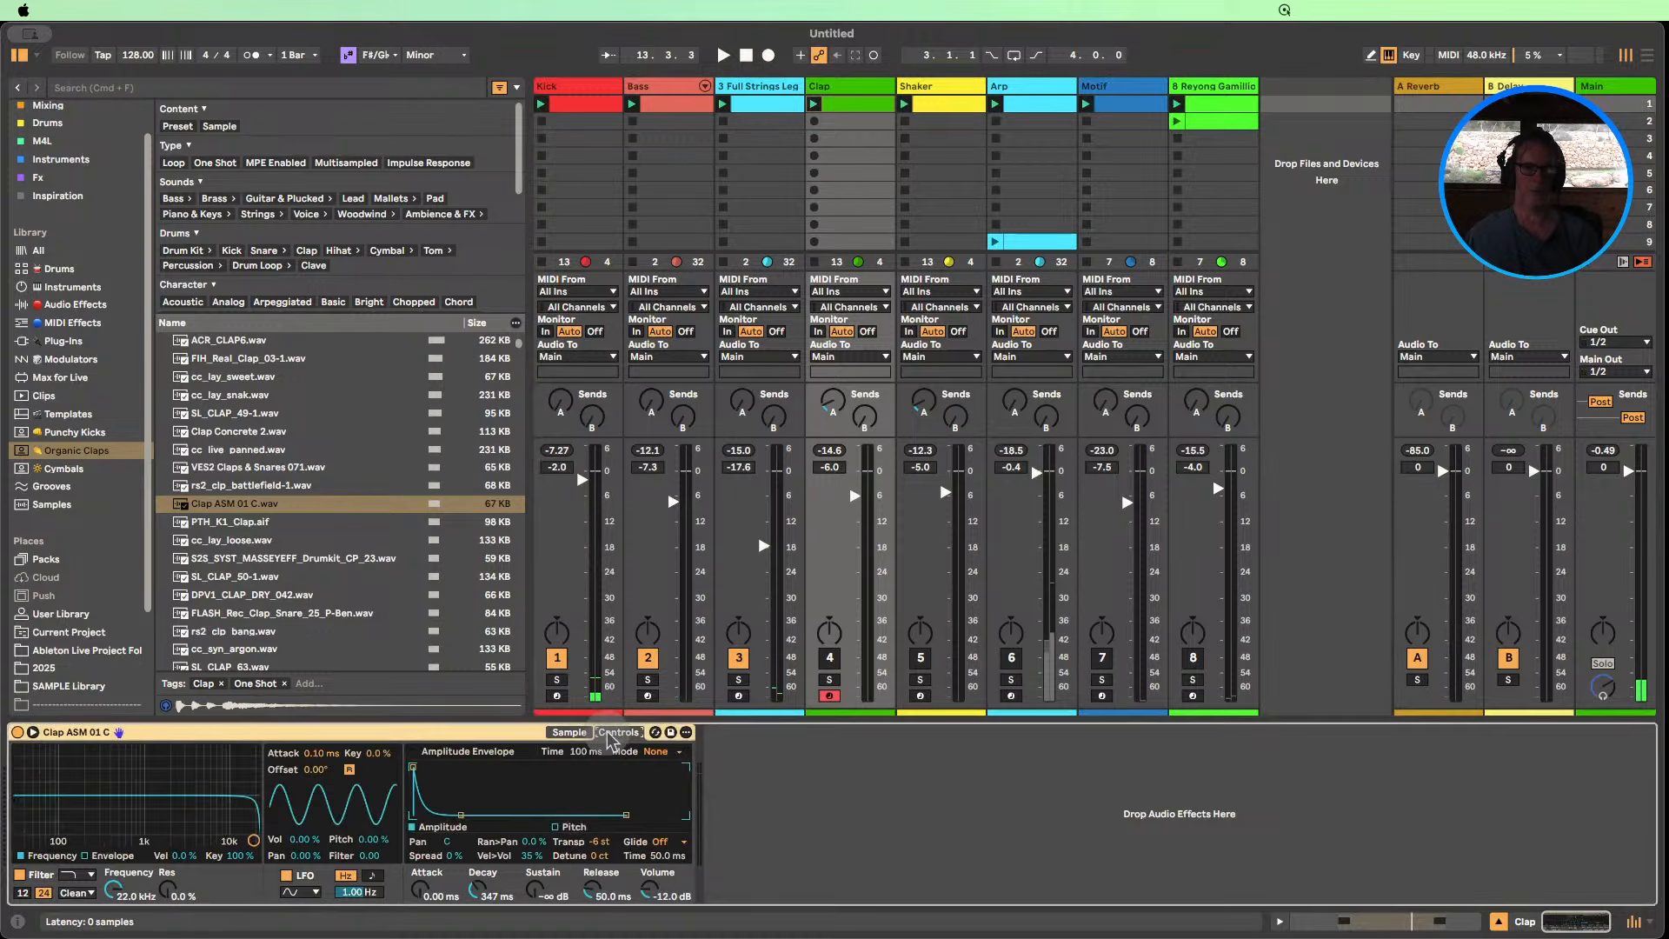
left_click(569, 732)
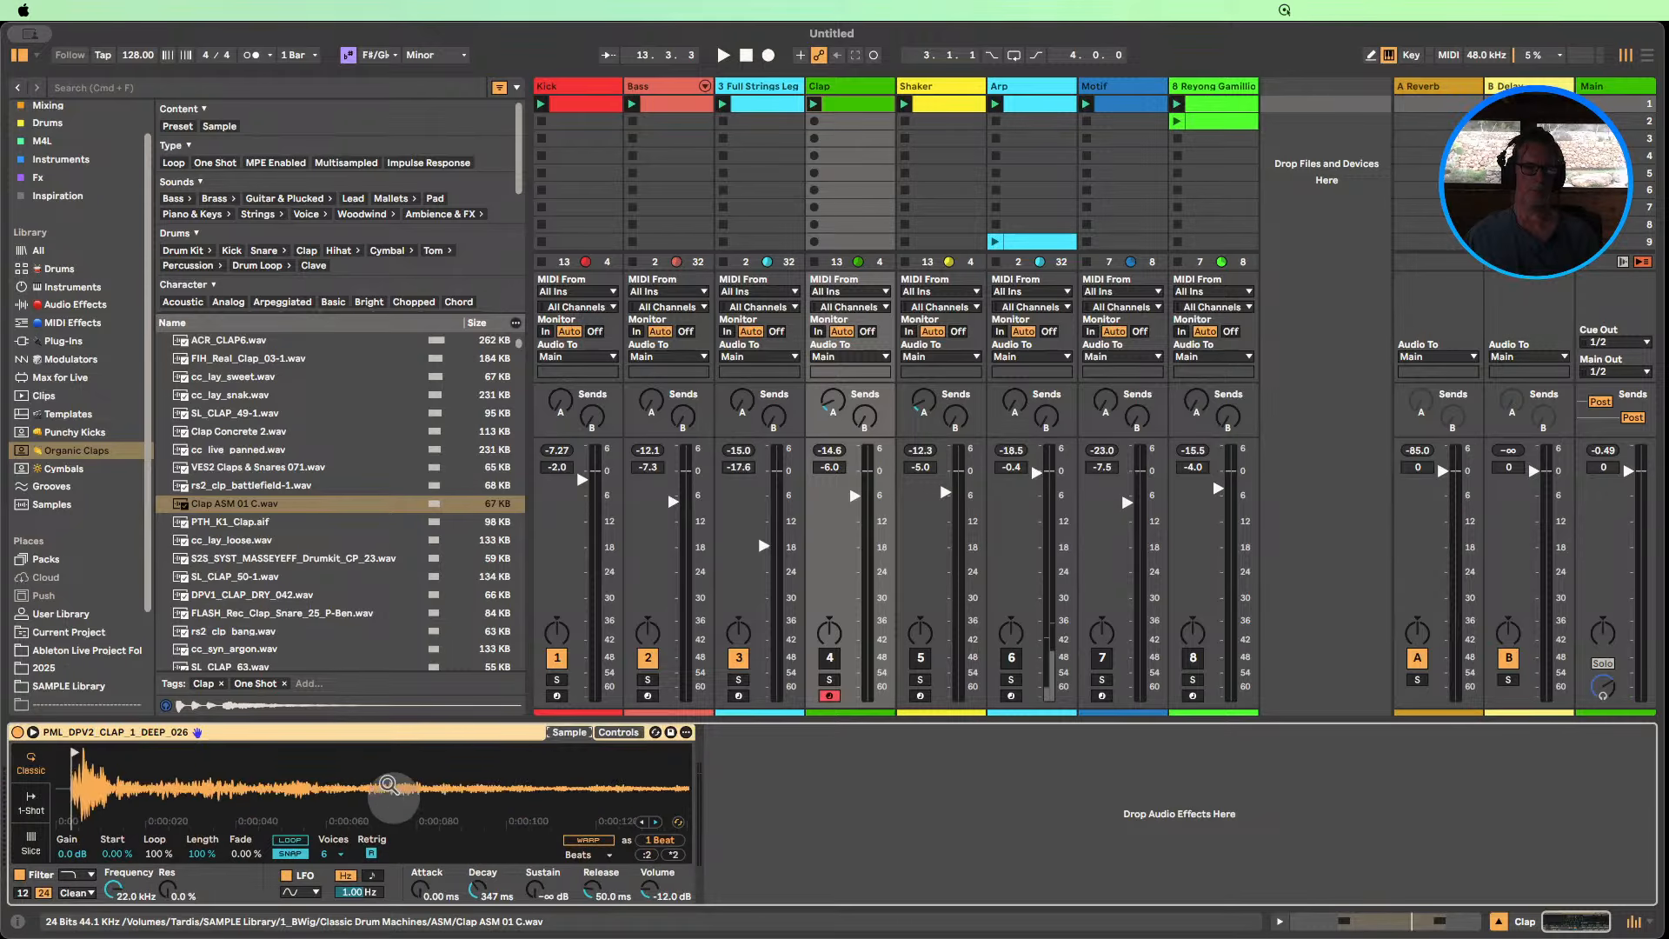
Search the whole library for "pml" and filter the results to Clap samples.
scroll(94, 574, "down", 3)
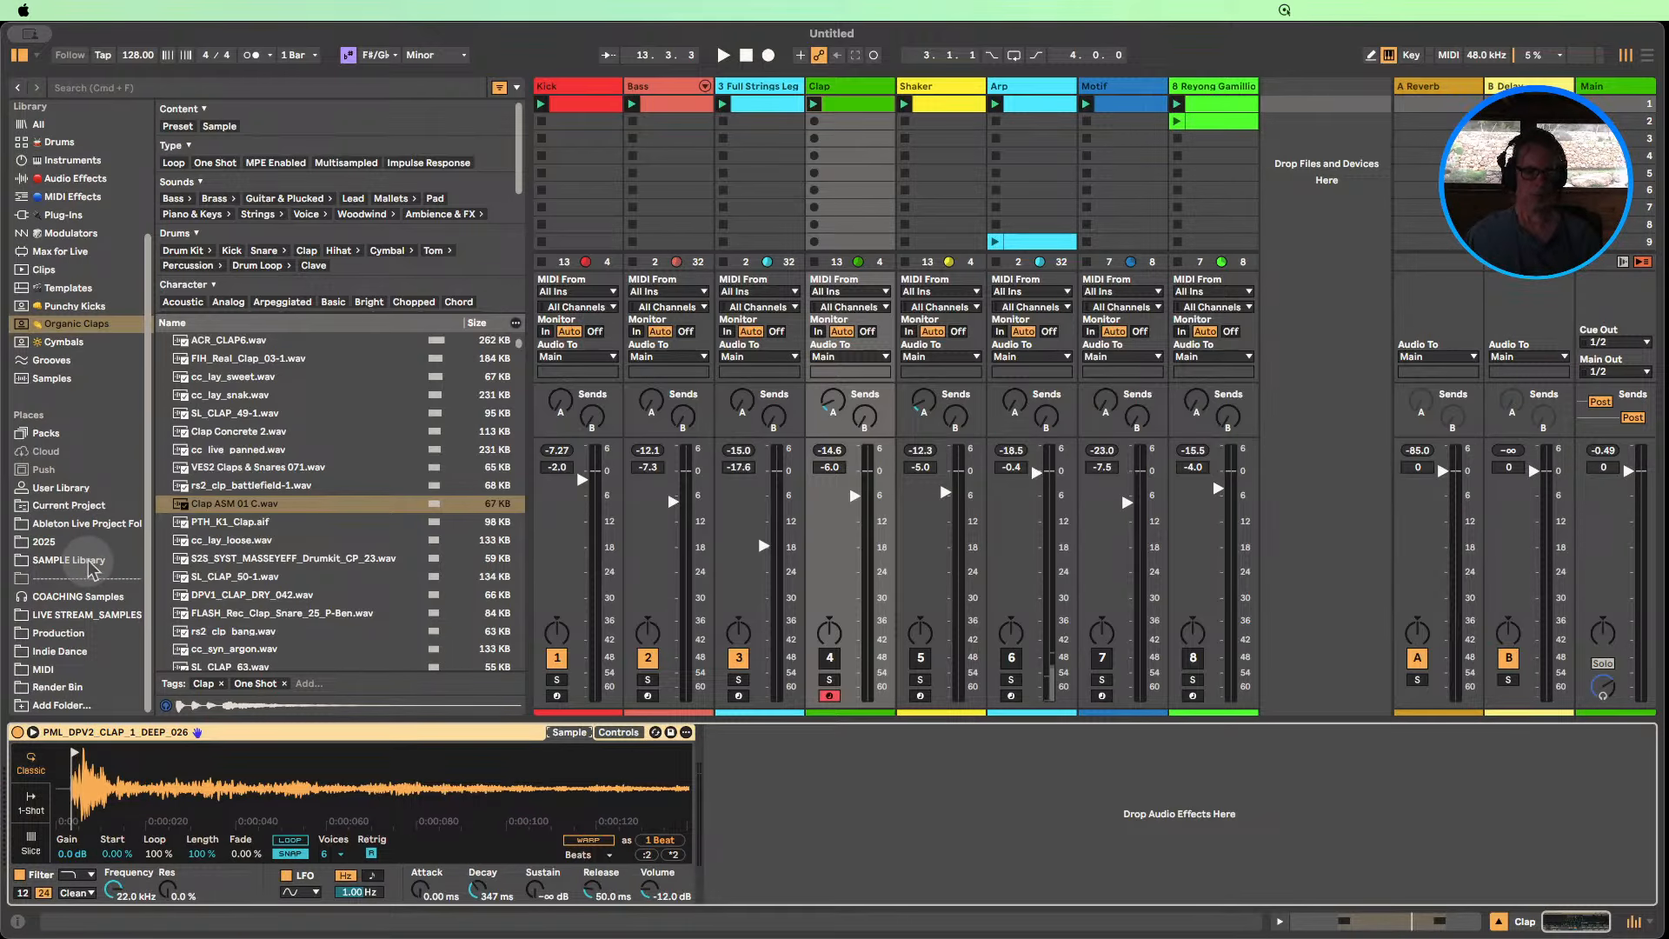
key("super+f")
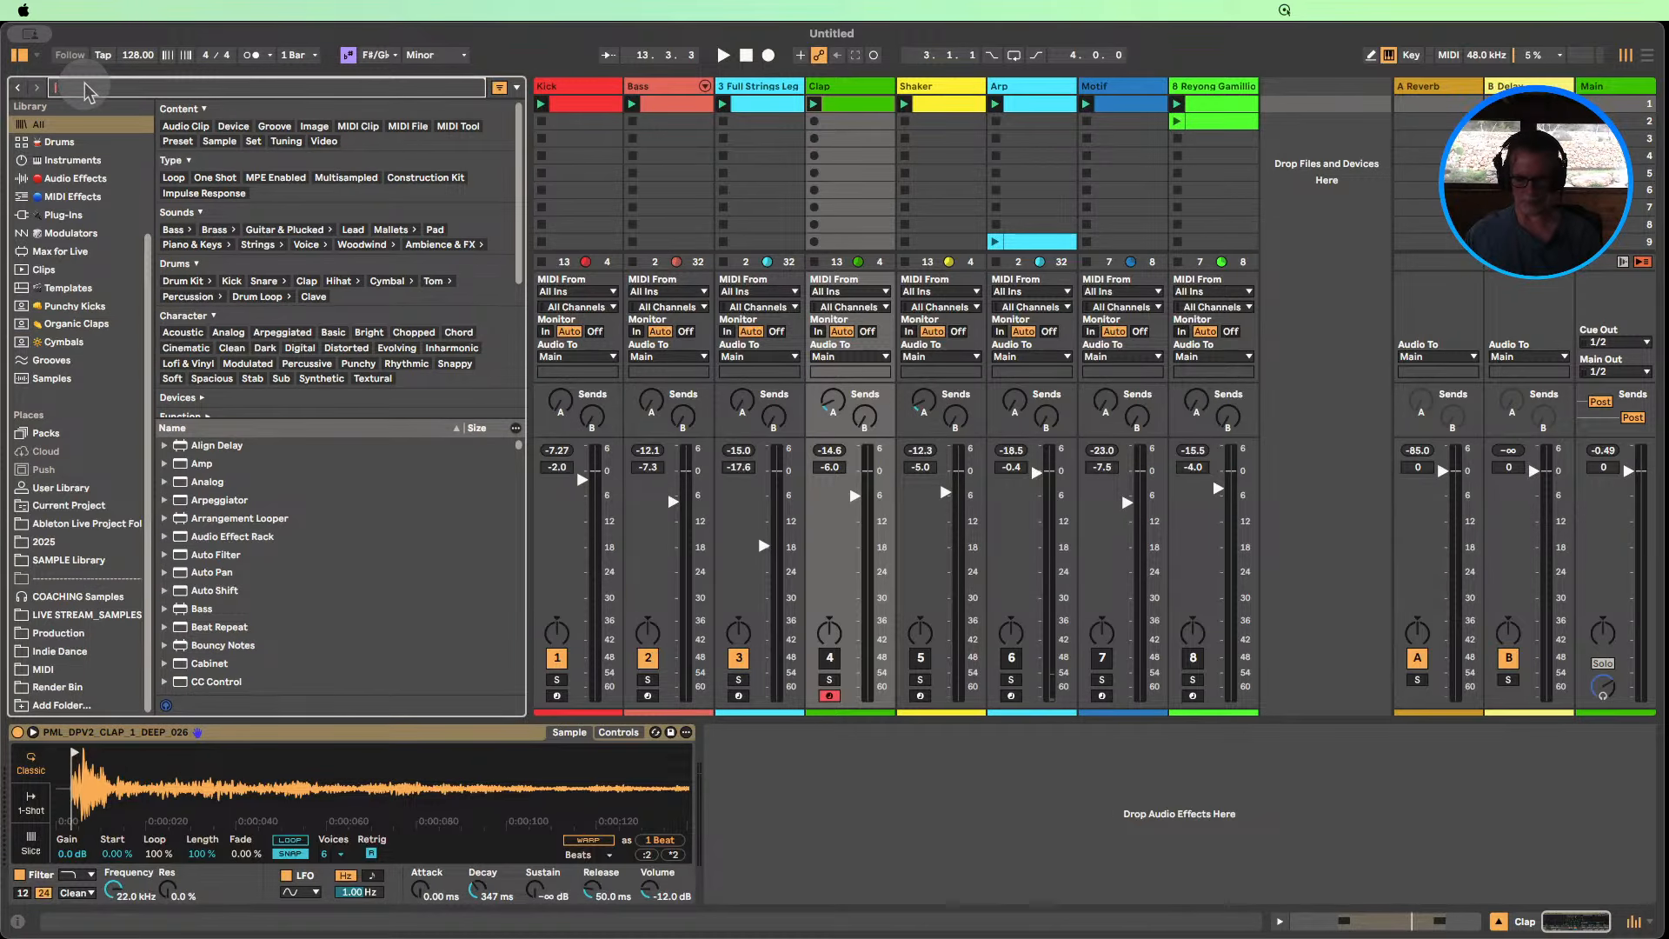
type("pml")
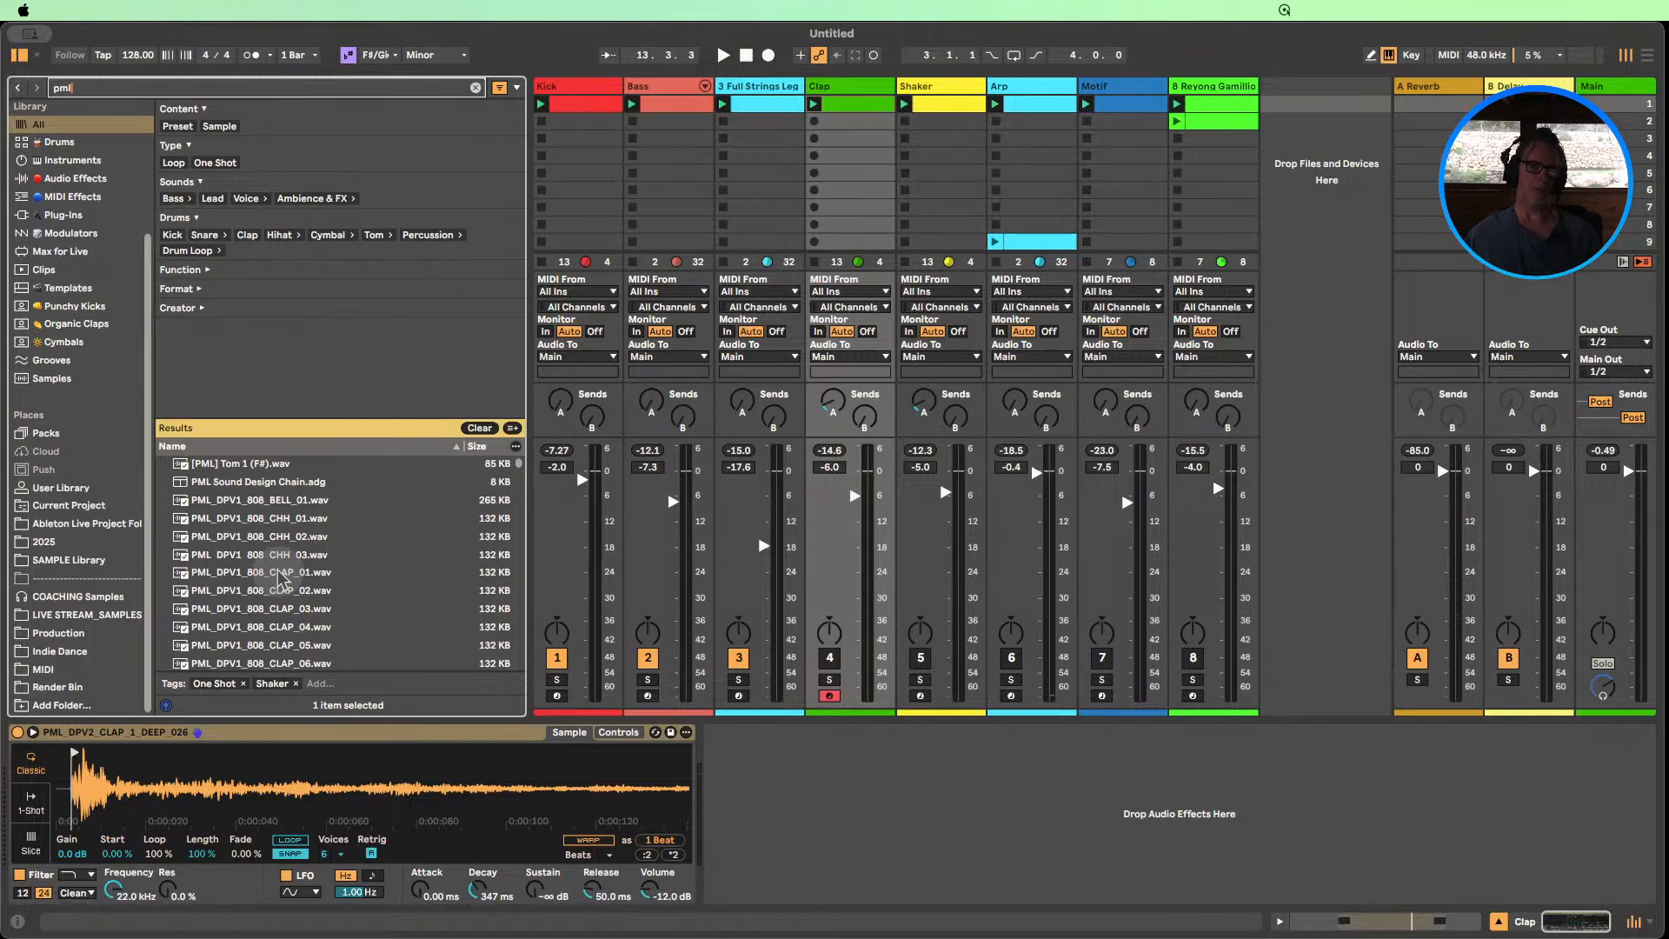
scroll(280, 578, "down", 2)
left_click(279, 530)
scroll(283, 566, "down", 10)
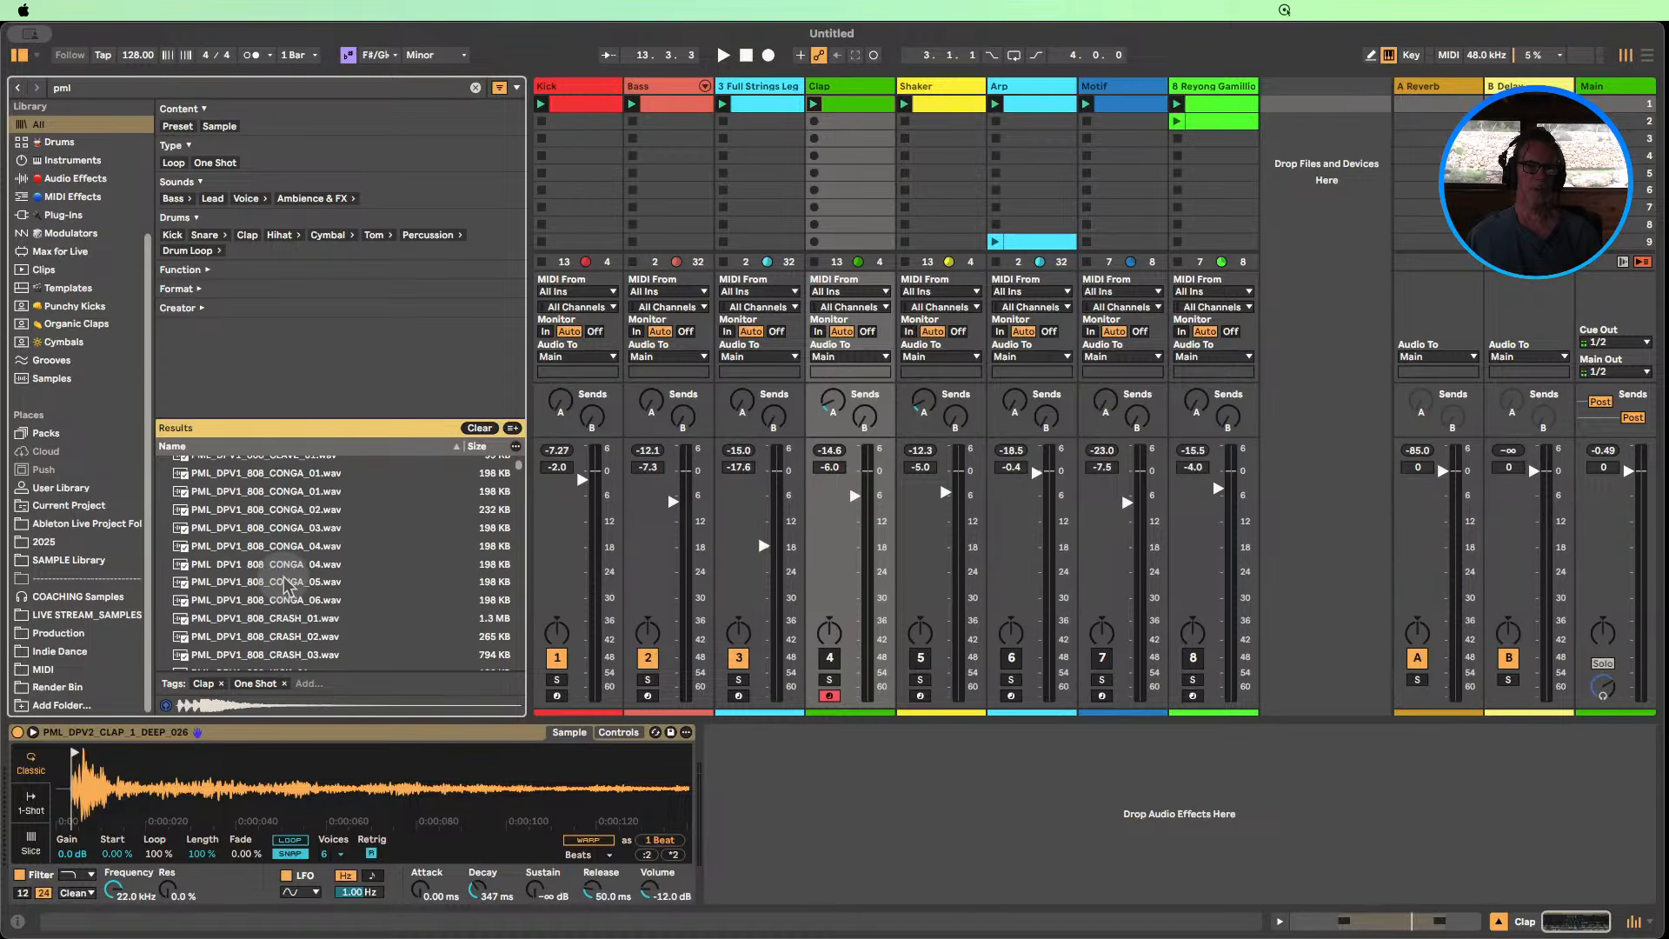
scroll(284, 581, "down", 10)
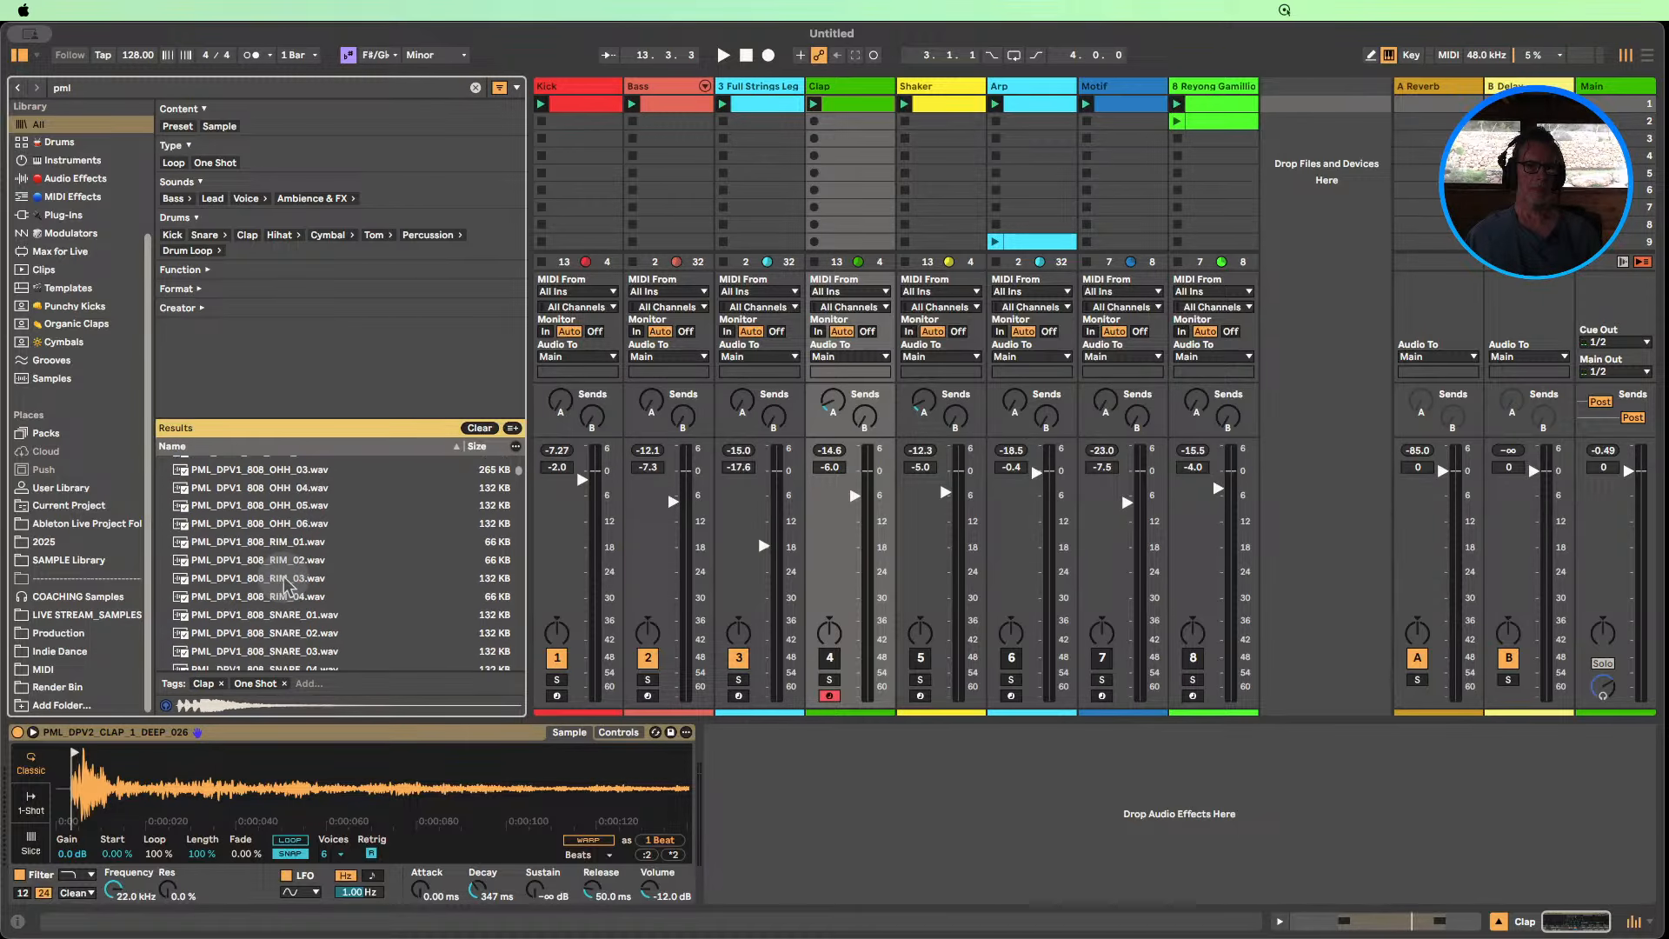
scroll(285, 581, "down", 10)
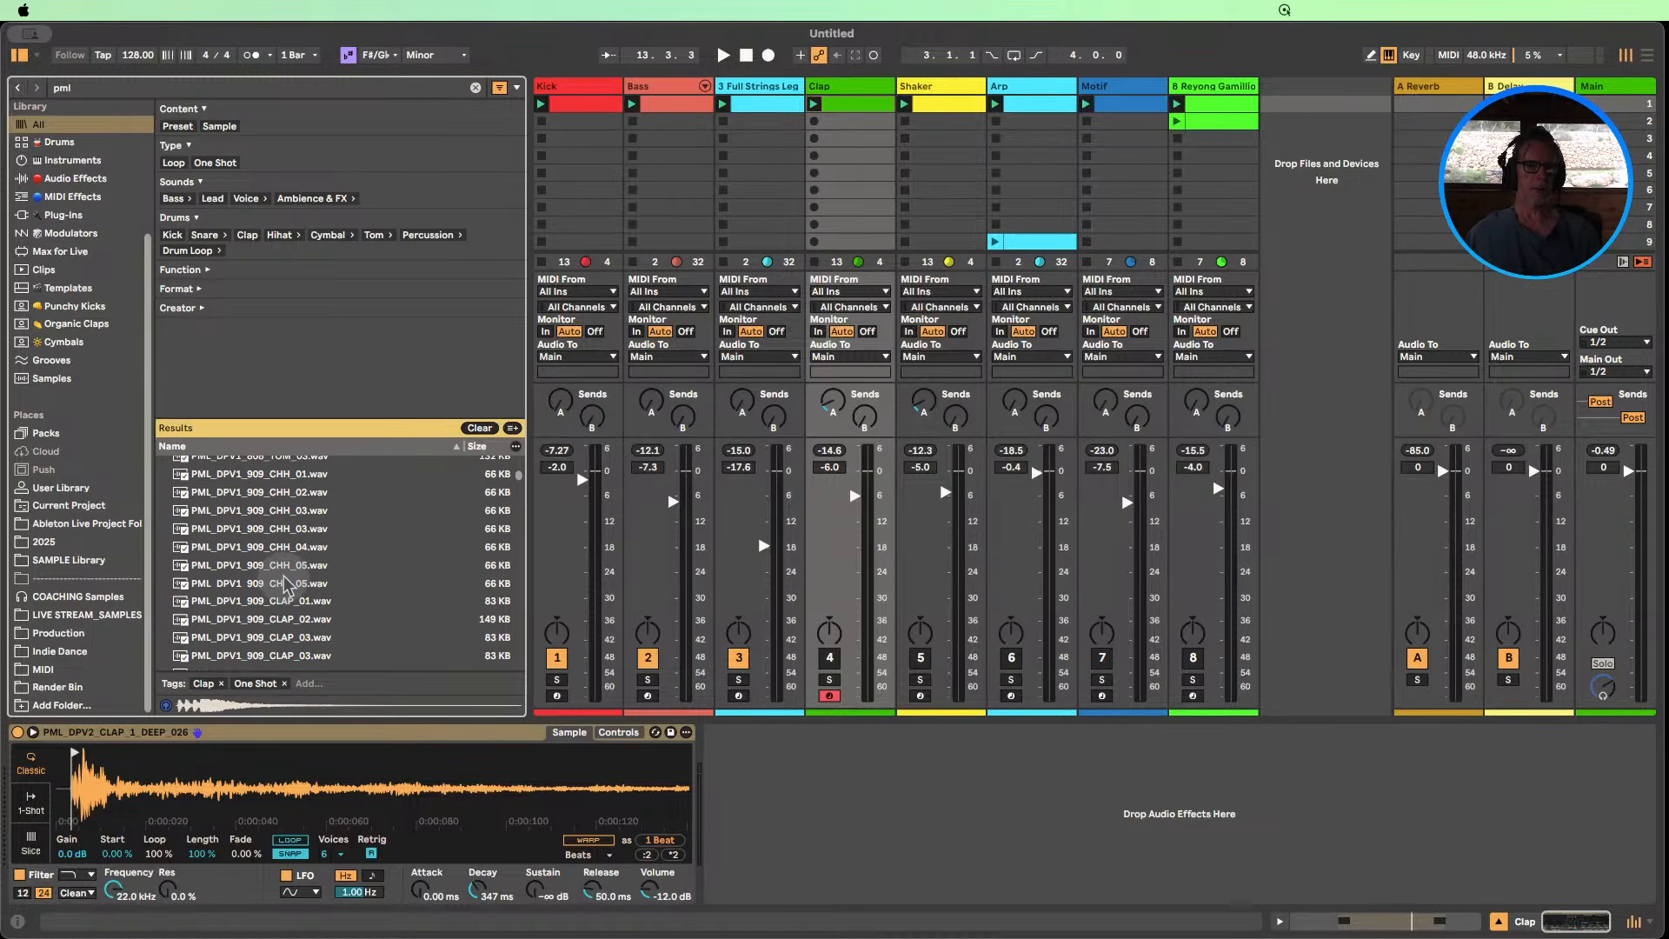
scroll(322, 597, "down", 15)
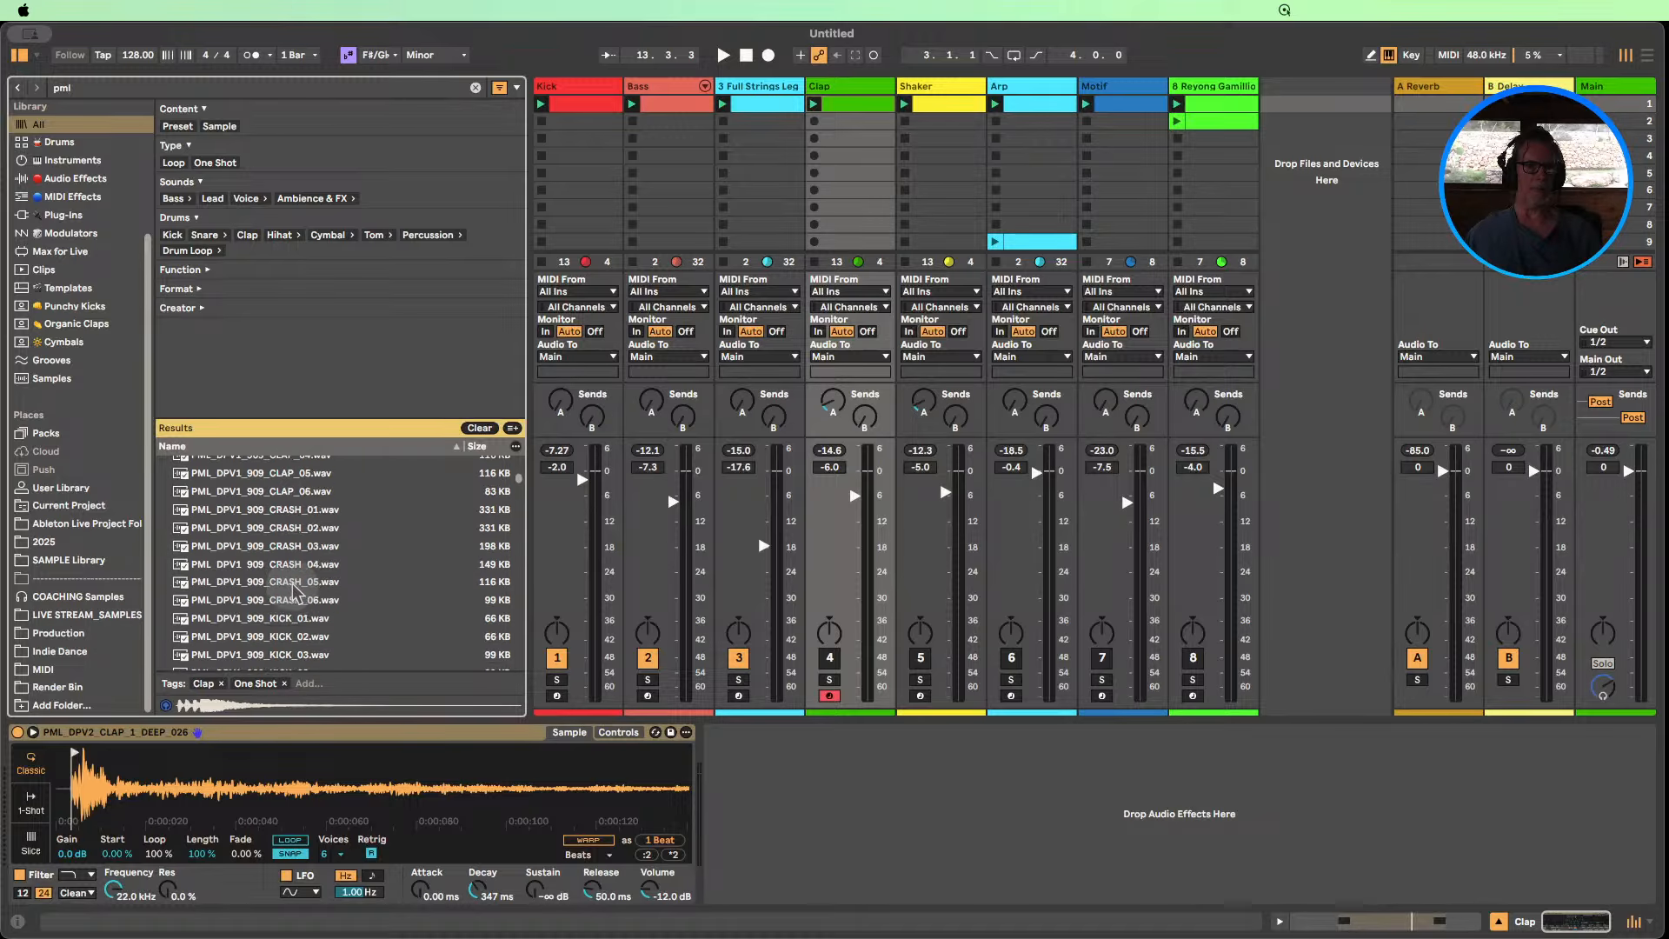
scroll(296, 594, "down", 10)
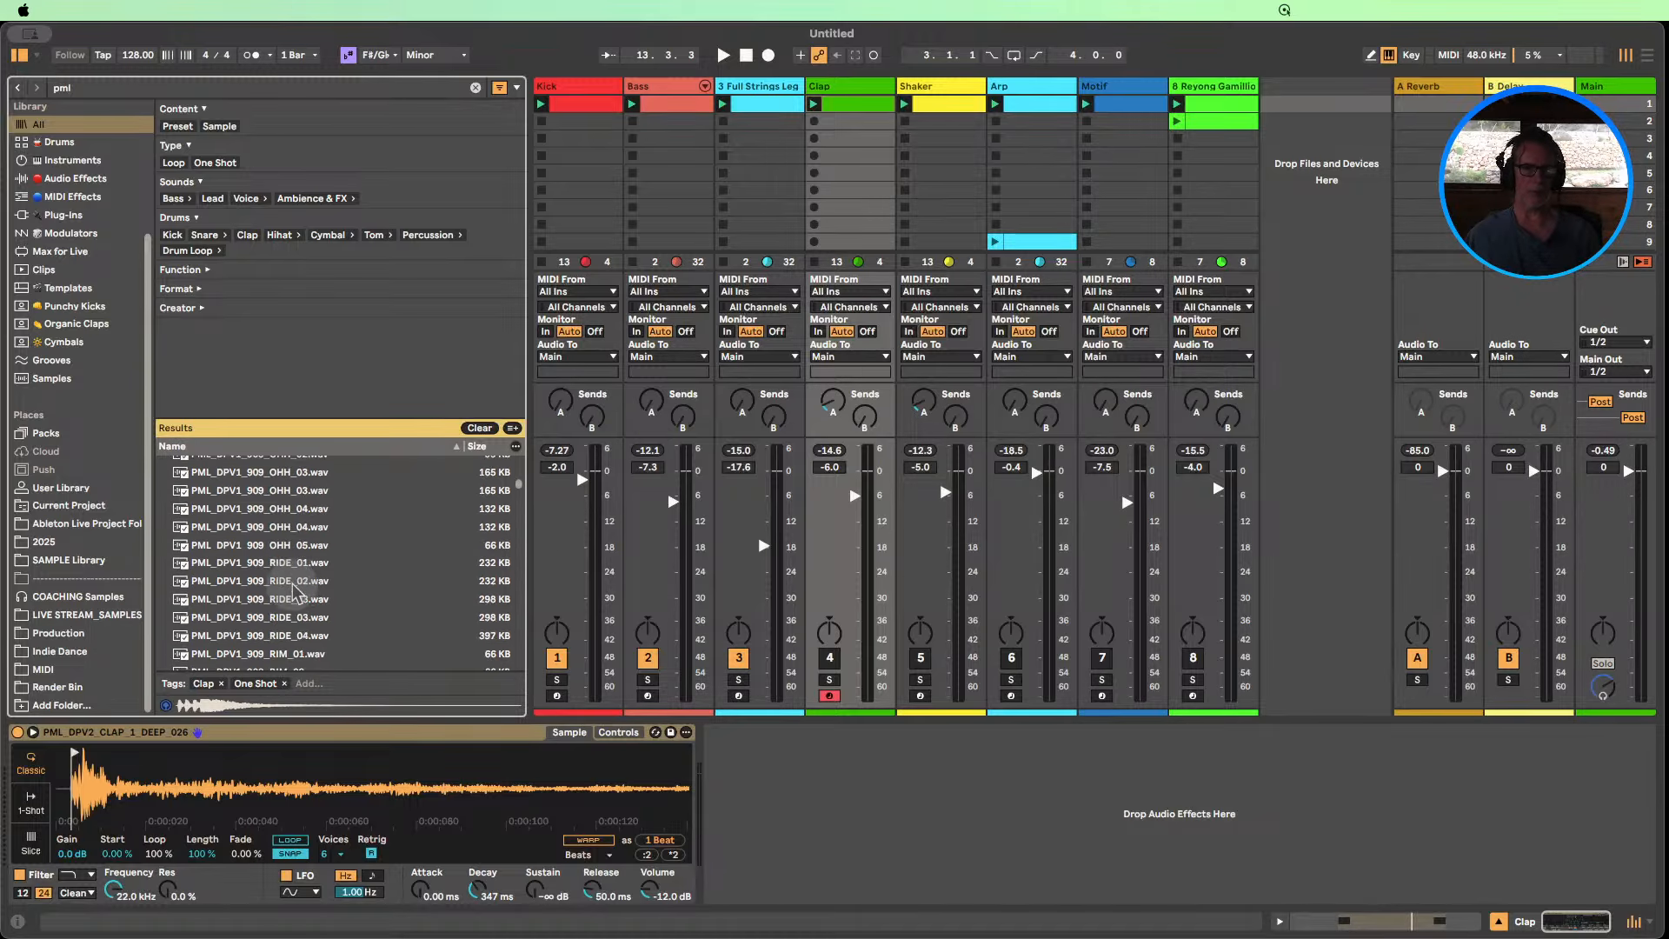
scroll(295, 593, "up", 5)
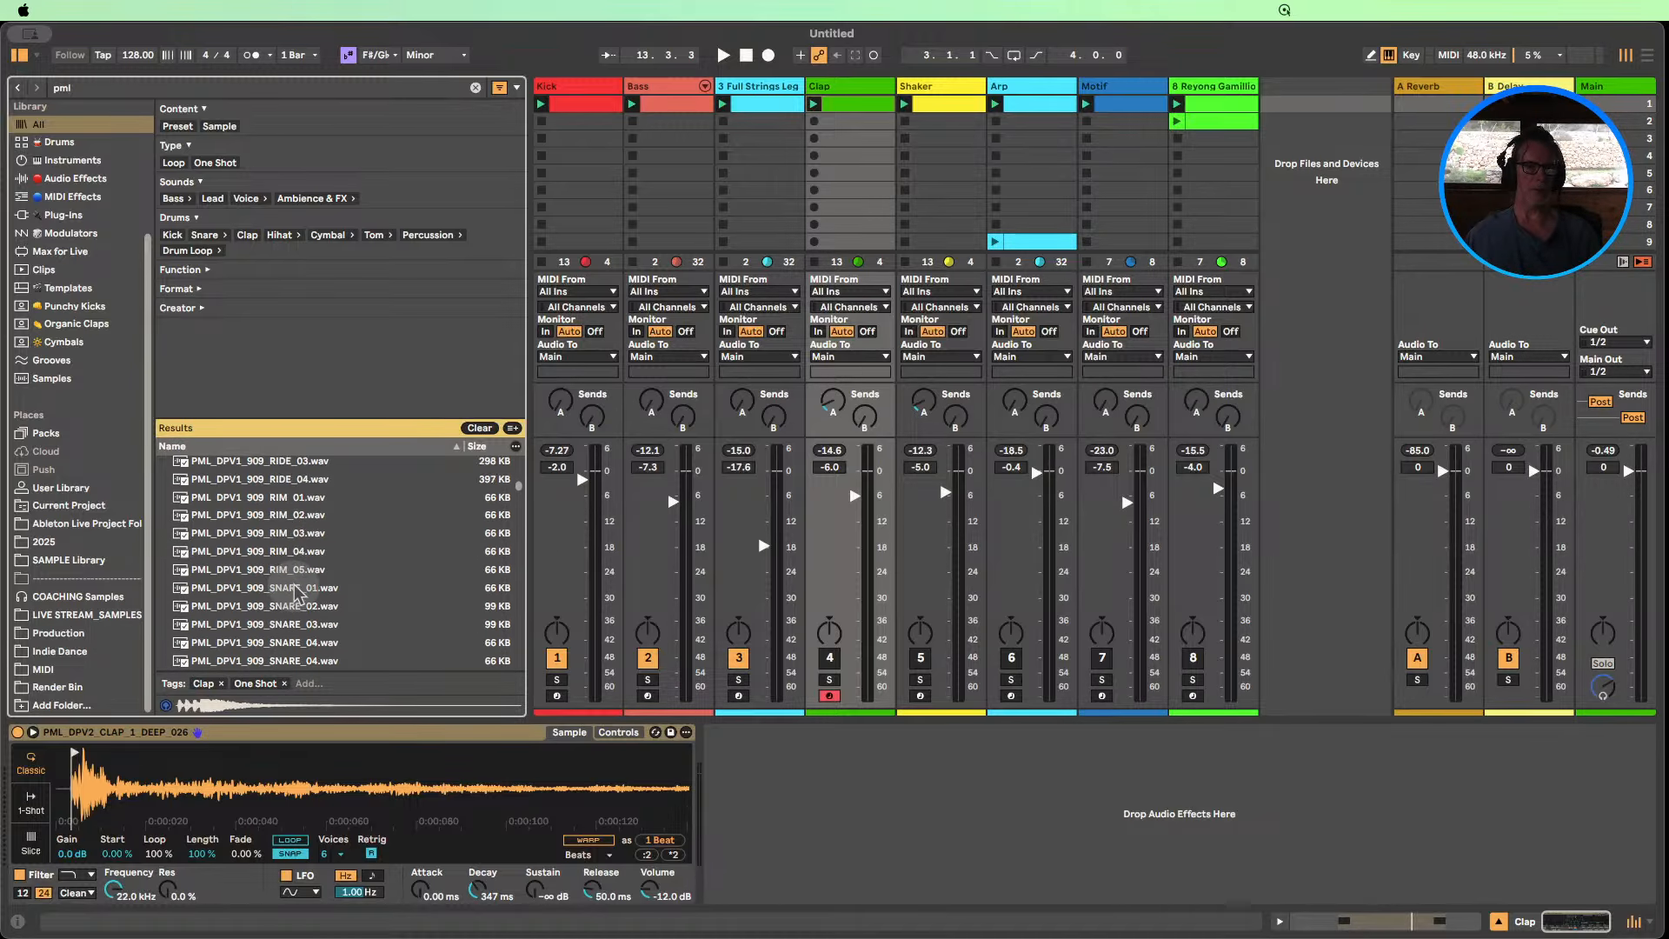
left_click(247, 235)
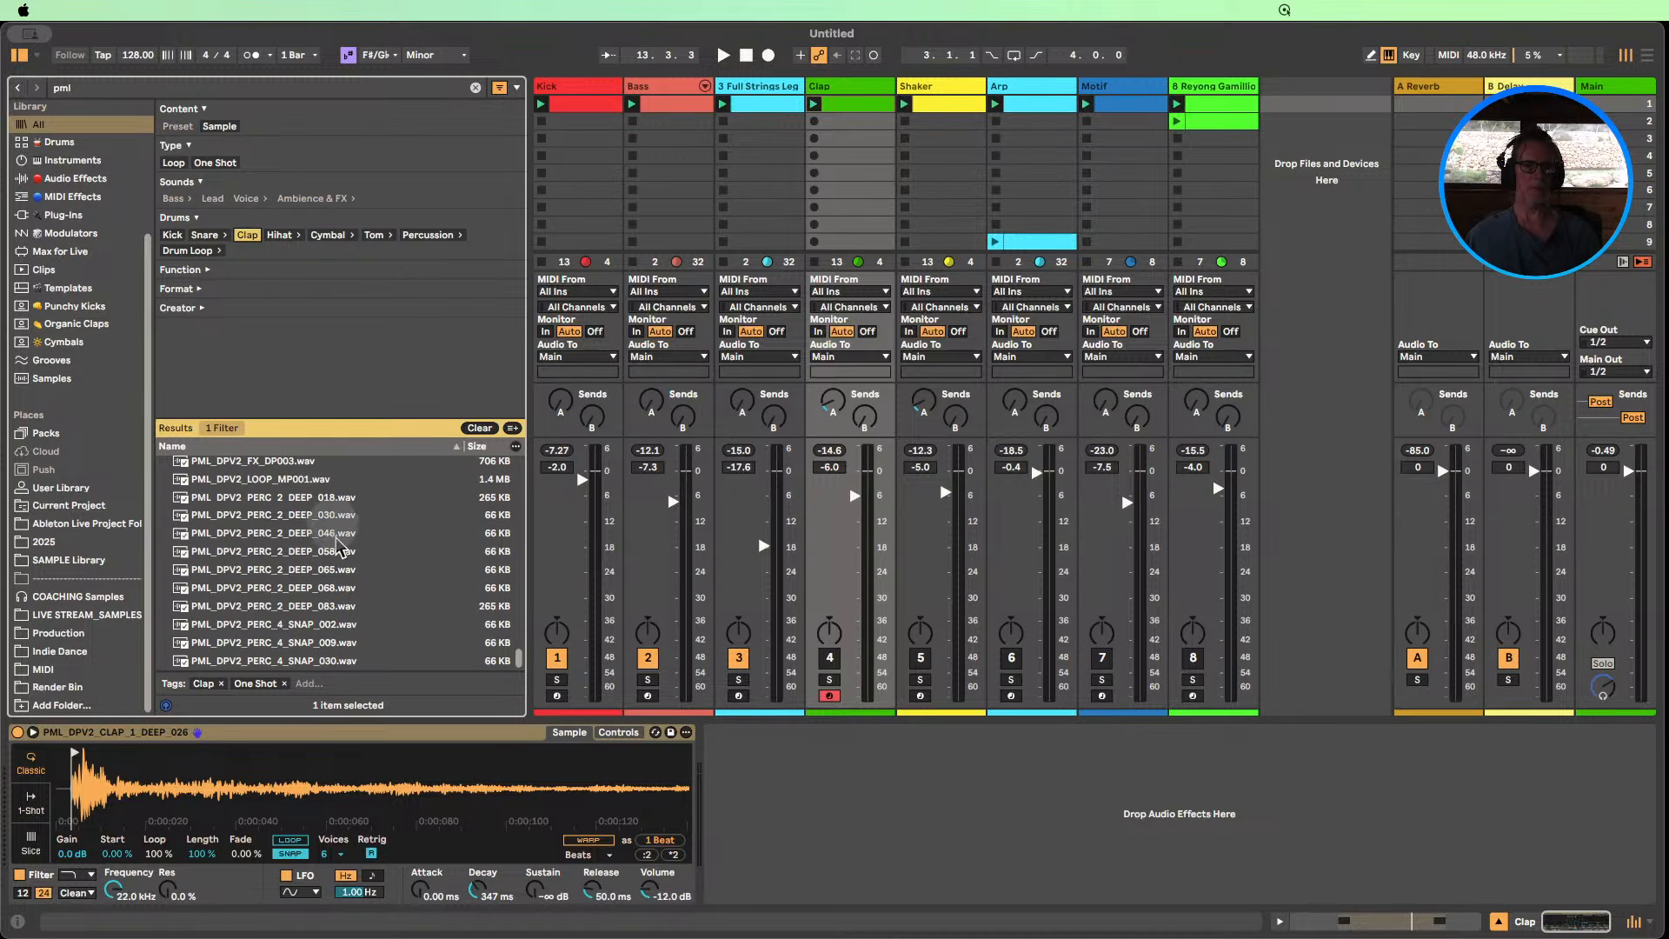
Audition PML clap samples from the filtered results, working up the list to PML_DPV2_CLAP_1_DEEP_003.wav with playback stopped.
scroll(214, 567, "up", 10)
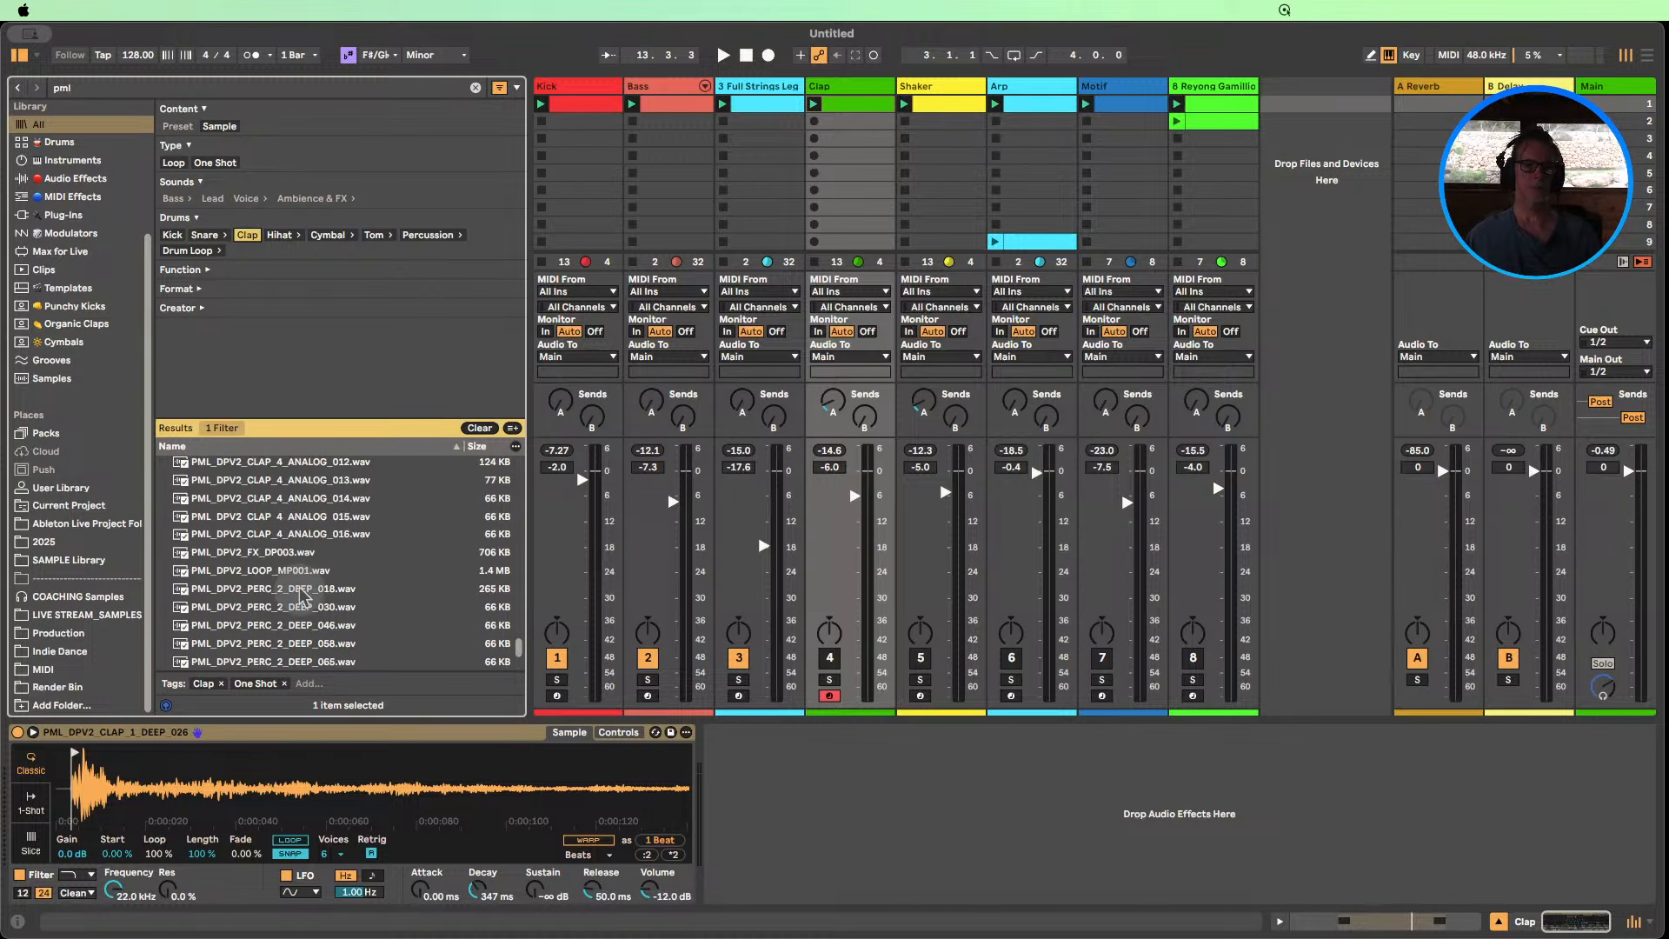
left_click(292, 496)
scroll(292, 511, "up", 10)
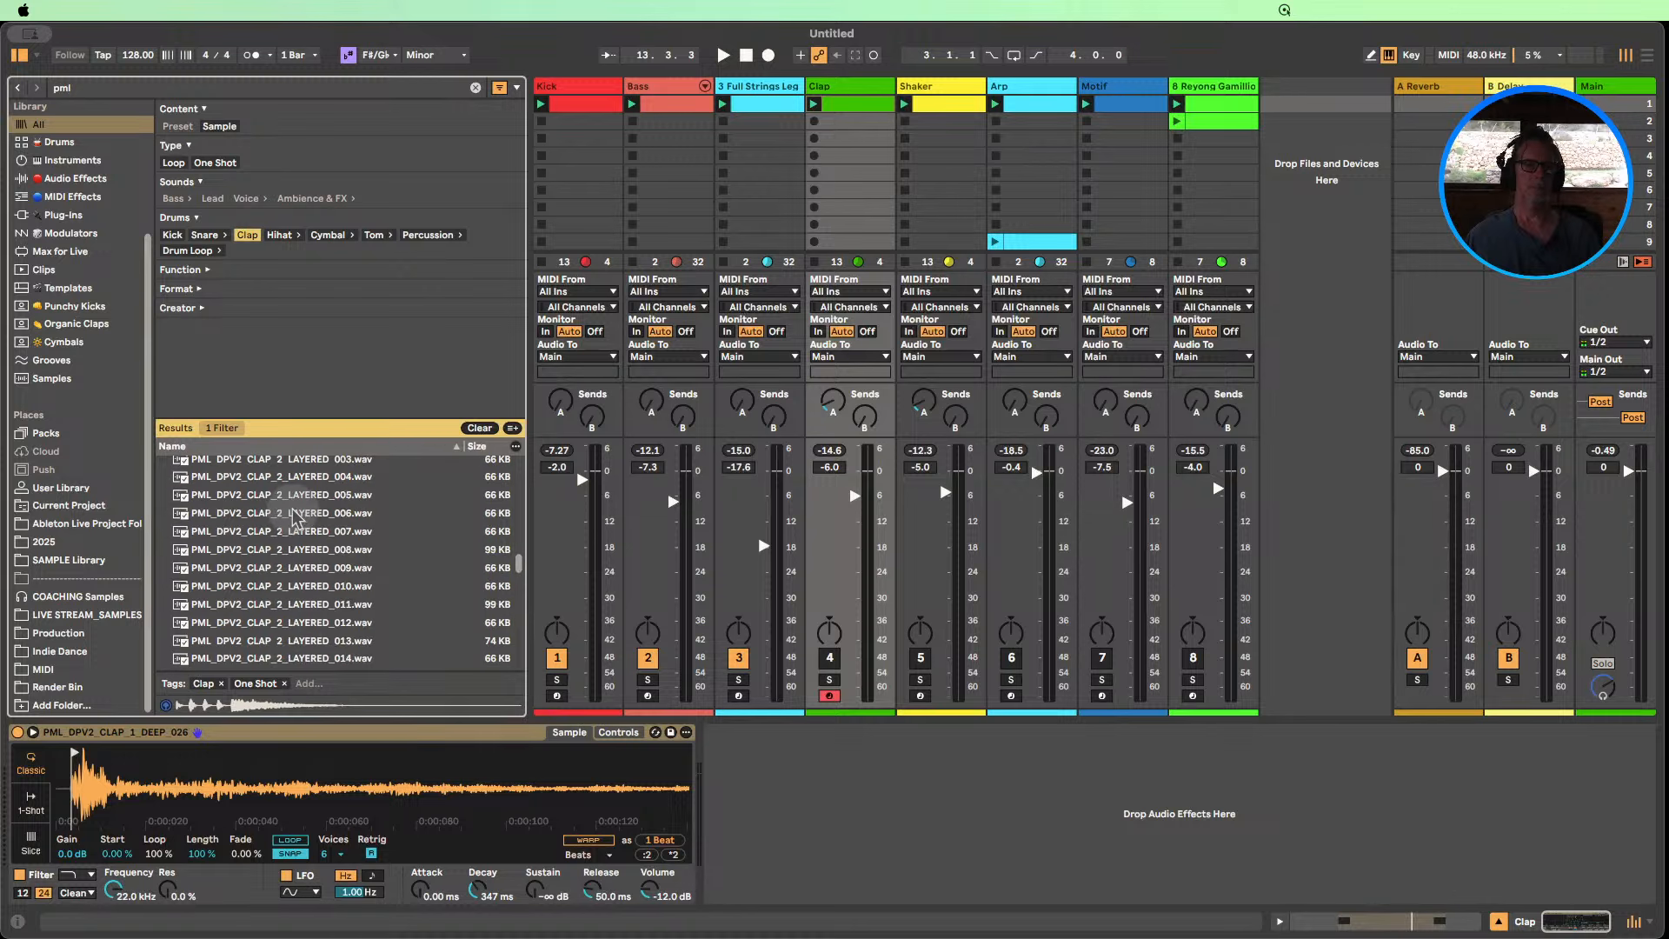
left_click(291, 507)
scroll(291, 510, "up", 3)
scroll(292, 513, "up", 5)
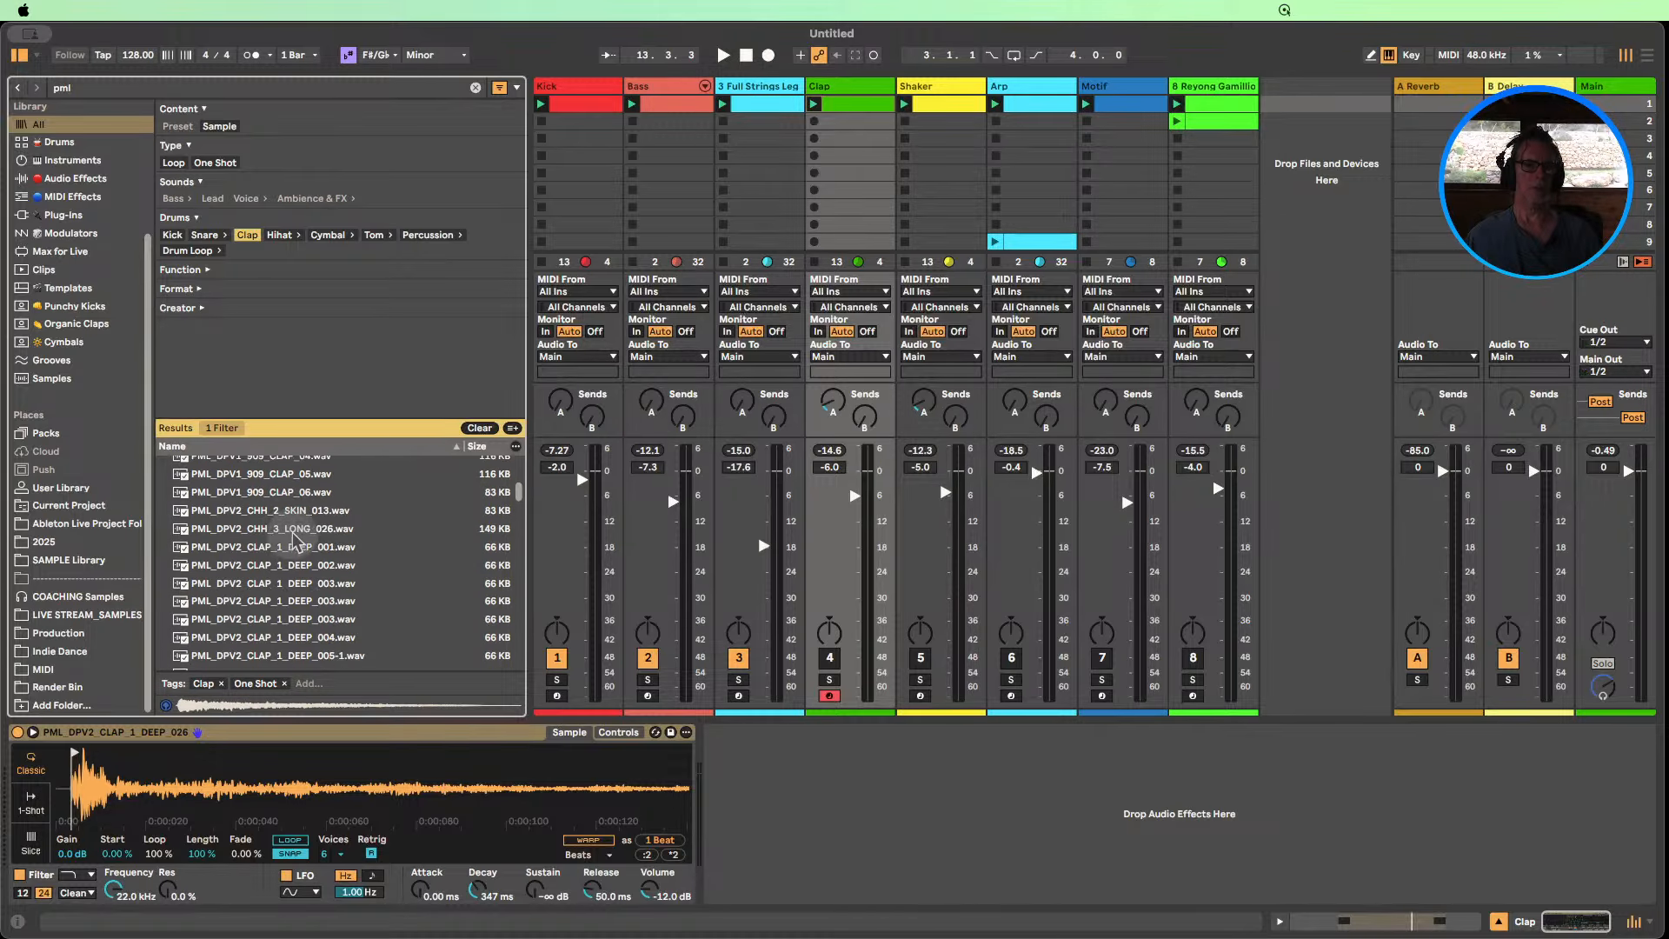
left_click(293, 531)
left_click(292, 547)
left_click(293, 565)
left_click(292, 583)
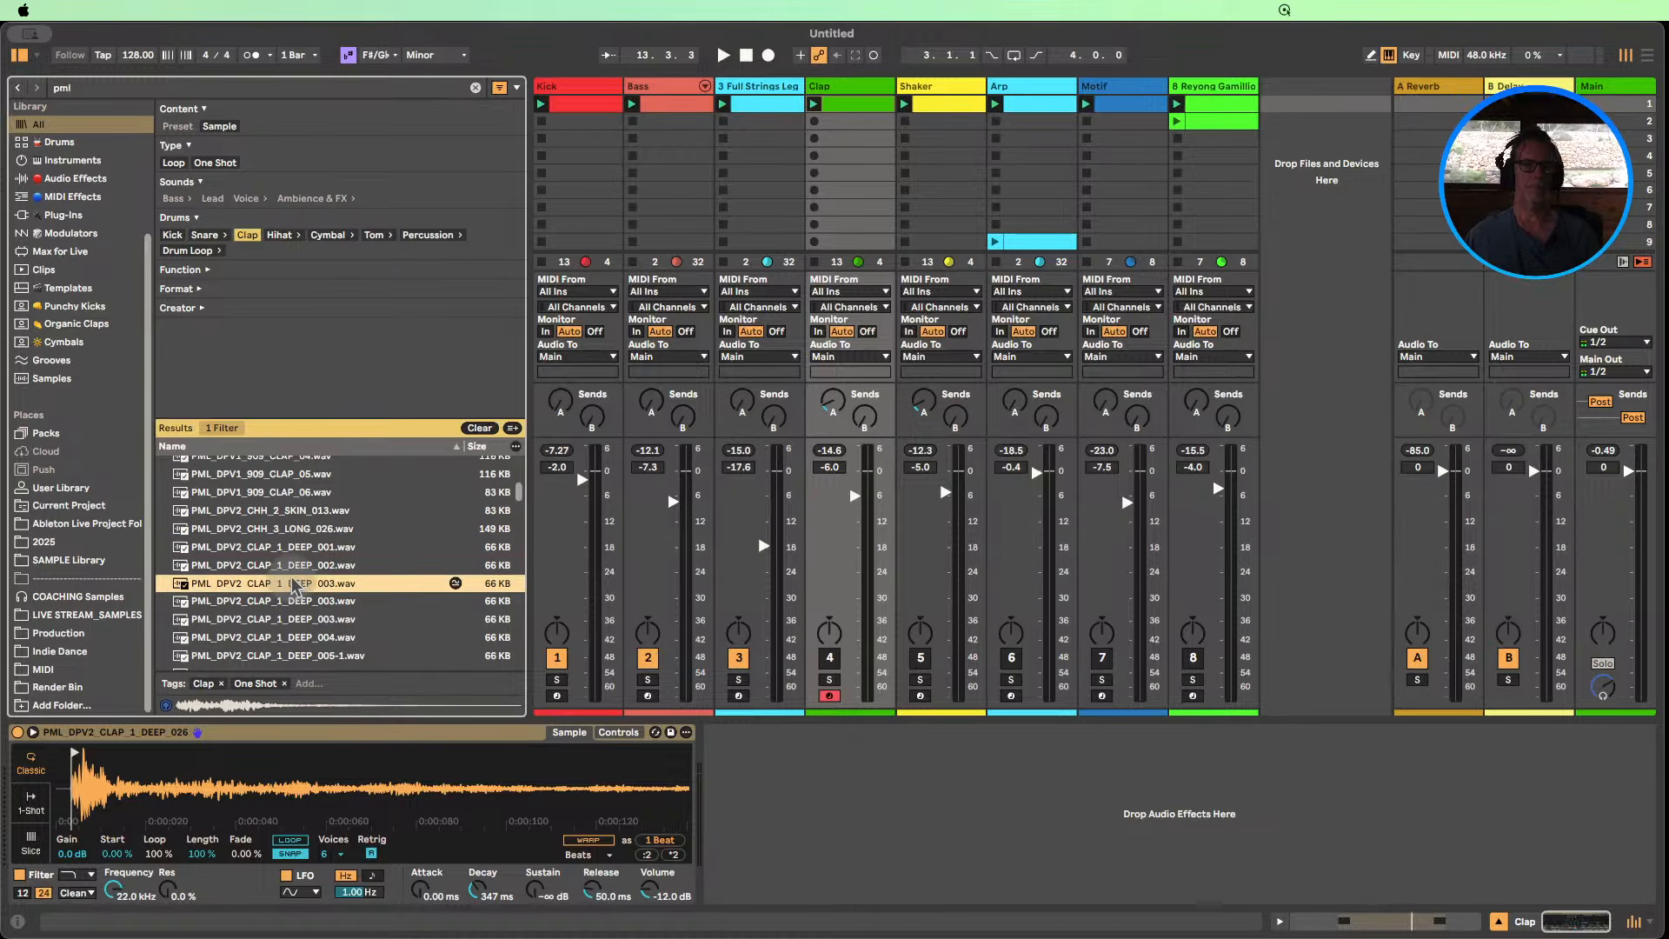
Start playback and audition the PML_DPV2_CLAP_1_DEEP samples from 002 to 005 against the playing tracks.
key("space")
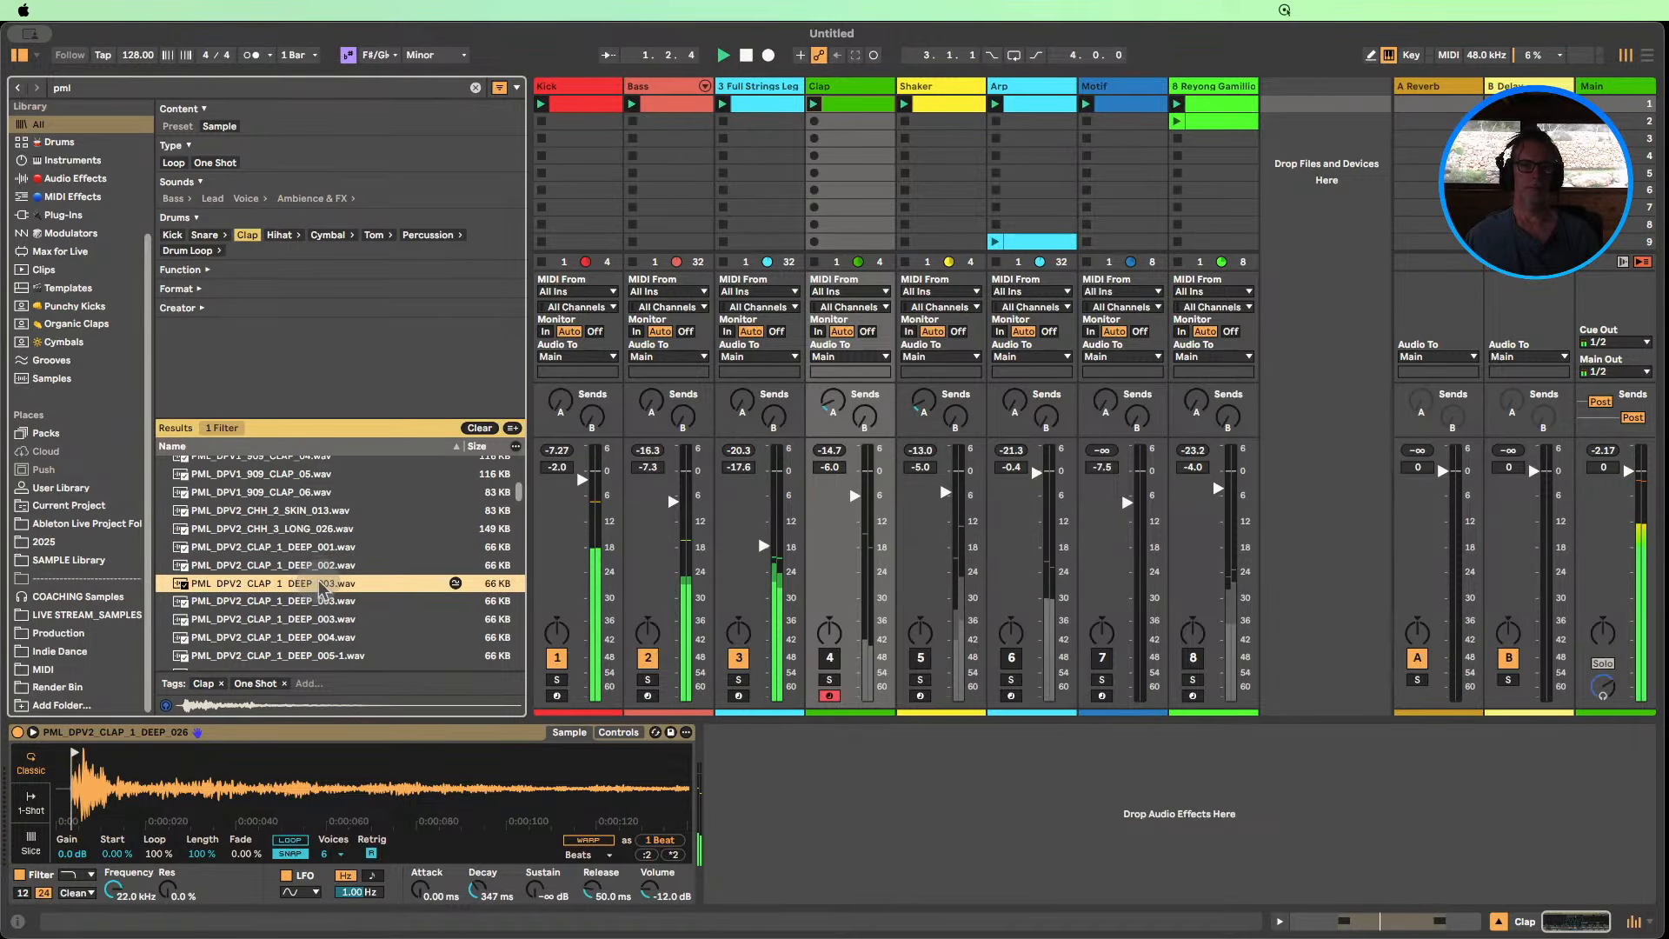
key("Up")
key("Up")
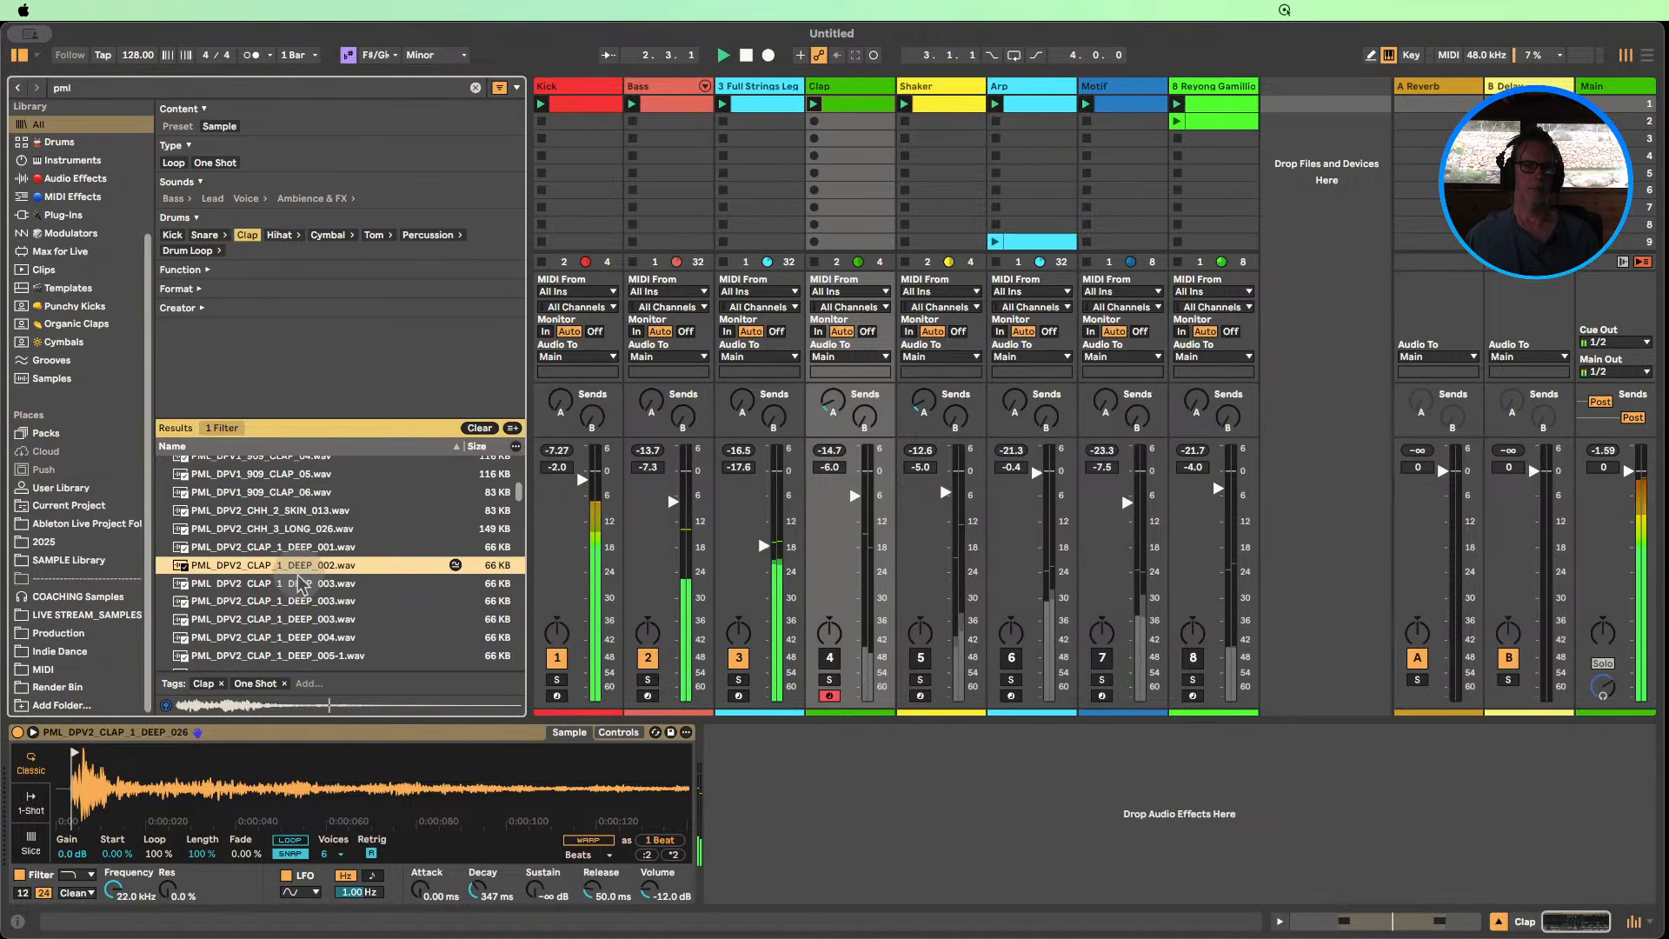
key("Down")
key("Down")
key("Down")
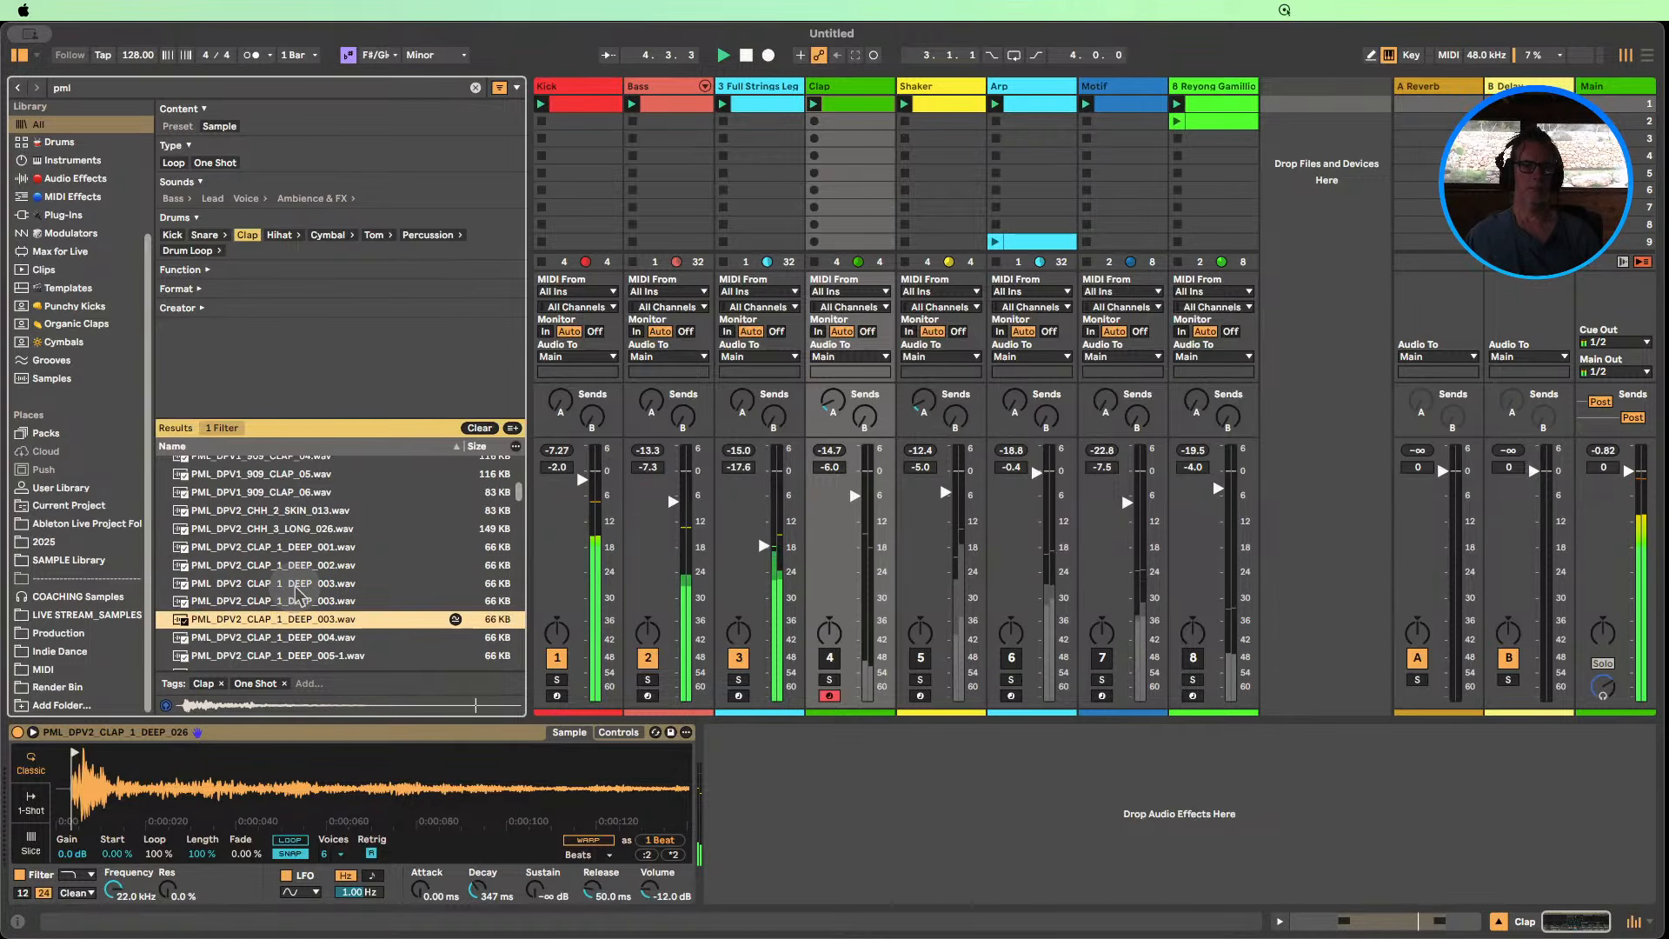
scroll(301, 600, "down", 3)
left_click(301, 561)
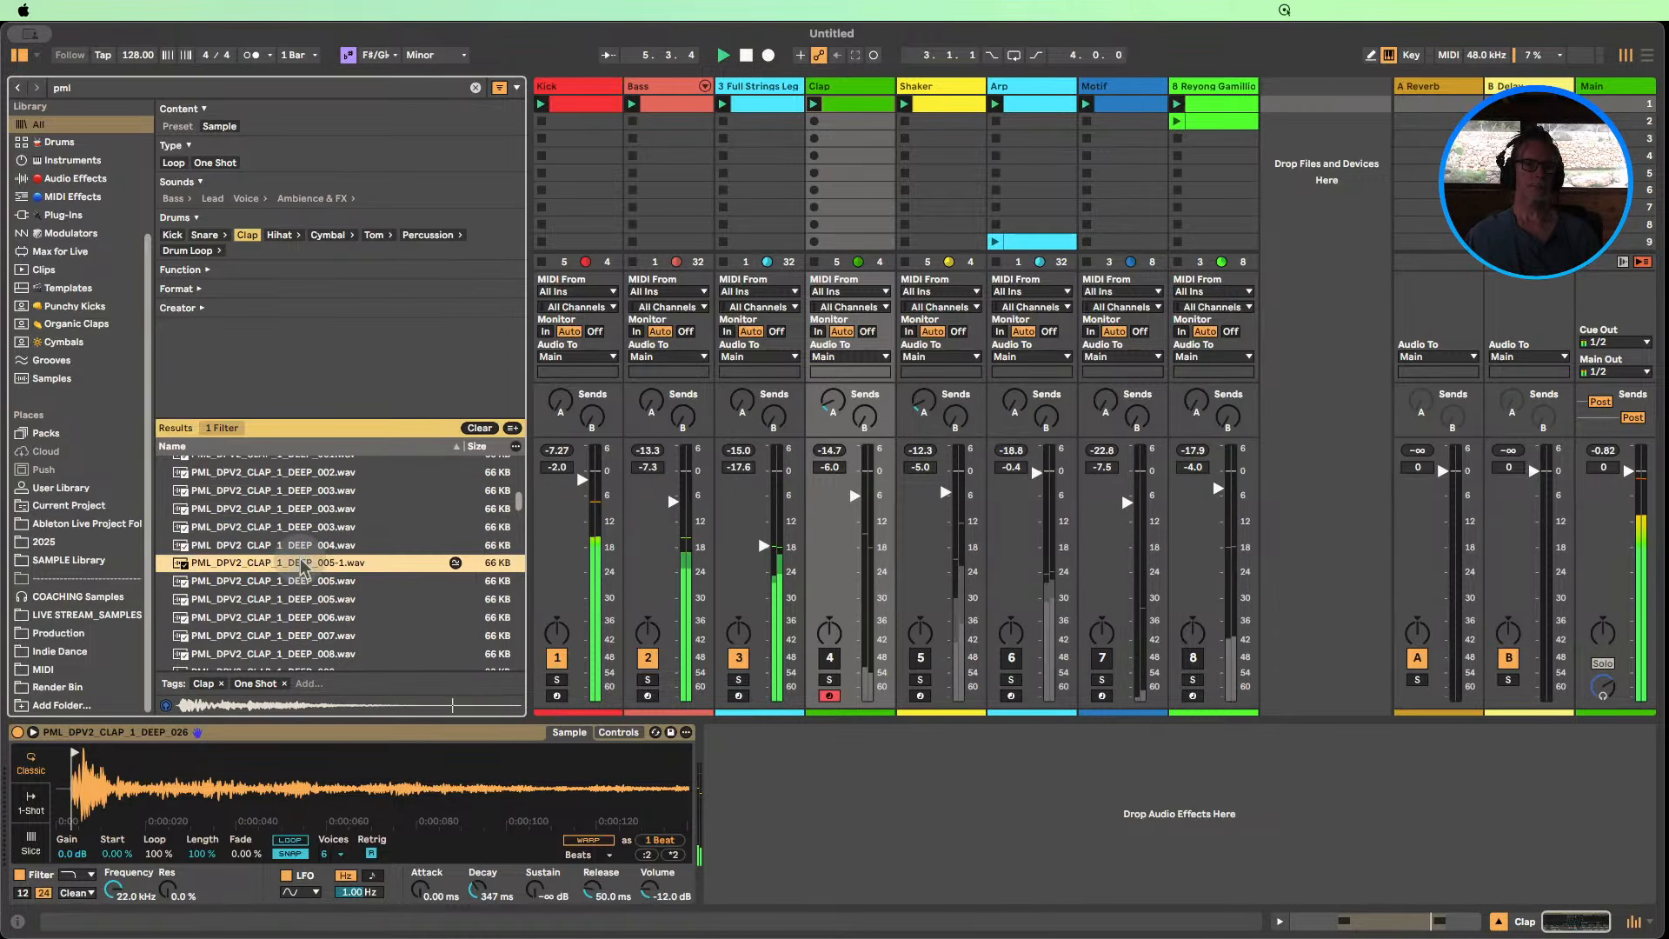
left_click(301, 548)
left_click(300, 579)
left_click(301, 598)
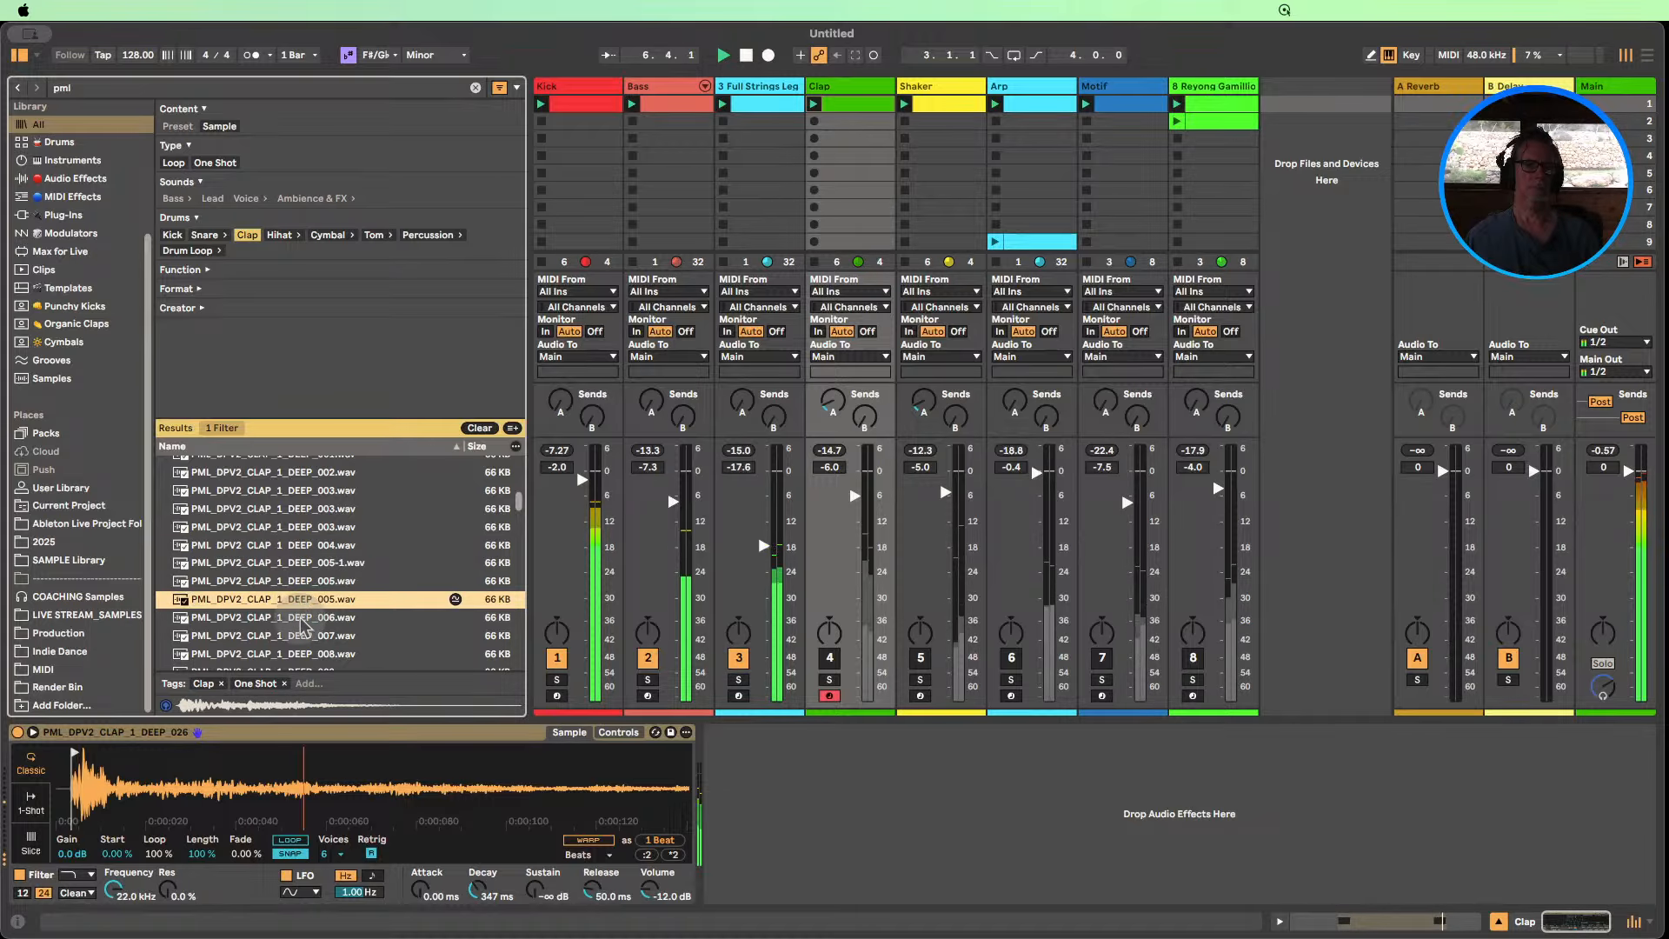
Load PML_DPV2_CLAP_1_DEEP_008.wav into the Clap track's instrument and unmute the track.
key("Down")
scroll(301, 623, "down", 1)
key("Down")
key("Down")
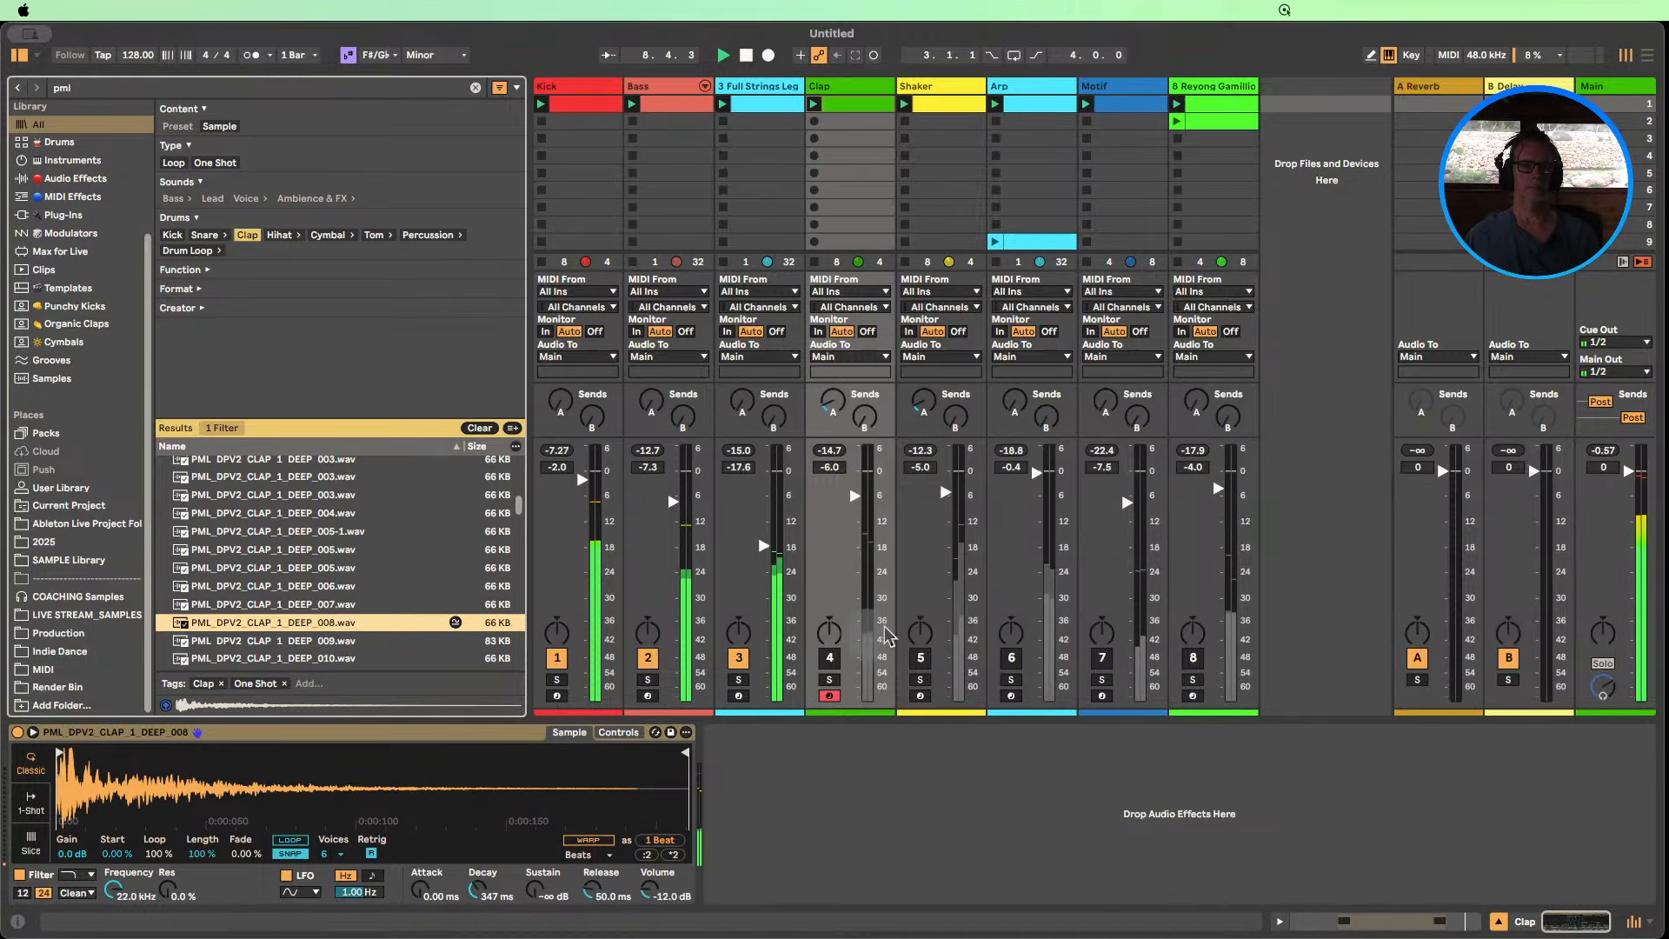
left_click(831, 658)
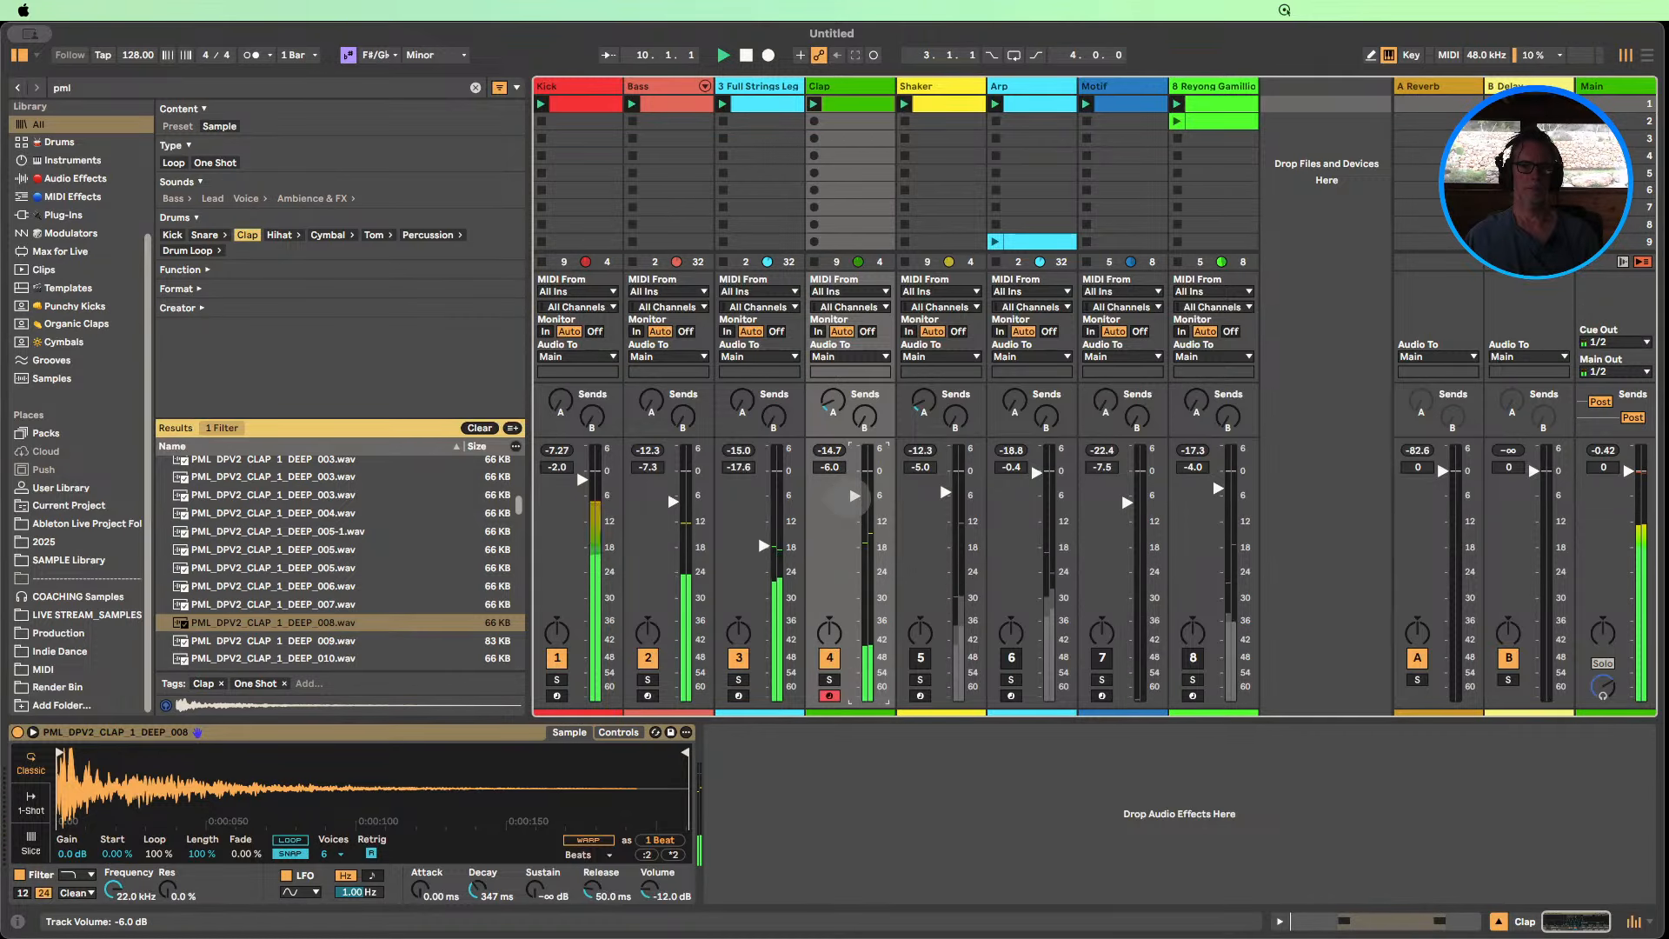
Lower the Clap track's volume to -6.8 dB with its instrument's control settings shown, and hide the browser.
left_click(618, 732)
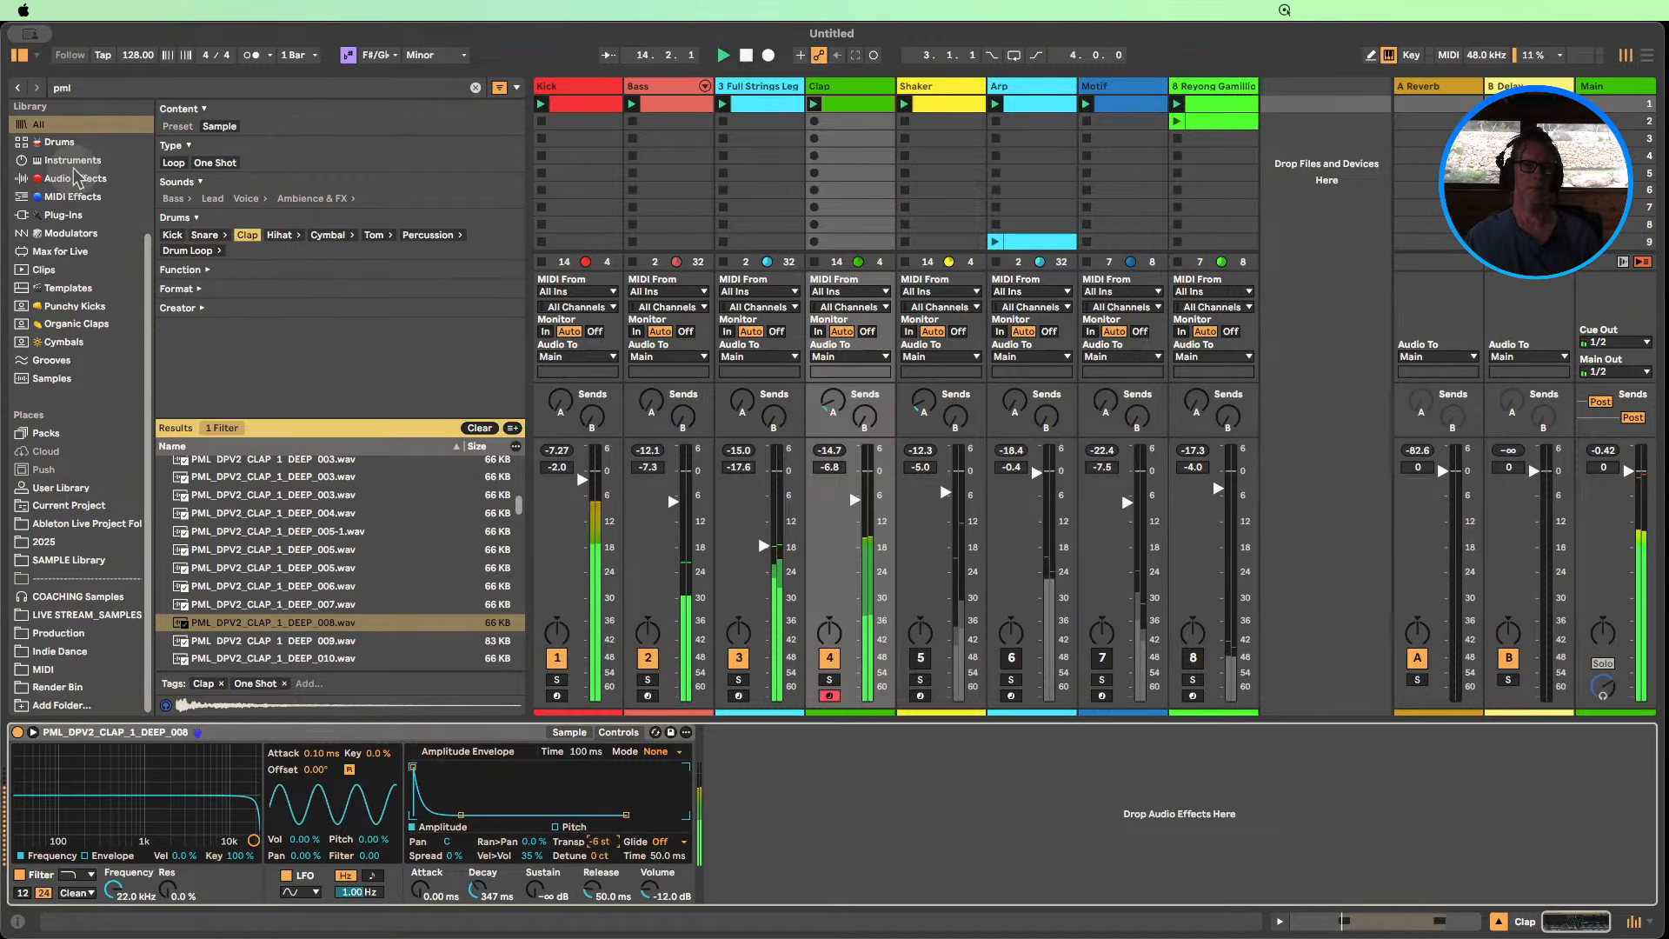
left_click(19, 55)
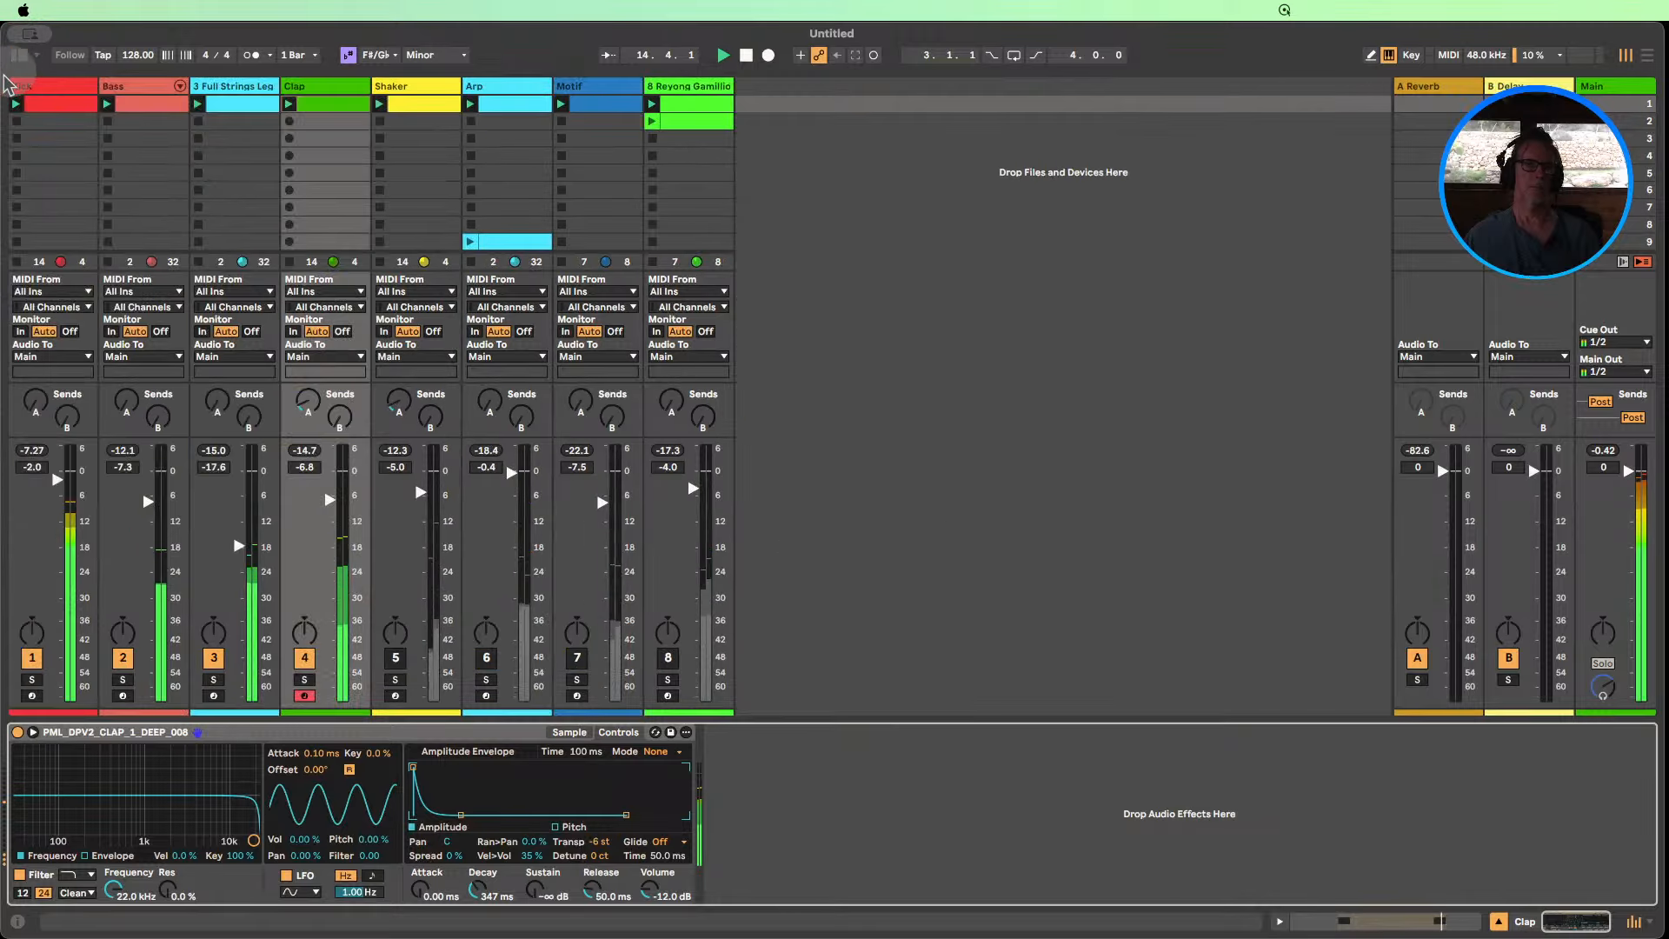
Stop playback, reactivate the lower short notes in the Full Strings Legato clip, deactivate them again, and close the clip view.
left_click(746, 55)
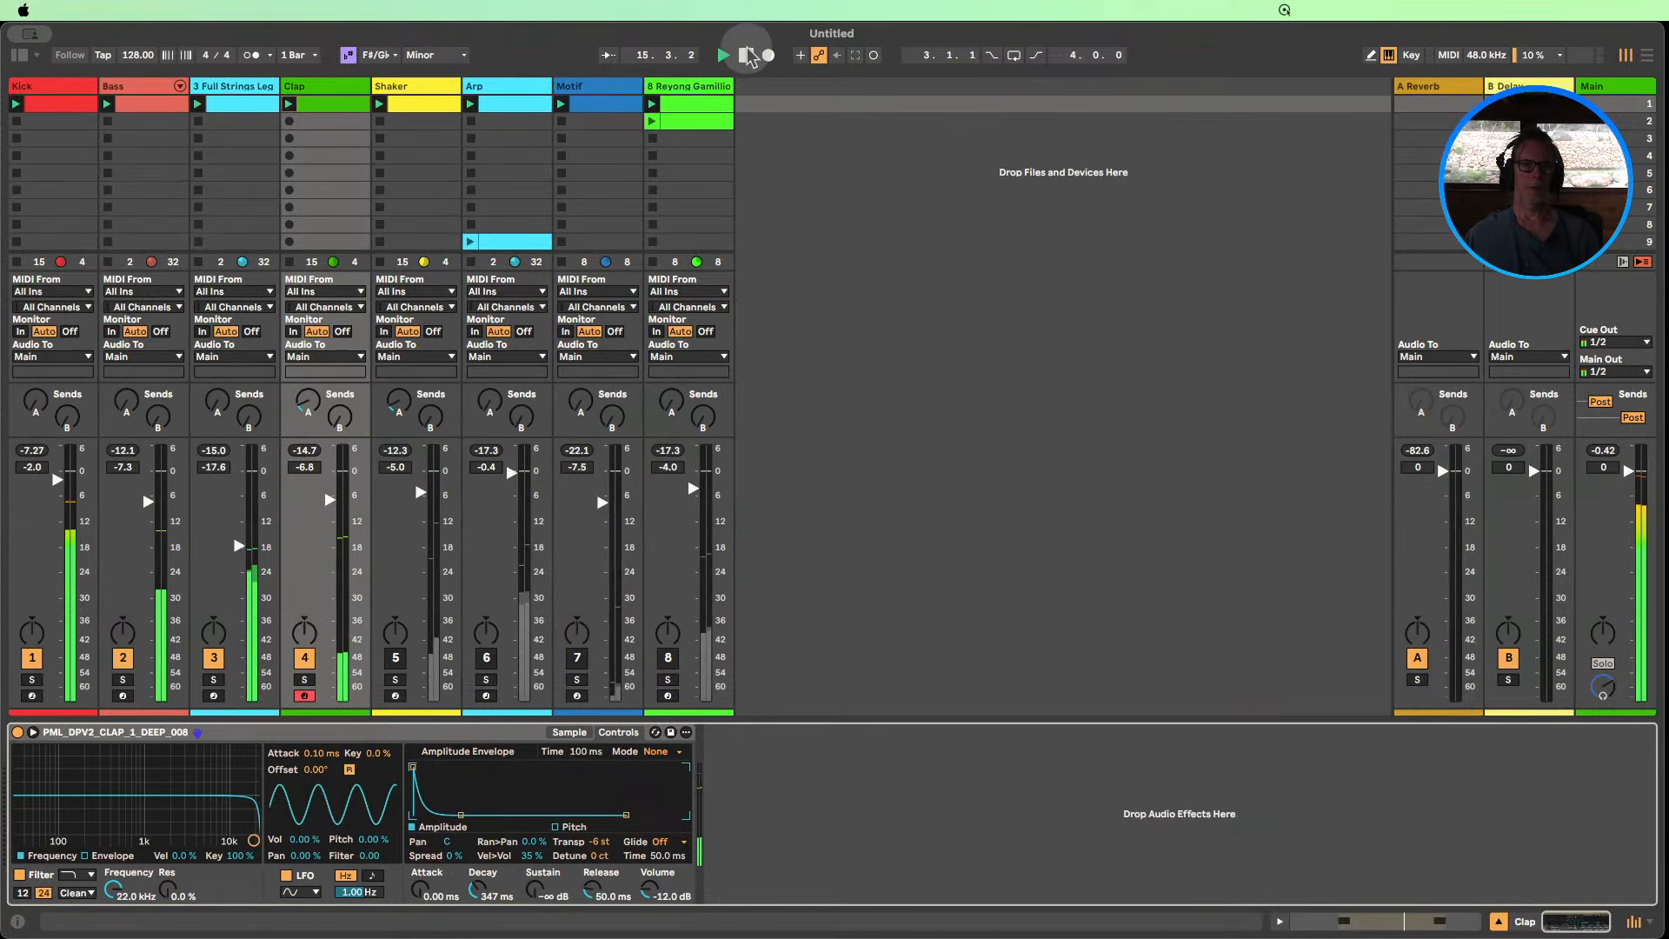
double_click(267, 110)
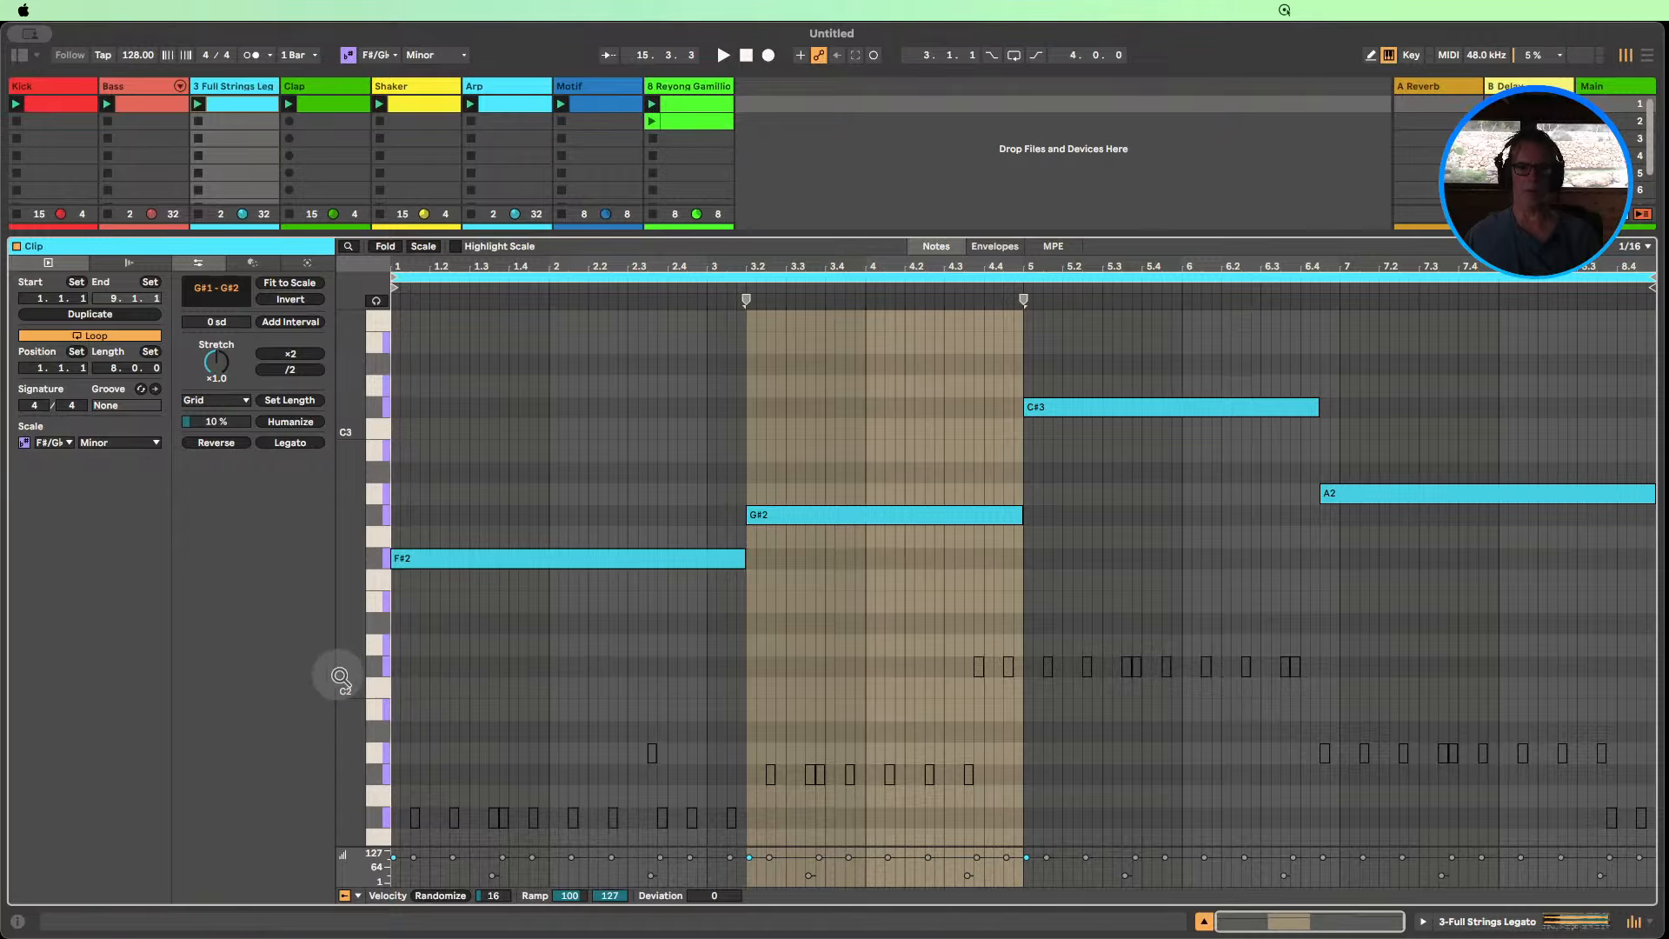
left_click_drag(356, 675, 335, 674)
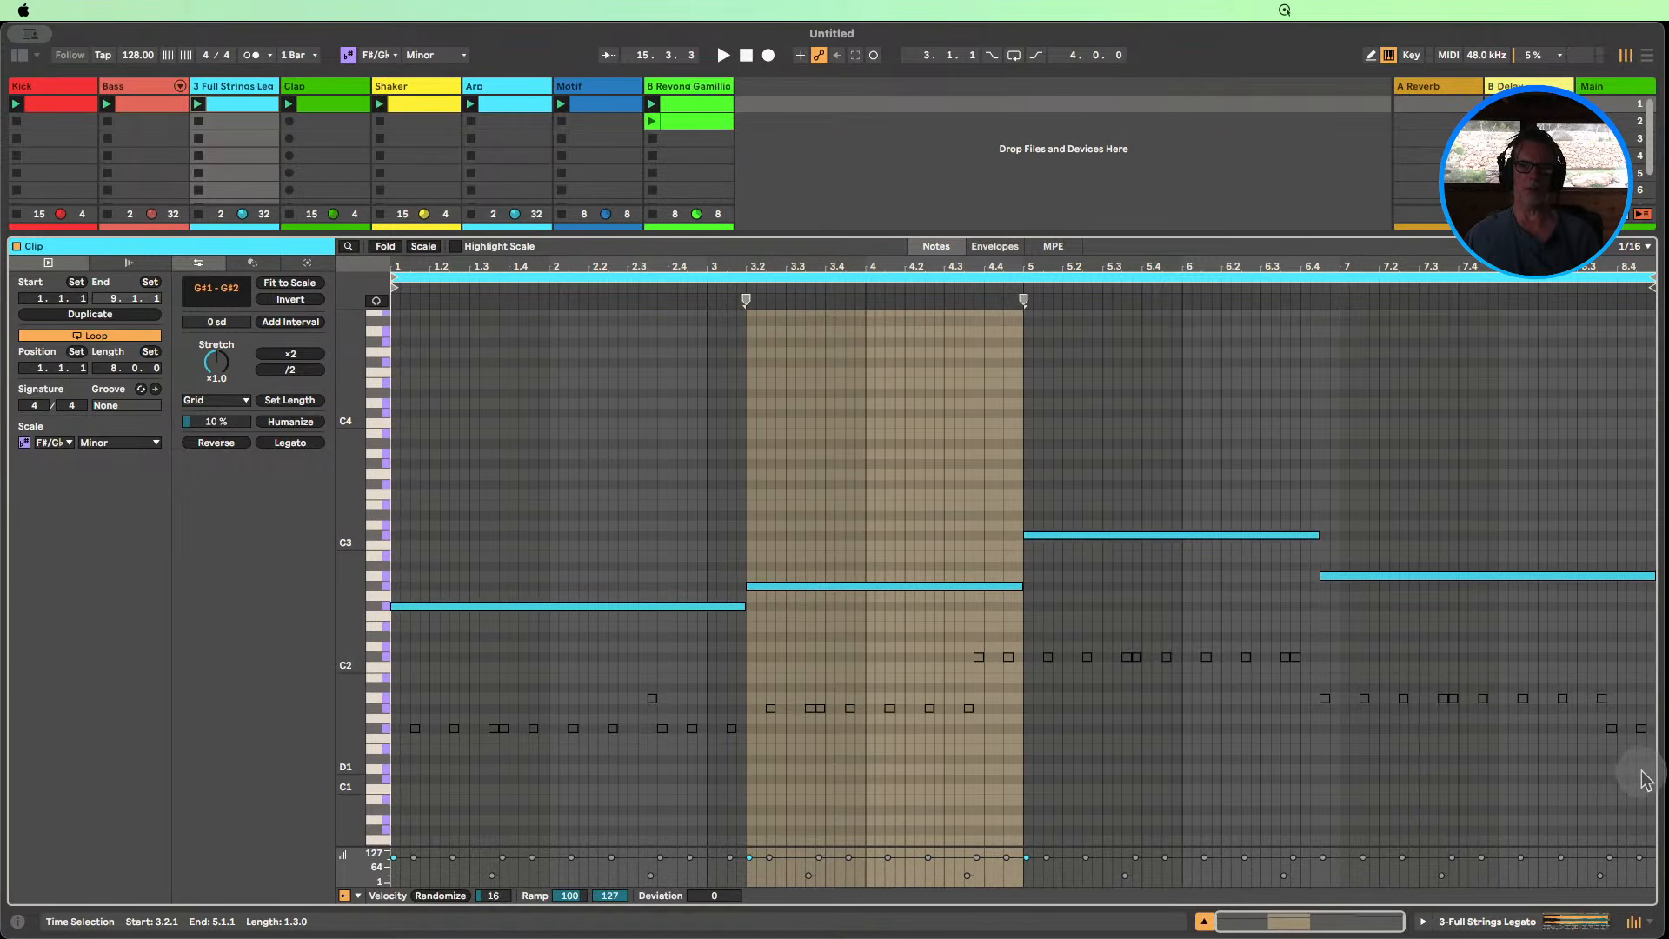
left_click_drag(1647, 769, 406, 640)
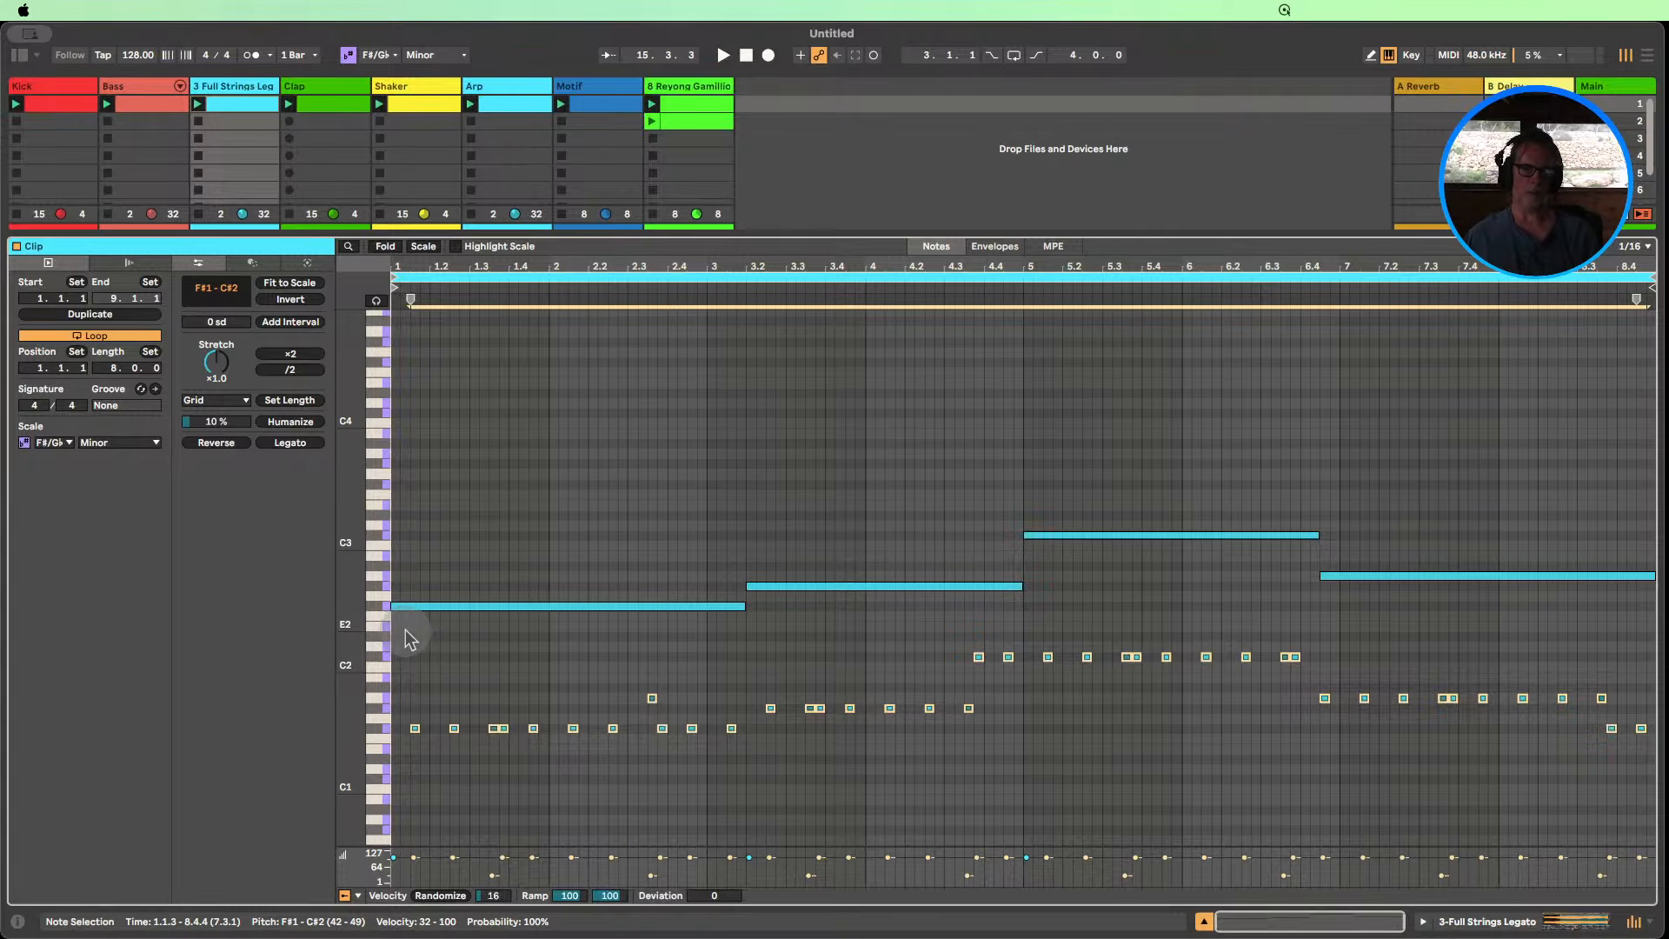
left_click(556, 642)
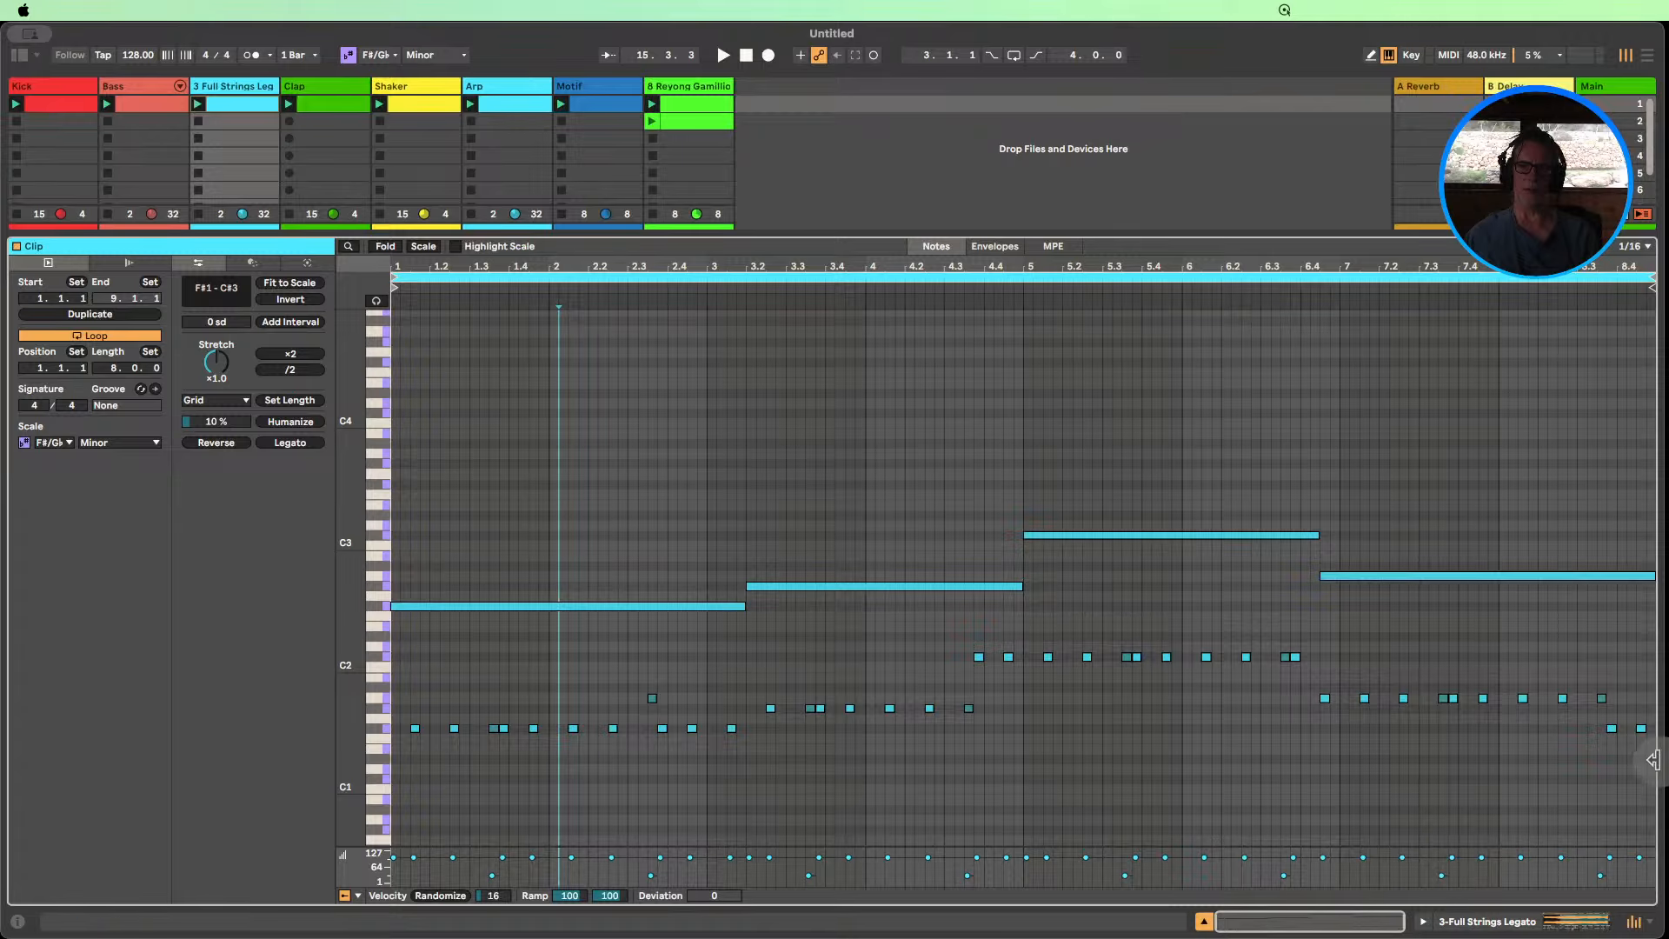
key("super+a")
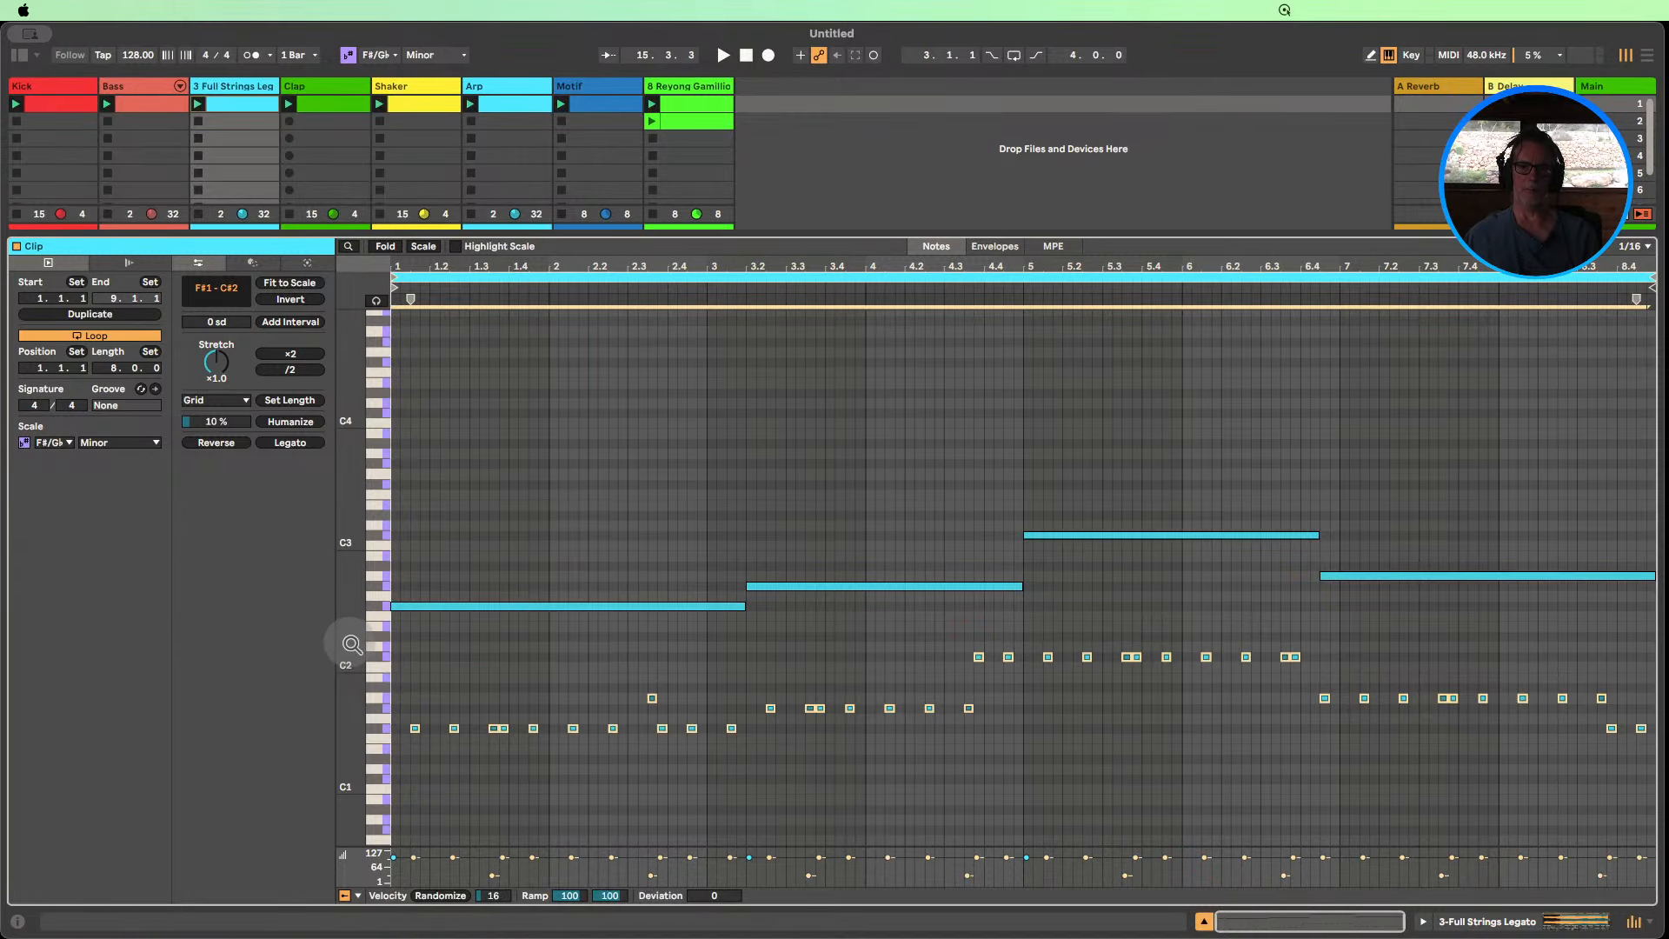
left_click(857, 671)
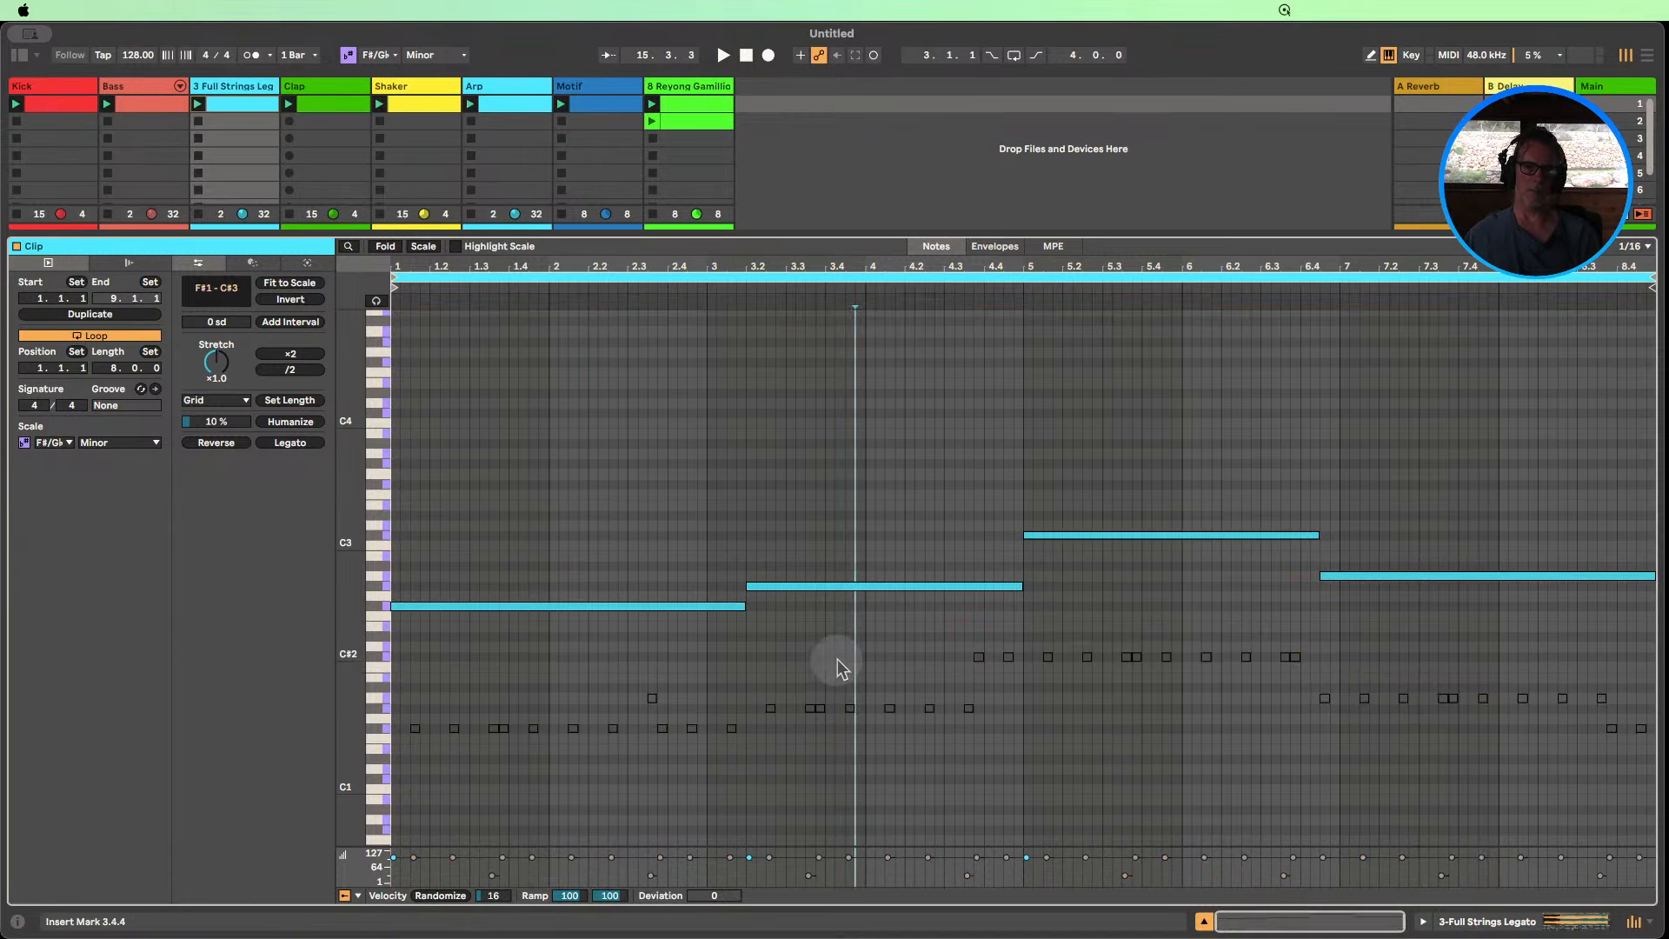
left_click(1204, 922)
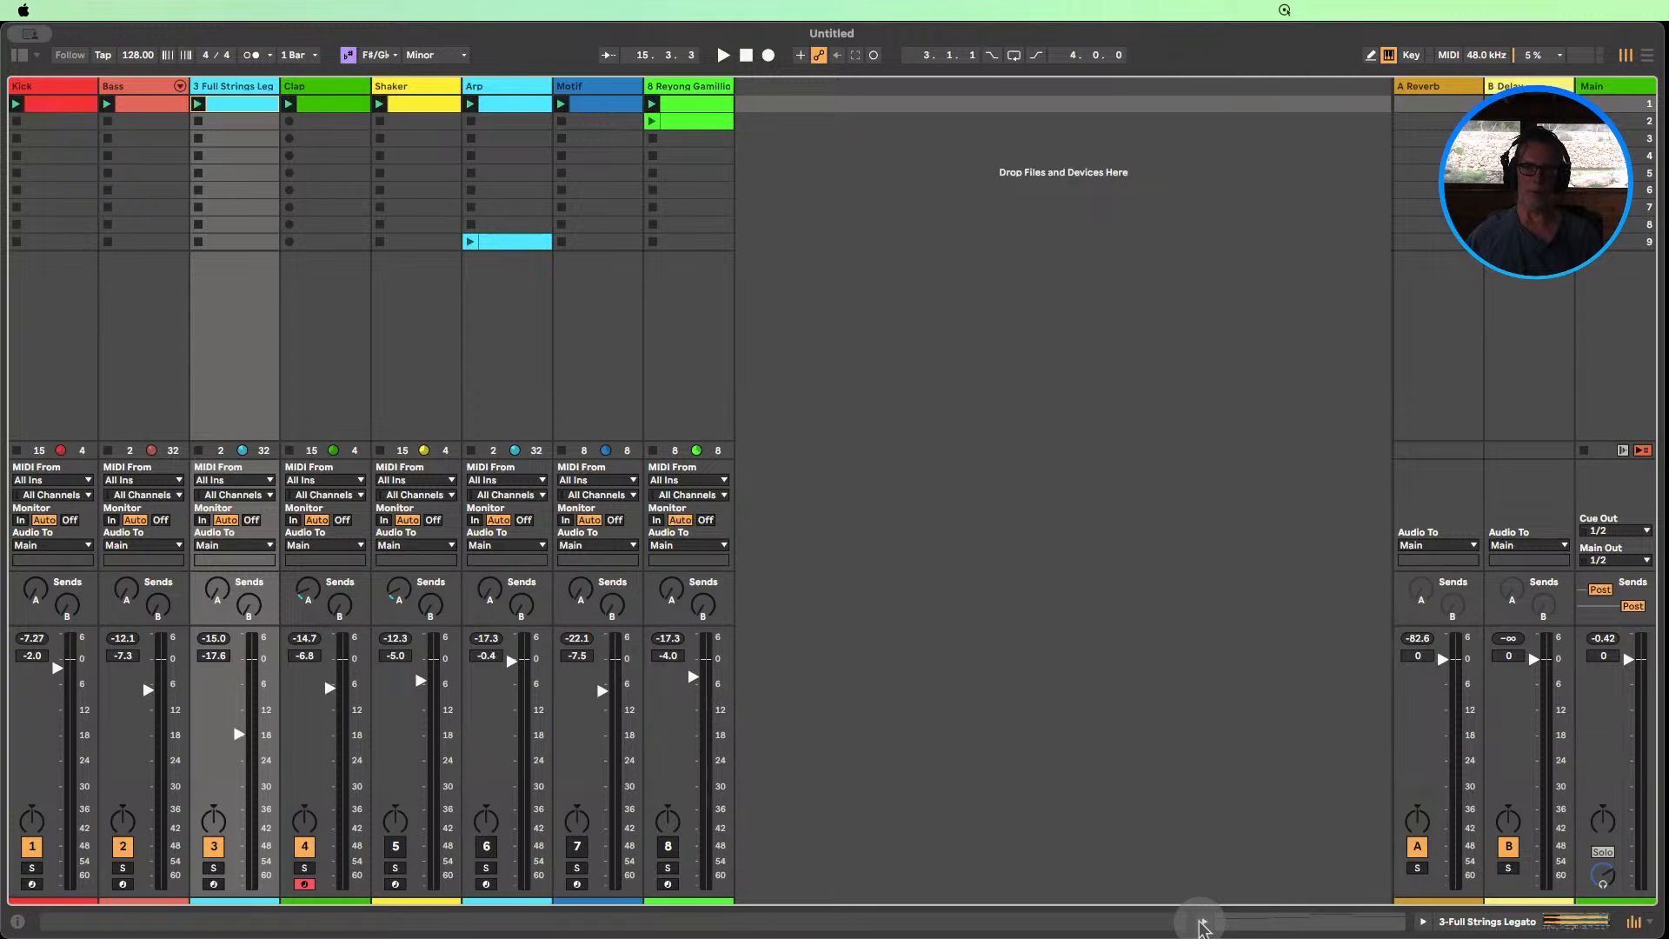
Duplicate the Full Strings Legato clip into scene 2 and invert the four long notes in the copy.
double_click(236, 105)
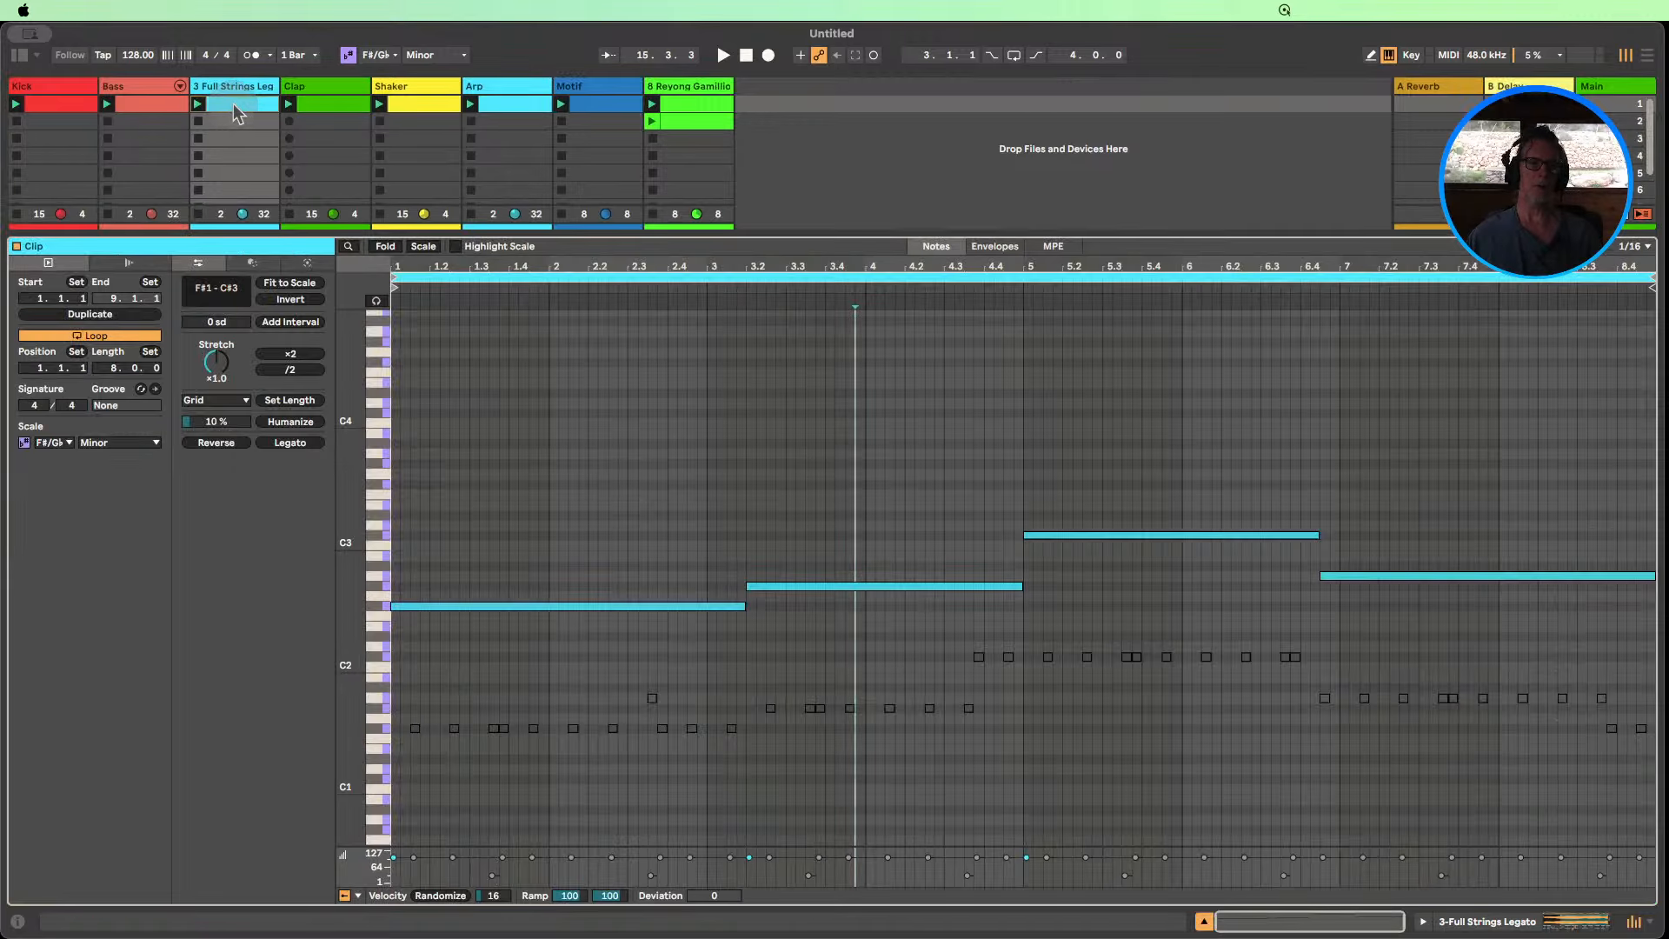
left_click_drag(1524, 614, 398, 457)
left_click(226, 106)
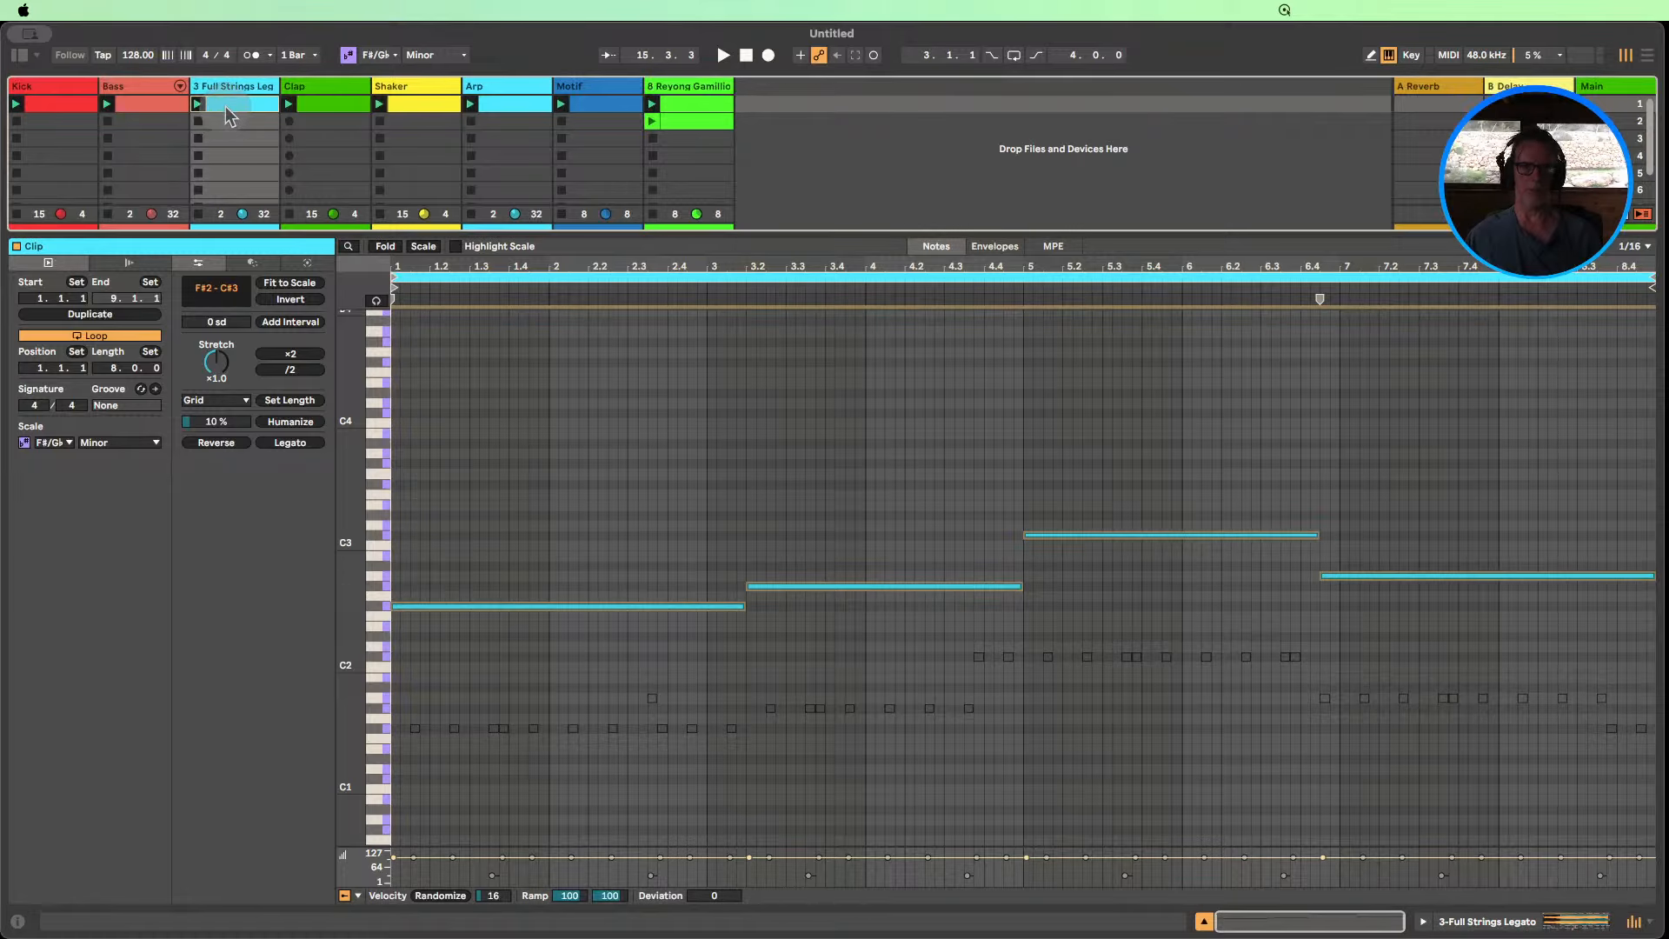
key("super+d")
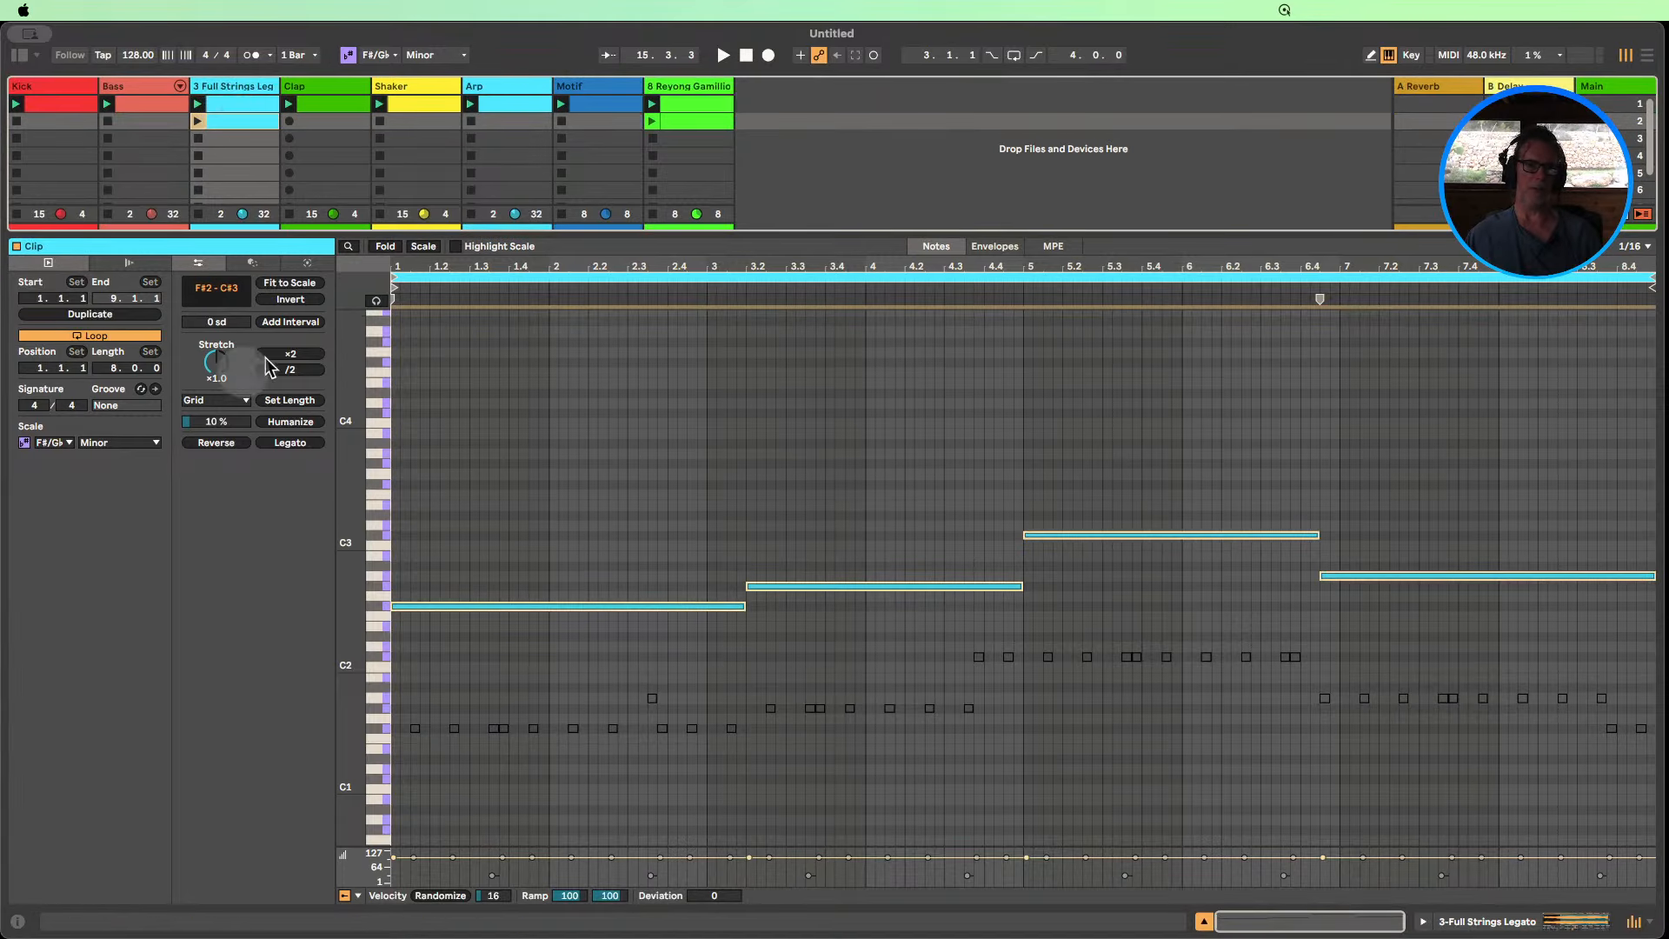
left_click(291, 299)
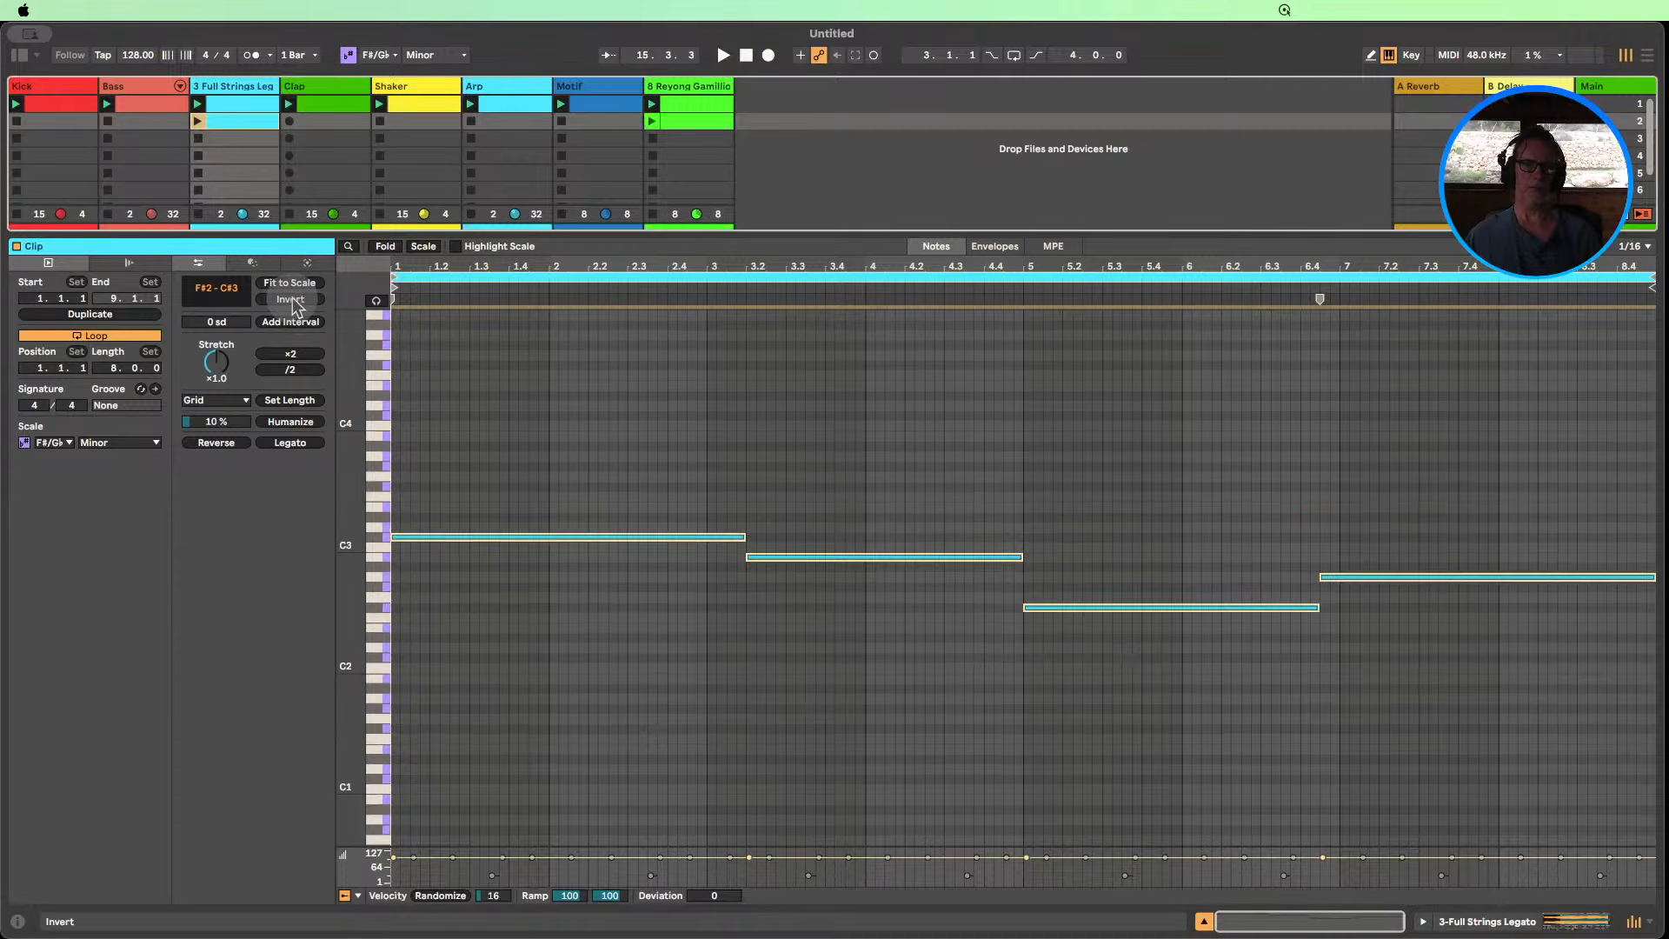
Color the inverted strings clip in scene 2 blue, launch it, and close the clip view.
right_click(223, 122)
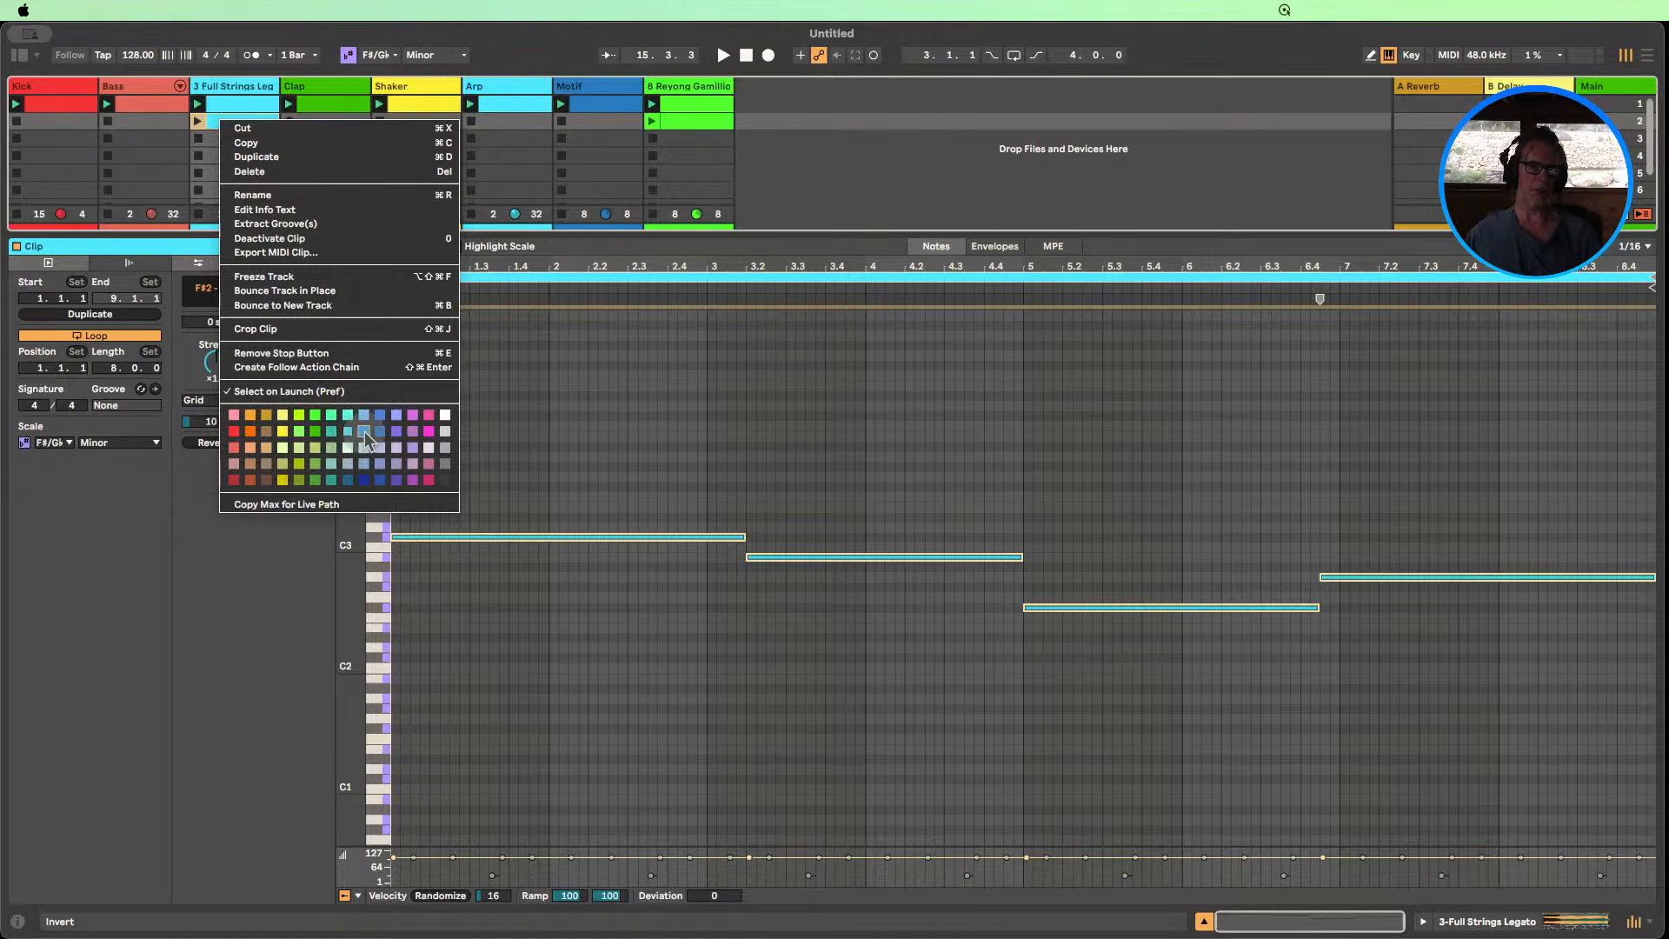
left_click(364, 431)
left_click(199, 122)
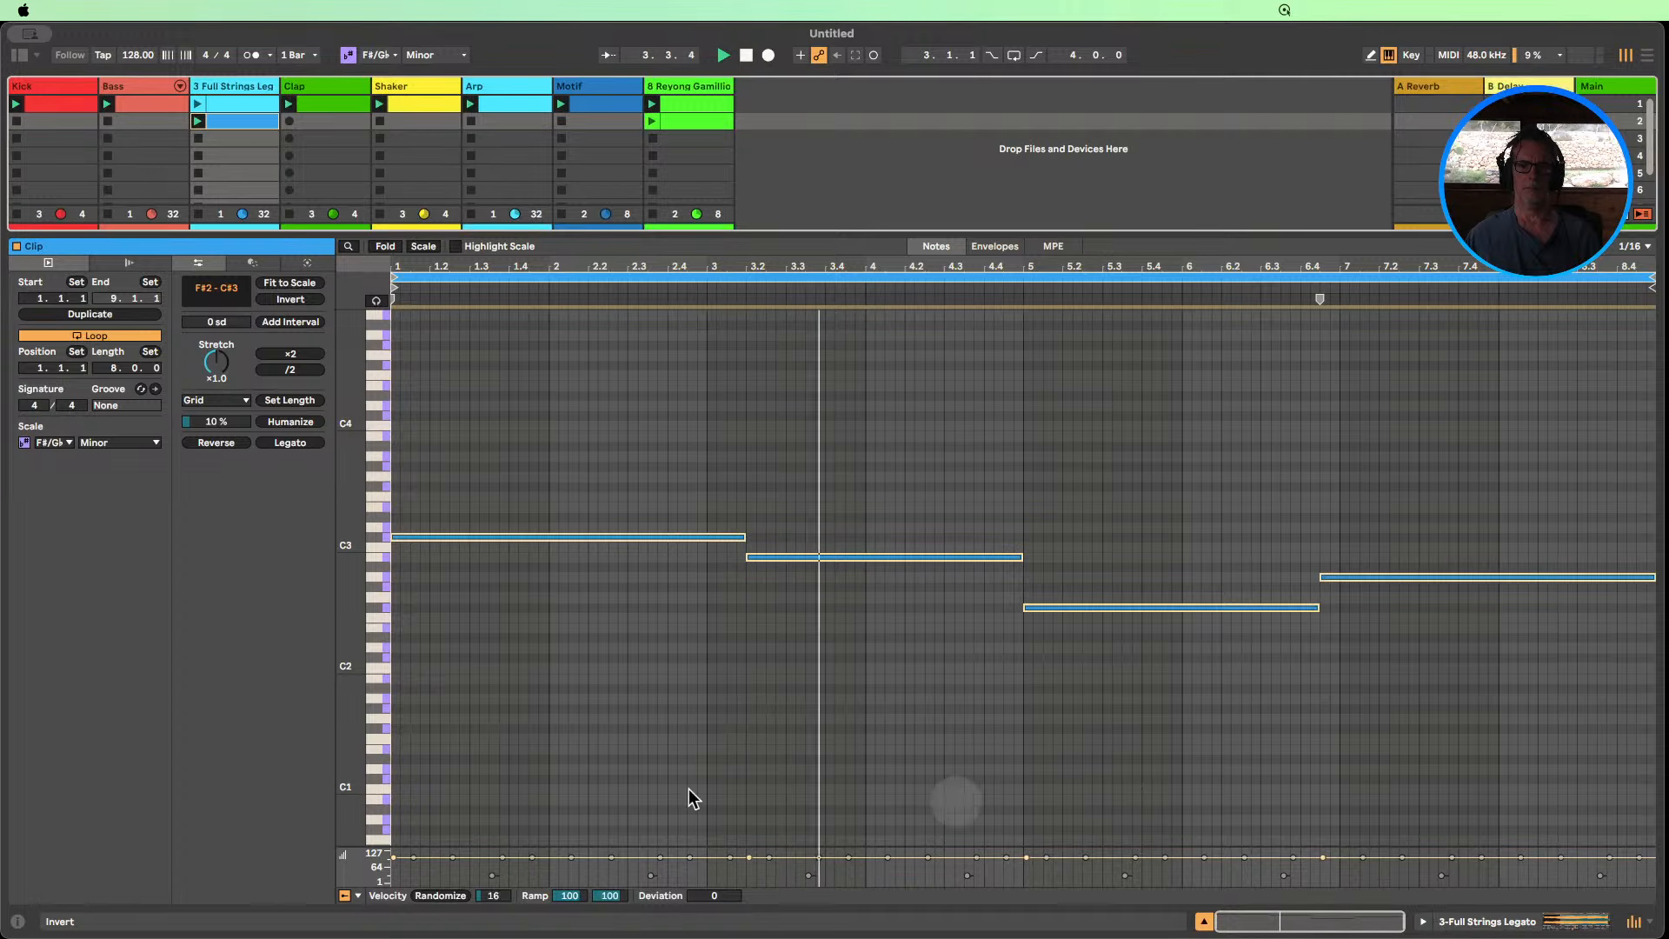
left_click_drag(340, 762, 341, 763)
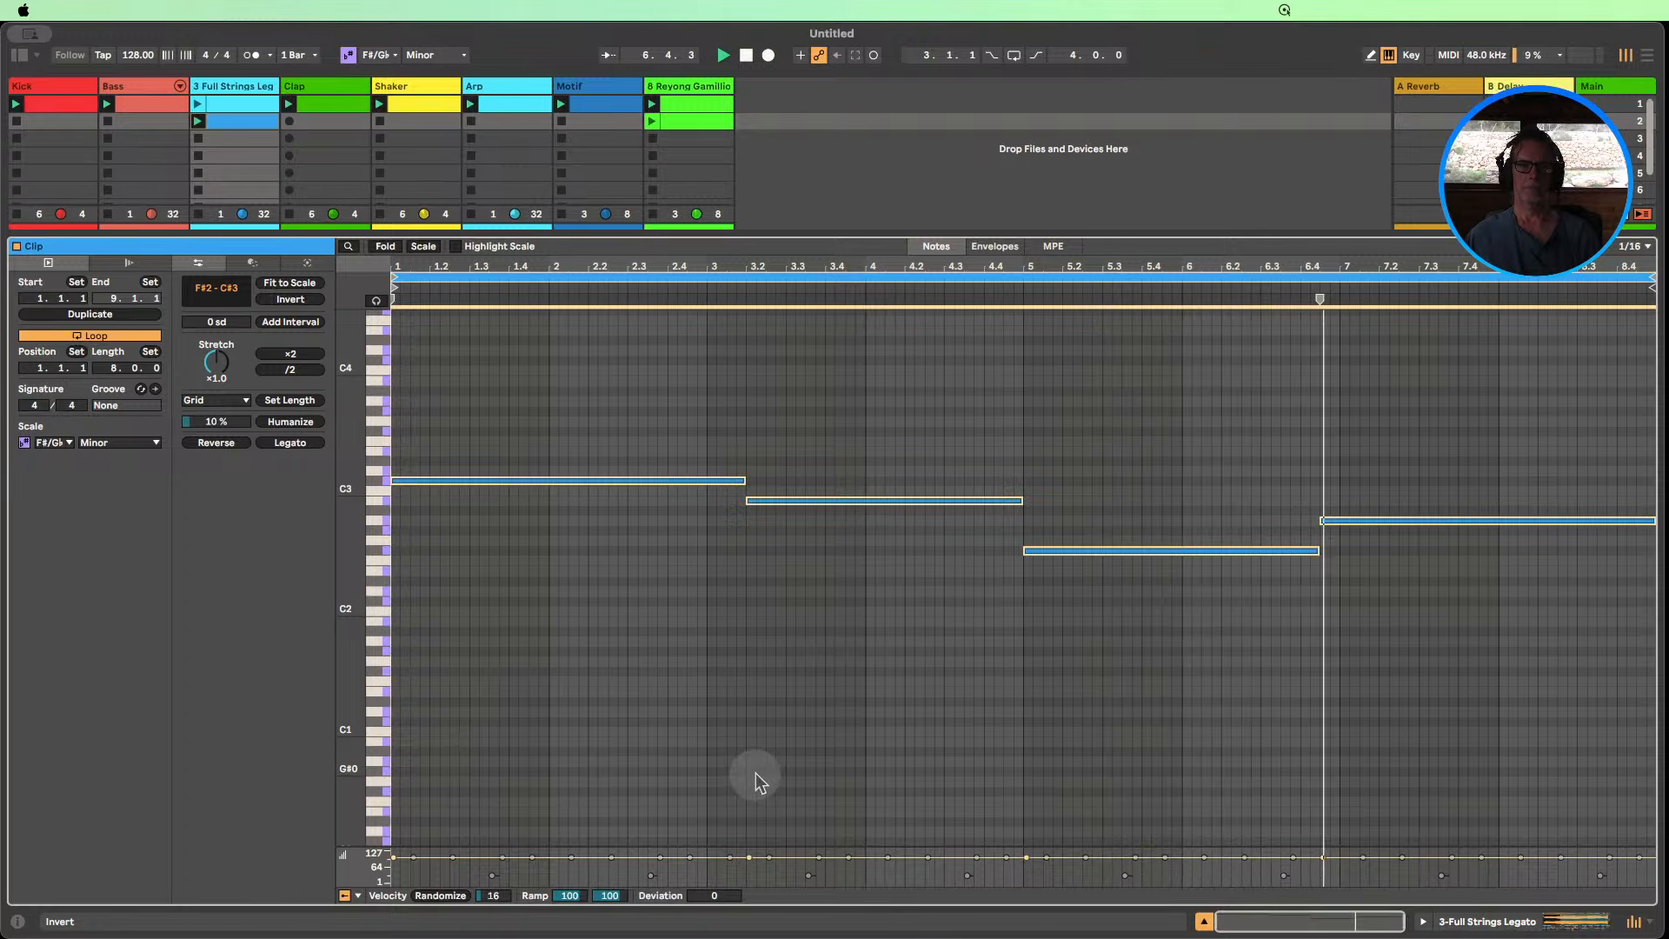
left_click(1205, 921)
Set the Shaker to -5.3 dB, Full Strings Legato to -18.5 dB and Arp to 0 dB, leaving the Arp unmuted and the Shaker muted.
left_click(395, 846)
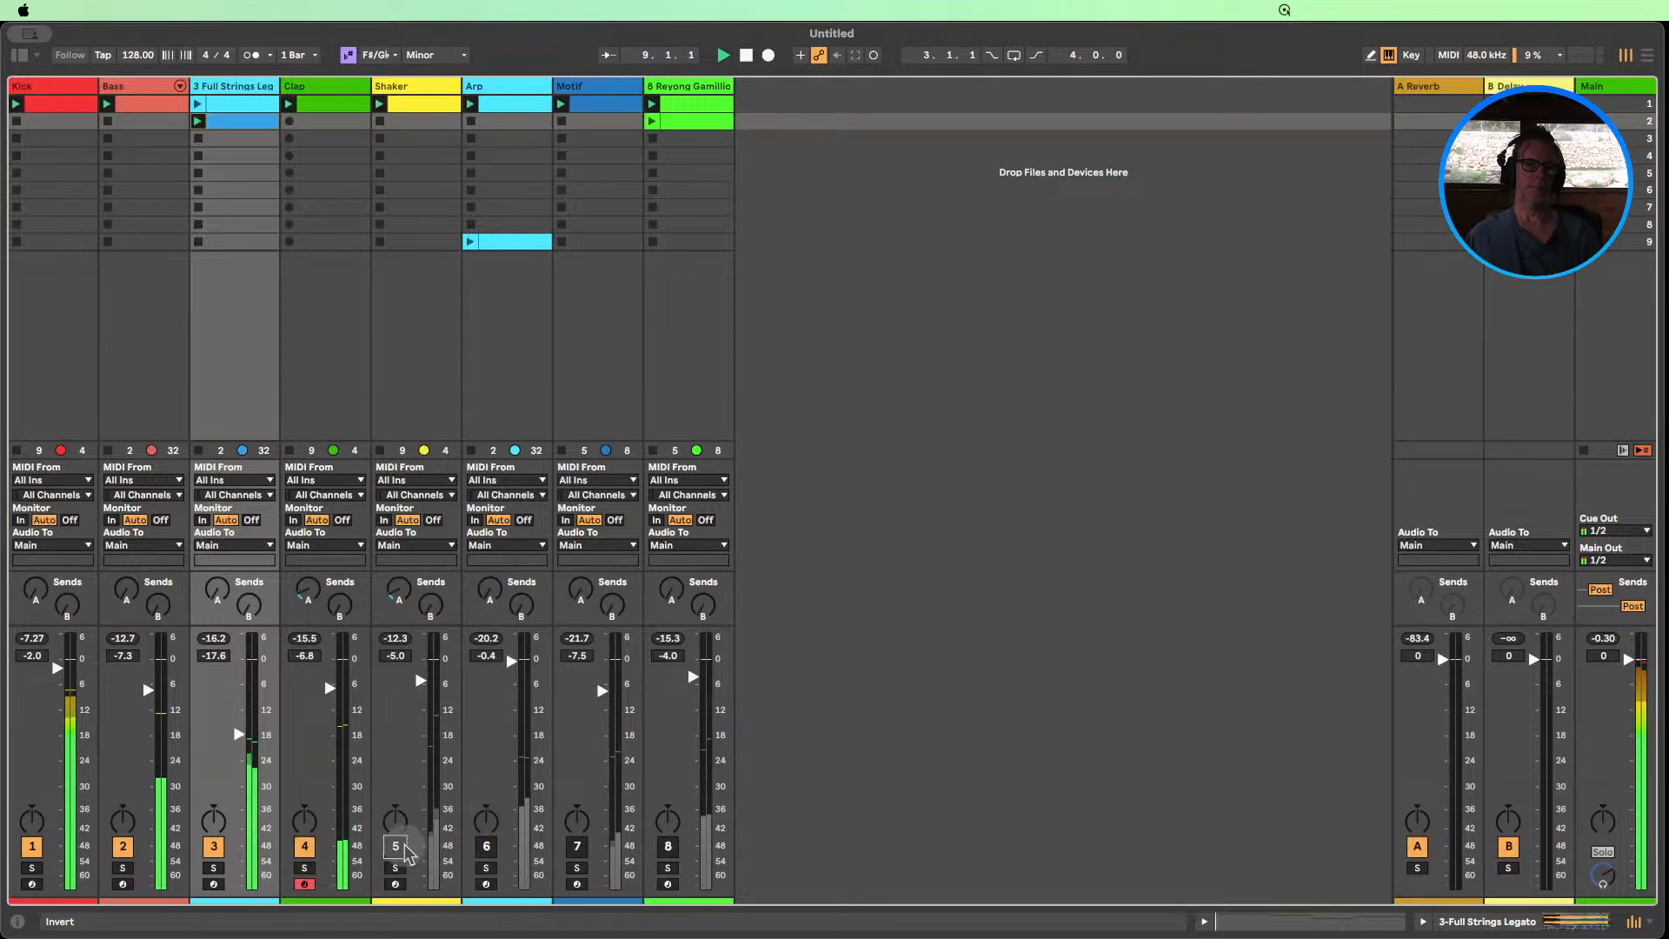
mouse_move(420, 680)
left_mouse_down()
mouse_move(403, 681)
mouse_move(417, 681)
left_mouse_up()
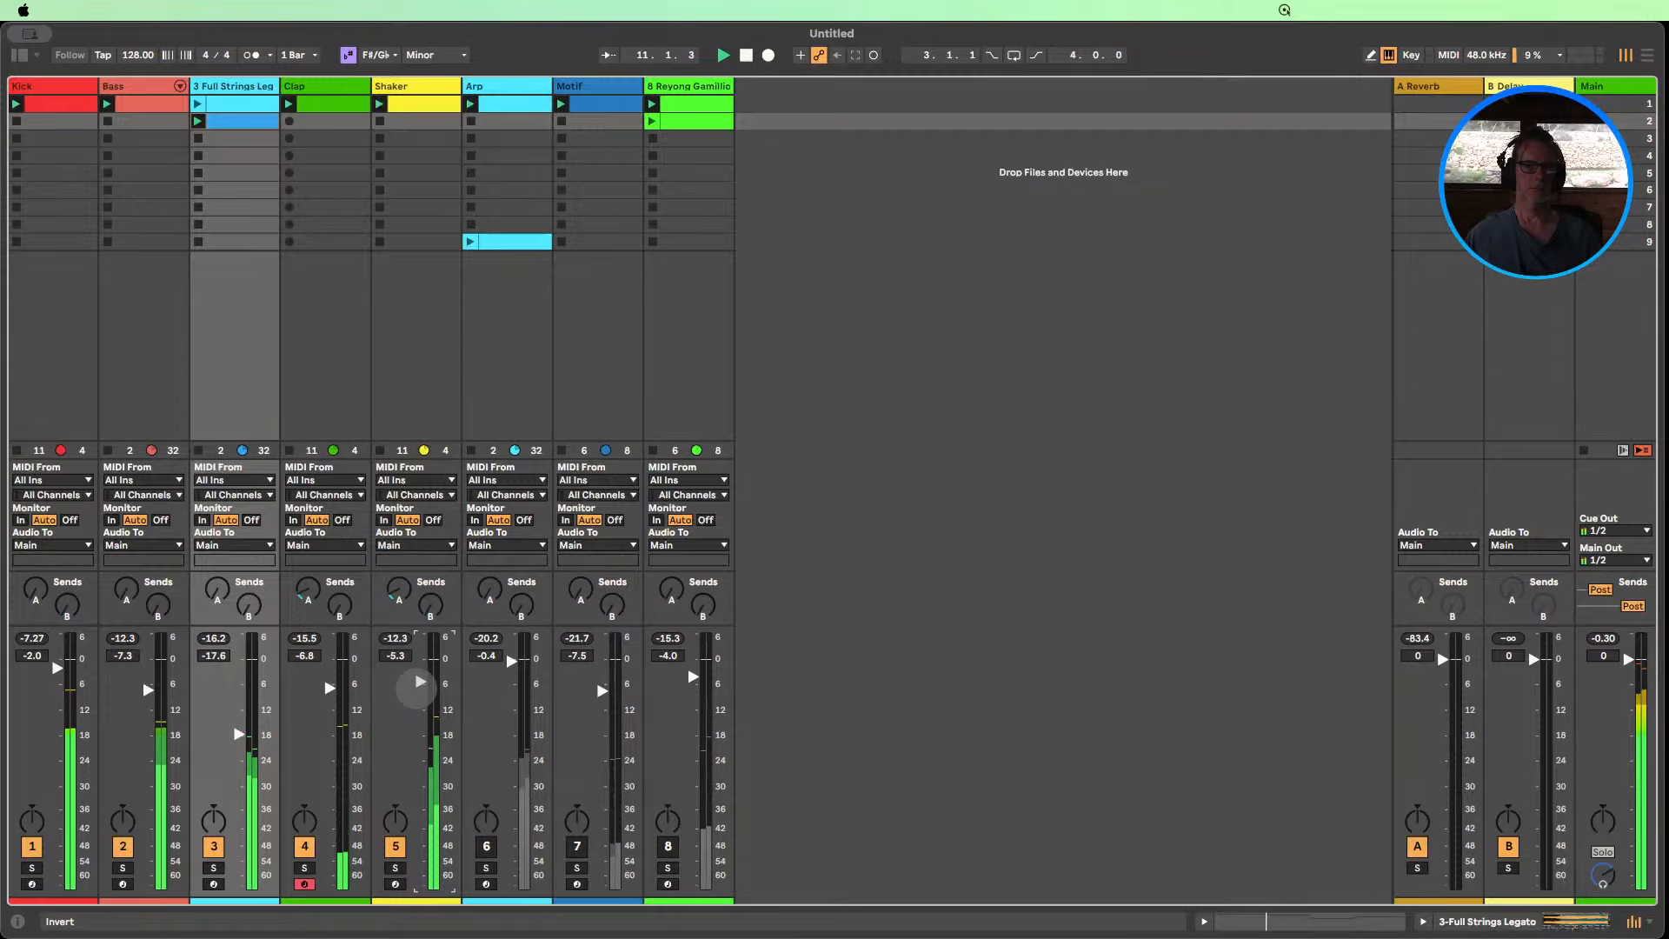
left_click(486, 848)
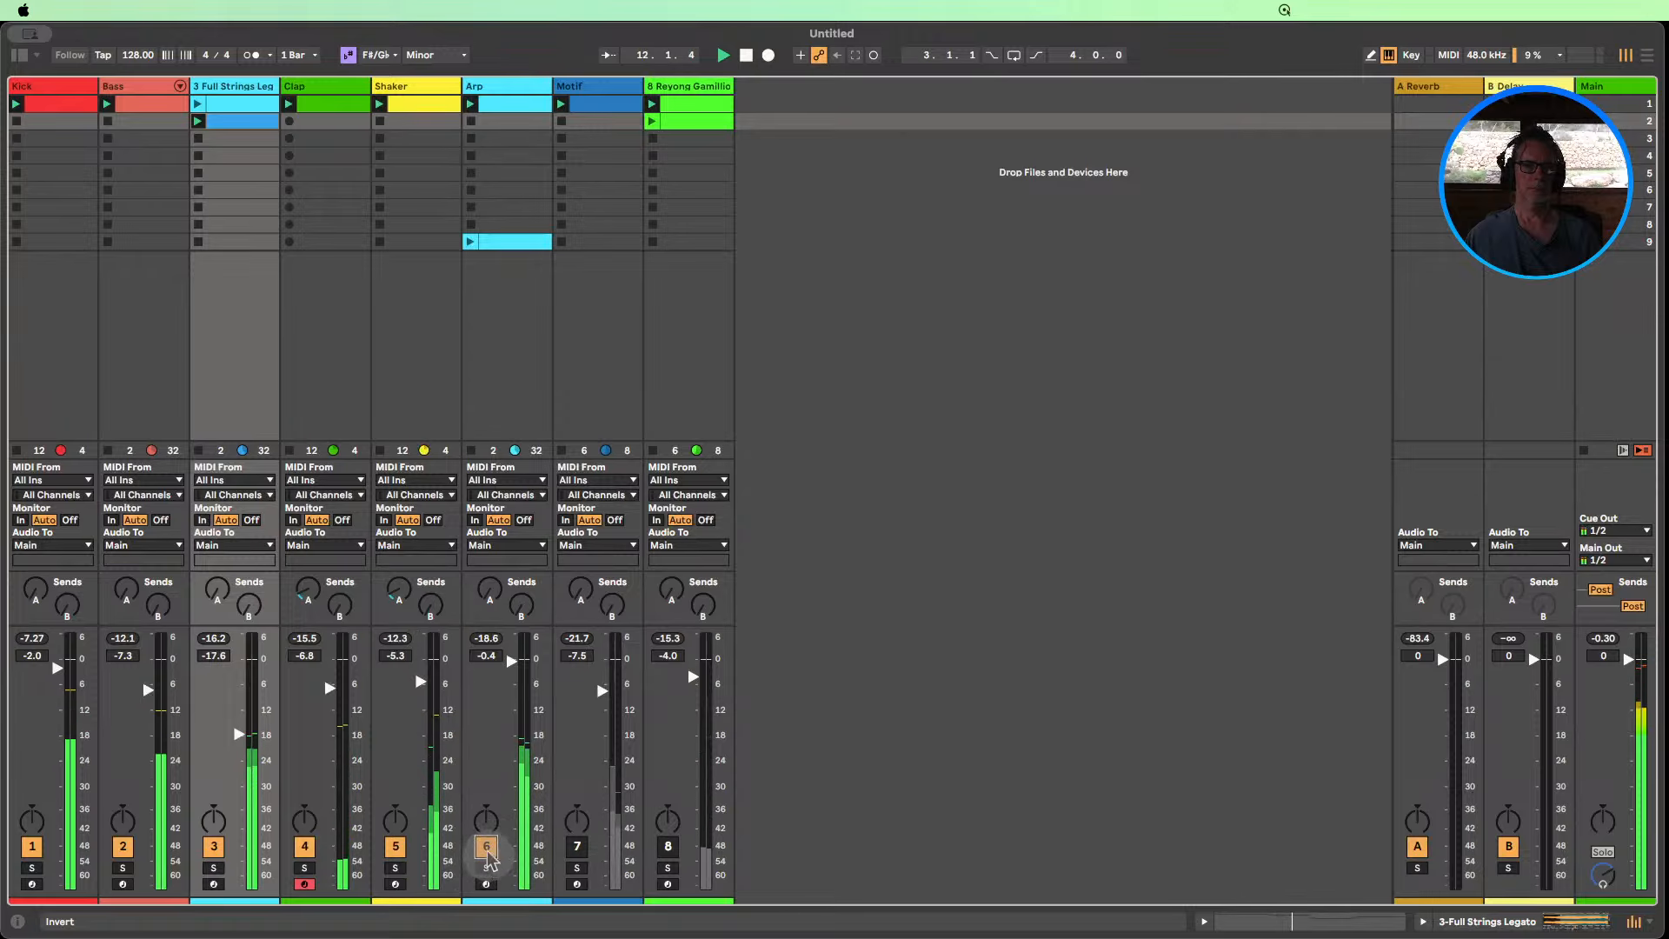
left_click(395, 846)
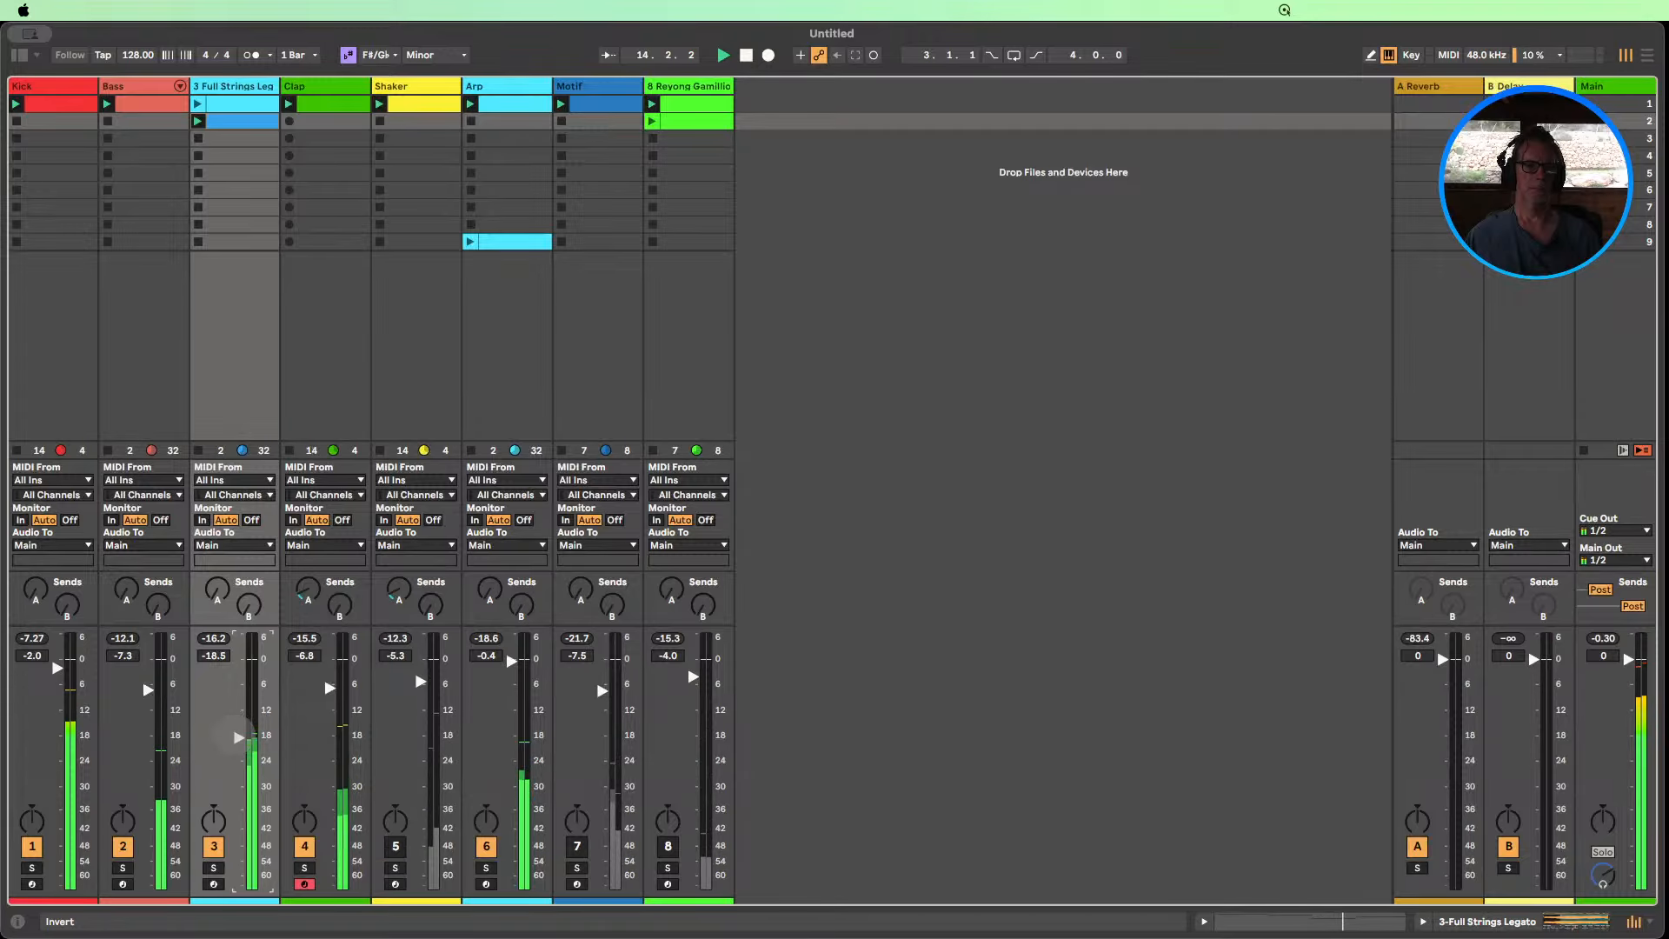
left_click_drag(512, 670, 512, 667)
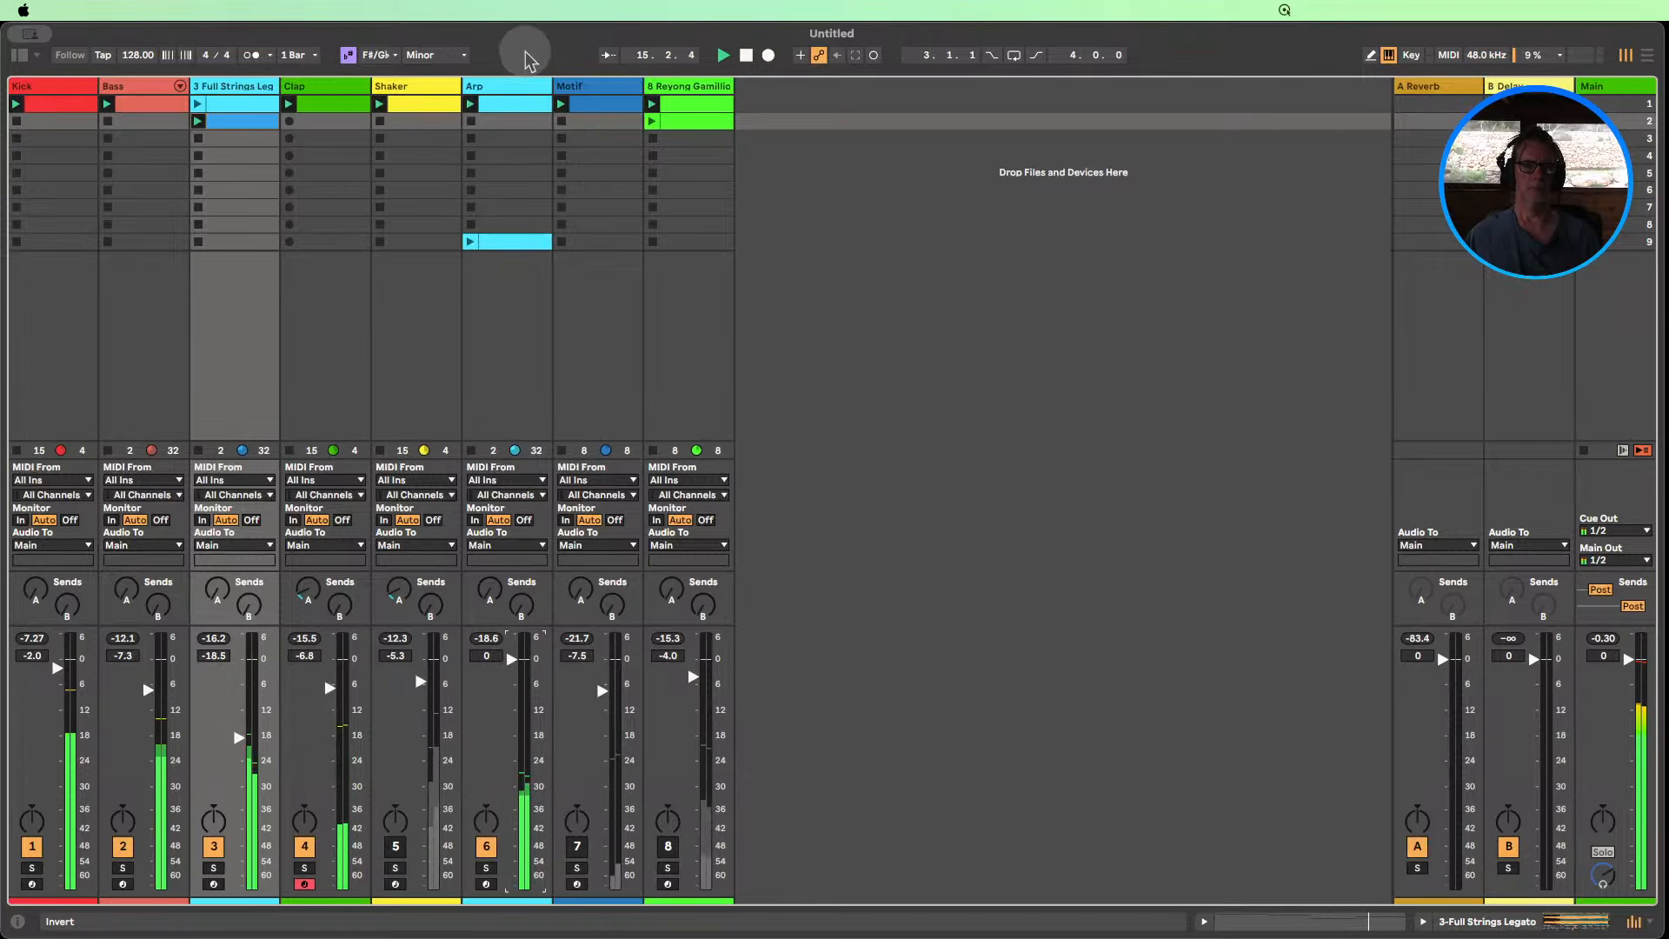
Show the Arp track's devices and raise the Wavetable filter frequency to 1.05 kHz.
double_click(502, 87)
left_click_drag(452, 861, 452, 850)
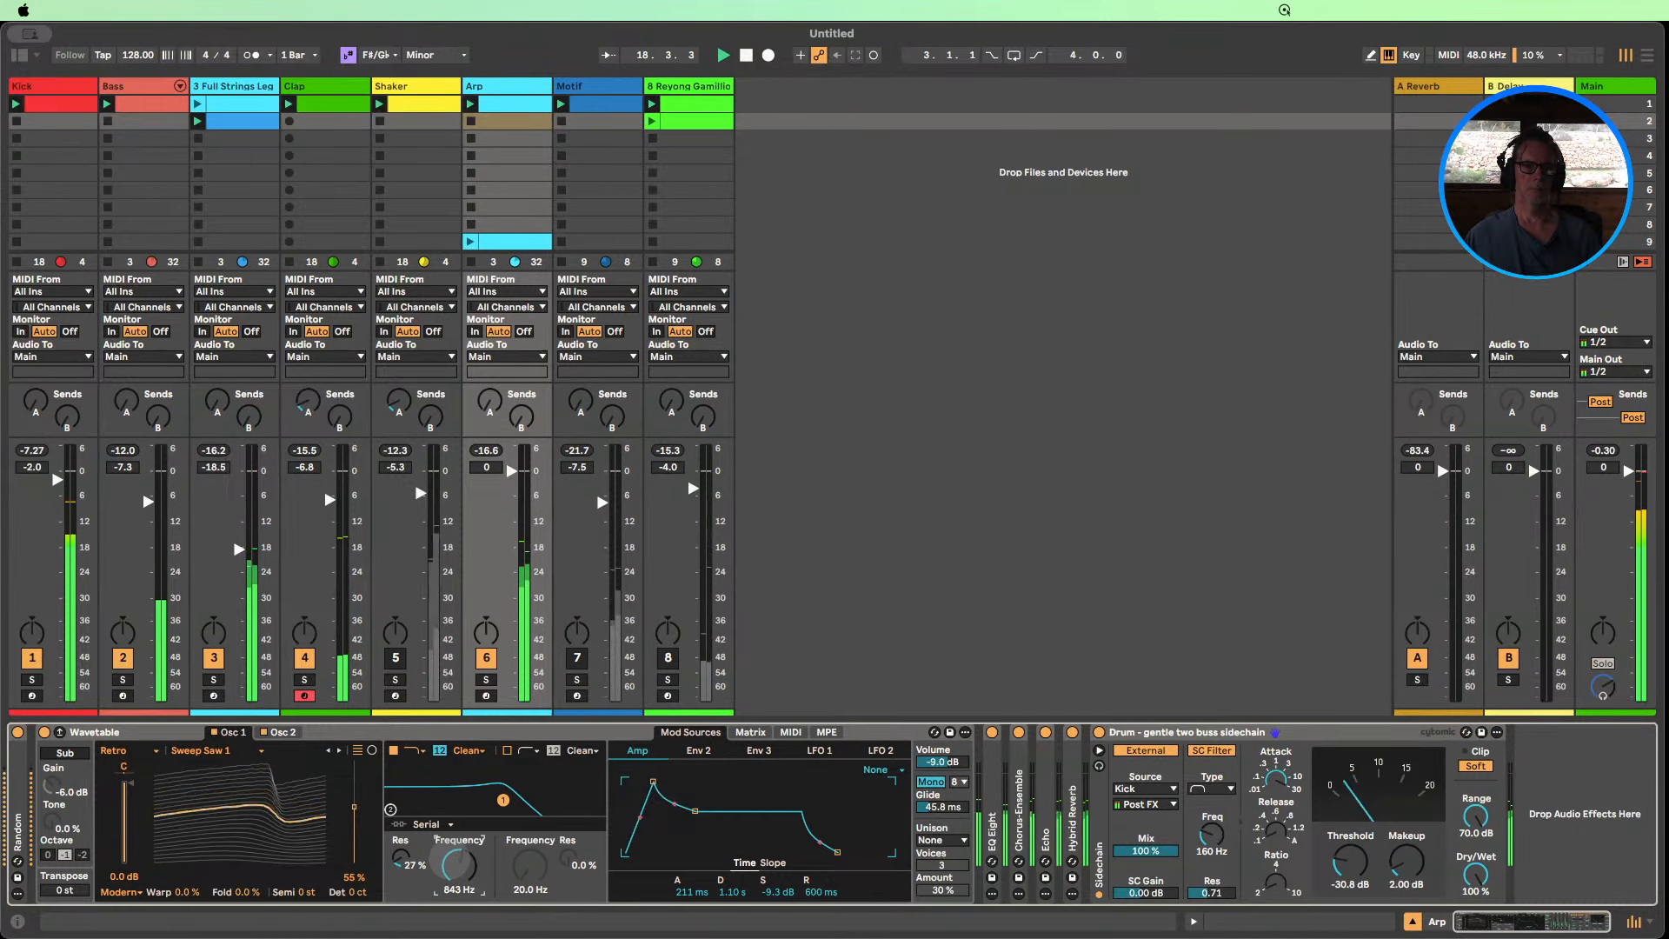
left_click_drag(452, 847, 452, 843)
Unmute the Motif at -2.8 dB and the Shaker, lower the Shaker's filter frequency to 11.1 kHz, and stop playback.
left_click(577, 657)
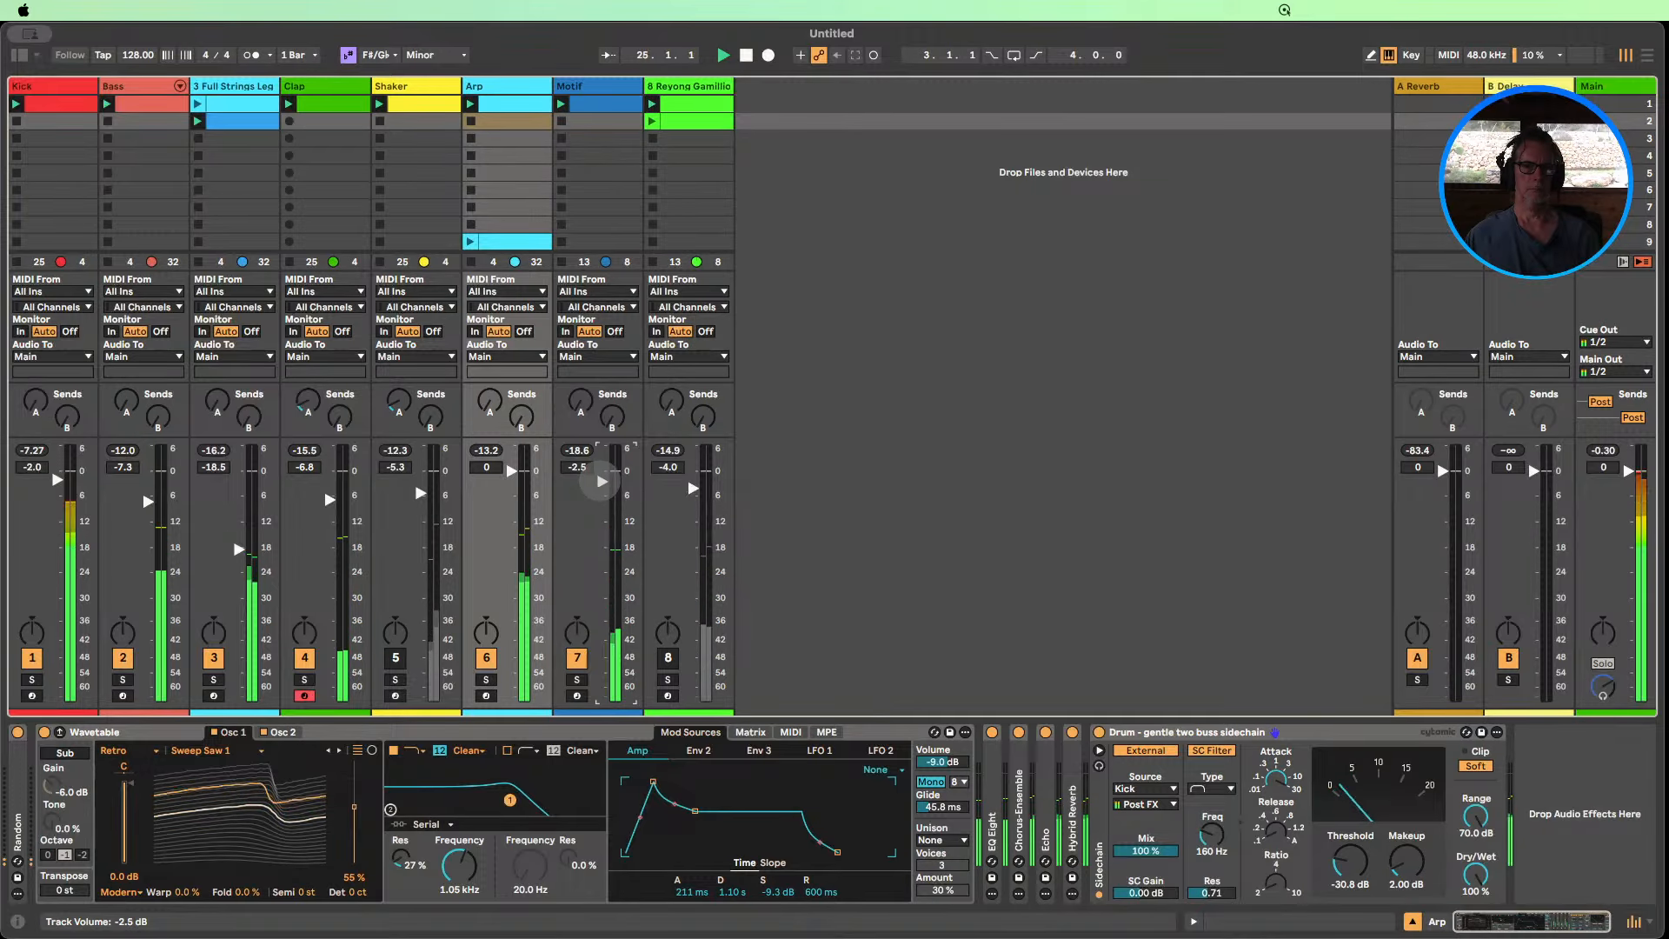
left_click(396, 657)
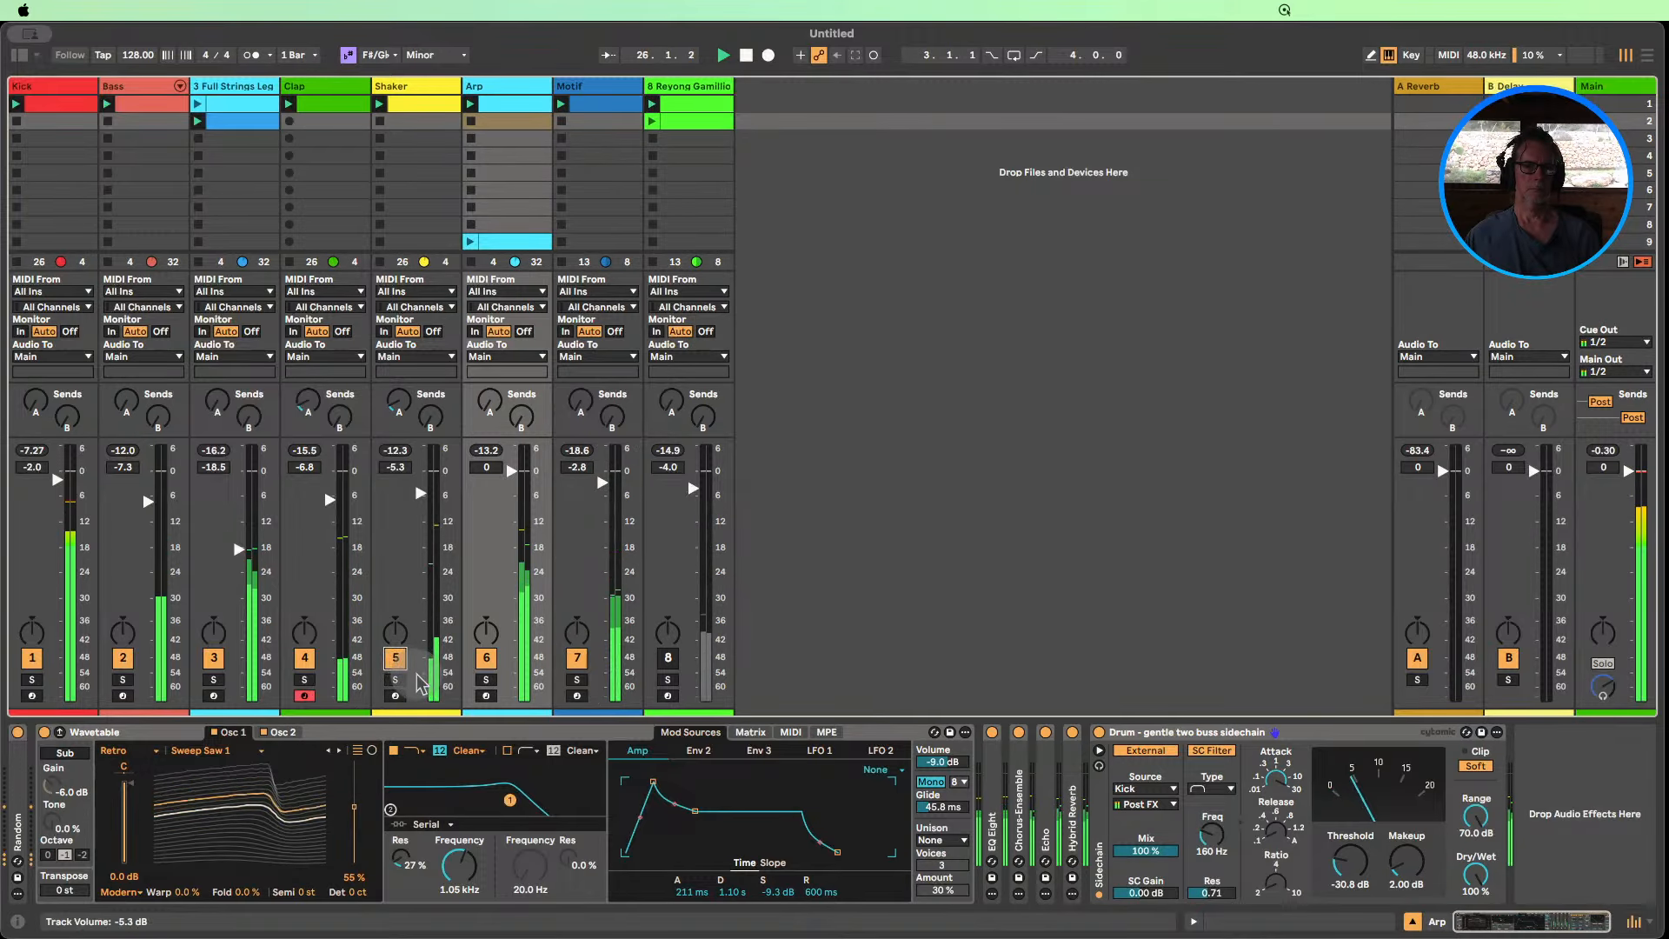
left_click(422, 503)
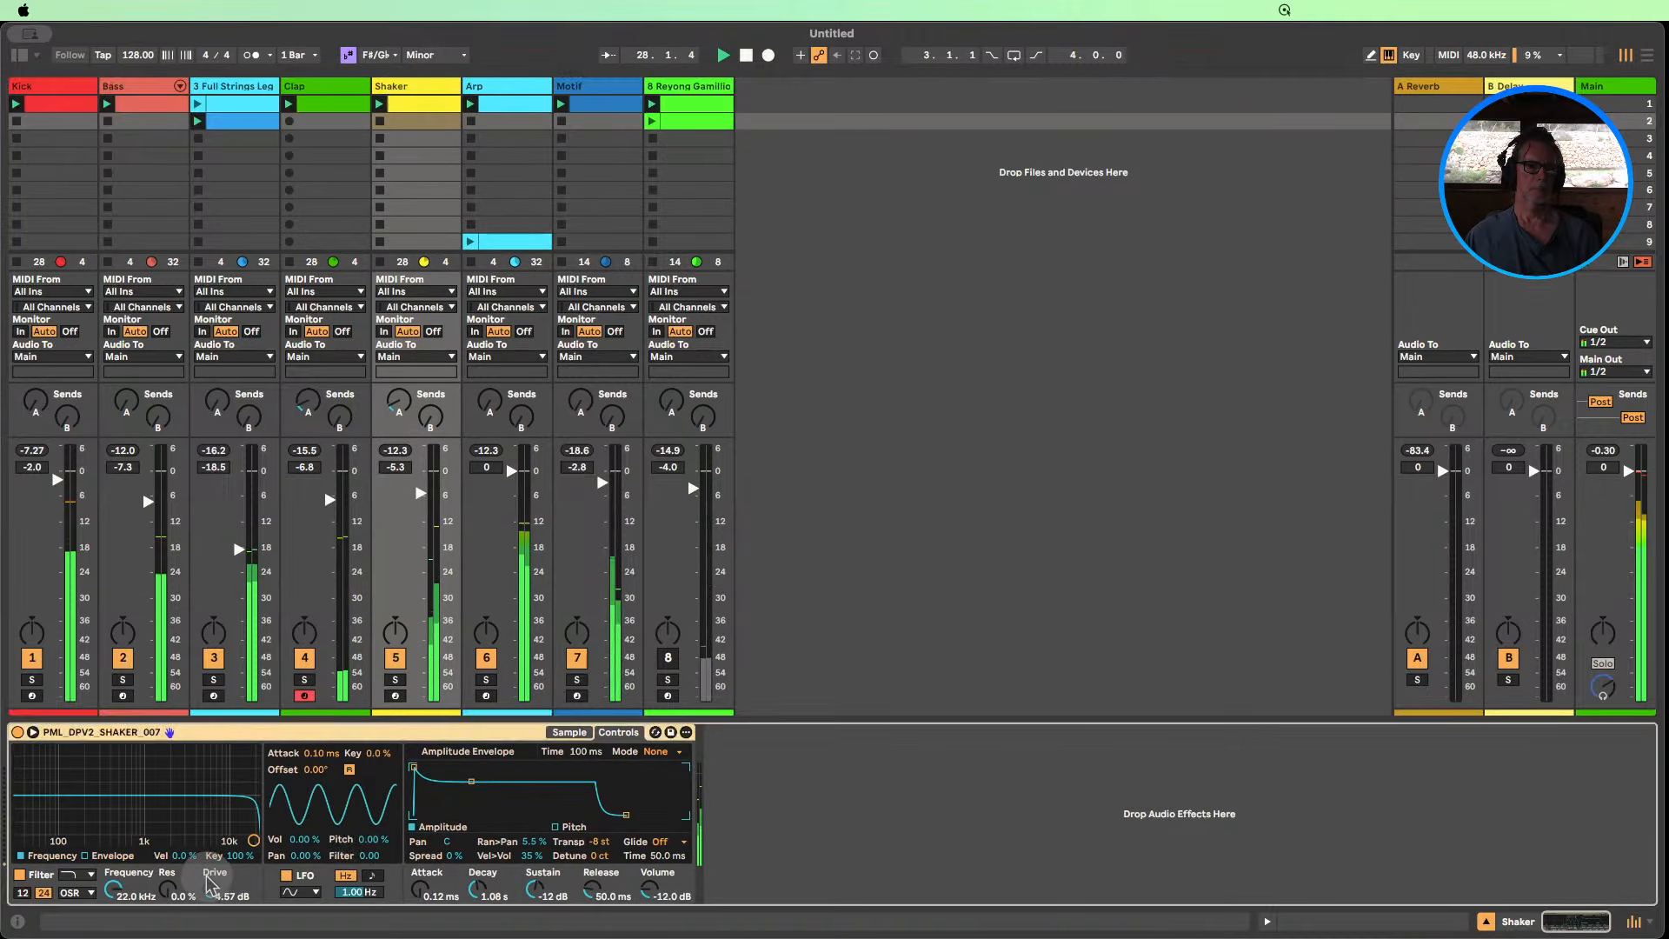
left_click_drag(112, 887, 112, 900)
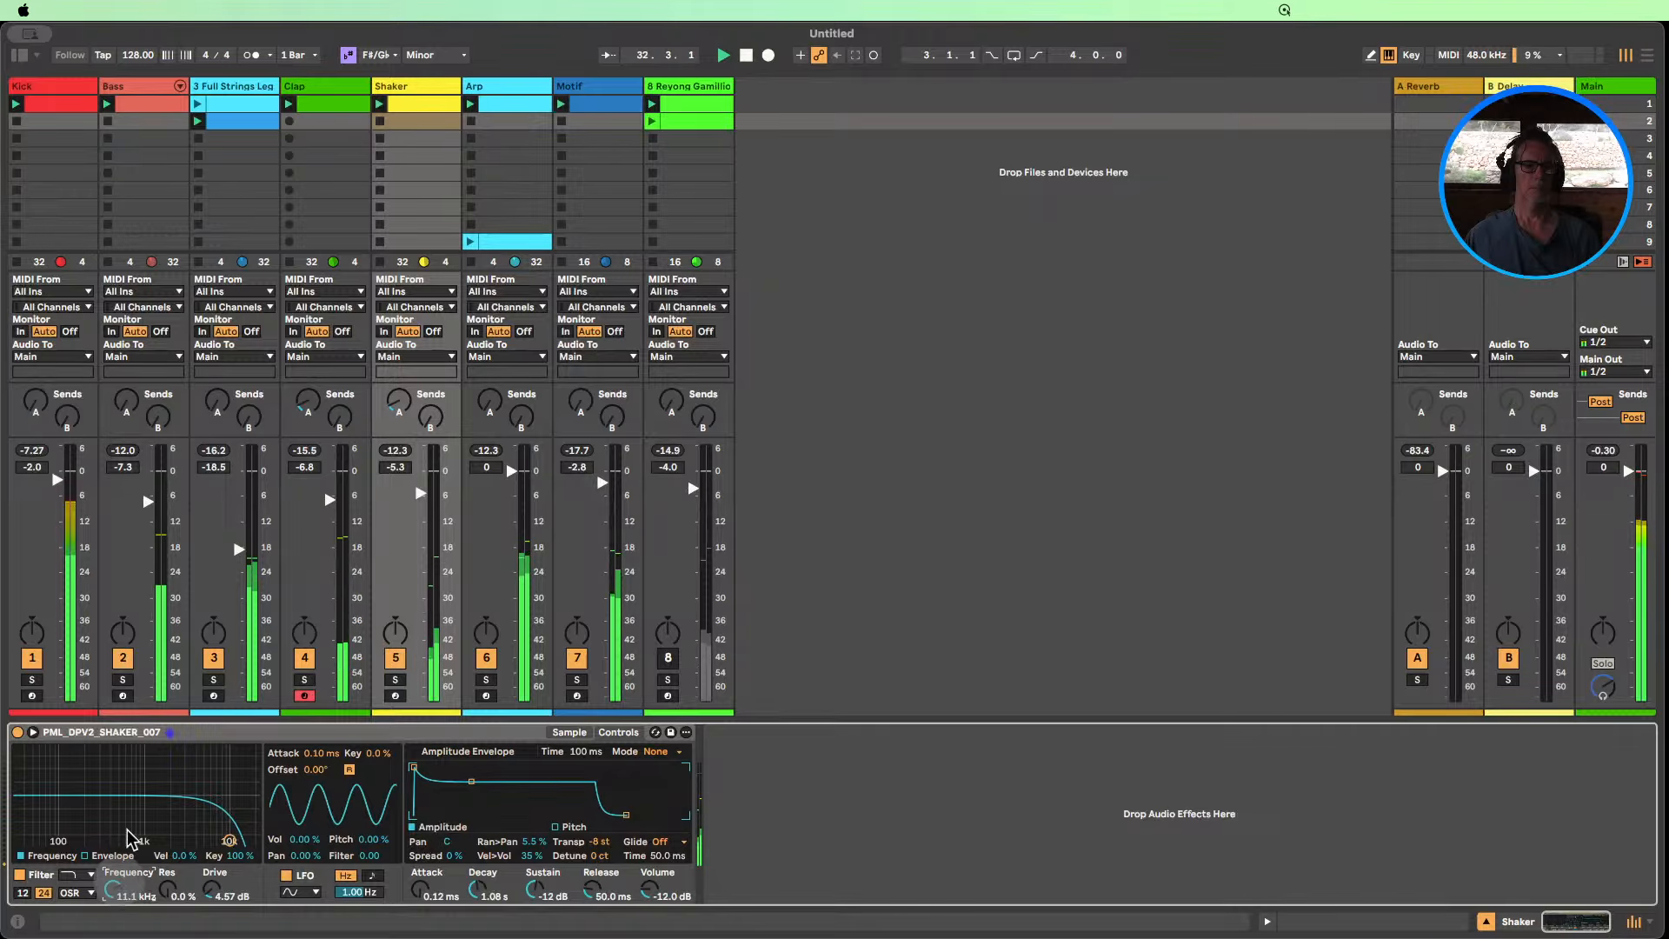
left_click(747, 57)
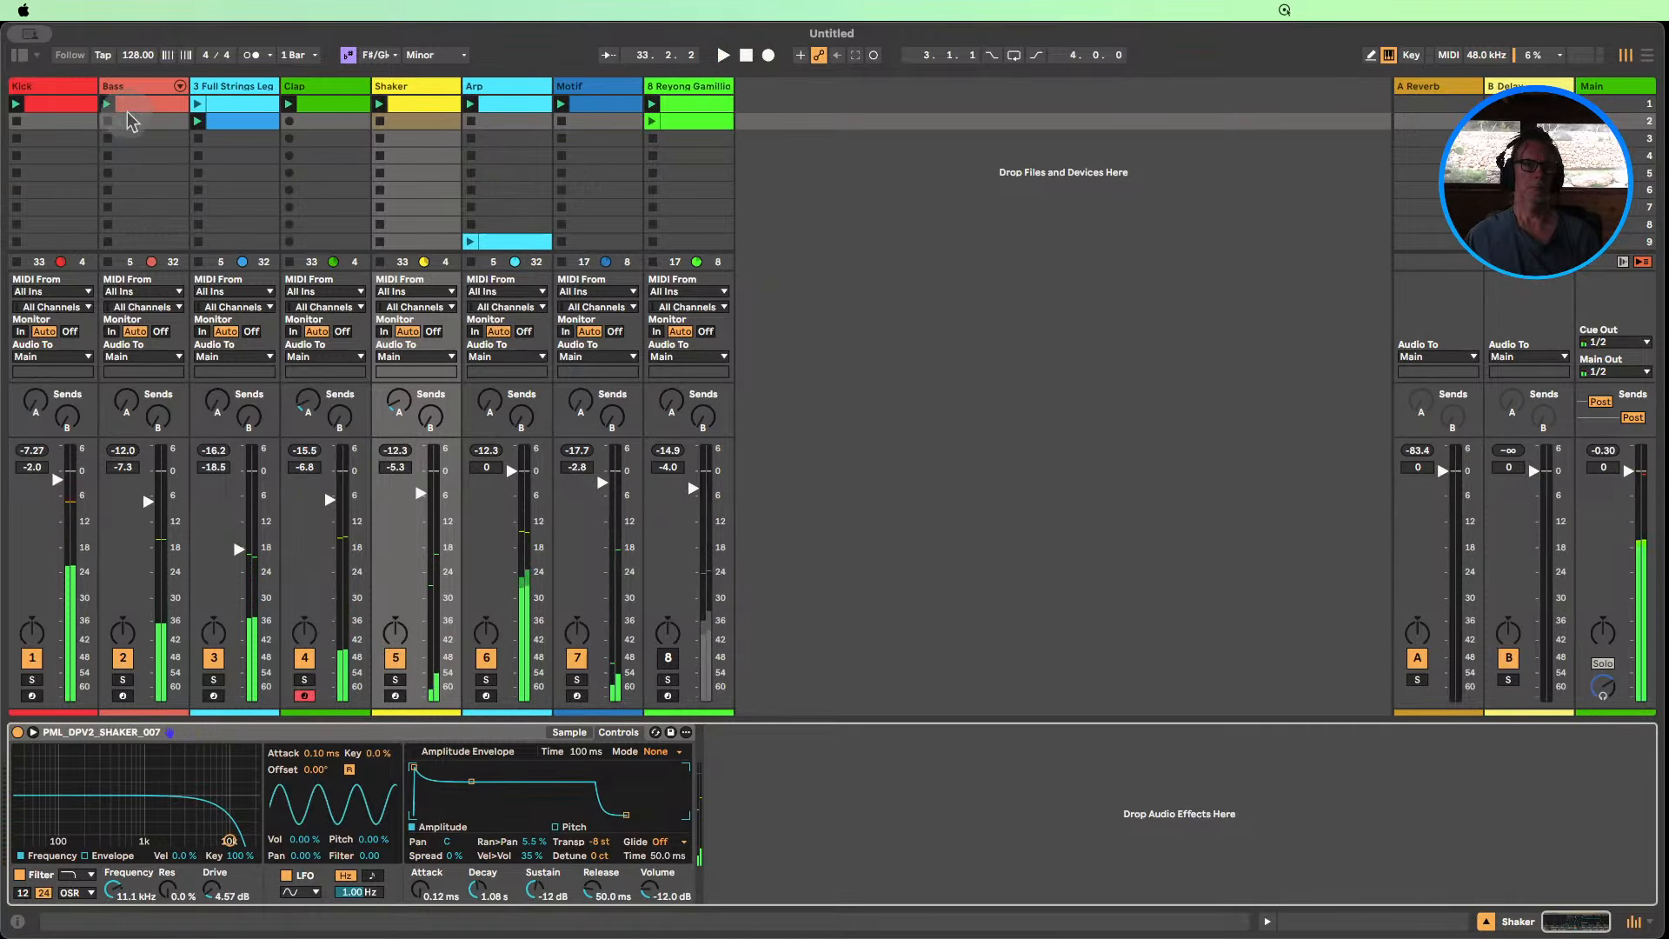
Move the original cyan strings clip to scene 3 and launch it, naming it 1 and the blue inverted clip 2.
left_click_drag(230, 121, 227, 144)
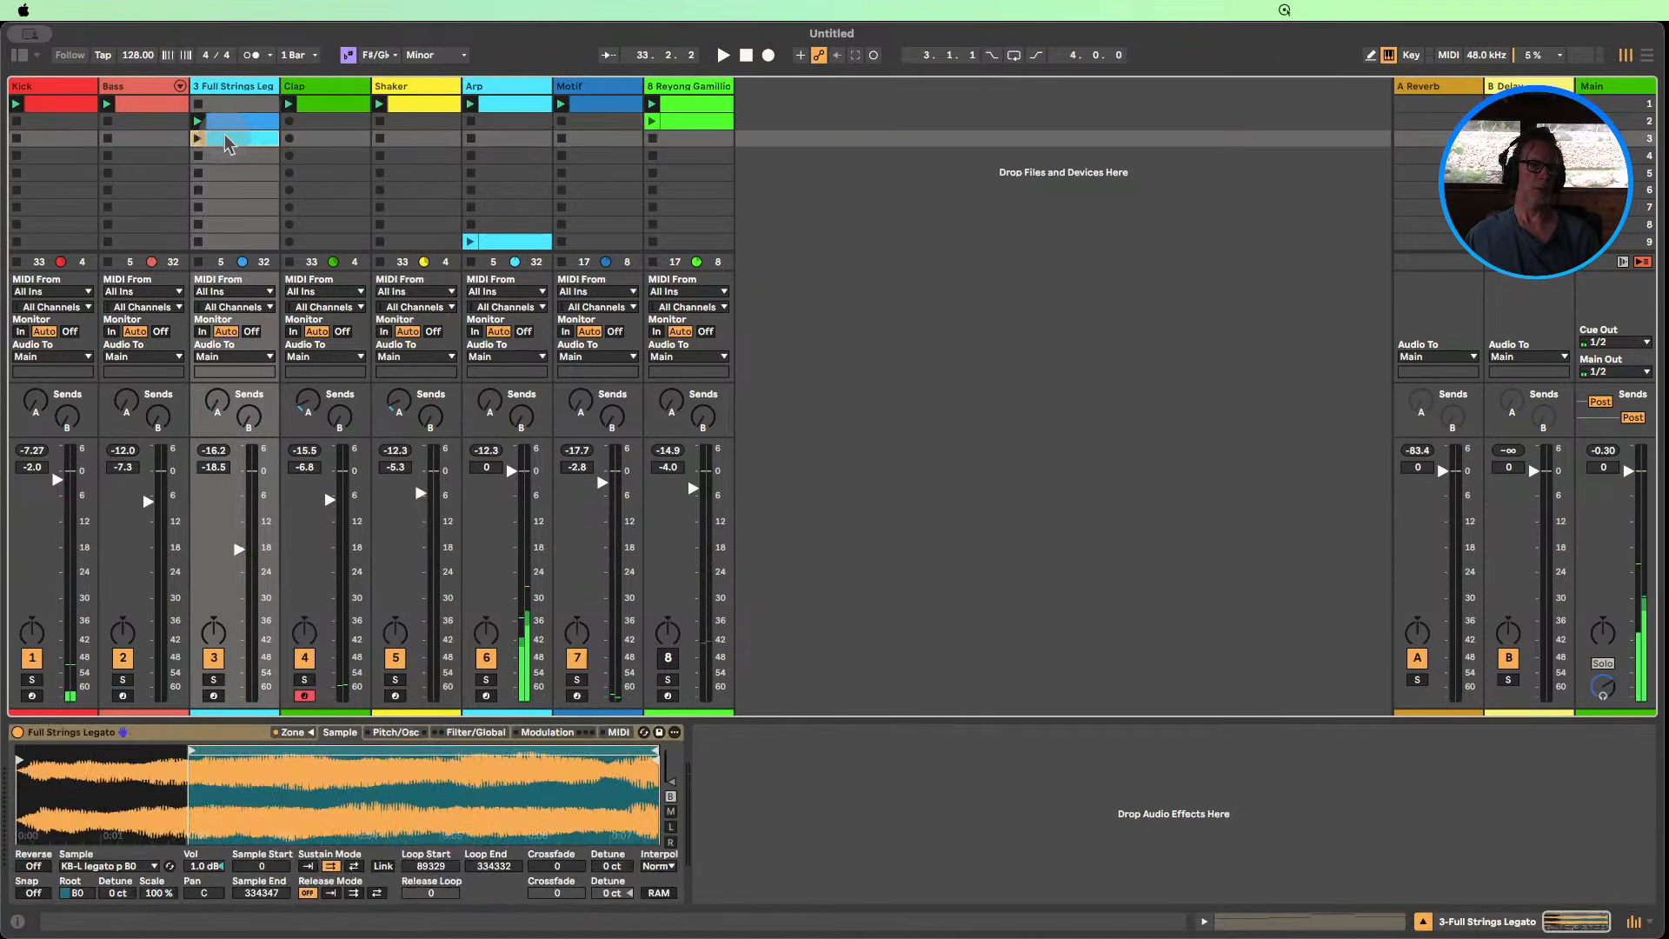
left_click(198, 139)
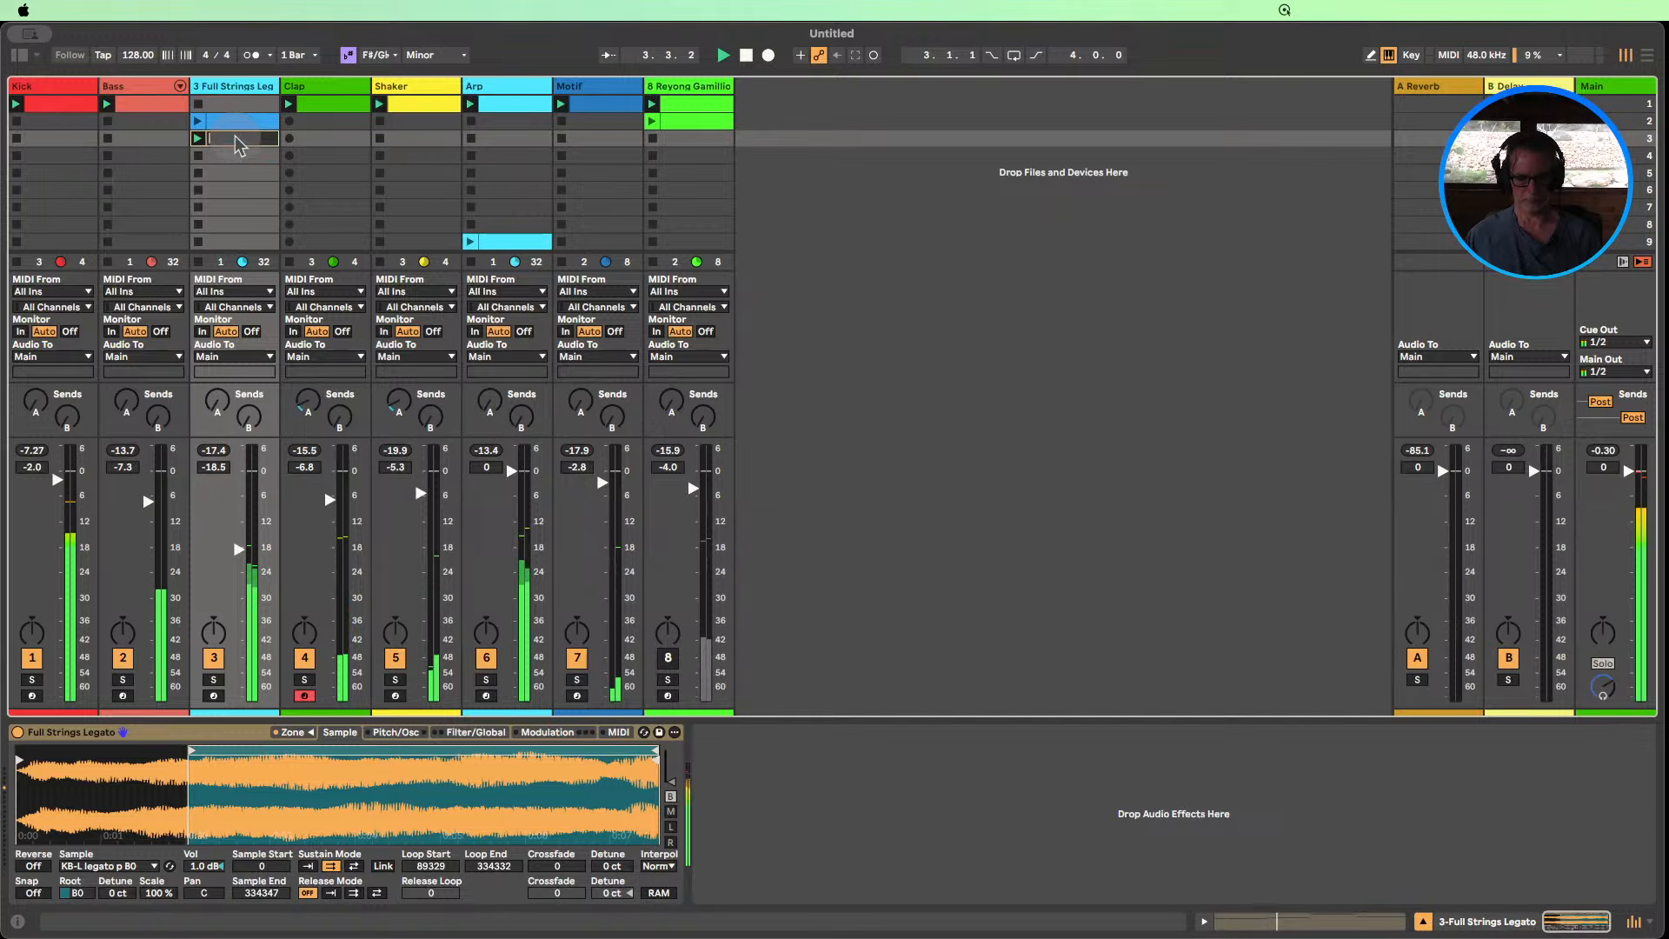
left_click(233, 123)
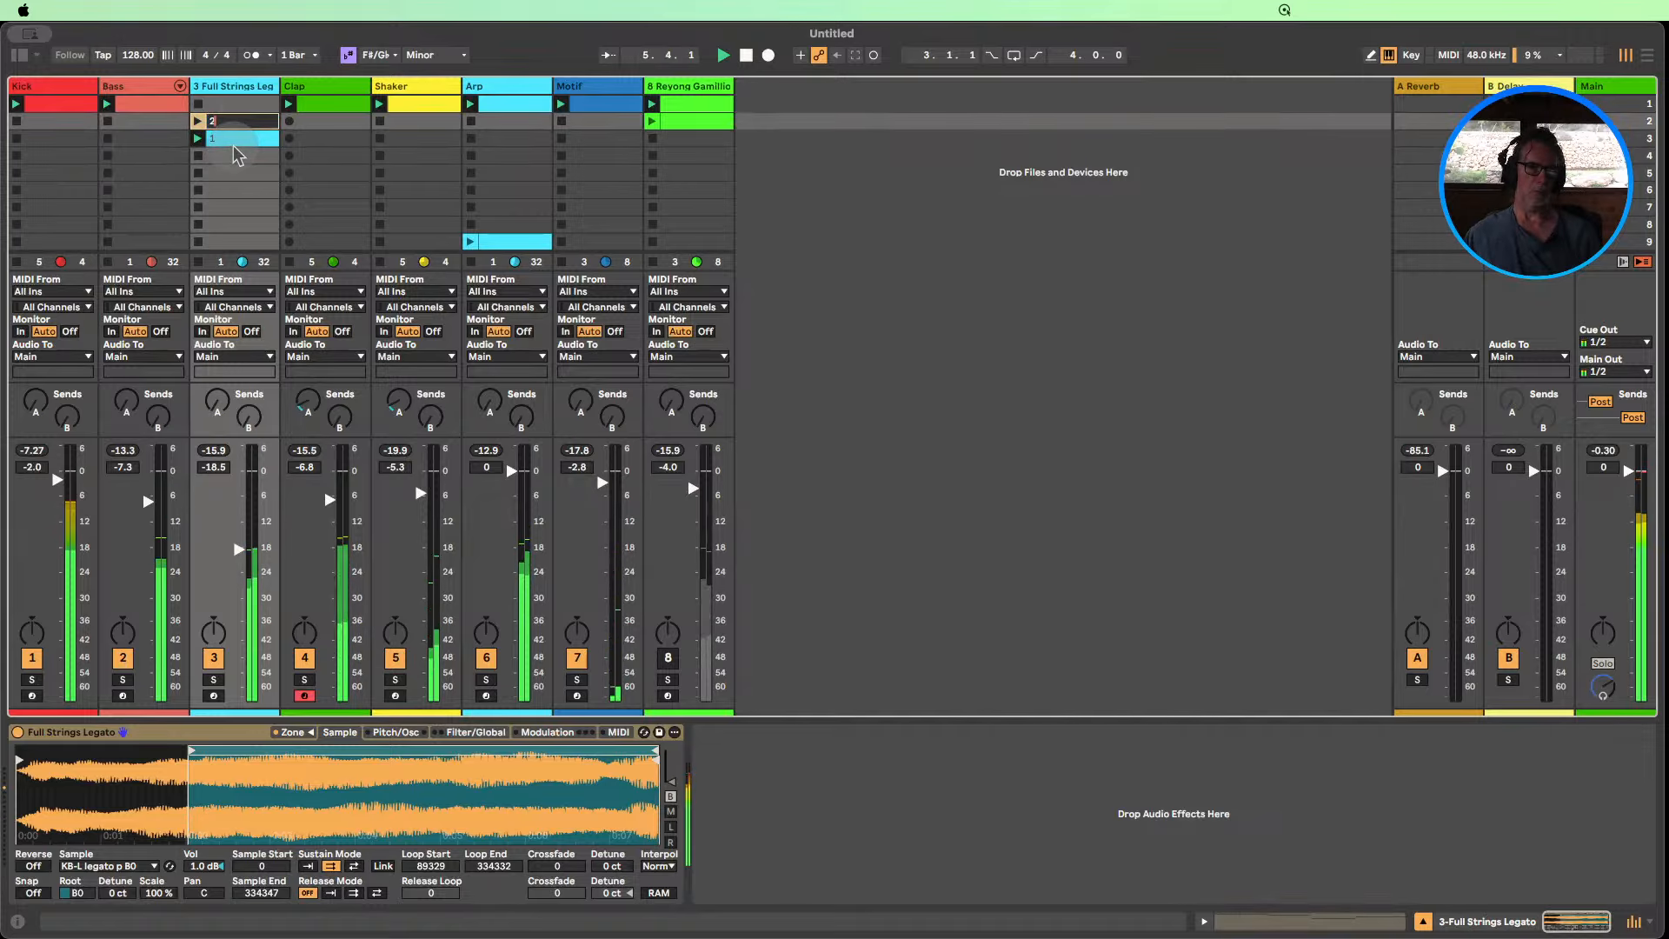
left_click(233, 144)
Move strings clip 1 to scene 8 and clip 2 to scene 1, and launch scene 1 from the start.
left_click_drag(230, 123, 233, 233)
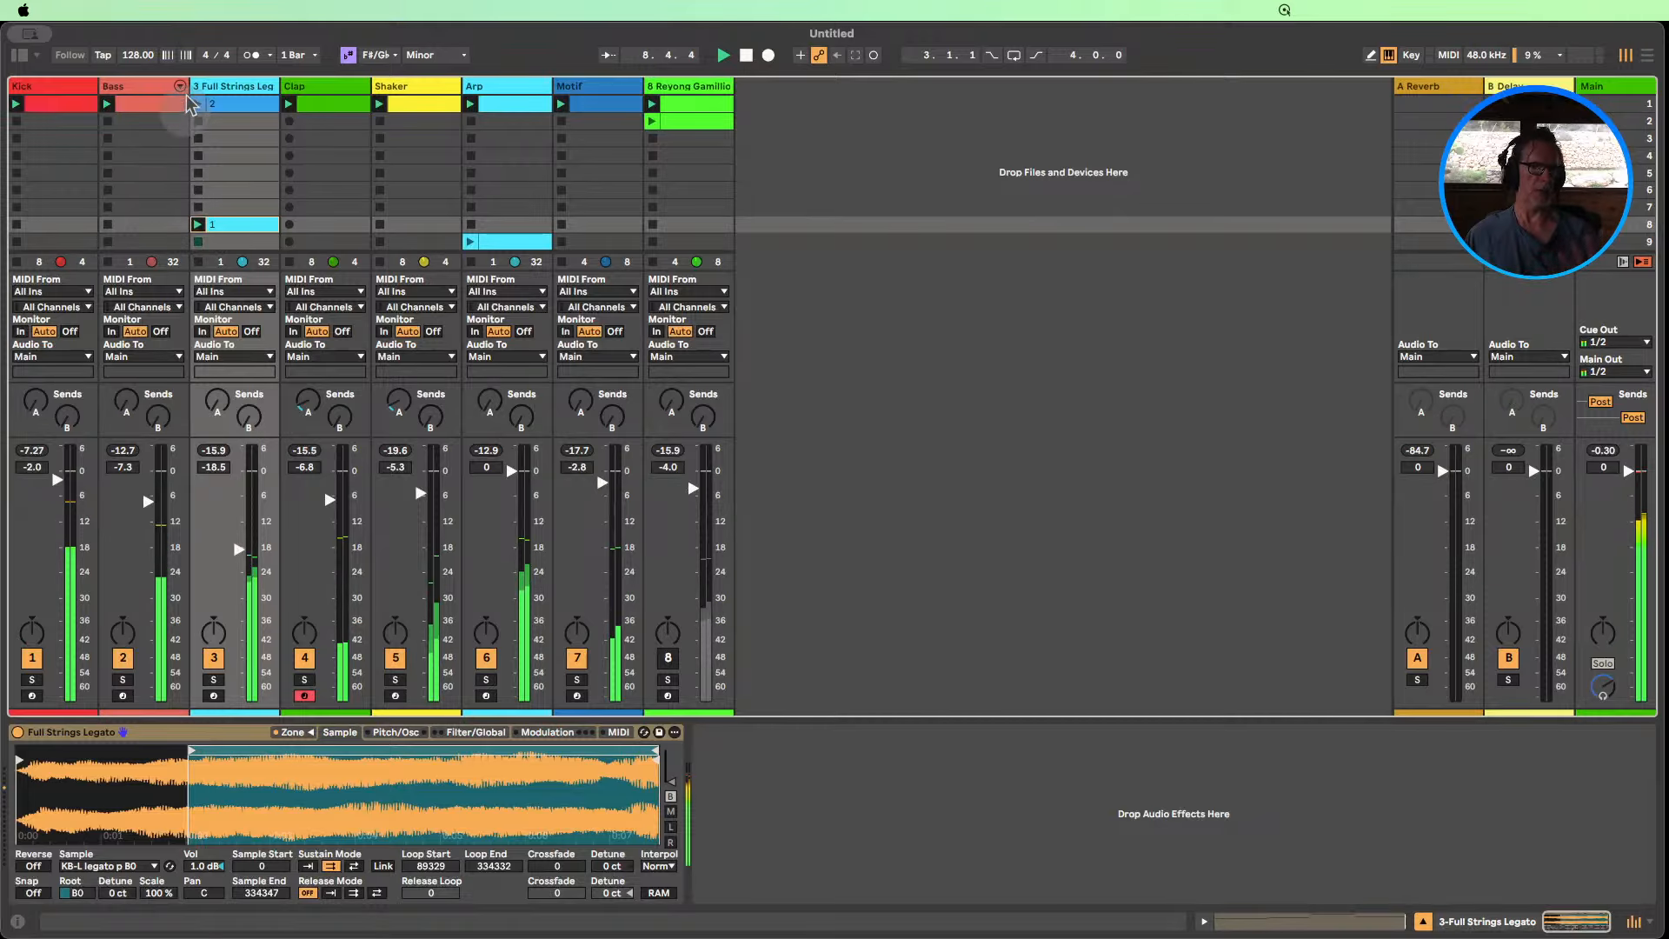
left_click(206, 104)
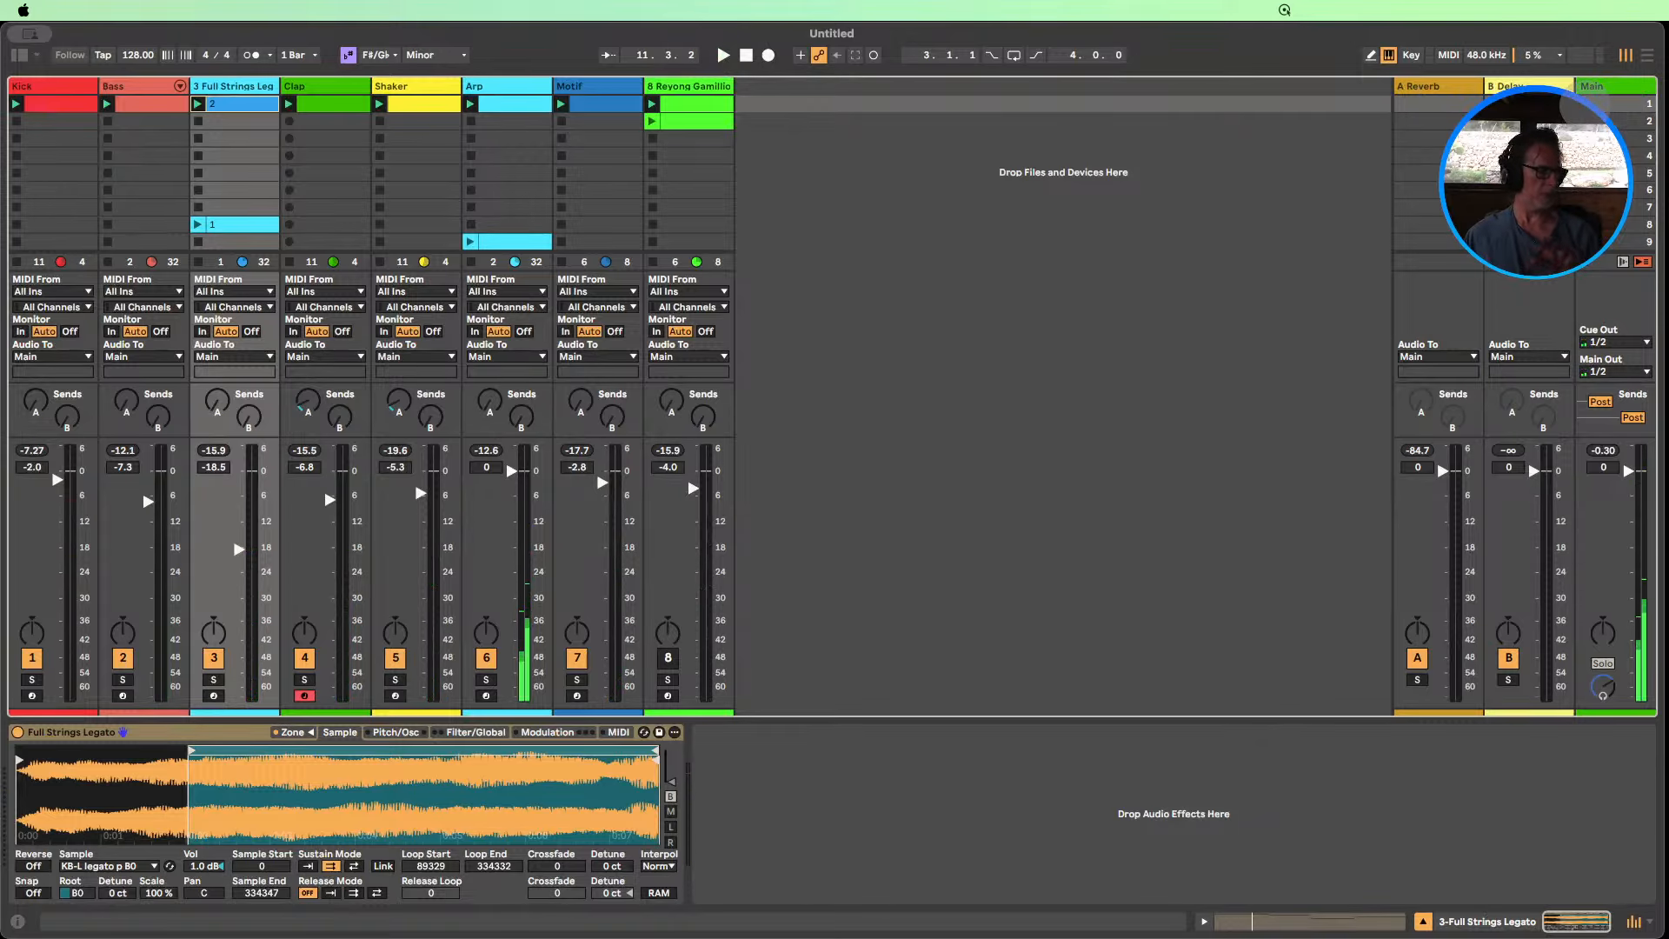
left_click(1585, 106)
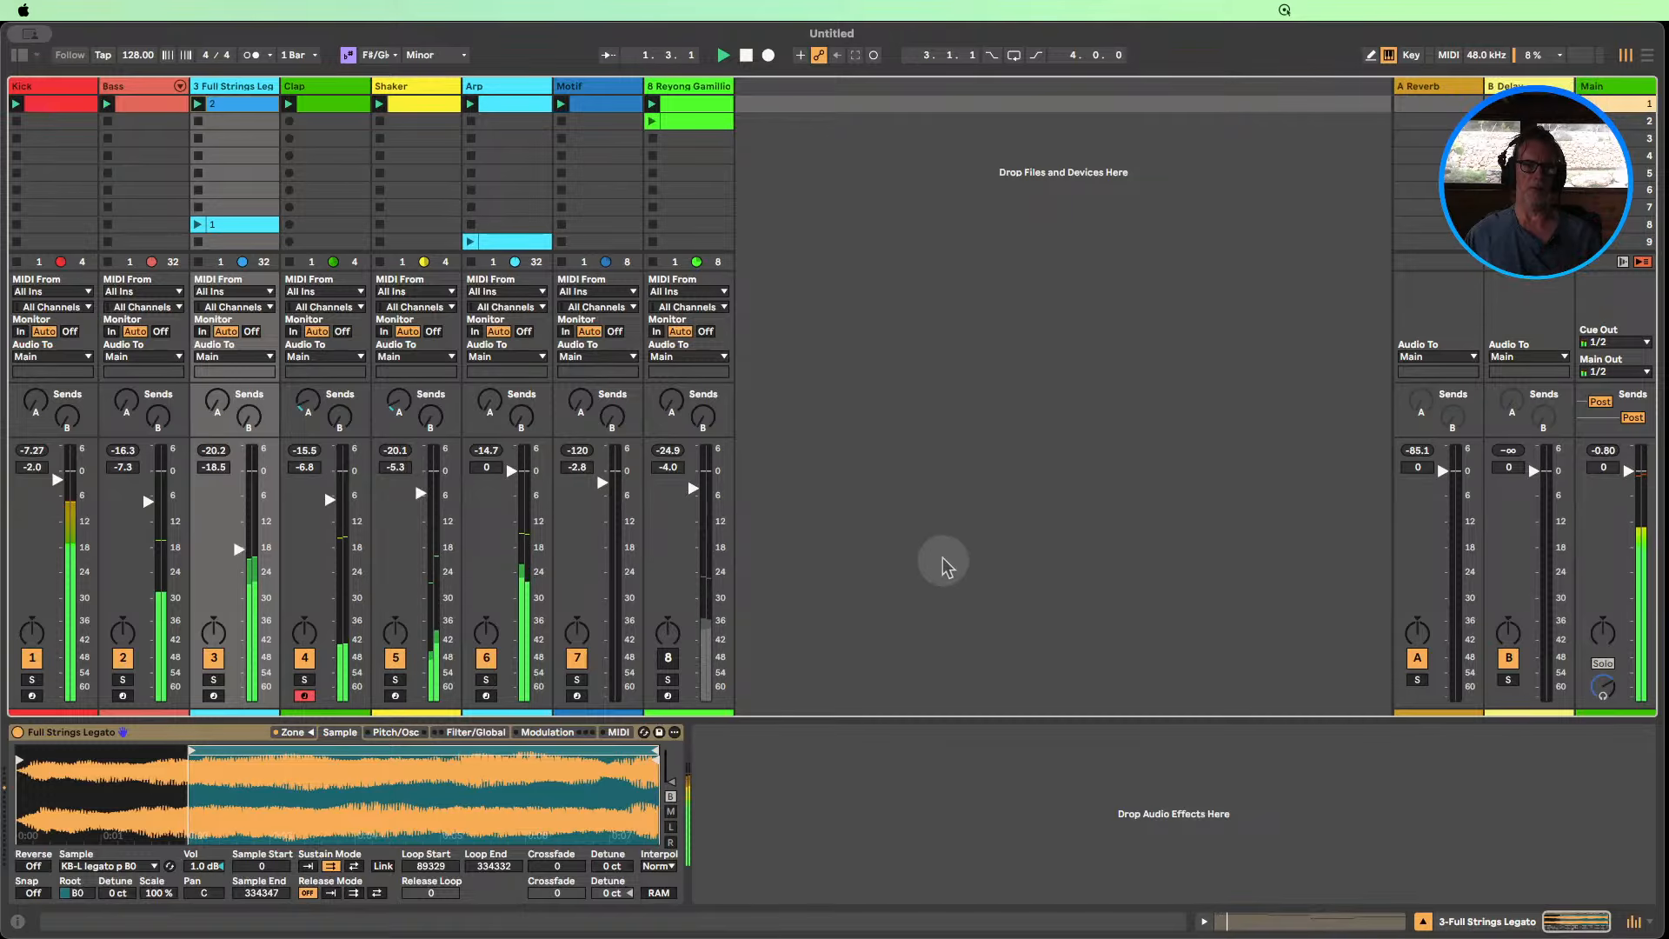
Audition the Reyong Gamillion track at -1.9 dB, mute it again, and move its two clips to scenes 8 and 9.
left_click(668, 659)
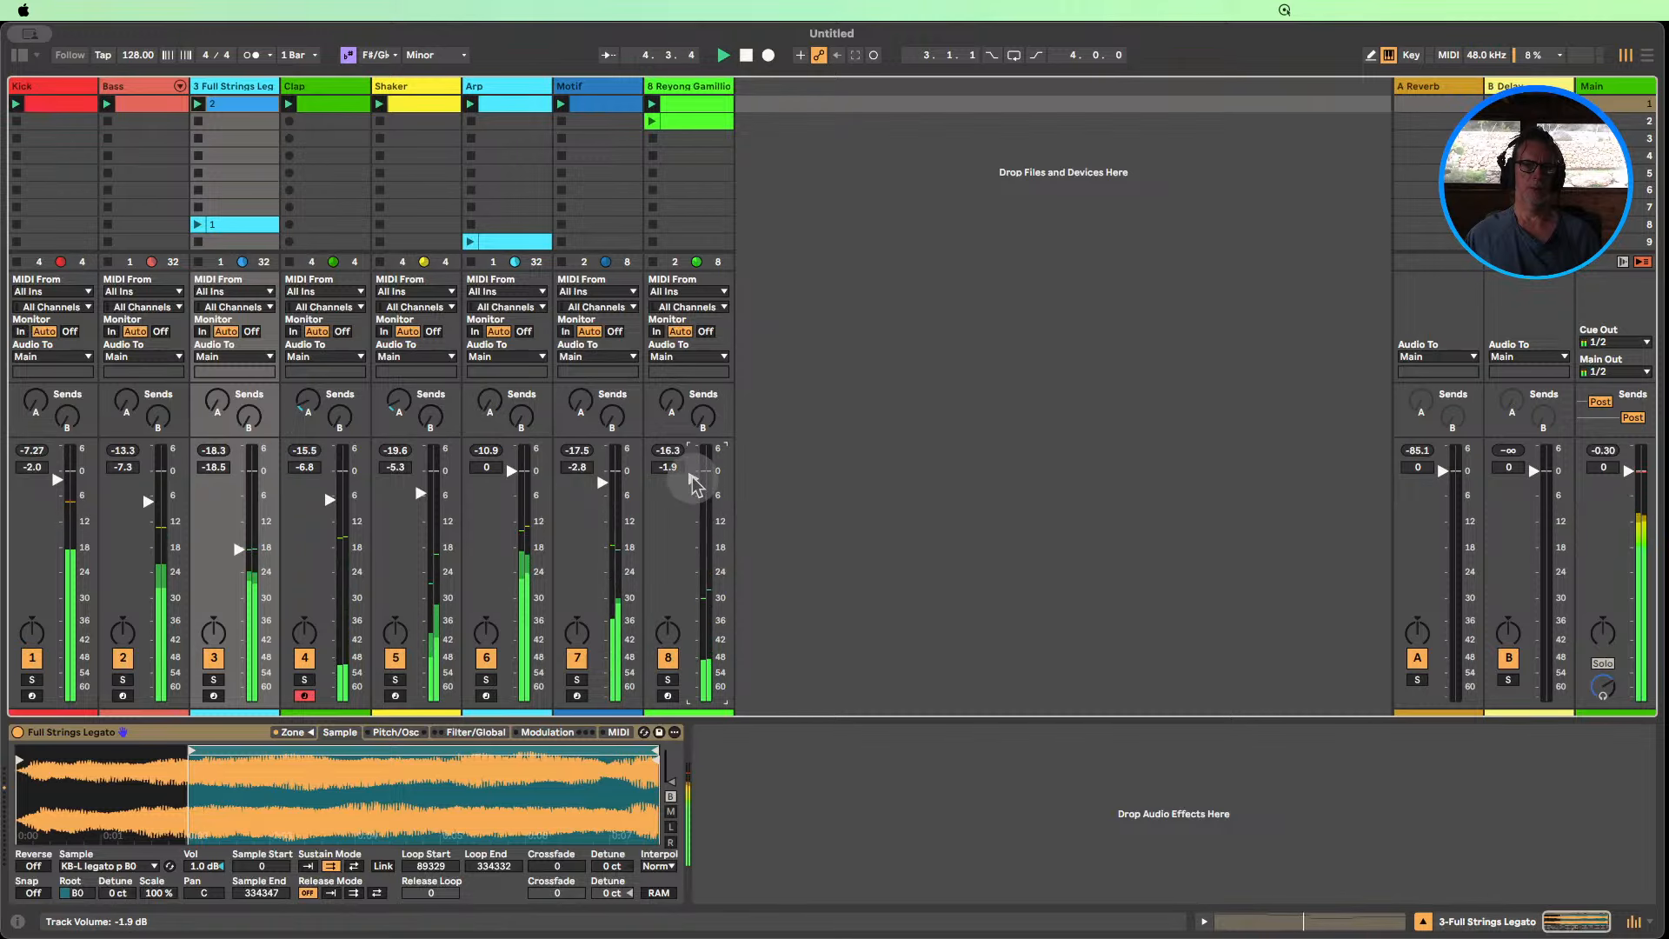
left_click(653, 140)
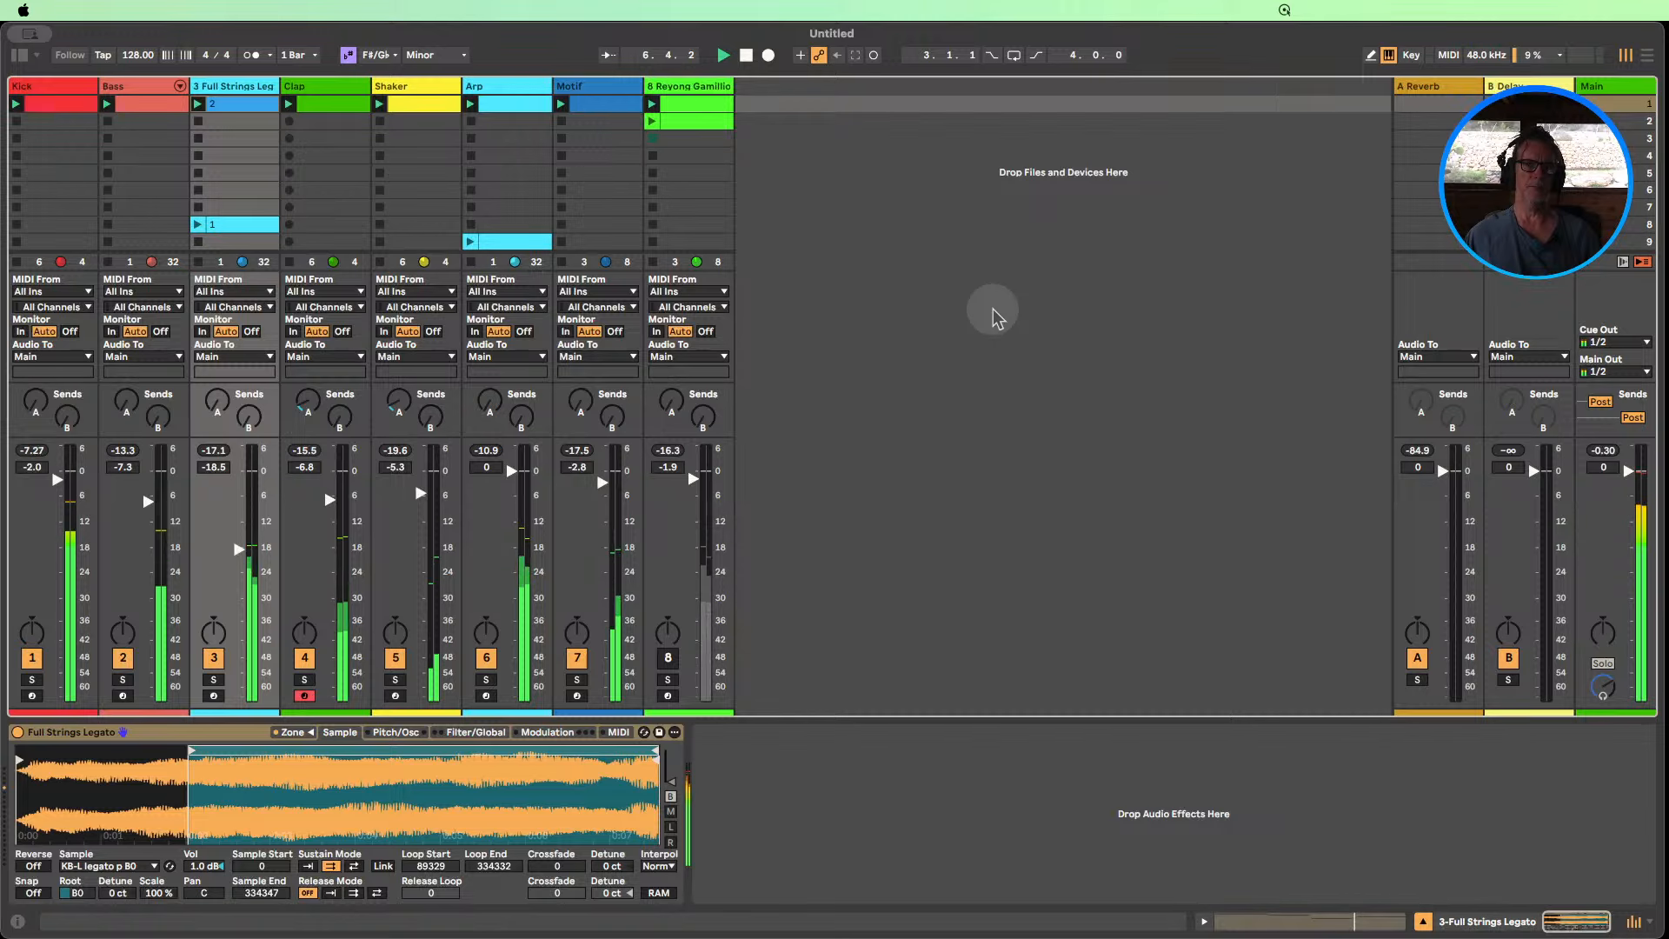
left_click(691, 117)
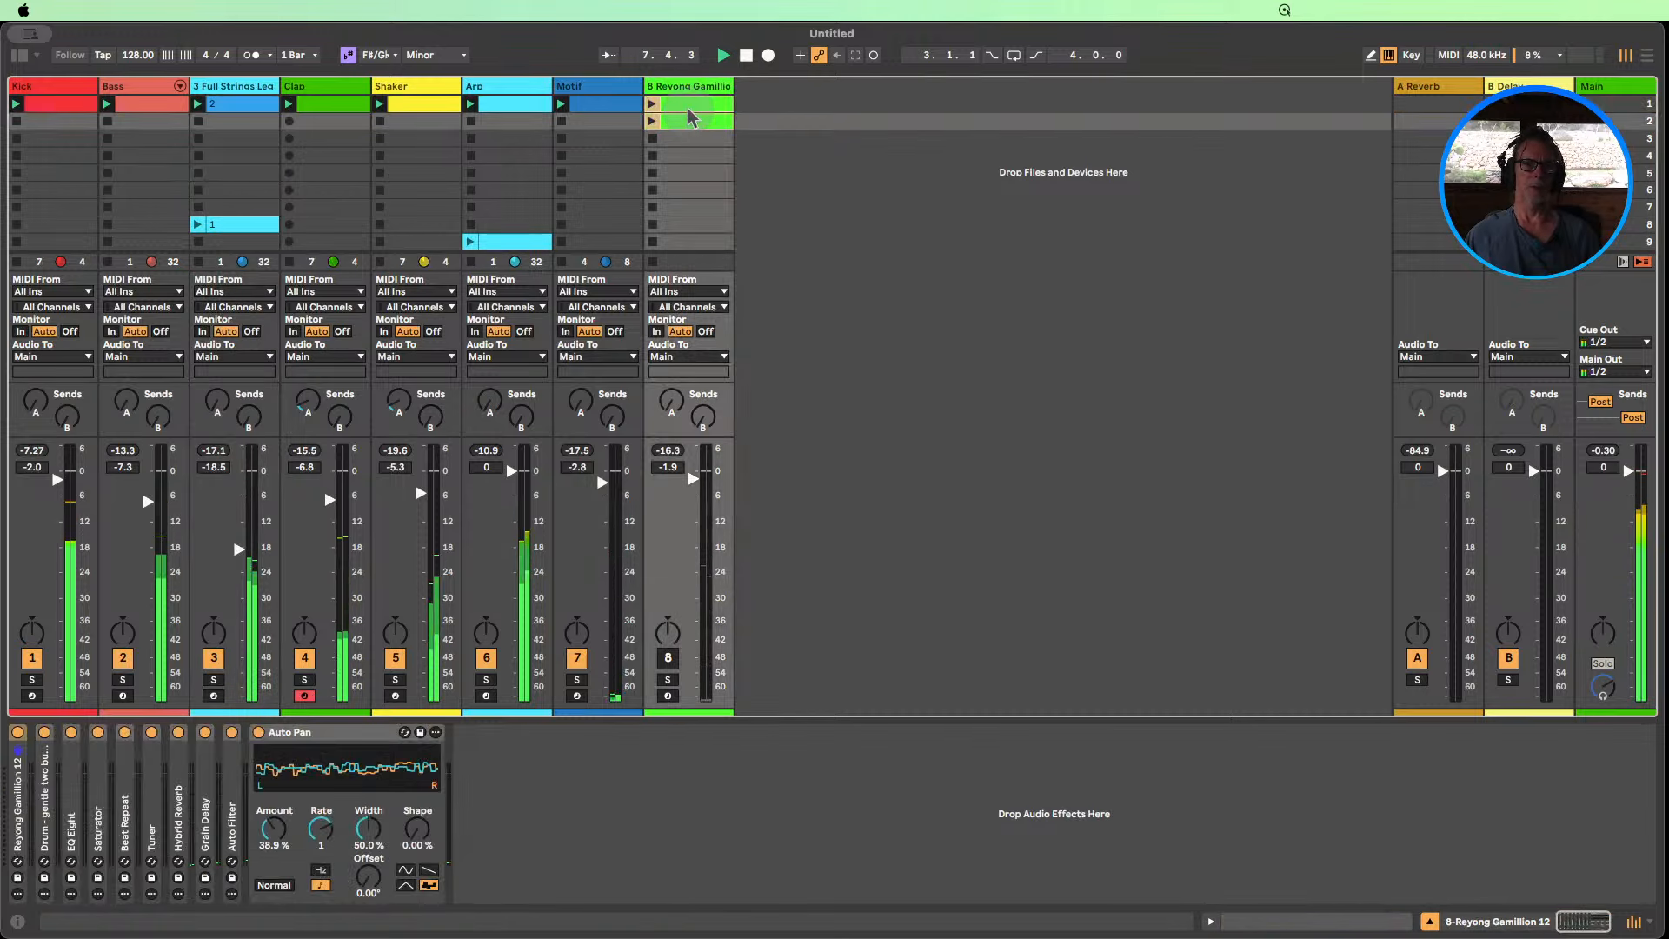
left_click_drag(687, 194, 680, 240)
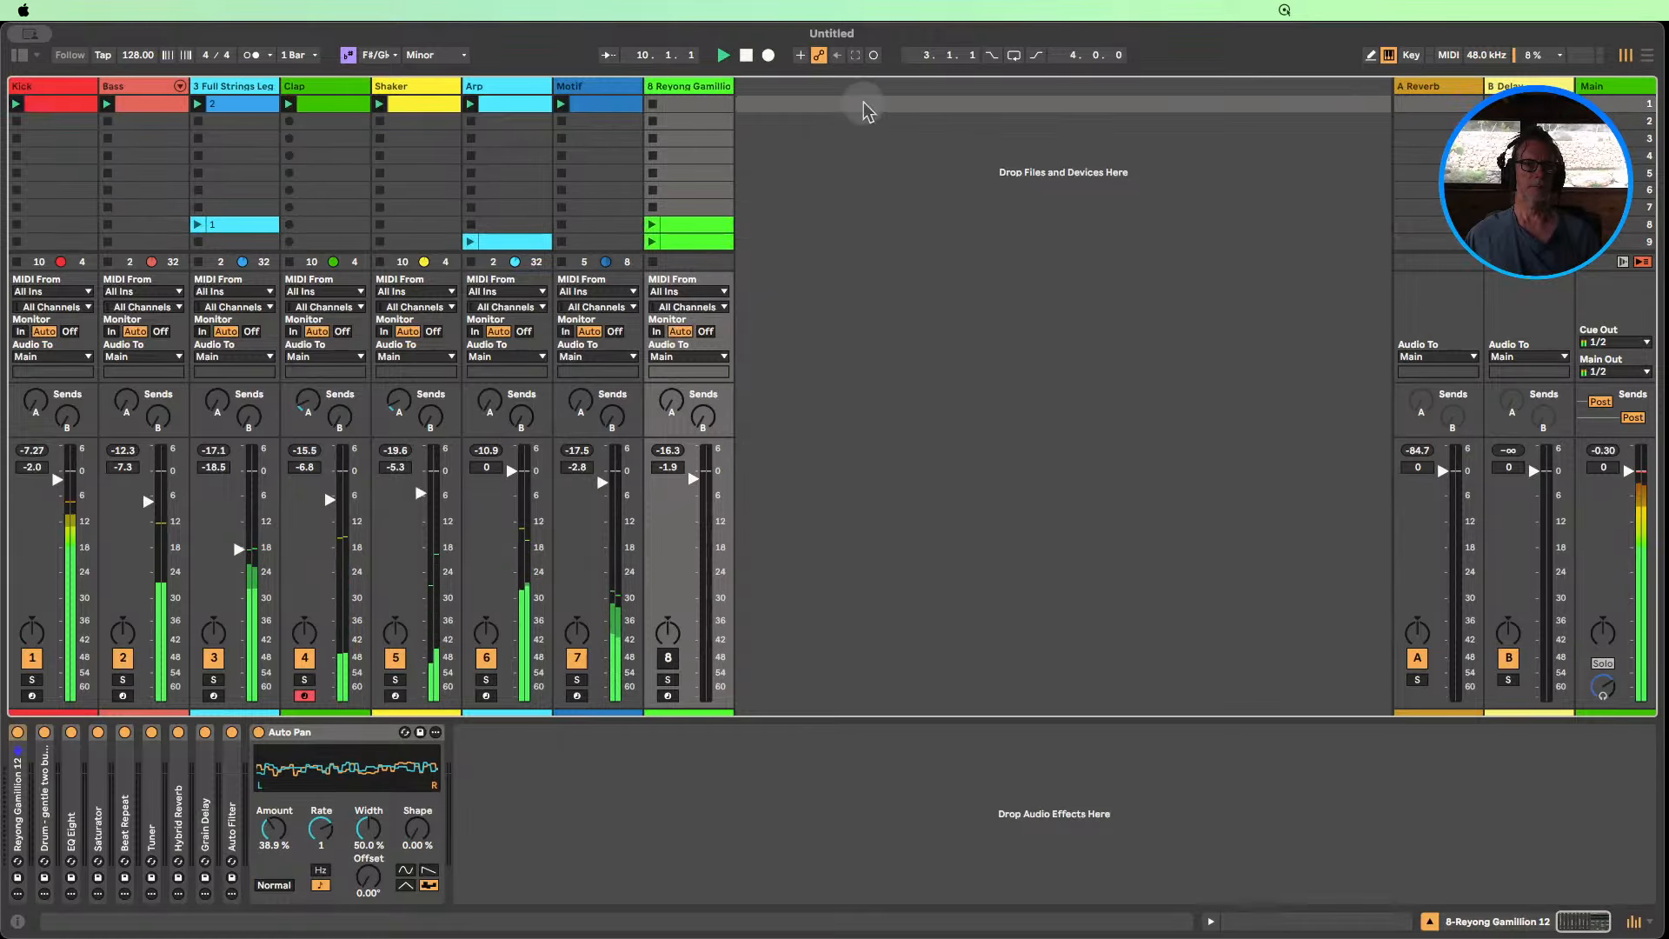
Copy the Arp's gentle two buss sidechain compressor to the Full Strings Legato track and set its threshold to -33.0 dB during playback.
left_click(233, 91)
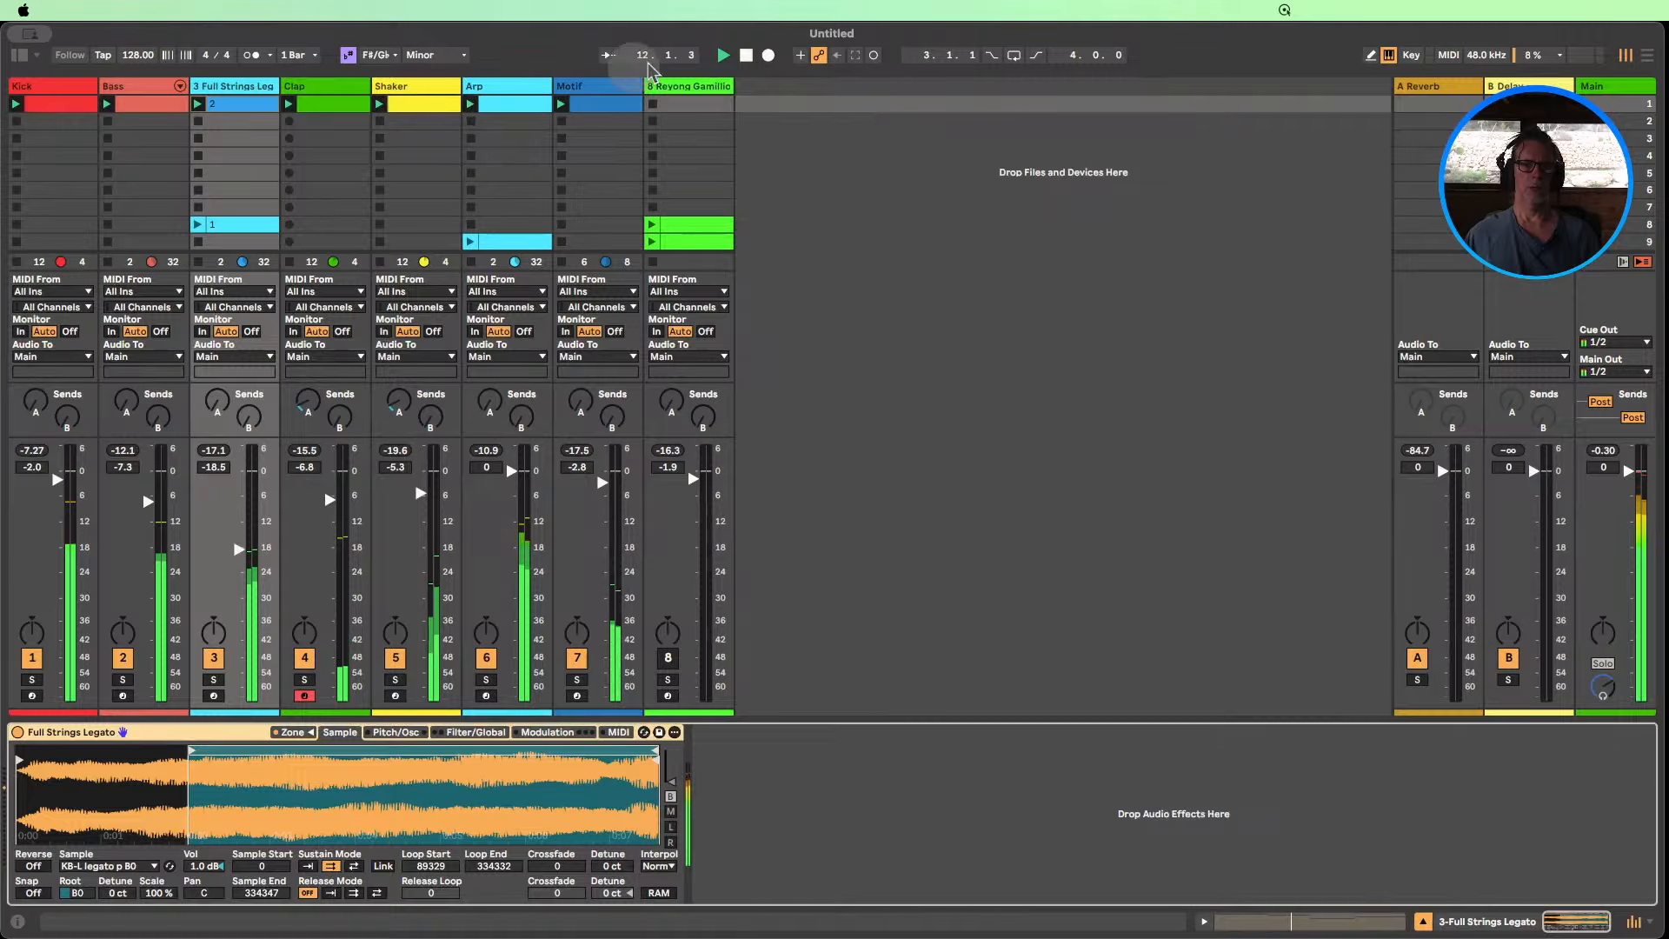
left_click(507, 86)
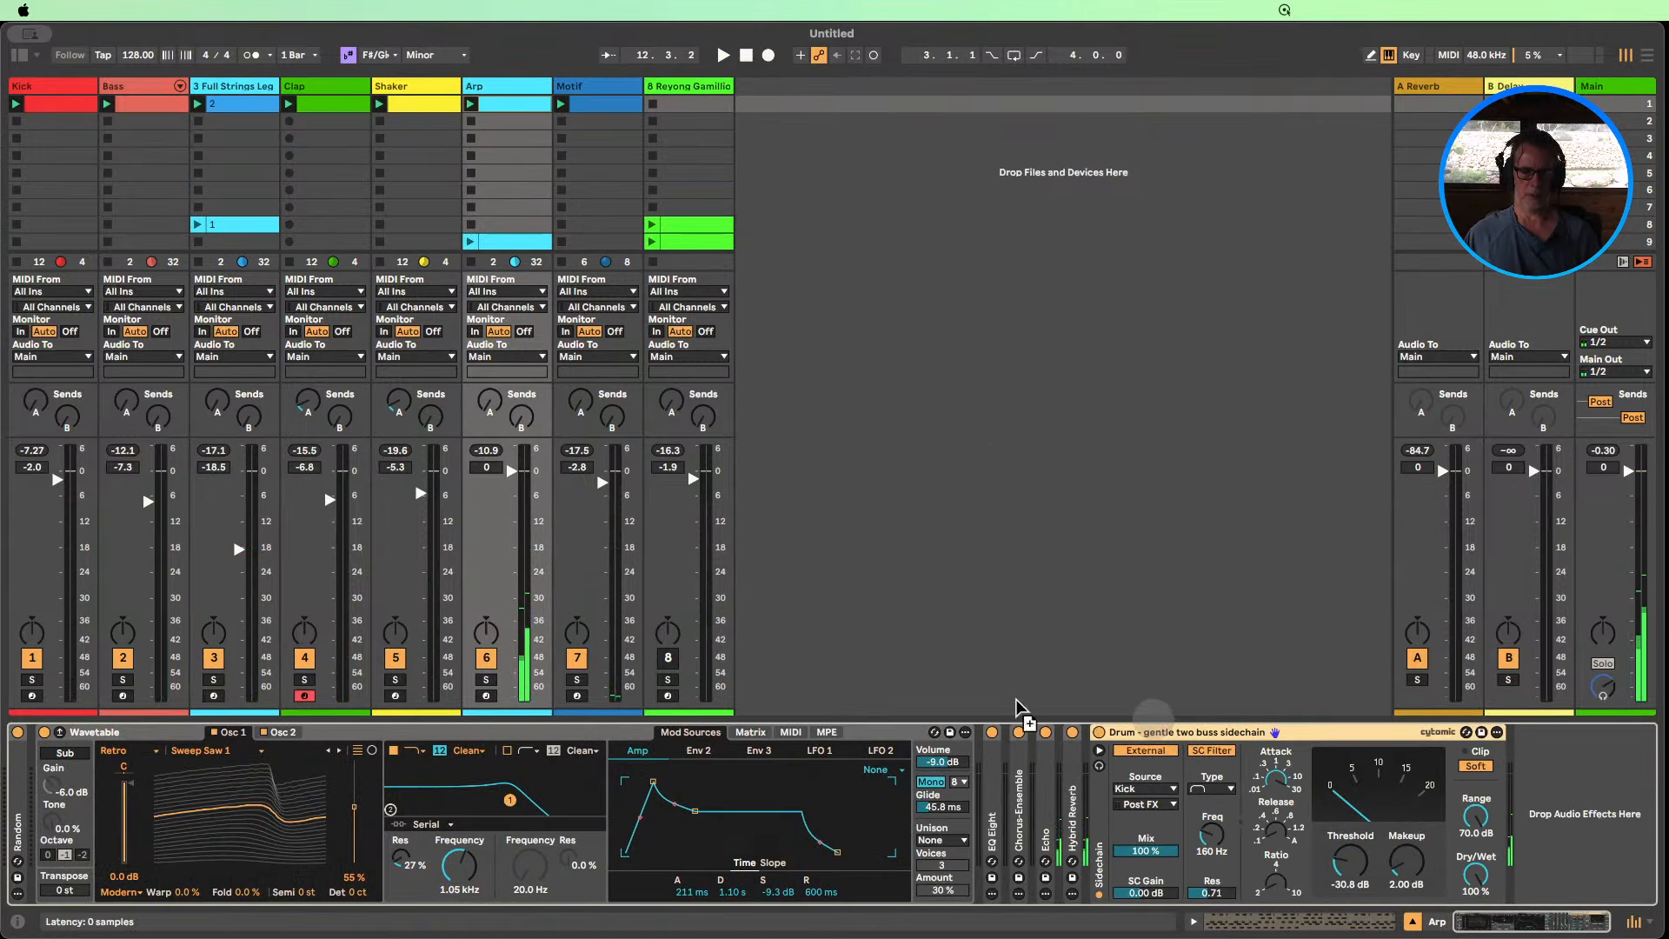
left_click(217, 177)
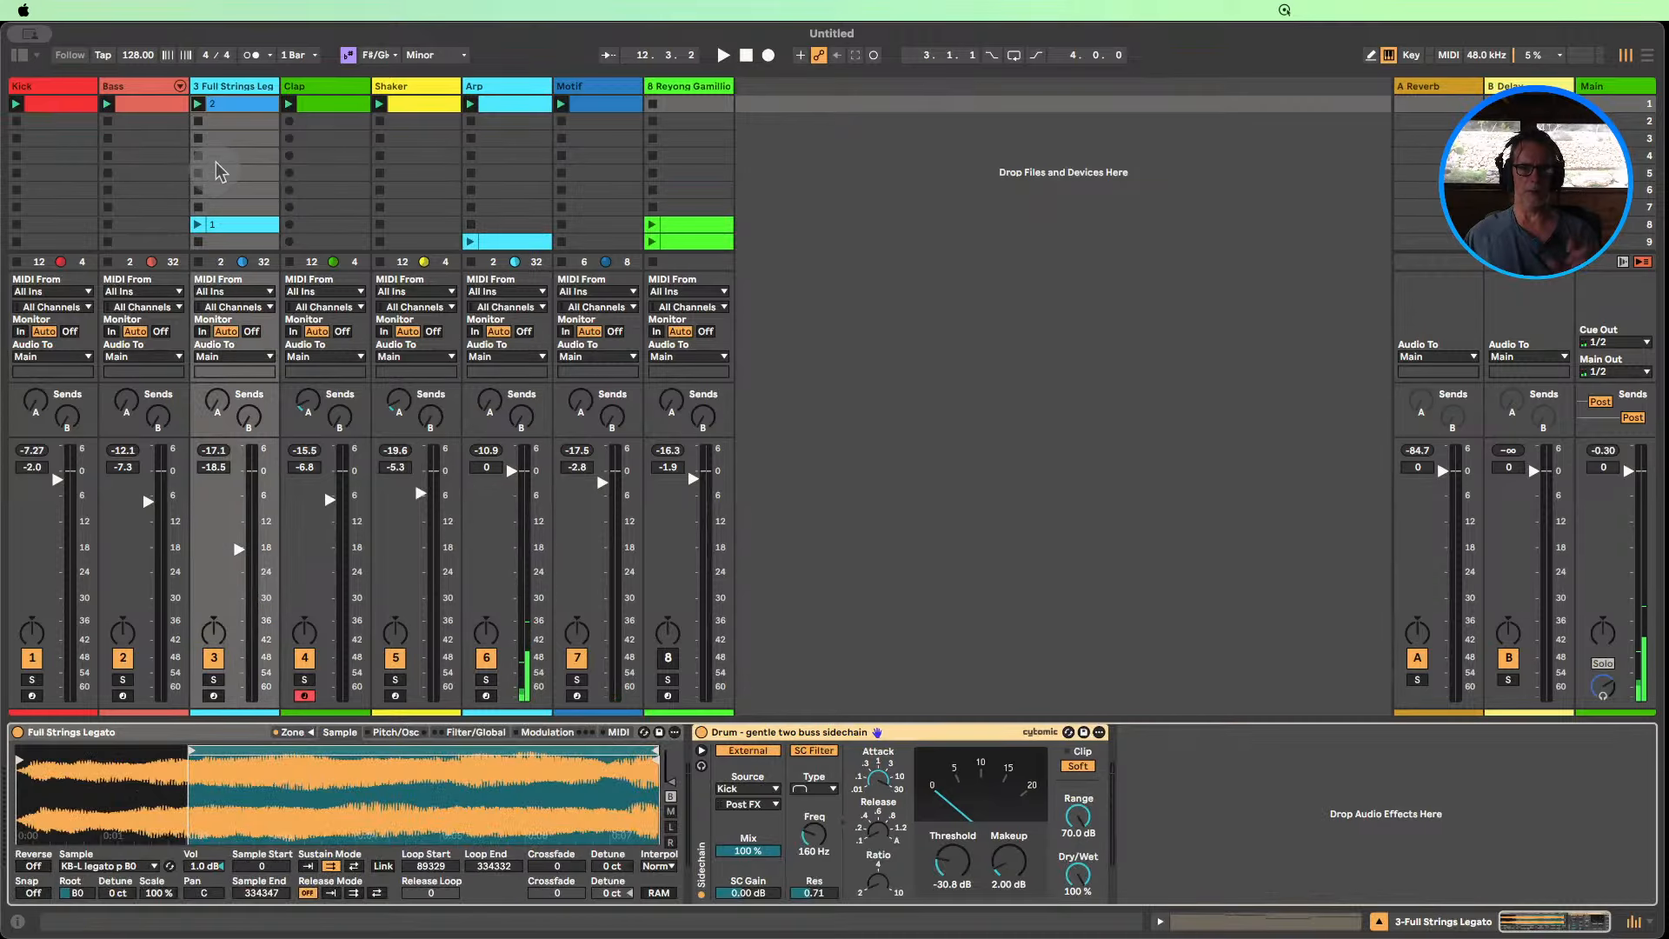
left_click(724, 55)
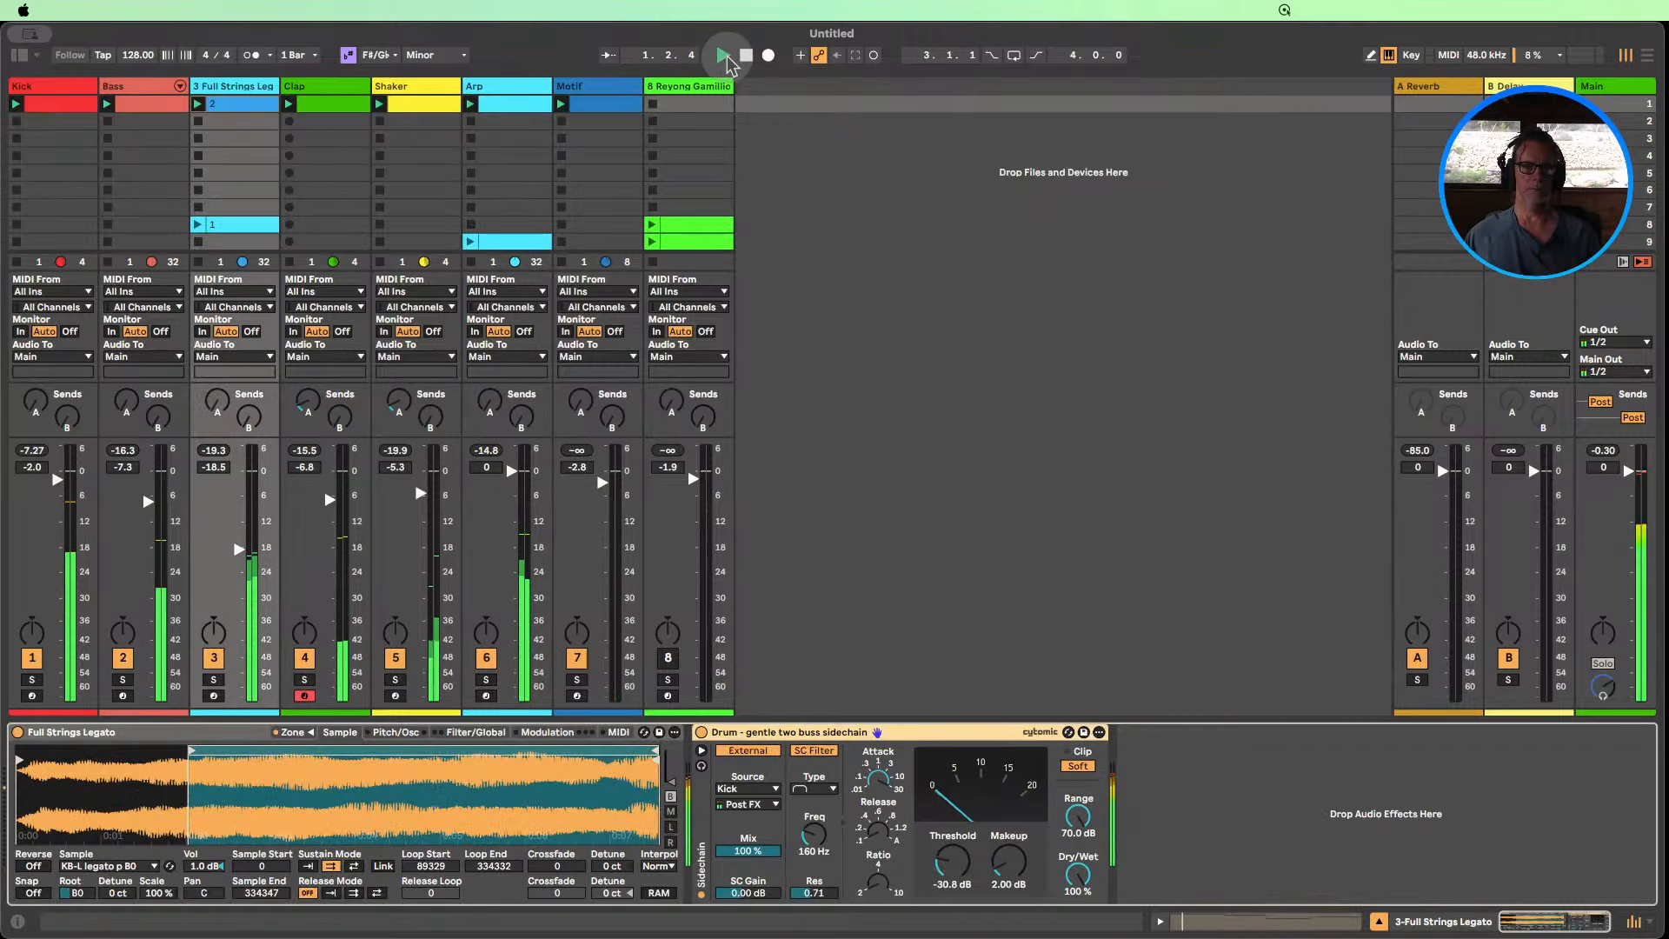
mouse_move(953, 861)
left_mouse_down()
mouse_move(953, 878)
mouse_move(958, 853)
left_mouse_up()
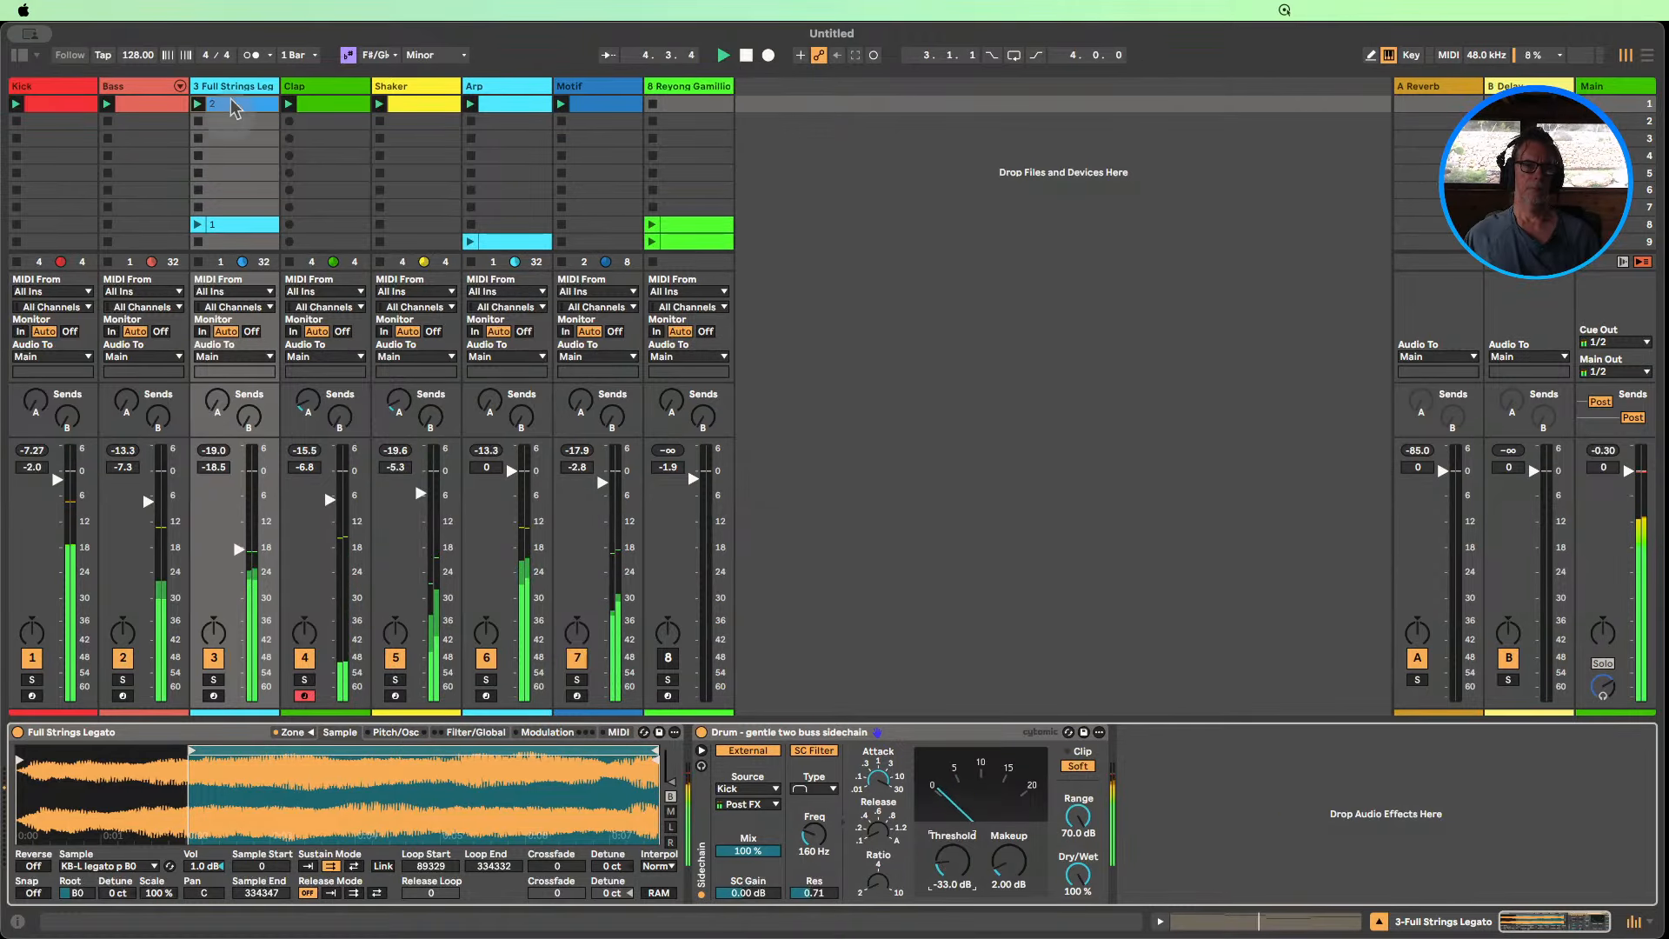
Open the notes of strings clip 2 for editing and select the first long note, C#3.
double_click(233, 106)
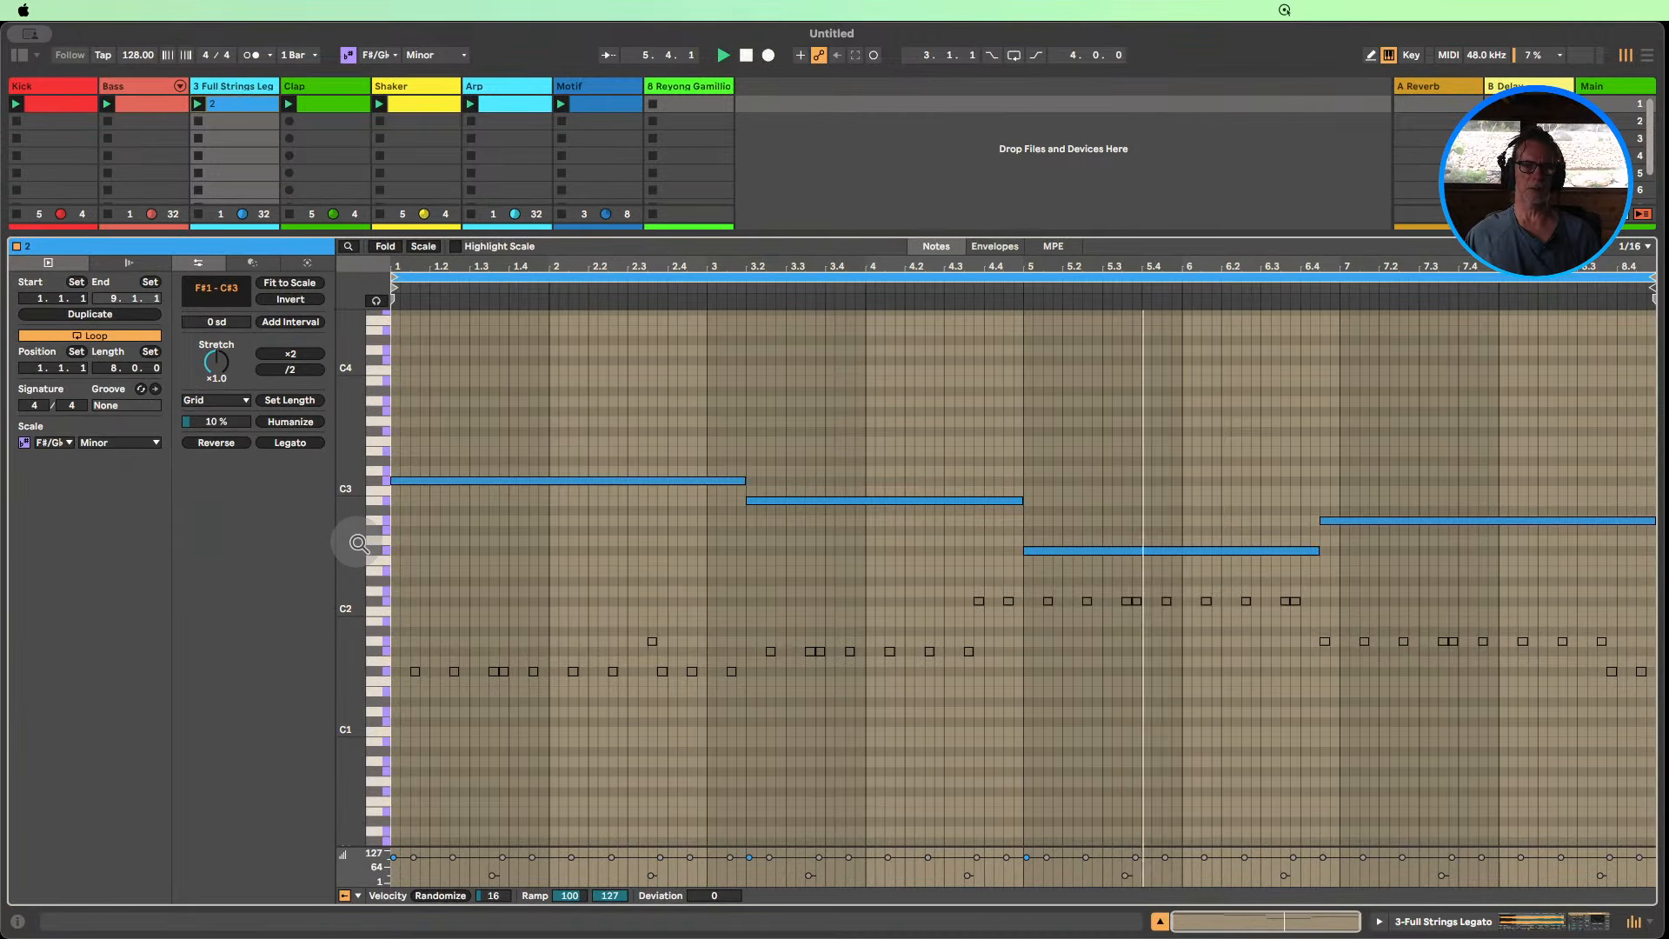
left_click_drag(358, 543, 351, 543)
left_click_drag(1457, 572, 465, 417)
left_click_drag(362, 511, 351, 529)
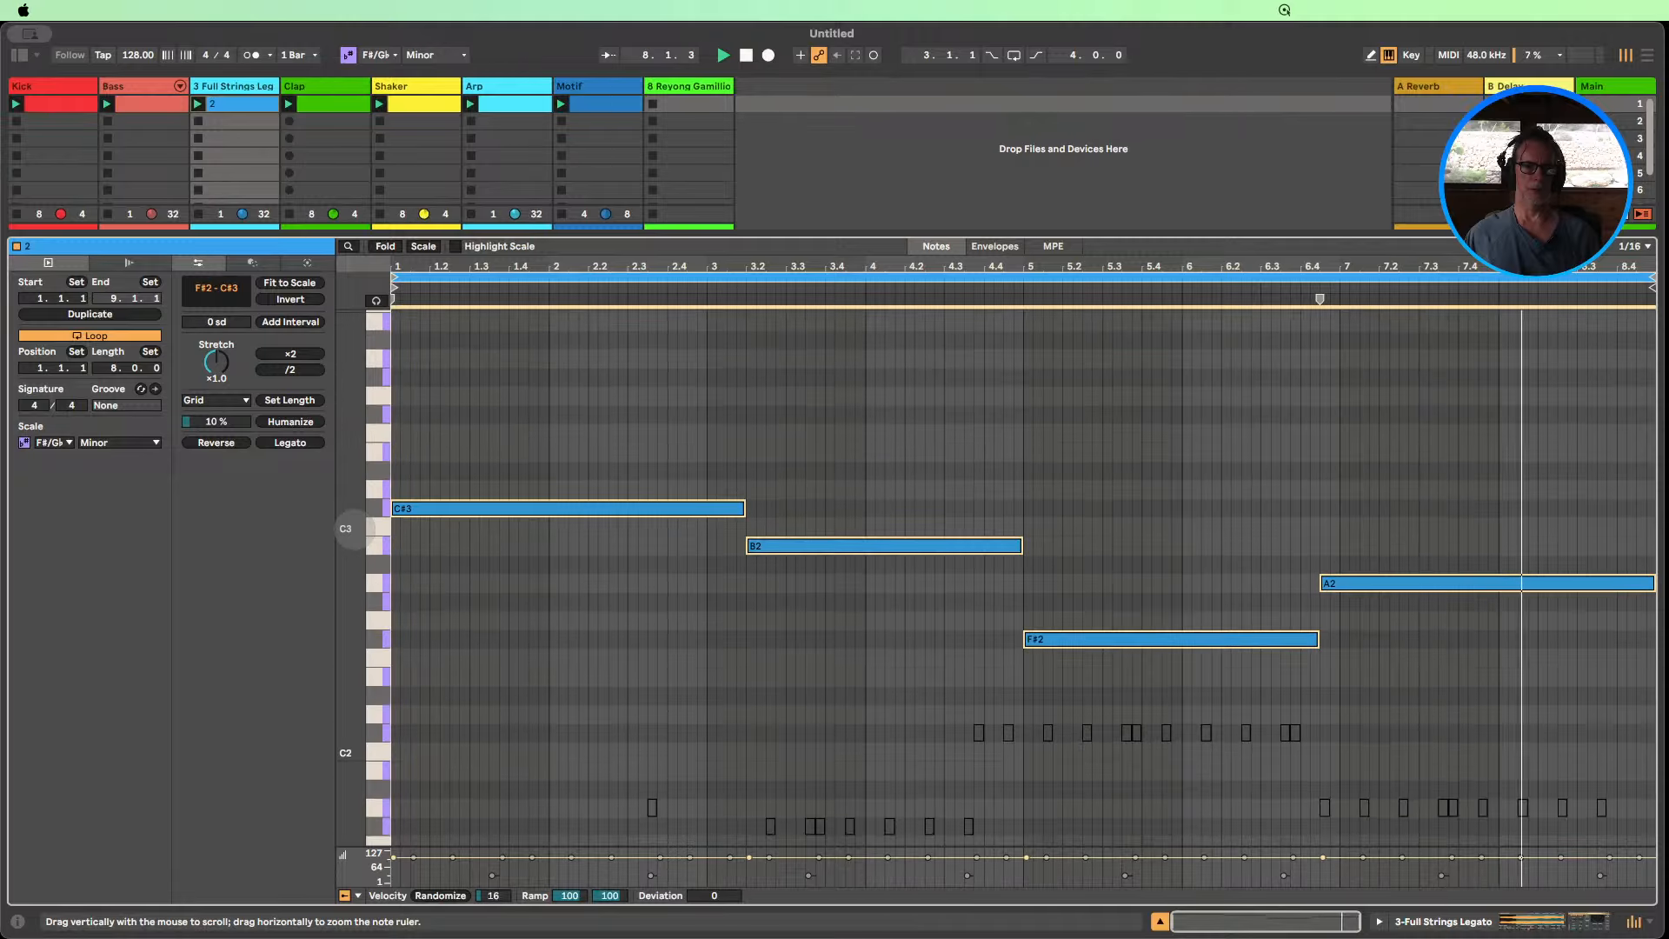
left_click(450, 513)
scroll(450, 513, "up", 3)
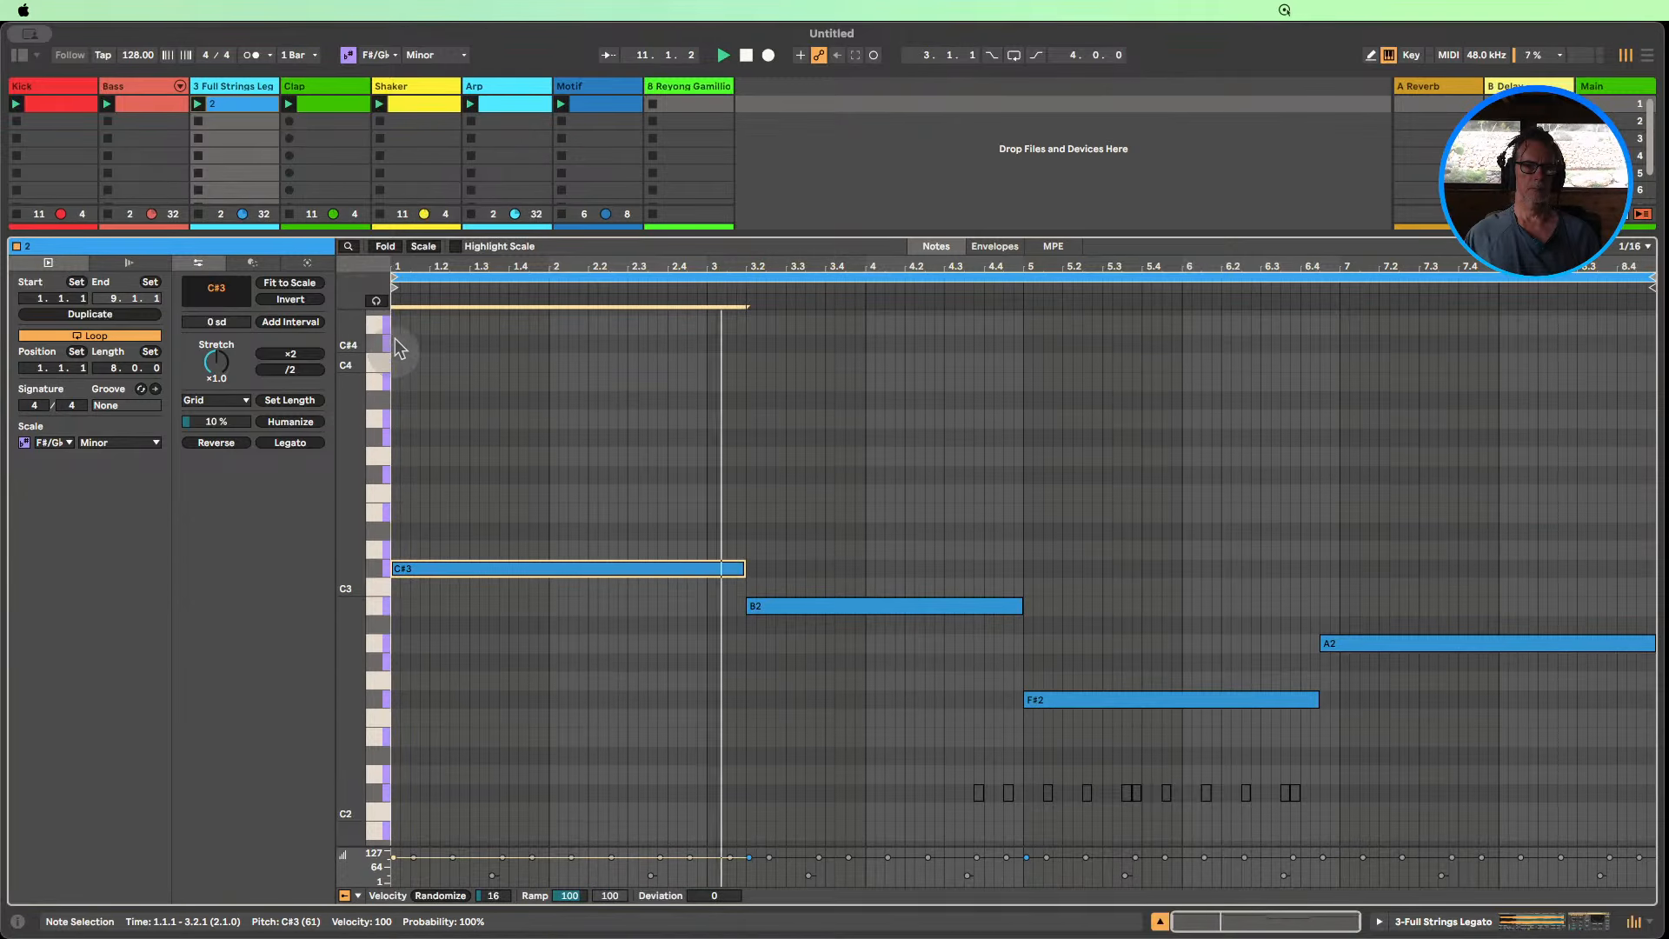
Try to copy strings clip 2's C#3 note, and then all four long notes, one octave higher, and undo the copies.
left_click_drag(428, 566, 419, 337)
key("super+z")
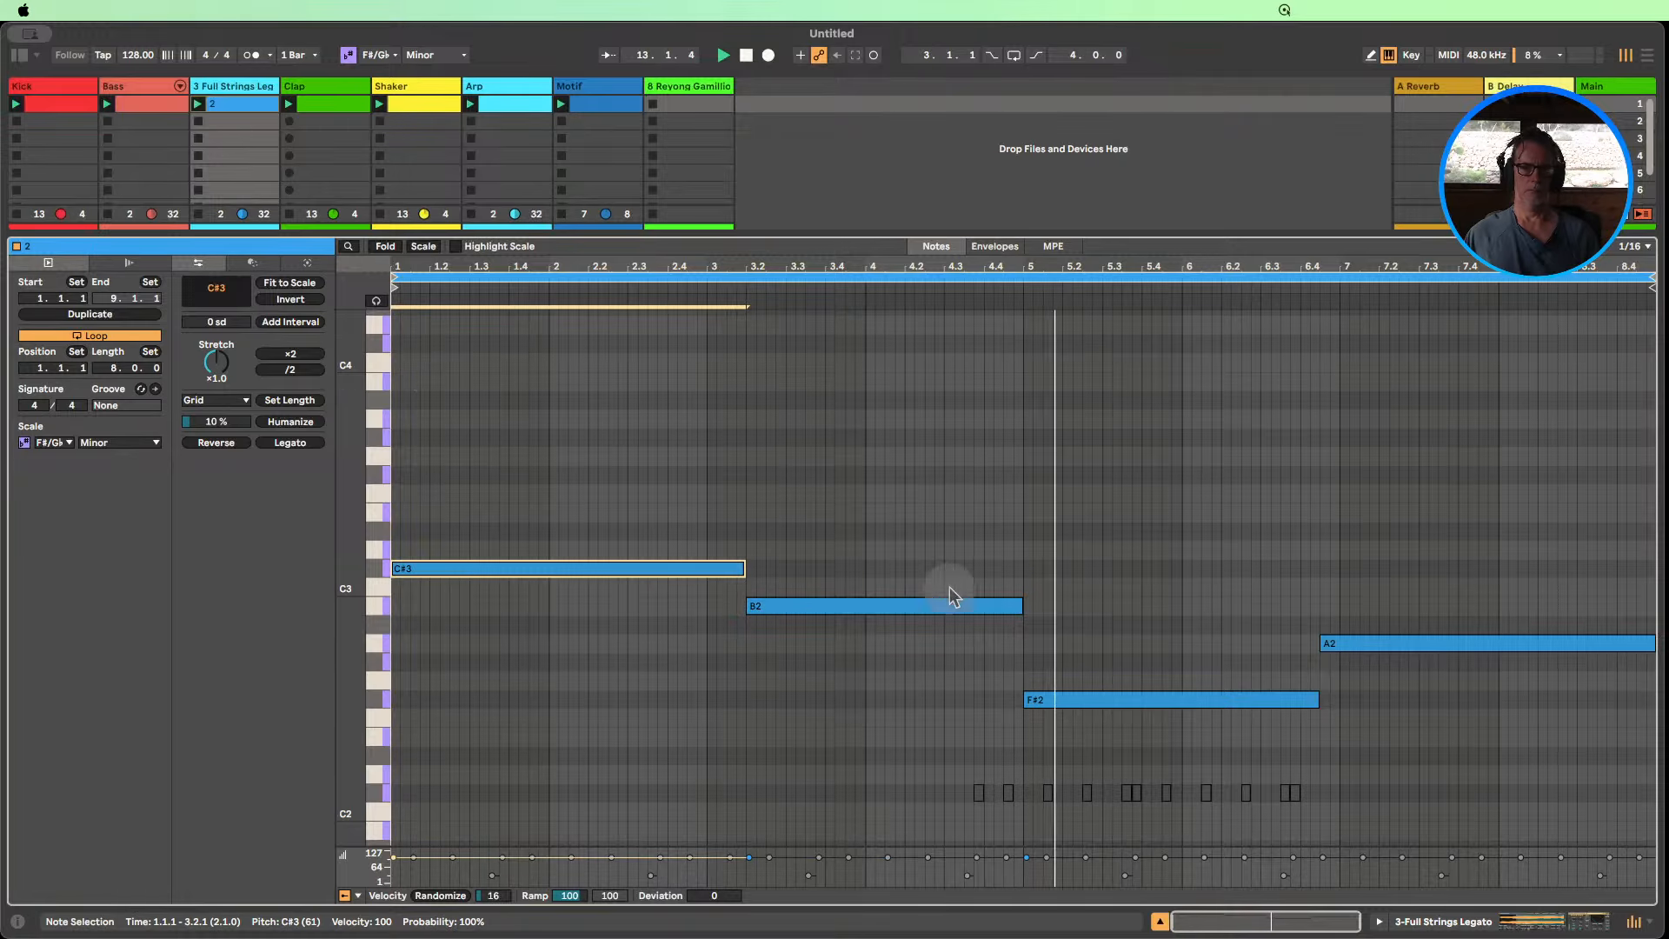
left_click_drag(1532, 718, 530, 452)
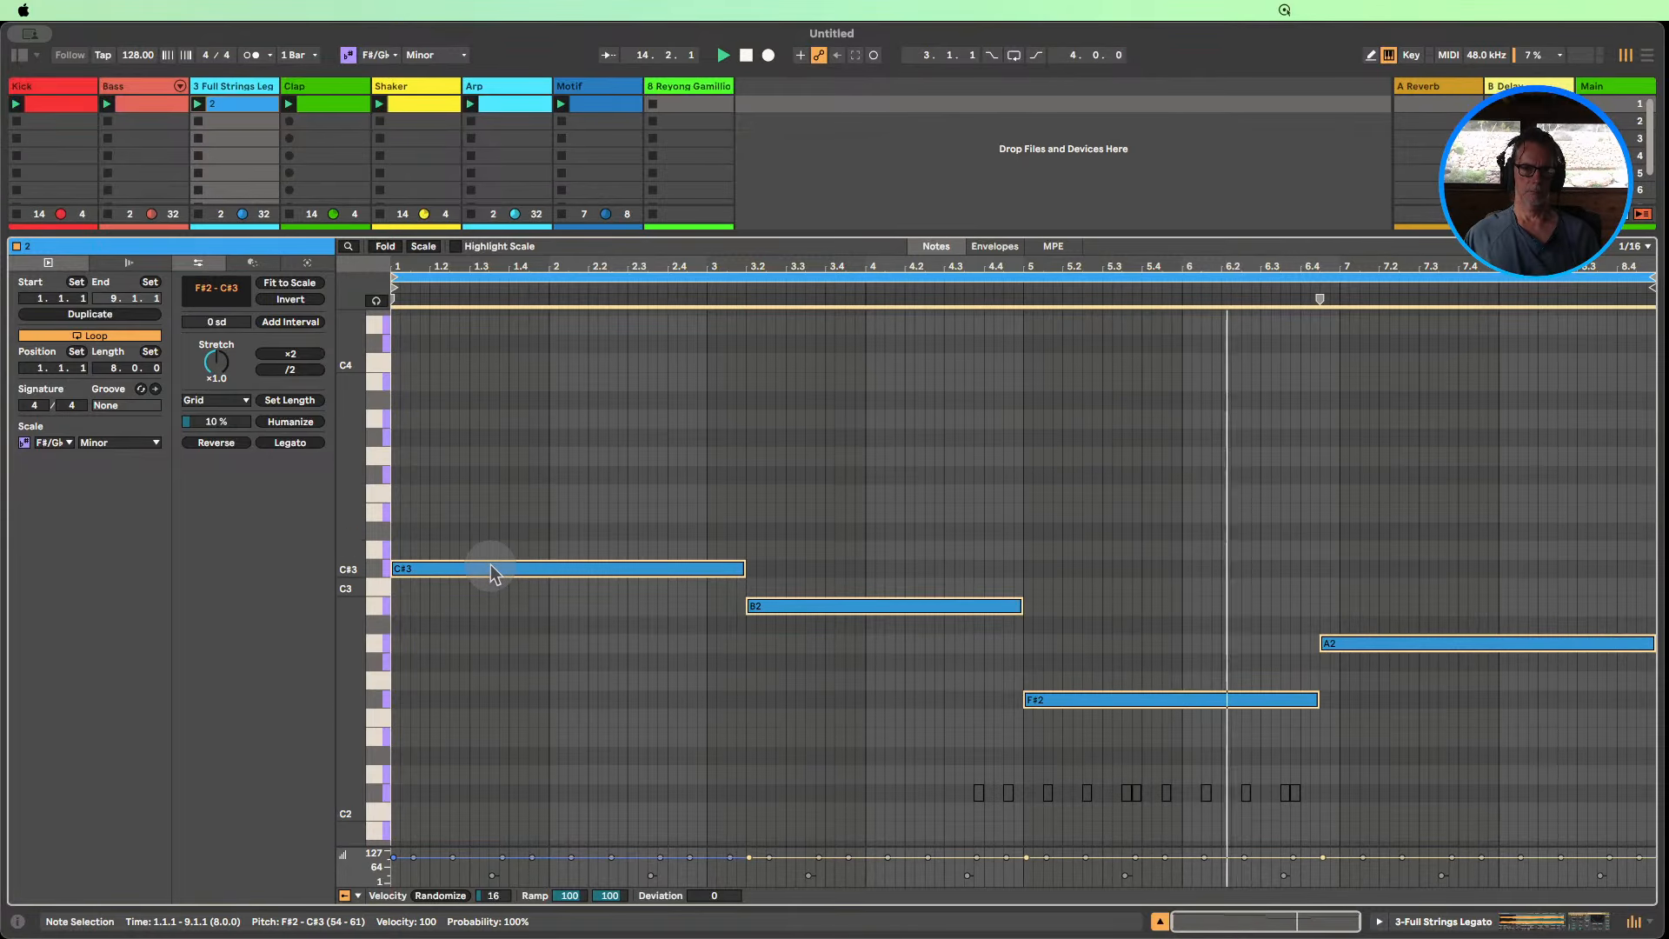
left_click_drag(491, 565, 479, 359)
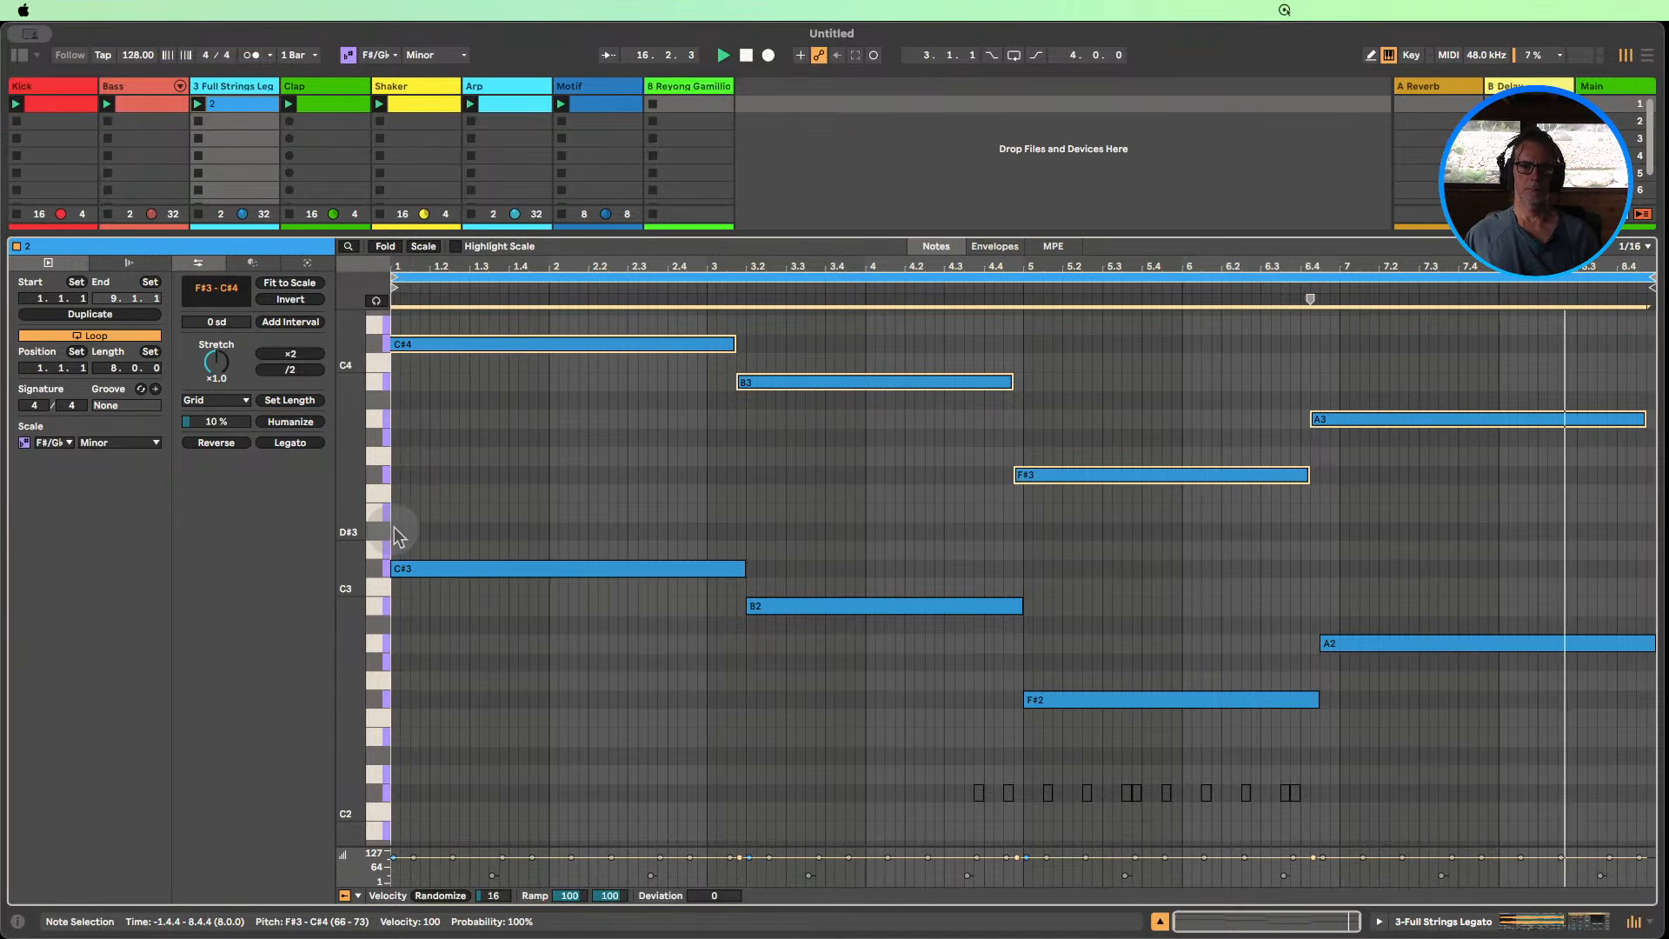
left_click_drag(356, 522, 330, 520)
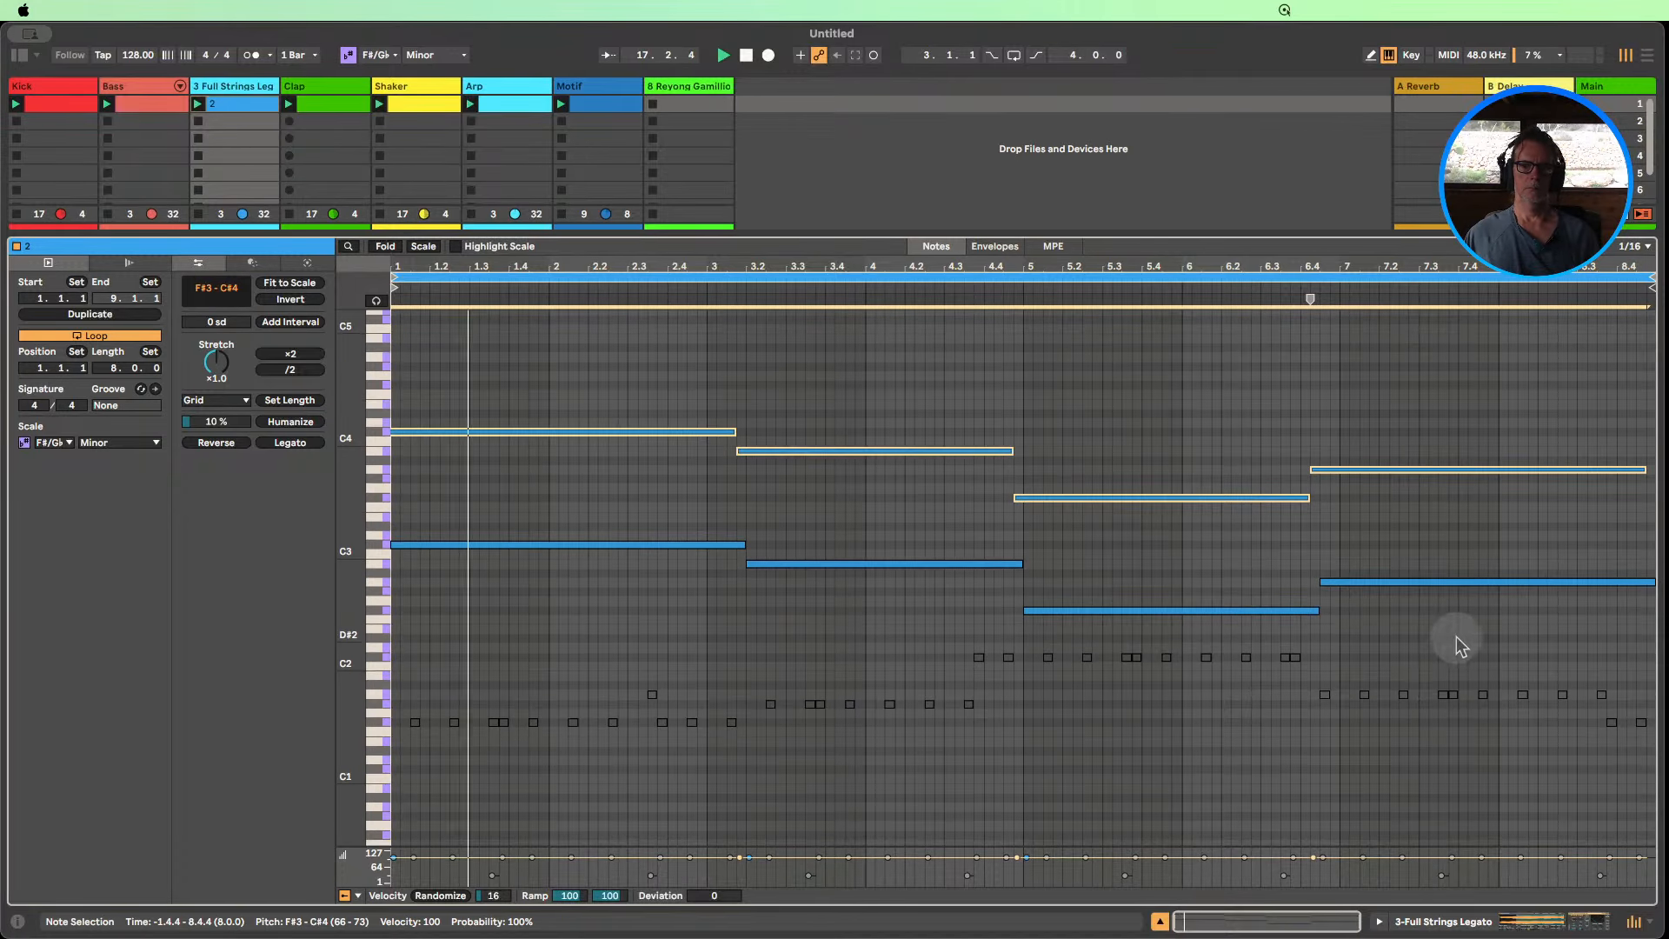
left_click_drag(1464, 620, 553, 411)
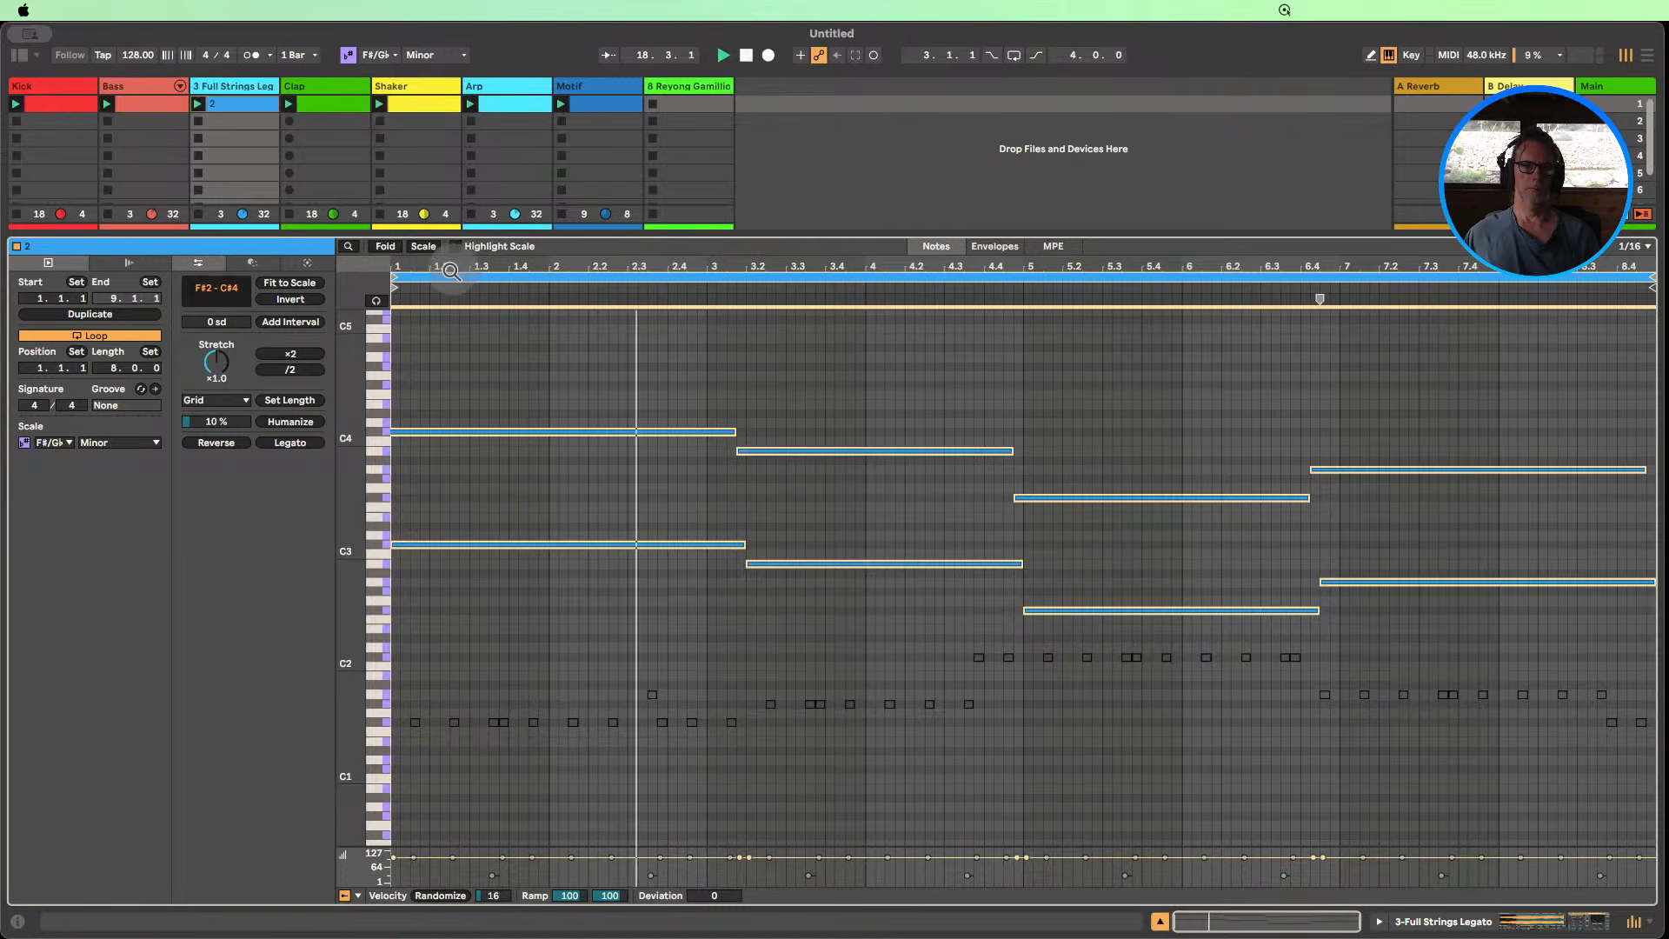
left_click_drag(450, 272, 461, 271)
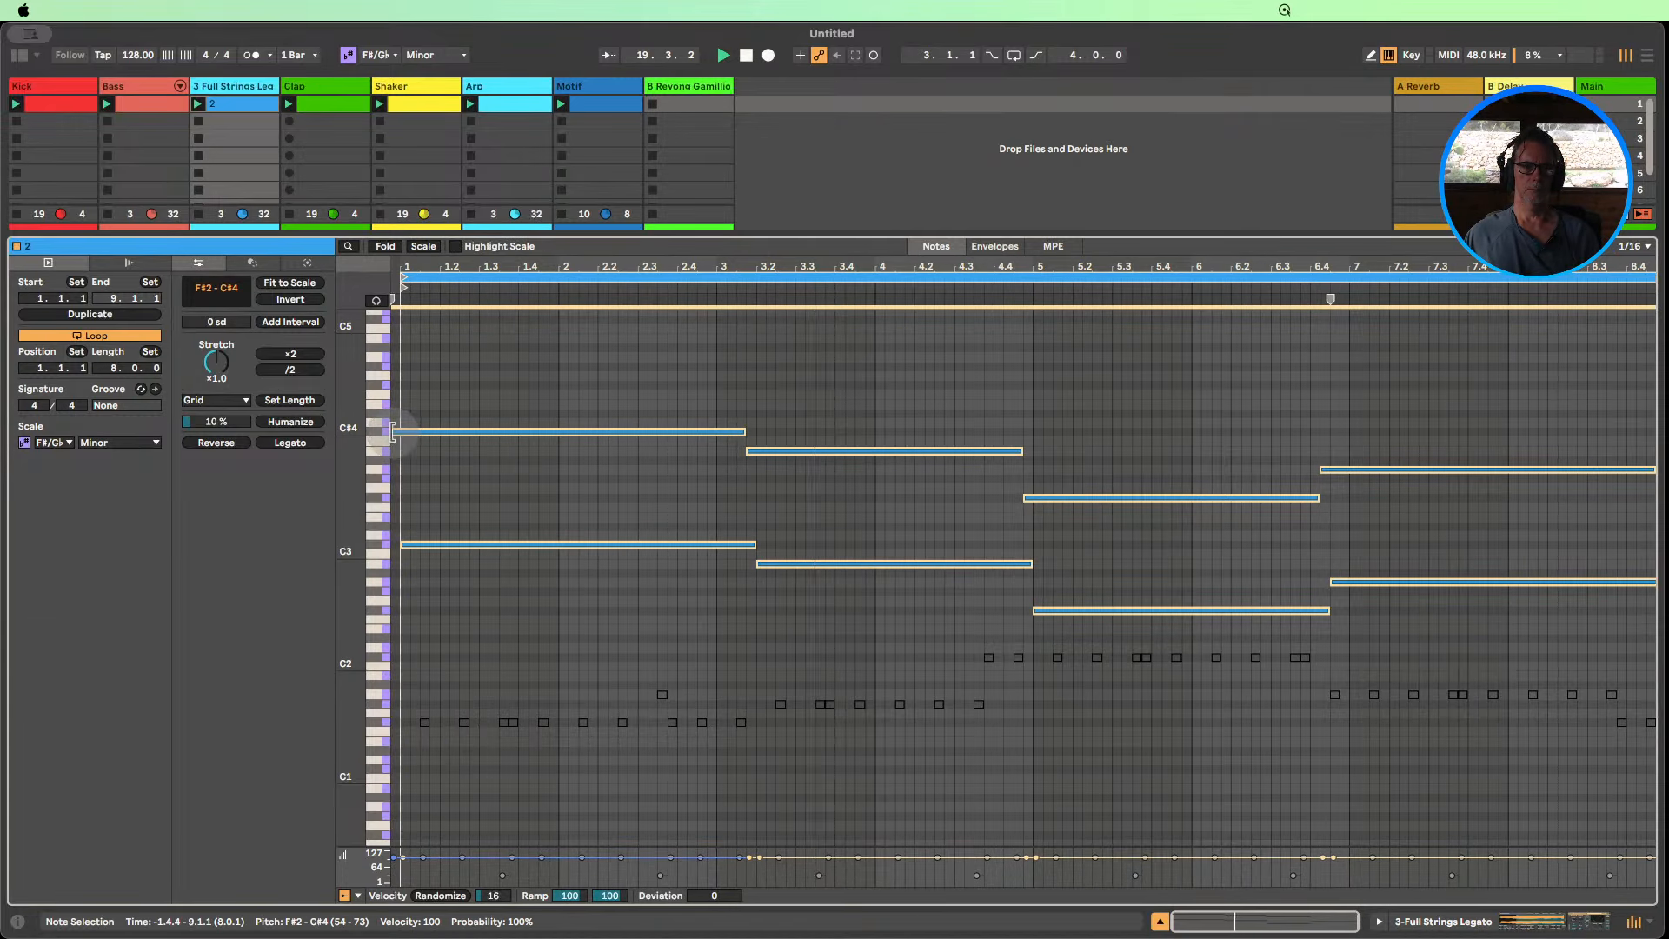
left_click(429, 461)
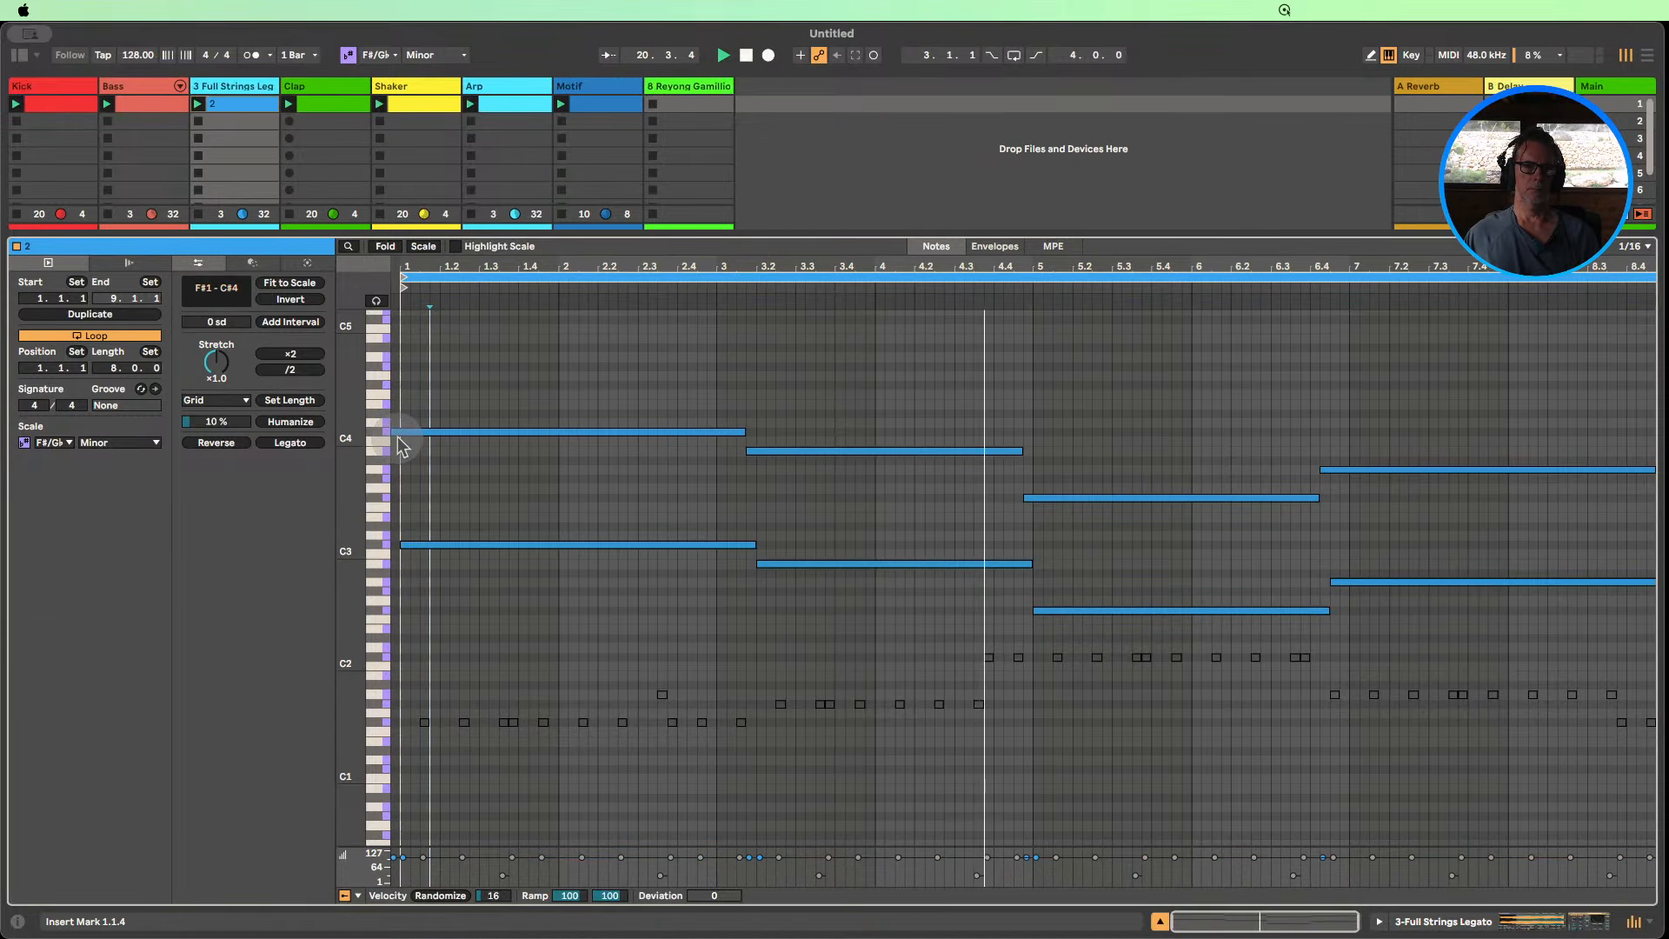
key("super+z")
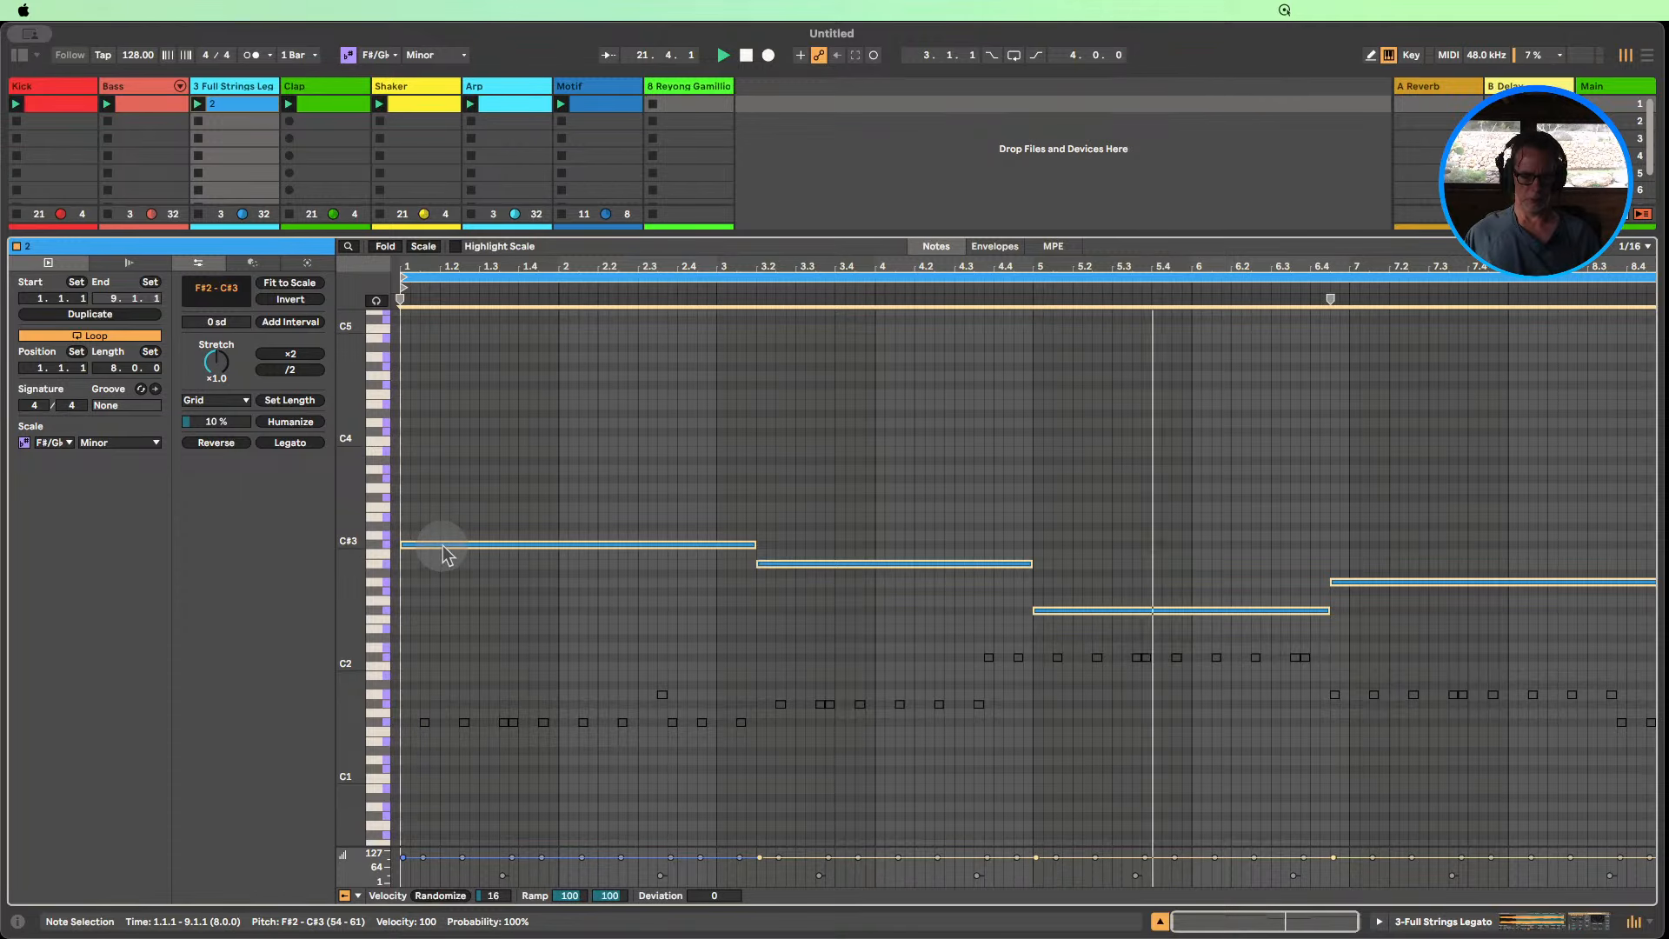
Duplicate the four long notes one octave higher, aligned with the originals, listen to the result, and stop playback.
left_click_drag(435, 548, 437, 440)
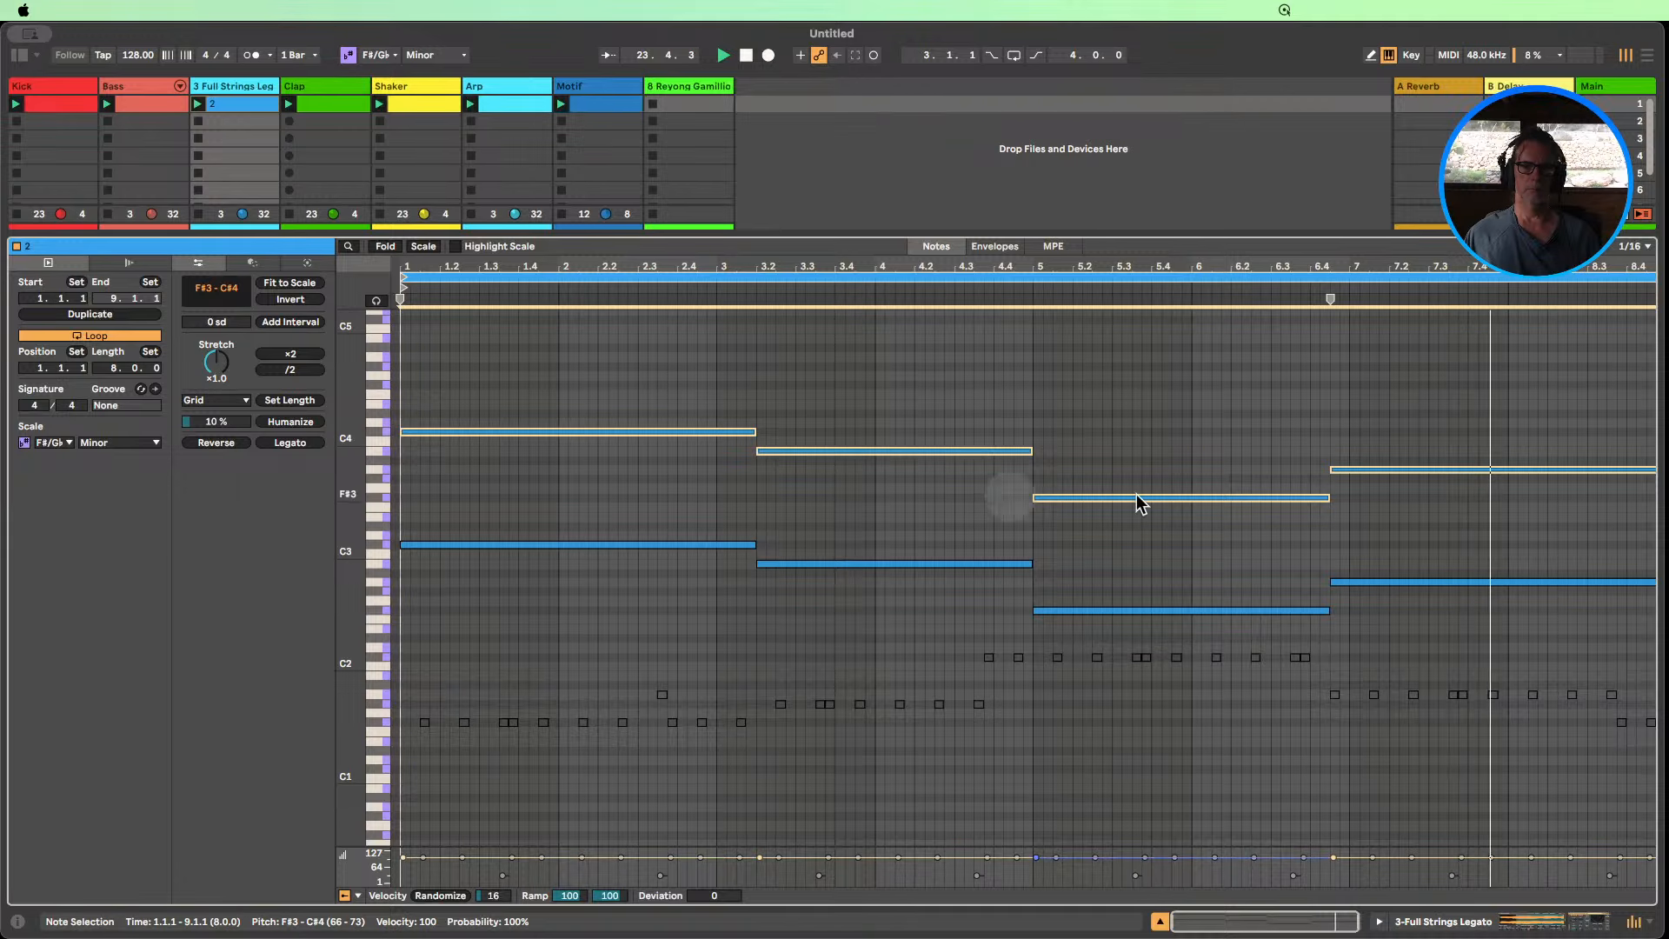
left_click_drag(1469, 642, 515, 369)
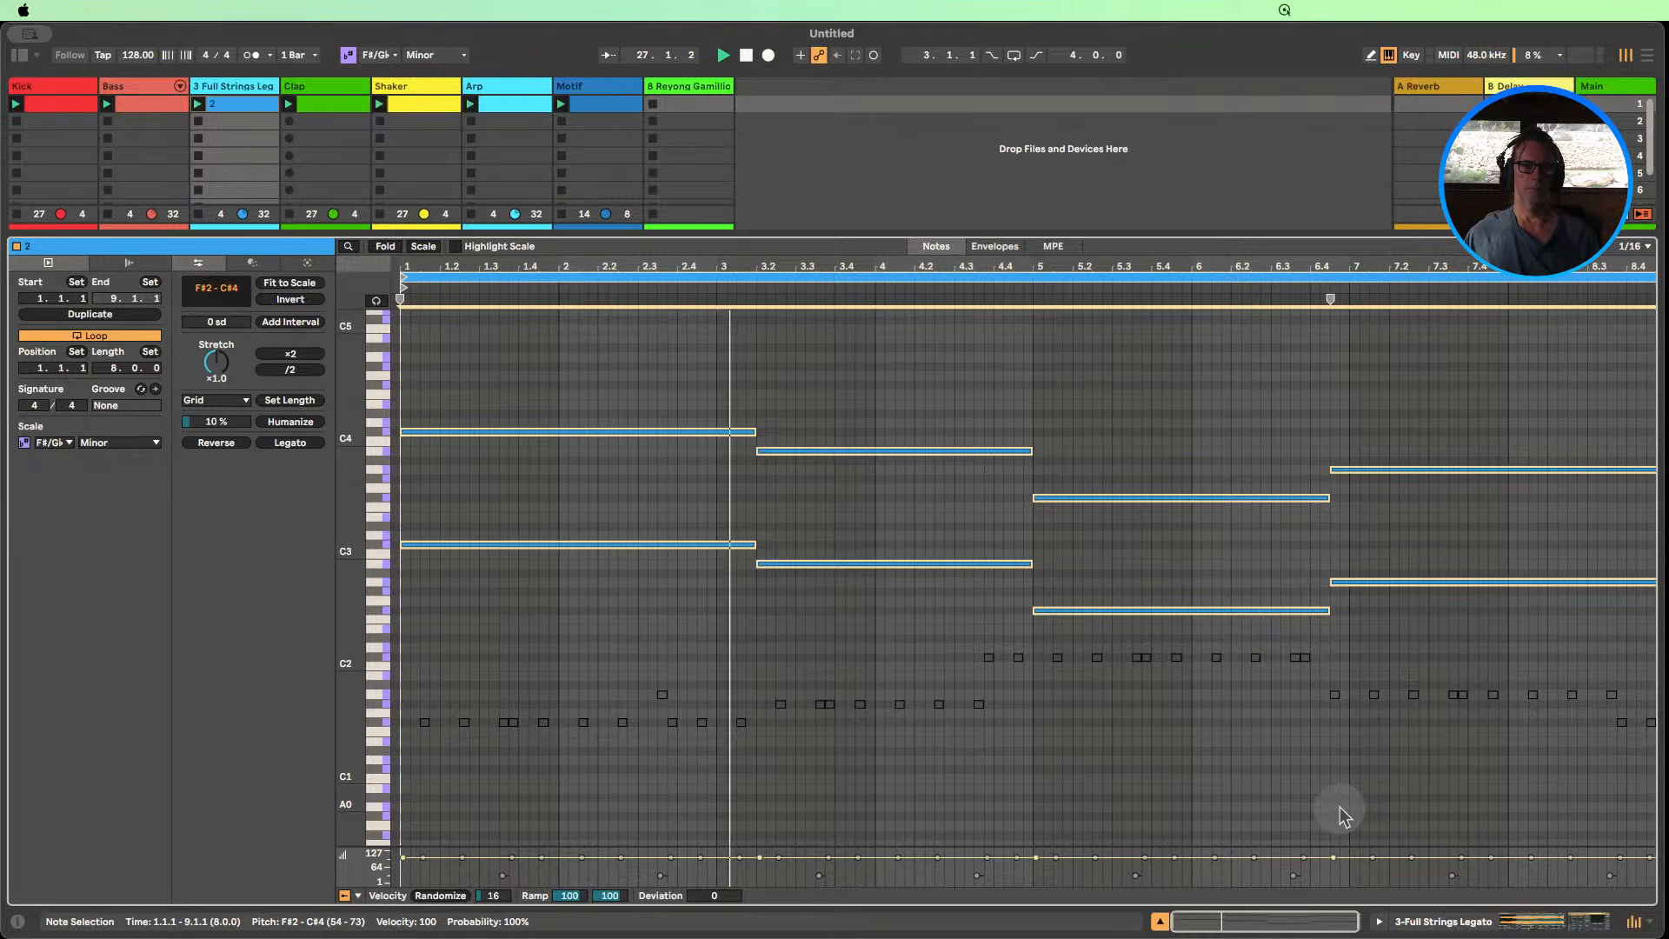
left_click_drag(1397, 621, 578, 535)
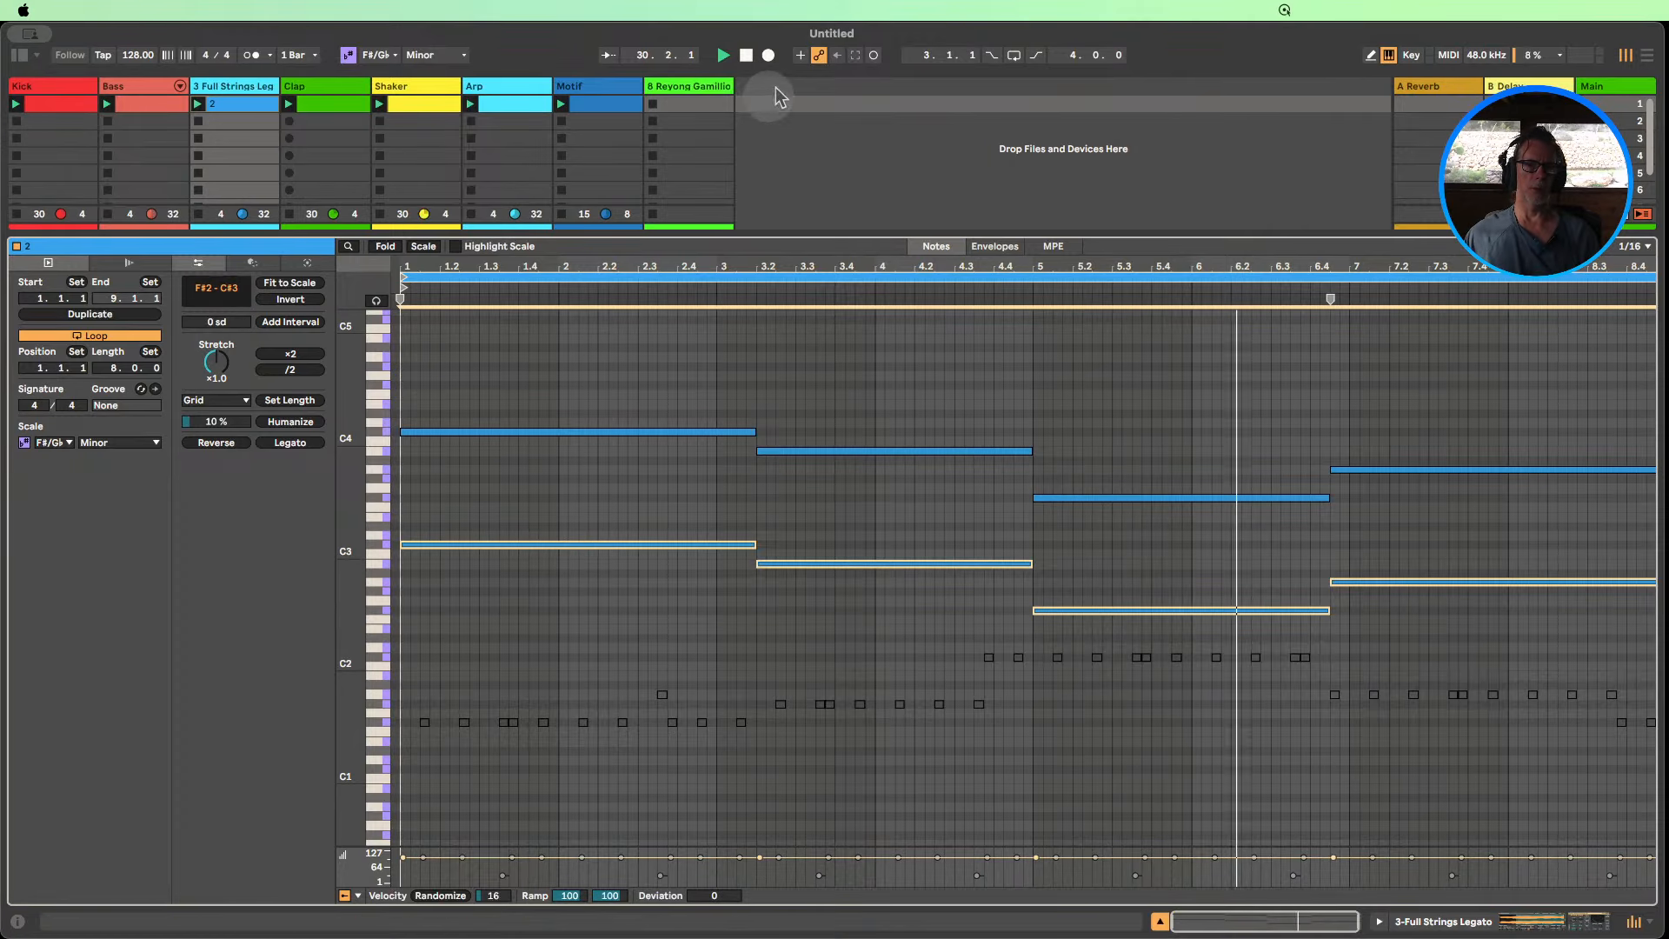
key("space")
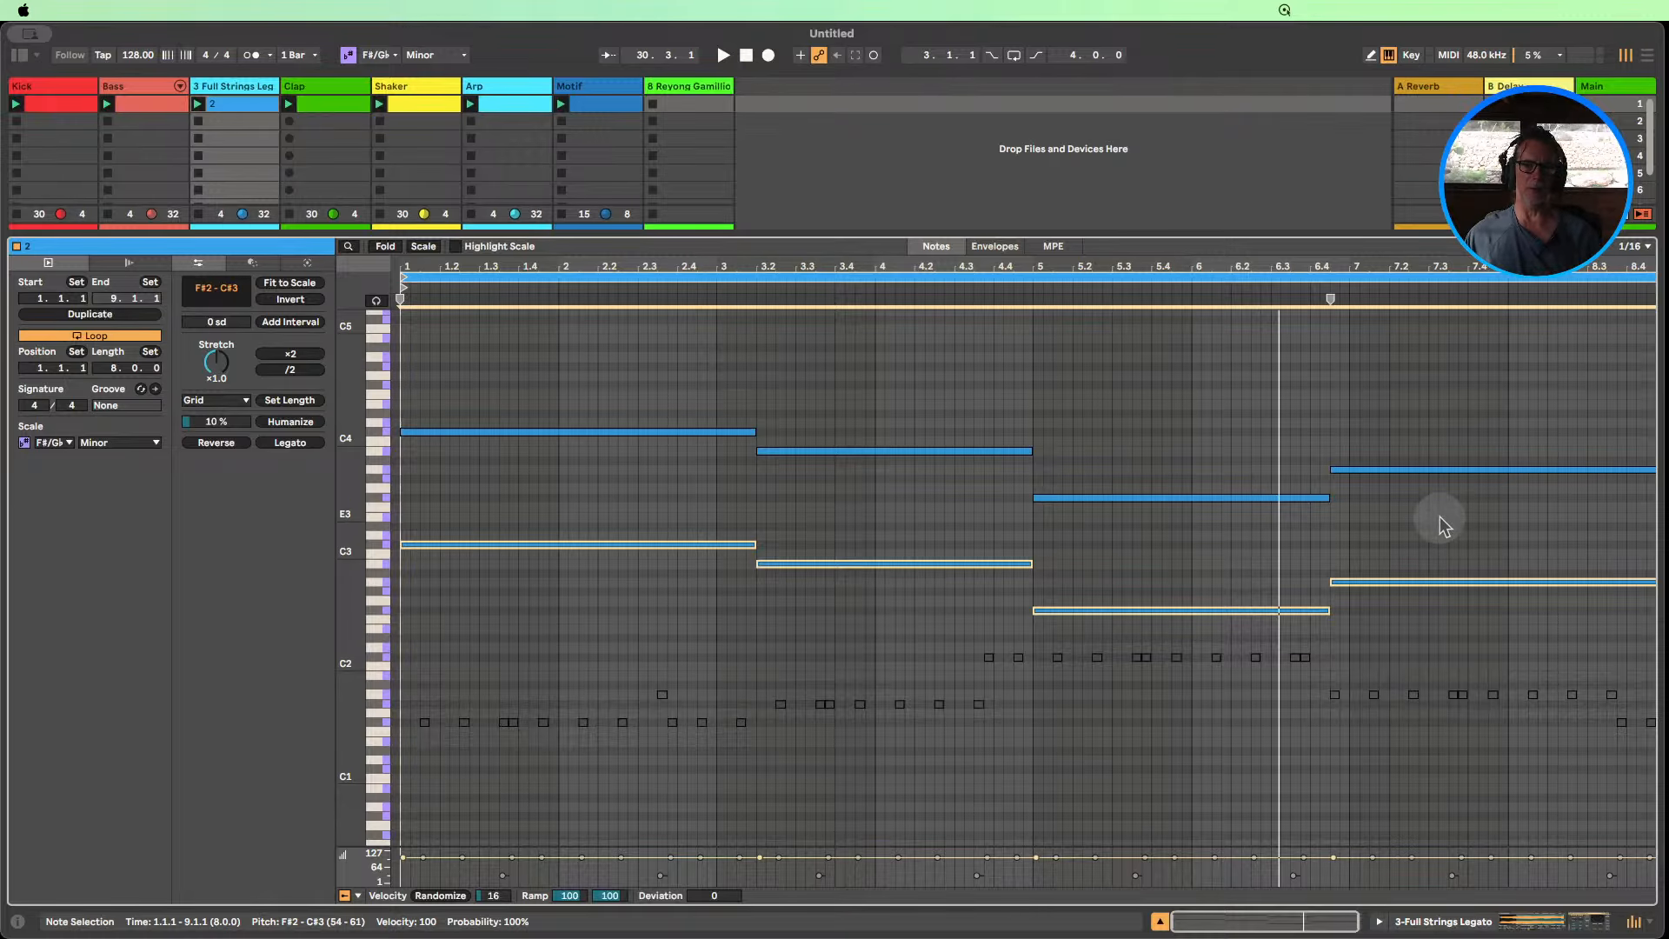
Delete the four upper-octave notes, F#3 to C#4, from strings clip 2.
left_click_drag(1440, 516, 683, 382)
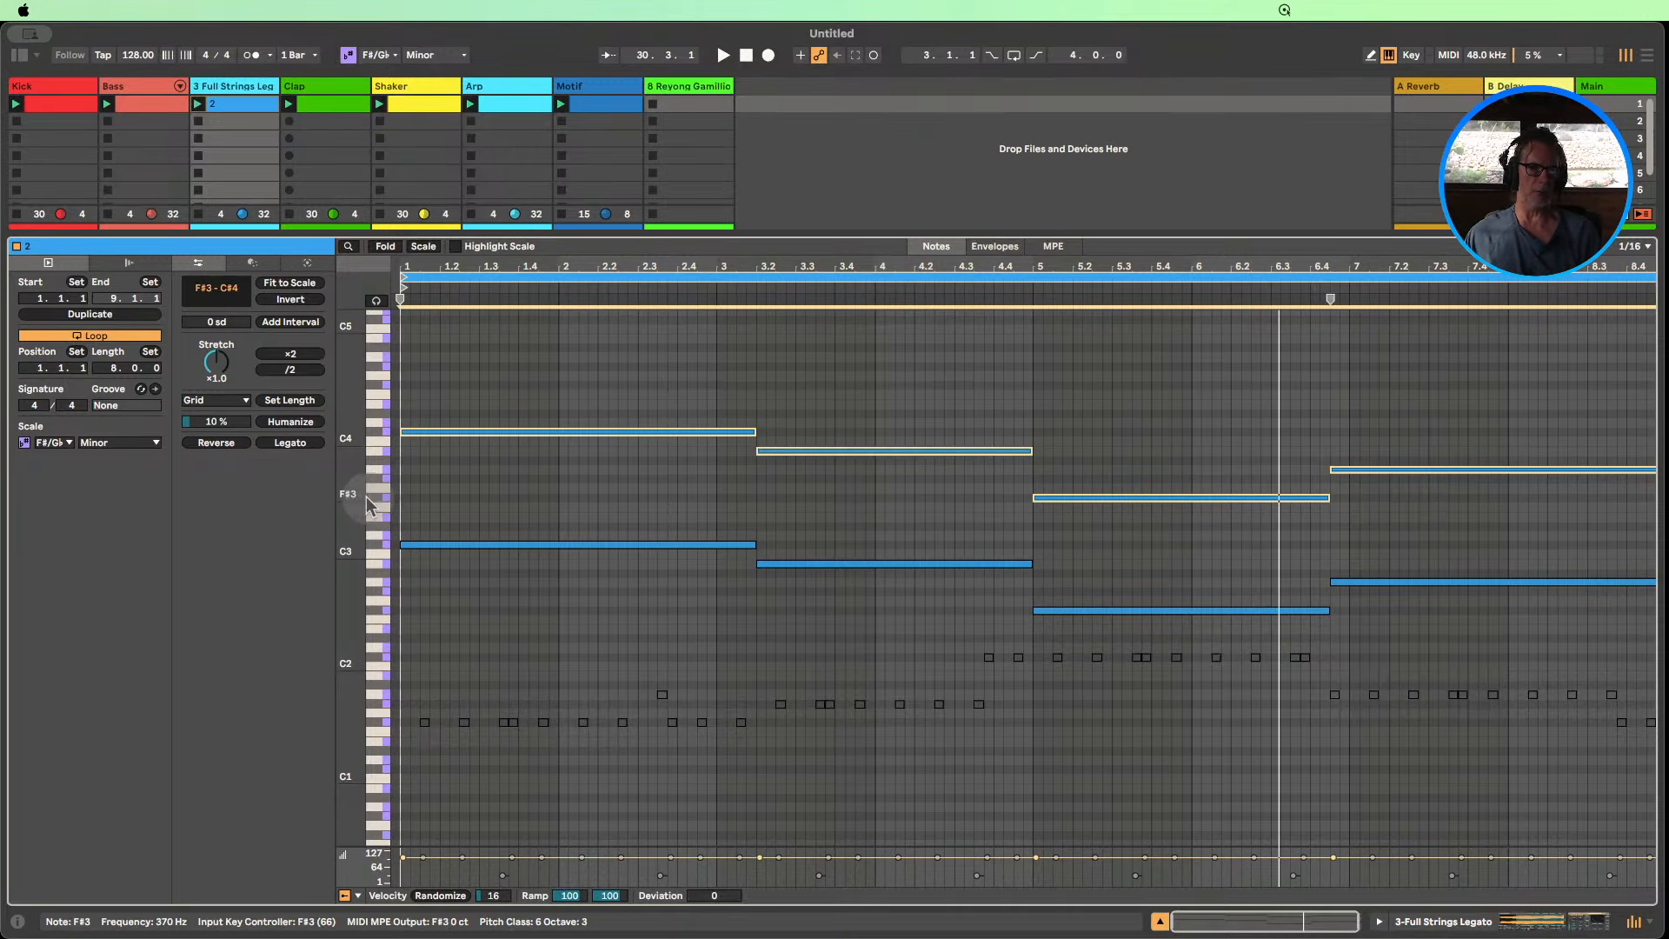
left_click_drag(353, 499, 364, 499)
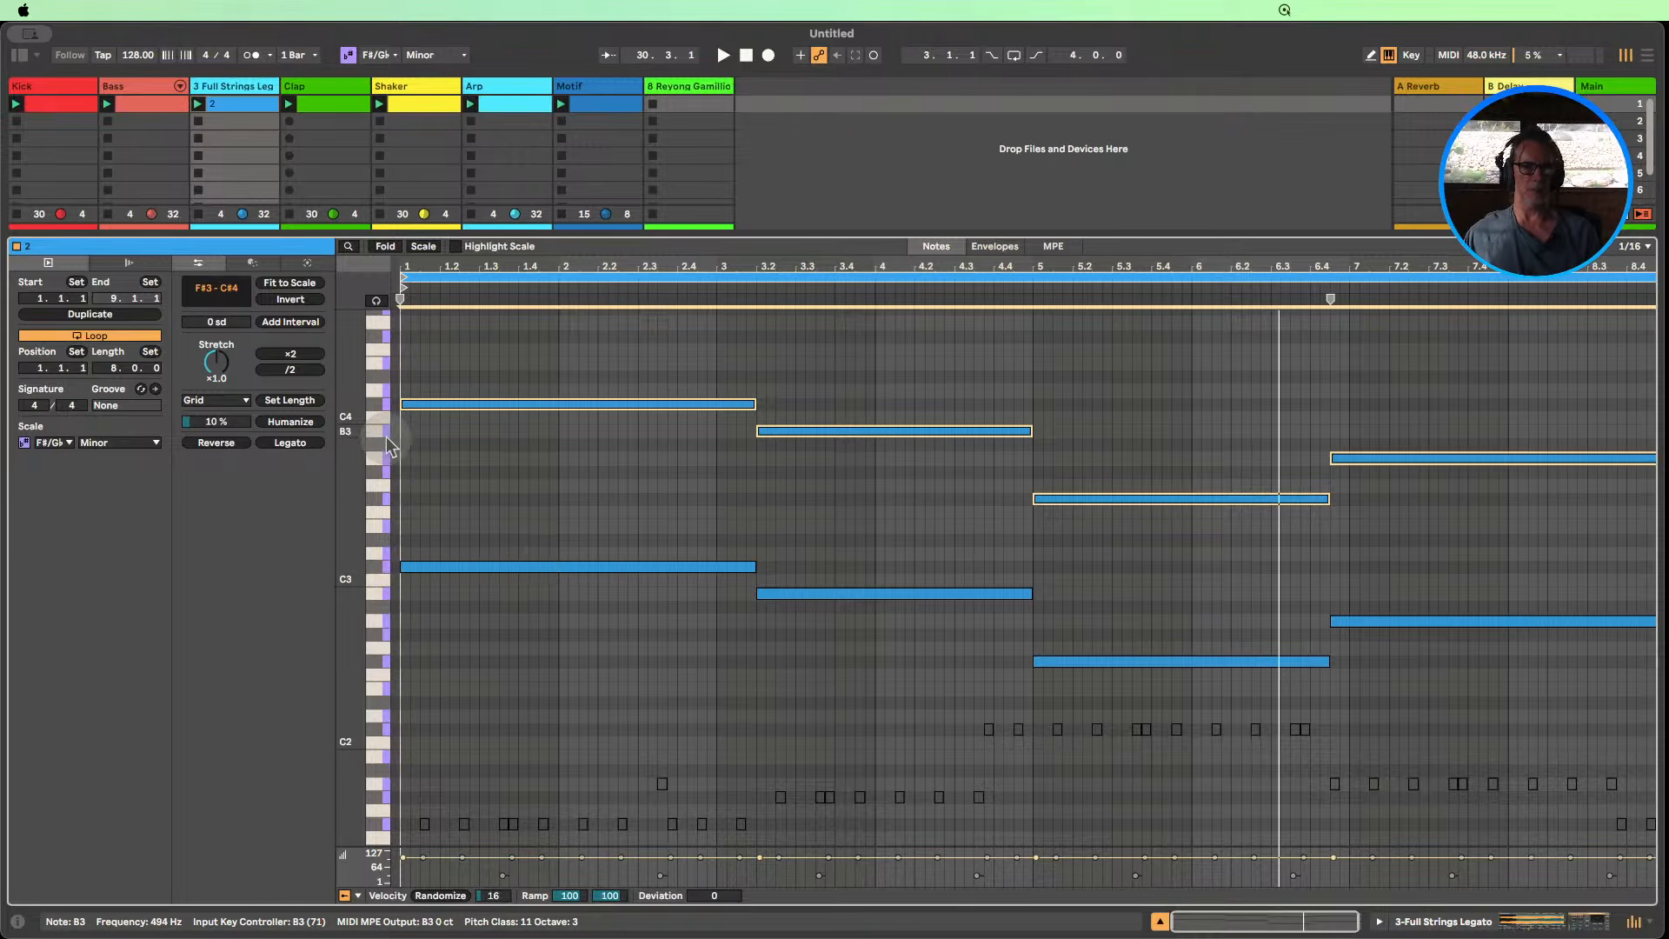
left_click_drag(1426, 539, 618, 331)
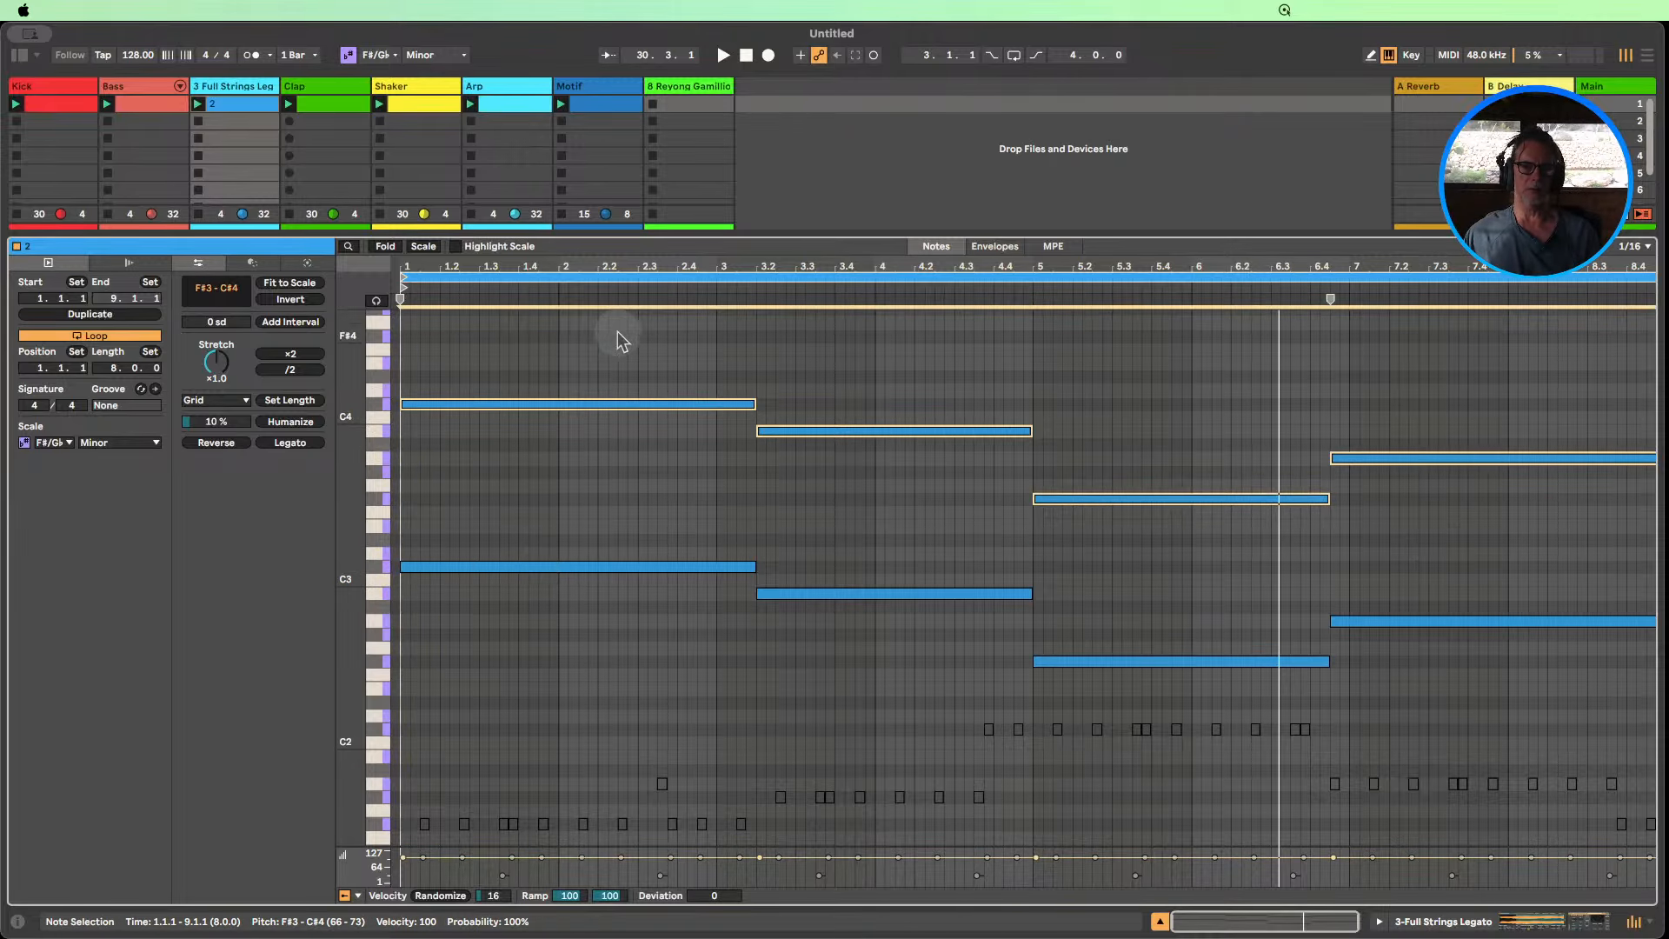
key("Delete")
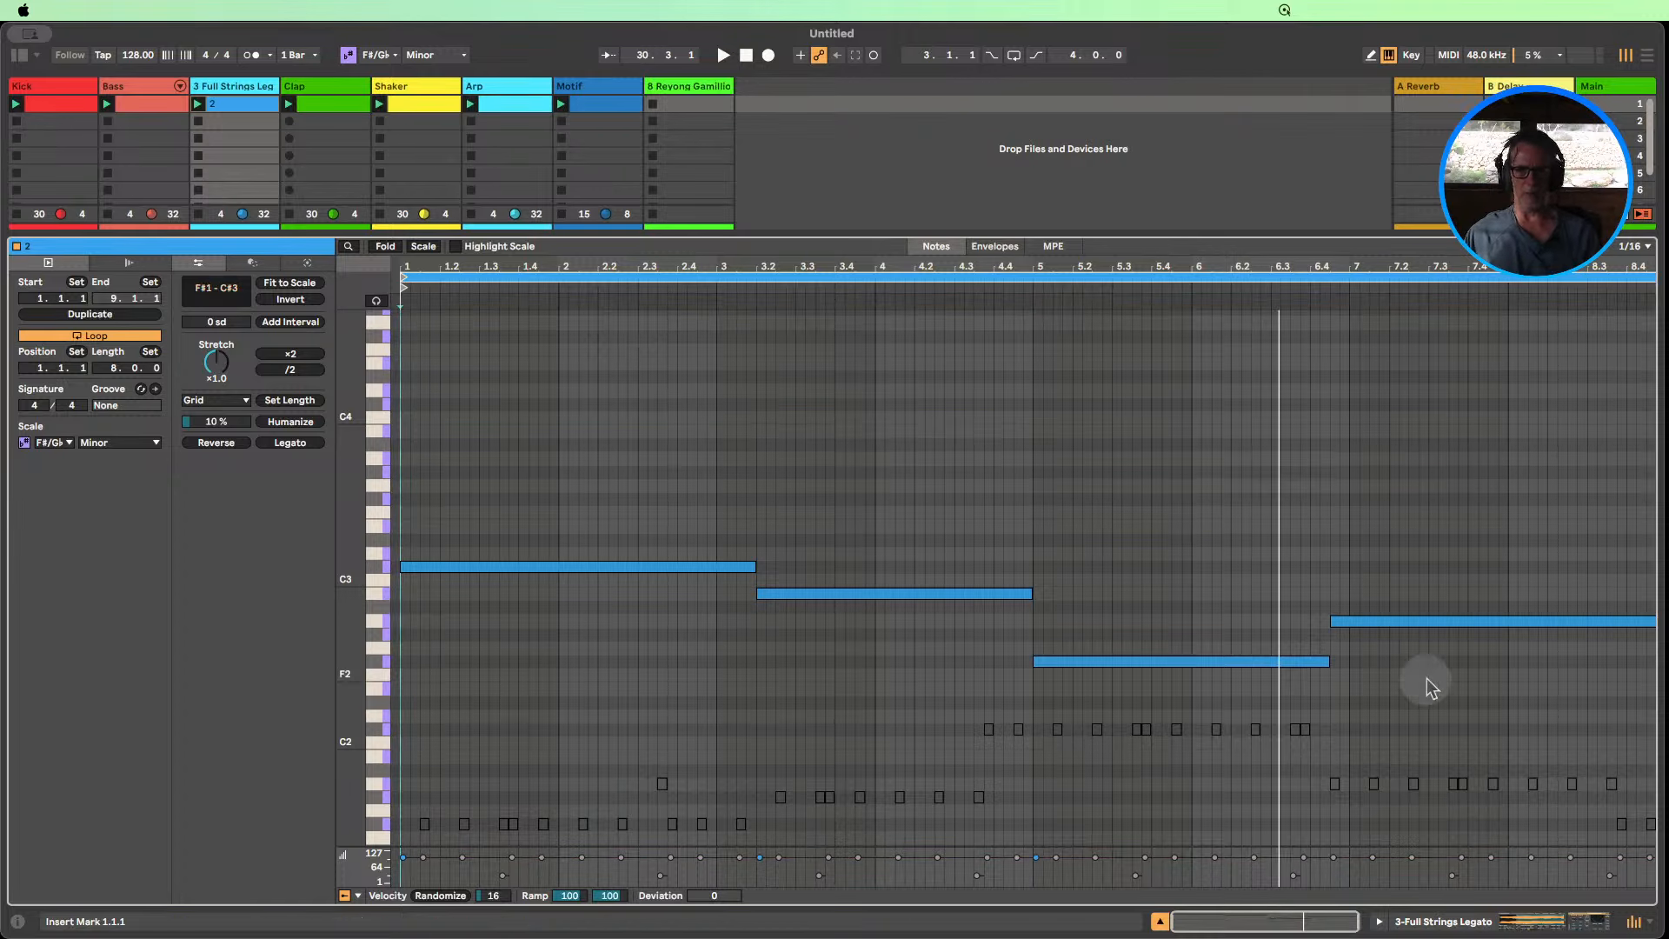
Add an interval of +7 scale degrees to the four long notes of strings clip 2 and launch the clip.
left_click_drag(1427, 687, 458, 516)
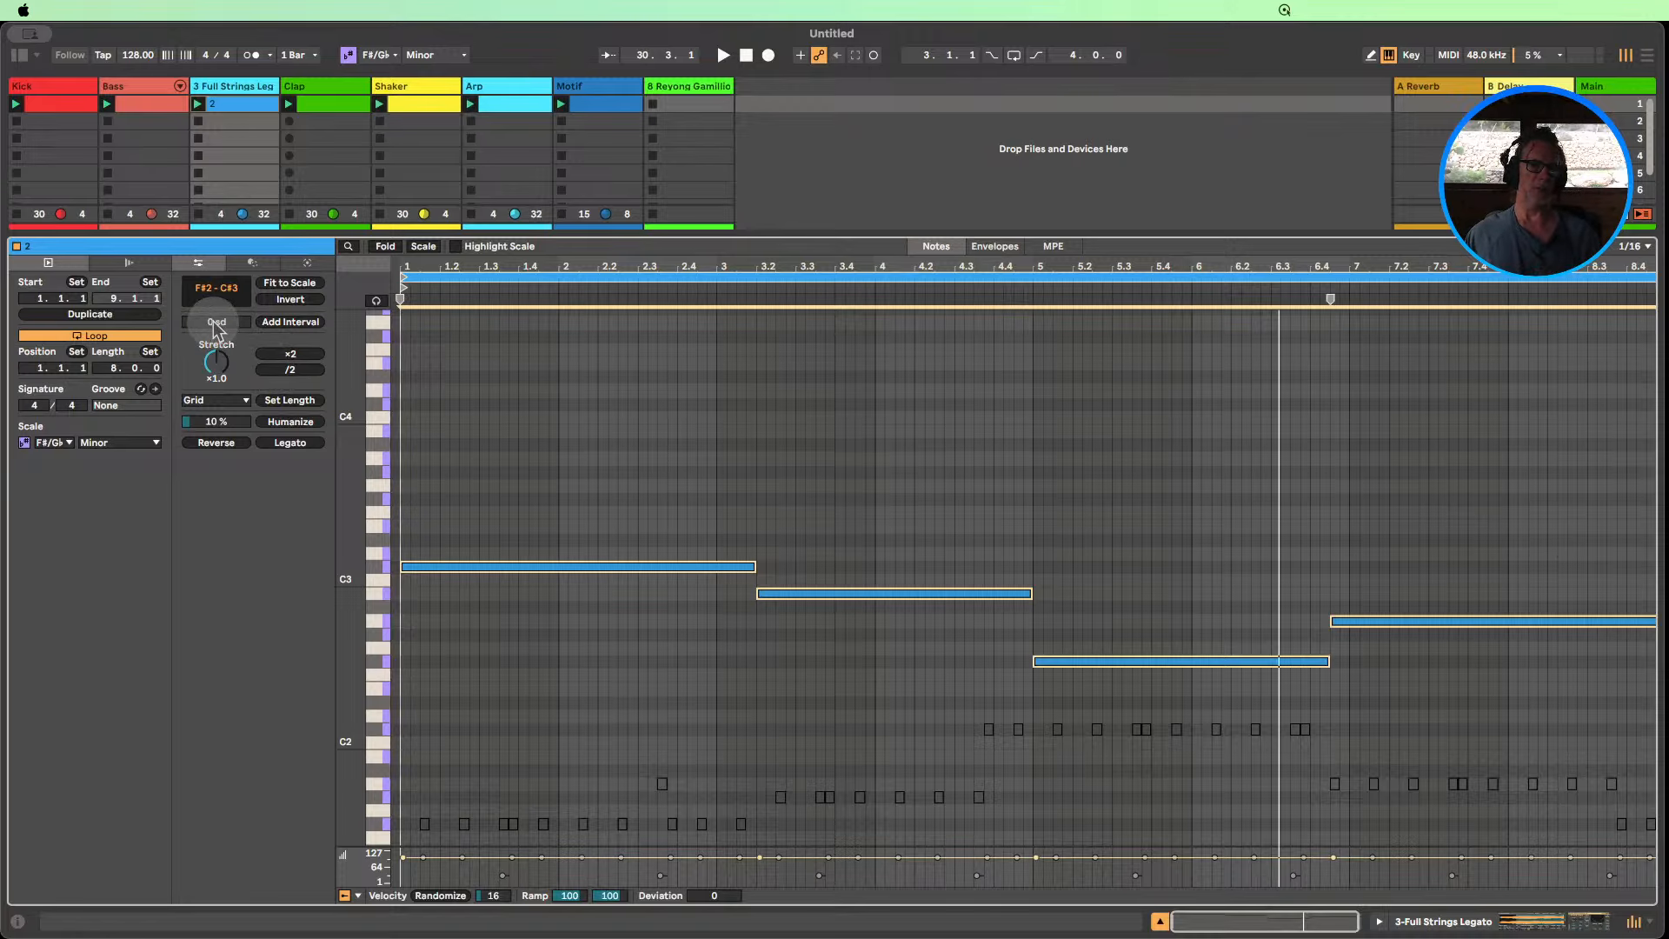
left_click_drag(214, 323, 214, 311)
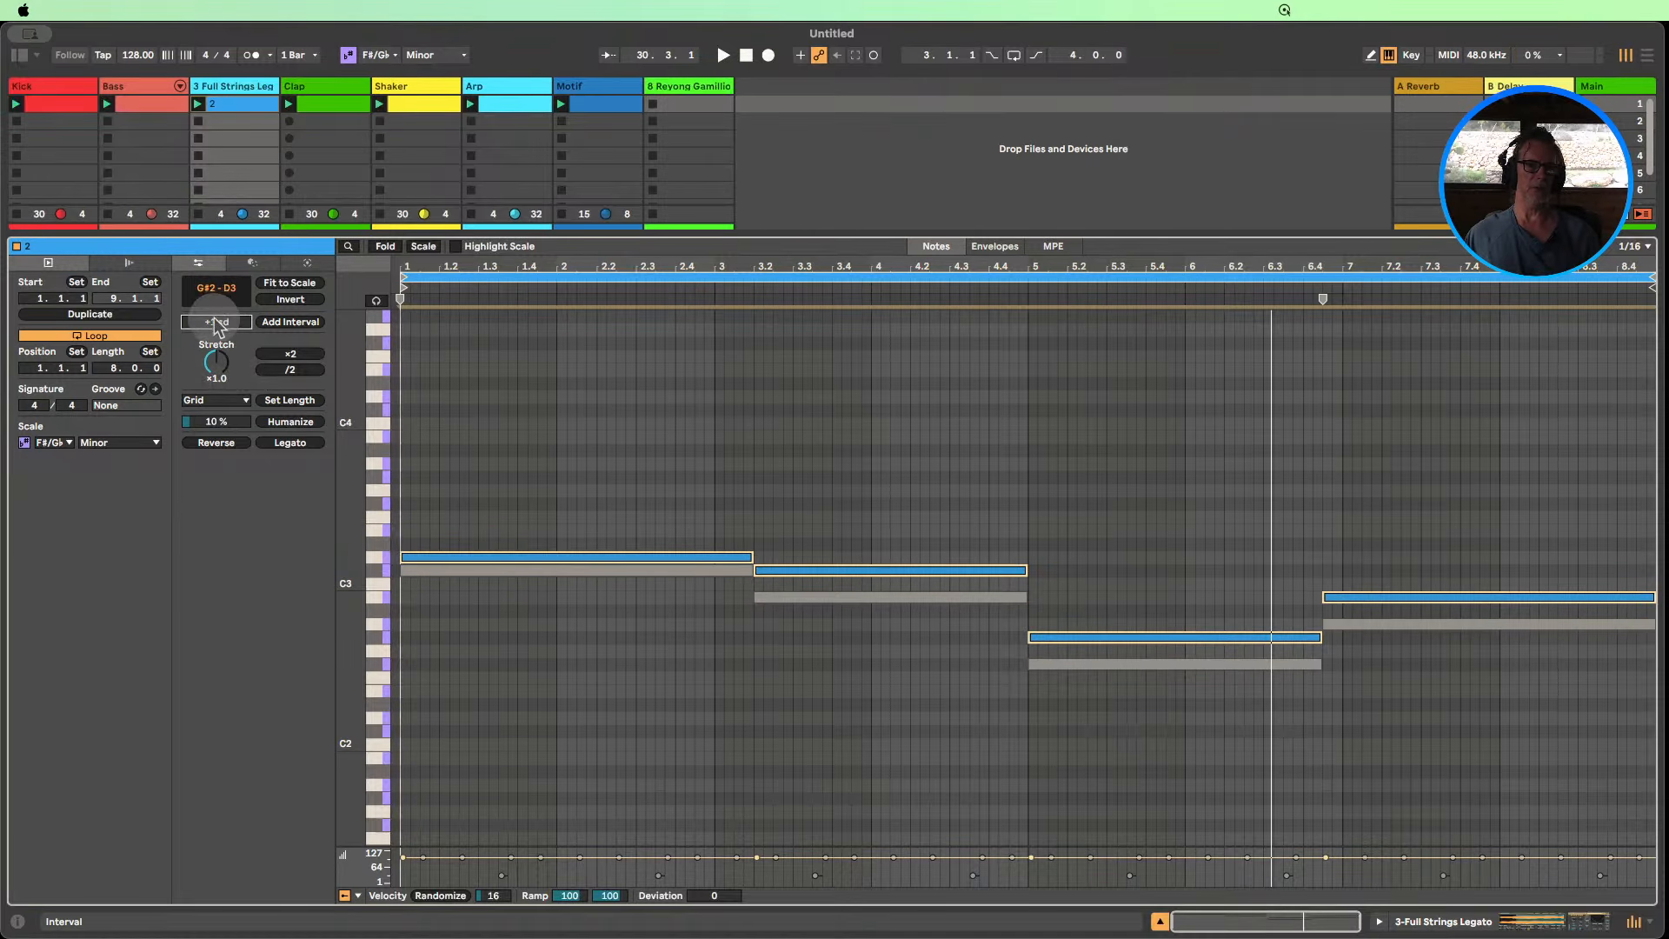
left_click_drag(214, 320, 214, 311)
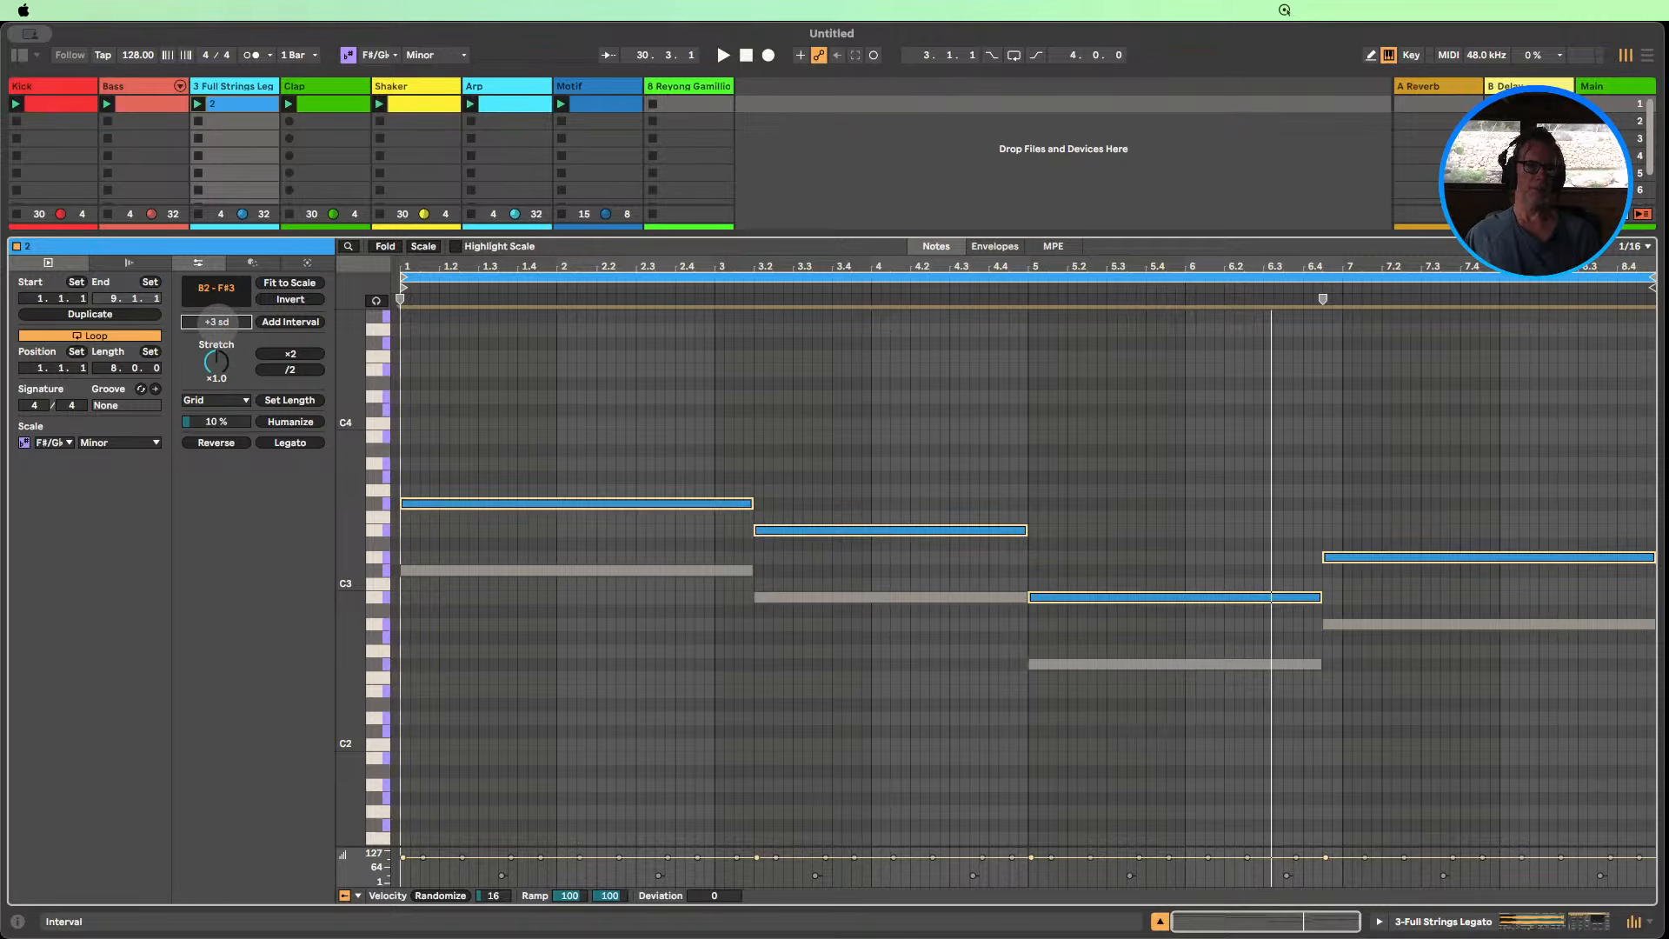
left_click_drag(214, 321, 214, 311)
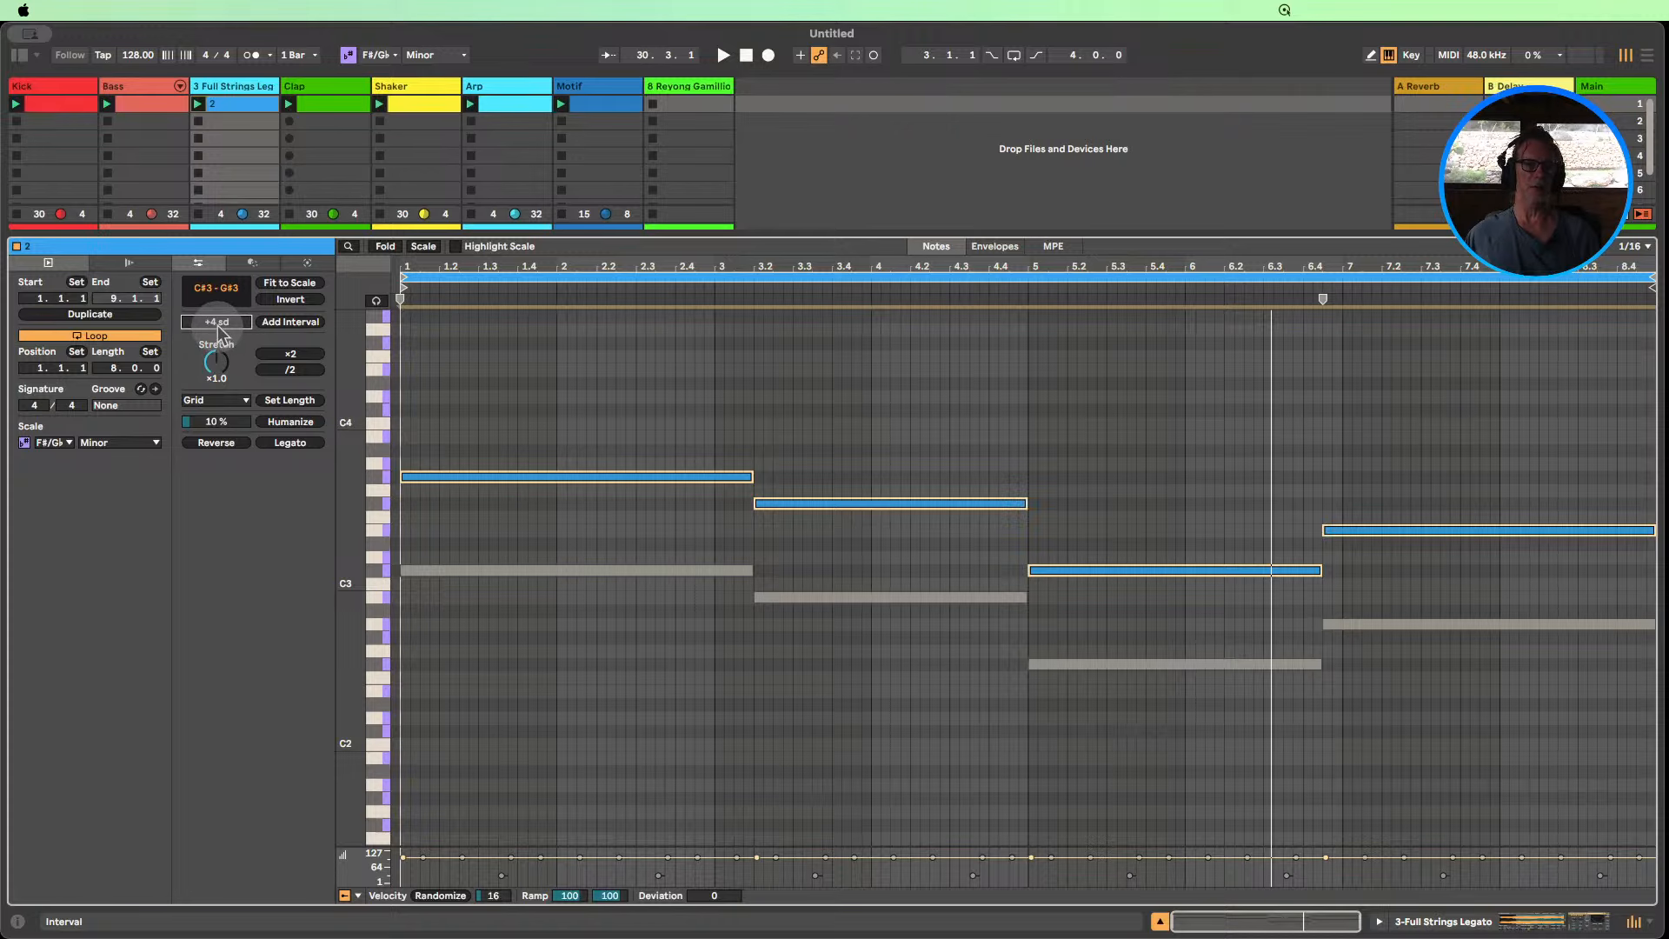
key("Up")
key("Up")
key("Up")
key("Up")
key("Up")
key("Up")
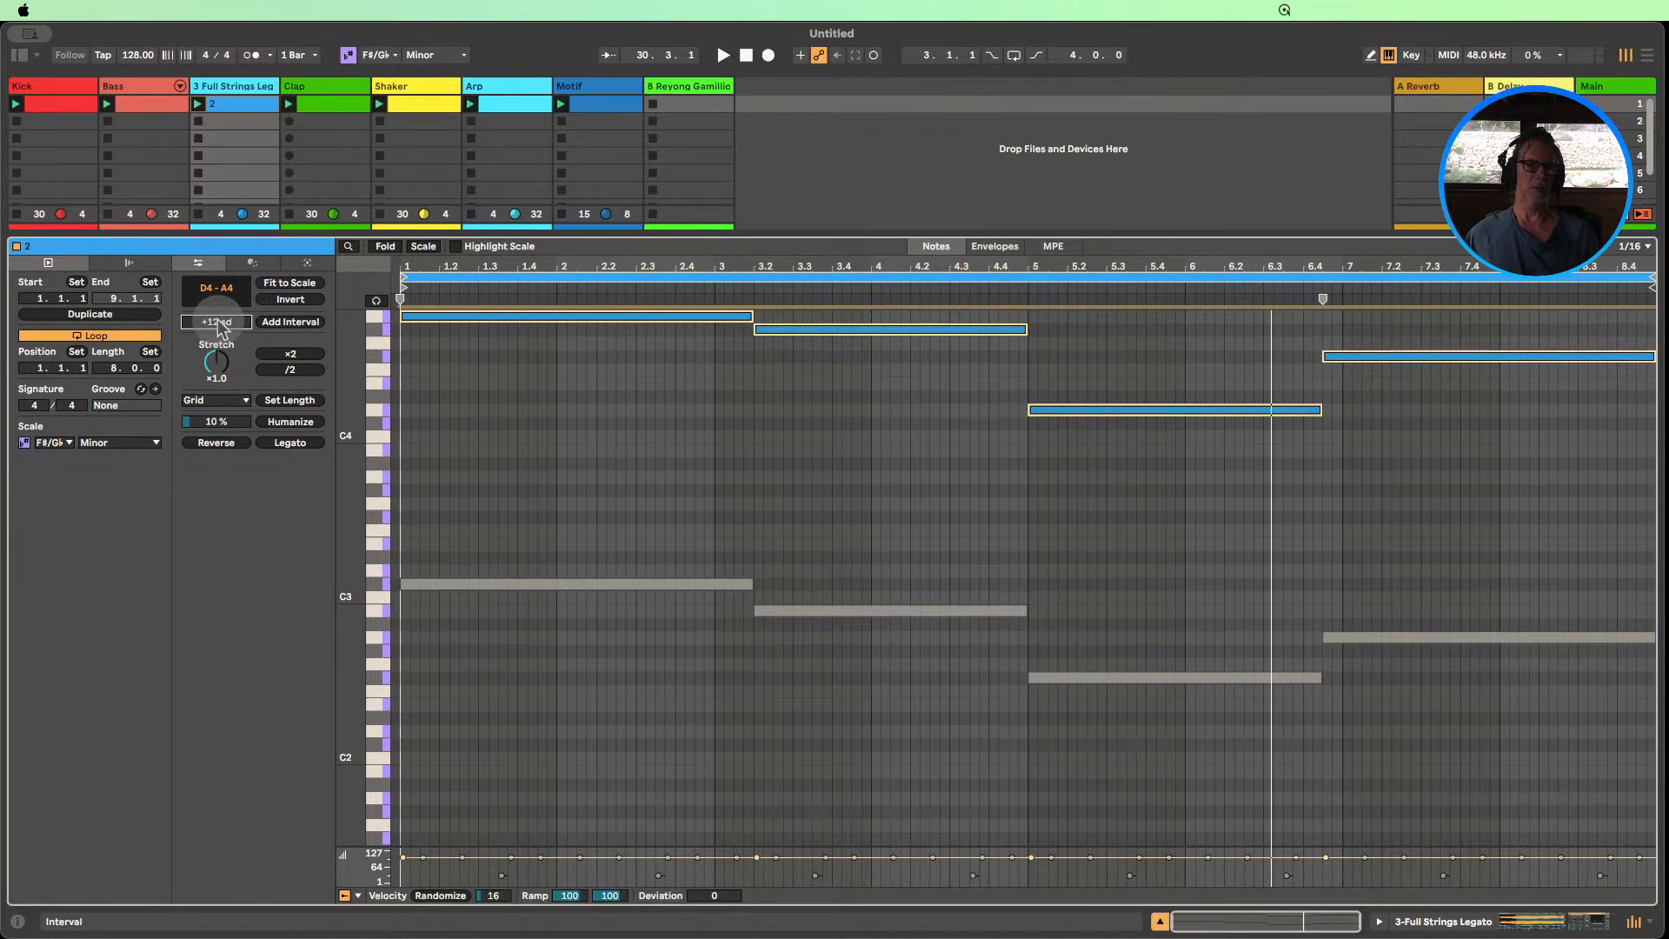
left_click_drag(217, 322, 217, 344)
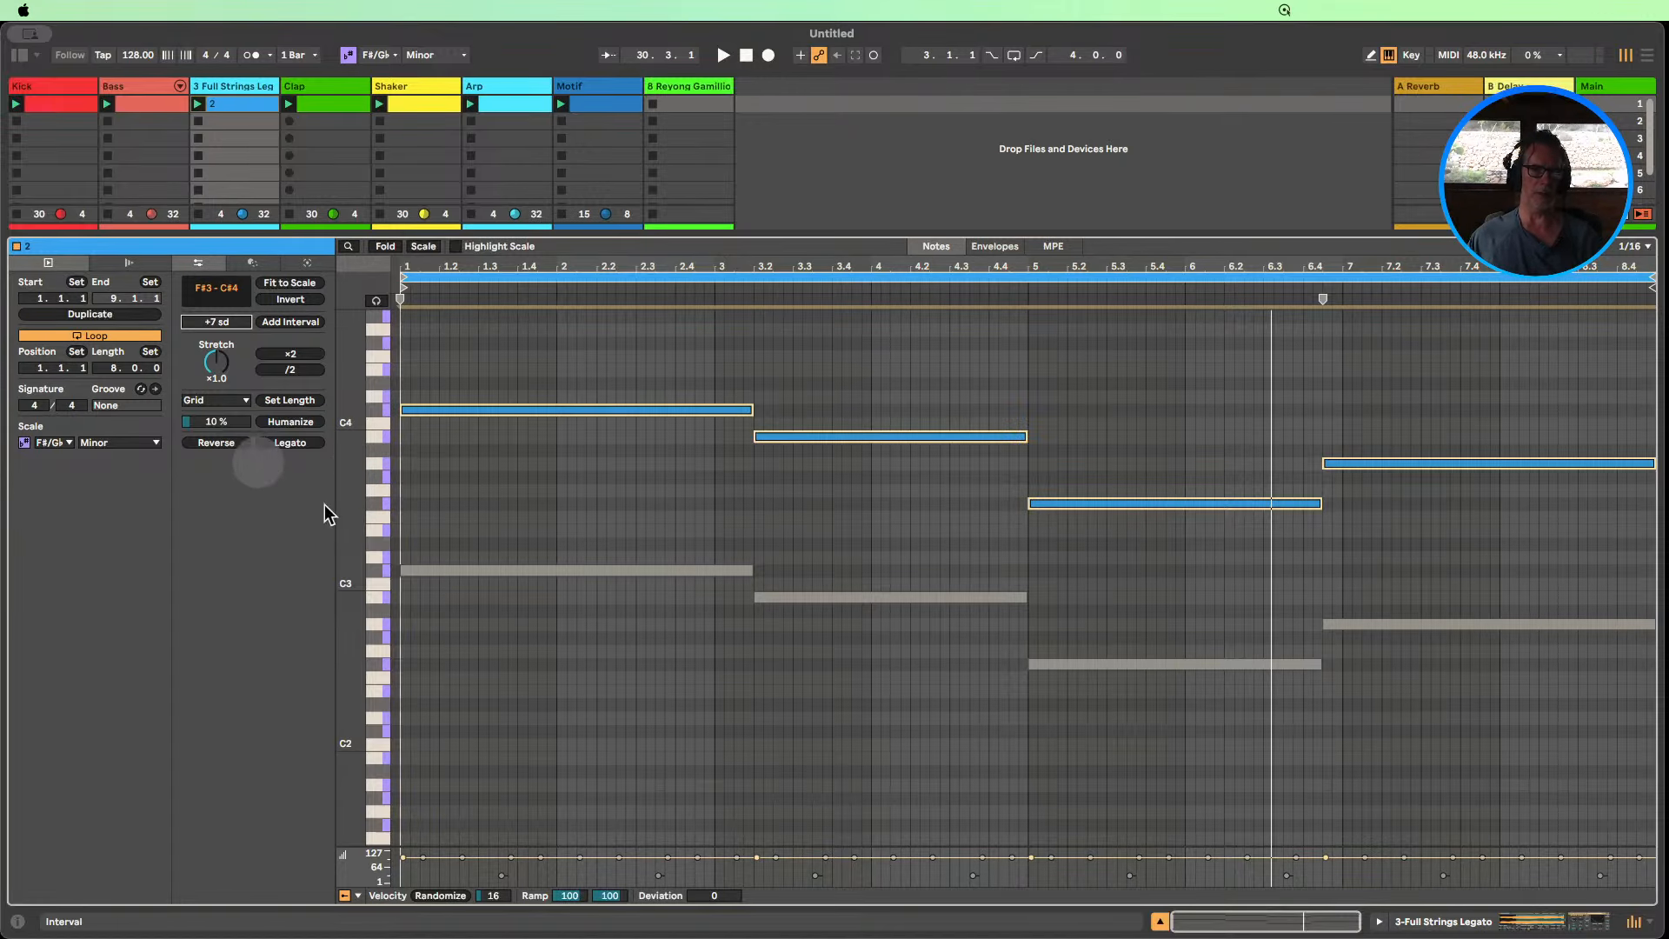
left_click(198, 104)
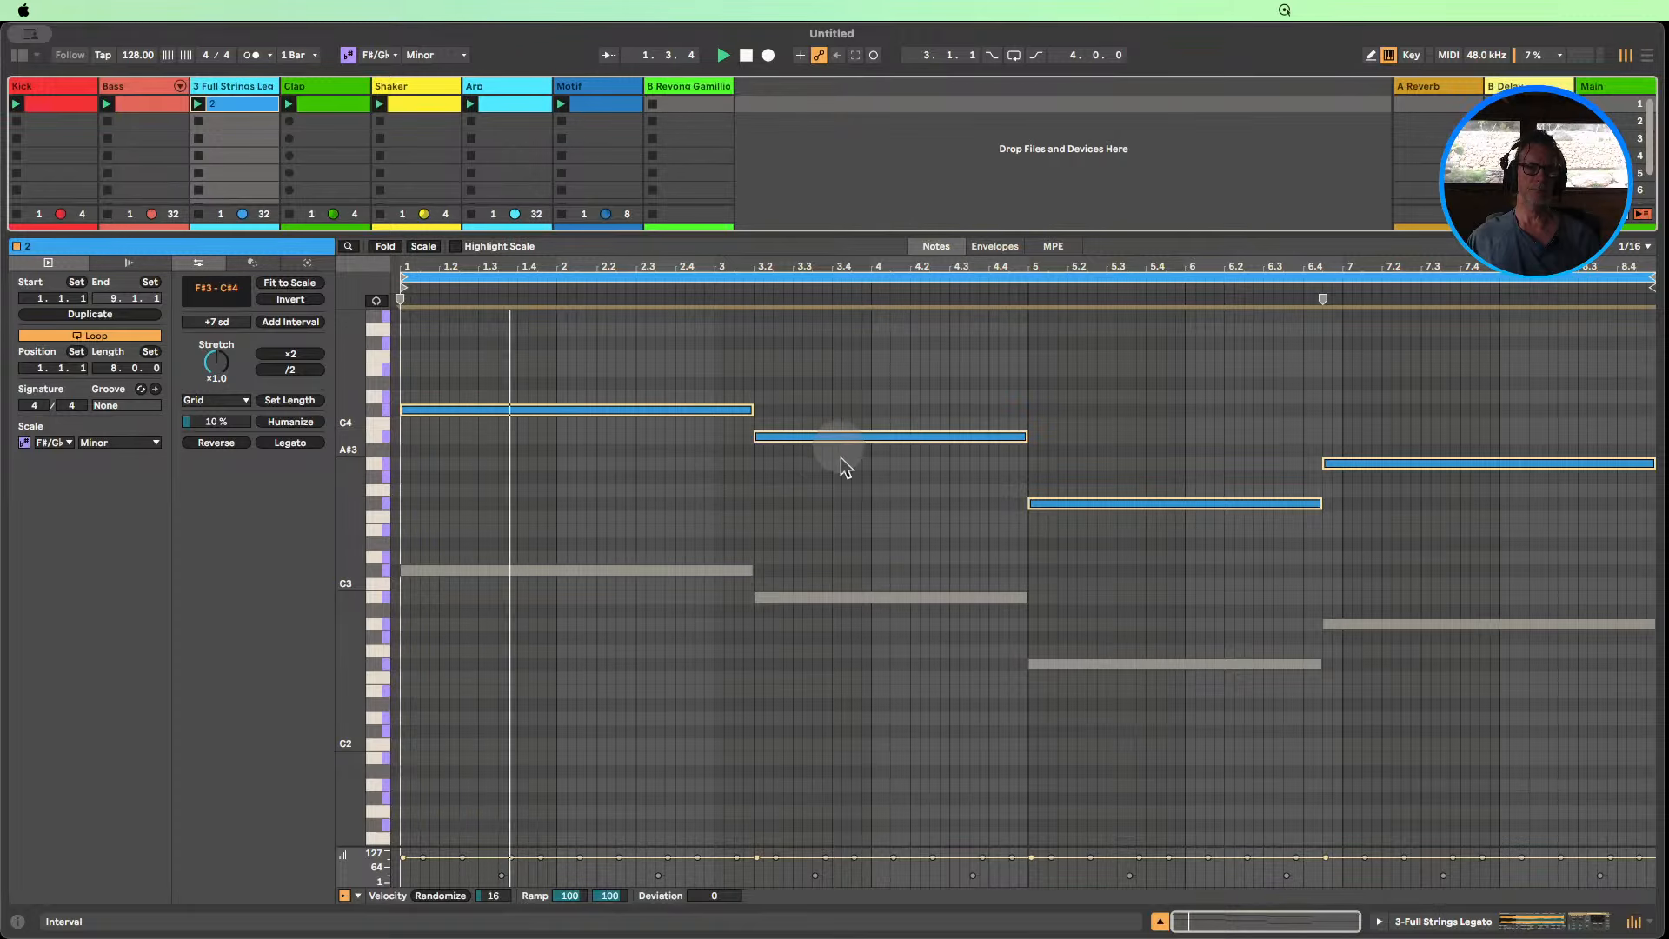
Try adding an interval of +6 scale degrees to the four upper-octave notes of strings clip 2, and undo it.
left_click_drag(1519, 542, 570, 387)
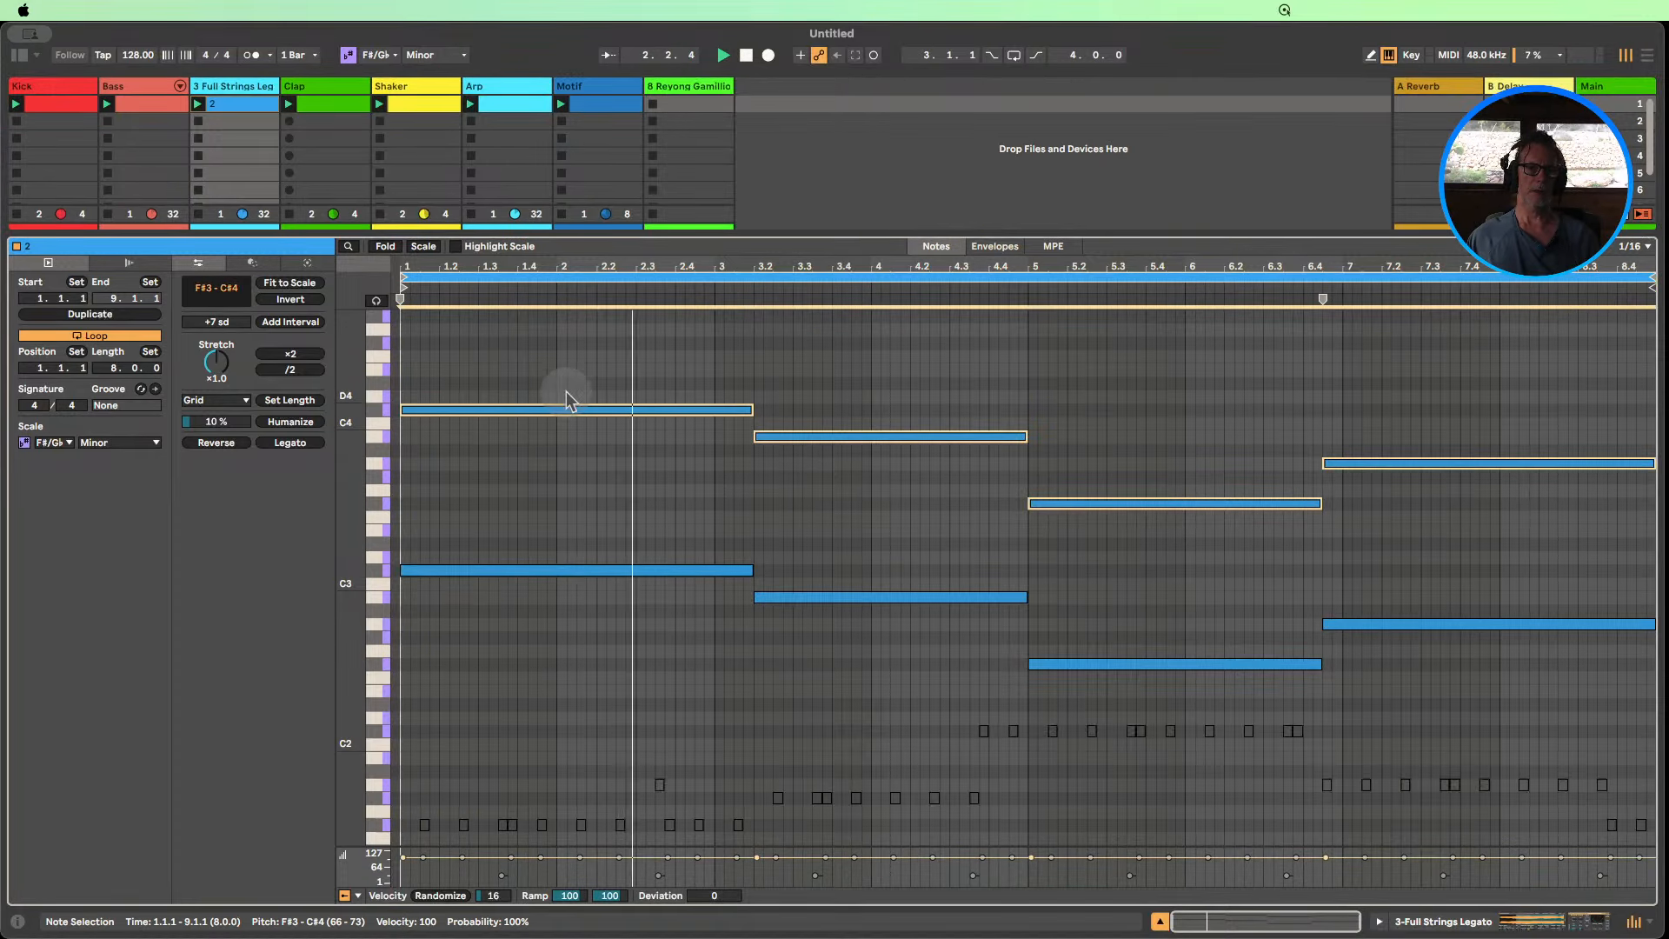
left_click(218, 323)
left_click_drag(216, 323, 217, 333)
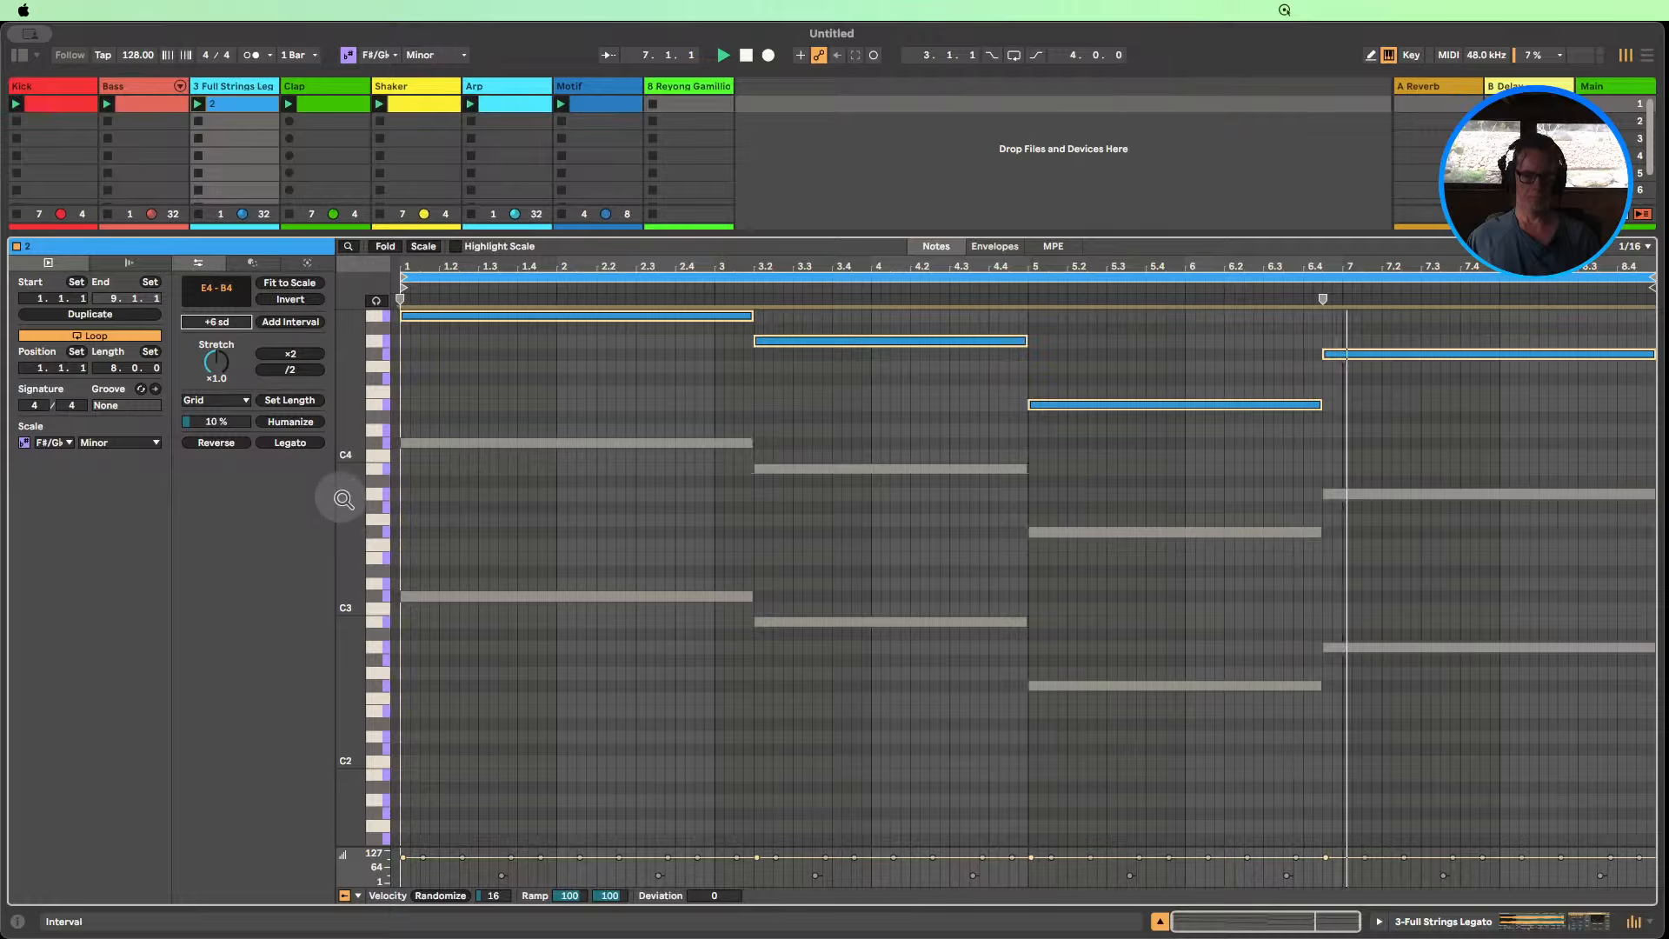
key("super+z")
Add an interval to the four lower long notes of strings clip 2, trying +4, +2 and +1 scale degrees and settling on -2.
left_click(447, 552)
left_click_drag(1466, 698, 447, 589)
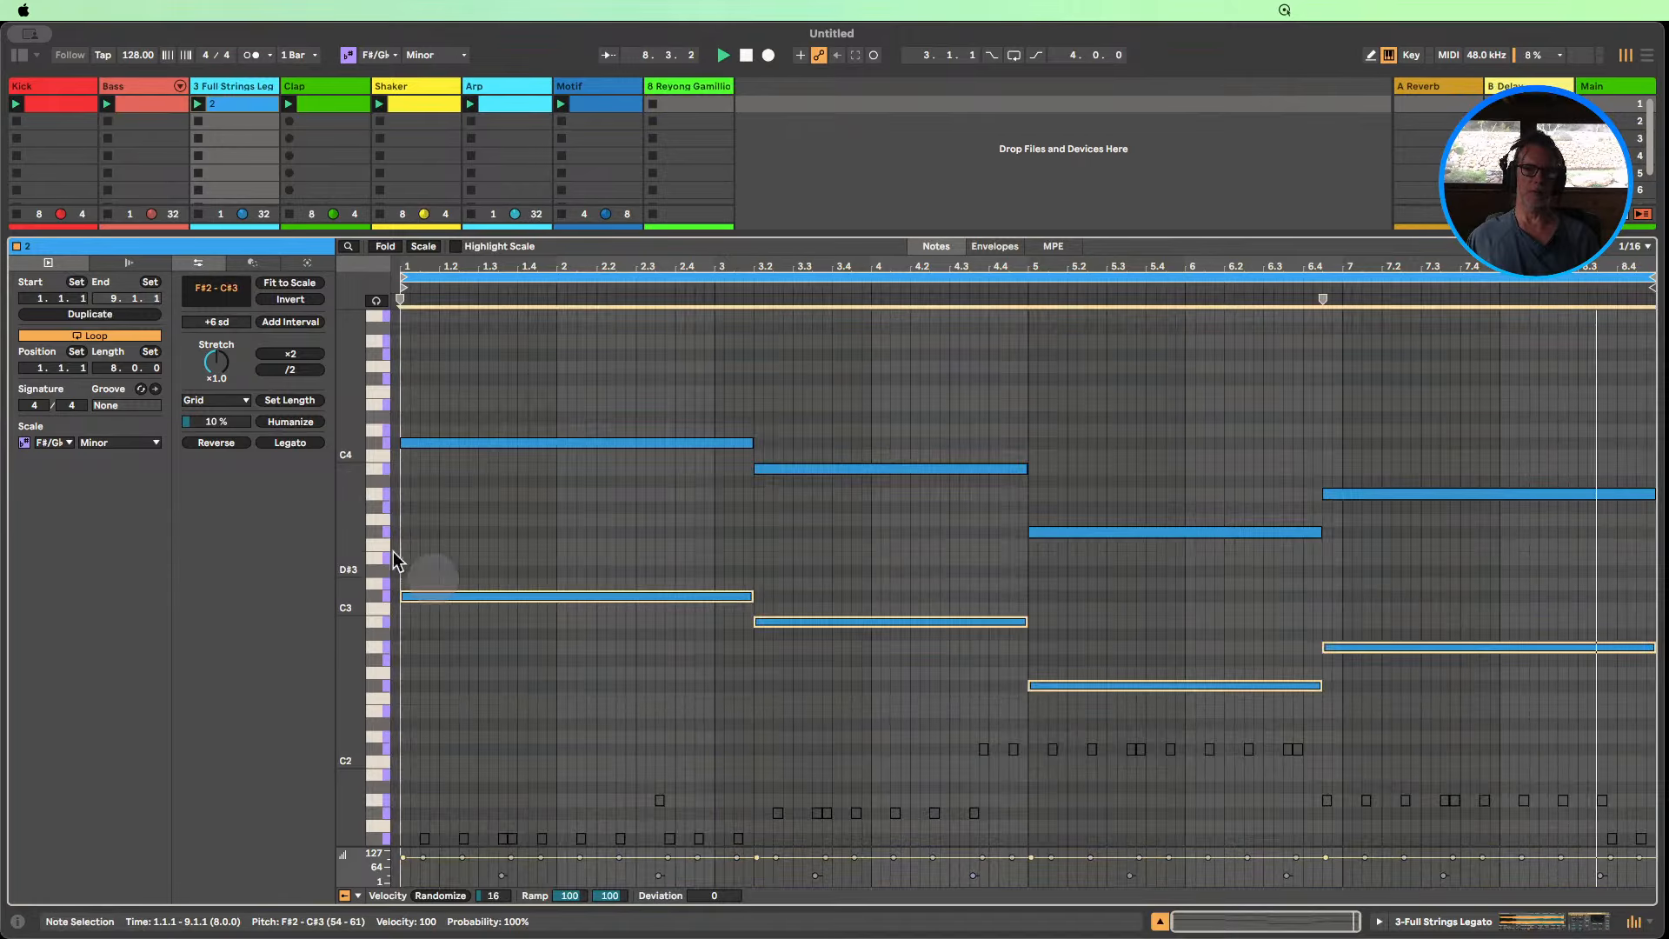
left_click(217, 321)
left_click_drag(217, 322, 217, 335)
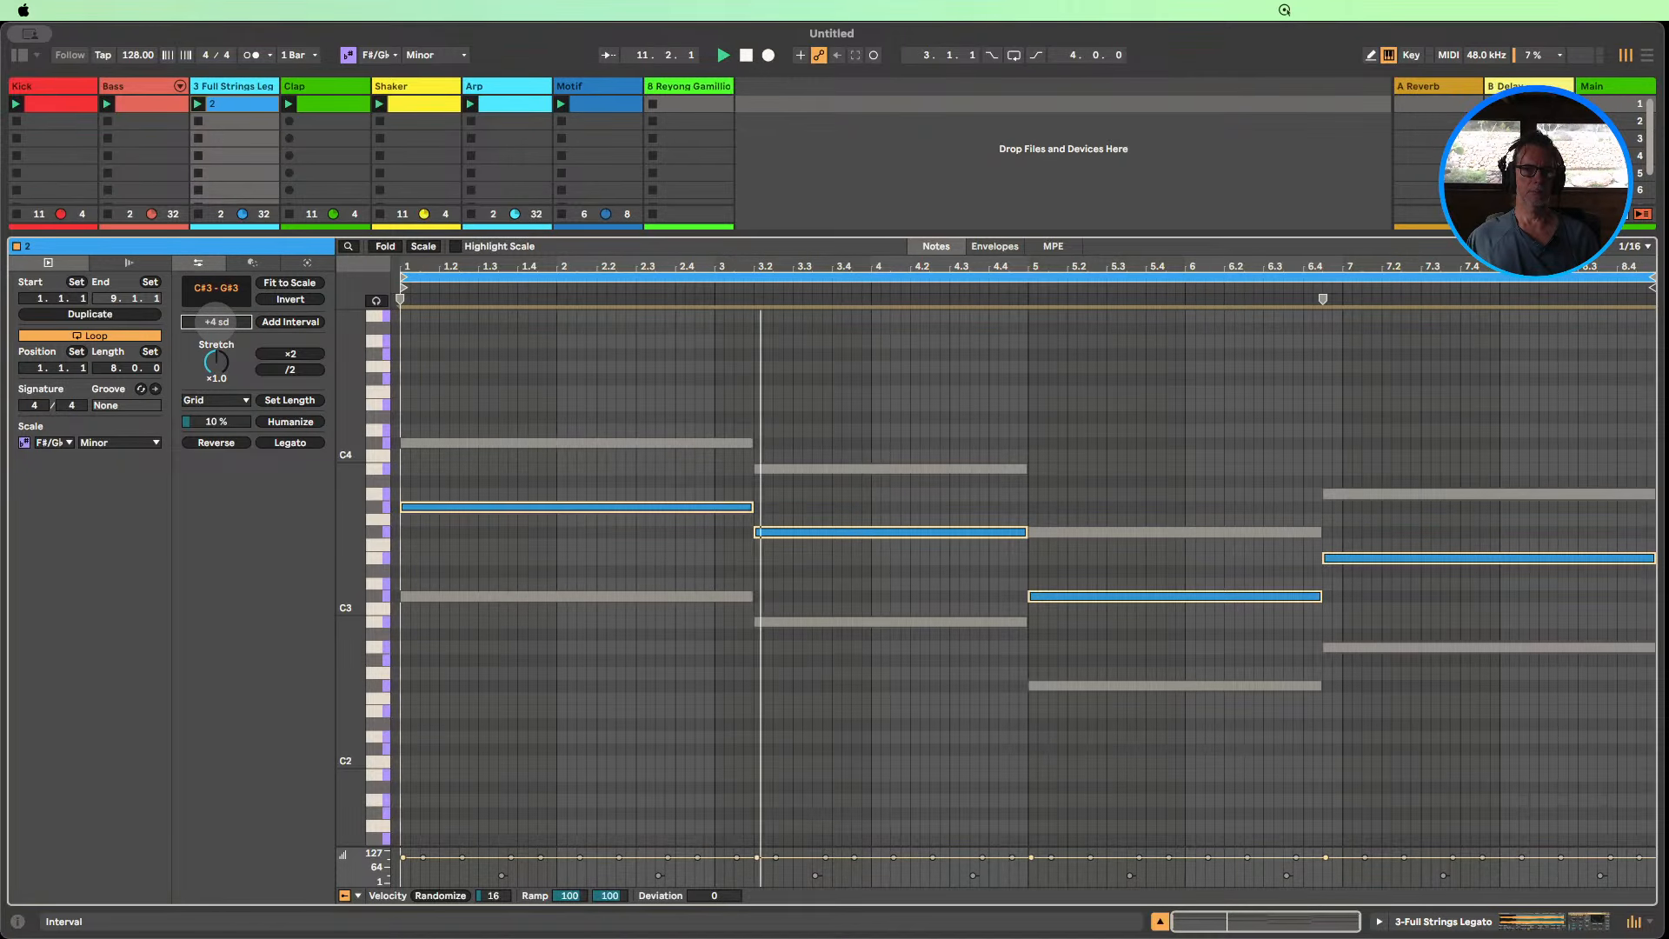
left_click_drag(216, 335, 217, 347)
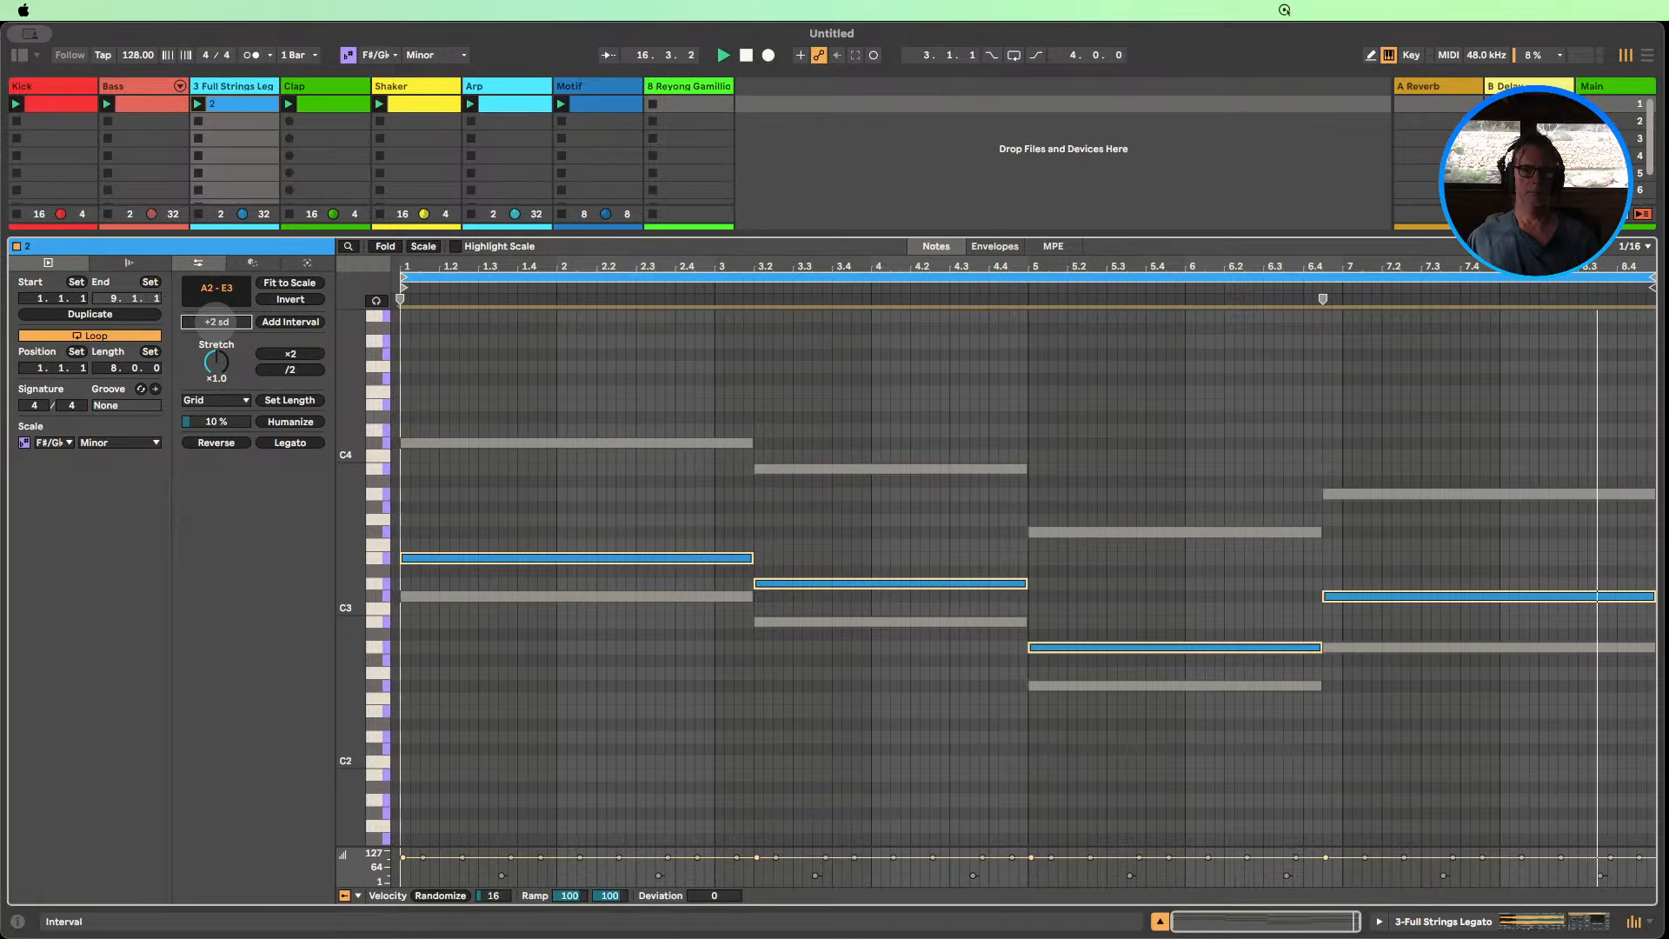
left_click_drag(217, 321, 216, 326)
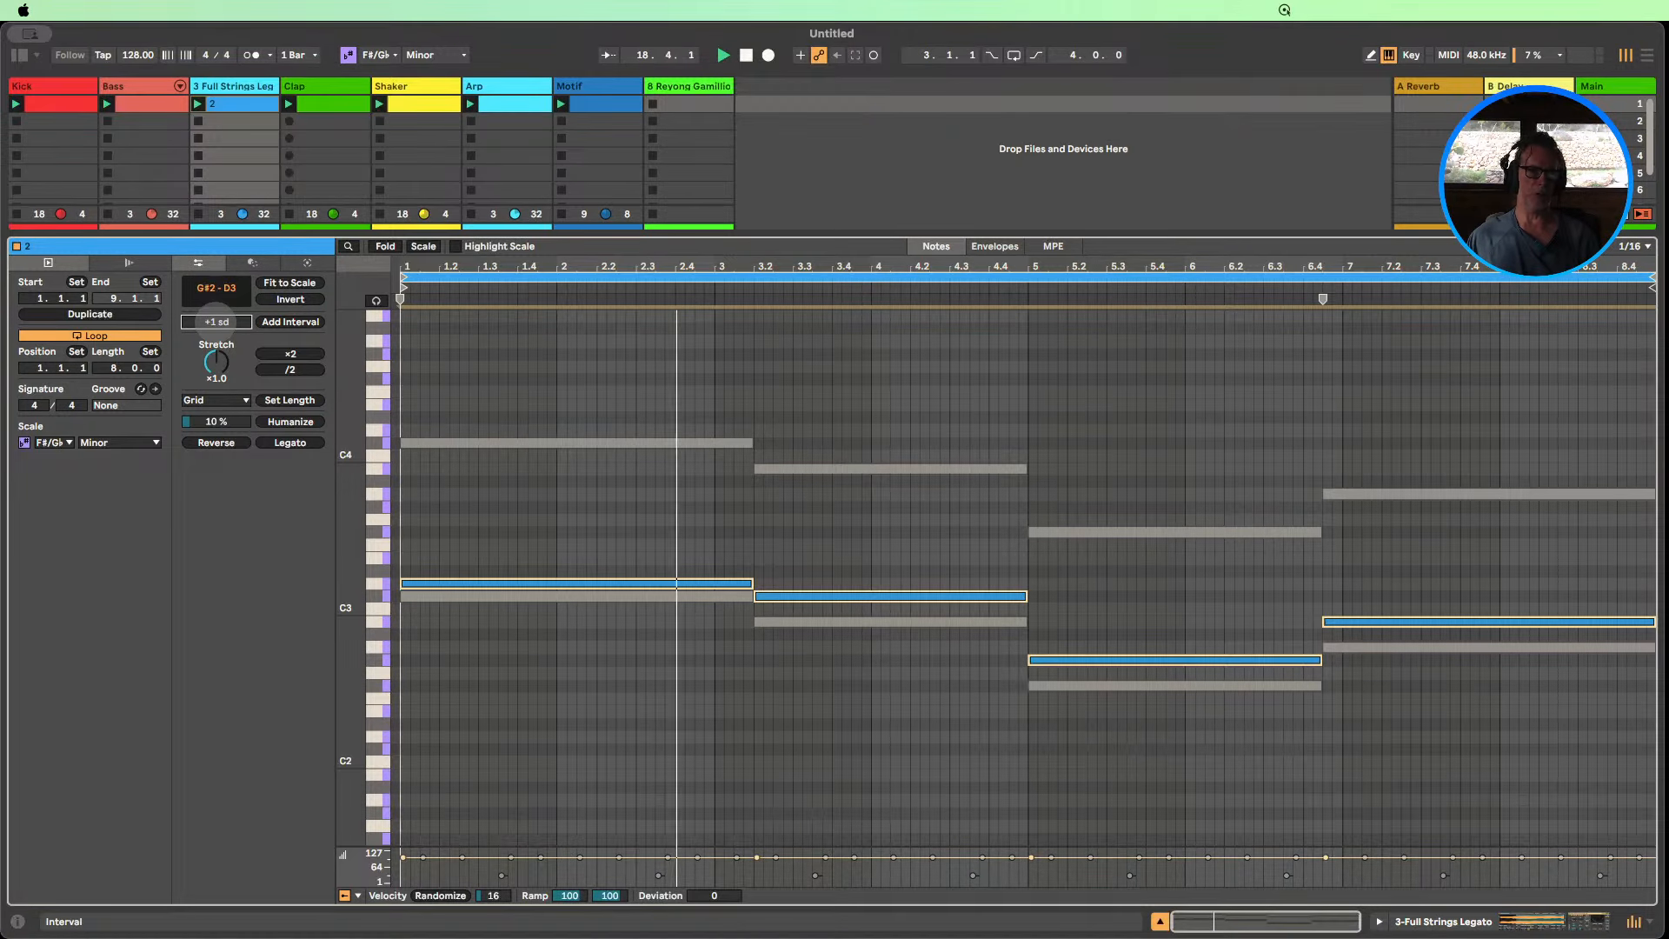
left_click_drag(217, 320, 216, 330)
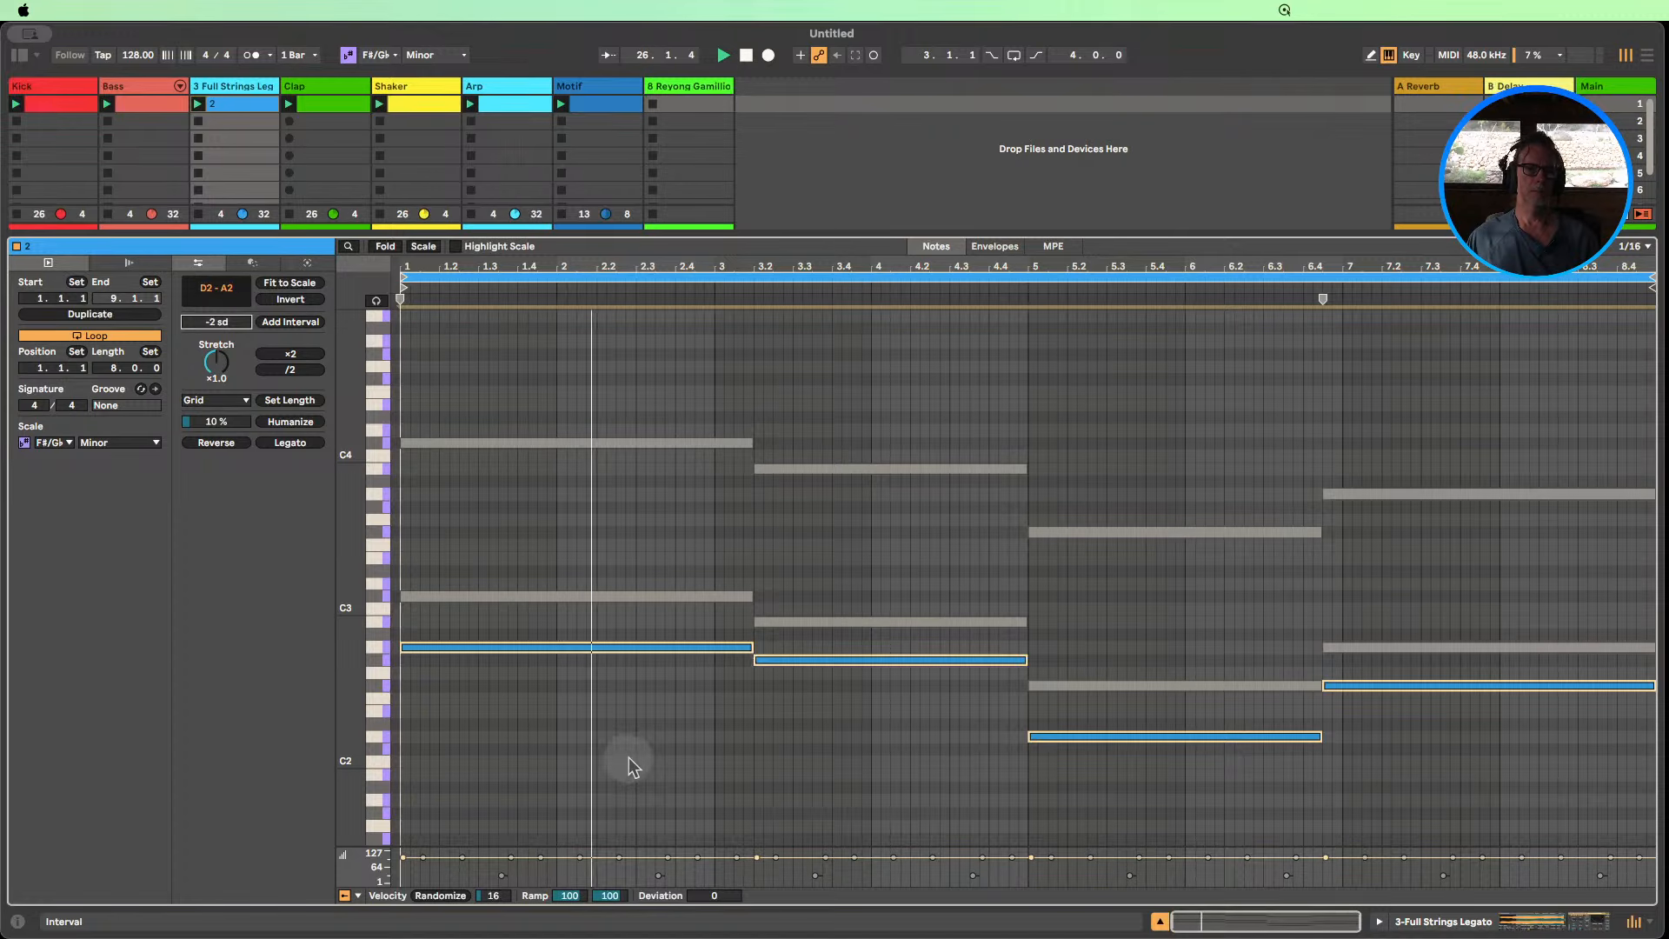
key("super+a")
left_click_drag(346, 602, 357, 602)
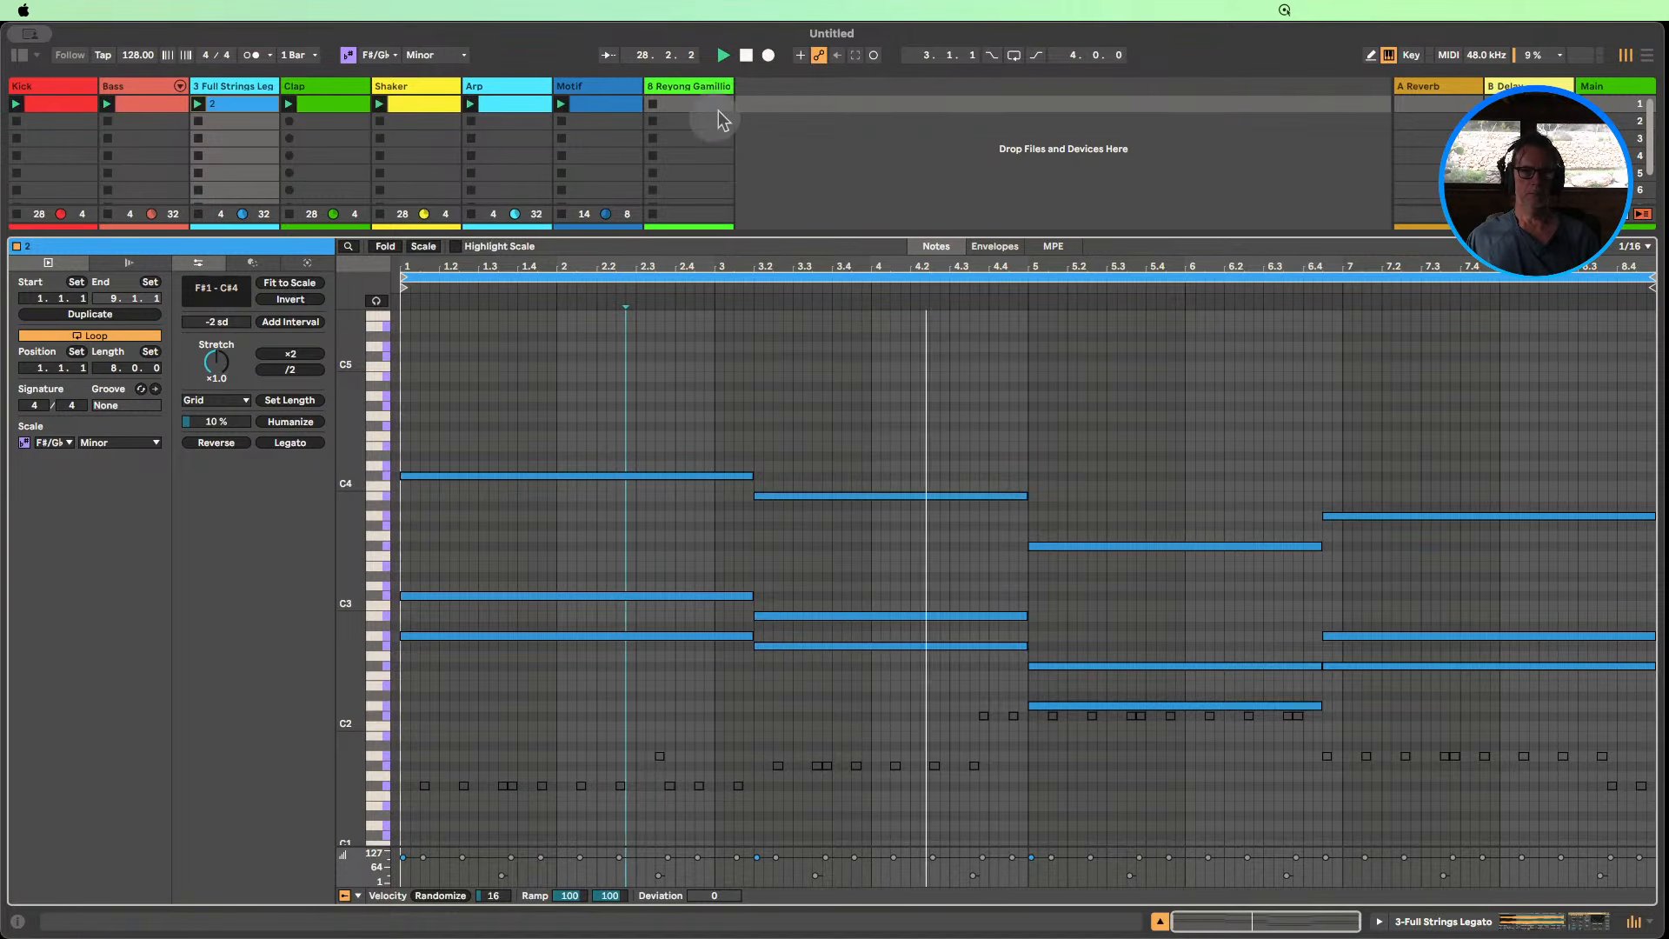
Restart playback and lower the Full Strings Legato track volume to -29.0 dB.
left_click(747, 56)
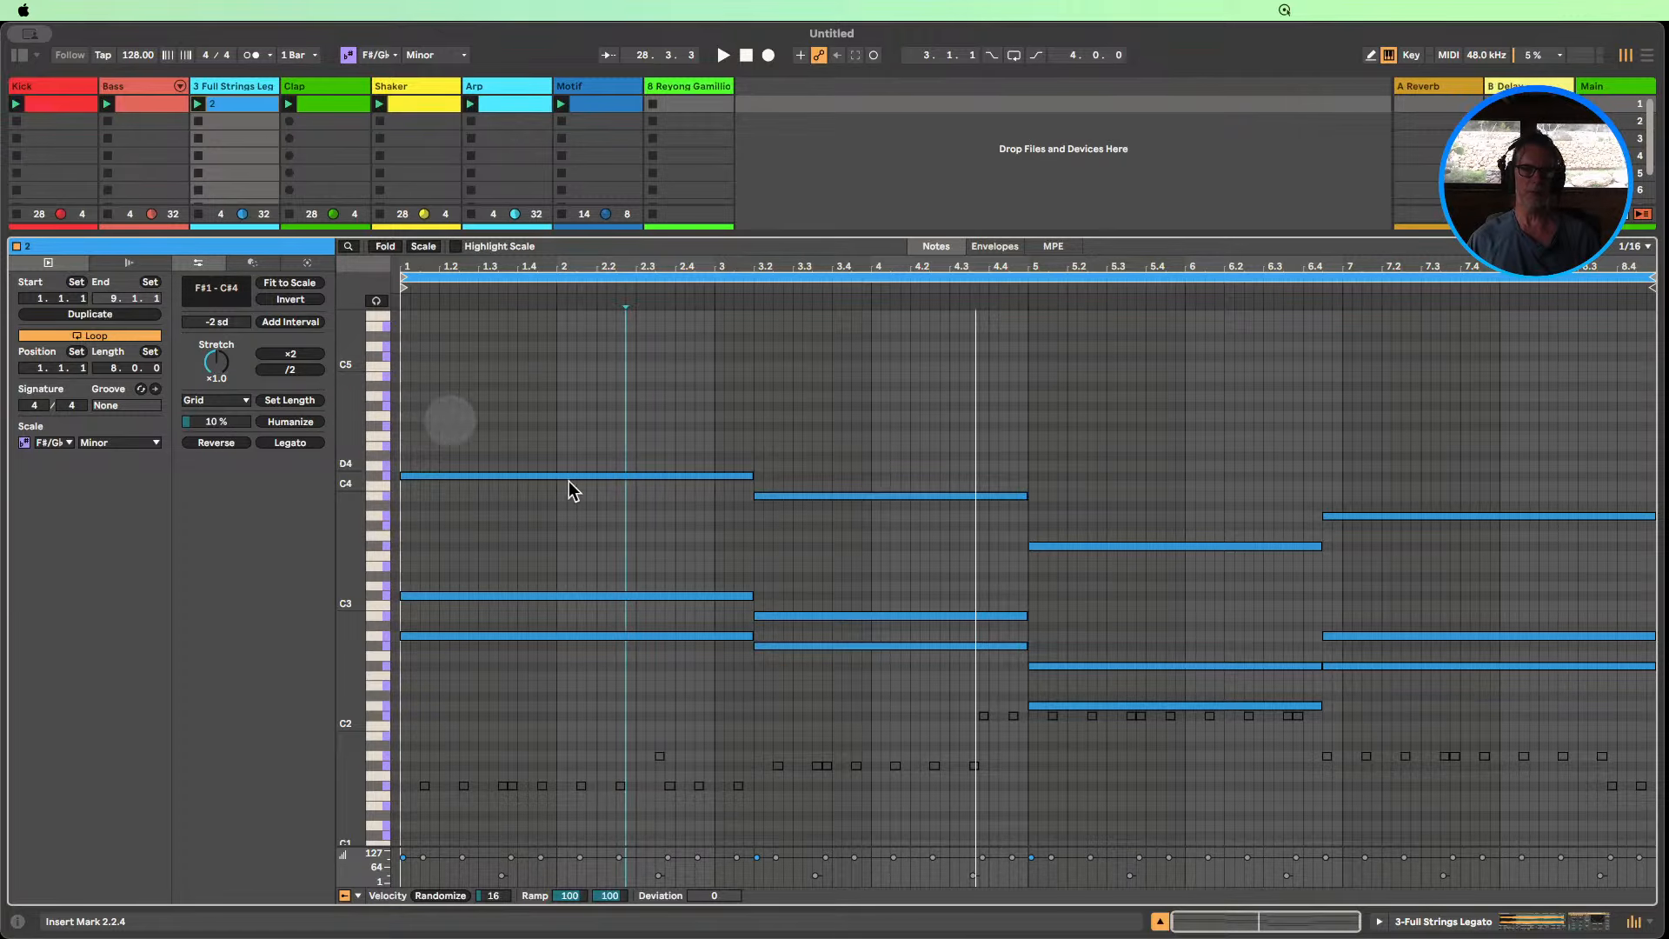
left_click(723, 55)
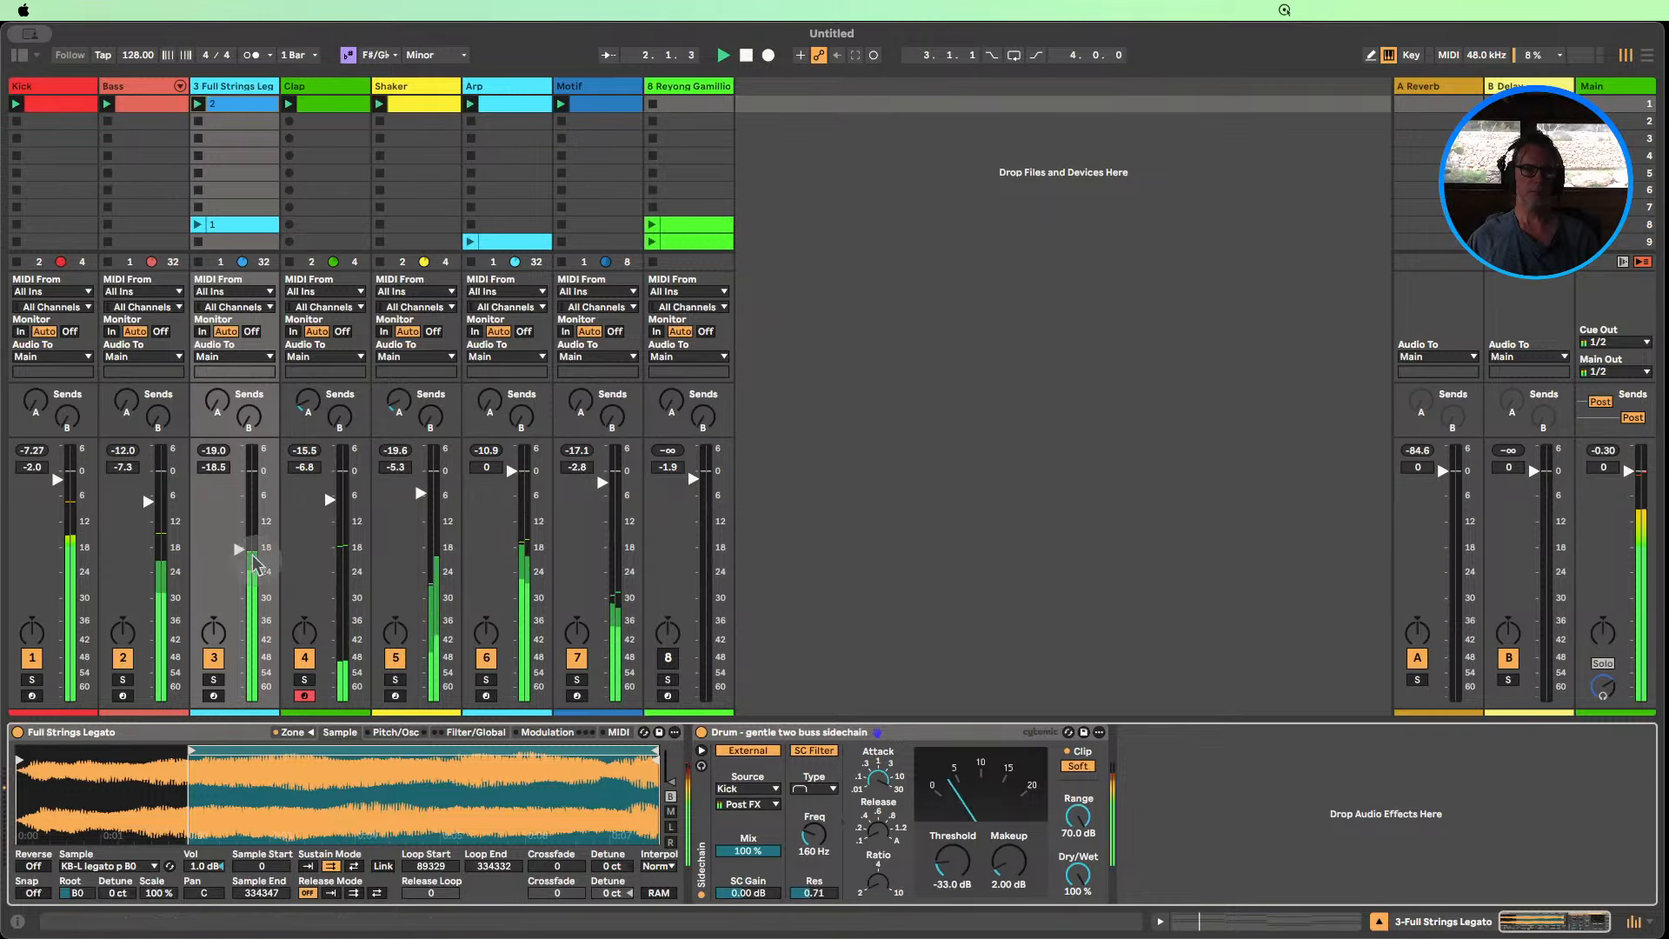
left_click_drag(239, 549, 240, 572)
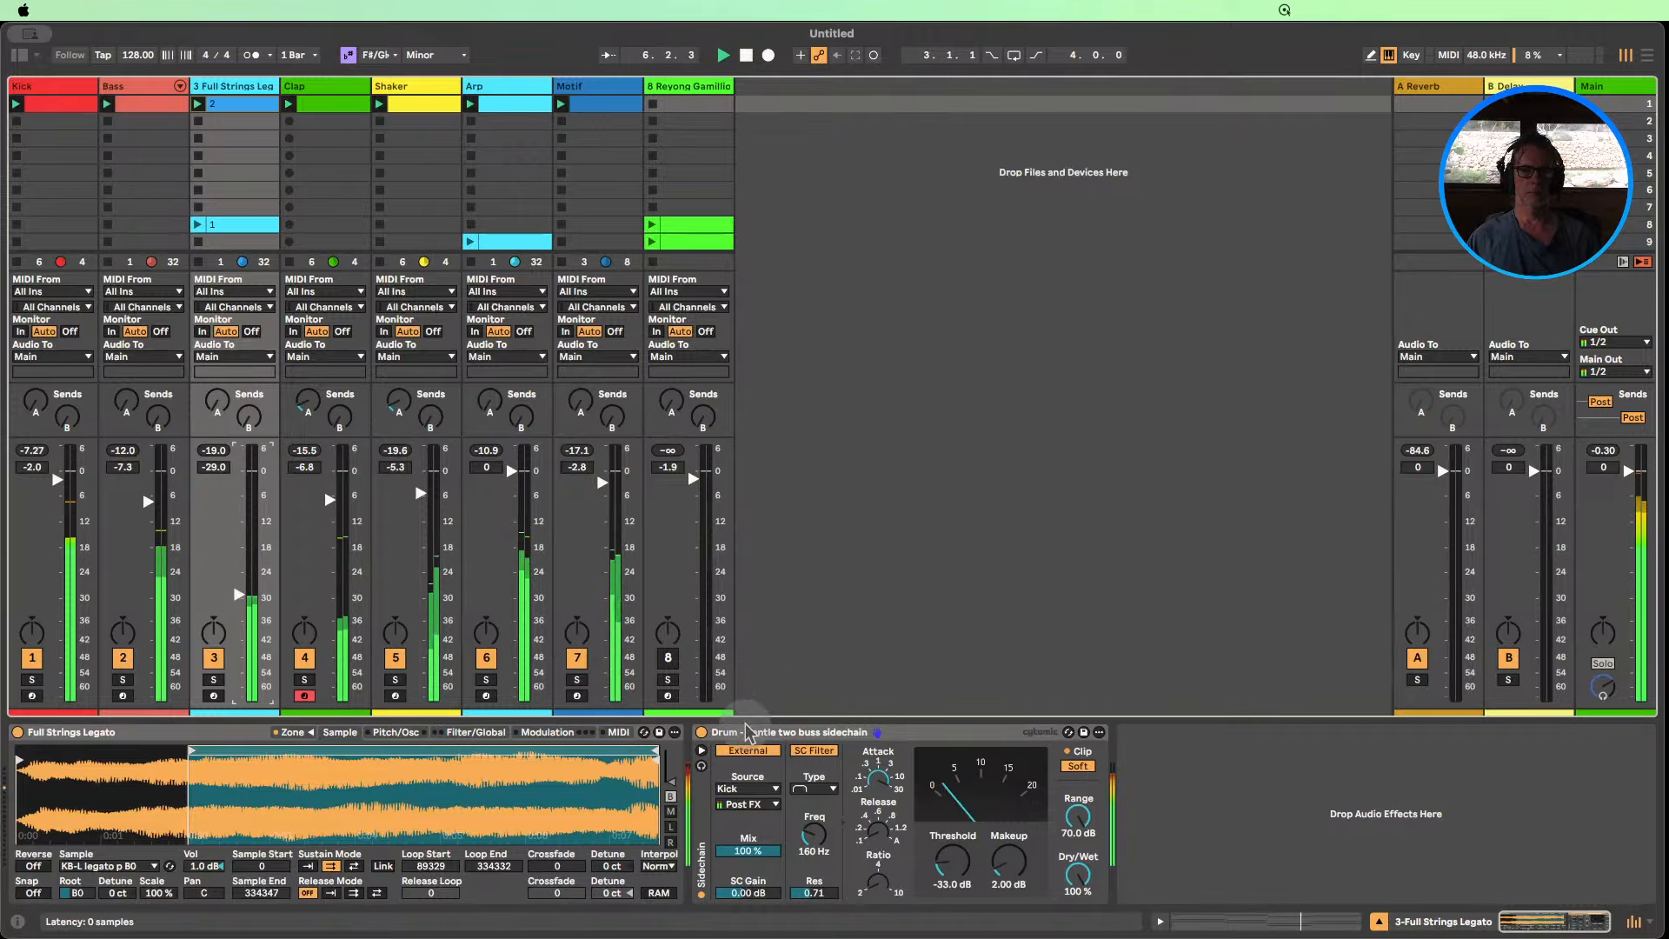
Mute the Kick track and set the filter frequency of the Arp track's Wavetable to 2.99 kHz.
left_click(32, 658)
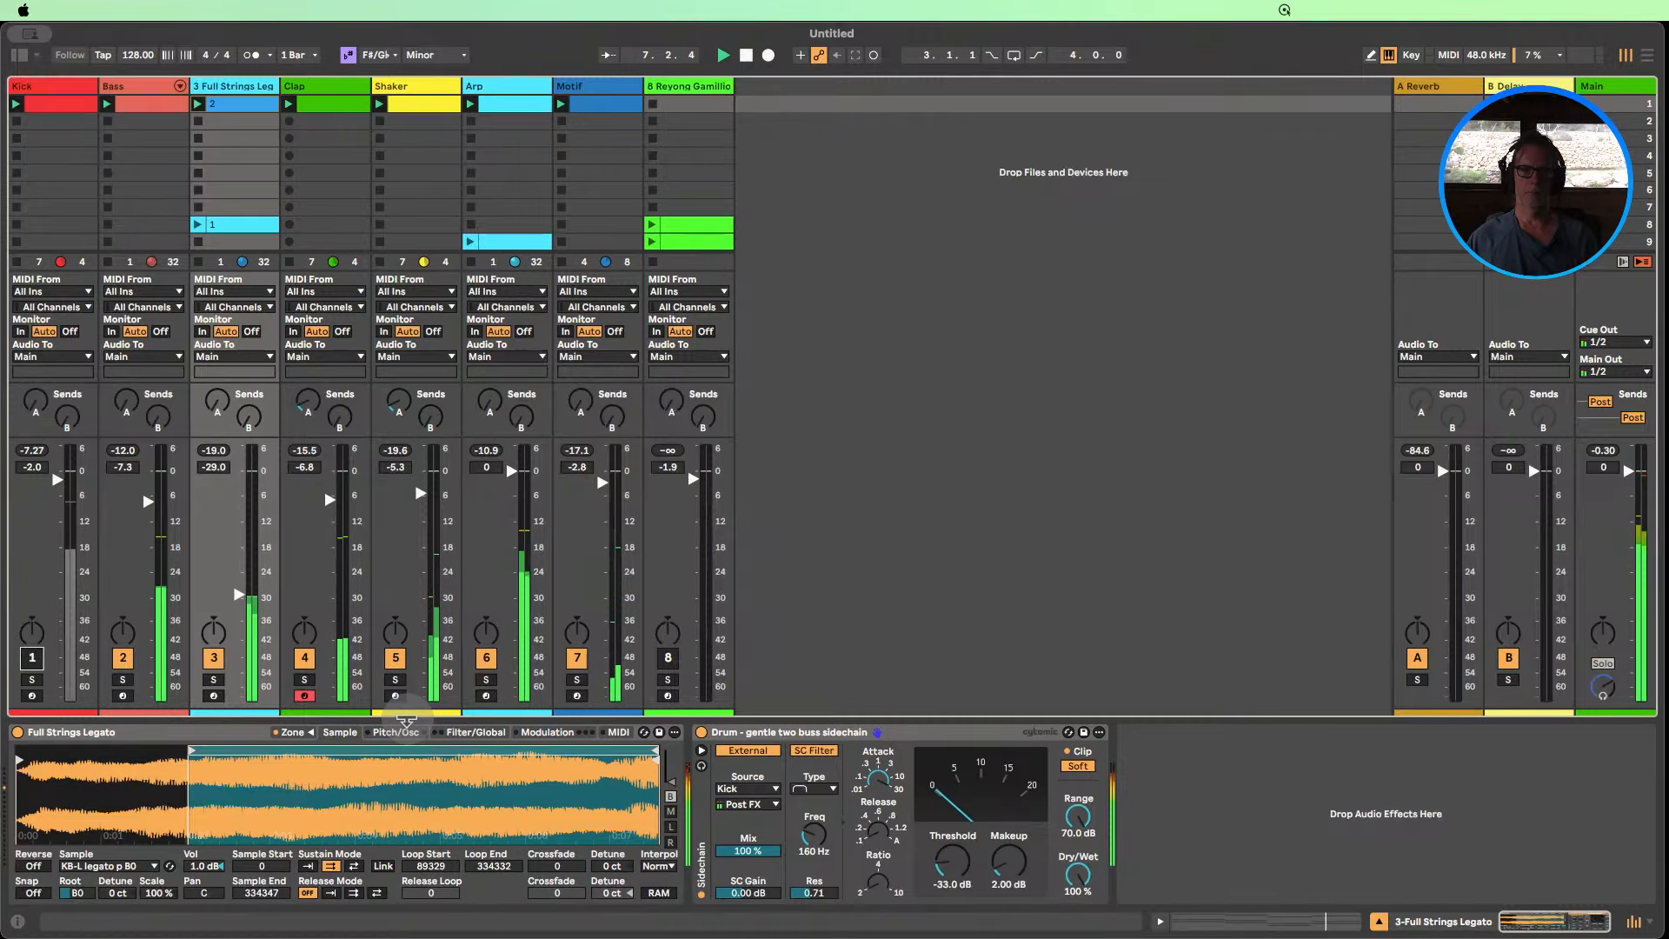
left_click(500, 91)
left_click_drag(459, 865, 459, 831)
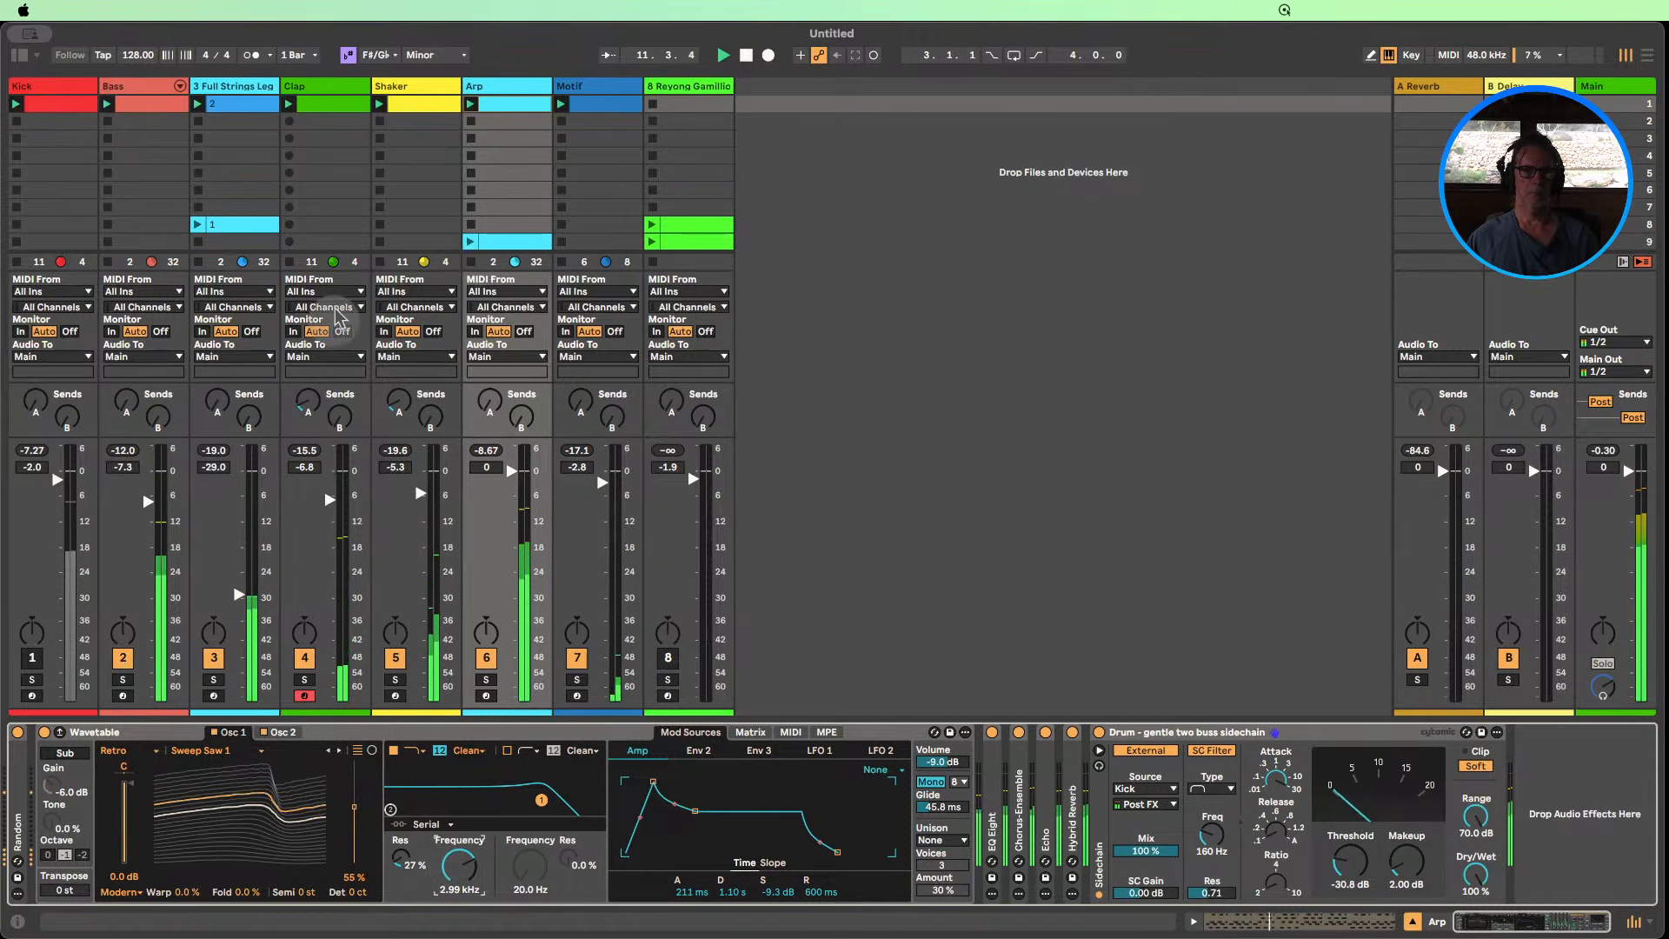
Transpose all the long notes of strings clip 2 up one octave.
double_click(228, 104)
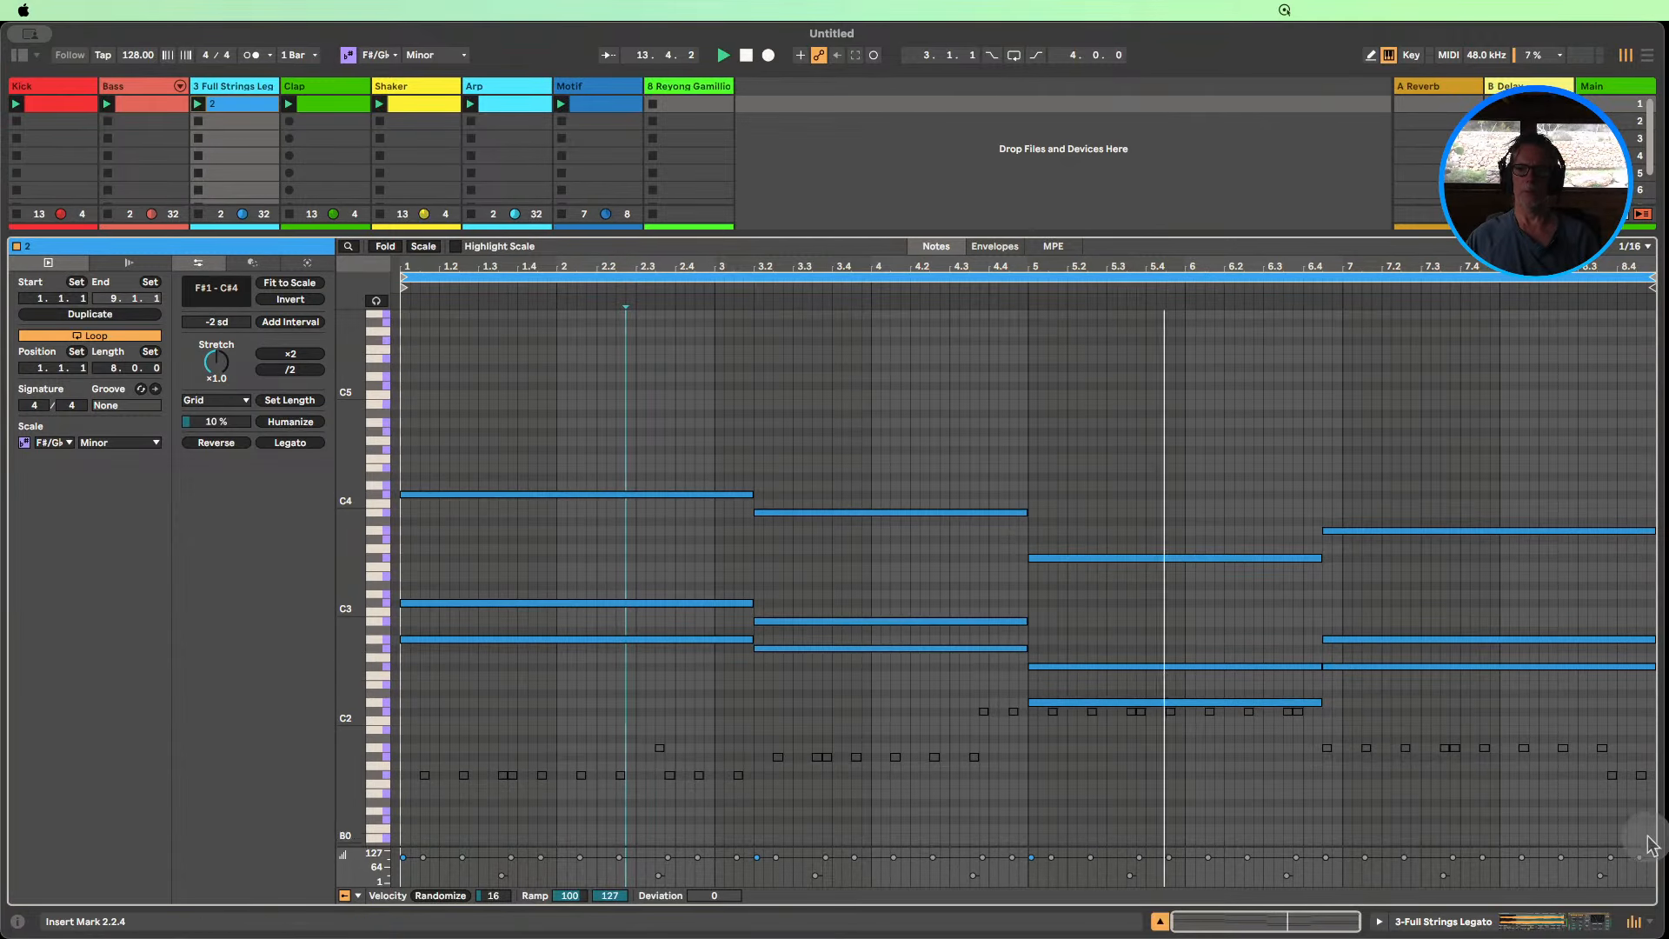
left_click_drag(1645, 823, 1112, 792)
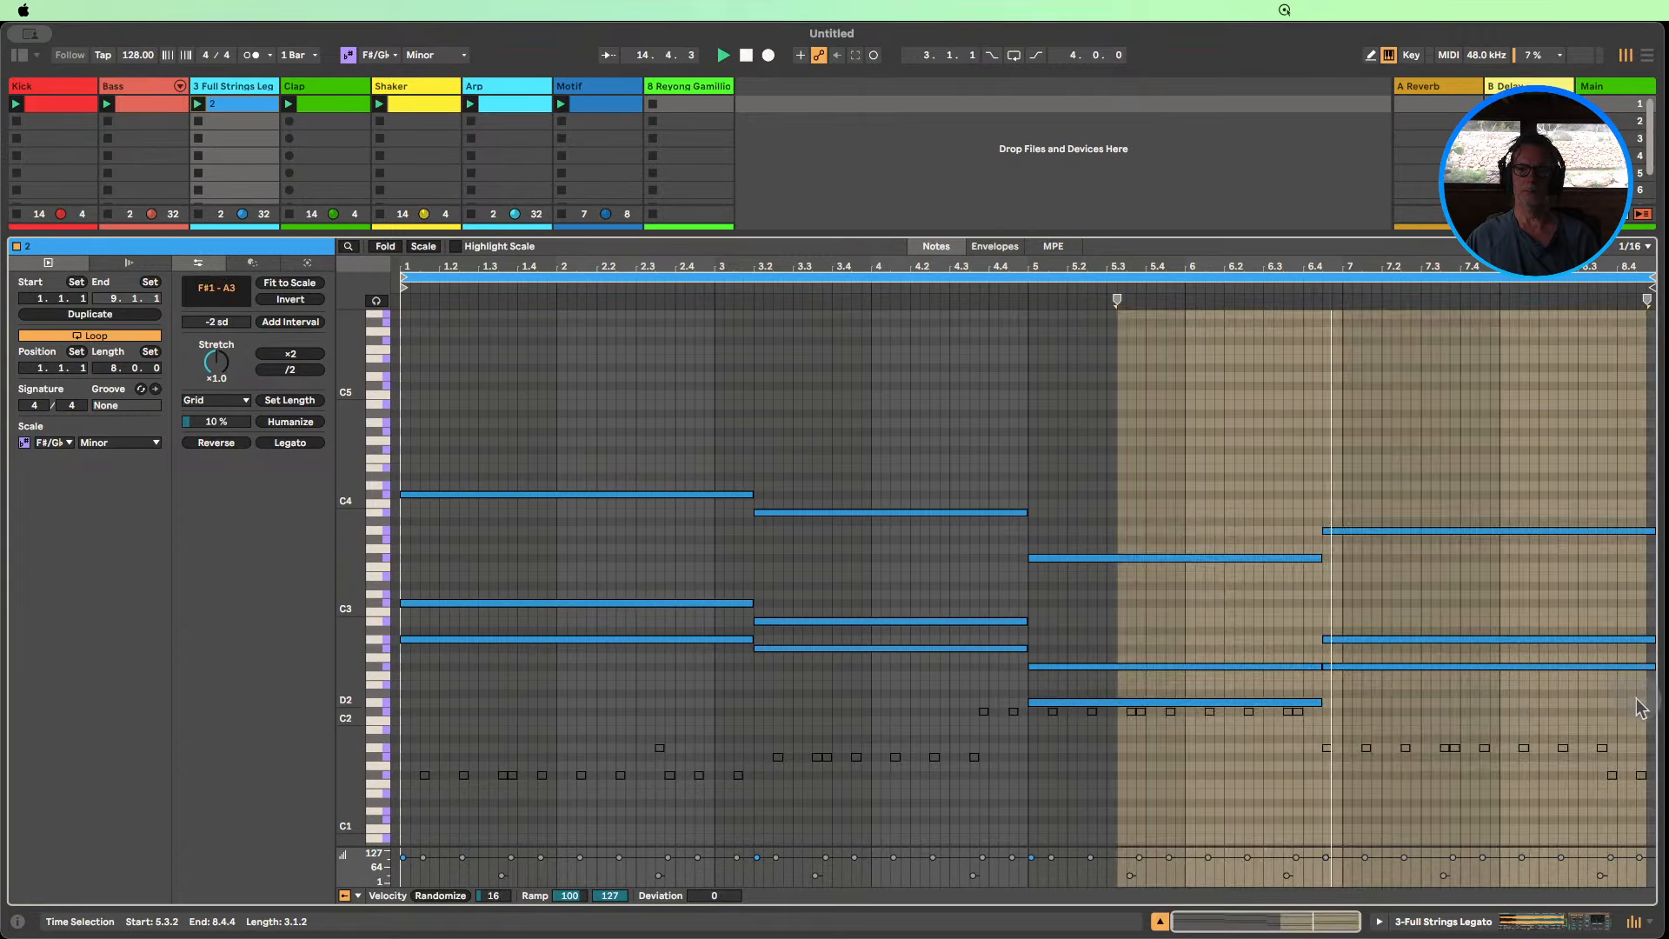
left_click_drag(1636, 701, 894, 584)
key("ctrl+a")
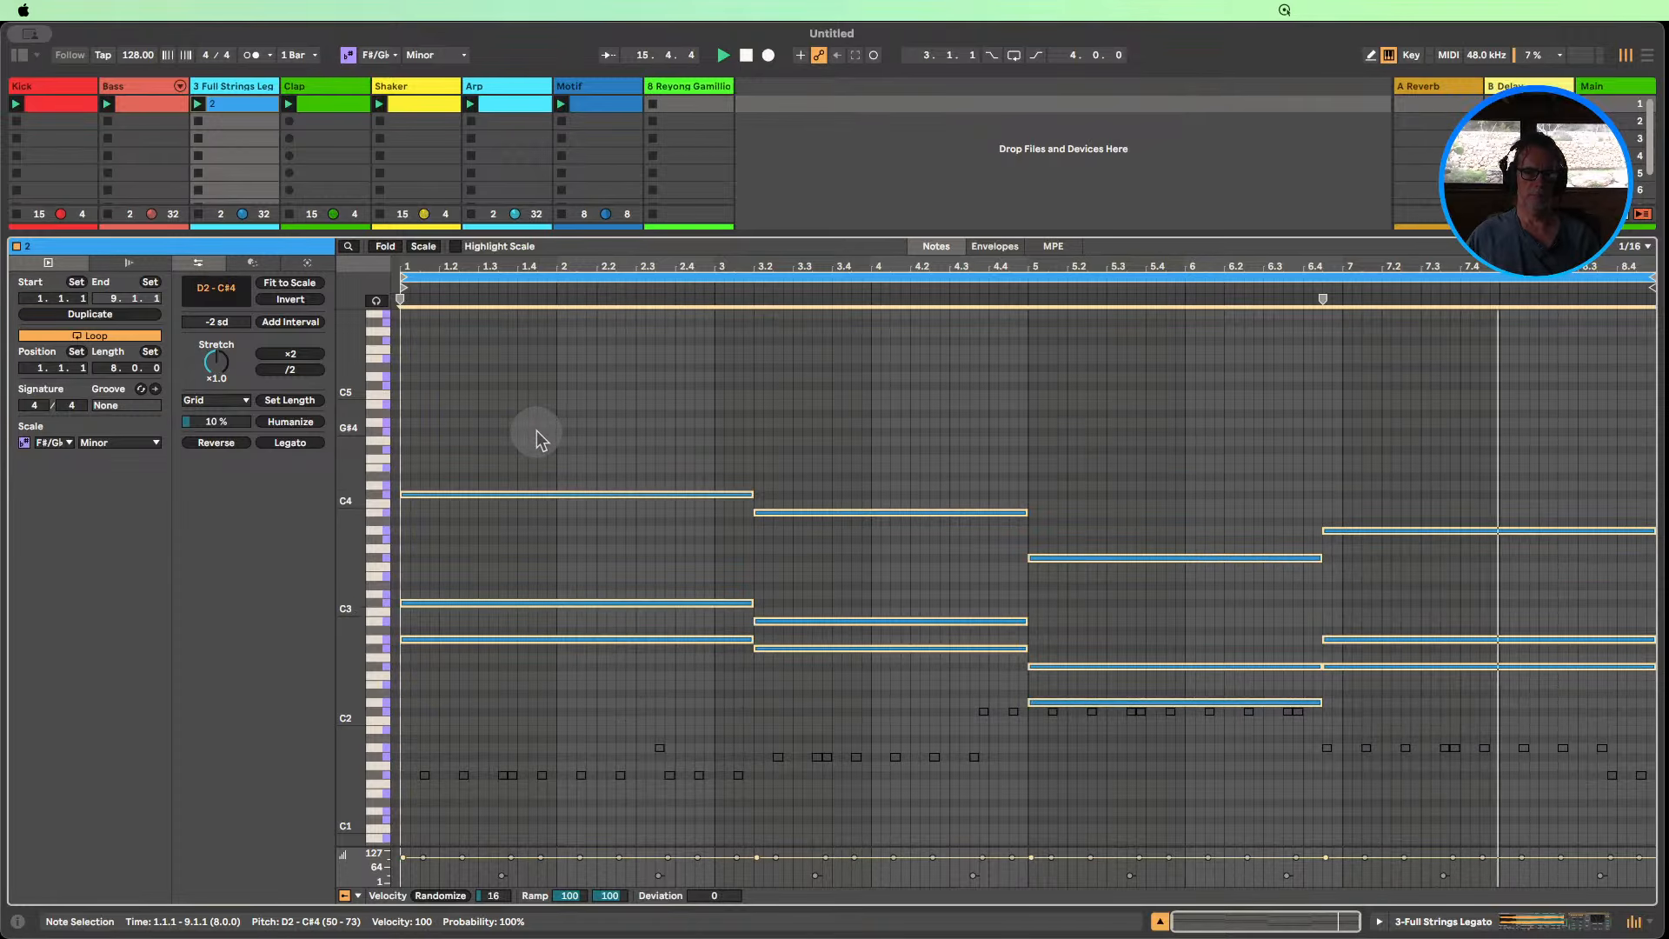
key("shift+Up")
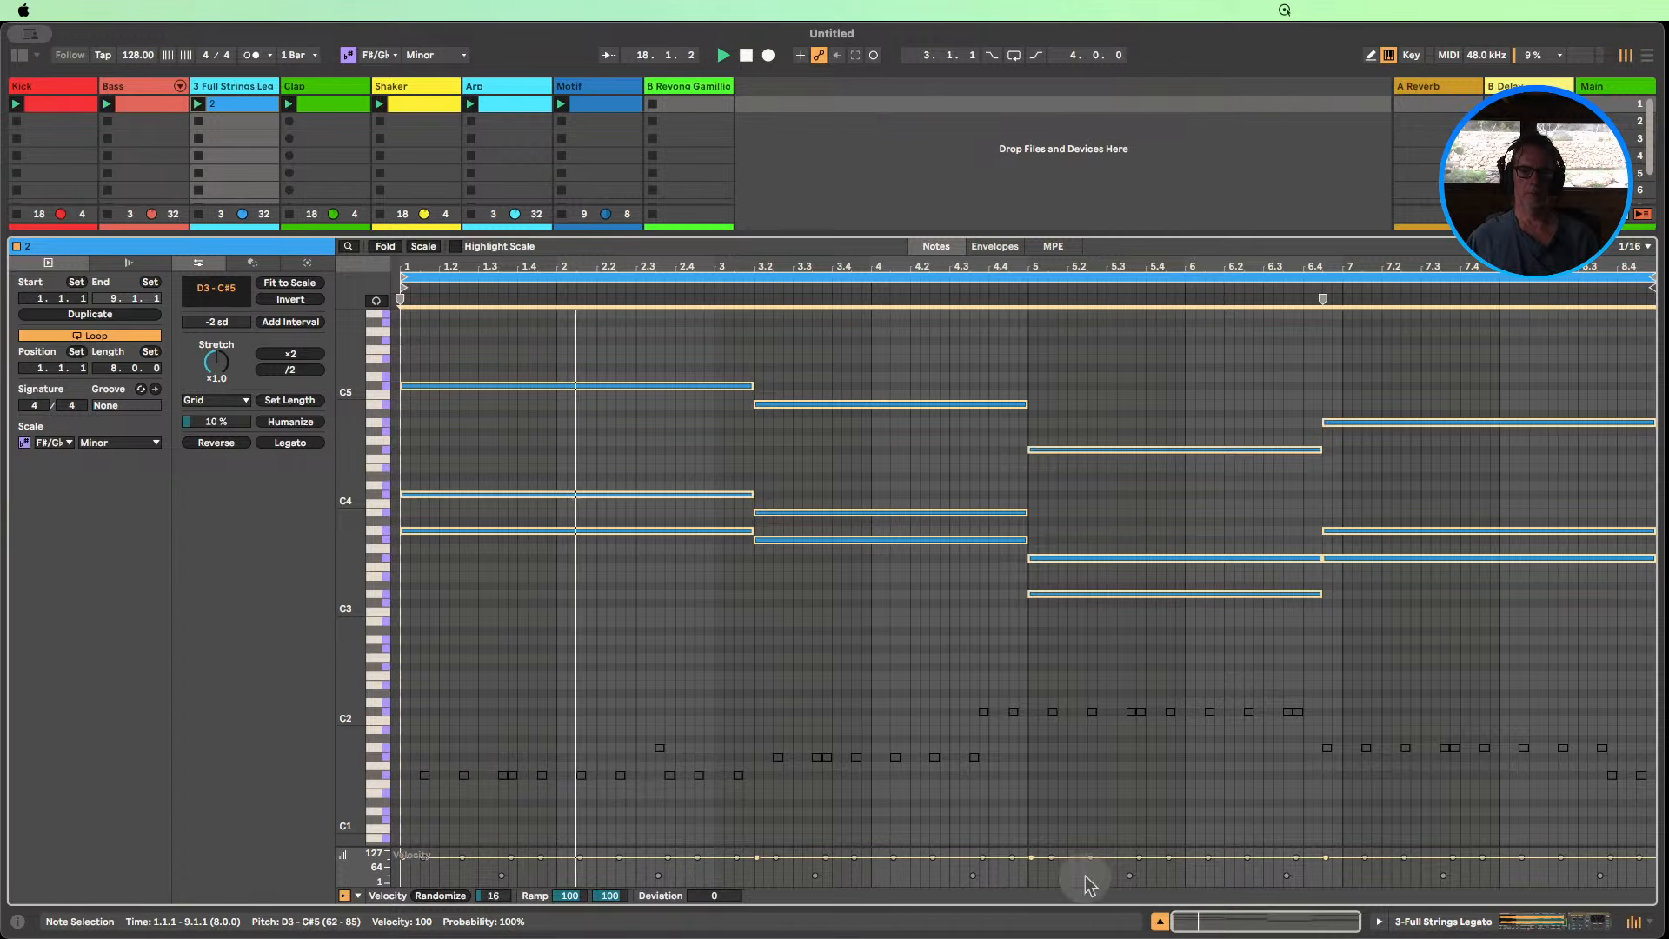
Return to the full mixer view and unmute the Kick track.
left_click(1160, 923)
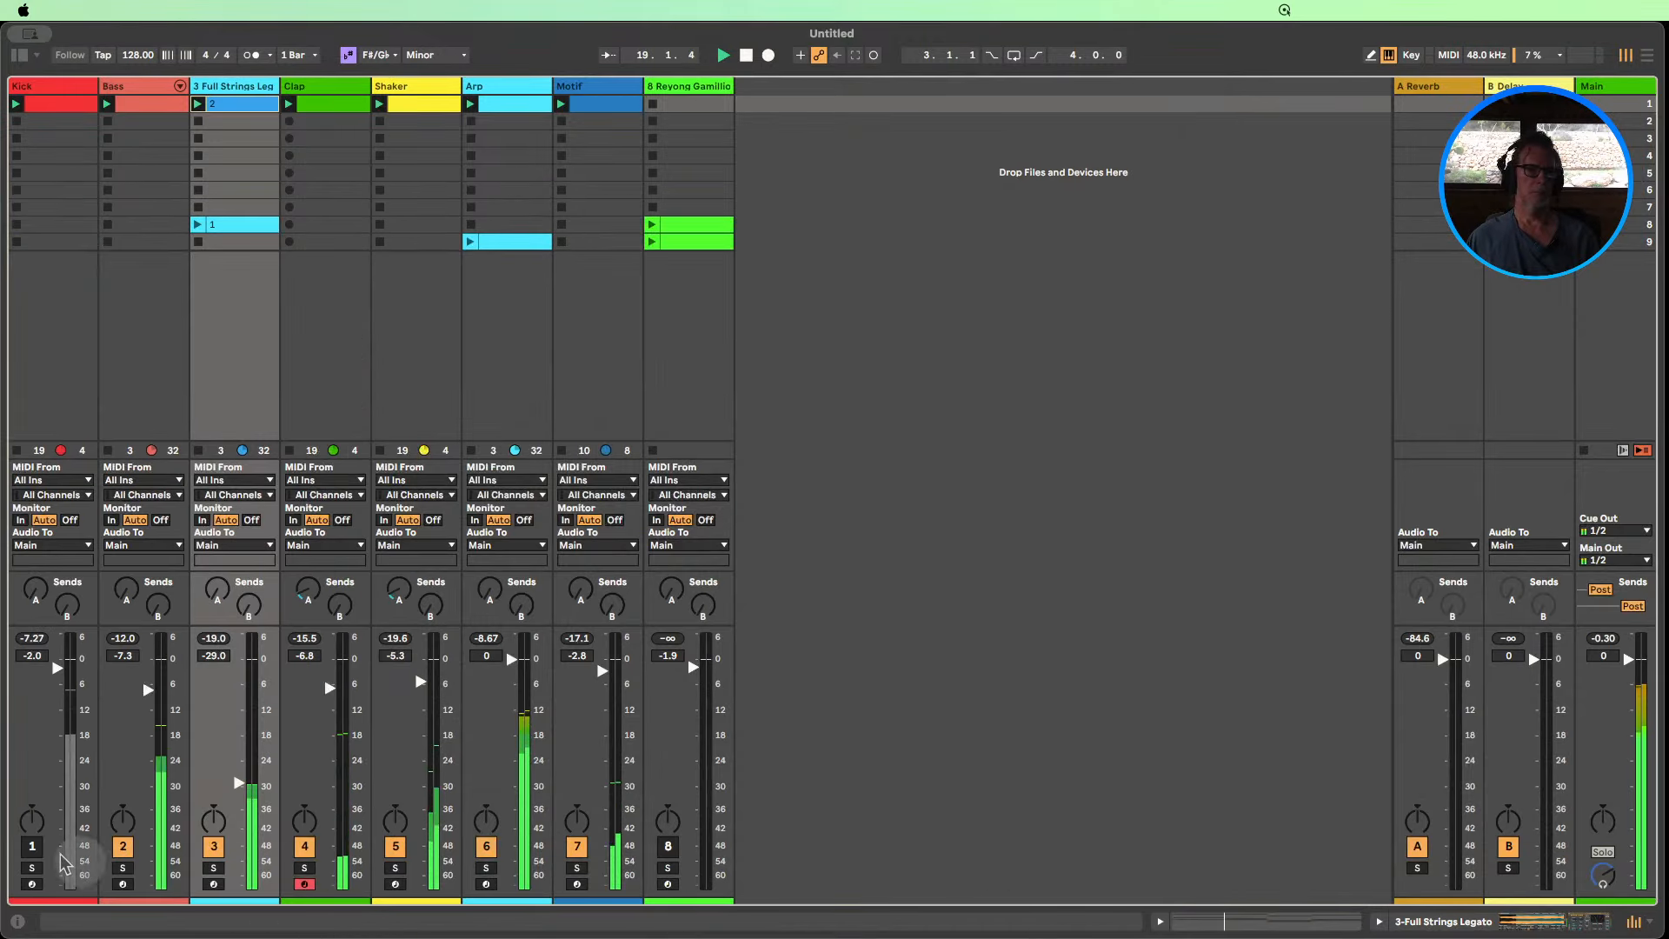
left_click(31, 847)
left_click(31, 848)
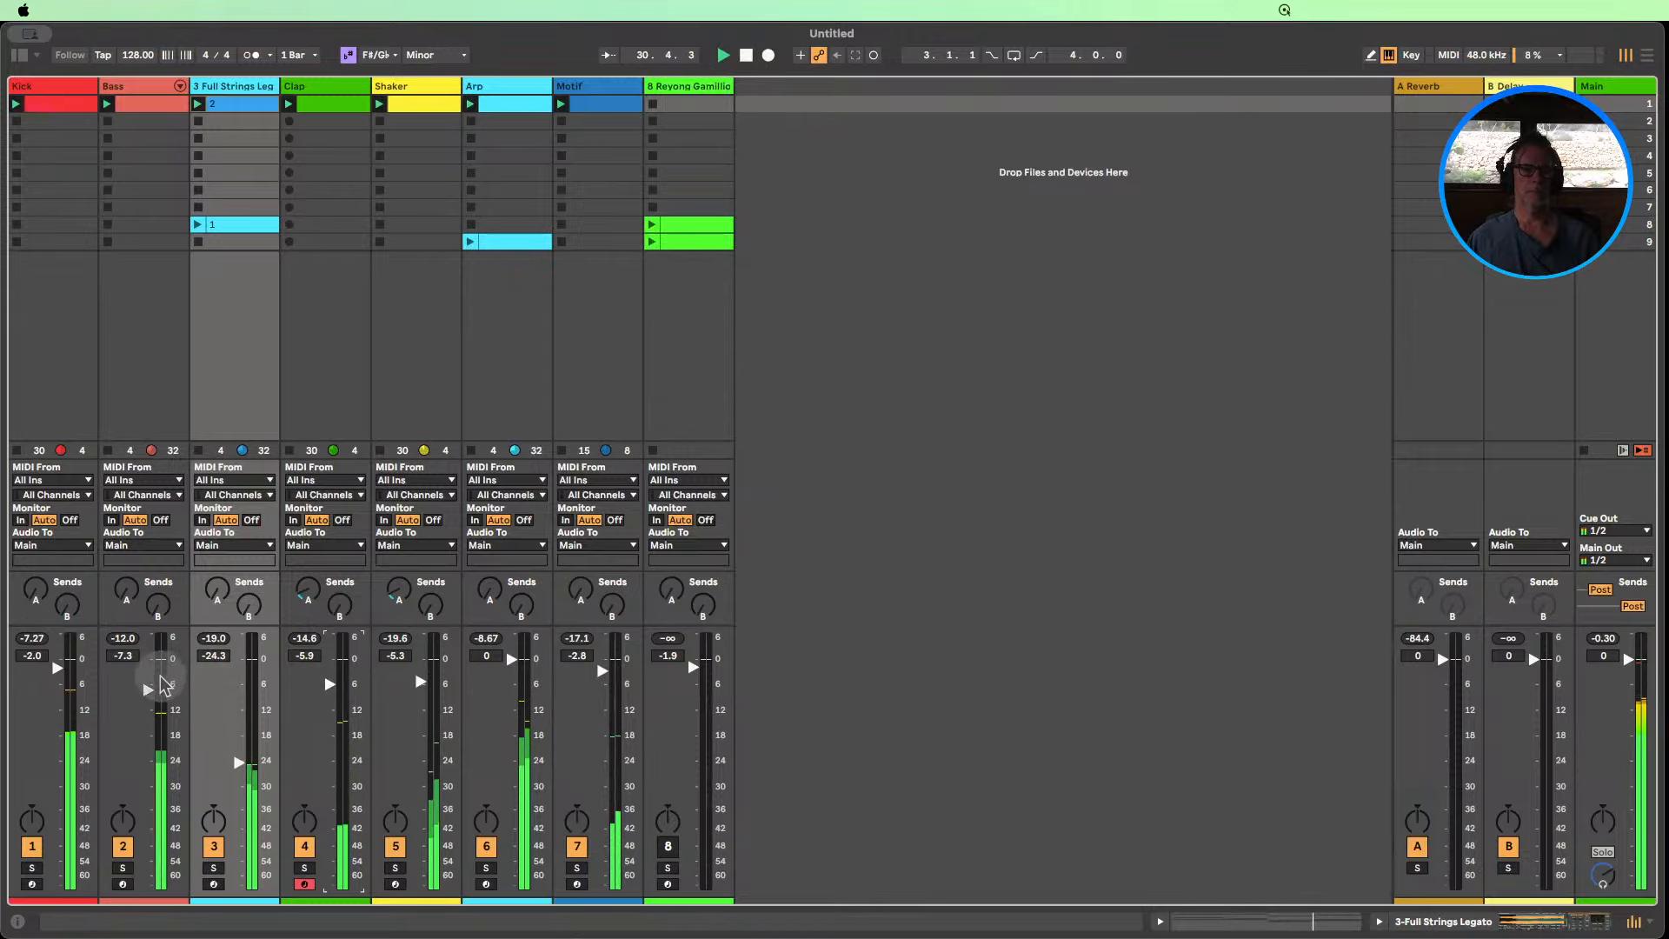
Set the filter frequency of the Drift synth on the Bass track to 83.2 Hz.
double_click(150, 91)
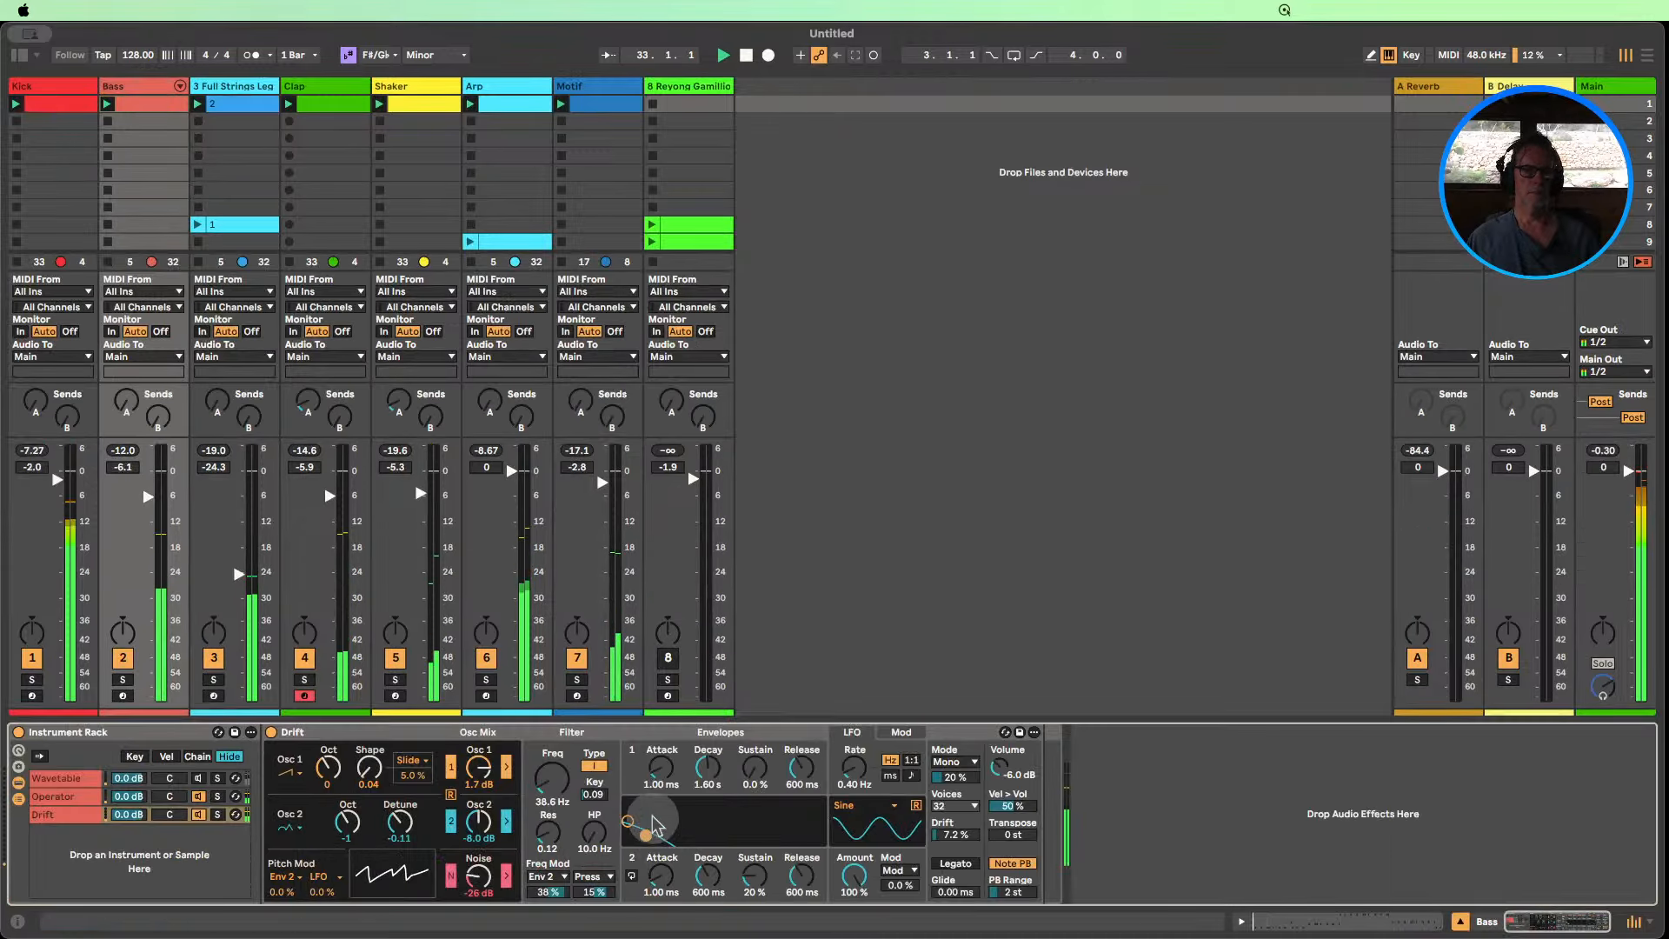
left_click_drag(551, 780, 551, 760)
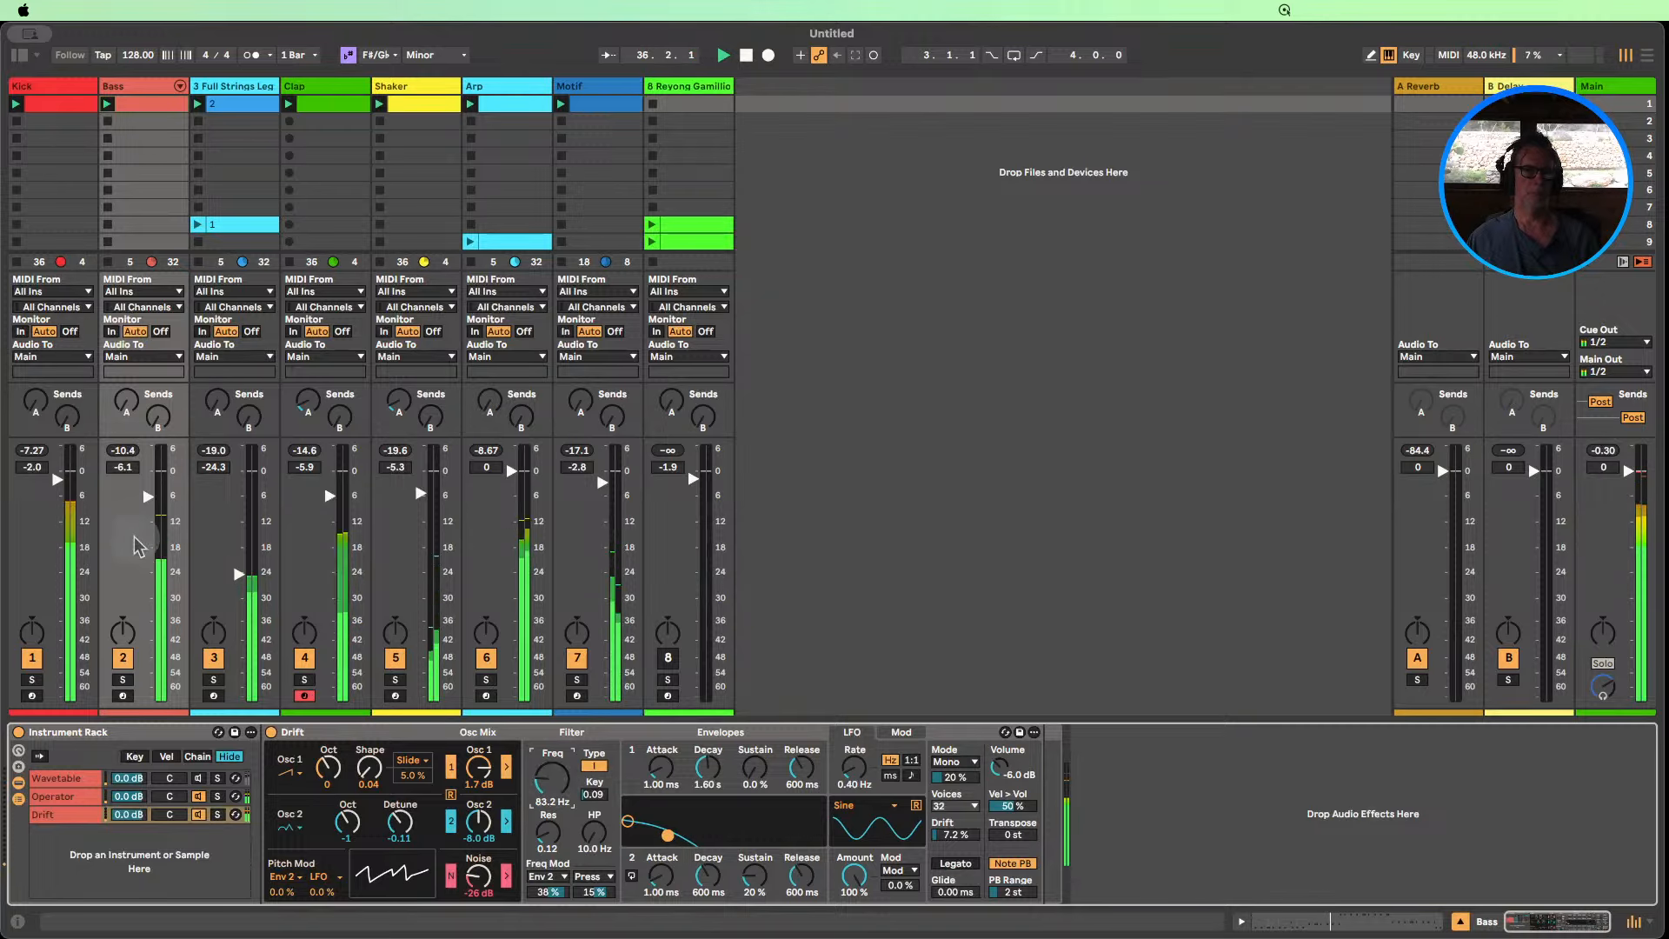
Clear the browser search, find Roar among the audio effects, and add it after Drift on the Bass track.
left_click(18, 55)
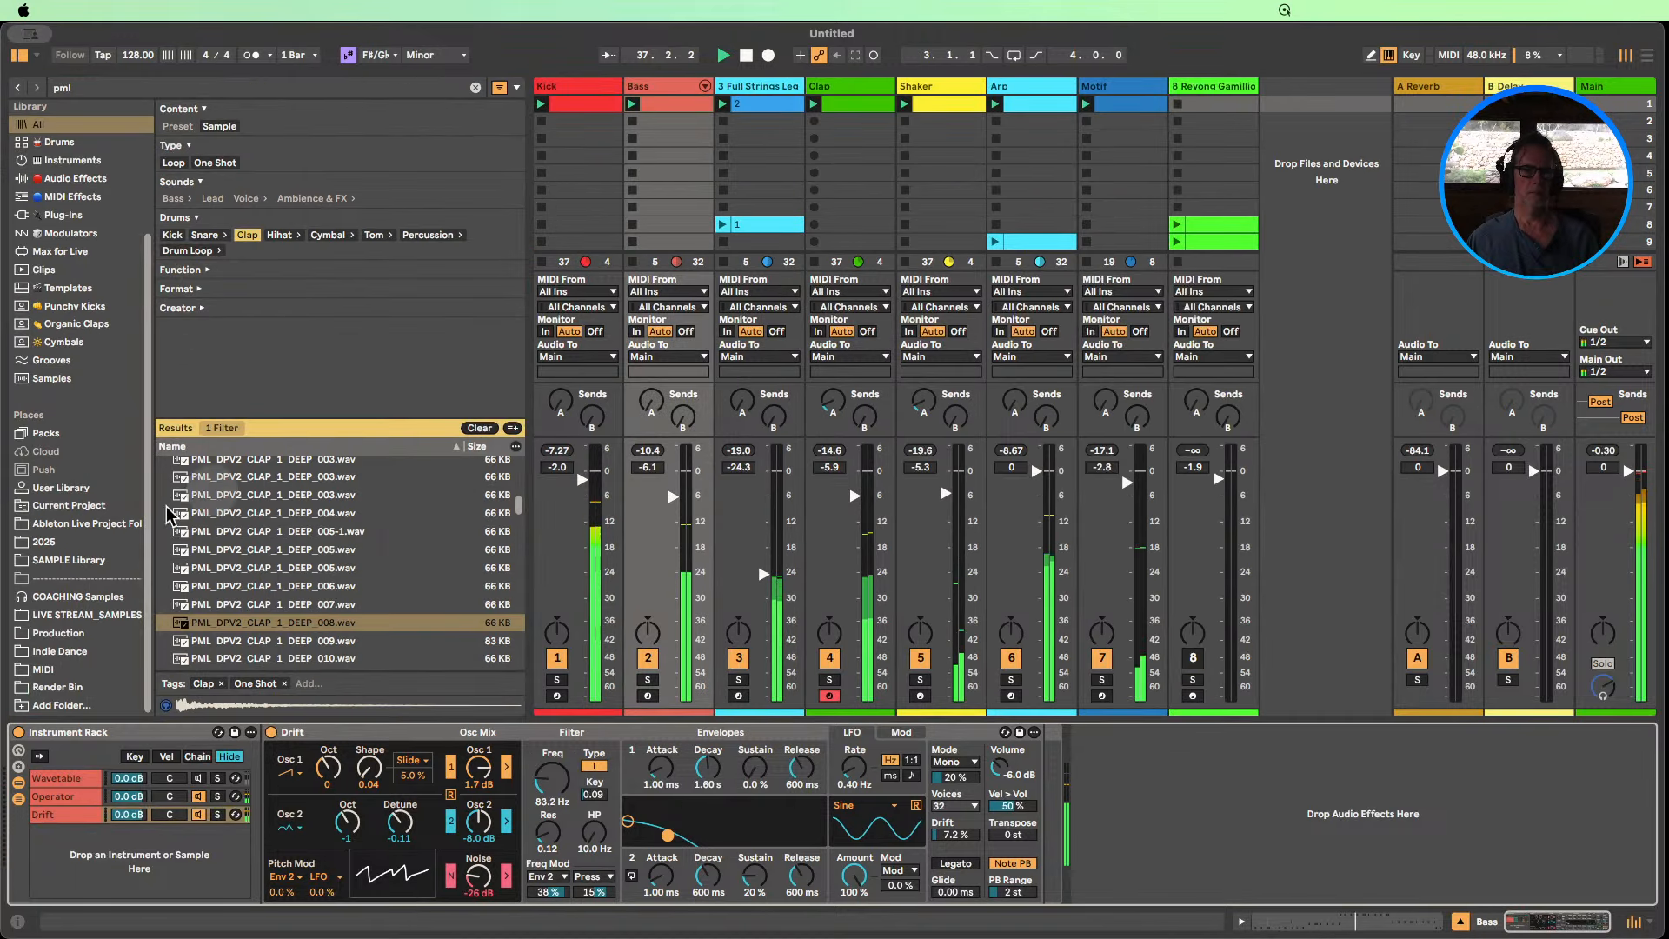
left_click(74, 492)
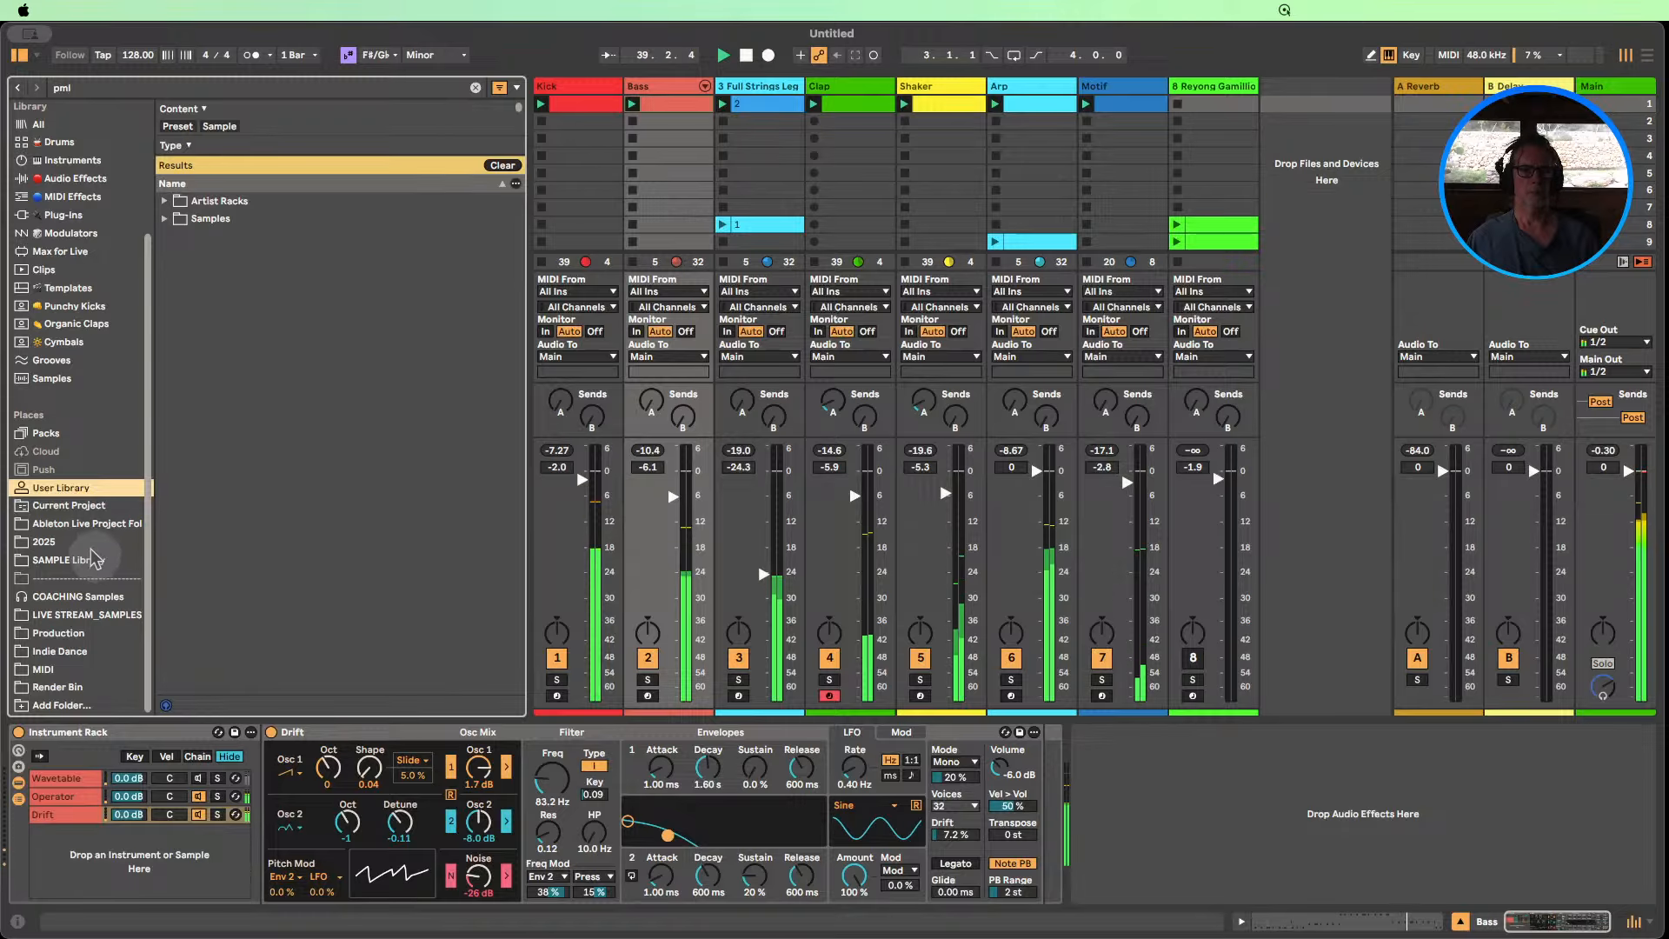
scroll(94, 522, "up", 4)
left_click(75, 344)
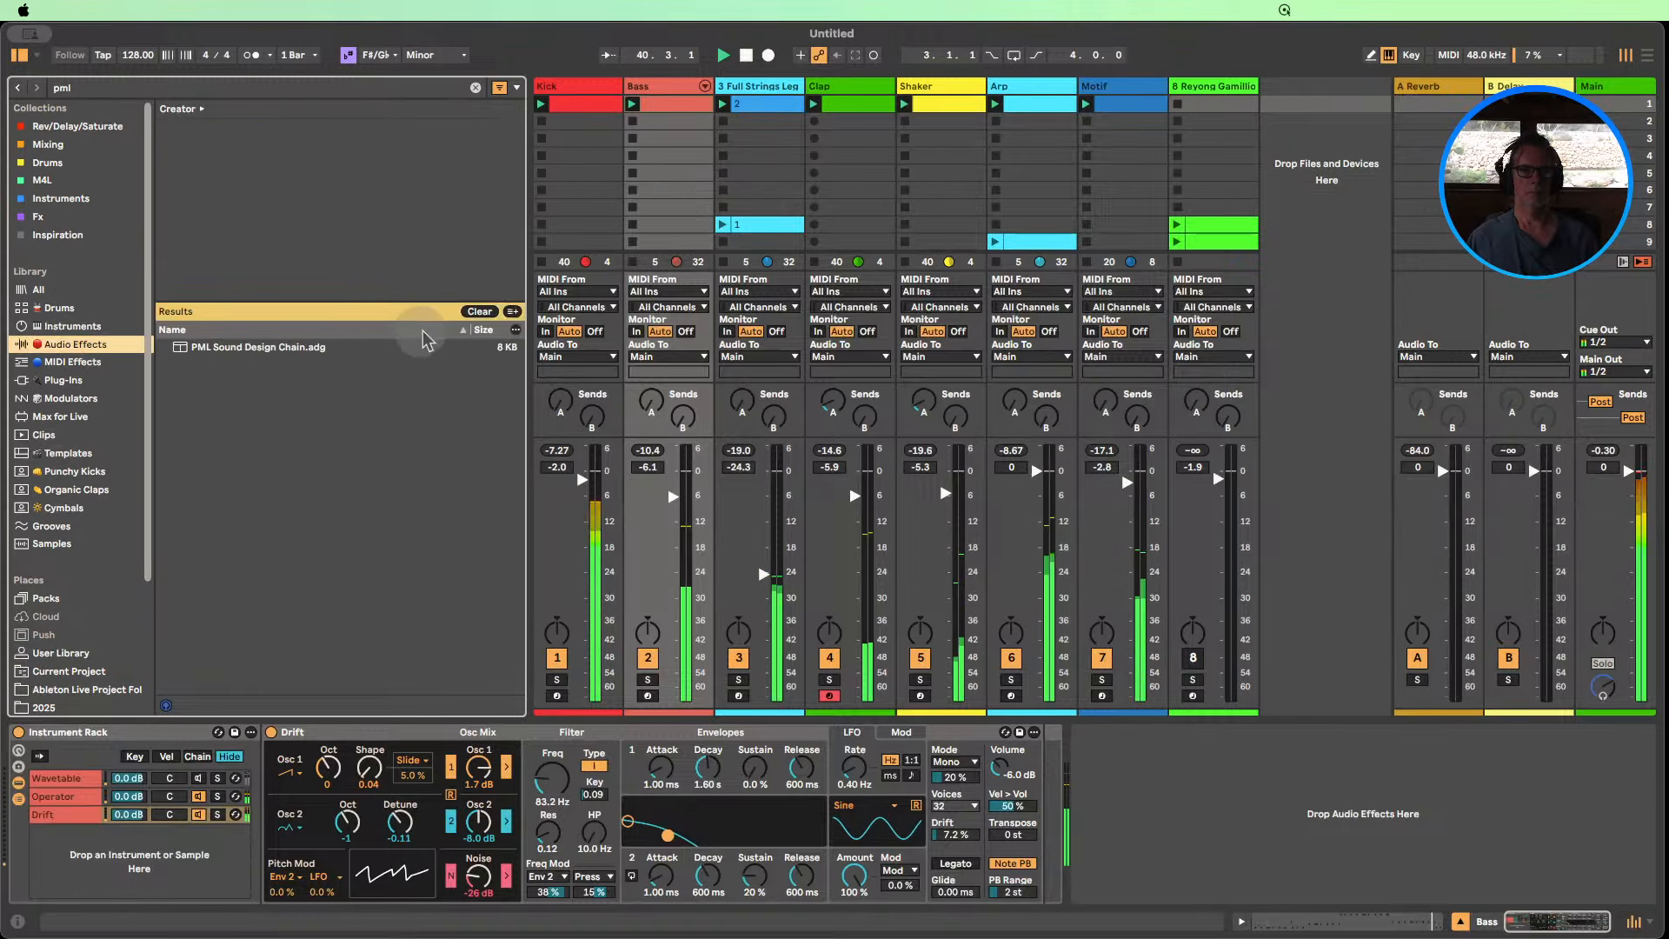
left_click(477, 314)
scroll(260, 482, "down", 4)
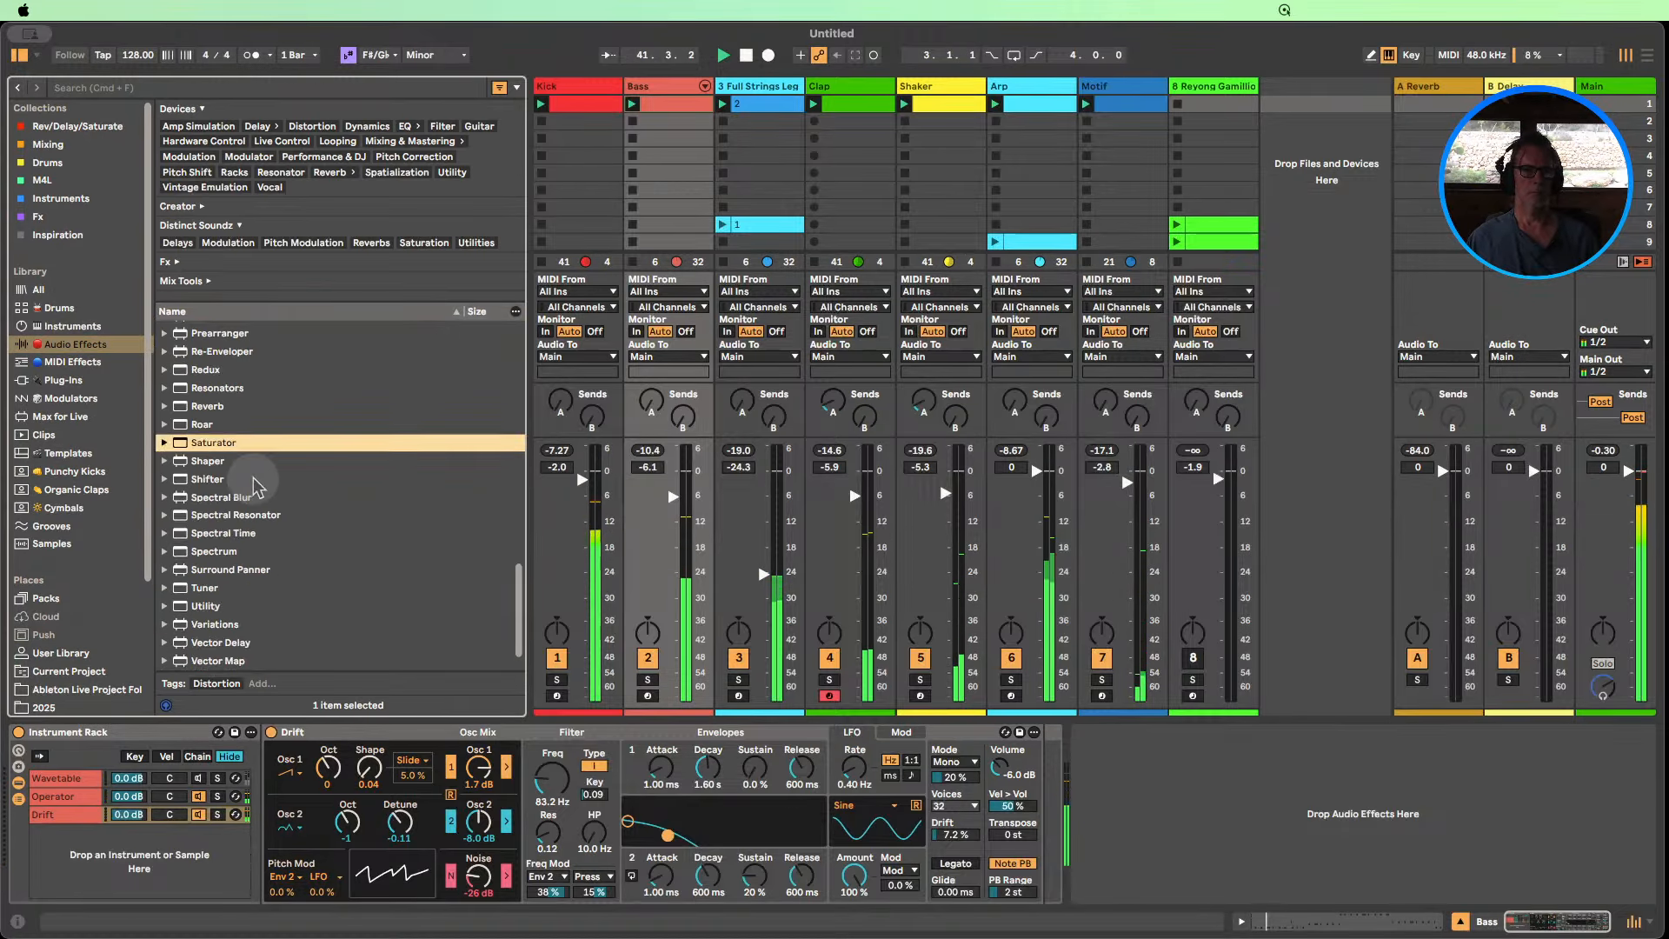
scroll(216, 461, "up", 1)
left_click(207, 432)
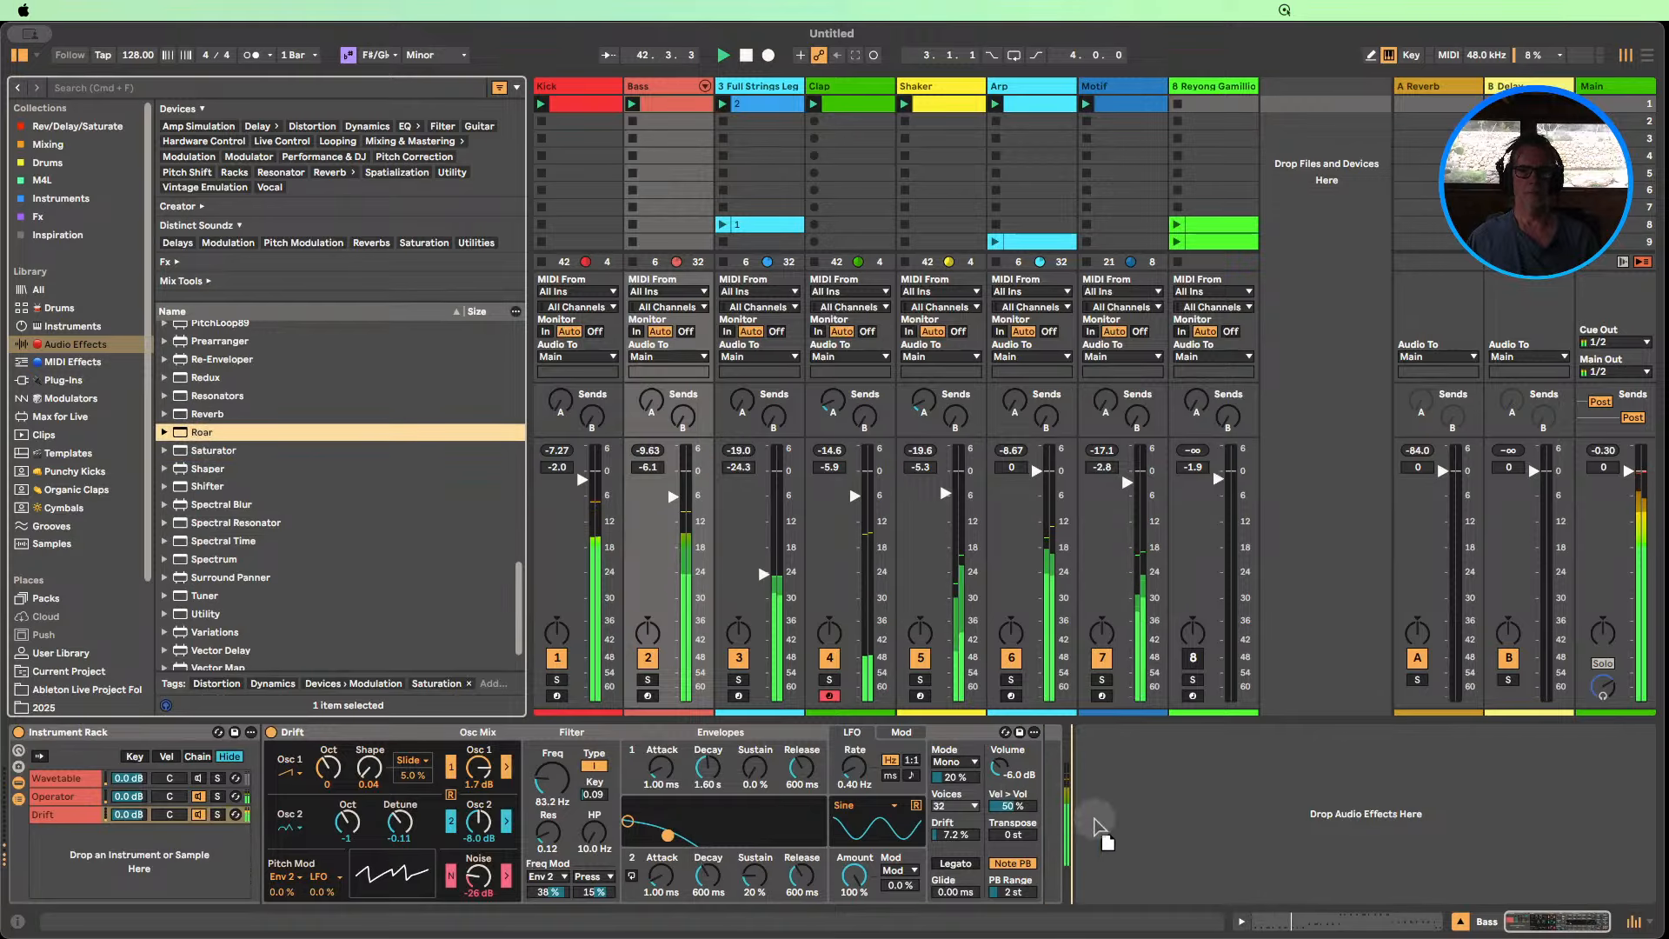
mouse_move(1049, 804)
left_mouse_down()
mouse_move(1030, 806)
mouse_move(1056, 804)
left_mouse_up()
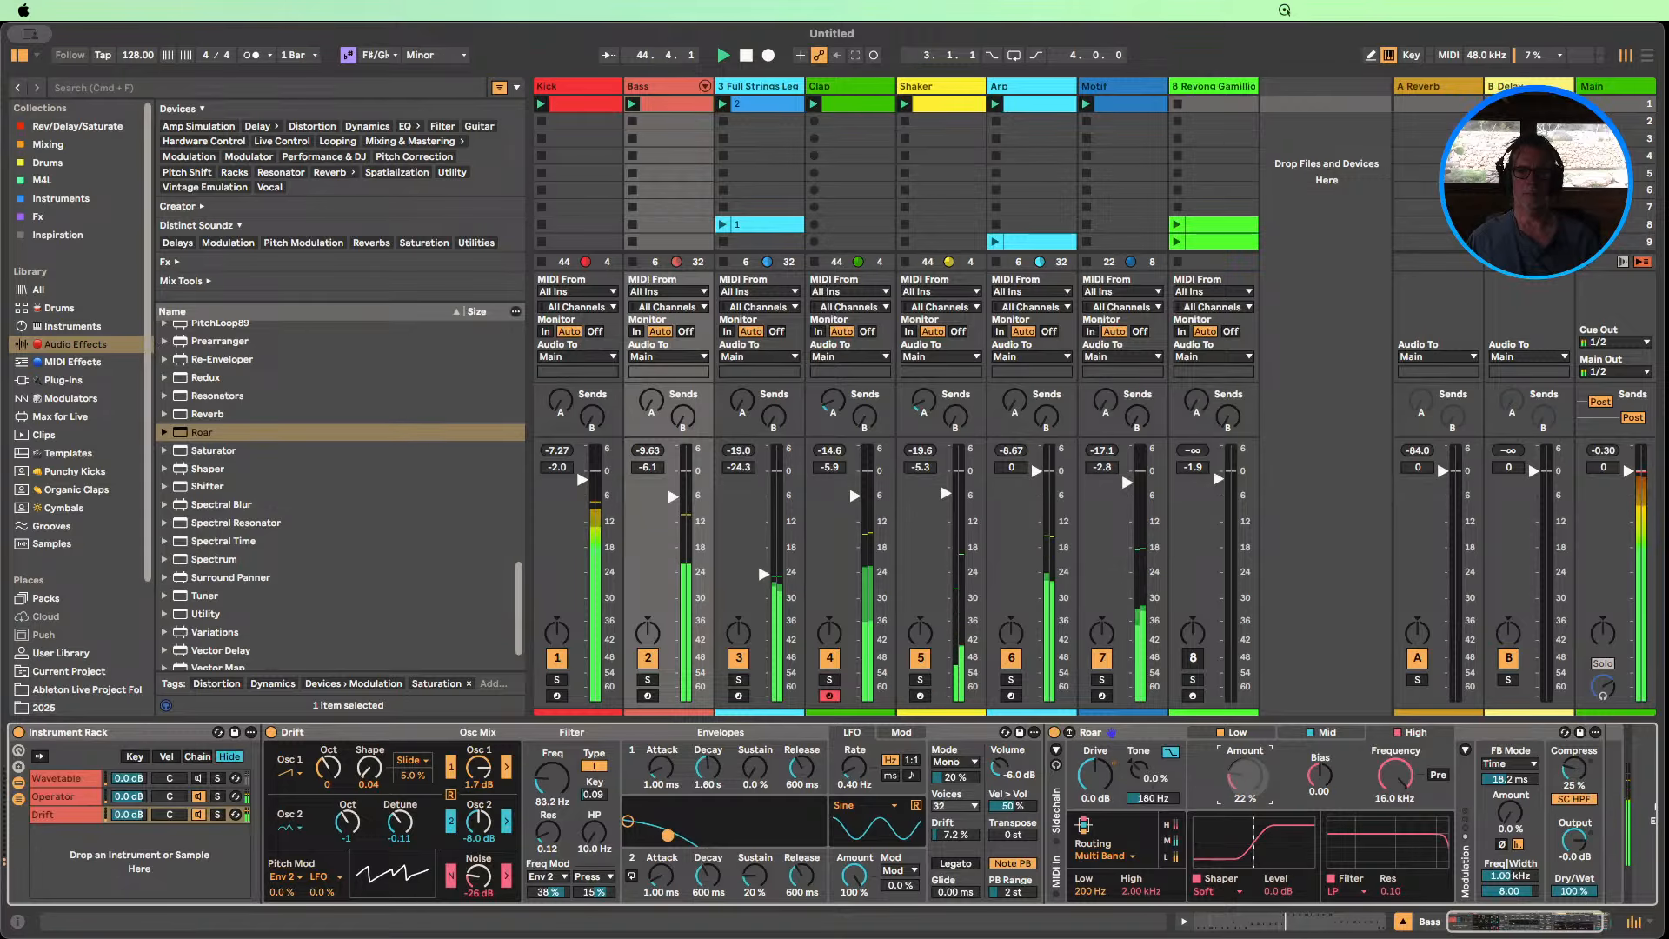
Set Roar's Amount to 20 % and Output to -2.3 dB, and compare the bass with Roar bypassed and active.
left_click(1323, 732)
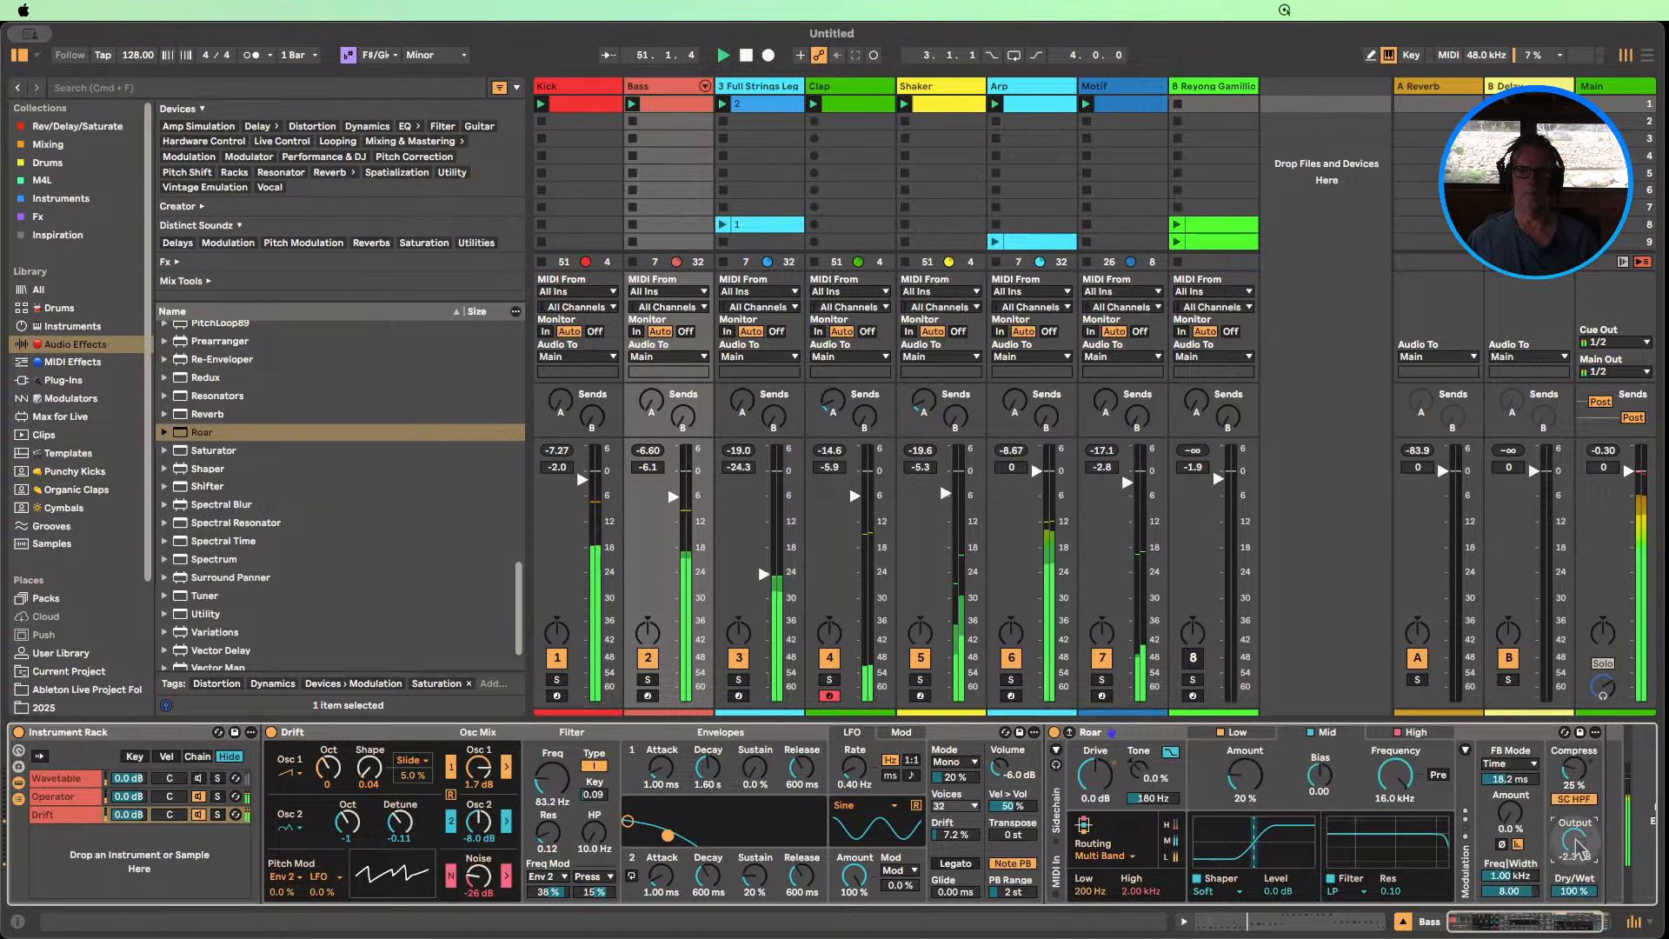
left_click(1054, 733)
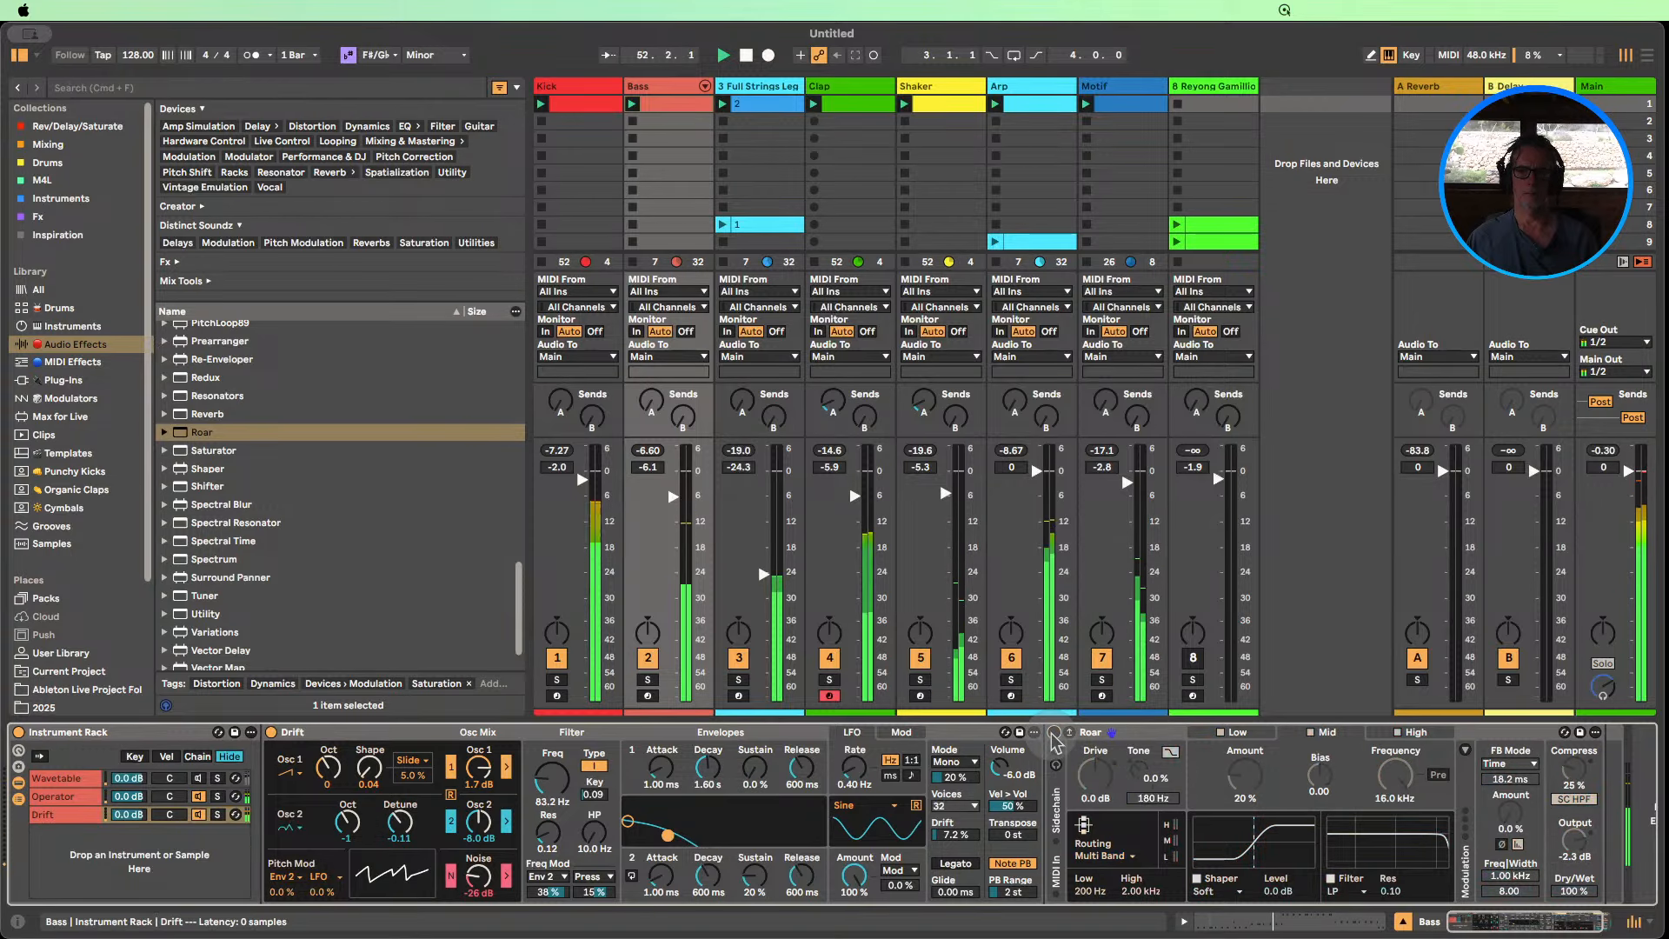
left_click(1054, 733)
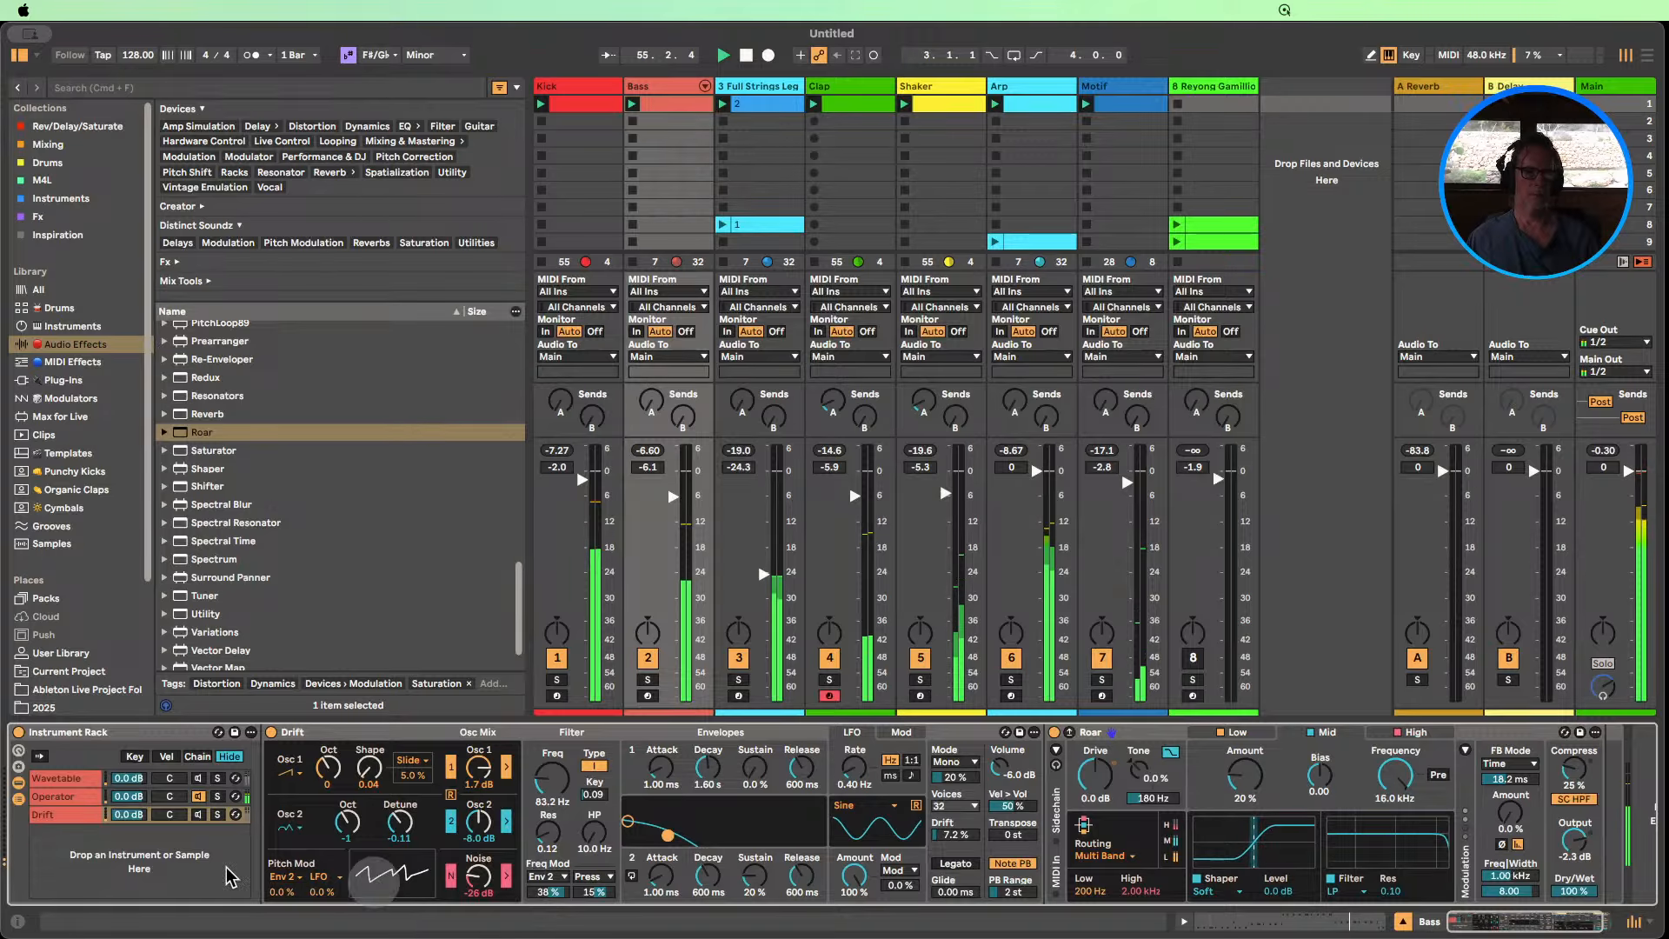
Open the Operator chain of the Bass rack, expand Operator, and turn on its Vinyl Distortion.
left_click(70, 796)
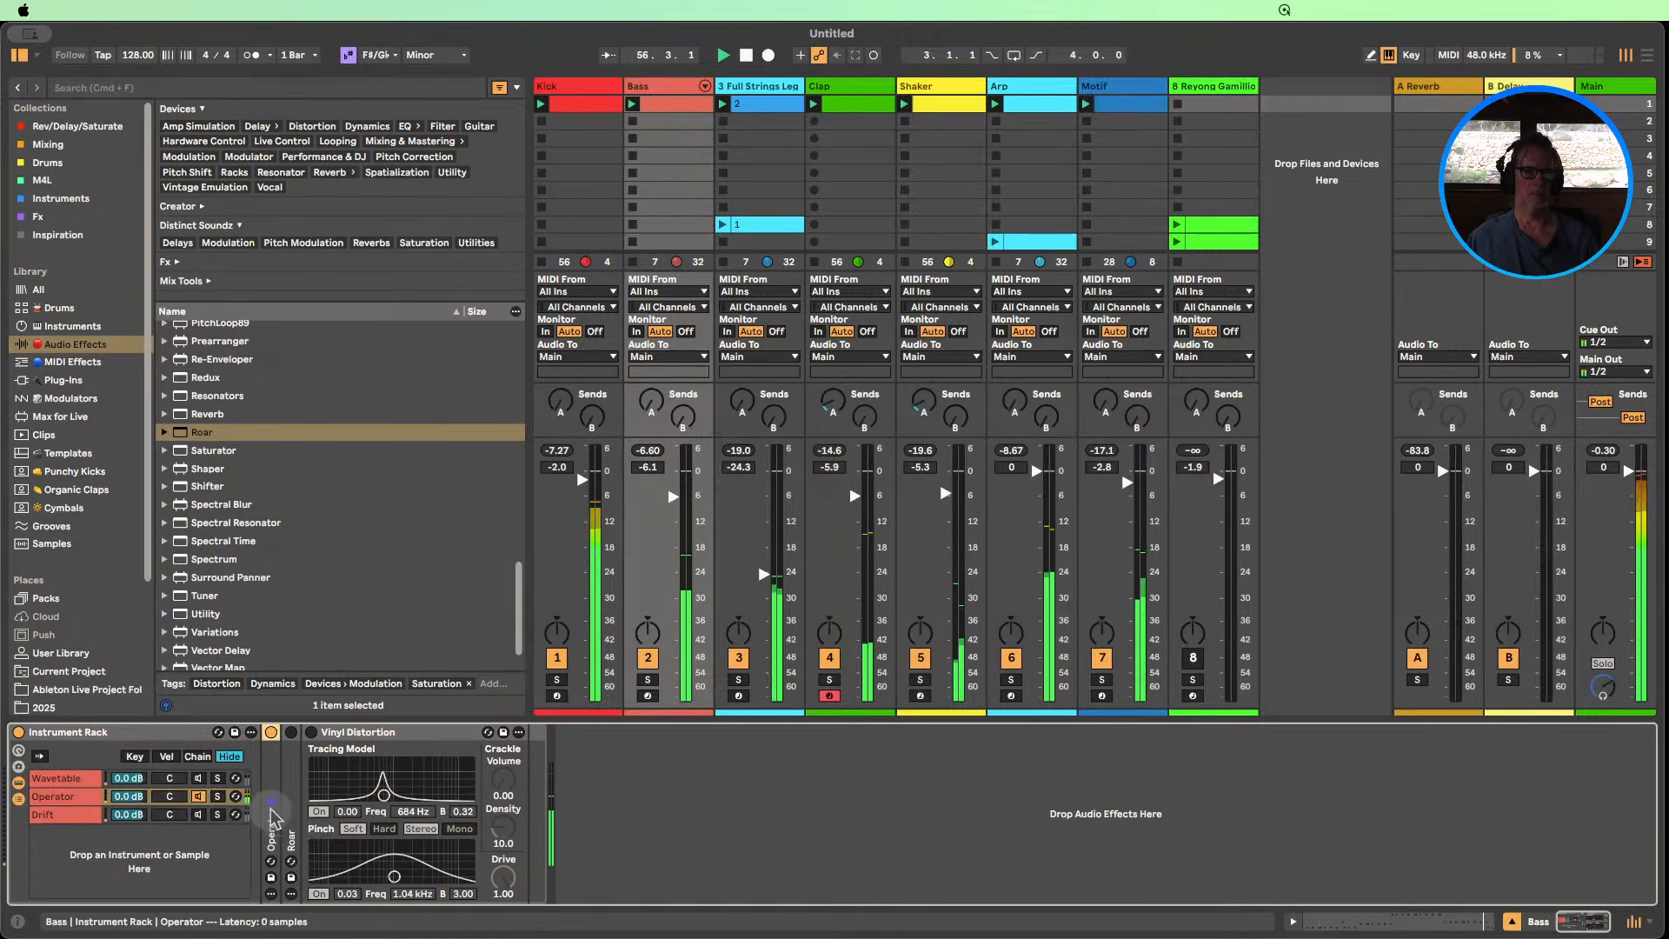
double_click(271, 831)
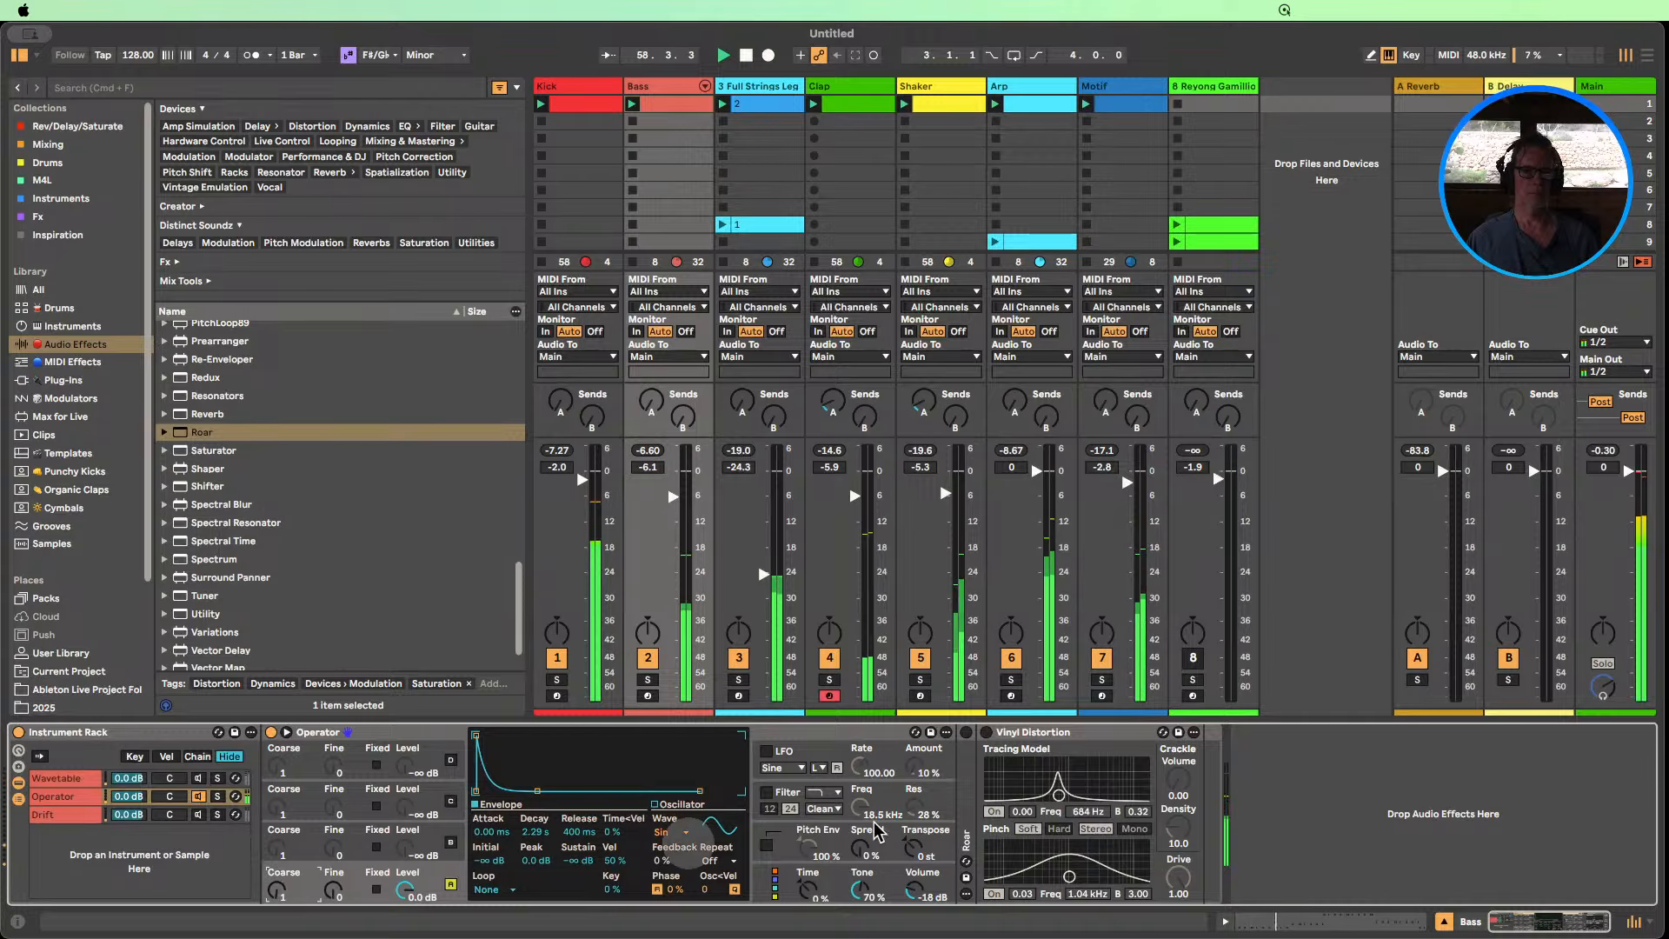
left_click(966, 733)
left_click(1009, 743)
left_click(987, 733)
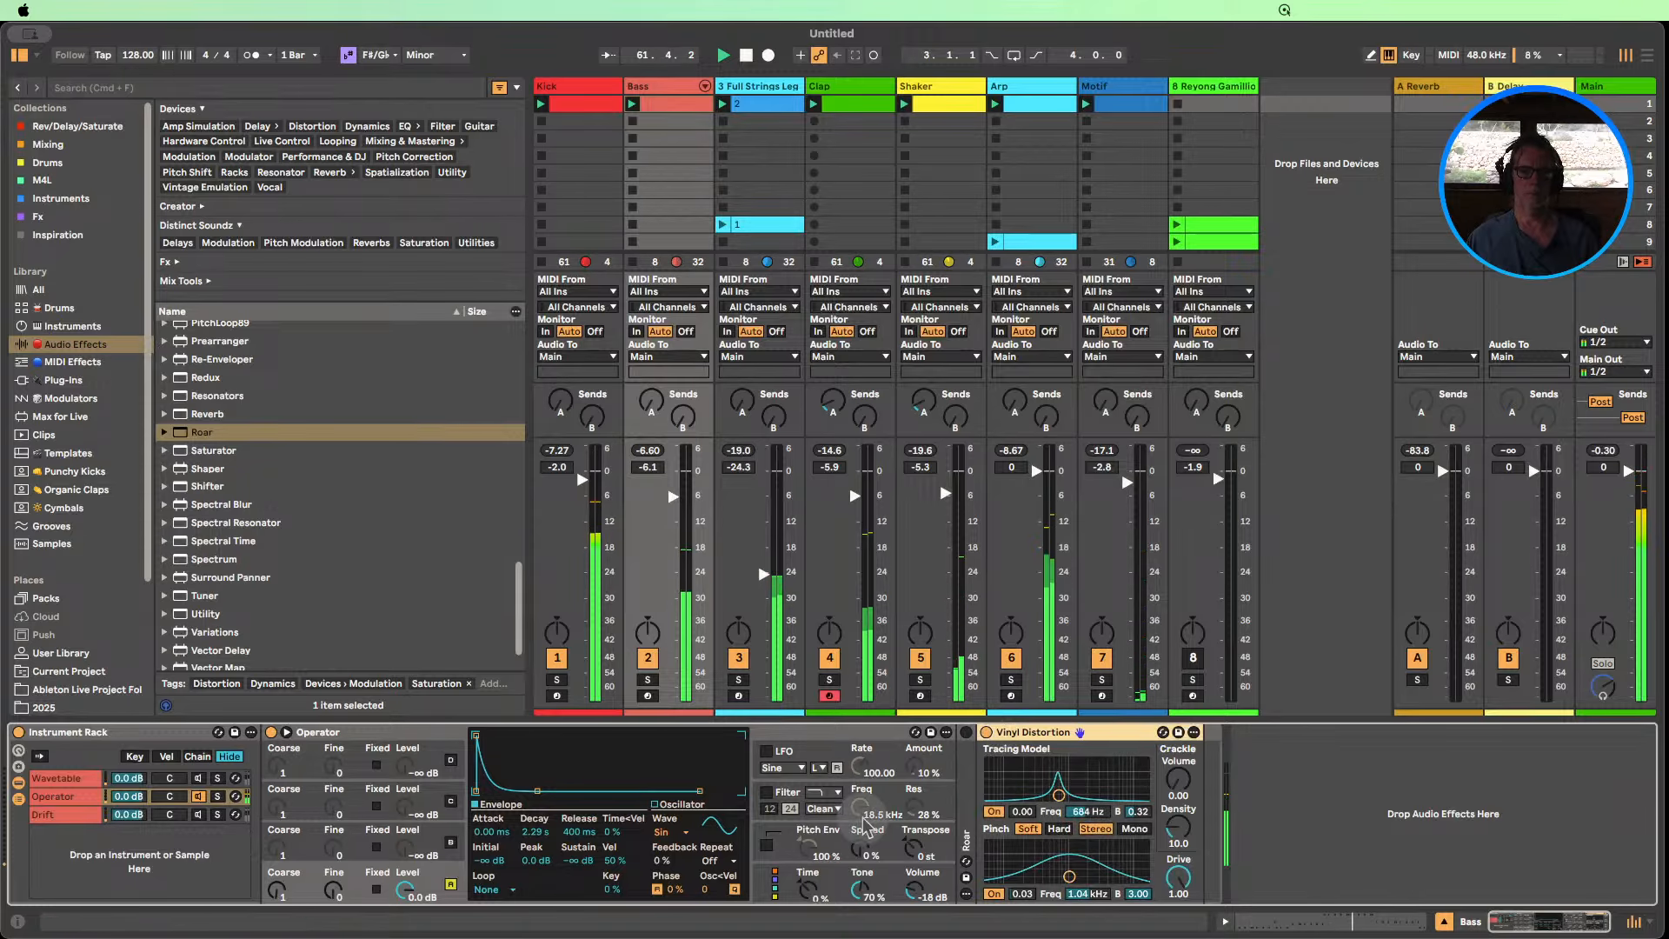
Look through Operator's pitch and oscillator settings and turn on its filter.
left_click(904, 844)
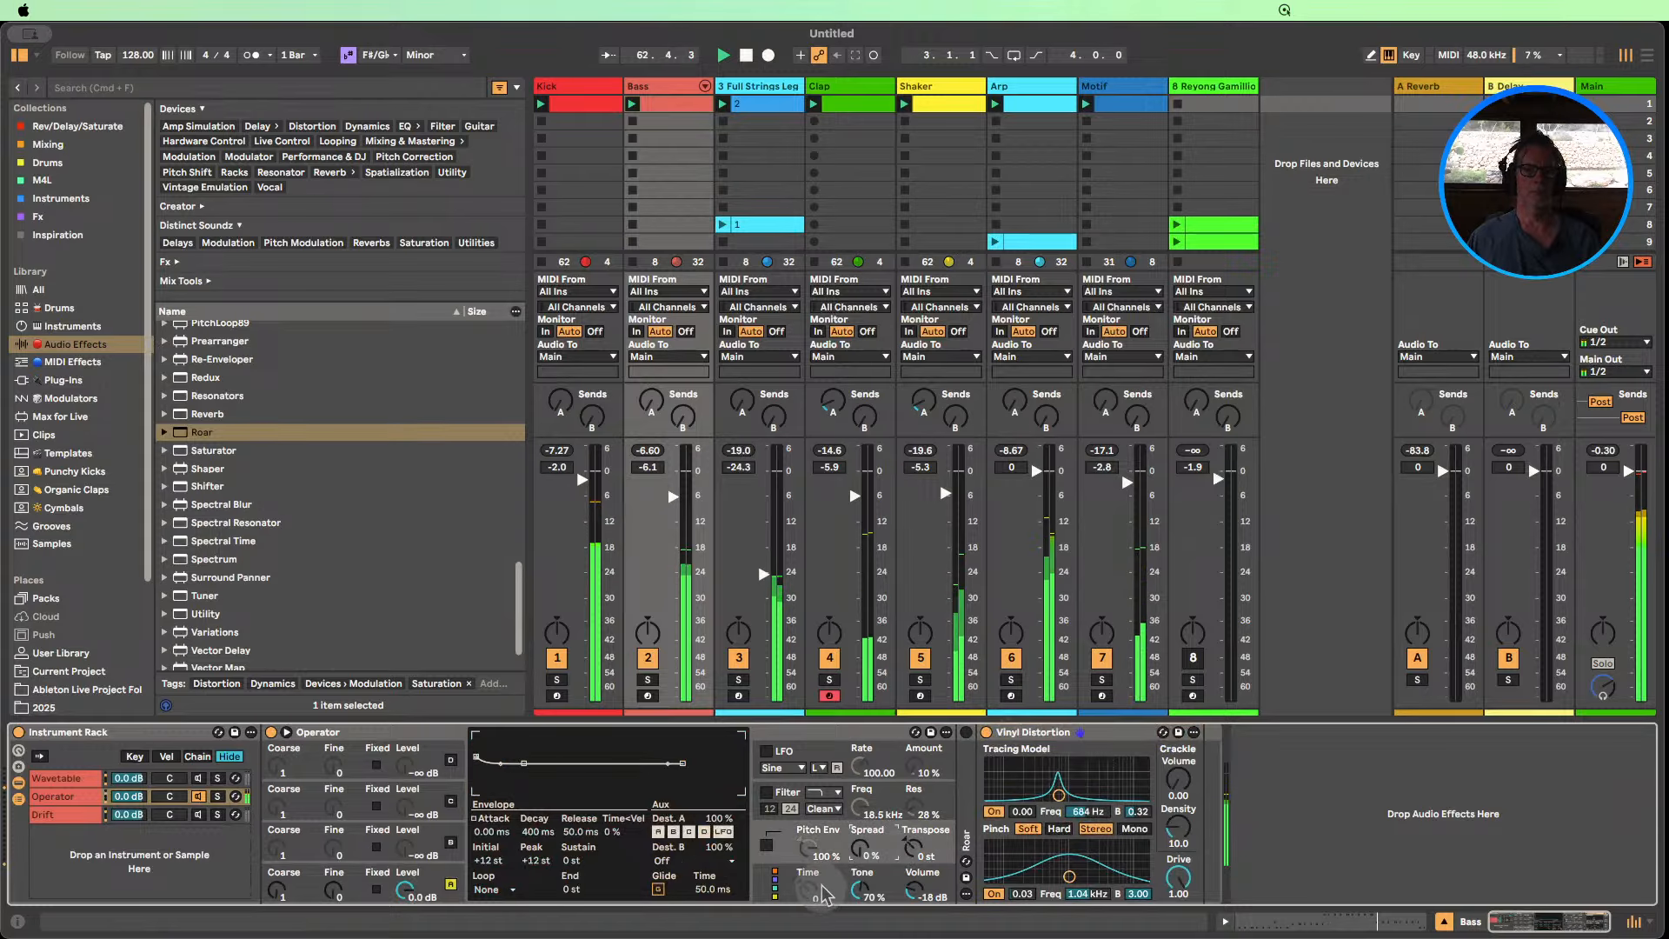
left_click(431, 885)
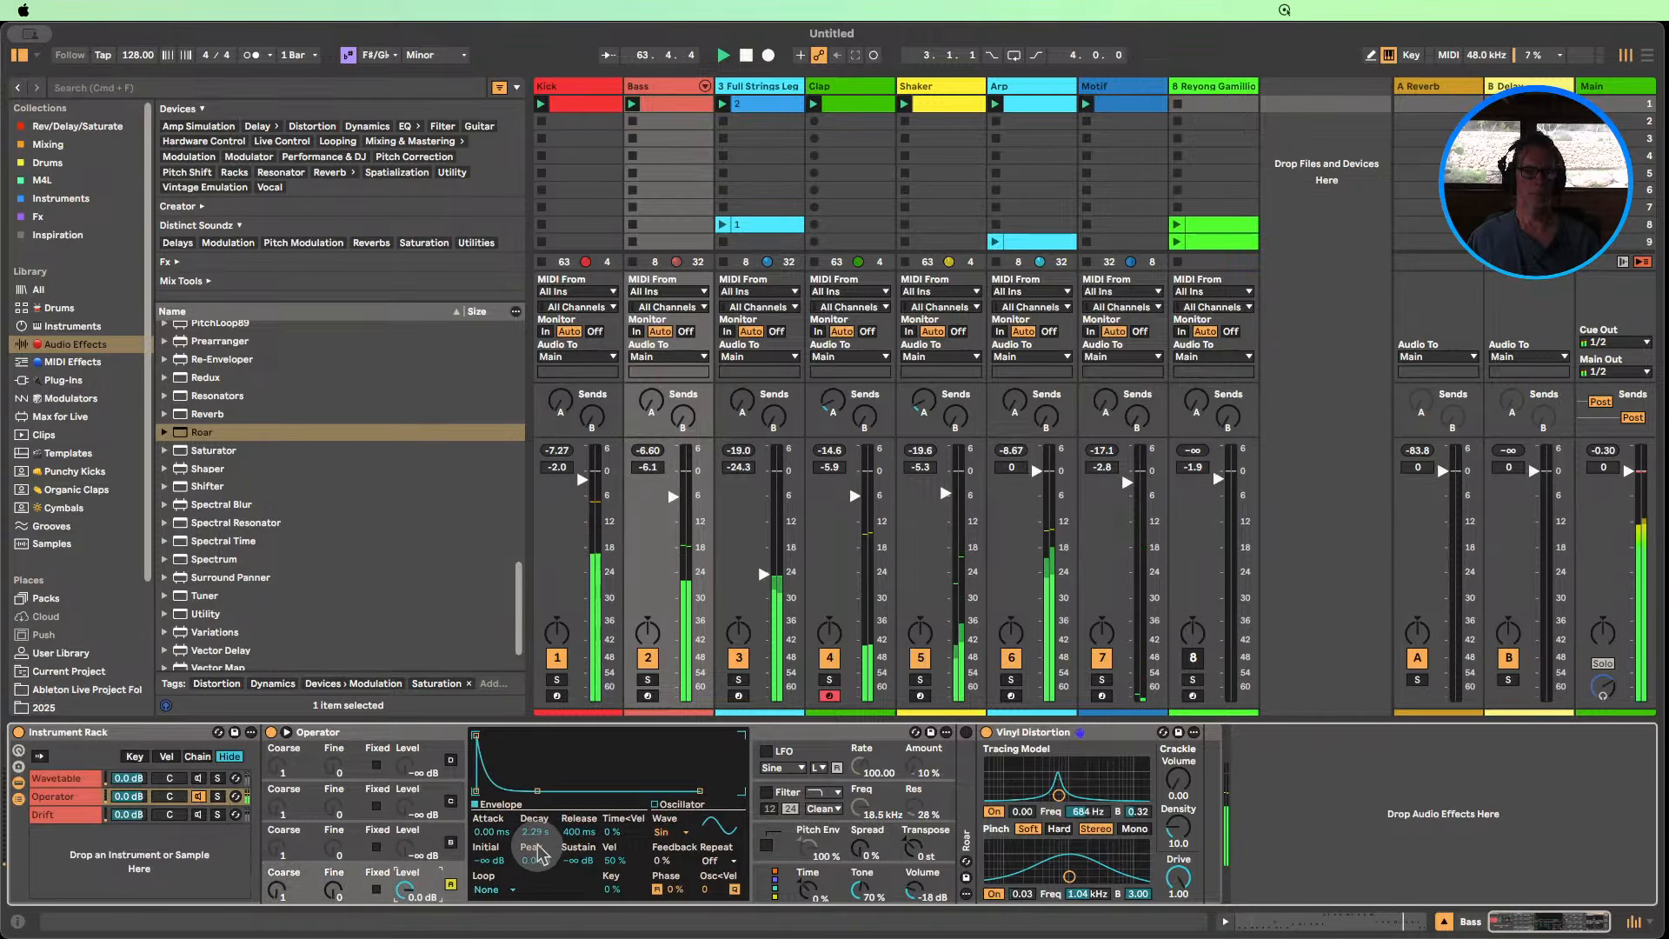
left_click(791, 804)
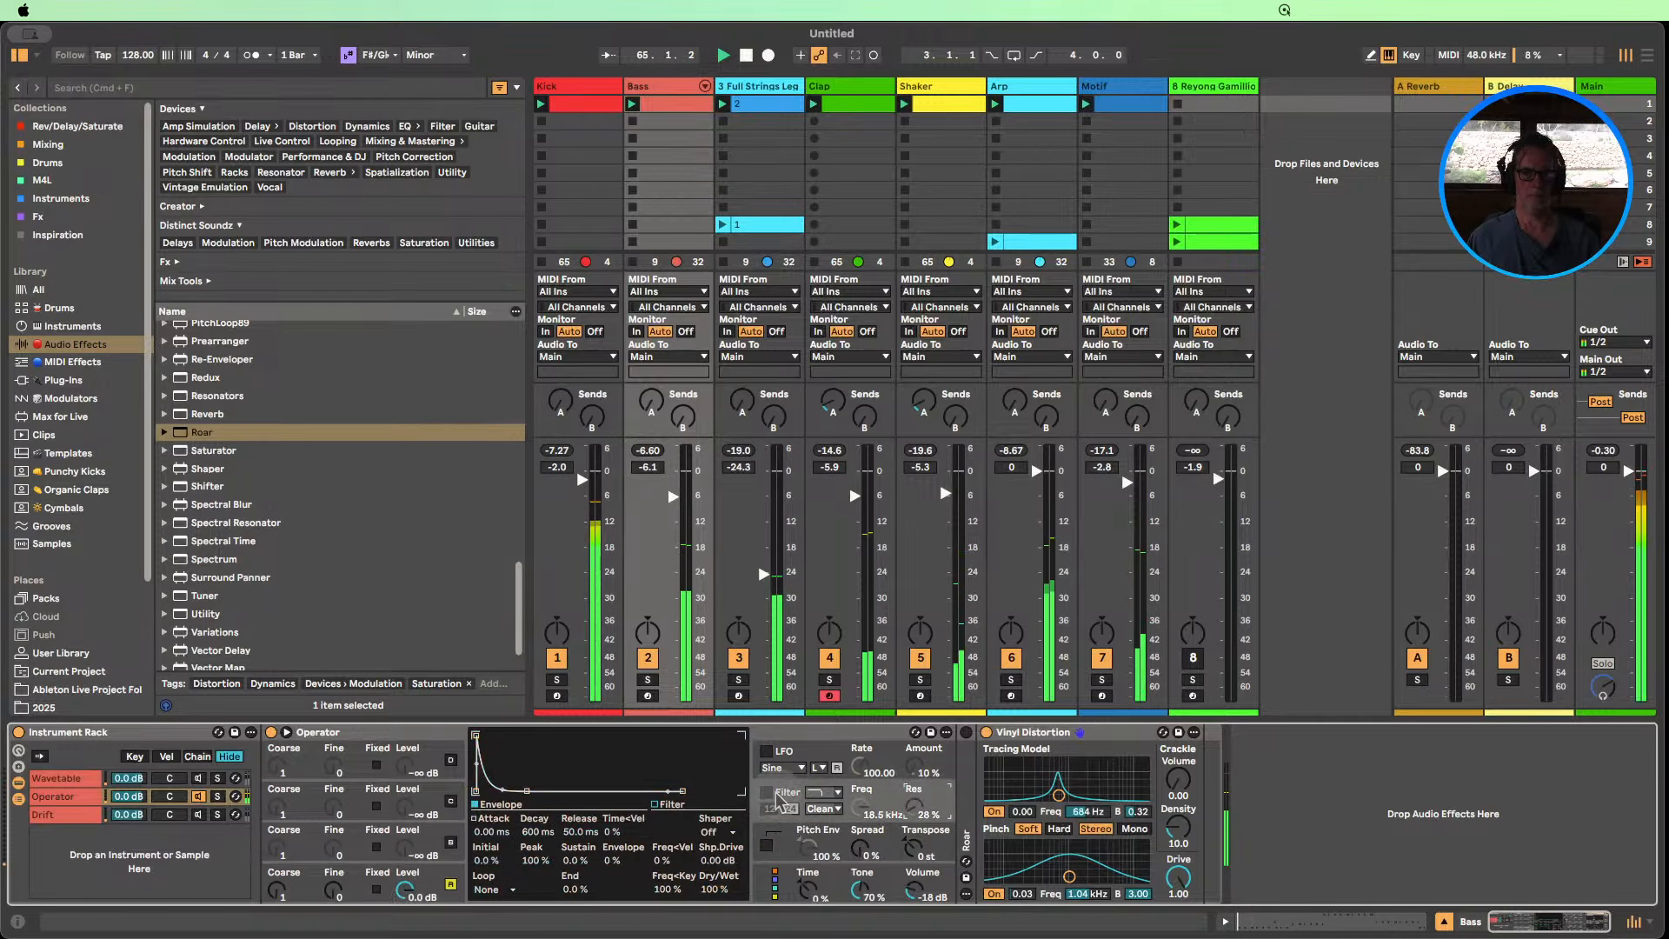
left_click(767, 792)
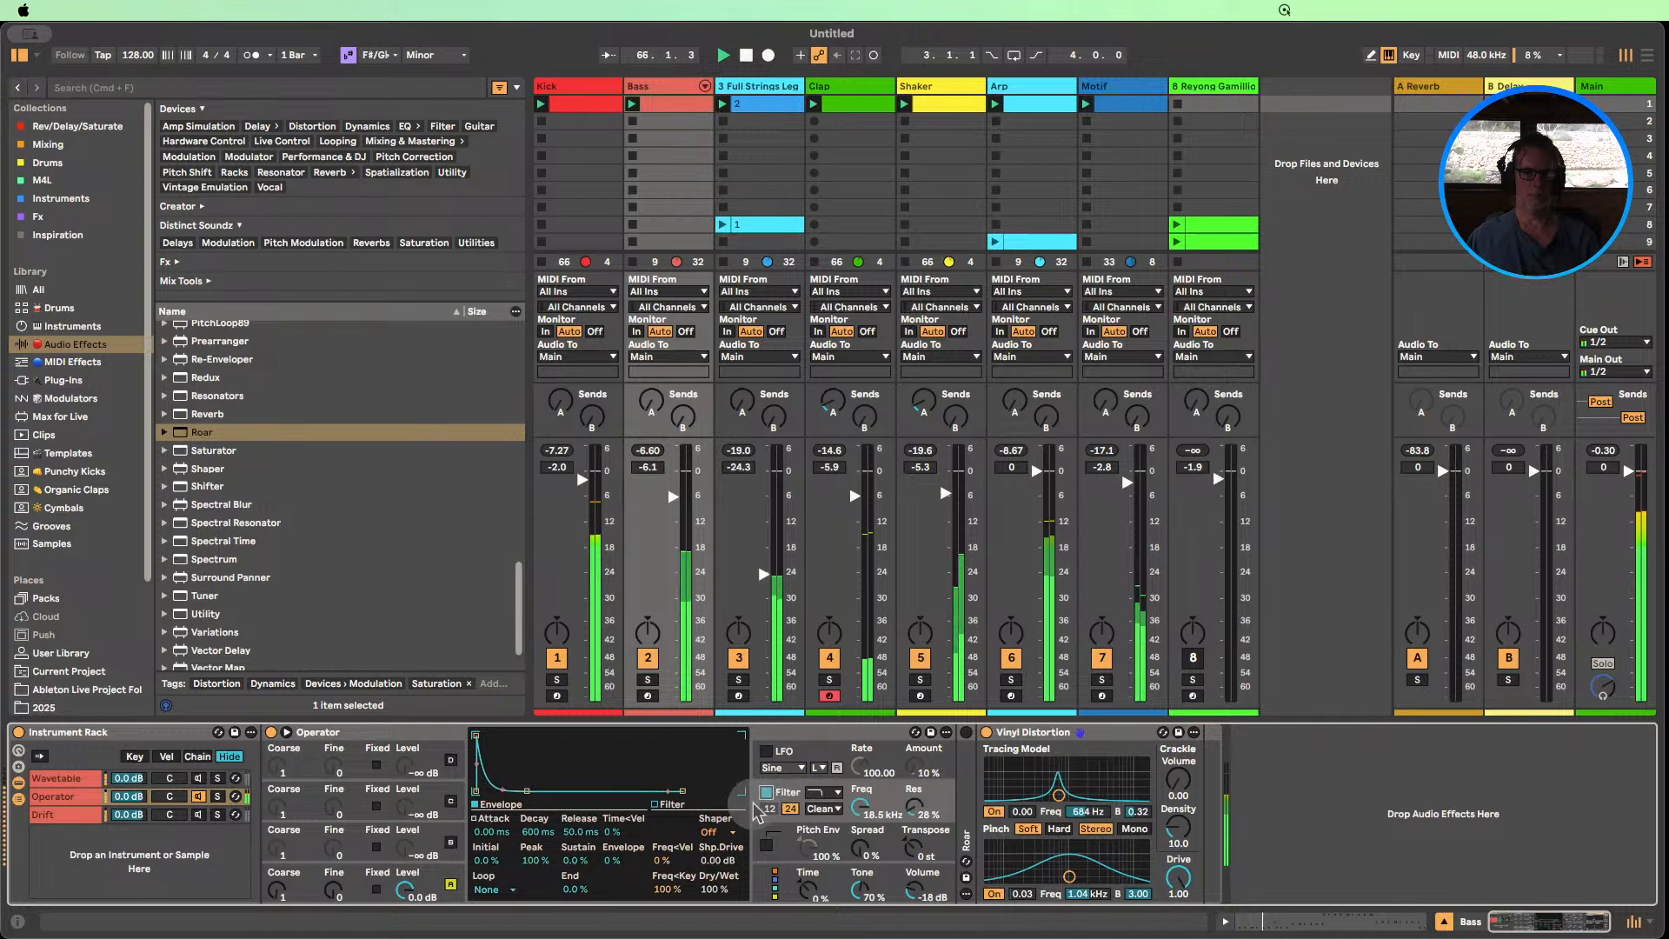
Set Operator's filter shaper to Soft and try a 69 % filter envelope amount before resetting it to 0 %.
left_click_drag(611, 860, 610, 861)
left_click(728, 834)
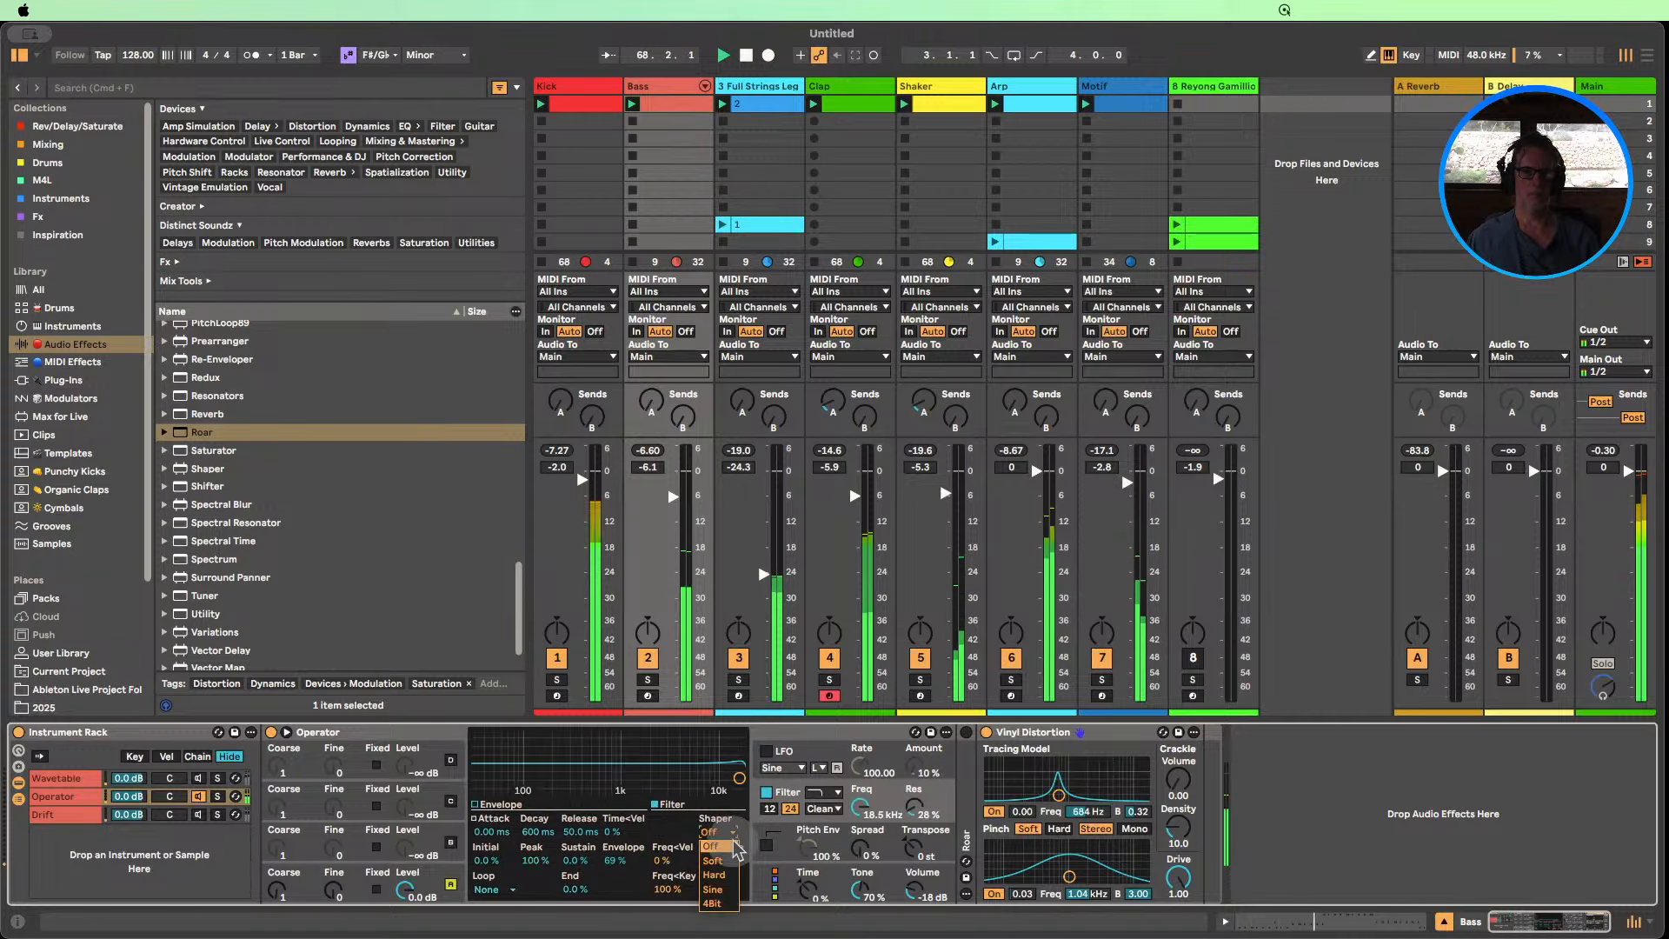
left_click(721, 860)
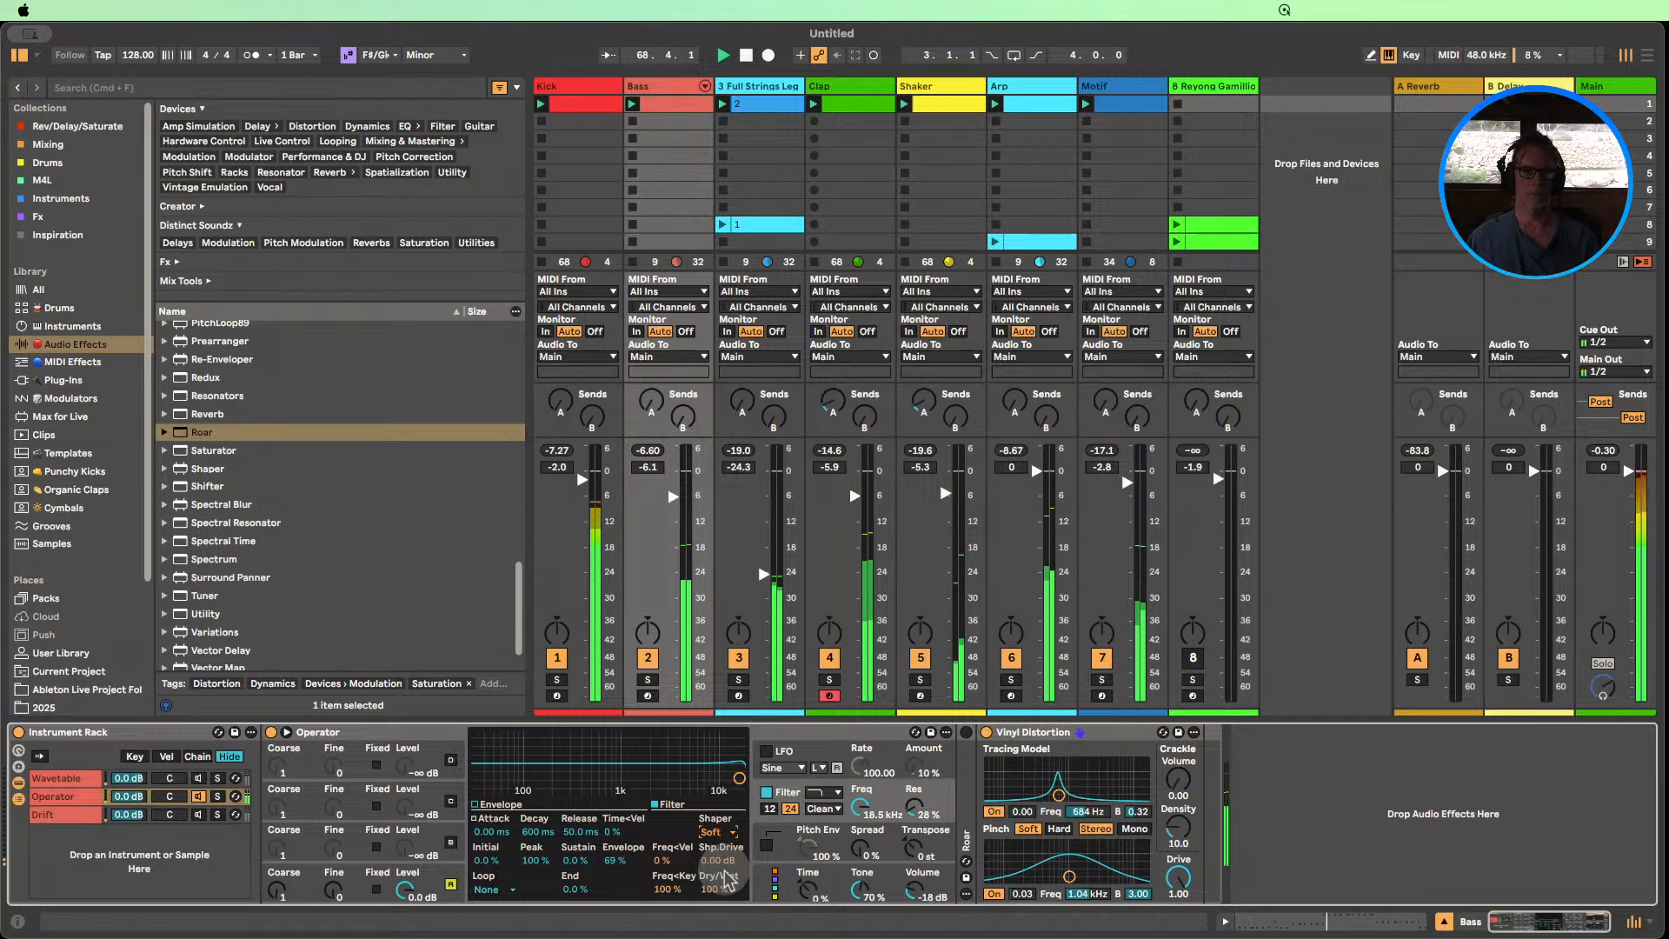
left_click_drag(611, 860, 612, 864)
double_click(612, 860)
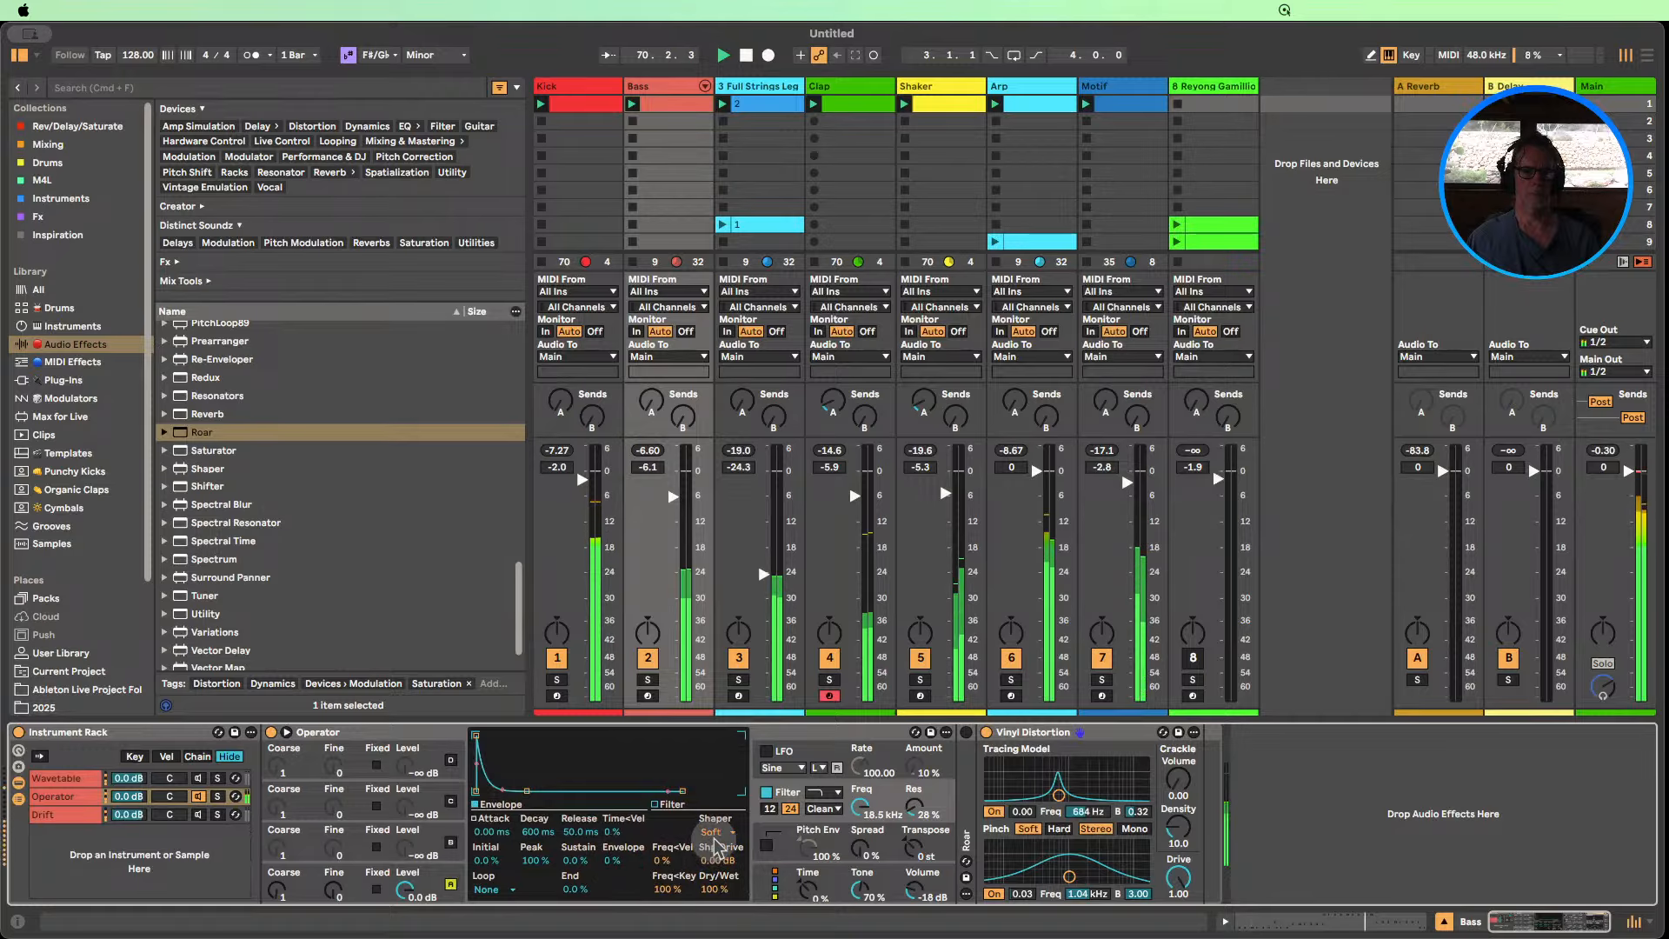
Try the Hard shaper with 12 dB drive in Operator's filter before switching the shaper off, and fold the Vinyl Distortion device.
left_click(727, 832)
left_click(722, 873)
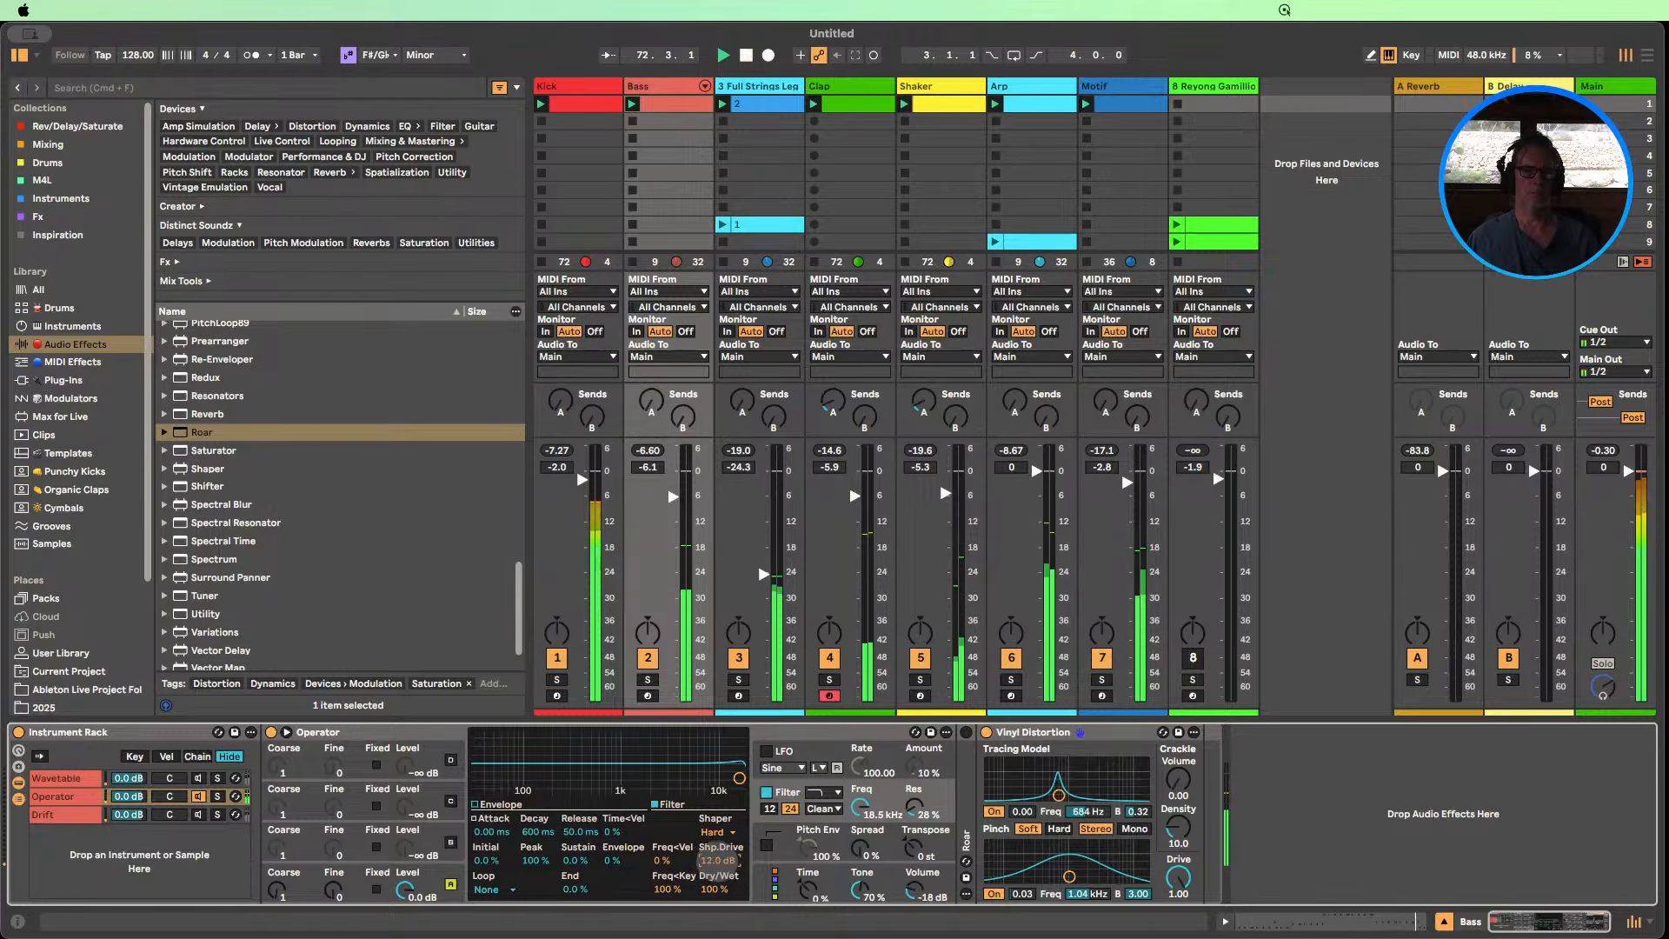
left_click(715, 832)
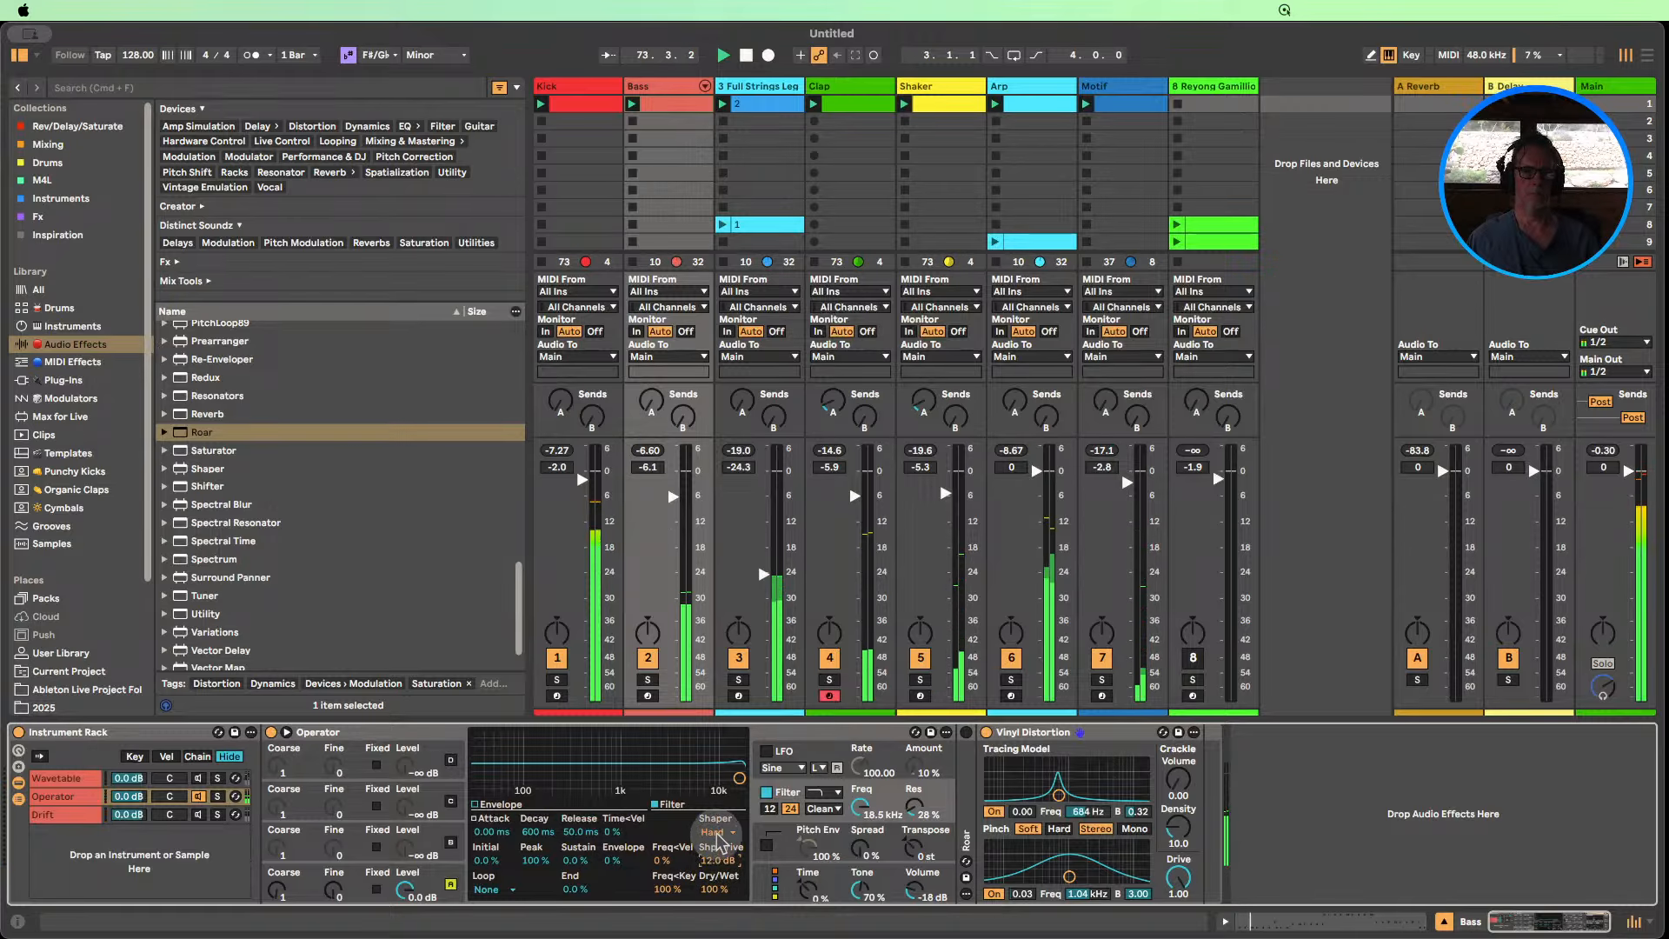
left_click(719, 841)
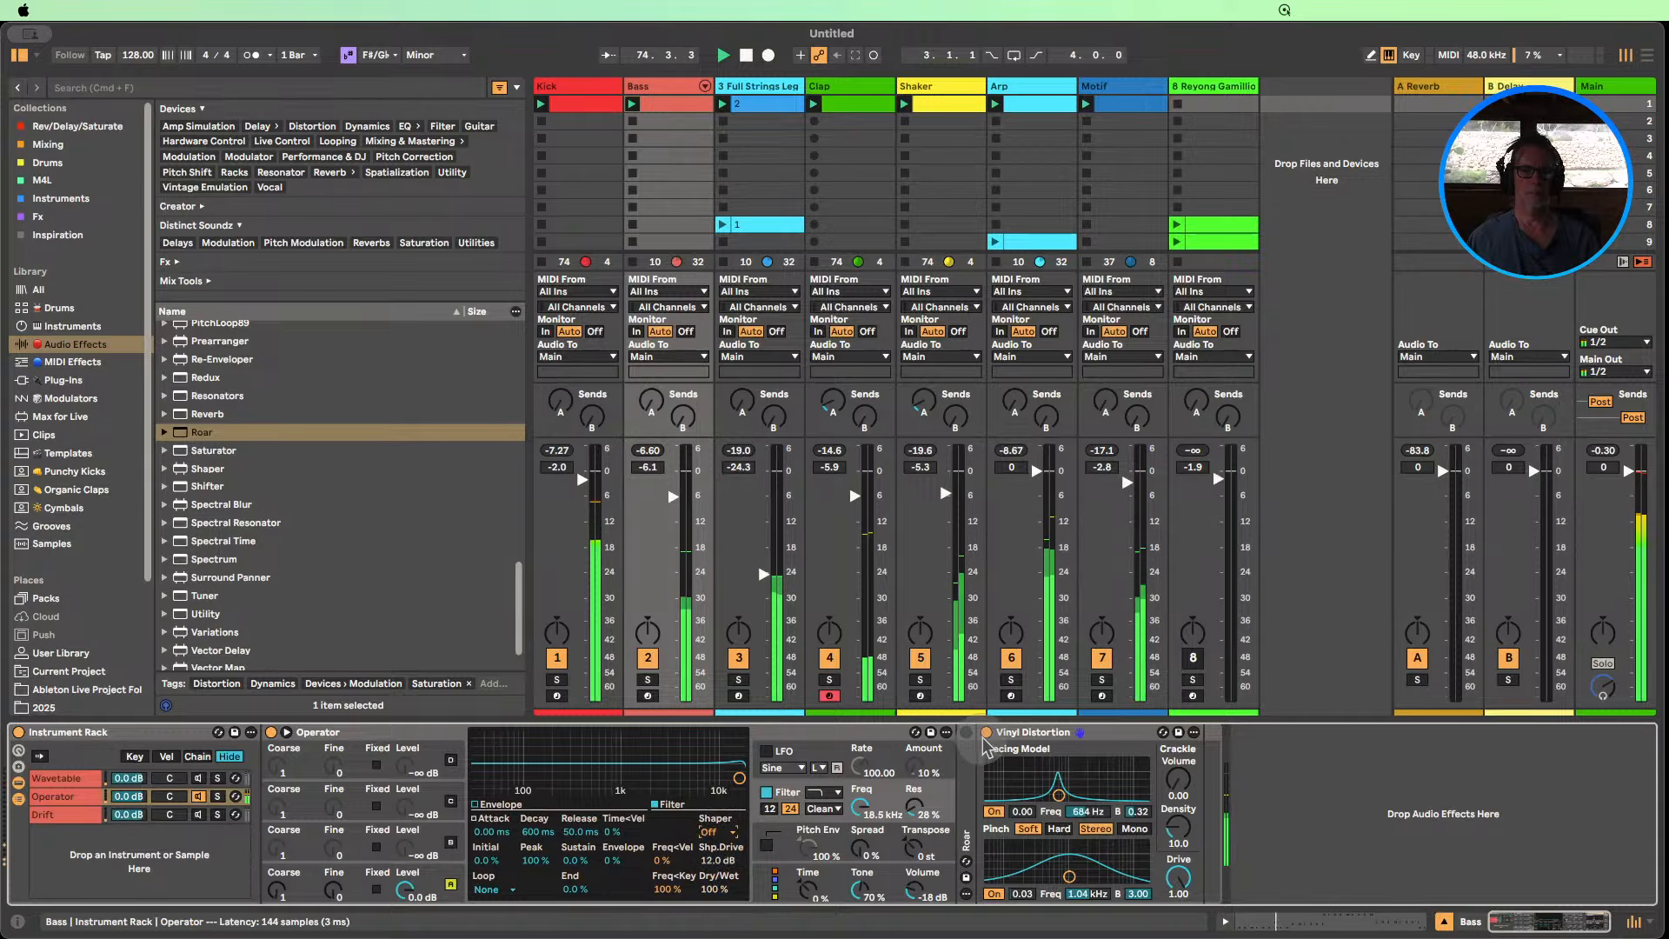
double_click(1013, 733)
Mute the Full Strings Legato and Arp tracks, toggling the Kick and Bass mutes for comparison, and stop playback.
left_click(732, 657)
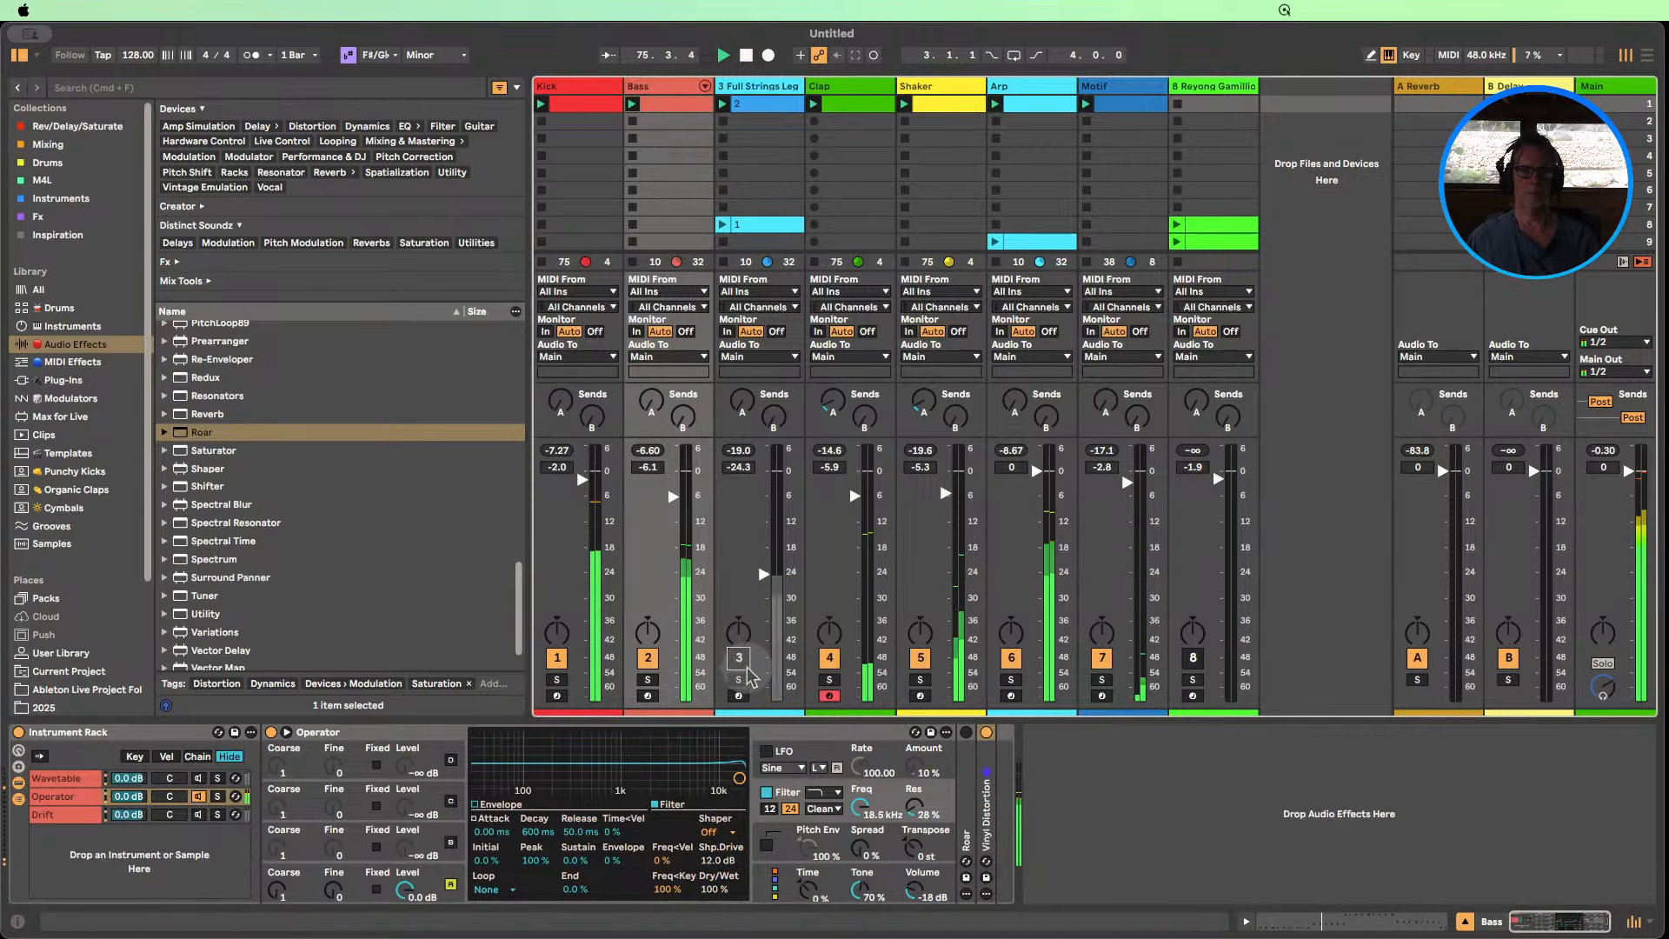
left_click(558, 657)
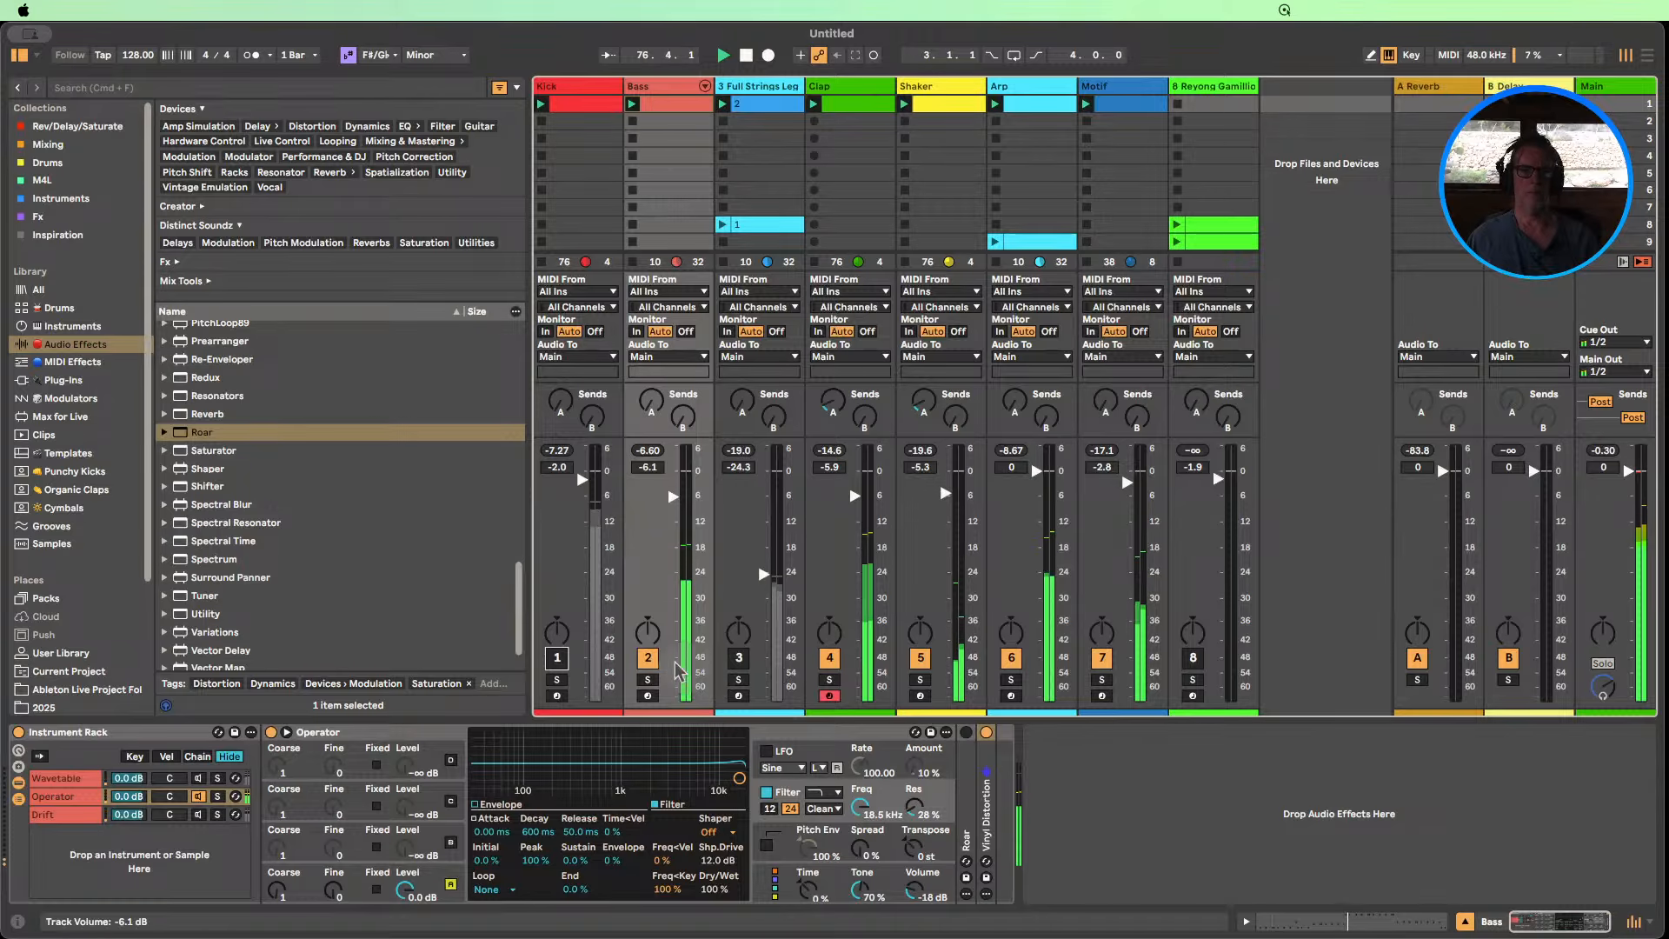
left_click(646, 658)
left_click(559, 659)
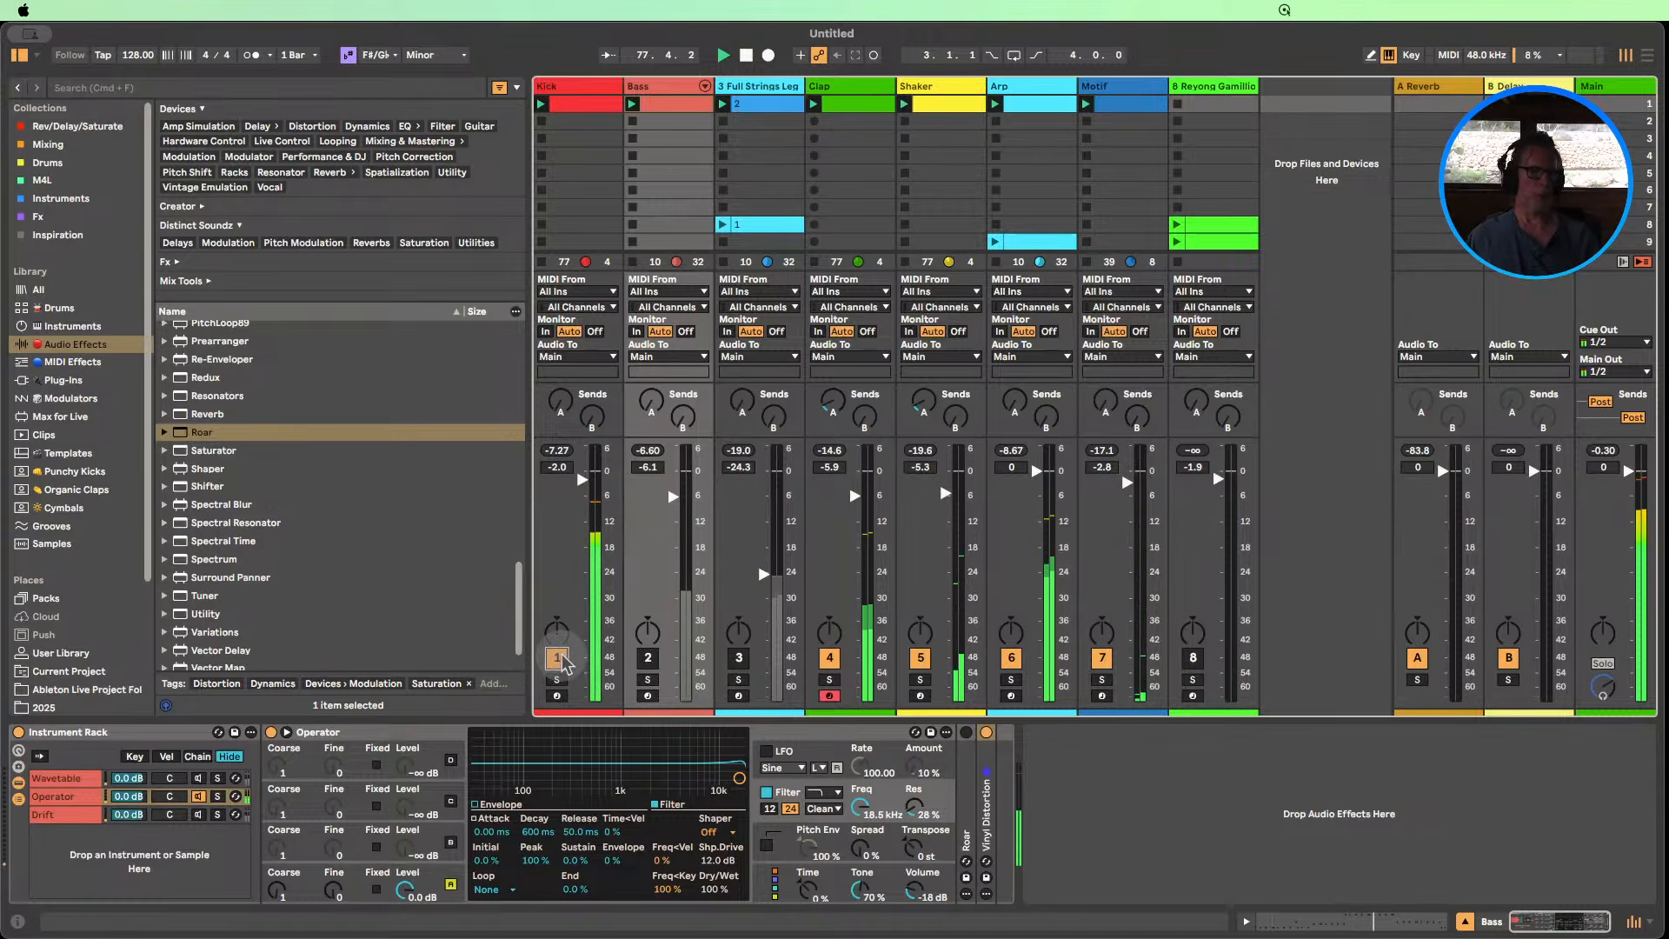
left_click(648, 658)
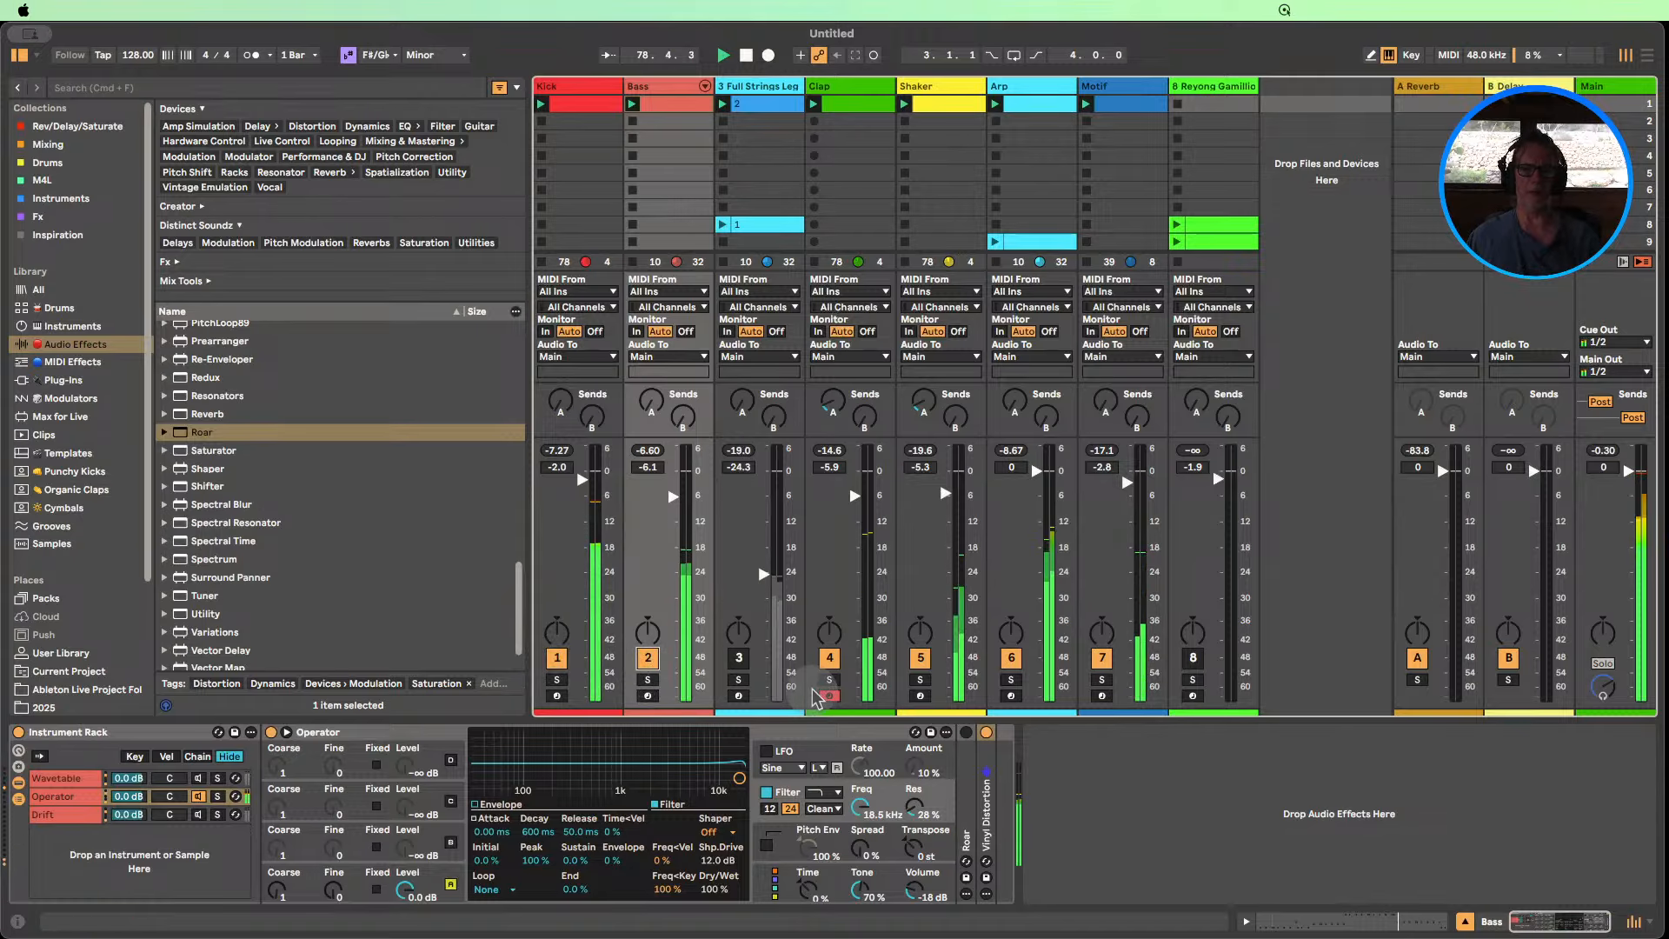
left_click(1011, 658)
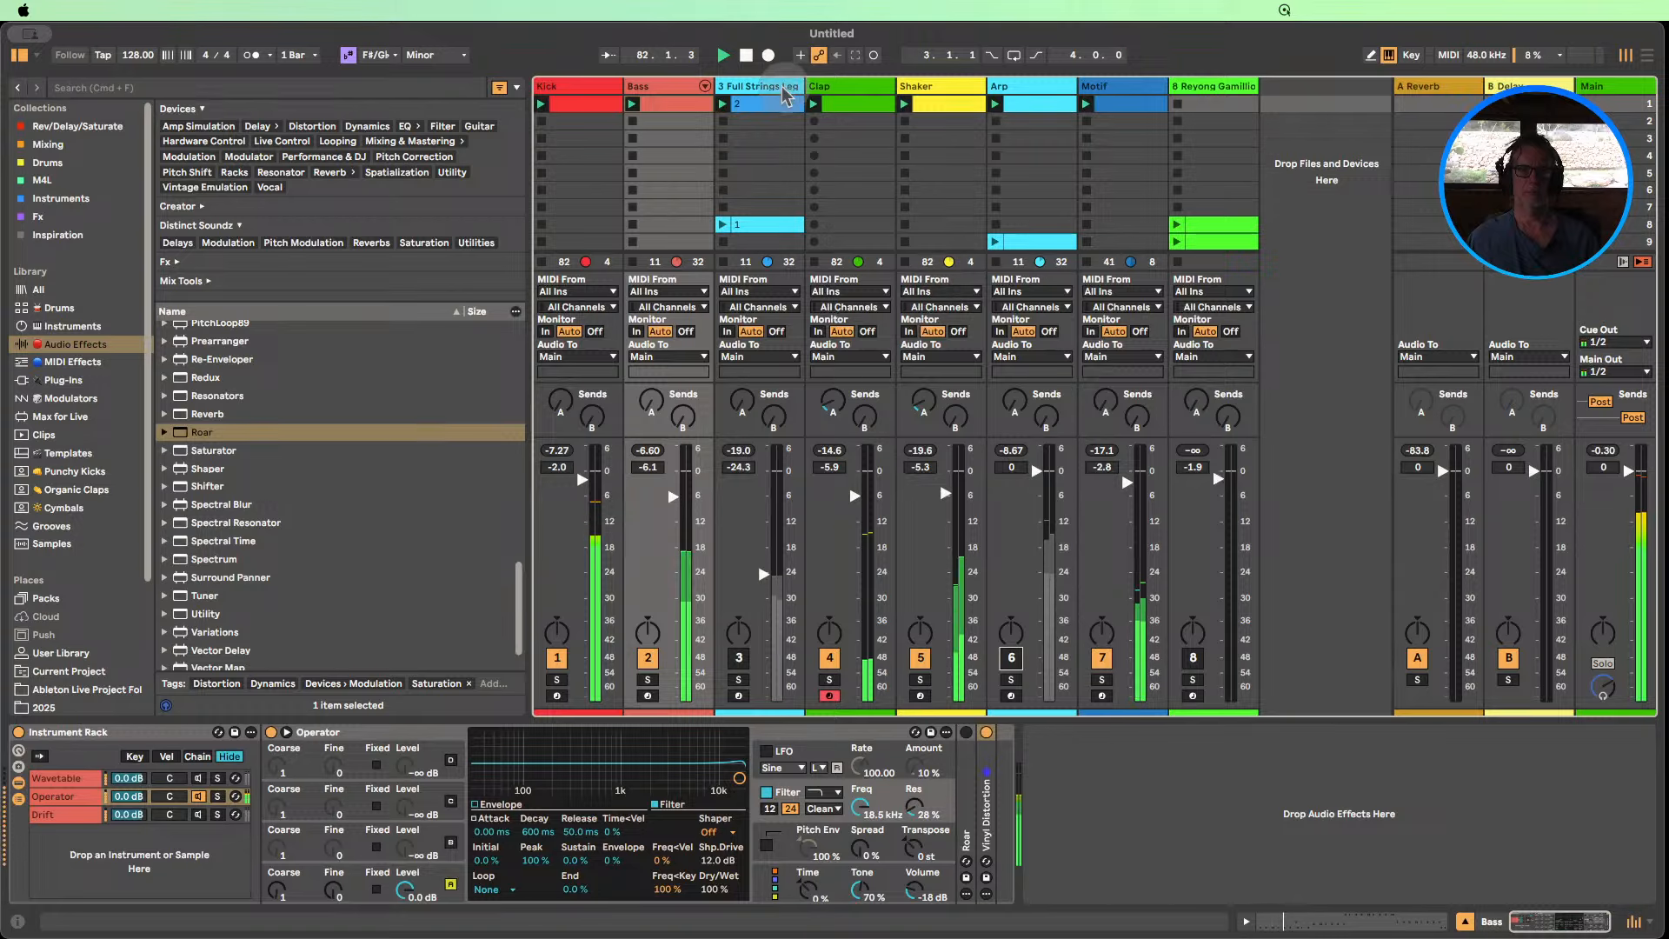
left_click(746, 55)
Duplicate the first-scene clip of the Full Strings Legato track into the slot below and open the copy's notes.
left_click(767, 105)
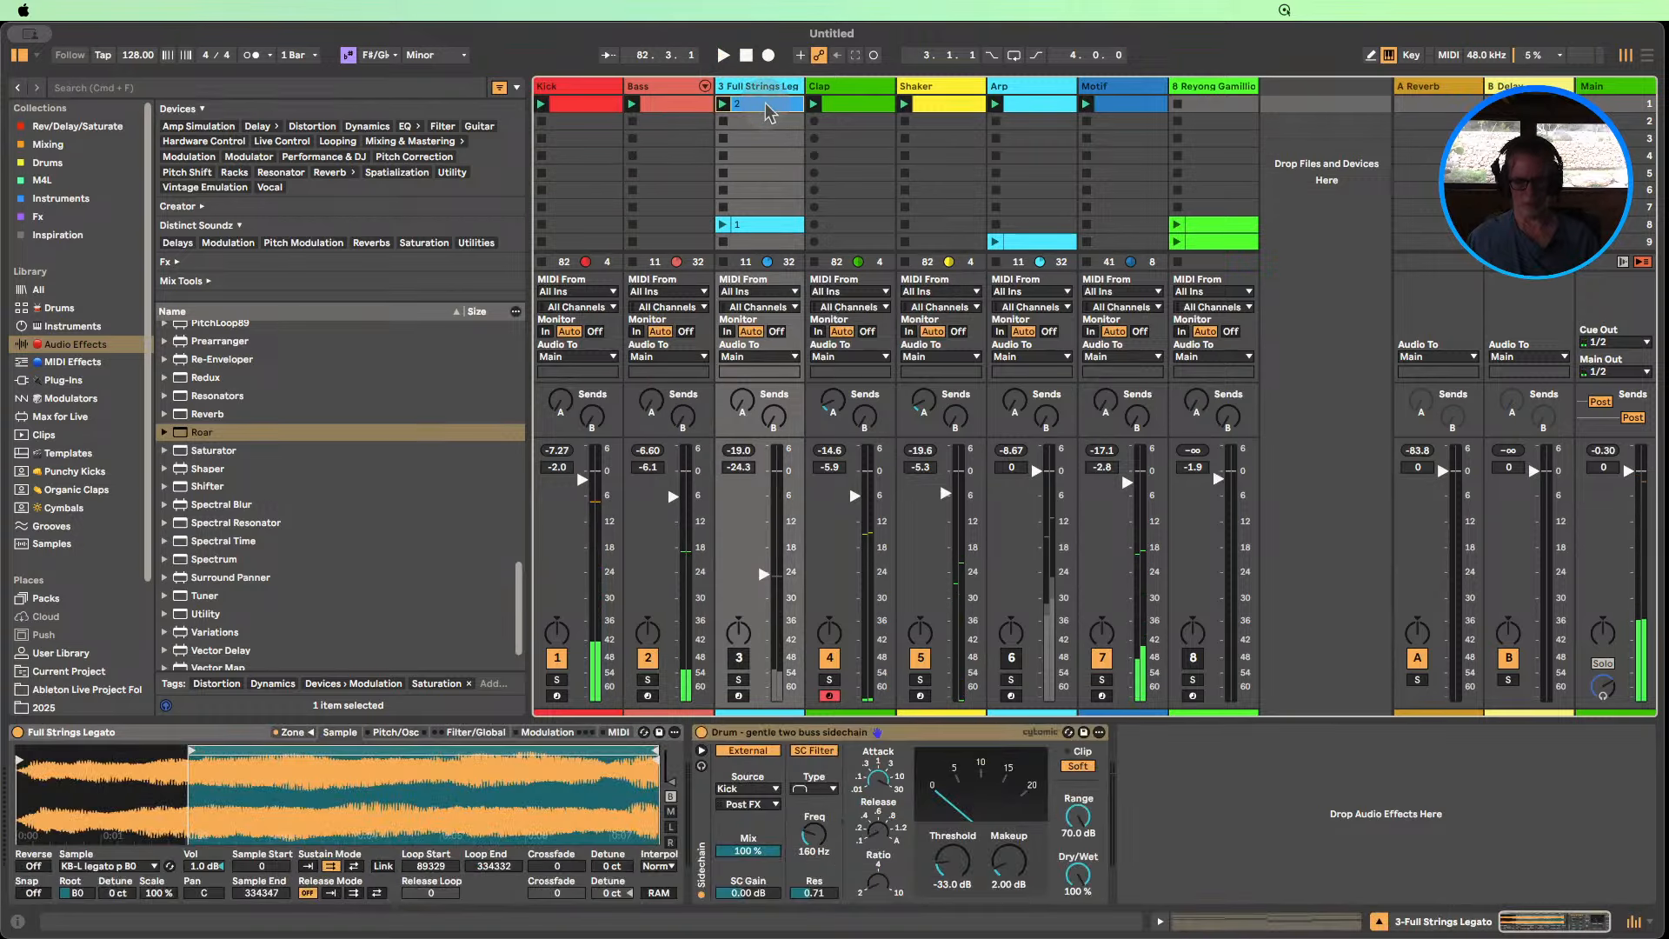
key("super+d")
double_click(762, 122)
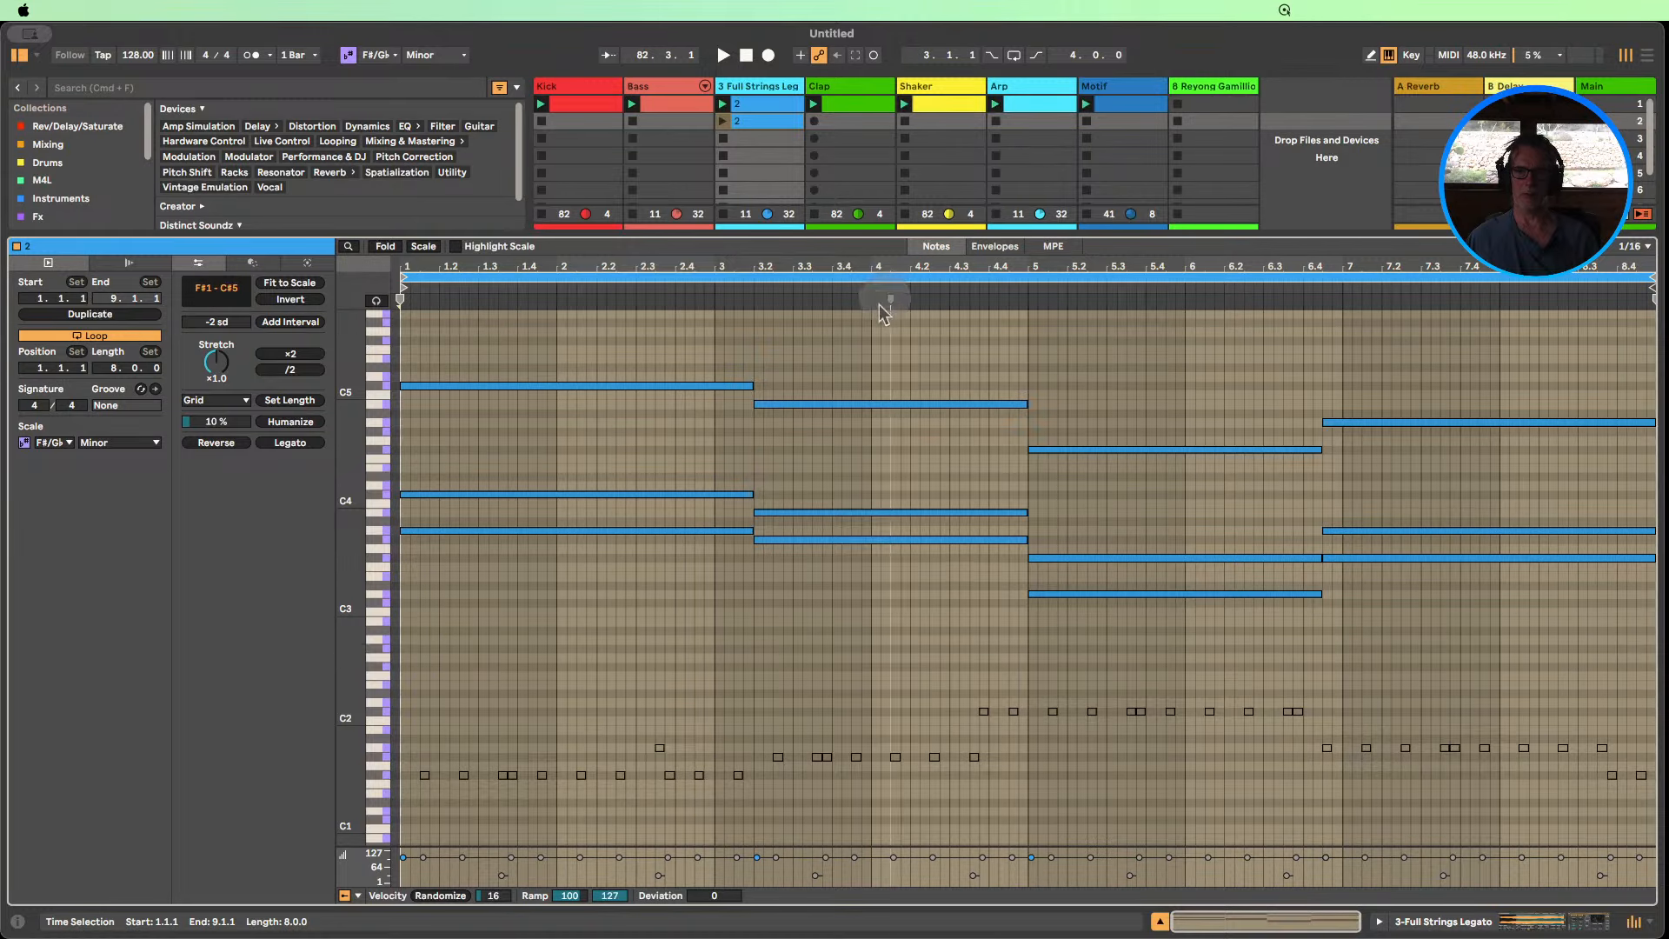
Recolor the duplicated strings clip in the second scene to a darker blue.
right_click(843, 341)
left_click(786, 365)
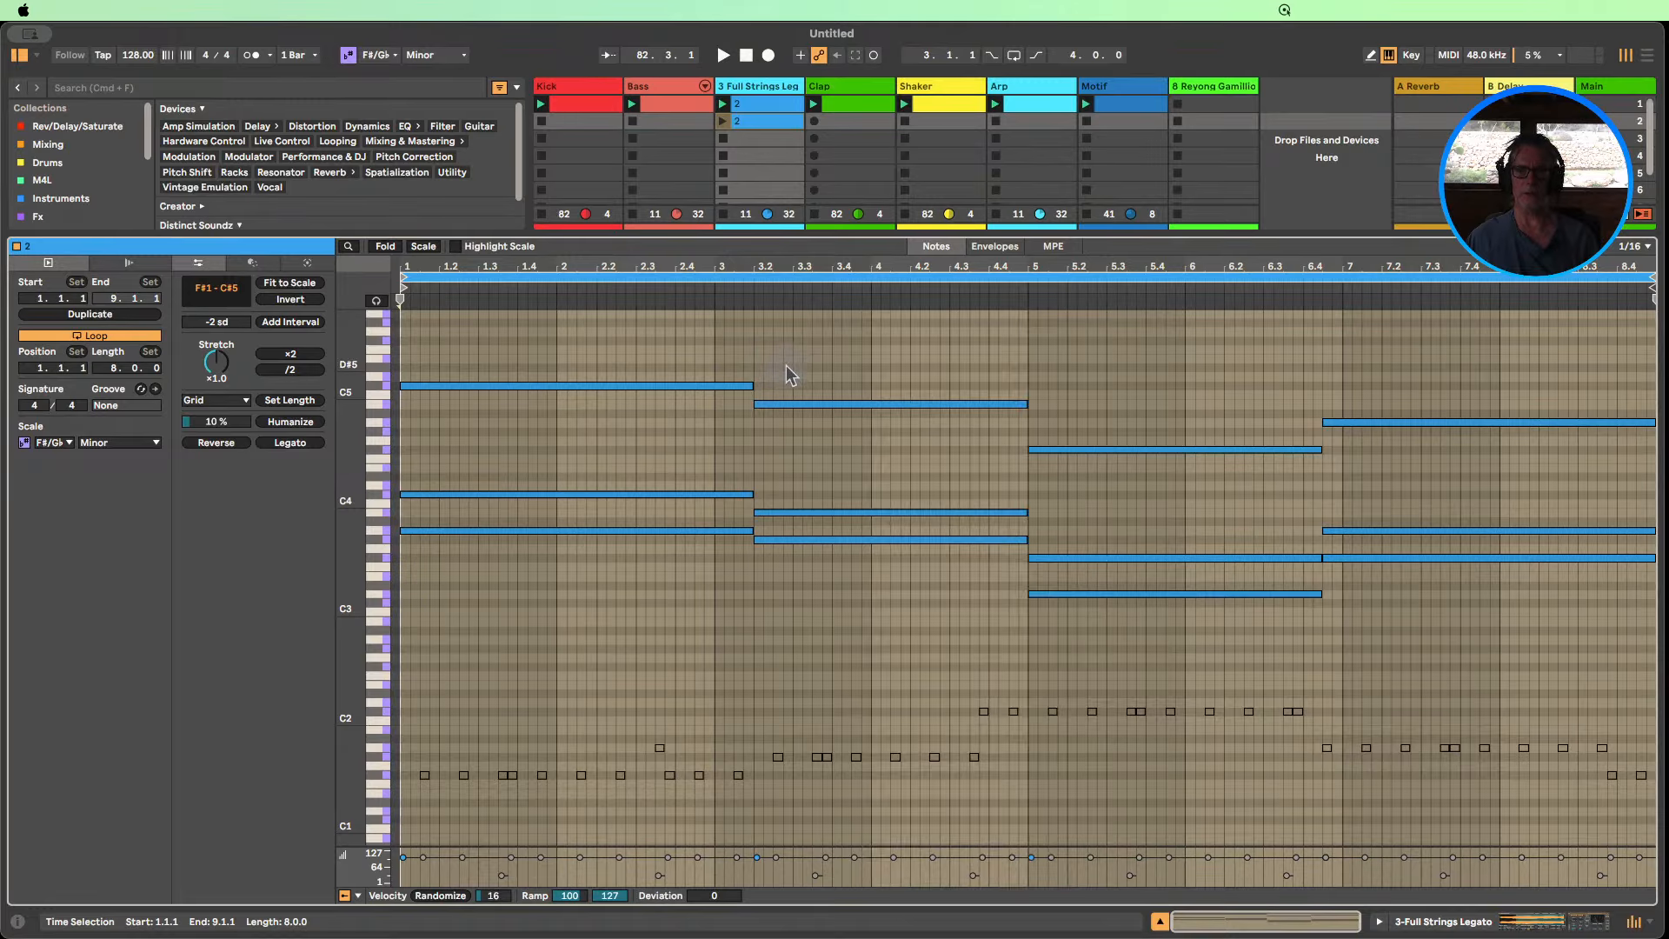
left_click(843, 367)
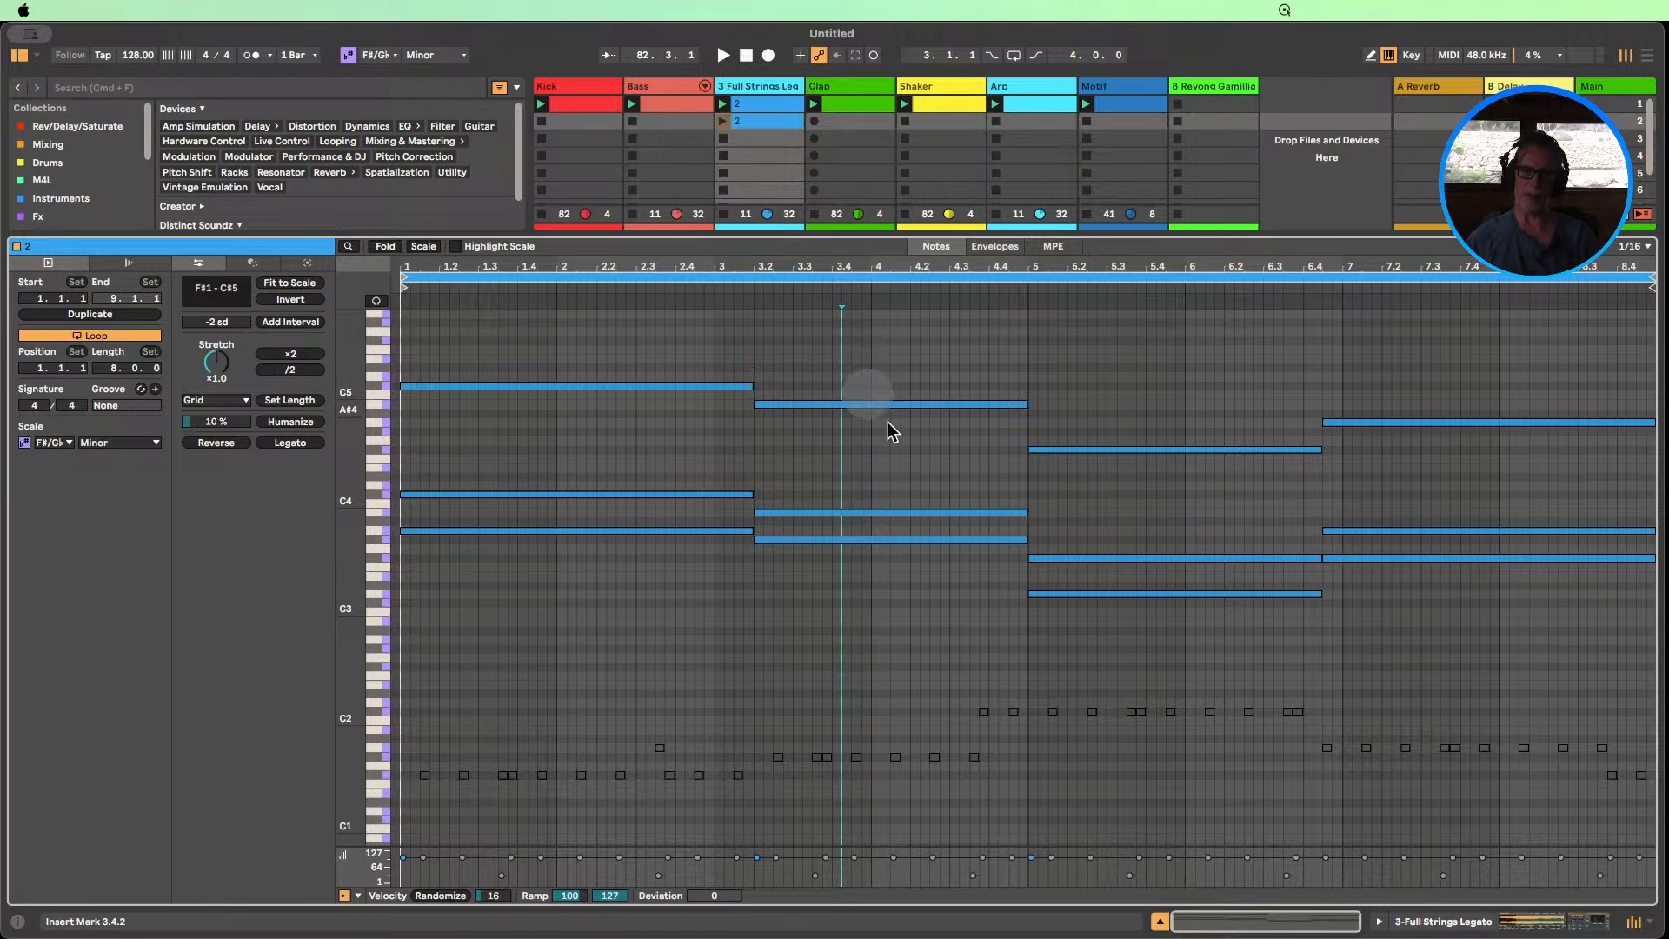
right_click(1079, 380)
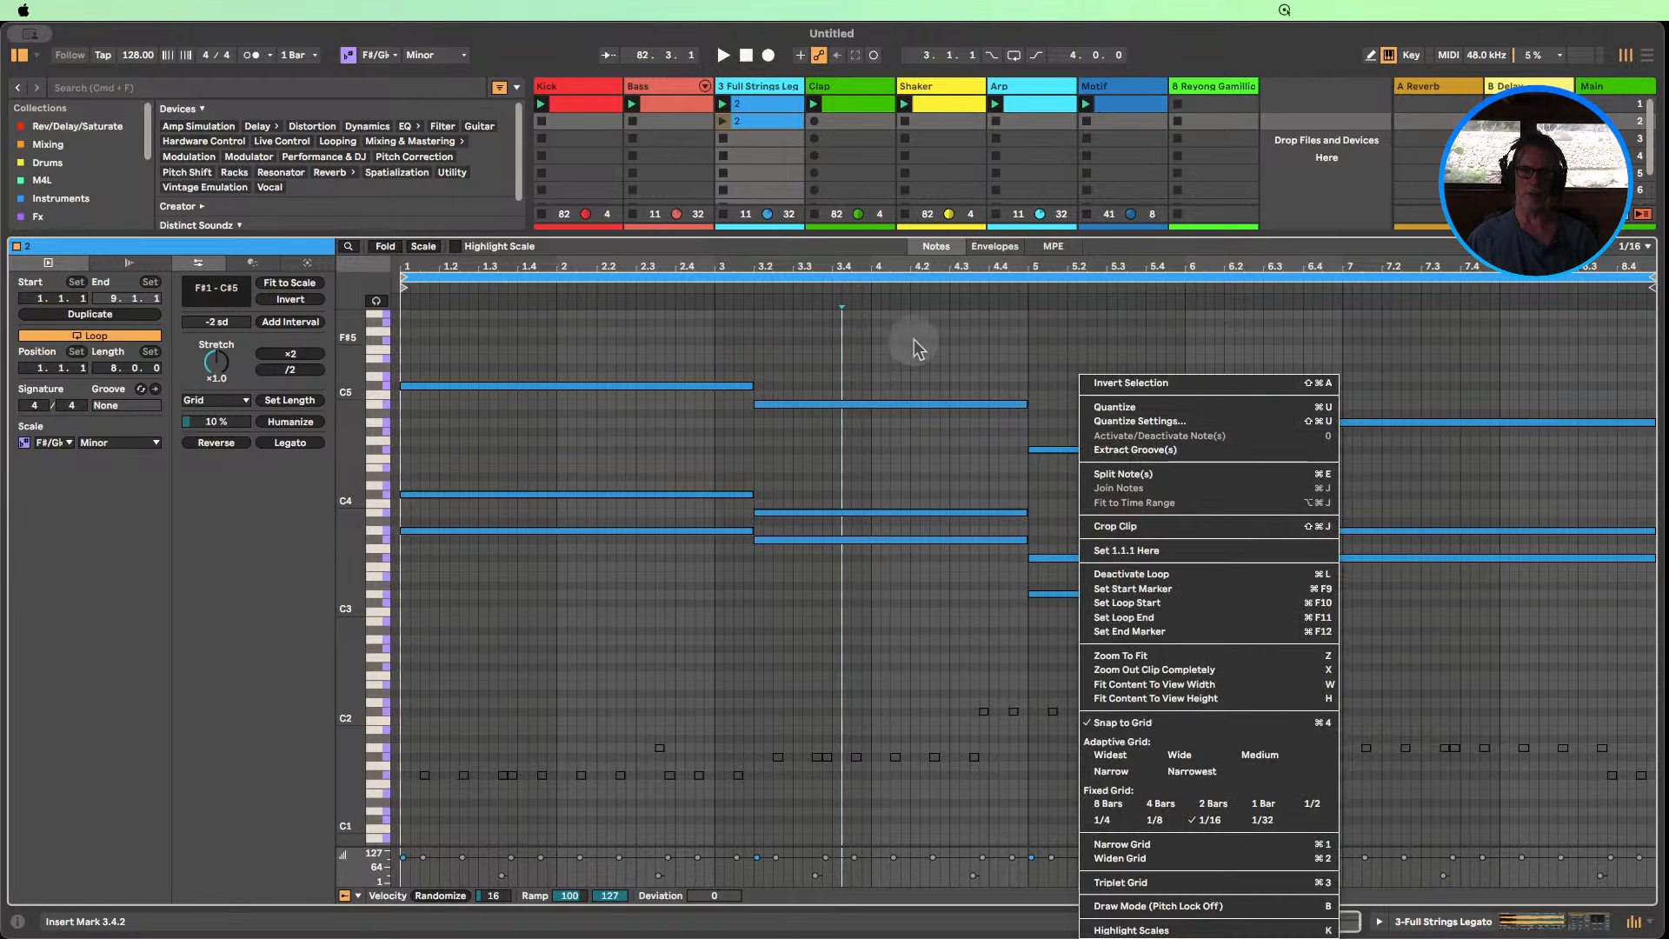
key("Escape")
right_click(763, 118)
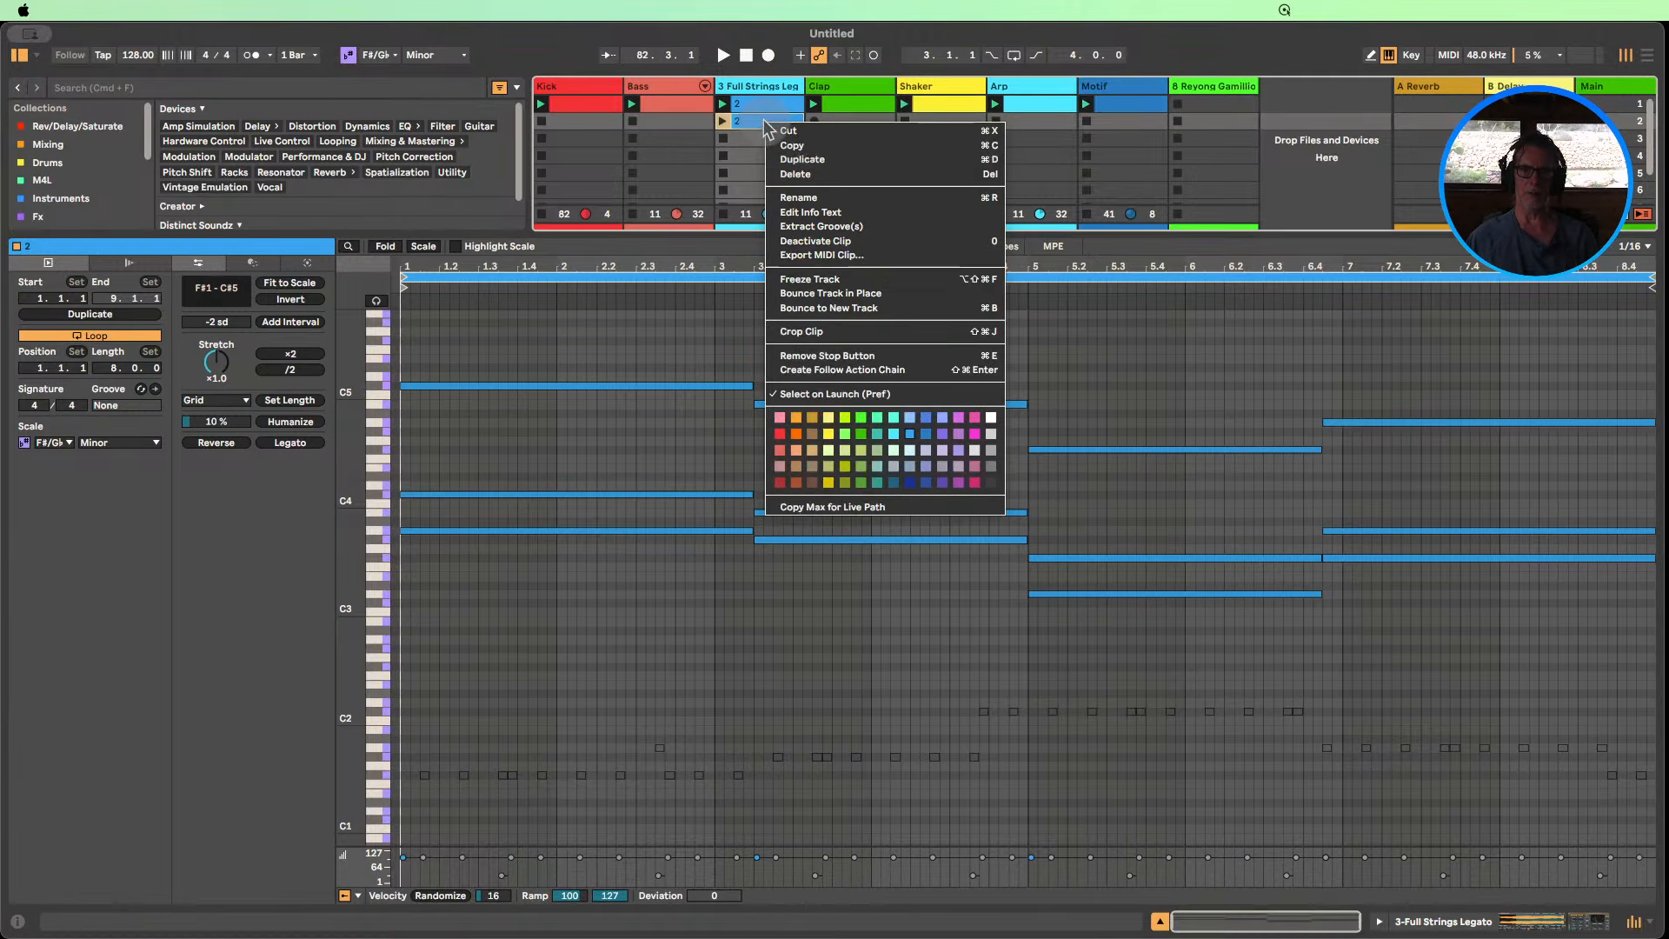
left_click(923, 434)
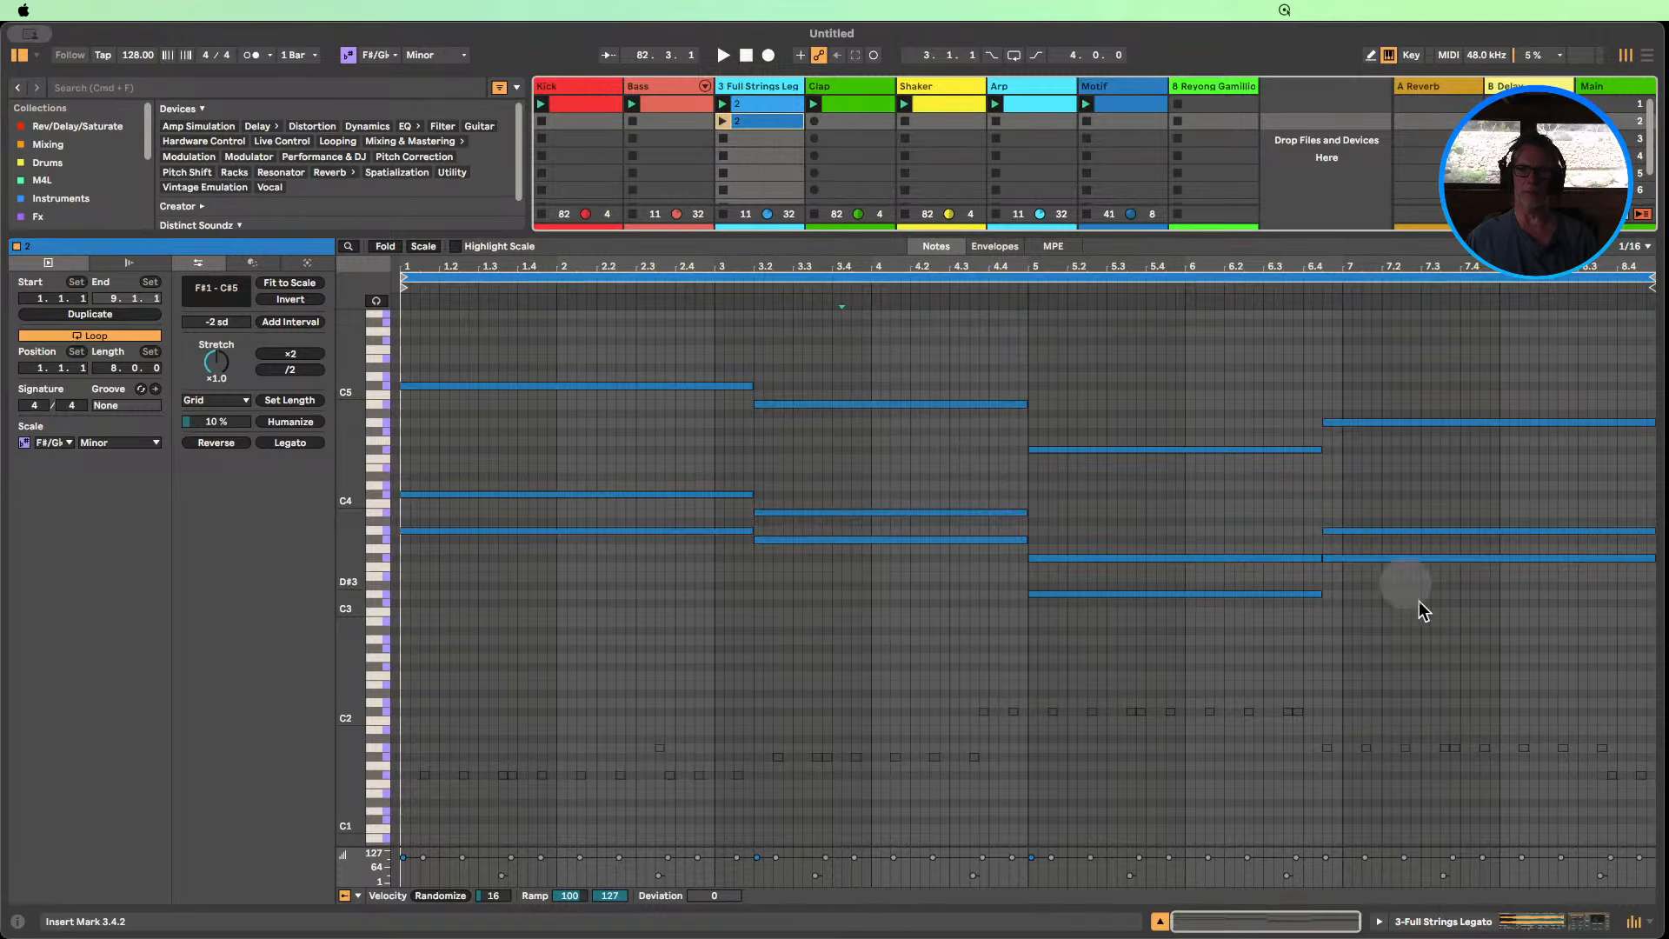
Widen the note grid to 1/4 and split all chord notes of the duplicated strings clip along it.
left_click(859, 614)
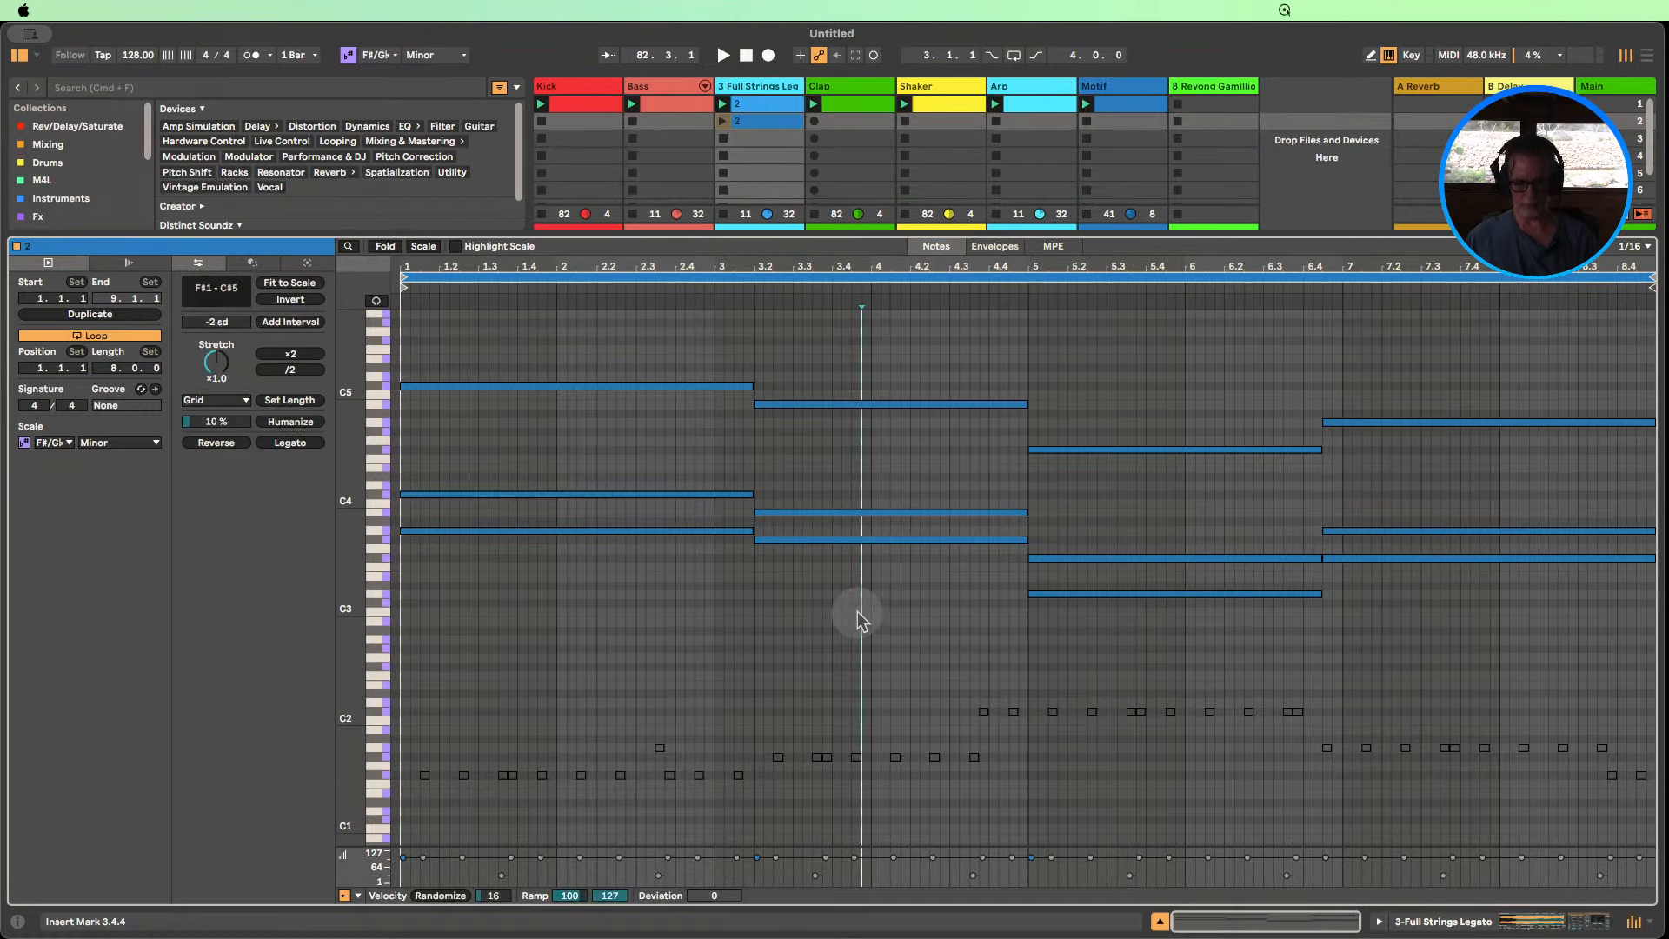
key("super+2")
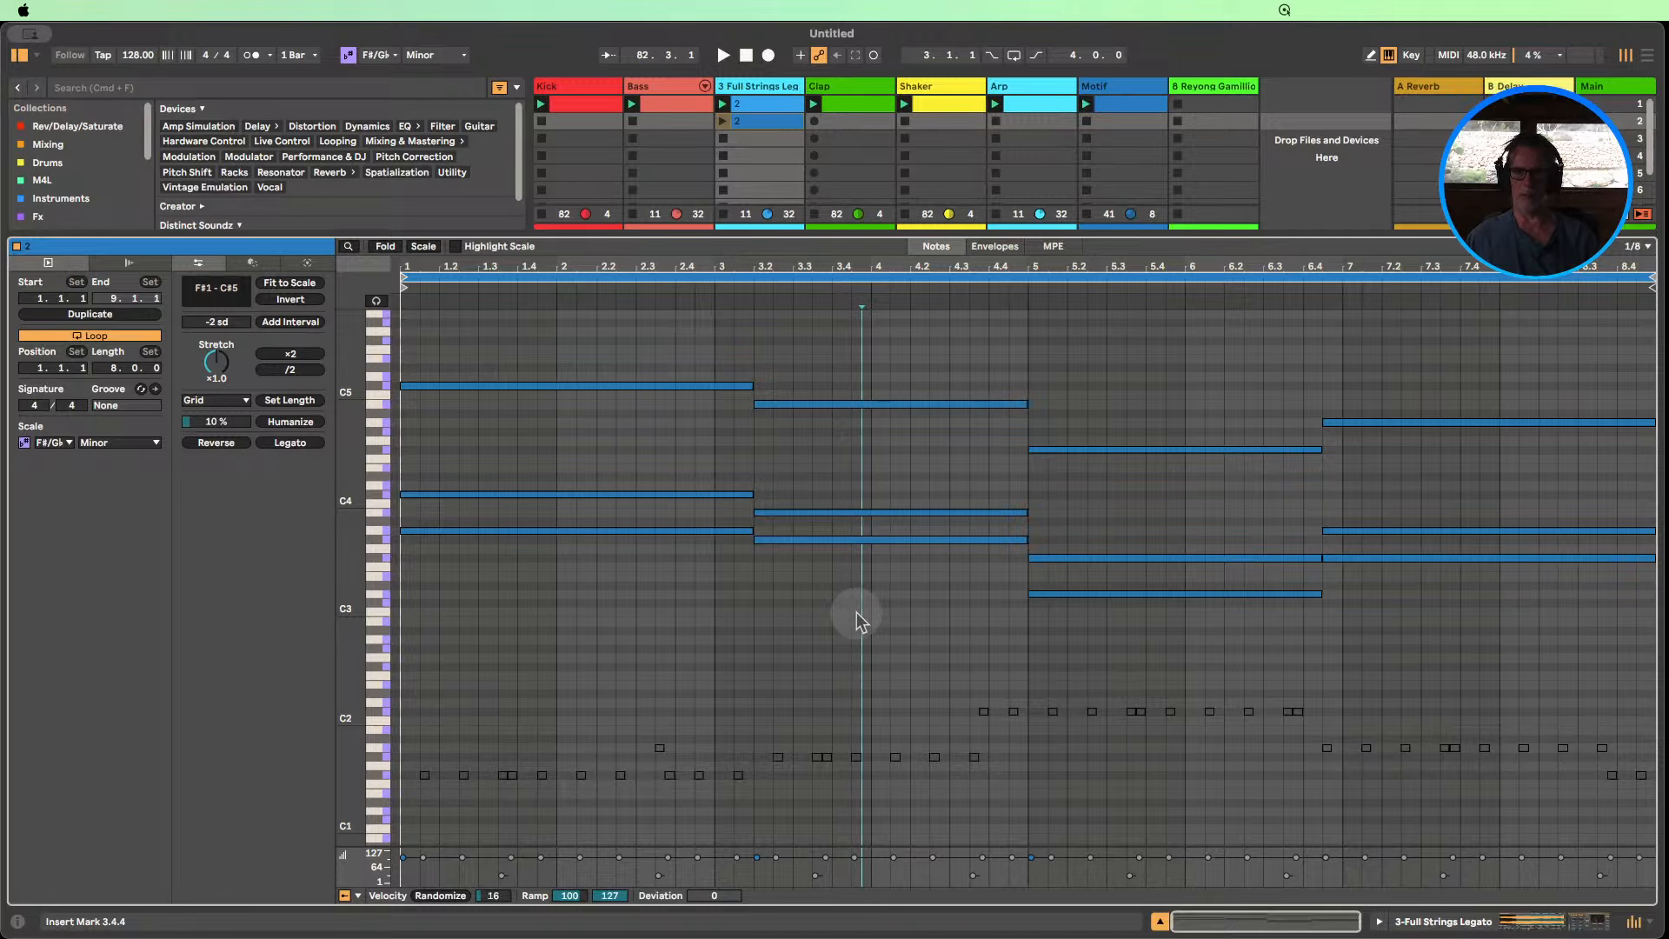
key("super+2")
key("super+e")
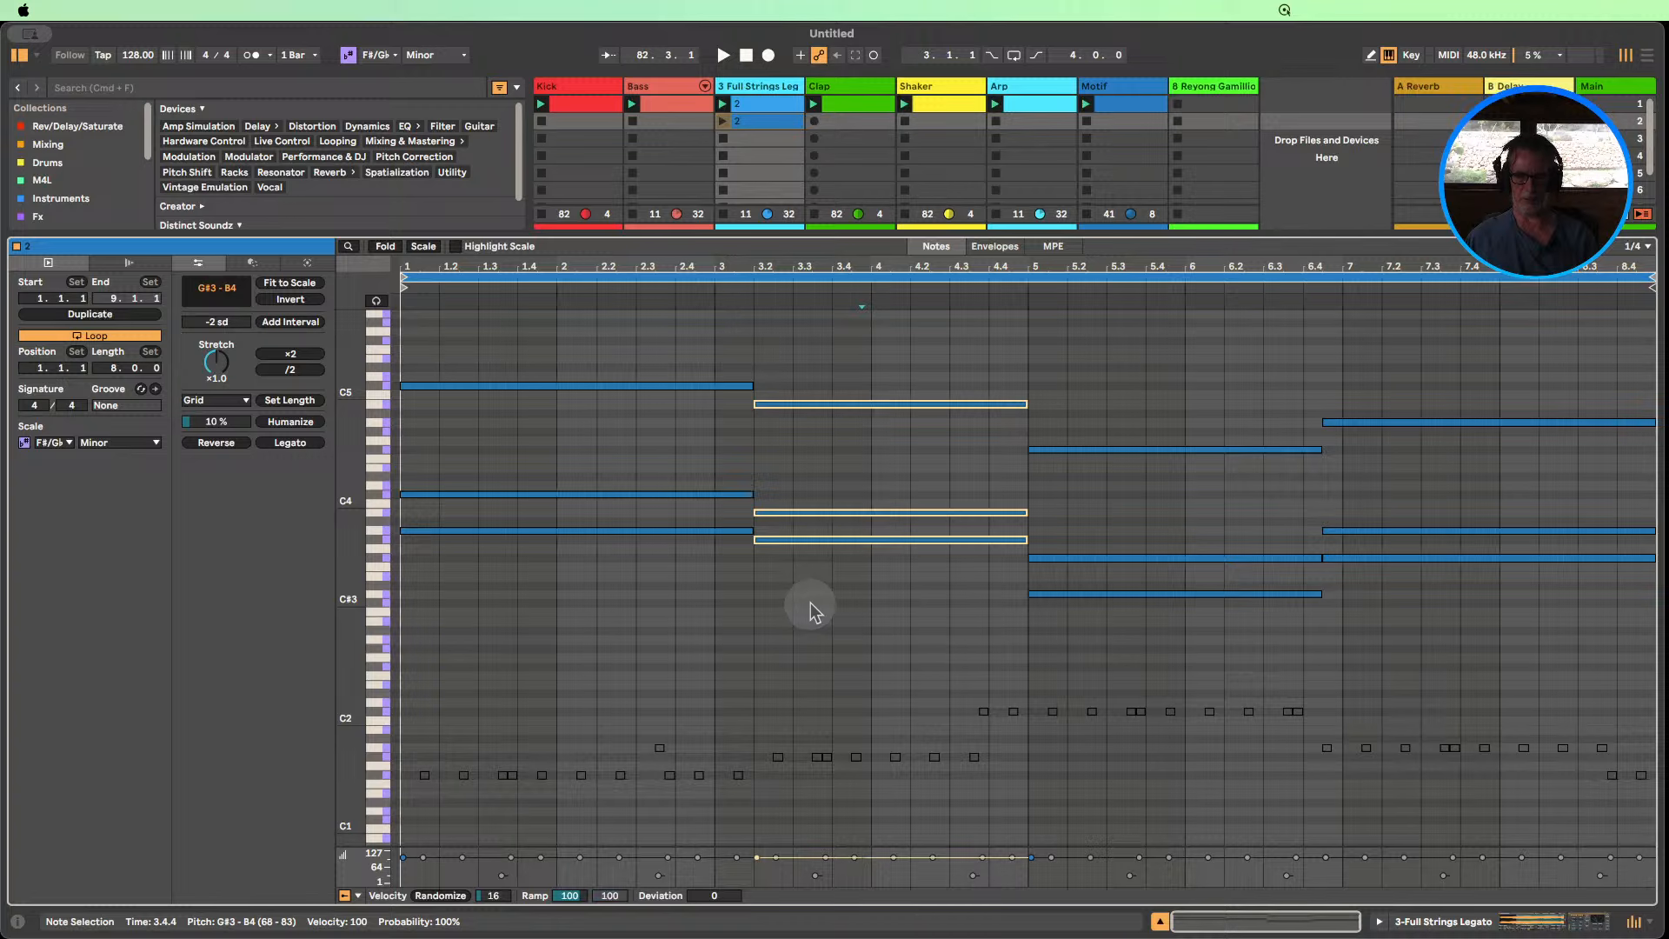
key("super+a")
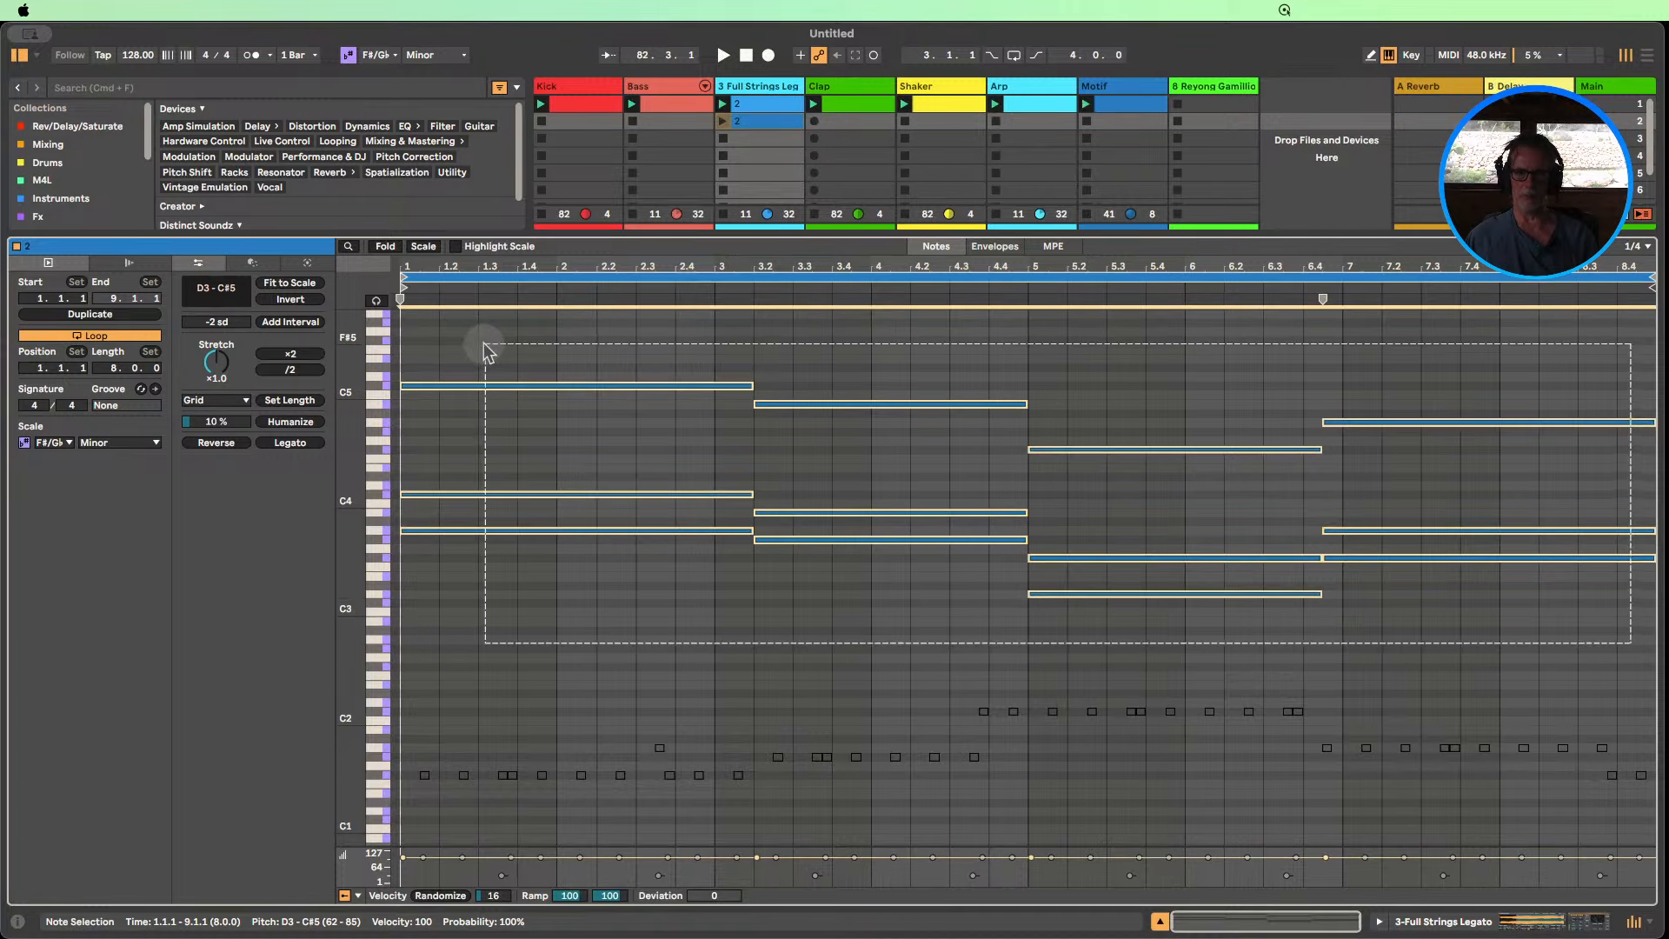
key("super+e")
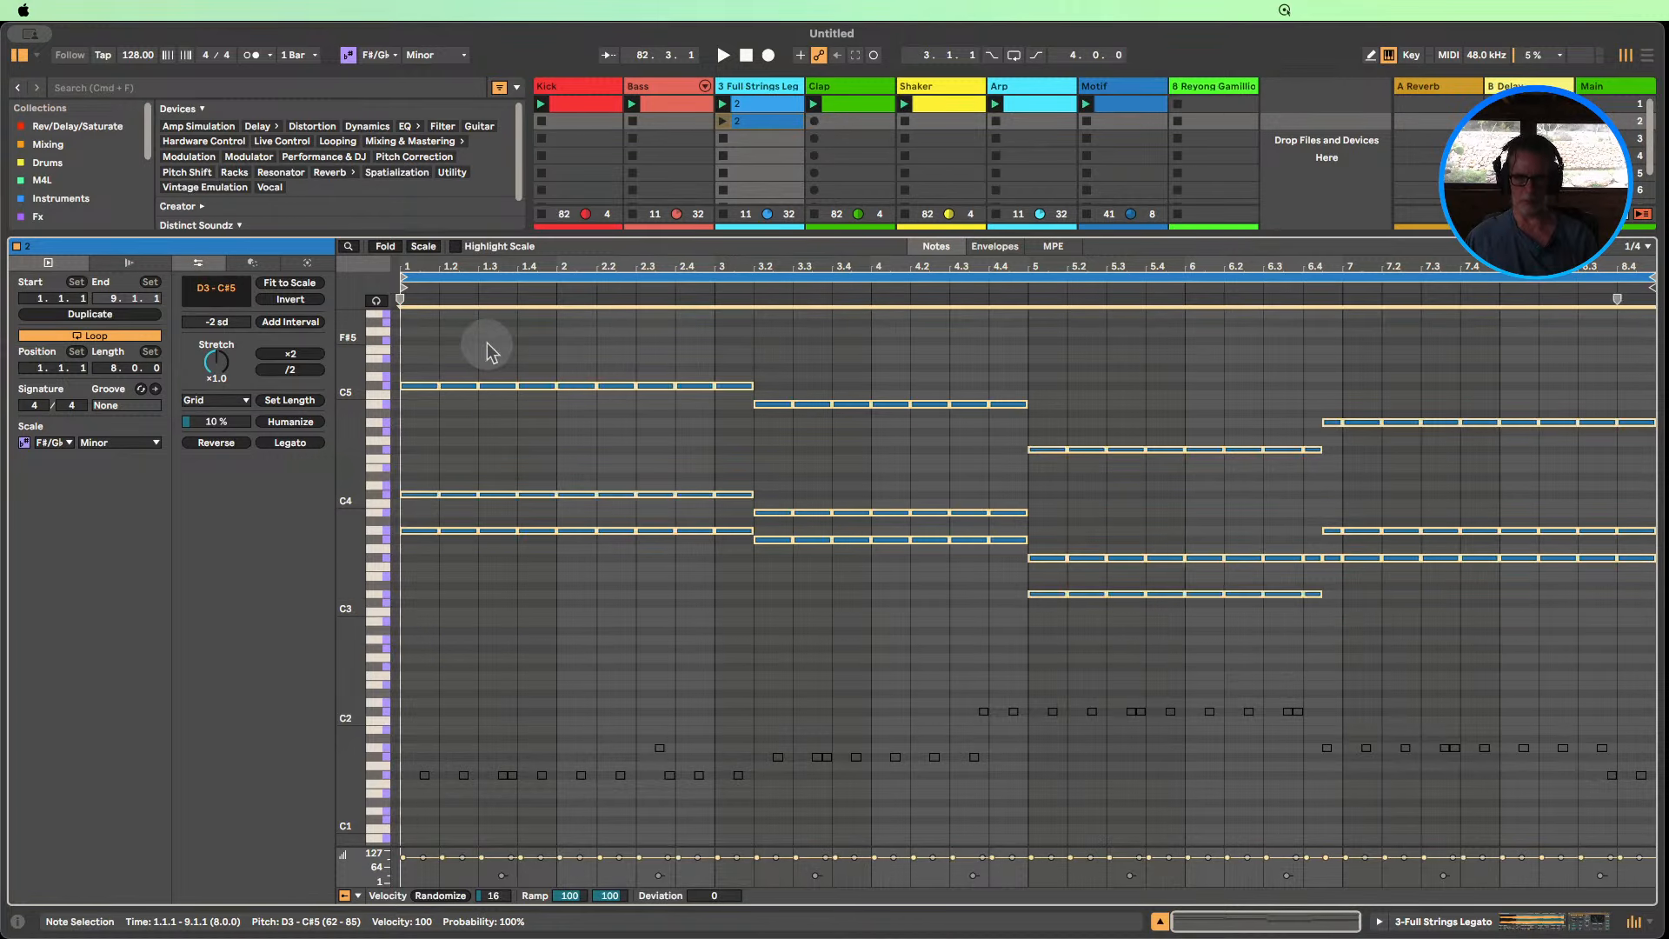
Launch the split strings clip in the second scene and return to the strings track's device chain.
left_click(723, 121)
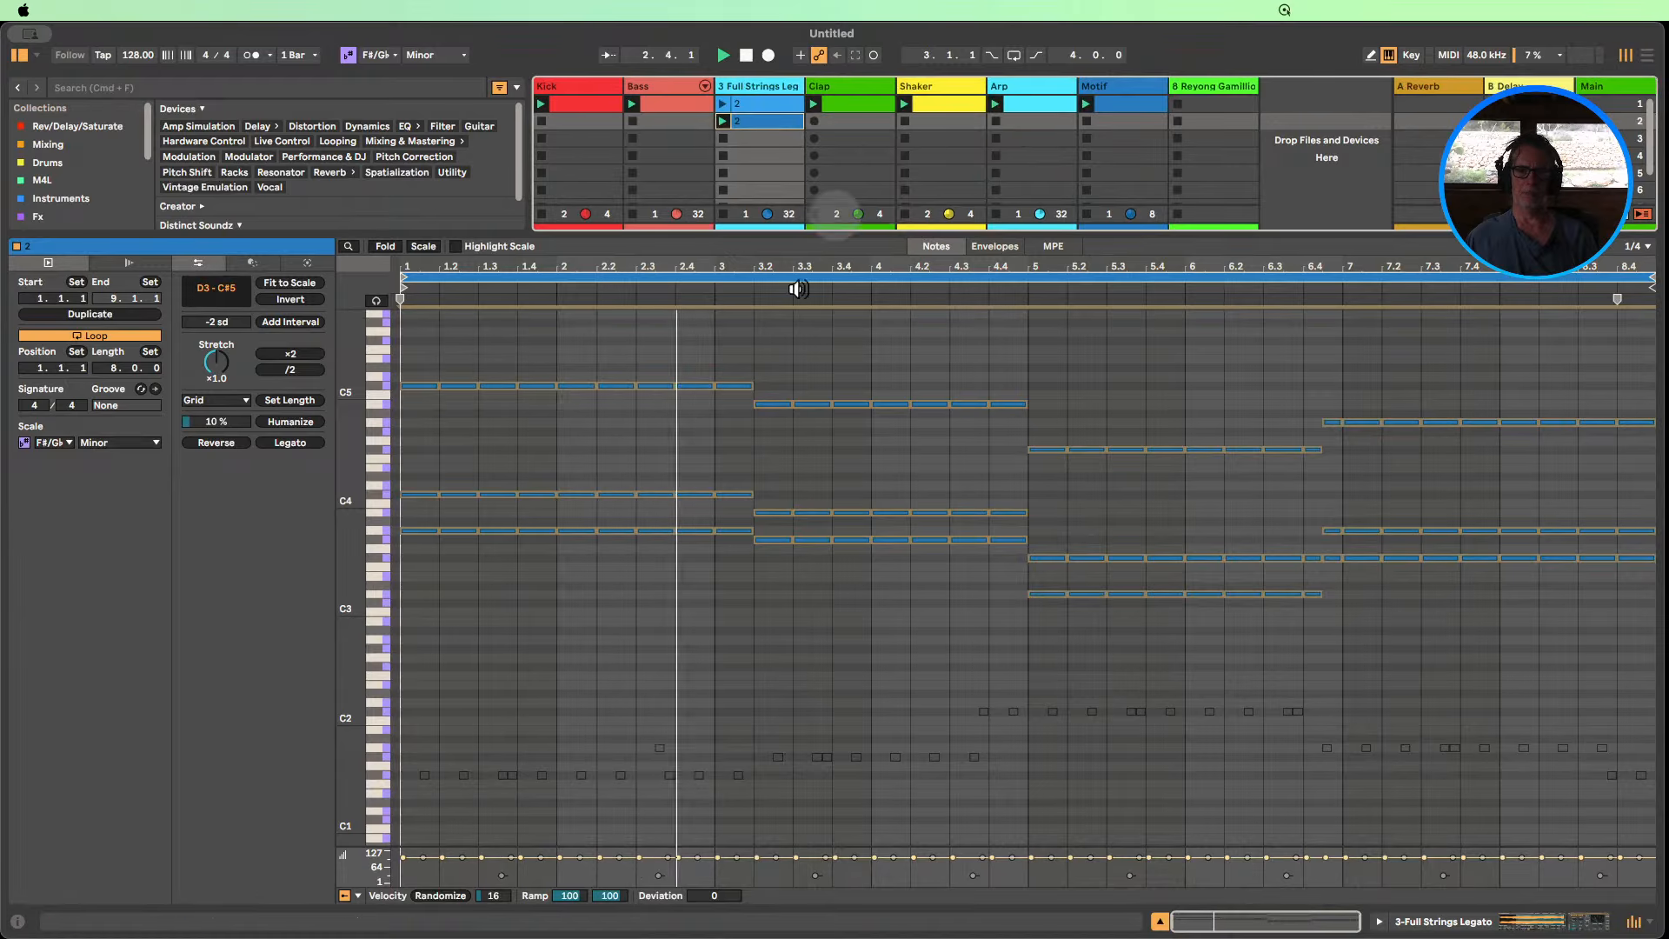
left_click(348, 534)
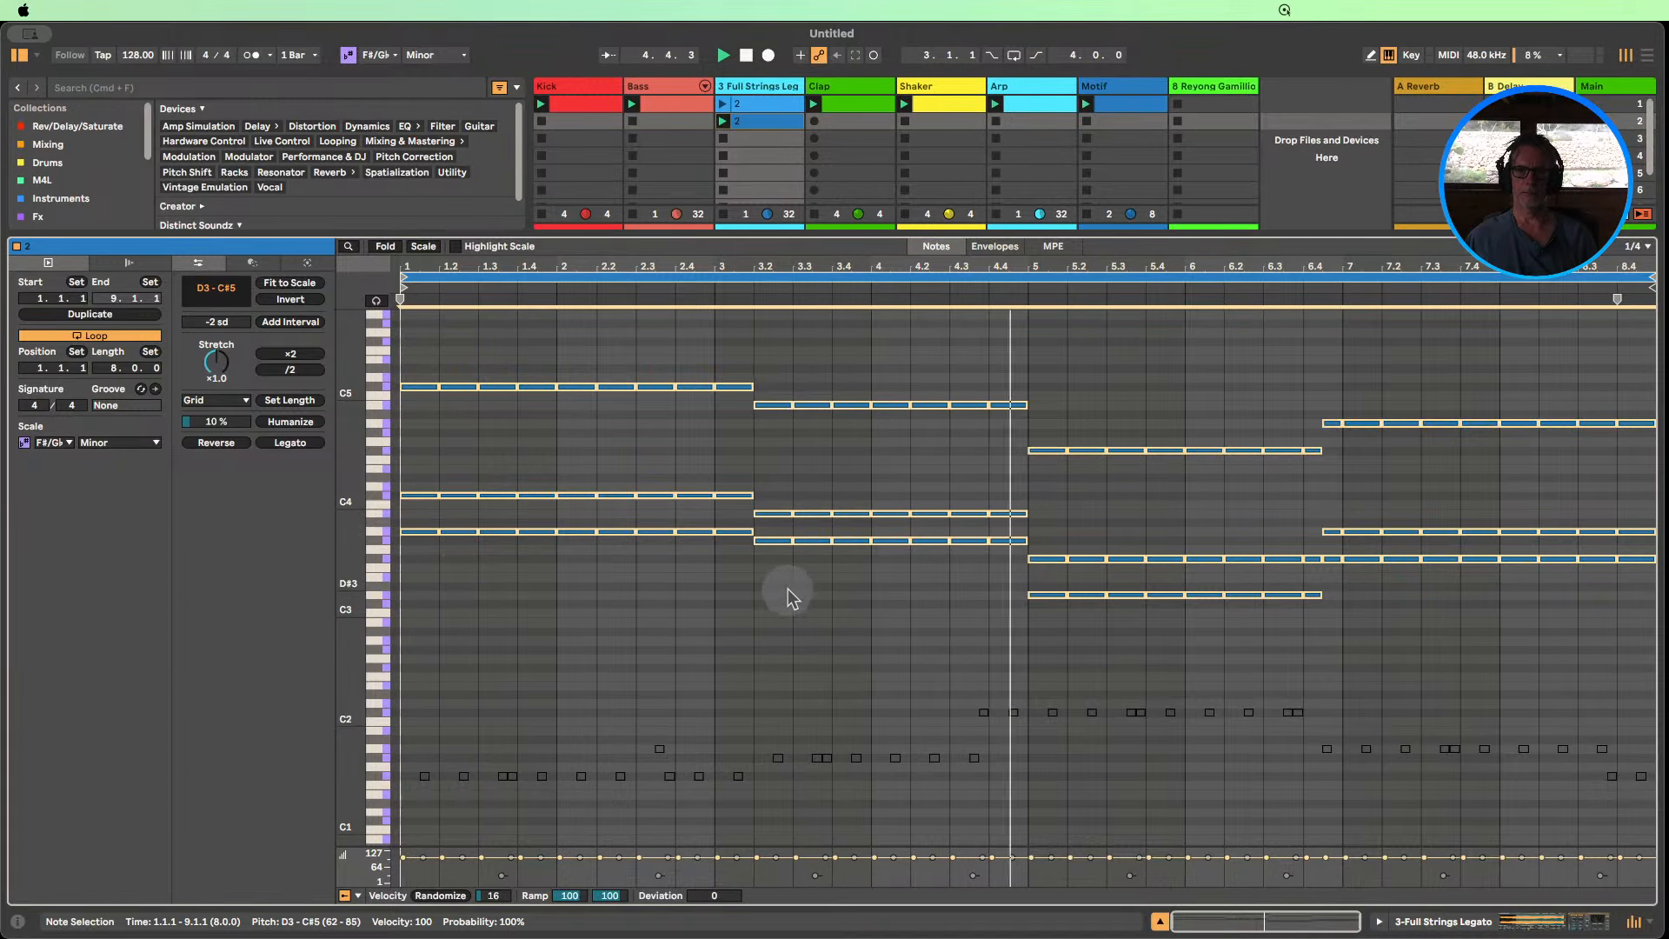
left_click(1481, 919)
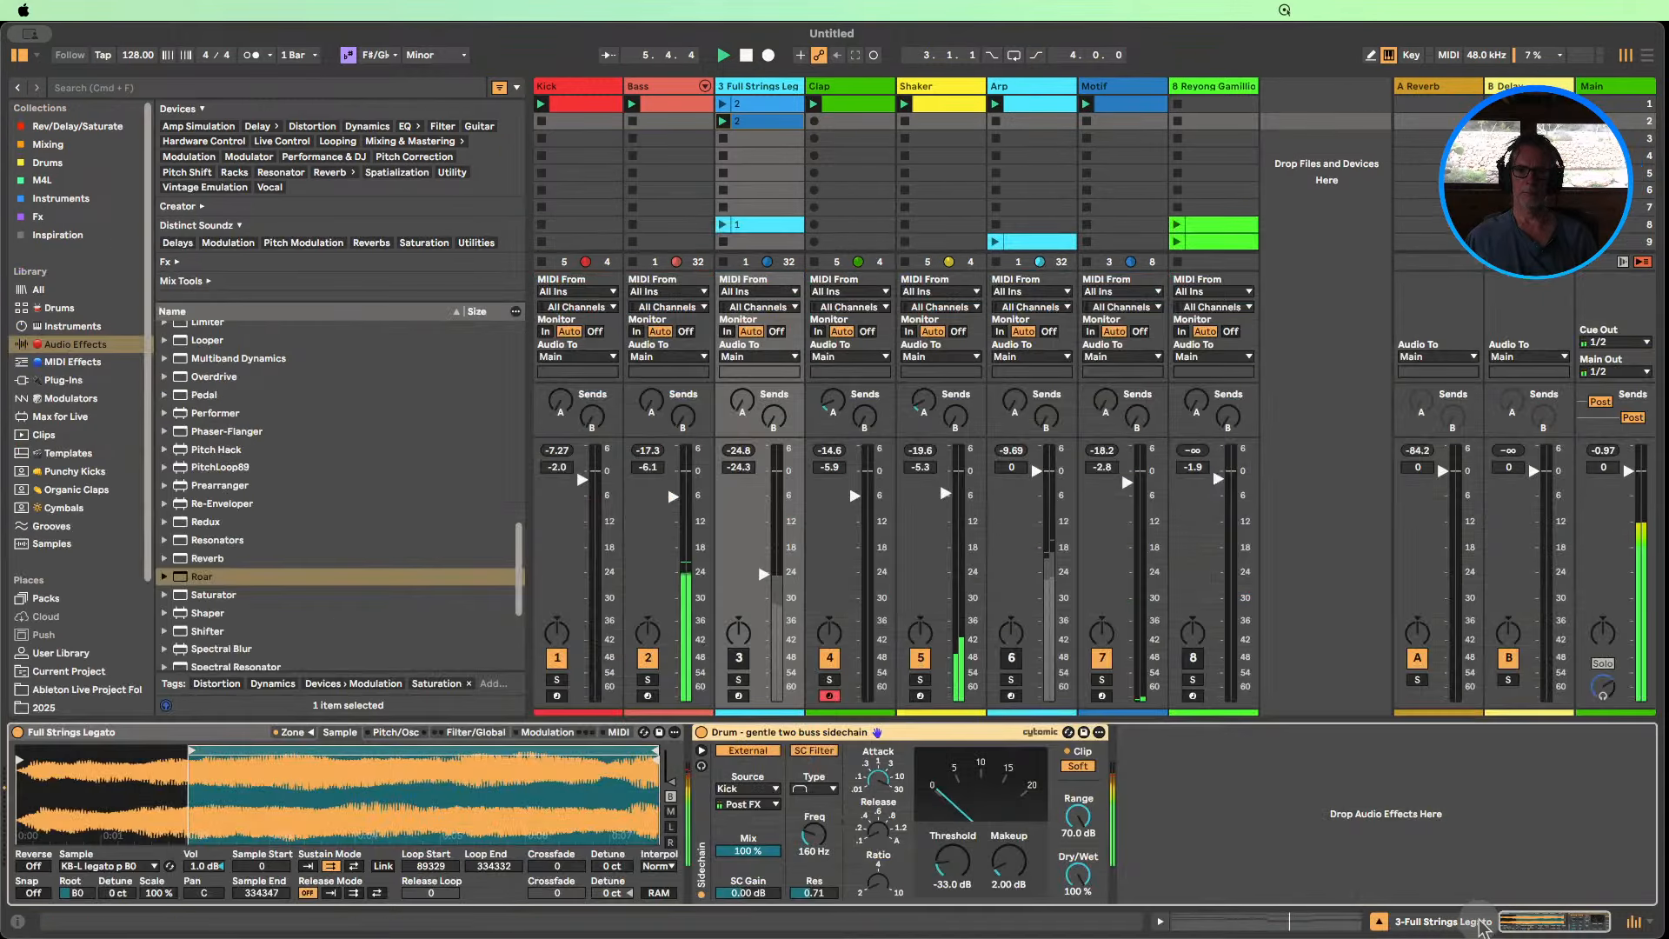
Listen to the strings without their sidechain compressor by bypassing it and unmuting the track, with Motif muted.
left_click(701, 732)
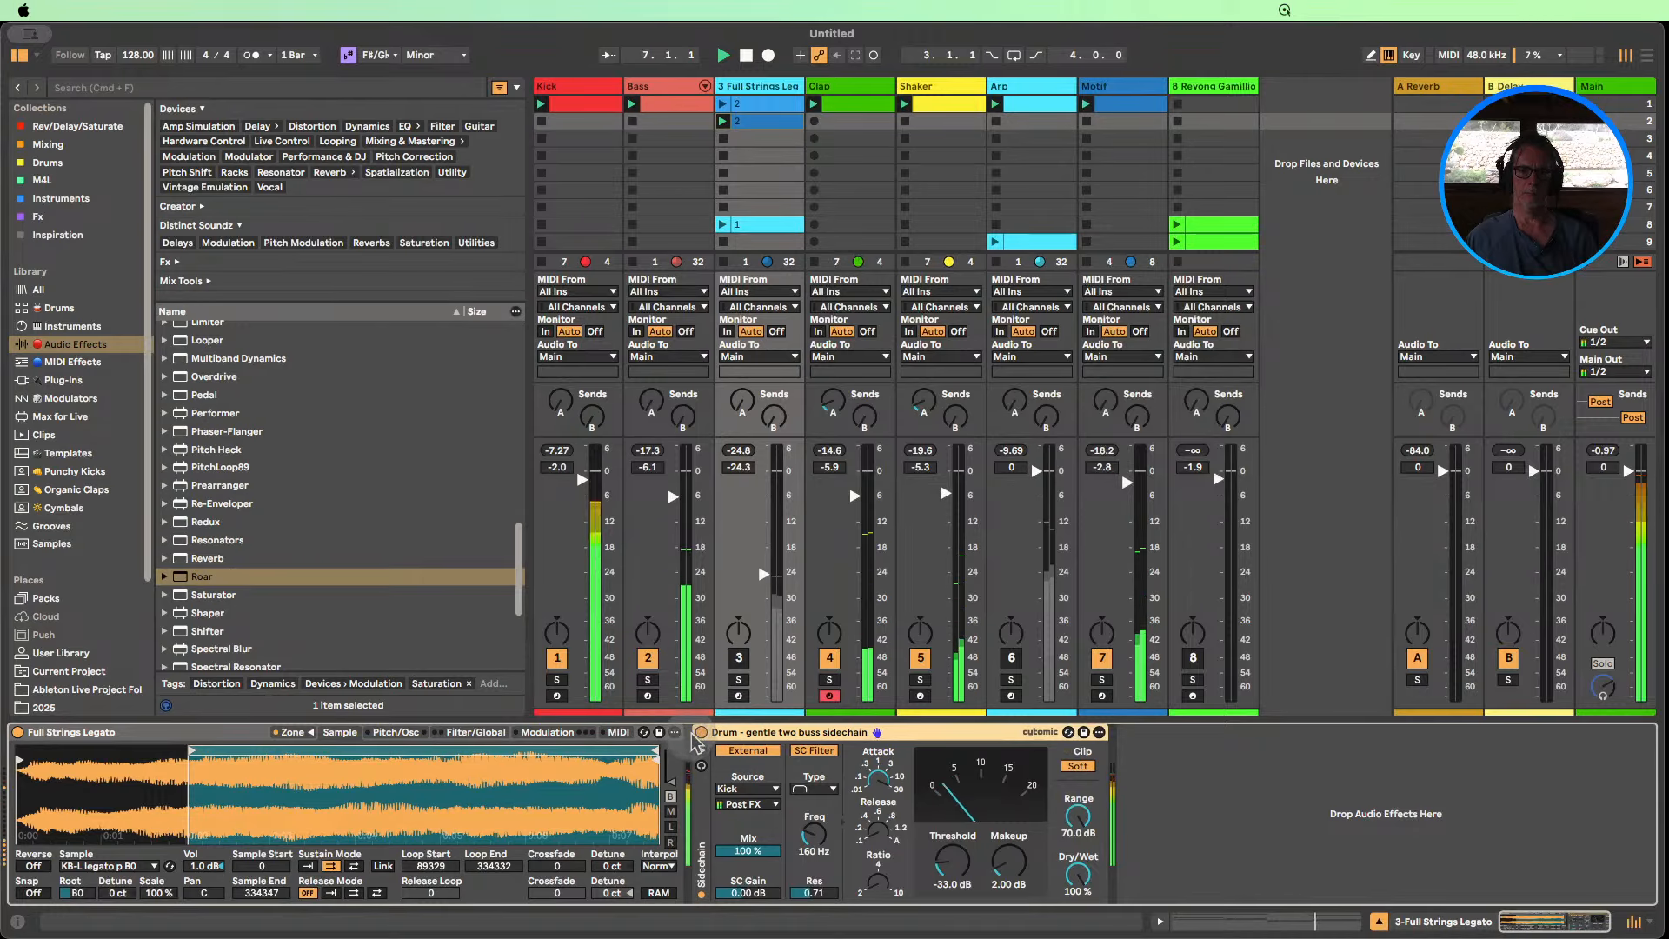
left_click(738, 657)
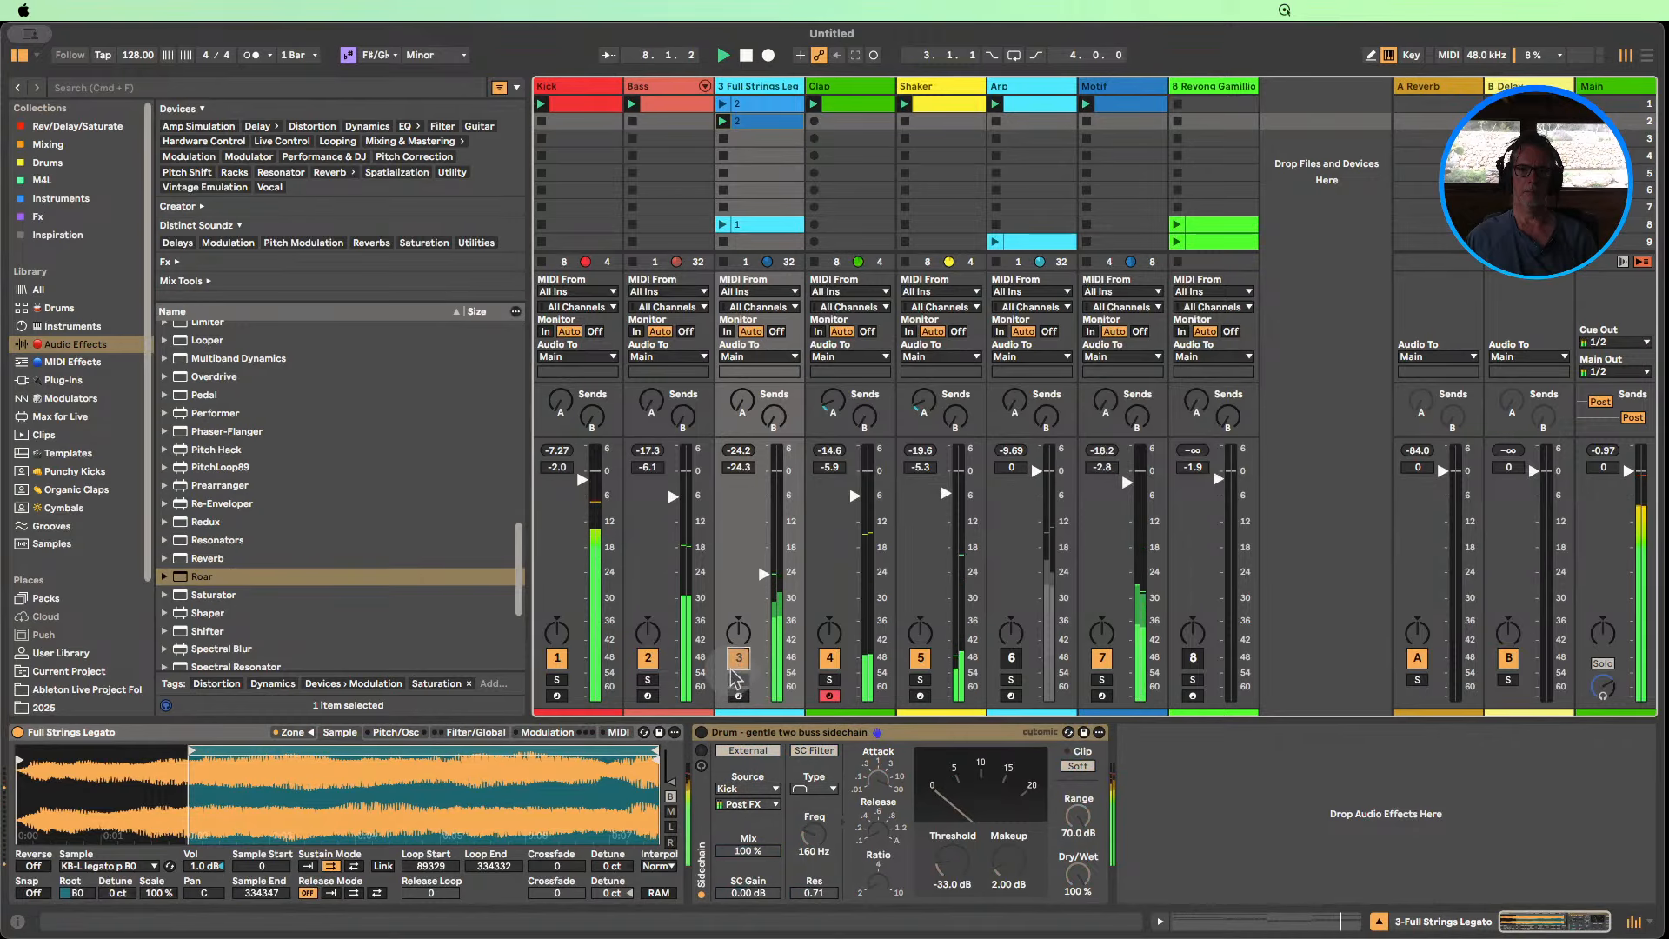
left_click(1102, 657)
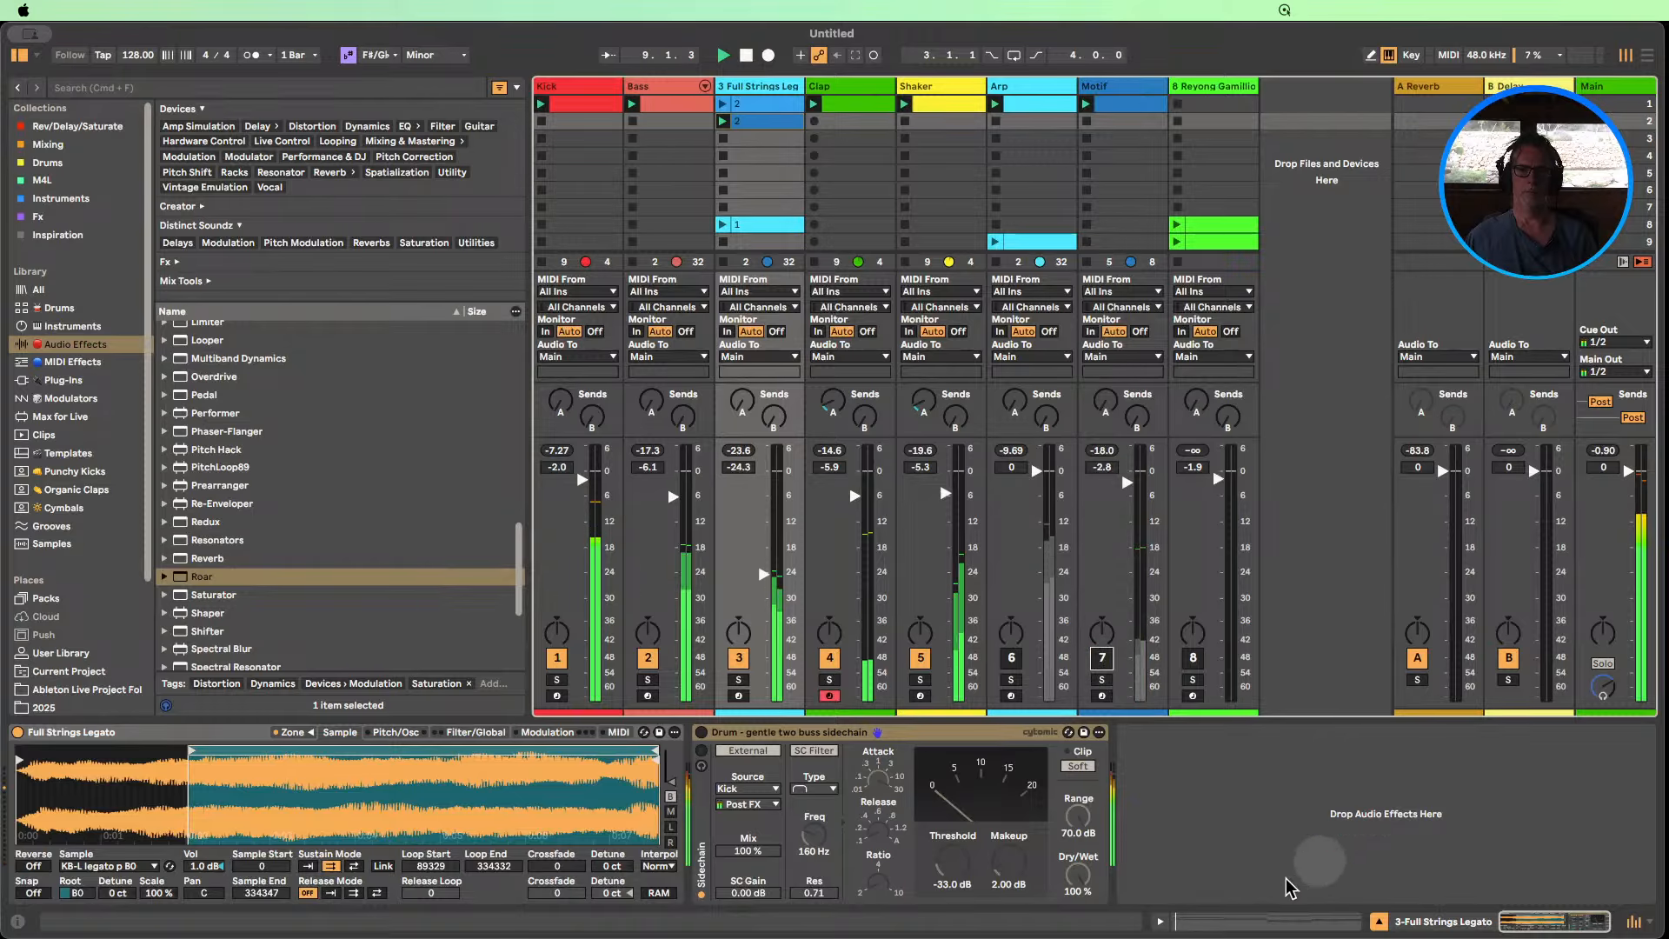
Re-enable the sidechain compressor while auditioning the strings track in solo, and end the solo.
left_click(738, 679)
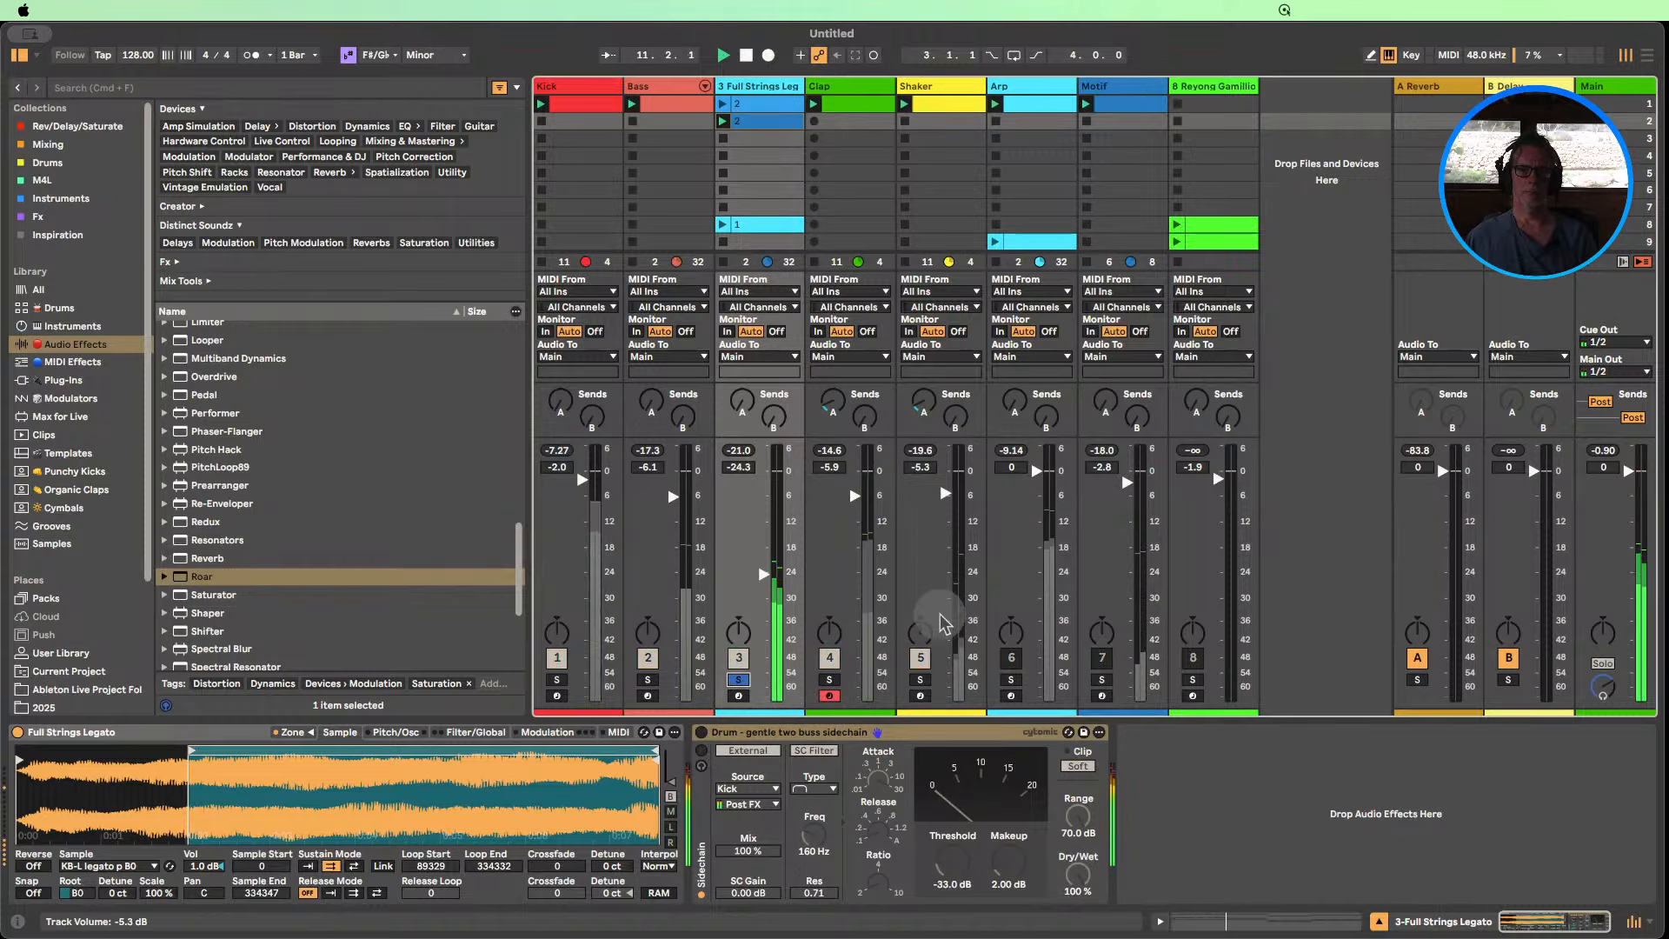
left_click(701, 733)
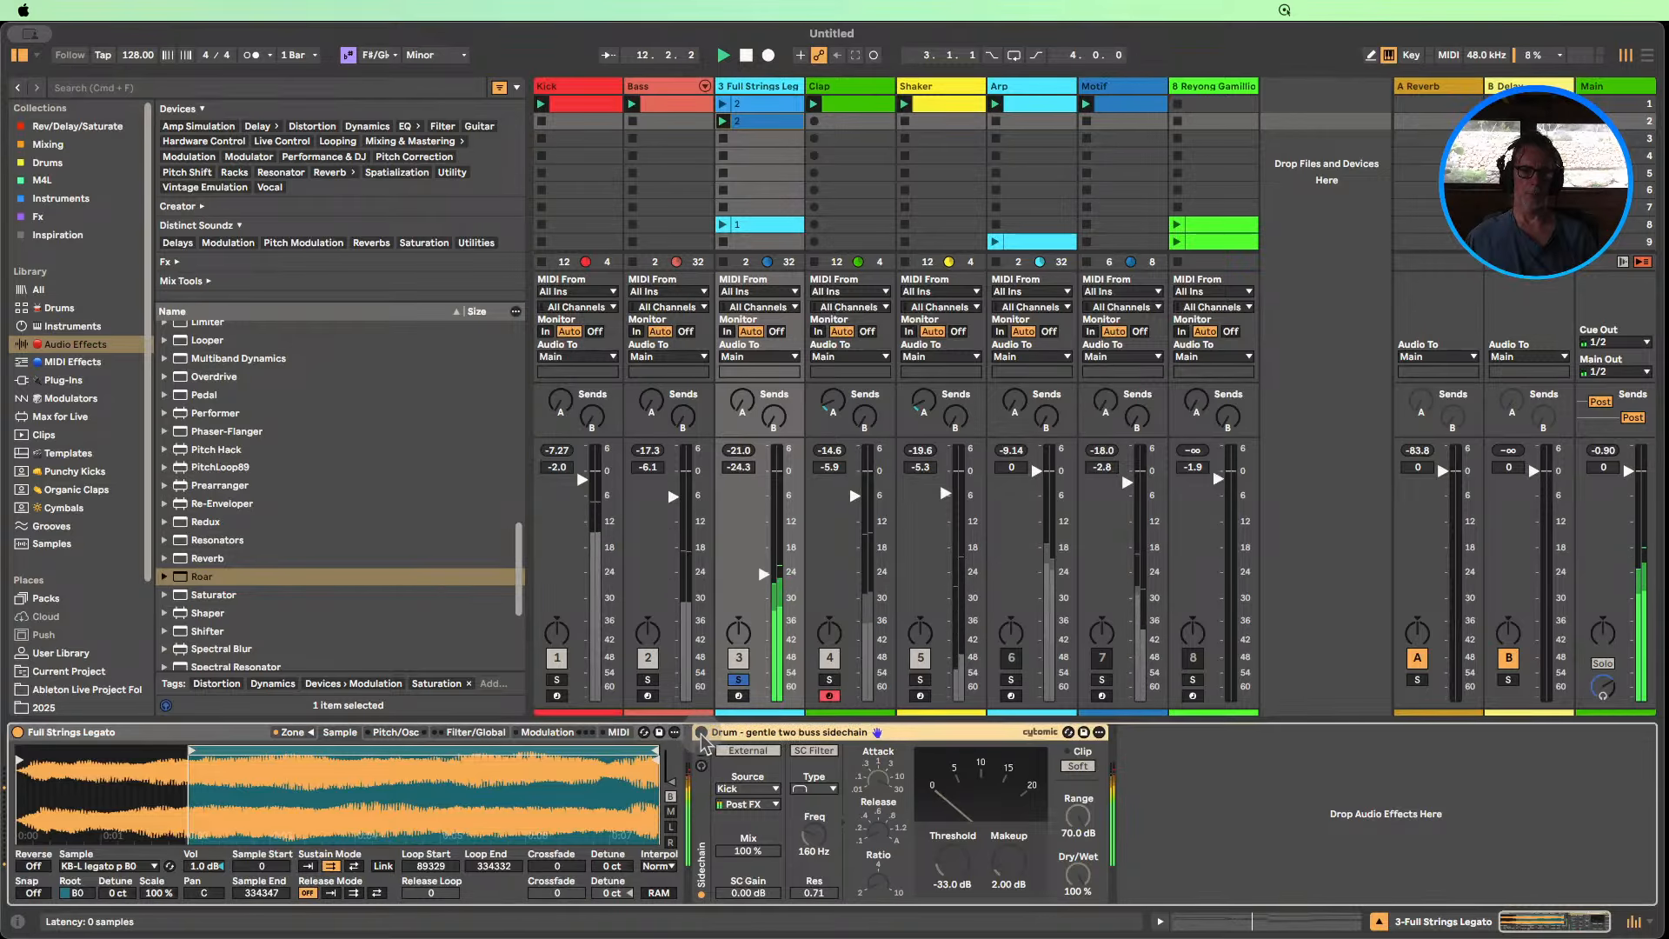
left_click(738, 679)
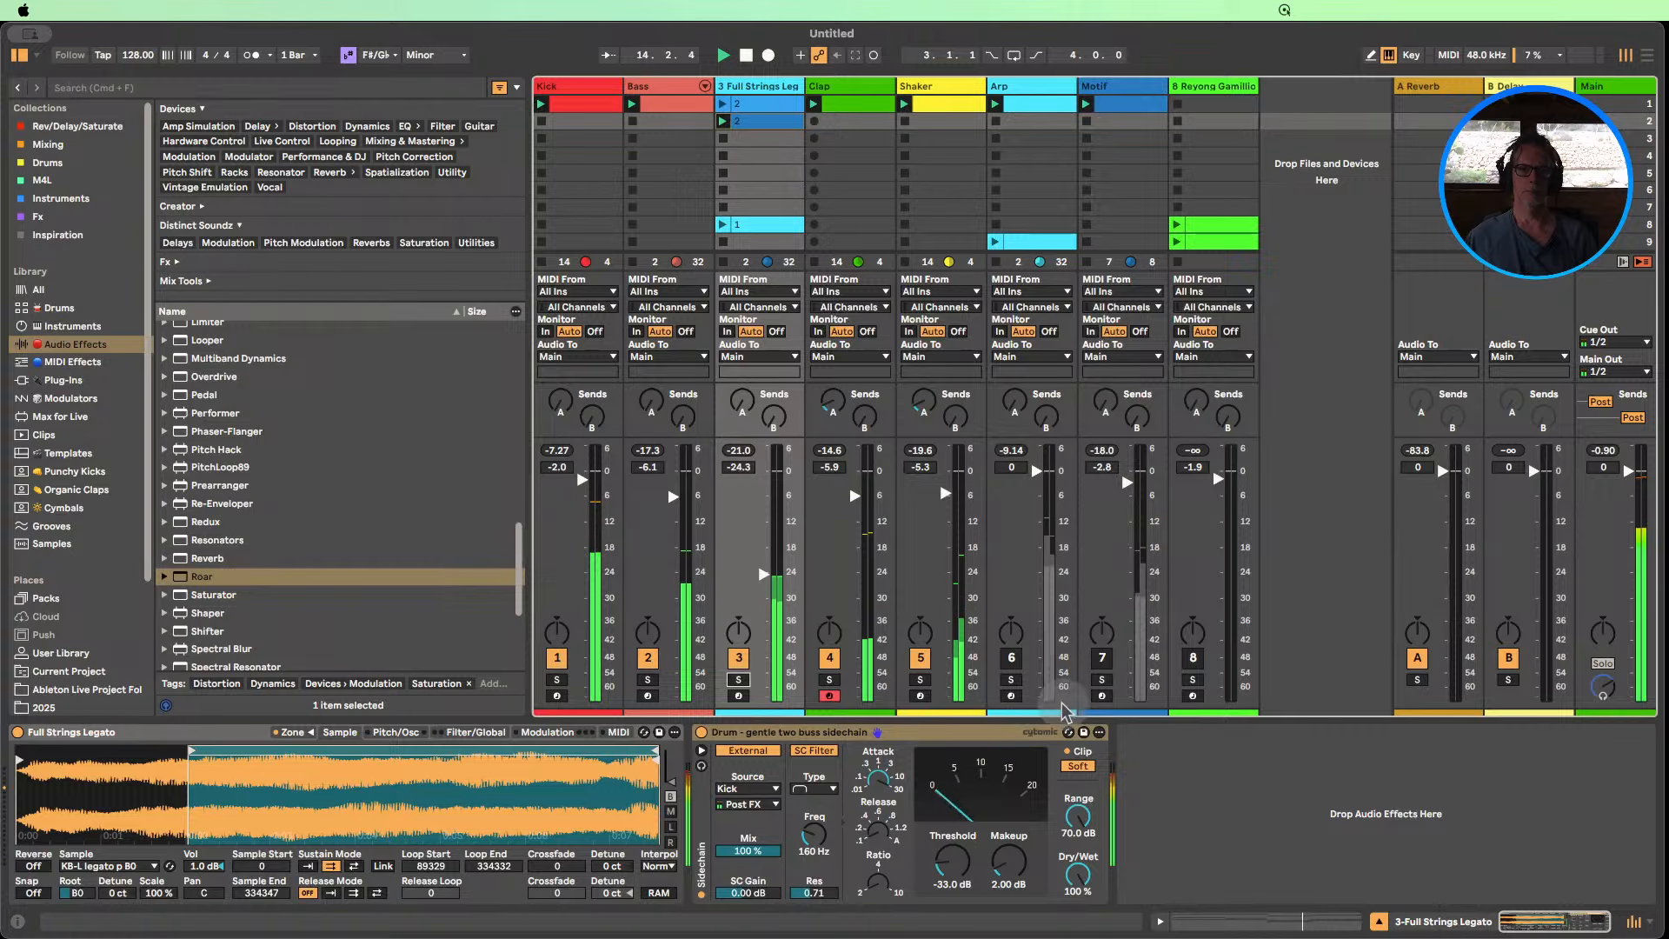
Unmute the Arp track and raise the Full Strings Legato track's volume to -20.5 dB.
left_click(1011, 658)
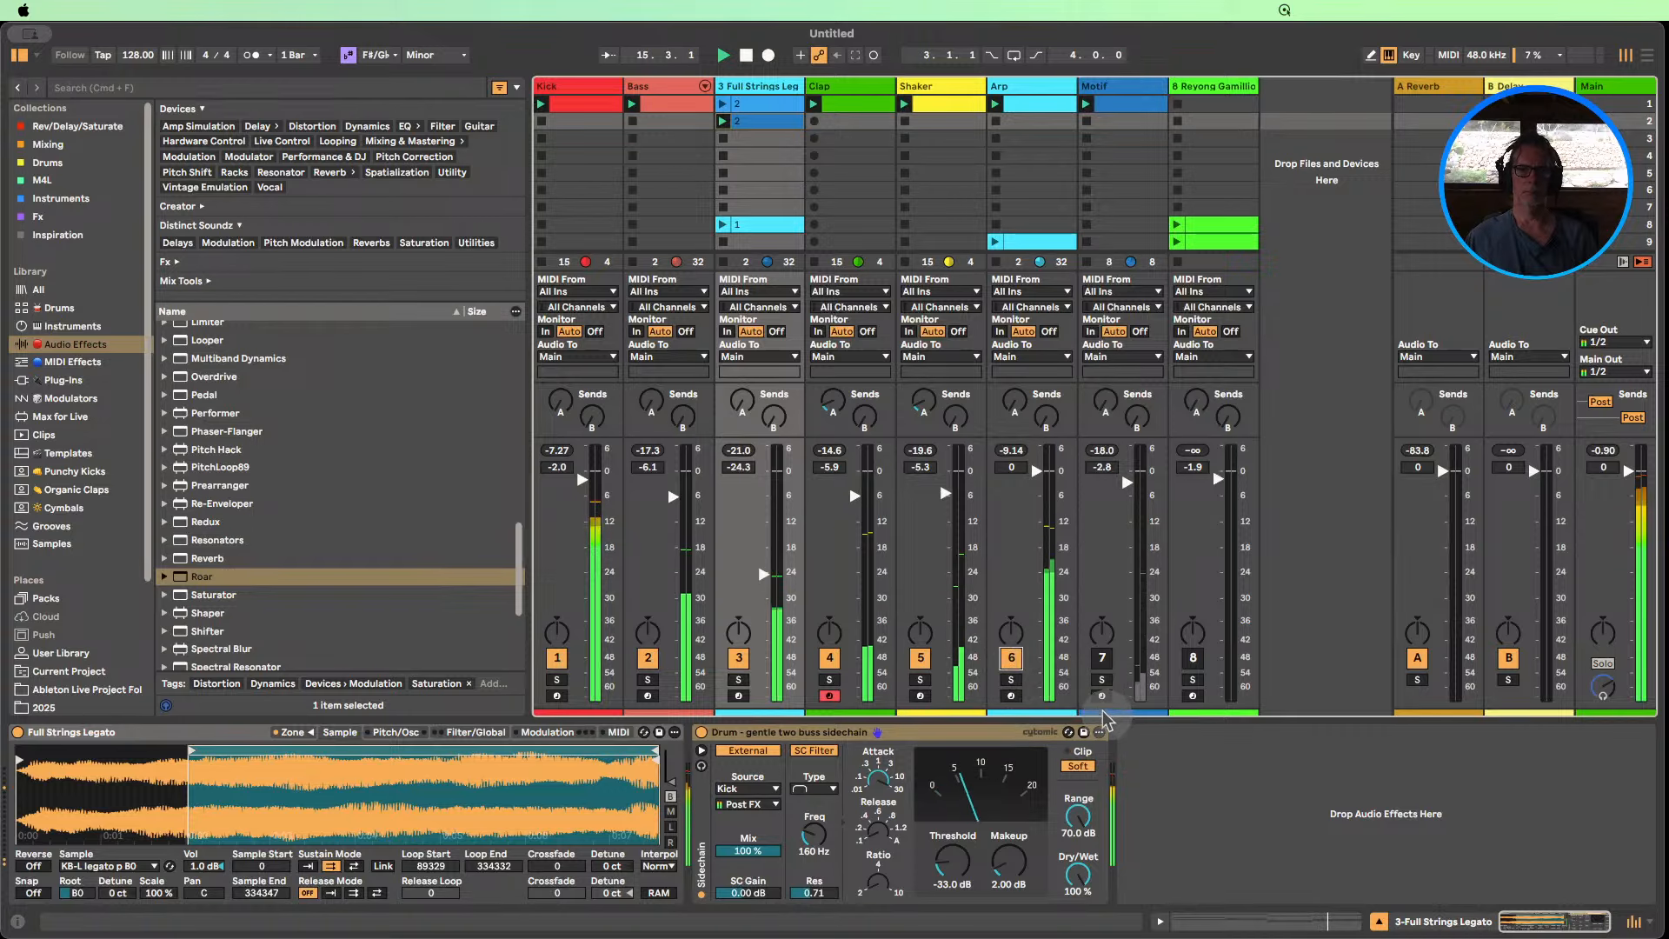
left_click_drag(763, 574, 764, 554)
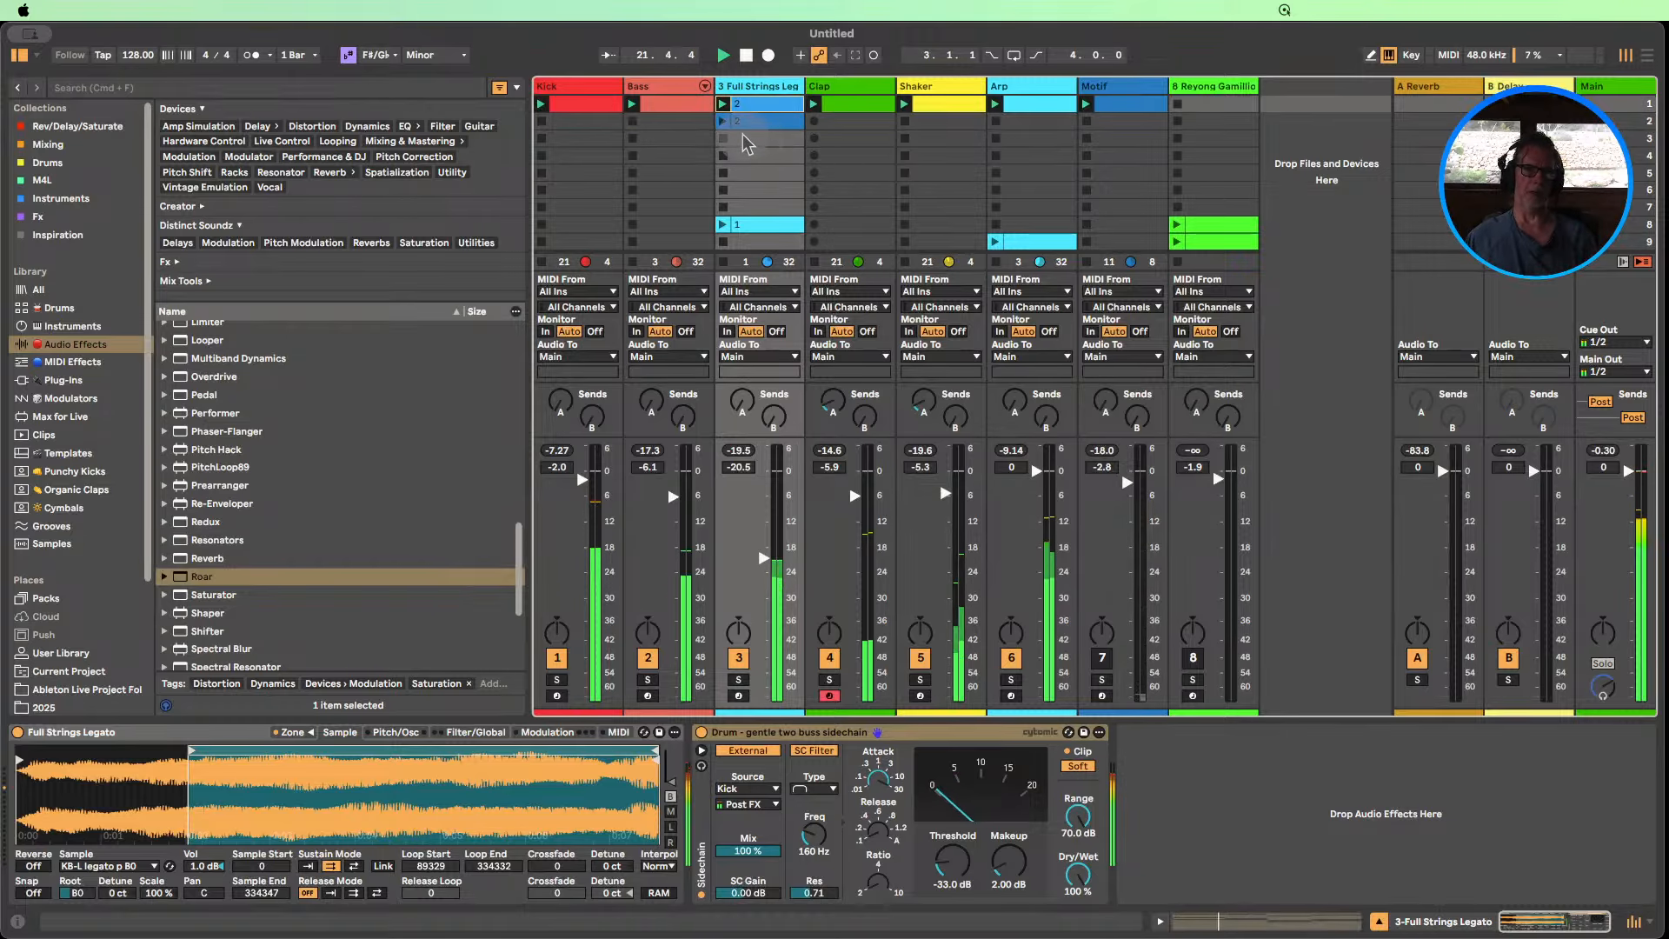
Move the split strings clip down to the third scene and back to the second.
left_click_drag(753, 122, 759, 144)
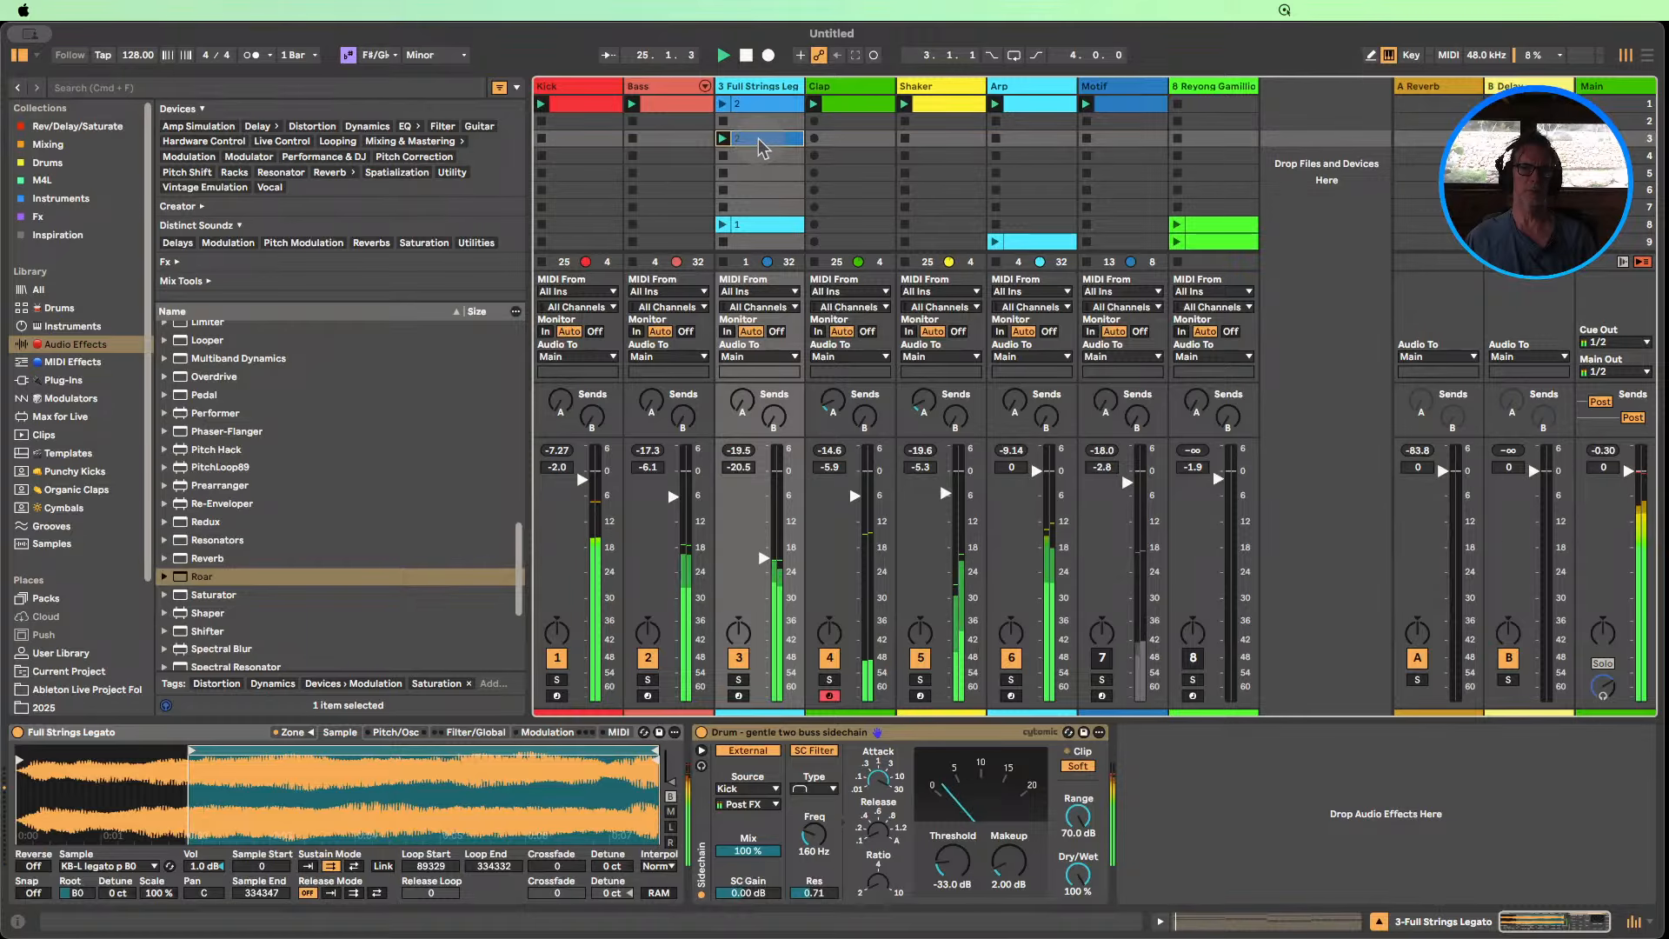
left_click_drag(757, 135, 758, 122)
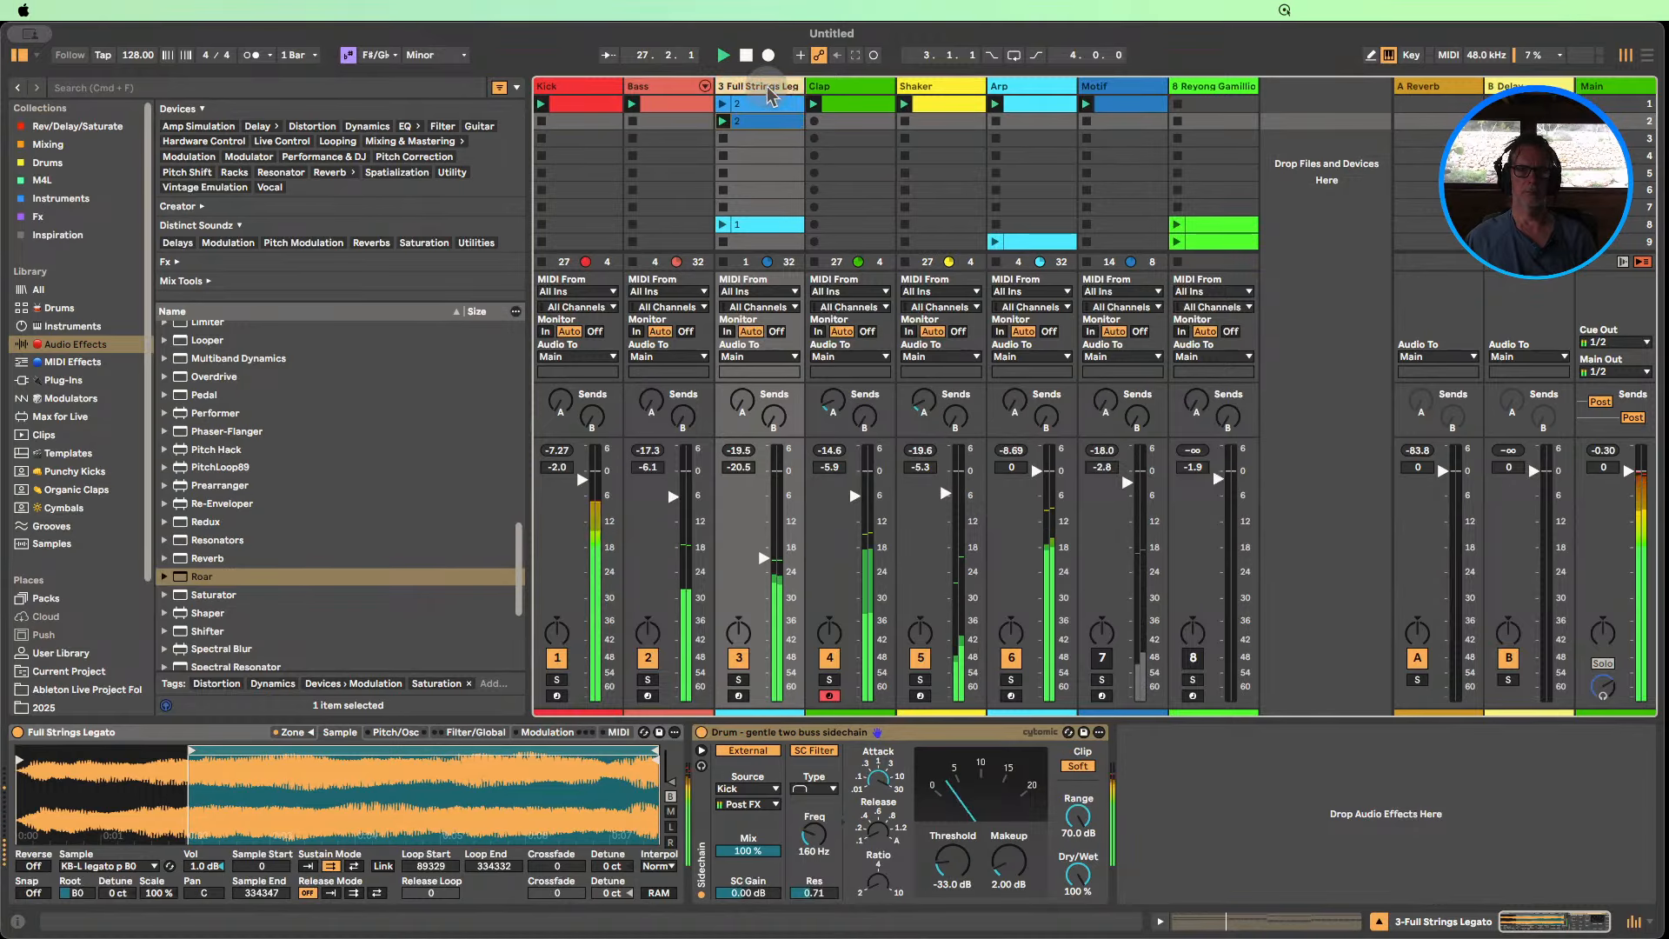
Solo the strings track and set its sampler's volume envelope attack to 1.31 ms.
left_click(550, 733)
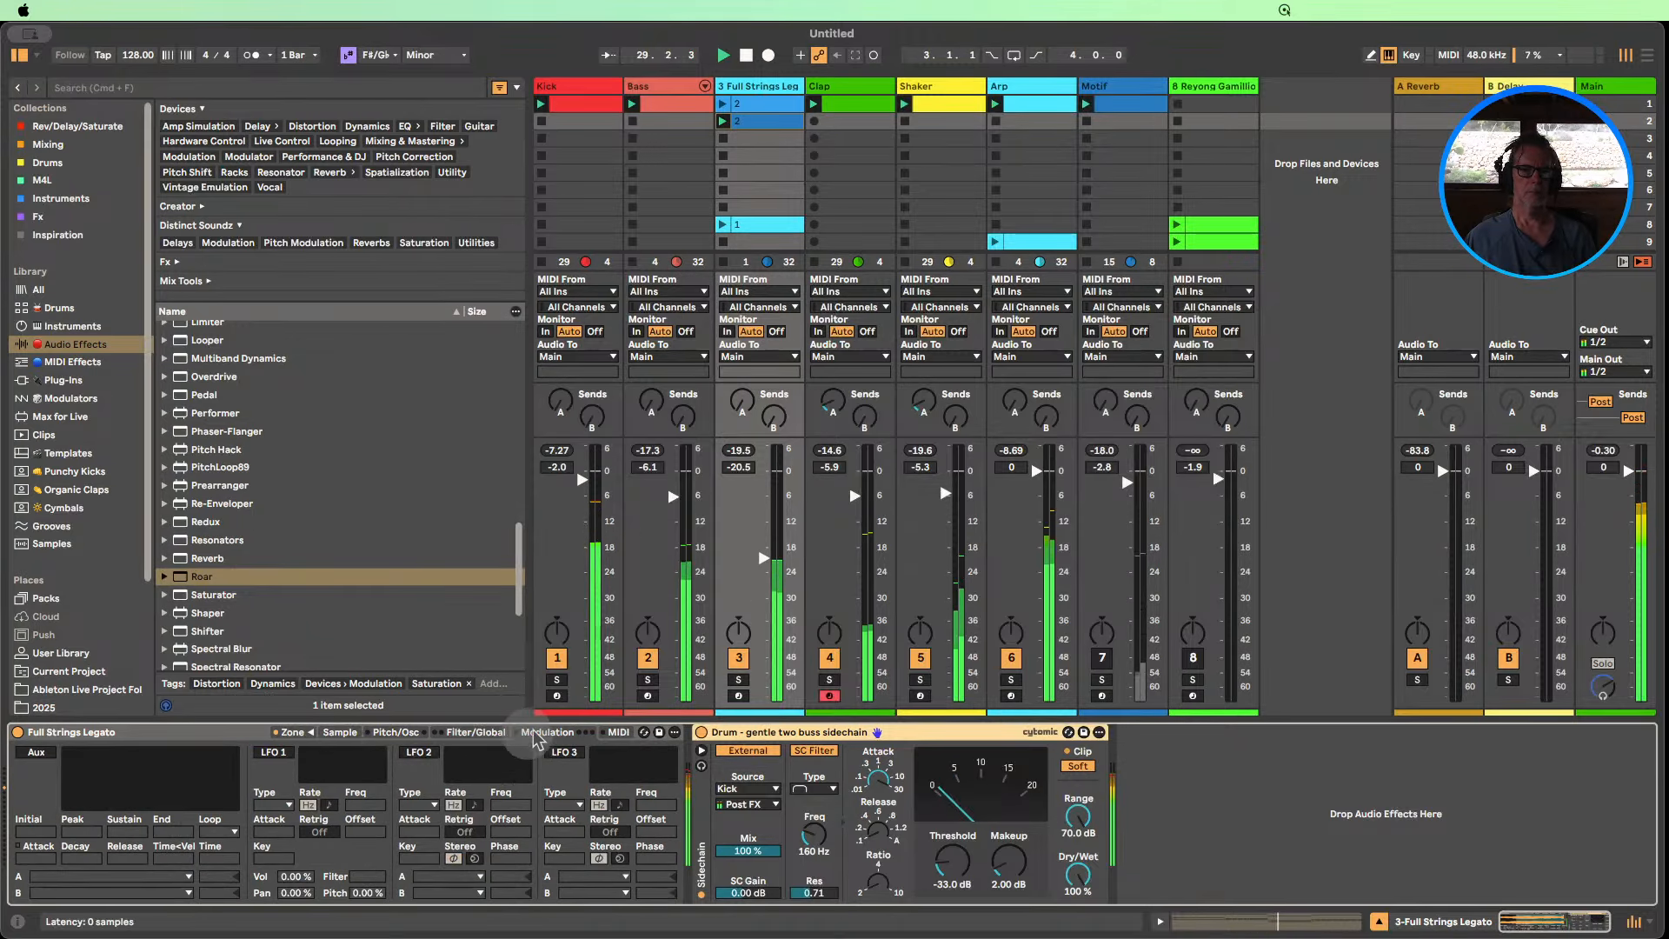
left_click(479, 733)
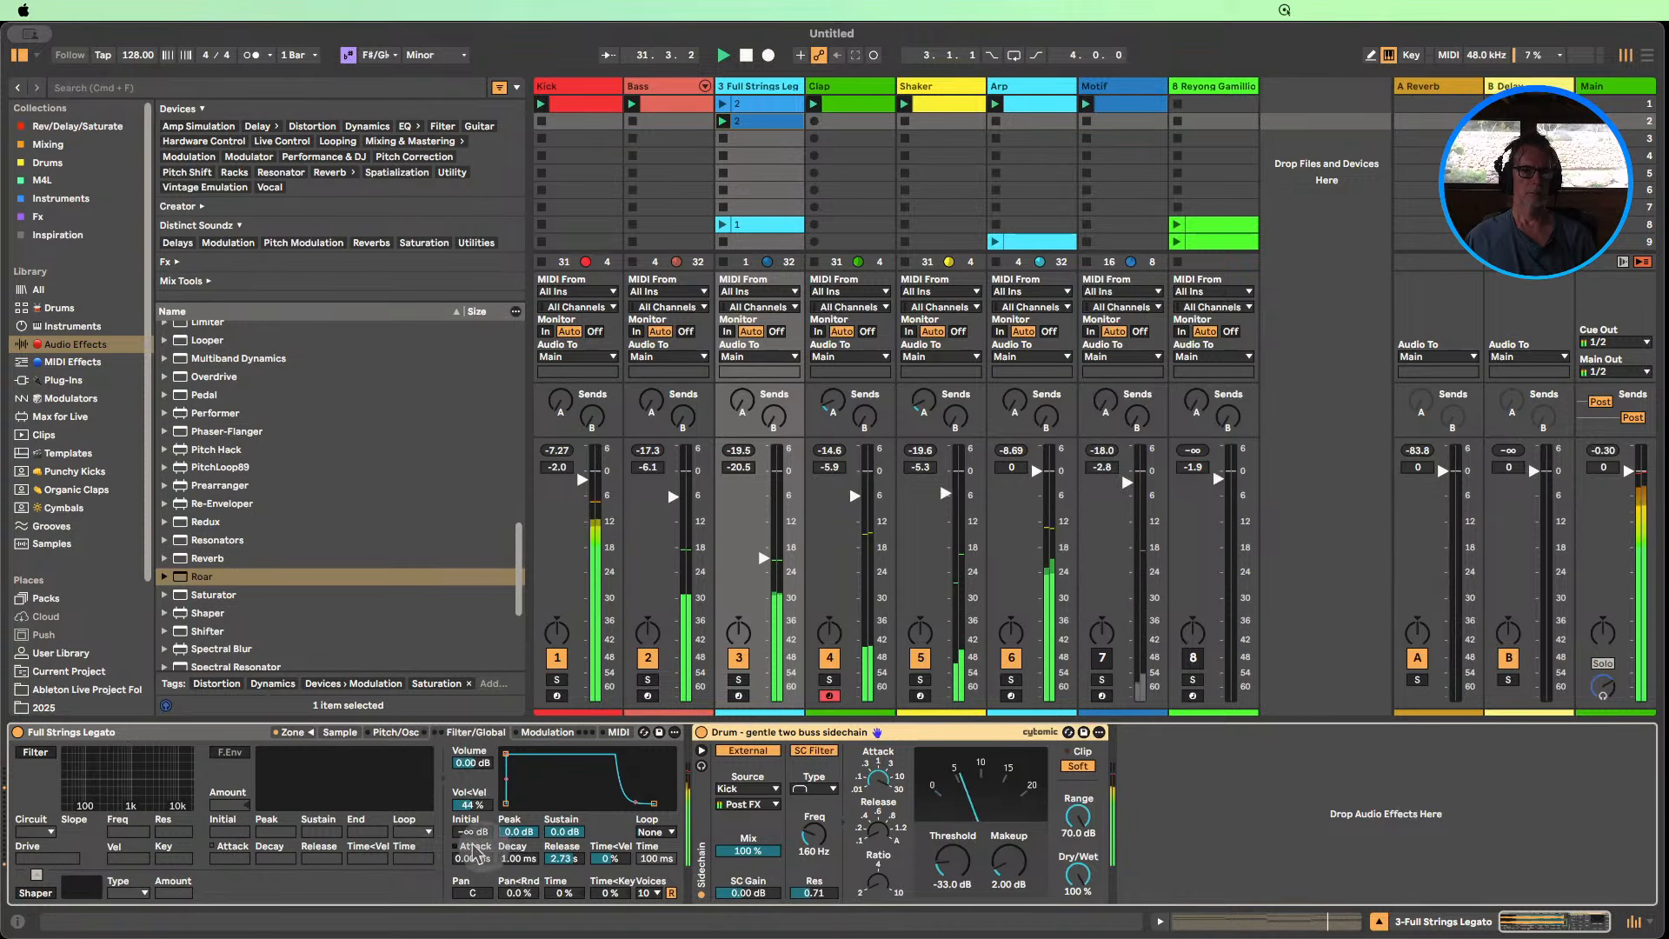
left_click_drag(472, 858, 472, 852)
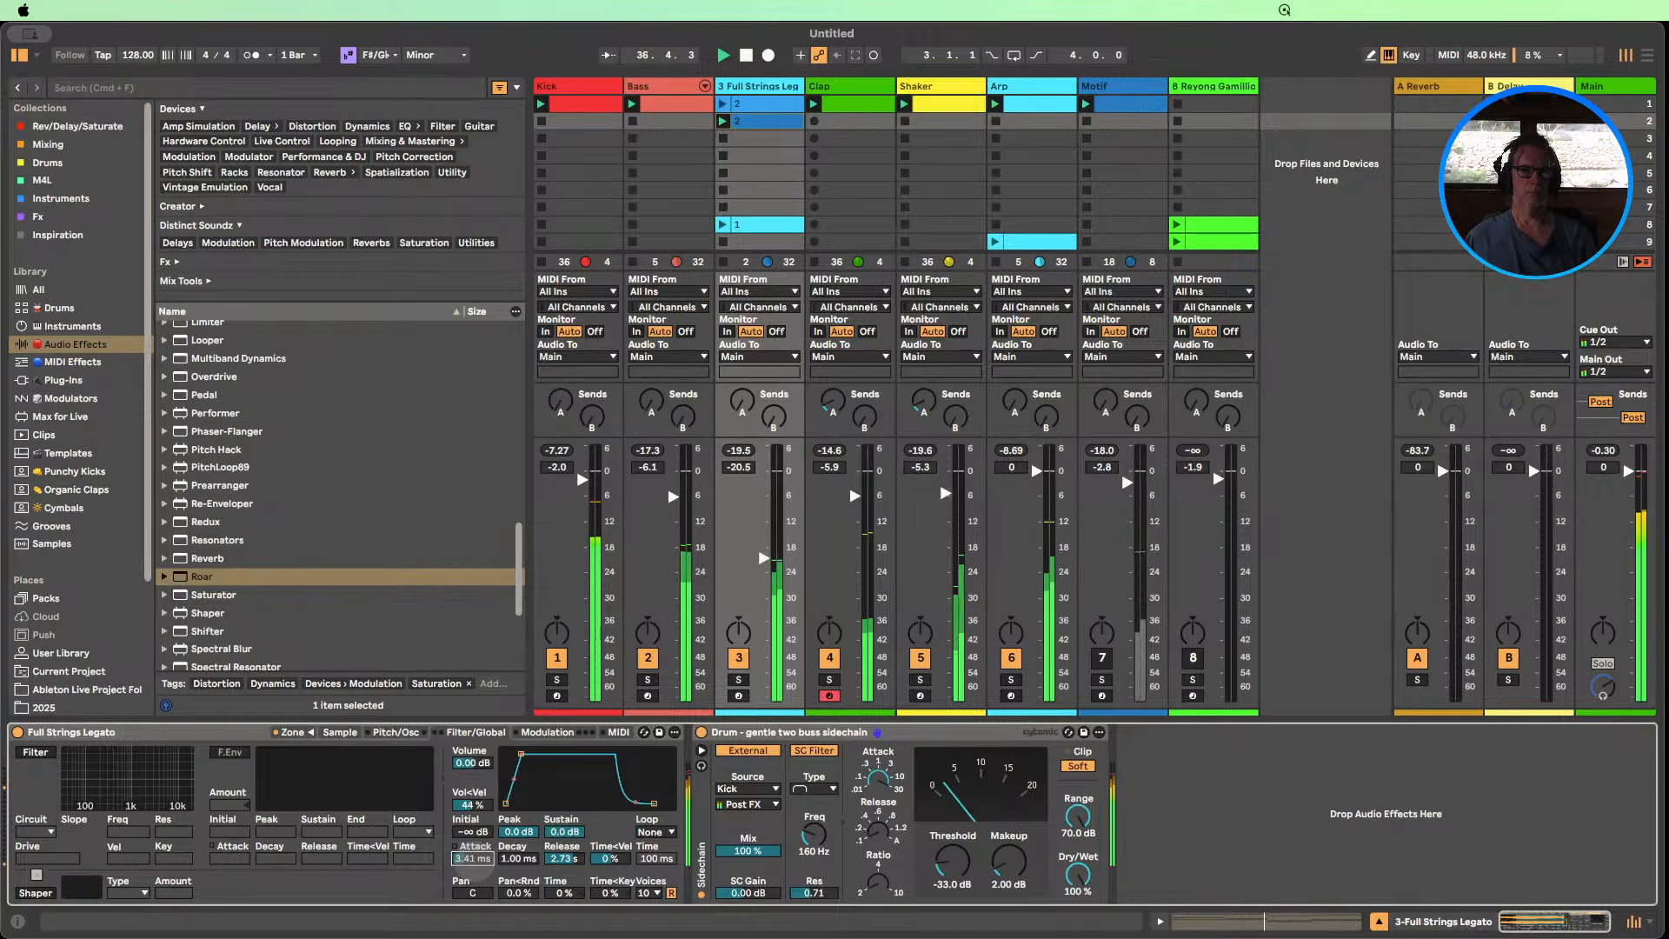
left_click(739, 658)
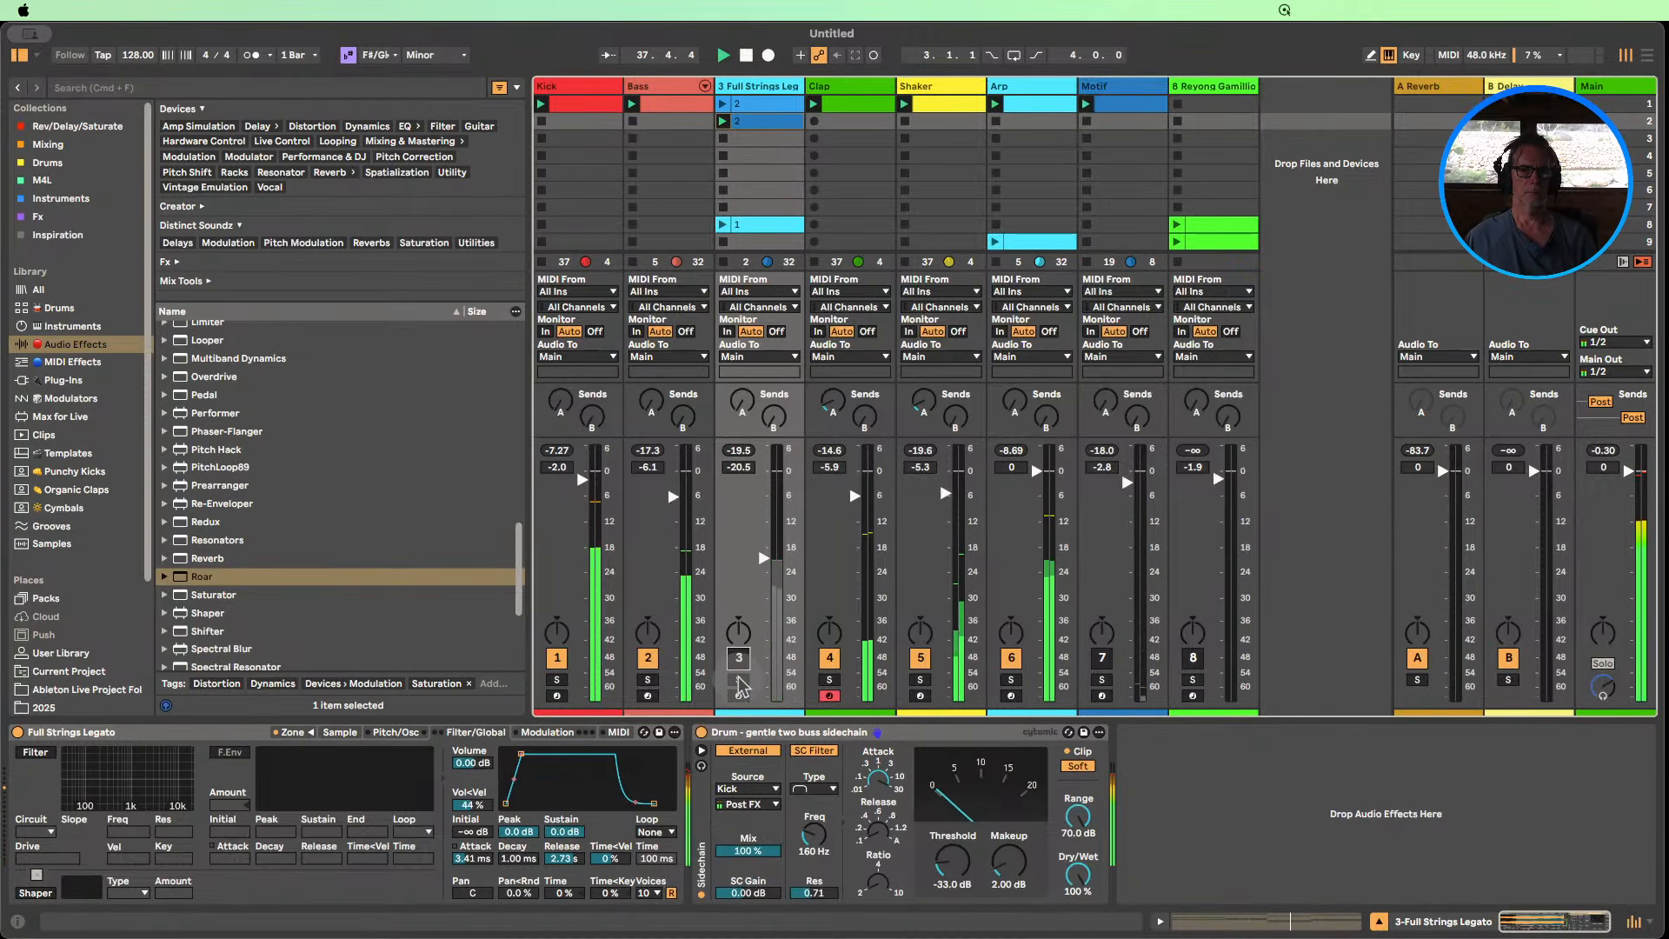
left_click(738, 680)
left_click(472, 833)
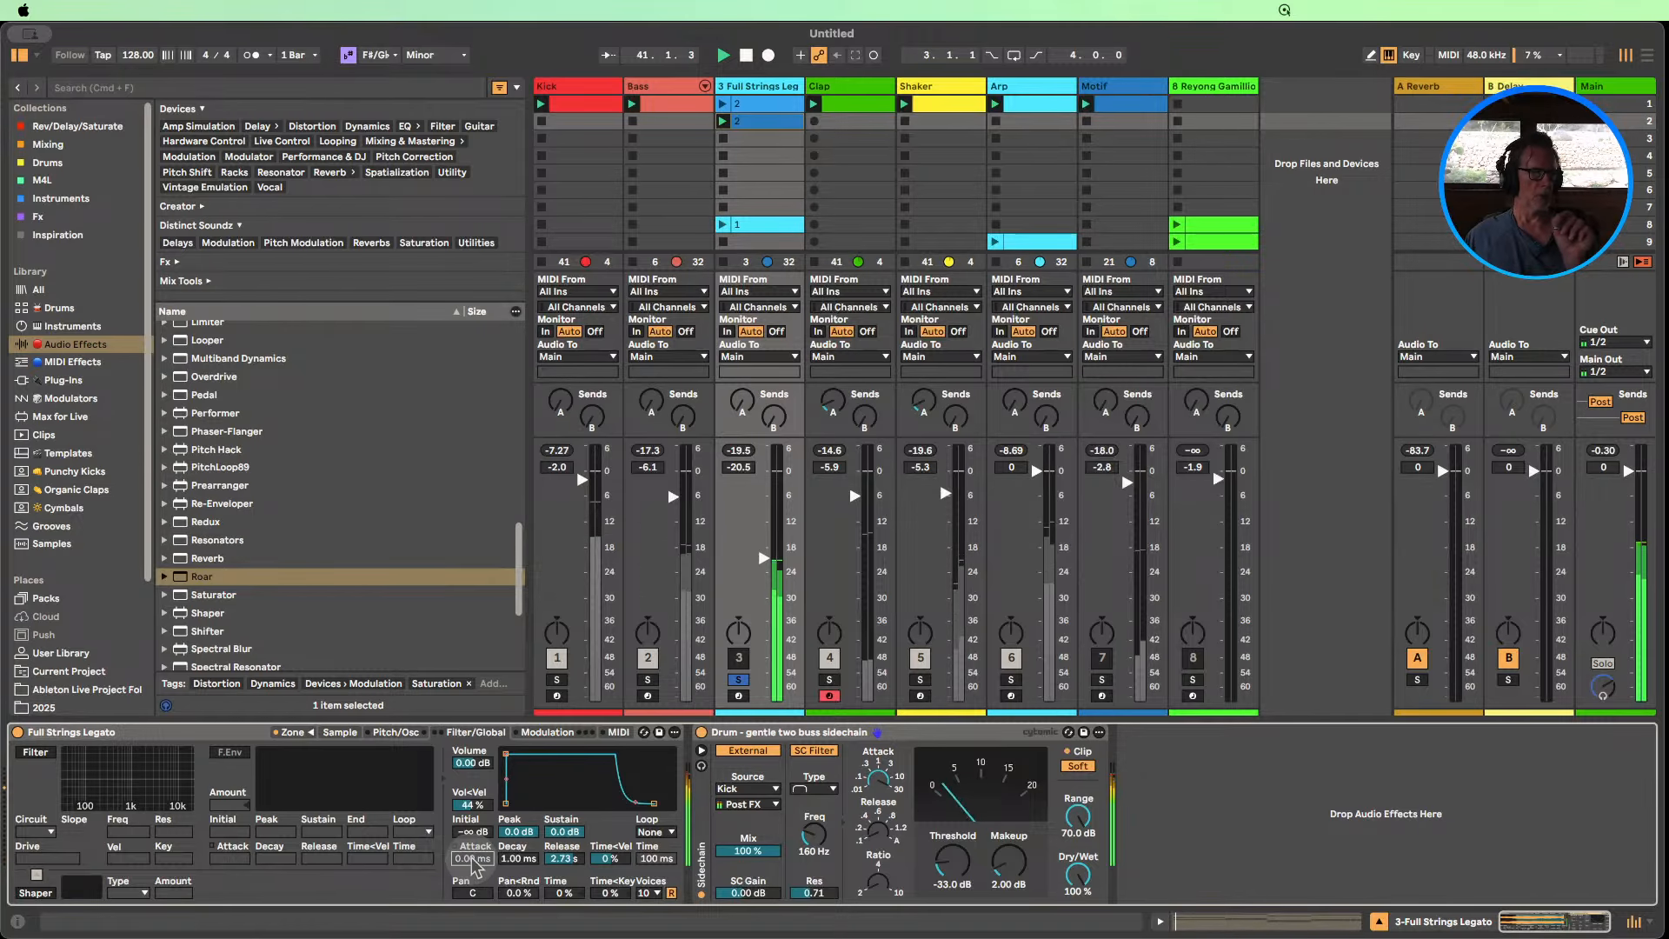
left_click_drag(472, 859, 472, 852)
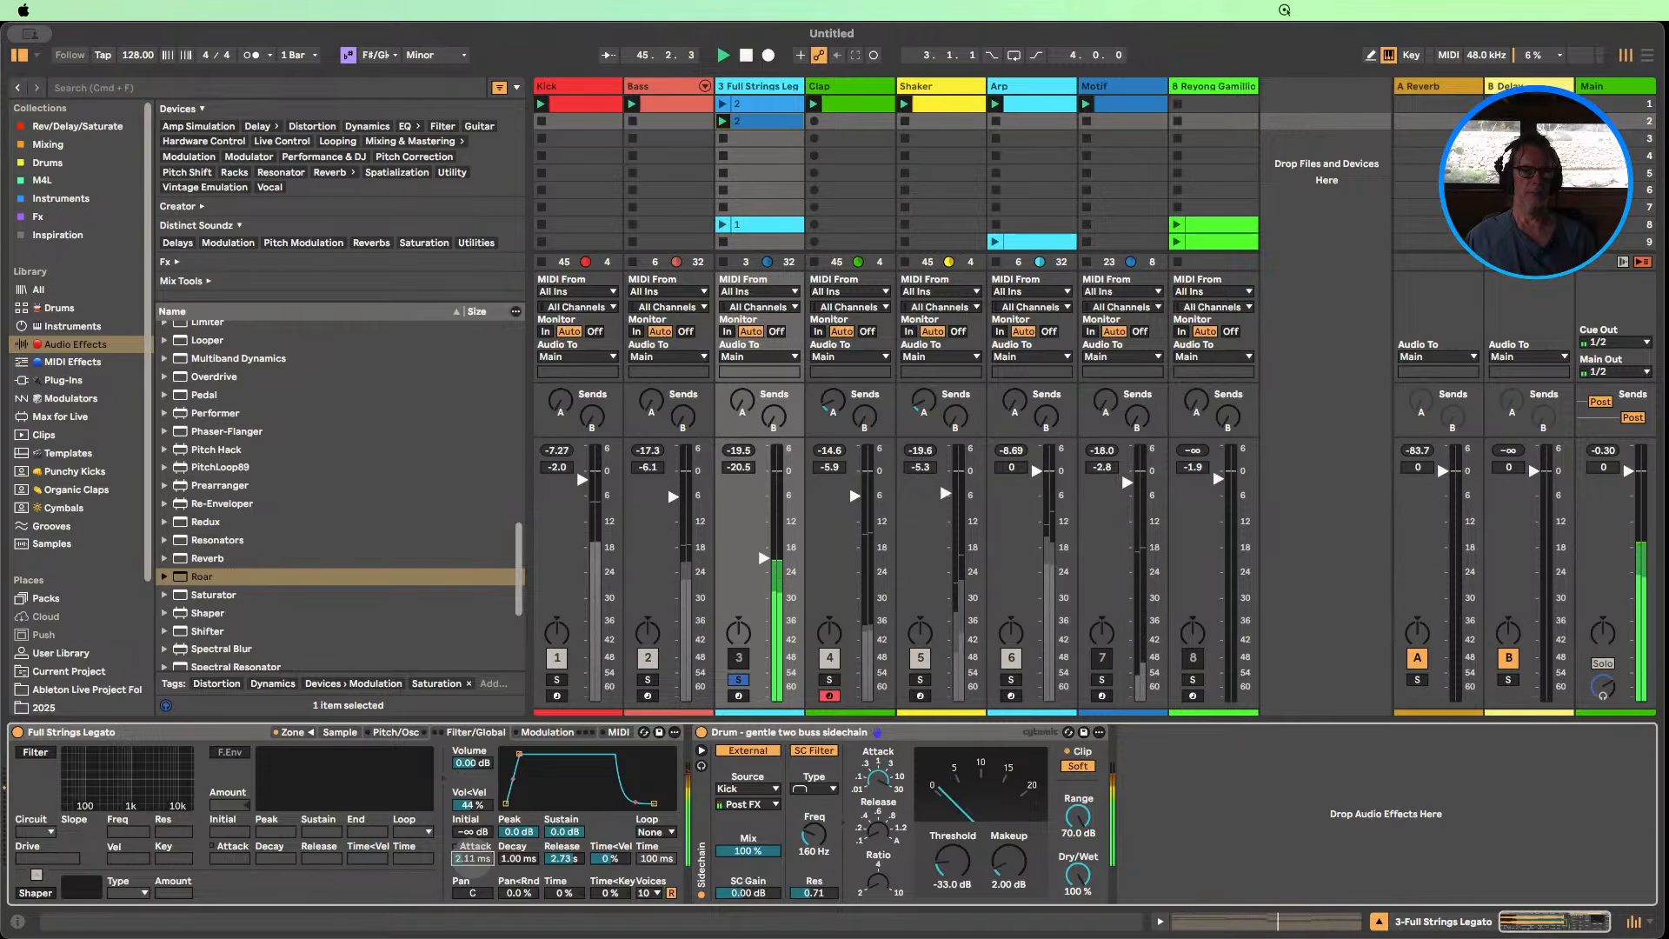
Shorten the strings sampler's volume envelope release to 50.0 ms, with the sidechain compressor bypassed while adjusting and re-enabled at the end.
left_click(701, 732)
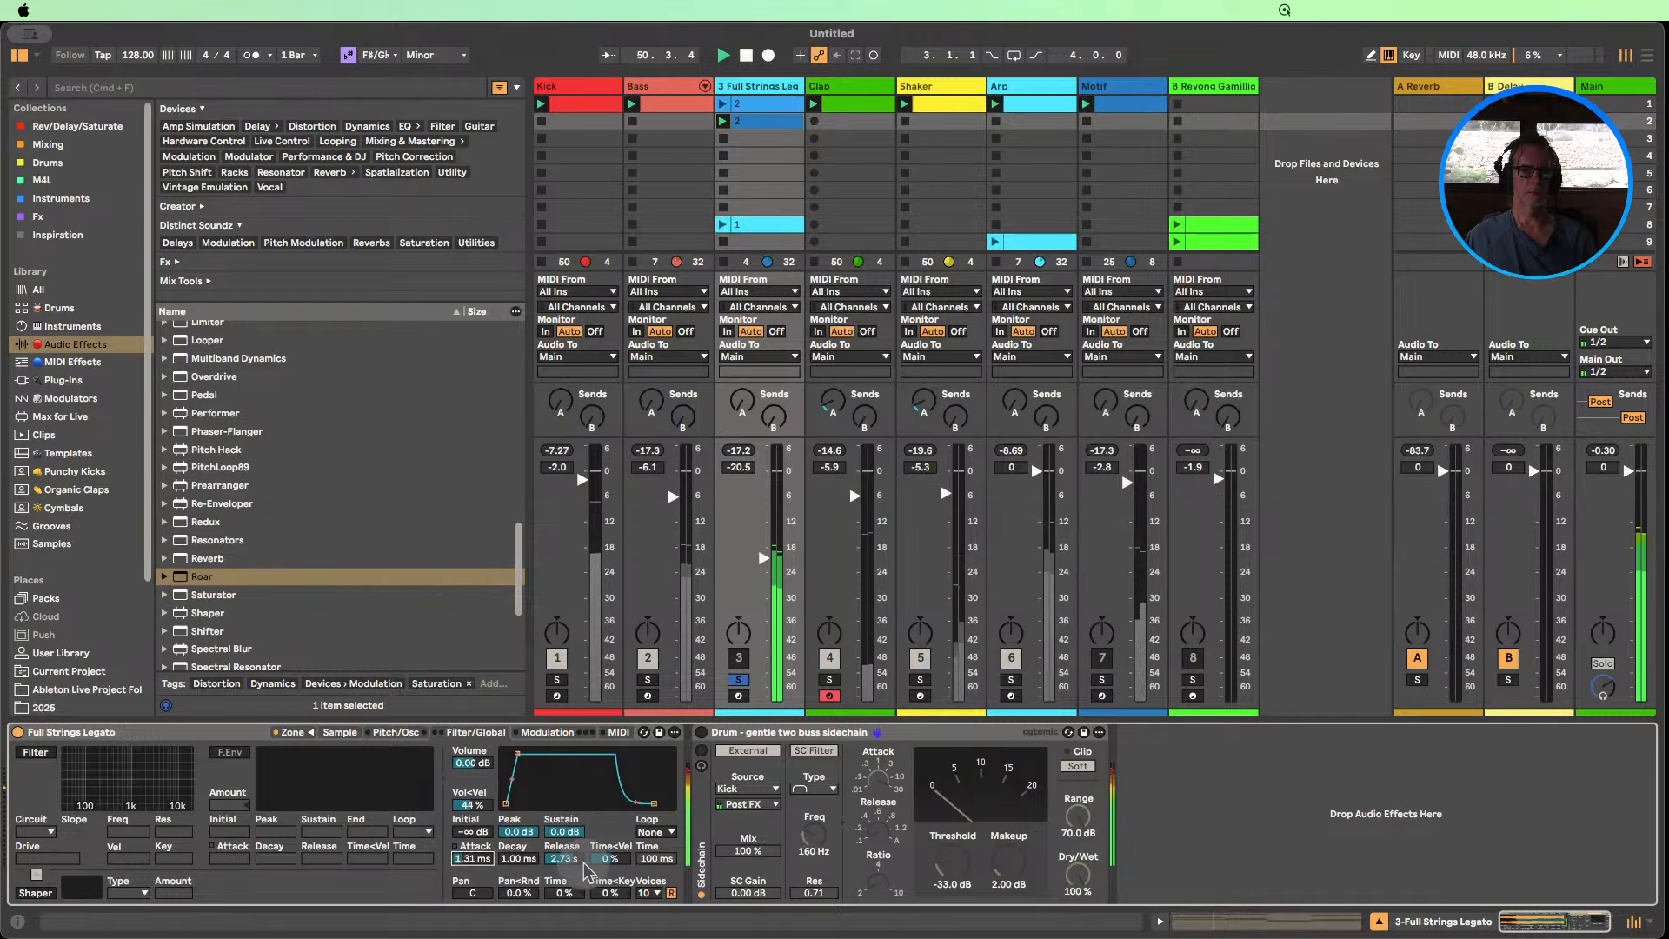
left_click_drag(574, 859, 574, 887)
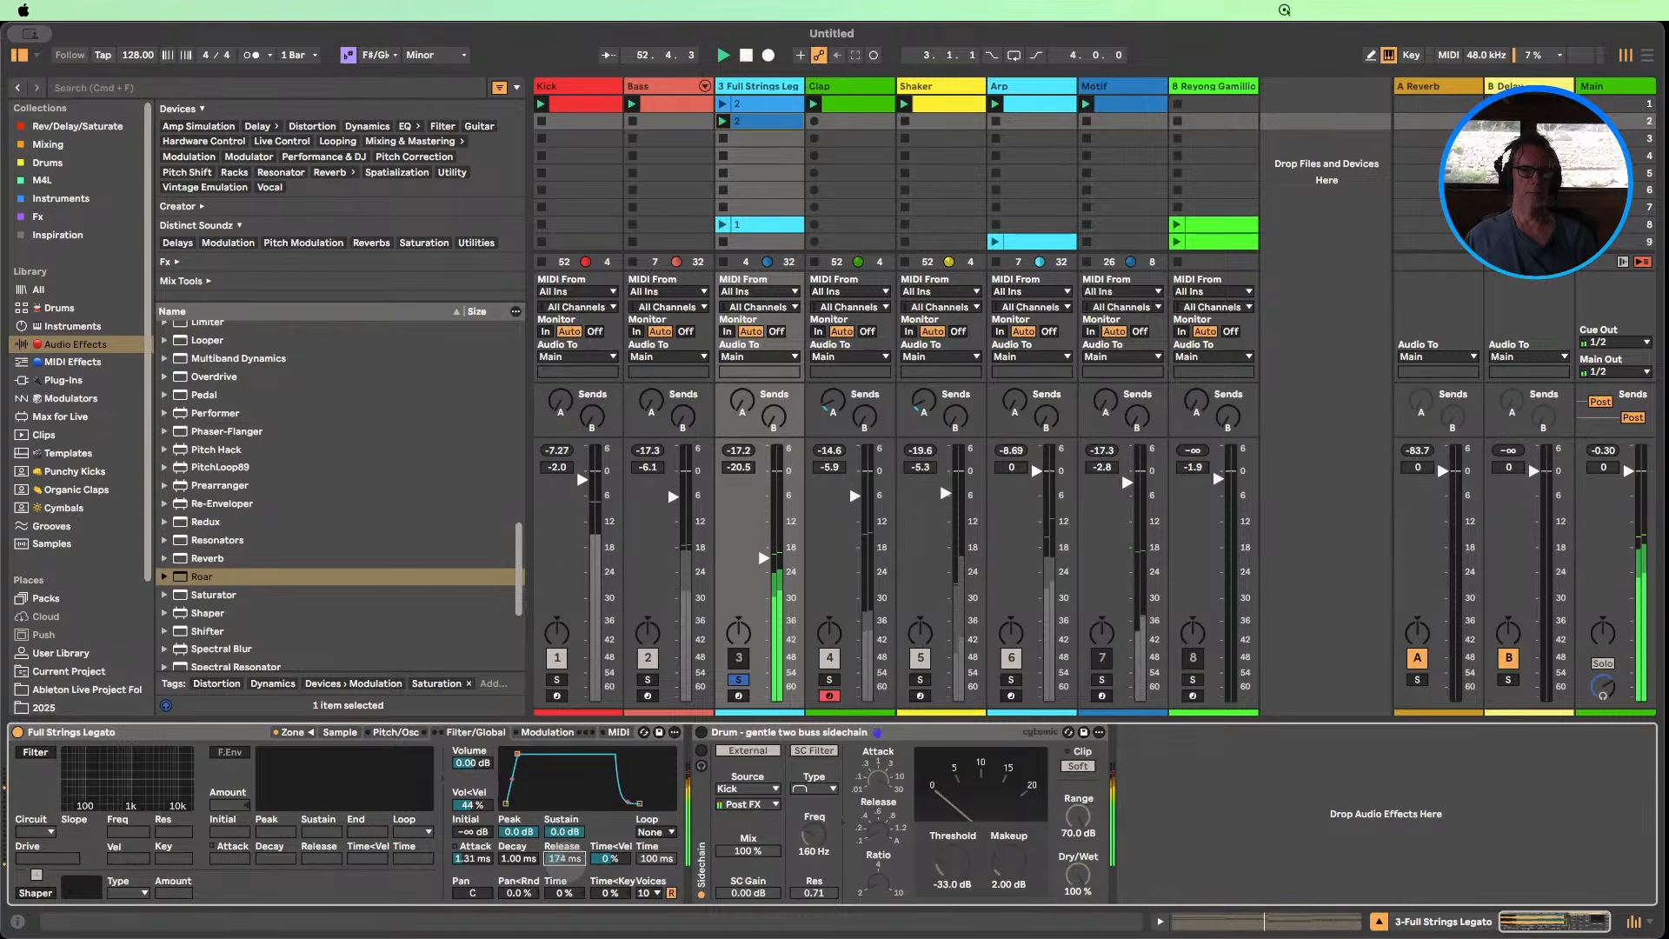
left_click_drag(565, 859, 564, 883)
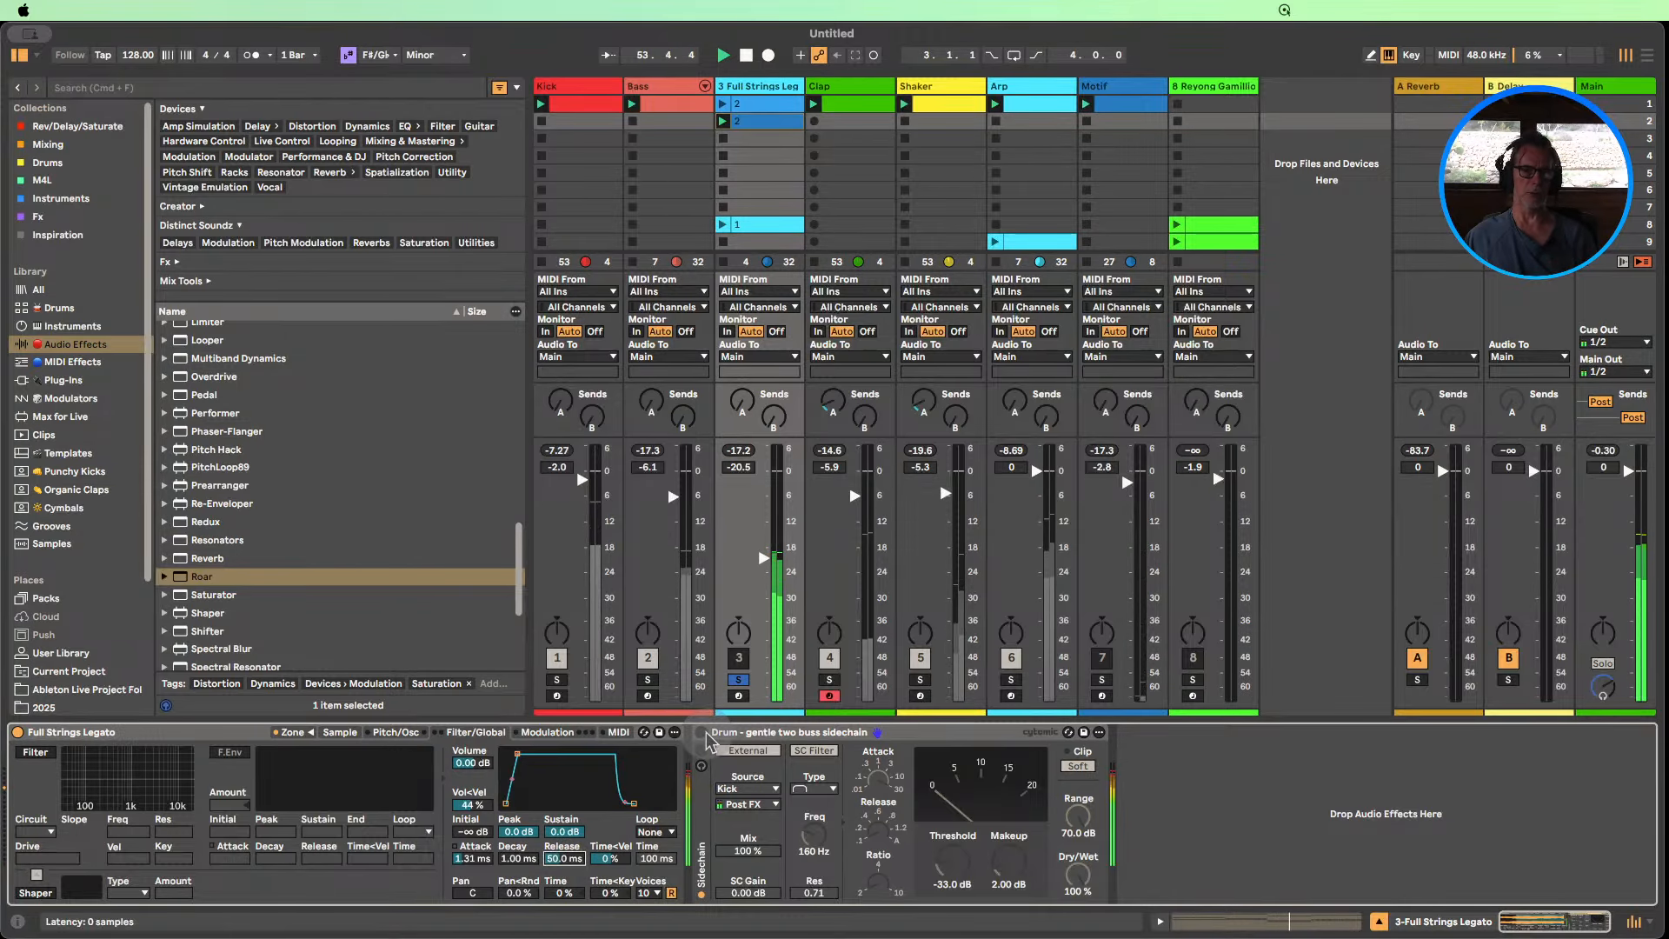
left_click(701, 732)
End the strings solo, unmute the strings track and raise its volume to -18.8 dB.
left_click(738, 679)
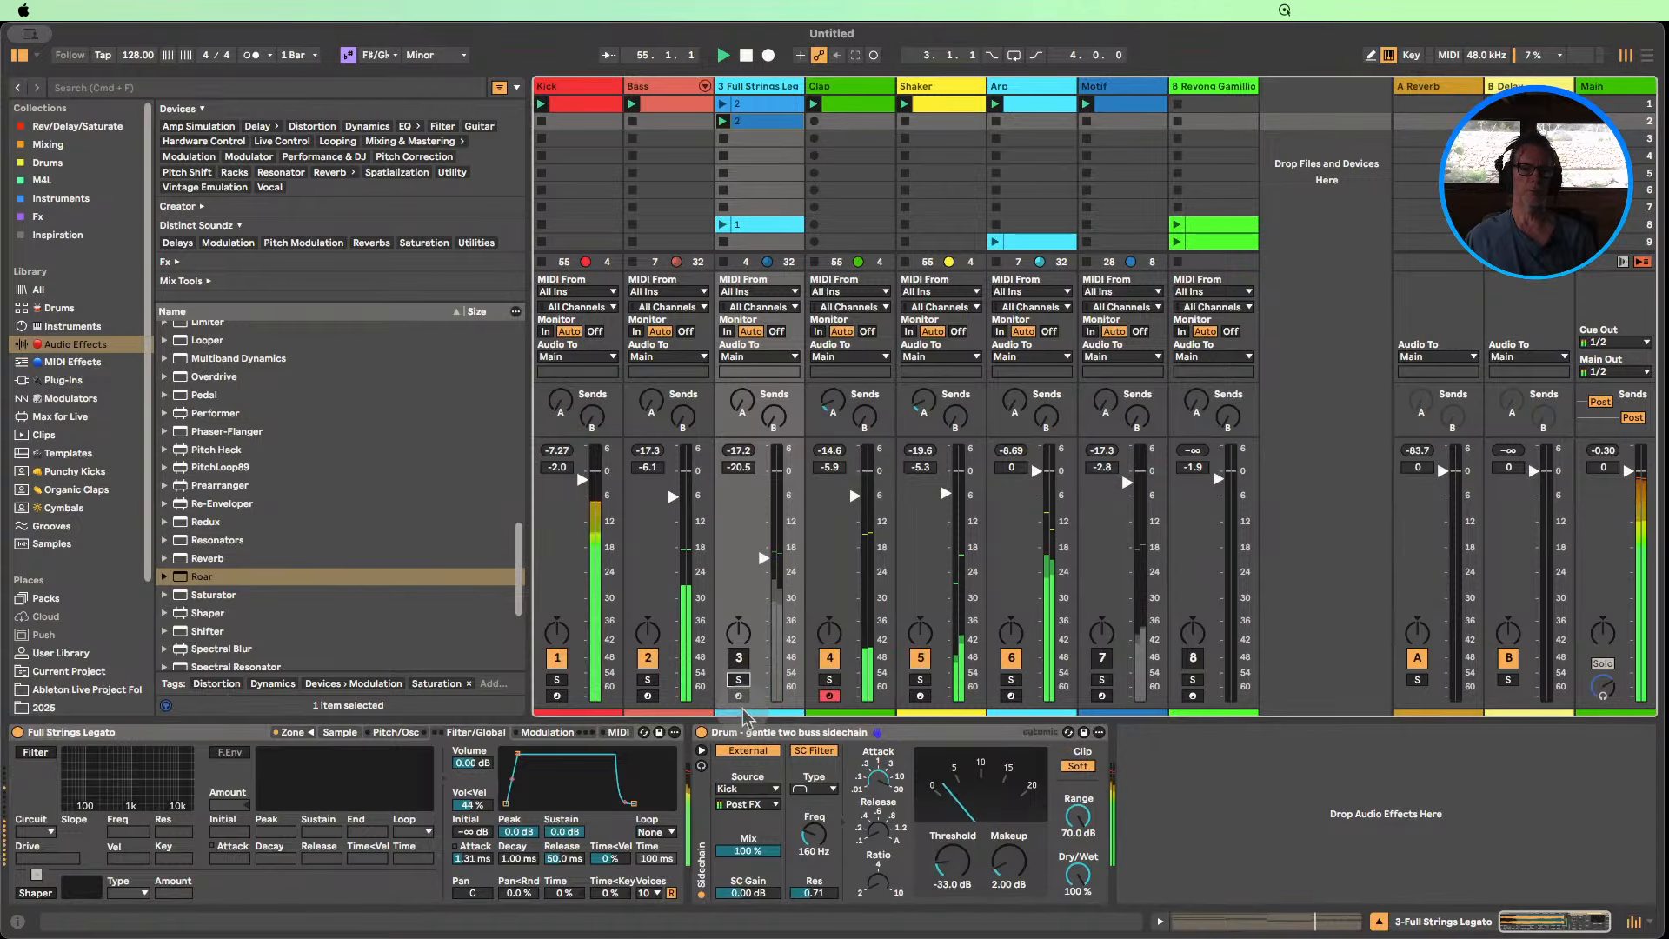
left_click(739, 663)
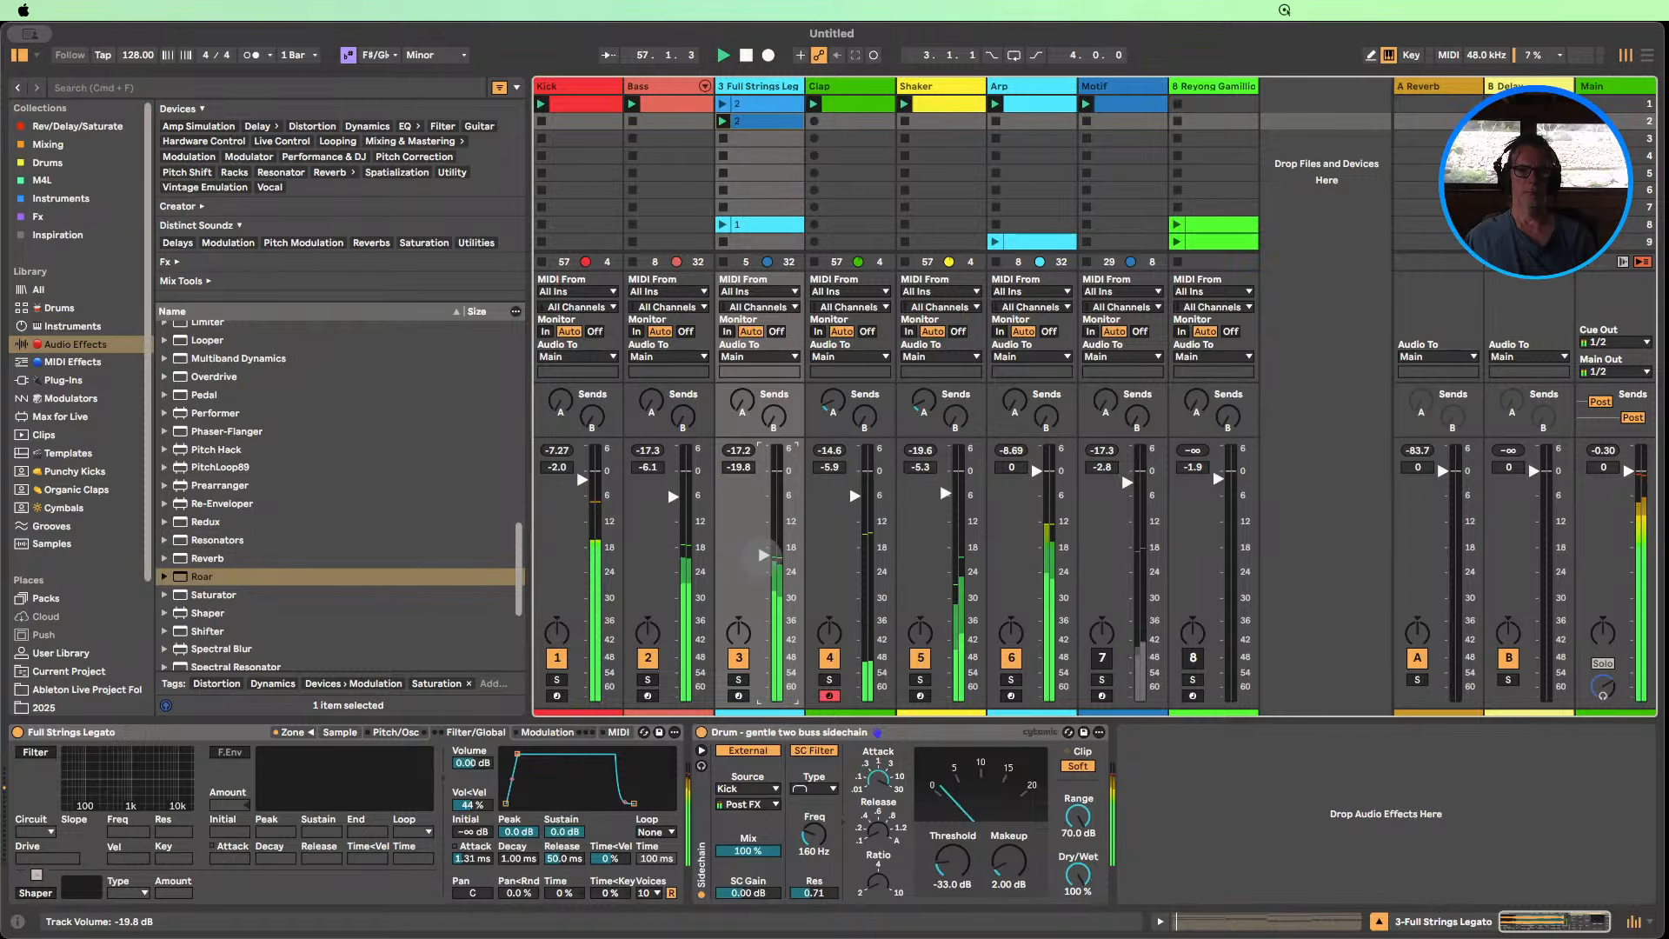
left_click_drag(764, 553, 763, 553)
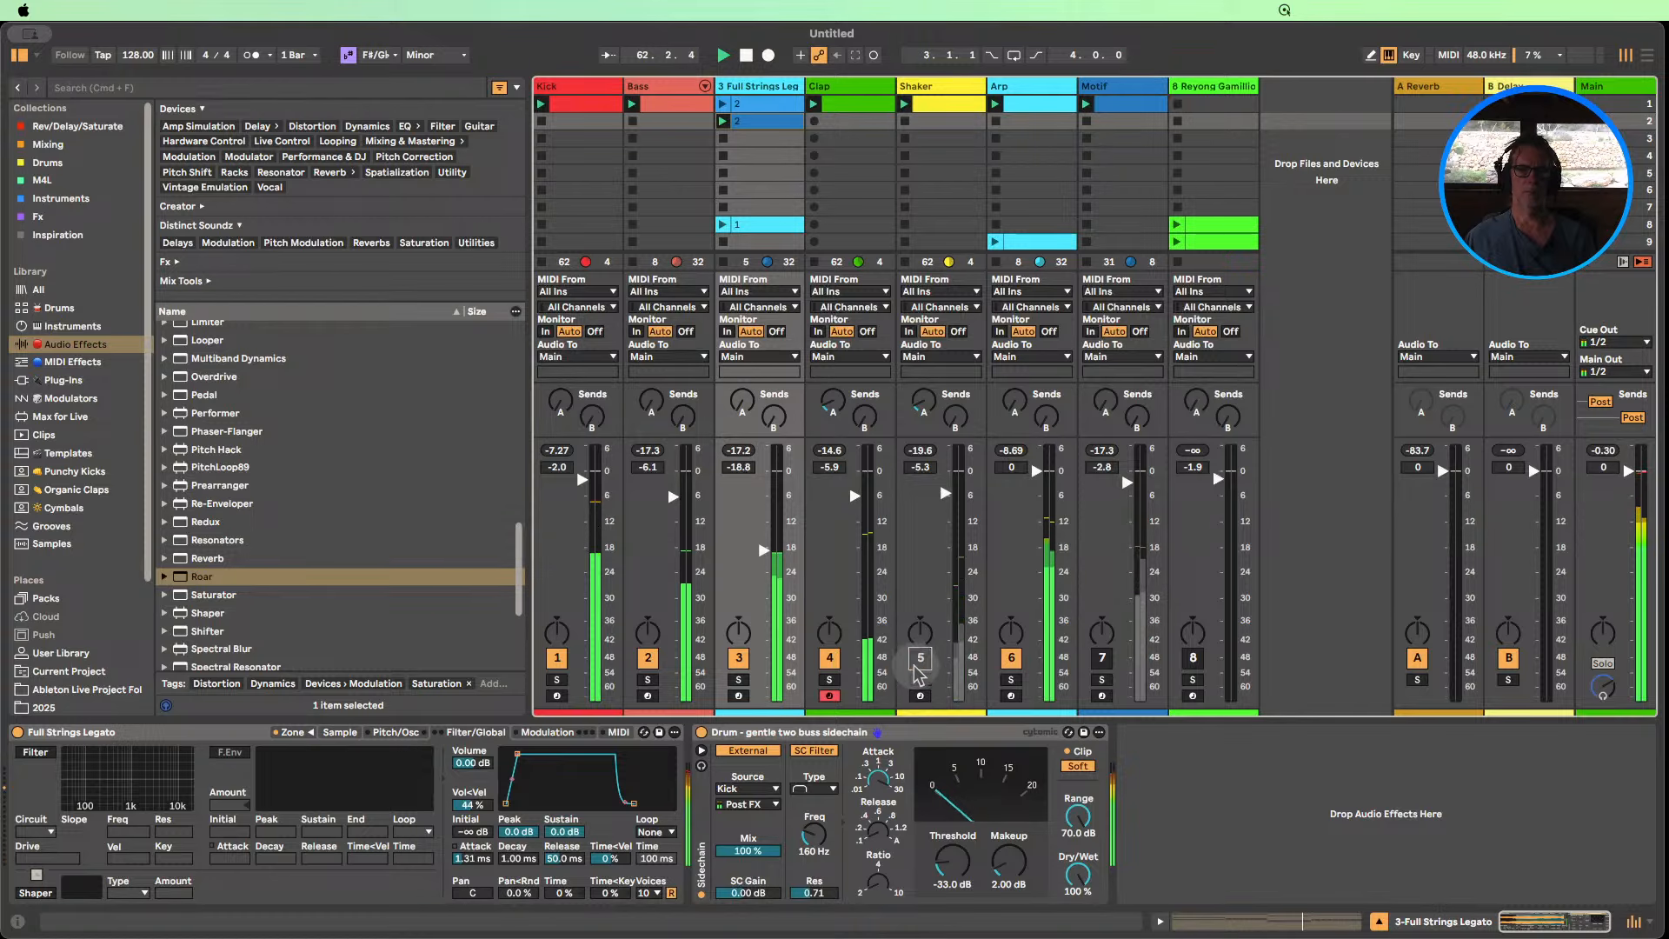
Mute the Clap track, unmute Motif and raise Motif's volume to -2.0 dB.
left_click(829, 657)
left_click(1101, 657)
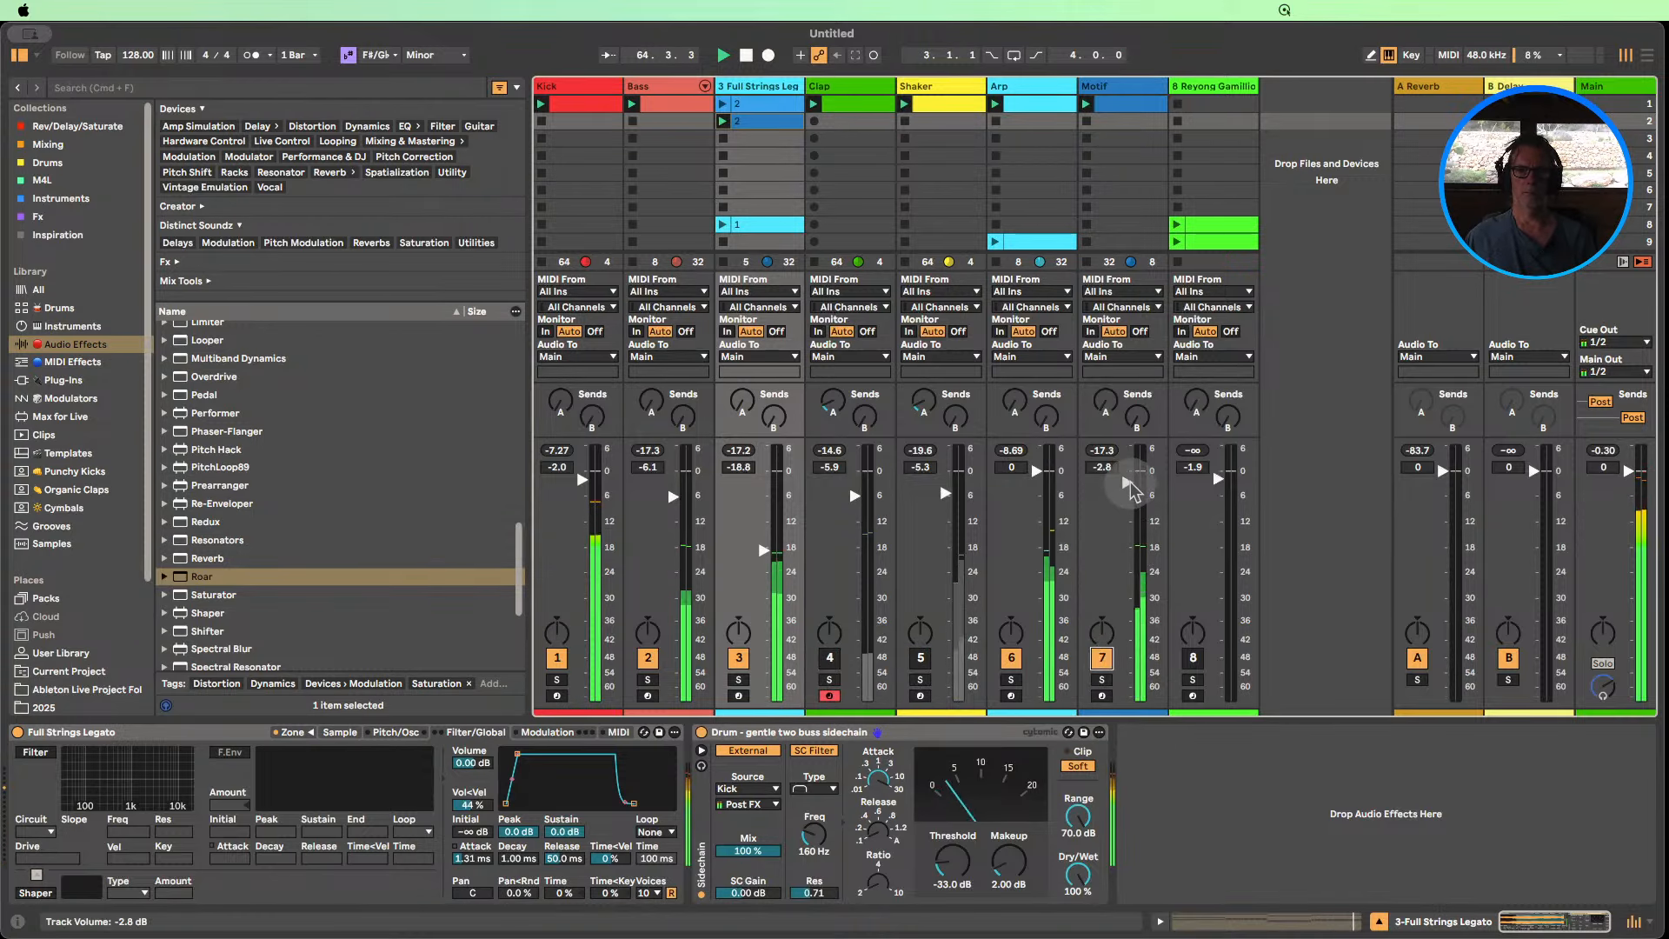
left_click_drag(1130, 481, 1127, 478)
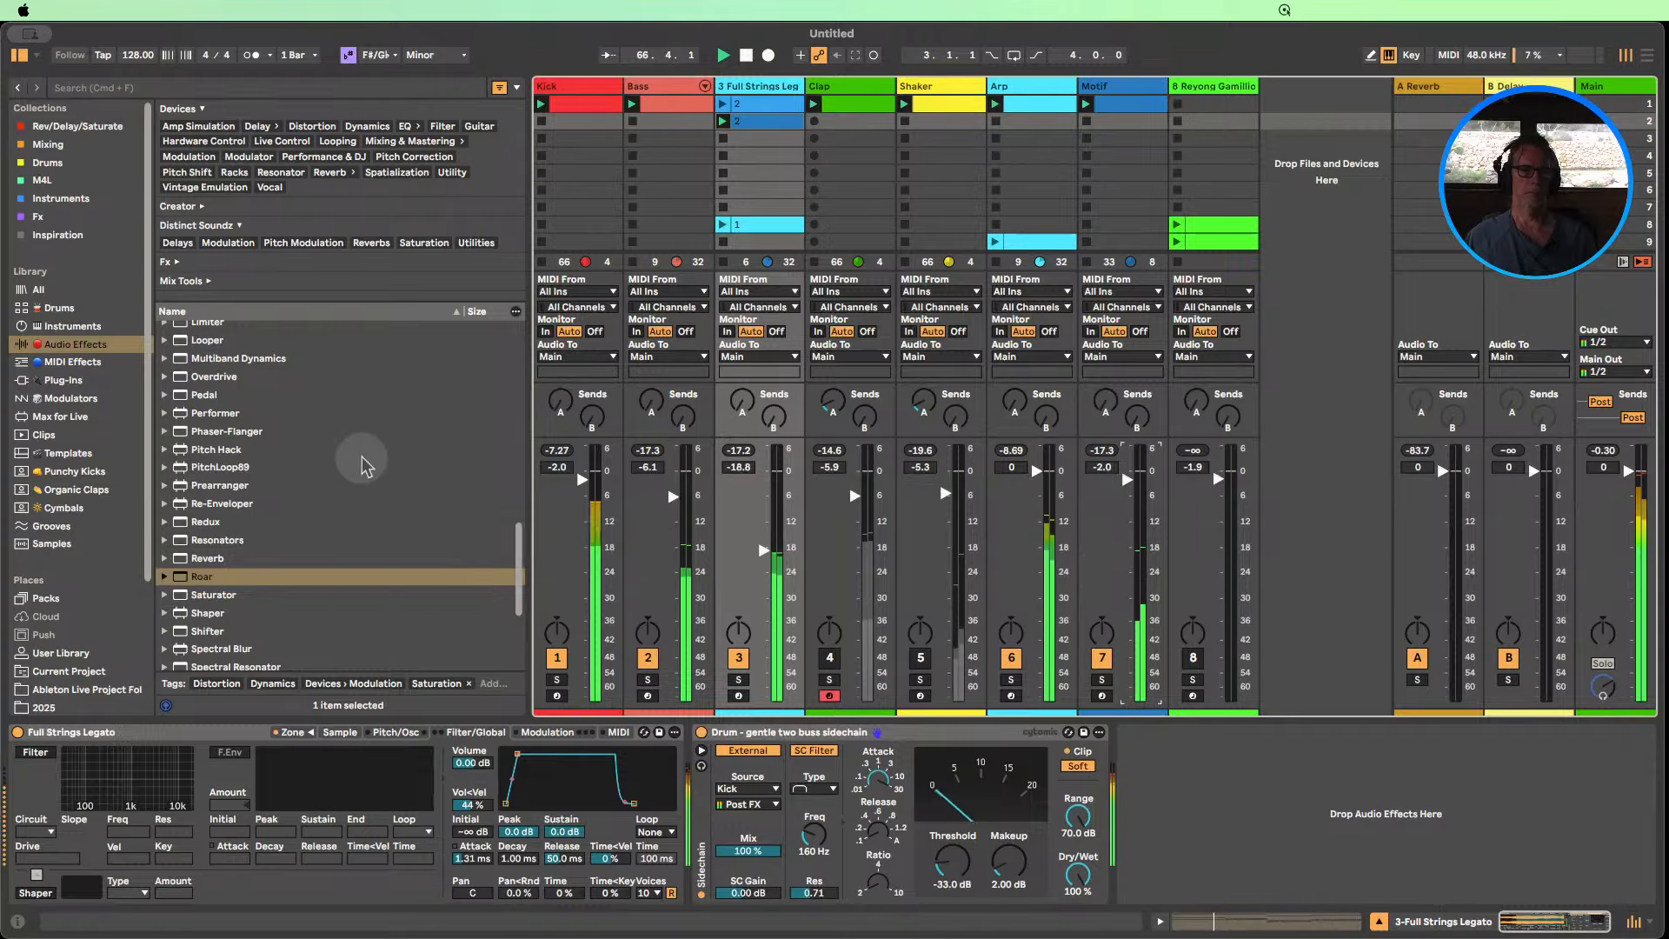
Insert Hybrid Reverb before the strings' sidechain compressor with Dry/Wet at 31 %, and collapse both effects.
double_click(752, 735)
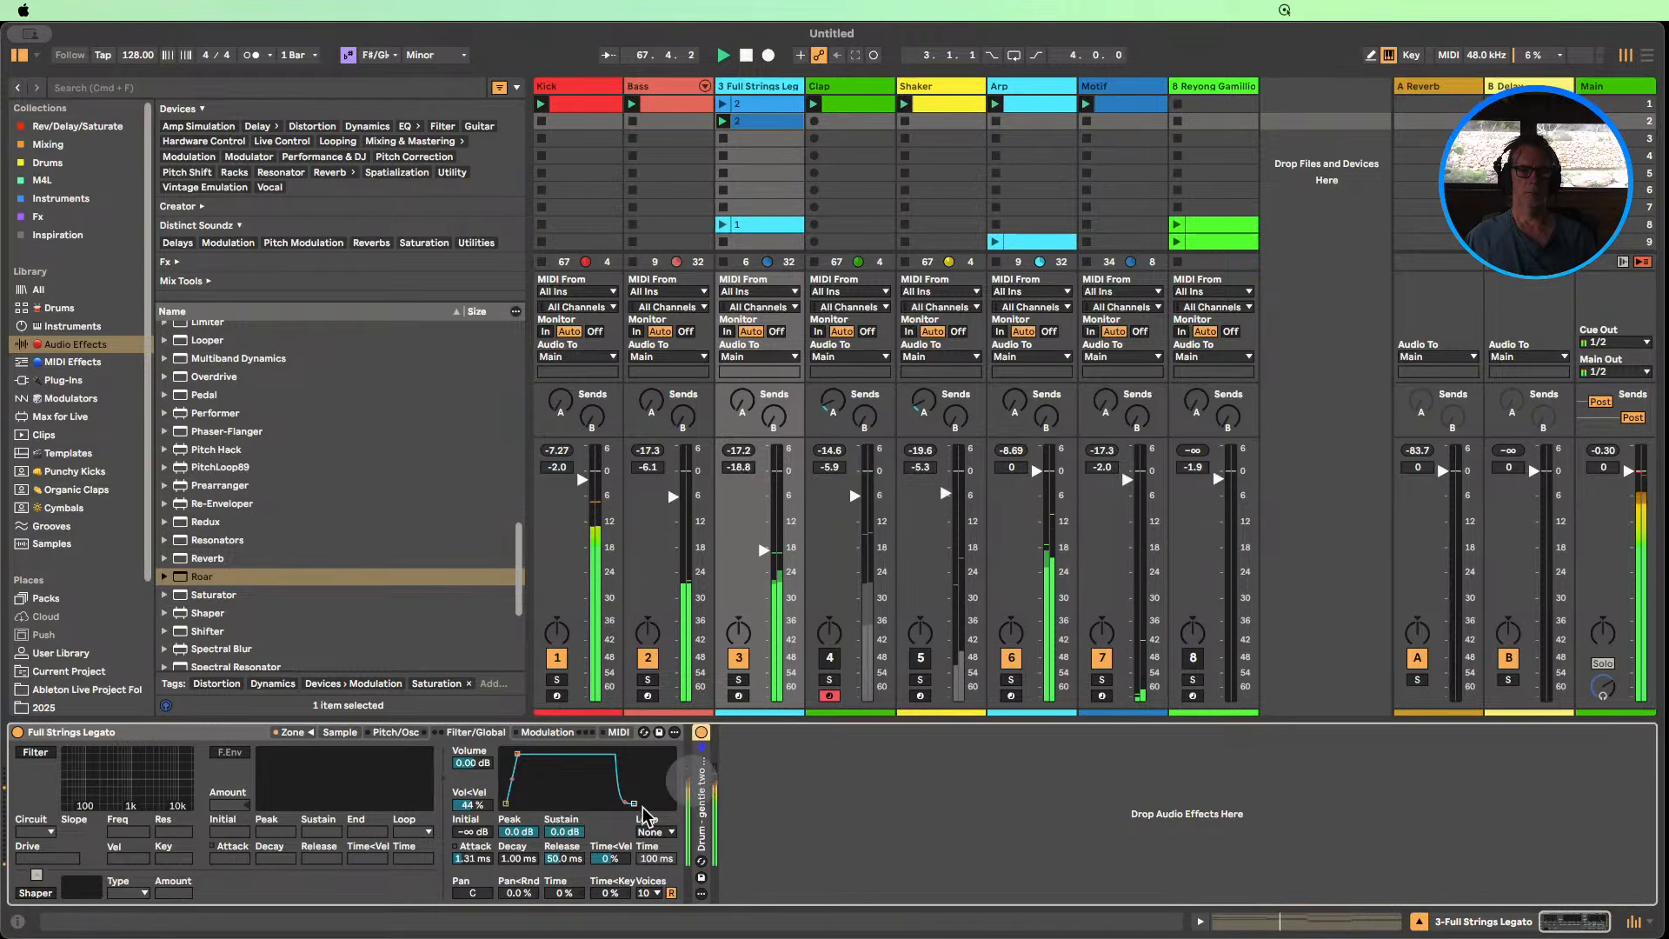
scroll(237, 515, "down", 5)
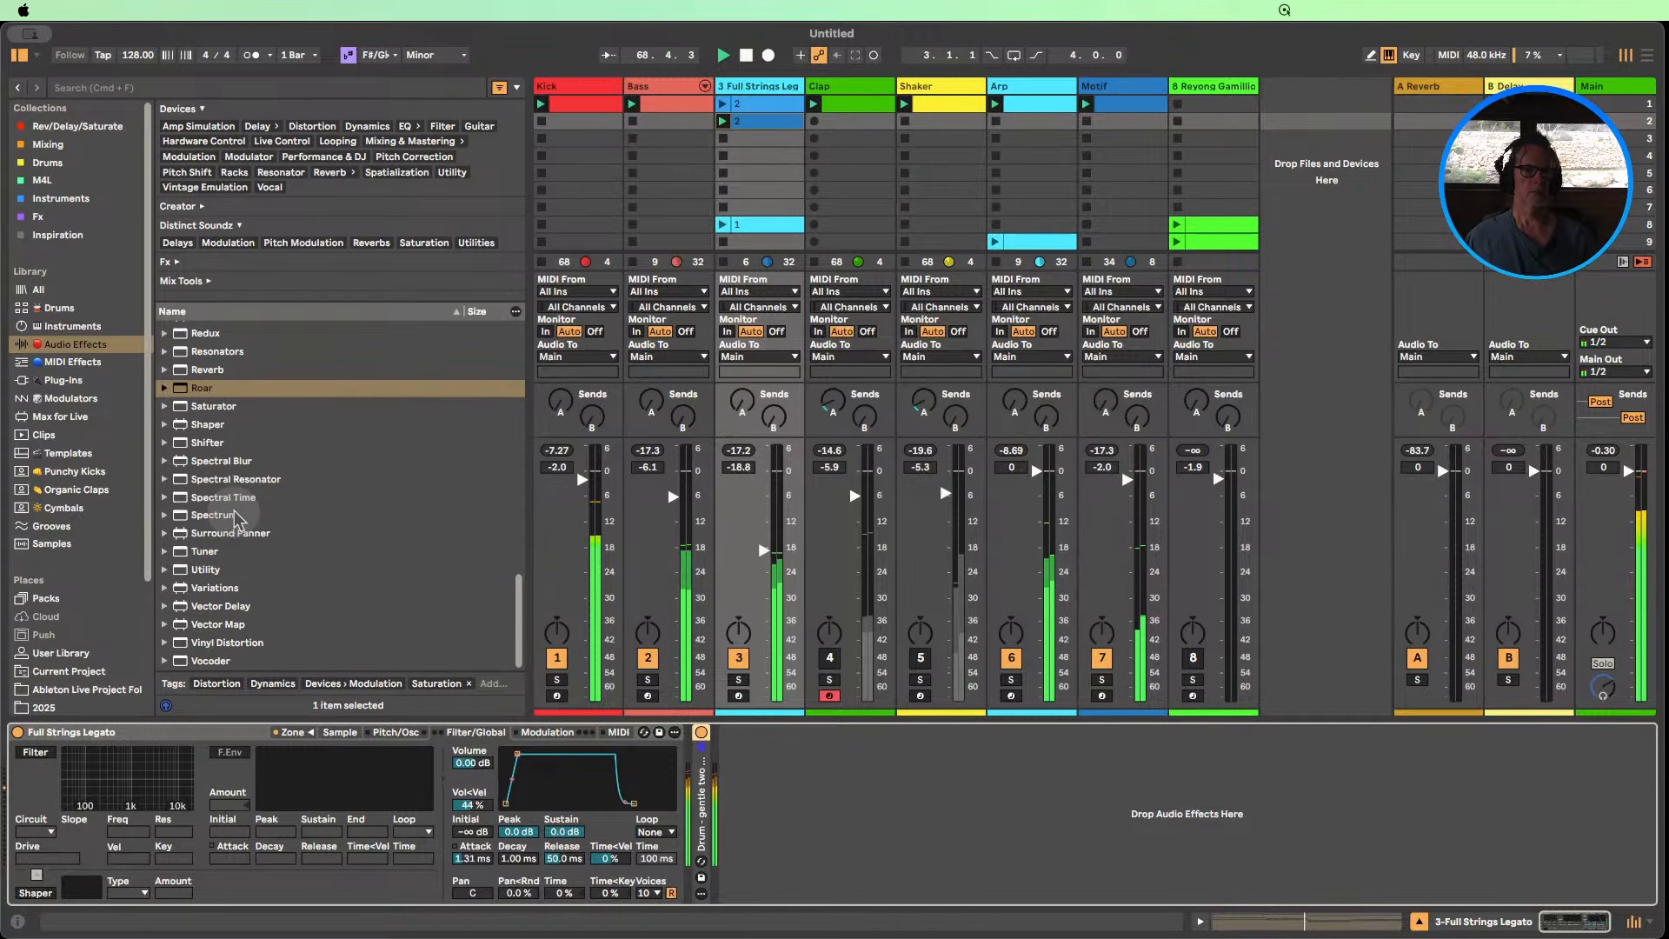
scroll(236, 519, "up", 8)
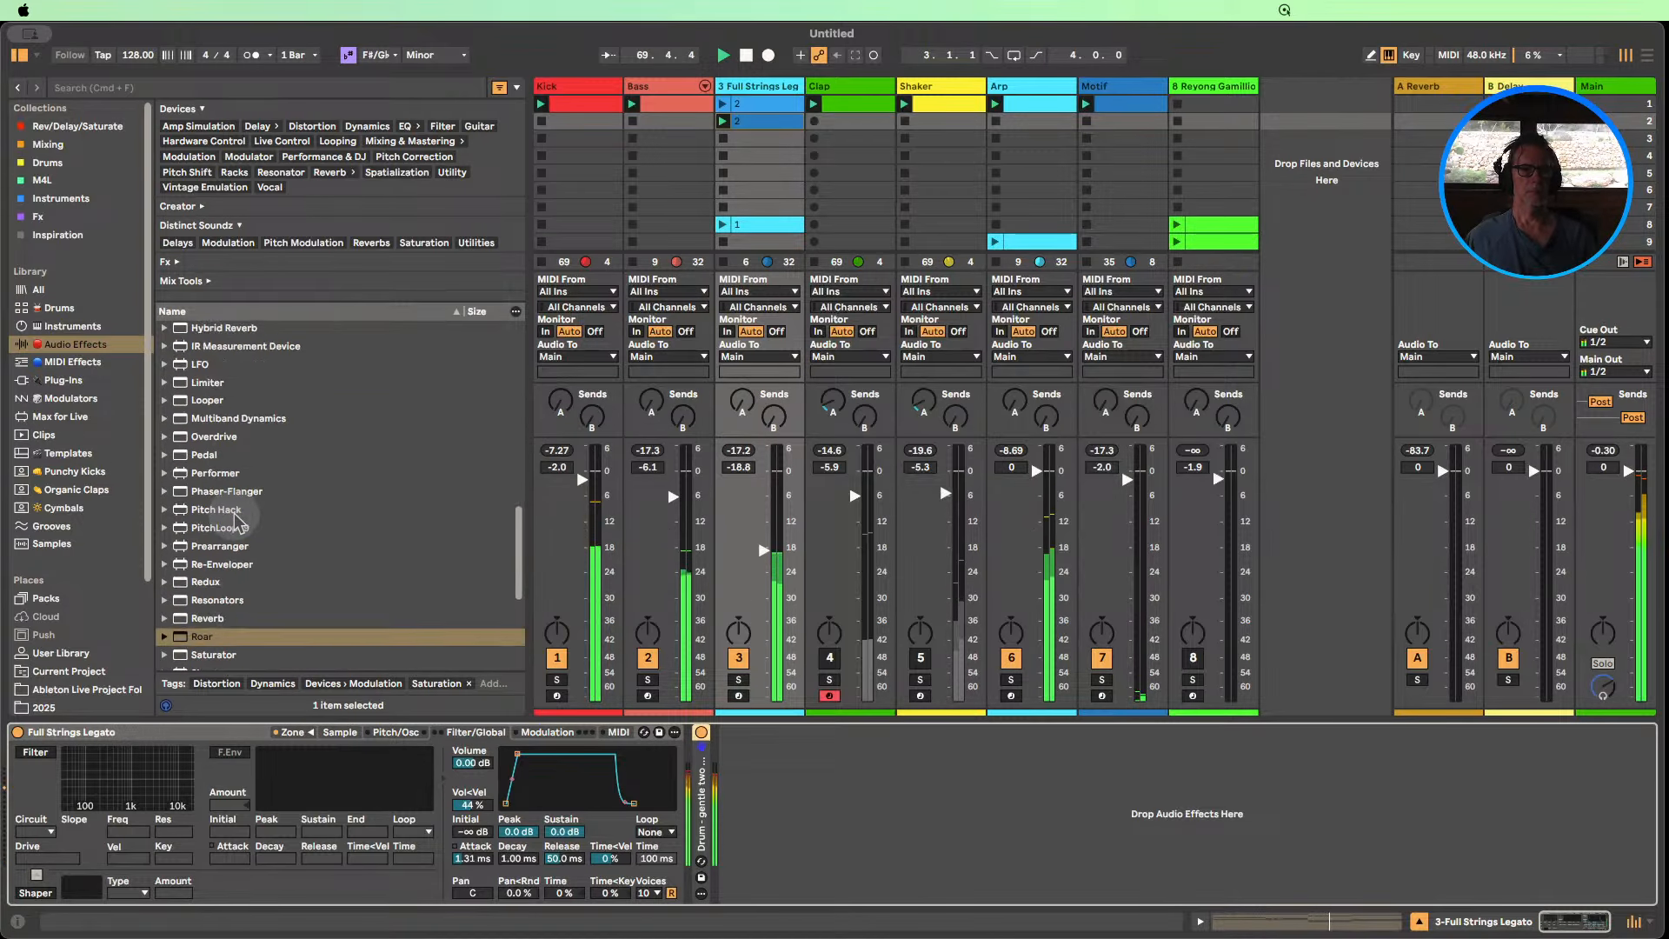
left_click_drag(193, 383, 669, 764)
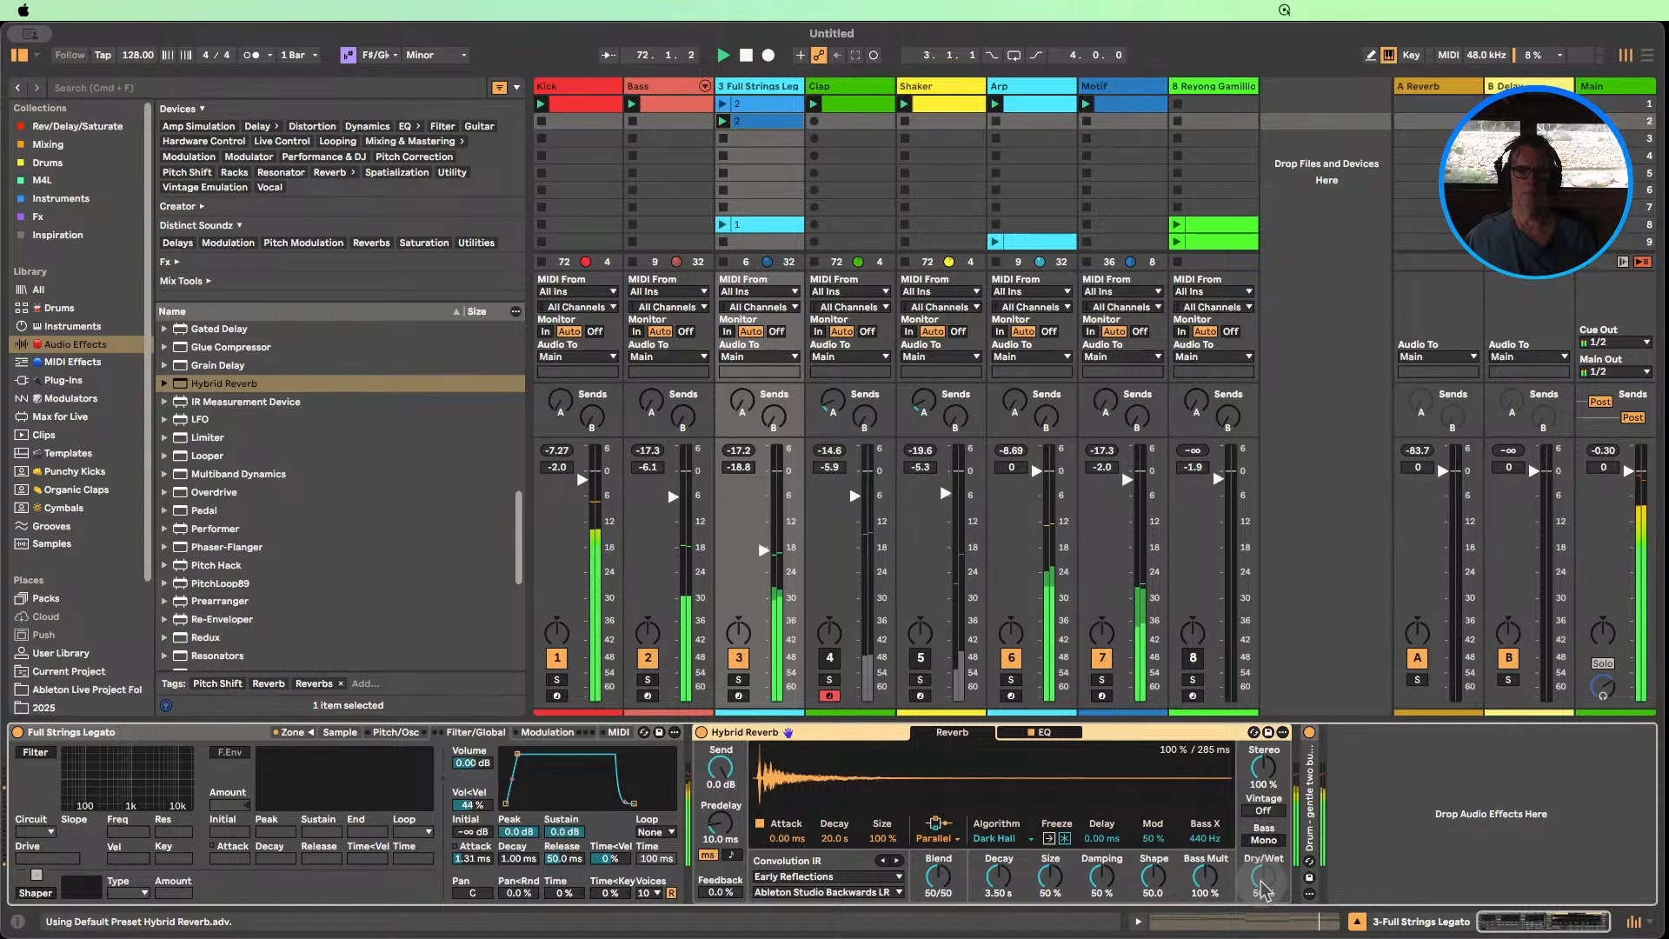
left_click_drag(1261, 883, 1261, 856)
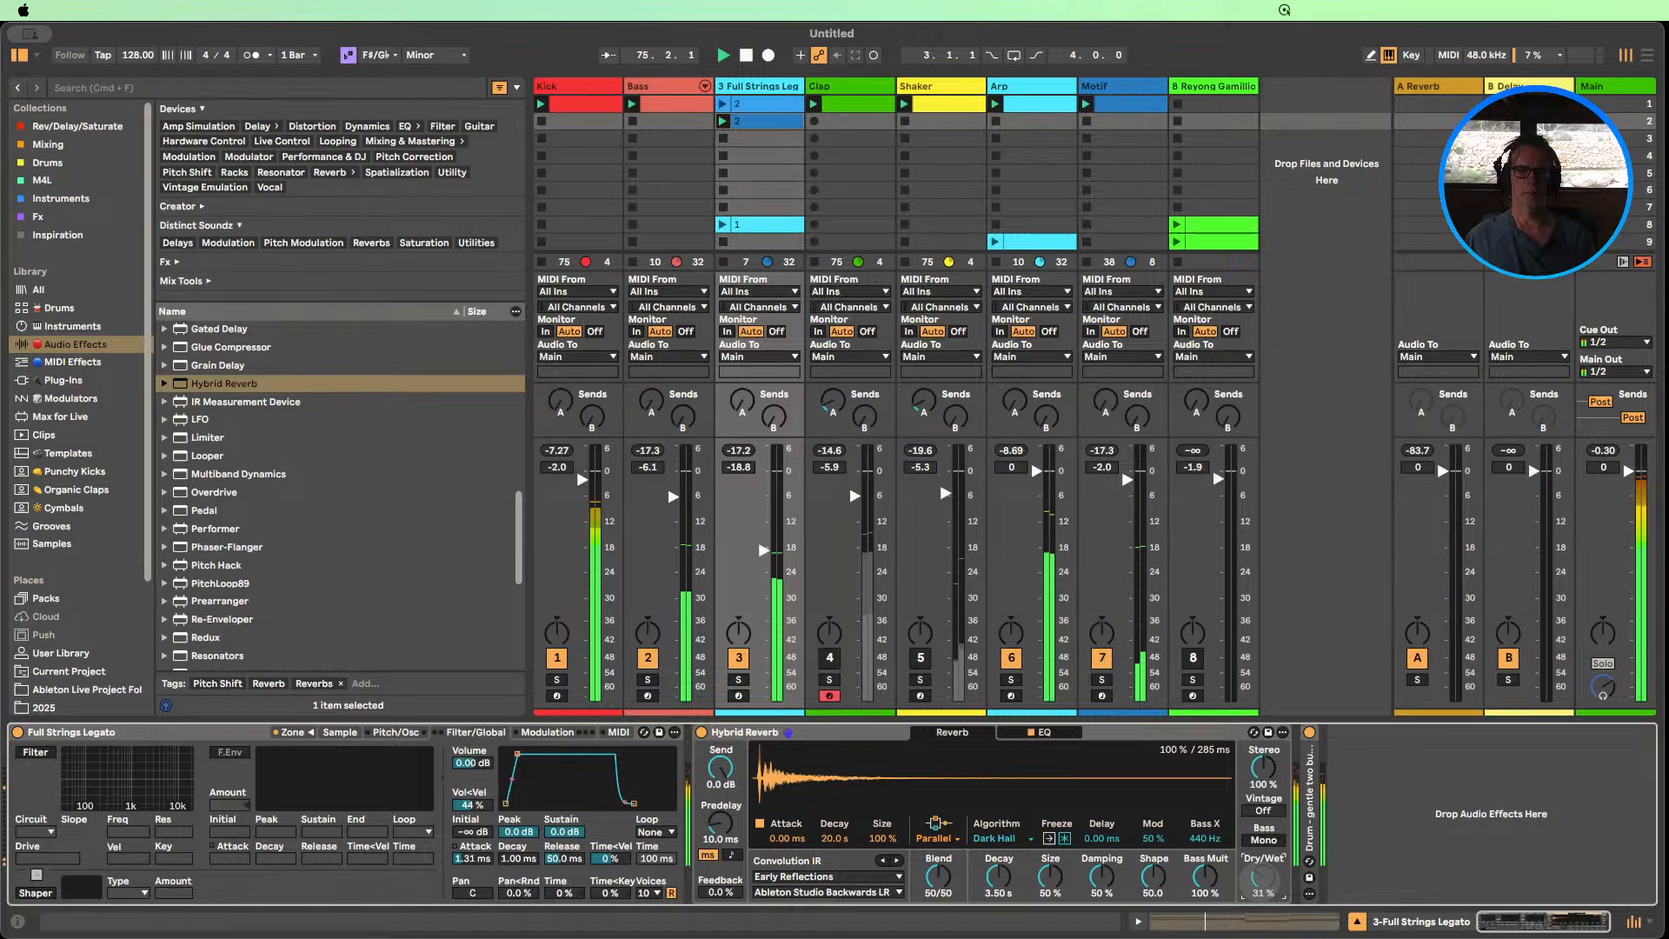
double_click(746, 732)
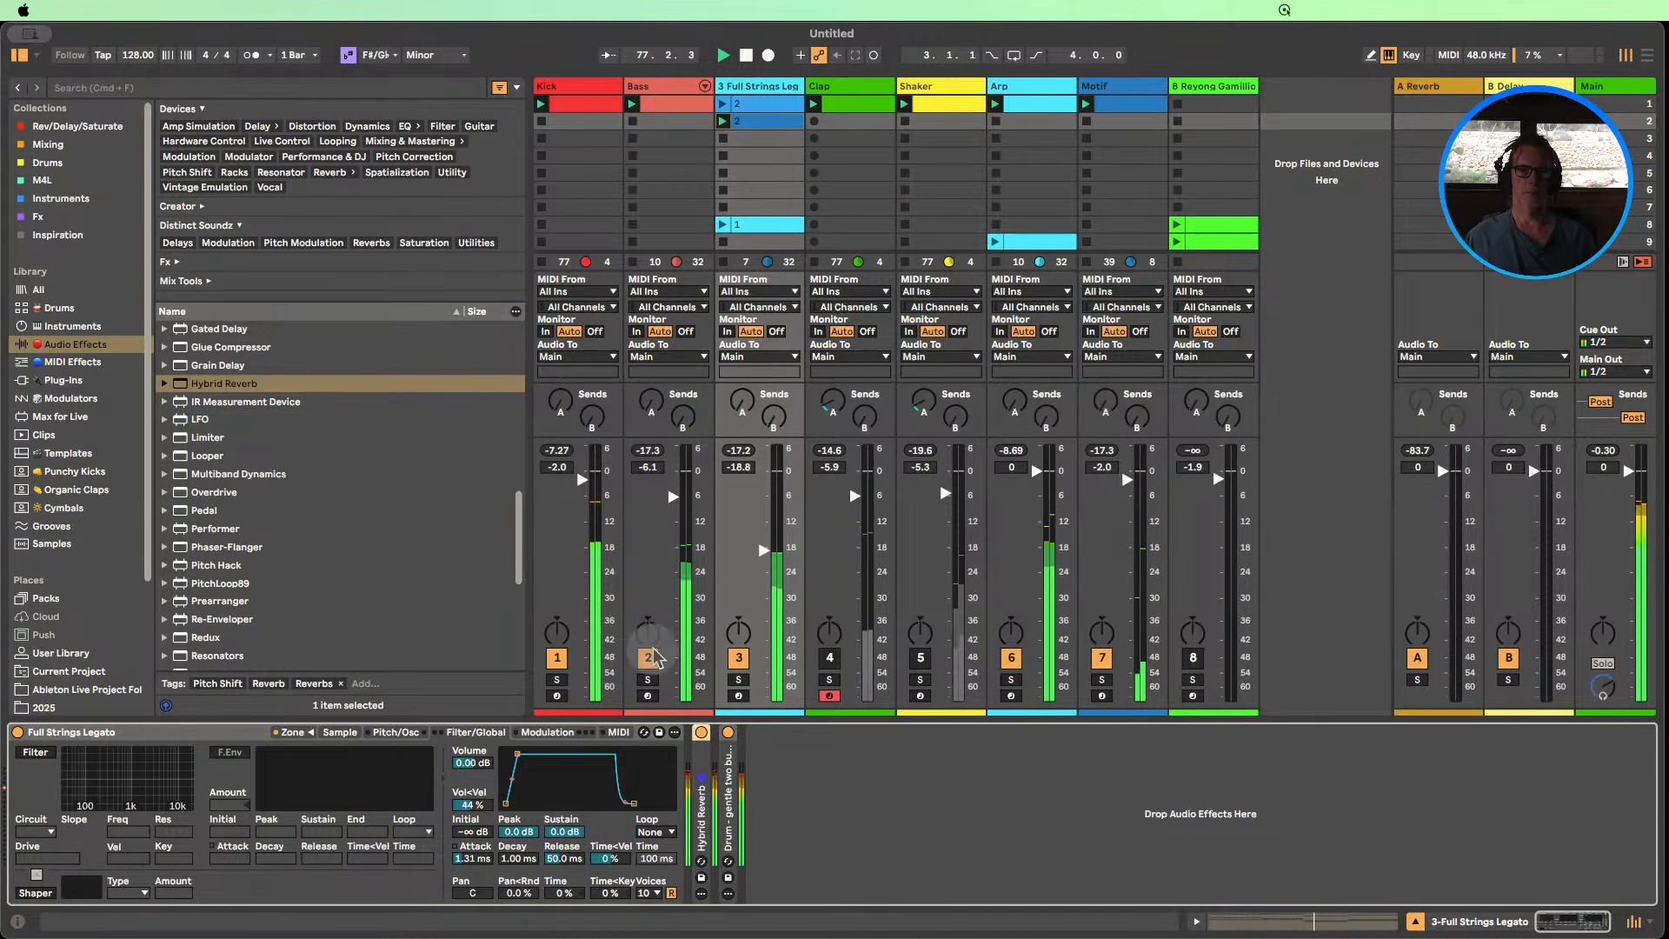
Mute the Kick and insert Auto Pan between the strings' Hybrid Reverb and compressor, with 42.1 % amount and a tempo-synced rate.
left_click(556, 658)
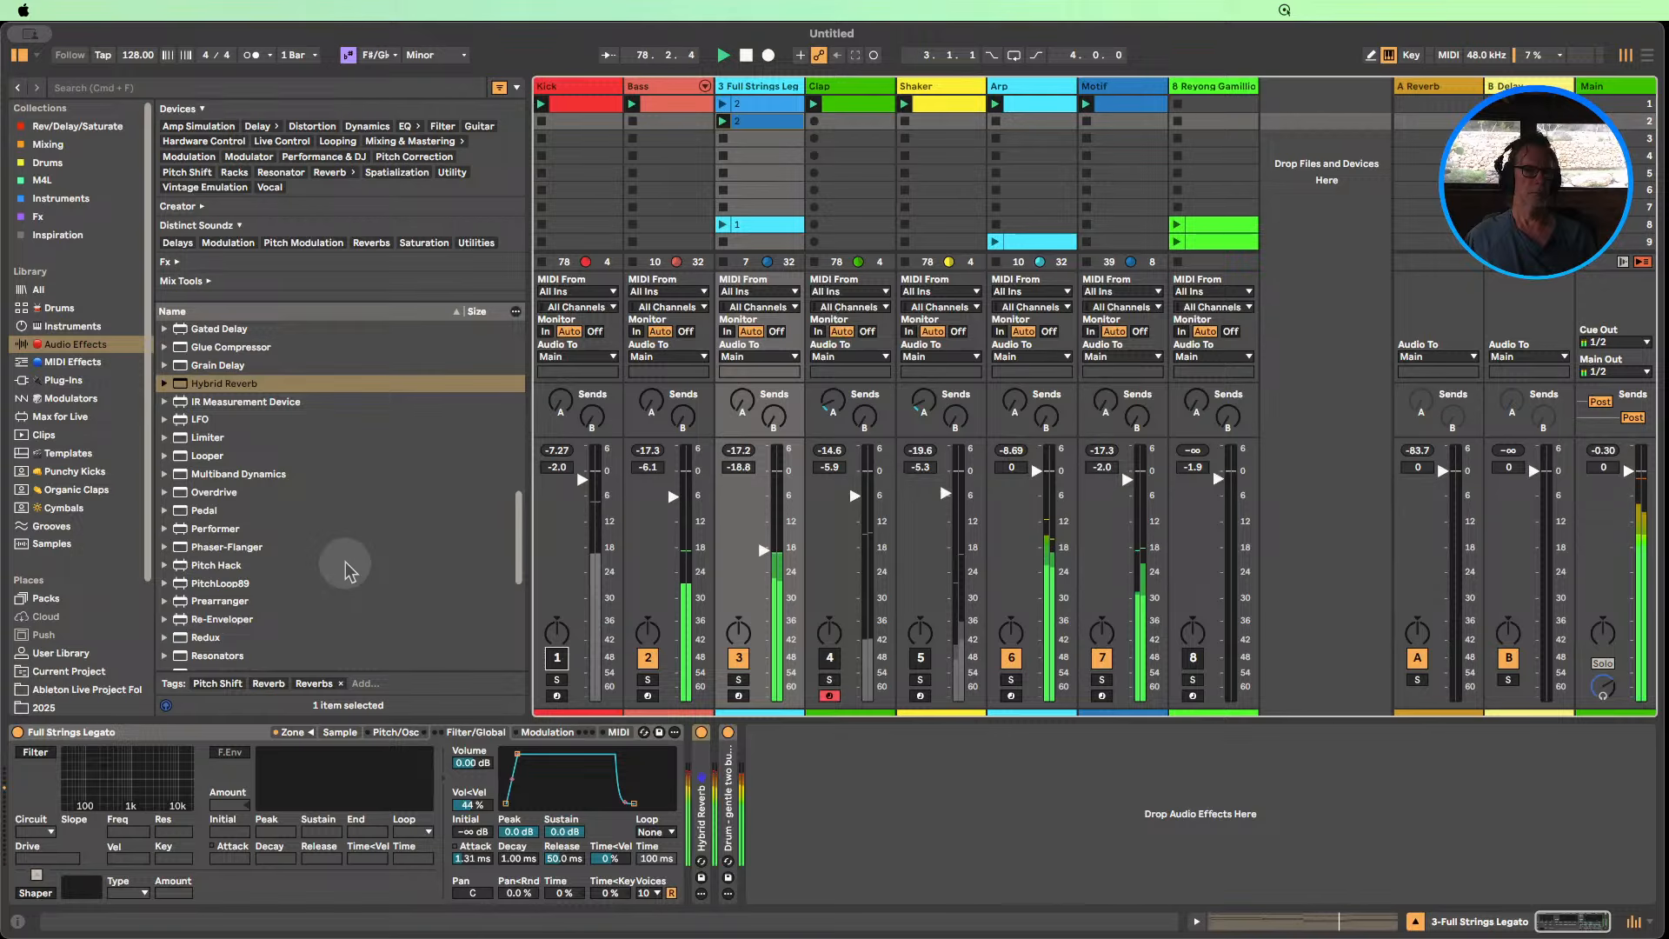
scroll(346, 566, "up", 2)
scroll(346, 556, "up", 8)
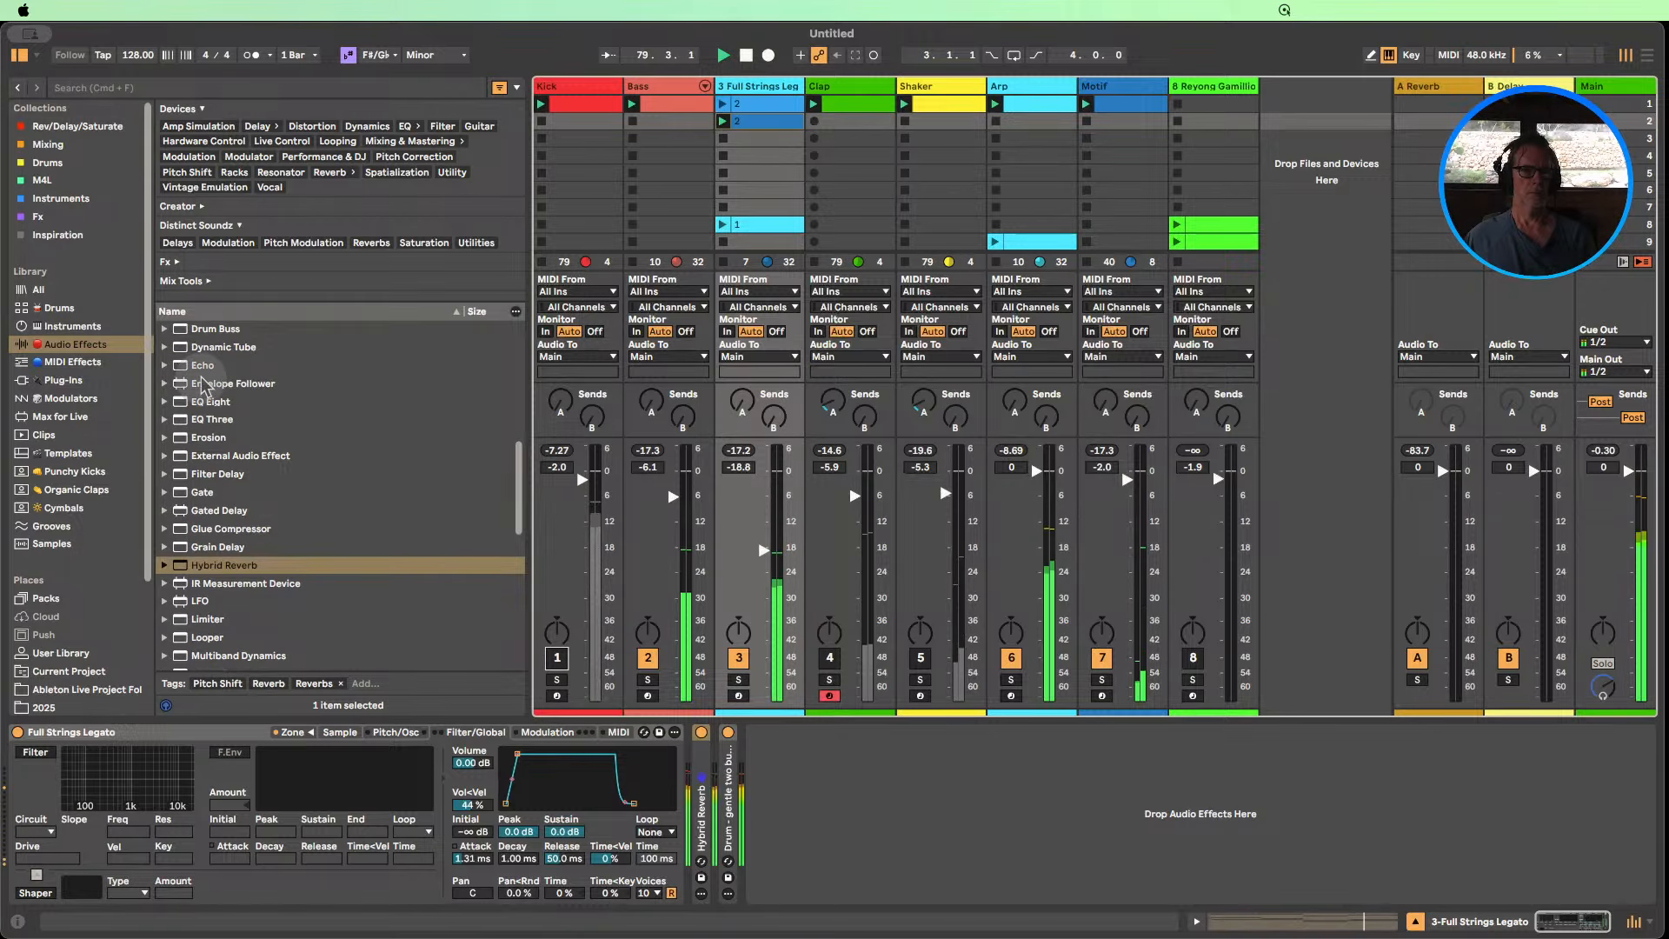
scroll(203, 385, "up", 12)
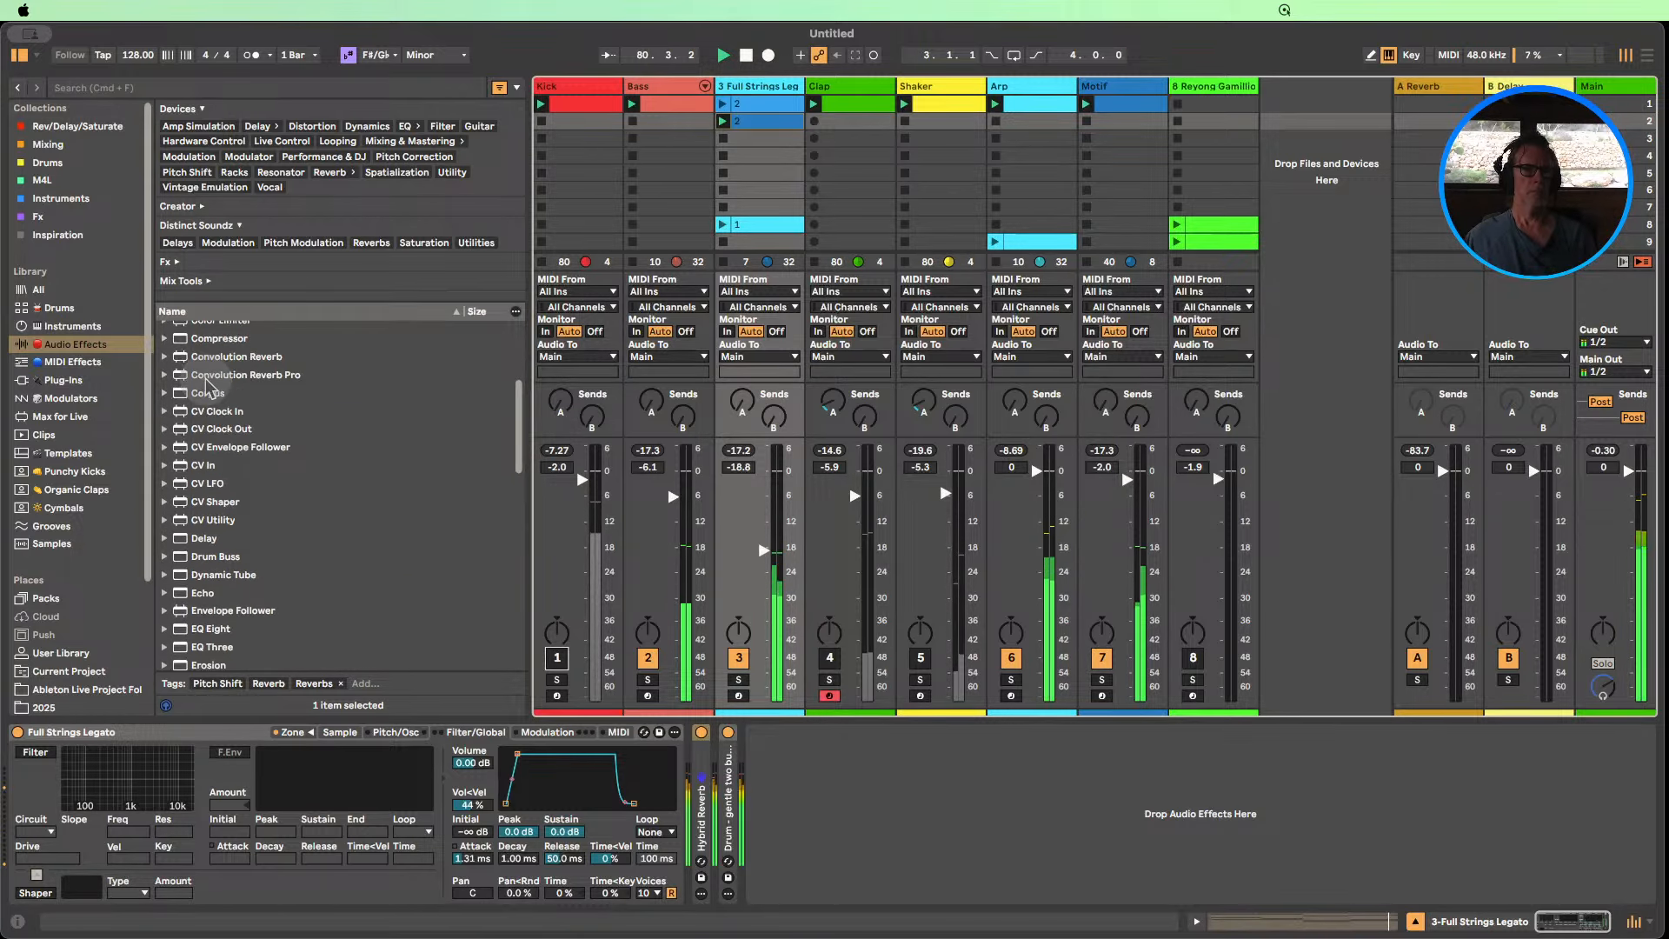
scroll(206, 385, "down", 15)
scroll(207, 388, "up", 20)
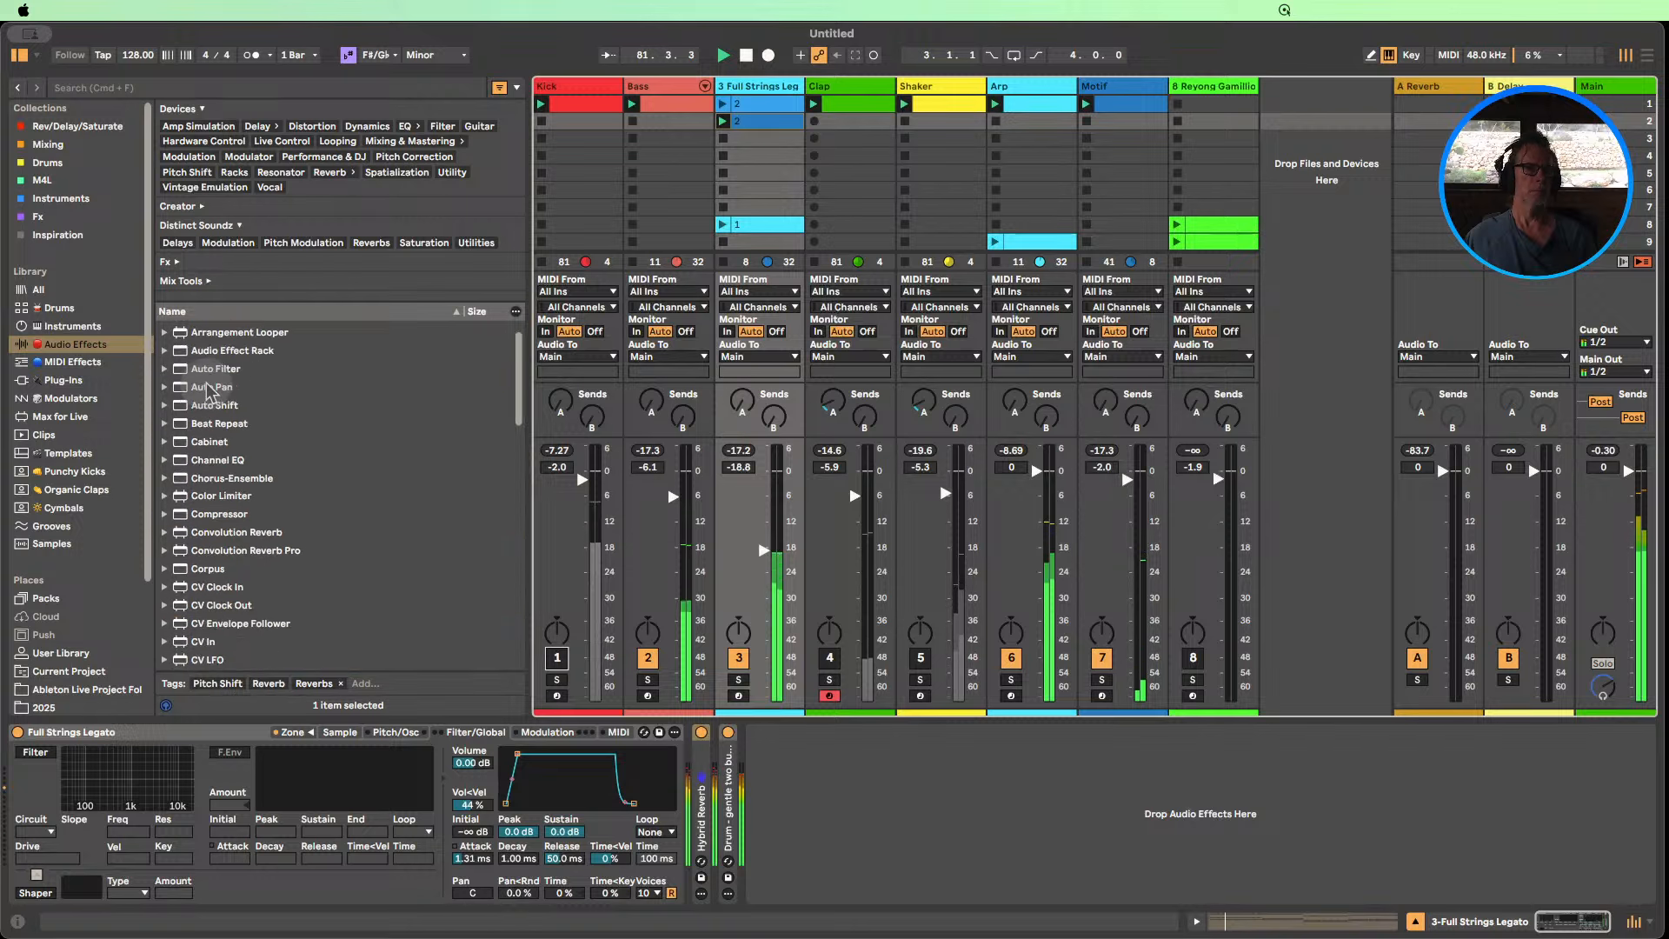
scroll(206, 389, "up", 2)
left_click_drag(213, 419, 727, 800)
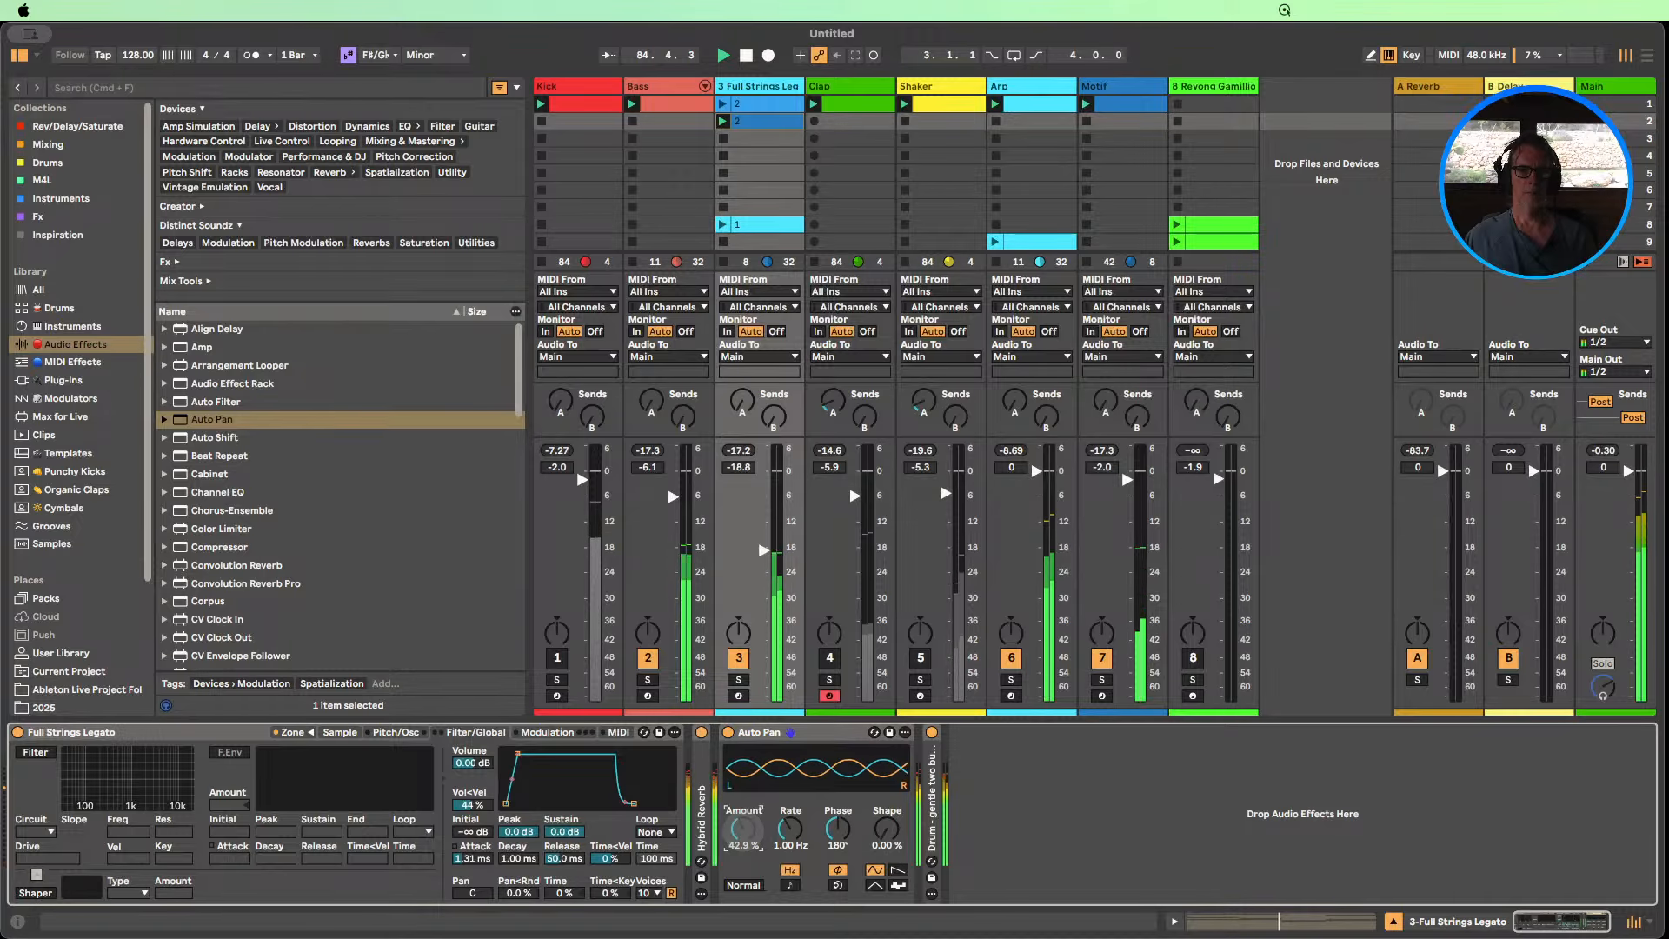
left_click_drag(744, 831, 785, 848)
left_click(790, 885)
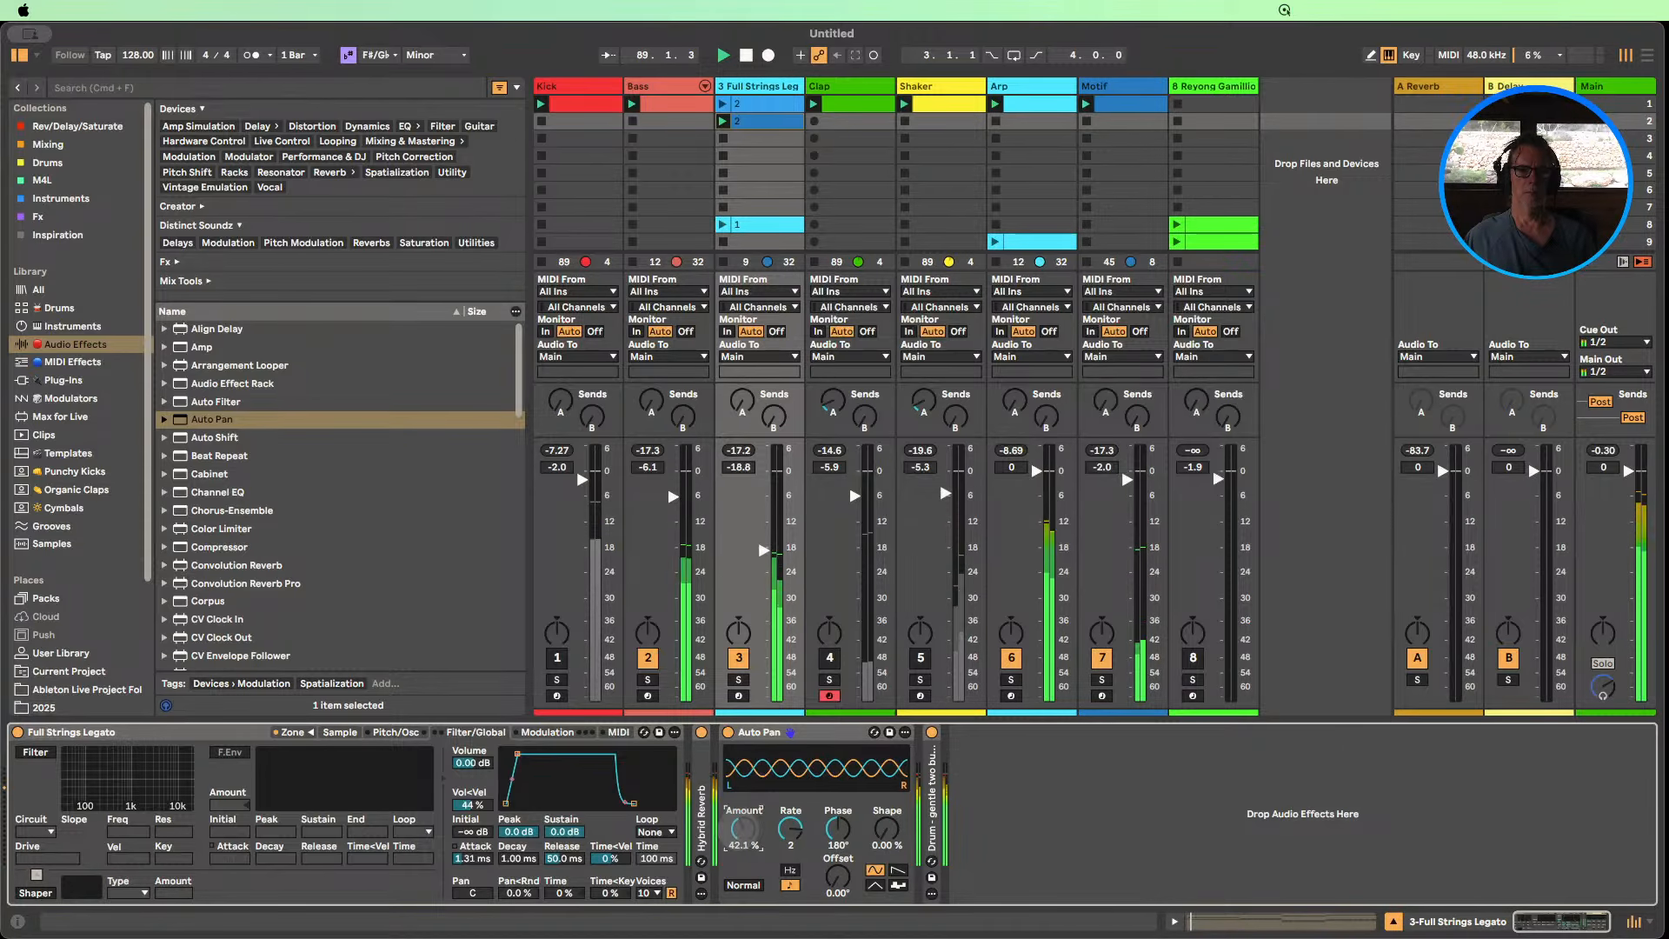
Launch the strings clip in the first scene, mute the Arp track and collapse Auto Pan.
left_click(725, 116)
left_click(1012, 657)
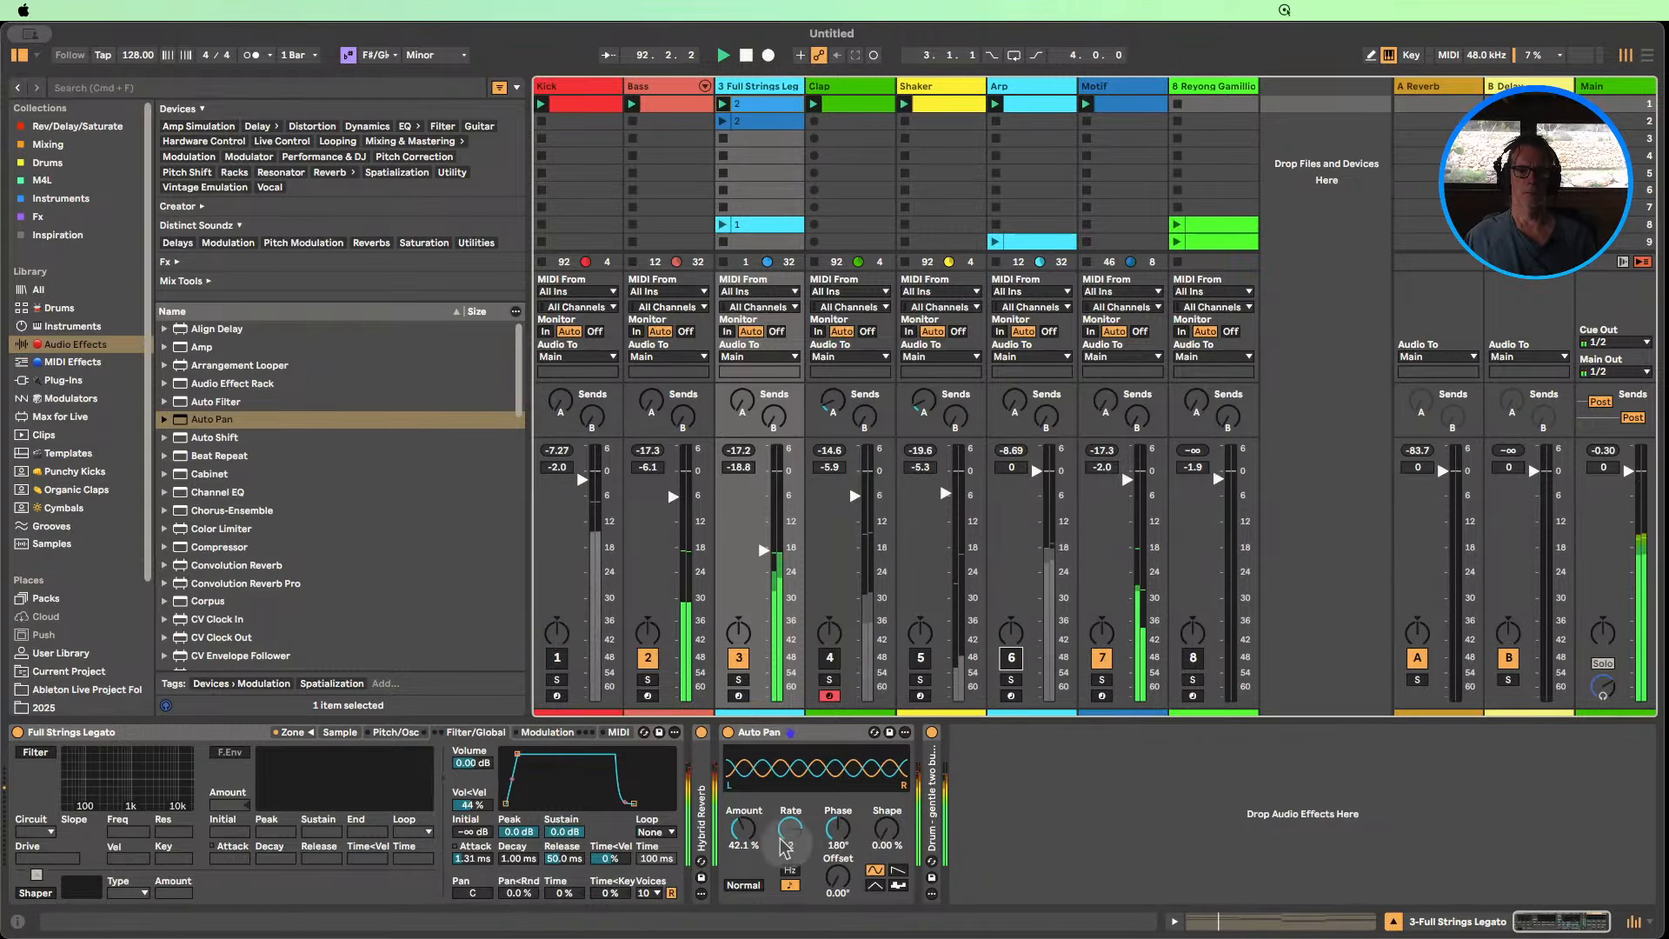
double_click(765, 732)
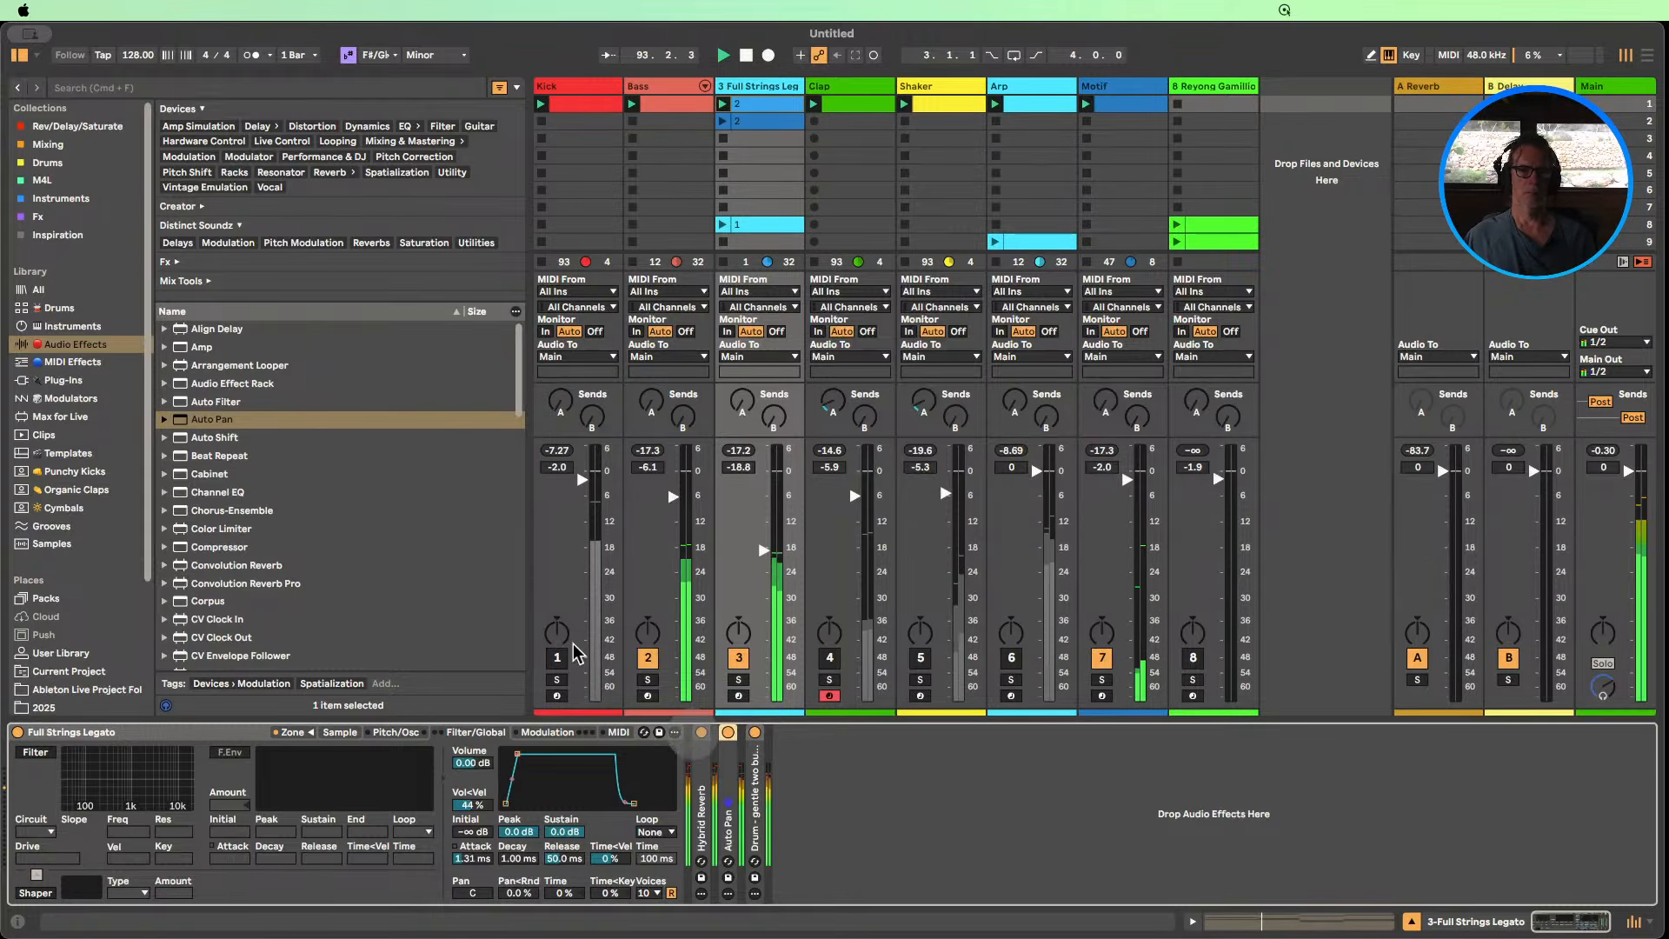
Insert EQ Eight before the strings' Hybrid Reverb and make band 1 a low cut at about 215 Hz.
scroll(251, 417, "down", 6)
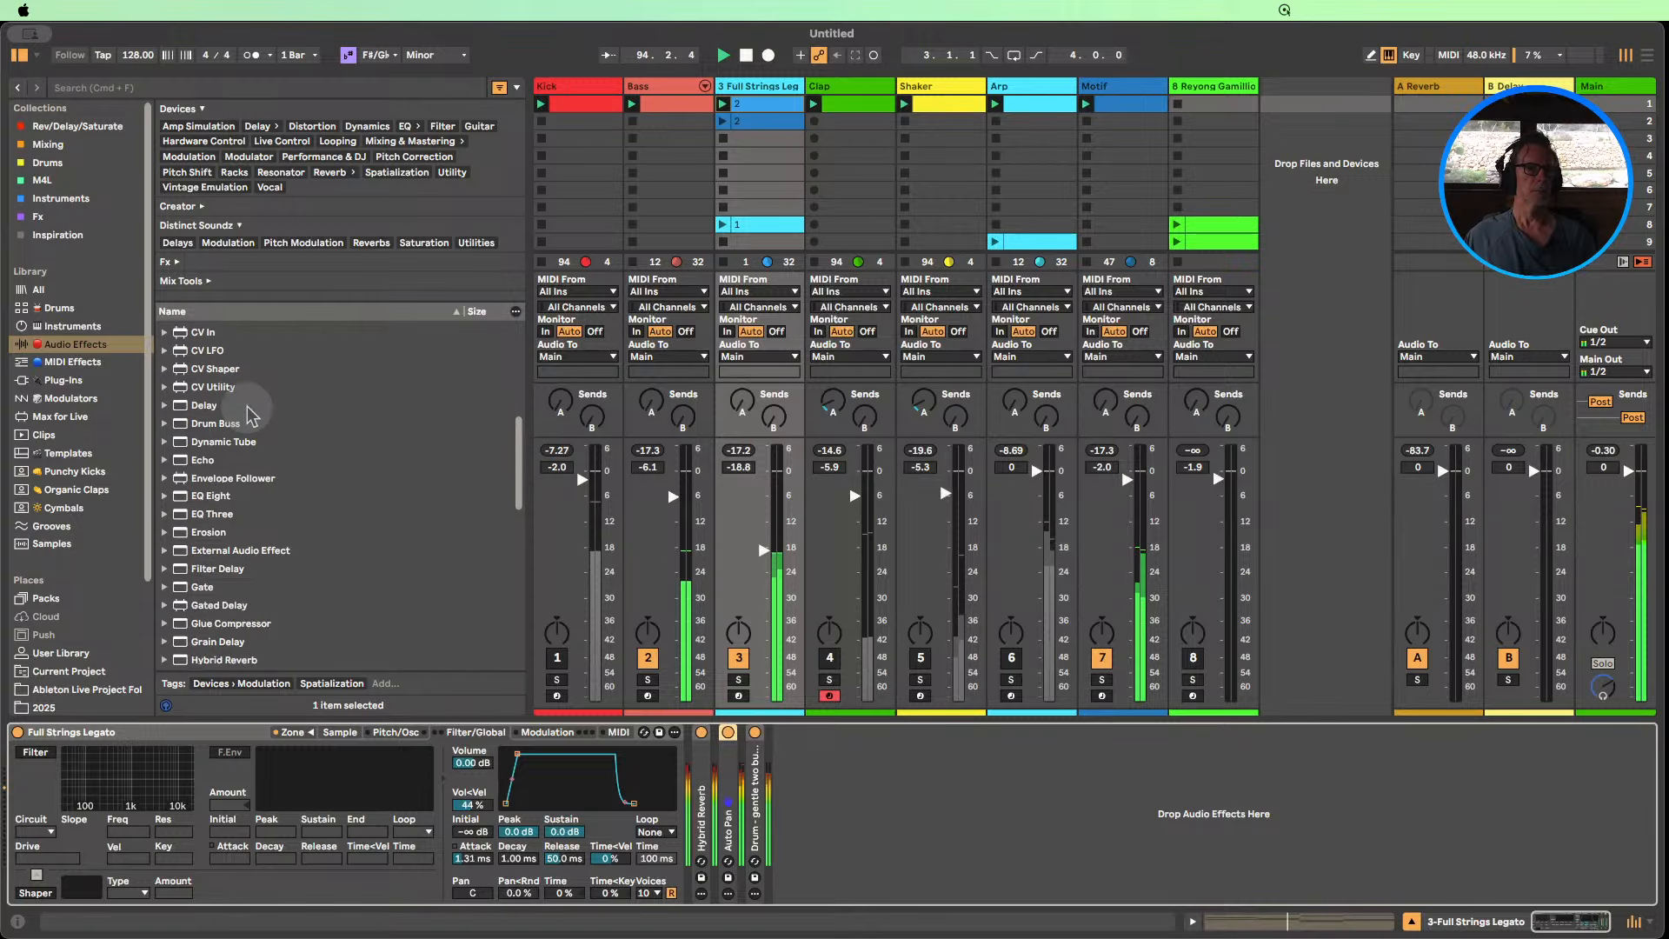
left_click_drag(209, 500, 674, 818)
left_click(764, 879)
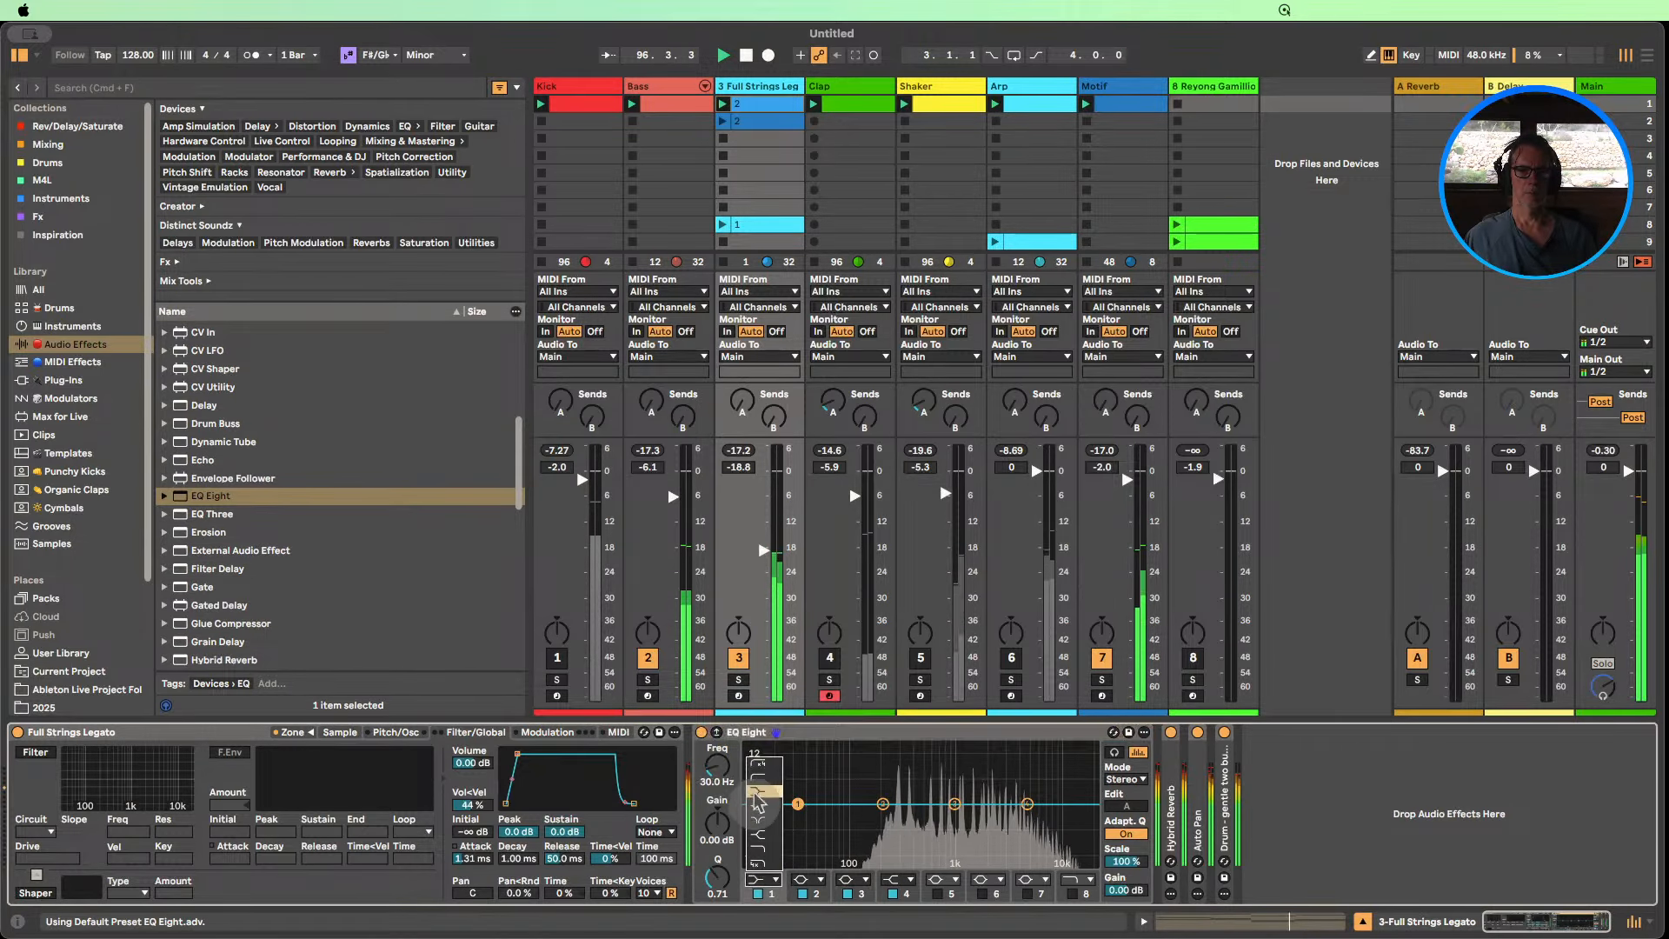
left_click(757, 779)
left_click_drag(734, 779, 733, 763)
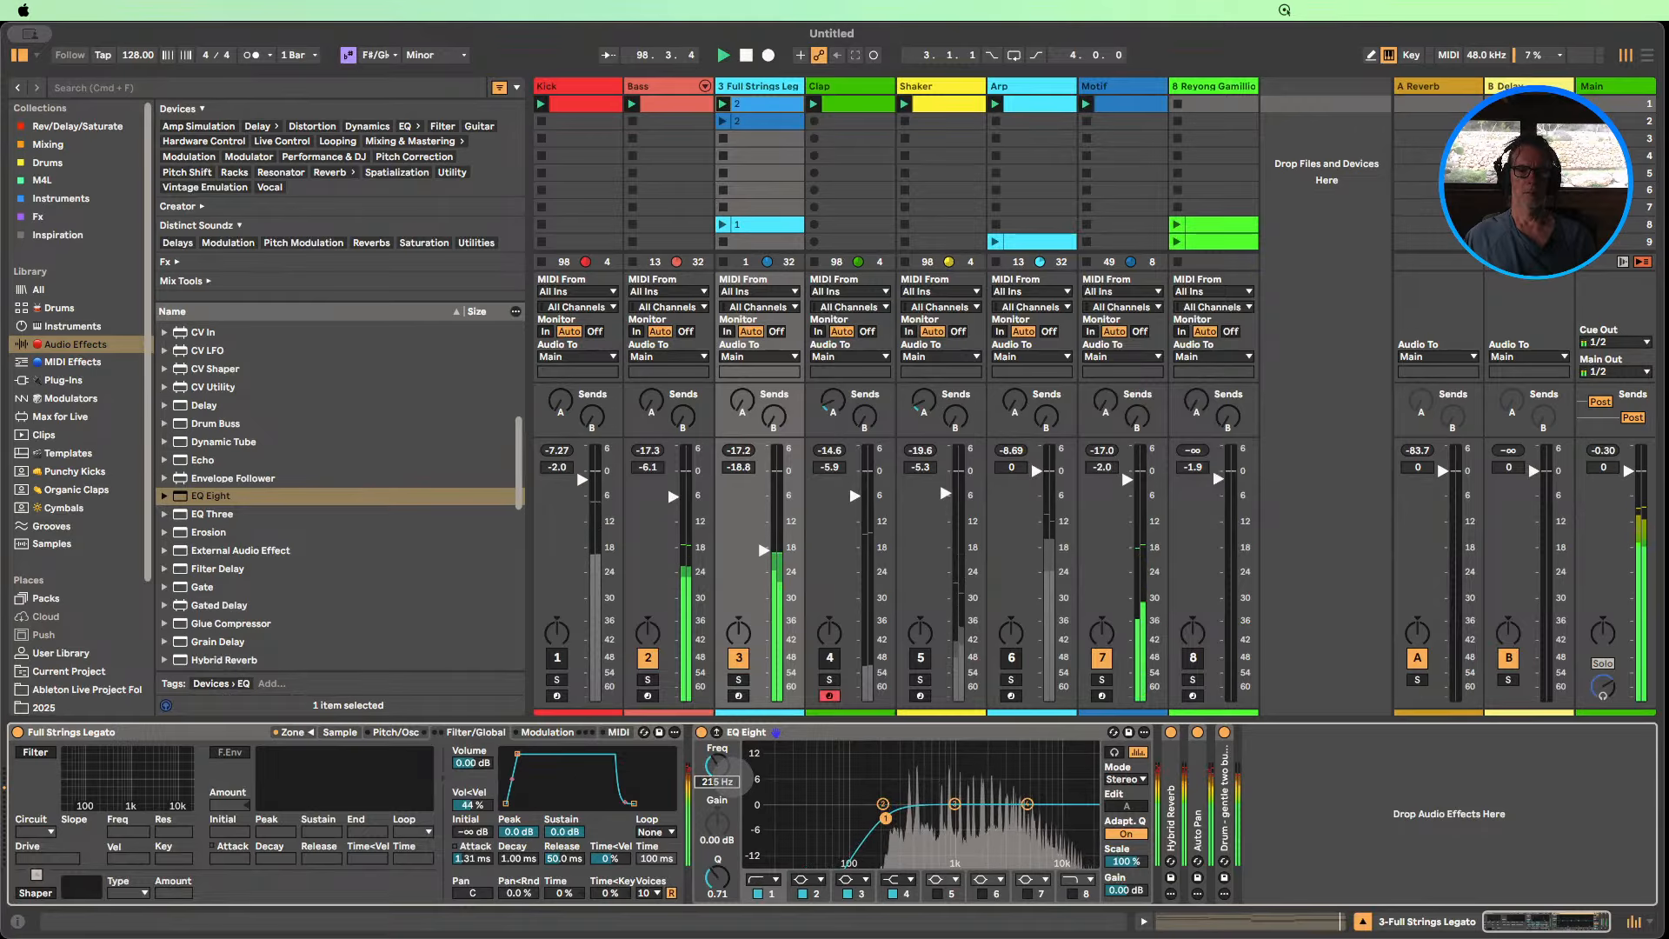
Dip EQ Eight's band 3 to -3.10 dB at 3.09 kHz, briefly switching band 2 off and on.
left_click_drag(955, 804, 955, 806)
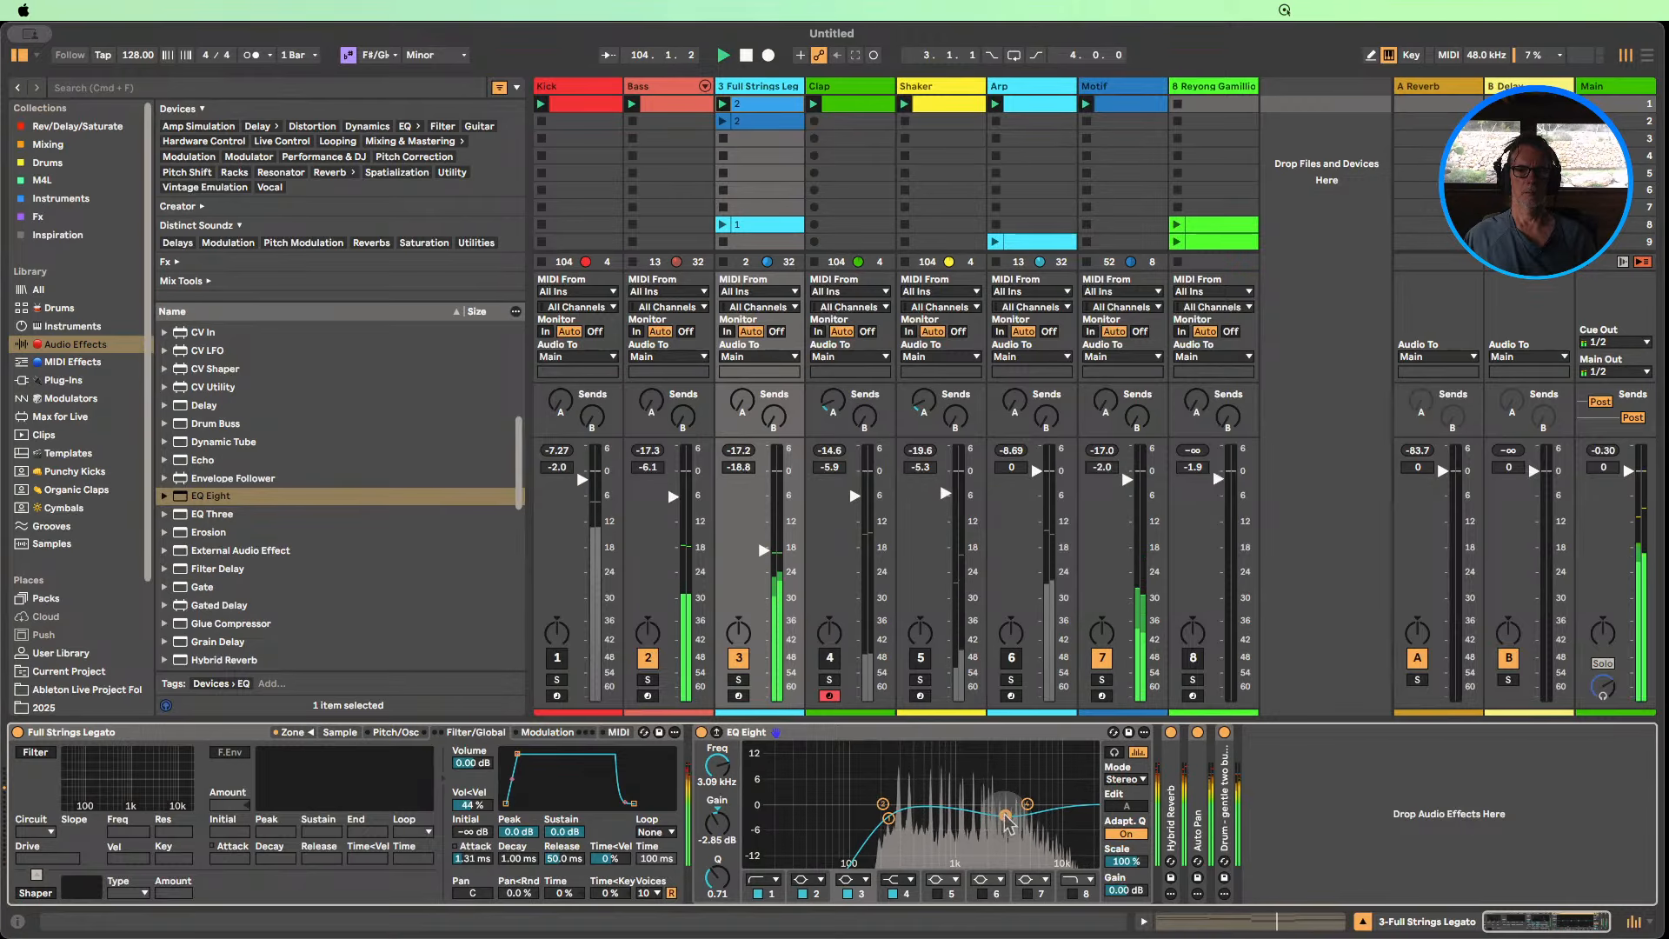
left_click(802, 894)
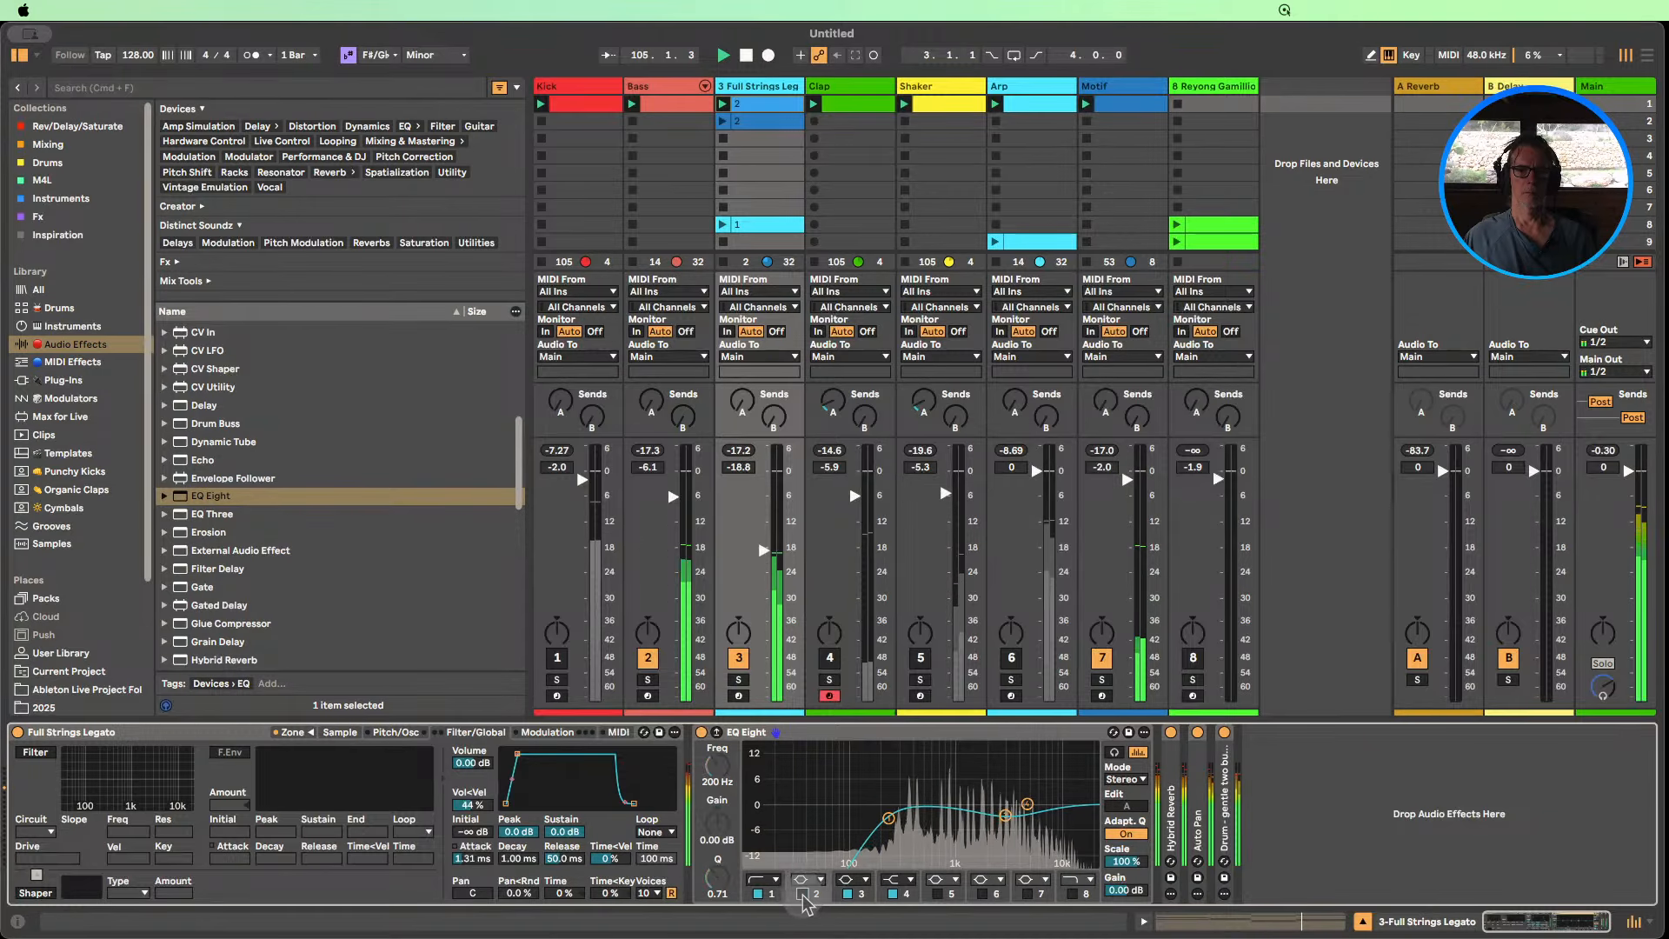
left_click(847, 894)
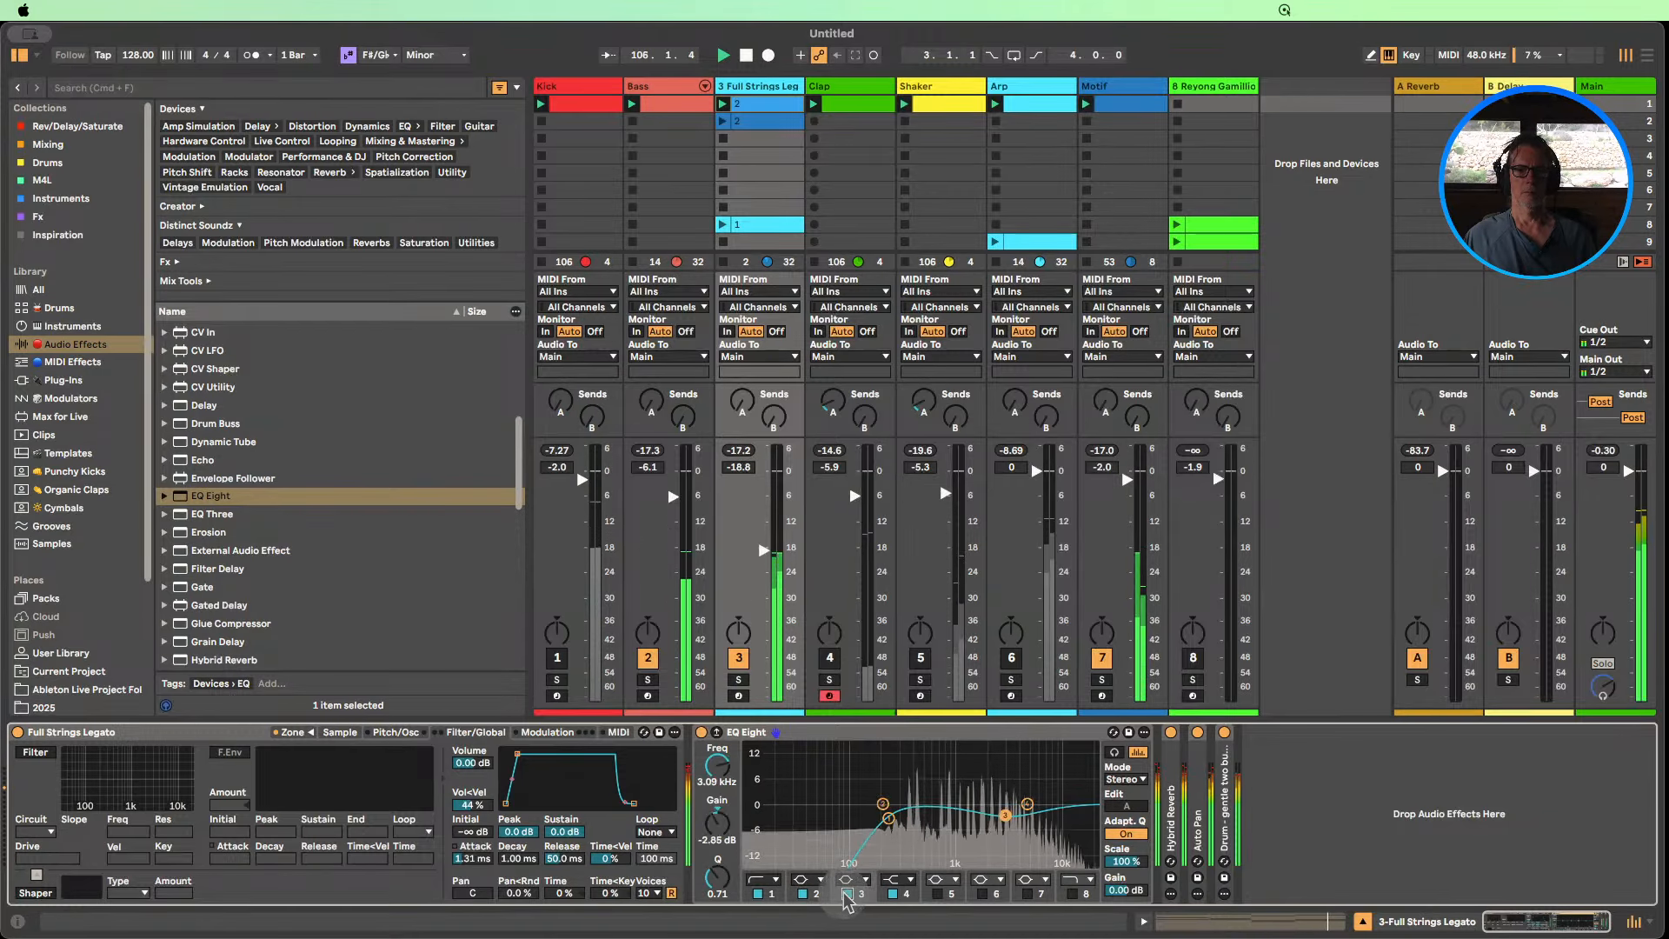
left_click_drag(1000, 806, 999, 816)
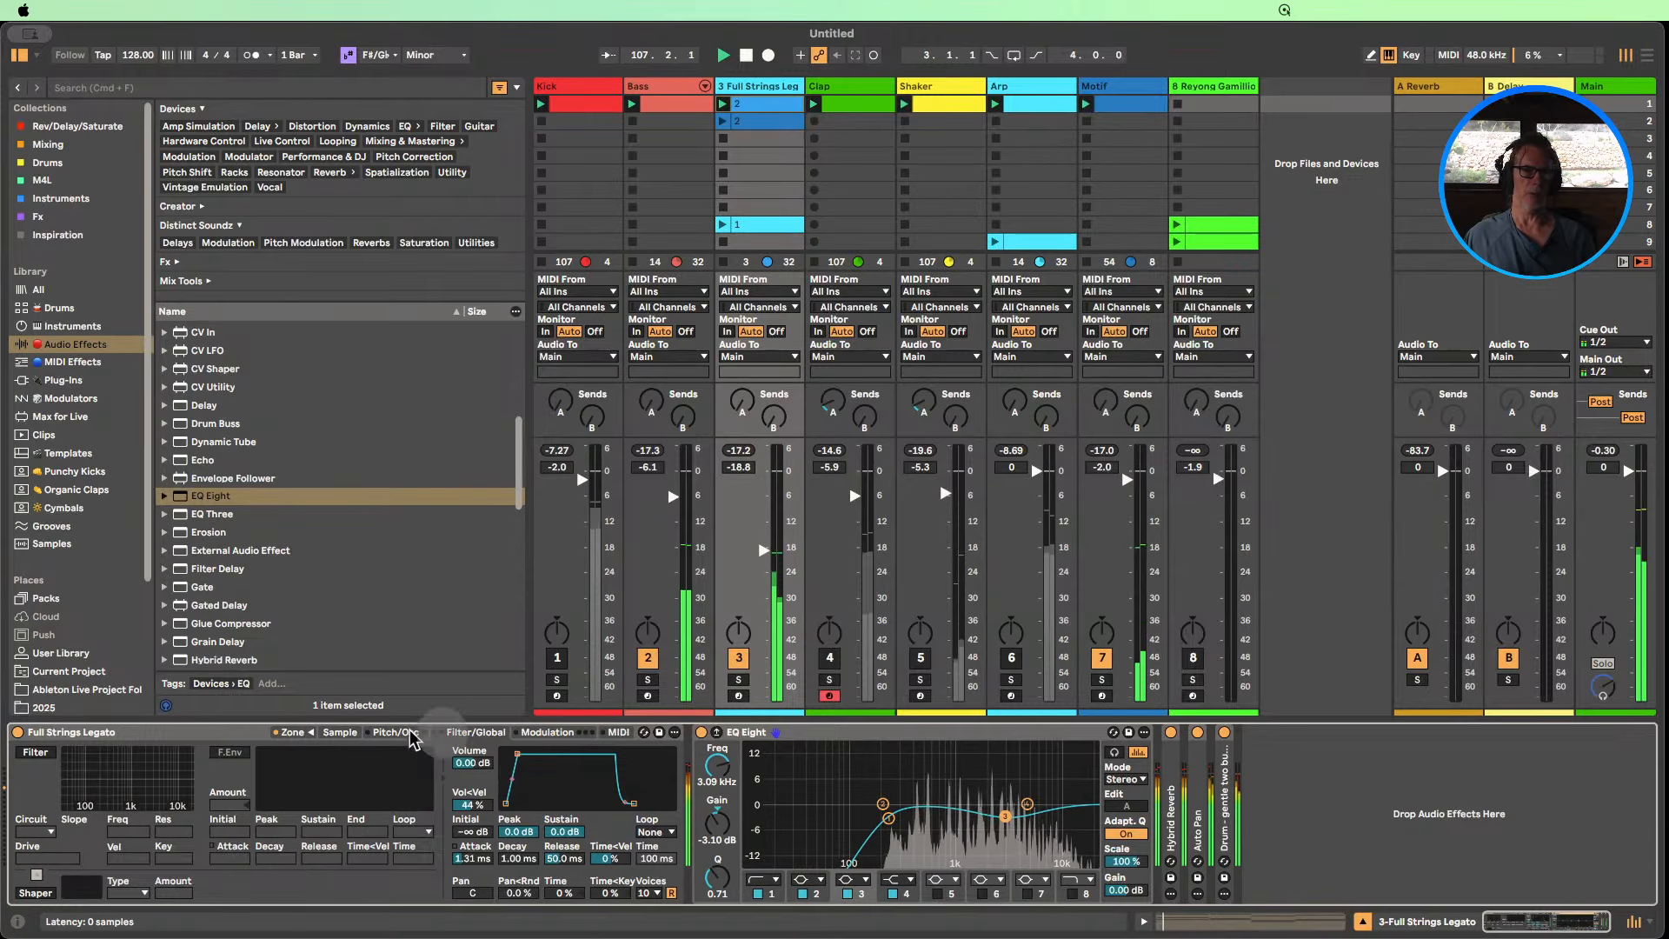
Review the strings' sample and the notes of its second-scene clip, and launch that clip.
left_click(340, 733)
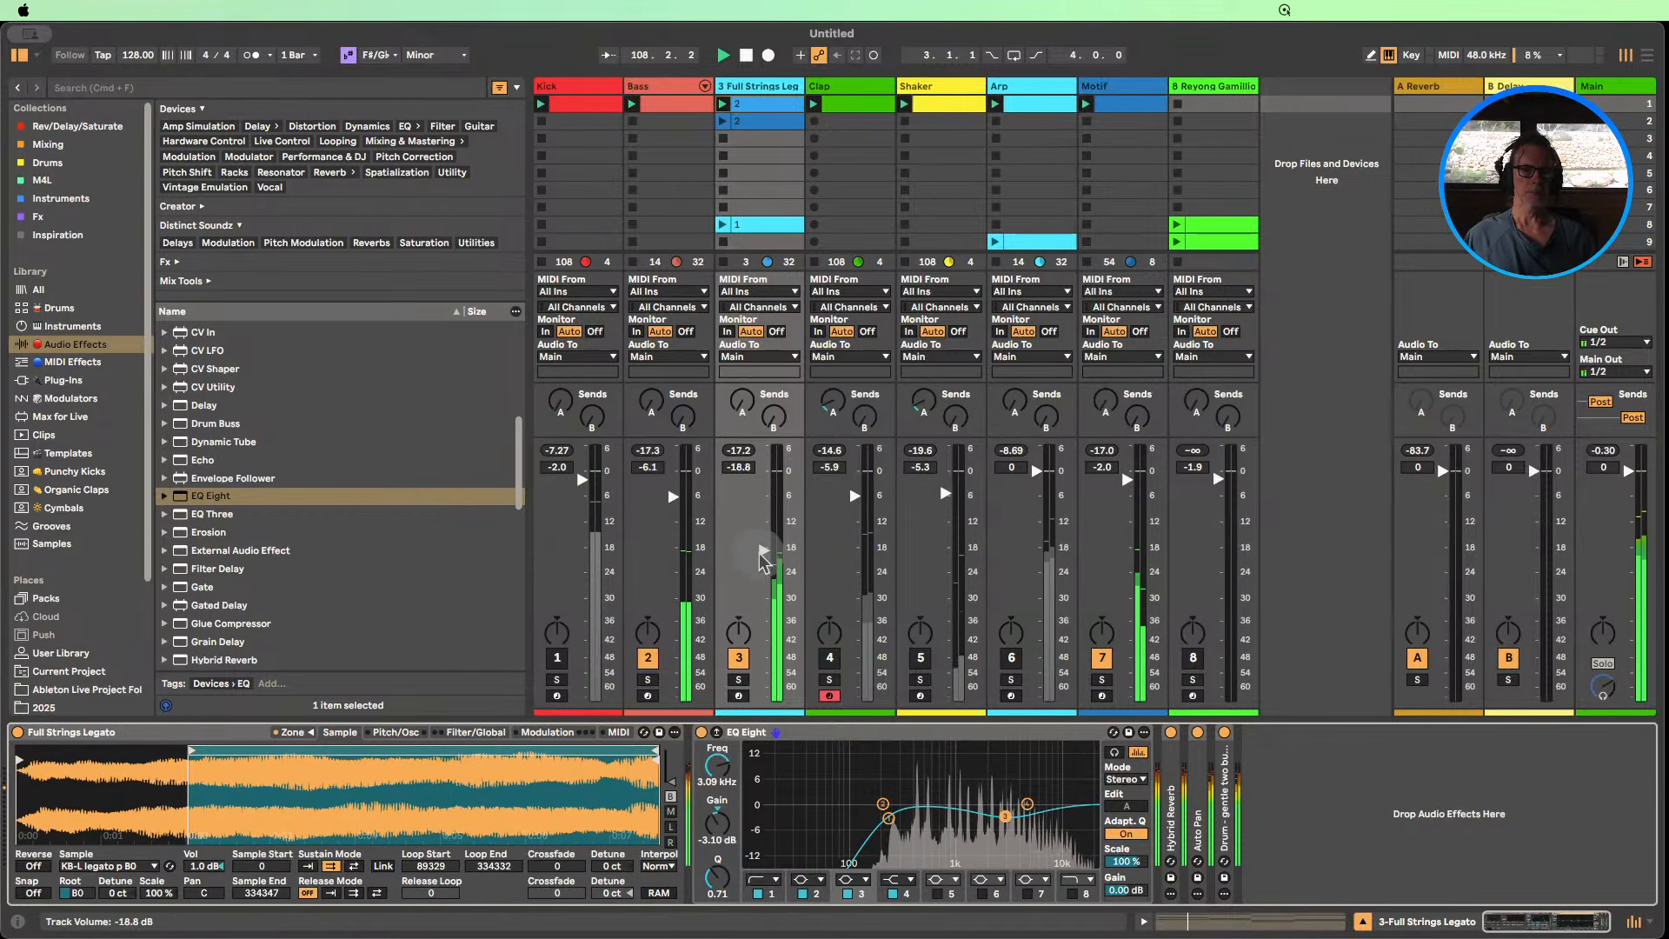
double_click(754, 122)
left_click_drag(339, 691, 309, 696)
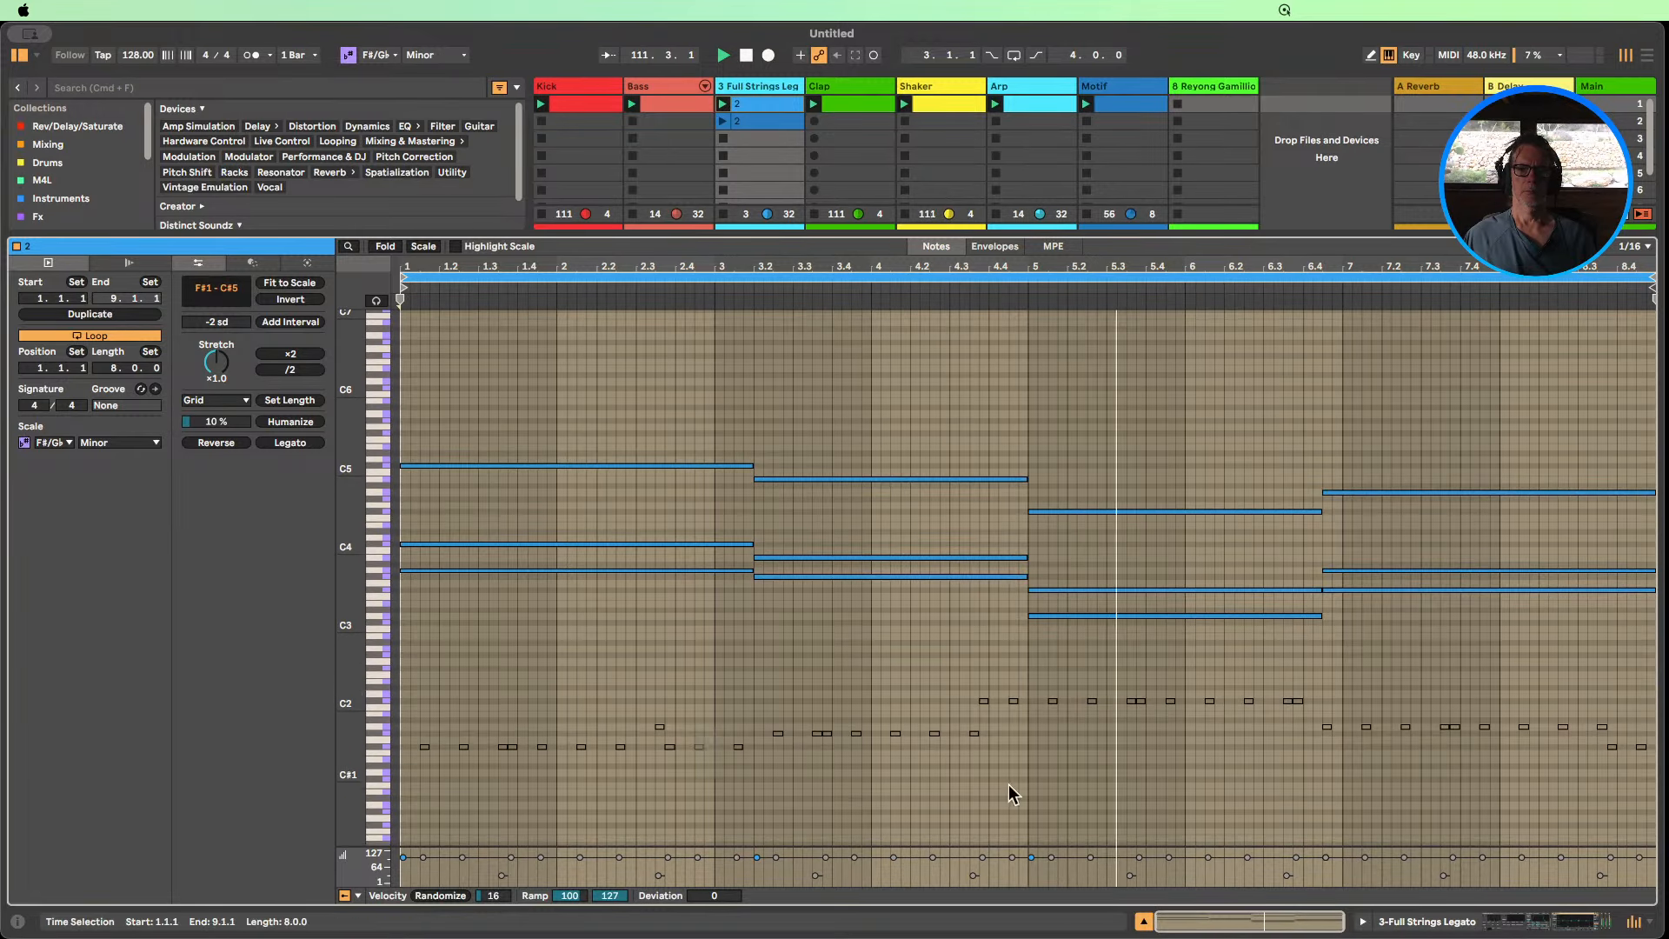
left_click(1143, 922)
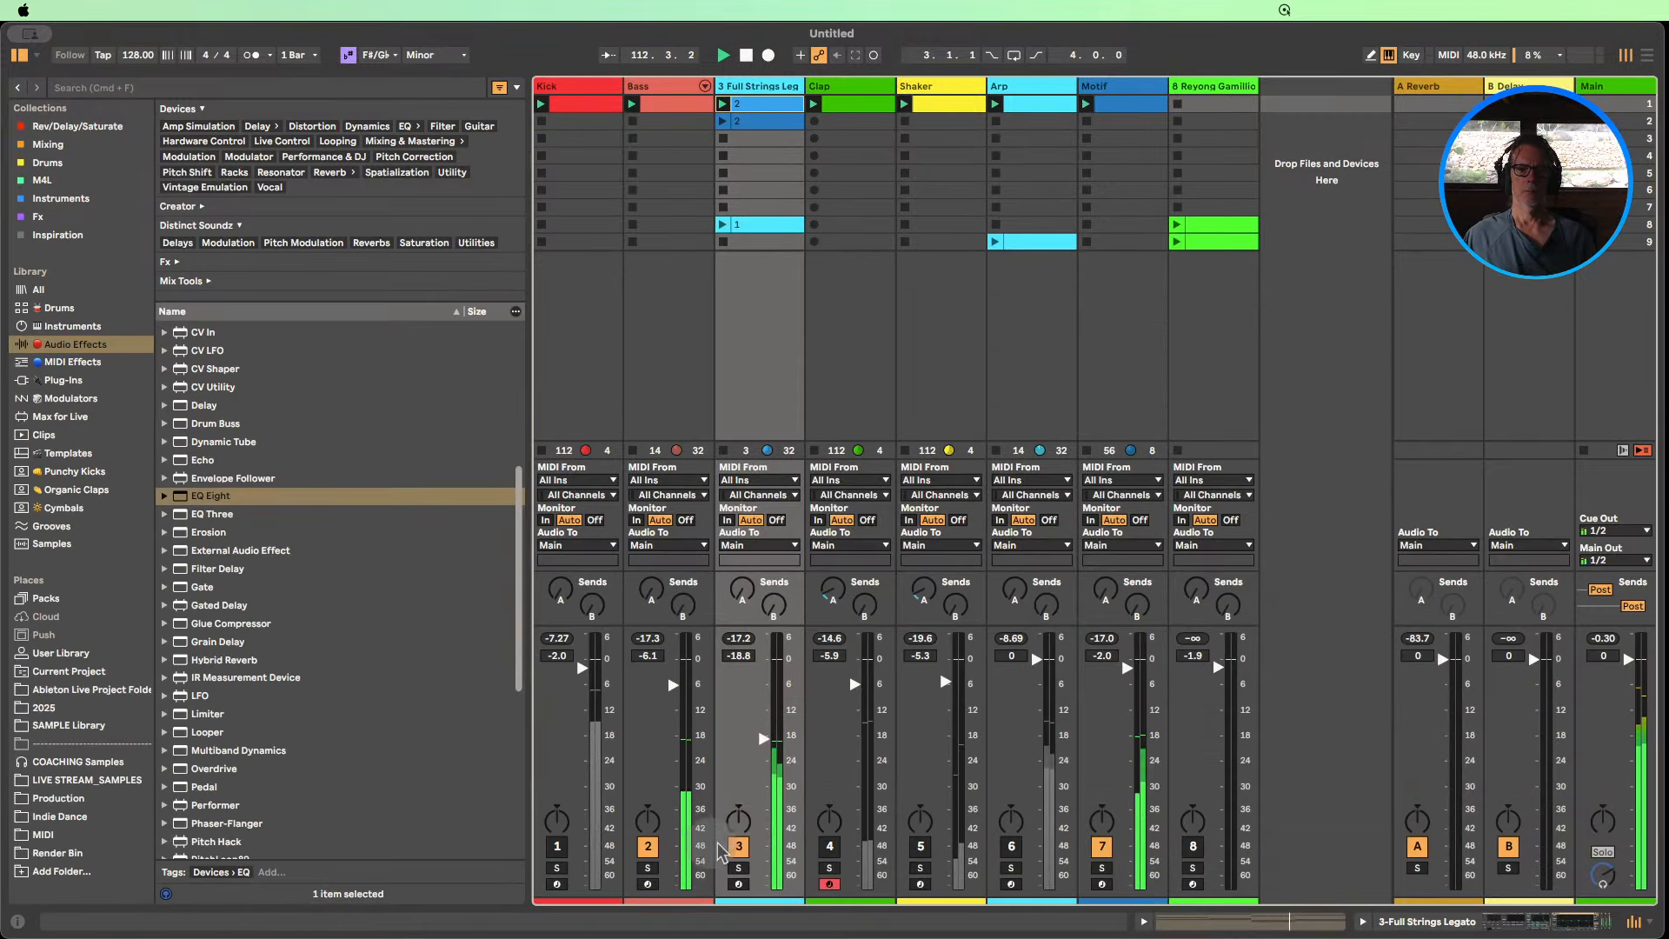
left_click(723, 122)
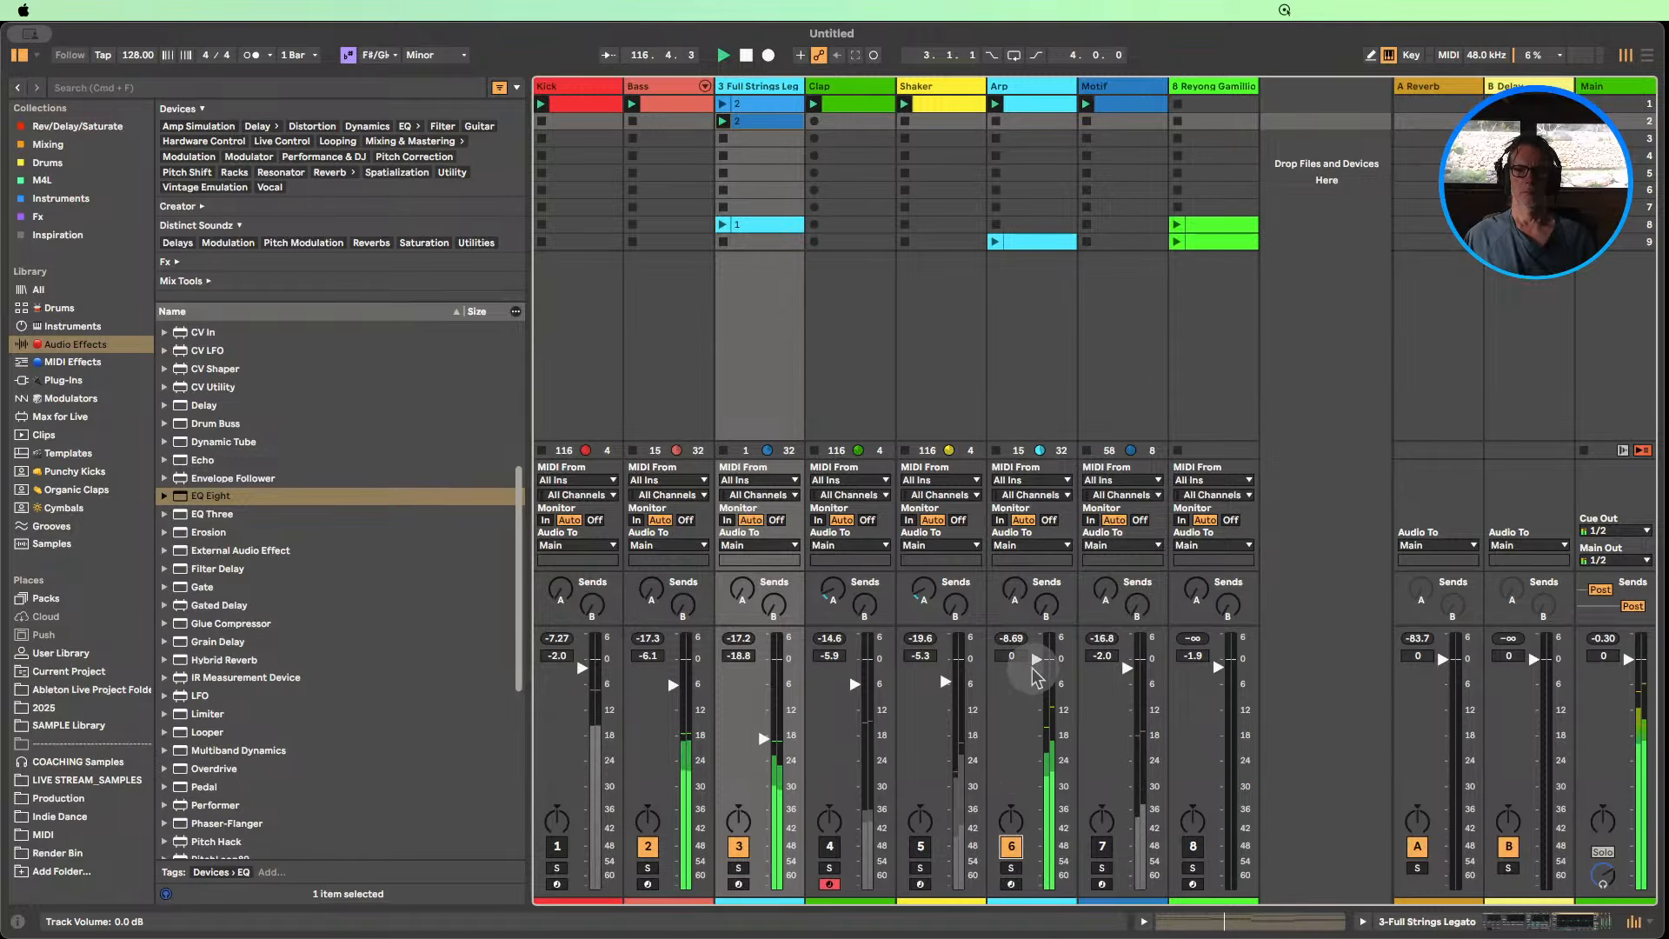
Unmute the Kick and show the Main track's Limiter, switching it briefly off and on.
left_click(557, 848)
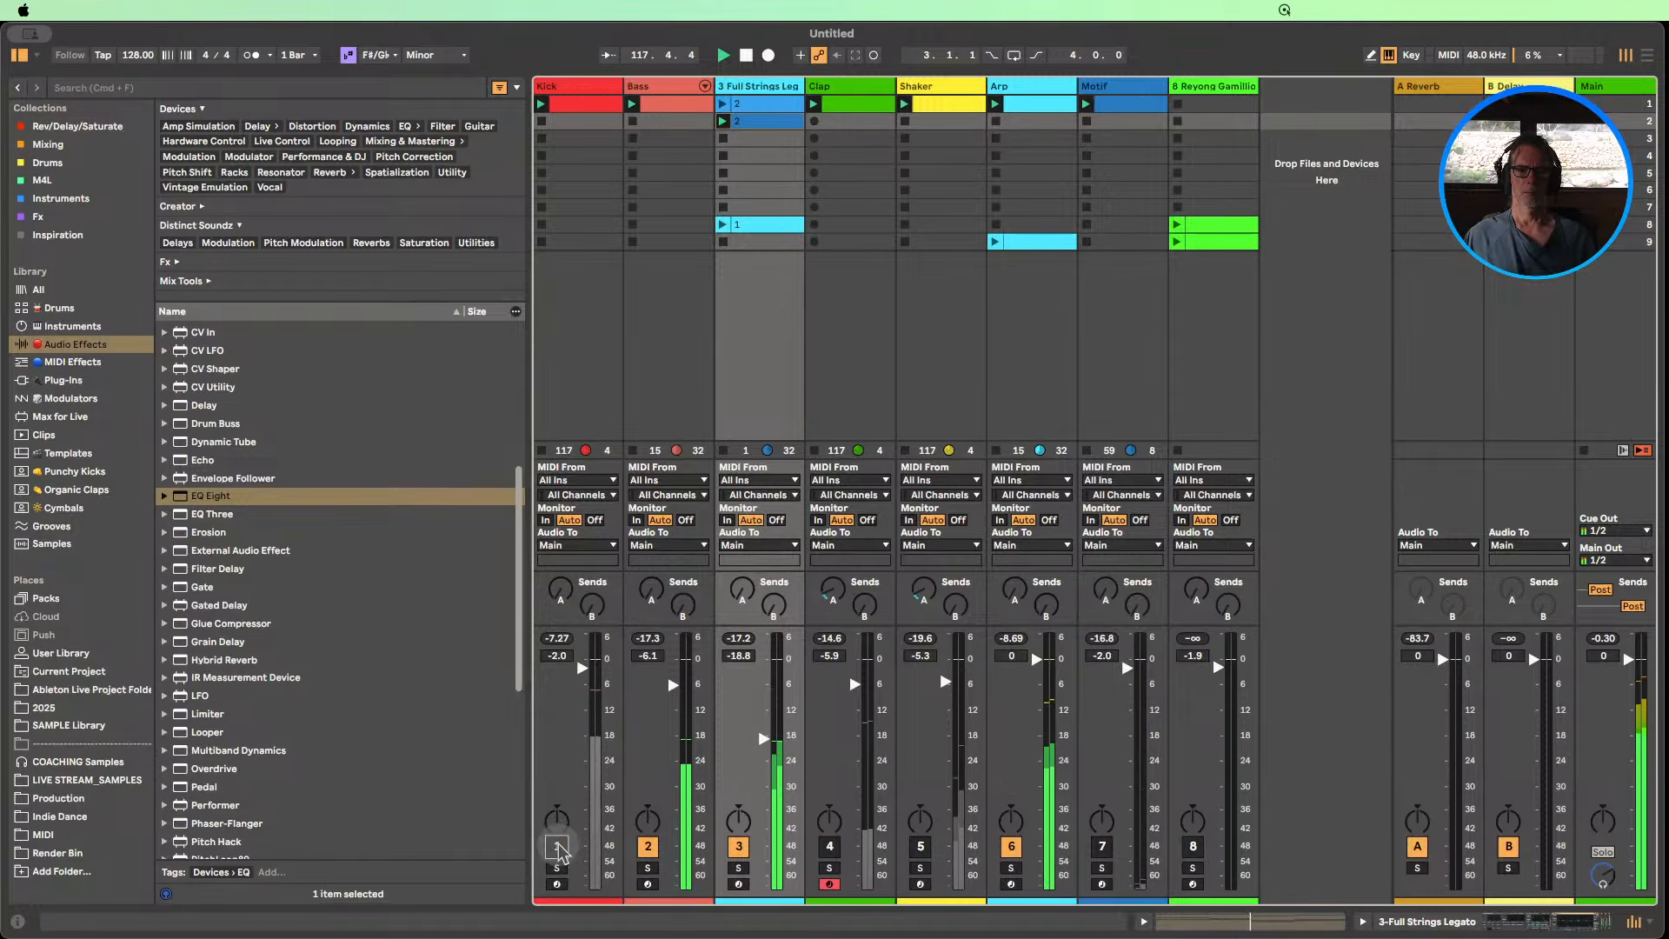
left_click(1613, 90)
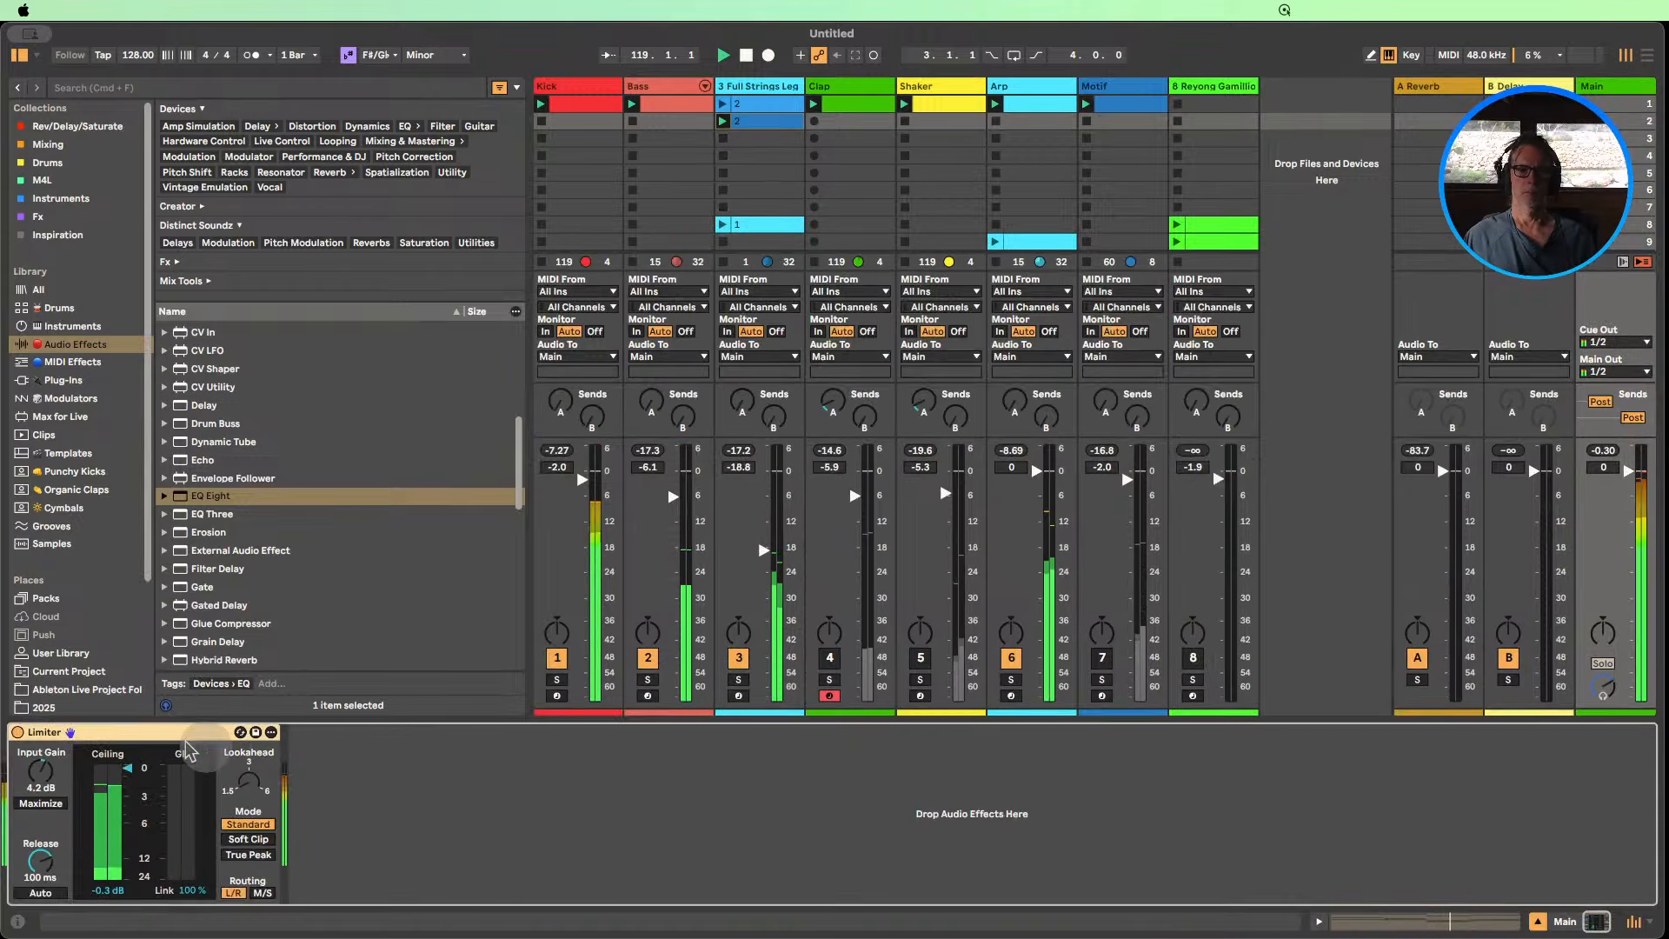
left_click(18, 733)
left_click(18, 733)
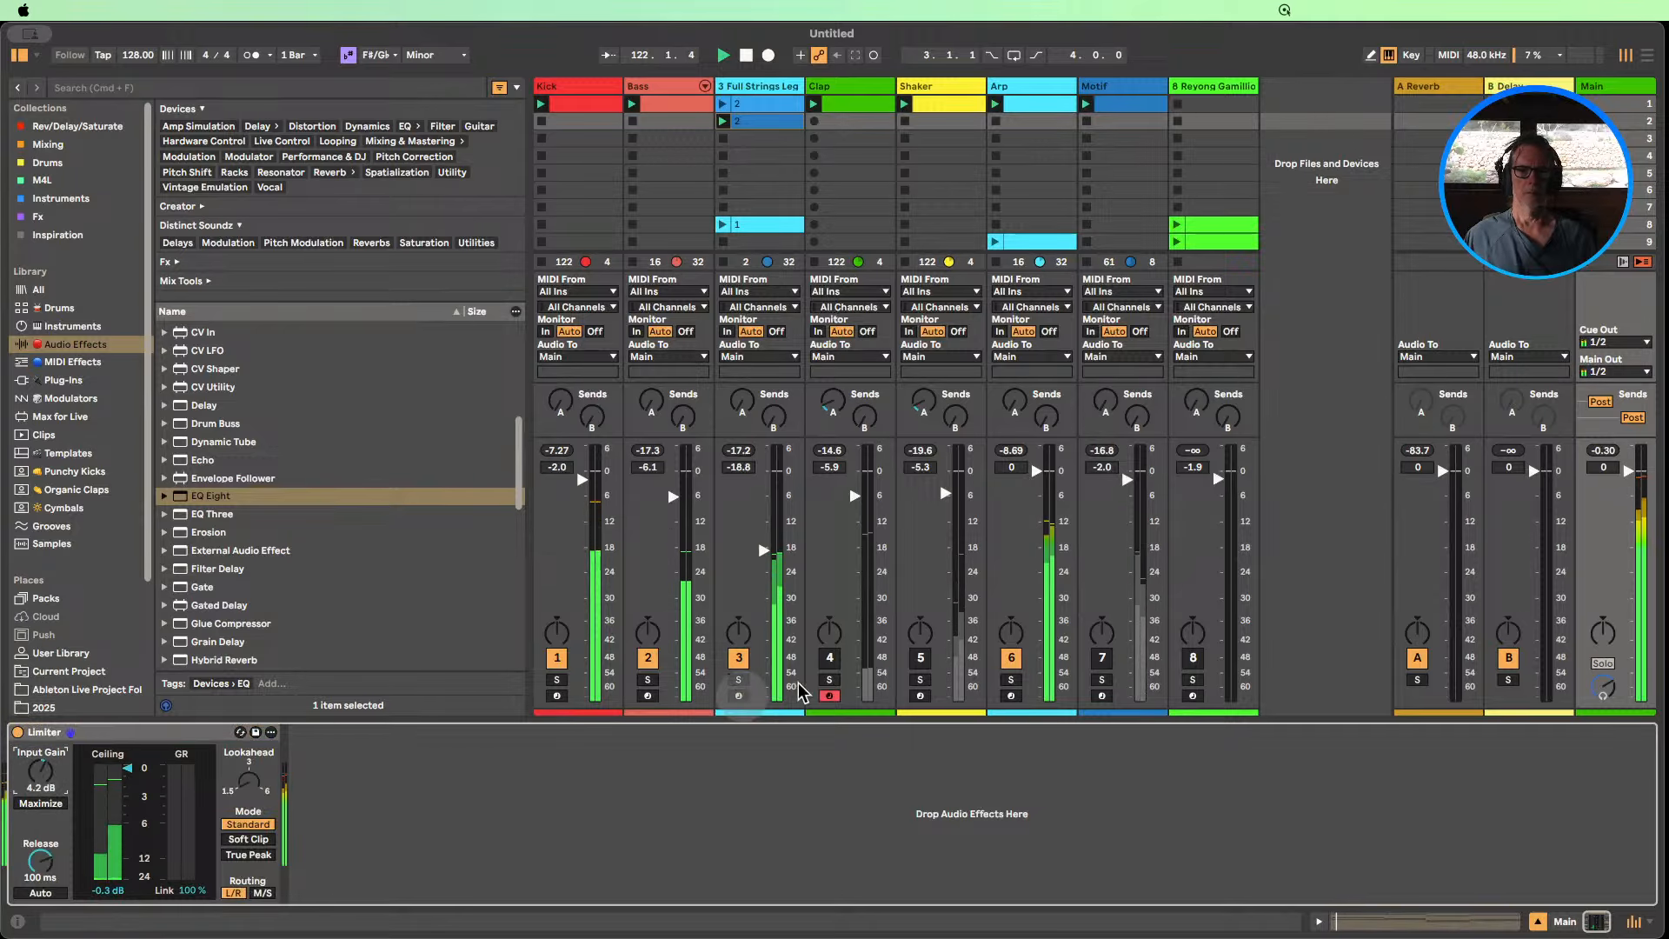
Unmute Clap, Shaker and Motif, setting the Shaker level to -5.0 dB and the Motif level to -2.3 dB.
left_click(832, 662)
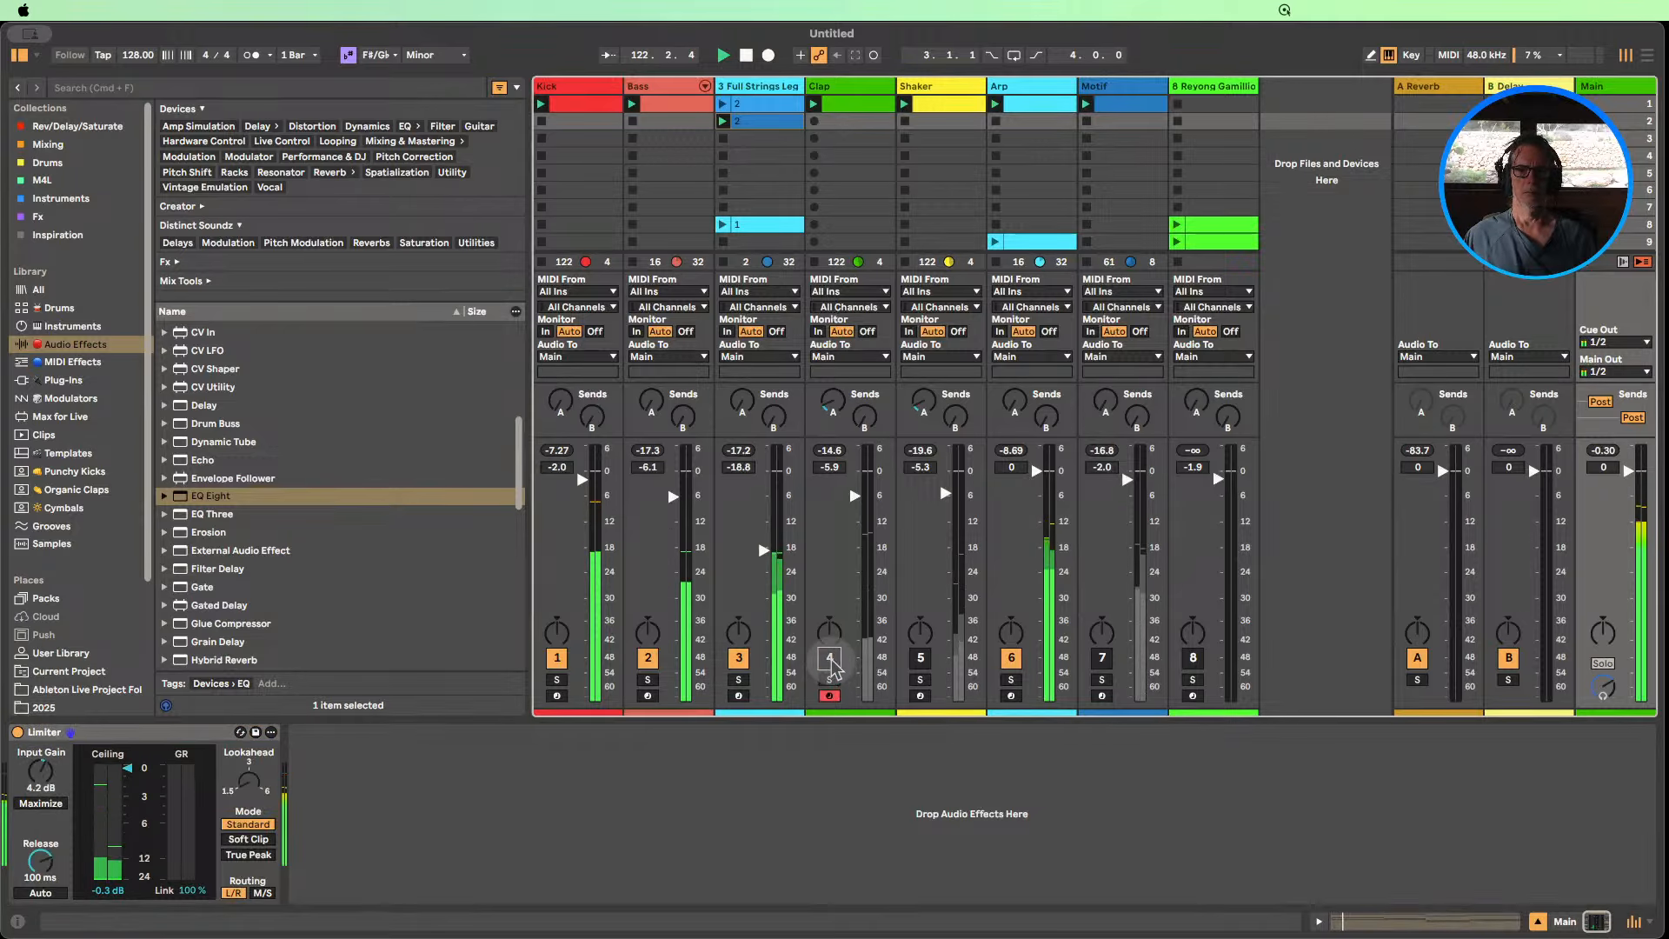
left_click(920, 658)
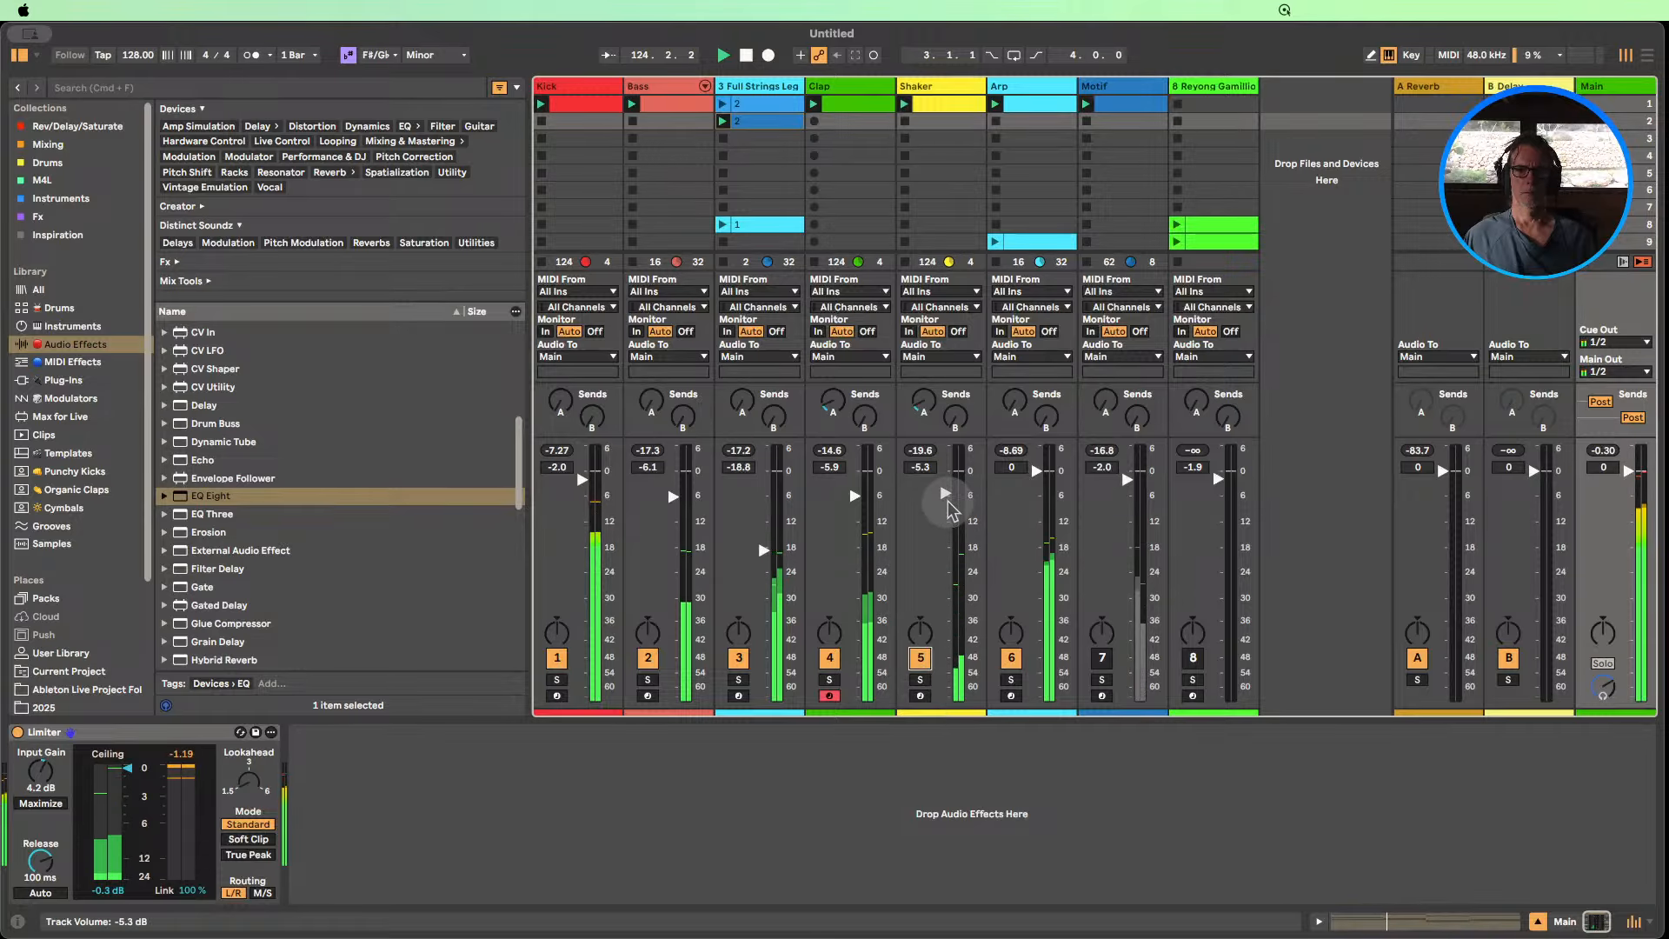
left_click_drag(946, 497, 945, 492)
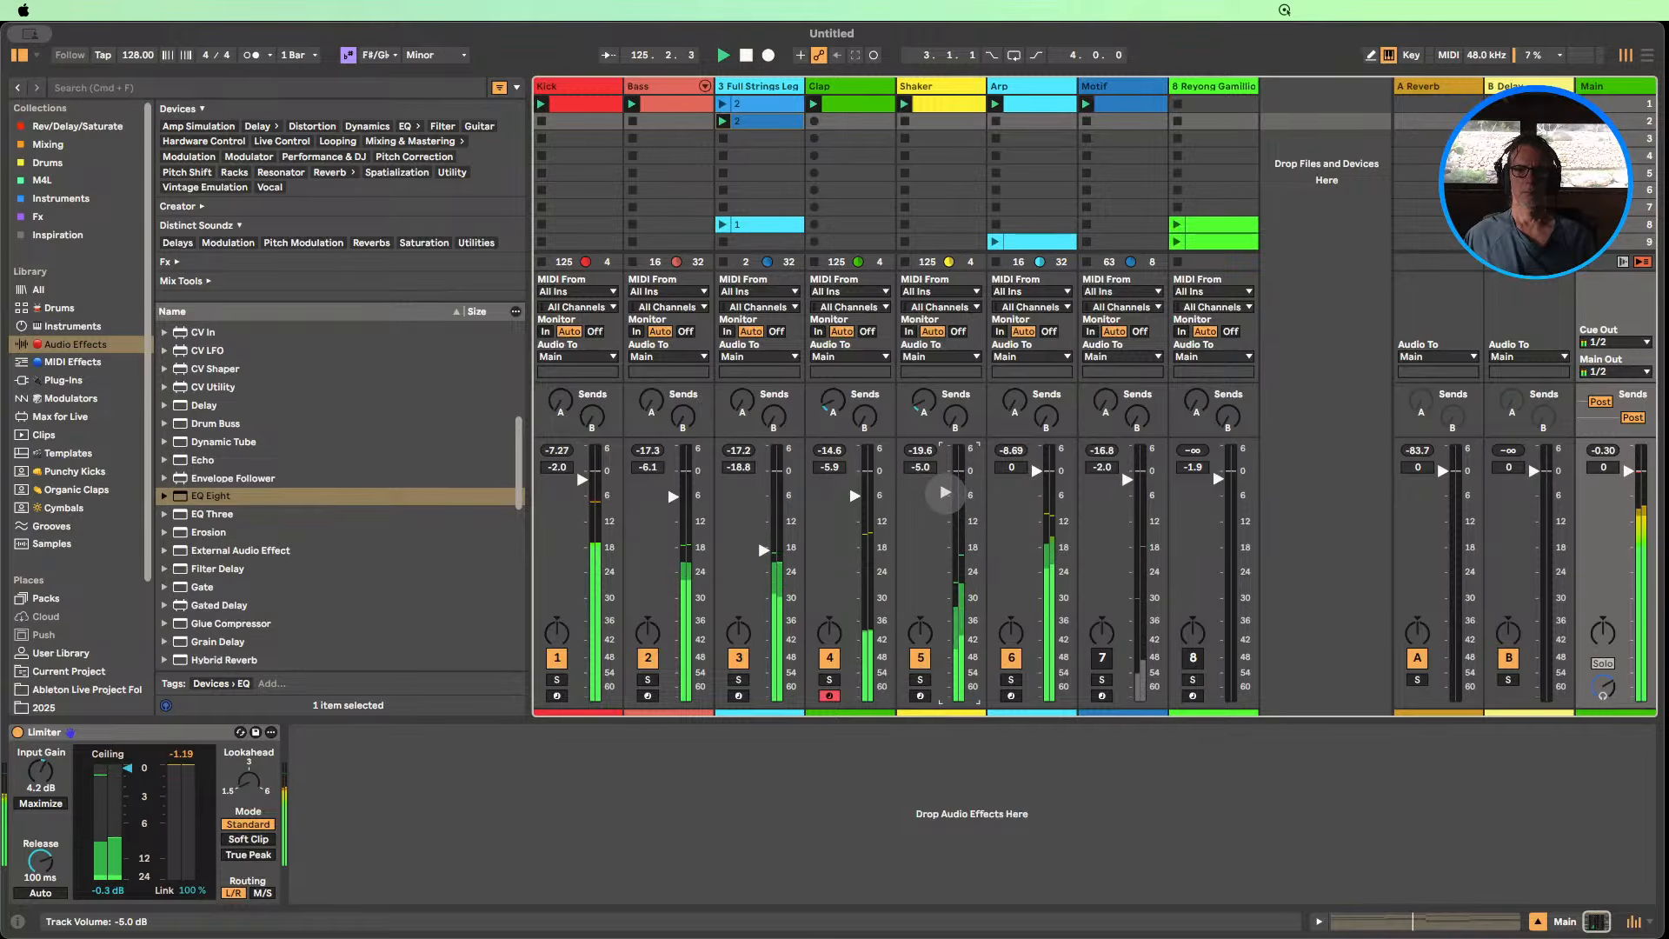
left_click(1103, 658)
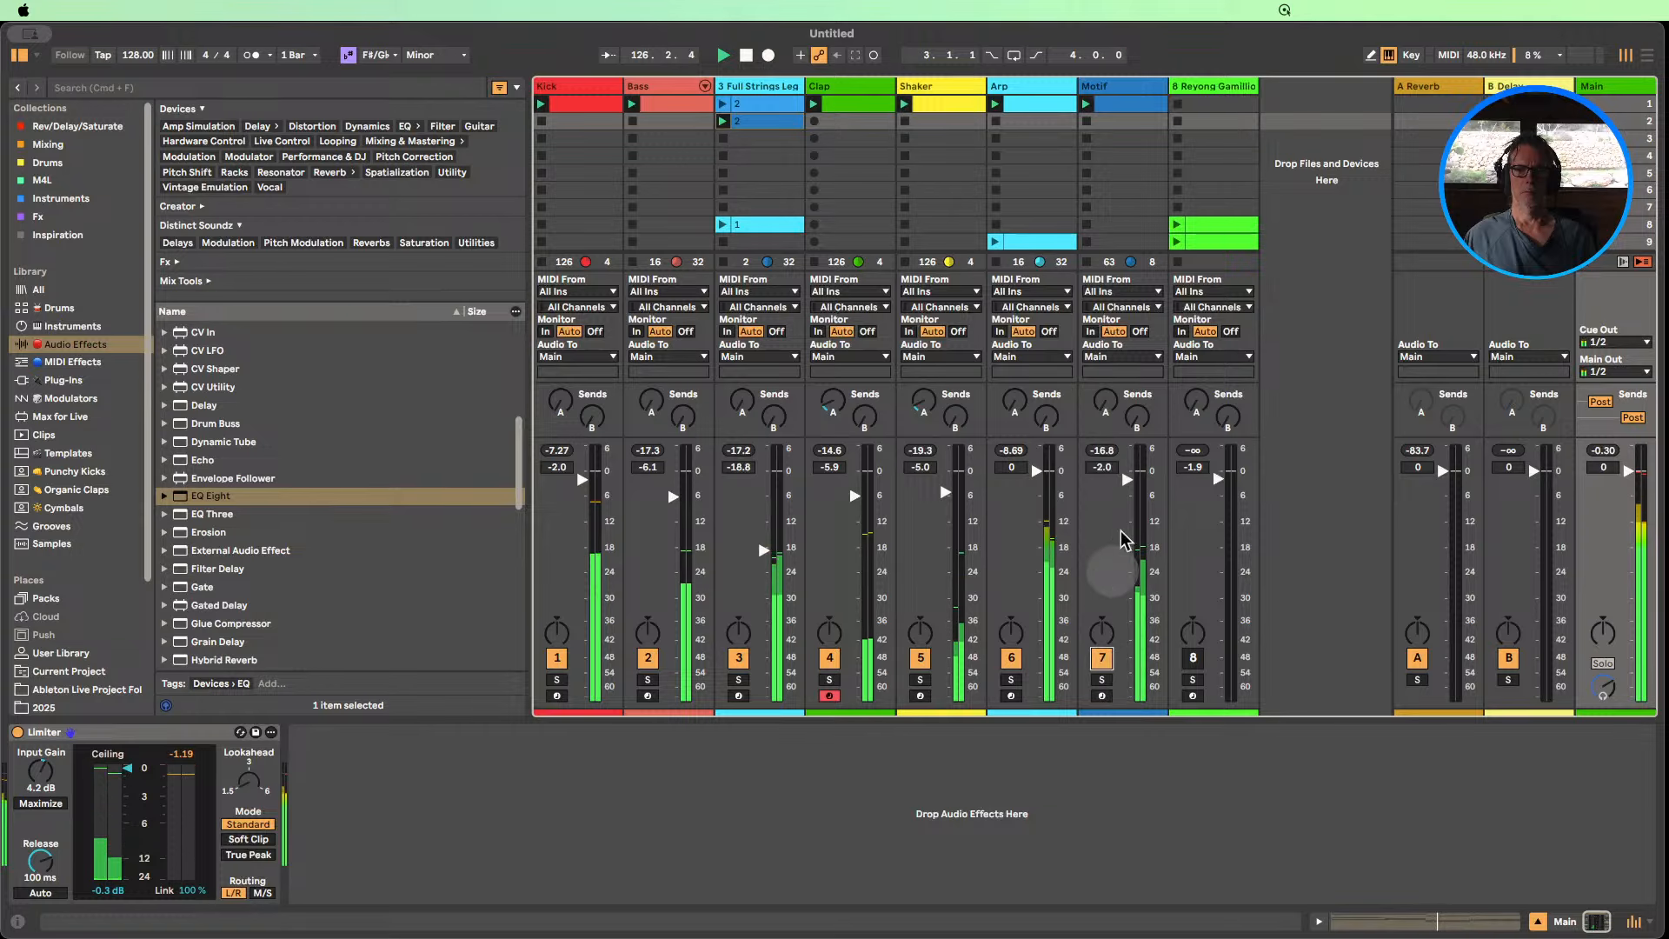
left_click_drag(1127, 478, 1128, 481)
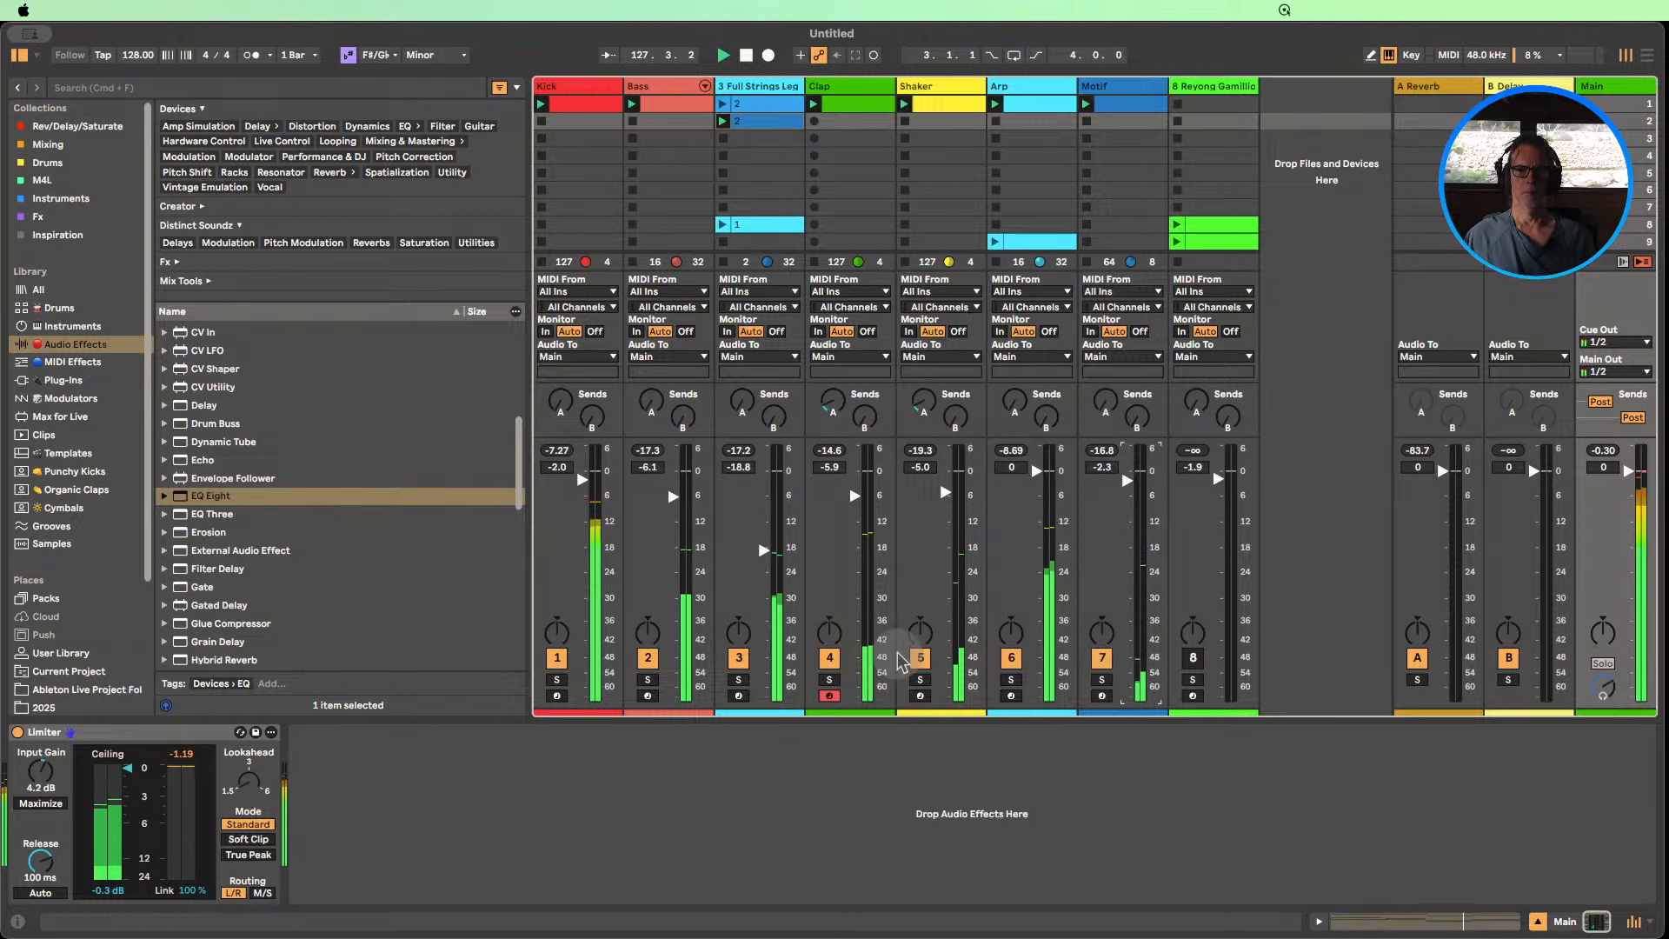
Insert a new MIDI track and move it between the Shaker and Arp tracks.
left_click(1539, 923)
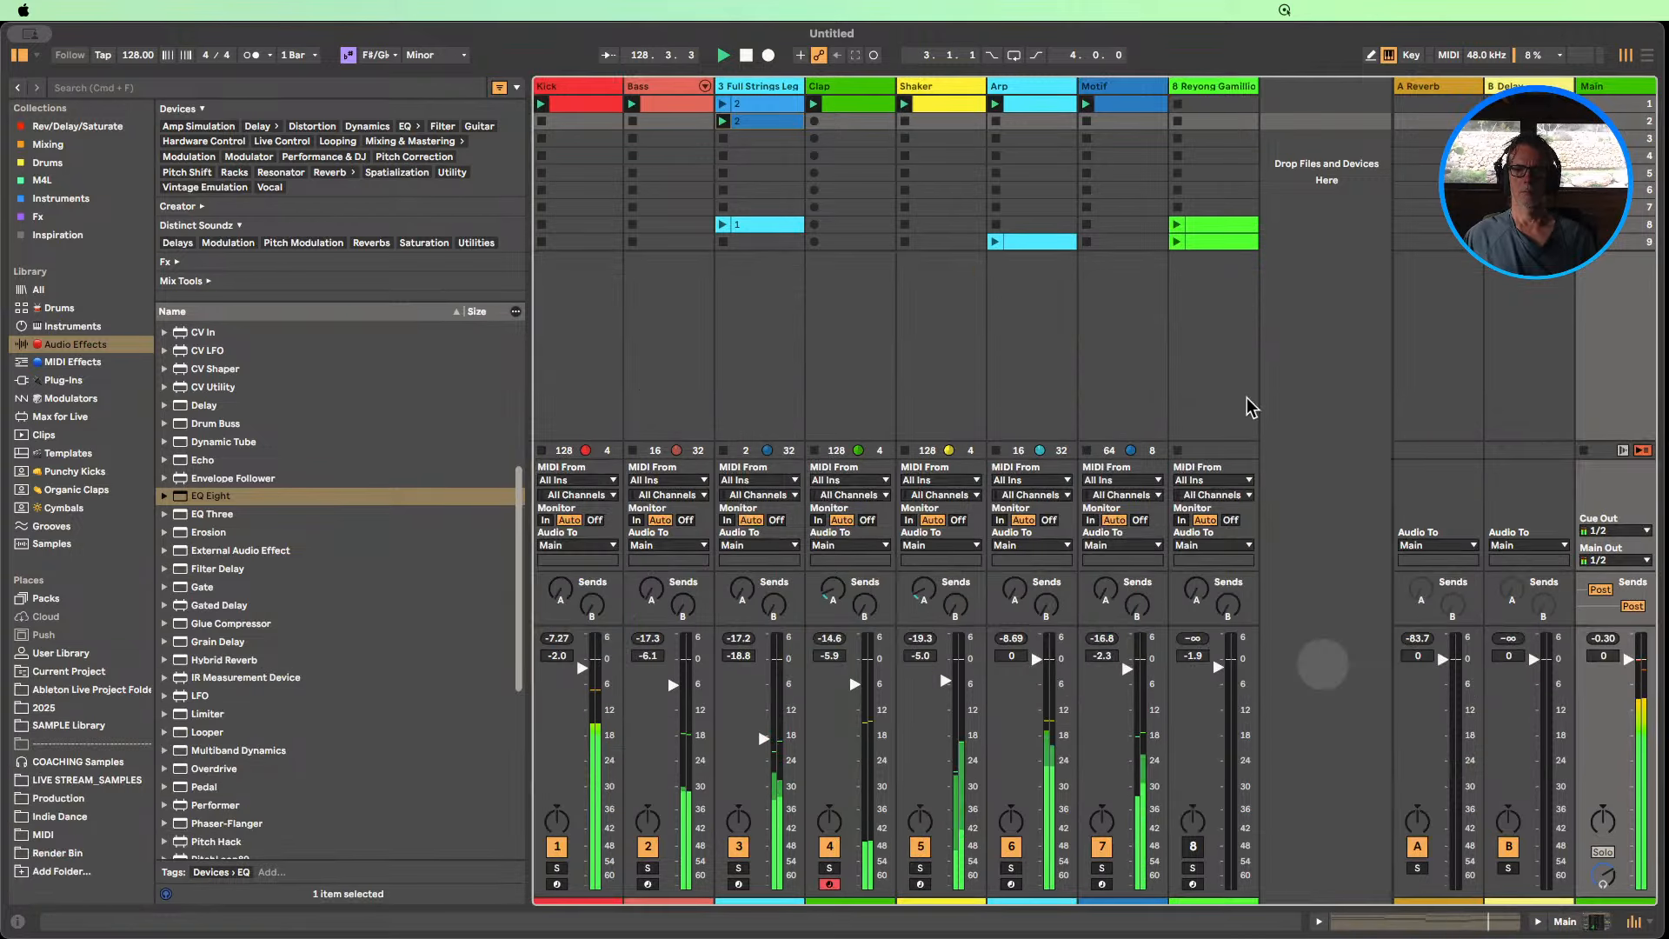
right_click(1295, 122)
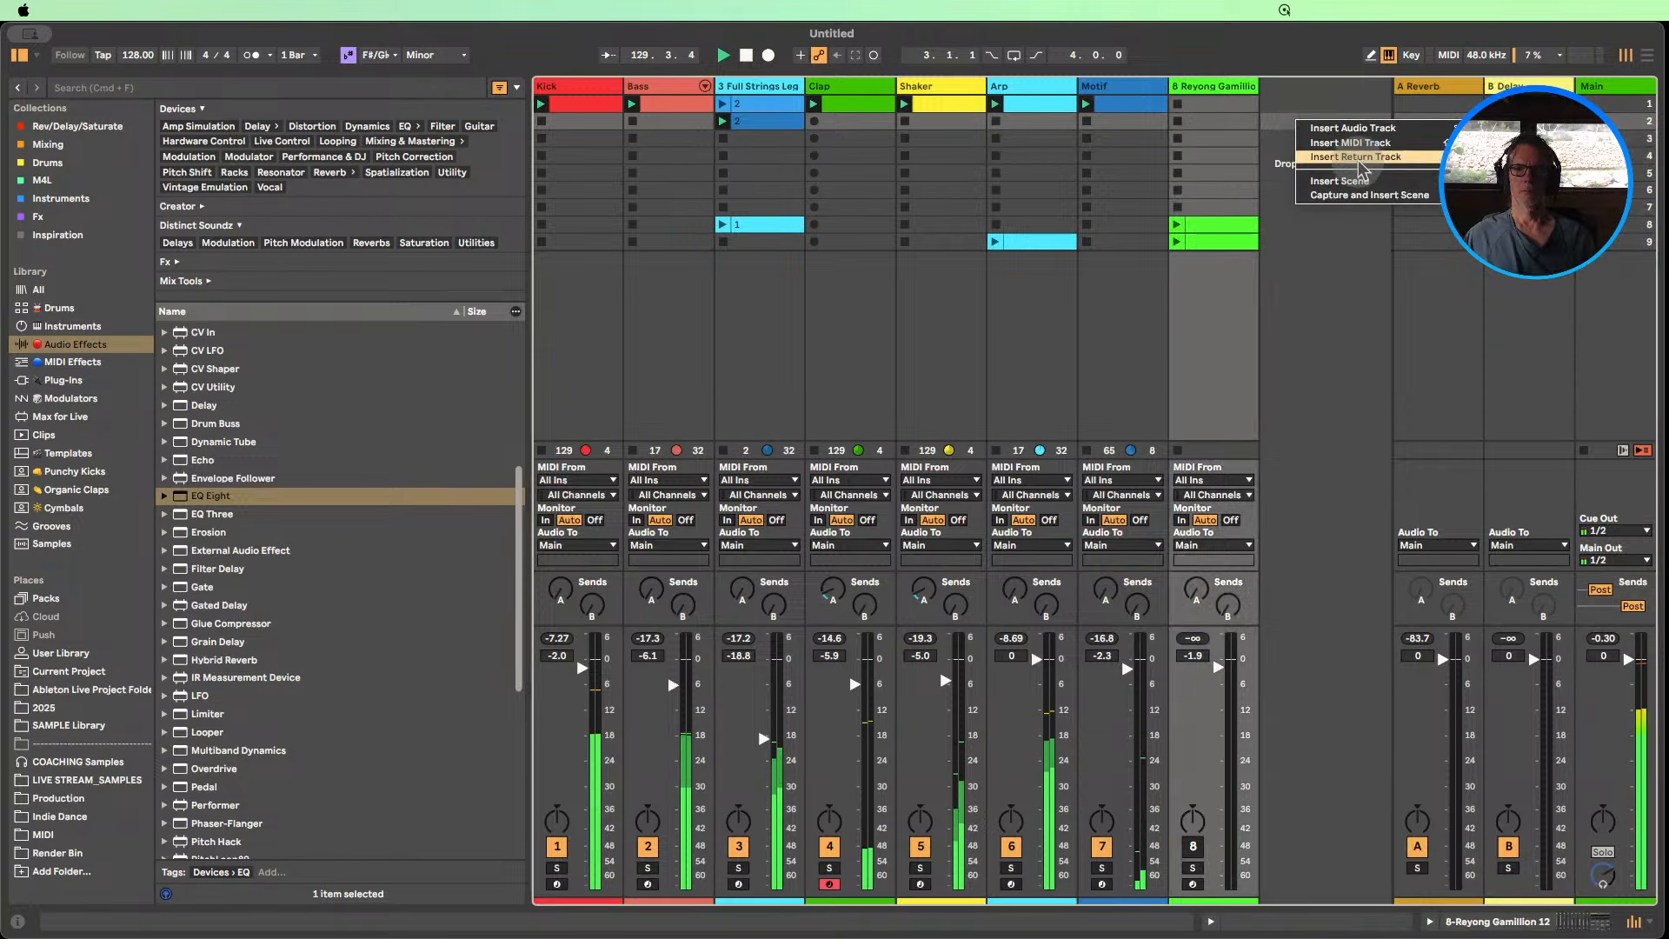
left_click(1353, 146)
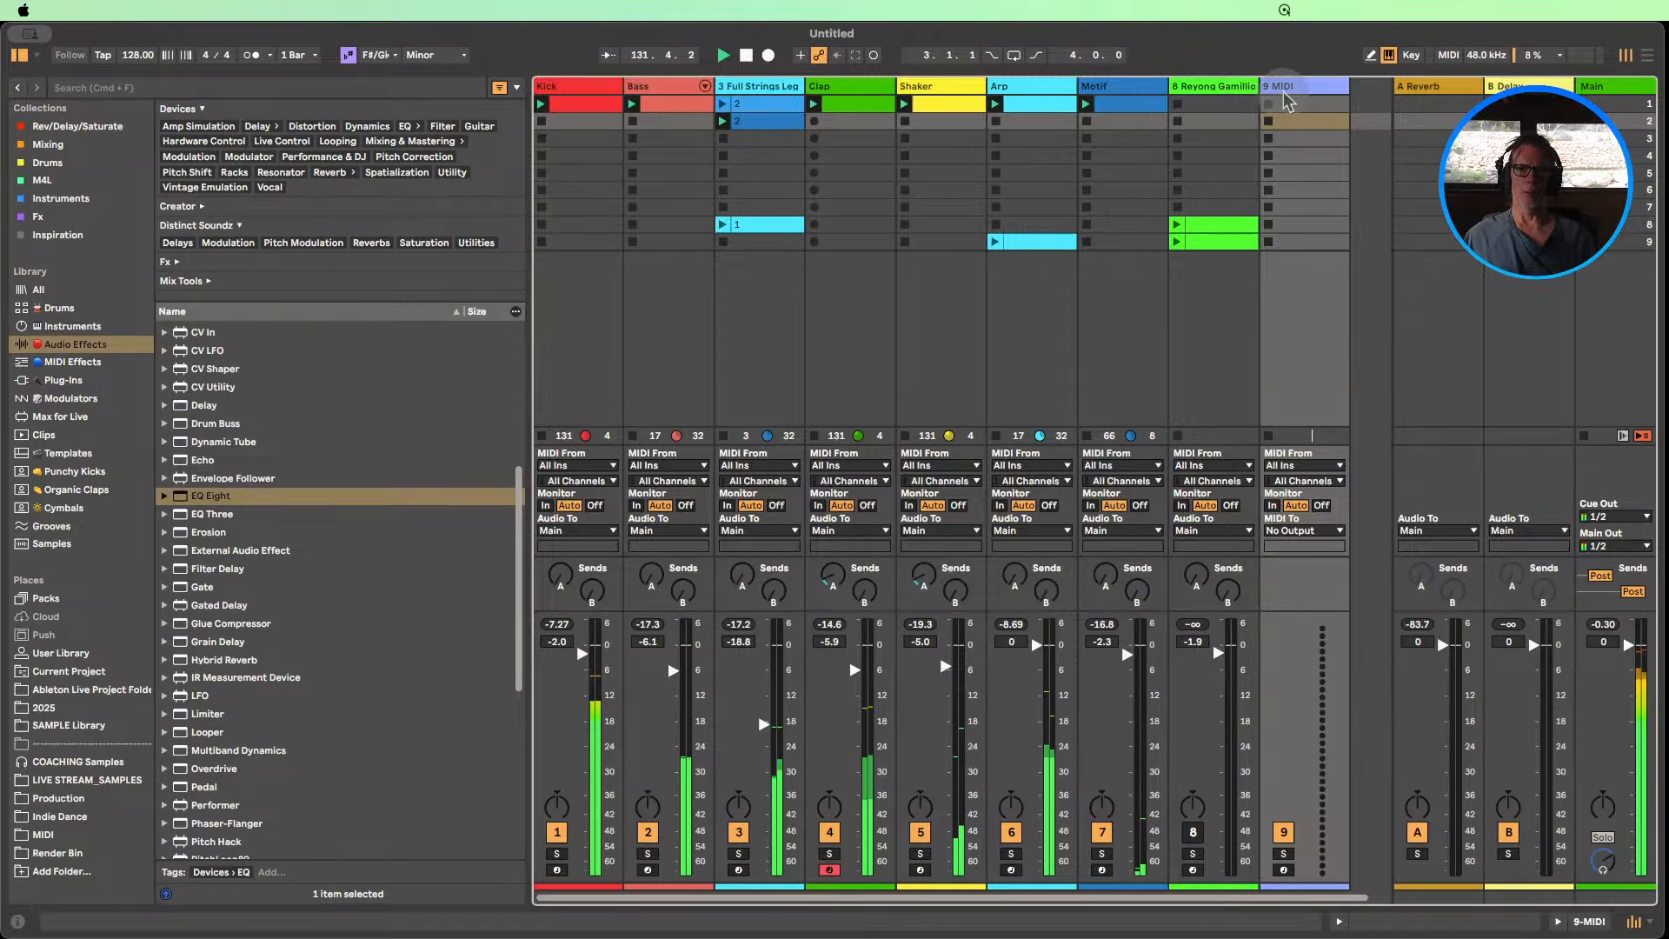
left_click_drag(1000, 87, 991, 84)
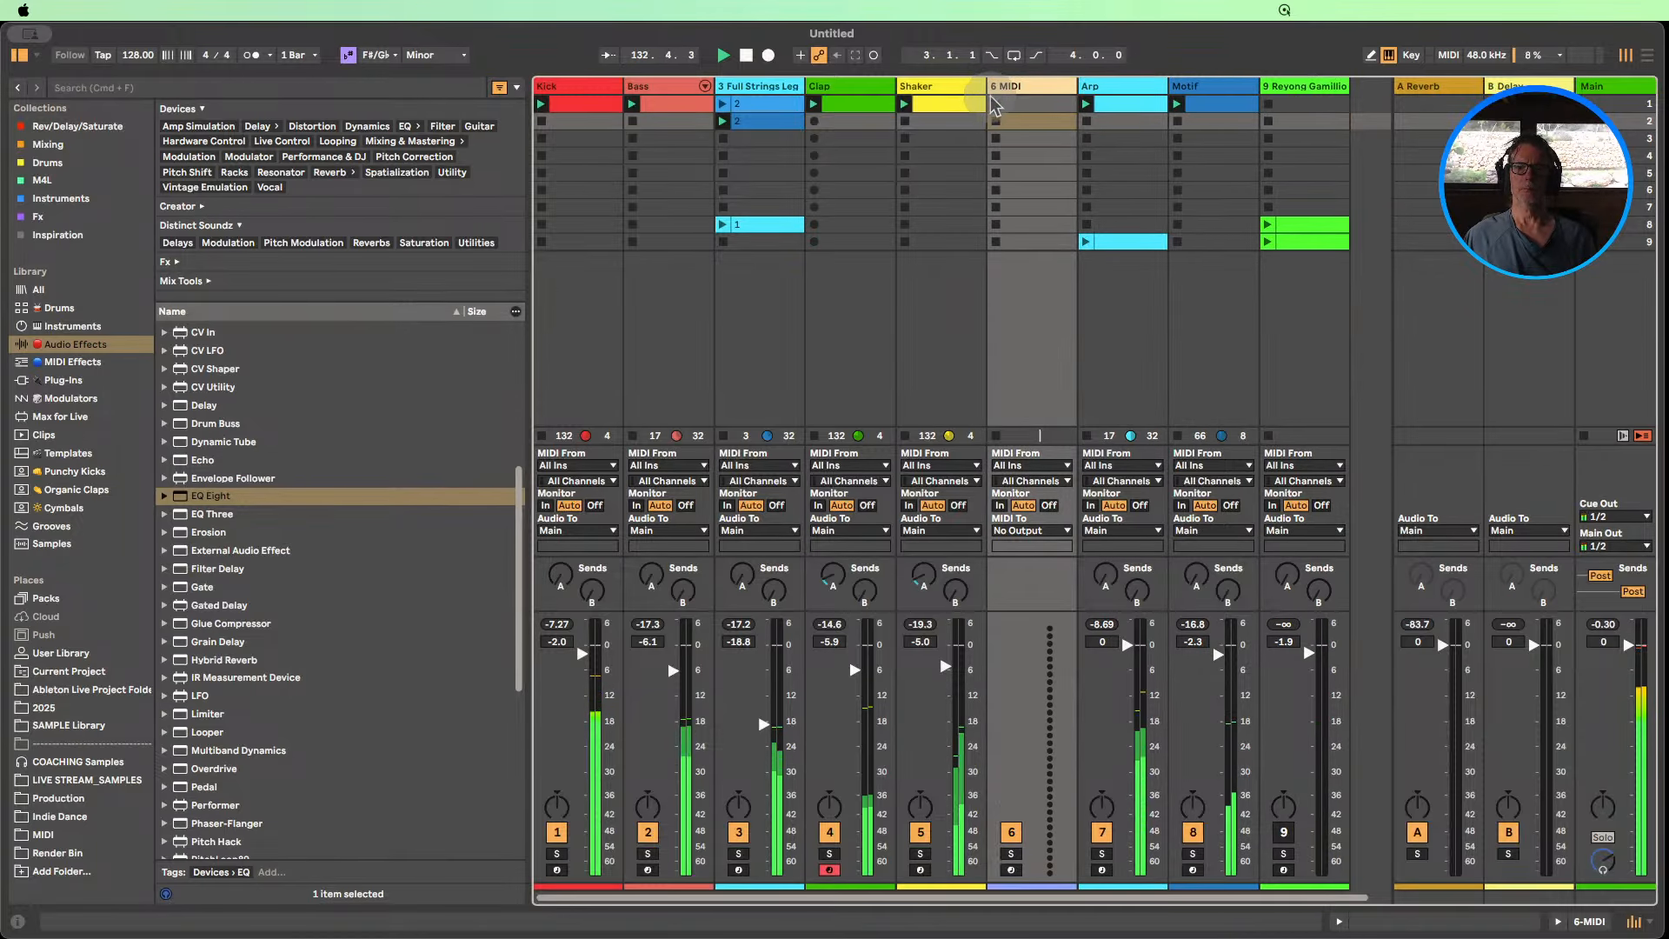
Create a one-bar clip in the new MIDI track's first slot and fill it with sixteenth notes on C3.
double_click(1018, 103)
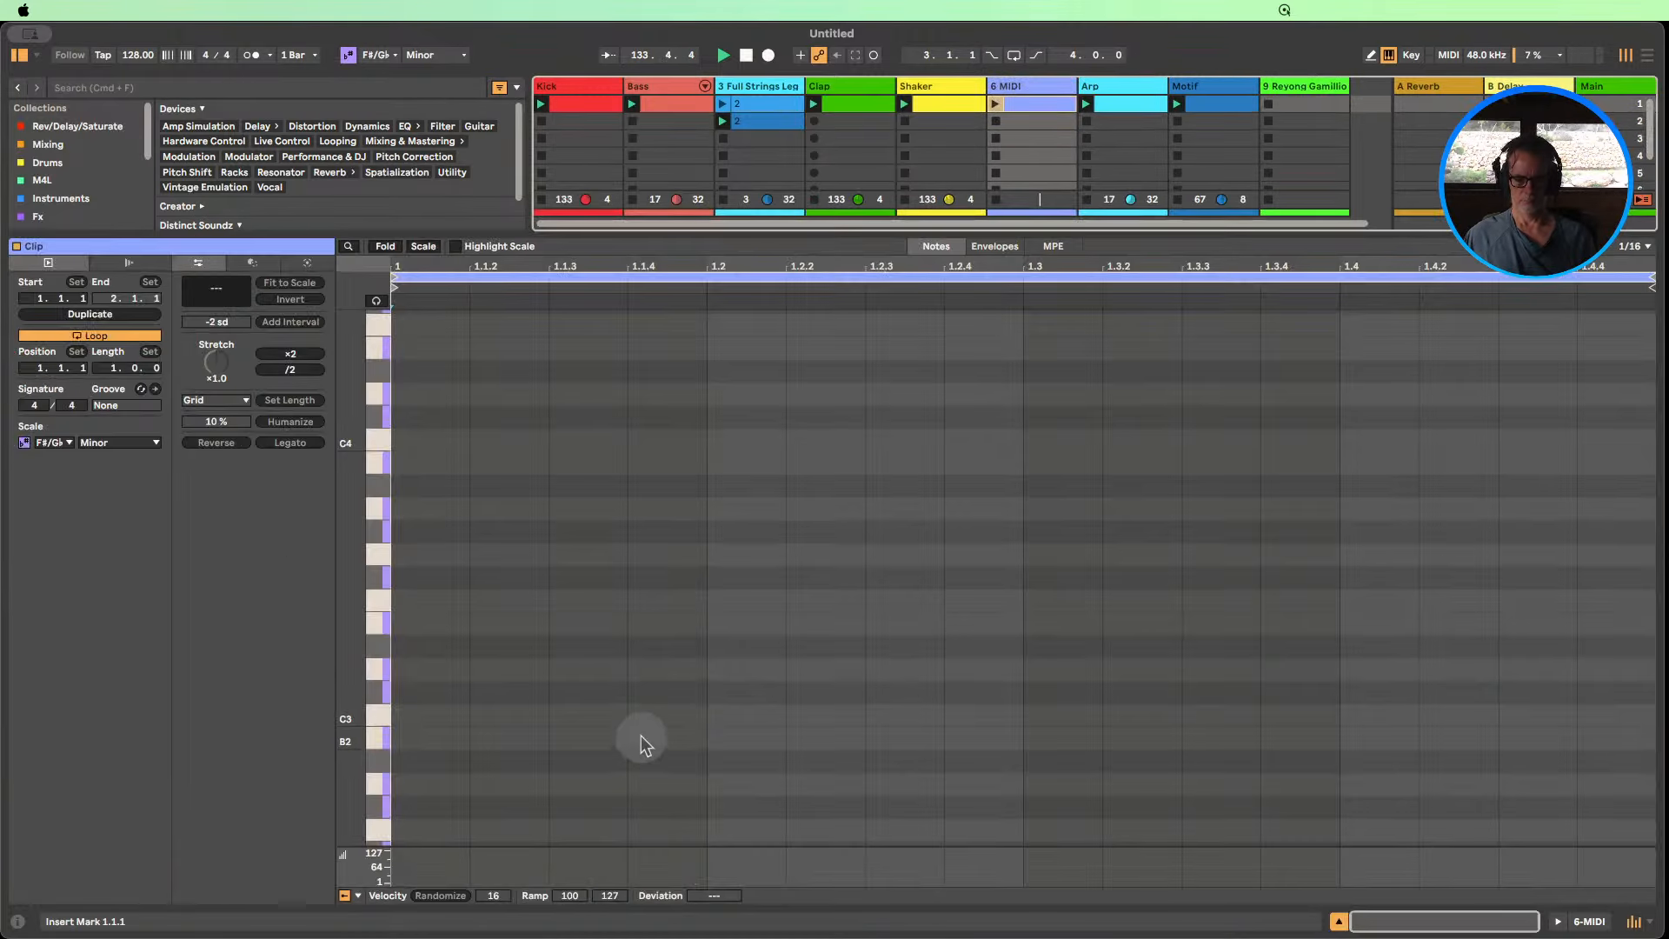
key("b")
mouse_move(440, 715)
left_mouse_down()
mouse_move(693, 689)
mouse_move(1614, 696)
mouse_move(620, 696)
mouse_move(913, 709)
left_mouse_up()
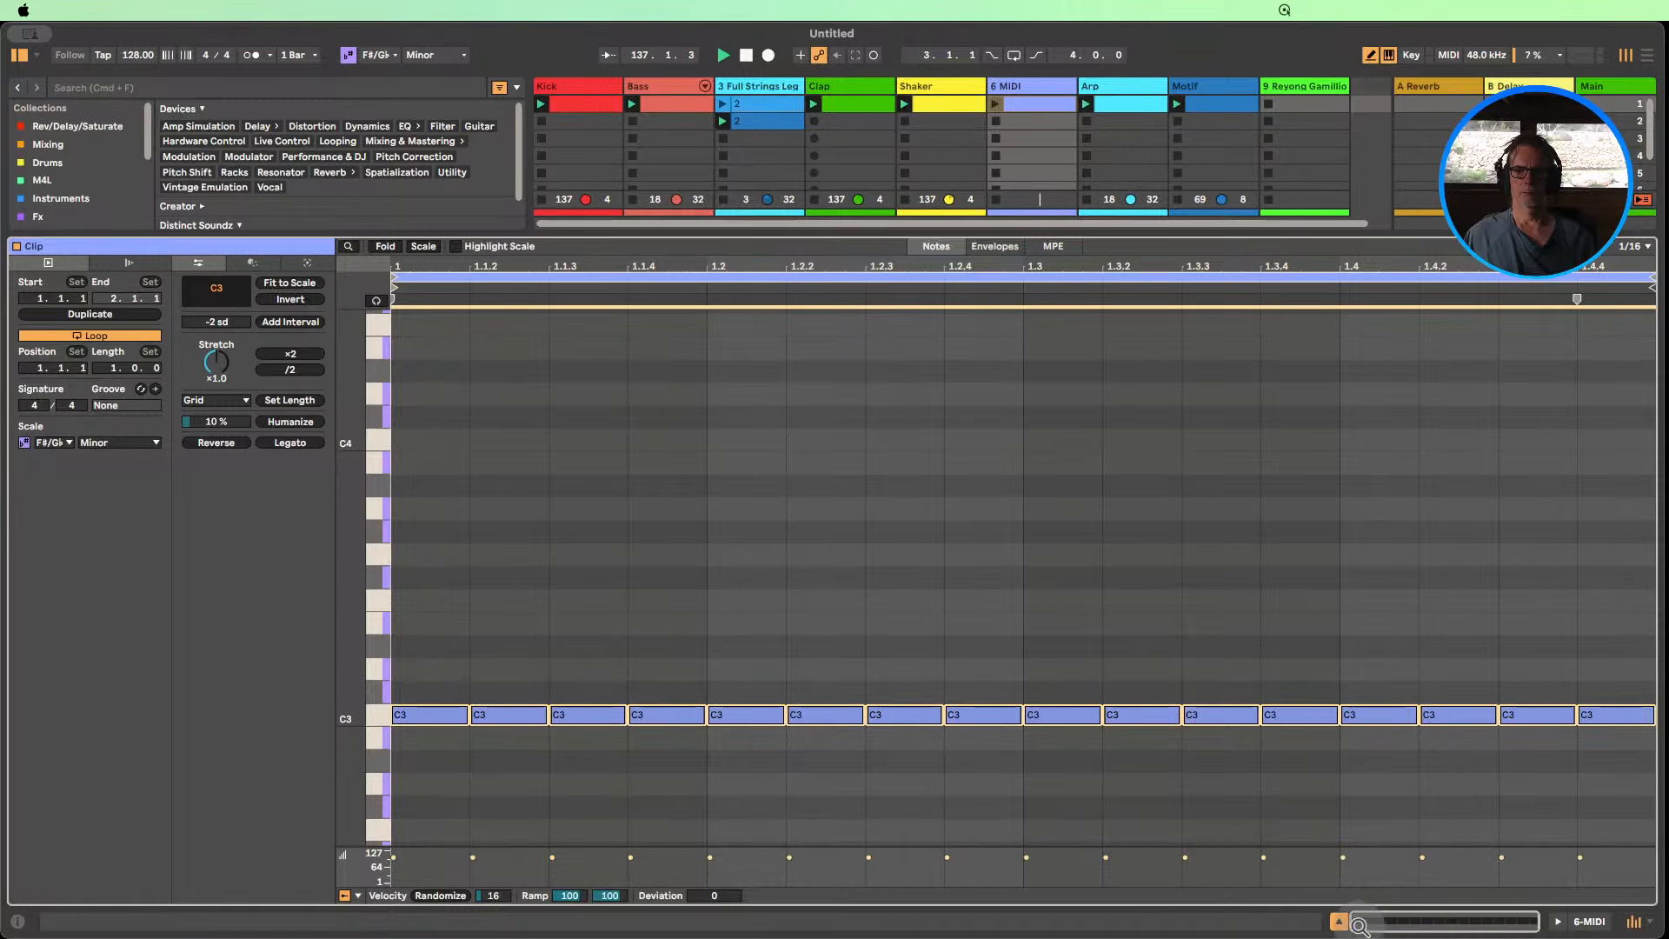
left_click(1339, 922)
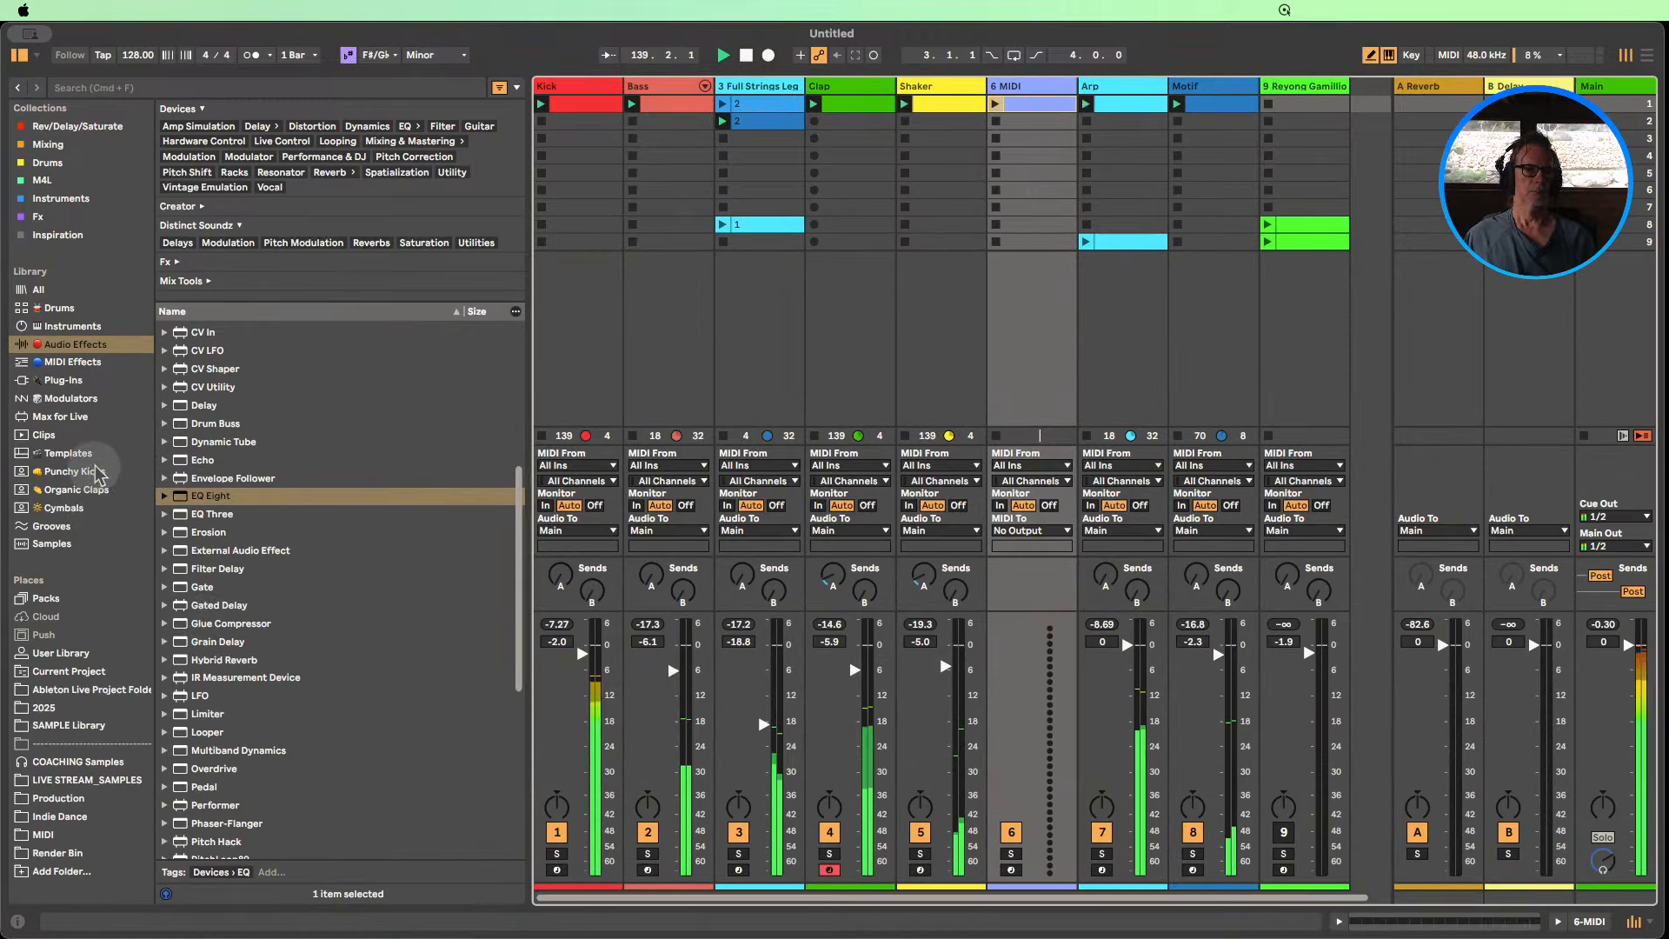
Search the library for "pml", filter to hi-hats, audition samples and load PML_DPV2_CHH_1_SHORT_002.wav onto the new MIDI track.
key("super+f")
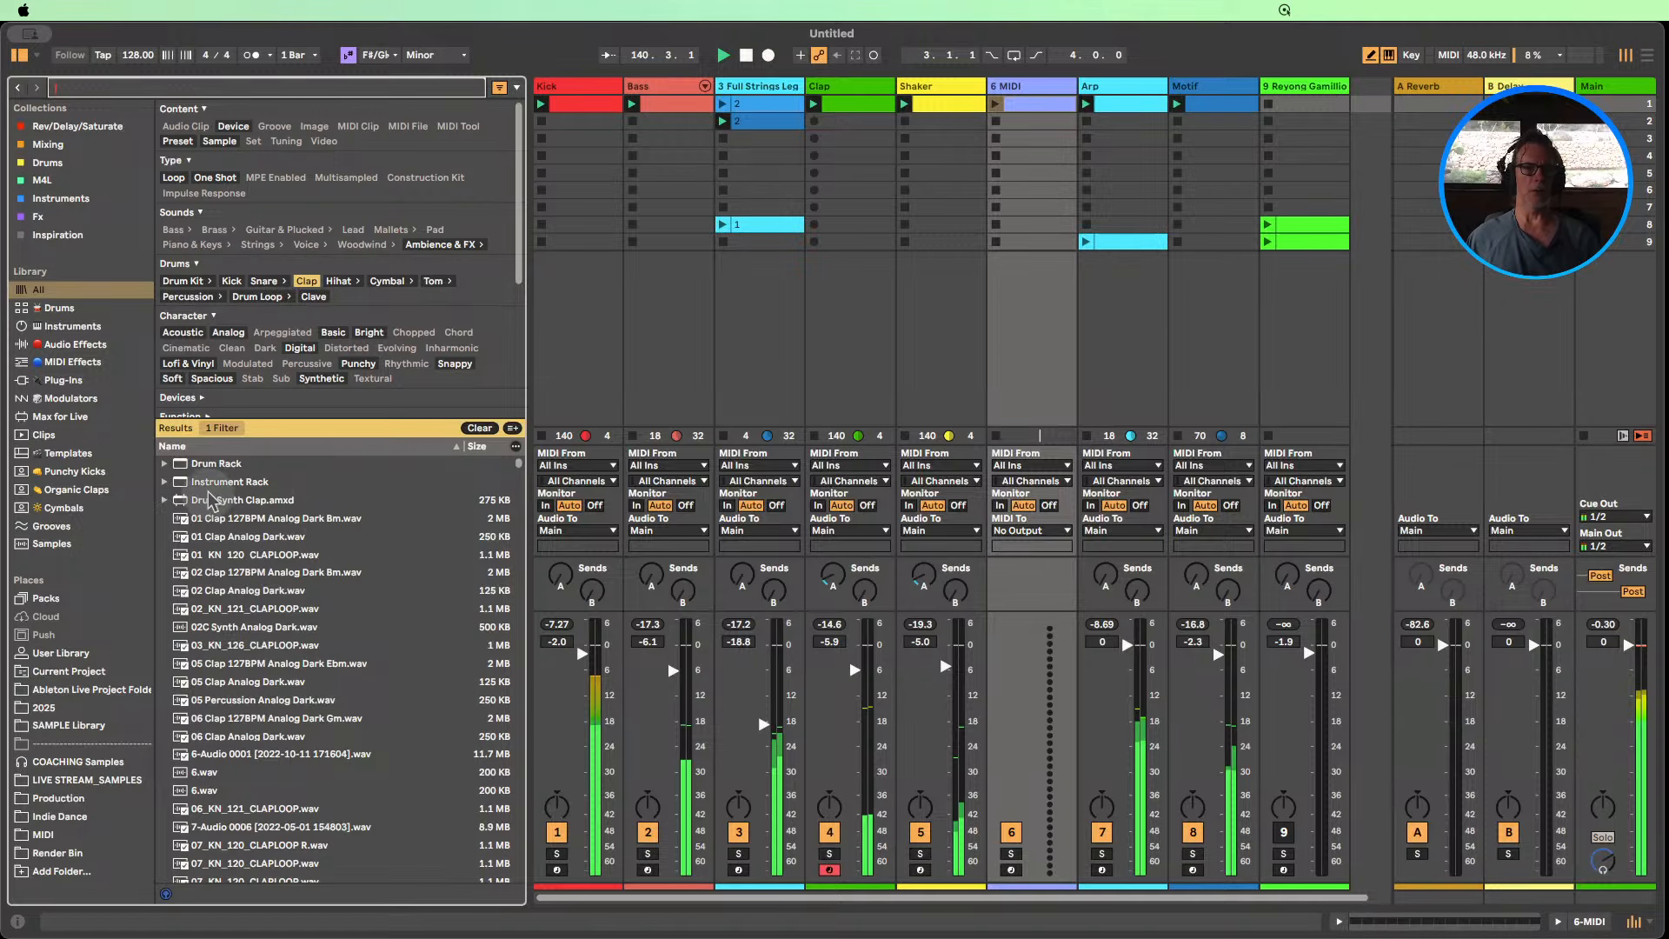
type("pml")
left_click(279, 235)
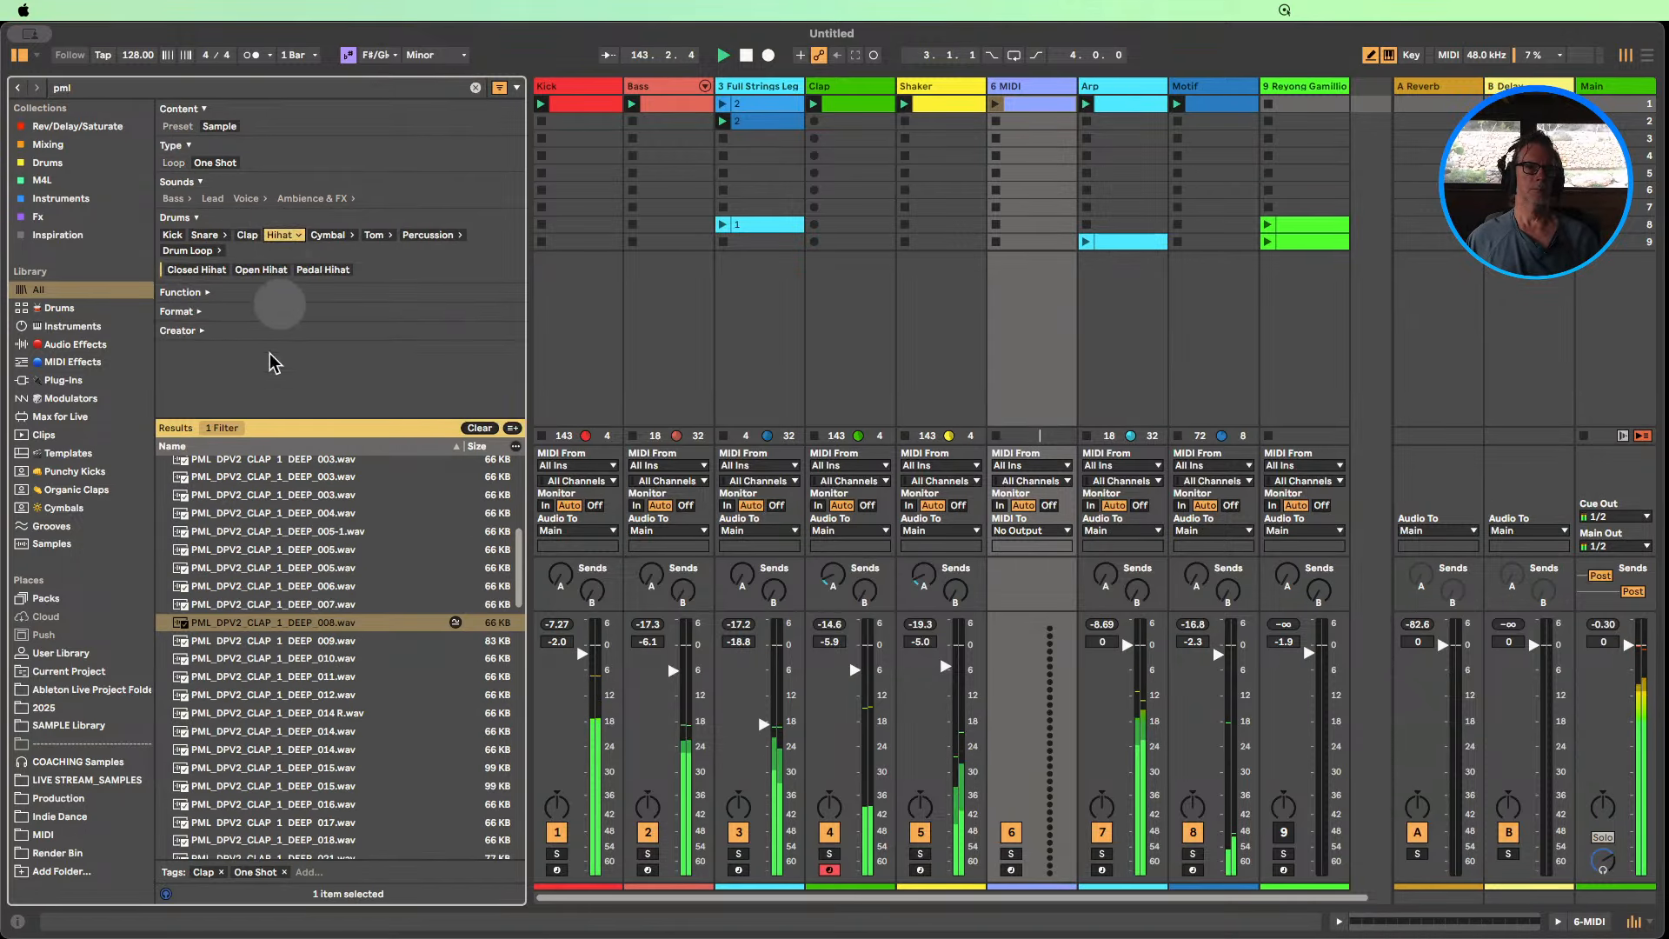
left_click(258, 529)
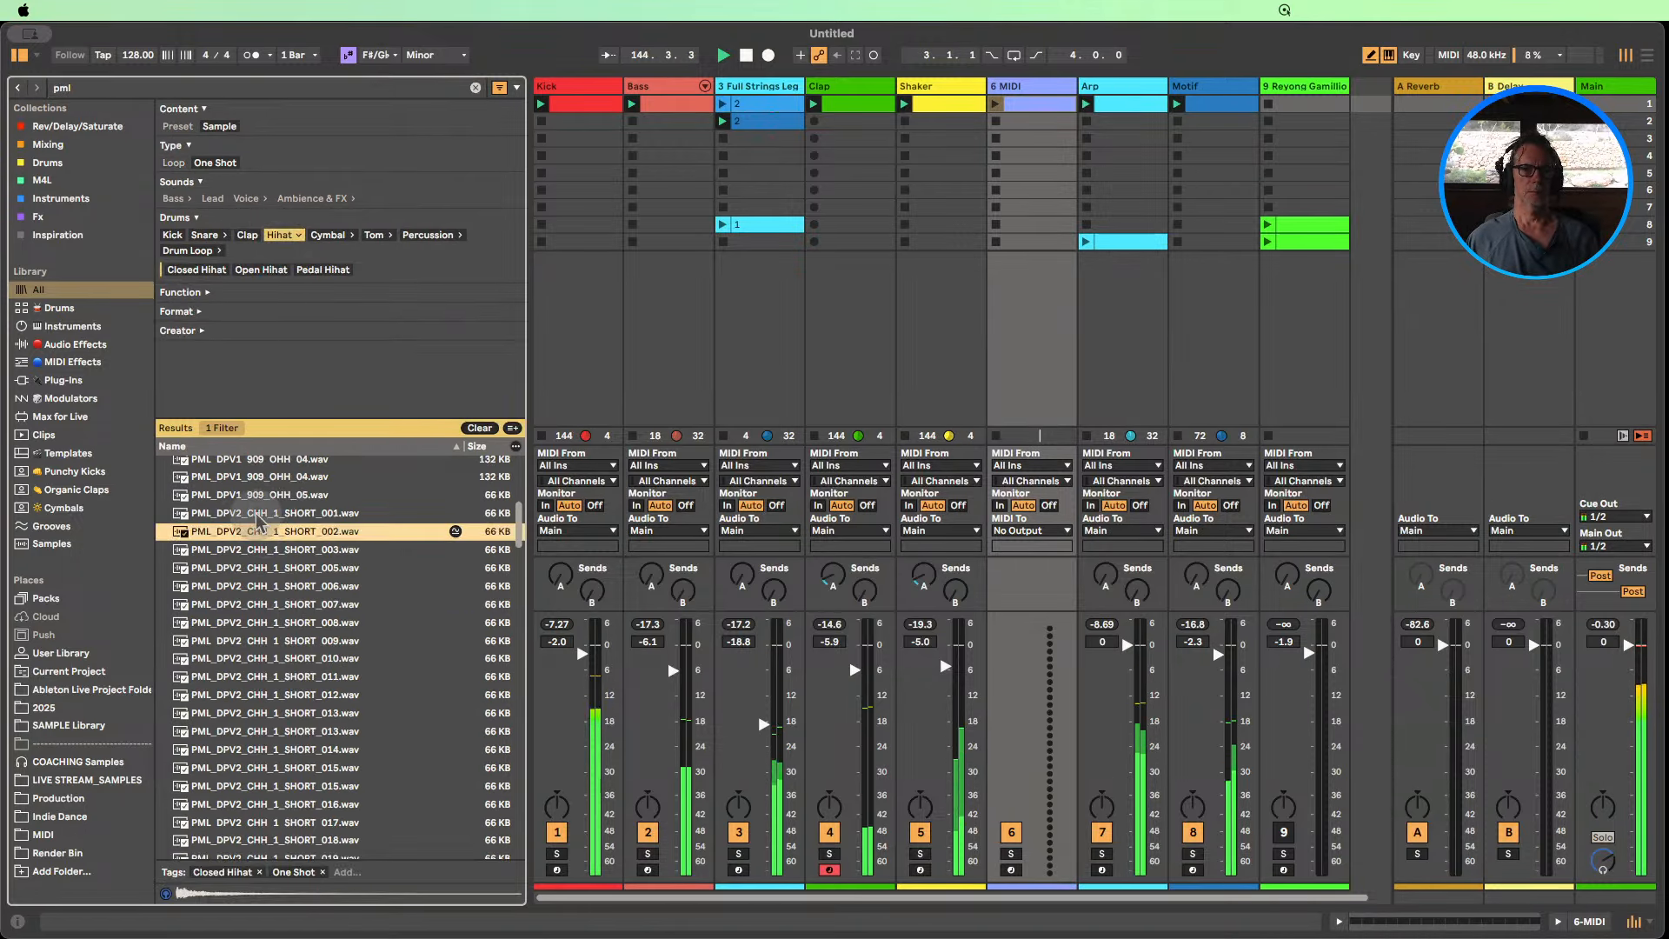
left_click(257, 515)
left_click(258, 530)
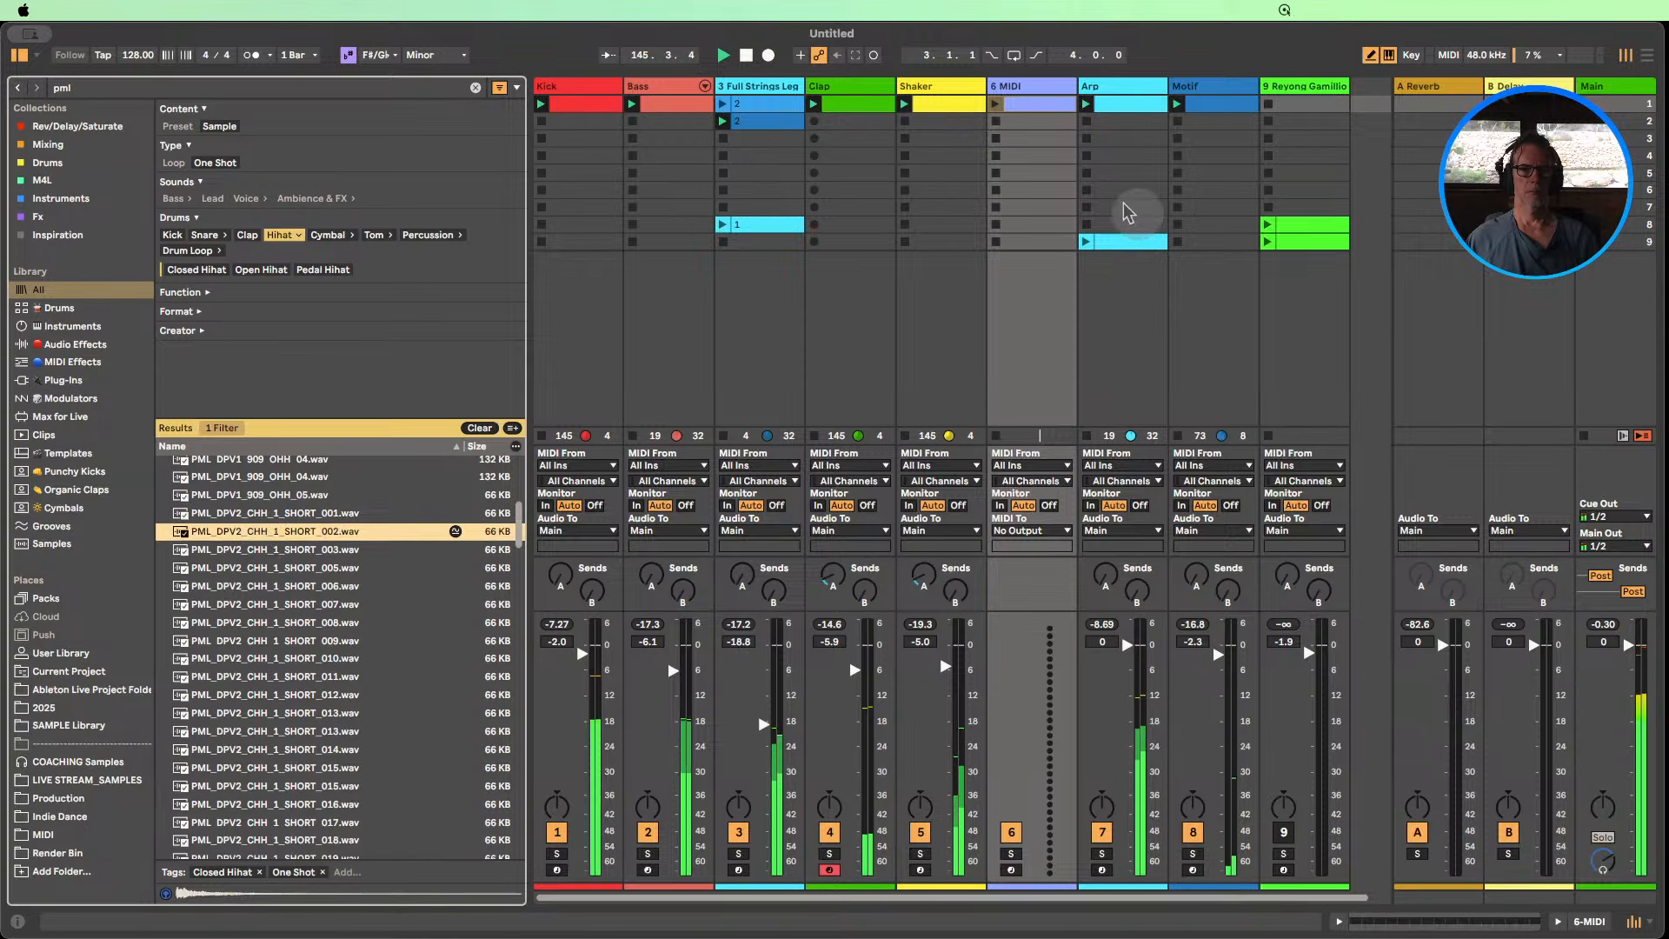
double_click(1032, 85)
left_click_drag(250, 530, 295, 835)
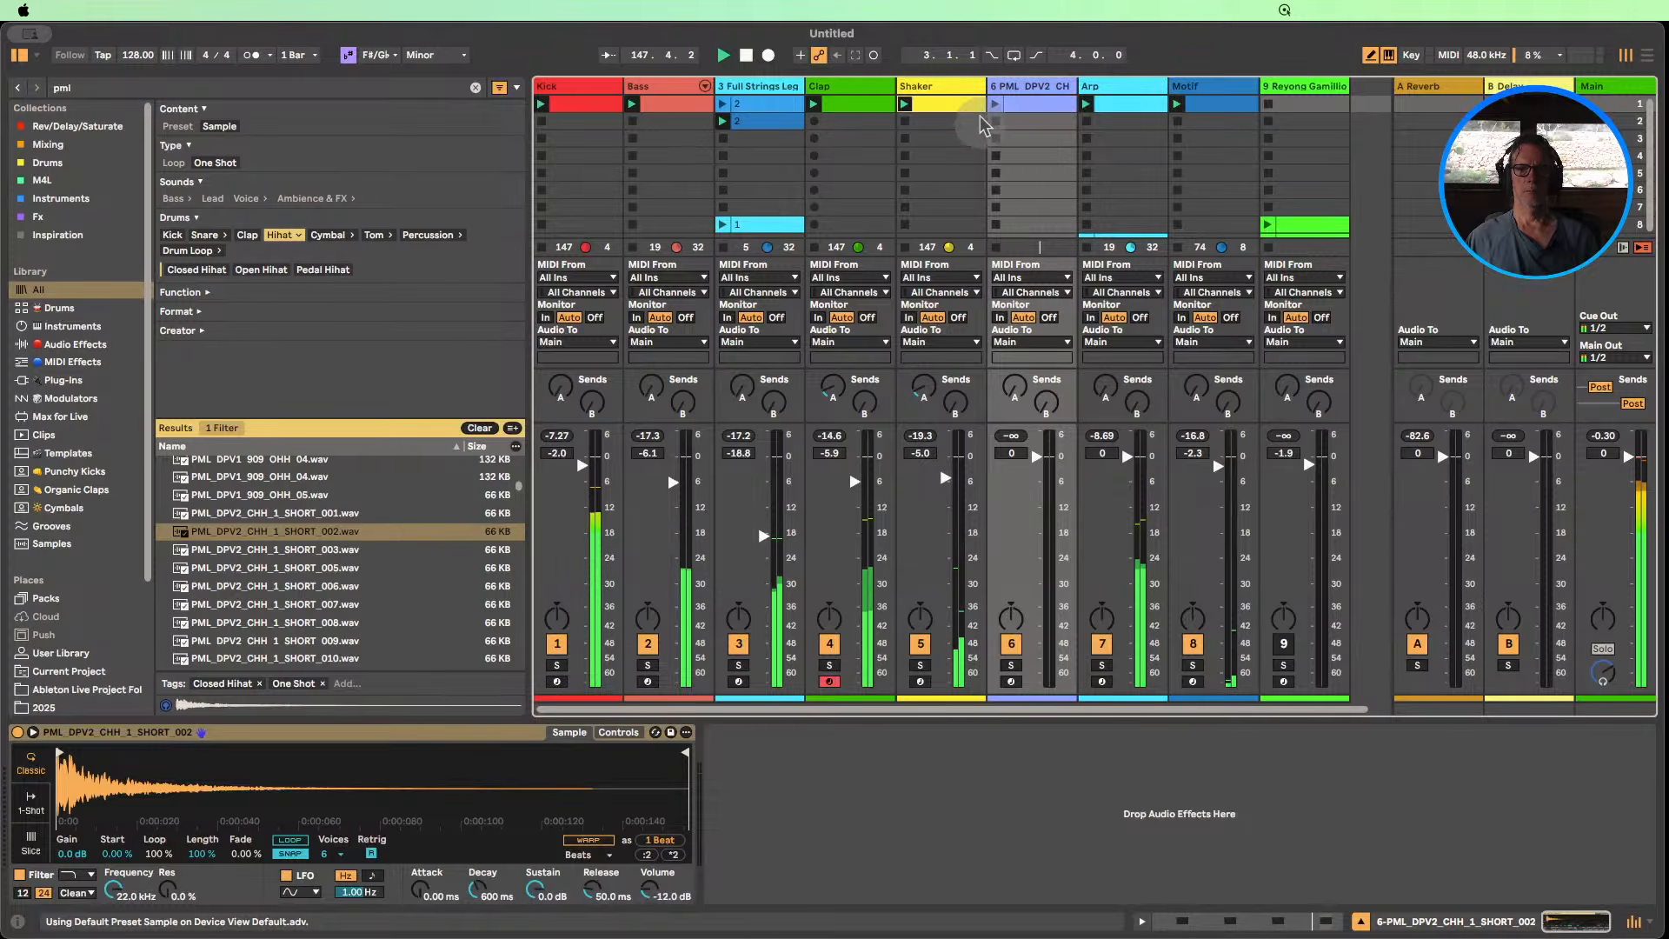
Set the closed hi-hat track's level to -11.3 dB and mute the strings and Arp tracks.
left_click_drag(1037, 456, 1036, 498)
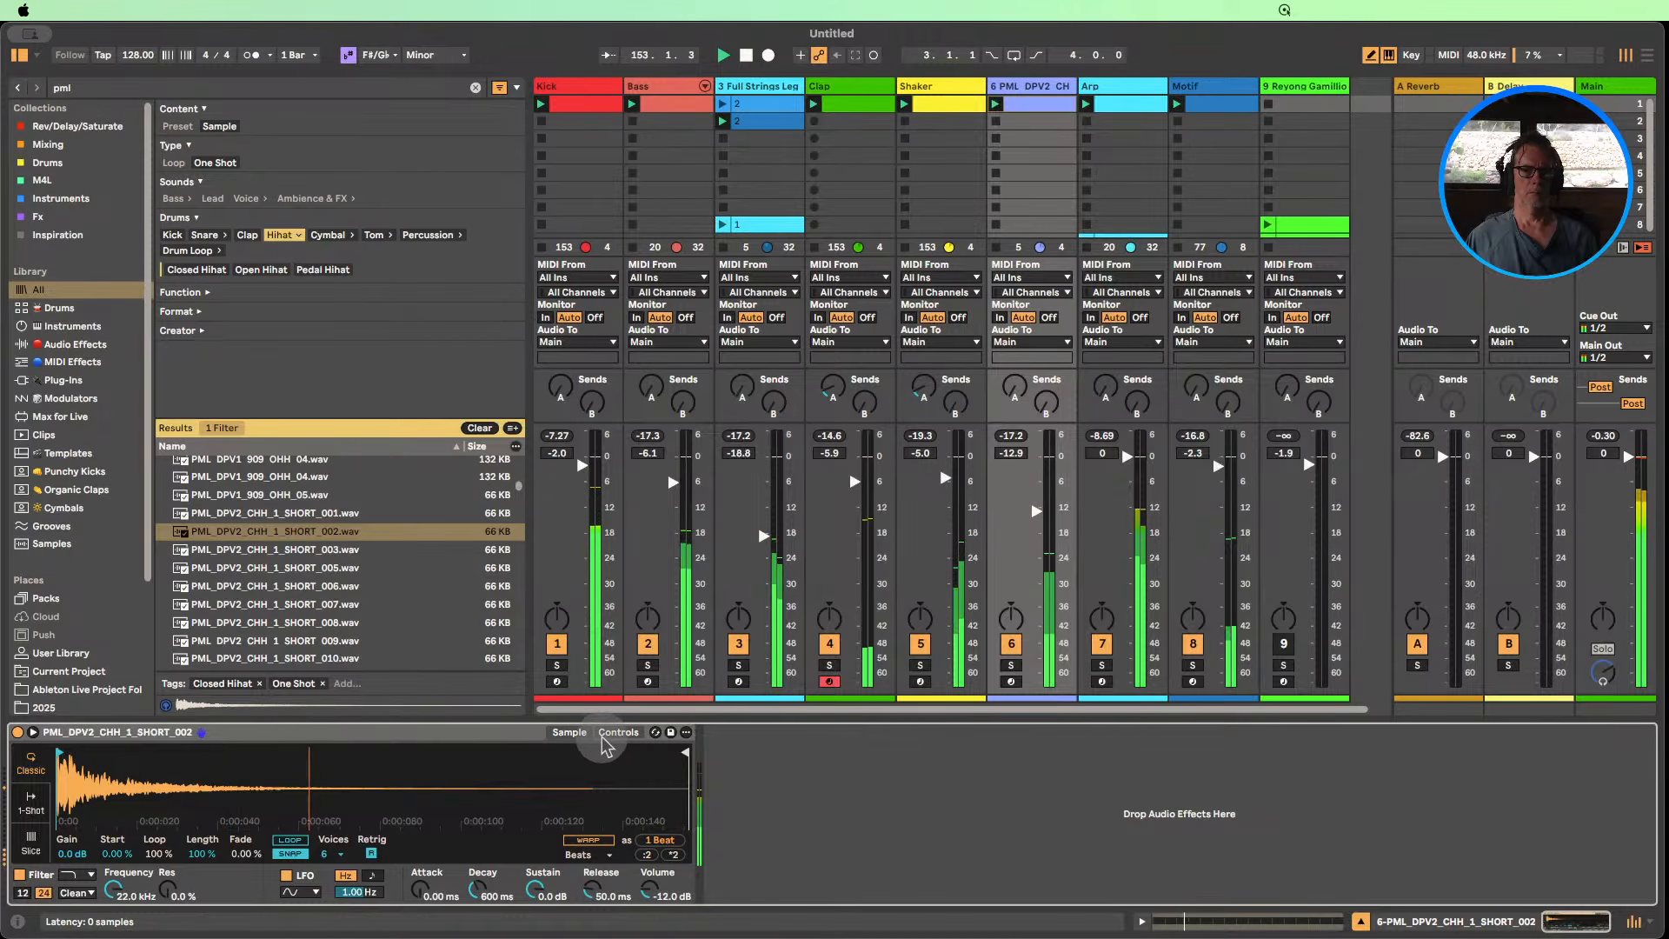
left_click(740, 645)
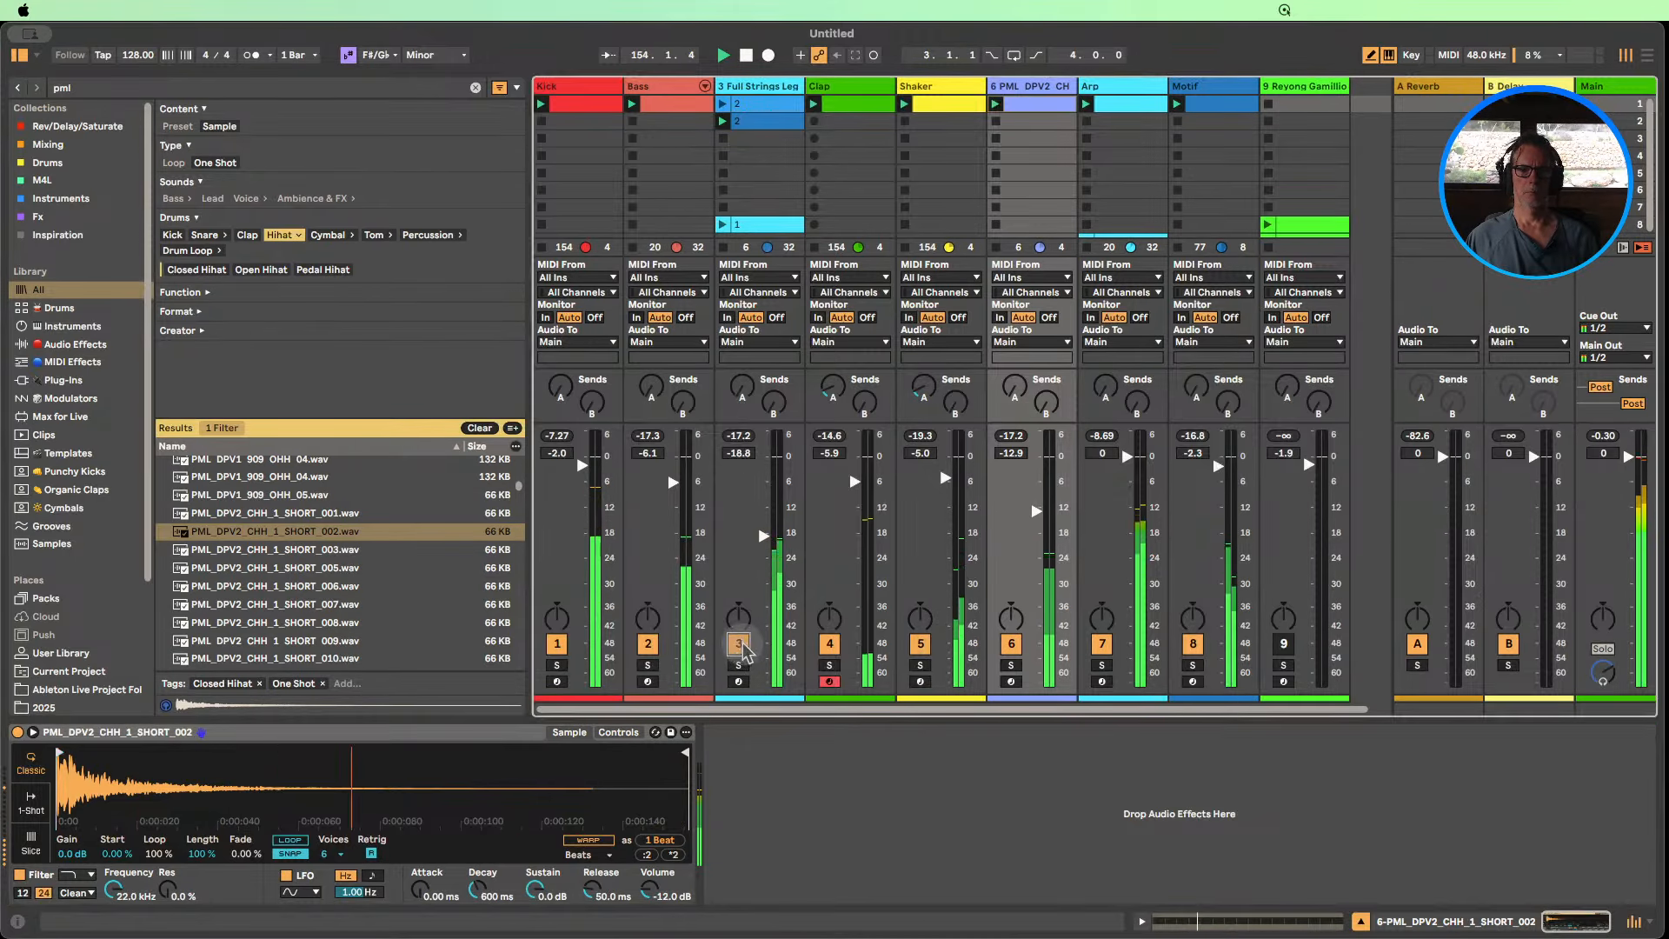
left_click(1102, 644)
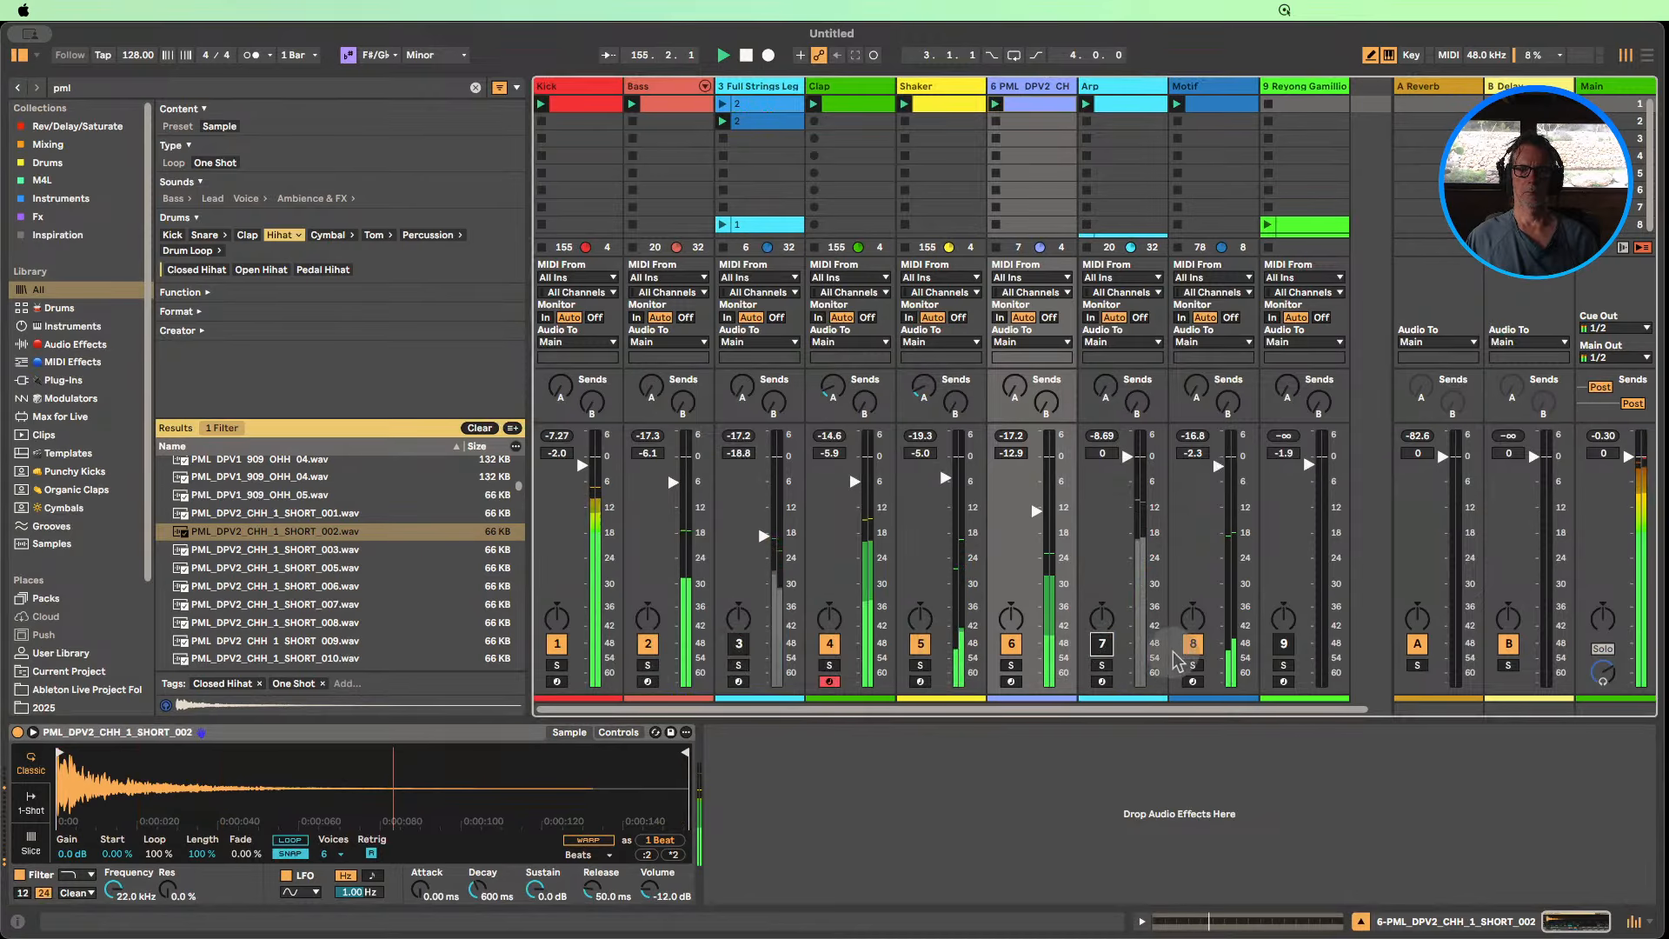
left_click_drag(1037, 512, 1036, 504)
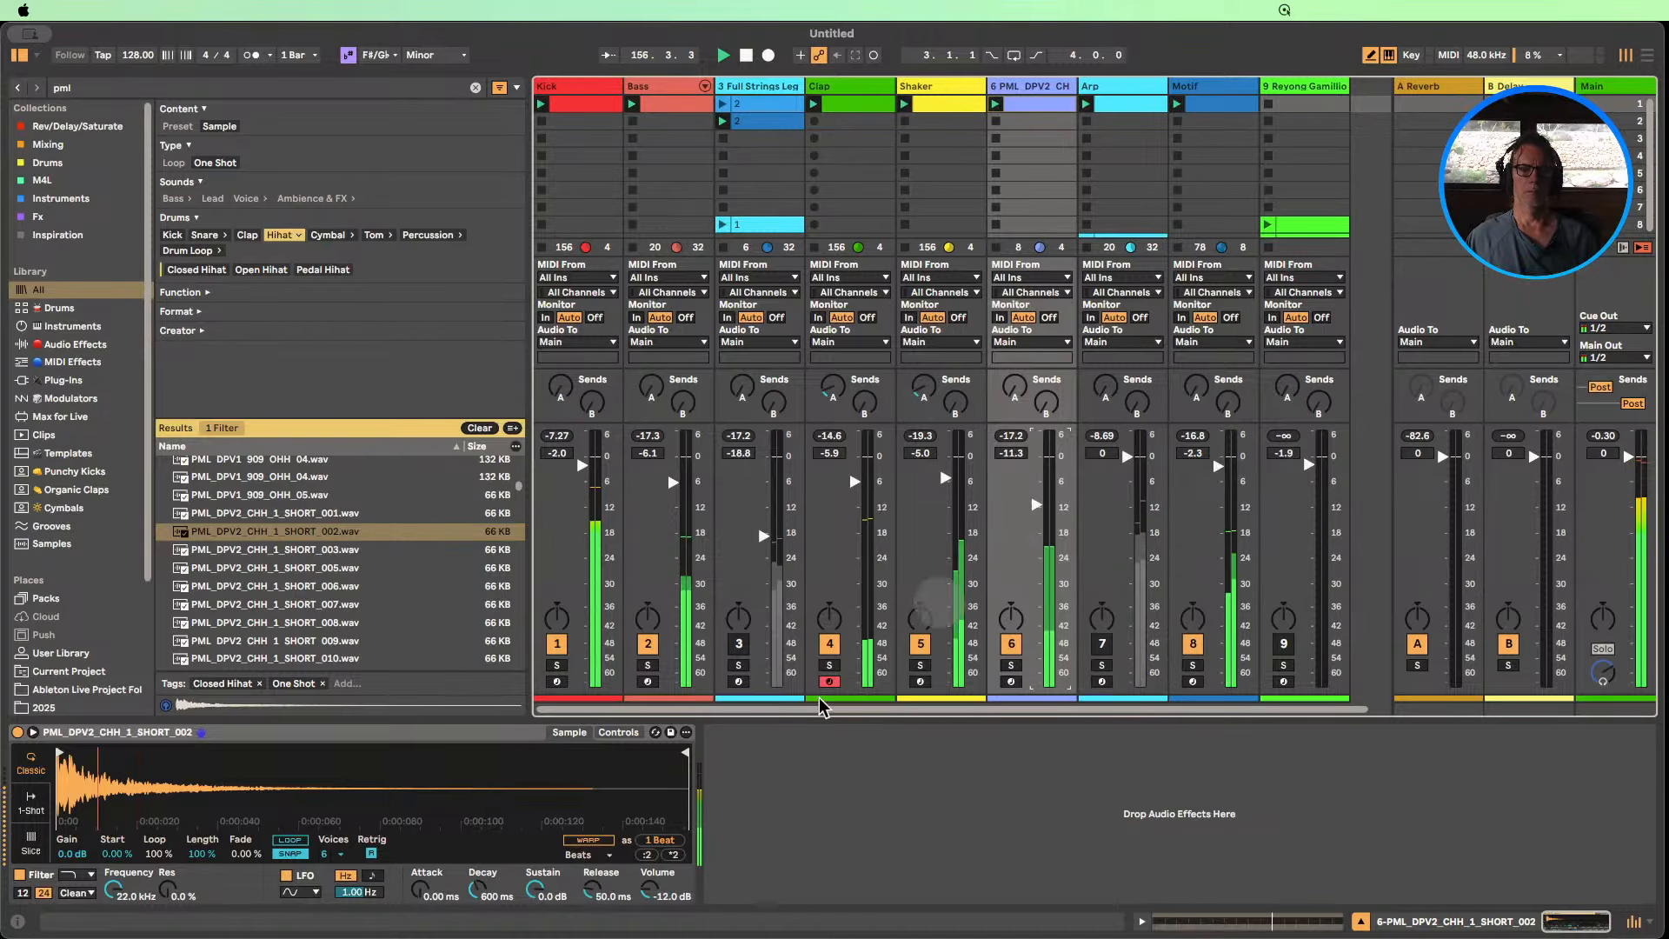
Swap through similar hi-hat samples to PML_DPV2_CHH_1_SHORT_005, unmute the strings and briefly mute the Shaker.
left_click(656, 824)
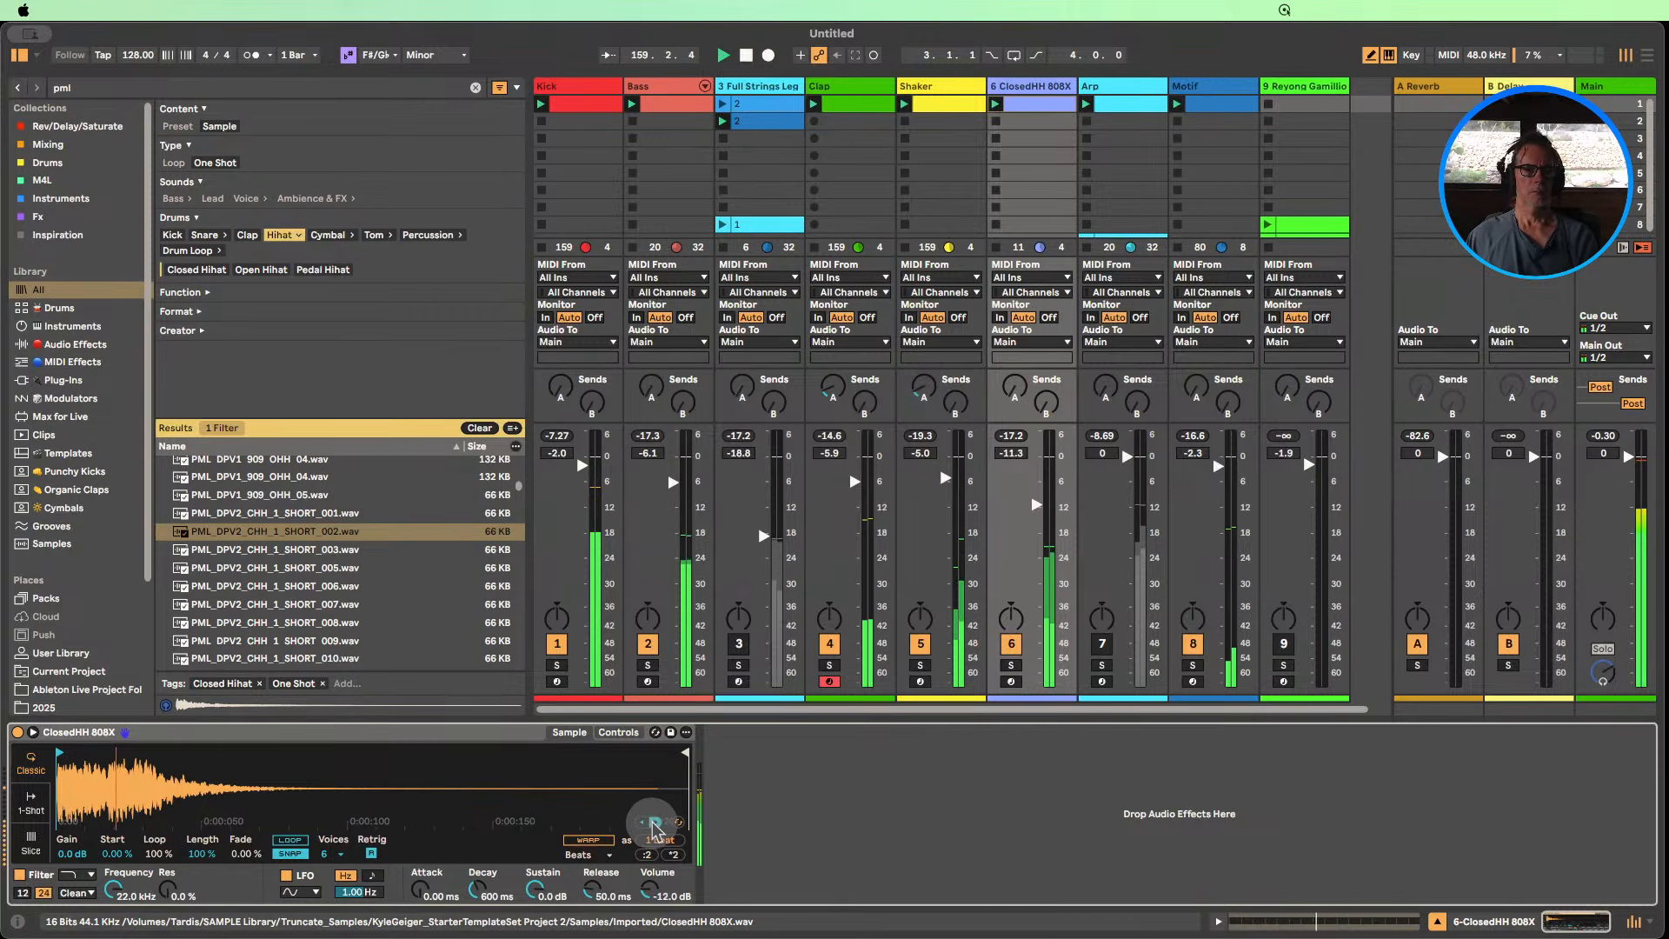
left_click(655, 824)
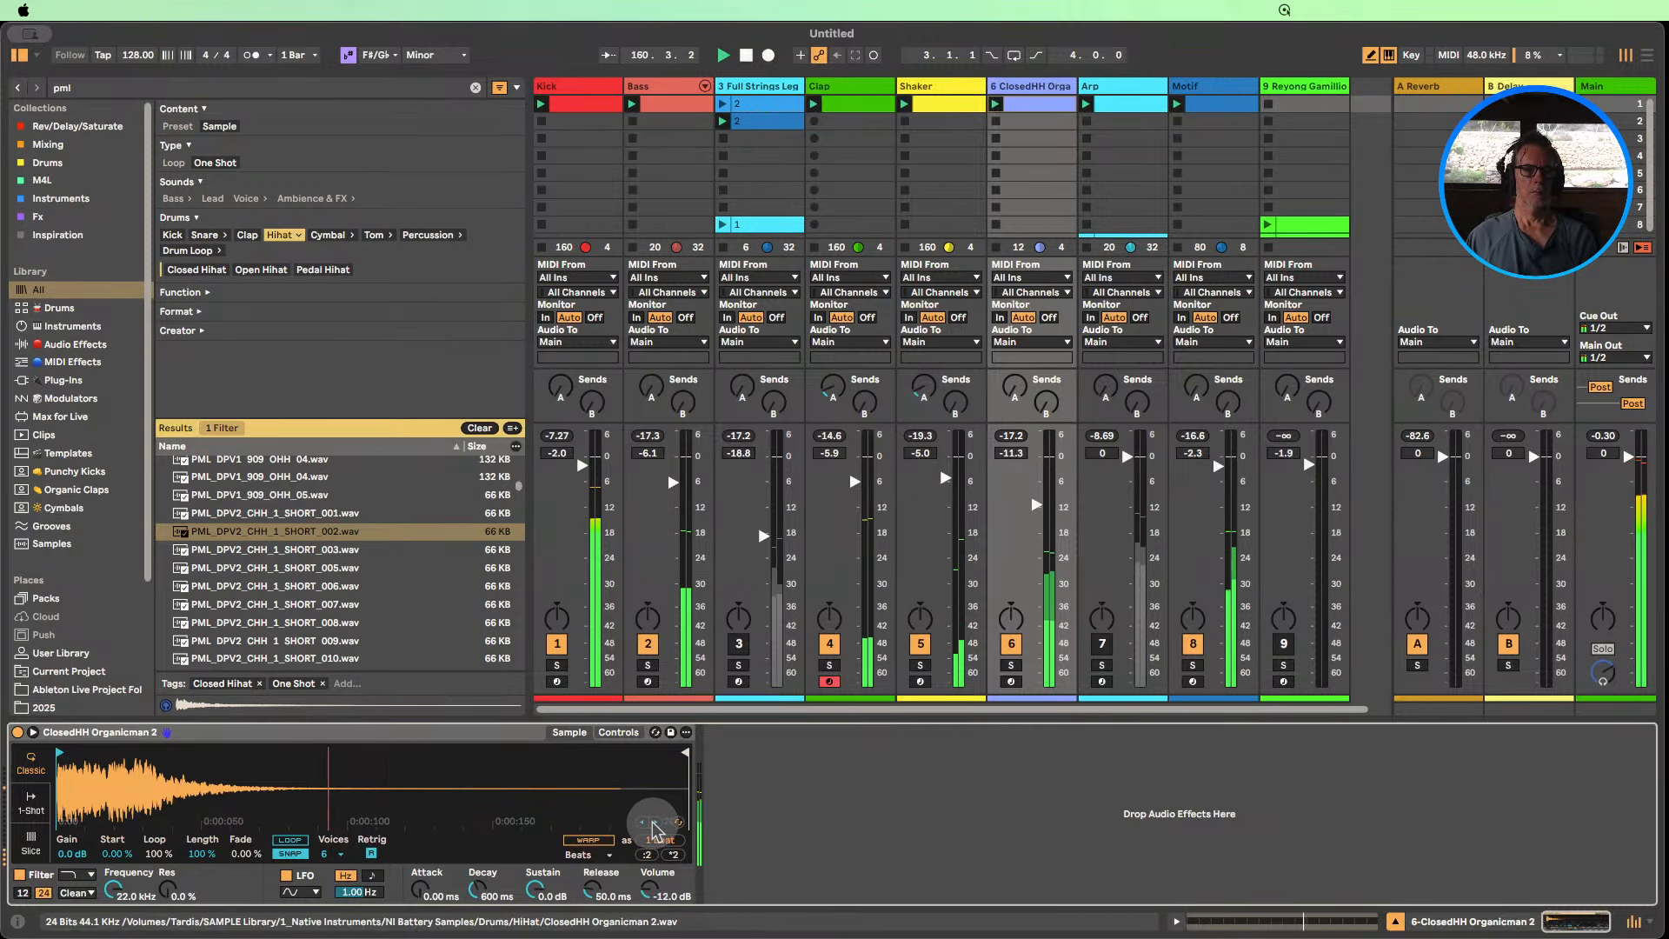
left_click(654, 824)
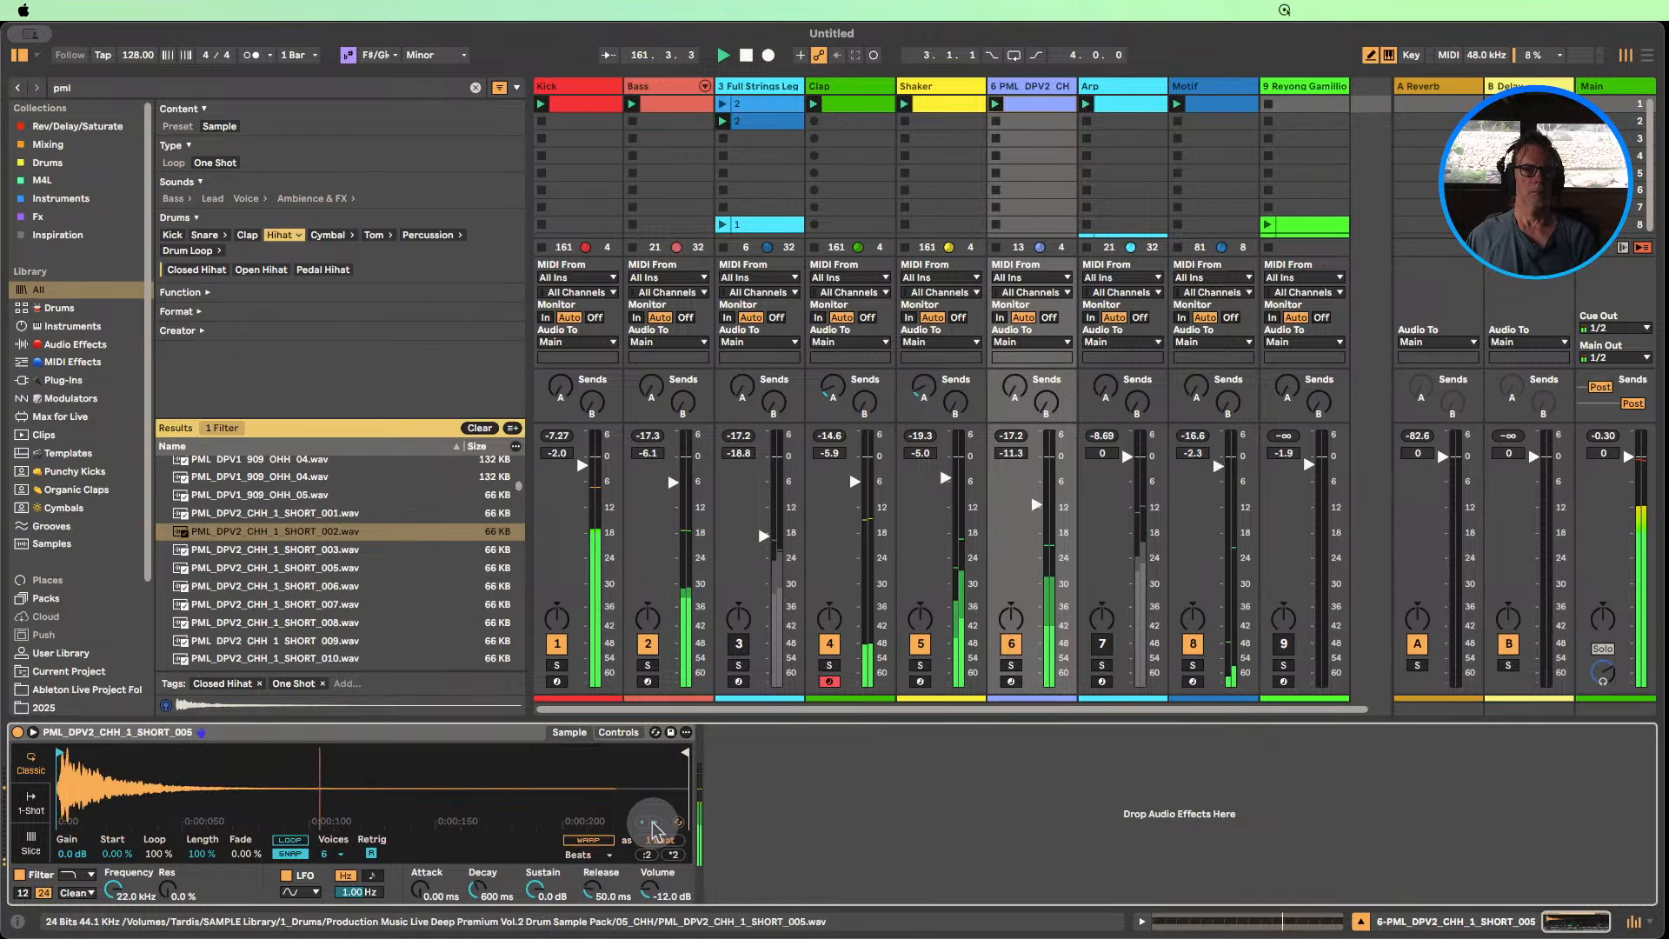
left_click(739, 643)
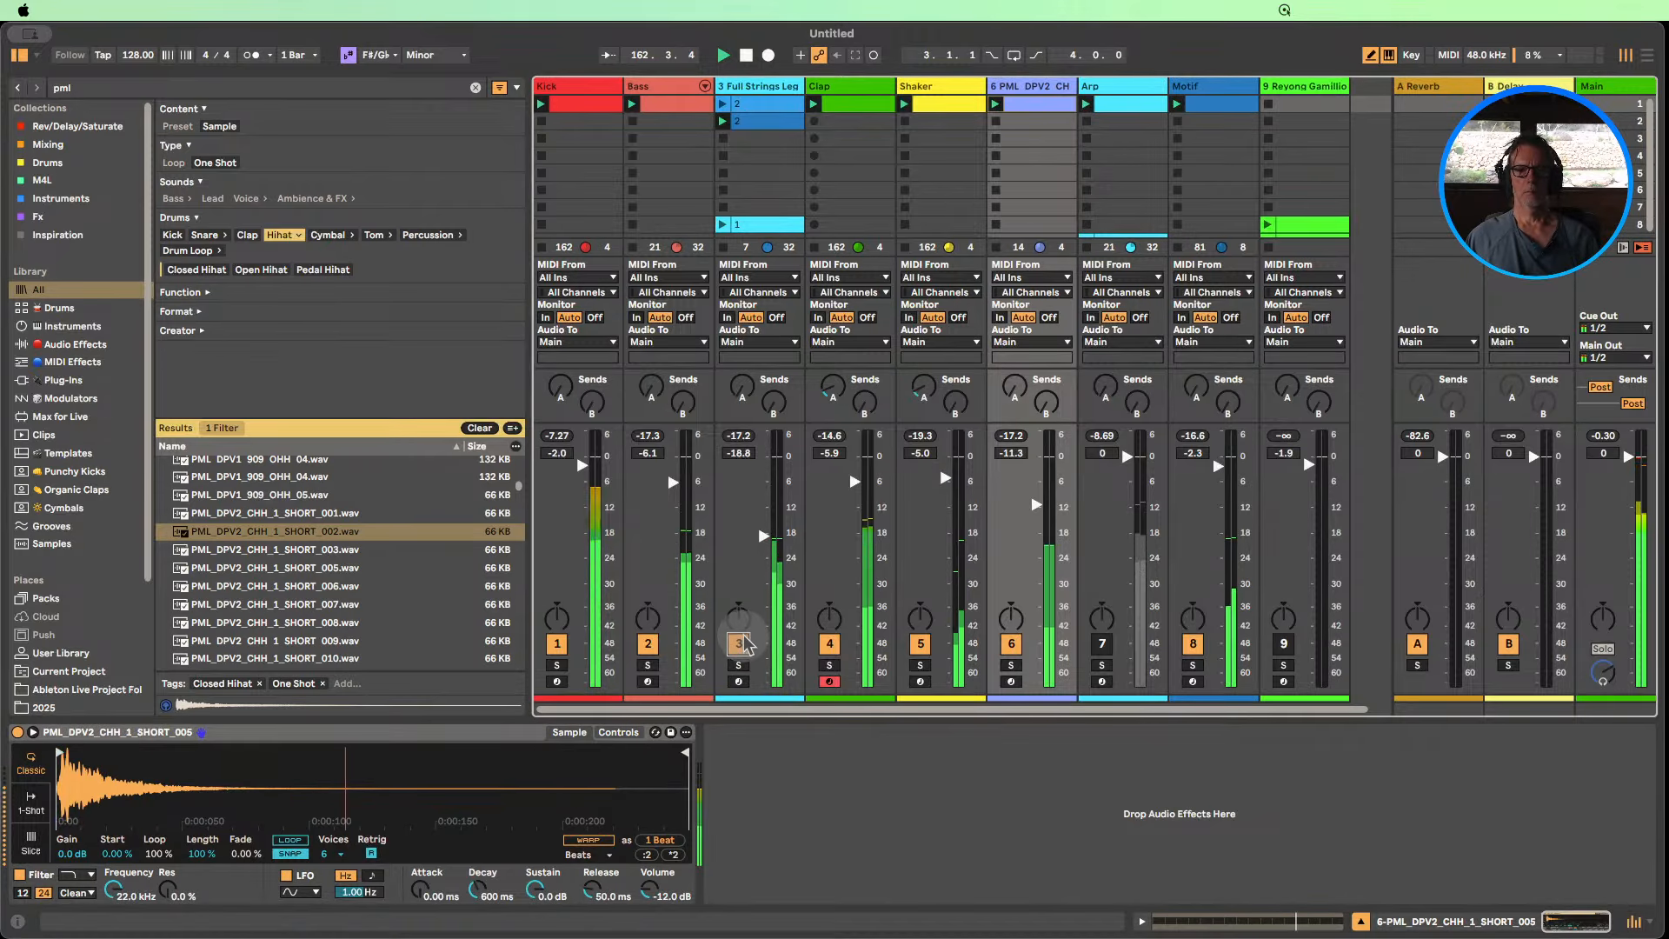
left_click(920, 644)
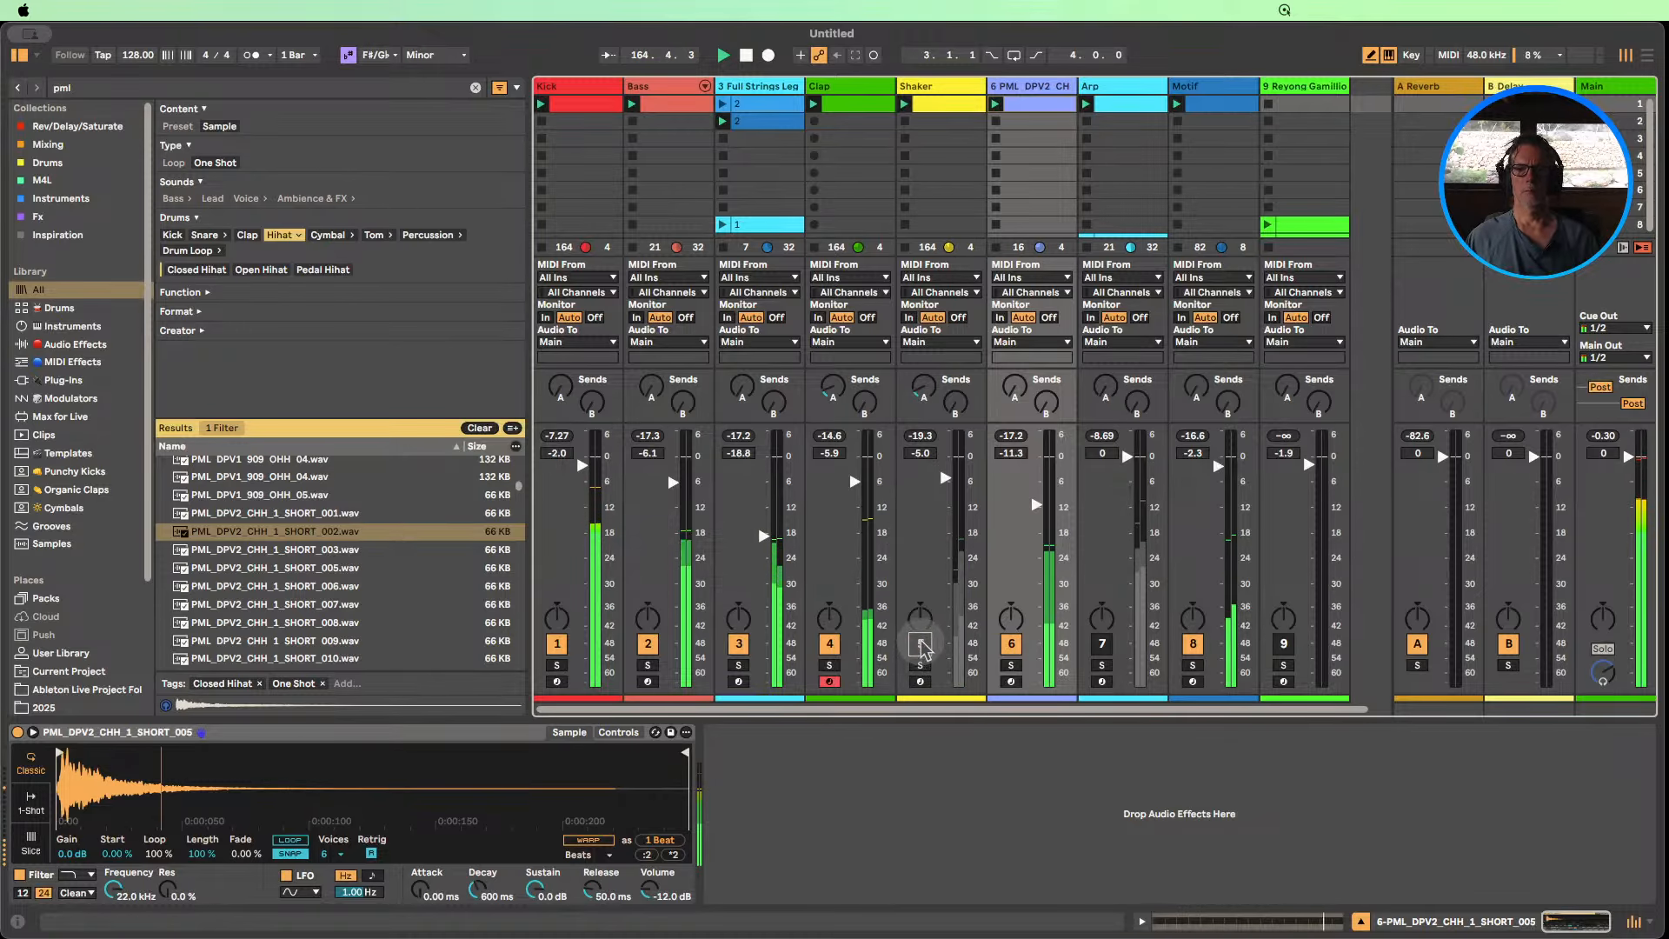
Show the hi-hat Simpler's controls and lower its amplitude envelope sustain to -inf dB.
left_click(618, 732)
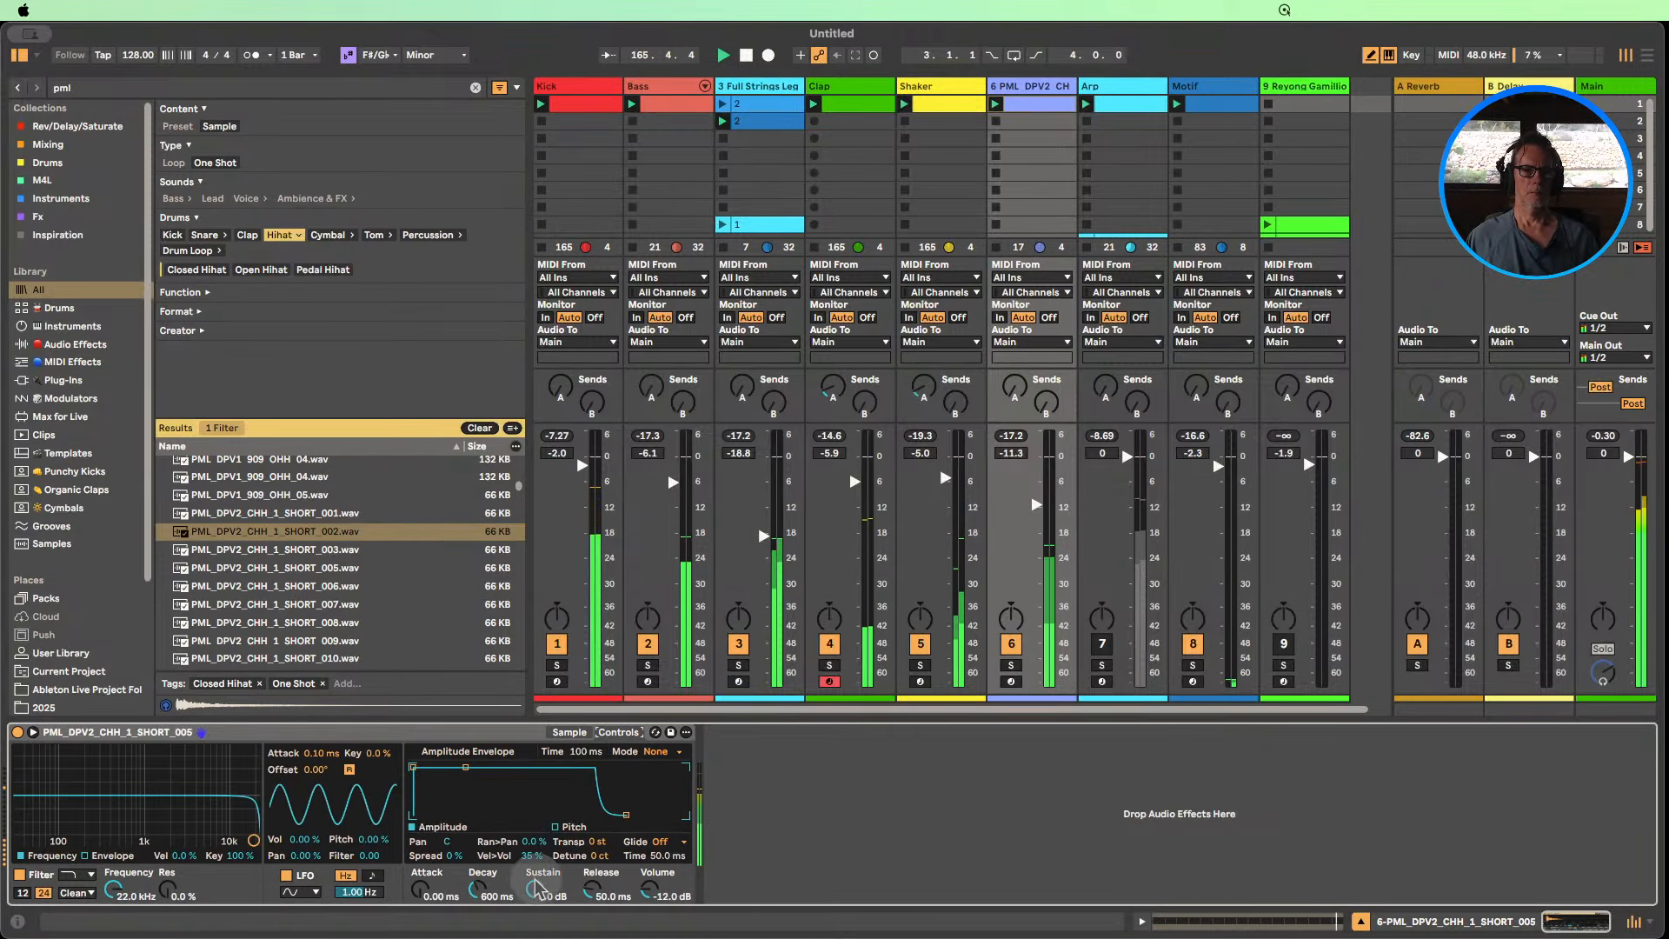
left_click_drag(535, 889, 539, 896)
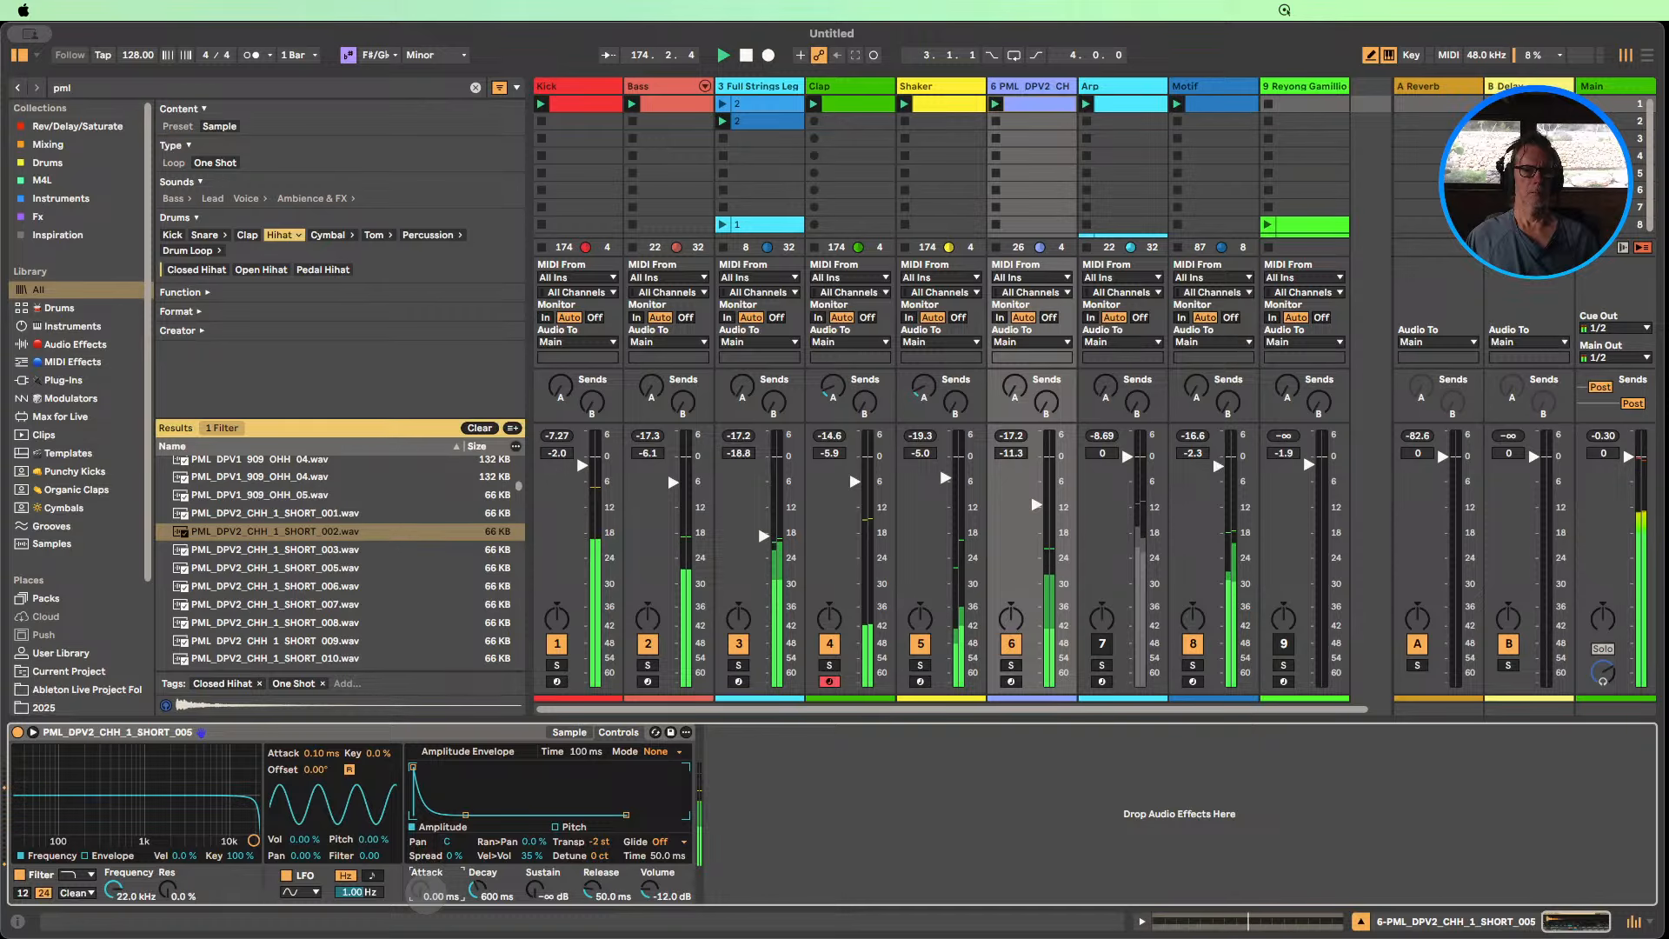
Set the hi-hat's envelope attack to 0.16 ms, lower its track level to -14.7 dB and raise its reverb send slightly.
left_click_drag(421, 892, 423, 891)
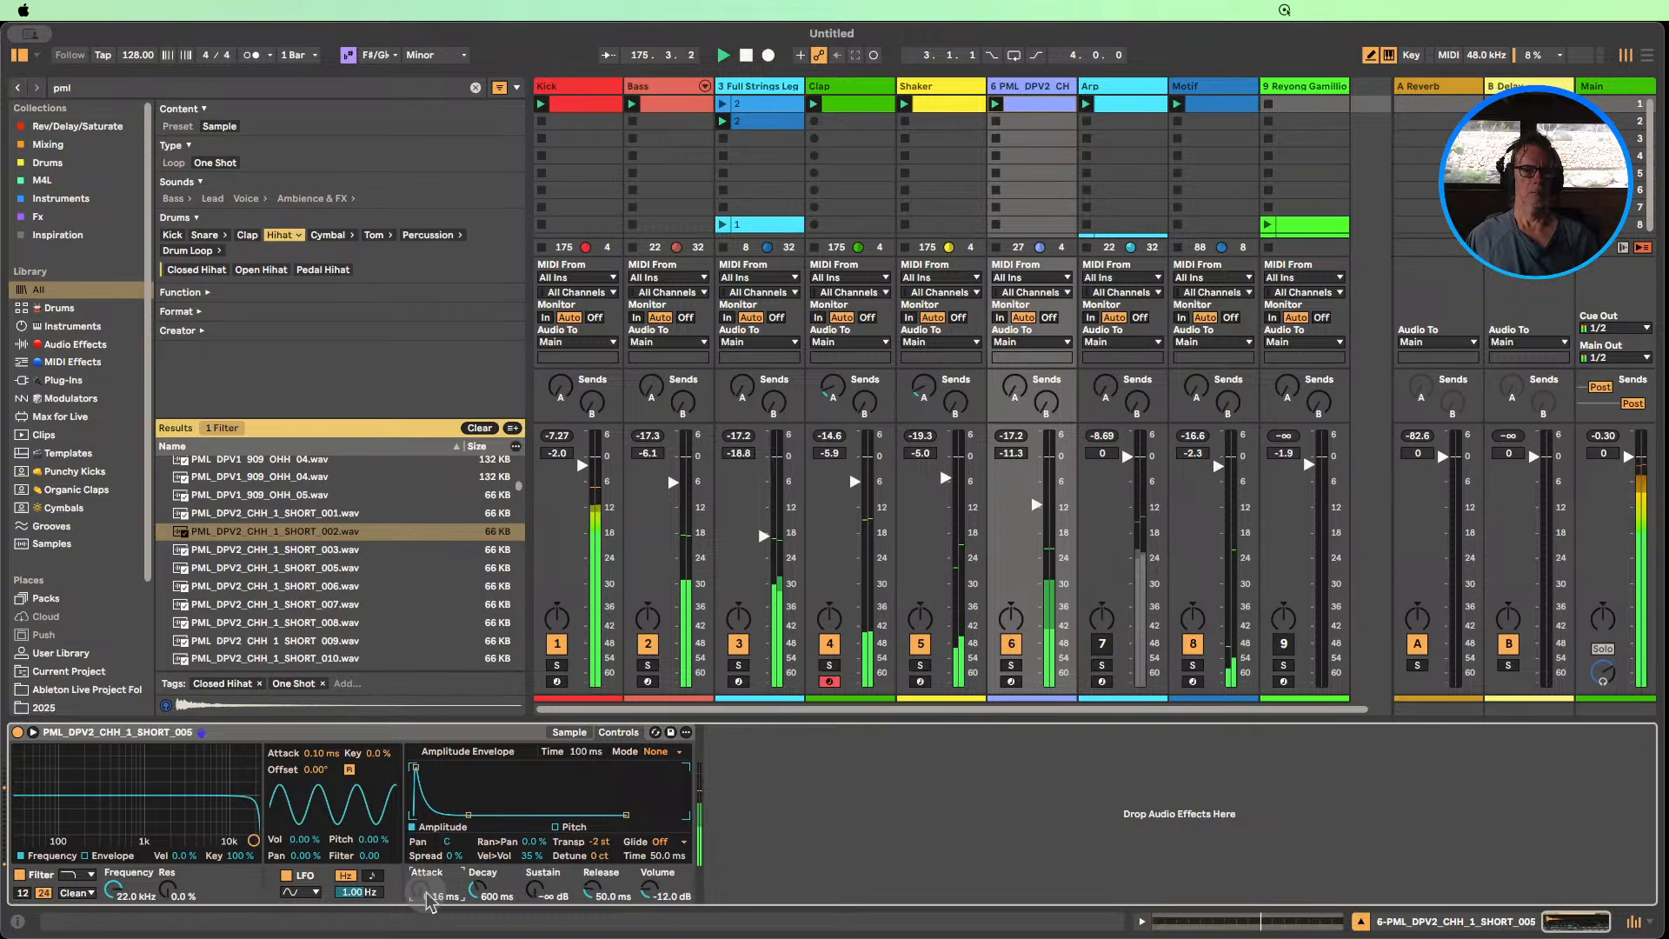
left_click_drag(1036, 505, 1027, 458)
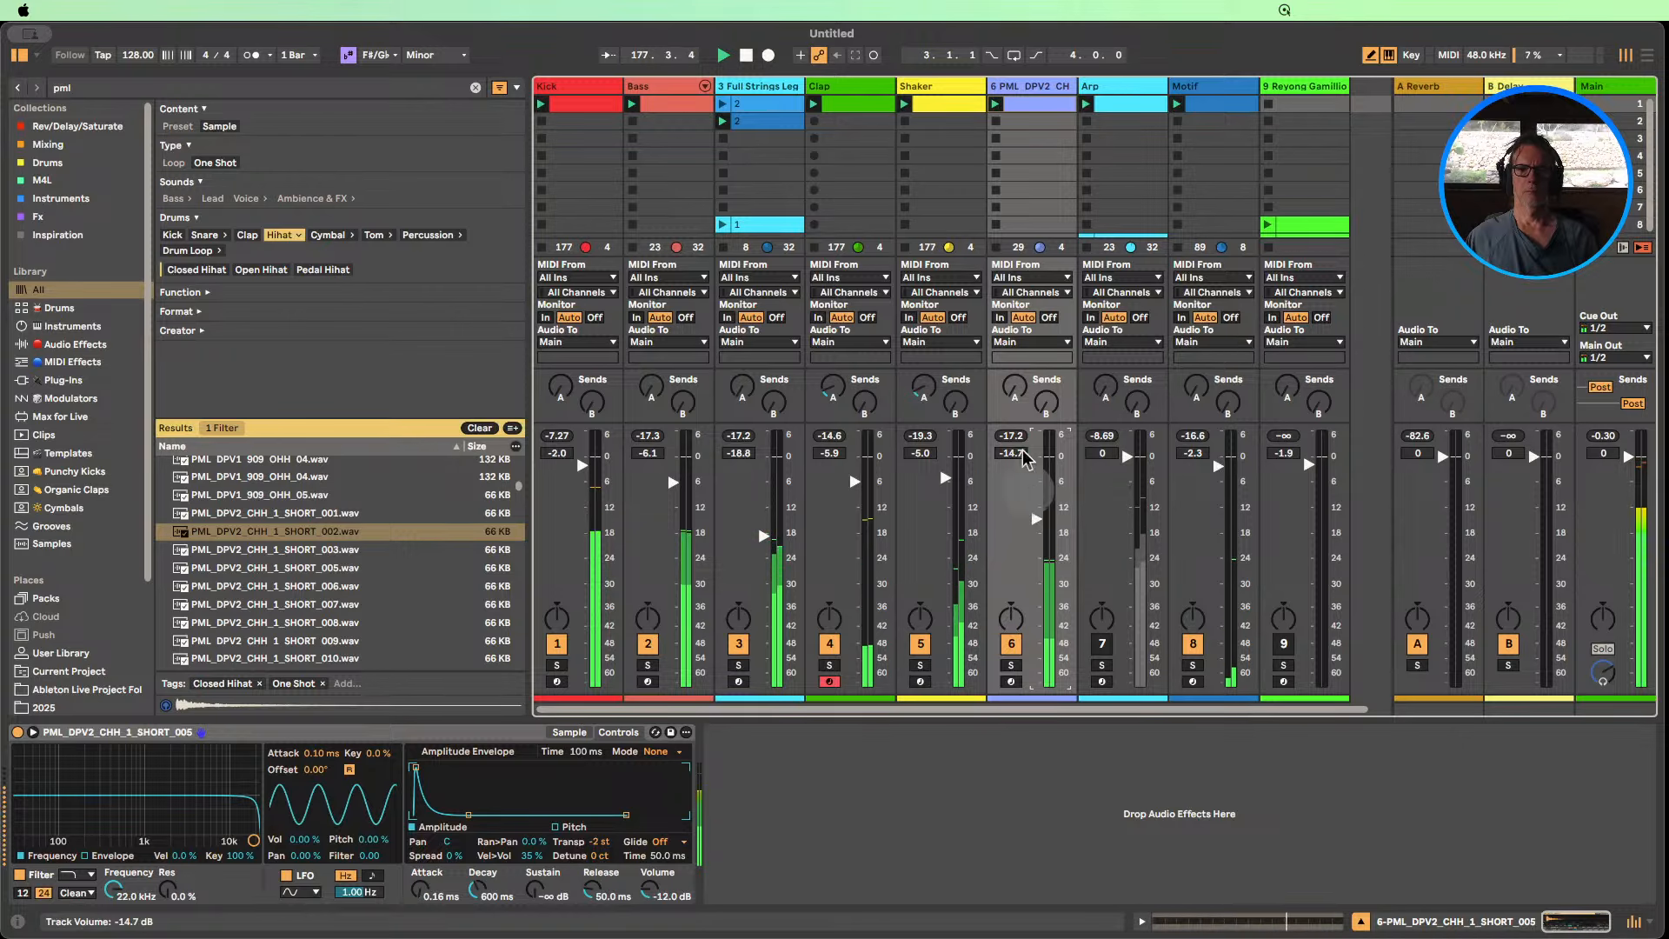
left_click(1015, 387)
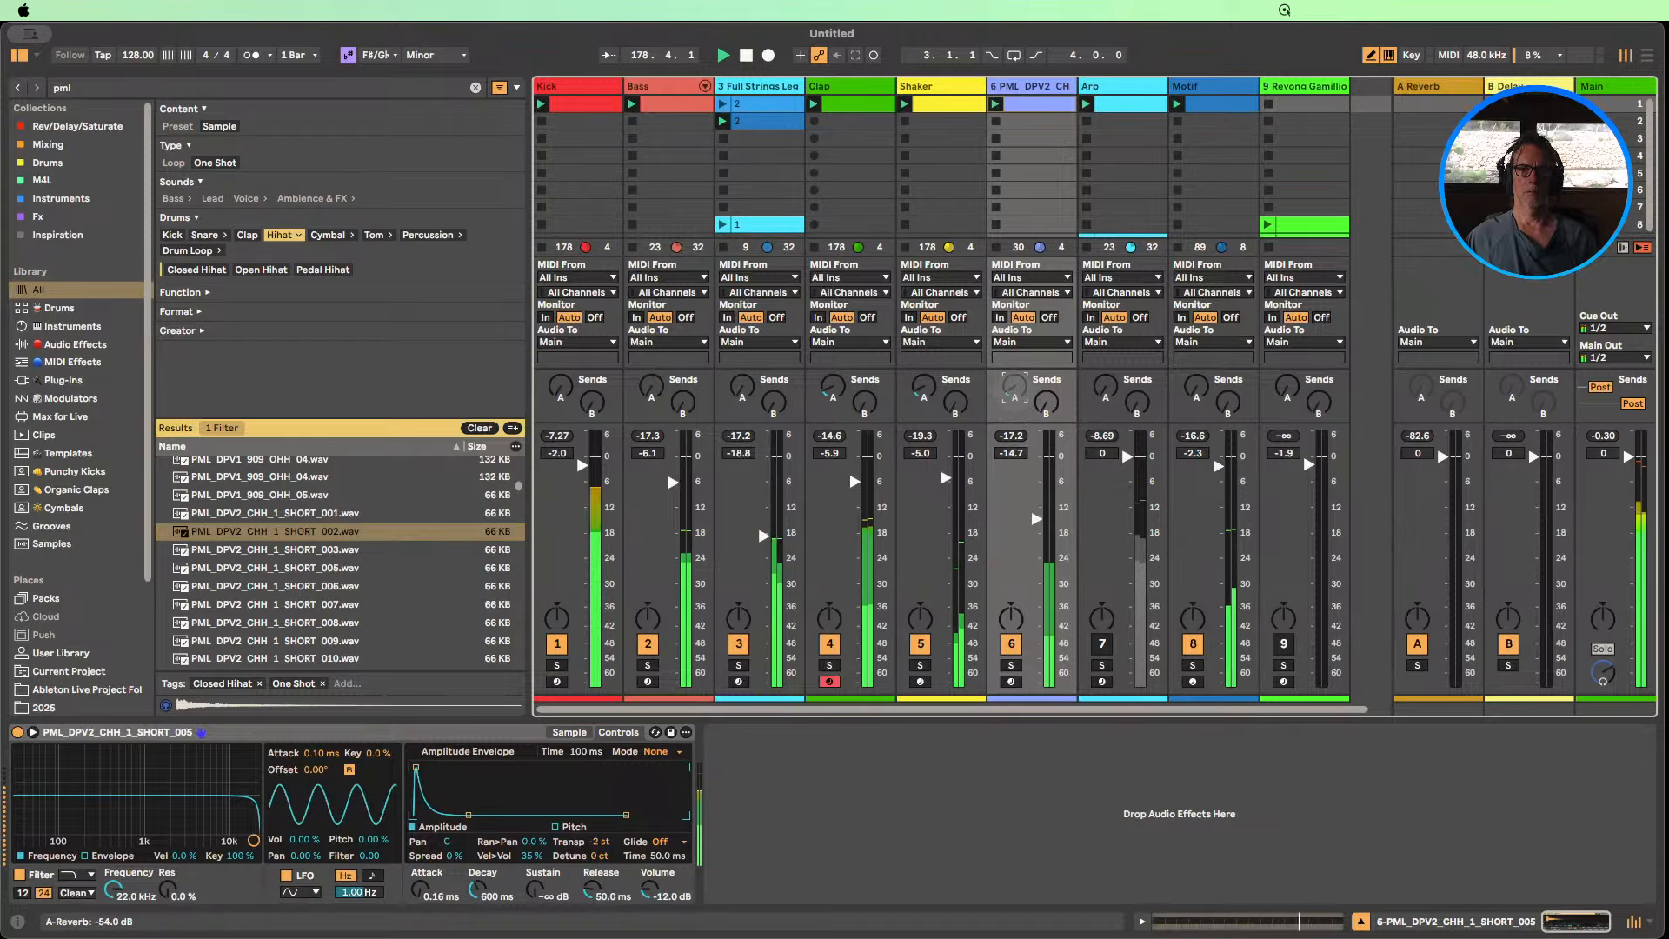
Open the hi-hat clip, shorten its loop to the first beat (1.1.1 to 1.2.1) and restart playback with the mixer in view.
double_click(1017, 105)
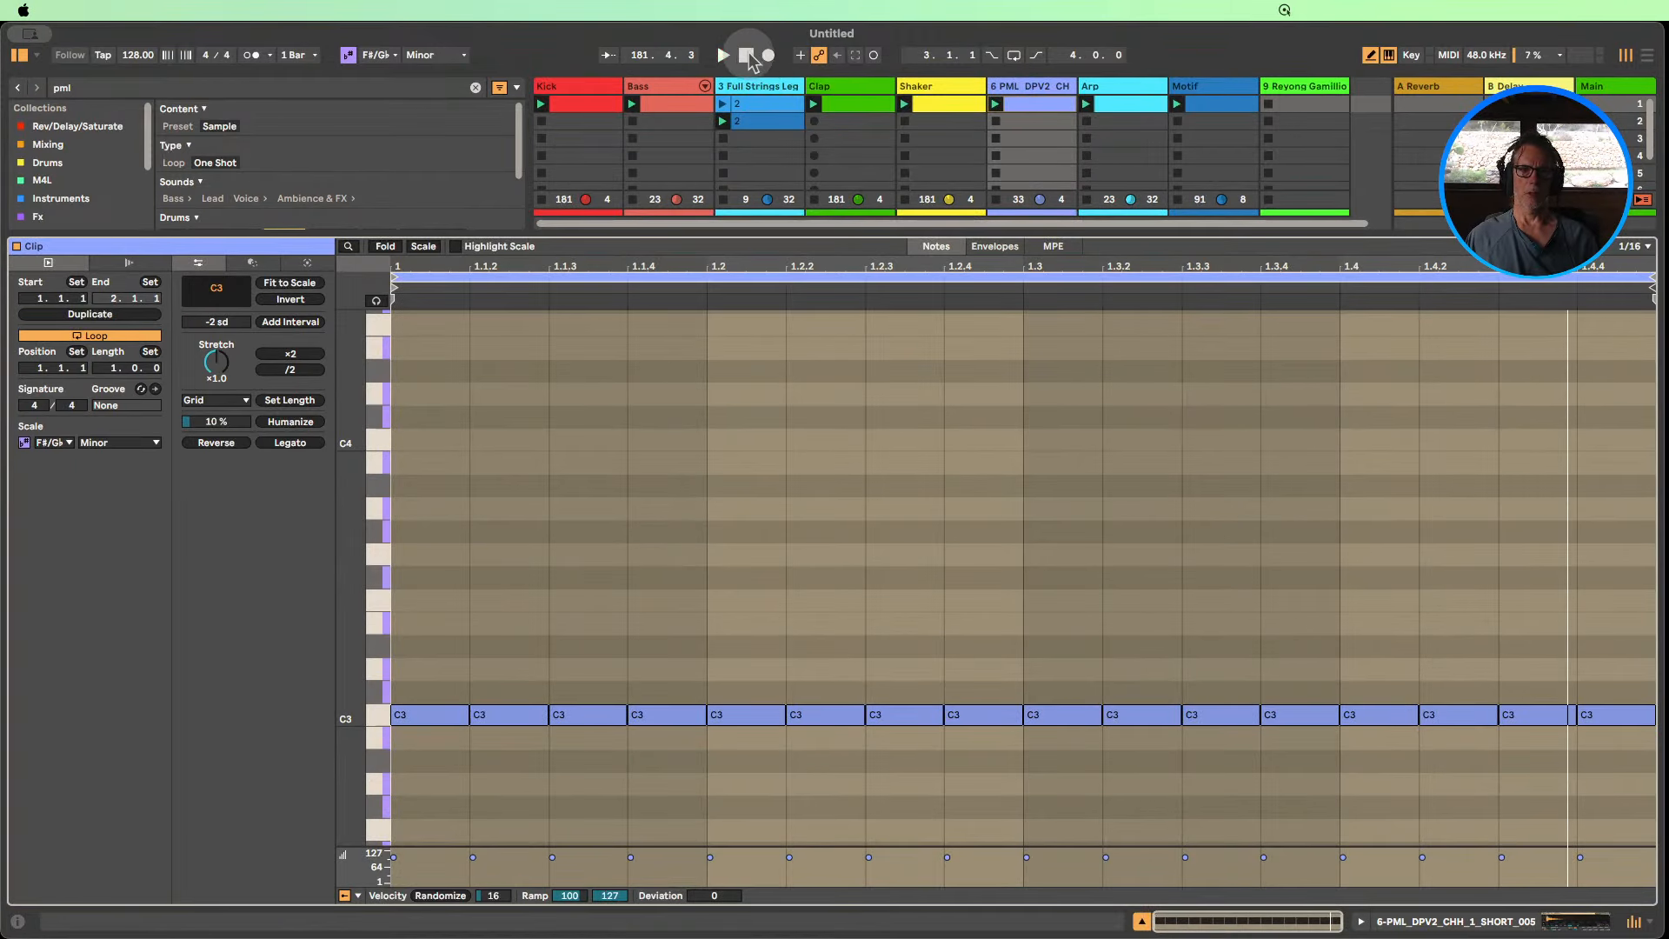
key("b")
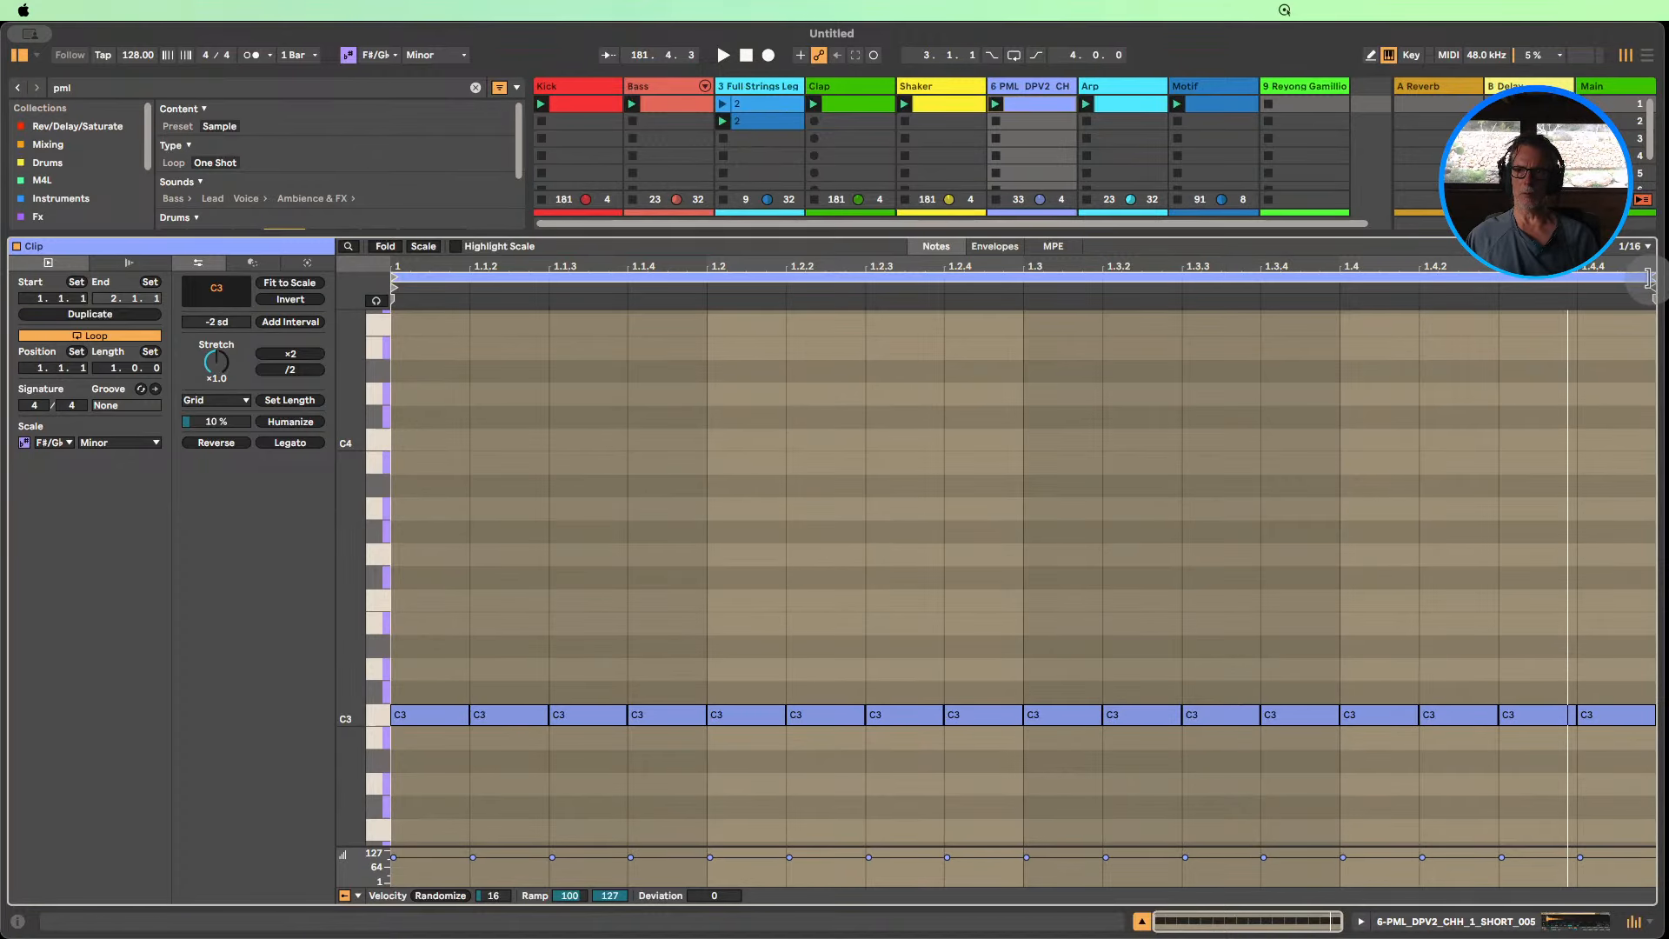
left_click_drag(1649, 279, 708, 402)
scroll(596, 514, "down", 3)
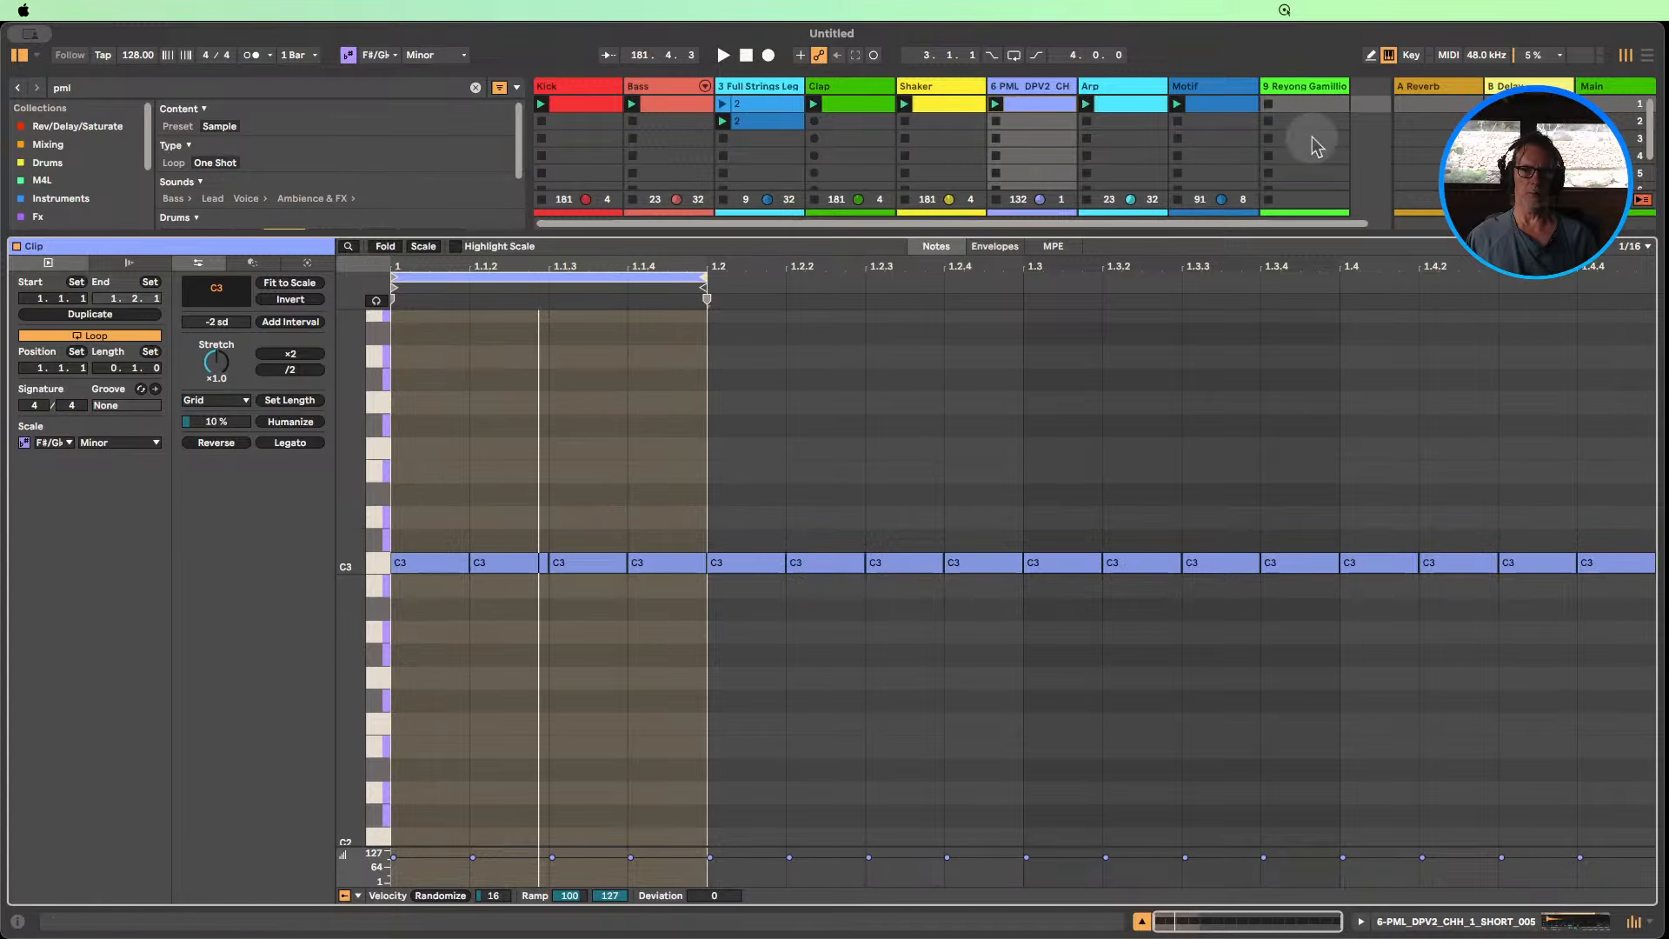
left_click(996, 103)
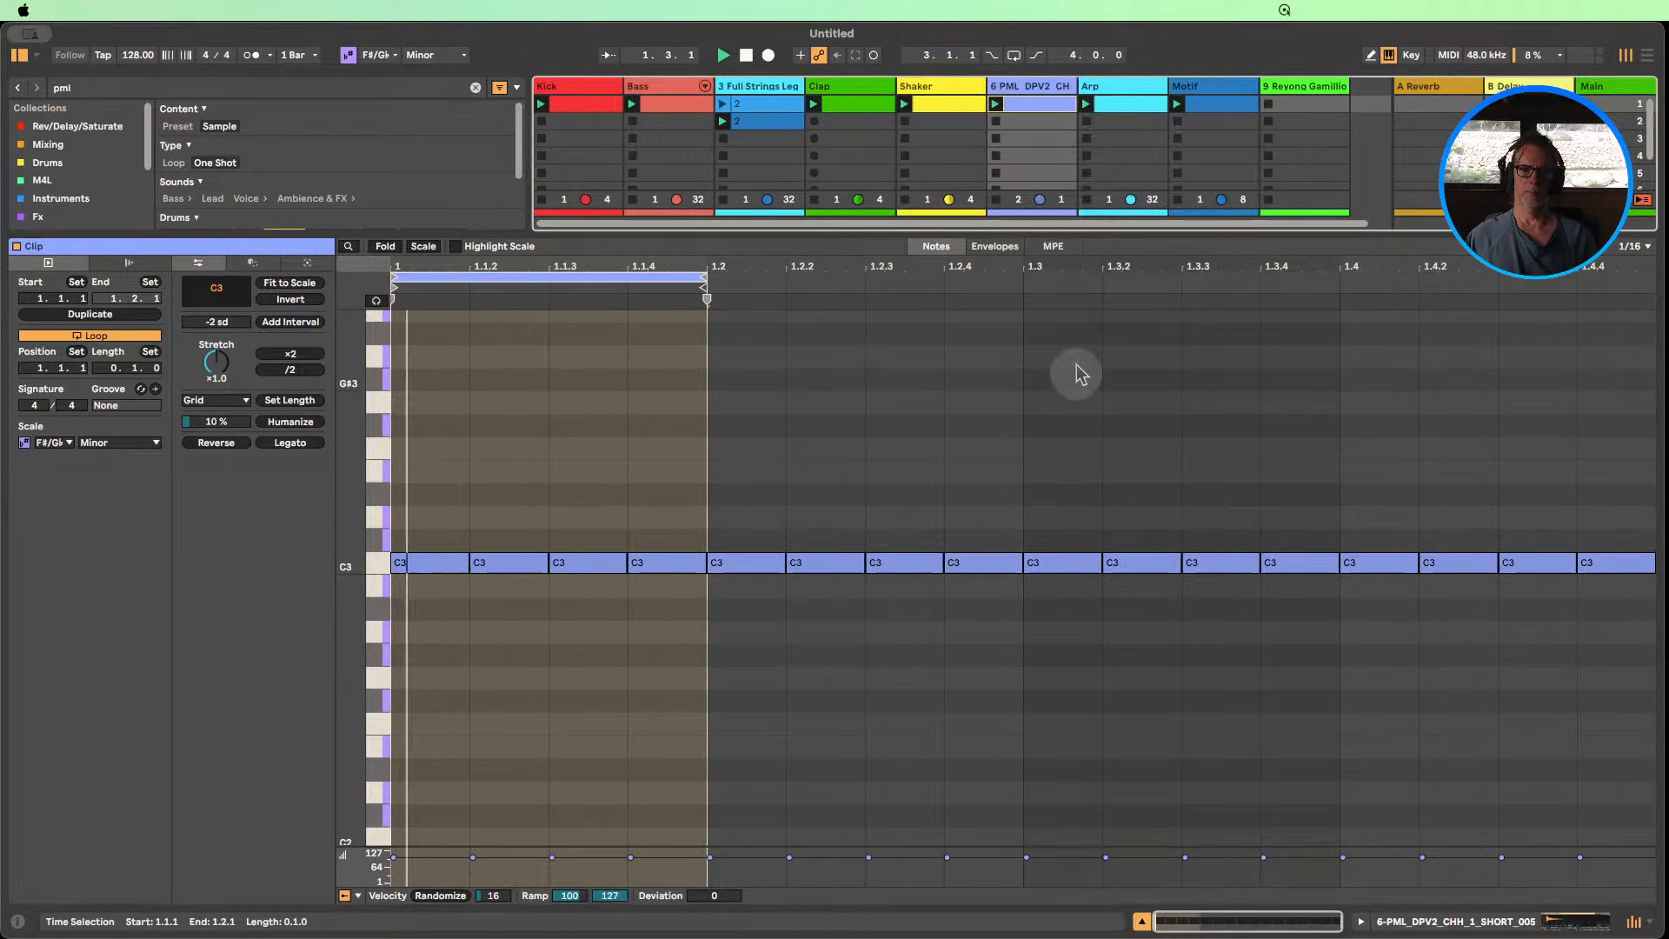
left_click_drag(1083, 233, 1082, 405)
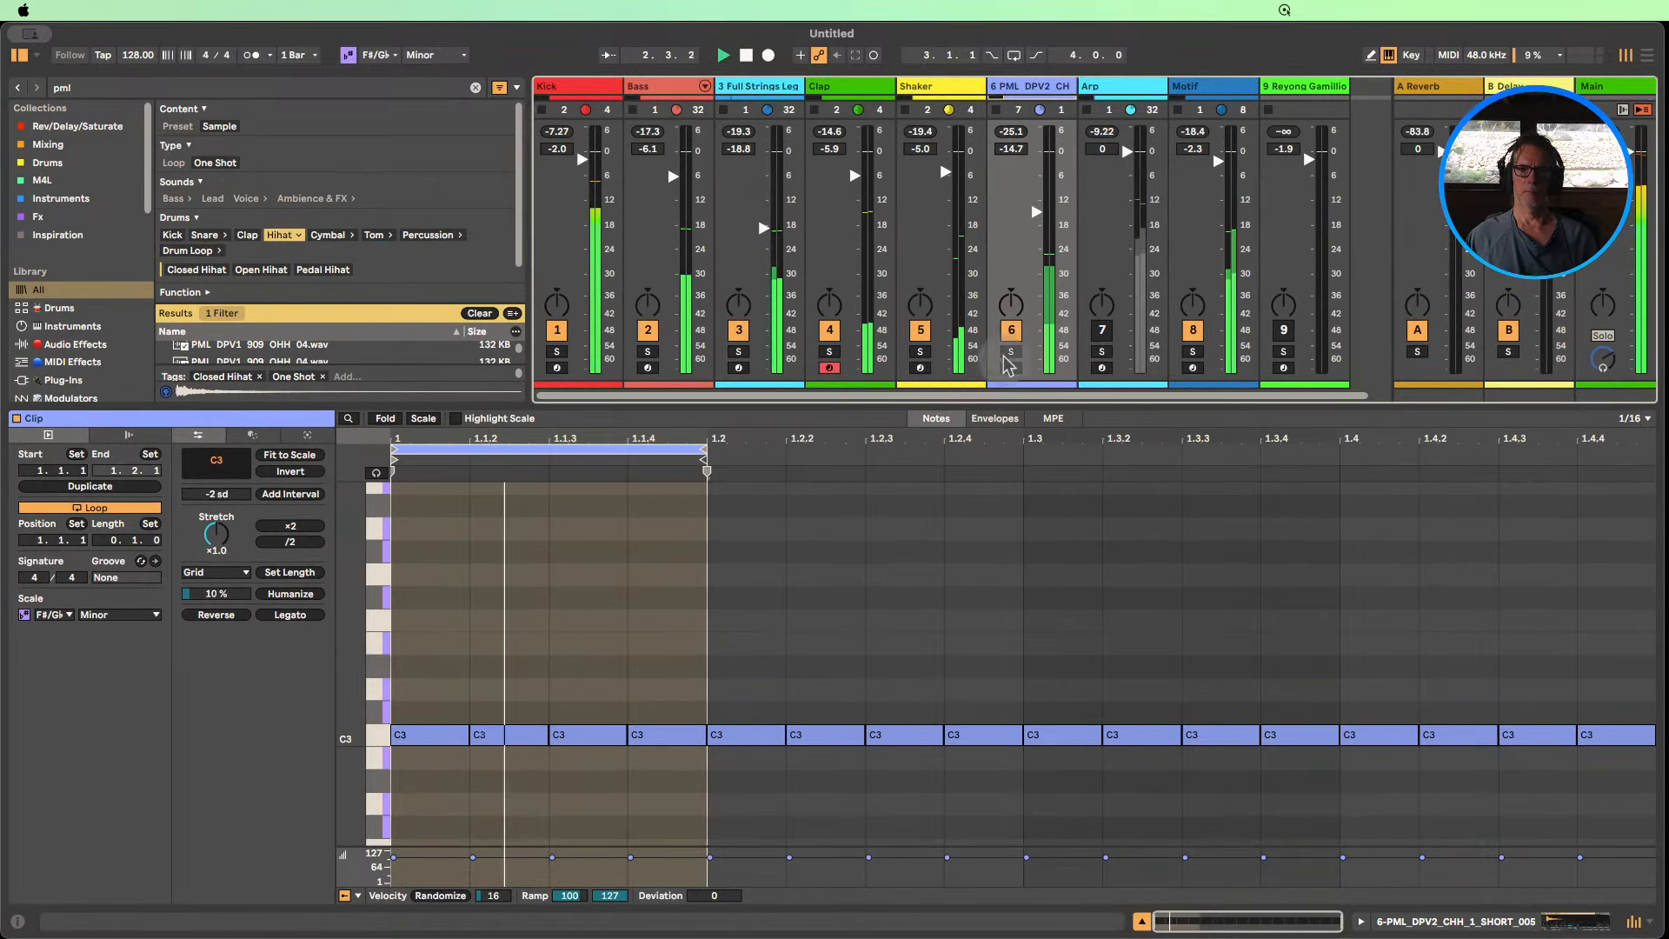
Lower the velocities of the second and fourth sixteenths in the hi-hat loop and solo the Shaker and Clap alongside it.
mouse_move(474, 861)
left_mouse_down()
mouse_move(642, 878)
mouse_move(557, 861)
left_mouse_up()
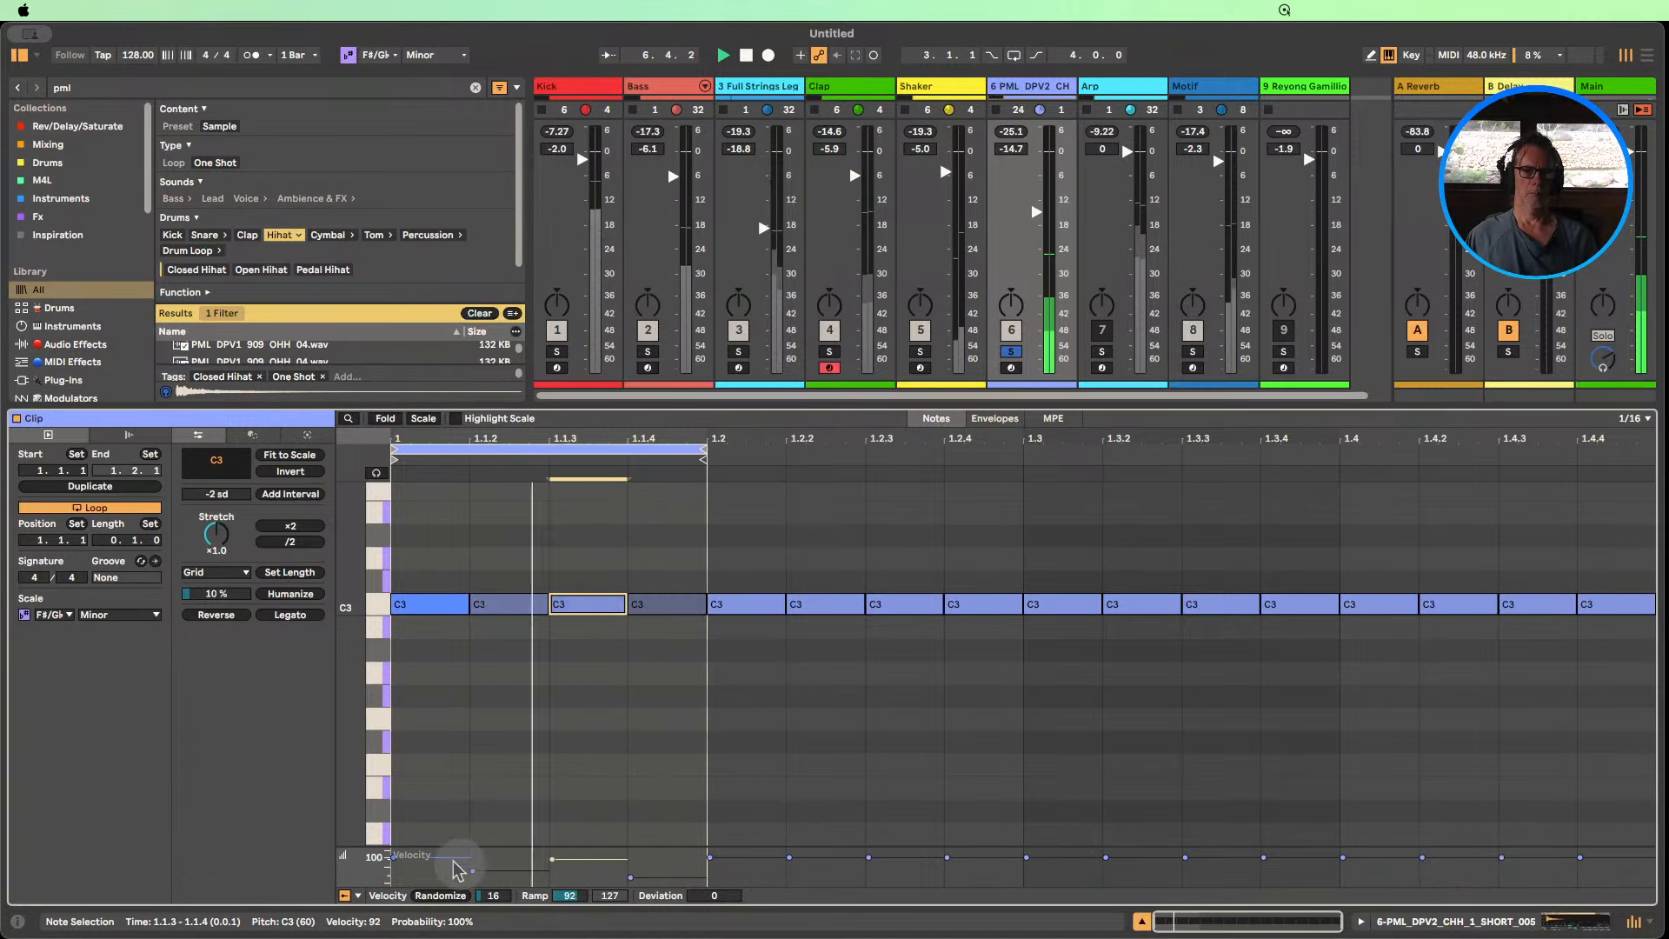
left_click_drag(393, 857, 473, 874)
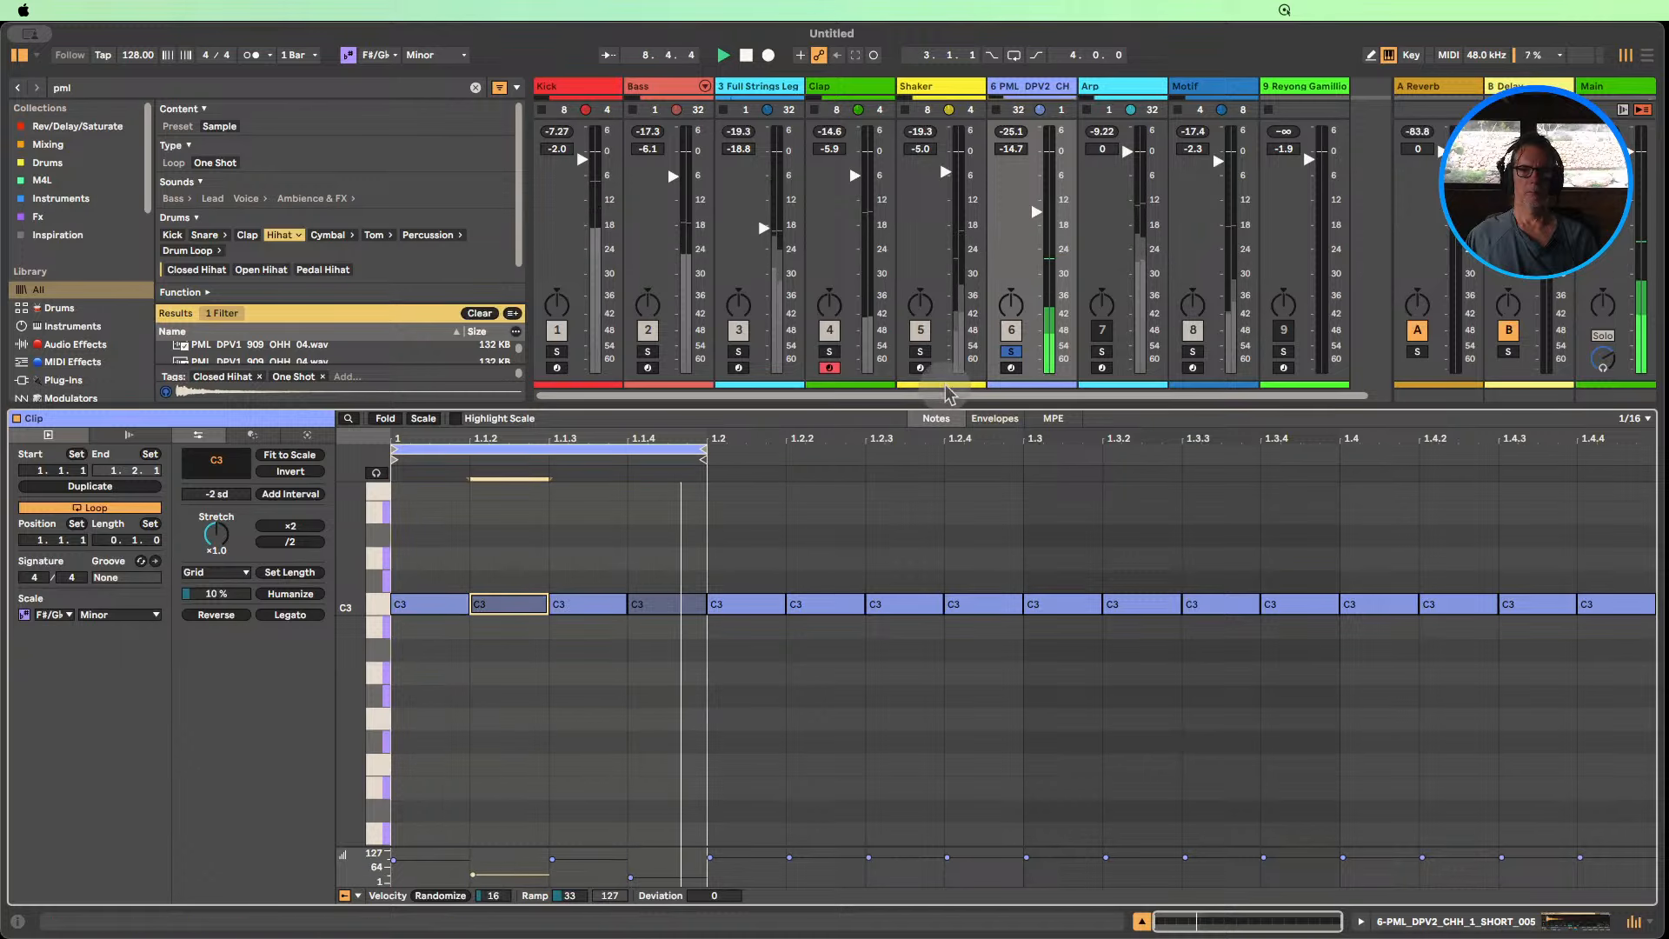
left_click(920, 331)
left_click(921, 351)
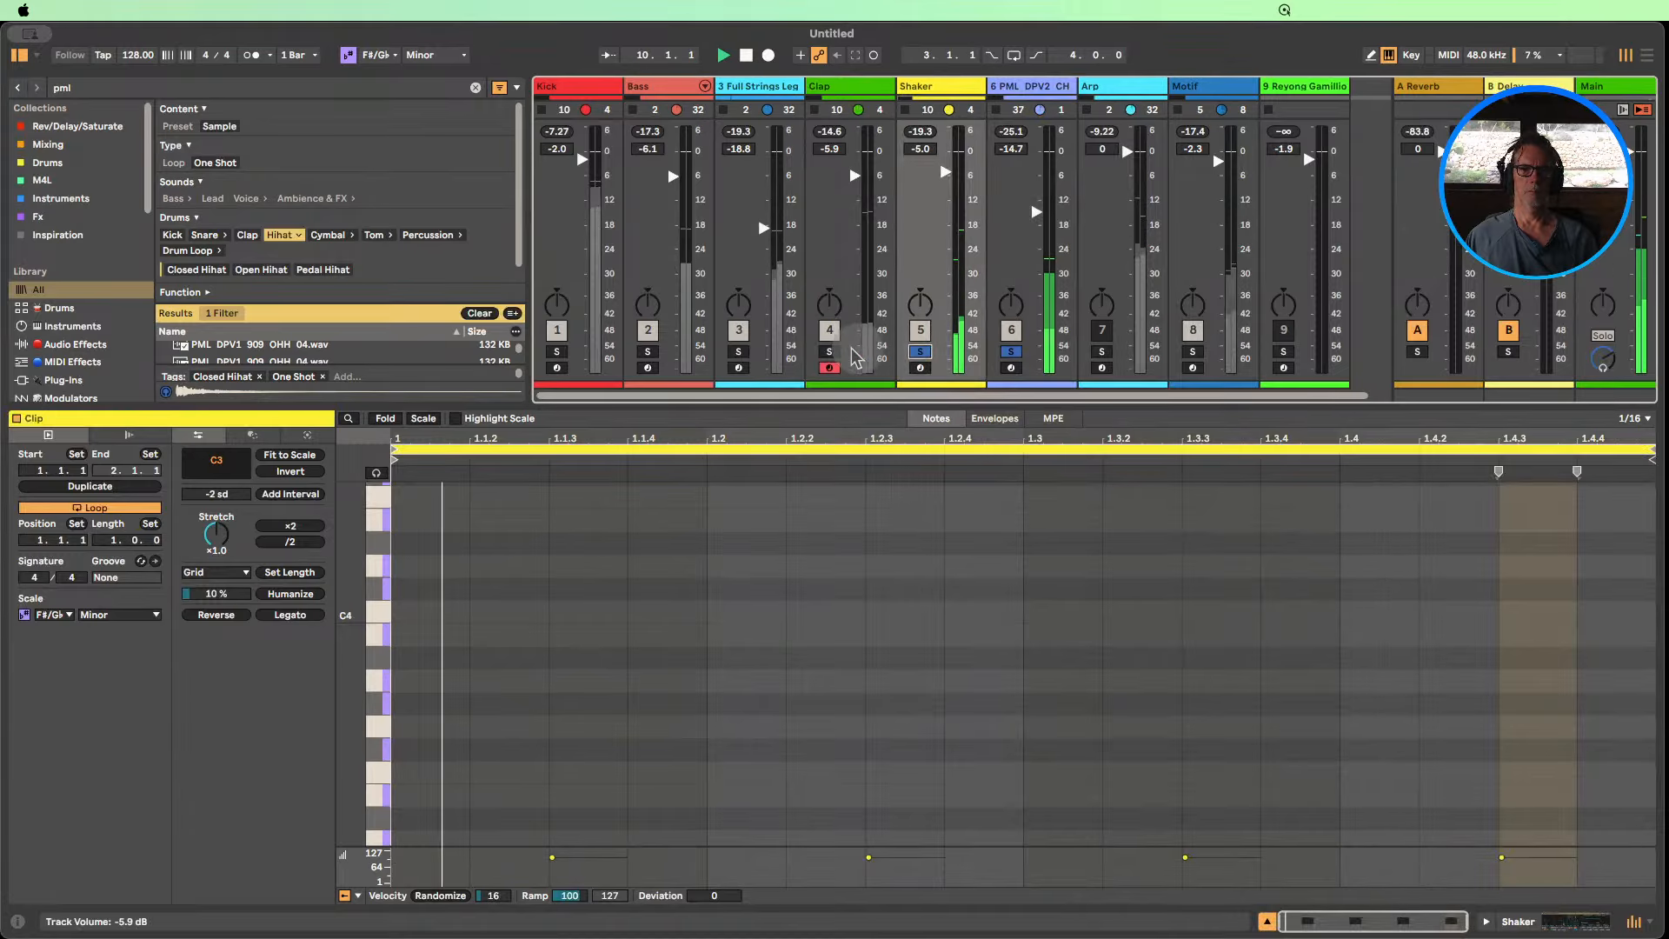
left_click(830, 351)
left_click(1017, 86)
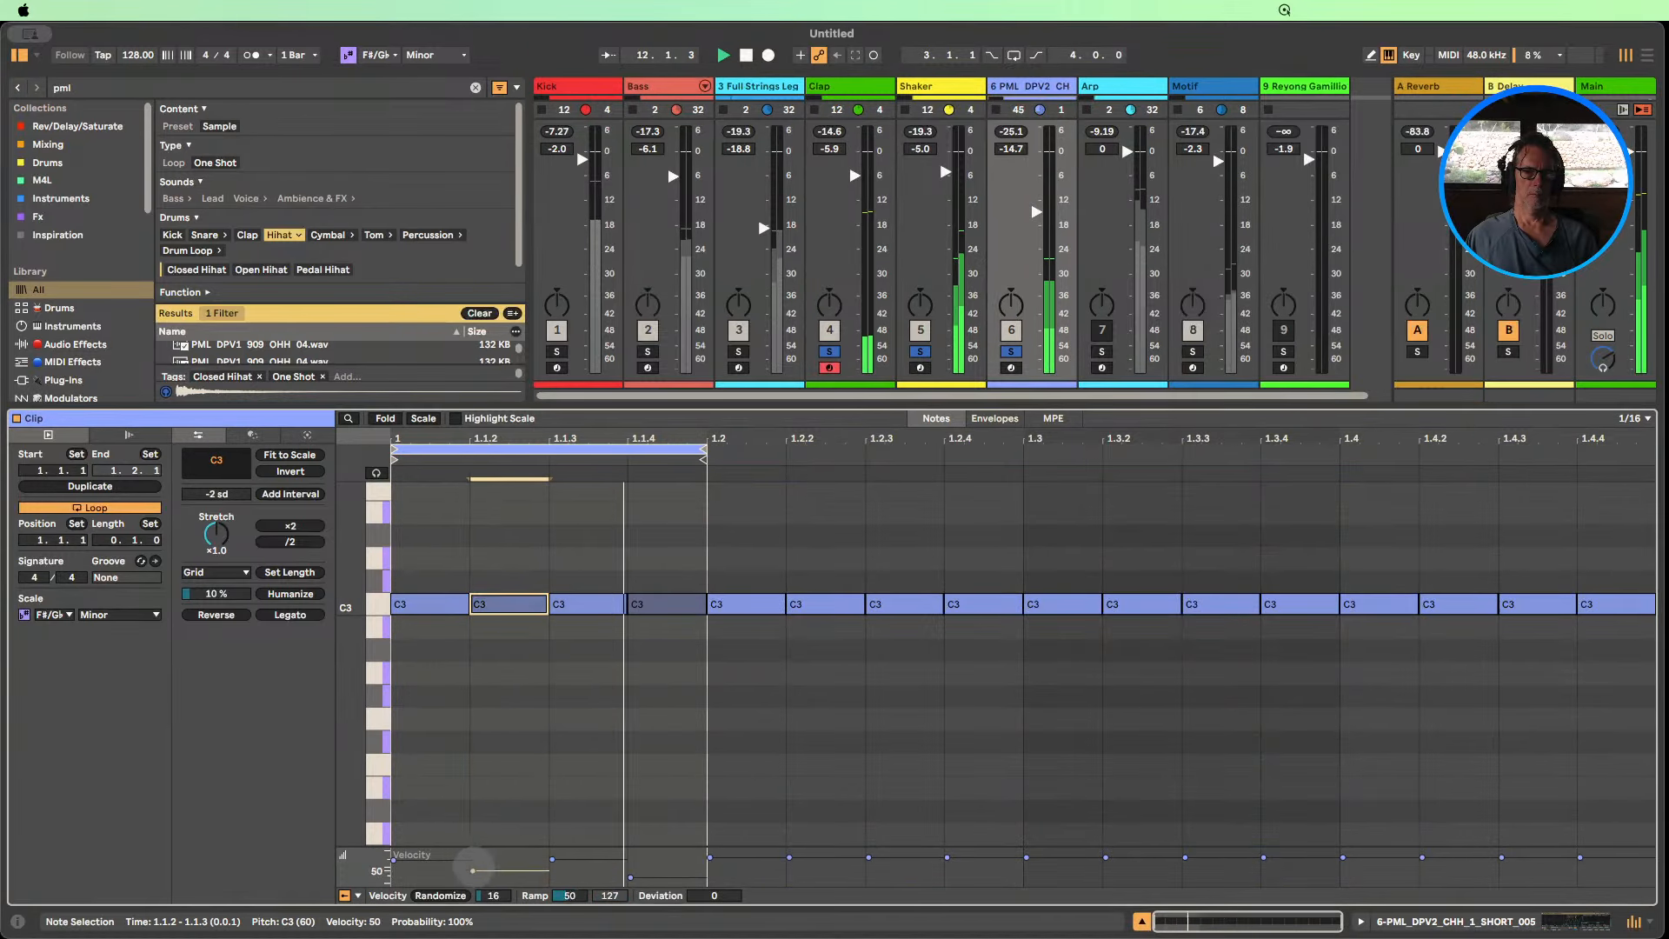
Accent the second and fourth hi-hat sixteenths at velocity about 110 and lower the first and third to about 77.
mouse_move(472, 874)
left_mouse_down()
mouse_move(472, 854)
mouse_move(632, 858)
left_mouse_up()
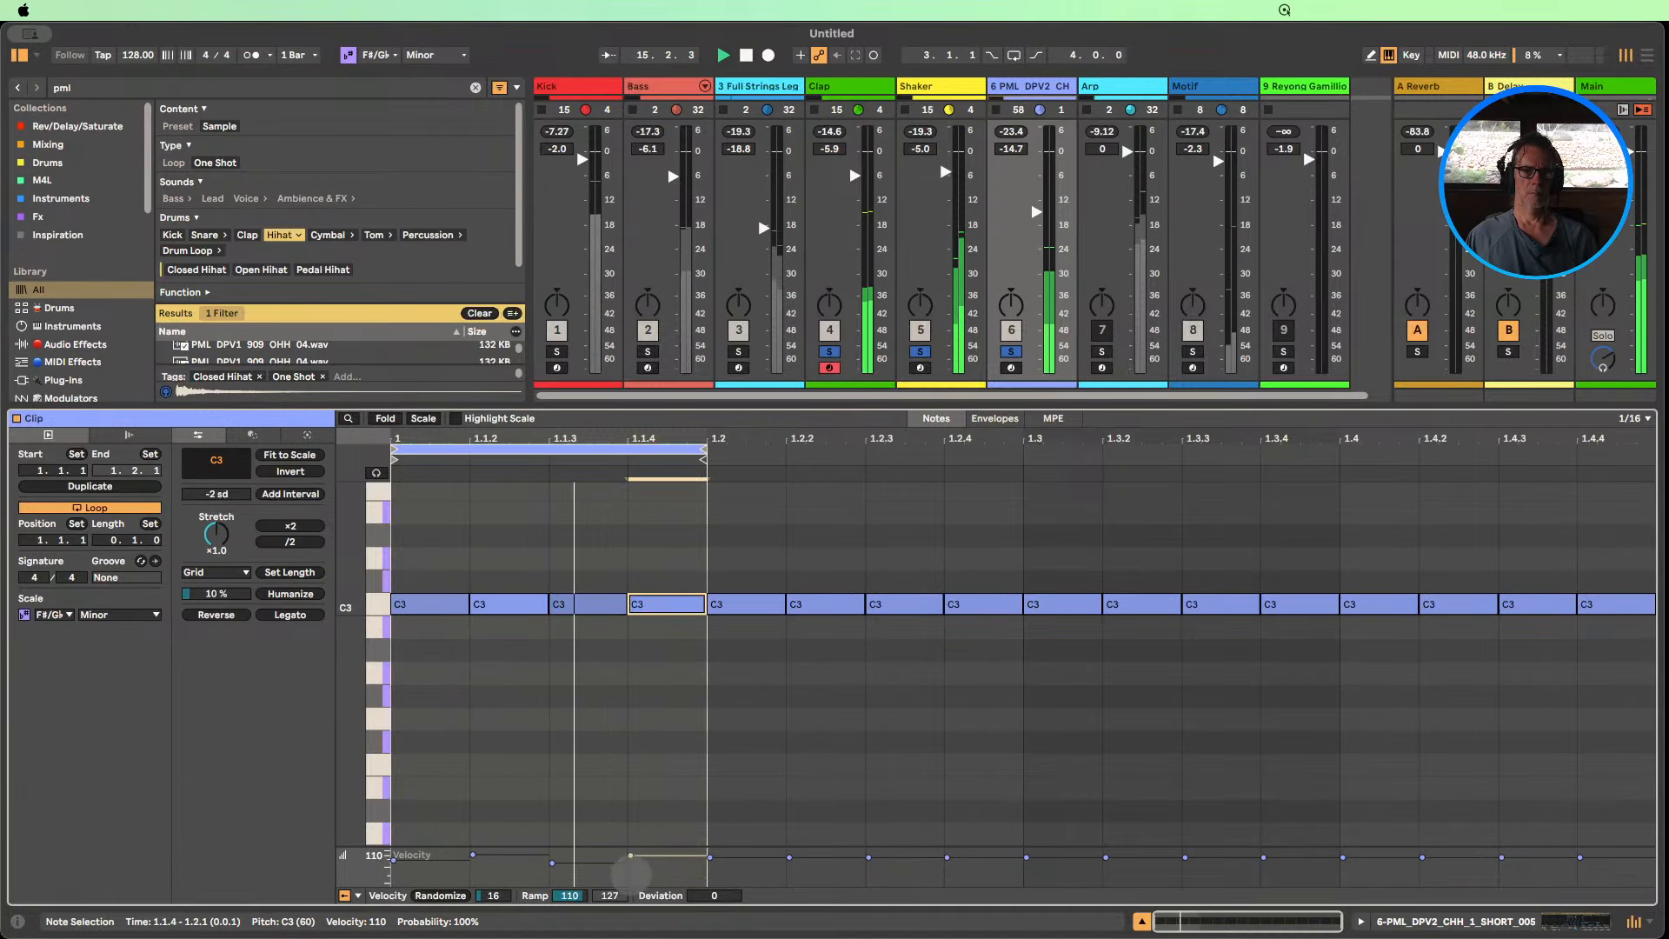
left_click(395, 860)
left_click_drag(394, 860, 395, 864)
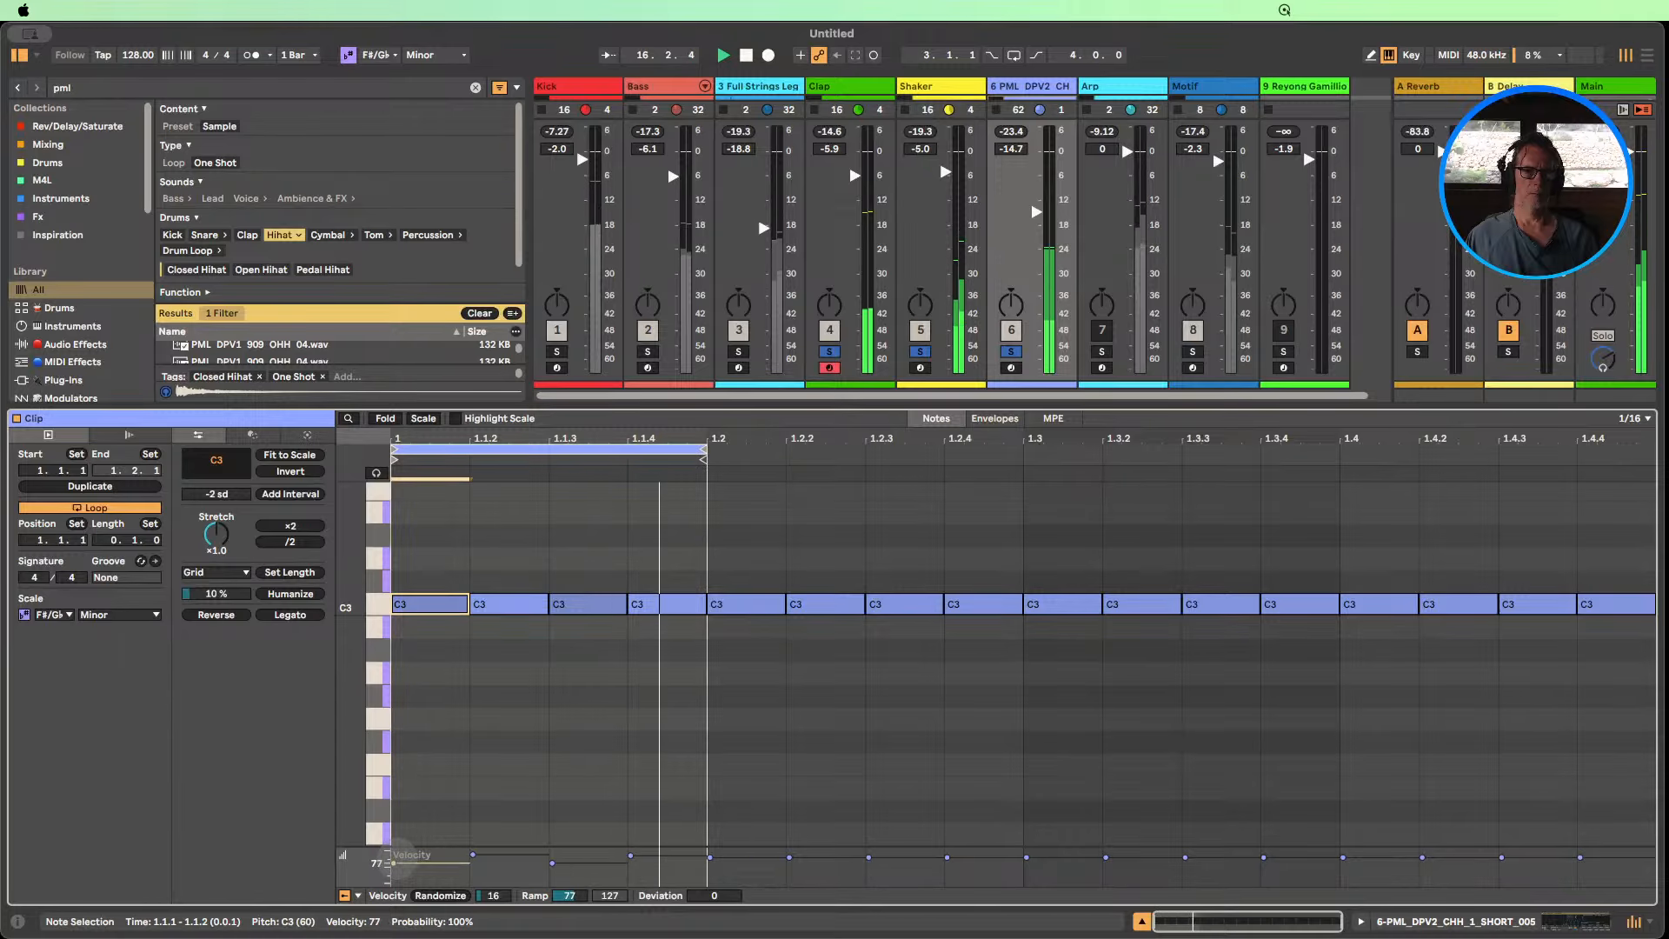
Duplicate the first beat's four hi-hat notes three times to fill the rest of the bar.
left_click_drag(700, 654, 418, 555)
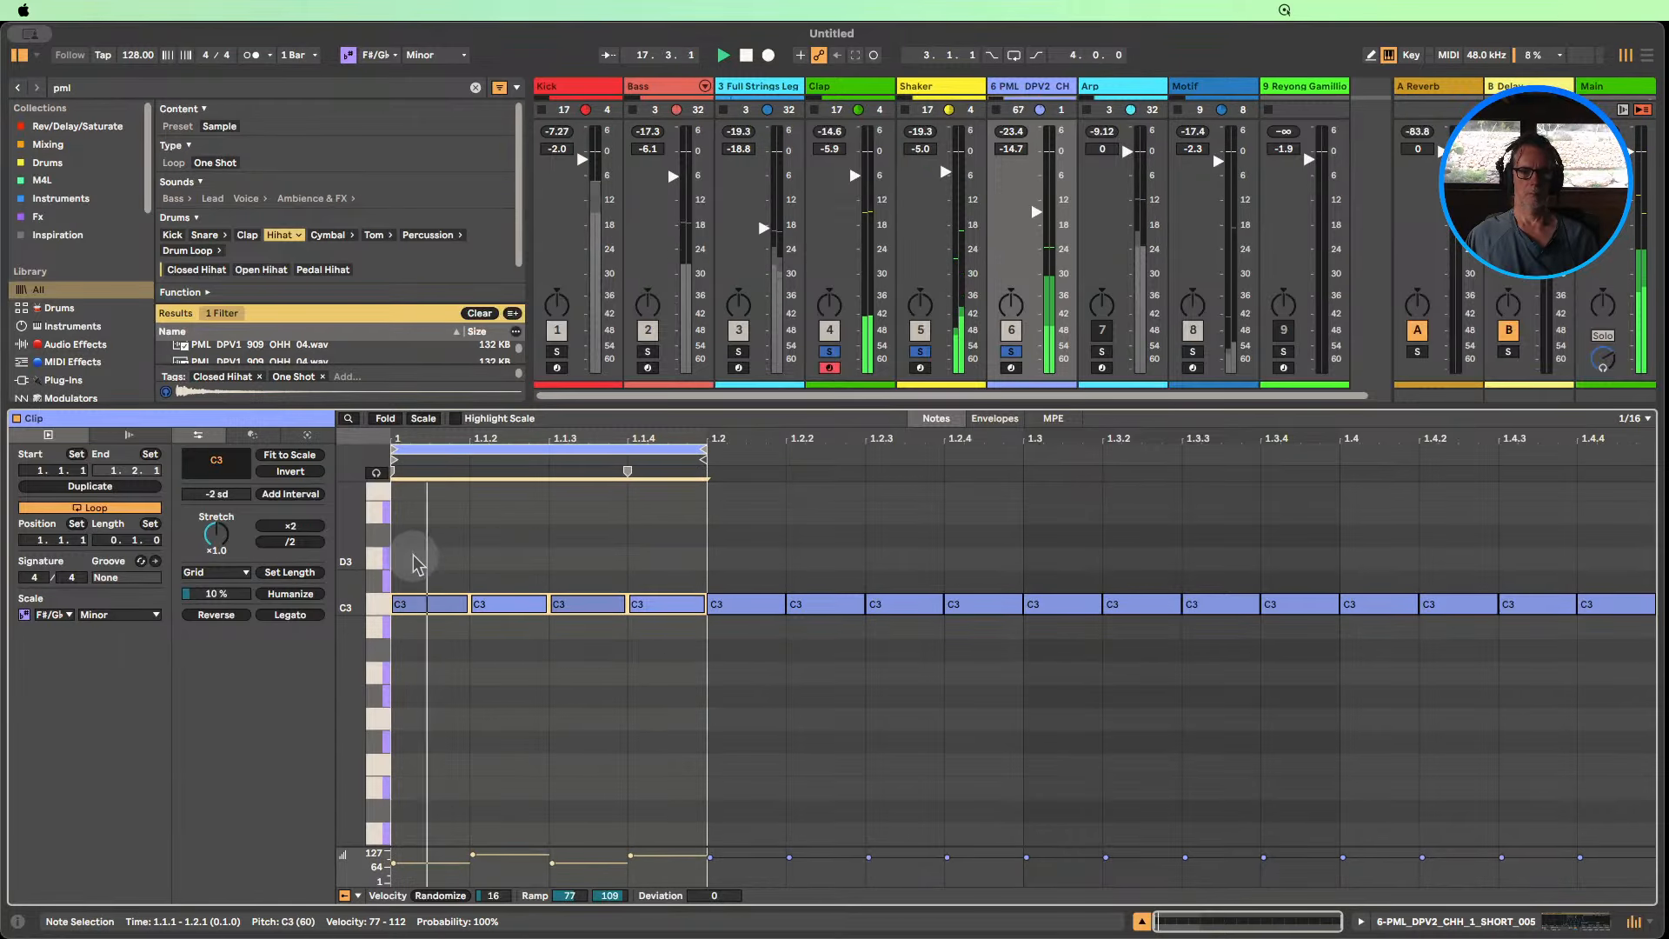
key("super+d")
key("super+d")
key("super+d")
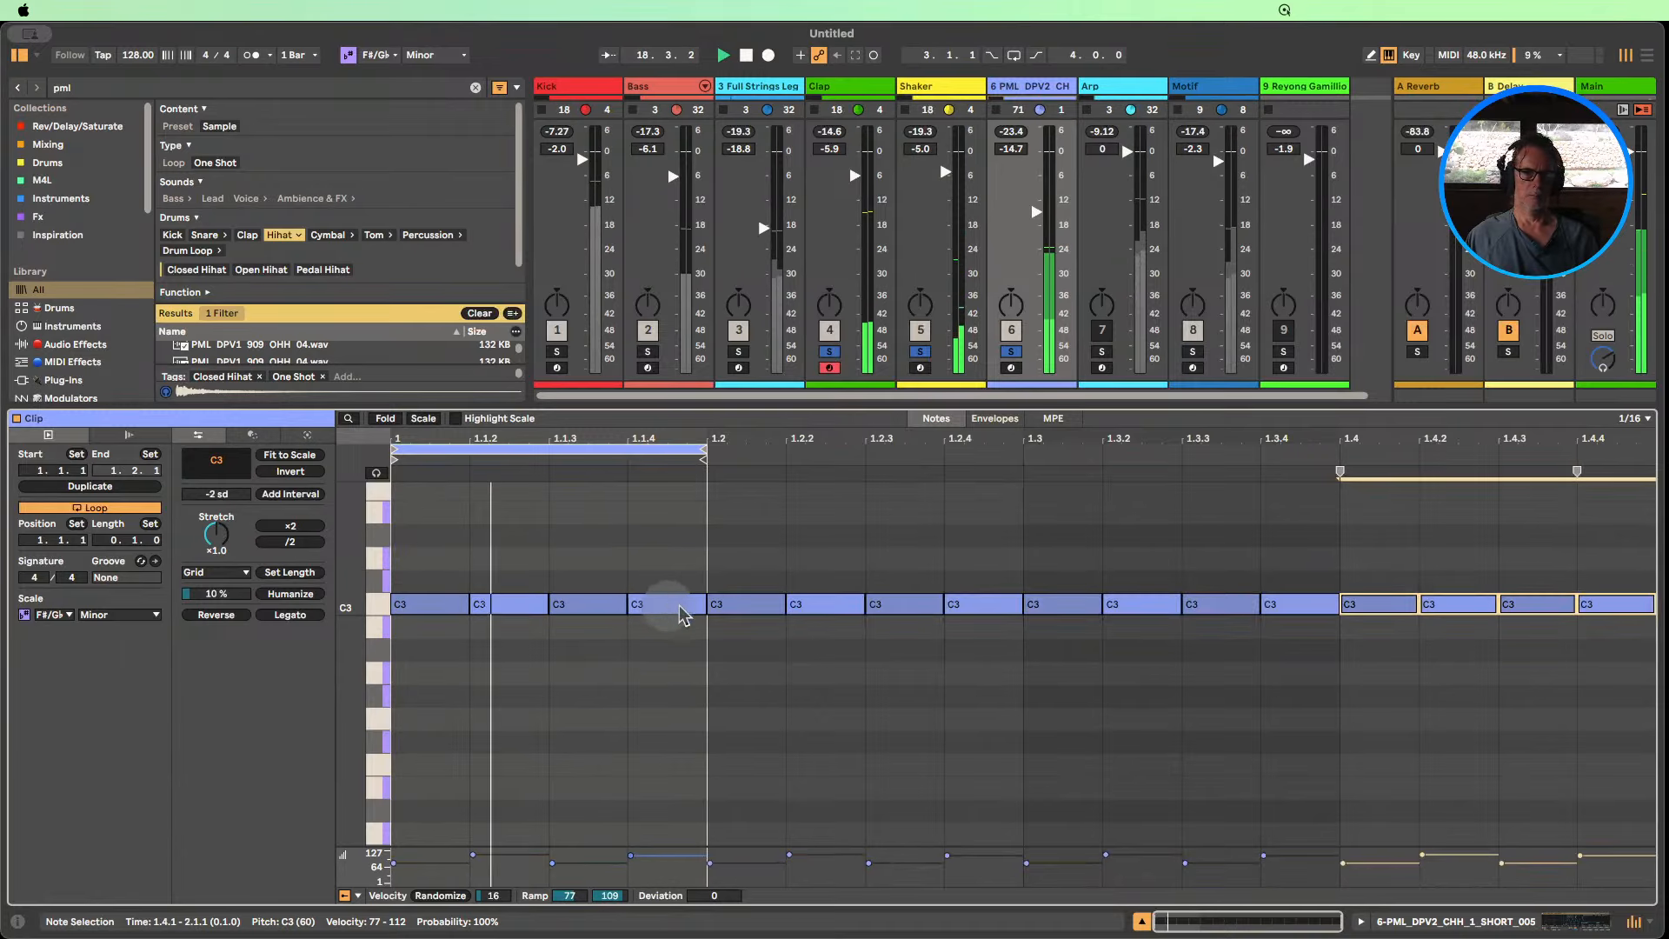
Humanize all notes in the hi-hat clip by 10% and release the track solos.
key("super+a")
left_click(304, 595)
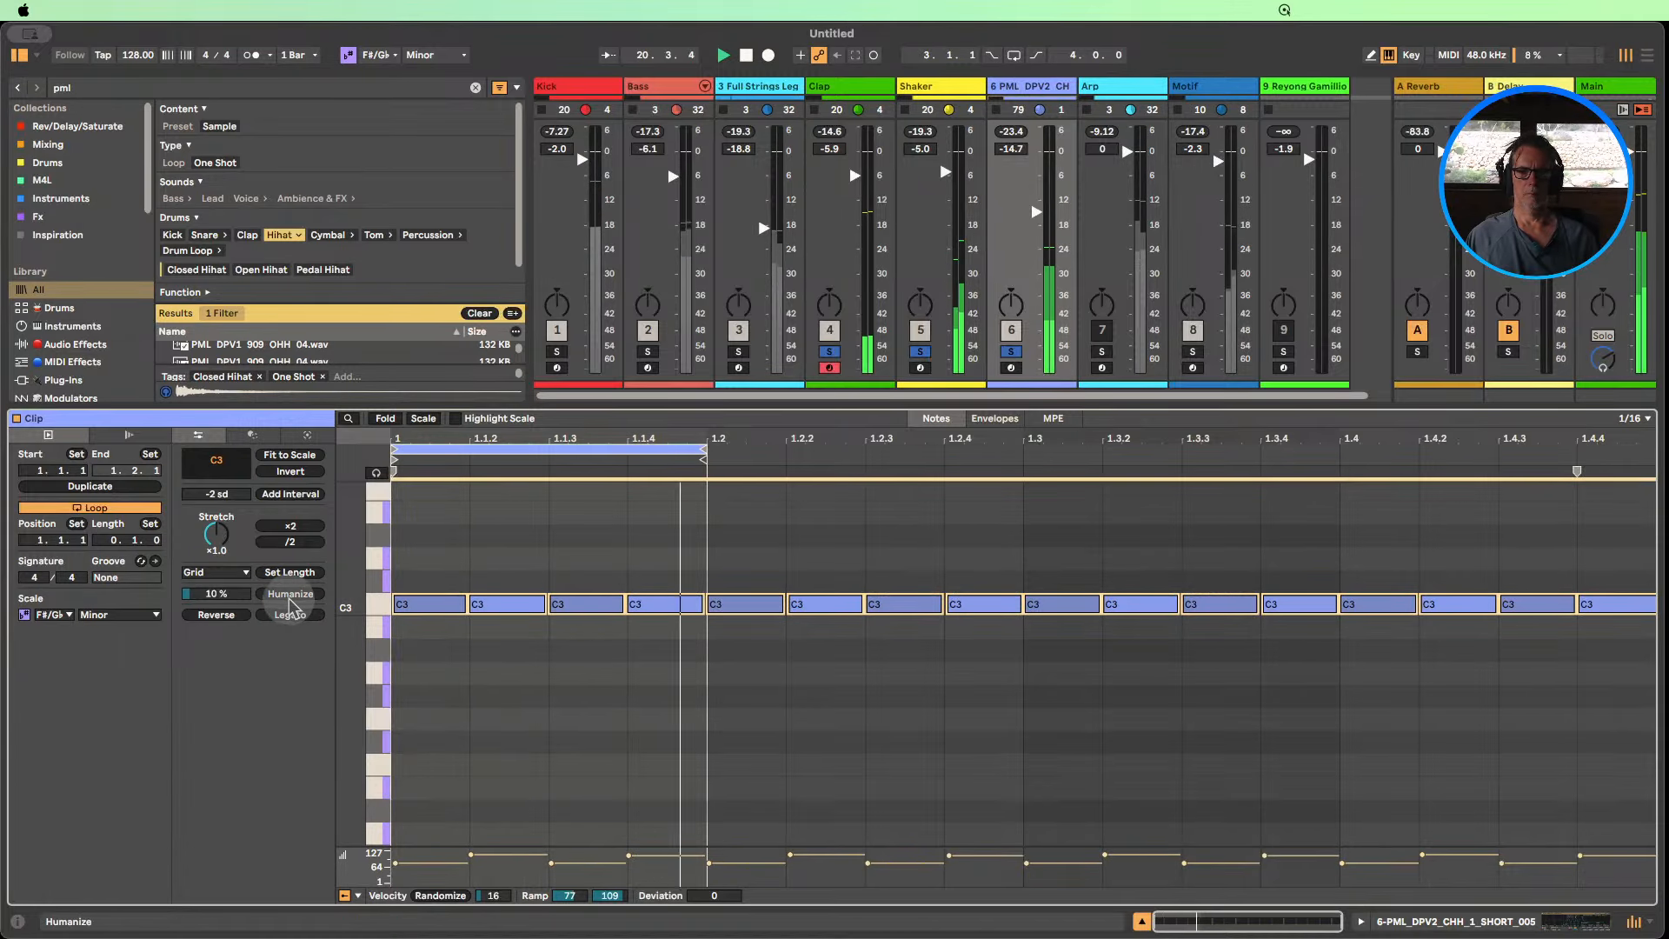
left_click(1013, 352)
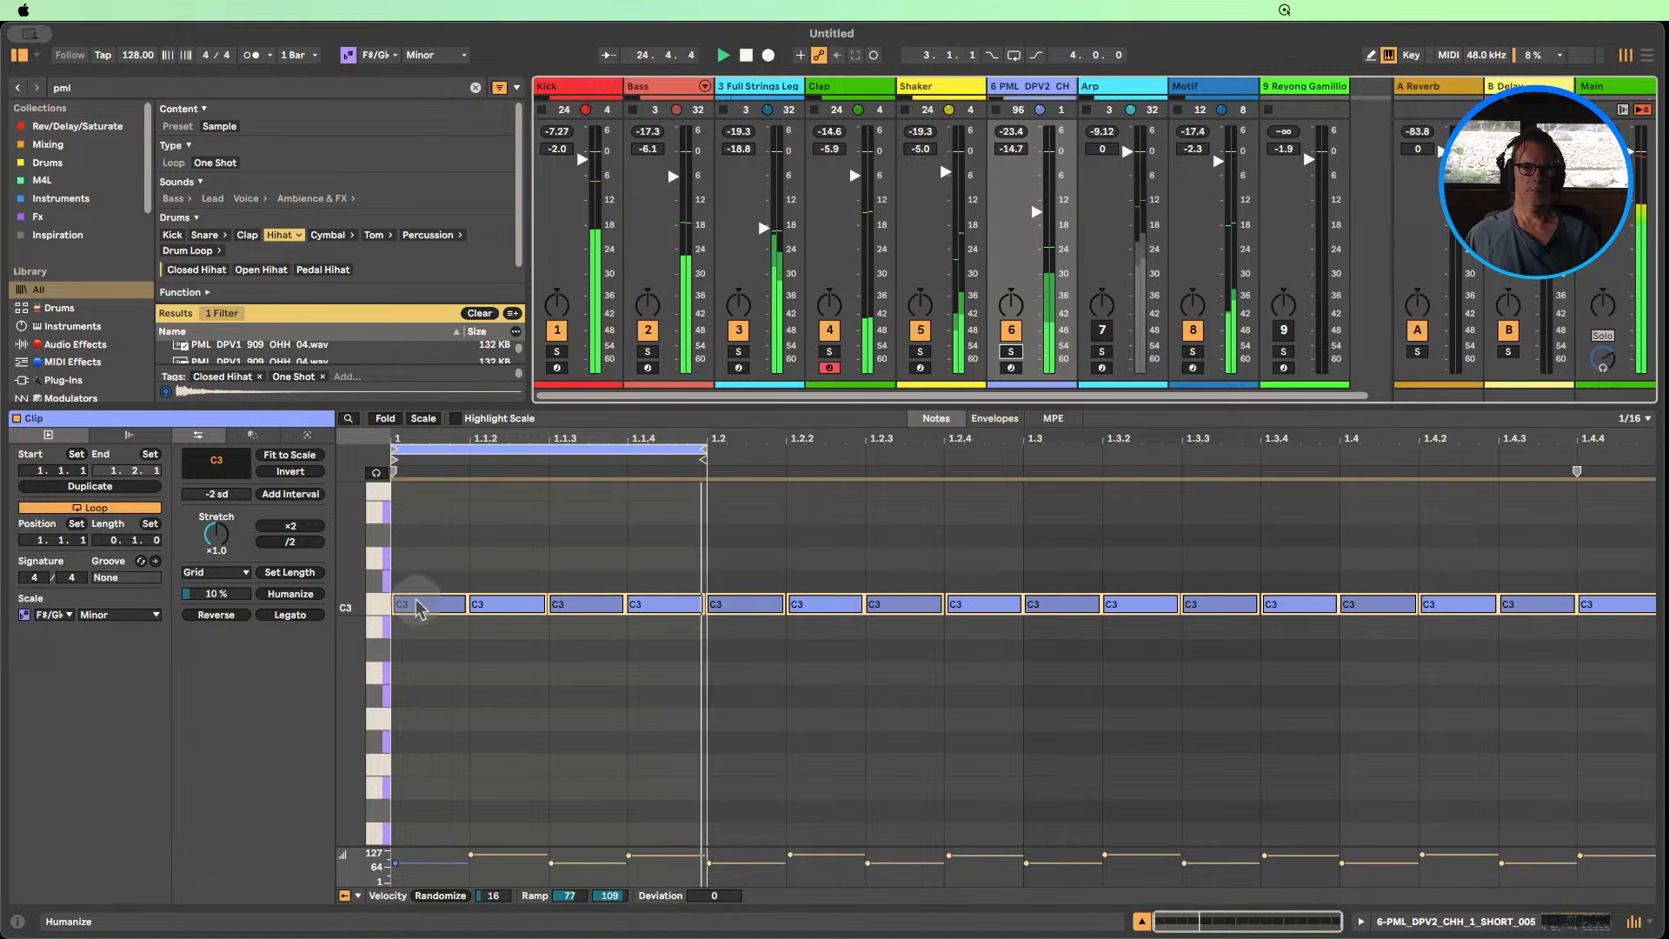
Transpose all the hi-hat notes from C3 down by semitones, settling on A2.
left_click(374, 609)
key("Down")
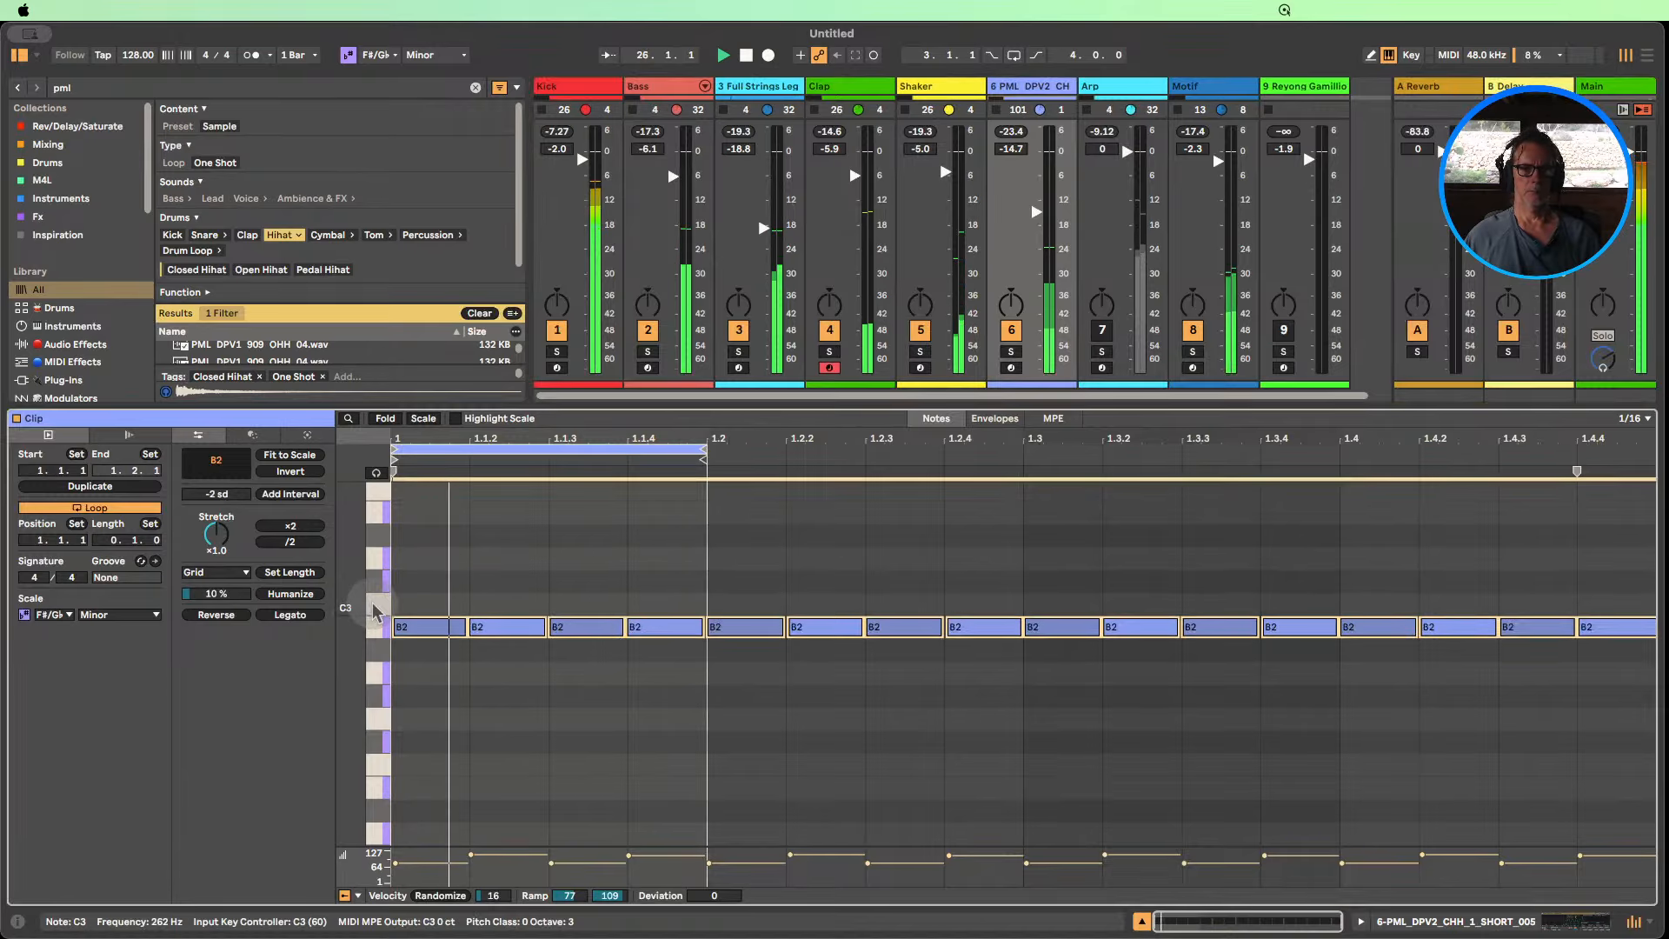
key("Down")
key("Down")
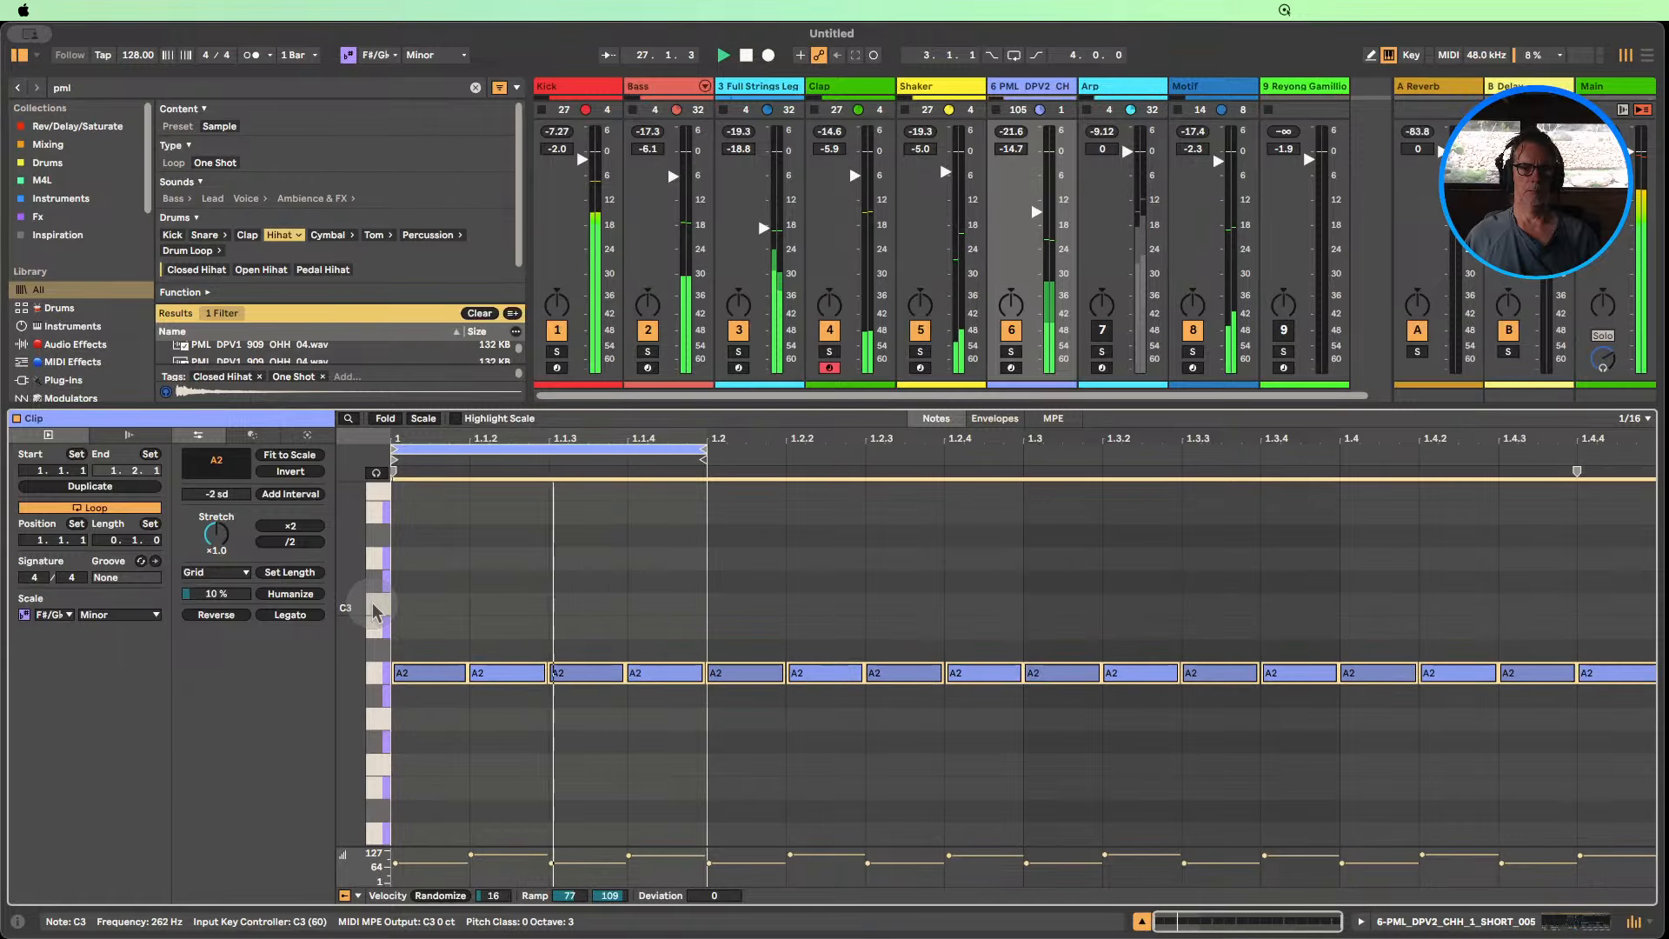
key("Down")
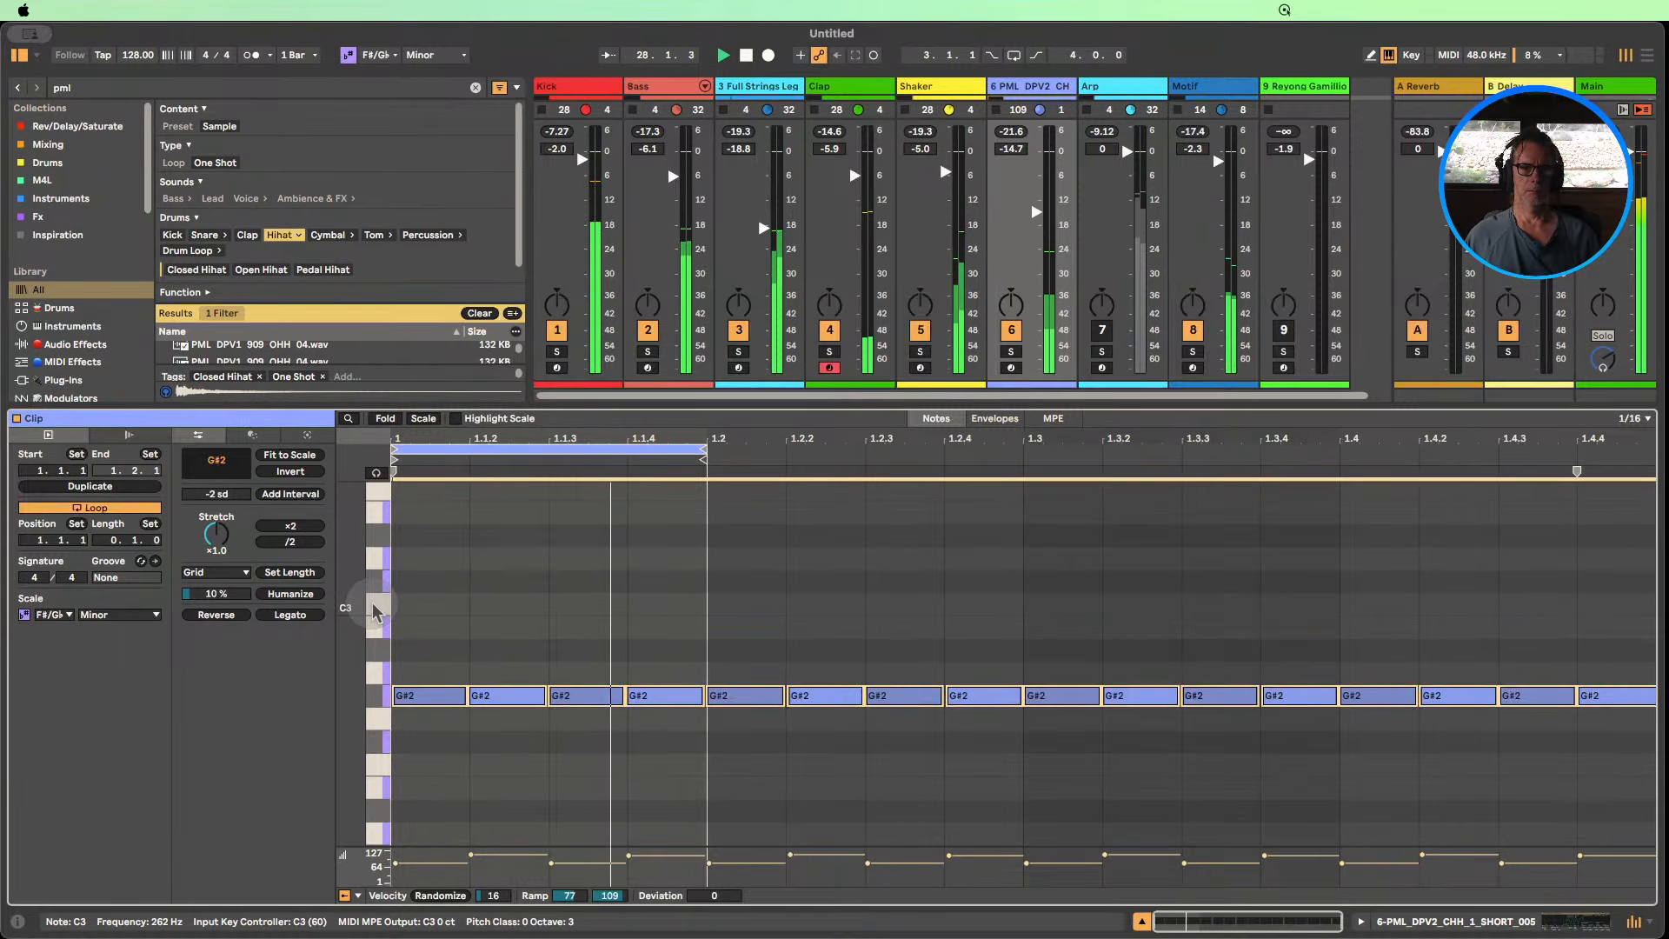
key("Up")
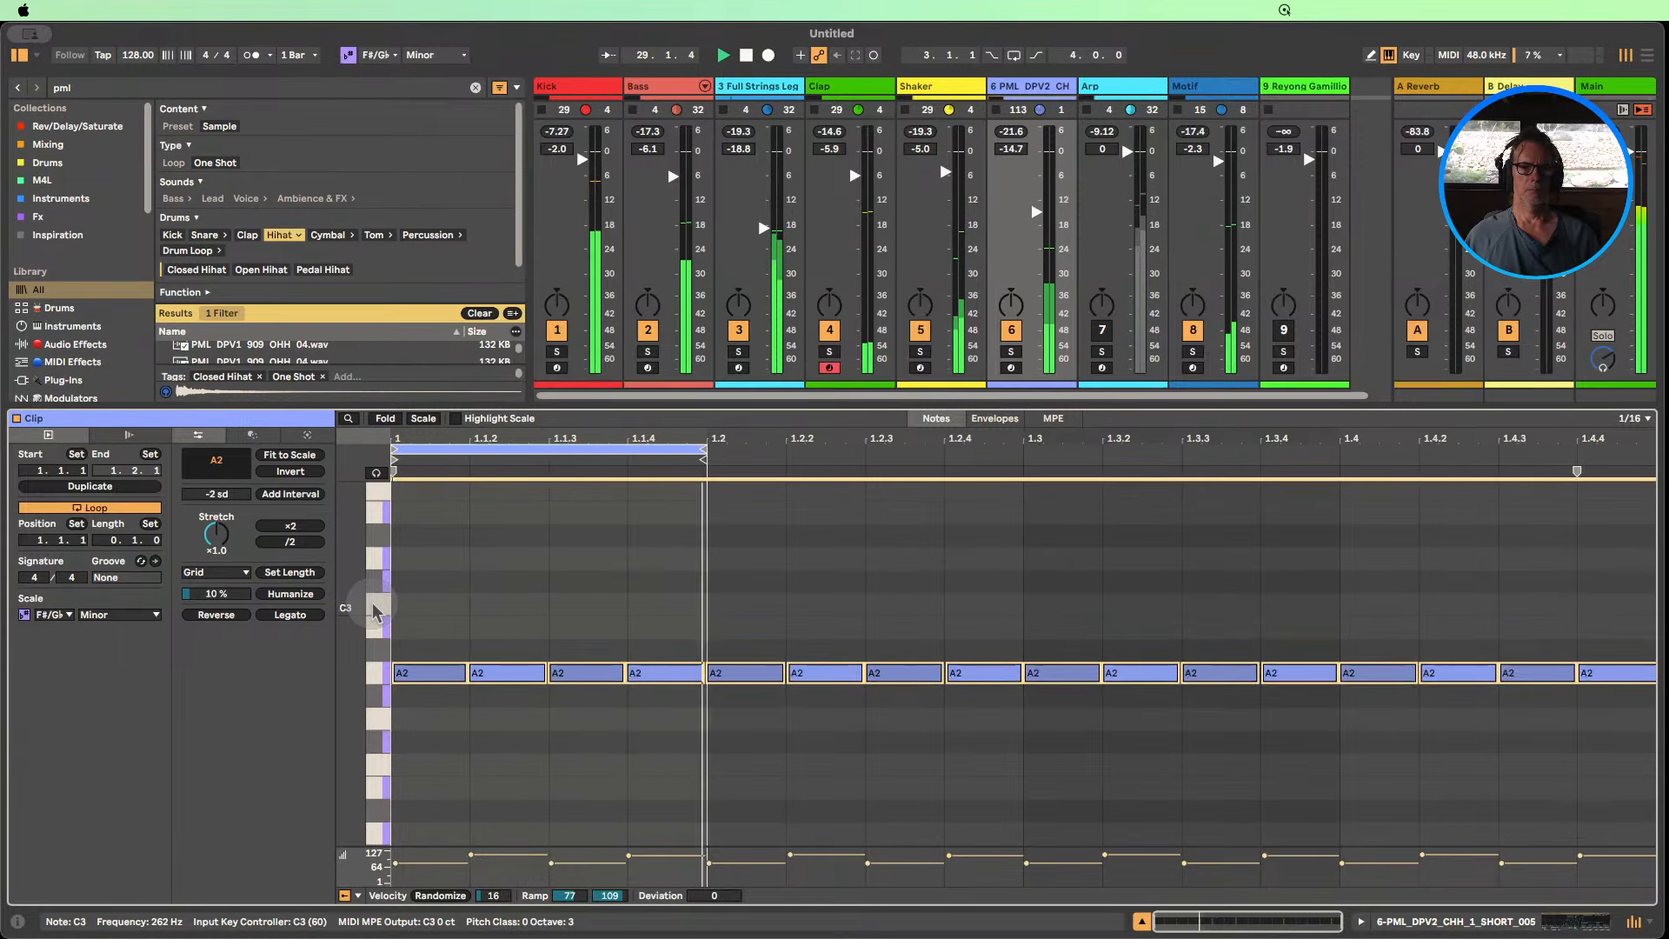
Show the hi-hat track's devices, shorten the Simpler's envelope decay to 318 ms and stop playback.
left_click(1463, 922)
mouse_move(476, 889)
left_mouse_down()
mouse_move(477, 922)
mouse_move(476, 896)
left_mouse_up()
left_click(746, 56)
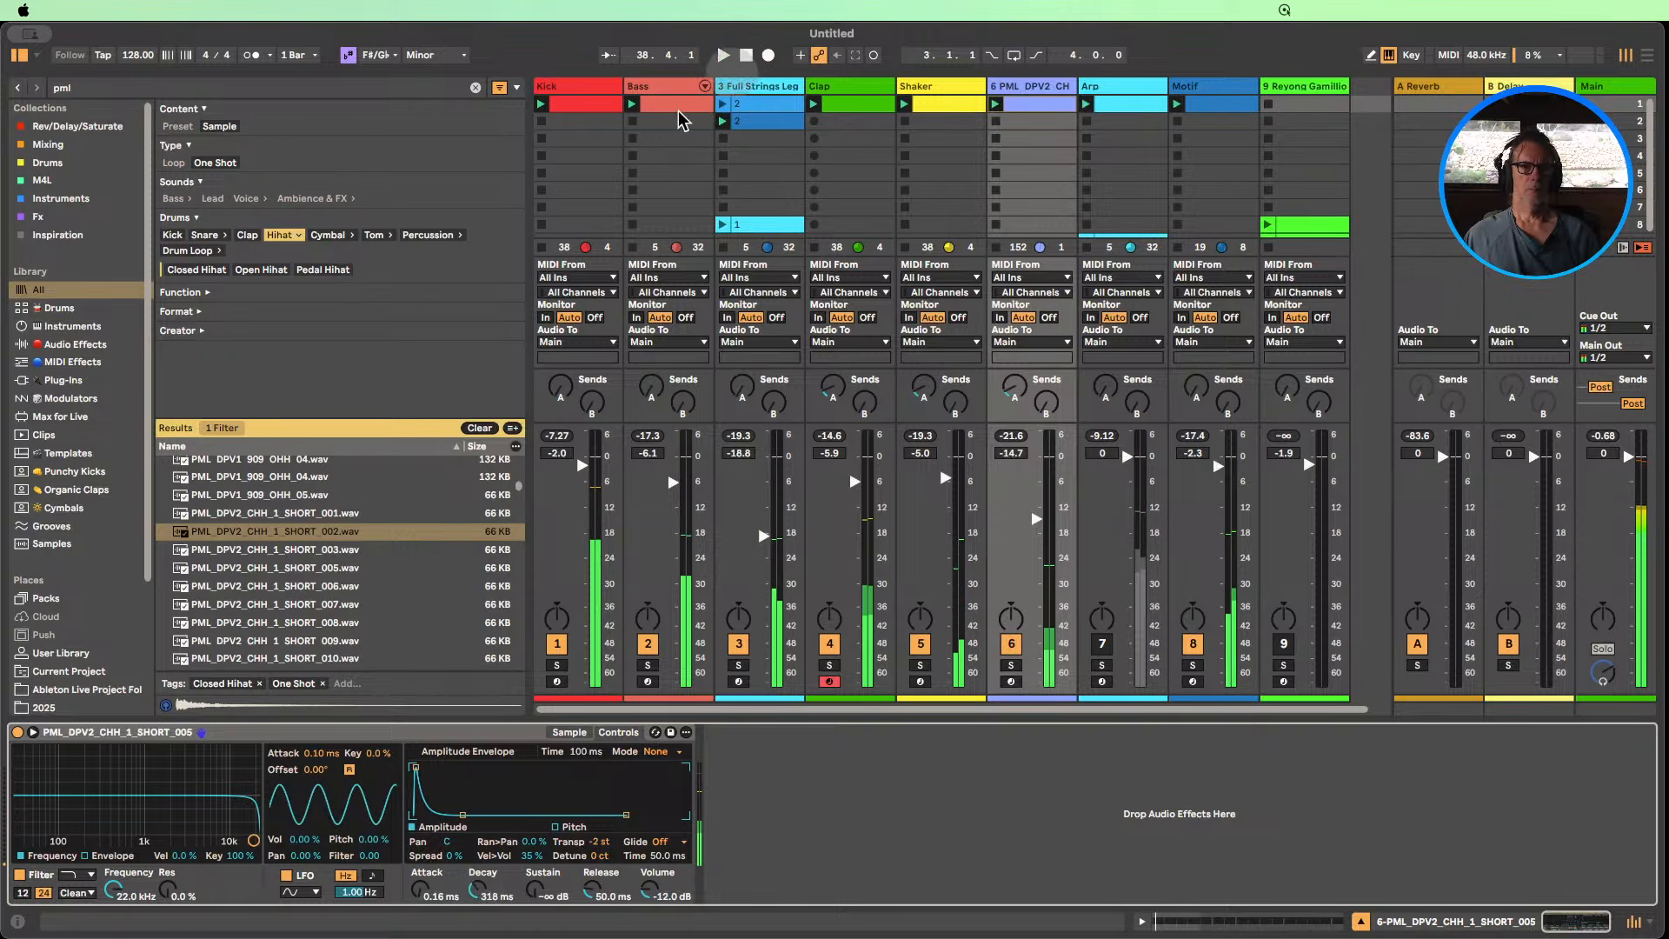
Clear the library search, find LFO among the audio effects, load it on the hi-hat track and start playback.
left_click(73, 344)
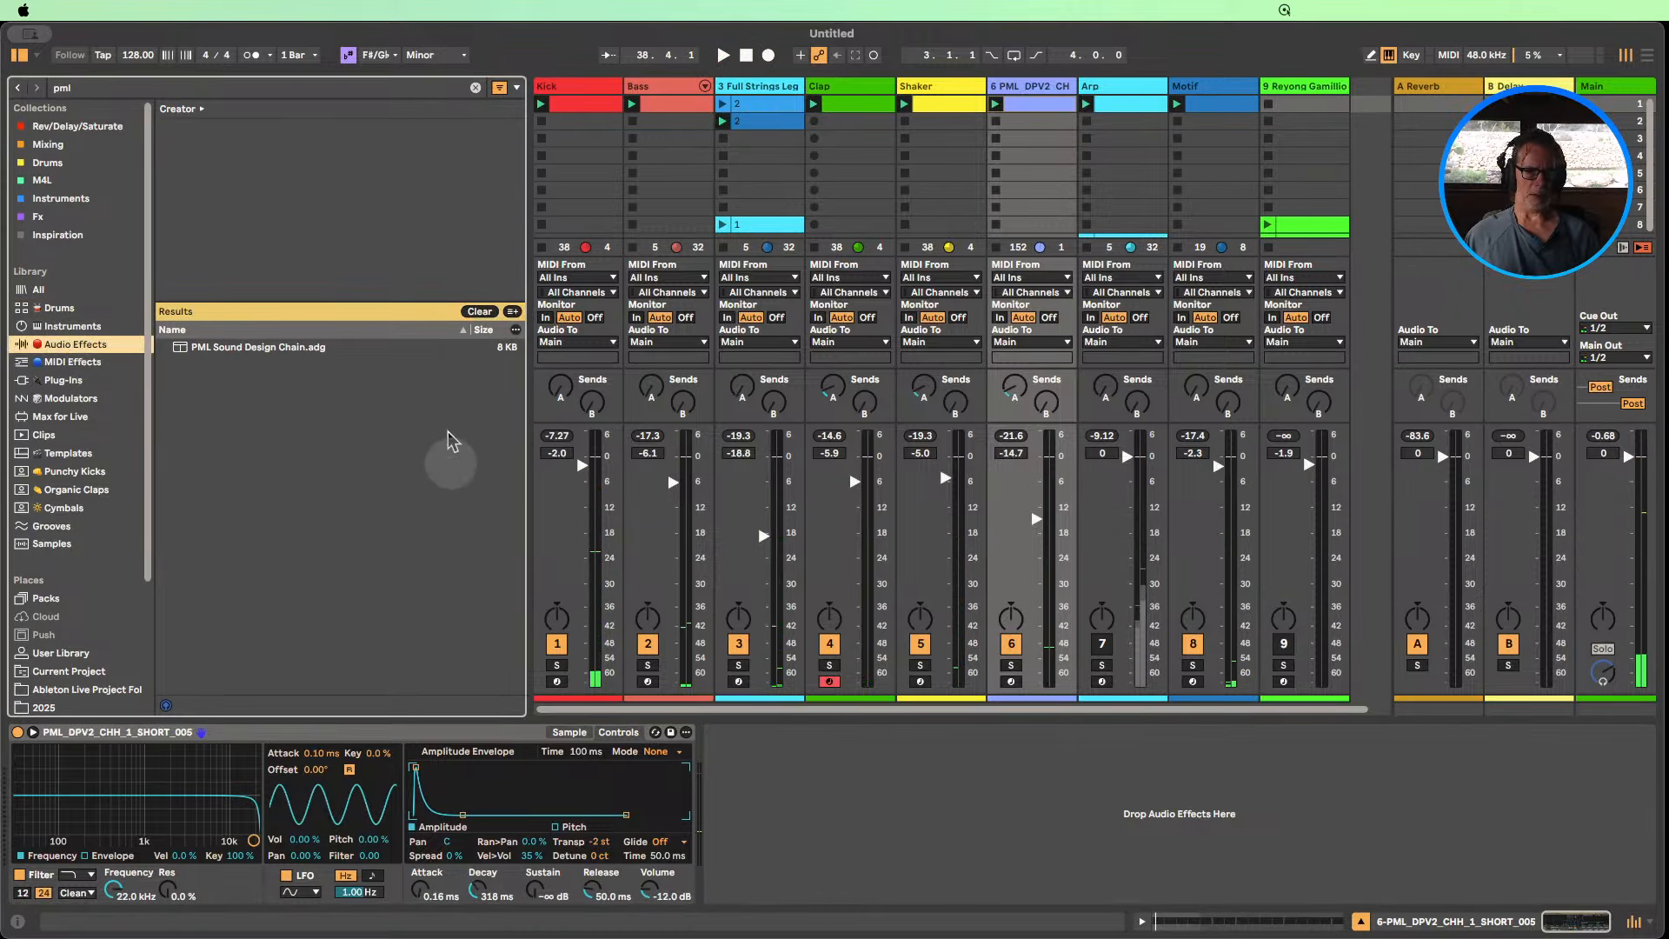
left_click(478, 312)
scroll(279, 561, "down", 3)
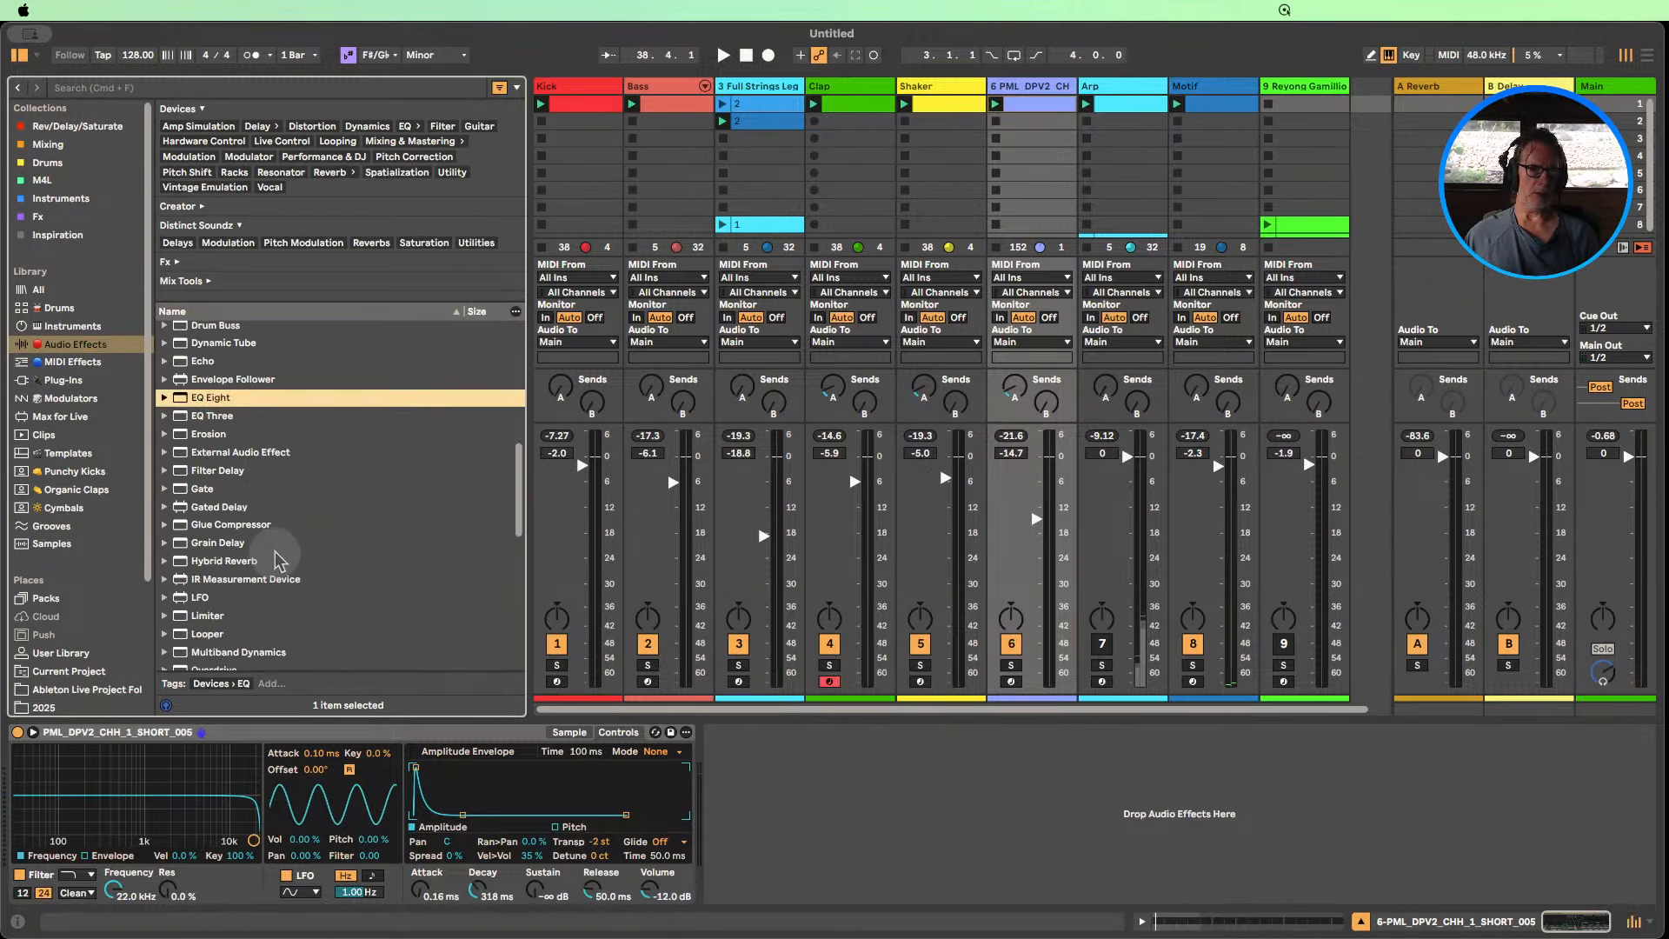
scroll(275, 556, "down", 1)
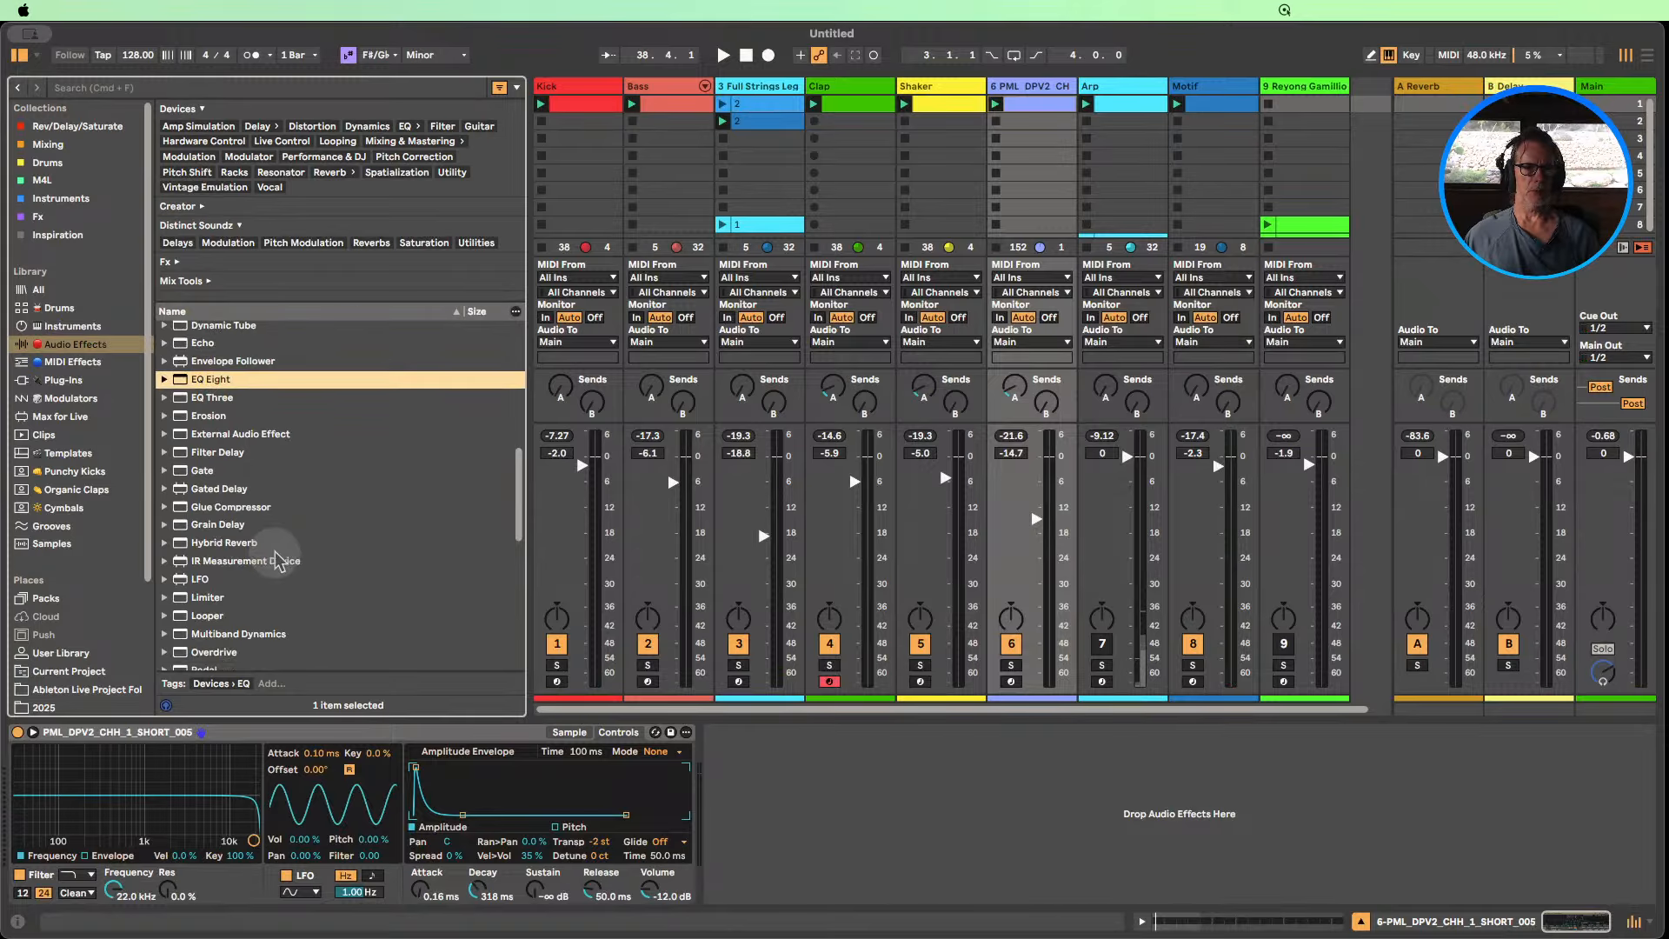
scroll(277, 559, "down", 5)
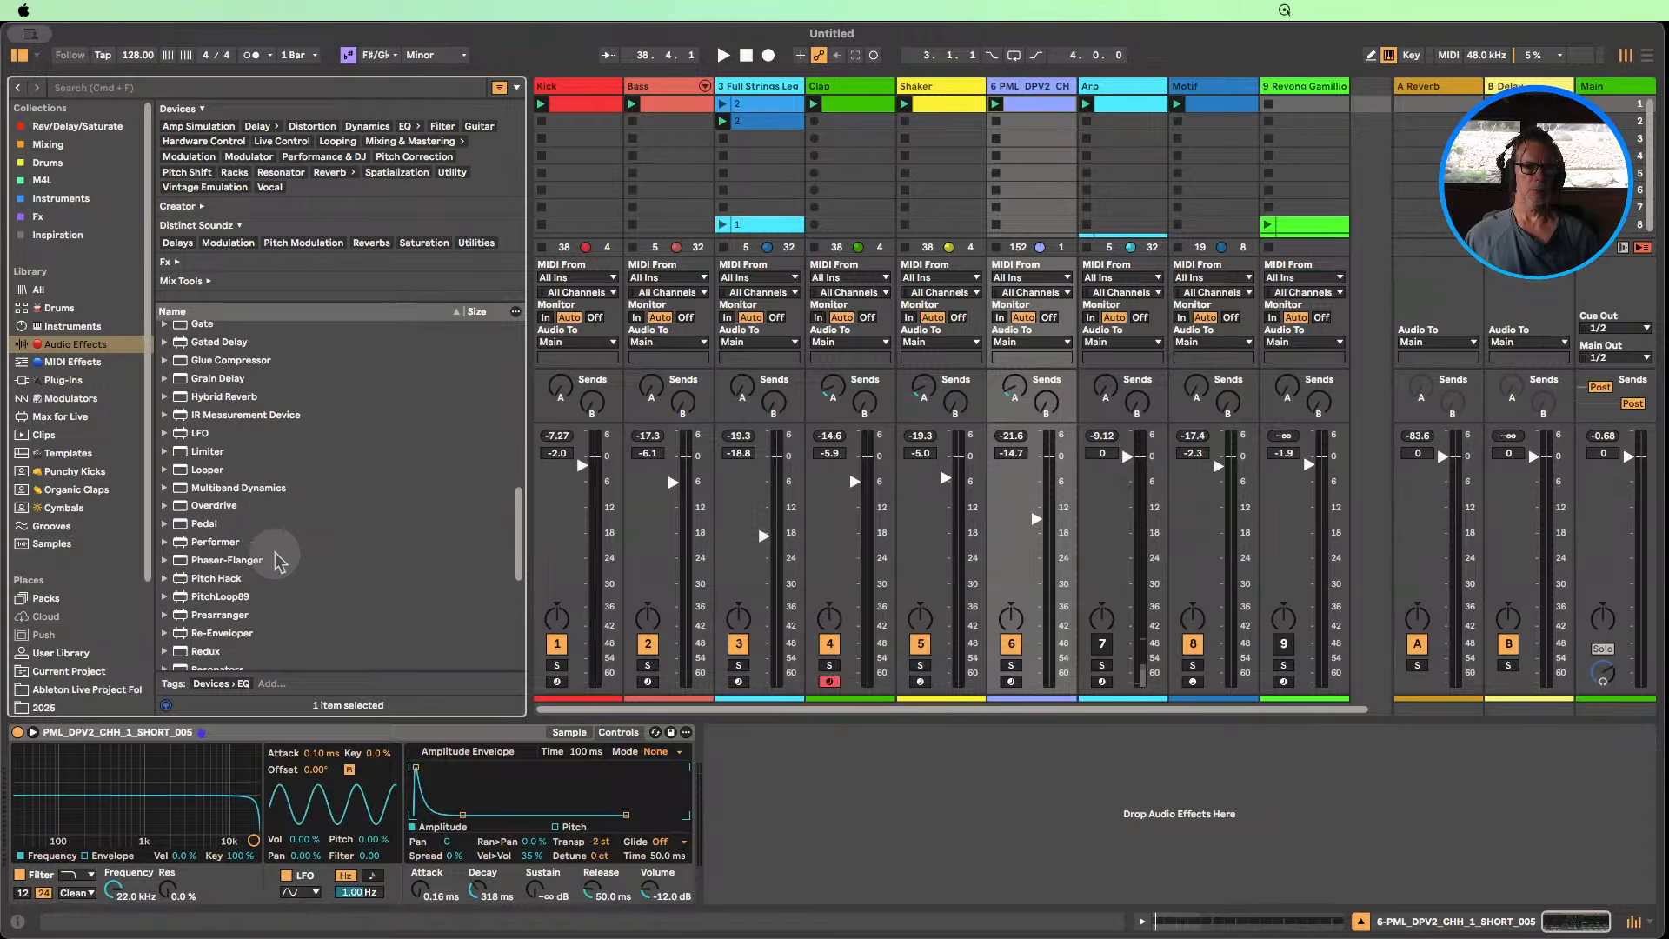
scroll(275, 561, "up", 2)
left_click(200, 488)
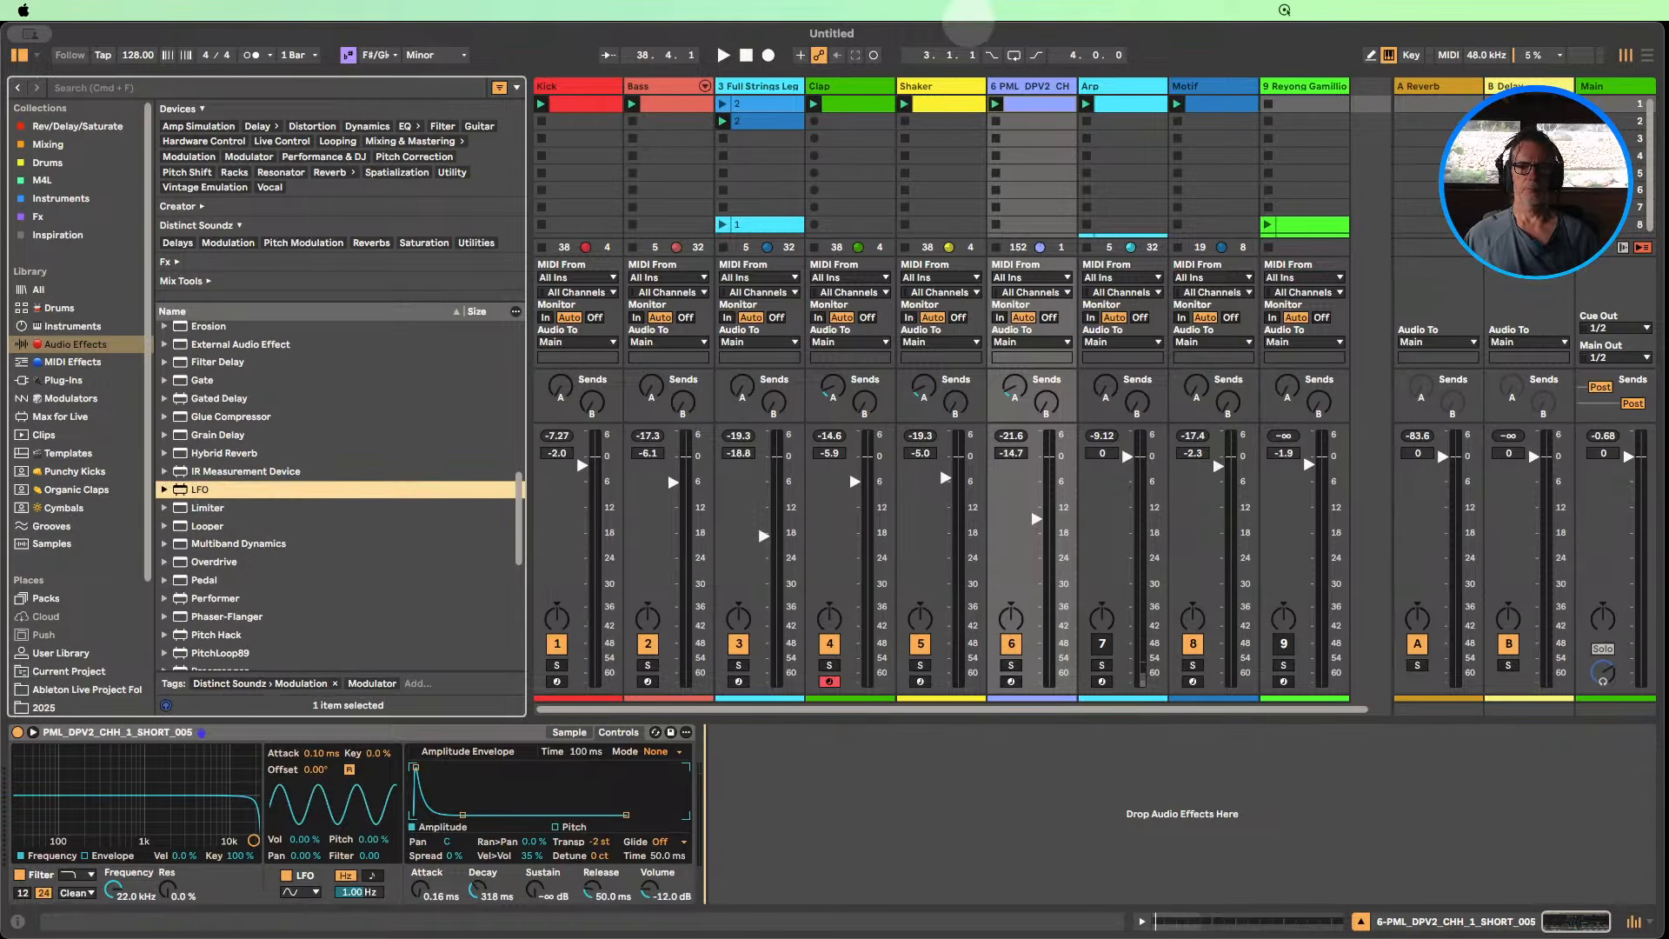
key("Return")
key("space")
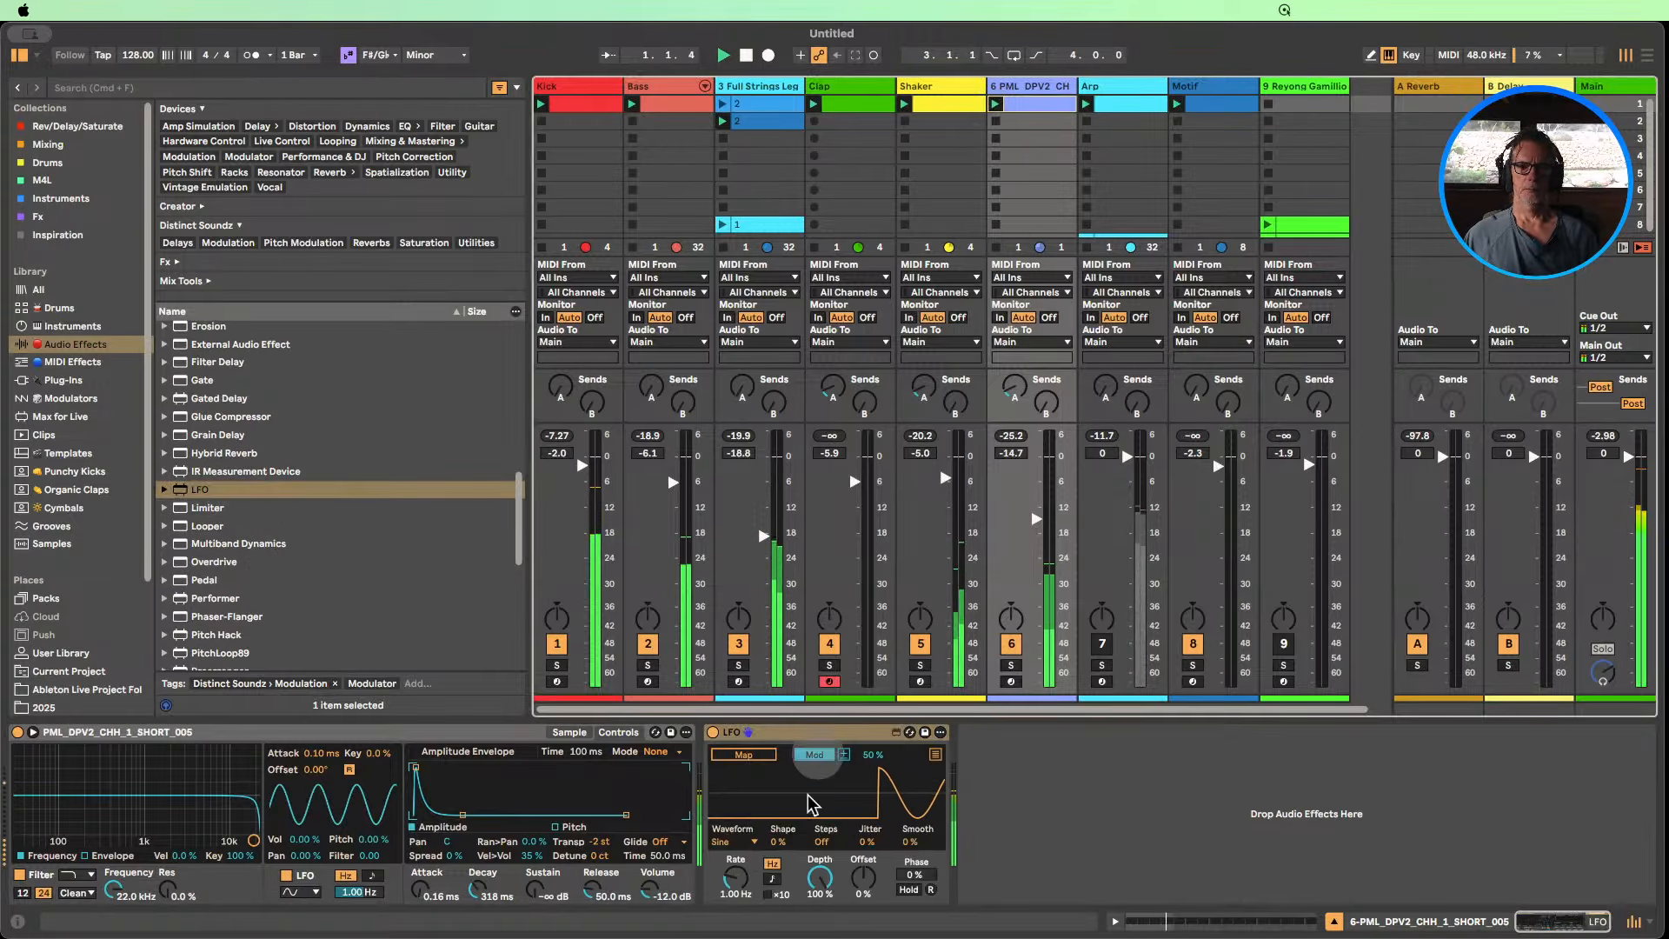
Map the LFO to the Simpler's envelope decay with a depth of 62.2% and a rate of 0.46 Hz.
left_click(745, 755)
left_click(479, 891)
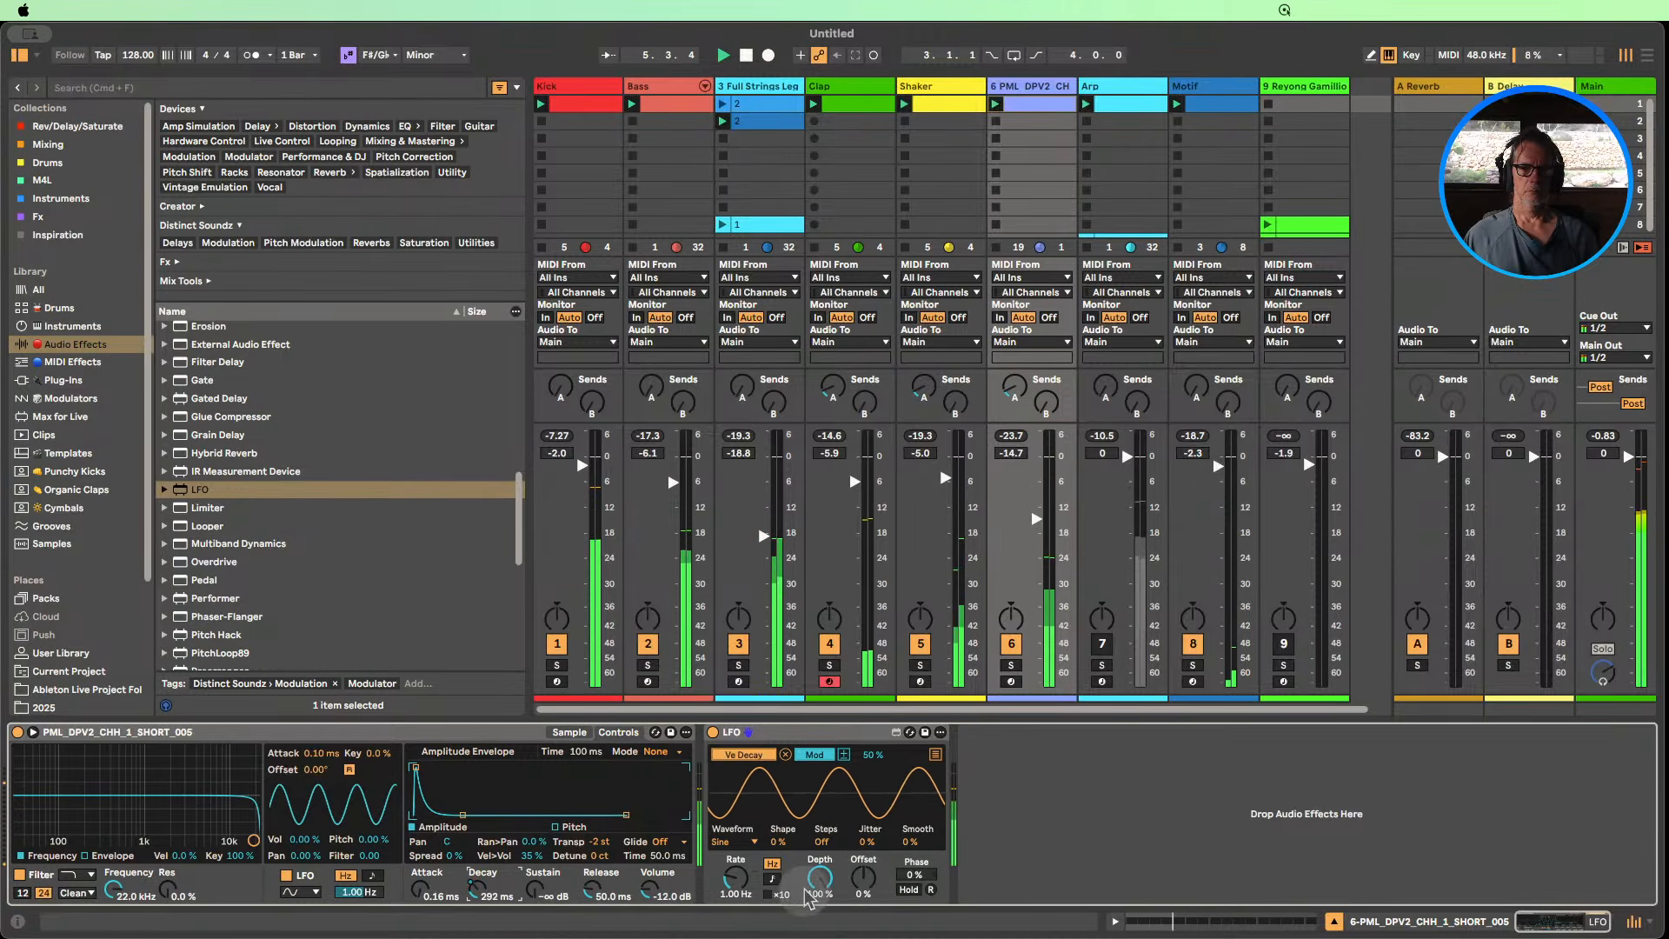
left_click_drag(817, 888, 820, 906)
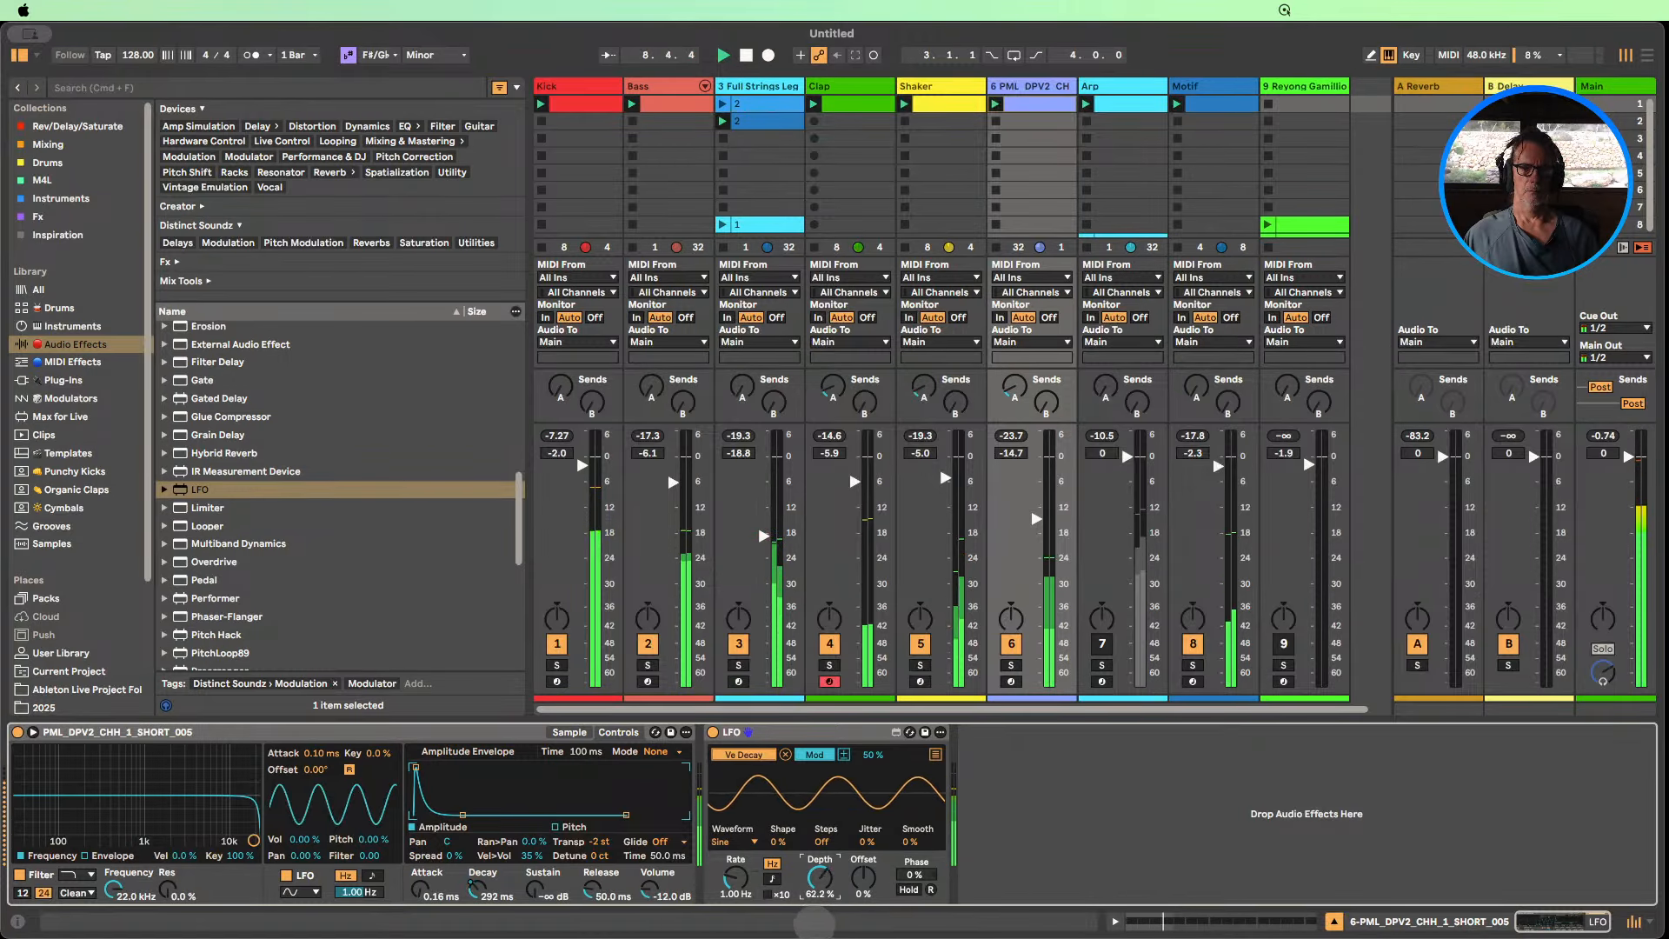
left_click_drag(815, 922, 783, 889)
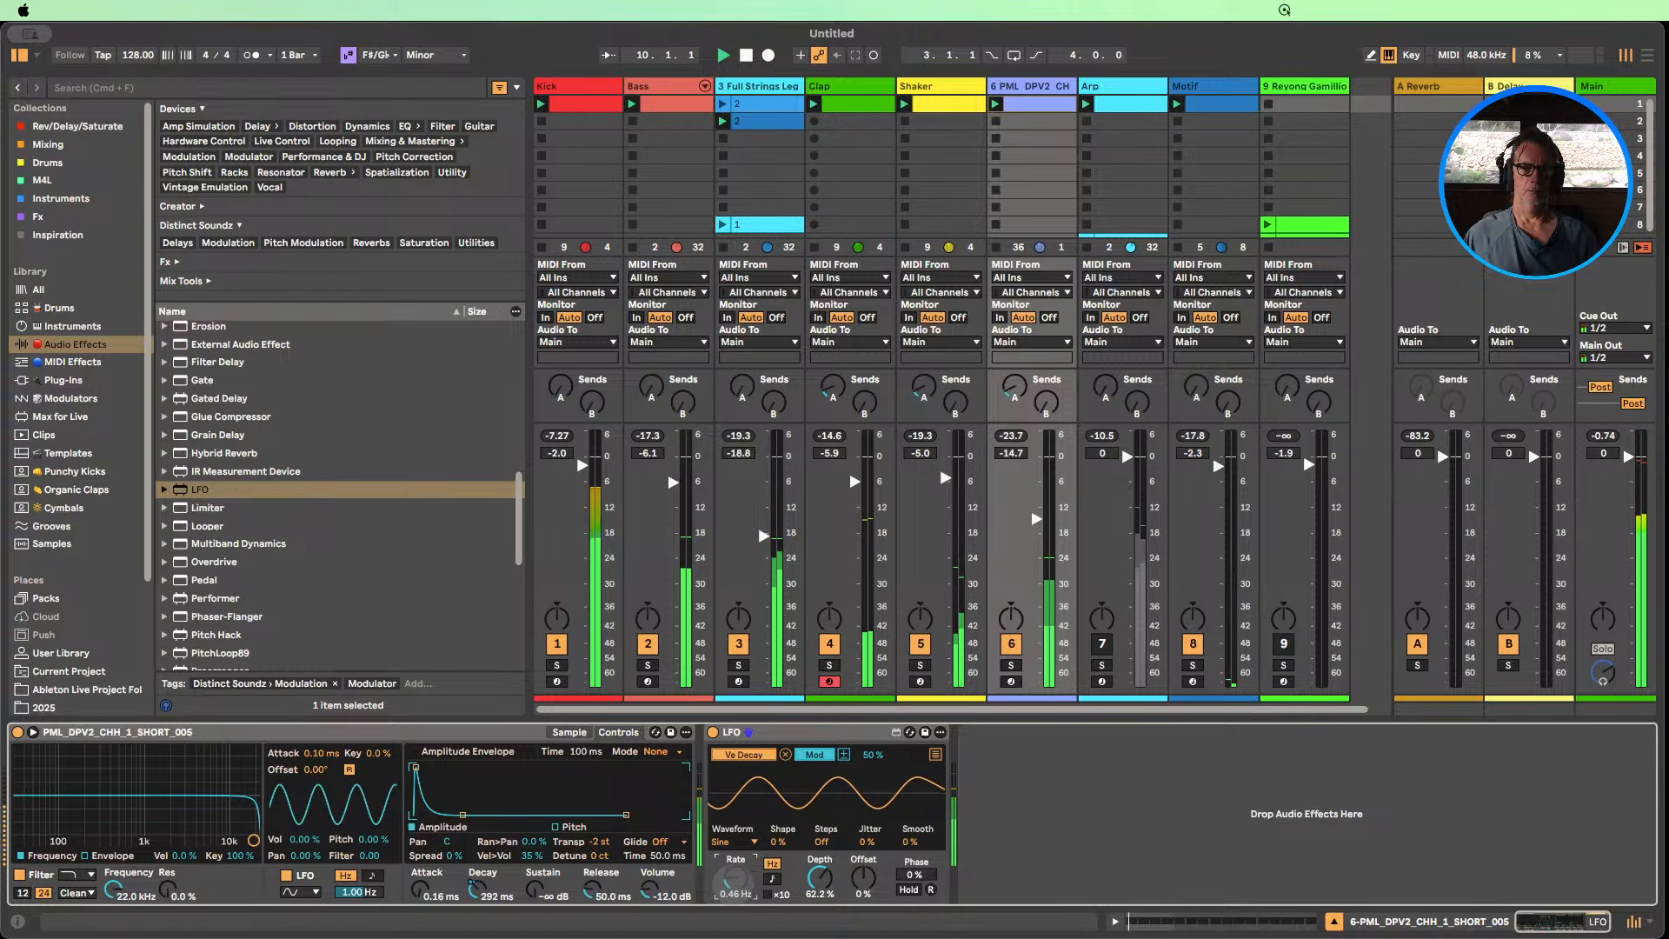
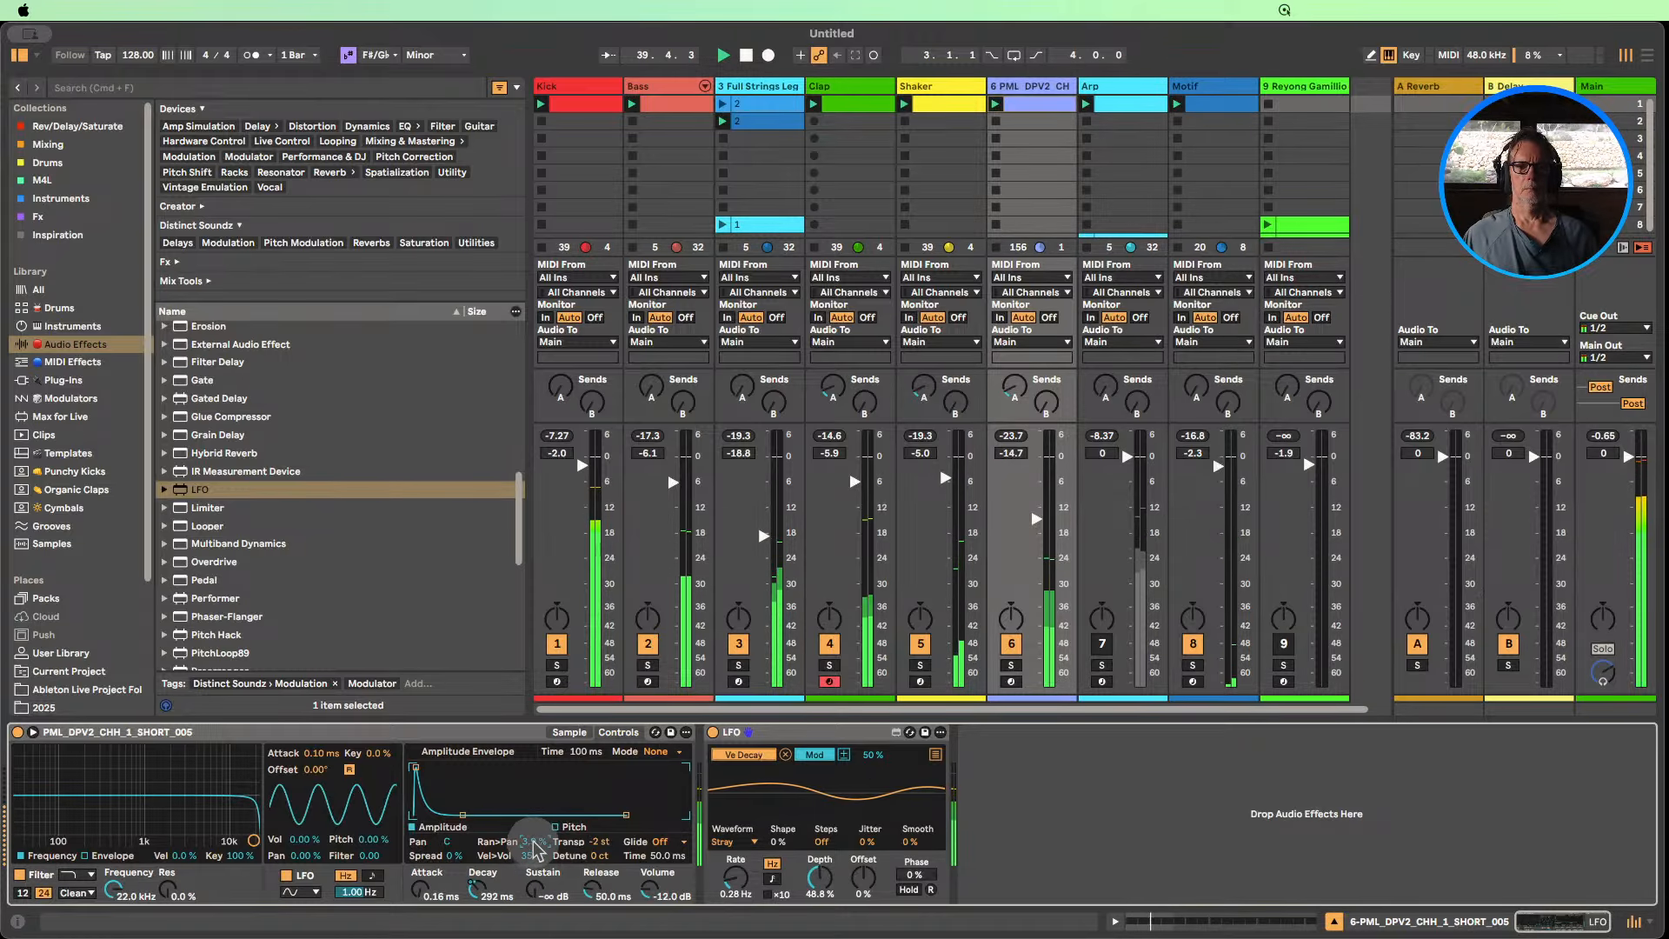
Set the hi-hat Simpler's random panning amount to 4.7% and stop playback.
left_click_drag(534, 842, 534, 836)
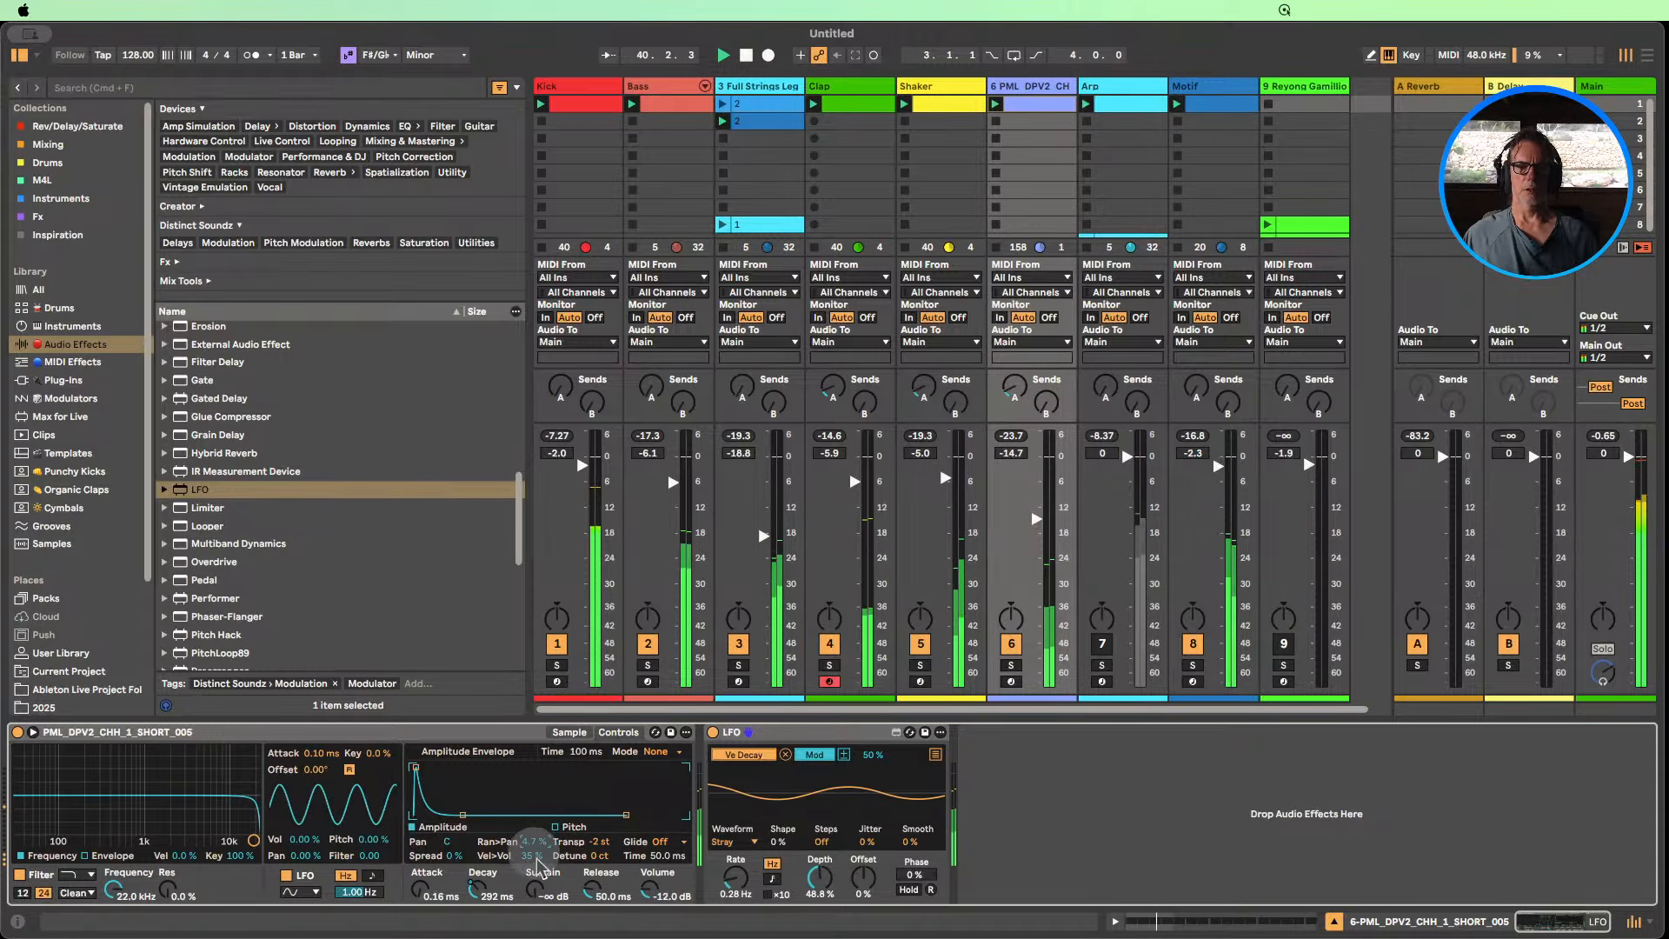
left_click(747, 55)
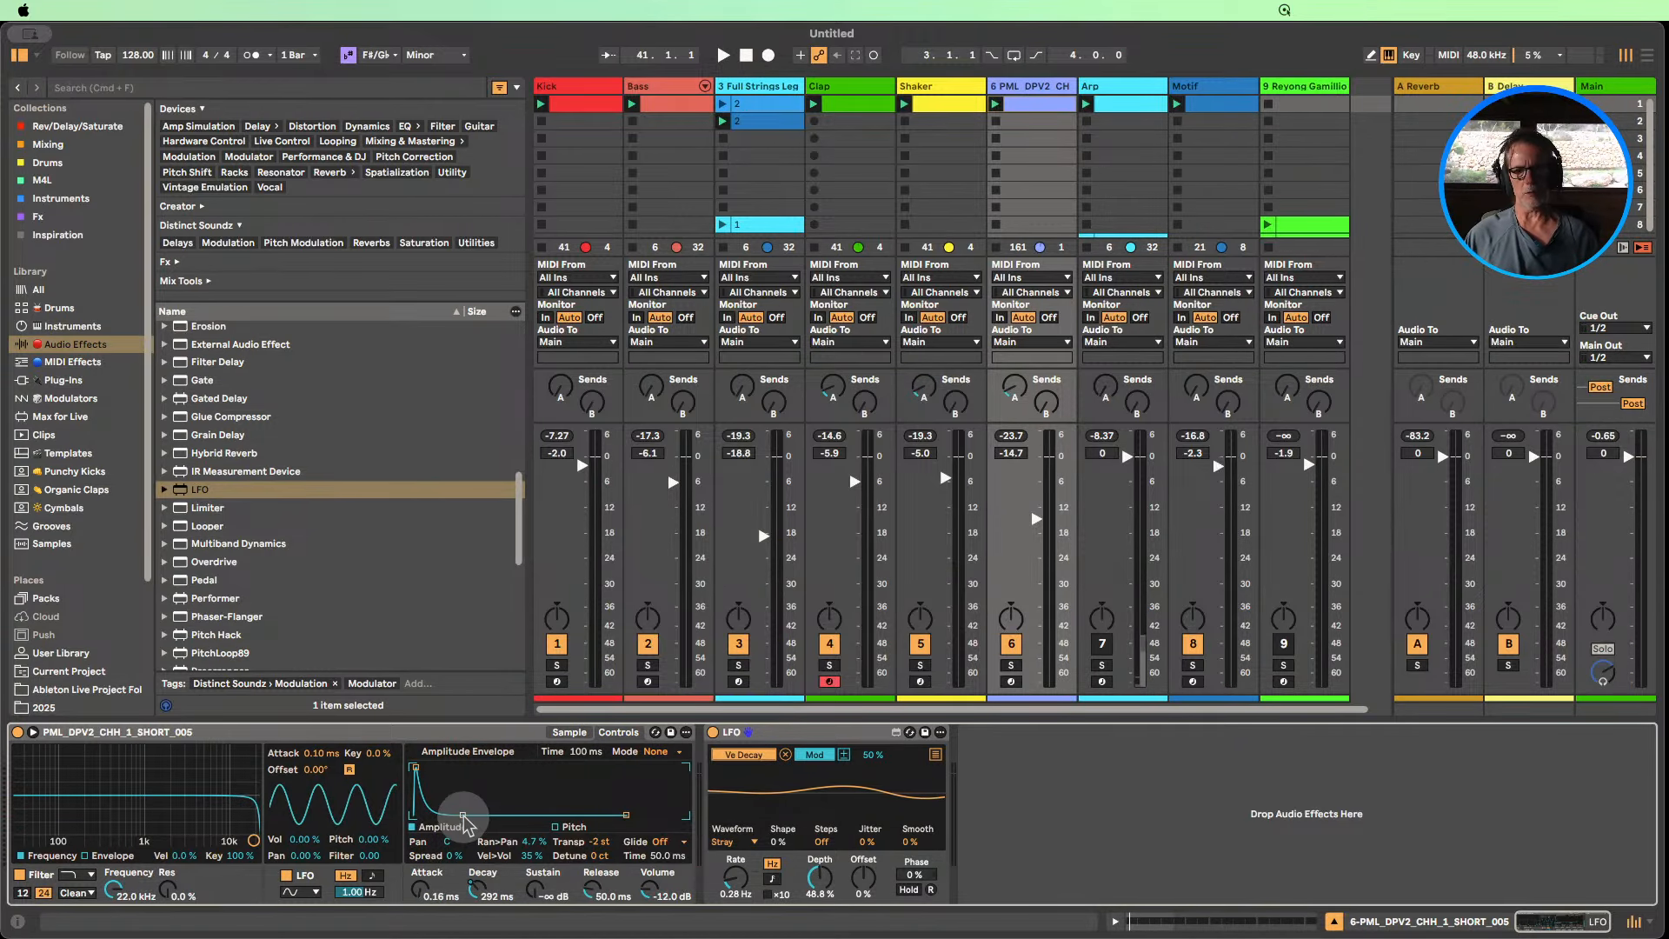
Start playback, insert Erosion between the Simpler and the LFO on the hi-hat track, and solo that track.
mouse_move(481, 891)
left_mouse_down()
mouse_move(500, 818)
mouse_move(504, 893)
left_mouse_up()
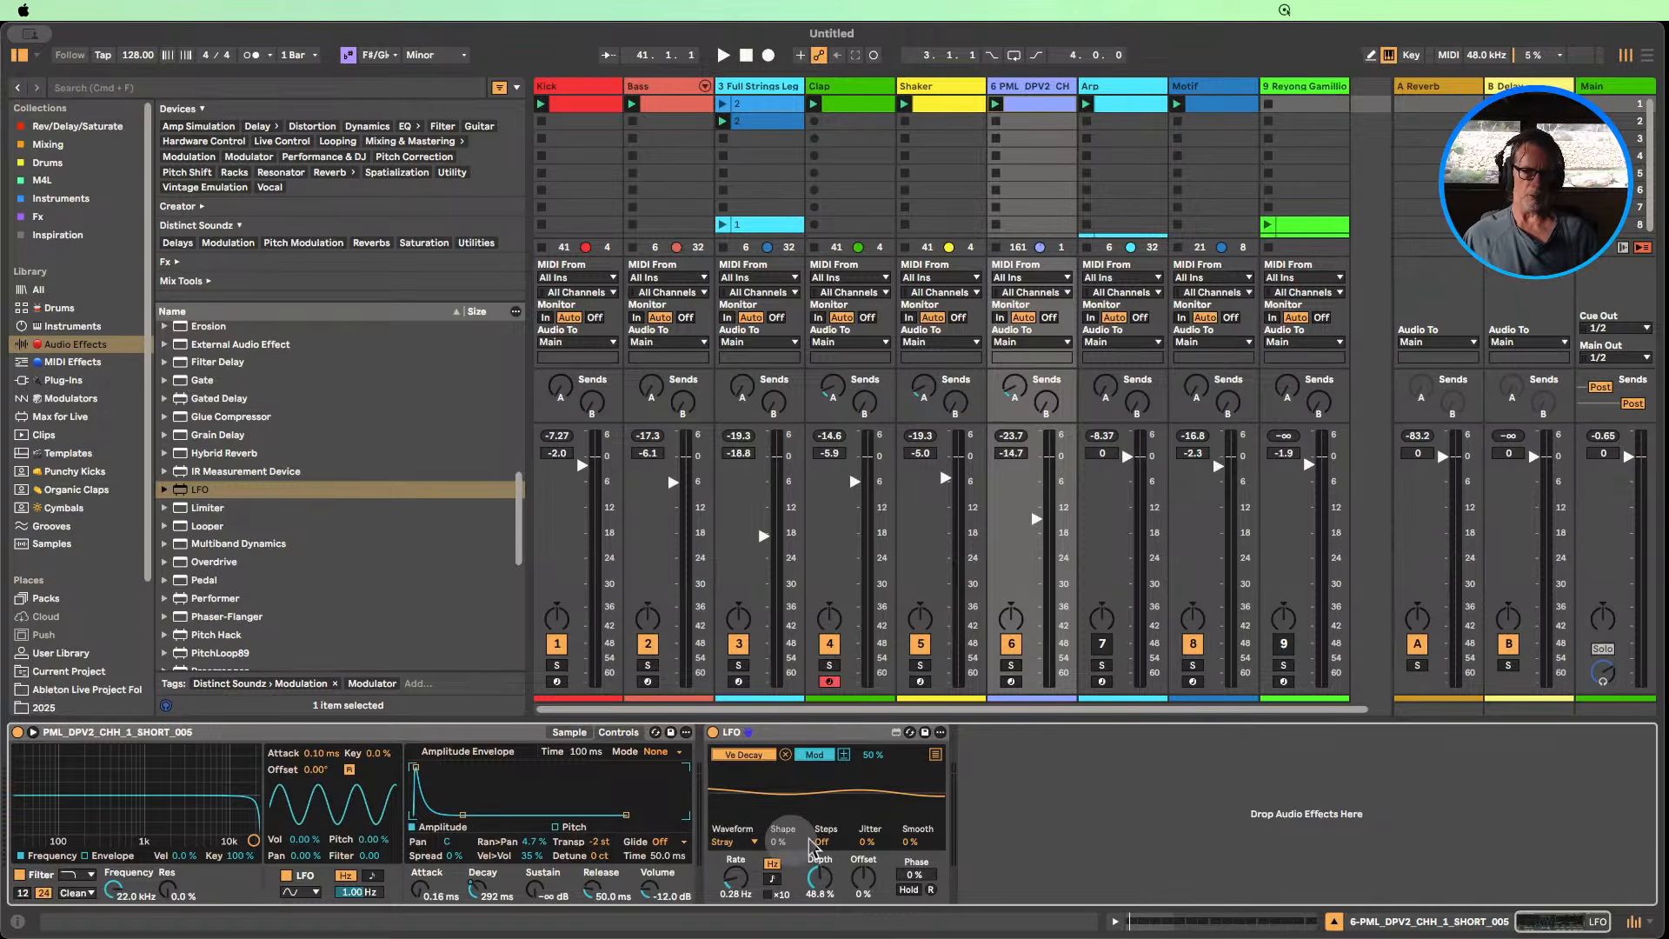
left_click(725, 57)
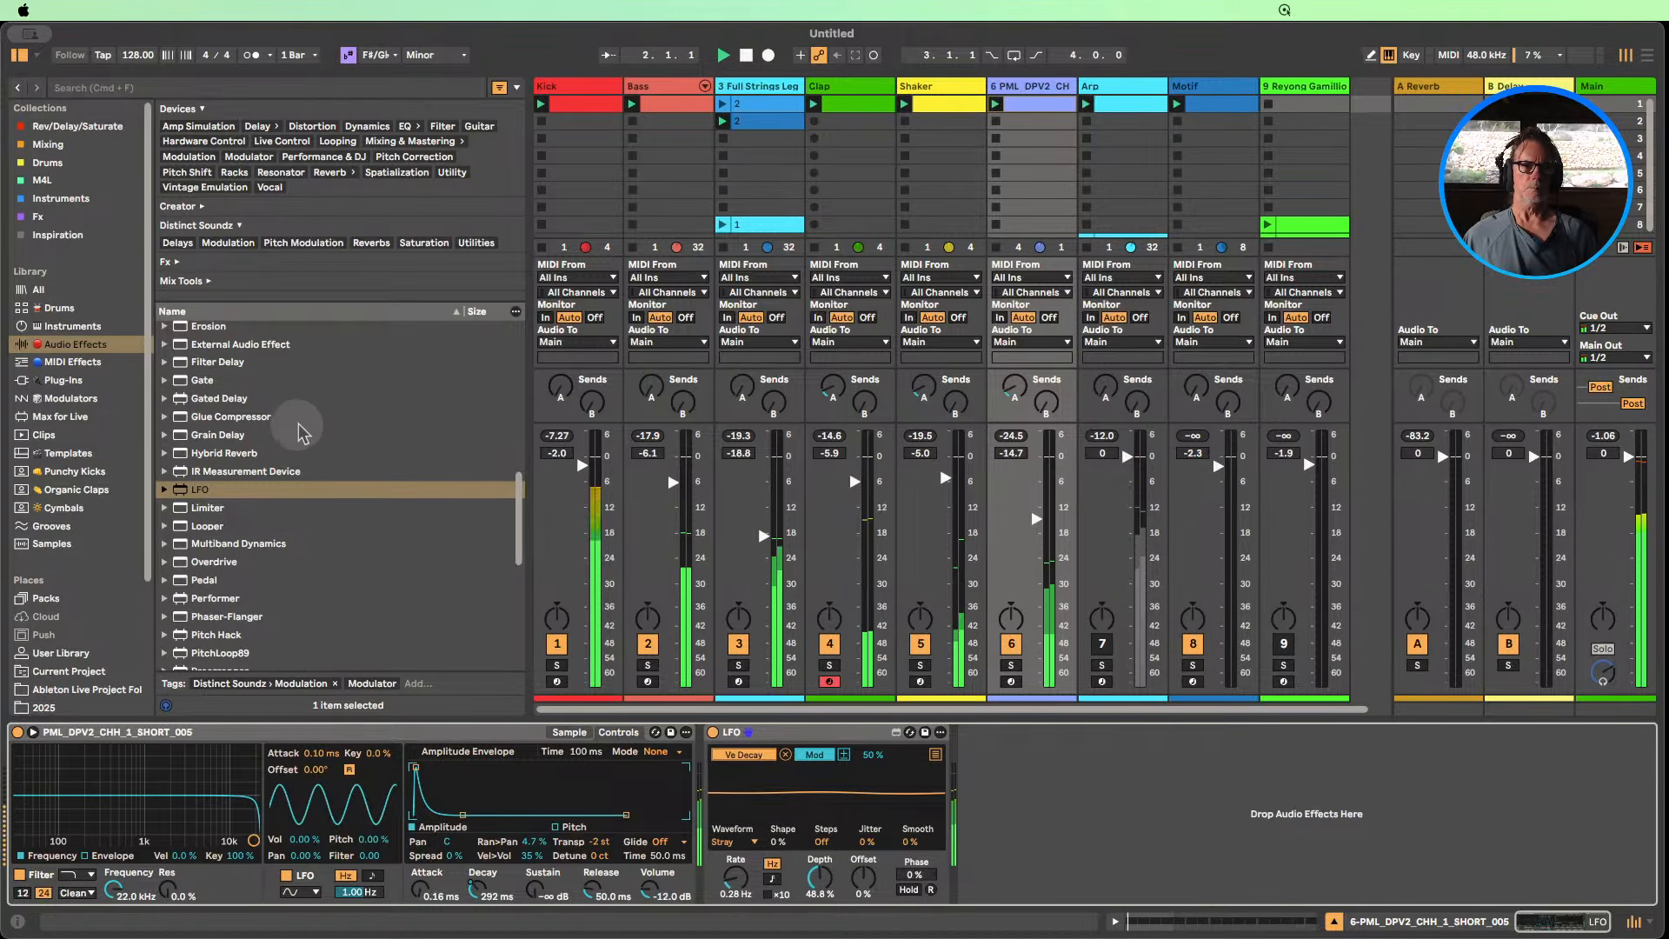
scroll(298, 426, "down", 2)
scroll(291, 417, "up", 3)
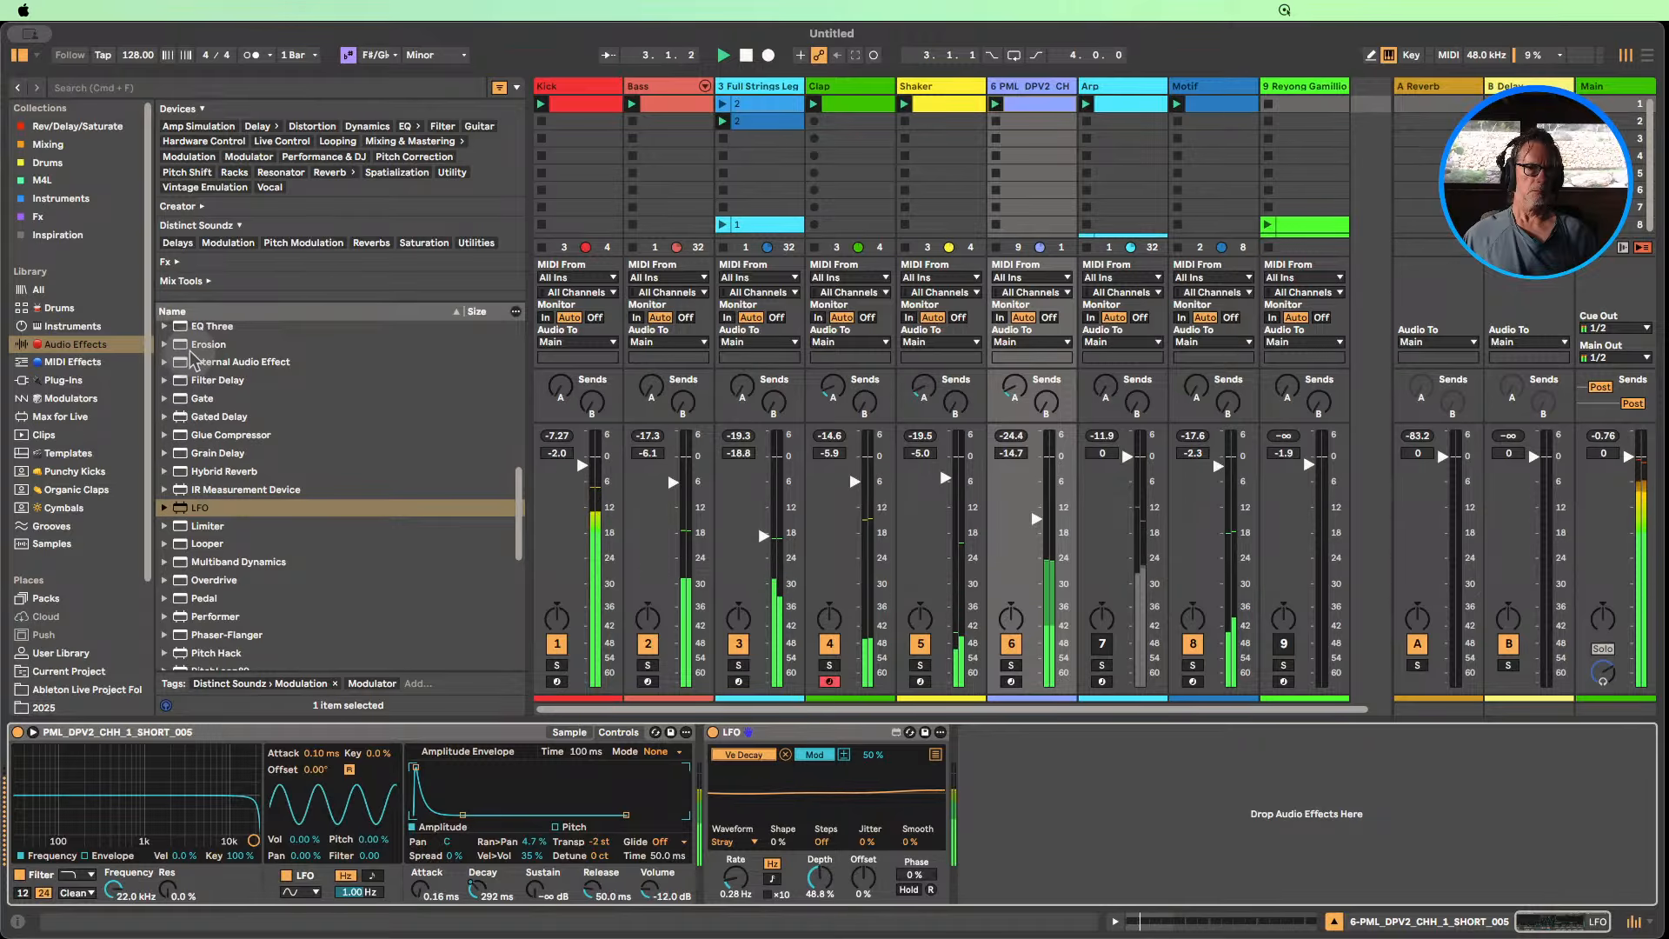
left_click_drag(193, 347, 950, 867)
left_click_drag(975, 800, 709, 747)
left_click(1011, 665)
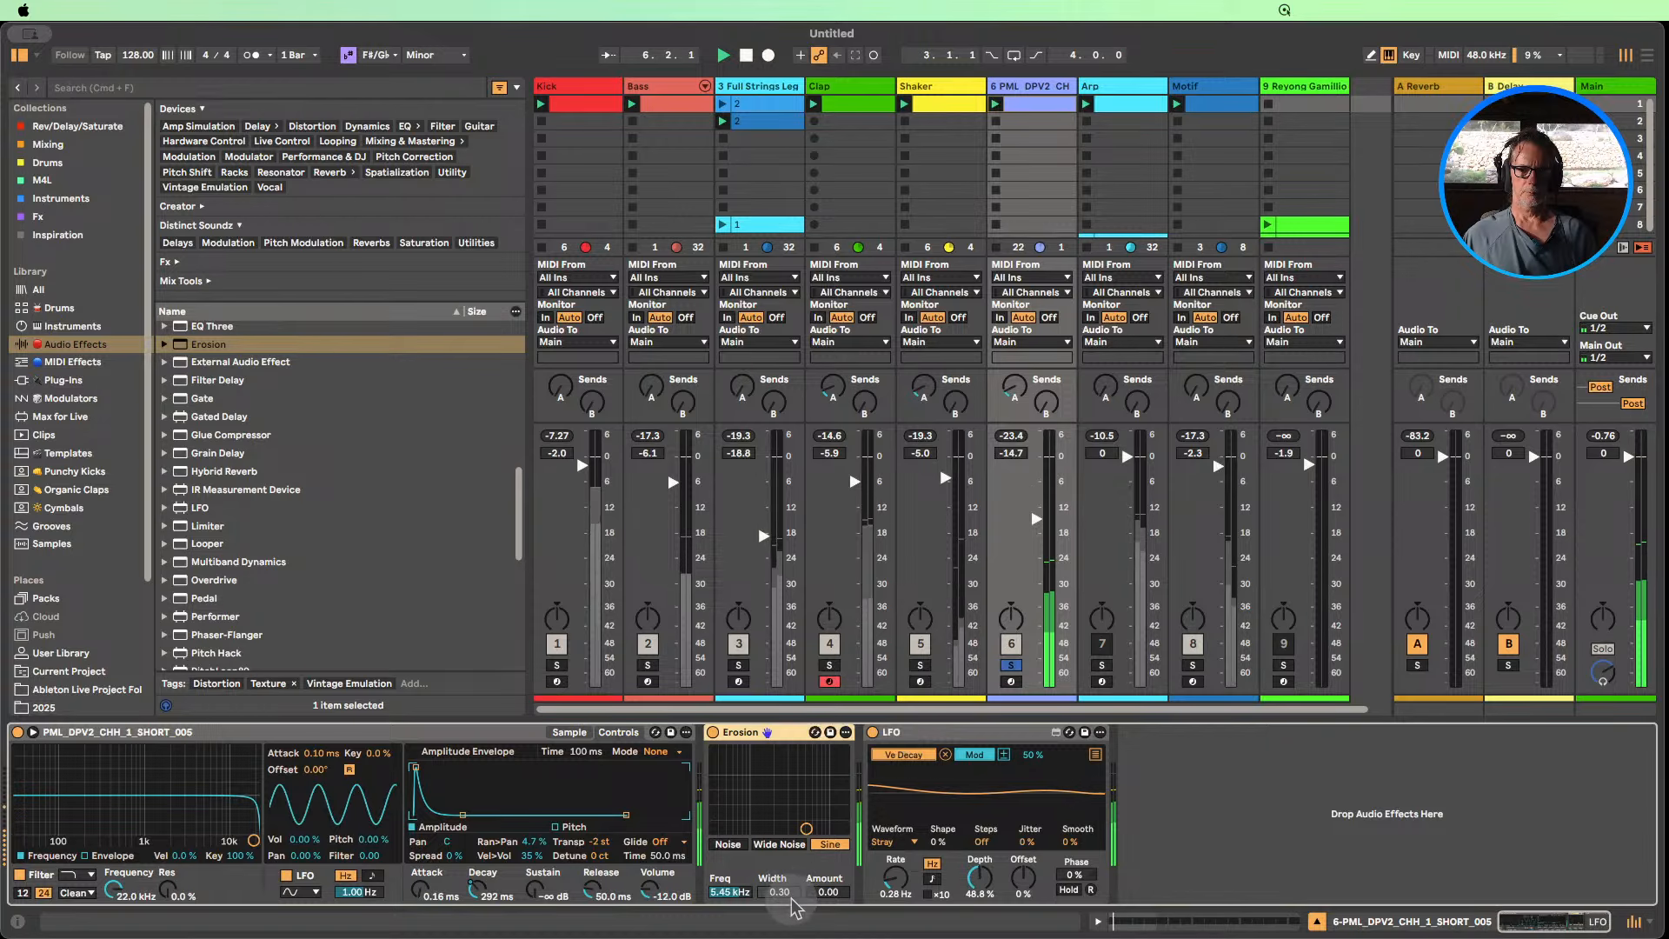
Set the hi-hat's Erosion to Noise mode at 3.10 kHz with an amount of 27.0, then unsolo the track.
mouse_move(791, 899)
left_mouse_down()
mouse_move(779, 910)
mouse_move(817, 887)
left_mouse_up()
left_click(776, 846)
left_click(729, 845)
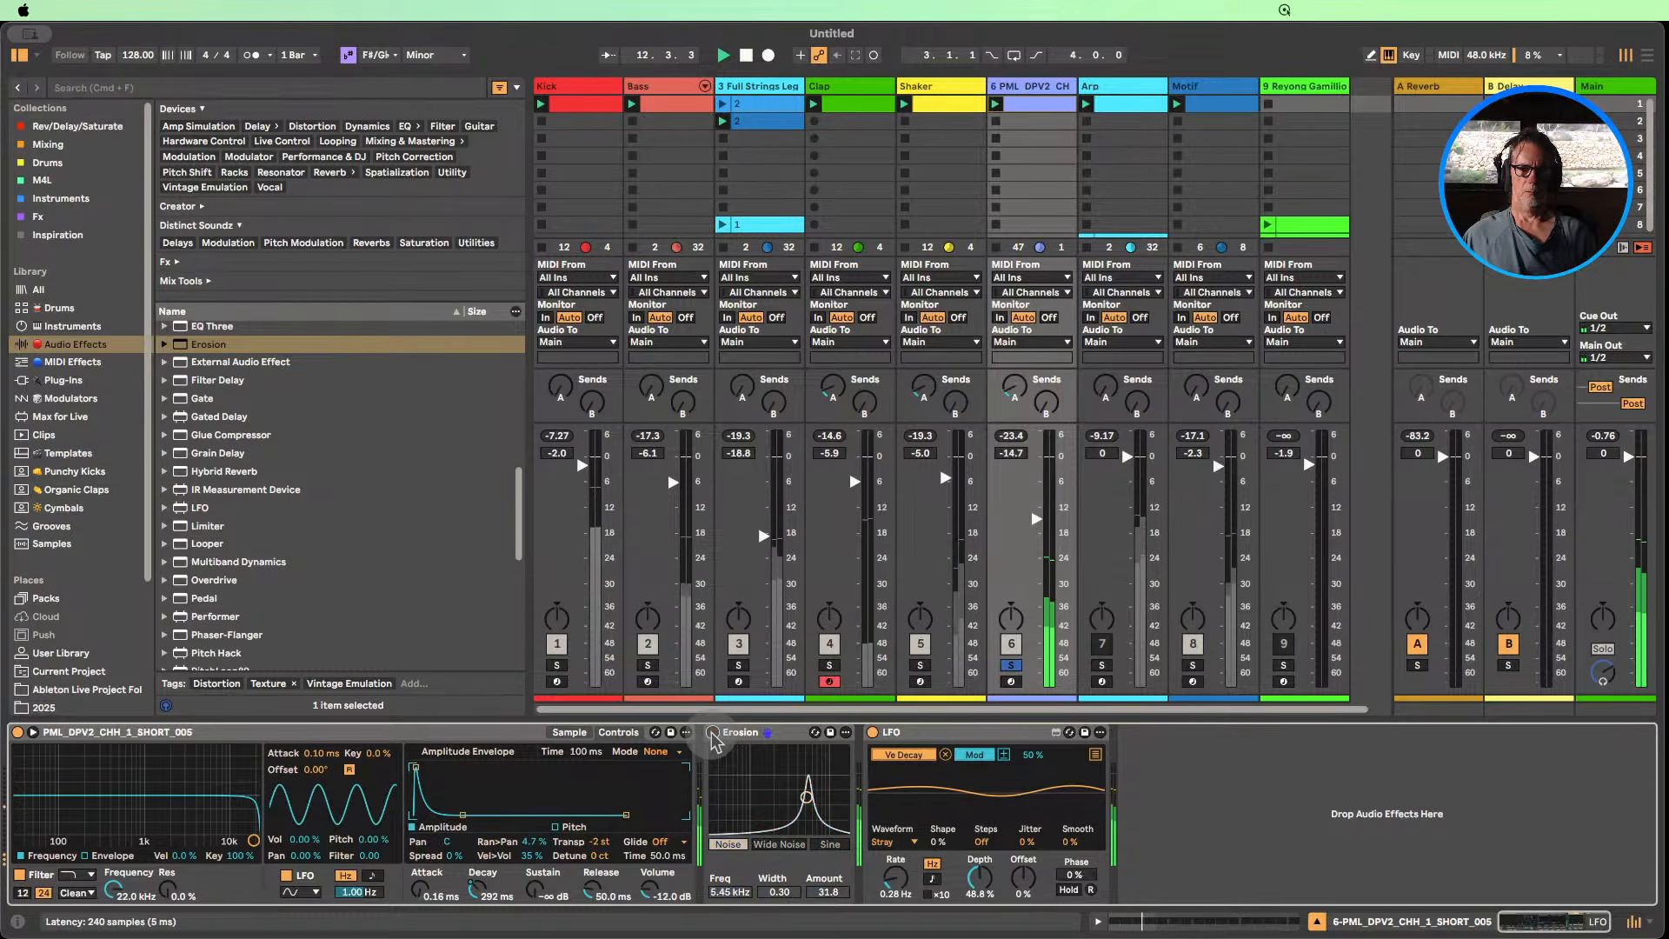
left_click(713, 732)
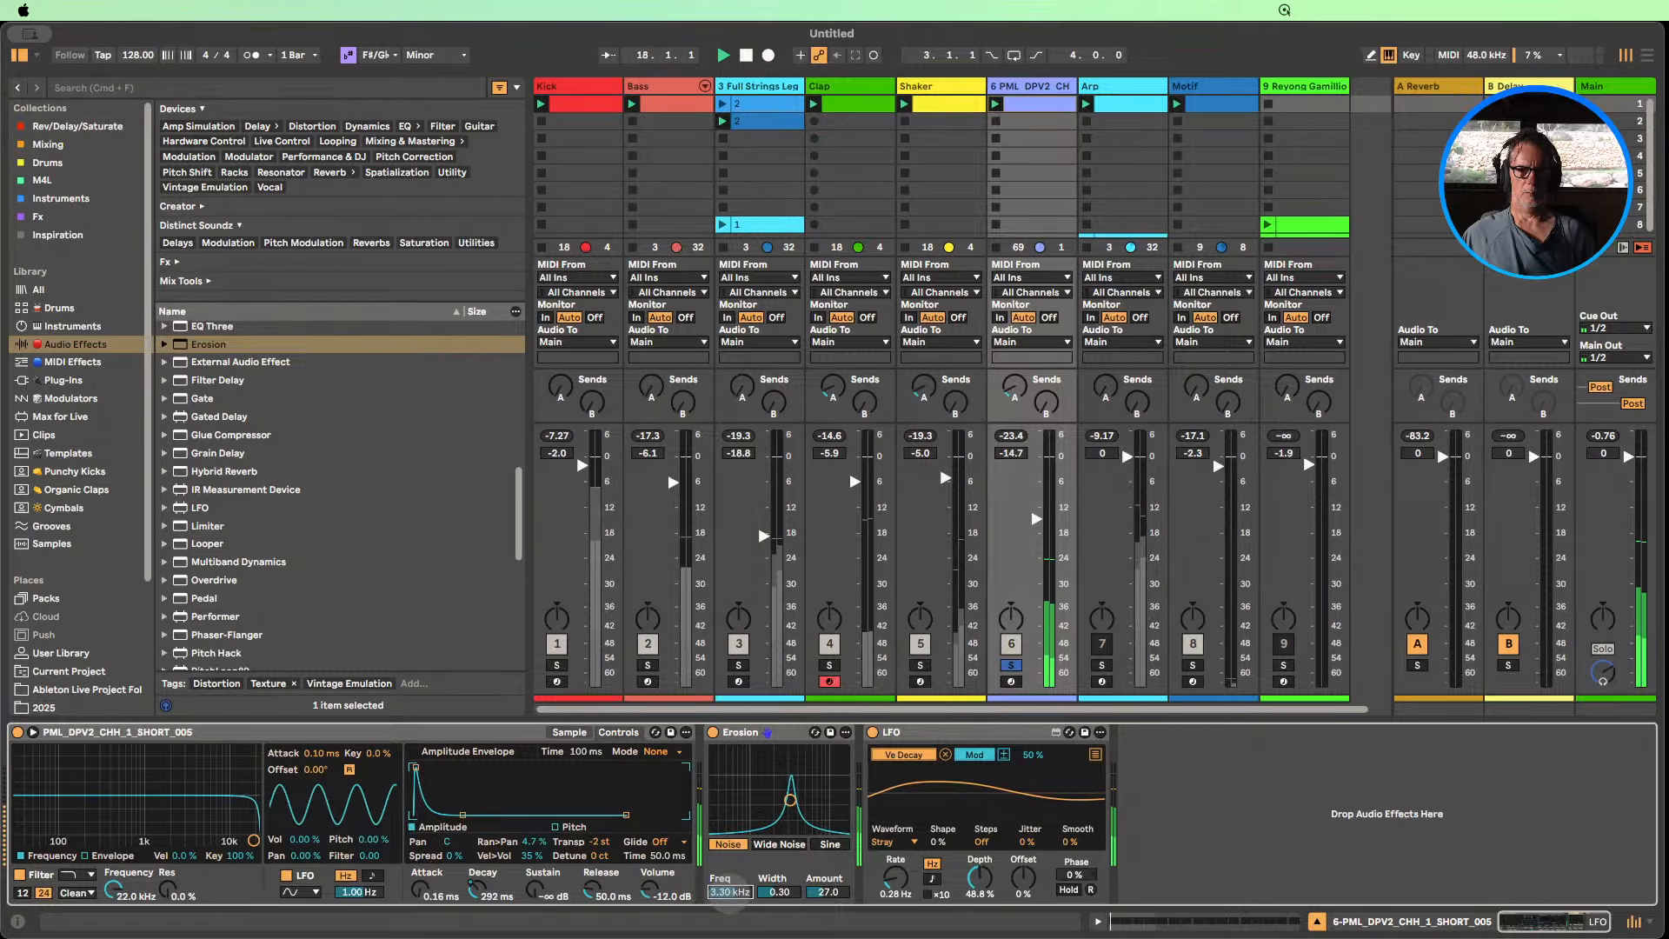
left_click(1011, 666)
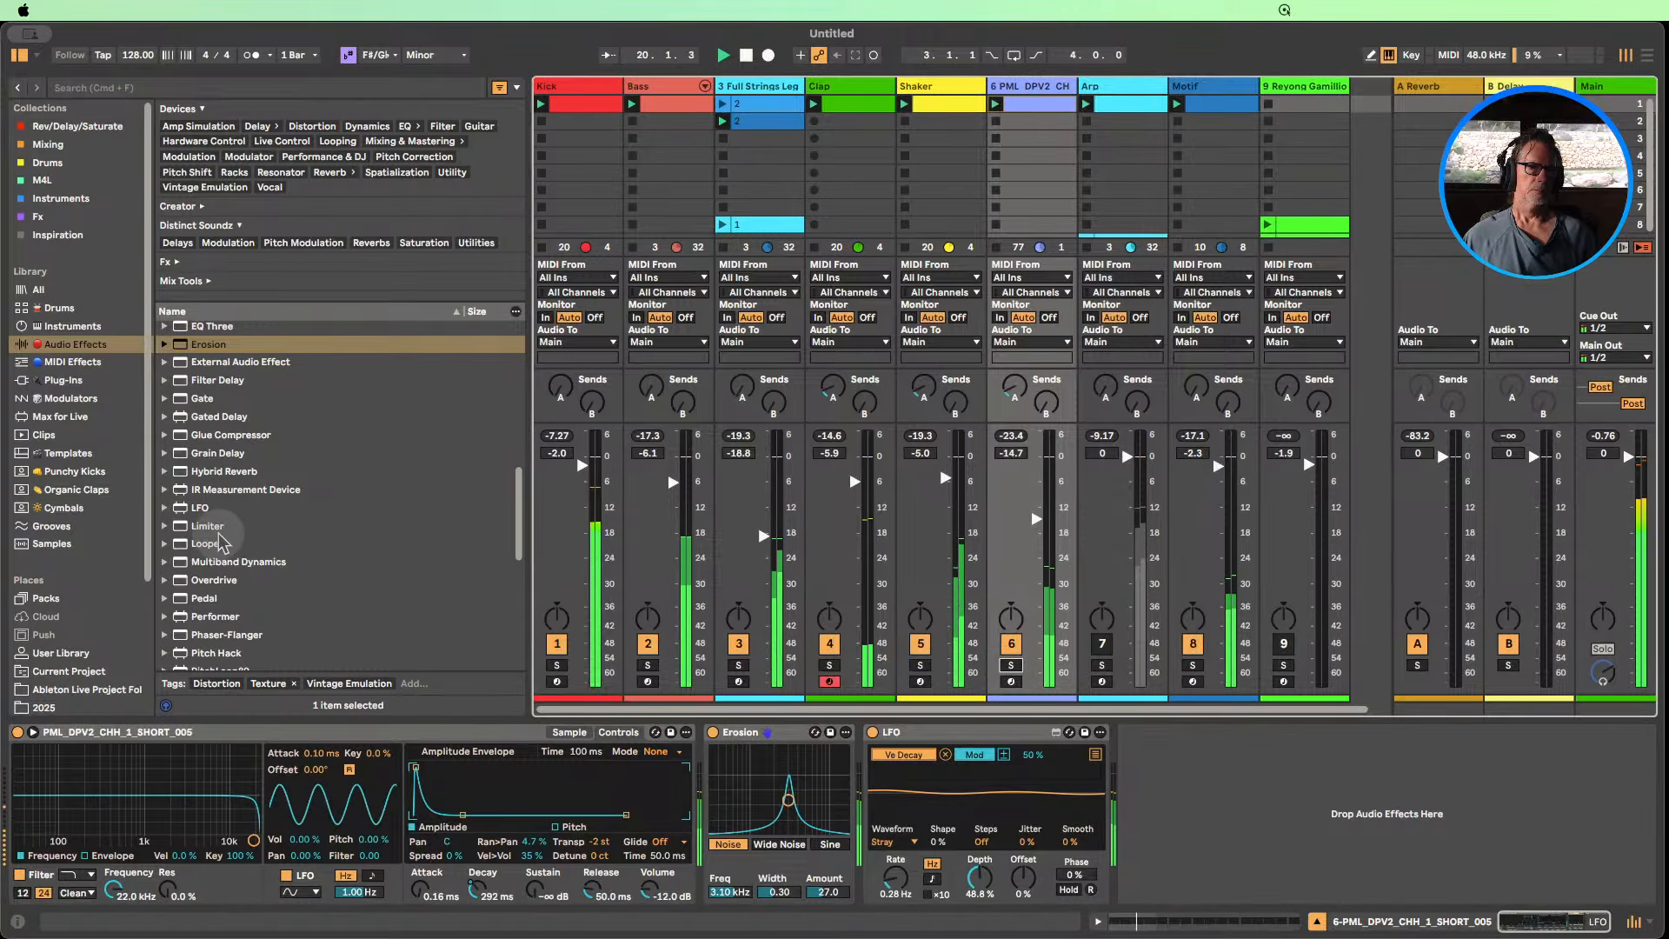
Insert EQ Eight before Erosion on the hi-hat track and low-cut its first band at about 166 Hz.
scroll(264, 519, "up", 3)
left_click_drag(213, 402, 728, 735)
left_click(788, 881)
left_click(773, 775)
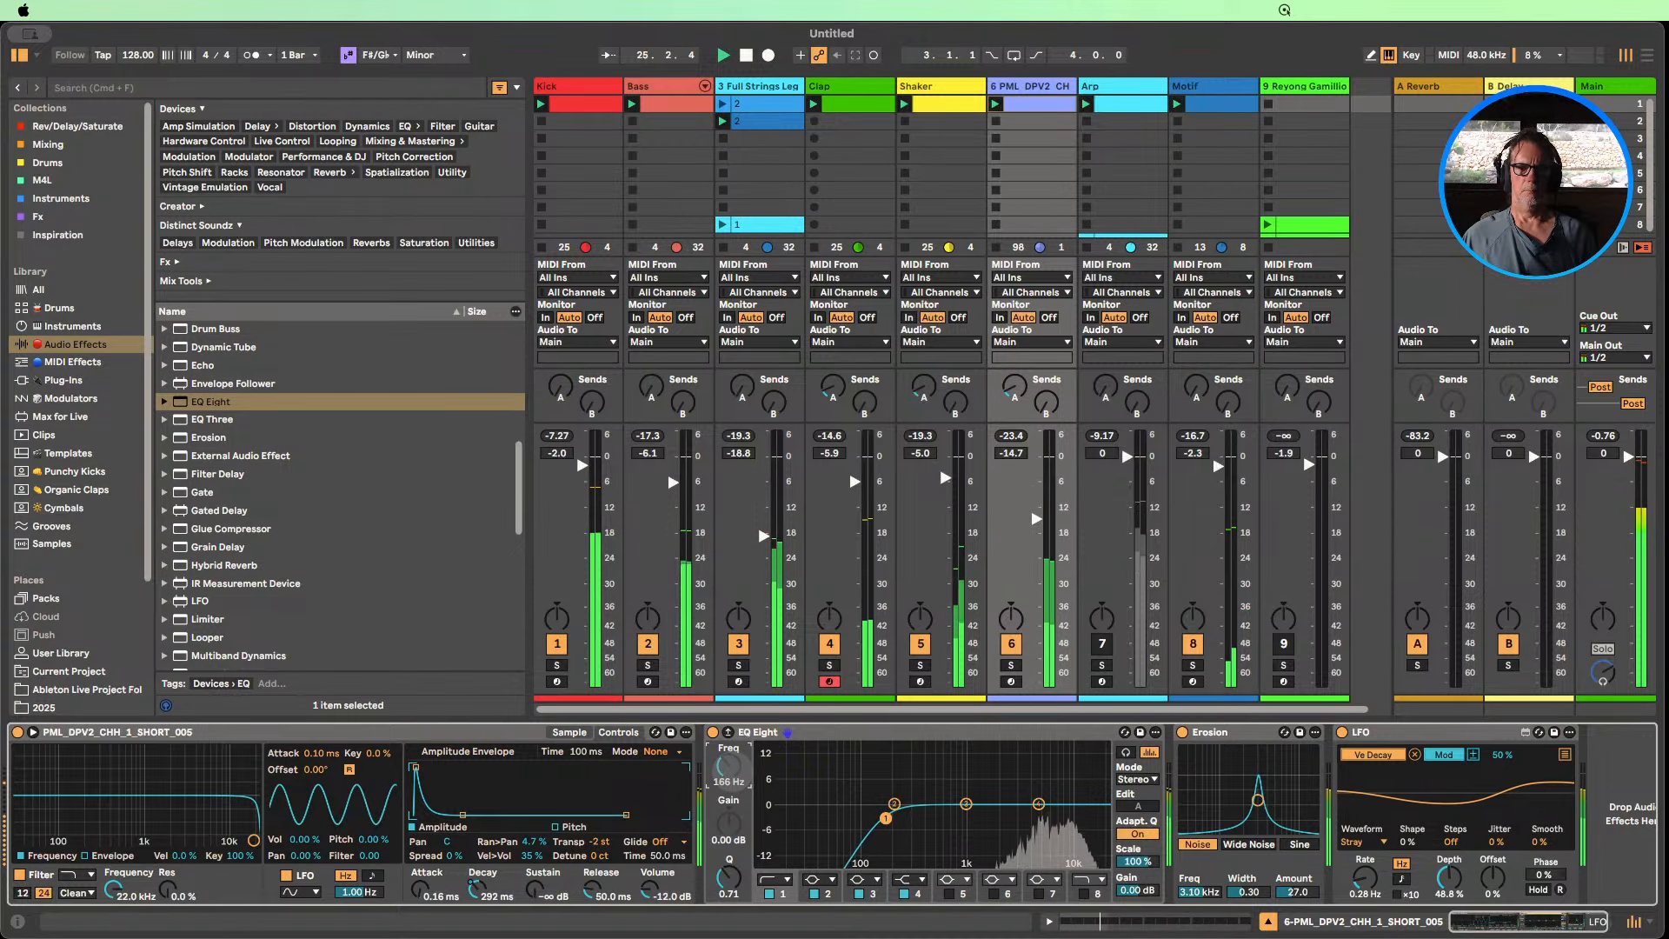
Collapse the hi-hat track's EQ Eight, Erosion and LFO, and show the Simpler's sample view.
double_click(783, 732)
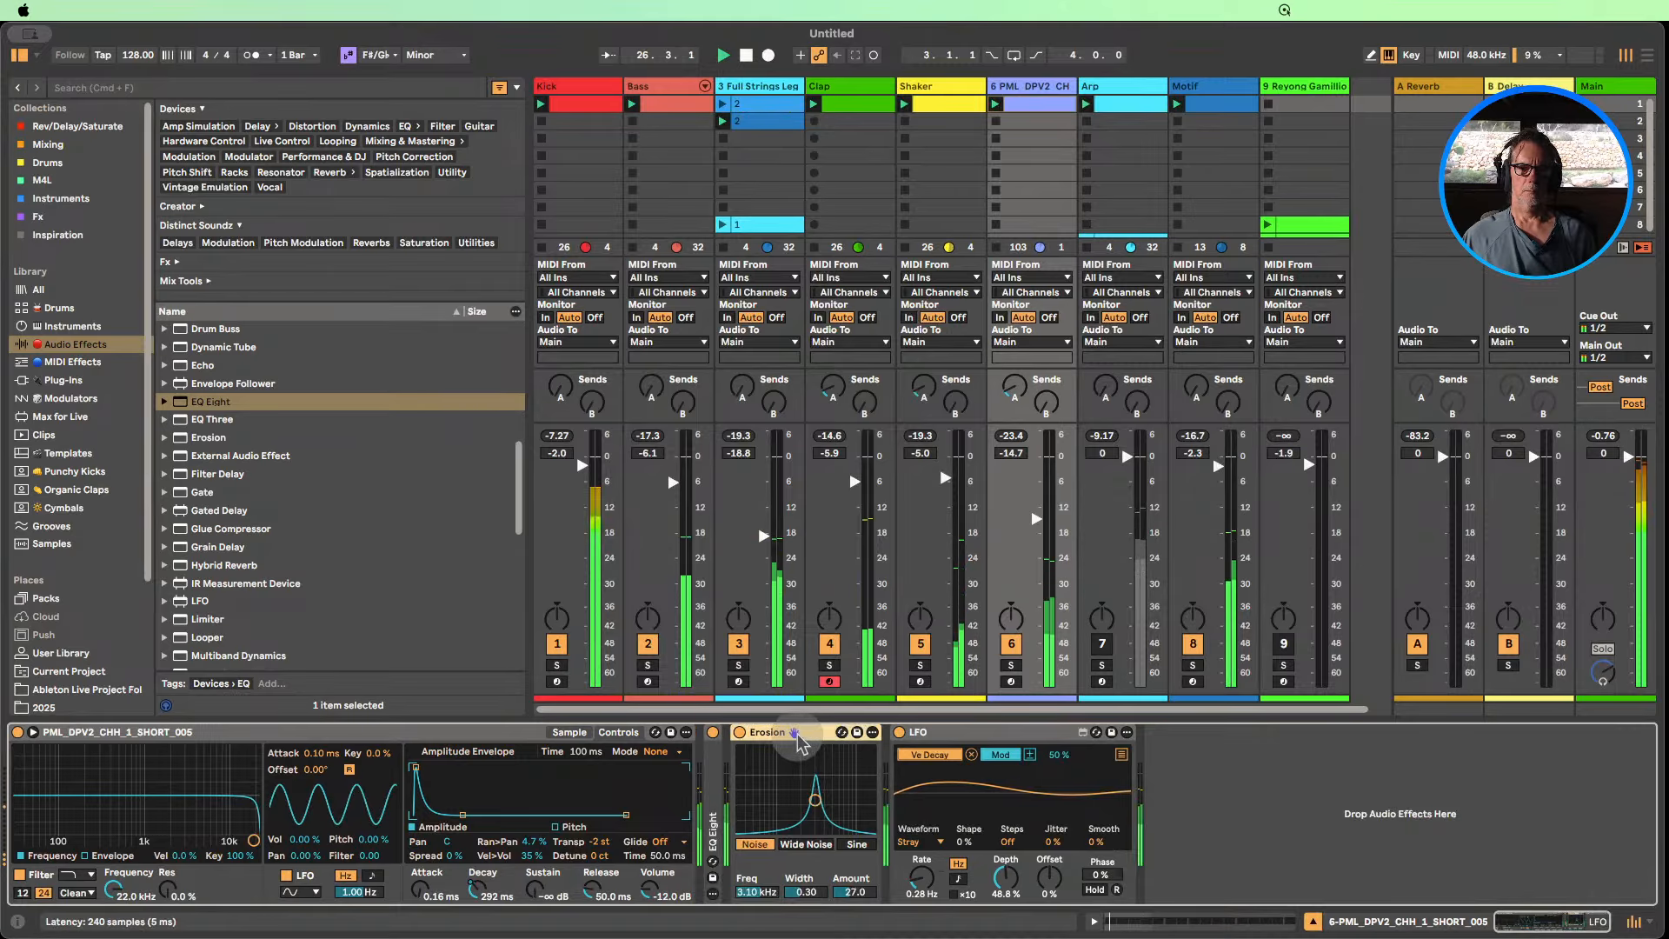
double_click(797, 732)
double_click(874, 734)
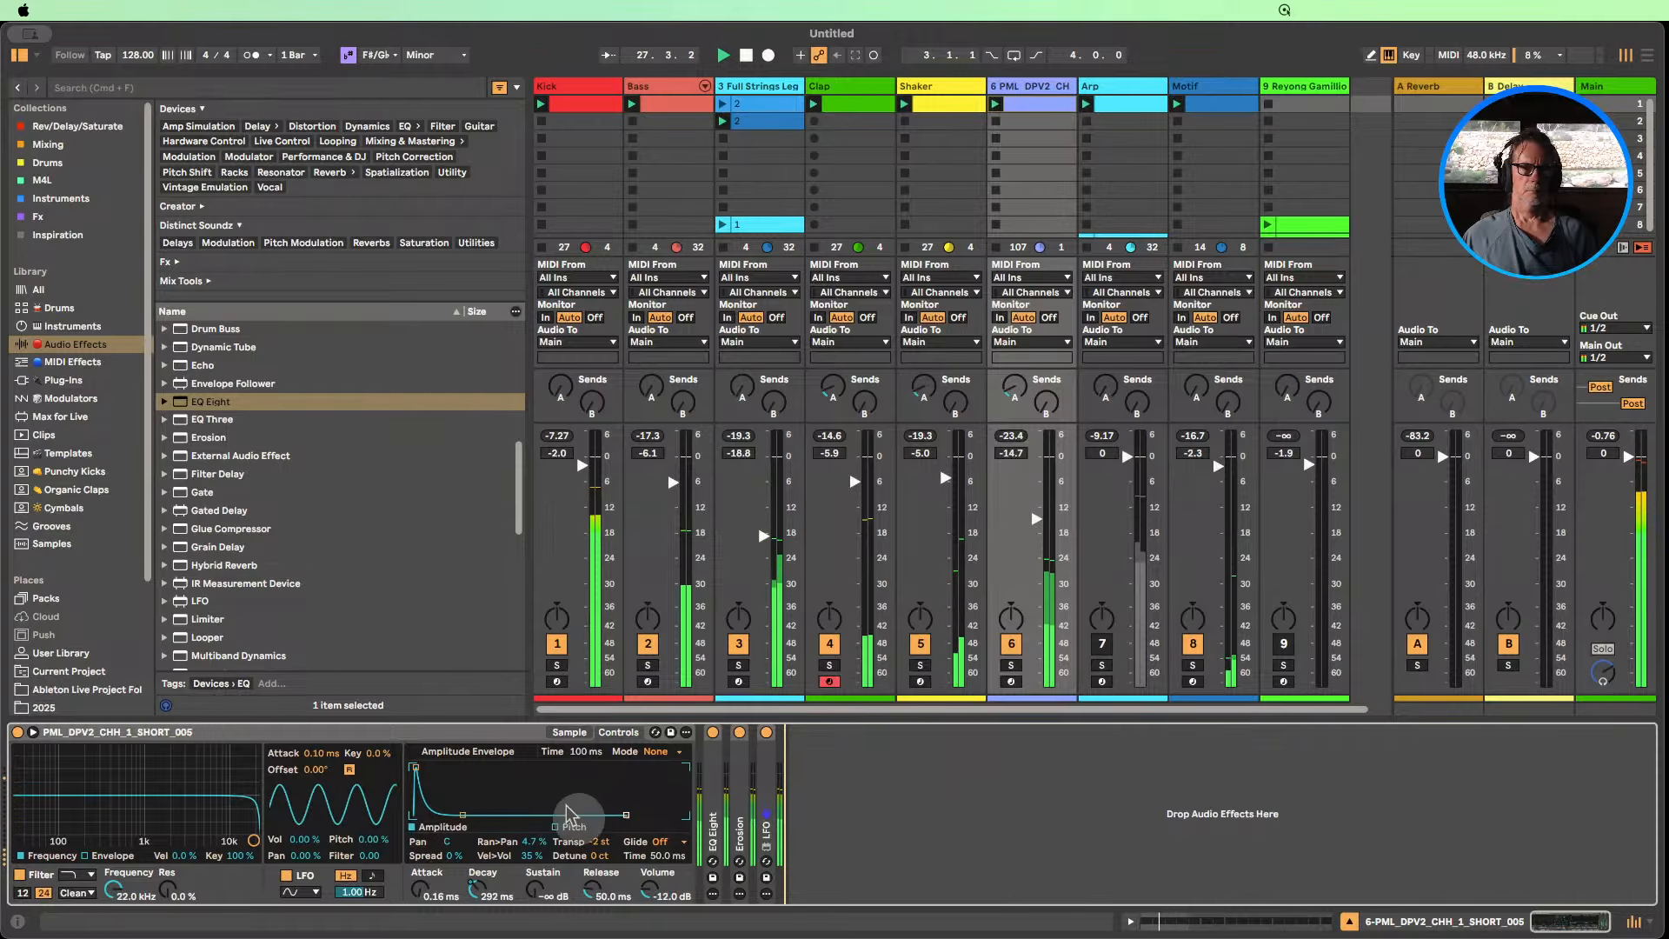
left_click(569, 732)
Mute the strings track, hide the library browser and compare the mix with and without the arp.
left_click(740, 643)
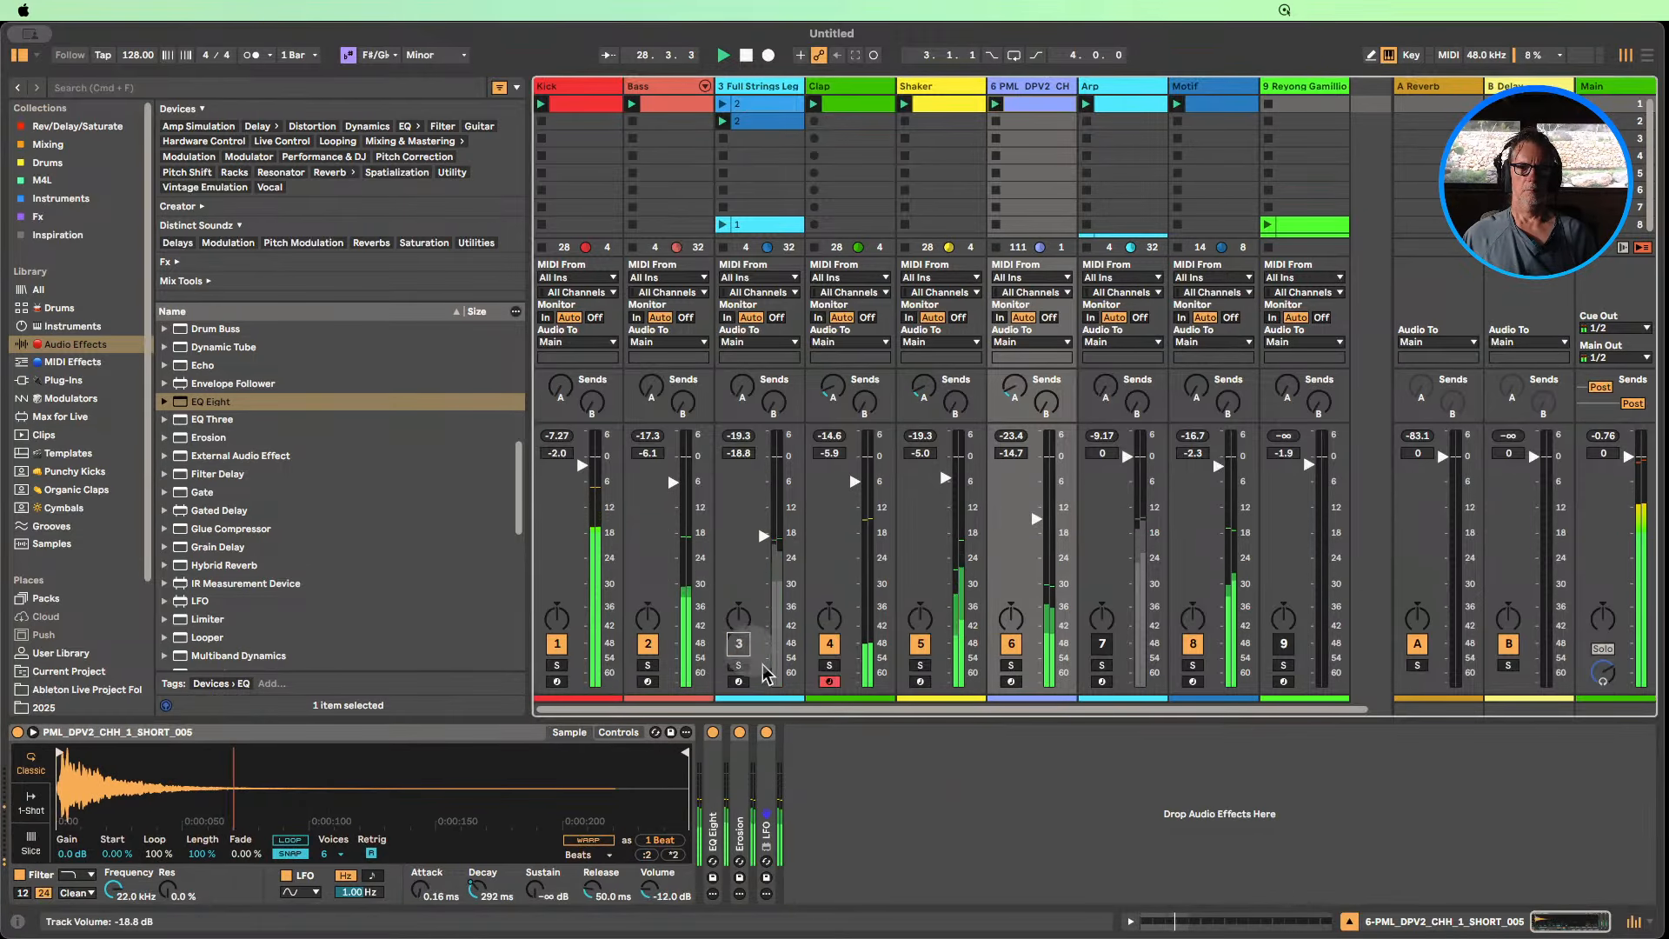
left_click(19, 55)
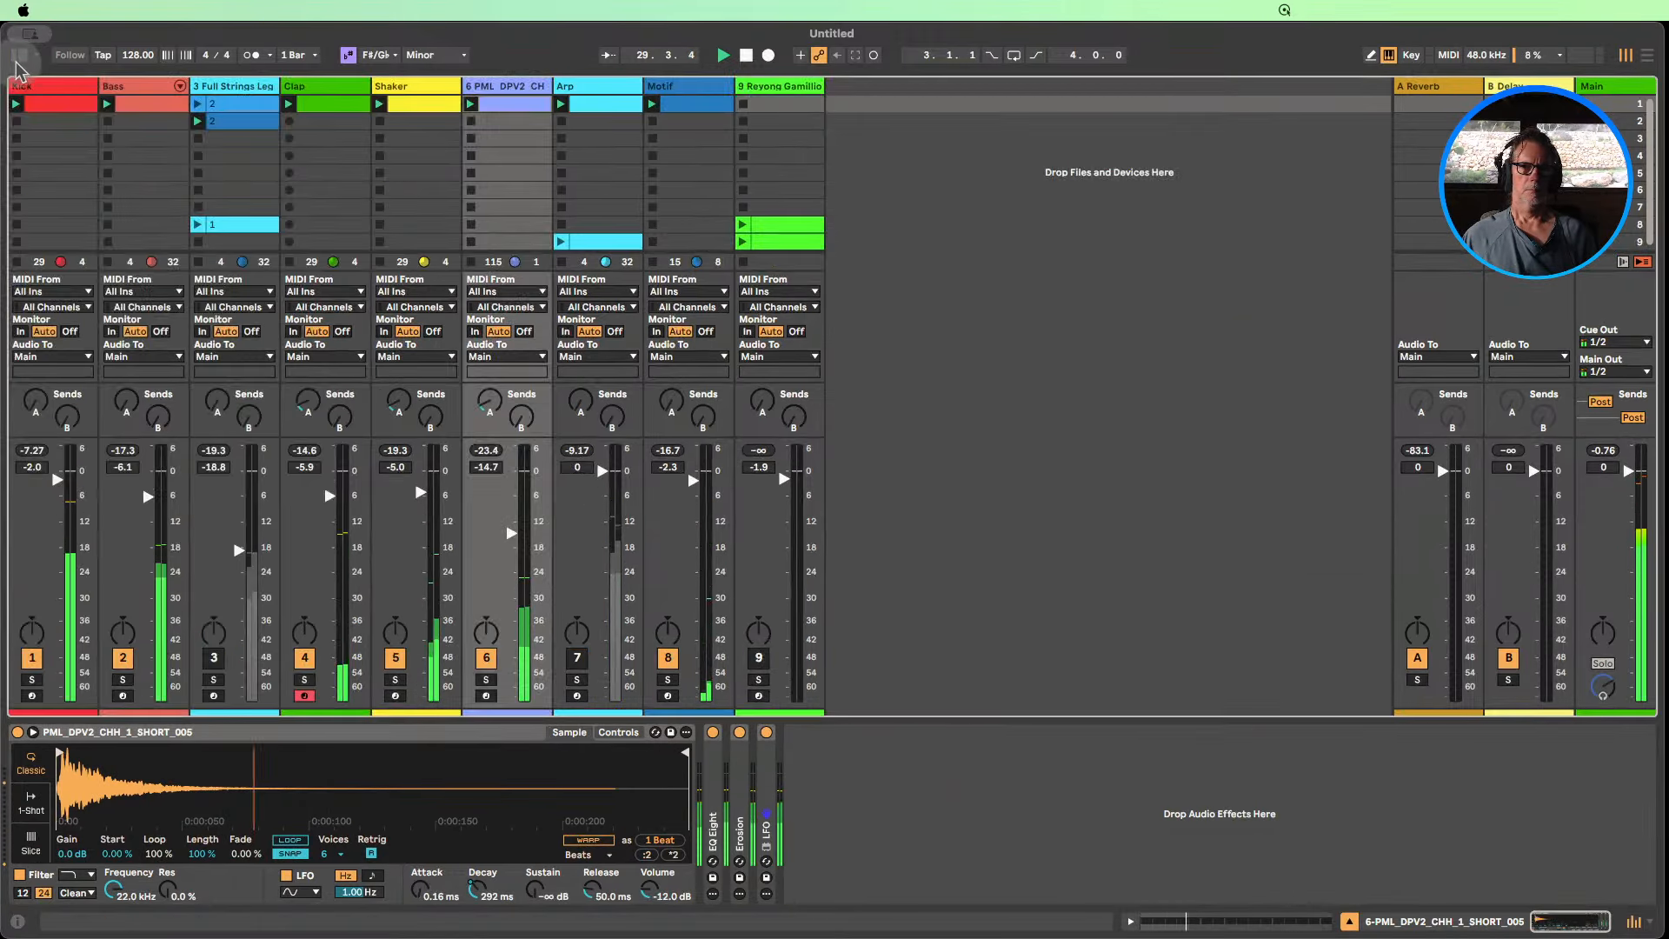
left_click(577, 657)
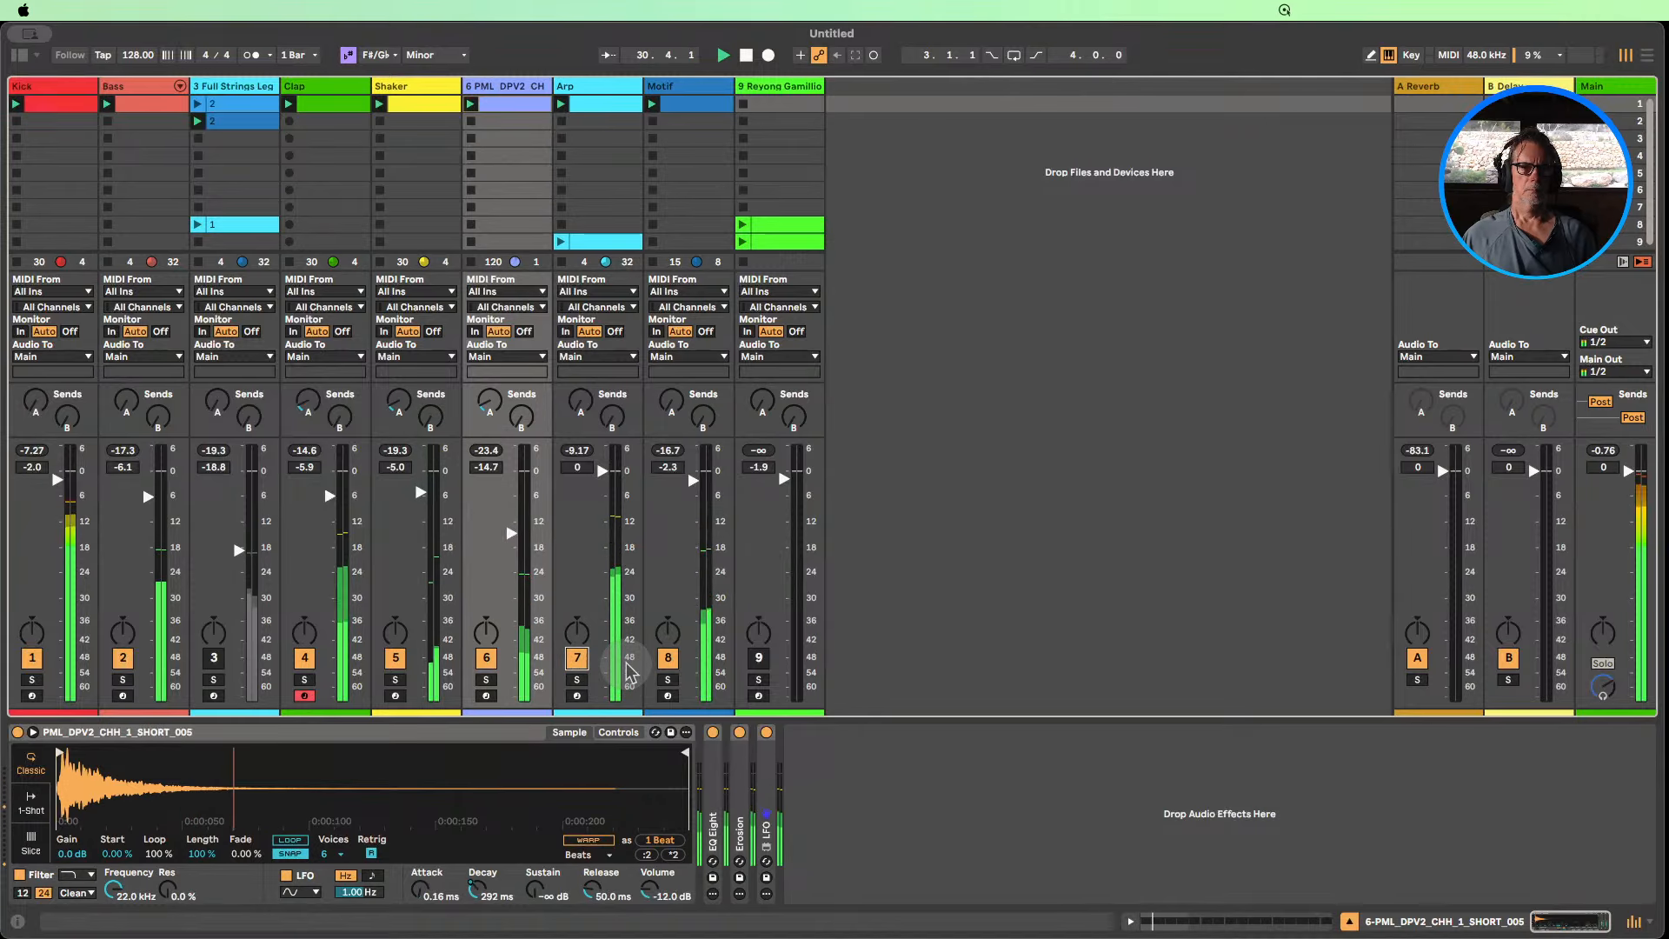
left_click(577, 657)
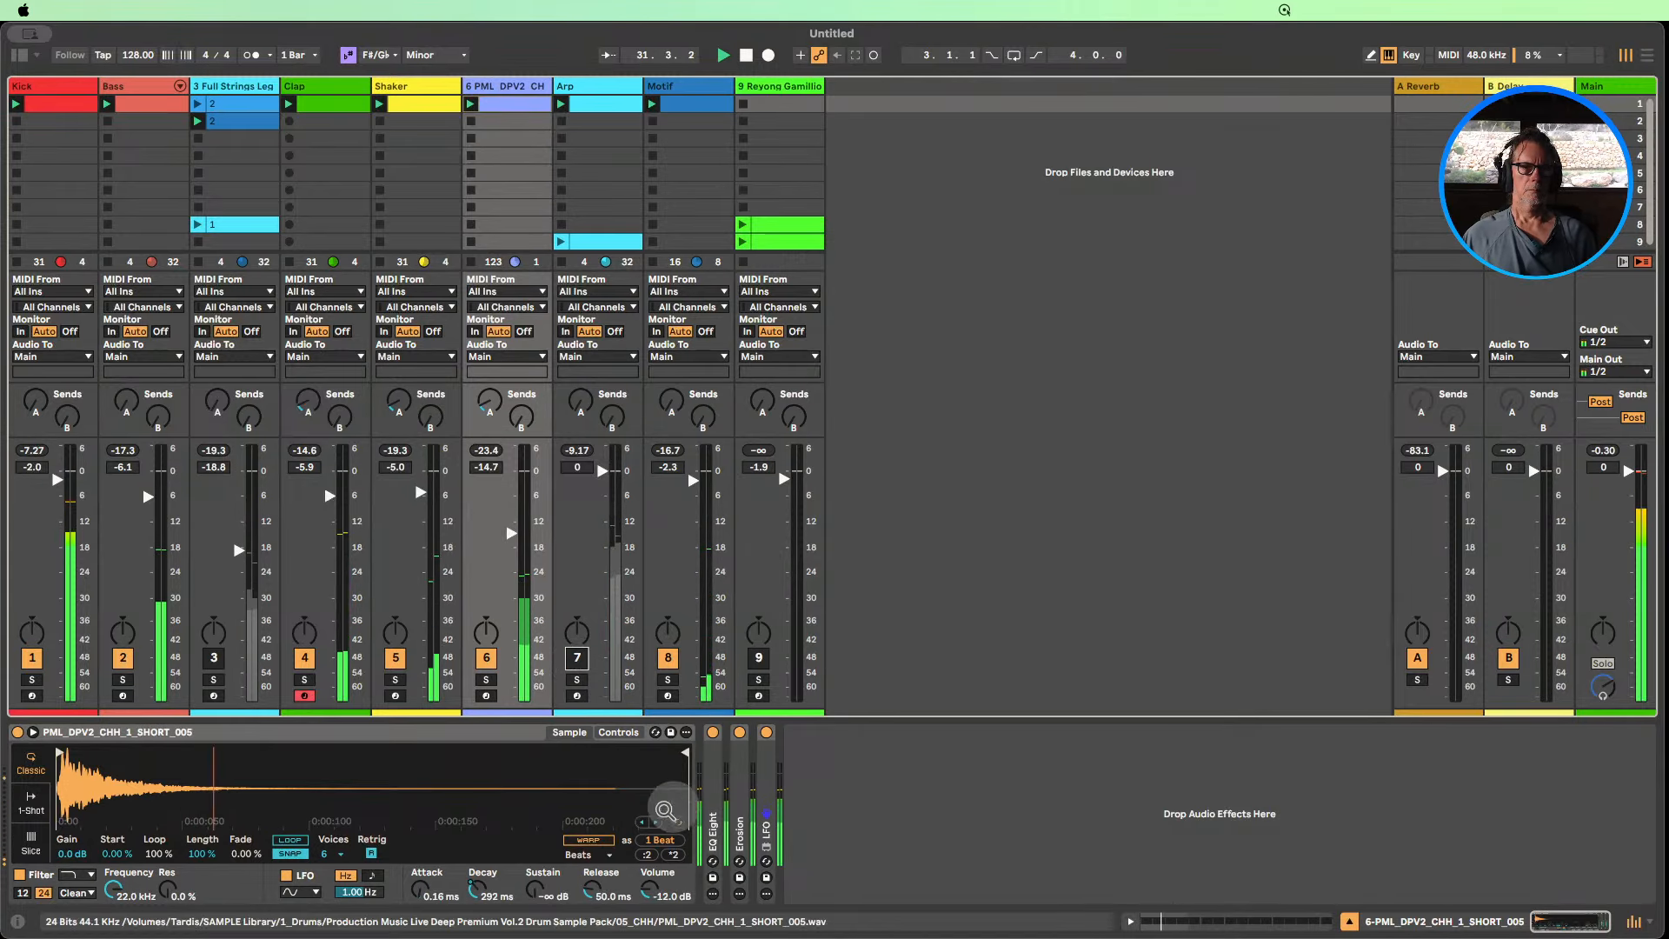
Activate the Drift chain in the Bass track's Instrument Rack.
left_click(186, 183)
left_click(202, 820)
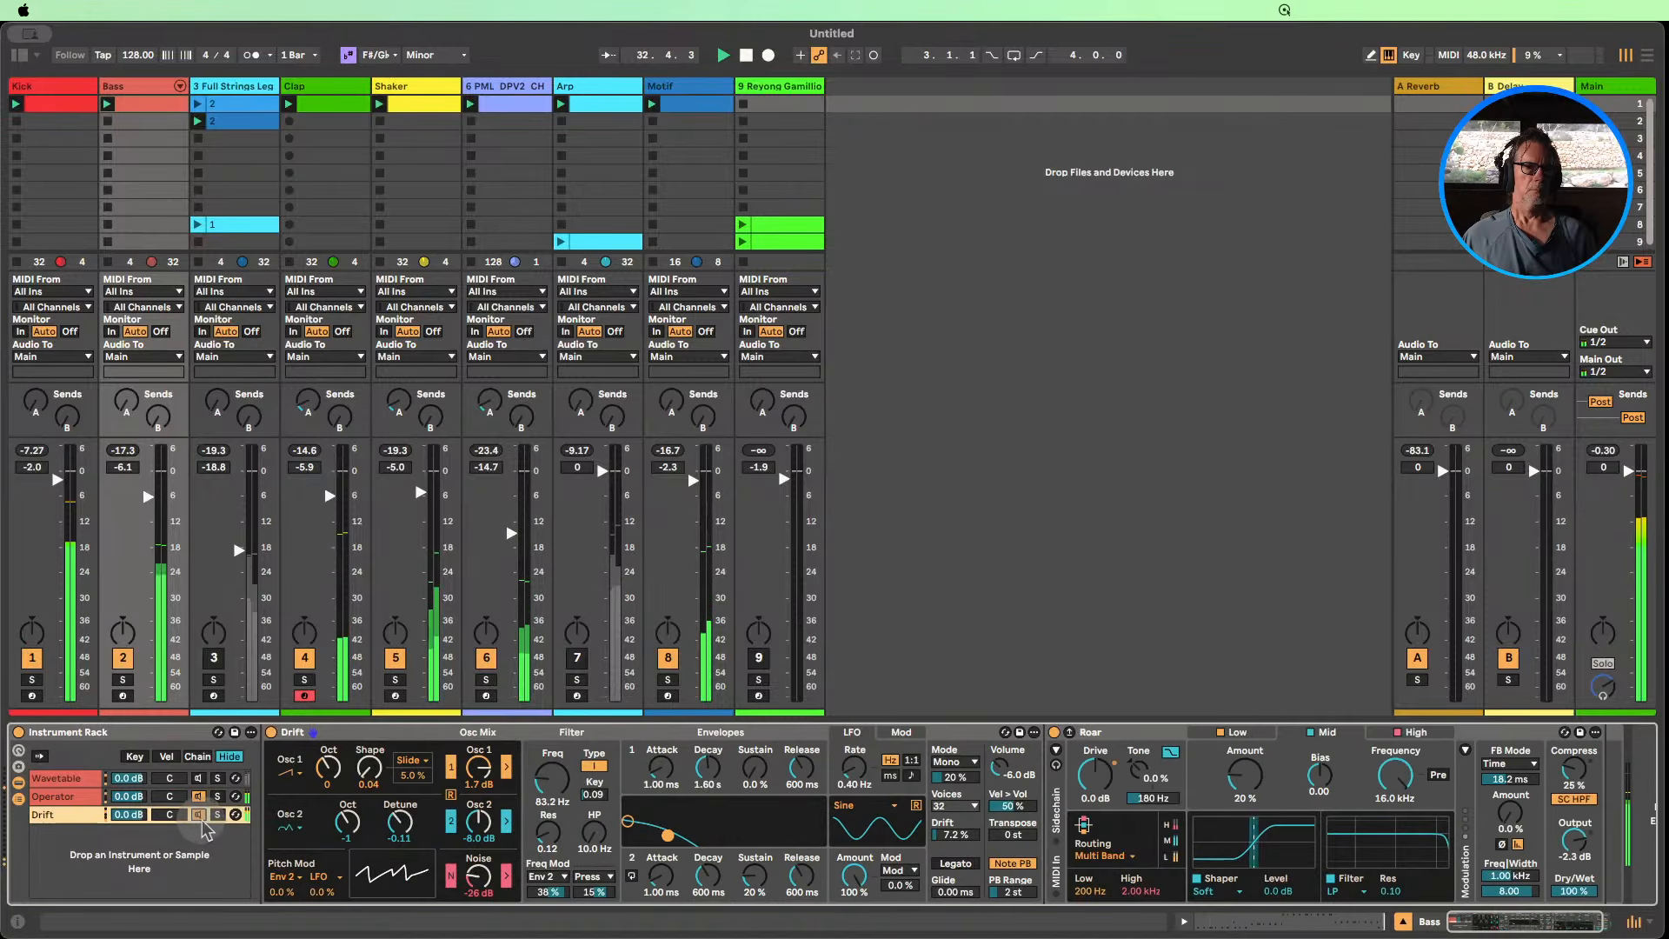
left_click(199, 815)
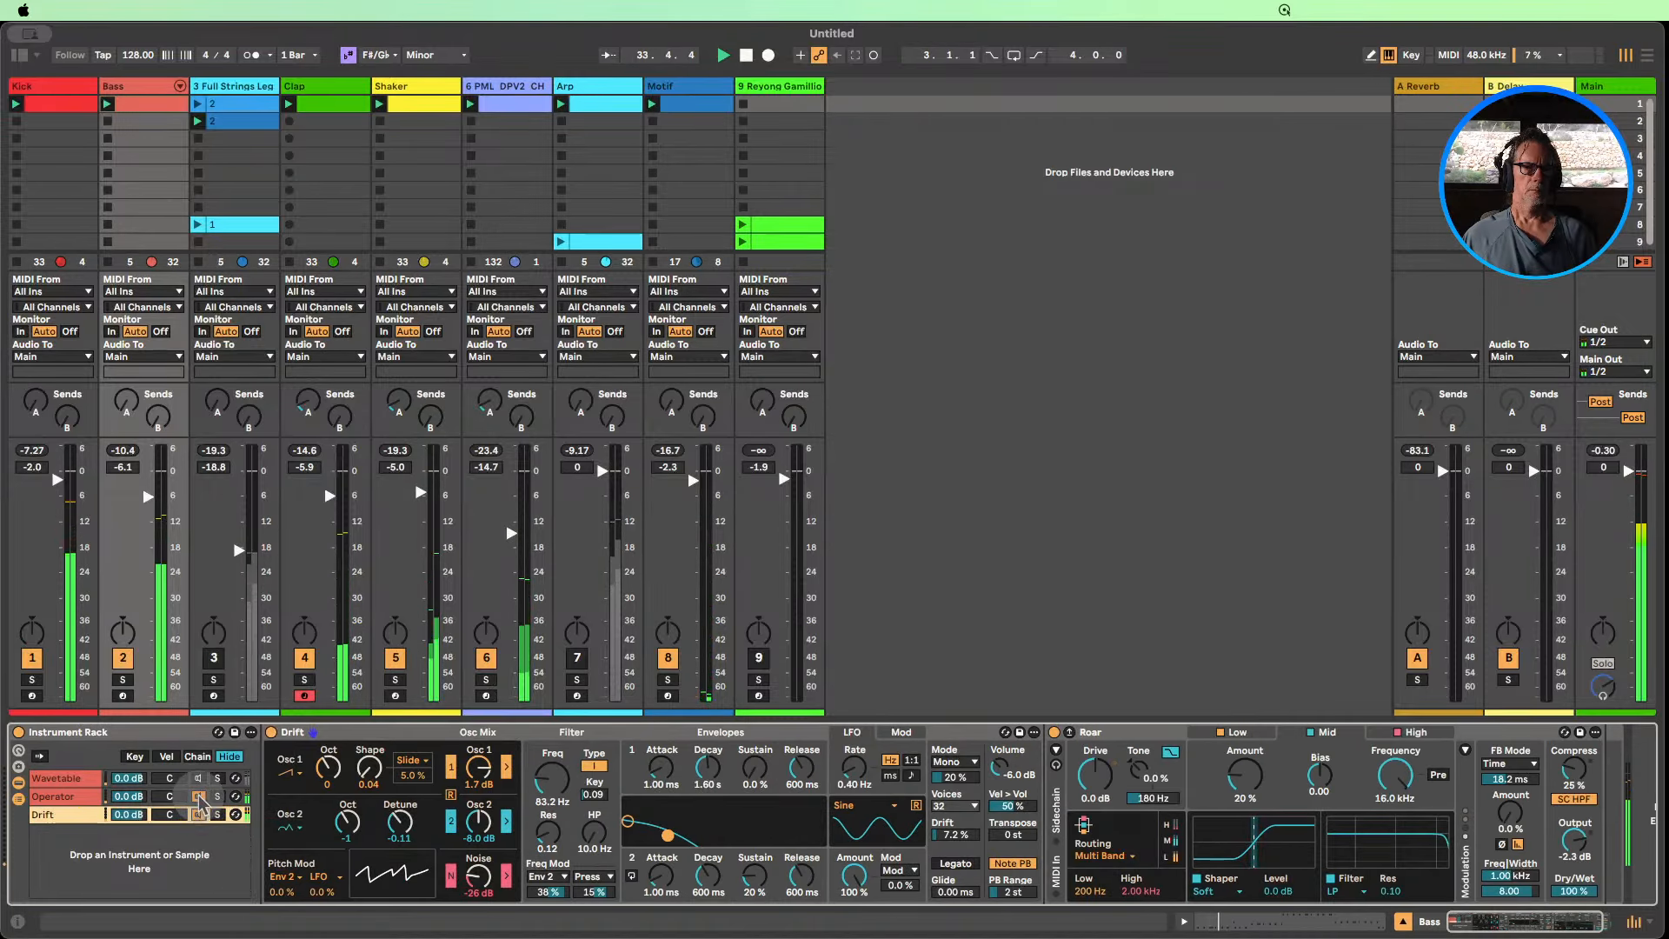
Audition the strings, mute them again in favour of the arp, and reset the Motif track's volume to 0 dB.
left_click(214, 658)
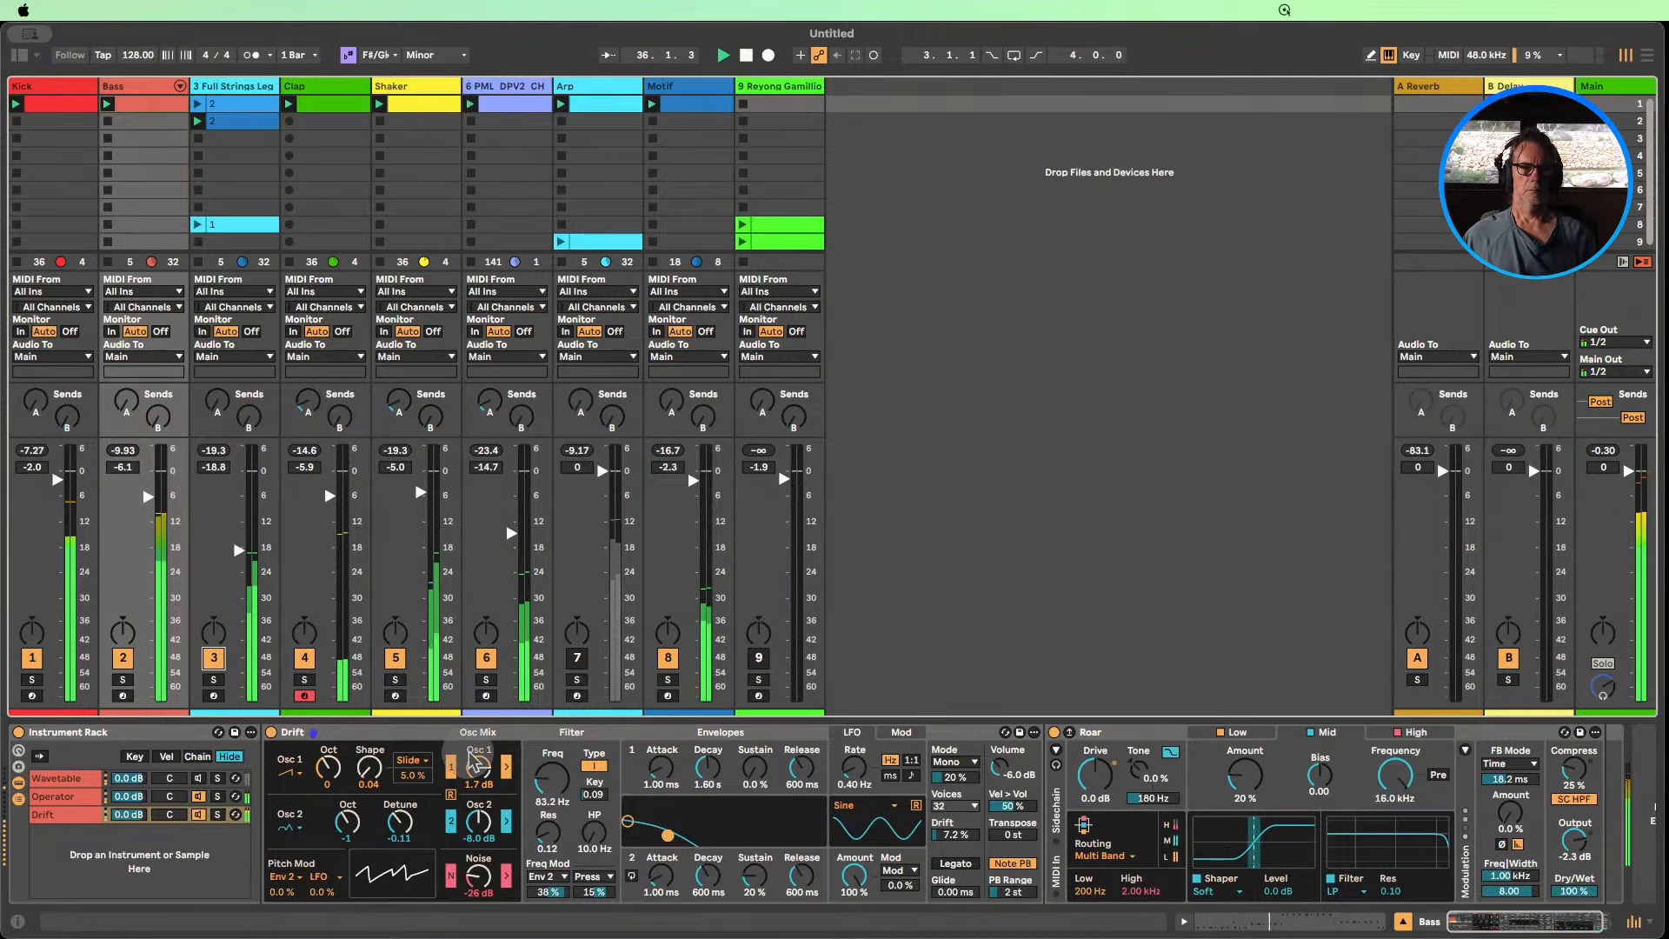
left_click(577, 657)
left_click(214, 657)
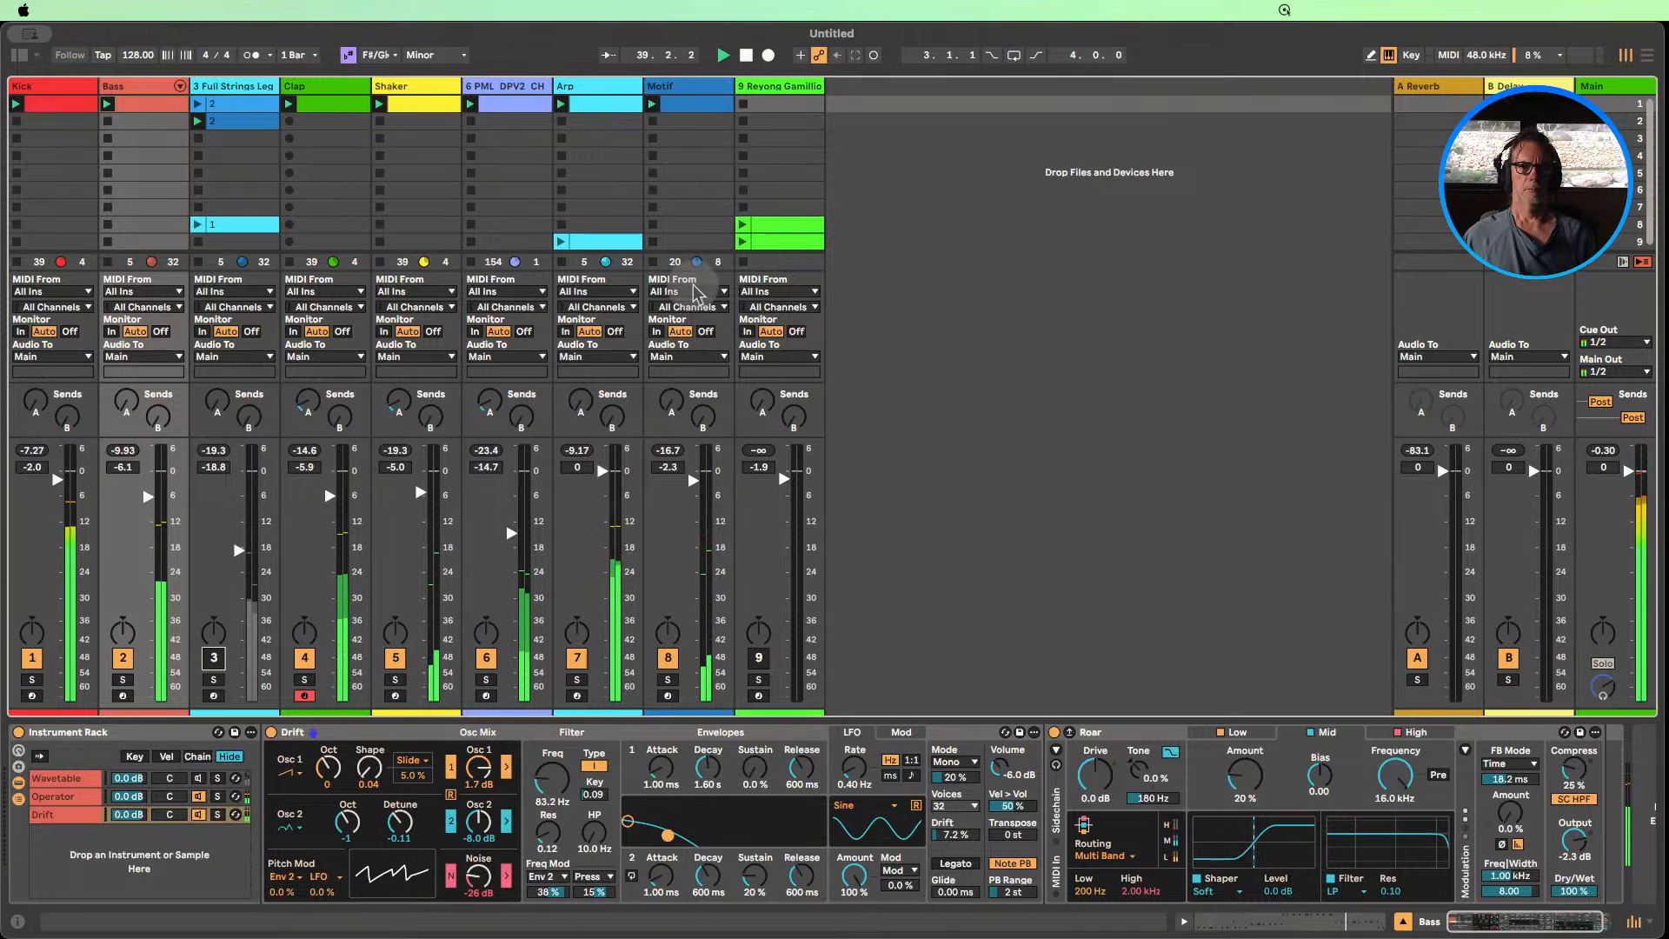
double_click(703, 493)
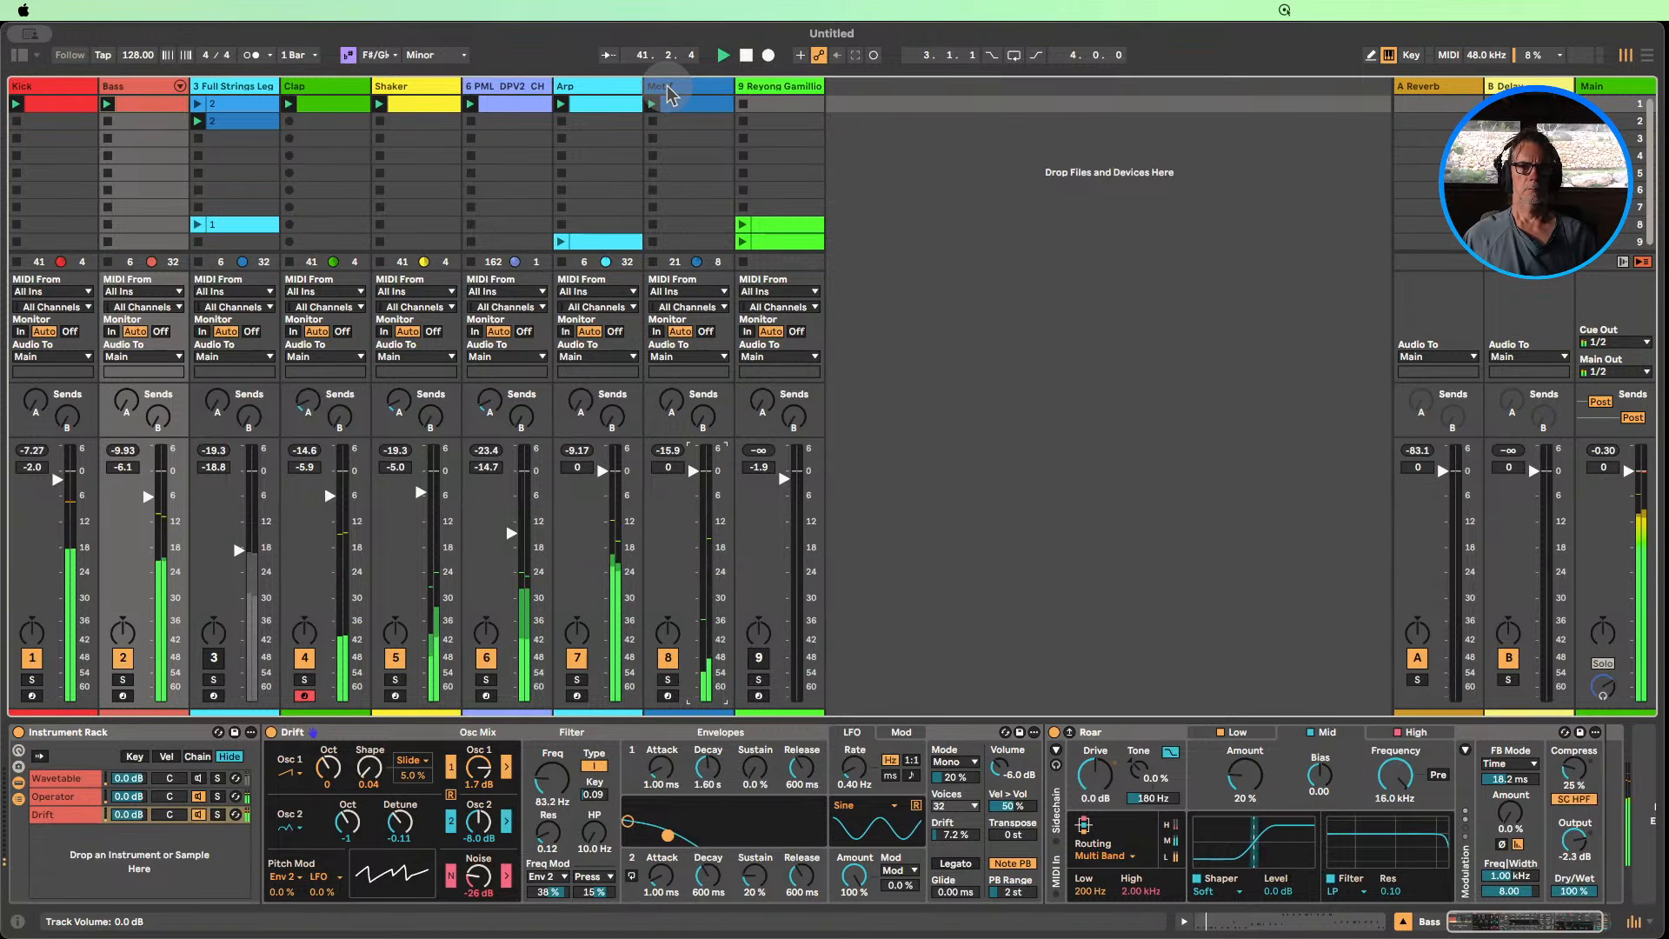
Solo the Arp, Motif, strings and Bass tracks together.
left_click(577, 679)
left_click(668, 679)
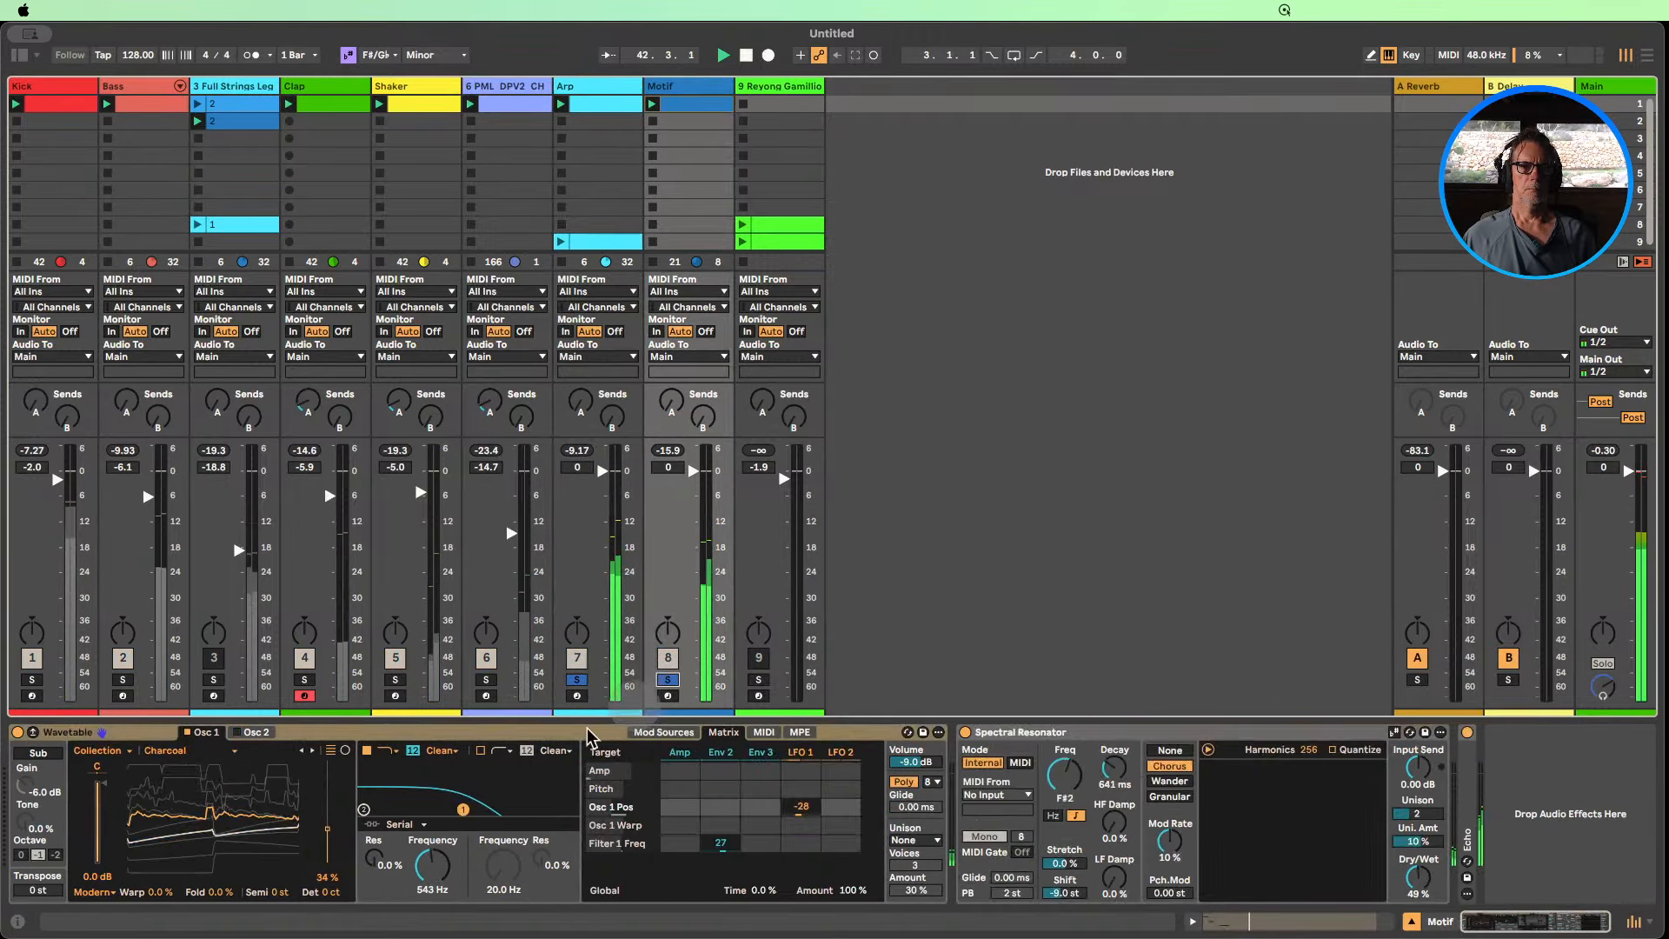
left_click(213, 679)
left_click(122, 679)
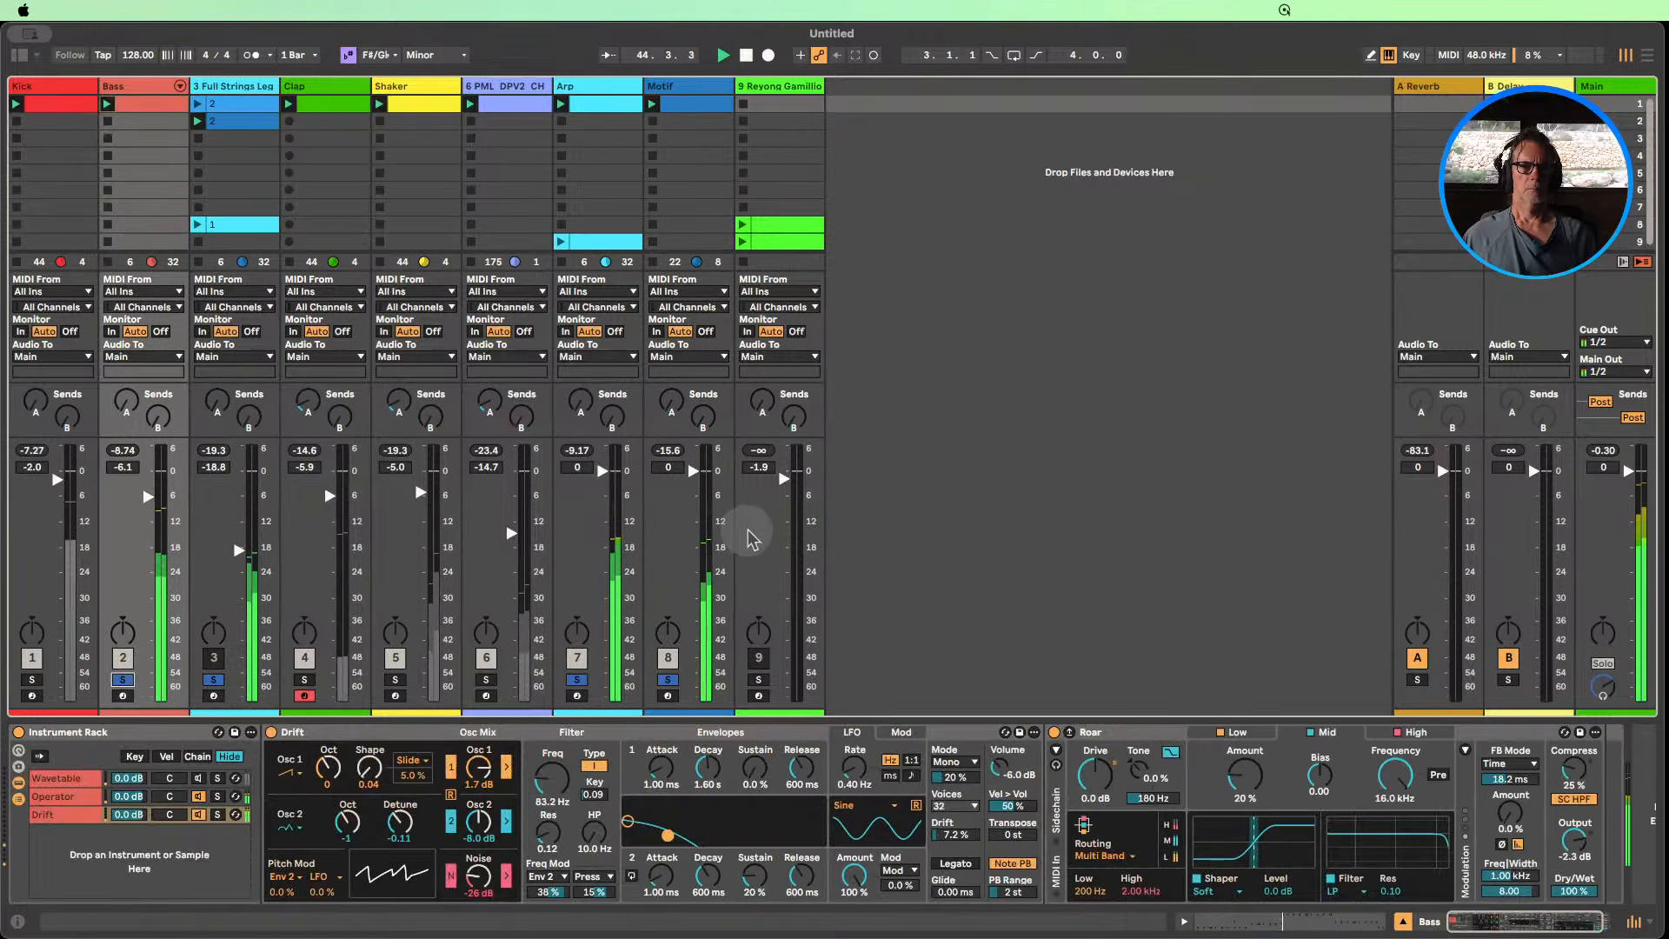
Rename the hi-hat track as Closed HH.
right_click(493, 95)
left_click(538, 168)
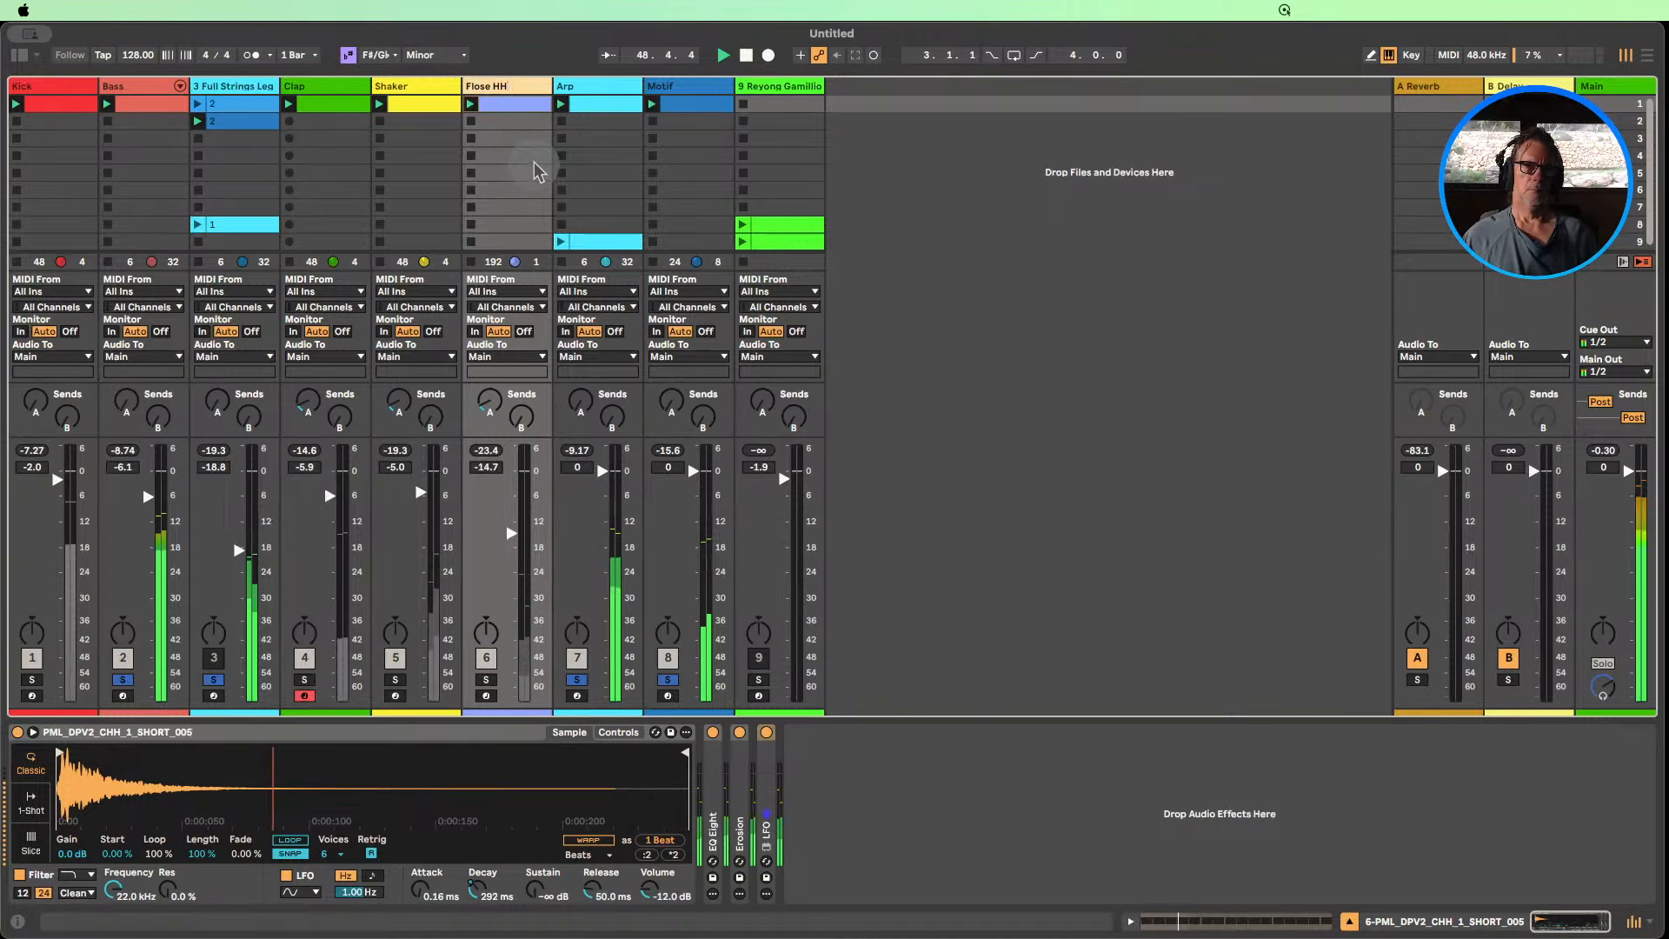
left_click_drag(491, 91, 456, 89)
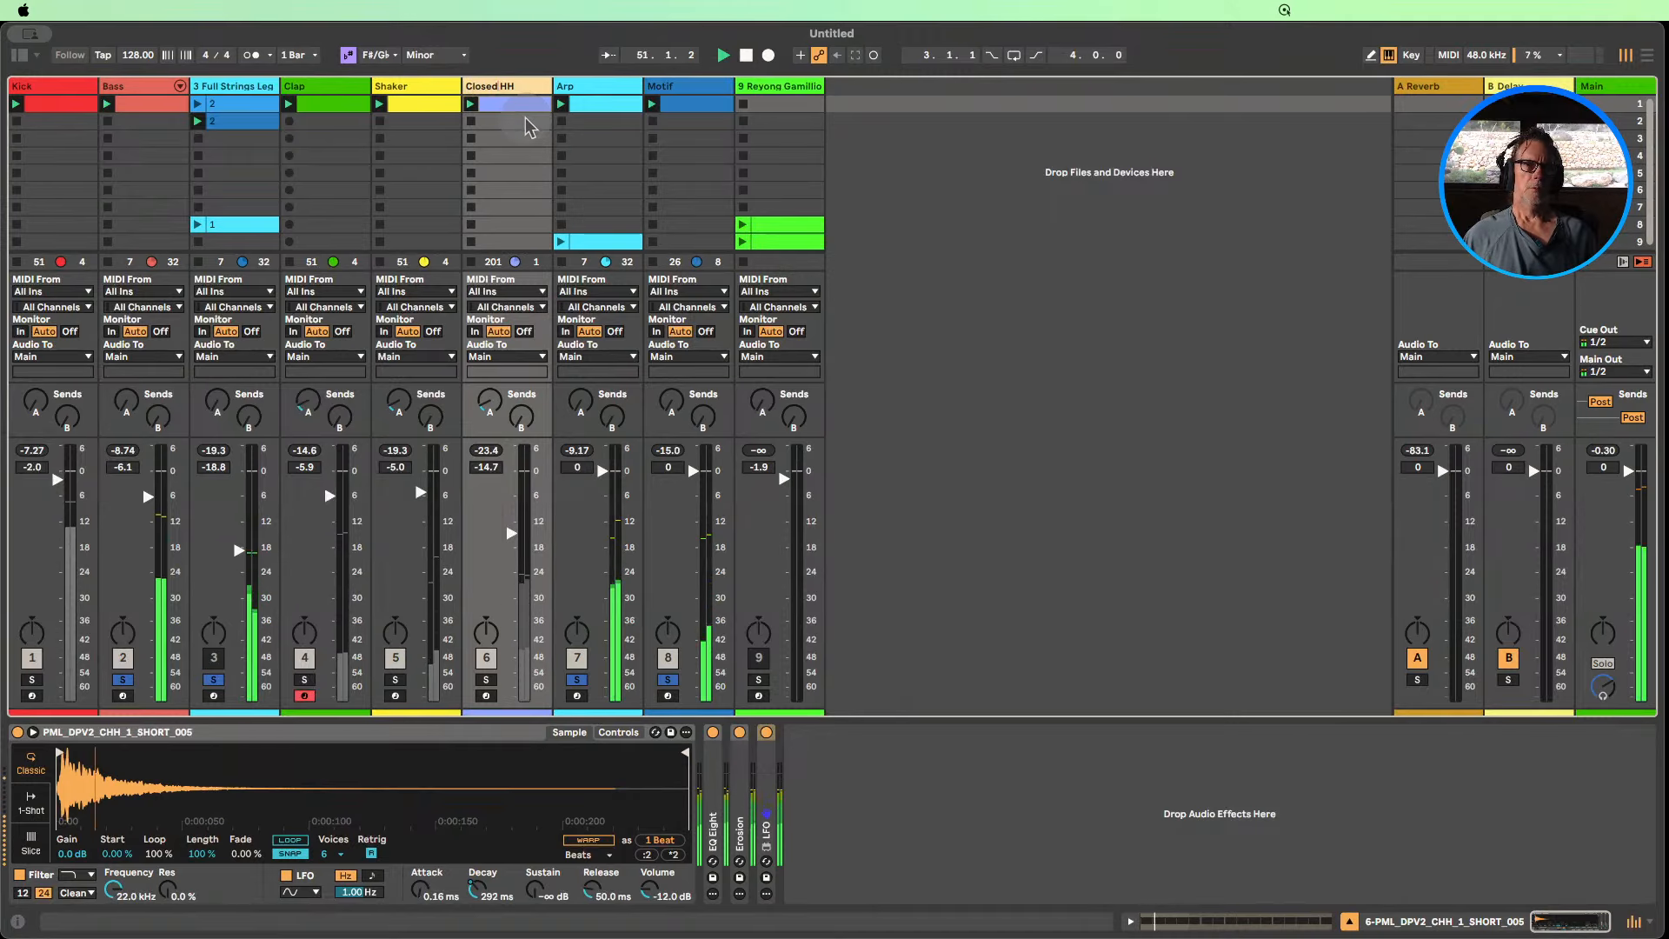
Solo only the Motif track and compare its Spectral Resonator at 100% wet before returning the dry/wet to 49%.
left_click(669, 120)
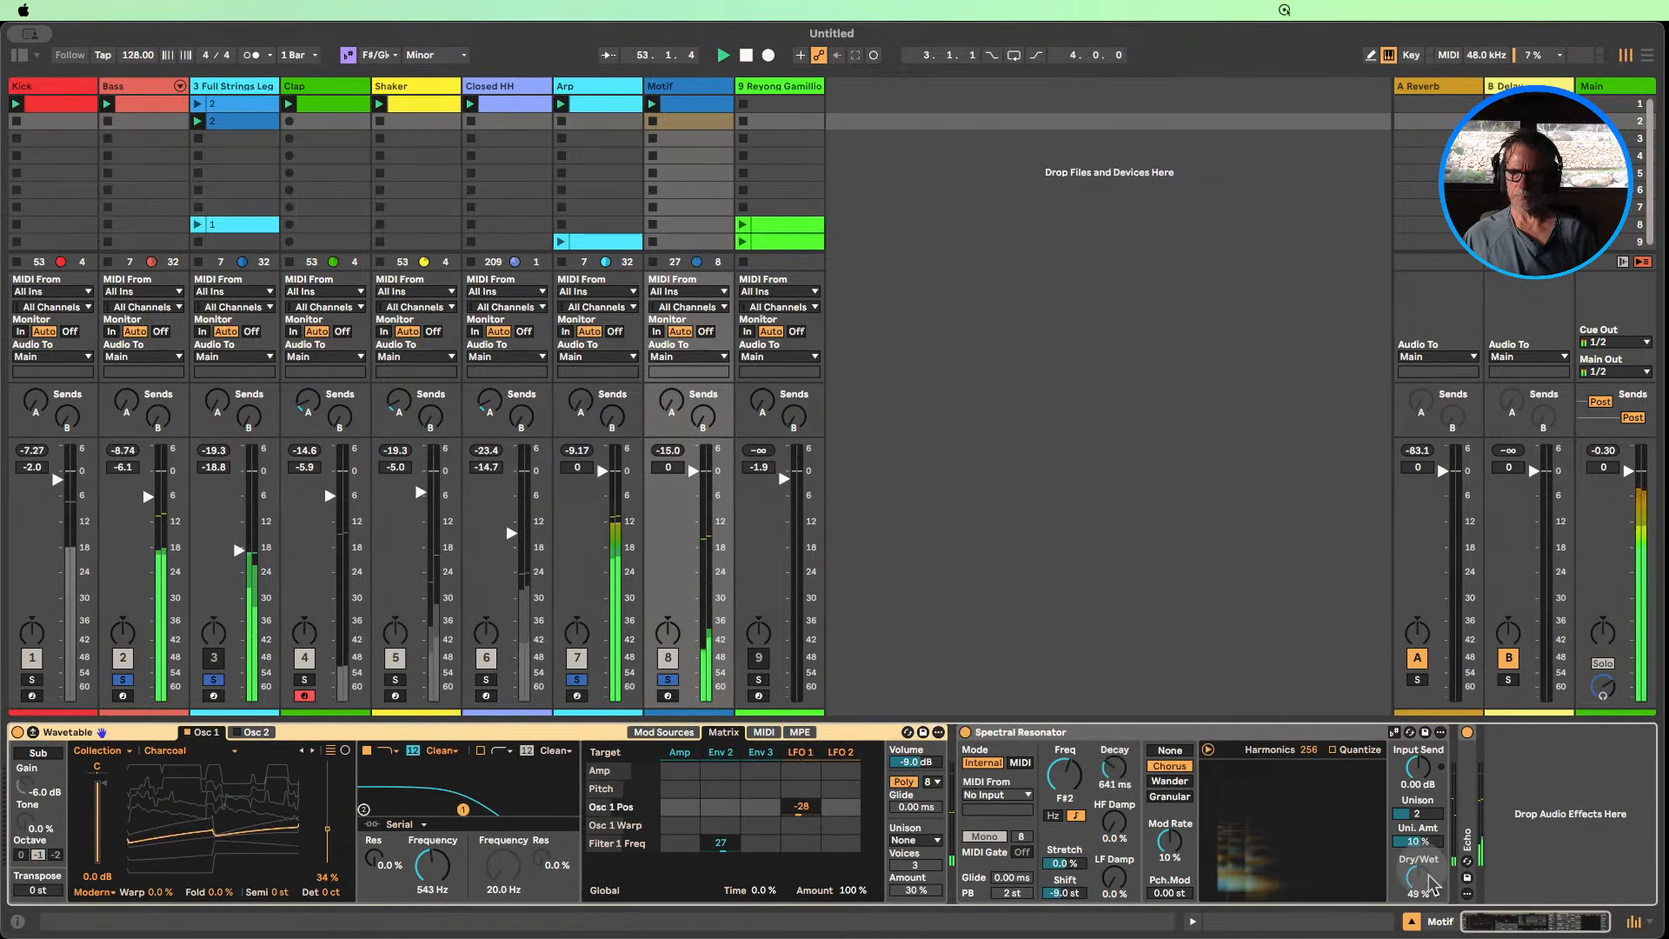
left_click_drag(1418, 877, 1418, 823)
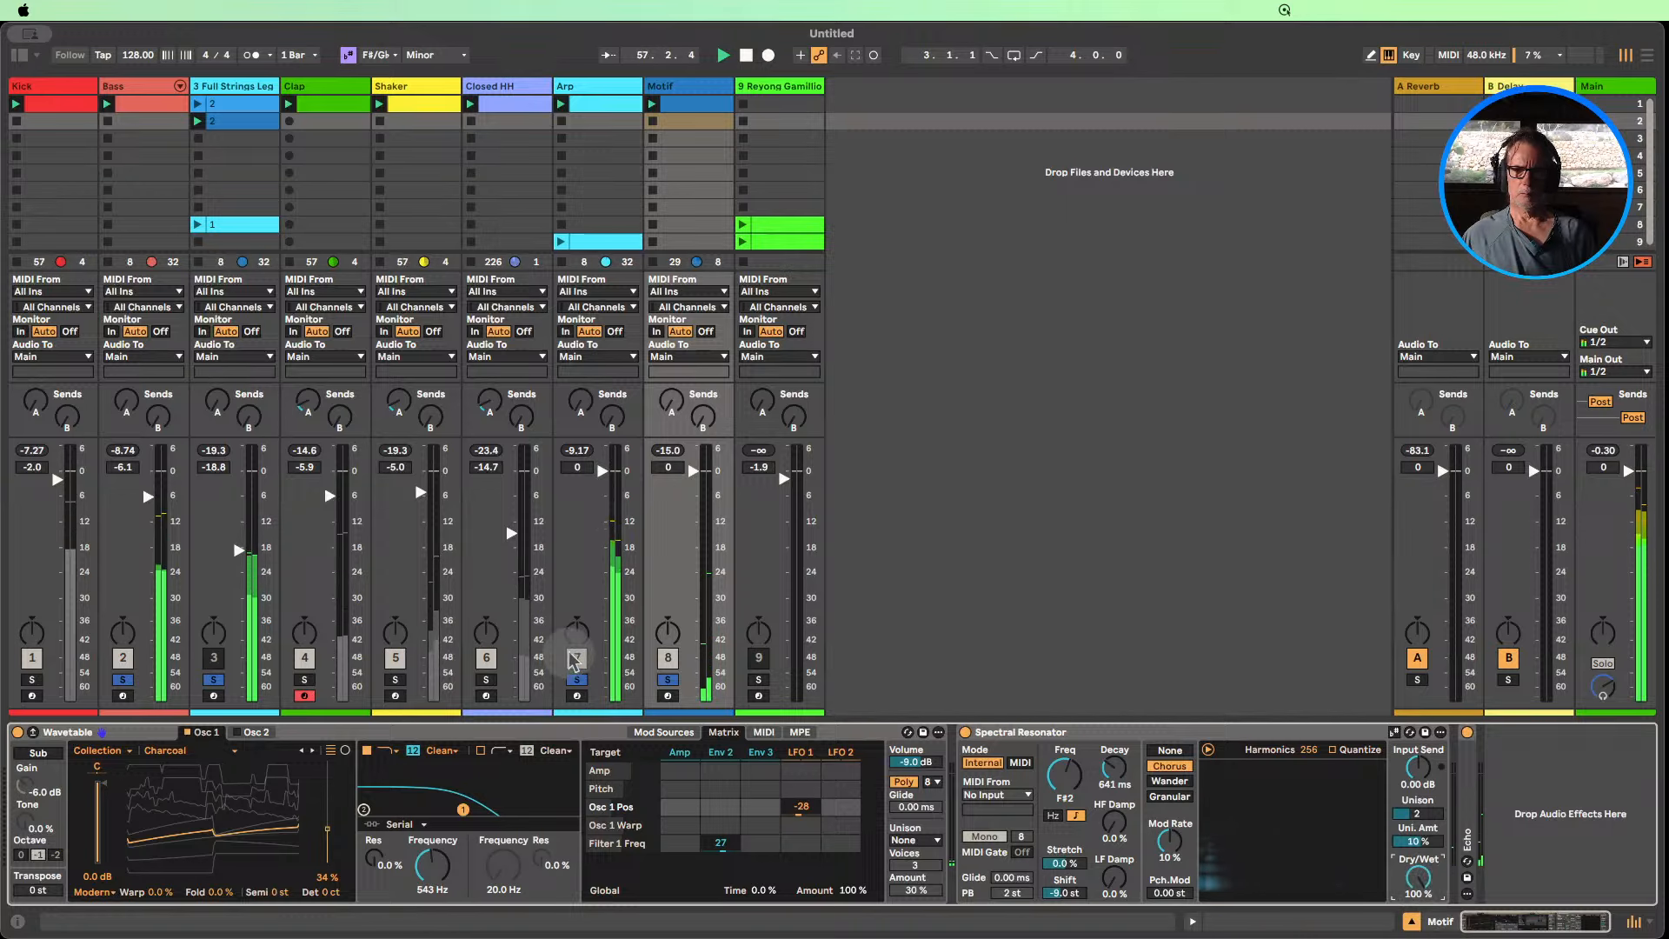
left_click(668, 679)
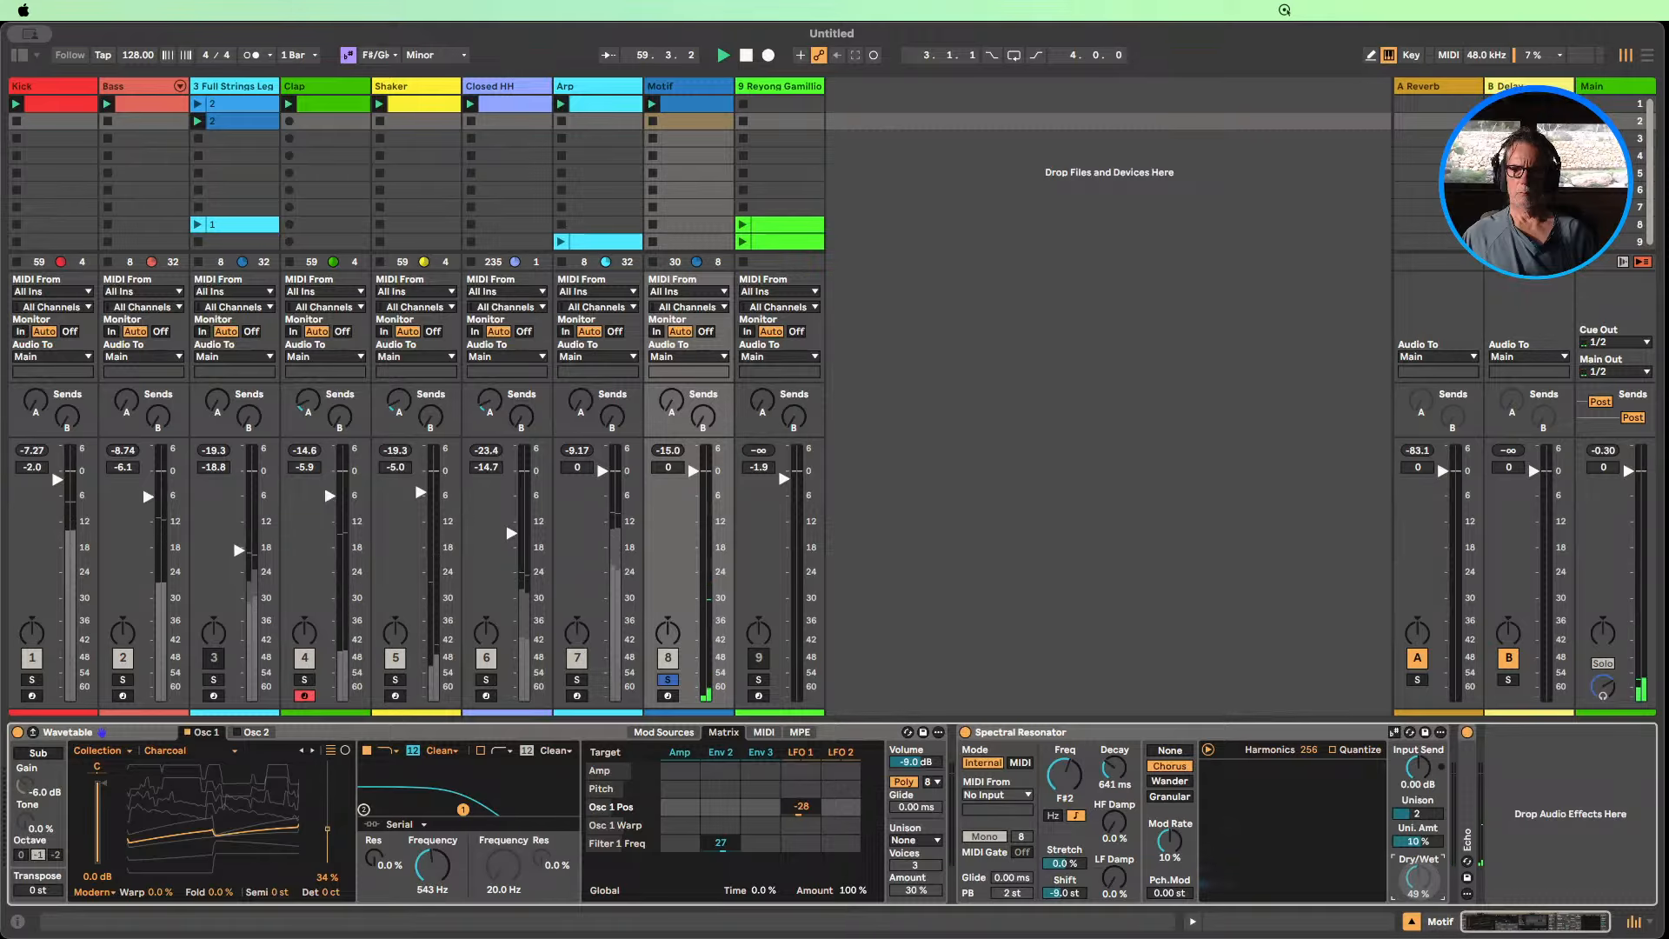
mouse_move(1418, 878)
left_mouse_down()
mouse_move(1419, 918)
mouse_move(1418, 877)
left_mouse_up()
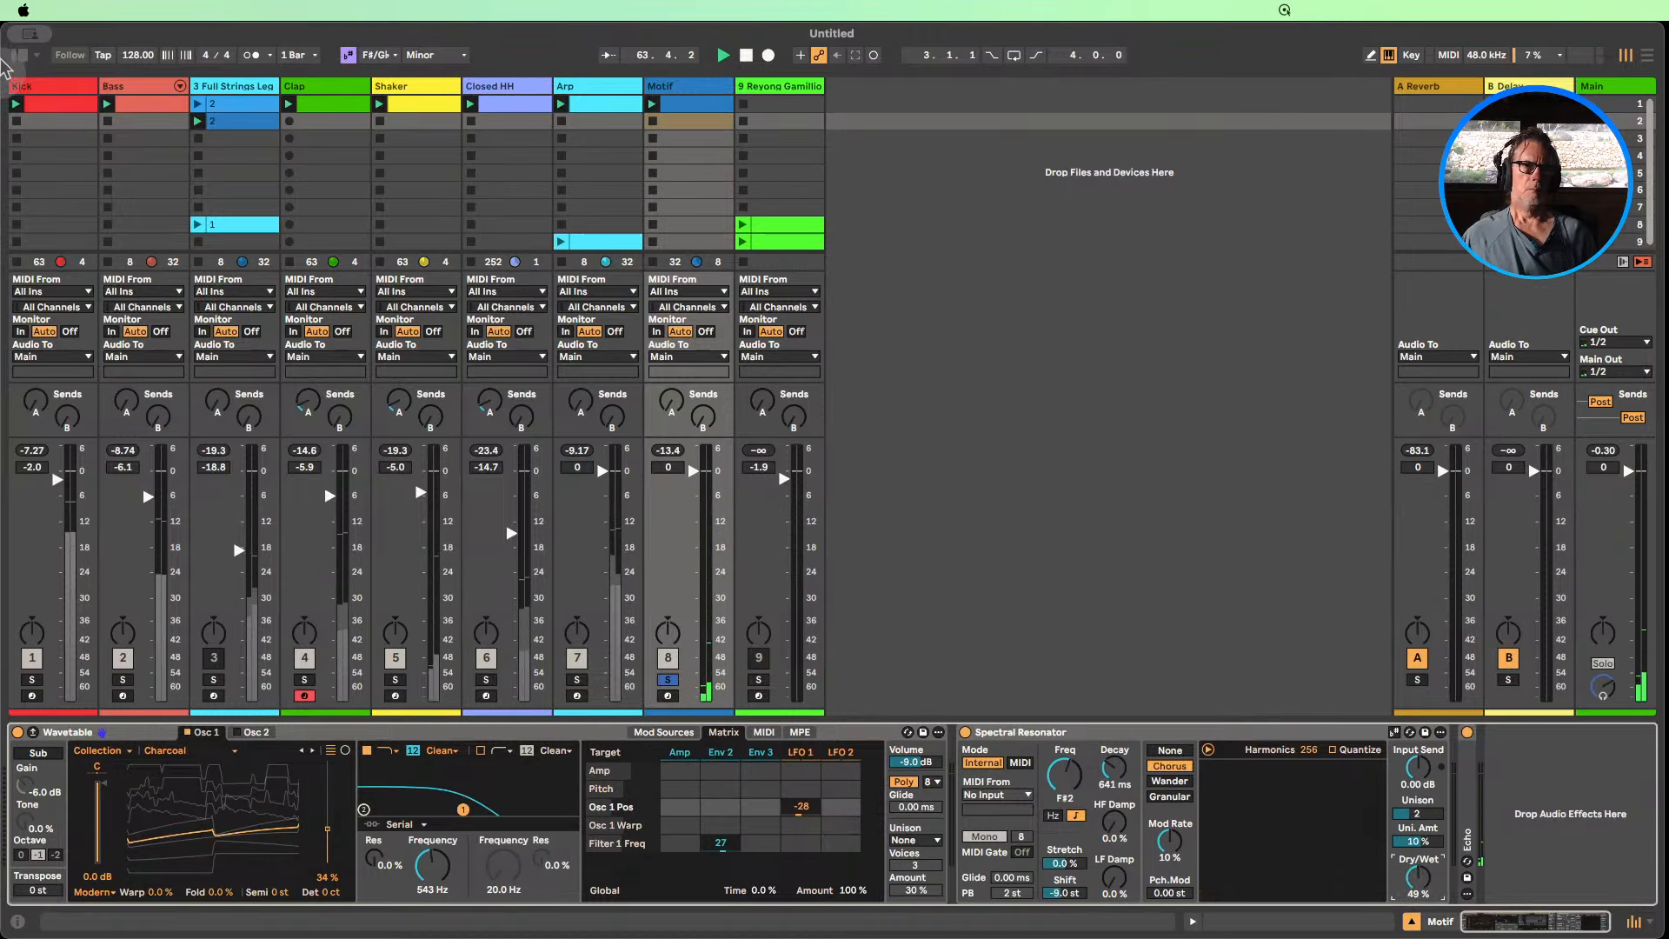
Show the library browser and insert Roar before the Spectral Resonator on the Motif track.
left_click(19, 58)
scroll(224, 494, "down", 3)
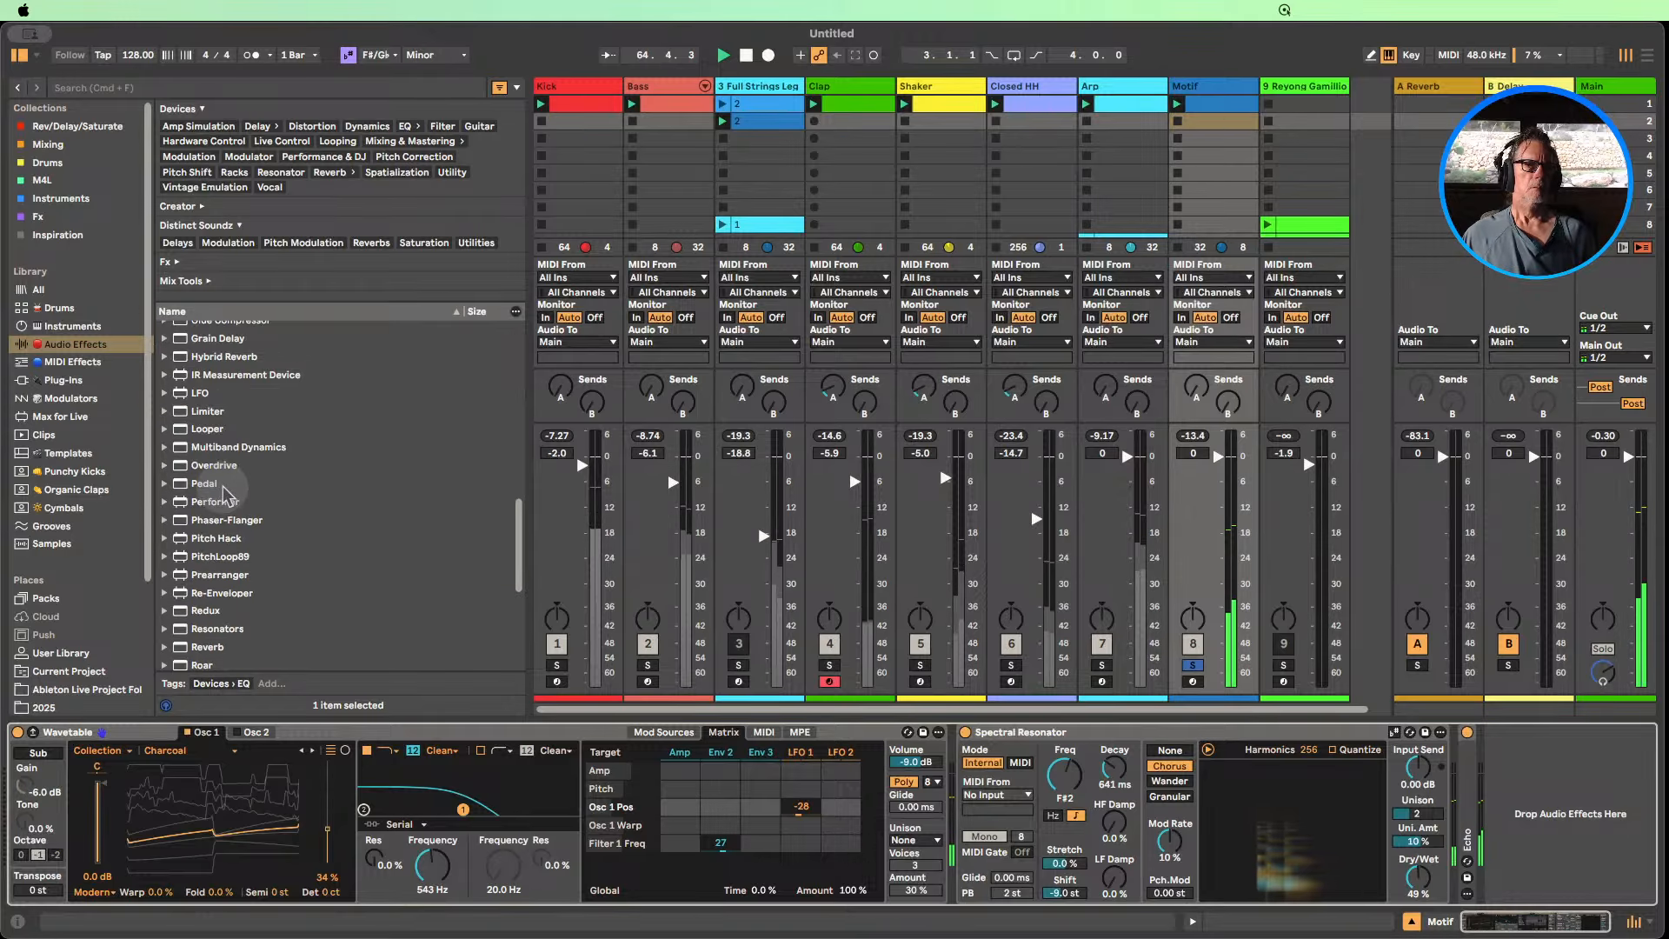
scroll(217, 461, "up", 2)
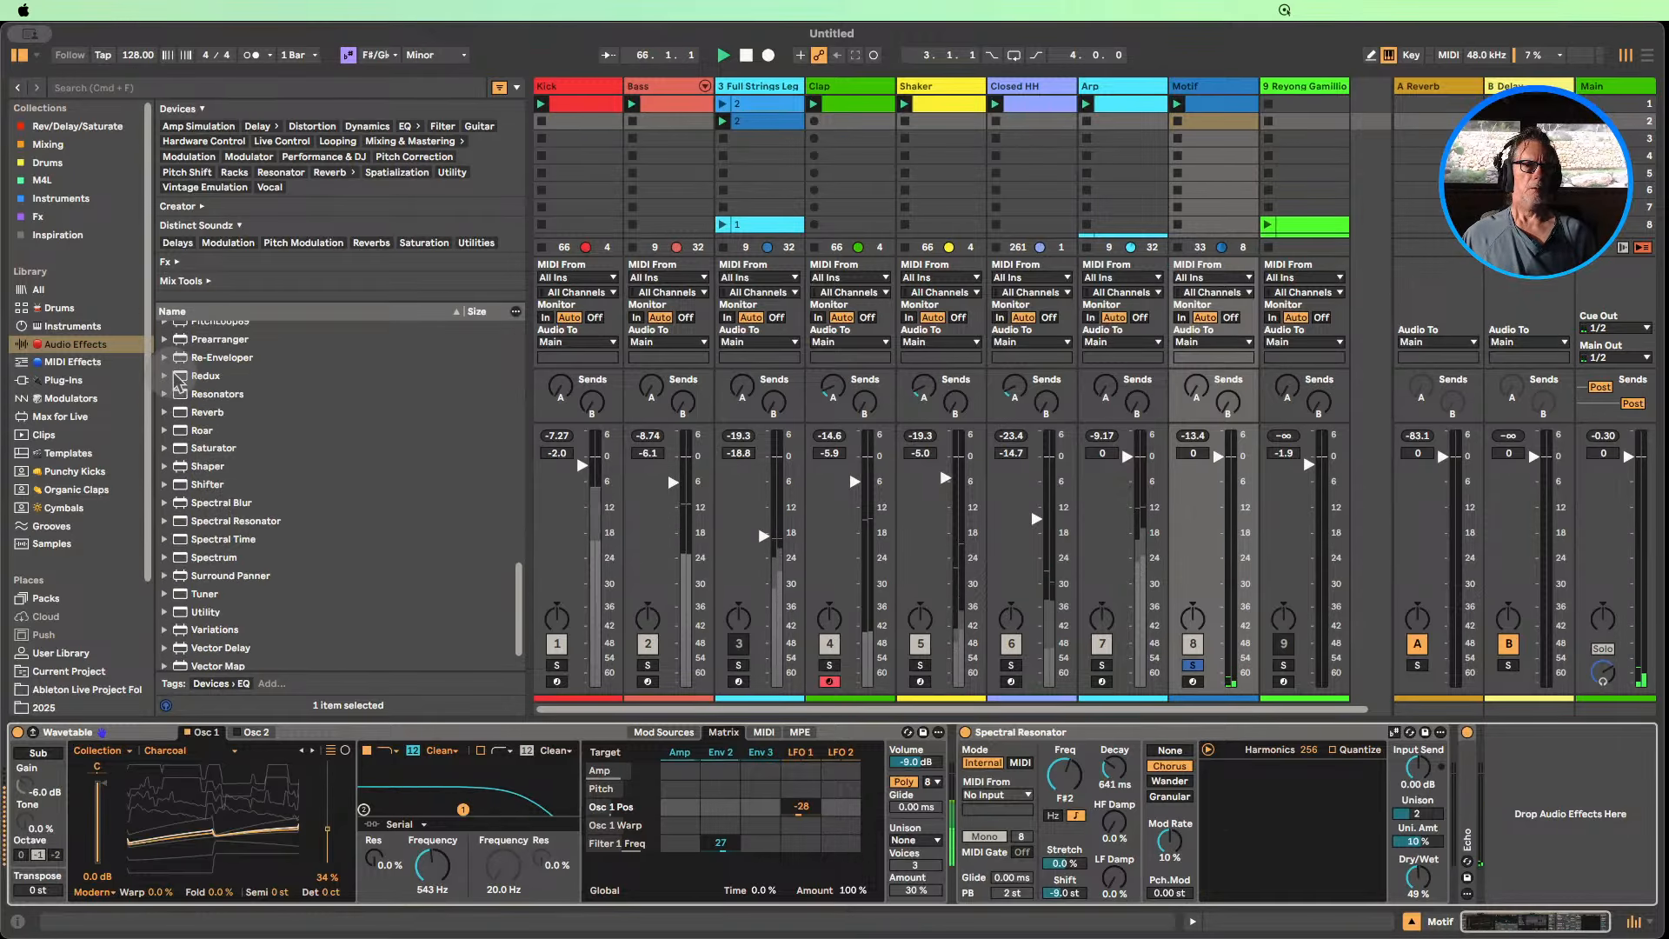
scroll(213, 382, "up", 1)
left_click(202, 445)
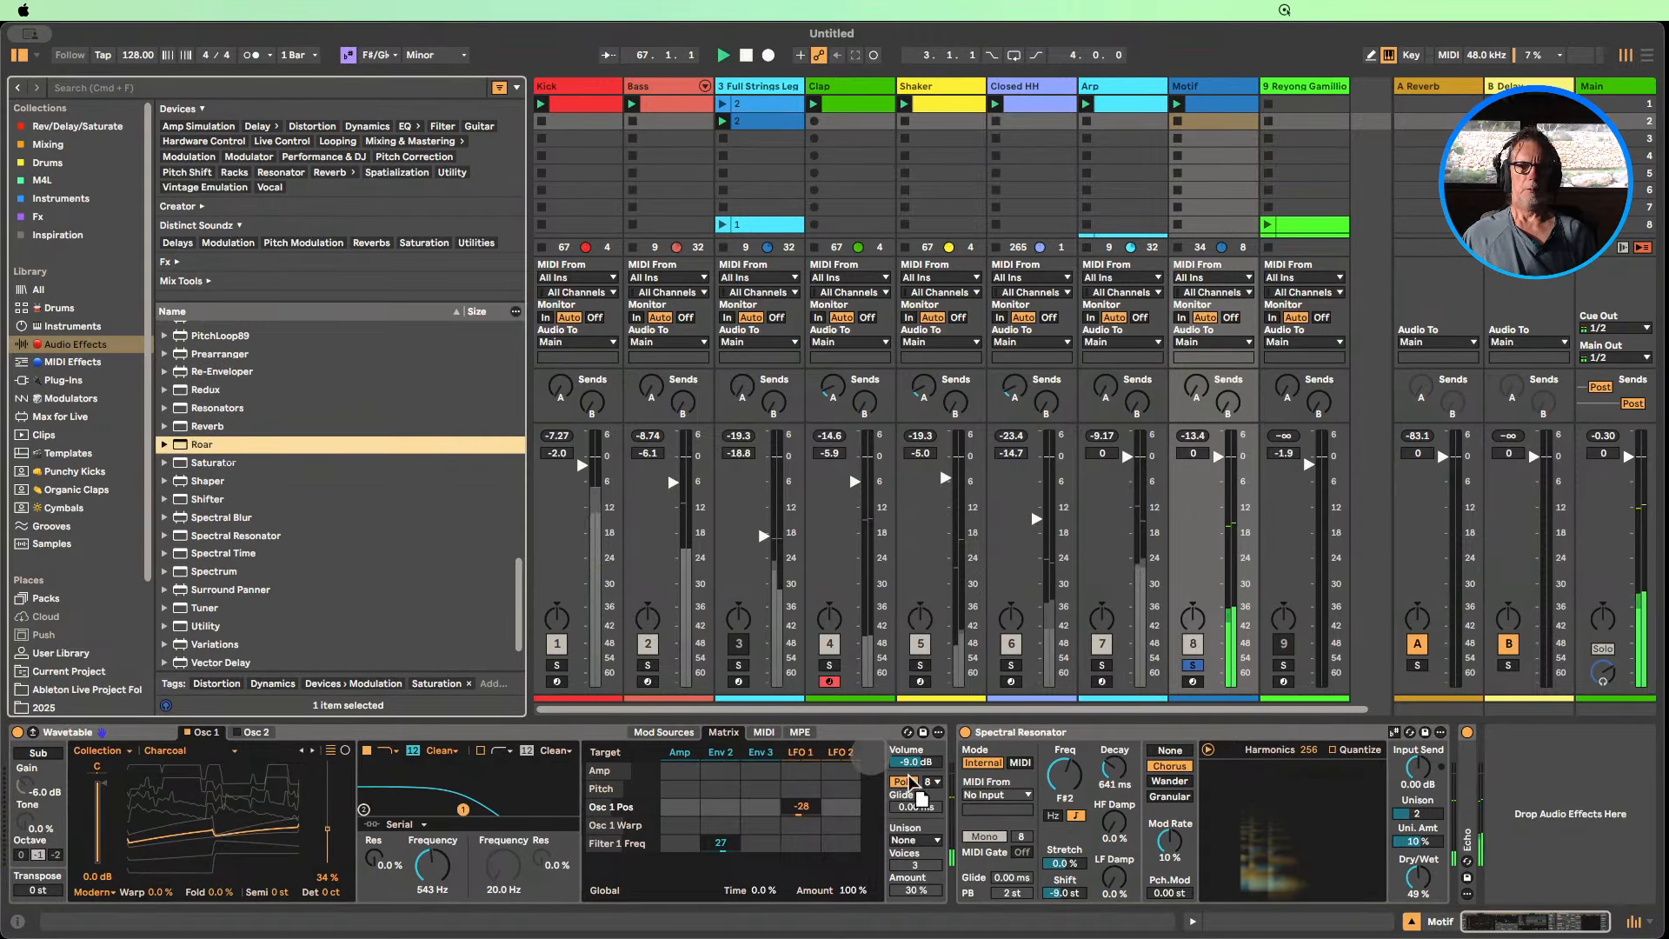
key("Return")
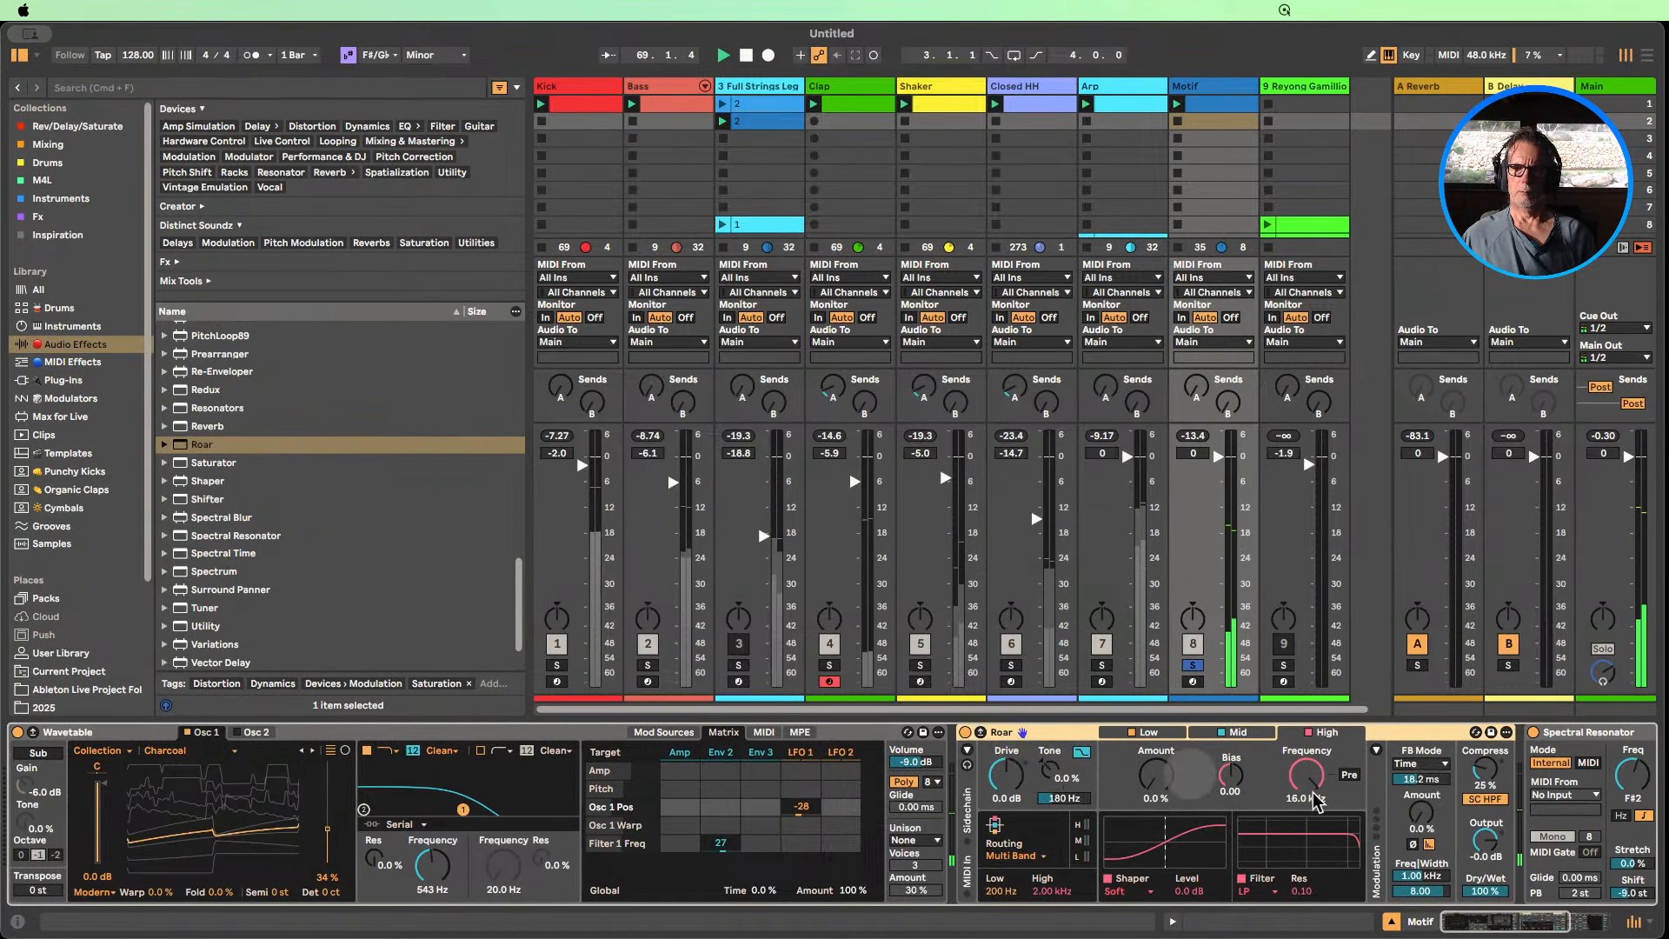
Raise Roar's feedback amount to 75%, switch its routing to Feedback and show the Feedback stage.
left_click_drag(1421, 811, 1420, 787)
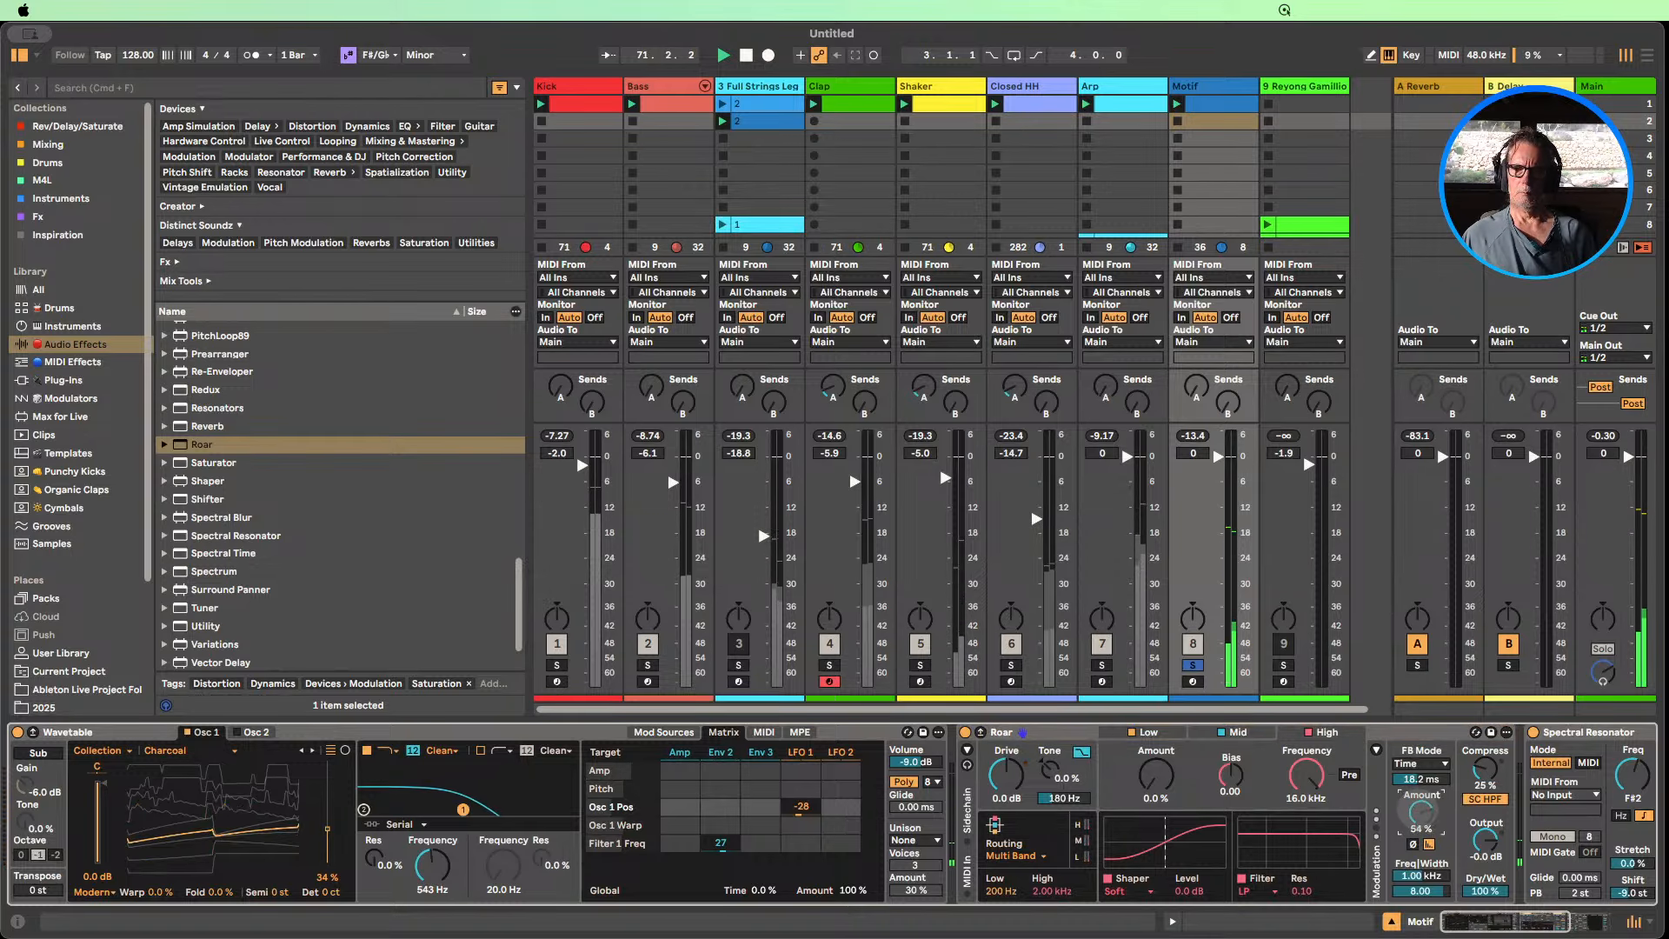
left_click_drag(1421, 811, 1420, 813)
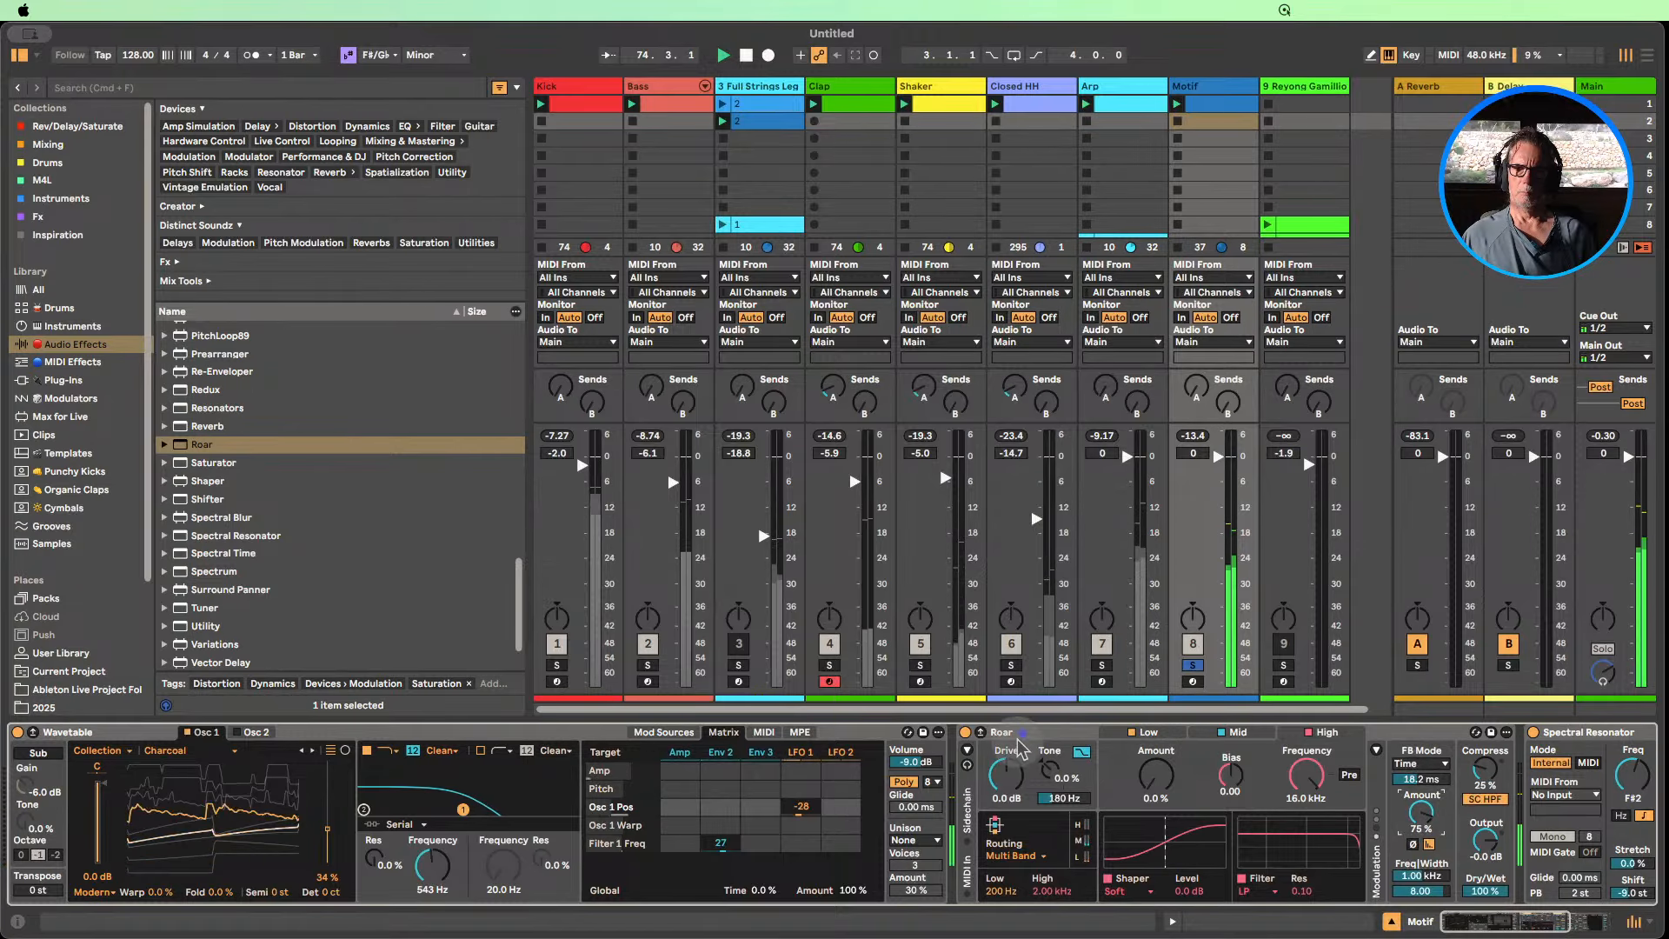
left_click(1019, 861)
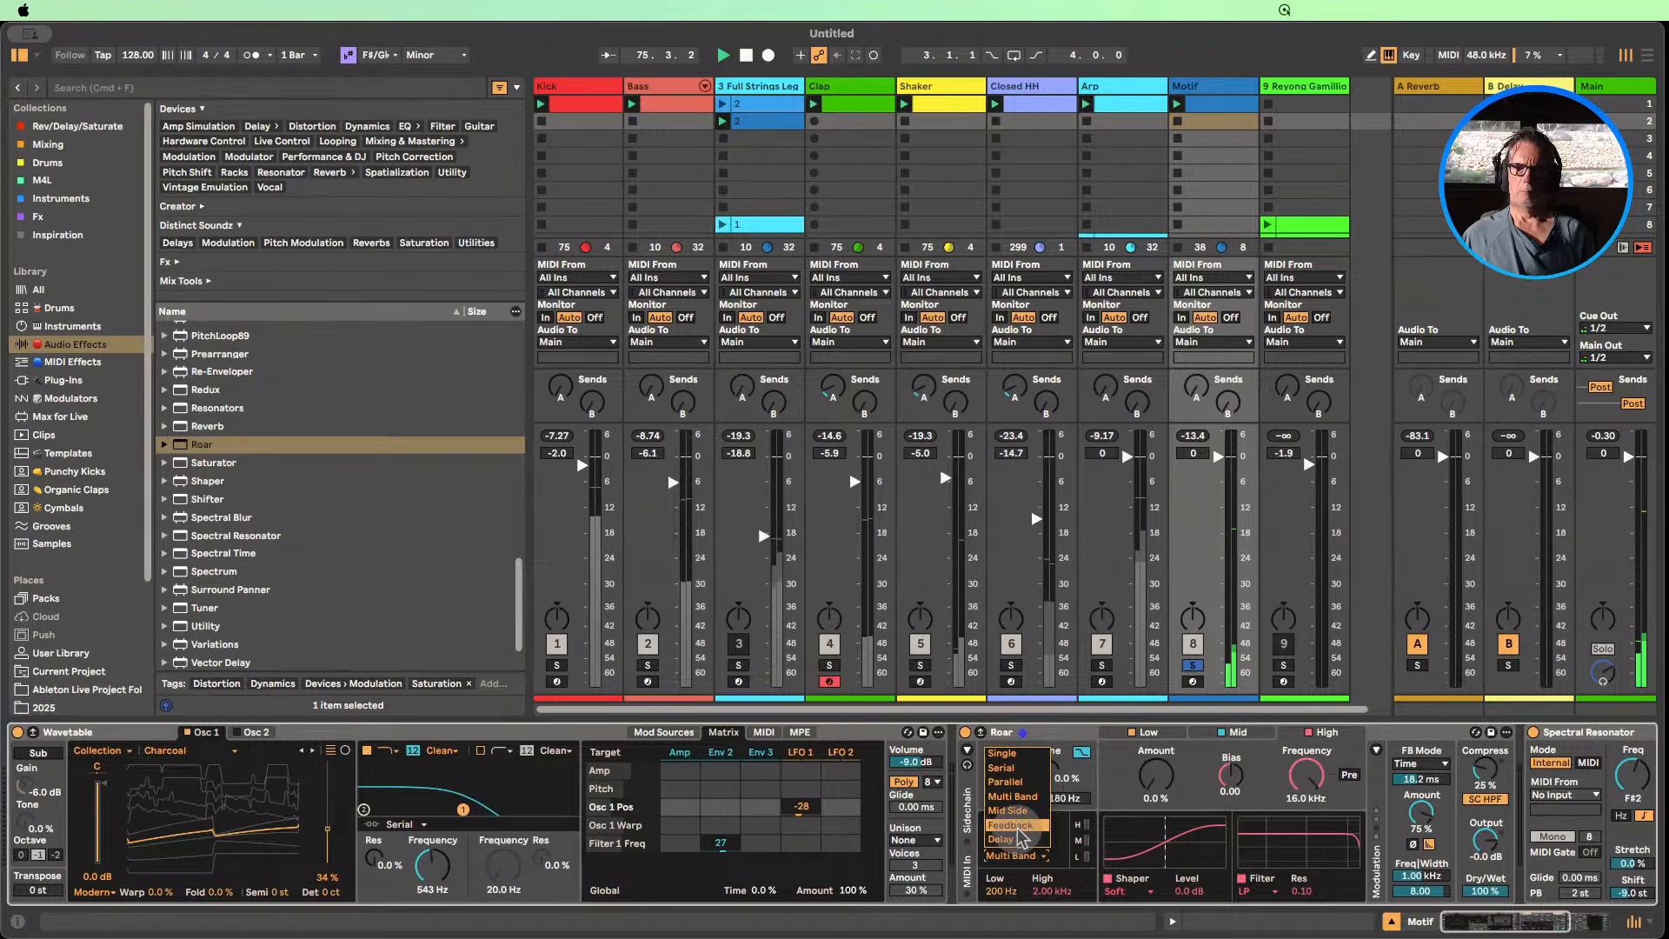
left_click(1019, 873)
left_click(1243, 733)
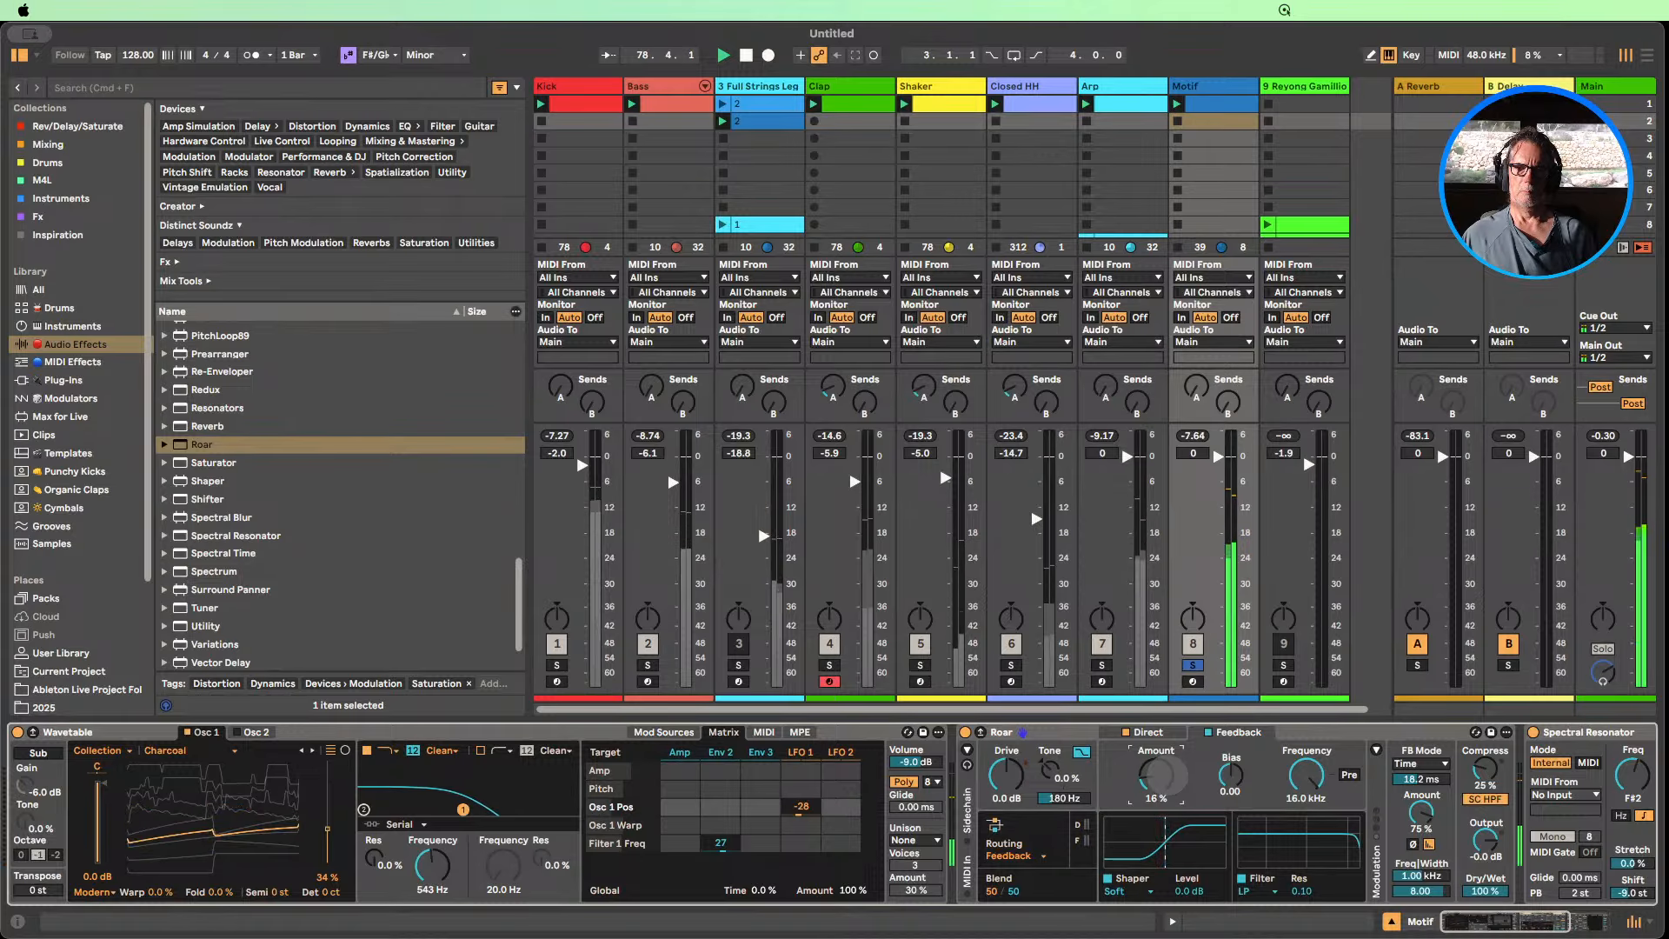
Switch Roar's feedback mode to Note, unsolo the Motif track and lower the feedback stage's shaper amount to 10%.
left_click(1420, 765)
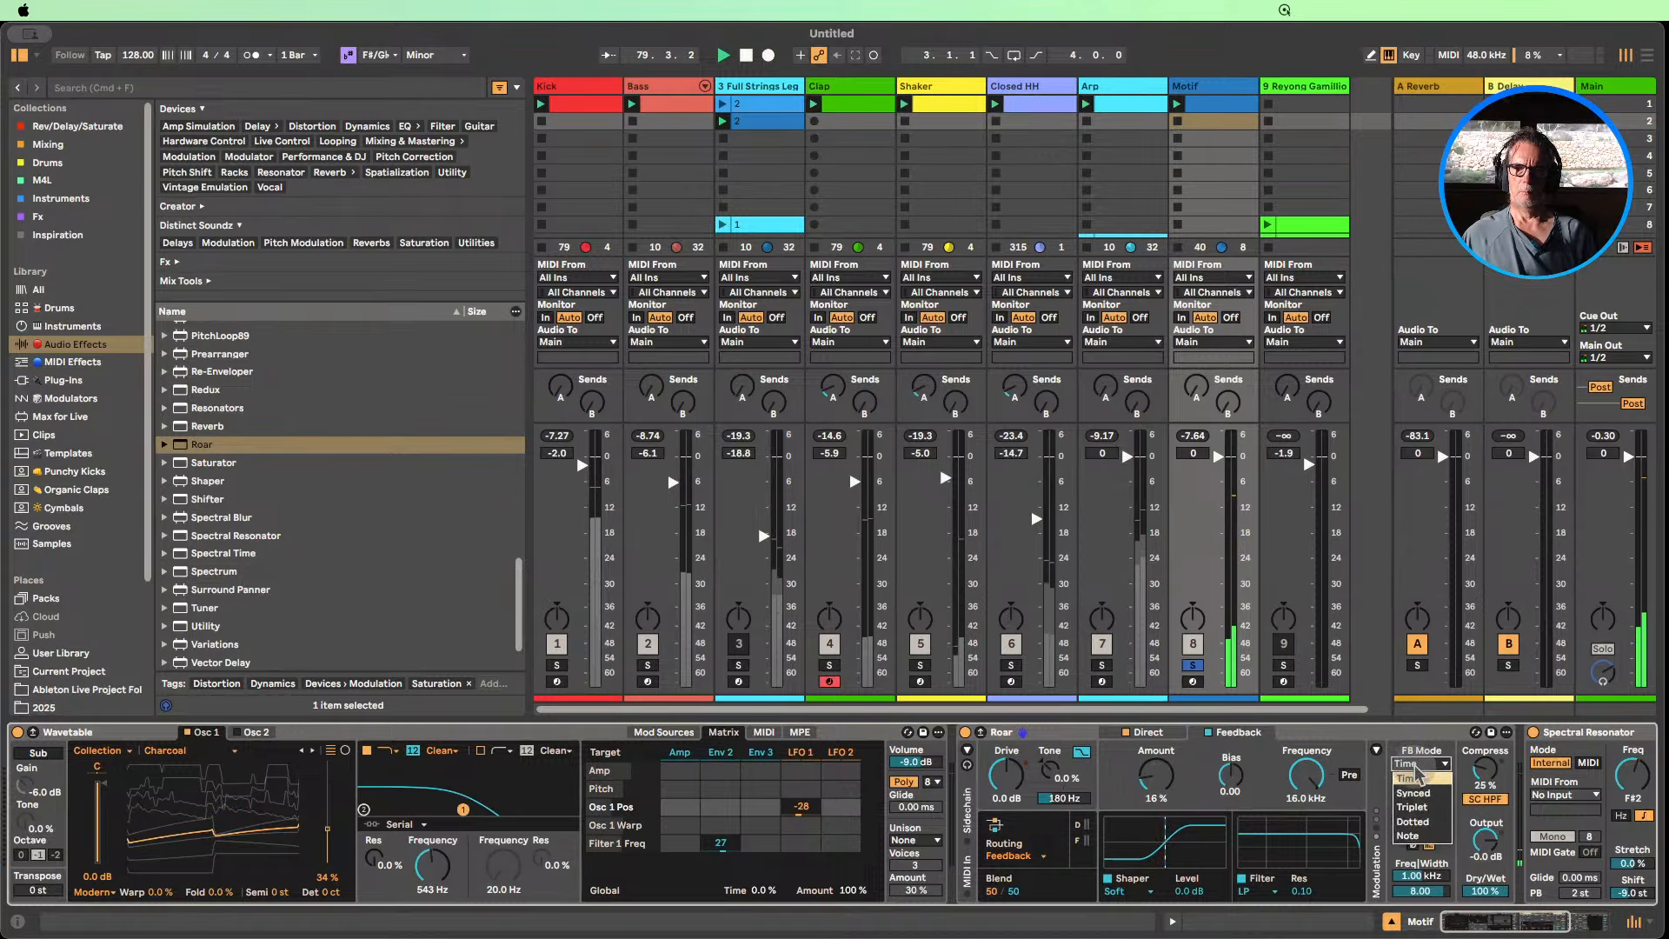
left_click(1429, 836)
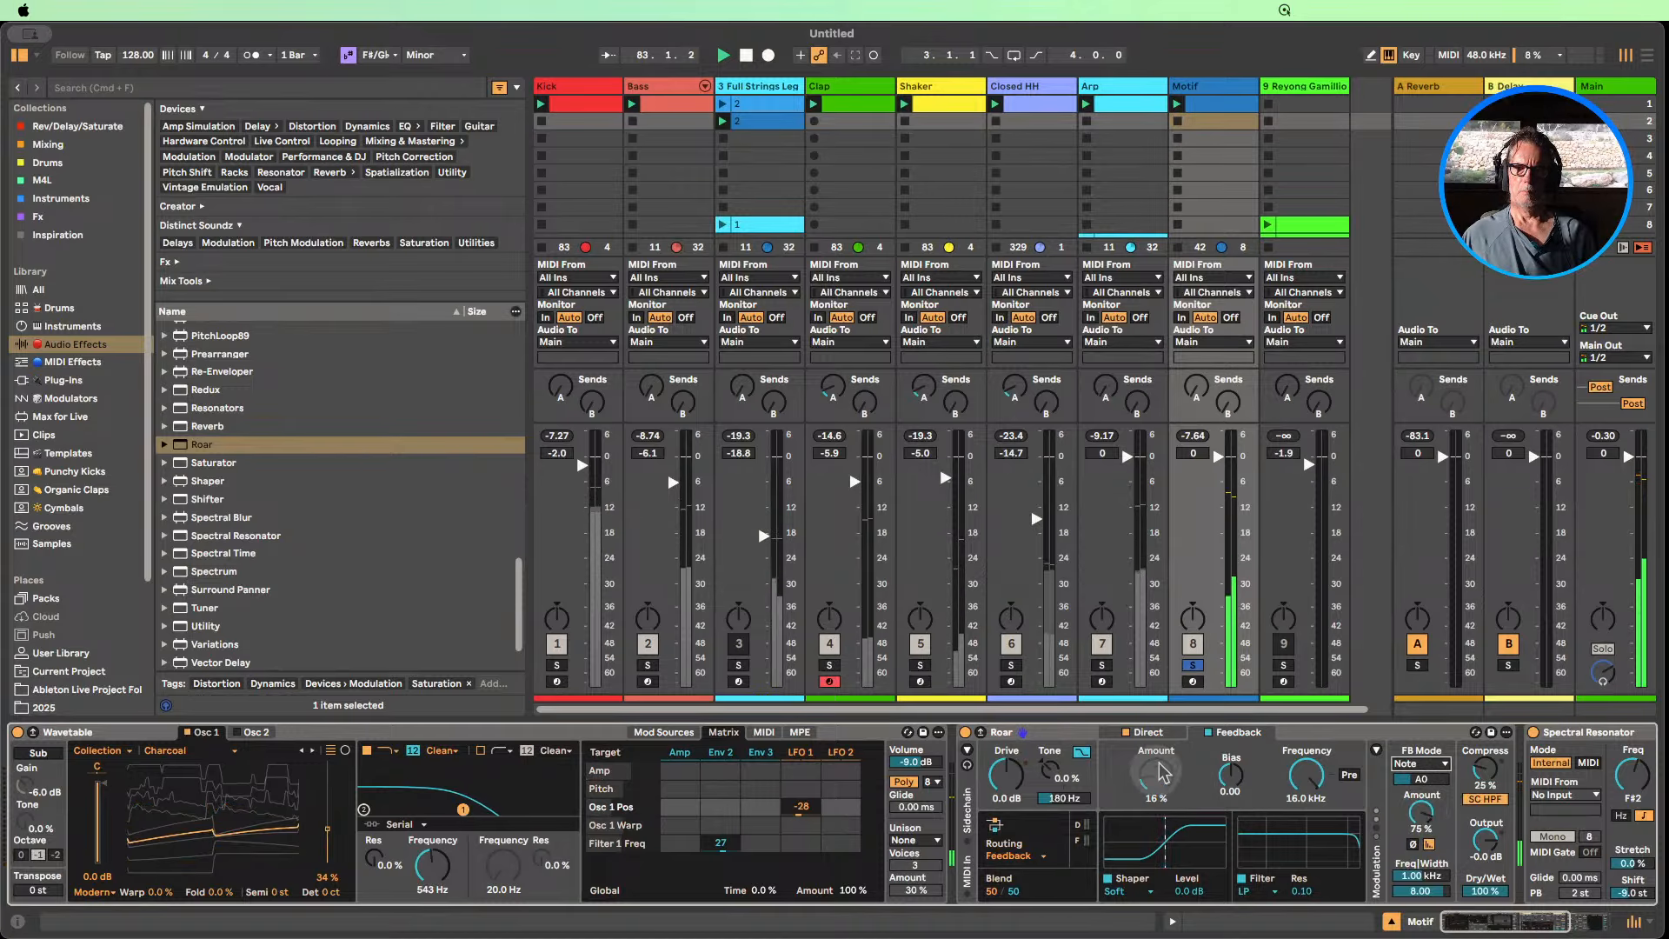
left_click(1193, 665)
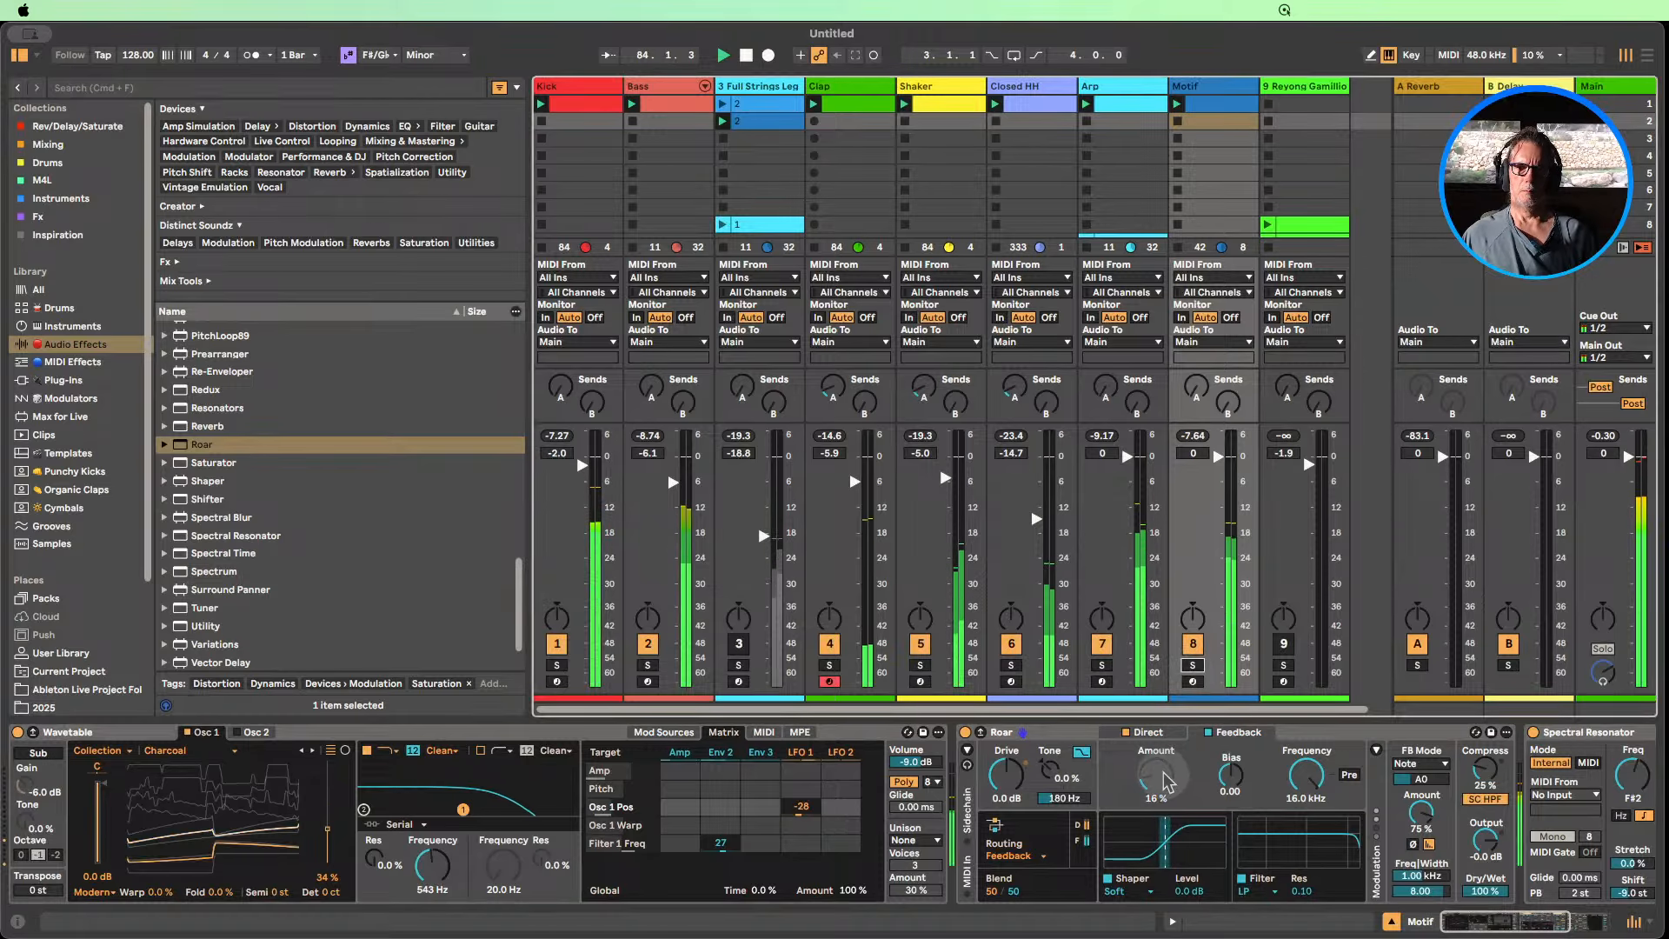
left_click(1165, 775)
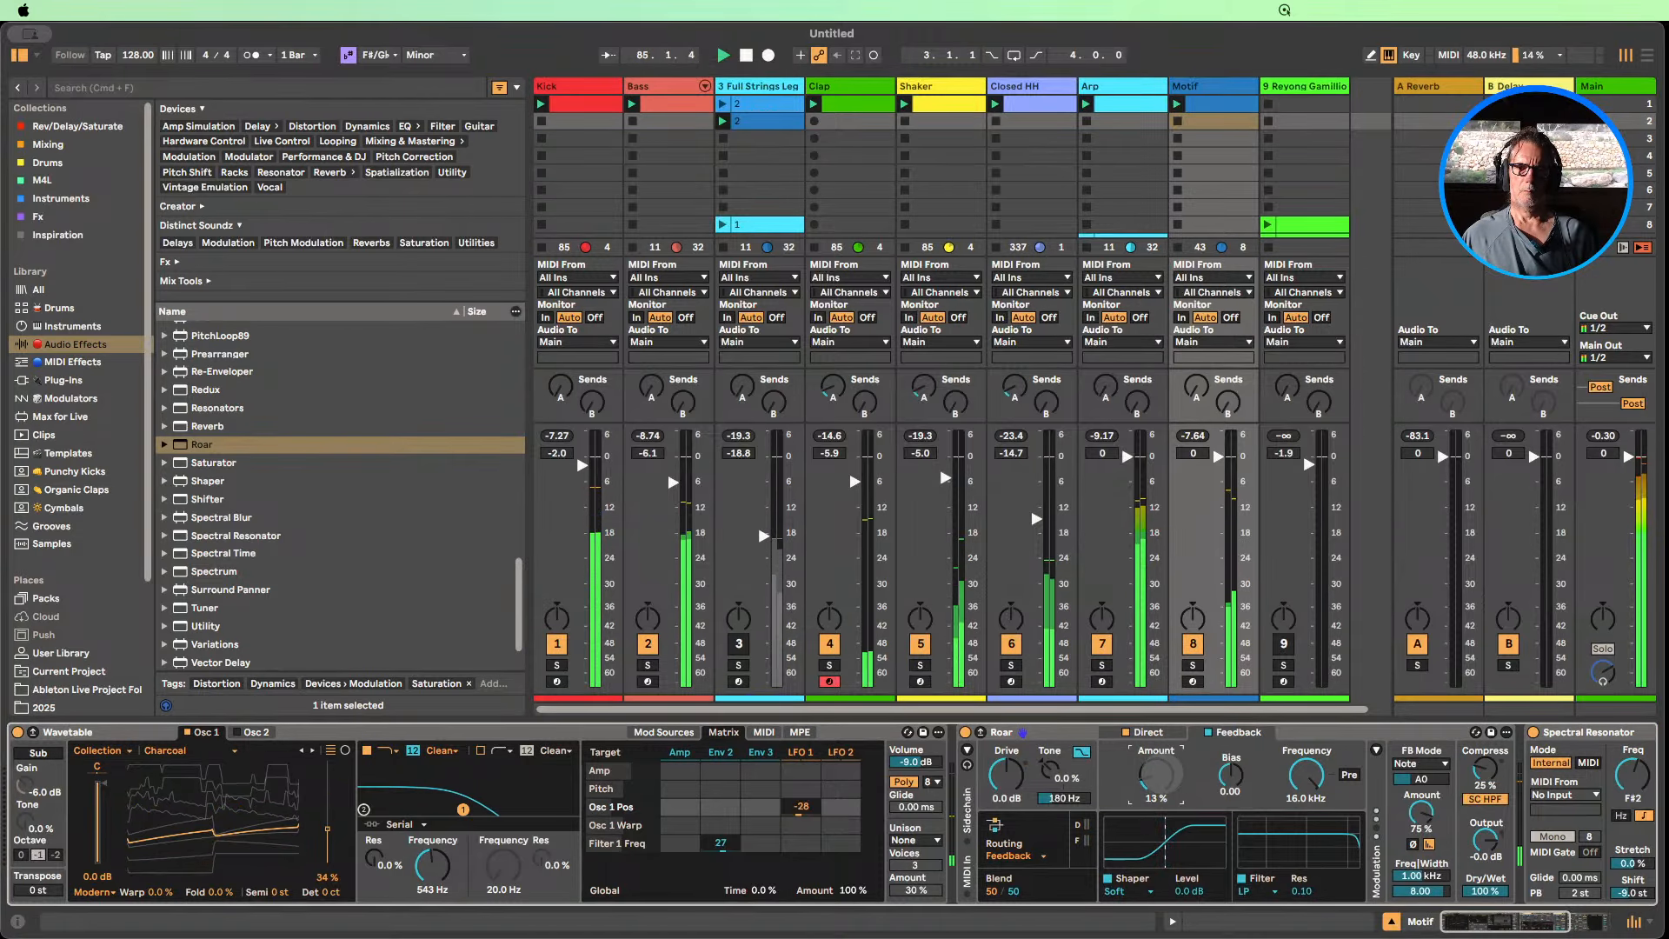
left_click_drag(1165, 776, 1165, 778)
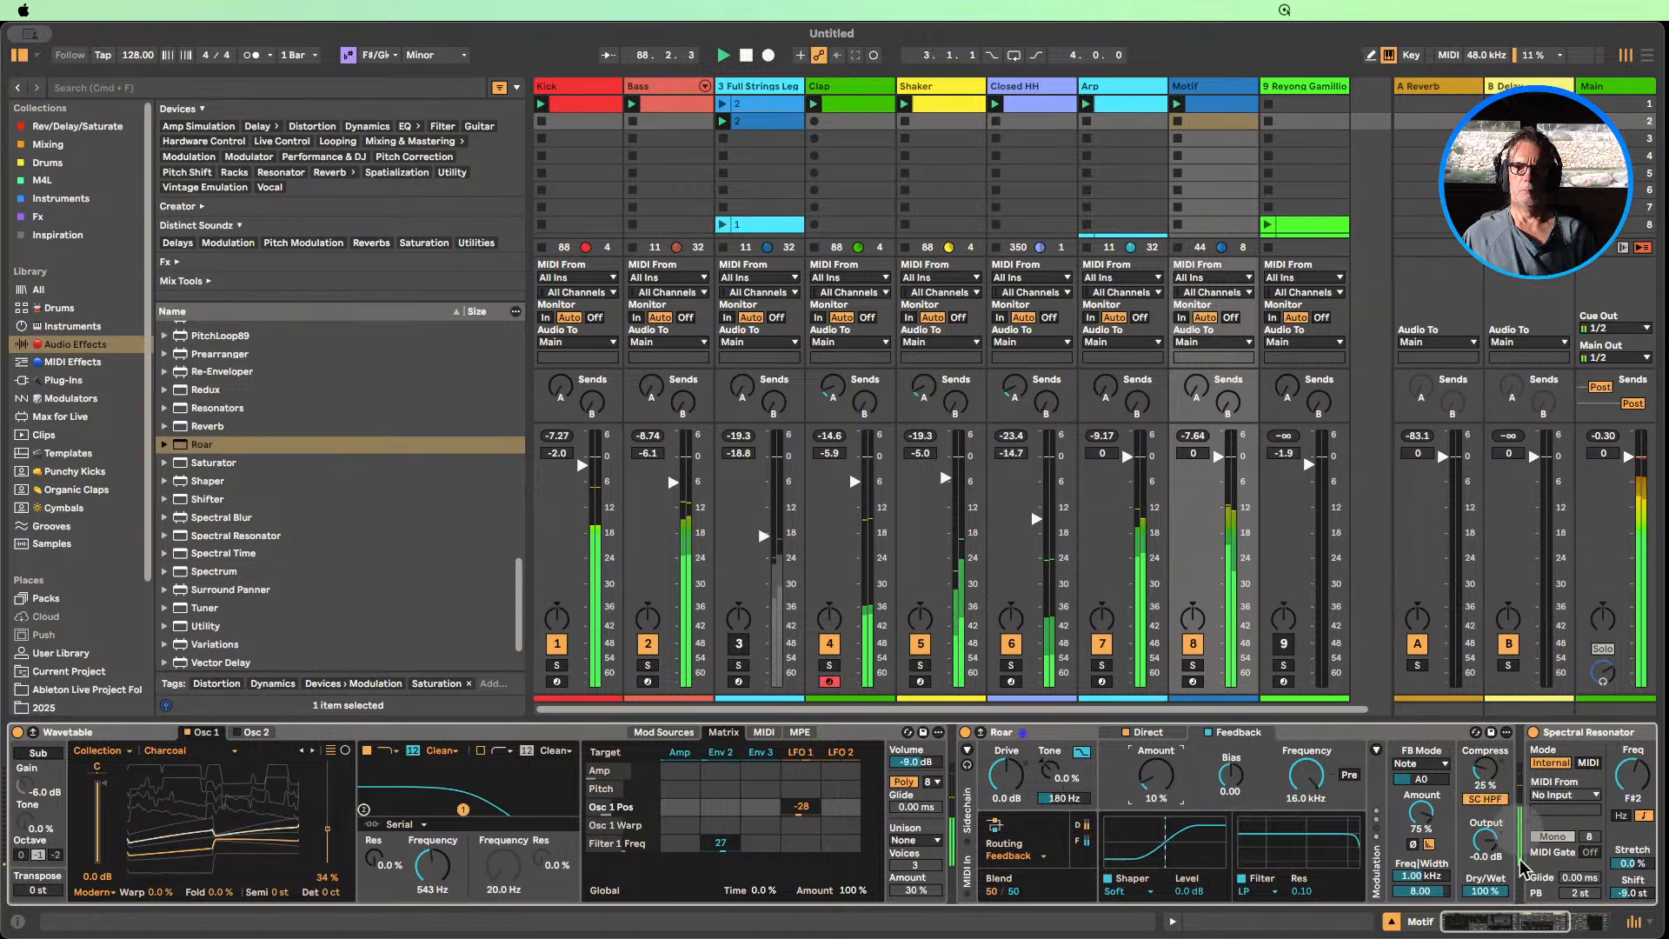
left_click(739, 643)
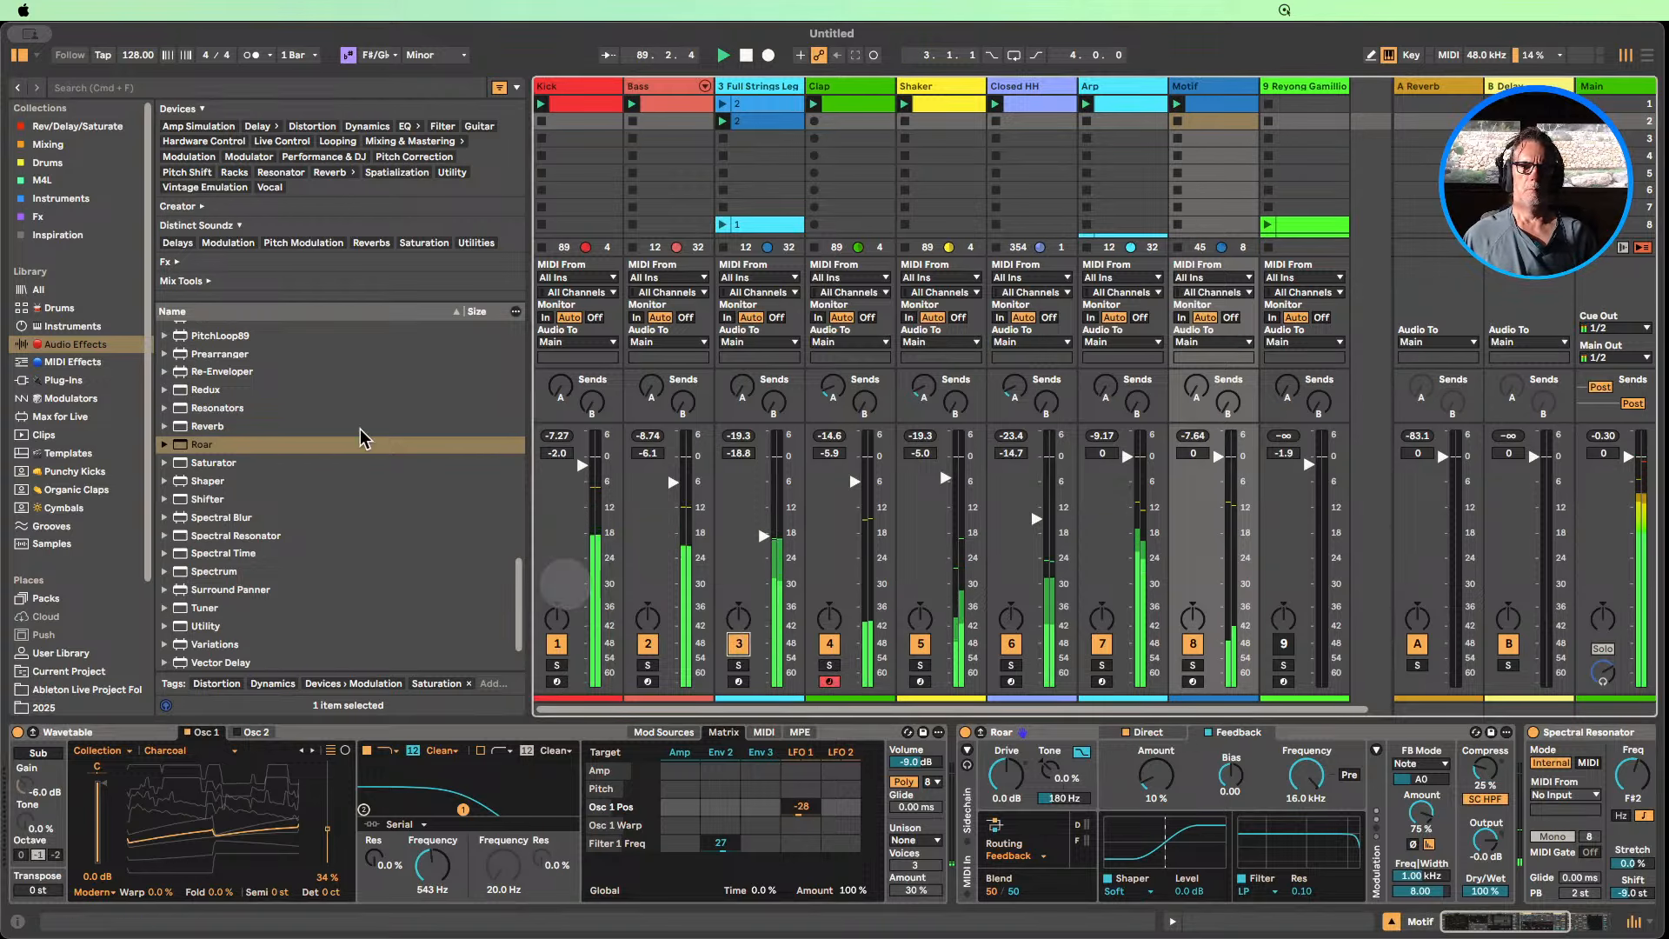
left_click(19, 55)
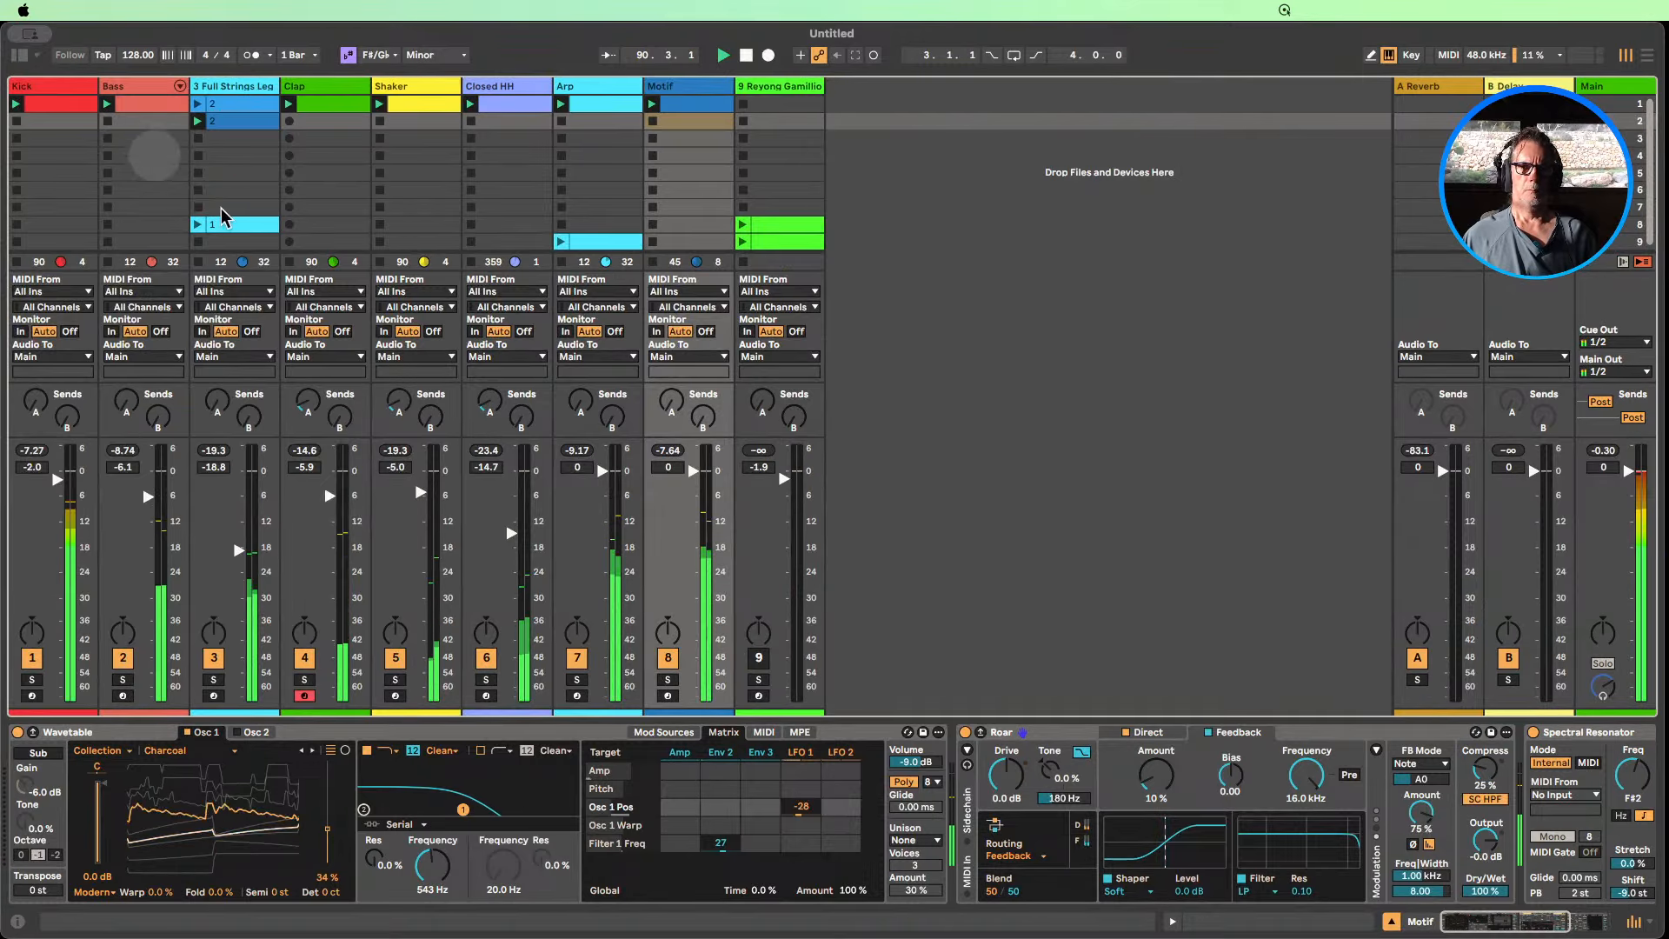
double_click(1066, 735)
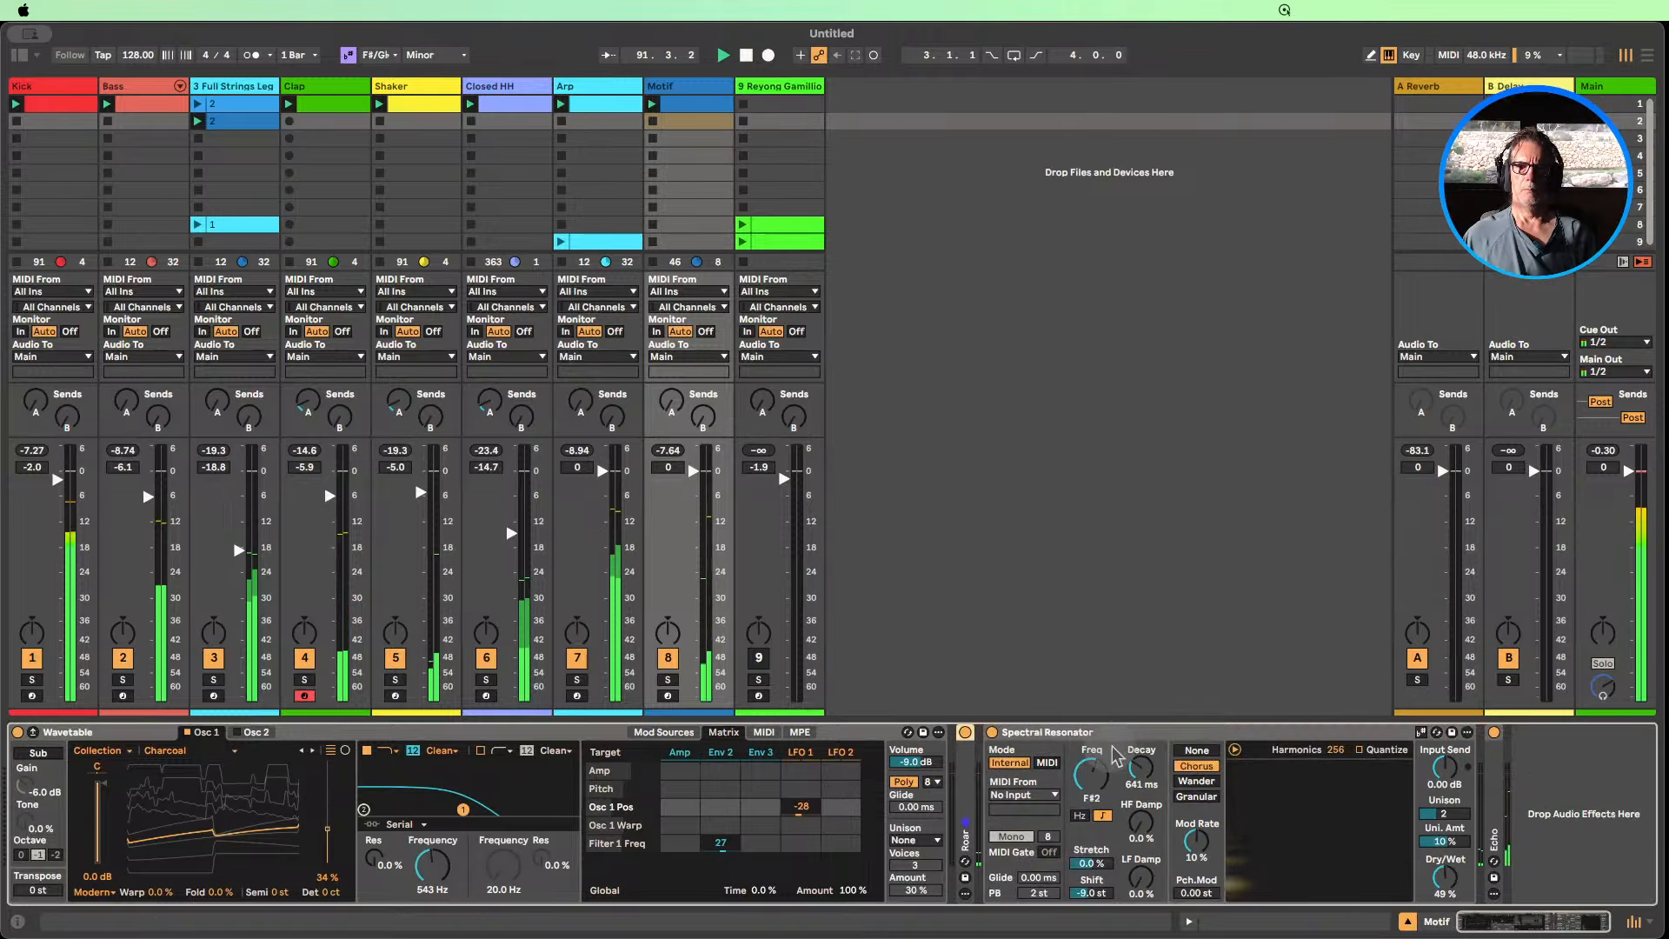
double_click(1070, 735)
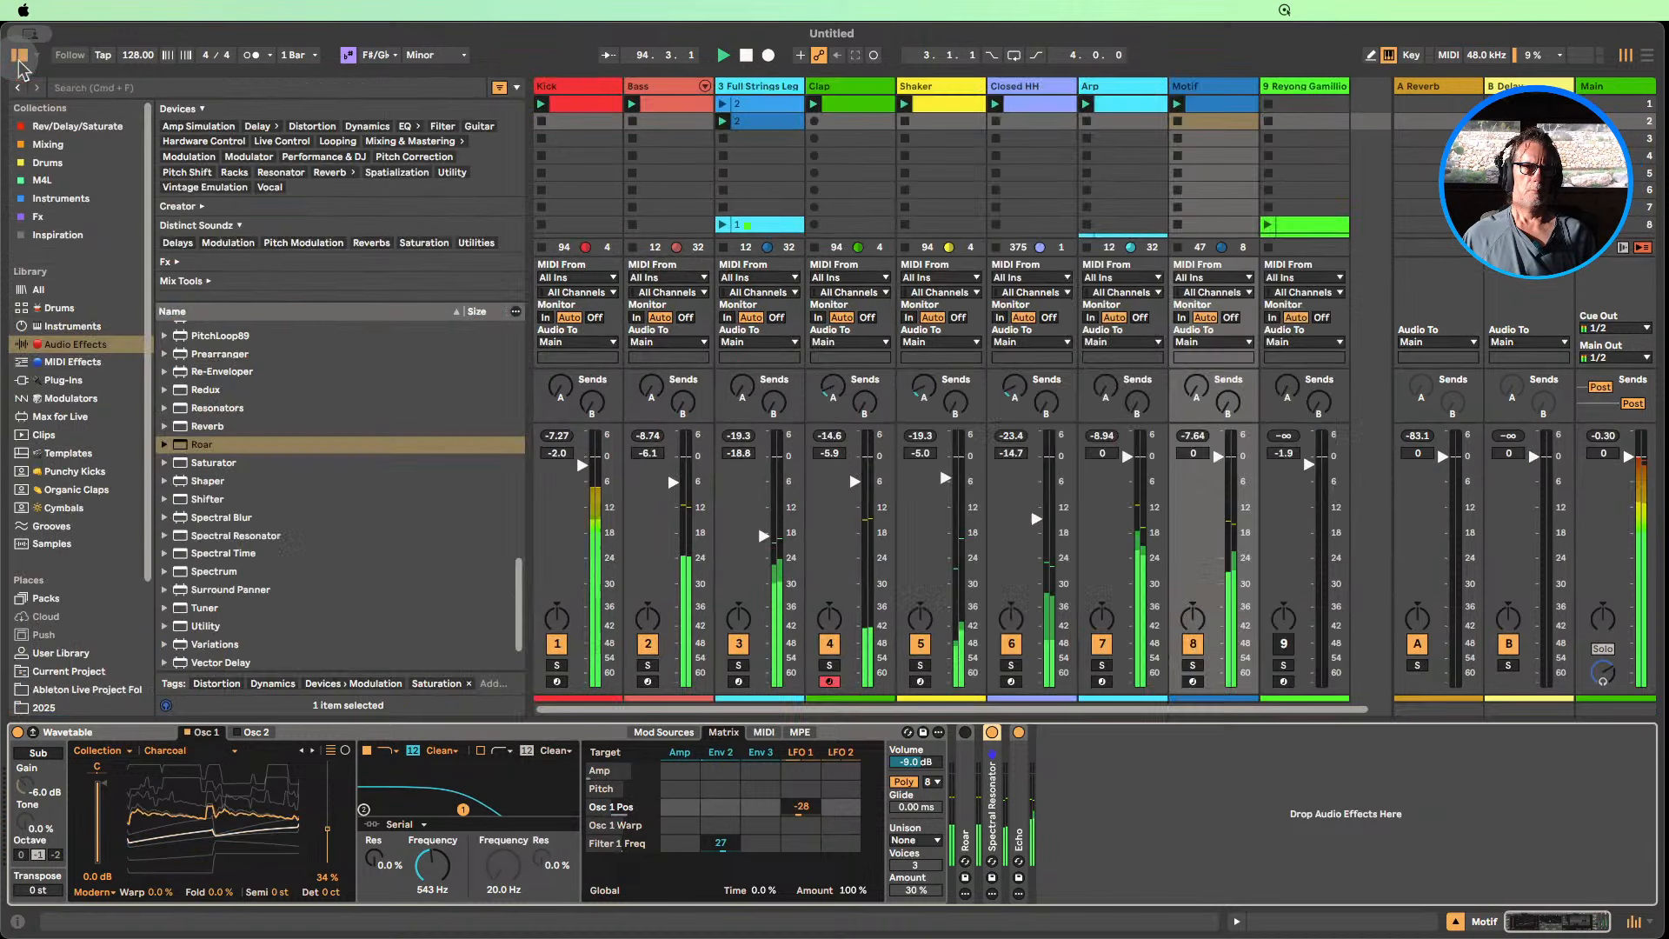
Insert EQ Eight before Roar on the Motif track, set its first band to a low cut and collapse the device.
left_click(18, 54)
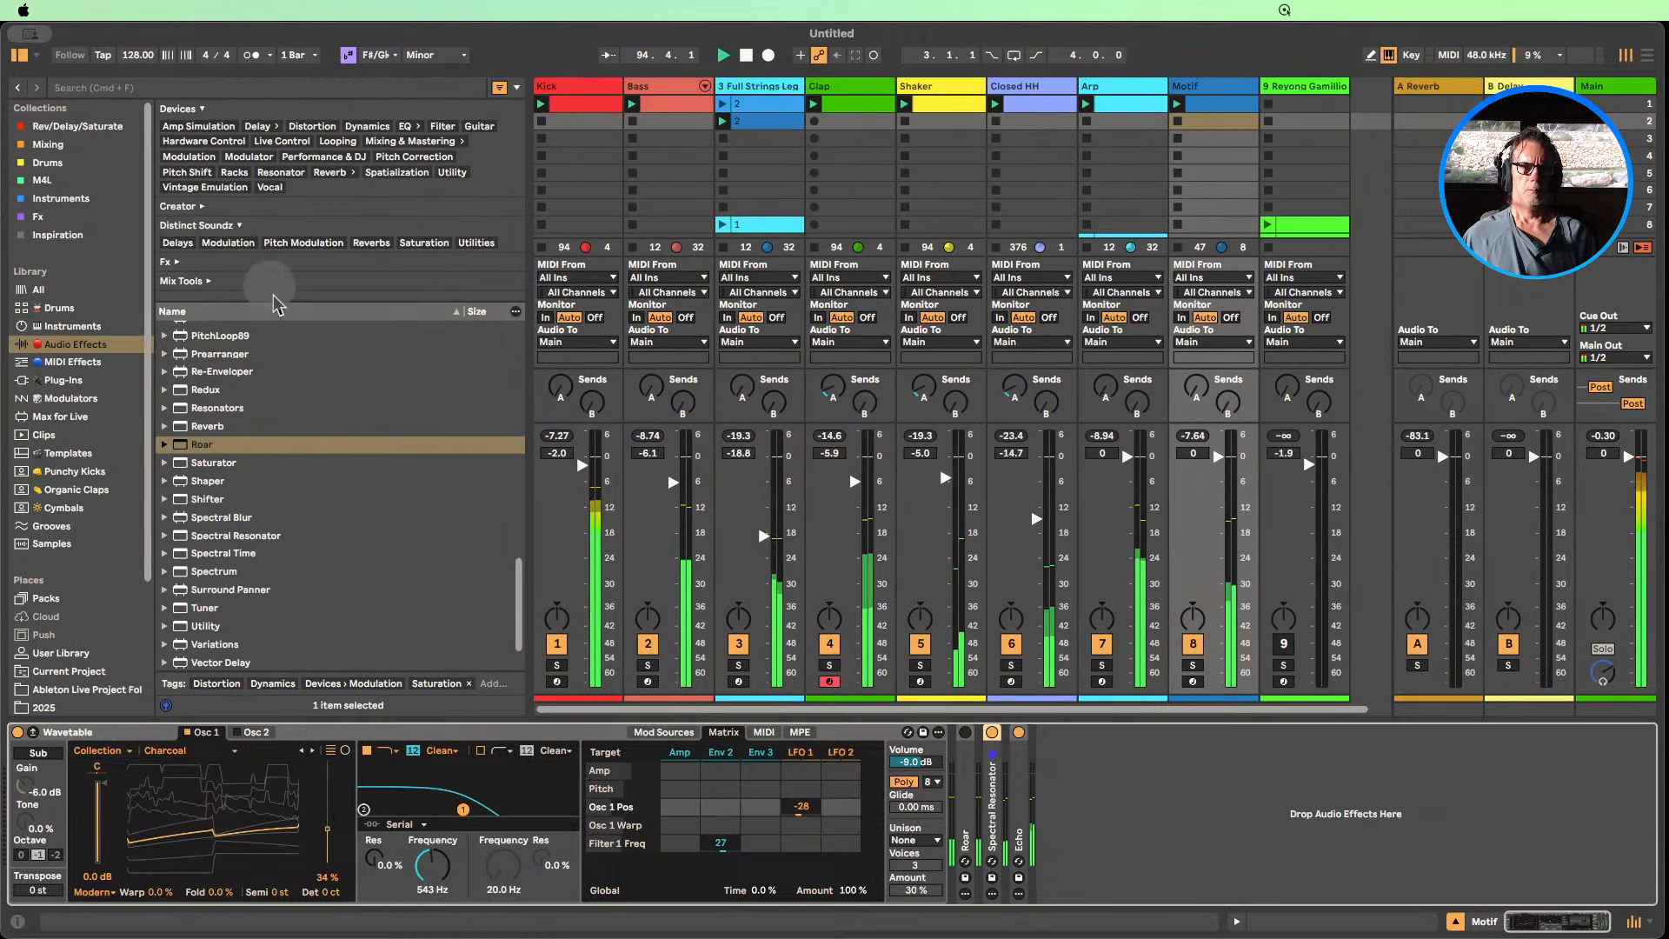
scroll(206, 472, "up", 10)
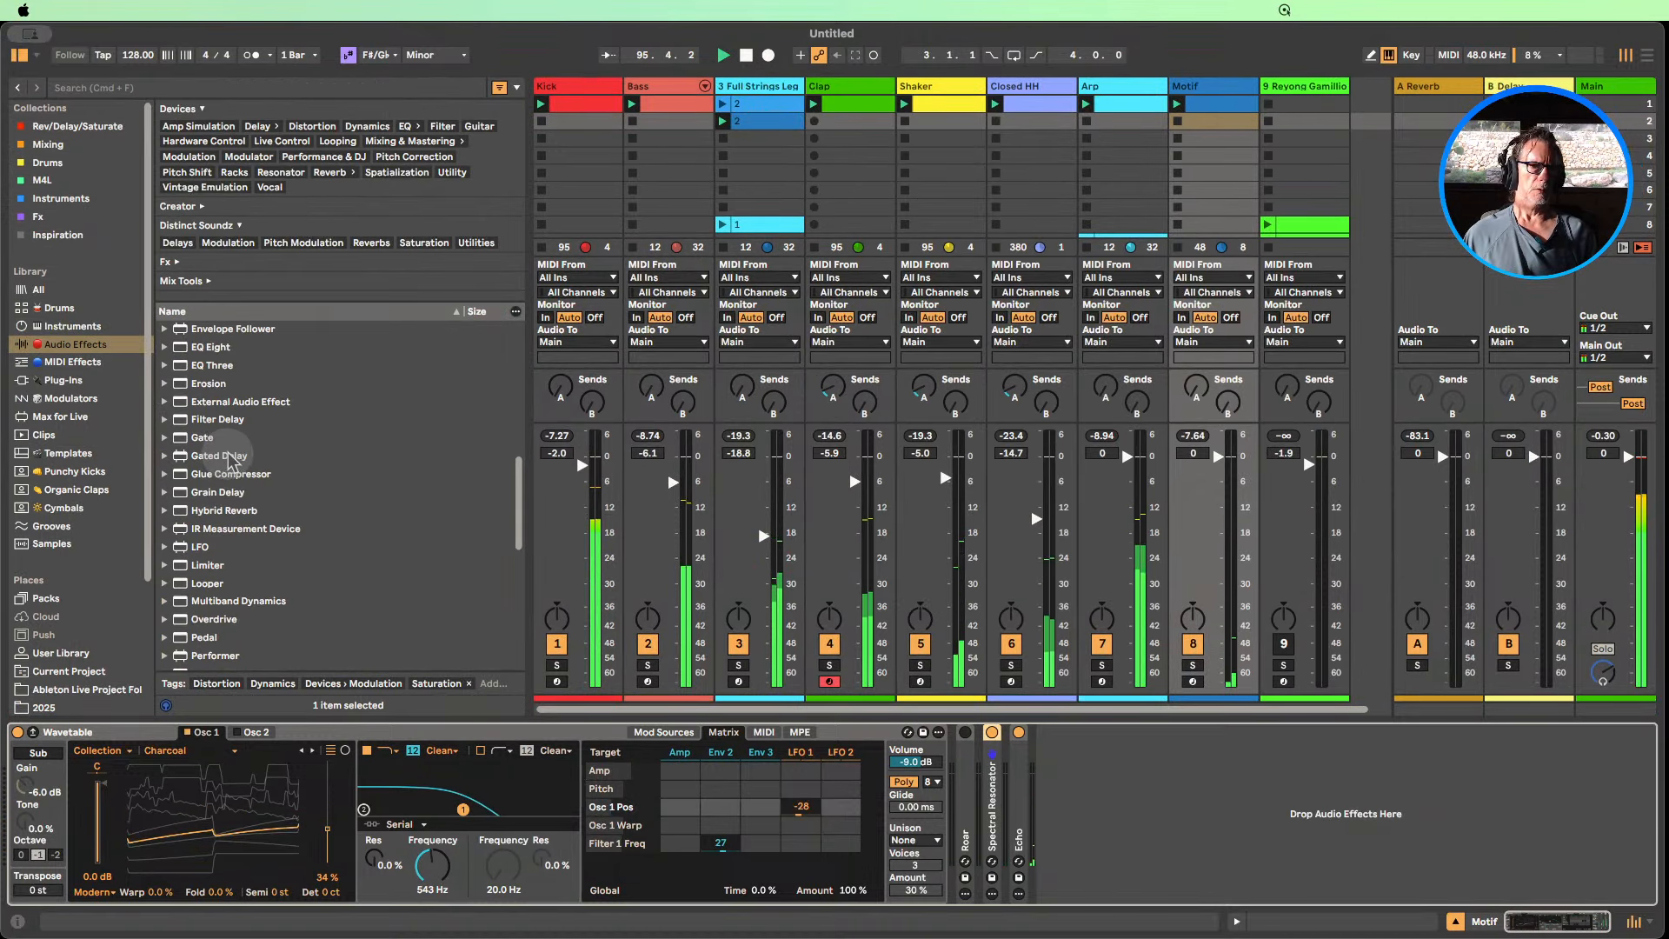
left_click_drag(207, 347, 979, 741)
left_click(1037, 880)
left_click(1026, 778)
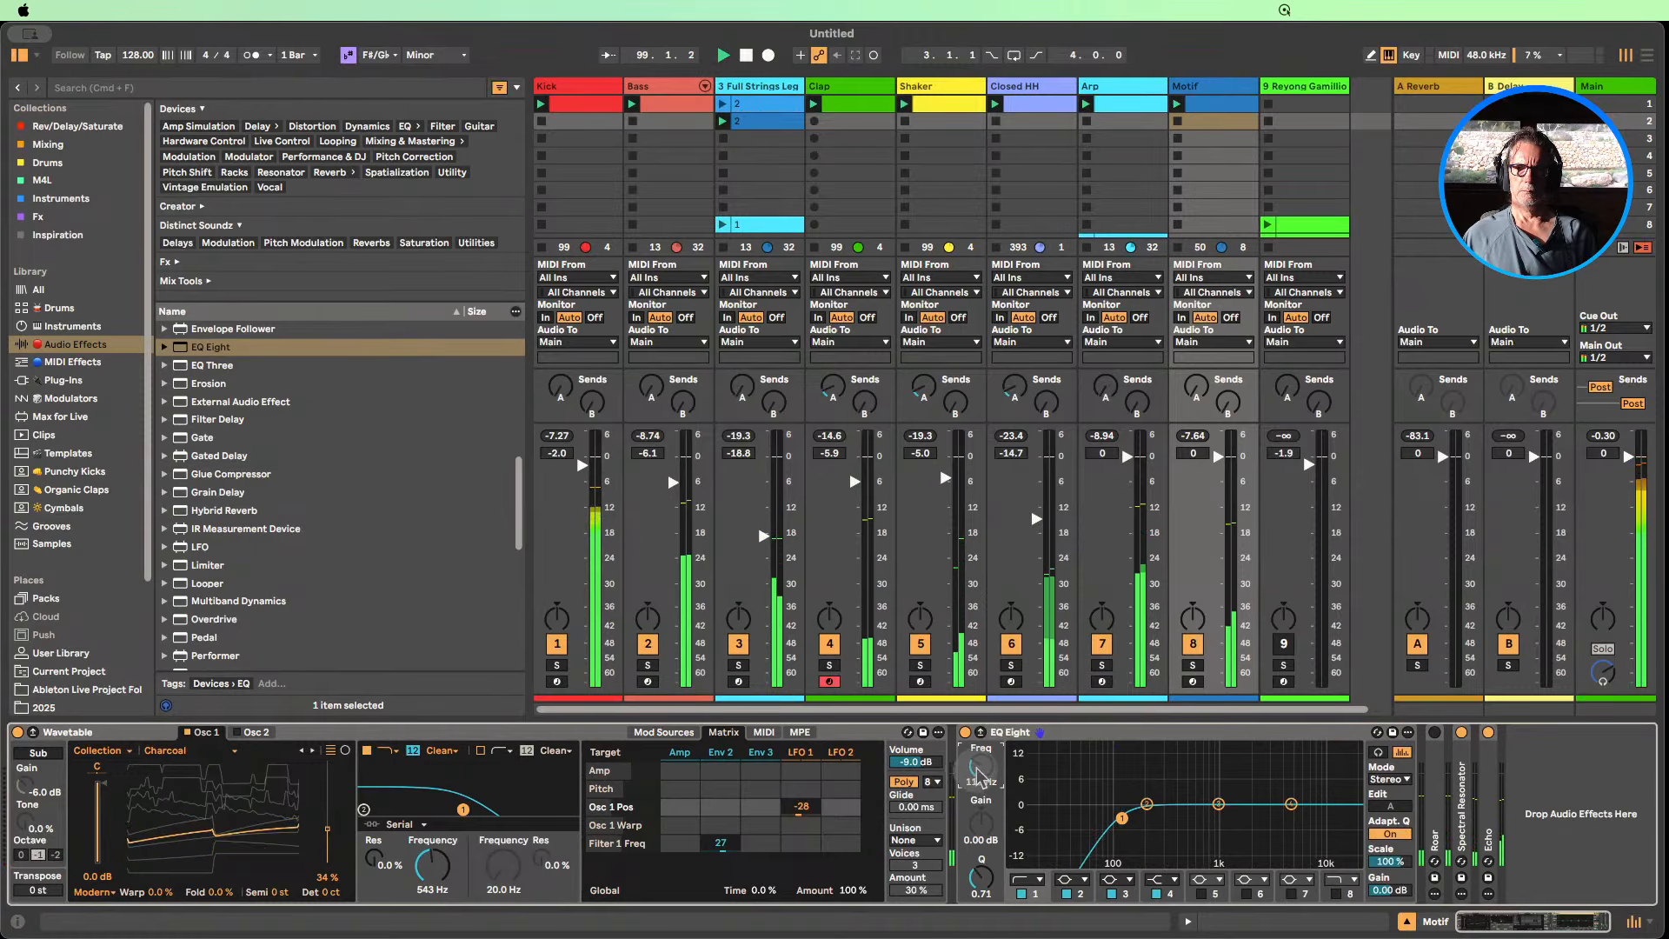
double_click(1000, 732)
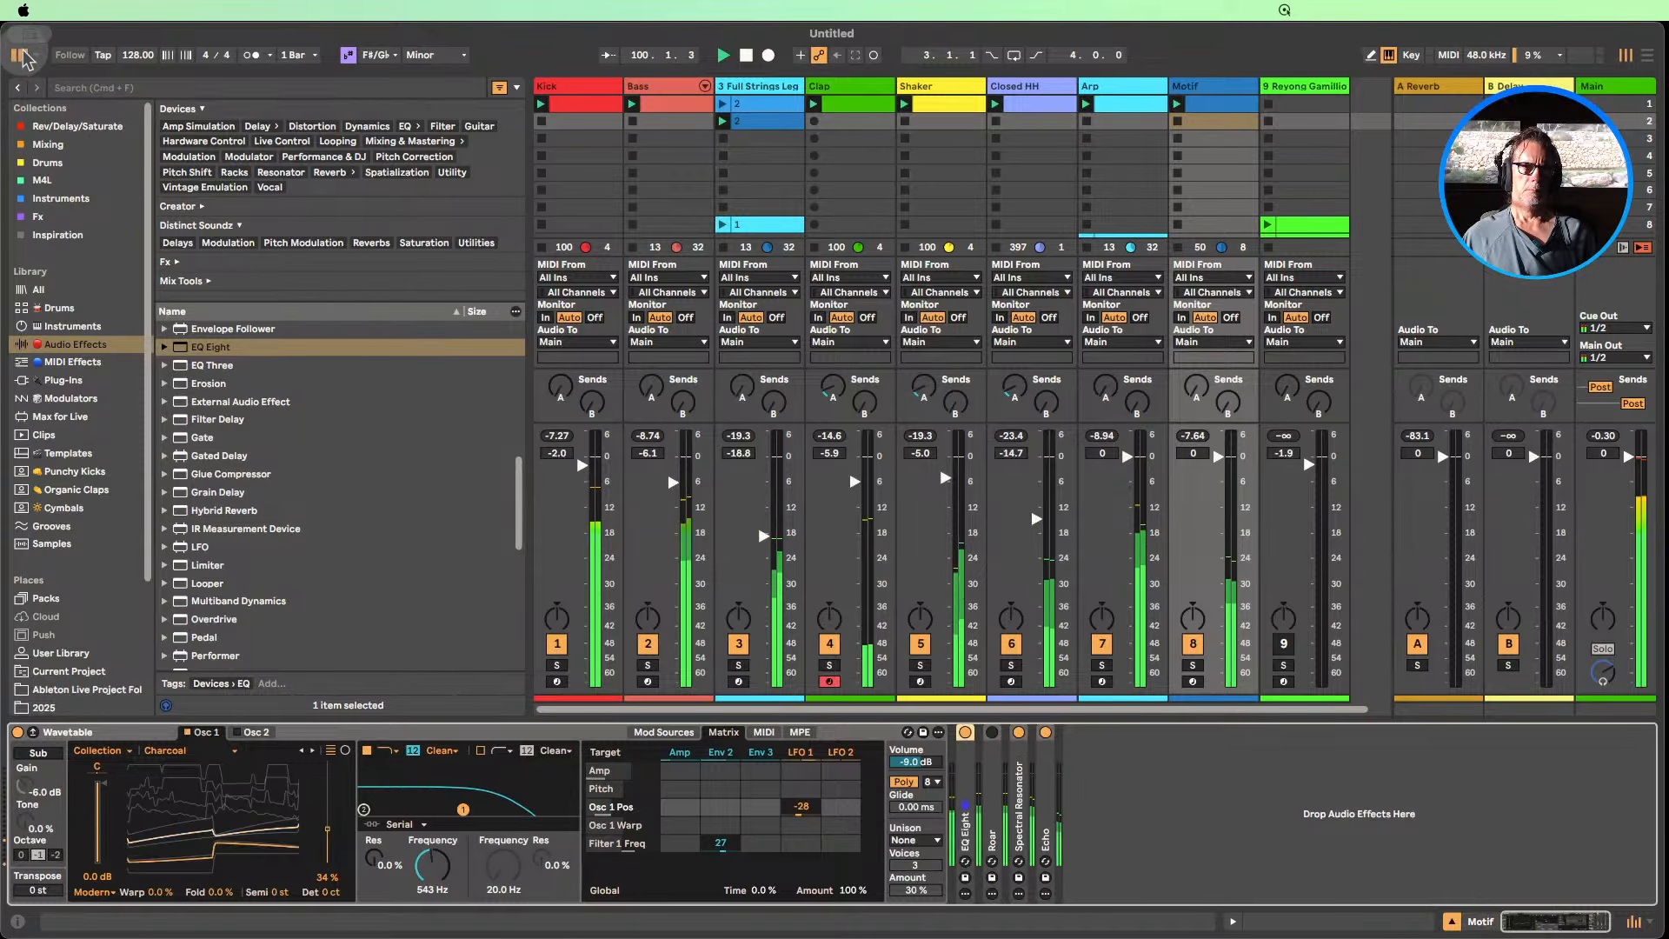
Solo the Kick and Bass tracks and insert a new MIDI track directly after the Bass.
left_click(556, 665)
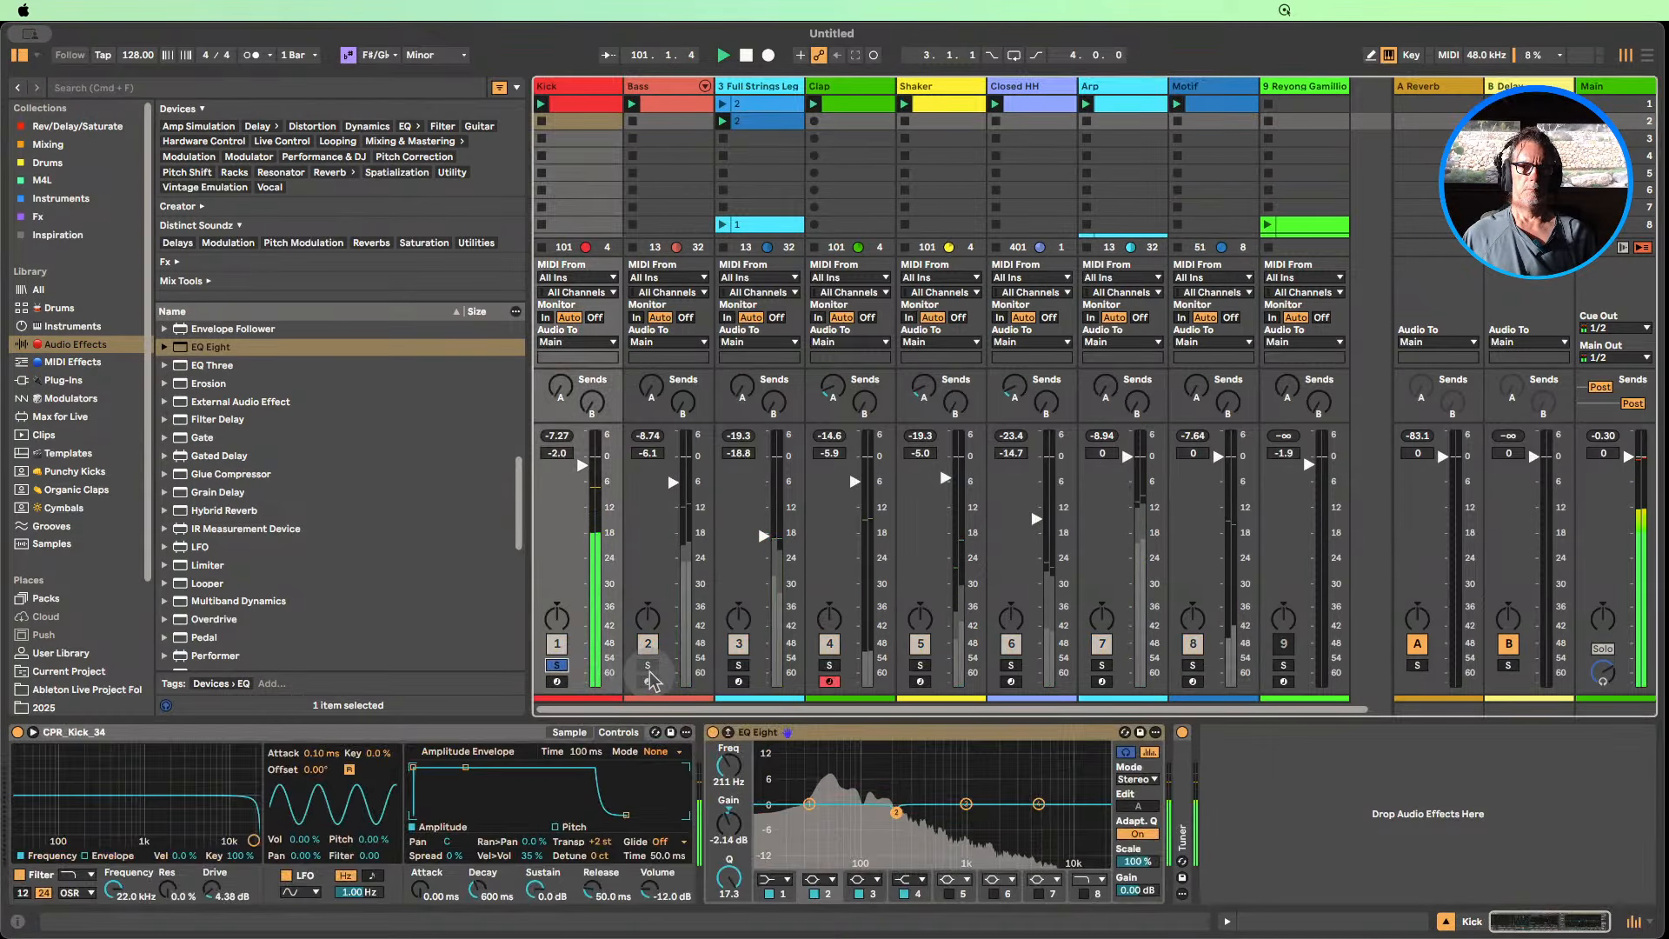
left_click(648, 665)
right_click(658, 86)
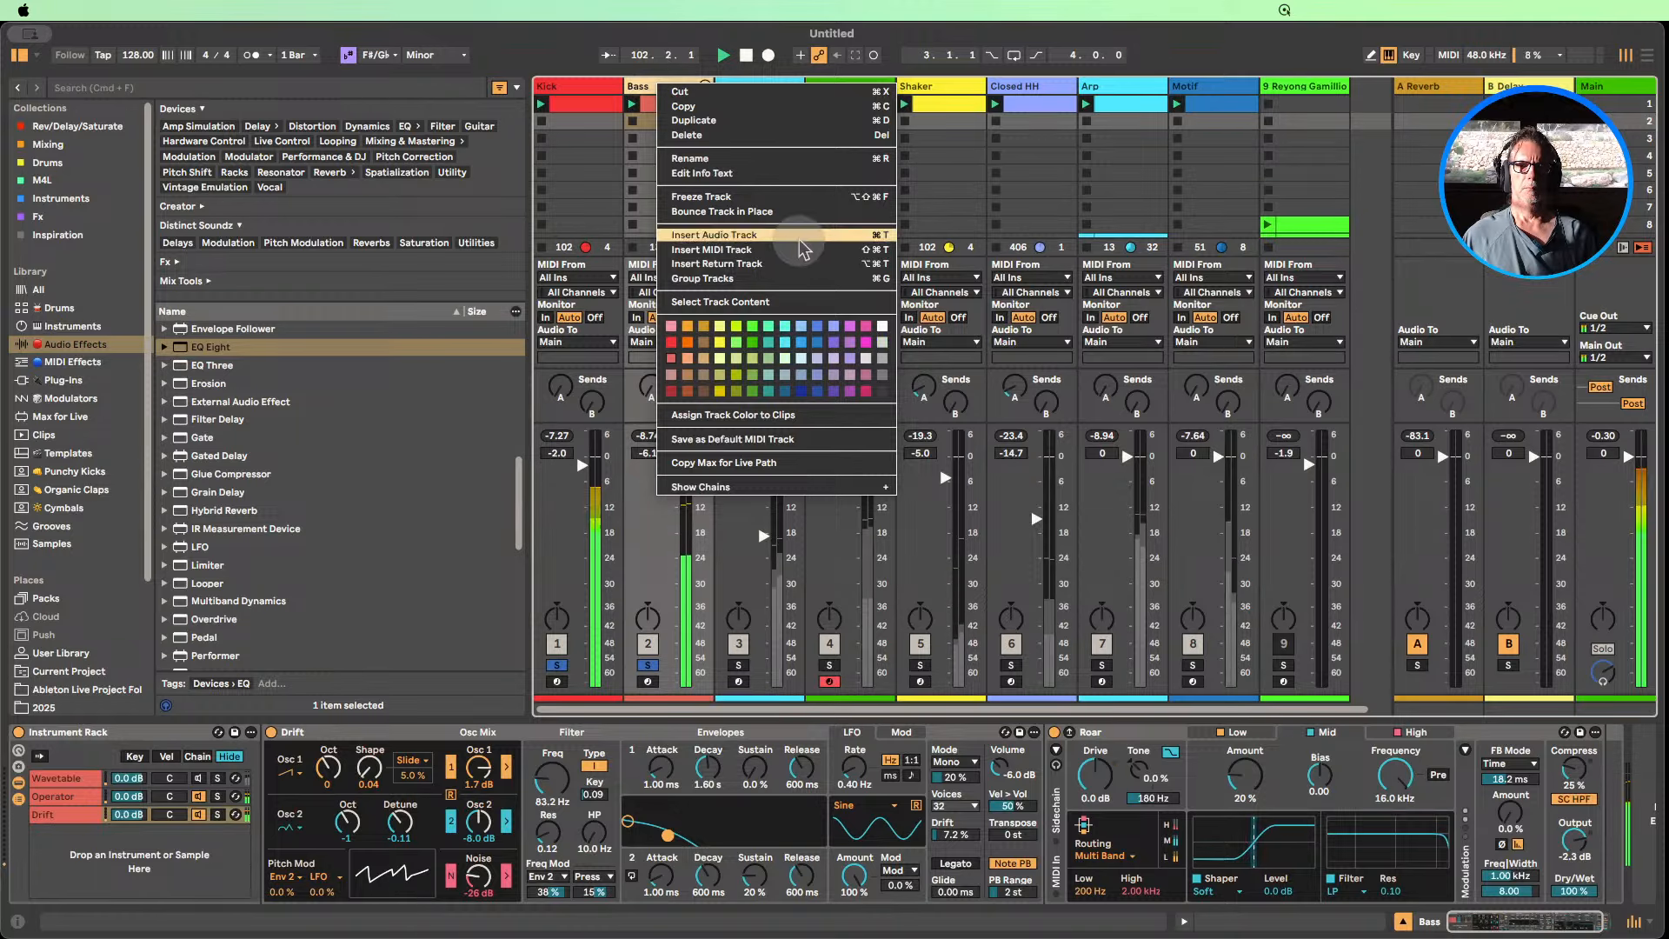
left_click(758, 250)
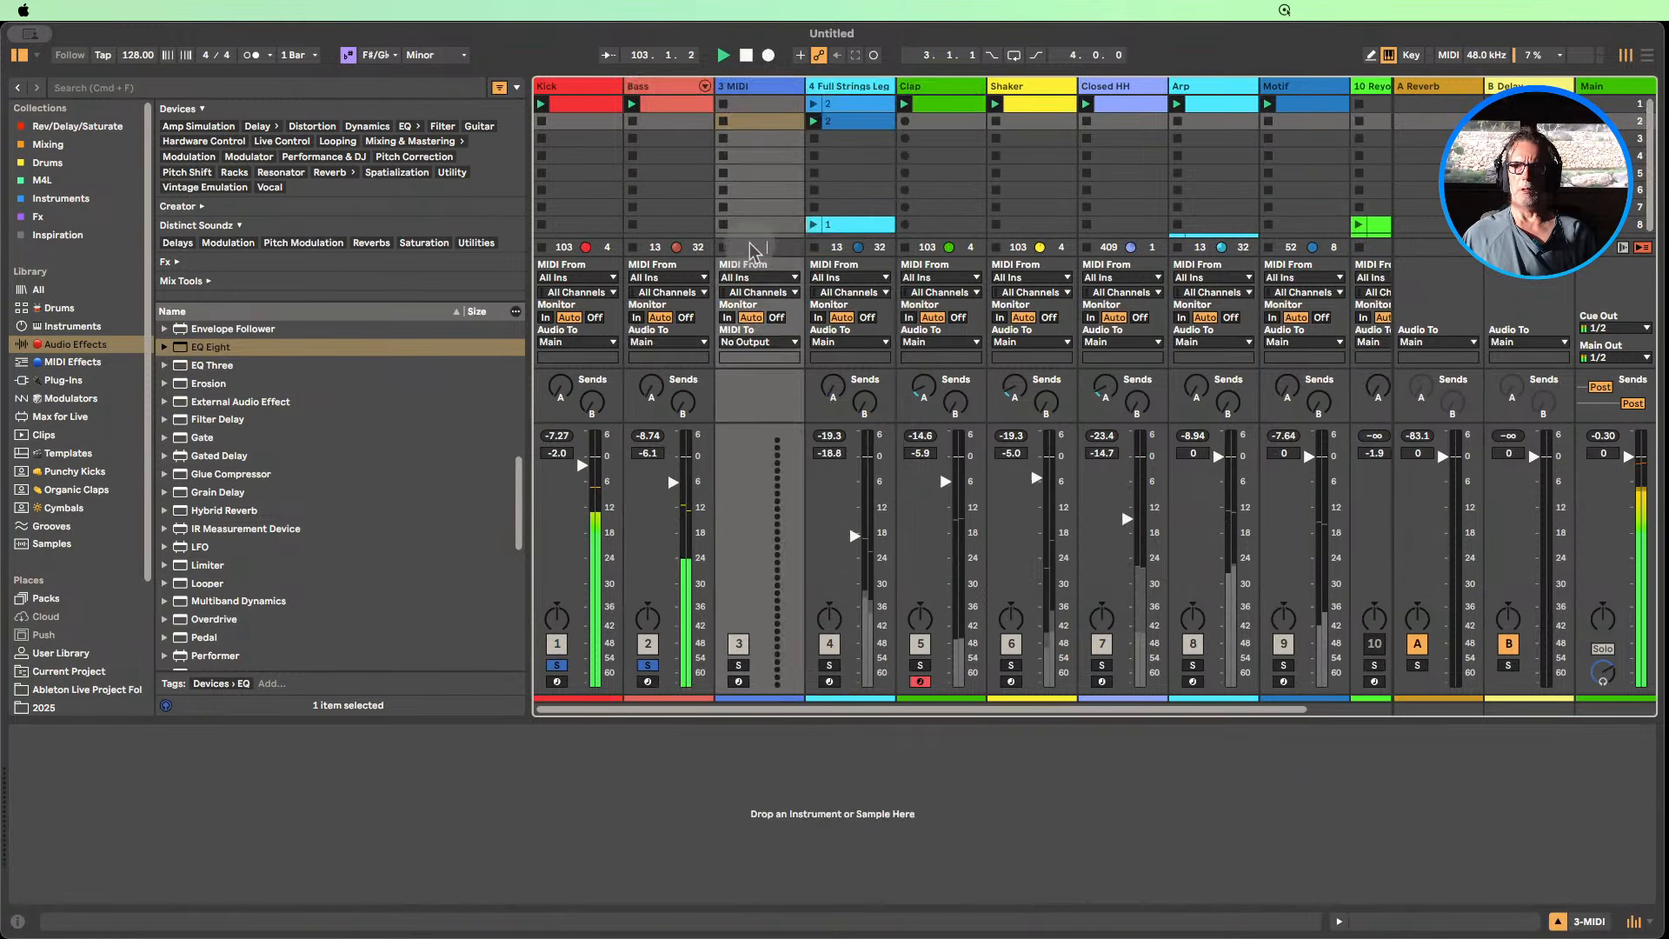
Create a one-bar clip in the new MIDI track's first slot and draw a sixteenth C3 note at 1.1.4.
double_click(761, 103)
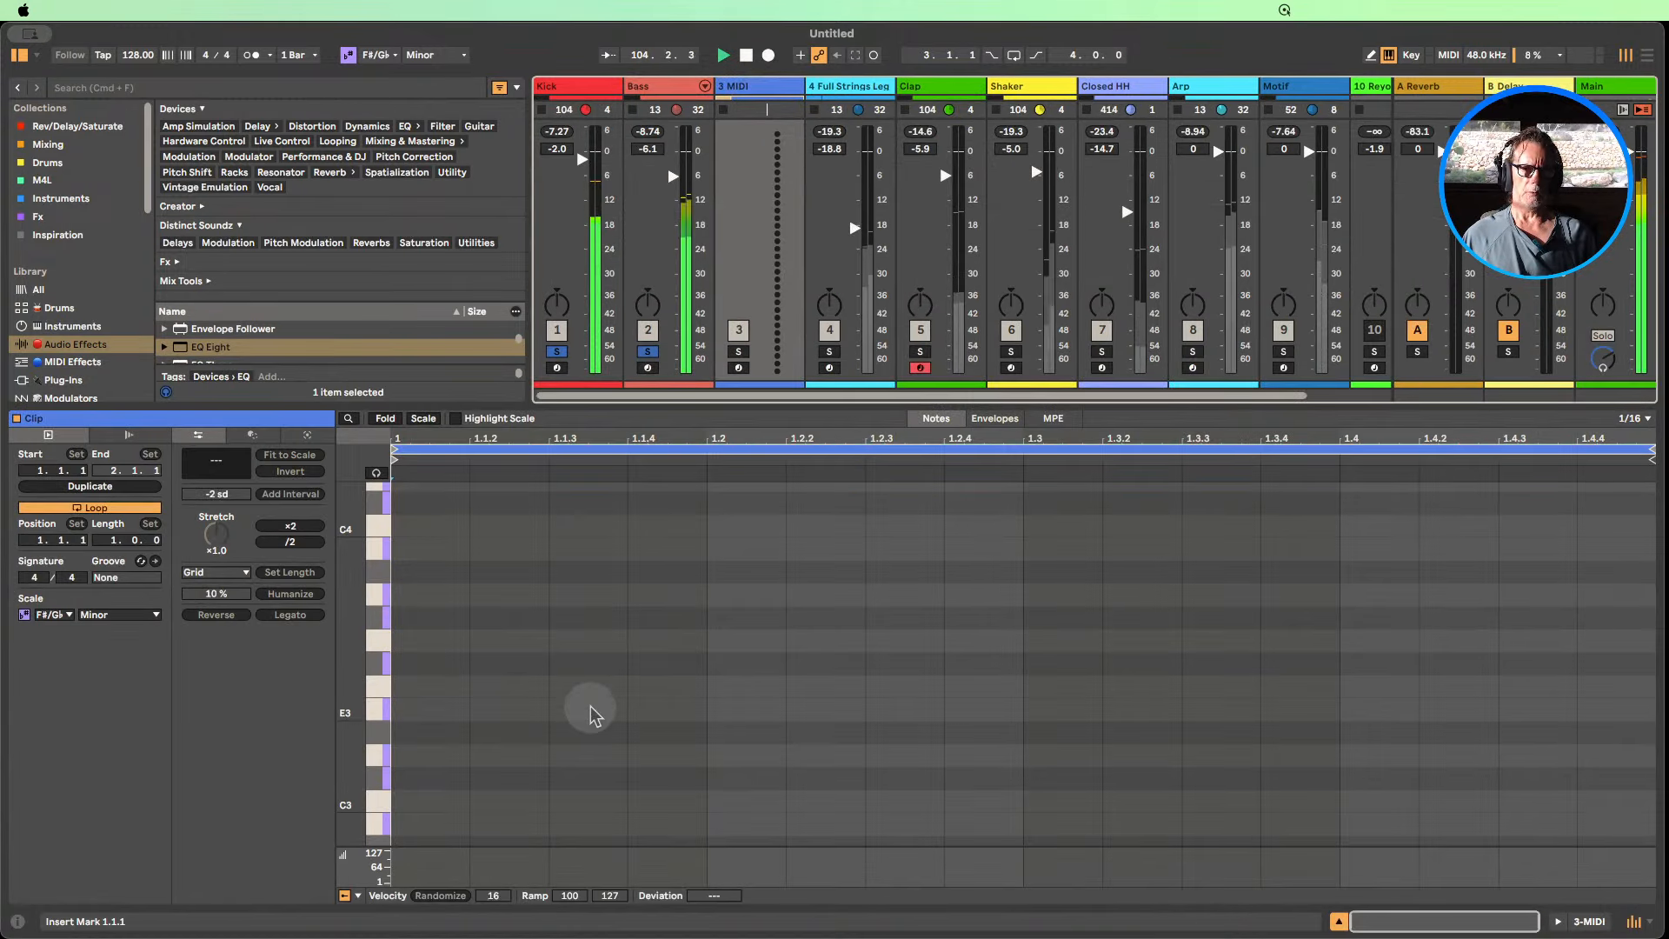
key("b")
left_click(665, 800)
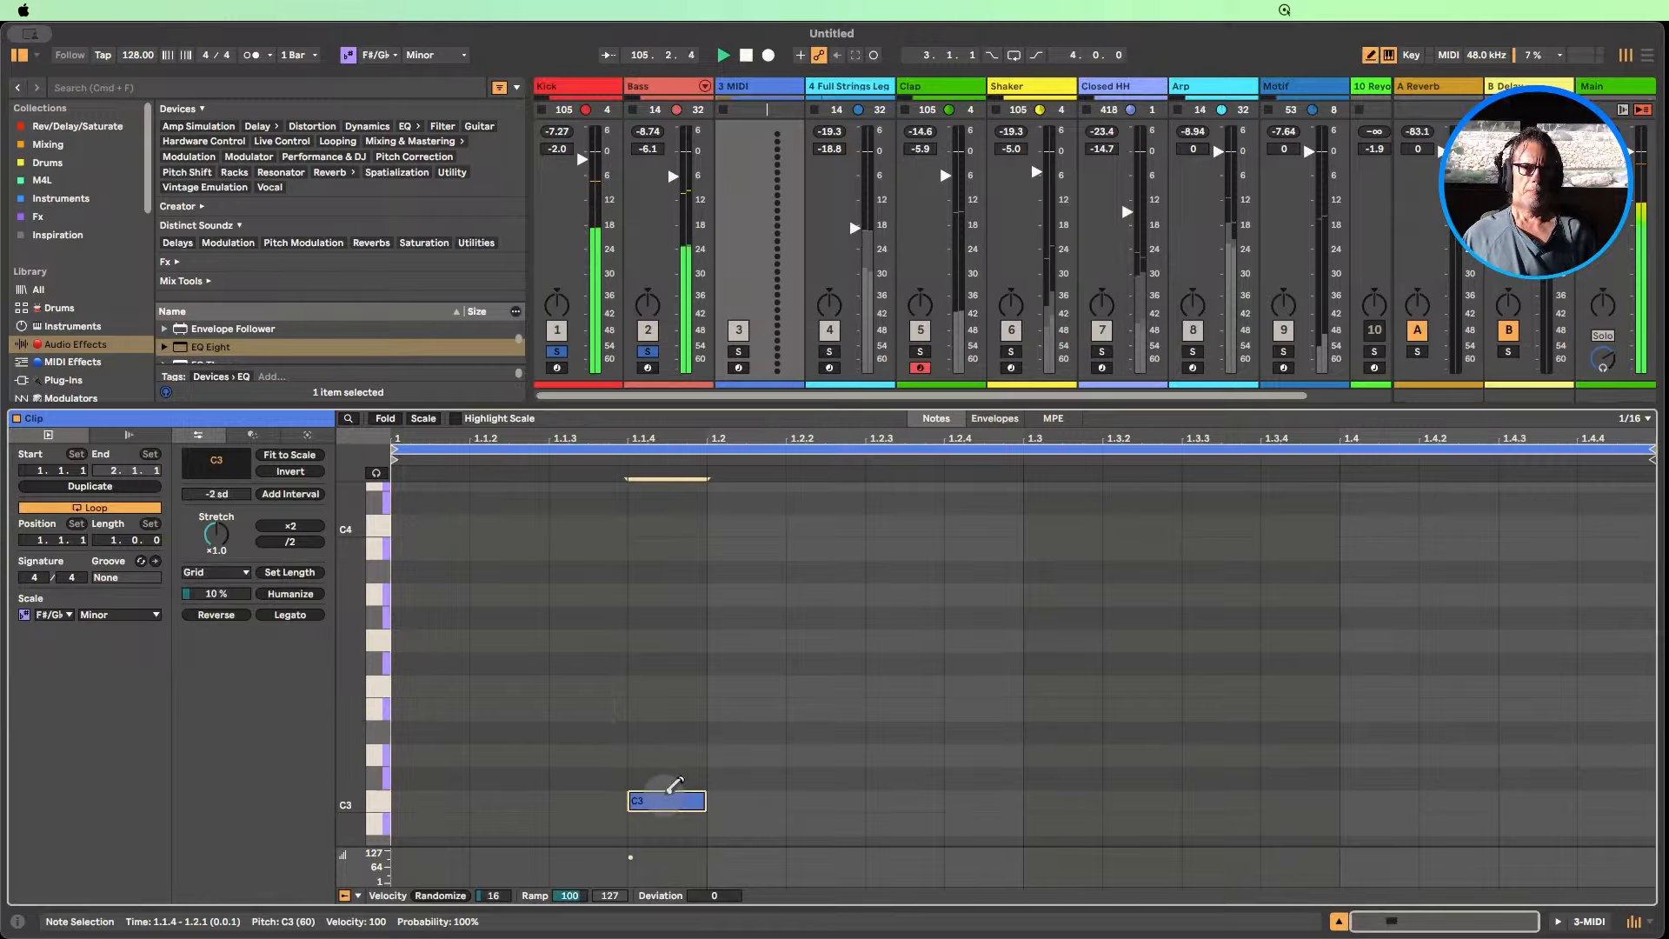
Find Operator among the instruments and load it onto the new MIDI track.
left_click(1340, 922)
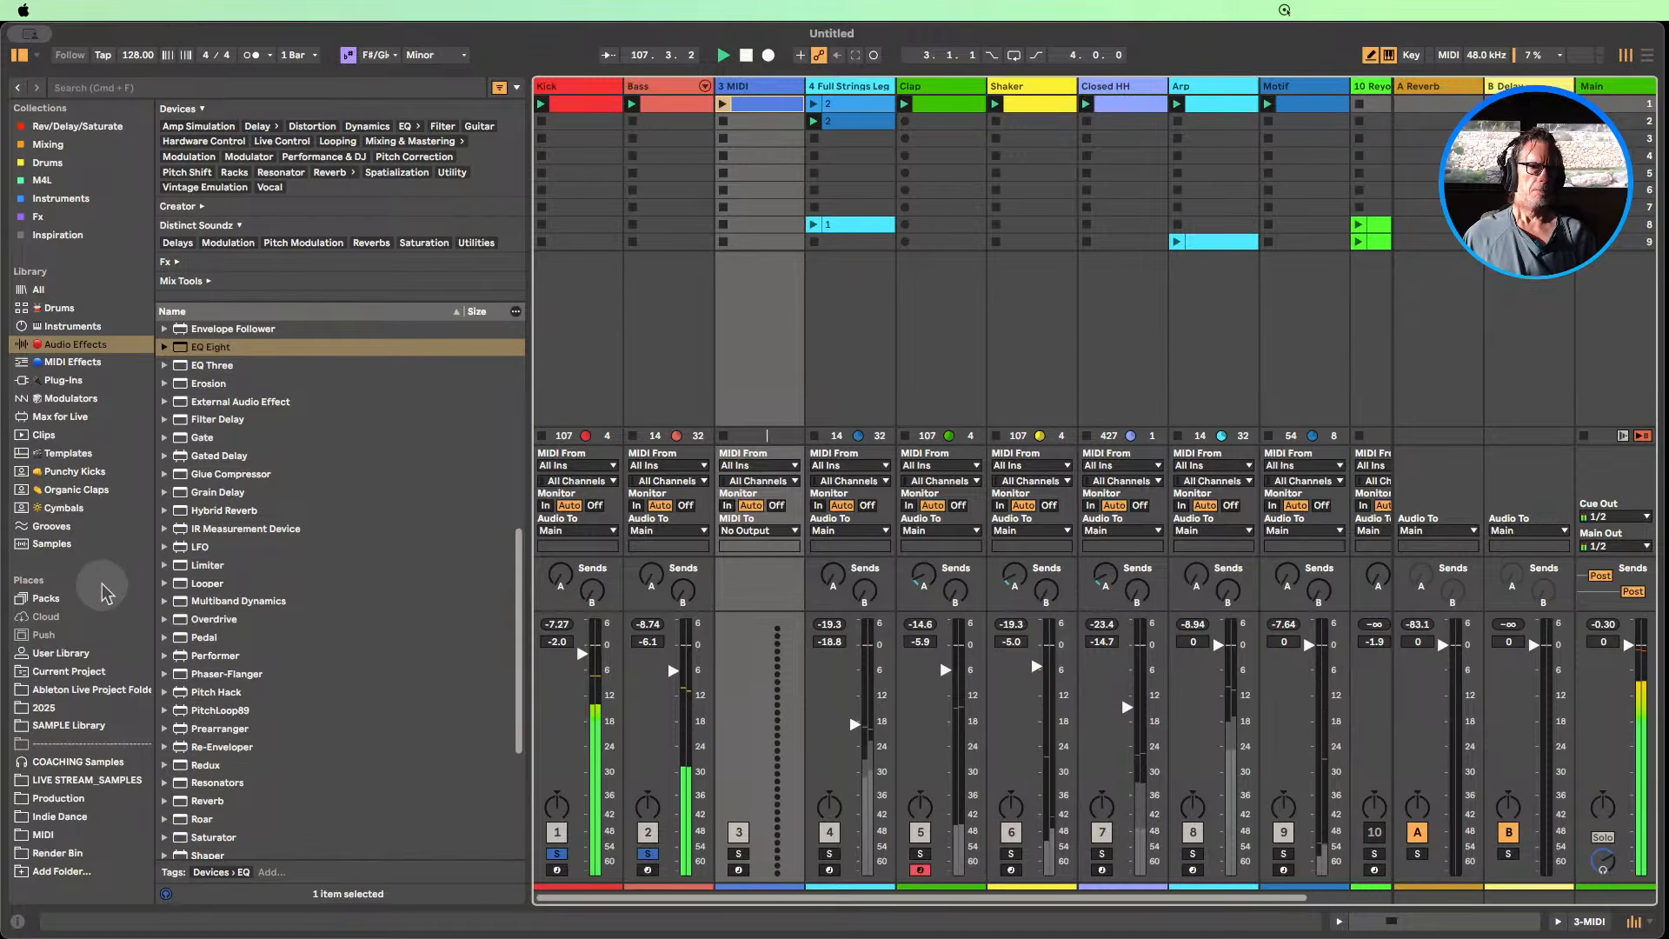
scroll(226, 409, "down", 4)
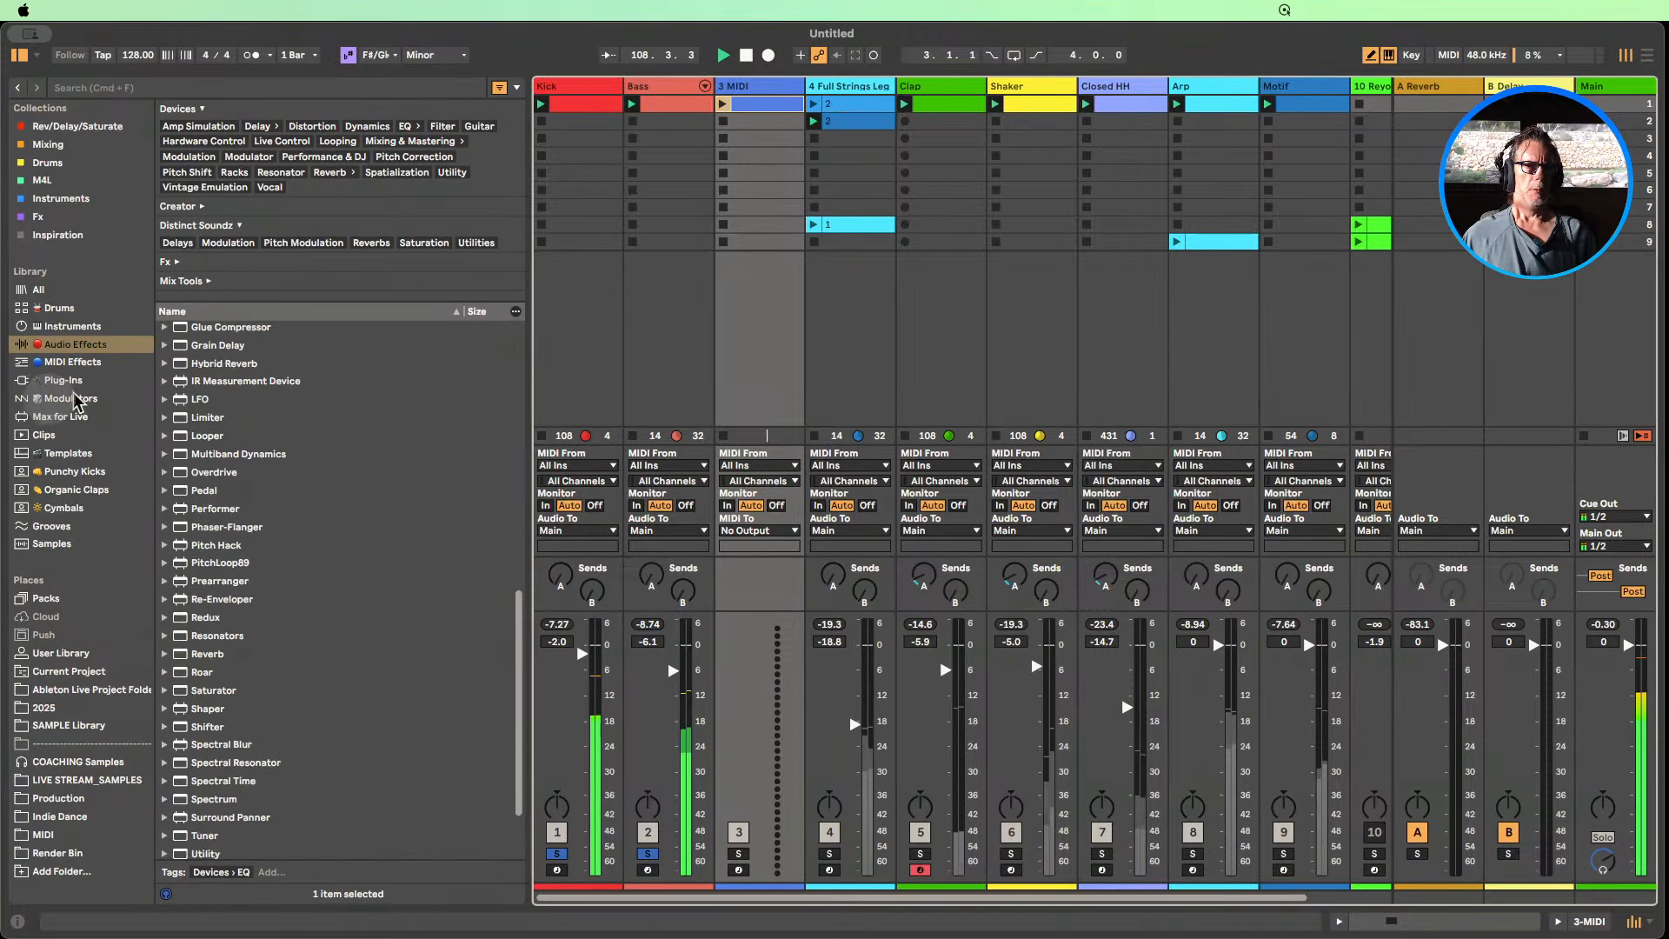
left_click(74, 327)
scroll(294, 551, "down", 2)
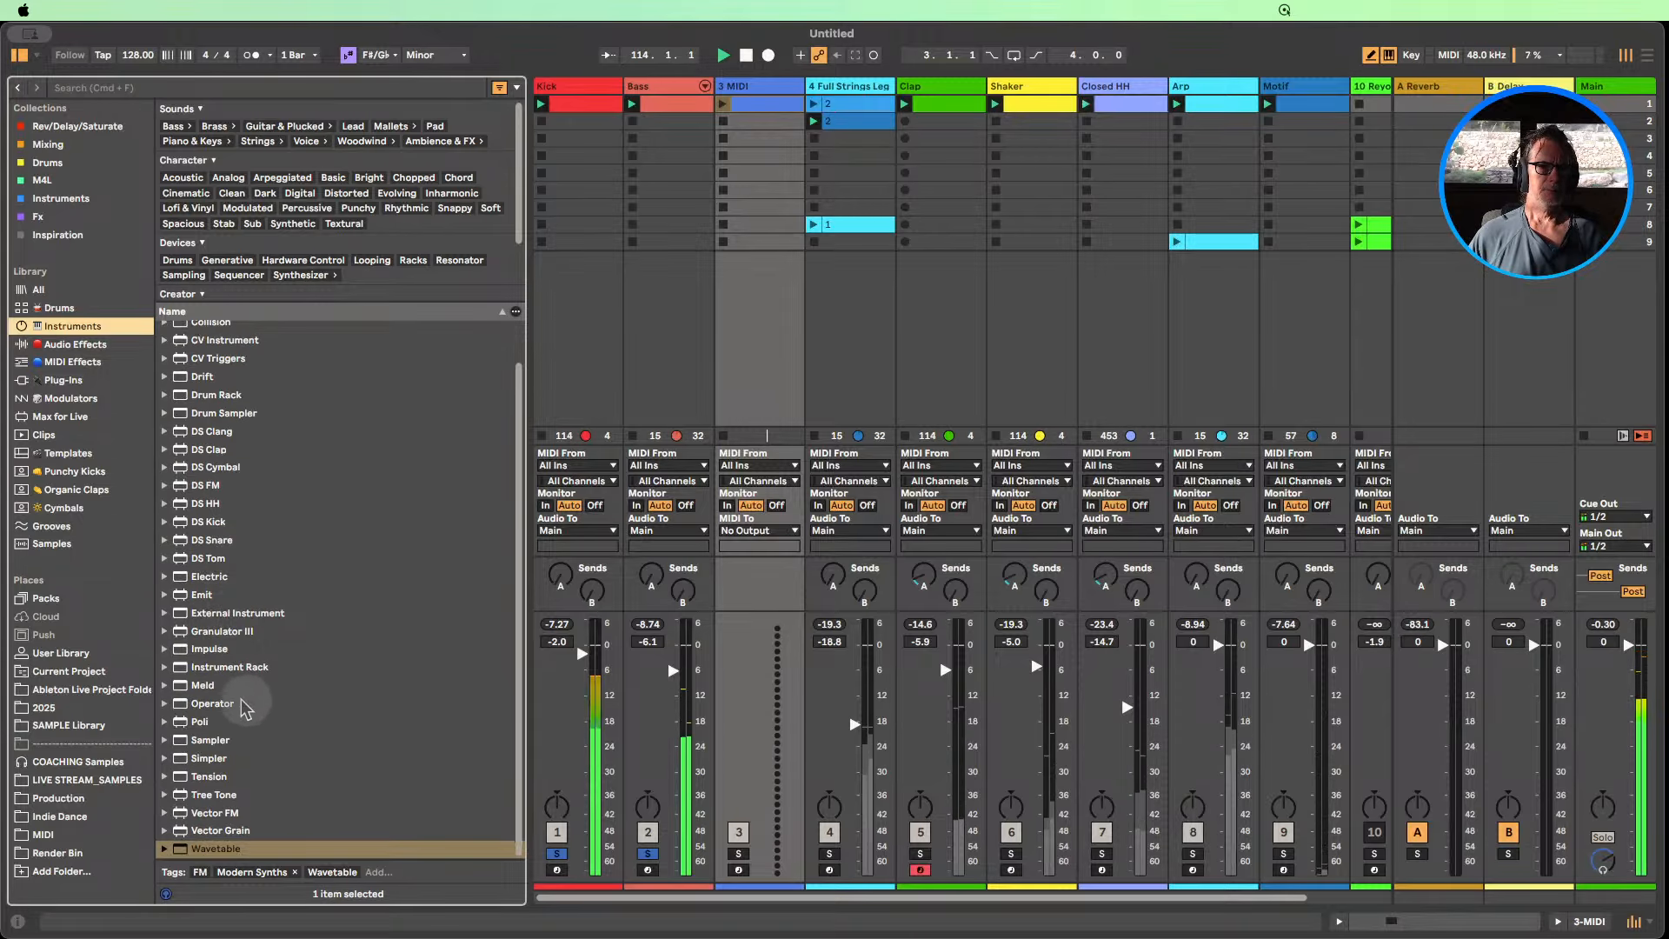
left_click_drag(209, 704, 728, 248)
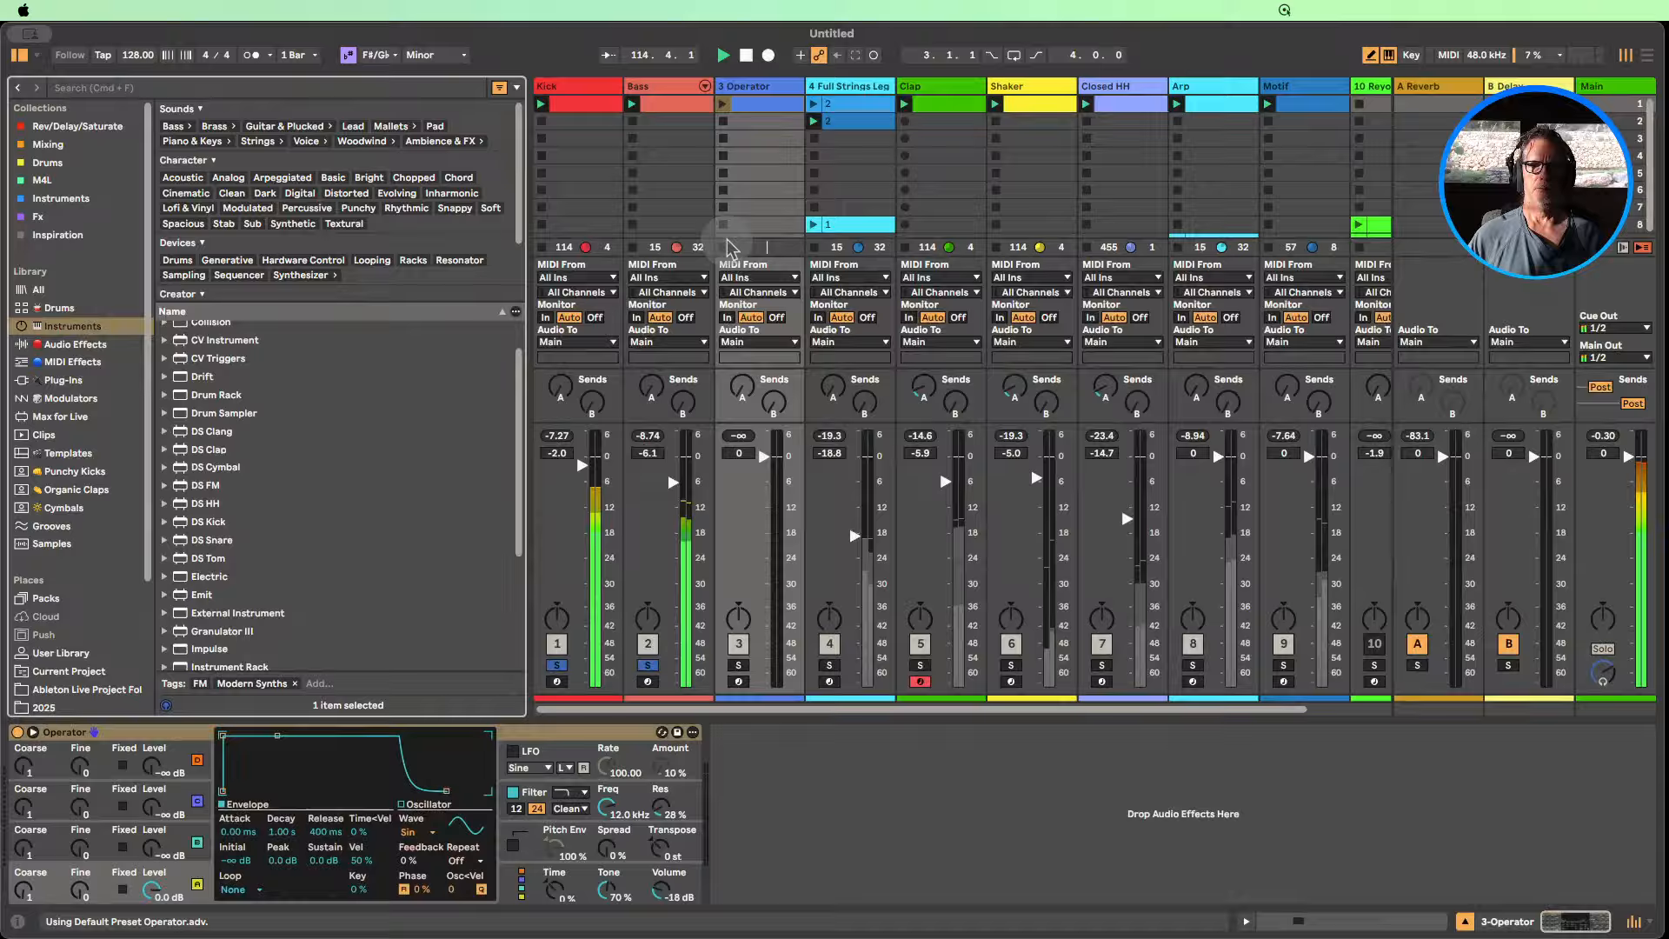
Add the Operator track to the solo group and transpose its clip's note down to A1, keeping it at 1.1.4.
double_click(739, 103)
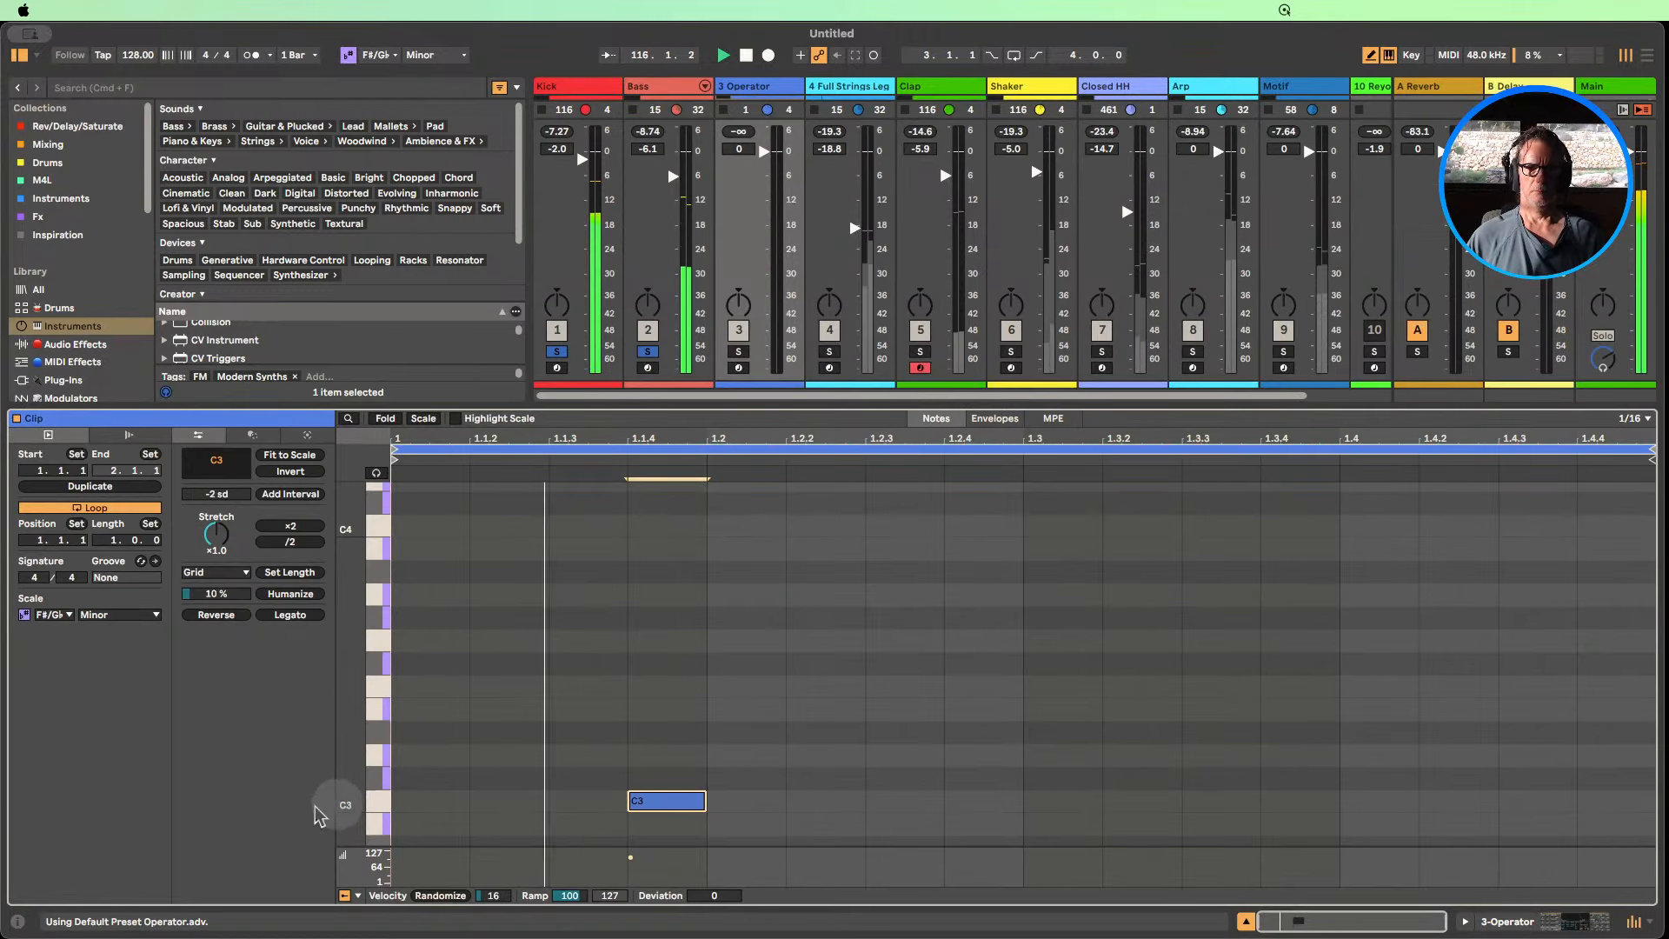
left_click(736, 352)
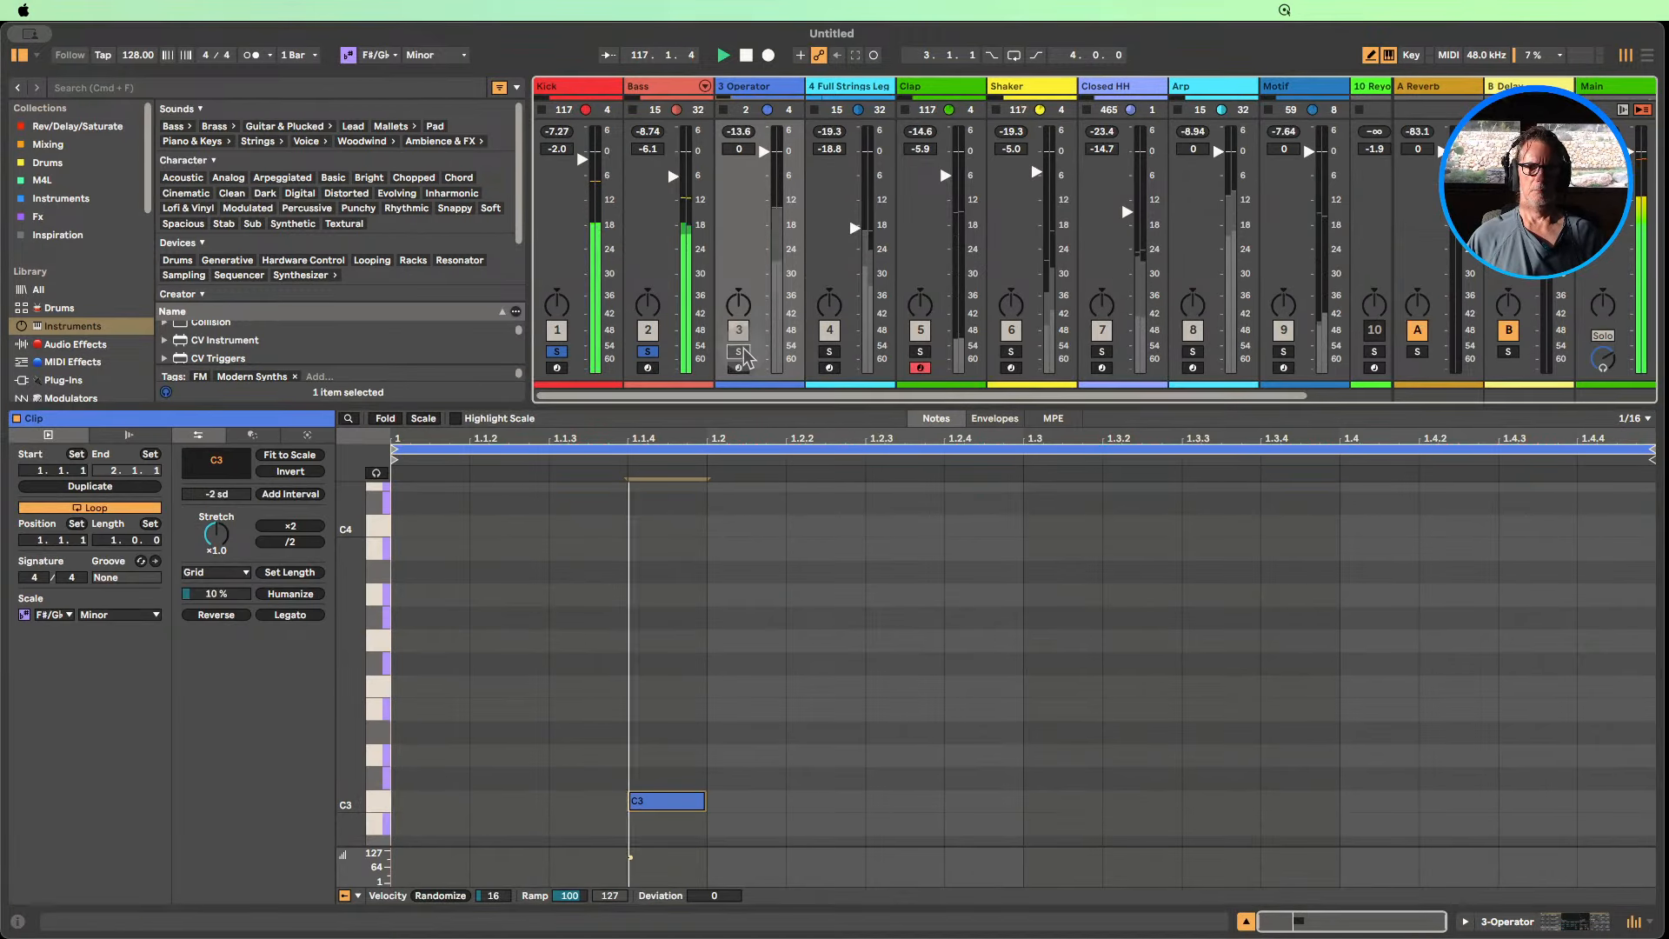
left_click(382, 802)
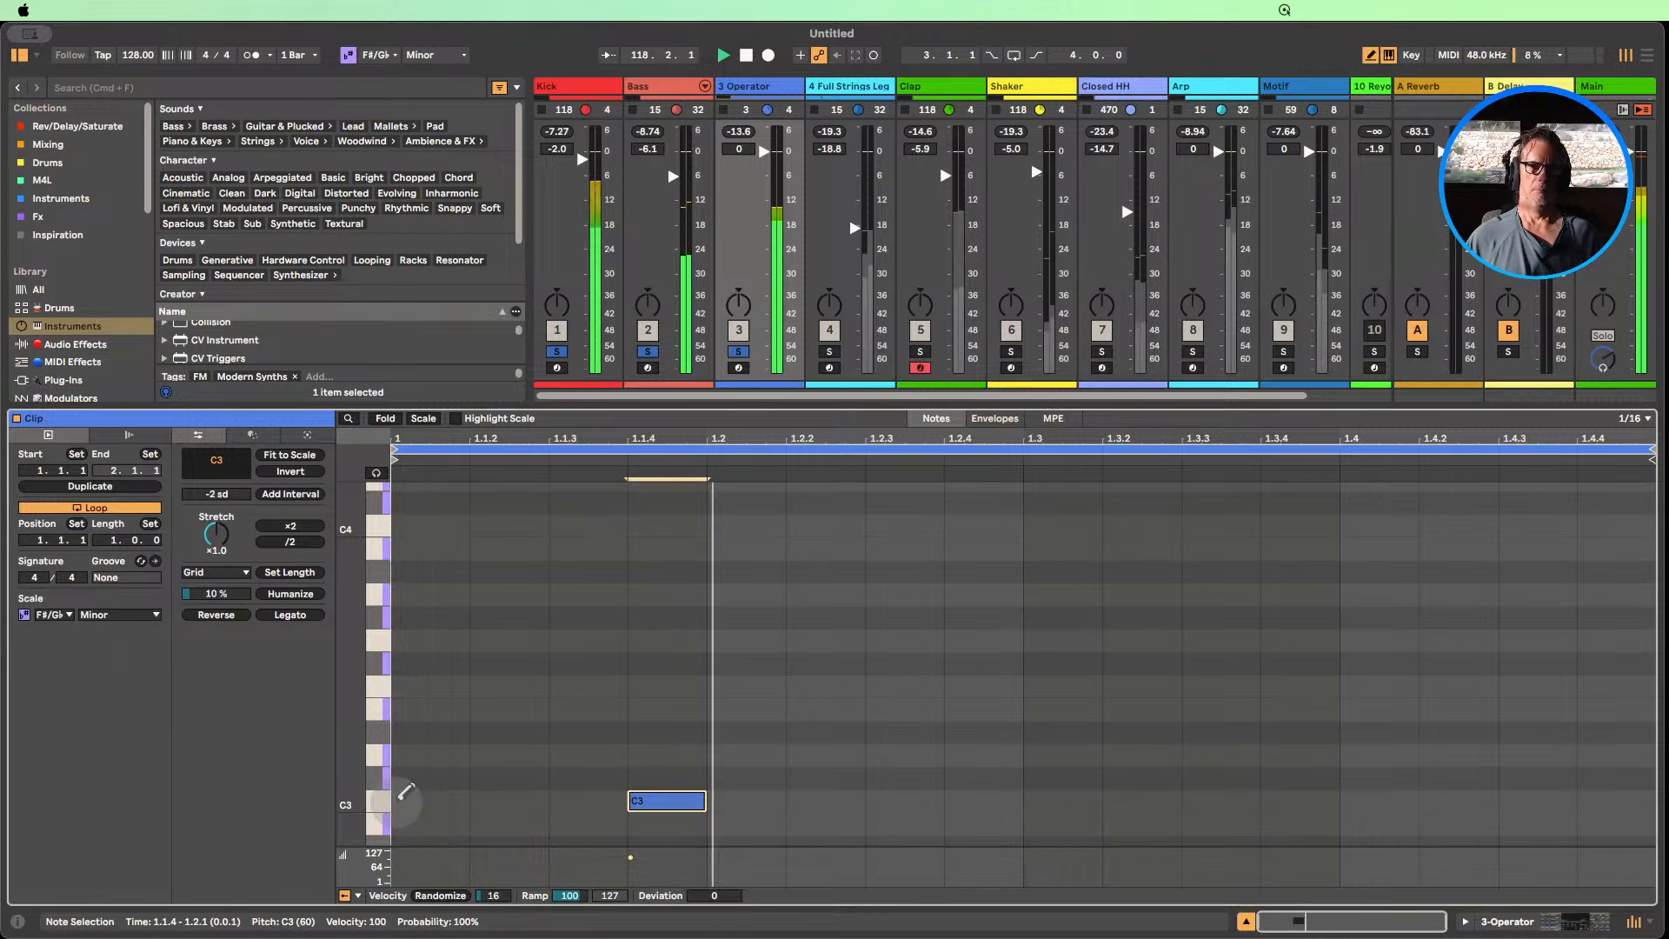
key("shift+Down")
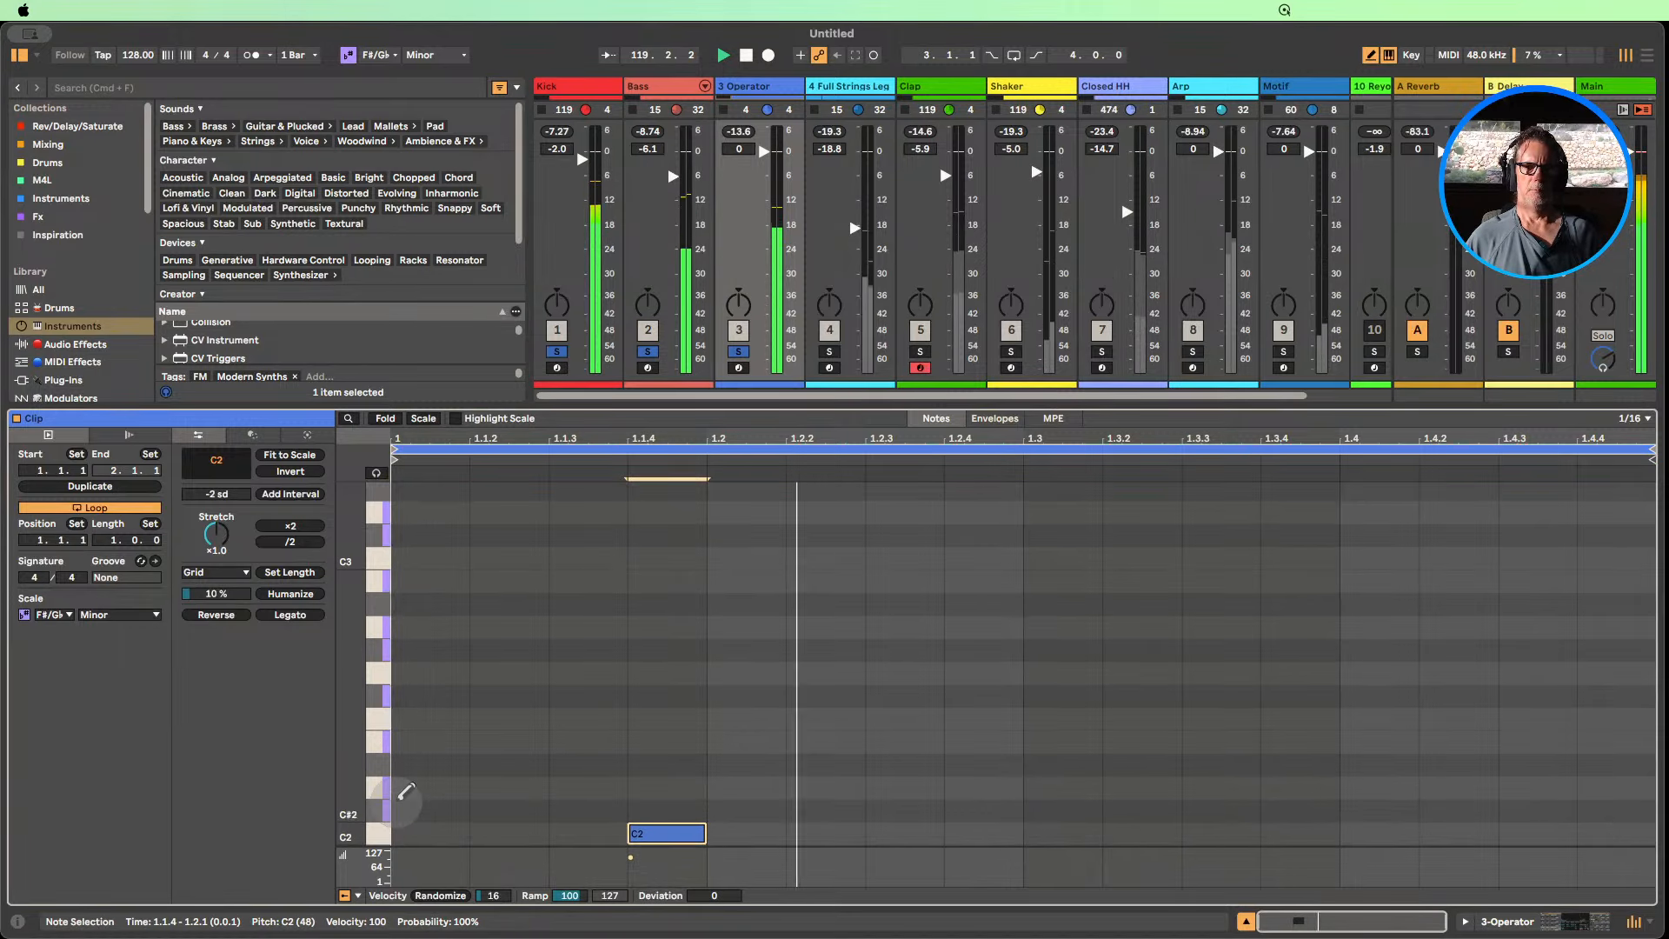
key("Right")
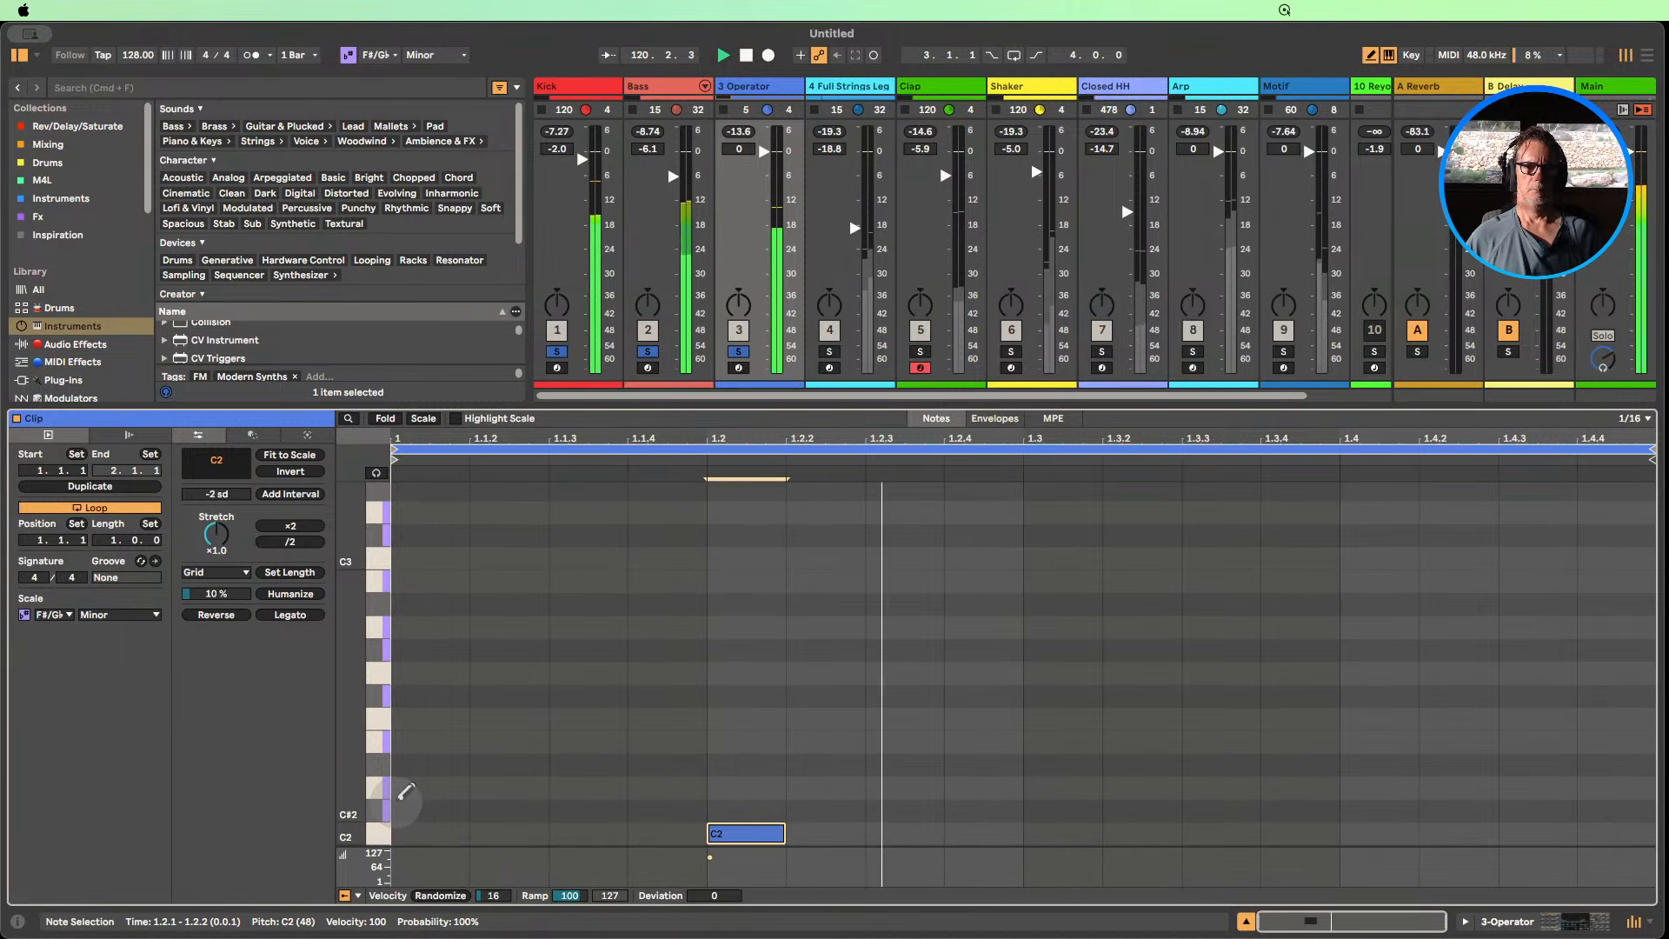
key("Down")
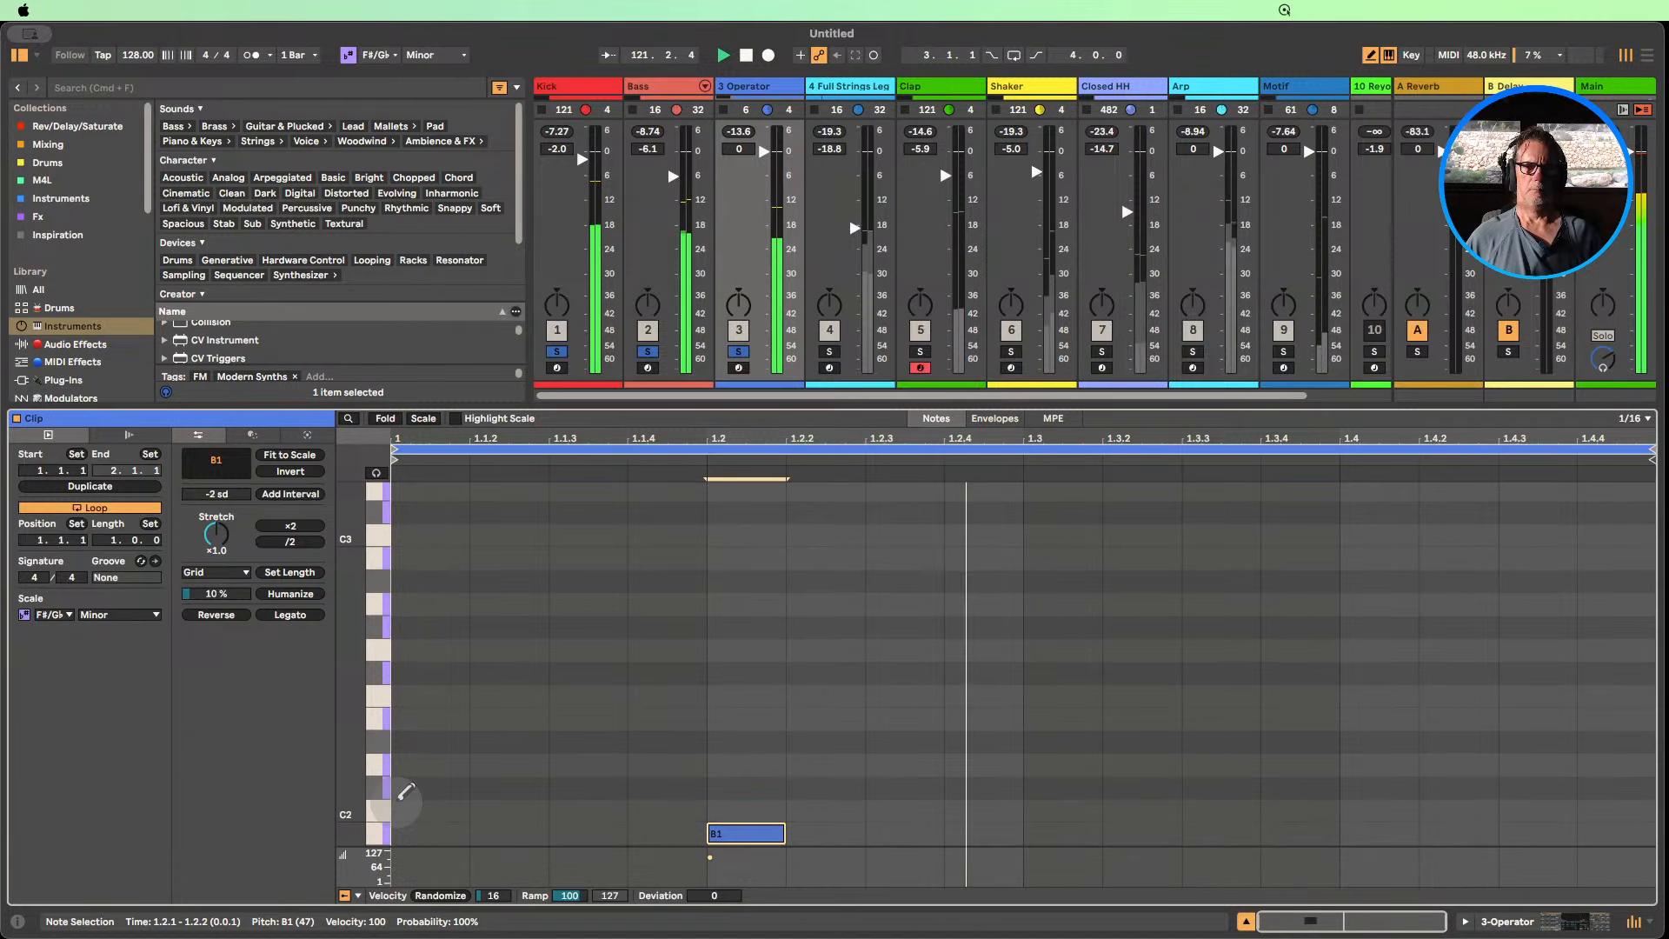
key("Left")
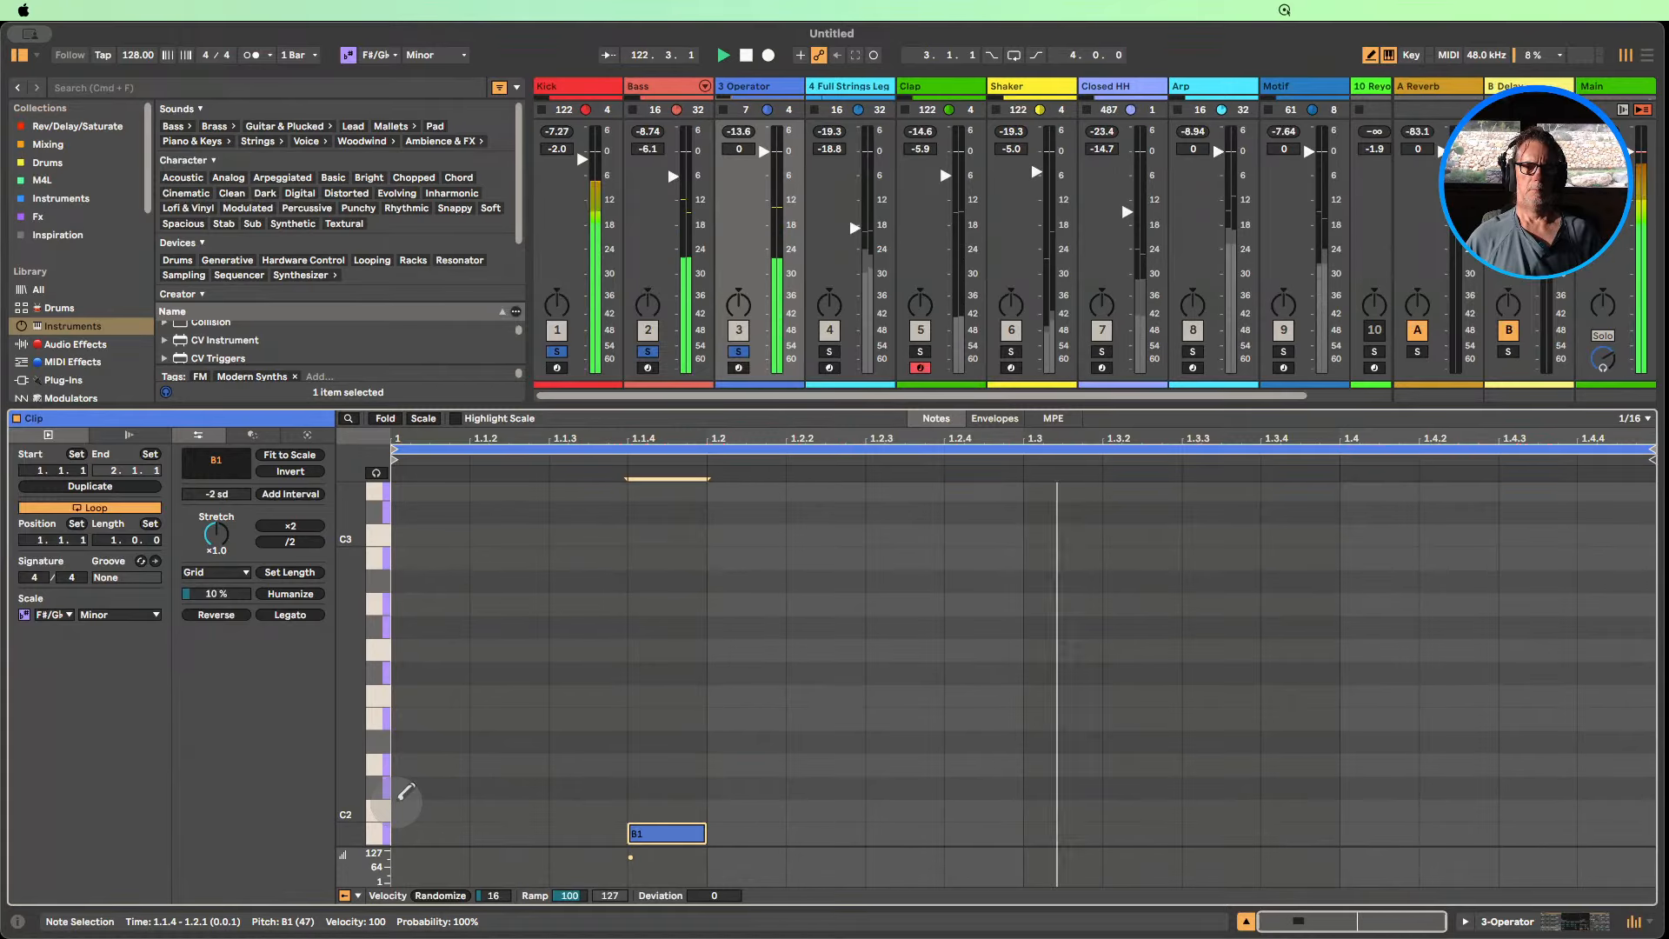
key("Down")
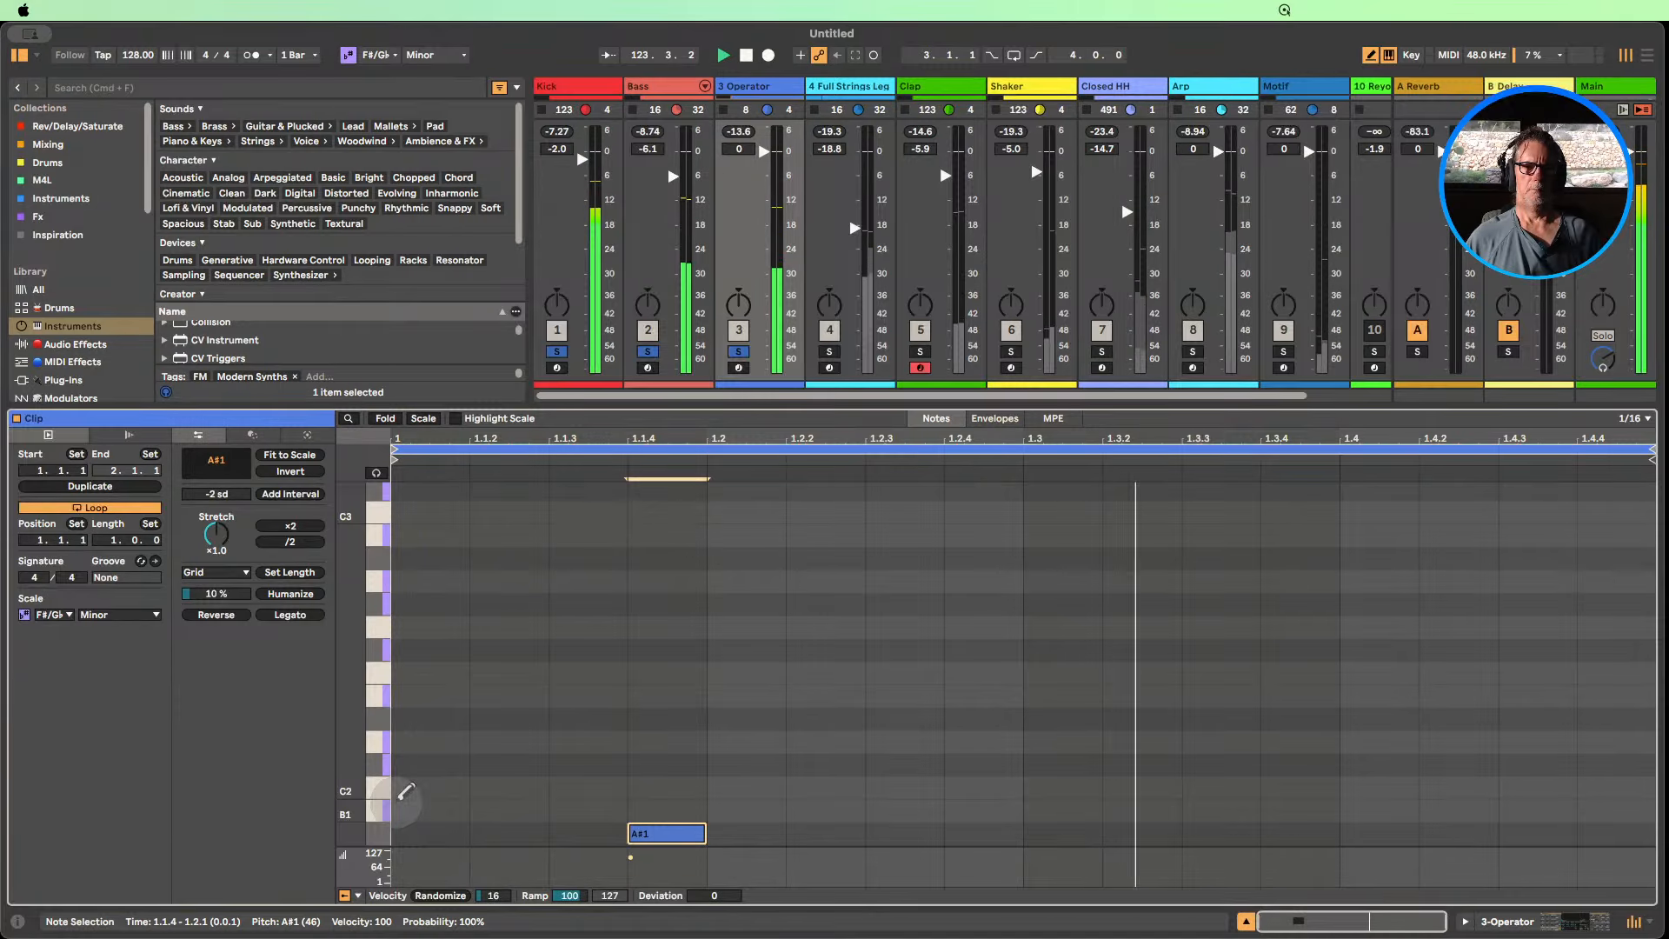
key("Down")
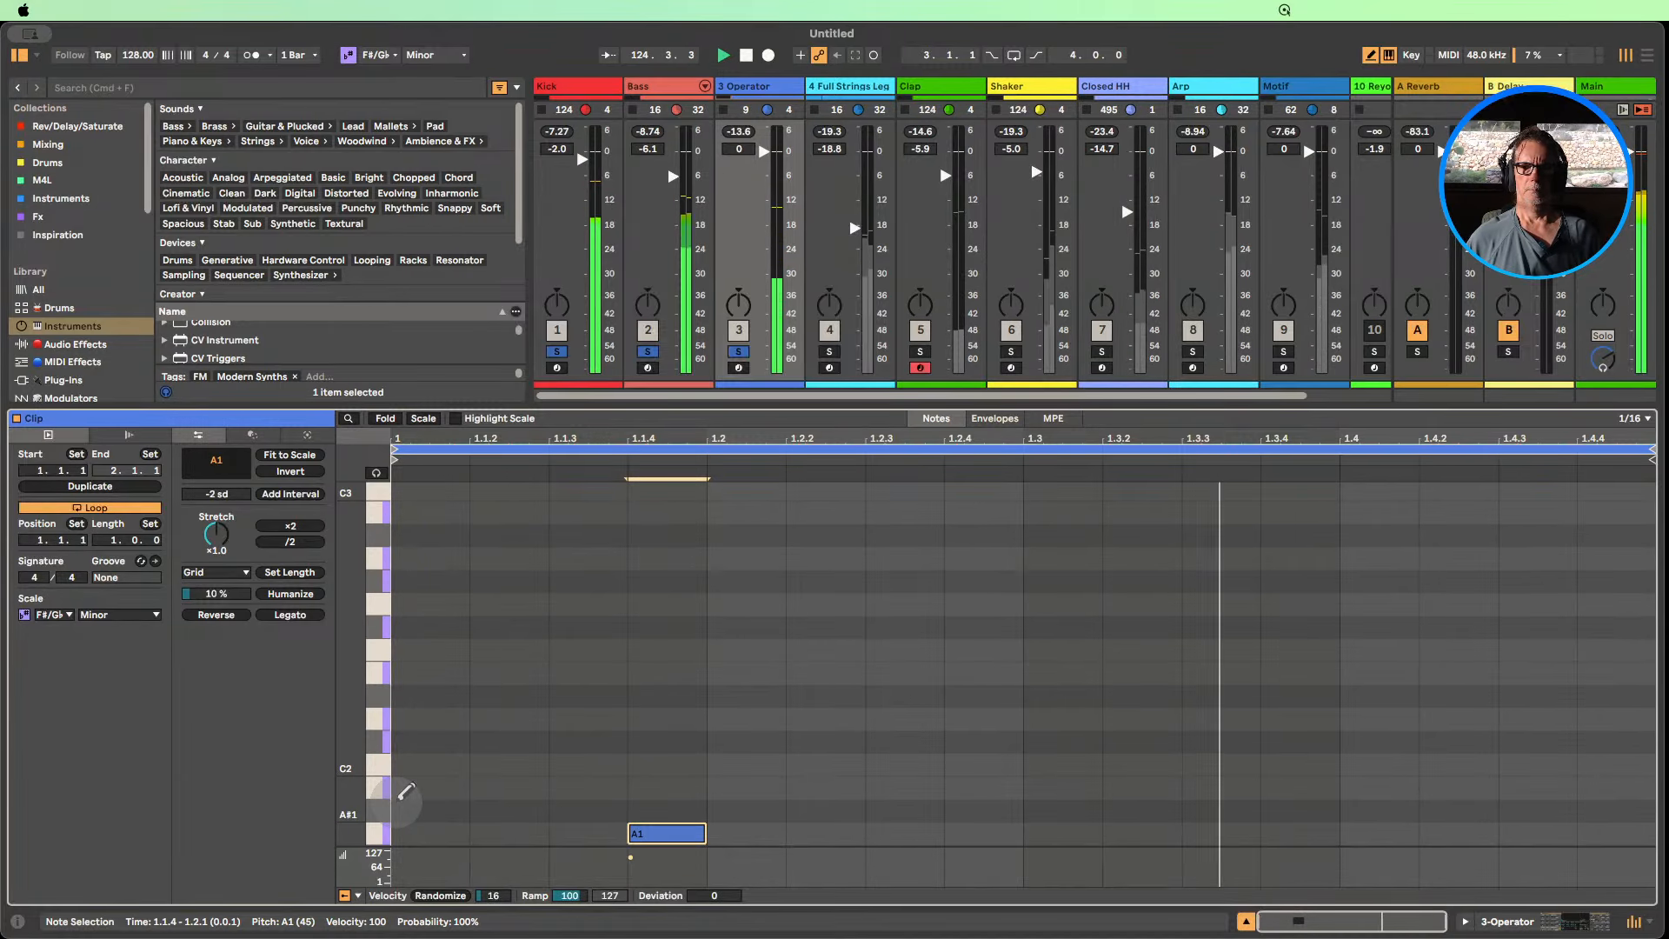
Raise the level of Operator's oscillator B to -9.8 dB and set its waveform to Saw D.
left_click(1500, 923)
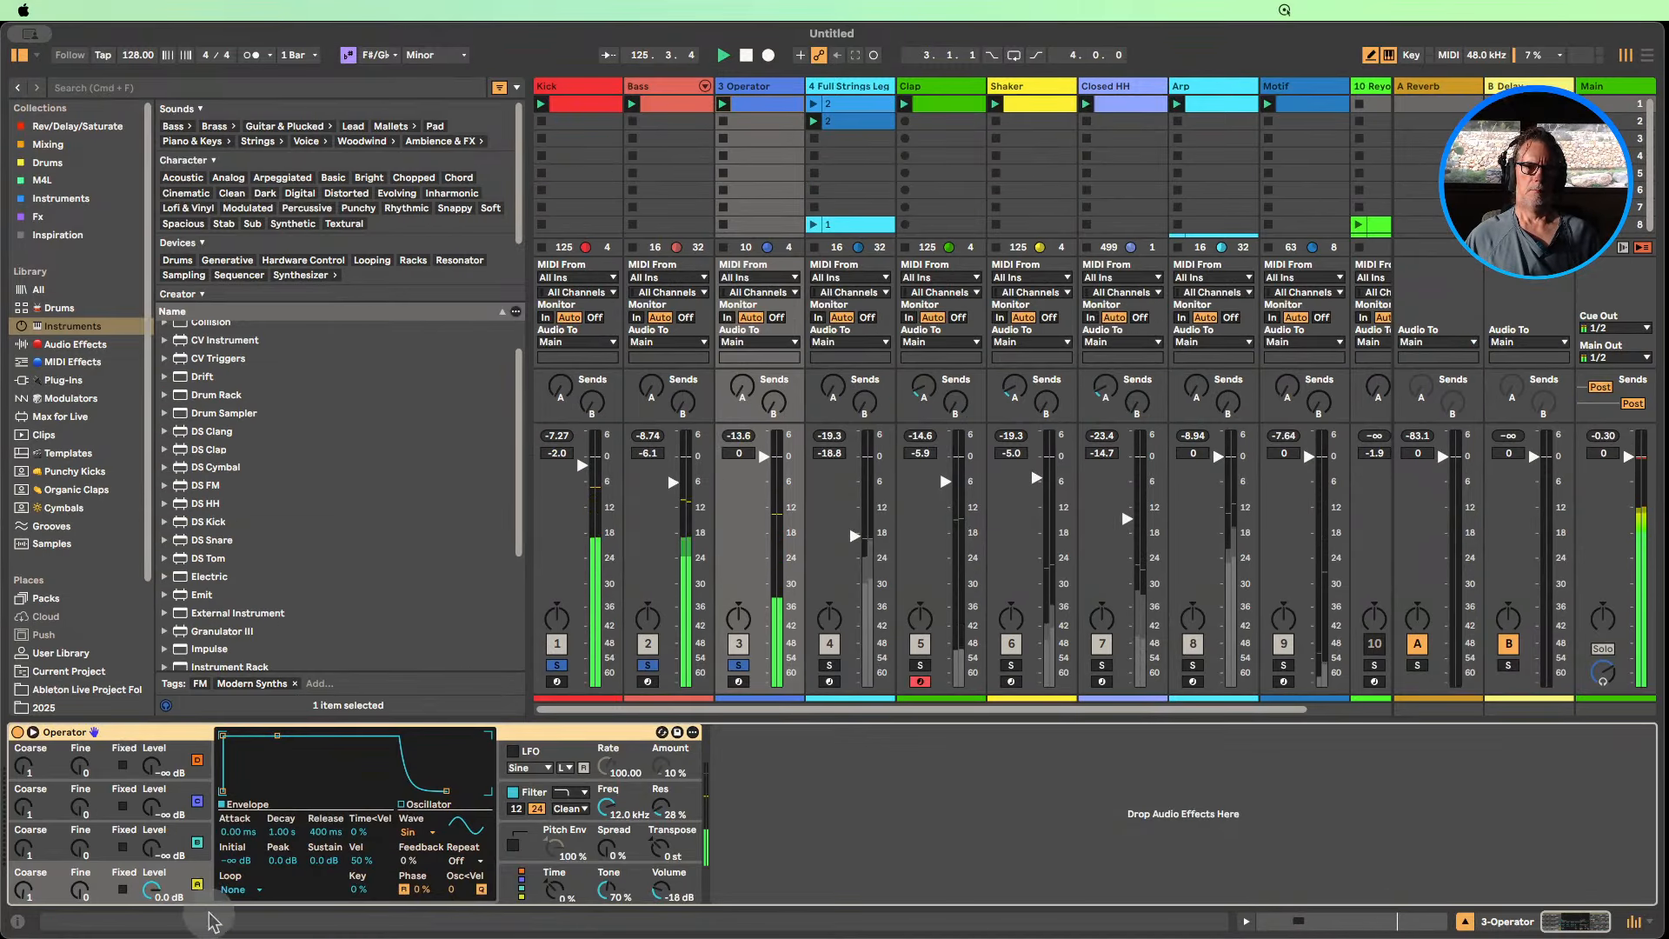
left_click_drag(153, 852, 153, 840)
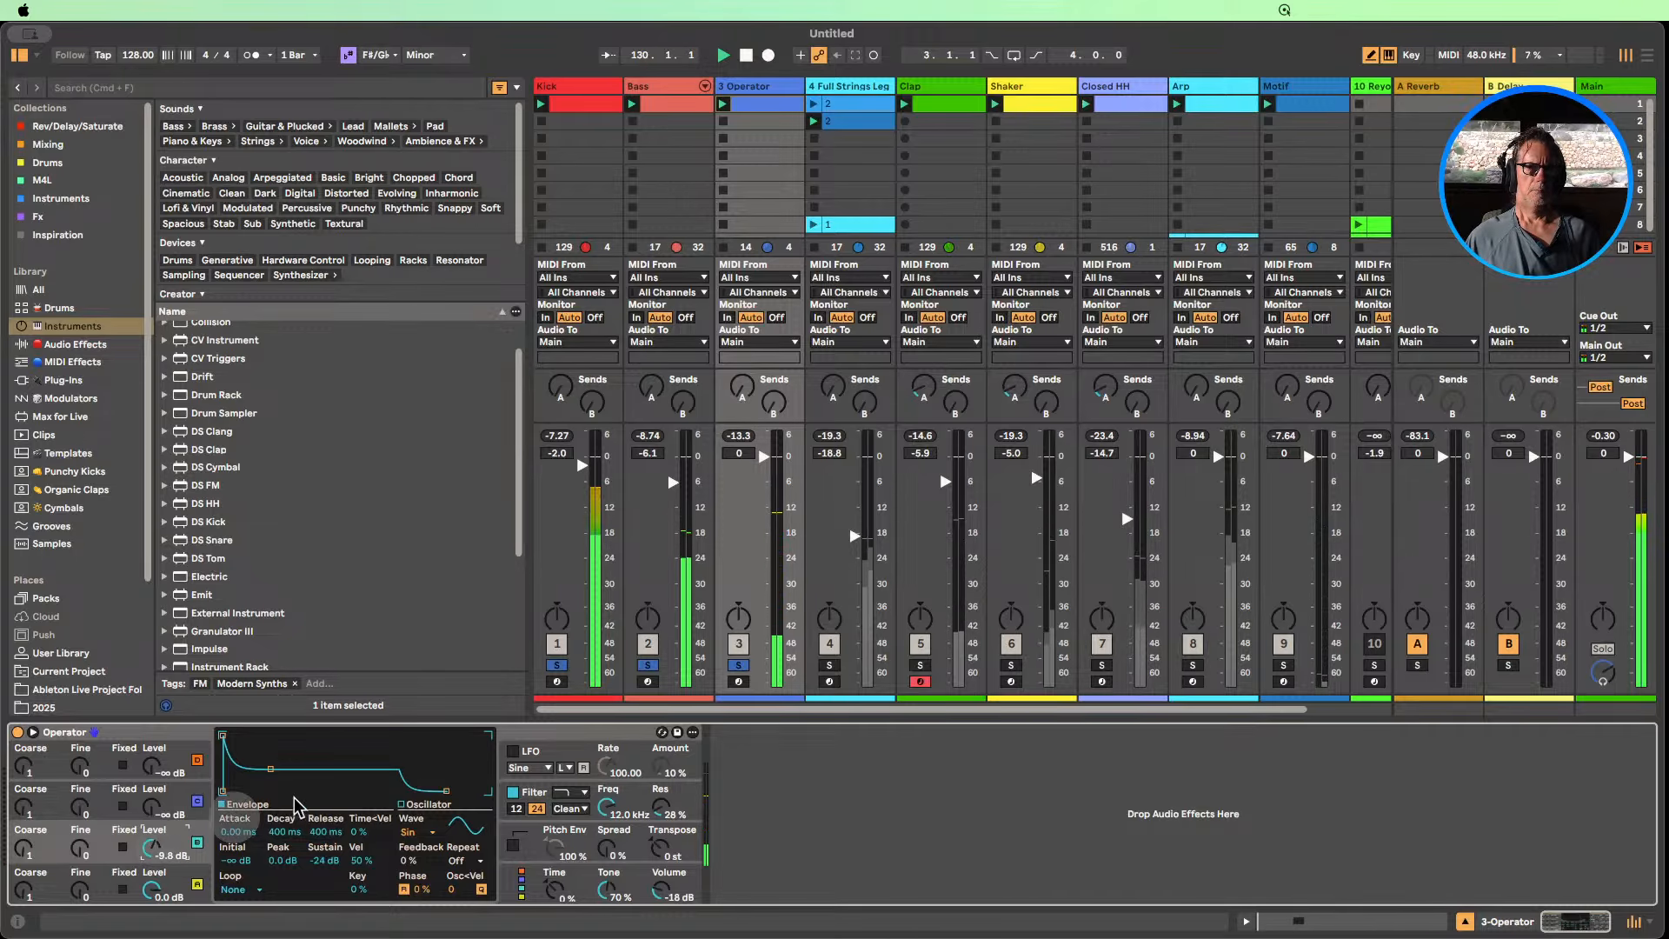
left_click(408, 832)
left_click(434, 659)
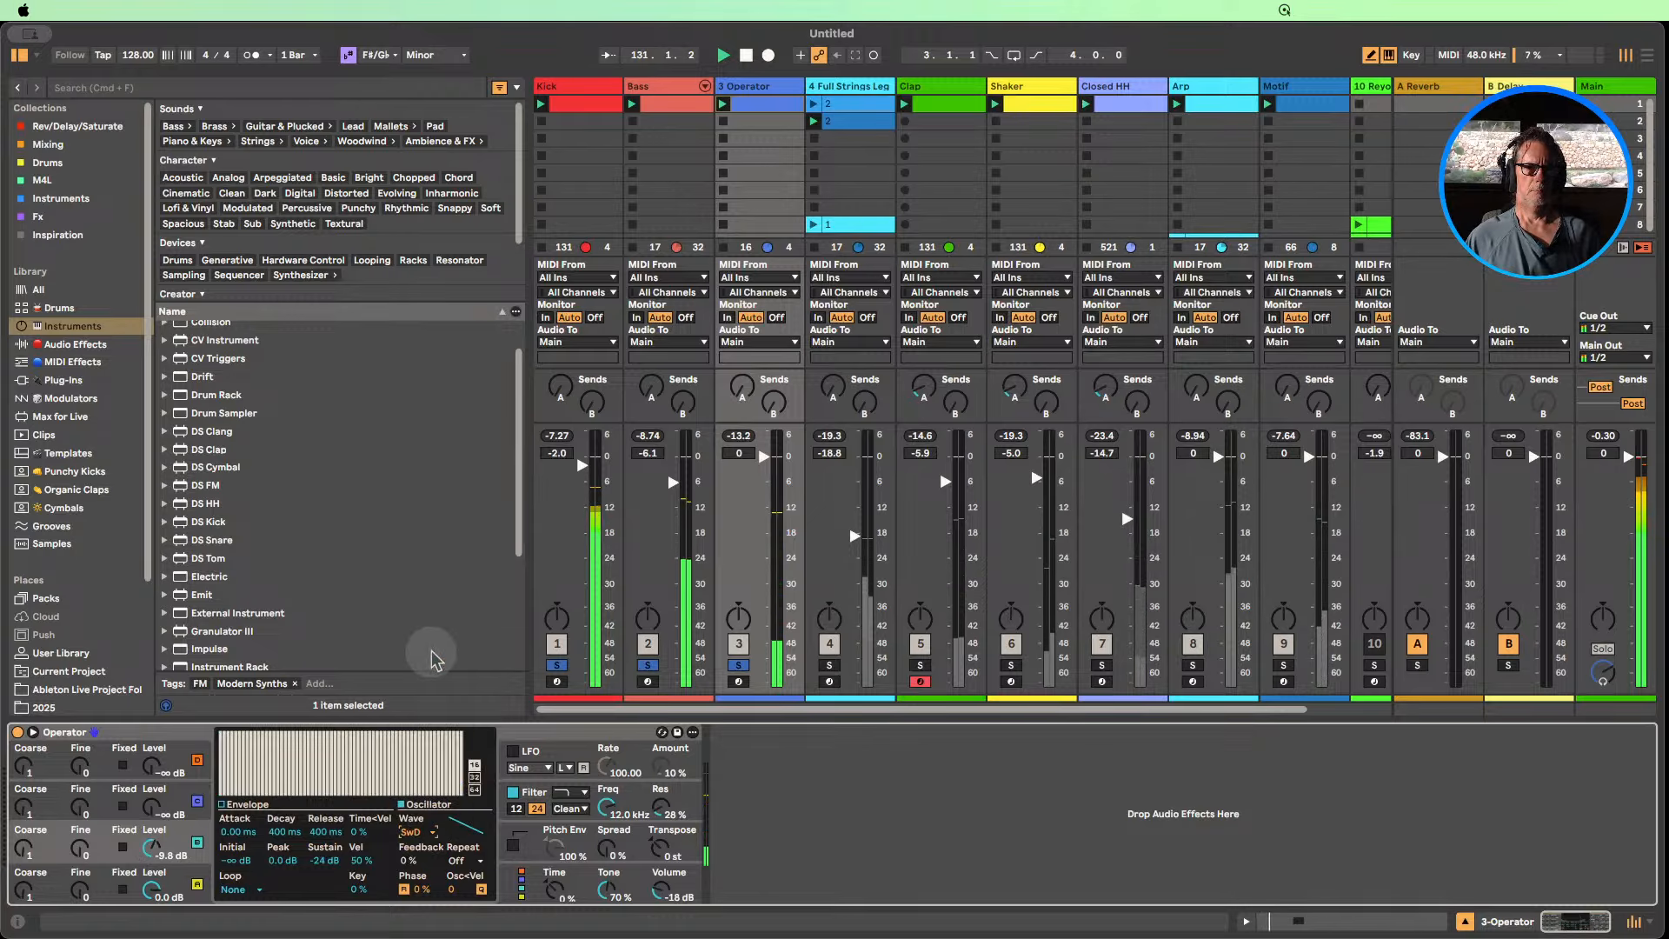
left_click(410, 832)
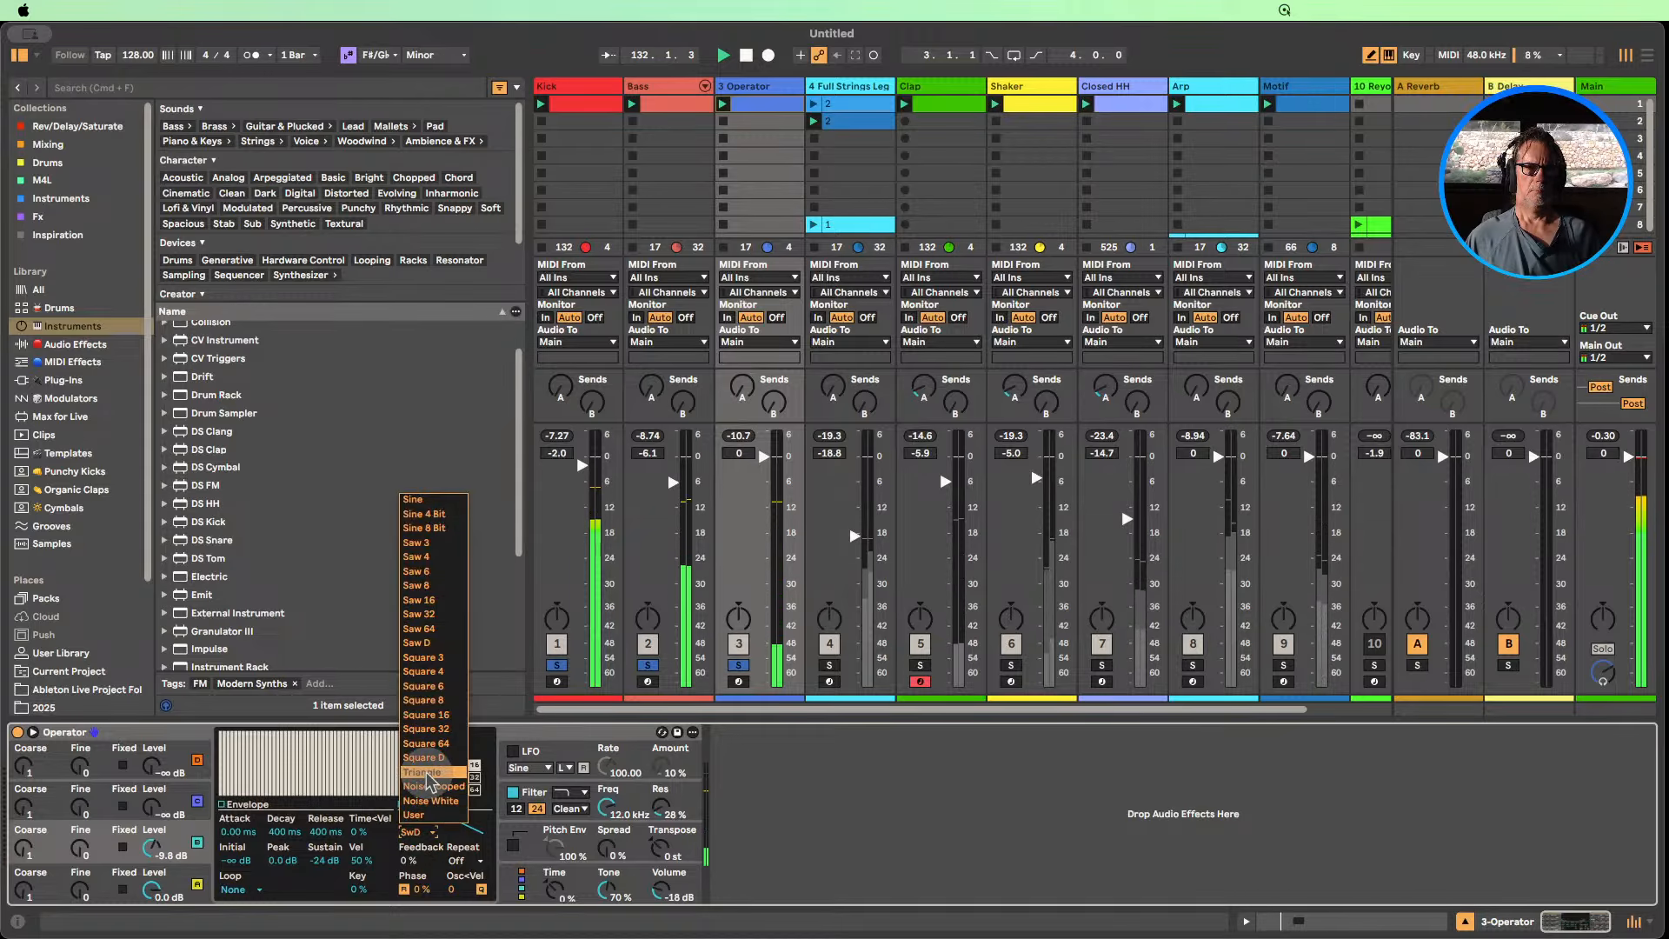
left_click(421, 644)
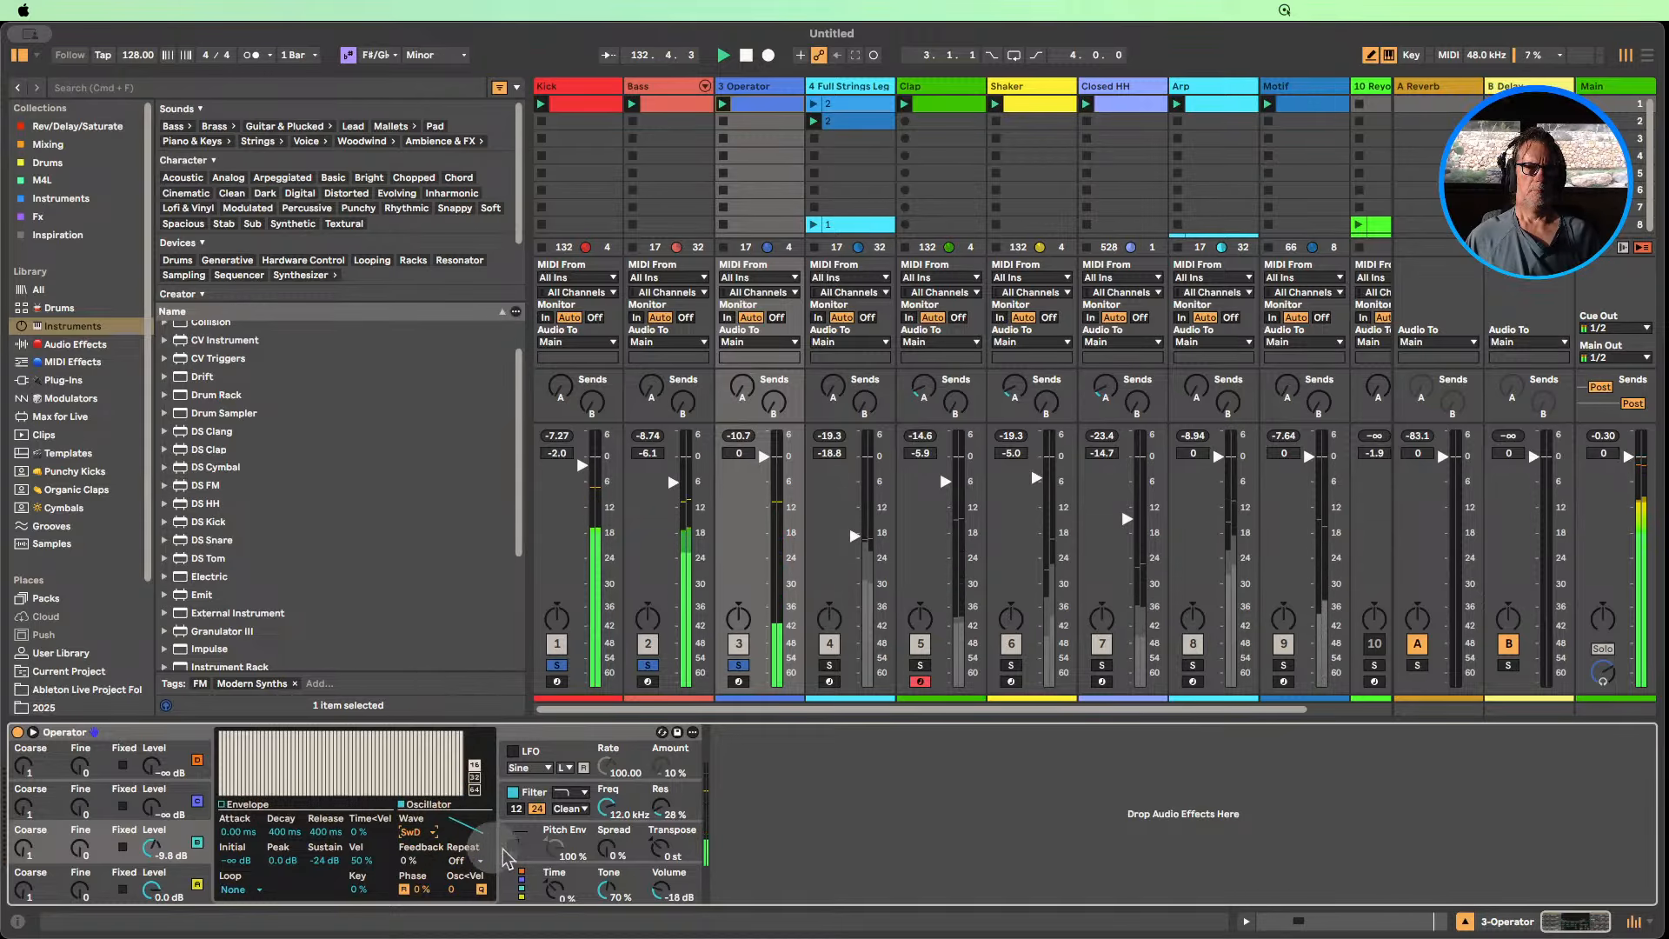
Switch off Operator's filter and set oscillator A to coarse 0.5 and oscillator B to coarse 2 with a level of -29 dB.
left_click(515, 793)
left_click_drag(152, 849, 152, 861)
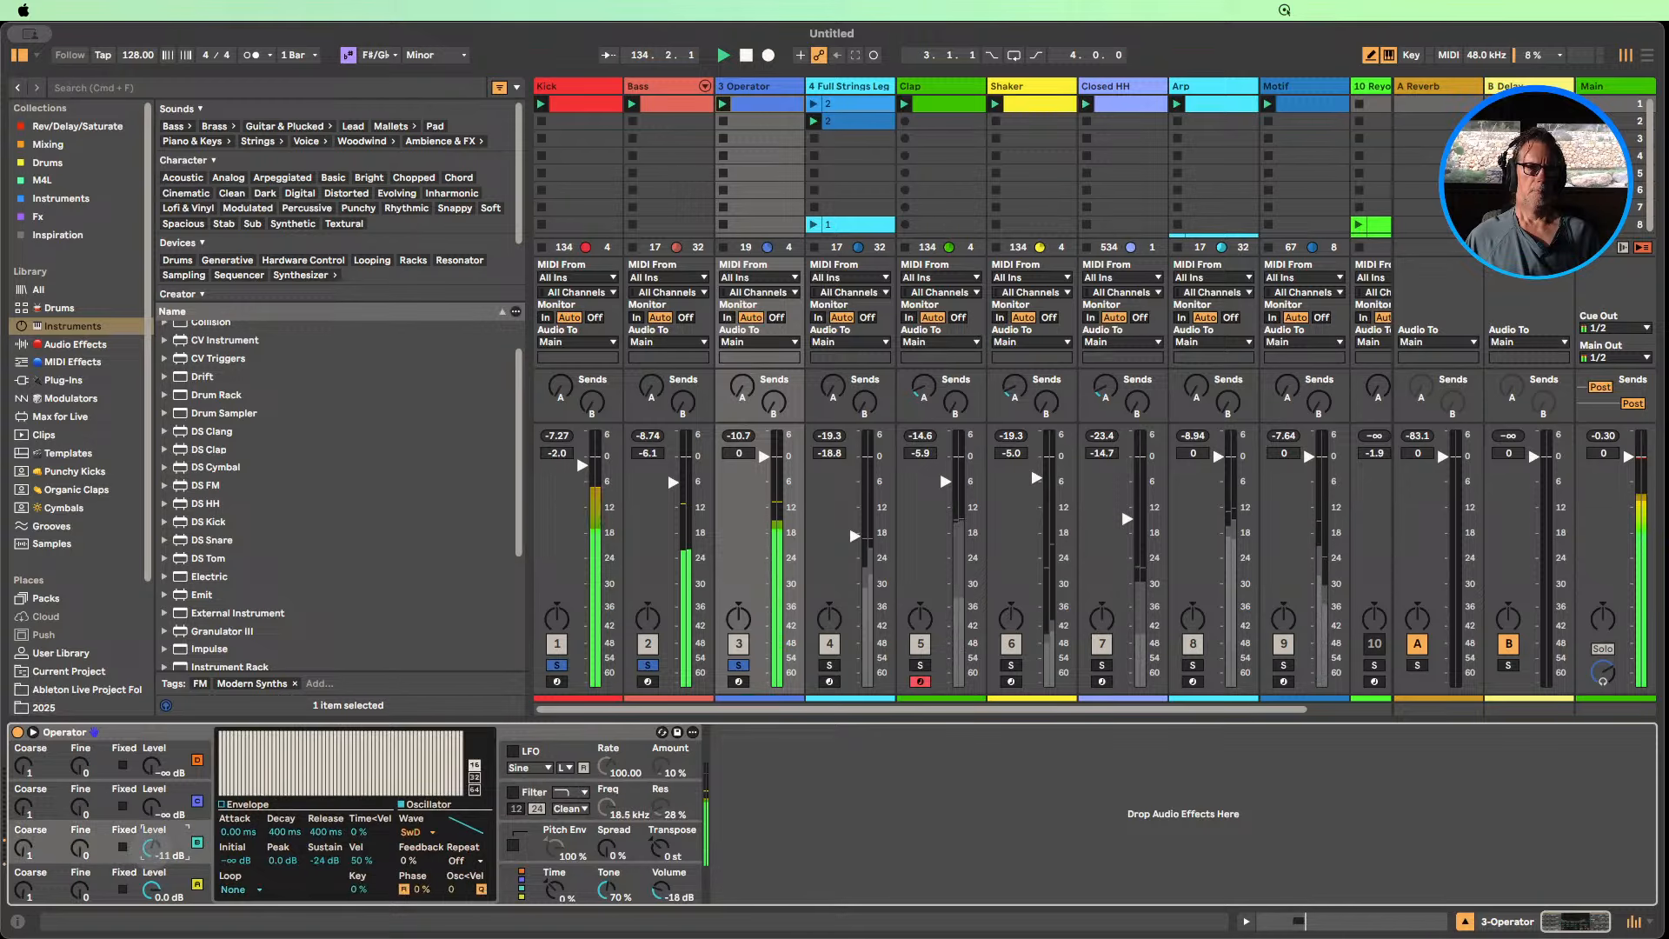
left_click_drag(22, 891, 23, 900)
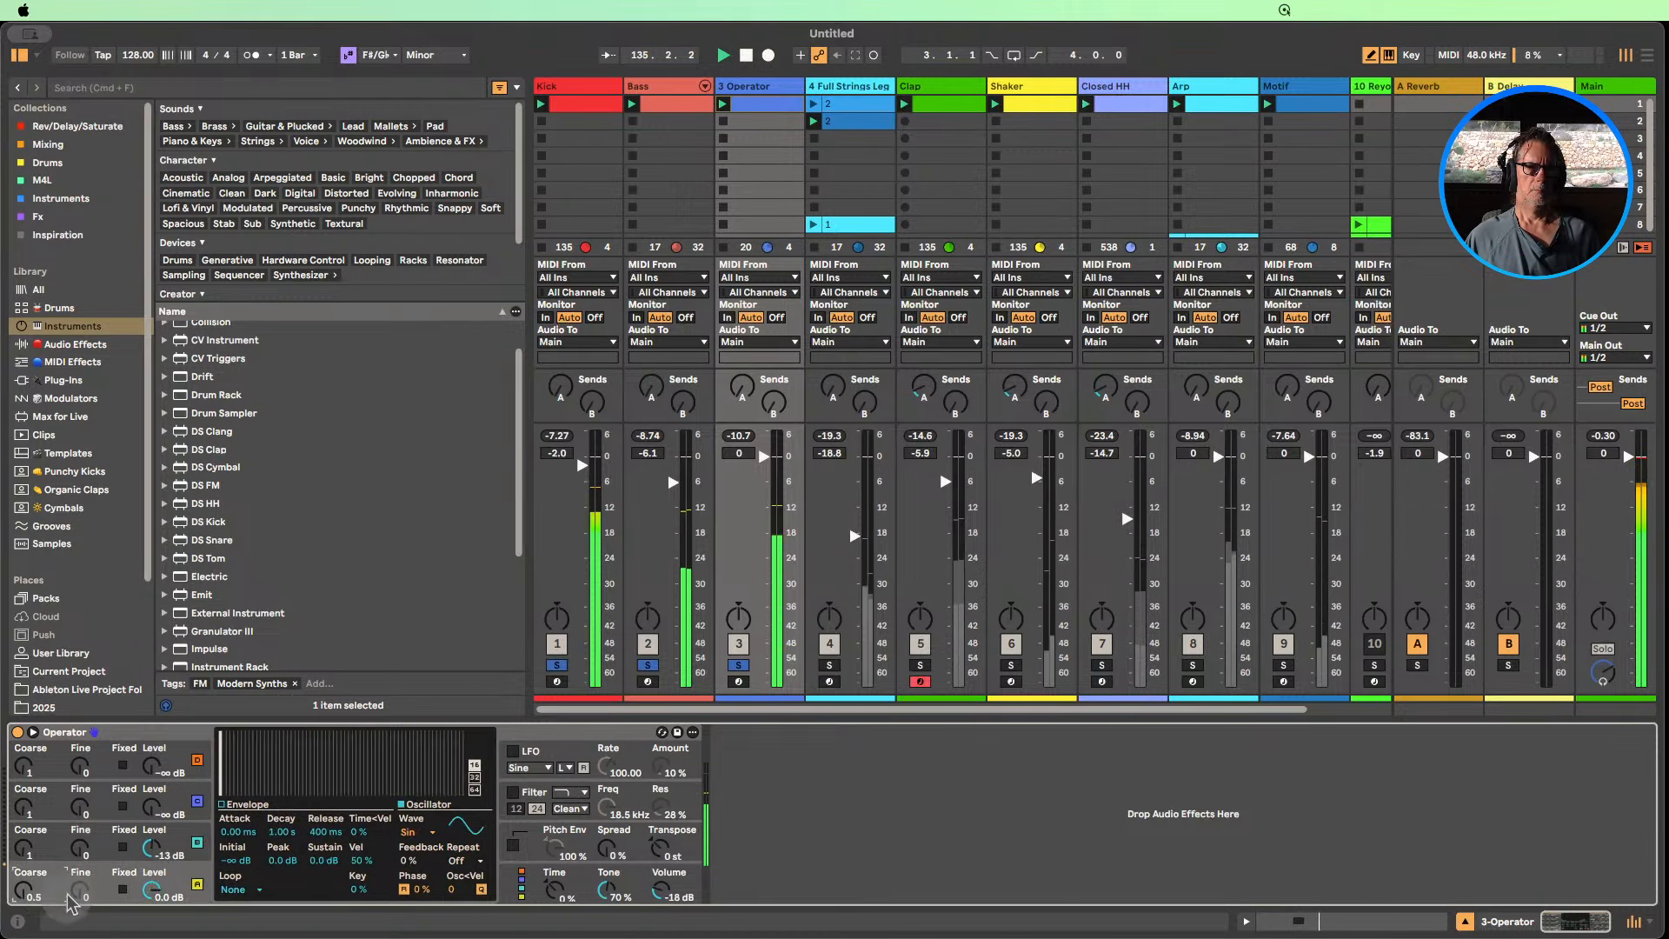
left_click_drag(150, 855, 150, 861)
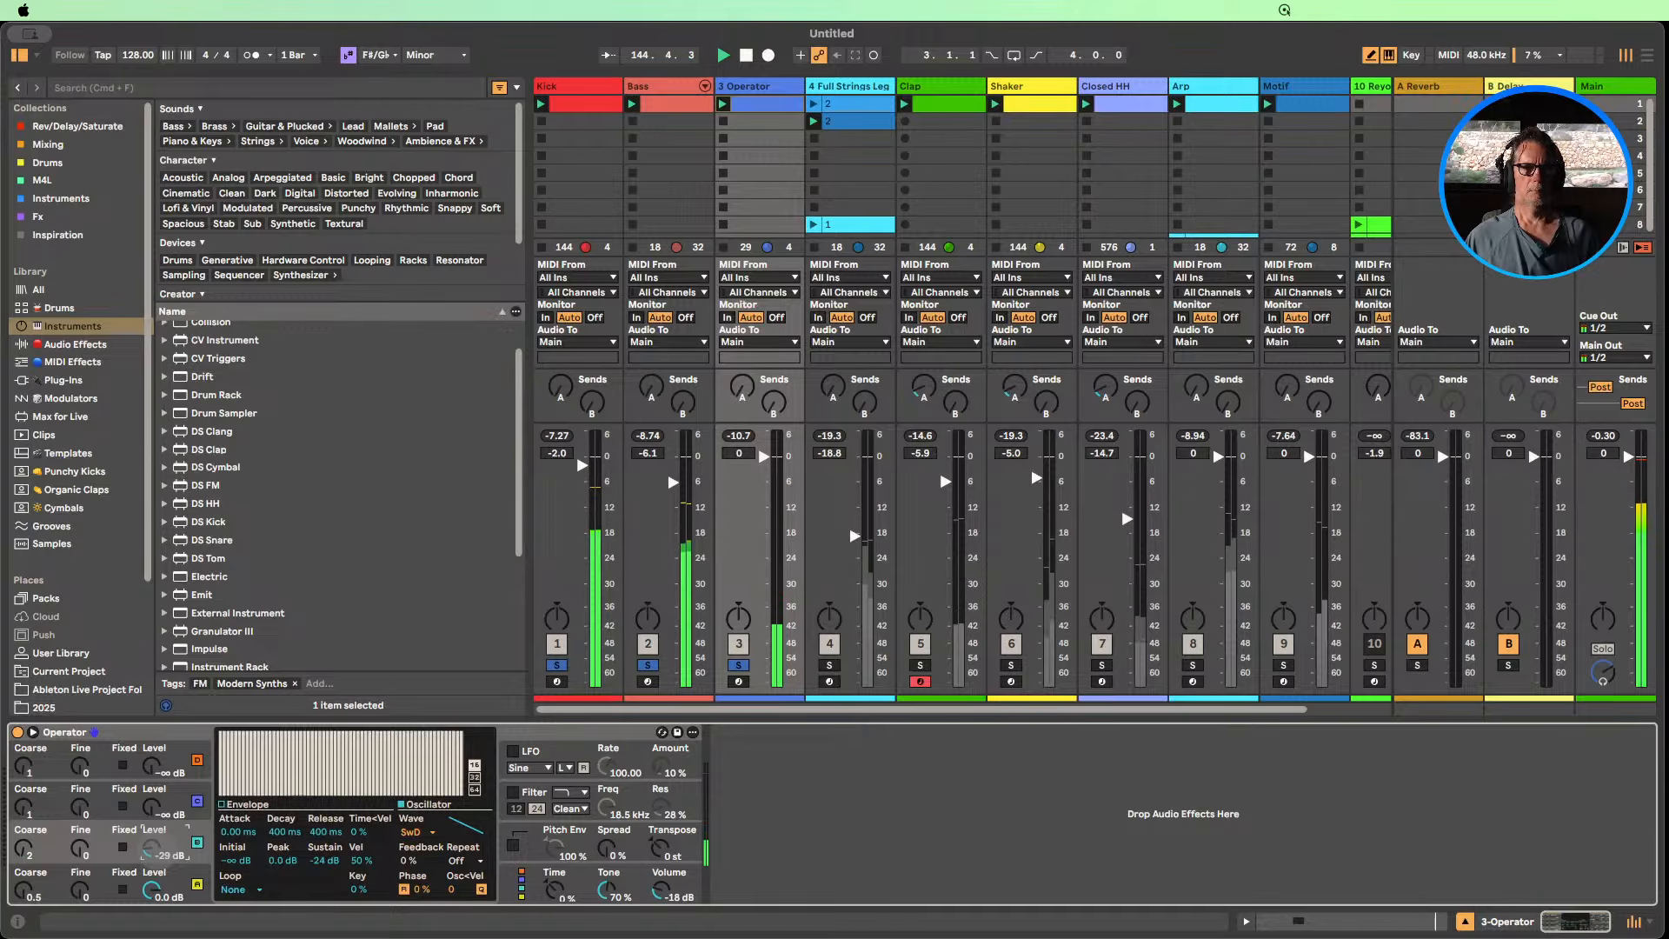
Give oscillator B a 487 ms decay, minimum sustain and -23 dB level, and set both oscillators' release to 50 ms.
left_click(223, 808)
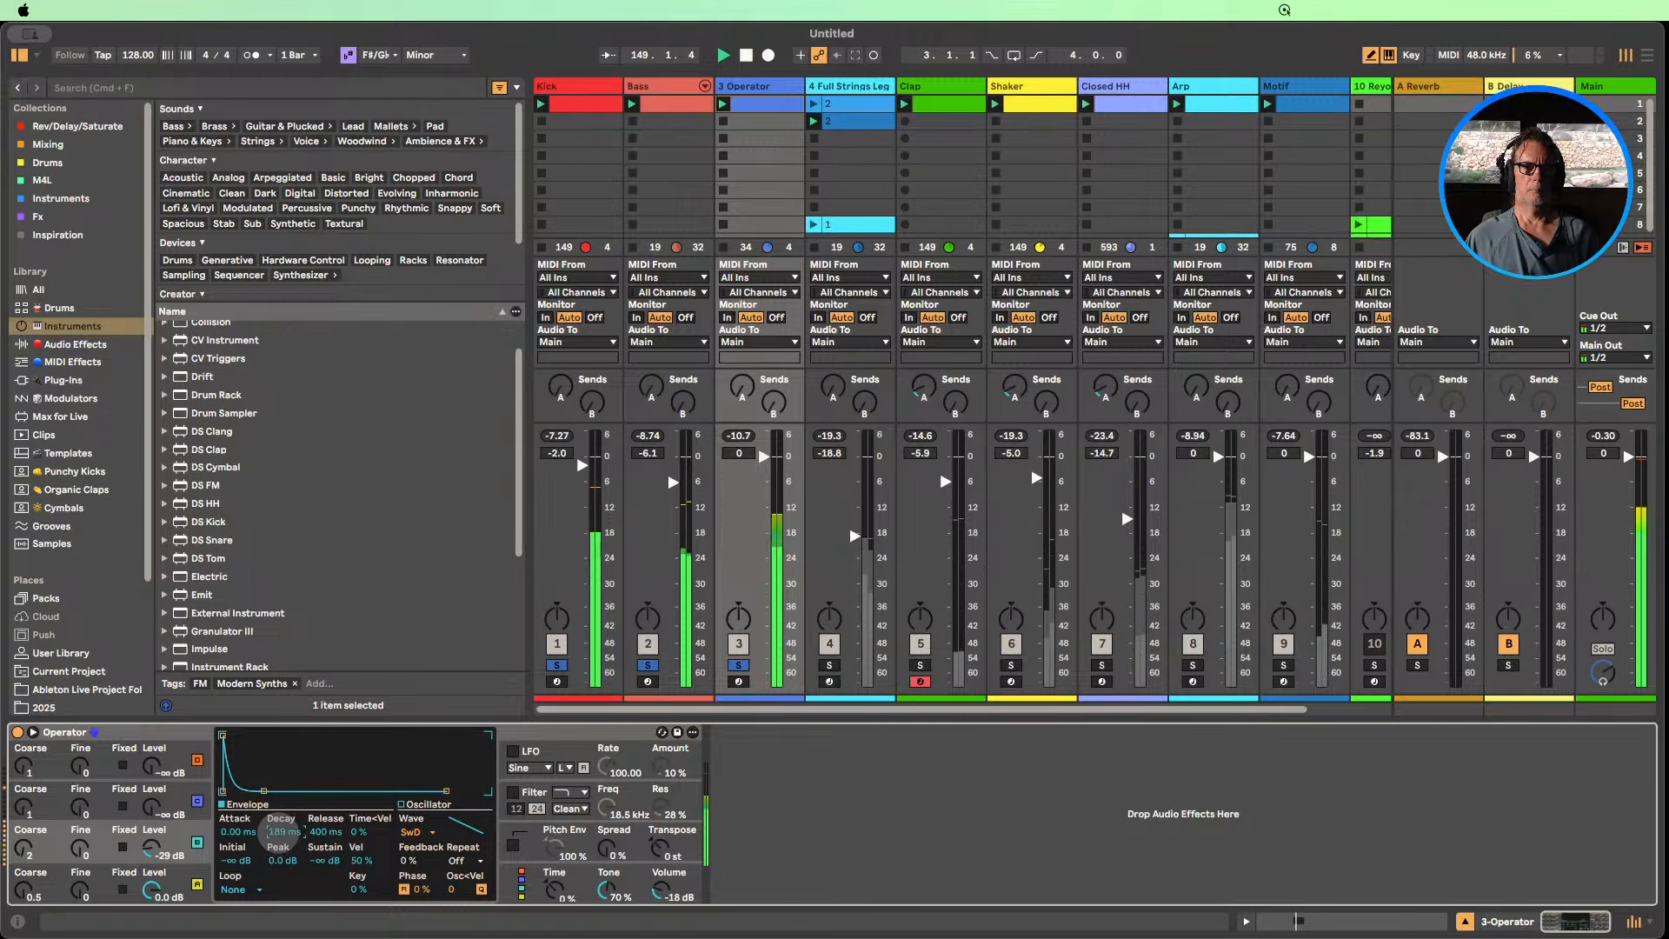
left_click(282, 832)
left_click_drag(326, 862, 326, 872)
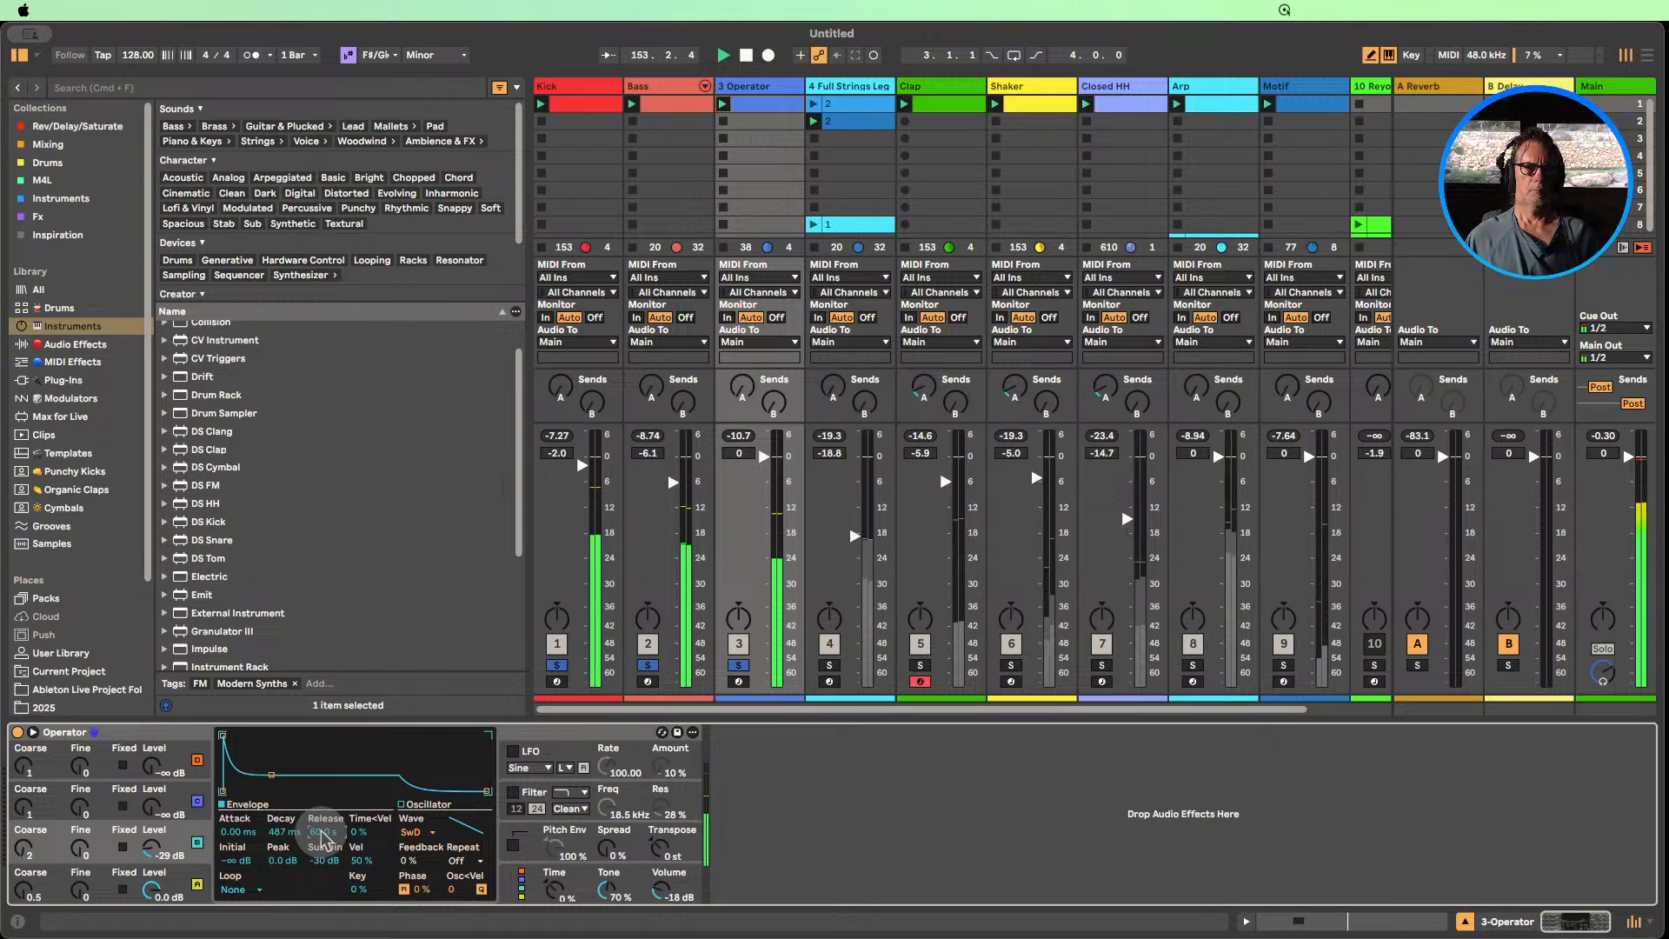
left_click(155, 887)
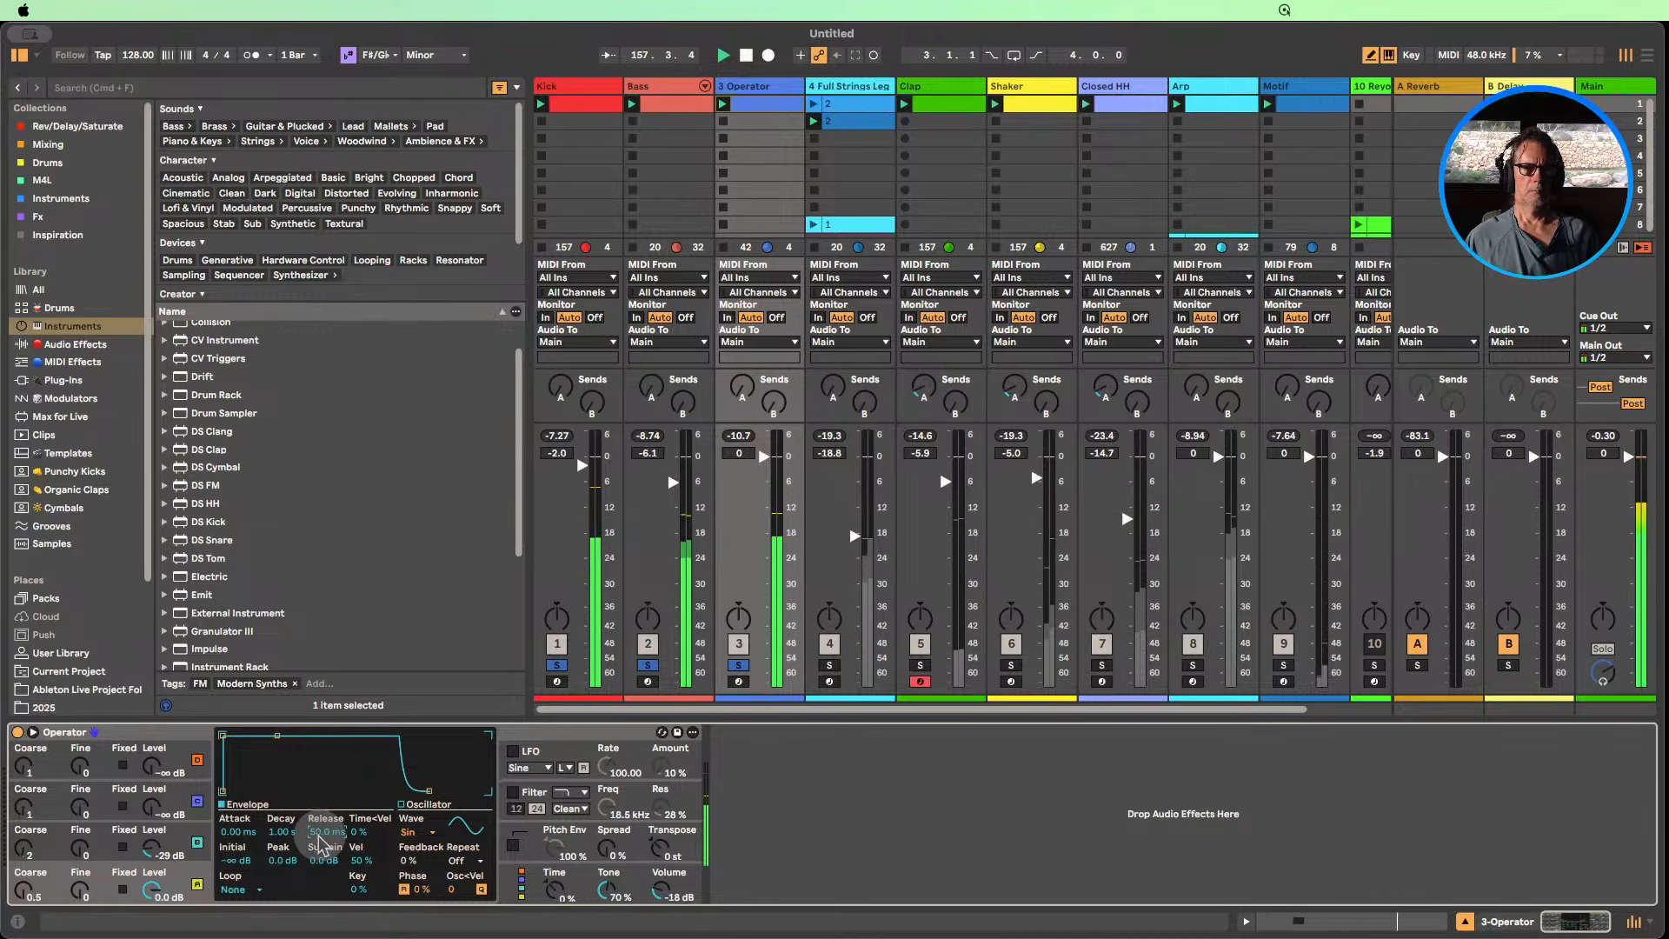
left_click(155, 854)
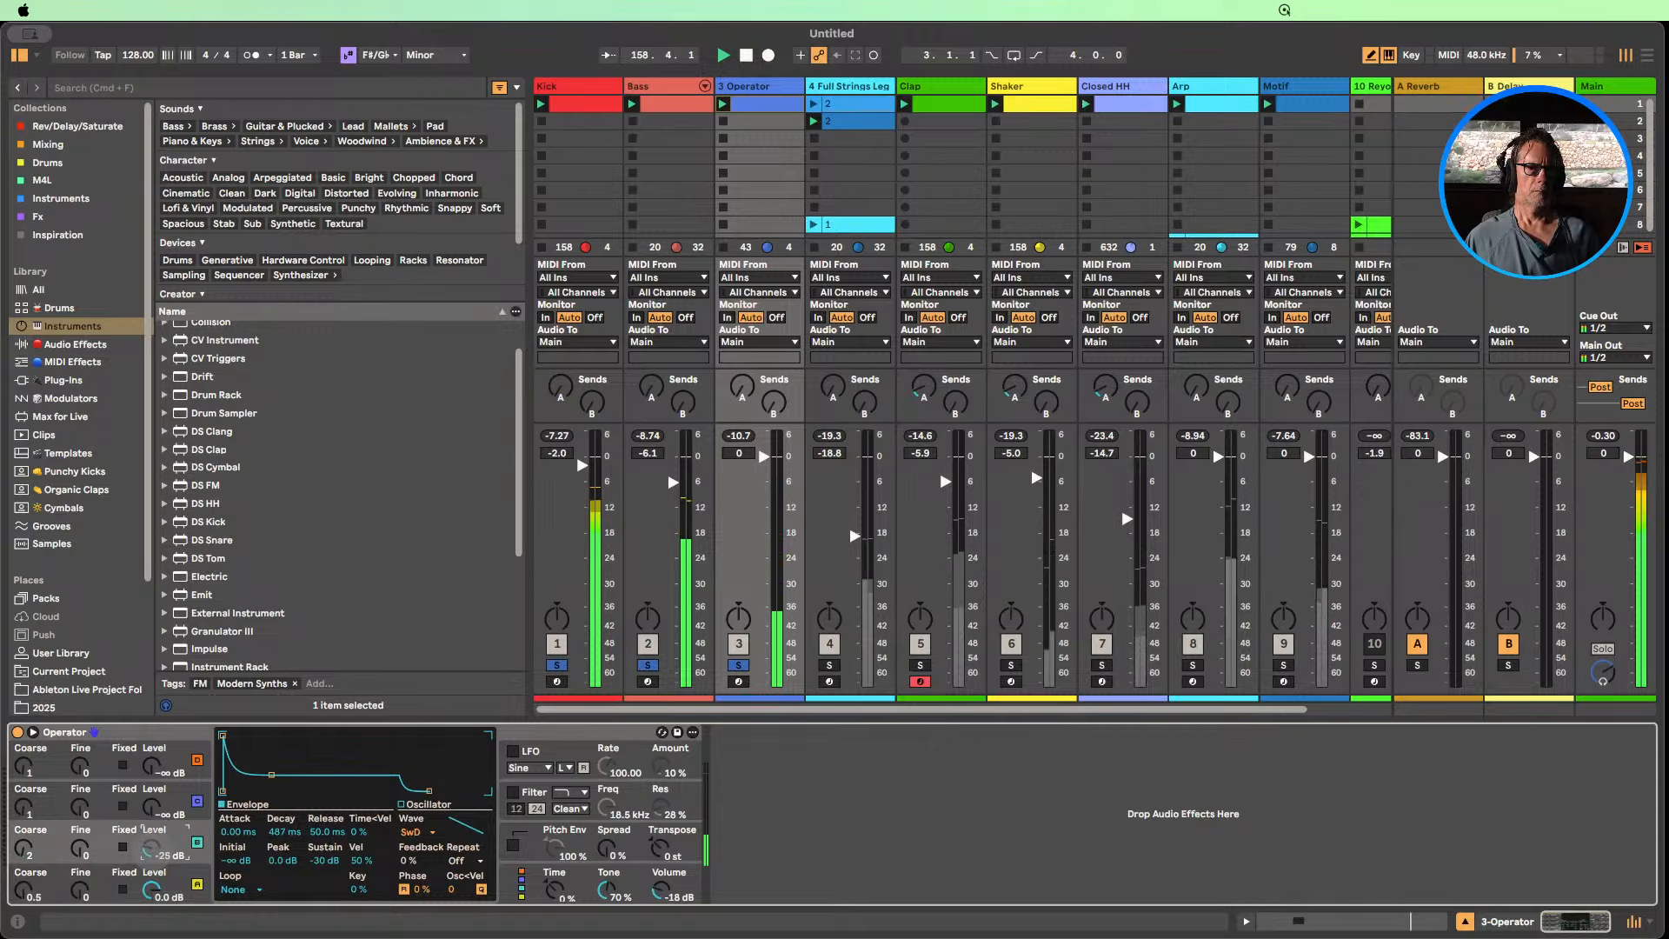
left_click_drag(324, 851, 336, 908)
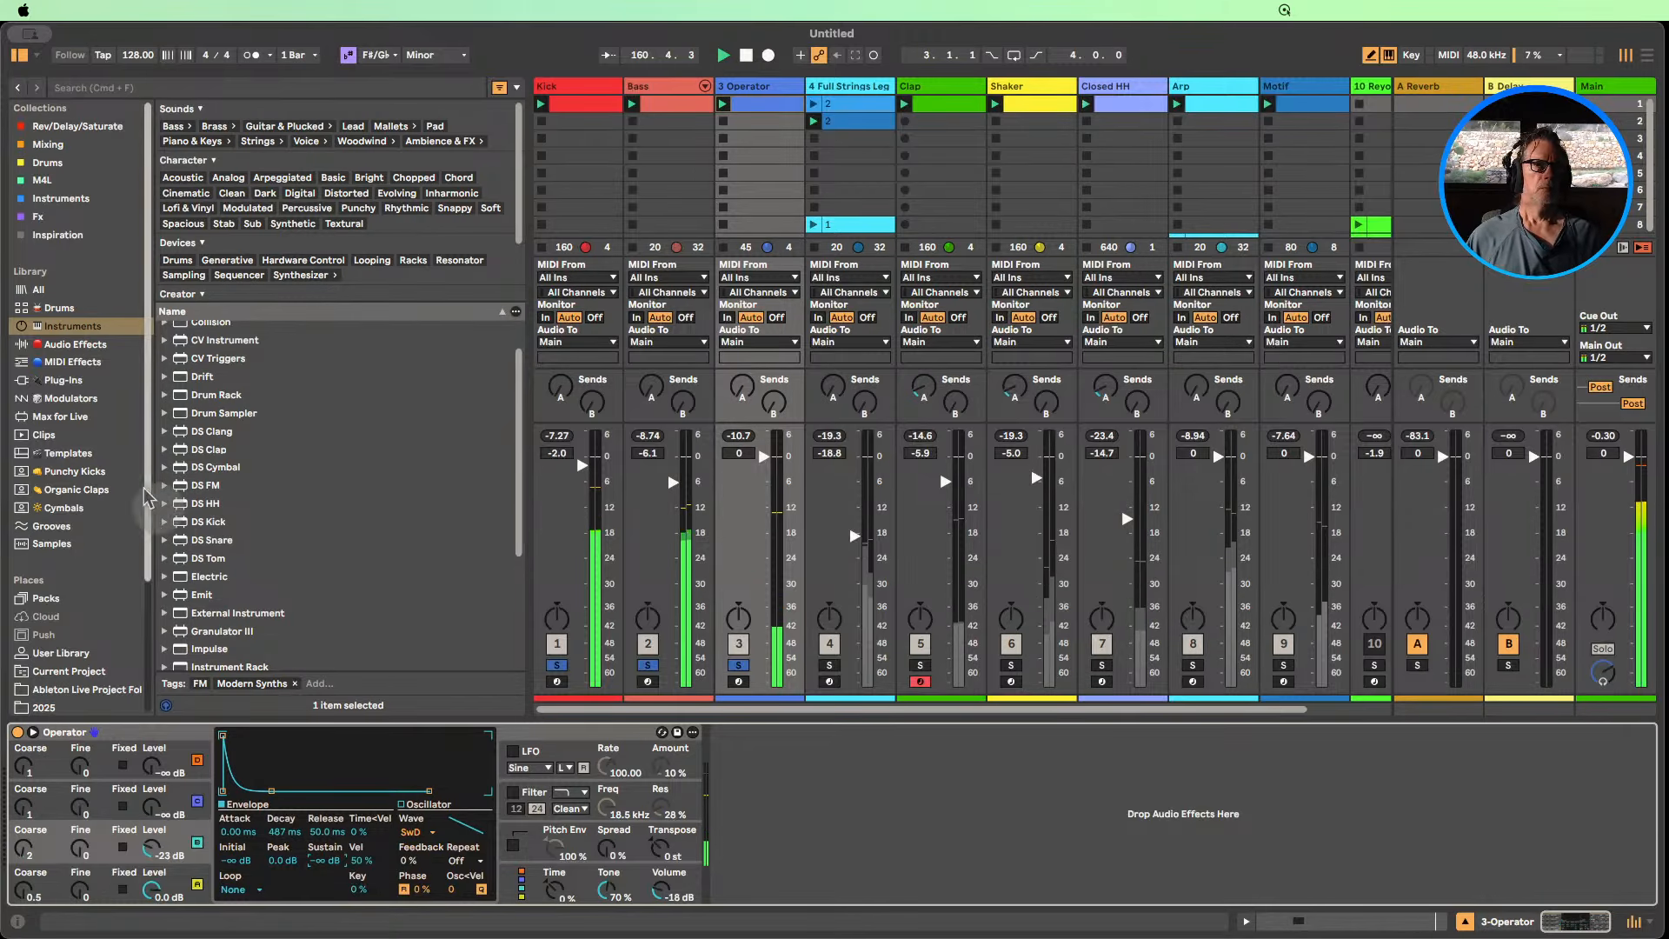
Find Spectral Resonator among the audio effects and add it after Operator.
left_click(75, 345)
scroll(311, 633, "down", 5)
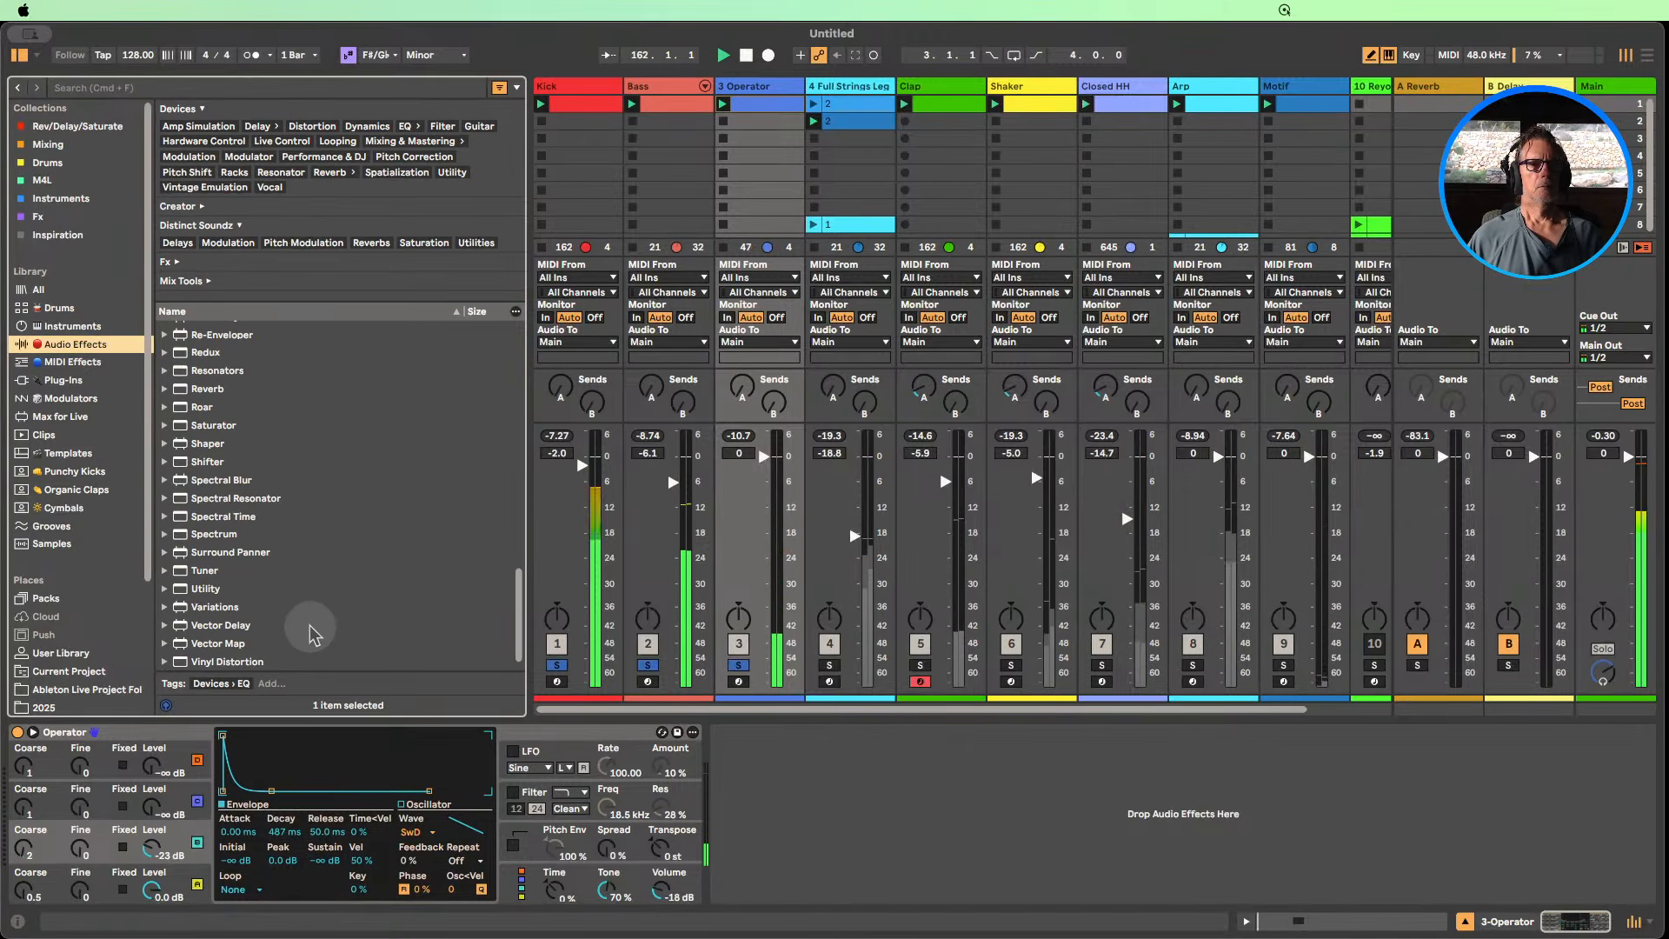
left_click_drag(219, 498, 835, 835)
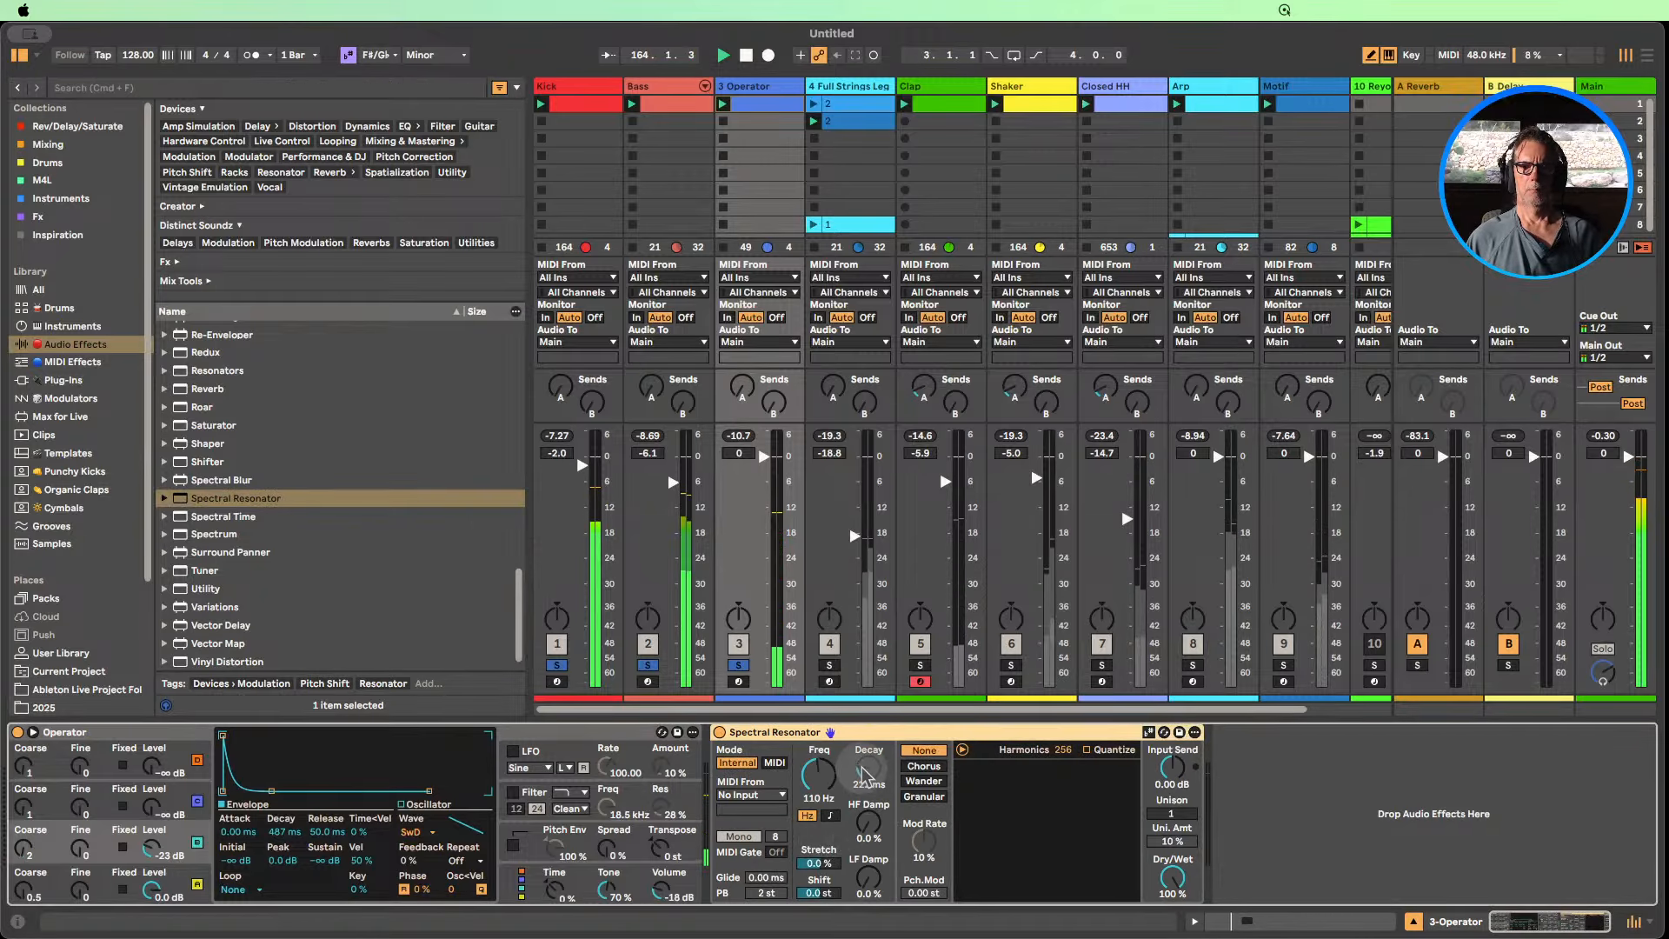
Set Spectral Resonator to Wander, 690 ms decay, F#0, unison 2 and 3.5% mod rate, and lower the Operator track to -4.8 dB.
left_click(922, 780)
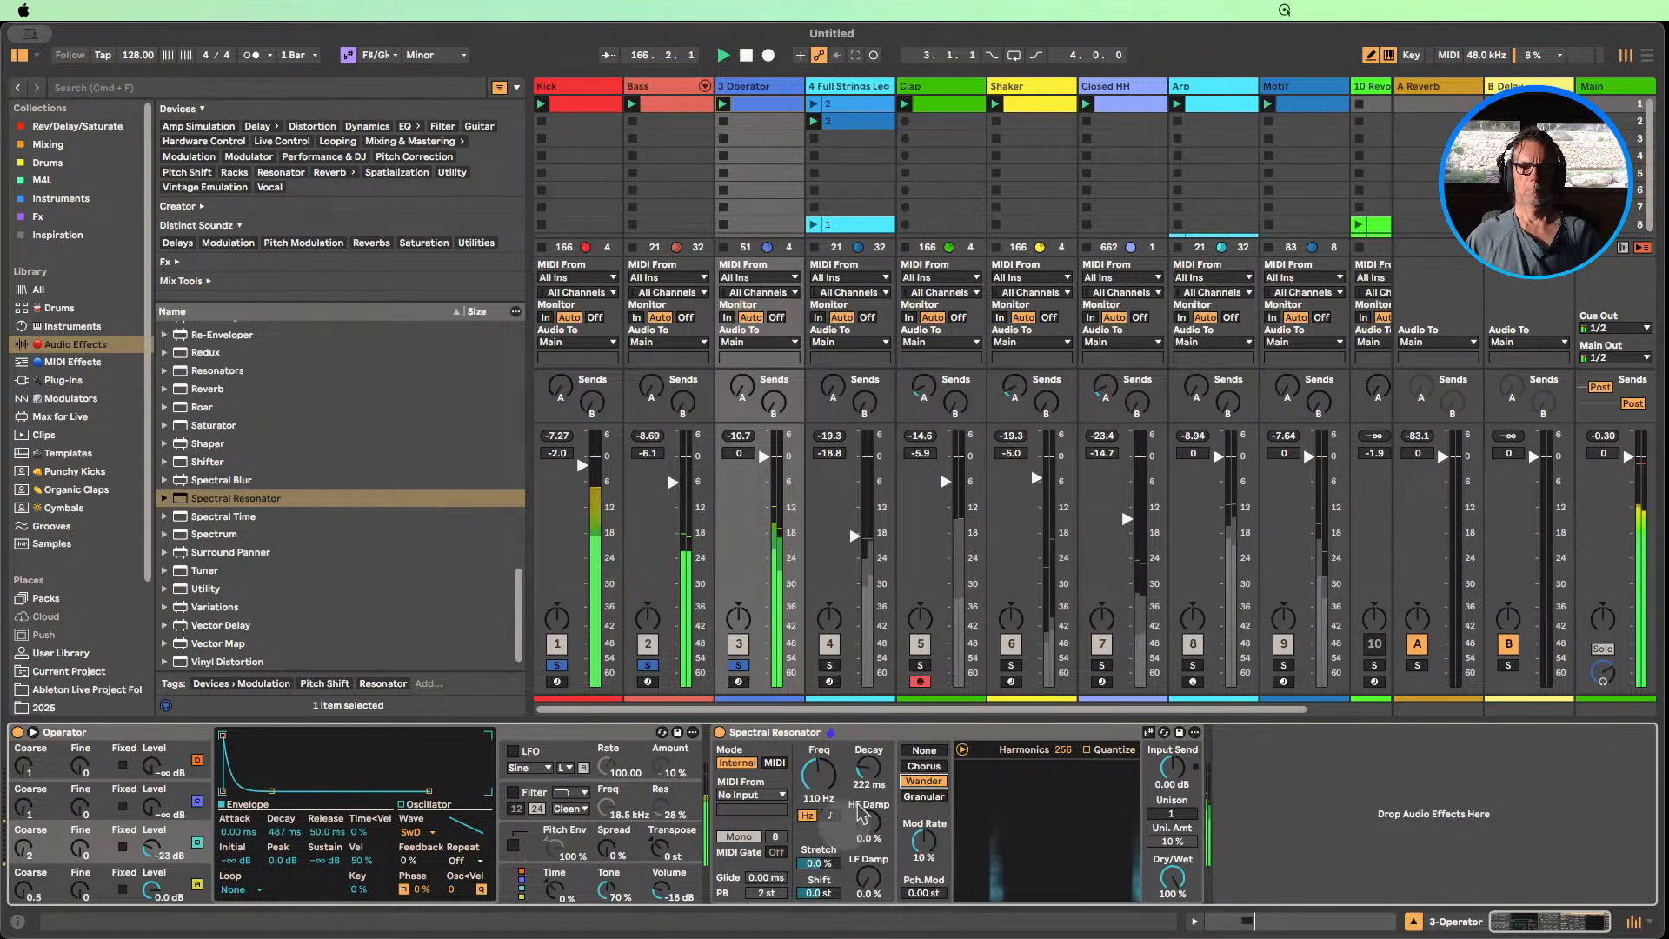
left_click_drag(867, 772, 867, 746)
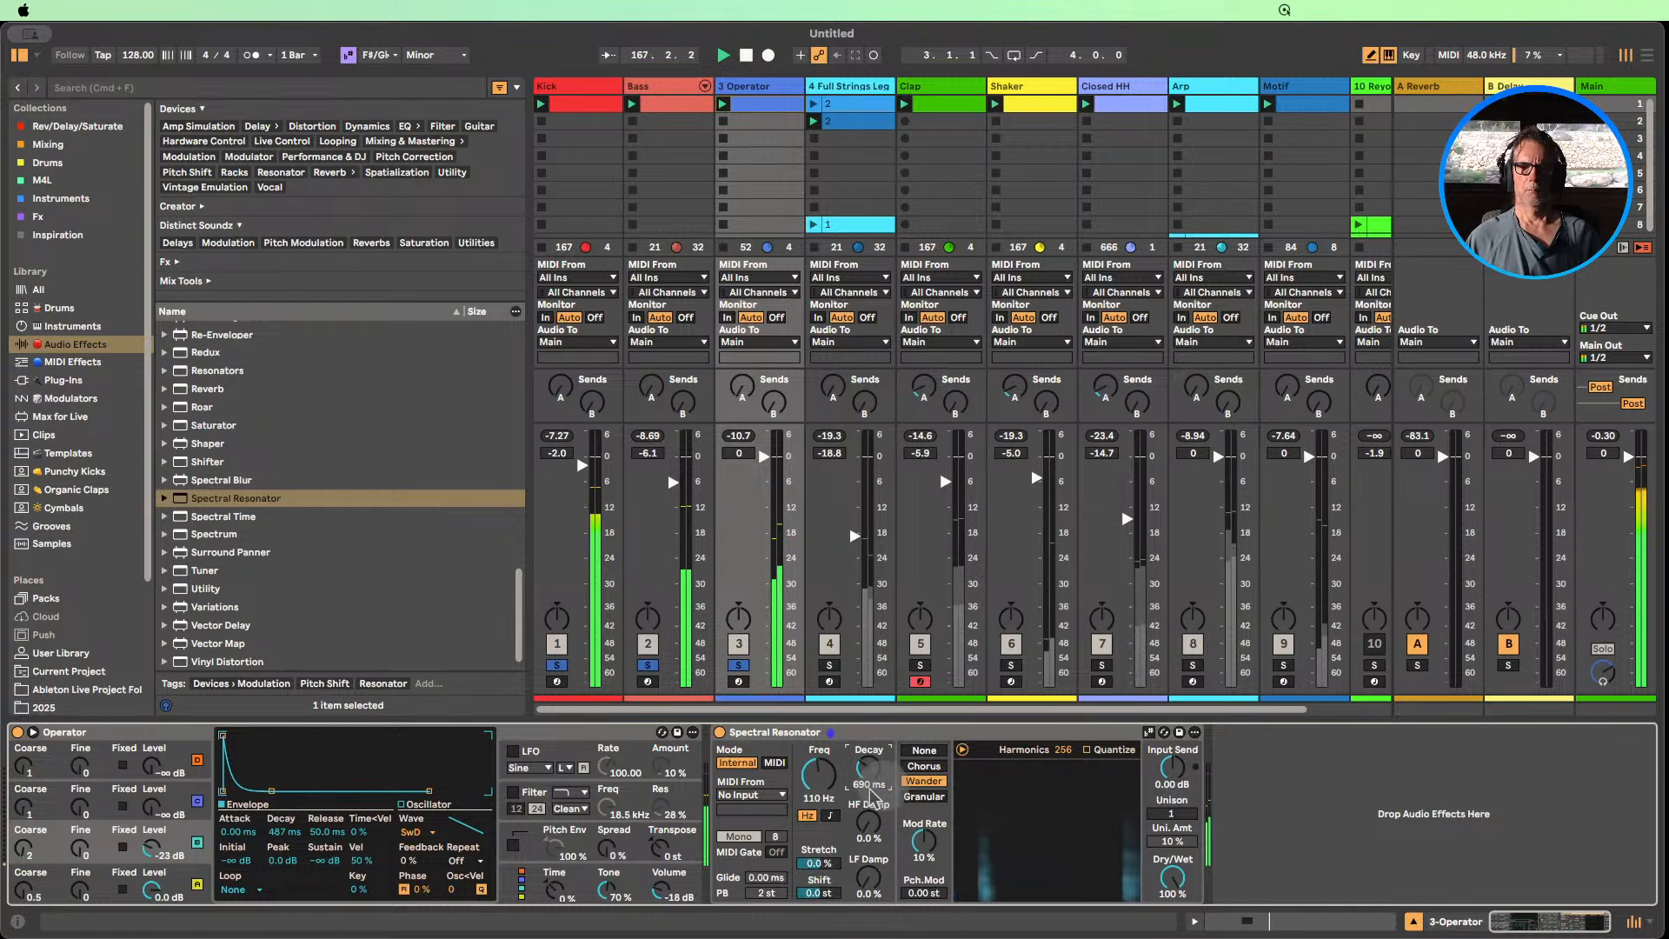
left_click(830, 815)
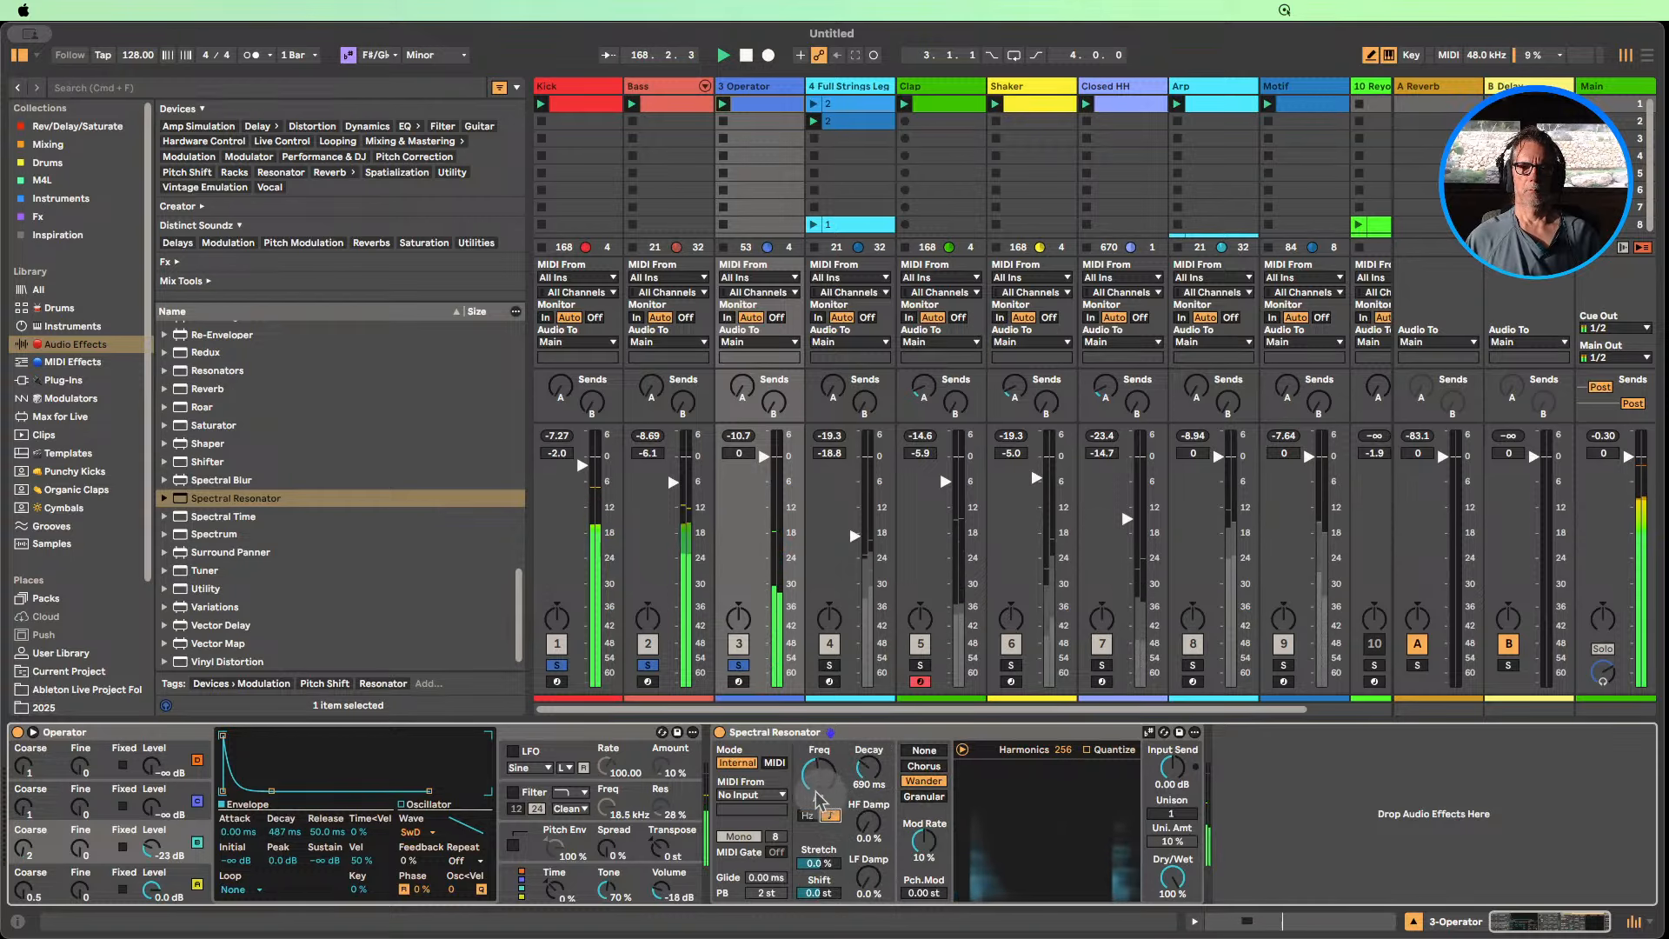
left_click_drag(816, 785, 815, 822)
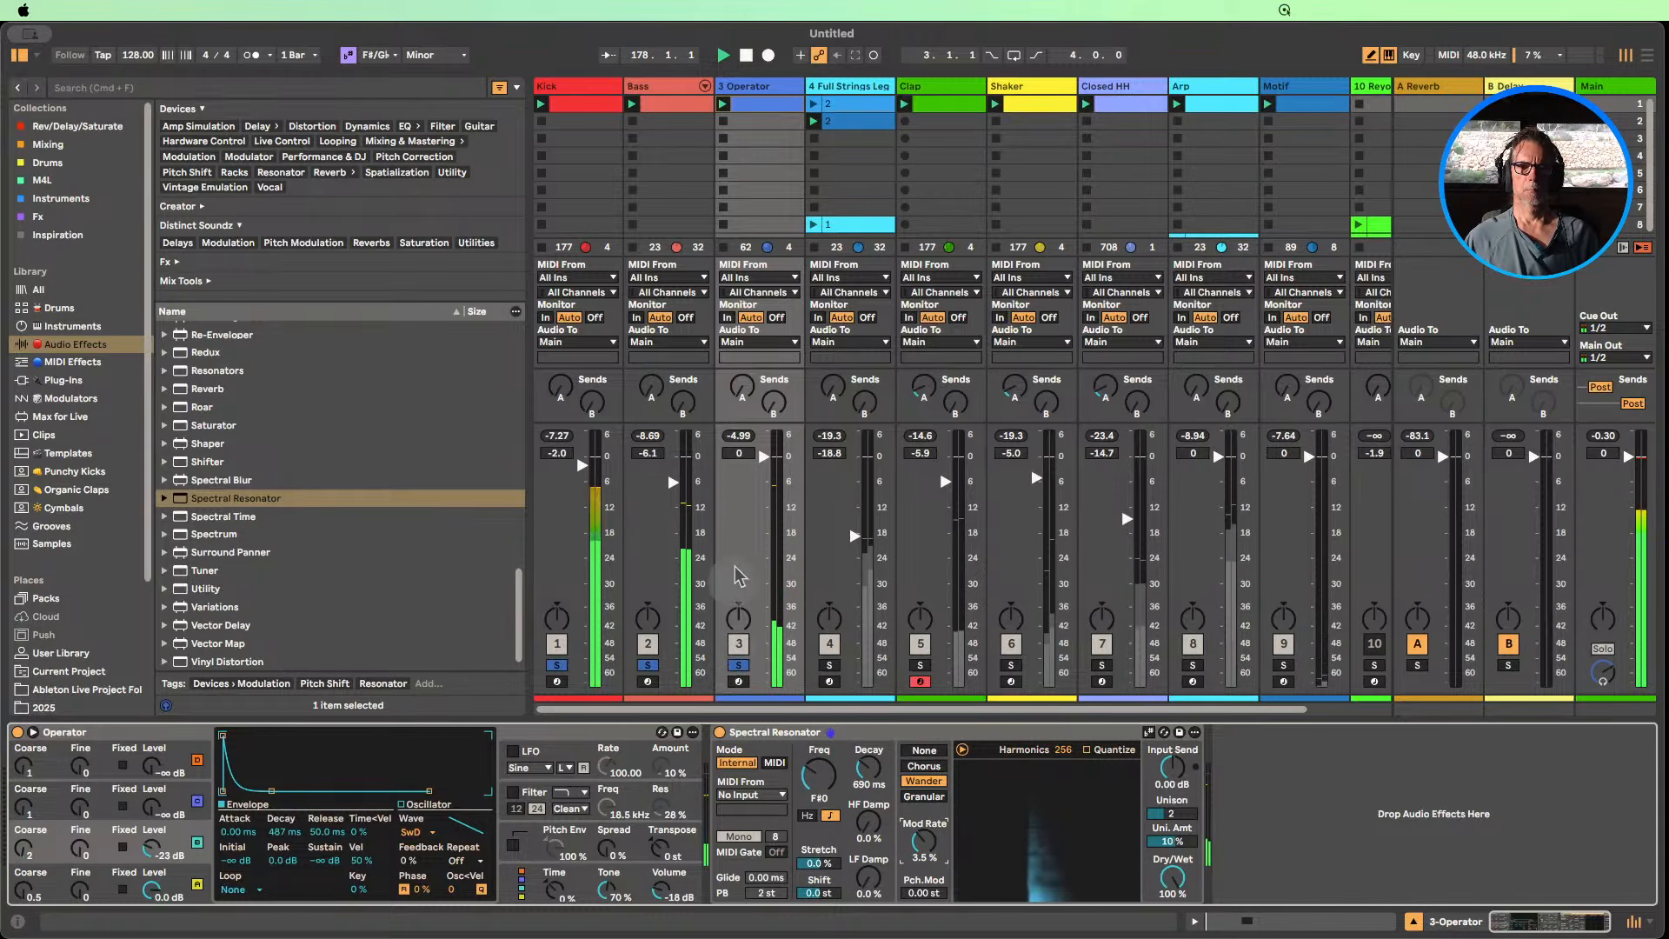
left_click_drag(763, 459, 764, 481)
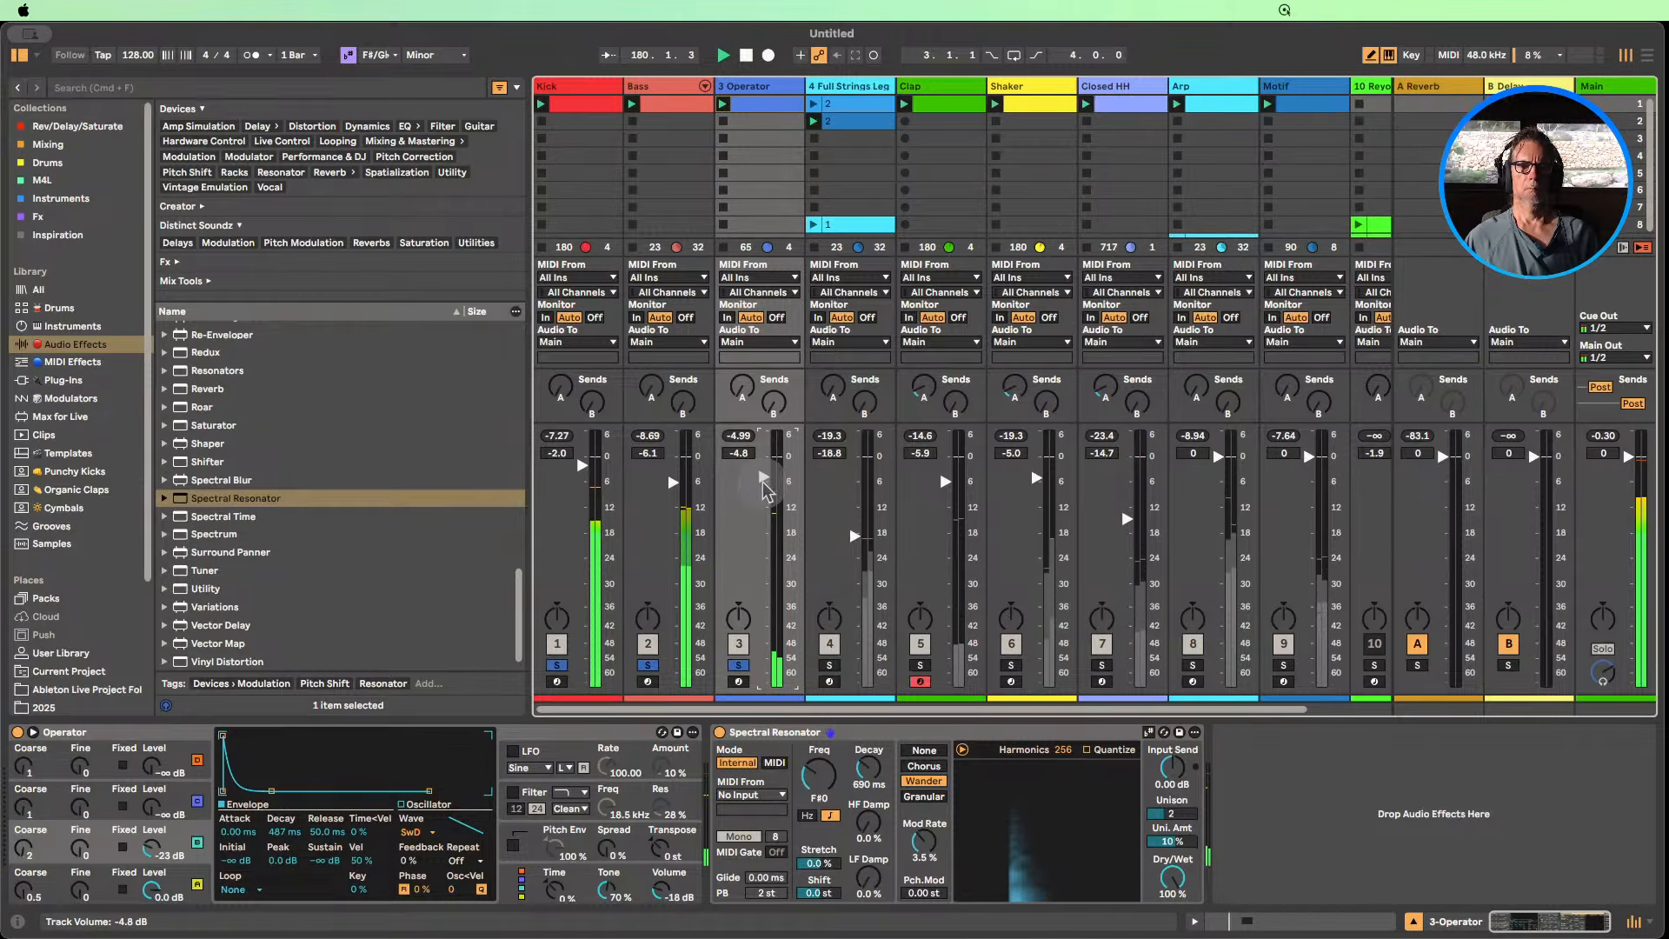
Extend the Operator clip's loop to two bars and clear the solo on the Kick, Bass and Operator tracks.
left_click(763, 106)
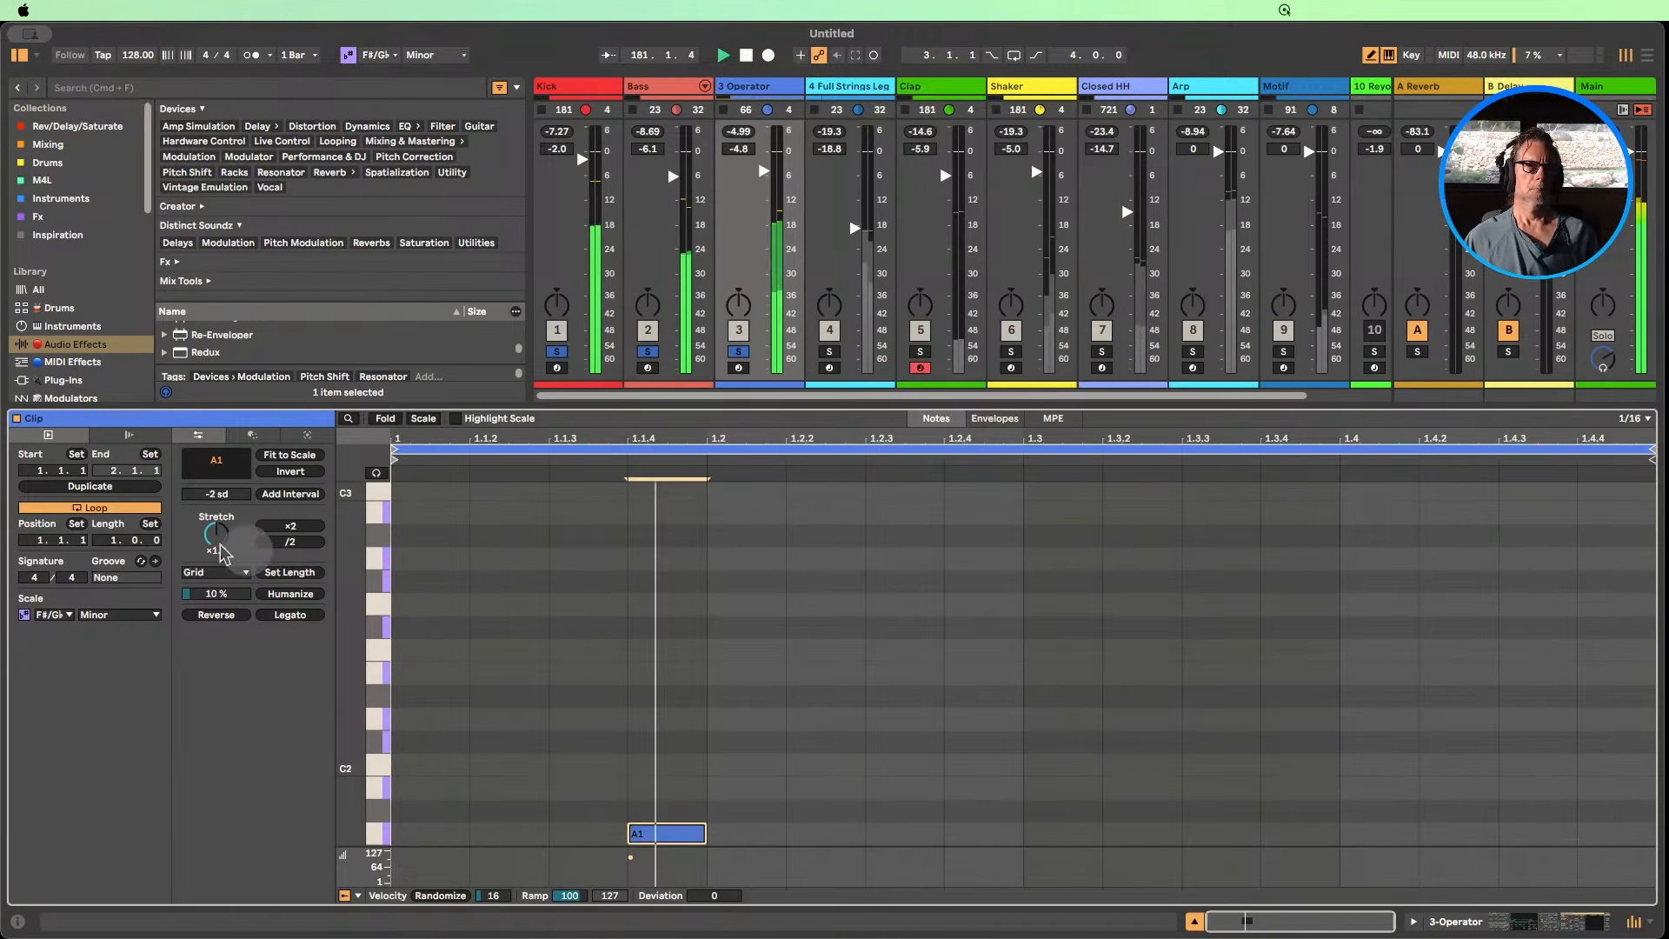
left_click_drag(115, 540, 115, 534)
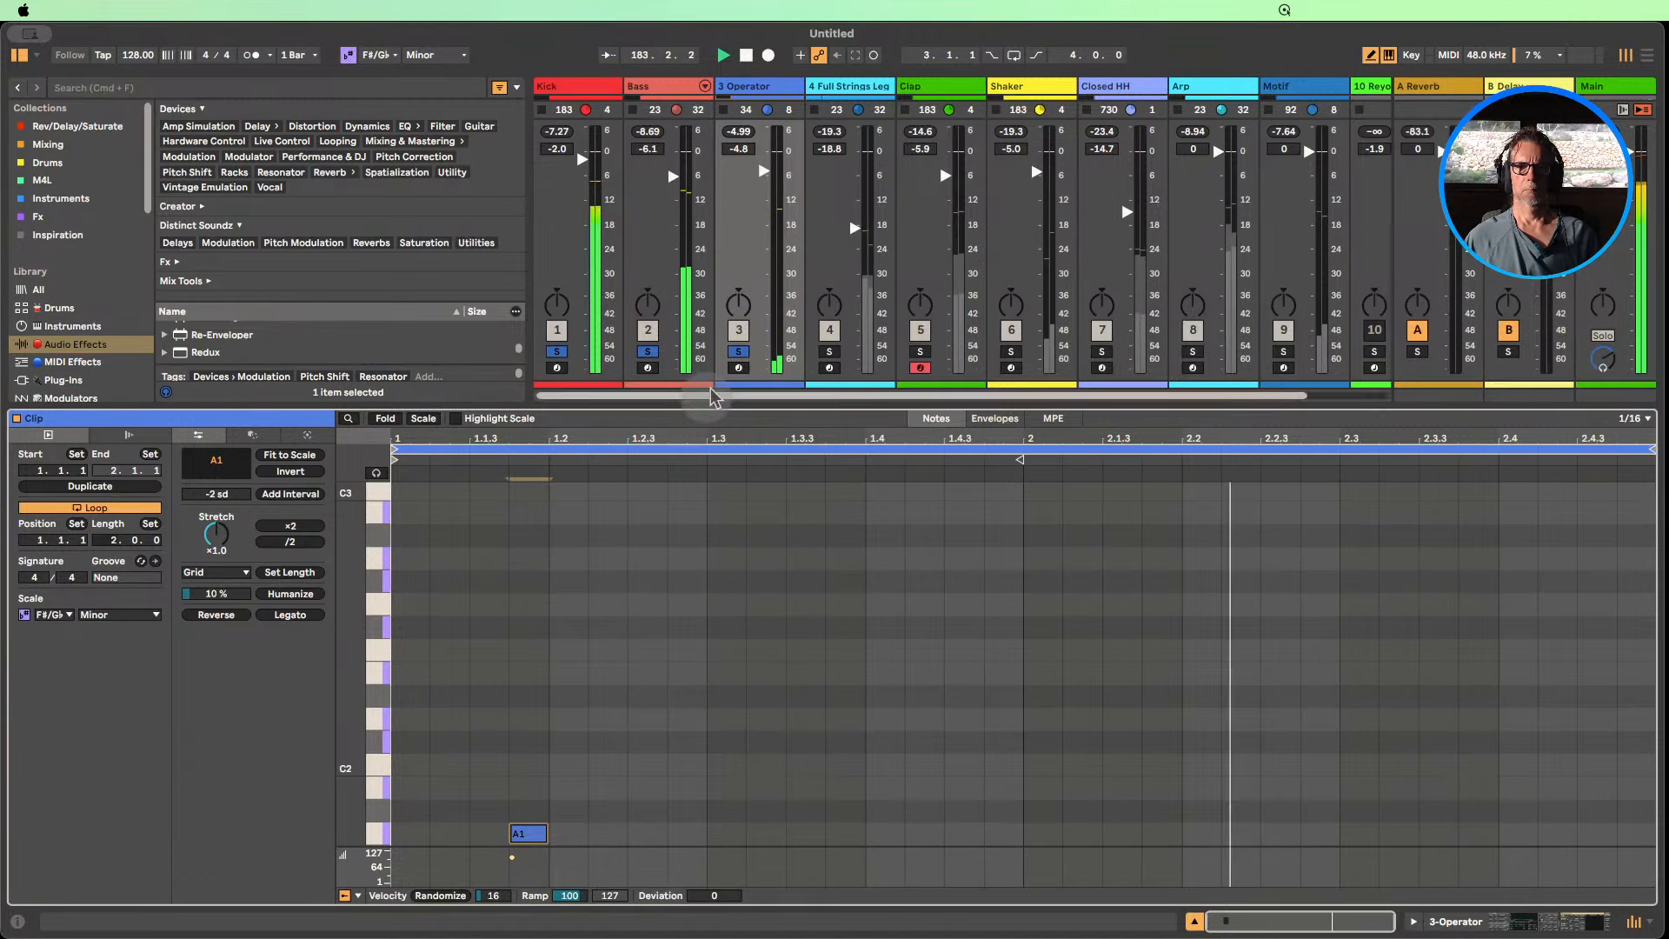
left_click(739, 352)
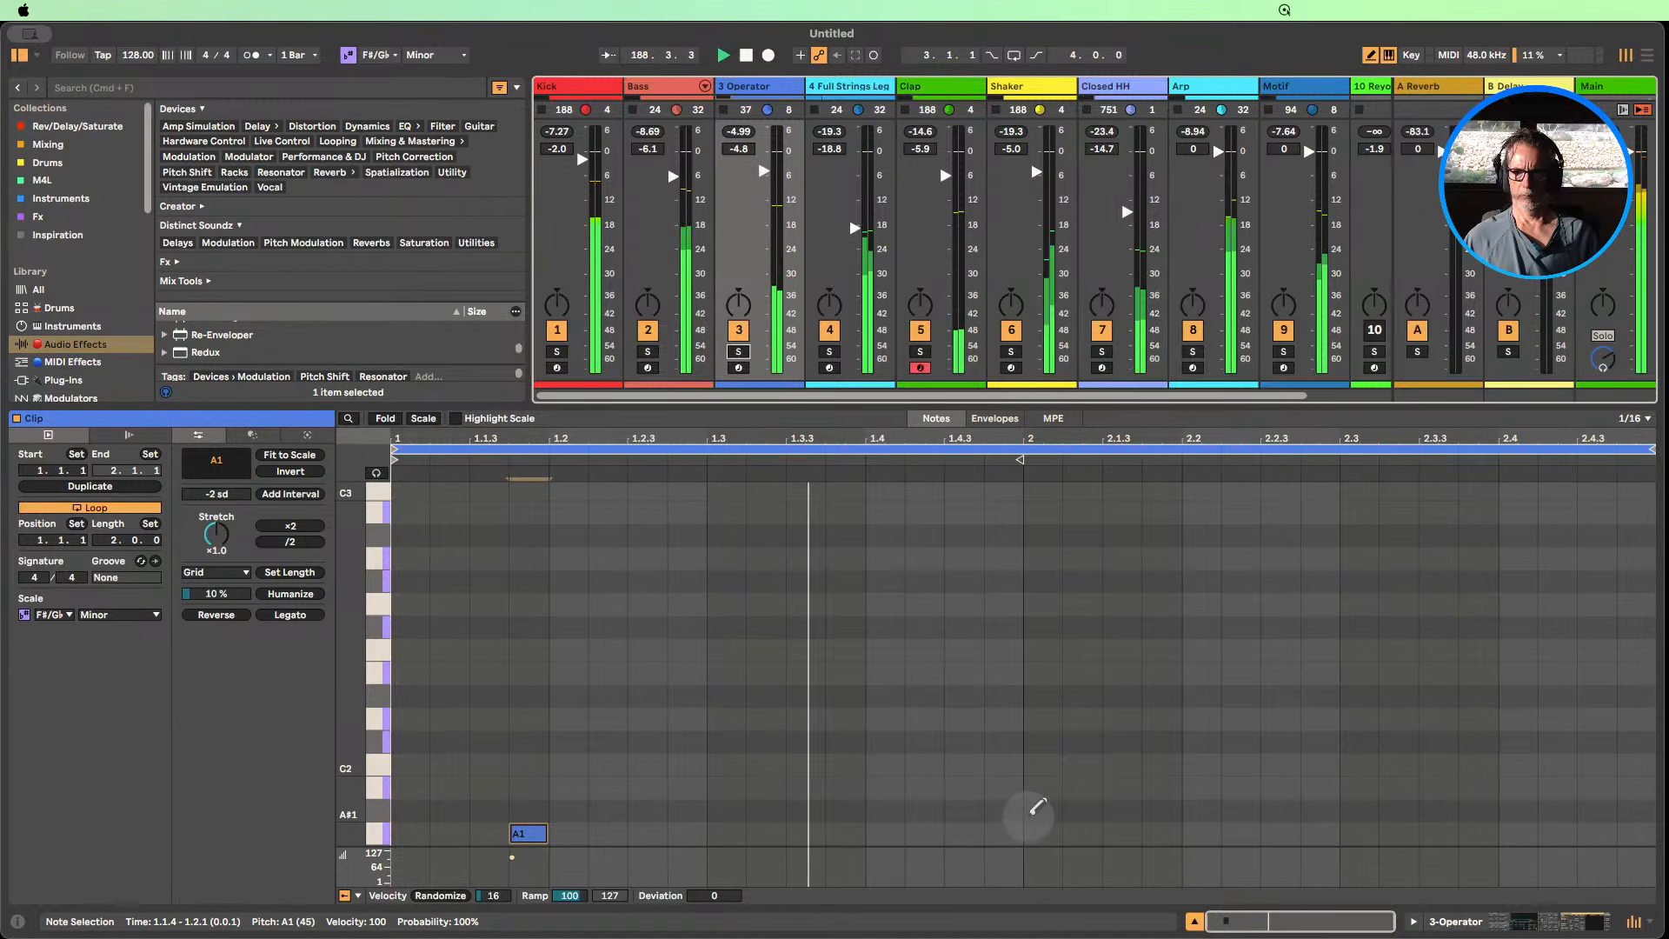
Draw a sixteenth A1 note at 1.4.4 in the Operator clip and deactivate the note at 1.1.4.
left_click(1007, 834)
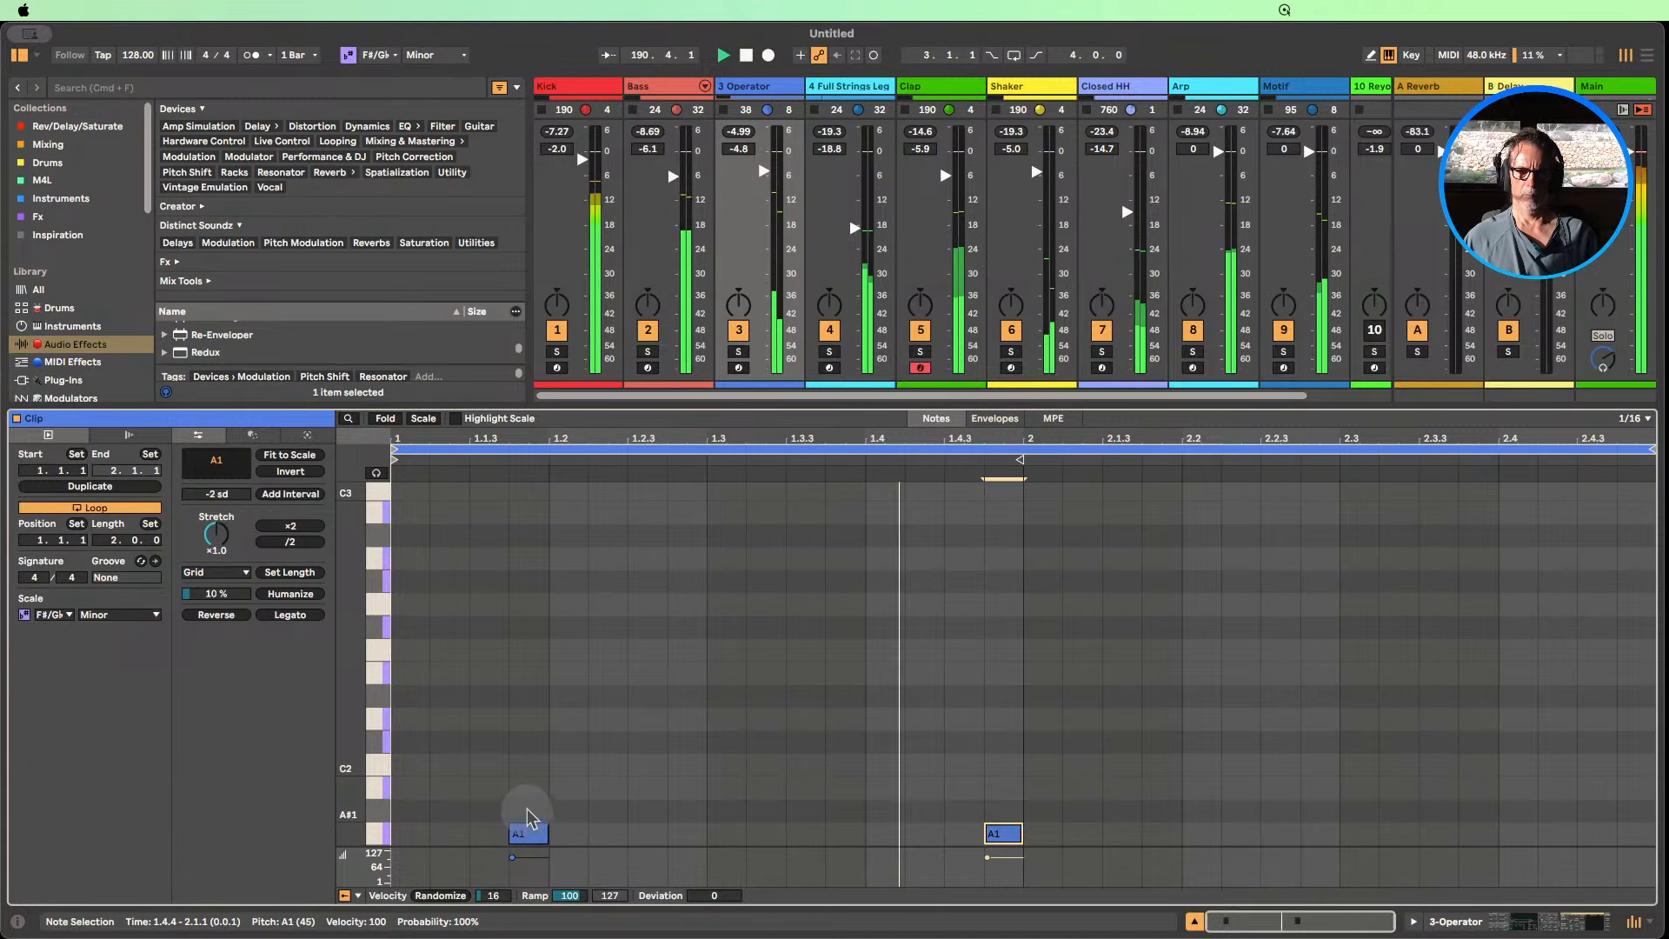
key("b")
left_click(530, 835)
key("0")
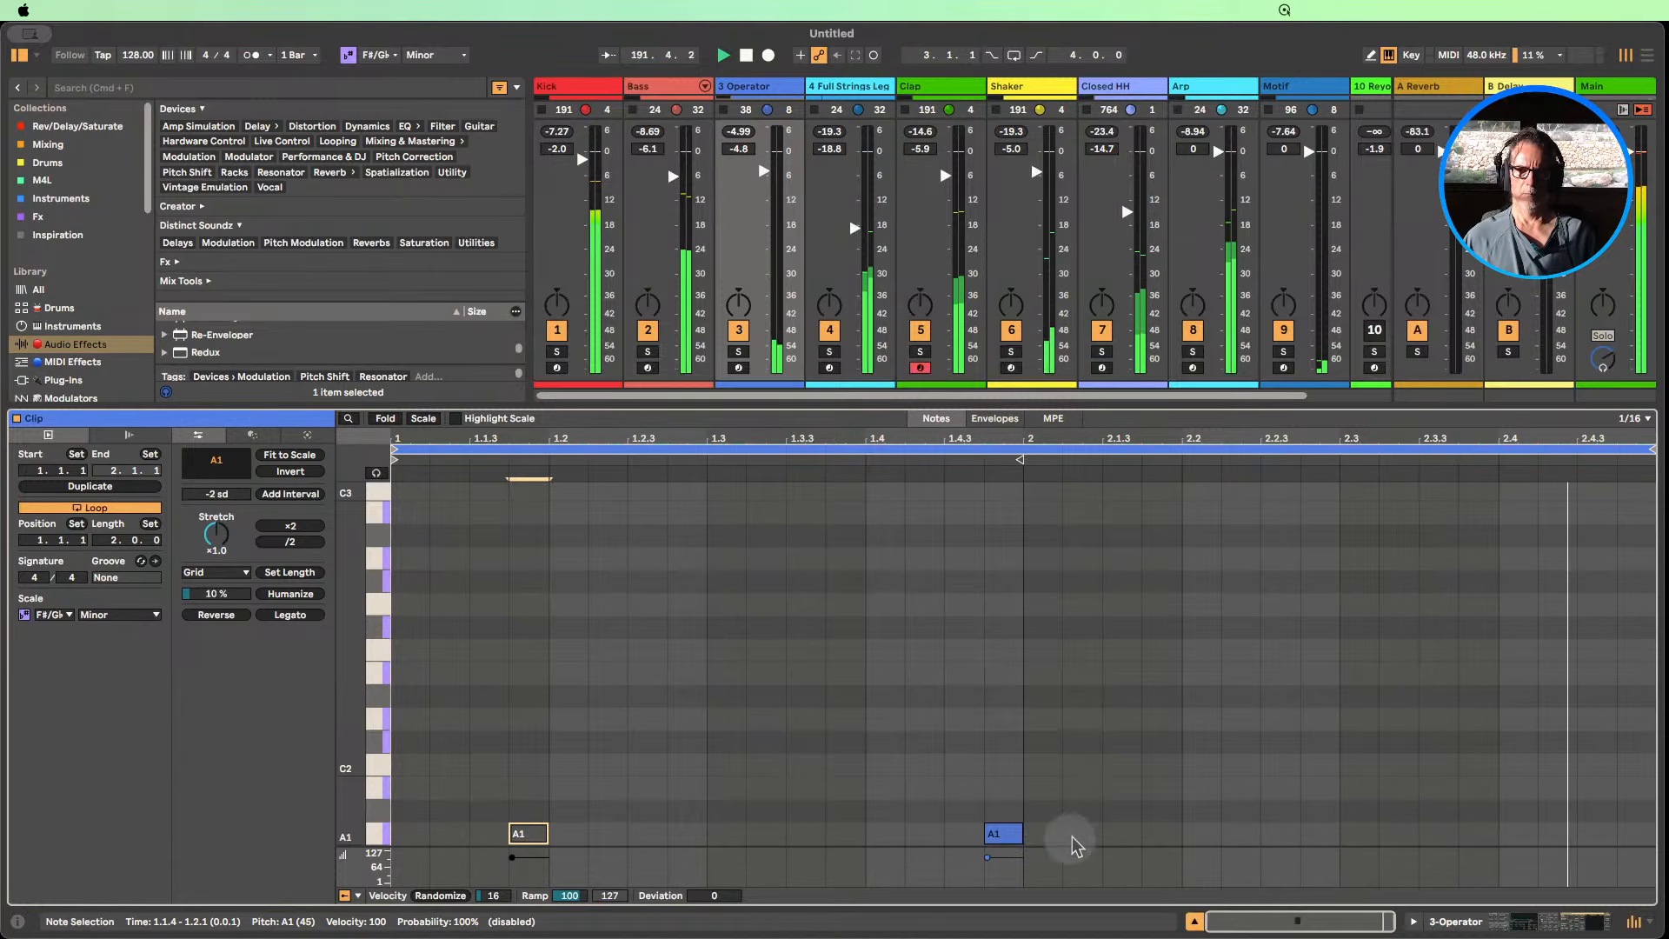
Move the A1 note from 1.4.4 to 1.4.3 and lengthen it to 2.1.1, briefly trying it an octave higher.
left_click_drag(1081, 828, 945, 833)
key("Left")
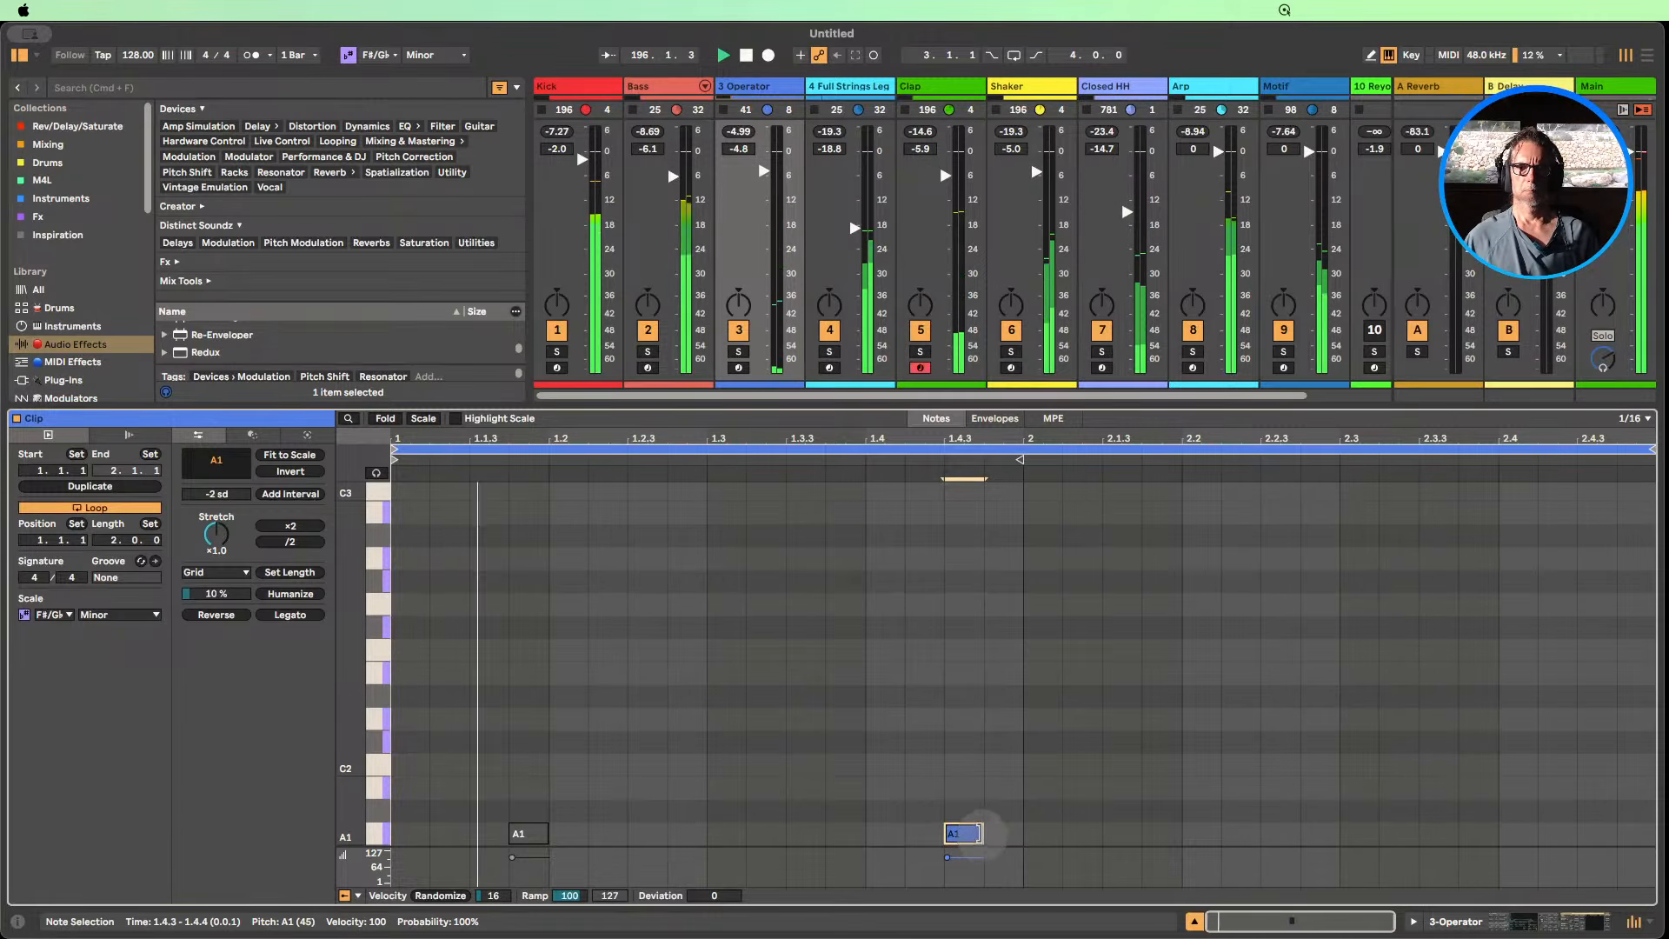
left_click_drag(984, 833, 1024, 835)
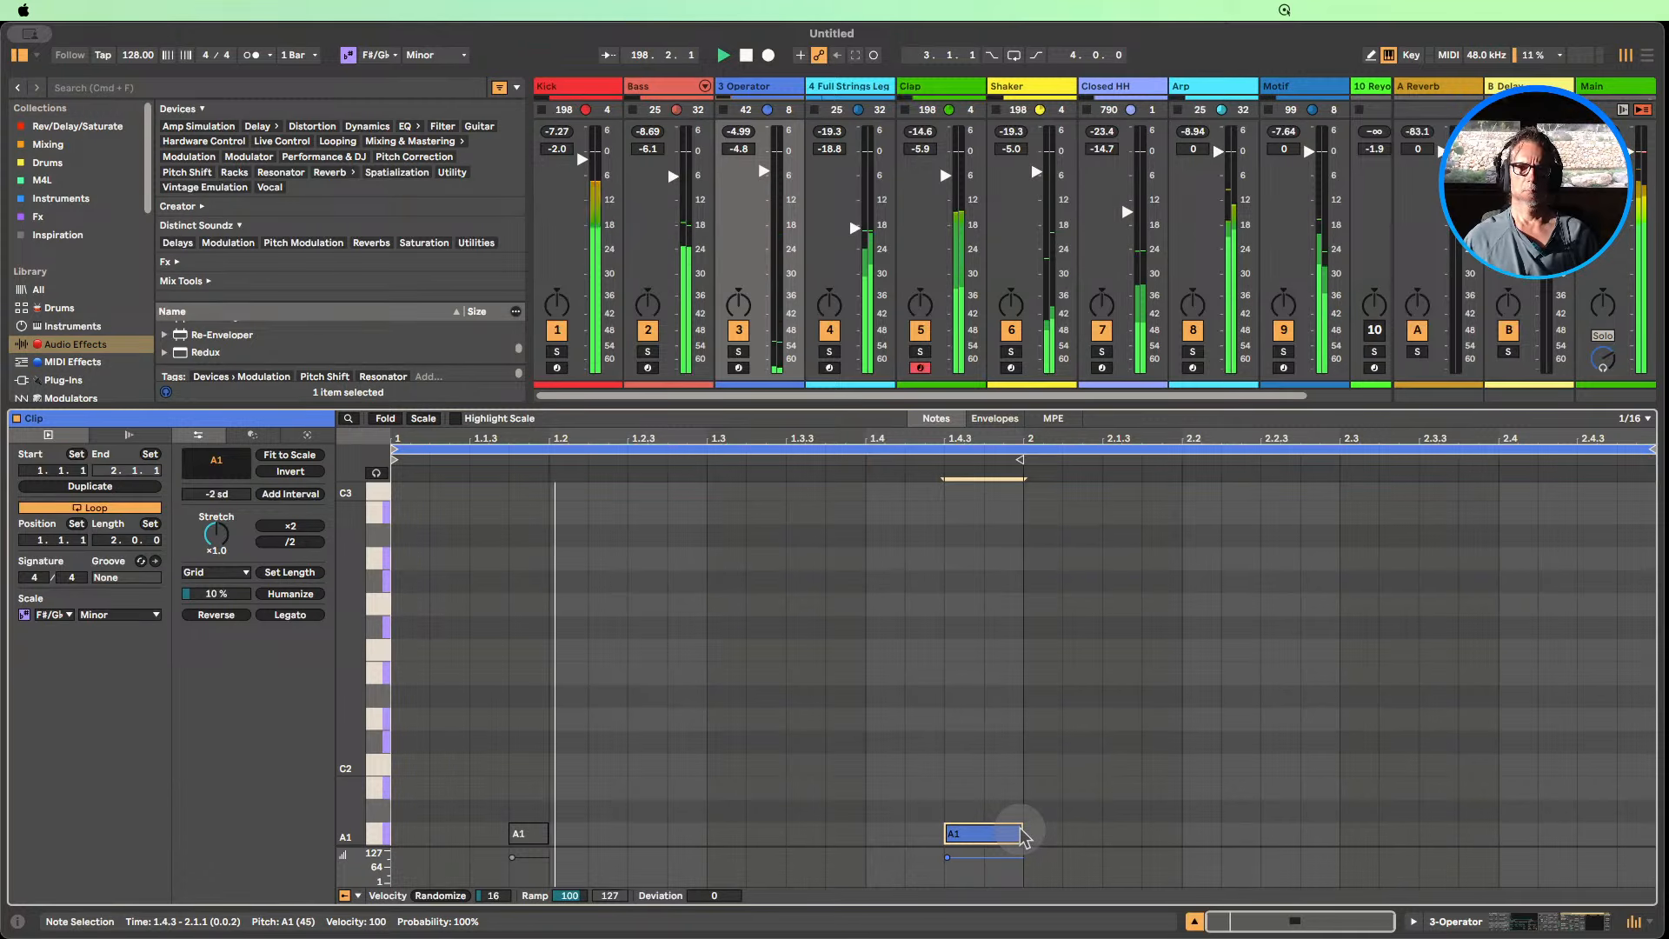
key("shift+Up")
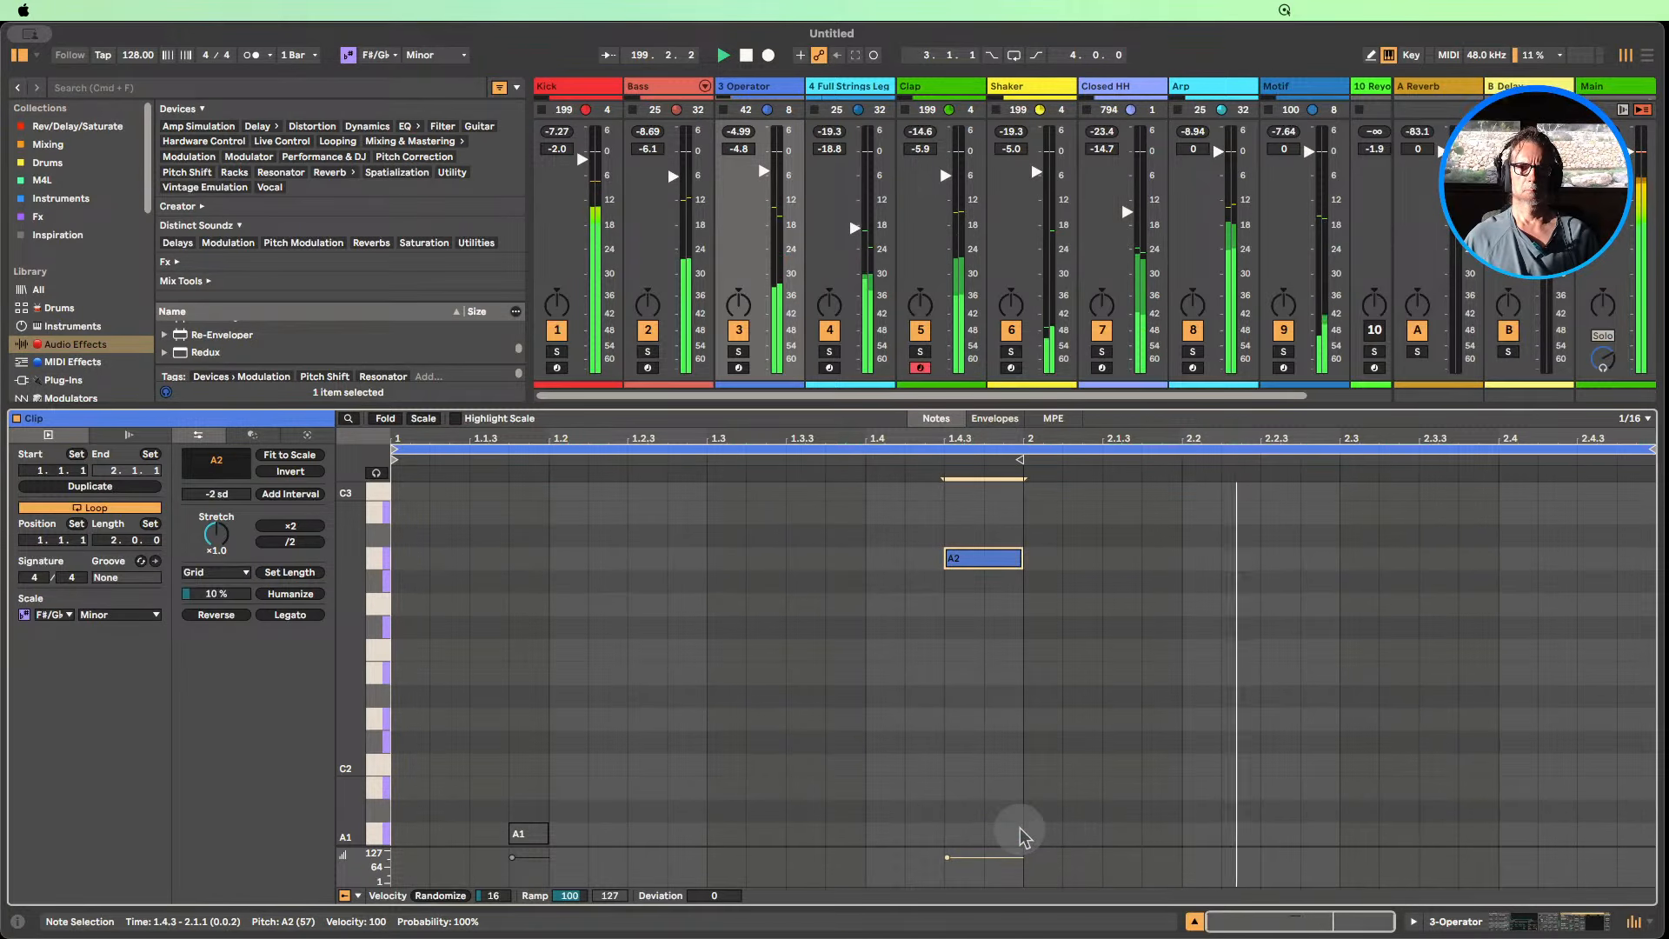
key("shift+Down")
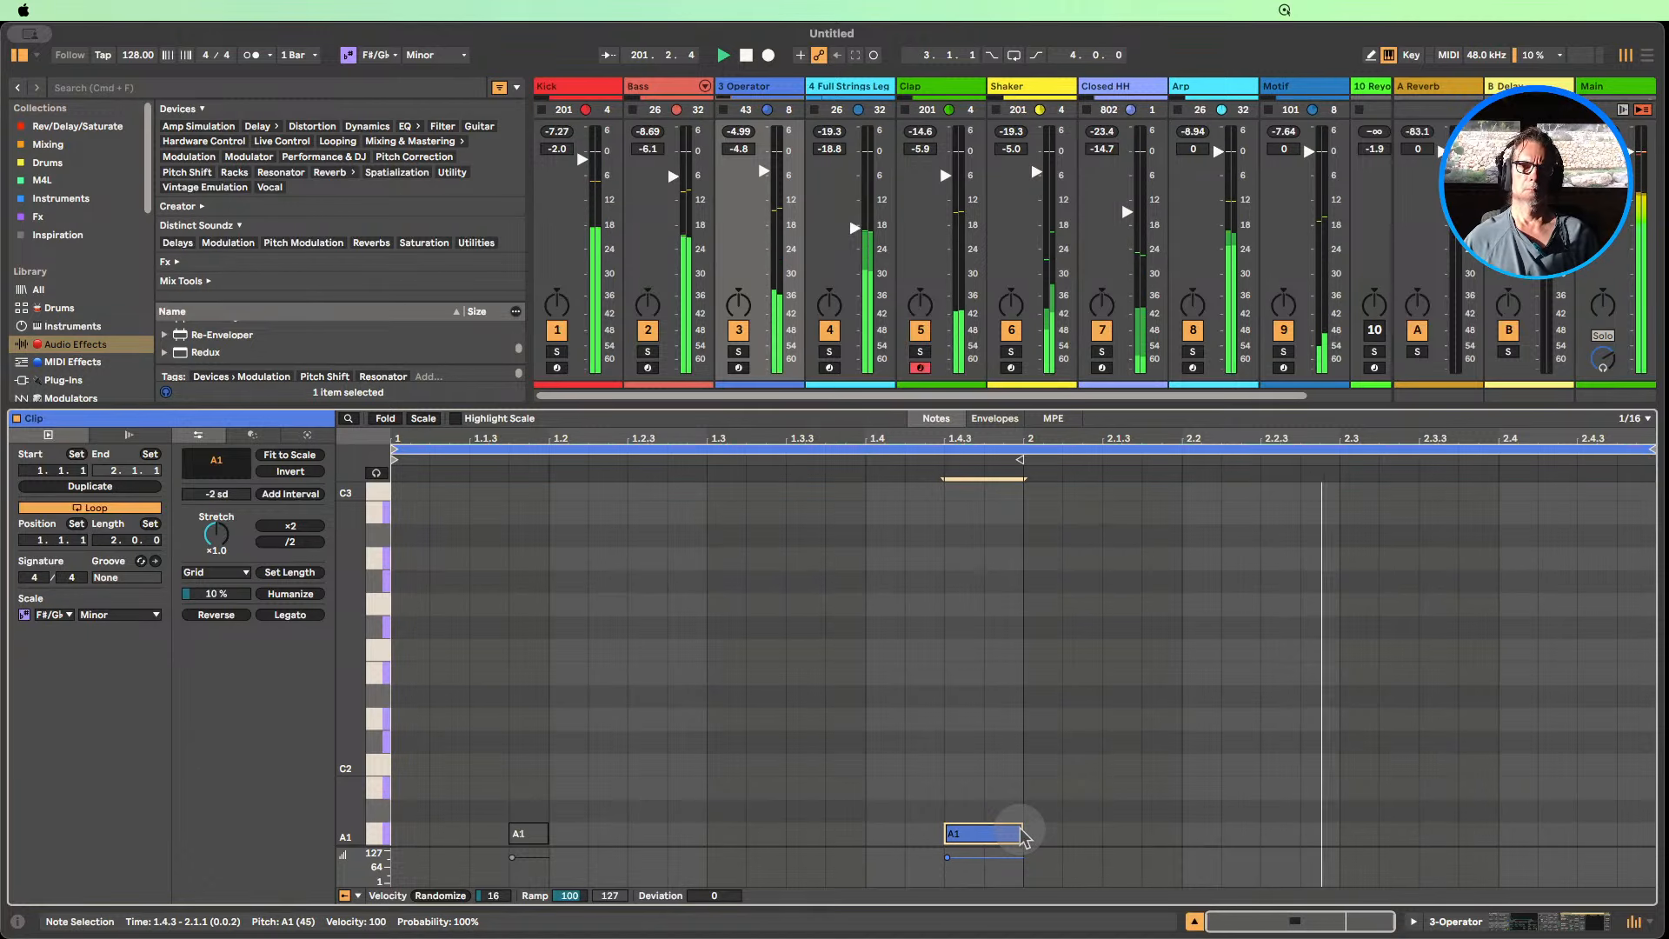
Show the clip's per-note expression and draw a pitch bend rising to about +4.17 st at the end of the active A1 note.
left_click(1053, 418)
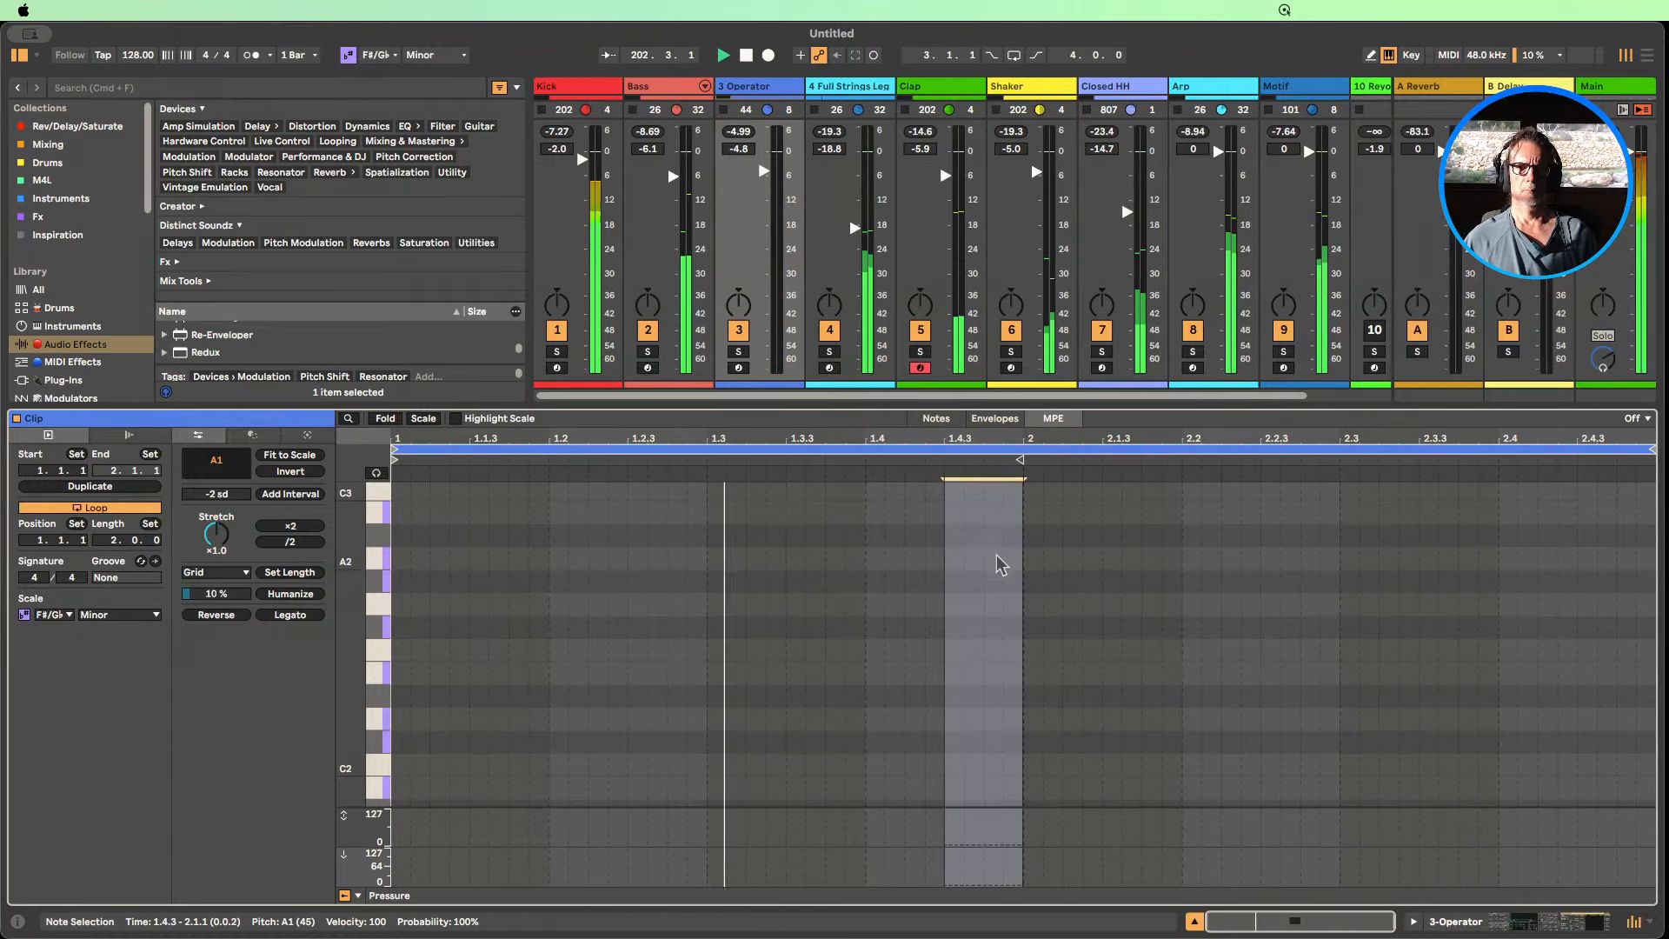
scroll(997, 556, "down", 3)
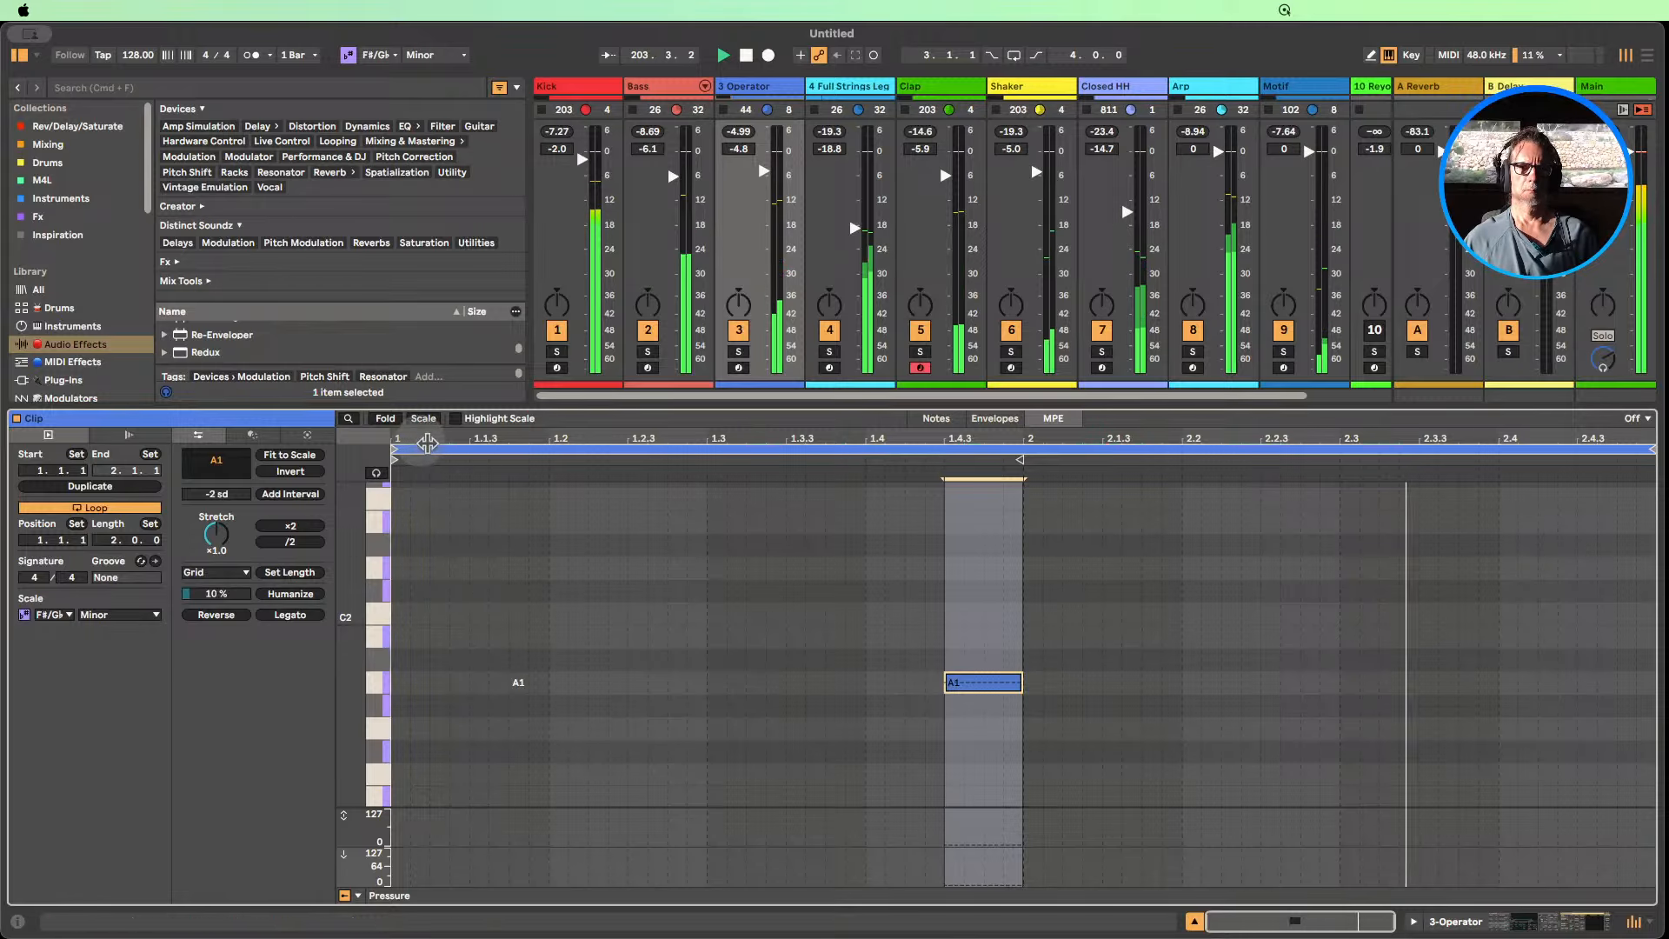
left_click_drag(967, 681, 1024, 588)
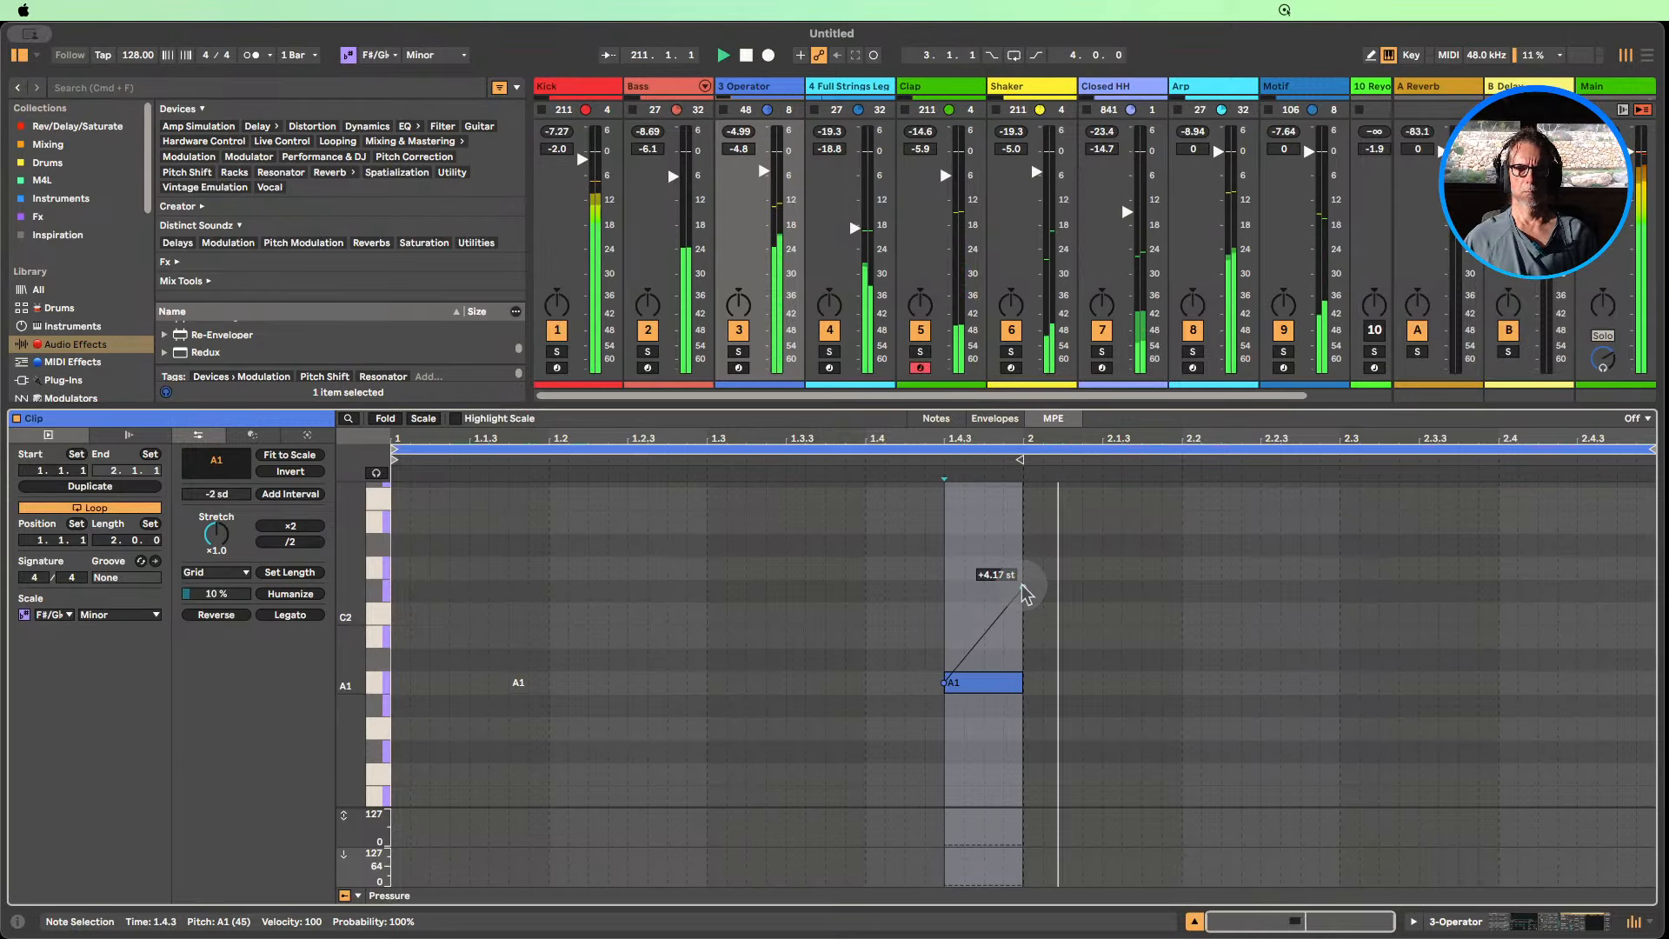
Lengthen the bent A1 note to 2.1.3 and bring its pitch bend back down to A1 at the note's end.
left_click_drag(1019, 677, 1180, 678)
left_click_drag(1172, 679, 1100, 678)
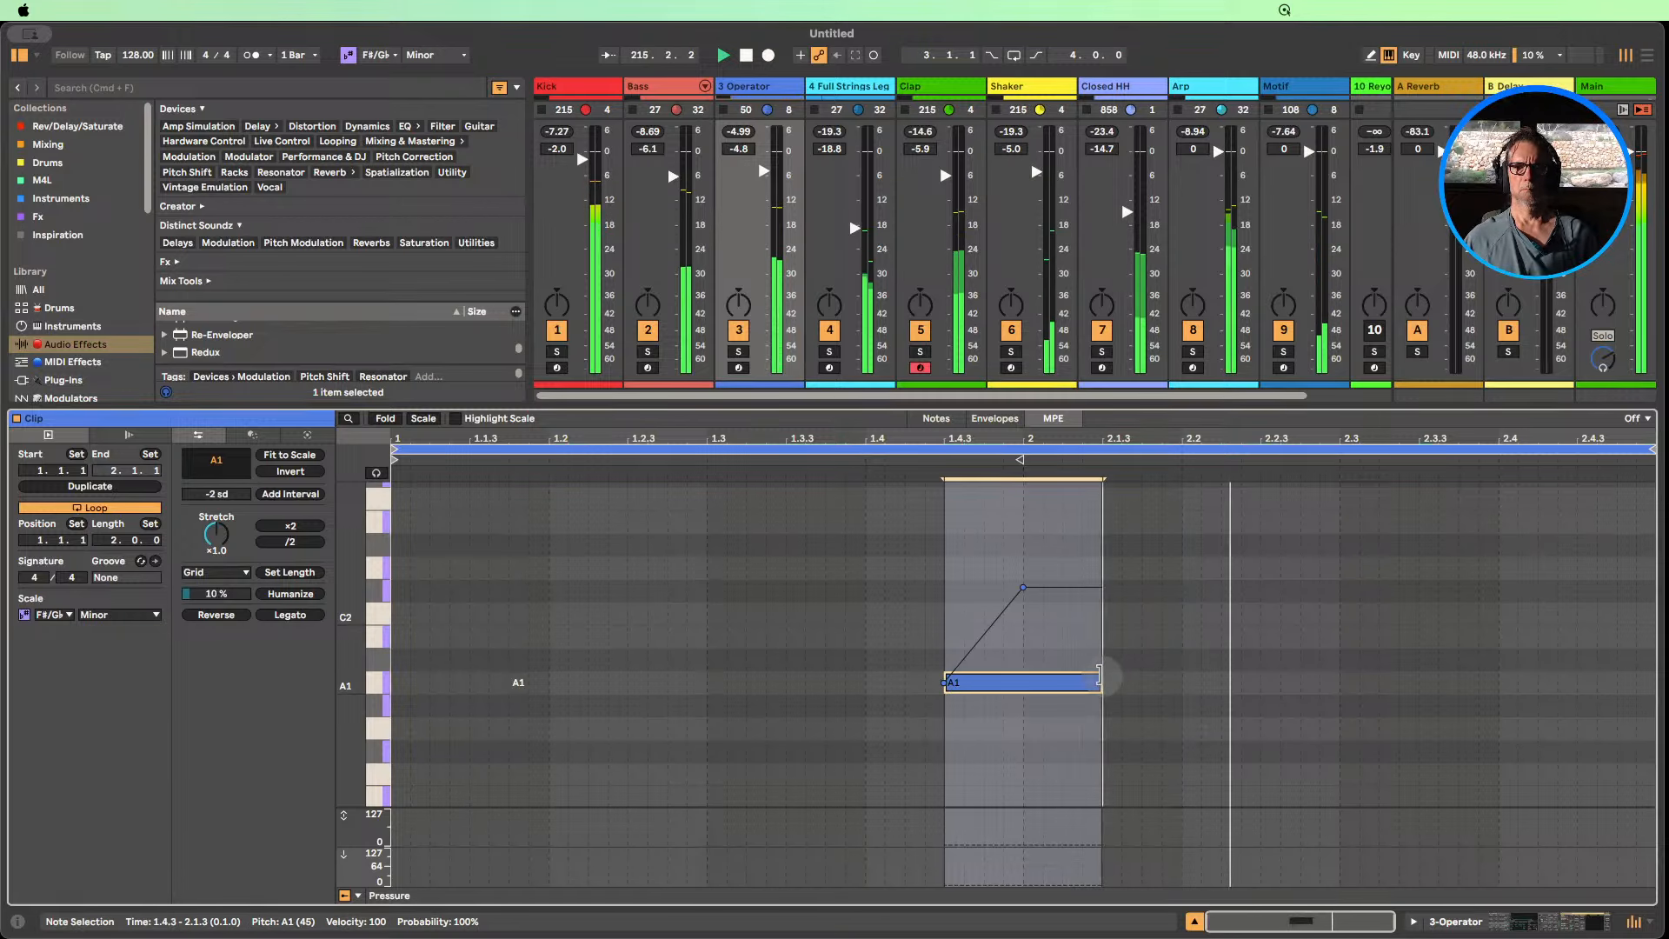
mouse_move(1022, 595)
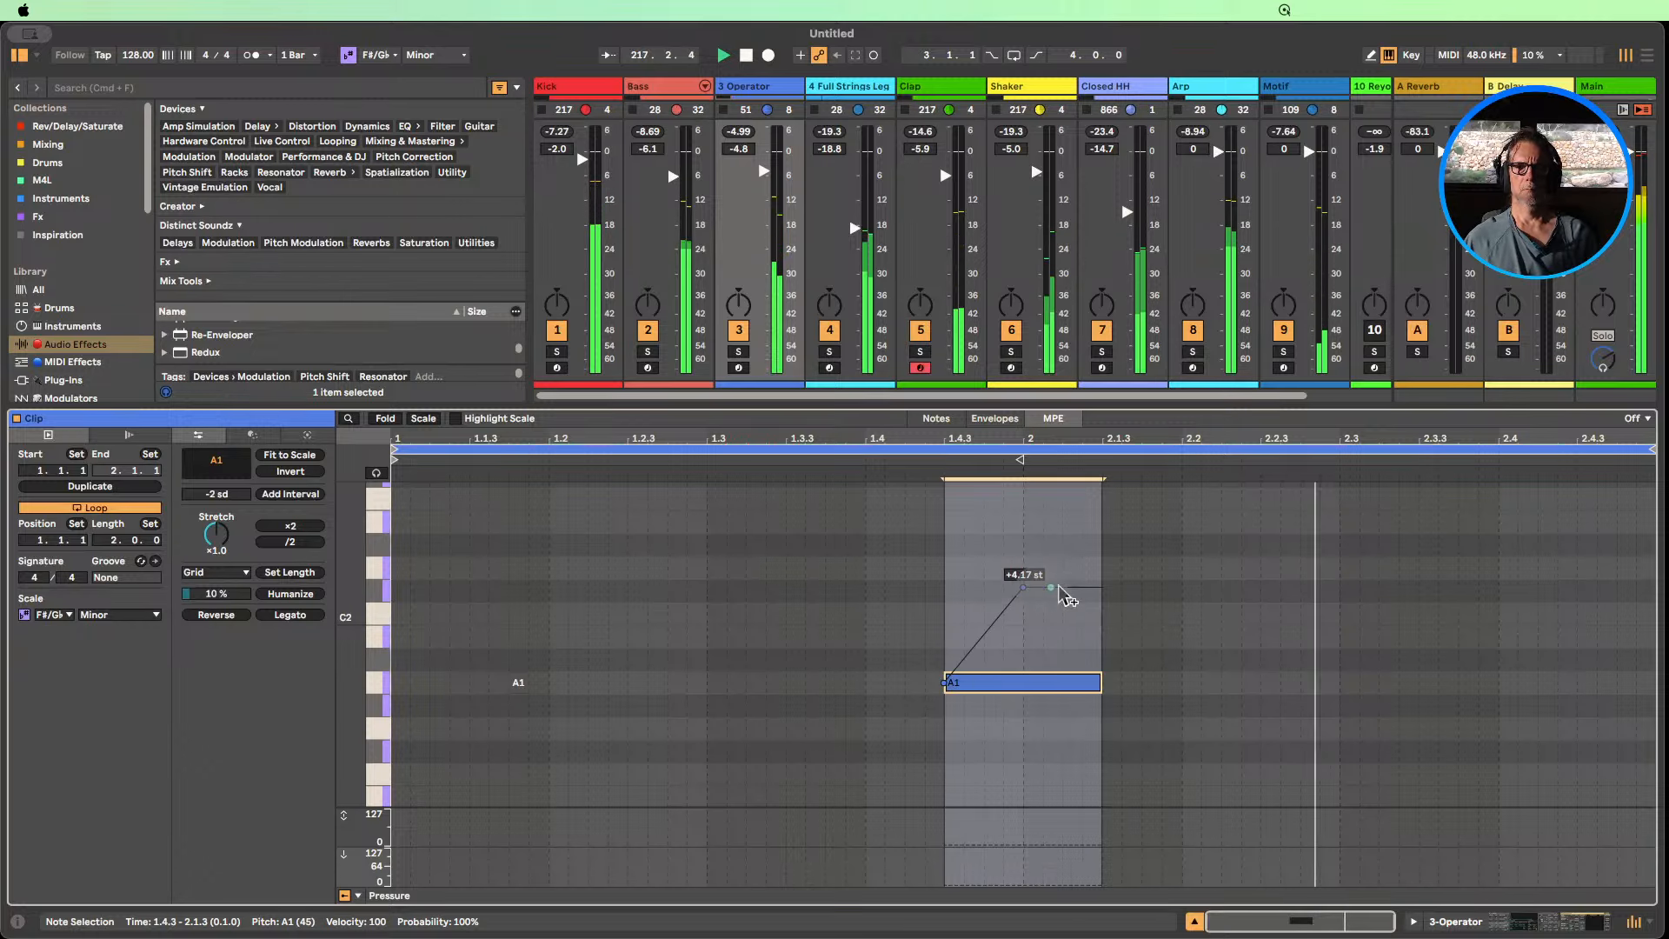
left_click_drag(1101, 588, 1102, 683)
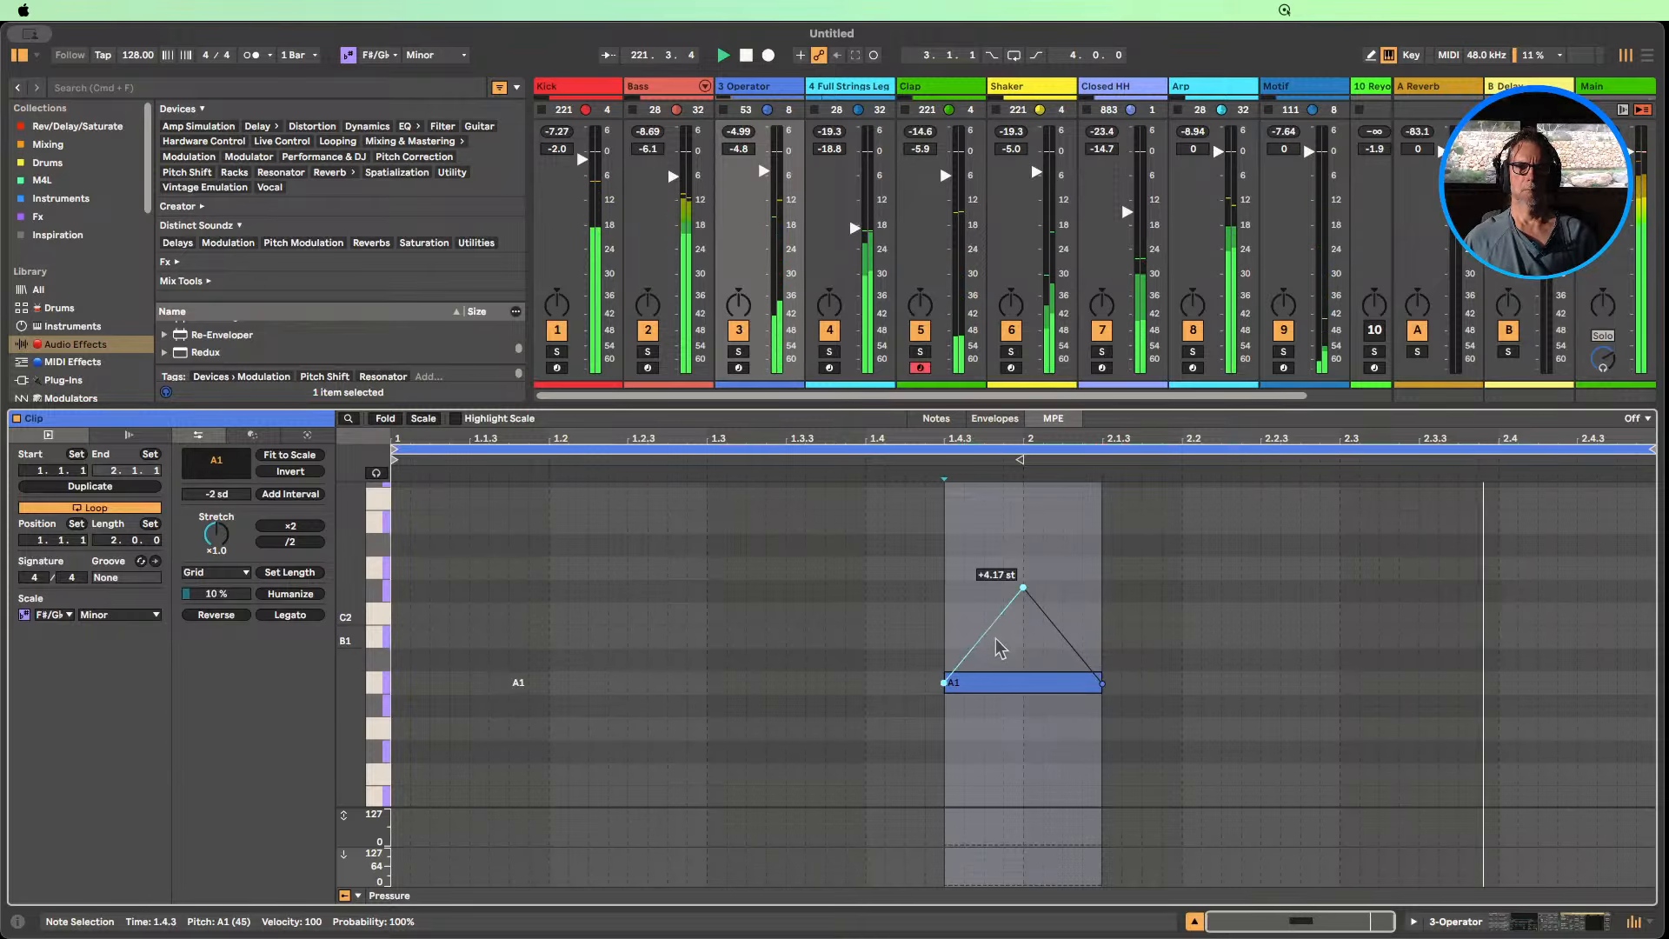
Curve the A1 note's pitch bend outward on both slopes and lower the Operator track's volume to -6.1 dB.
left_click_drag(1000, 648, 1047, 619)
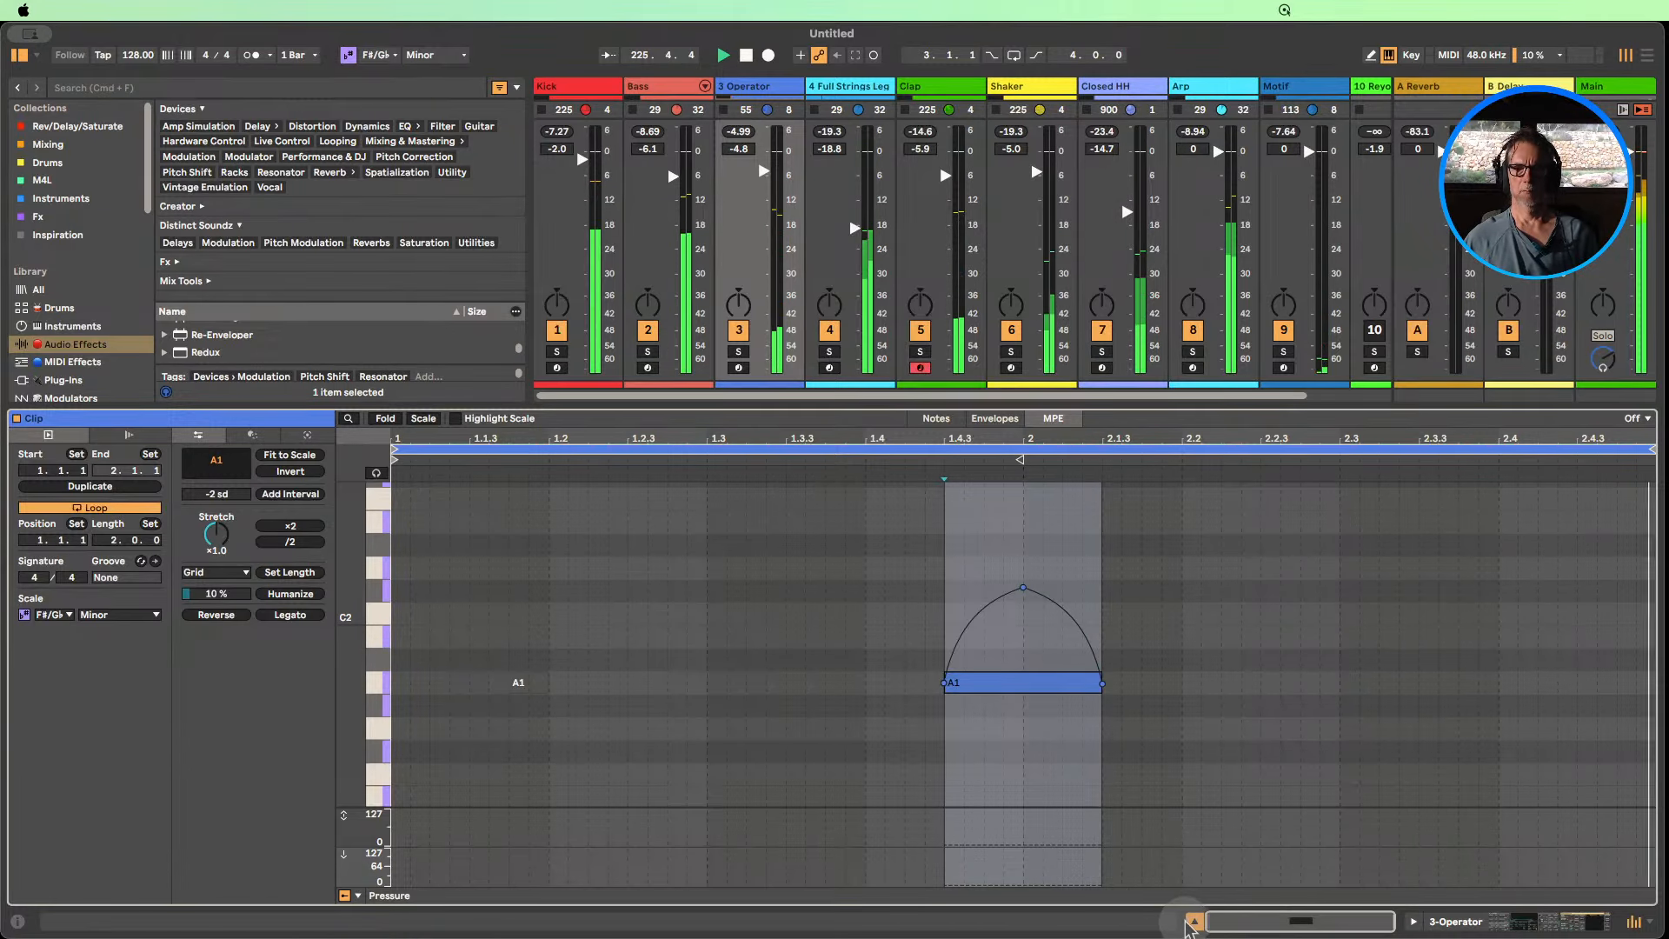
left_click(1195, 921)
left_click_drag(764, 665, 763, 671)
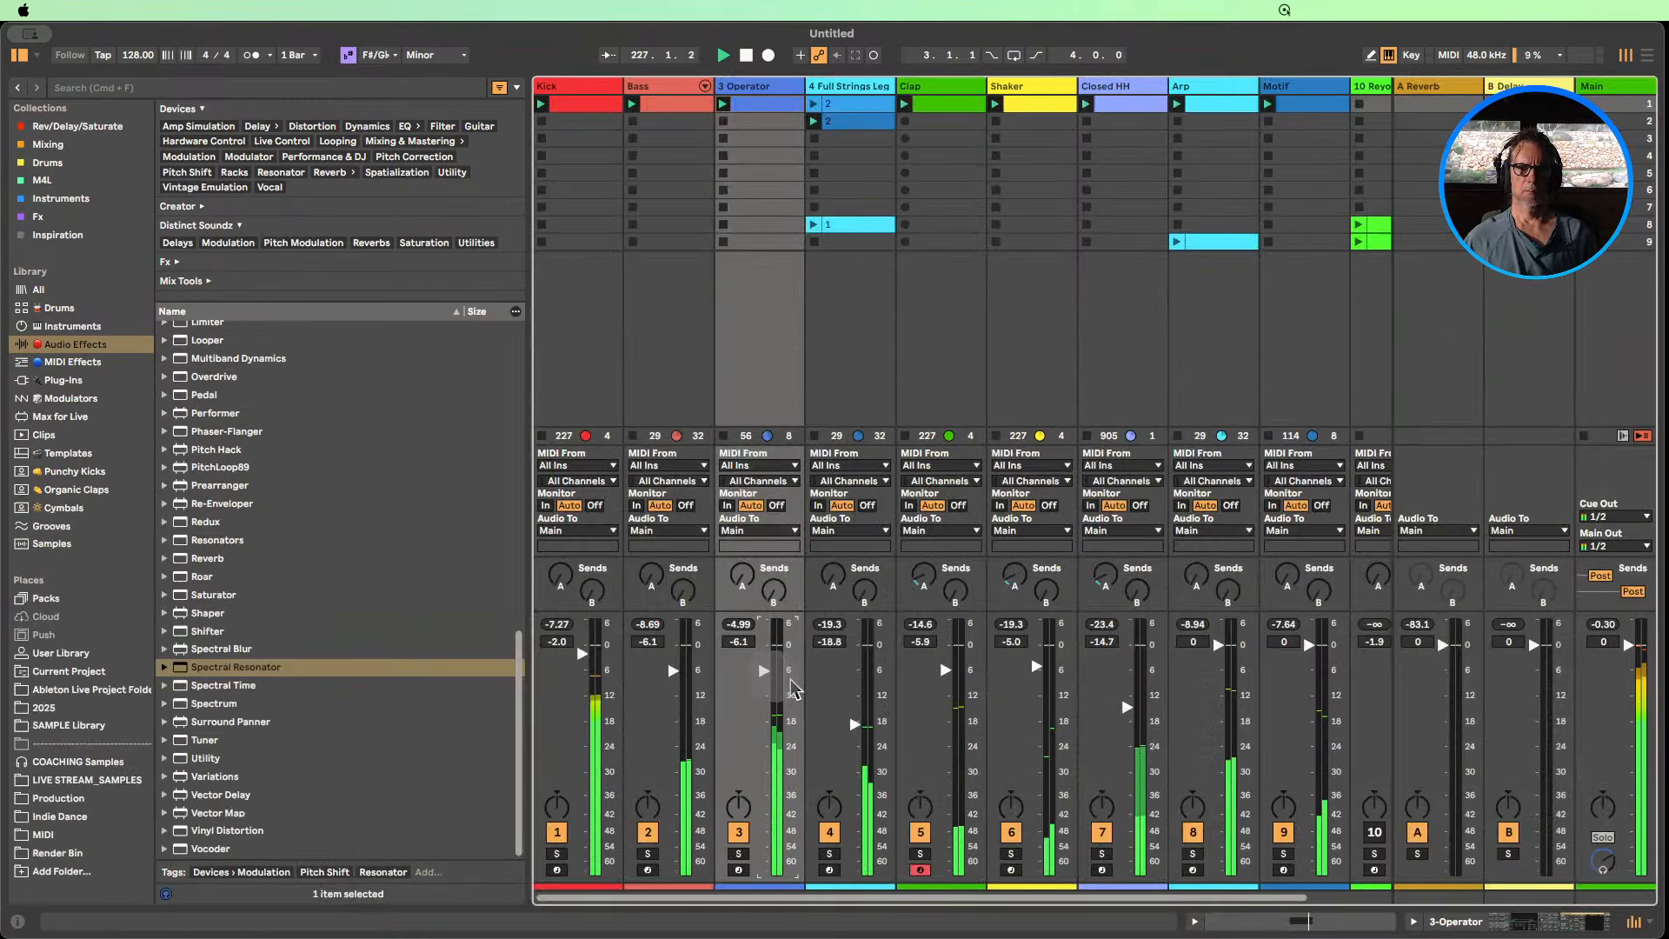
Mute the Arp and Full Strings tracks and fine-tune the Operator track's volume to -6.0 dB.
left_click(1192, 835)
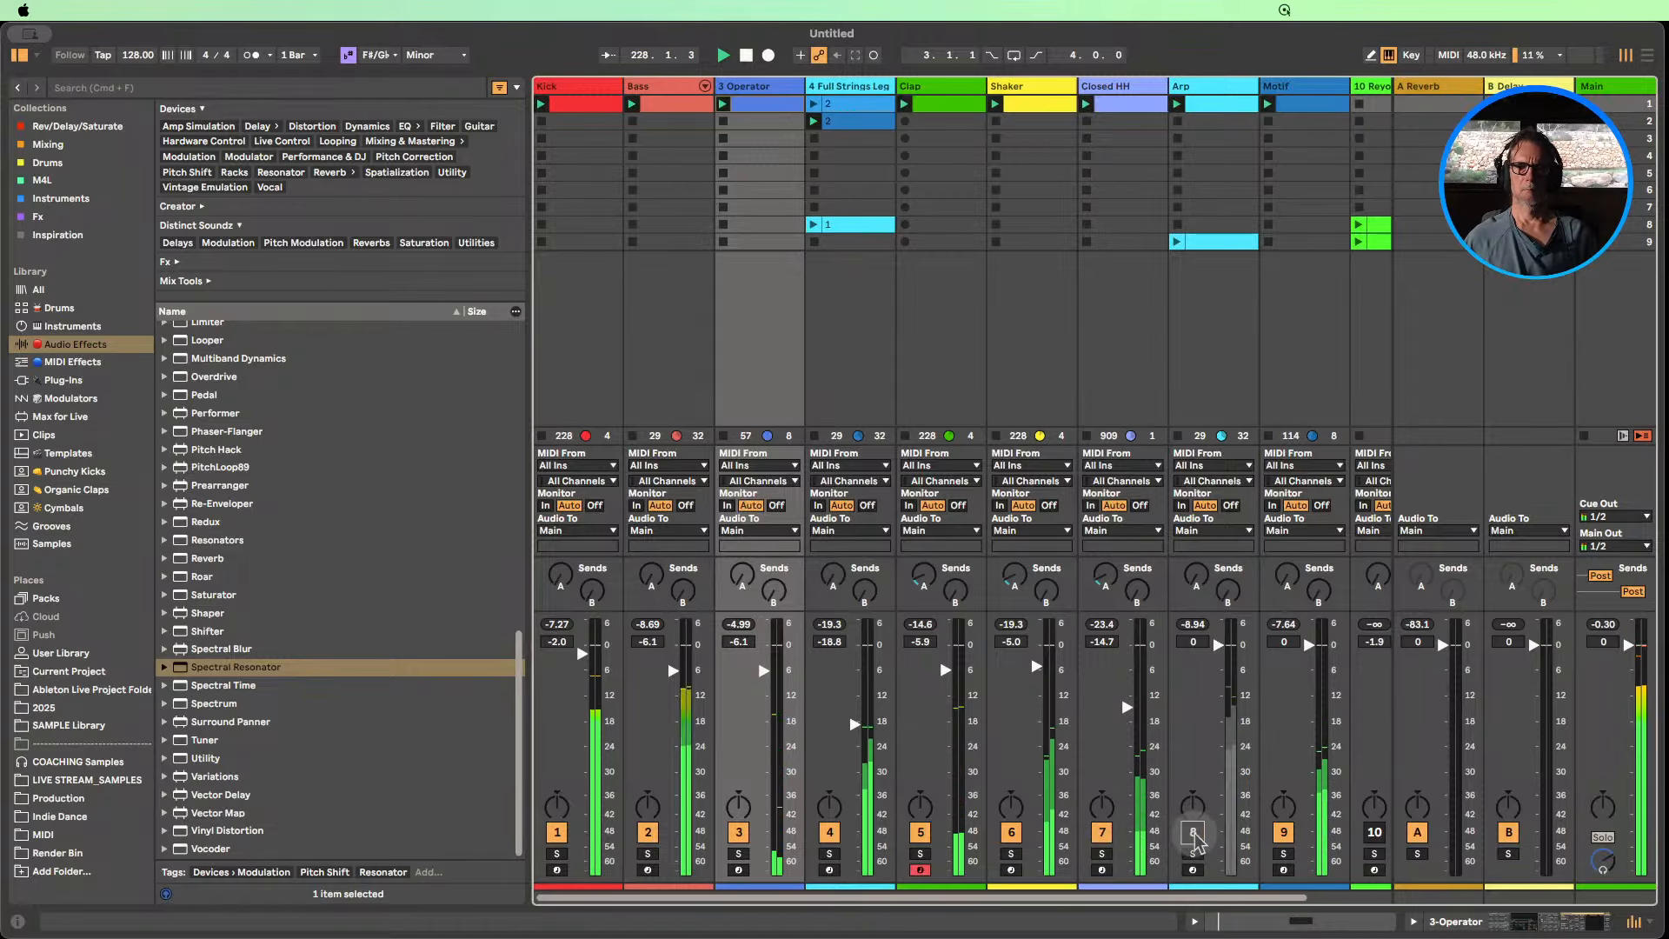
left_click(830, 835)
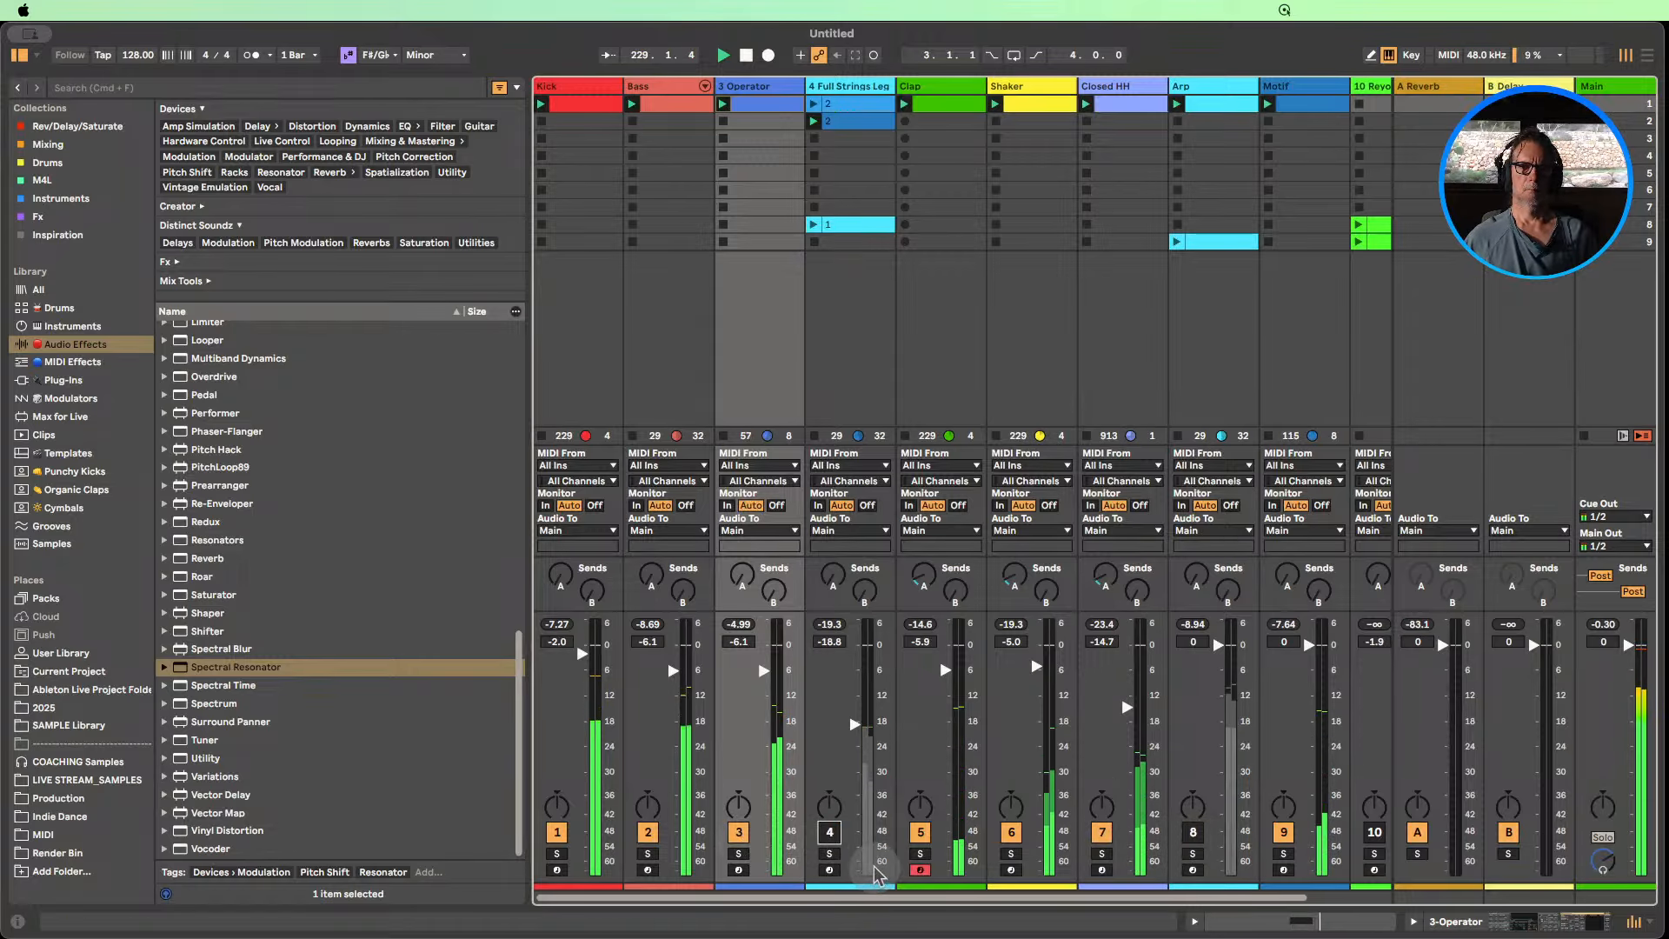
left_click_drag(763, 673, 759, 674)
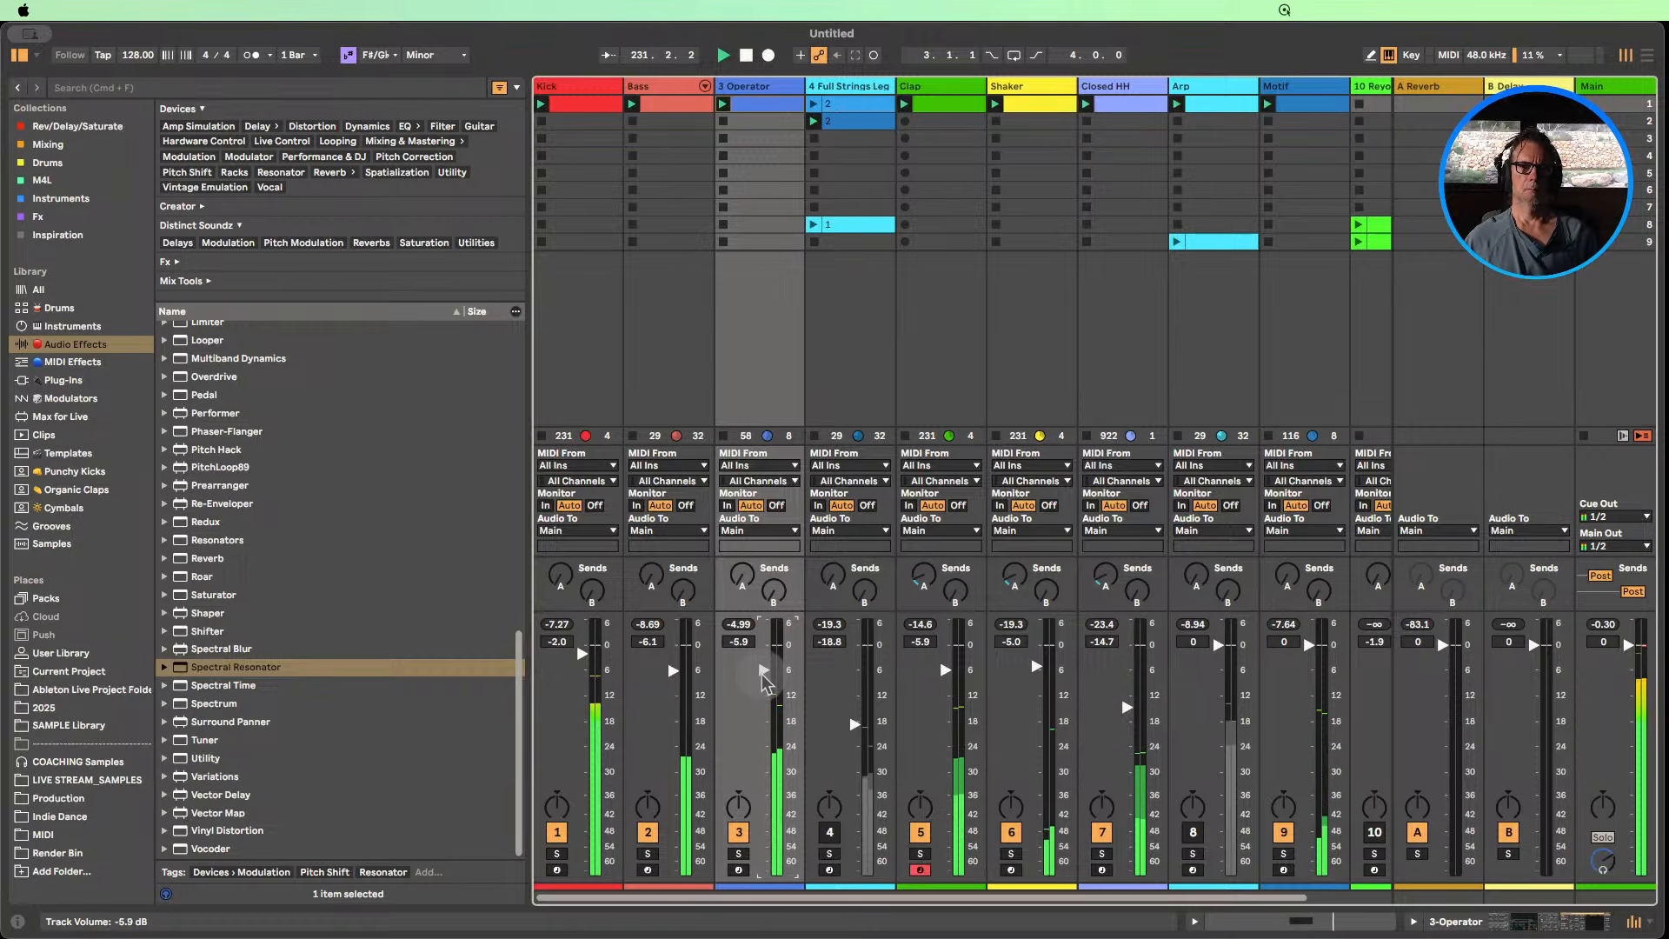
left_click_drag(762, 674, 762, 676)
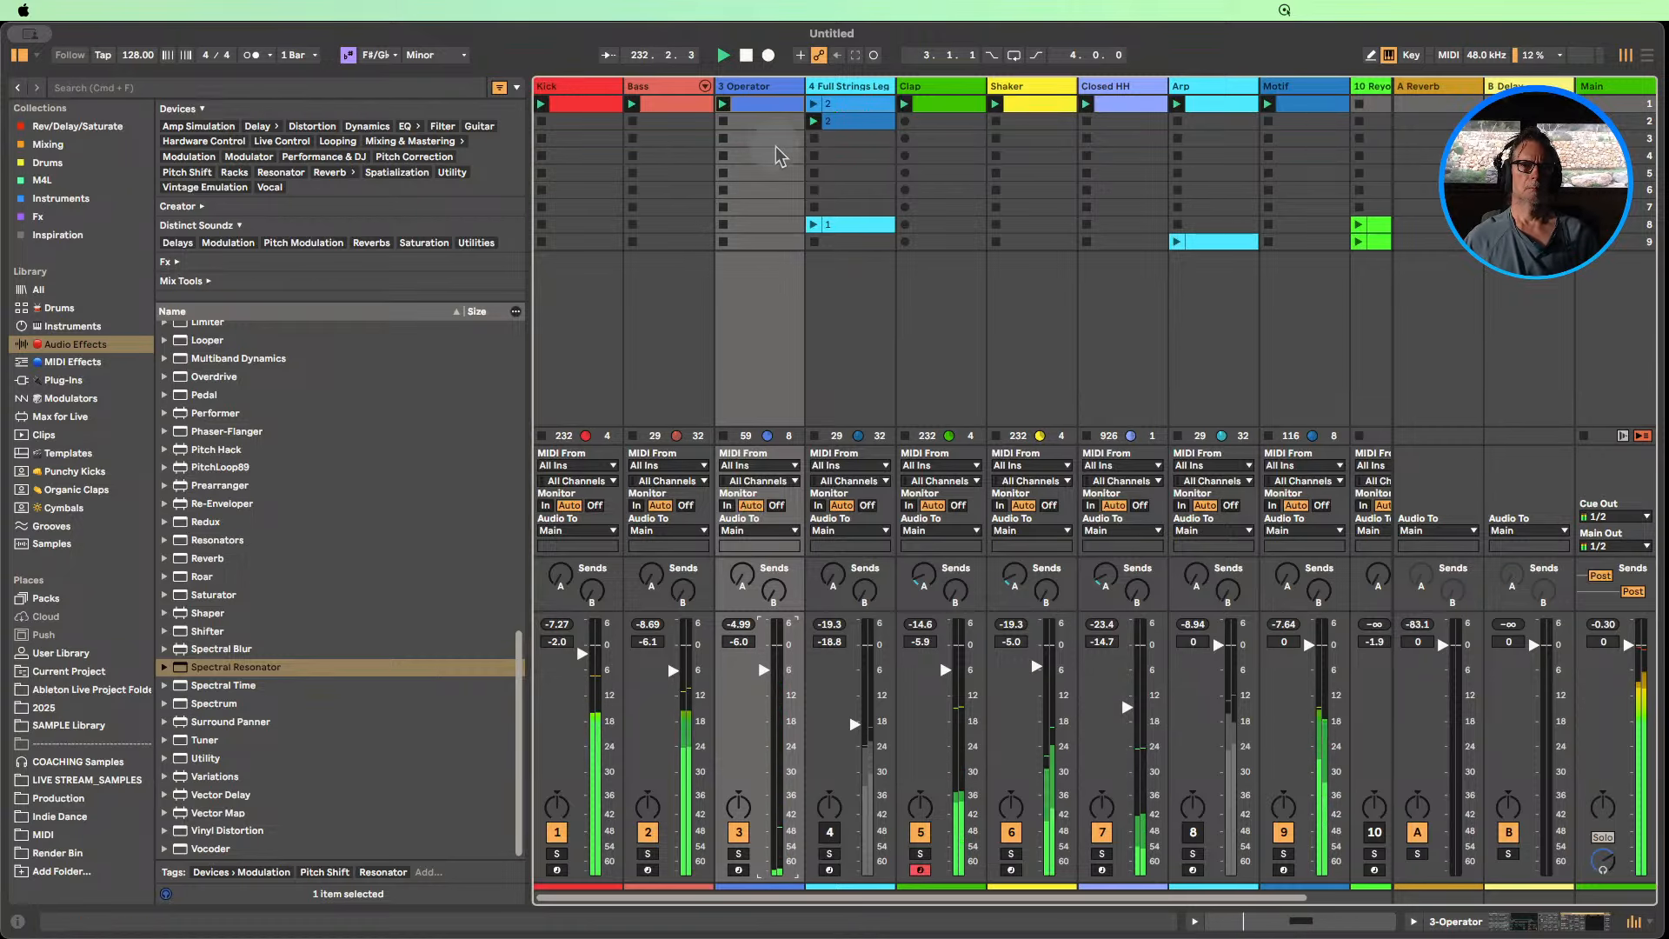
Set Operator's oscillator A envelope to -inf dB sustain and 687 ms decay, and the Spectral Resonator's decay to 2.50 s.
double_click(763, 86)
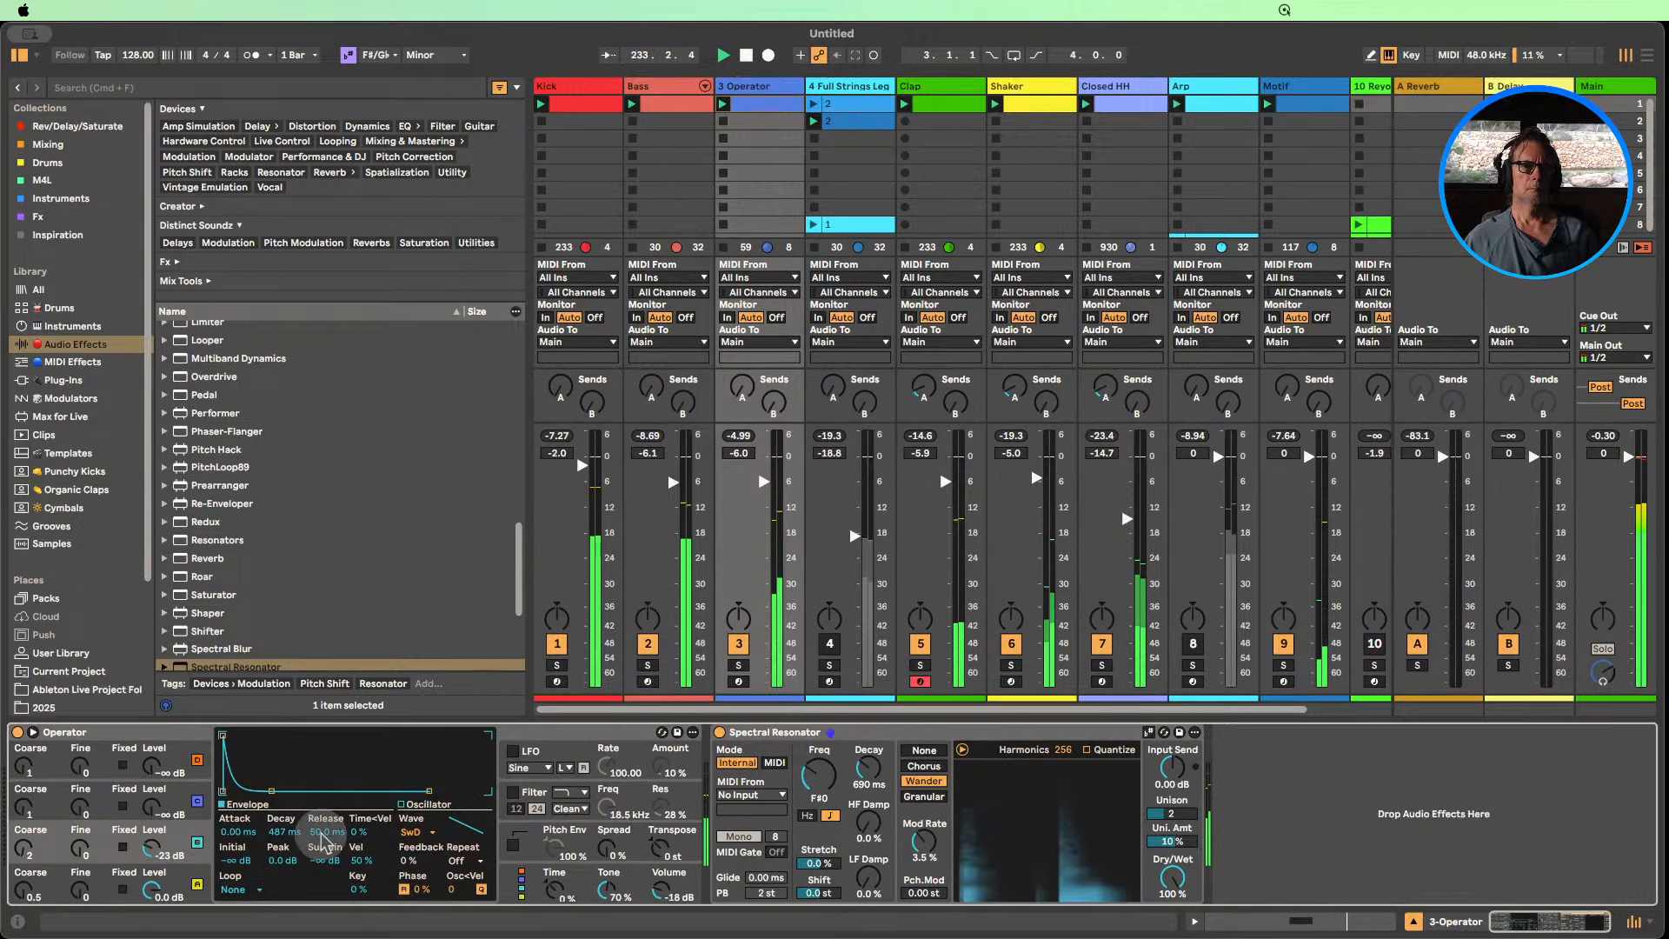
left_click(202, 879)
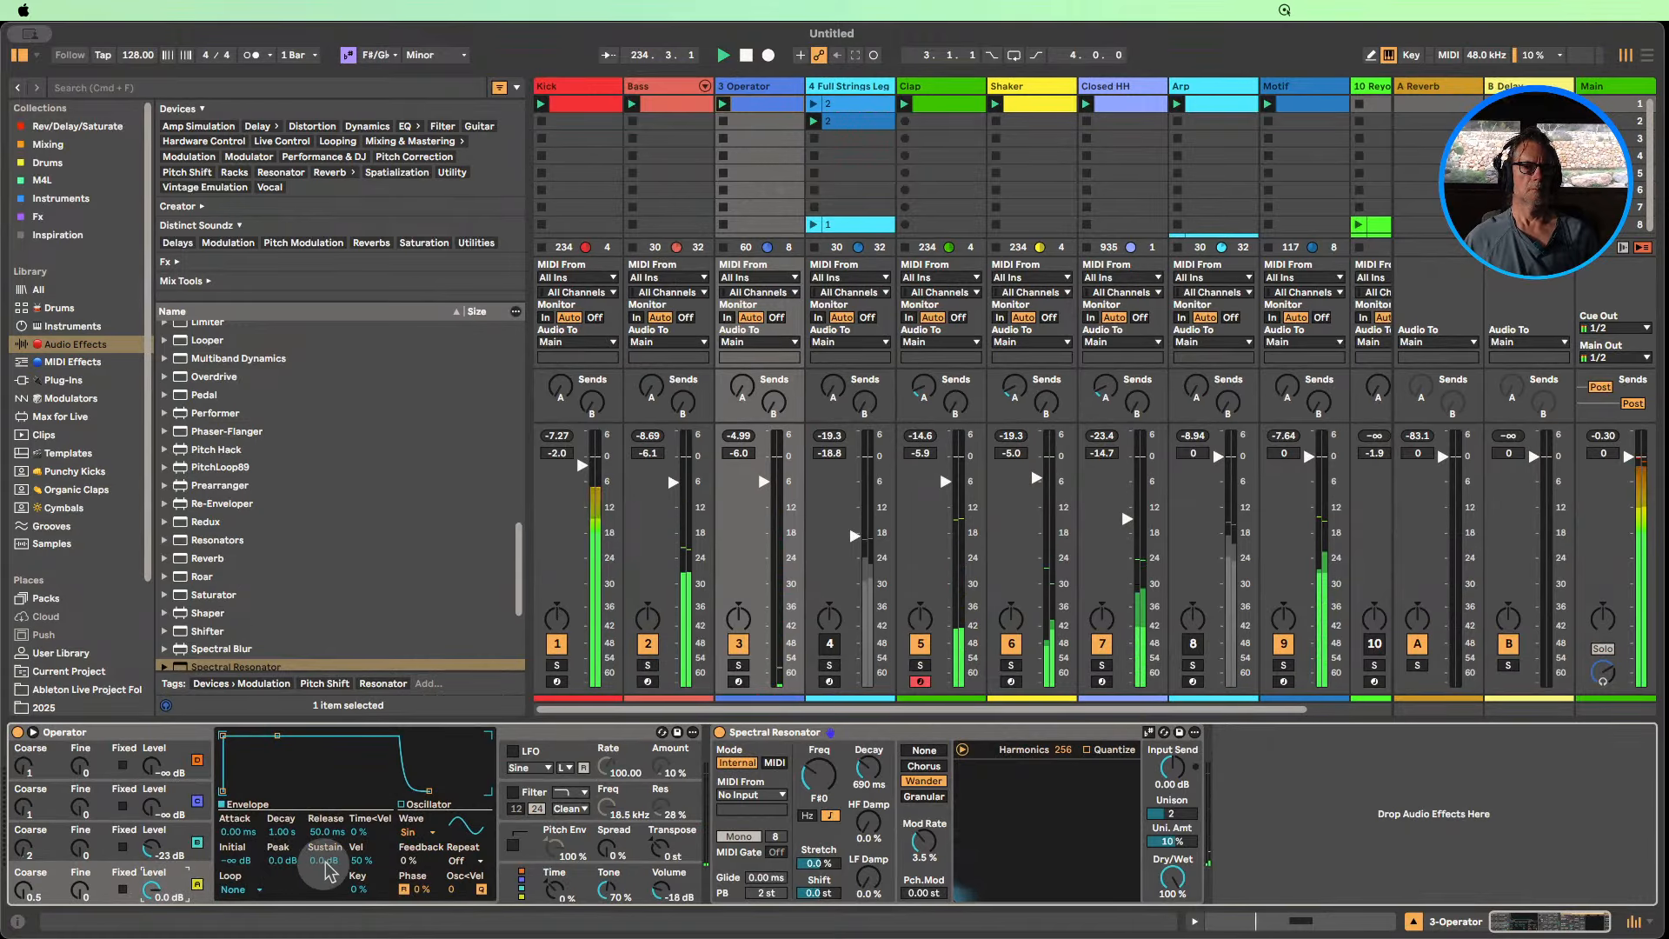
left_click_drag(324, 861, 324, 913)
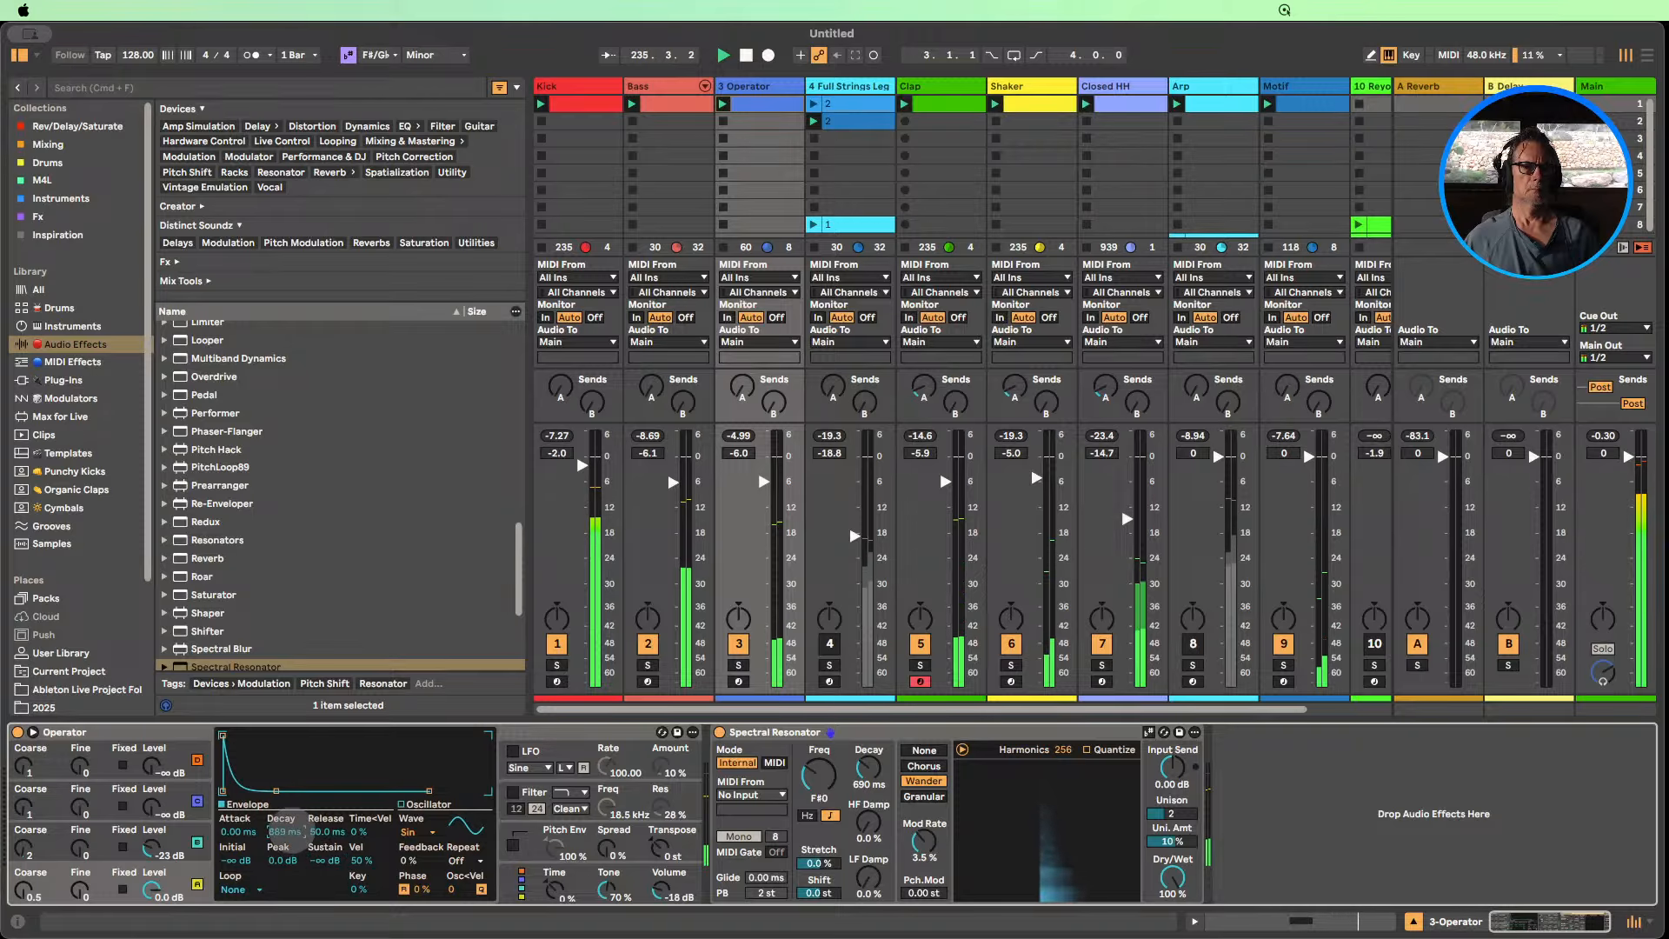
left_click_drag(281, 826, 287, 831)
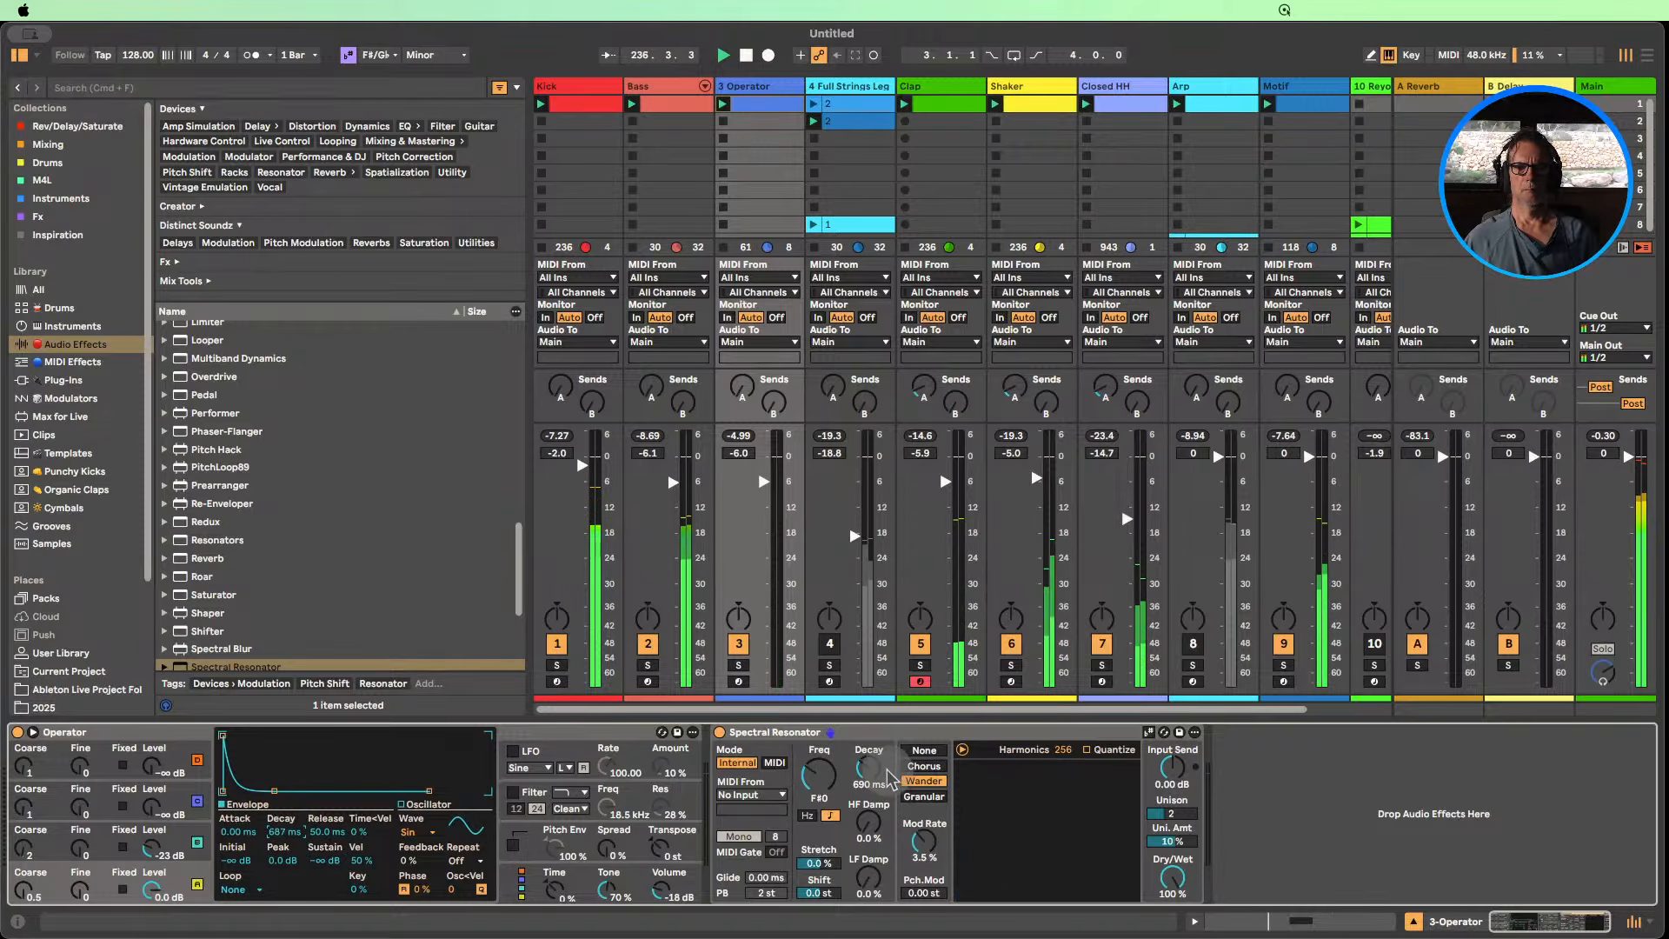
mouse_move(868, 765)
left_mouse_down()
mouse_move(868, 809)
mouse_move(868, 779)
left_mouse_up()
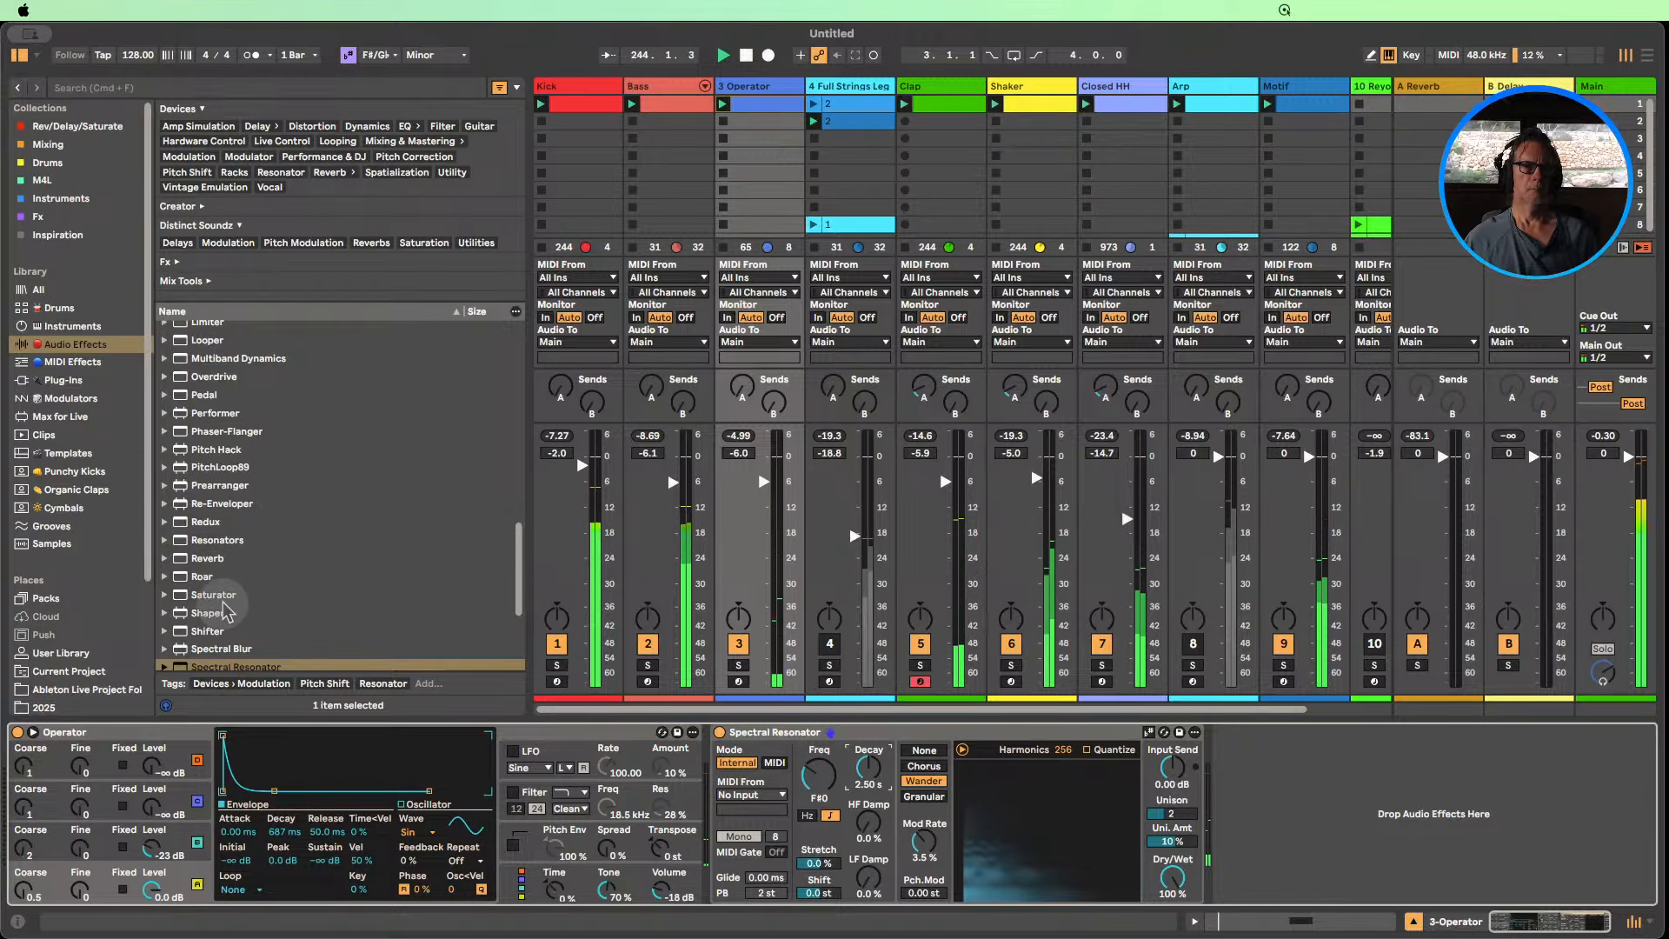
Add Hybrid Reverb after the Spectral Resonator on the Operator track, lower its dry/wet to about 28%, and collapse both effects.
scroll(225, 435, "up", 3)
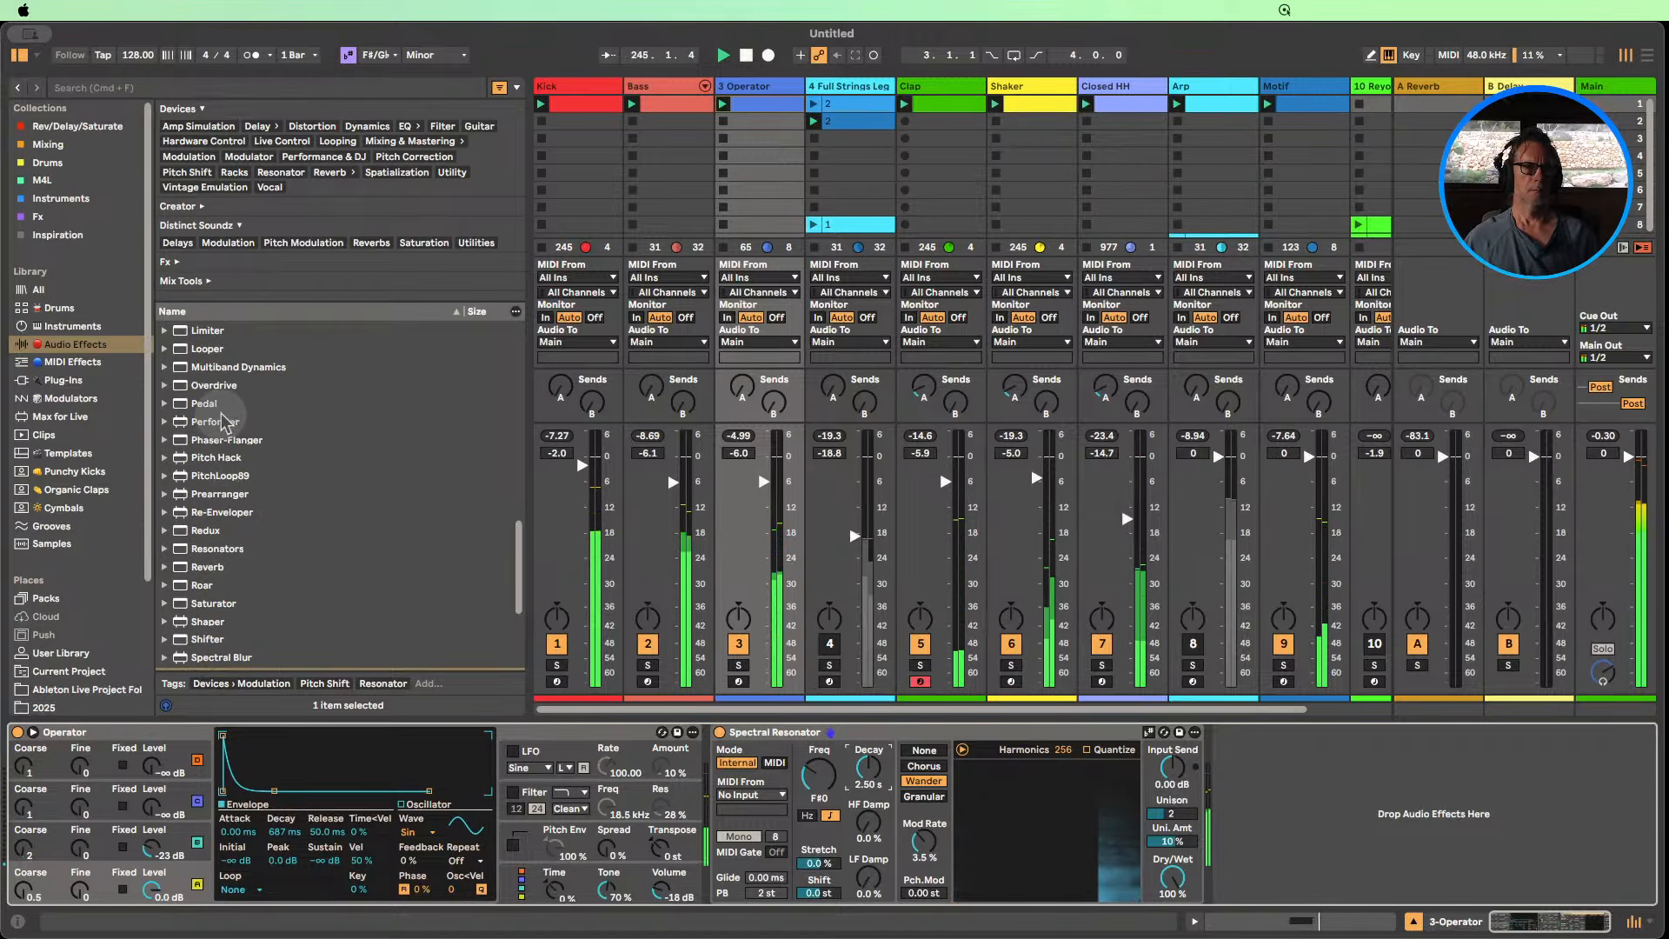
left_click_drag(224, 375, 1289, 791)
double_click(819, 734)
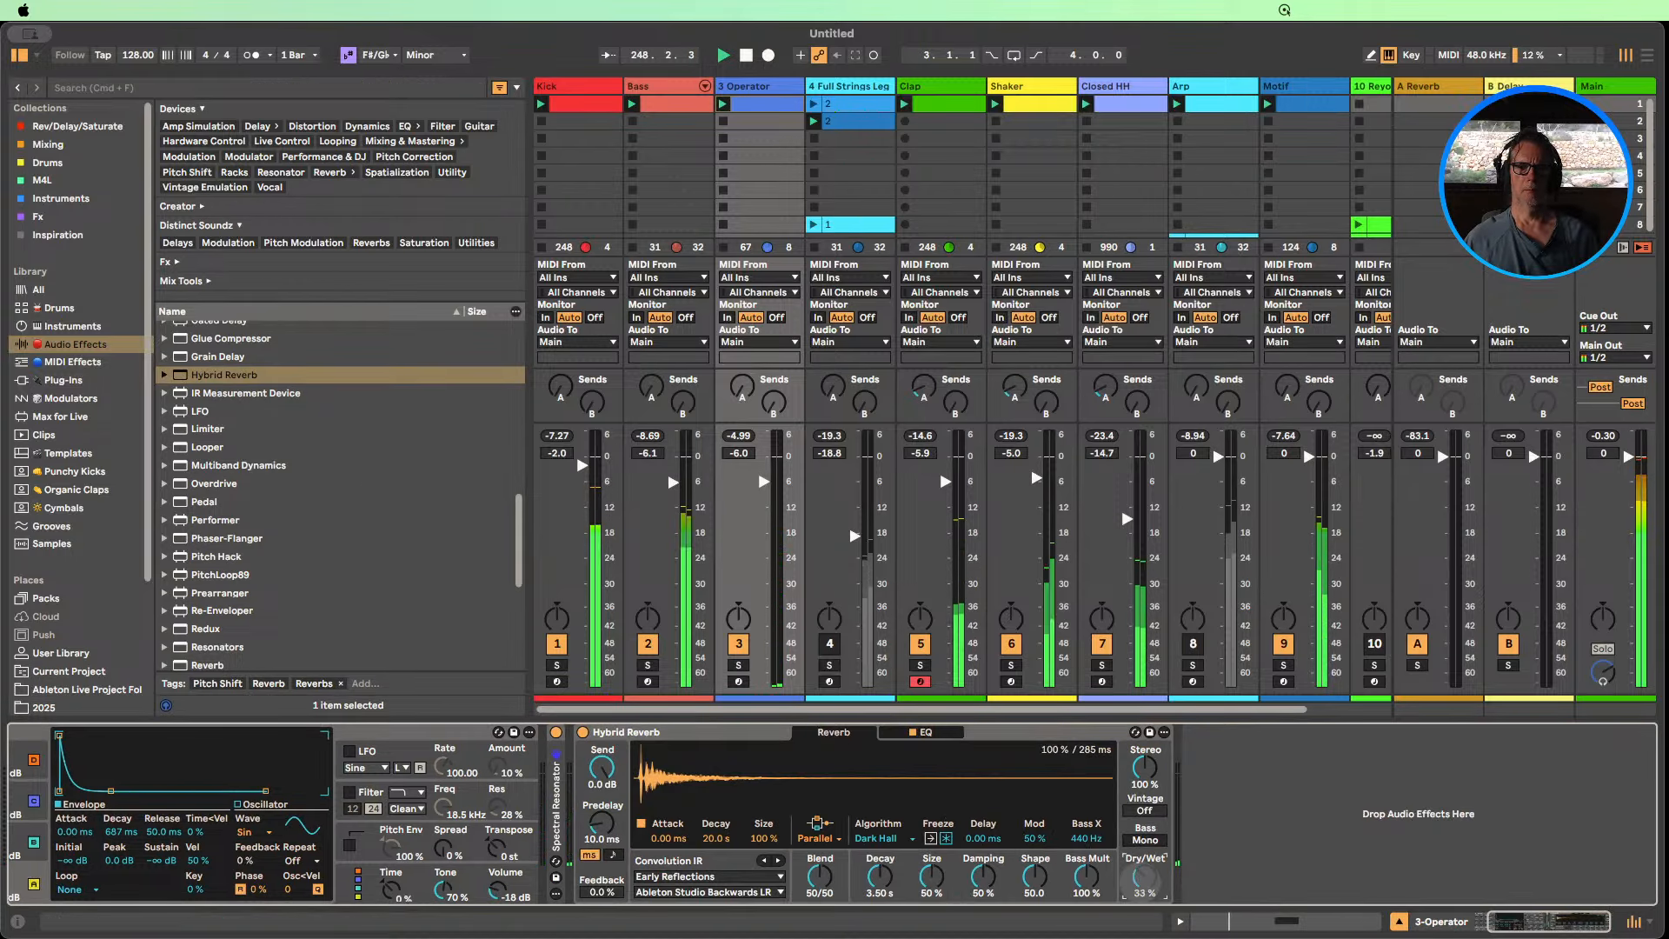
left_click_drag(1140, 880, 1139, 883)
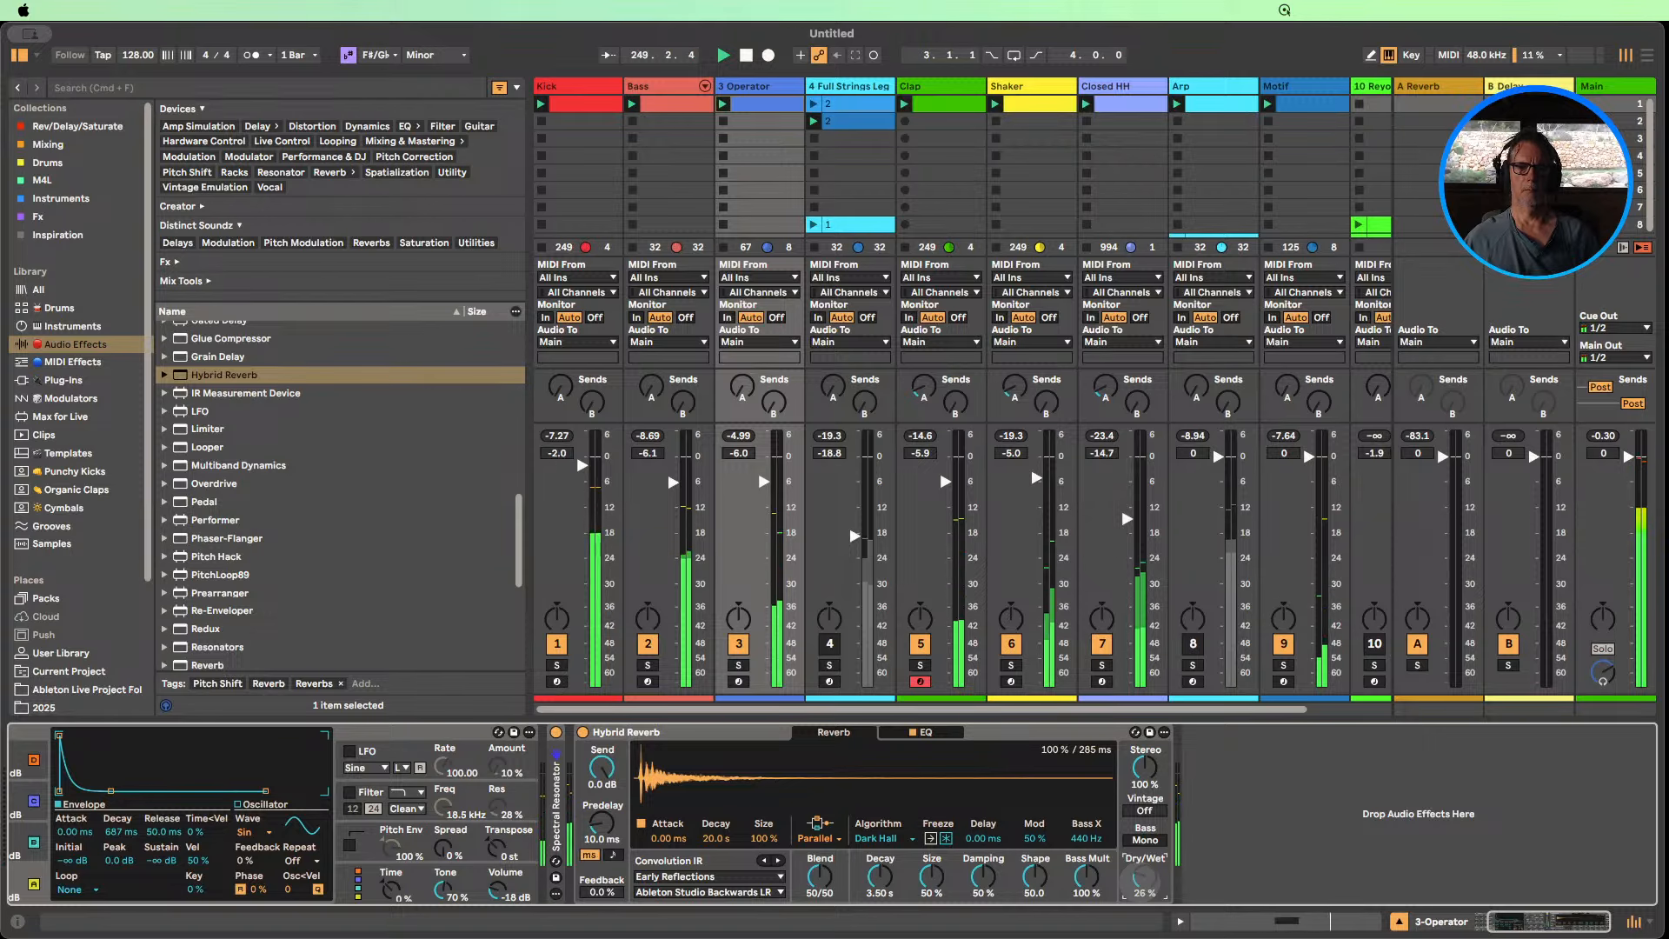
double_click(672, 743)
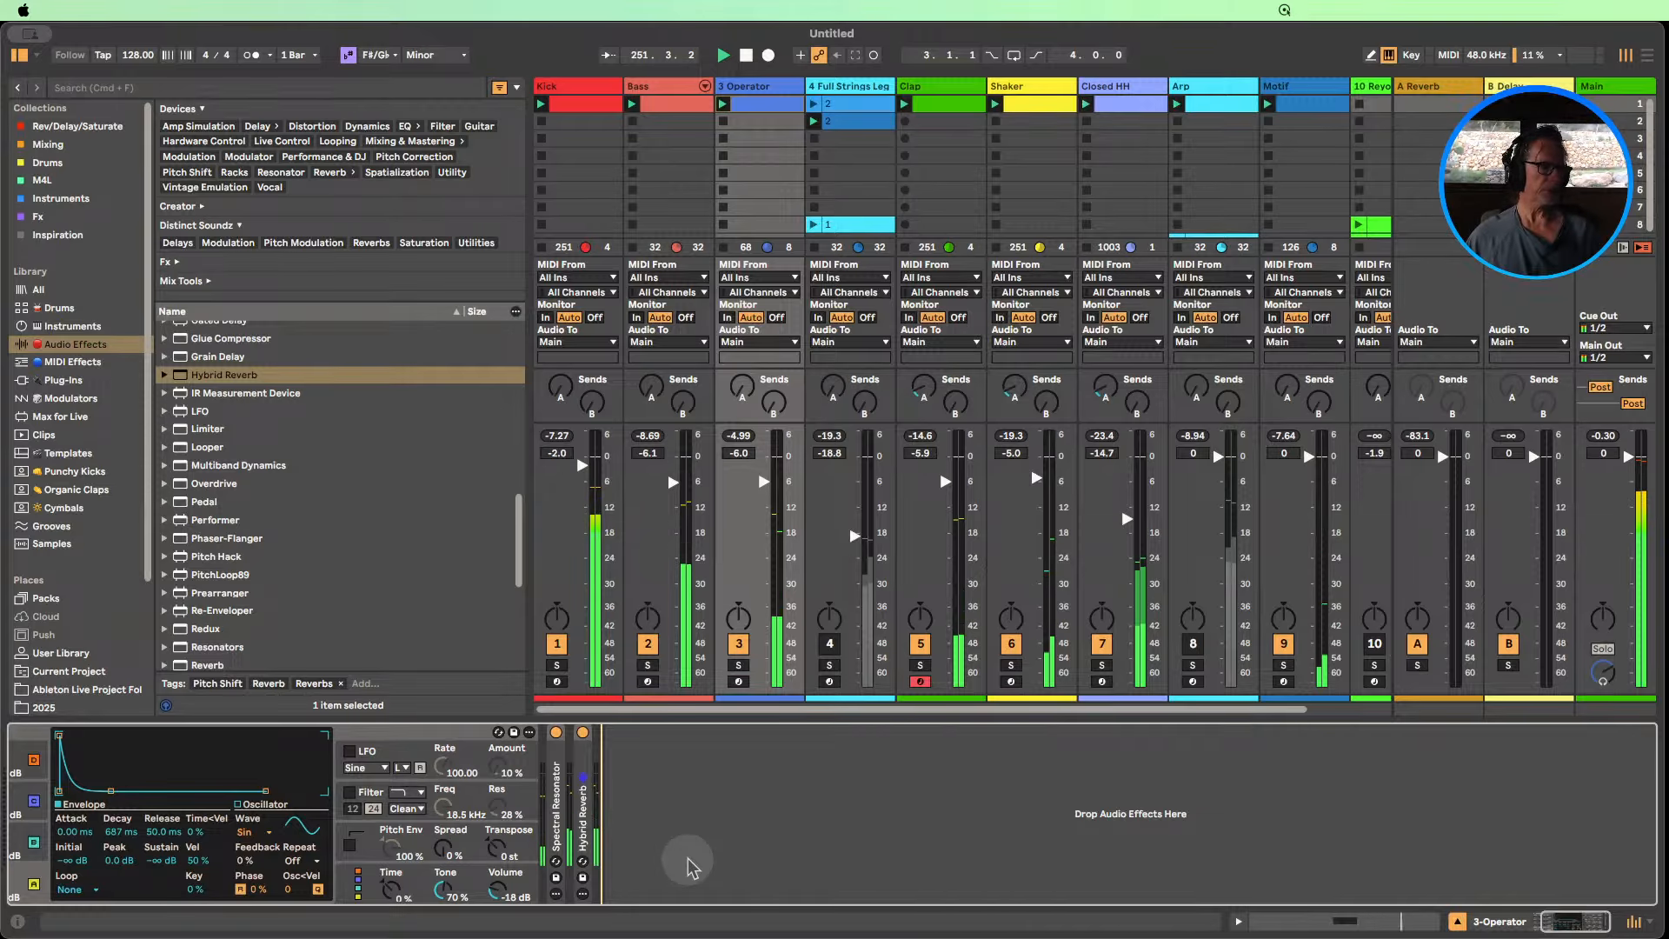
Briefly mute the Operator track to compare the mix and lower its volume to -6.8 dB.
left_click(738, 644)
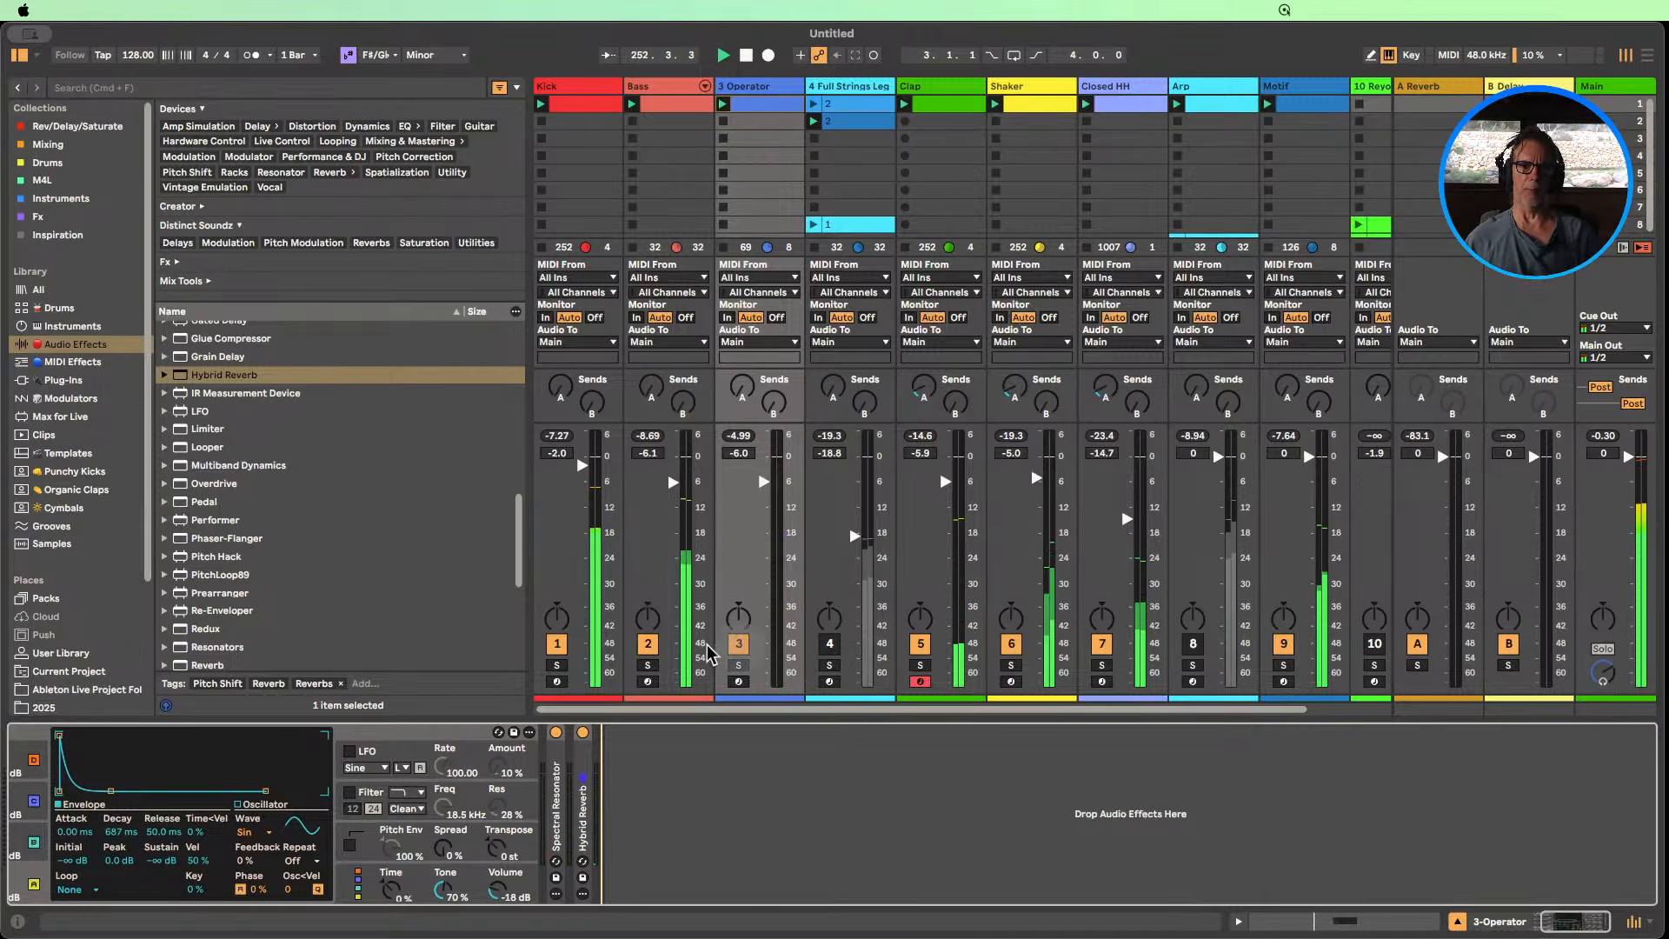
left_click(738, 644)
left_click_drag(762, 503, 763, 506)
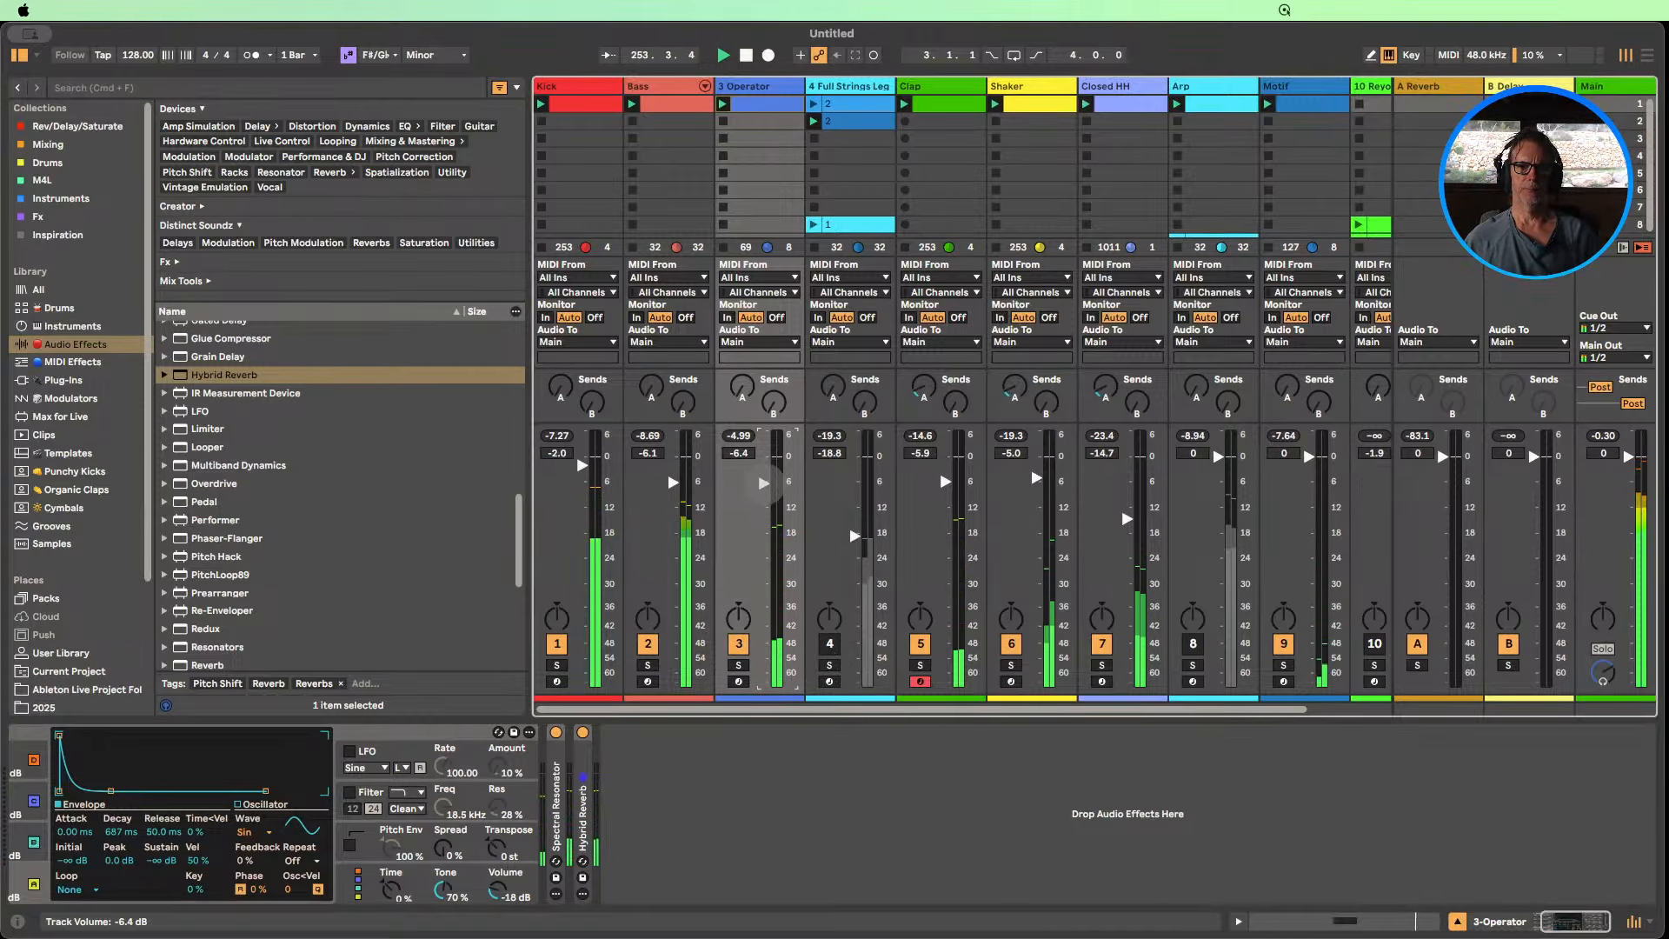
Lower the peak of the Operator clip's A1 pitch bend and shorten that note to end at 2.1.1.
double_click(766, 104)
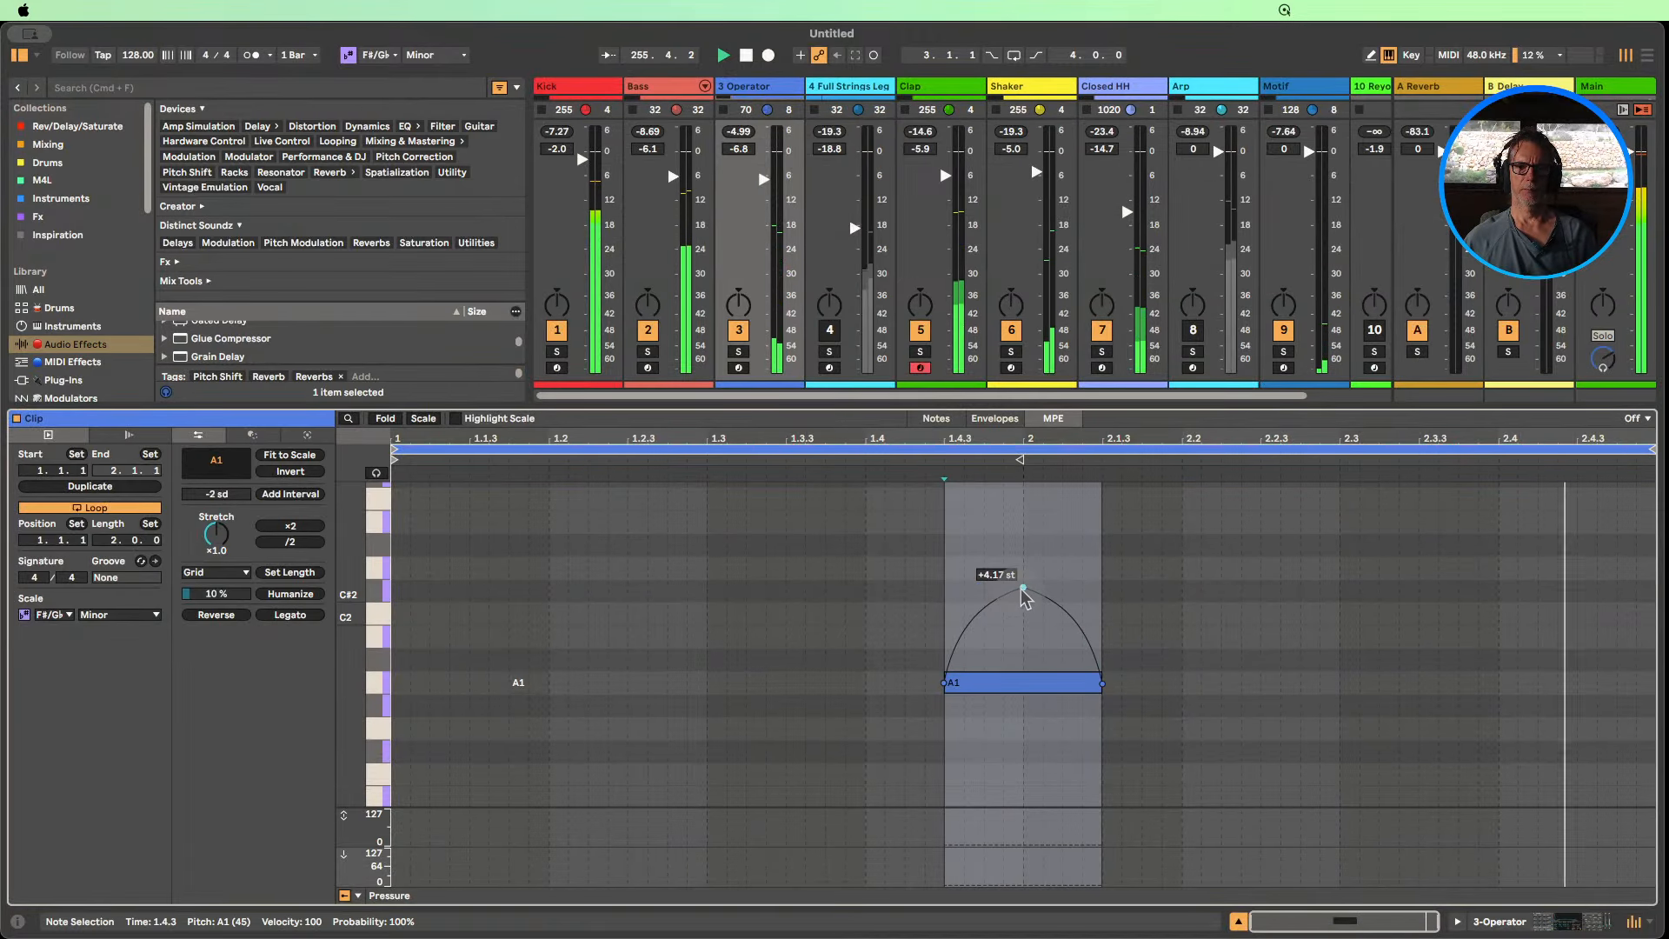
left_click_drag(1022, 591, 1024, 624)
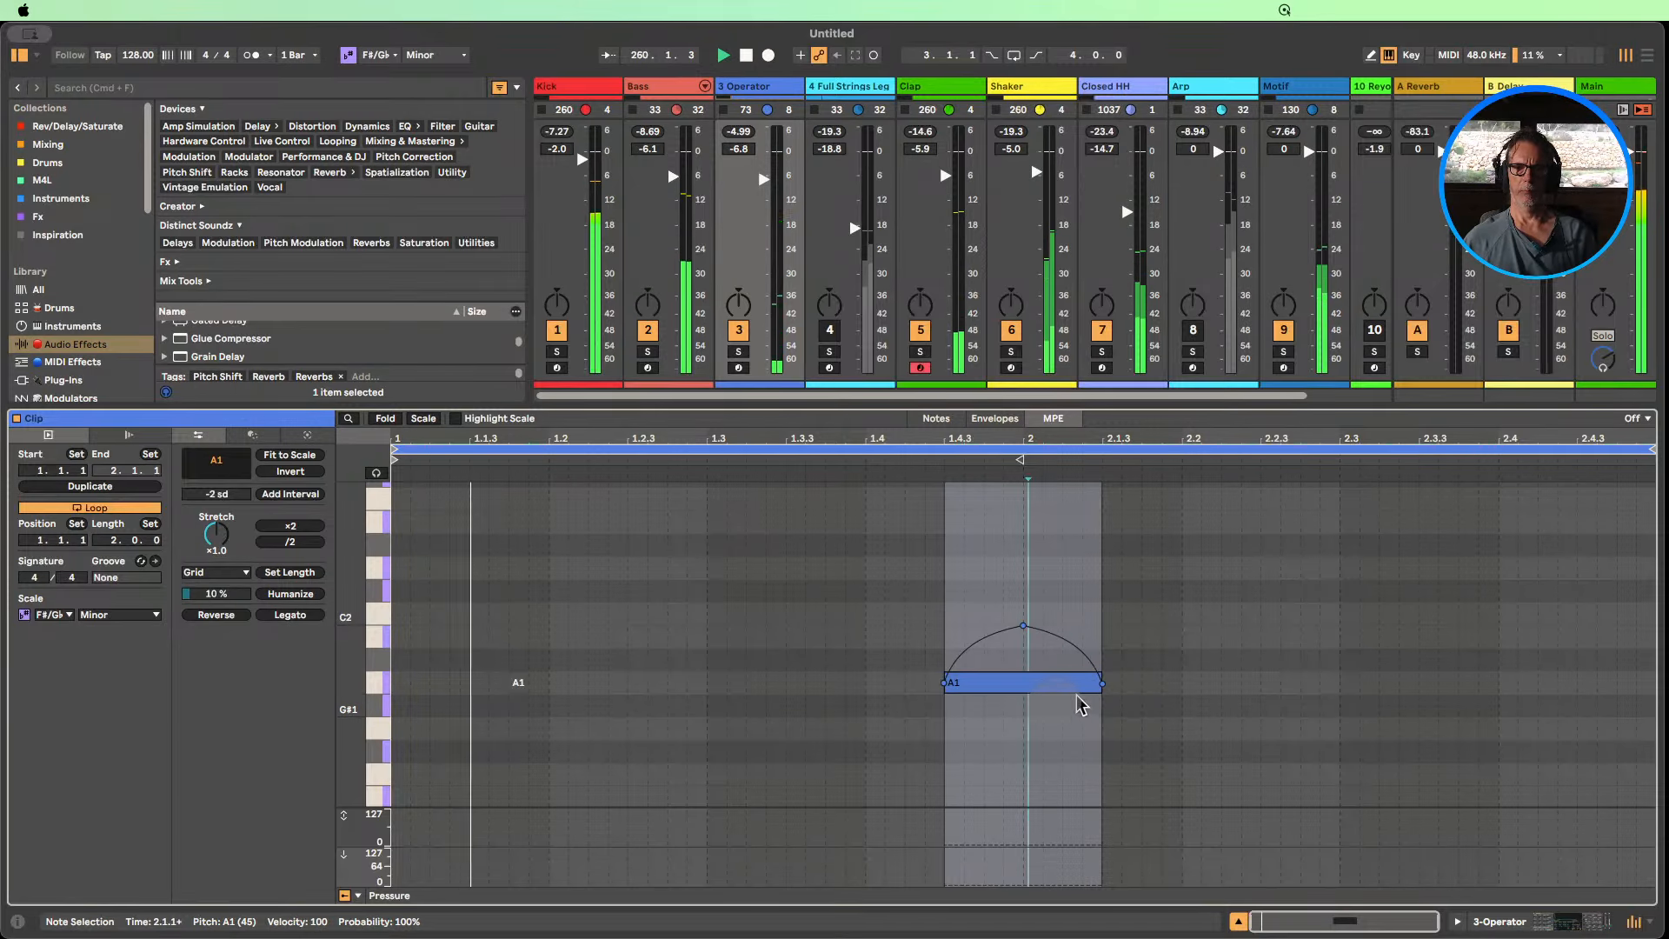
left_click(937, 418)
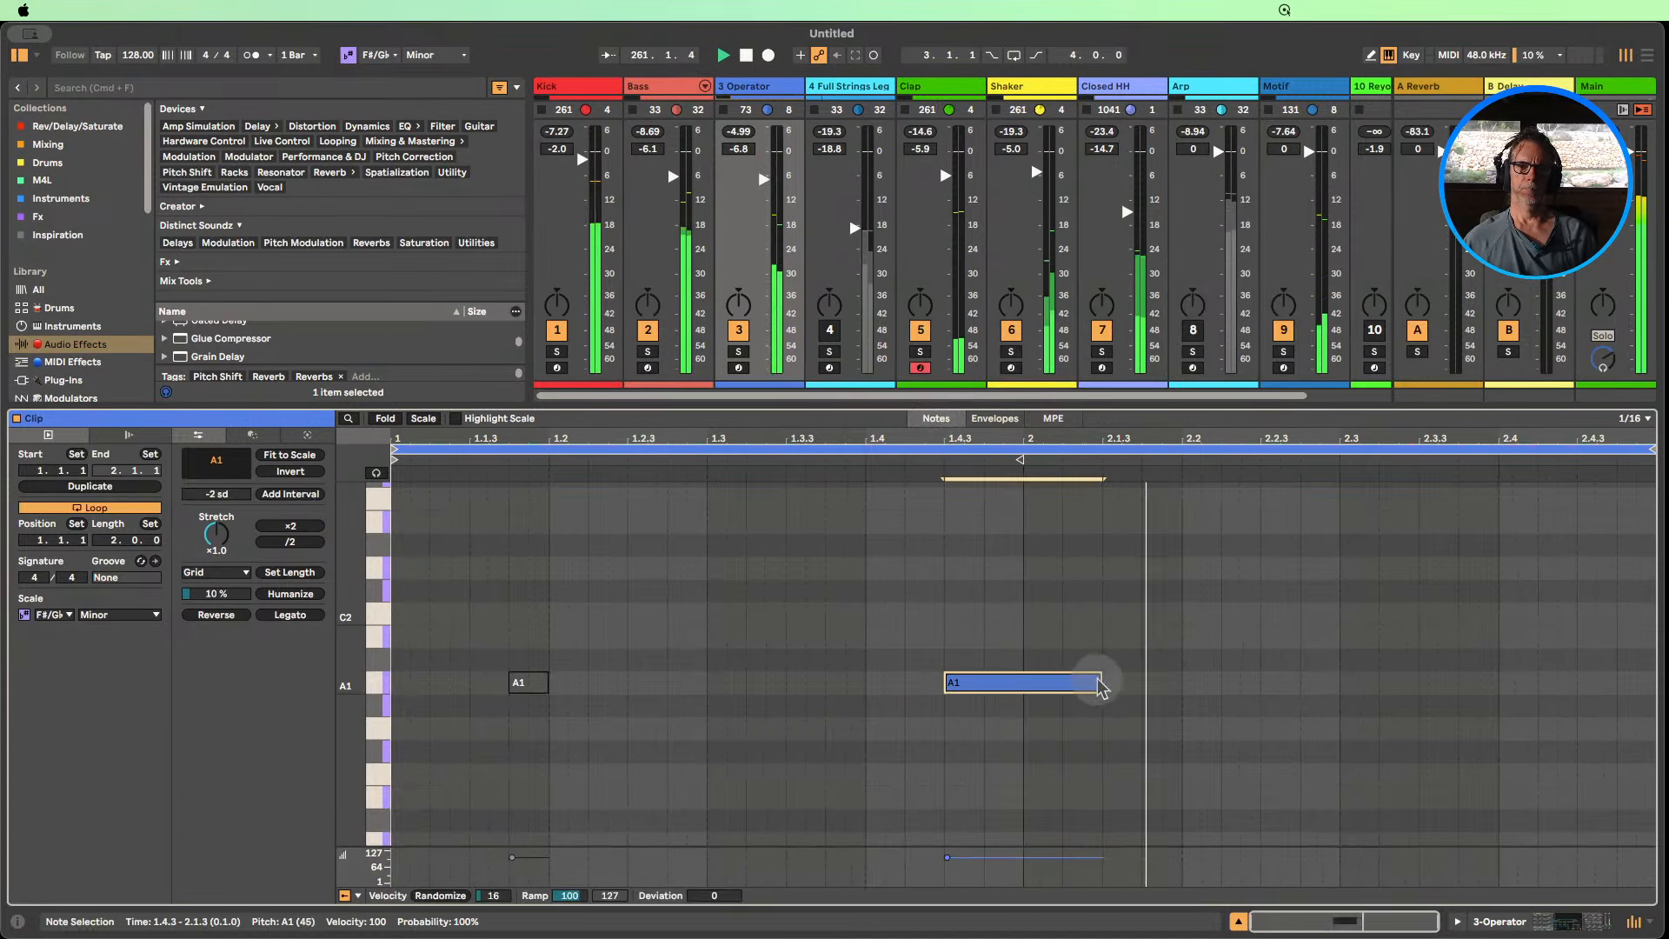
left_click_drag(1100, 683, 1025, 676)
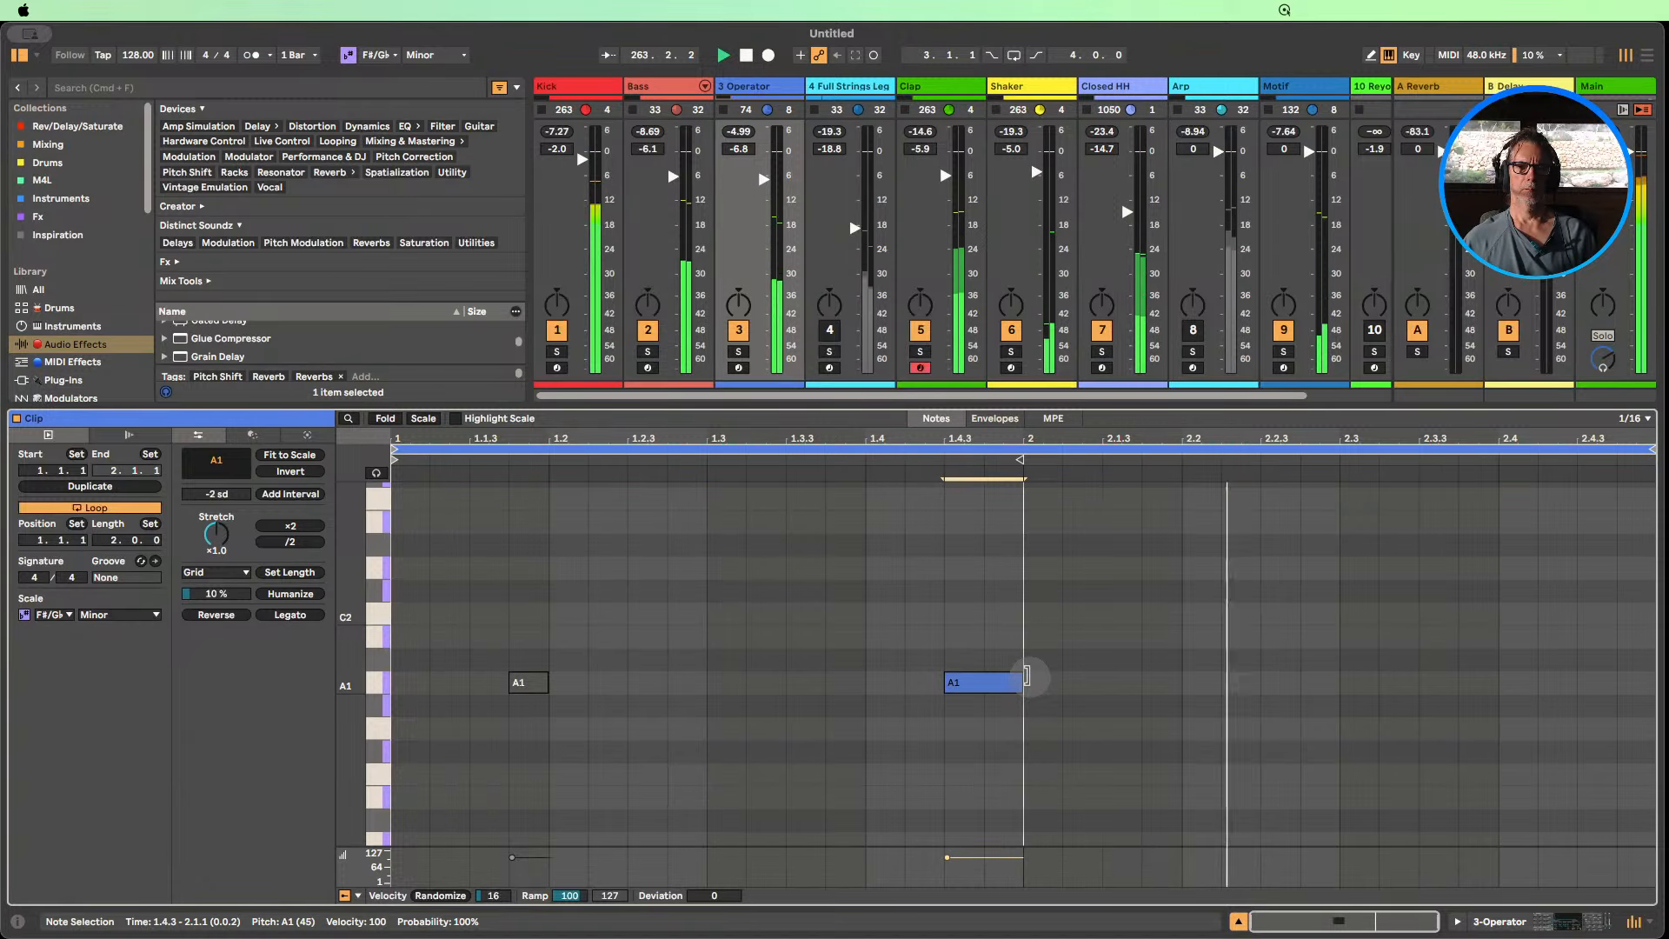
Unmute the Full Strings and Arp tracks while briefly muting Bass, and lower the Operator track's volume to -8.2 dB.
left_click(1496, 922)
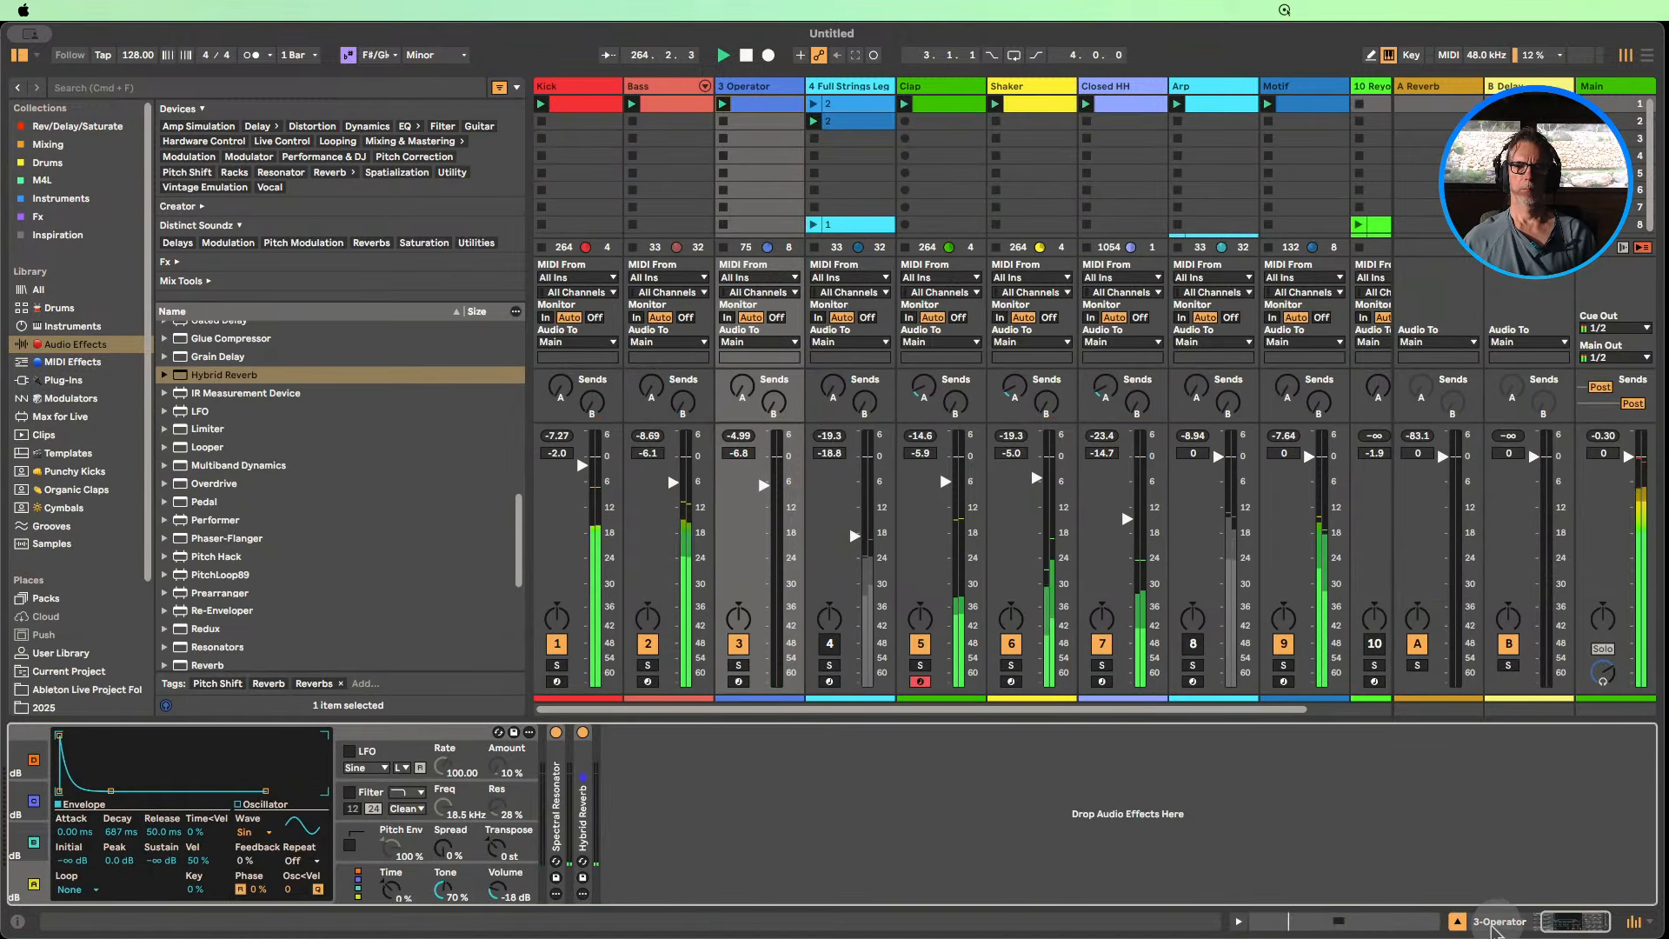
left_click(648, 644)
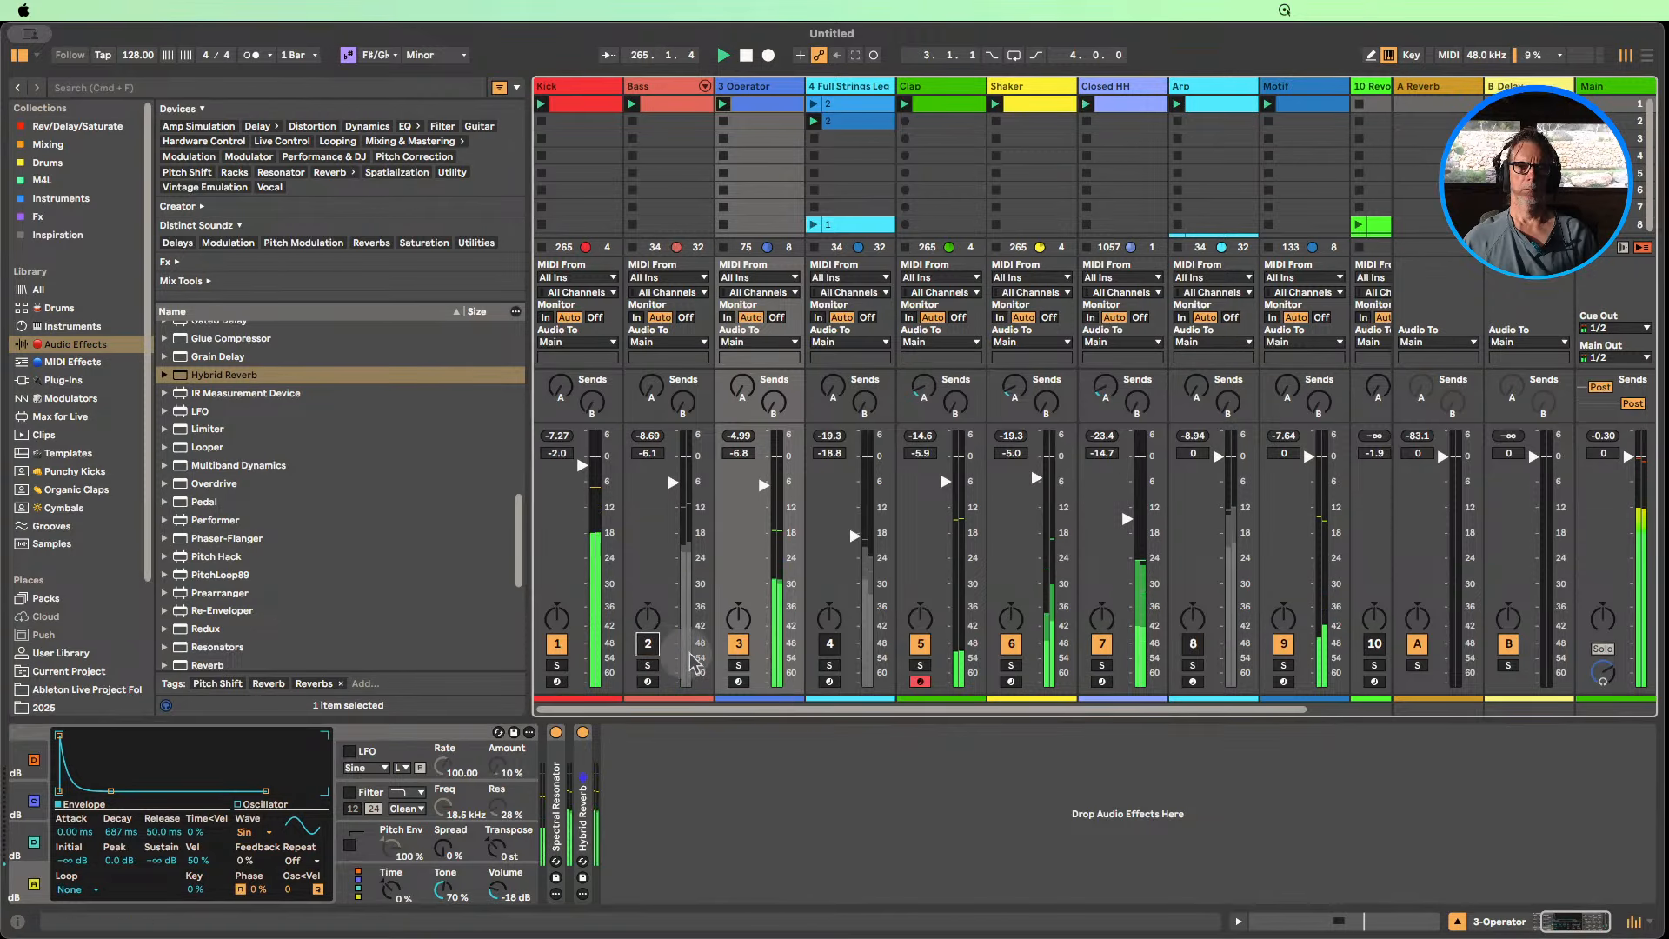
left_click(830, 648)
left_click(1193, 643)
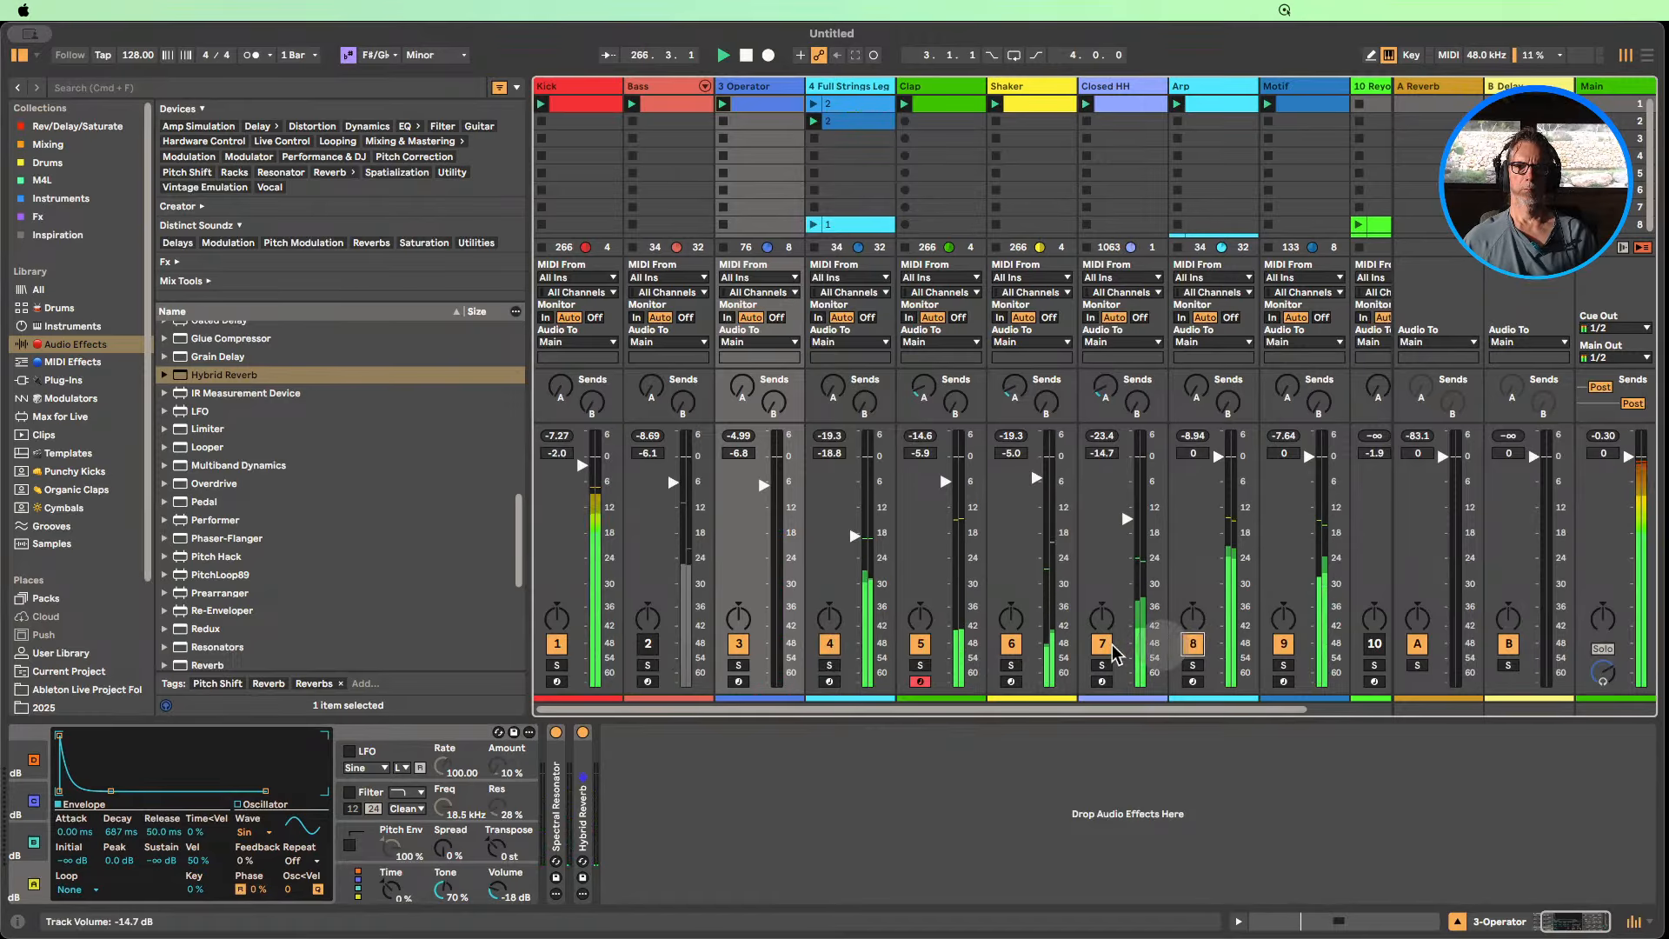
left_click(648, 643)
left_click_drag(764, 483, 763, 486)
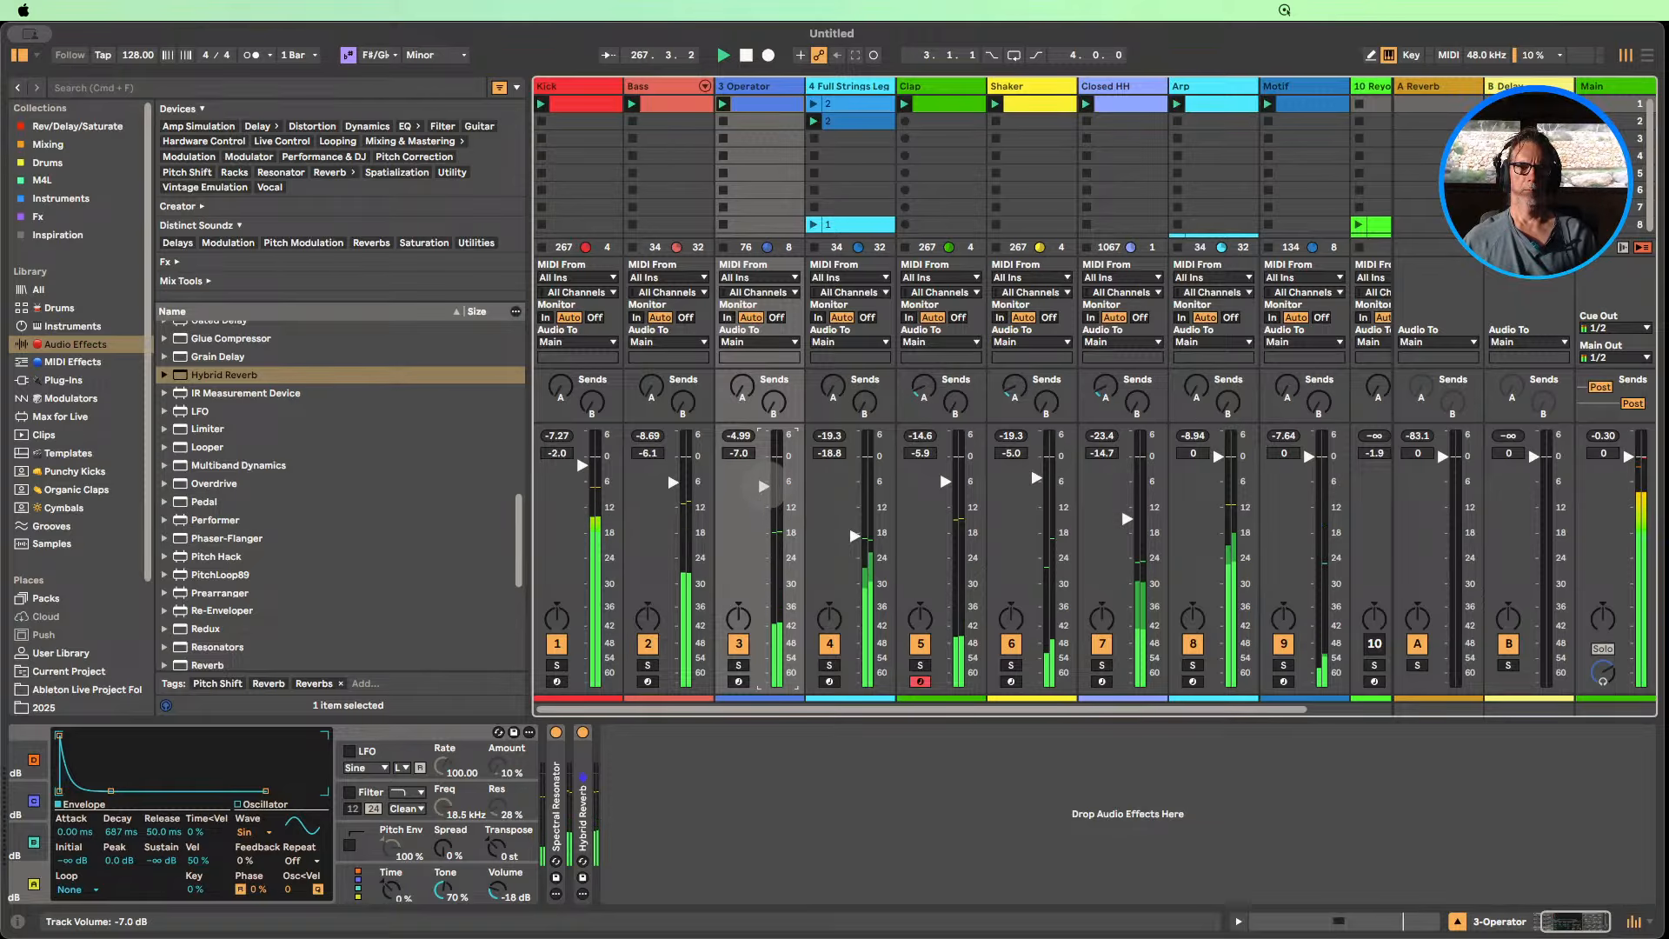
Mute the Full Strings track and raise the Closed HH track's volume to -11.0 dB.
left_click(830, 646)
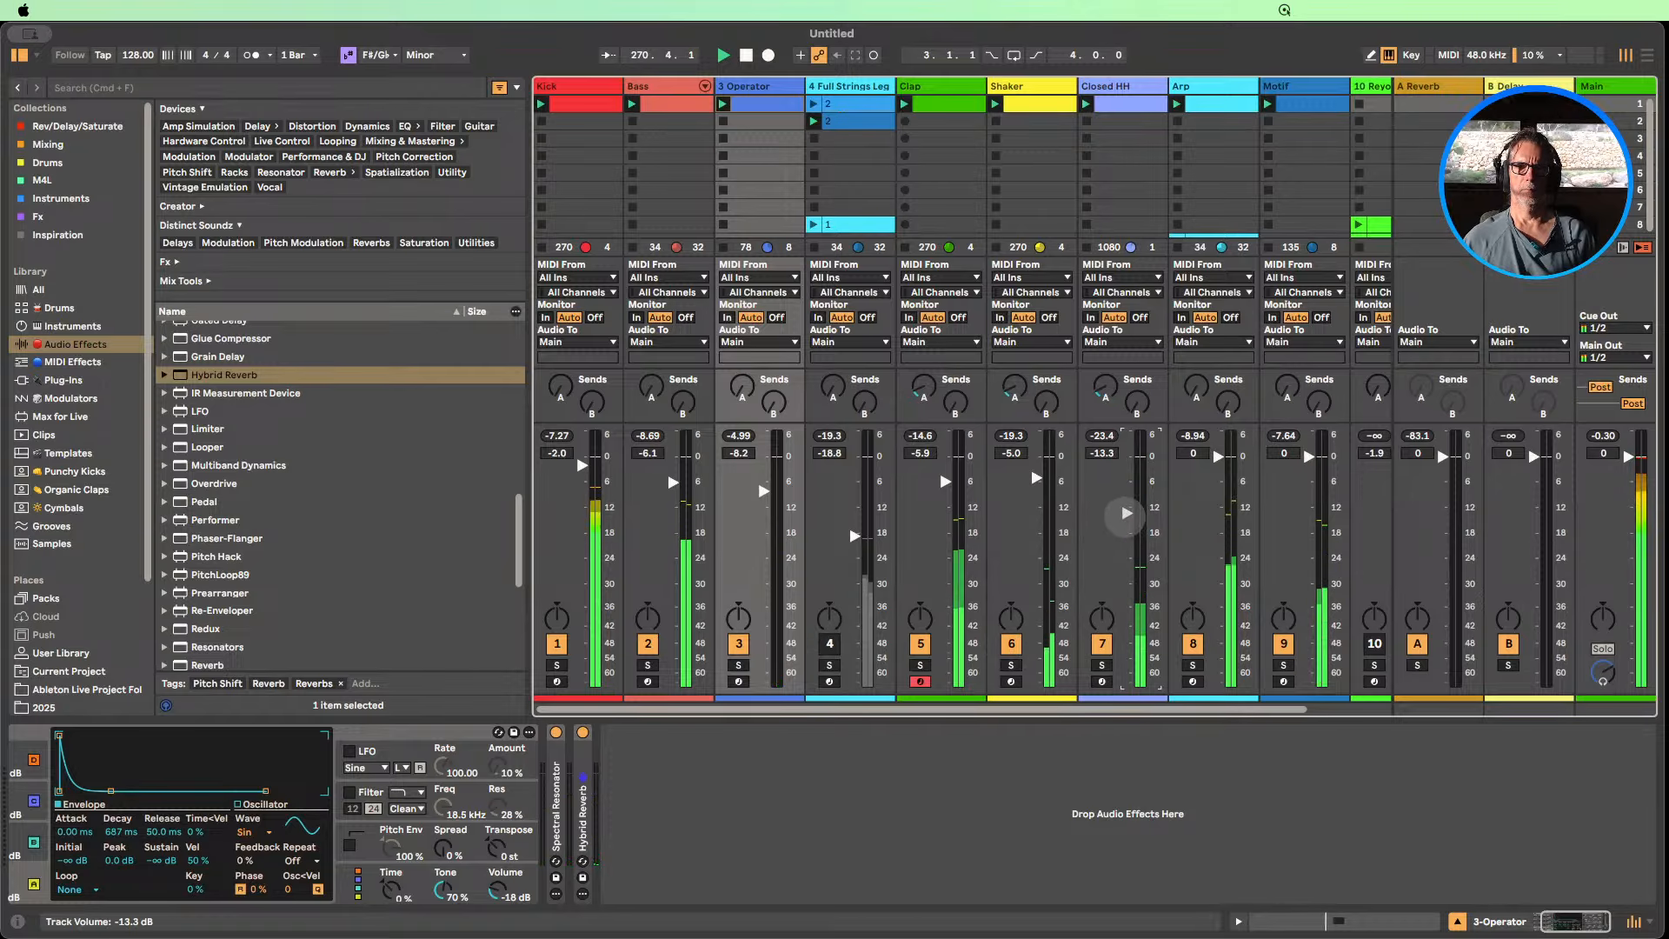
left_click_drag(1126, 514, 1126, 511)
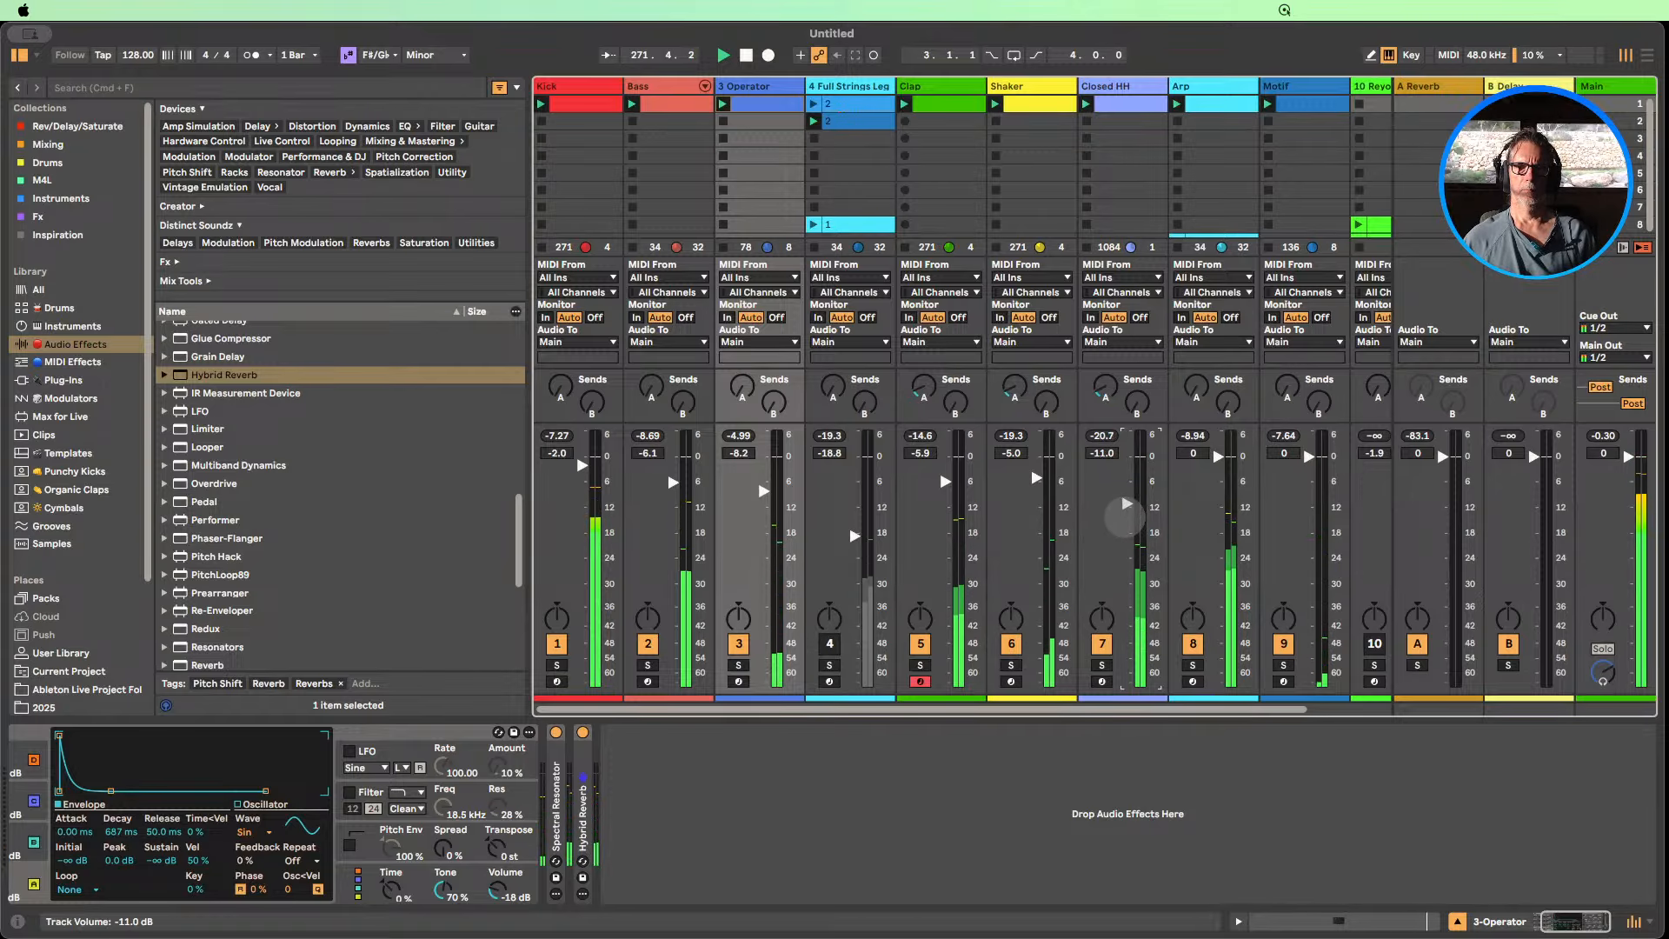
Duplicate both A1 notes of the Operator clip into bar 2, activating the copy at 2.1.4 and deactivating the one at 2.4.3.
double_click(753, 105)
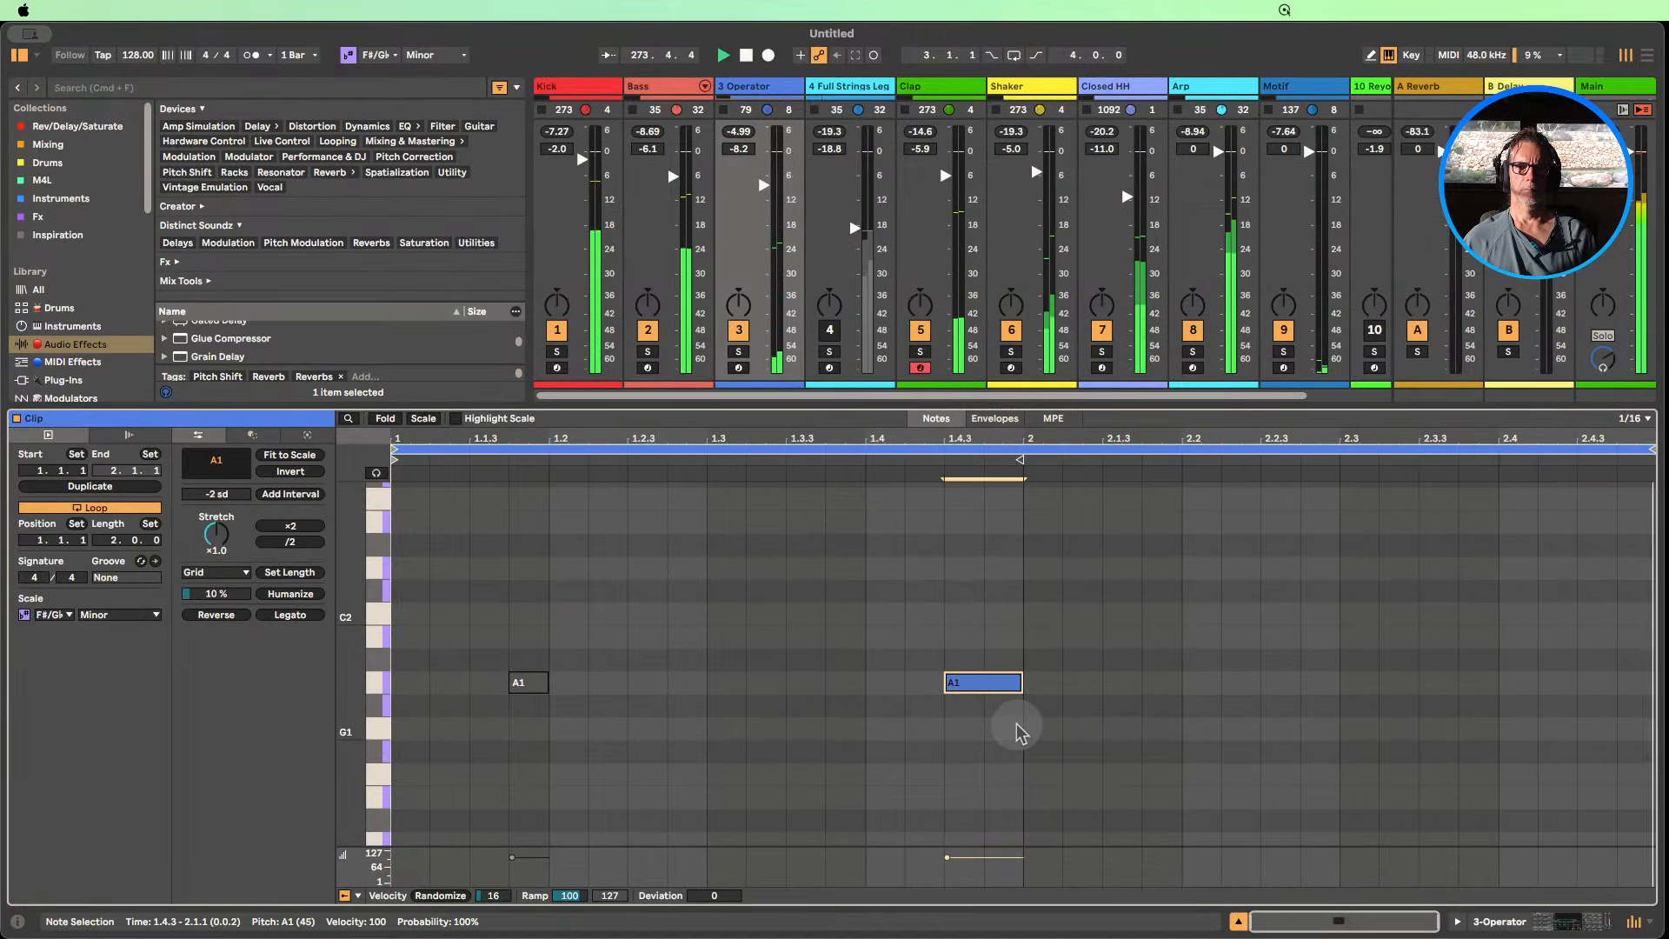
left_click_drag(1019, 723, 407, 644)
key("super+d")
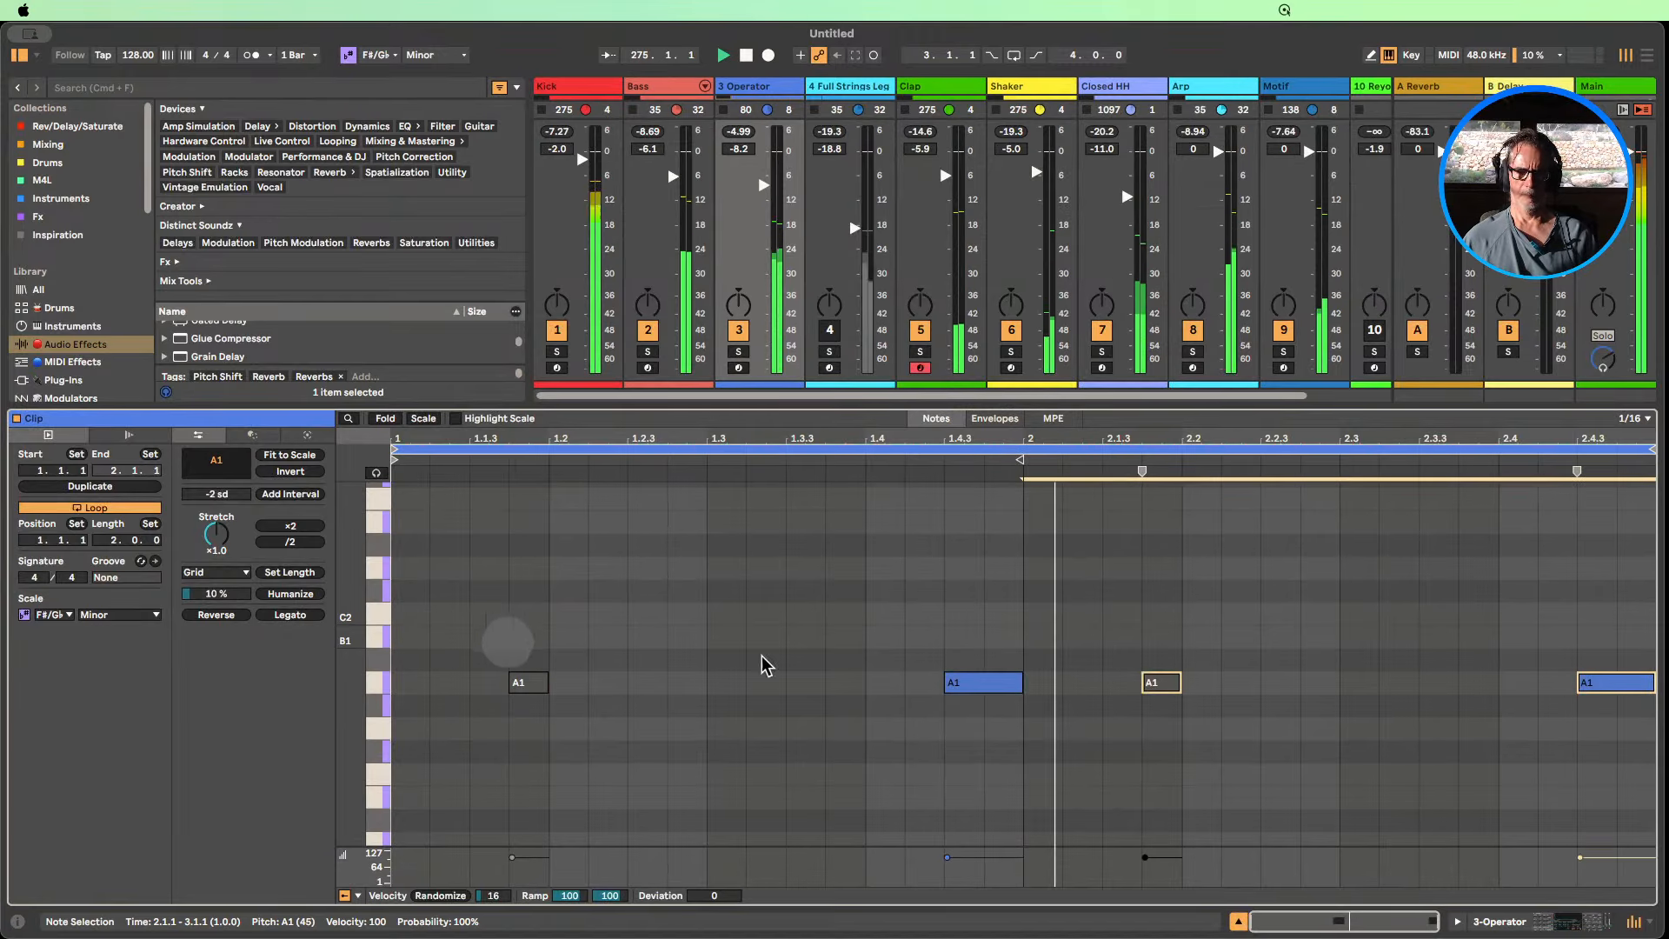
left_click(1147, 659)
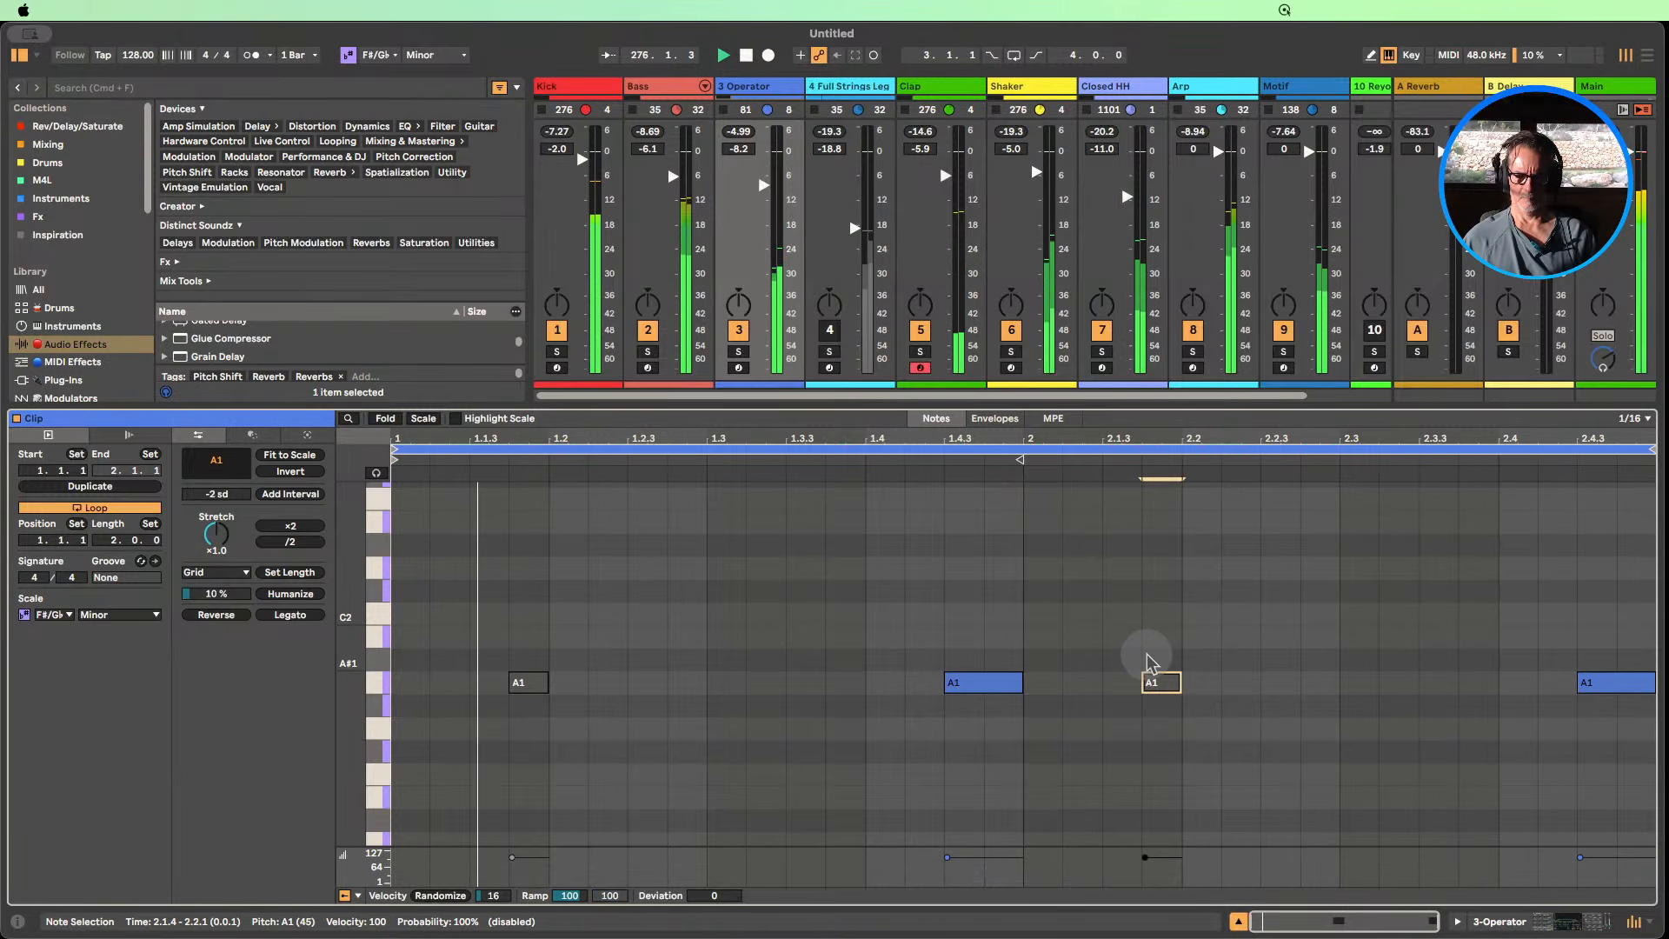
left_click(1616, 683)
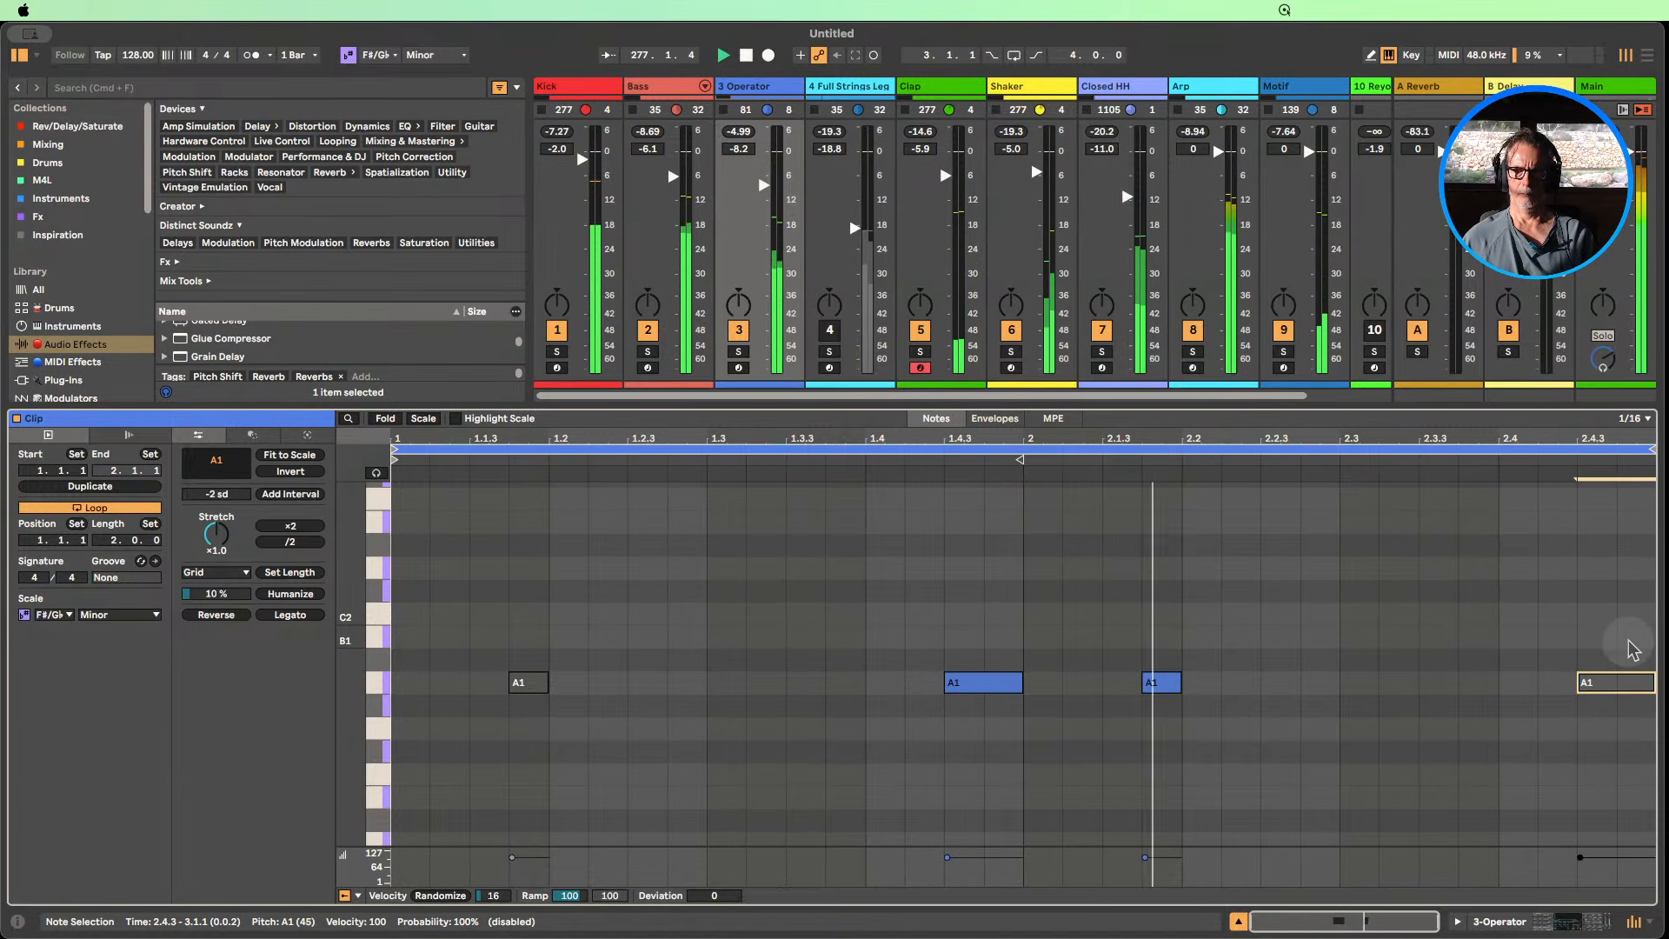
Try the active bar-two A1 note at 2.2.3, 2.2.2 and 2.2.1, and return it to 2.1.4.
left_click_drag(1162, 683, 1284, 687)
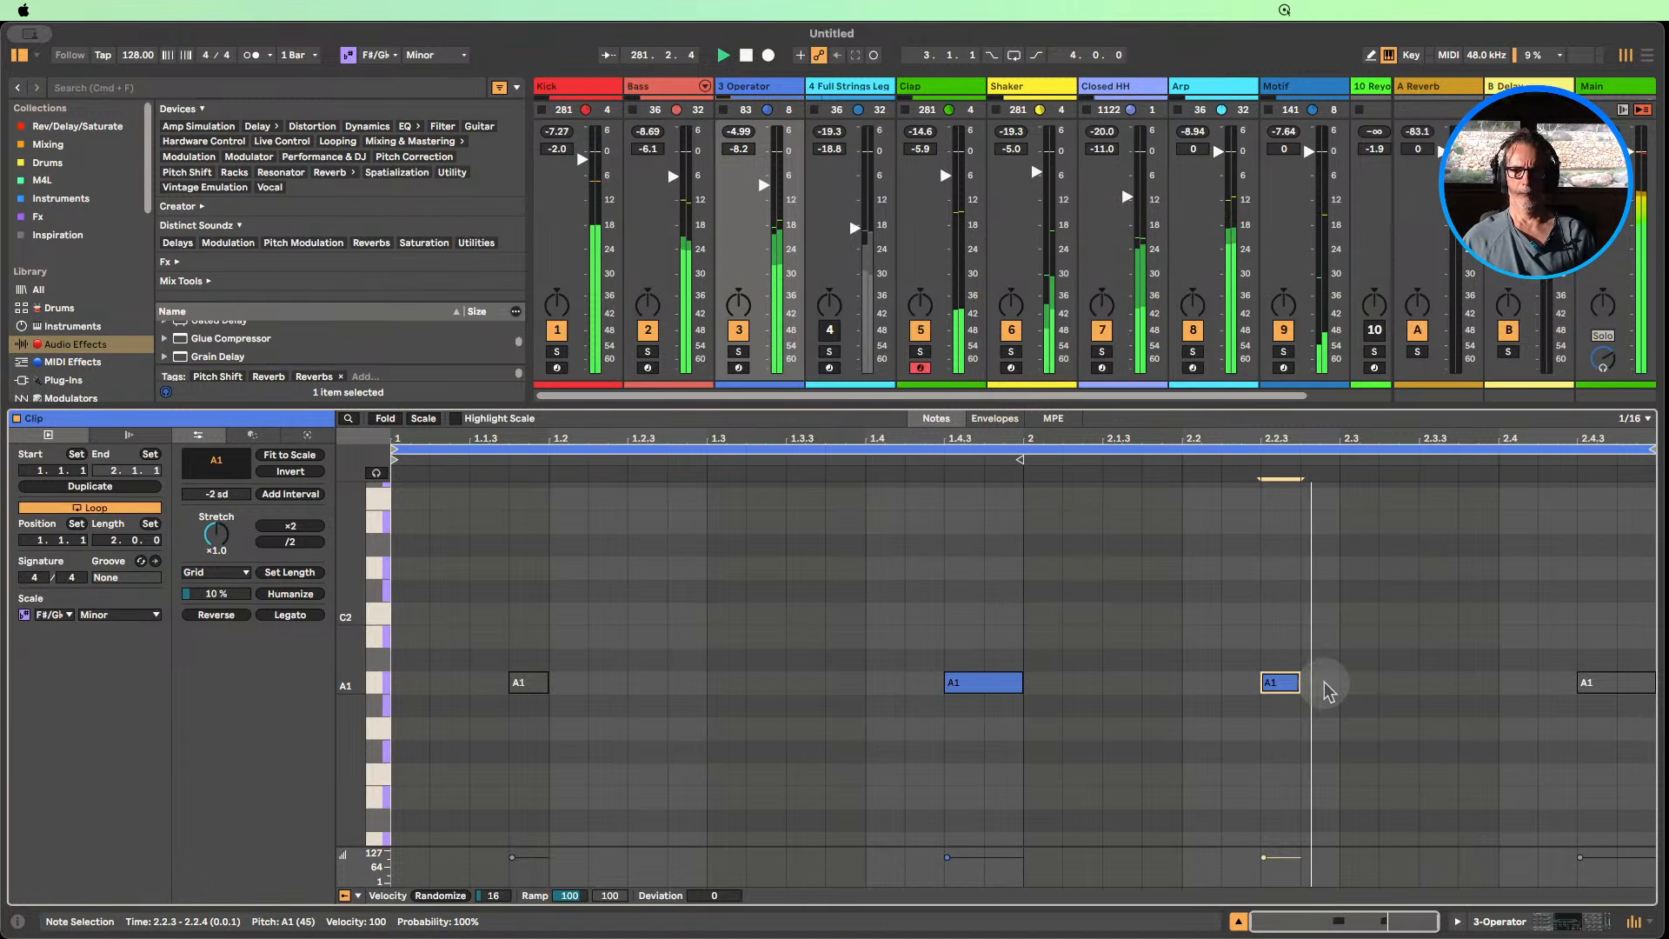
key("Left")
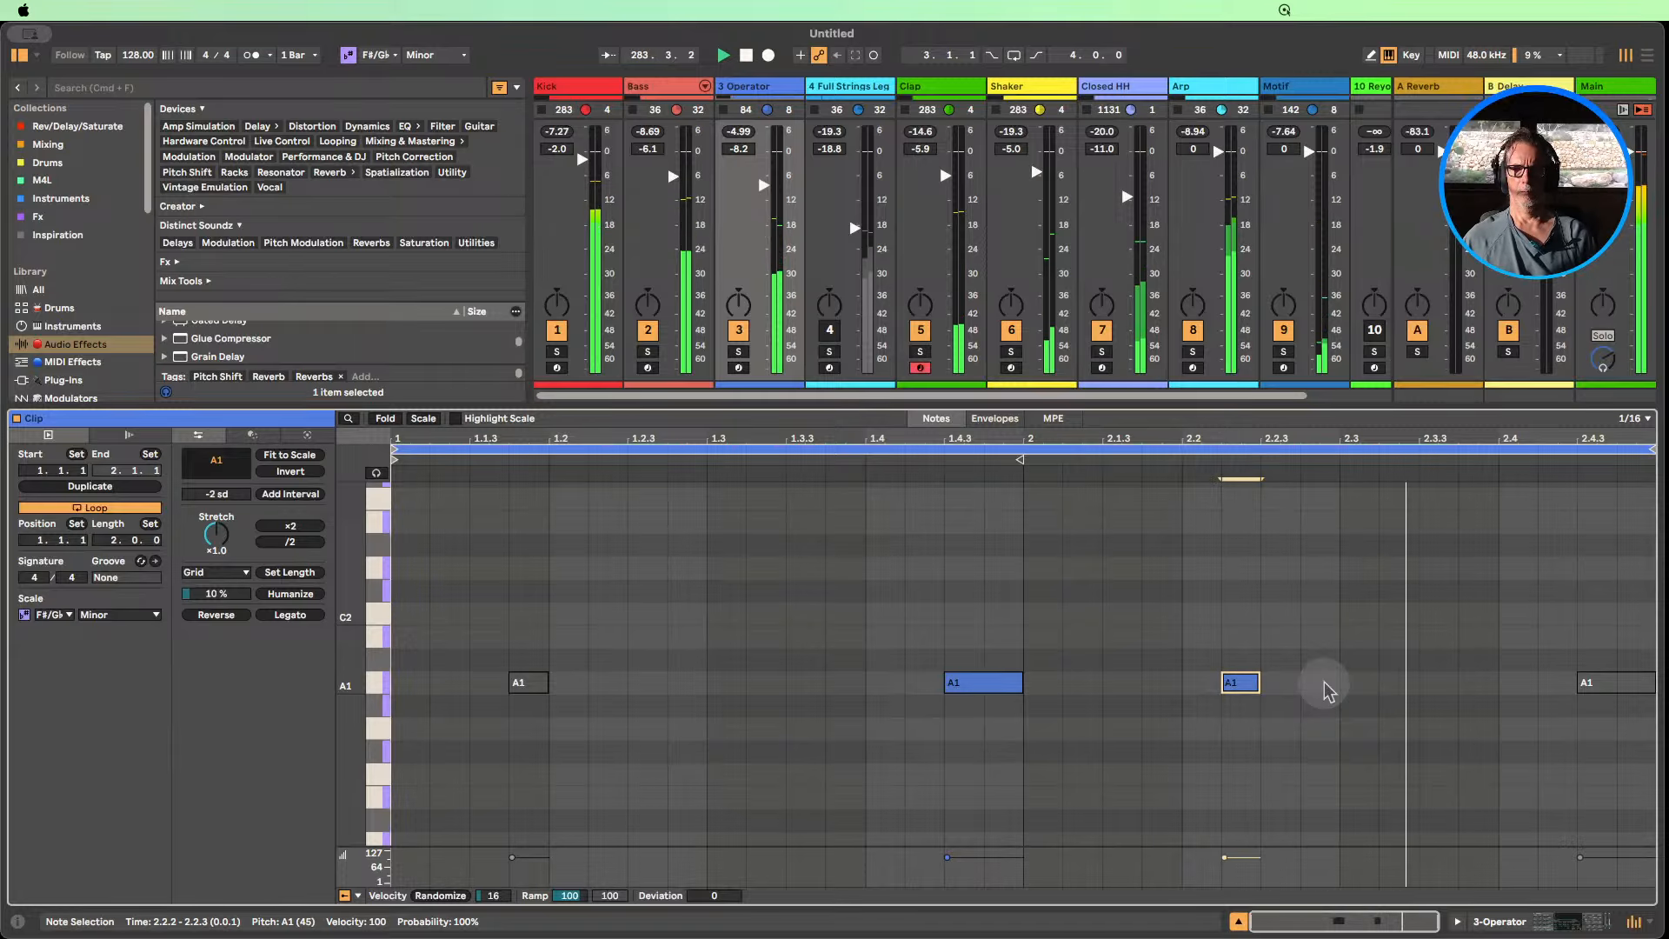
key("Left")
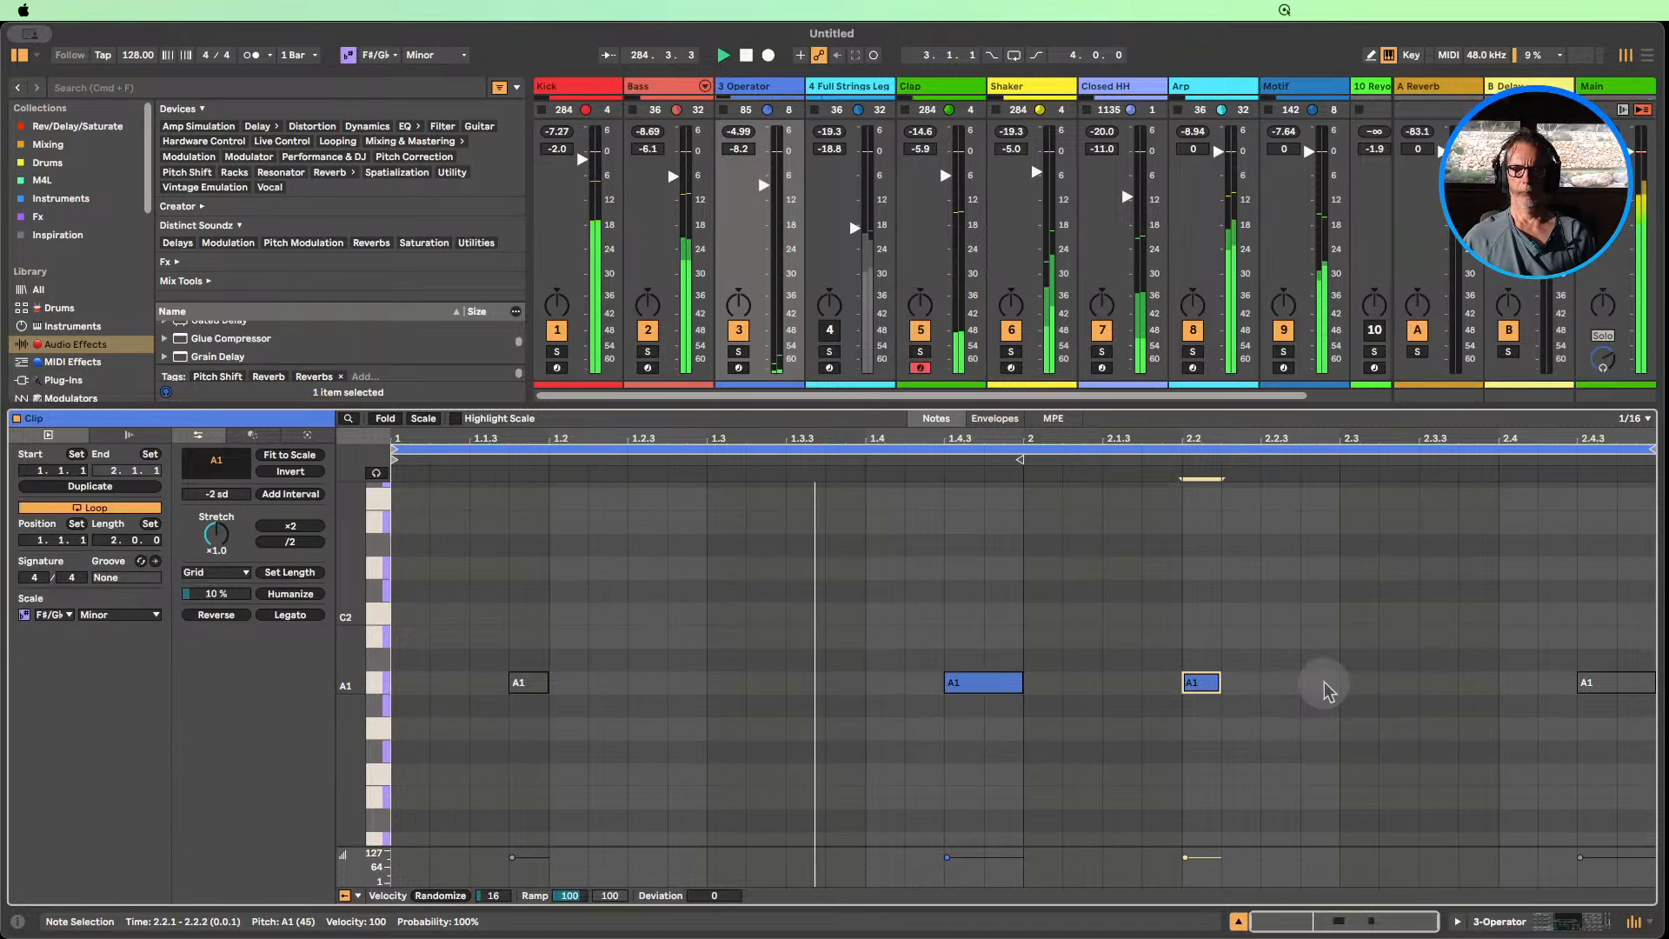
key("Left")
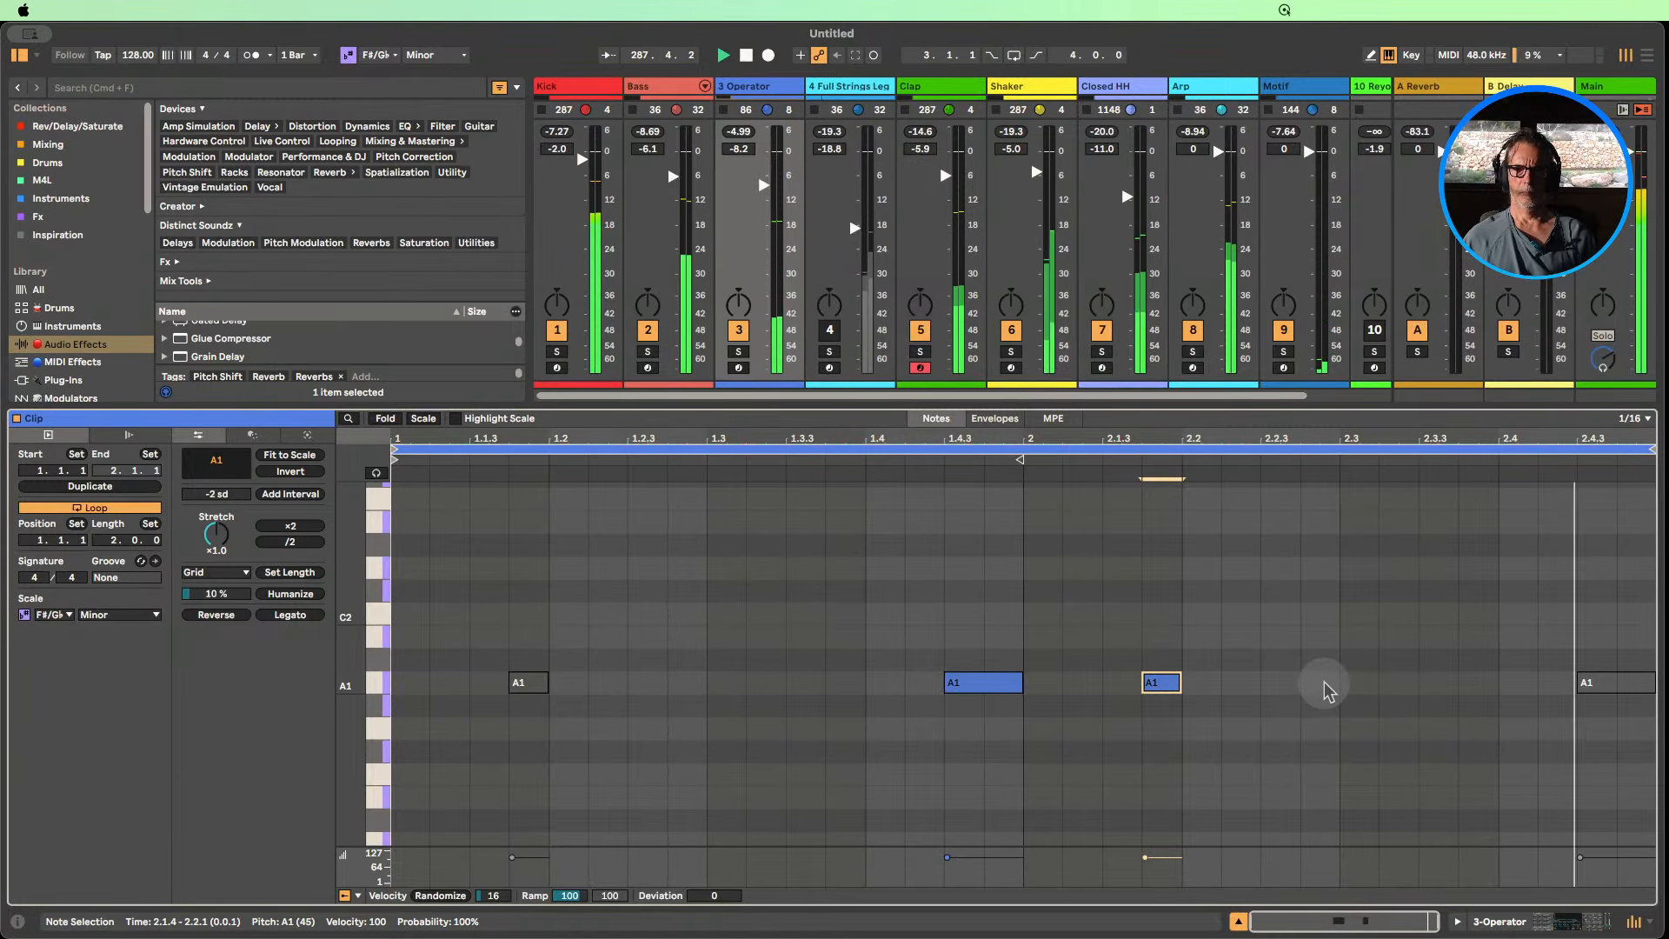
Duplicate the A1 note in bar 2 so notes sit at 2.1.3 and 2.1.4, and raise the 2.1.4 note an octave to A2.
key("Left")
key("super+d")
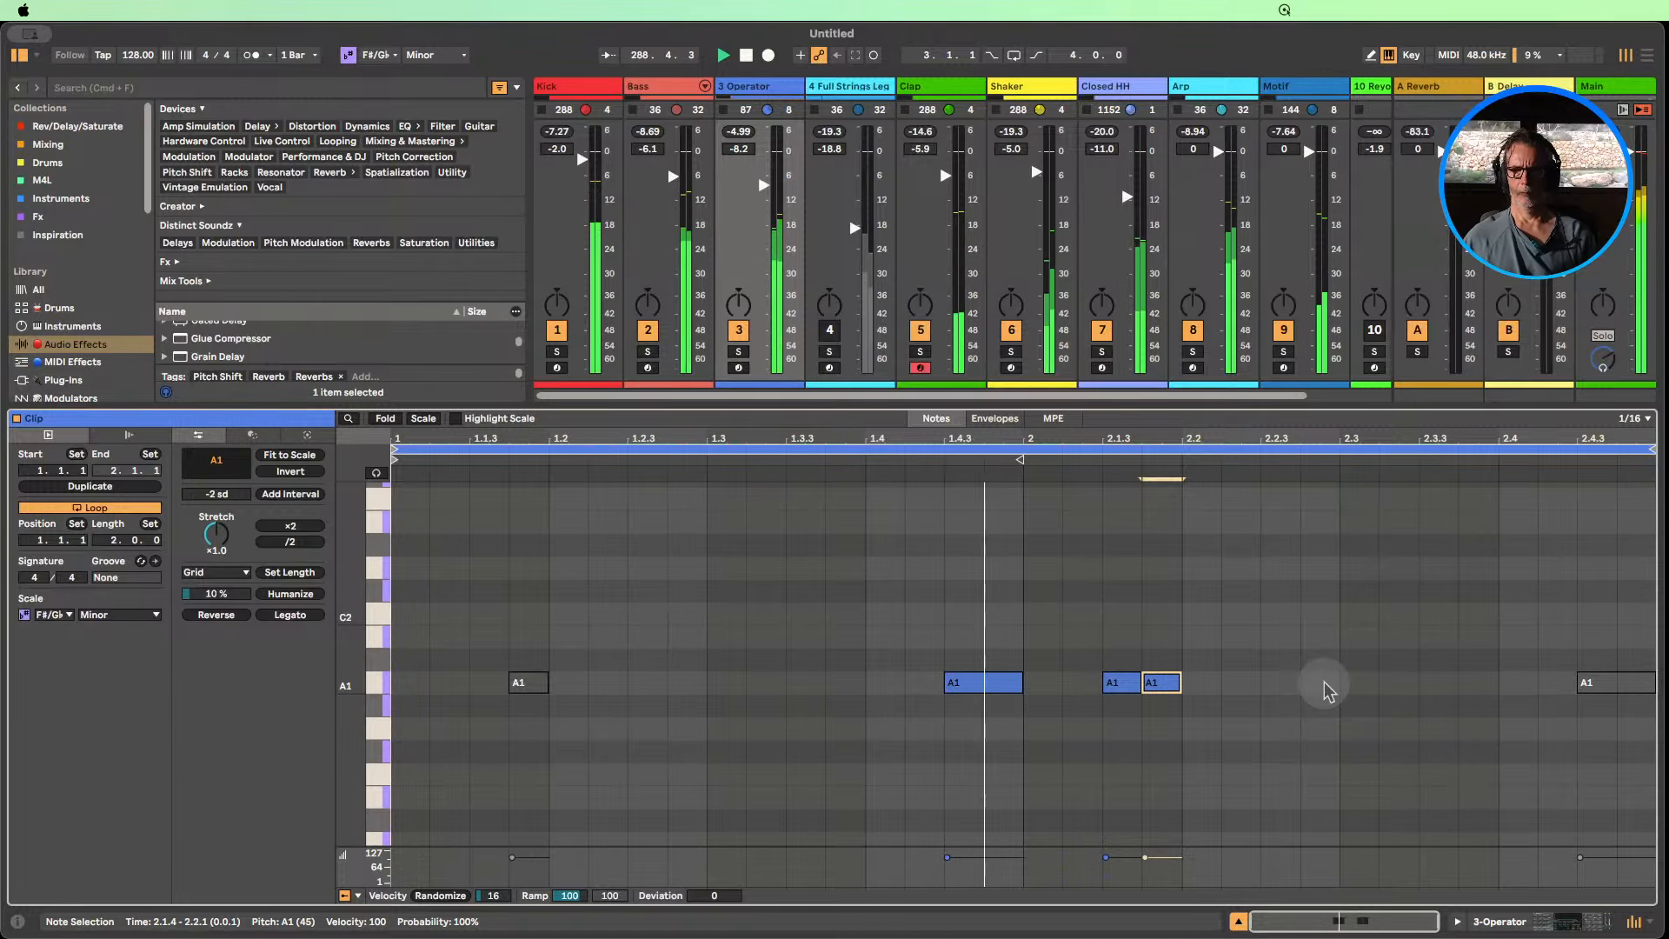
key("shift+Up")
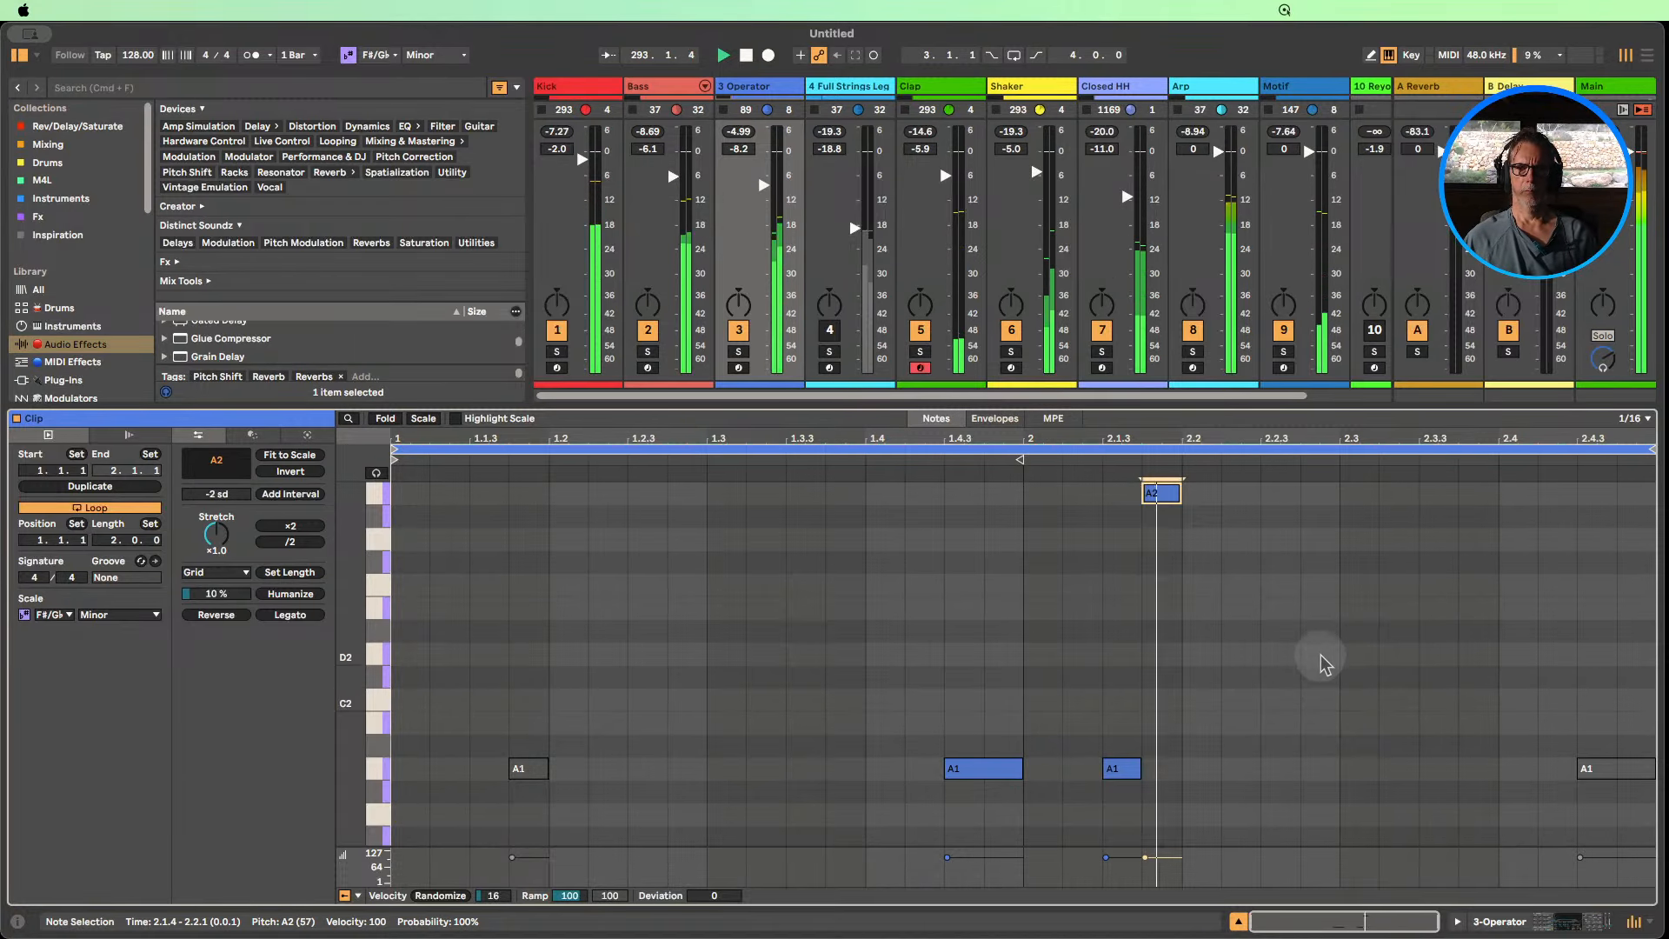
Raise the A1 note at 2.1.3 of the Operator clip to G#2.
left_click(1160, 783)
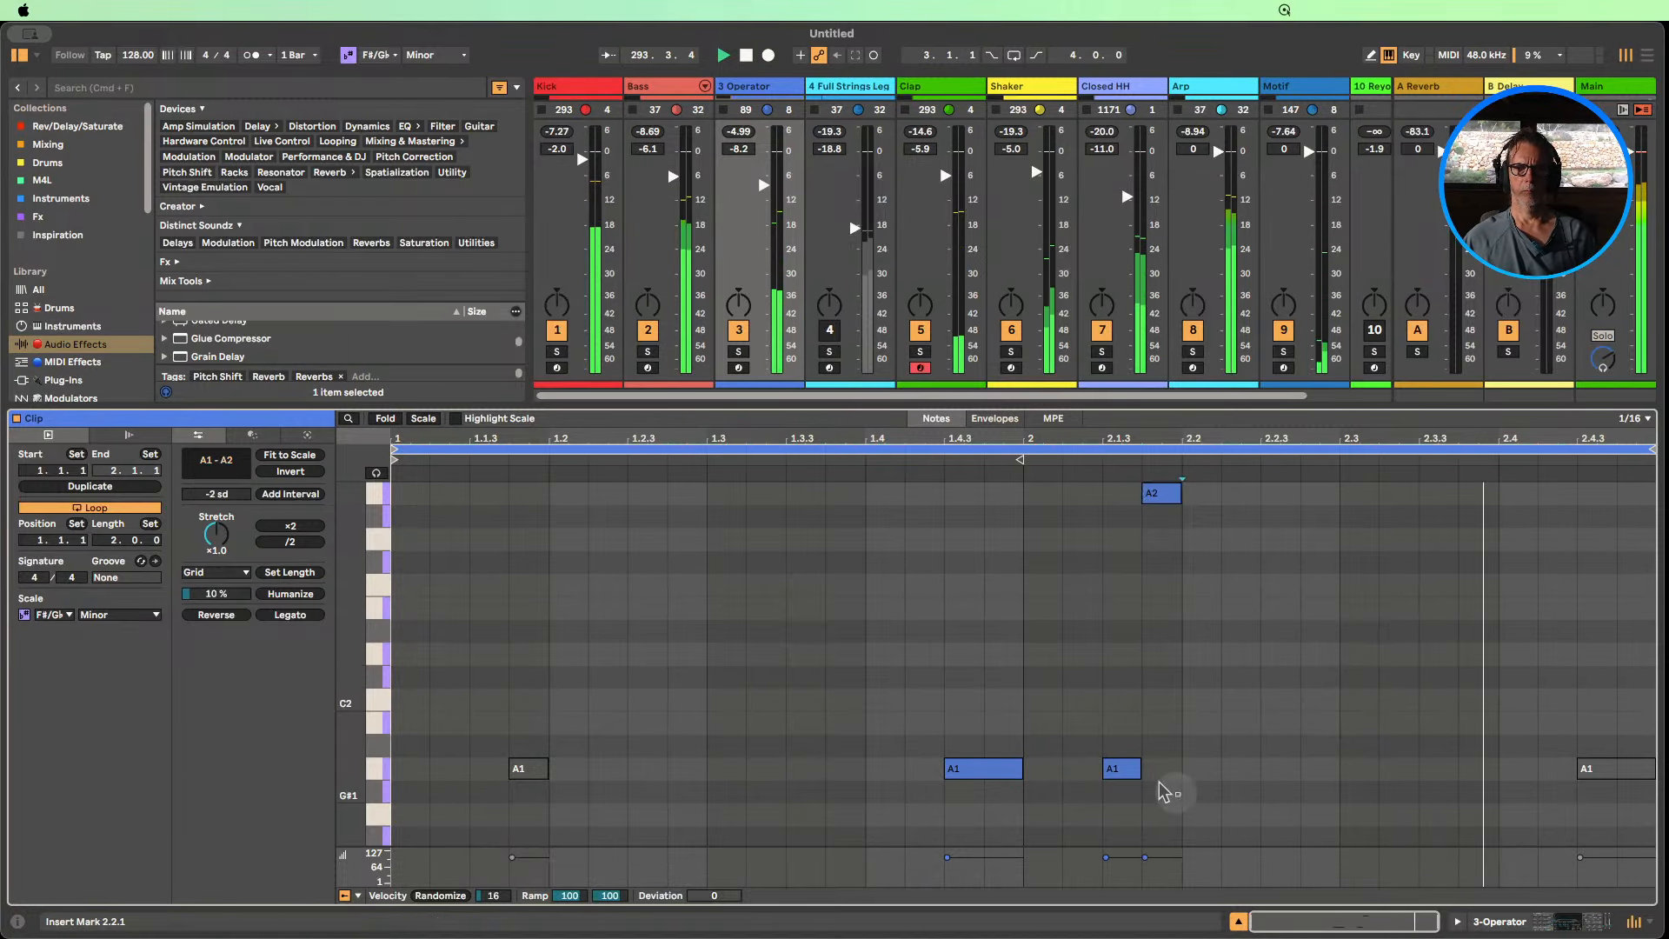
left_click(1117, 767)
key("shift+Up")
key("Down")
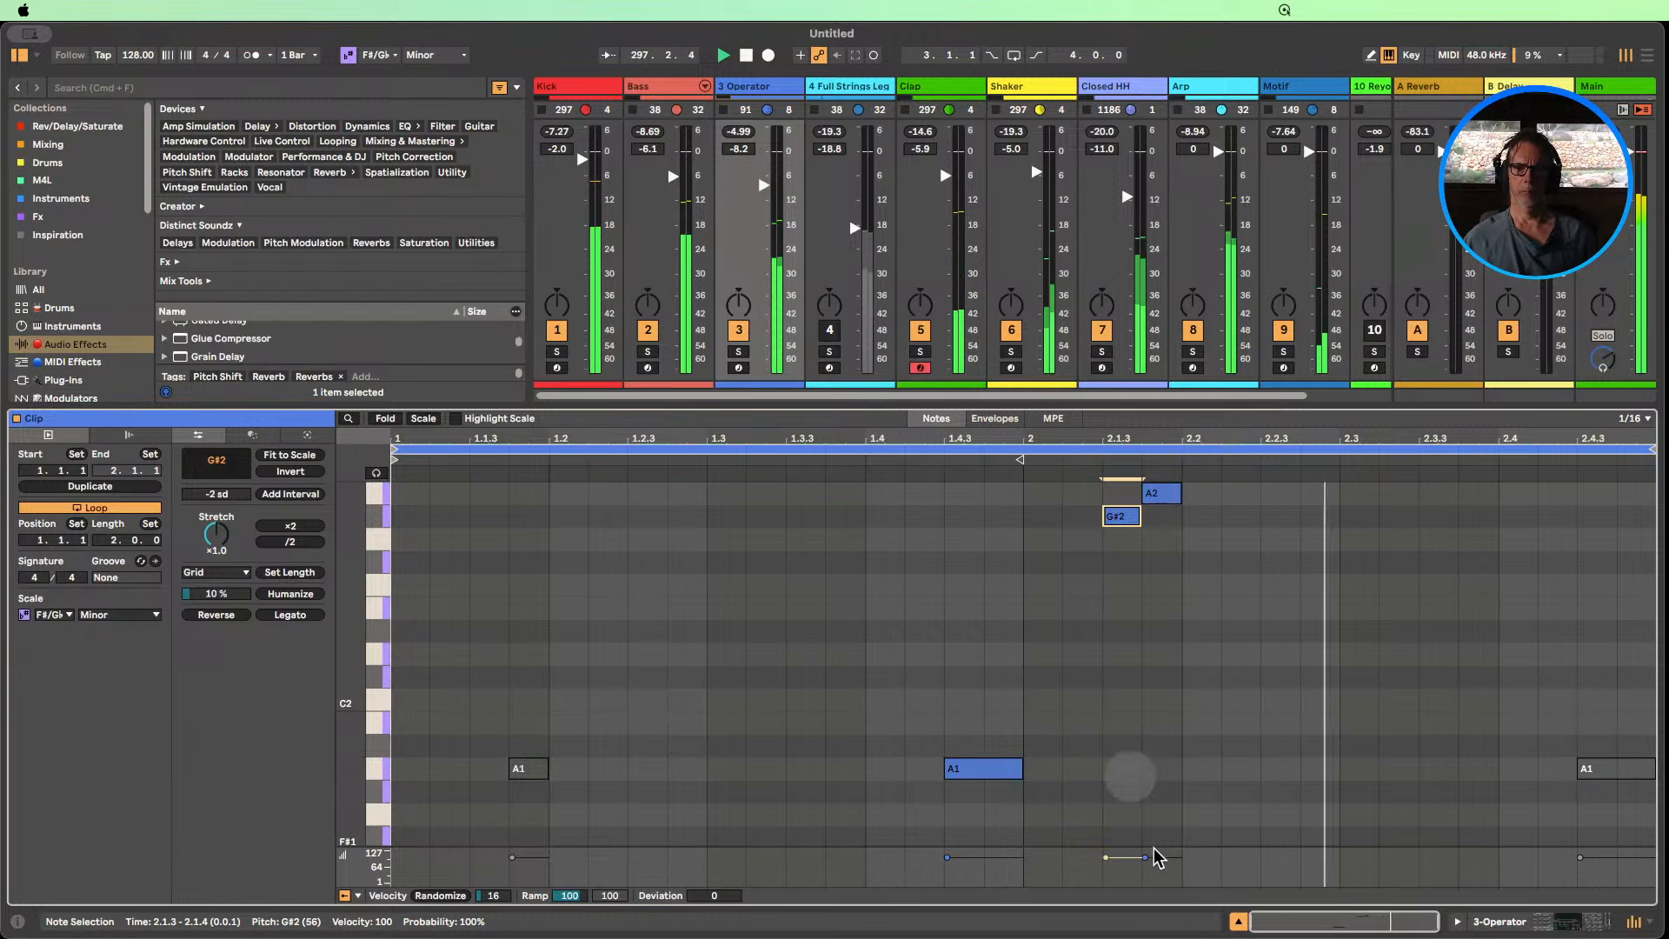
Close the Operator clip editor and unmute the Full Strings track while briefly muting Operator.
left_click(1237, 922)
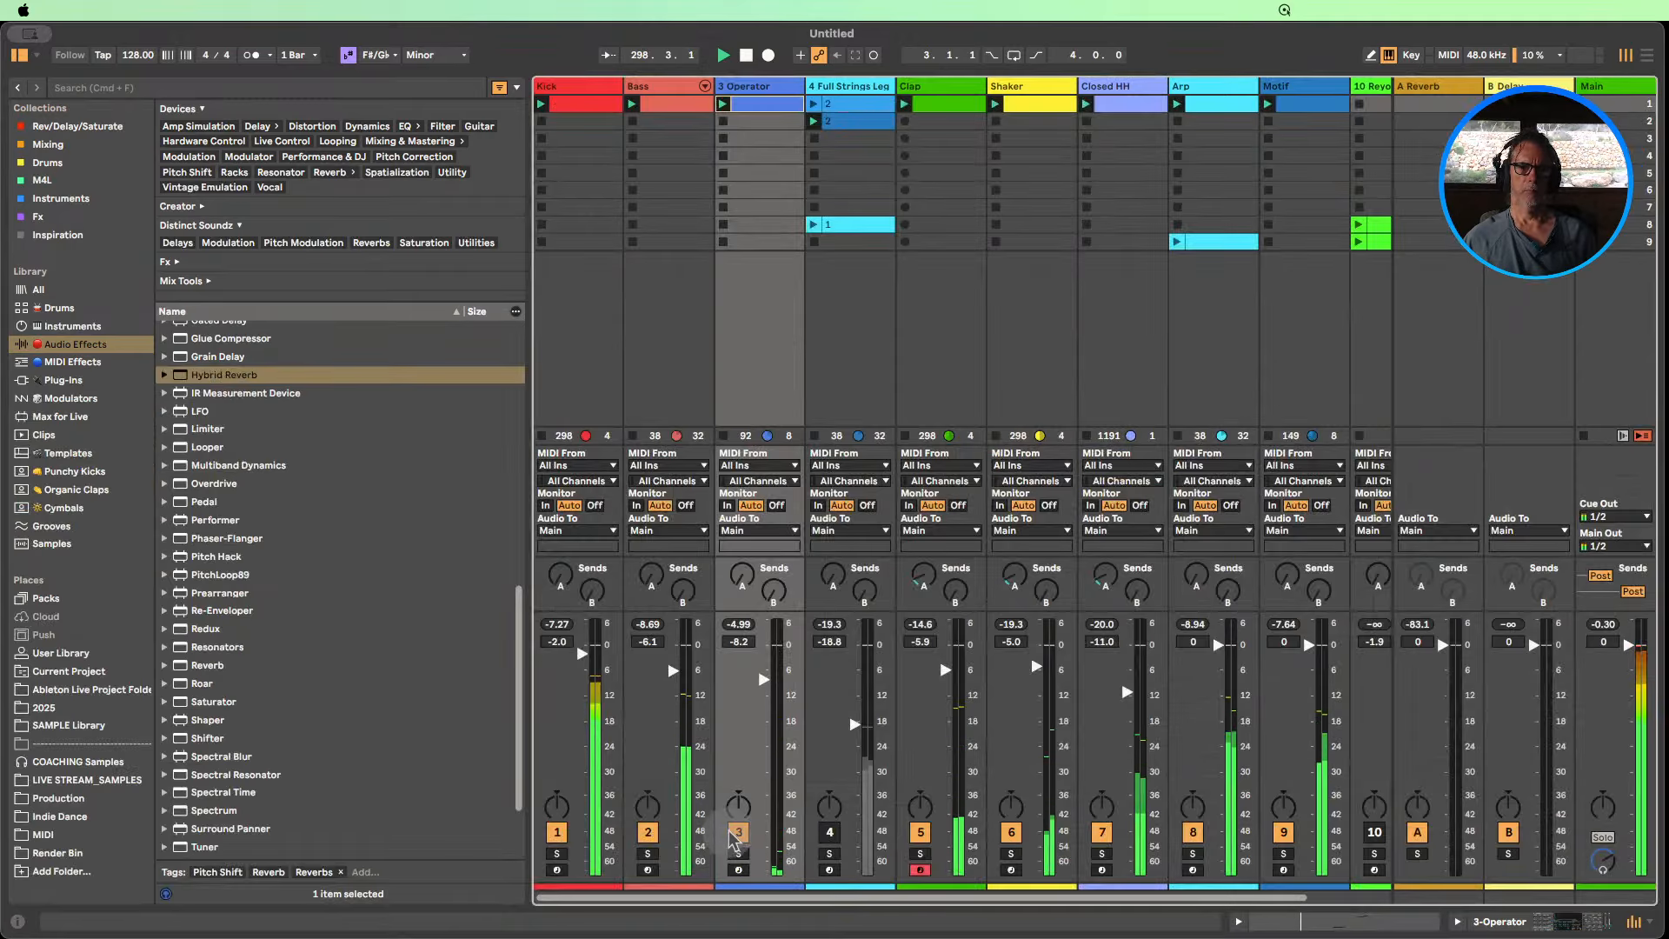
left_click(829, 833)
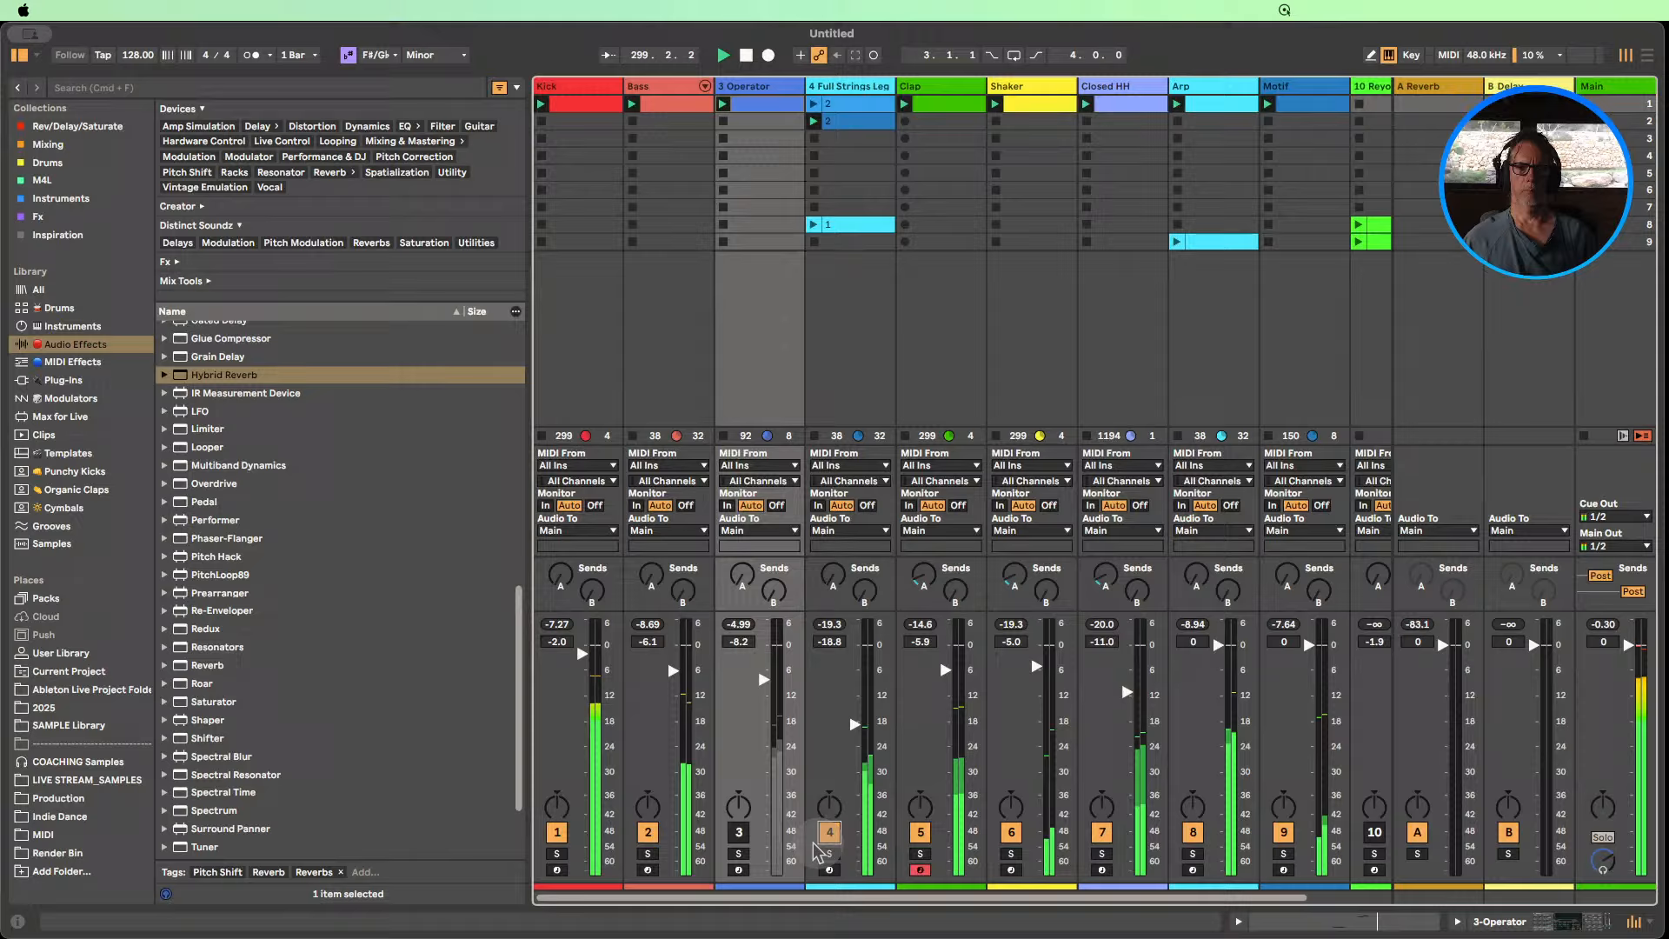
left_click(739, 832)
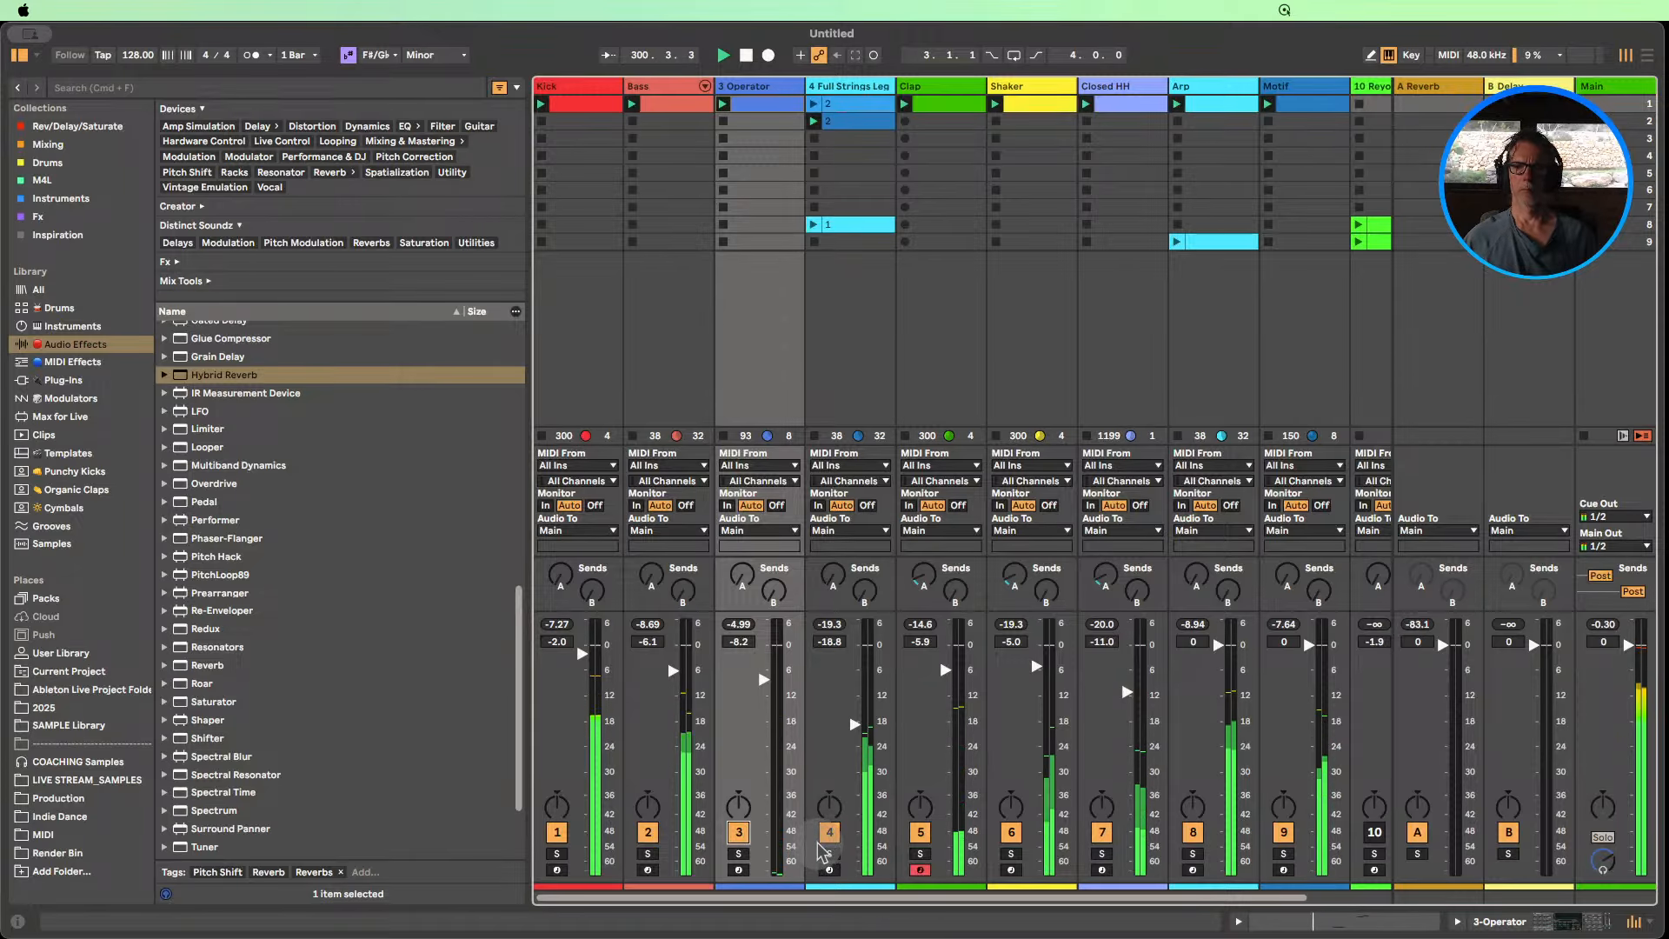
Hide the browser, mute Motif briefly, and lower the Operator track's volume to -9.0 dB.
left_click(20, 57)
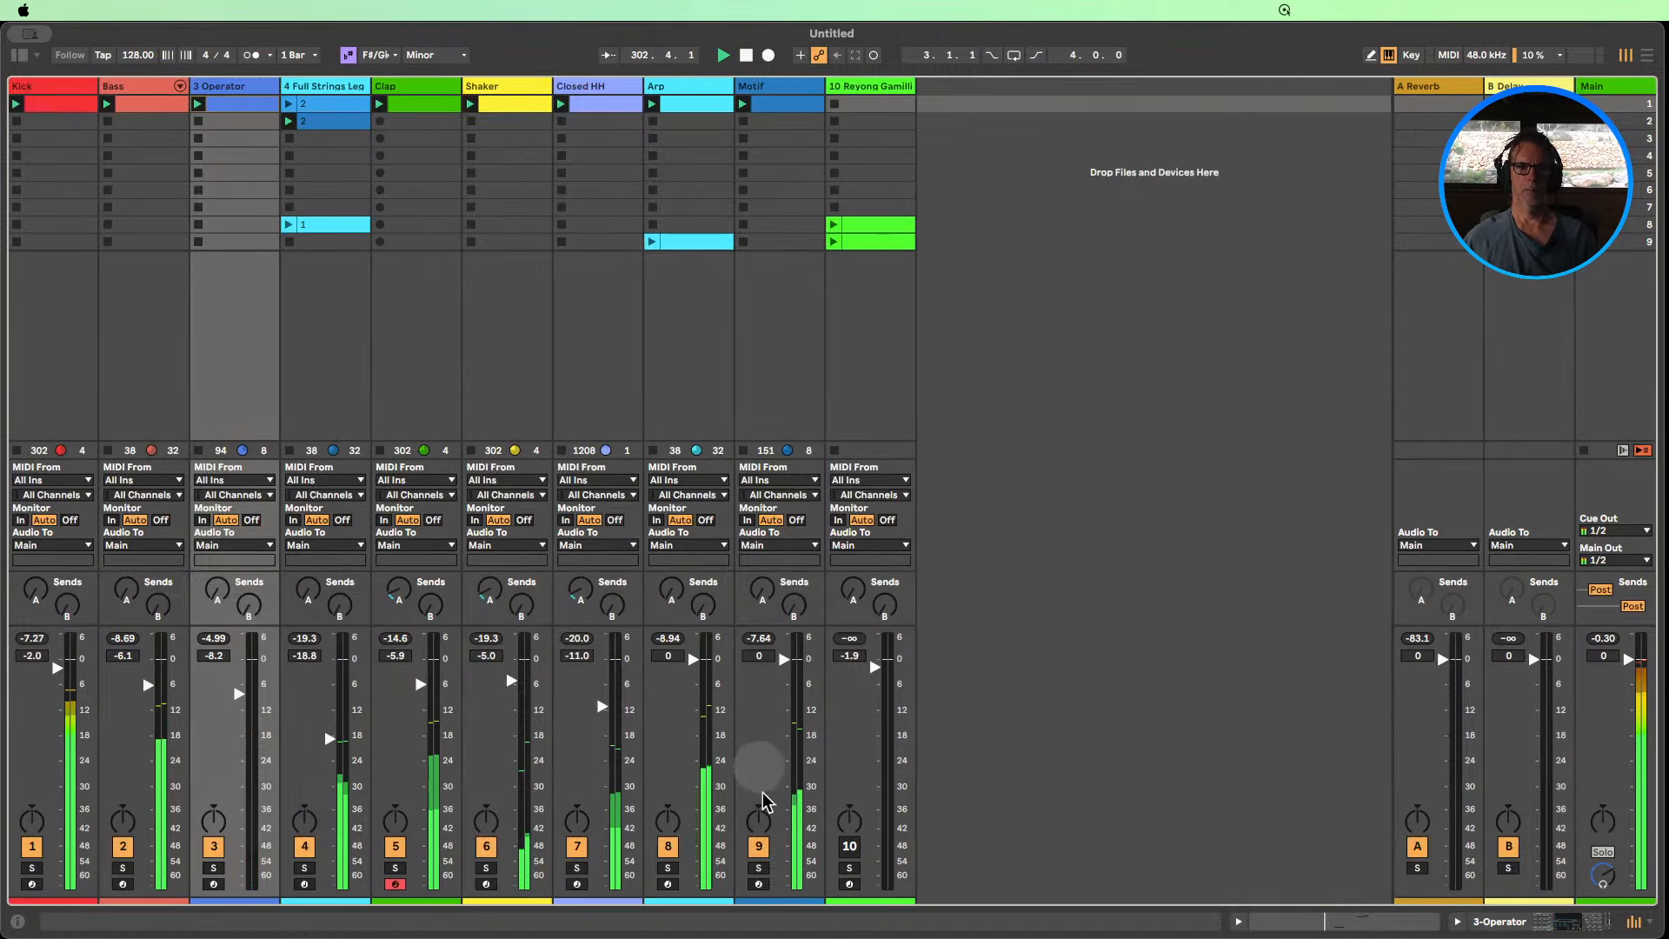
left_click(759, 845)
left_click(759, 846)
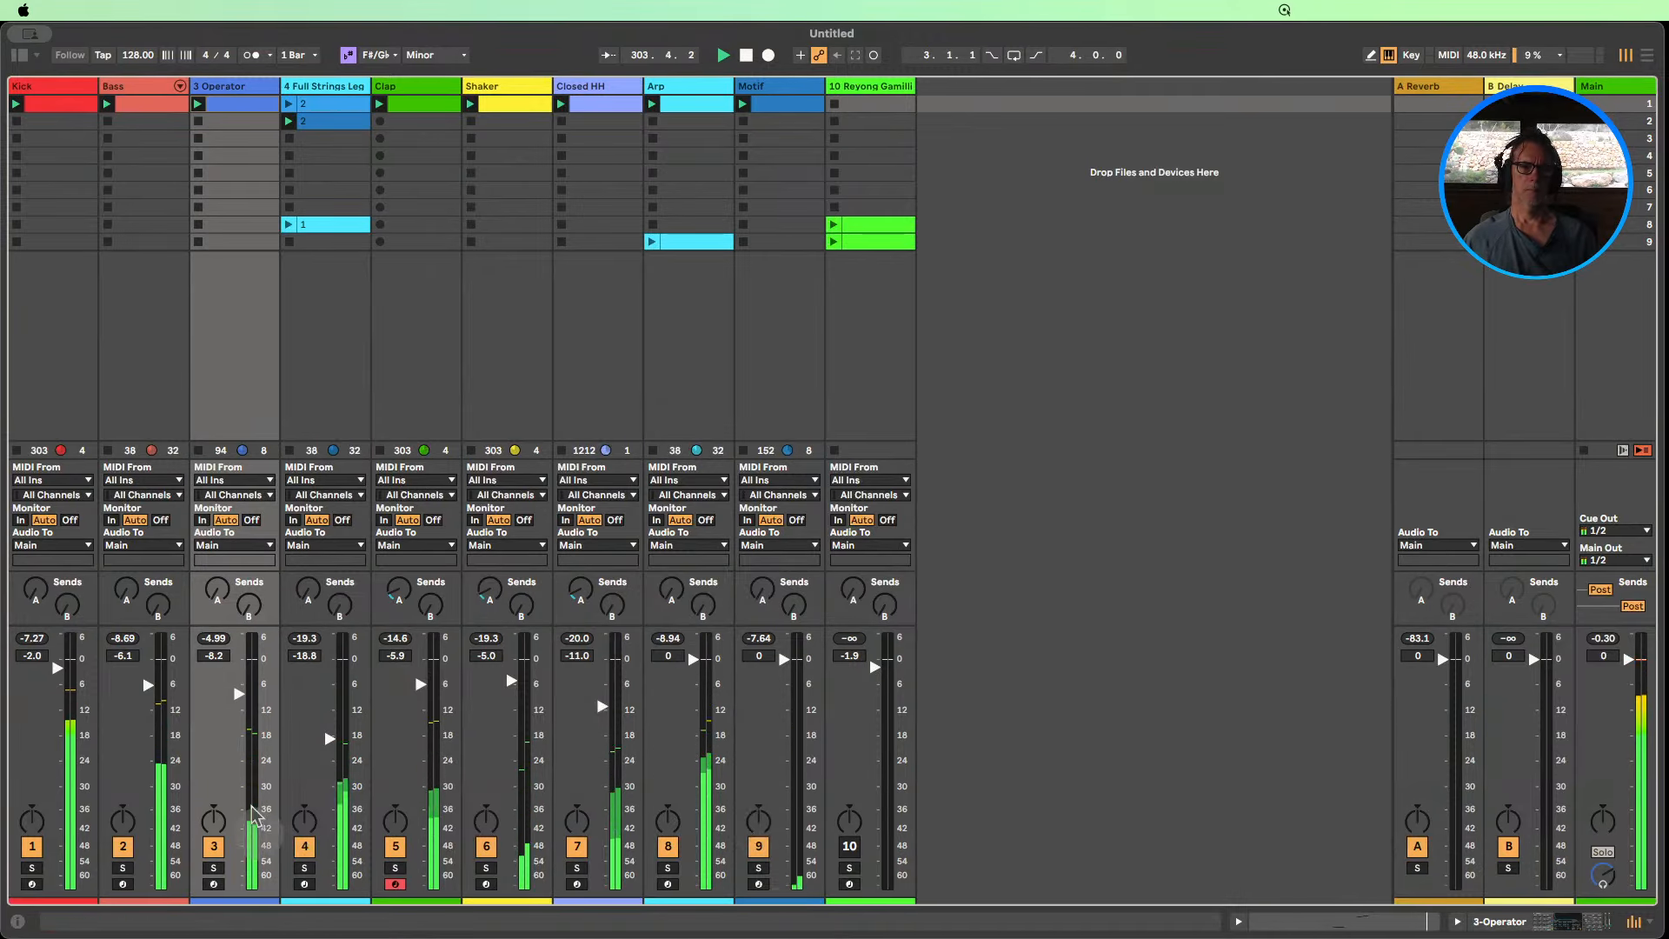
left_click_drag(253, 818, 253, 820)
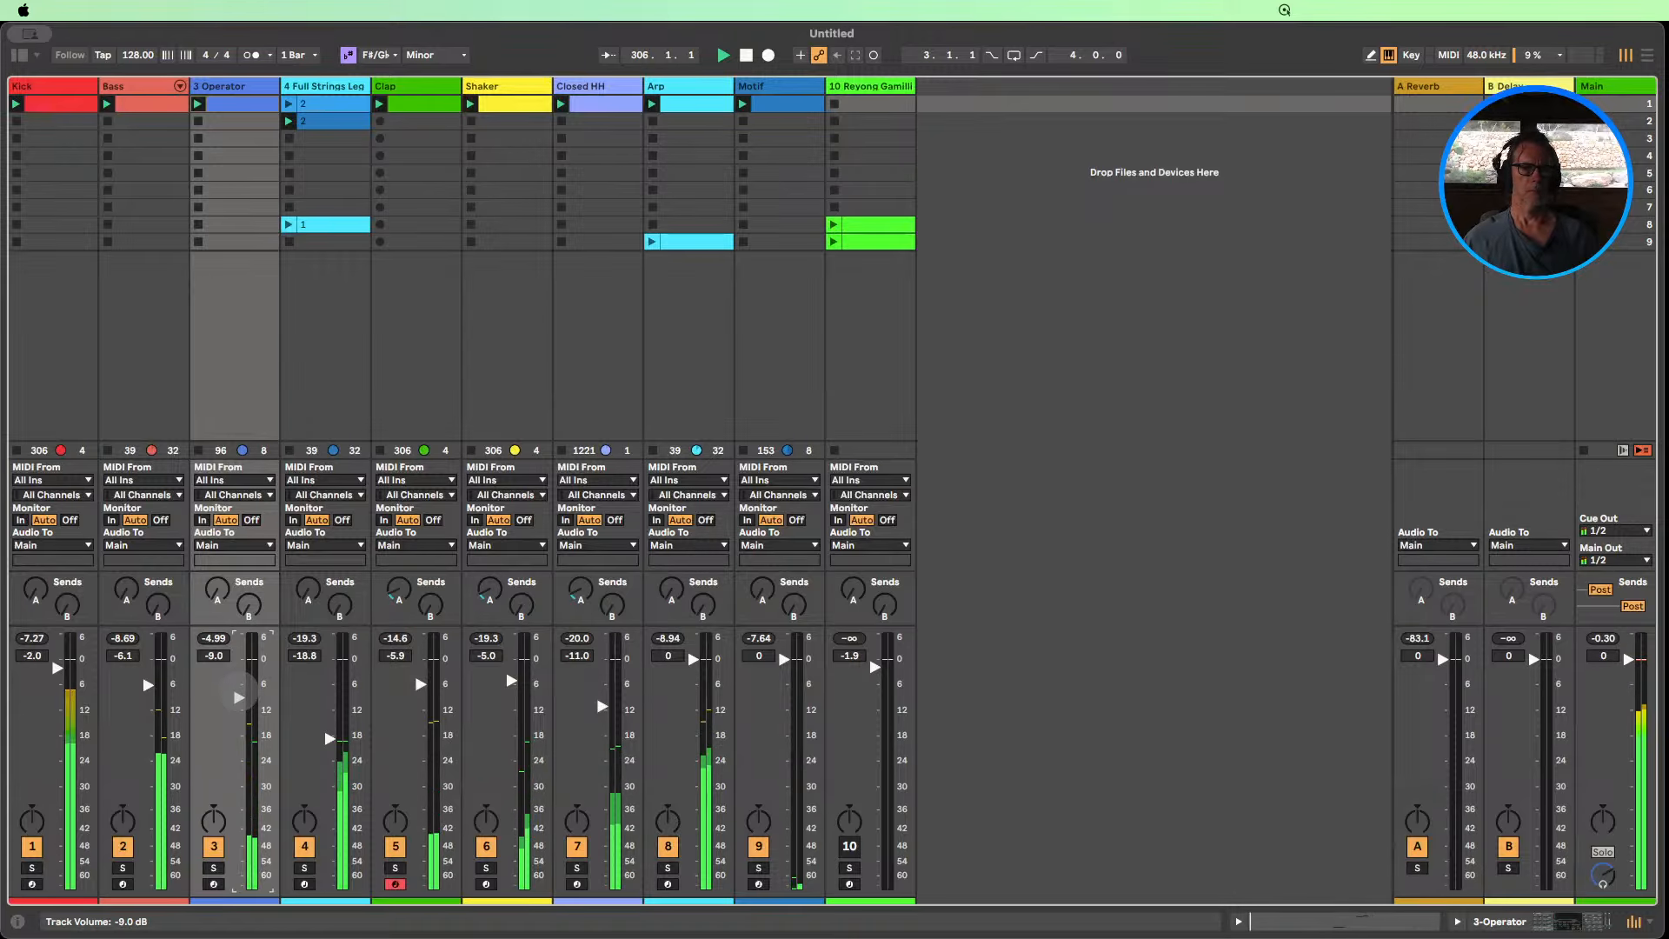
Mute the Kick track, keep Full Strings active, and stop playback.
left_click(32, 846)
left_click(305, 848)
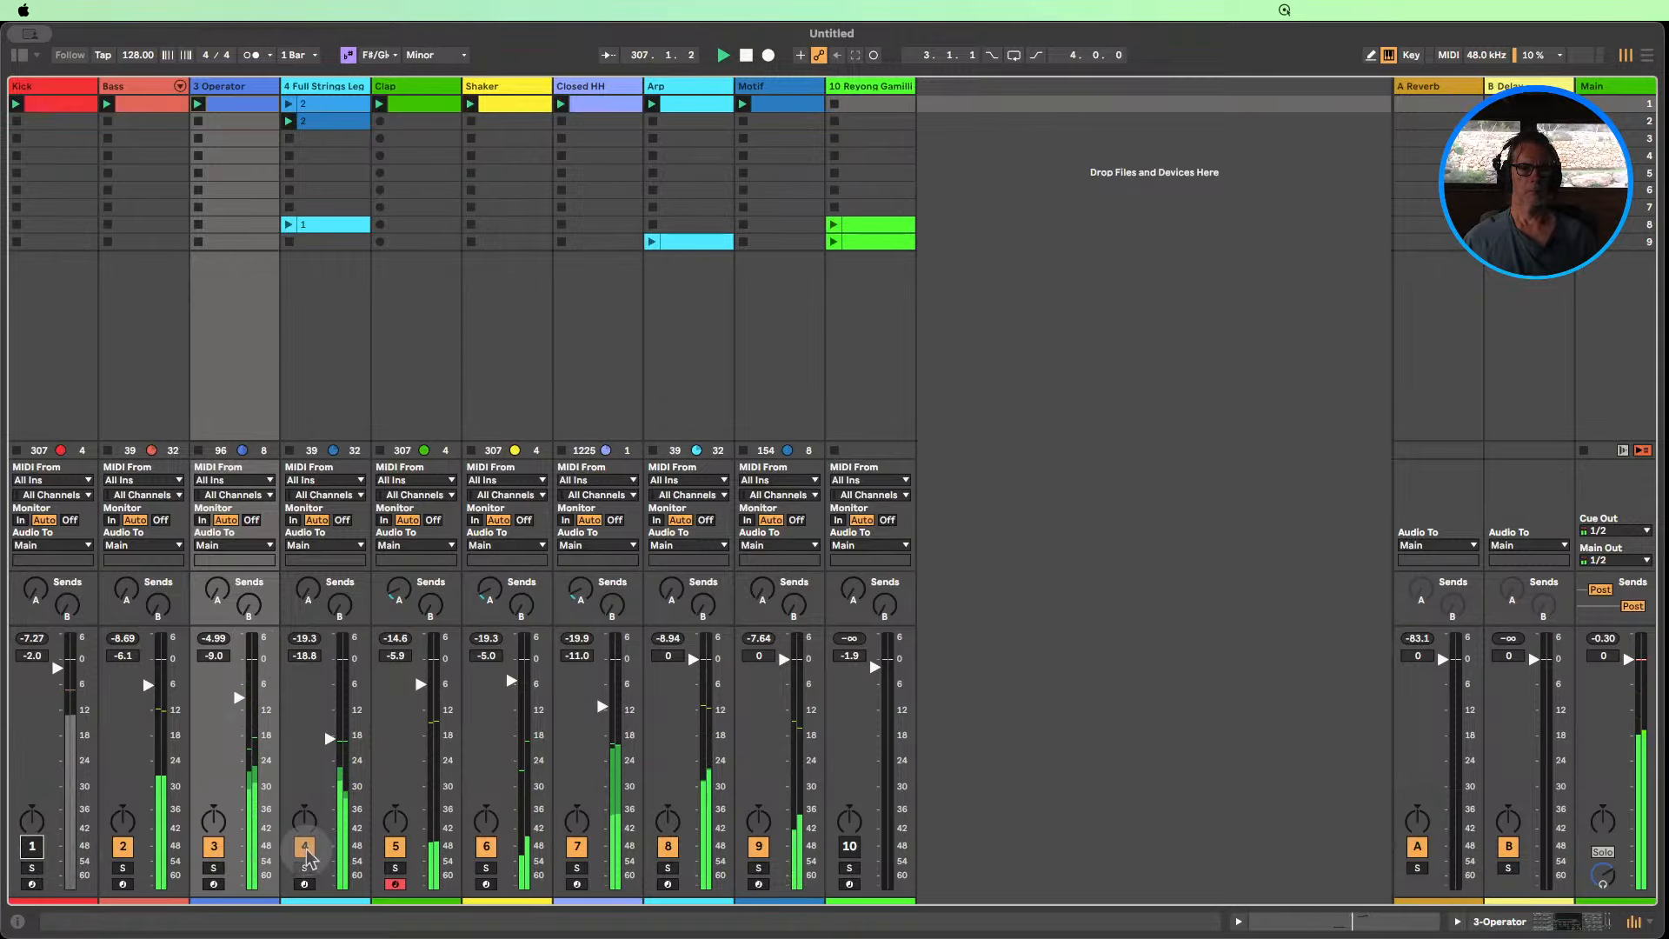
left_click(746, 56)
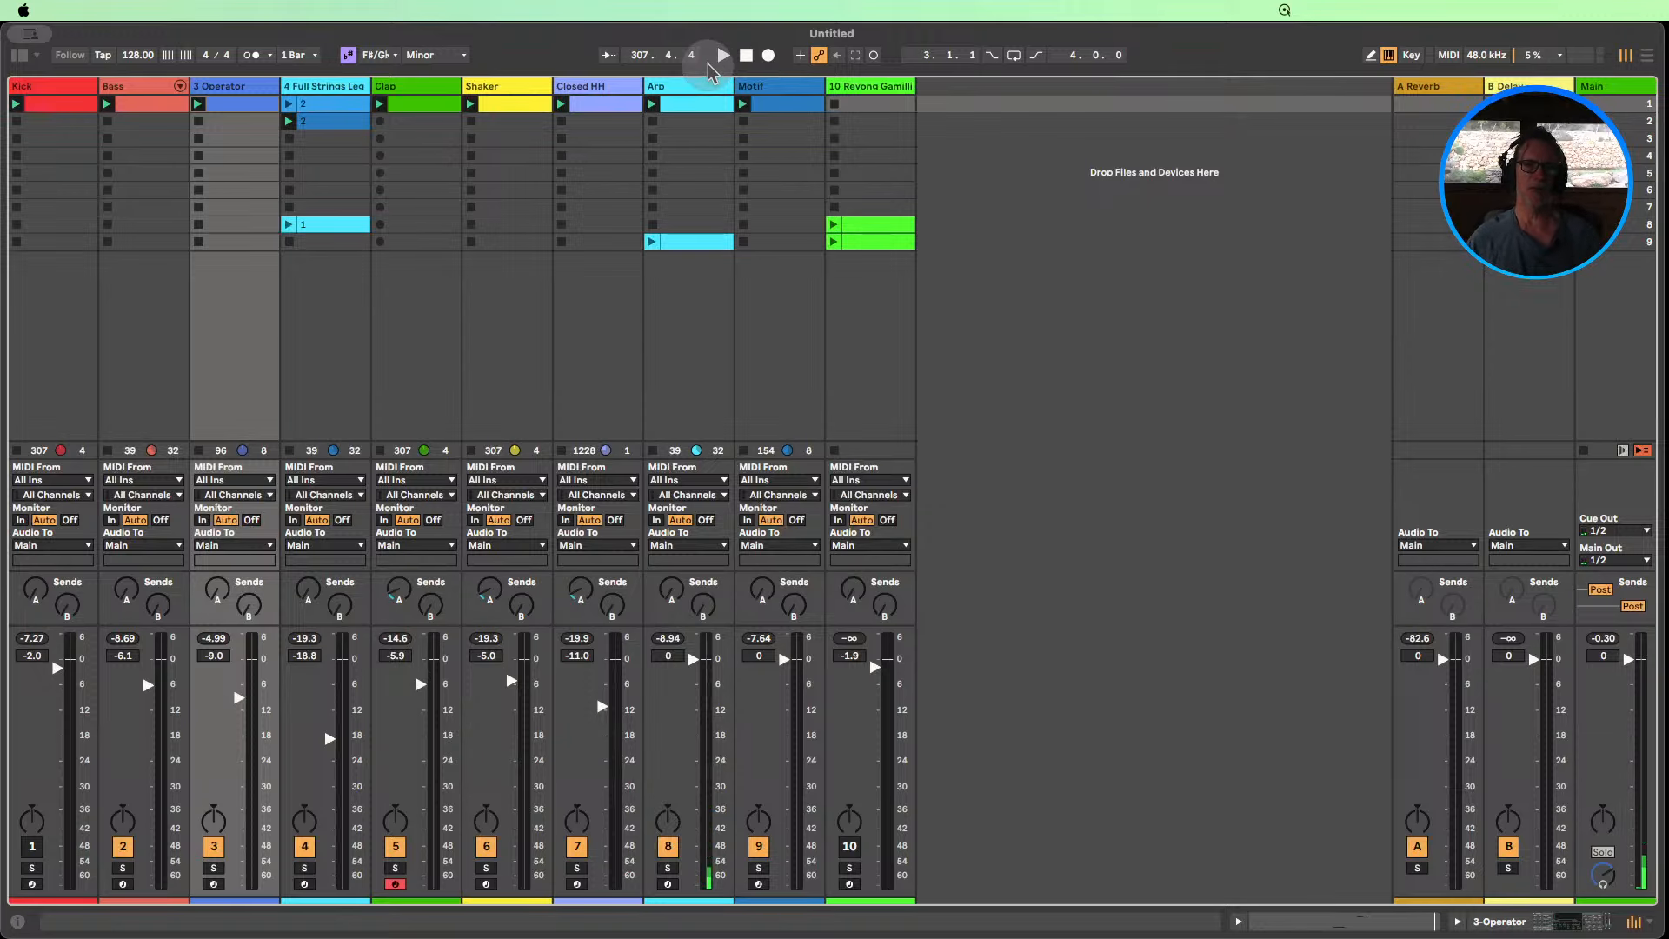
Open the Bass clip and examine its F#1 and C#2 notes by selecting each pitch in turn.
double_click(138, 90)
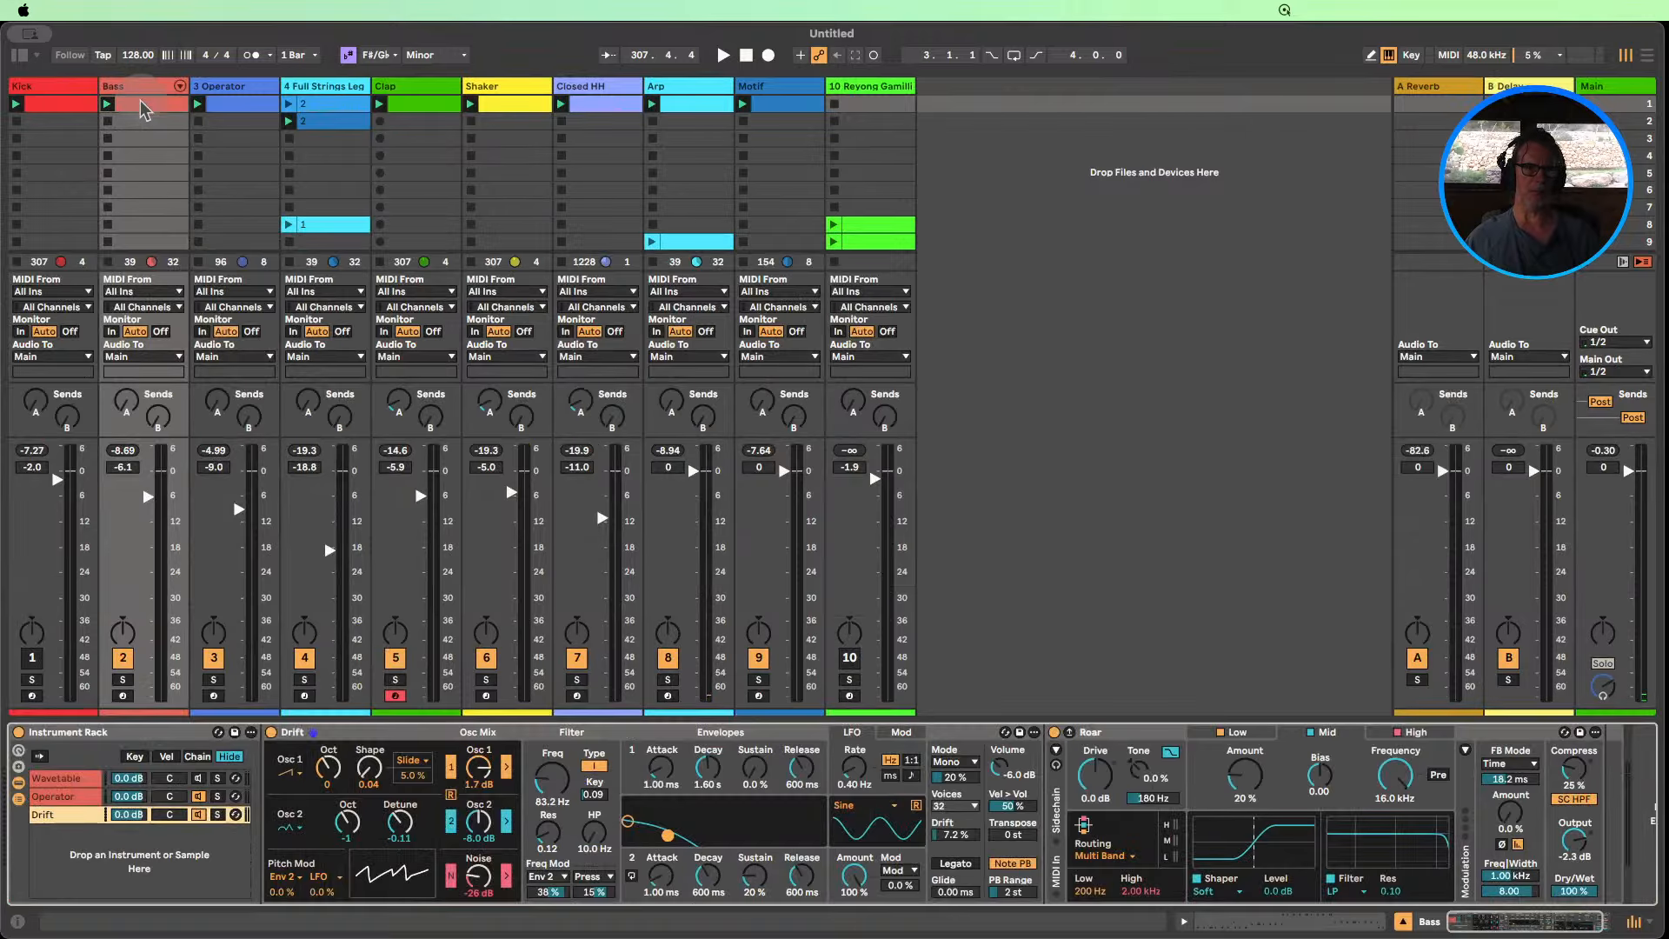
left_click(141, 103)
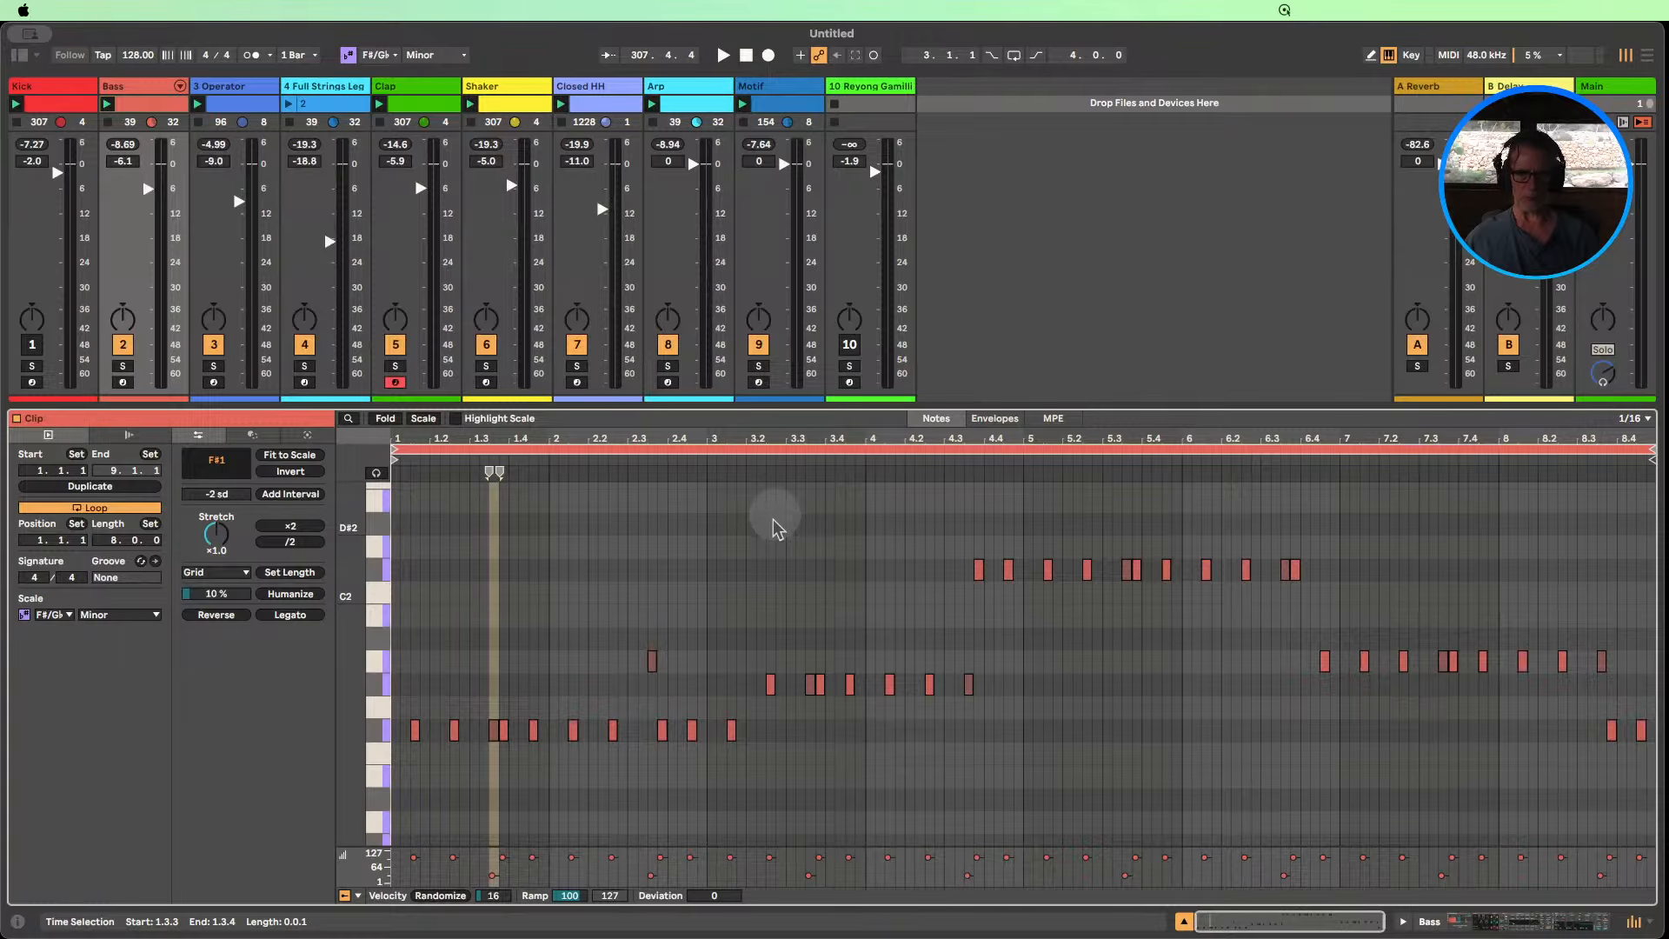
left_click(375, 735)
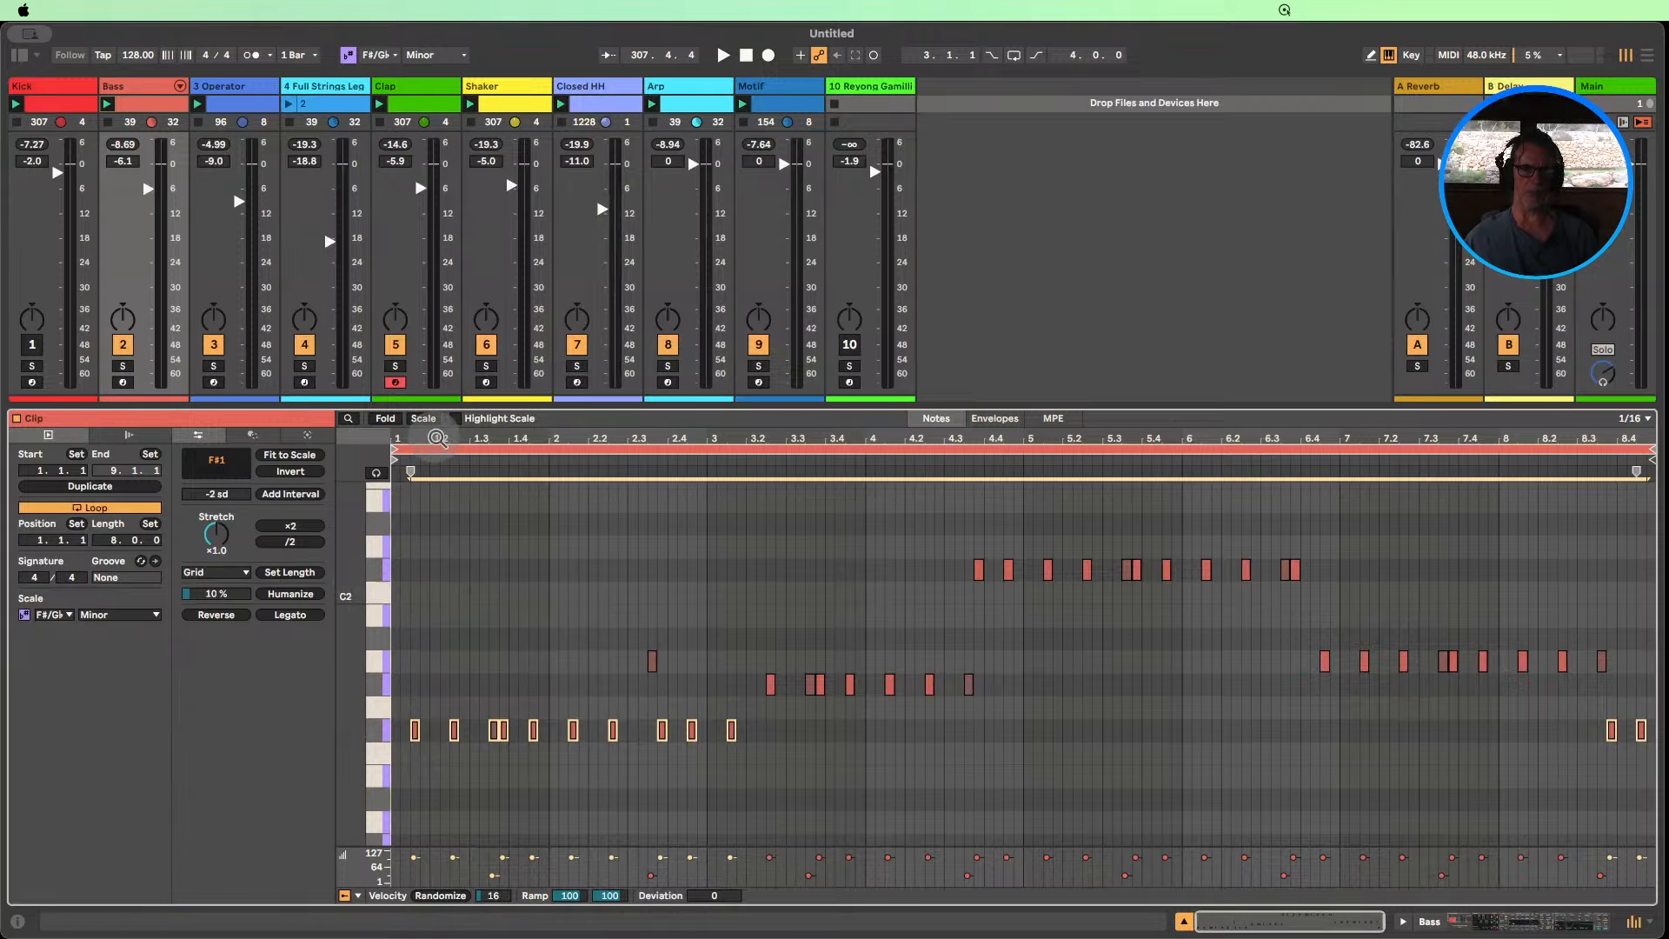
mouse_move(437, 438)
left_mouse_down()
mouse_move(437, 478)
mouse_move(437, 418)
left_mouse_up()
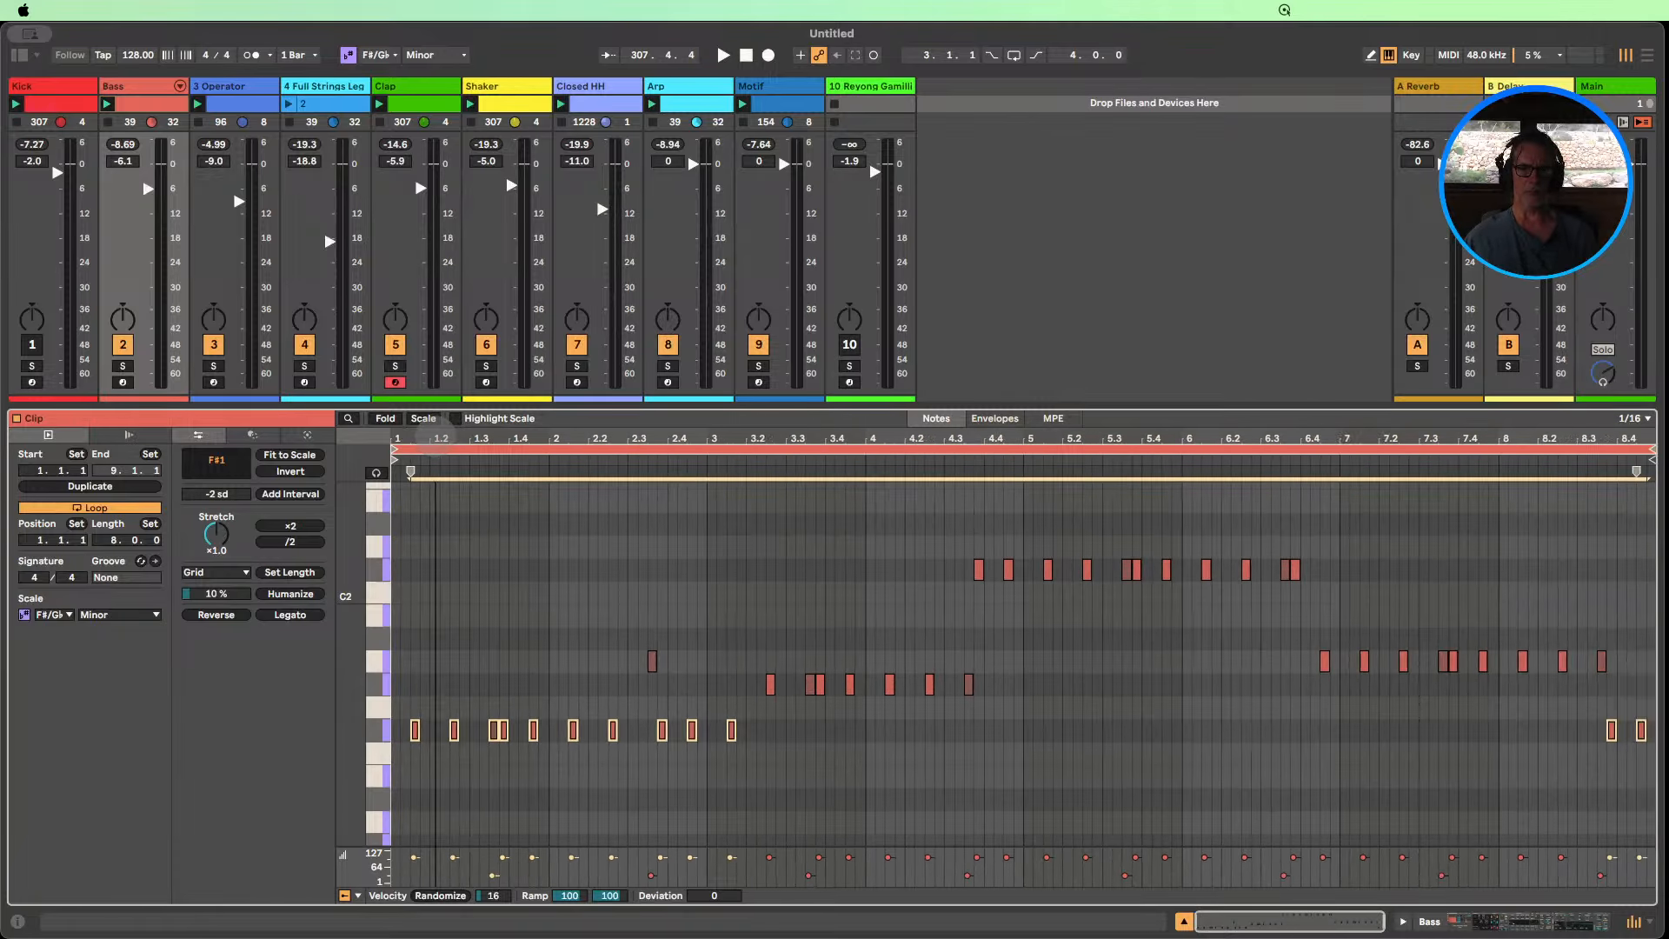
left_click(380, 576)
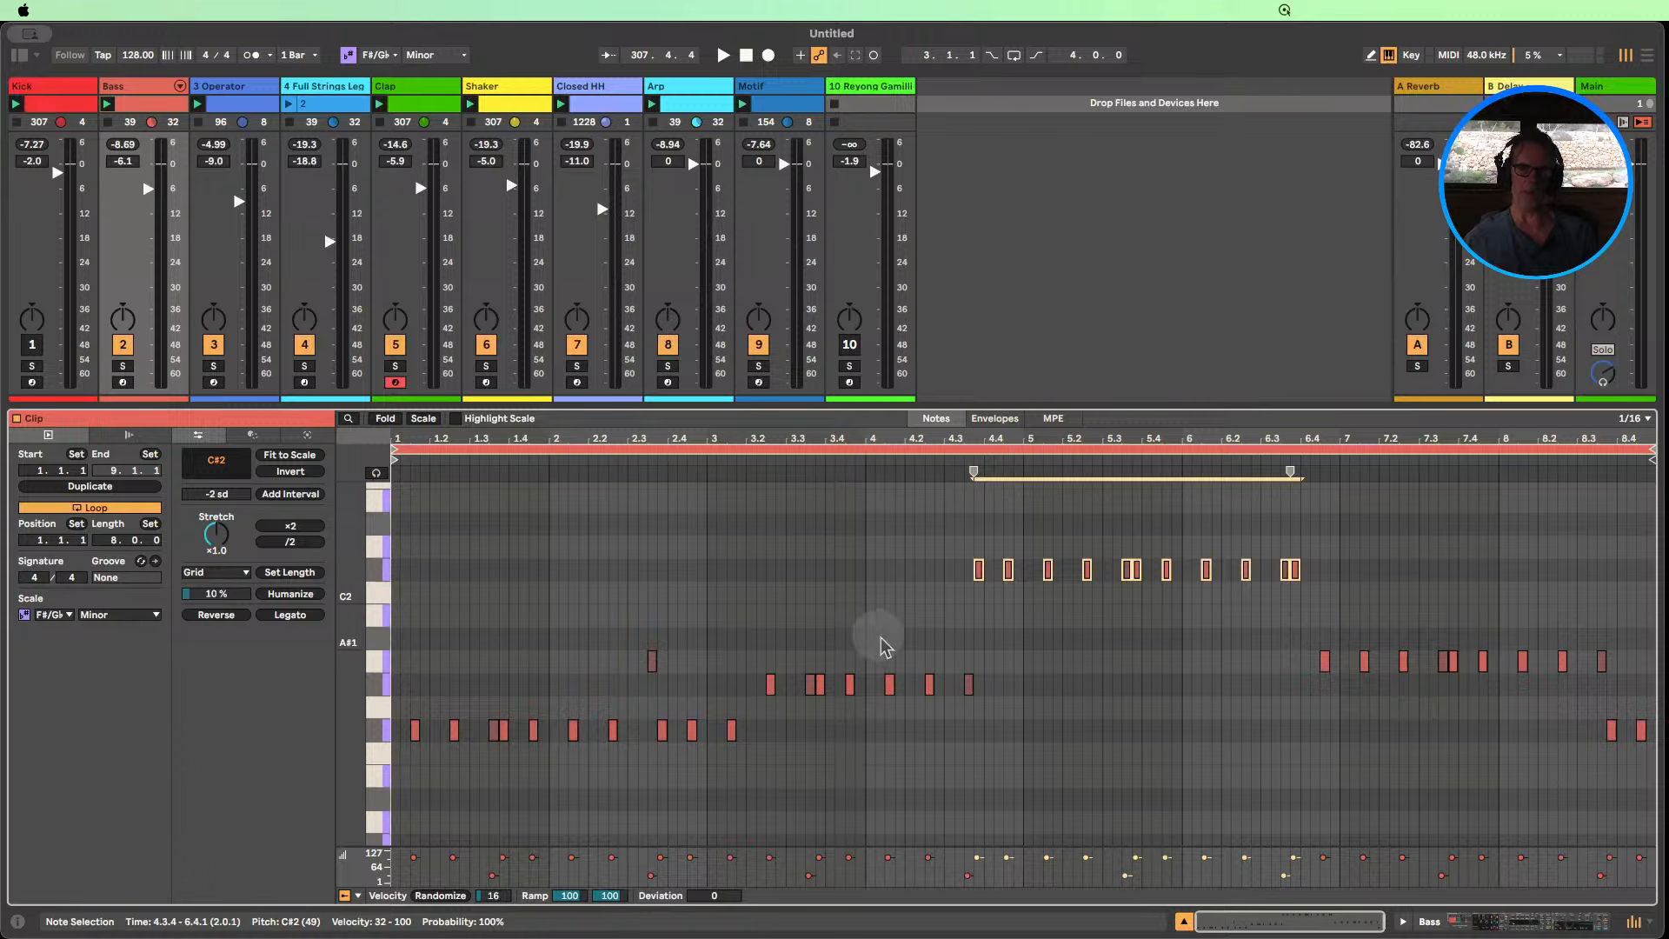
Solo the Bass track, start playback, and add the Kick track to the solo.
left_click(122, 366)
key("space")
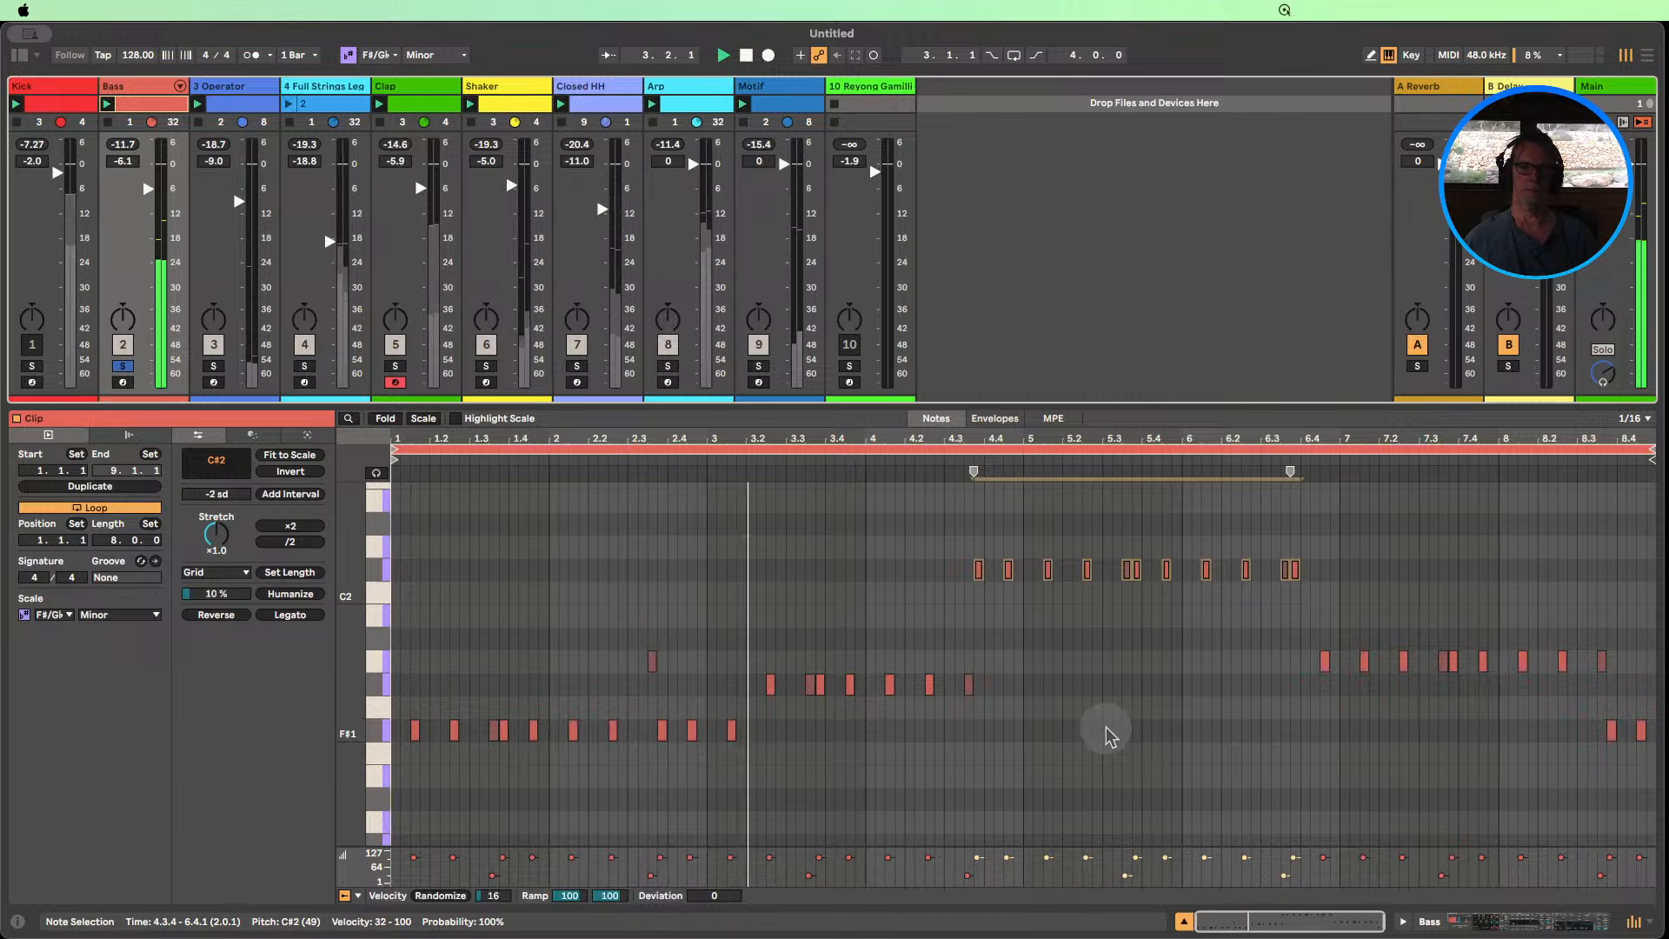
left_click(32, 366, "super")
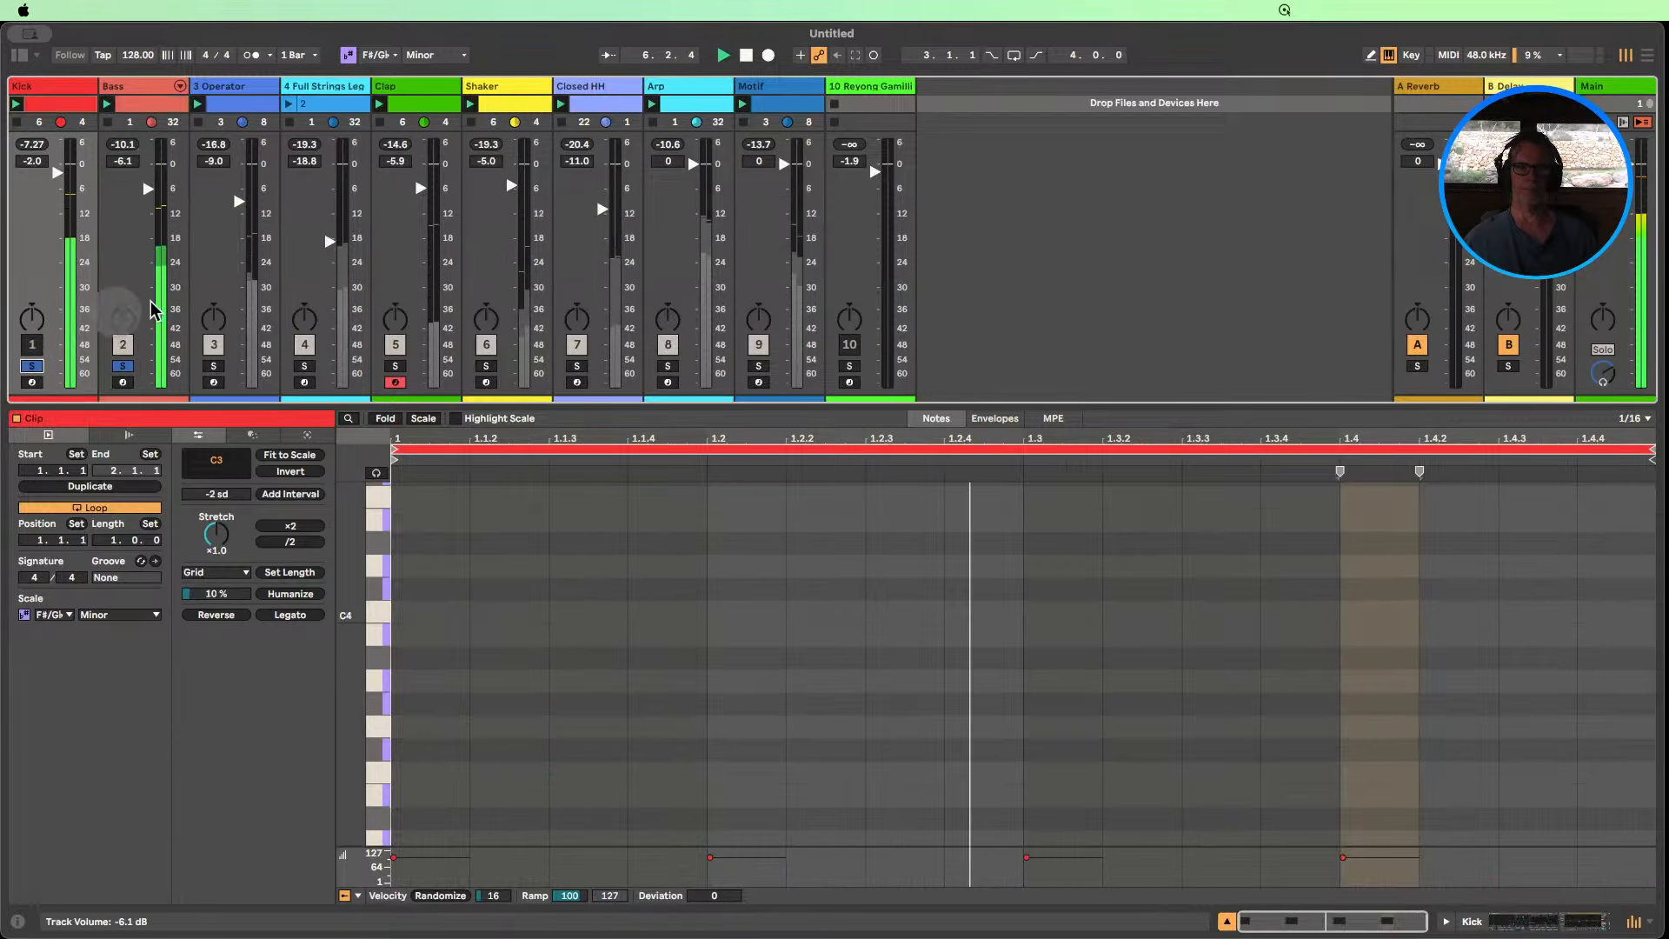
Examine the notes in the Bass clip and compare them with the Arp clips in scenes 1 and 9.
left_click(132, 128)
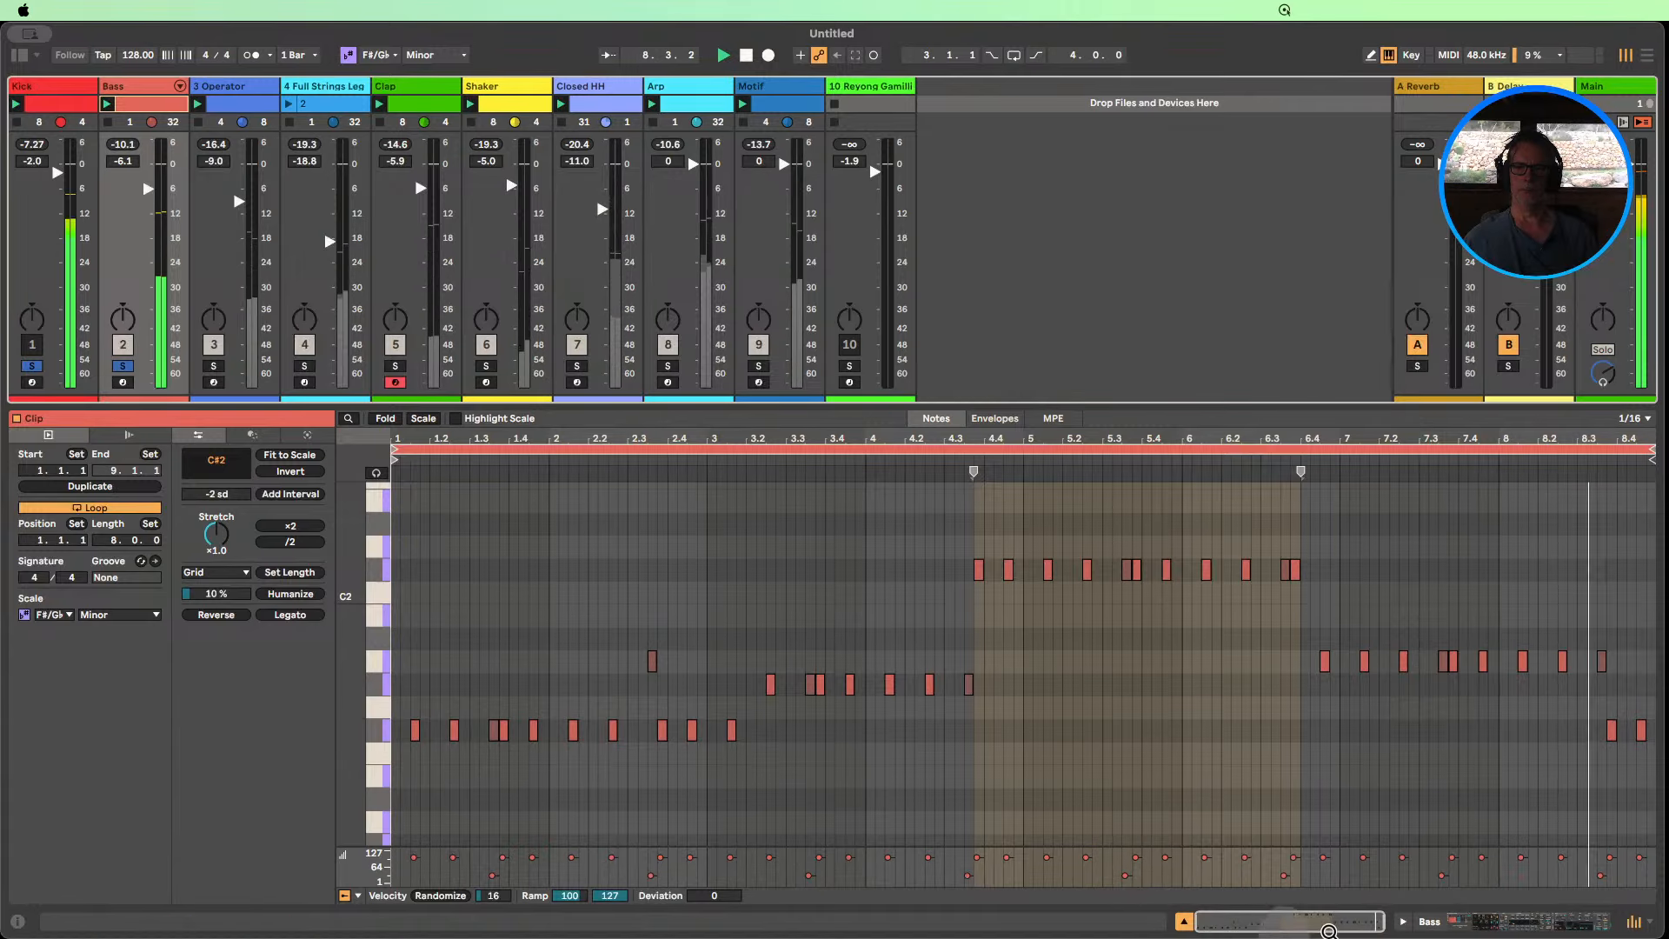
left_click(1184, 921)
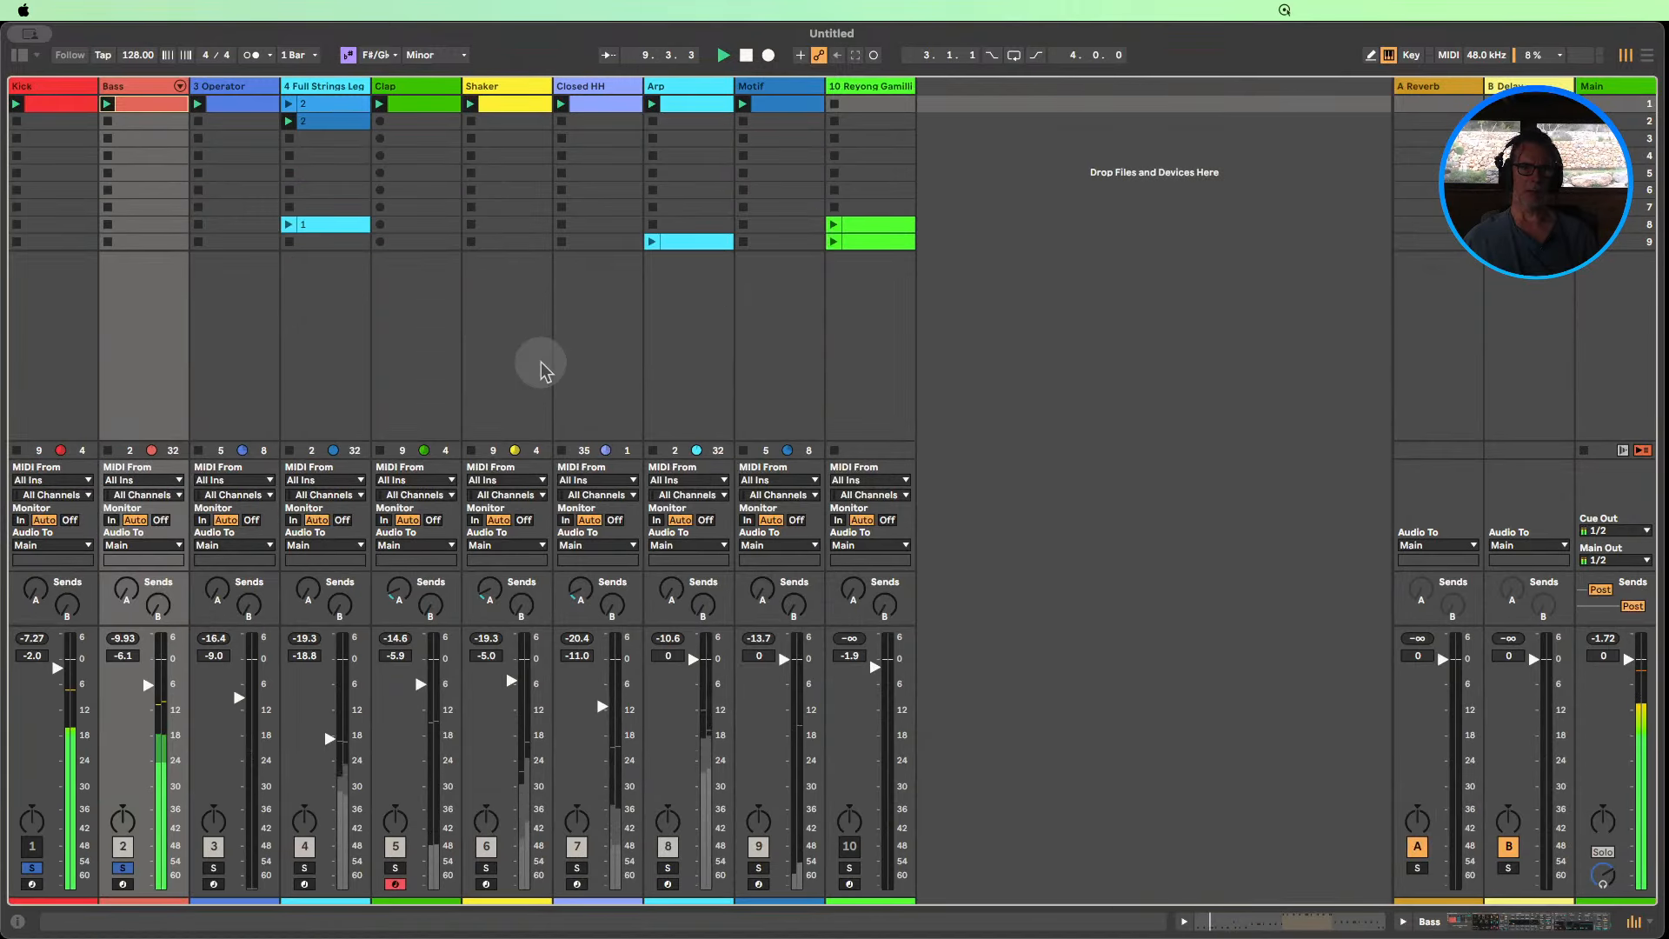
double_click(683, 104)
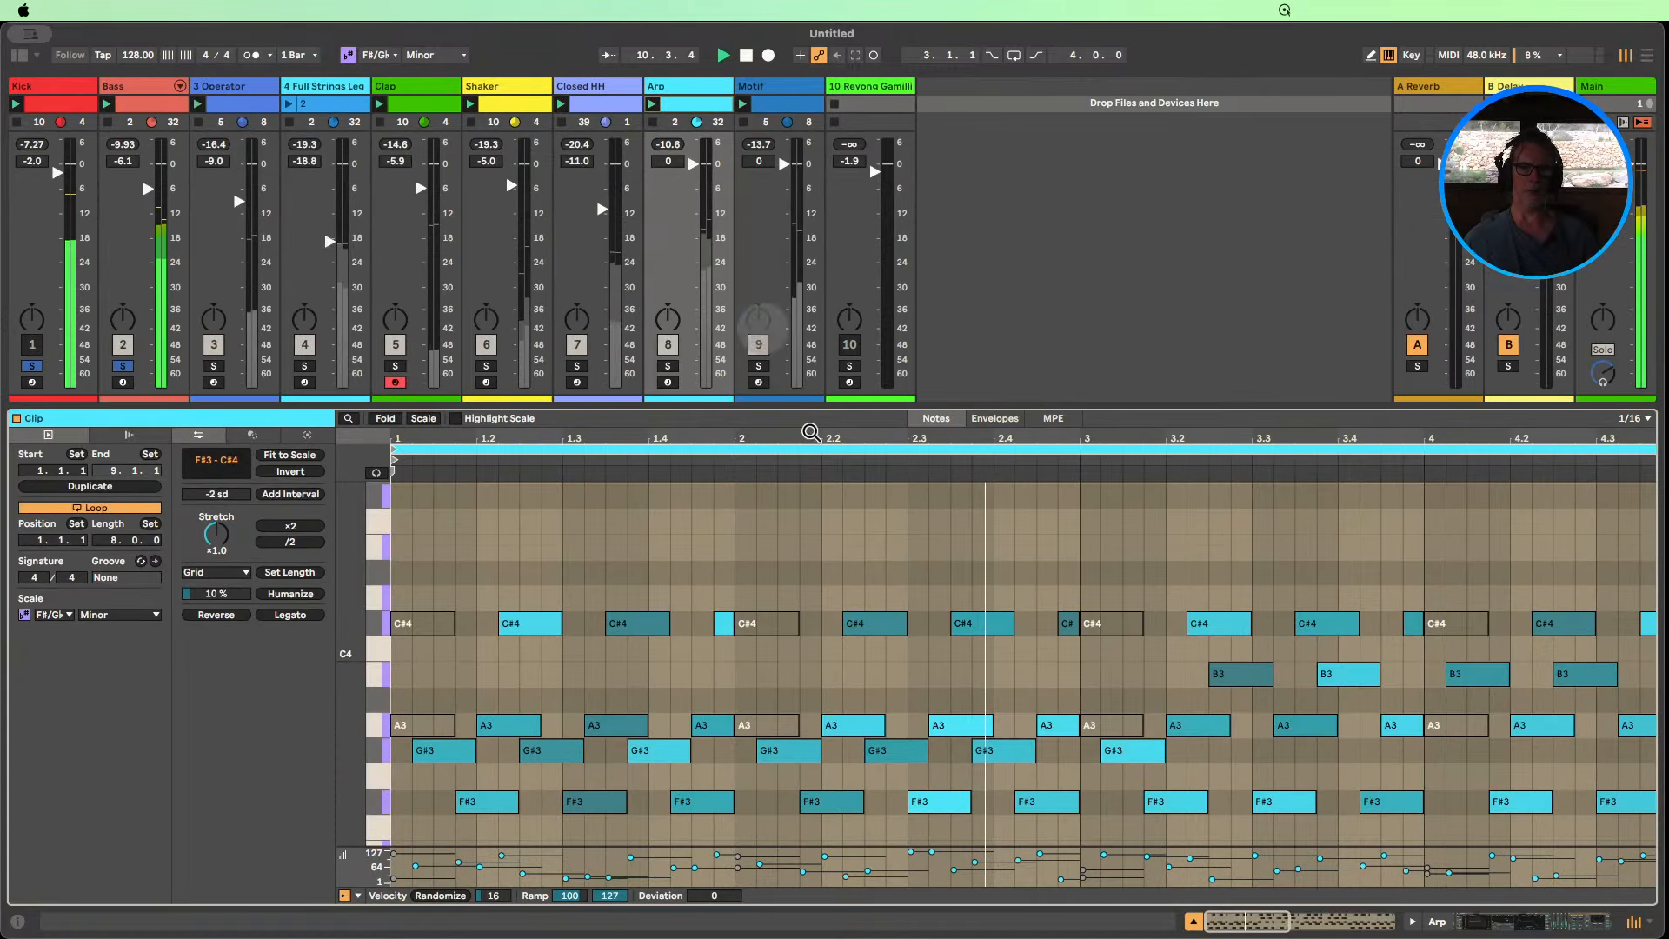
left_click(1194, 924)
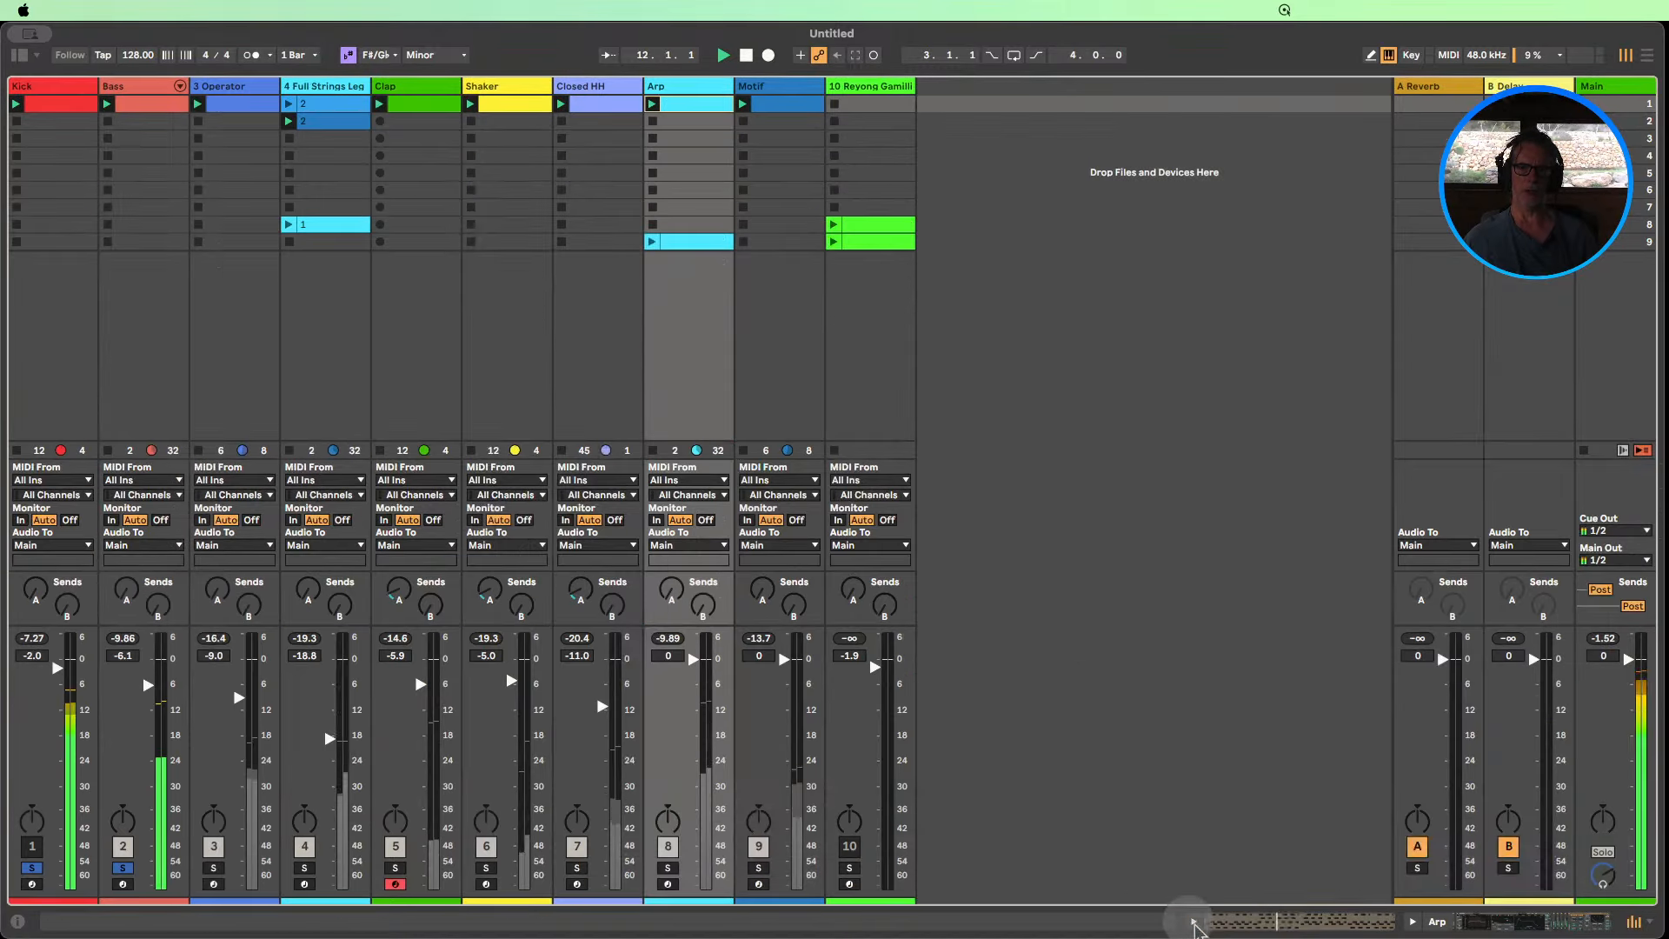
double_click(689, 243)
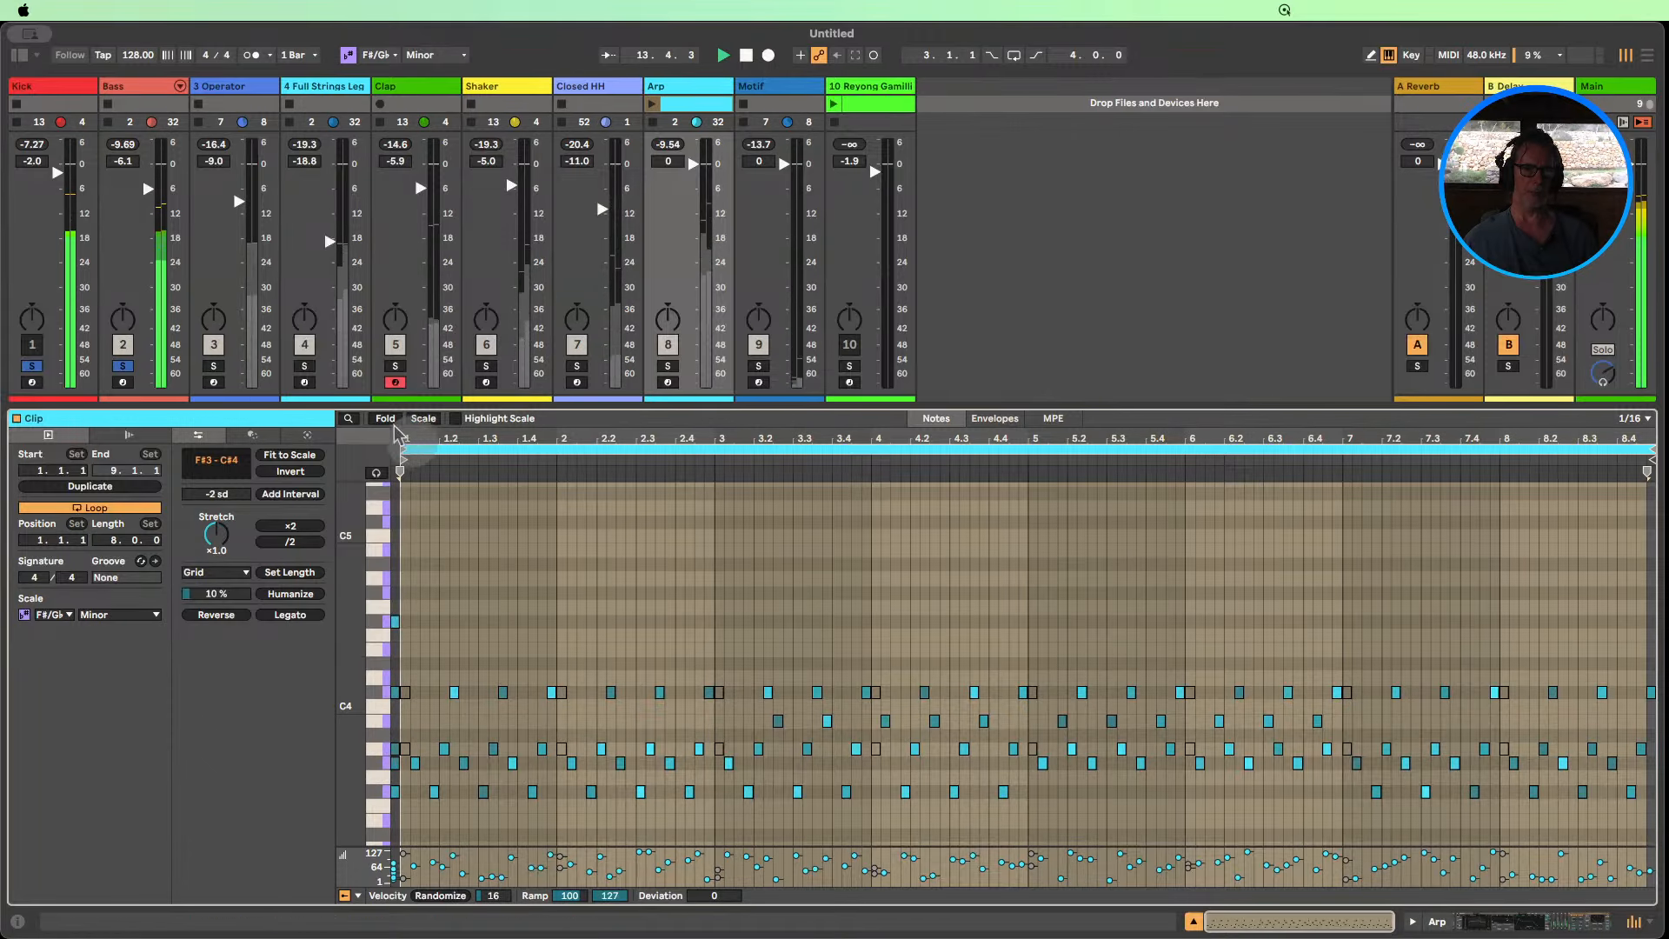
mouse_move(402, 432)
left_mouse_down()
mouse_move(402, 528)
mouse_move(403, 431)
left_mouse_up()
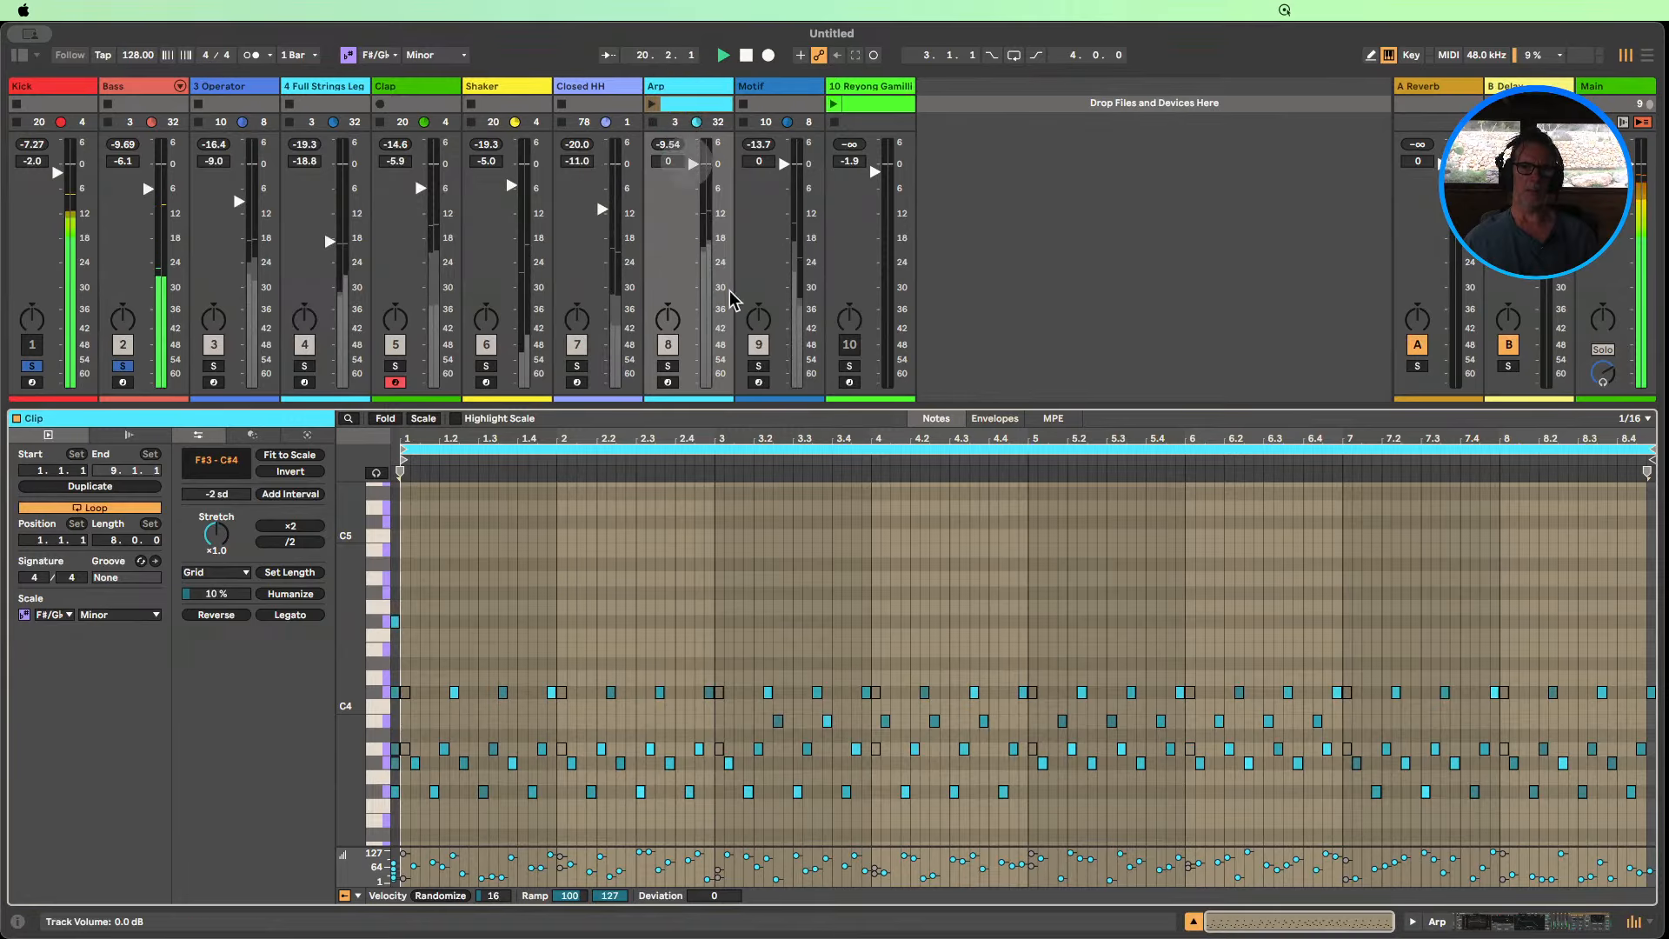
left_click(1194, 922)
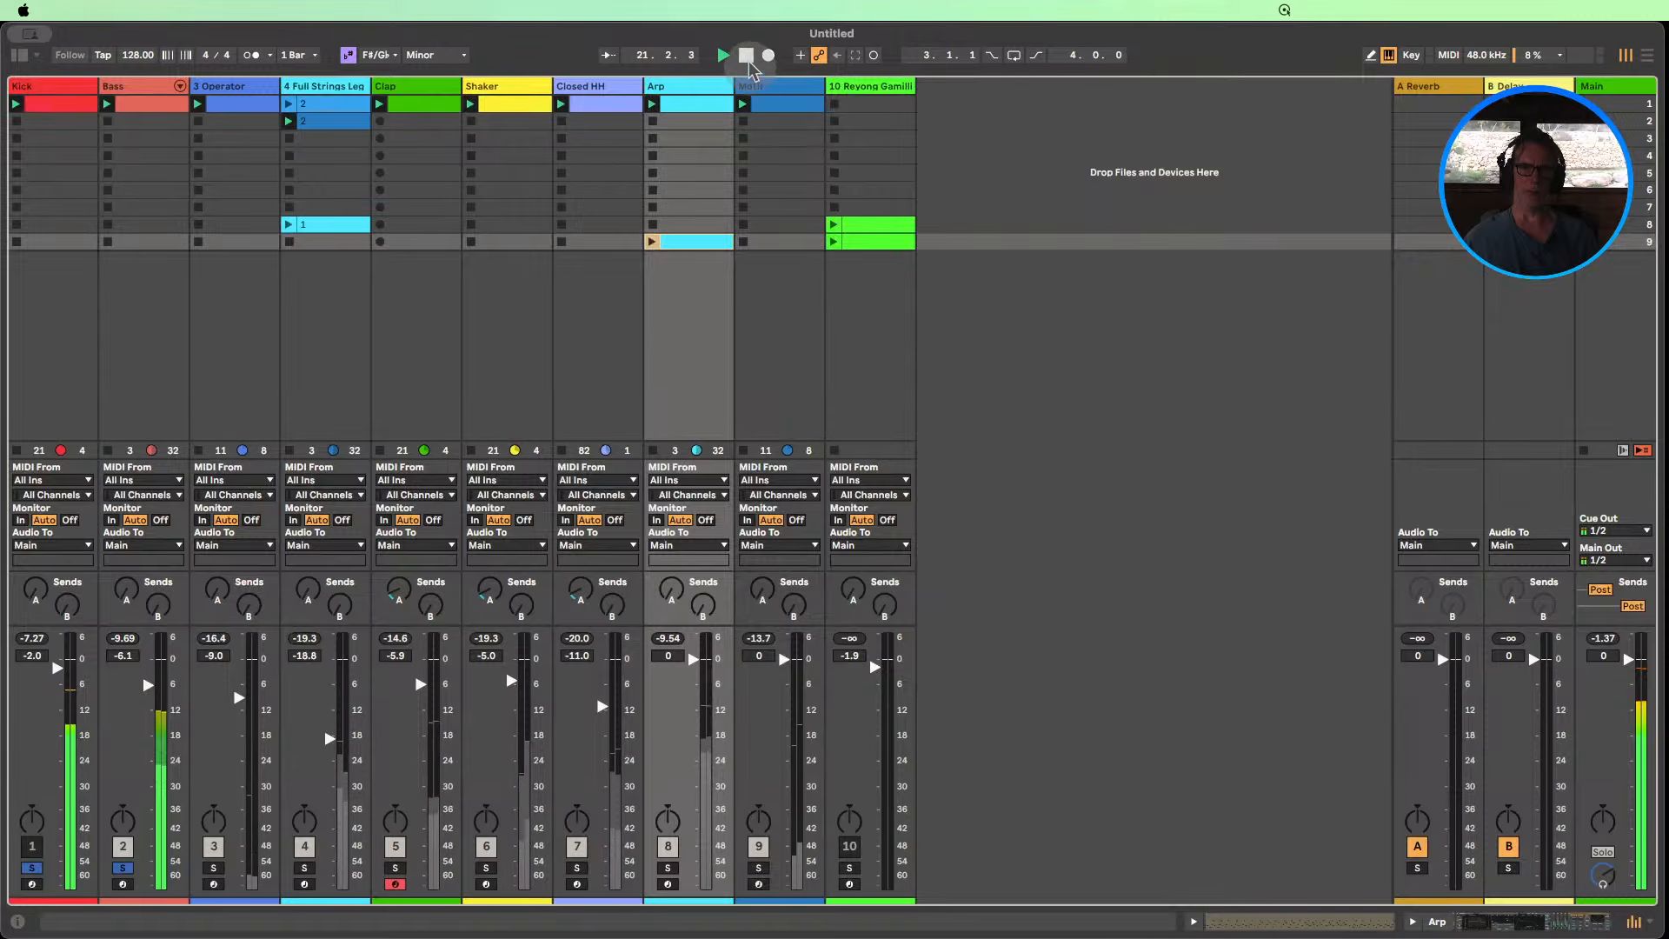
double_click(685, 105)
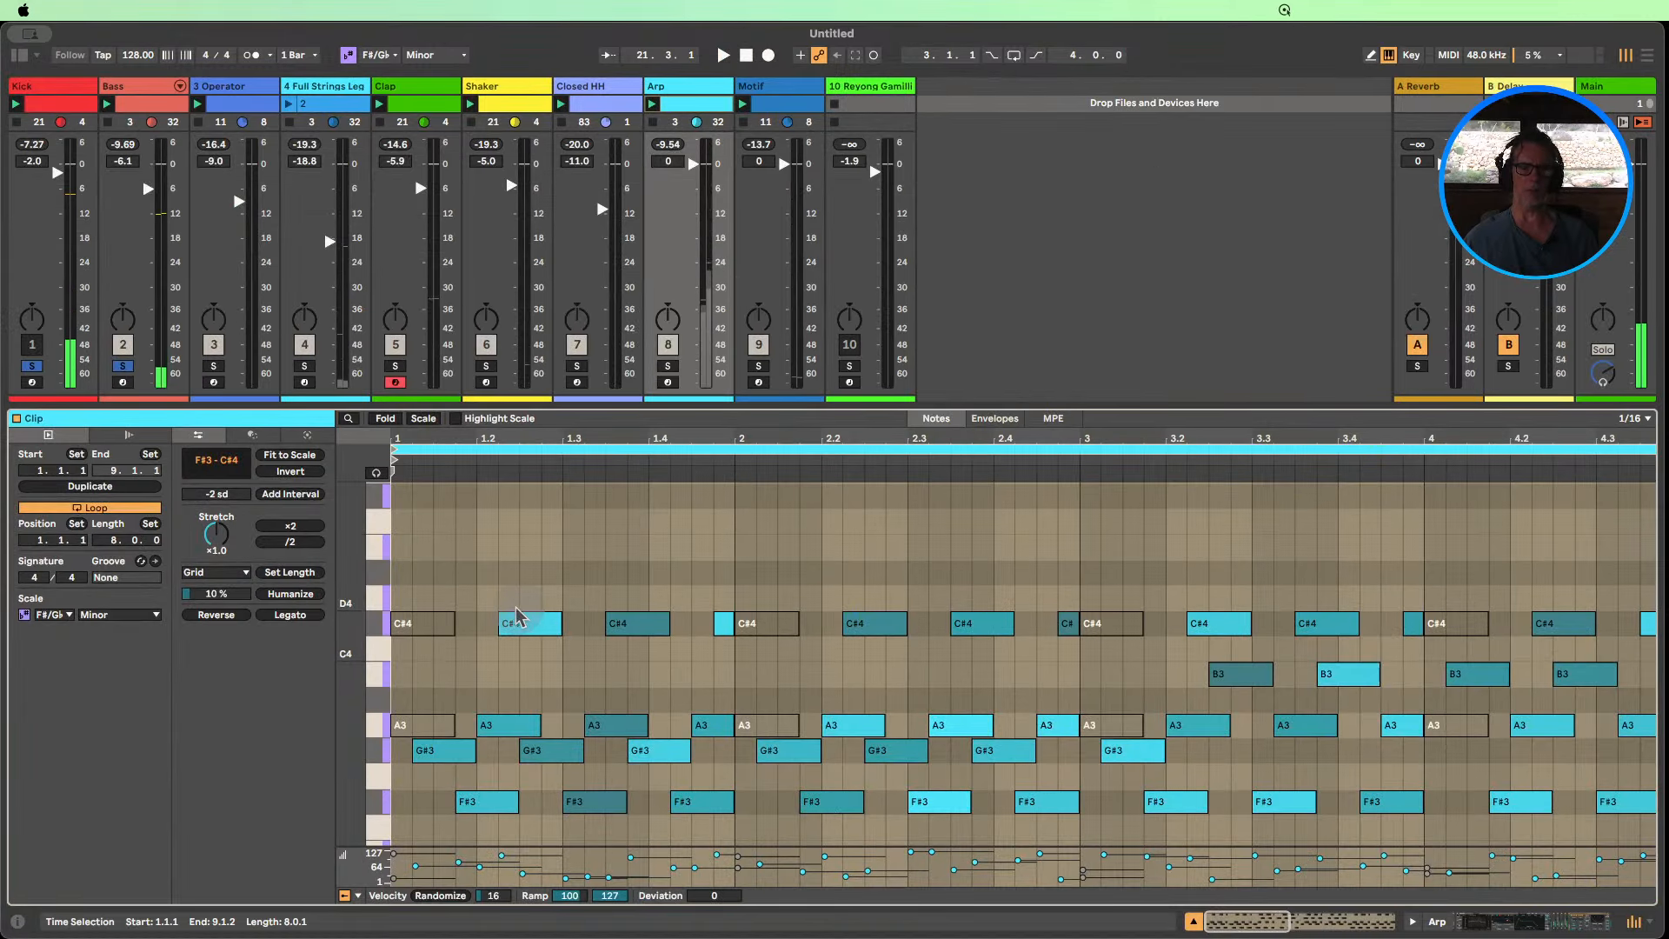
left_click(1459, 927)
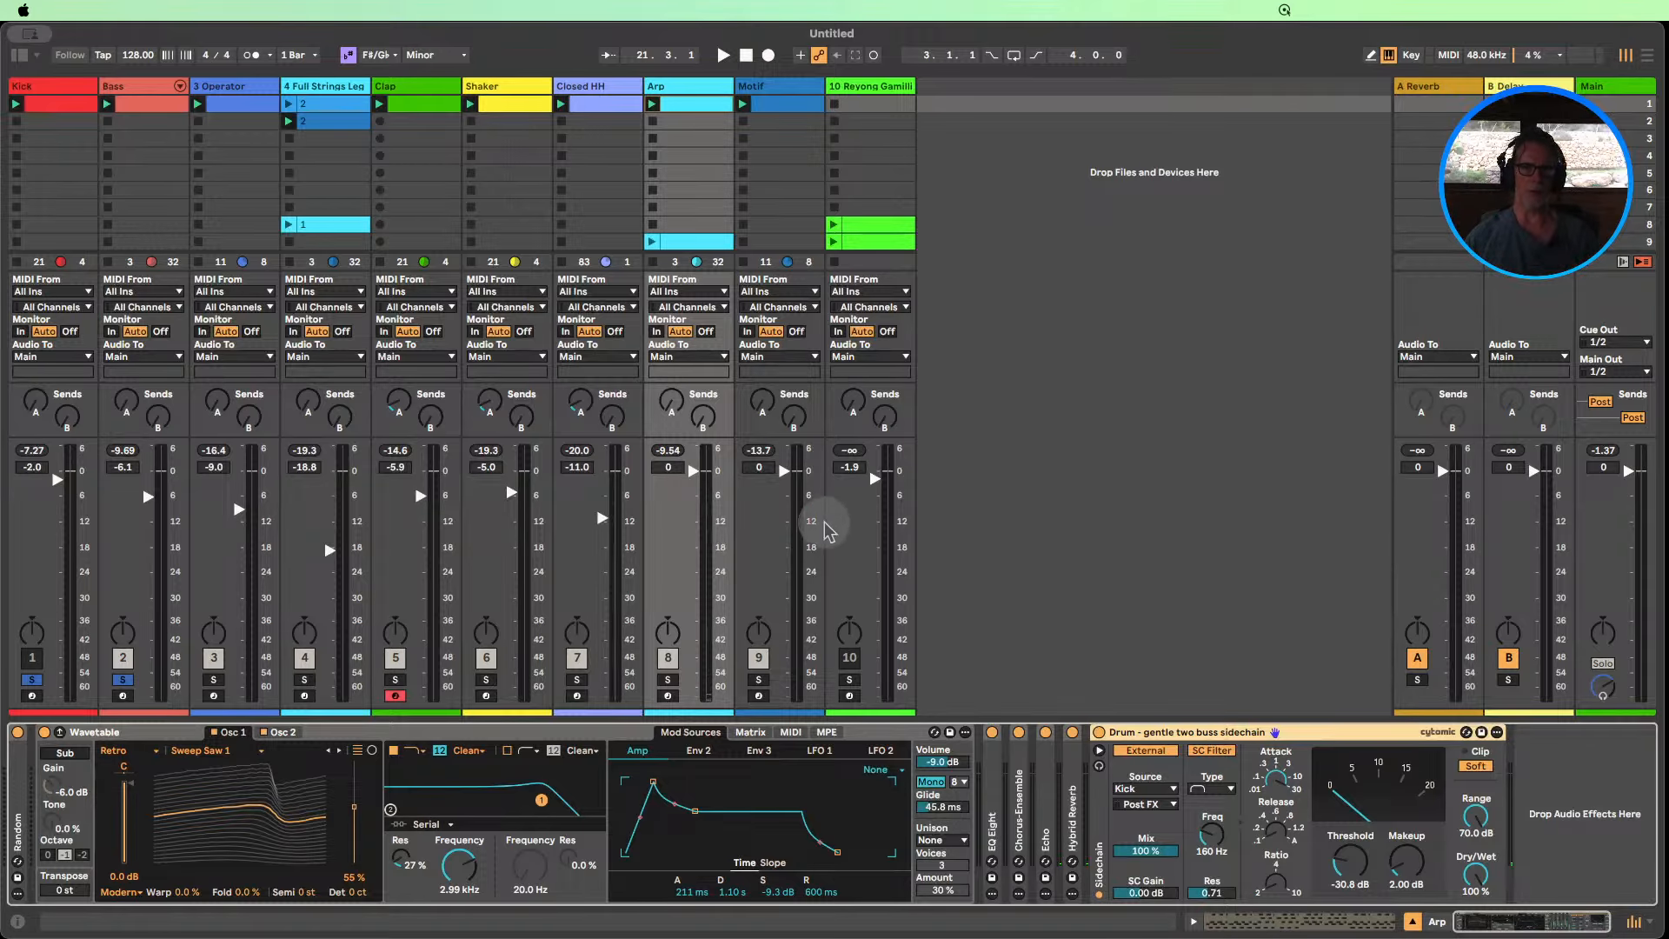
left_click(723, 55)
left_click(667, 680)
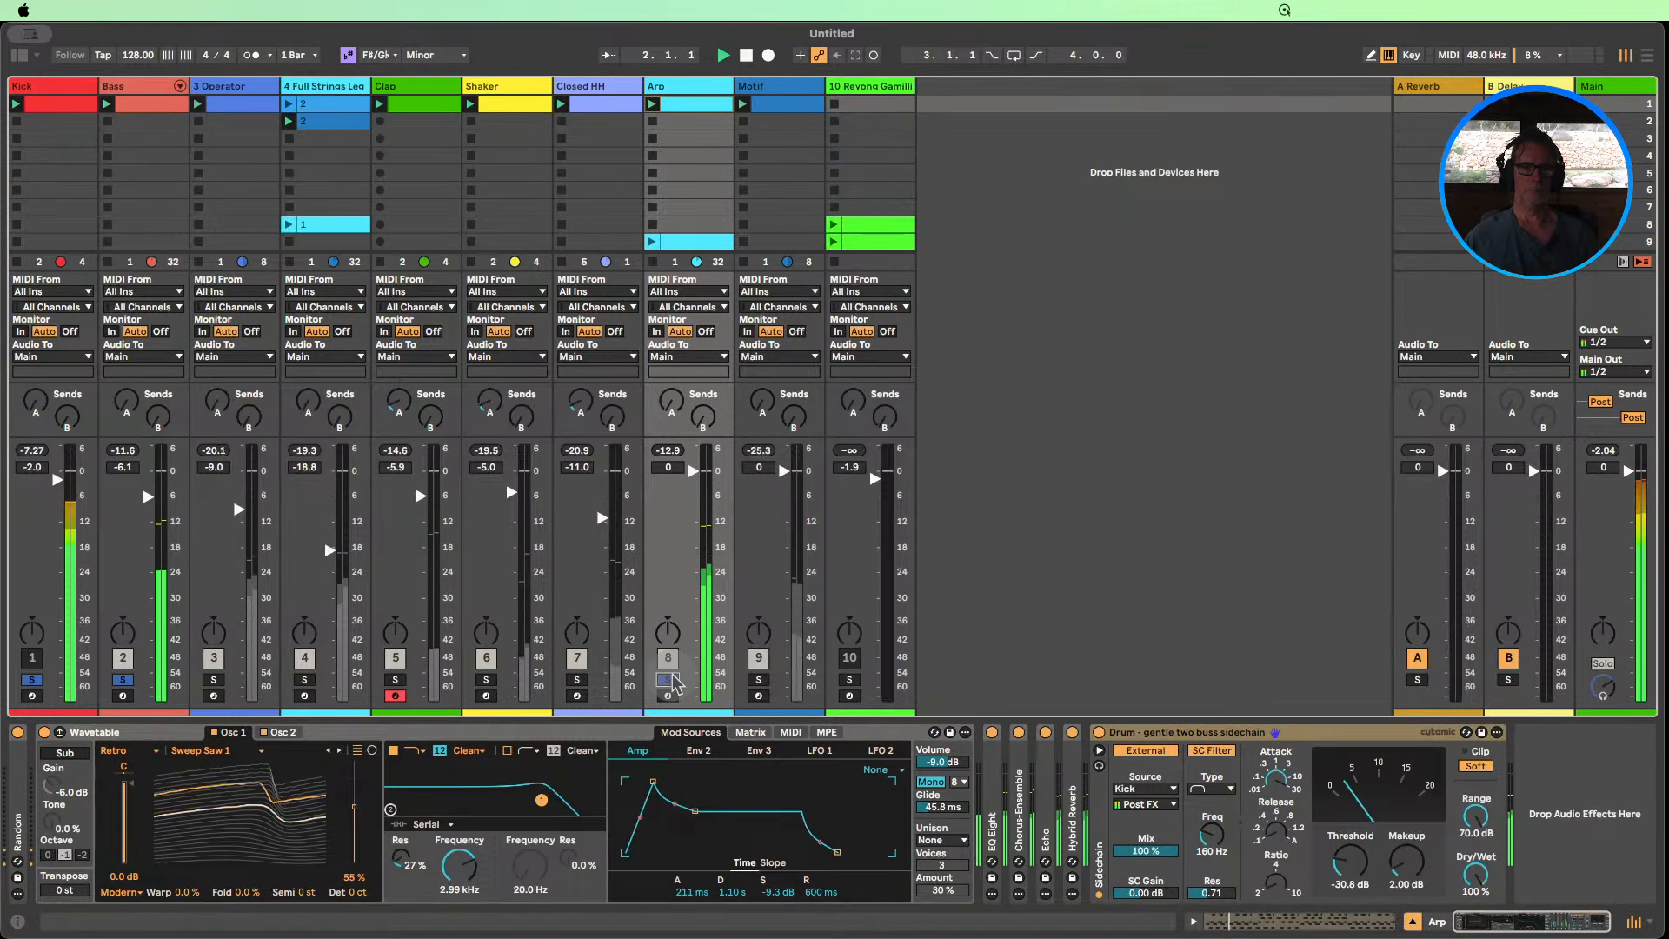
double_click(1106, 735)
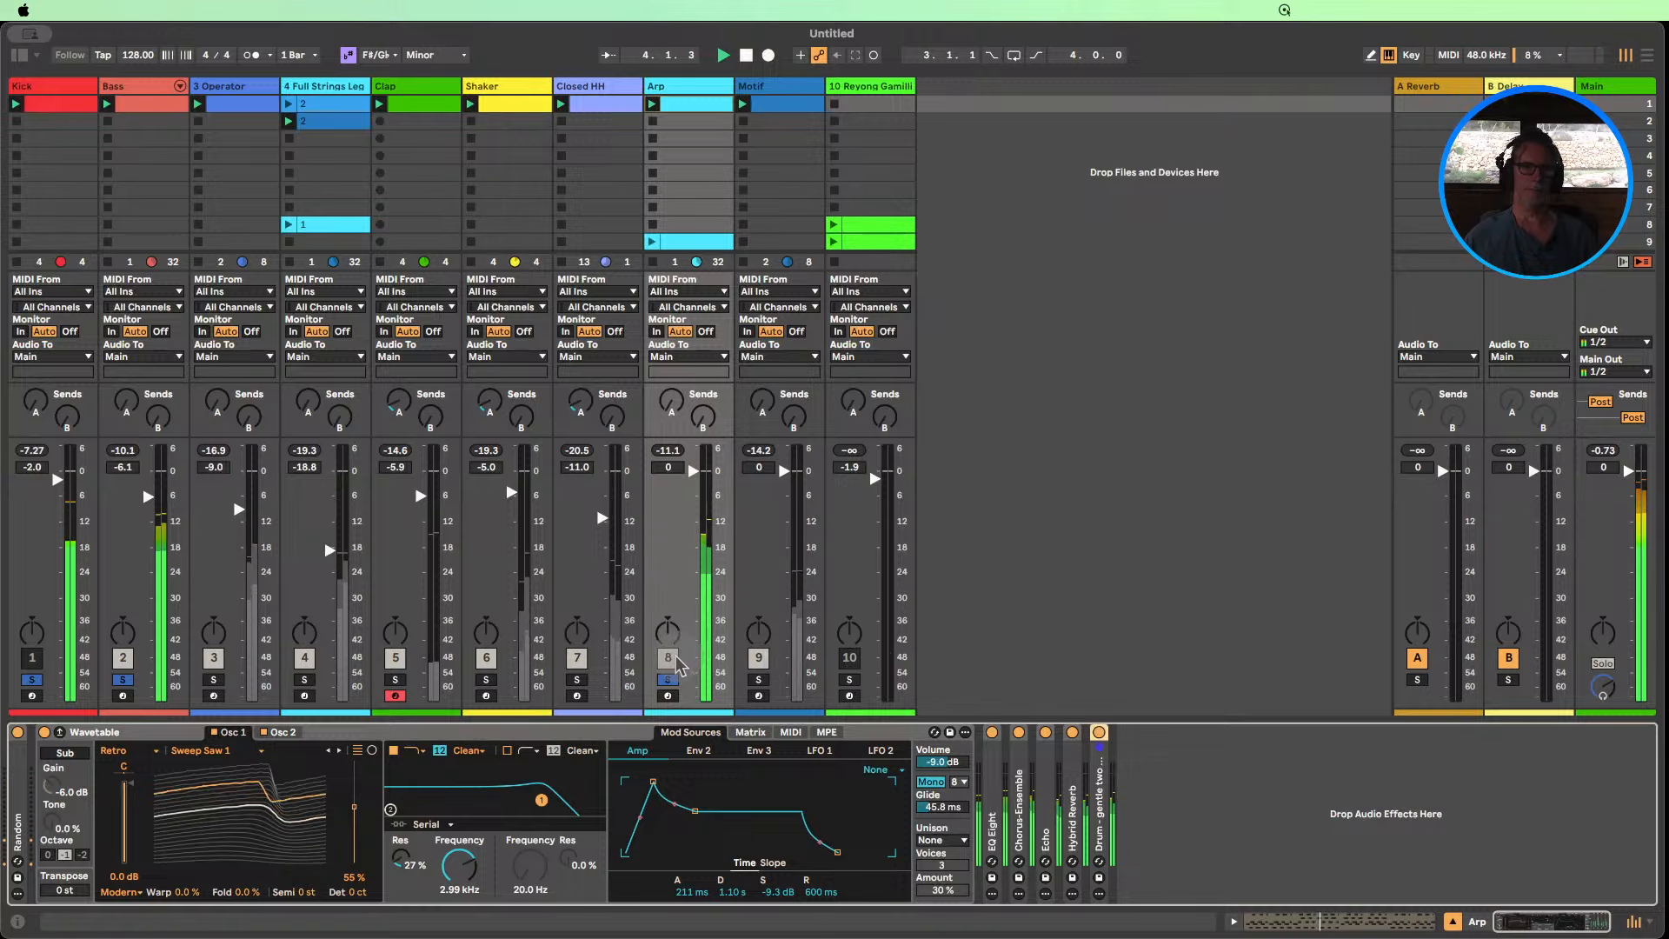
left_click(395, 680)
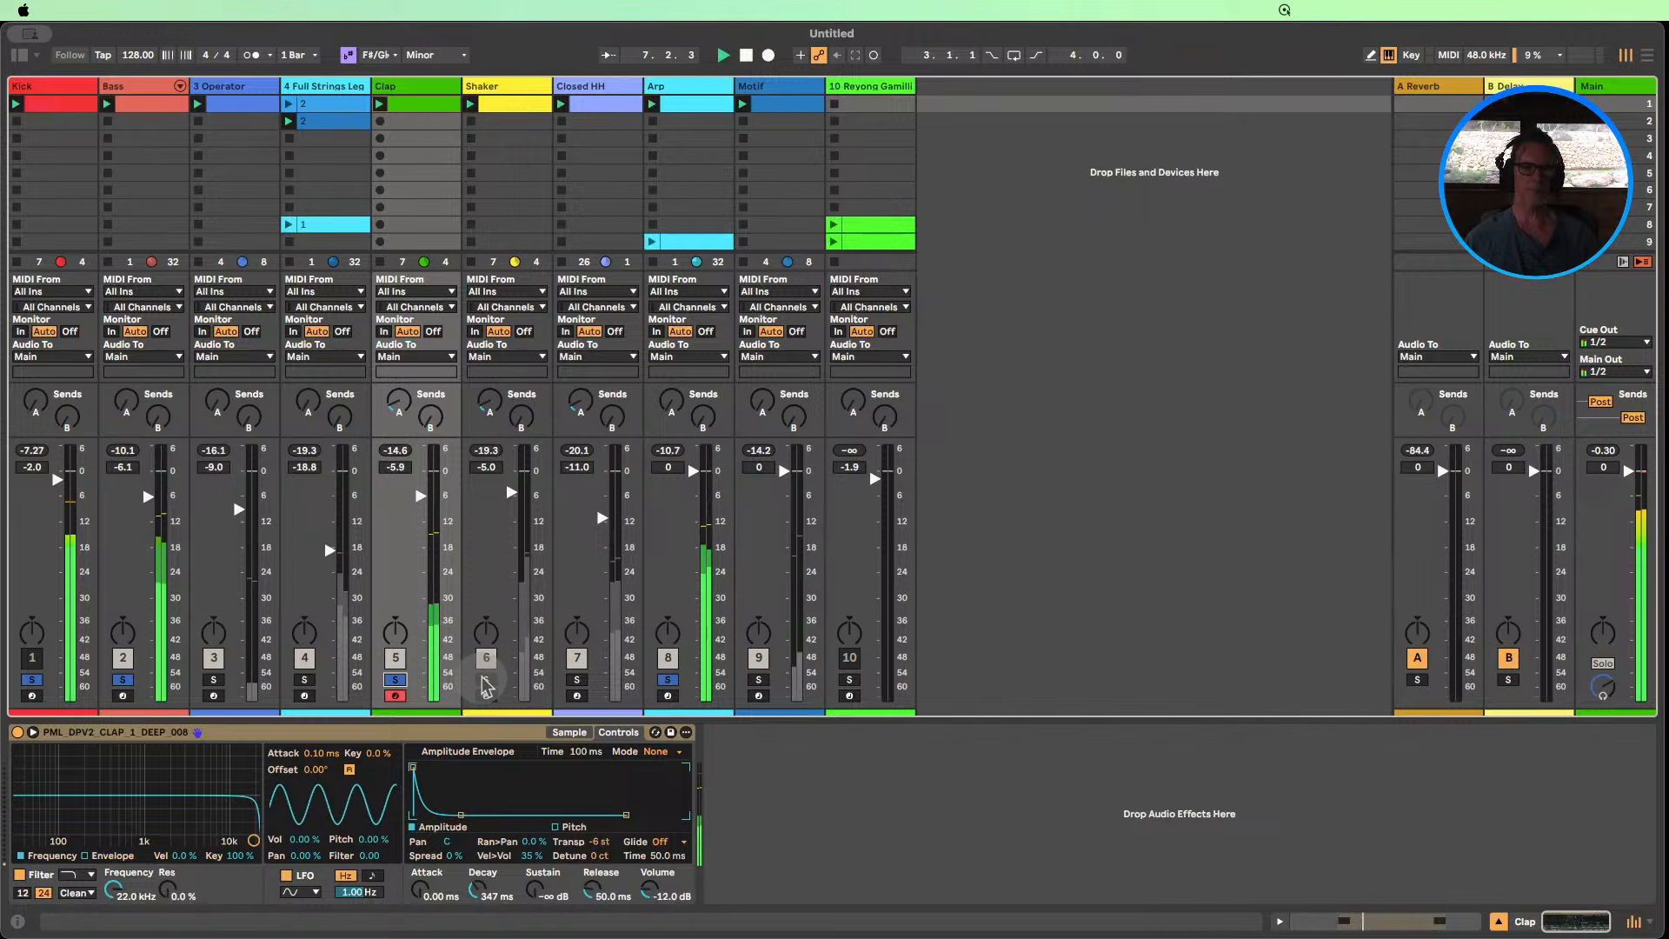
left_click(485, 679)
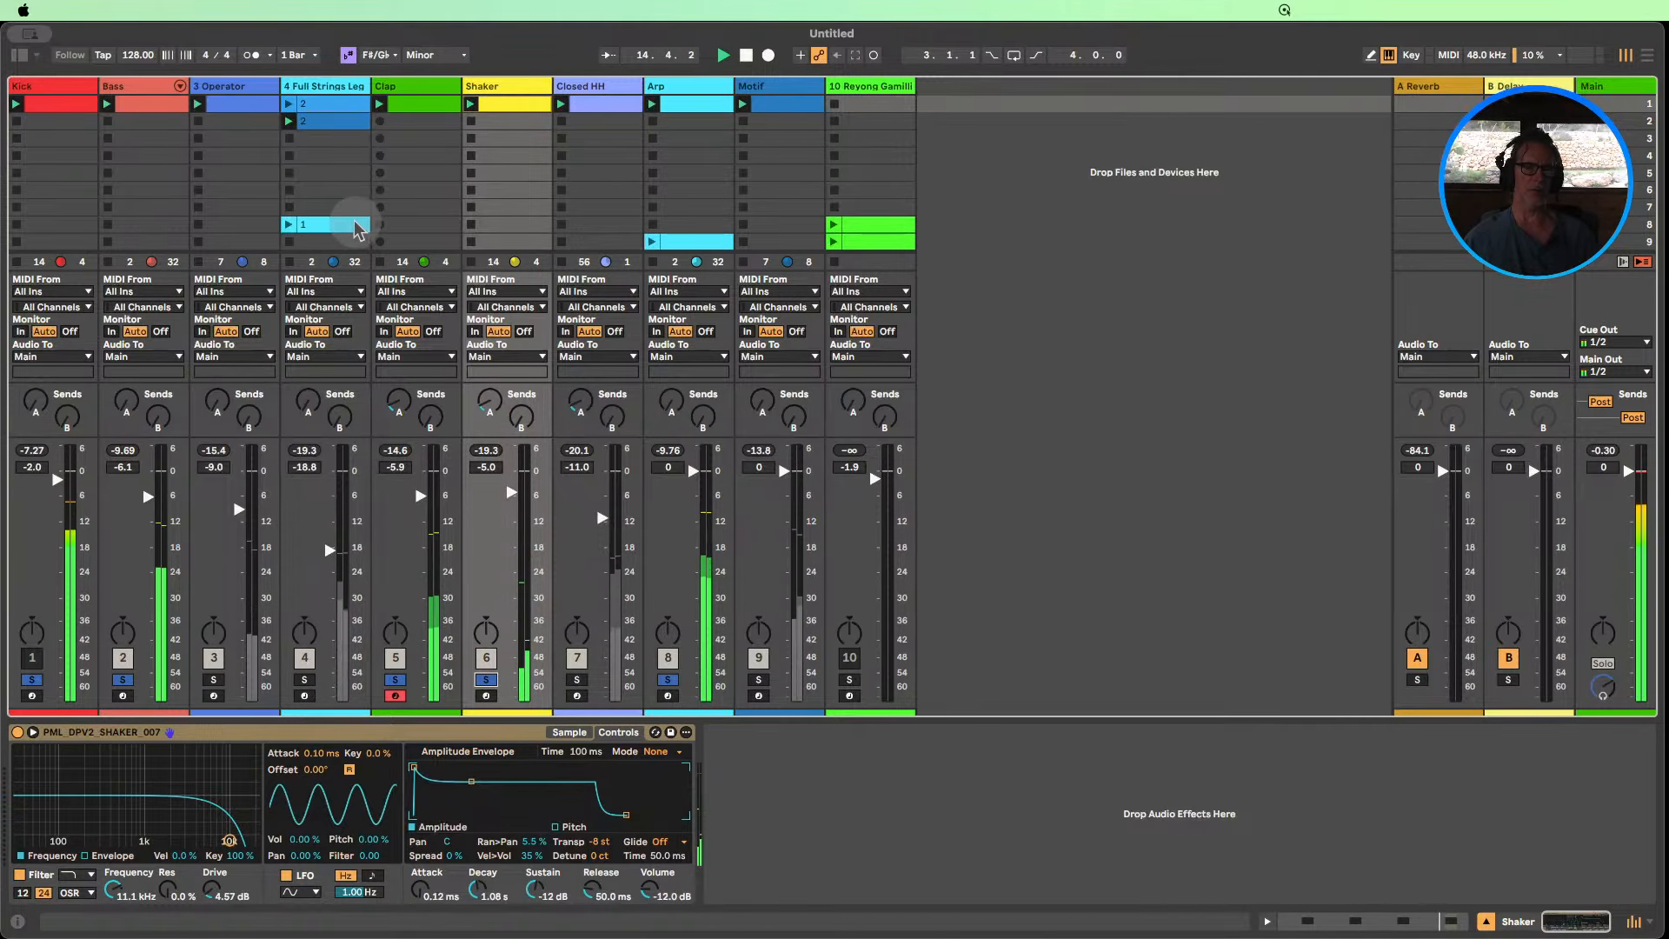
Examine the notes of the Full Strings clips in scenes 1 and 2, and launch the scene 2 clip.
double_click(330, 121)
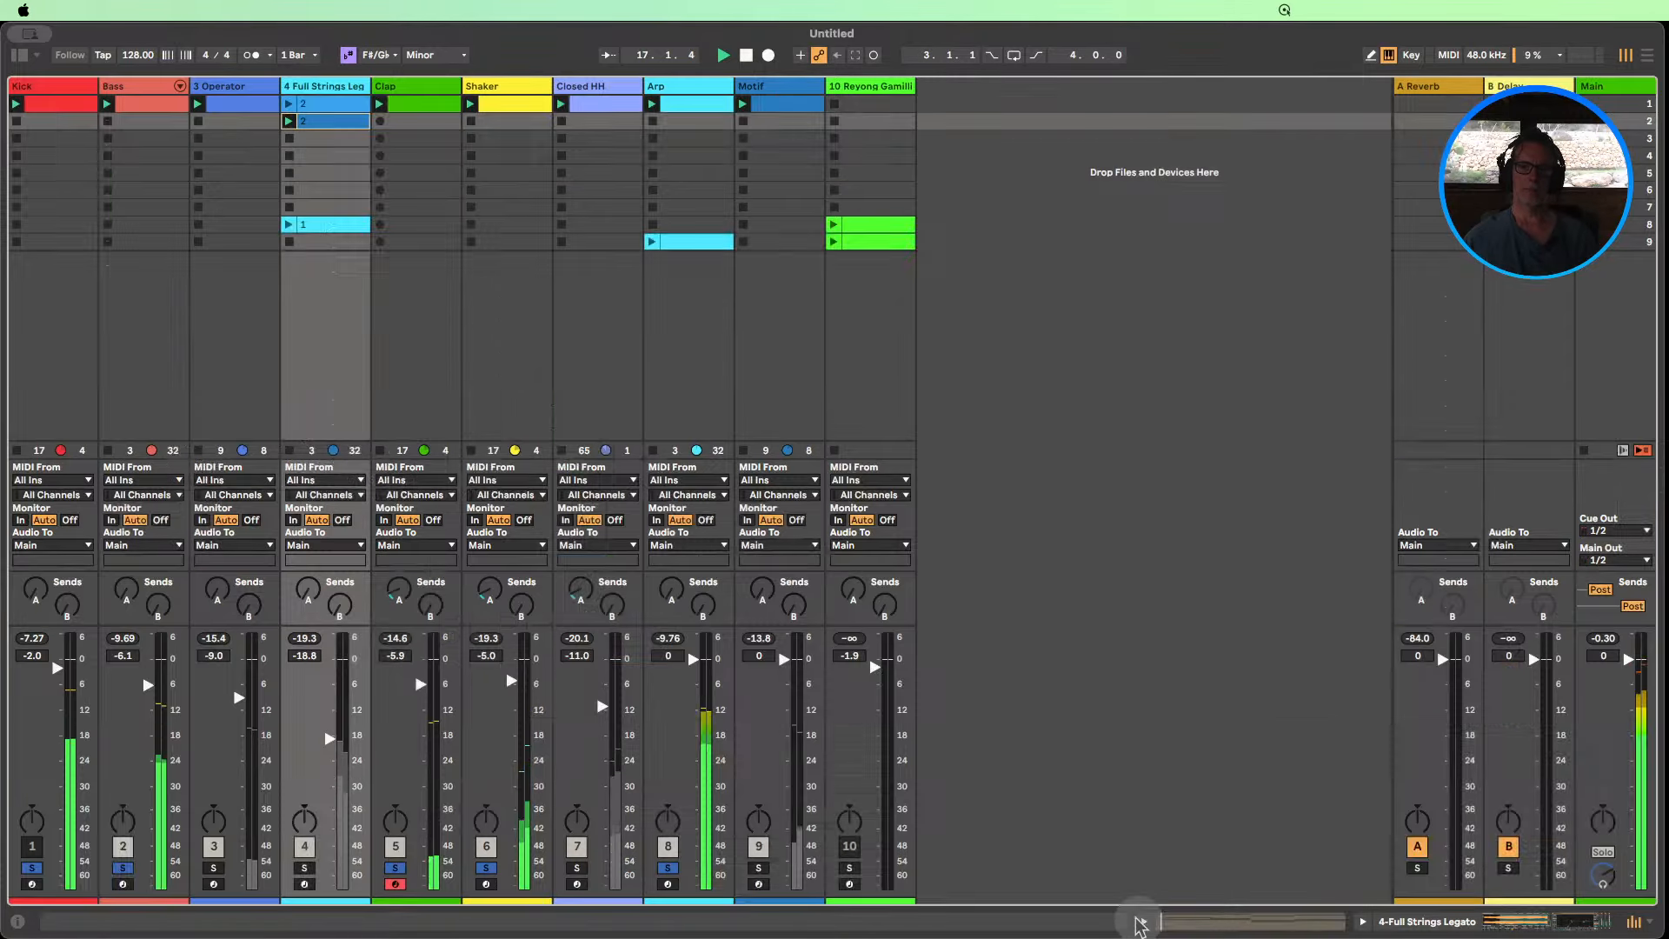
left_click(1144, 920)
double_click(311, 107)
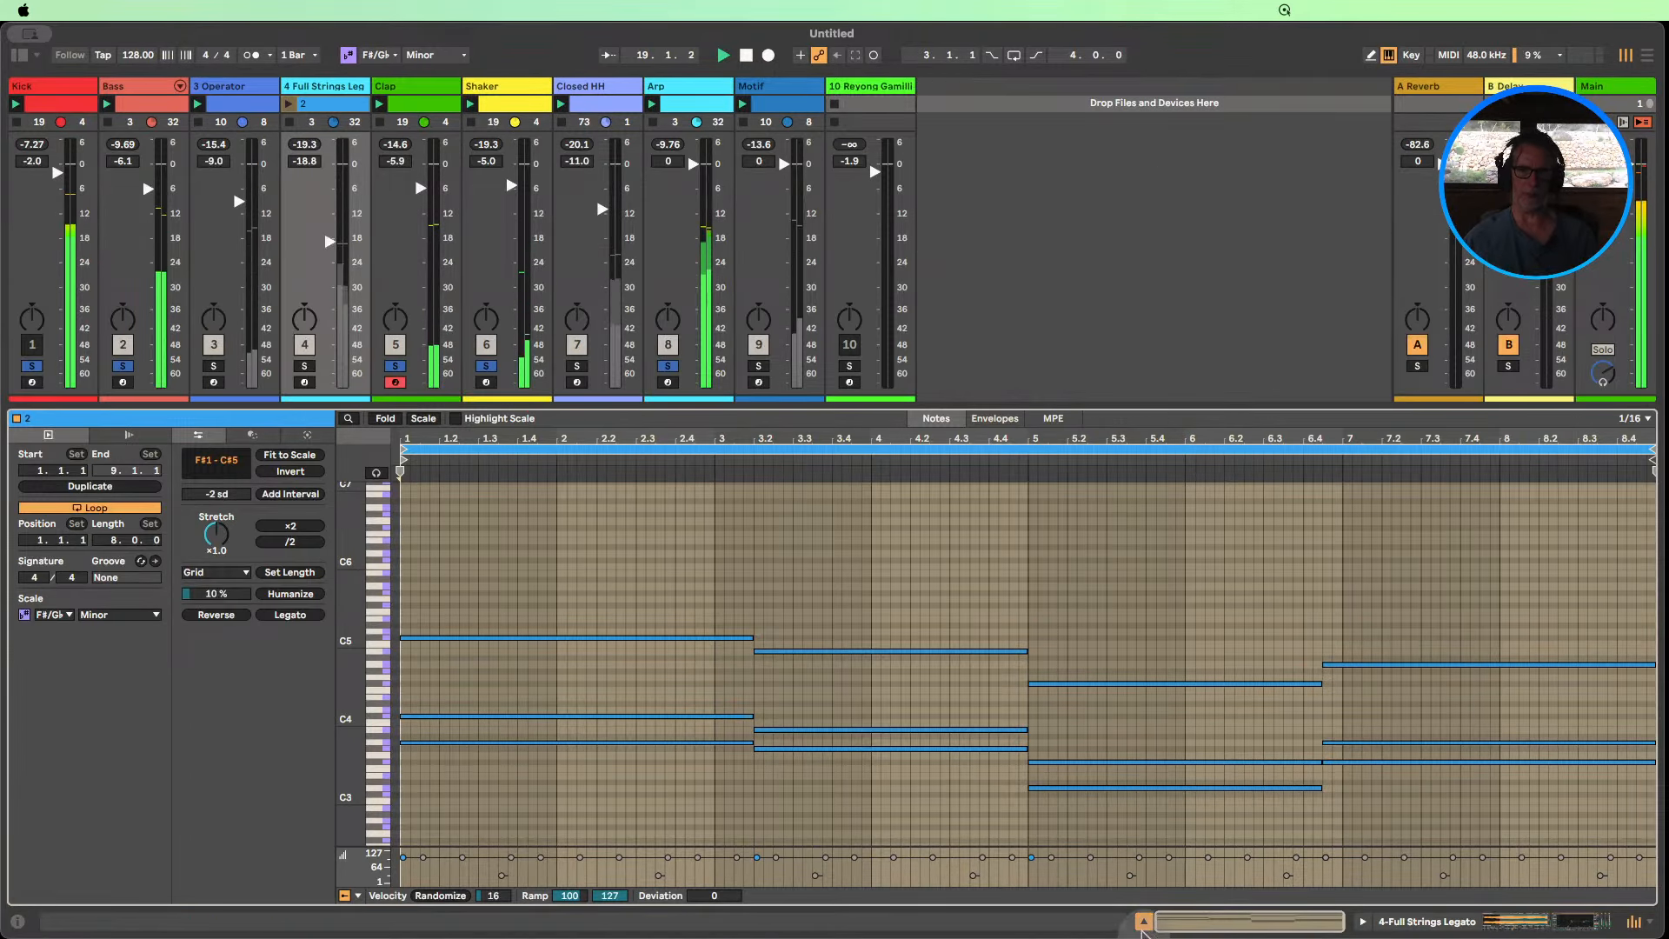
left_click(1144, 921)
left_click(290, 121)
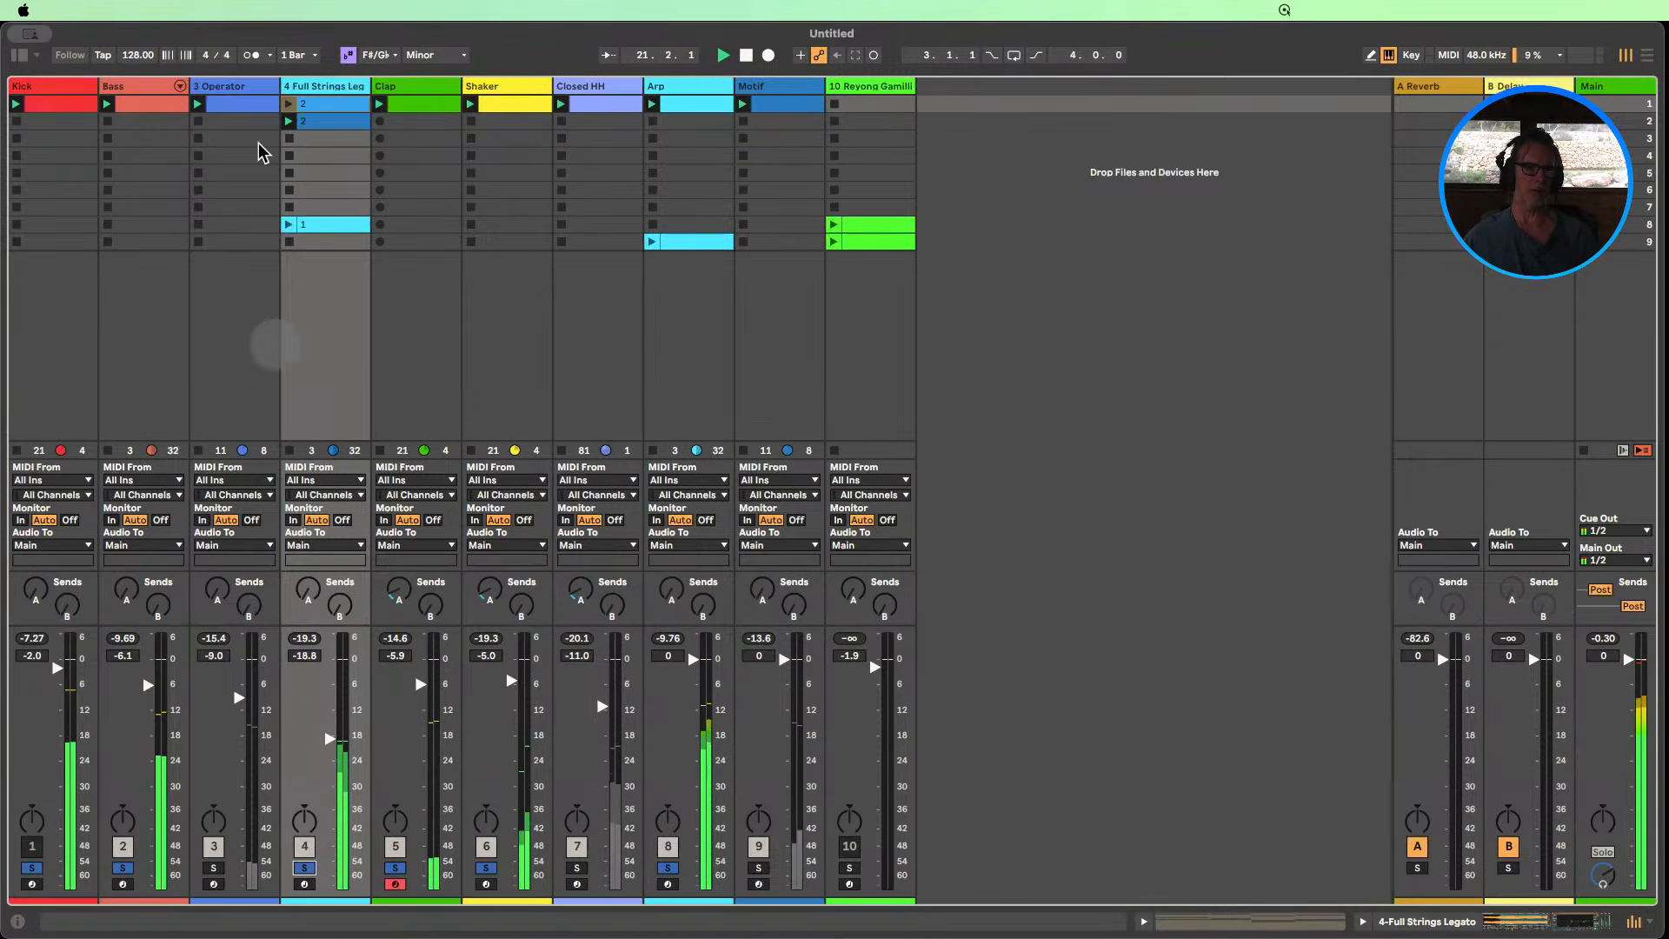
Inspect the scene 2 Full Strings clip's notes, and launch the scene 1 and scene 2 clips alternately to compare them by ear.
double_click(306, 114)
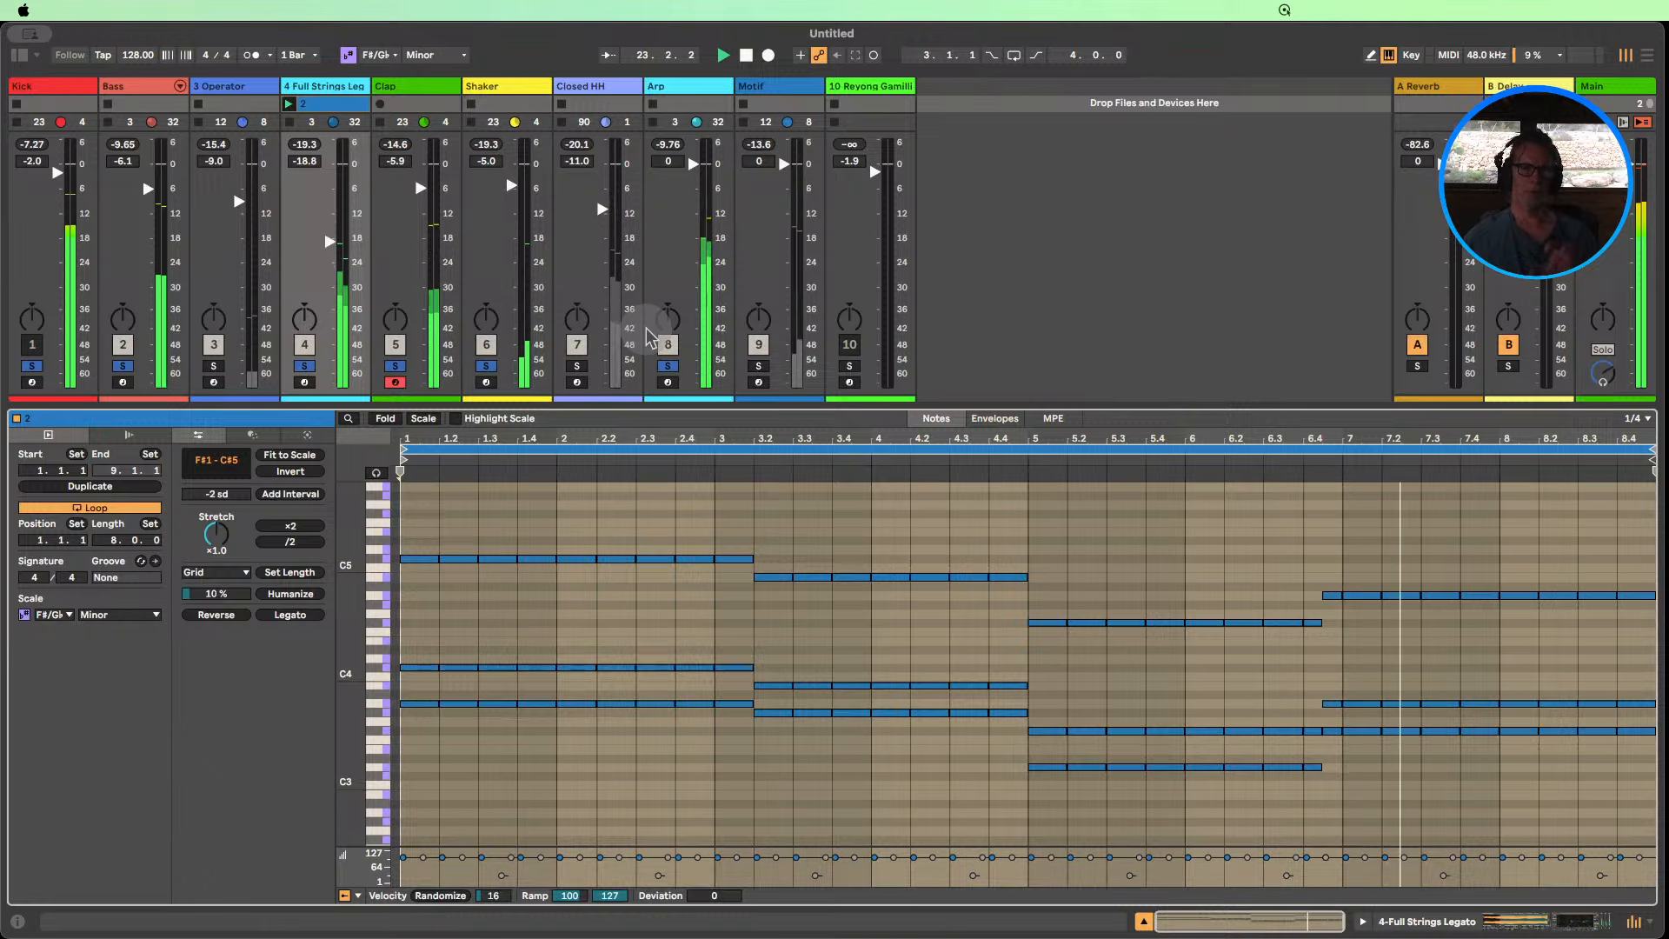
left_click(1144, 921)
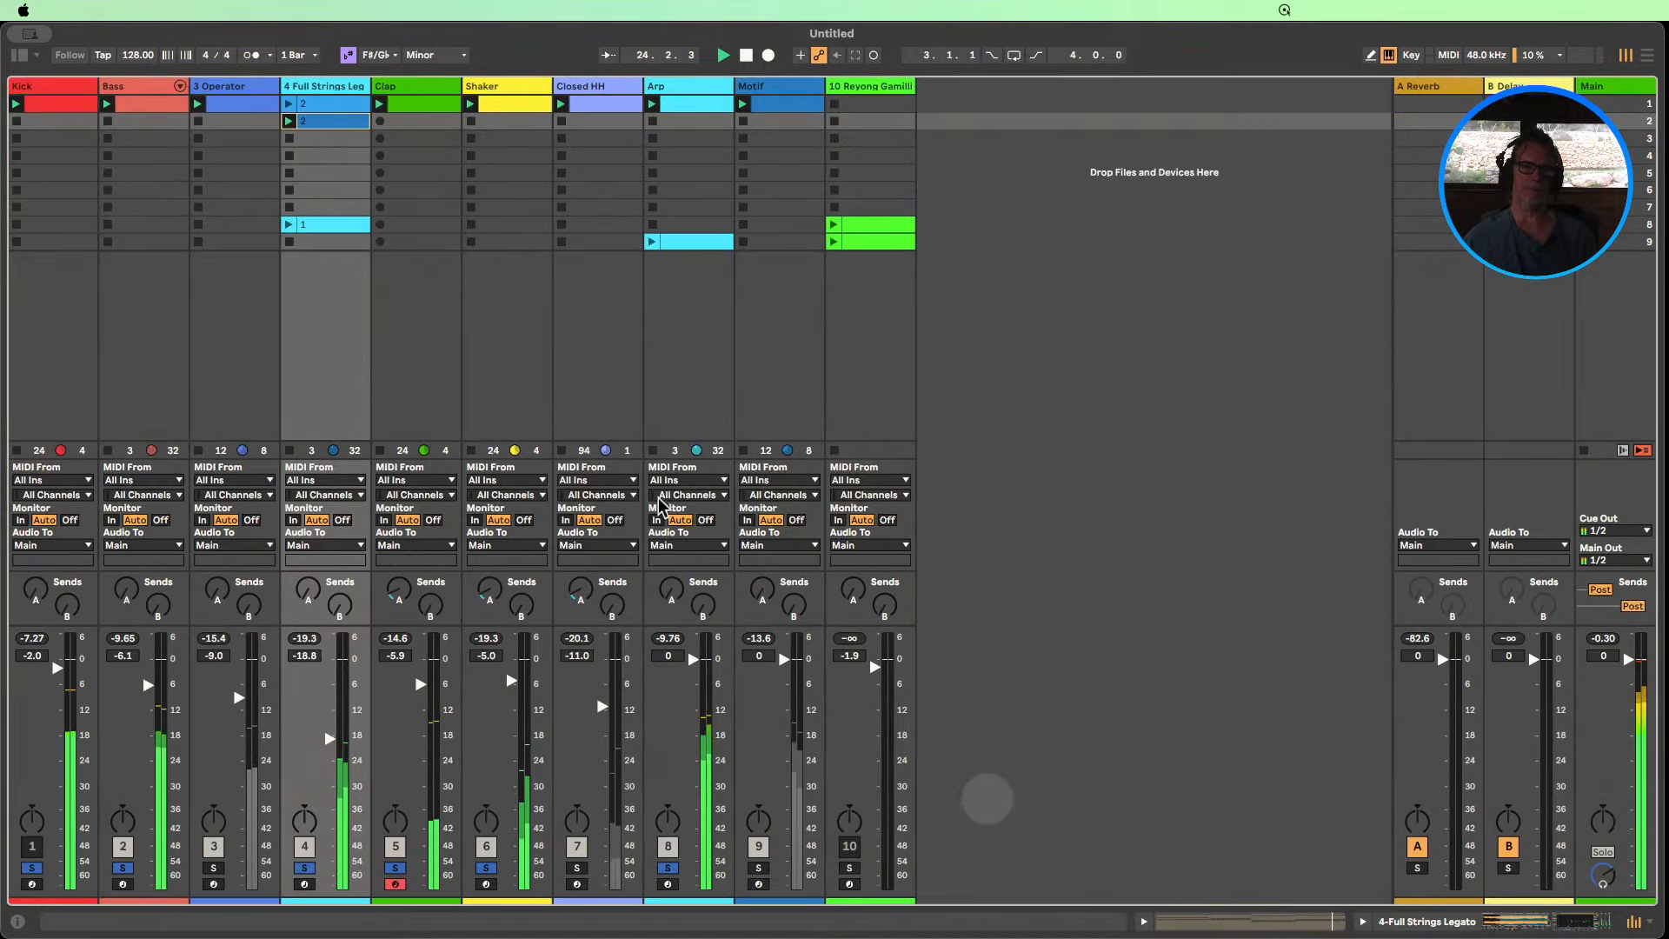
left_click_drag(291, 111, 291, 106)
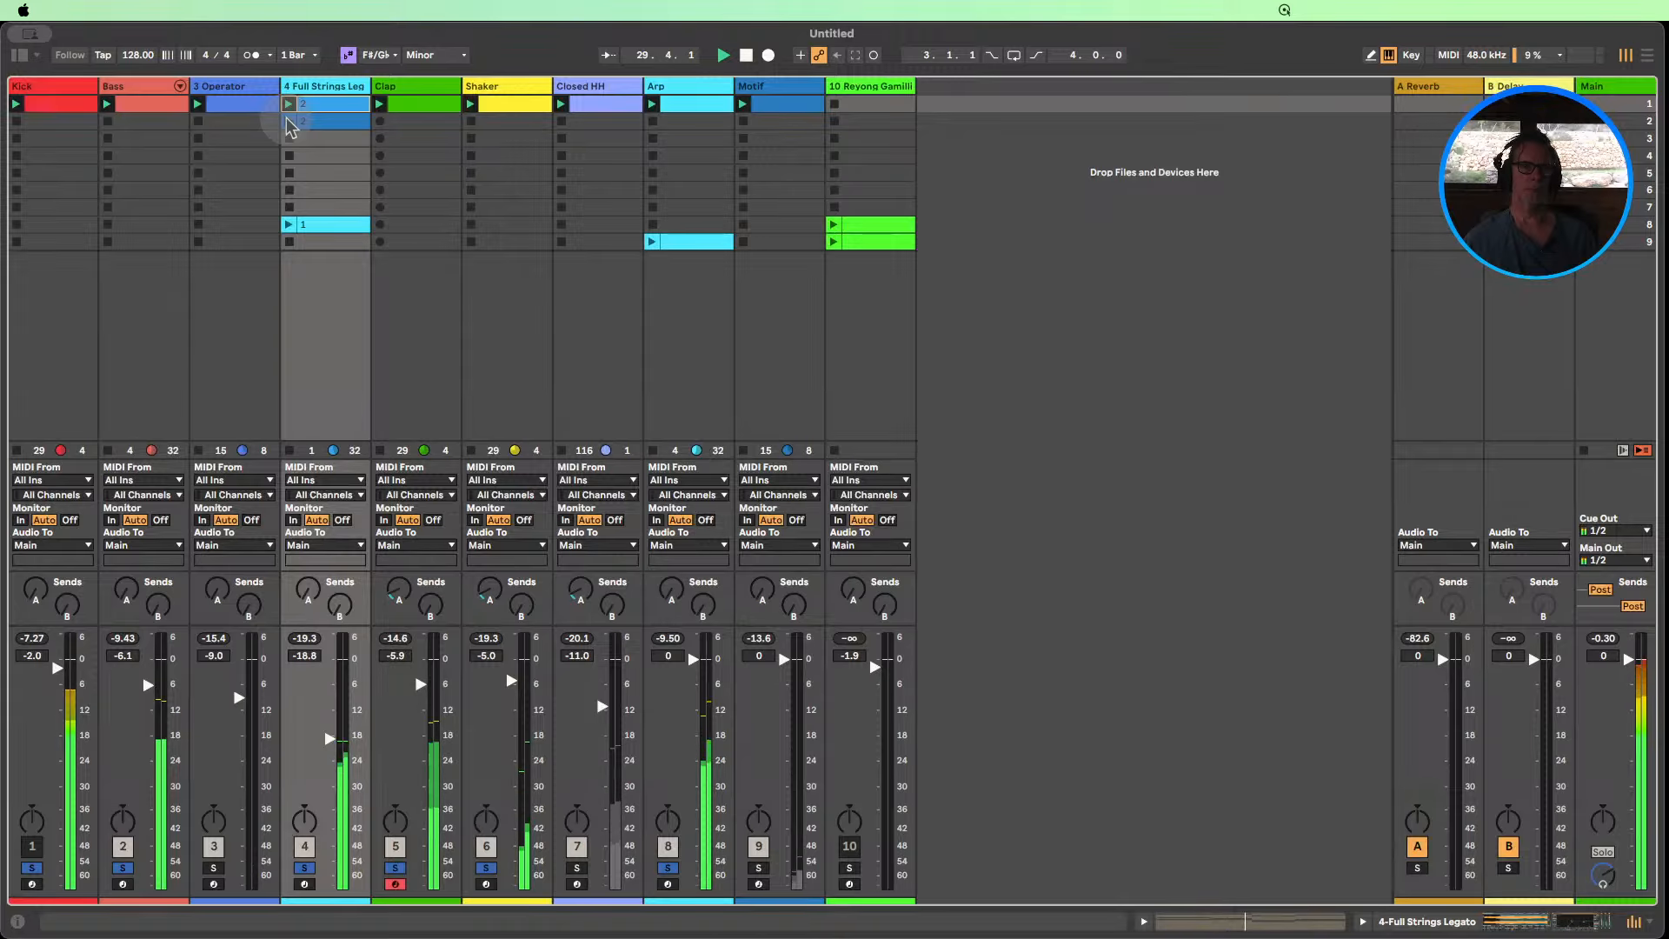
left_click_drag(290, 126, 291, 122)
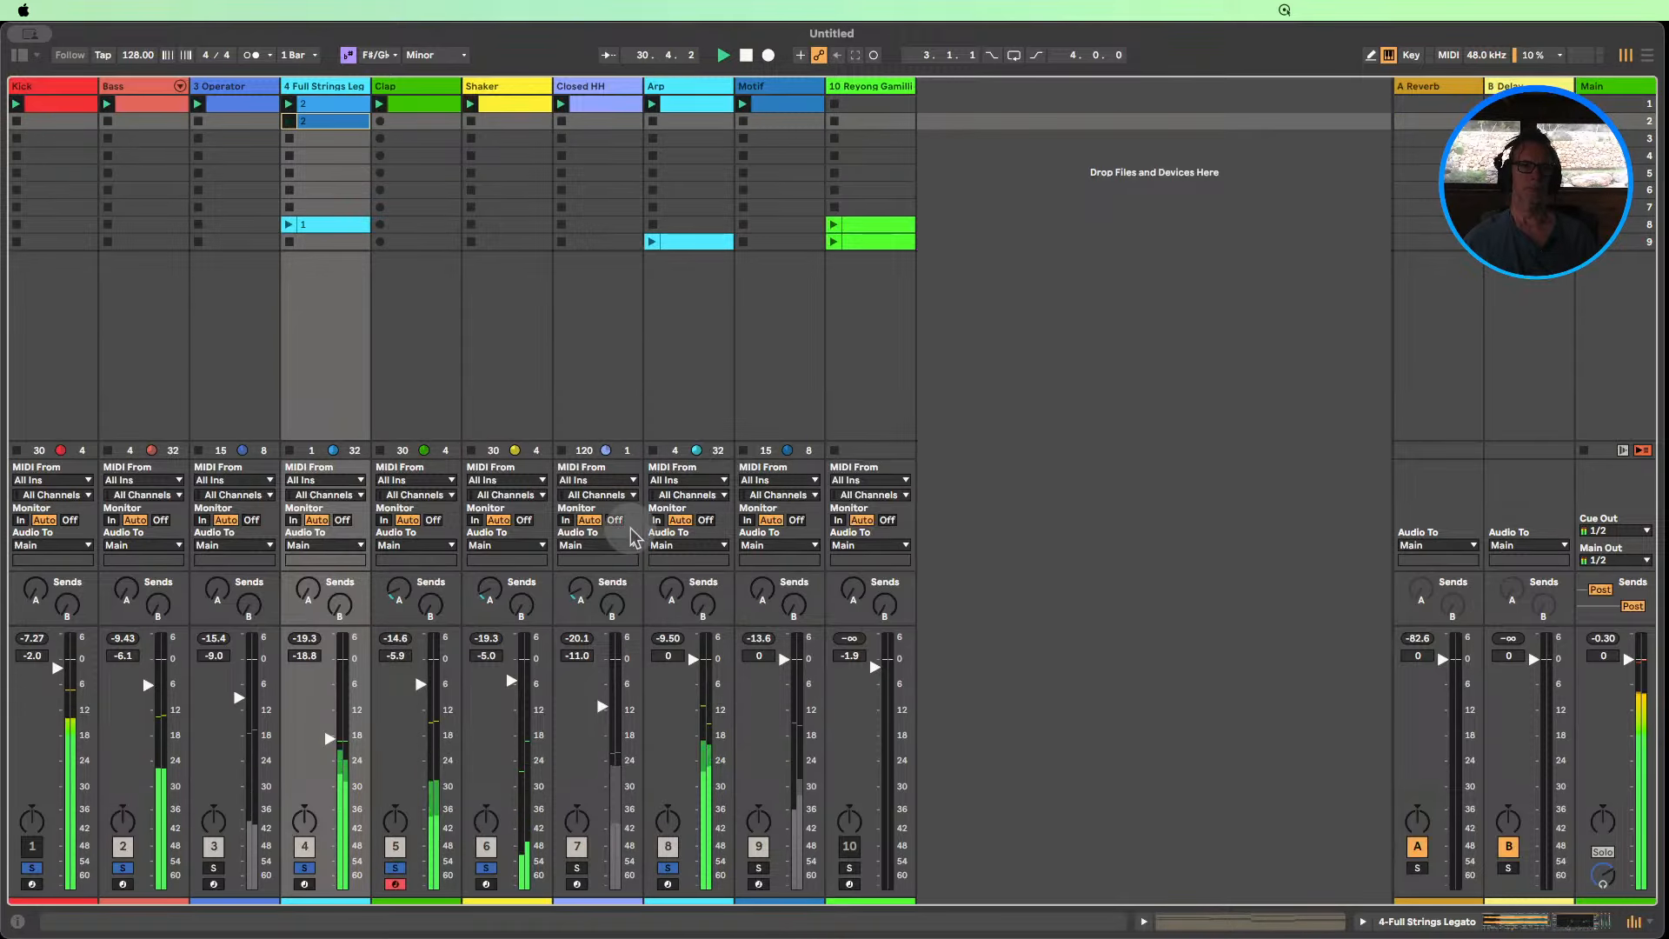
Add Closed HH to the solo, briefly solo Operator and take it back out, and add Motif to the solo.
left_click(579, 868)
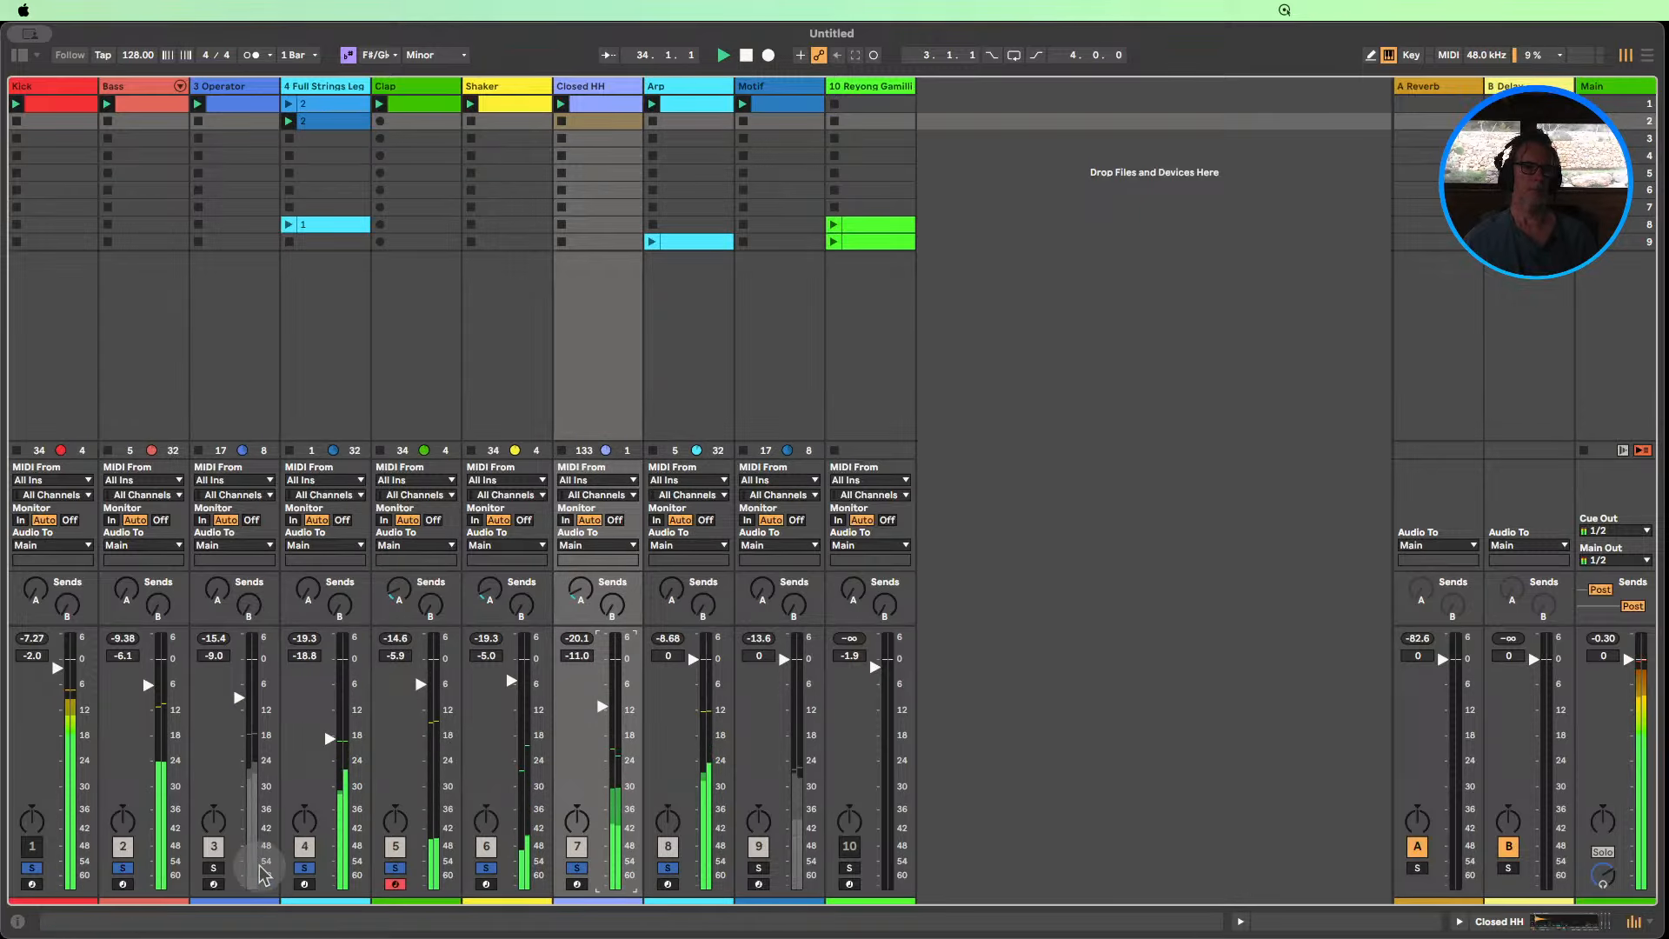
left_click(213, 868)
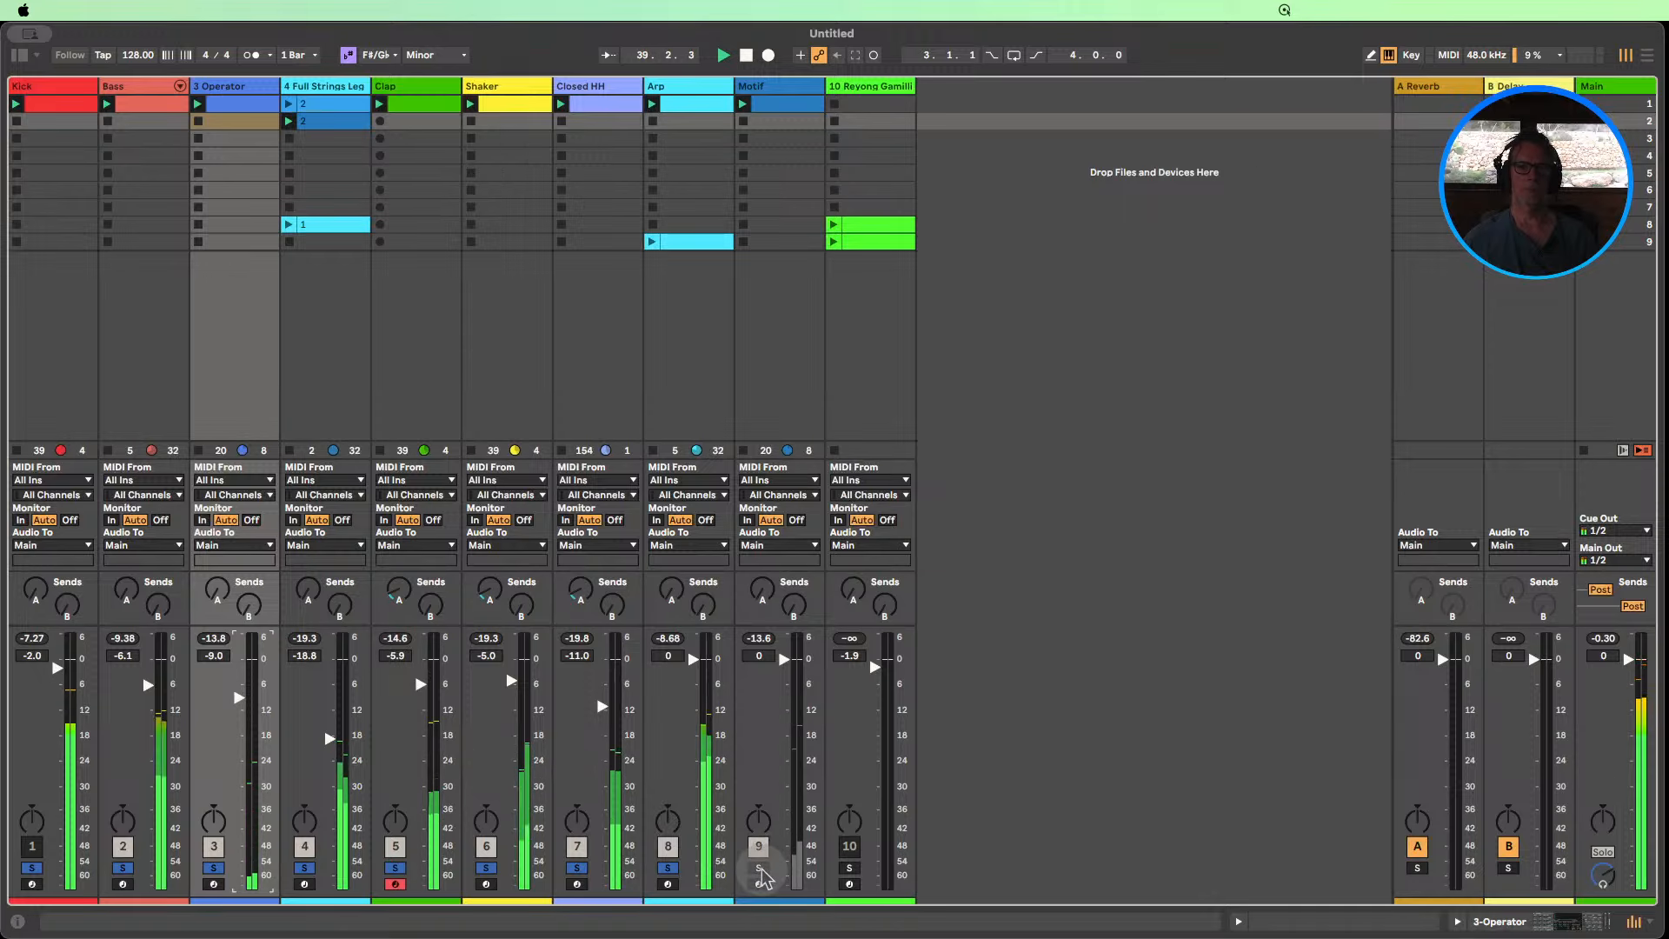
left_click(214, 869)
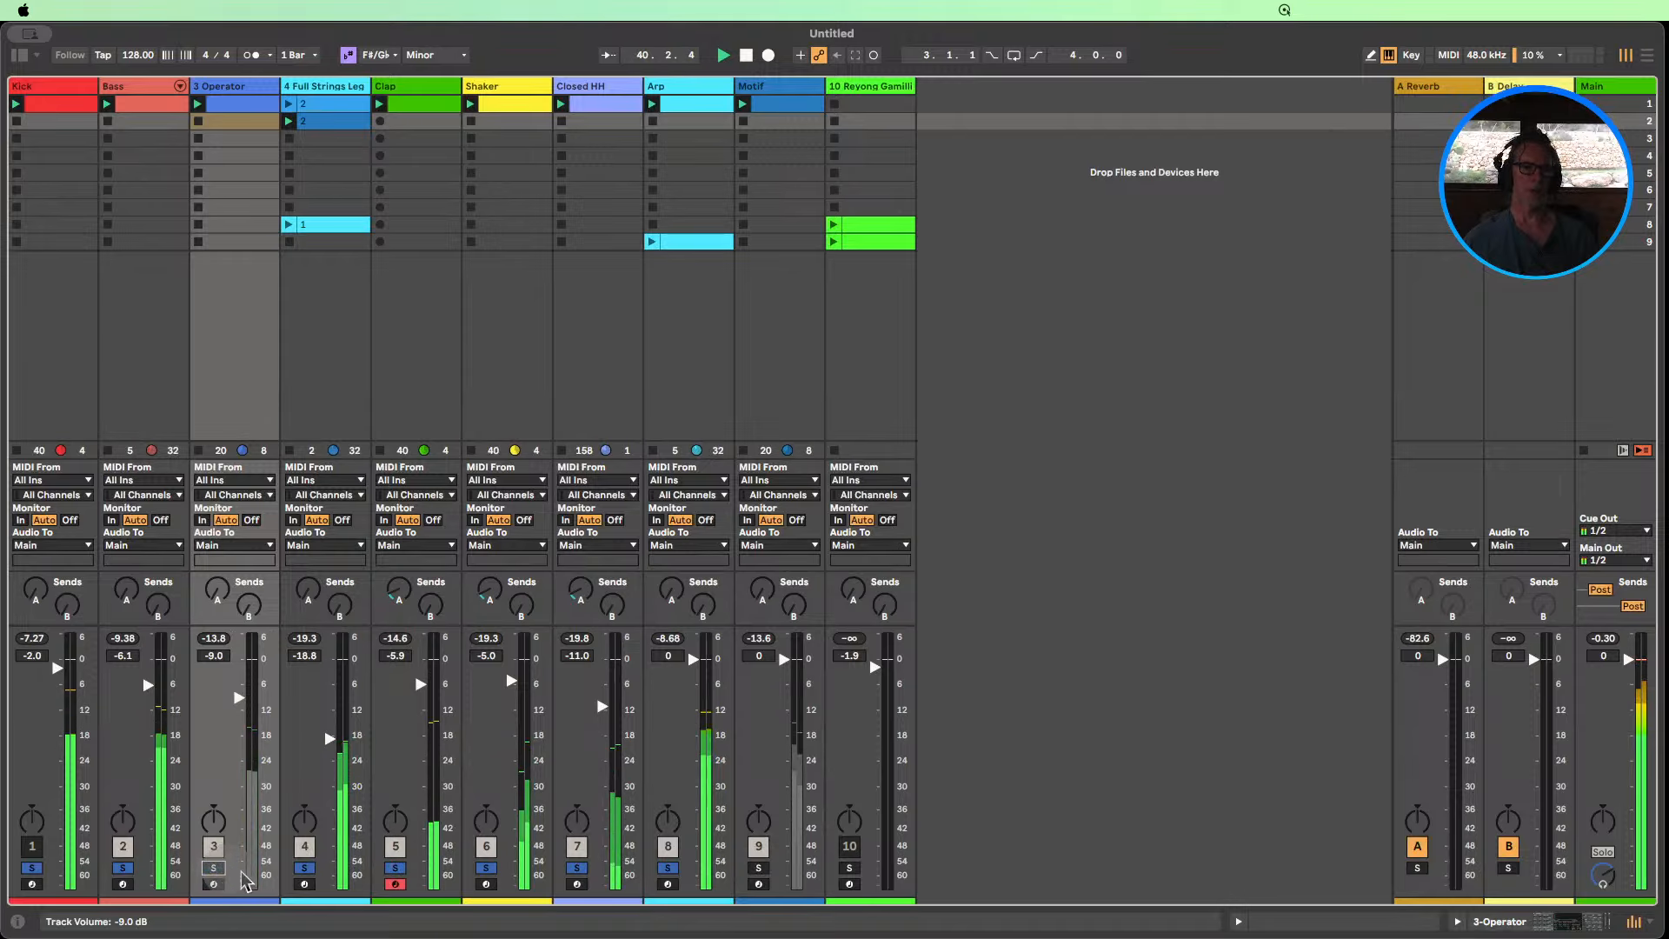
left_click(759, 869)
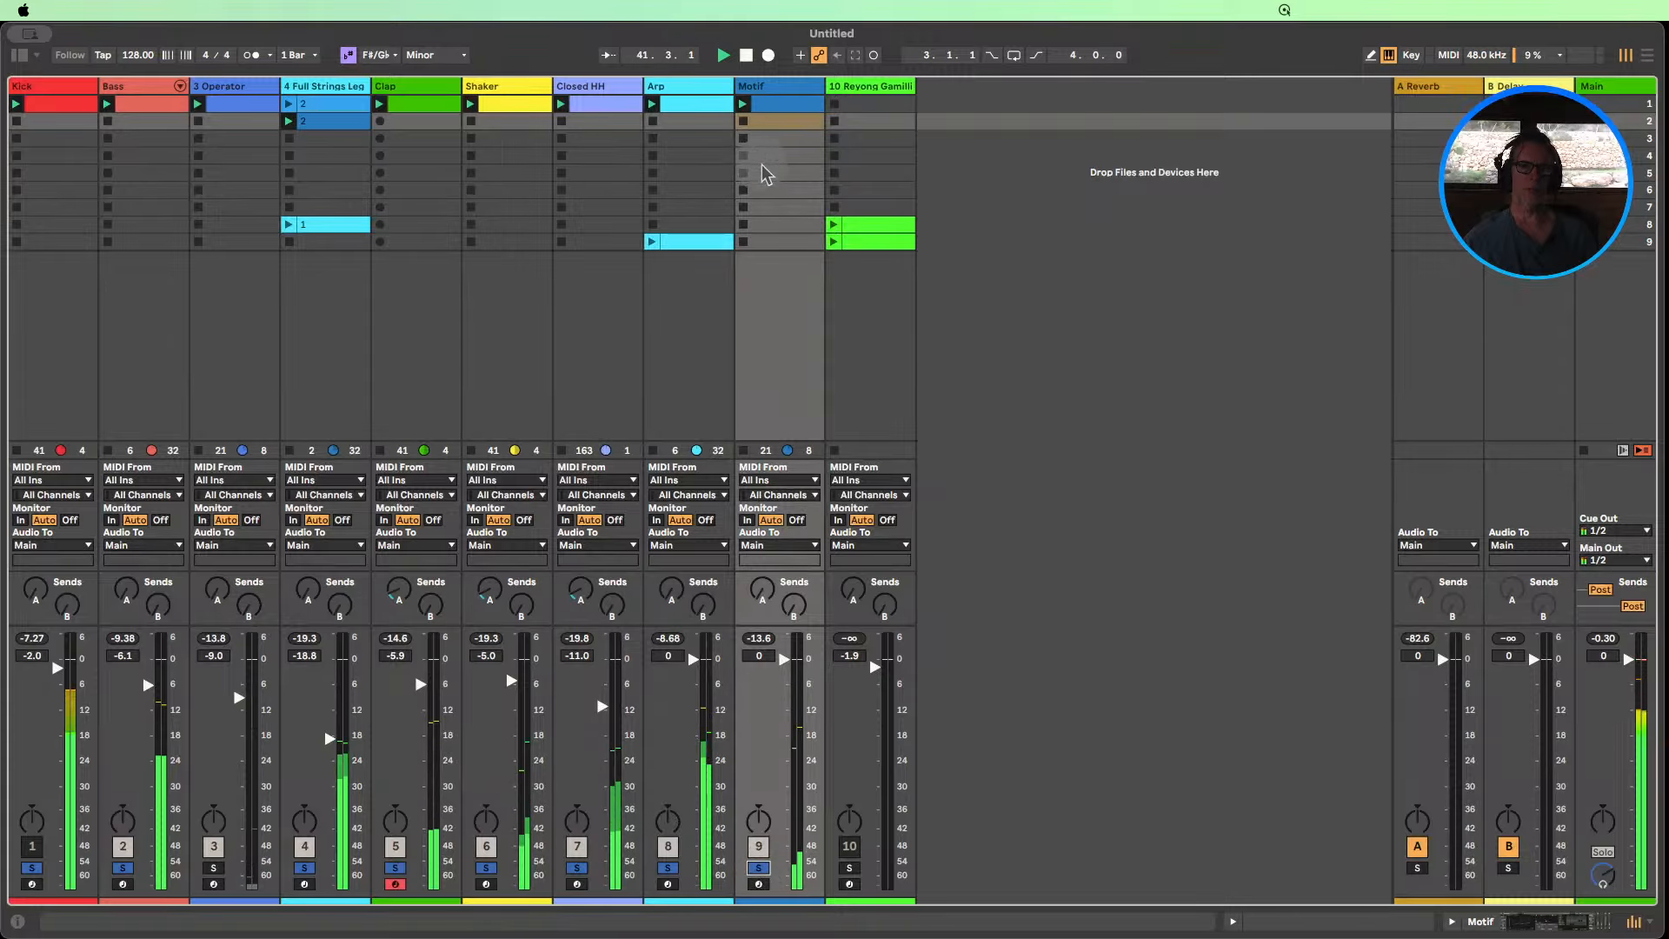
Examine the Motif clip's notes, listen to Motif soloed alone, and clear the solo to hear all tracks.
double_click(770, 106)
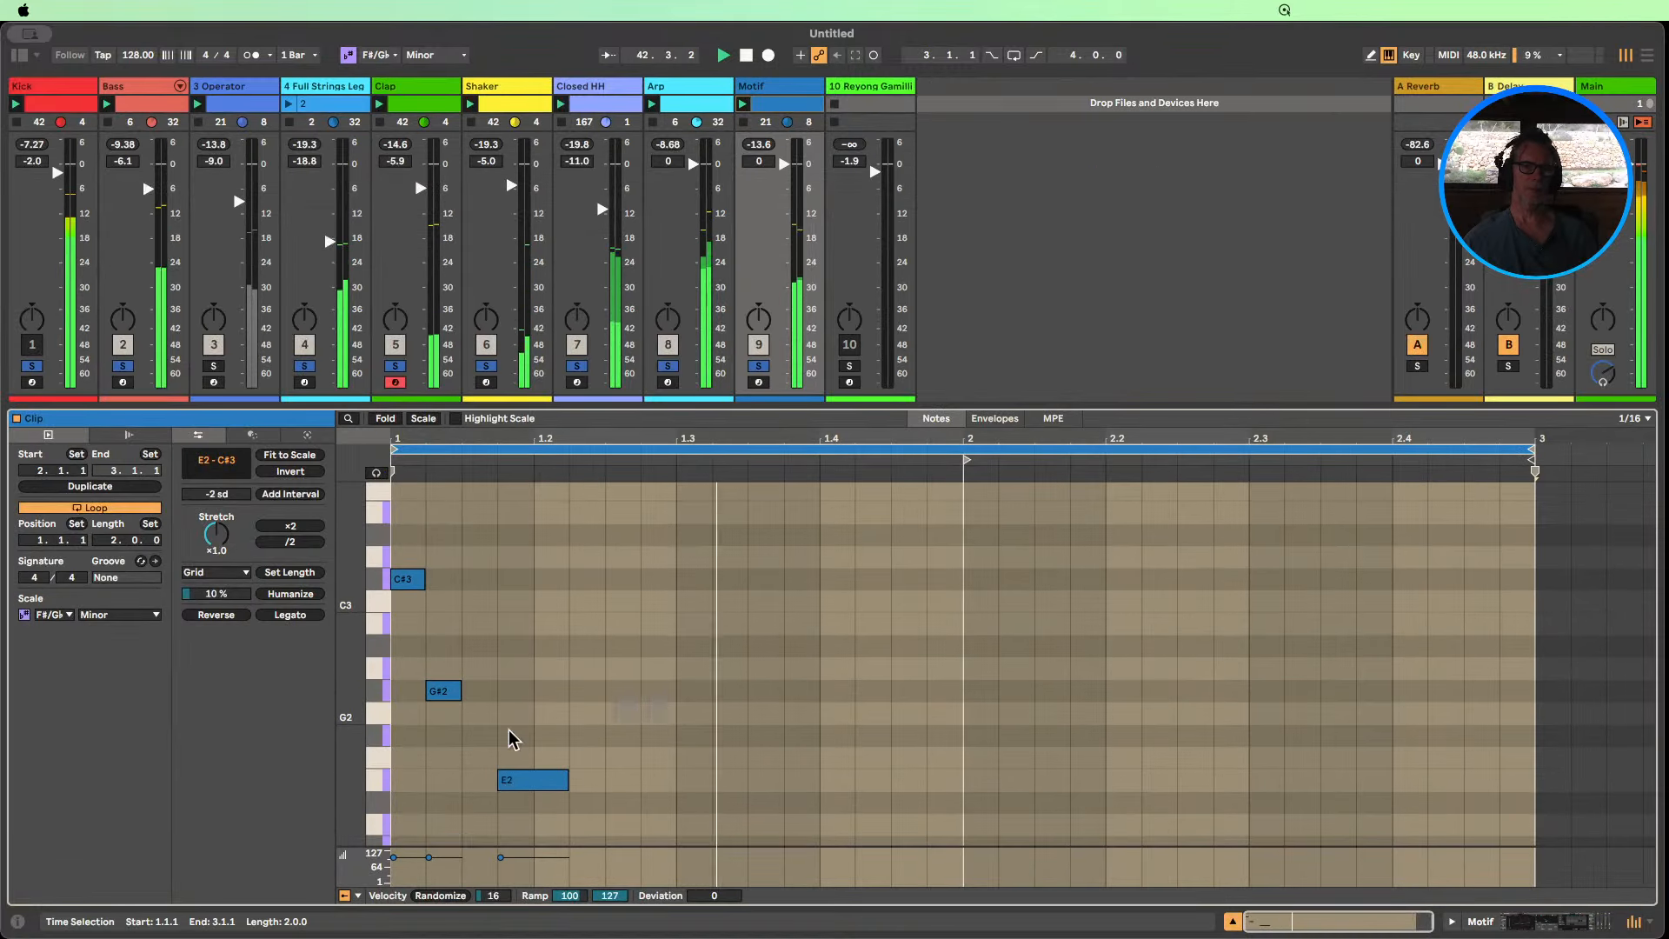
left_click_drag(354, 724, 347, 720)
left_click(765, 367)
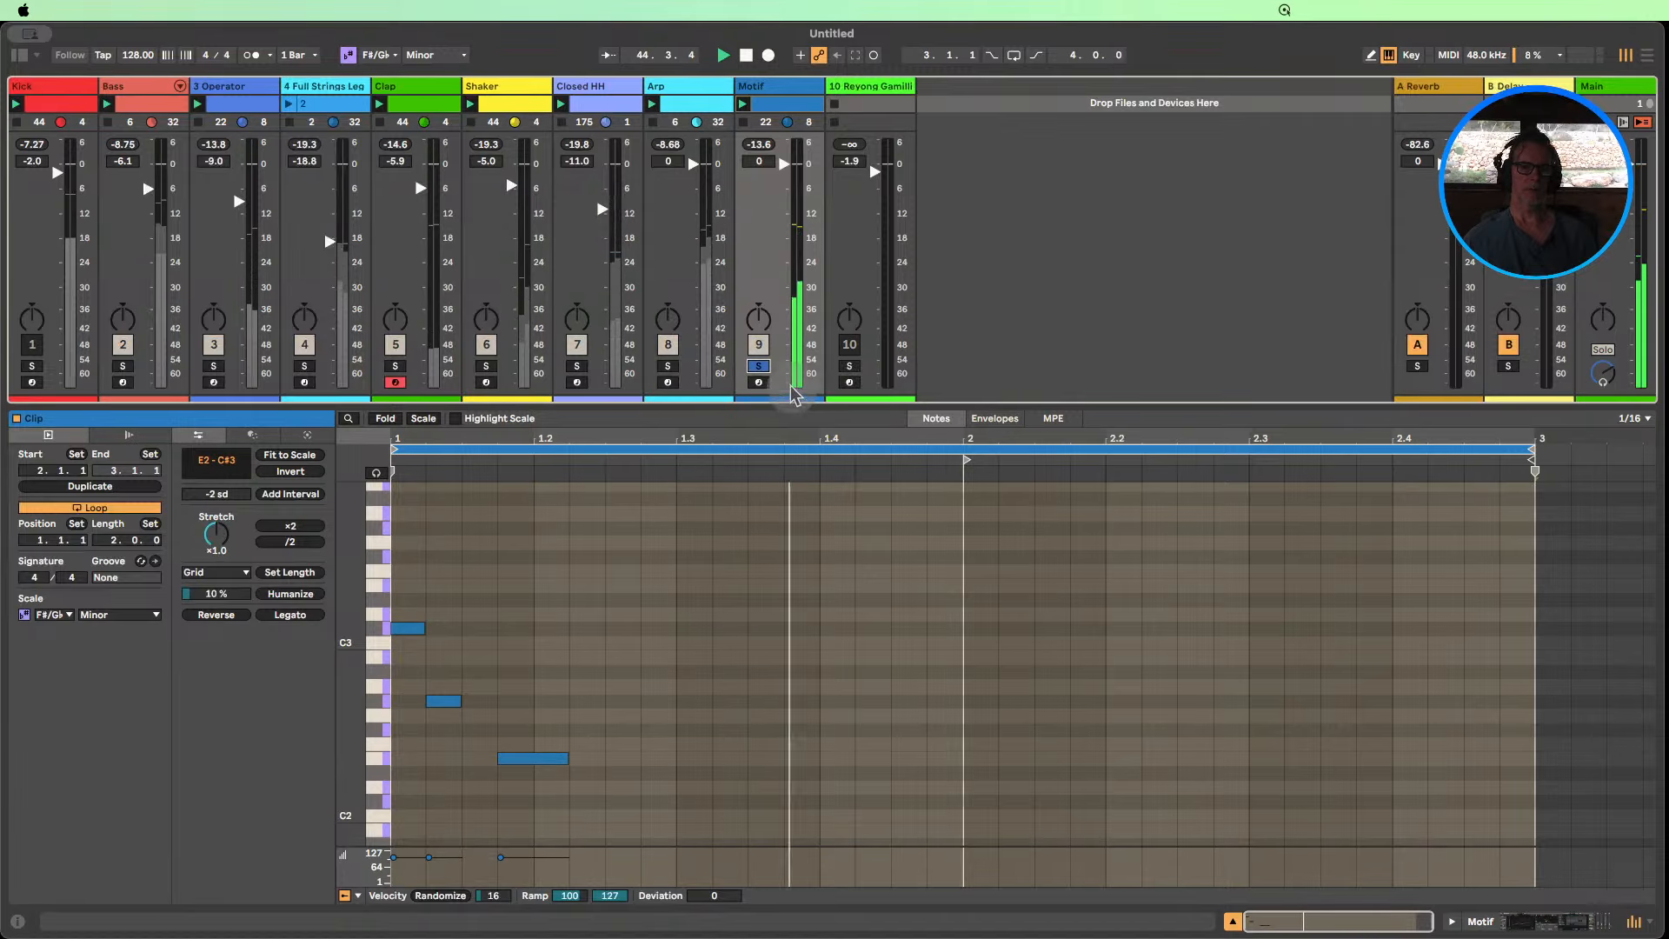
left_click(759, 366)
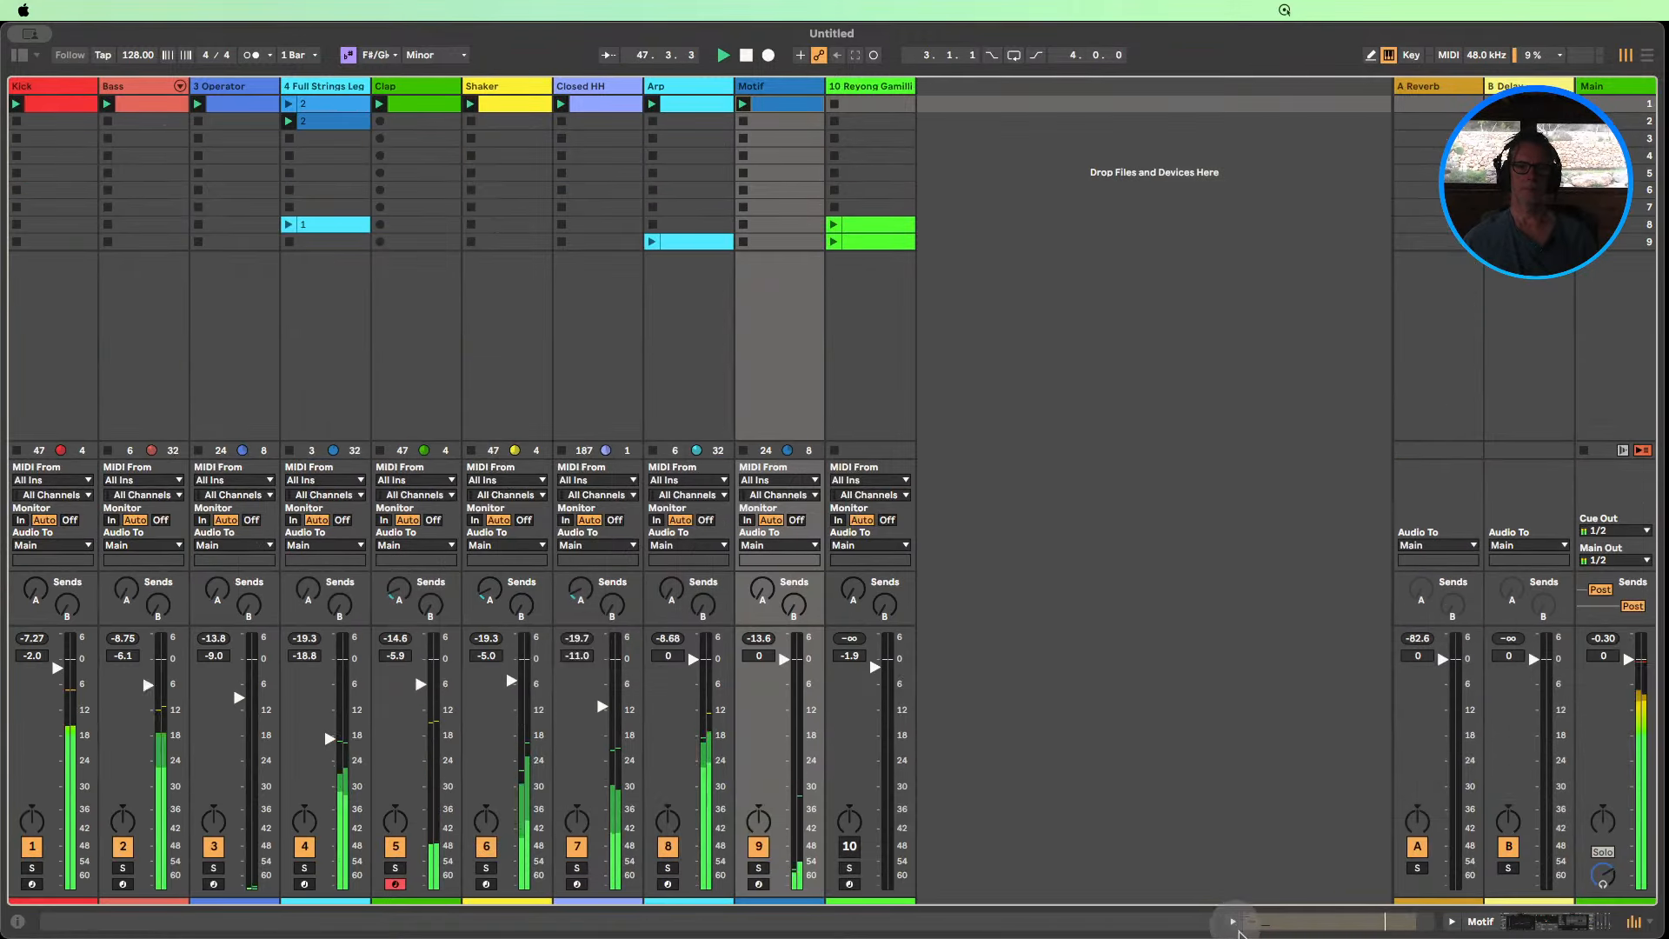
left_click(1233, 922)
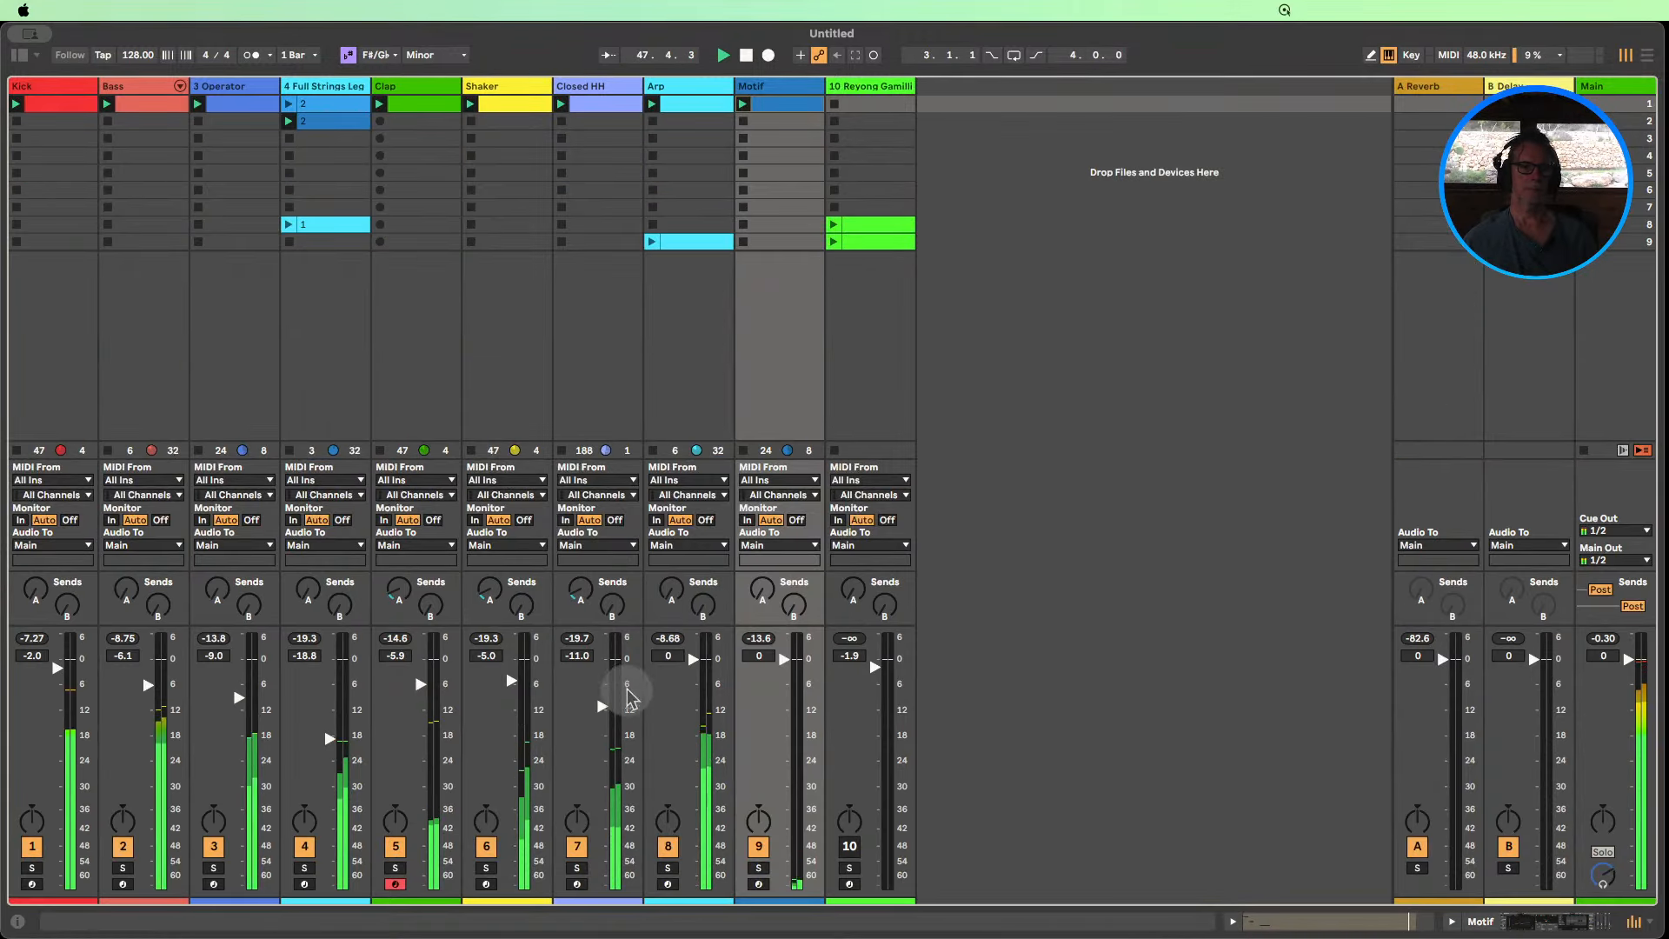
Mute Kick, Bass, Operator, Shaker, Closed HH, Arp and Motif to hear Full Strings with only the Clap.
left_click(214, 846)
left_click(578, 847)
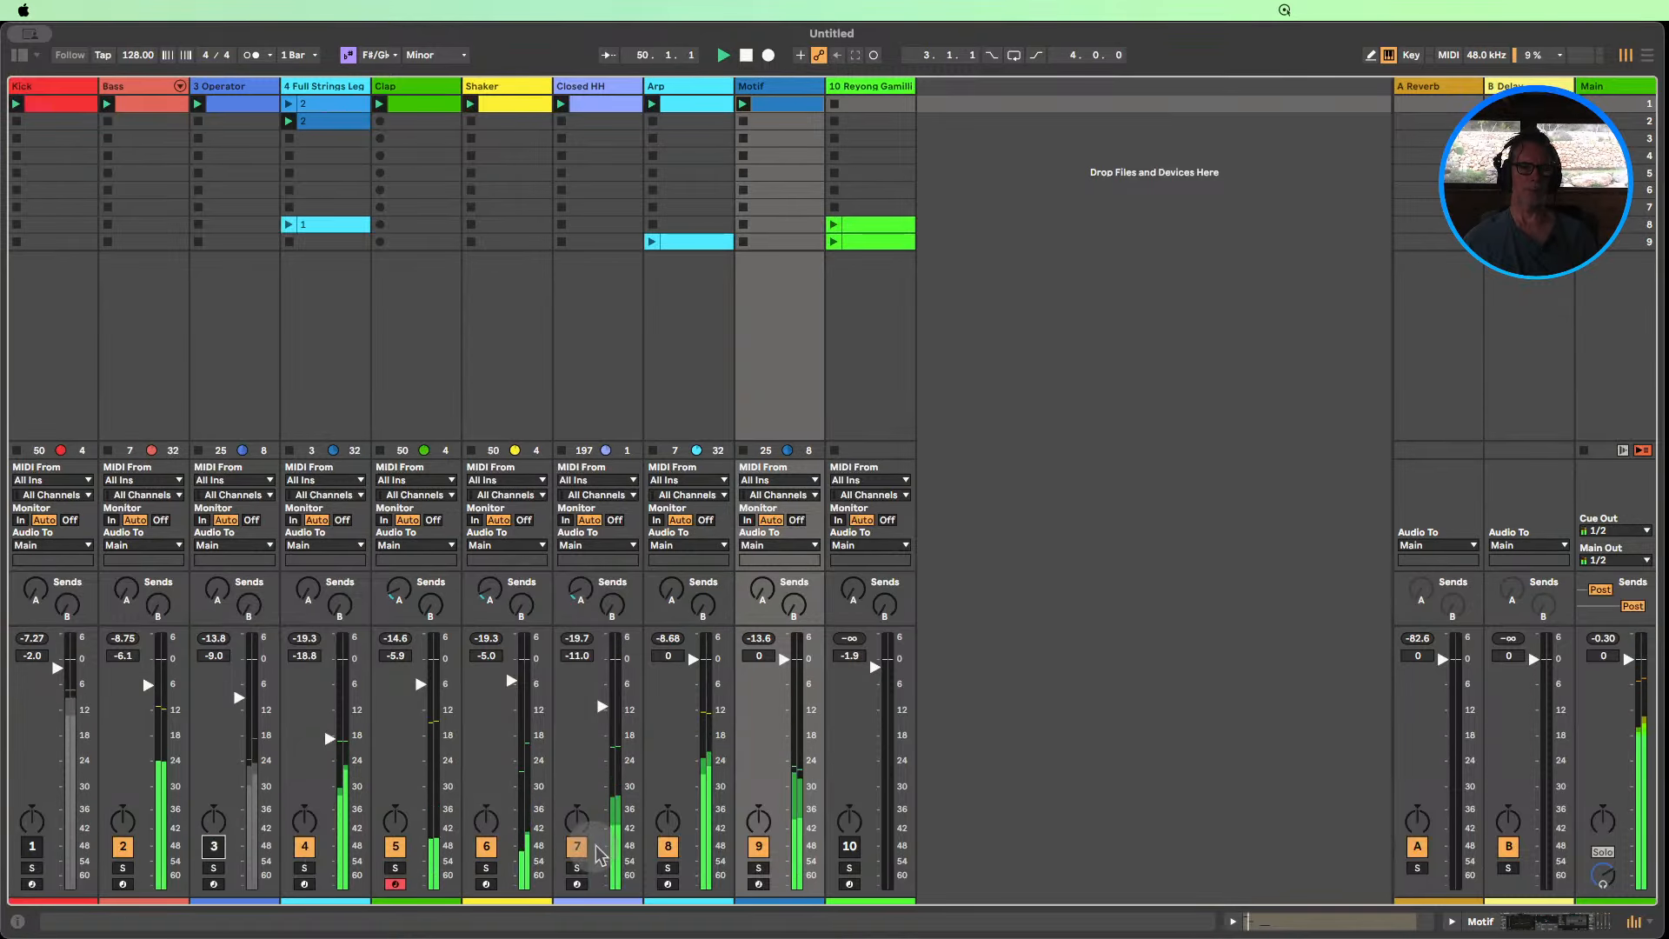
left_click(758, 846)
left_click(486, 846)
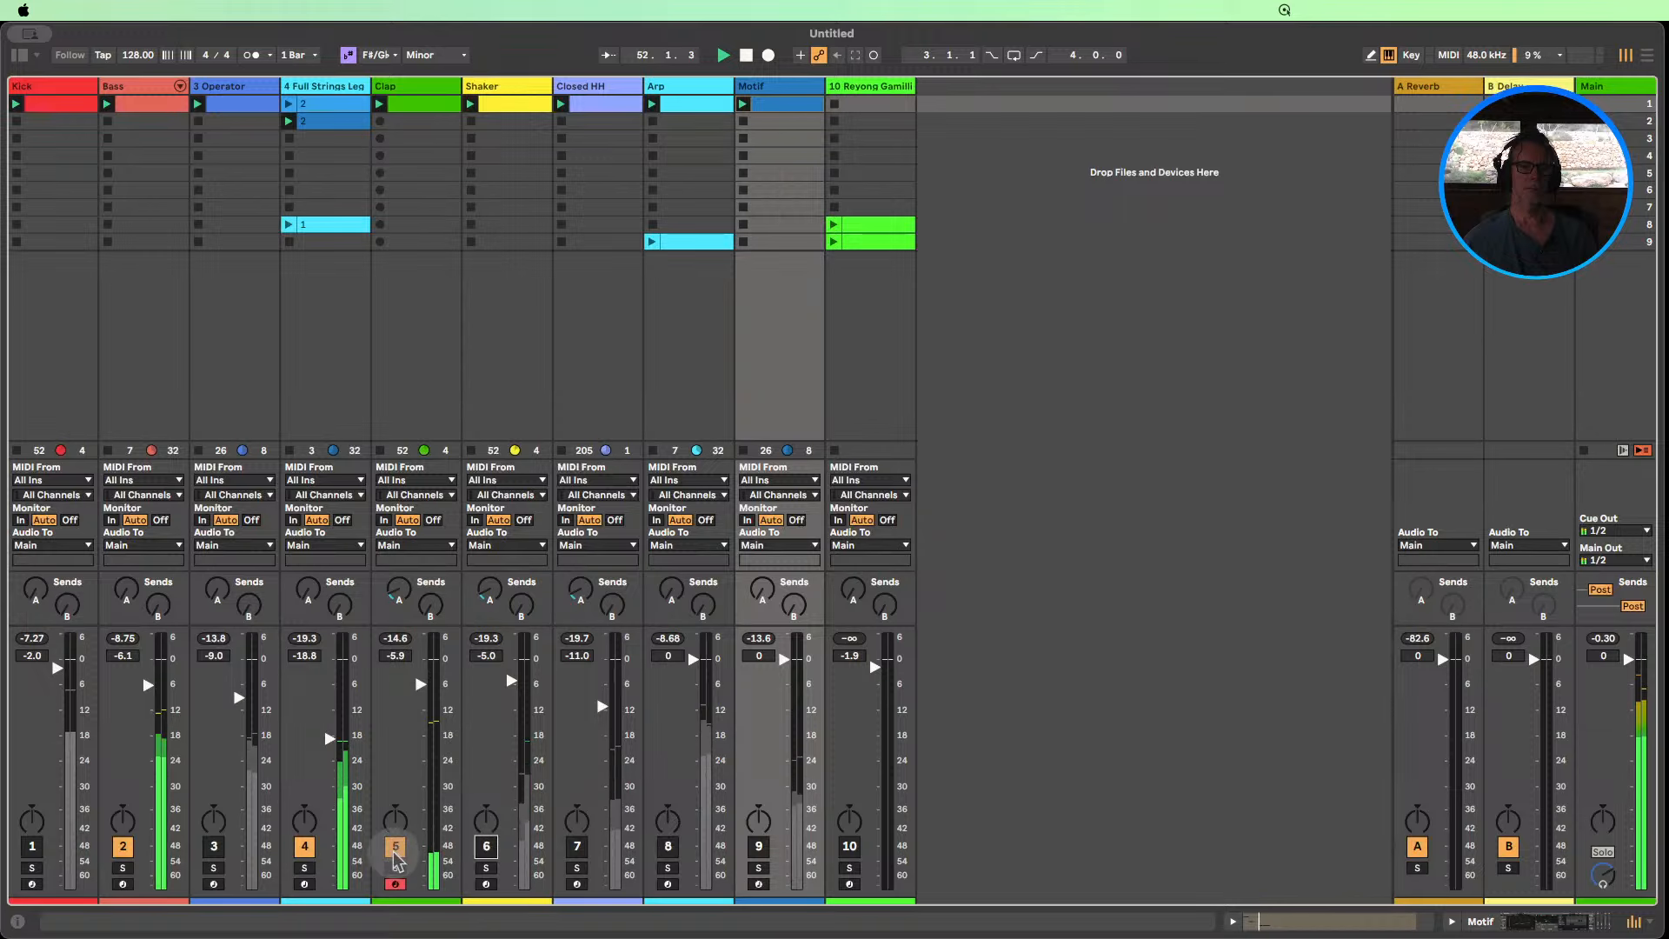
left_click(128, 850)
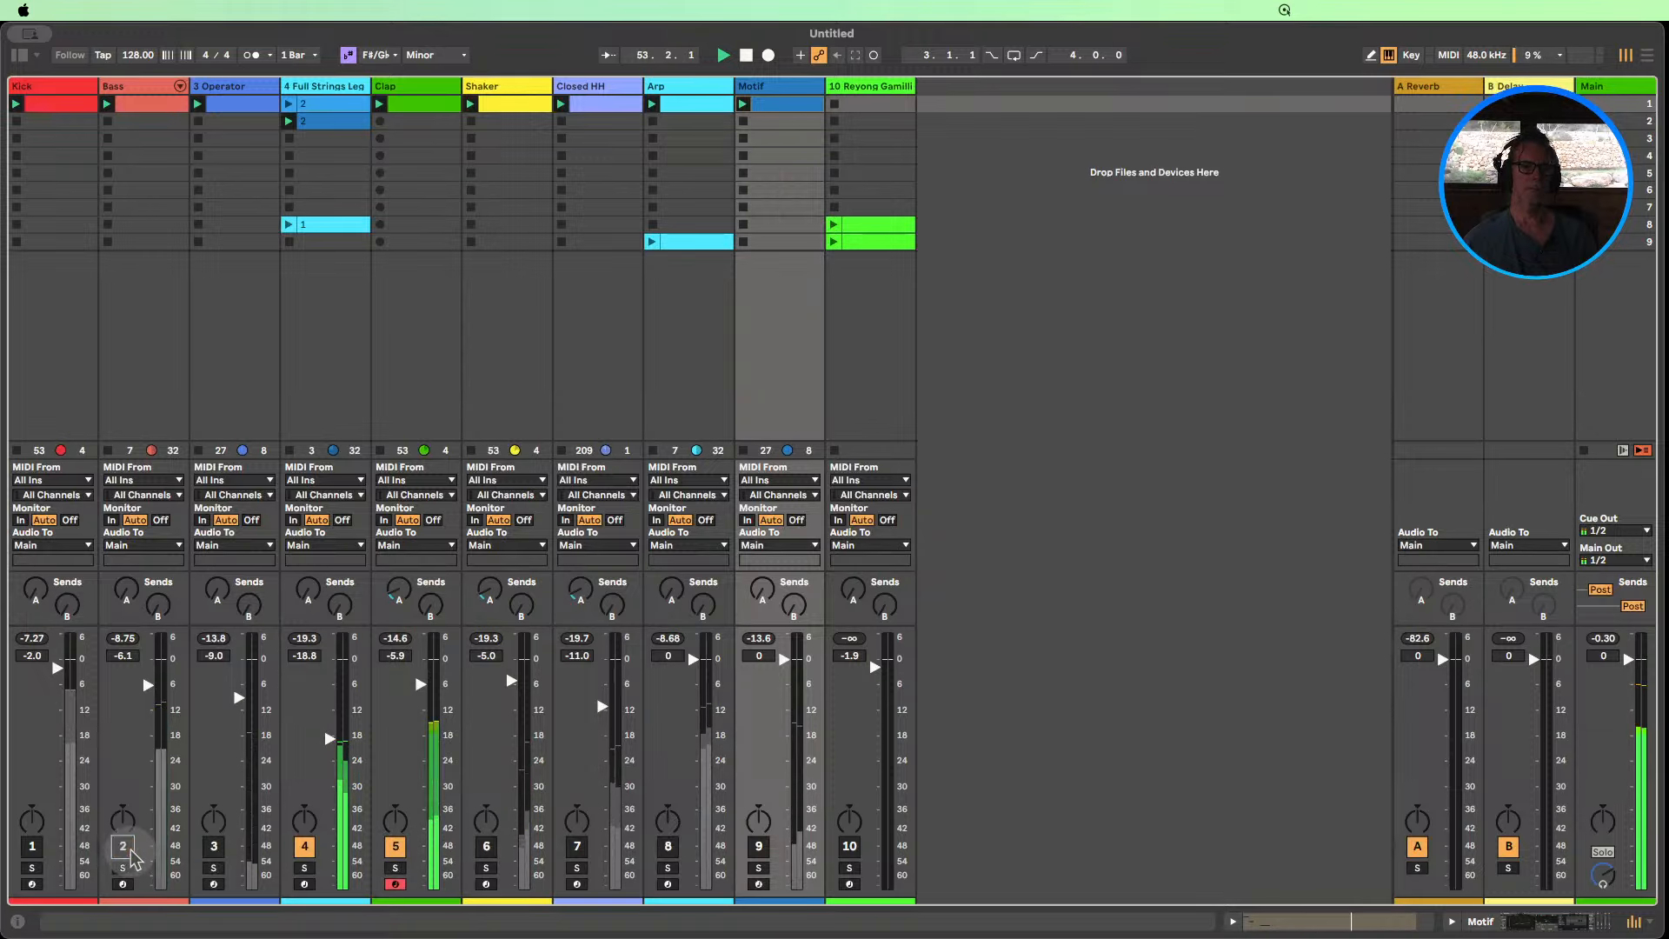
Mute Clap and reactivate the Closed HH, Arp, Motif and Operator tracks alongside Full Strings.
left_click(668, 846)
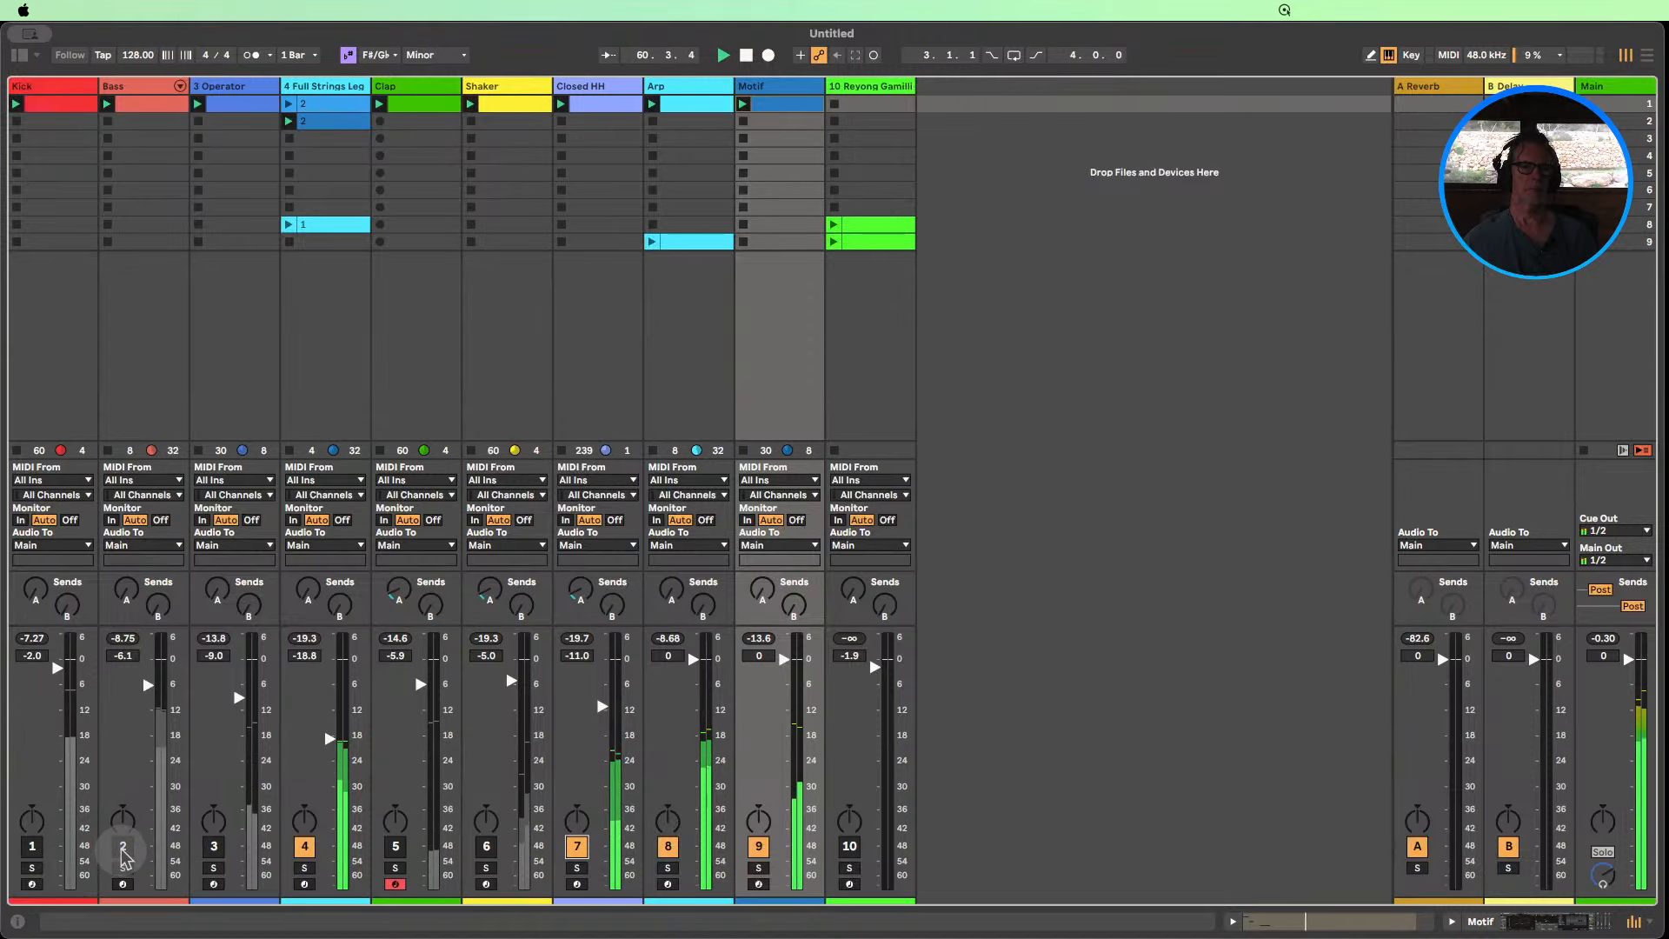
left_click(212, 848)
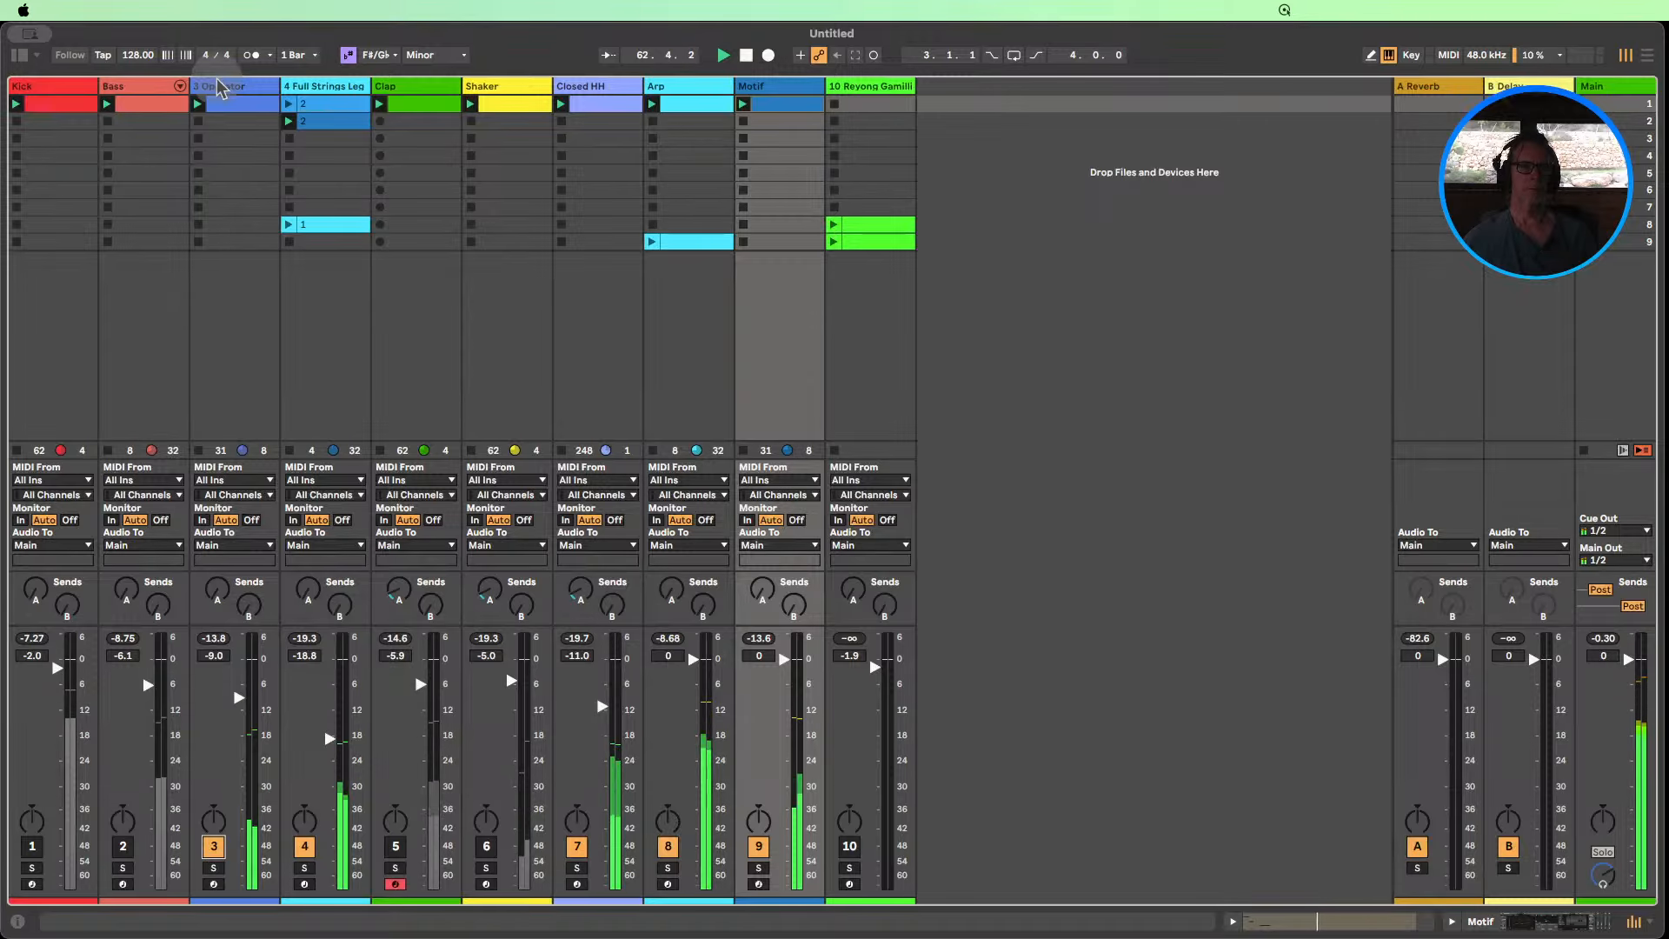
Set the Operator clip's loop length to 4 bars.
double_click(230, 104)
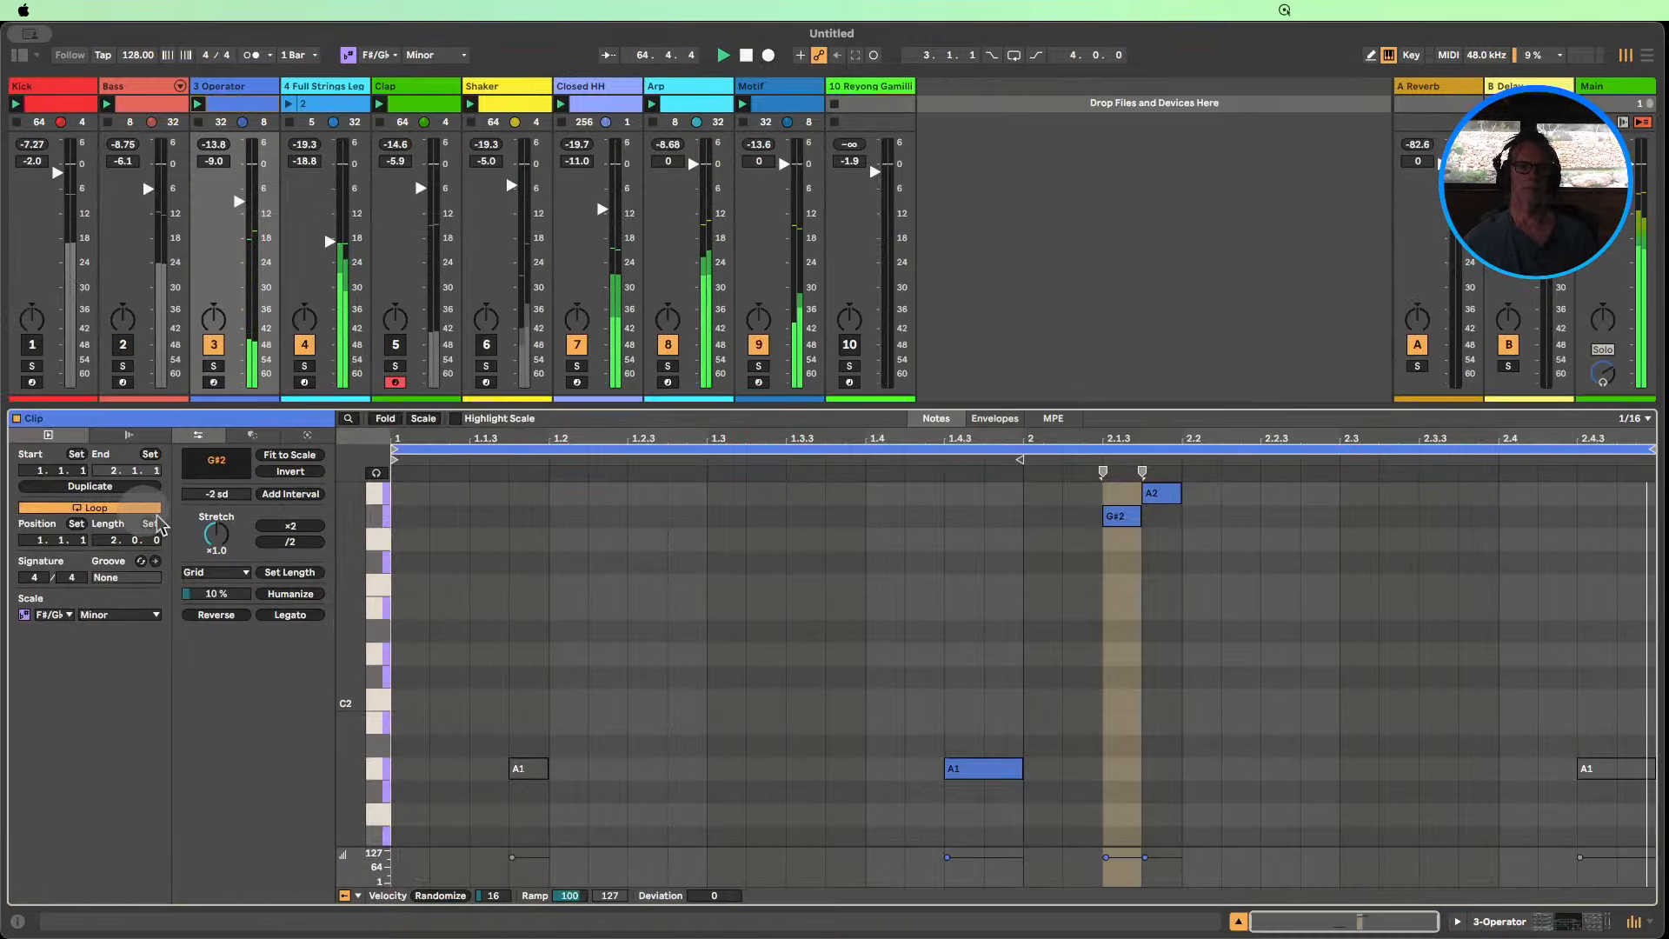
left_click(116, 541)
type("4")
key("Return")
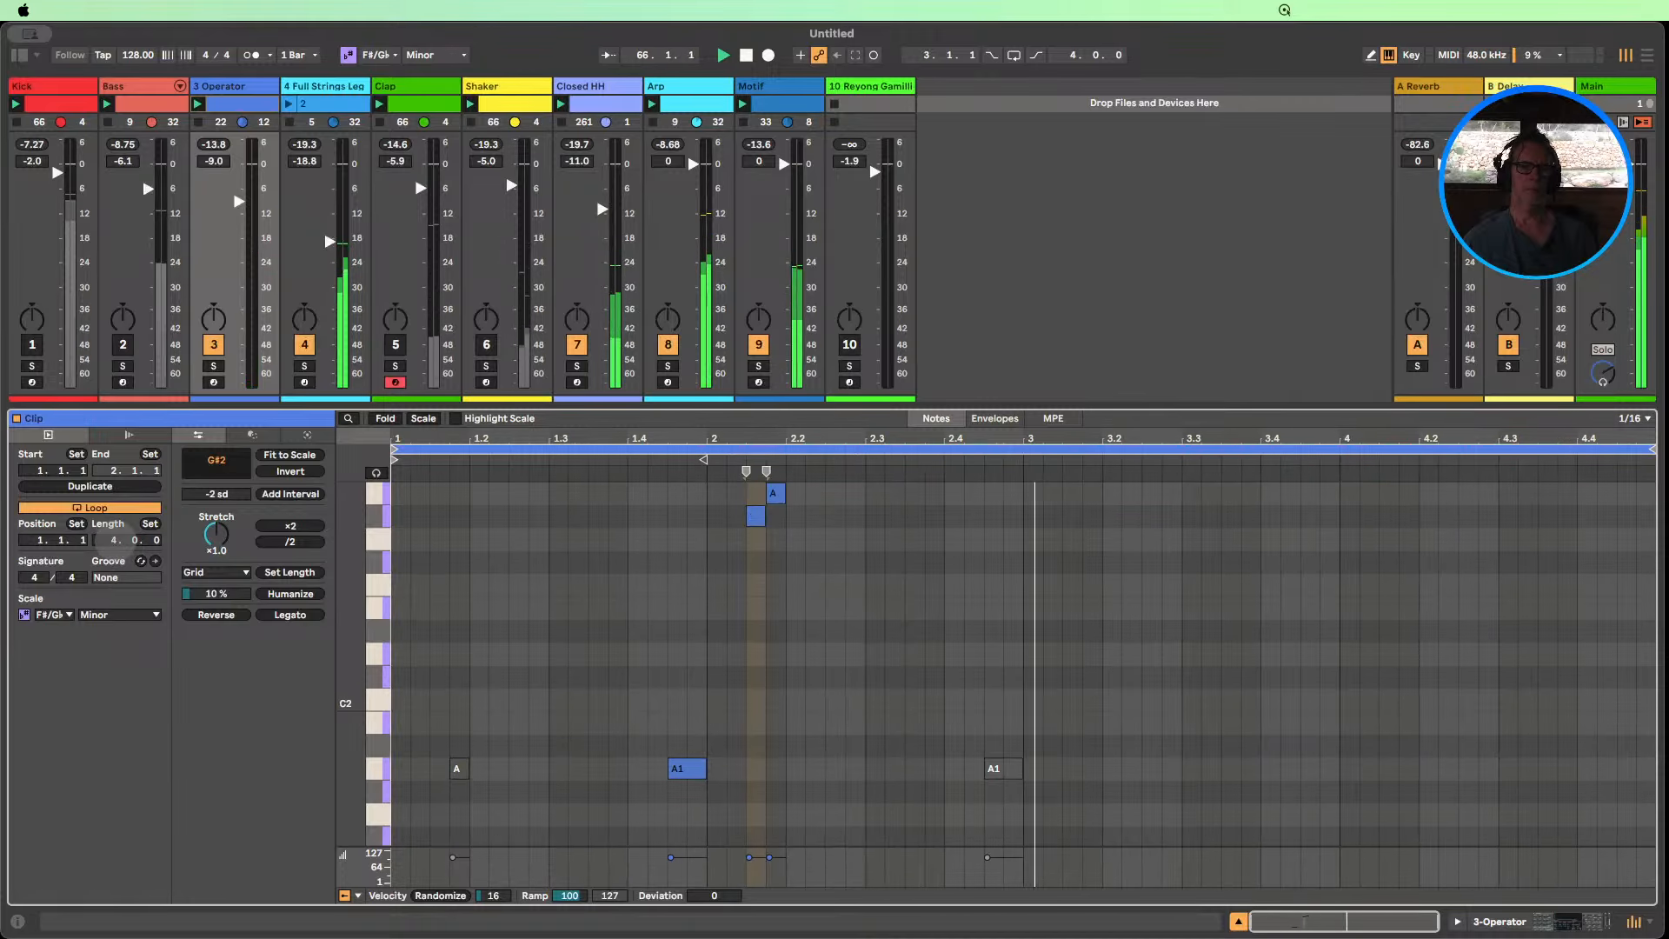
left_click_drag(116, 541, 116, 550)
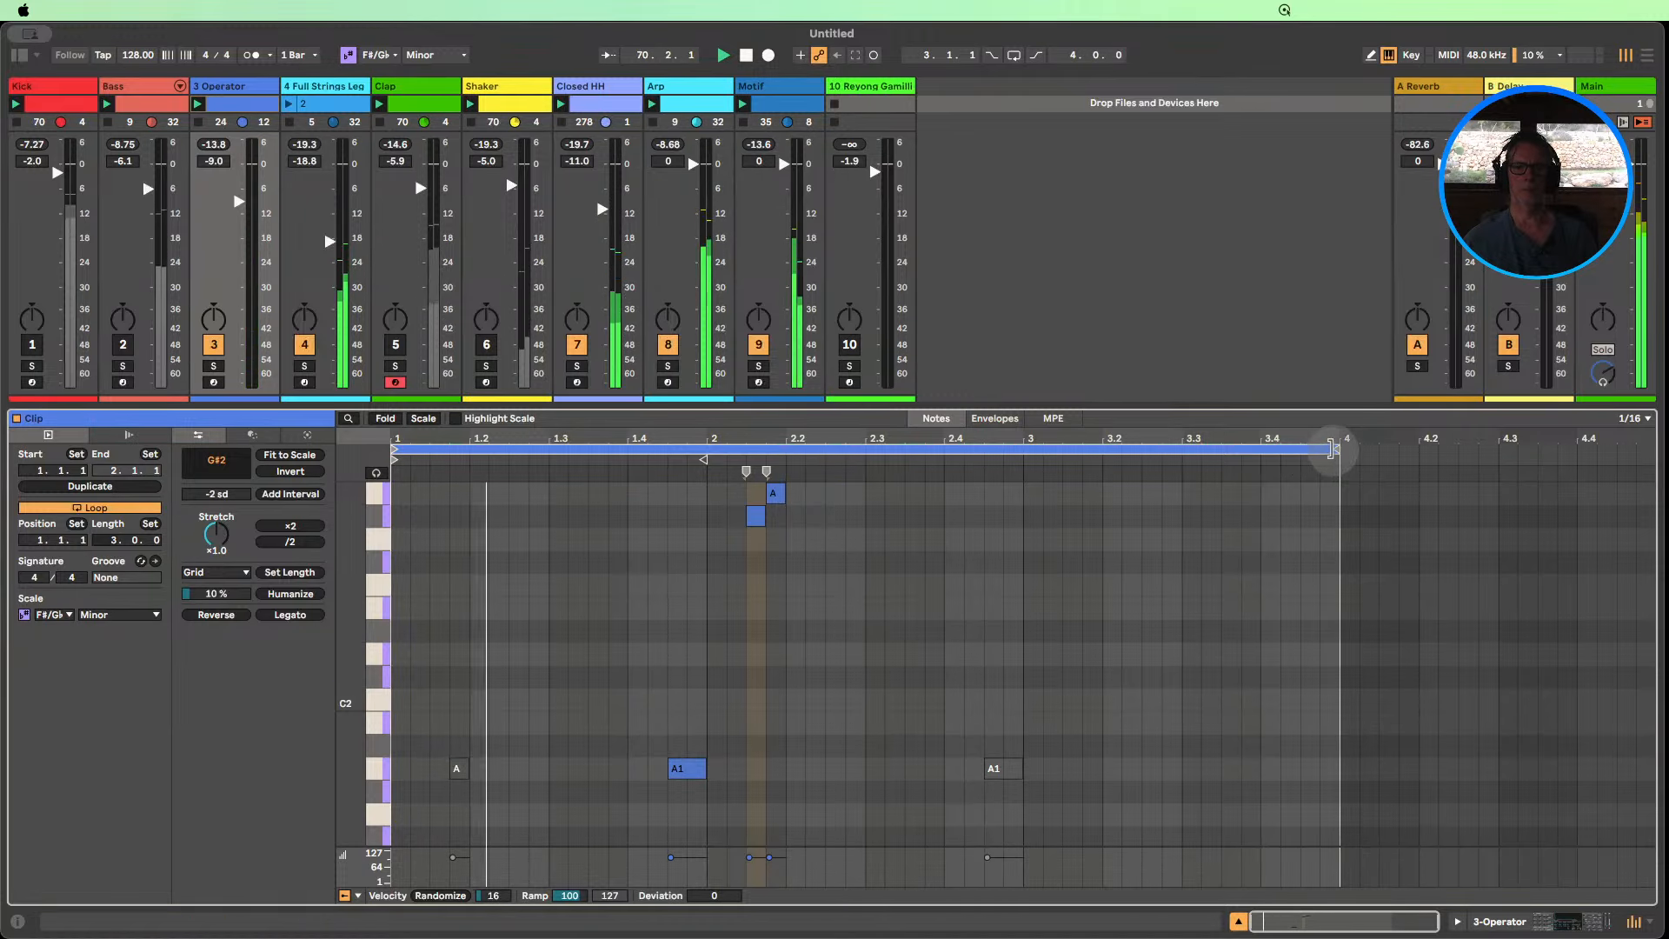
left_click_drag(1332, 448, 1654, 448)
Delete the two deactivated A1 notes near beat 1.2 and at the end of bar 2 in the Operator clip, and close its note view.
left_click(1000, 769)
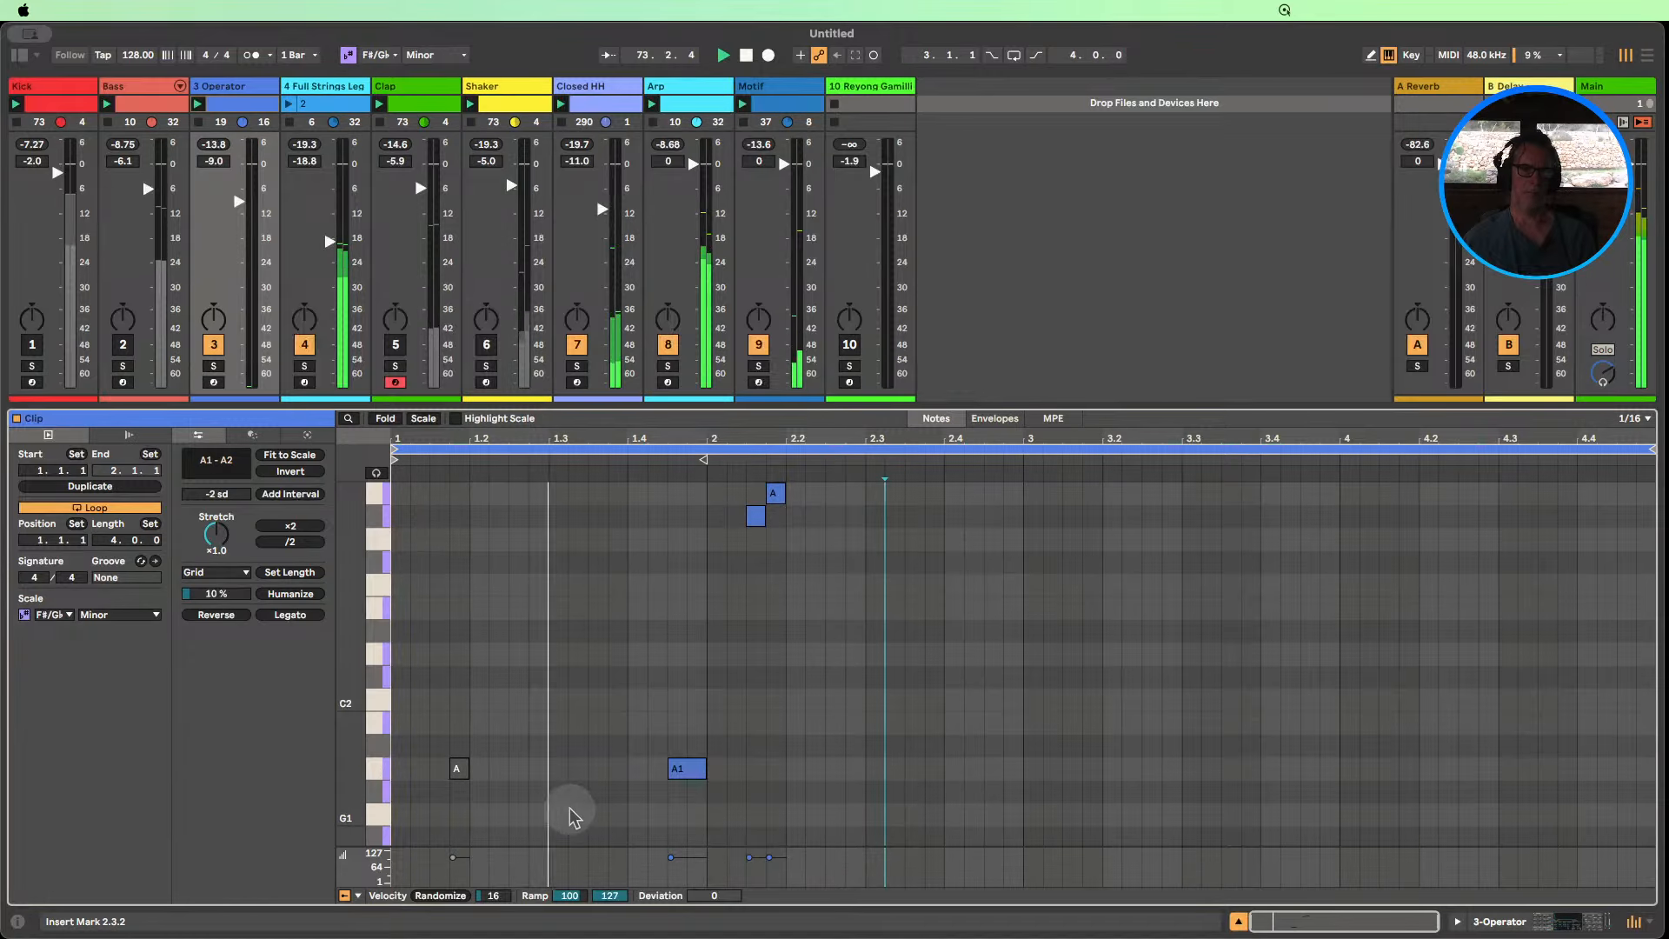
left_click(457, 769)
key("Delete")
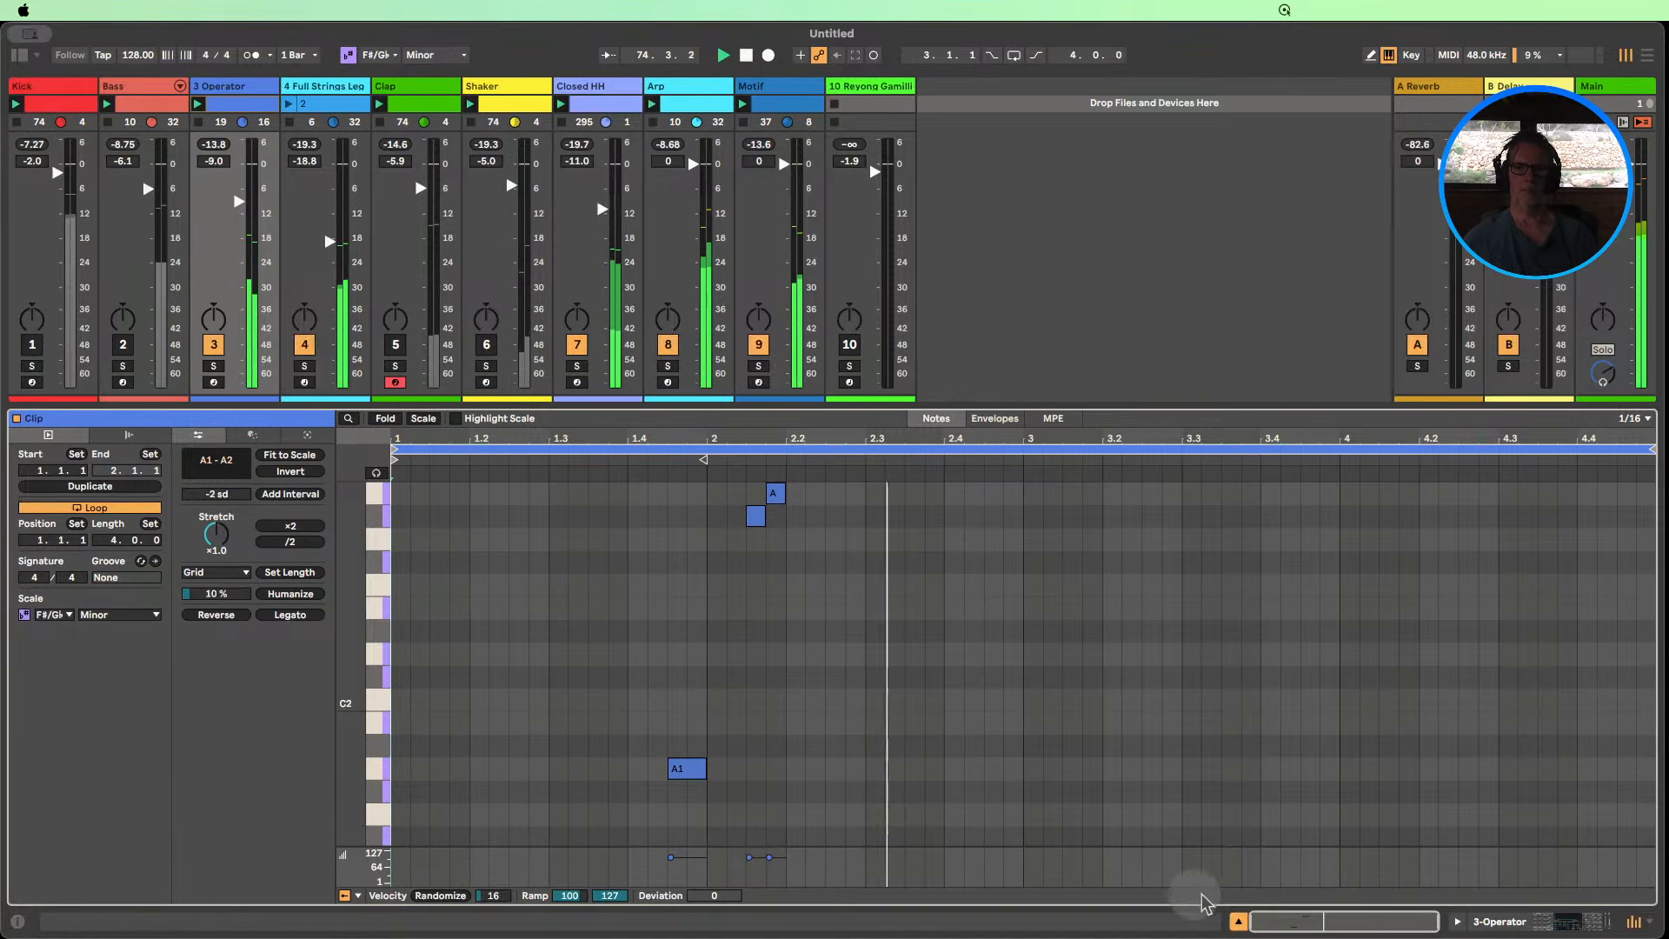
left_click(1239, 921)
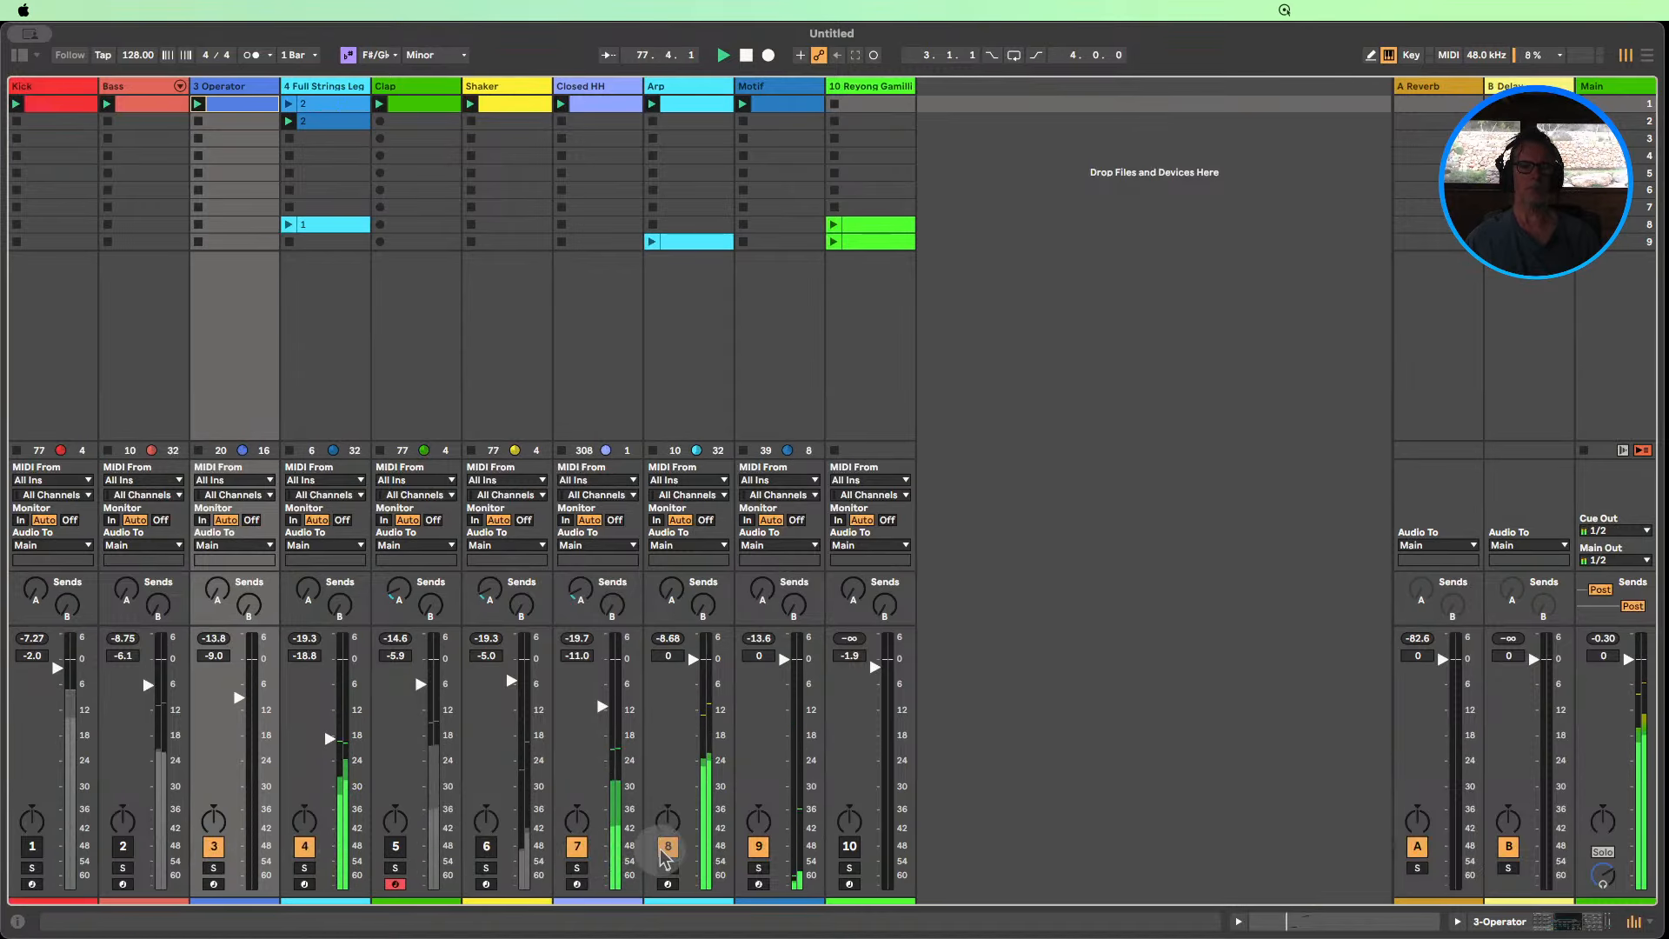
Show the Arp track's devices and set Wavetable's first filter frequency to 1.63 kHz.
double_click(667, 88)
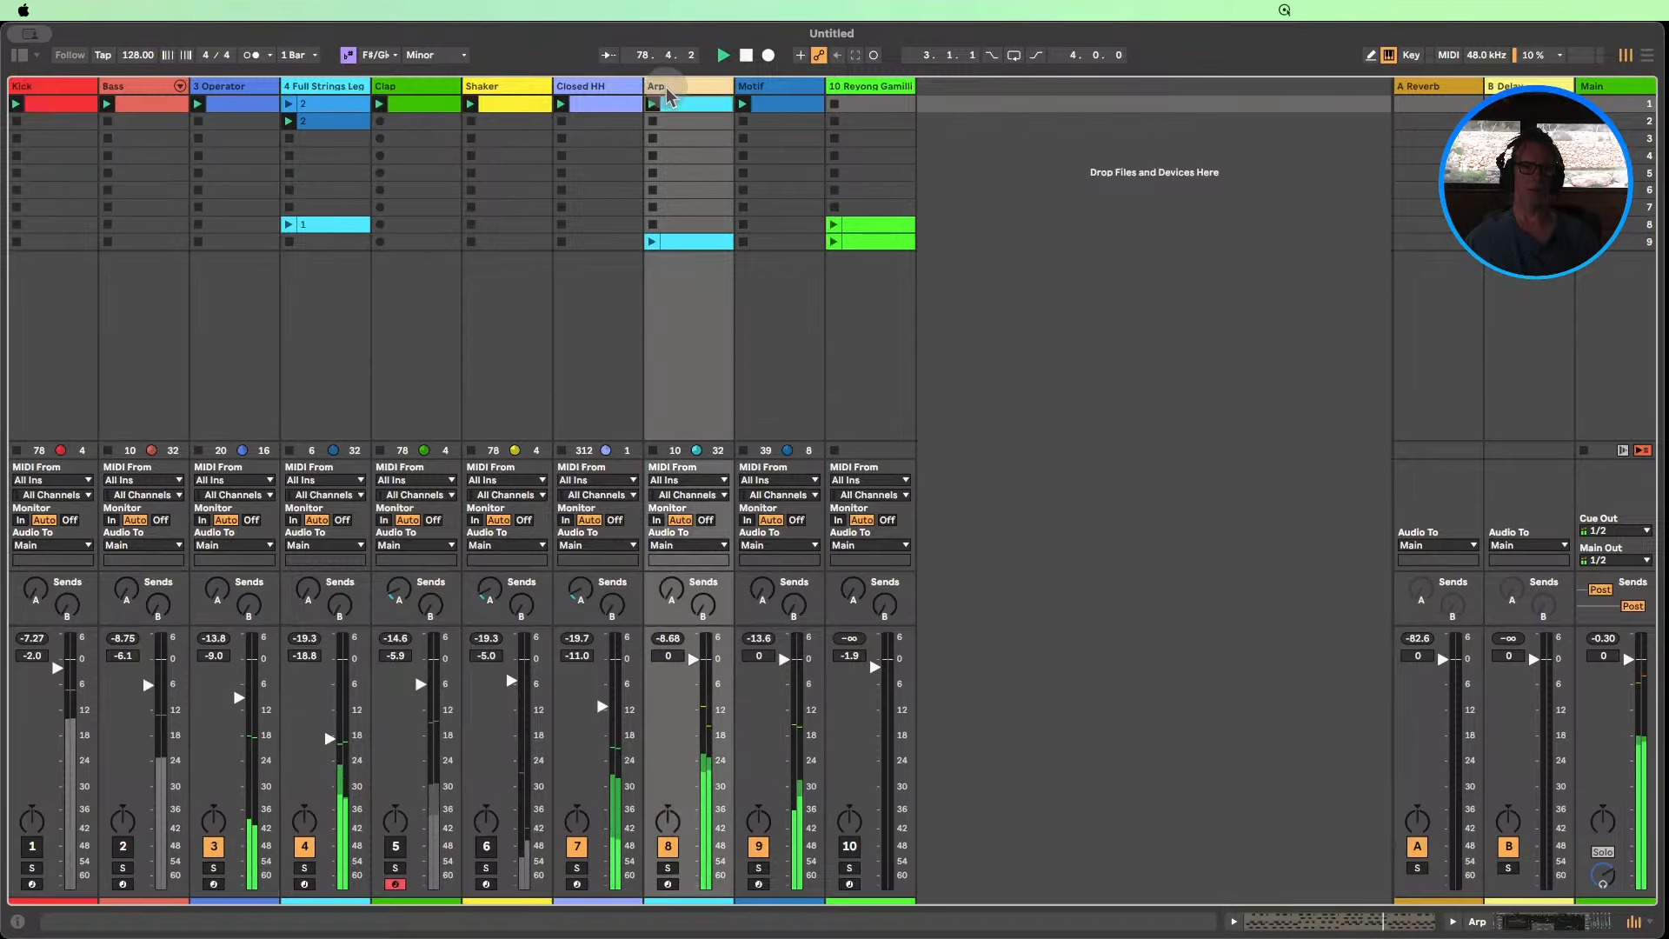
mouse_move(464, 866)
left_mouse_down()
mouse_move(463, 826)
mouse_move(463, 915)
mouse_move(464, 841)
mouse_move(463, 872)
left_mouse_up()
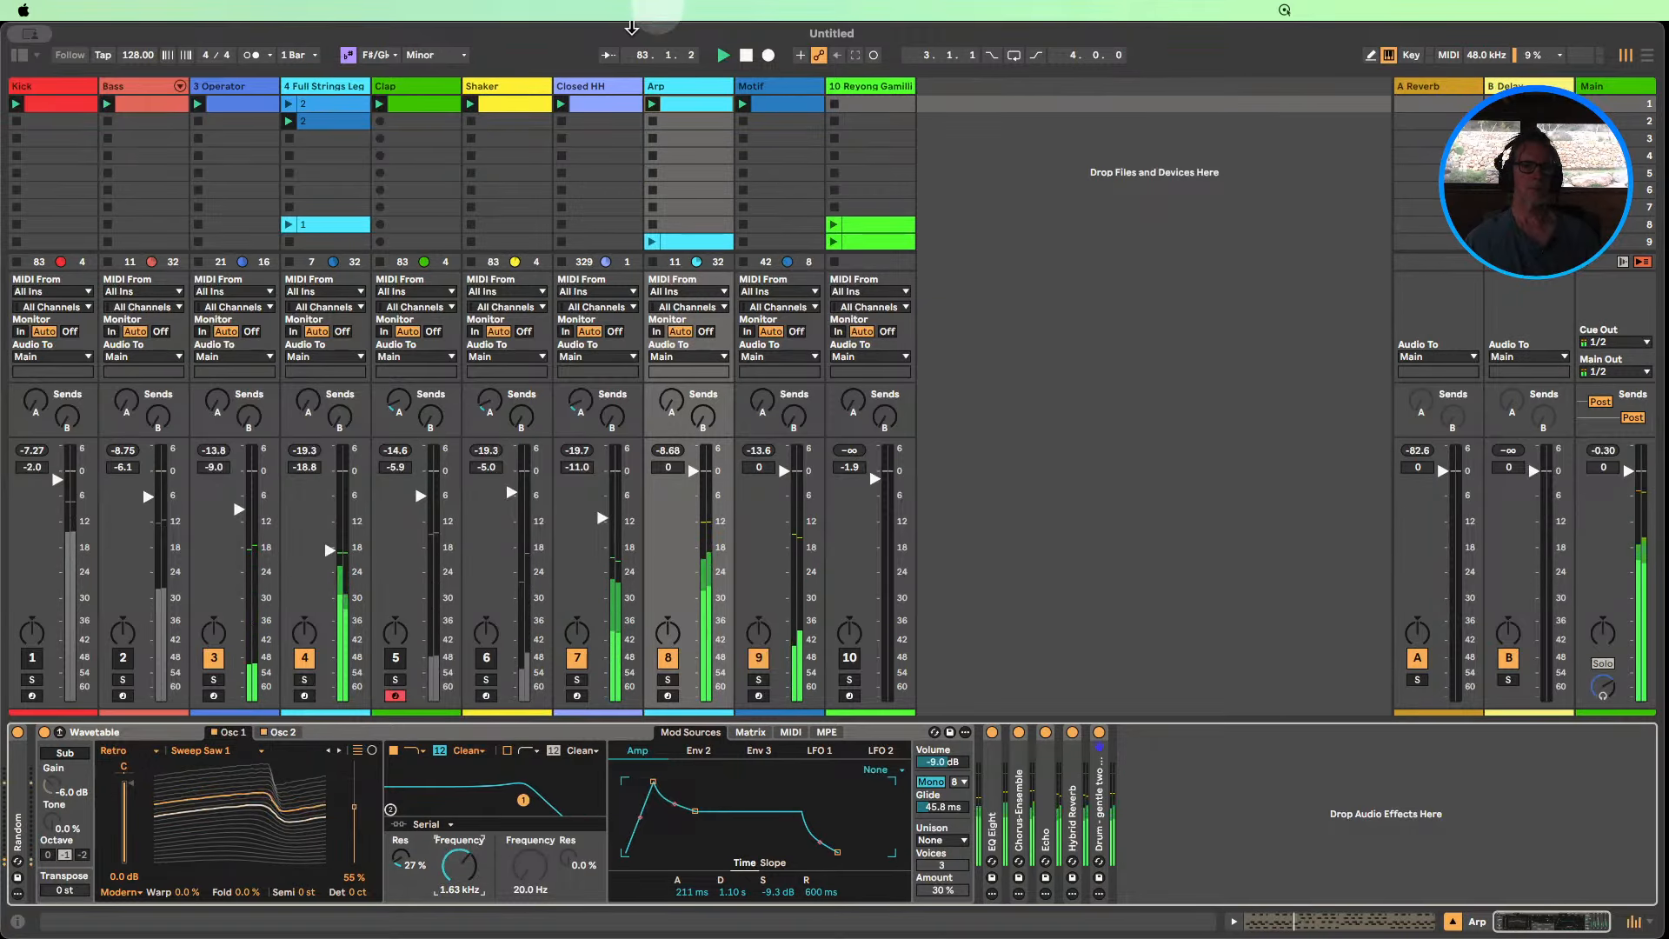
Collapse EQ Eight on Full Strings and add an Auto Filter after Auto Pan, with its frequency at 2.23 kHz.
left_click(317, 86)
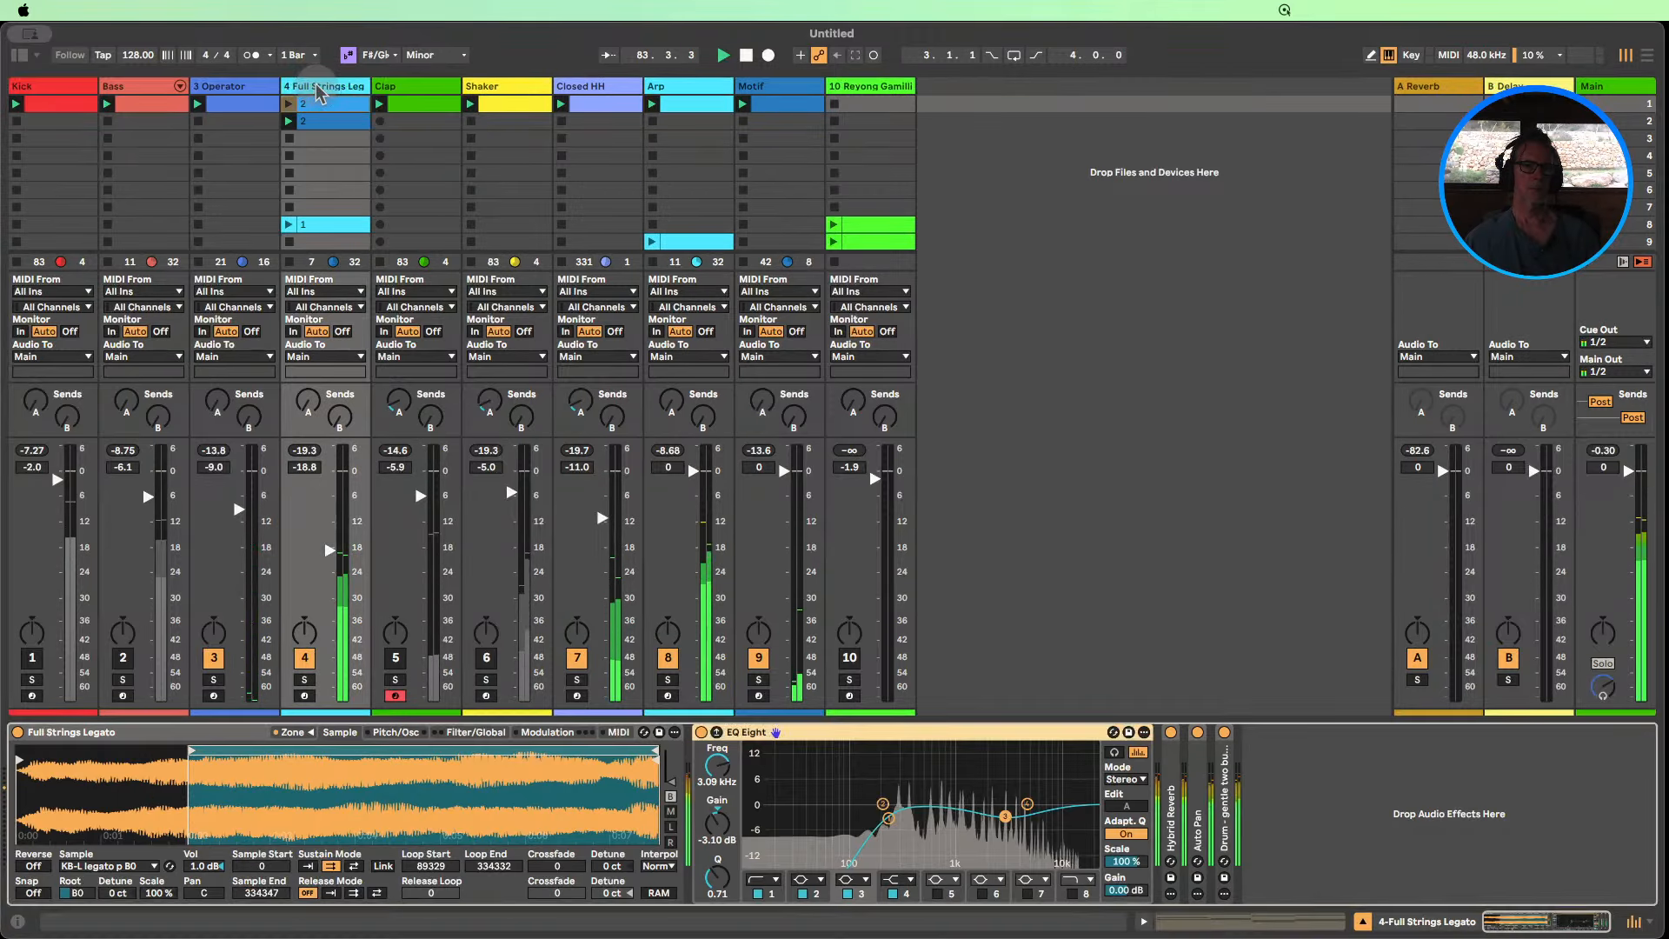
double_click(952, 735)
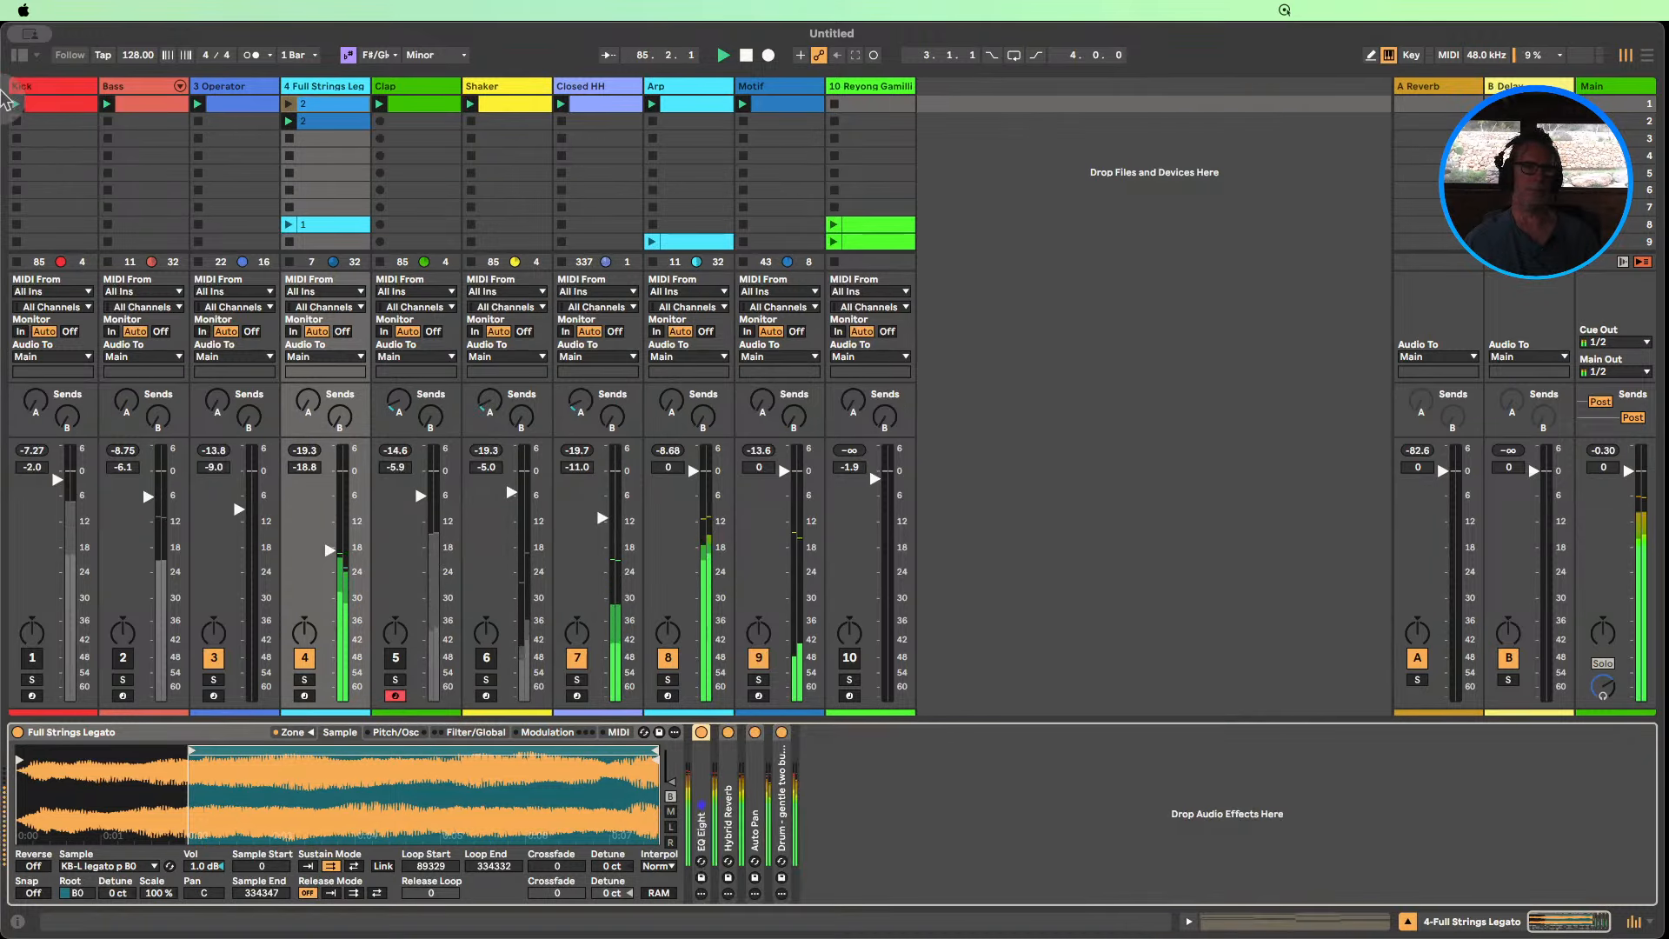
left_click(20, 58)
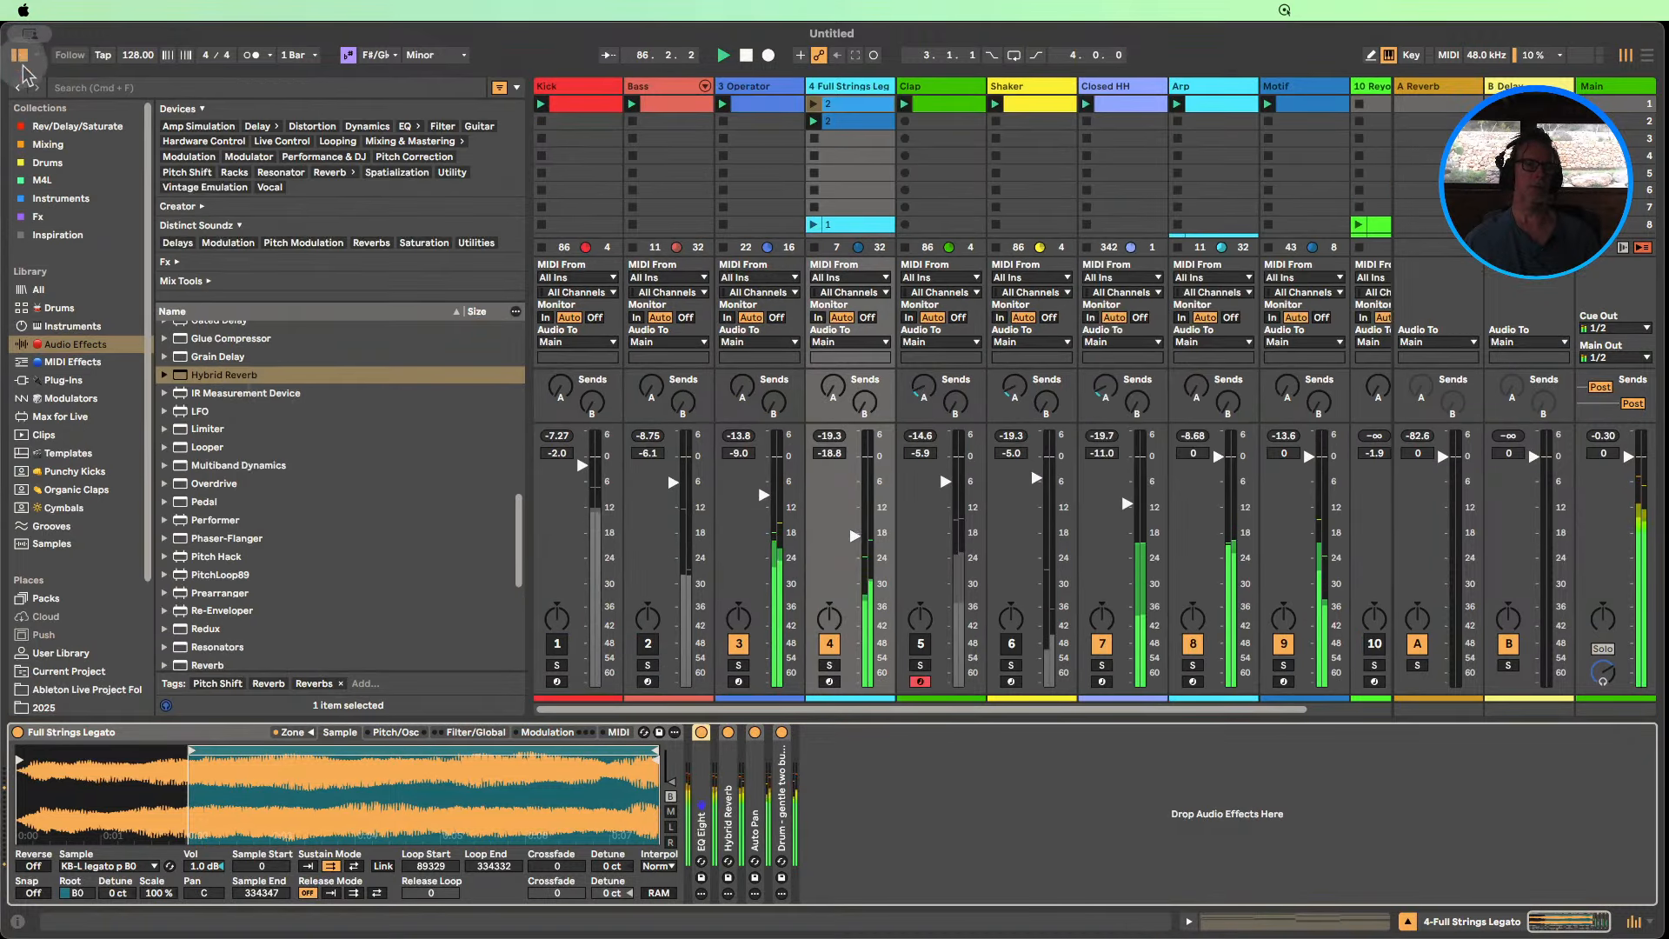
scroll(214, 452, "up", 3)
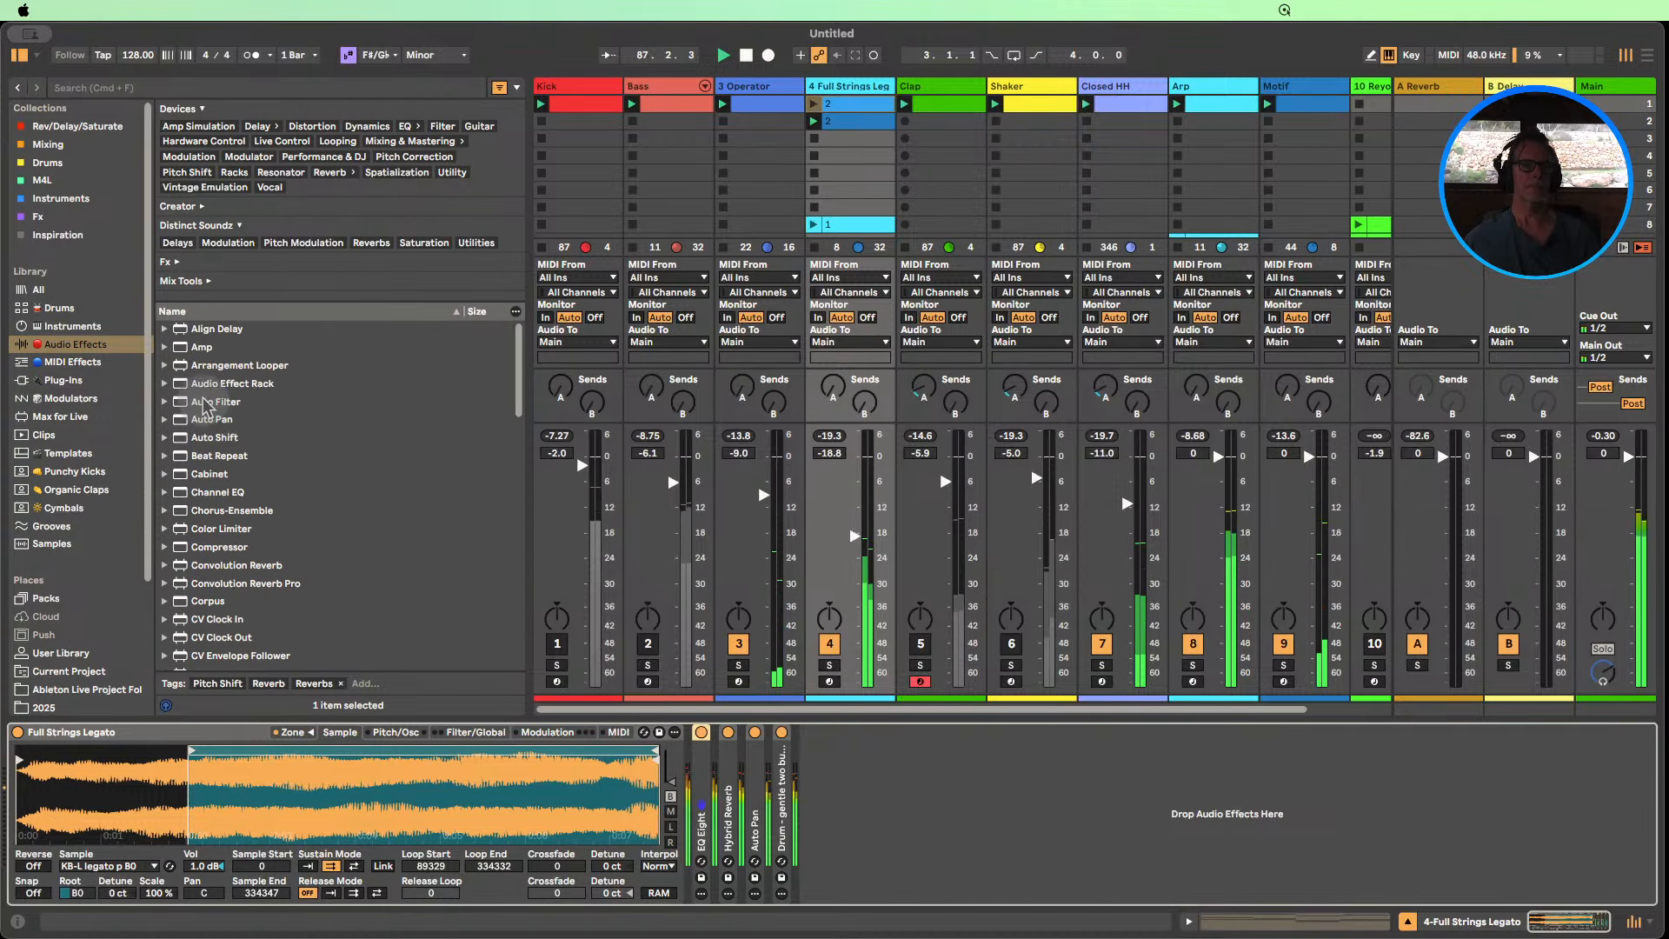
left_click_drag(215, 402, 820, 803)
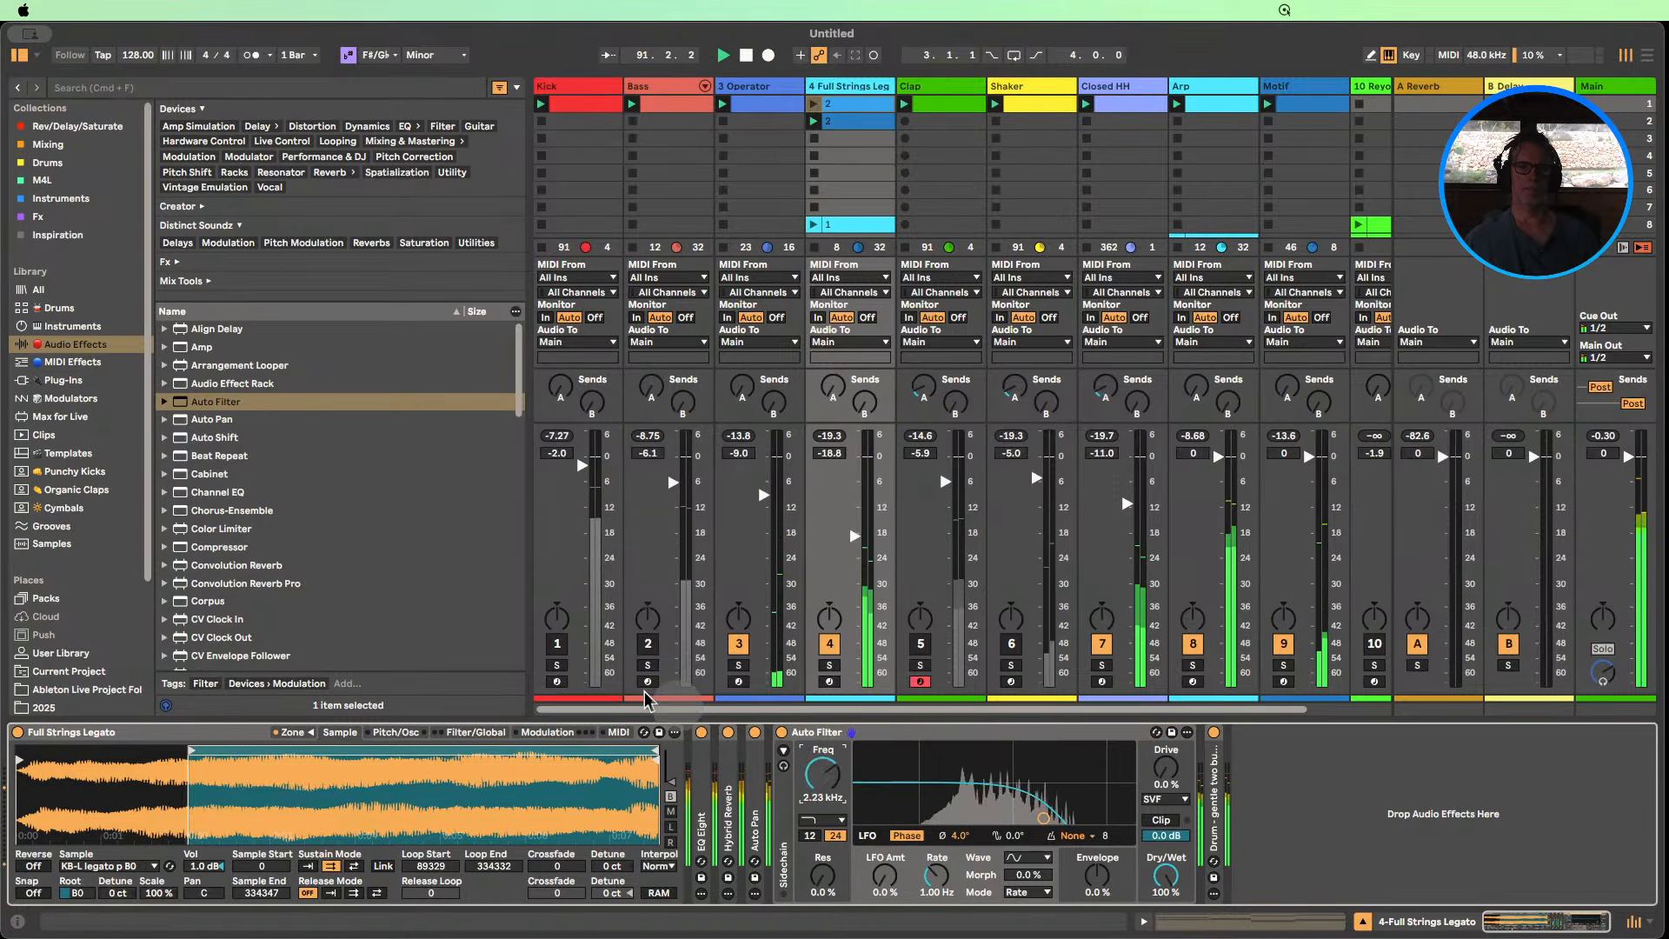
Reactivate Bass, Clap and Kick, mute Closed HH, and hide the browser.
left_click(648, 644)
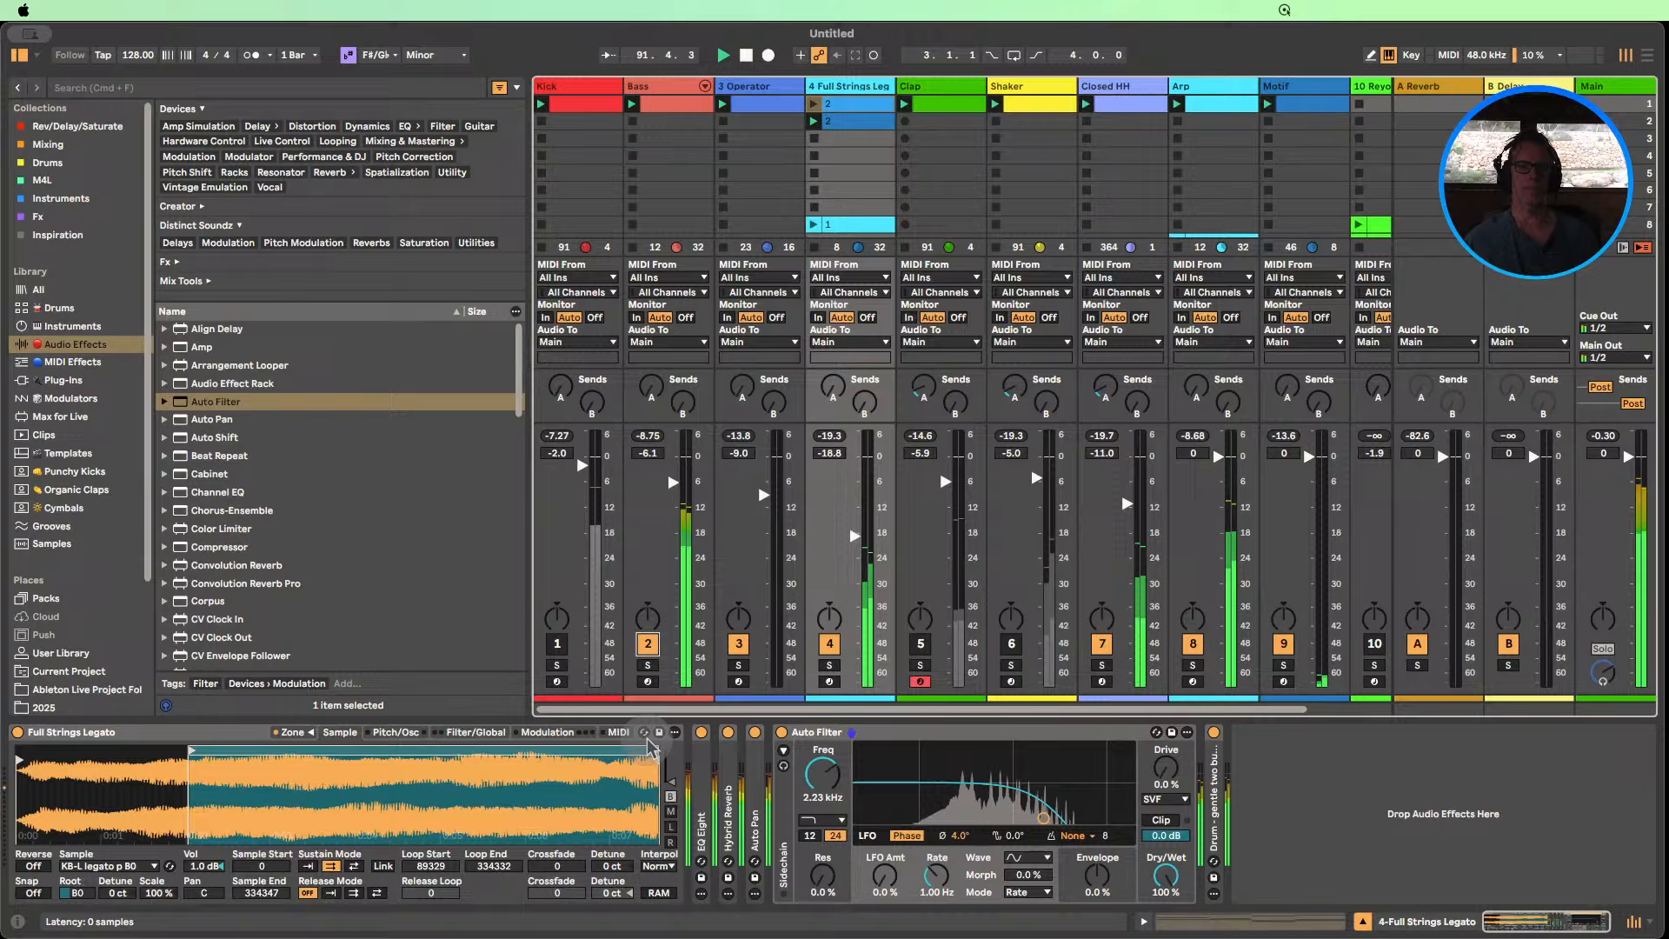
left_click(20, 55)
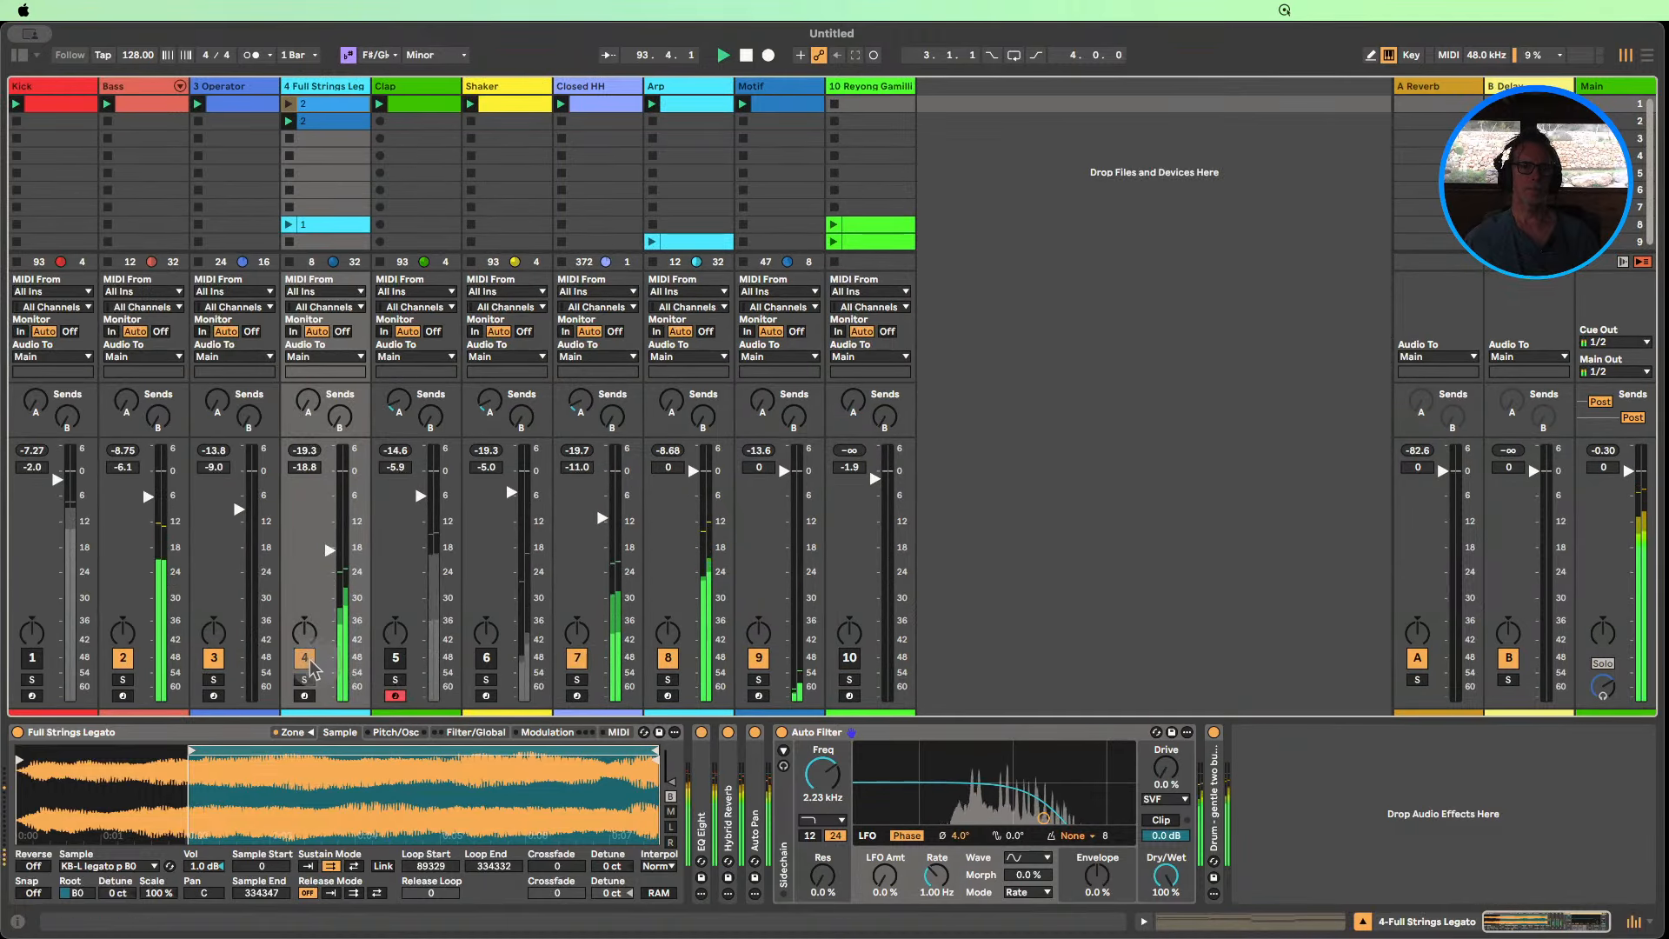
left_click(577, 657)
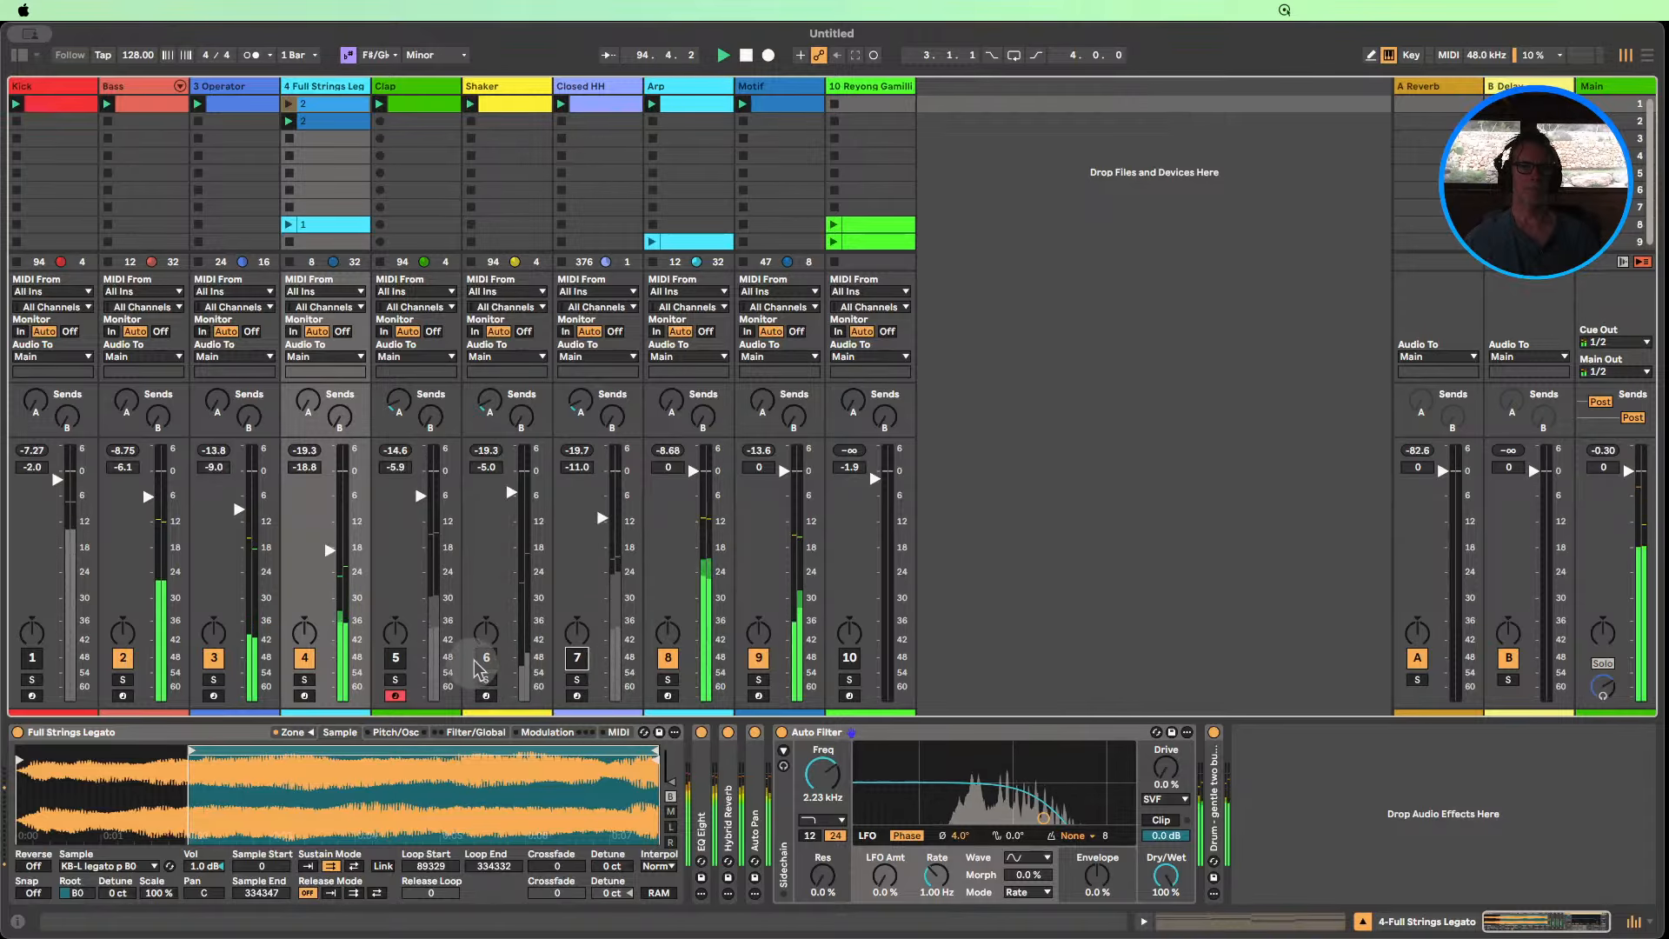
left_click(395, 657)
left_click(32, 657)
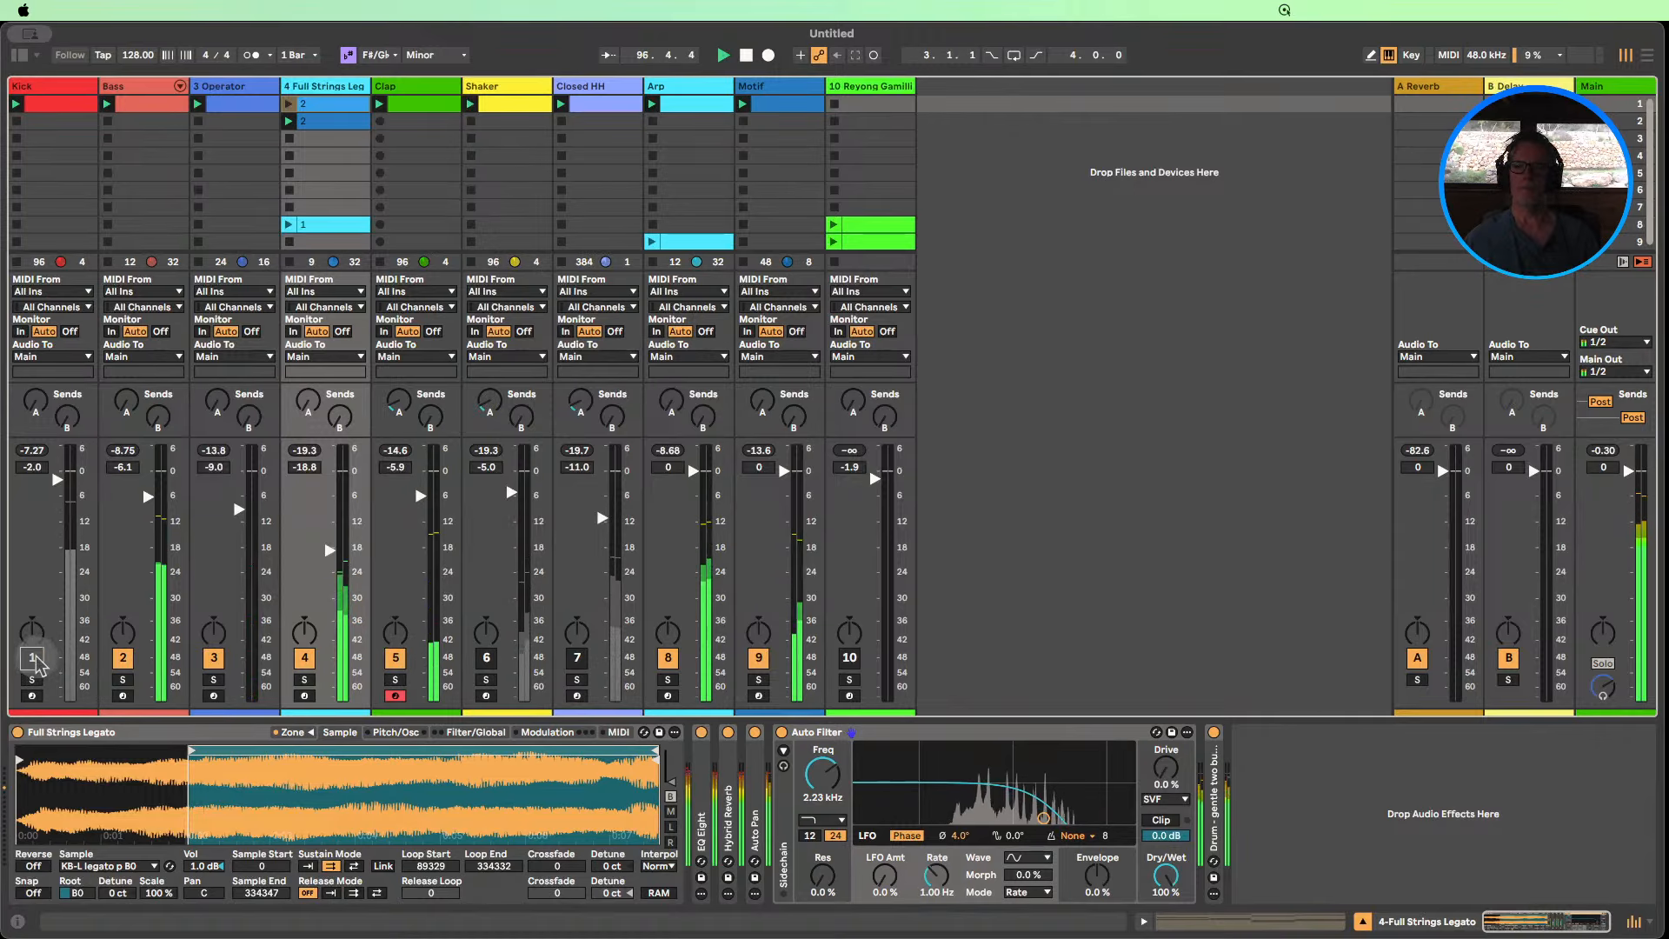
left_click(487, 659)
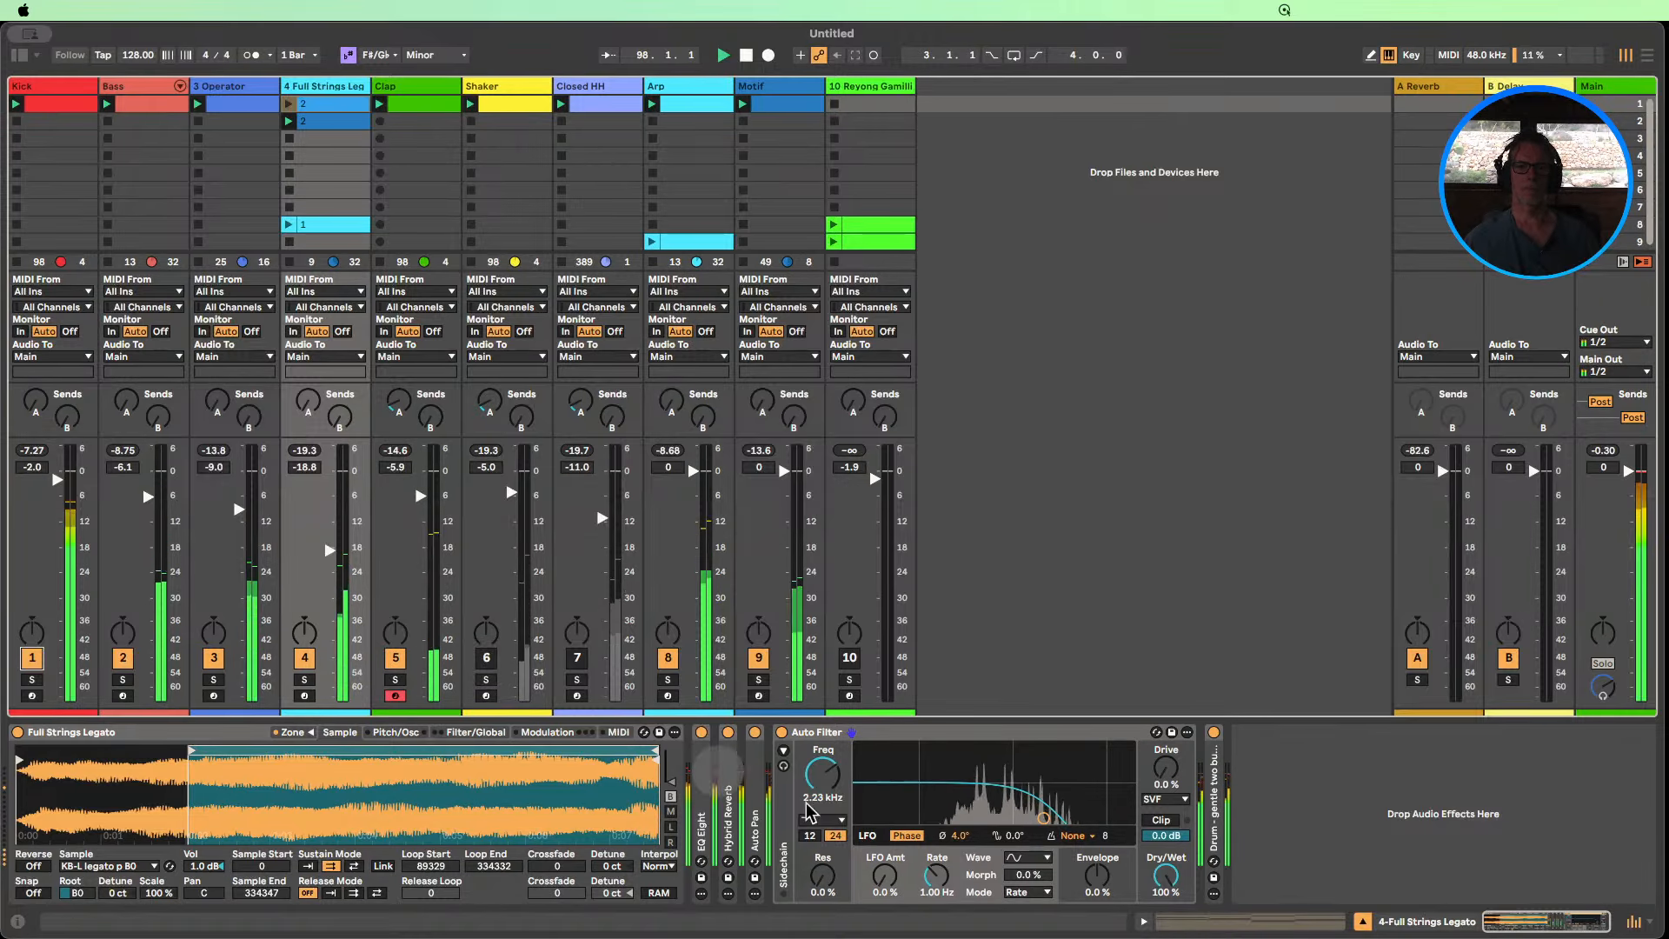
Raise the Full Strings Auto Filter frequency to 4.55 kHz and reactivate Shaker and Closed HH.
left_click_drag(825, 777, 824, 755)
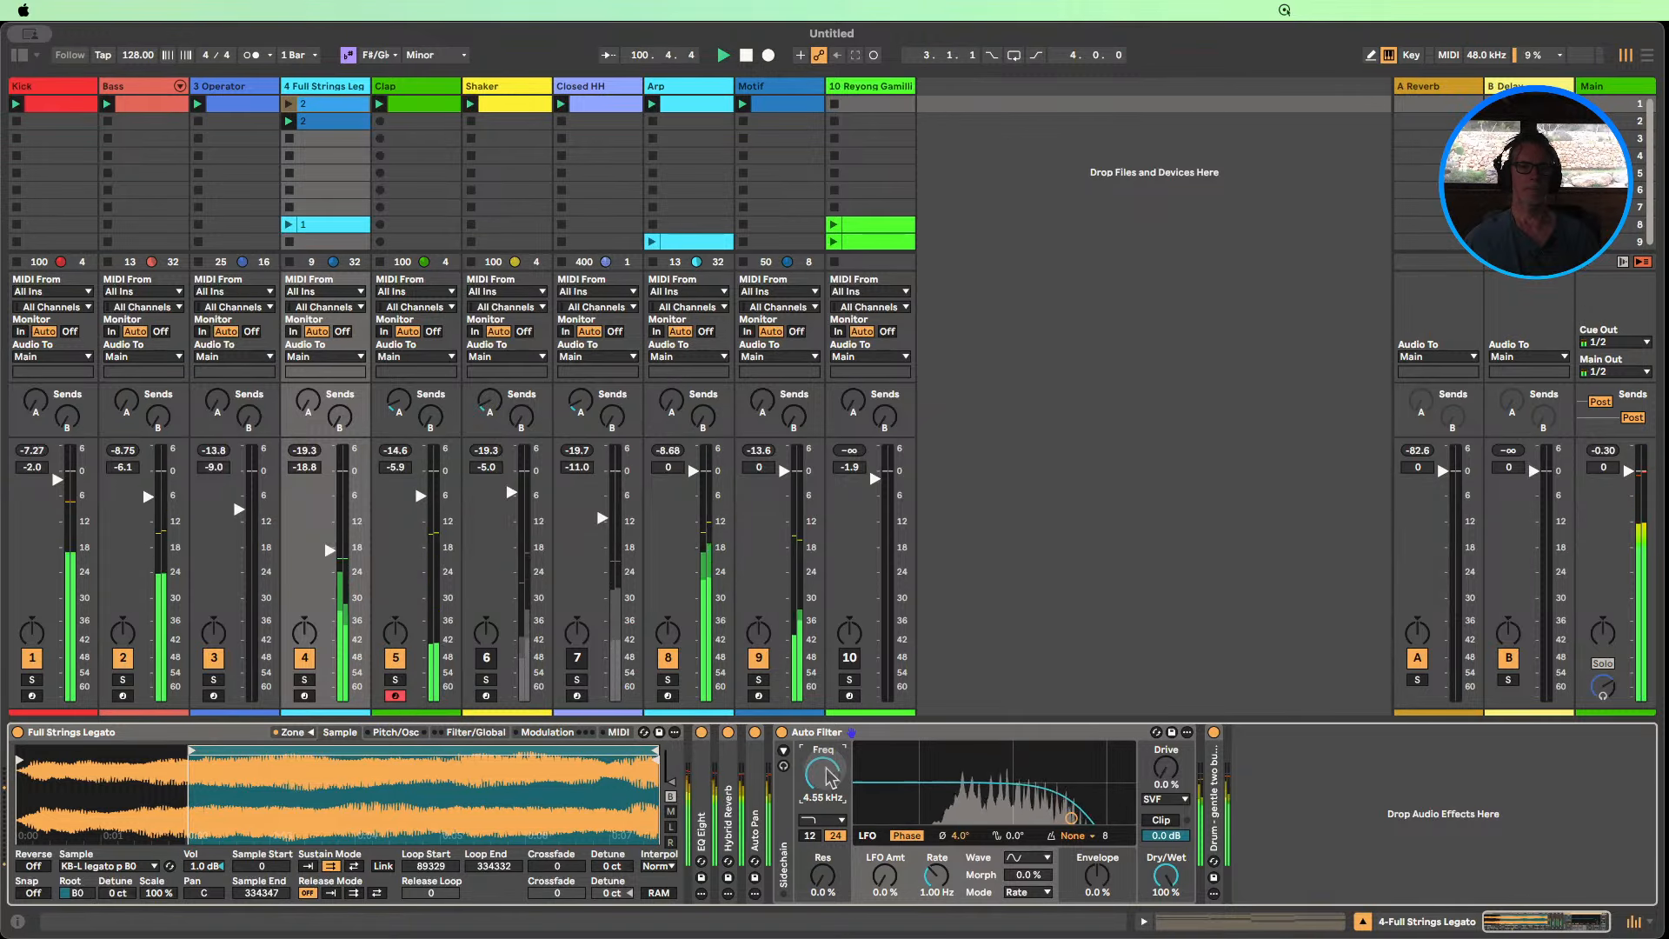
left_click(480, 660)
left_click(579, 661)
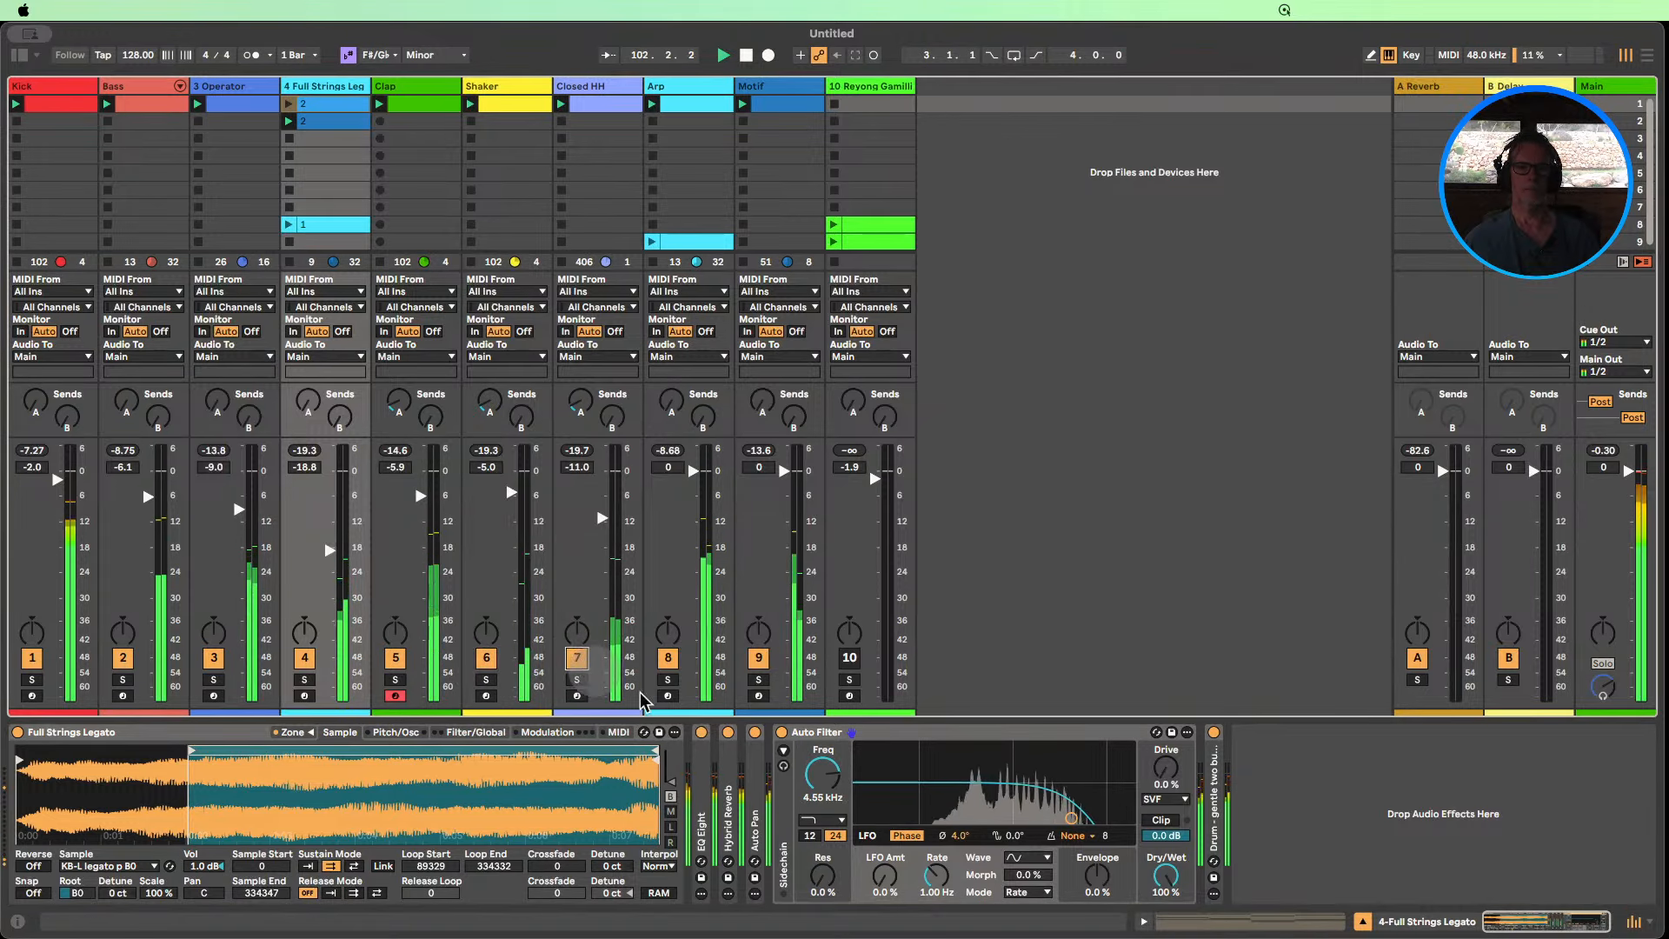
Raise the Full Strings Auto Filter frequency to 7.06 kHz and stop playback.
left_click_drag(822, 772, 822, 758)
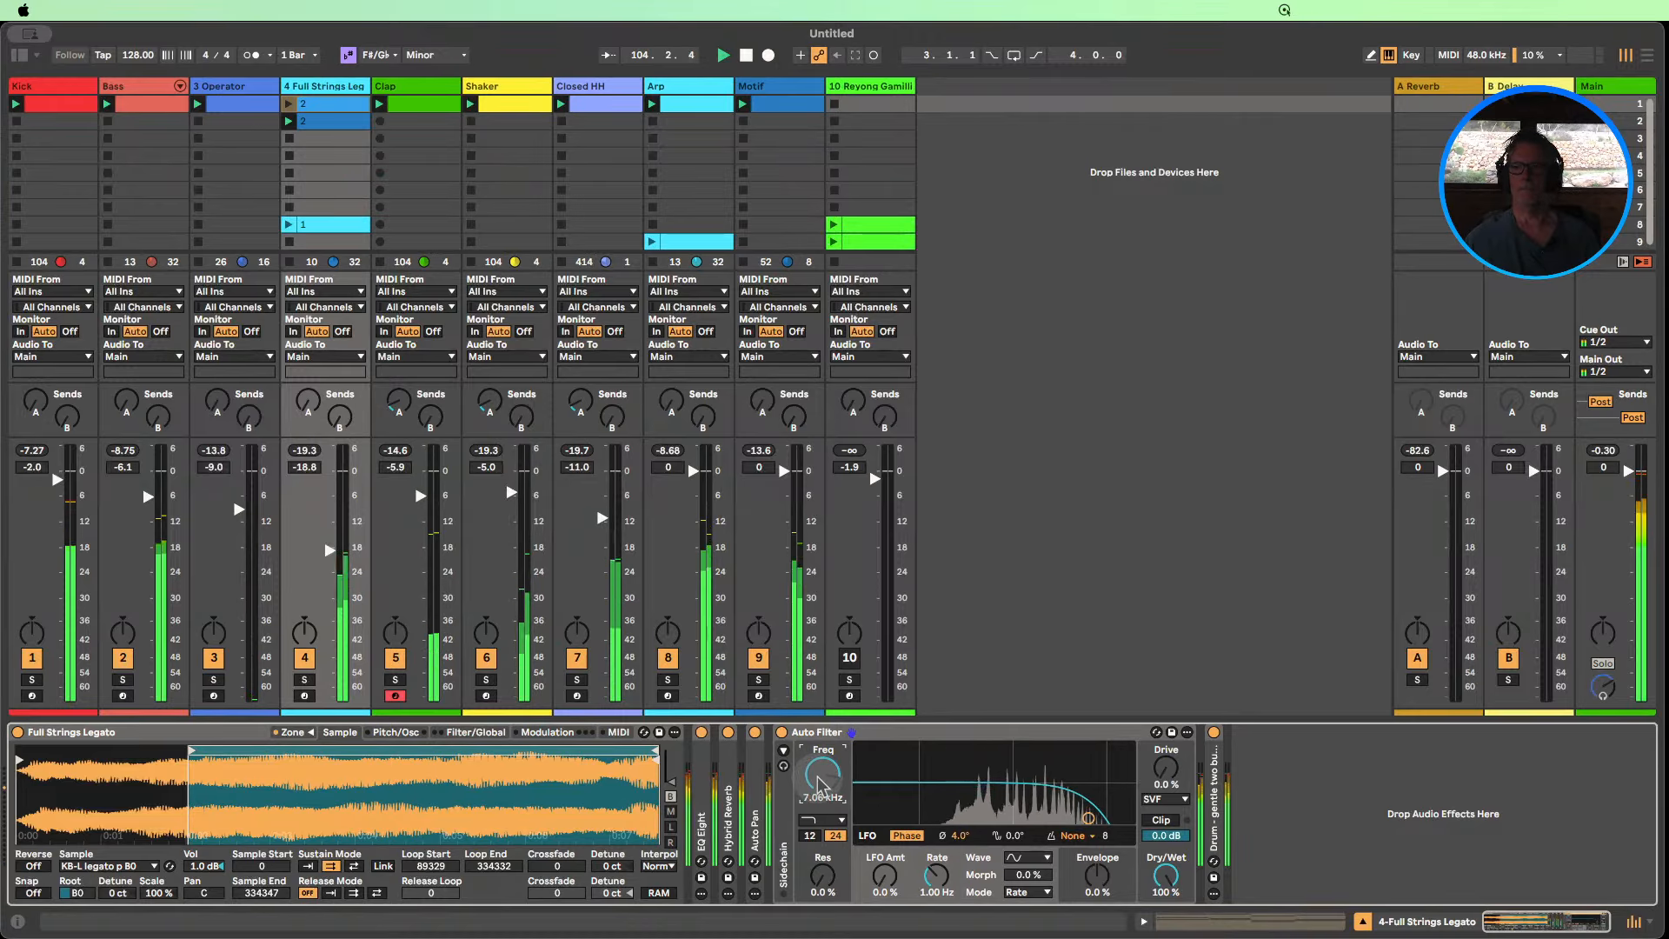
left_click(745, 56)
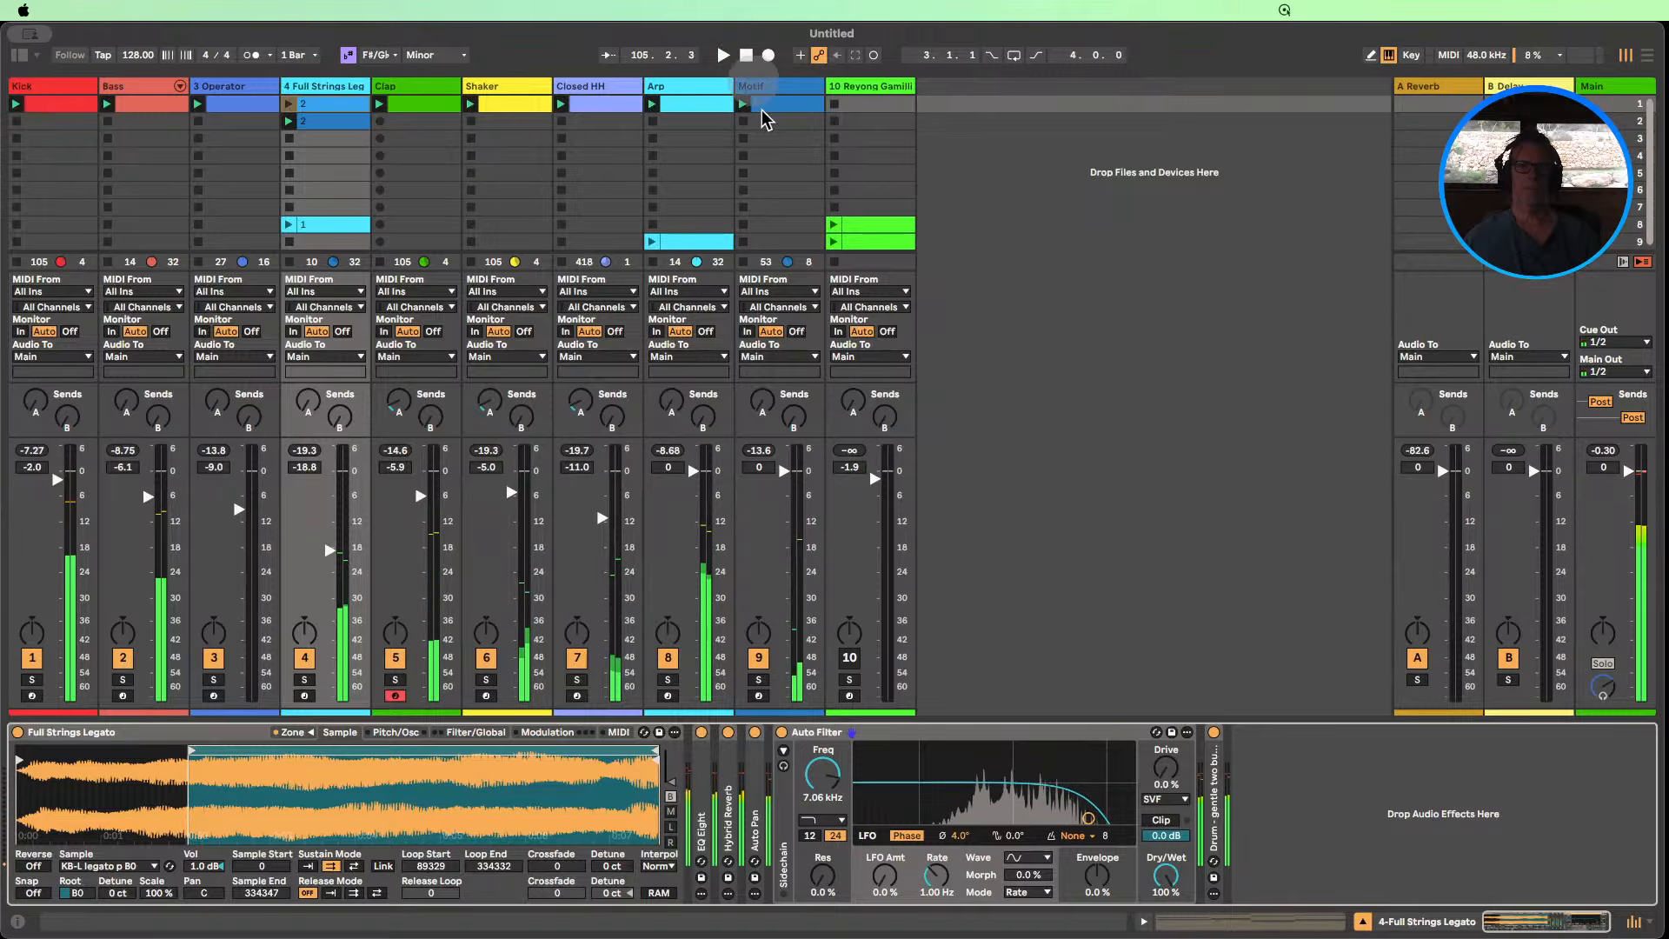